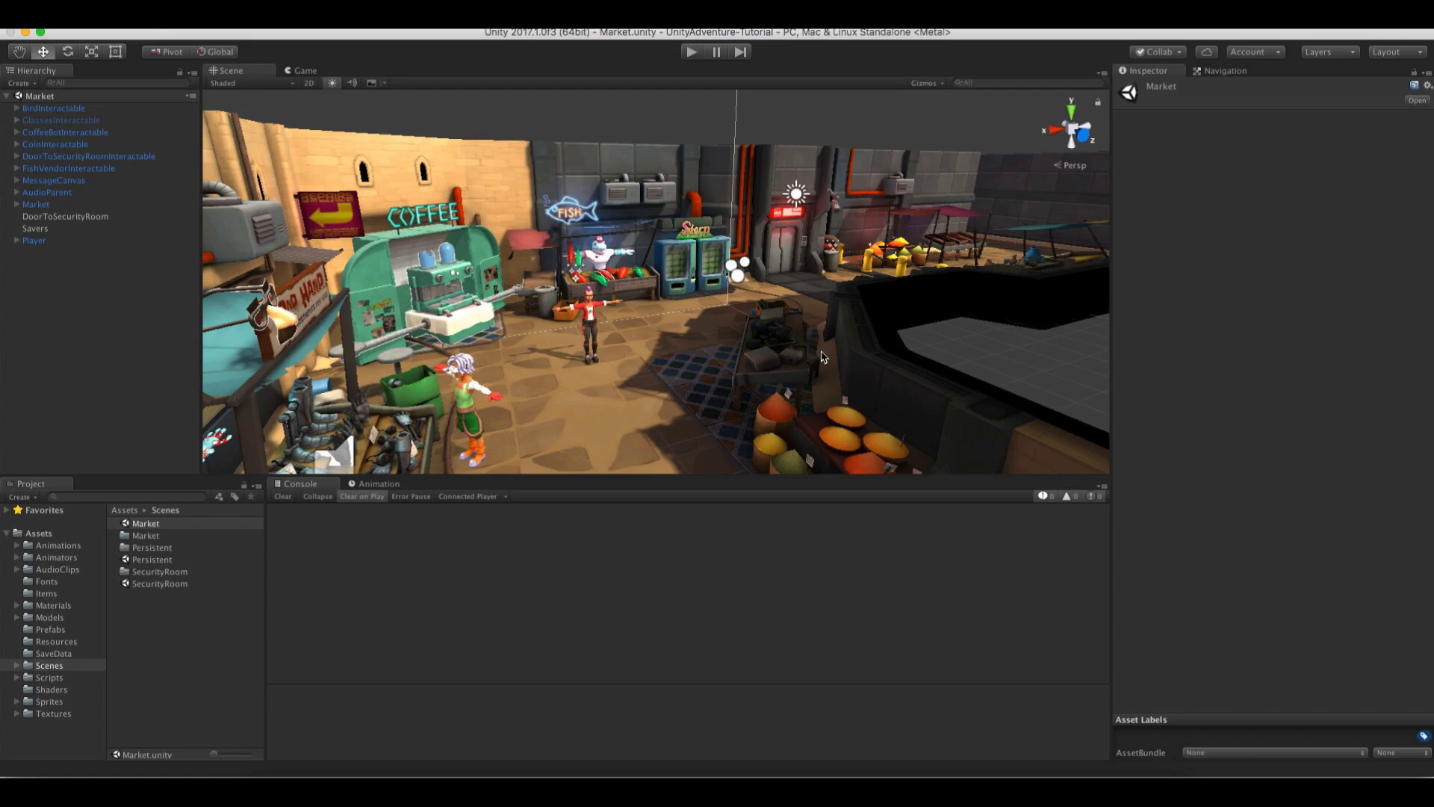
{"action": "left_click_drag", "start_coordinate": [823, 357], "coordinate": [717, 345], "text": "alt"}
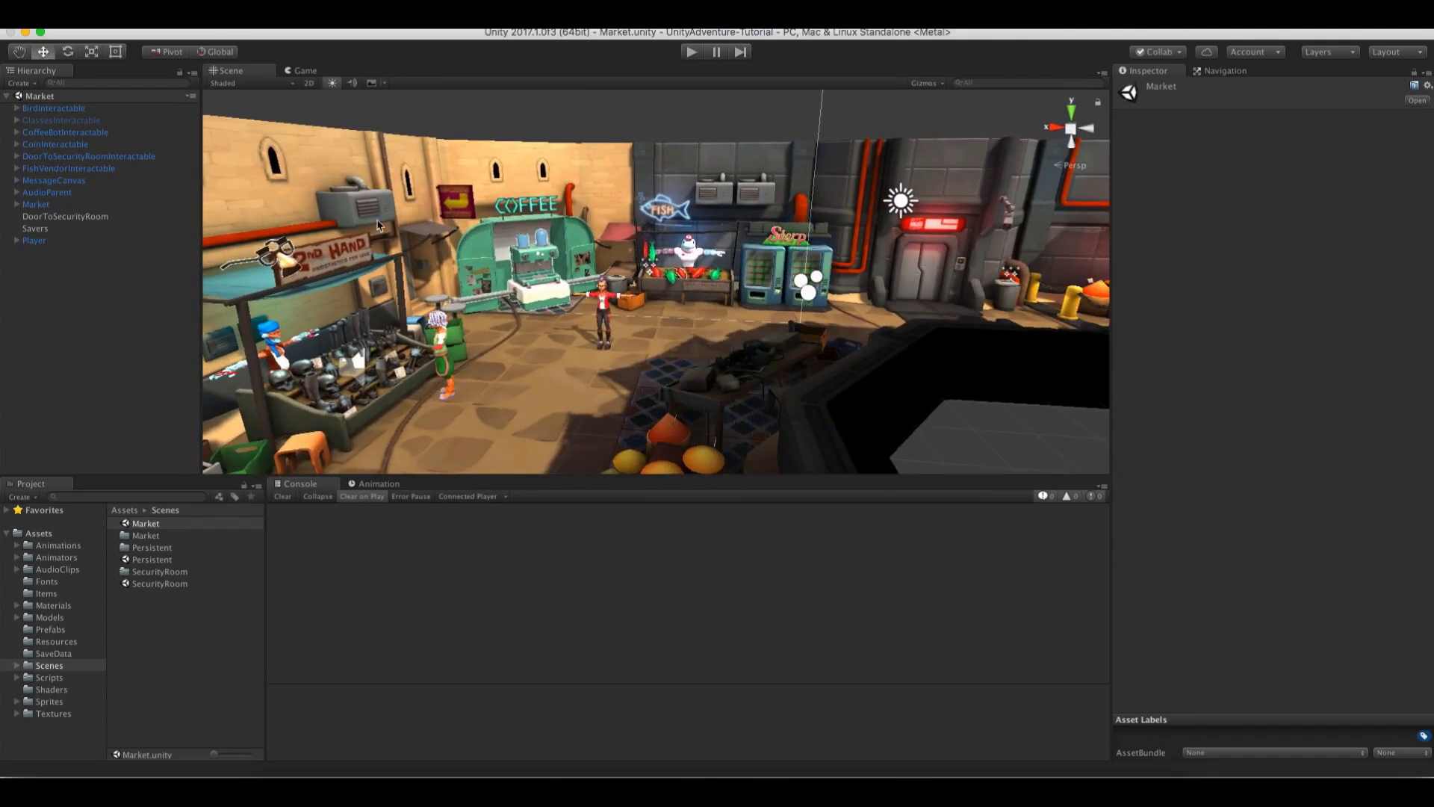
{"action": "left_click", "coordinate": [116, 286]}
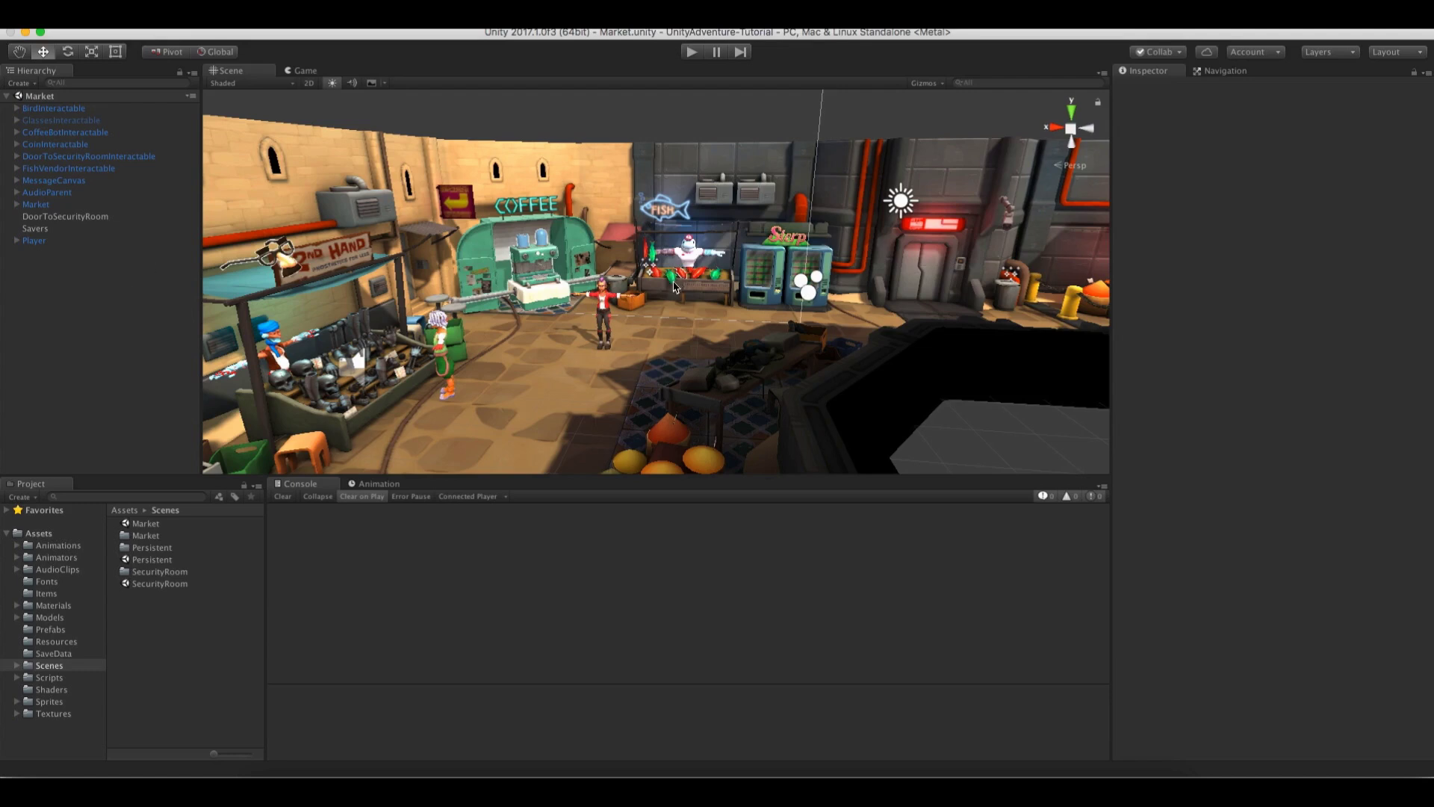
Switch to the browser and review the Adventure - Sample Game store page and the Adventure Game Tutorial page, returning to Unity
{"action": "left_click", "coordinate": [774, 773]}
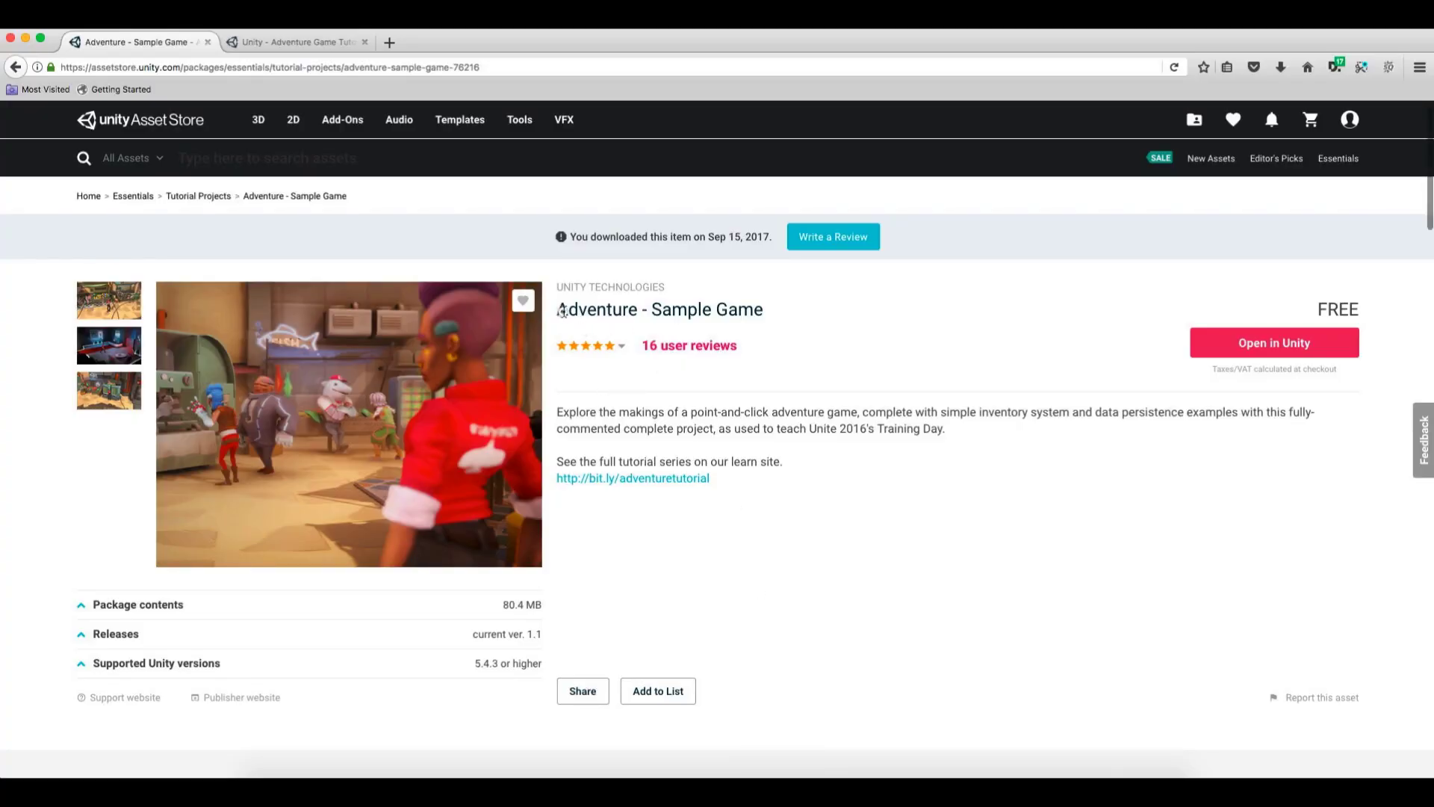
{"action": "left_click_drag", "start_coordinate": [561, 311], "coordinate": [753, 317]}
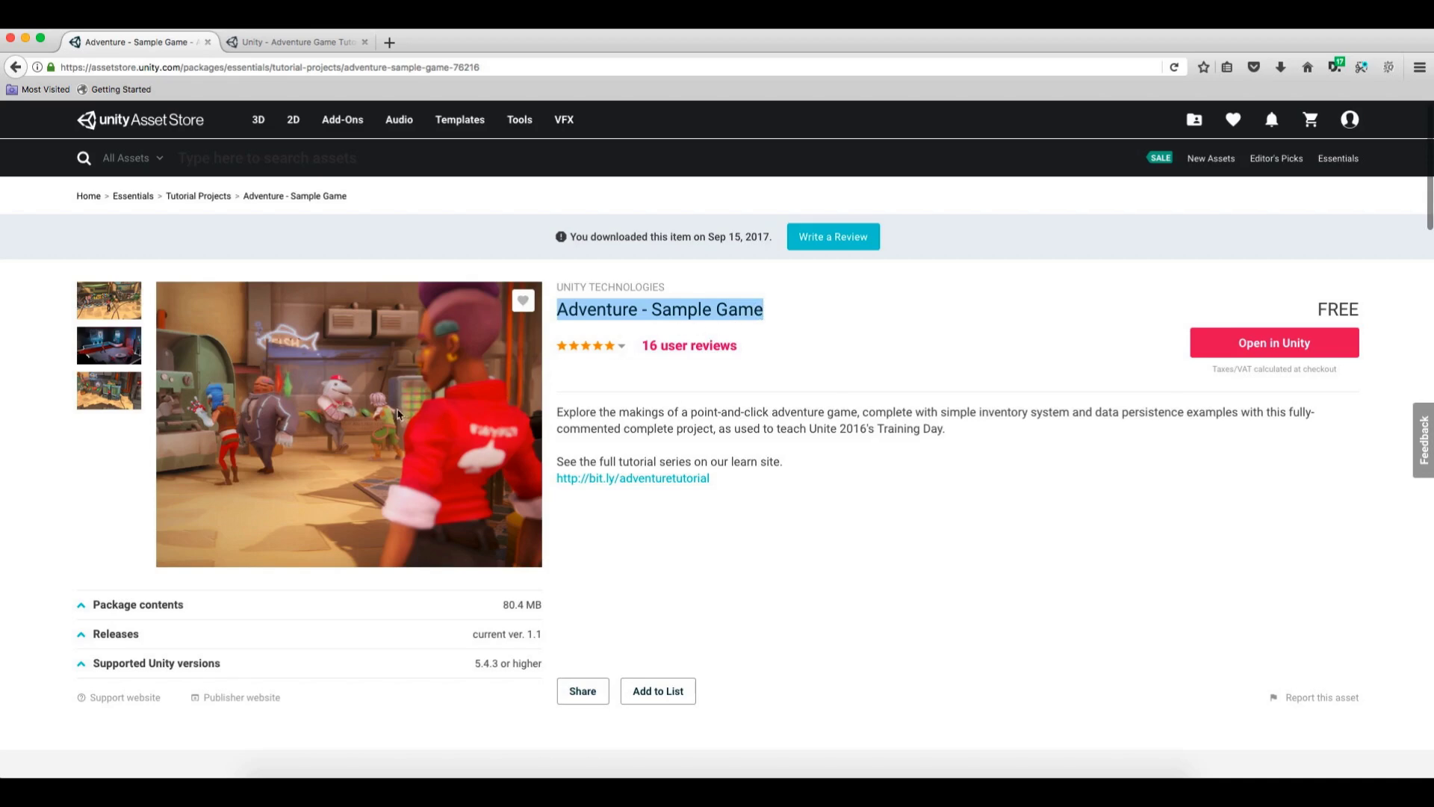
{"action": "left_click", "coordinate": [288, 43]}
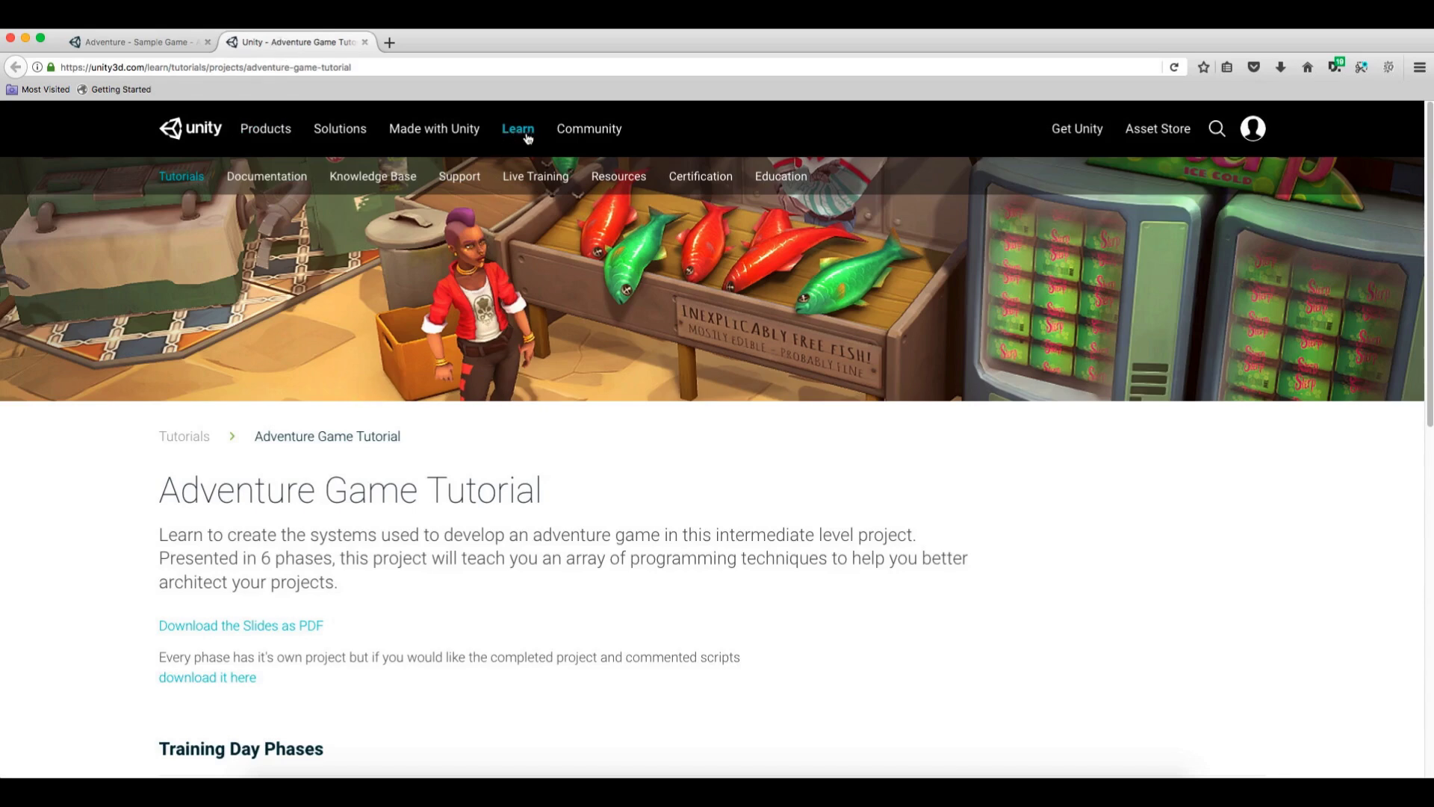
{"action": "scroll", "coordinate": [458, 354], "scroll_direction": "down", "scroll_amount": 3}
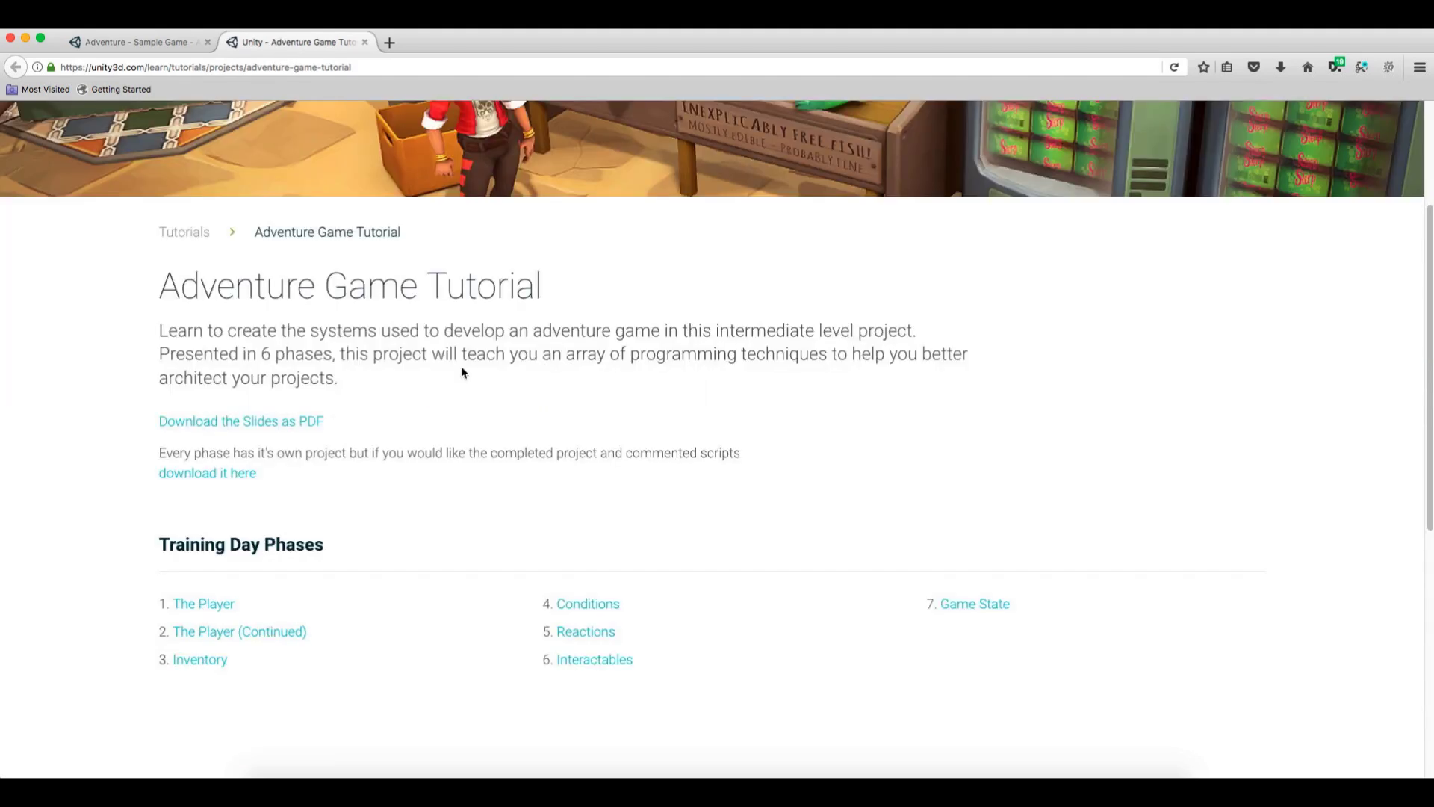
{"action": "scroll", "coordinate": [465, 406], "scroll_direction": "up", "scroll_amount": 3}
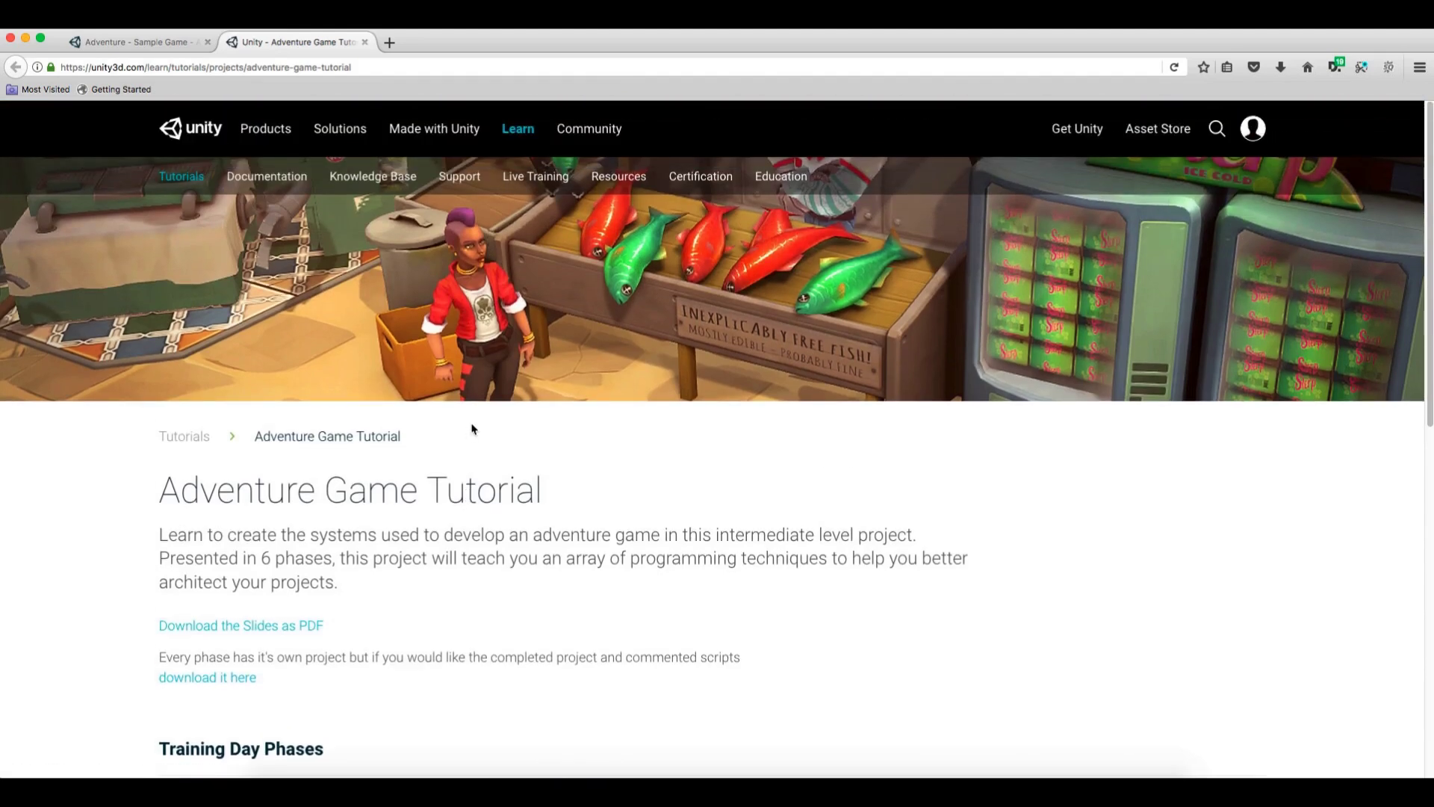
{"action": "left_click", "coordinate": [899, 791]}
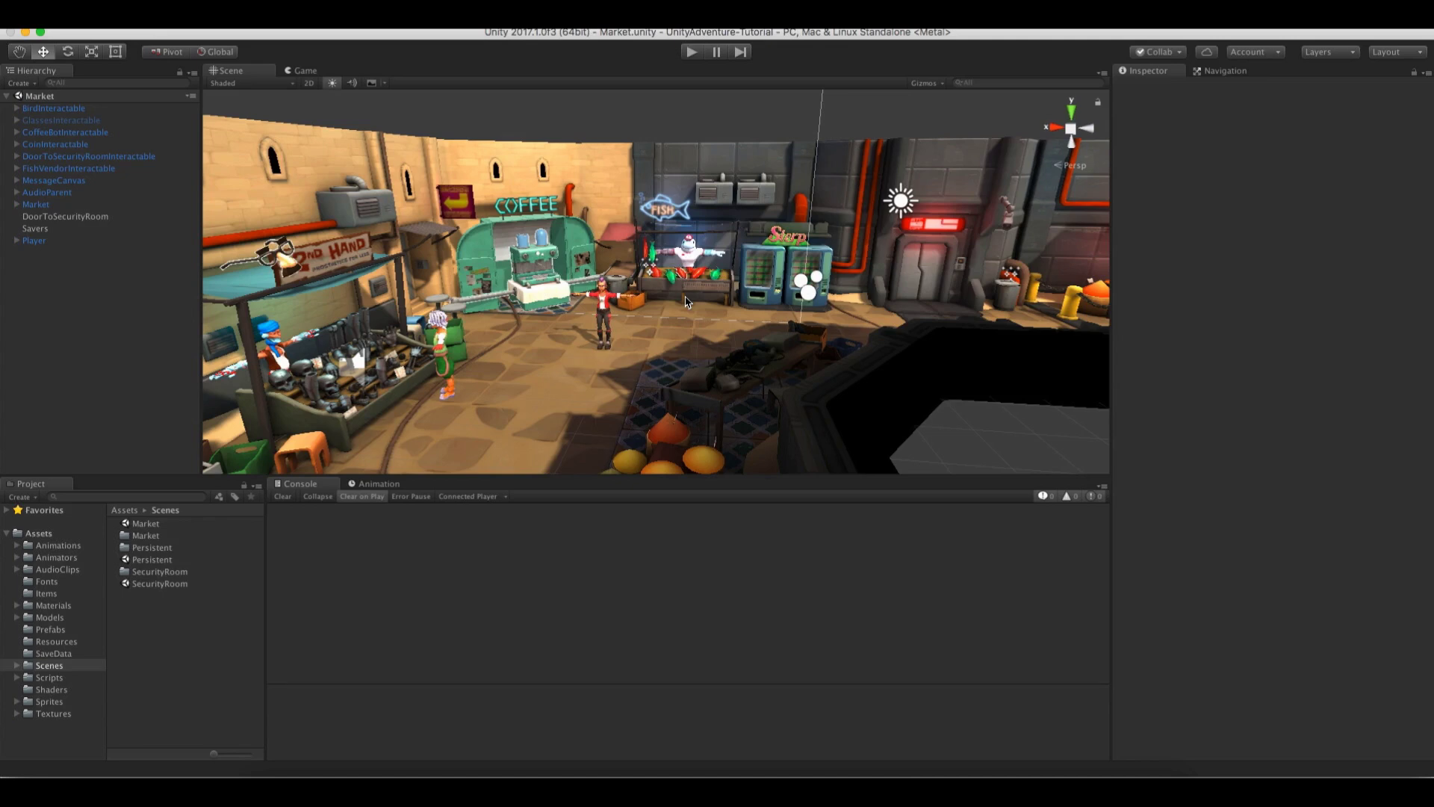
Look over the market scene, revisit the Adventure - Sample Game page in the browser, and return to Unity
{"action": "left_click_drag", "start_coordinate": [688, 301], "coordinate": [619, 293], "text": "alt"}
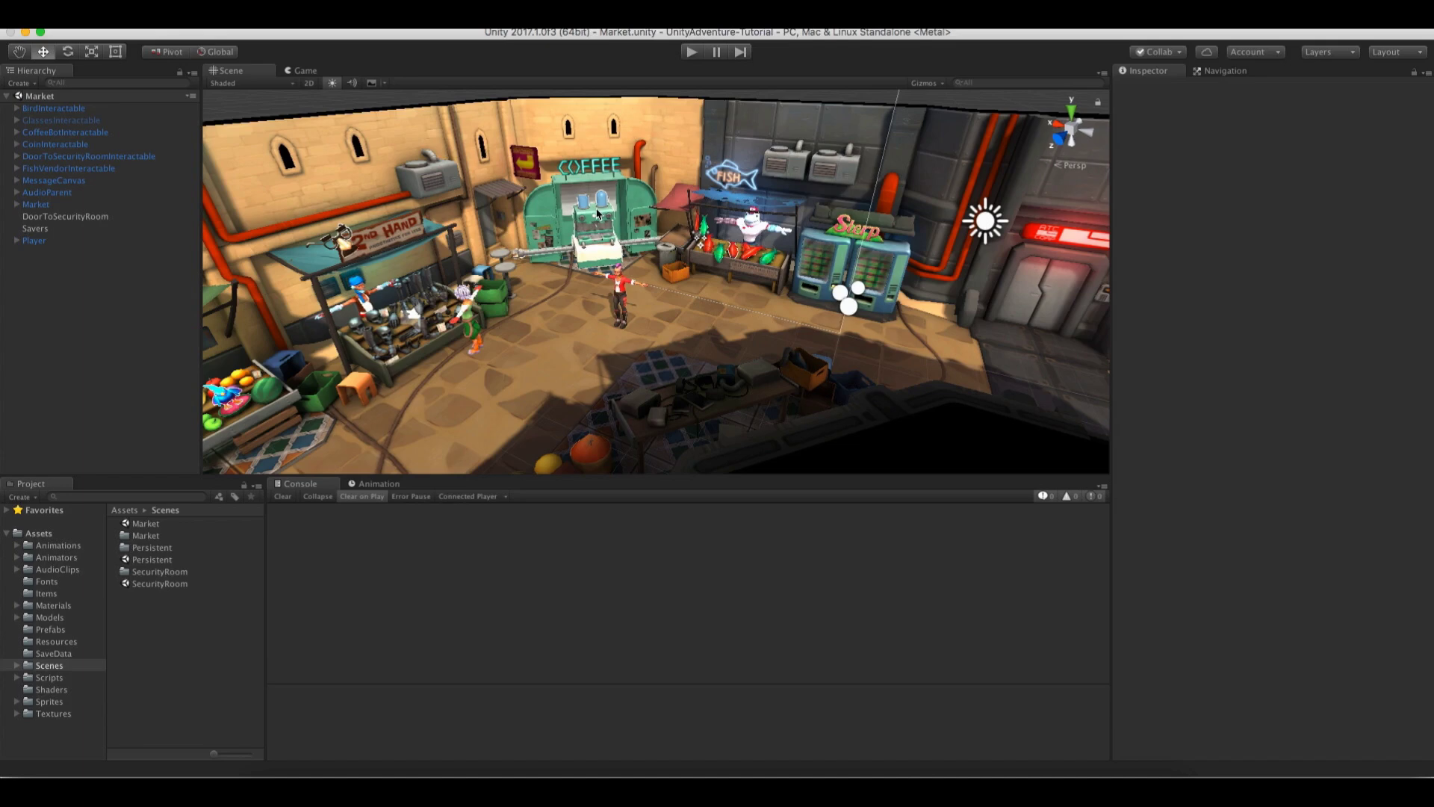
{"action": "left_click_drag", "start_coordinate": [598, 213], "coordinate": [648, 257], "text": "alt"}
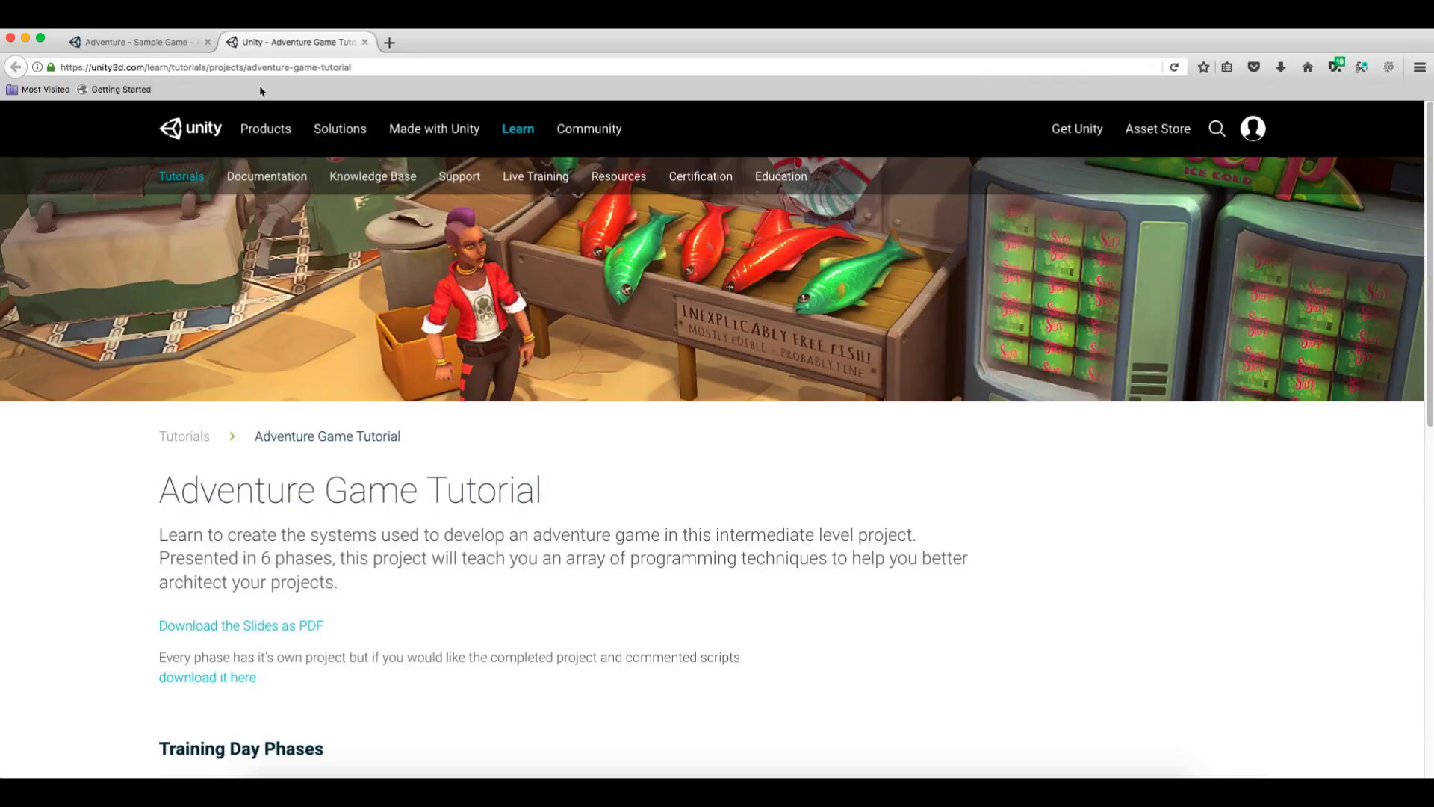
{"action": "left_click", "coordinate": [142, 43]}
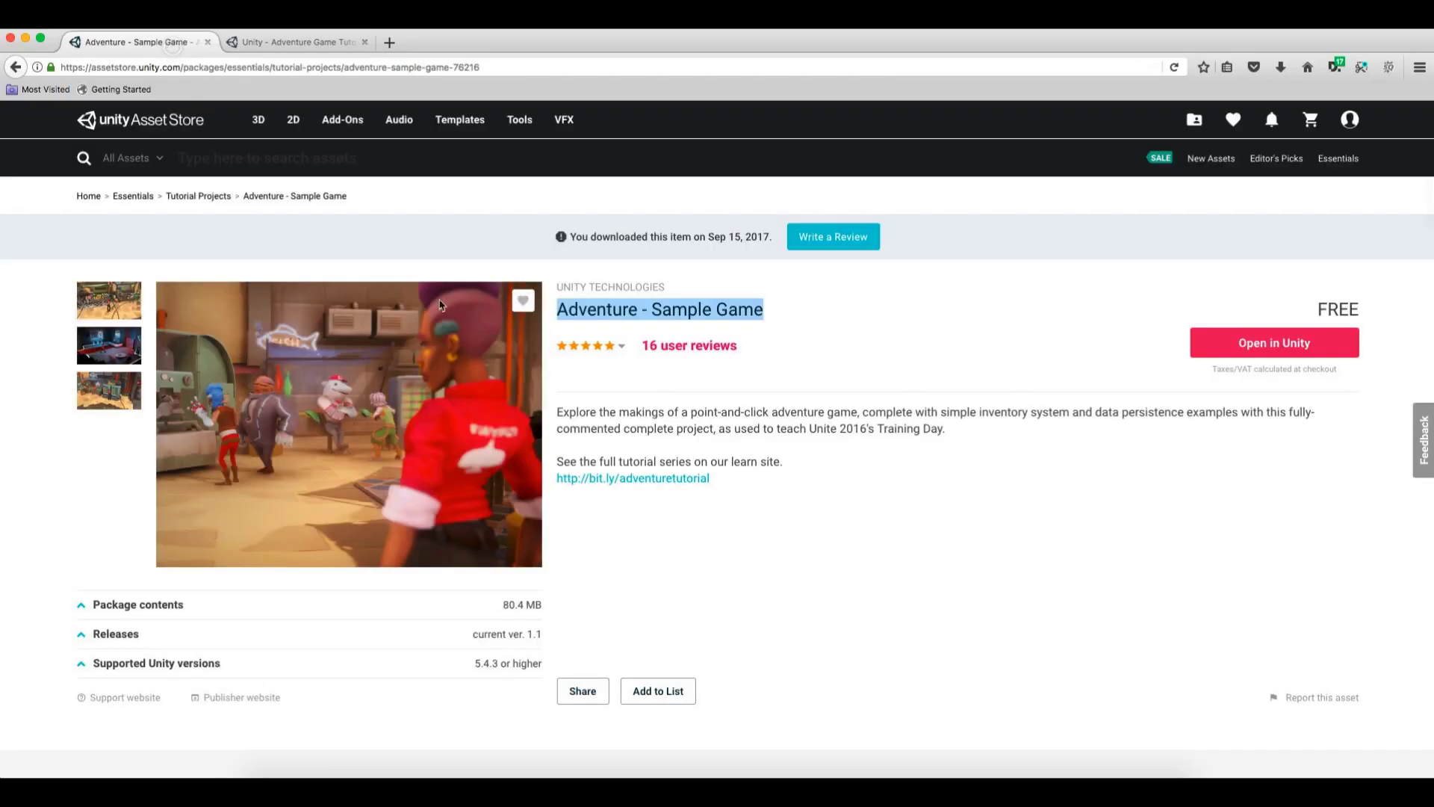
{"action": "left_click", "coordinate": [647, 443]}
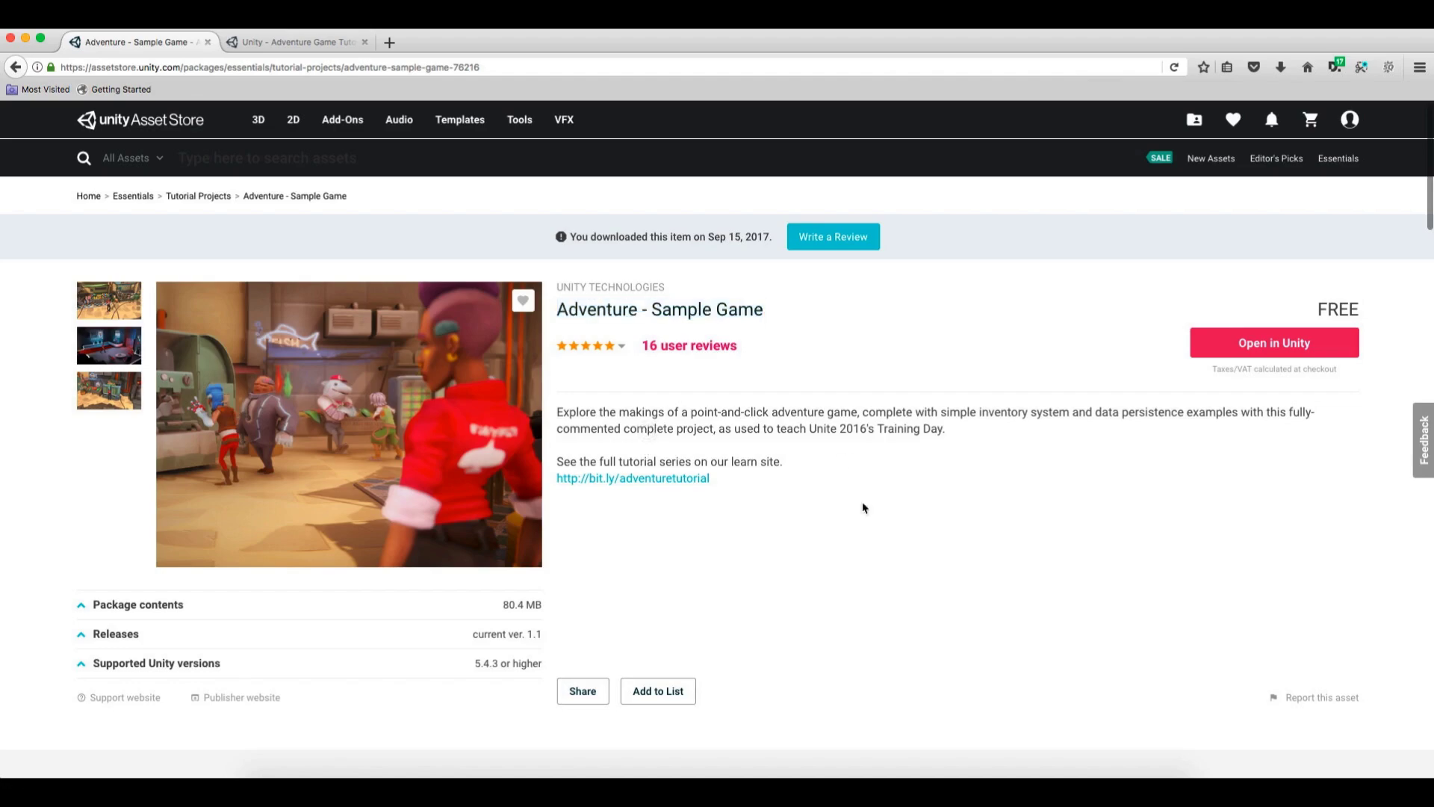
{"action": "left_click", "coordinate": [899, 775]}
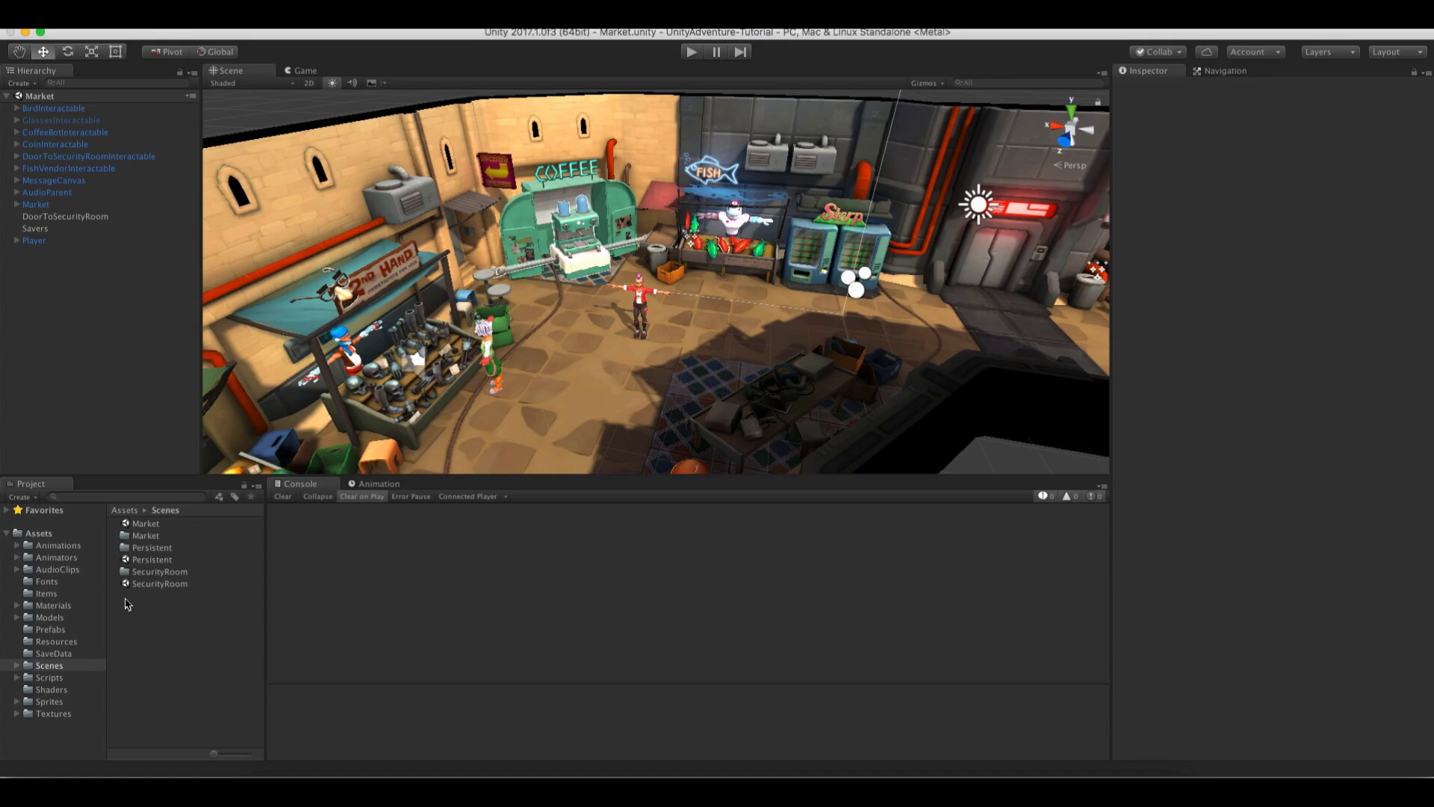
Launch the built UniteEurope16TrainingDay game at 1920 x 1080 with Beautiful graphics quality
{"action": "left_click", "coordinate": [1038, 771]}
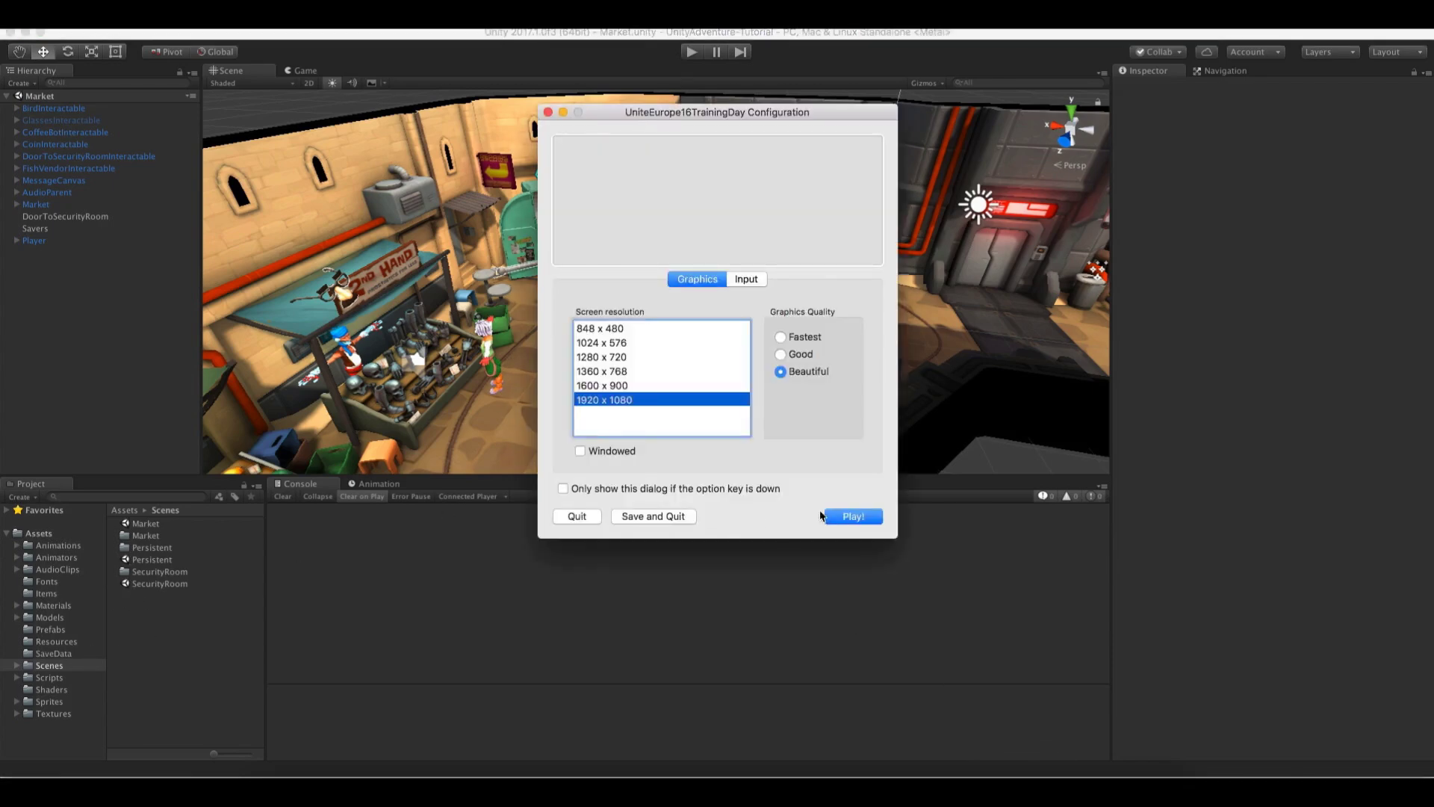
{"action": "left_click", "coordinate": [827, 515]}
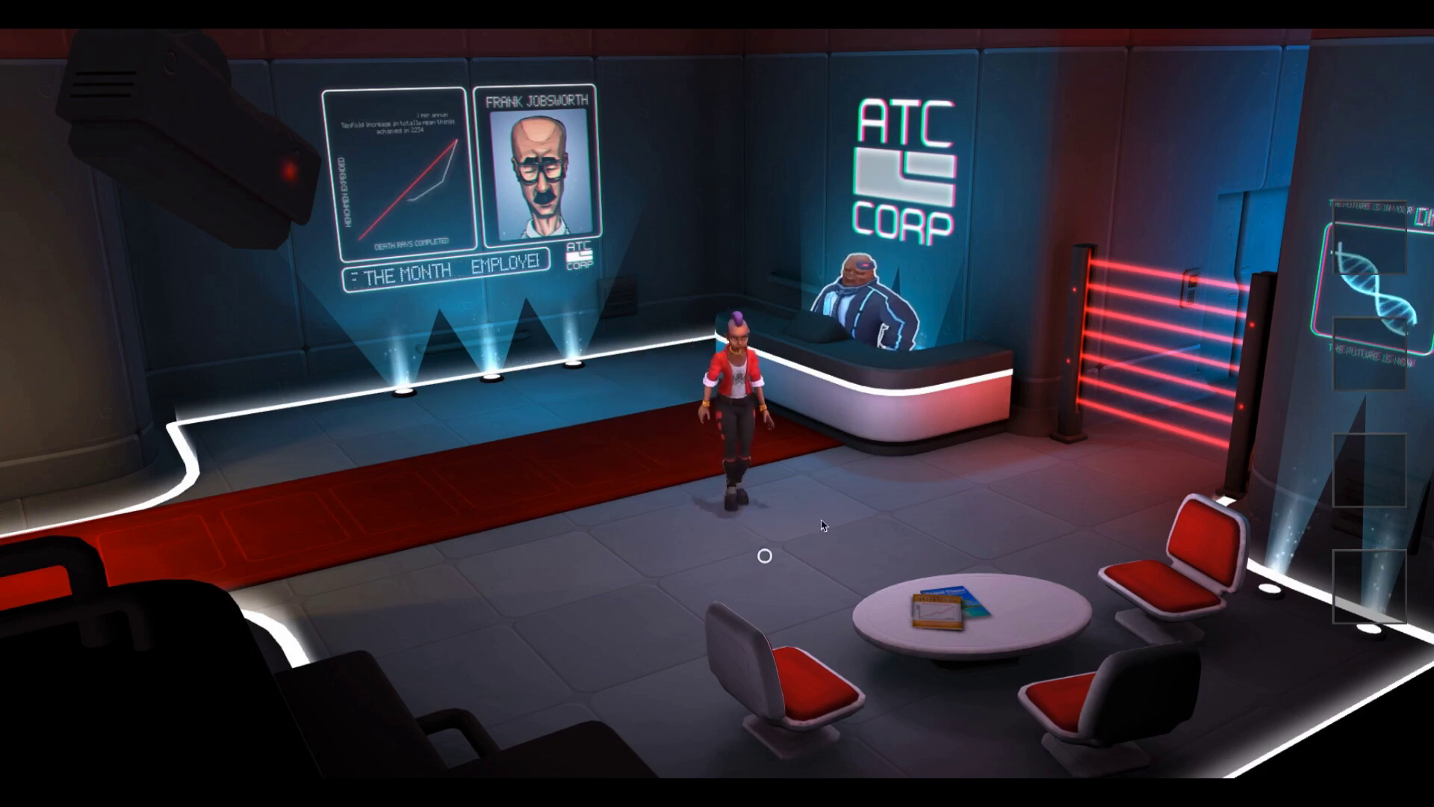
Walk the player around the ATC Corp lobby, approach the laser gate, and talk to the guard at the desk
{"action": "left_click", "coordinate": [836, 560]}
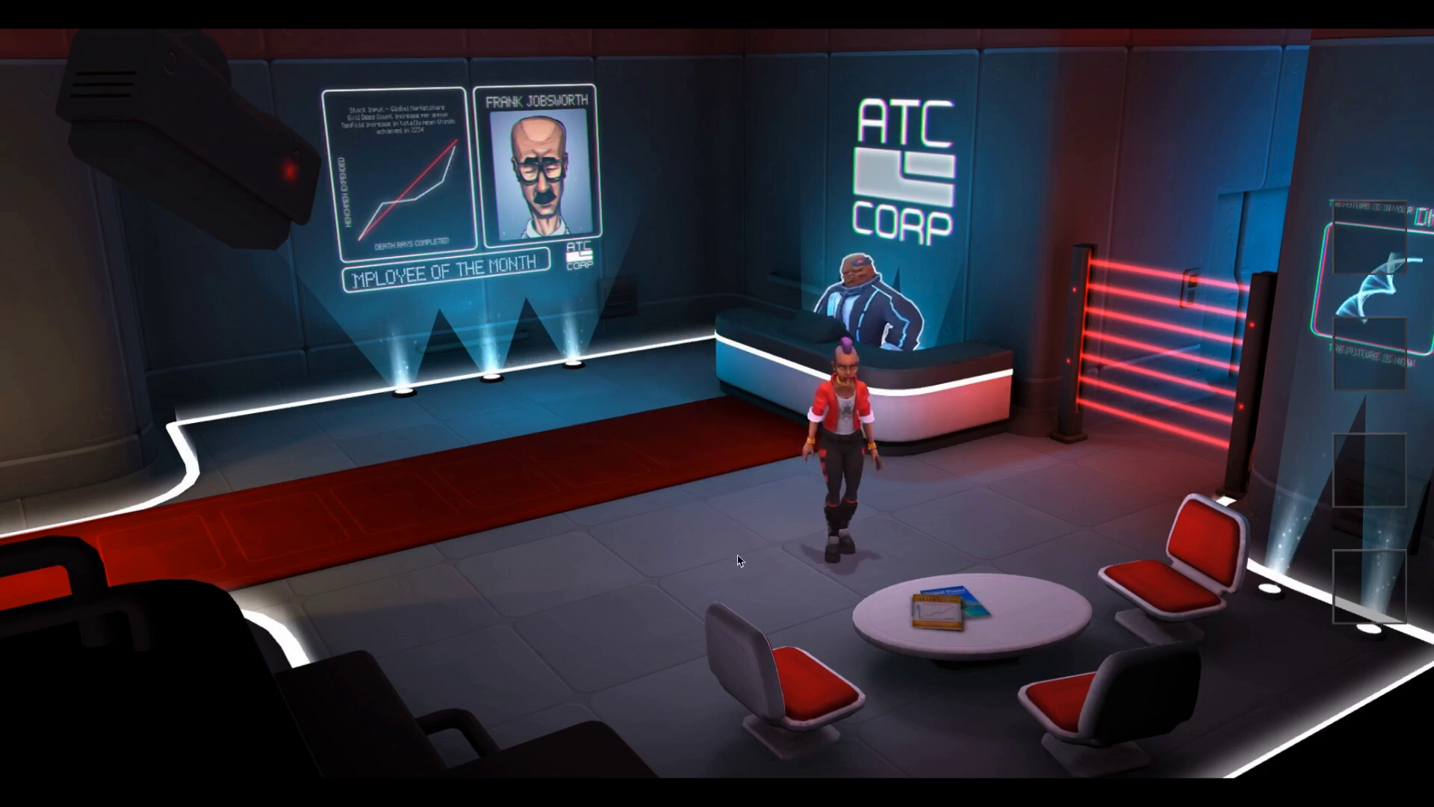
{"action": "left_click", "coordinate": [1004, 489]}
{"action": "left_click", "coordinate": [1148, 363]}
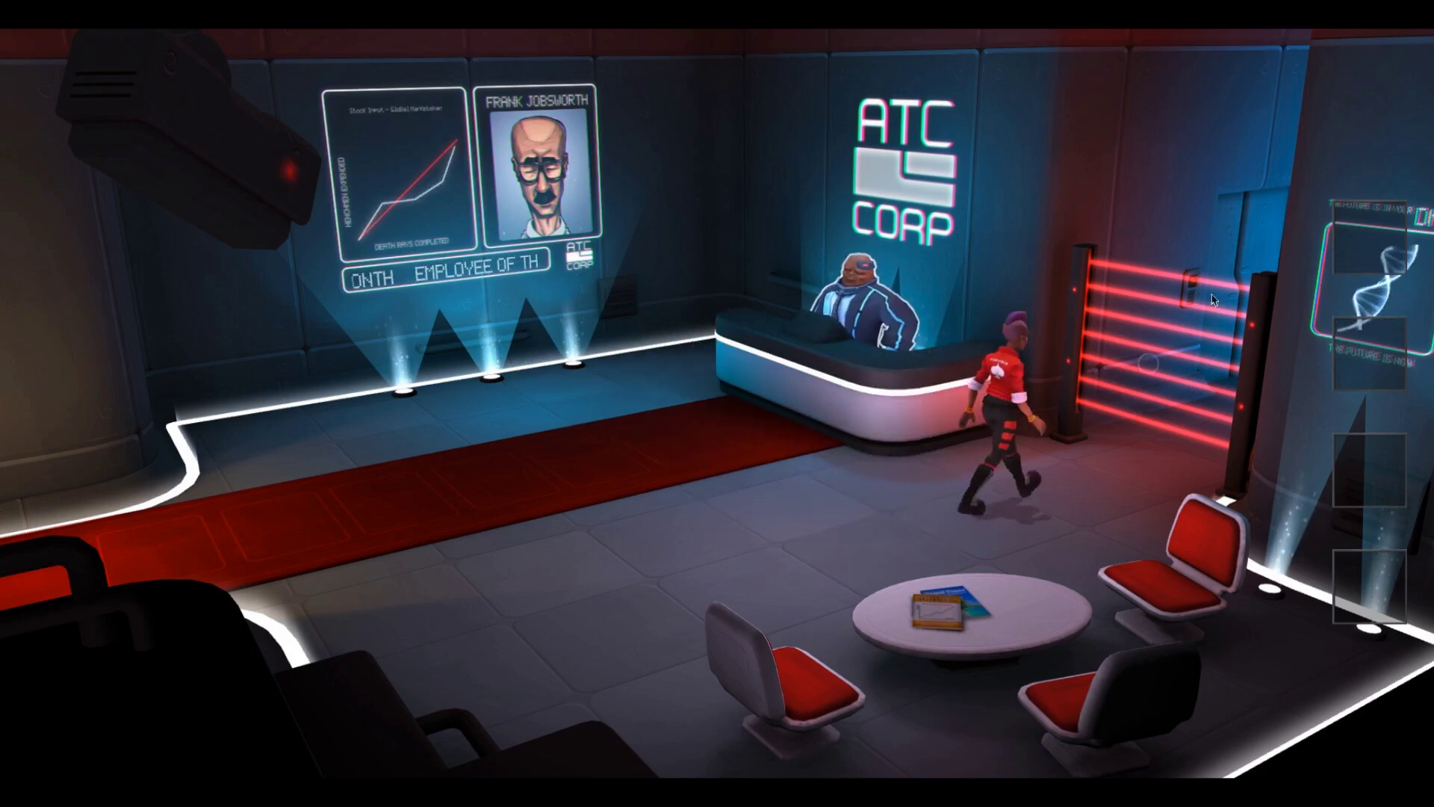
{"action": "left_click", "coordinate": [872, 527]}
{"action": "left_click", "coordinate": [862, 300]}
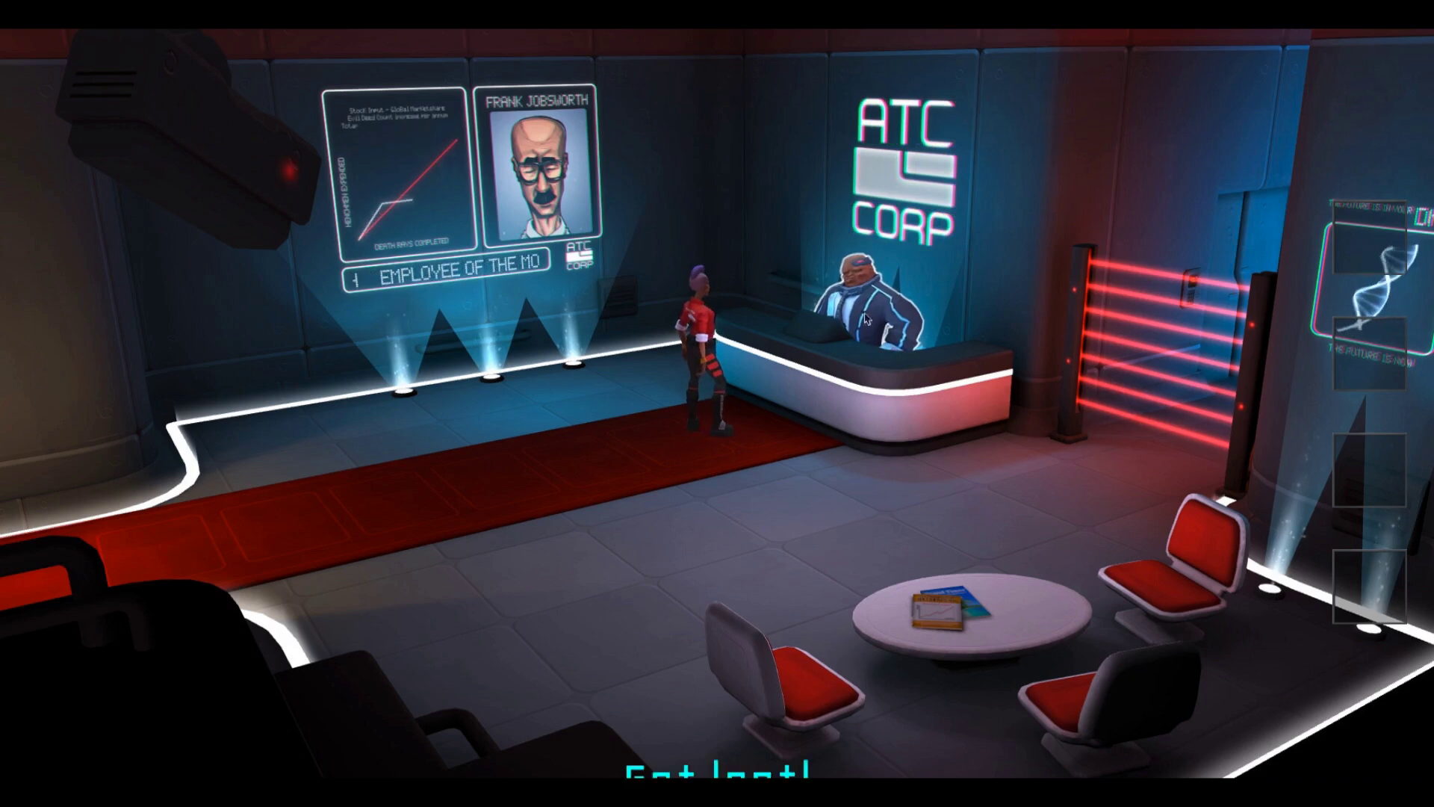
Walk the player along the red carpet and leave the ATC Corp lobby for the market
{"action": "left_click", "coordinate": [495, 512]}
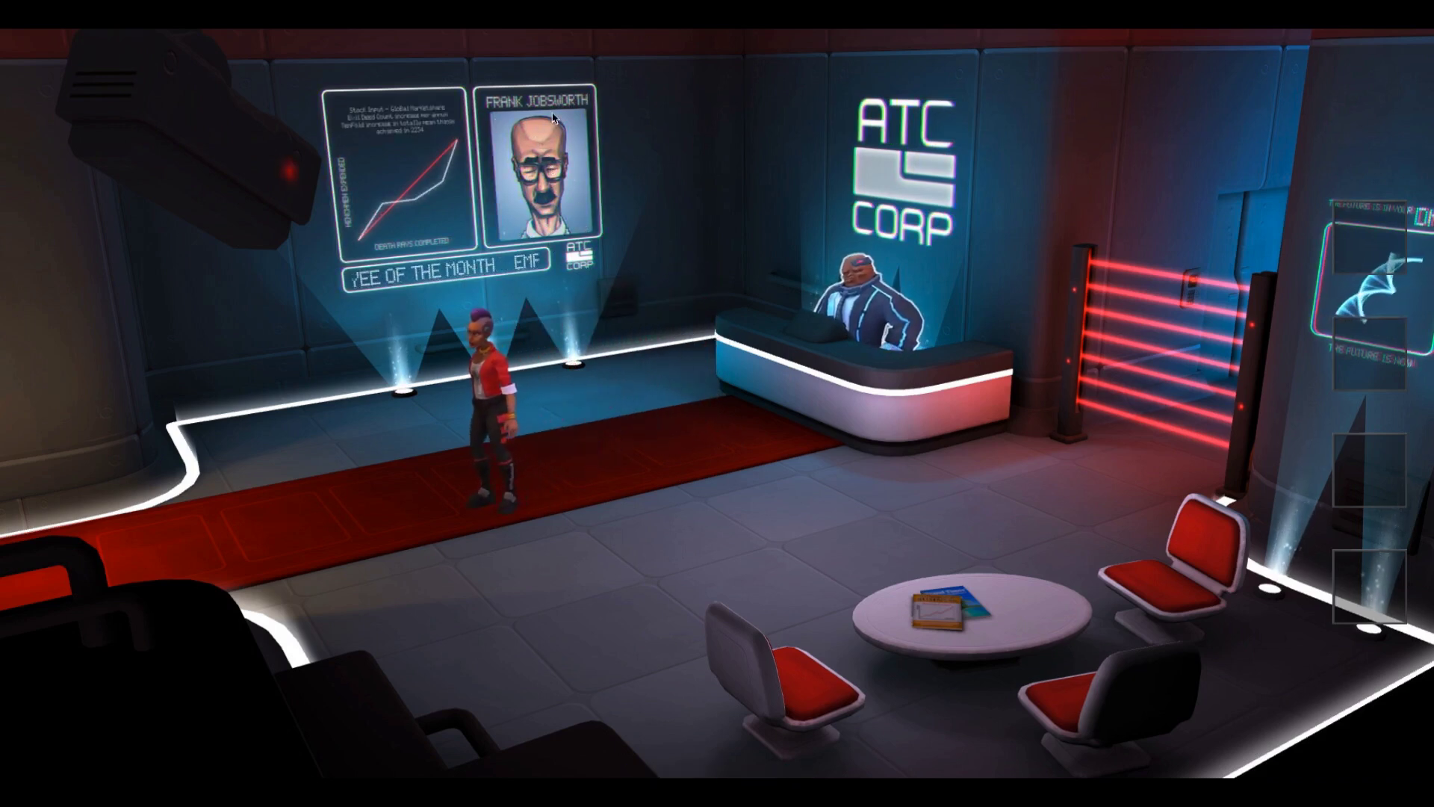
{"action": "left_click", "coordinate": [110, 482]}
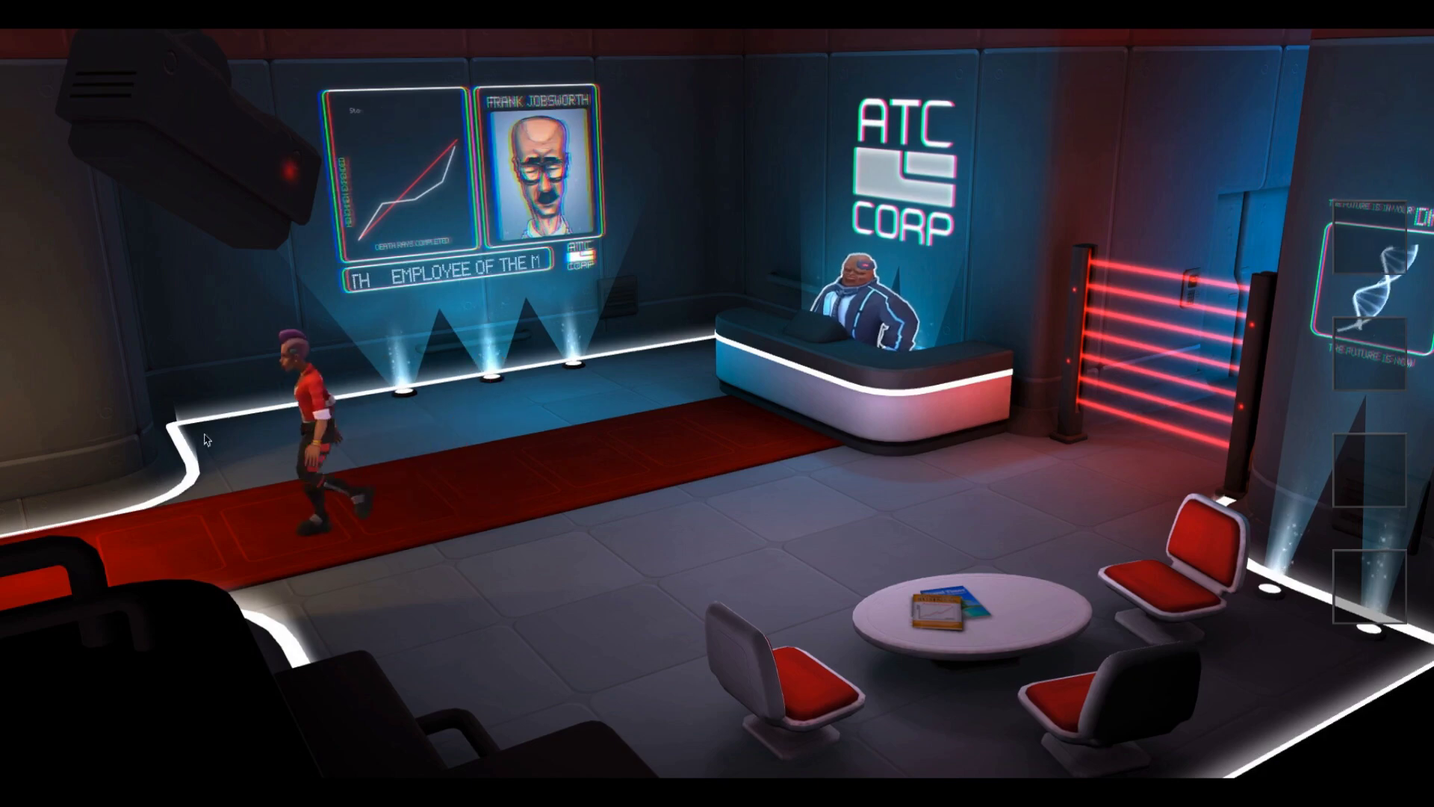
{"action": "left_click", "coordinate": [11, 578]}
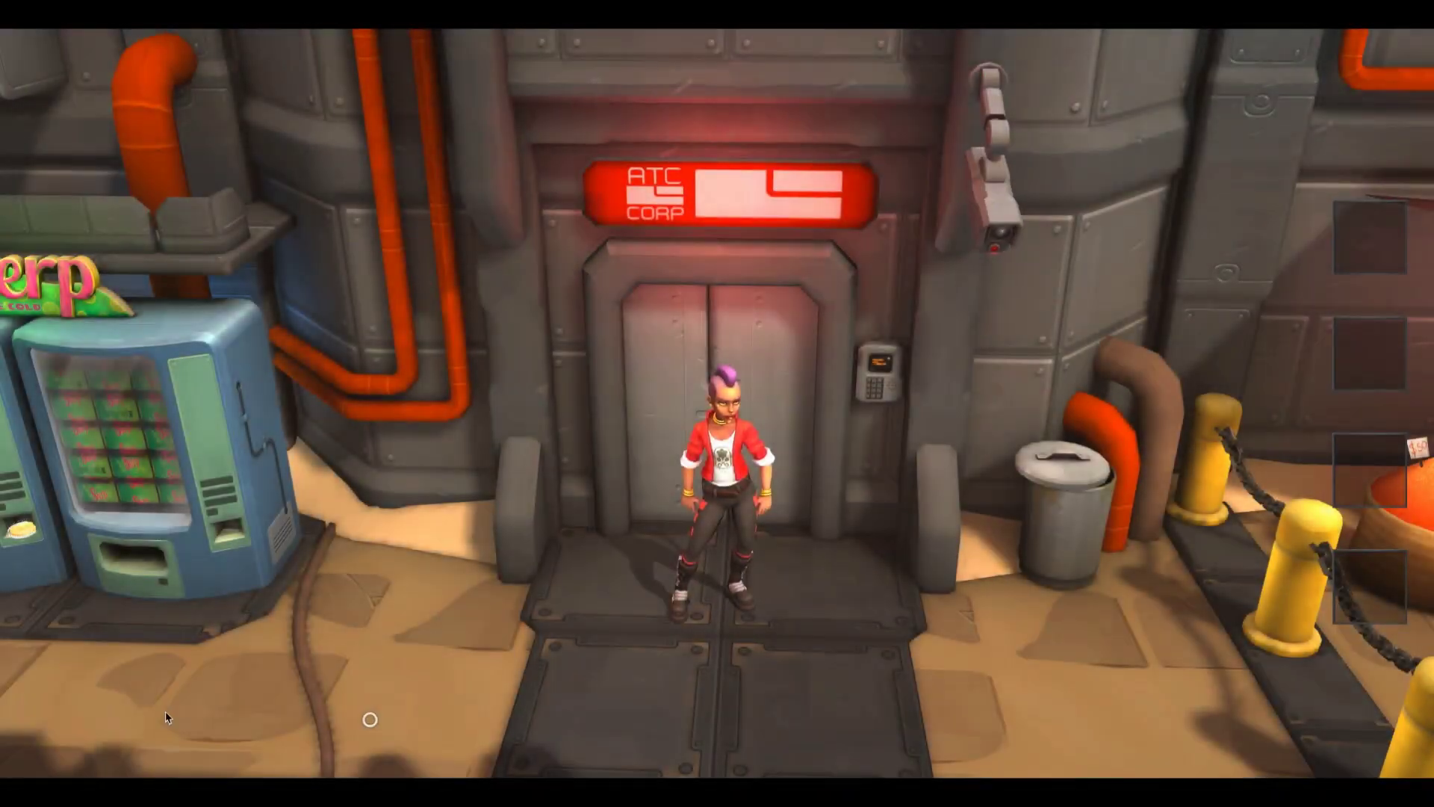
Walk the player past the Slerp machines to the fish stall and get a red fish from the vendor
{"action": "left_click", "coordinate": [224, 549]}
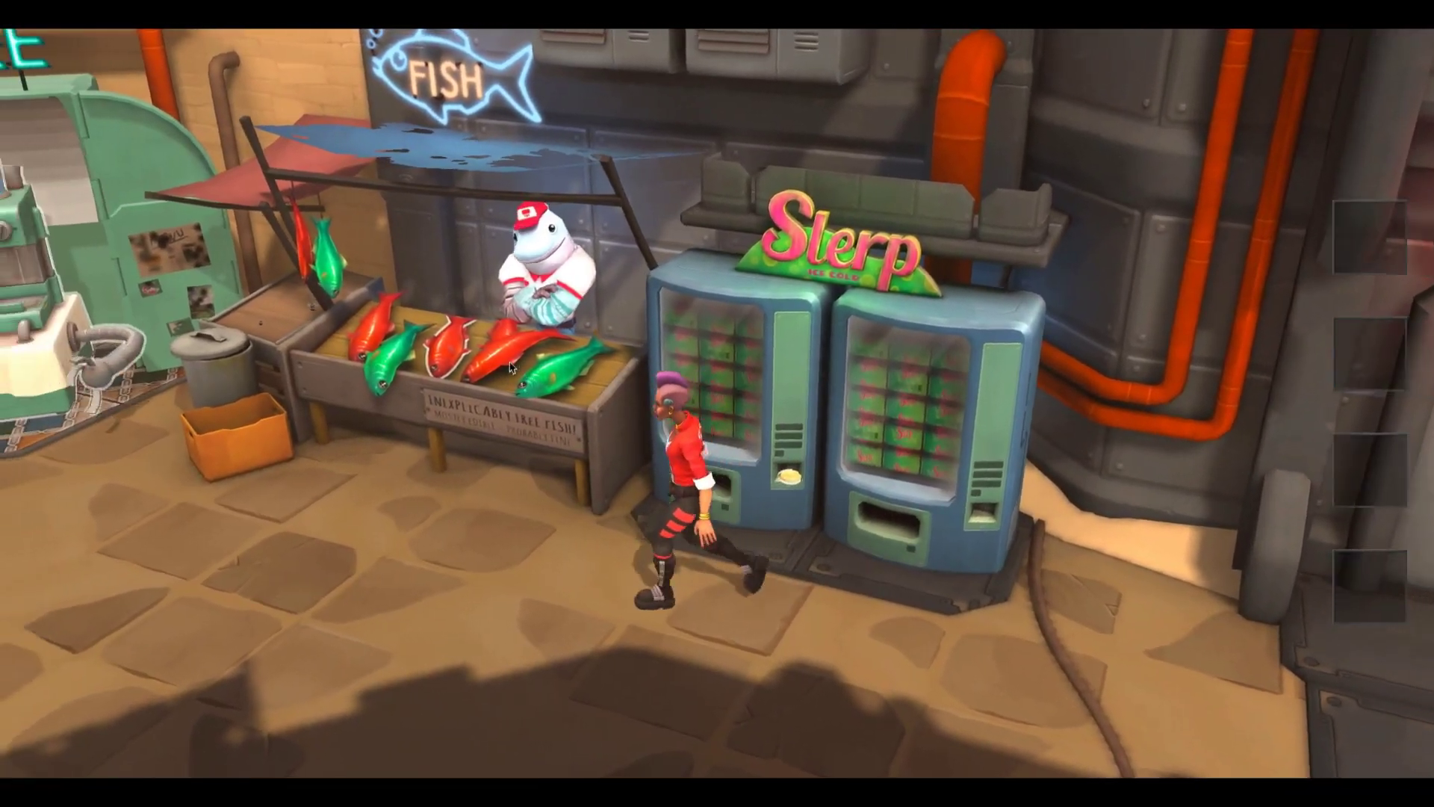
{"action": "left_click", "coordinate": [502, 348]}
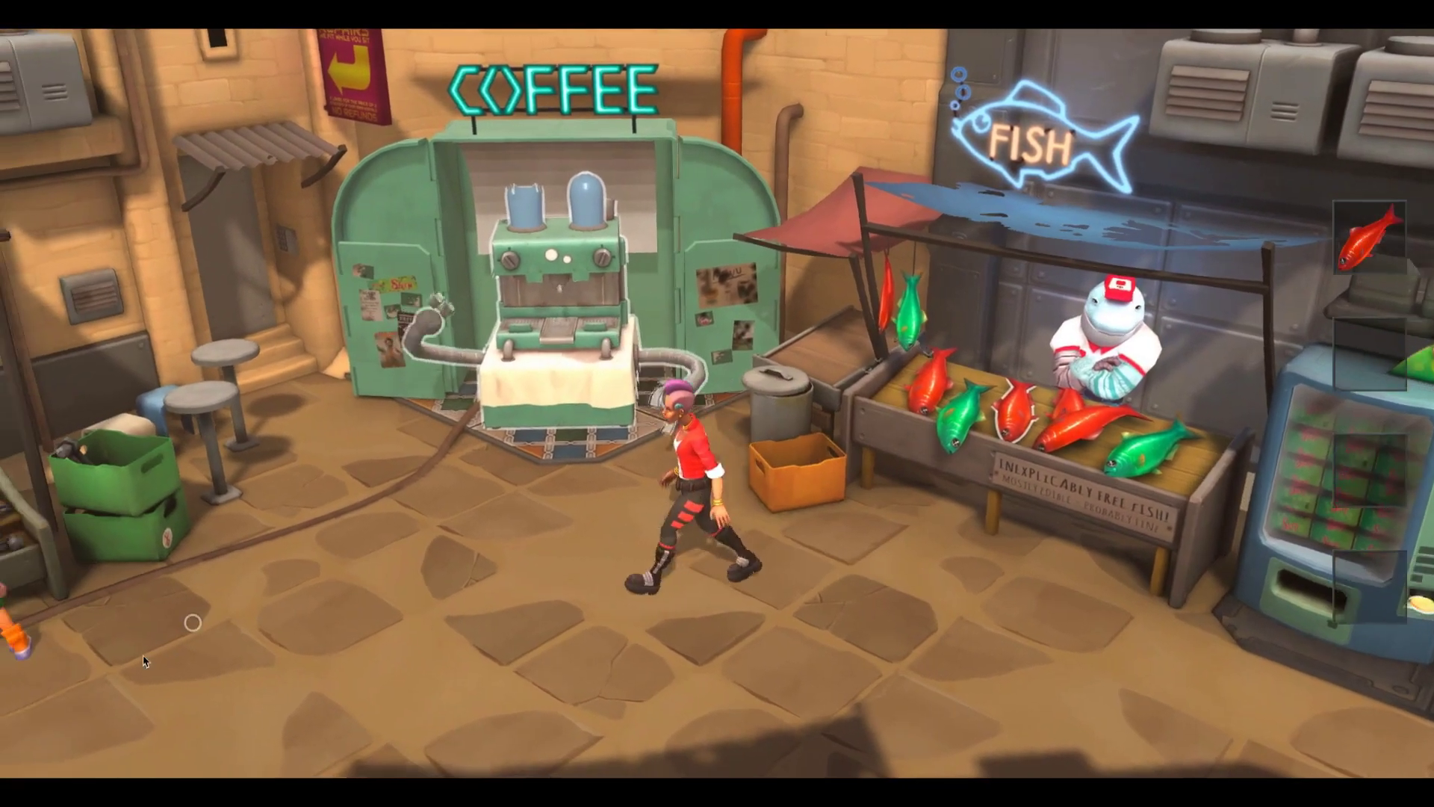
Disturb the blue bird at the Froot stall and collect the joke glasses from the 2nd Hand stall
{"action": "left_click", "coordinate": [130, 653]}
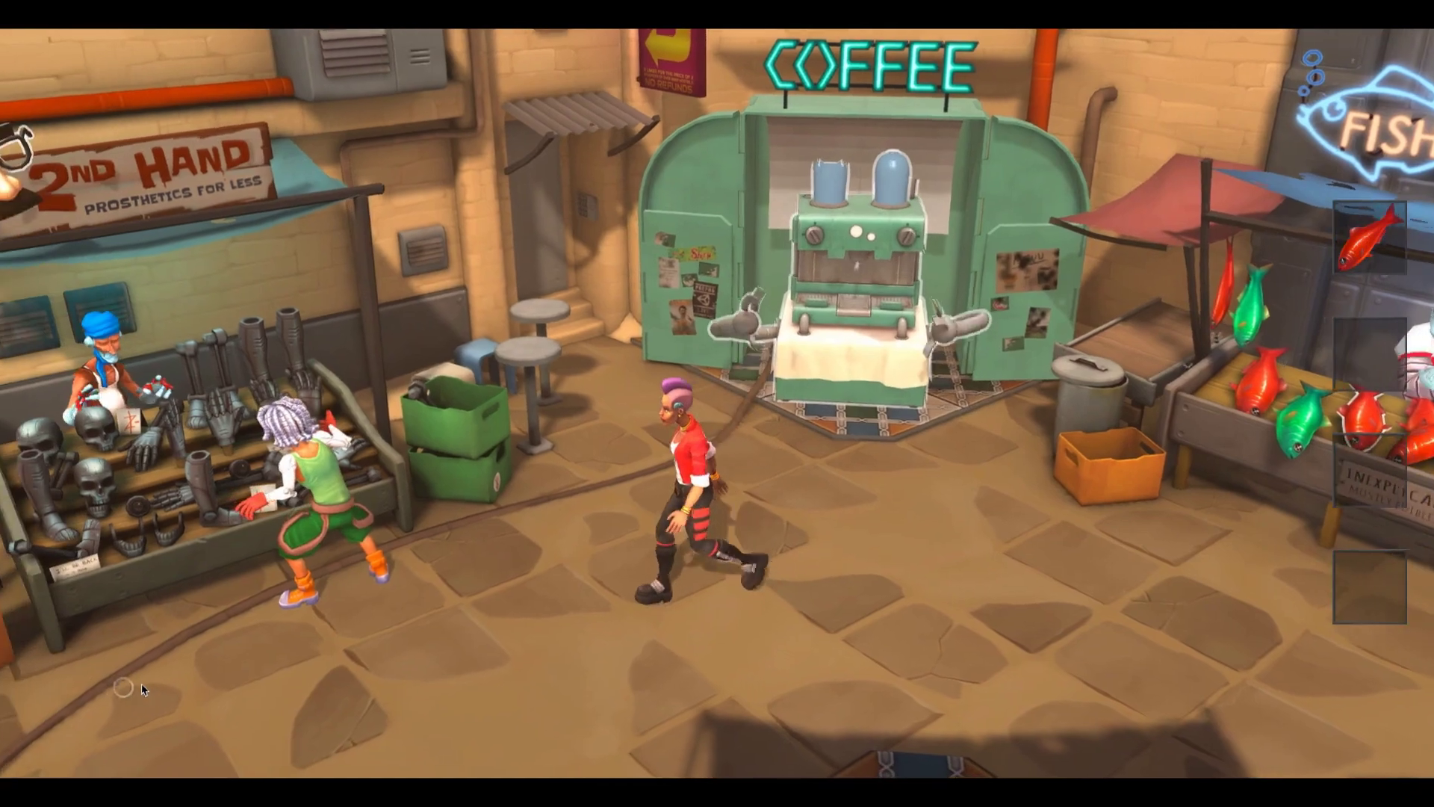
{"action": "left_click", "coordinate": [209, 678]}
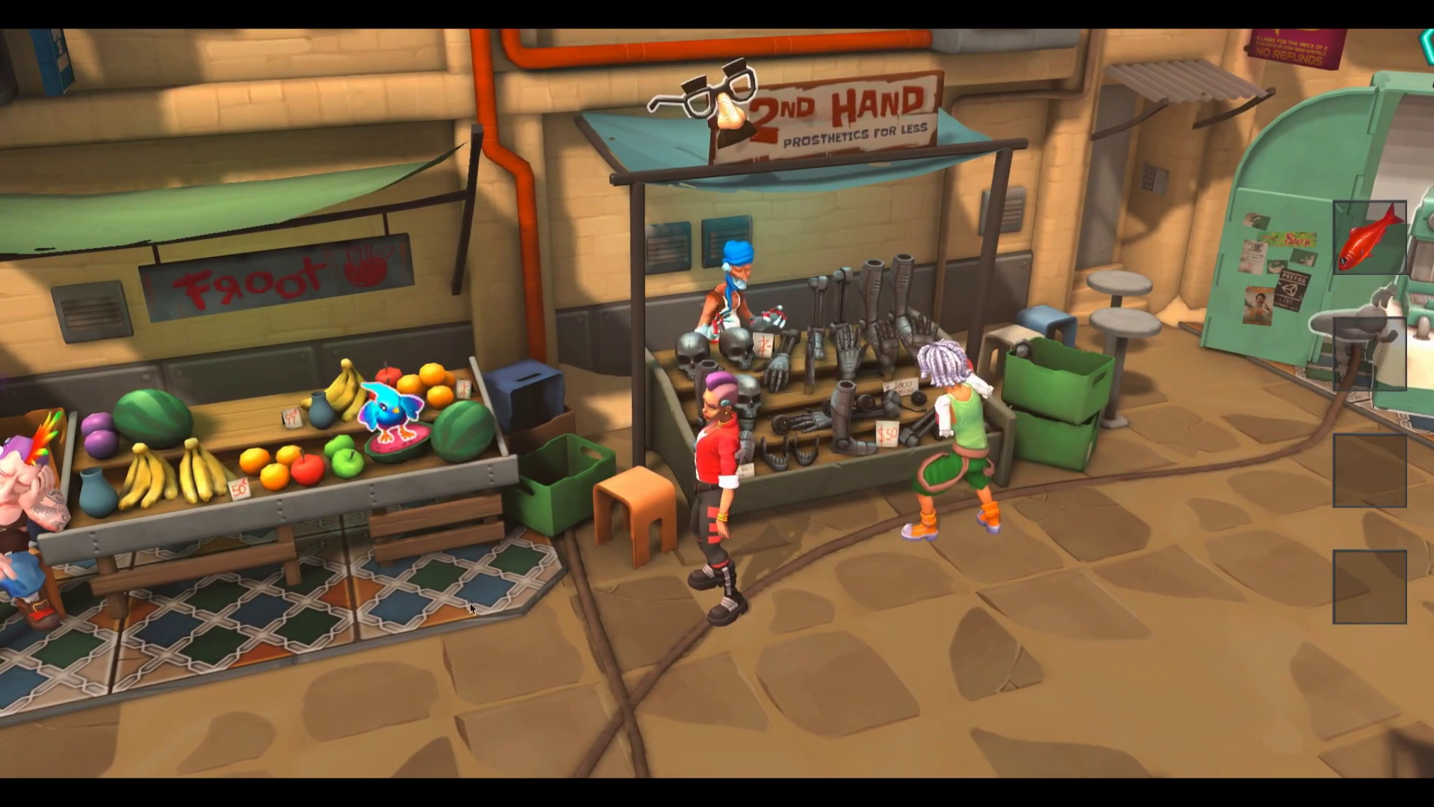
{"action": "left_click", "coordinate": [426, 459]}
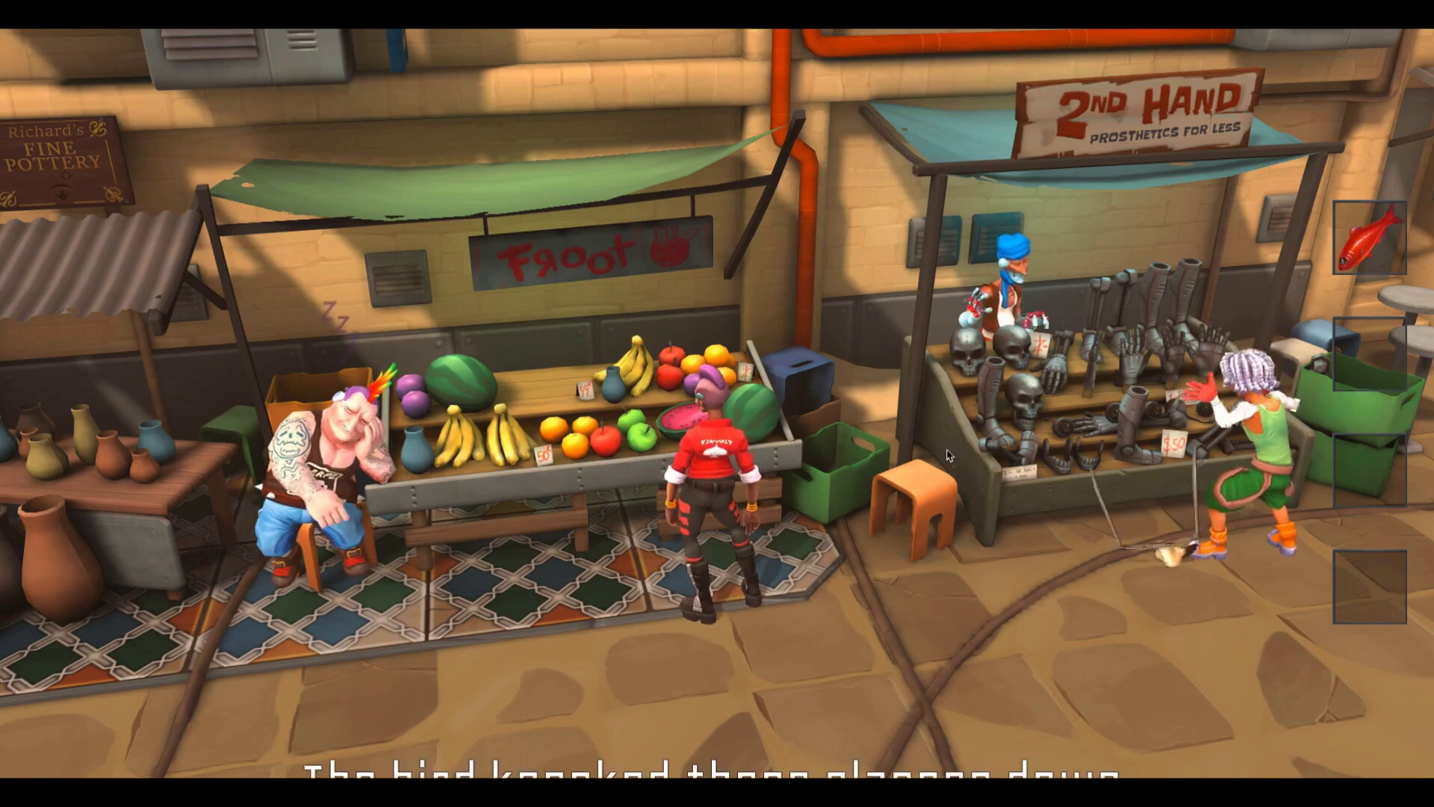
{"action": "left_click", "coordinate": [1053, 635]}
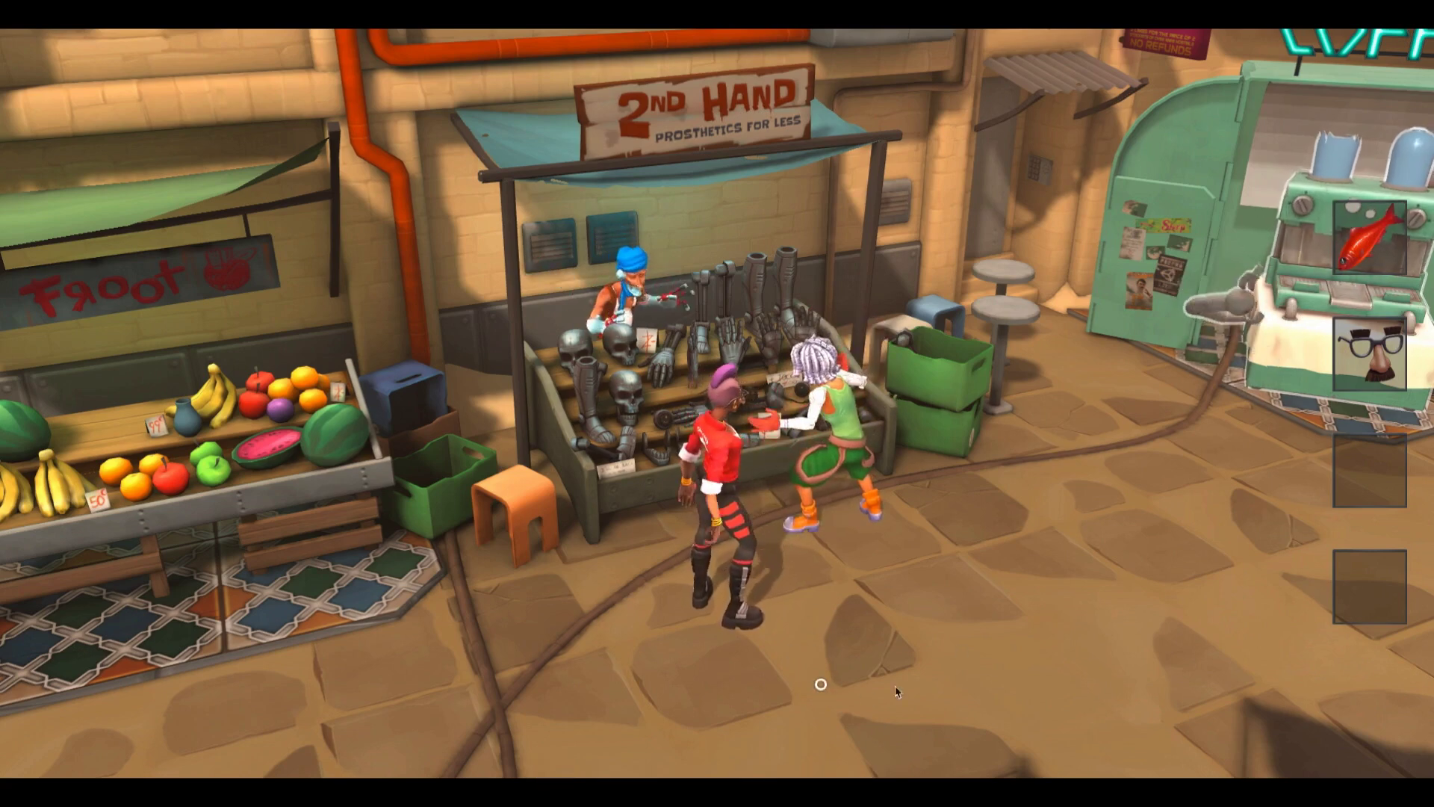
Talk to the coffee robot and pick up the coin from the Slerp vending machine
{"action": "left_click", "coordinate": [962, 708]}
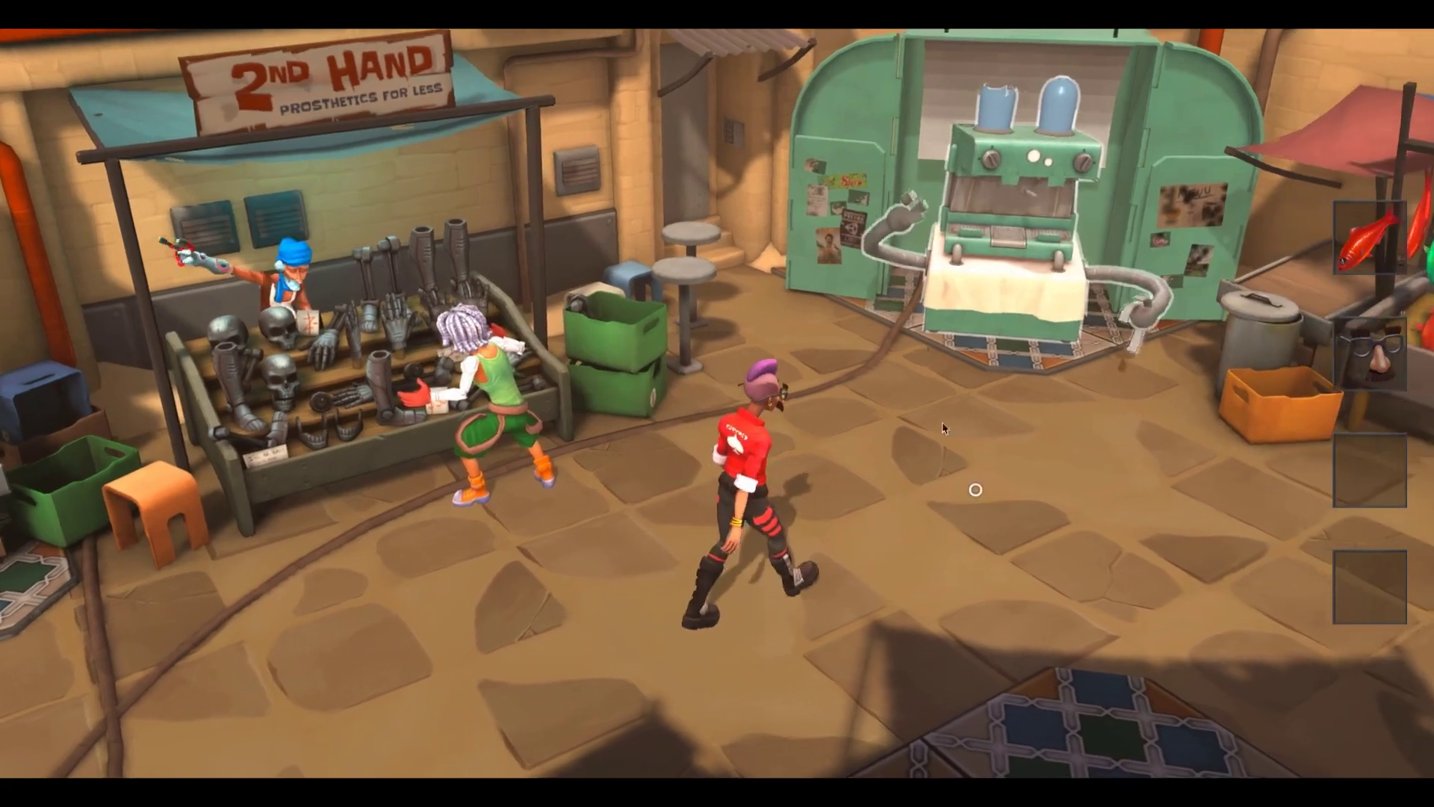
{"action": "left_click", "coordinate": [914, 439]}
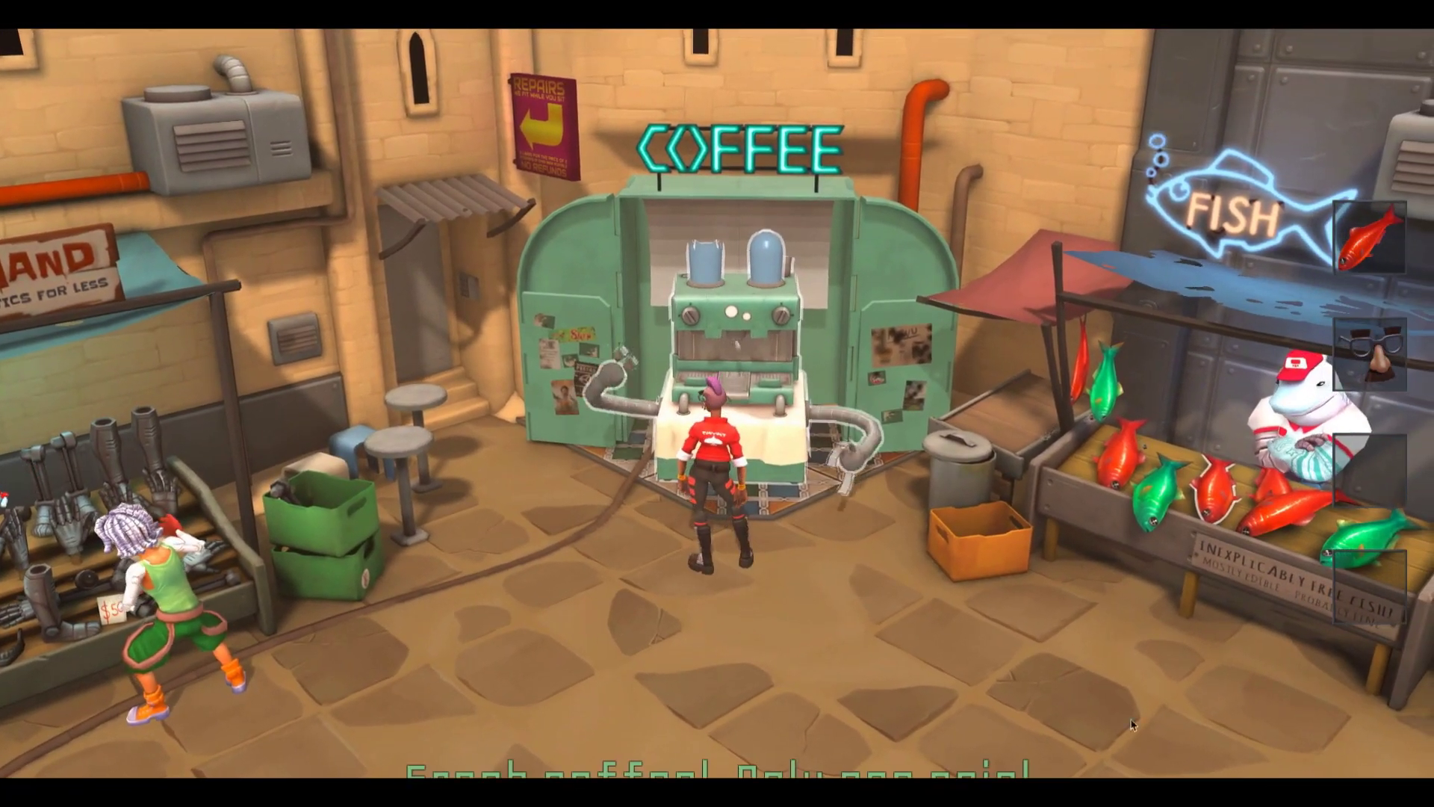
{"action": "left_click", "coordinate": [1171, 698]}
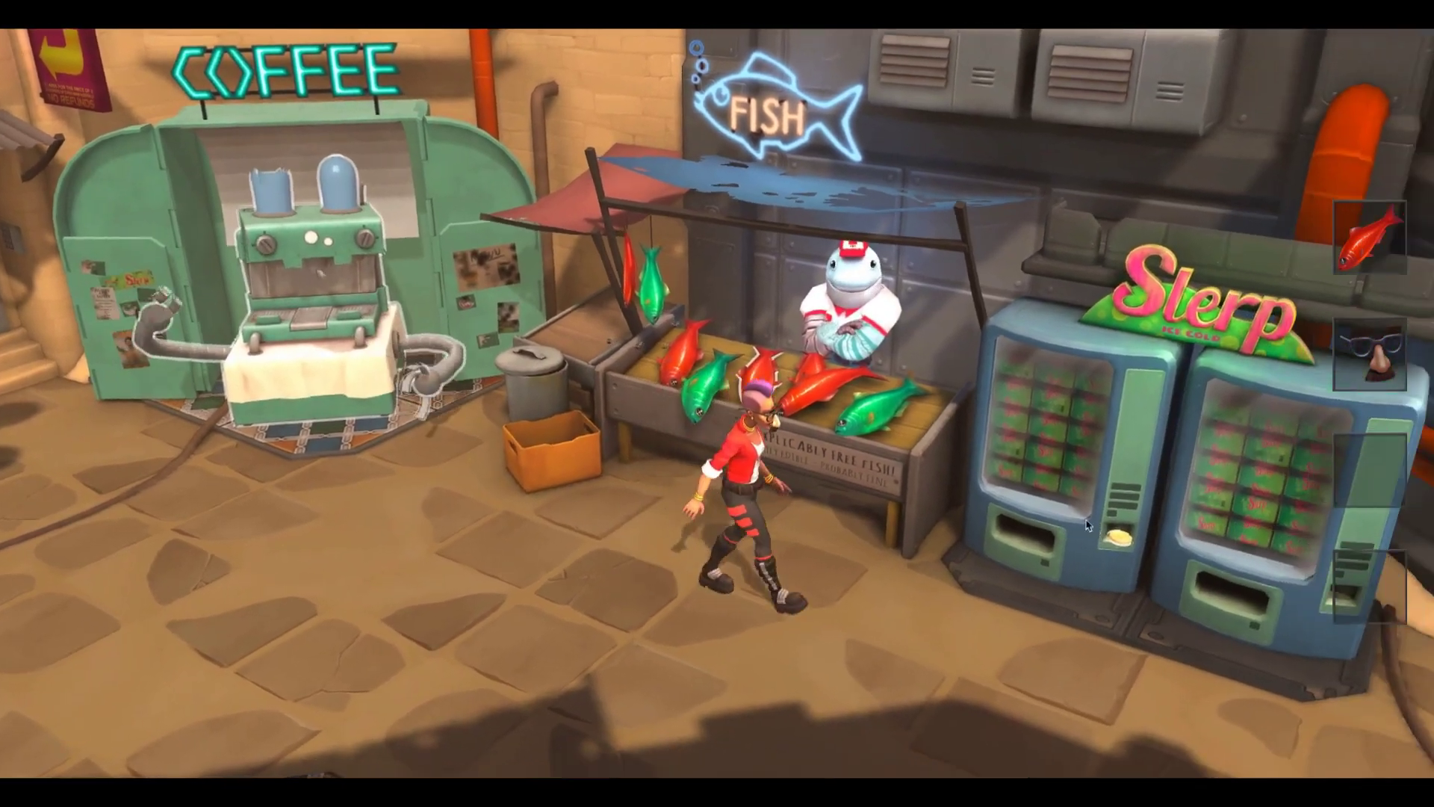
{"action": "left_click", "coordinate": [1088, 525]}
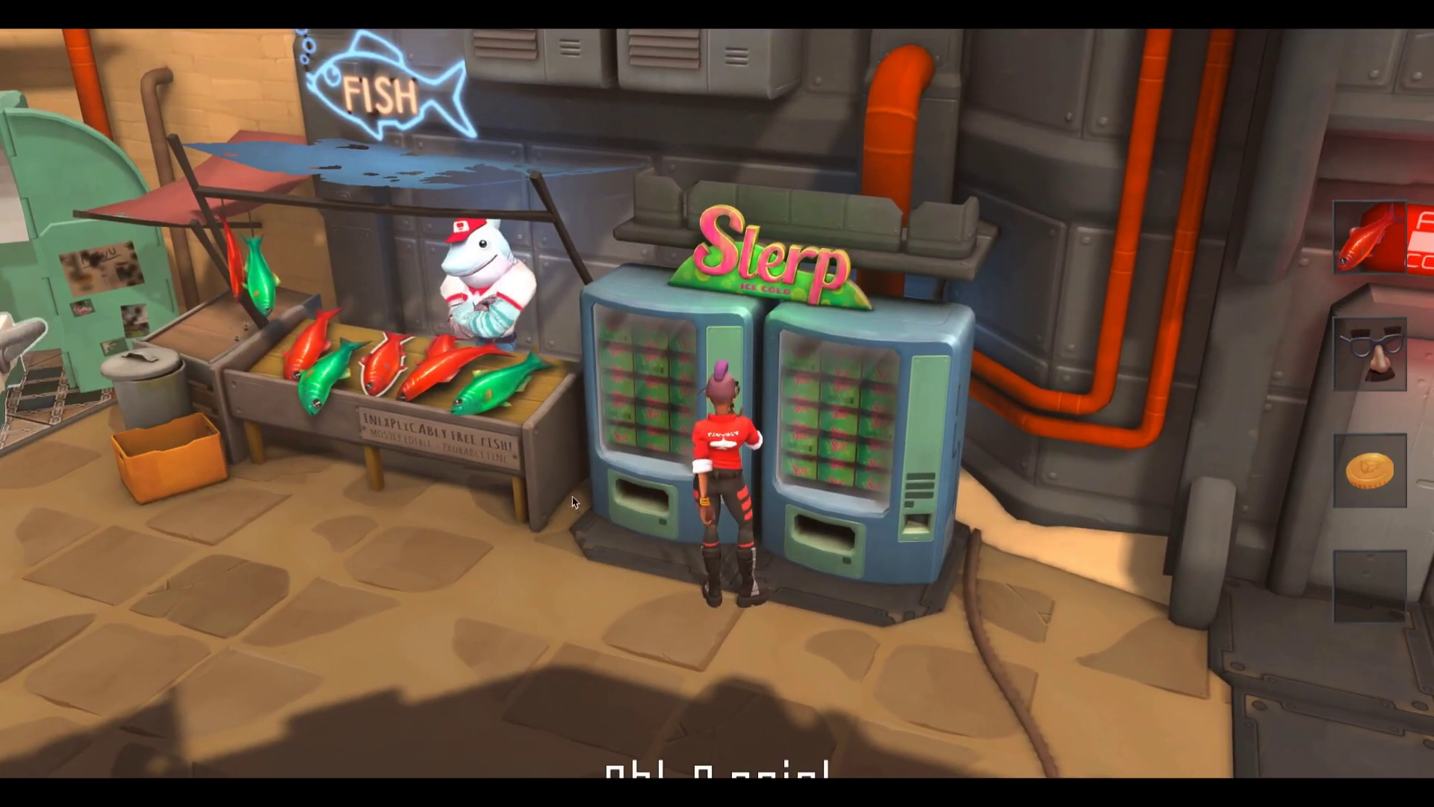
Walk the player back to the coffee robot and buy a coffee with the coin
{"action": "left_click", "coordinate": [144, 531]}
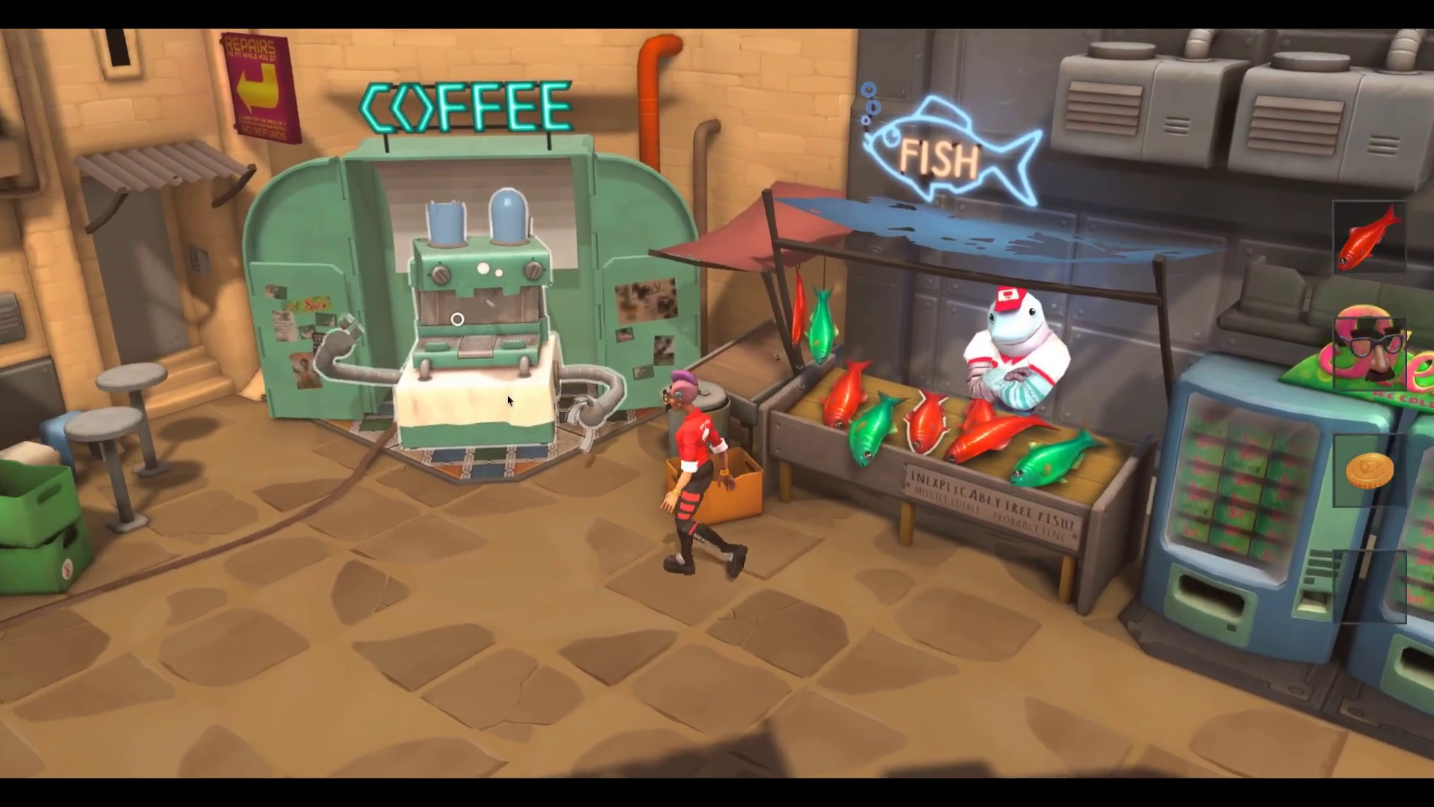
{"action": "left_click", "coordinate": [508, 401]}
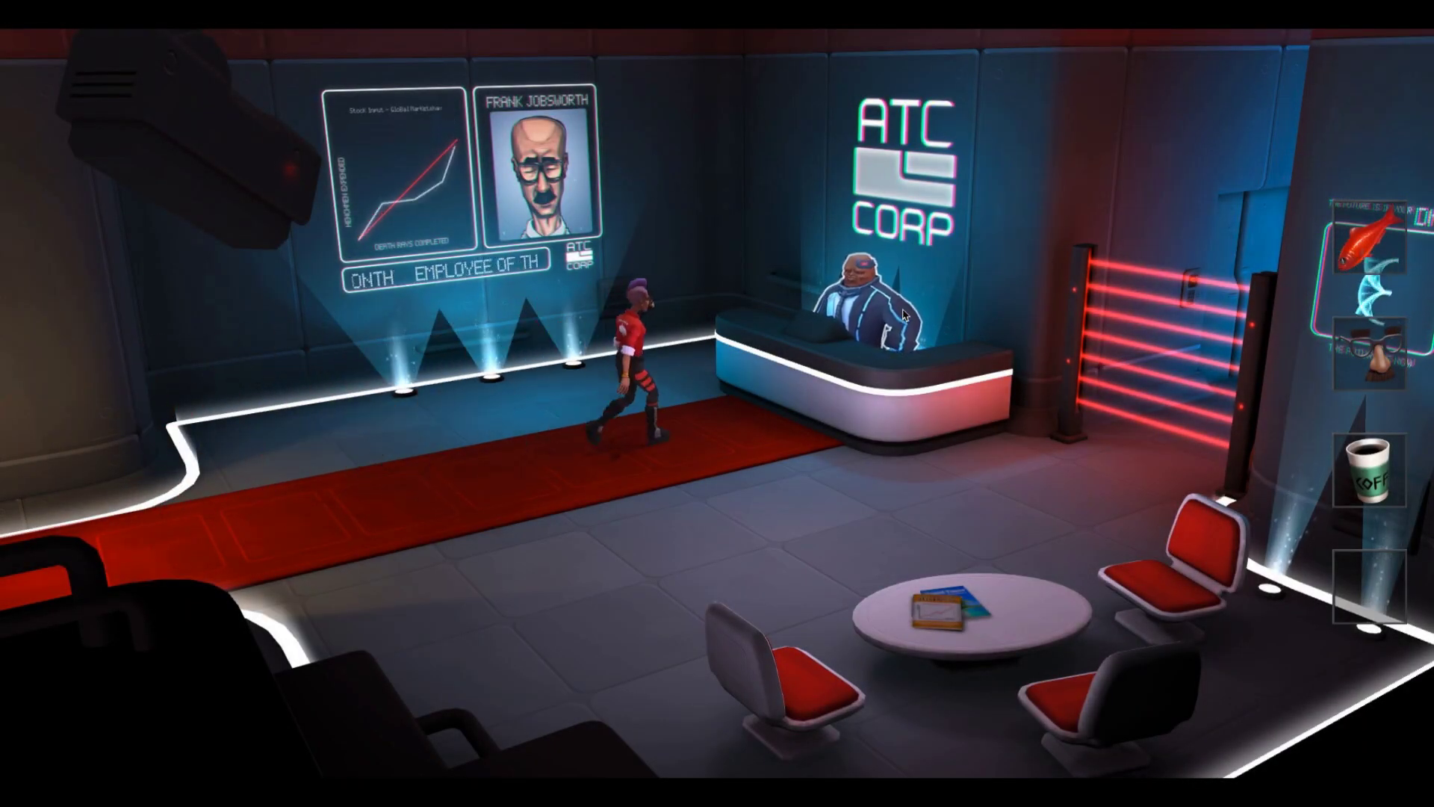
Send the player toward the laser gate in the ATC Corp lobby and return to the Unity editor
{"action": "left_click", "coordinate": [1141, 446]}
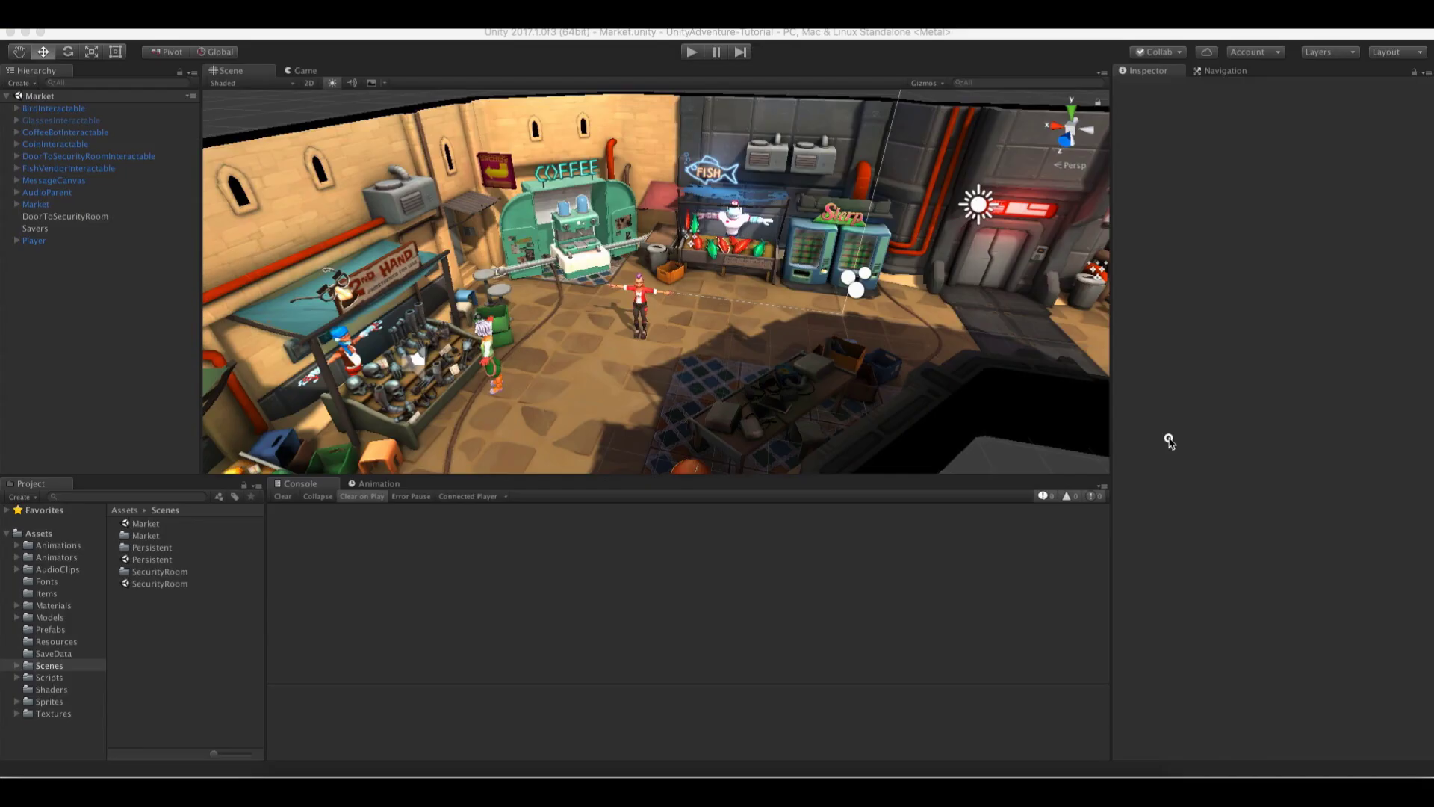
{"action": "left_click", "coordinate": [1170, 441]}
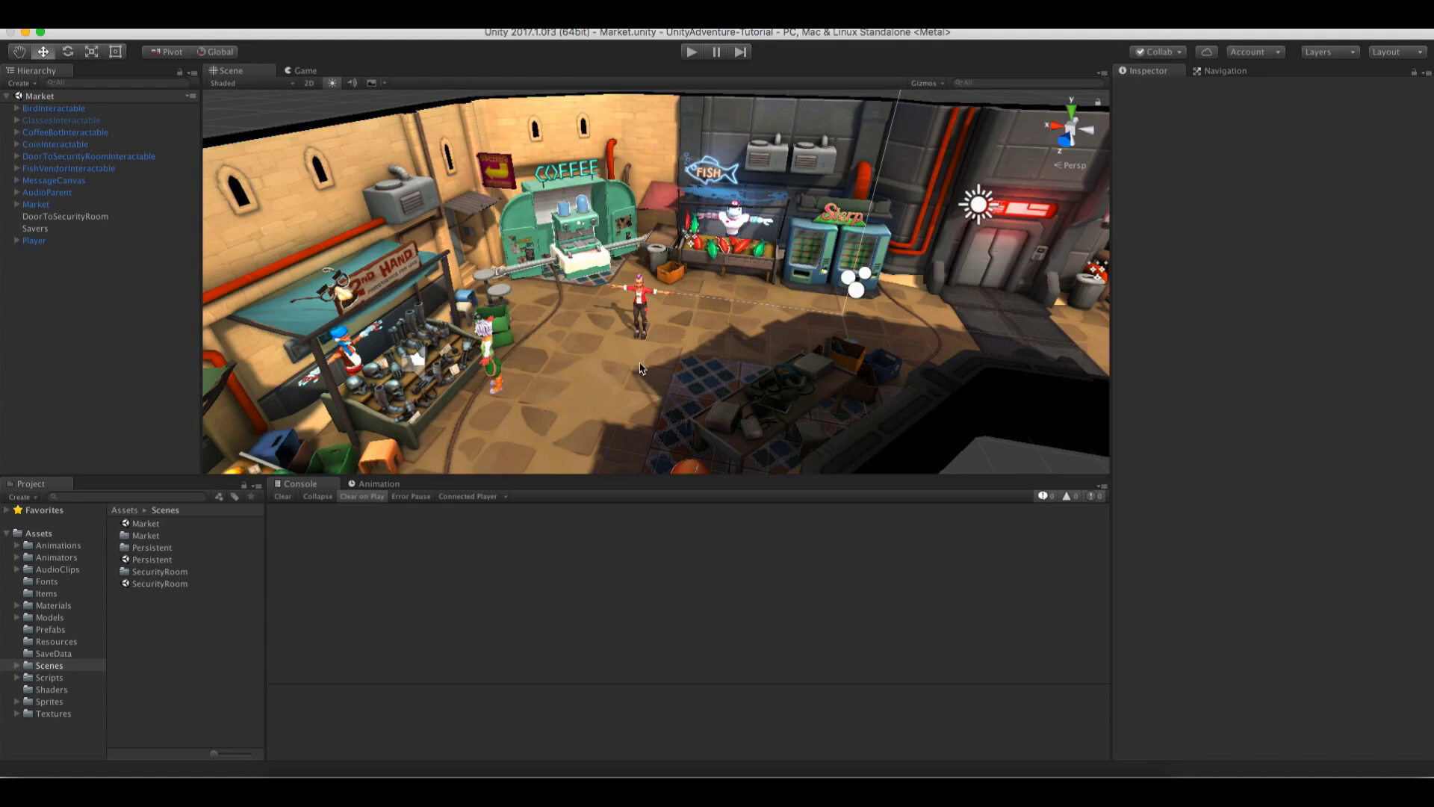
Look over the Market scene from several angles and find its scene asset in the Scenes folder
{"action": "left_click_drag", "start_coordinate": [671, 357], "coordinate": [546, 309], "text": "alt"}
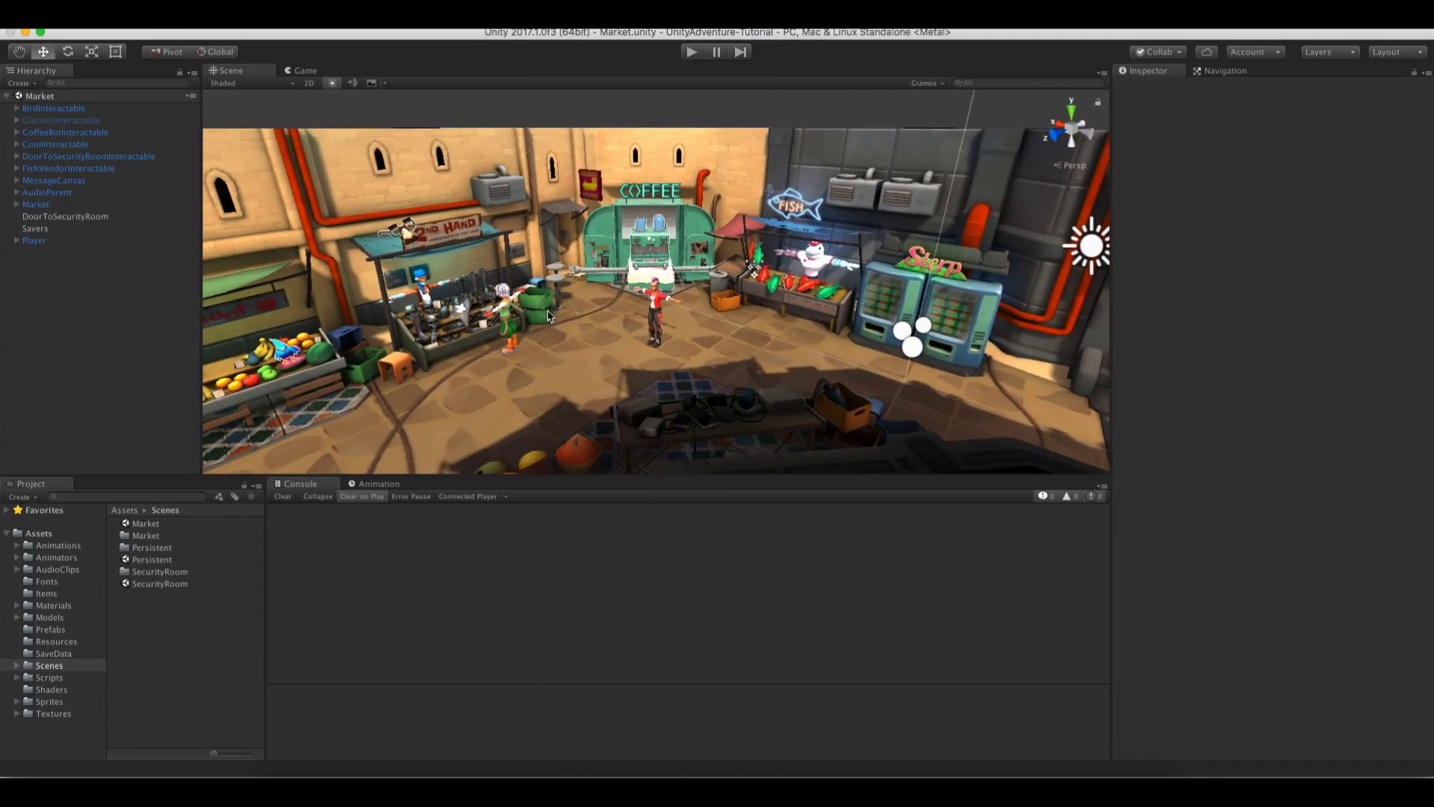
{"action": "scroll", "coordinate": [556, 332], "scroll_direction": "up", "scroll_amount": 4}
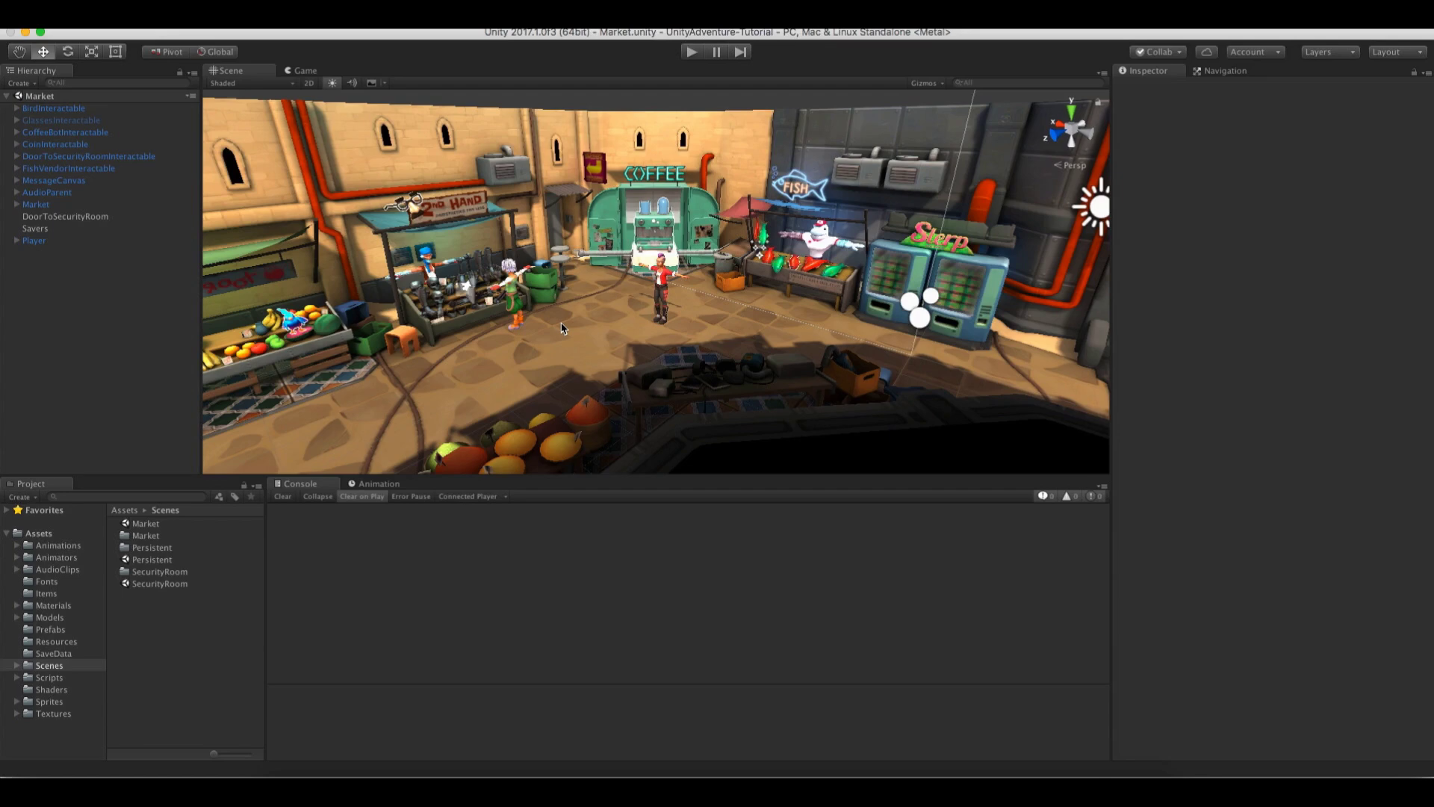
{"action": "left_click_drag", "start_coordinate": [562, 328], "coordinate": [736, 299], "text": "alt"}
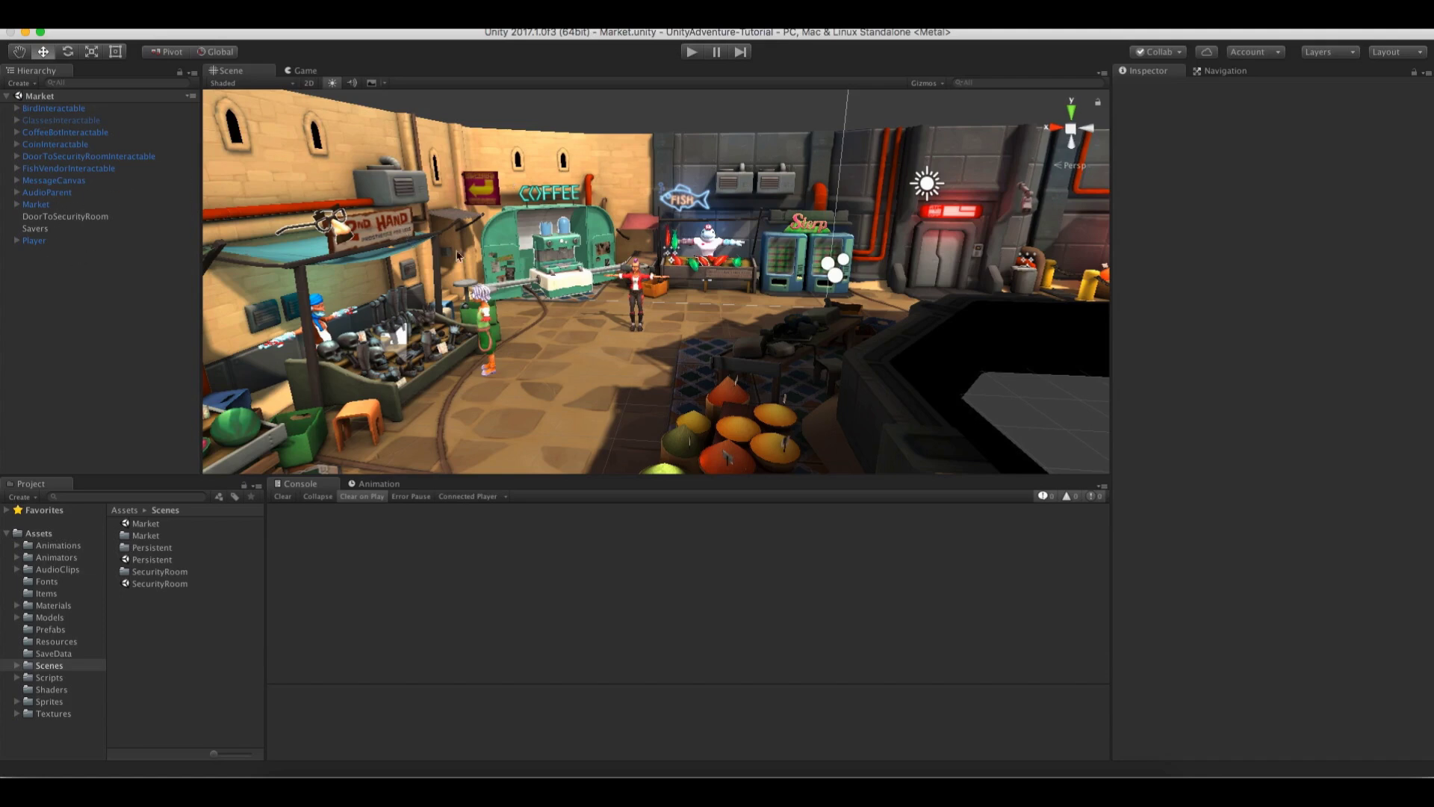
{"action": "left_click", "coordinate": [41, 533]}
{"action": "left_click", "coordinate": [49, 665]}
{"action": "left_click", "coordinate": [150, 524]}
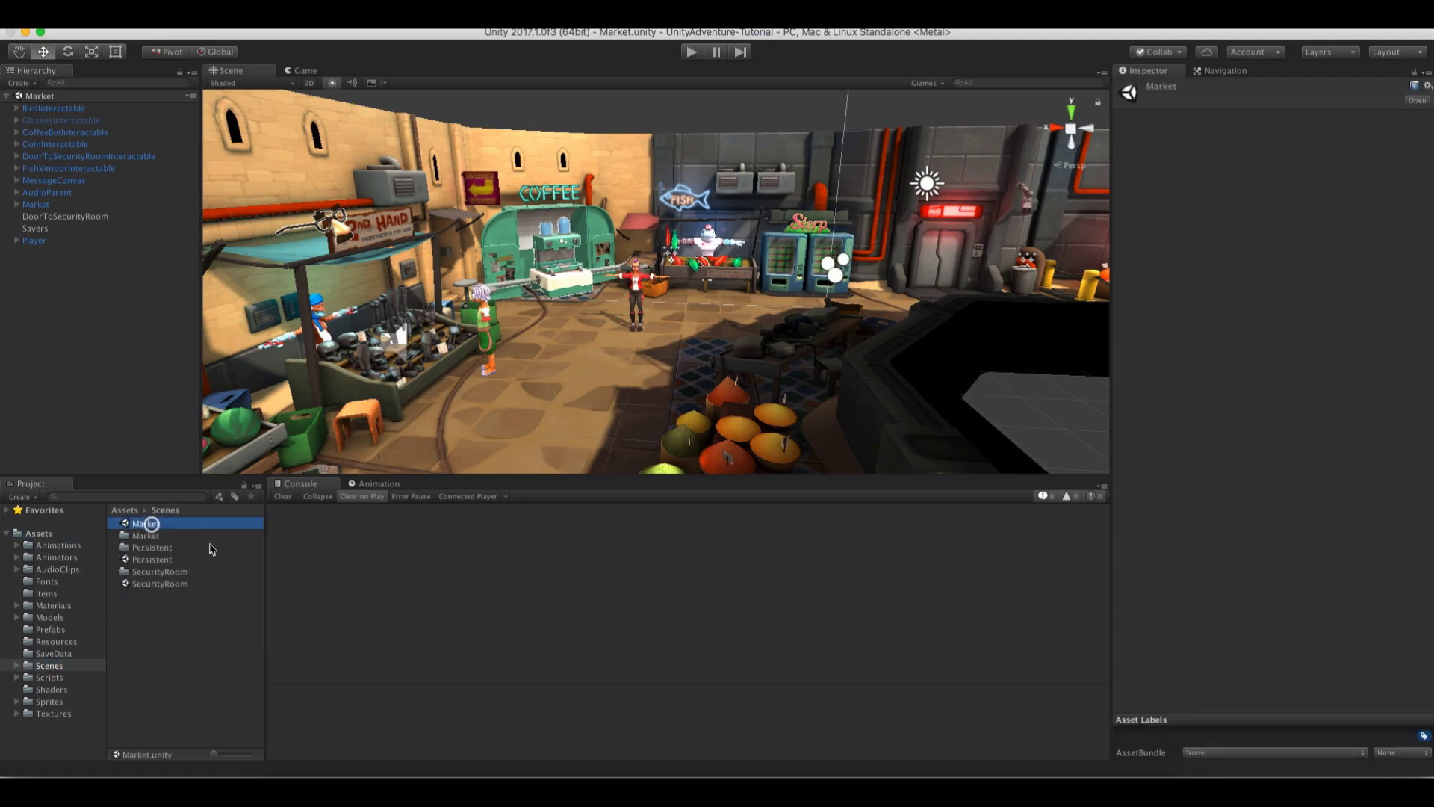
{"action": "left_click", "coordinate": [97, 337]}
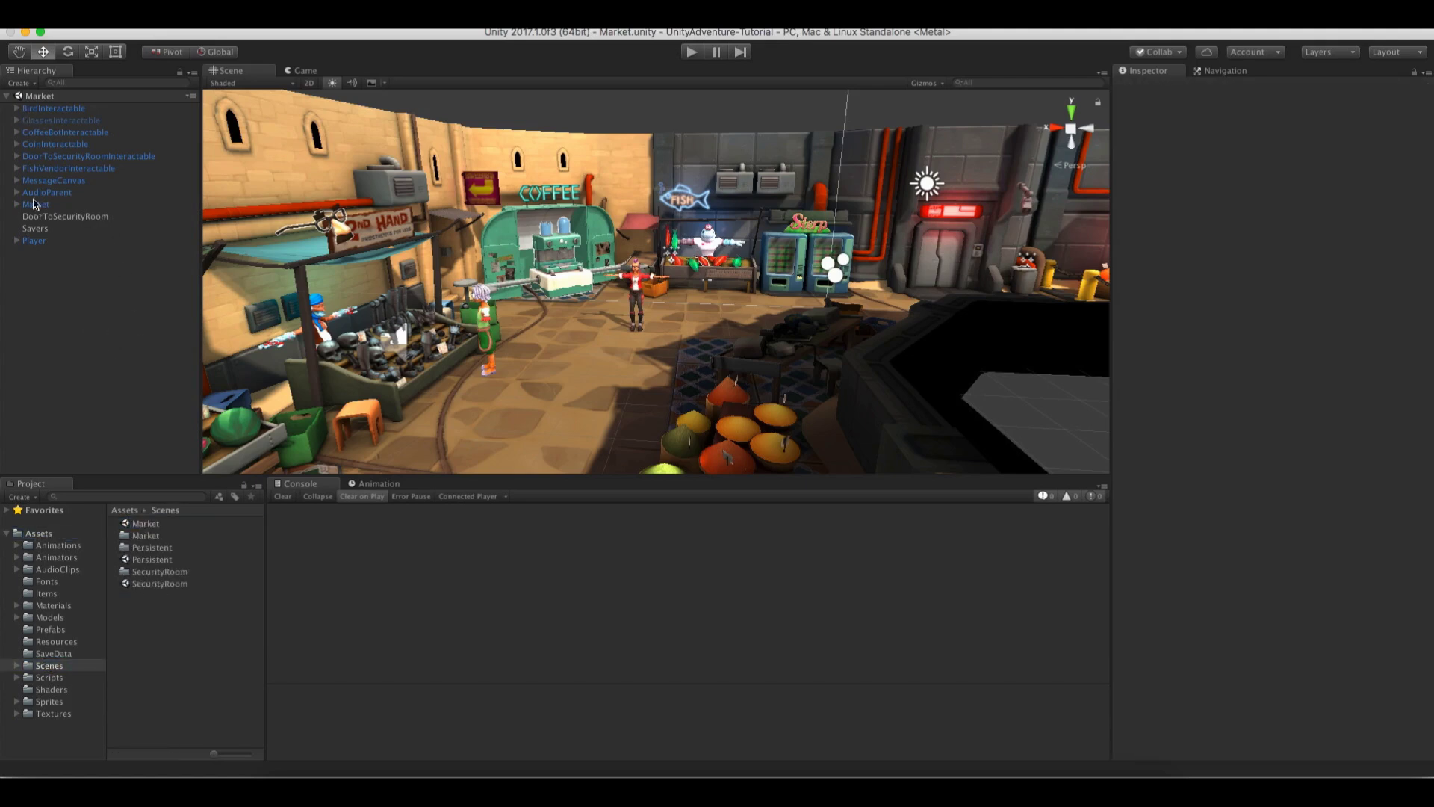
Delete every object except the Market environment from the Market scene
{"action": "key", "text": "super+a"}
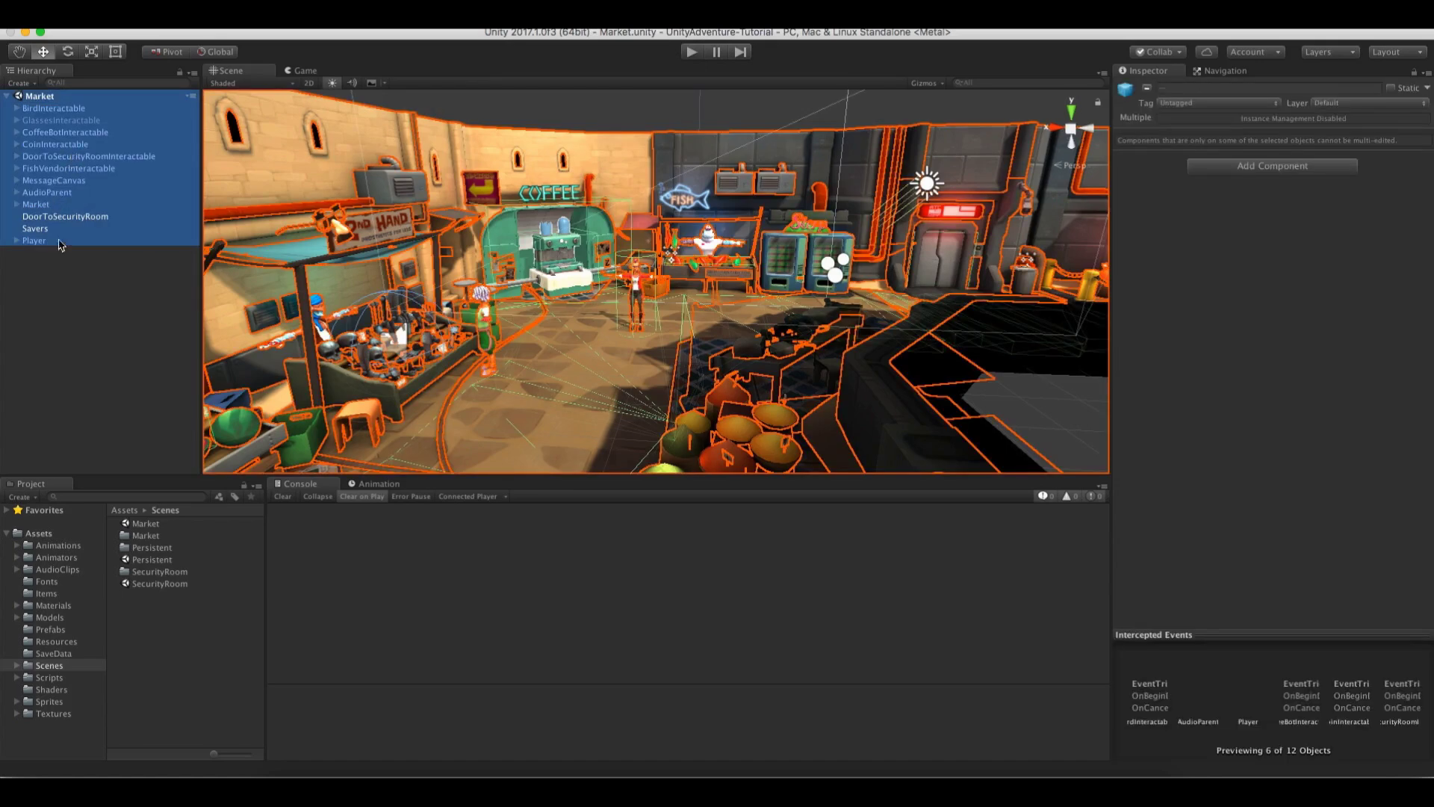
{"action": "left_click", "coordinate": [58, 240]}
{"action": "left_click", "coordinate": [47, 109], "text": "shift"}
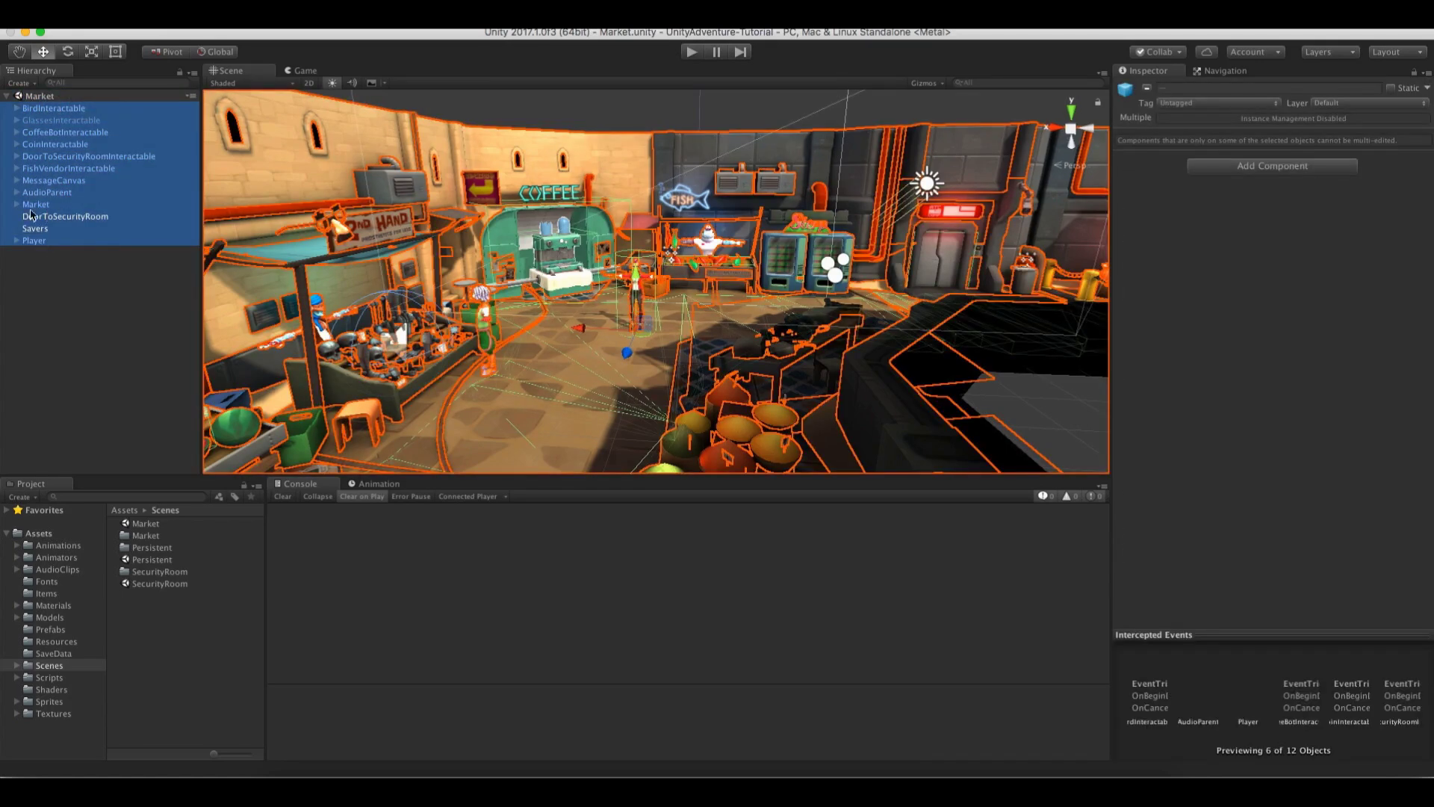
{"action": "left_click", "coordinate": [57, 209], "text": "super"}
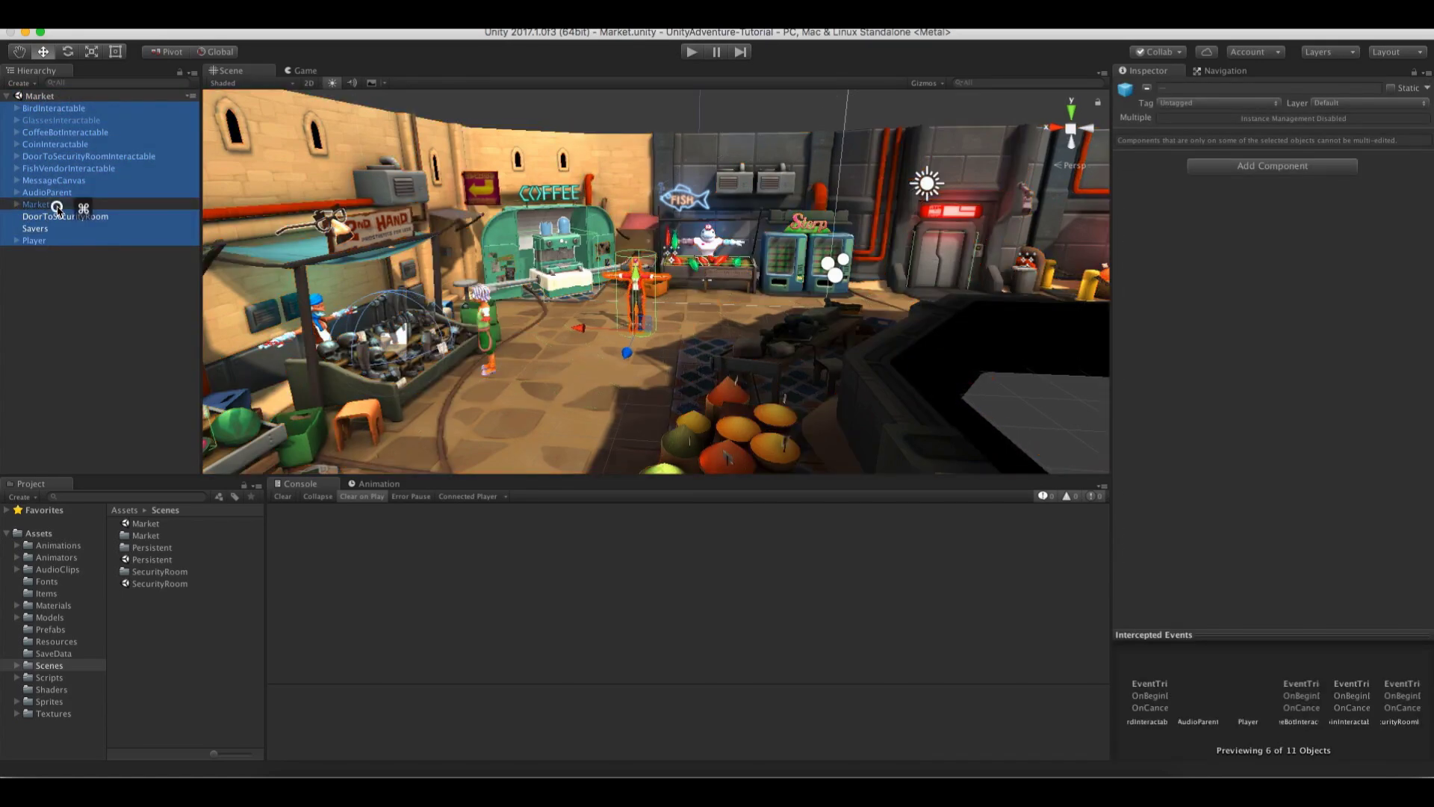
{"action": "right_click", "coordinate": [63, 188]}
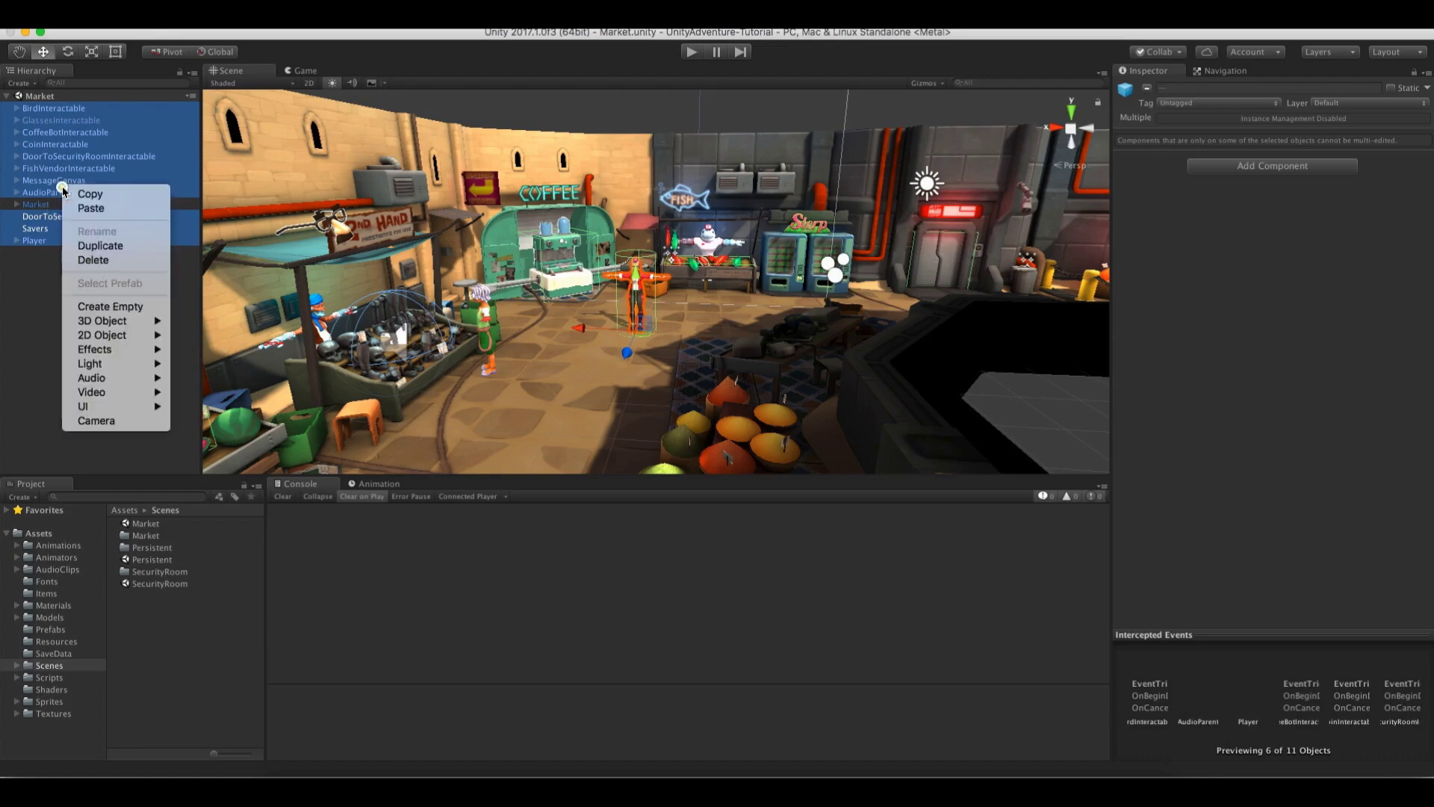
{"action": "left_click", "coordinate": [89, 260]}
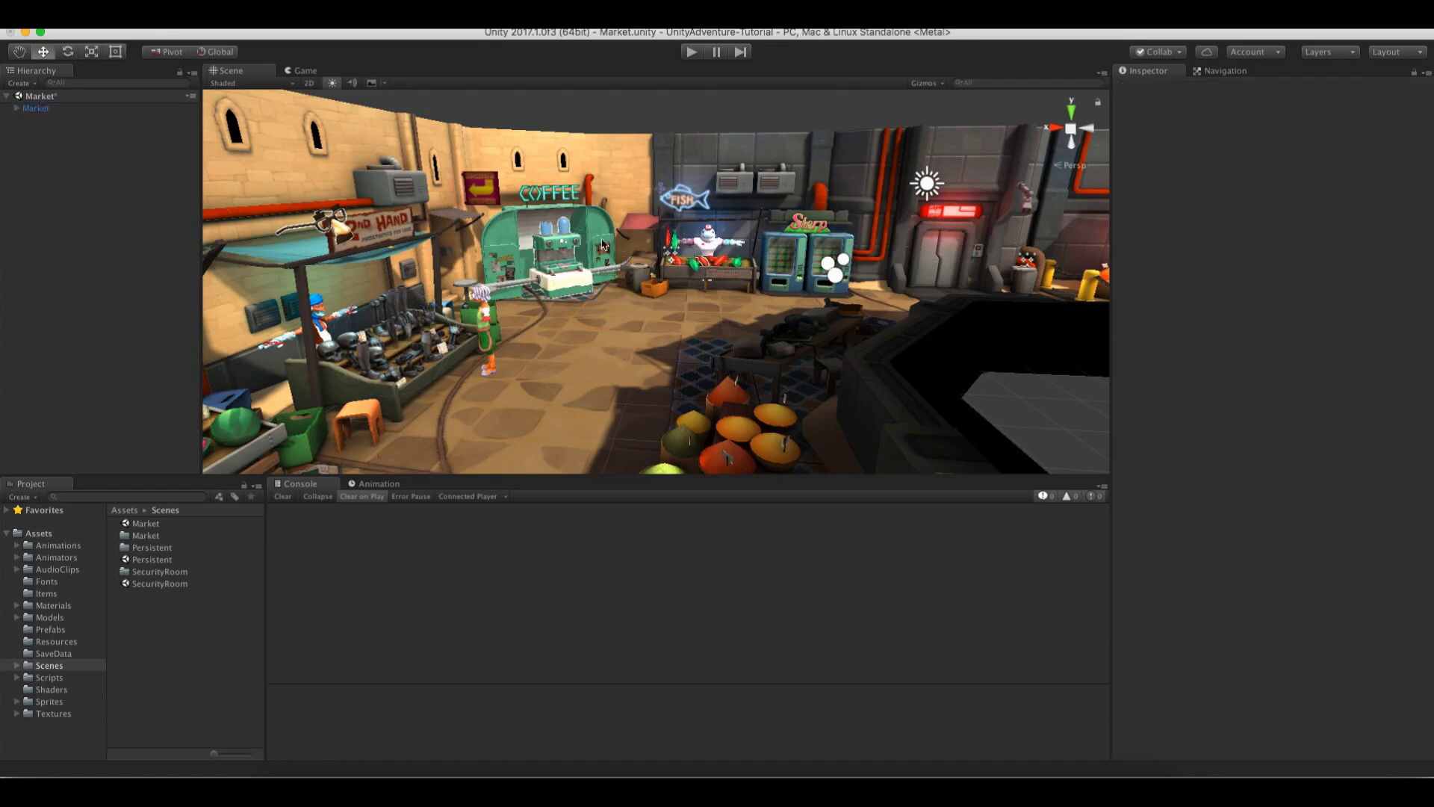
Examine the stripped Market environment and its baked navigation mesh
{"action": "left_click_drag", "start_coordinate": [694, 238], "coordinate": [536, 312], "text": "alt"}
{"action": "middle_click_drag", "start_coordinate": [536, 312], "coordinate": [512, 303]}
{"action": "left_click_drag", "start_coordinate": [512, 303], "coordinate": [672, 323], "text": "alt"}
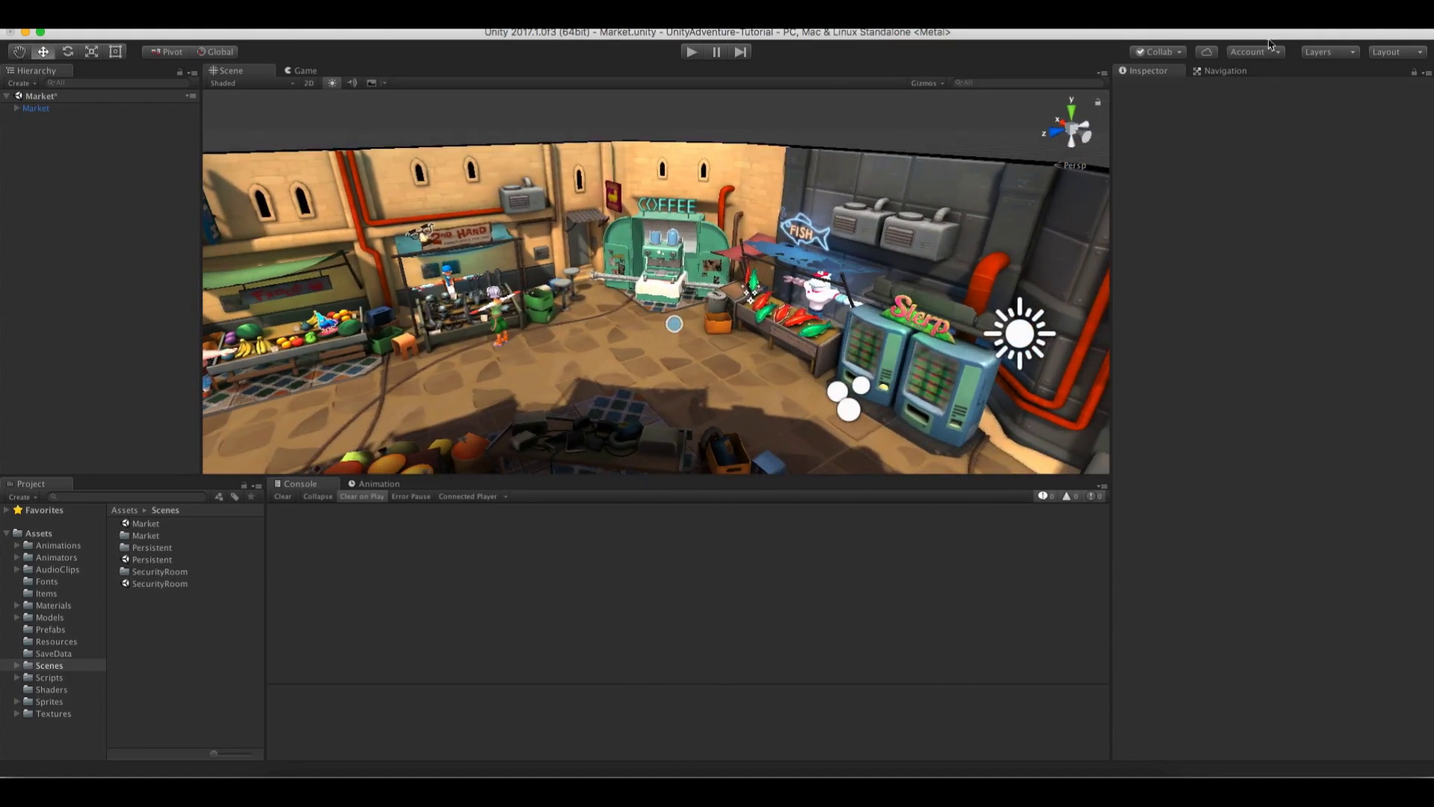
{"action": "left_click", "coordinate": [1225, 70]}
{"action": "left_click_drag", "start_coordinate": [813, 268], "coordinate": [567, 262], "text": "alt"}
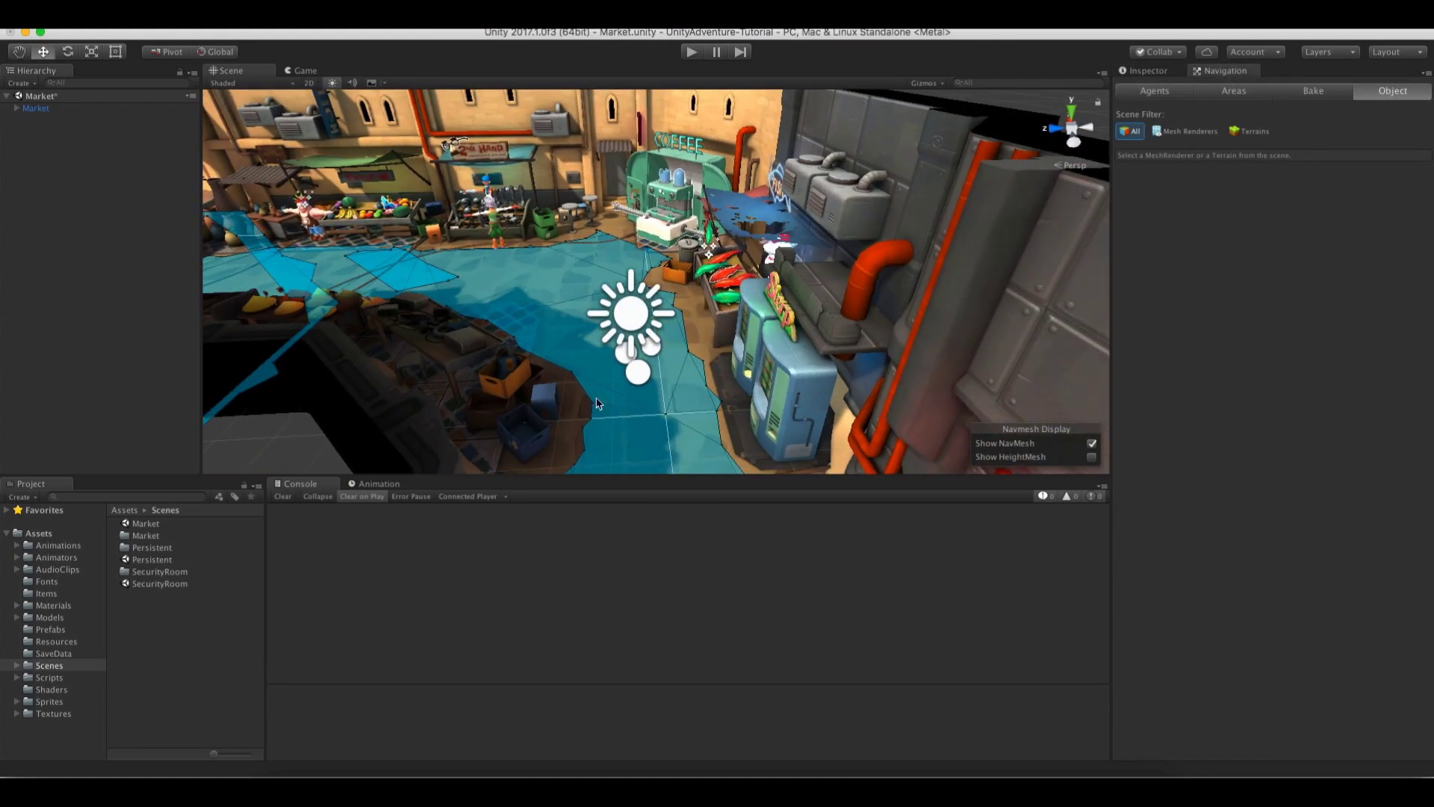
{"action": "left_click_drag", "start_coordinate": [484, 292], "coordinate": [713, 288], "text": "alt"}
{"action": "left_click", "coordinate": [1148, 69]}
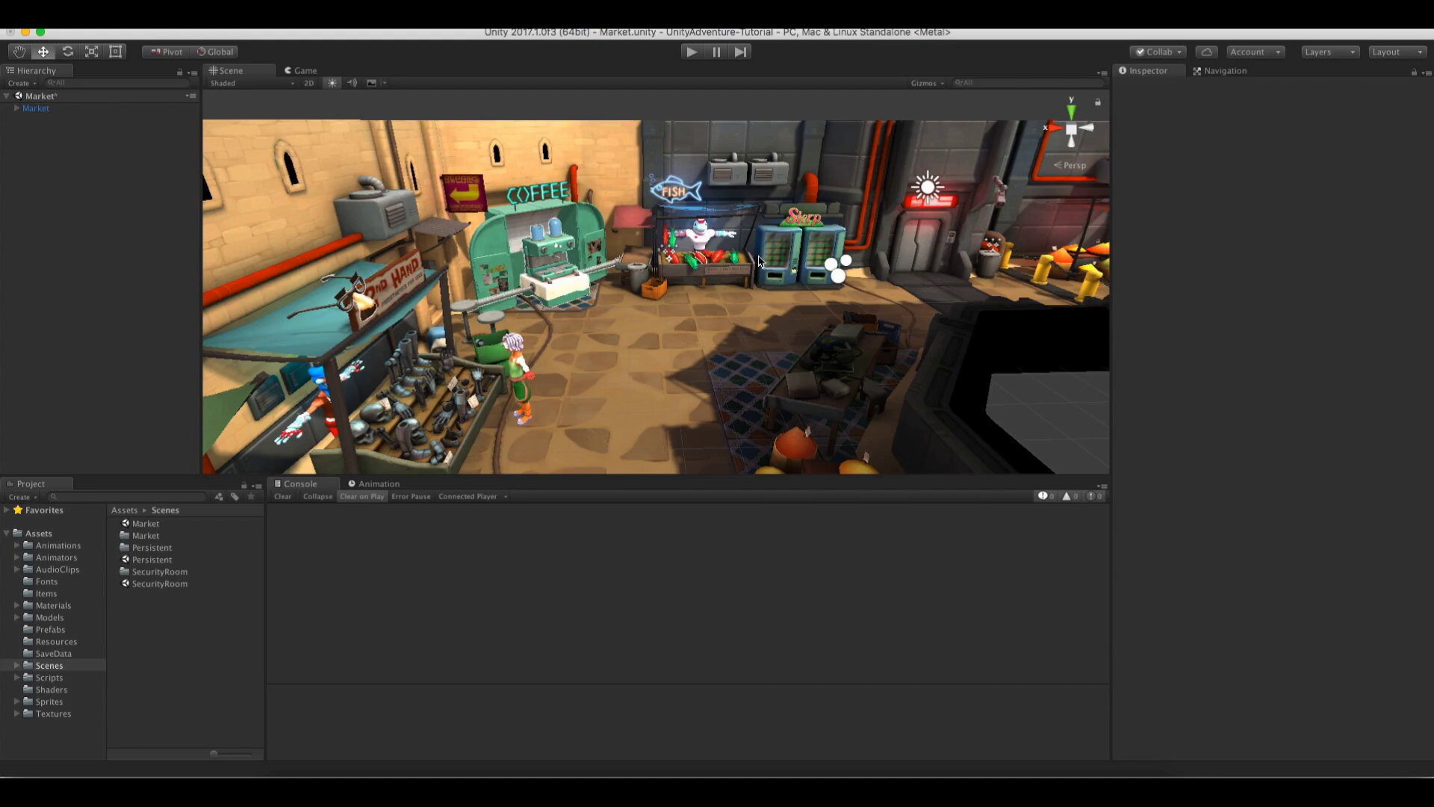
Save the Market scene and open the SecurityRoom scene
{"action": "left_click_drag", "start_coordinate": [787, 234], "coordinate": [681, 231], "text": "alt"}
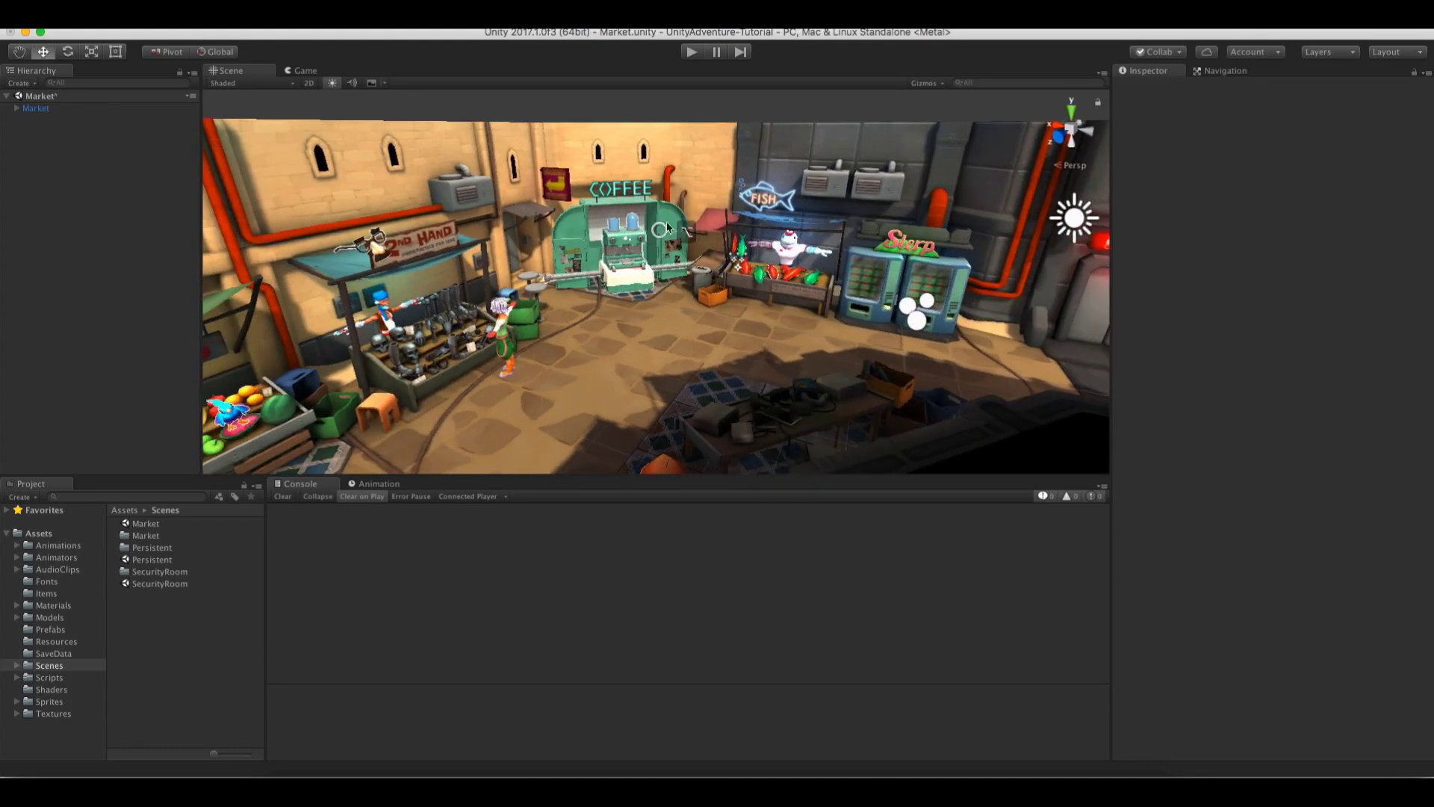
{"action": "left_click", "coordinate": [87, 20]}
{"action": "left_click", "coordinate": [91, 71]}
{"action": "left_click", "coordinate": [165, 585]}
{"action": "double_click", "coordinate": [166, 584]}
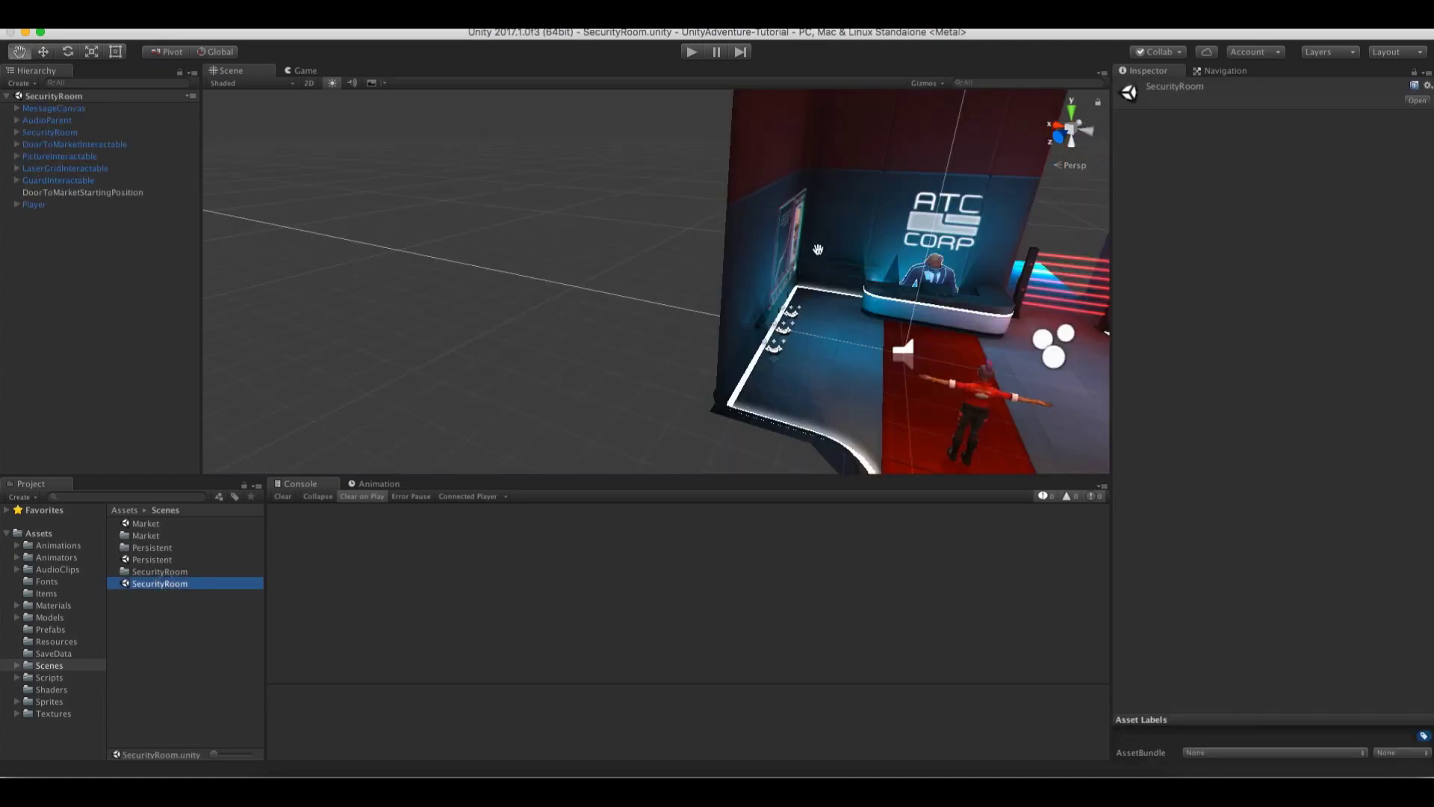
Delete every object except the SecurityRoom environment from the SecurityRoom scene and save the scene
{"action": "left_click", "coordinate": [52, 204]}
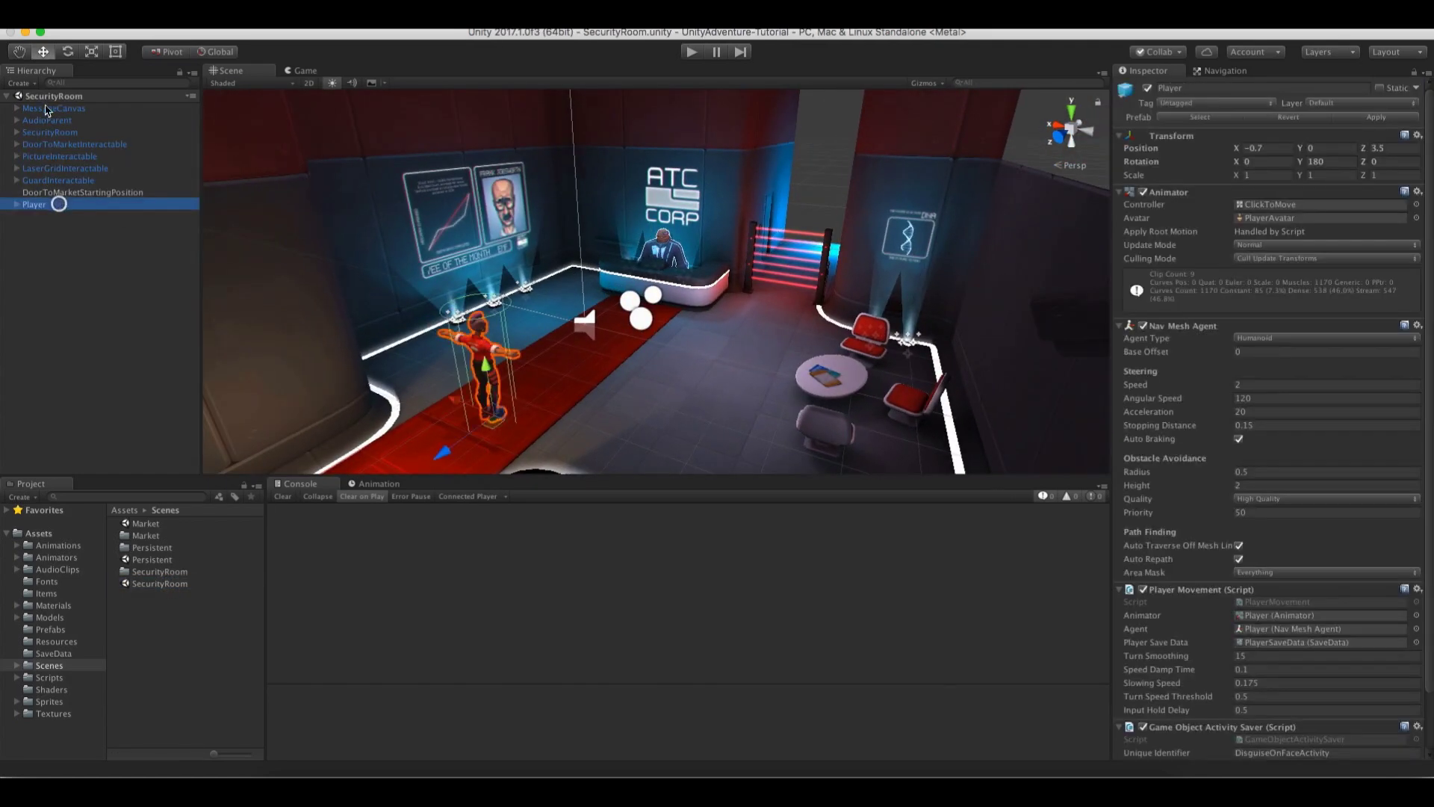
{"action": "left_click", "coordinate": [53, 109], "text": "shift"}
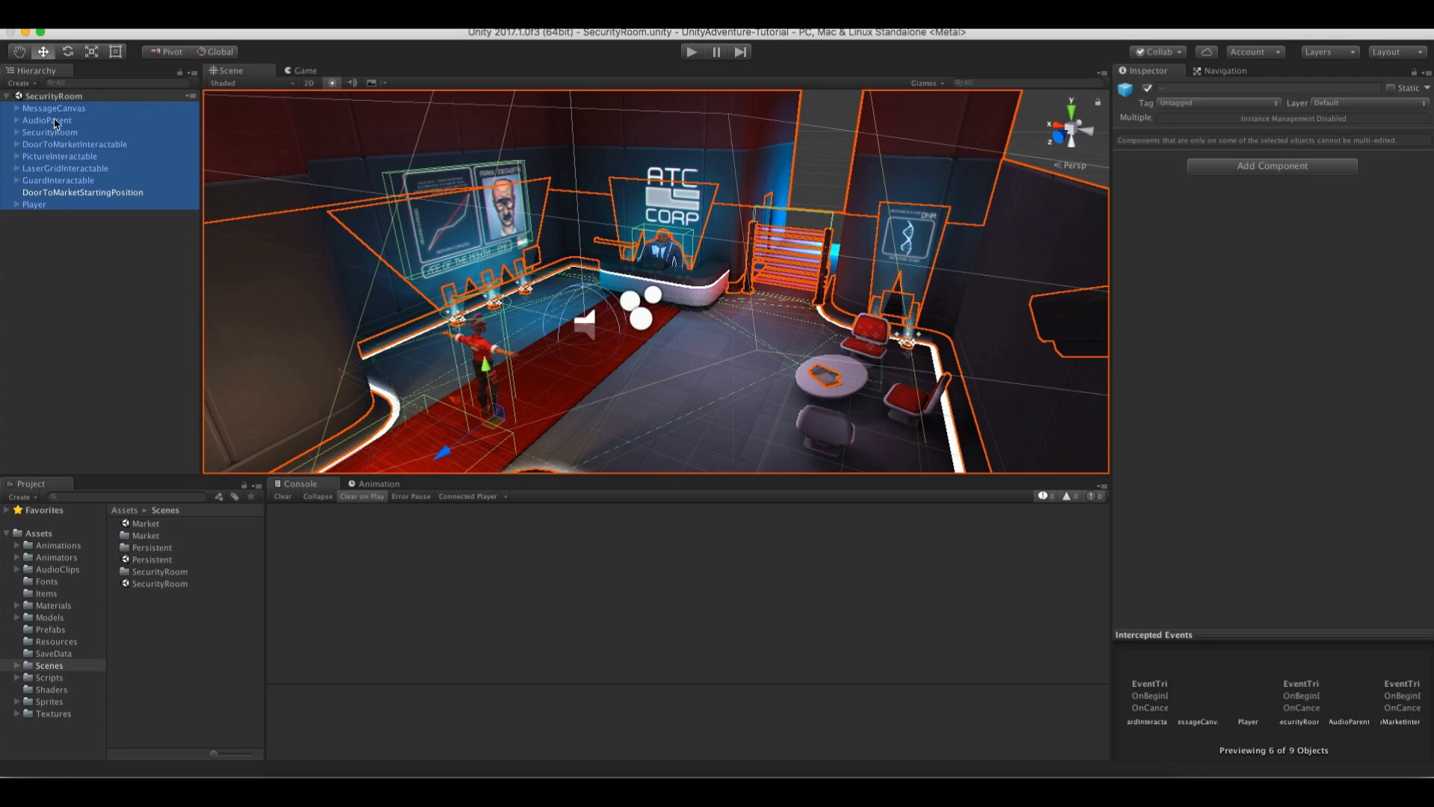
{"action": "left_click", "coordinate": [59, 133], "text": "super"}
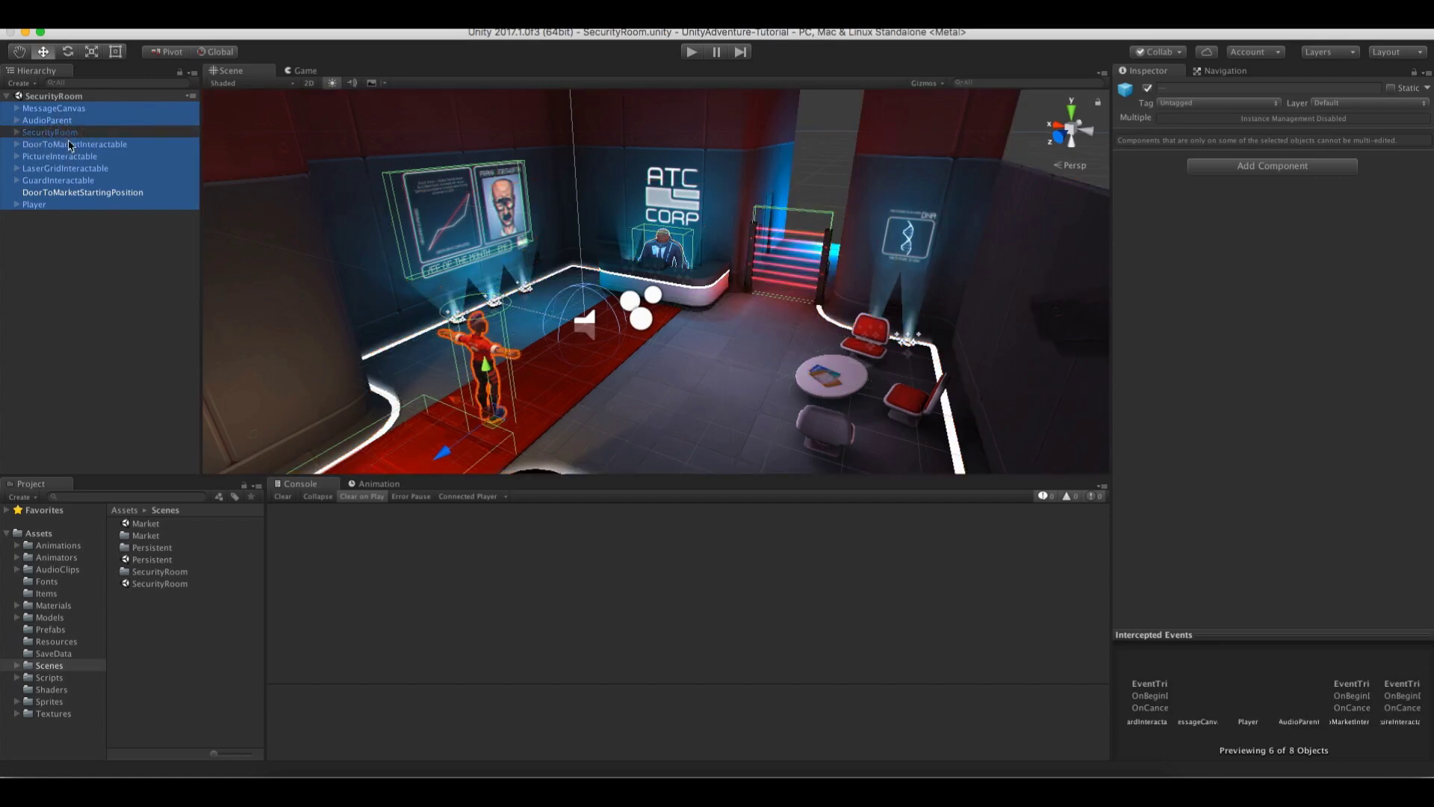
{"action": "right_click", "coordinate": [69, 145]}
{"action": "left_click", "coordinate": [88, 212]}
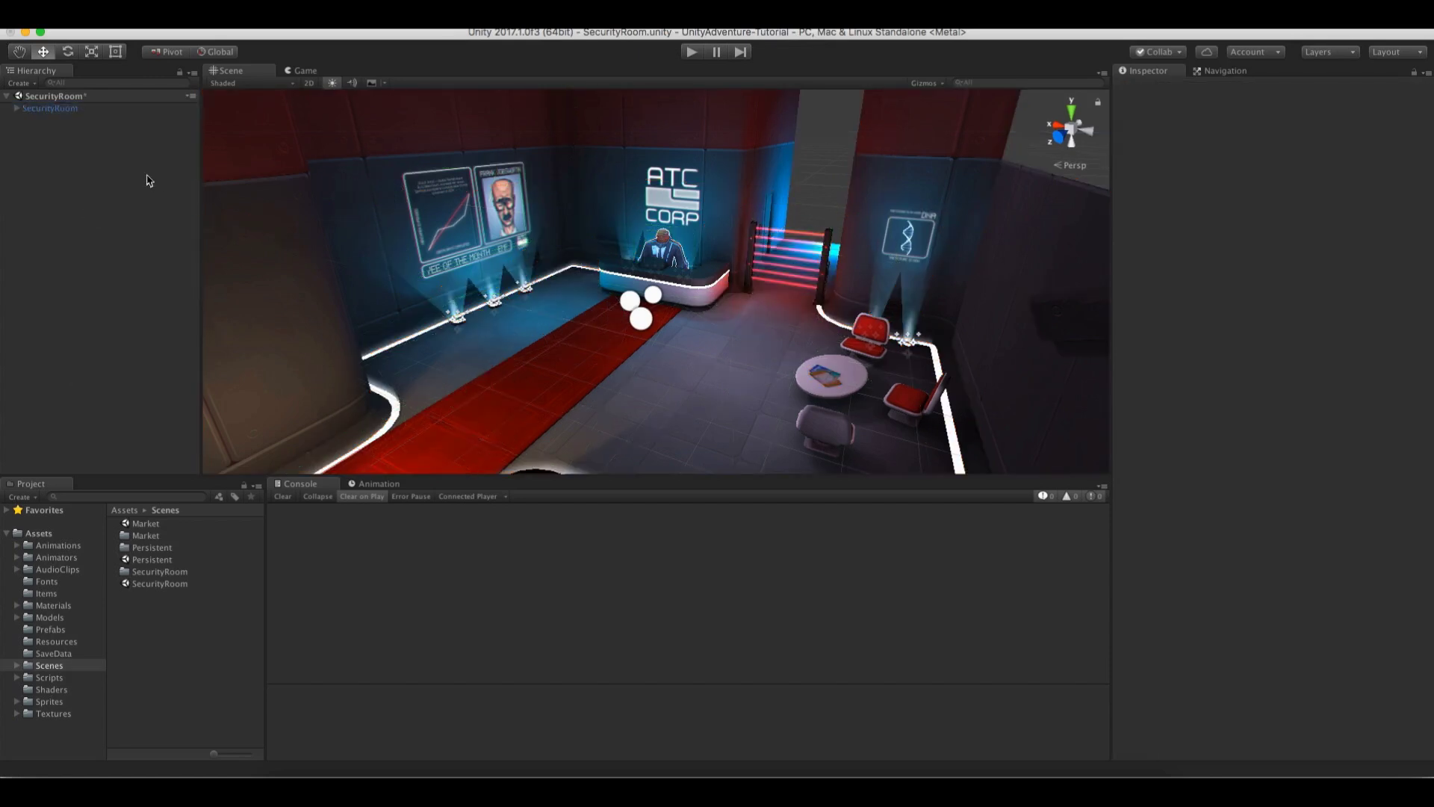
{"action": "key", "text": "super+s"}
Exclude the Persistent scene from the build in the Build Settings
{"action": "left_click", "coordinate": [86, 15]}
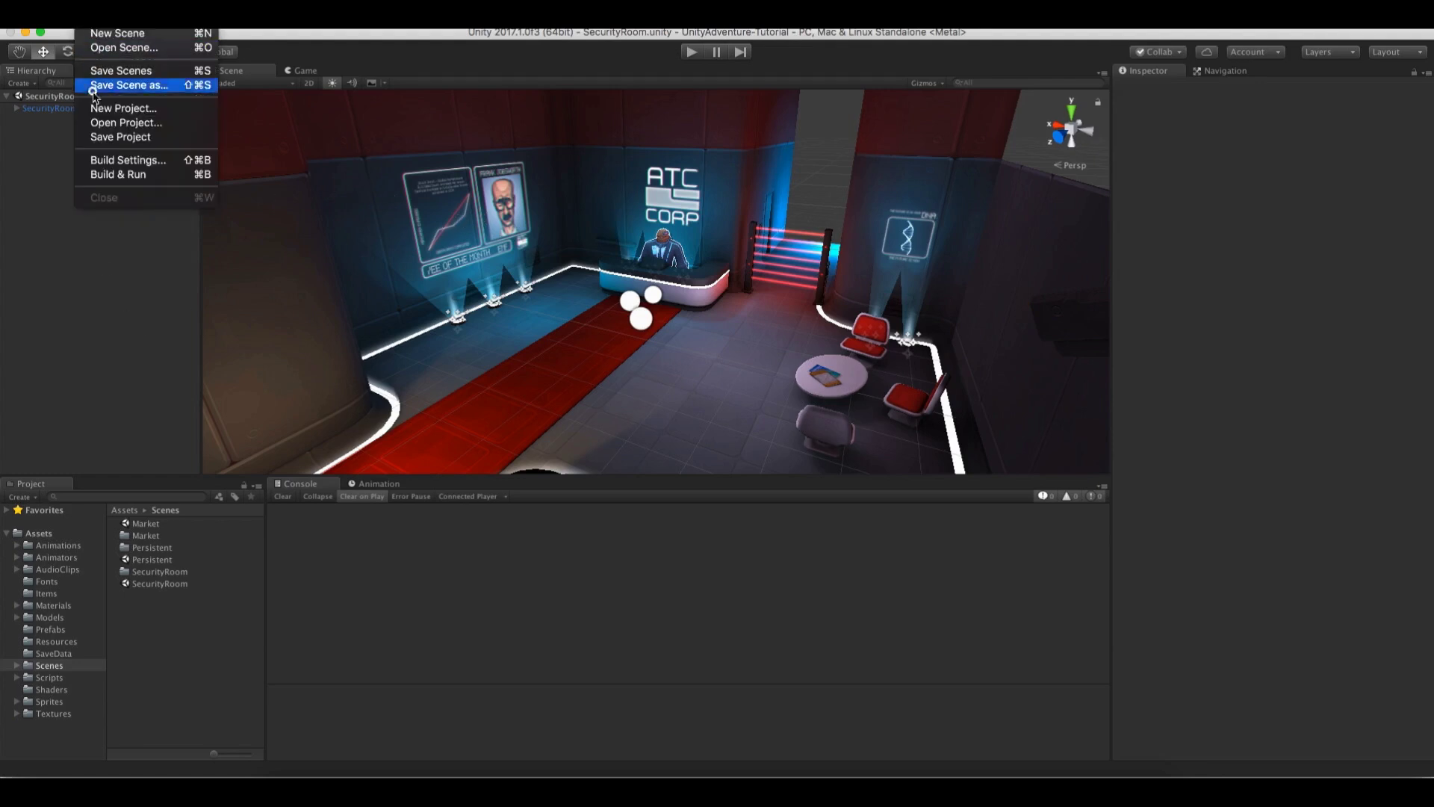
{"action": "left_click", "coordinate": [99, 160]}
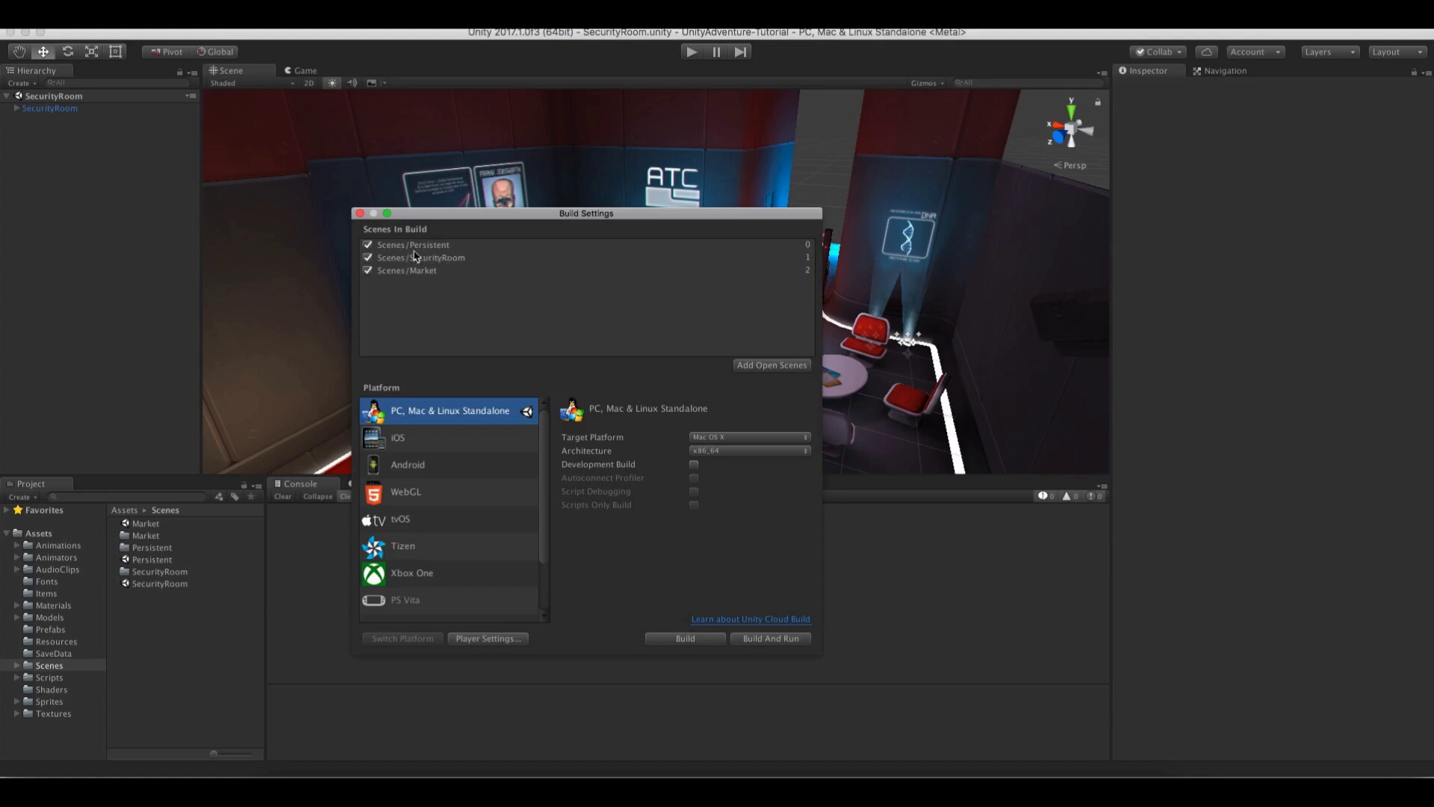
{"action": "left_click", "coordinate": [367, 245]}
{"action": "left_click", "coordinate": [360, 214]}
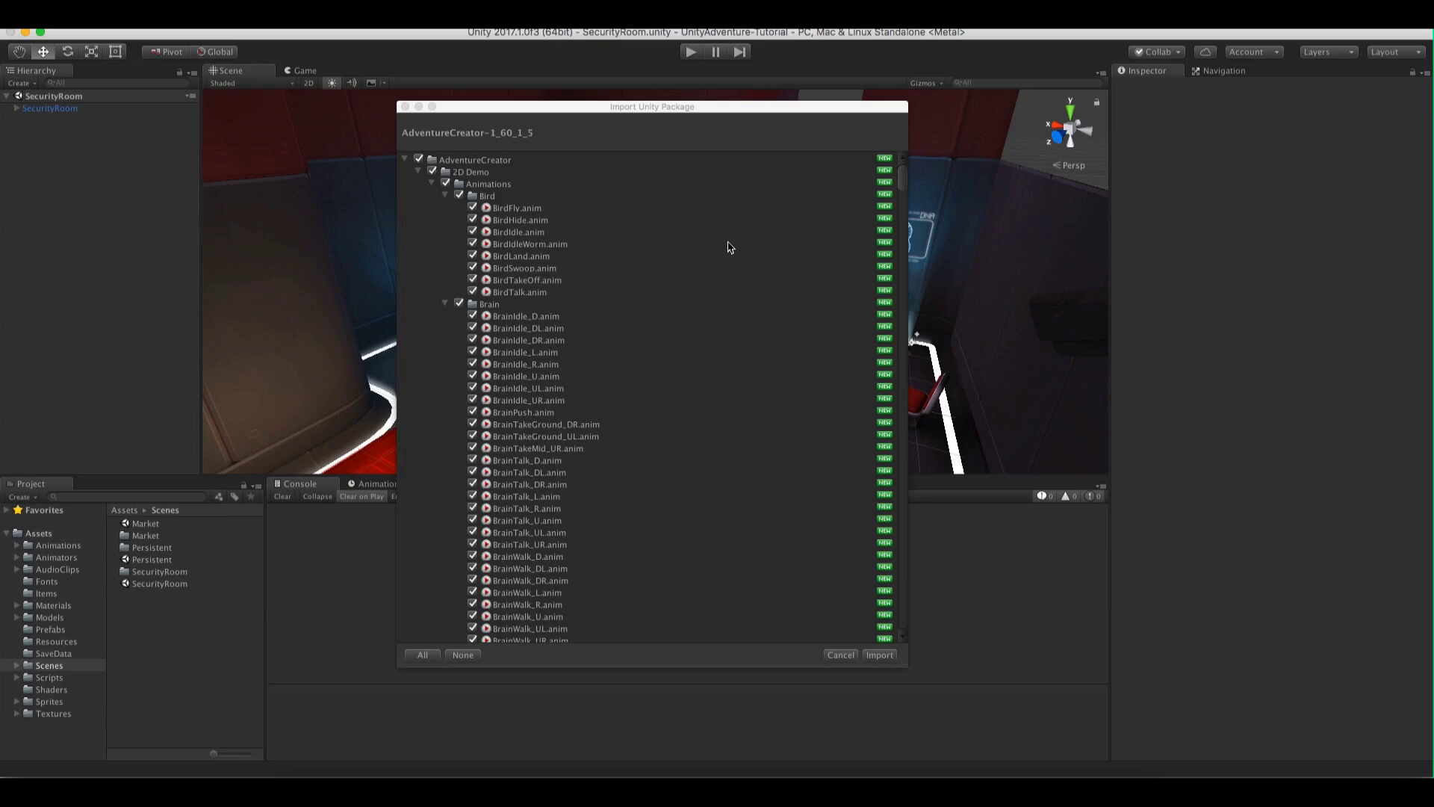
Exclude the 2D Demo folder from the AdventureCreator package import and collapse the Default folder
{"action": "left_click_drag", "start_coordinate": [672, 109], "coordinate": [715, 135]}
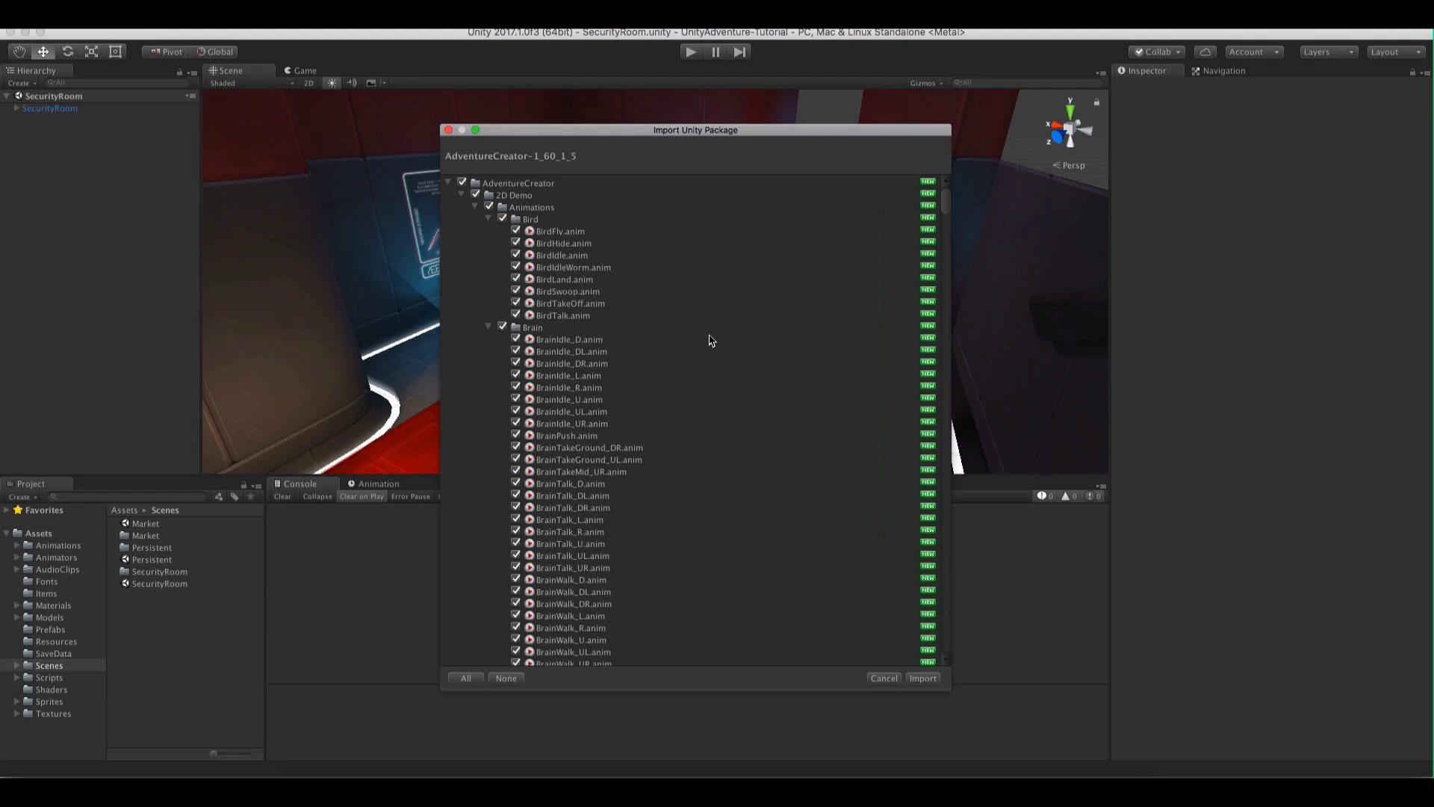
{"action": "left_click", "coordinate": [476, 196]}
{"action": "left_click", "coordinate": [462, 196]}
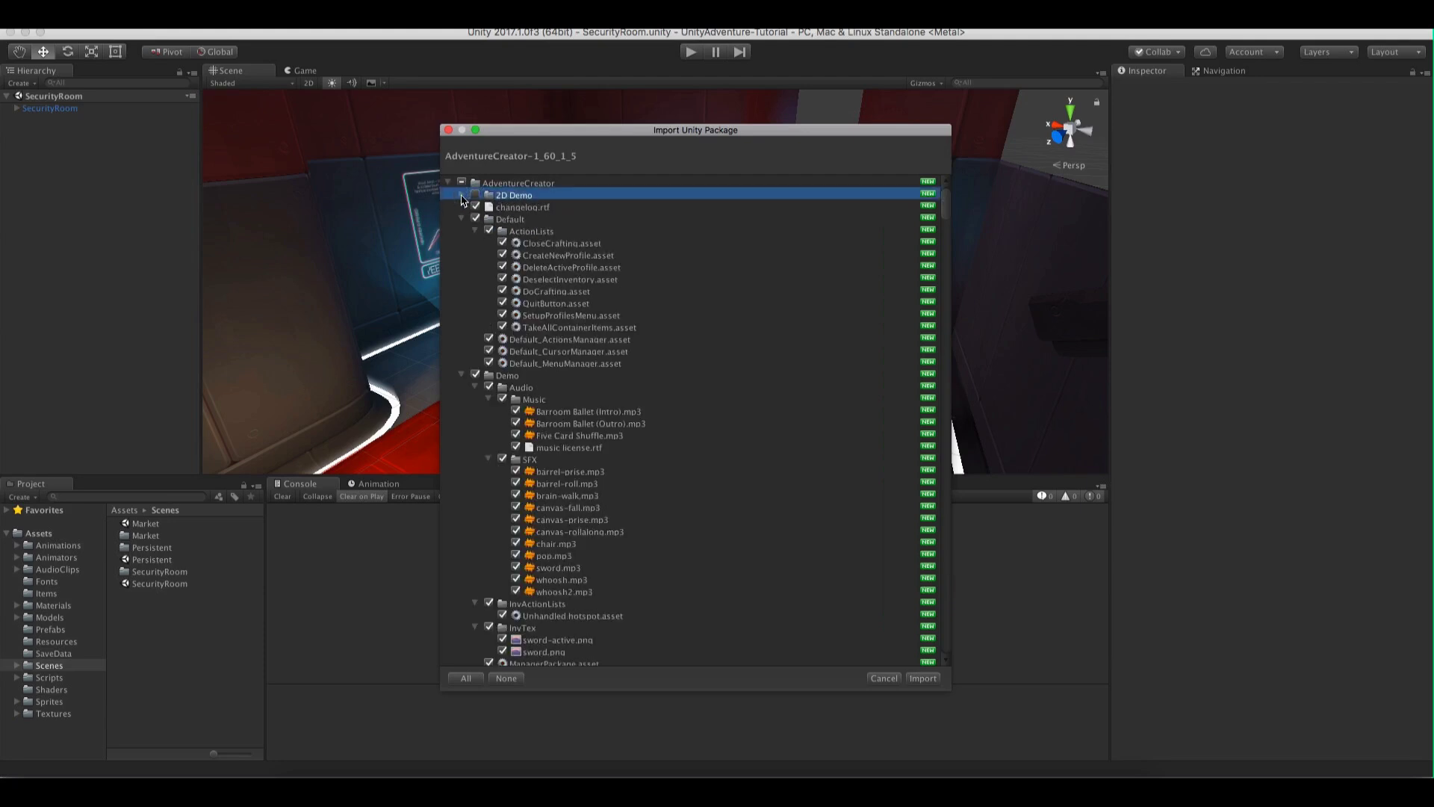
{"action": "left_click", "coordinate": [462, 220]}
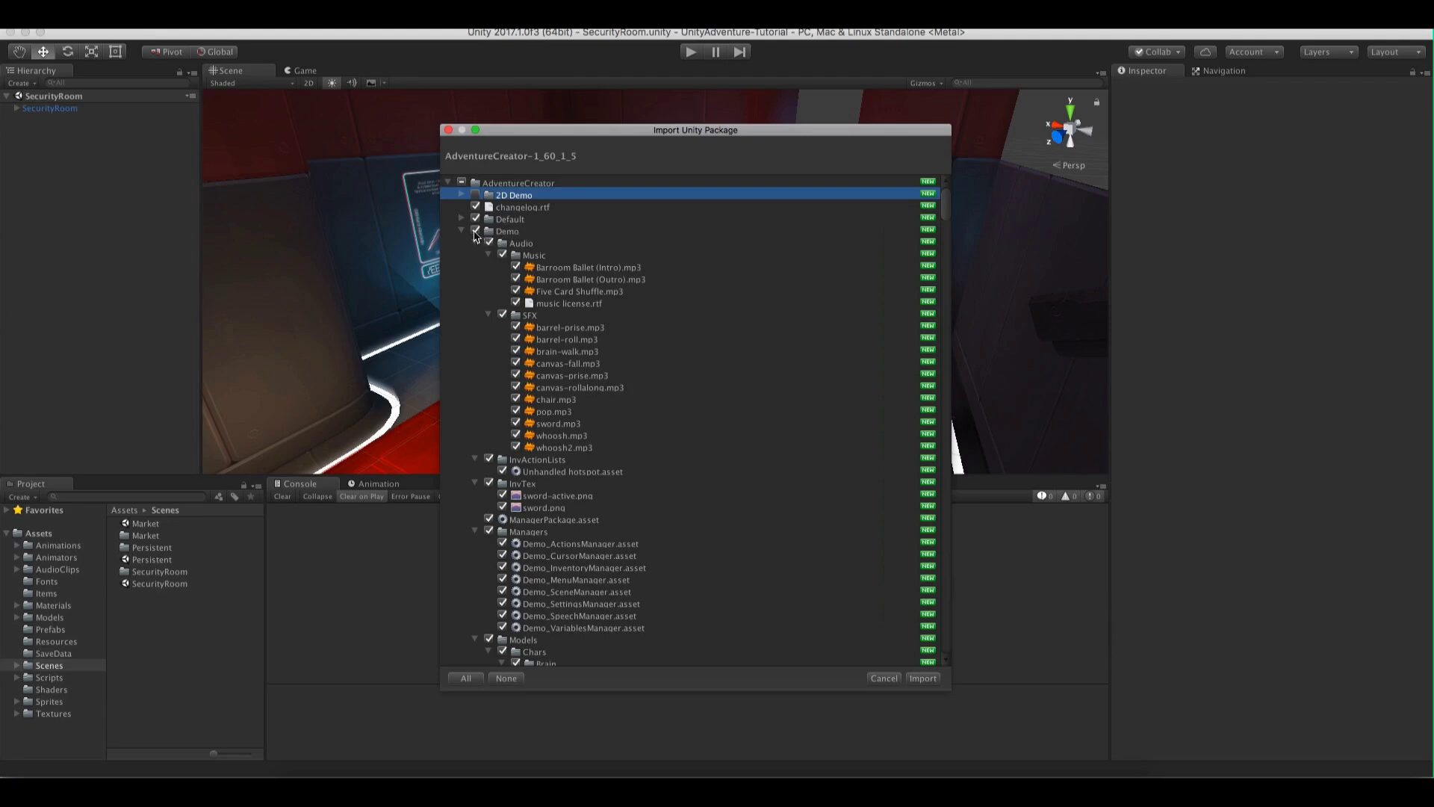
Exclude the Demo folder from the AdventureCreator package and import the remaining files
{"action": "left_click", "coordinate": [475, 232]}
{"action": "left_click", "coordinate": [461, 231]}
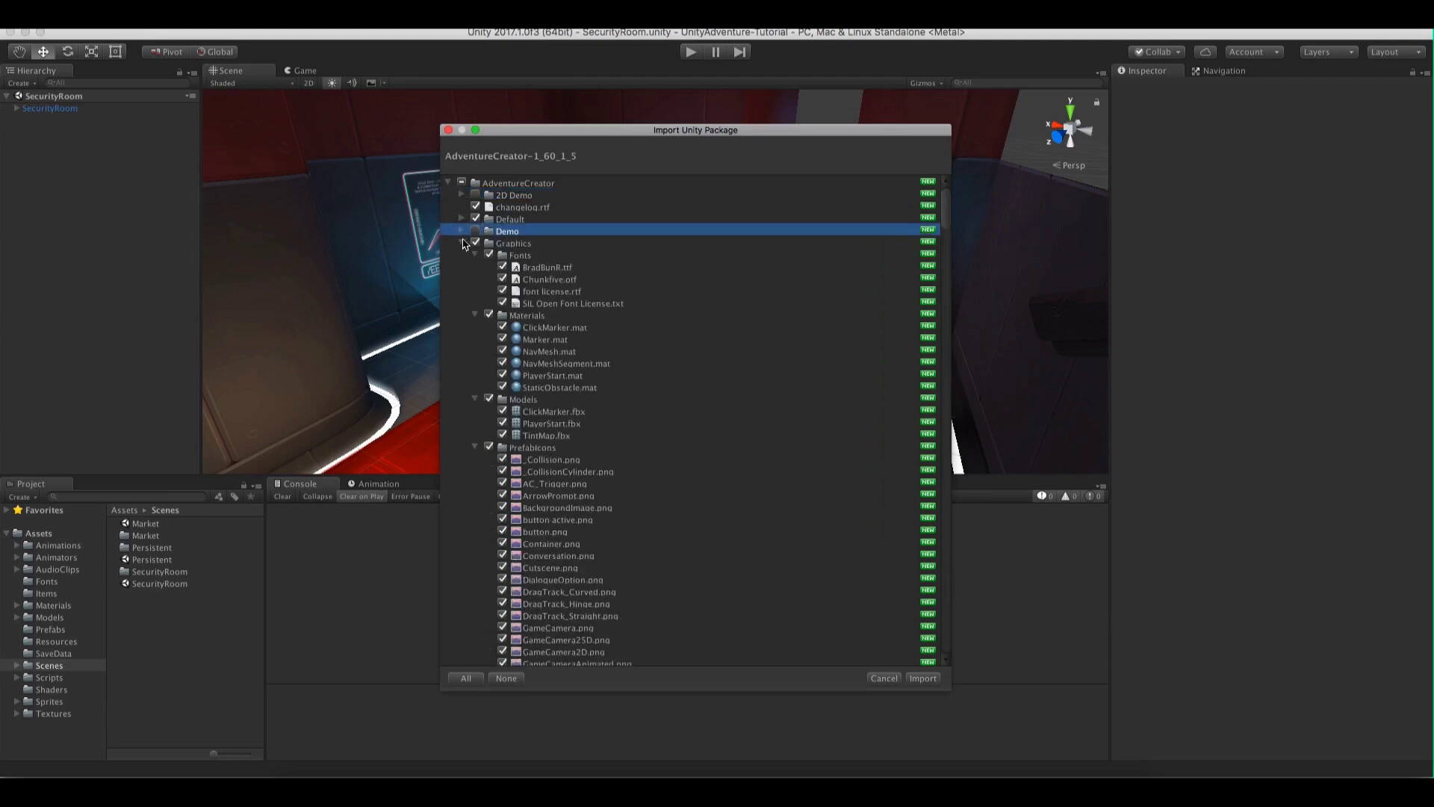
{"action": "left_click", "coordinate": [461, 242]}
{"action": "left_click", "coordinate": [460, 266]}
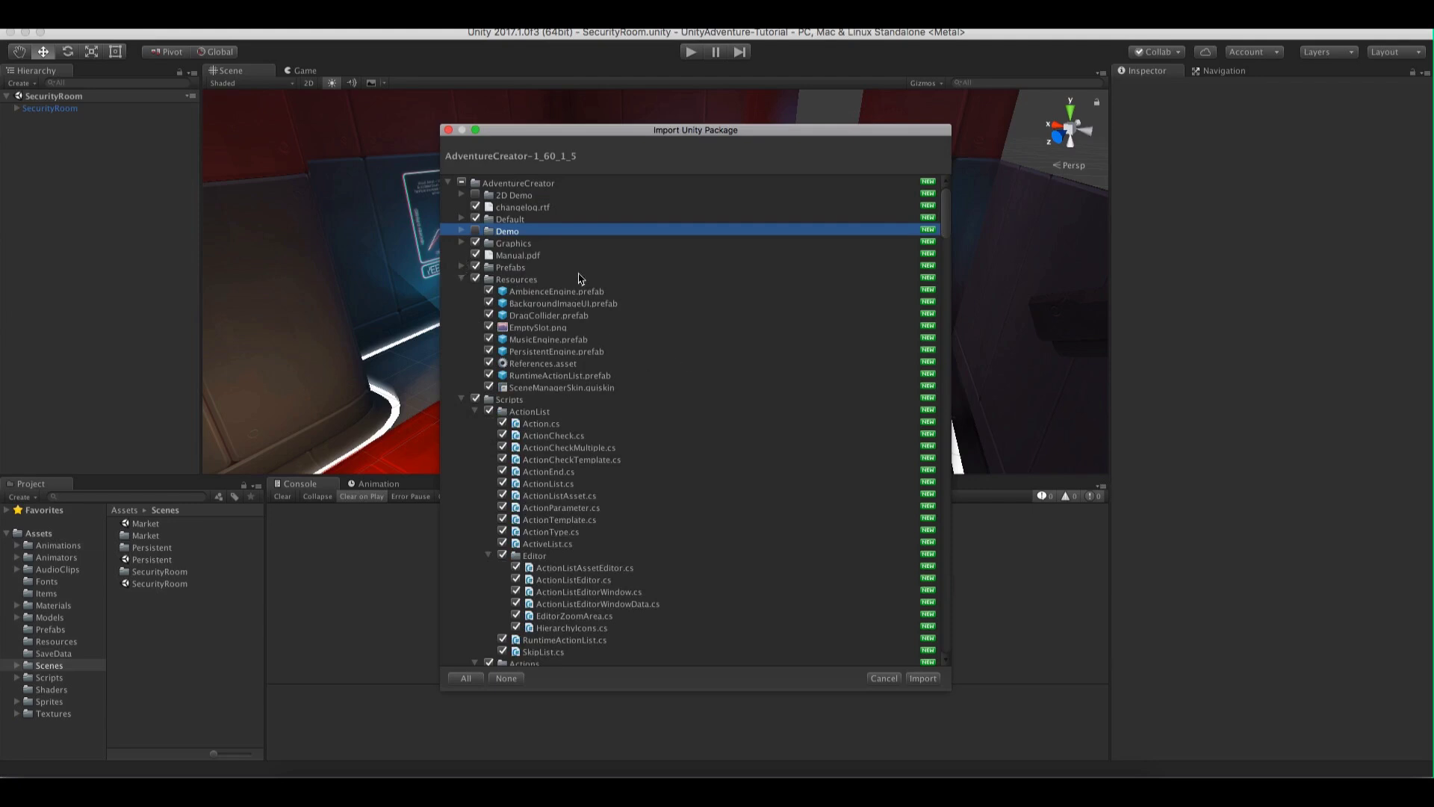
{"action": "left_click", "coordinate": [923, 678]}
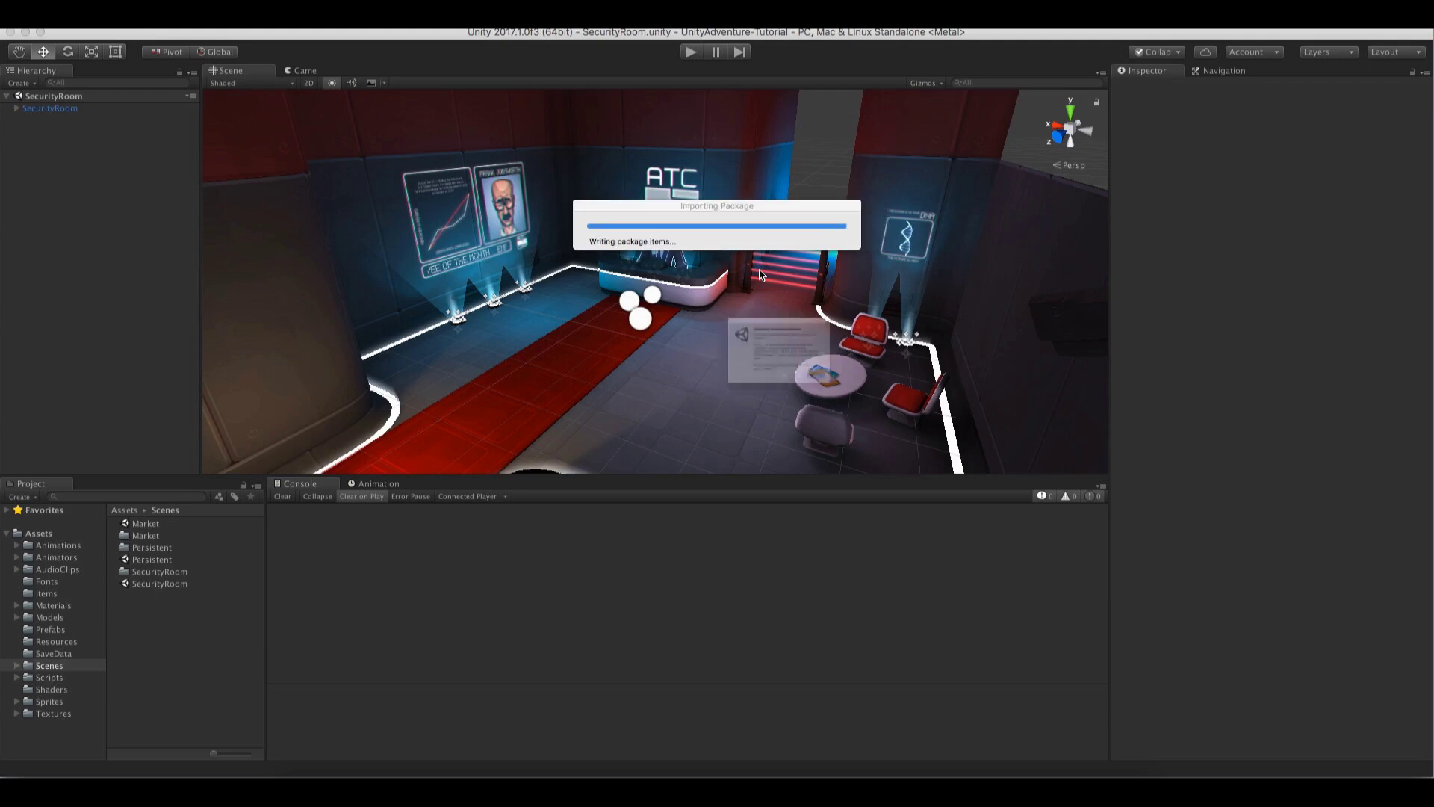
Let Adventure Creator create its required Menu input and its layers, and clear the console
{"action": "left_click_drag", "start_coordinate": [796, 272], "coordinate": [717, 288]}
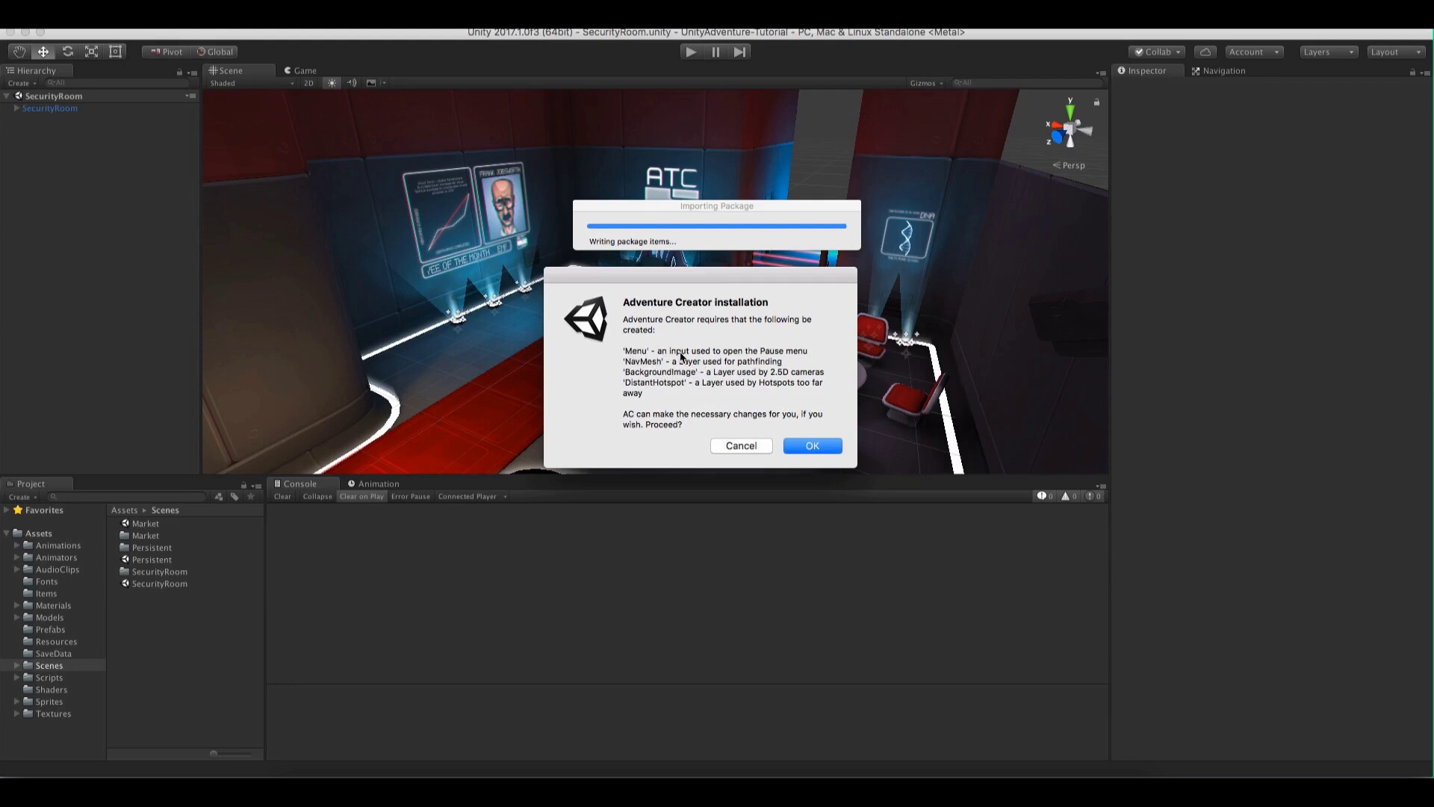
{"action": "left_click", "coordinate": [815, 444]}
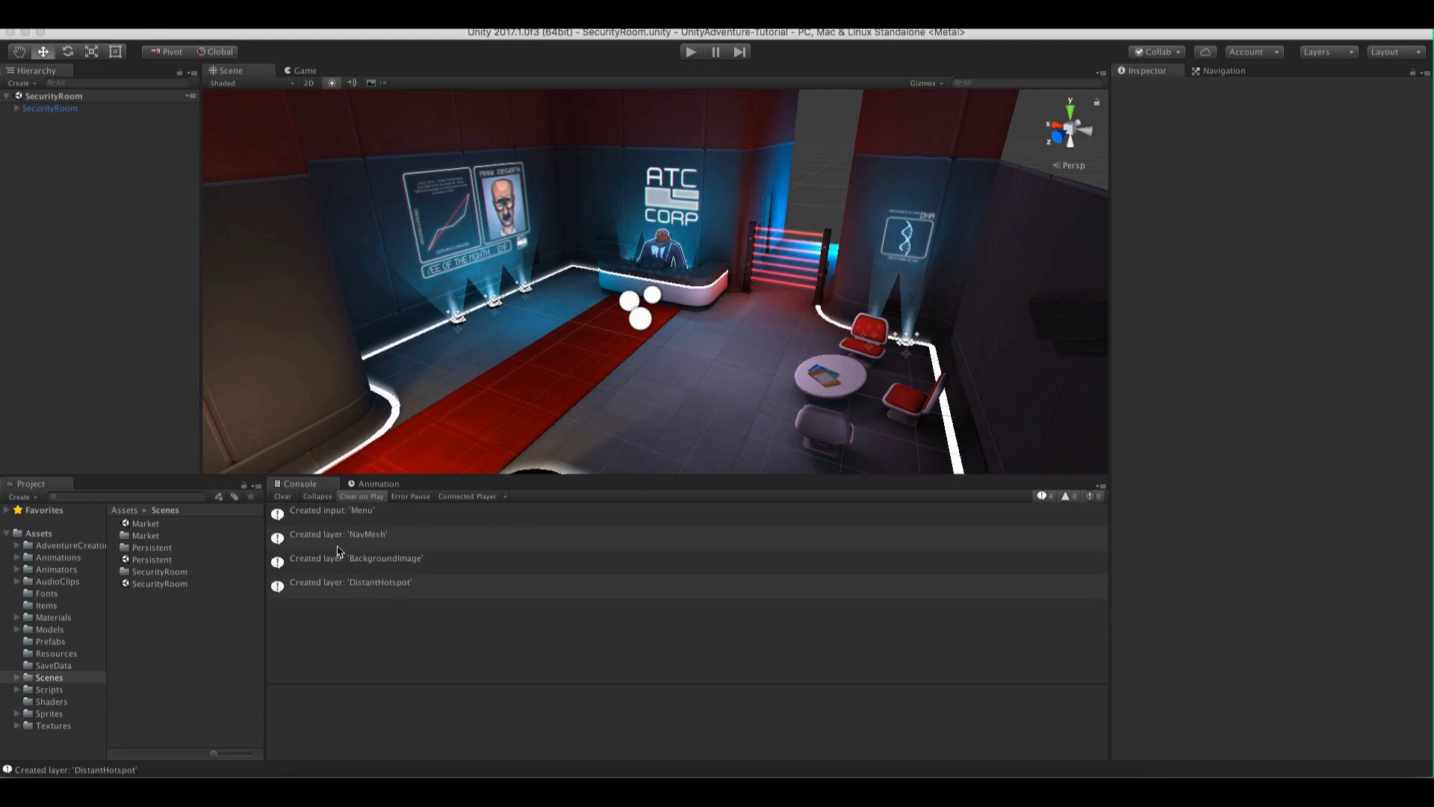
{"action": "left_click", "coordinate": [276, 496]}
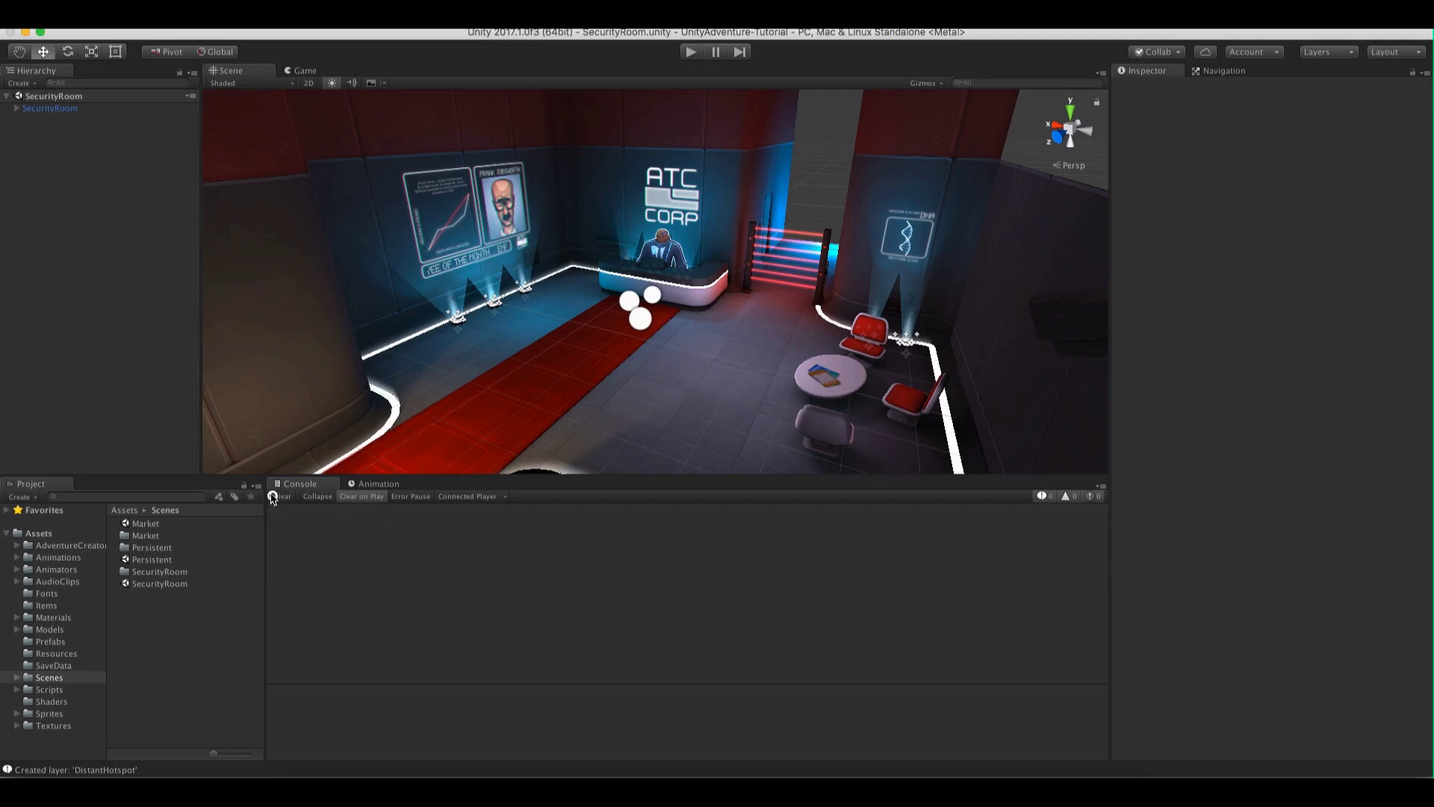
Enlarge the scene view, open Adventure Creator's Game Editor, and dock it between the Inspector and Navigation
{"action": "left_click_drag", "start_coordinate": [277, 476], "coordinate": [281, 512]}
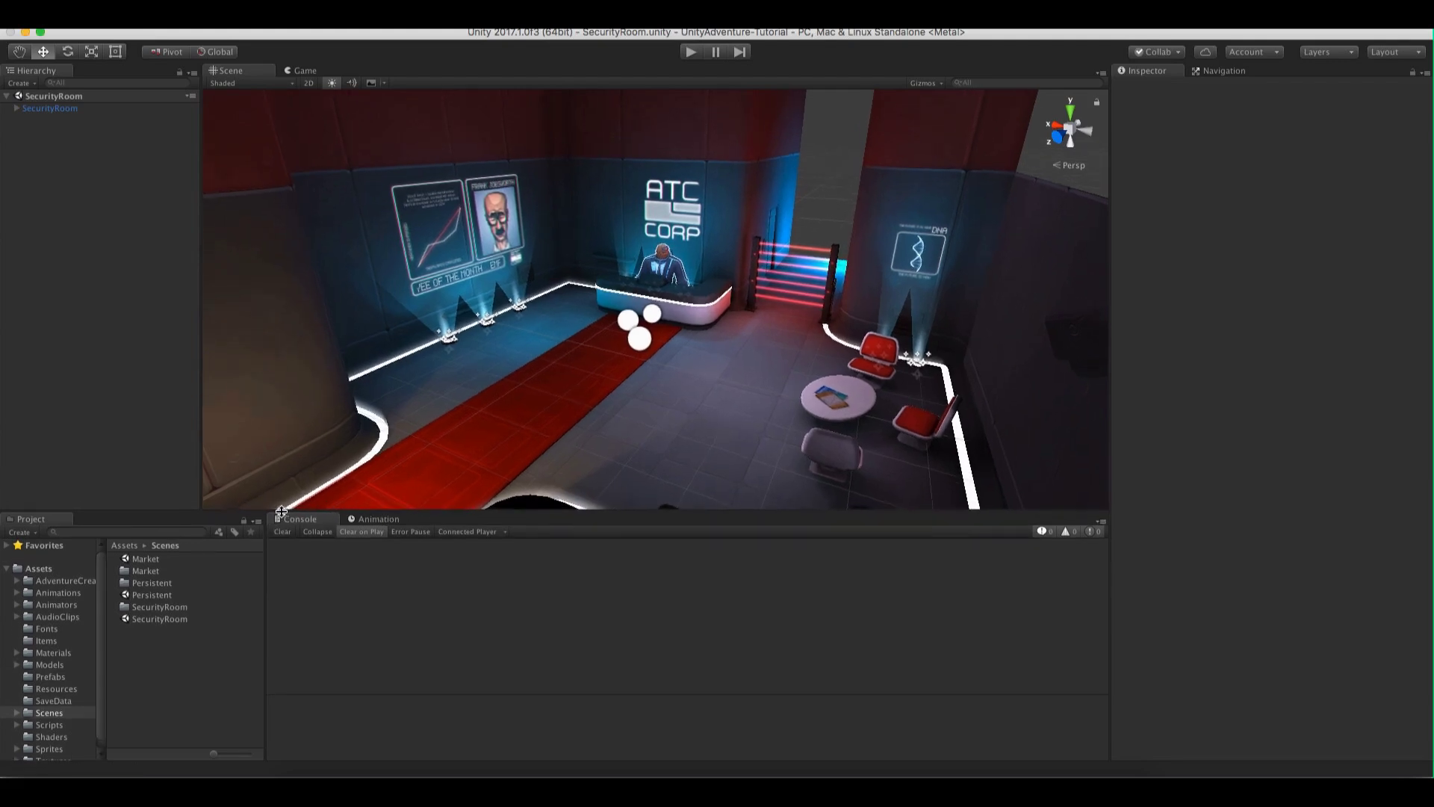
{"action": "left_click_drag", "start_coordinate": [563, 374], "coordinate": [652, 388], "text": "alt"}
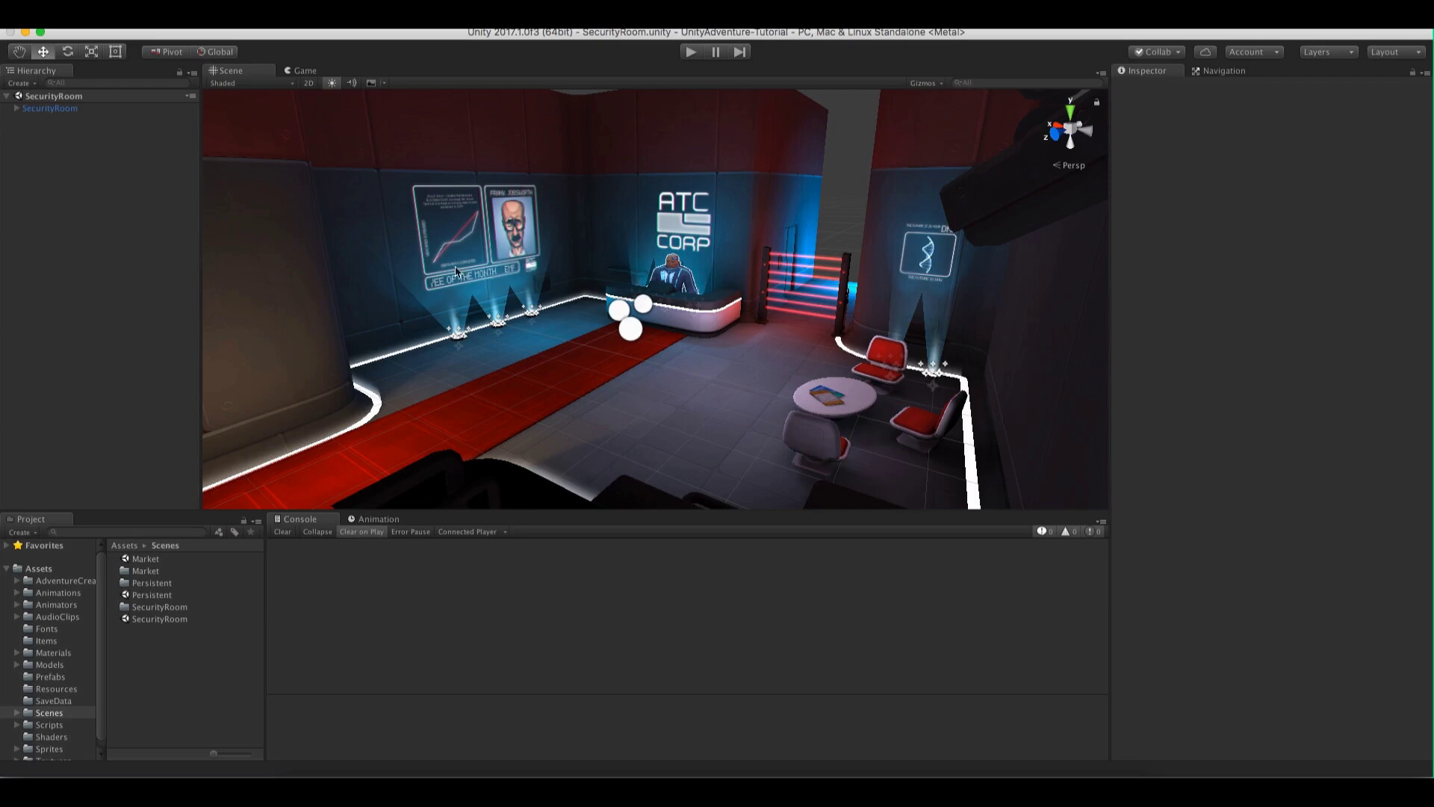
{"action": "left_click", "coordinate": [409, 29]}
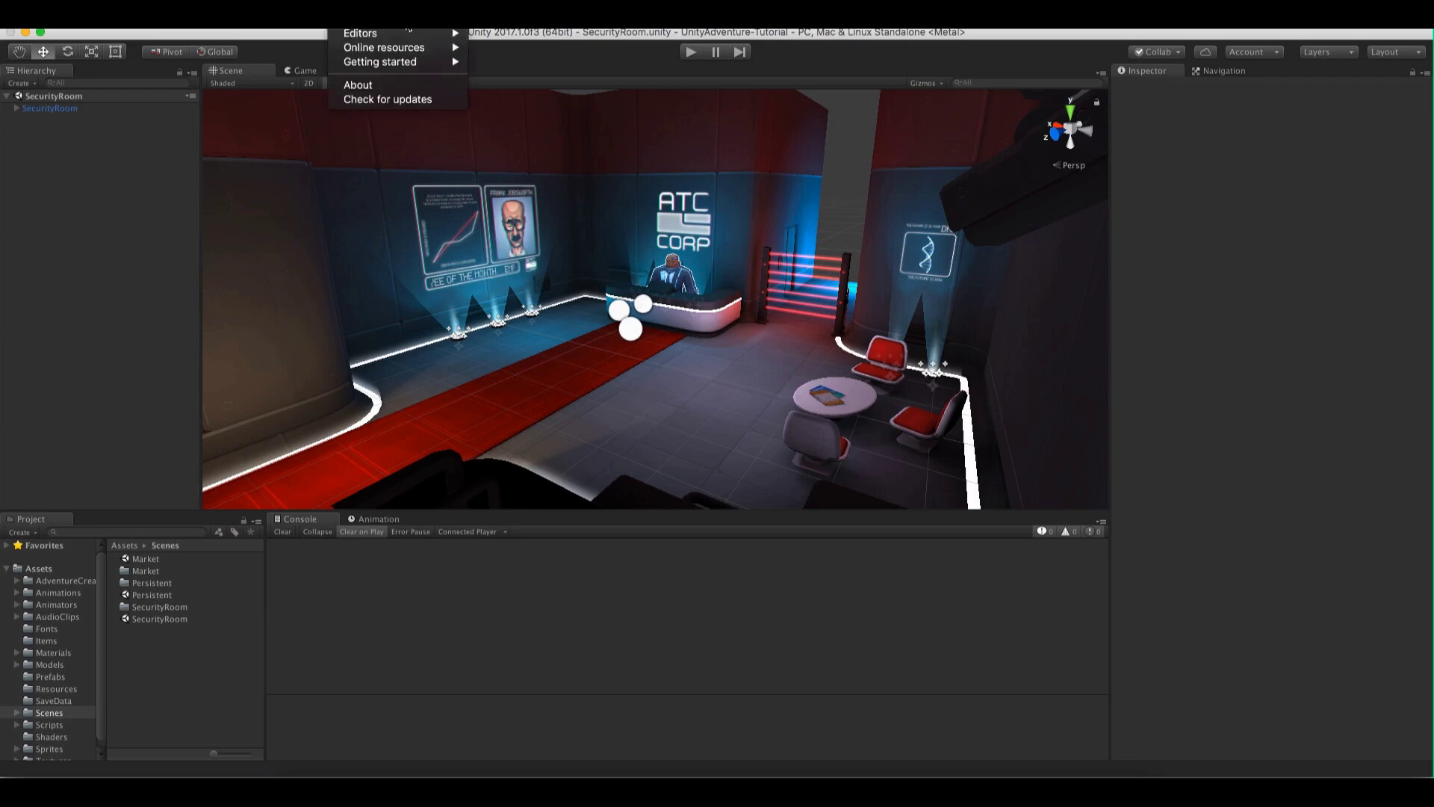
{"action": "mouse_move", "coordinate": [403, 32]}
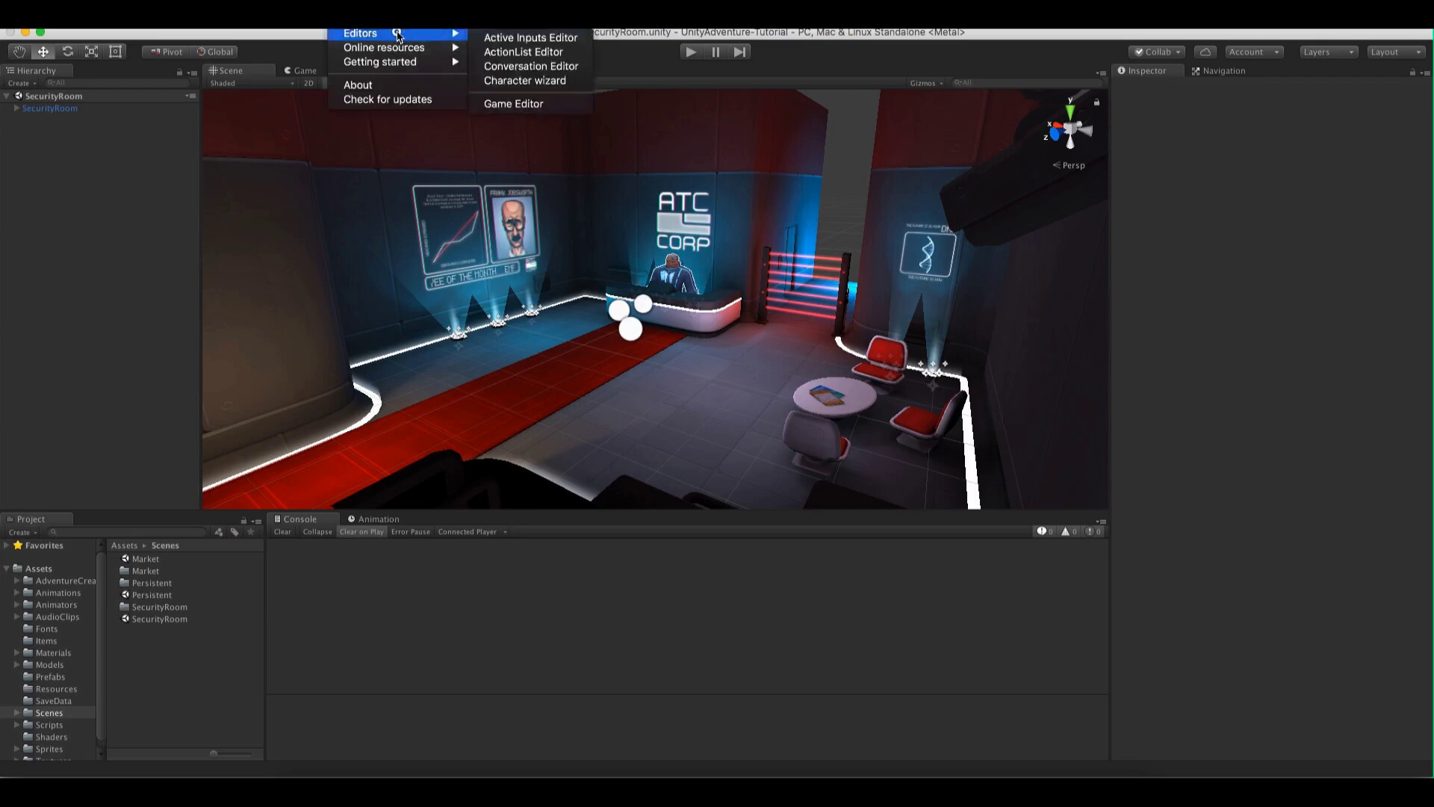
{"action": "left_click", "coordinate": [505, 104]}
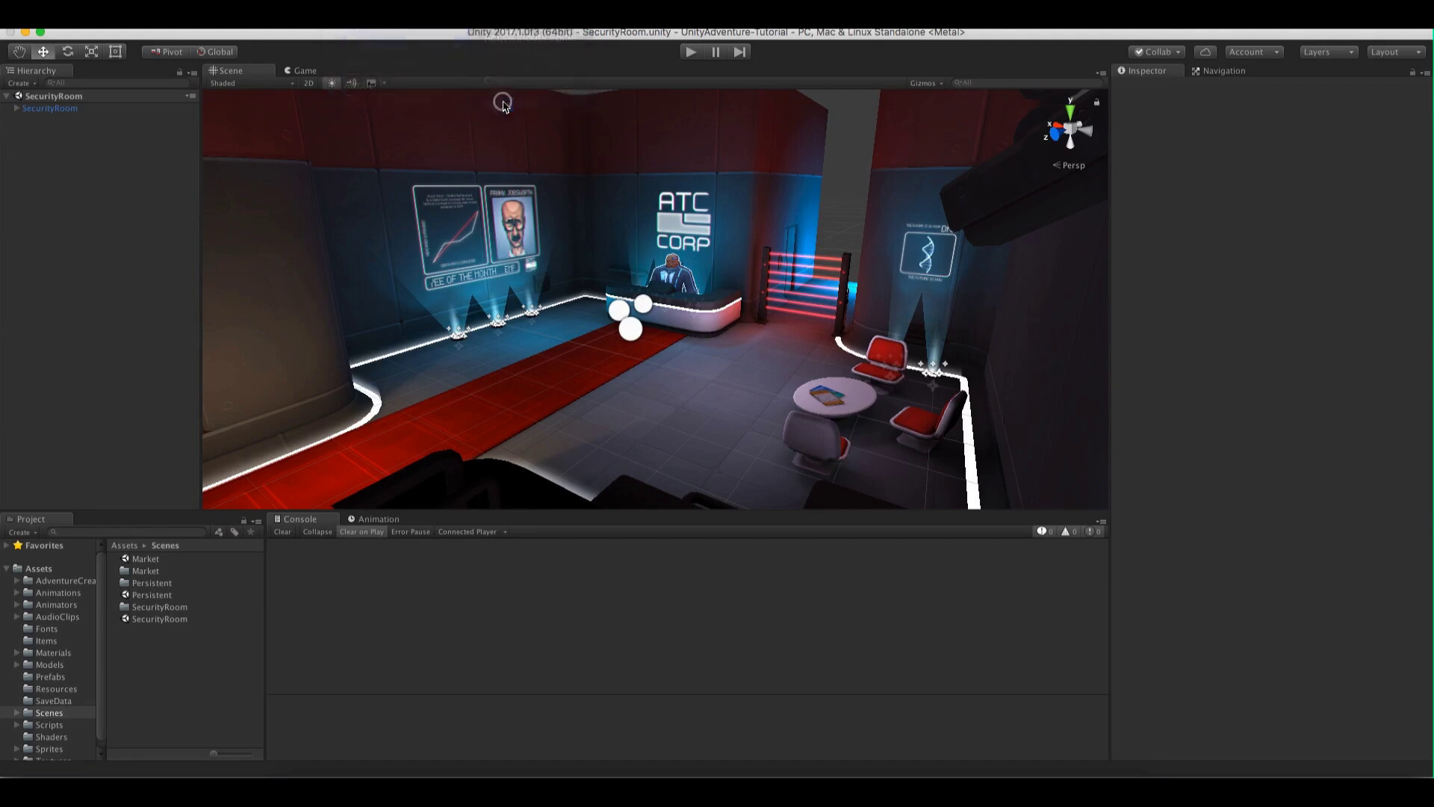
{"action": "left_click_drag", "start_coordinate": [983, 147], "coordinate": [1229, 75]}
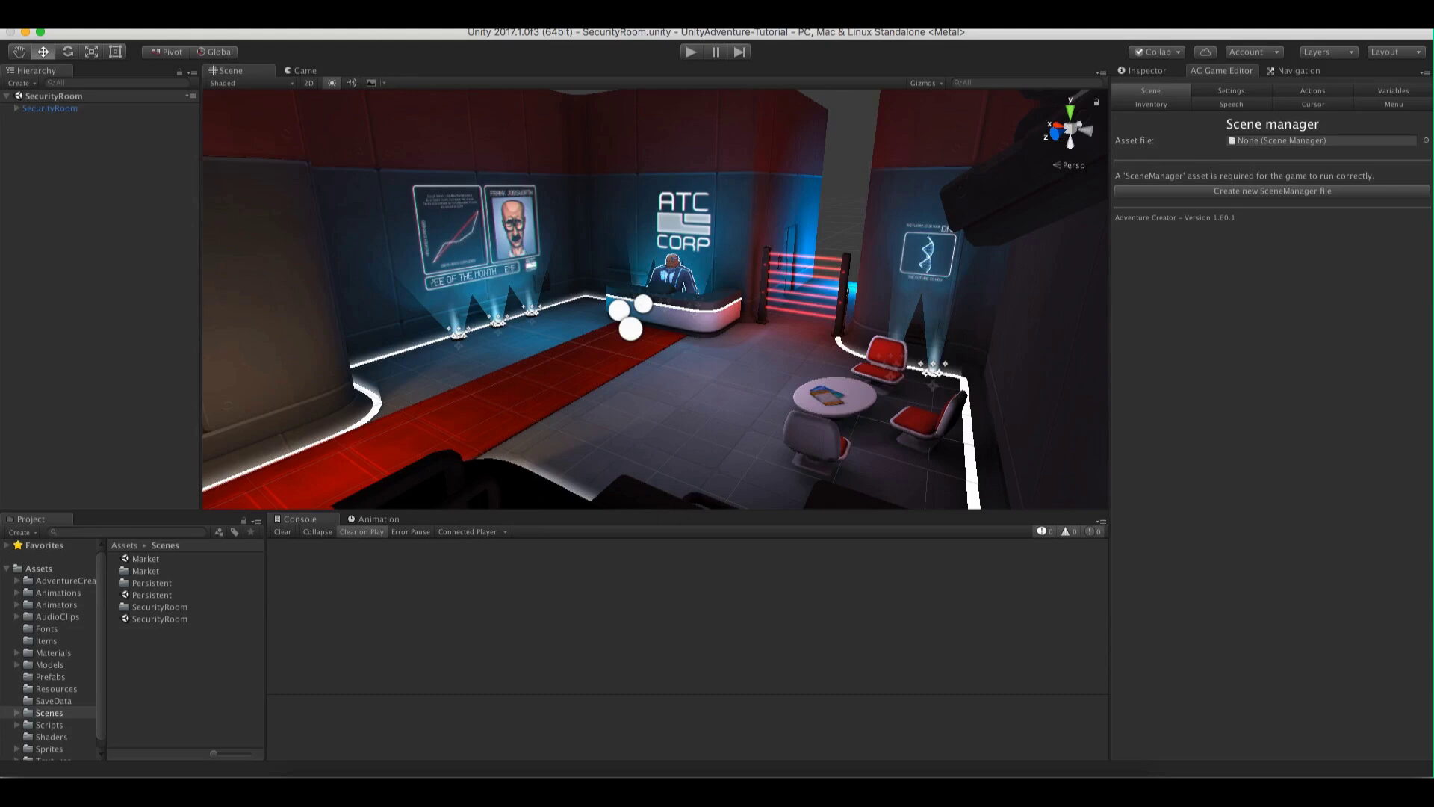
Start Adventure Creator's New Game wizard and name the game UnityAdventureRemake
{"action": "left_click", "coordinate": [358, 13]}
{"action": "mouse_move", "coordinate": [368, 52]}
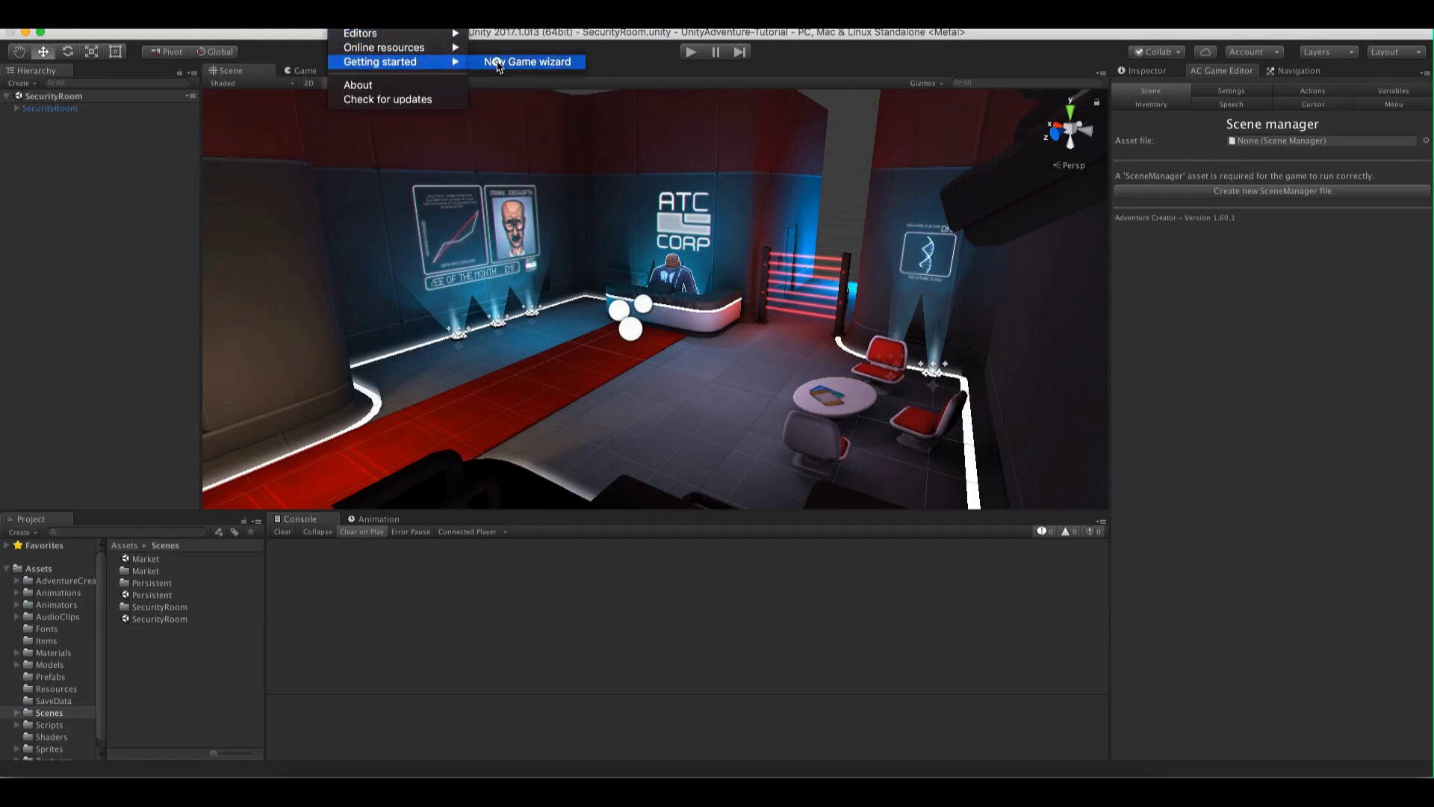
{"action": "left_click", "coordinate": [499, 63]}
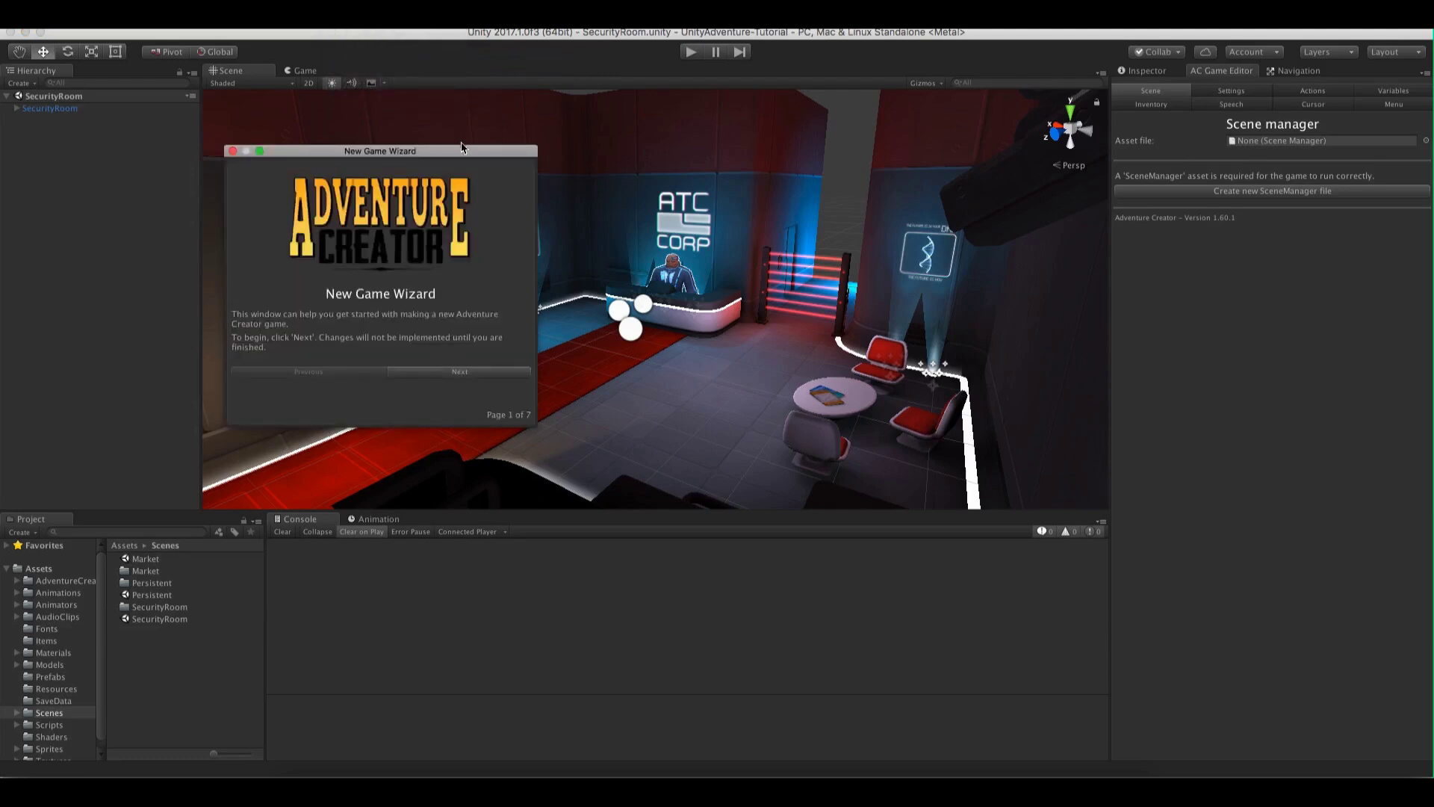
{"action": "left_click_drag", "start_coordinate": [463, 152], "coordinate": [588, 210]}
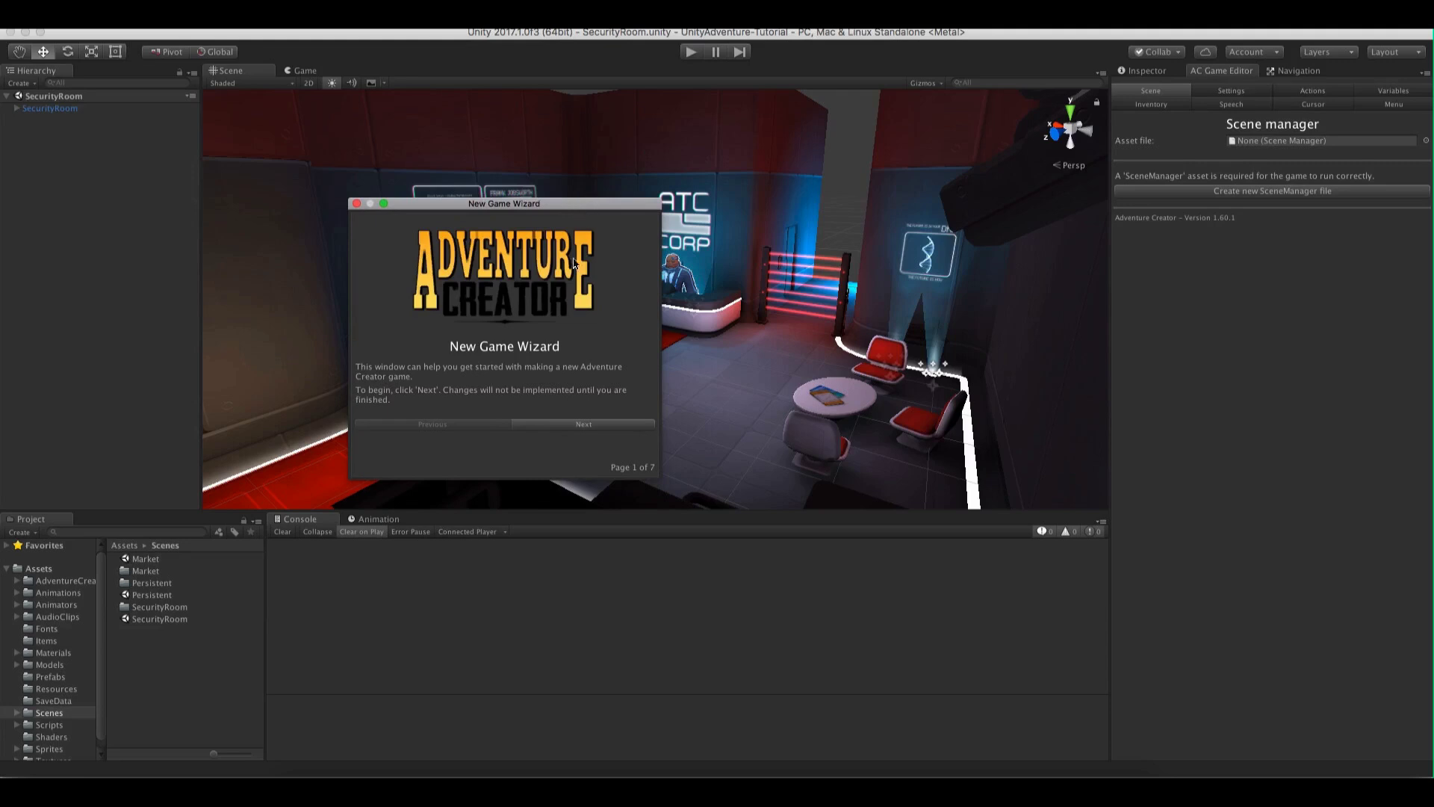
{"action": "left_click", "coordinate": [617, 425]}
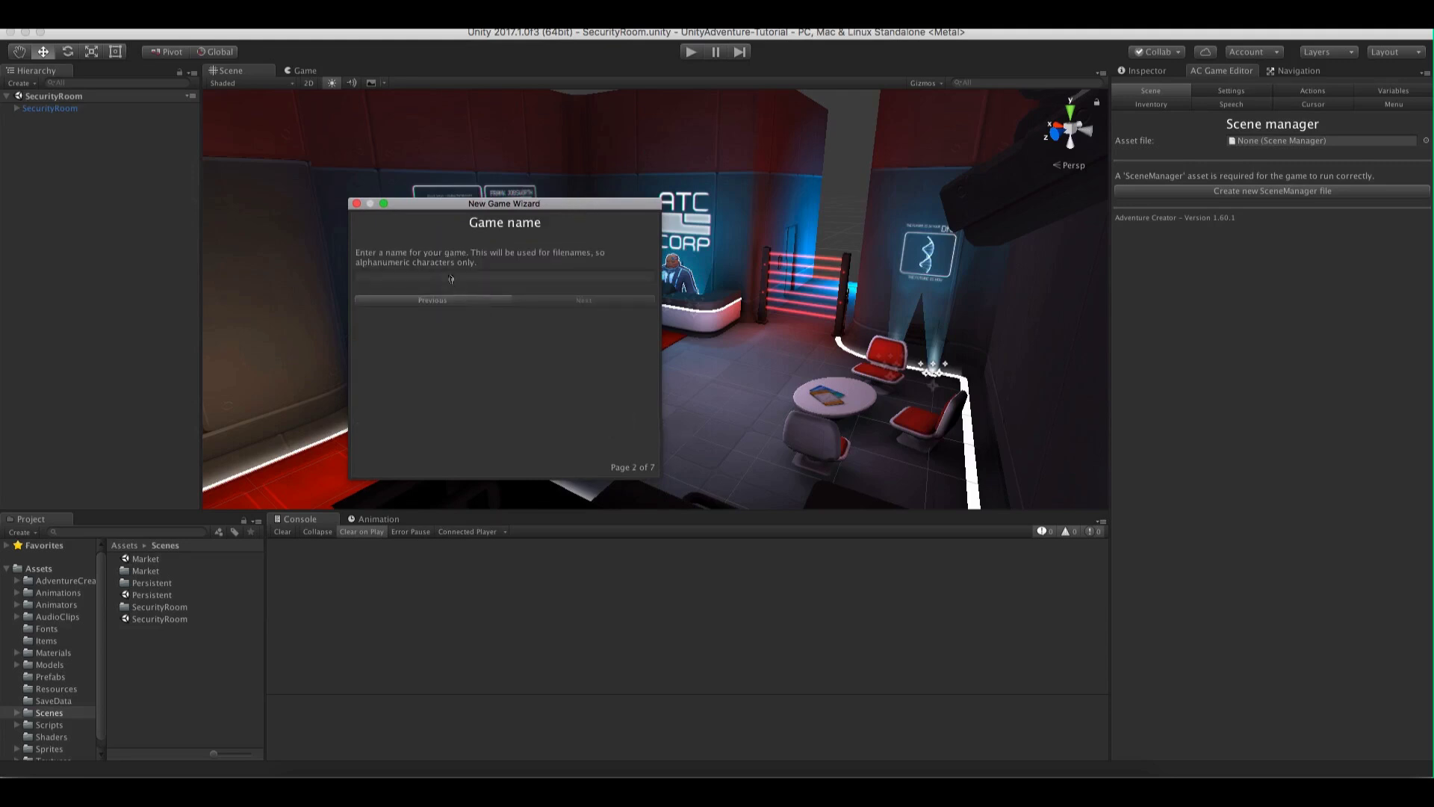
{"action": "left_click", "coordinate": [447, 276]}
{"action": "type", "text": "UnityAdventureRemake"}
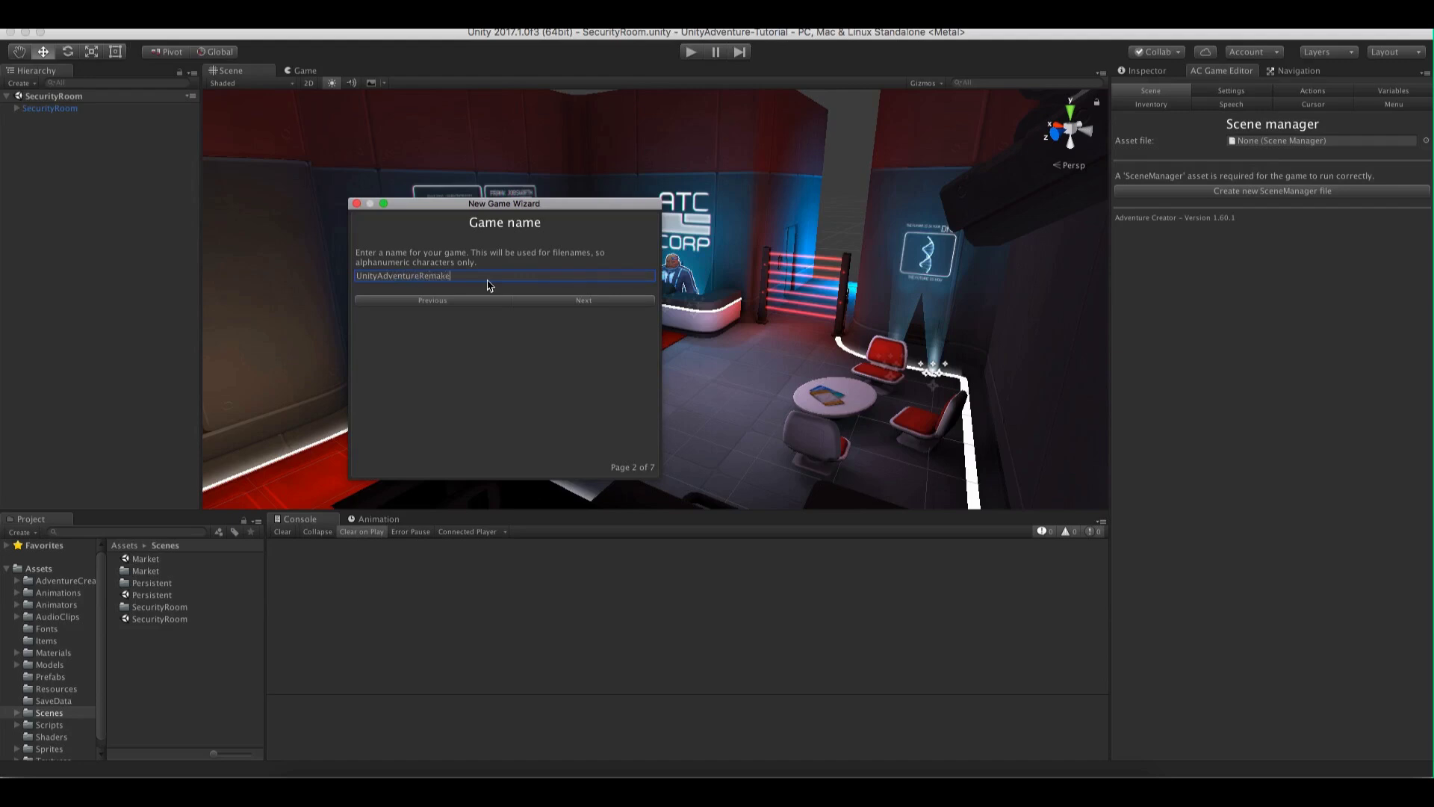
{"action": "left_click", "coordinate": [532, 300]}
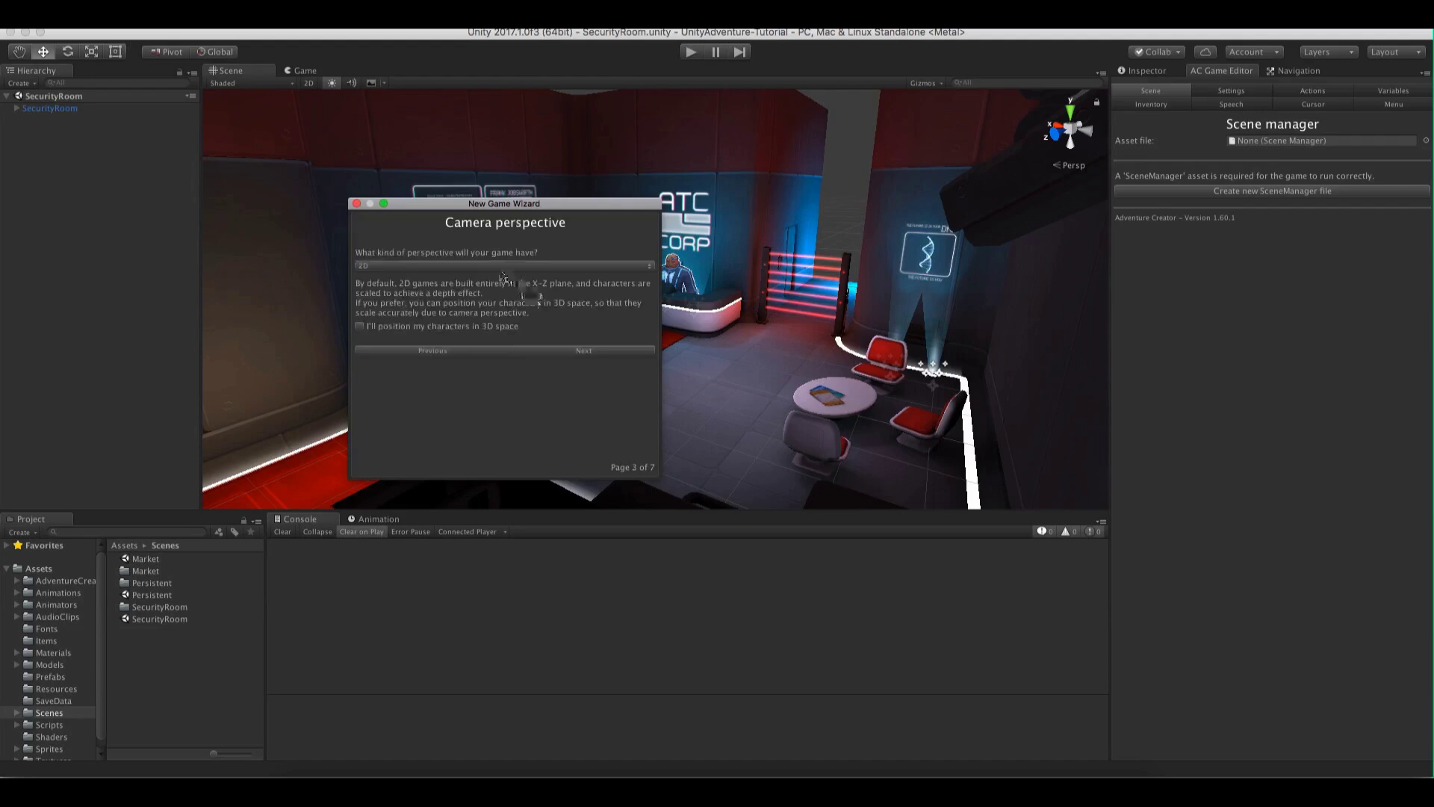
Set the game's camera perspective to 3D with Point And Click player control
{"action": "left_click", "coordinate": [398, 265]}
{"action": "left_click", "coordinate": [397, 291]}
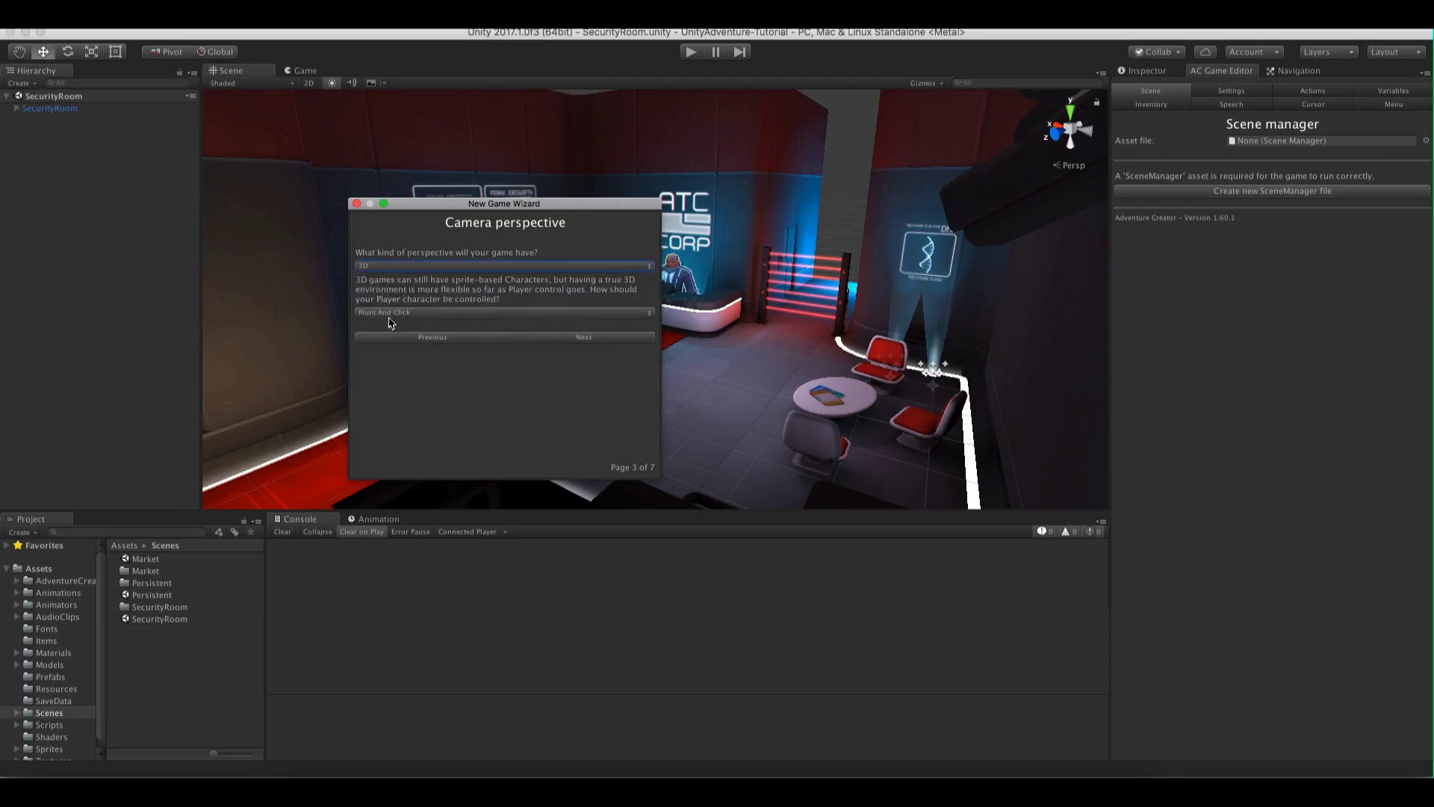
{"action": "left_click", "coordinate": [609, 340]}
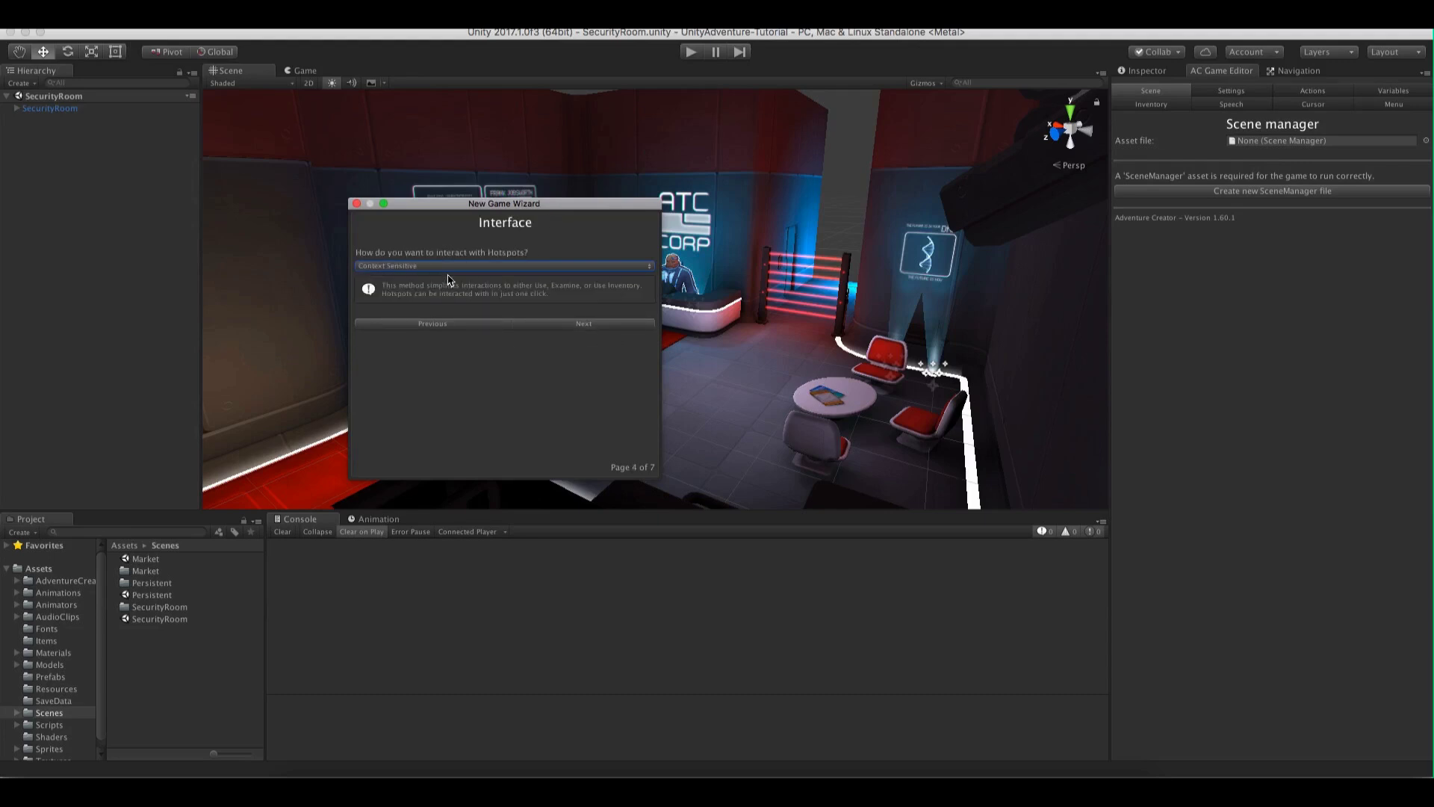
Review the hotspot interaction methods and choose Context Sensitive for the game's interface
{"action": "left_click", "coordinate": [407, 267]}
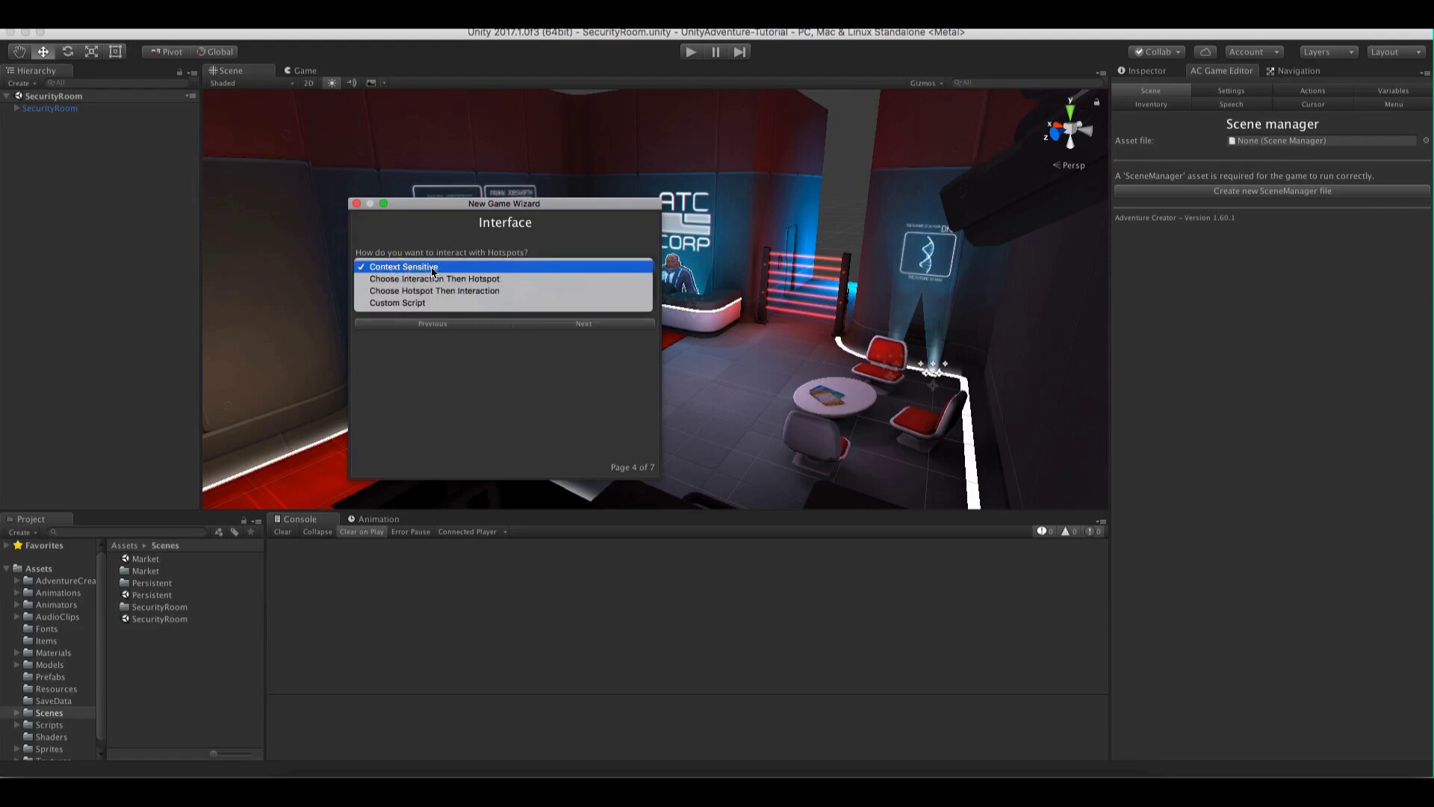
{"action": "left_click", "coordinate": [432, 272]}
{"action": "left_click", "coordinate": [435, 269]}
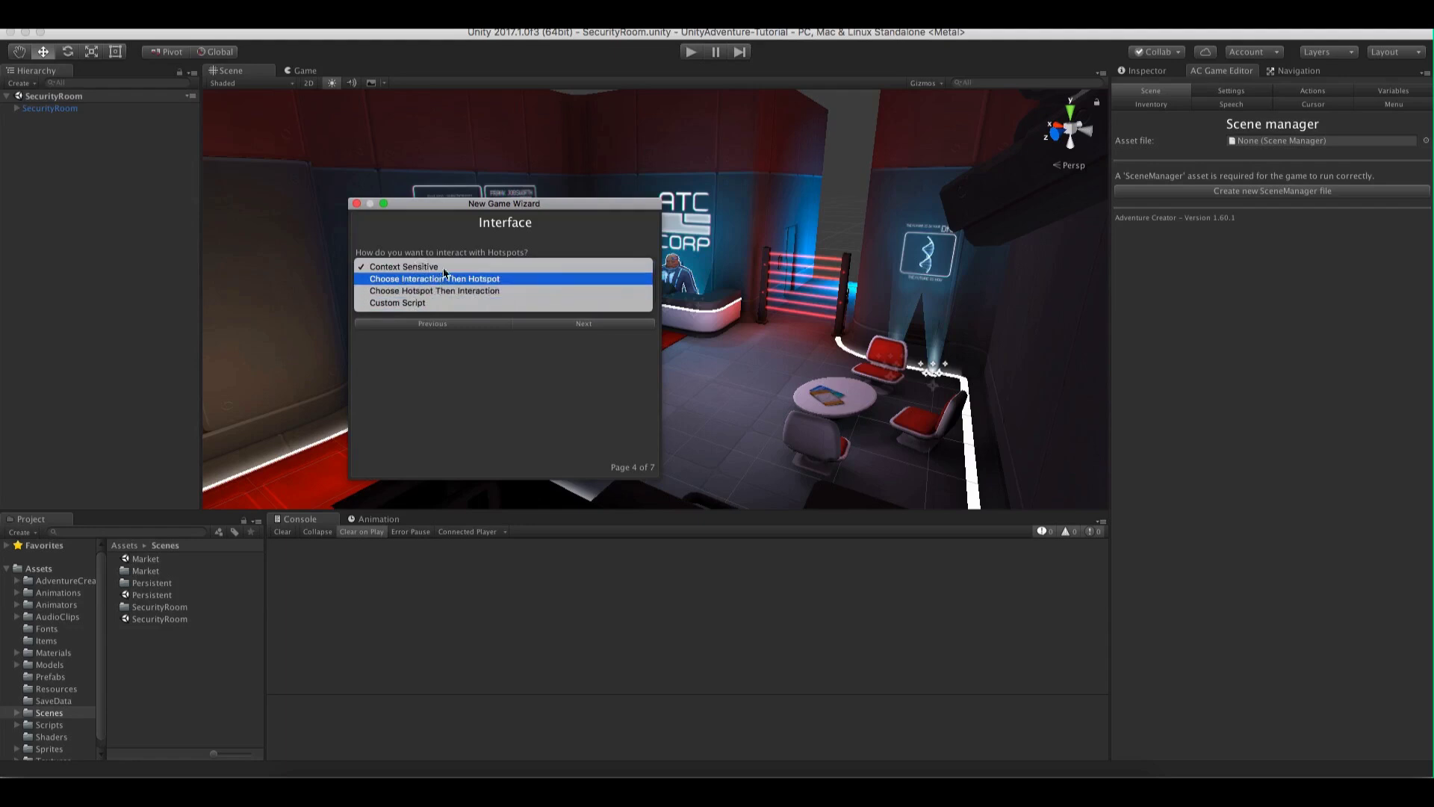
{"action": "left_click", "coordinate": [451, 267]}
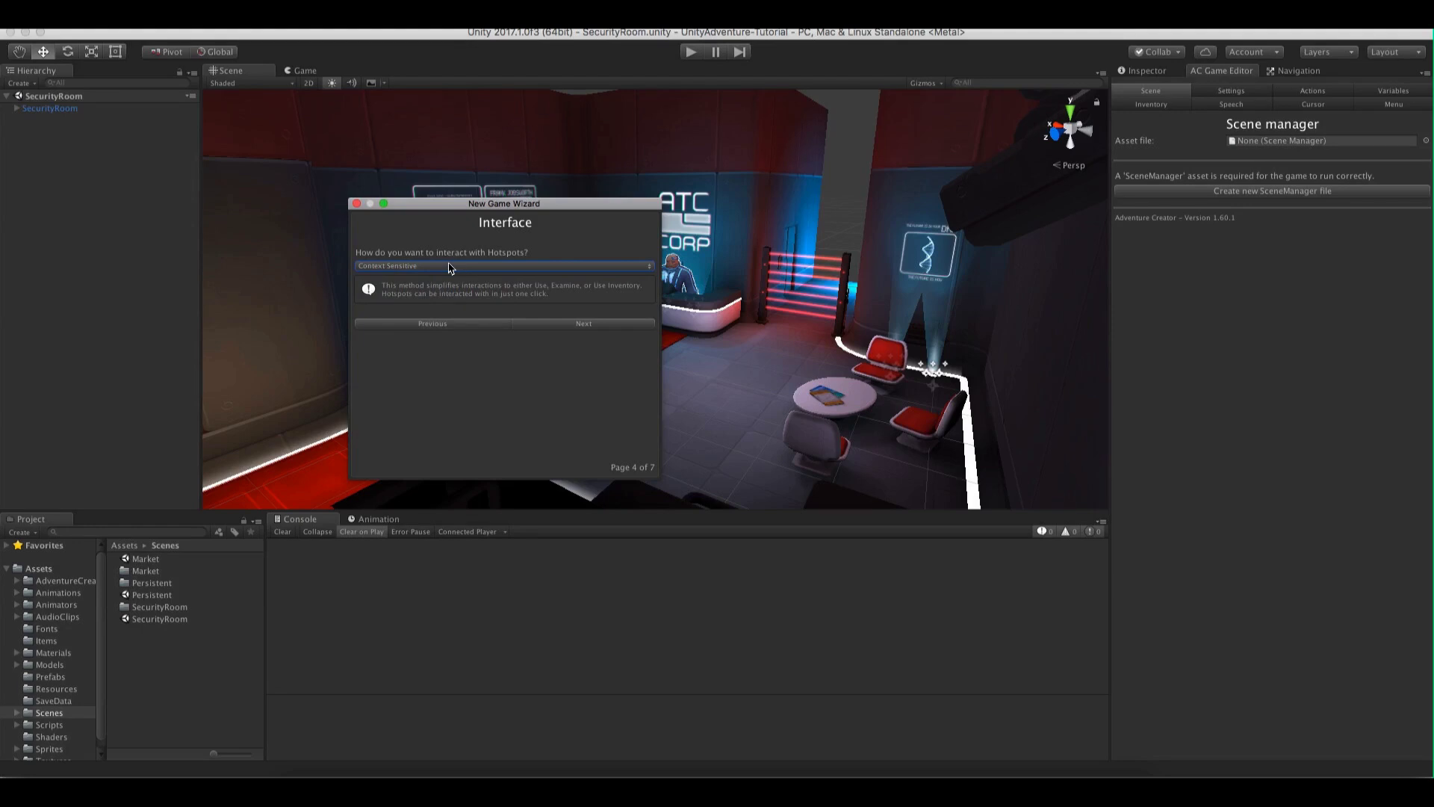
{"action": "left_click", "coordinate": [451, 267]}
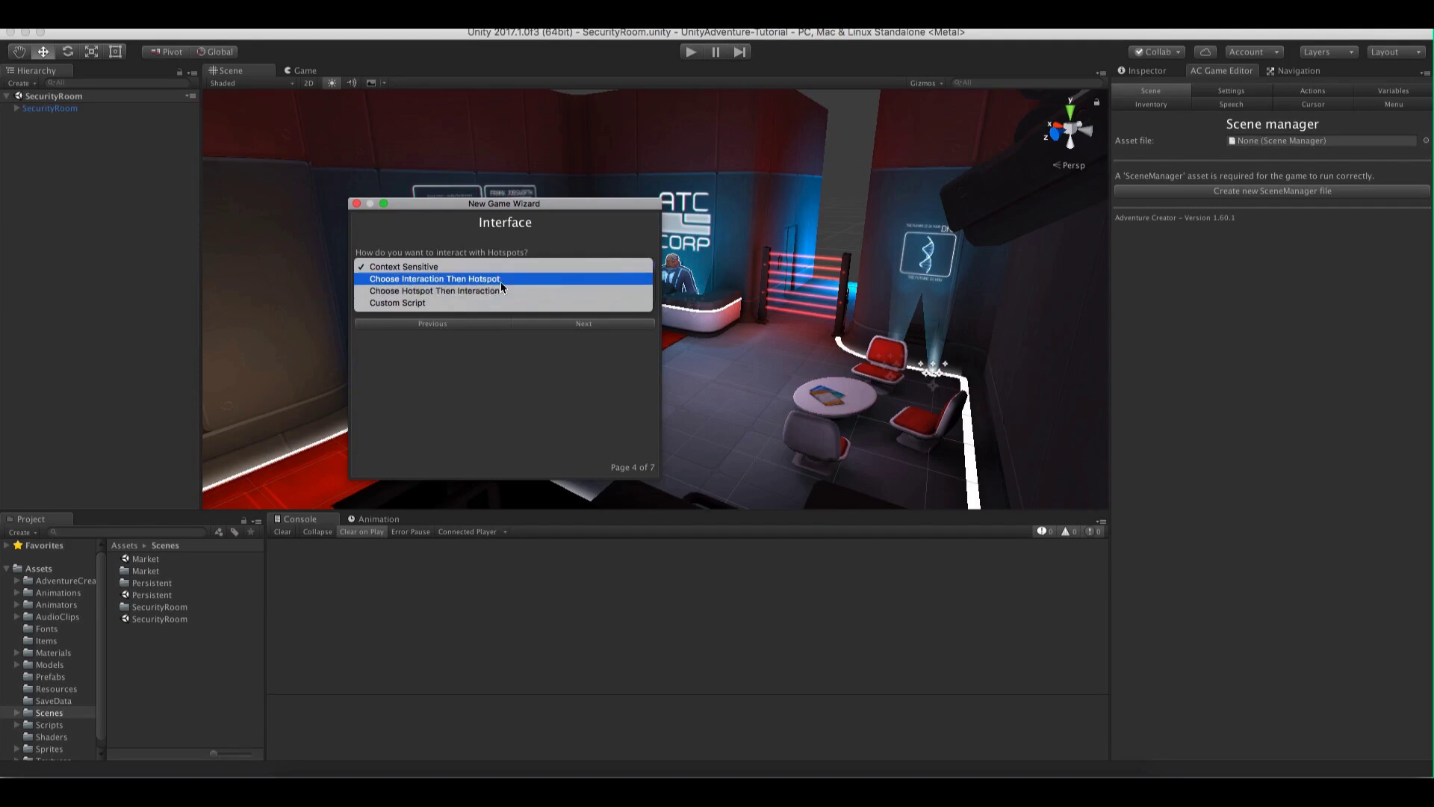
{"action": "left_click", "coordinate": [439, 267]}
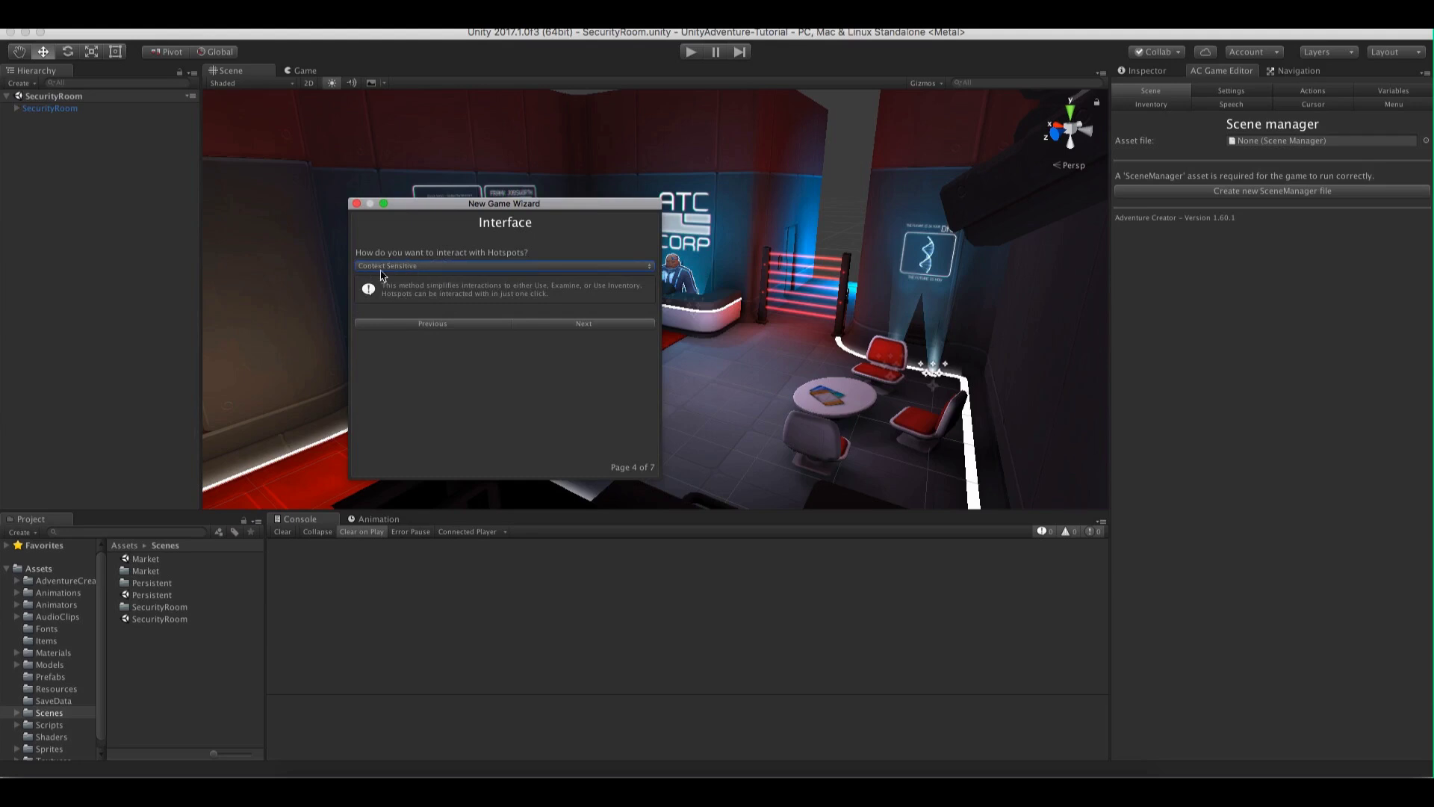
{"action": "left_click", "coordinate": [608, 327]}
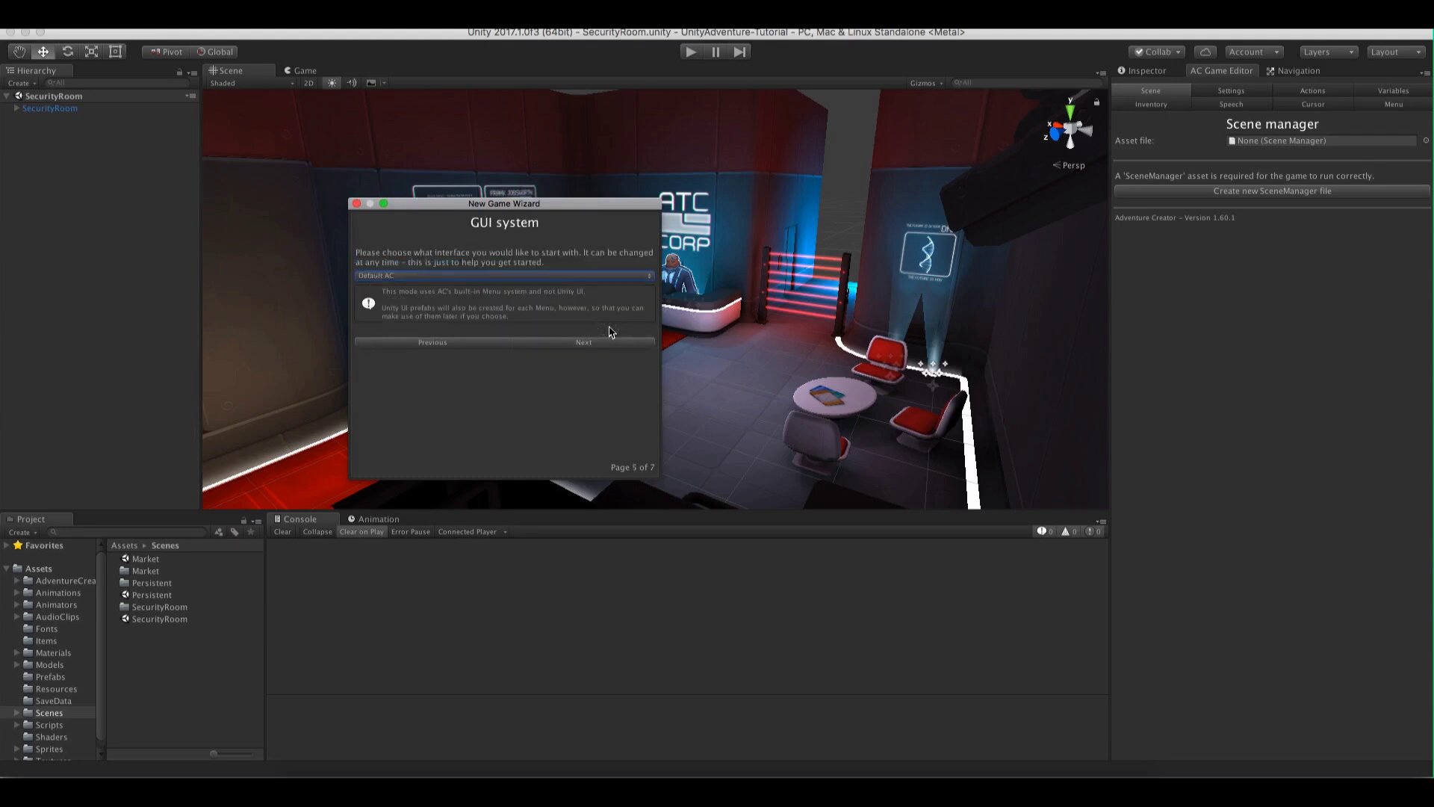
Choose Default Unity UI as the GUI system, accept the summarised choices to create the game template, and close the wizard
{"action": "left_click", "coordinate": [413, 277]}
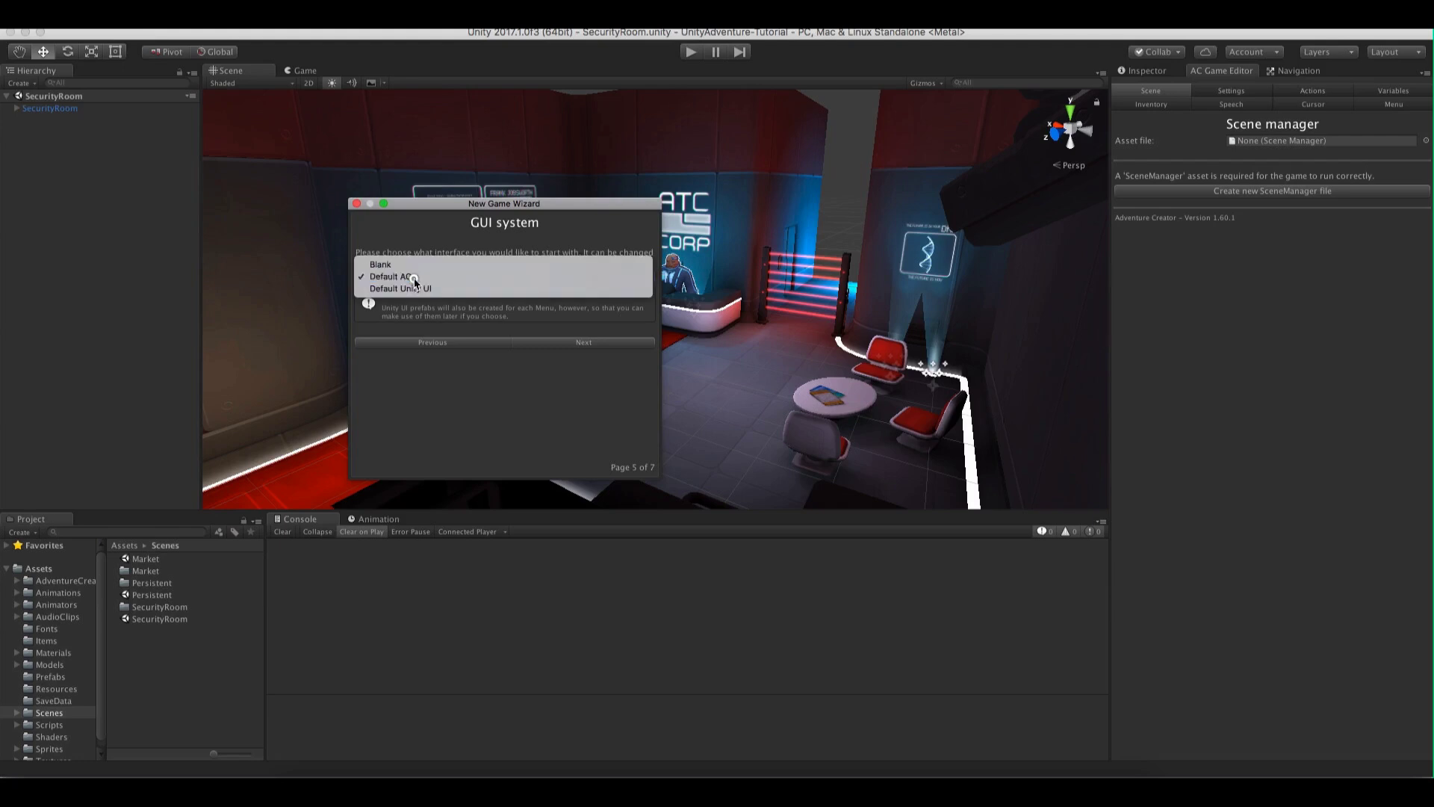
{"action": "left_click", "coordinate": [453, 290]}
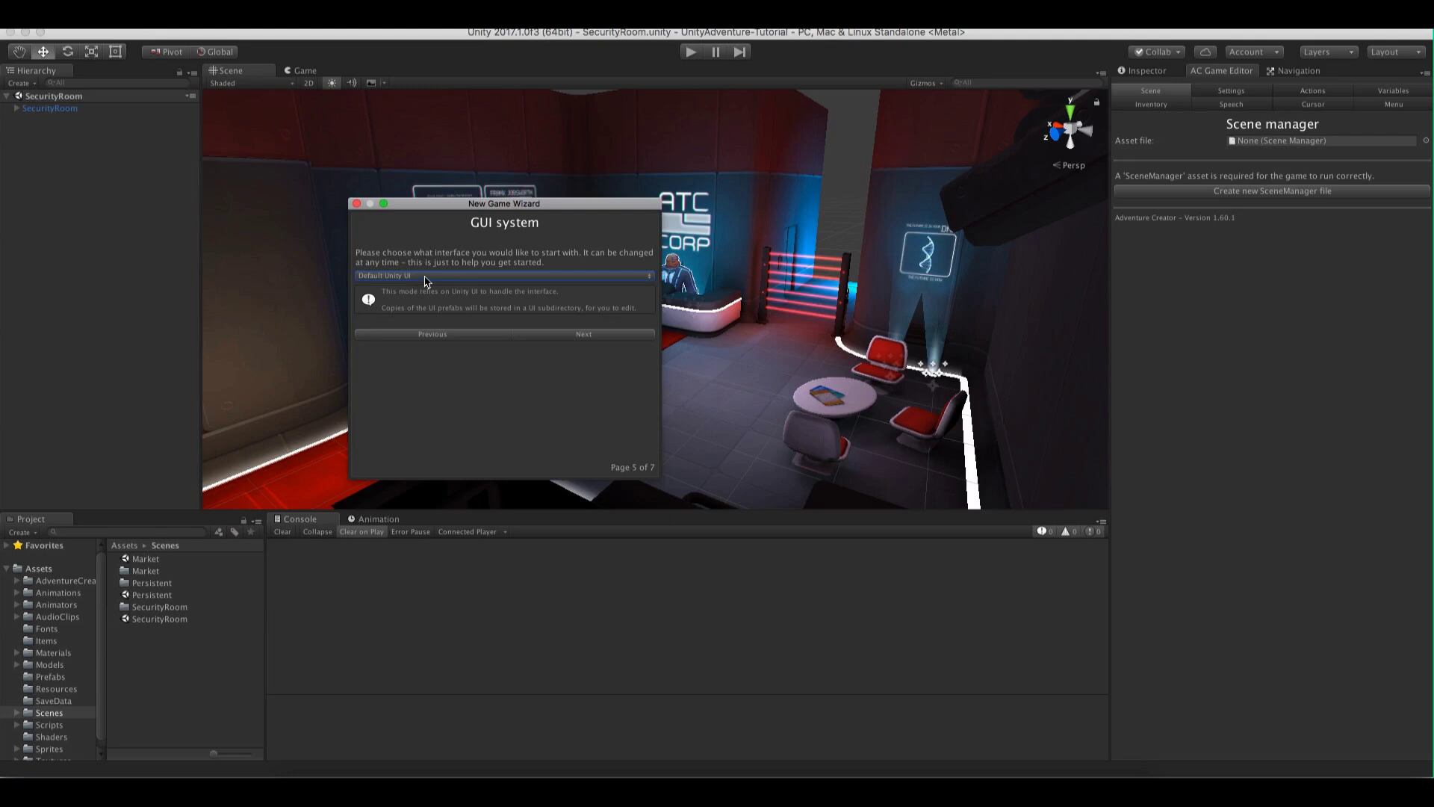
{"action": "left_click", "coordinate": [426, 277]}
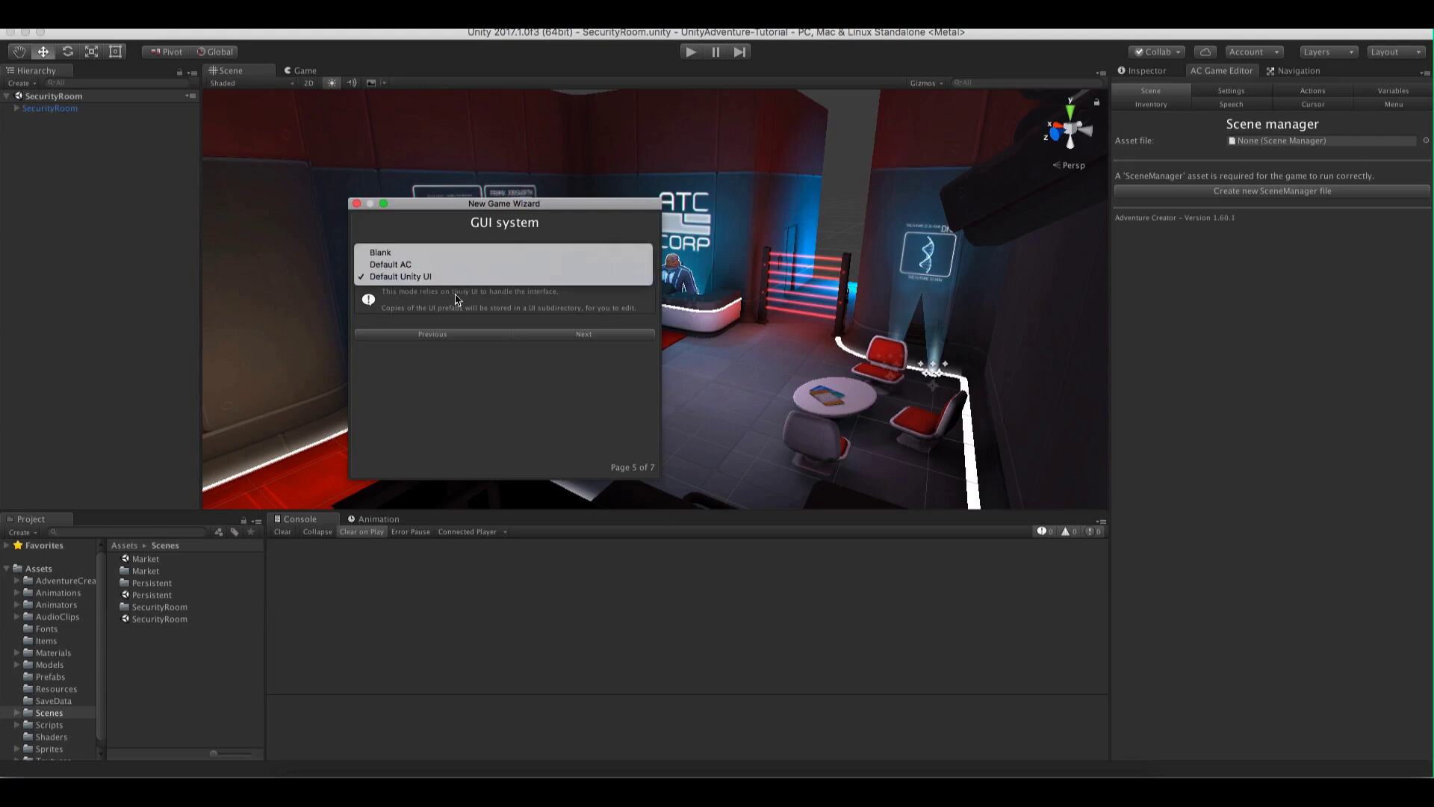
{"action": "left_click", "coordinate": [456, 297]}
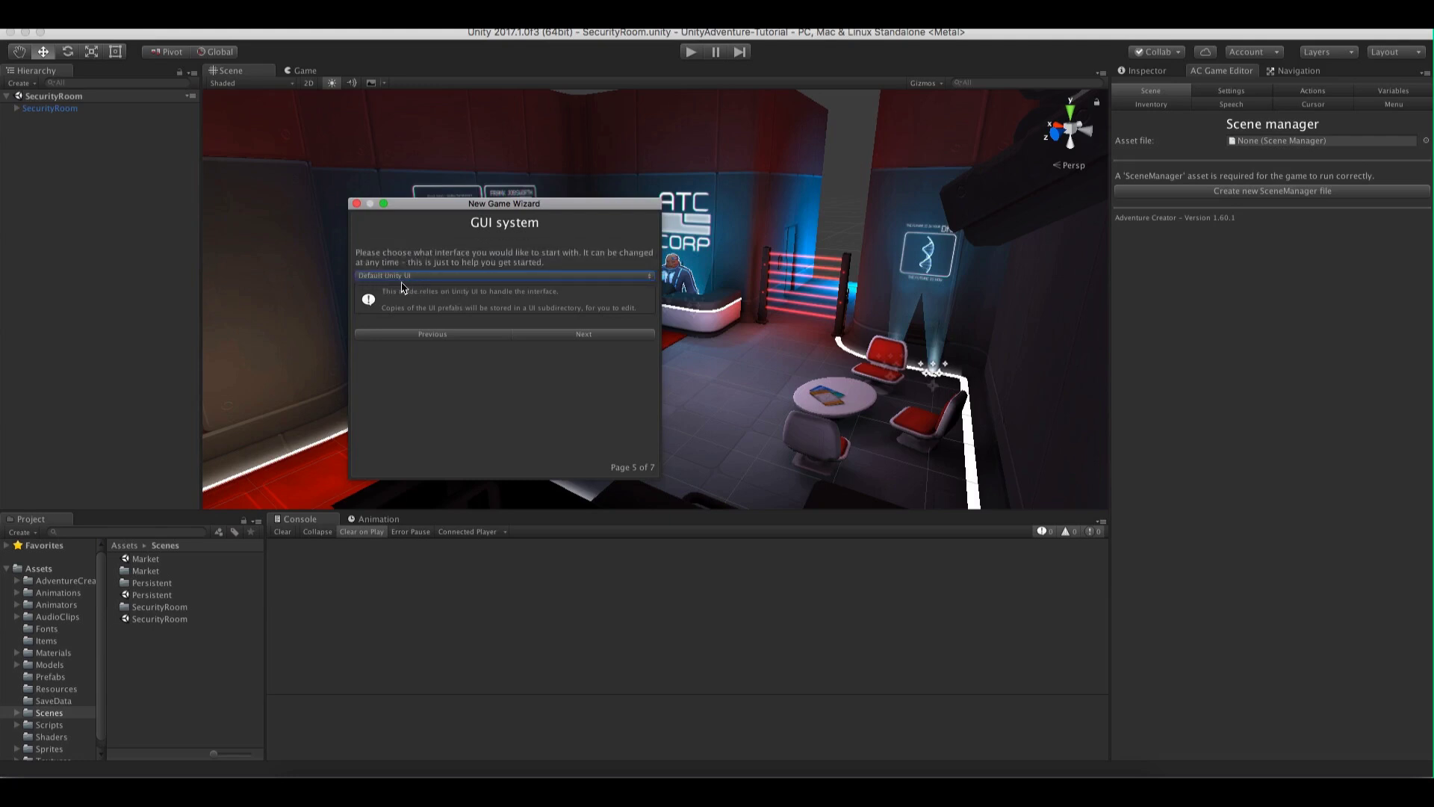
{"action": "left_click", "coordinate": [424, 276]}
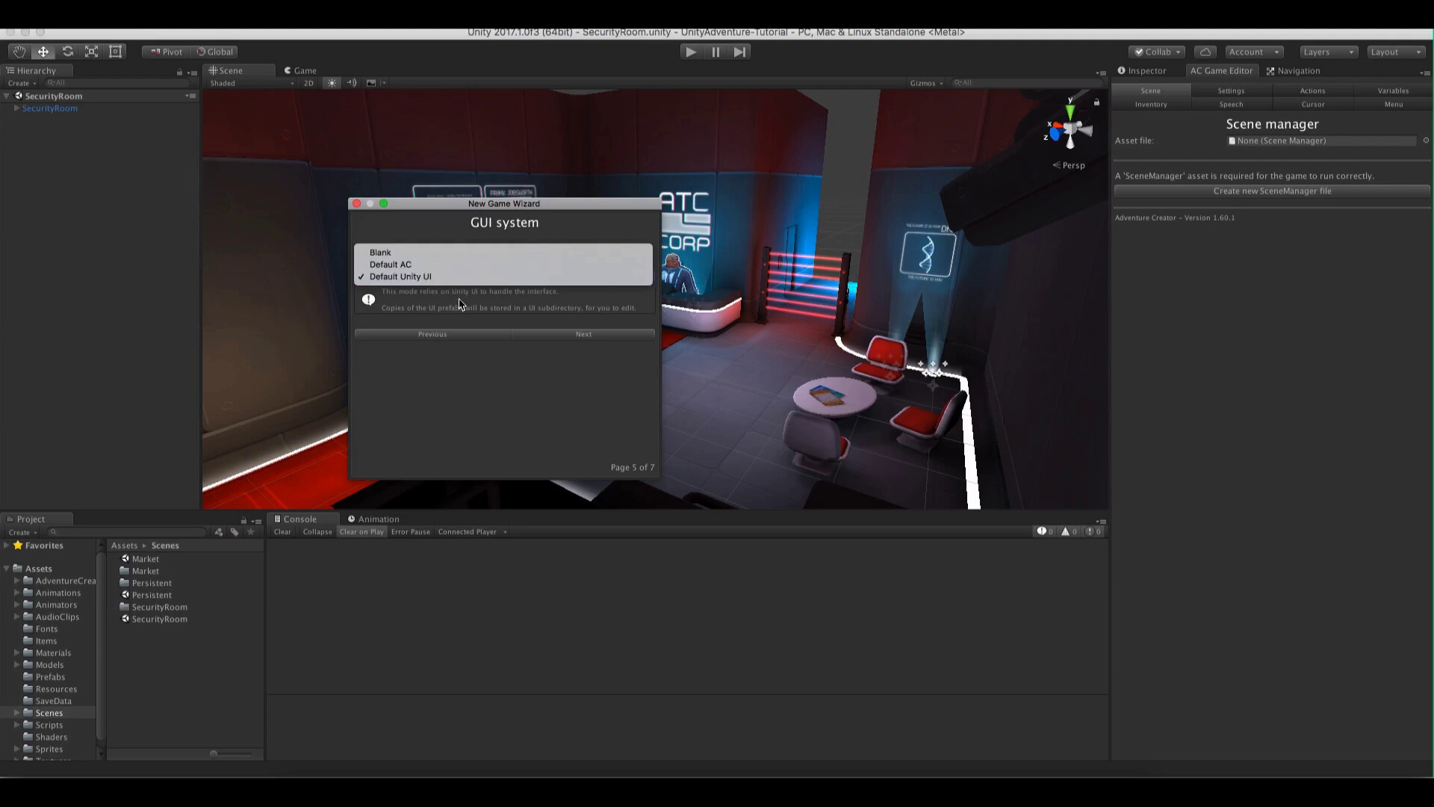
{"action": "left_click", "coordinate": [457, 302]}
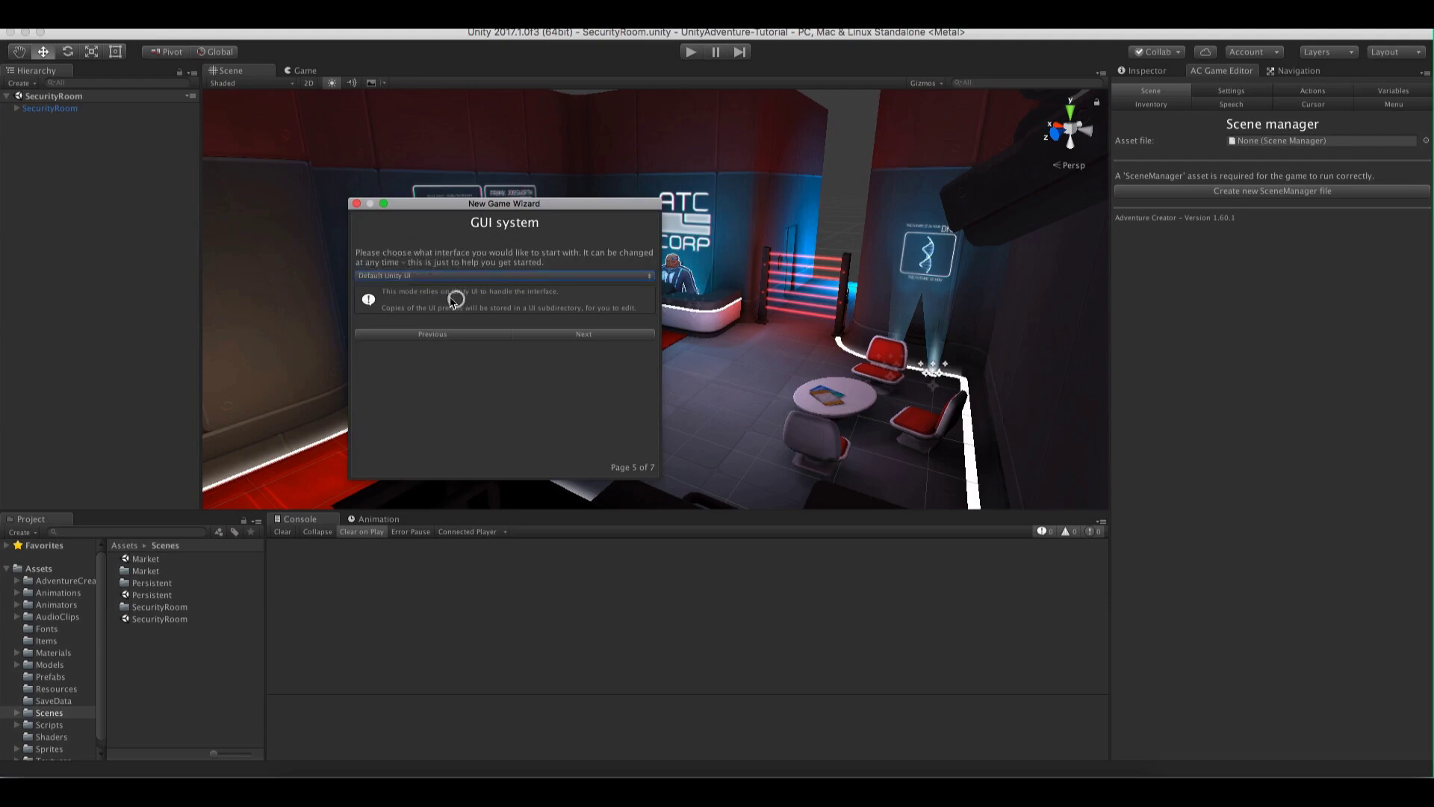
{"action": "left_click", "coordinate": [588, 333]}
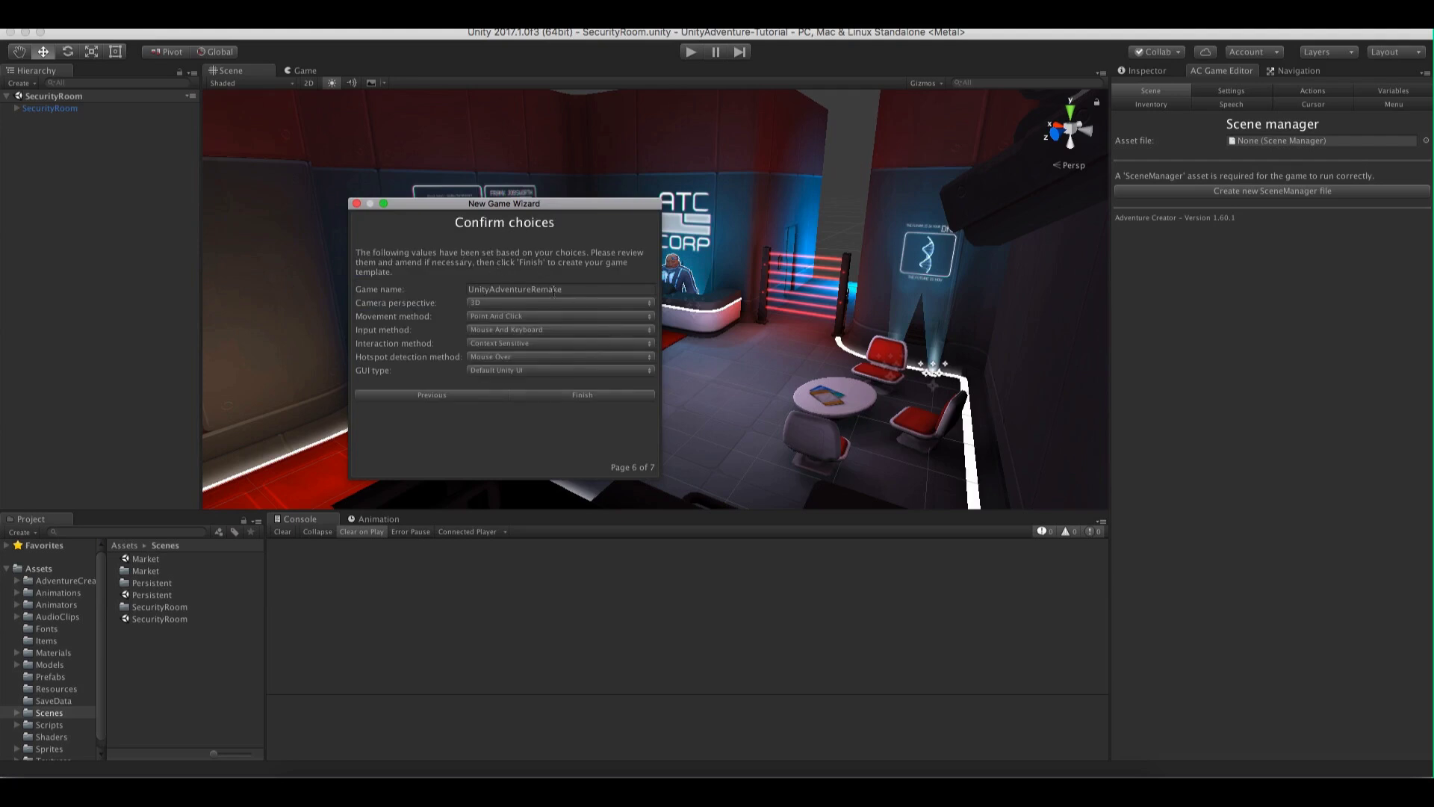
{"action": "left_click", "coordinate": [636, 396]}
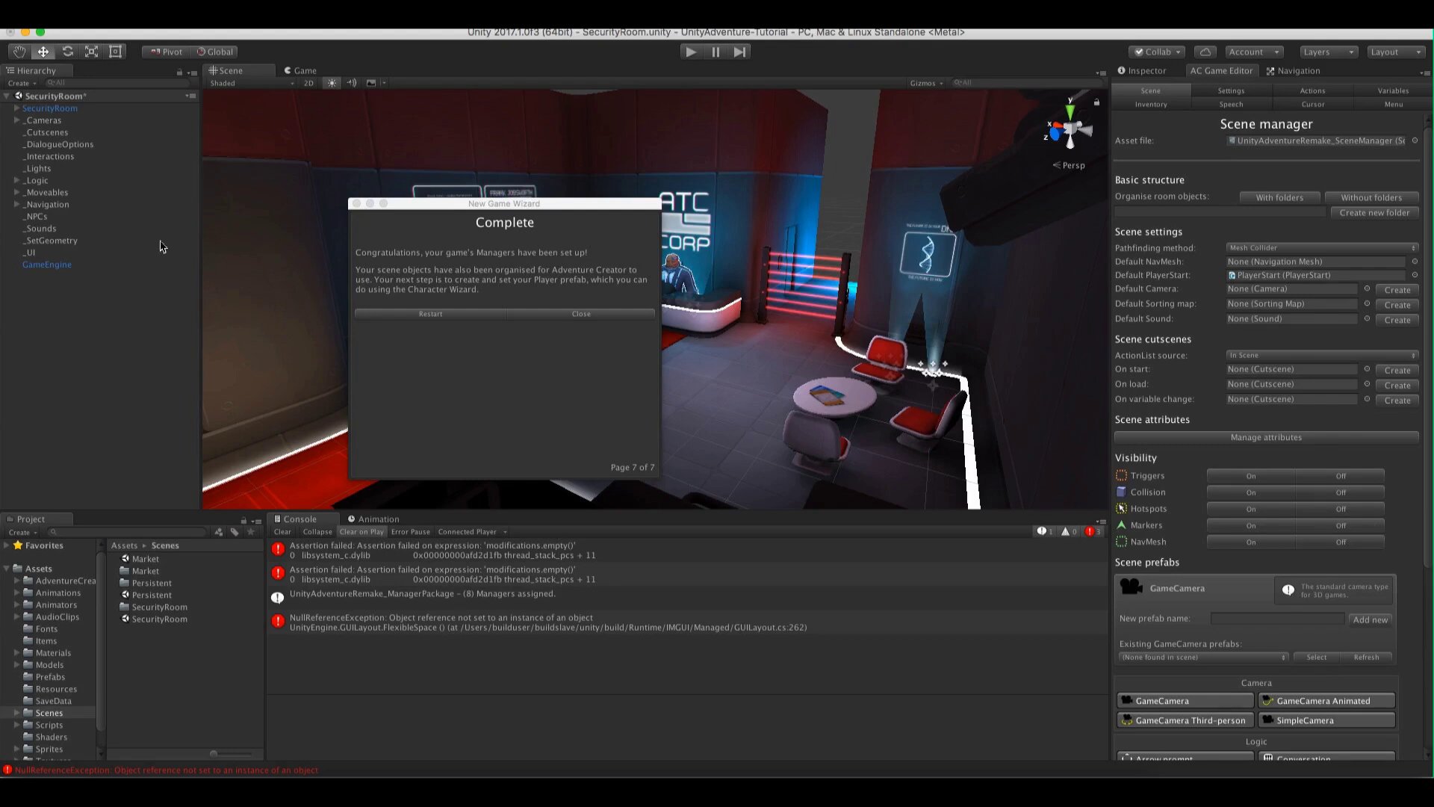
{"action": "left_click", "coordinate": [356, 203]}
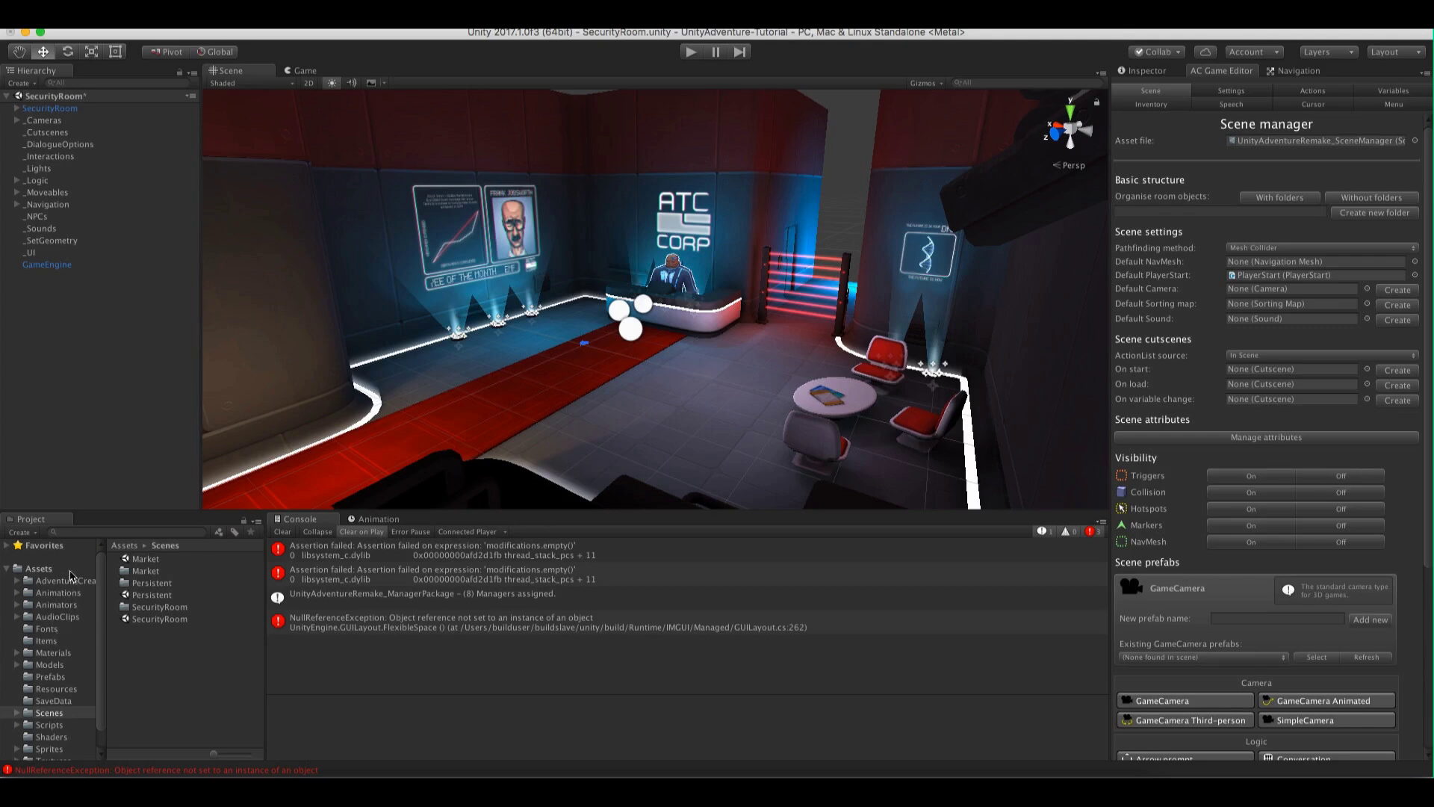
Open the UnityAdventureRemake asset folder, widen the file list for full names, and examine its UI subfolder
{"action": "left_click_drag", "start_coordinate": [108, 591], "coordinate": [123, 592]}
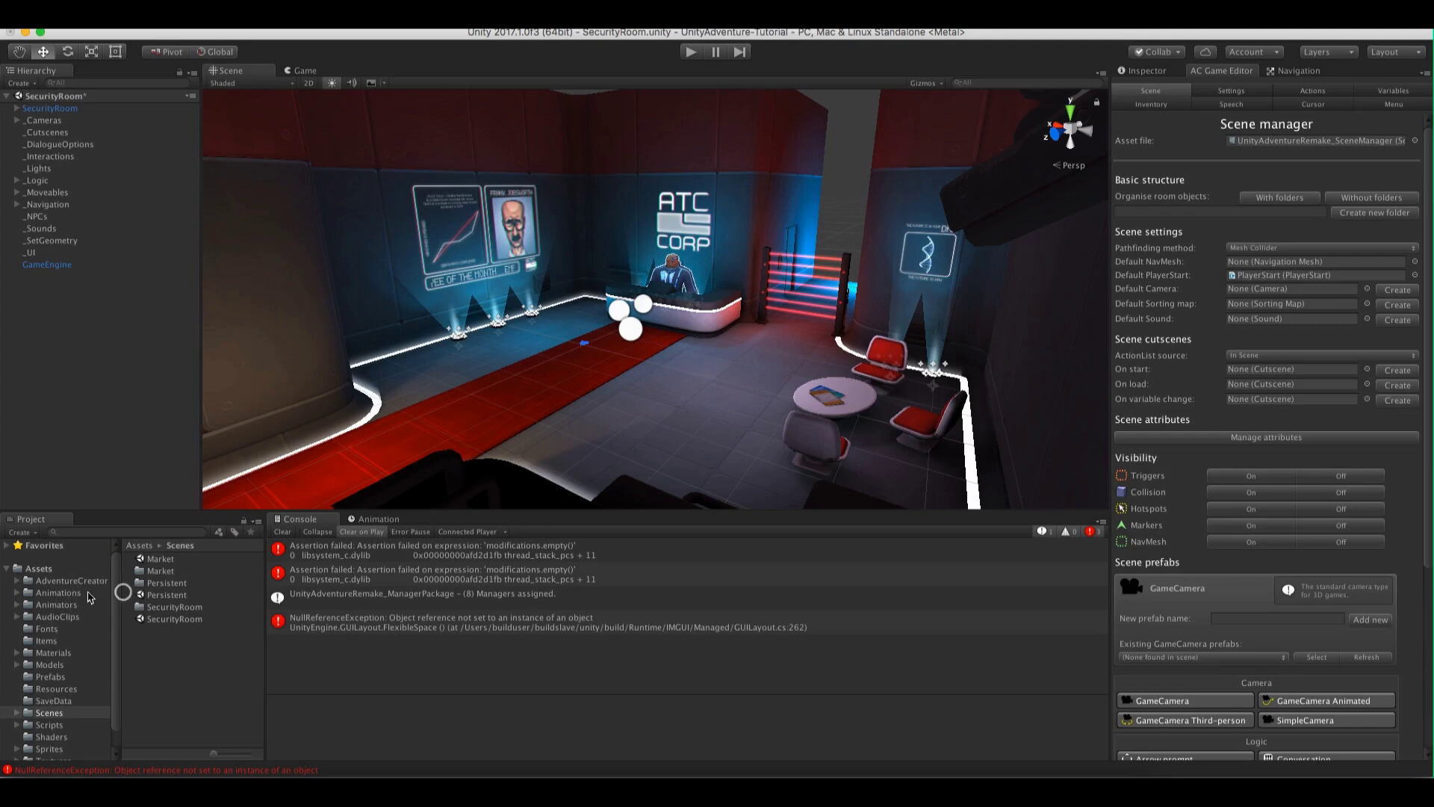
{"action": "scroll", "coordinate": [78, 616], "scroll_direction": "down", "scroll_amount": 1}
{"action": "left_click", "coordinate": [75, 751]}
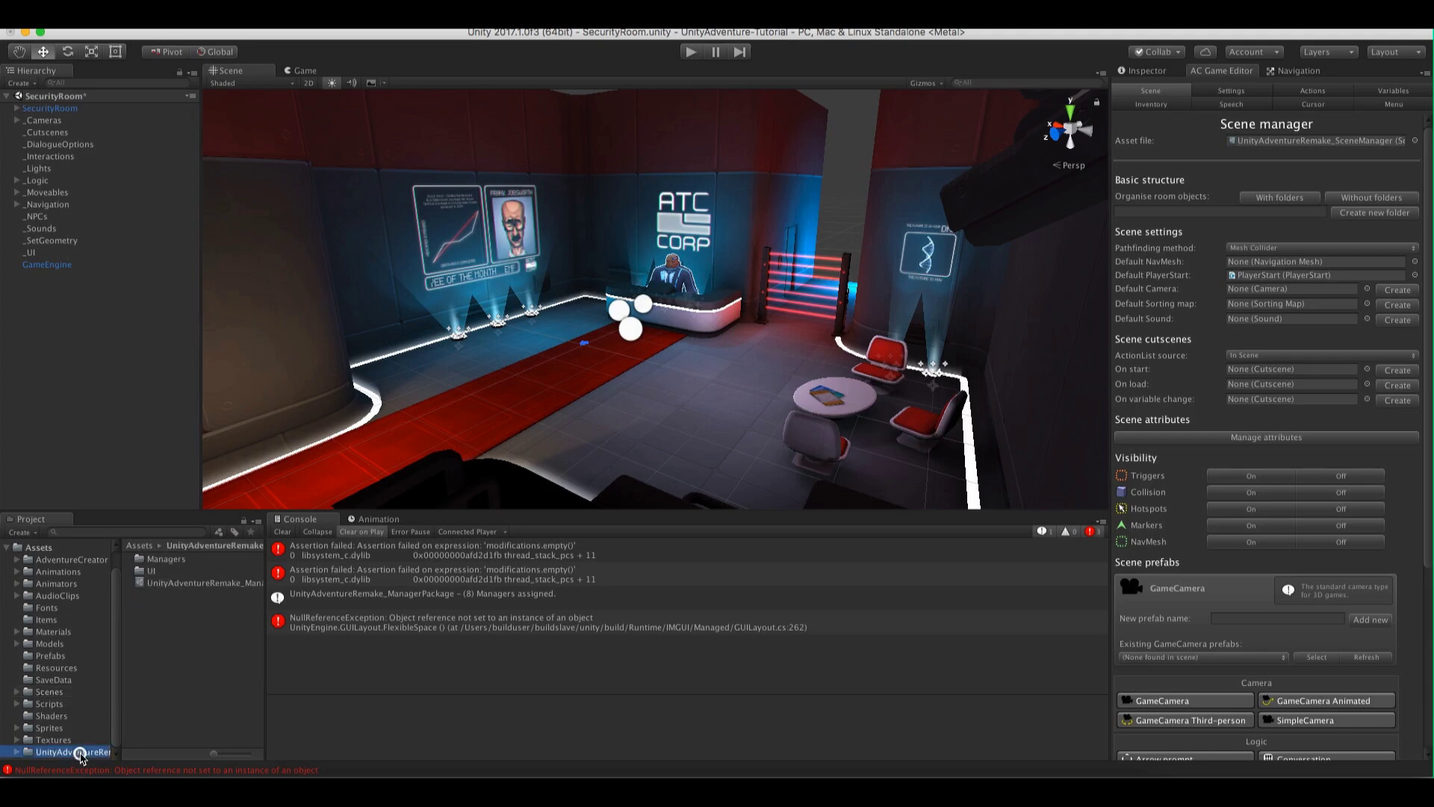
{"action": "left_click_drag", "start_coordinate": [121, 727], "coordinate": [149, 726]}
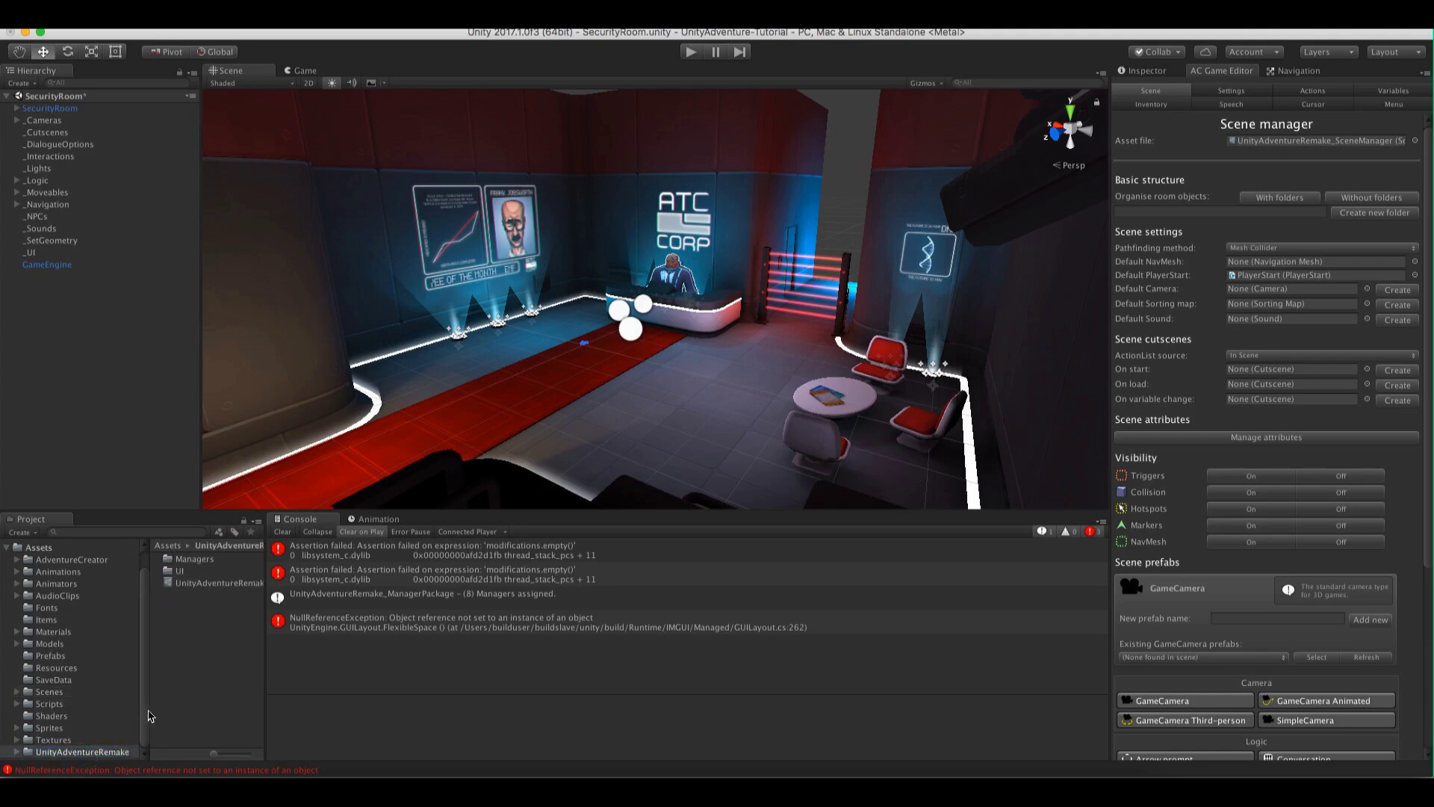
{"action": "left_click_drag", "start_coordinate": [150, 709], "coordinate": [106, 707]}
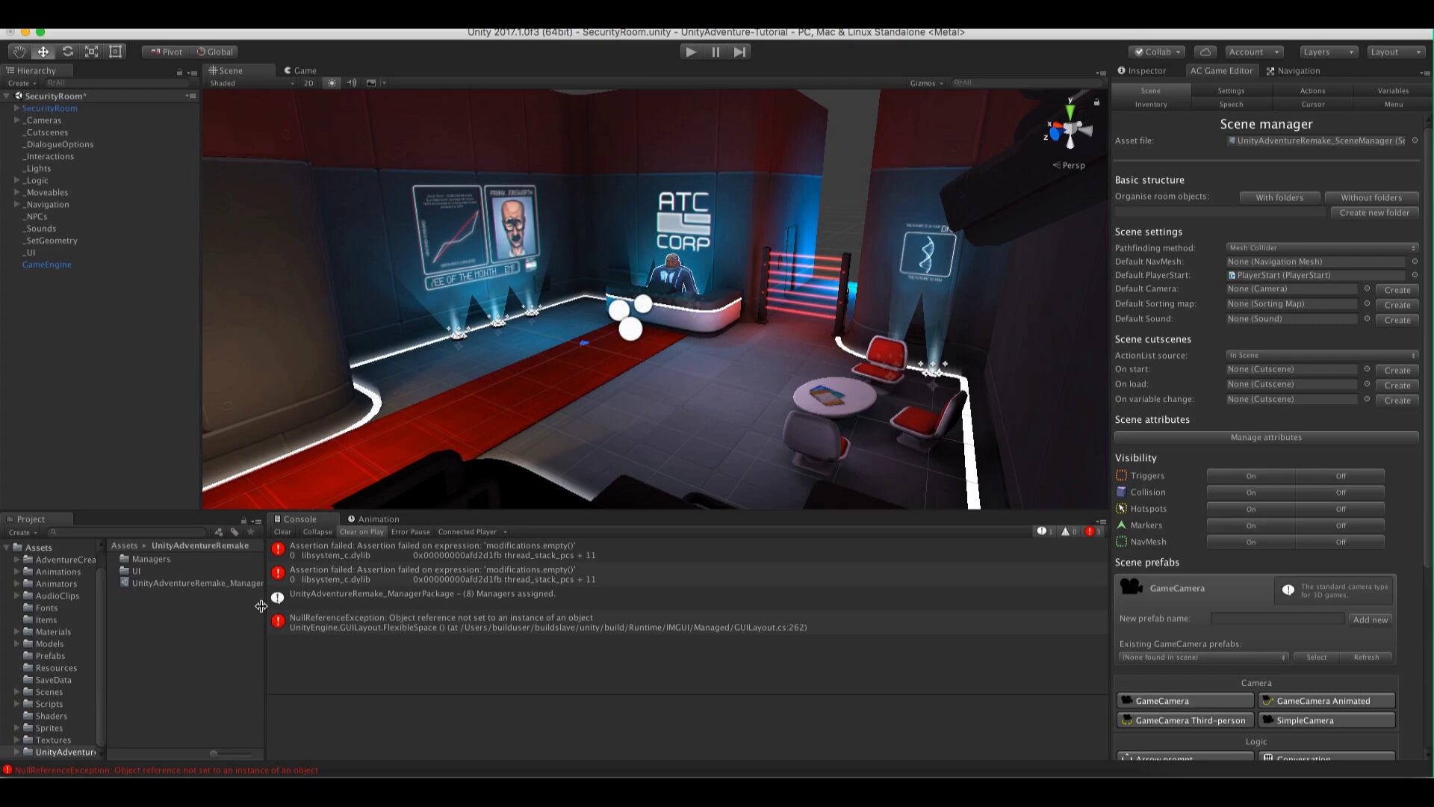
{"action": "left_click_drag", "start_coordinate": [268, 604], "coordinate": [297, 604]}
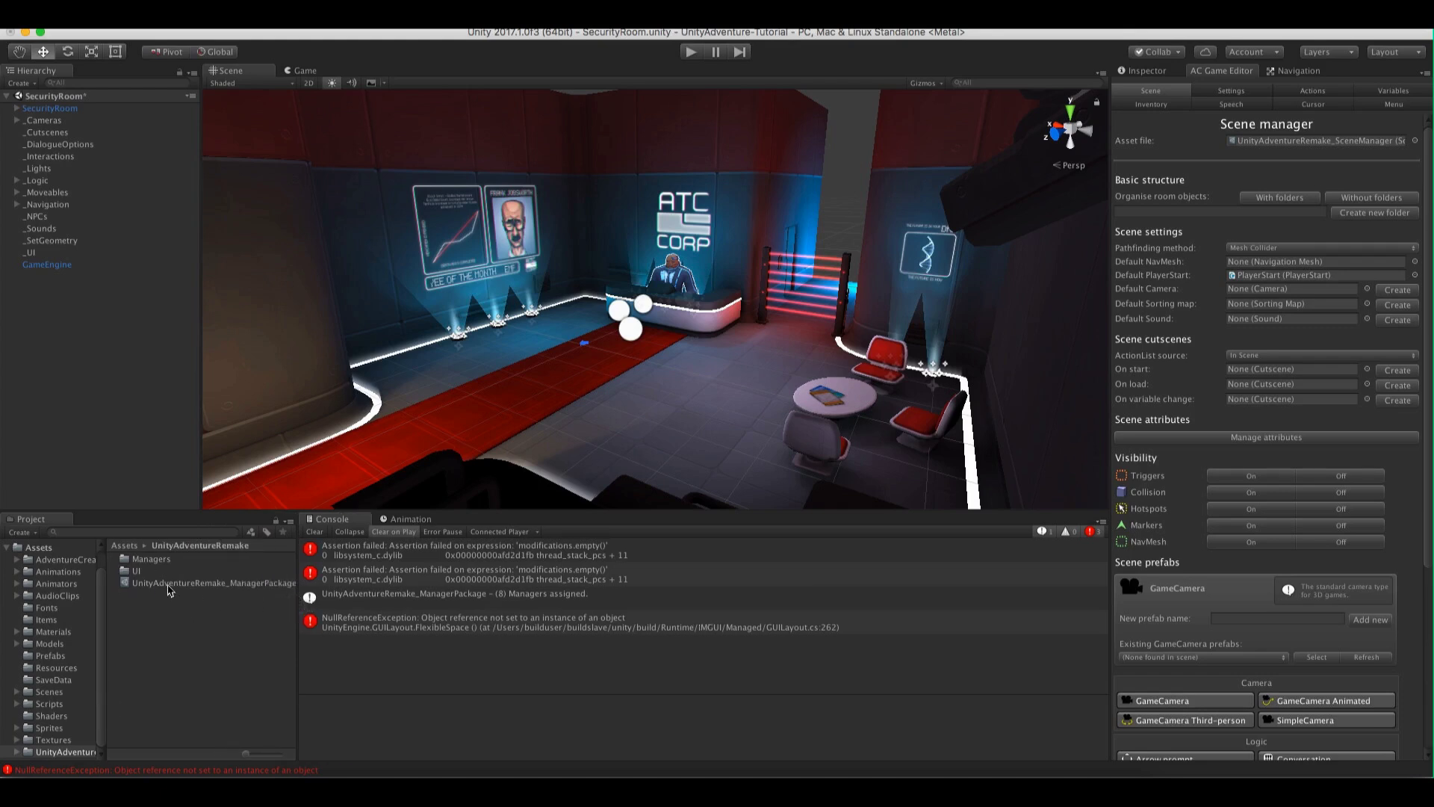
{"action": "left_click", "coordinate": [16, 751]}
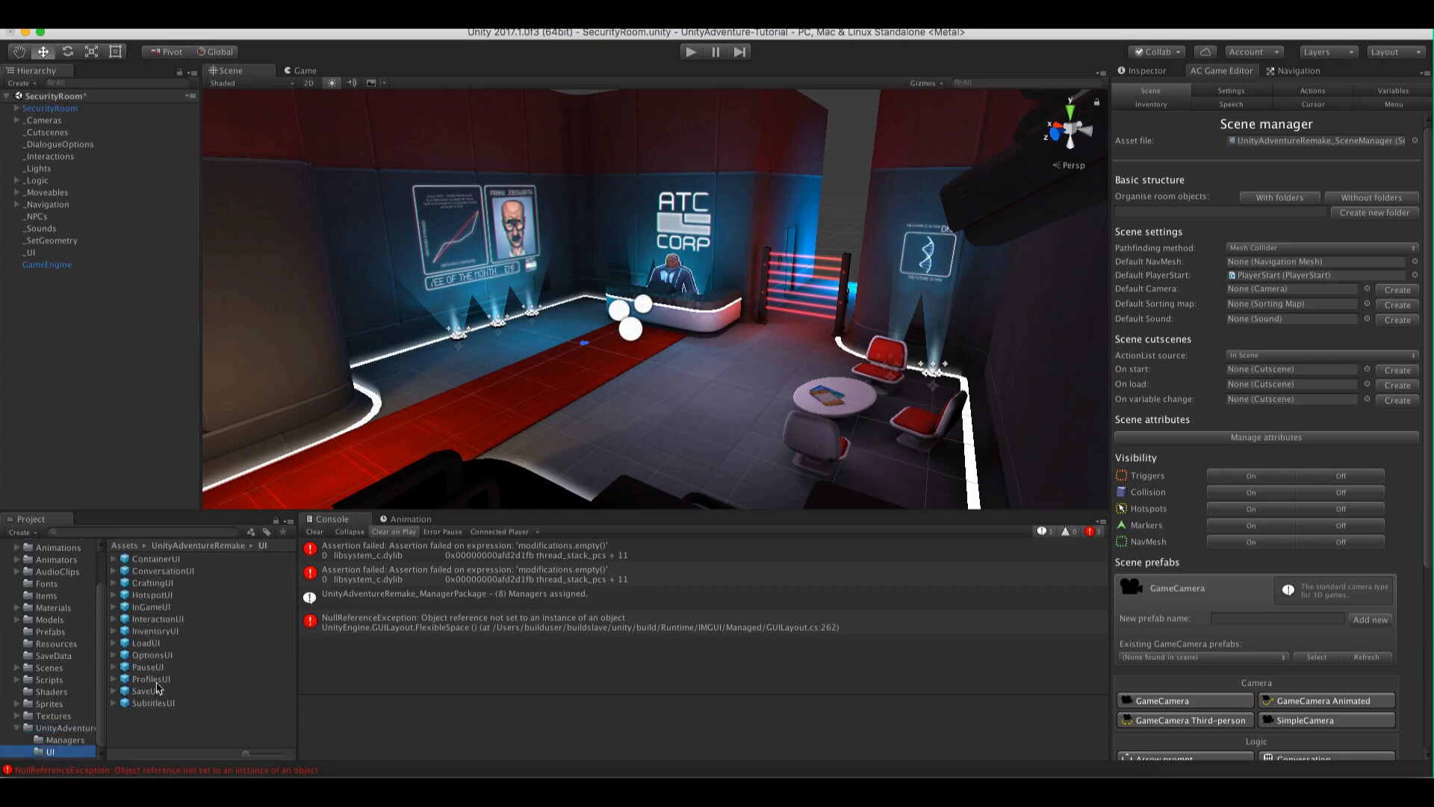
Examine the Managers subfolder, assign all managers from the UnityAdventureRemake_ManagerPackage asset, and narrow the file list
{"action": "left_click", "coordinate": [72, 740]}
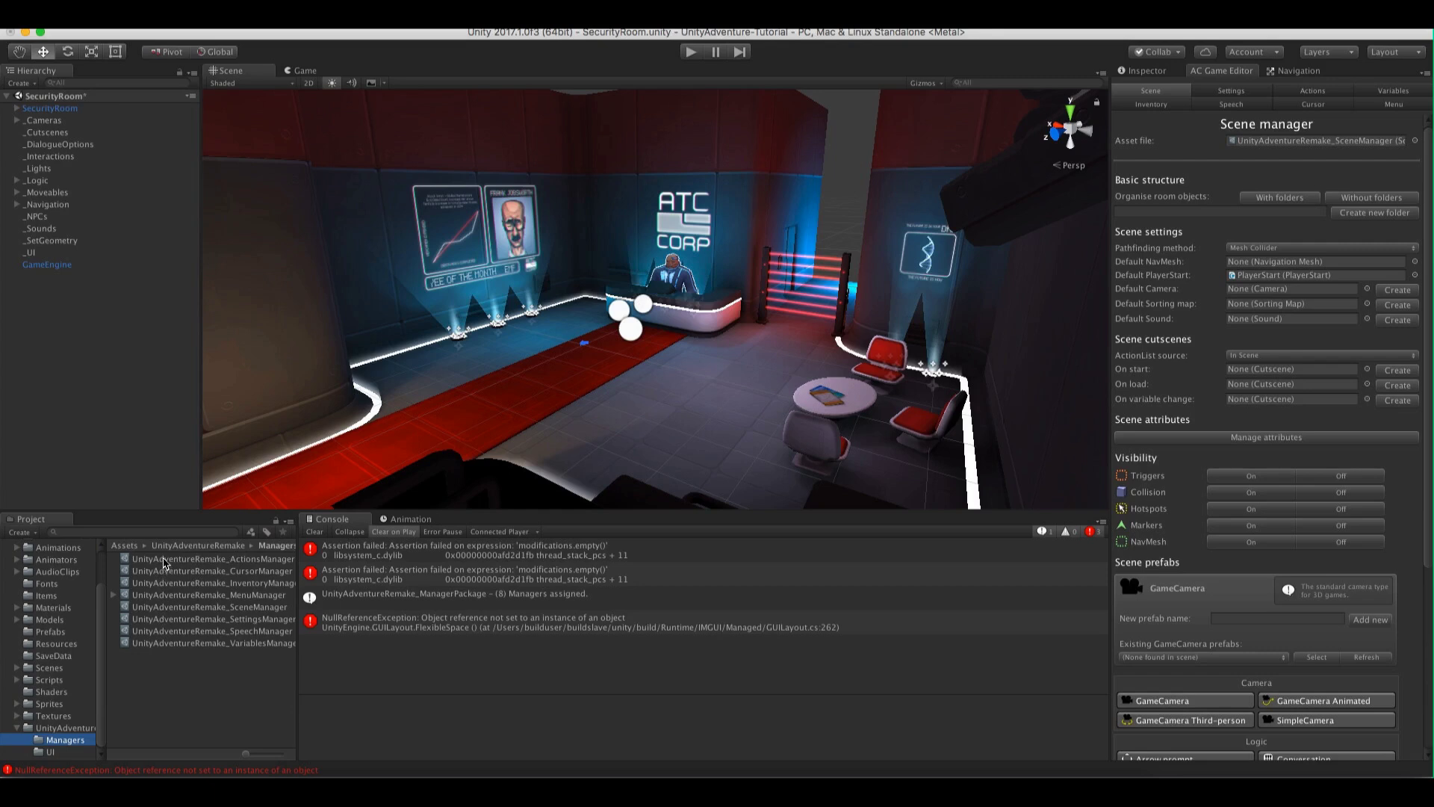
{"action": "left_click", "coordinate": [78, 727]}
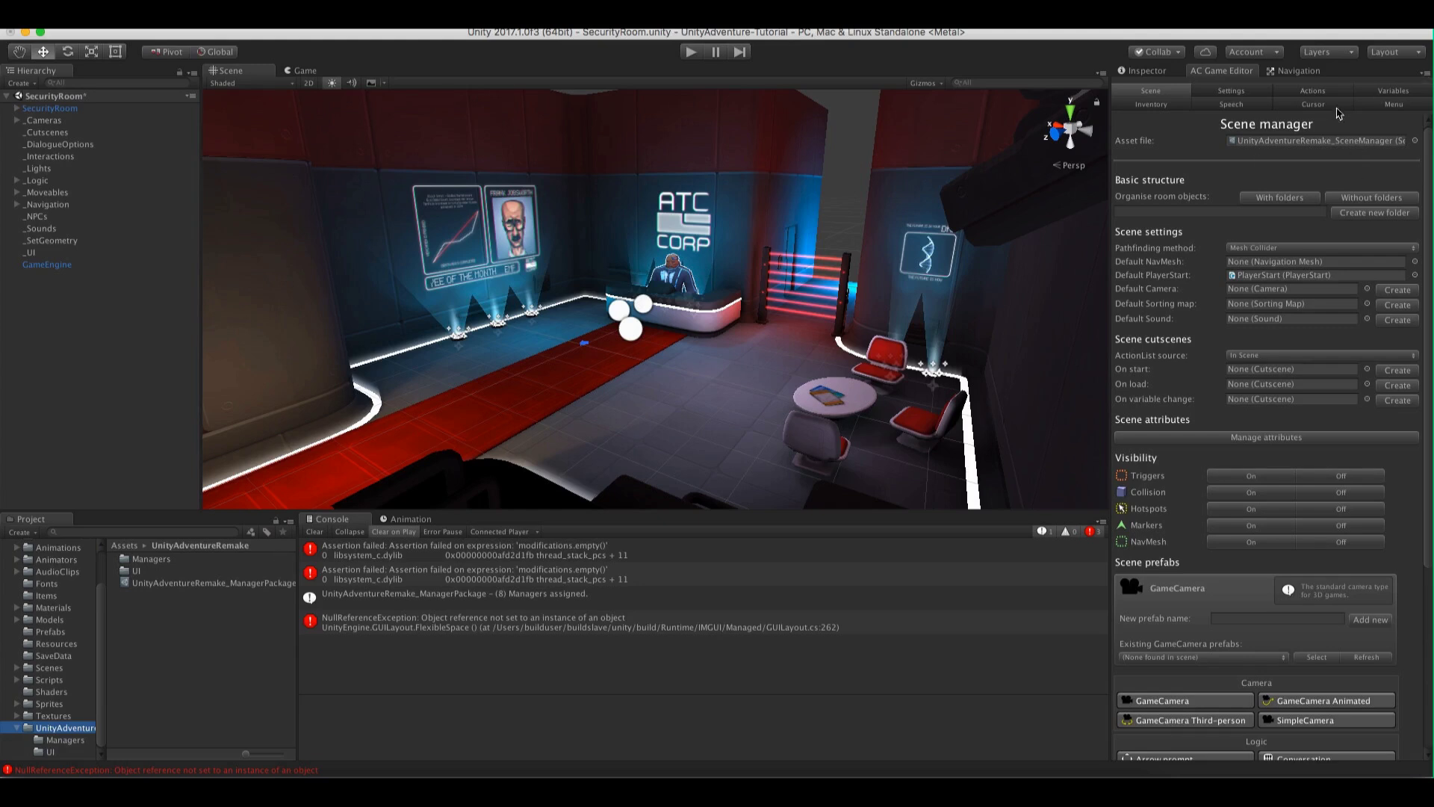
{"action": "double_click", "coordinate": [195, 583]}
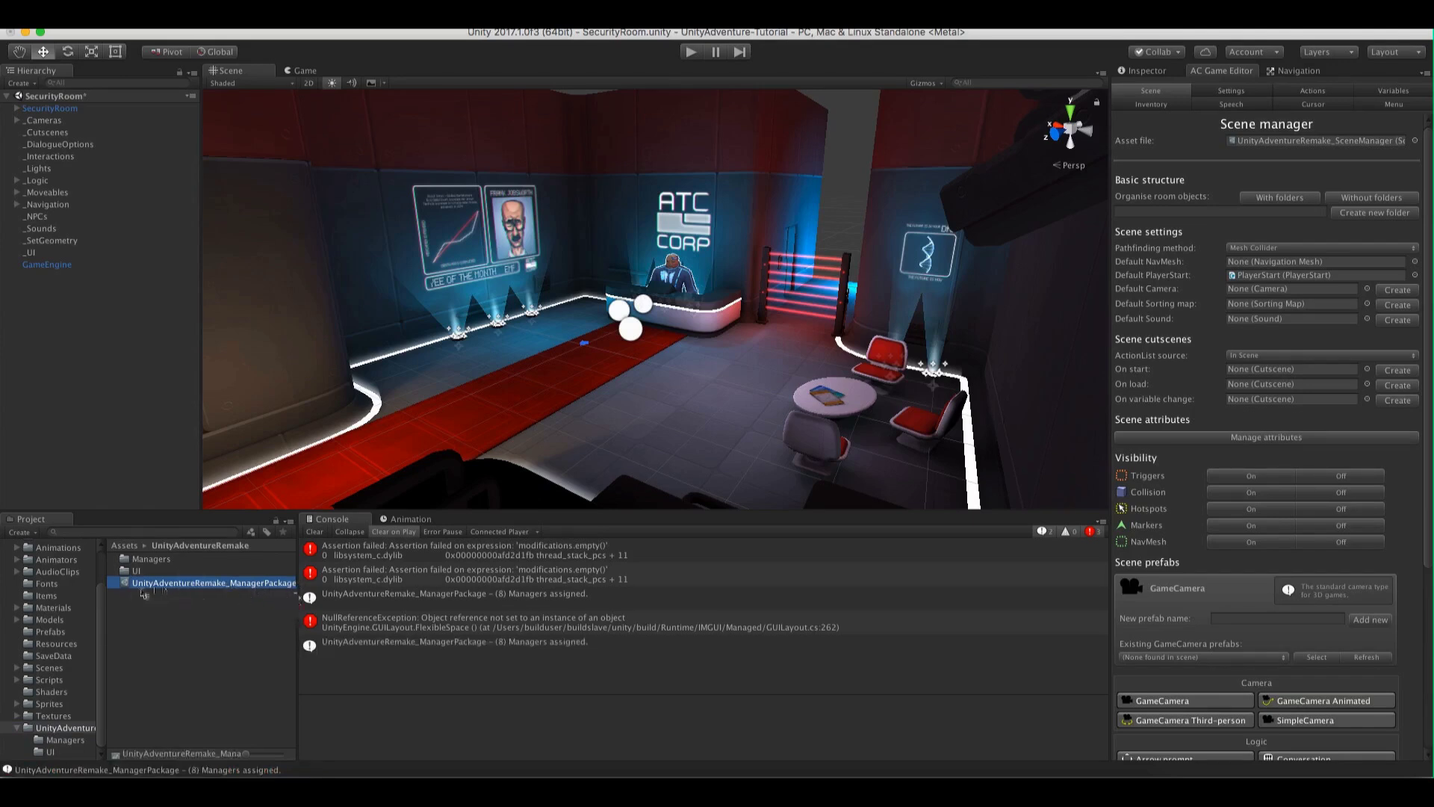
{"action": "left_click_drag", "start_coordinate": [297, 607], "coordinate": [230, 607]}
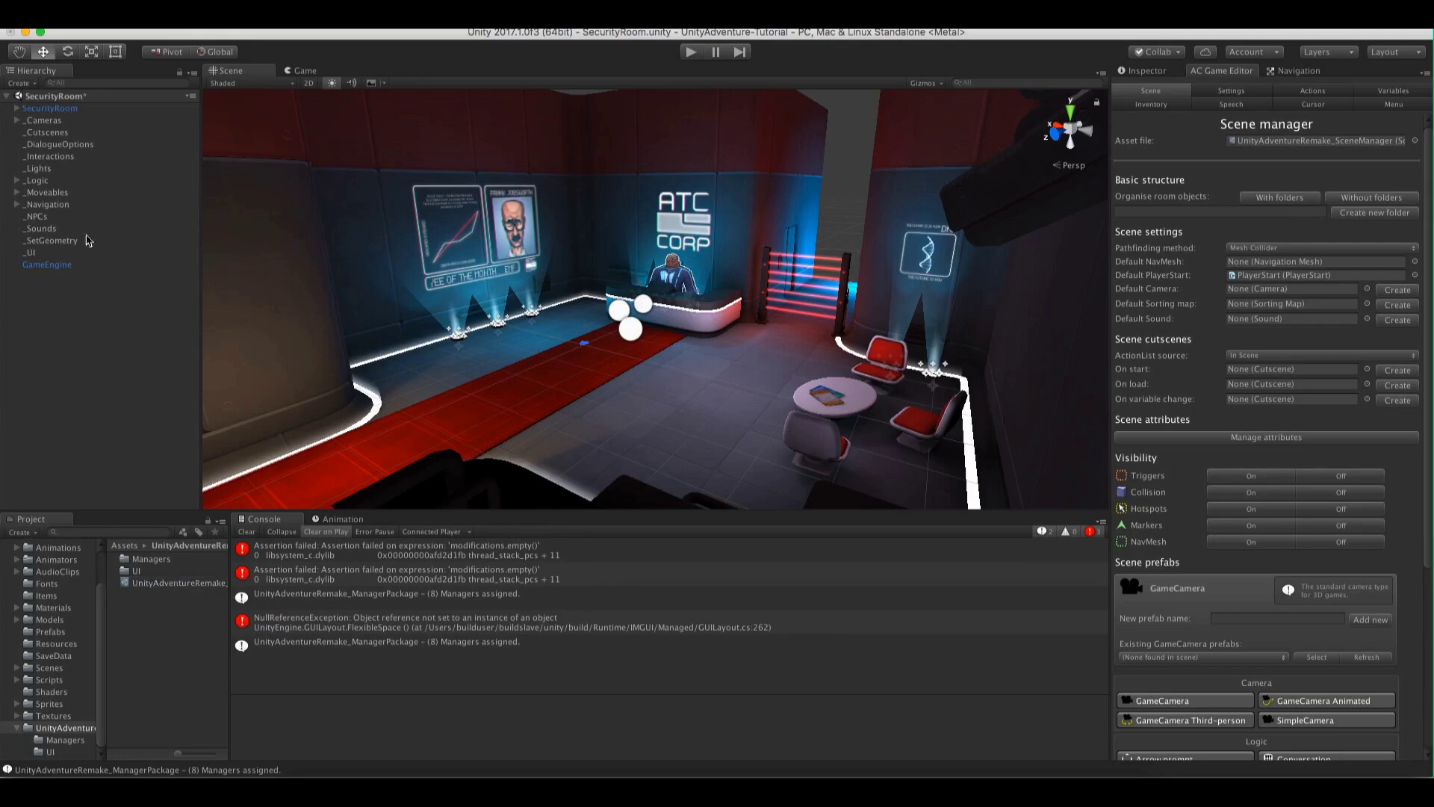
Examine the generated scene objects from _Cameras through GameEngine, including GameEngine on its own
{"action": "left_click", "coordinate": [63, 122]}
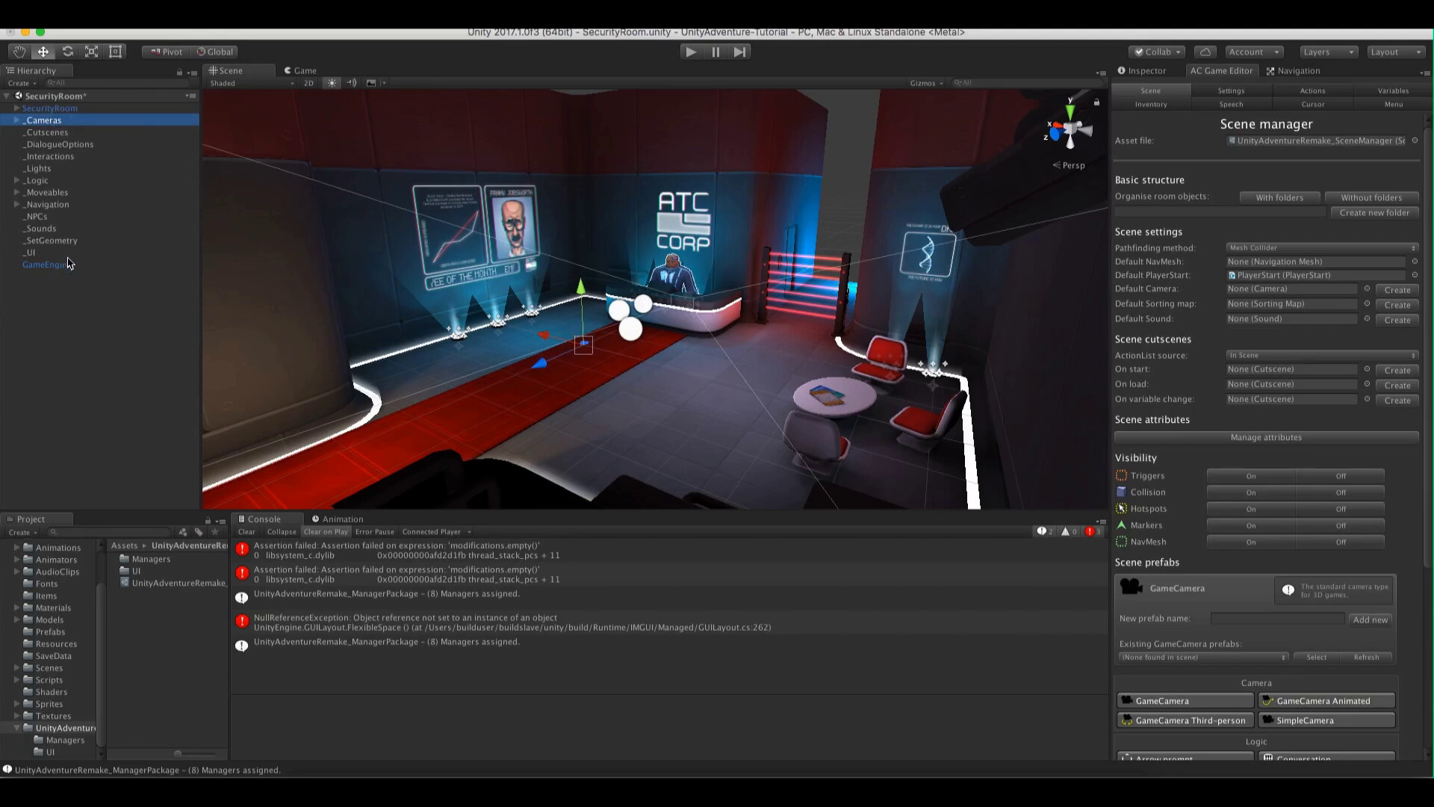
{"action": "left_click", "coordinate": [74, 265], "text": "shift"}
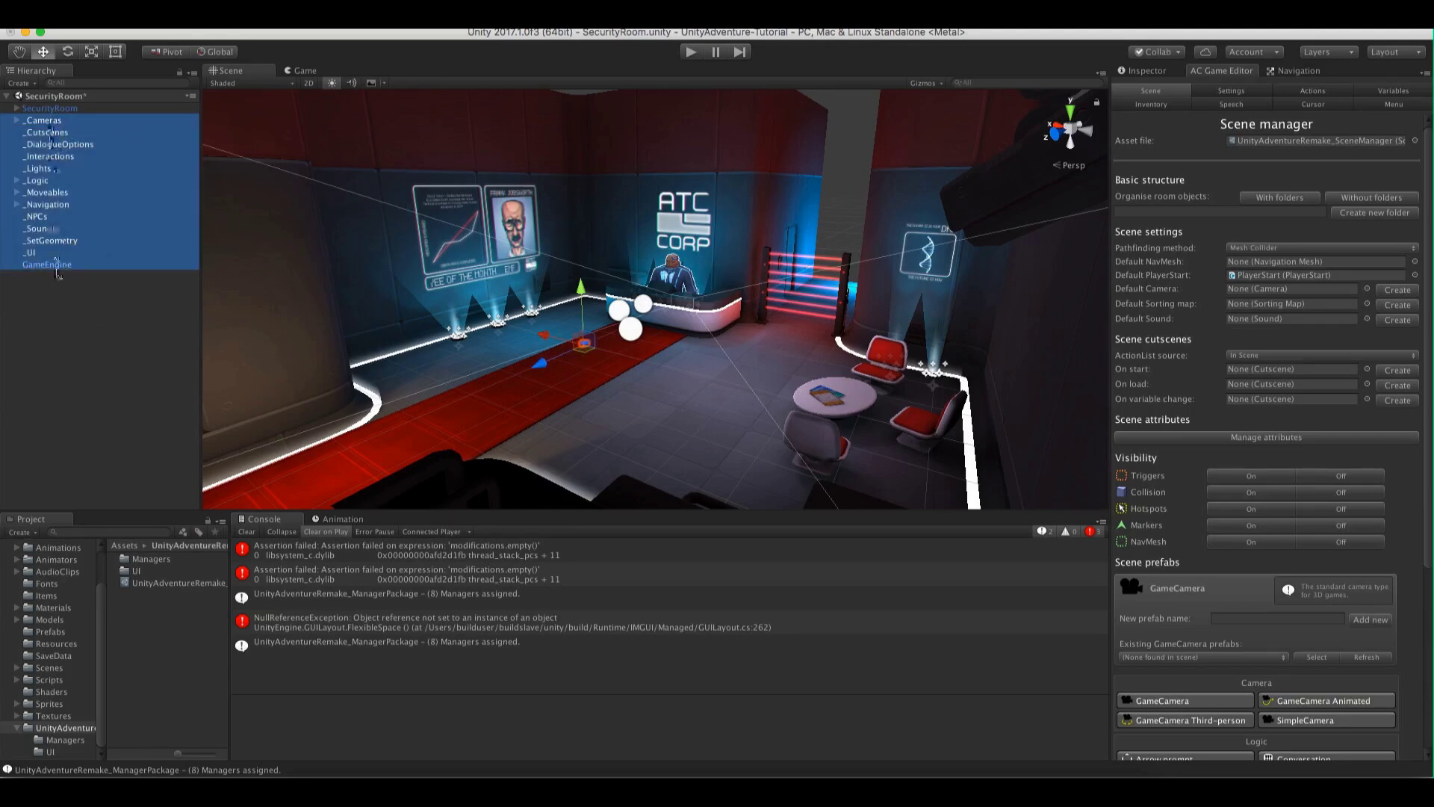
{"action": "left_click", "coordinate": [71, 302]}
{"action": "left_click", "coordinate": [55, 267]}
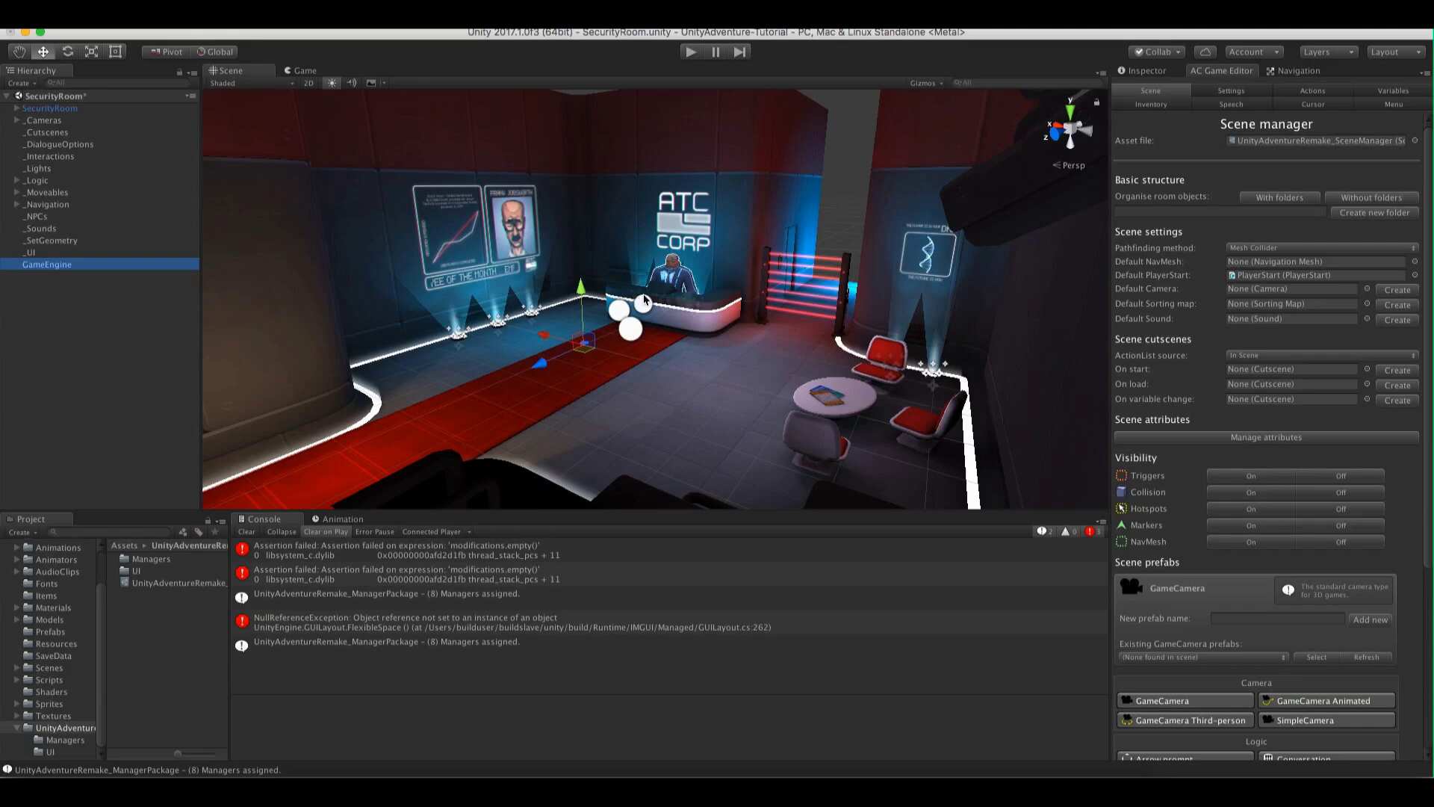
{"action": "left_click", "coordinate": [117, 303]}
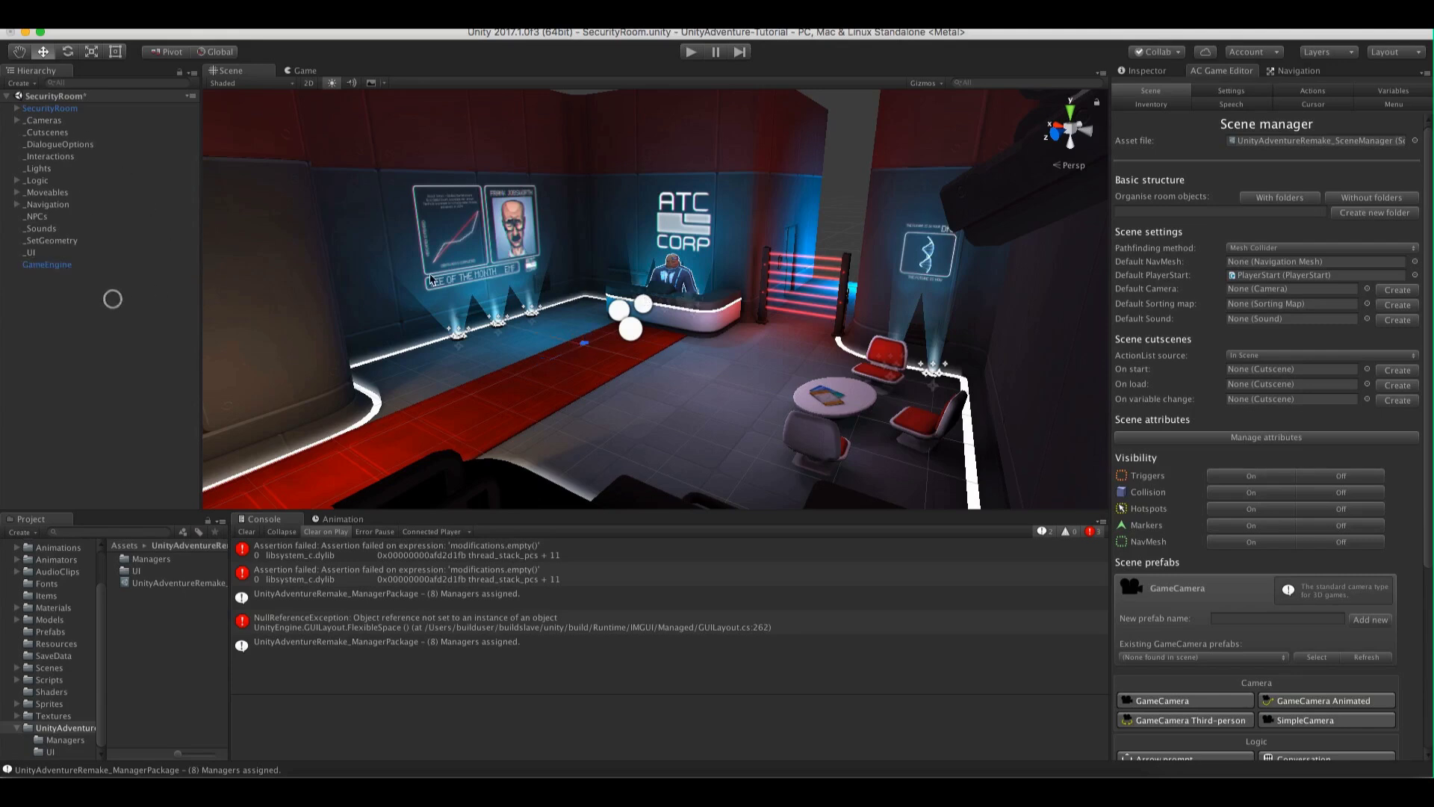
Create a new untitled scene in place of SecurityRoom
{"action": "left_click", "coordinate": [89, 21]}
{"action": "left_click", "coordinate": [91, 34]}
{"action": "left_click", "coordinate": [681, 289]}
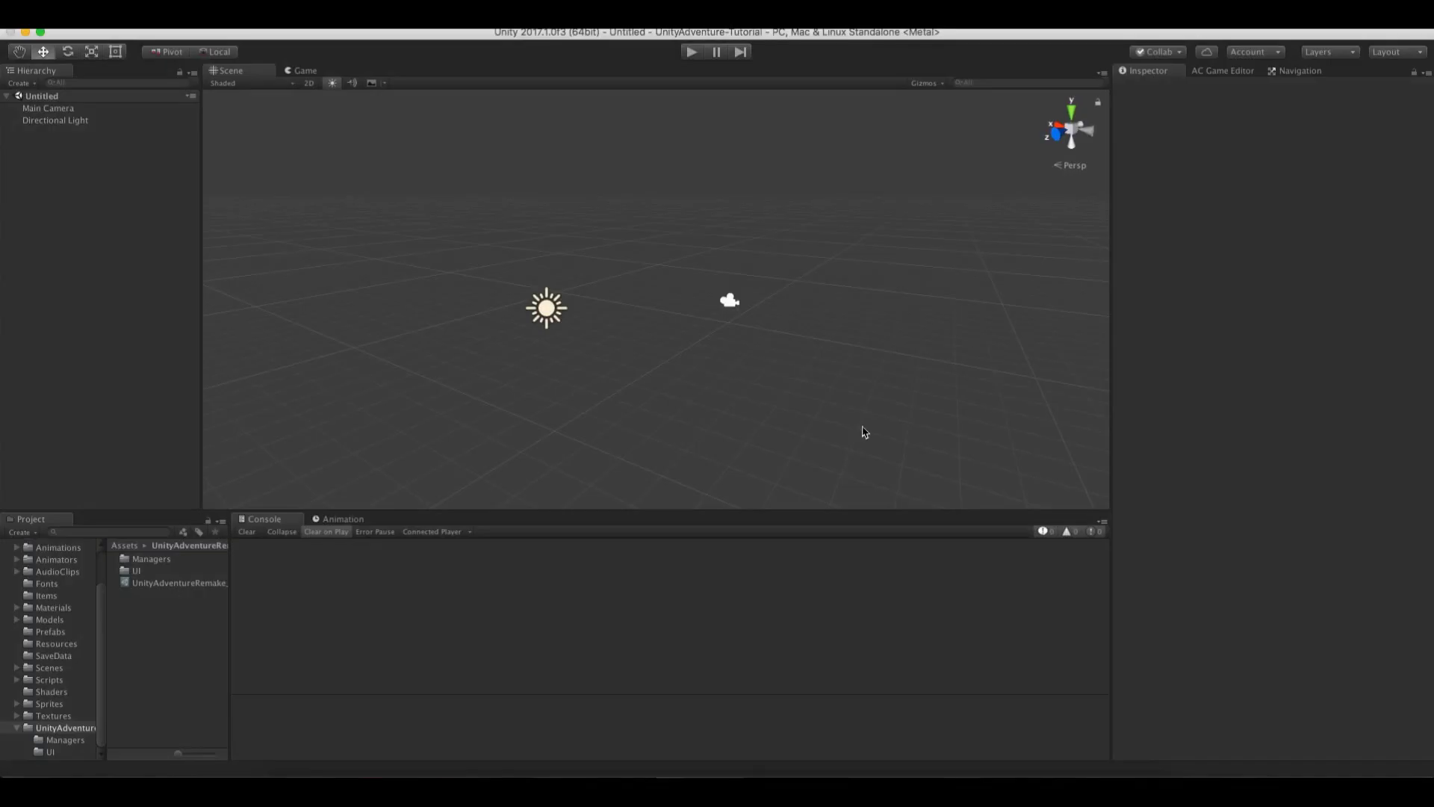
Add the Player prefab from the Prefabs folder to the new scene and frame it closely
{"action": "left_click", "coordinate": [31, 633]}
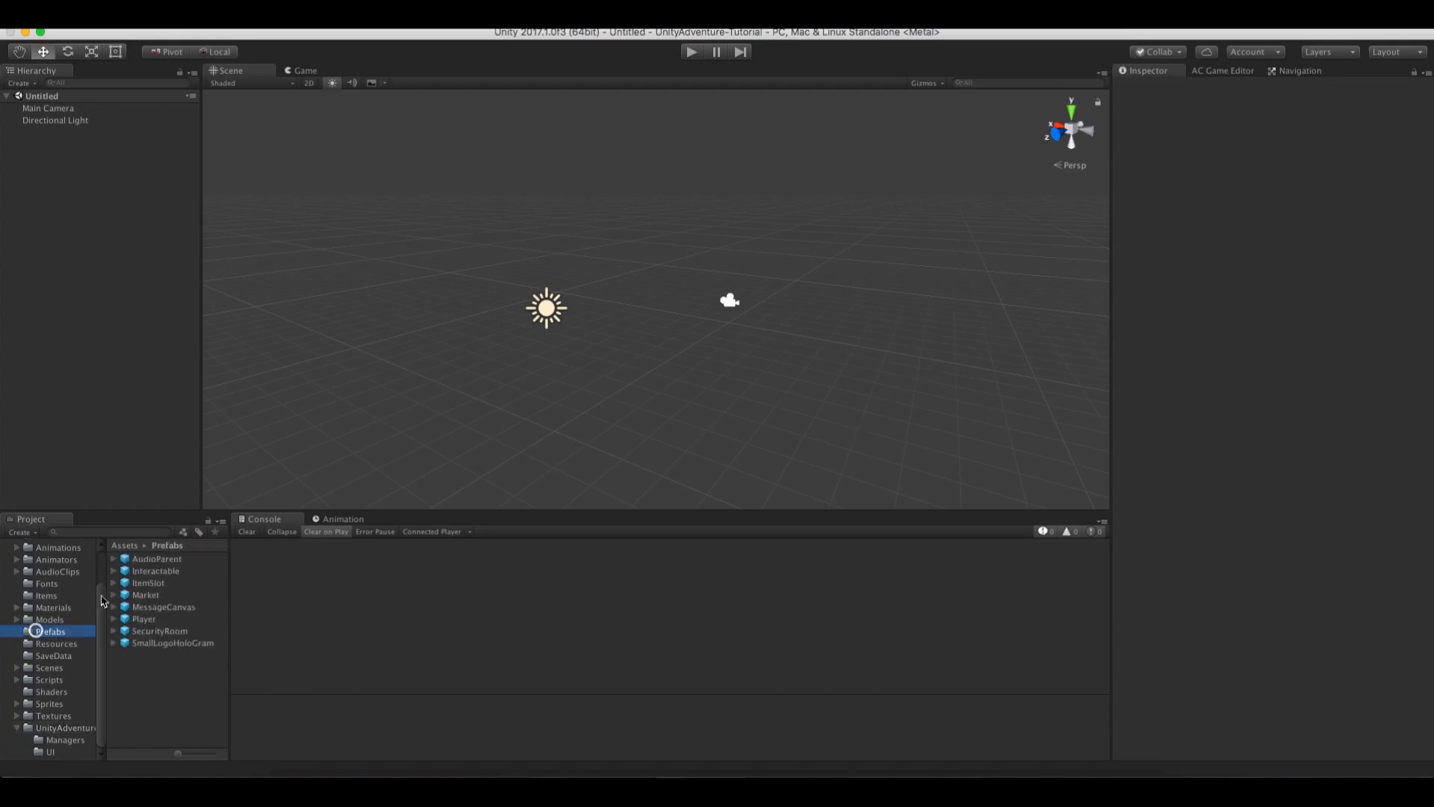
{"action": "left_click", "coordinate": [142, 619]}
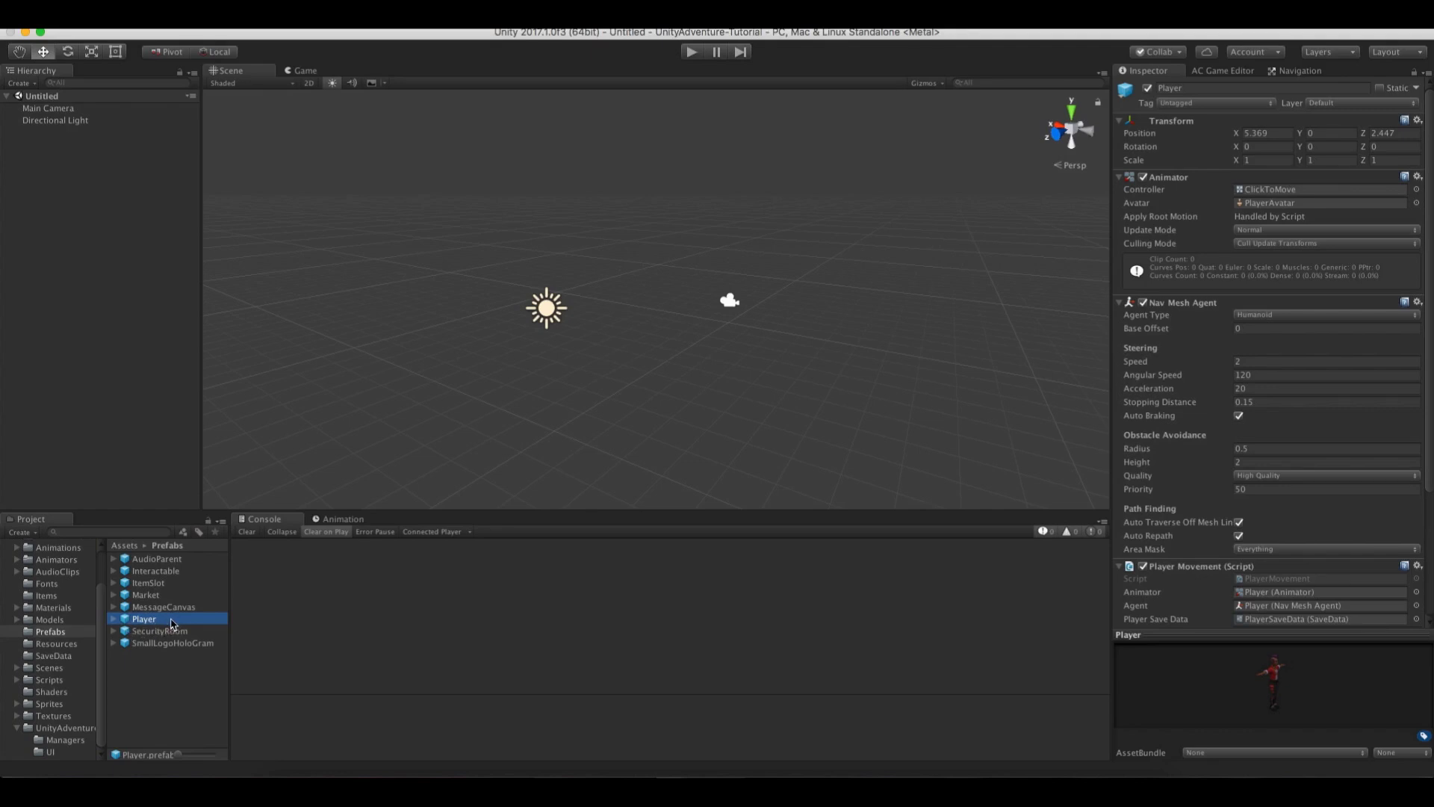
{"action": "left_click_drag", "start_coordinate": [168, 624], "coordinate": [106, 437]}
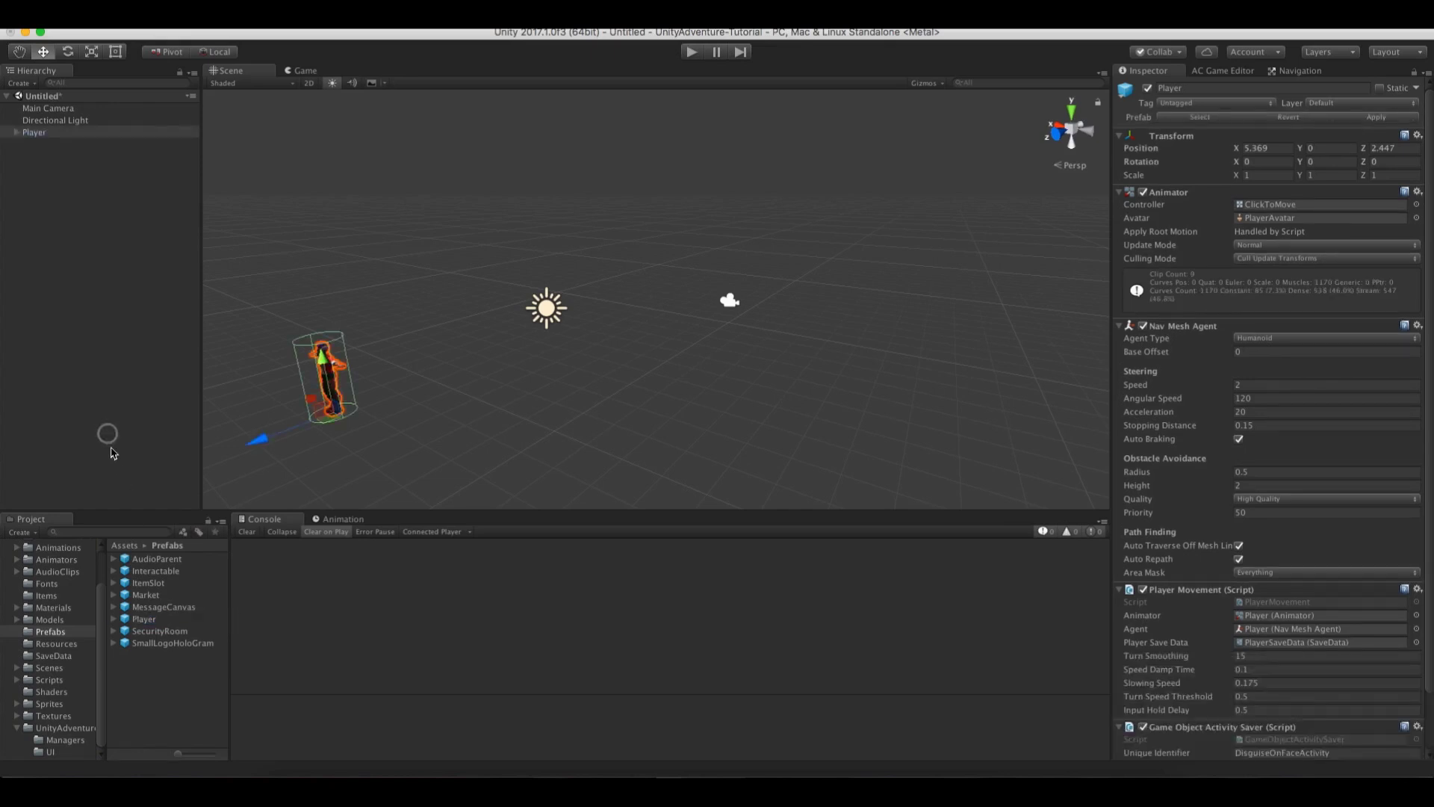
{"action": "double_click", "coordinate": [39, 133]}
{"action": "scroll", "coordinate": [703, 392], "scroll_direction": "up", "scroll_amount": 3}
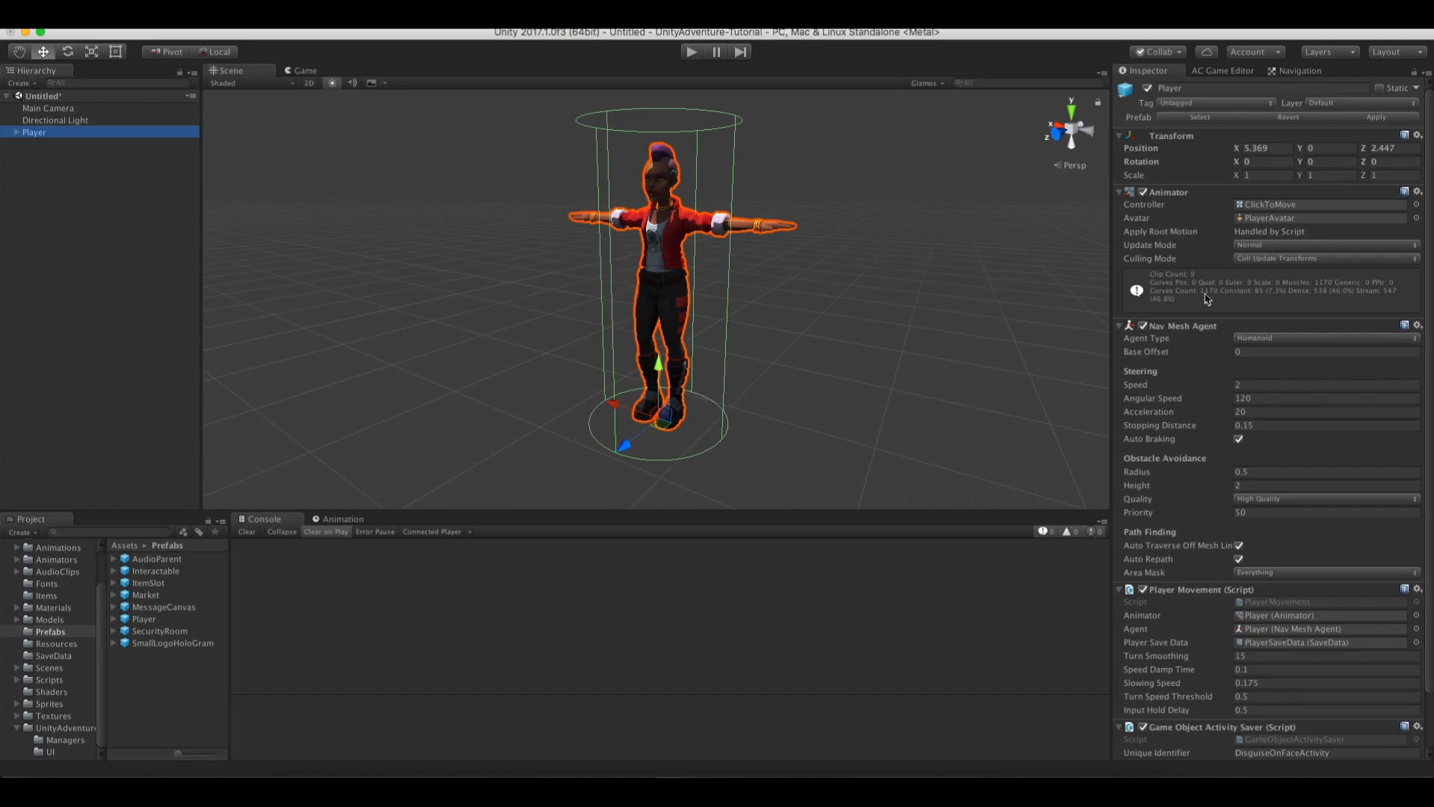
Remove the Game Object Activity Saver, Player Movement and Nav Mesh Agent components from the Player object
{"action": "scroll", "coordinate": [1221, 353], "scroll_direction": "down", "scroll_amount": 3}
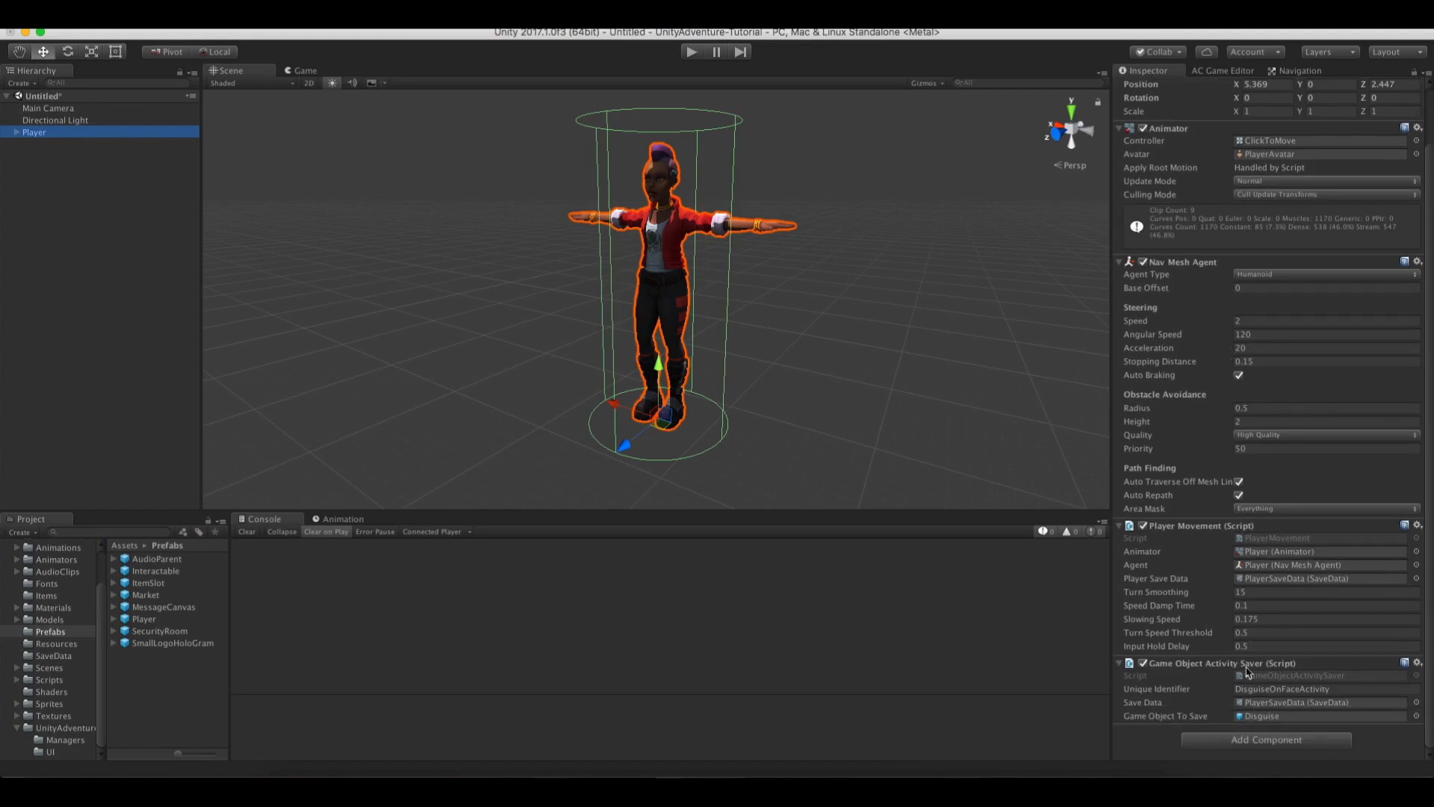
{"action": "left_click", "coordinate": [1419, 664]}
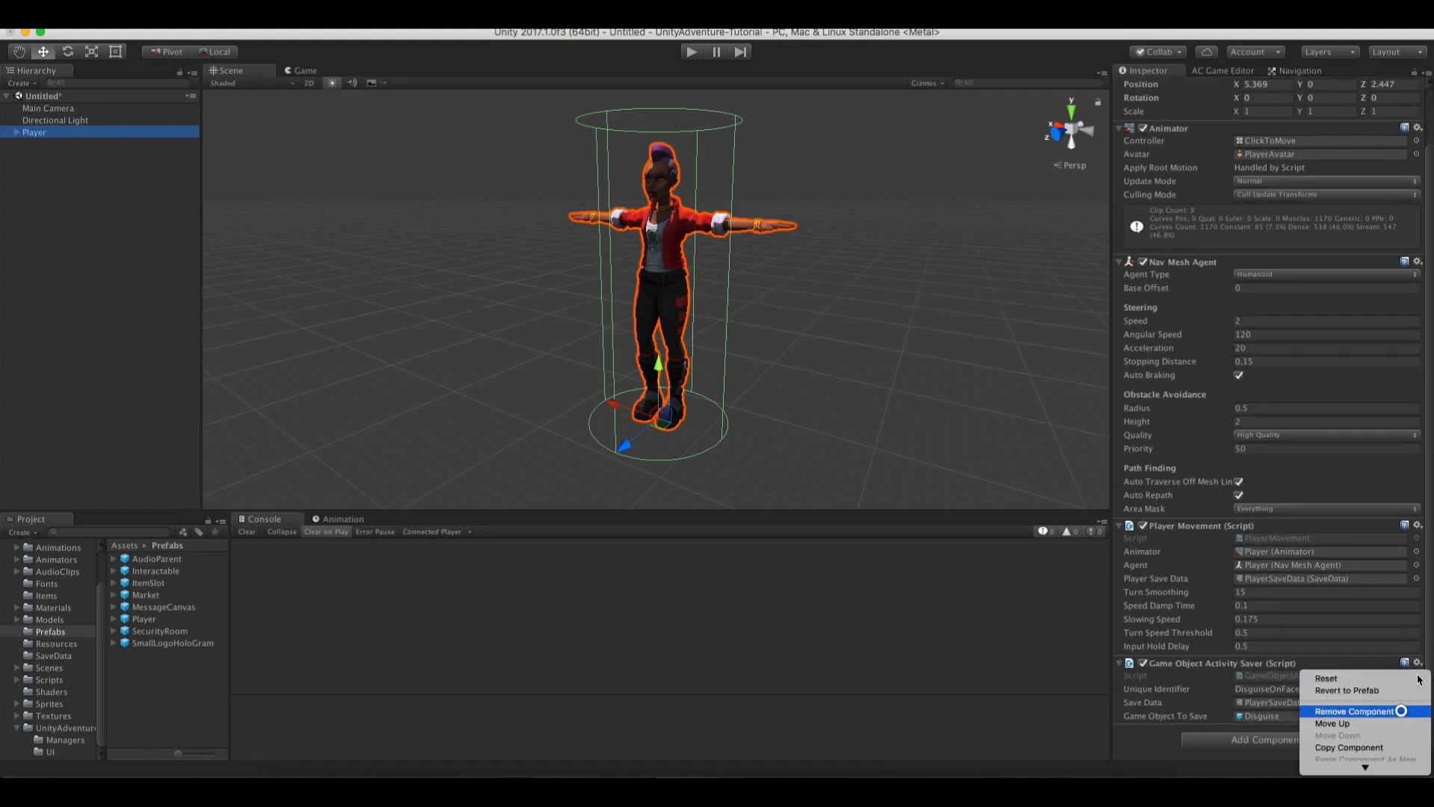
{"action": "left_click", "coordinate": [1401, 711]}
{"action": "left_click", "coordinate": [1426, 580]}
{"action": "left_click", "coordinate": [1366, 629]}
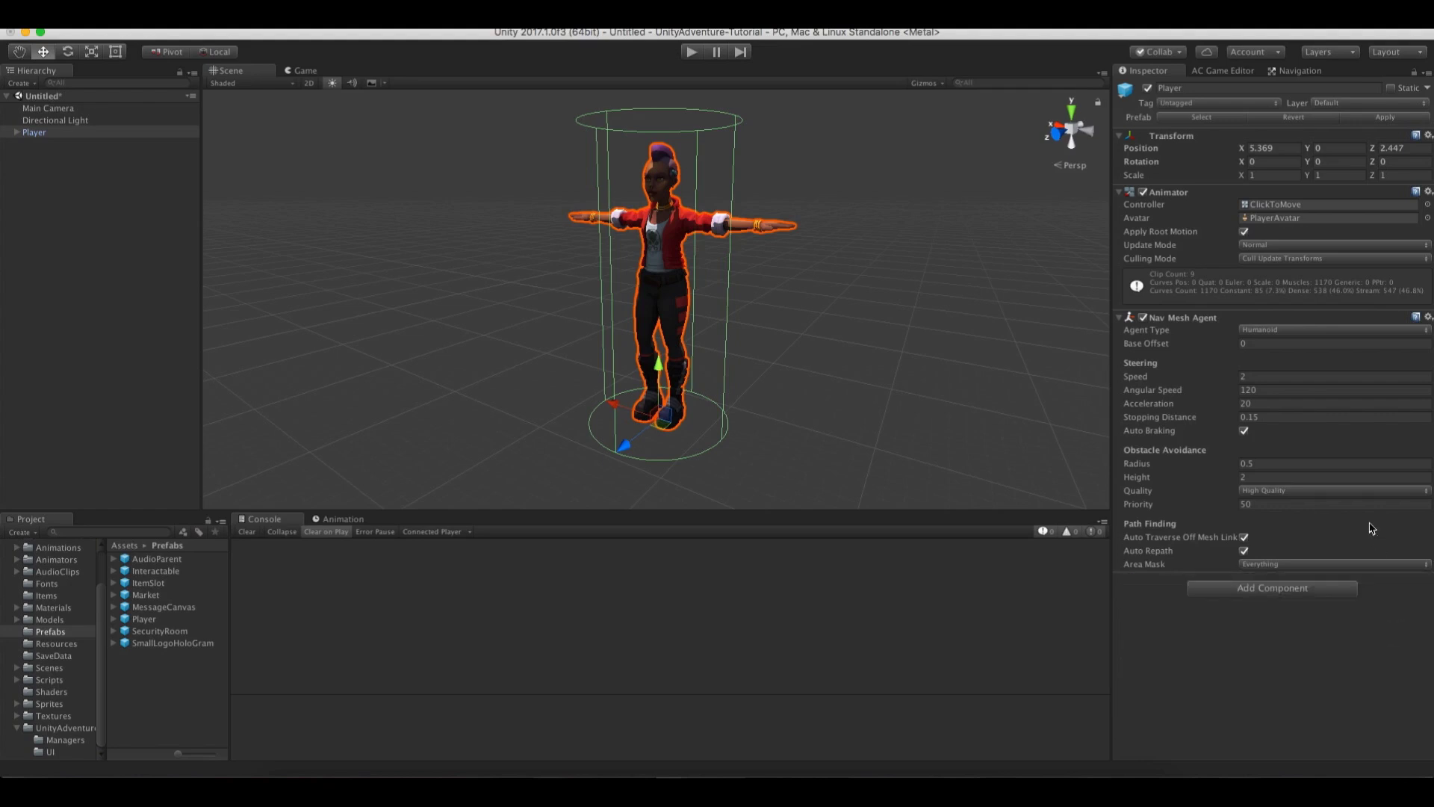
{"action": "left_click", "coordinate": [1427, 317]}
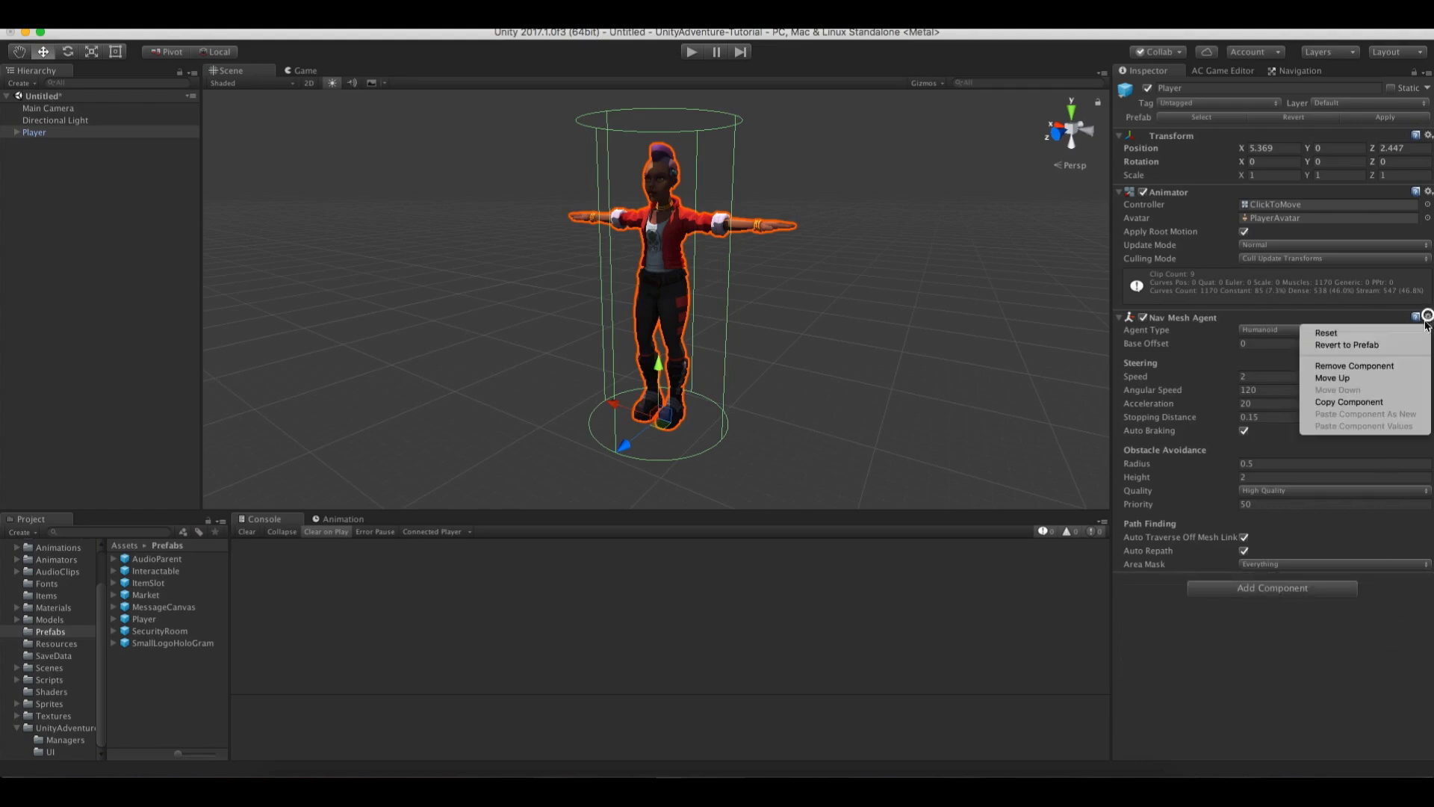
{"action": "left_click", "coordinate": [1409, 366]}
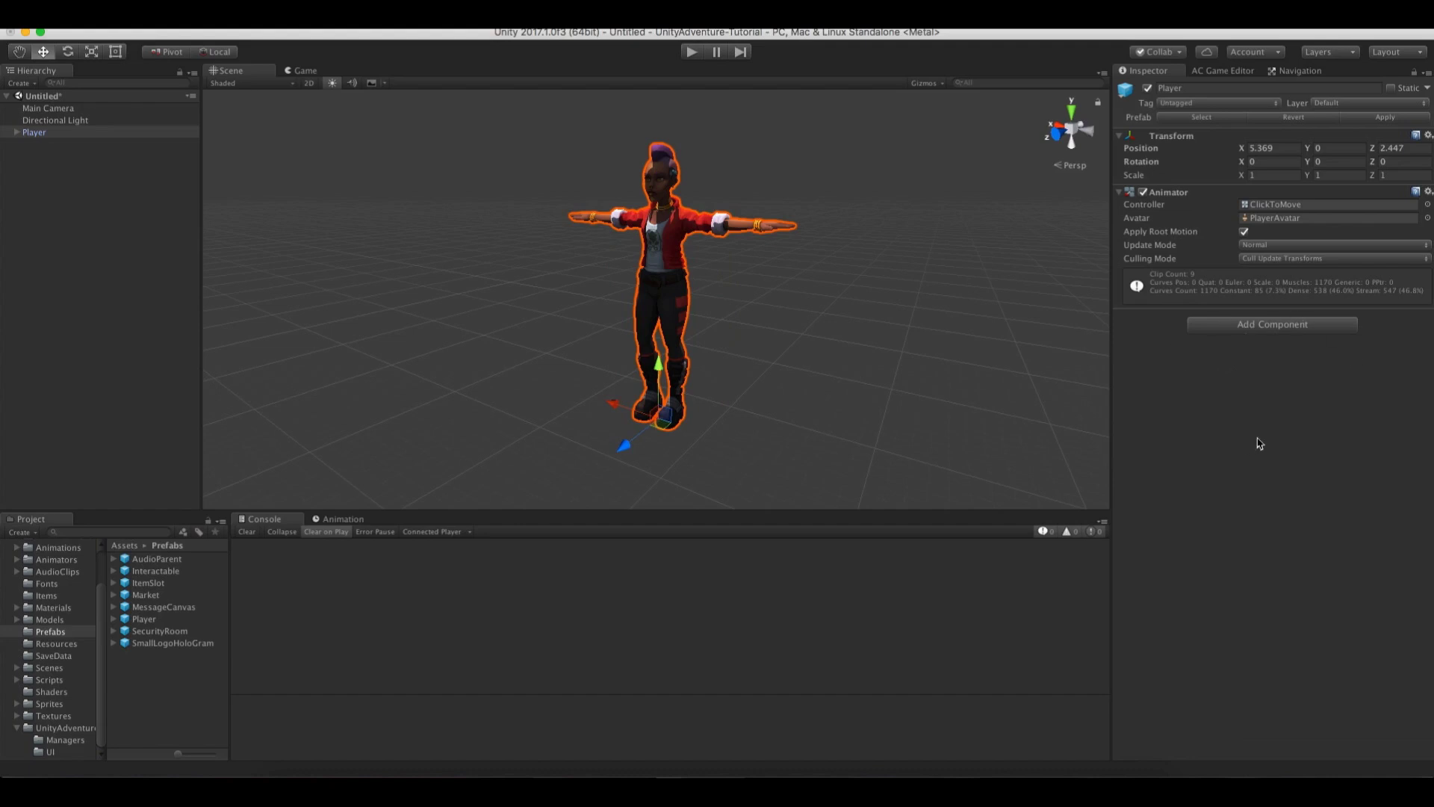
Search the addable components for "navm" and examine the NavMeshAgent Integration entry without adding anything
{"action": "left_click", "coordinate": [1261, 324]}
{"action": "type", "text": "navm"}
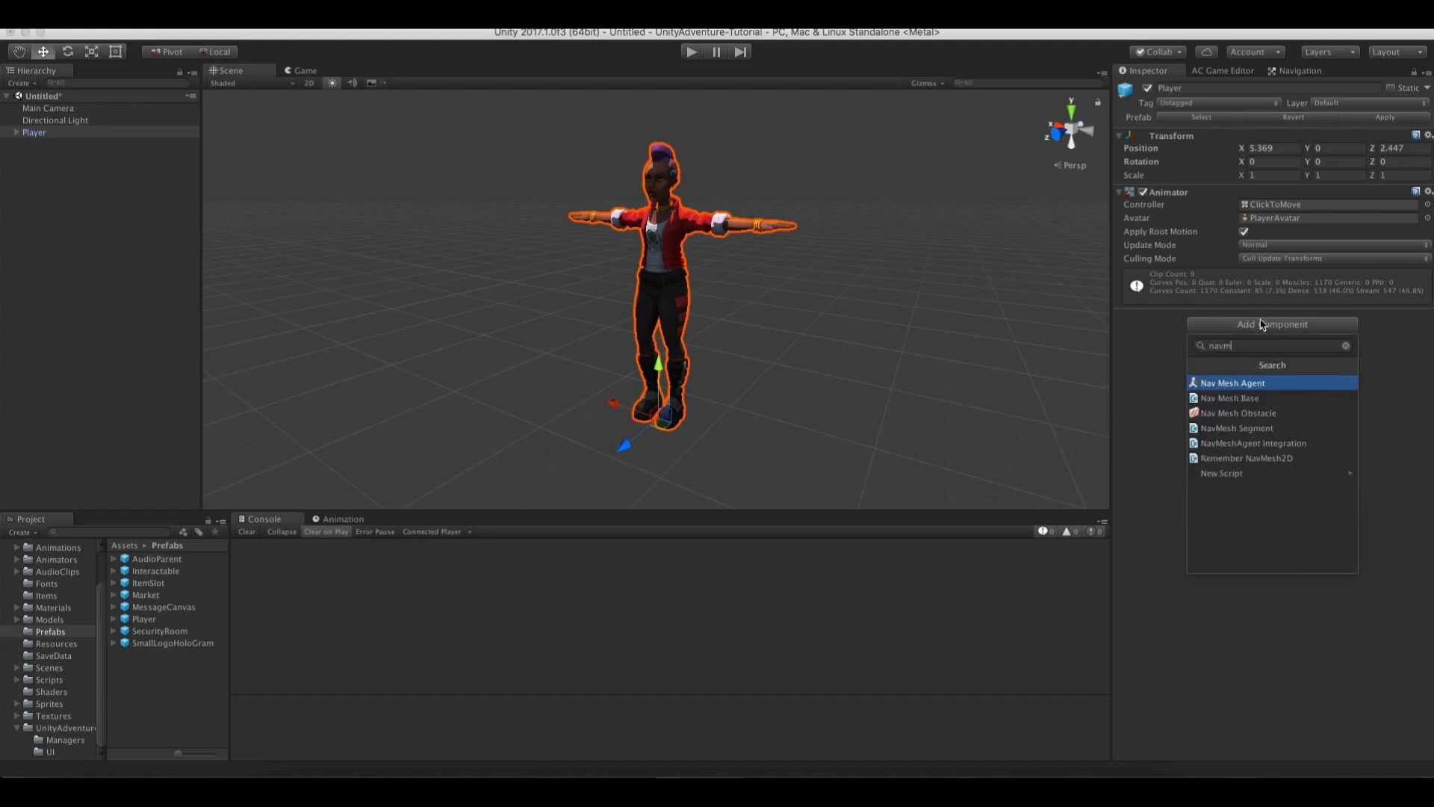
{"action": "key", "text": "Down"}
{"action": "key", "text": "Down"}
{"action": "key", "text": "Down"}
{"action": "key", "text": "Down"}
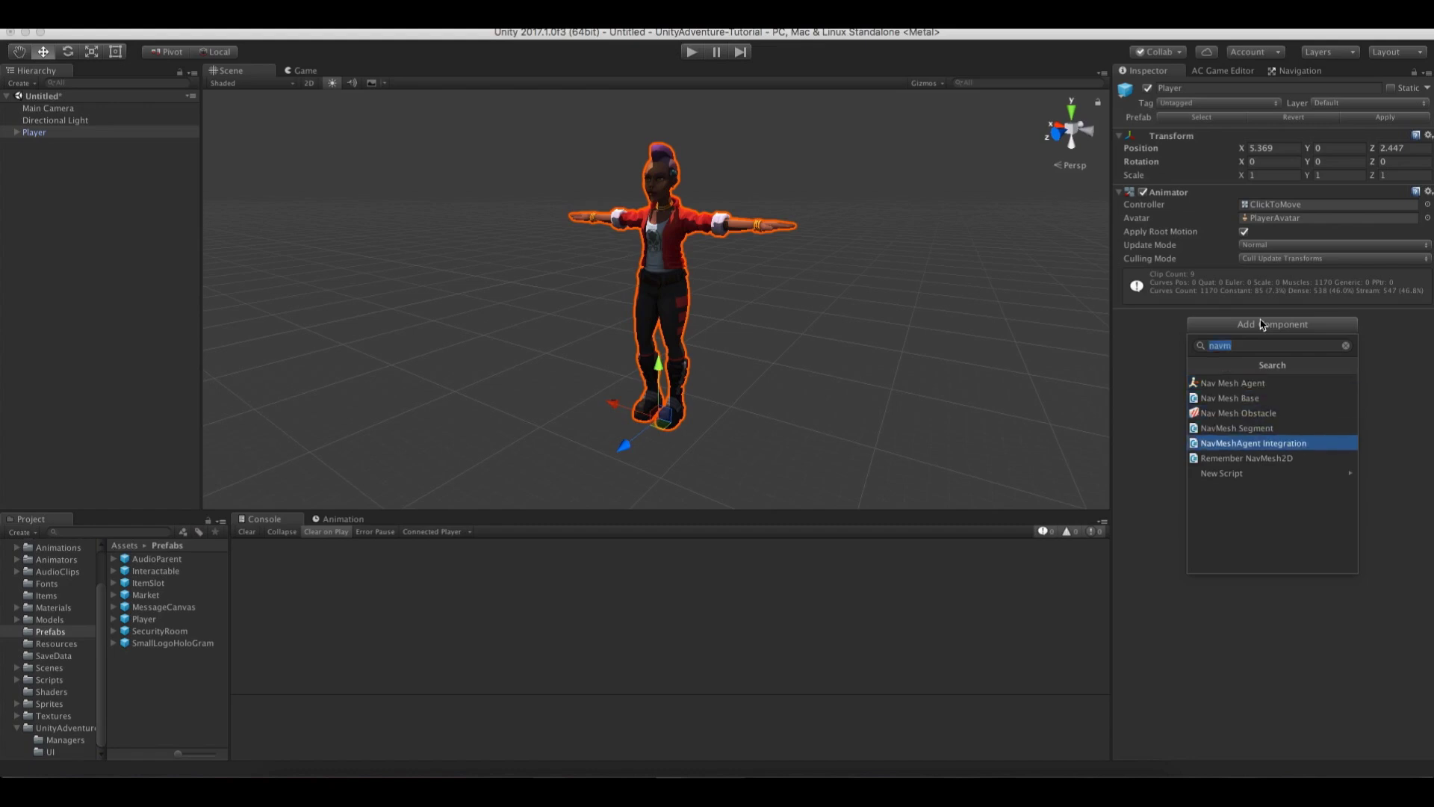
{"action": "left_click", "coordinate": [1344, 345]}
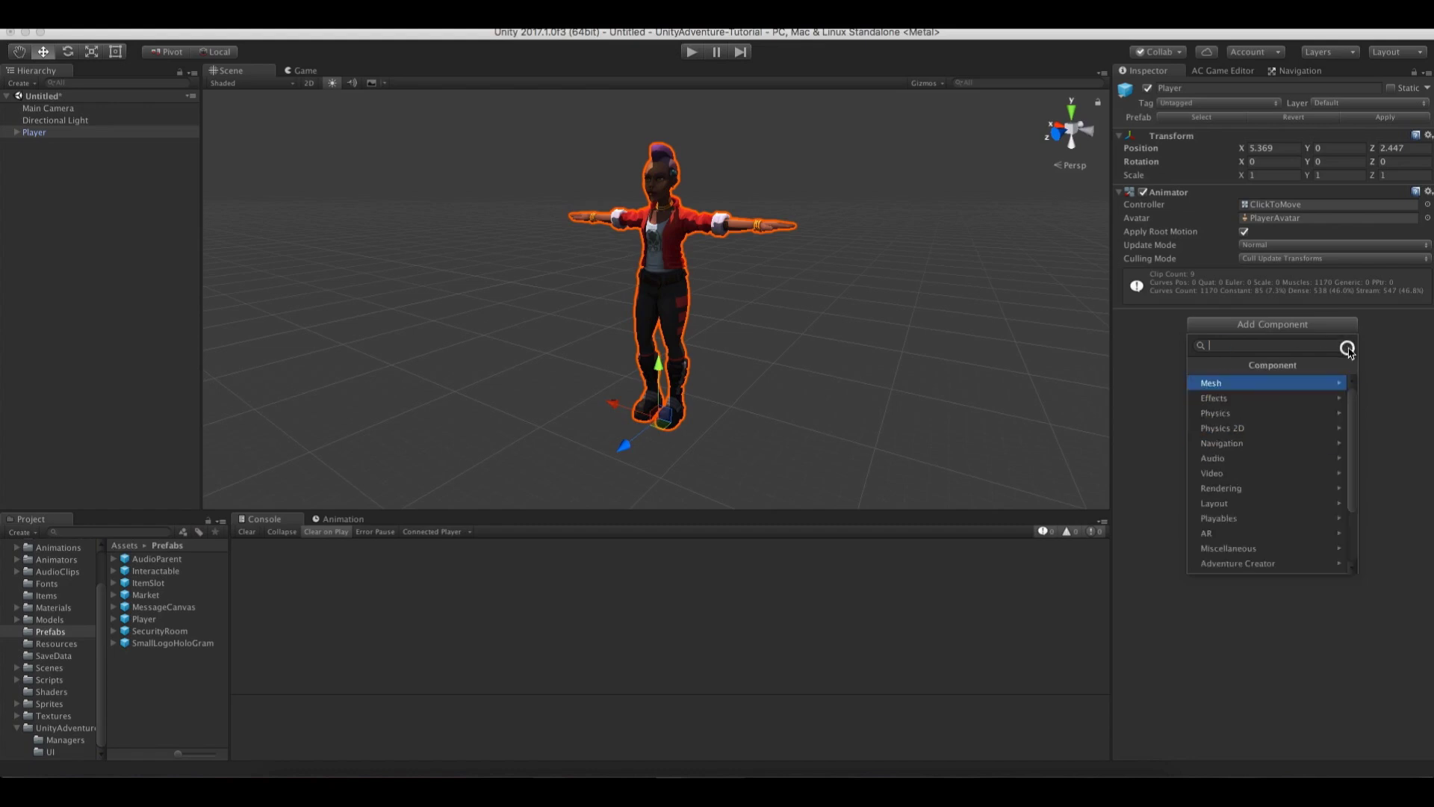
{"action": "left_click", "coordinate": [1373, 363]}
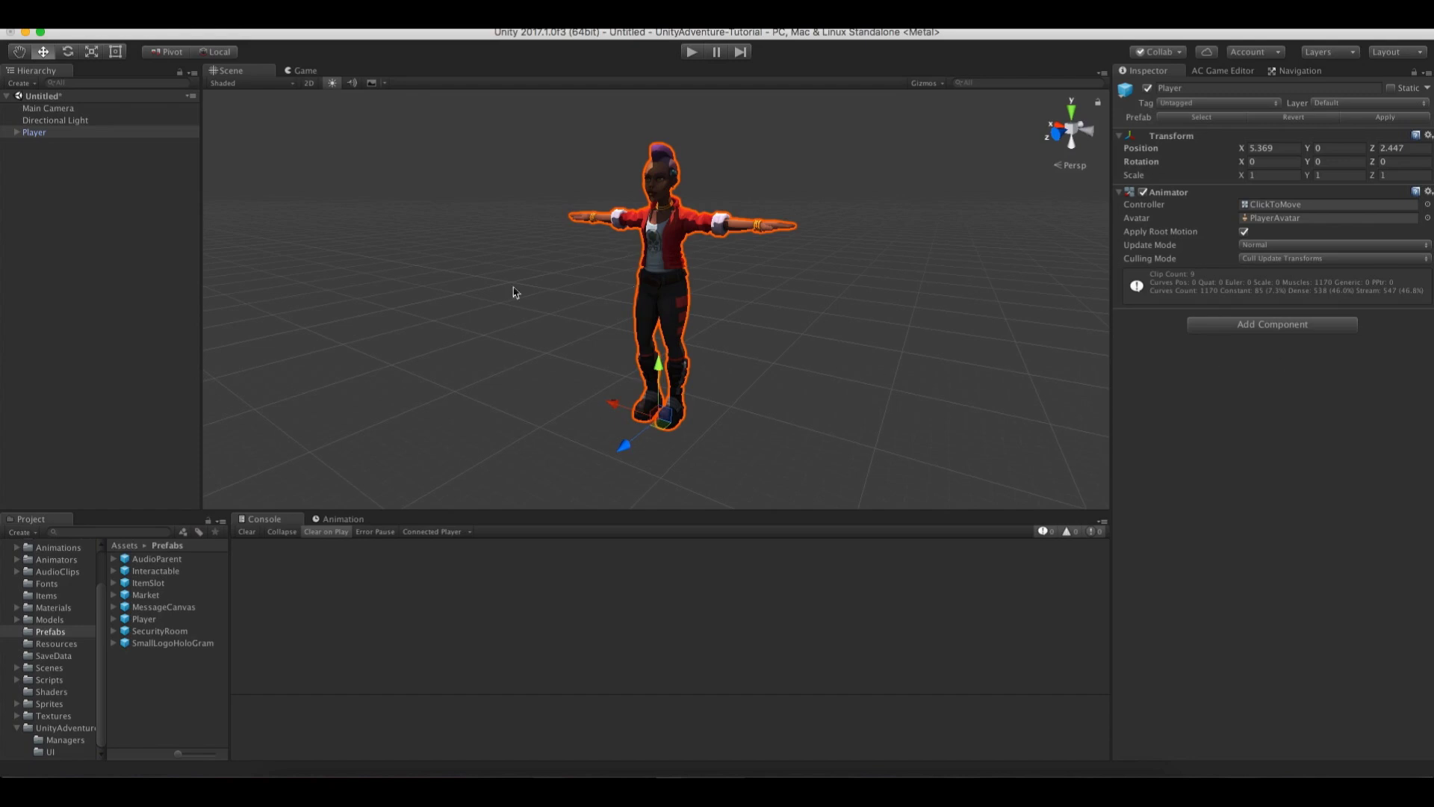
Reset the Player's transform so its position is 0, 0, 0
{"action": "scroll", "coordinate": [752, 366], "scroll_direction": "down", "scroll_amount": 3}
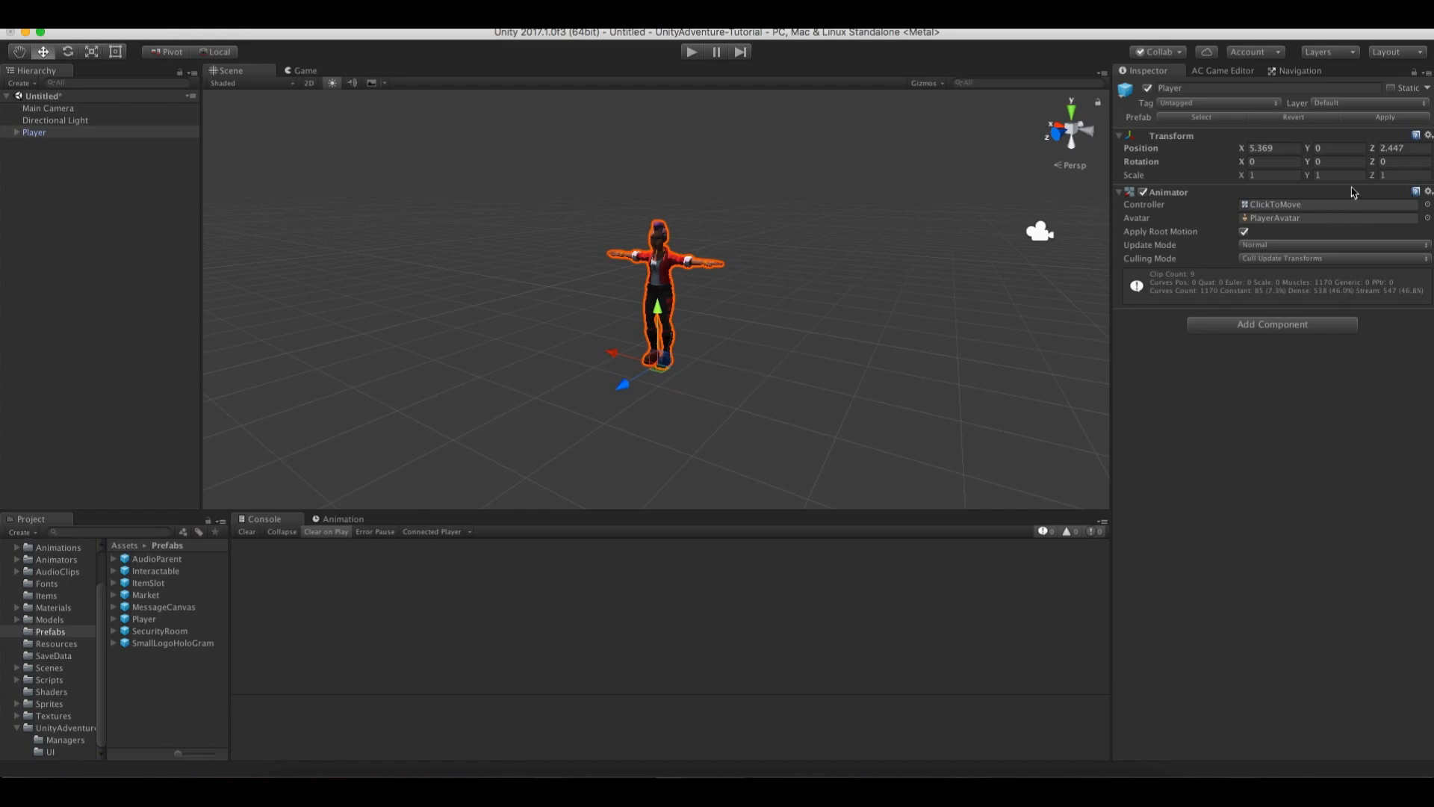
{"action": "left_click", "coordinate": [1428, 134]}
{"action": "left_click", "coordinate": [1414, 149]}
{"action": "middle_click_drag", "start_coordinate": [840, 310], "coordinate": [749, 284]}
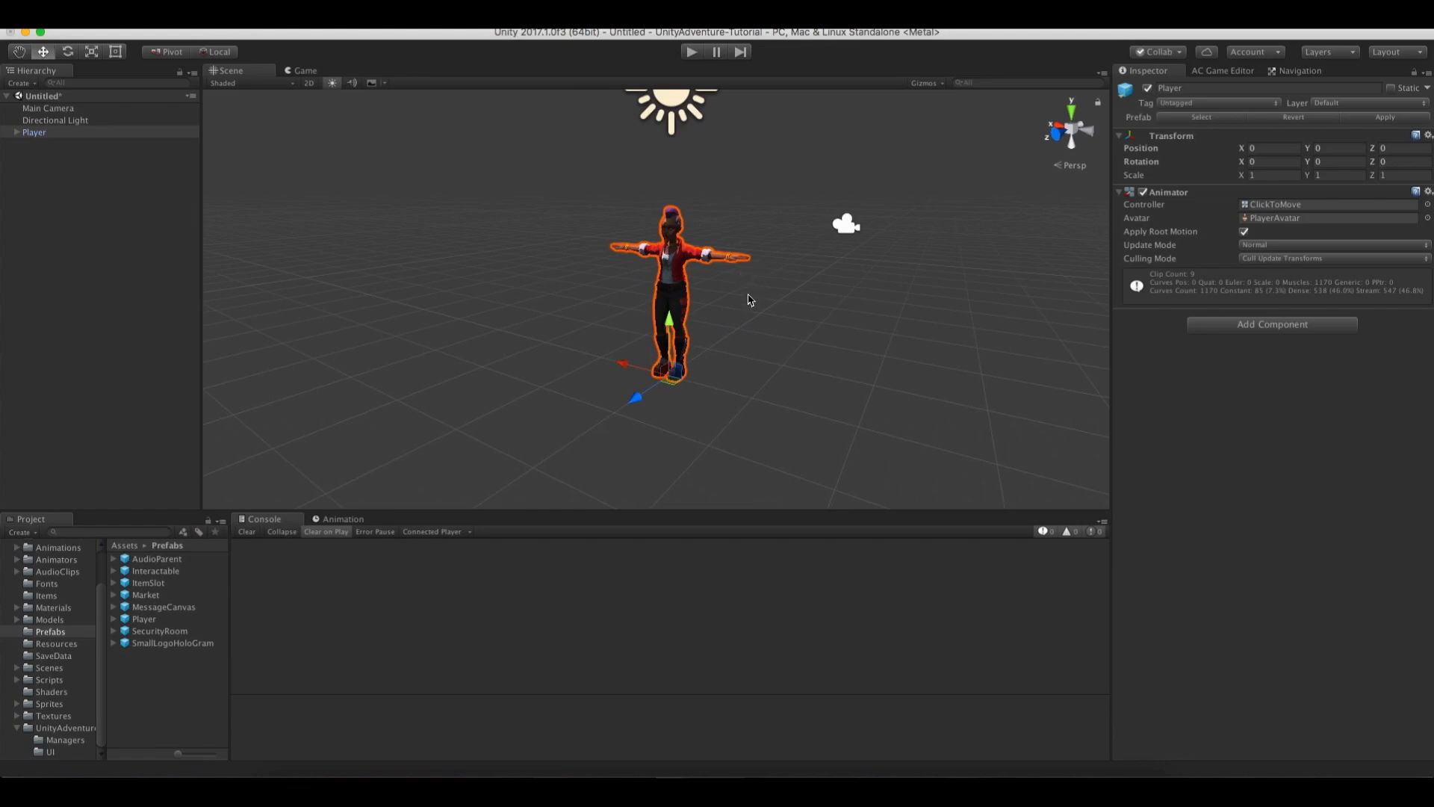
Open Adventure Creator's Character wizard and dock it beside the scene view
{"action": "left_click", "coordinate": [354, 22]}
{"action": "mouse_move", "coordinate": [355, 35]}
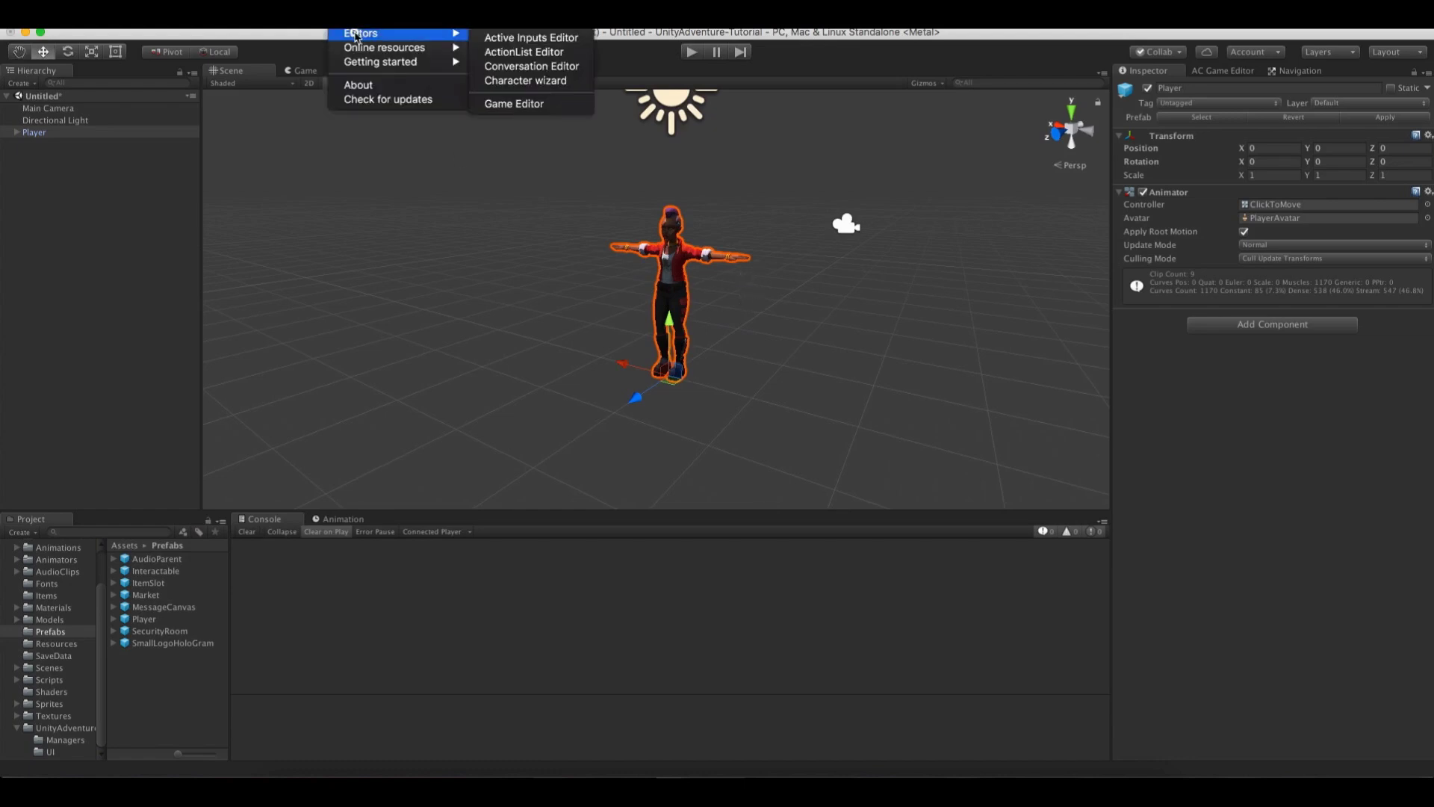
{"action": "left_click", "coordinate": [529, 79]}
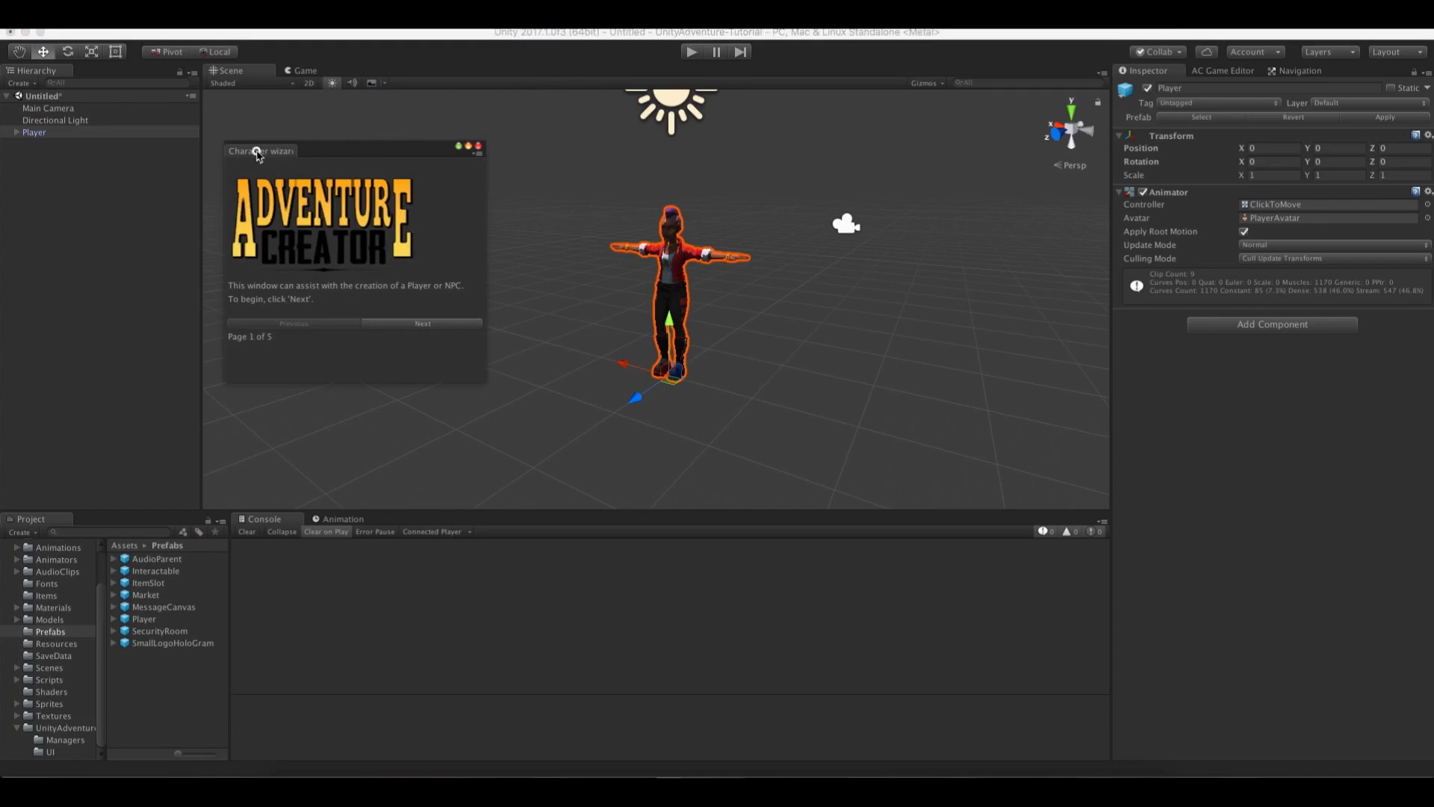
{"action": "left_click_drag", "start_coordinate": [261, 151], "coordinate": [977, 203]}
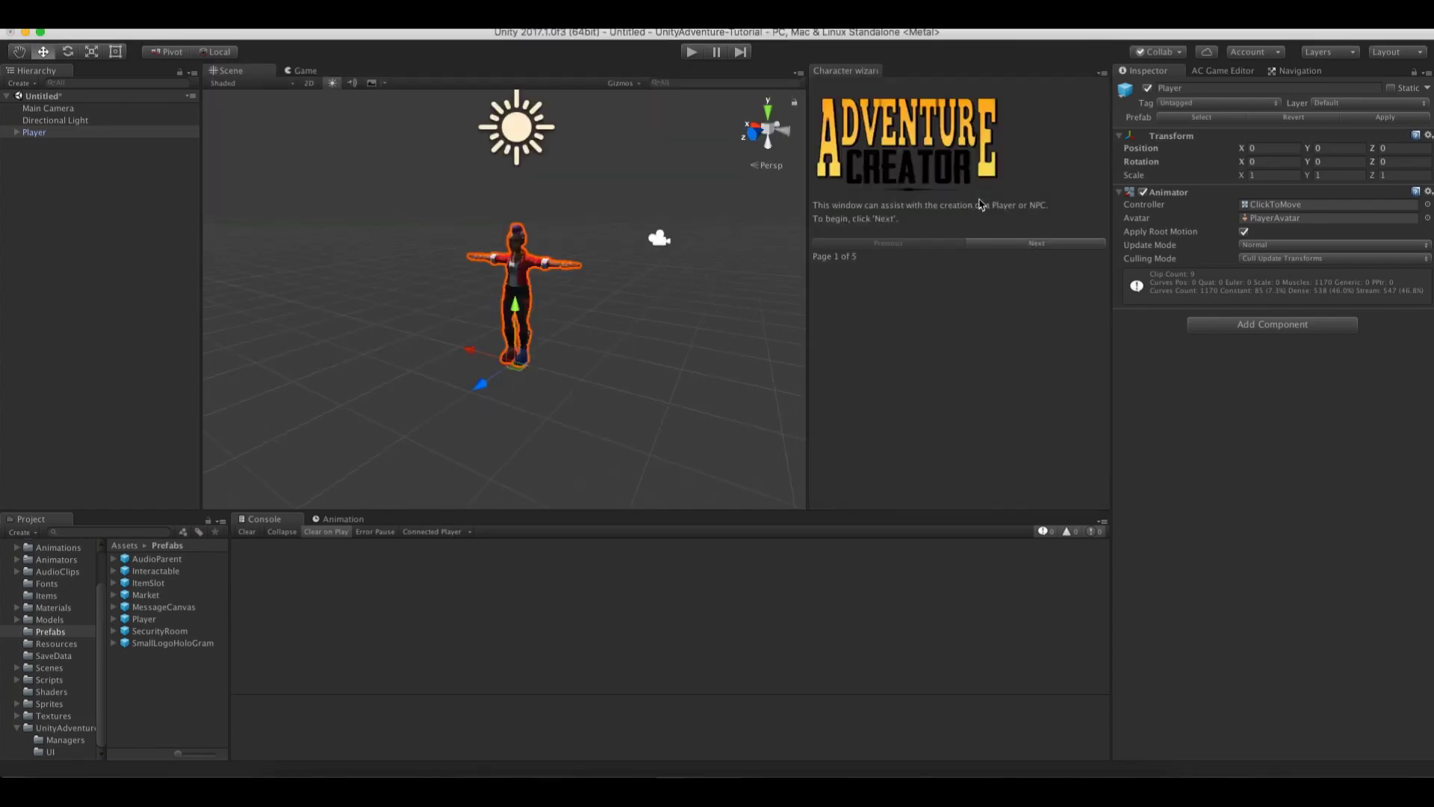
Start the wizard with the character type as Player and assign the scene's Player object as the base GameObject
{"action": "left_click", "coordinate": [1010, 242]}
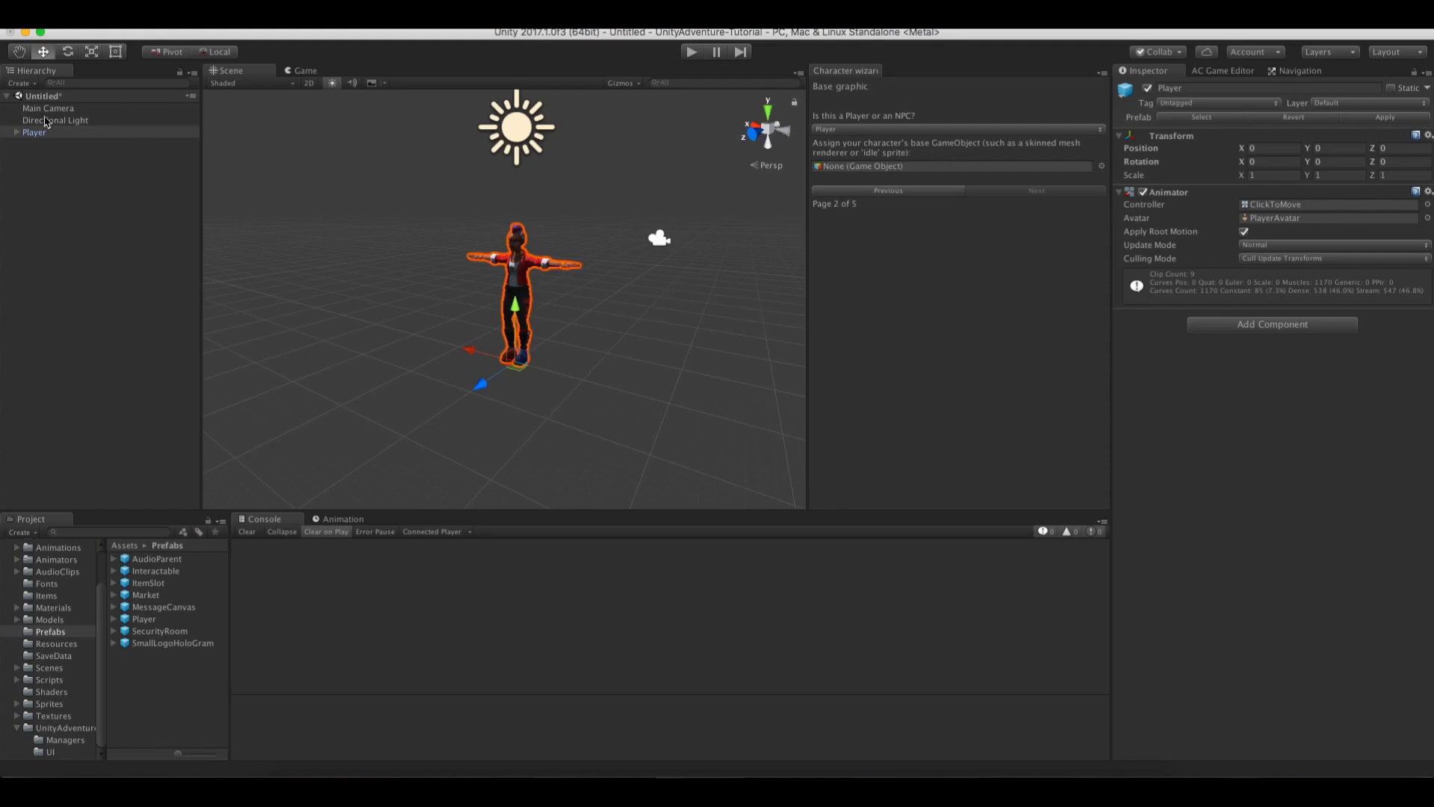
{"action": "left_click_drag", "start_coordinate": [33, 132], "coordinate": [836, 169]}
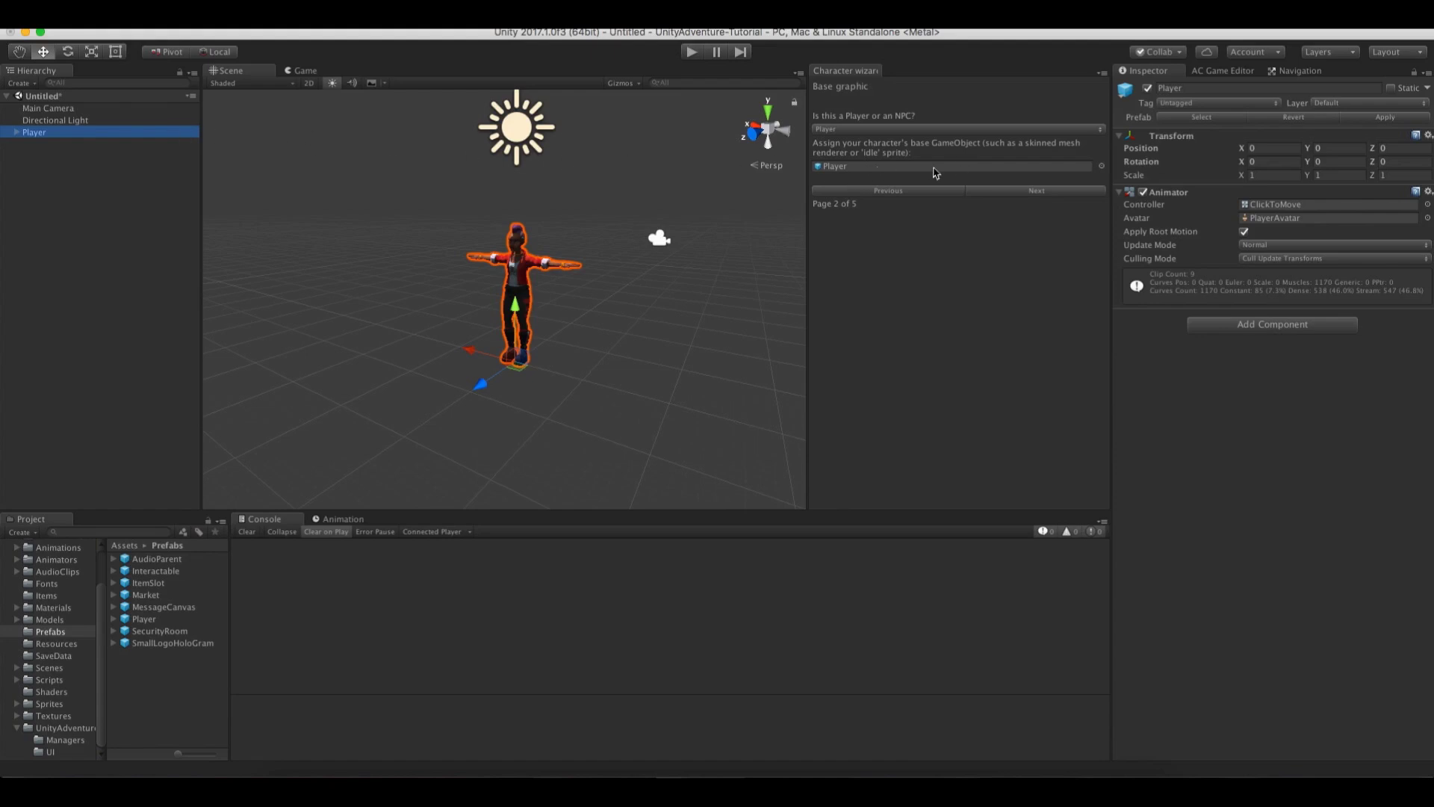
{"action": "left_click", "coordinate": [1037, 191]}
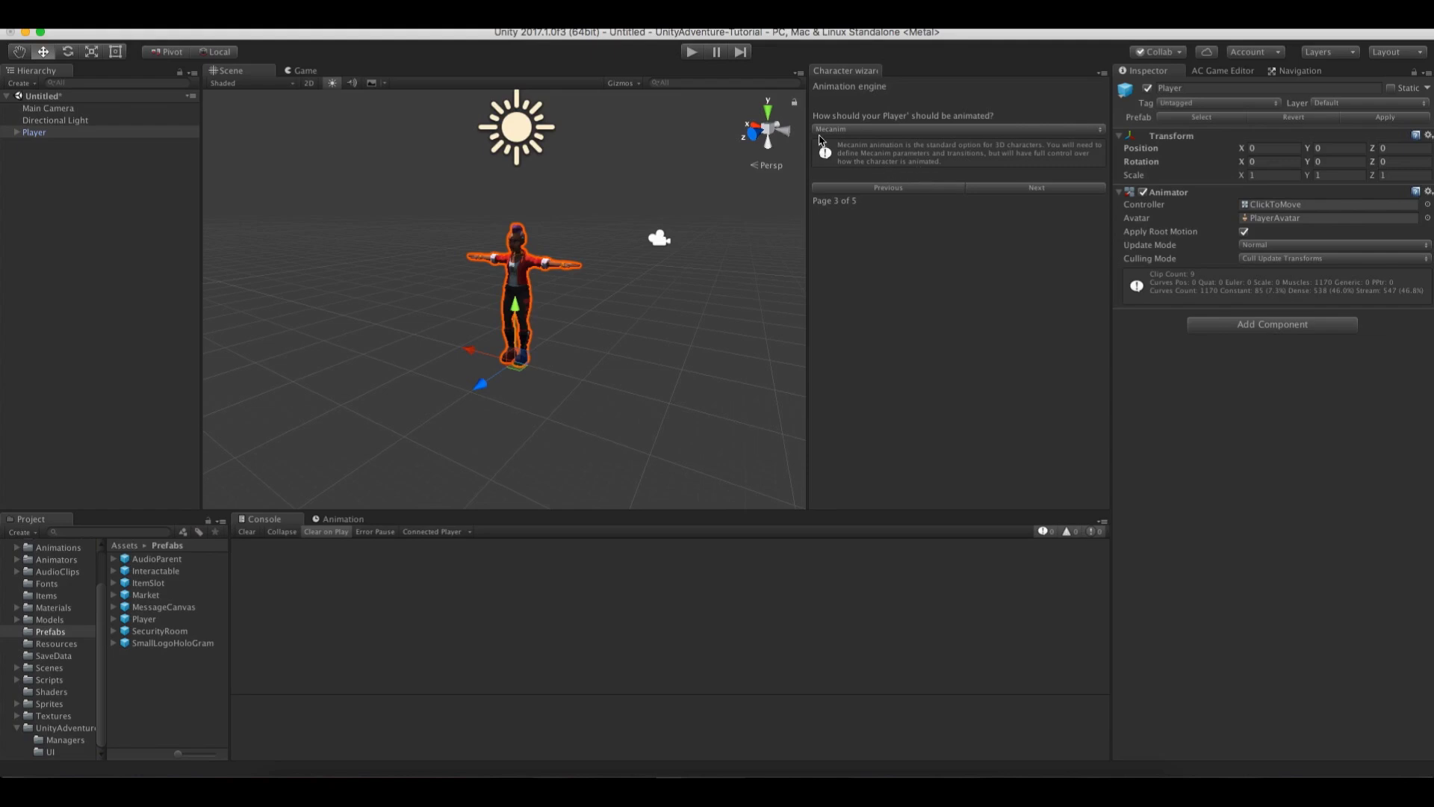
Review the animation engines, keep Mecanim, finish creating the Player character, and frame it in the scene
{"action": "left_click", "coordinate": [868, 134]}
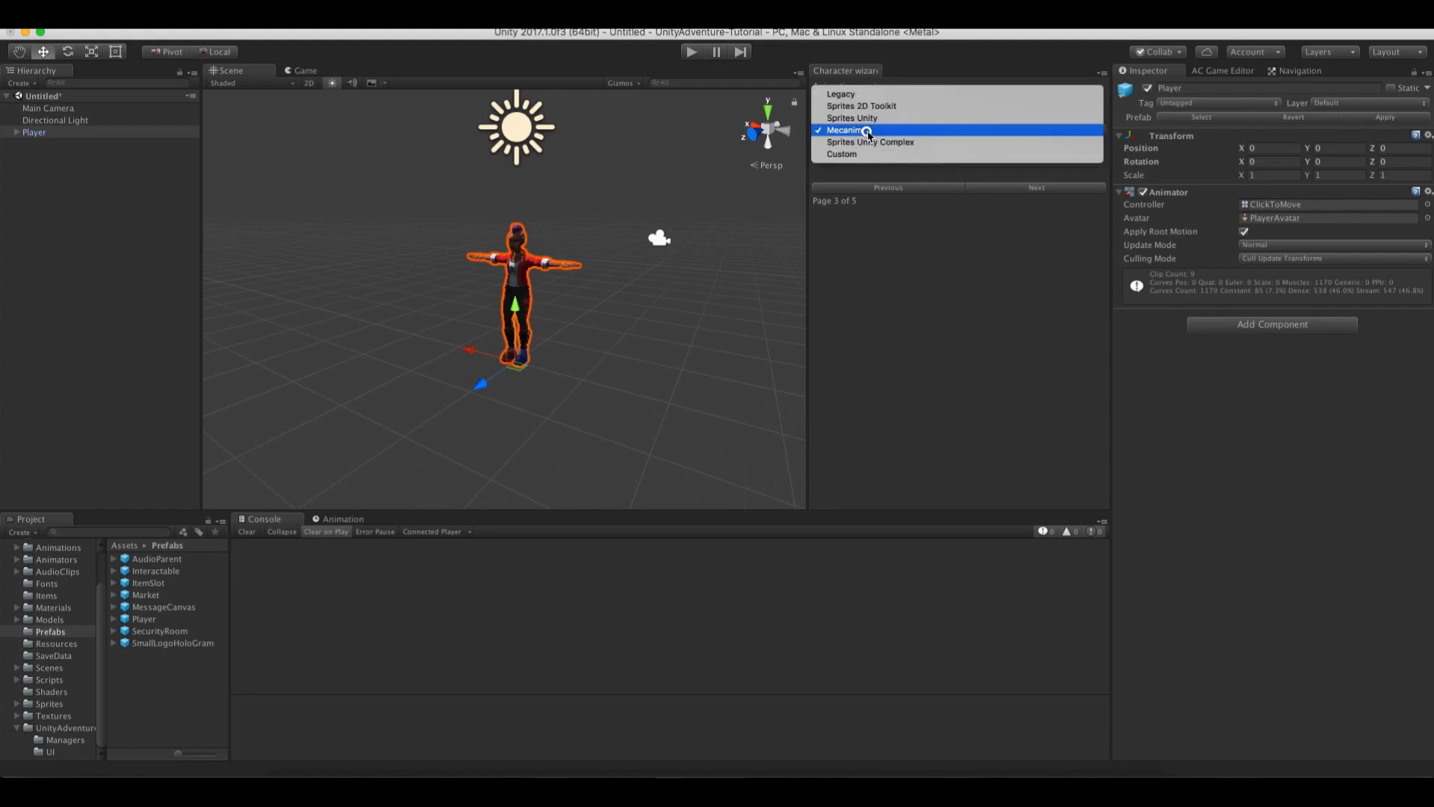
{"action": "left_click", "coordinate": [922, 133]}
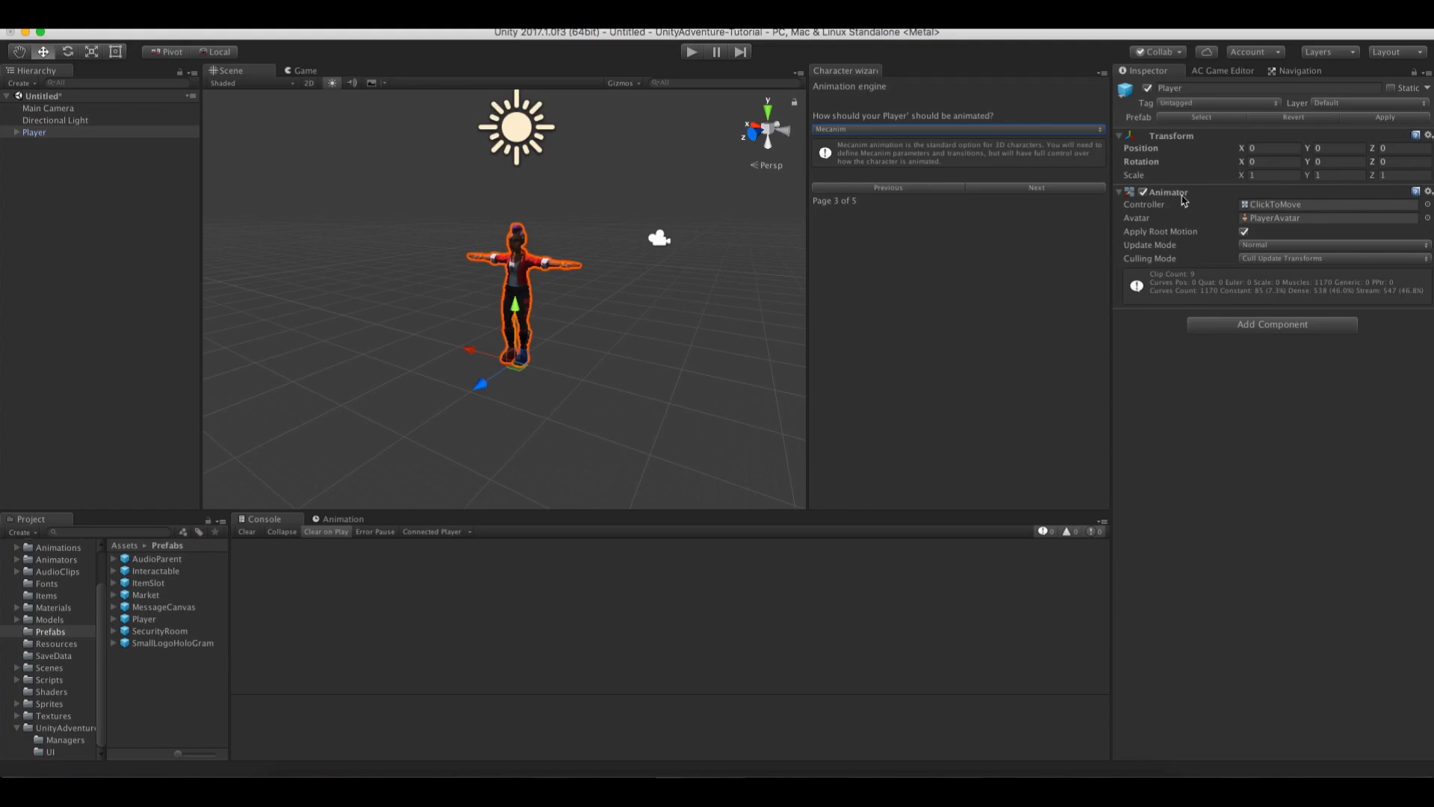
{"action": "left_click", "coordinate": [1018, 189]}
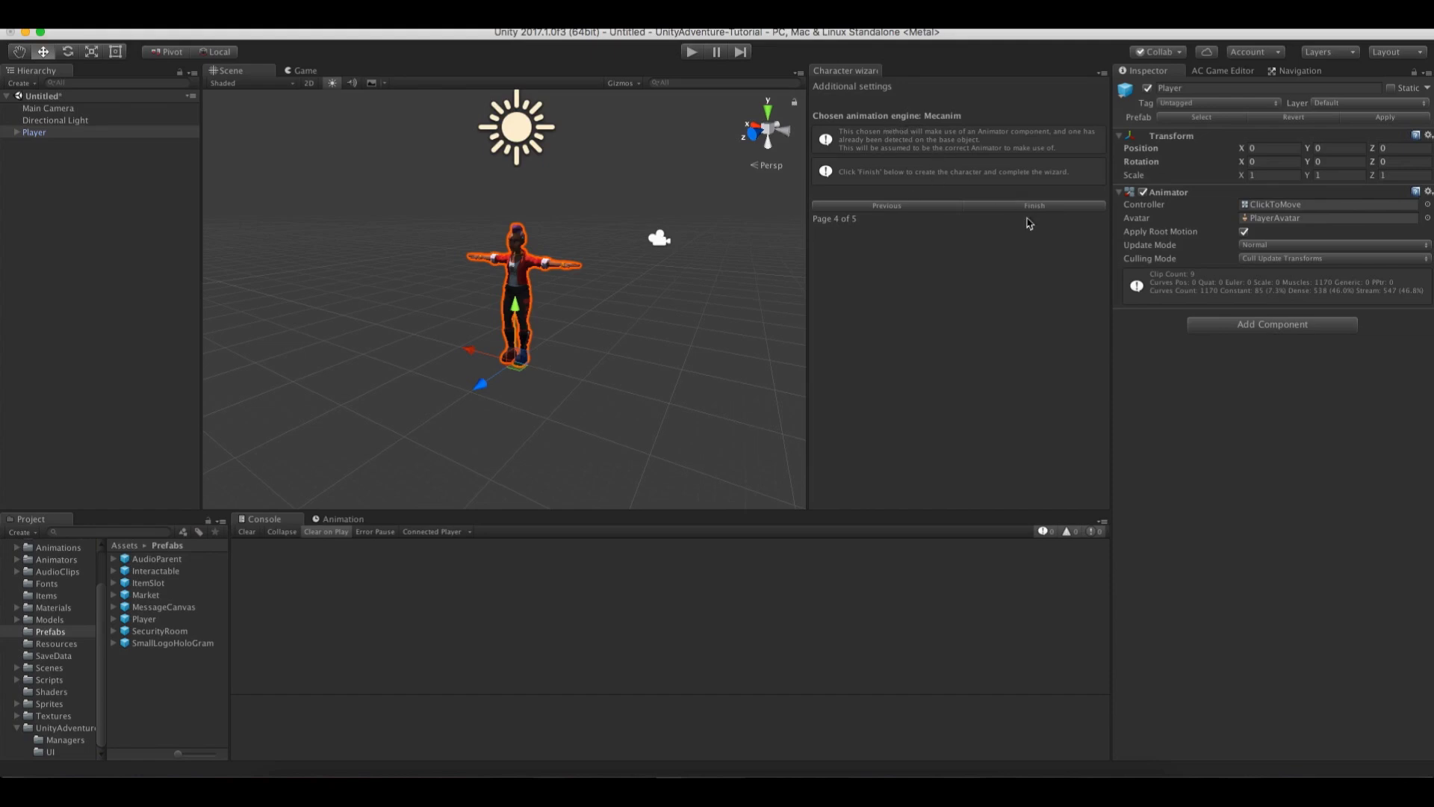
{"action": "left_click", "coordinate": [1030, 205]}
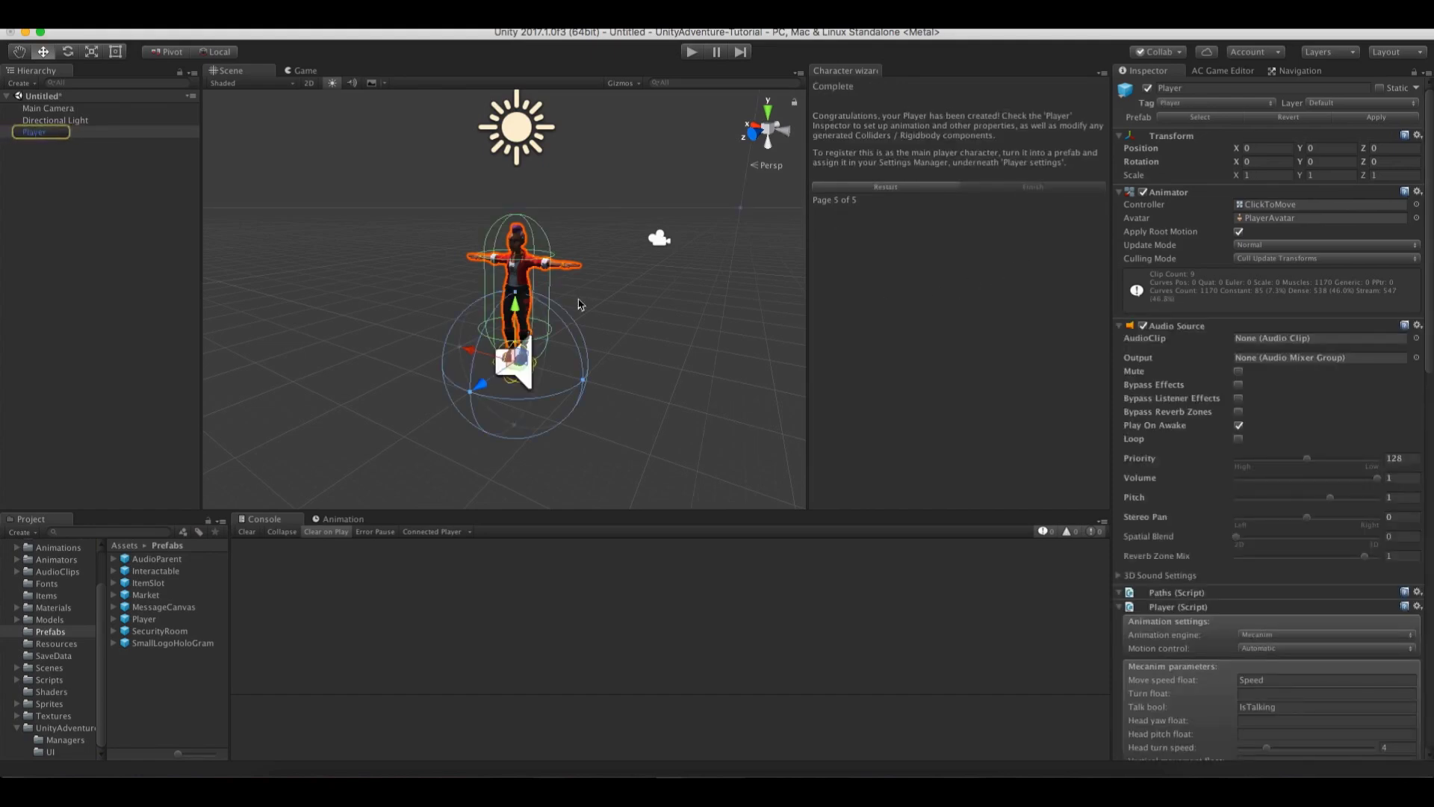
{"action": "key", "text": "f"}
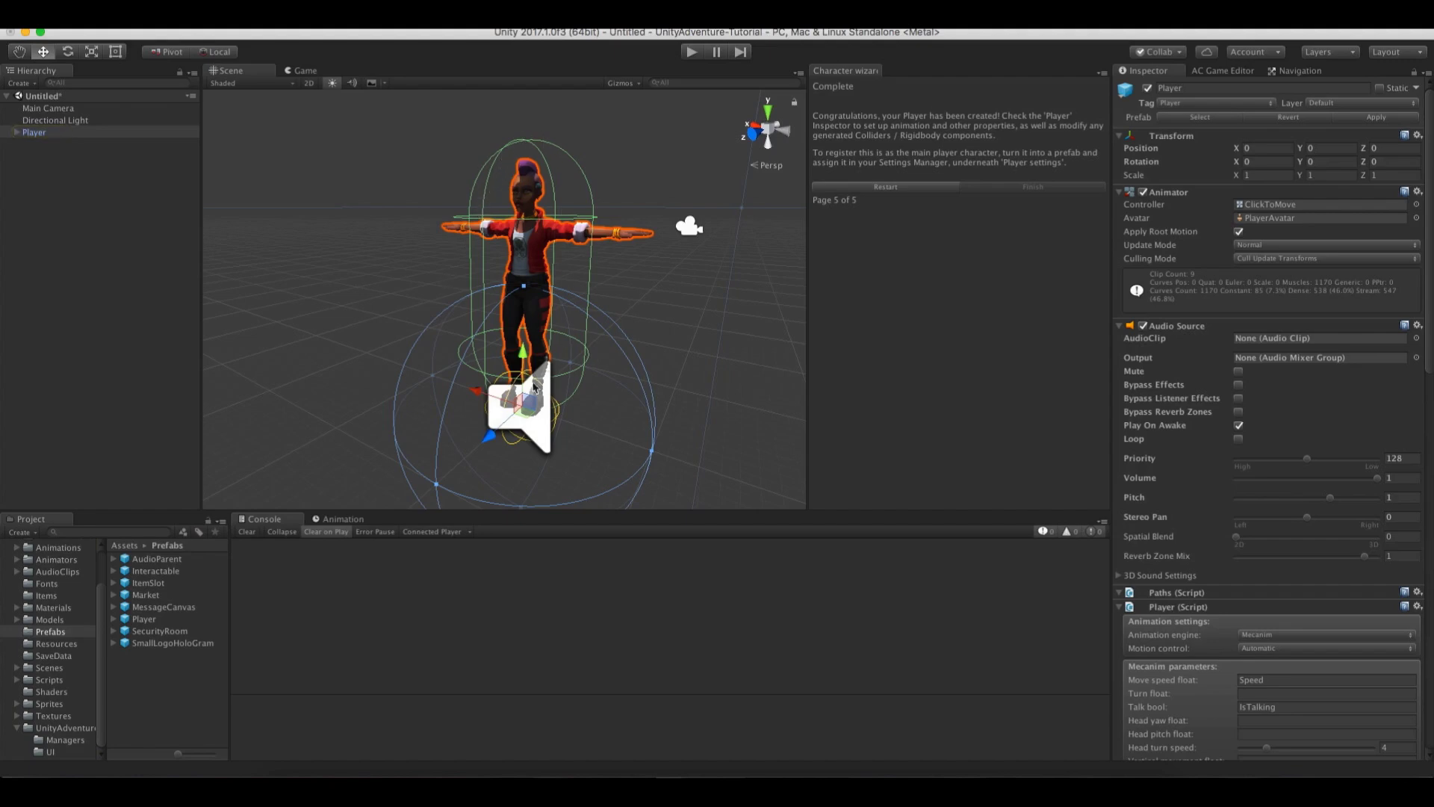
Make the Player's Capsule Collider a trigger and set its radius to 0.37
{"action": "scroll", "coordinate": [1307, 469], "scroll_direction": "down", "scroll_amount": 15}
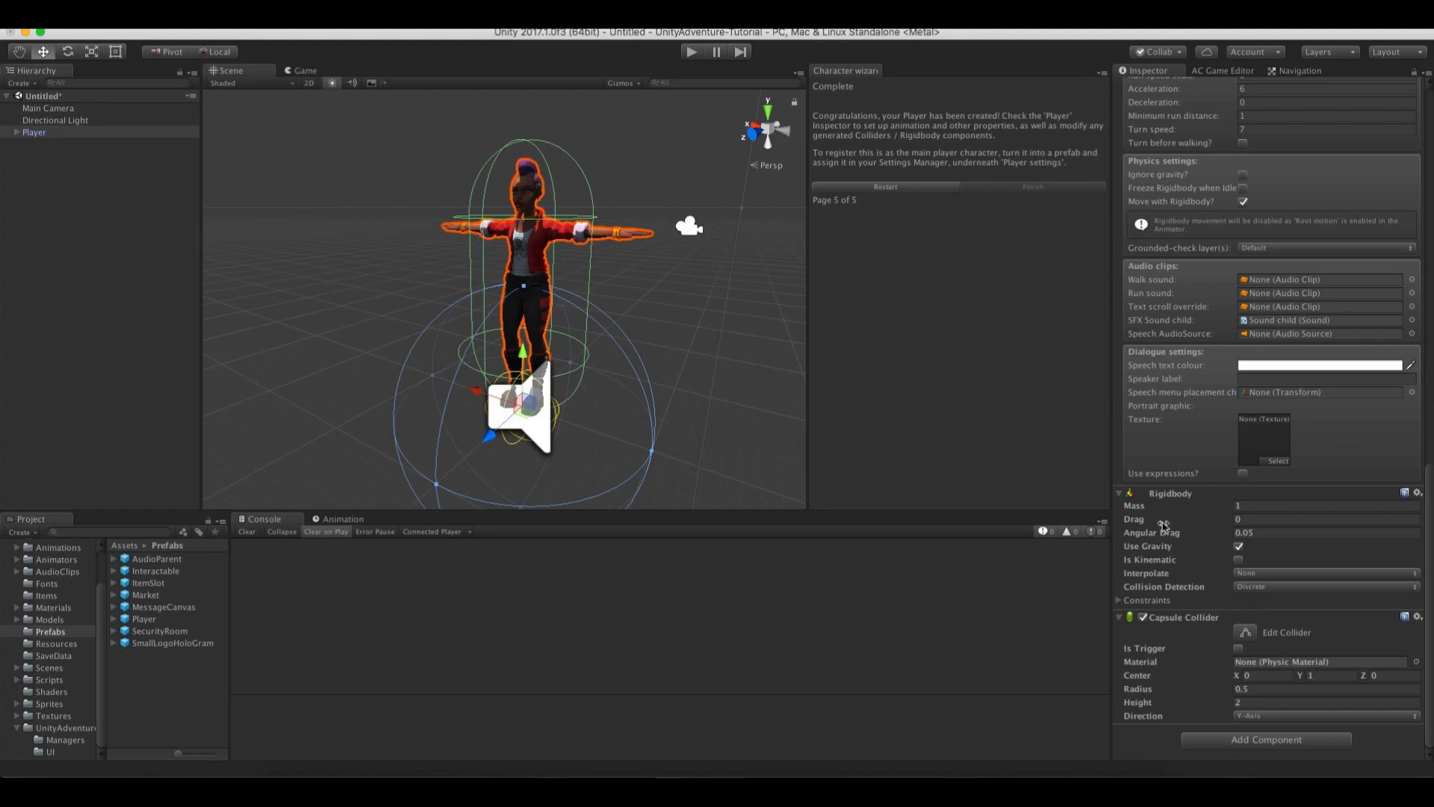
{"action": "mouse_move", "coordinate": [1175, 532]}
{"action": "left_click", "coordinate": [1238, 648]}
{"action": "left_click", "coordinate": [1221, 688]}
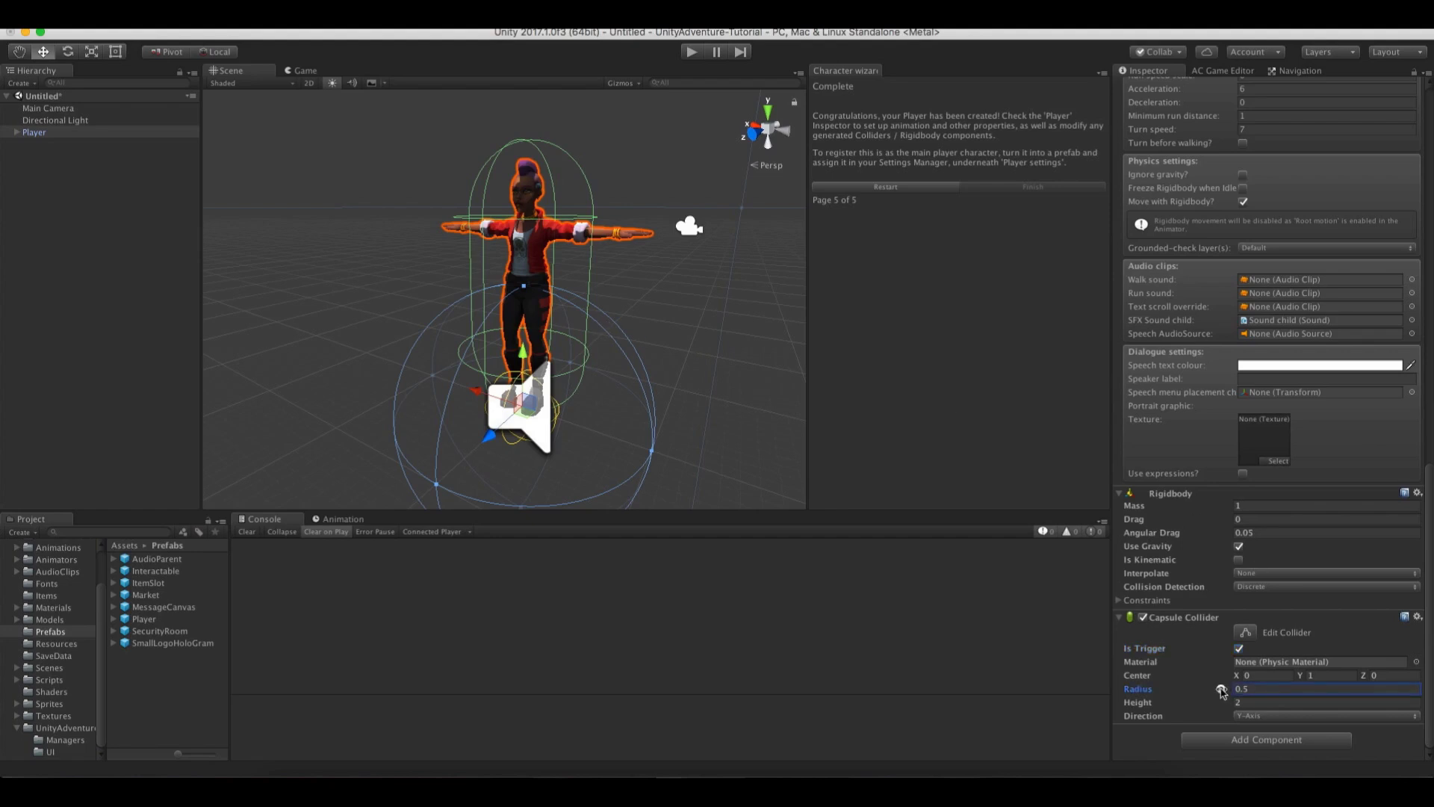
{"action": "left_click_drag", "start_coordinate": [1221, 689], "coordinate": [1216, 689]}
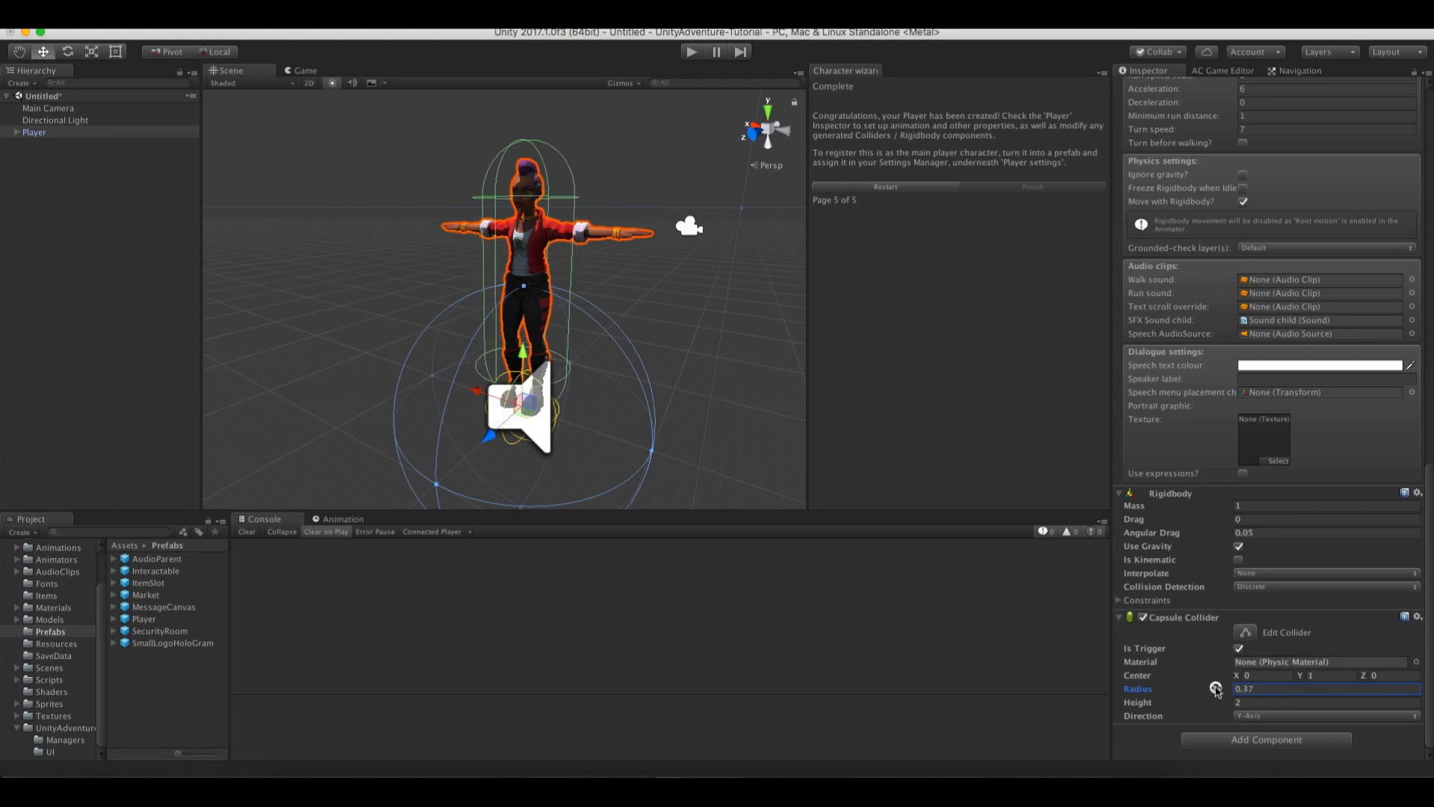
Edit the Capsule Collider in the scene, lowering its upper end to the character's head for a height of about 1.88
{"action": "left_click", "coordinate": [1245, 632]}
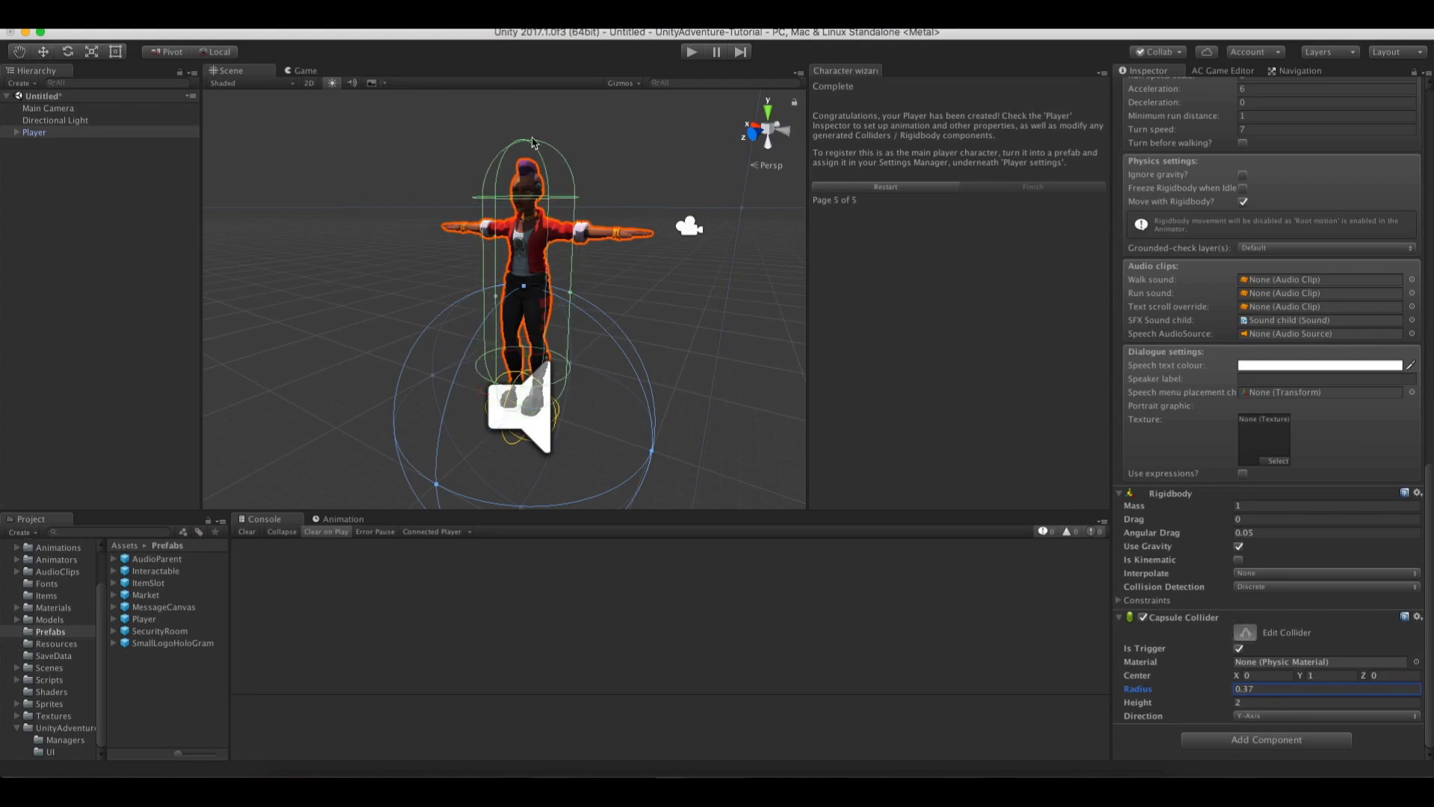
{"action": "left_click_drag", "start_coordinate": [532, 141], "coordinate": [525, 164]}
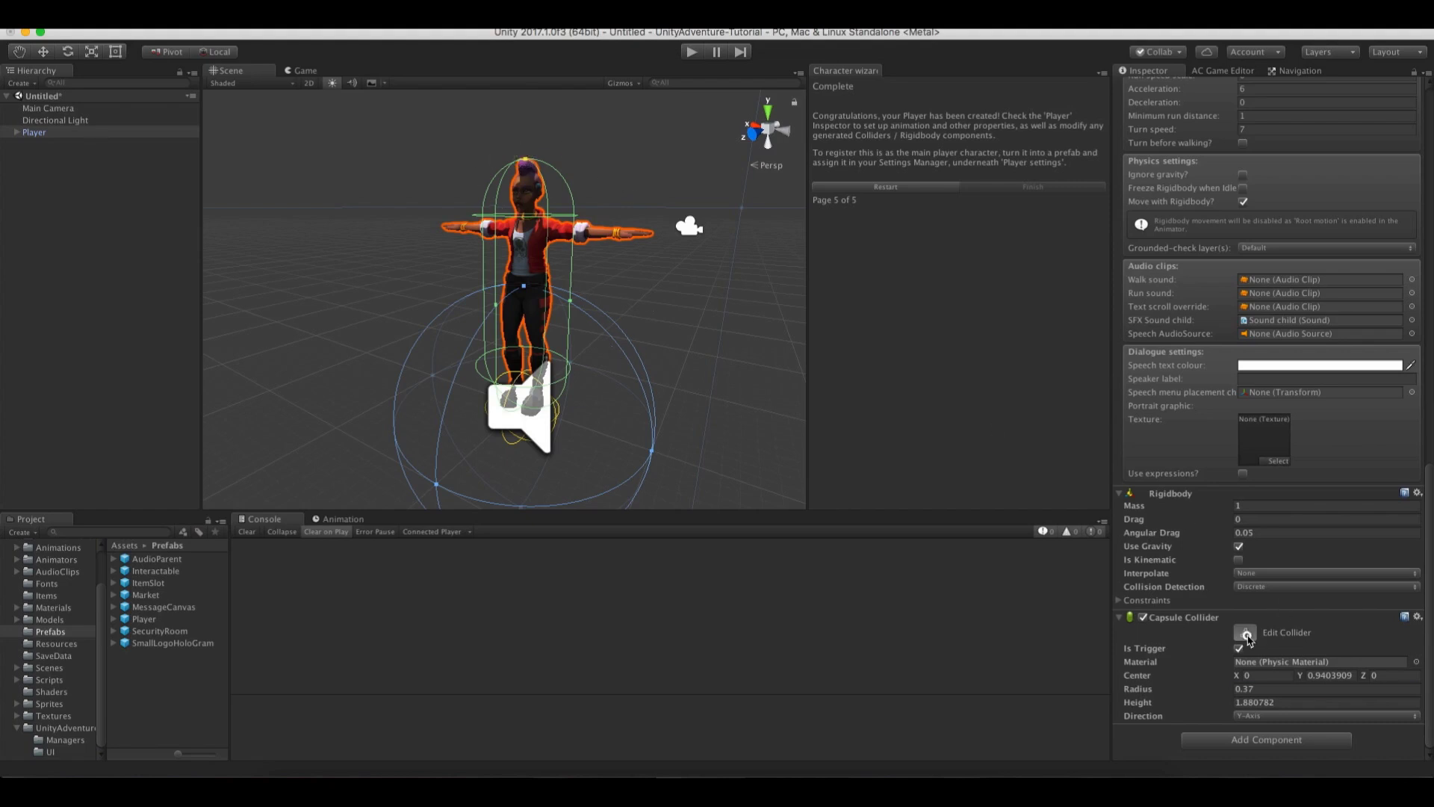
{"action": "left_click", "coordinate": [1245, 633]}
Collapse the Player's Audio Source component and review the Player script's animation settings, keeping Mecanim as the animation engine
{"action": "scroll", "coordinate": [1251, 634], "scroll_direction": "up", "scroll_amount": 15}
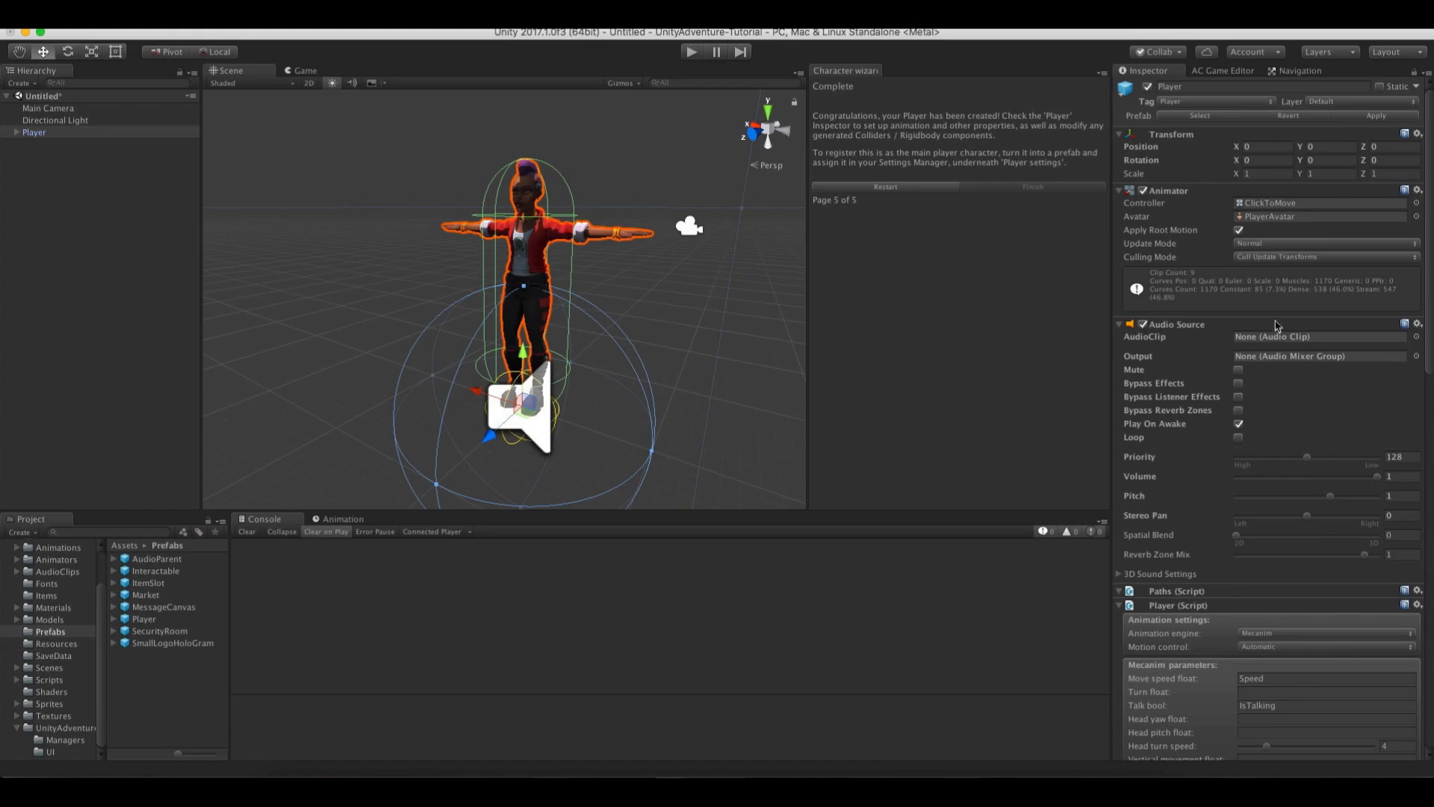
{"action": "scroll", "coordinate": [1430, 223], "scroll_direction": "down", "scroll_amount": 10}
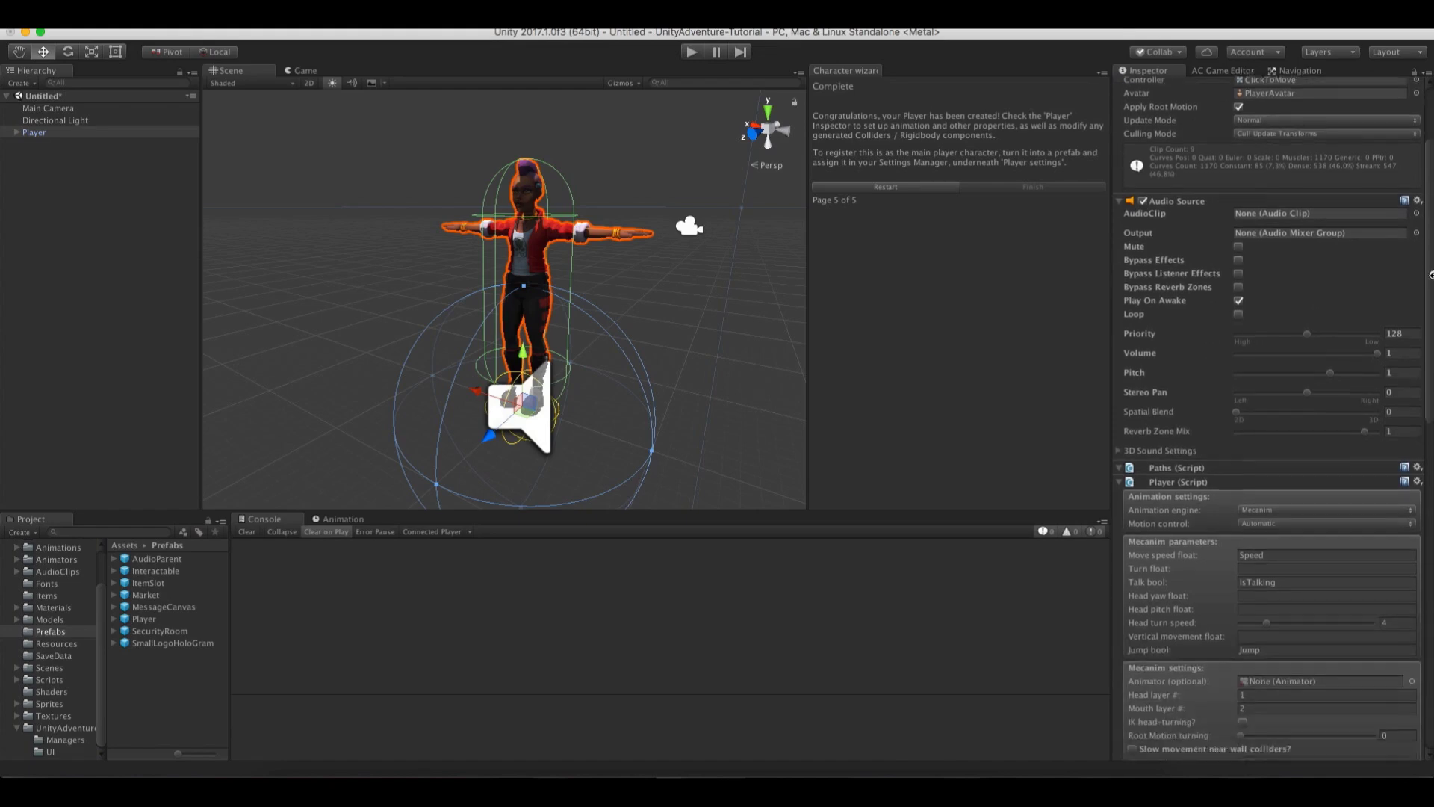
{"action": "scroll", "coordinate": [1419, 187], "scroll_direction": "up", "scroll_amount": 10}
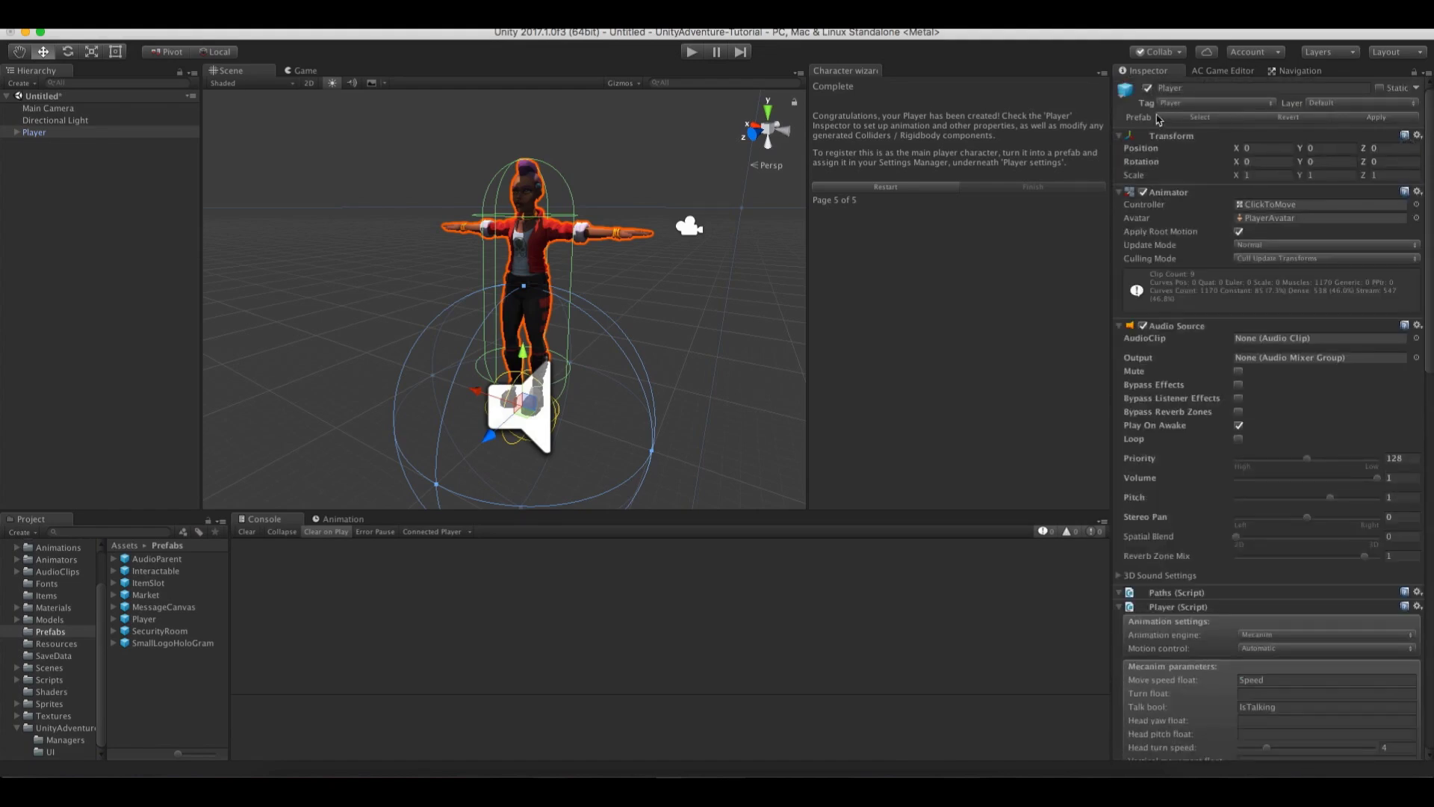
{"action": "left_click", "coordinate": [1120, 326]}
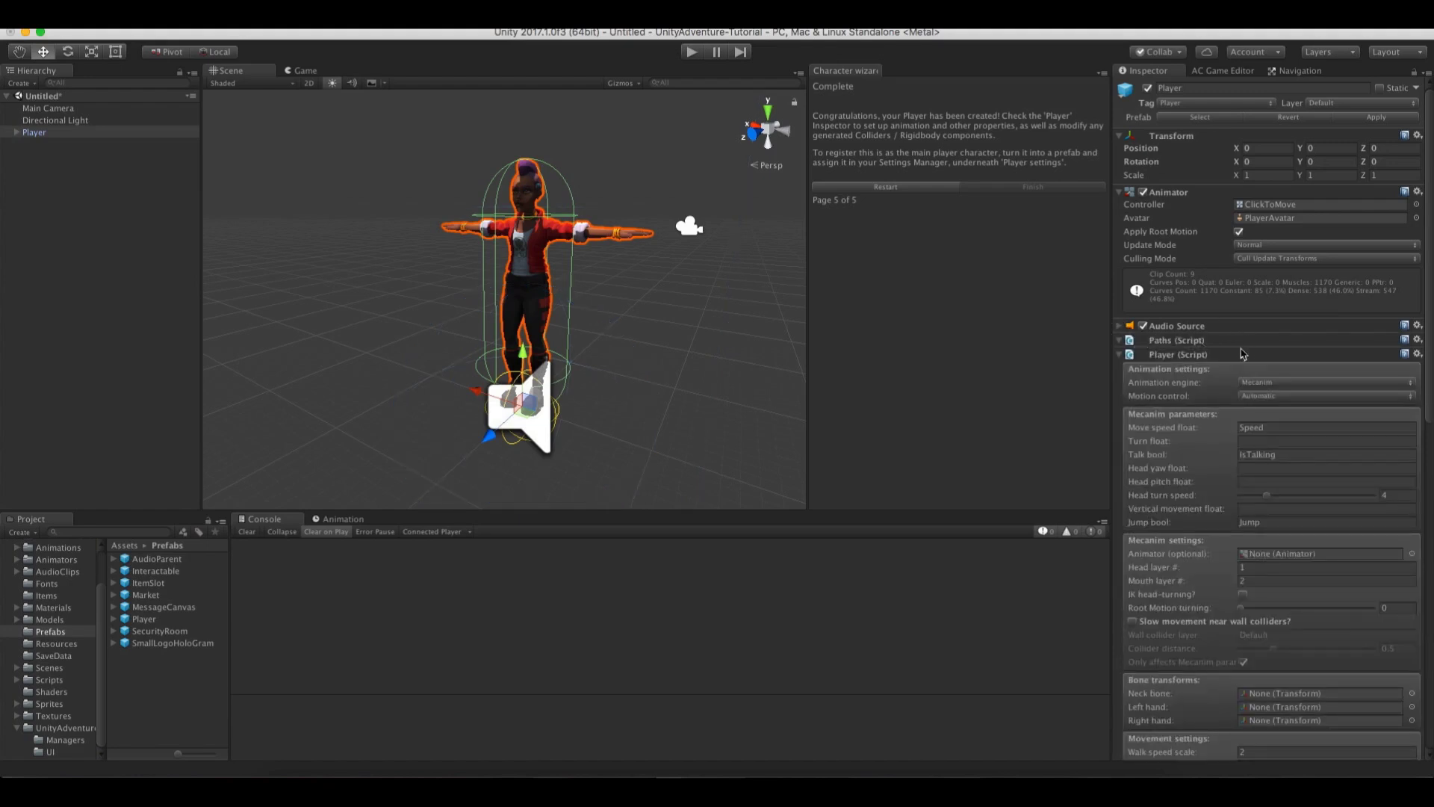
{"action": "left_click_drag", "start_coordinate": [1430, 351], "coordinate": [1431, 424]}
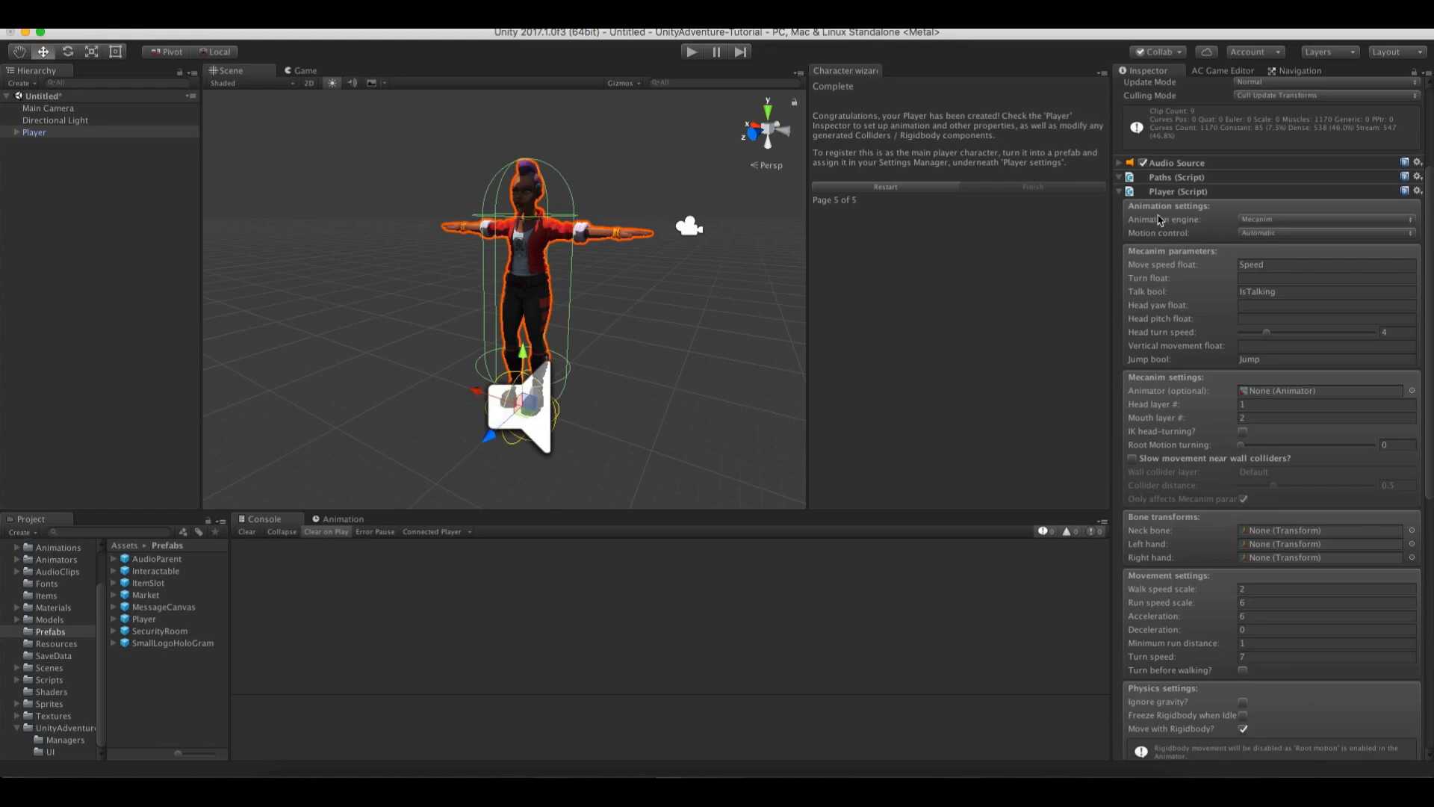
{"action": "left_click", "coordinate": [1262, 221]}
{"action": "left_click", "coordinate": [1278, 223]}
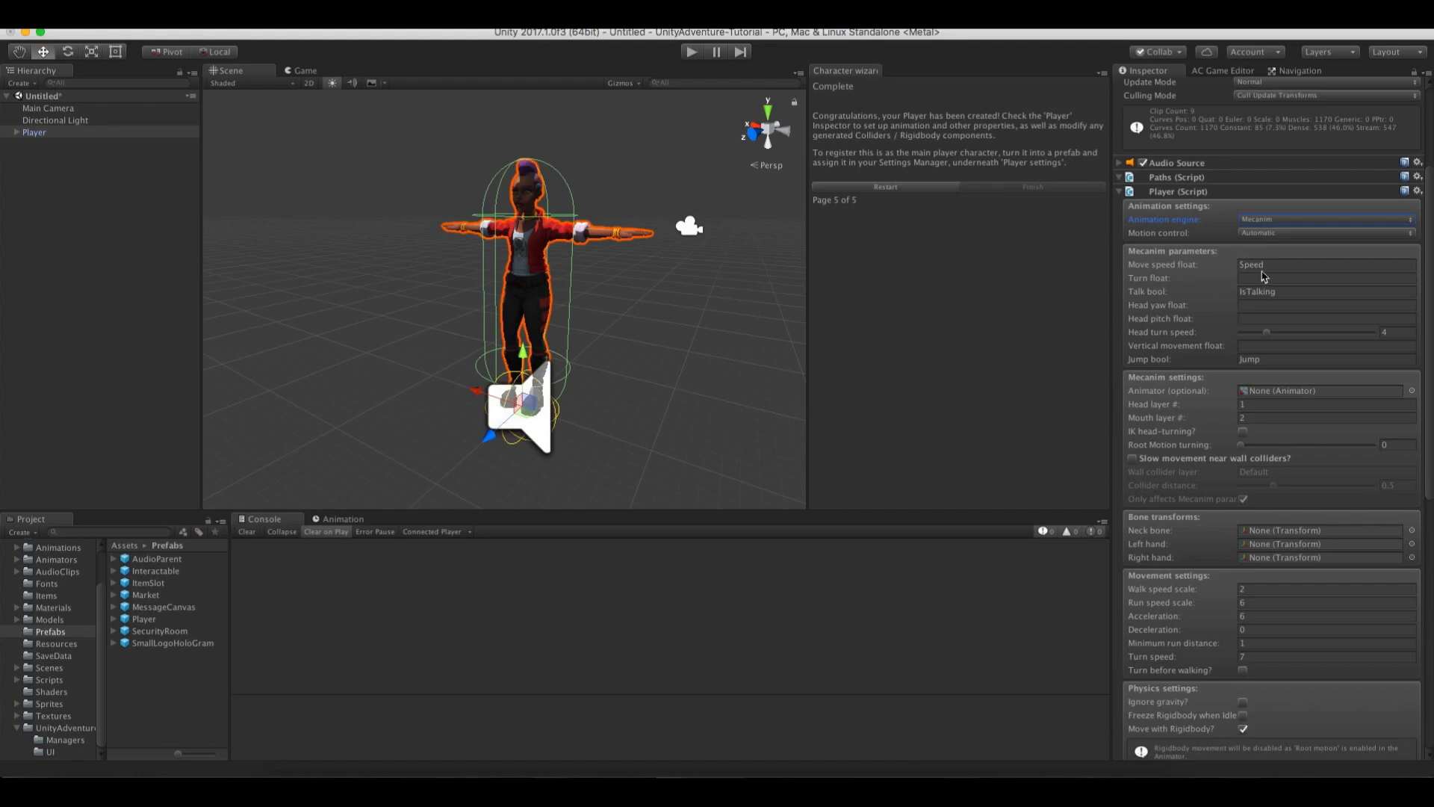
Open the Player's ClickToMove controller in the Animator and close the Character wizard to make room for the graph
{"action": "scroll", "coordinate": [1262, 266], "scroll_direction": "up", "scroll_amount": 5}
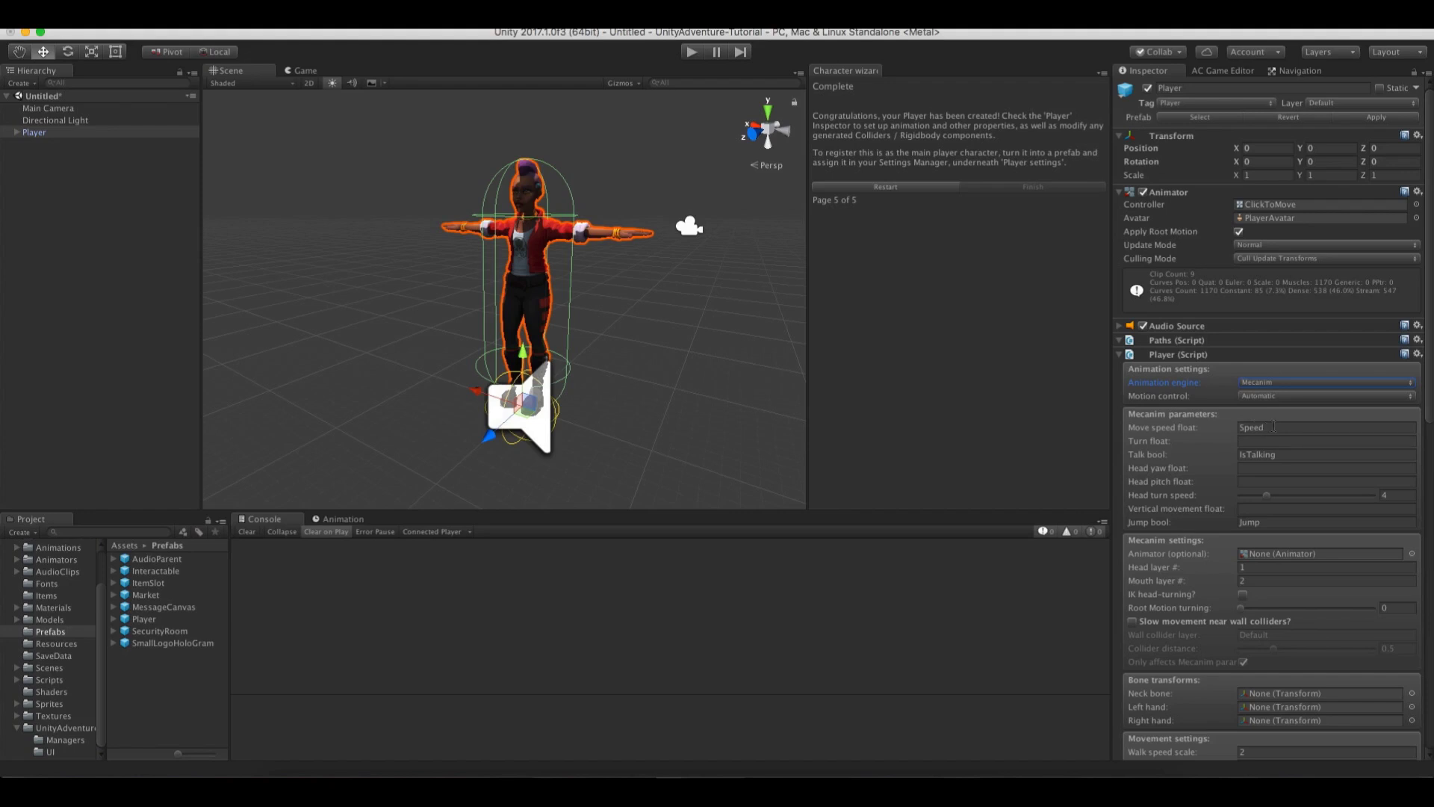
{"action": "left_click", "coordinate": [1270, 204]}
{"action": "double_click", "coordinate": [1269, 204]}
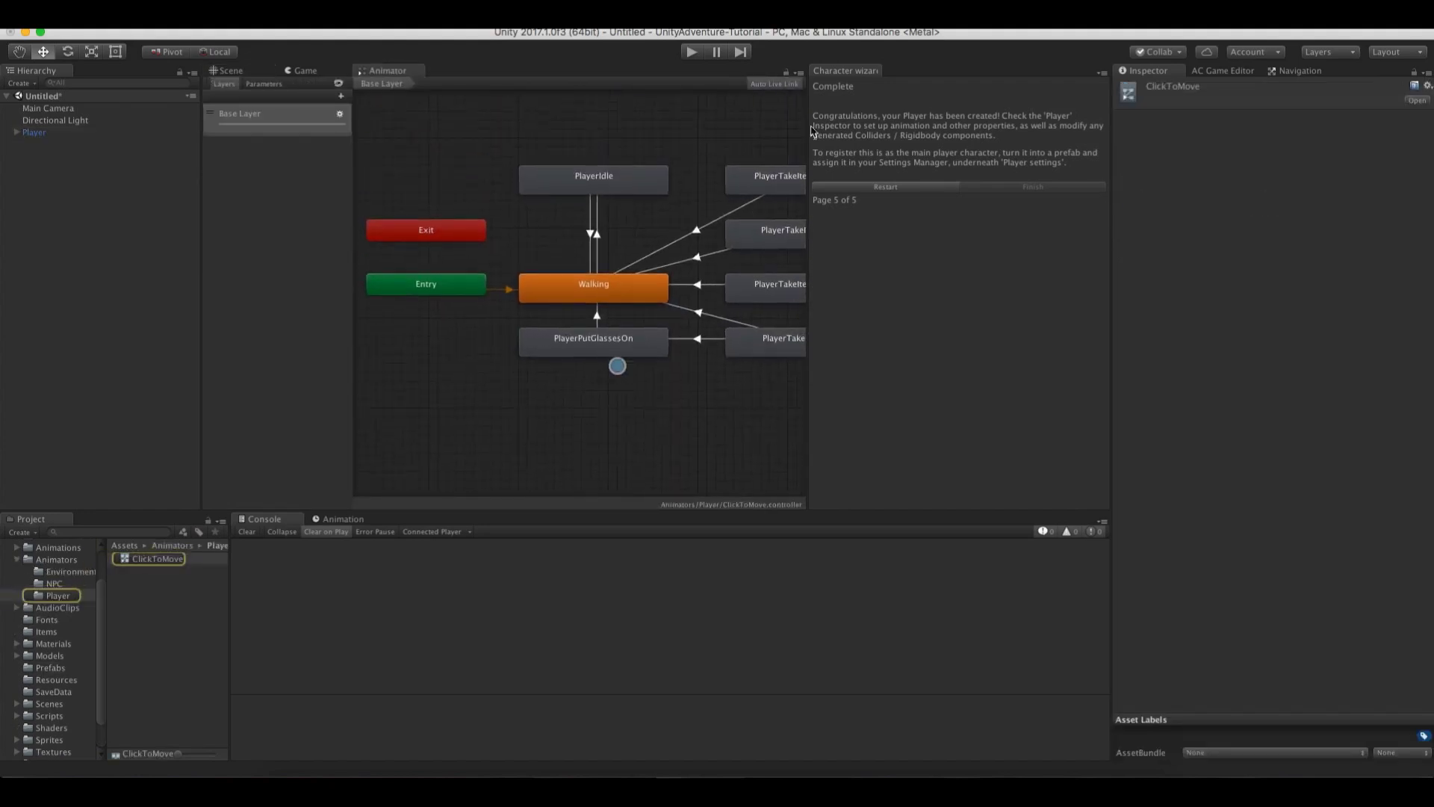
{"action": "right_click", "coordinate": [849, 75]}
{"action": "left_click", "coordinate": [877, 89]}
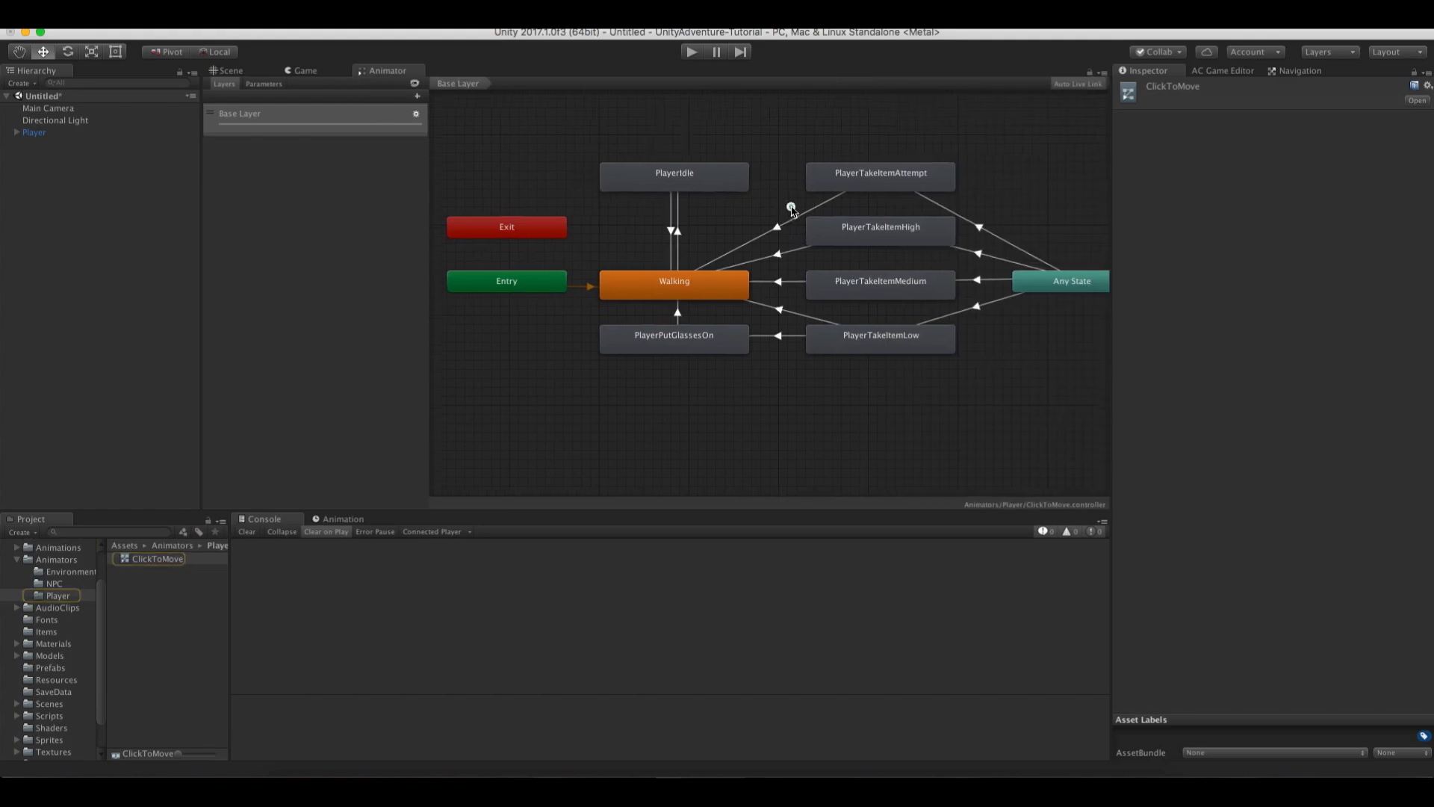
Examine the controller's PlayerTakeItem states, its parameter list, and the condition on the Any State to PlayerTakeItemAttempt transition
{"action": "left_click", "coordinate": [916, 206]}
{"action": "left_click", "coordinate": [916, 249]}
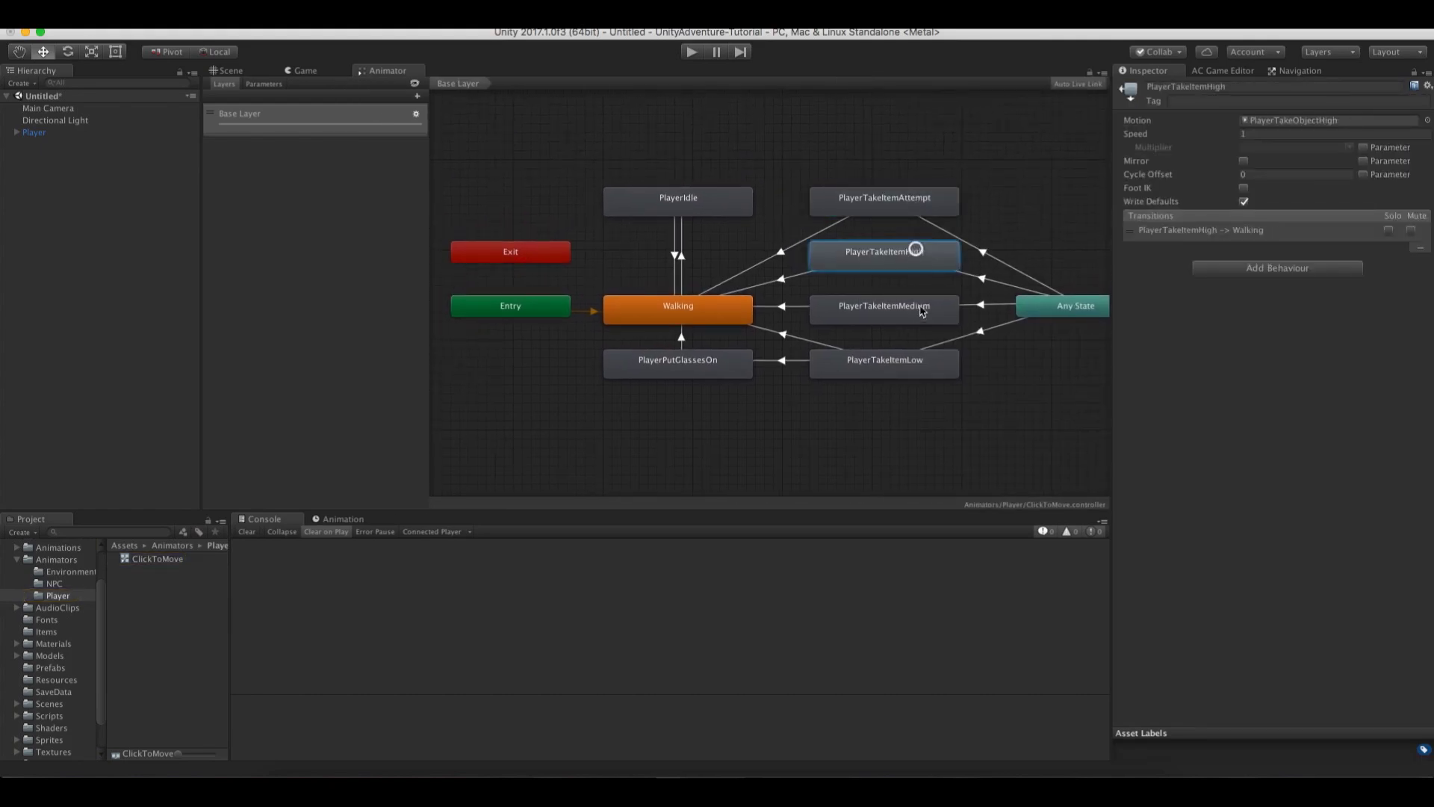
{"action": "left_click", "coordinate": [918, 308]}
{"action": "left_click", "coordinate": [917, 357]}
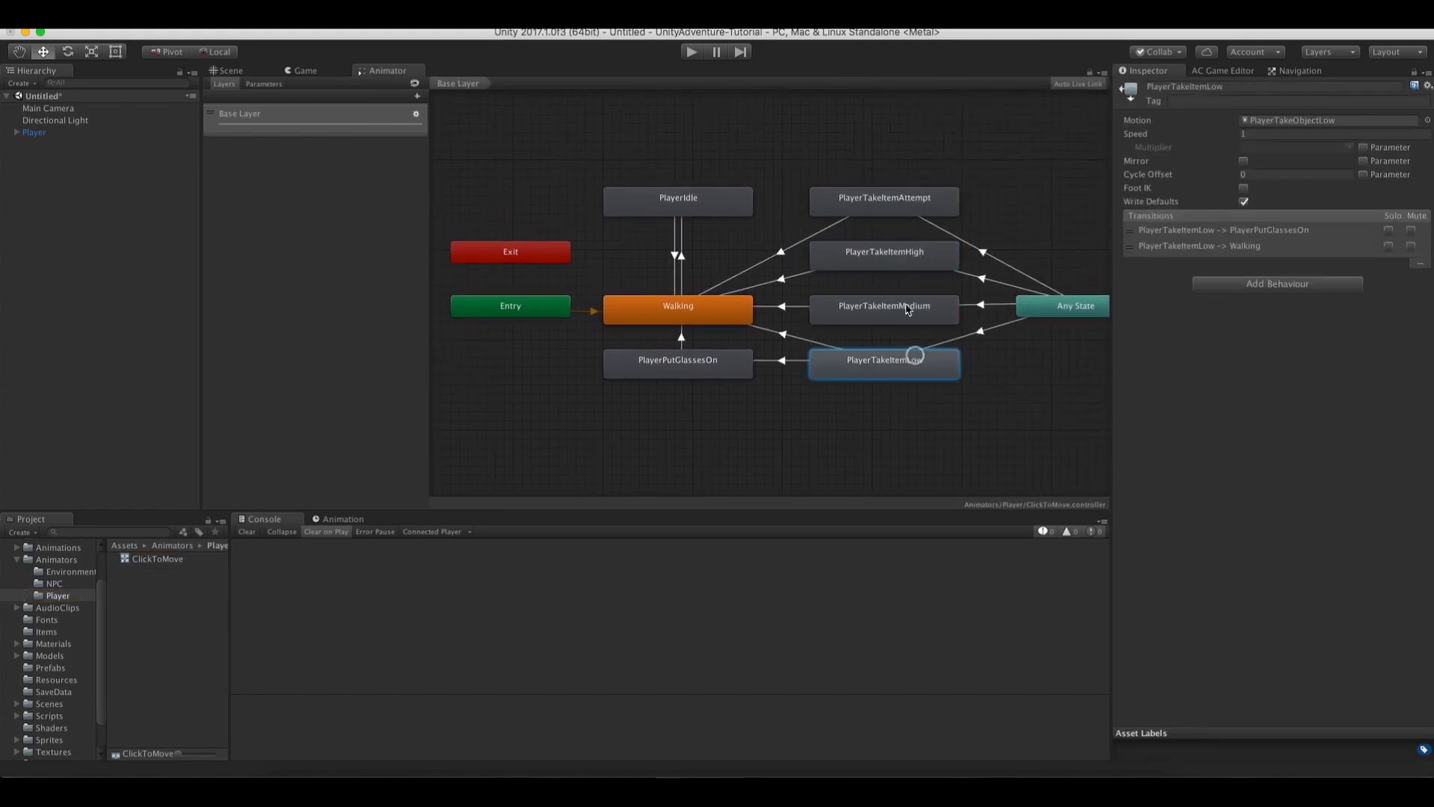
{"action": "left_click", "coordinate": [982, 252]}
{"action": "left_click", "coordinate": [265, 84]}
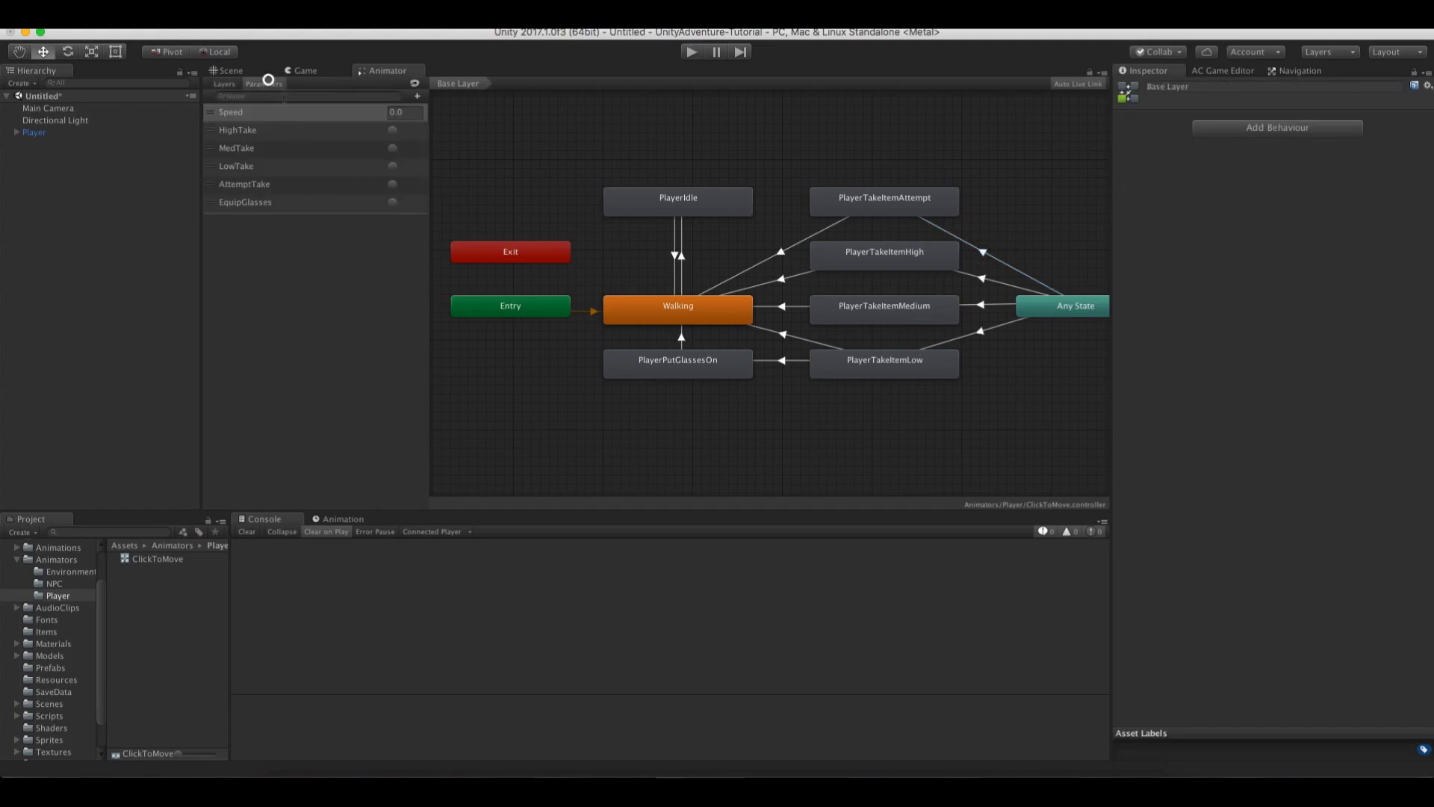
{"action": "left_click", "coordinate": [982, 251]}
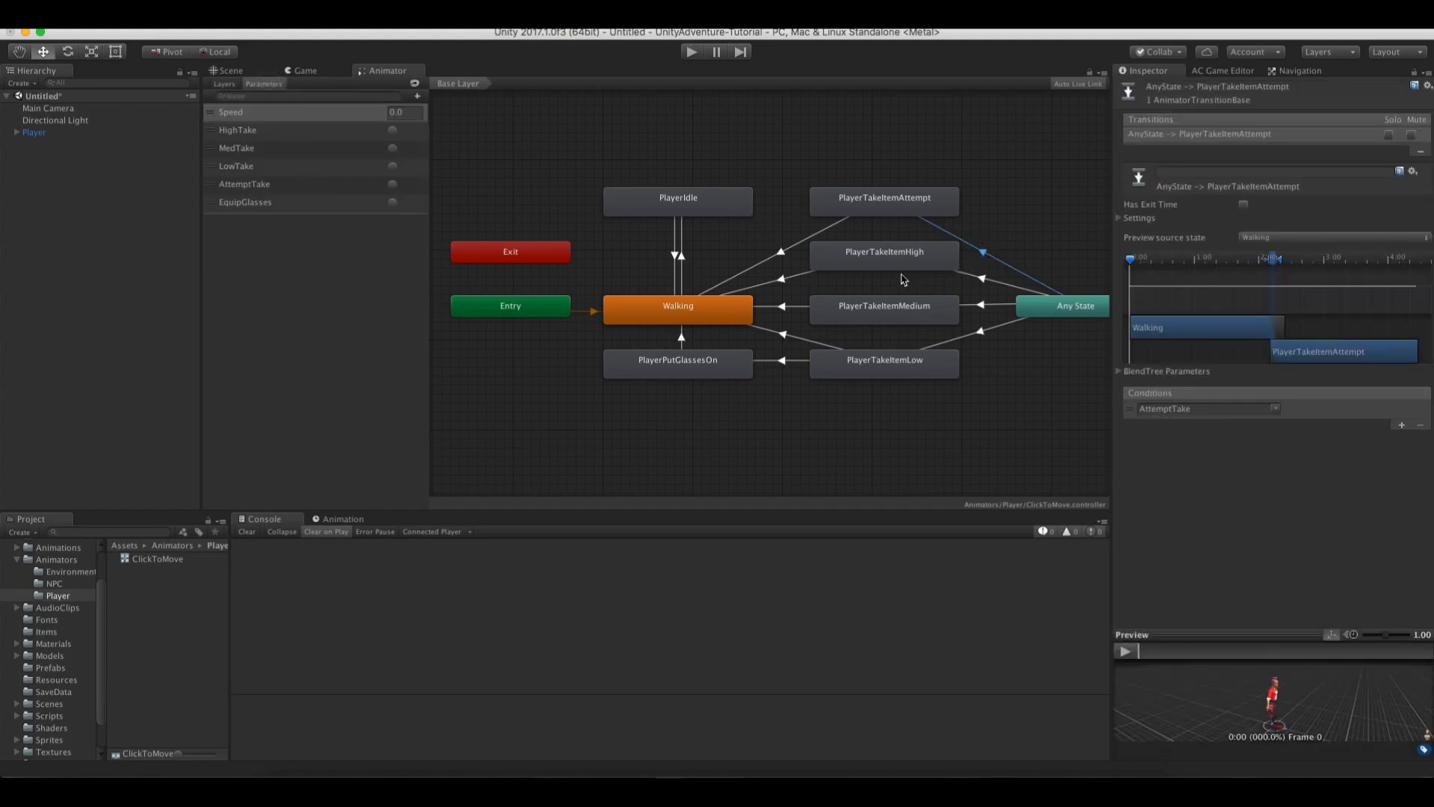
Examine the PlayerIdle and Walking states and the Speed conditions on the transitions between them
{"action": "left_click", "coordinate": [699, 210]}
{"action": "left_click", "coordinate": [712, 306]}
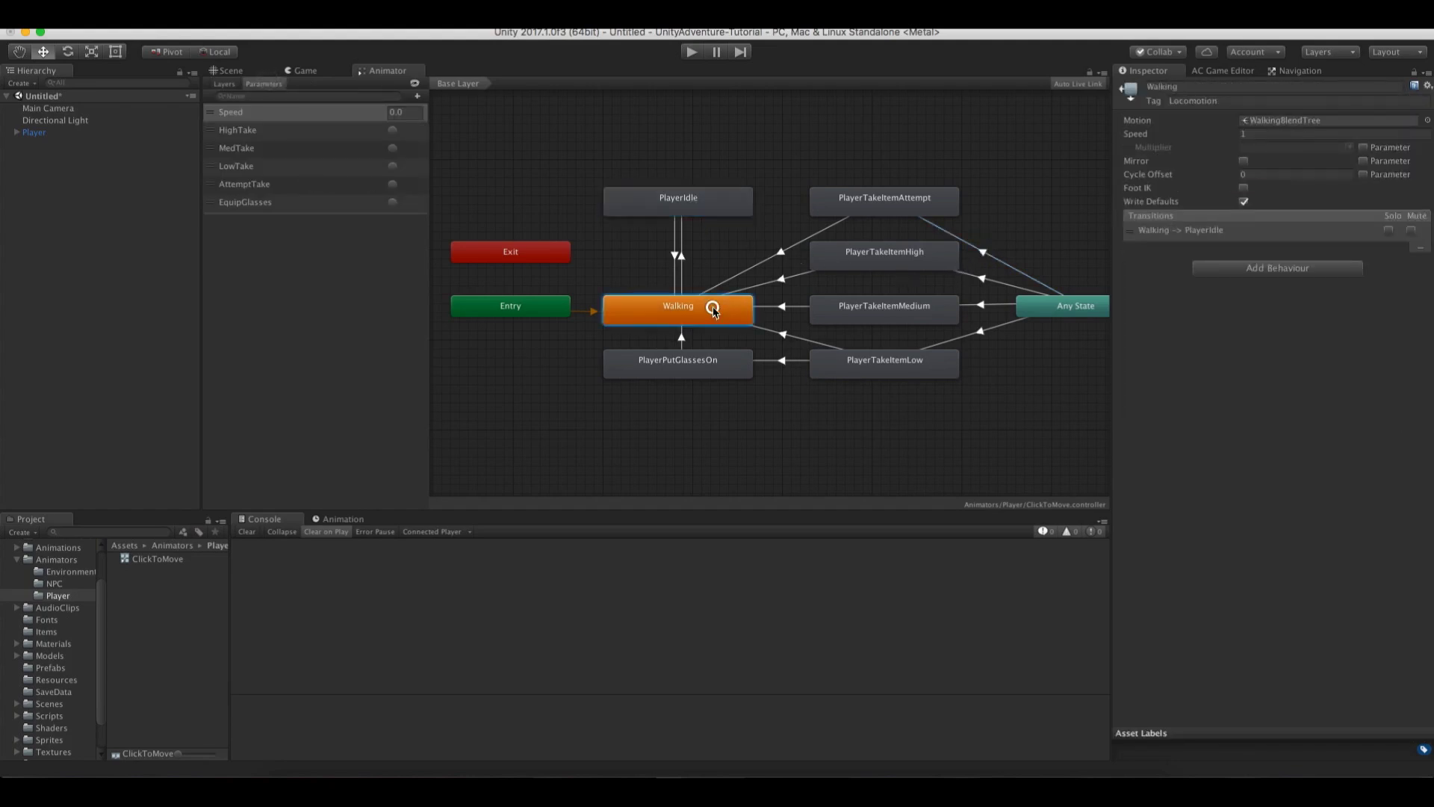
{"action": "left_click_drag", "start_coordinate": [694, 212], "coordinate": [696, 230]}
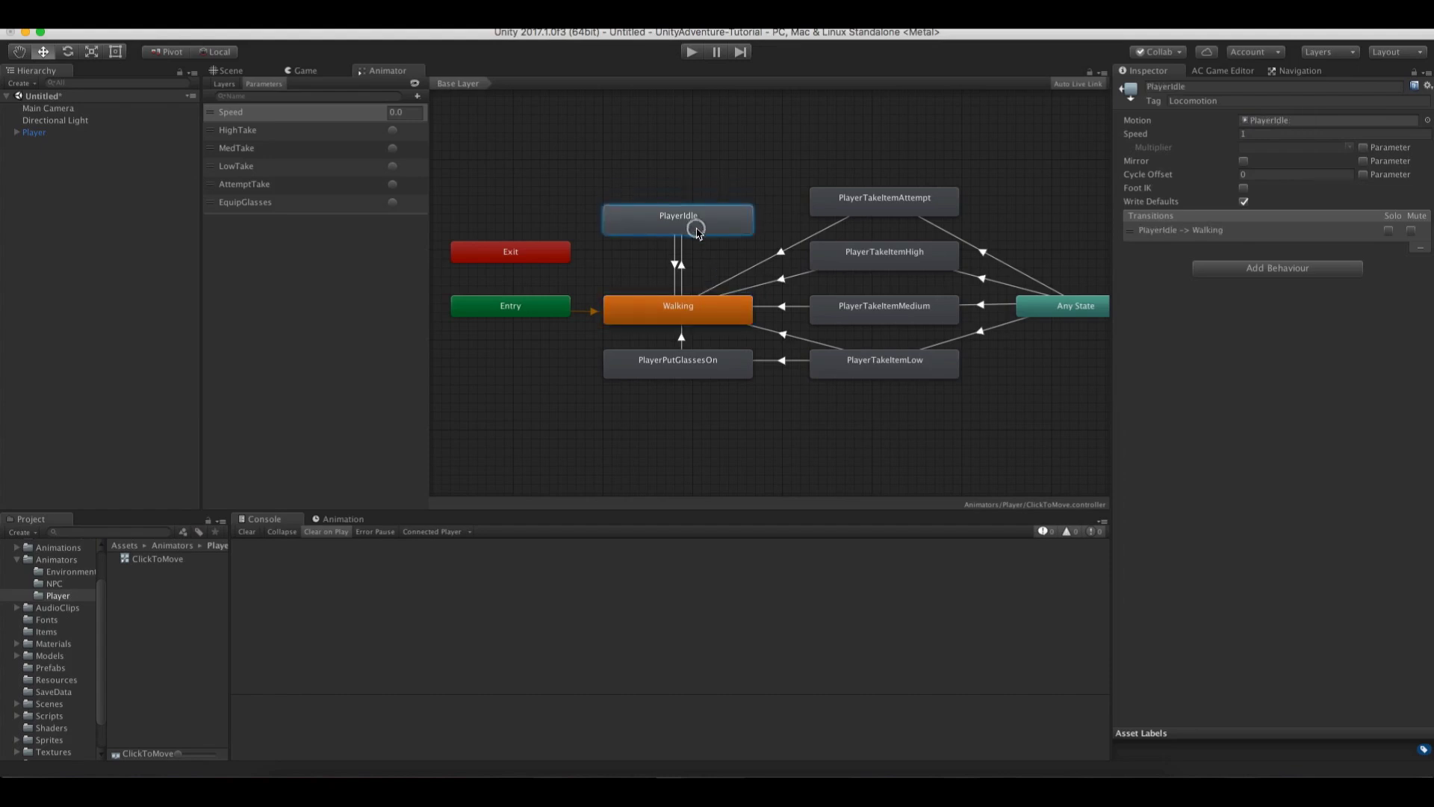
{"action": "left_click", "coordinate": [681, 269]}
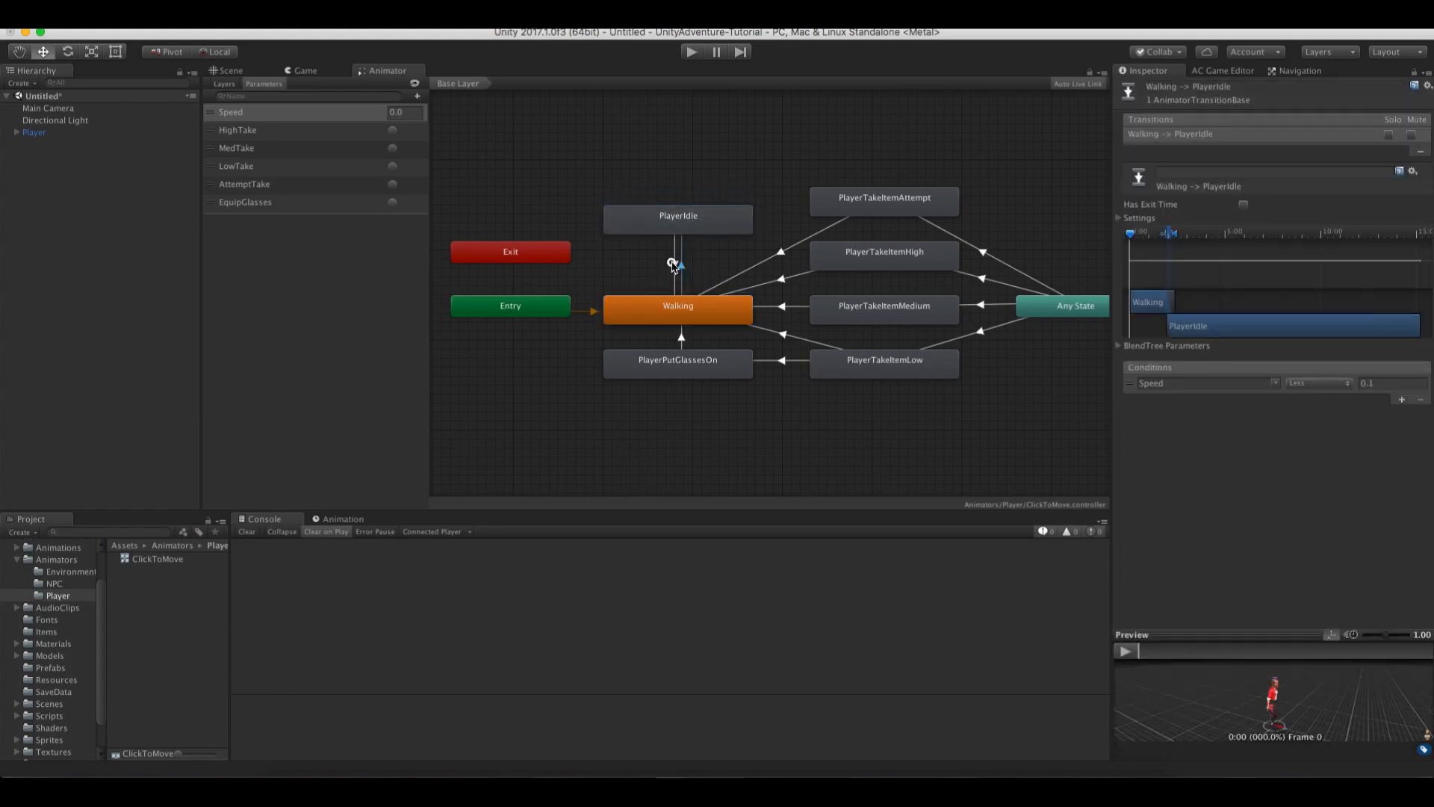
{"action": "left_click", "coordinate": [678, 264]}
{"action": "left_click", "coordinate": [683, 228]}
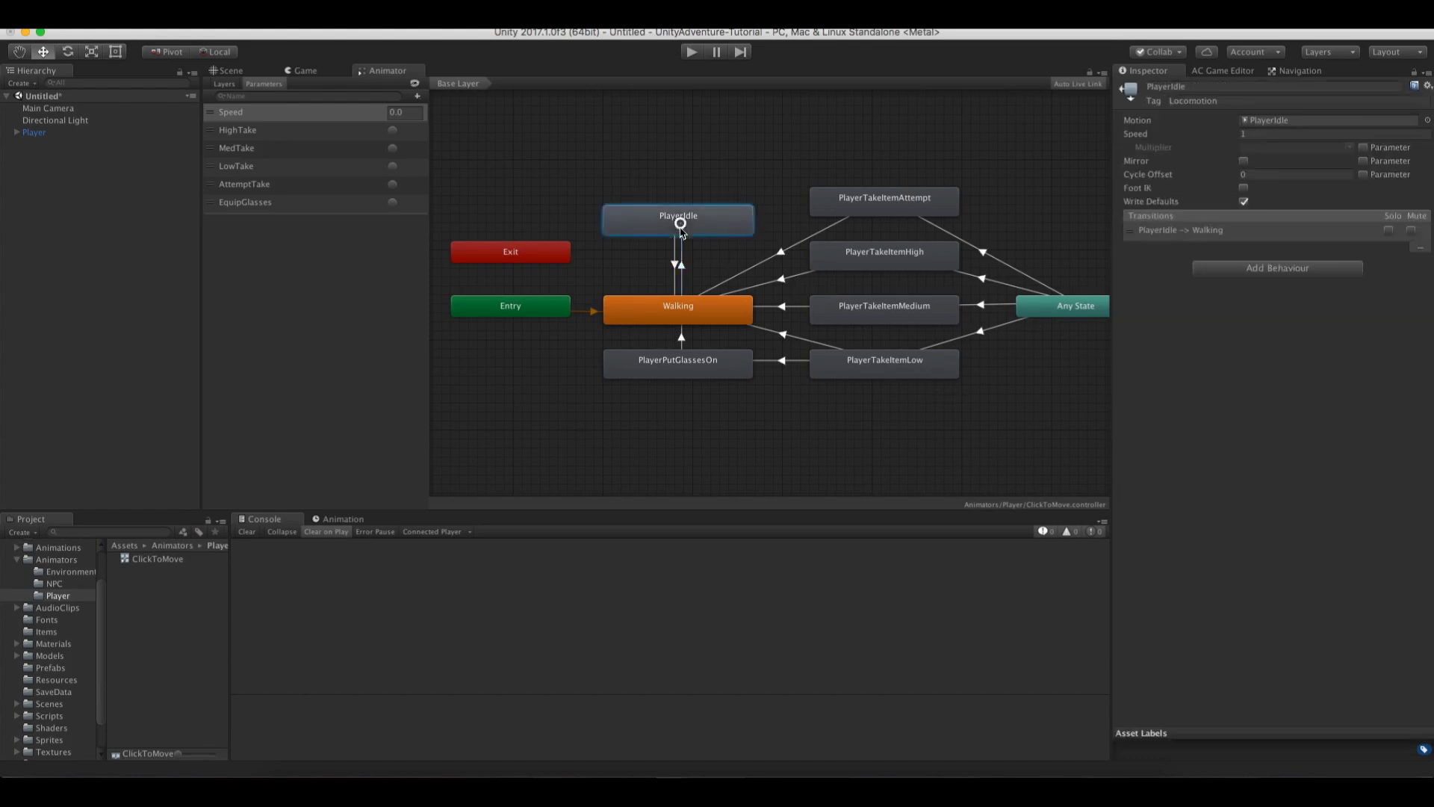
{"action": "left_click", "coordinate": [674, 263]}
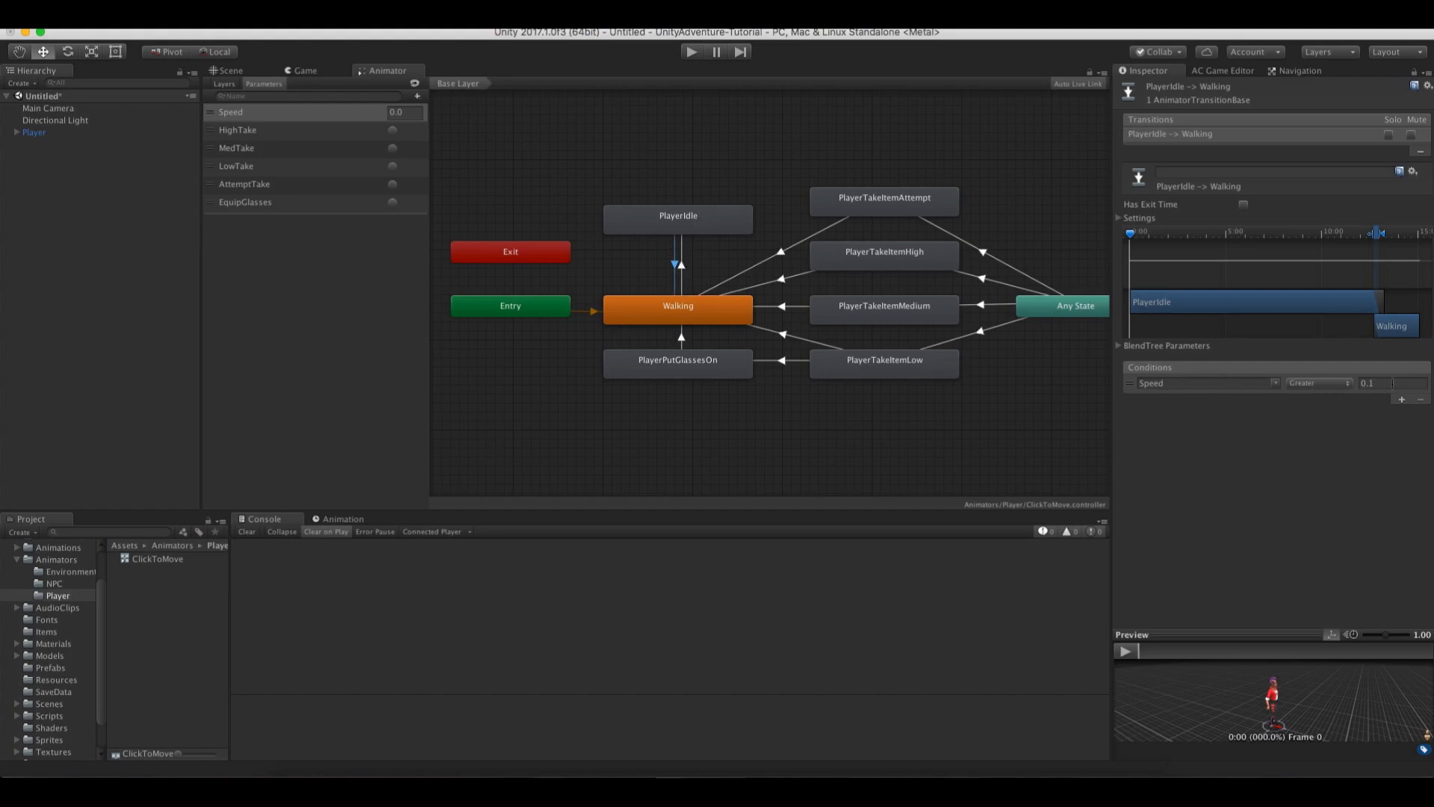
{"action": "left_click", "coordinate": [686, 316]}
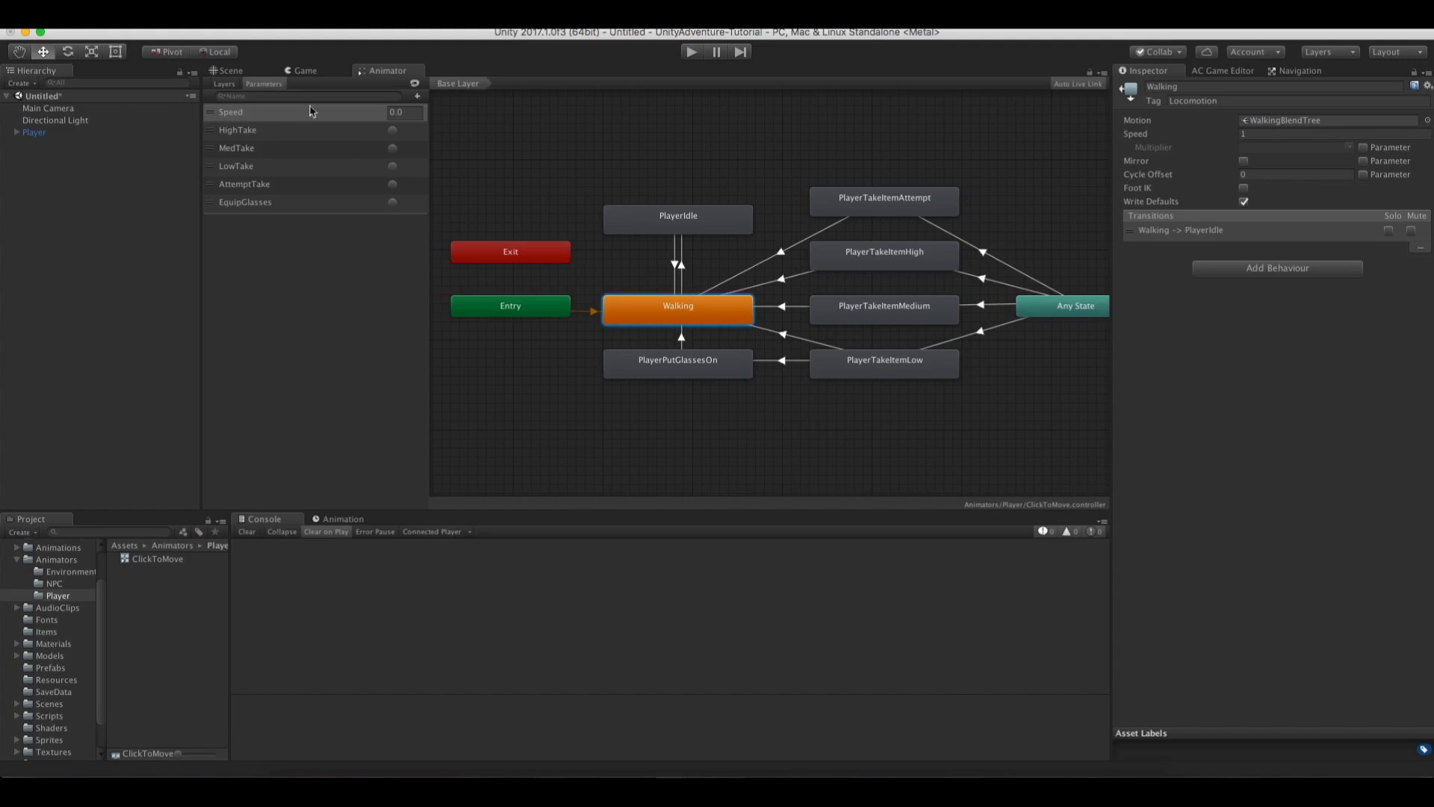
Clear the Talk bool and Jump bool parameter names in the Player object's Mecanim parameters
{"action": "left_click", "coordinate": [33, 132]}
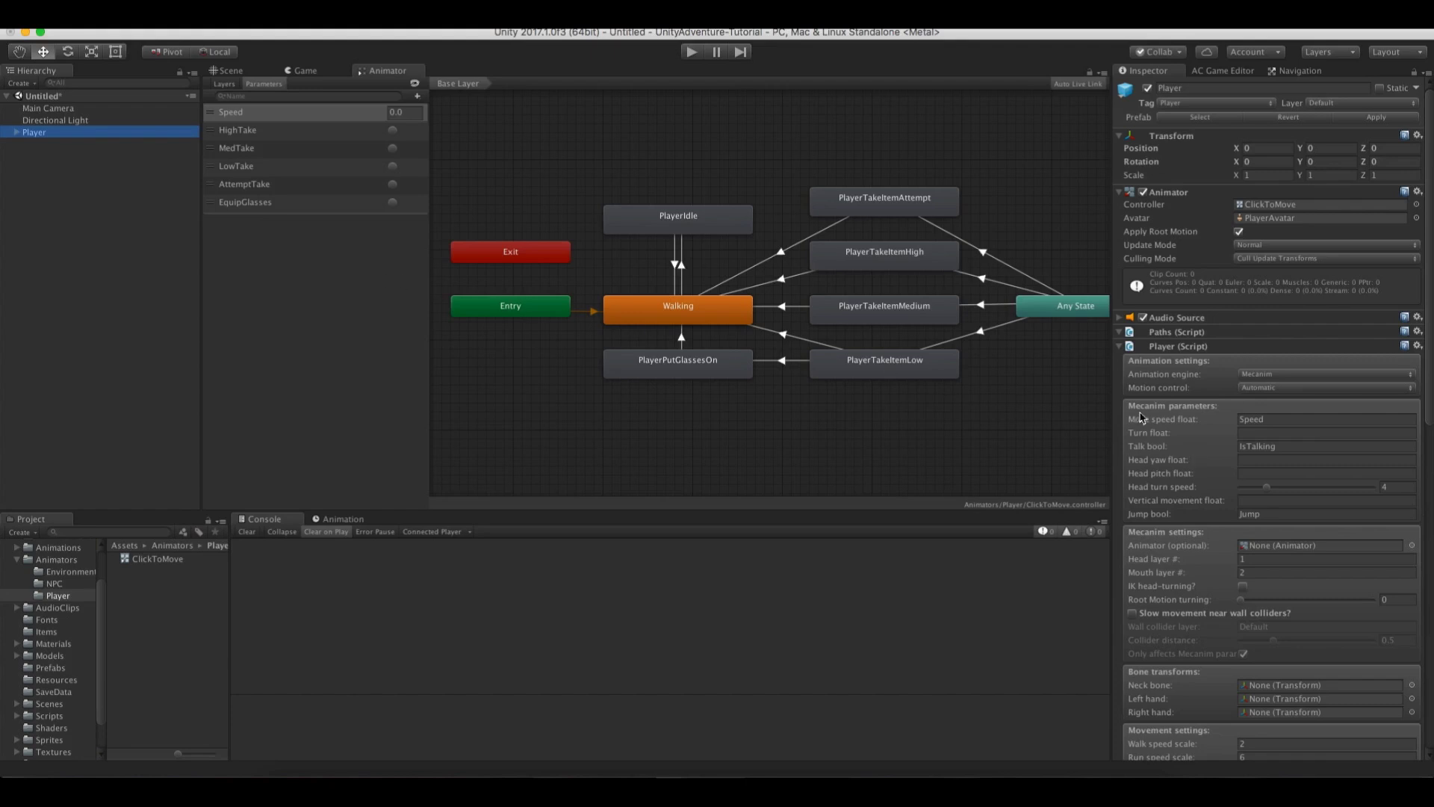
{"action": "left_click", "coordinate": [1284, 446]}
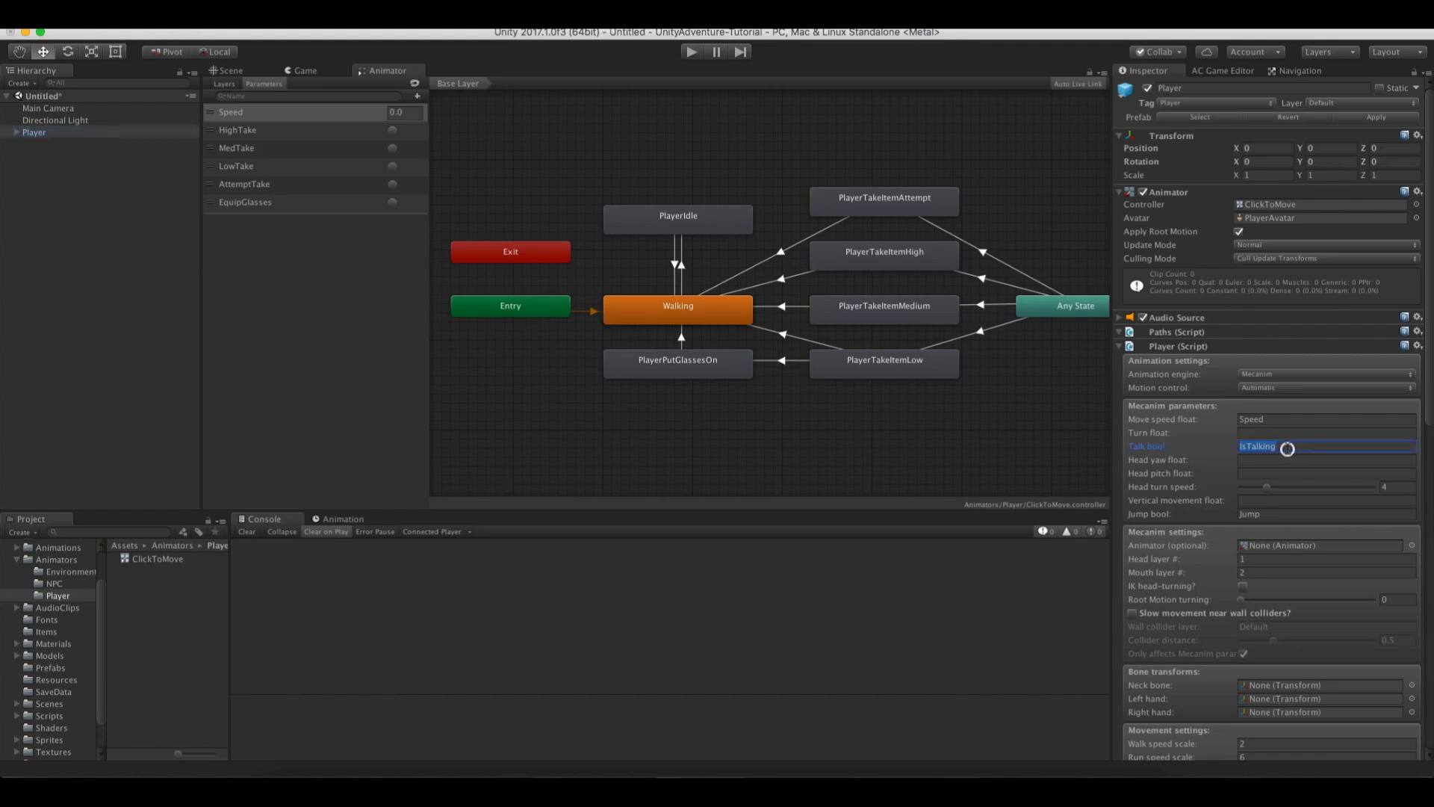
{"action": "key", "text": "BackSpace"}
{"action": "left_click", "coordinate": [1282, 513]}
{"action": "key", "text": "BackSpace"}
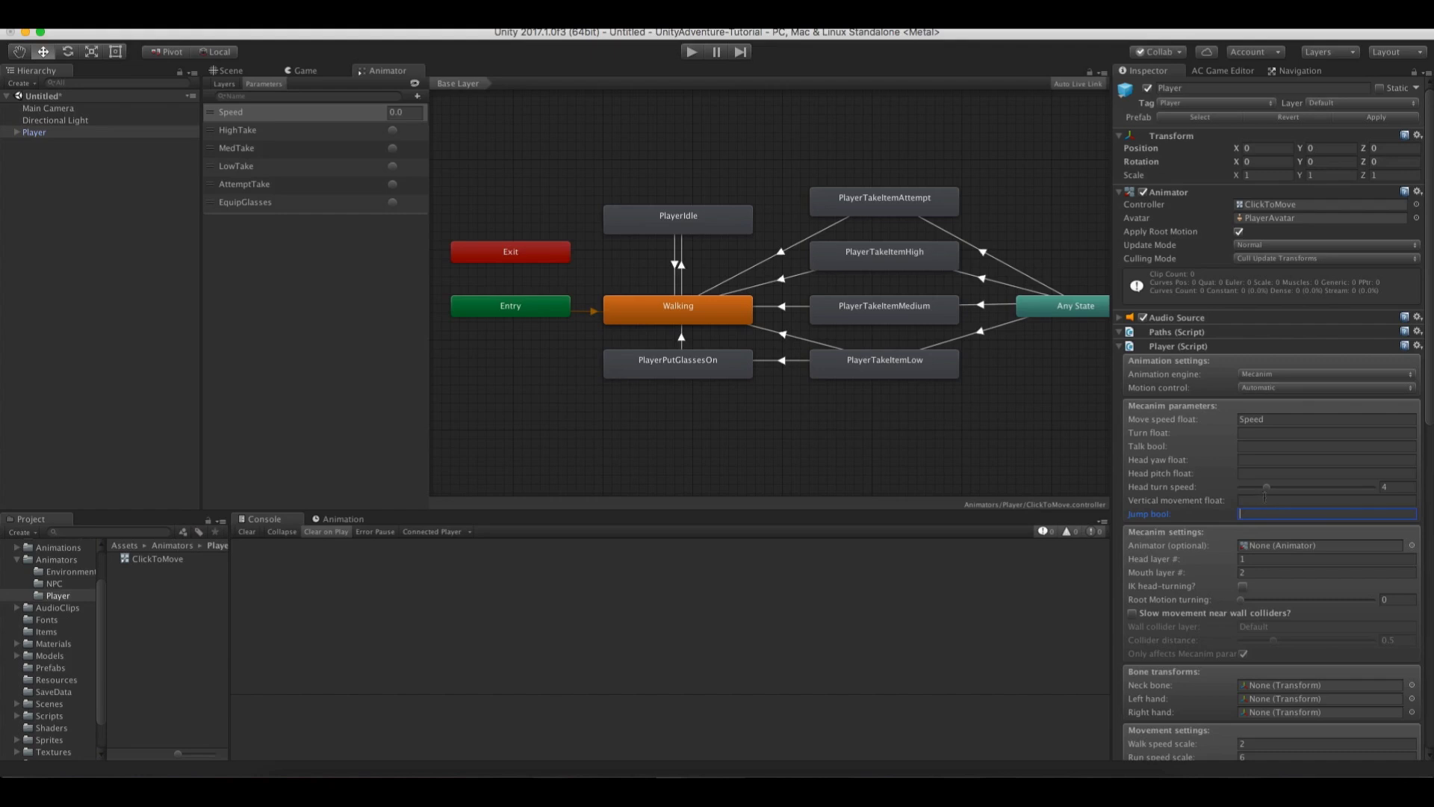
Save the scene's Player object as a new prefab in the UnityAdventureRemake folder
{"action": "left_click", "coordinate": [226, 73]}
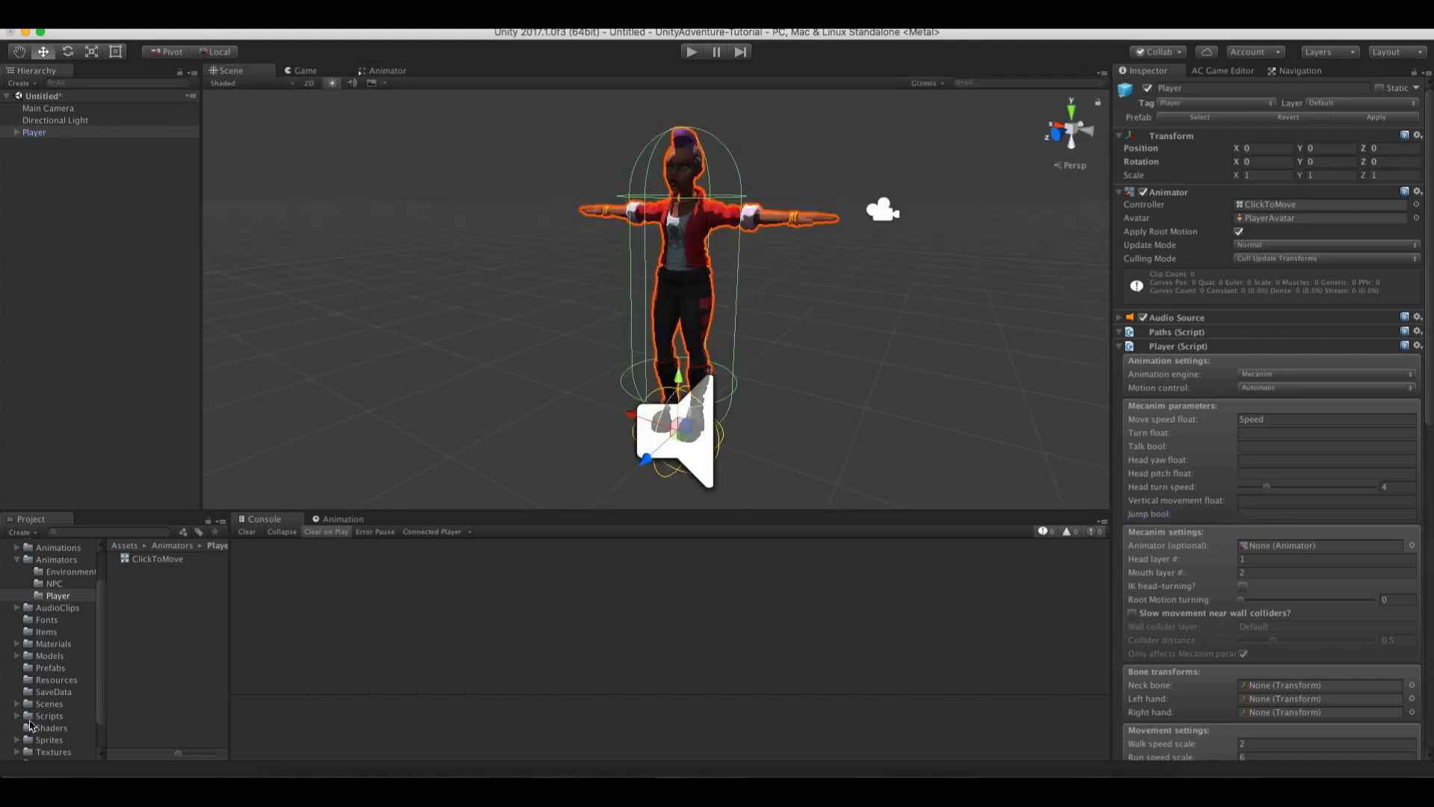
{"action": "scroll", "coordinate": [30, 725], "scroll_direction": "down", "scroll_amount": 2}
{"action": "left_click", "coordinate": [49, 727]}
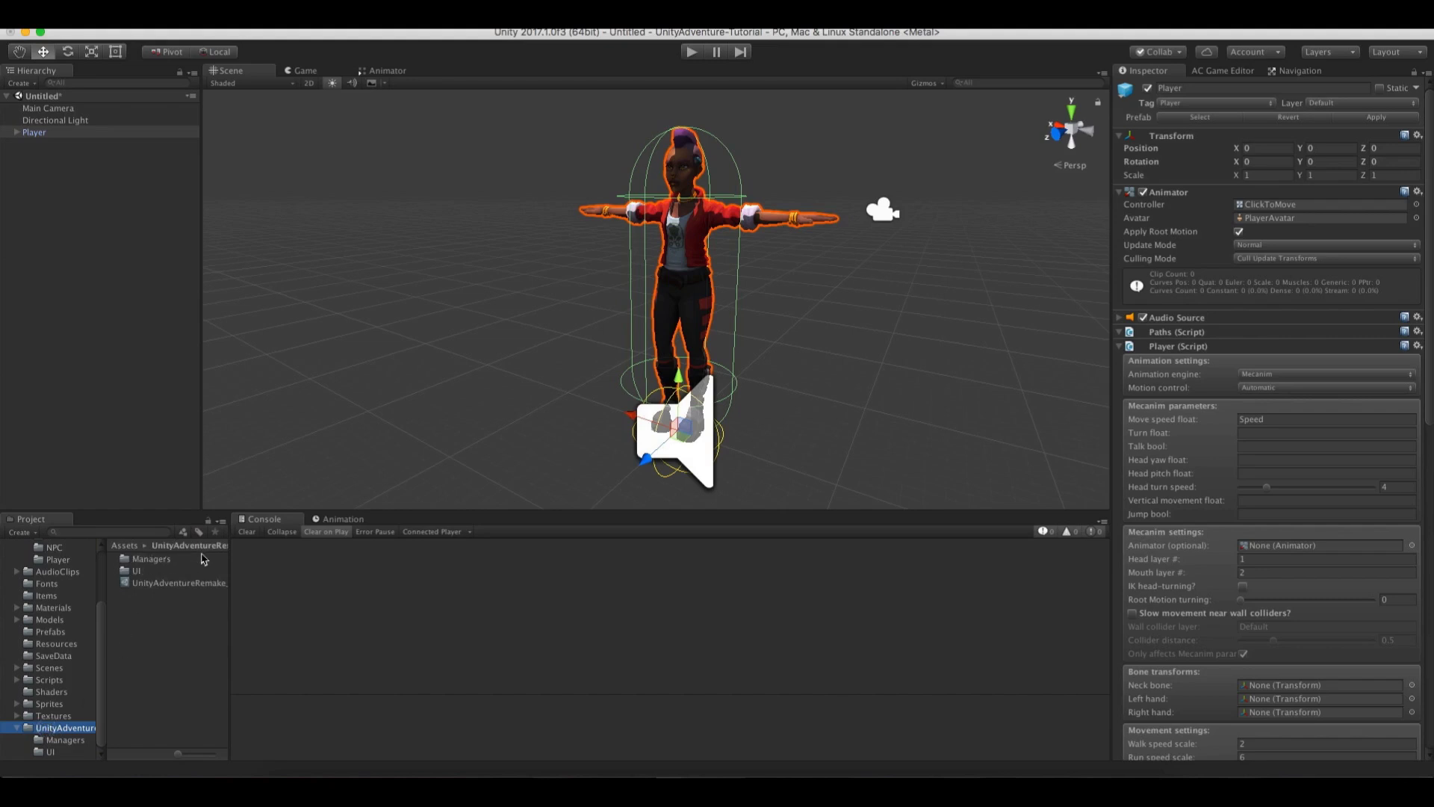
{"action": "left_click_drag", "start_coordinate": [230, 586], "coordinate": [256, 584]}
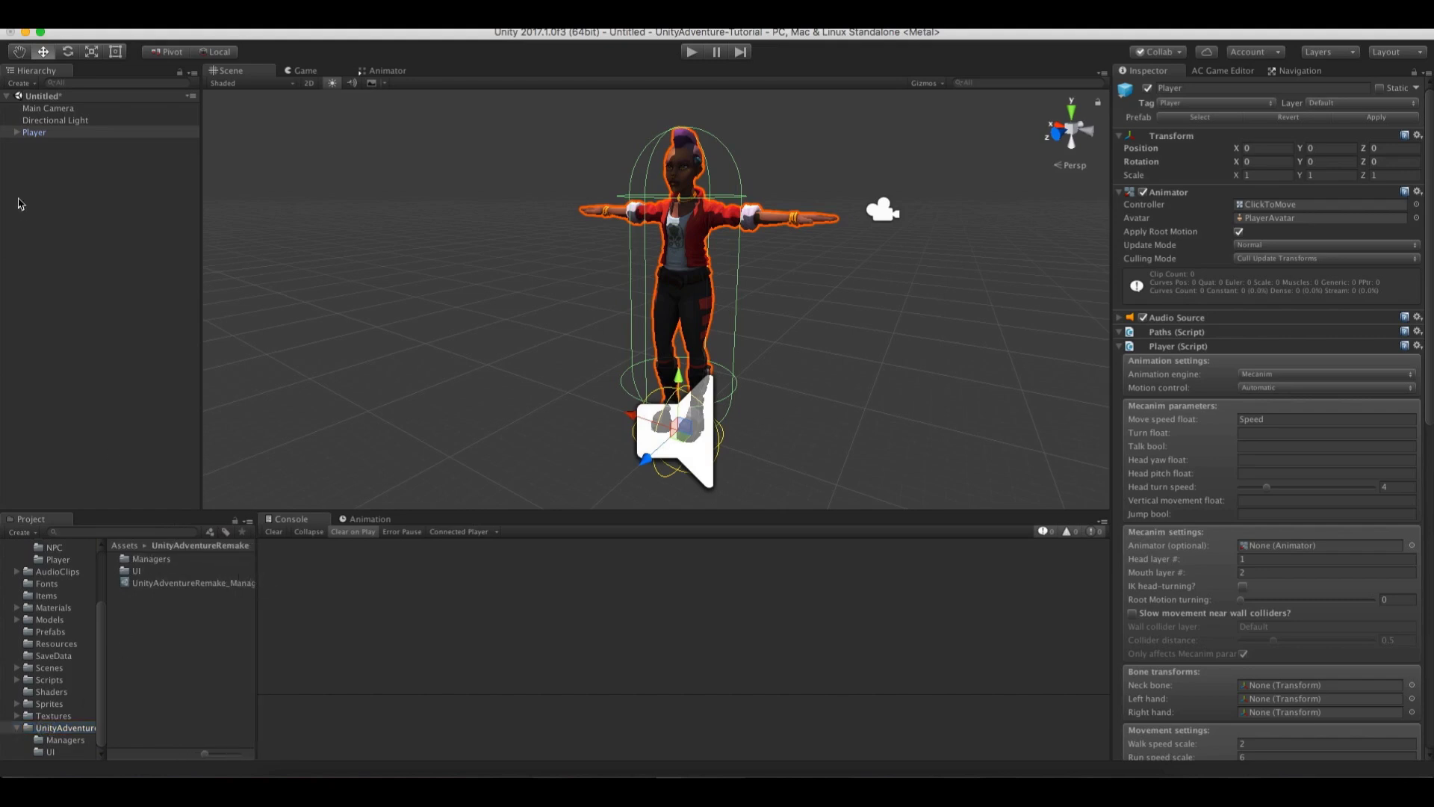
{"action": "left_click_drag", "start_coordinate": [27, 132], "coordinate": [164, 611]}
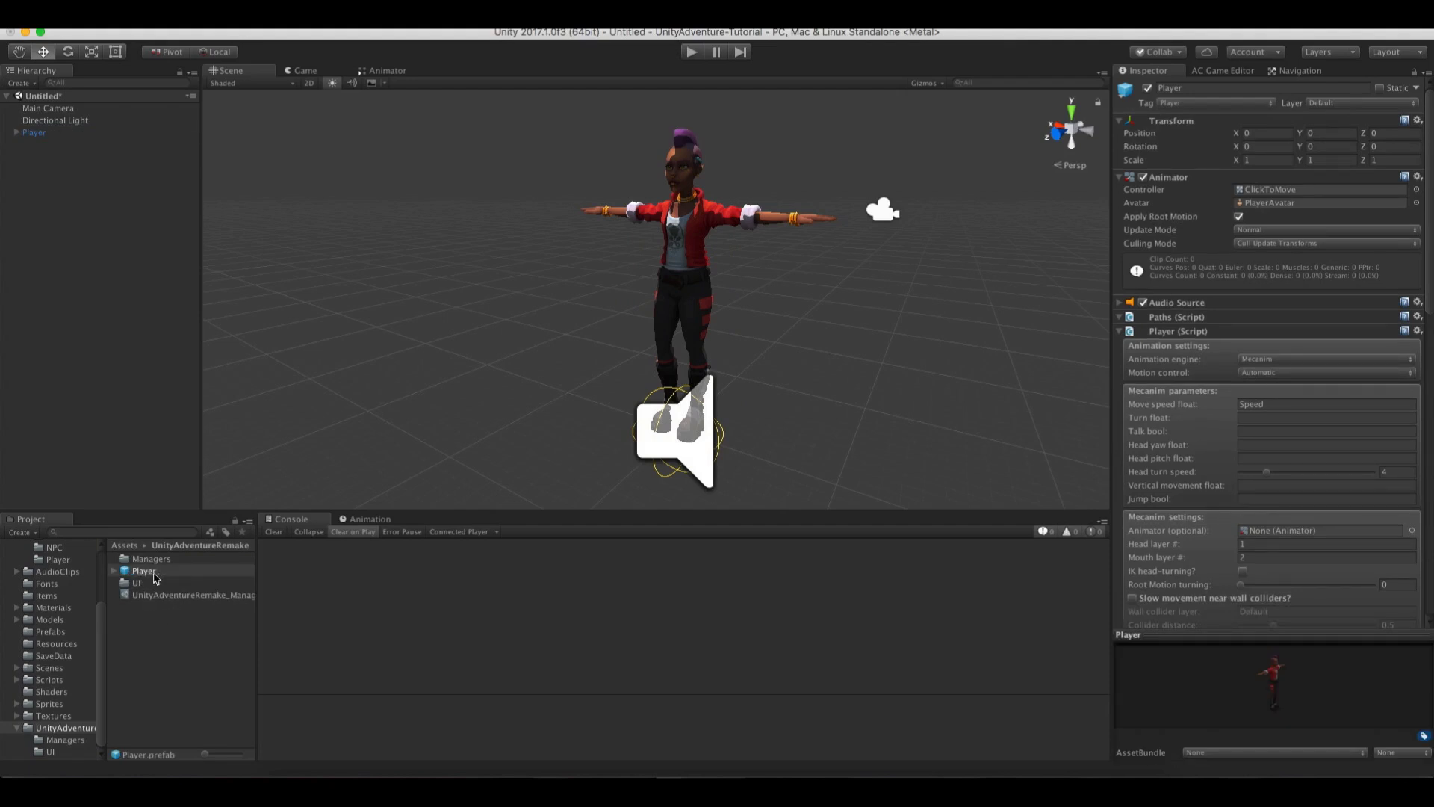
Assign the new Player prefab as the Player in the Settings manager's character settings
{"action": "left_click", "coordinate": [1211, 71]}
{"action": "left_click", "coordinate": [1253, 91]}
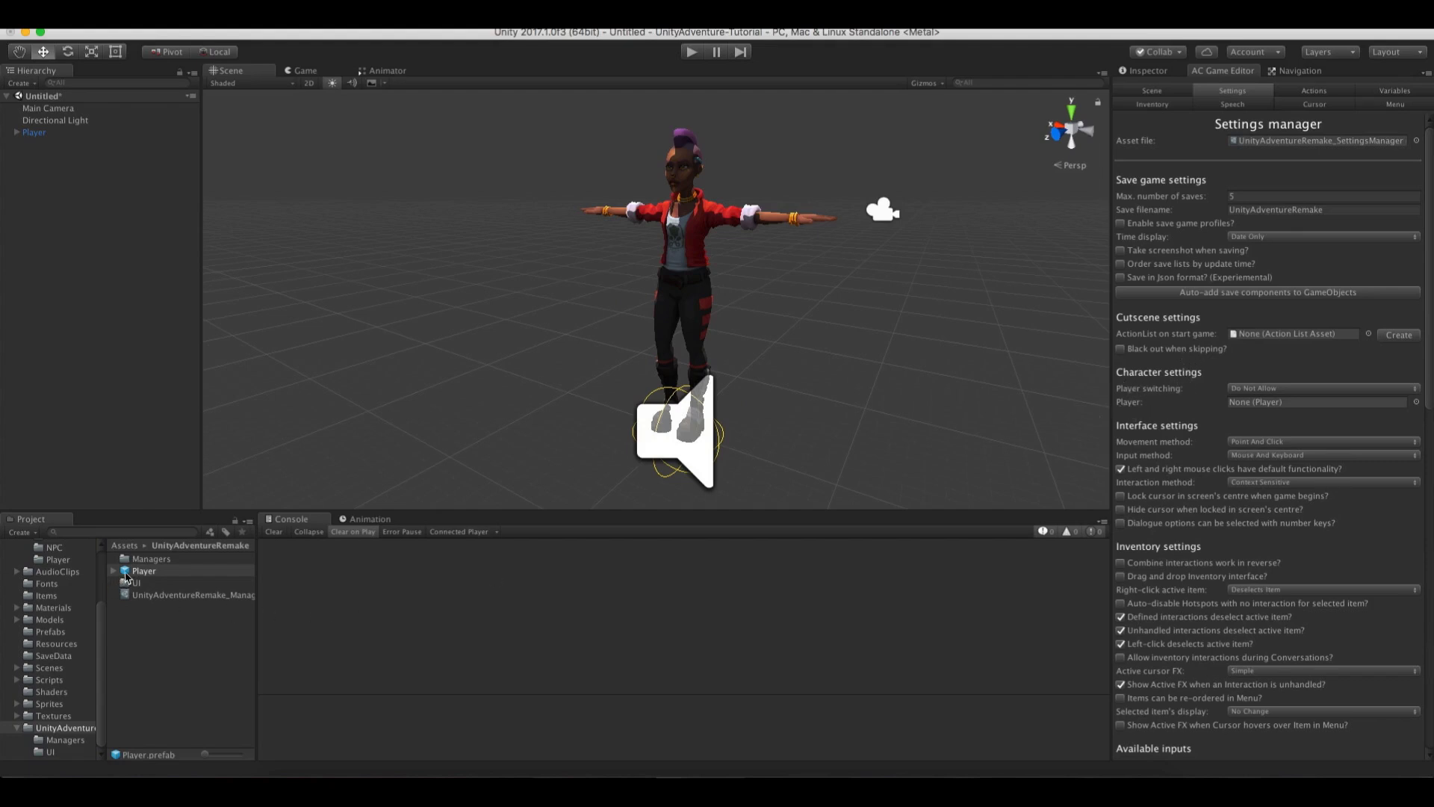
{"action": "left_click_drag", "start_coordinate": [127, 576], "coordinate": [1249, 408]}
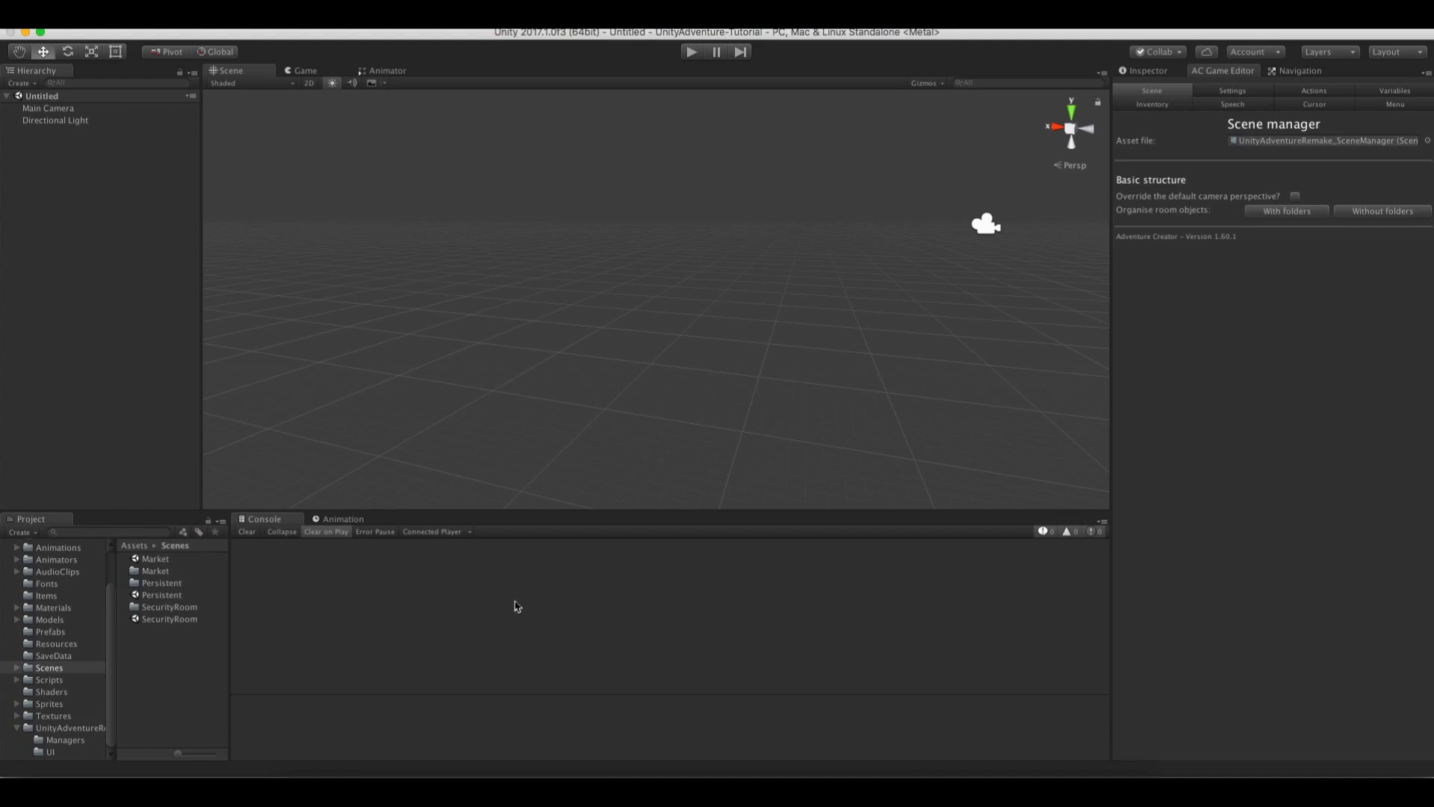
Open the SecurityRoom scene and bring its reception area into view
{"action": "double_click", "coordinate": [170, 619]}
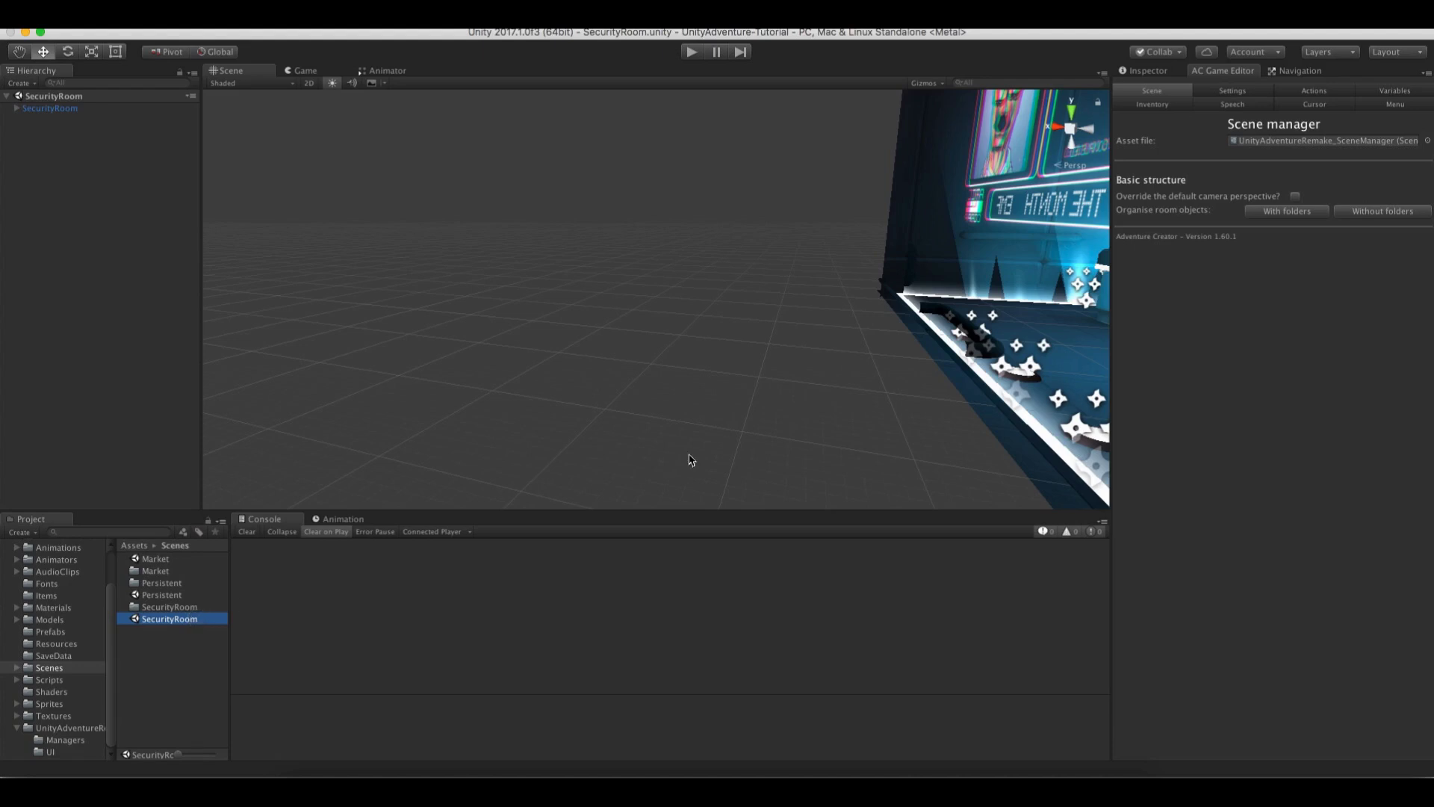
{"action": "mouse_move", "coordinate": [889, 367]}
{"action": "middle_mouse_down"}
{"action": "mouse_move", "coordinate": [598, 353]}
{"action": "mouse_move", "coordinate": [320, 365]}
{"action": "middle_mouse_up"}
{"action": "middle_click_drag", "start_coordinate": [1023, 390], "coordinate": [613, 344]}
{"action": "middle_click_drag", "start_coordinate": [978, 300], "coordinate": [615, 299]}
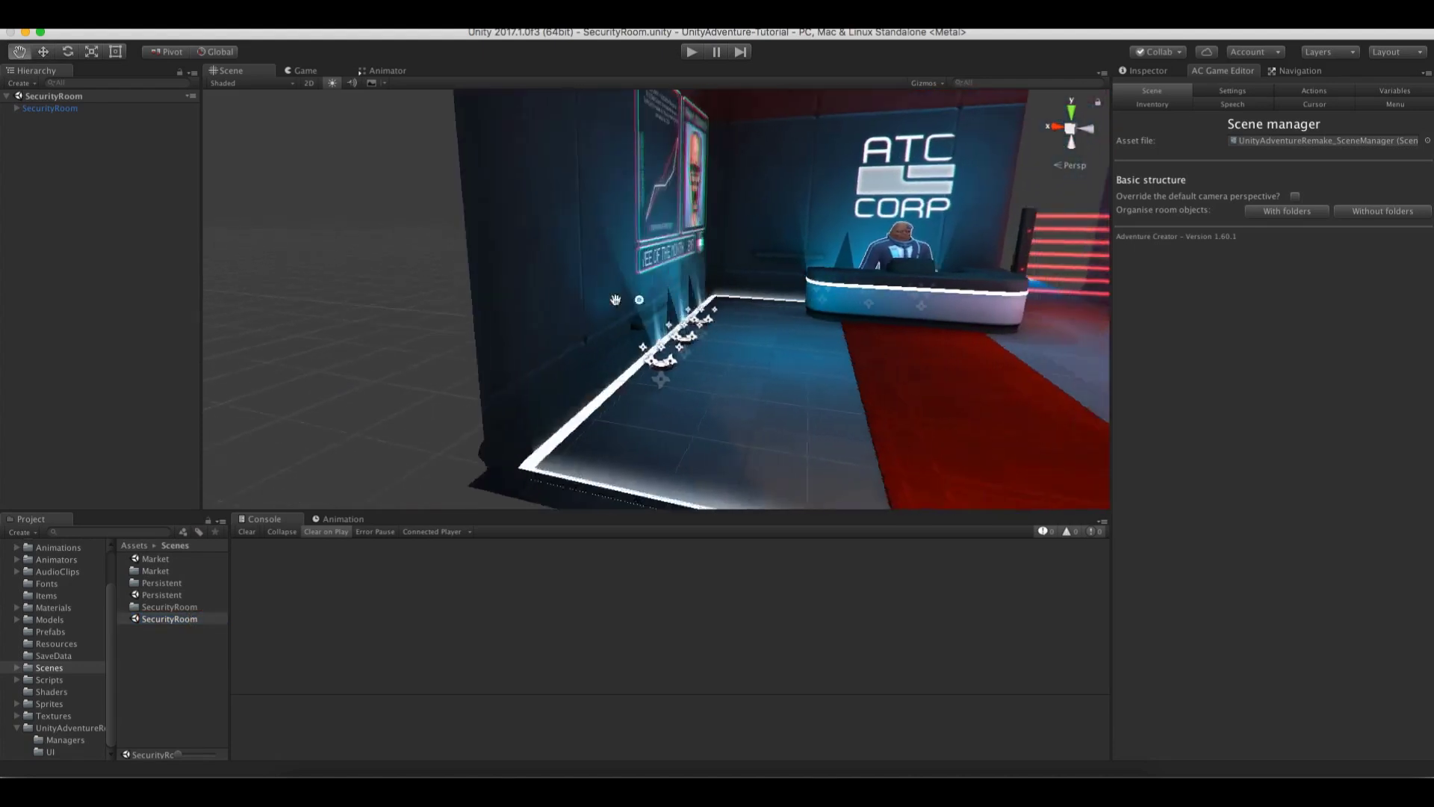
Look over the reception room and the child objects grouped under the SecurityRoom object
{"action": "left_click_drag", "start_coordinate": [615, 299], "coordinate": [737, 364], "text": "alt"}
{"action": "scroll", "coordinate": [737, 365], "scroll_direction": "up", "scroll_amount": 5}
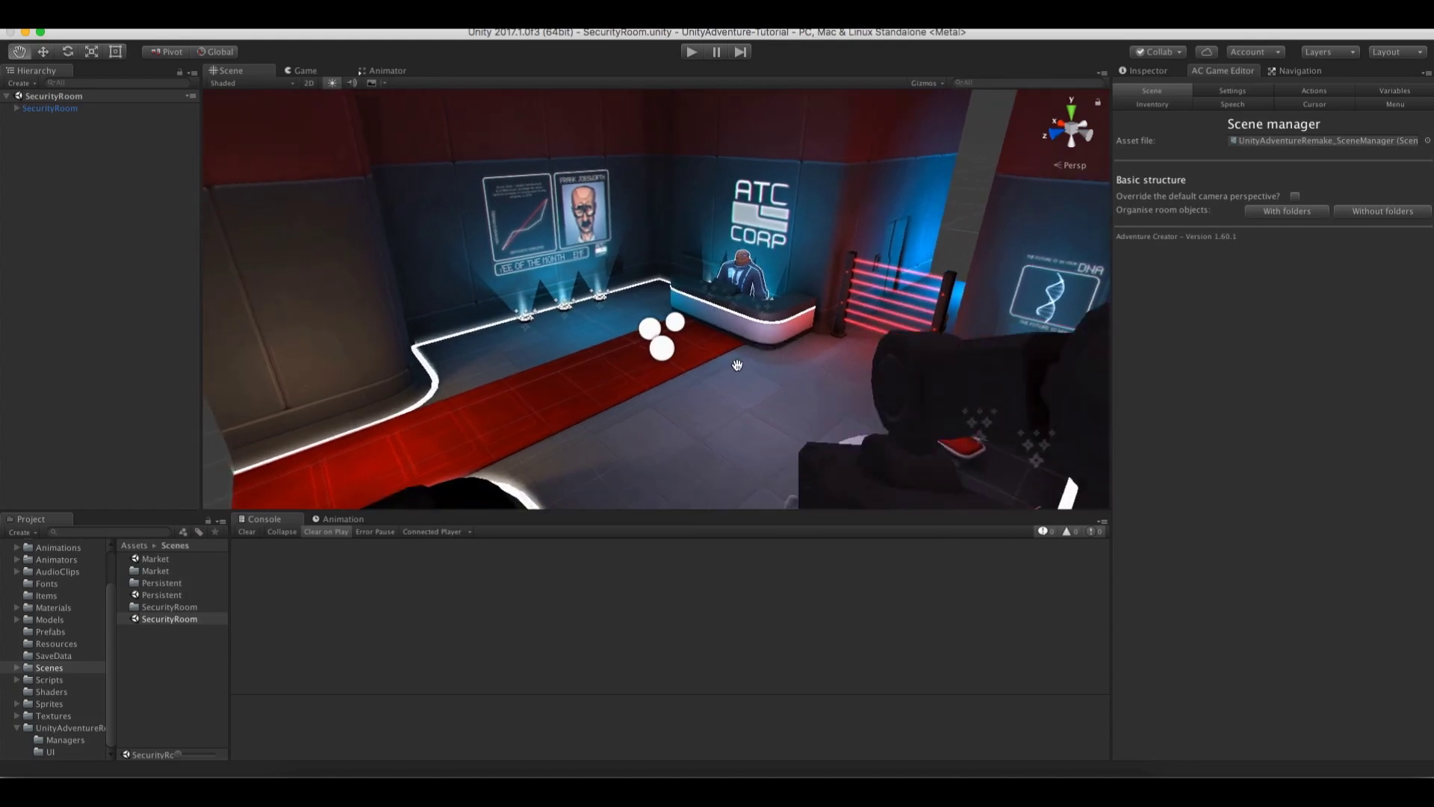
{"action": "key", "text": "w"}
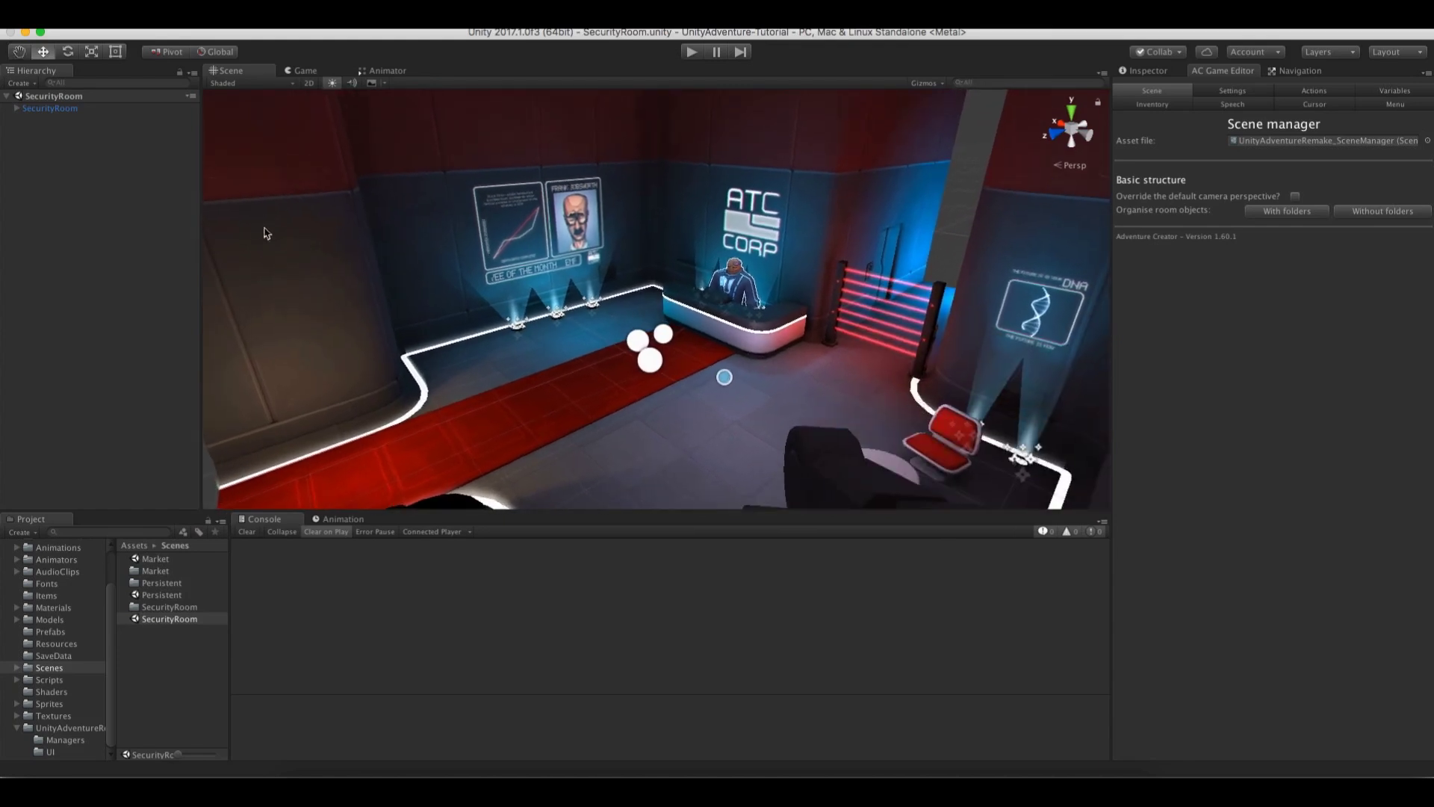
{"action": "left_click", "coordinate": [24, 110]}
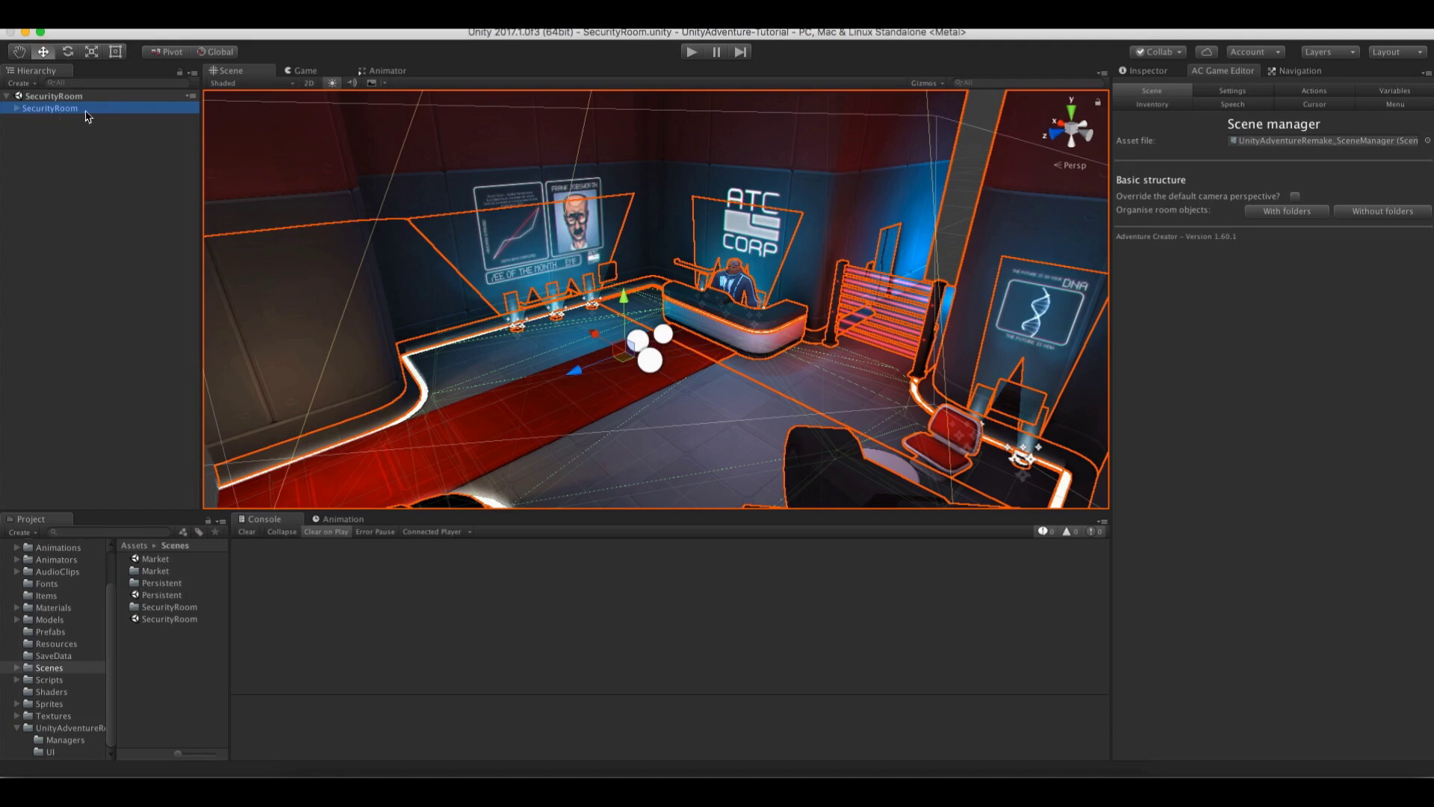
{"action": "left_click", "coordinate": [17, 109]}
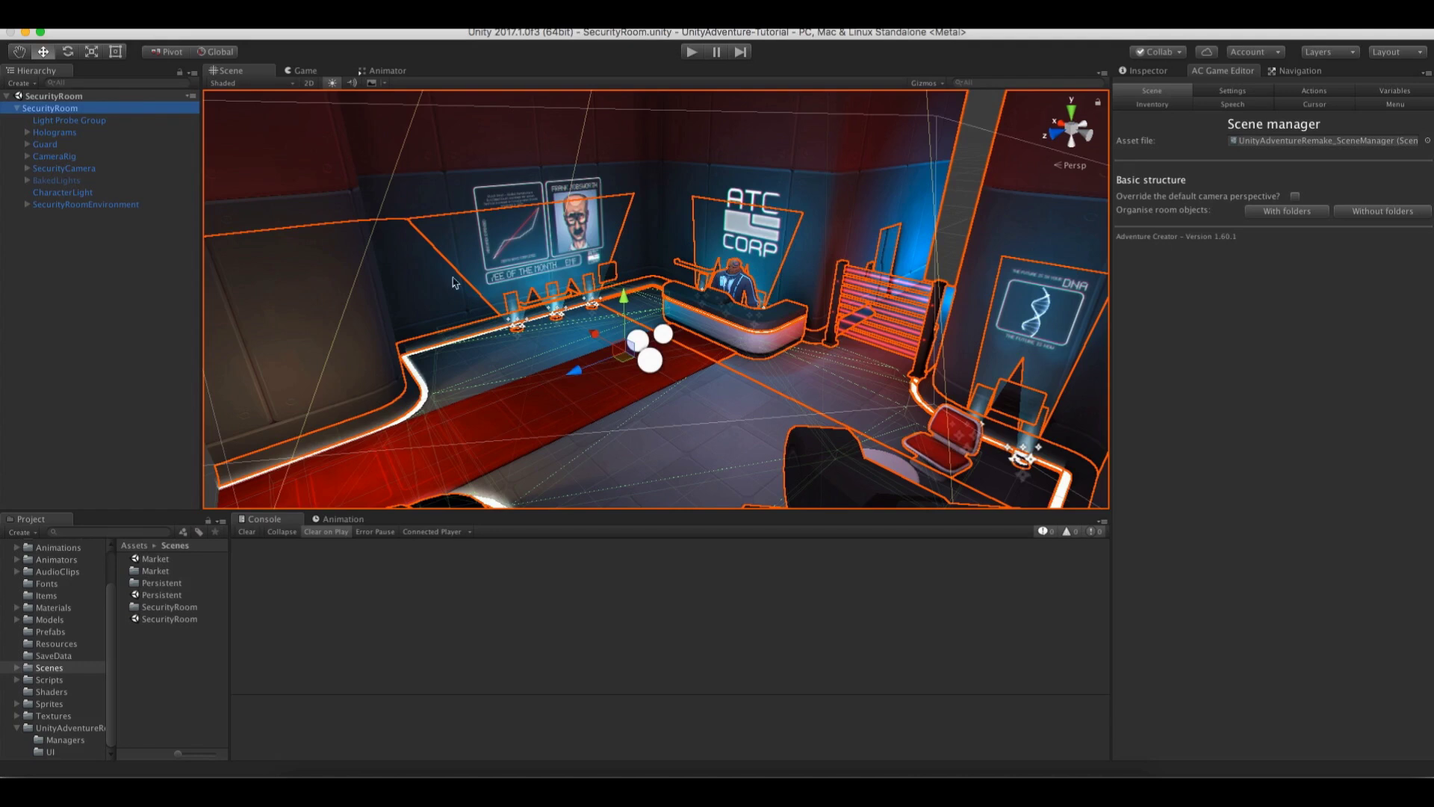
{"action": "left_click", "coordinate": [19, 112]}
{"action": "left_click", "coordinate": [38, 177]}
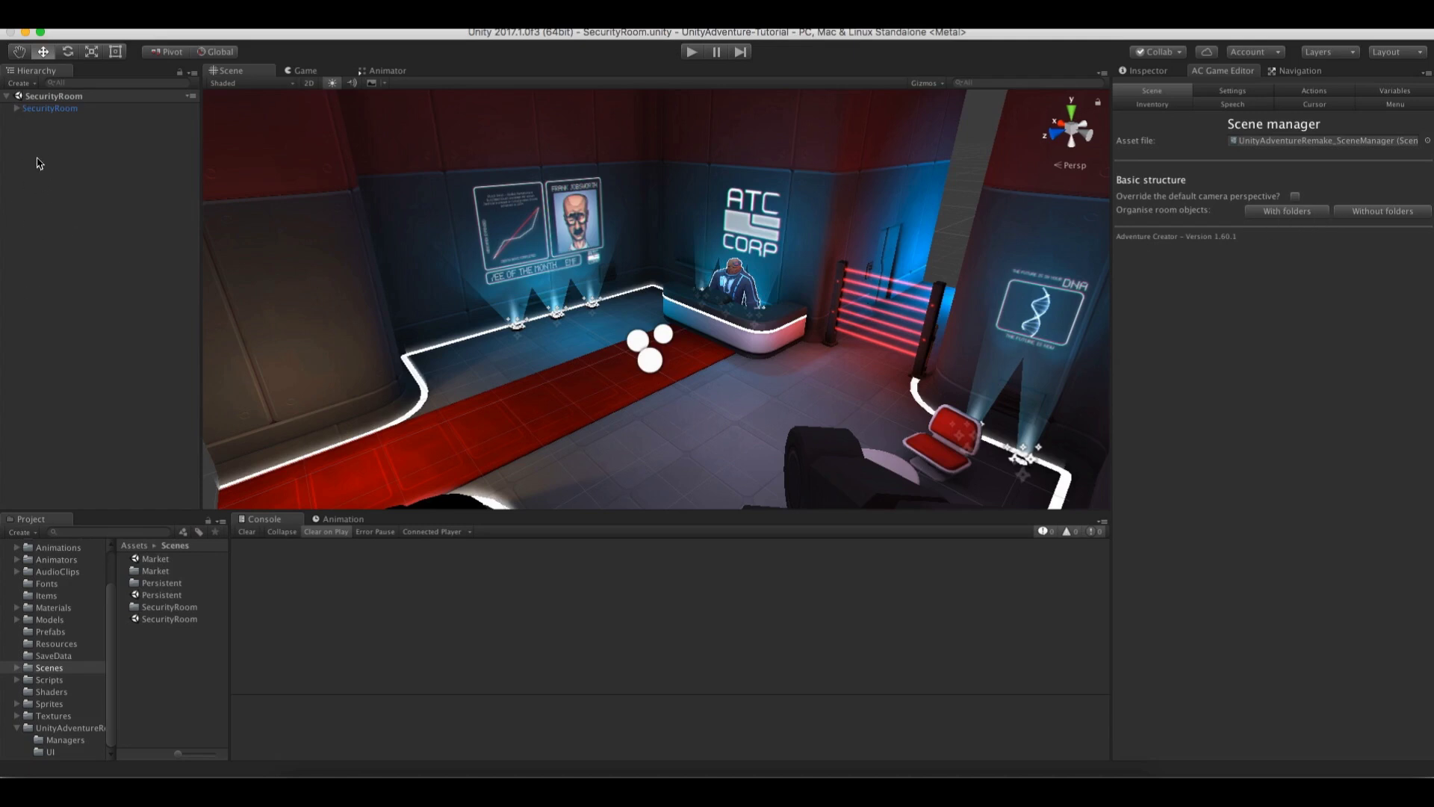
Organise the scene's room objects without folders, and check the added PlayerStart, MainCamera and GameEngine objects and the Default PlayerStart assignment
{"action": "left_click", "coordinate": [1354, 212]}
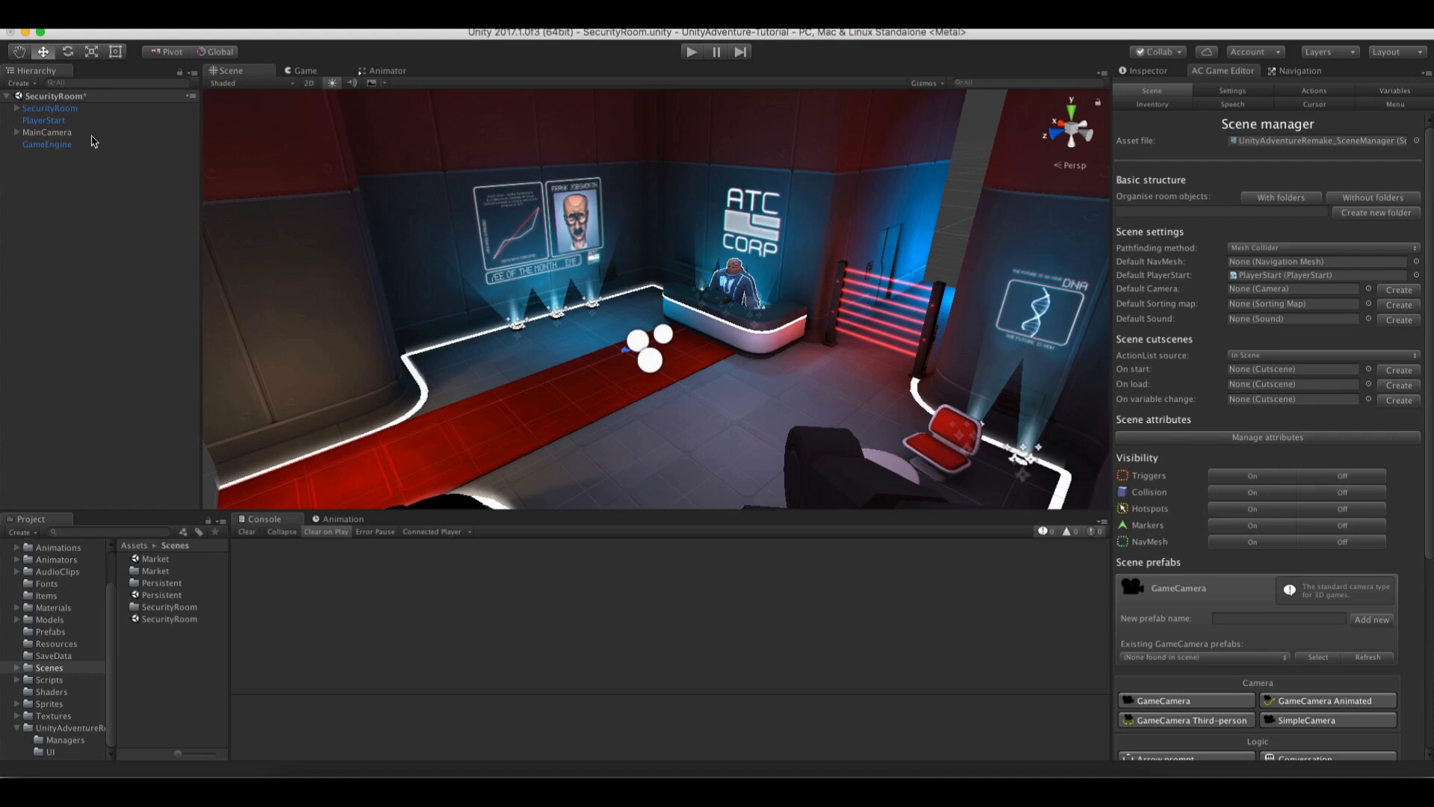
{"action": "left_click", "coordinate": [60, 121]}
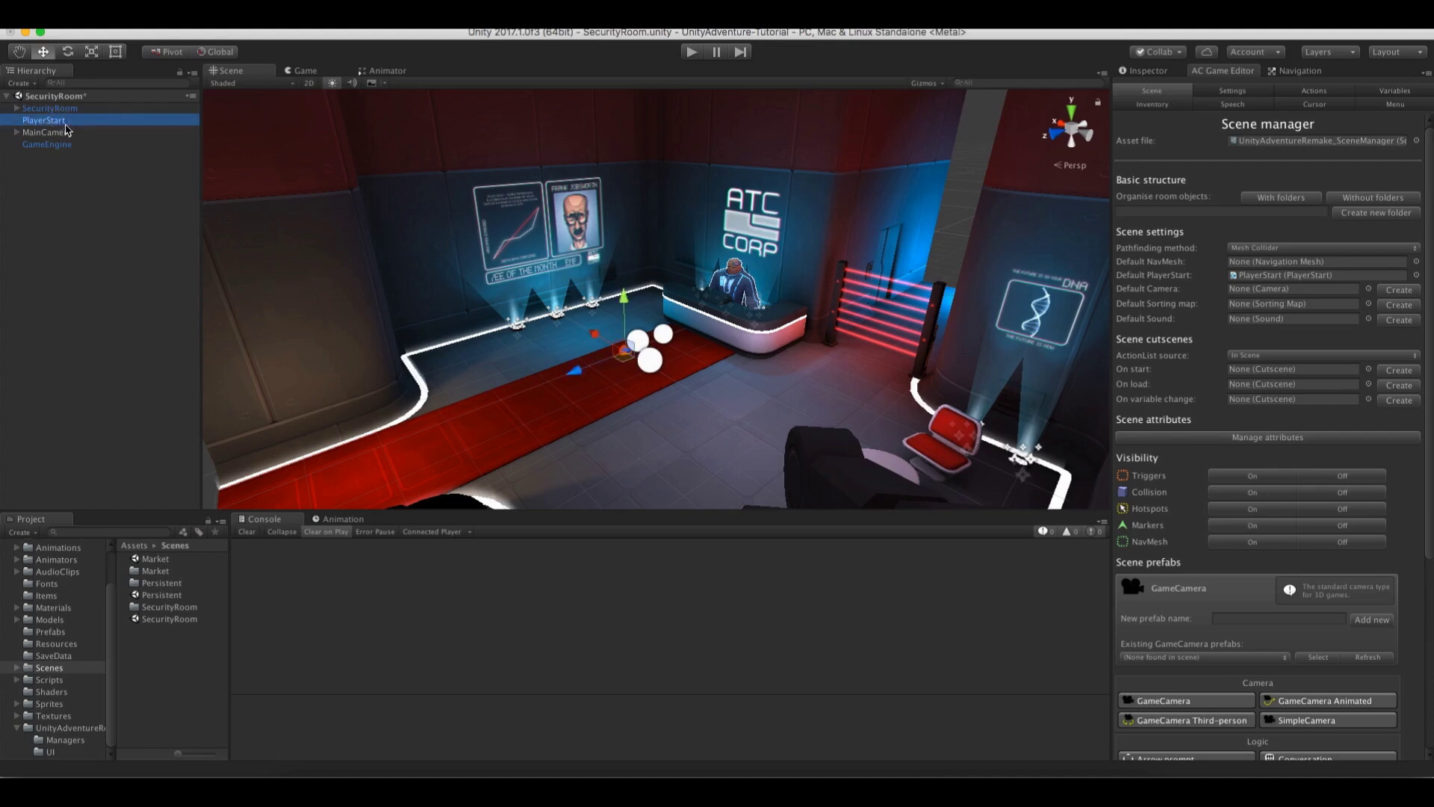
{"action": "left_click", "coordinate": [67, 133]}
{"action": "left_click", "coordinate": [70, 145]}
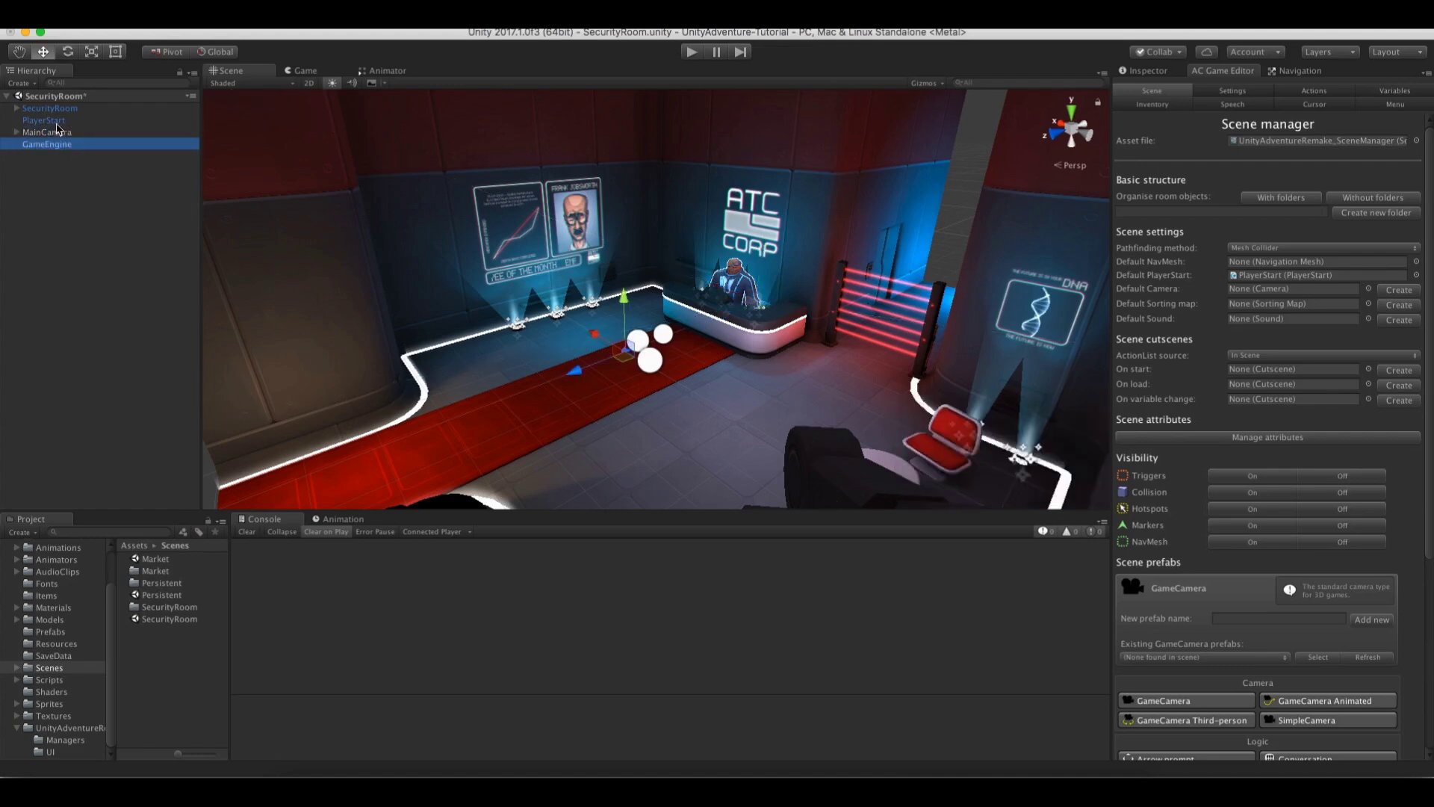
{"action": "left_click", "coordinate": [63, 121]}
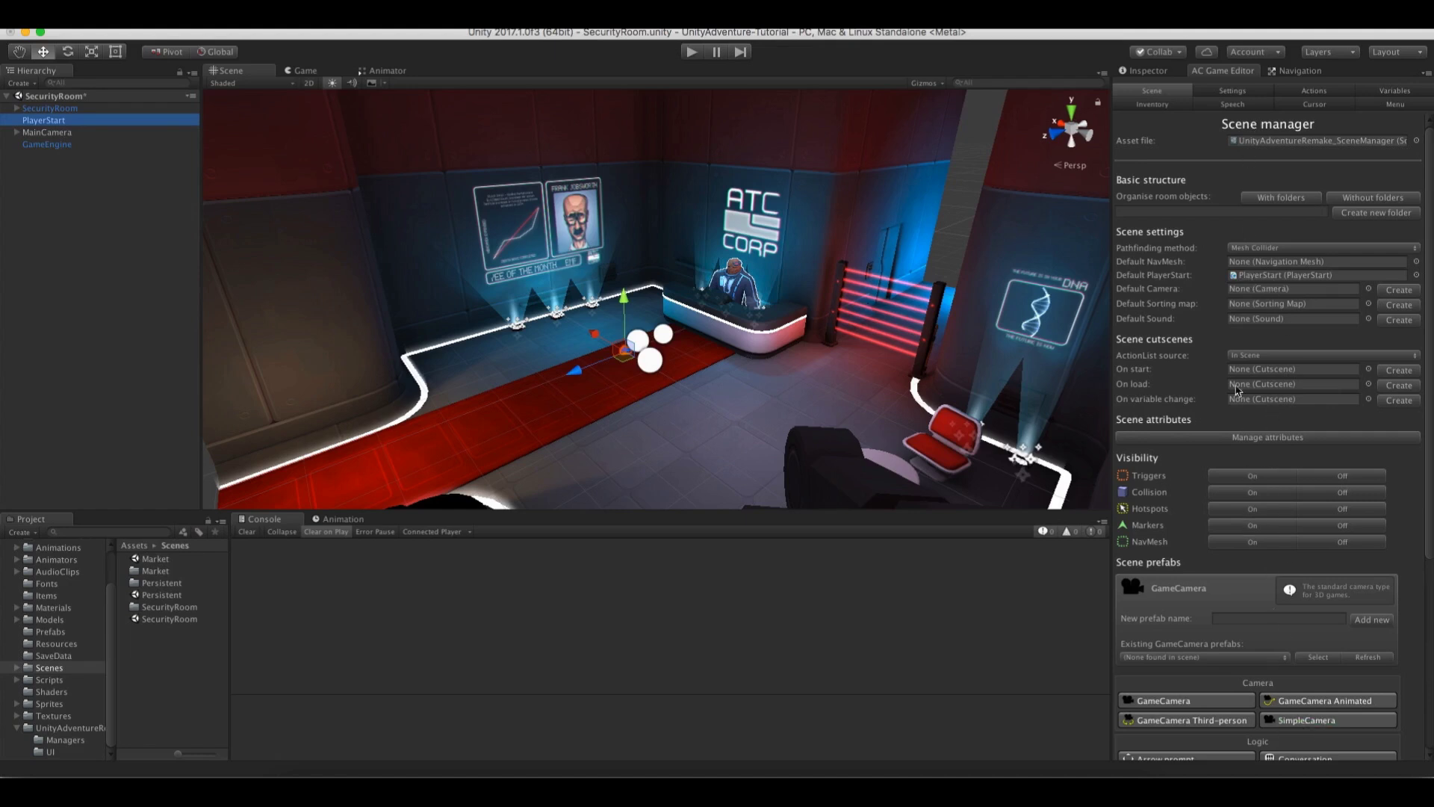
{"action": "left_click", "coordinate": [1262, 276]}
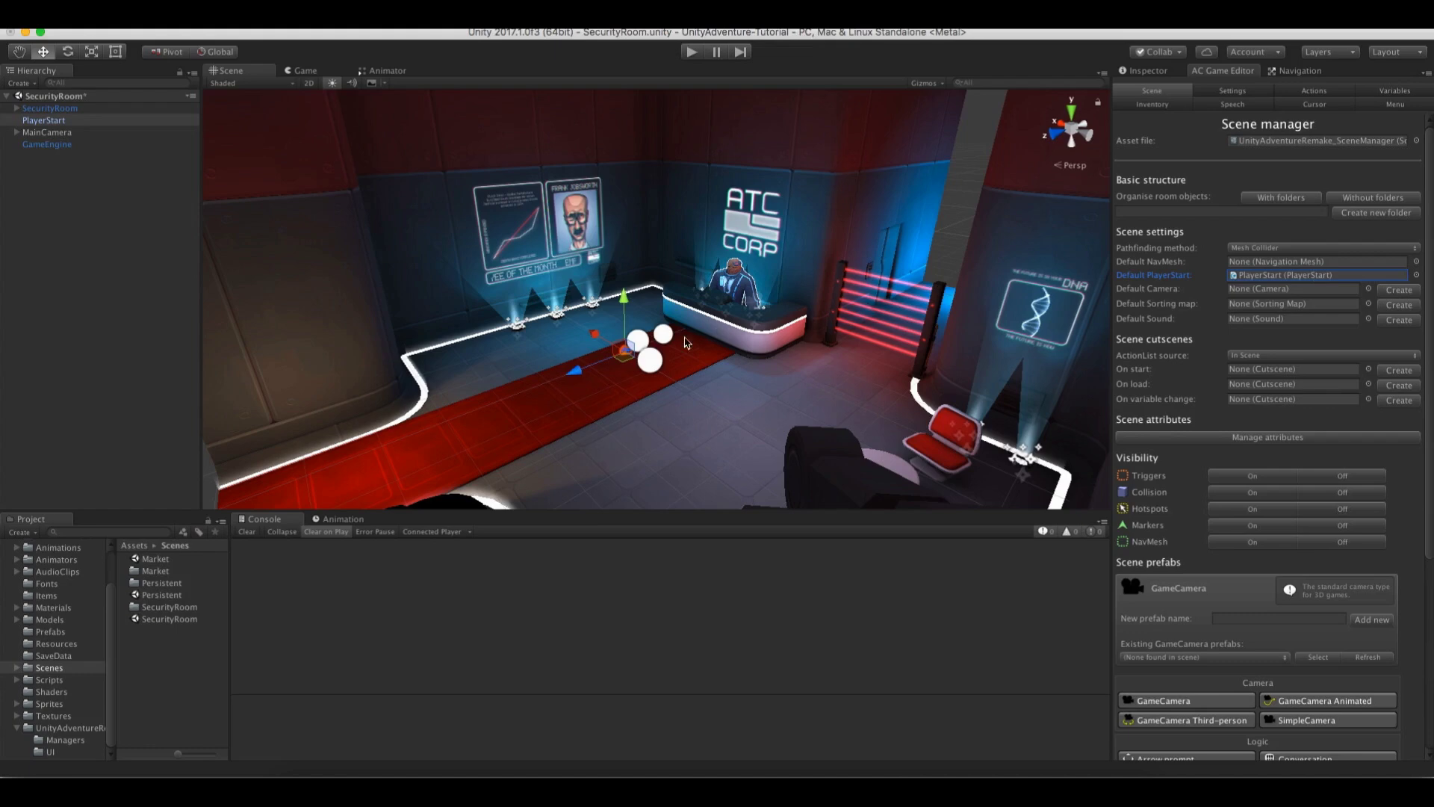
Move the PlayerStart along the red carpet away from the reception desk and adjust its facing direction
{"action": "scroll", "coordinate": [685, 345], "scroll_direction": "up", "scroll_amount": 10}
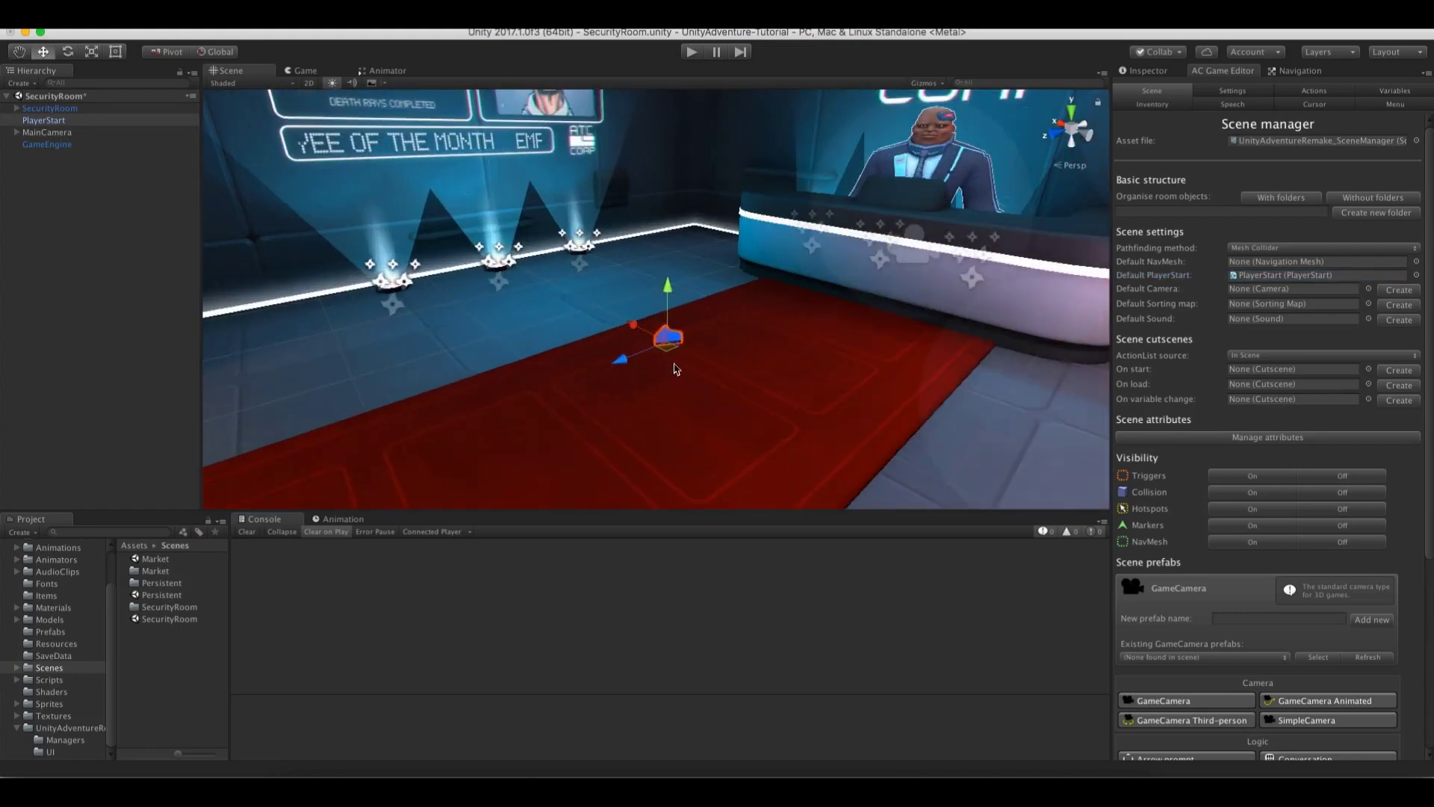
{"action": "scroll", "coordinate": [568, 418], "scroll_direction": "down", "scroll_amount": 5}
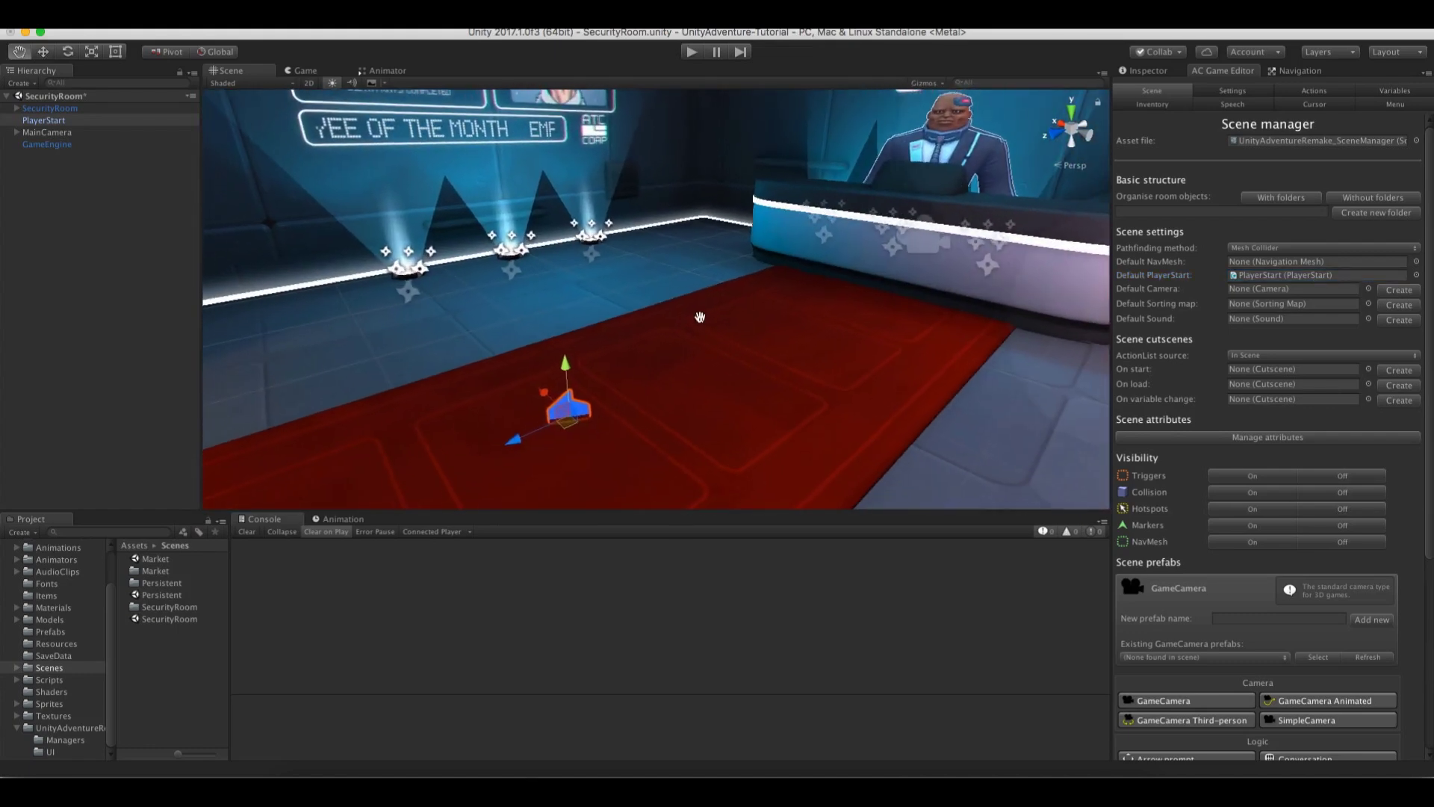
{"action": "scroll", "coordinate": [649, 401], "scroll_direction": "up", "scroll_amount": 3}
{"action": "left_click_drag", "start_coordinate": [606, 368], "coordinate": [971, 409]}
{"action": "key", "text": "e"}
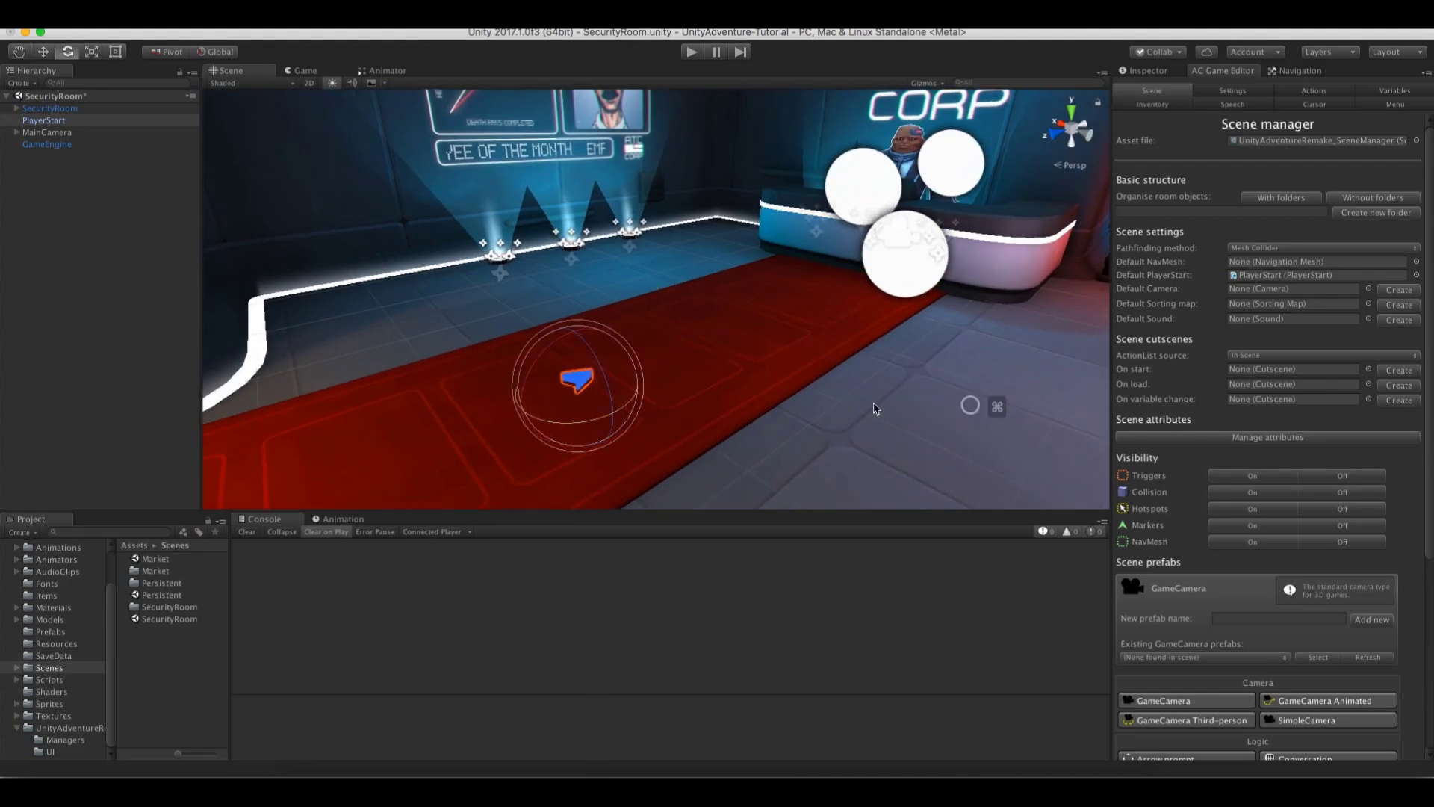
{"action": "key", "text": "w"}
{"action": "scroll", "coordinate": [815, 381], "scroll_direction": "down", "scroll_amount": 2}
Run the SecurityRoom scene, open the in-game pause menu and resume the game
{"action": "left_click", "coordinate": [693, 51]}
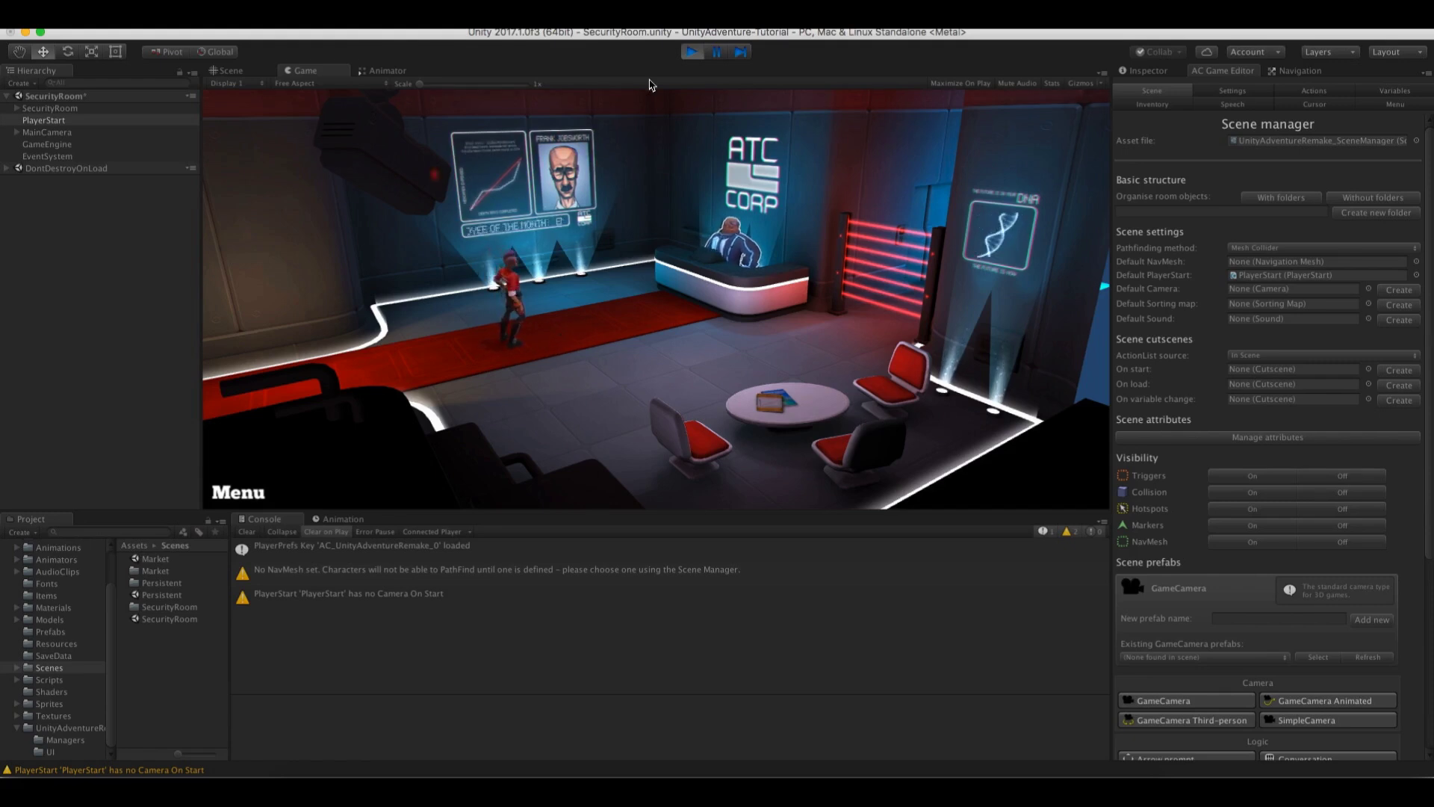
{"action": "mouse_move", "coordinate": [650, 95]}
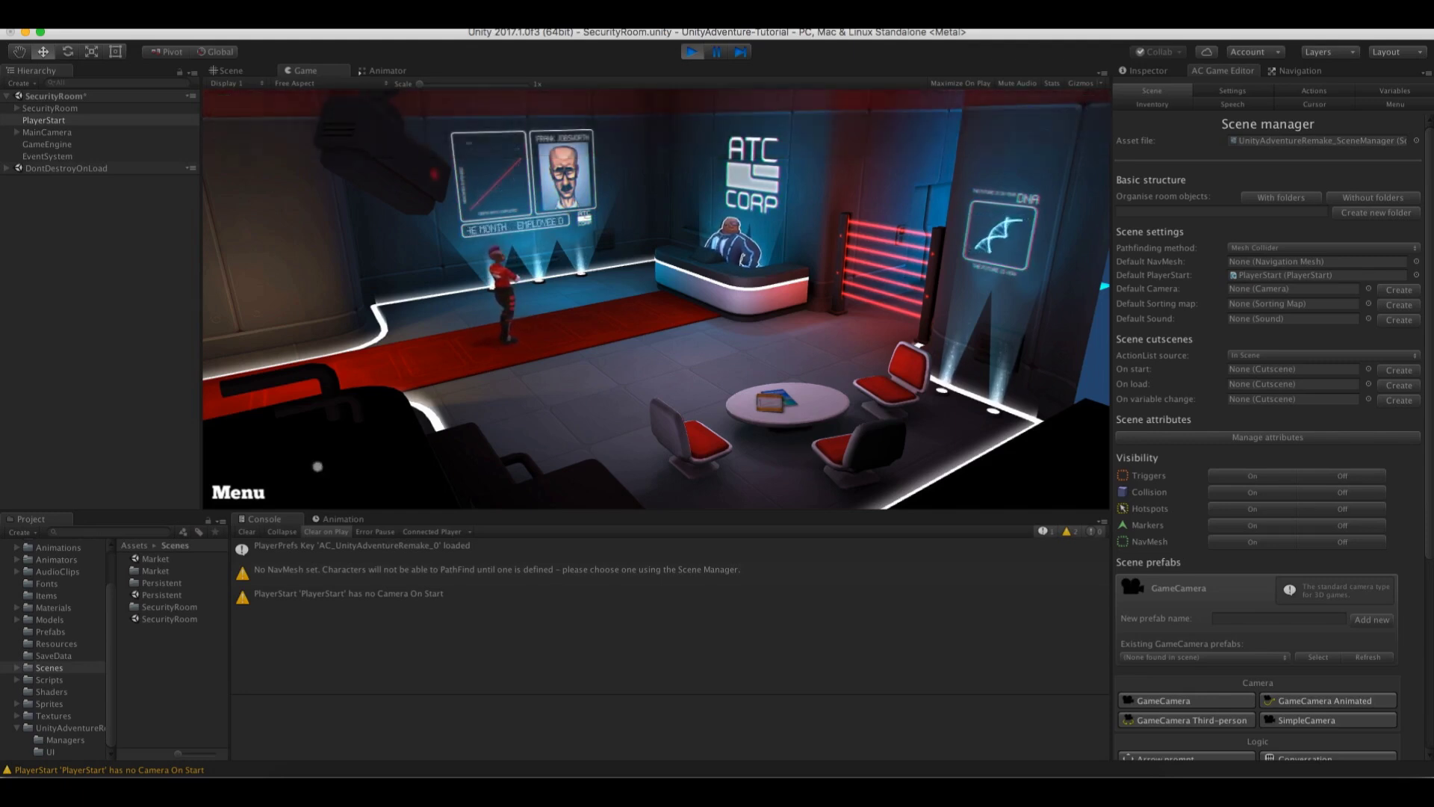
{"action": "left_click", "coordinate": [239, 492]}
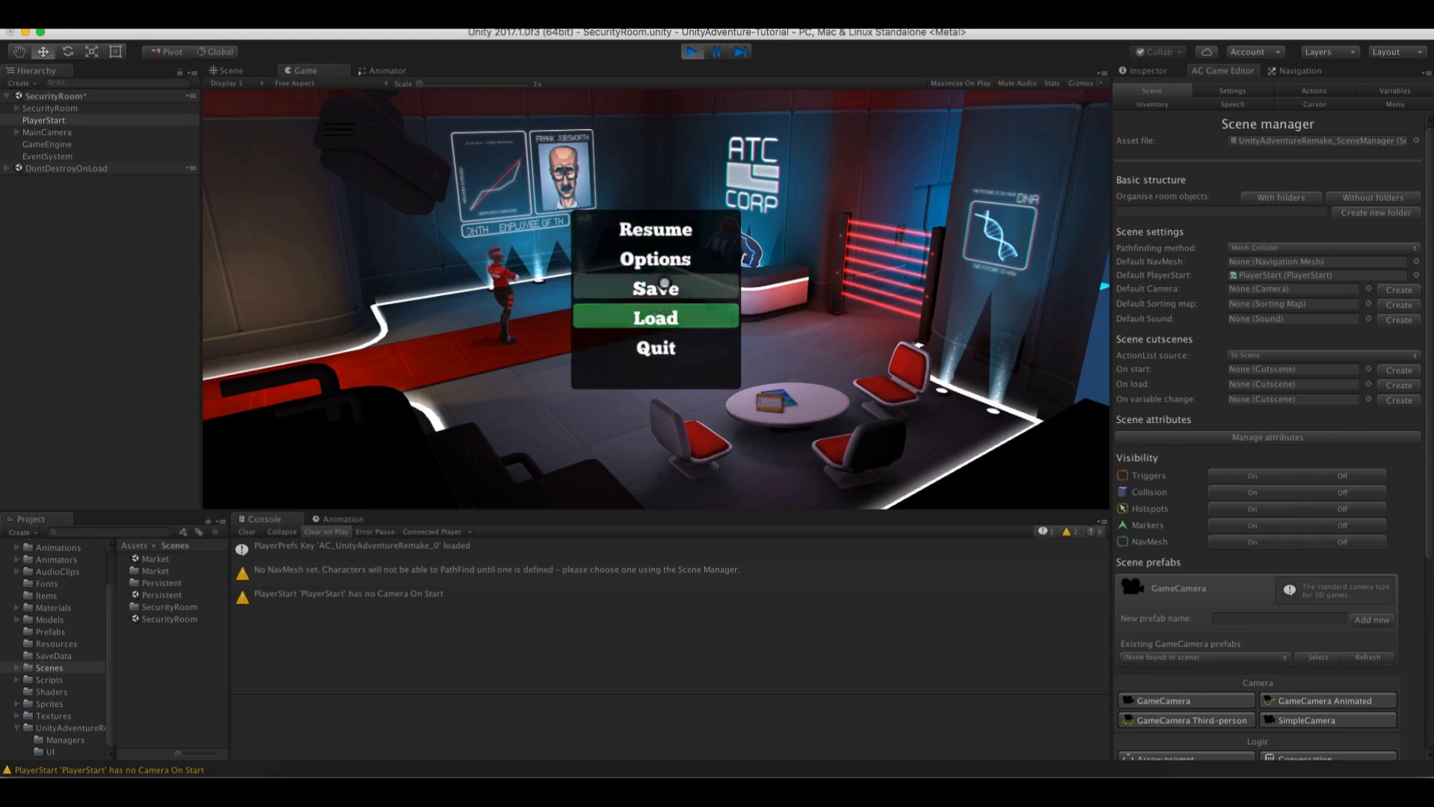
{"action": "left_click", "coordinate": [665, 228]}
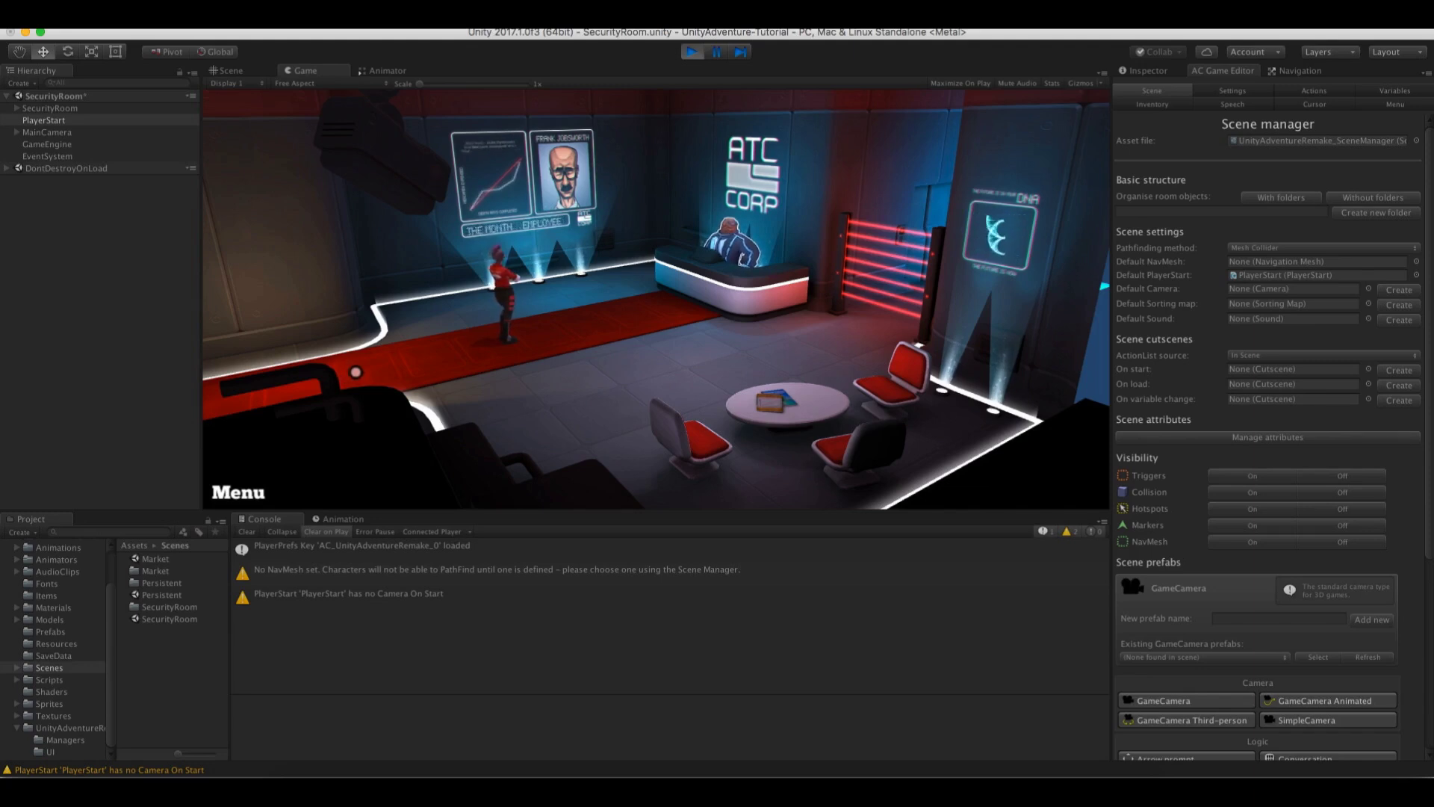
Inspect the MainCamera's placement and preview in the running scene and compare it with the game view
{"action": "left_click", "coordinate": [222, 71]}
{"action": "left_click", "coordinate": [73, 132]}
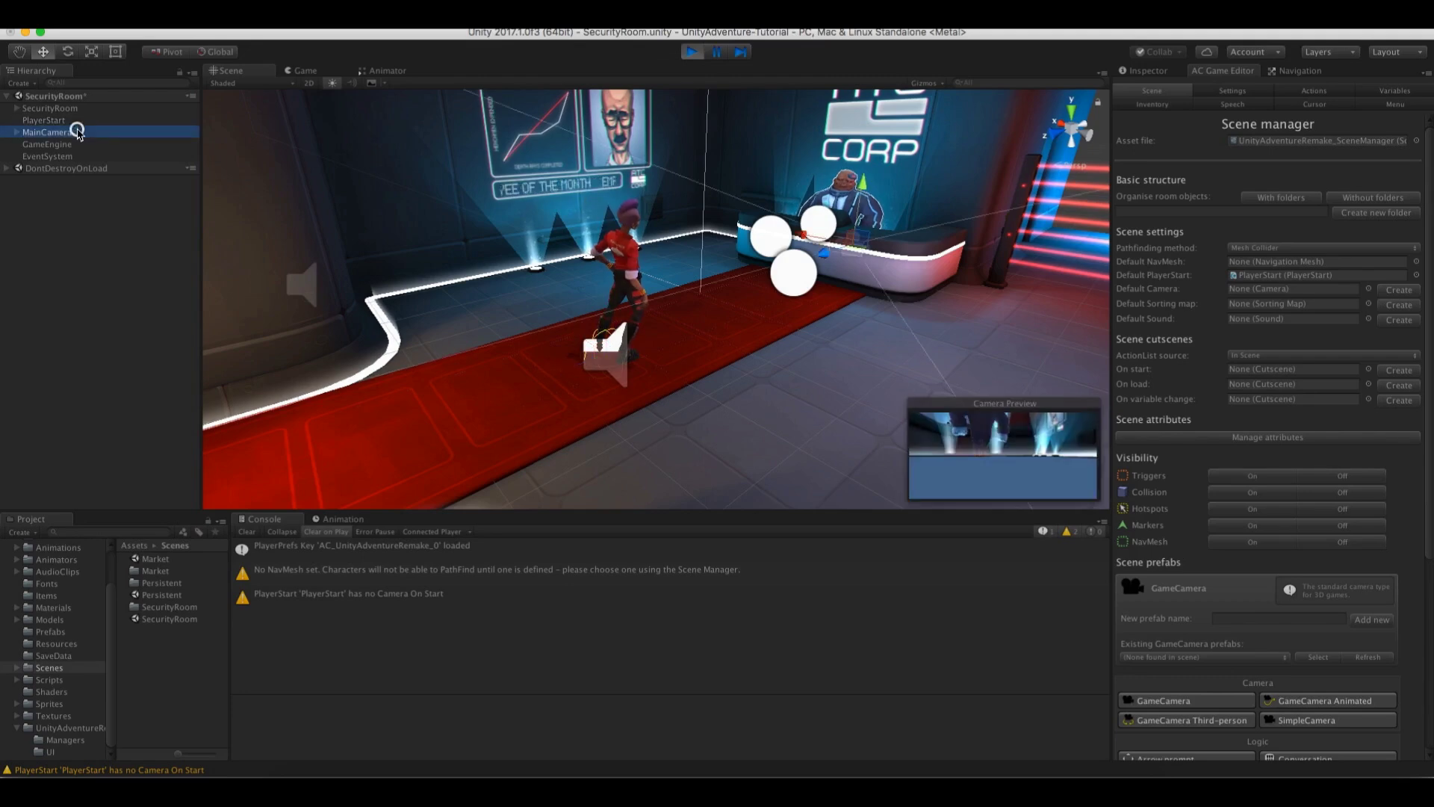
{"action": "double_click", "coordinate": [73, 133]}
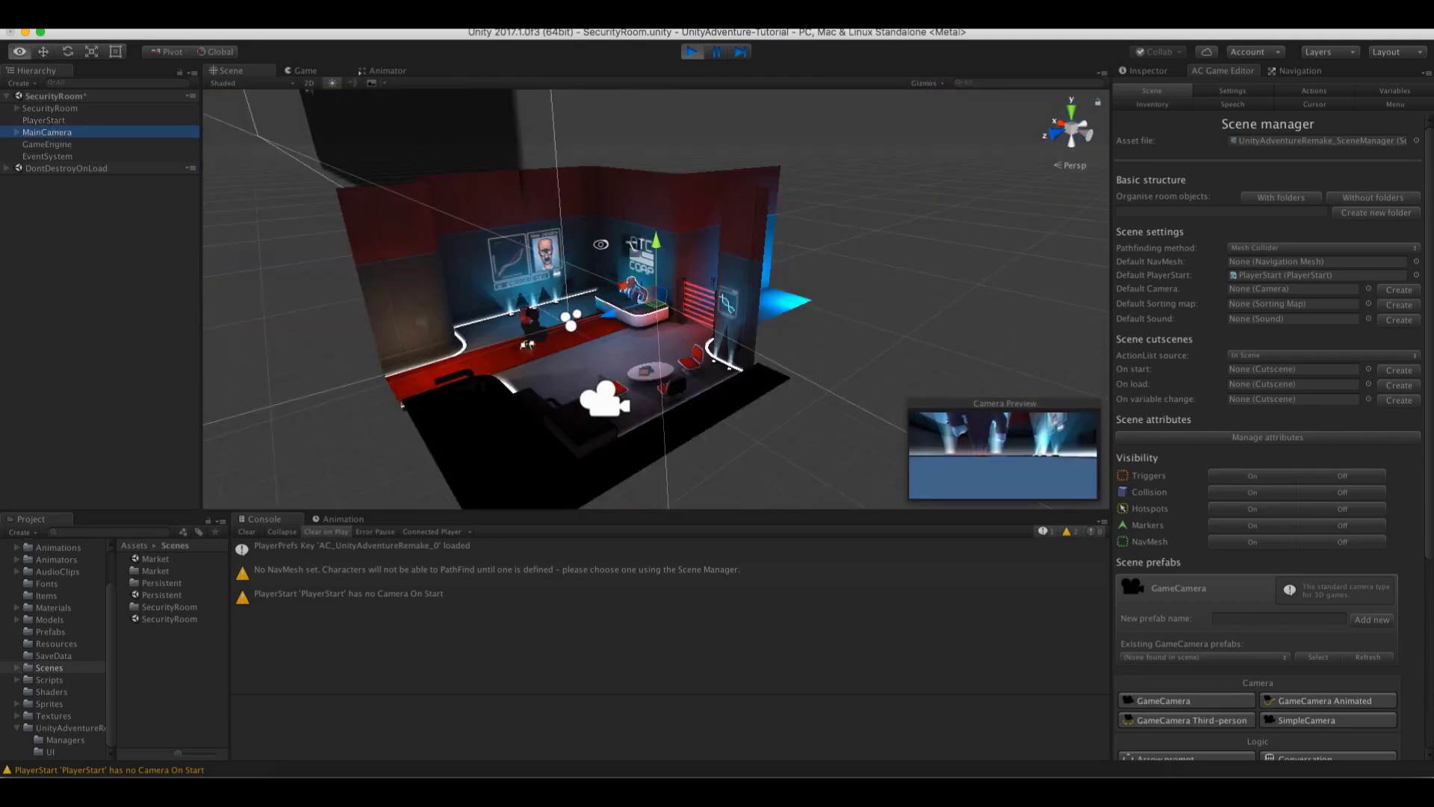
{"action": "scroll", "coordinate": [672, 303], "scroll_direction": "up", "scroll_amount": 5}
{"action": "left_click_drag", "start_coordinate": [407, 248], "coordinate": [641, 351], "text": "alt"}
{"action": "scroll", "coordinate": [640, 351], "scroll_direction": "up", "scroll_amount": 3}
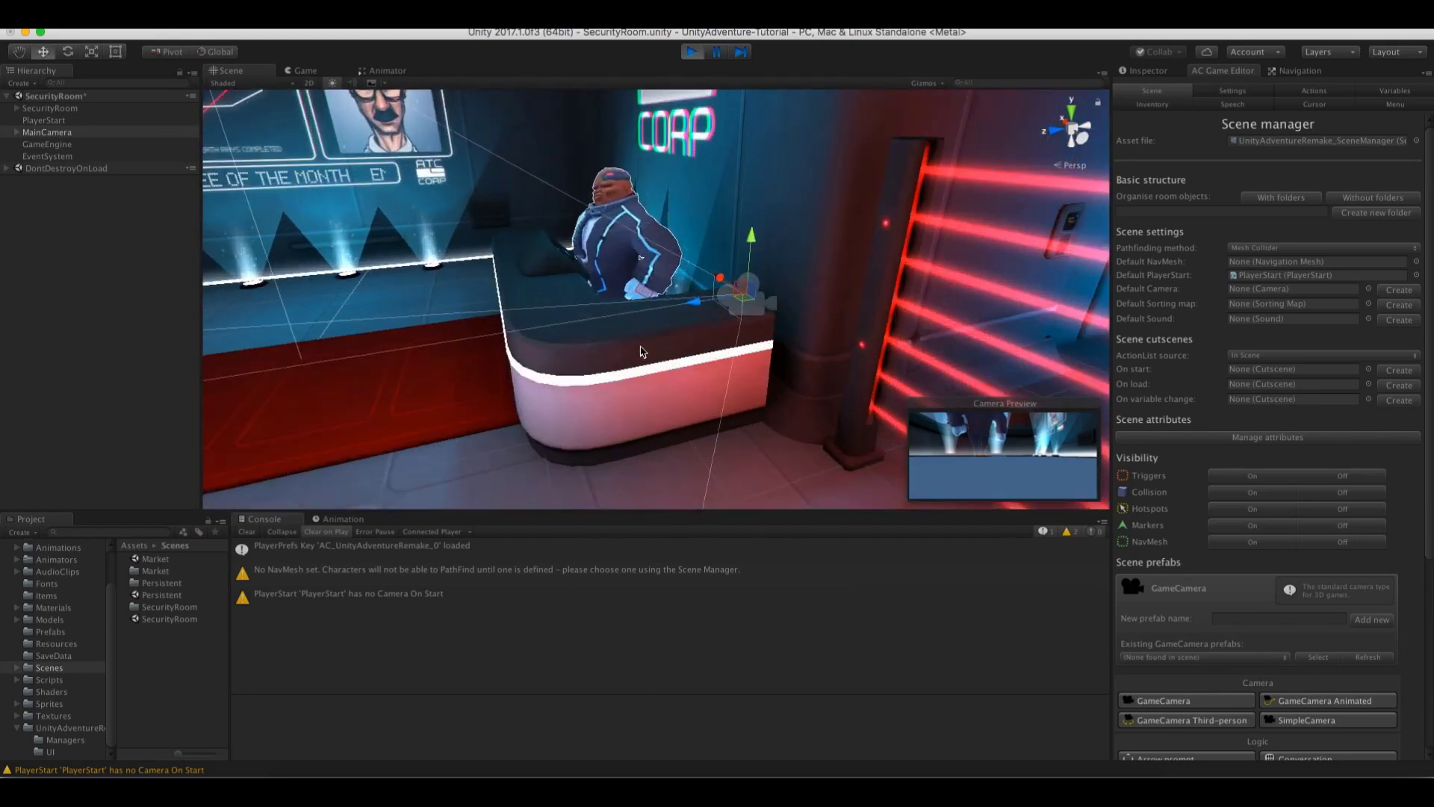
{"action": "scroll", "coordinate": [641, 351], "scroll_direction": "down", "scroll_amount": 2}
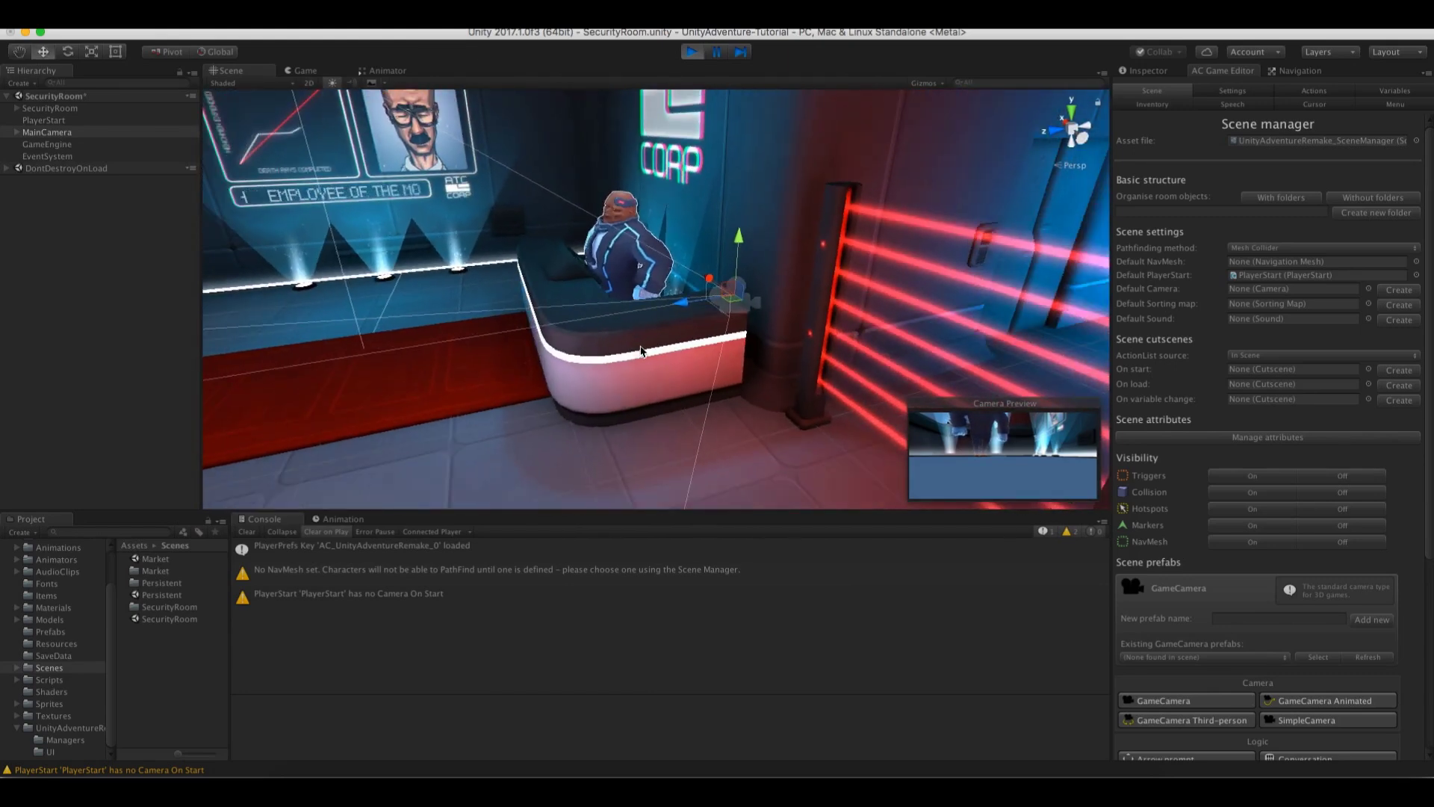
{"action": "left_click_drag", "start_coordinate": [641, 351], "coordinate": [807, 302], "text": "alt"}
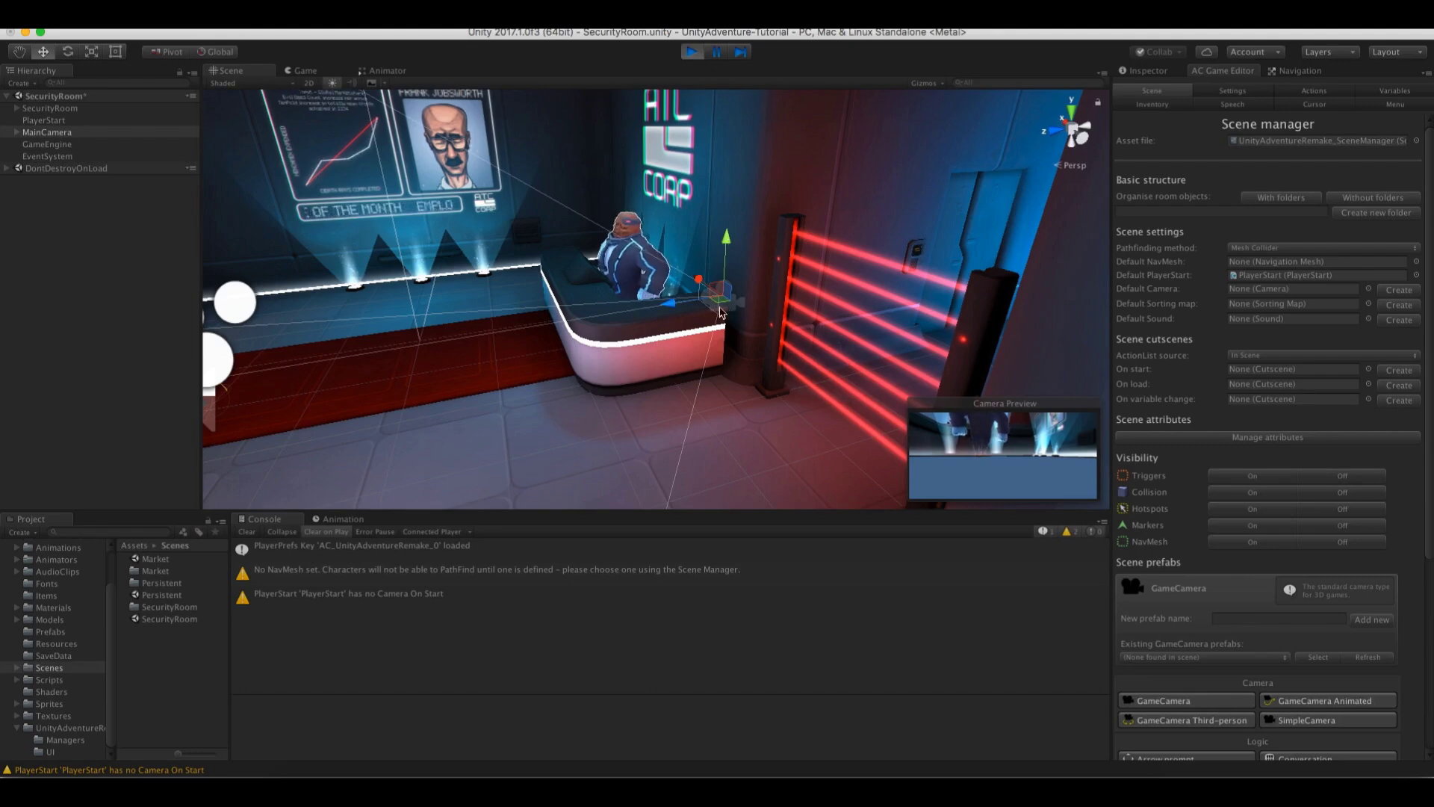
{"action": "left_click_drag", "start_coordinate": [806, 302], "coordinate": [10, 114], "text": "alt"}
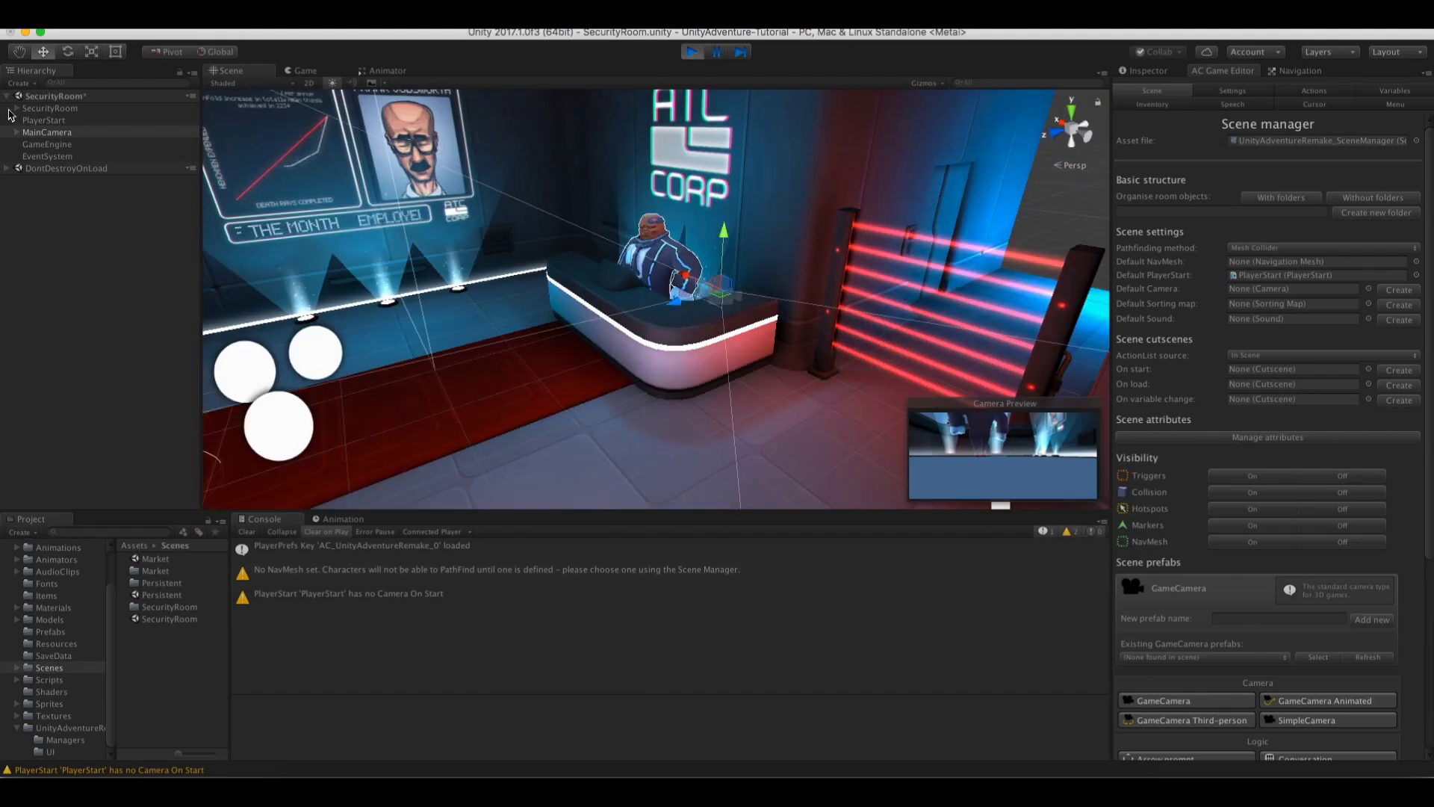
{"action": "left_click", "coordinate": [298, 69]}
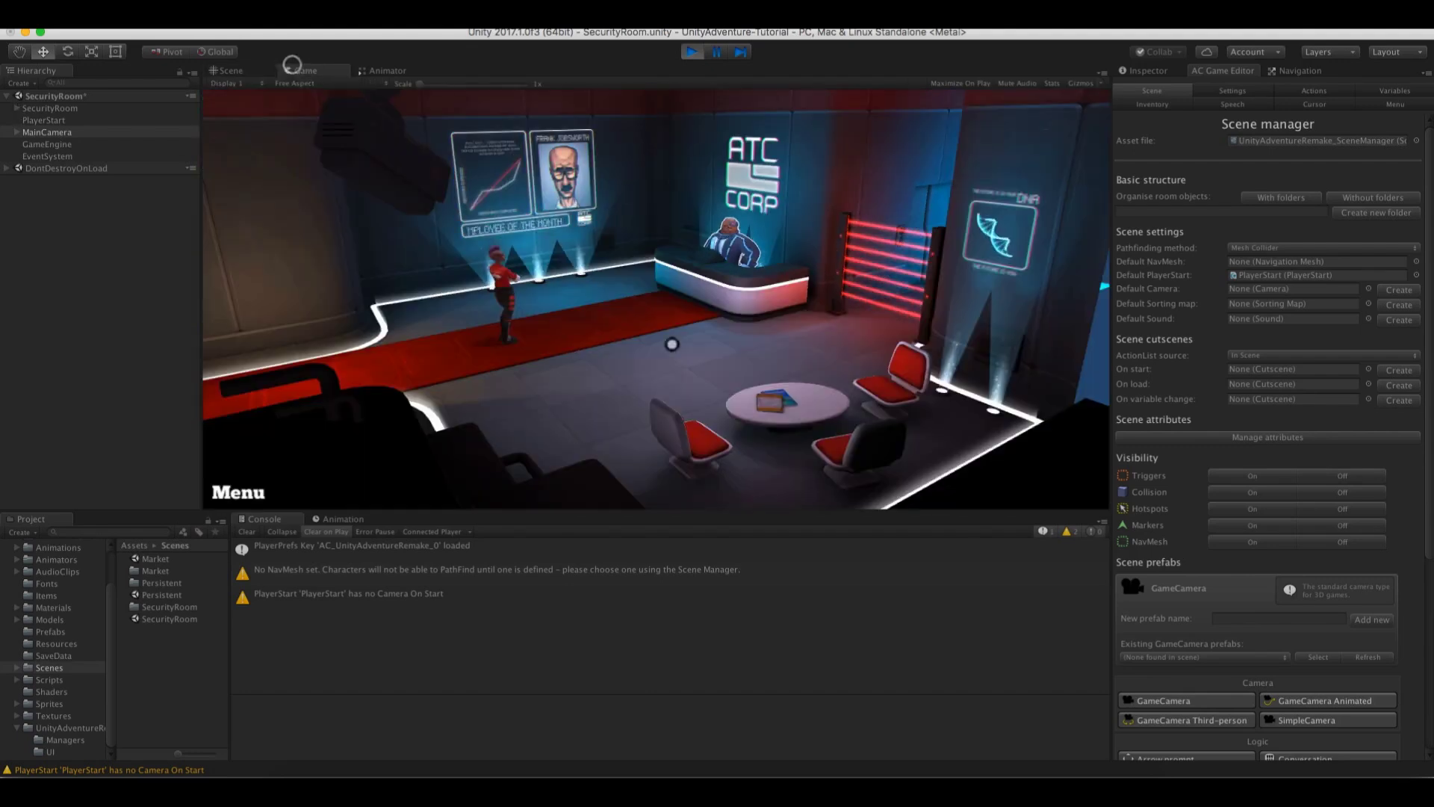
Check the Camera inside CameraRig against the running game's view, then stop play mode
{"action": "left_click", "coordinate": [222, 69]}
{"action": "left_click", "coordinate": [17, 108]}
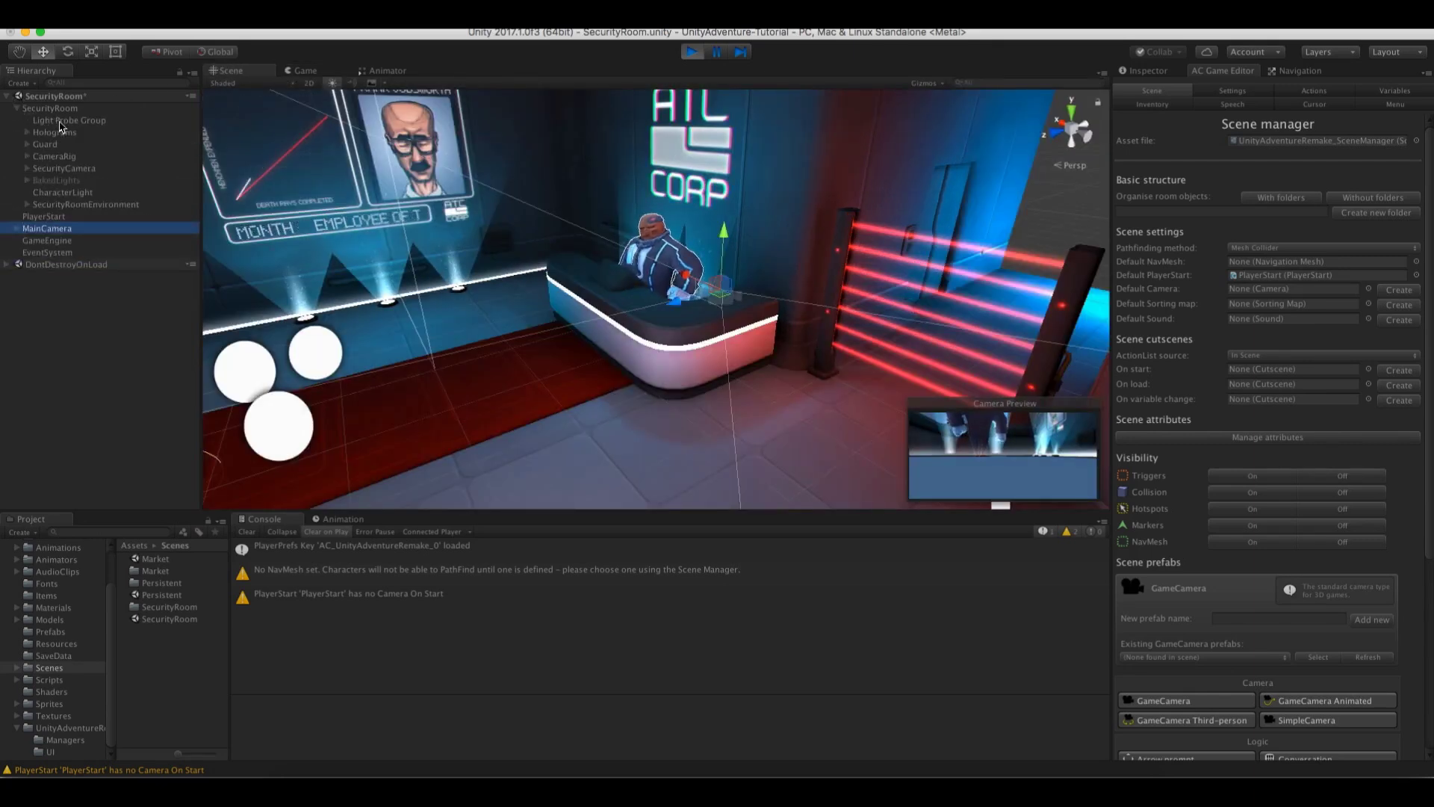
{"action": "left_click", "coordinate": [40, 156]}
{"action": "left_click", "coordinate": [27, 157]}
{"action": "left_click", "coordinate": [59, 169]}
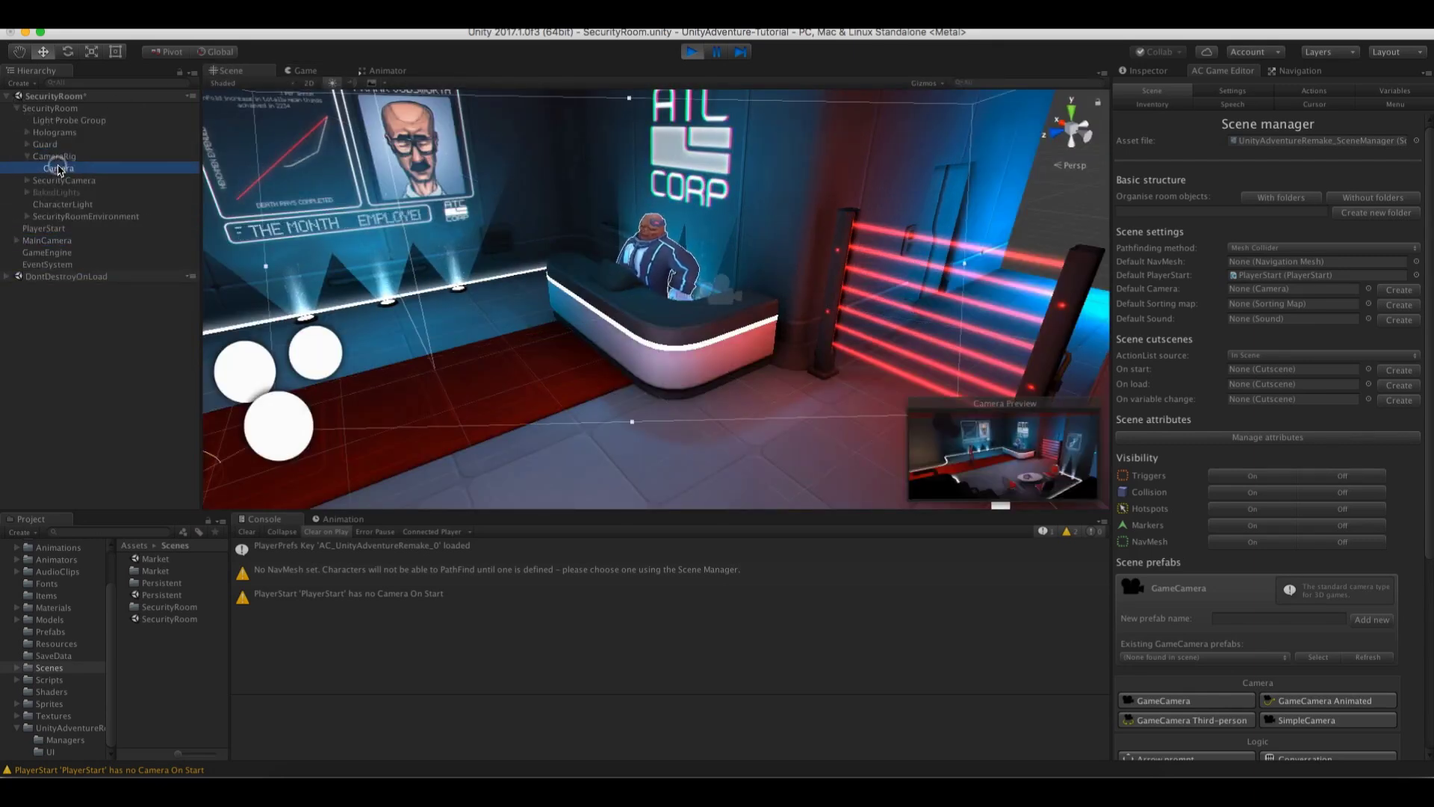
{"action": "left_click", "coordinate": [301, 69]}
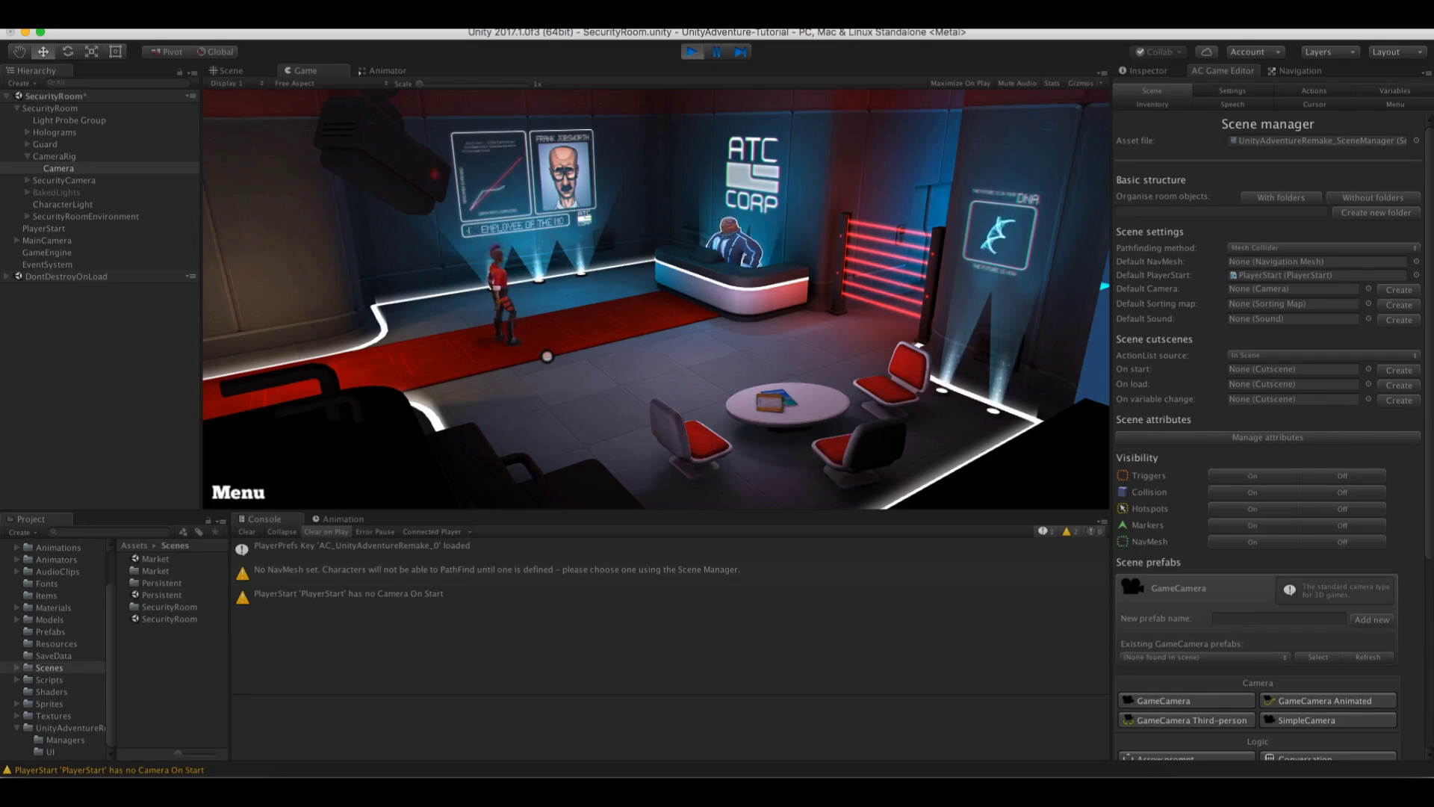
{"action": "left_click", "coordinate": [690, 52]}
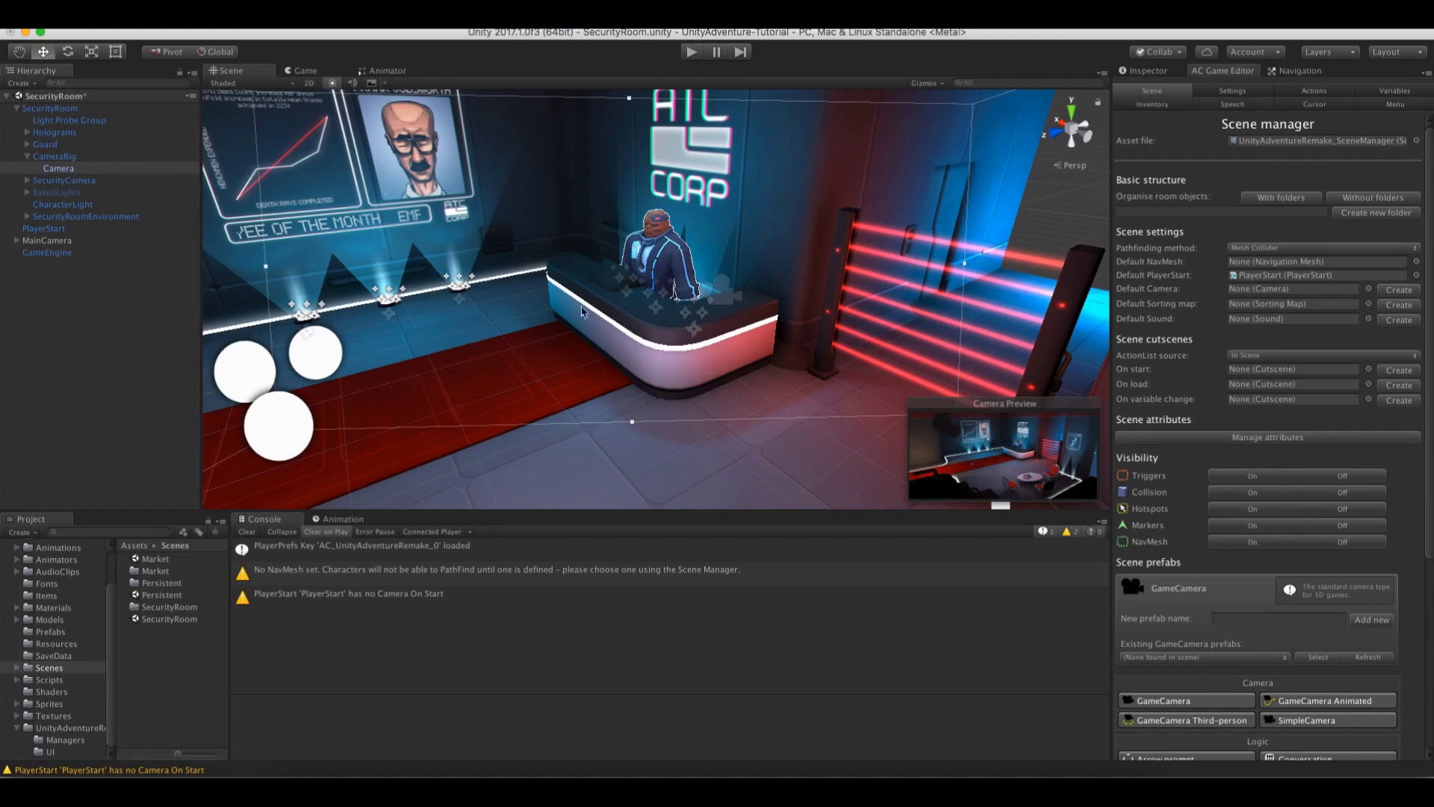
Disable the CameraRig object inside SecurityRoom
{"action": "scroll", "coordinate": [581, 311], "scroll_direction": "down", "scroll_amount": 5}
{"action": "left_click", "coordinate": [55, 156]}
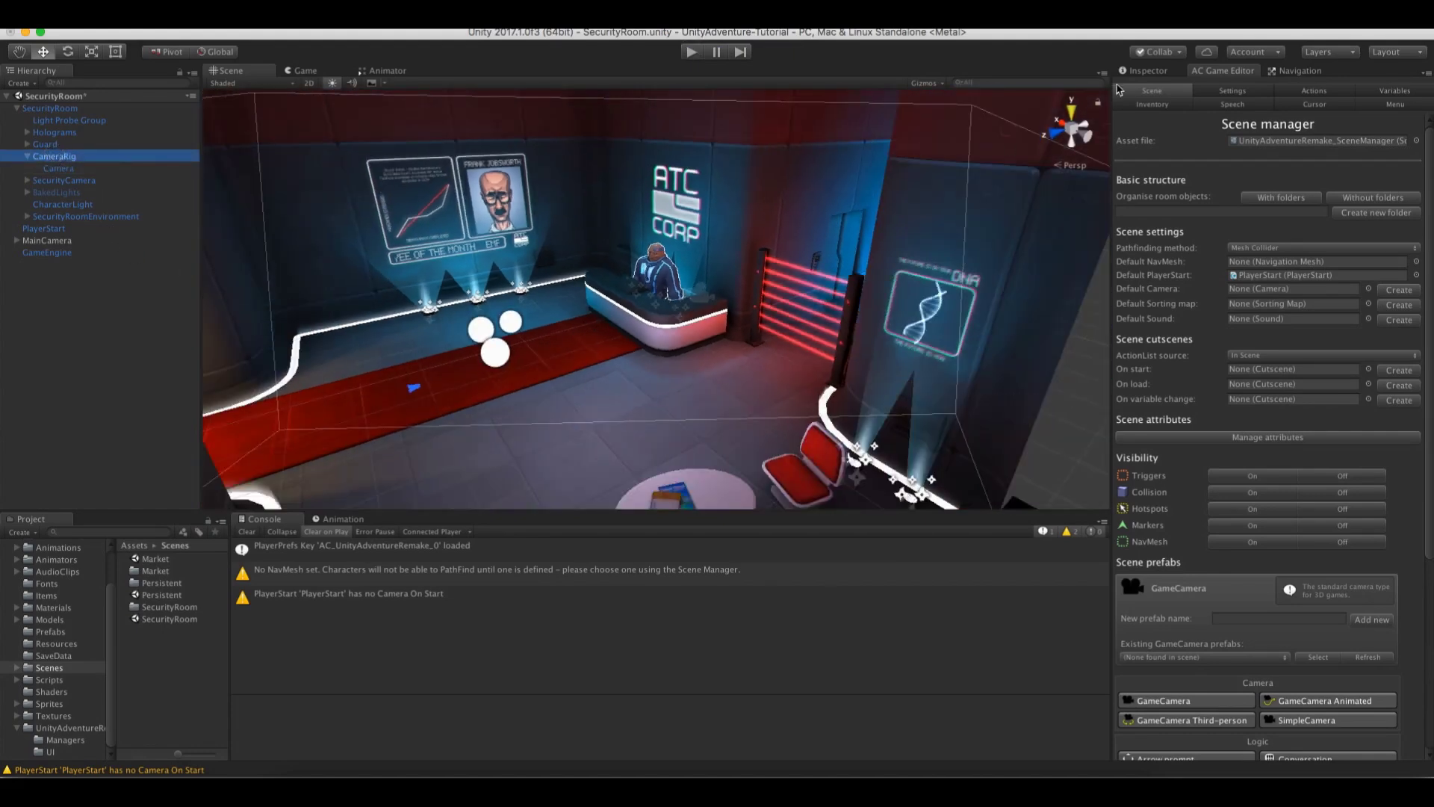
{"action": "left_click", "coordinate": [1146, 70]}
{"action": "scroll", "coordinate": [663, 327], "scroll_direction": "down", "scroll_amount": 3}
{"action": "key", "text": "f"}
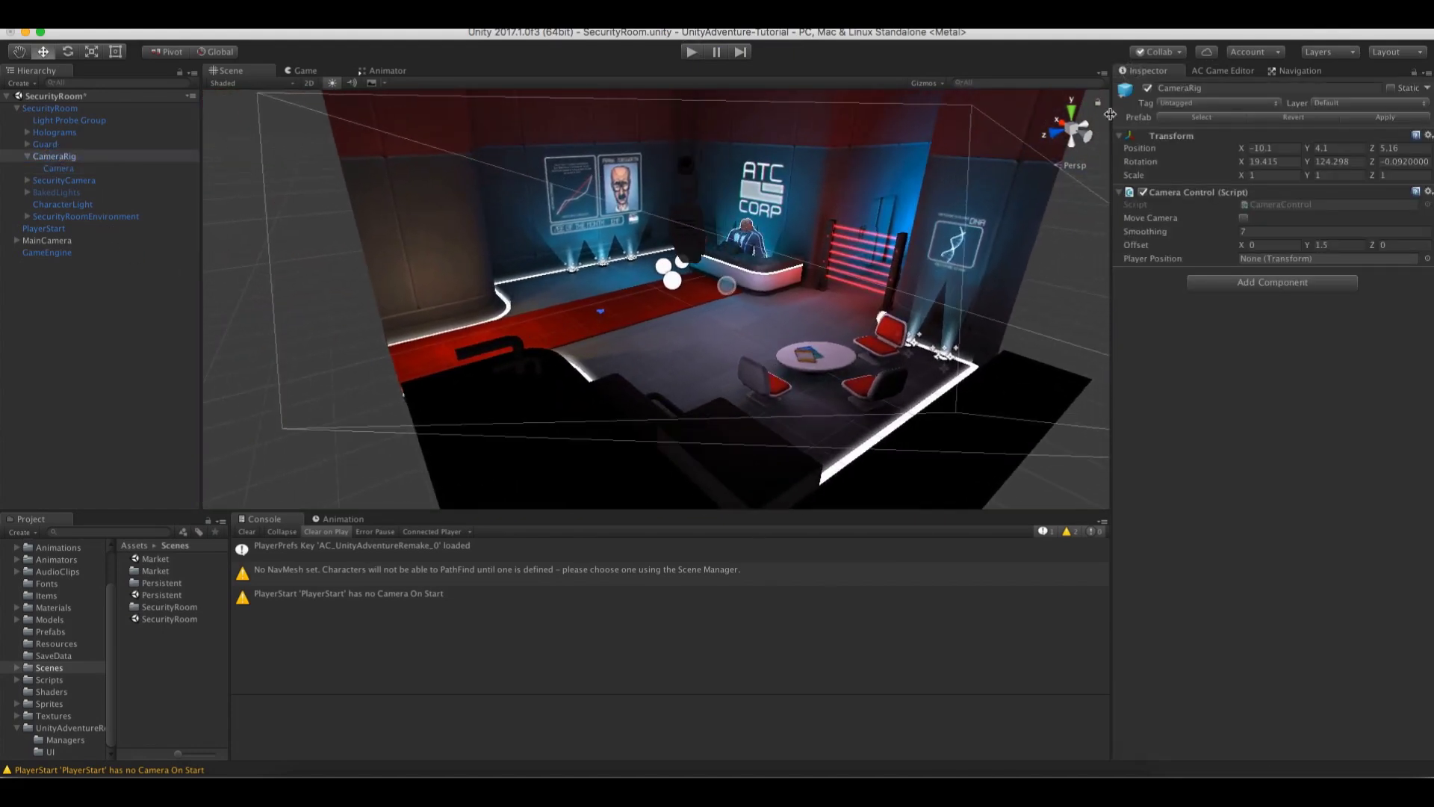
{"action": "left_click", "coordinate": [1147, 89]}
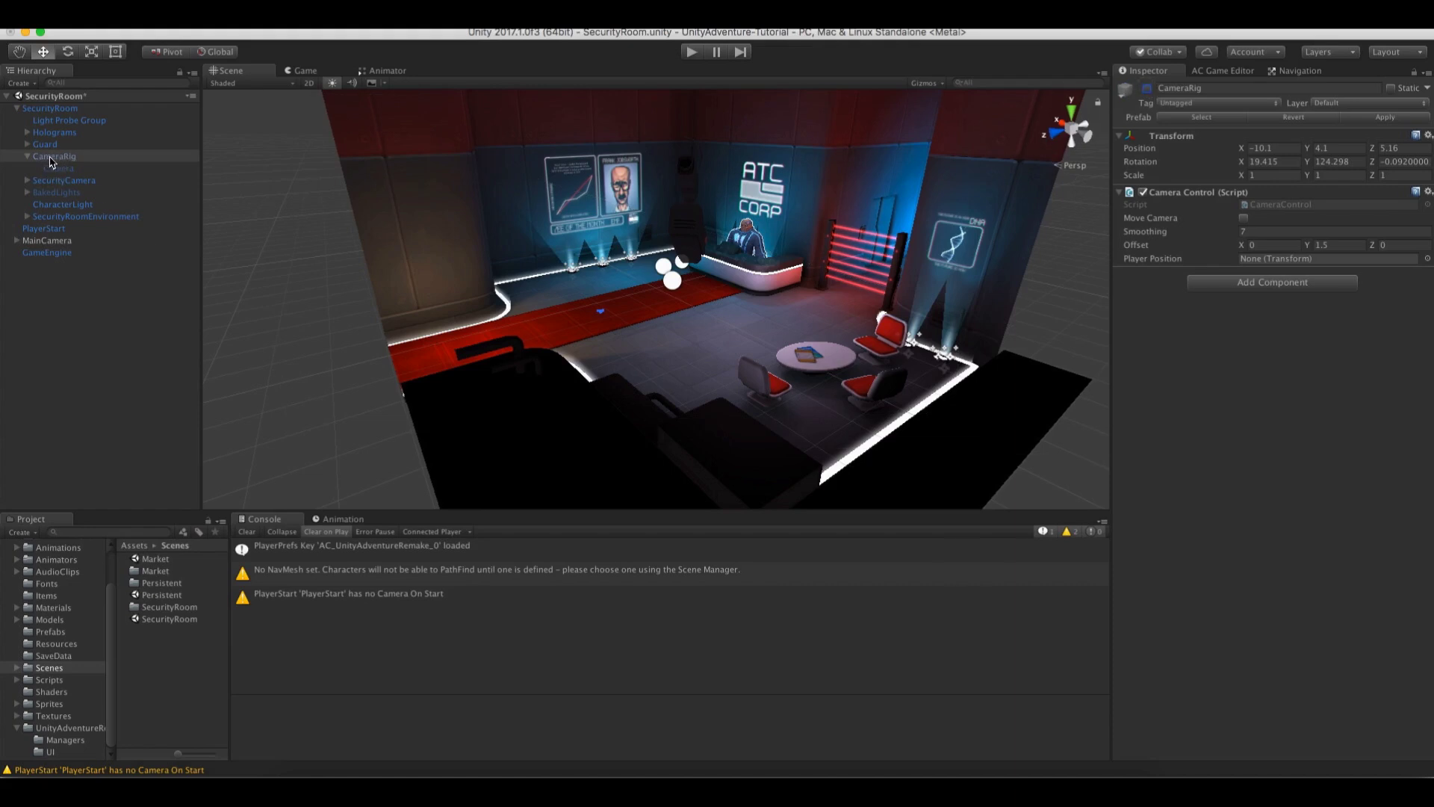
Create a default camera for the scene from the Scene manager's scene settings and select the new camera object
{"action": "left_click_drag", "start_coordinate": [206, 336], "coordinate": [699, 298], "text": "alt"}
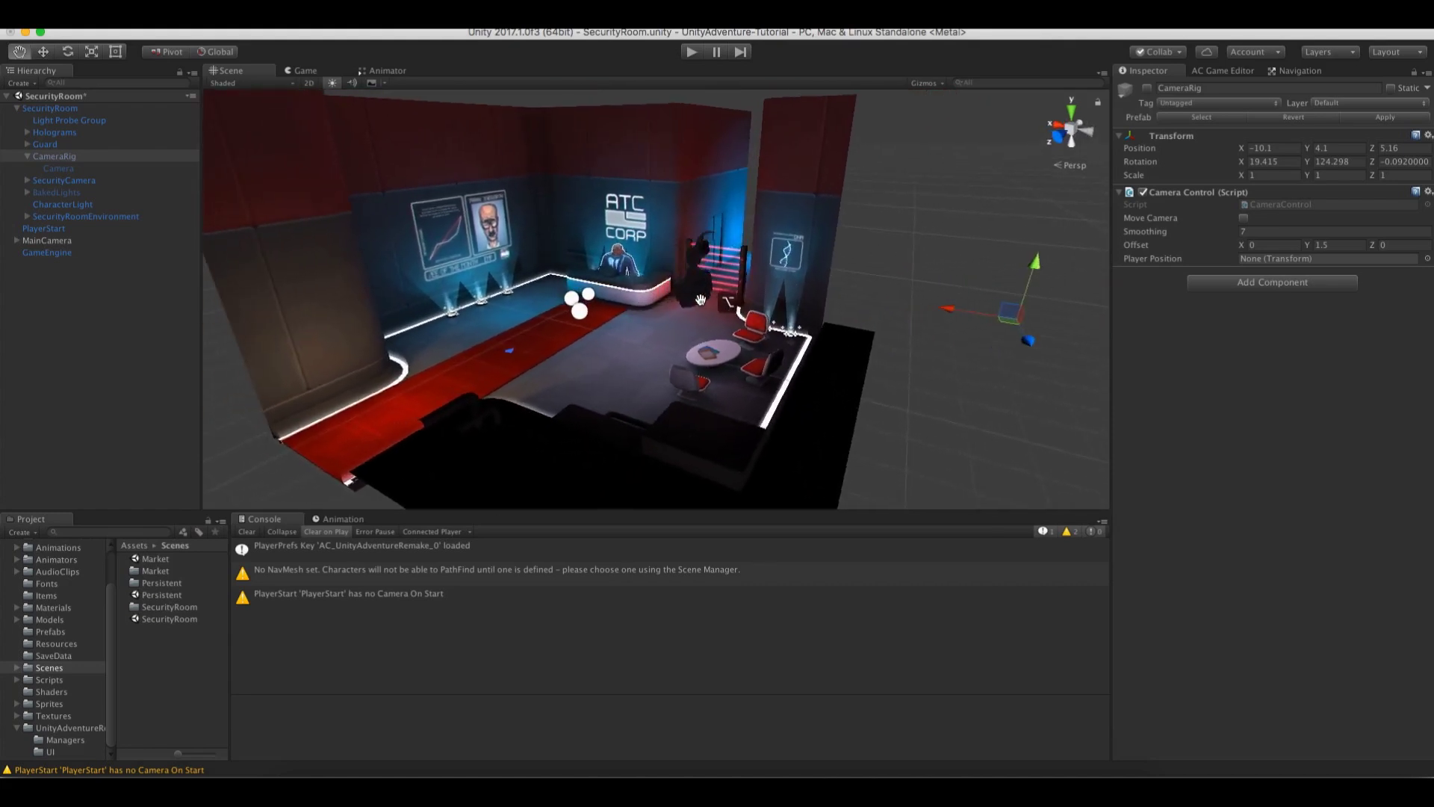
{"action": "left_click", "coordinate": [1222, 70]}
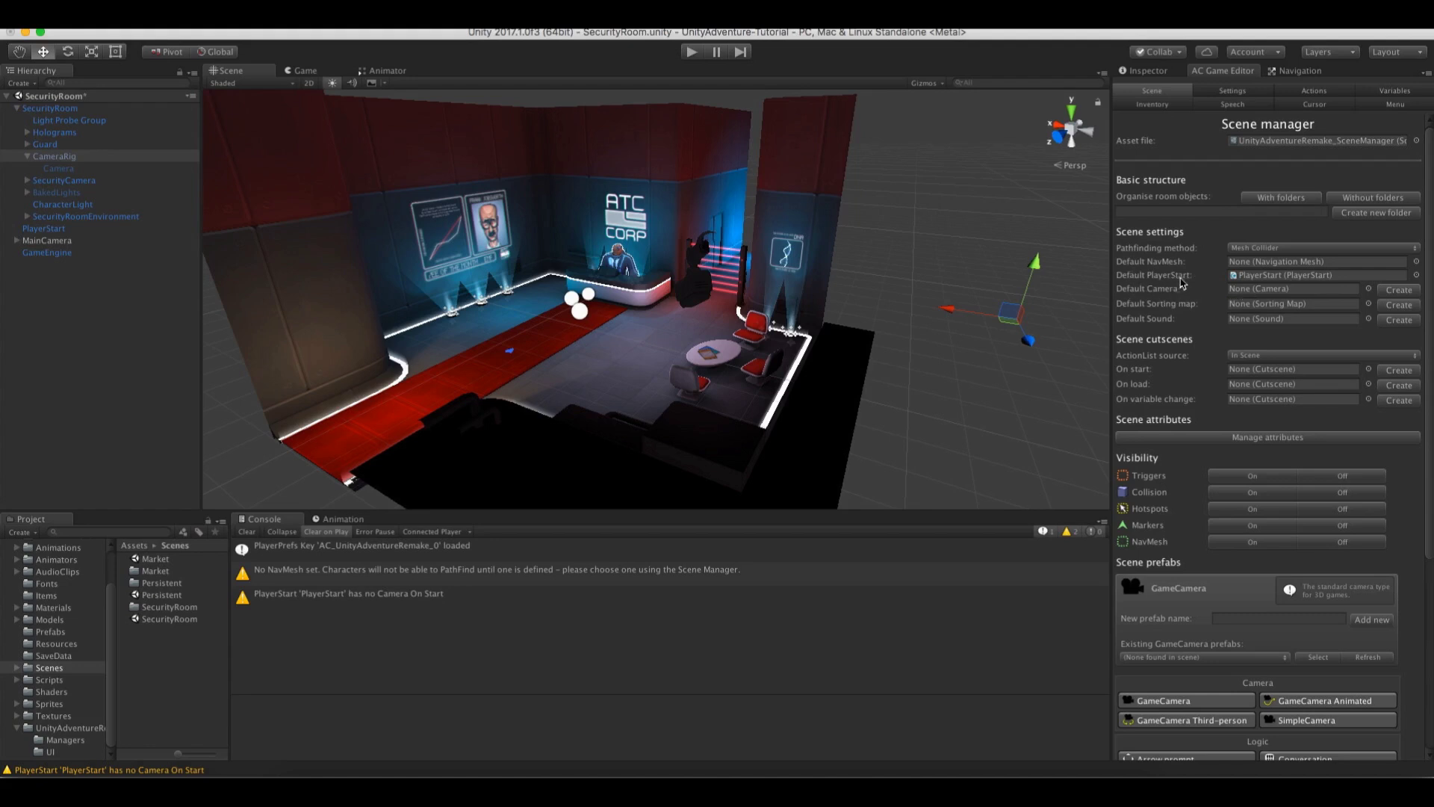
{"action": "left_click", "coordinate": [1407, 295]}
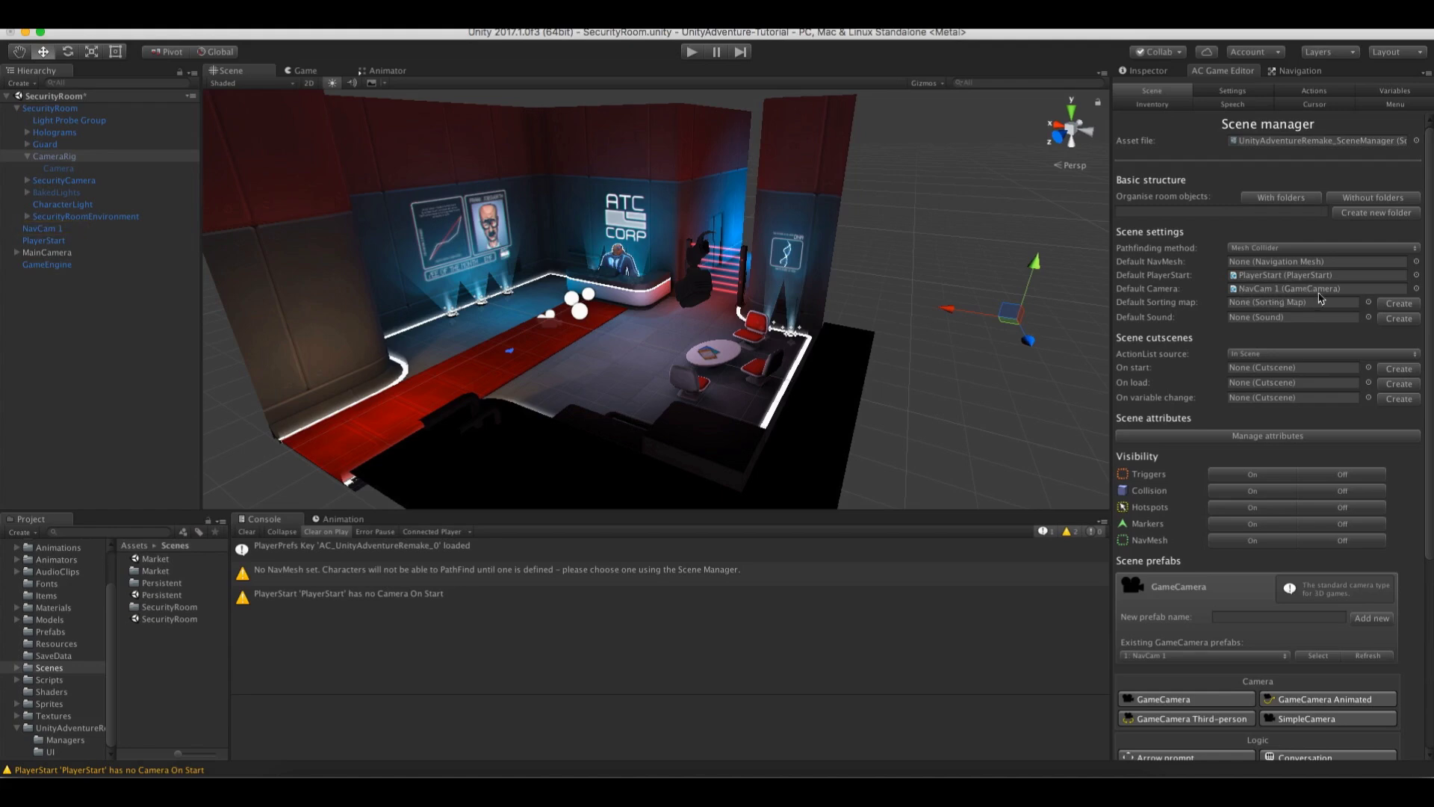
{"action": "left_click", "coordinate": [54, 227]}
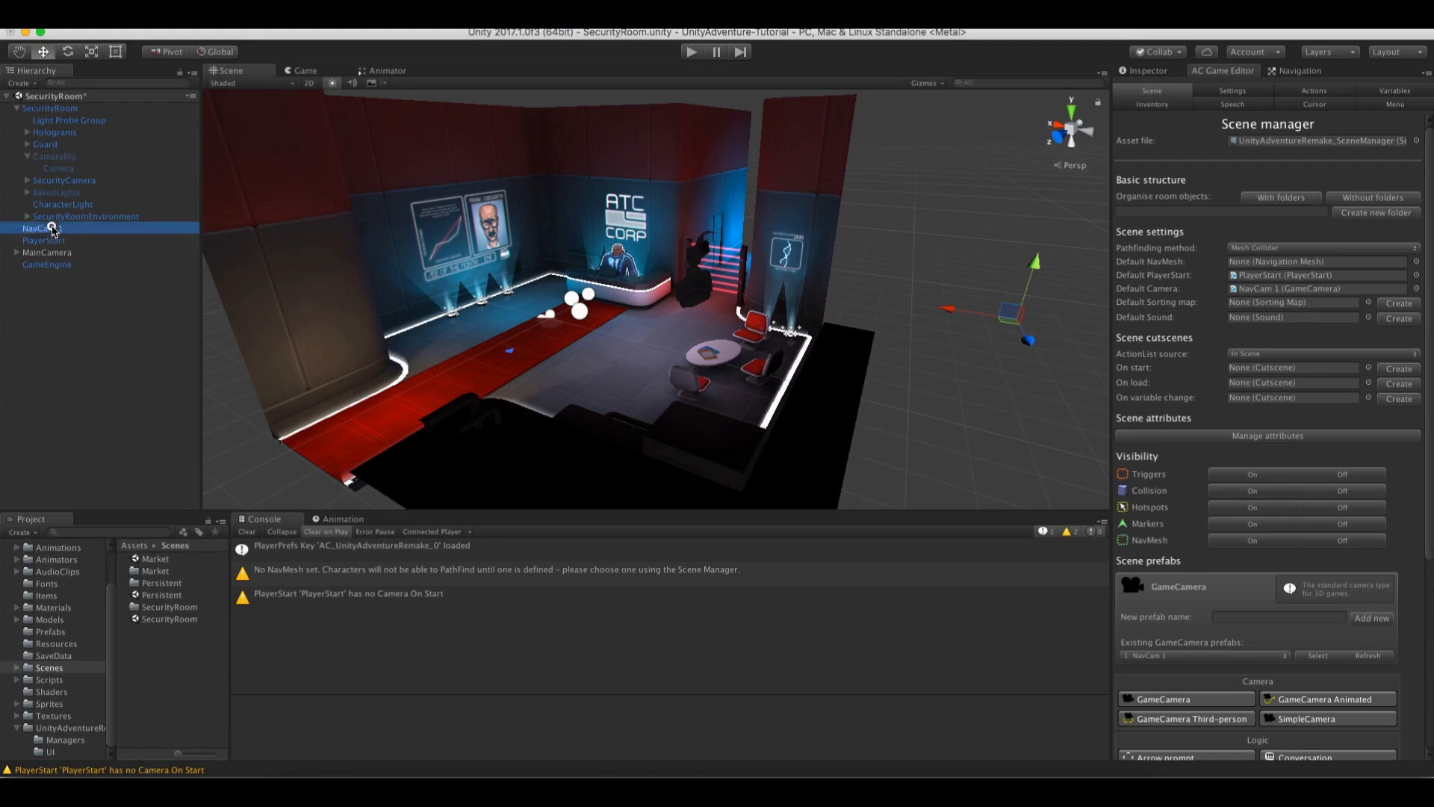
Rotate NavCam 1 and move it so it looks across the security room towards the reception desk
{"action": "left_click_drag", "start_coordinate": [591, 303], "coordinate": [747, 314], "text": "alt"}
{"action": "key", "text": "e"}
{"action": "left_click_drag", "start_coordinate": [768, 248], "coordinate": [584, 279]}
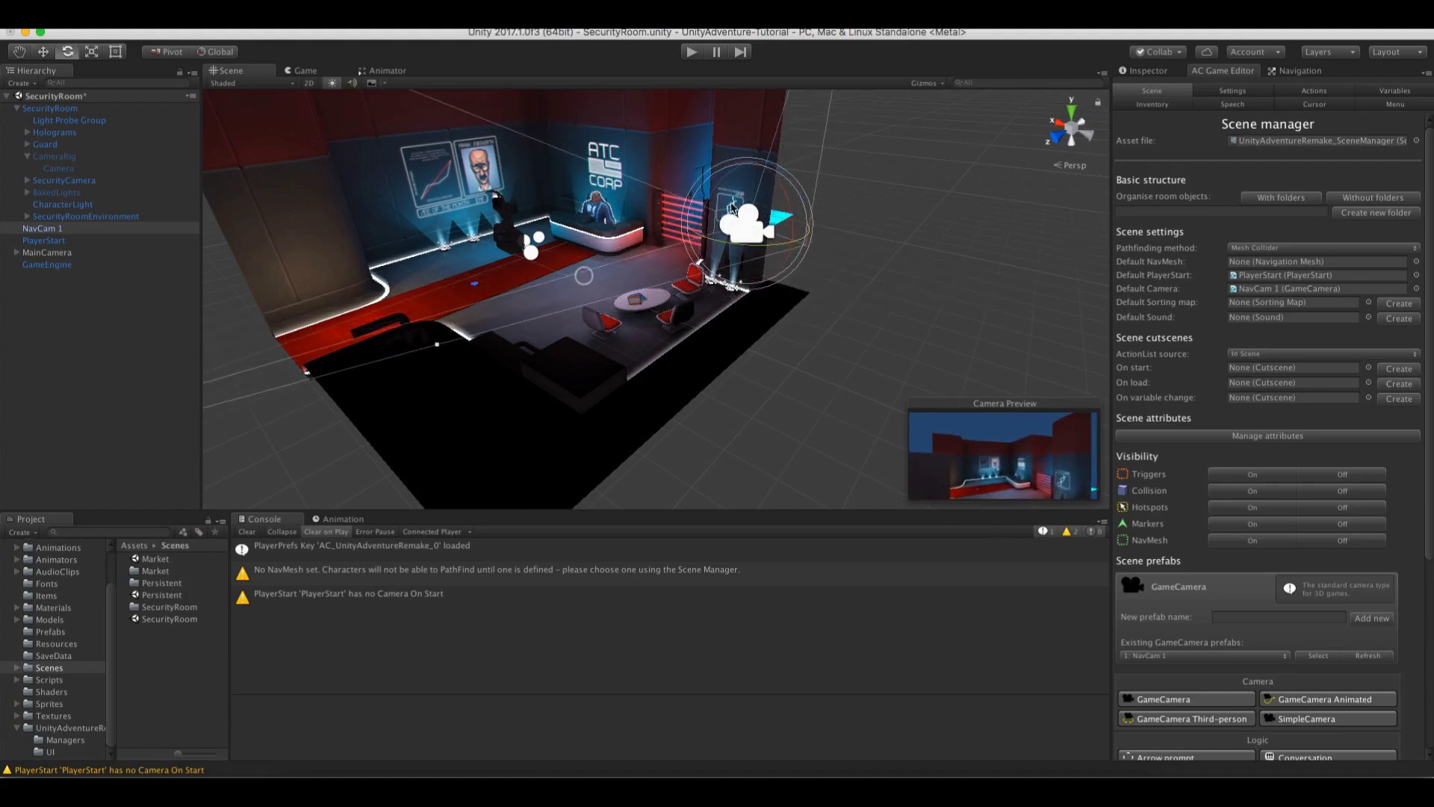
{"action": "left_click_drag", "start_coordinate": [779, 214], "coordinate": [336, 68]}
{"action": "key", "text": "w"}
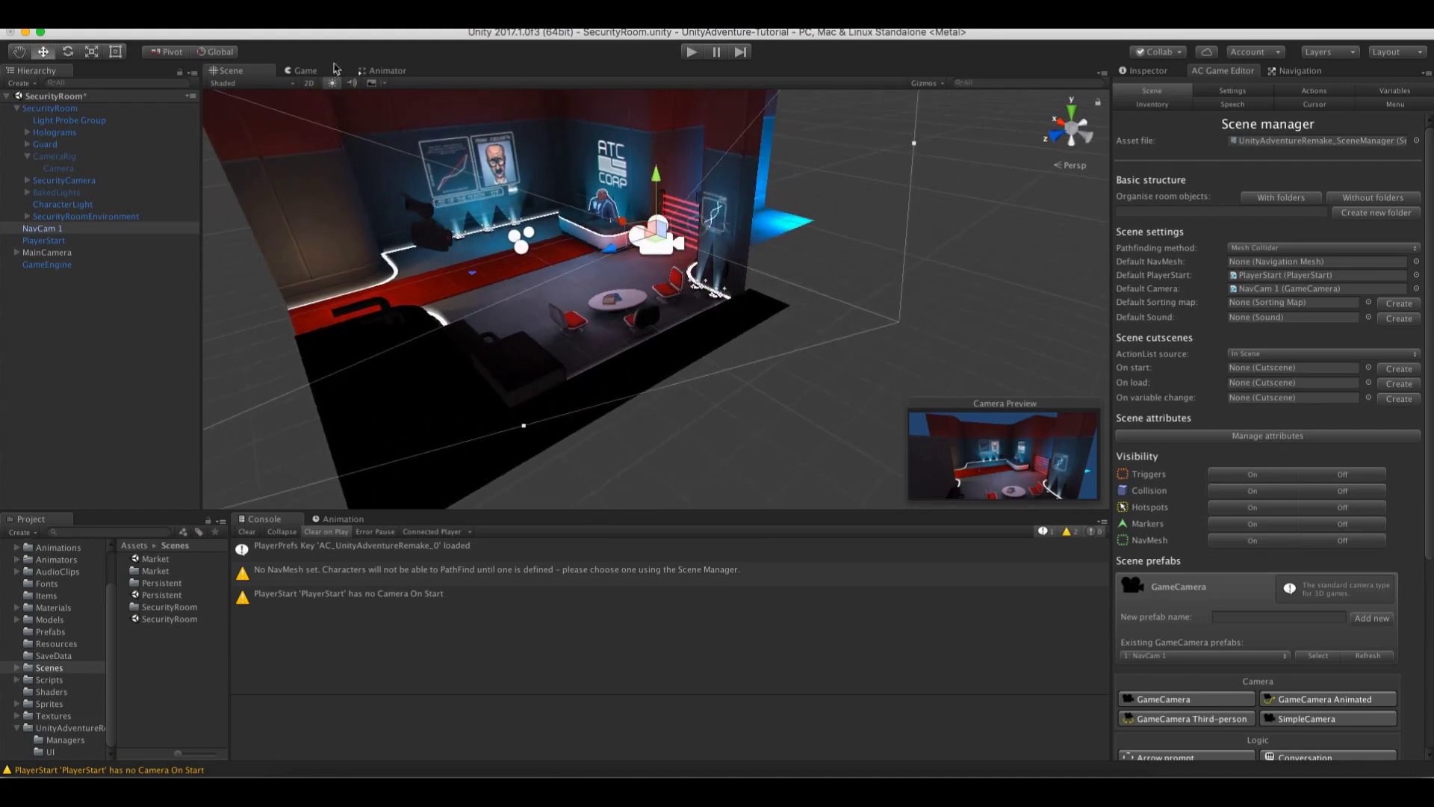
Switch the transform handles to local orientation, then position NavCam 1 at about X -8.35, Y 3.75, Z 3.23 and angle it into the room
{"action": "left_click", "coordinate": [214, 52]}
{"action": "left_click_drag", "start_coordinate": [651, 228], "coordinate": [321, 216]}
{"action": "key", "text": "f"}
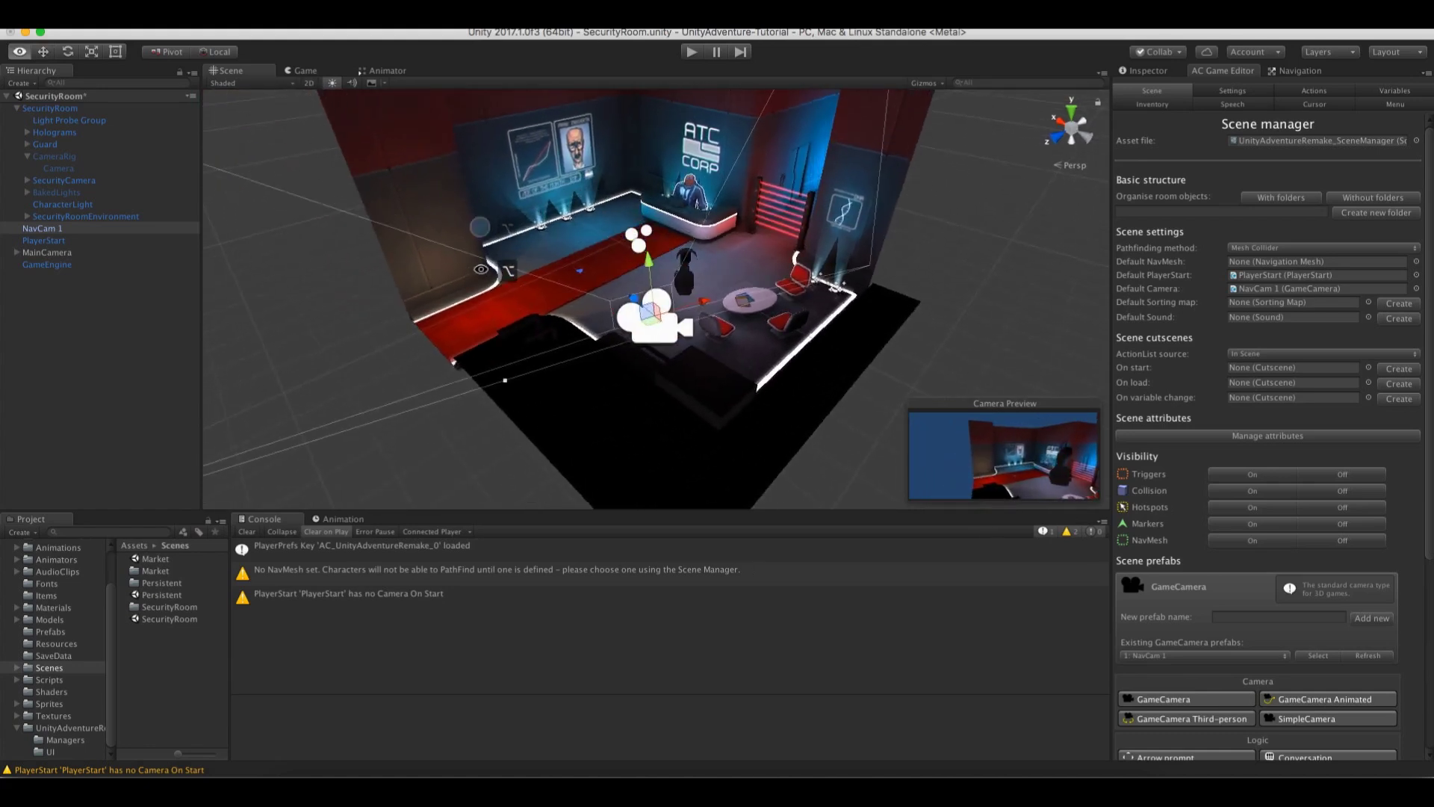
{"action": "key", "text": "e"}
{"action": "left_click_drag", "start_coordinate": [646, 358], "coordinate": [811, 257]}
{"action": "key", "text": "w"}
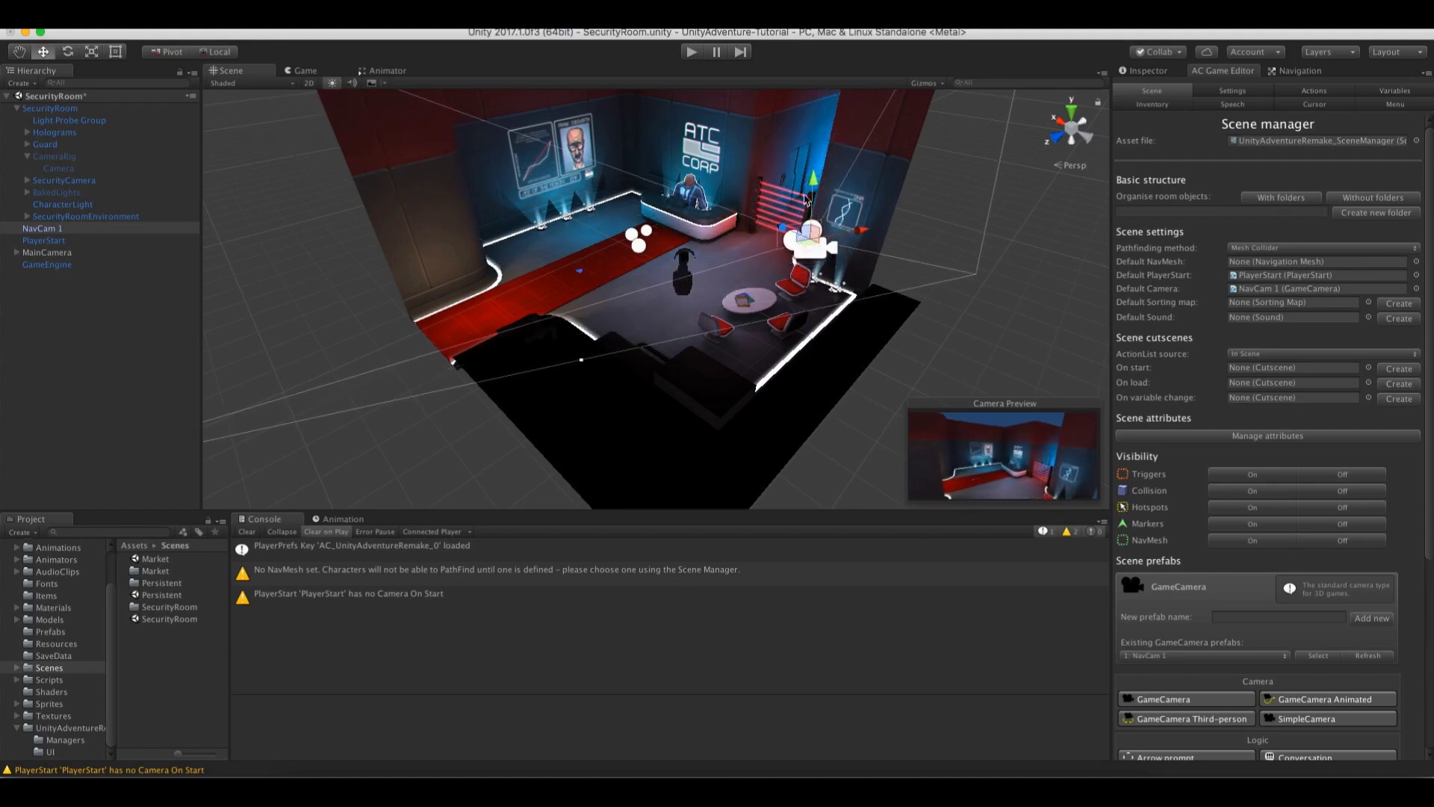
Enable NavCam 1's Camera component to preview its shot in the Game view
{"action": "left_click", "coordinate": [300, 71]}
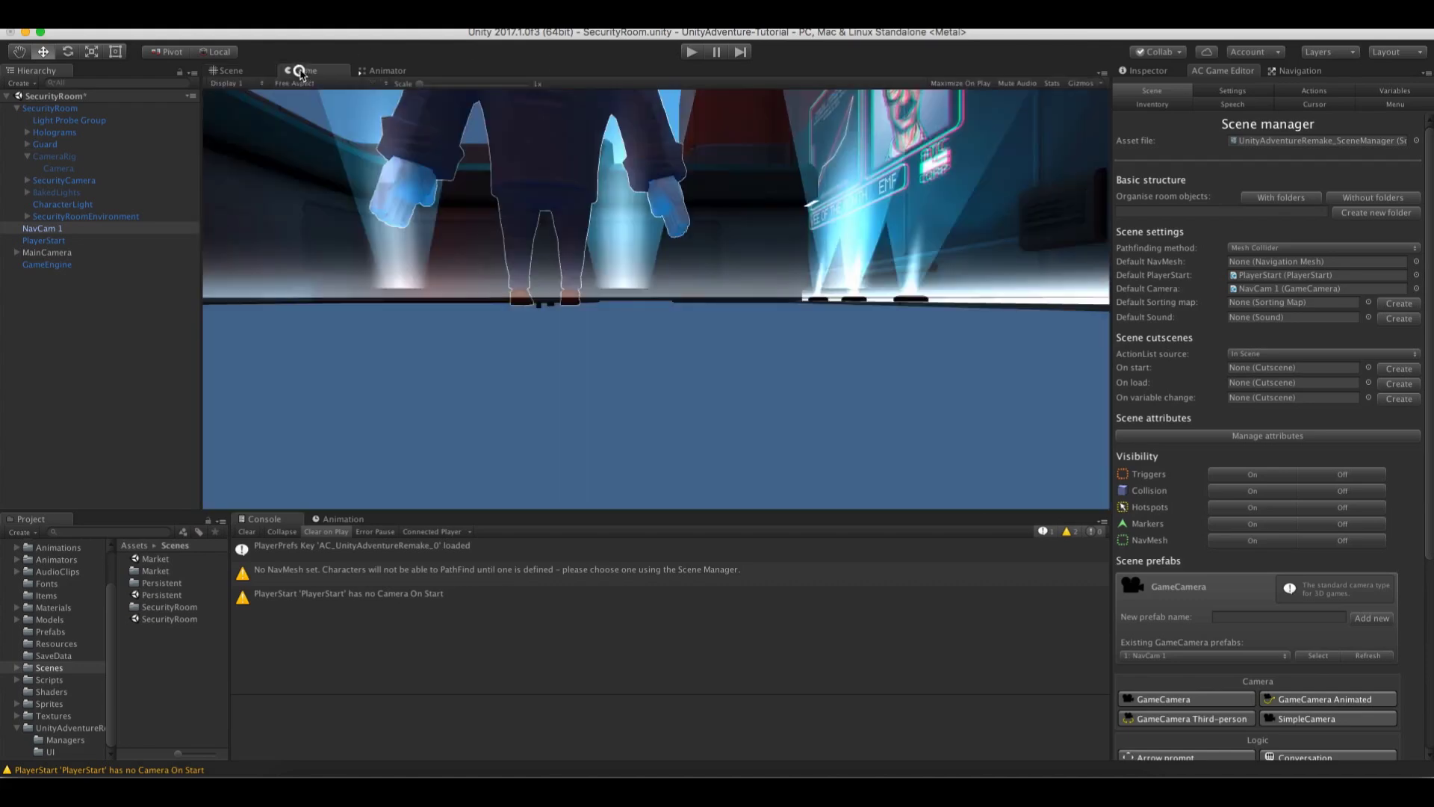
{"action": "left_click", "coordinate": [252, 70]}
{"action": "left_click", "coordinate": [317, 70]}
{"action": "left_click", "coordinate": [1131, 71]}
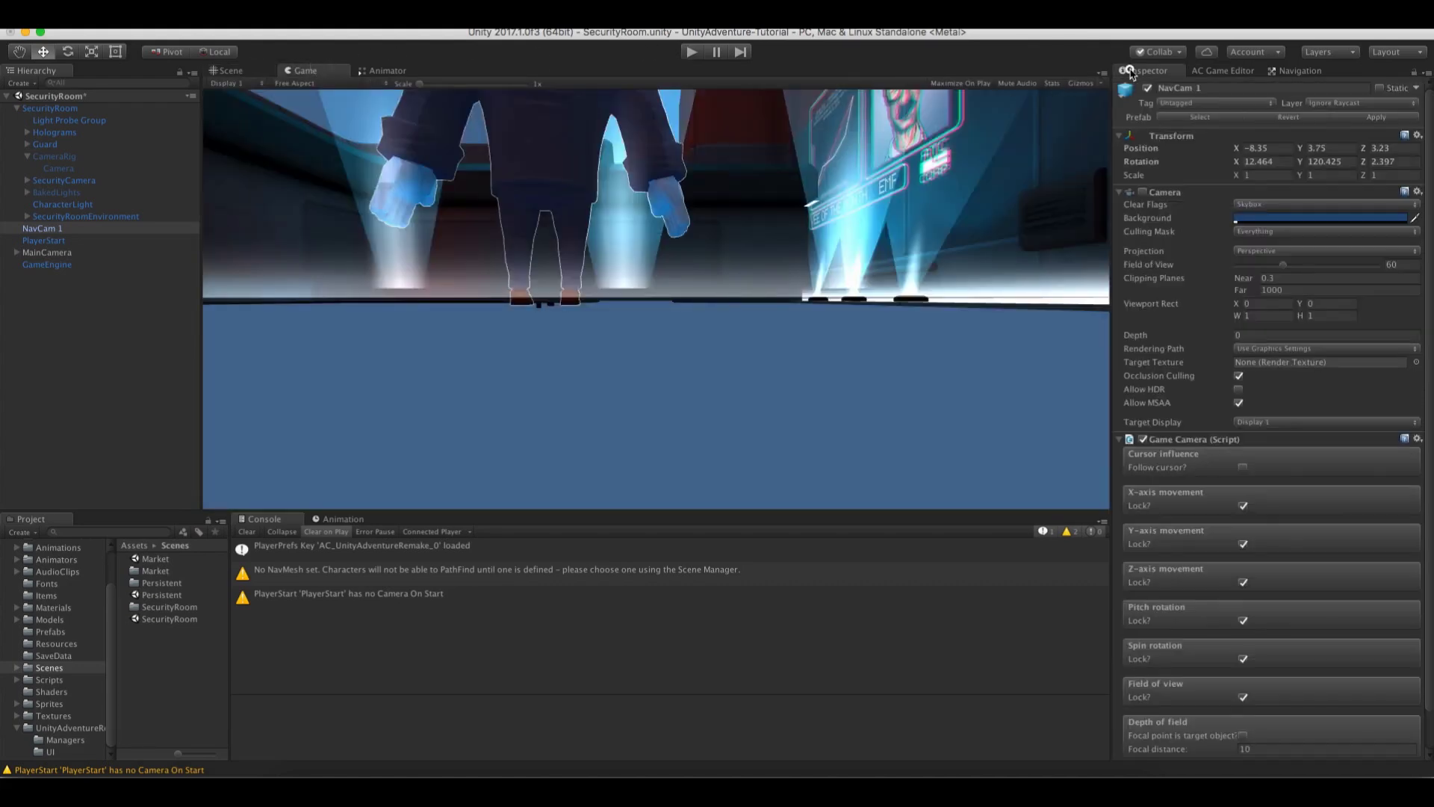
{"action": "left_click", "coordinate": [1142, 192]}
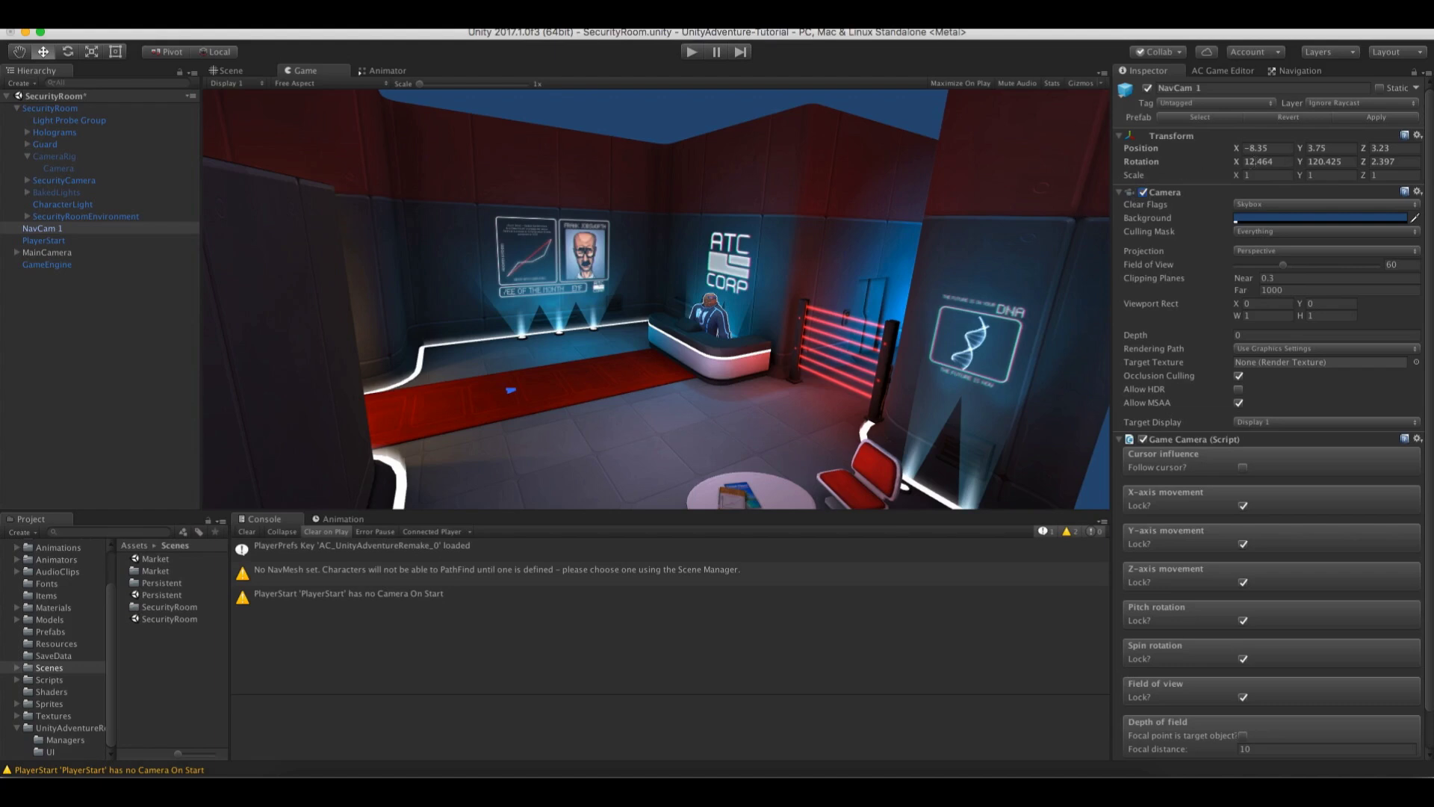
Level and tilt NavCam 1 by setting its rotation to X 19.83 and Z -1.24
{"action": "left_click_drag", "start_coordinate": [1236, 166], "coordinate": [1341, 164]}
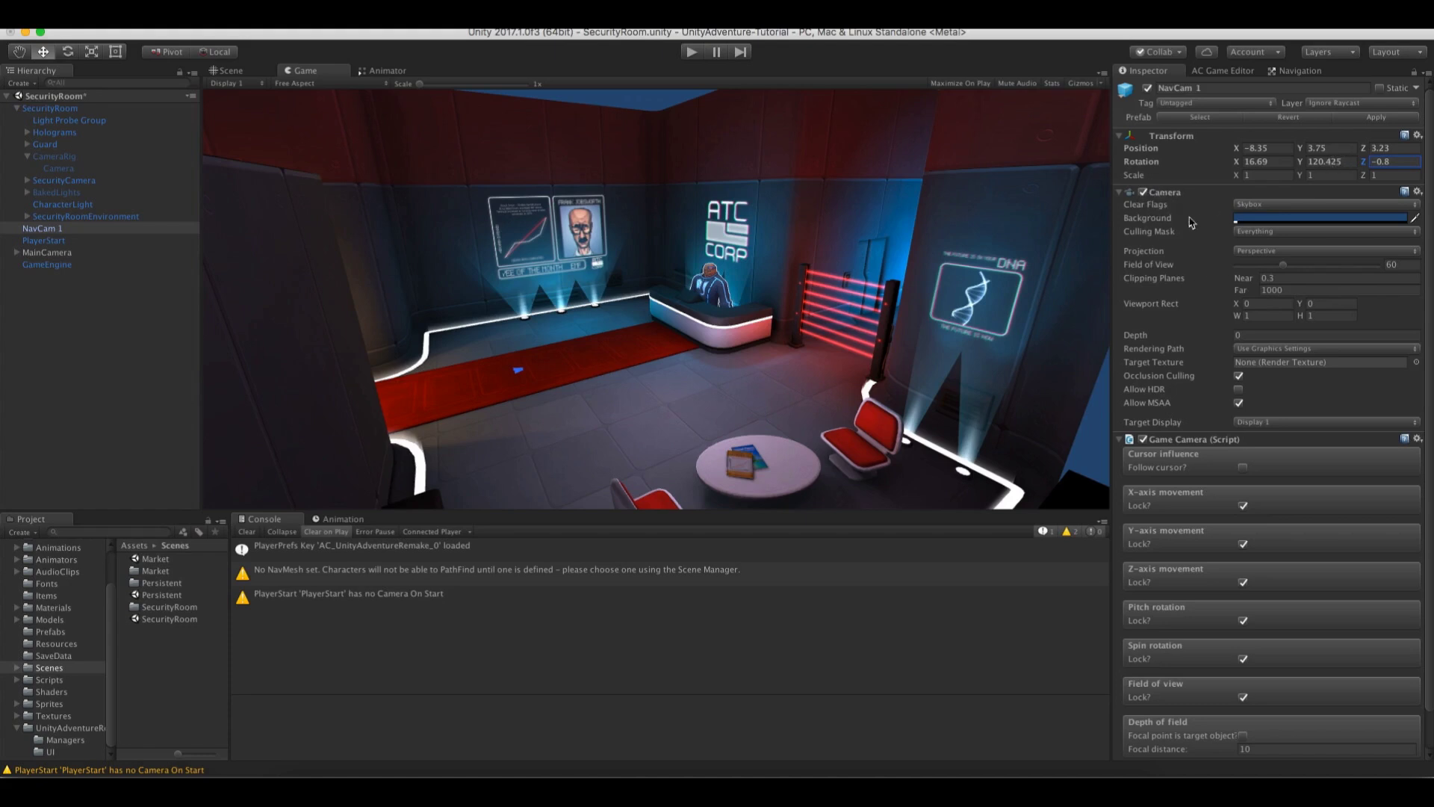
{"action": "left_click_drag", "start_coordinate": [1364, 166], "coordinate": [1353, 165]}
{"action": "left_click_drag", "start_coordinate": [1236, 161], "coordinate": [1312, 162]}
Run the scene to check the MainCamera against NavCam 1's view of the player, then stop play mode
{"action": "left_click", "coordinate": [691, 51]}
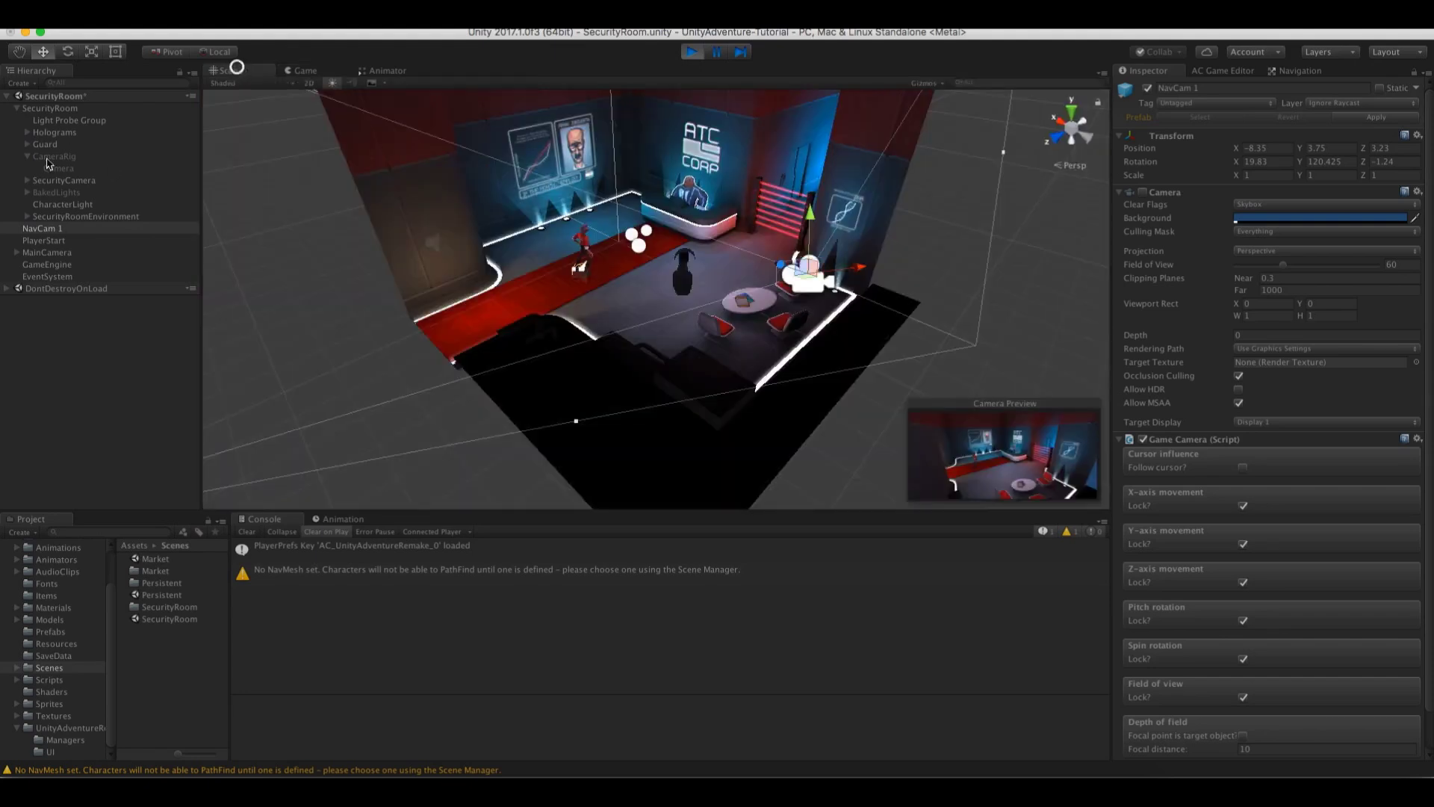
{"action": "left_click", "coordinate": [228, 71]}
{"action": "left_click", "coordinate": [46, 252]}
{"action": "left_click_drag", "start_coordinate": [598, 313], "coordinate": [768, 199], "text": "alt"}
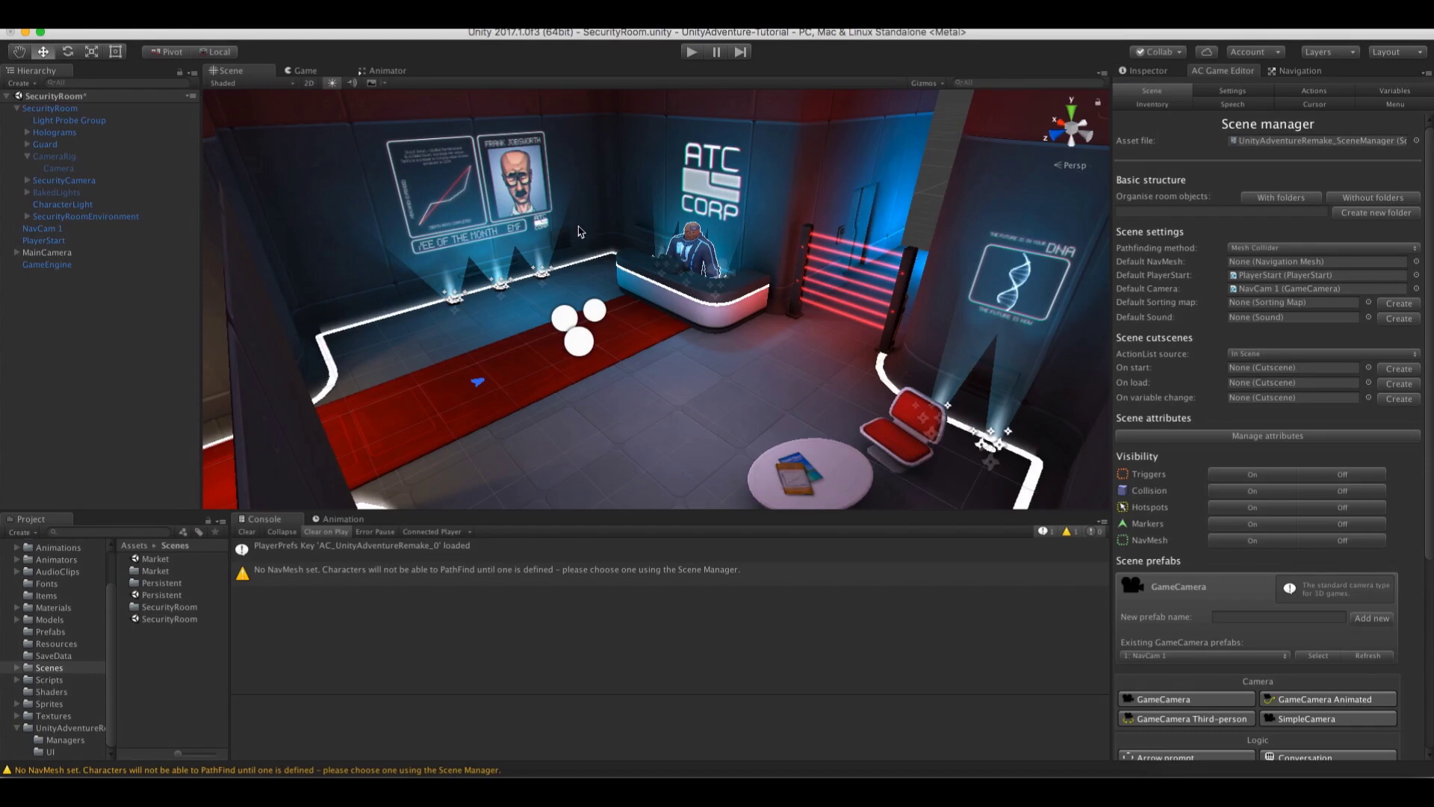
{"action": "left_click", "coordinate": [693, 55]}
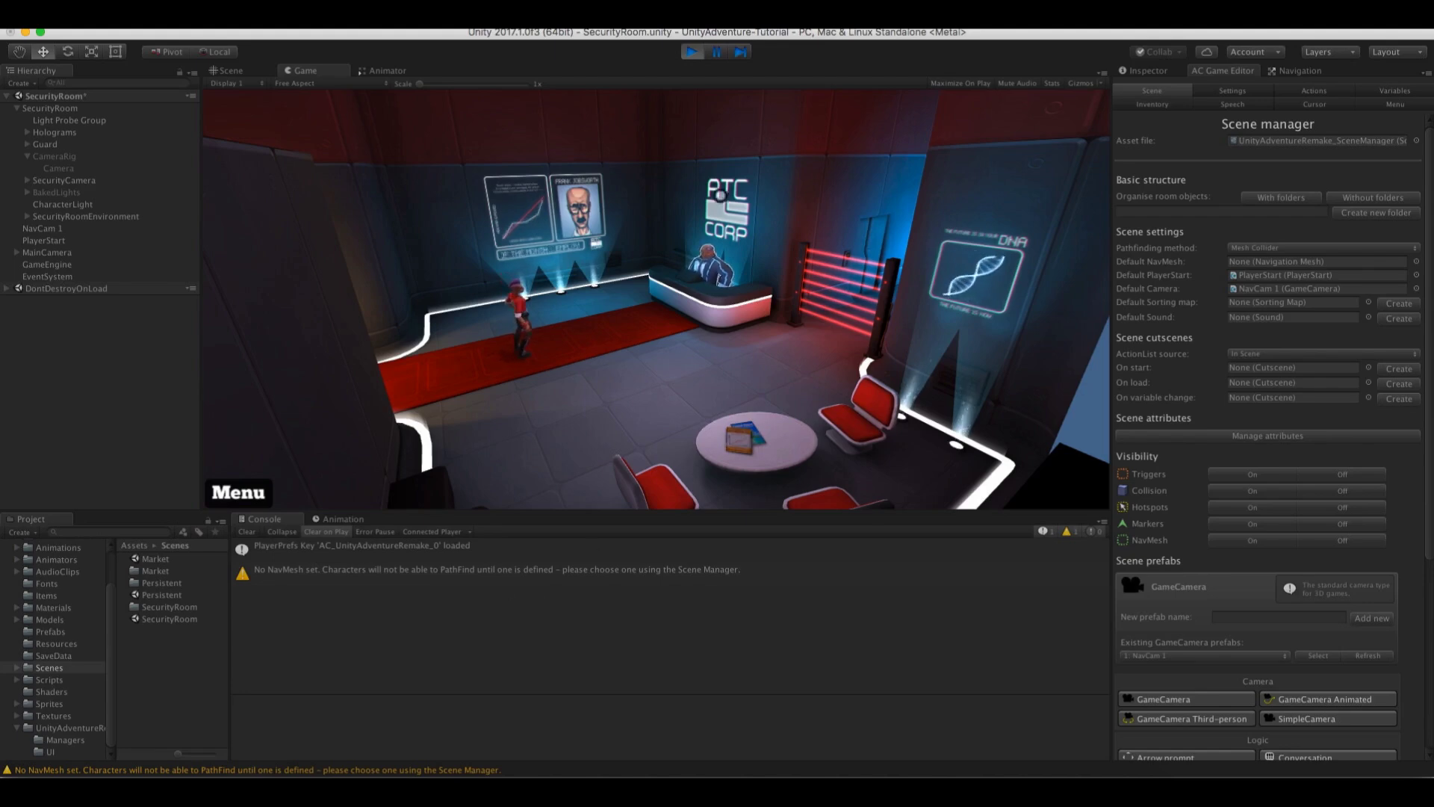
{"action": "left_click", "coordinate": [692, 51]}
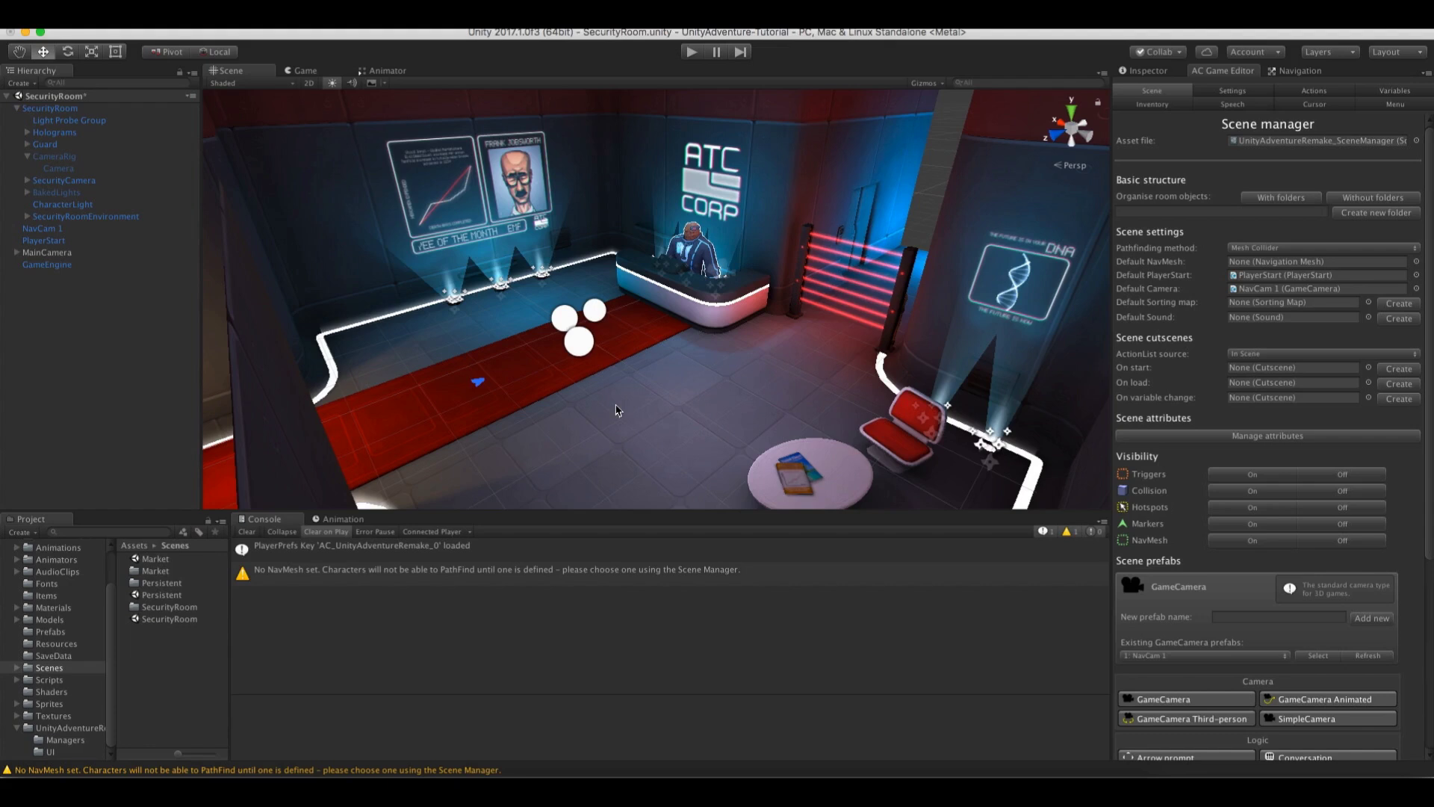
Set the scene's pathfinding method to Unity Navigation and show the baked NavMesh in the Navigation window
{"action": "left_click", "coordinate": [1259, 248]}
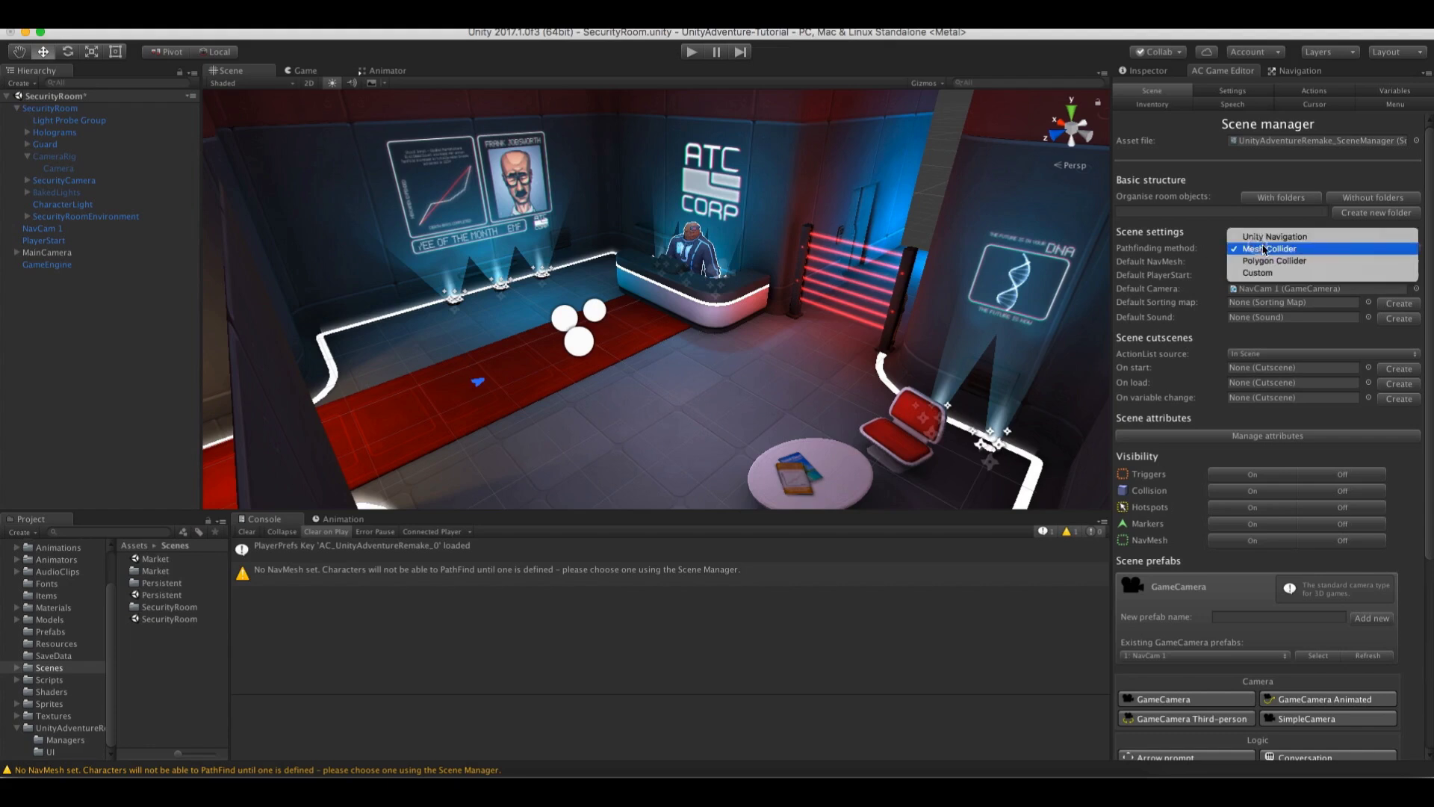
{"action": "left_click", "coordinate": [1304, 237]}
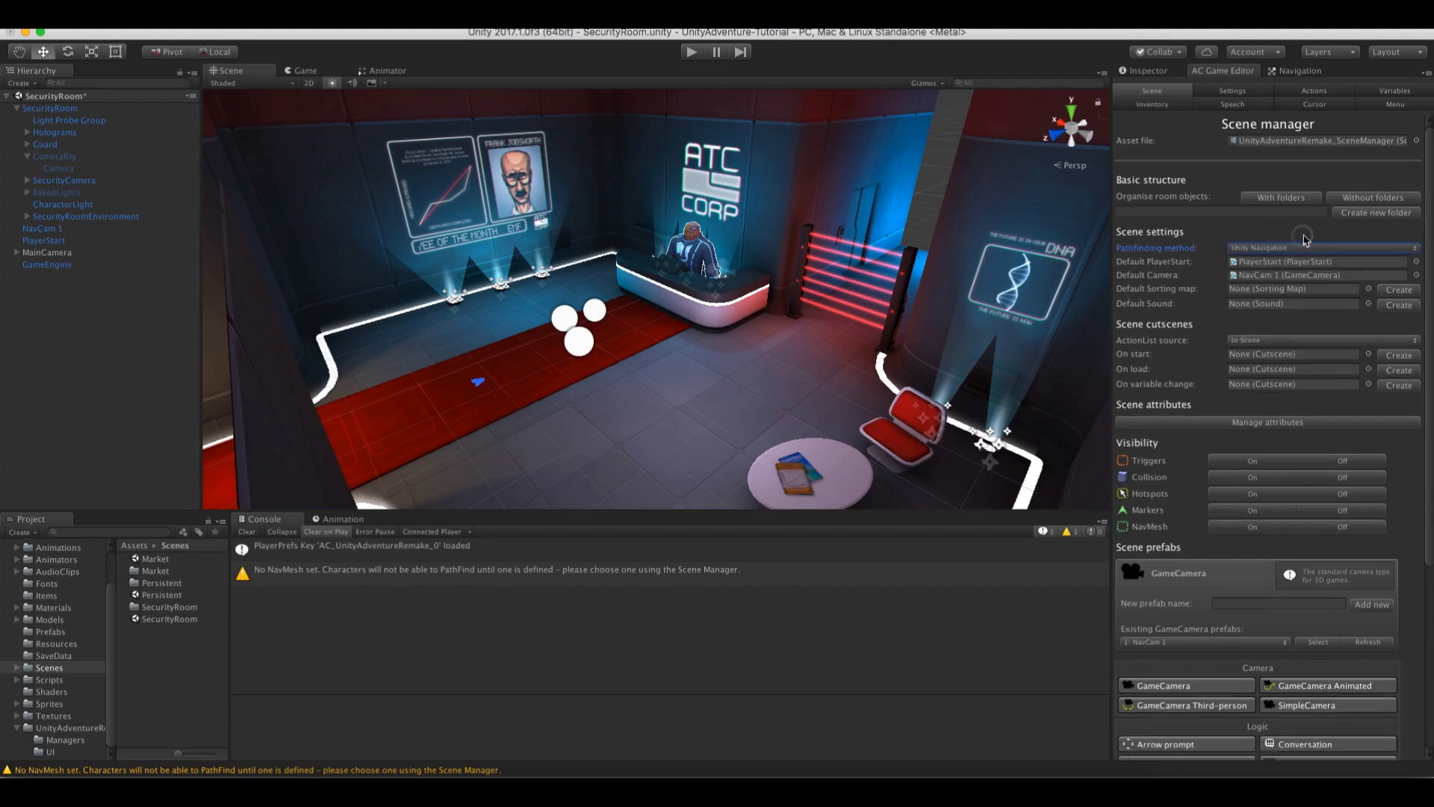
{"action": "left_click", "coordinate": [1284, 74]}
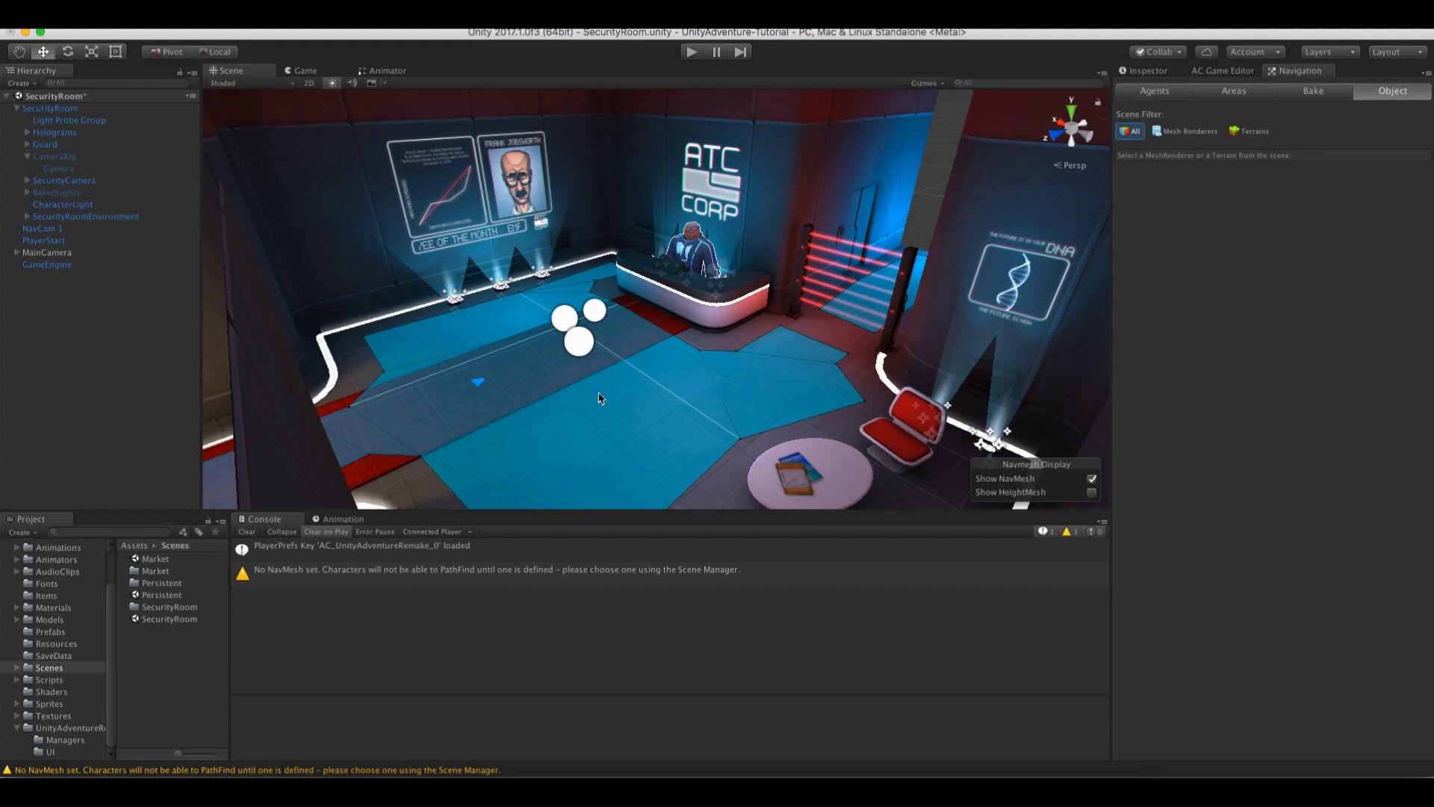
Assign the SecurityRoom object, which holds the Mesh Collider, to the NavMesh layer
{"action": "left_click", "coordinate": [791, 362]}
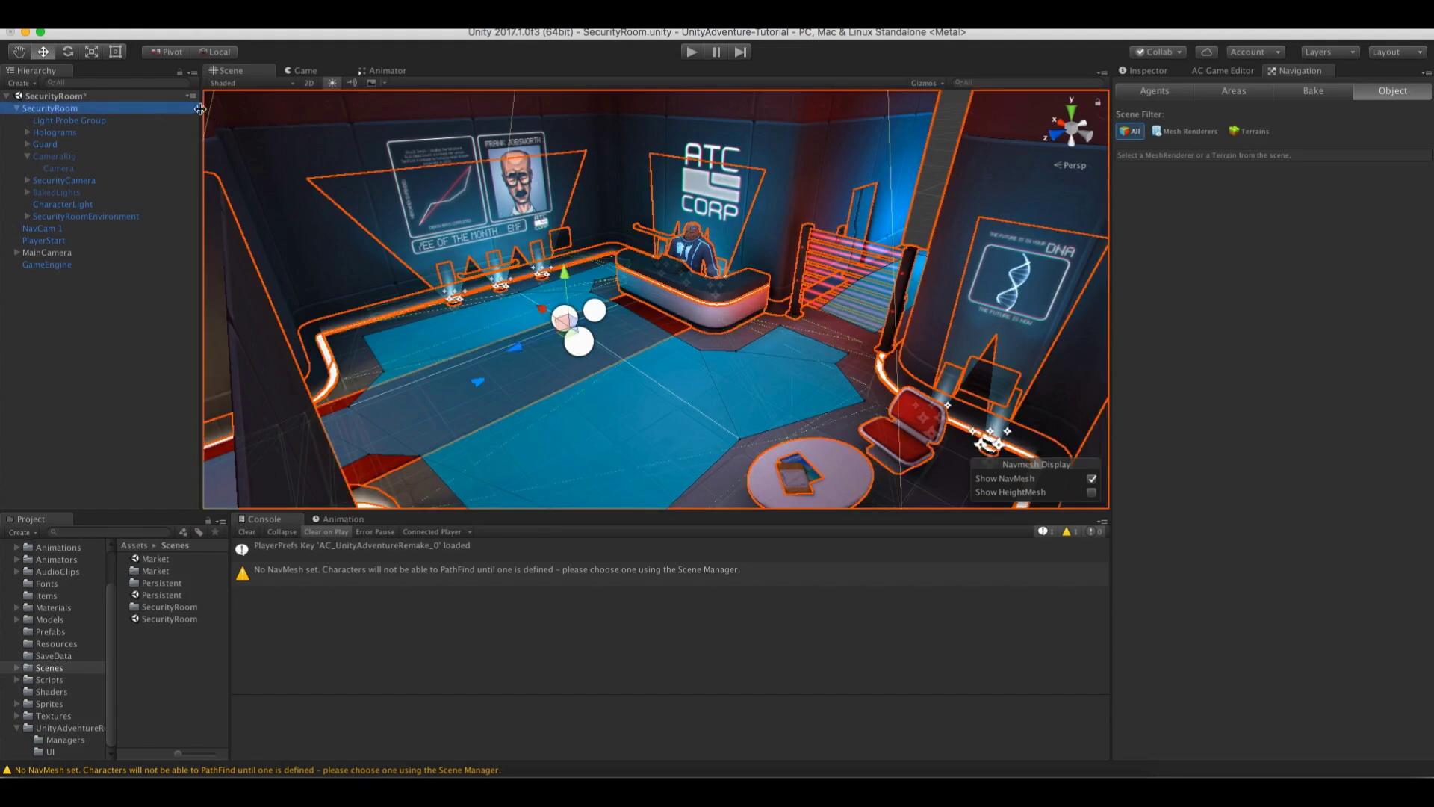
{"action": "left_click", "coordinate": [1141, 70]}
{"action": "right_click_drag", "start_coordinate": [461, 304], "coordinate": [743, 329]}
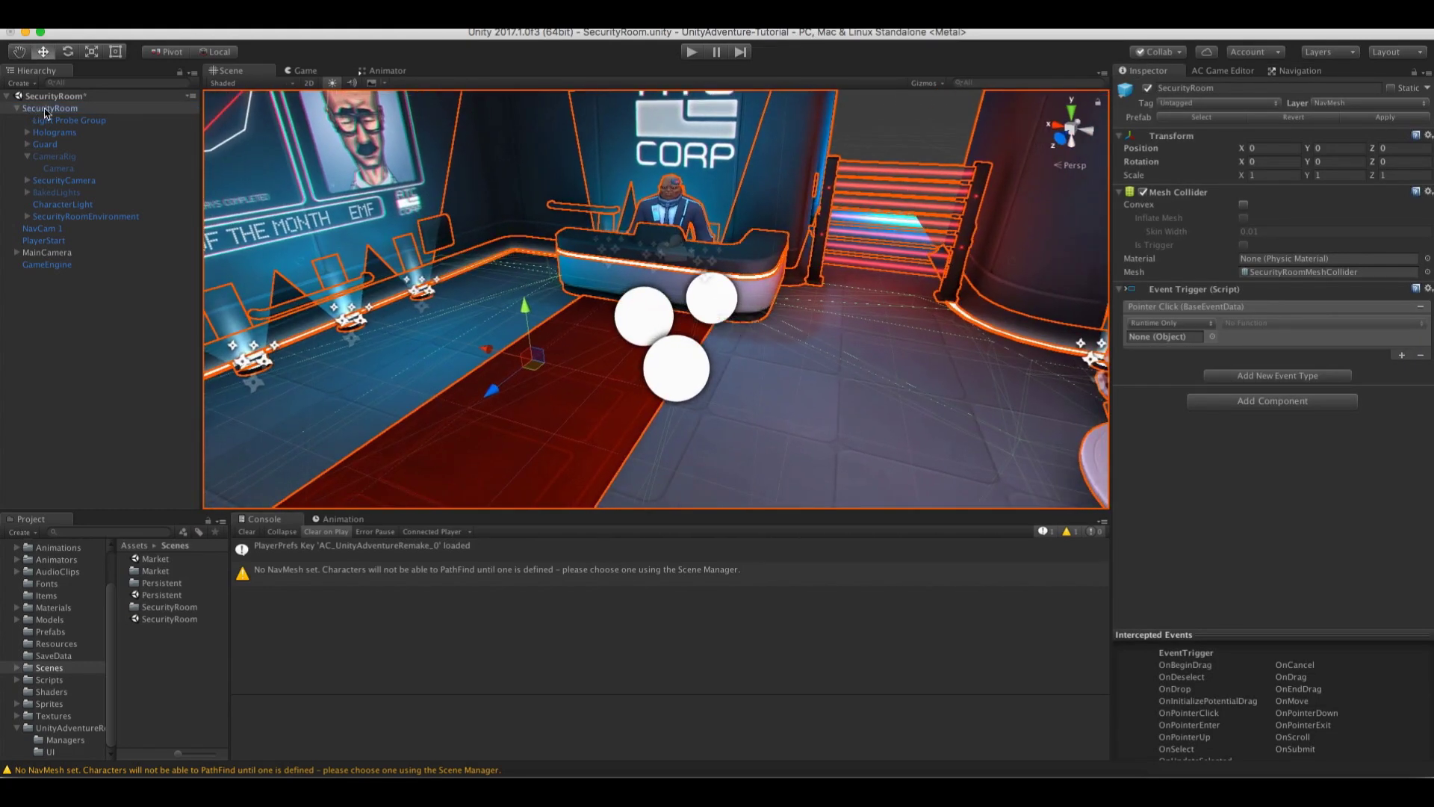
{"action": "right_click_drag", "start_coordinate": [567, 279], "coordinate": [667, 306]}
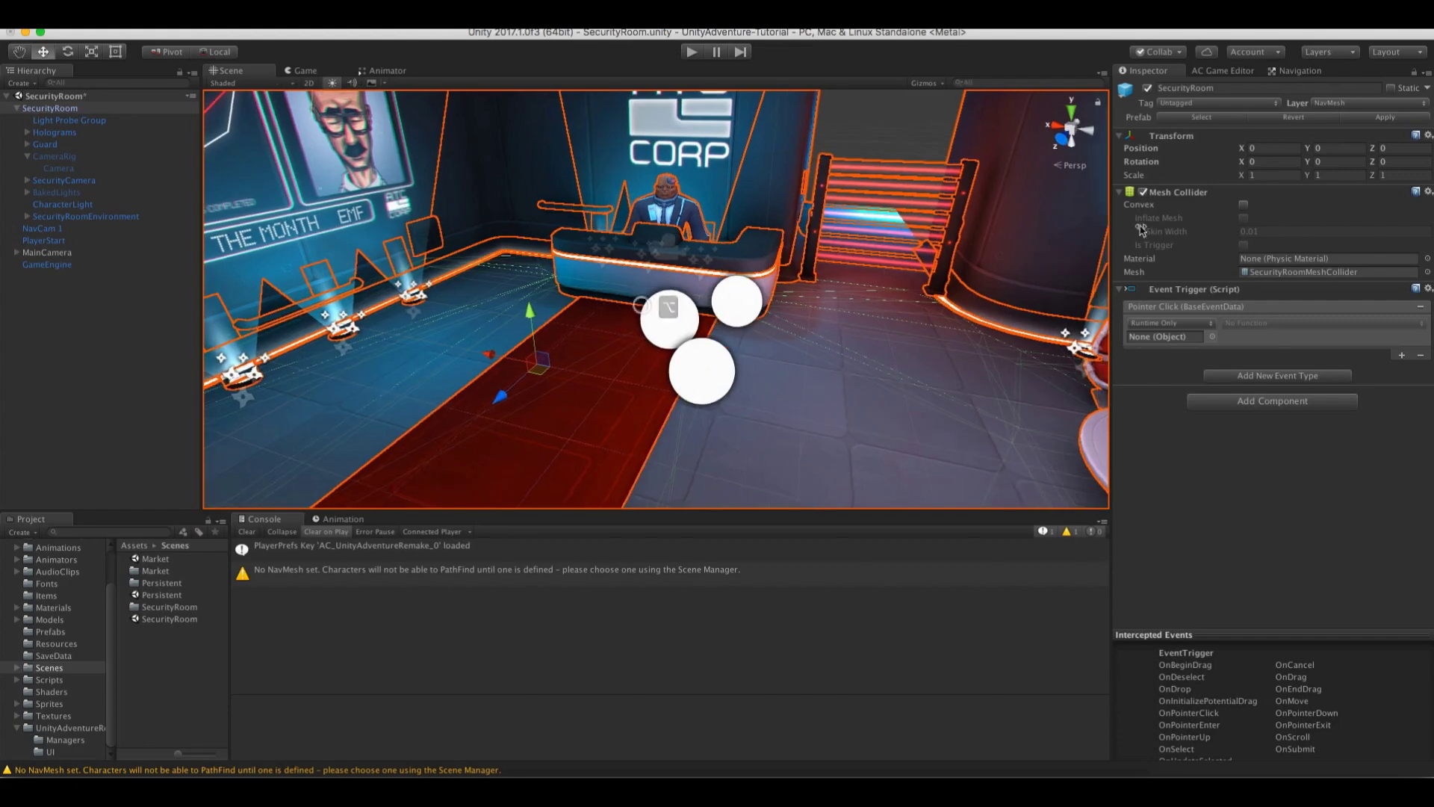
{"action": "right_click_drag", "start_coordinate": [813, 319], "coordinate": [763, 256]}
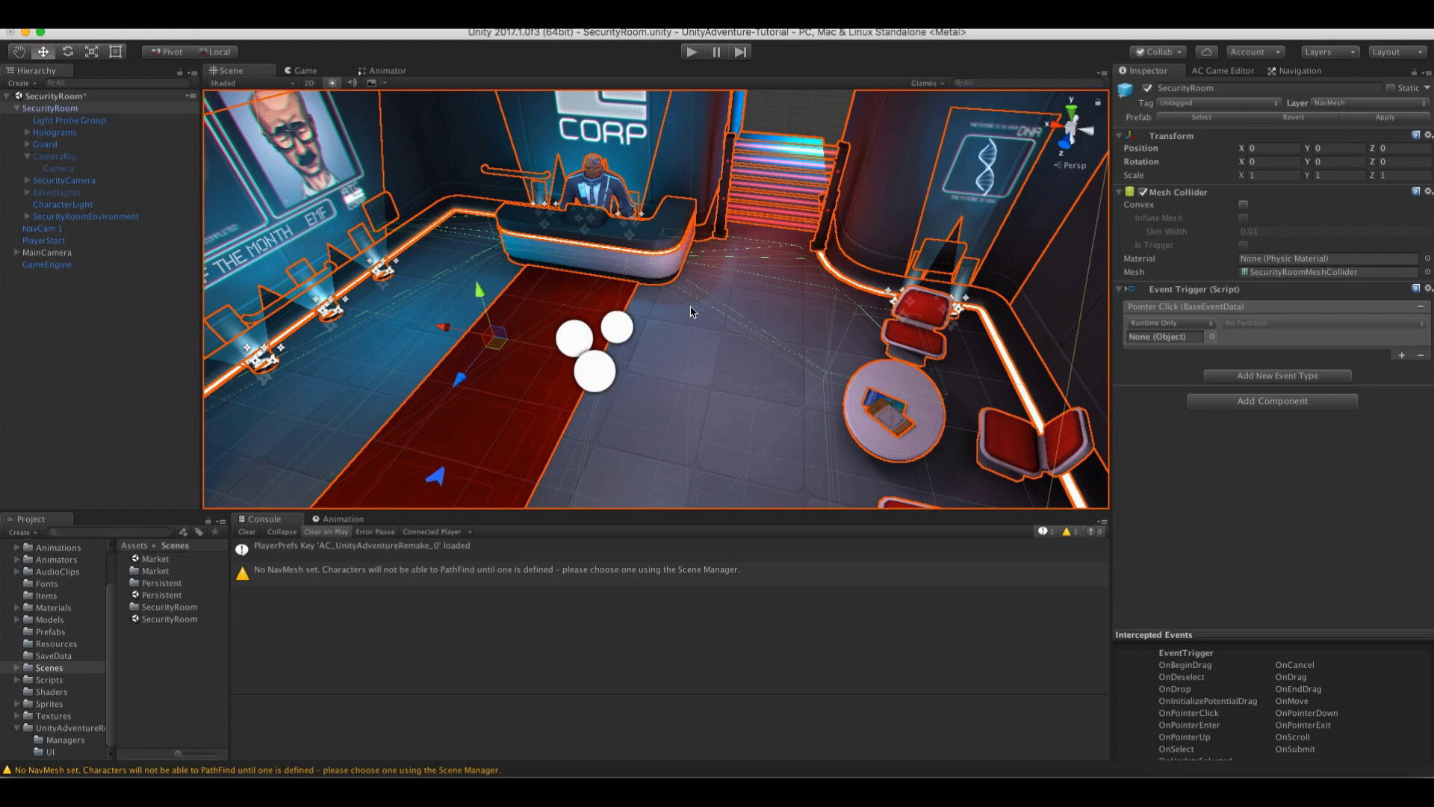
{"action": "right_click", "coordinate": [1331, 110]}
{"action": "left_click", "coordinate": [1270, 109]}
{"action": "left_click", "coordinate": [1345, 107]}
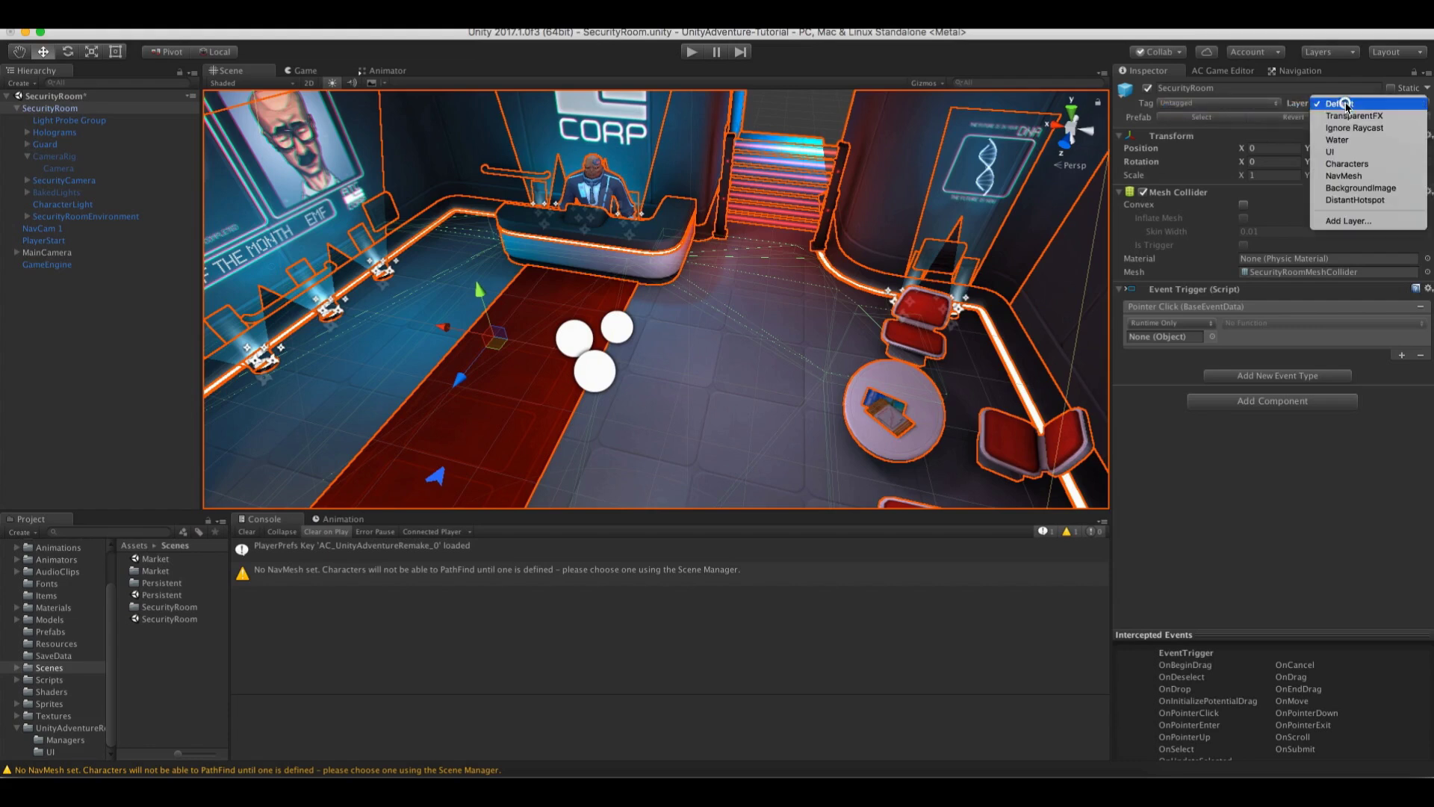
{"action": "left_click", "coordinate": [1366, 176]}
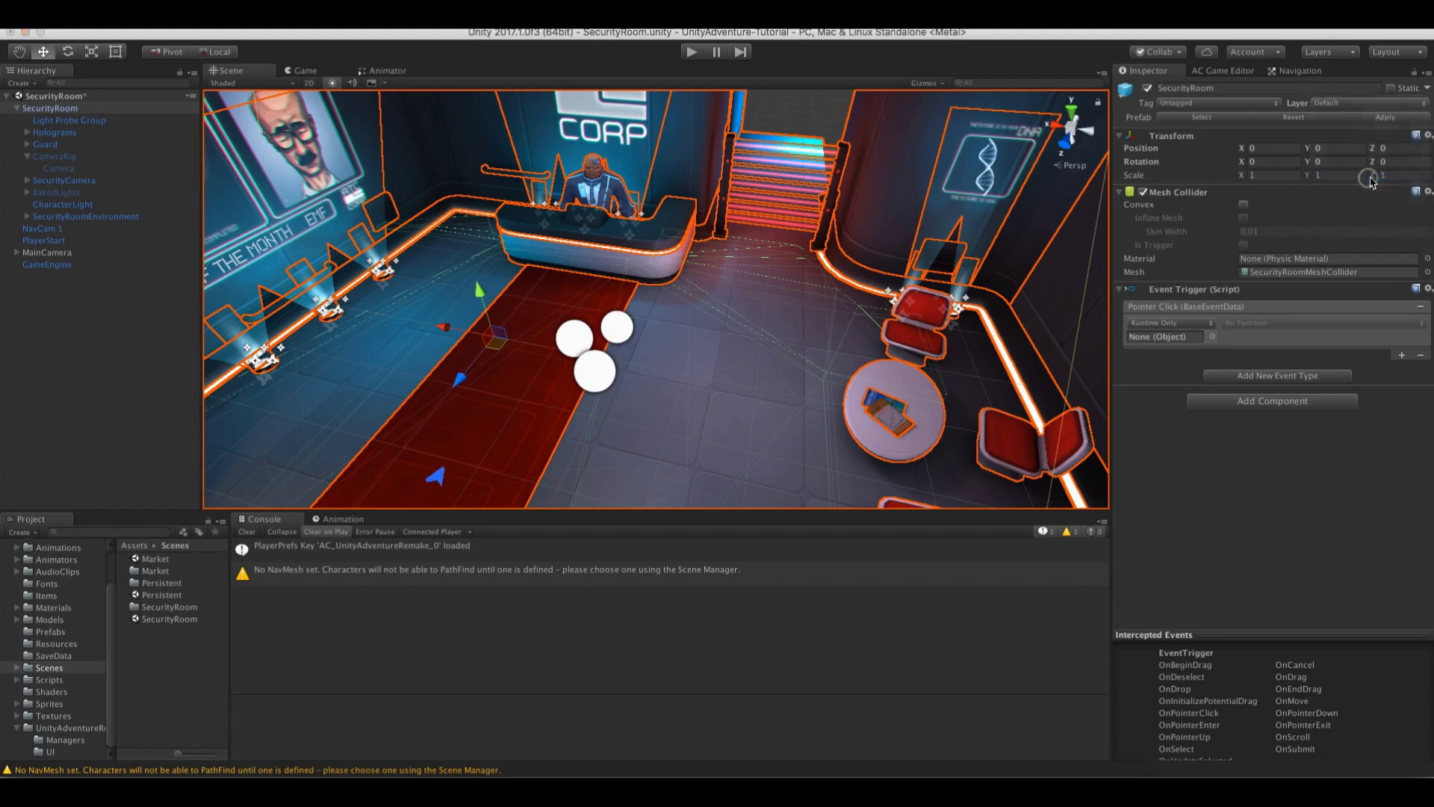
Remove the Event Trigger component from the SecurityRoom object
{"action": "left_click", "coordinate": [647, 276]}
{"action": "left_click", "coordinate": [1428, 288]}
{"action": "left_click", "coordinate": [1393, 336]}
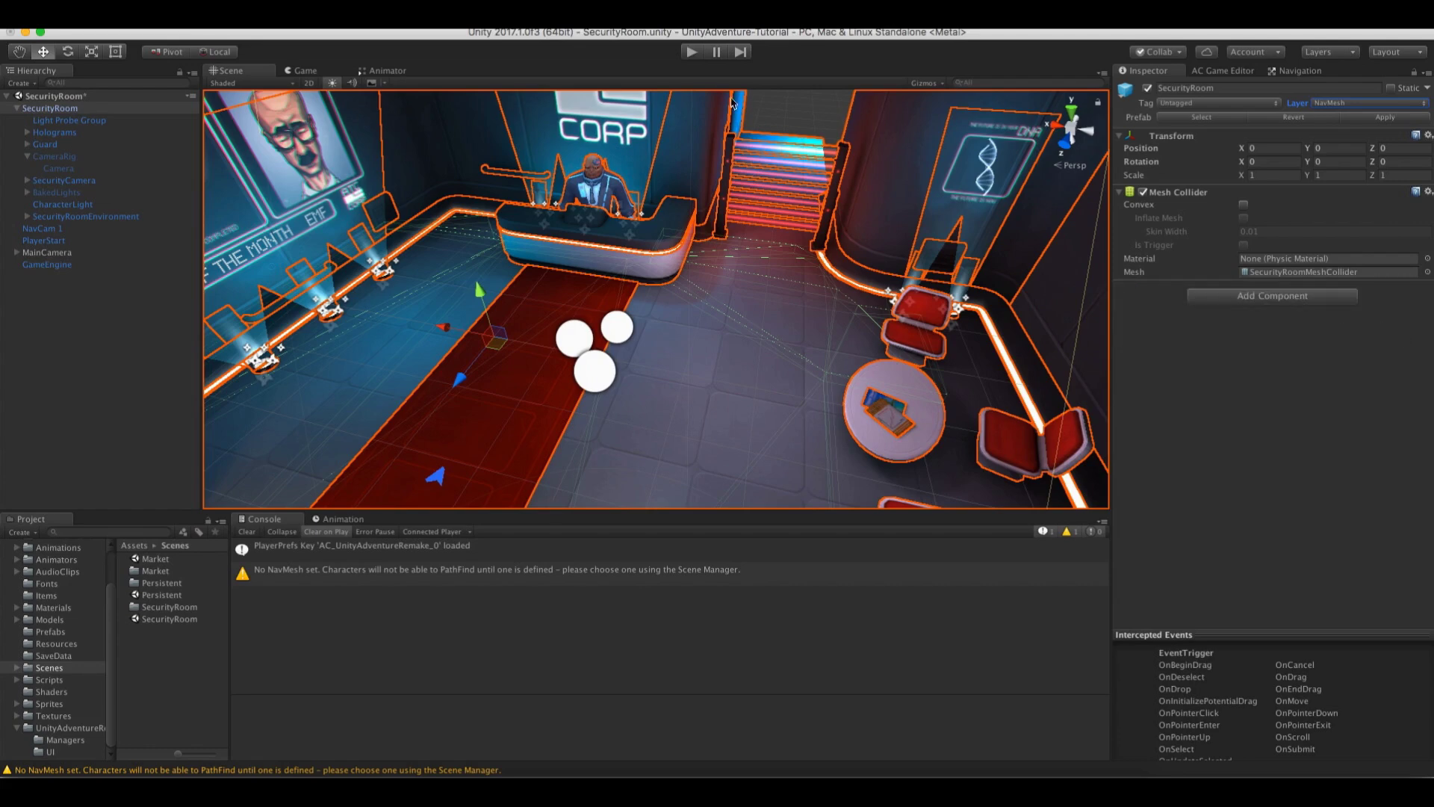
Run the scene and test walking the player to several floor points, with gizmos shown in the Game view
{"action": "left_click", "coordinate": [691, 51]}
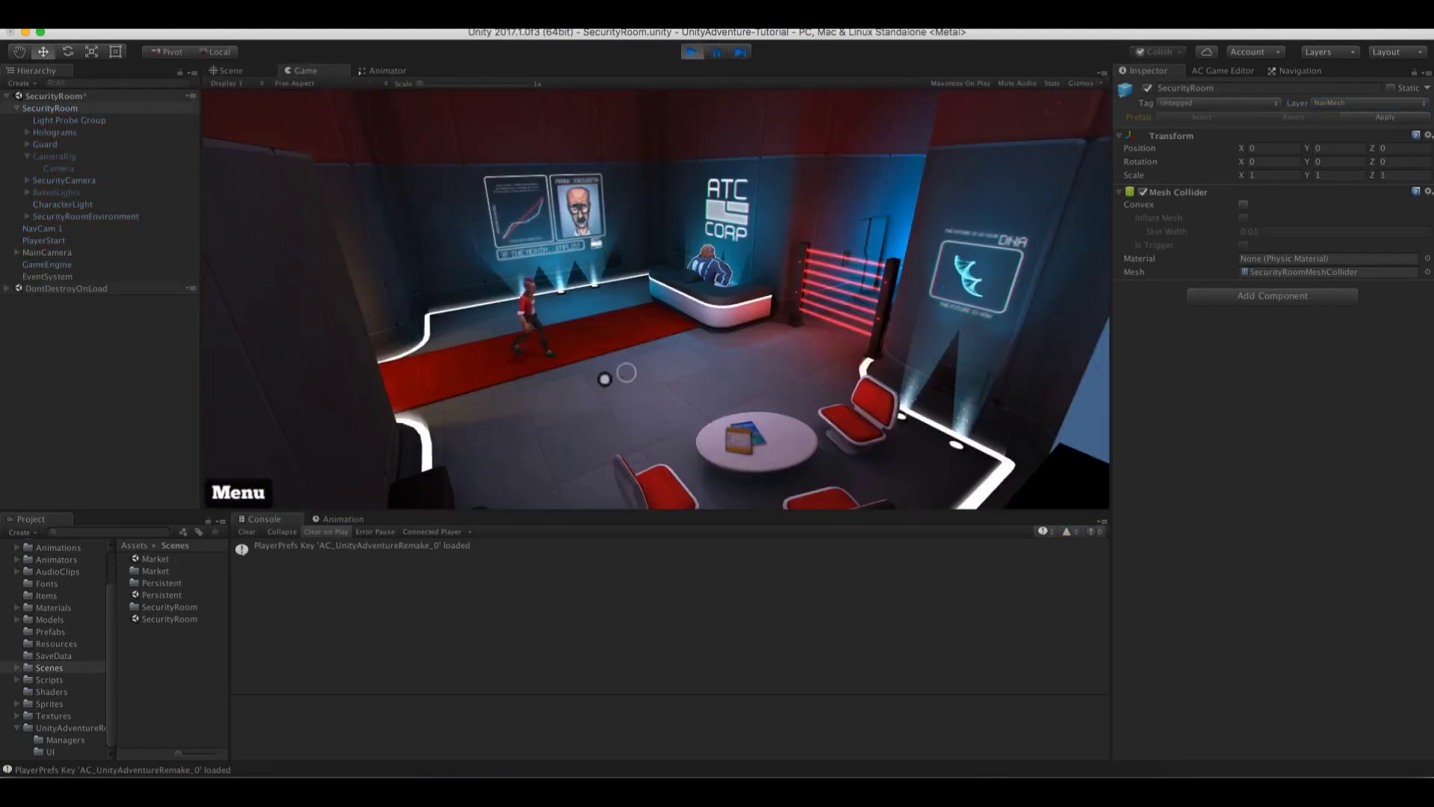
{"action": "left_click", "coordinate": [541, 438]}
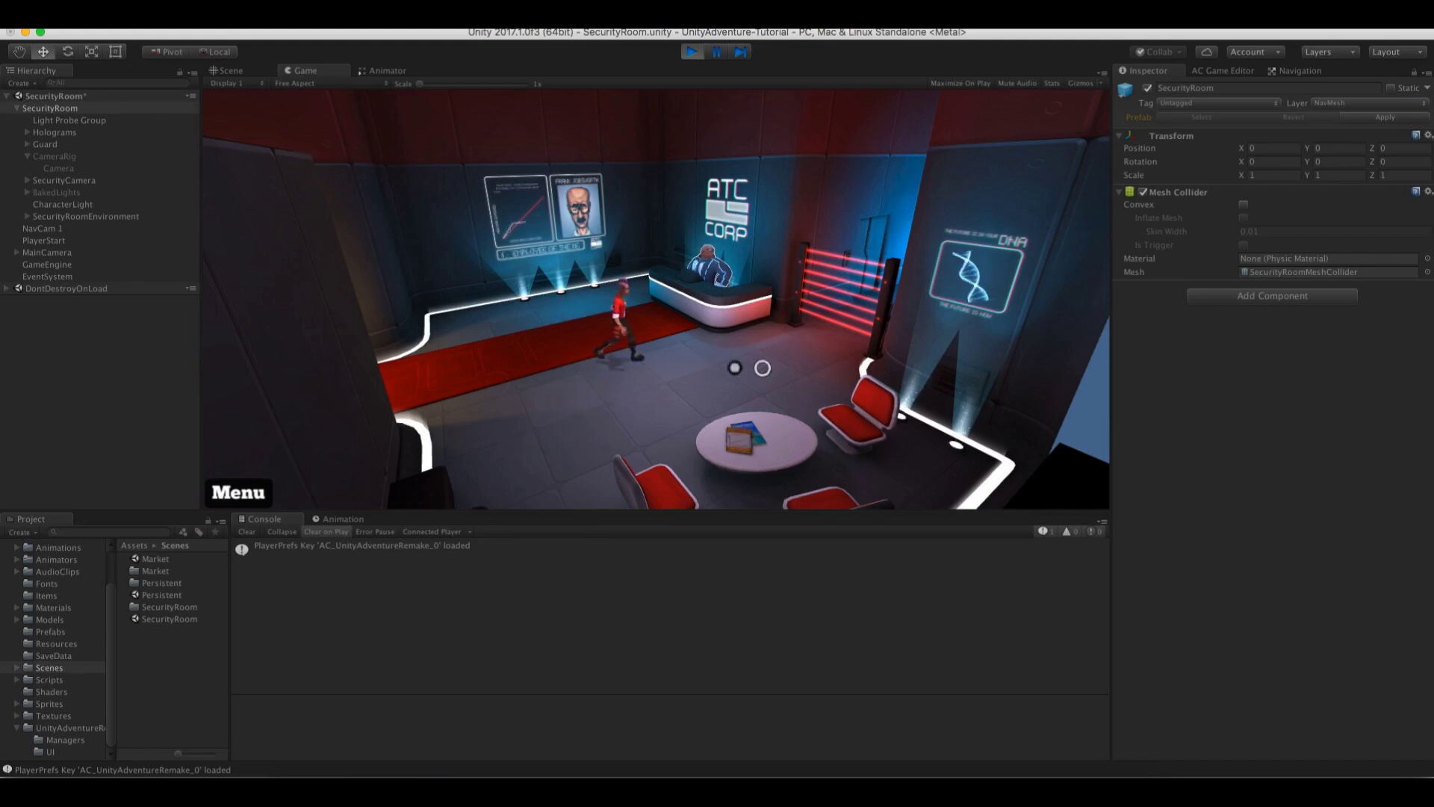
{"action": "left_click", "coordinate": [640, 409]}
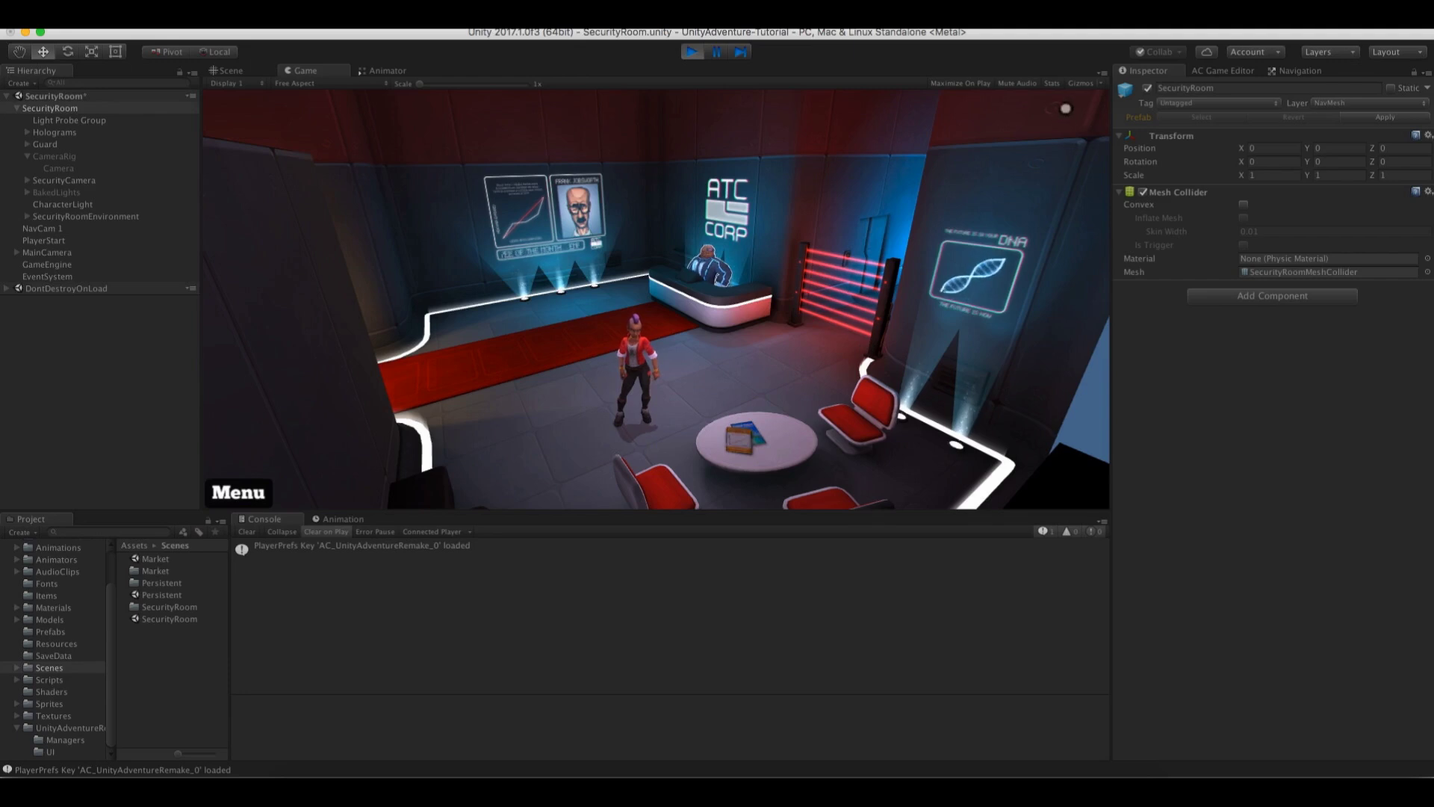
{"action": "left_click", "coordinate": [1078, 88]}
{"action": "left_click", "coordinate": [760, 359]}
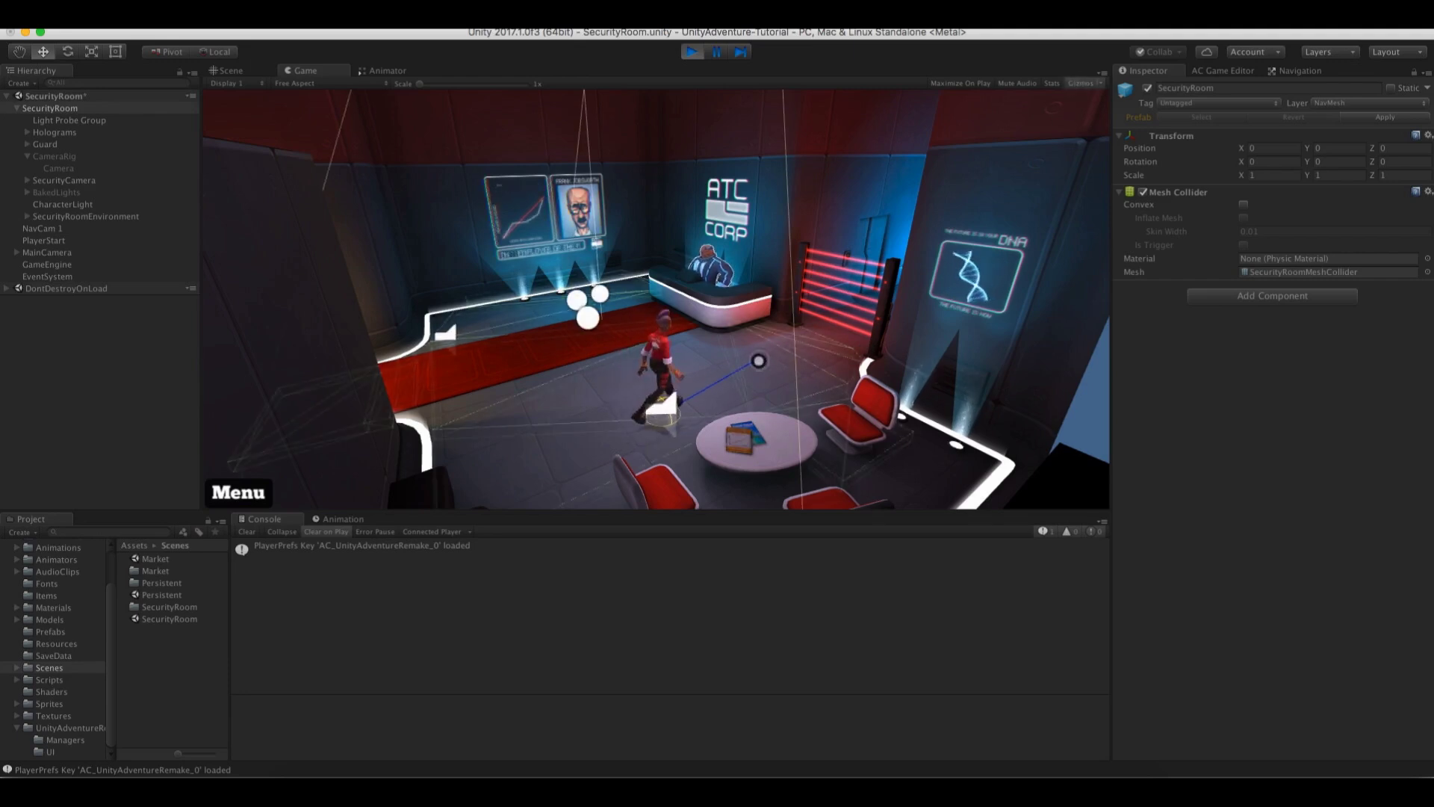
{"action": "left_click", "coordinate": [562, 414]}
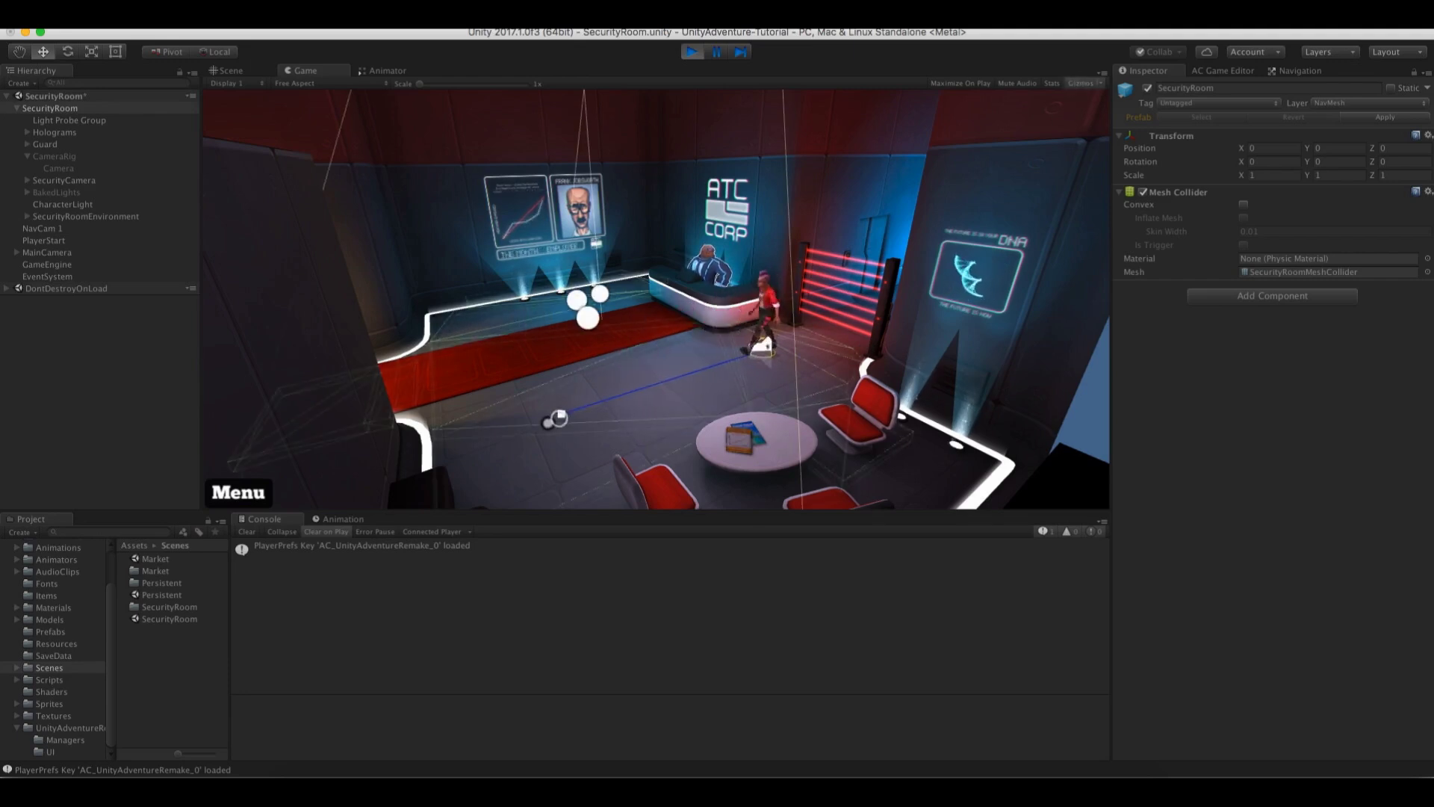
{"action": "left_click", "coordinate": [557, 448]}
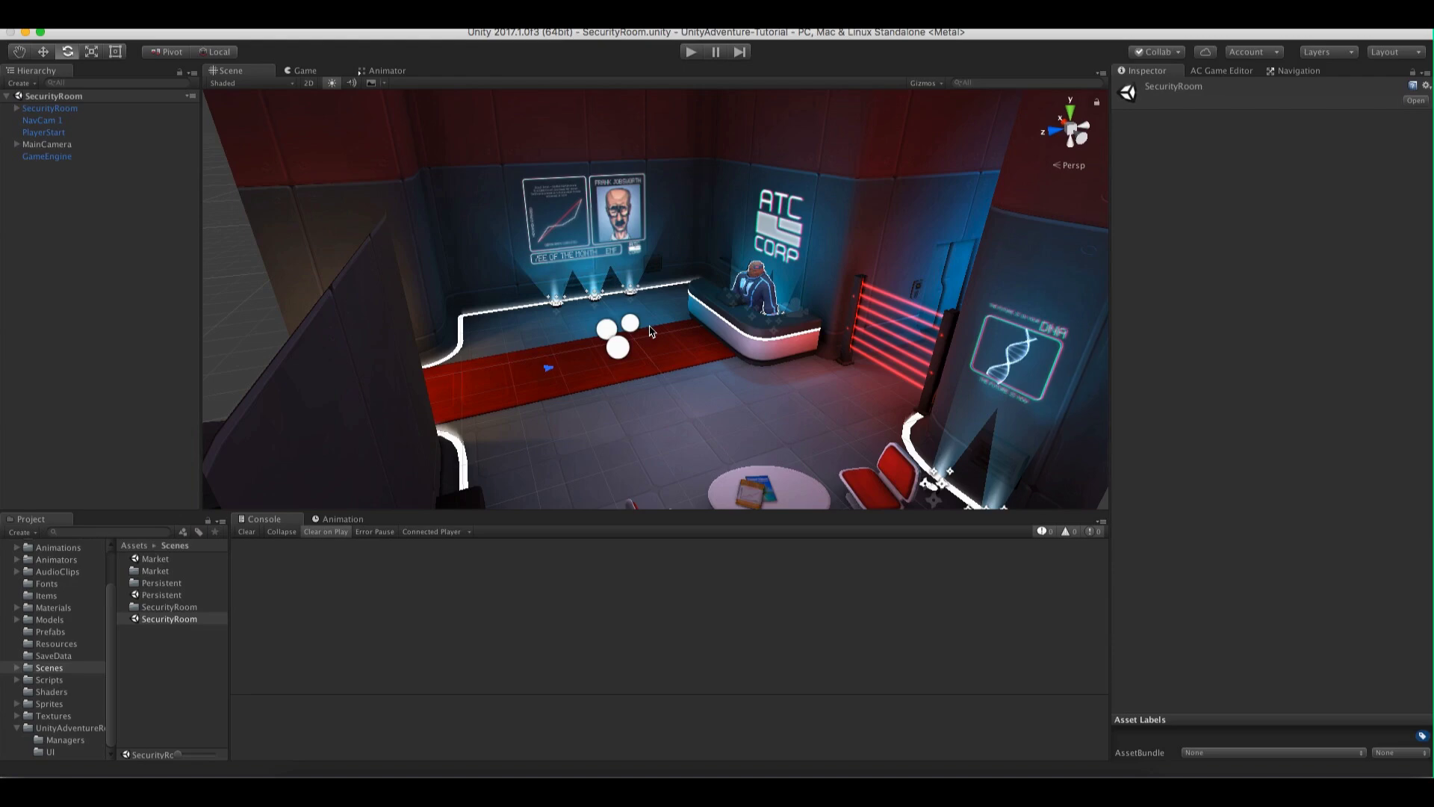
Open the Market scene and inspect the Market object's components and child objects
{"action": "double_click", "coordinate": [166, 558]}
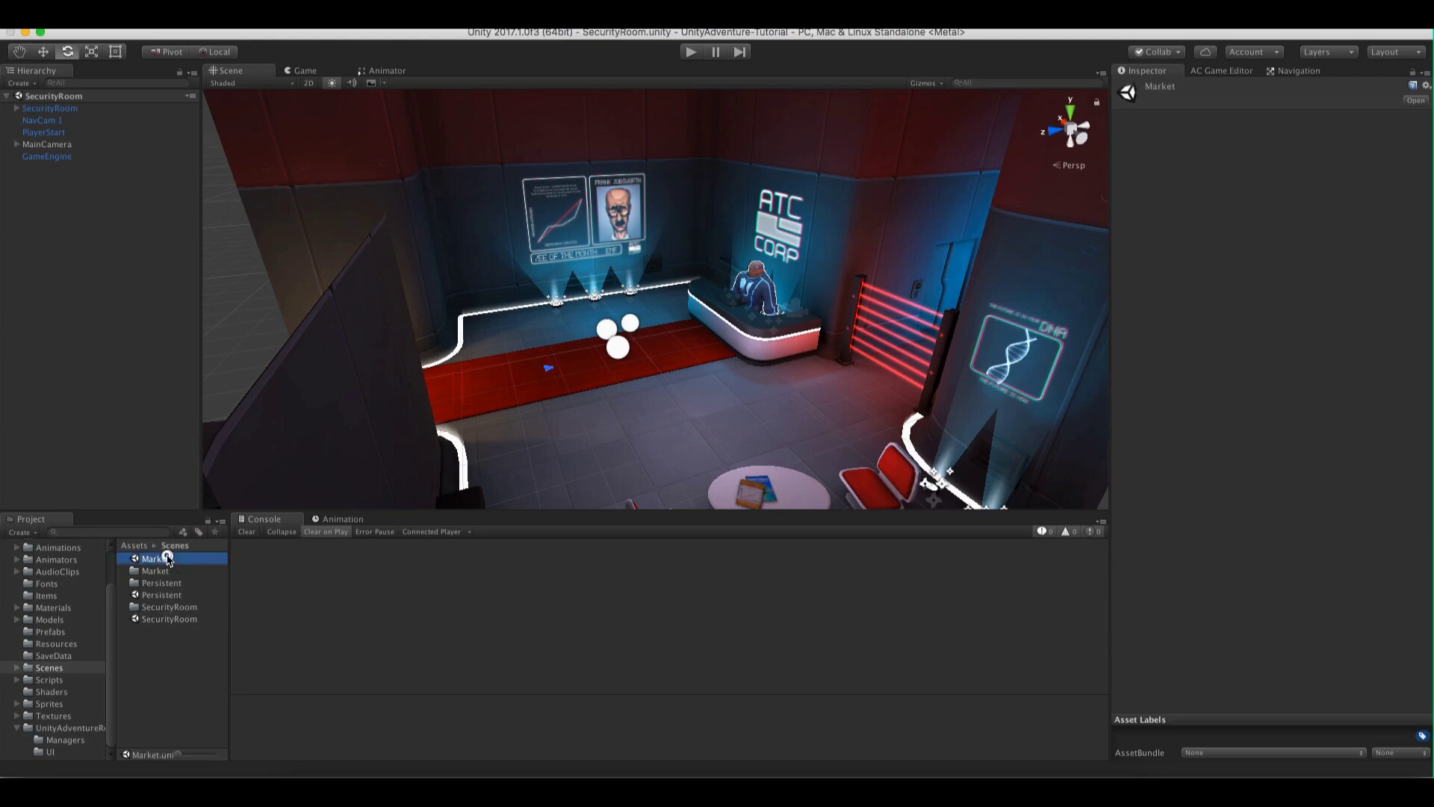
{"action": "left_click_drag", "start_coordinate": [694, 381], "coordinate": [695, 318], "text": "alt"}
{"action": "key", "text": "e"}
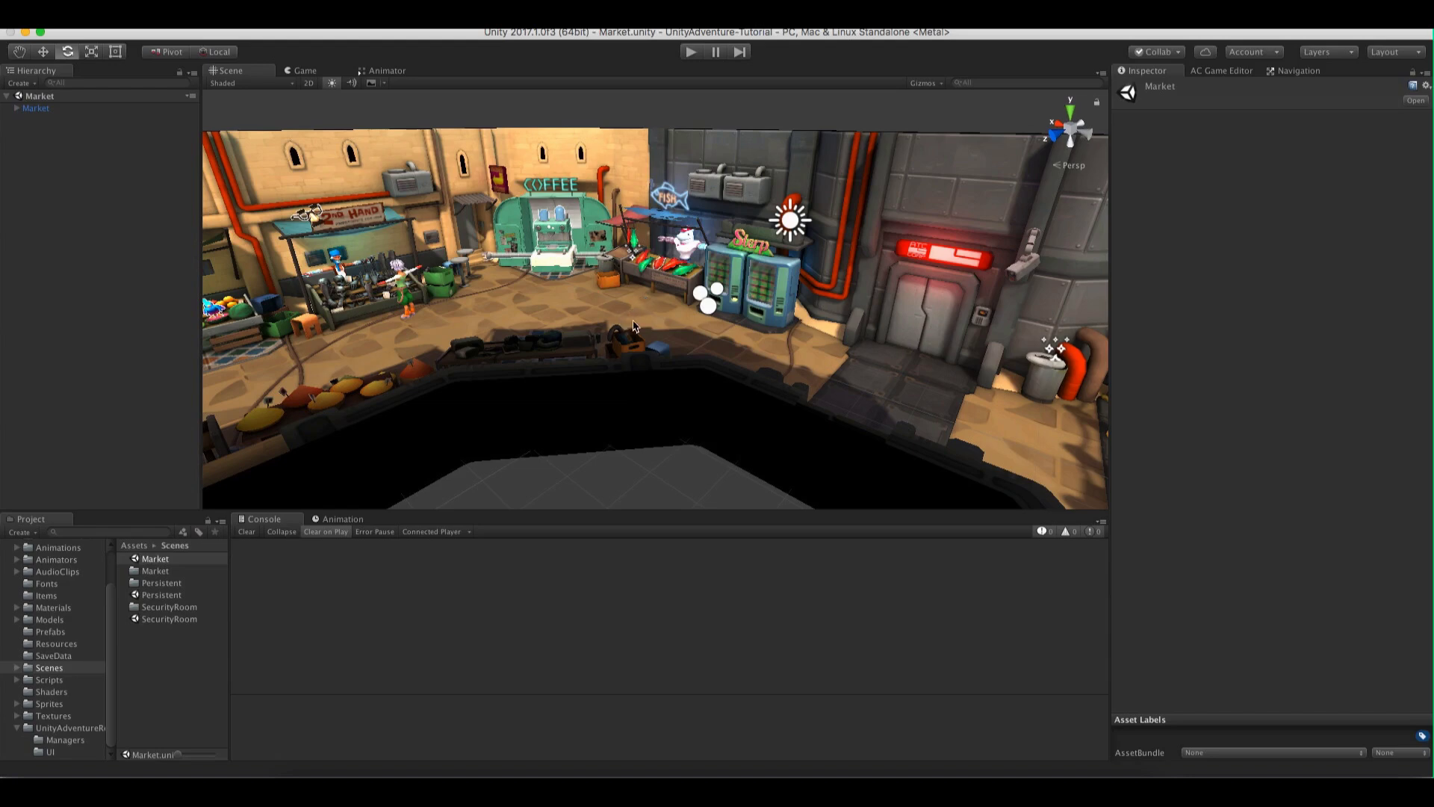
{"action": "left_click", "coordinate": [38, 109]}
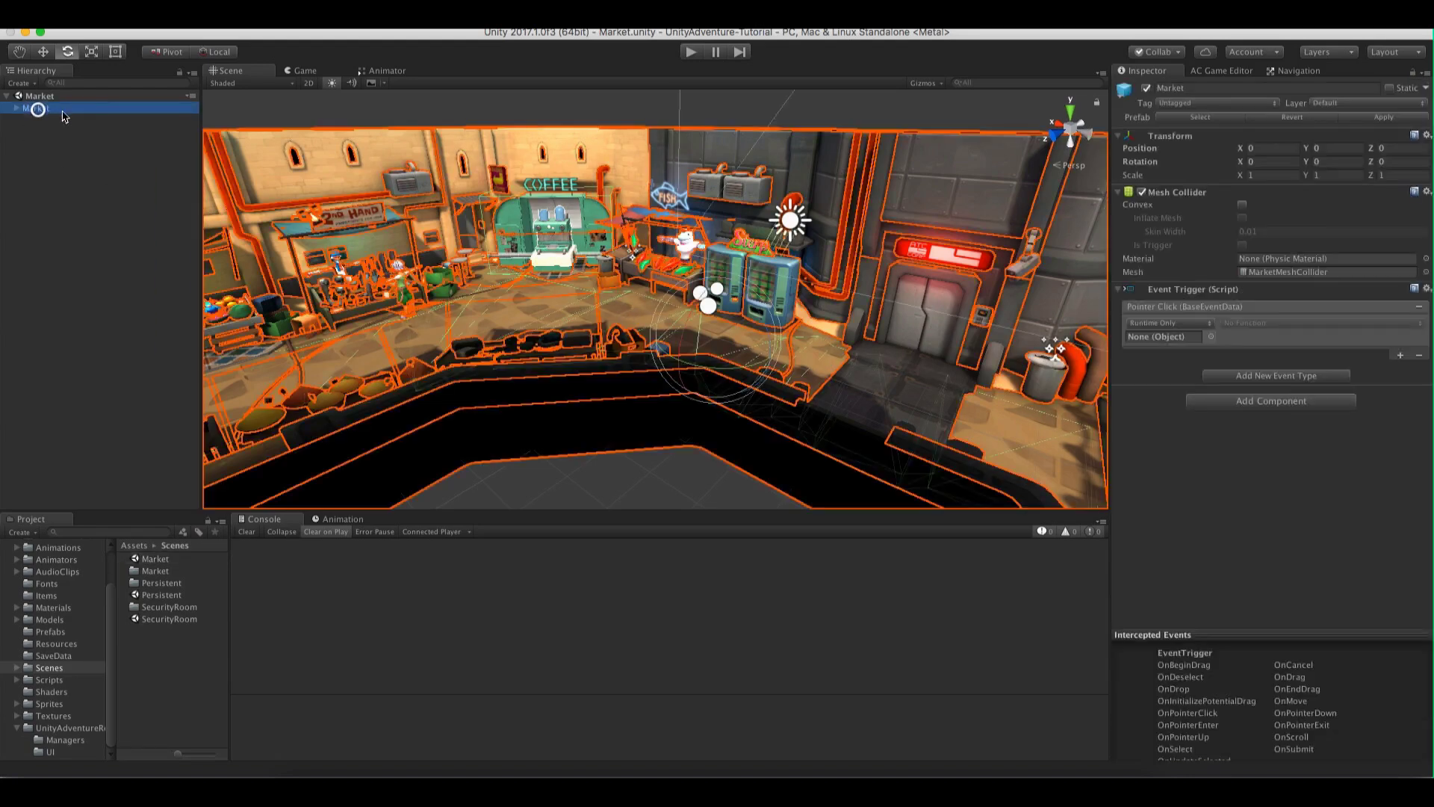
{"action": "left_click", "coordinate": [17, 109]}
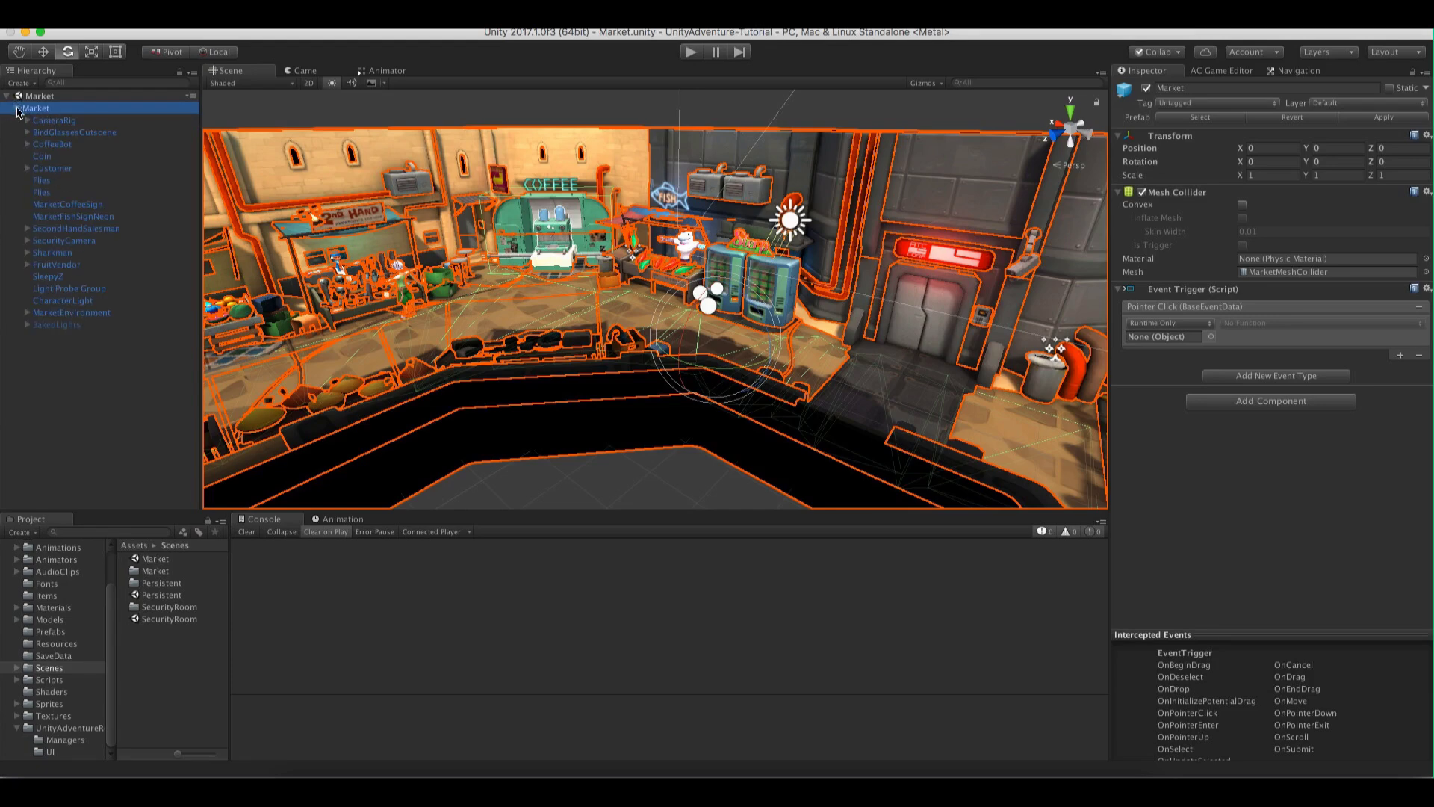
{"action": "left_click", "coordinate": [17, 109]}
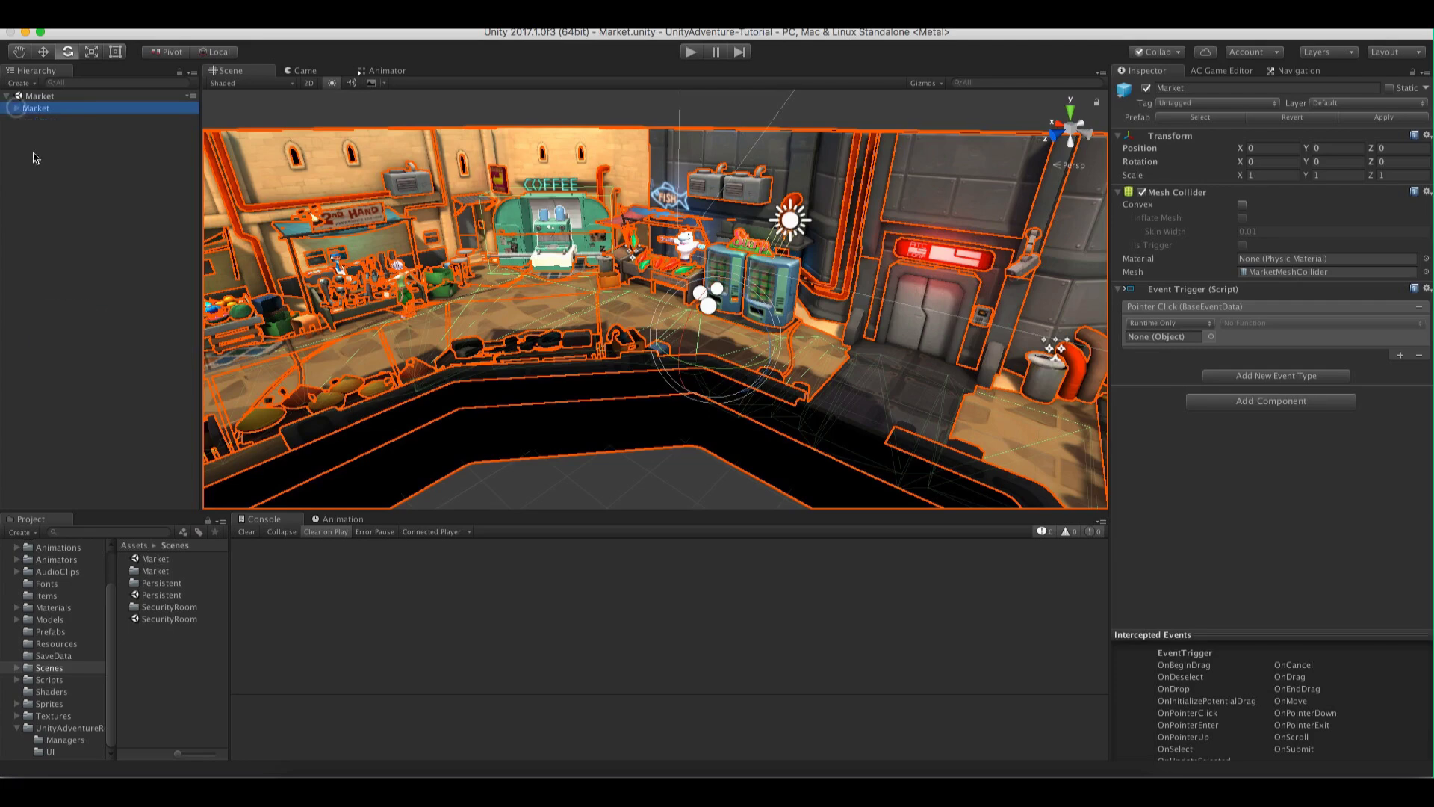
Create the Market scene's basic Adventure Creator structure without folders from the Scene manager
{"action": "left_click", "coordinate": [36, 167]}
{"action": "left_click", "coordinate": [1199, 74]}
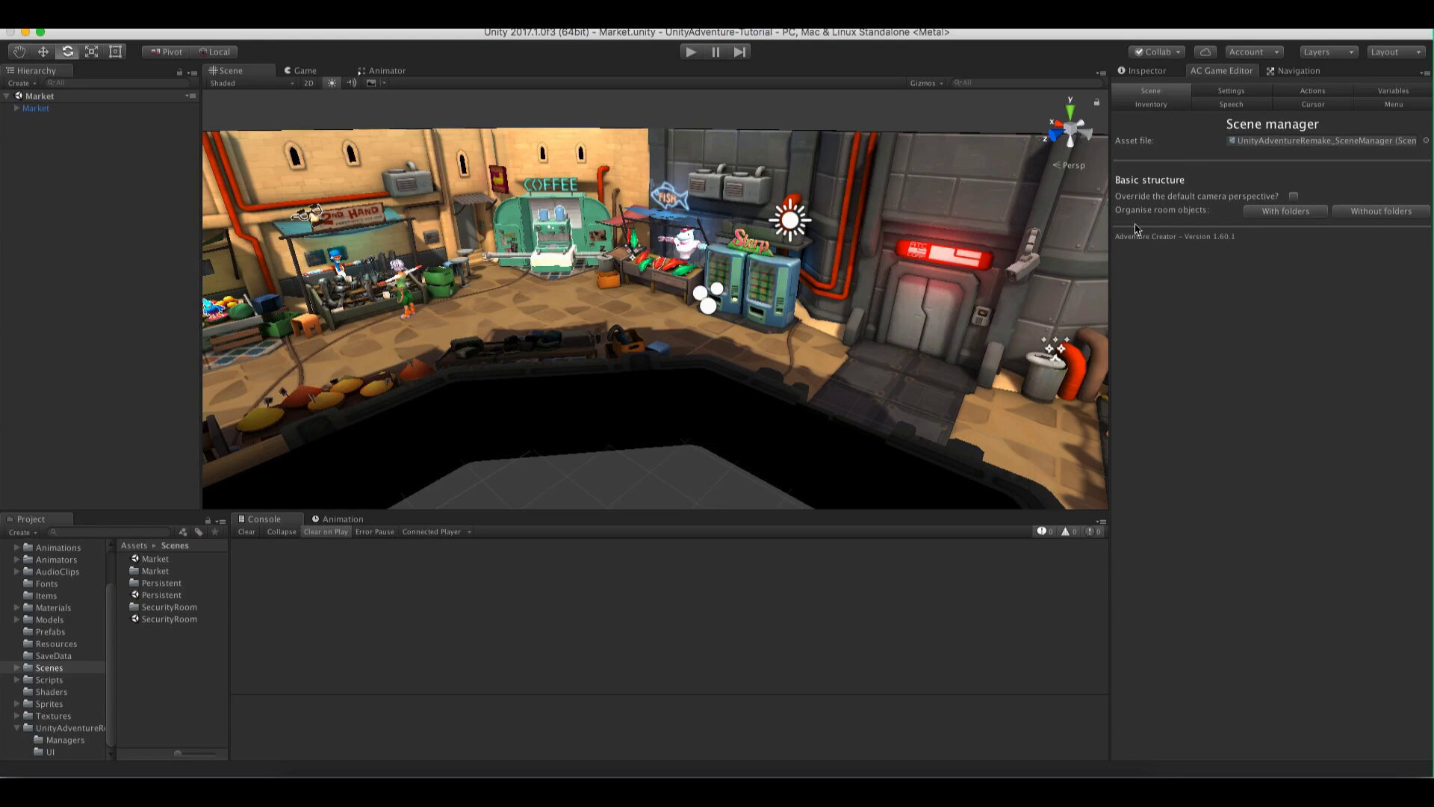
{"action": "left_click", "coordinate": [1394, 215]}
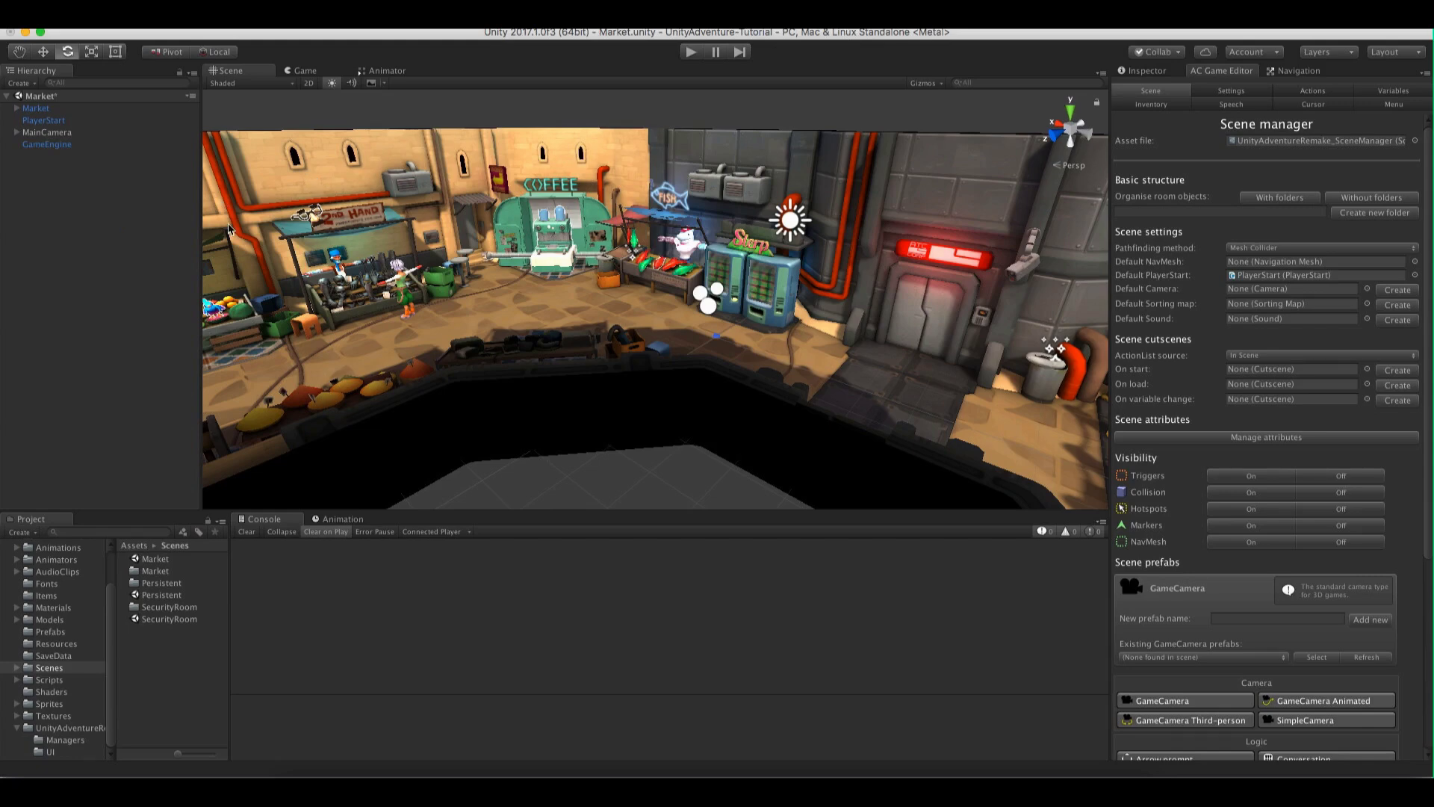
Select the PlayerStart beside the vending machines and check its placement on the market floor
{"action": "scroll", "coordinate": [680, 298], "scroll_direction": "up", "scroll_amount": 10}
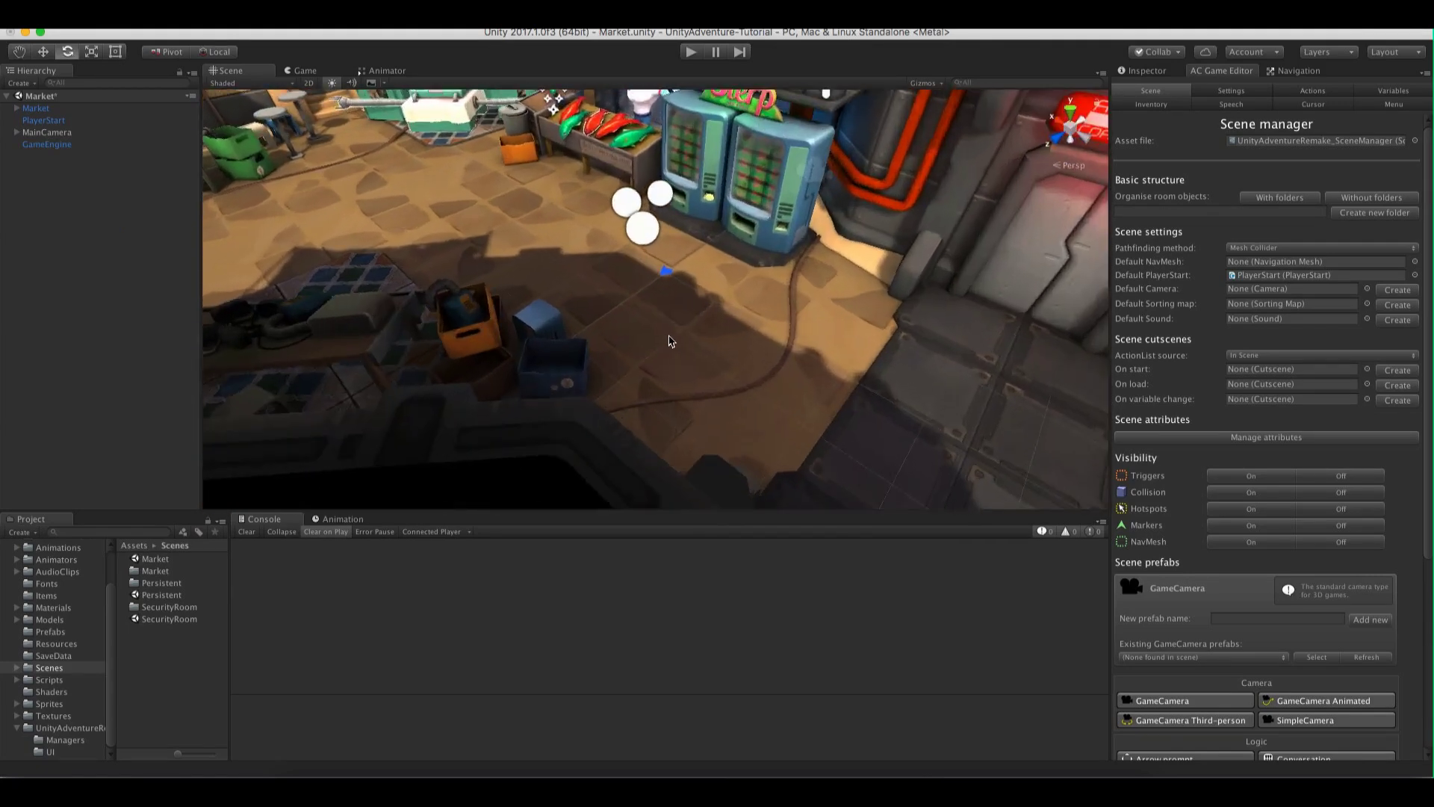
{"action": "left_click_drag", "start_coordinate": [680, 298], "coordinate": [698, 262], "text": "alt"}
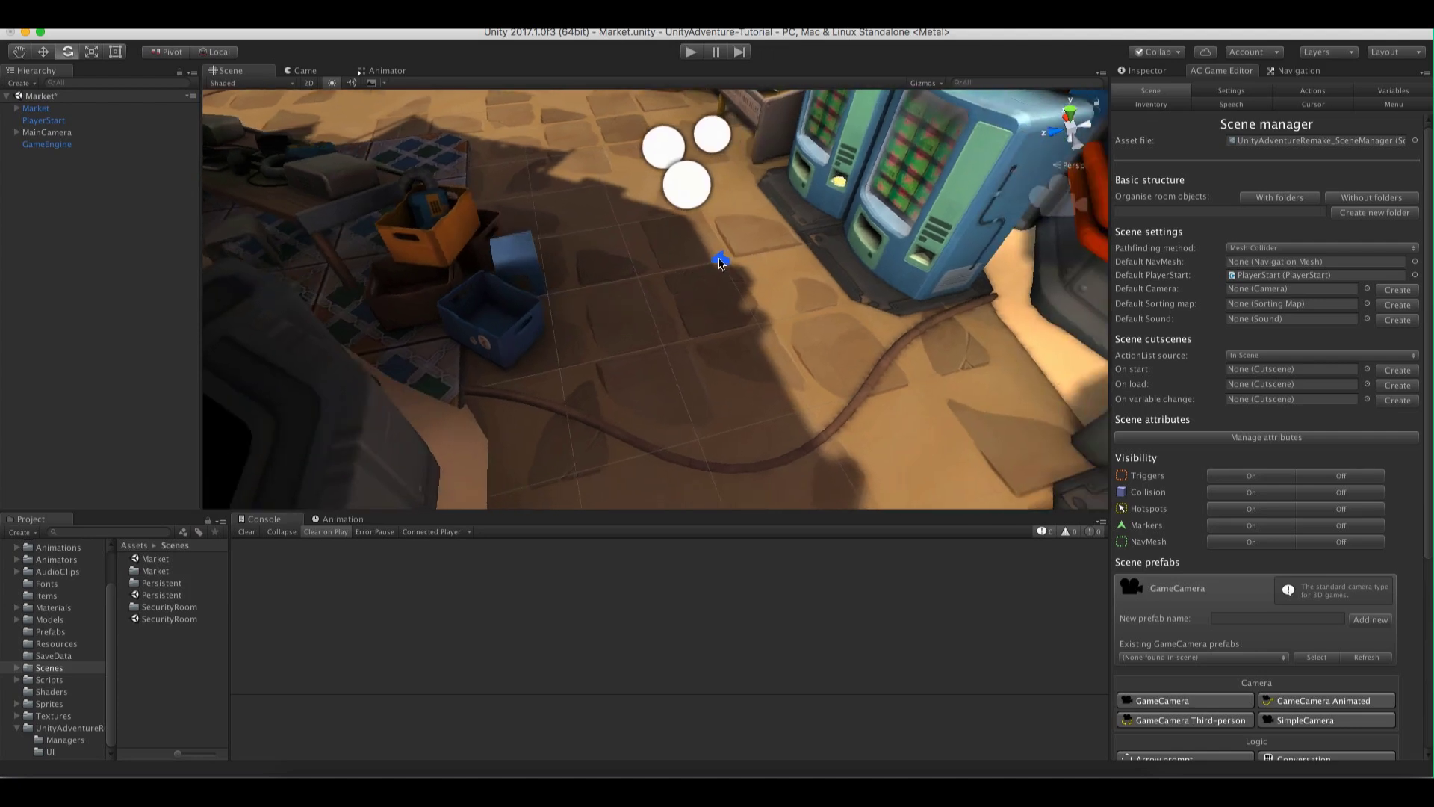
{"action": "left_click", "coordinate": [724, 260]}
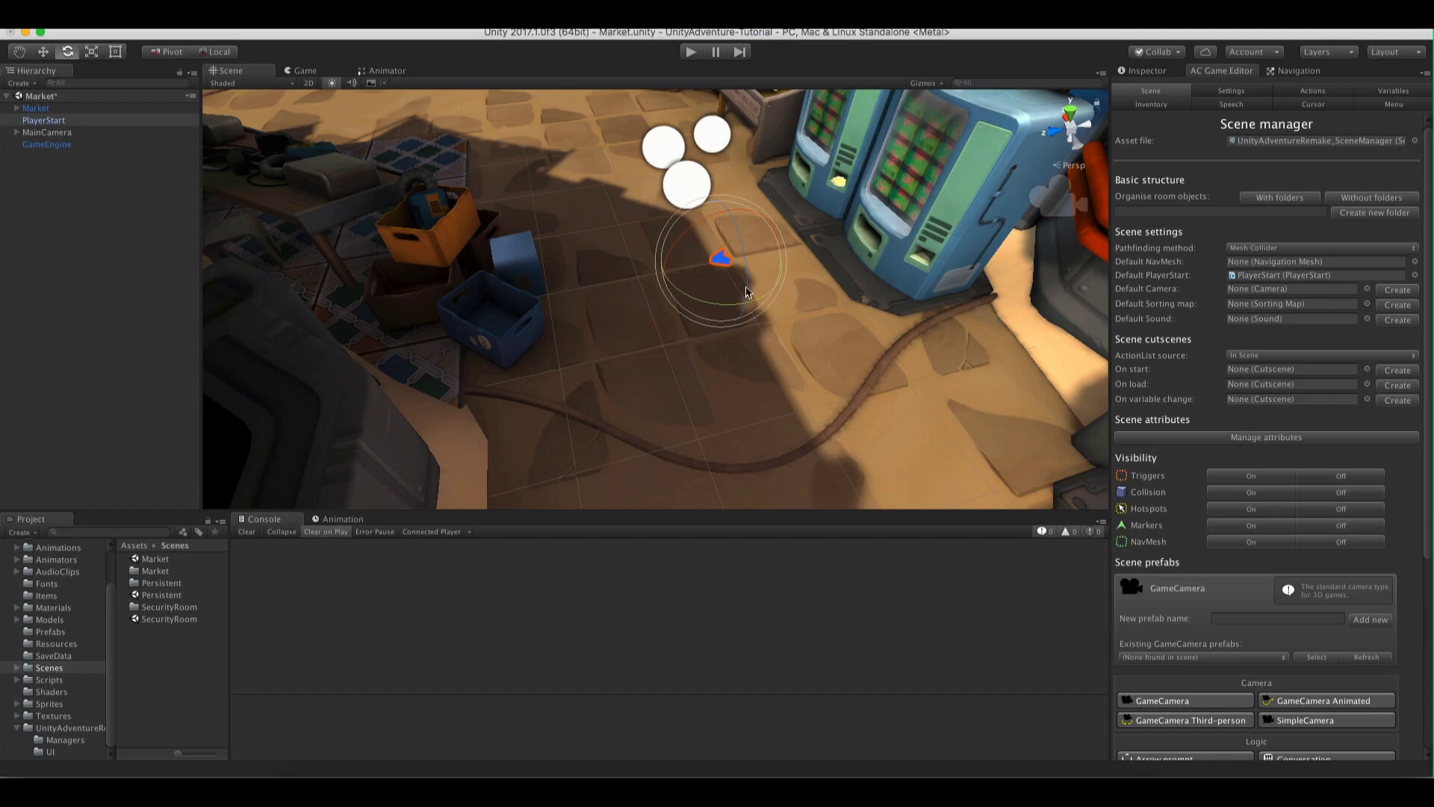
{"action": "left_click", "coordinate": [116, 296]}
{"action": "left_click_drag", "start_coordinate": [602, 358], "coordinate": [771, 273], "text": "alt"}
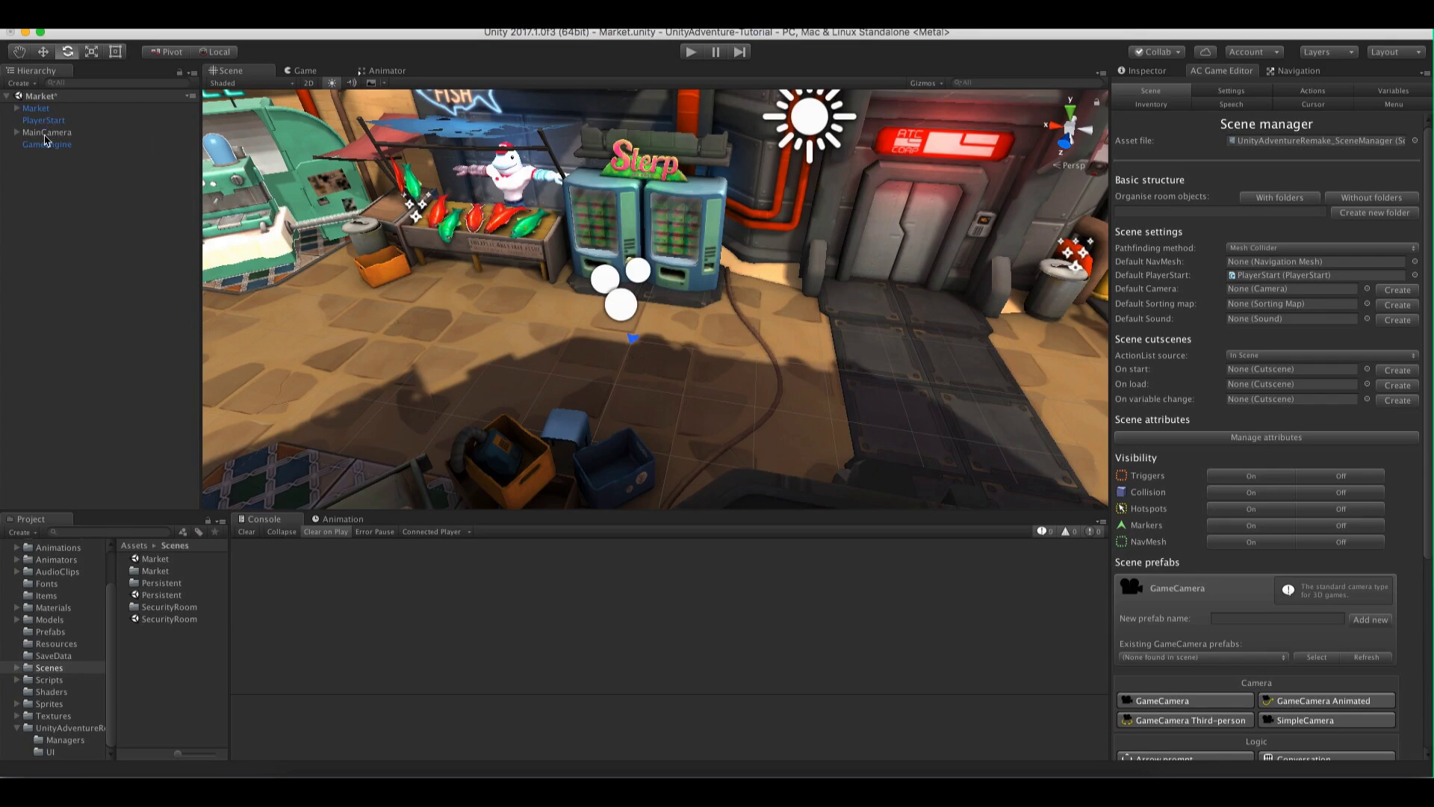
Deactivate the original CameraRig object inside the Market object and collapse its children
{"action": "scroll", "coordinate": [702, 348], "scroll_direction": "down", "scroll_amount": 6}
{"action": "left_click_drag", "start_coordinate": [709, 349], "coordinate": [754, 180], "text": "alt"}
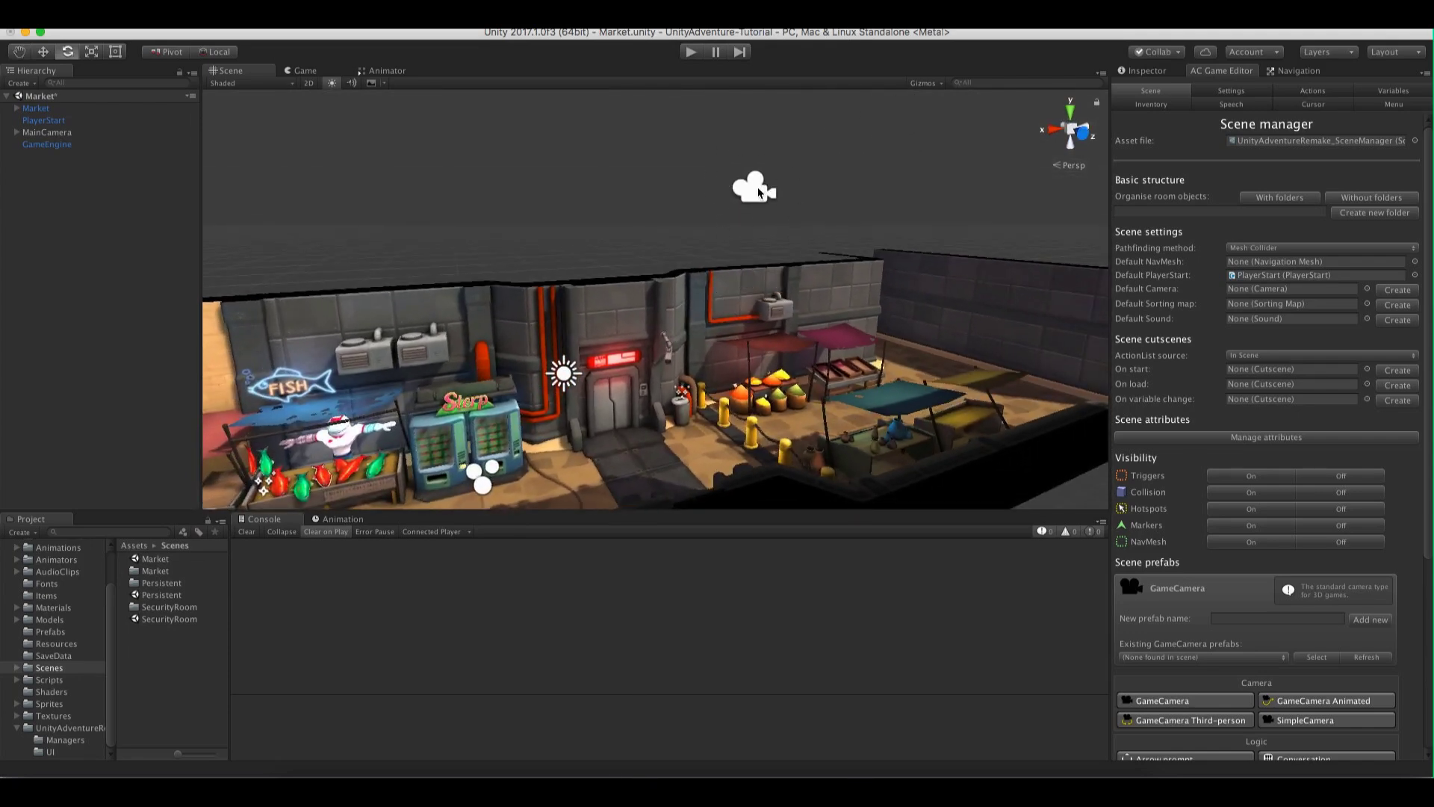
{"action": "left_click", "coordinate": [762, 194]}
{"action": "left_click", "coordinate": [747, 184]}
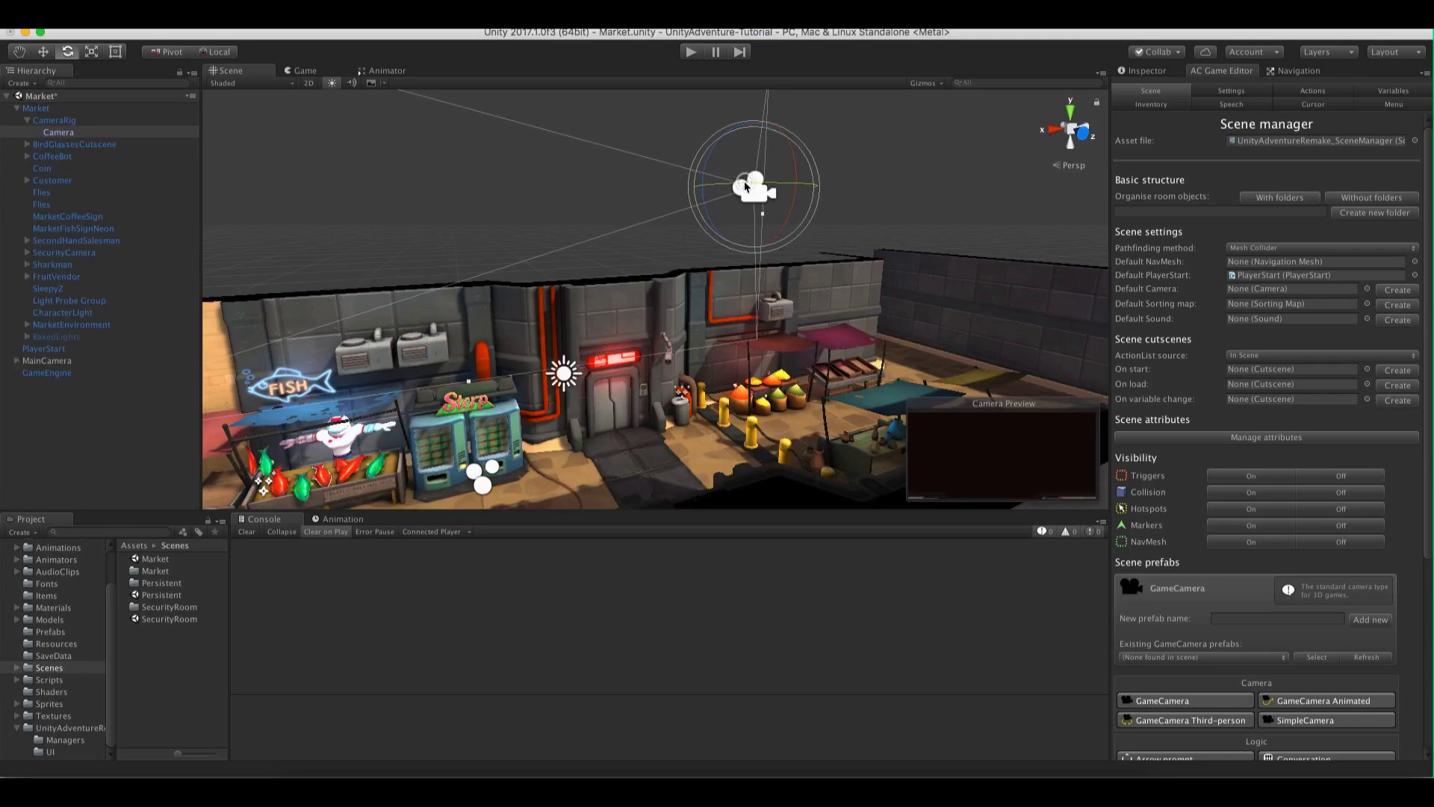
{"action": "left_click", "coordinate": [39, 121]}
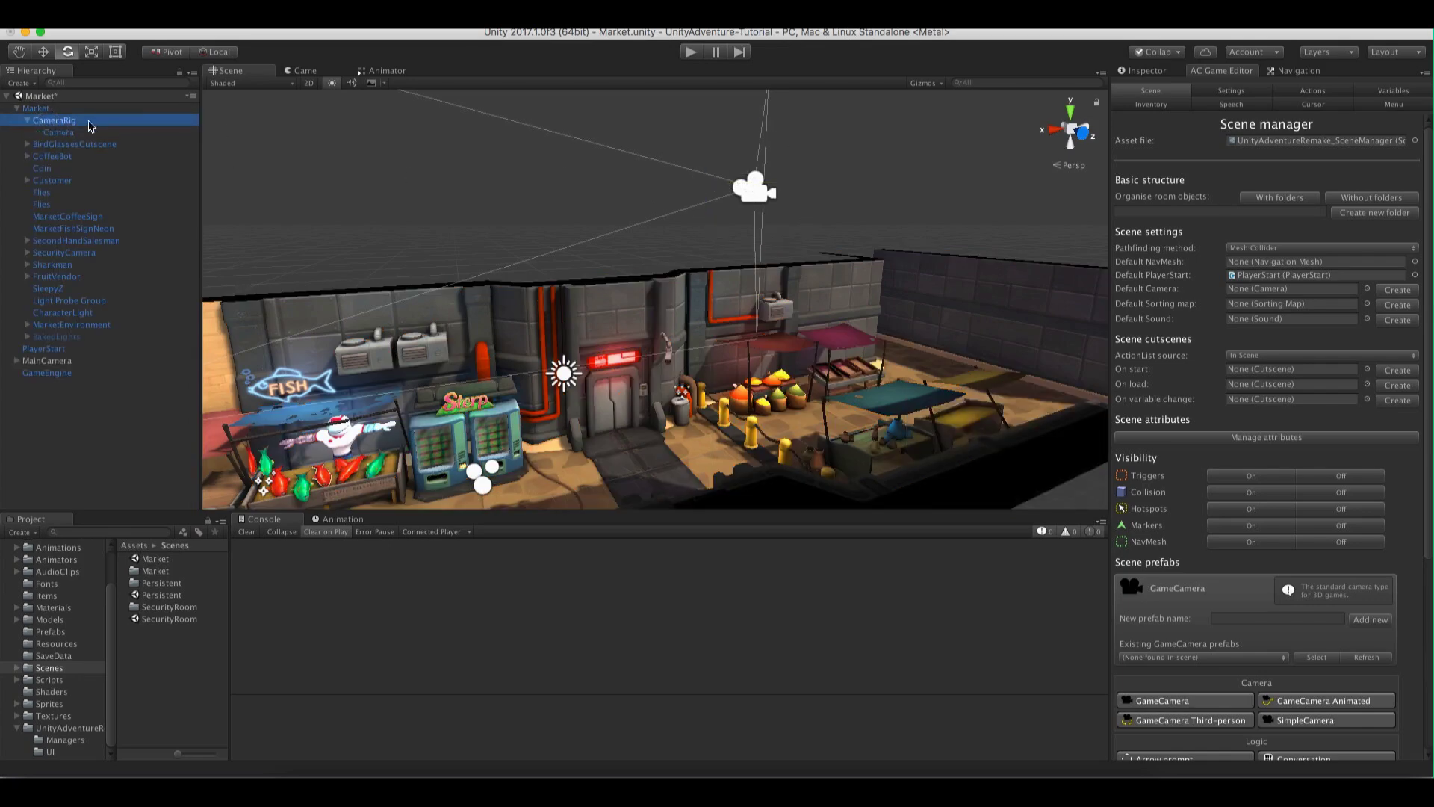
{"action": "left_click", "coordinate": [1150, 70]}
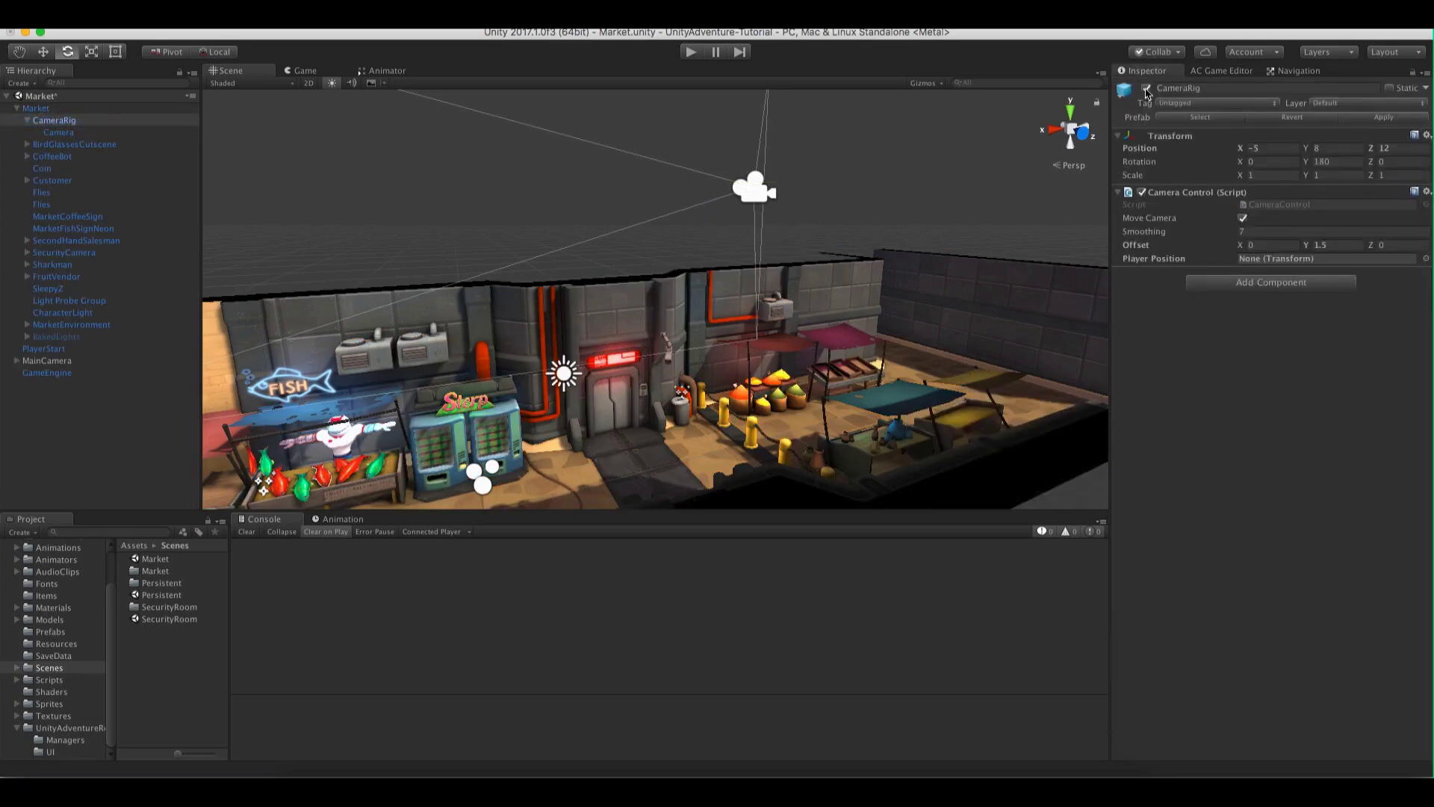
{"action": "left_click", "coordinate": [1146, 90]}
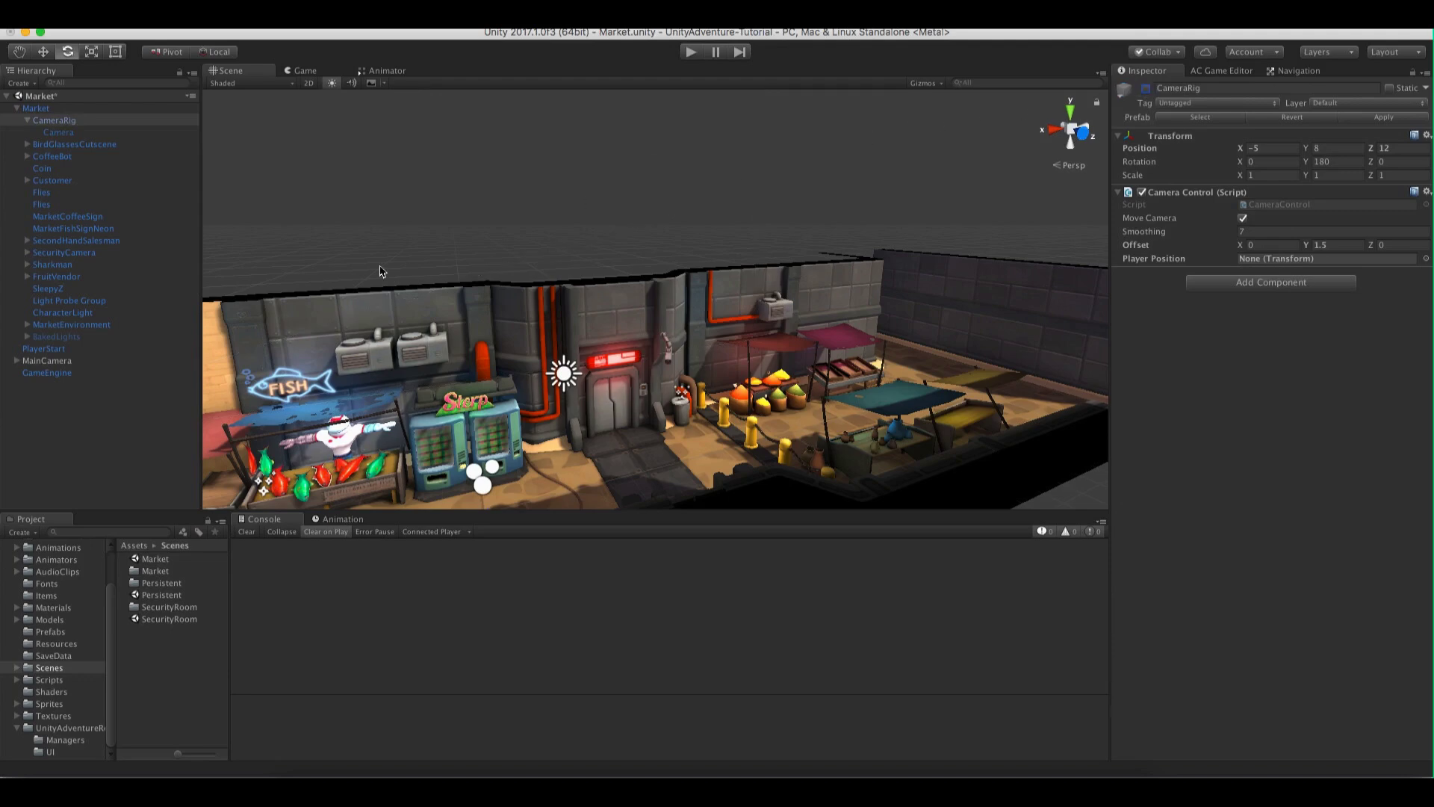
{"action": "left_click", "coordinate": [28, 121]}
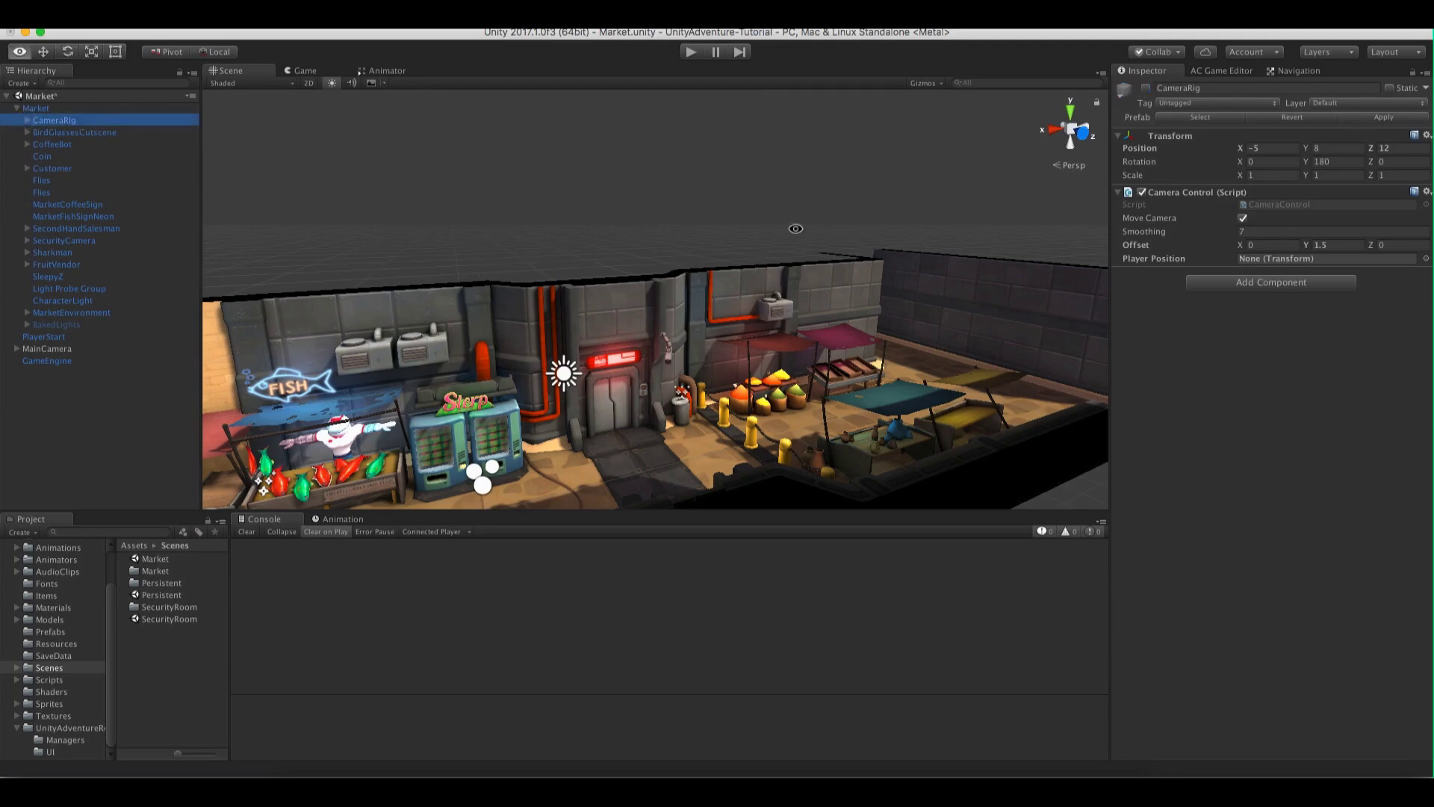
Create the scene's default camera and place it at about (-2.51, 5.34, 4.13), rotated about (45.4, 157.3, 0) towards the vending machines
{"action": "left_click_drag", "start_coordinate": [794, 227], "coordinate": [746, 232], "text": "alt"}
{"action": "left_click", "coordinate": [1222, 72]}
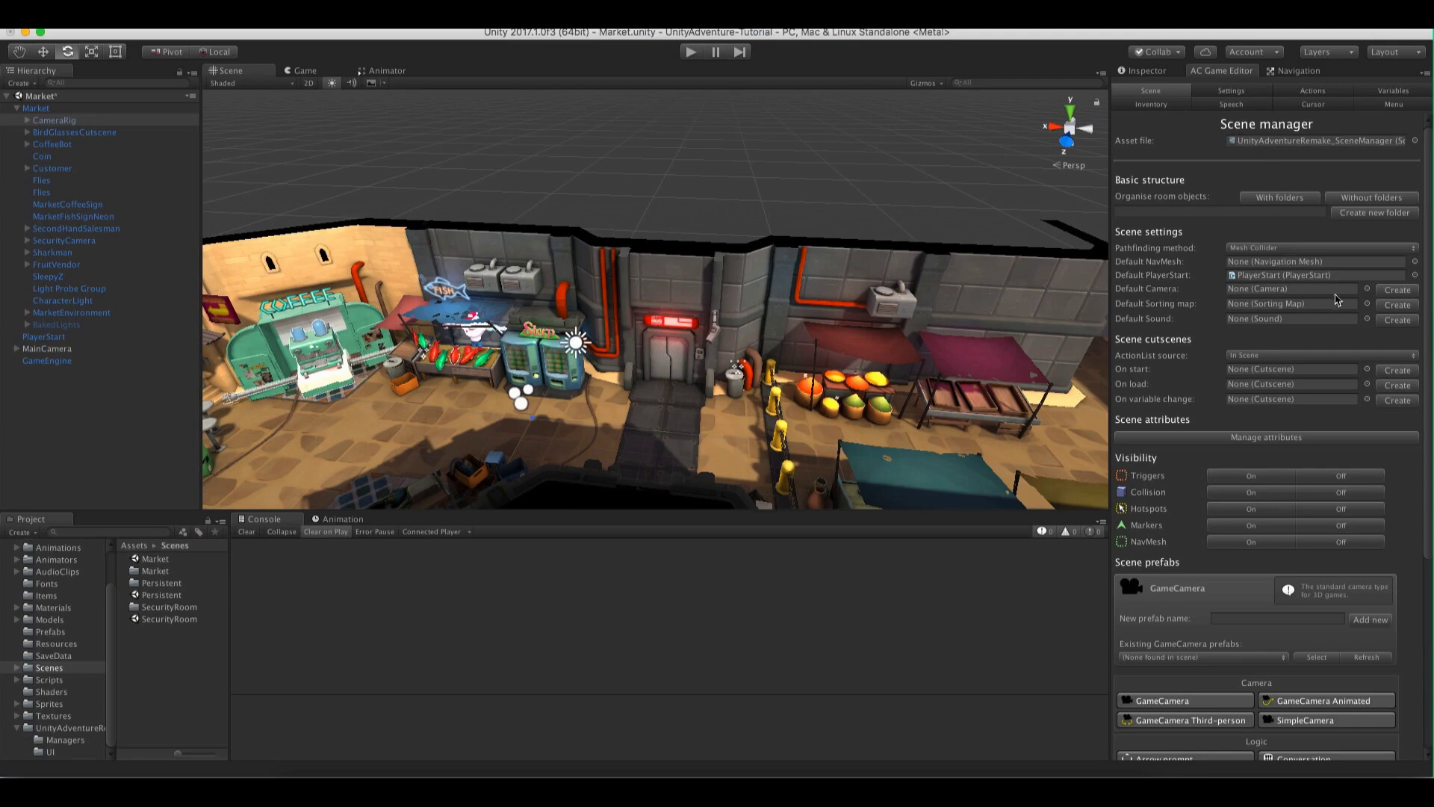
{"action": "left_click", "coordinate": [1392, 292]}
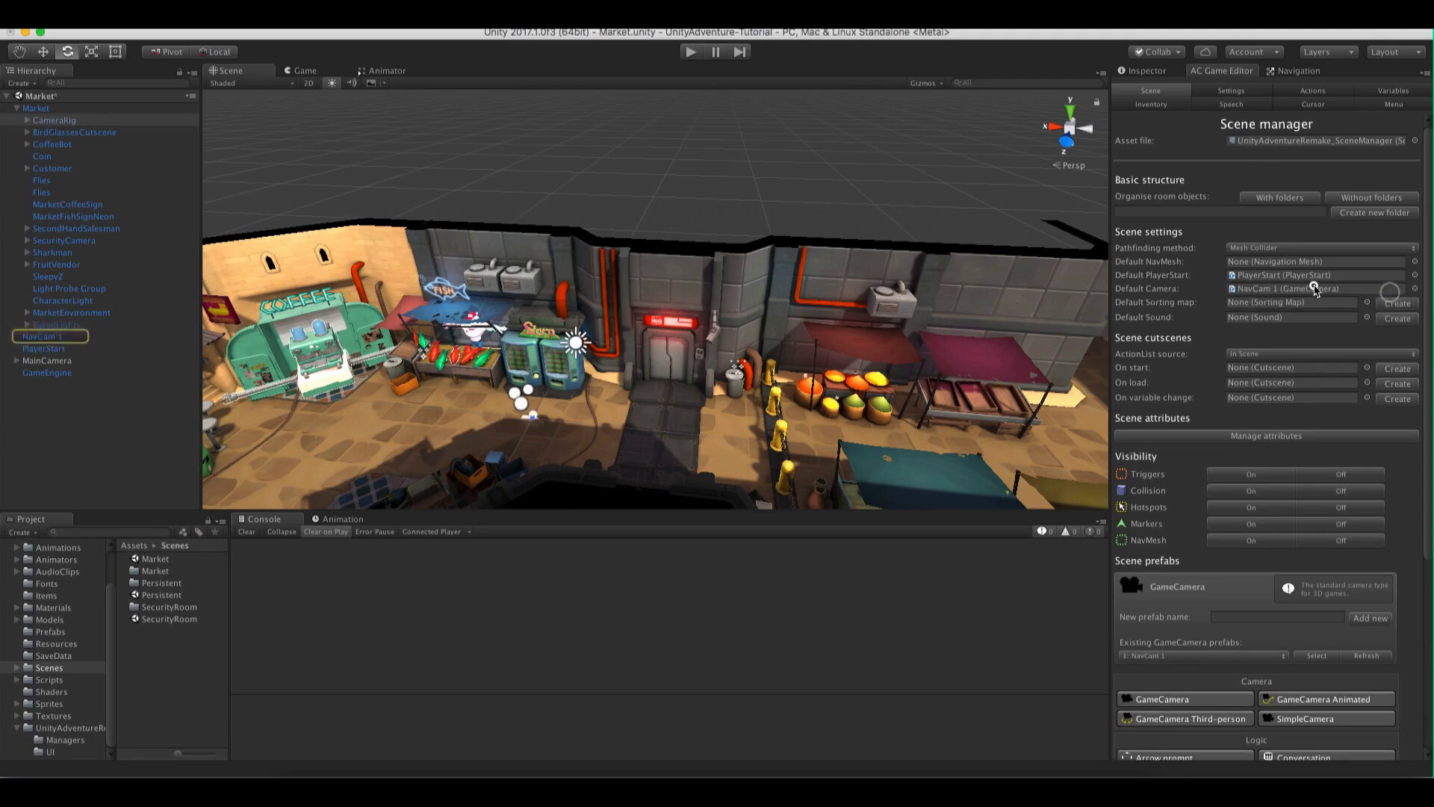
{"action": "left_click", "coordinate": [46, 337]}
{"action": "middle_click_drag", "start_coordinate": [532, 440], "coordinate": [615, 387]}
{"action": "key", "text": "w"}
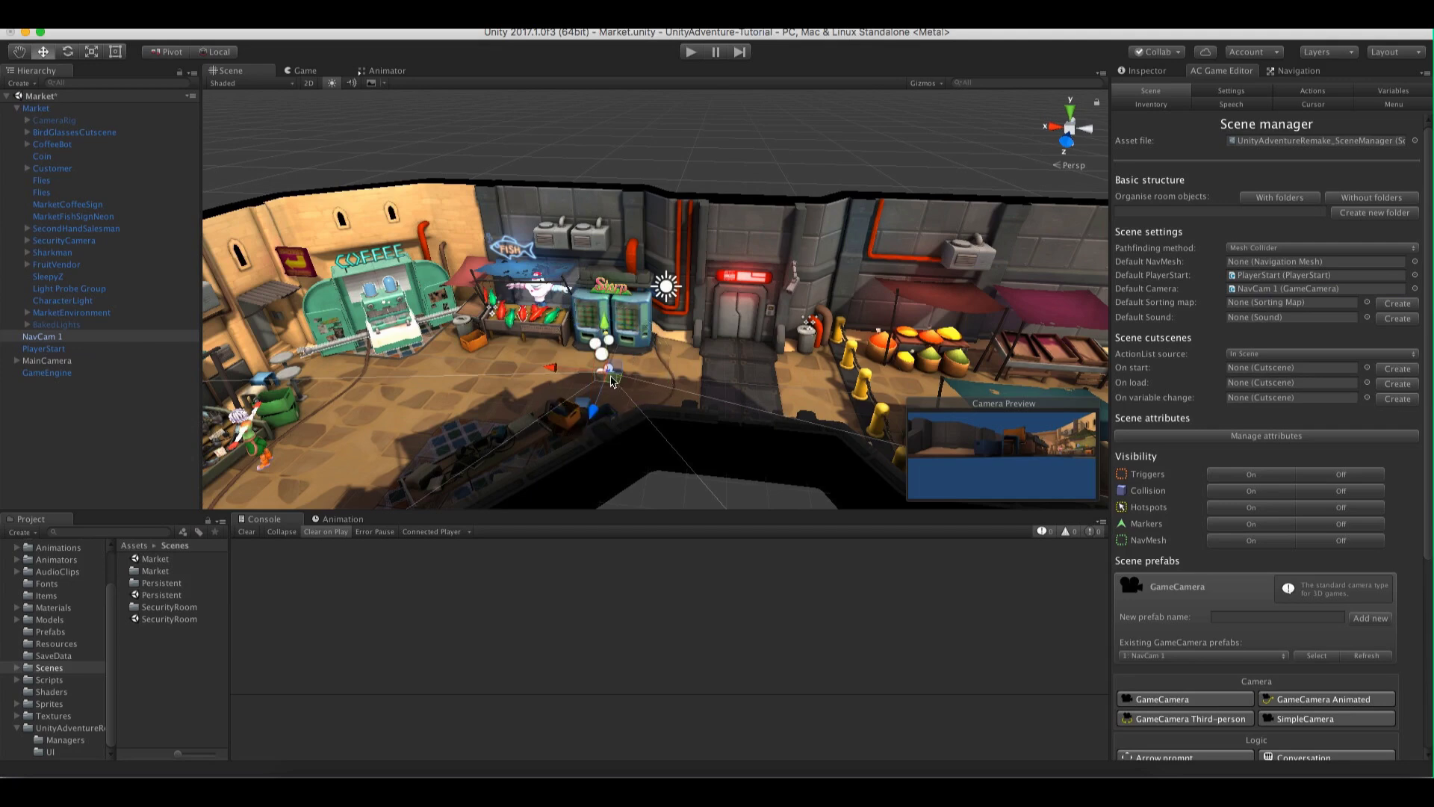
{"action": "left_click_drag", "start_coordinate": [611, 379], "coordinate": [656, 160]}
{"action": "key", "text": "e"}
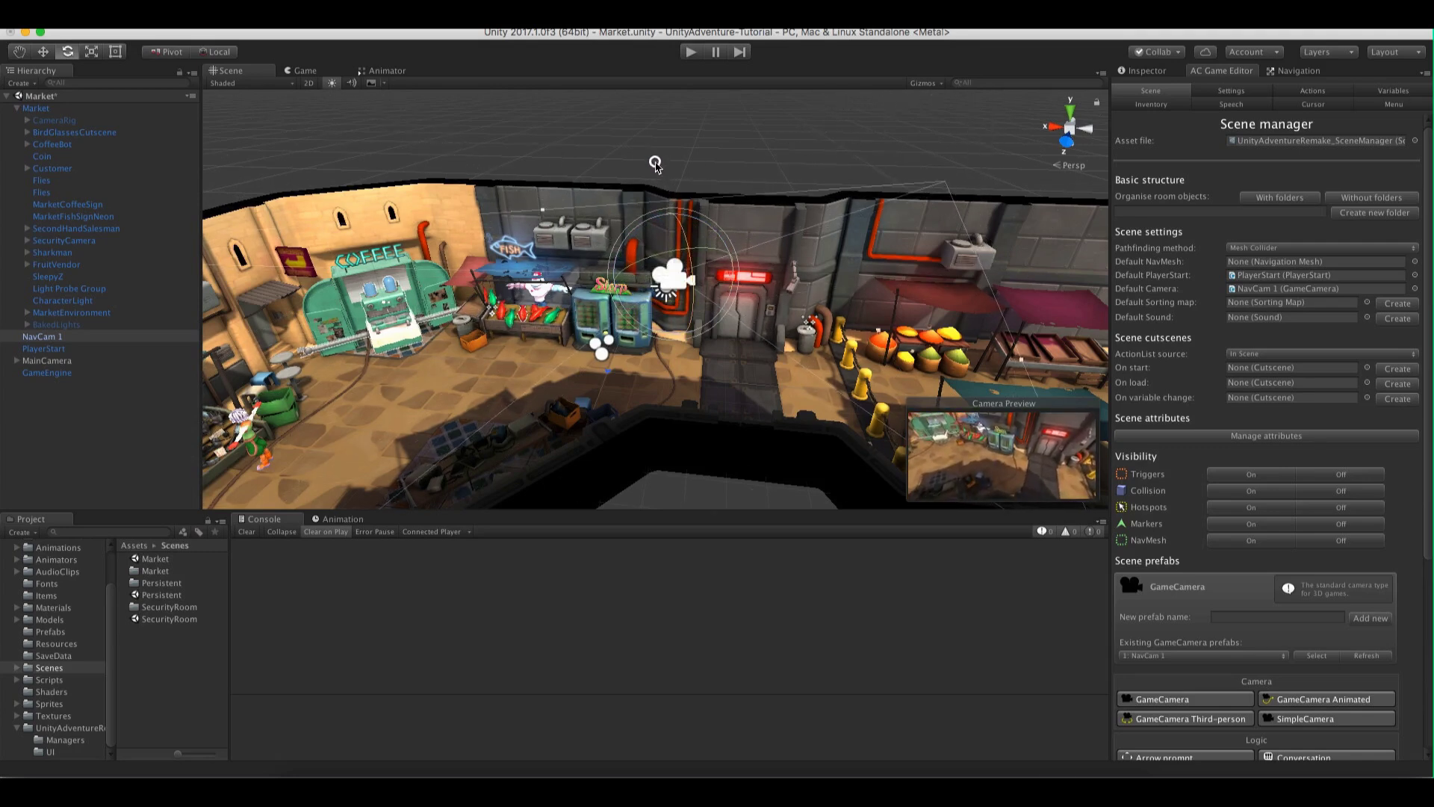
{"action": "key", "text": "w"}
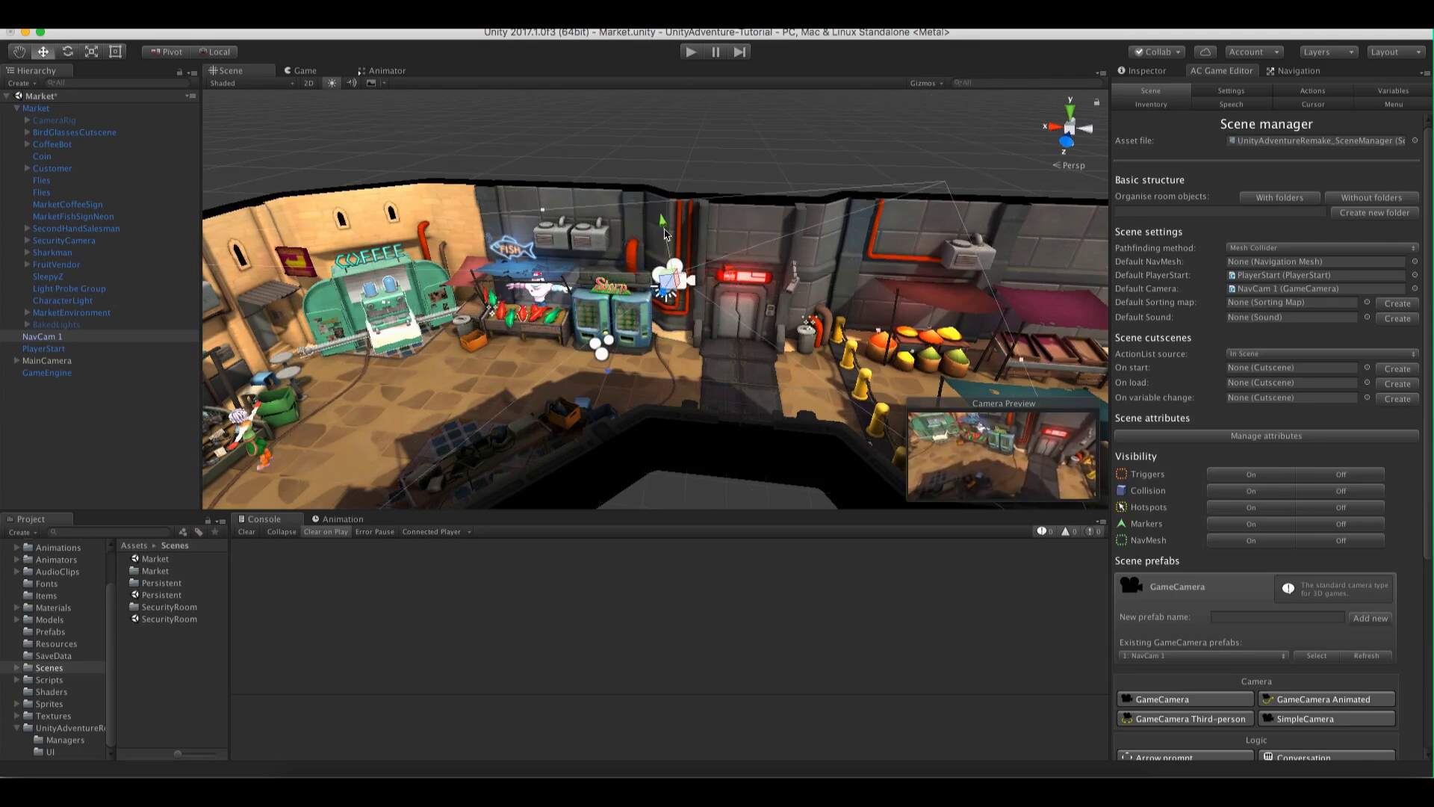
{"action": "left_click_drag", "start_coordinate": [665, 306], "coordinate": [663, 247]}
Set the field of view of NavCam 1 to 50
{"action": "left_click", "coordinate": [1143, 70]}
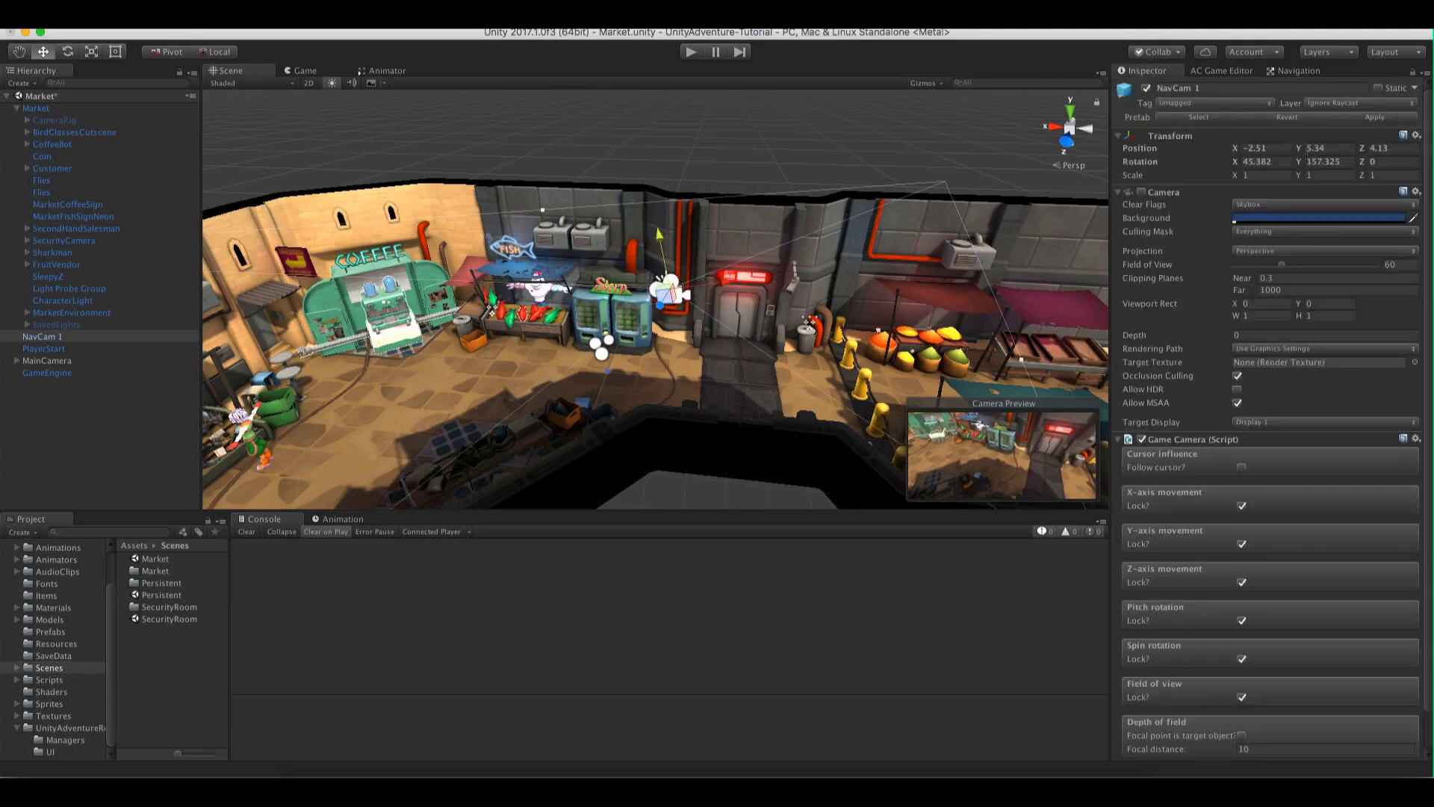
{"action": "left_click_drag", "start_coordinate": [1282, 264], "coordinate": [1276, 269]}
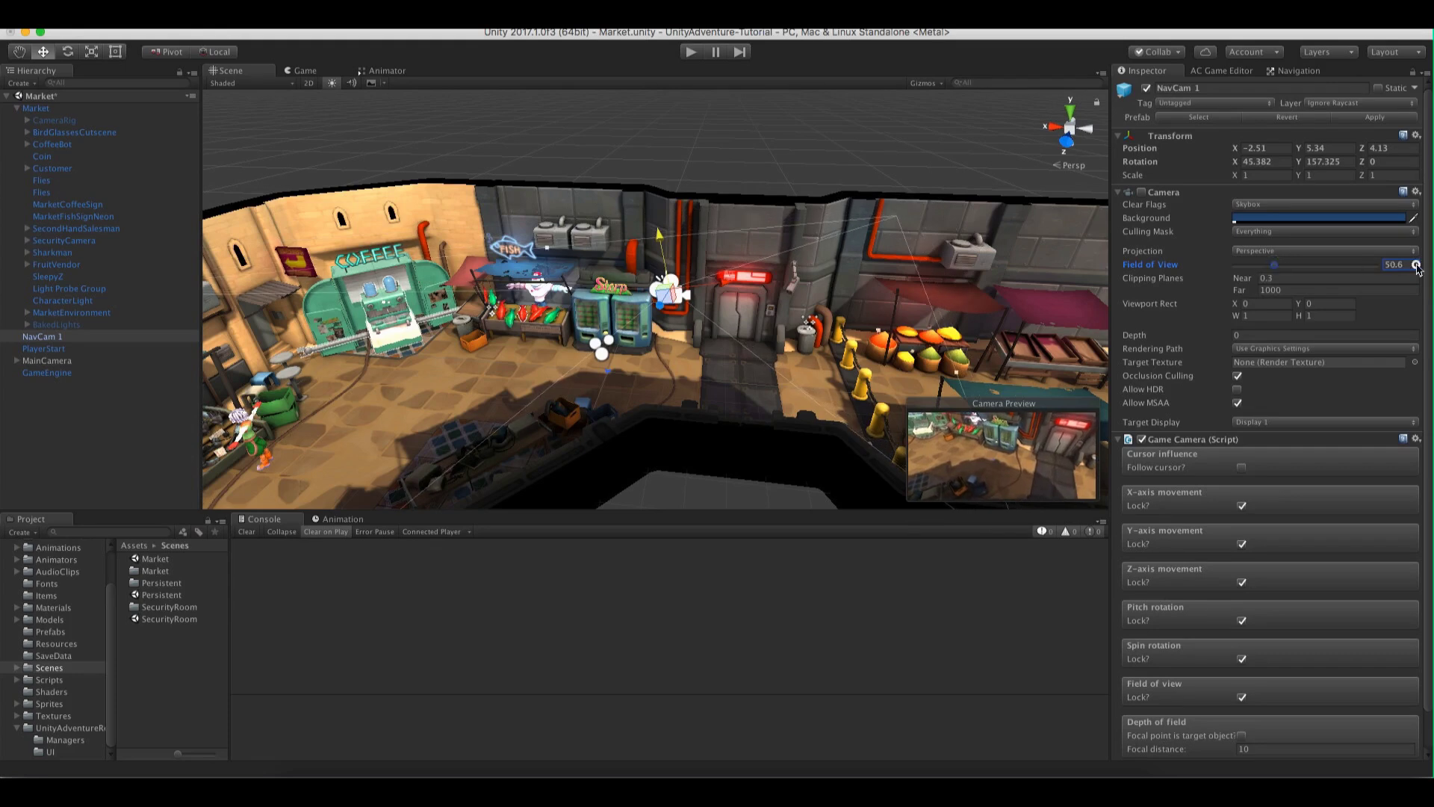
{"action": "type", "text": "50"}
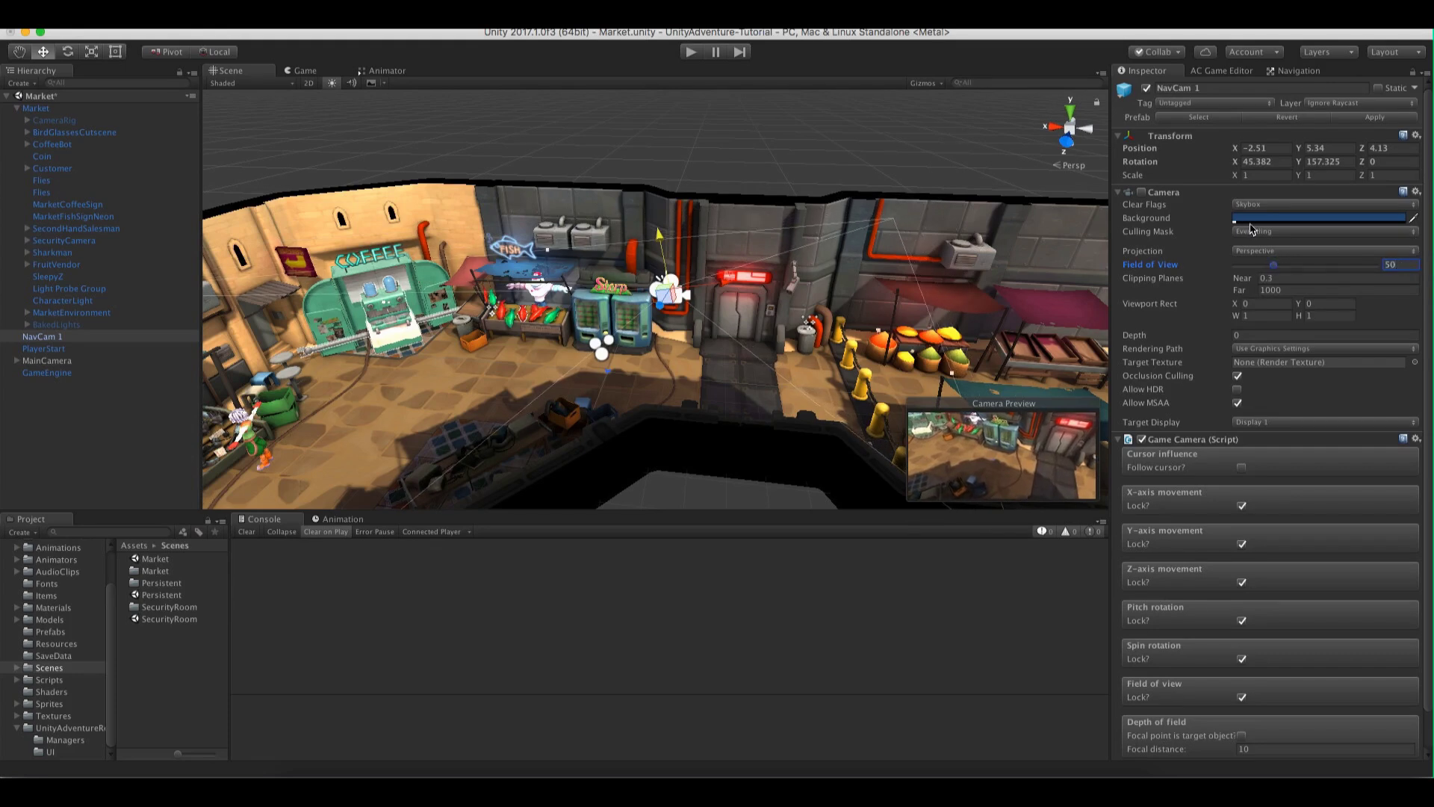
Review the market floor's baked NavMesh and set the scene's pathfinding method to Unity Navigation
{"action": "left_click_drag", "start_coordinate": [567, 179], "coordinate": [448, 324], "text": "alt"}
{"action": "left_click", "coordinate": [431, 168]}
{"action": "left_click", "coordinate": [1307, 70]}
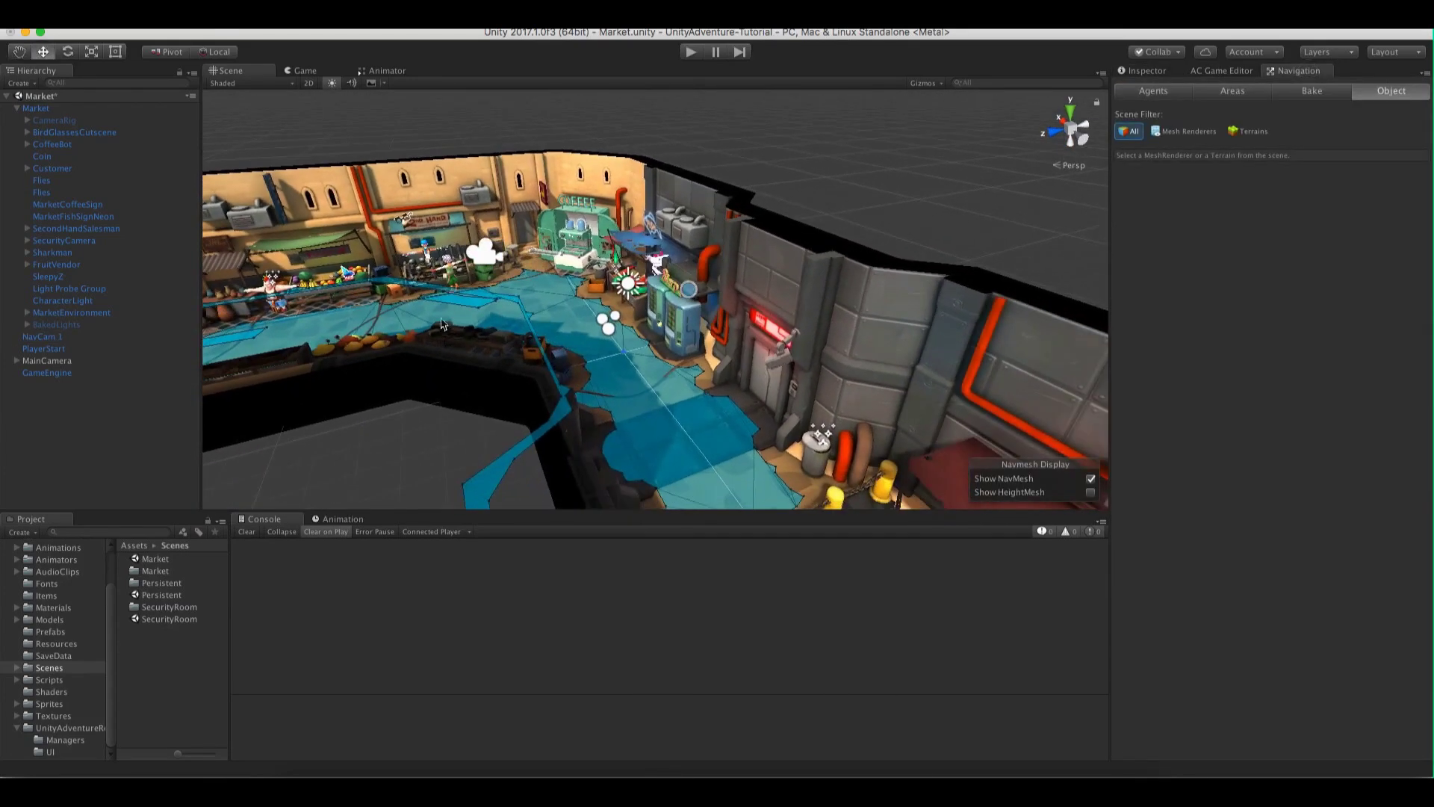
{"action": "left_click_drag", "start_coordinate": [696, 421], "coordinate": [658, 332], "text": "alt"}
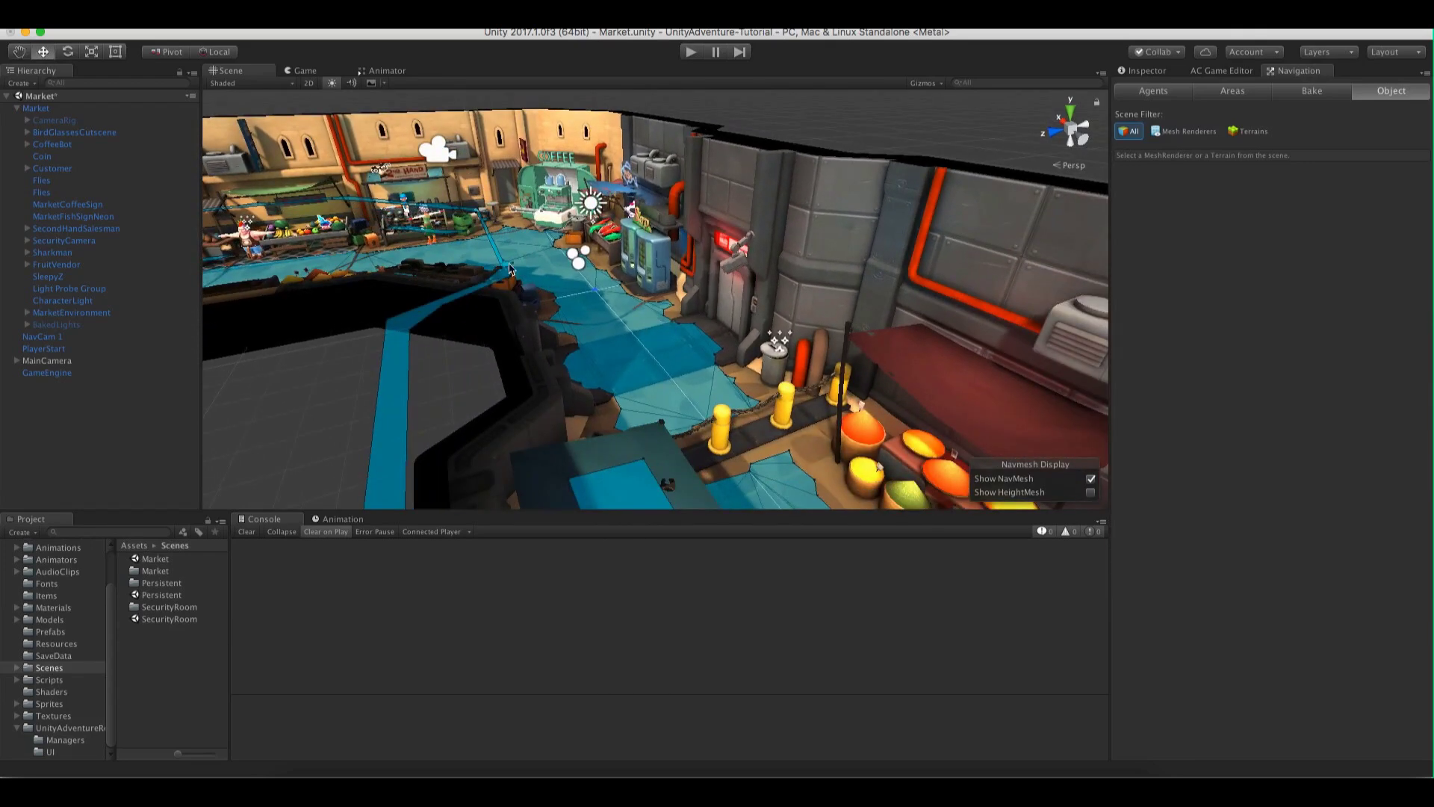
{"action": "left_click_drag", "start_coordinate": [523, 257], "coordinate": [506, 257], "text": "alt"}
{"action": "left_click_drag", "start_coordinate": [671, 360], "coordinate": [533, 362], "text": "alt"}
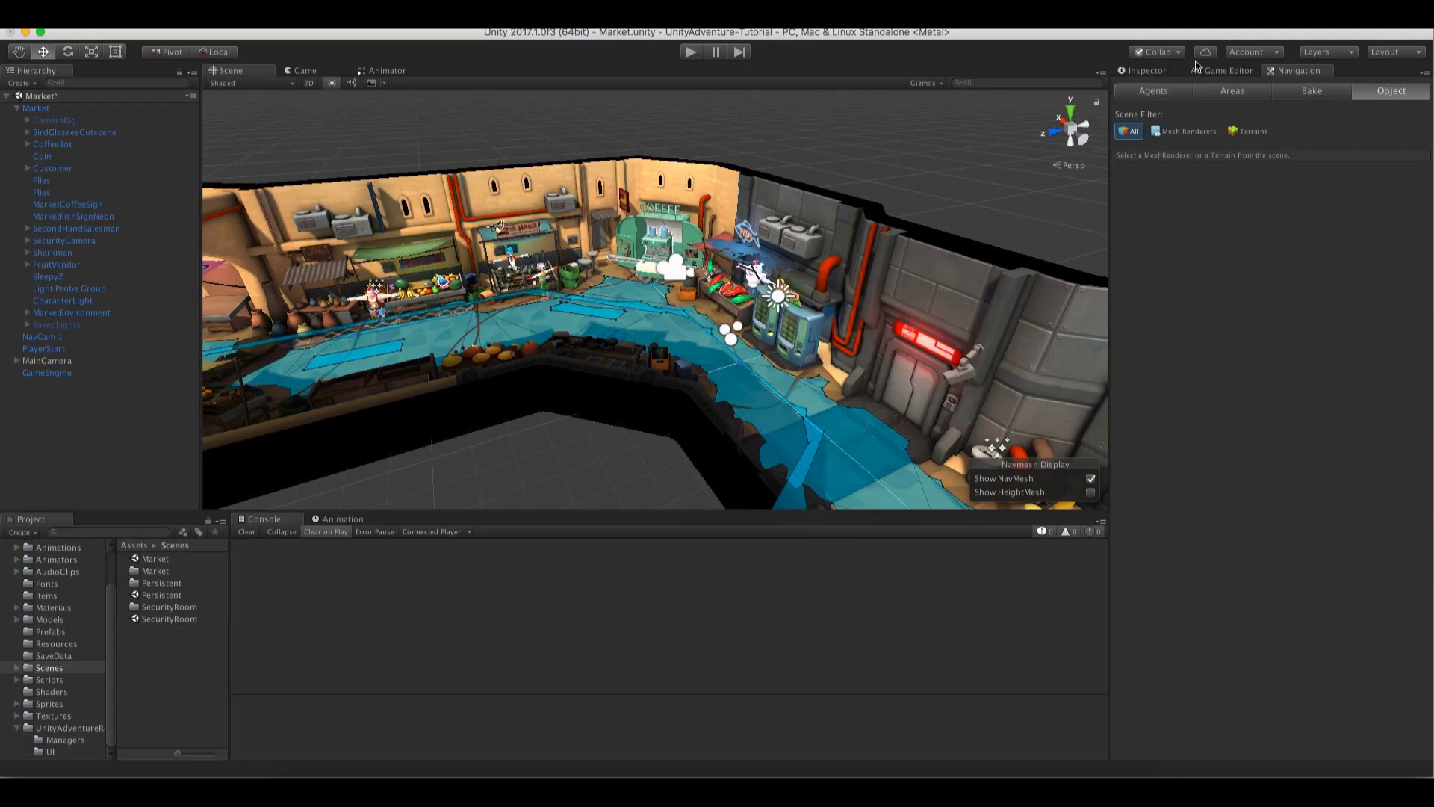
{"action": "left_click", "coordinate": [1225, 71]}
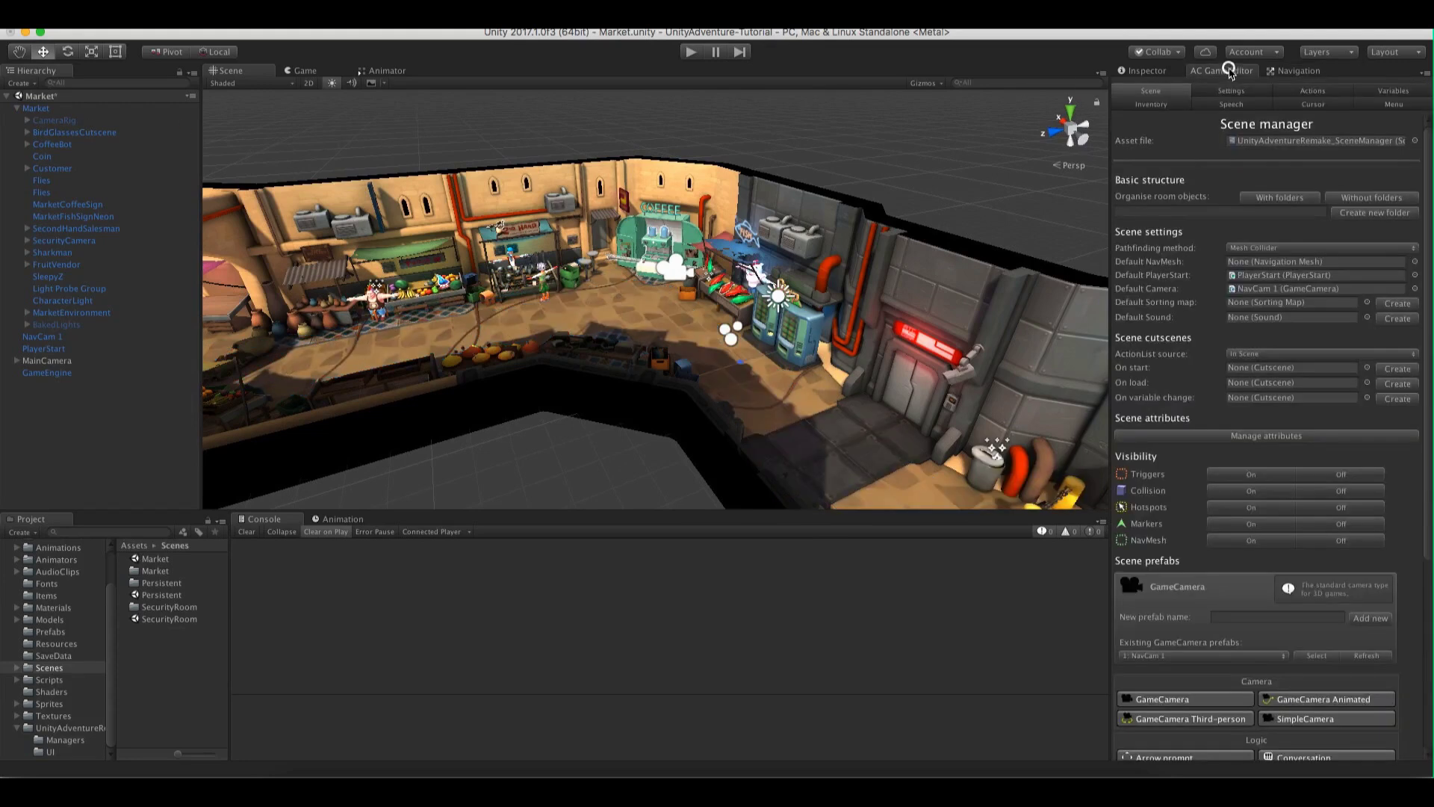
{"action": "left_click", "coordinate": [1262, 250]}
{"action": "left_click", "coordinate": [1270, 236]}
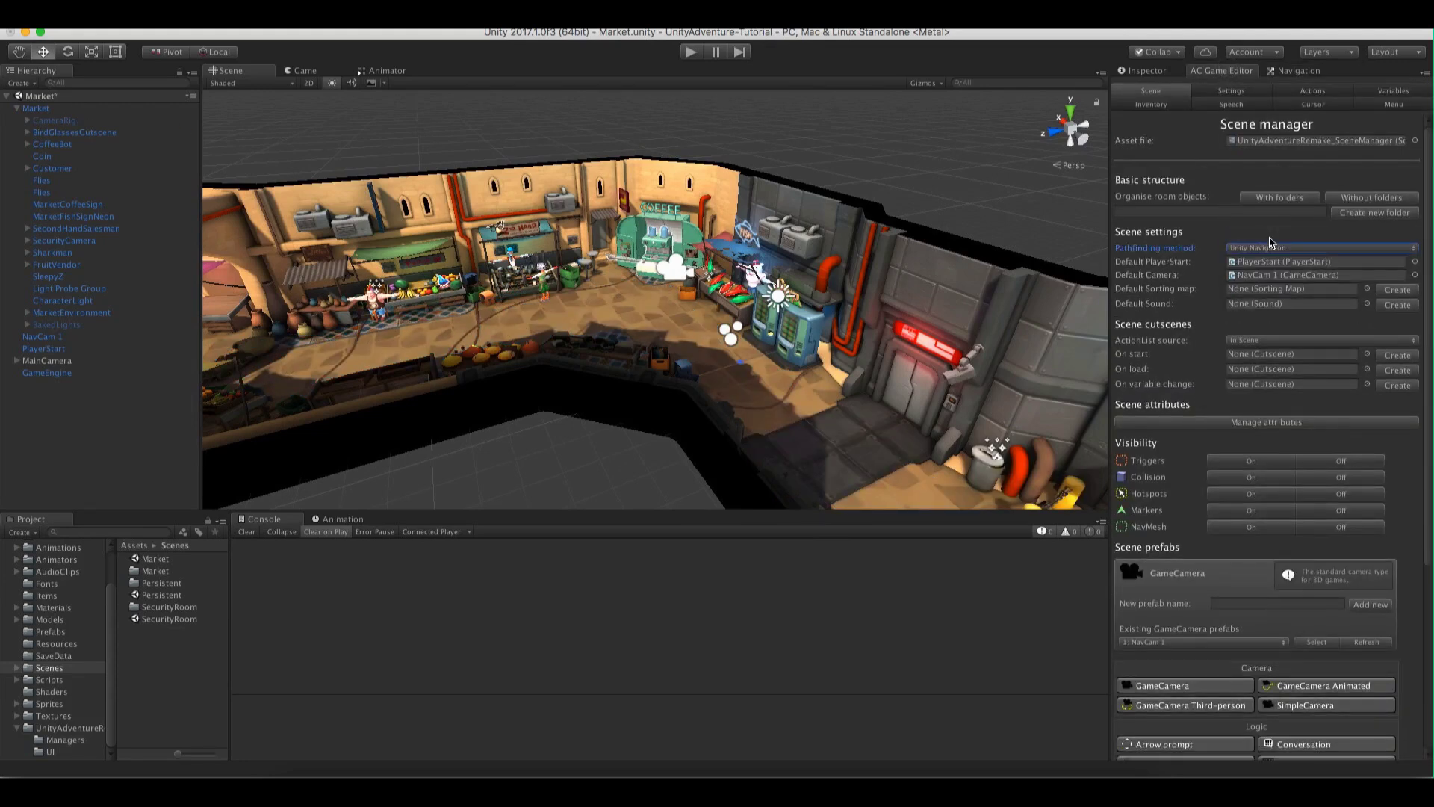
Assign the Market object to the NavMesh layer, for this object only and not its children
{"action": "left_click", "coordinate": [59, 109]}
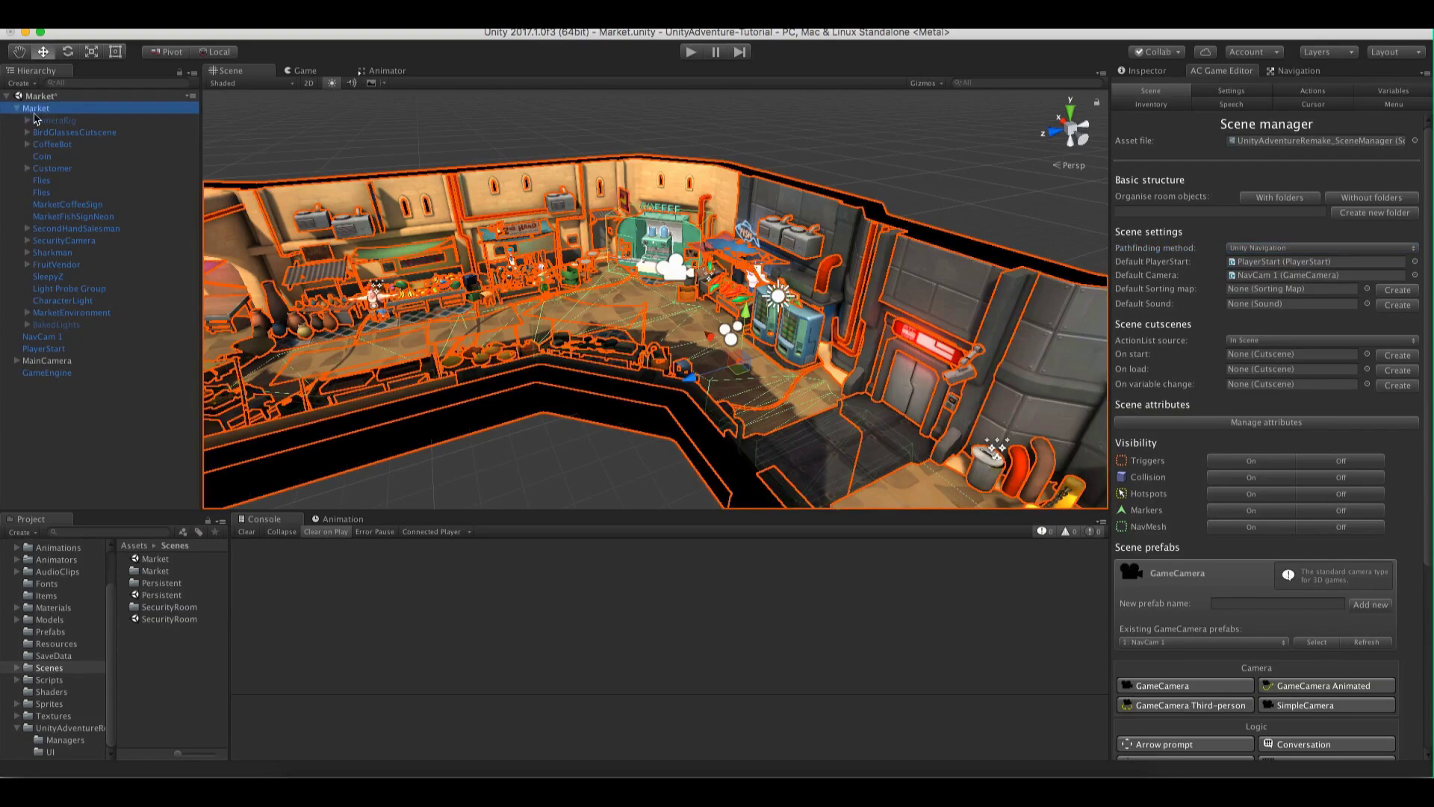
{"action": "left_click", "coordinate": [1151, 70]}
{"action": "middle_click_drag", "start_coordinate": [747, 283], "coordinate": [448, 341]}
{"action": "left_click_drag", "start_coordinate": [448, 341], "coordinate": [542, 188], "text": "alt"}
{"action": "scroll", "coordinate": [452, 255], "scroll_direction": "up", "scroll_amount": 3}
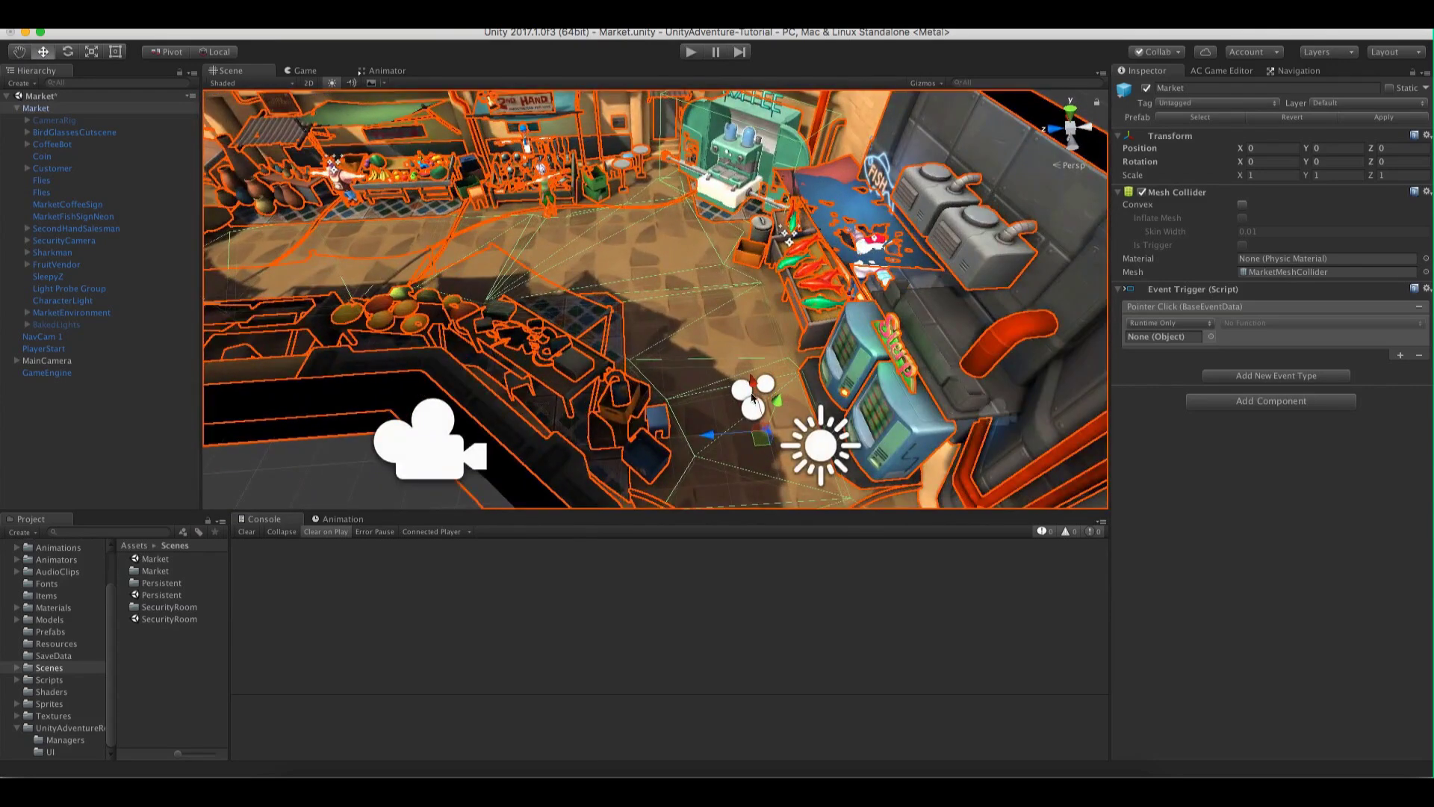
{"action": "left_click", "coordinate": [1322, 104]}
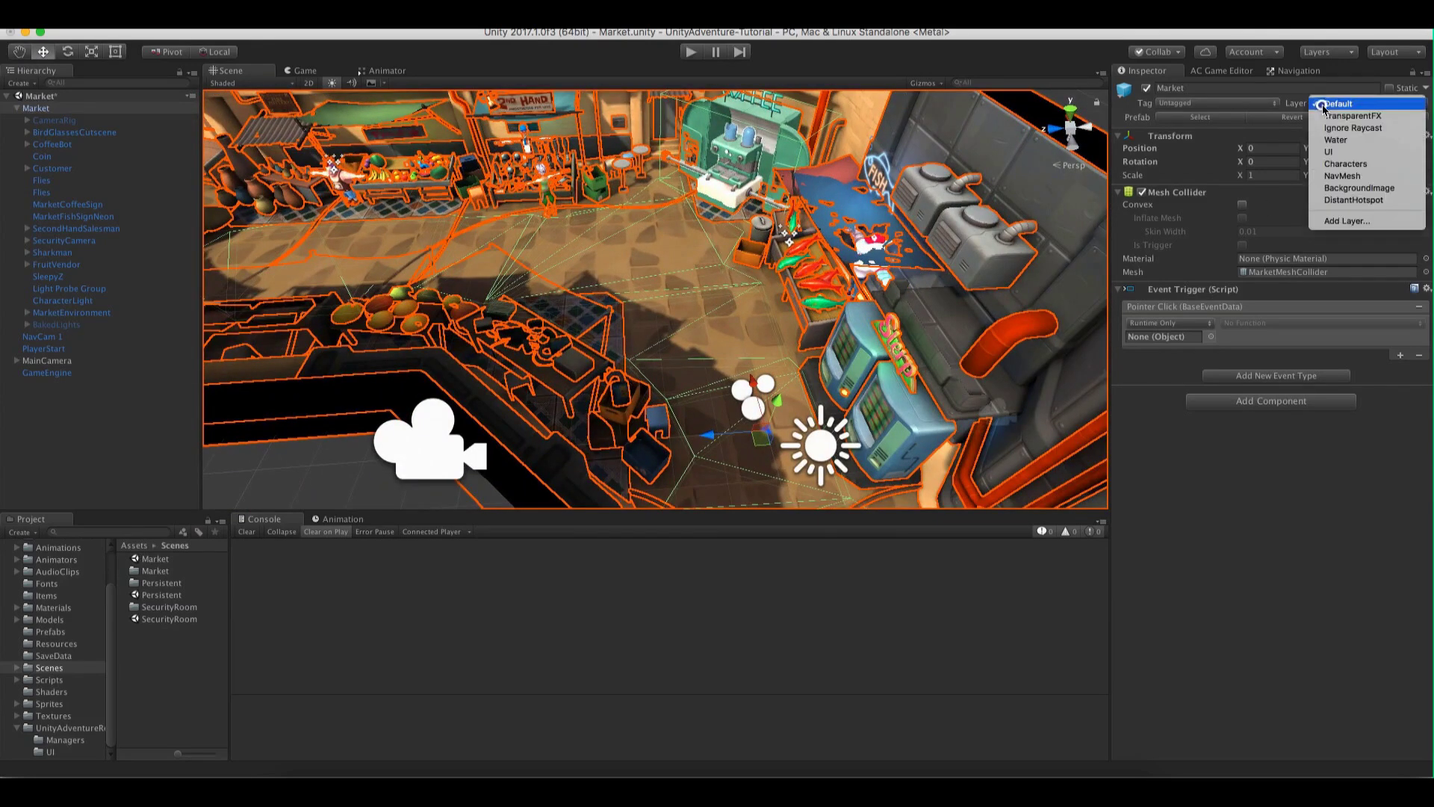
{"action": "left_click", "coordinate": [1320, 172]}
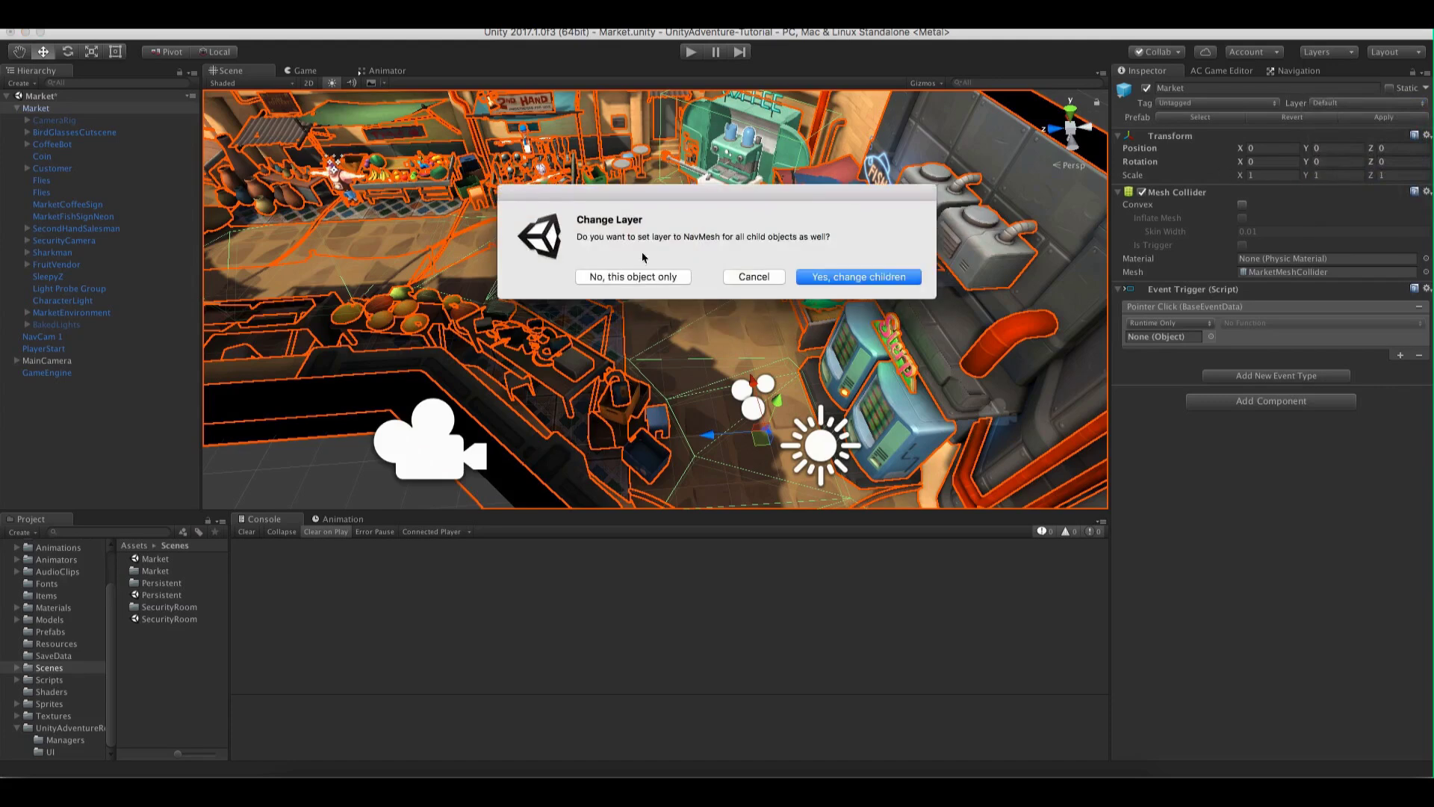
{"action": "left_click", "coordinate": [629, 276]}
Remove the Event Trigger component from the Market object and collapse its children in the hierarchy
{"action": "left_click", "coordinate": [1427, 288]}
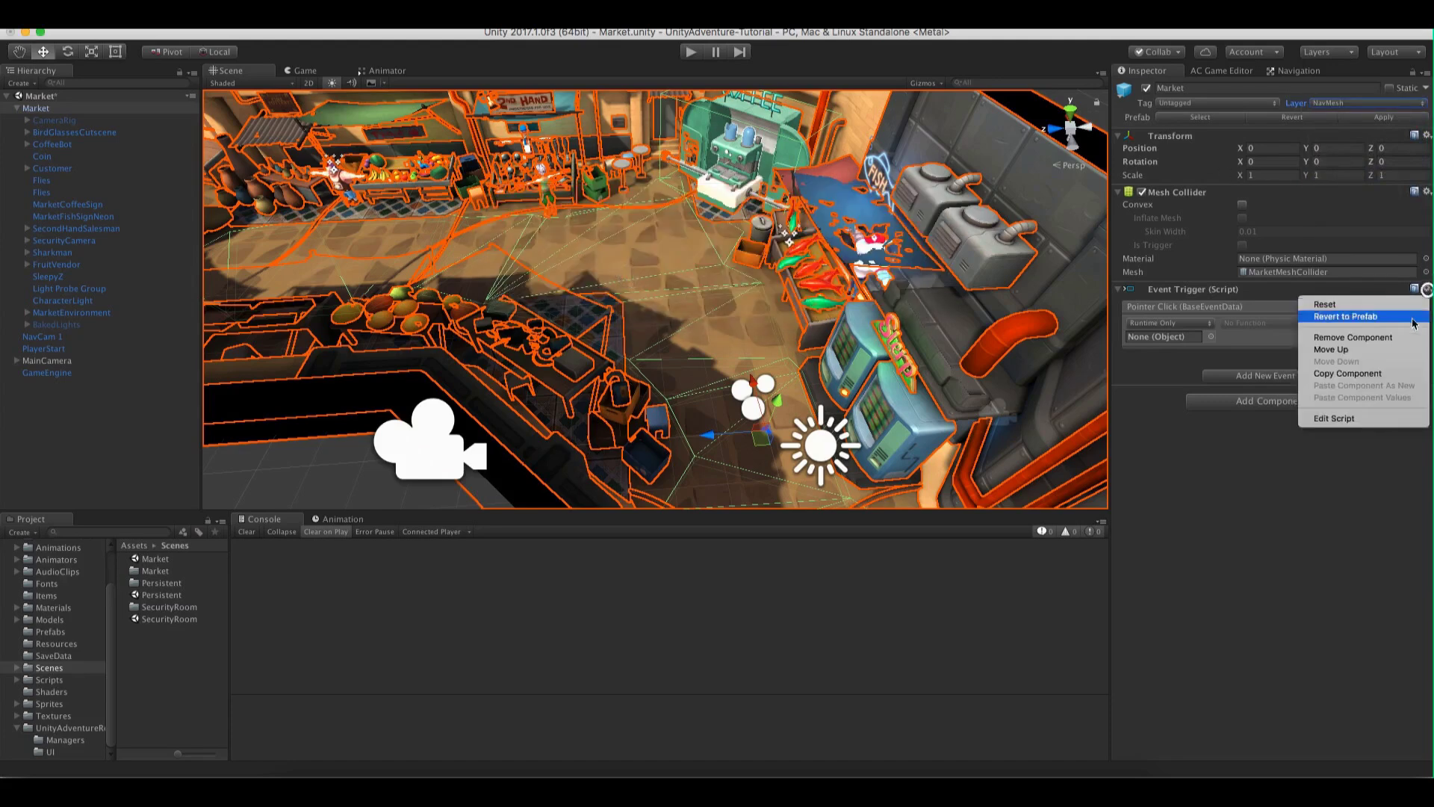
{"action": "left_click", "coordinate": [1398, 333]}
{"action": "left_click_drag", "start_coordinate": [419, 206], "coordinate": [549, 197], "text": "alt"}
{"action": "left_click", "coordinate": [15, 109]}
Run the Market scene, test walking the player to several floor points, and stop the game
{"action": "left_click", "coordinate": [691, 53]}
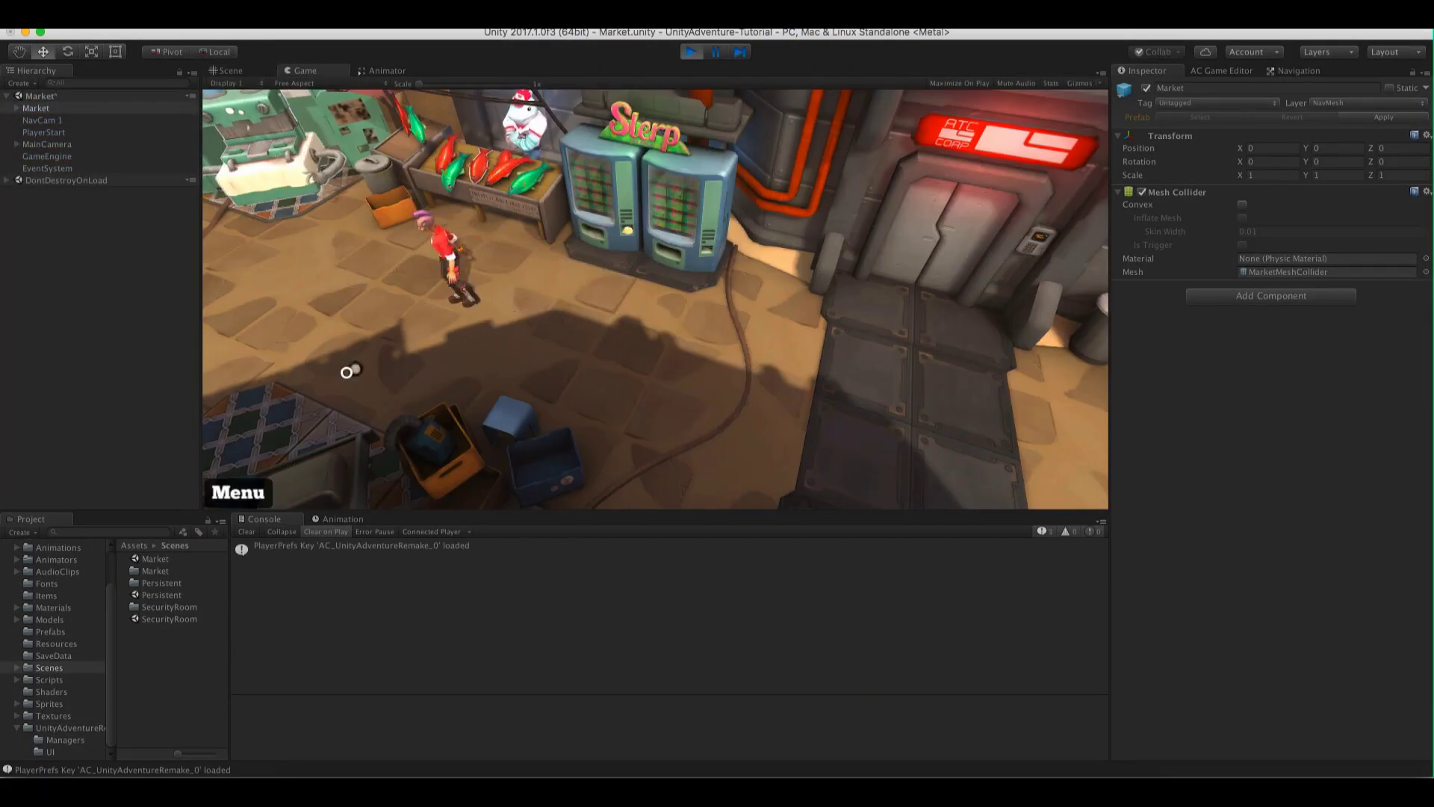
{"action": "left_click", "coordinate": [777, 346]}
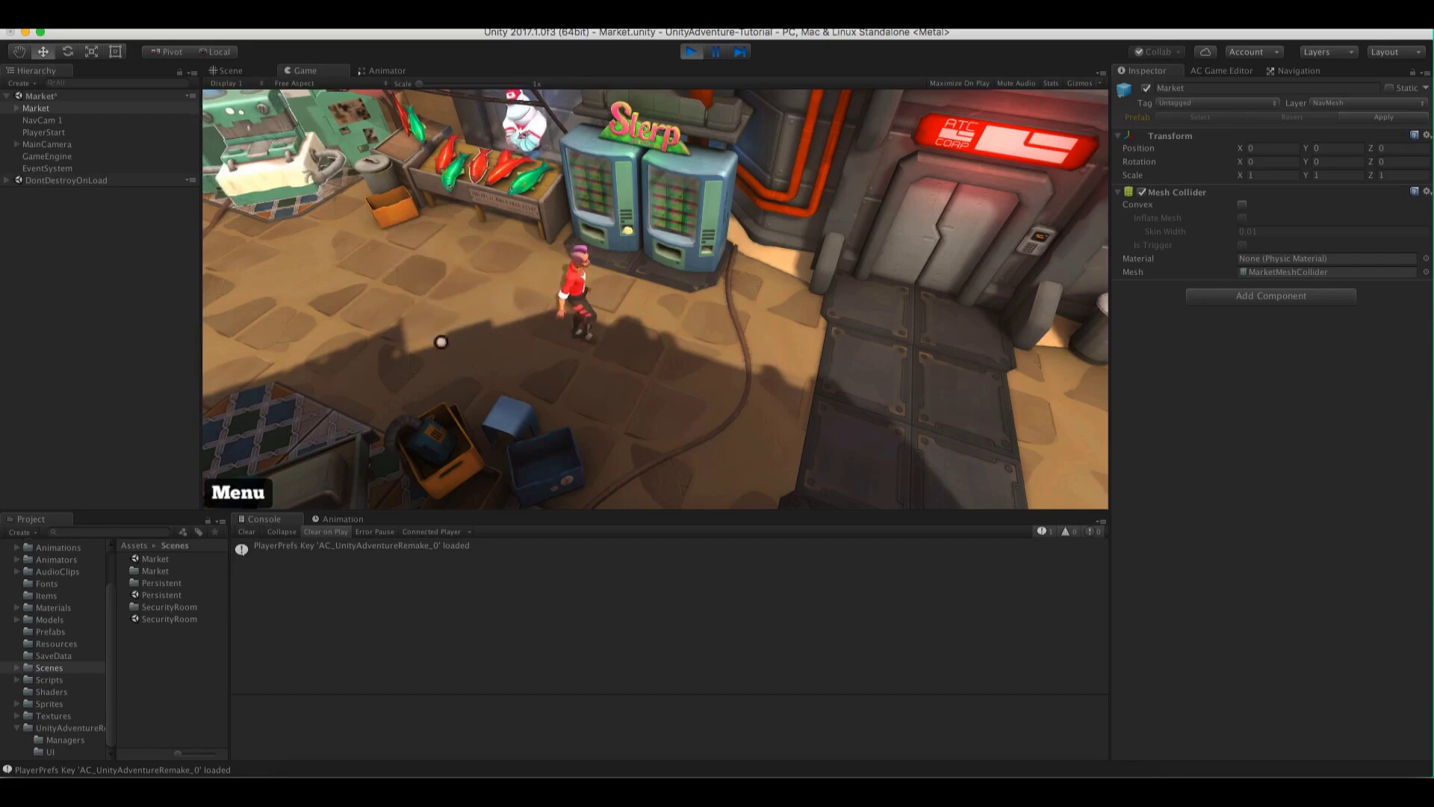
{"action": "left_click", "coordinate": [378, 343]}
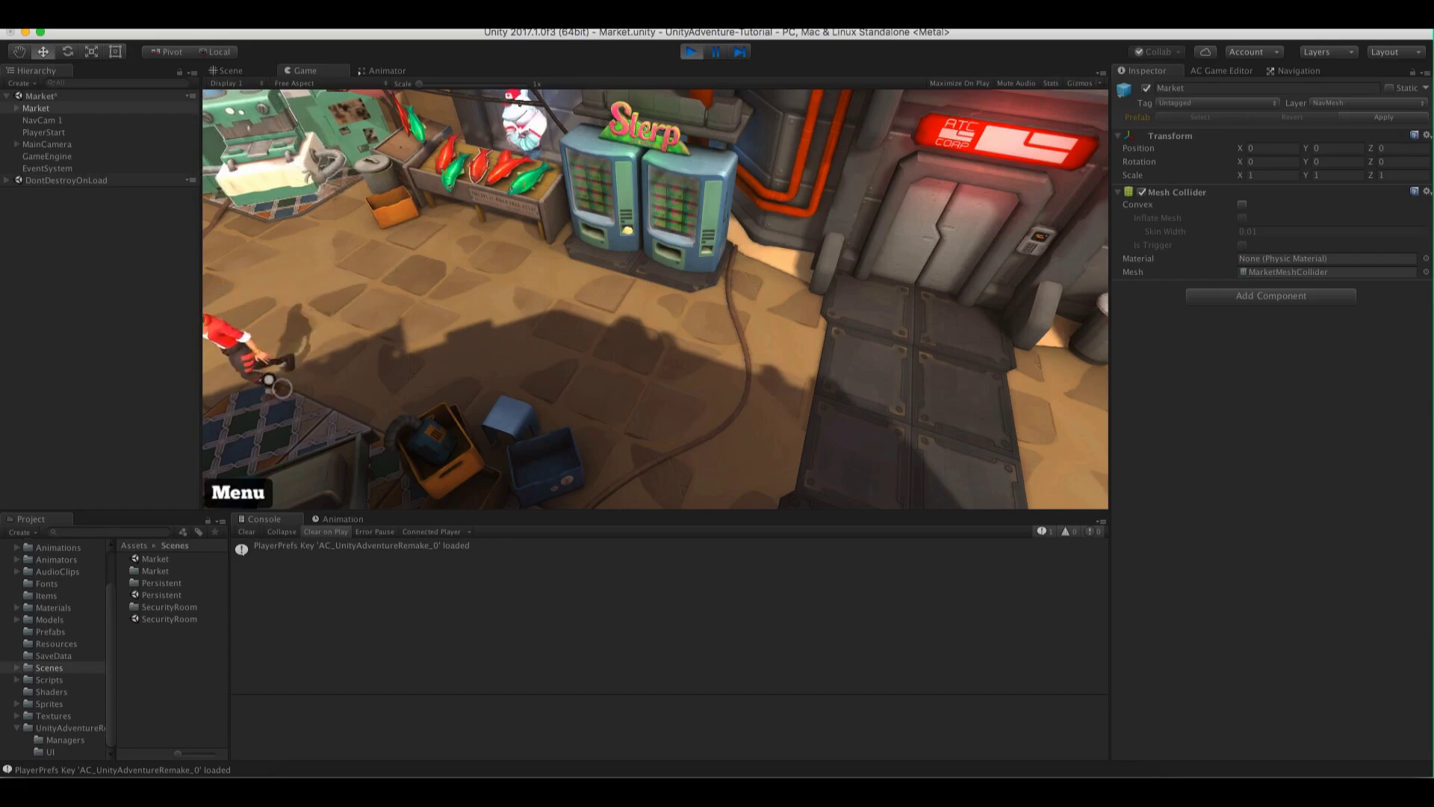
{"action": "left_click", "coordinate": [423, 325]}
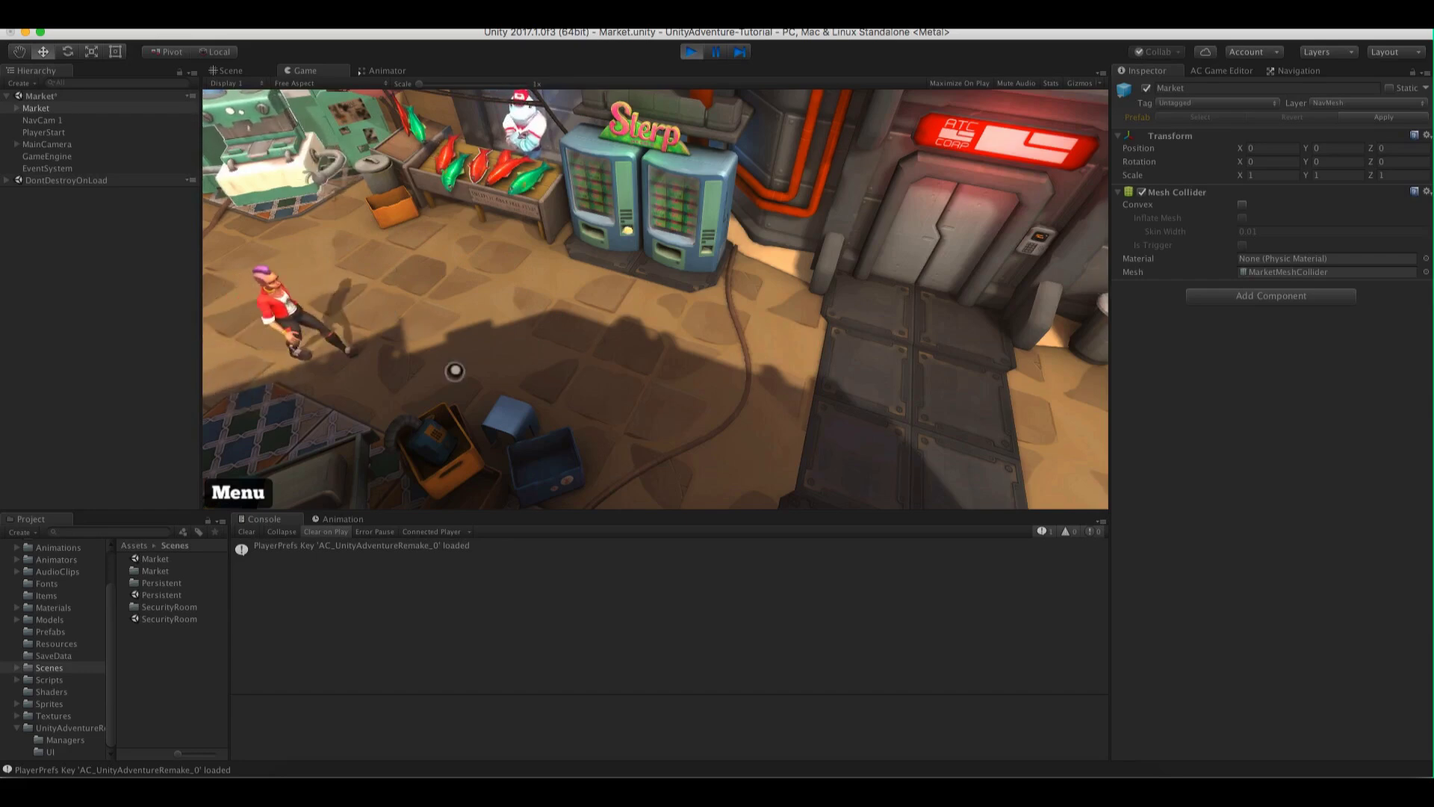
{"action": "left_click", "coordinate": [699, 52]}
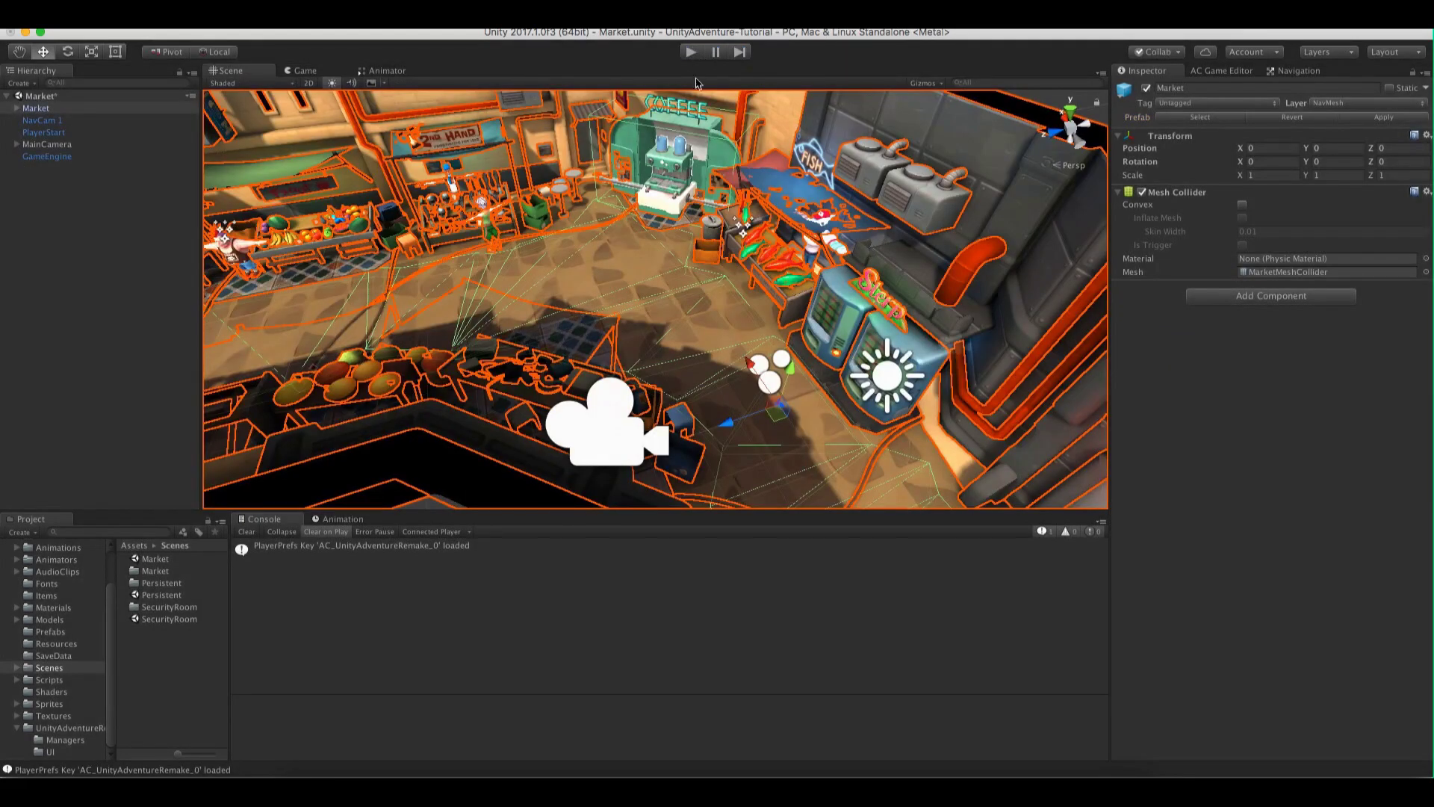
Run the Market scene, unlock NavCam 1's spin rotation with Look At Target and a target height offset of 1.5, and test it by walking
{"action": "left_click", "coordinate": [22, 120]}
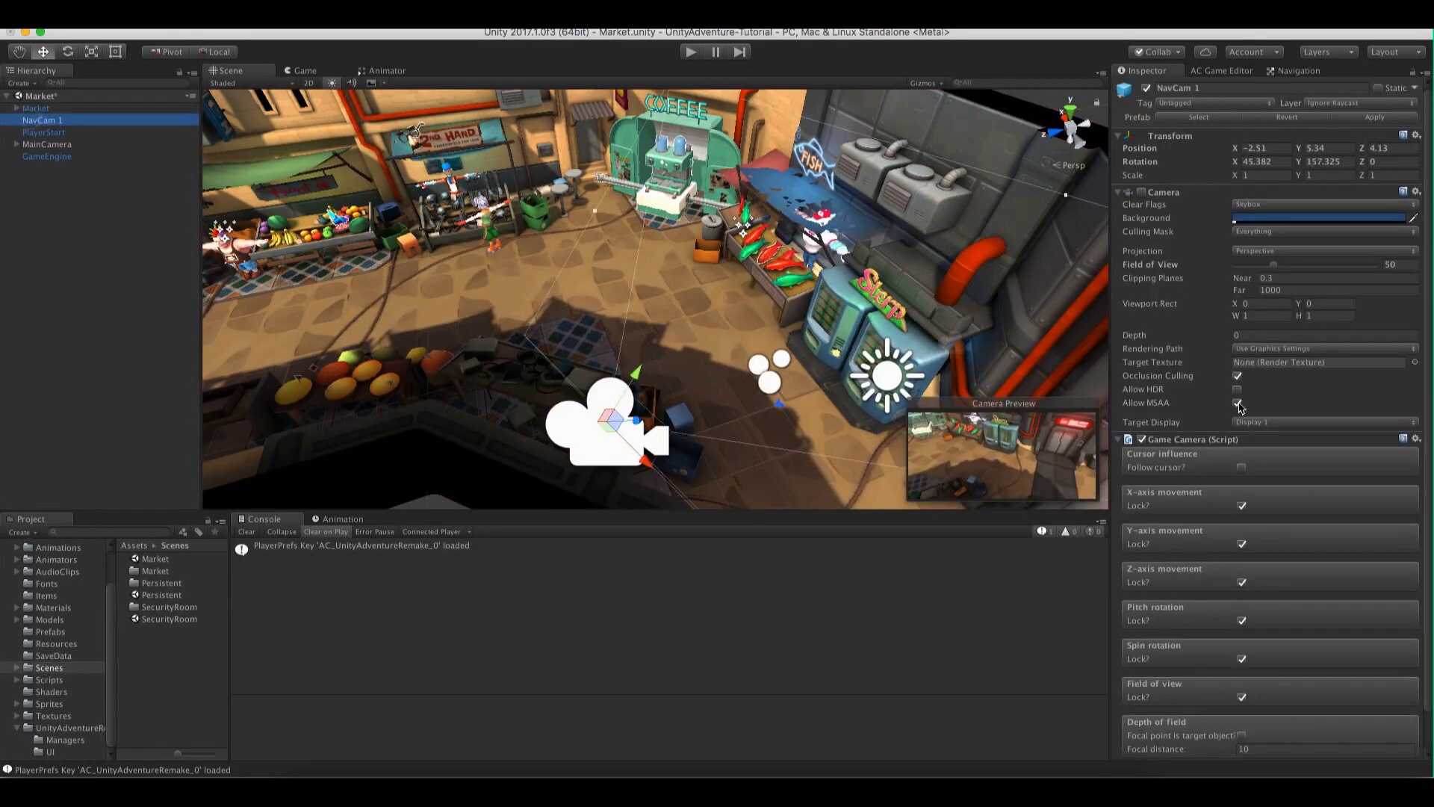
{"action": "scroll", "coordinate": [1238, 419], "scroll_direction": "down", "scroll_amount": 1}
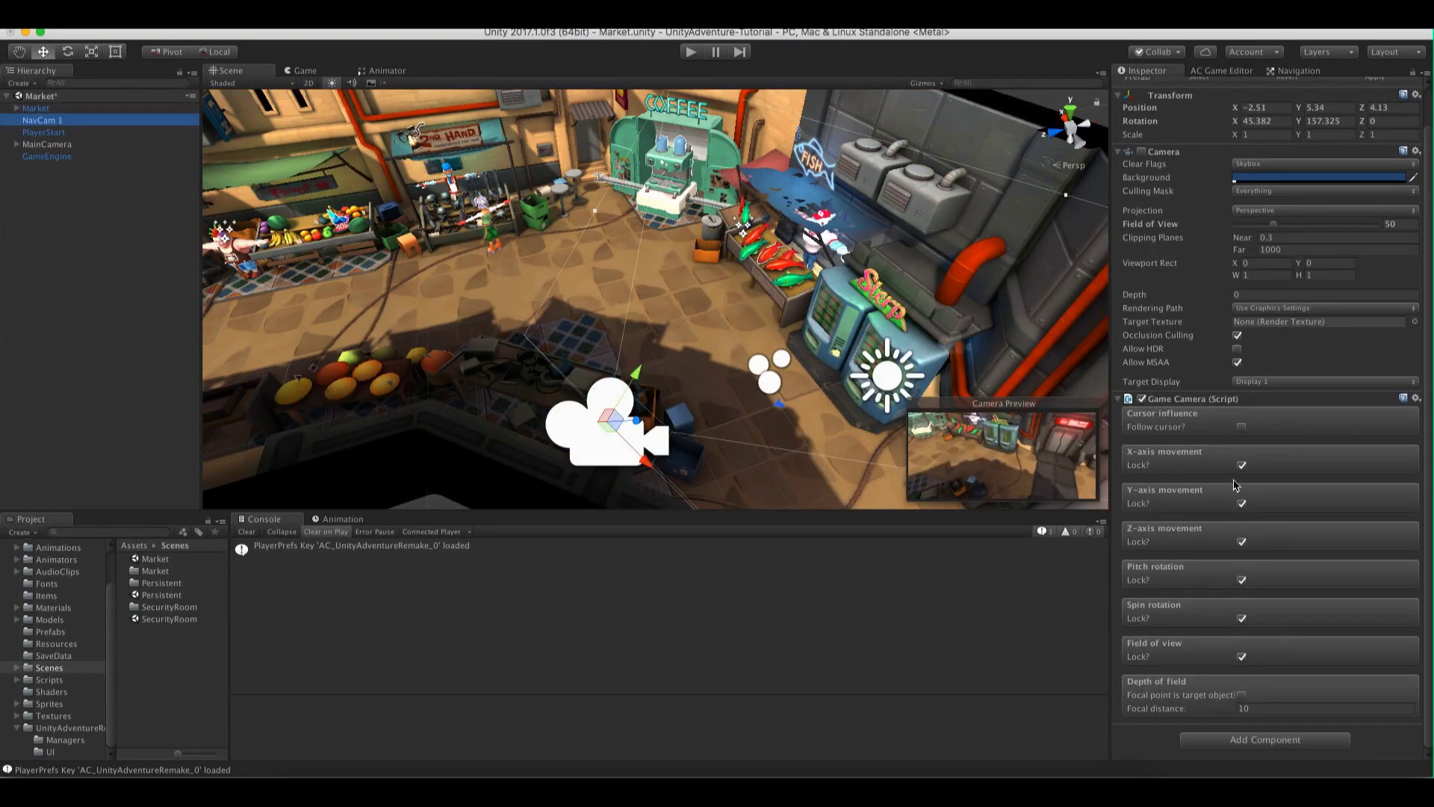
{"action": "left_click", "coordinate": [691, 51]}
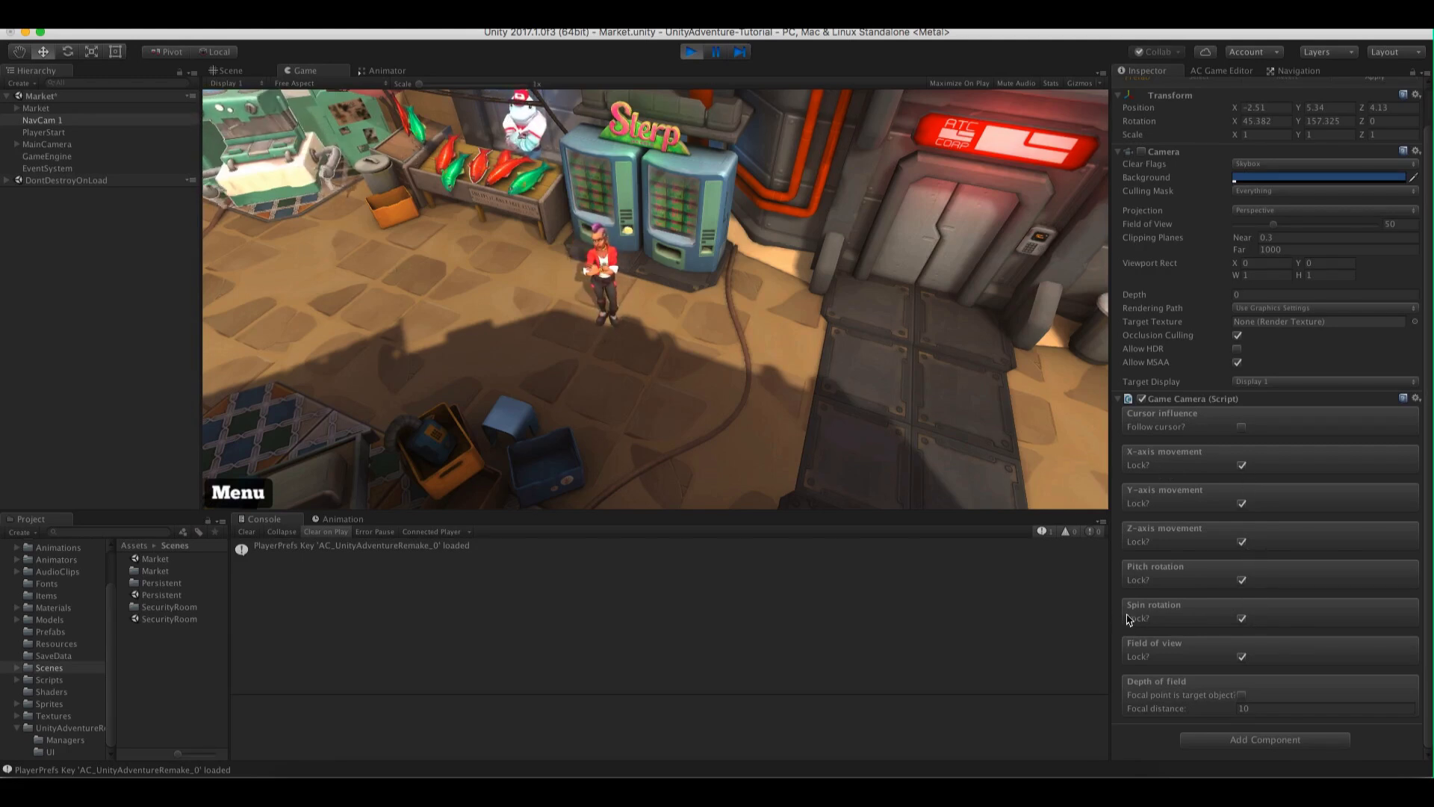
{"action": "left_click", "coordinate": [1241, 619]}
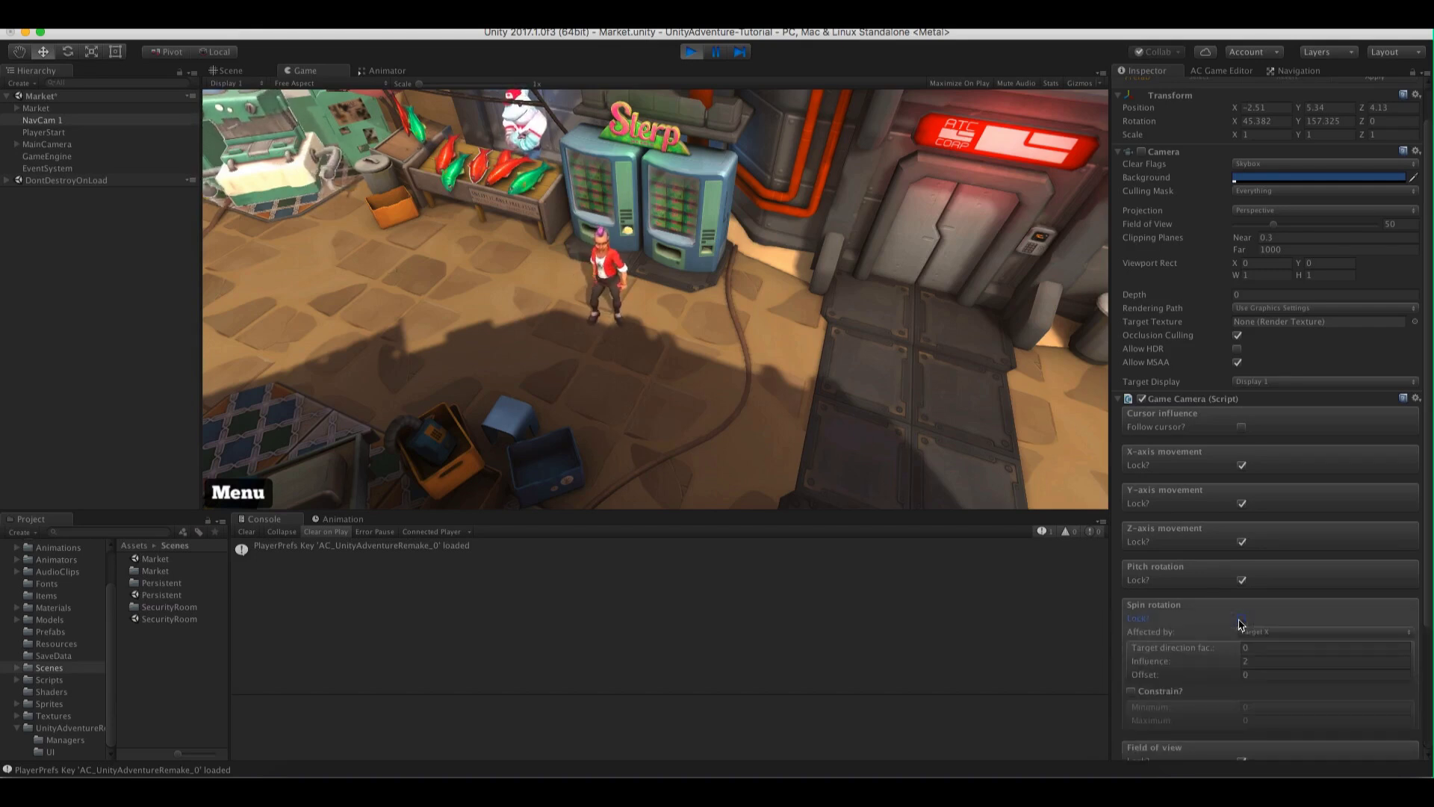
{"action": "scroll", "coordinate": [1159, 642], "scroll_direction": "down", "scroll_amount": 4}
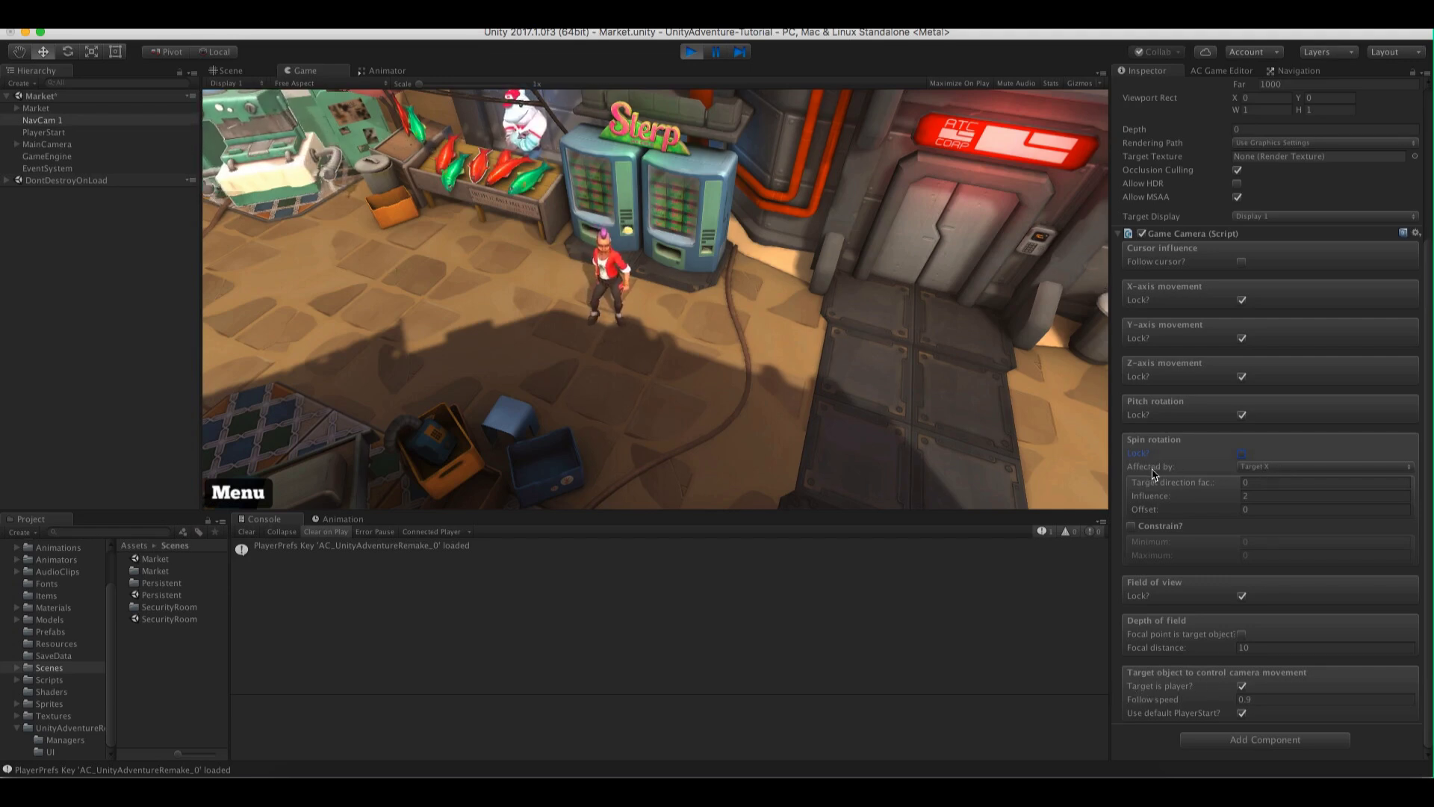
{"action": "left_click", "coordinate": [1268, 467]}
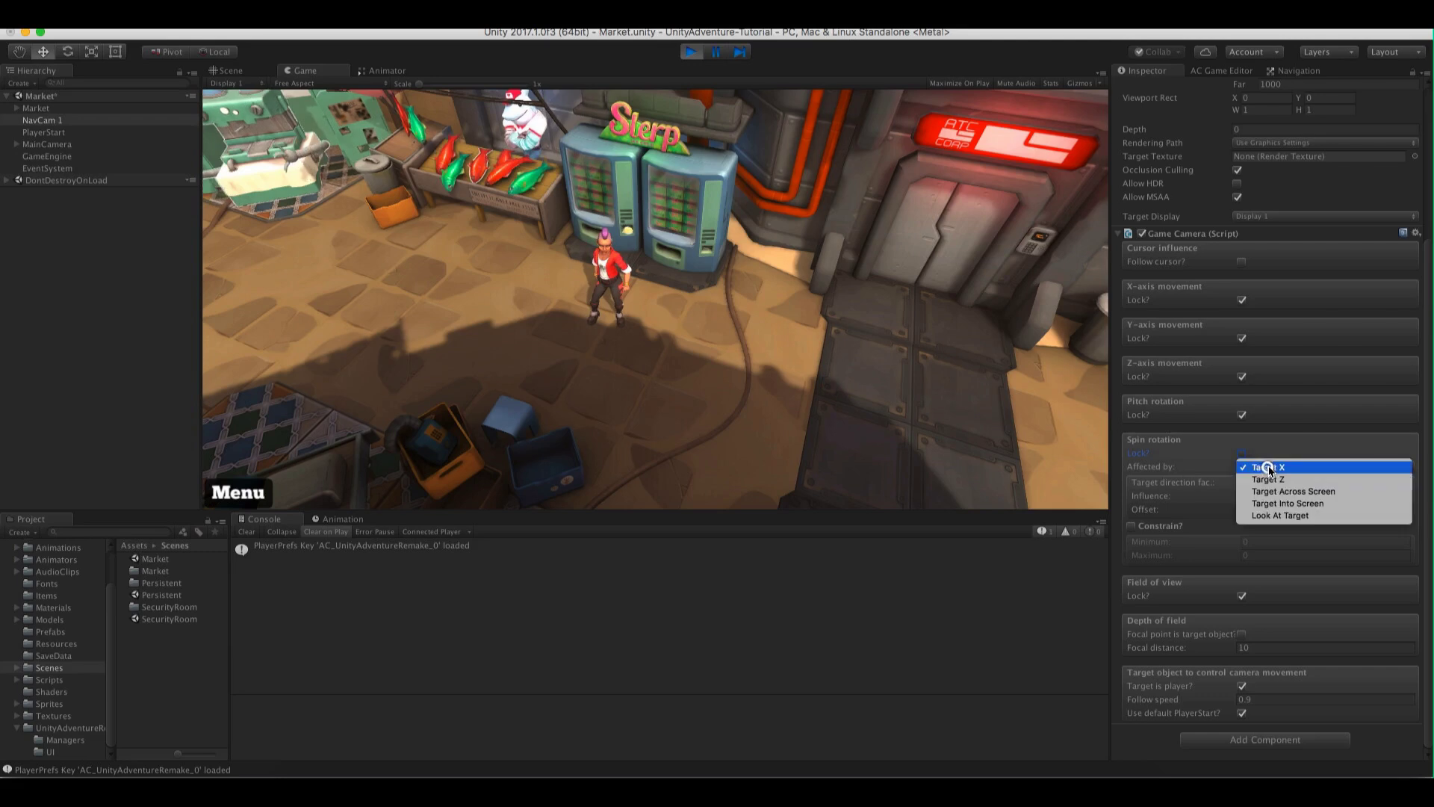
{"action": "left_click", "coordinate": [1298, 514]}
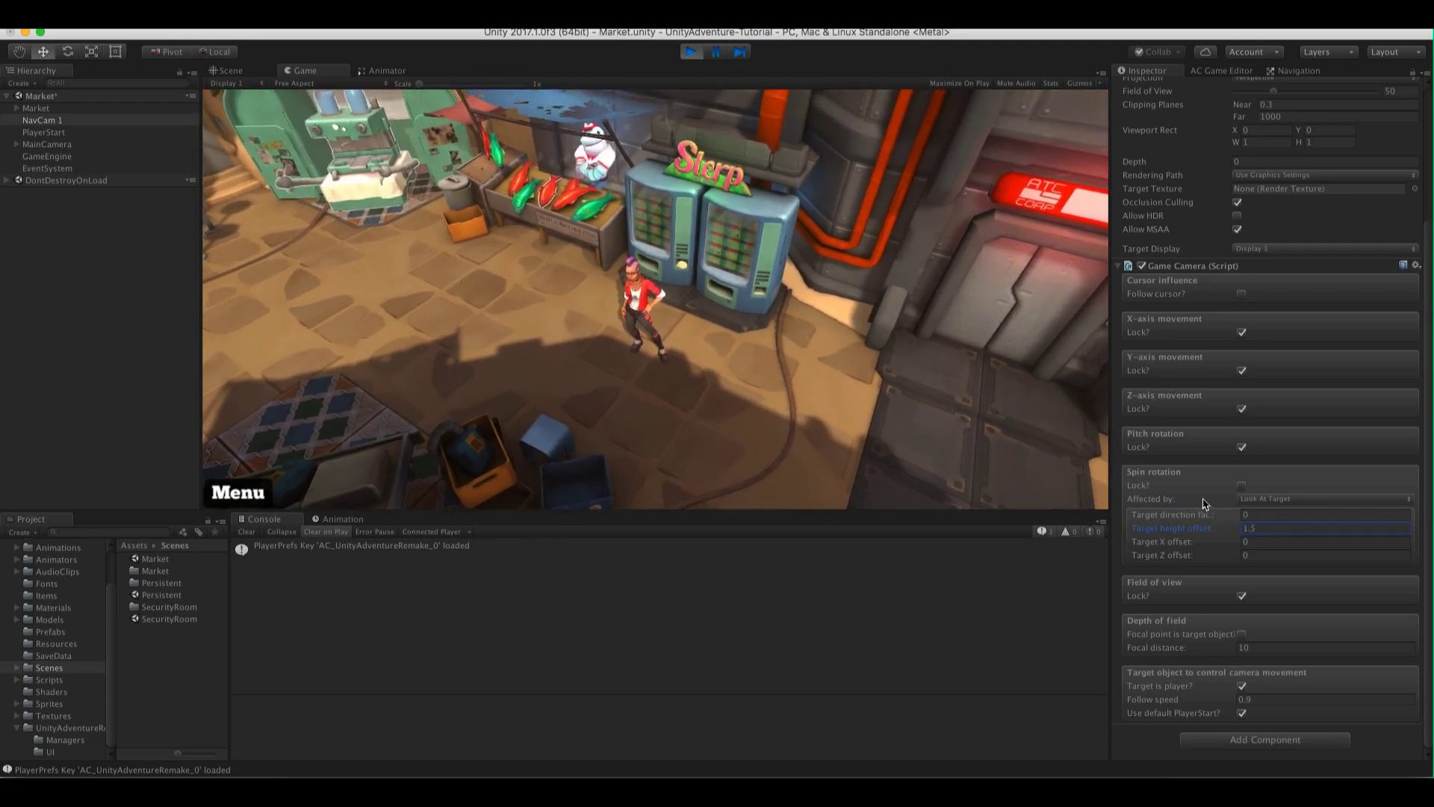
{"action": "left_click", "coordinate": [504, 330]}
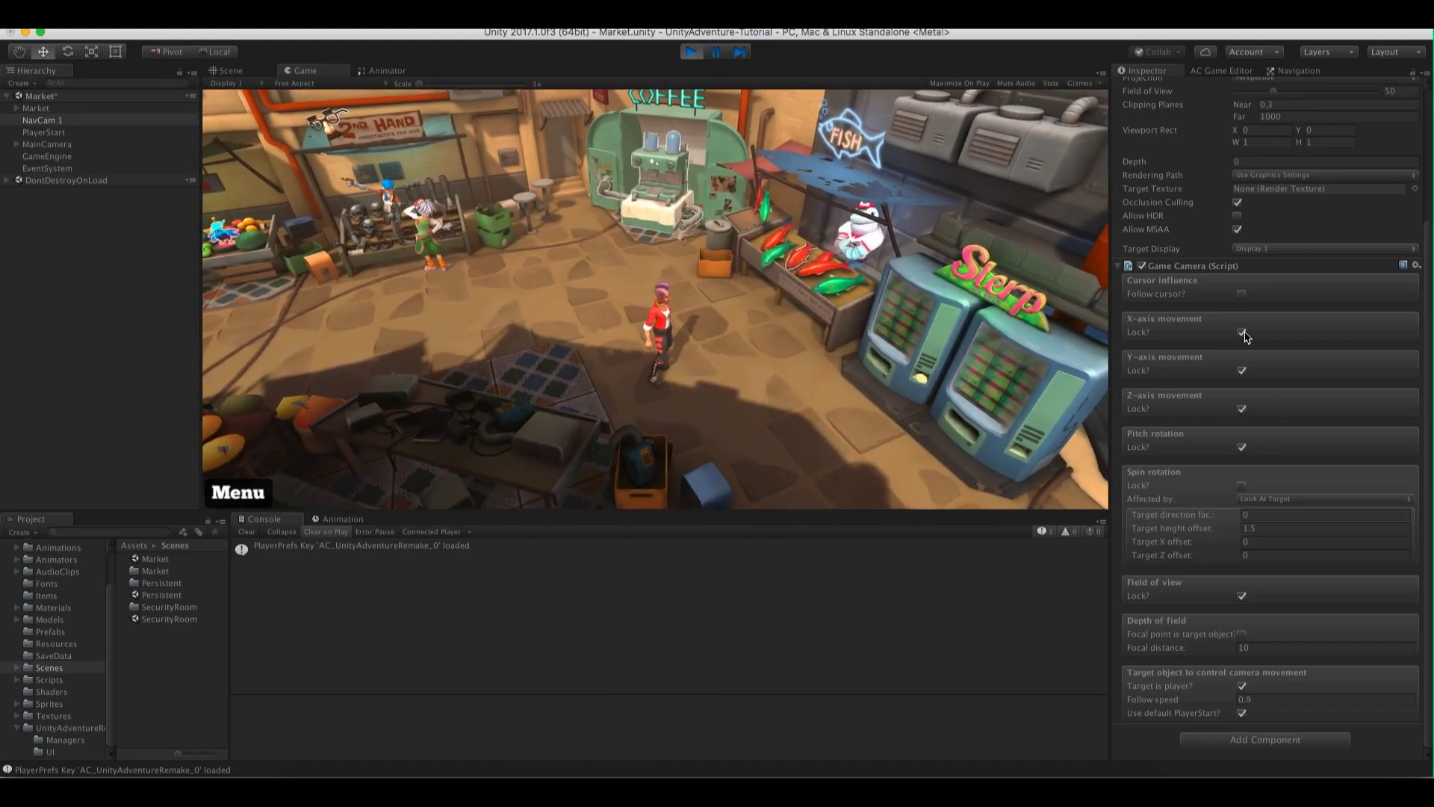
Unlock NavCam 1's X-axis movement, affected by Target X with an influence of 0.5, and test it by walking the player
{"action": "left_click", "coordinate": [1242, 333]}
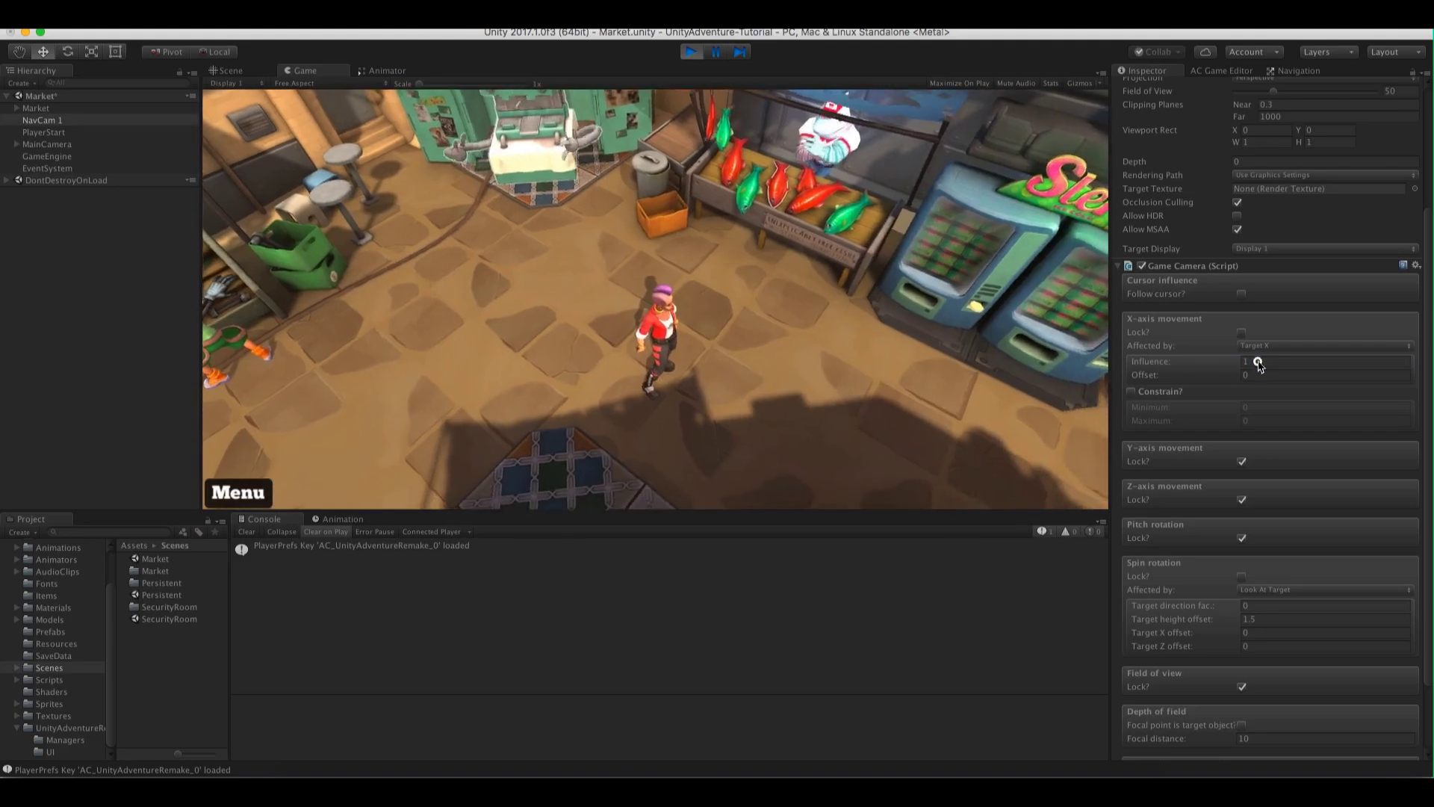
{"action": "left_click", "coordinate": [1258, 363]}
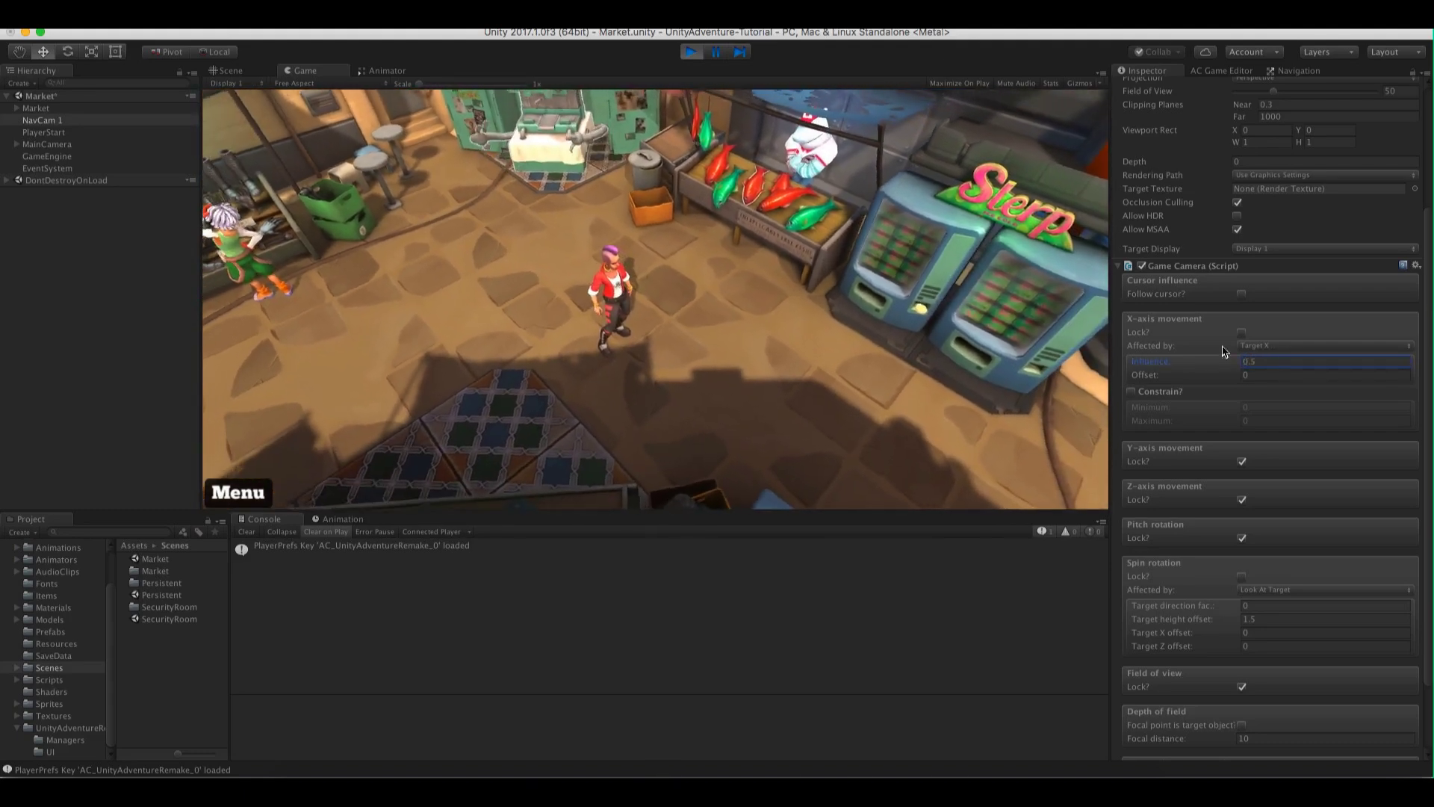
{"action": "left_click", "coordinate": [505, 217]}
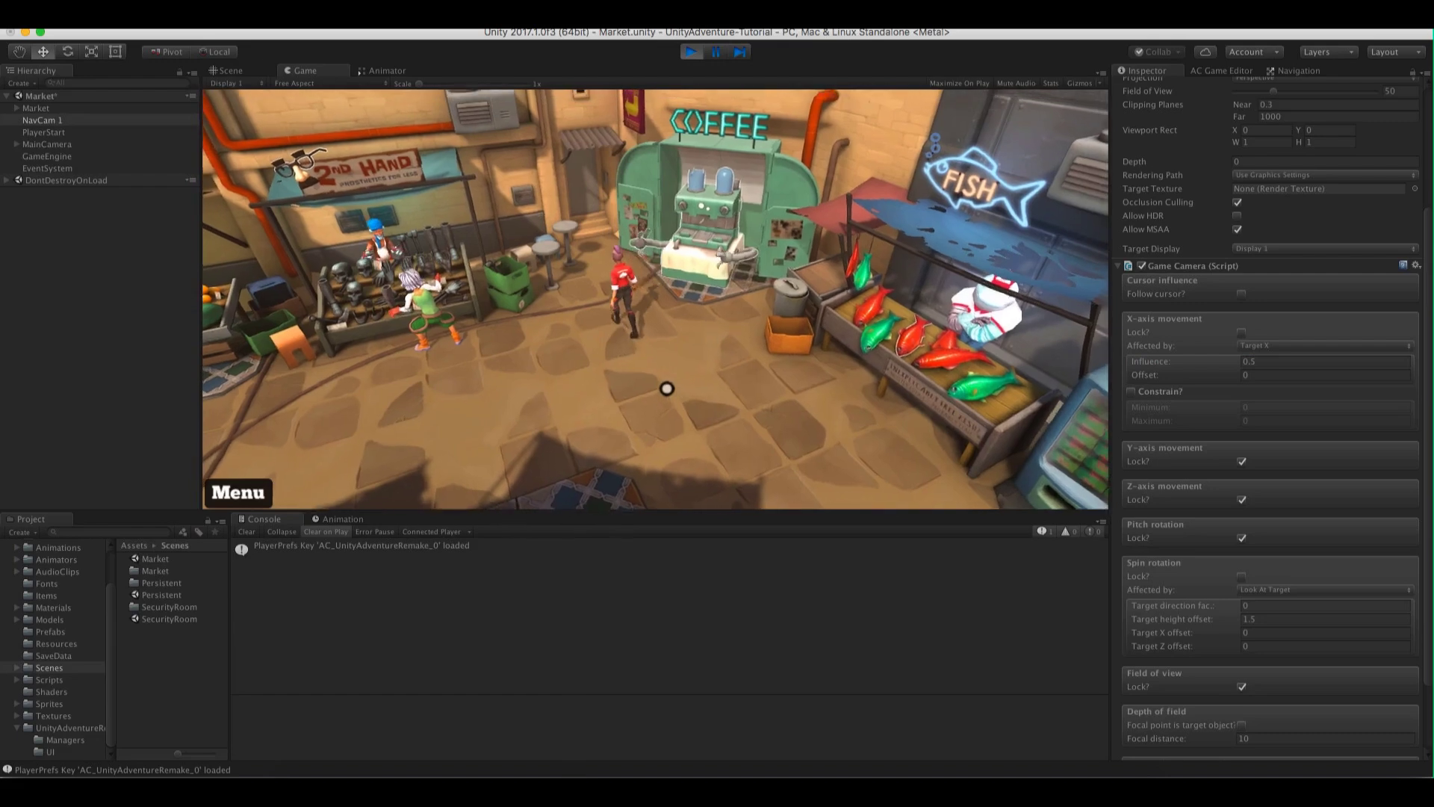
{"action": "left_click", "coordinate": [667, 389]}
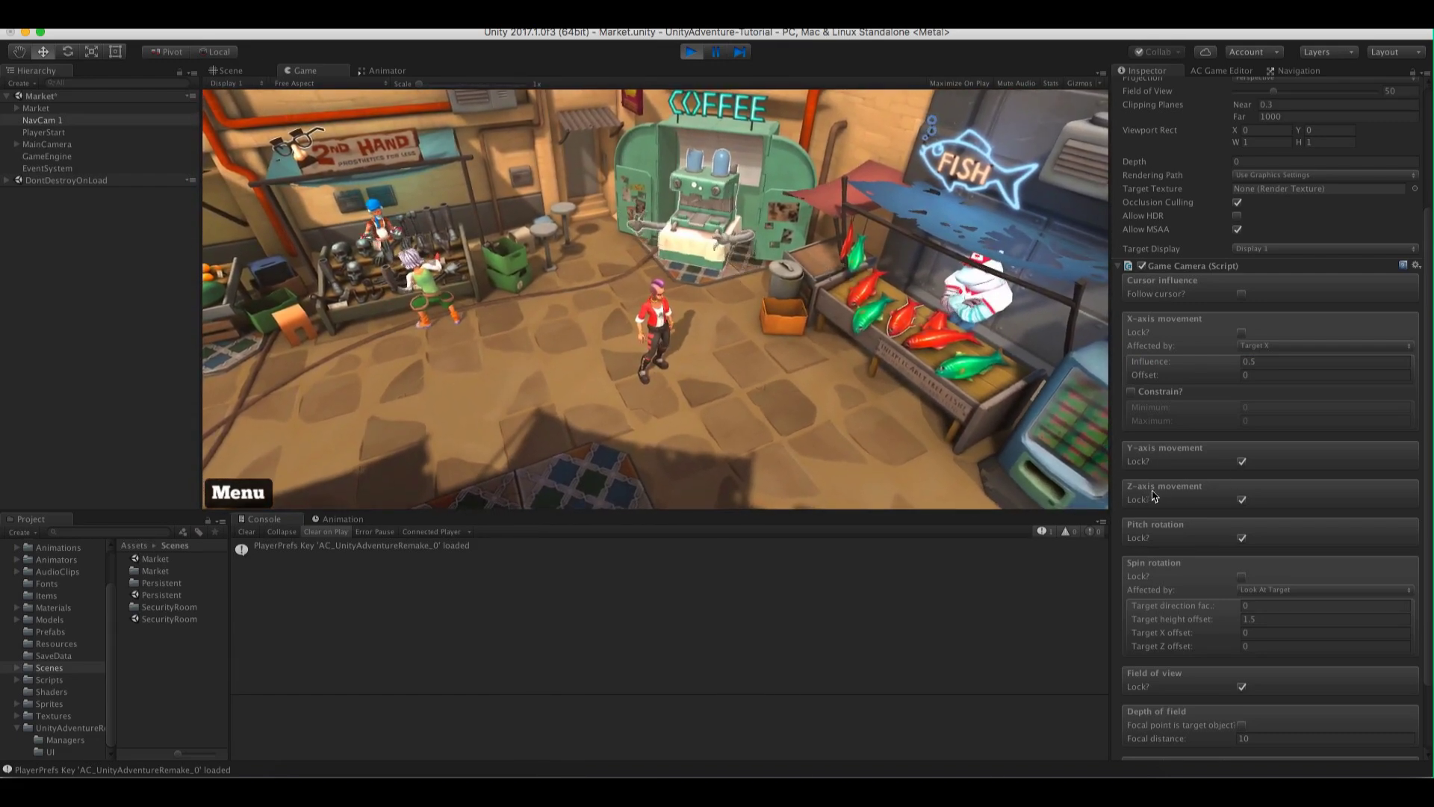
Unlock NavCam 1's Z-axis movement, affected by Target Z with an influence of 0.5, and test it by walking the player across the market
{"action": "left_click", "coordinate": [1241, 500]}
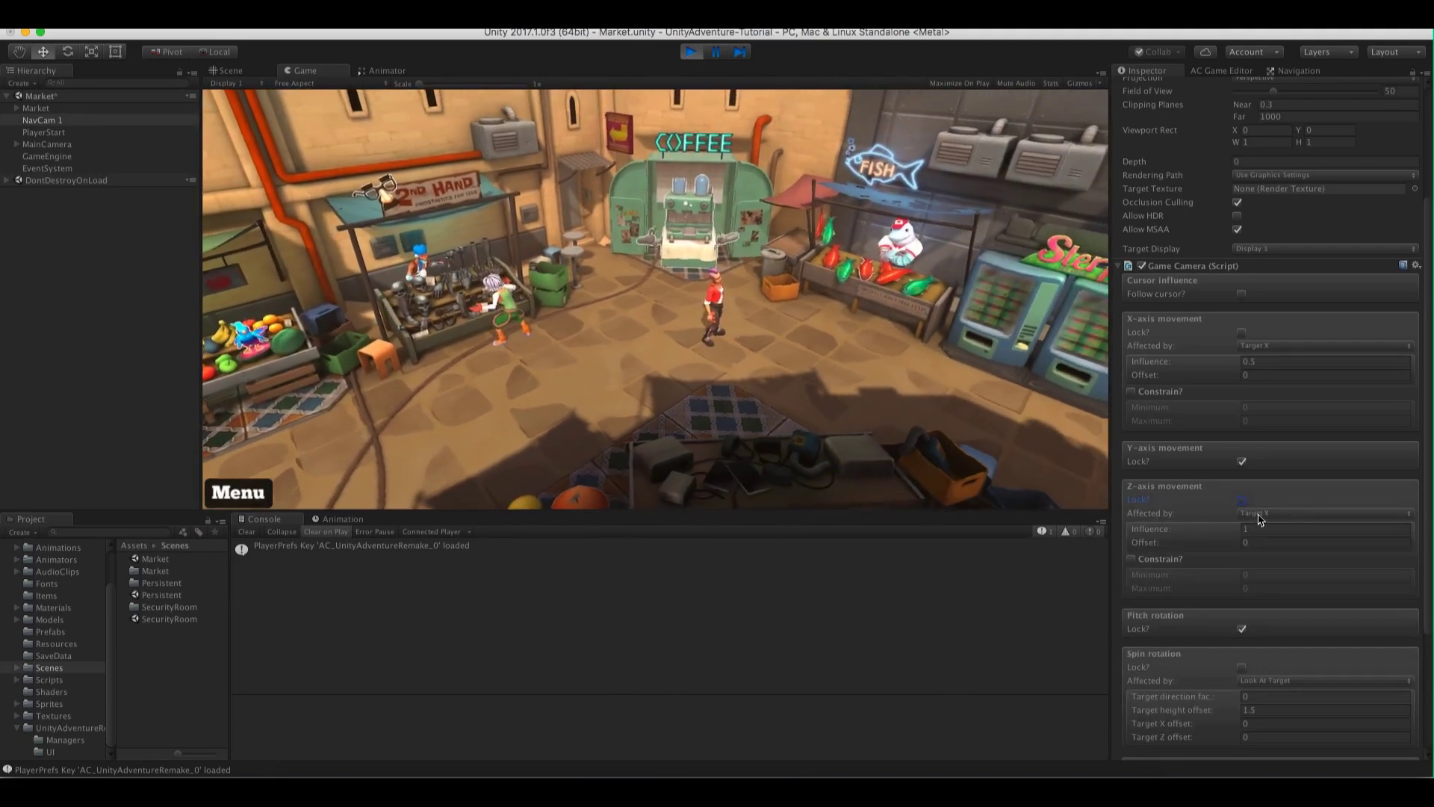
{"action": "left_click", "coordinate": [1257, 513]}
{"action": "left_click", "coordinate": [1273, 526]}
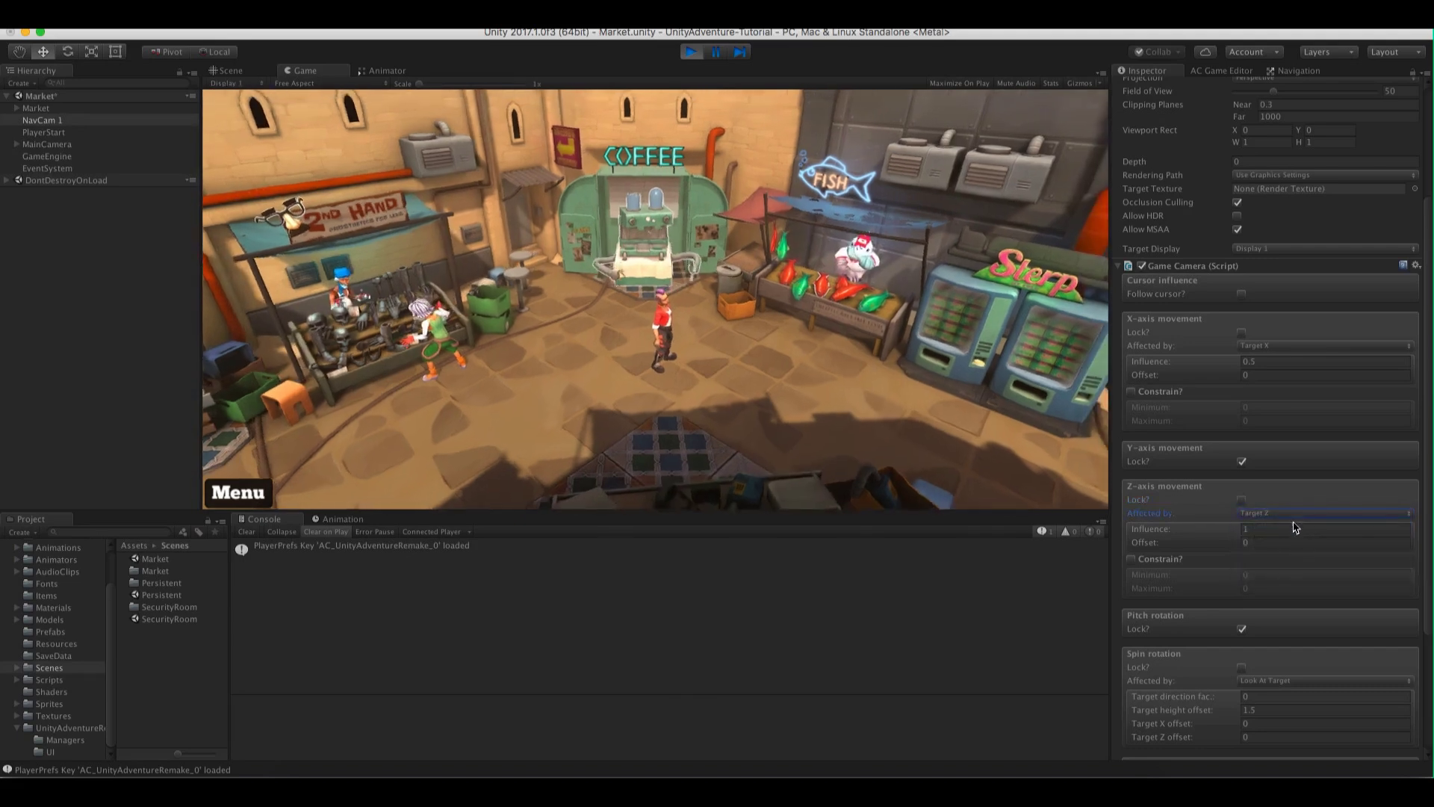
{"action": "type", "text": "0.5"}
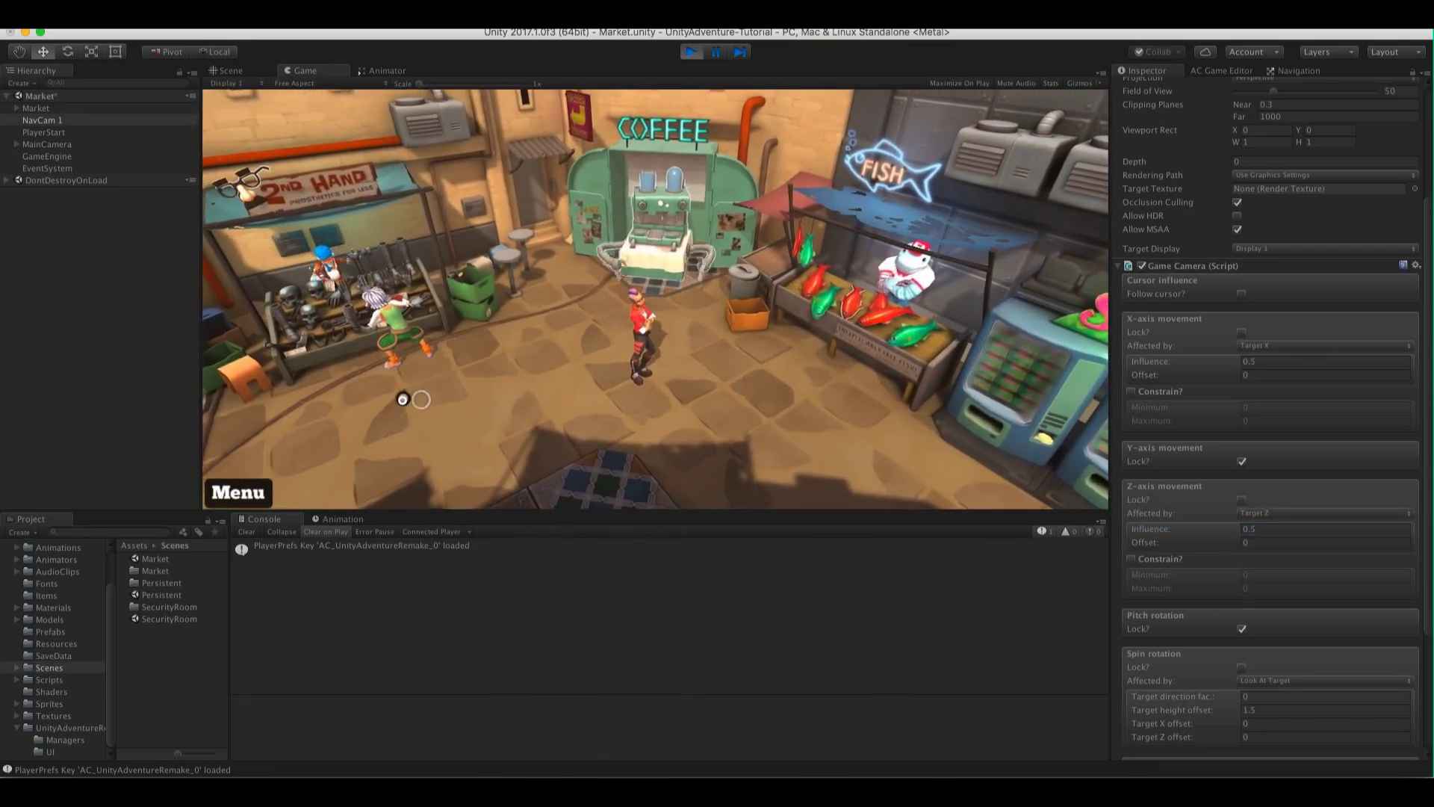
{"action": "left_click", "coordinate": [369, 414]}
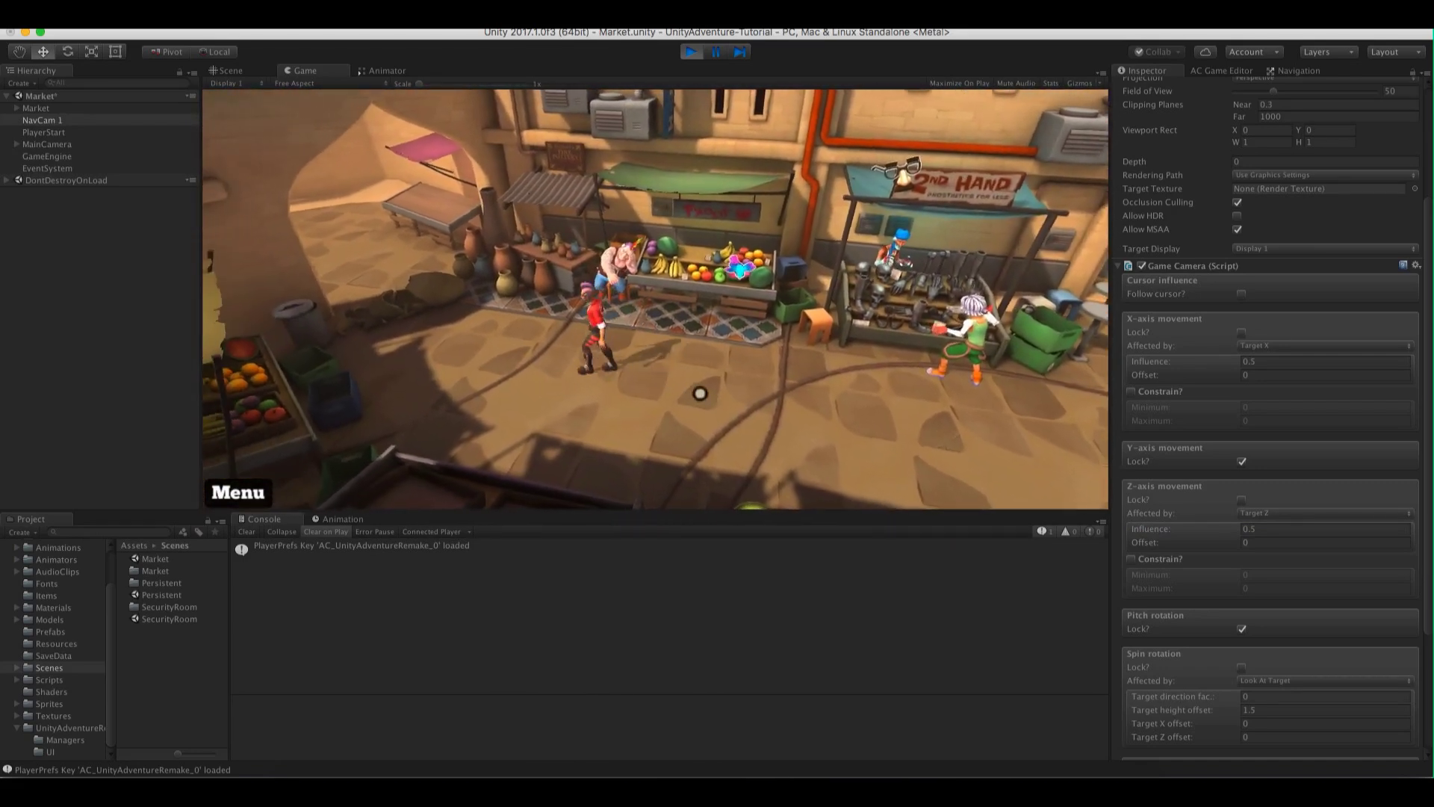
{"action": "left_click", "coordinate": [839, 360]}
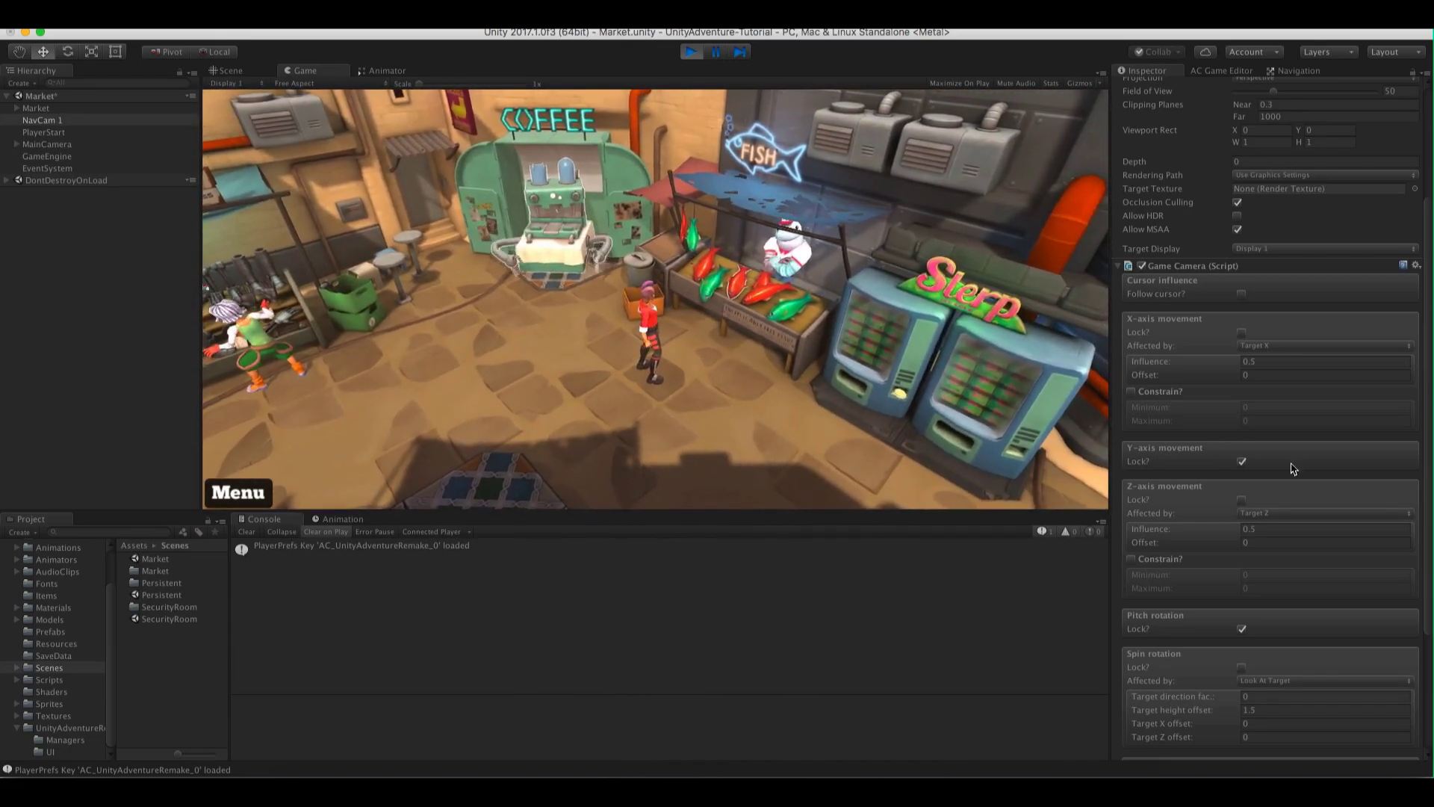
Copy the Game Camera component in play mode, paste its values onto NavCam 1 after stopping the game, and rerun the scene
{"action": "scroll", "coordinate": [1263, 407], "scroll_direction": "down", "scroll_amount": 3}
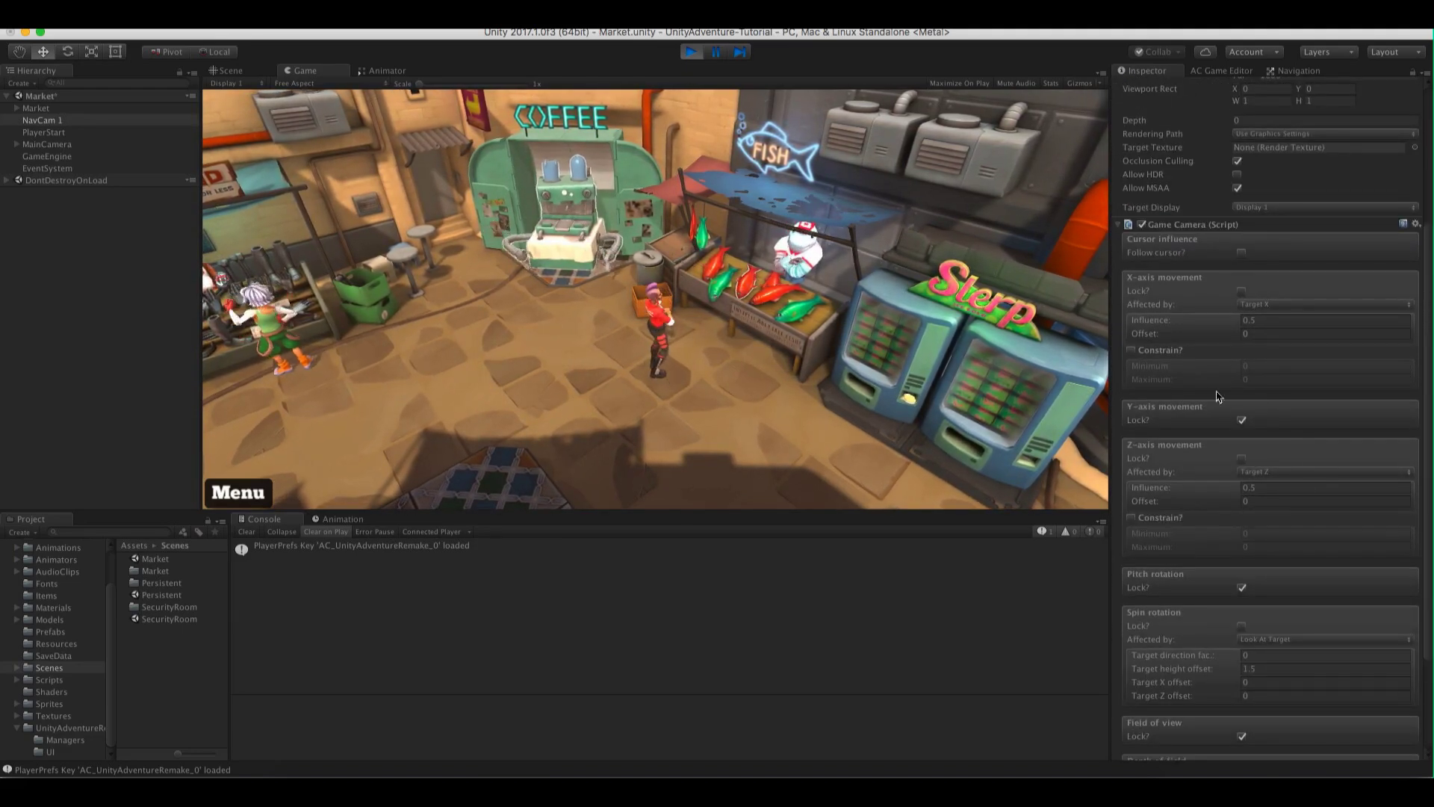
{"action": "scroll", "coordinate": [1225, 464], "scroll_direction": "up", "scroll_amount": 3}
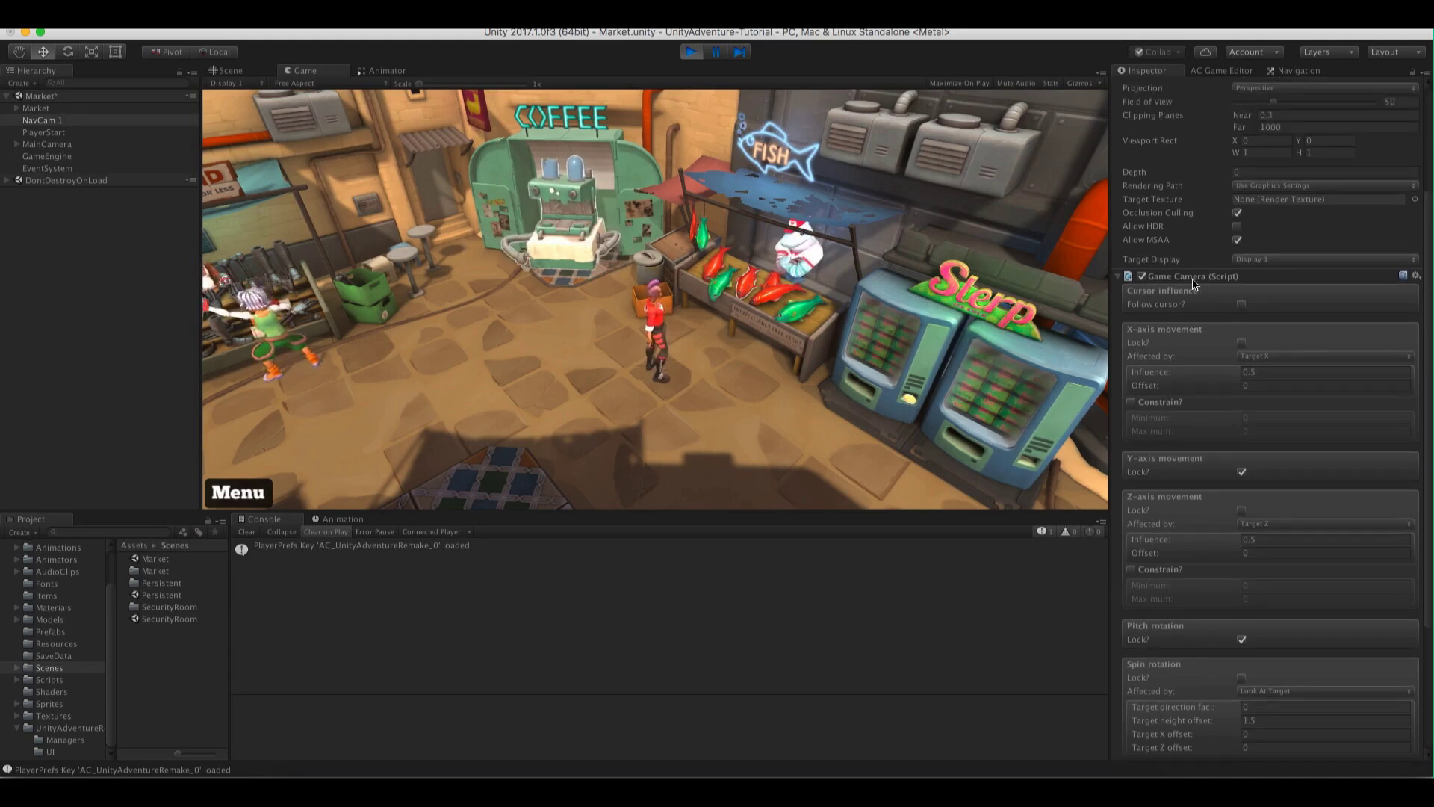
{"action": "left_click", "coordinate": [1416, 276]}
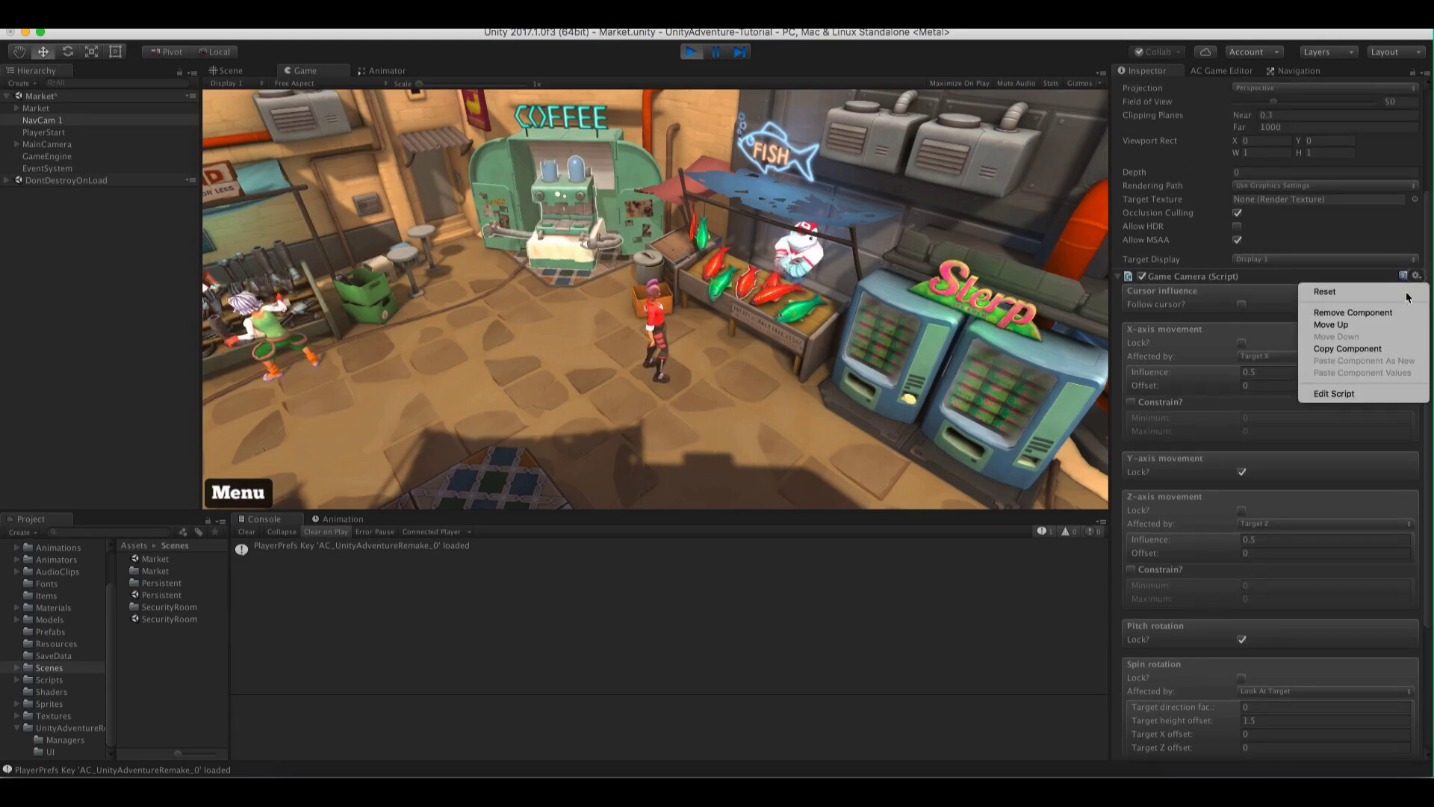
{"action": "left_click", "coordinate": [1391, 350]}
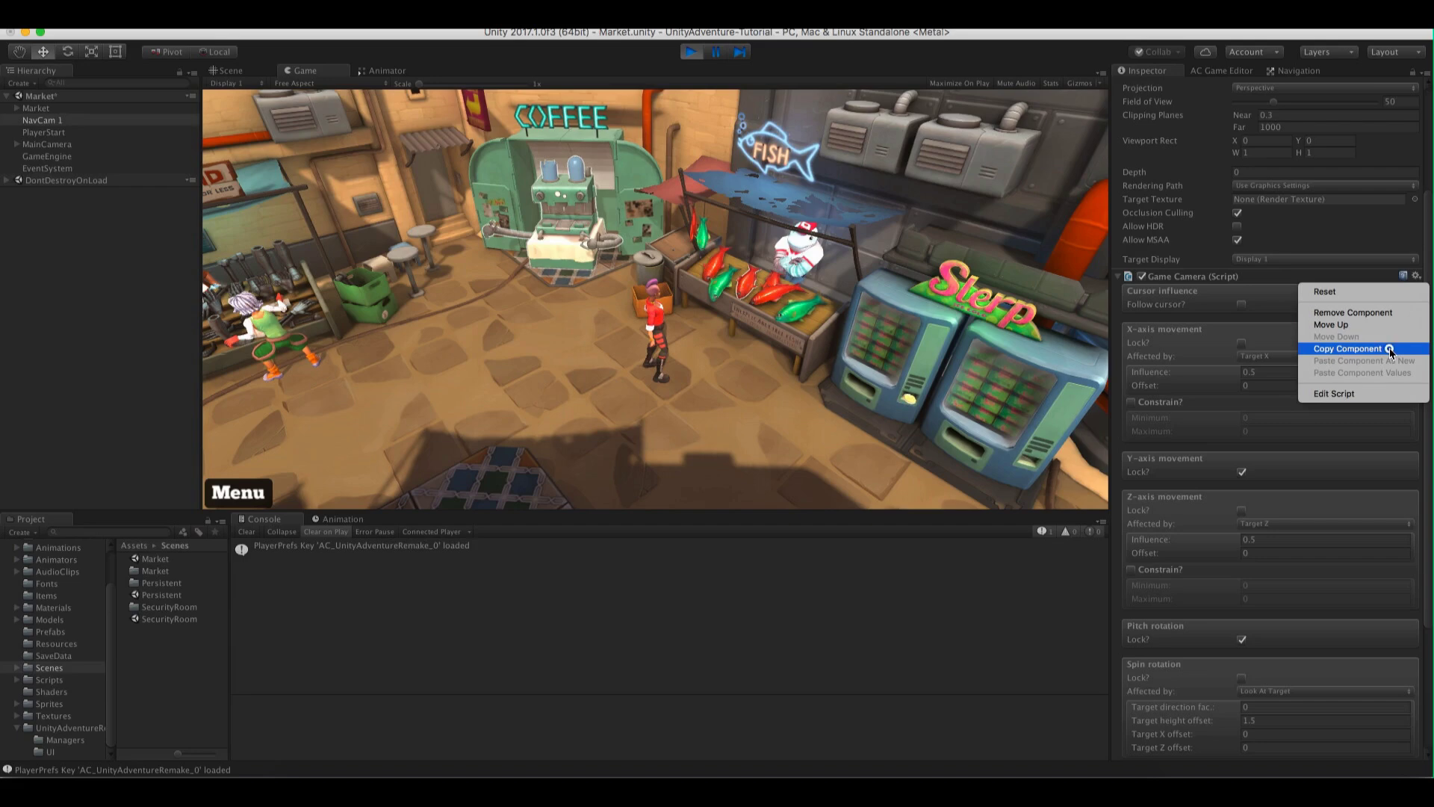
{"action": "left_click", "coordinate": [691, 52]}
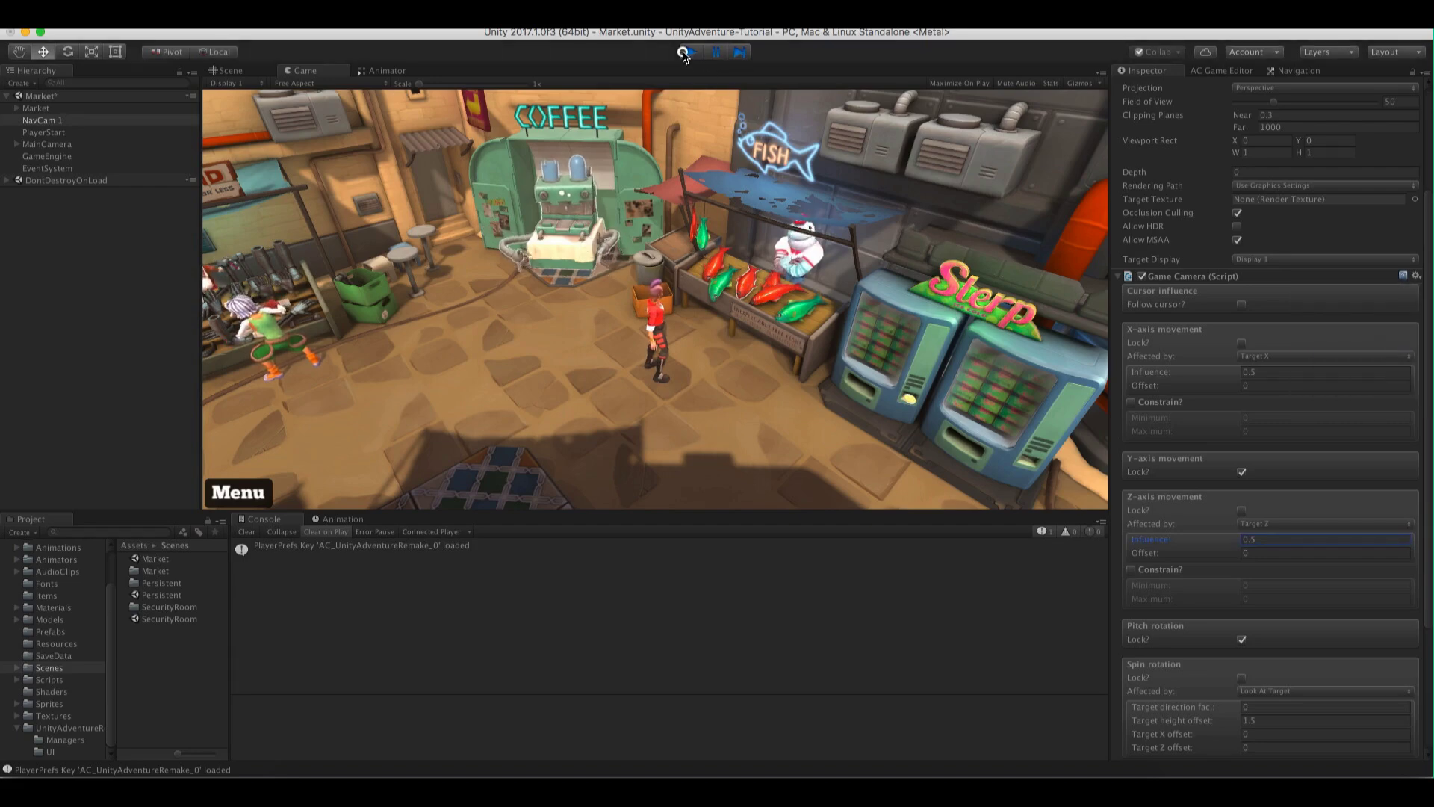
{"action": "left_click", "coordinate": [1416, 401]}
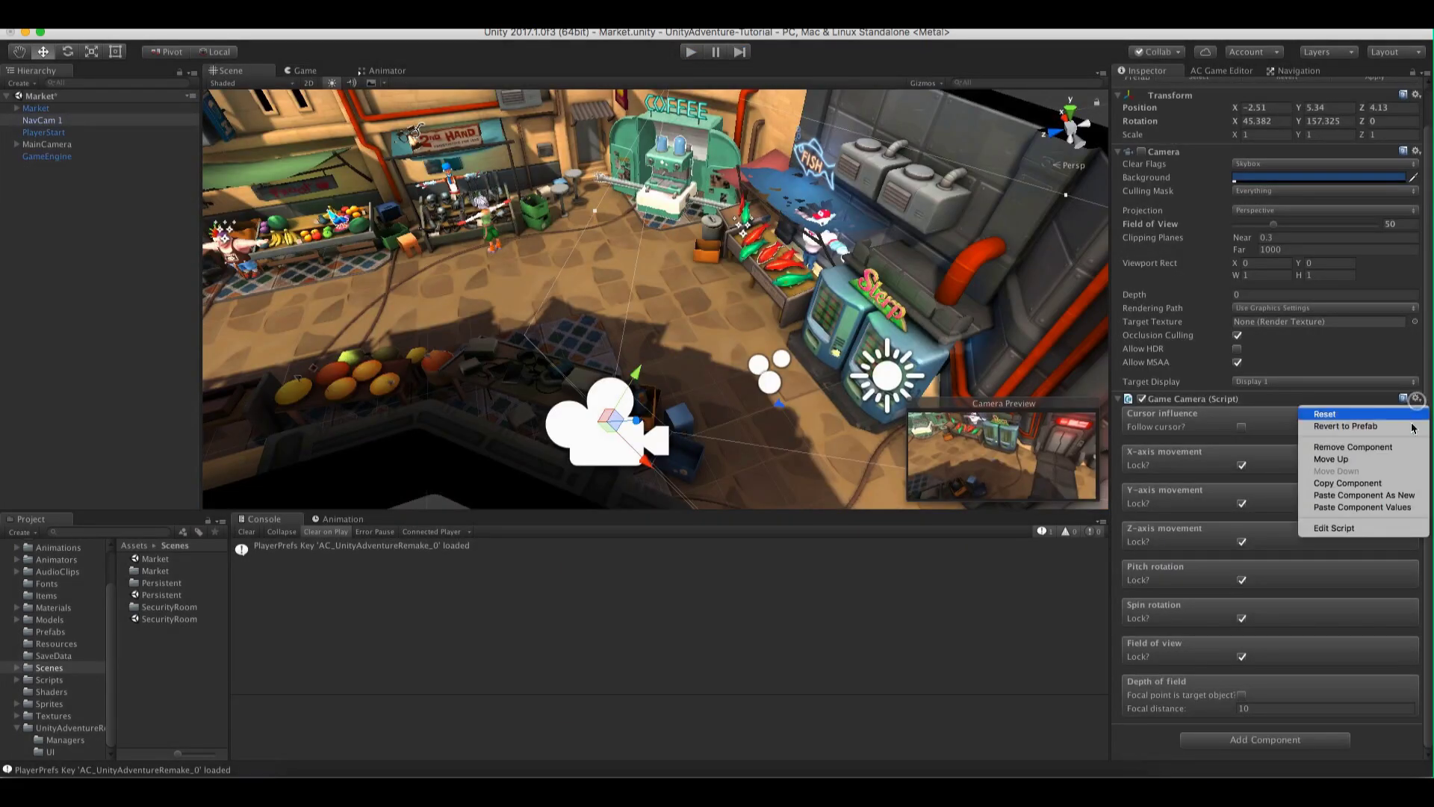
{"action": "left_click", "coordinate": [1361, 507]}
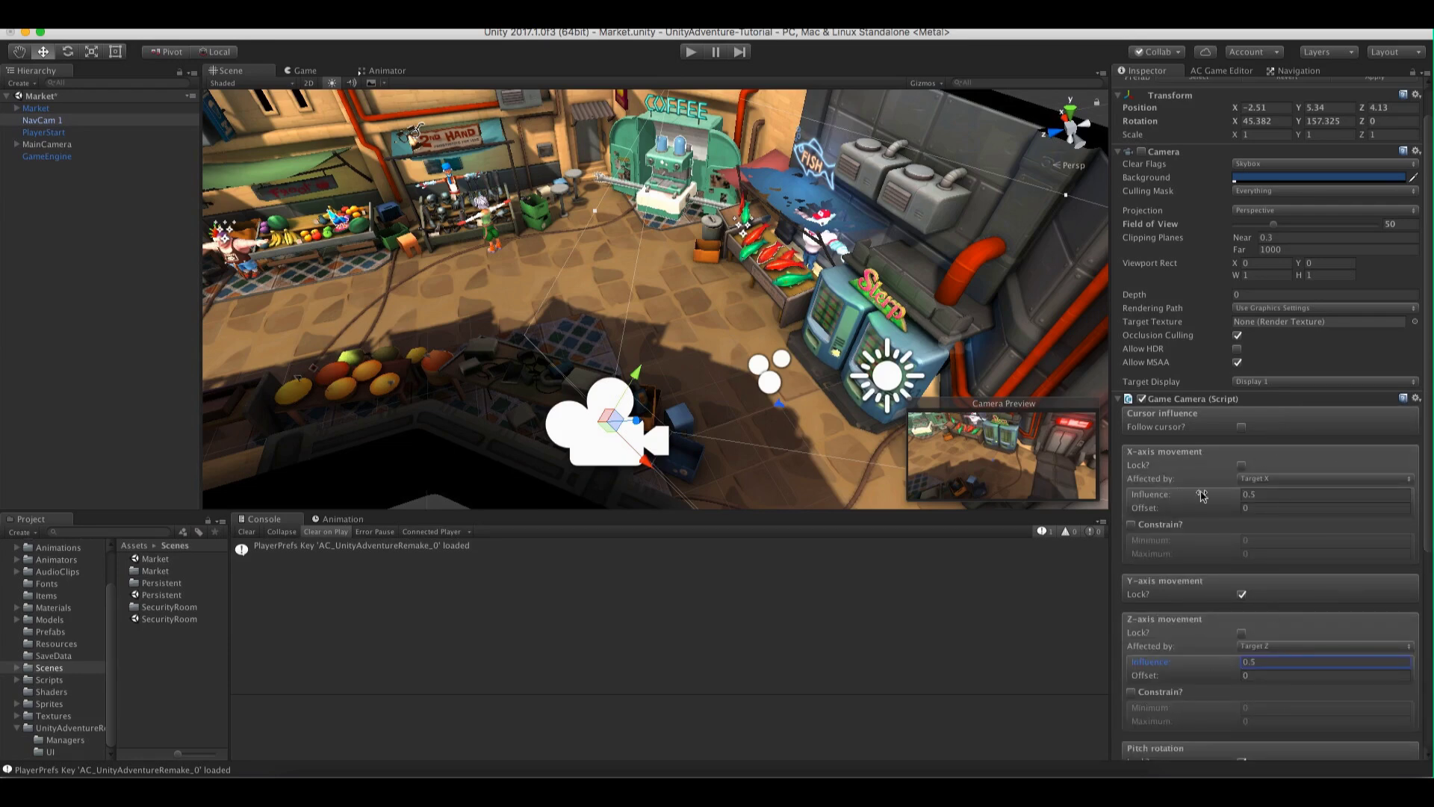
{"action": "left_click", "coordinate": [691, 52]}
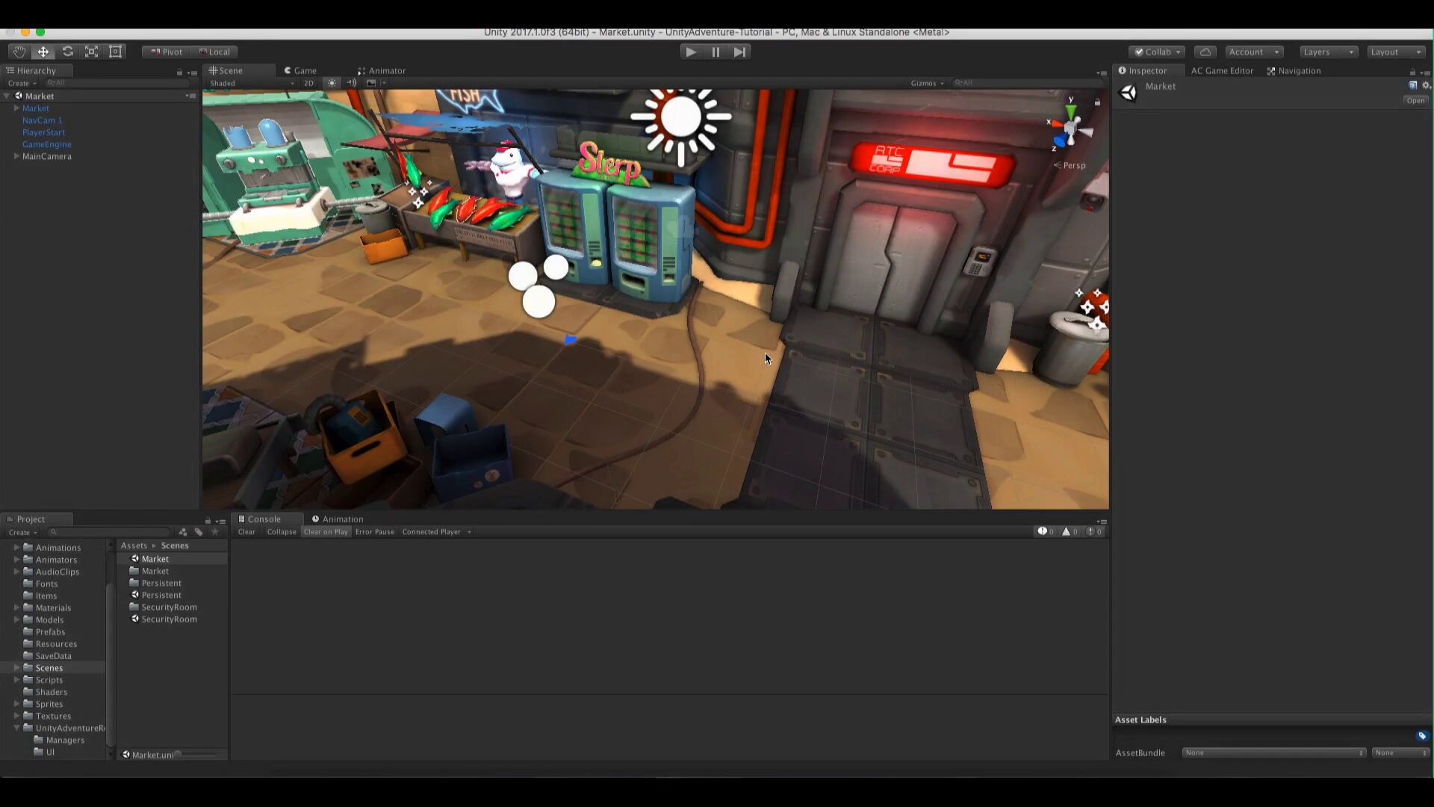
Open the SecurityRoom scene
{"action": "middle_click_drag", "start_coordinate": [818, 355], "coordinate": [794, 362]}
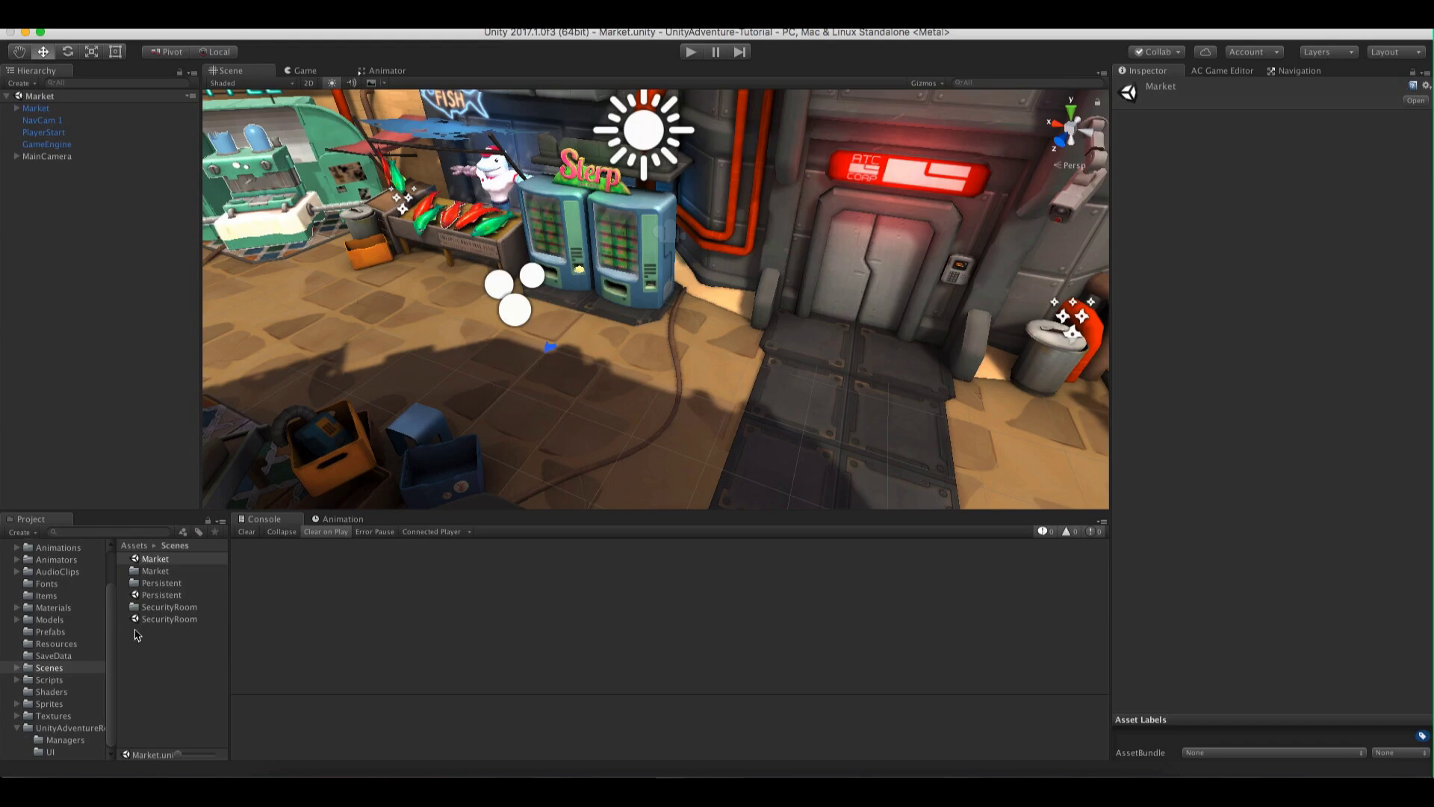
{"action": "double_click", "coordinate": [165, 619]}
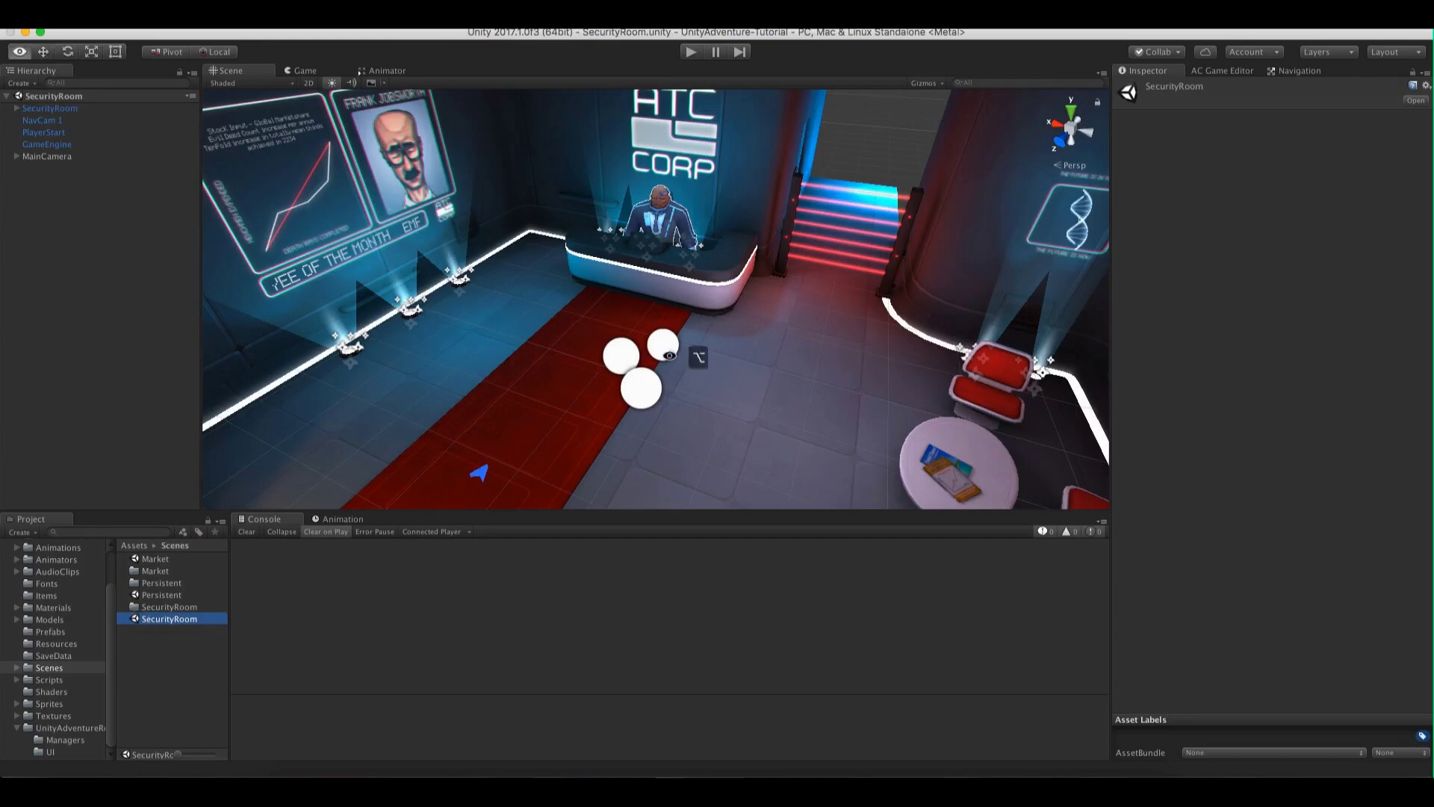
{"action": "left_click_drag", "start_coordinate": [695, 357], "coordinate": [644, 315], "text": "alt"}
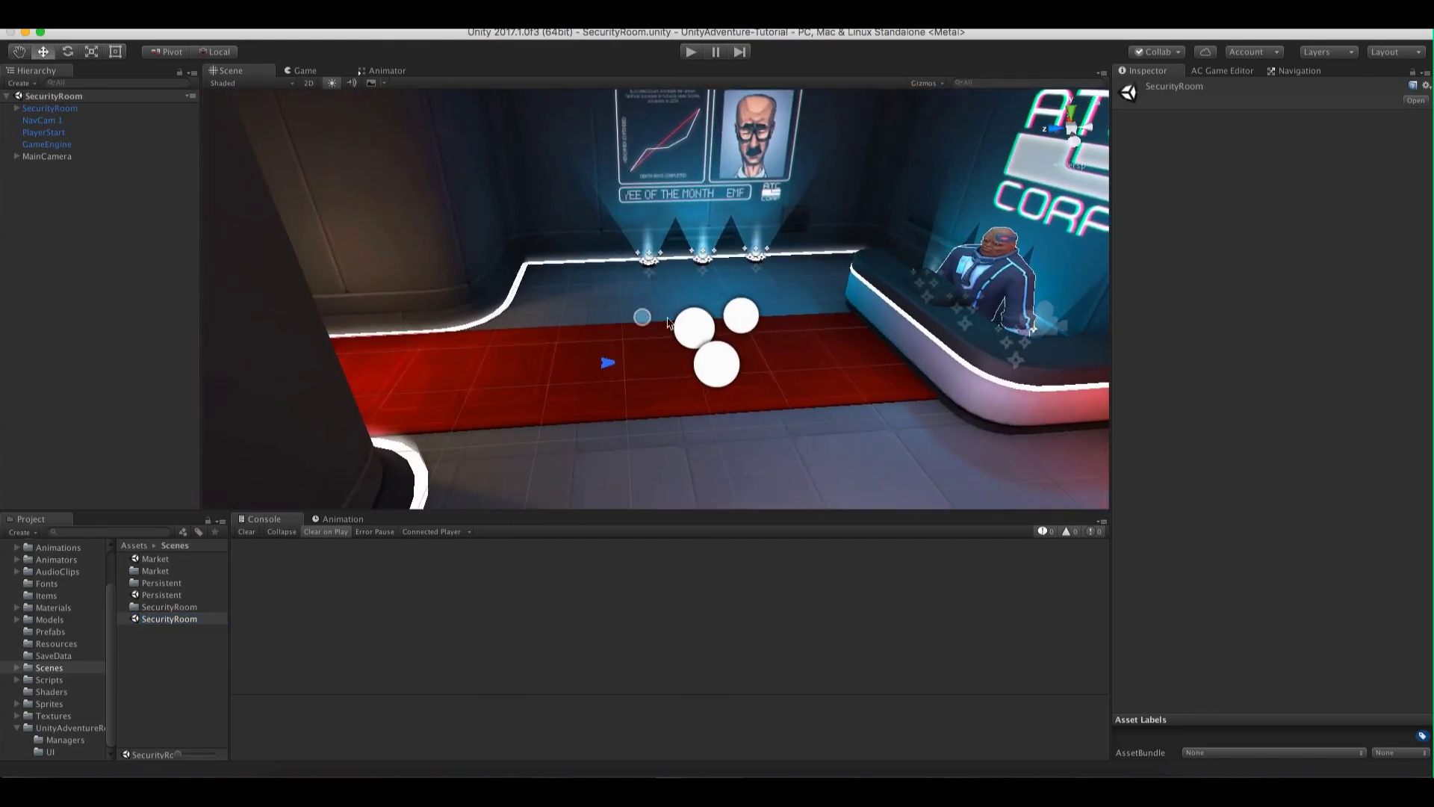
{"action": "key", "text": "w"}
{"action": "left_click_drag", "start_coordinate": [558, 319], "coordinate": [524, 300], "text": "alt"}
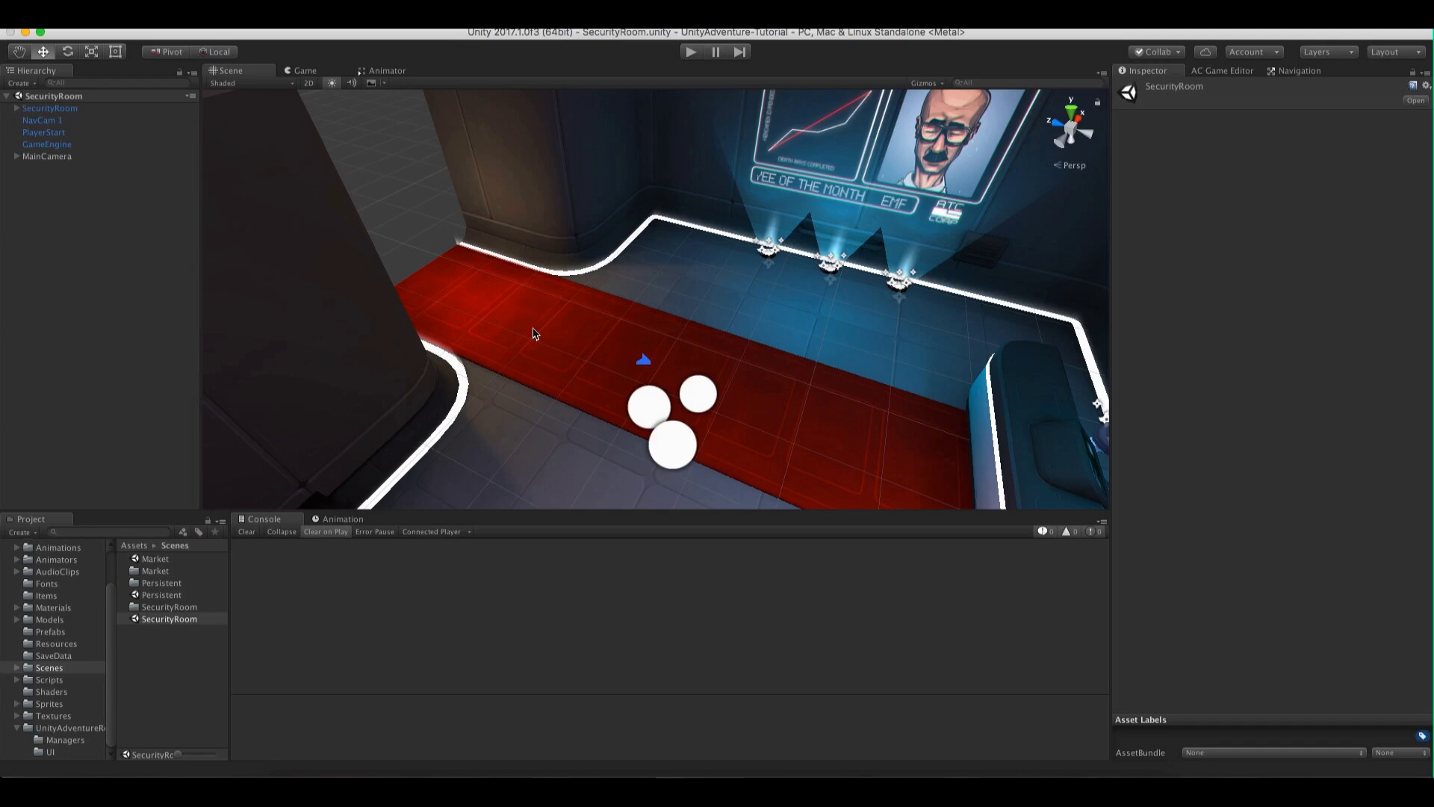
Add a Trigger logic prefab to the SecurityRoom scene from the Scene manager
{"action": "left_click", "coordinate": [1217, 74]}
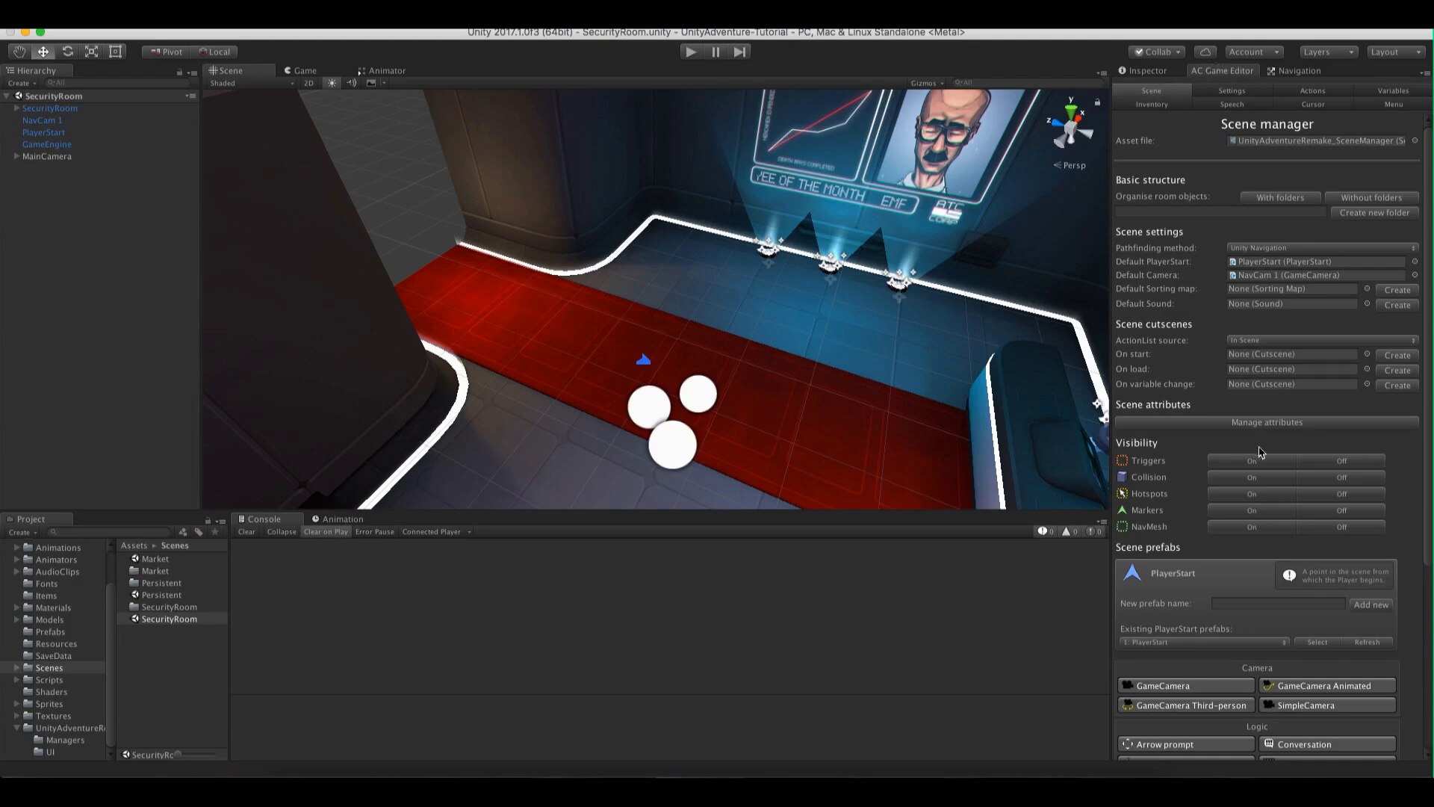
{"action": "scroll", "coordinate": [1261, 452], "scroll_direction": "down", "scroll_amount": 5}
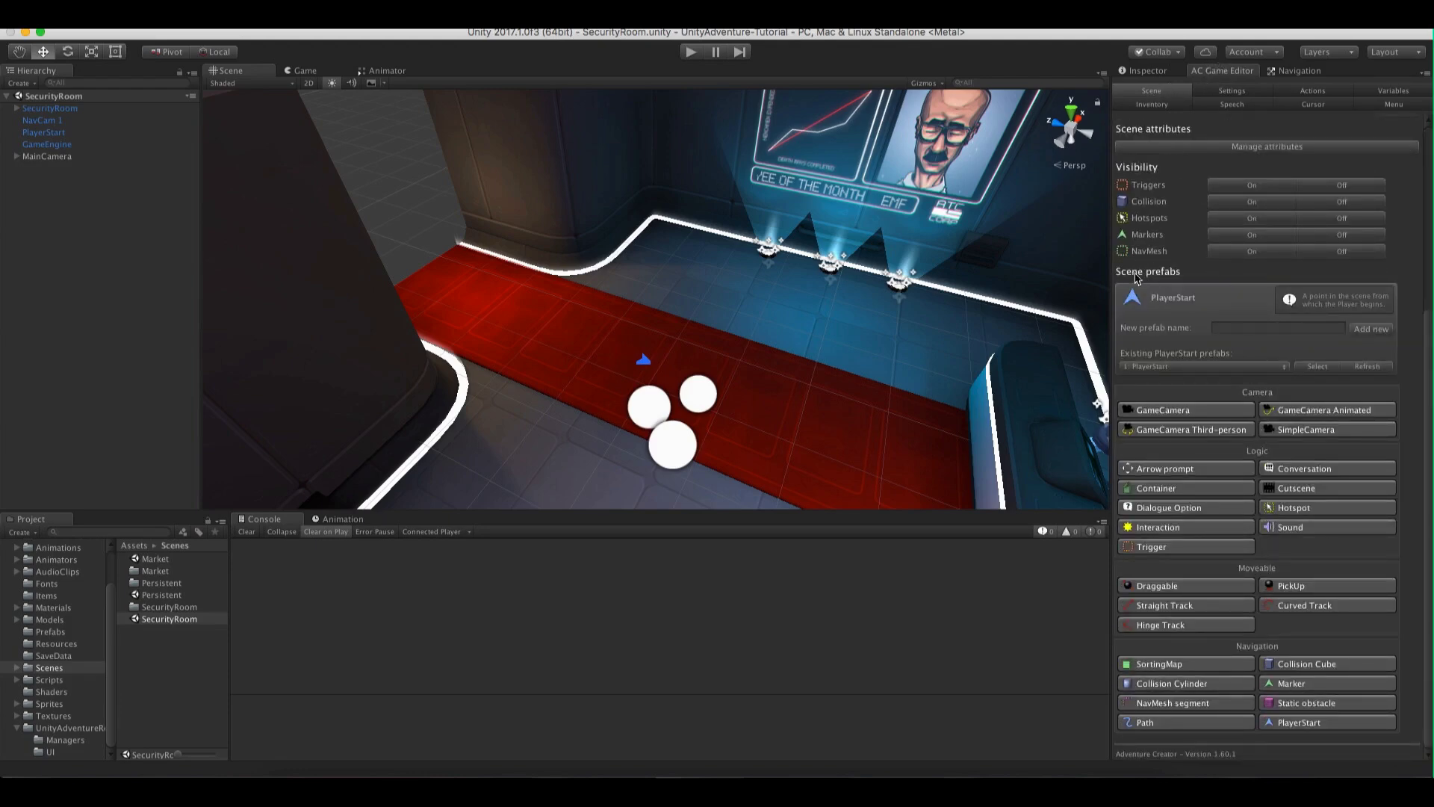
{"action": "left_click", "coordinate": [1299, 467]}
{"action": "left_click", "coordinate": [1164, 549]}
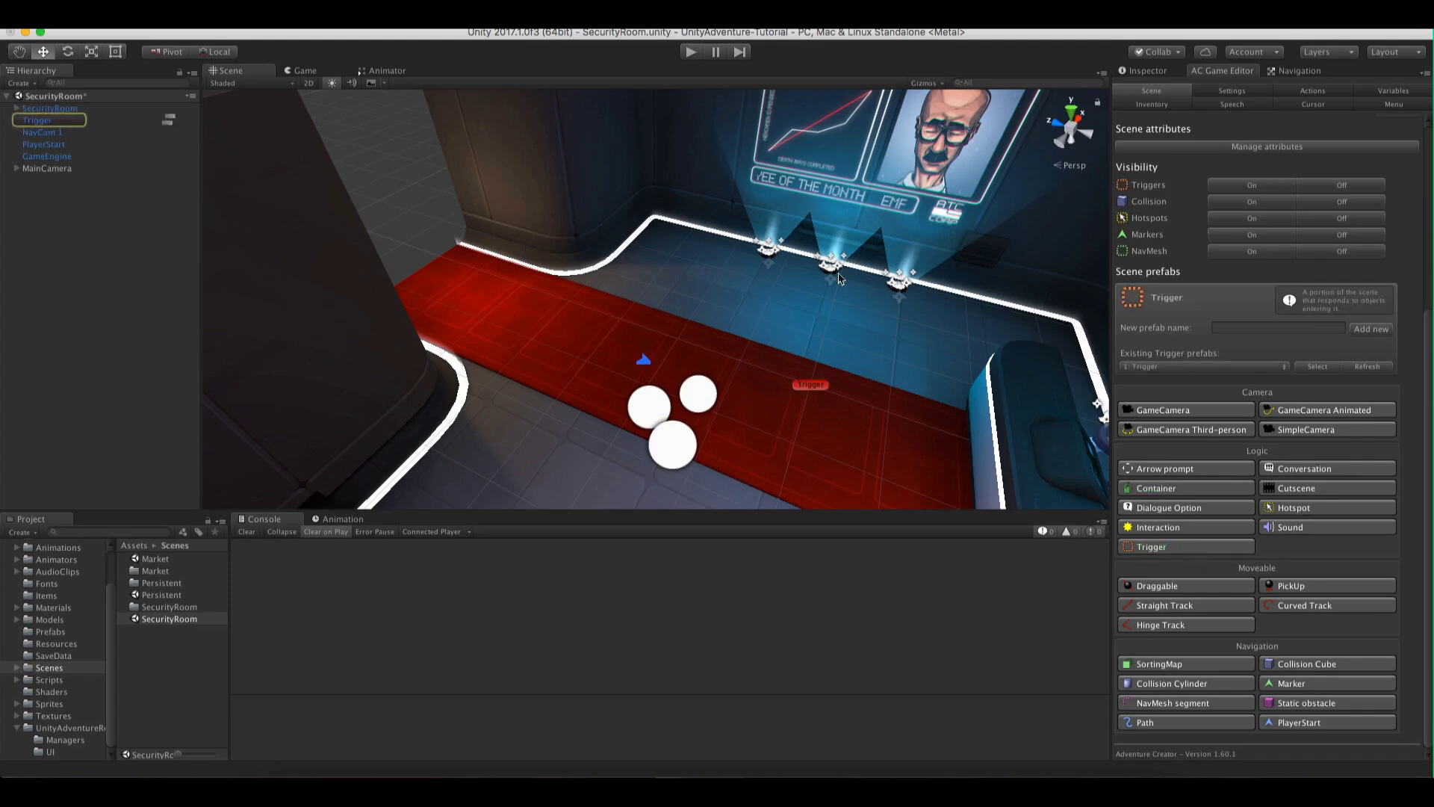
Move the Trigger along the red carpet to the room's exit, at about X -0.73, Y 0.78, Z 4.1
{"action": "left_click", "coordinate": [36, 121]}
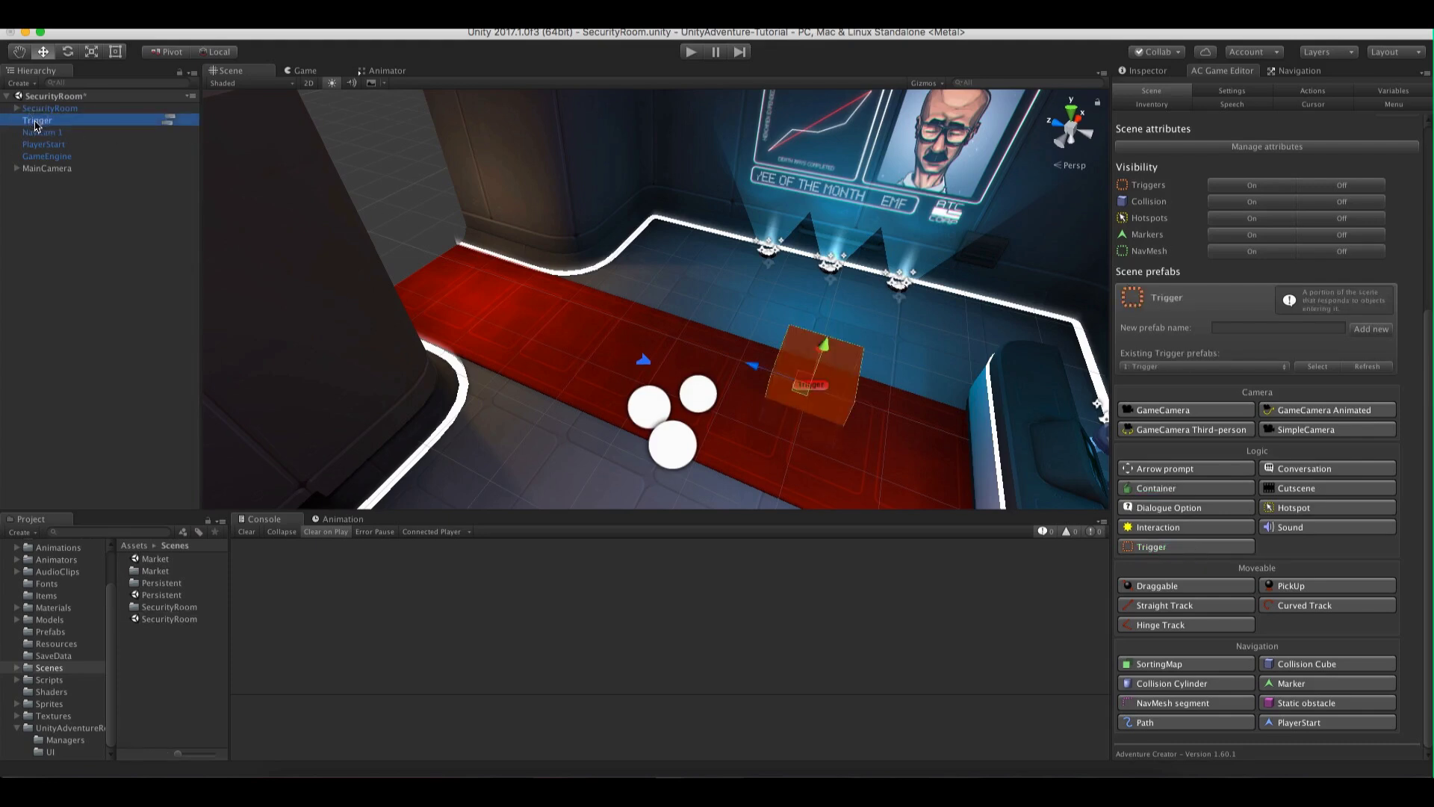
{"action": "left_click_drag", "start_coordinate": [679, 402], "coordinate": [739, 312], "text": "alt"}
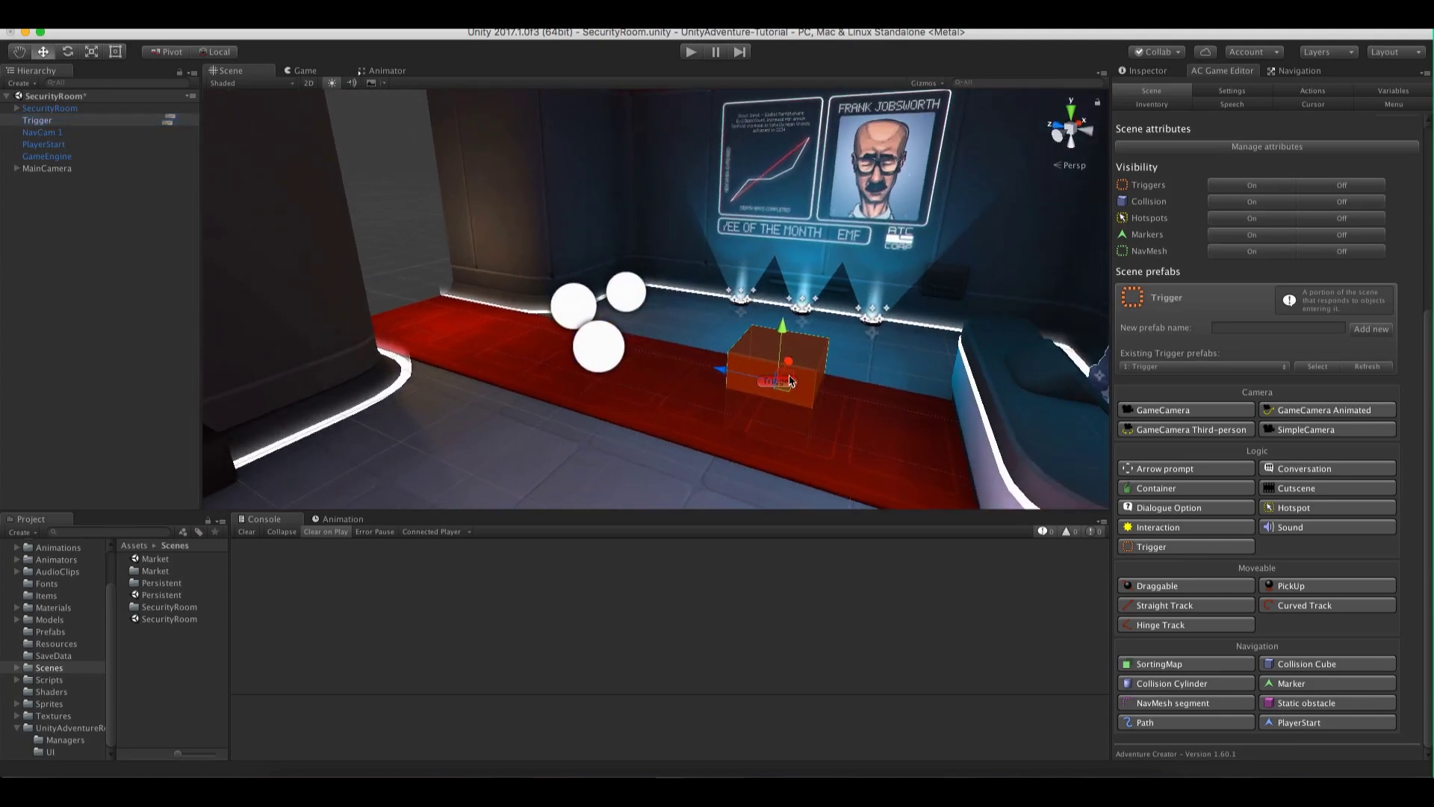
{"action": "left_click_drag", "start_coordinate": [790, 381], "coordinate": [390, 300]}
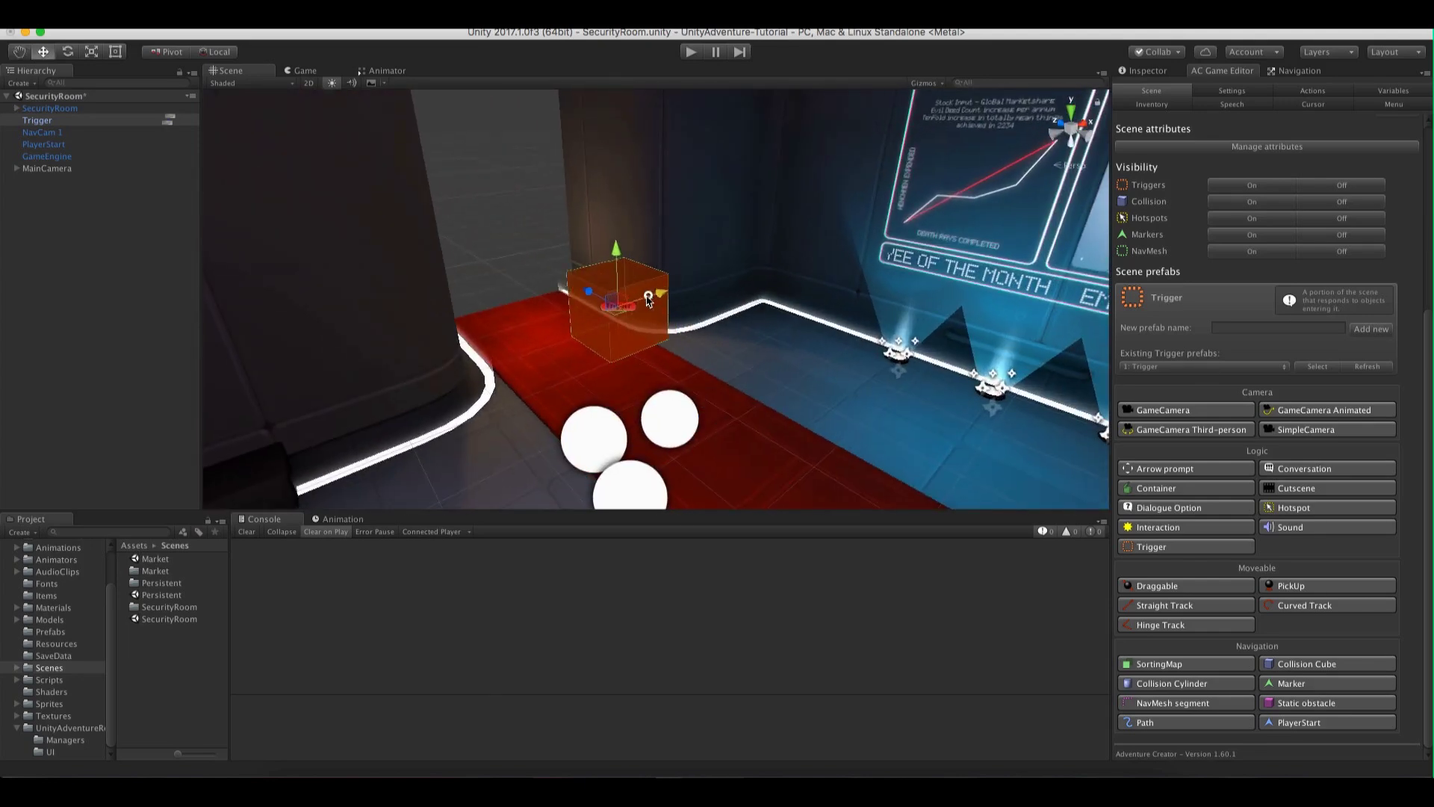
{"action": "left_click_drag", "start_coordinate": [648, 300], "coordinate": [670, 326]}
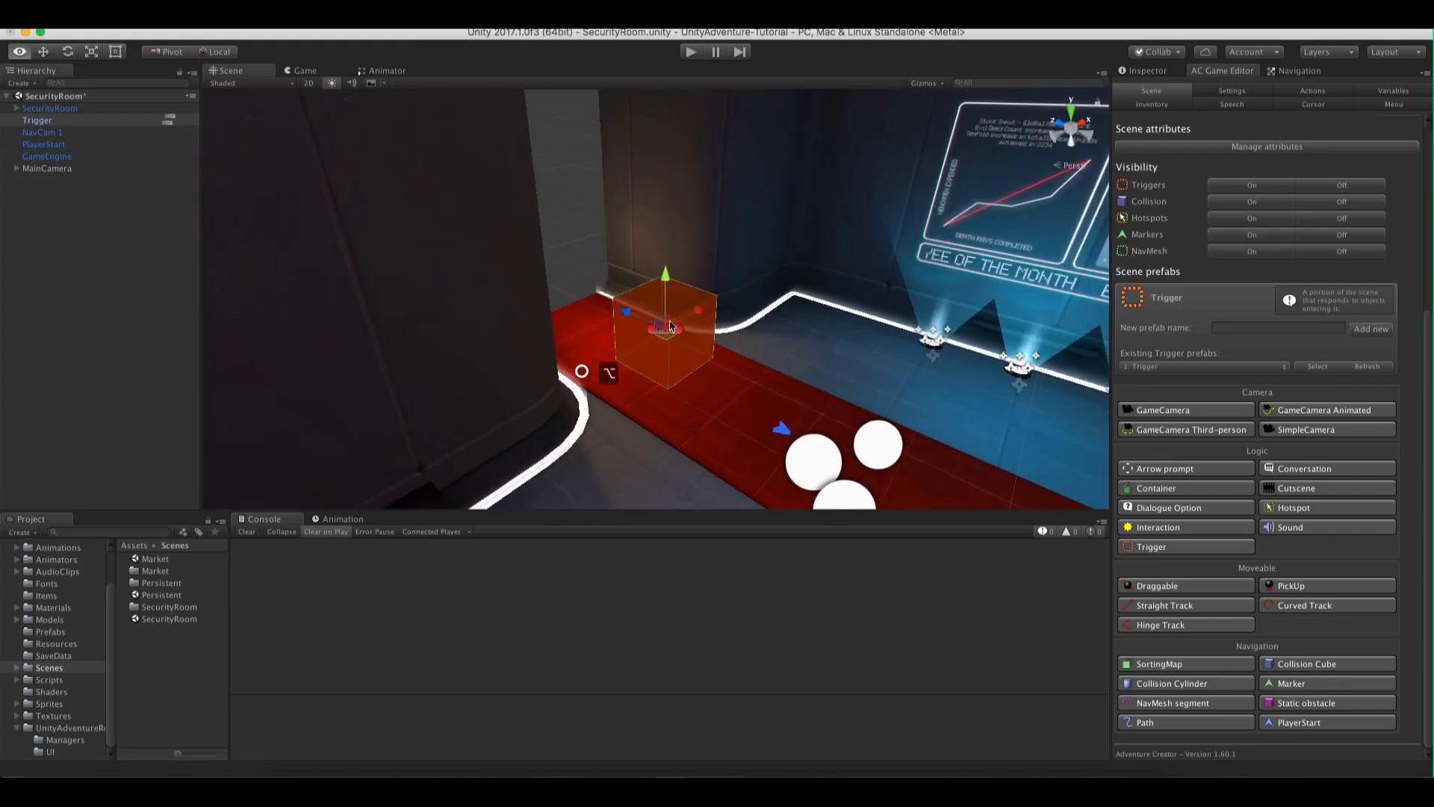
{"action": "left_click", "coordinate": [1143, 71]}
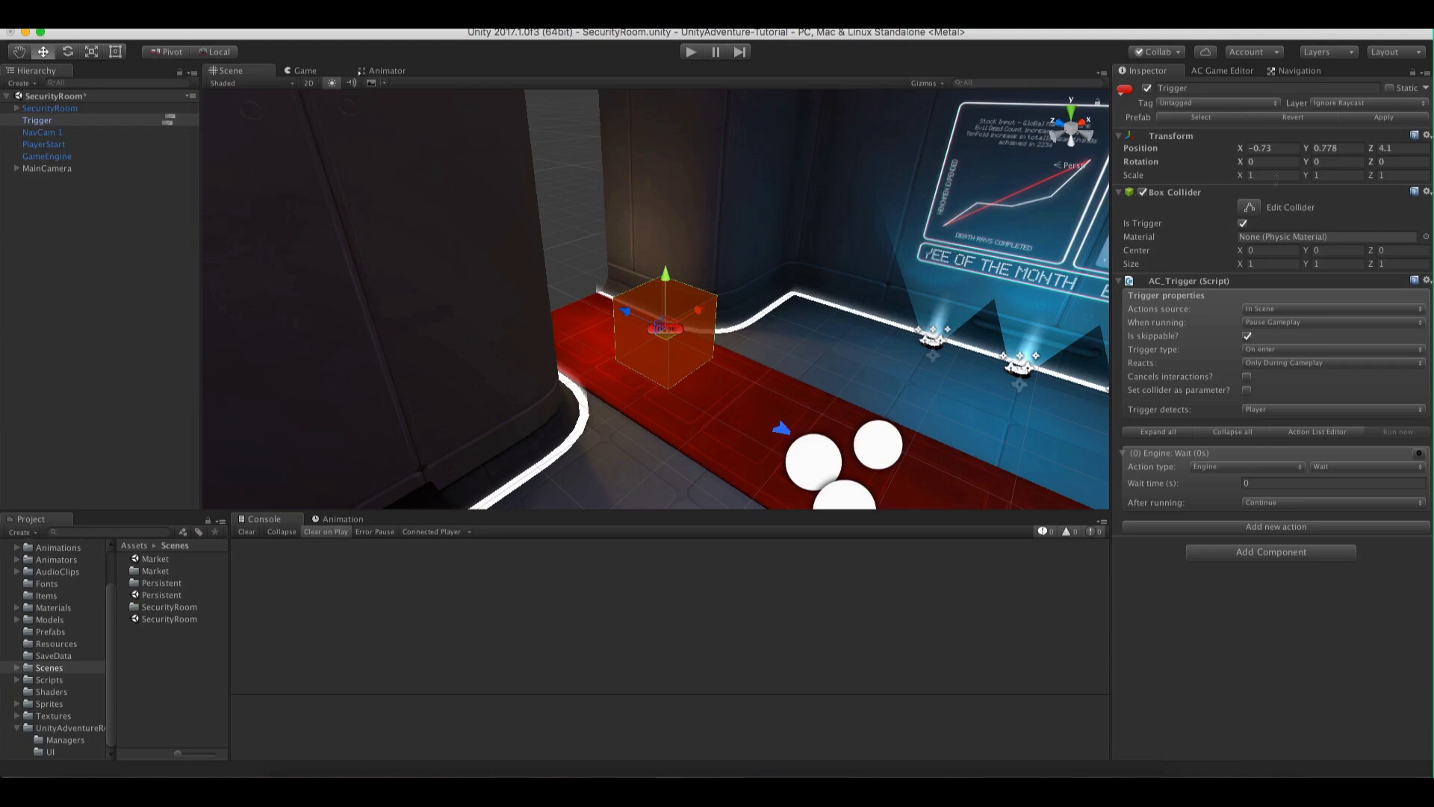
Scale the Trigger to about 3.03 on X and 3.27 on Y and reposition it at about Y 1.44, Z 4.36 to fill the exit
{"action": "left_click_drag", "start_coordinate": [675, 329], "coordinate": [760, 245]}
{"action": "key", "text": "r"}
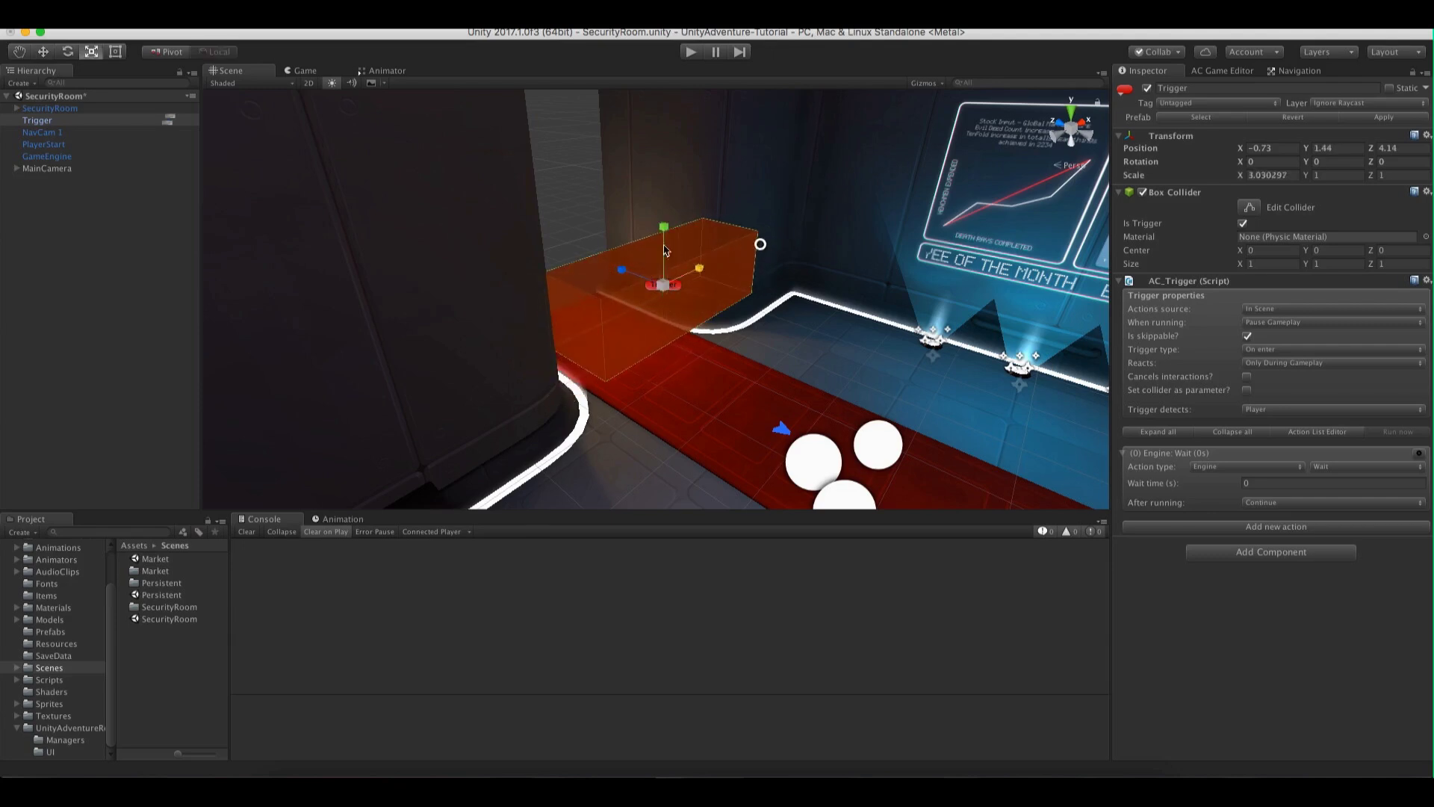
{"action": "left_click_drag", "start_coordinate": [664, 226], "coordinate": [662, 128]}
{"action": "left_click_drag", "start_coordinate": [662, 128], "coordinate": [656, 400], "text": "alt"}
{"action": "key", "text": "w"}
{"action": "left_click_drag", "start_coordinate": [633, 278], "coordinate": [626, 288]}
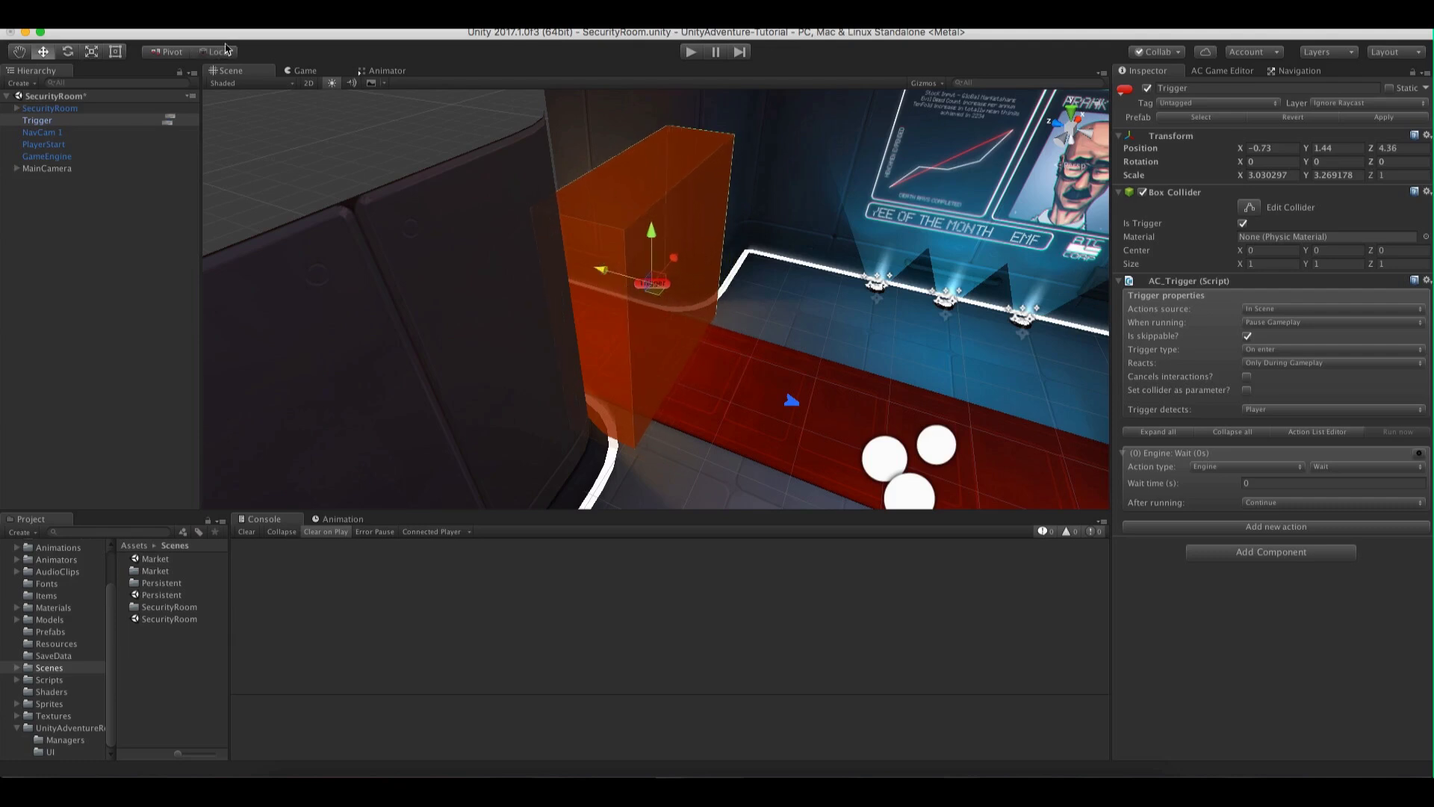
Check how the Trigger covers the exit from the game camera with gizmos temporarily shown
{"action": "left_click", "coordinate": [298, 71]}
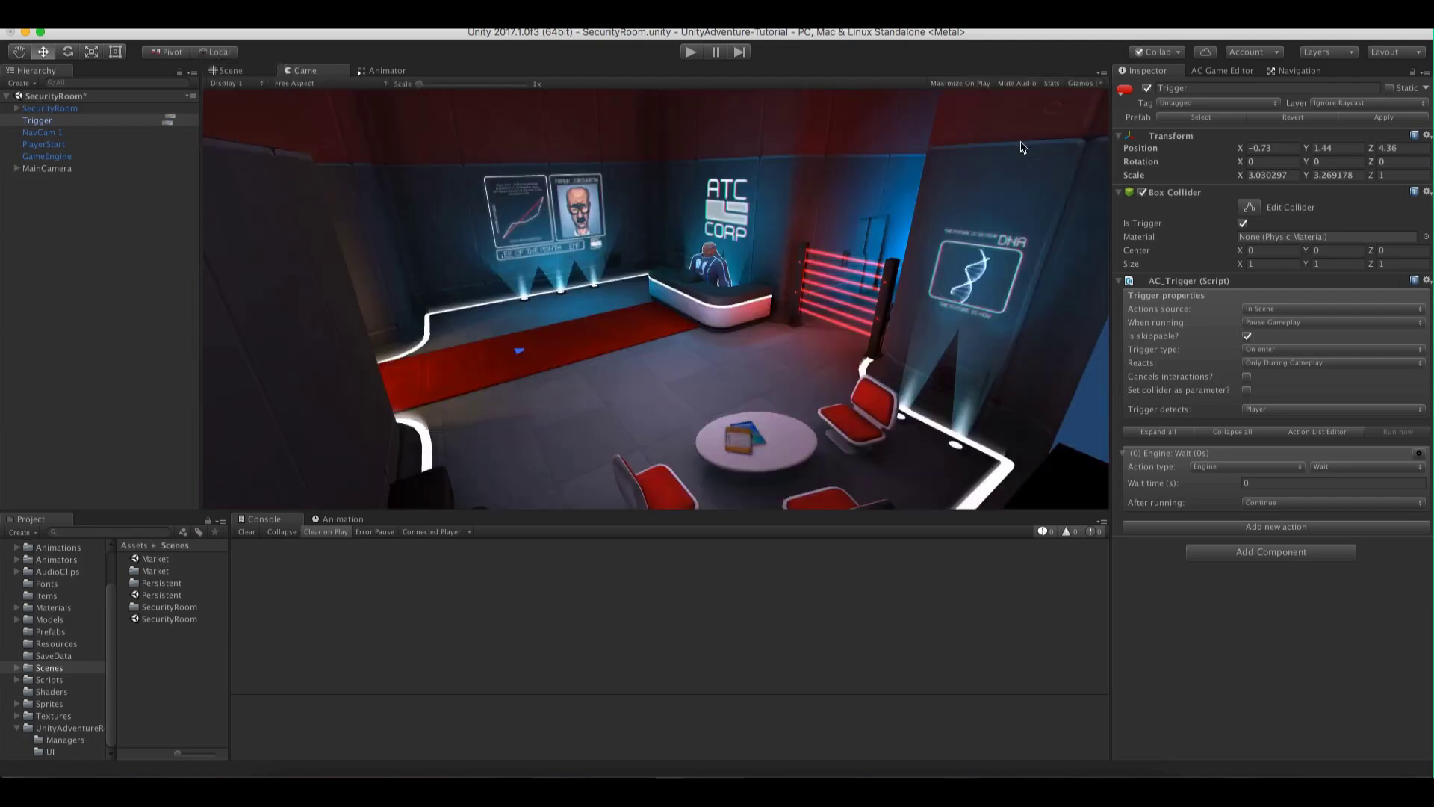
{"action": "left_click", "coordinate": [1080, 83]}
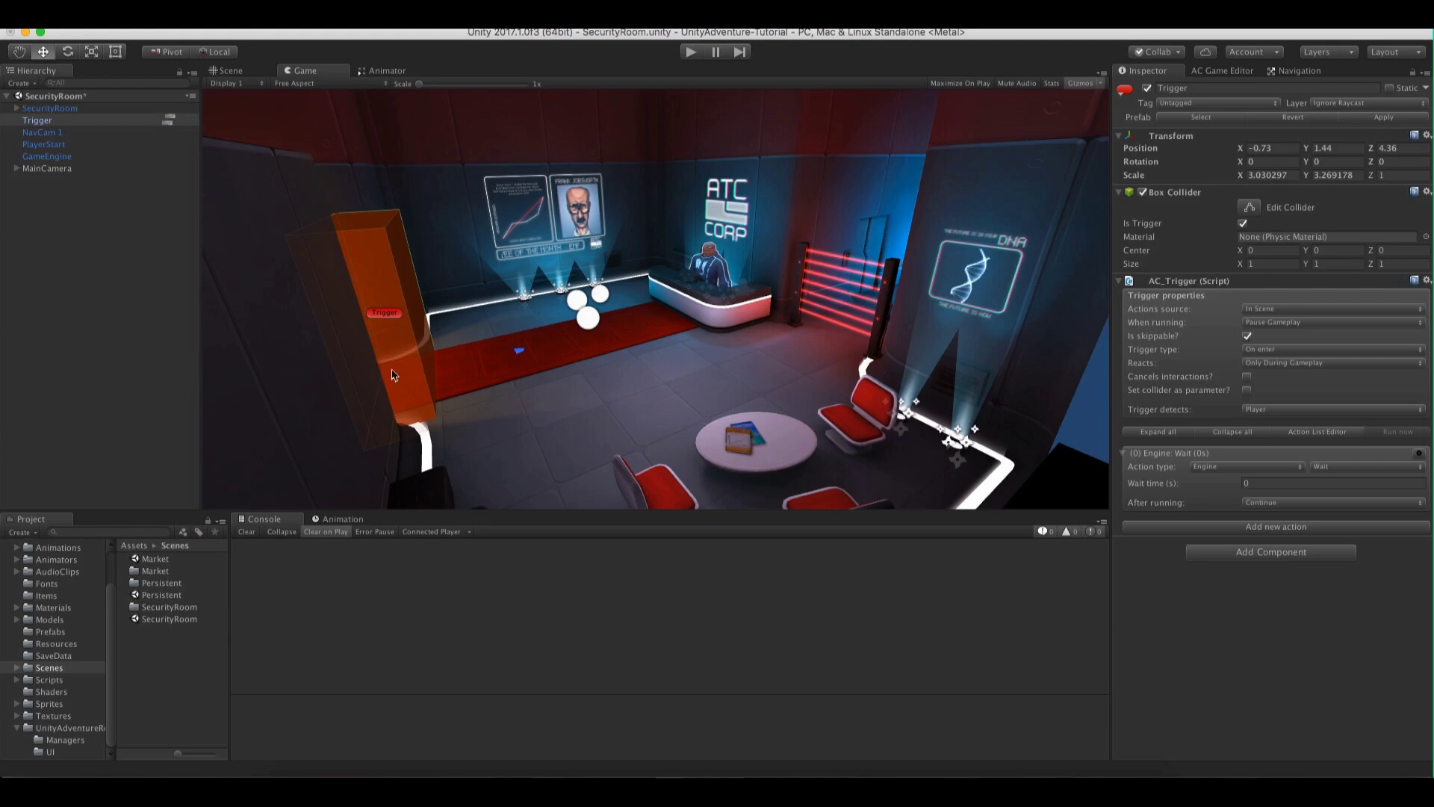
{"action": "left_click", "coordinate": [1080, 83]}
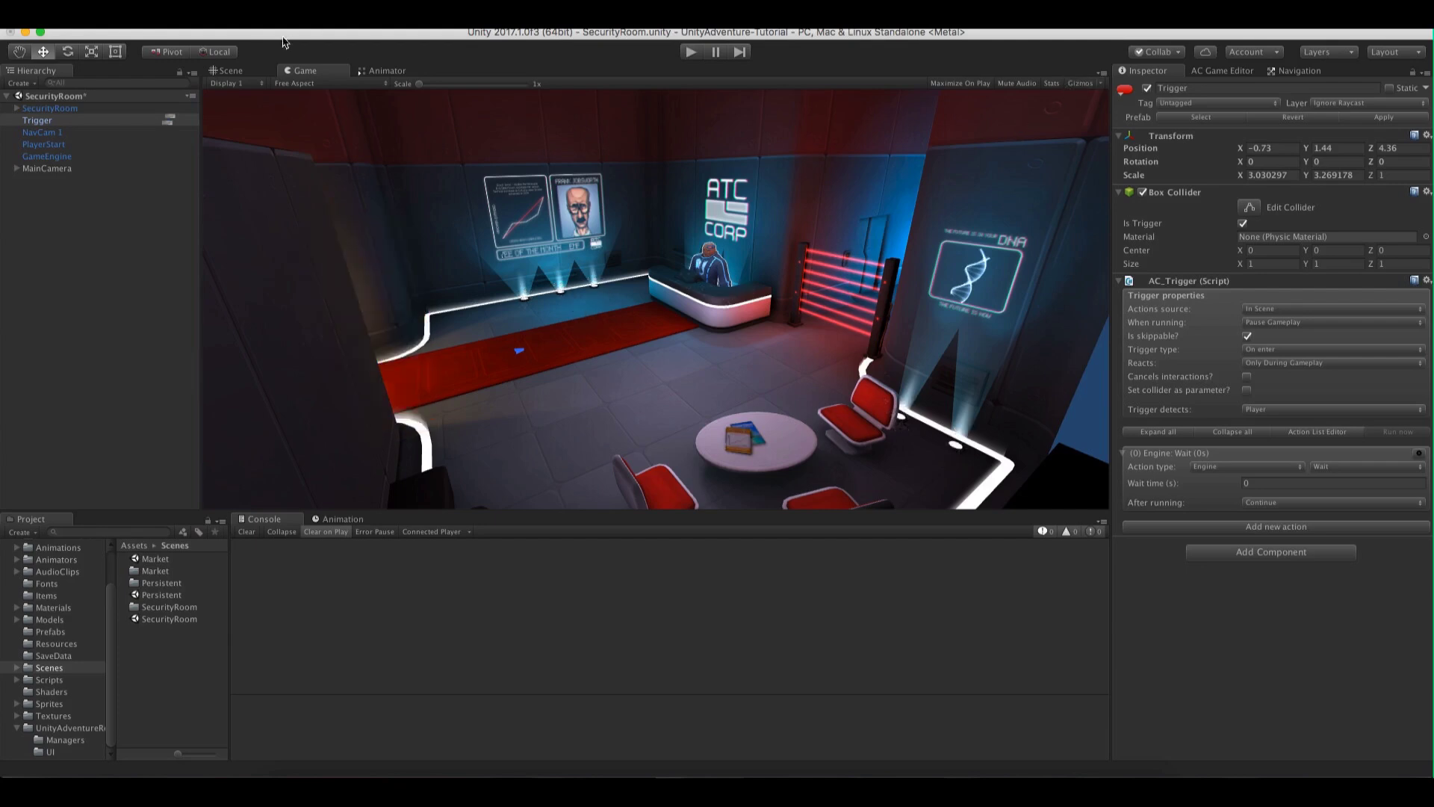
{"action": "left_click", "coordinate": [245, 70]}
Rename the Trigger object as ExitRoom Trigger
{"action": "left_click", "coordinate": [1197, 89]}
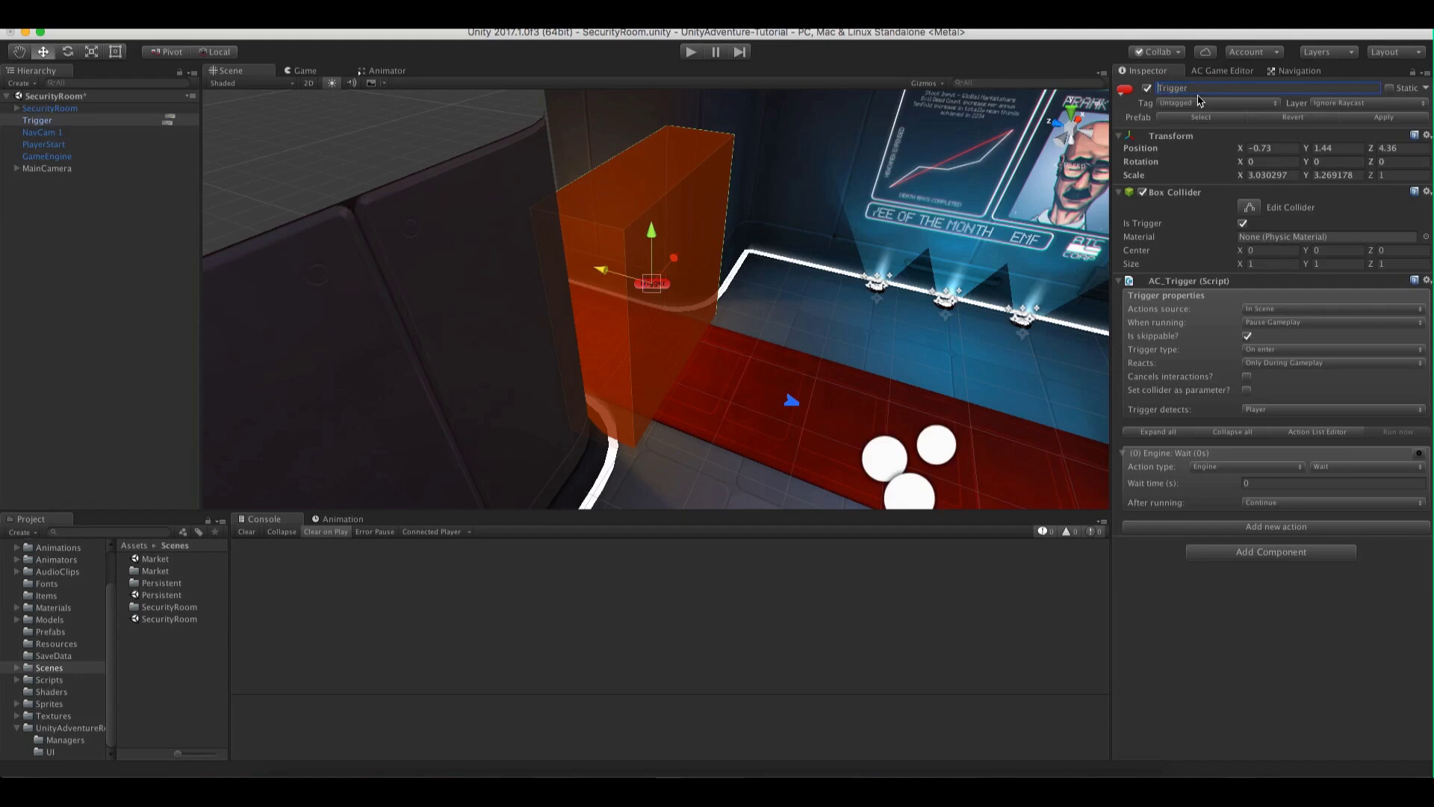
{"action": "type", "text": "ExitRoom"}
{"action": "key", "text": "Return"}
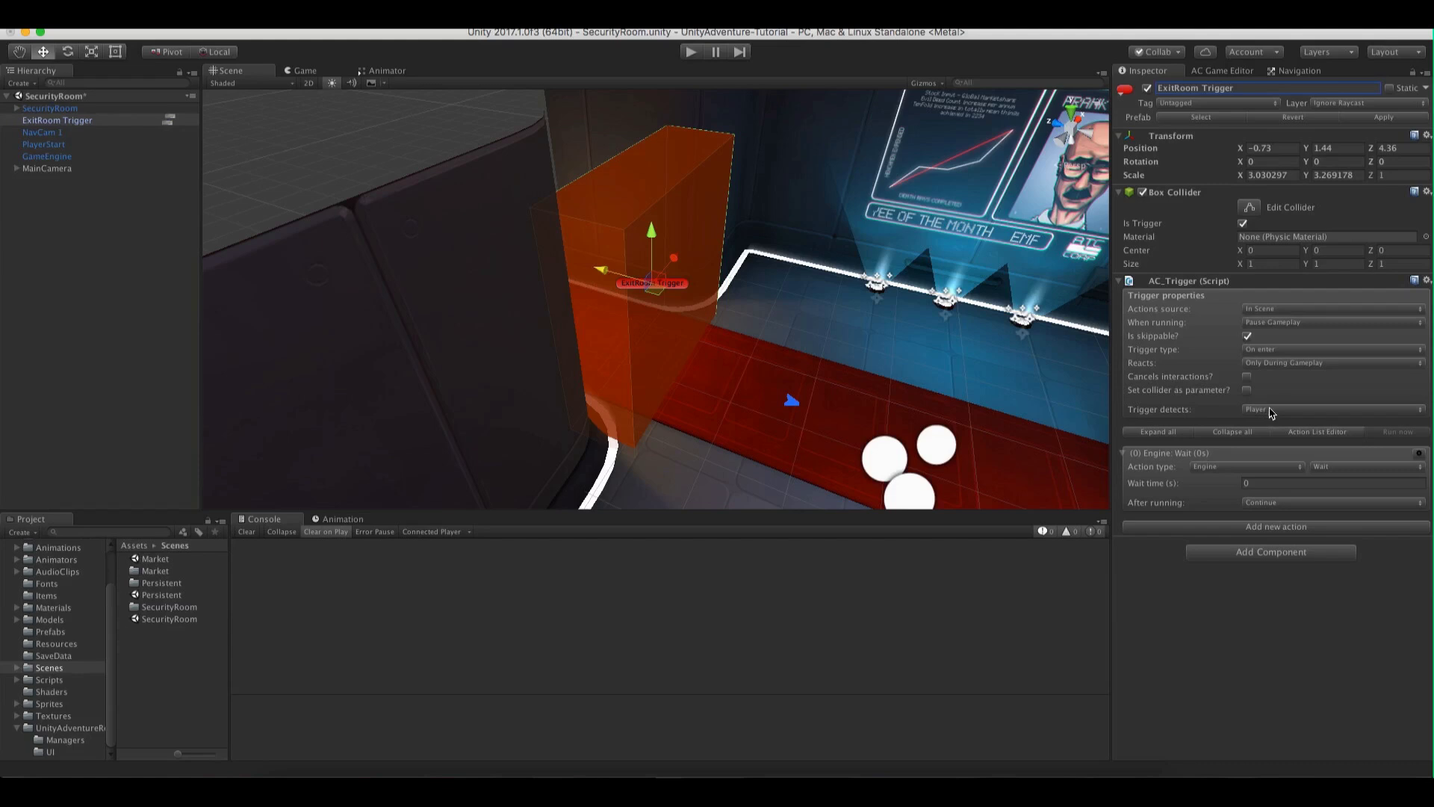
Inspect the Player prefab's Rigidbody and Capsule Collider components
{"action": "left_click", "coordinate": [56, 730]}
{"action": "left_click_drag", "start_coordinate": [146, 571], "coordinate": [263, 573]}
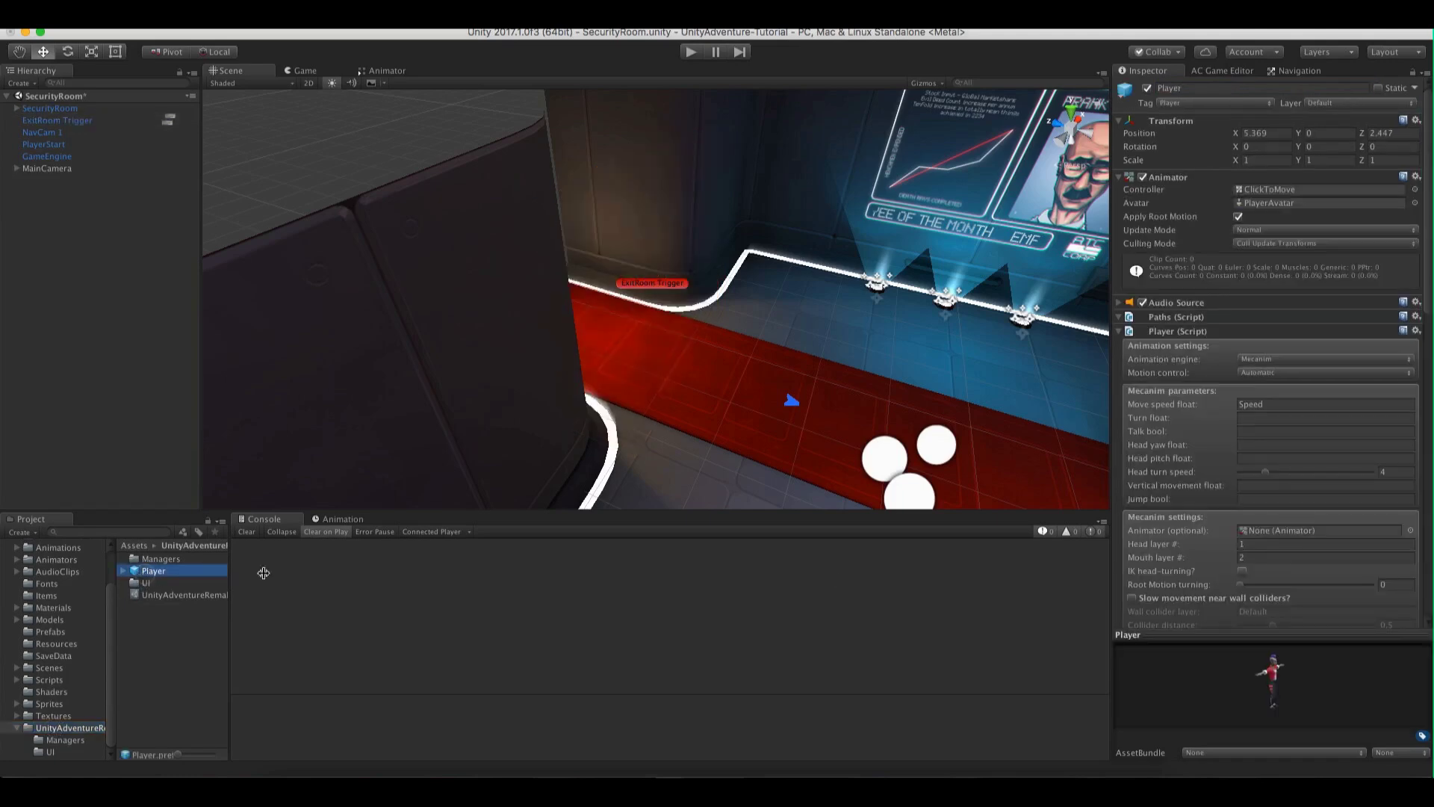
{"action": "scroll", "coordinate": [1311, 554], "scroll_direction": "down", "scroll_amount": 10}
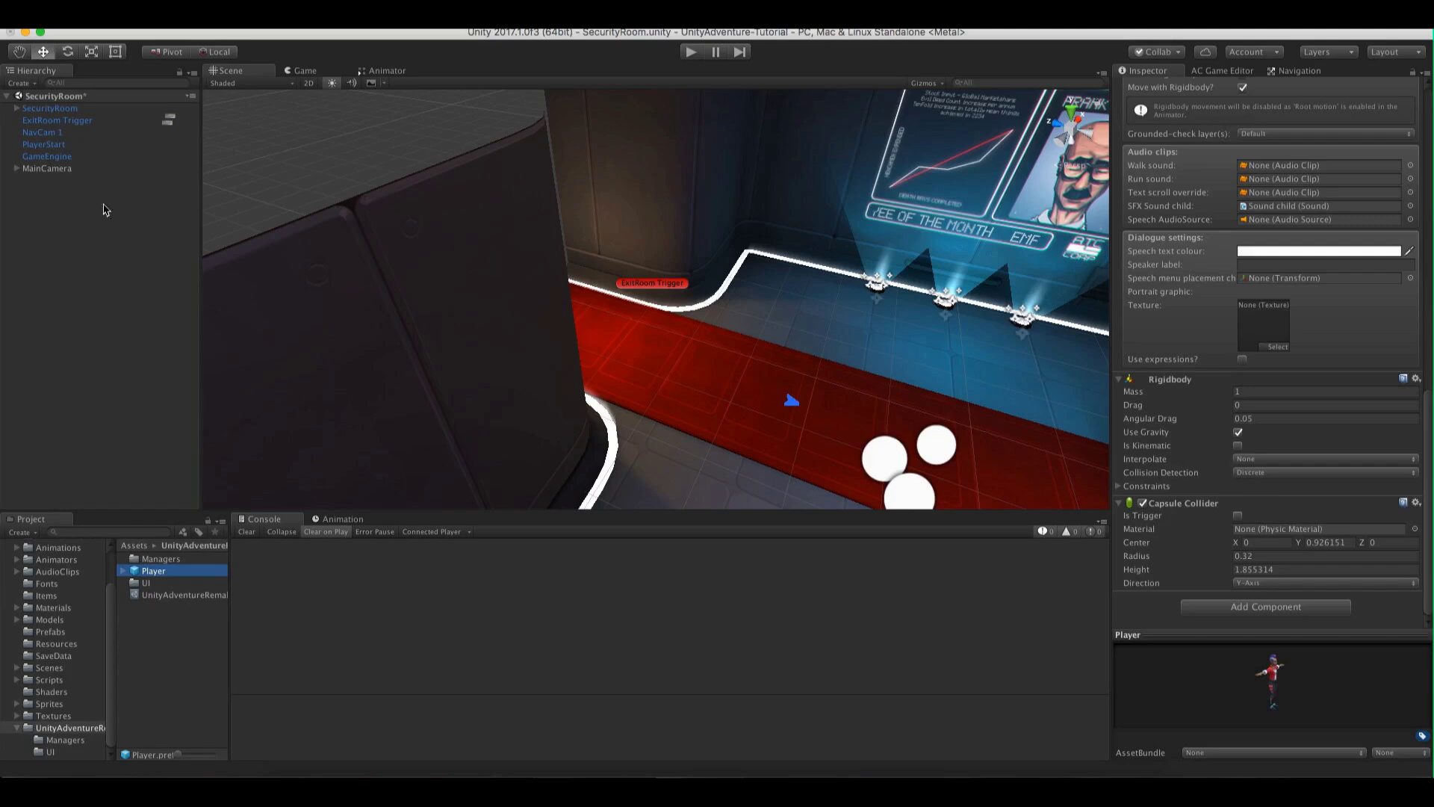
Change the ExitRoom Trigger's first action to the type Scene: Switch
{"action": "left_click", "coordinate": [53, 121]}
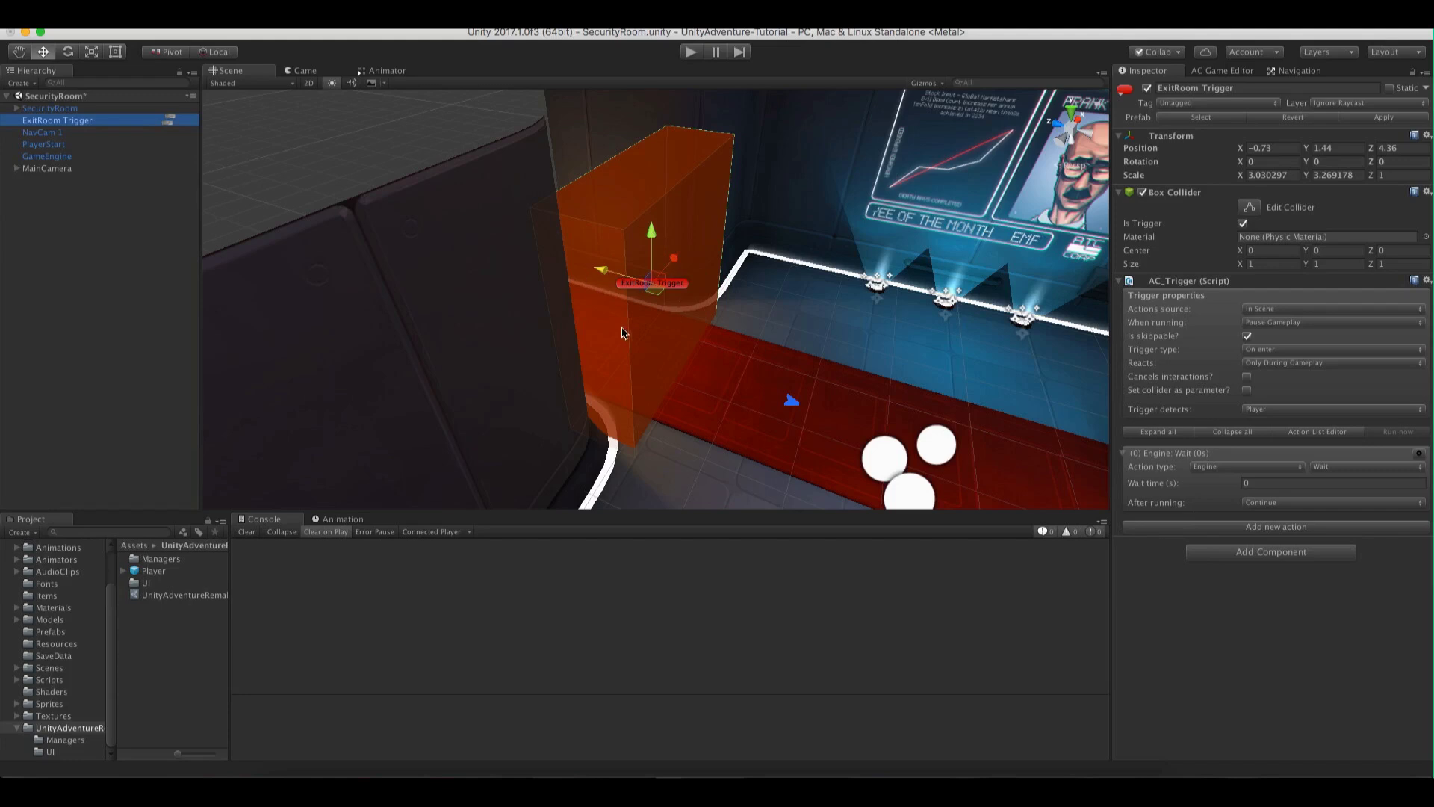
{"action": "left_click", "coordinate": [1211, 471]}
{"action": "left_click", "coordinate": [1229, 576]}
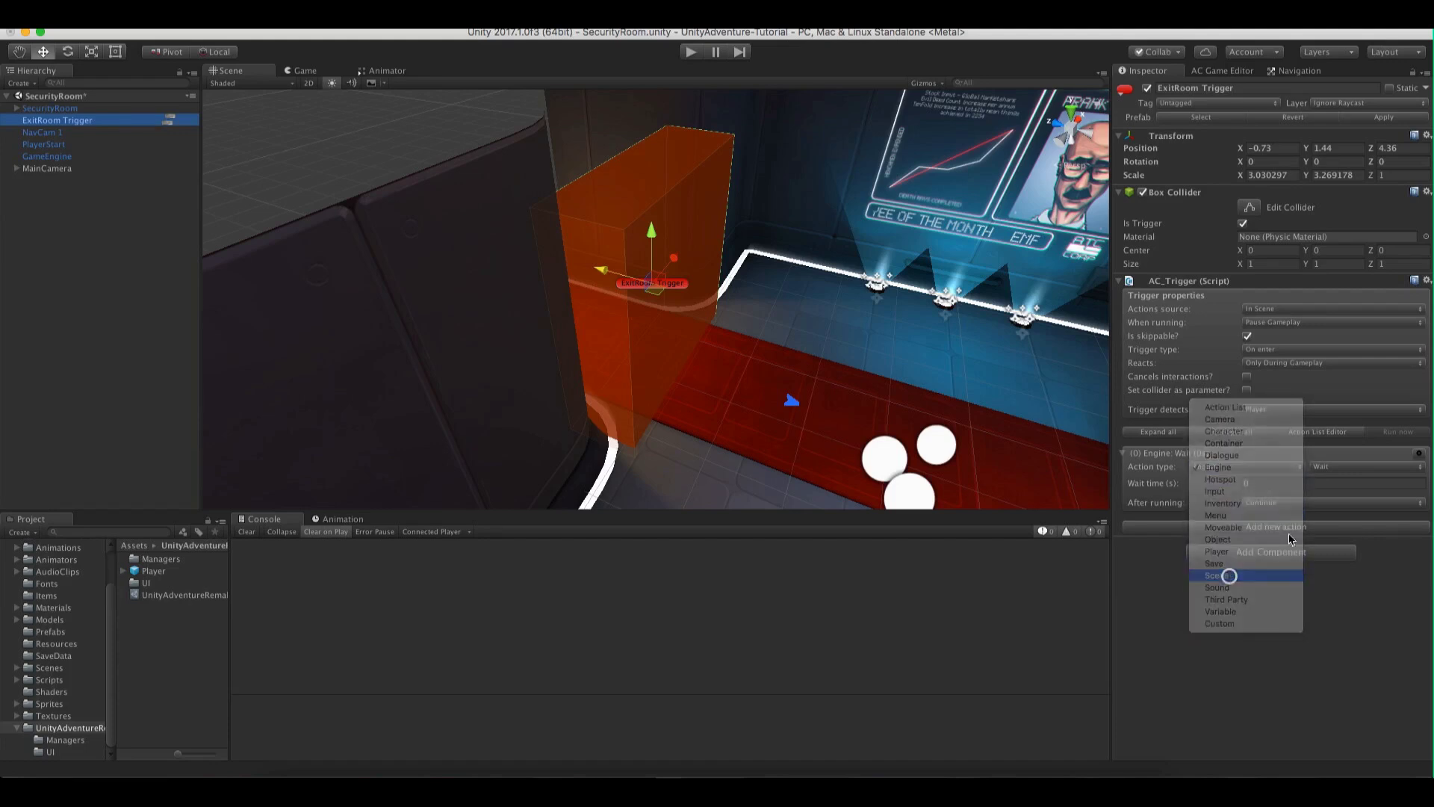
{"action": "left_click", "coordinate": [1354, 466]}
{"action": "key", "text": "Escape"}
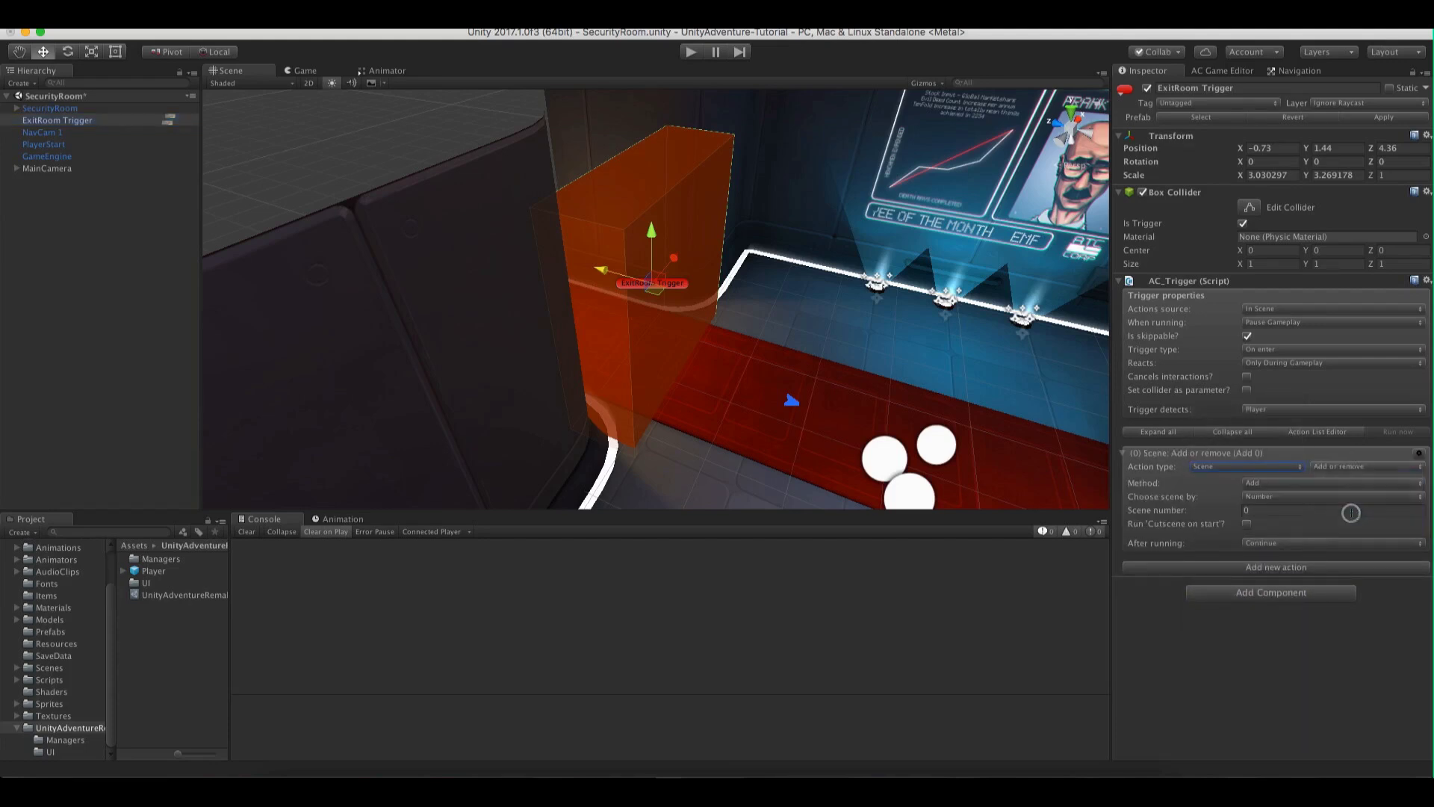
{"action": "left_click", "coordinate": [1350, 513]}
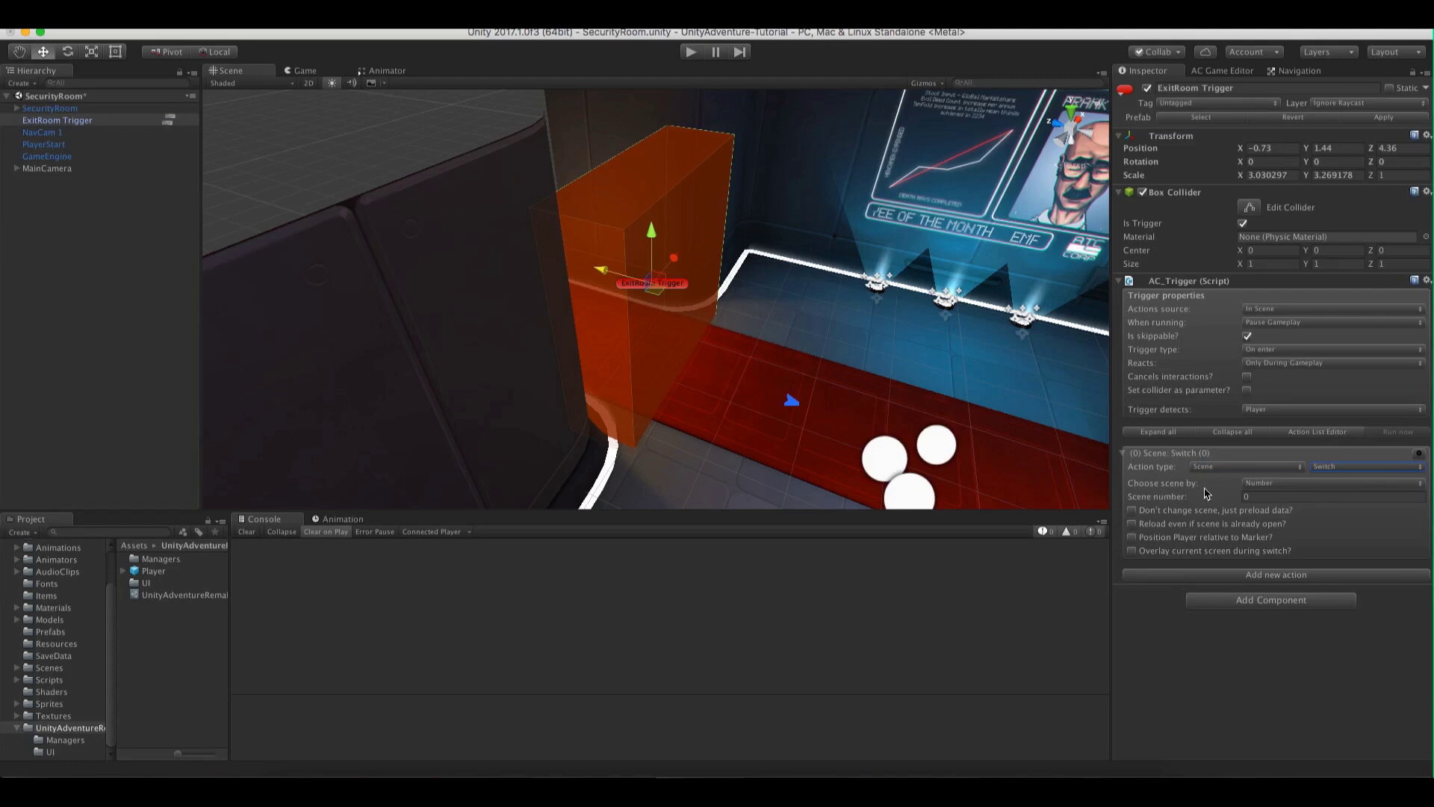
Make the Scene: Switch action choose its scene by name, with Market as the scene name, and check it against the Scenes folder
{"action": "left_click", "coordinate": [1294, 488]}
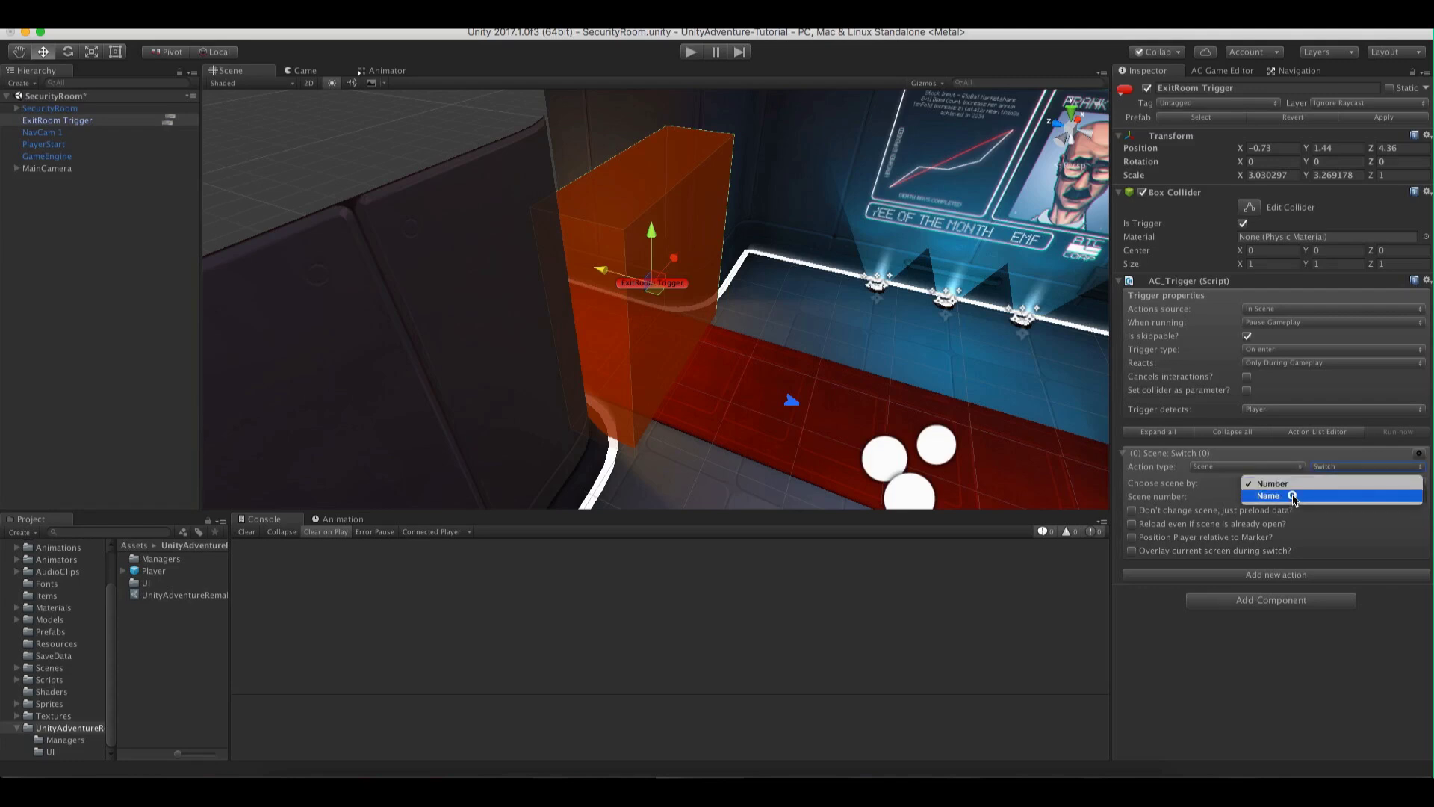
{"action": "left_click", "coordinate": [1299, 495]}
{"action": "left_click", "coordinate": [1278, 496]}
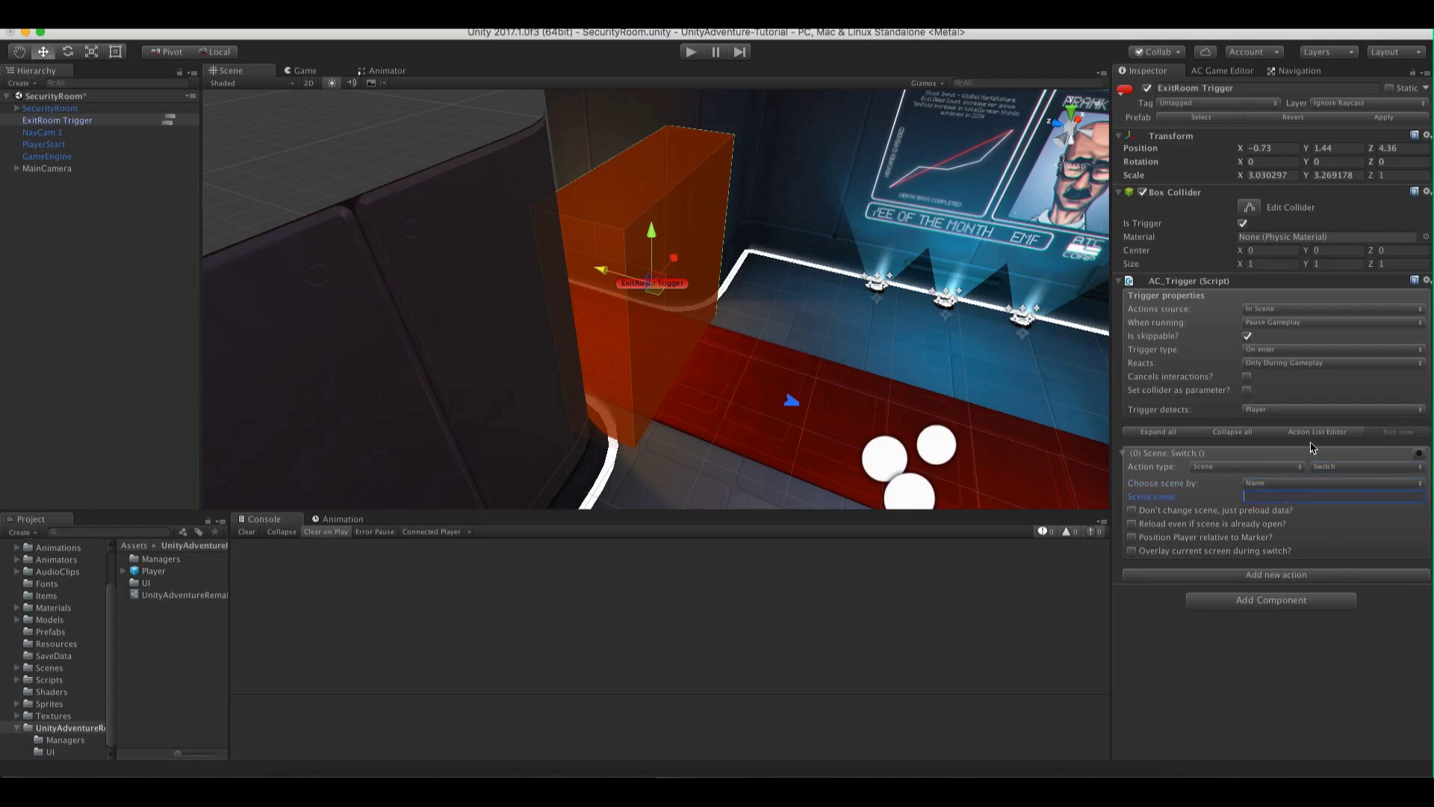
{"action": "type", "text": "Market"}
{"action": "left_click", "coordinate": [50, 667]}
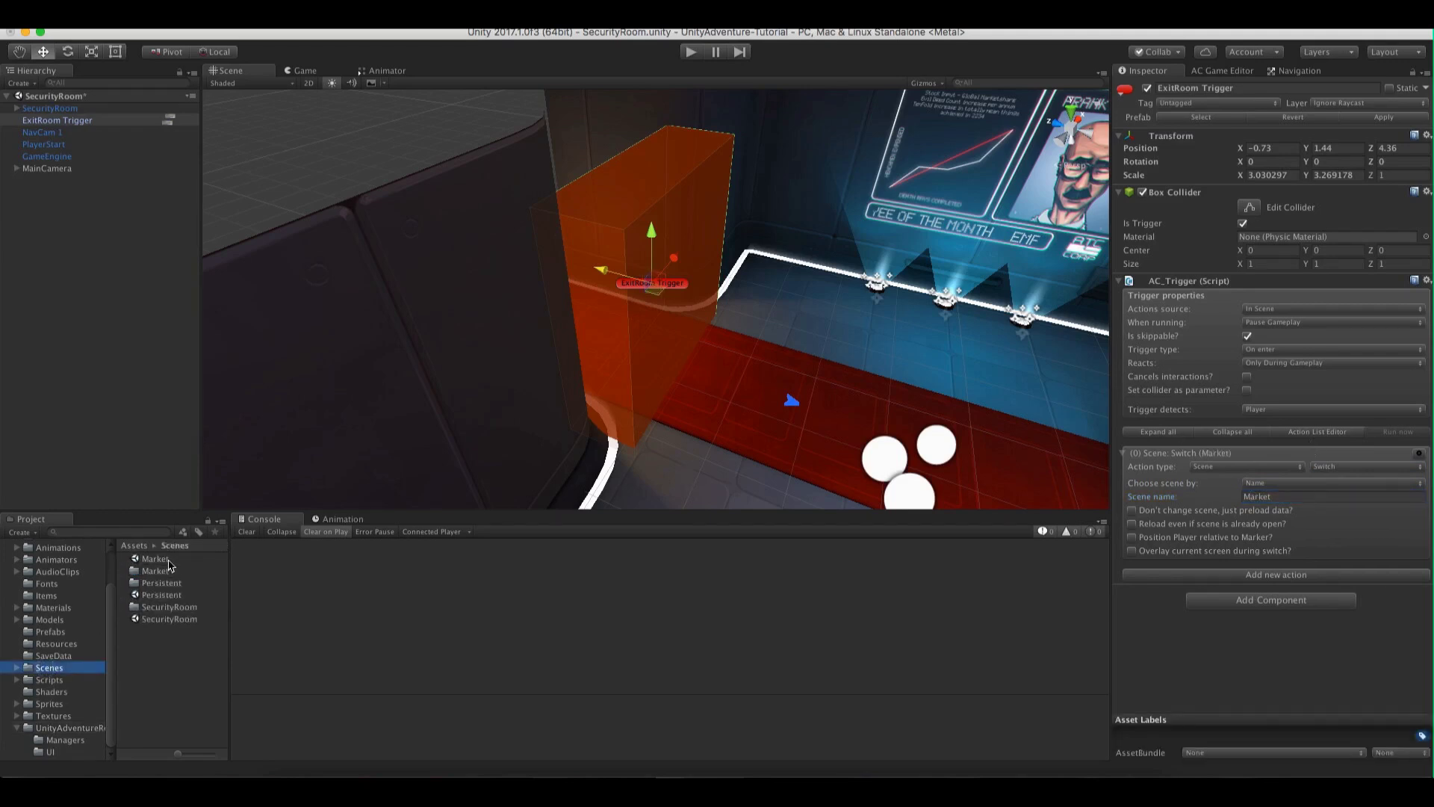
Test the exit in play mode by walking the player into the ExitRoom Trigger and around the Market scene
{"action": "left_click", "coordinate": [692, 52]}
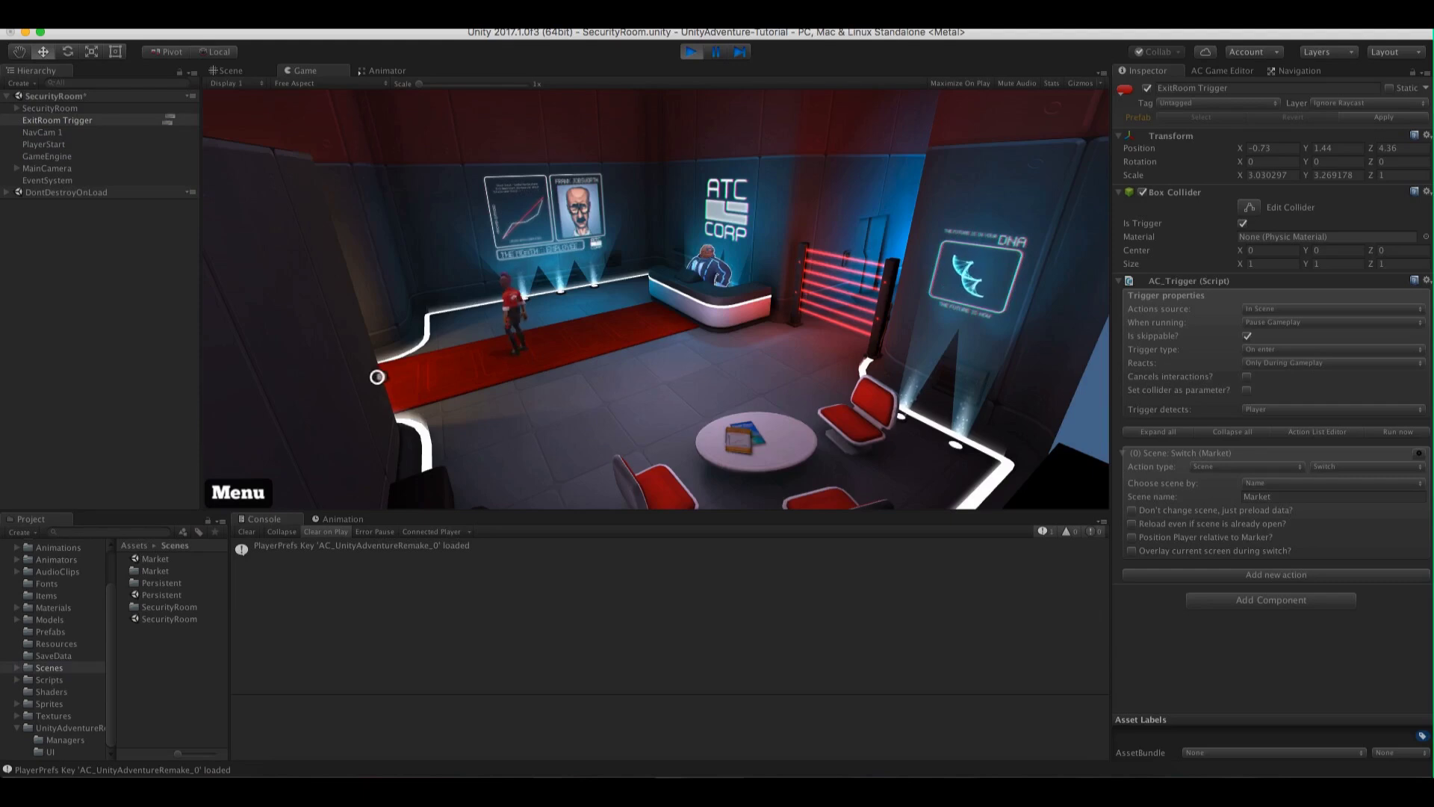
{"action": "left_click", "coordinate": [378, 376]}
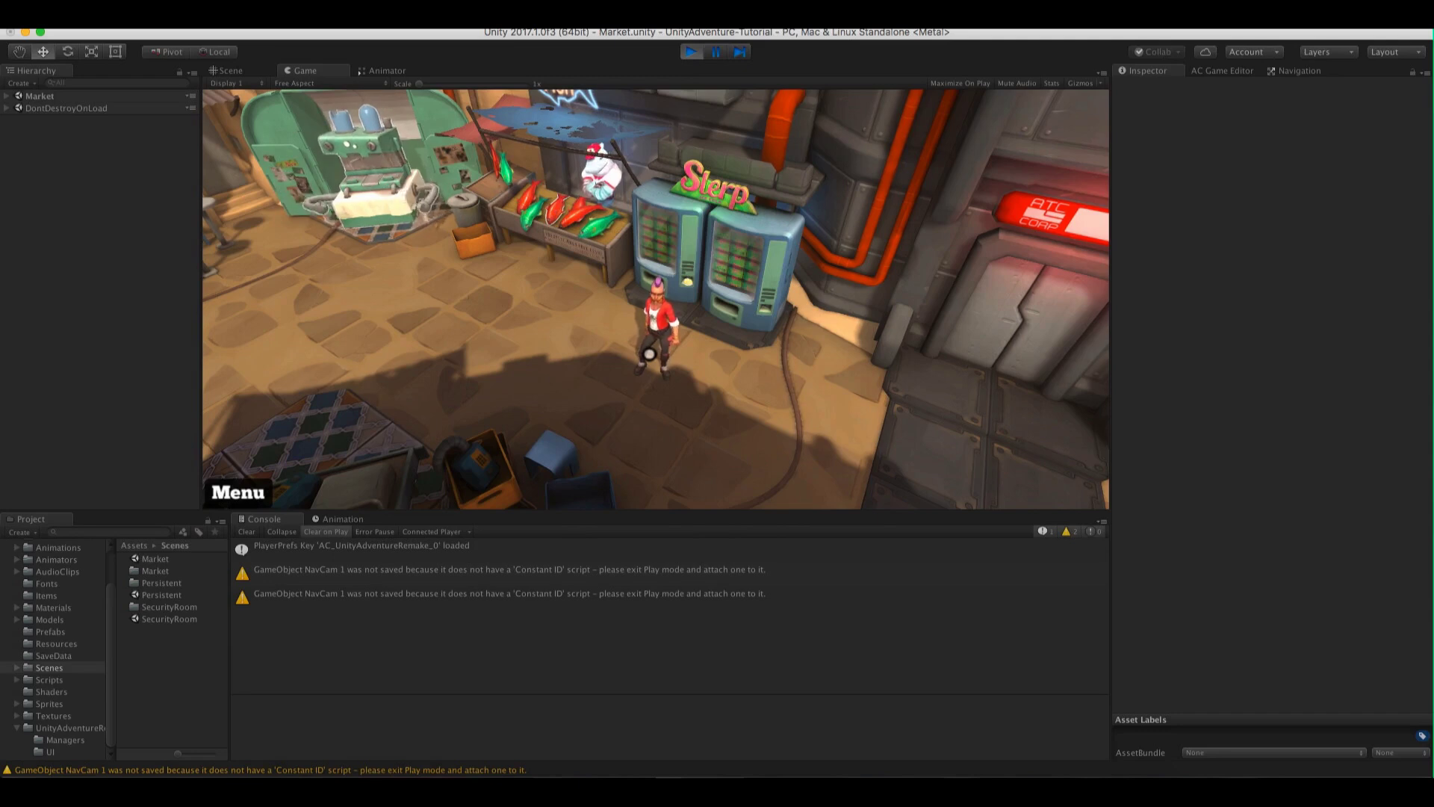
{"action": "left_click", "coordinate": [649, 354]}
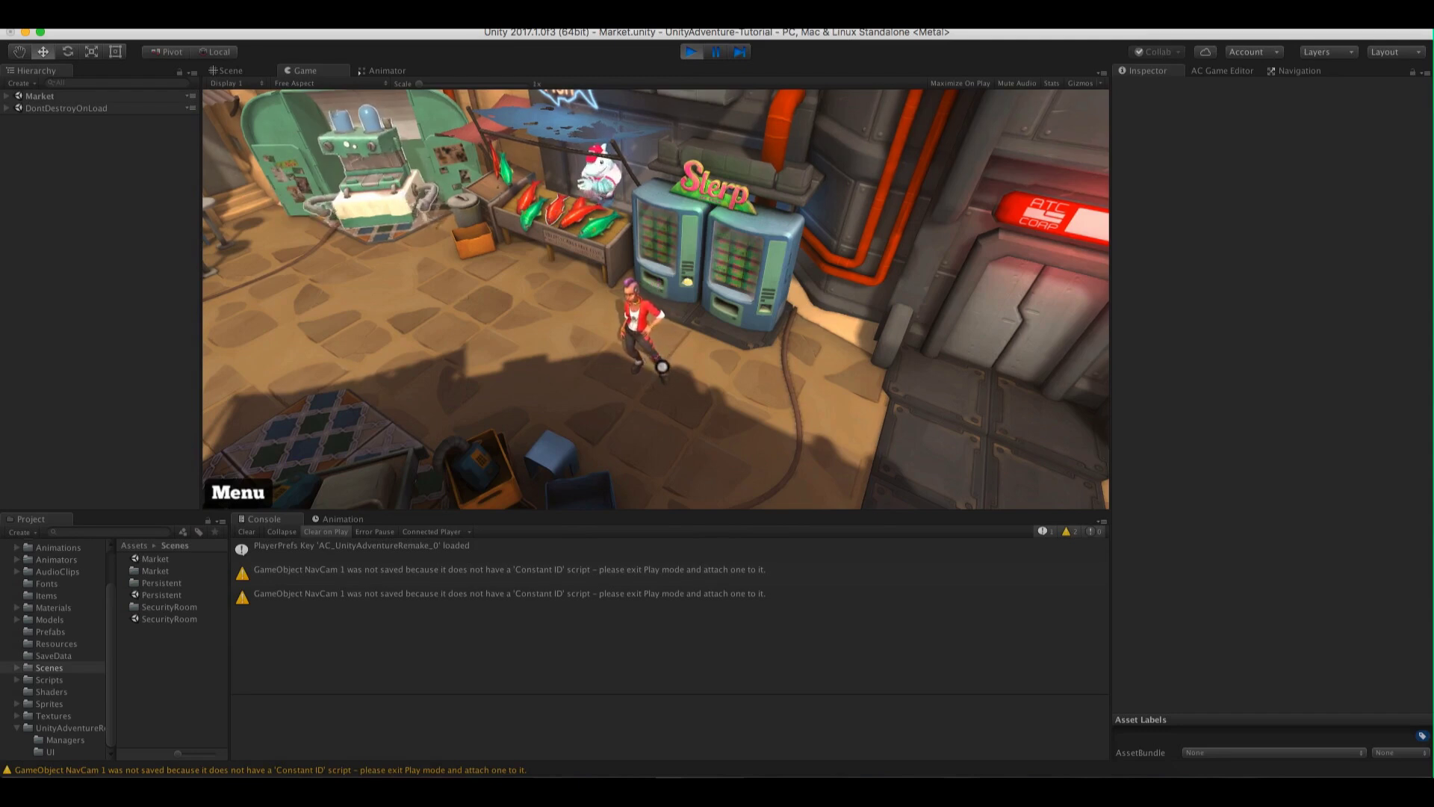
{"action": "left_click", "coordinate": [795, 383]}
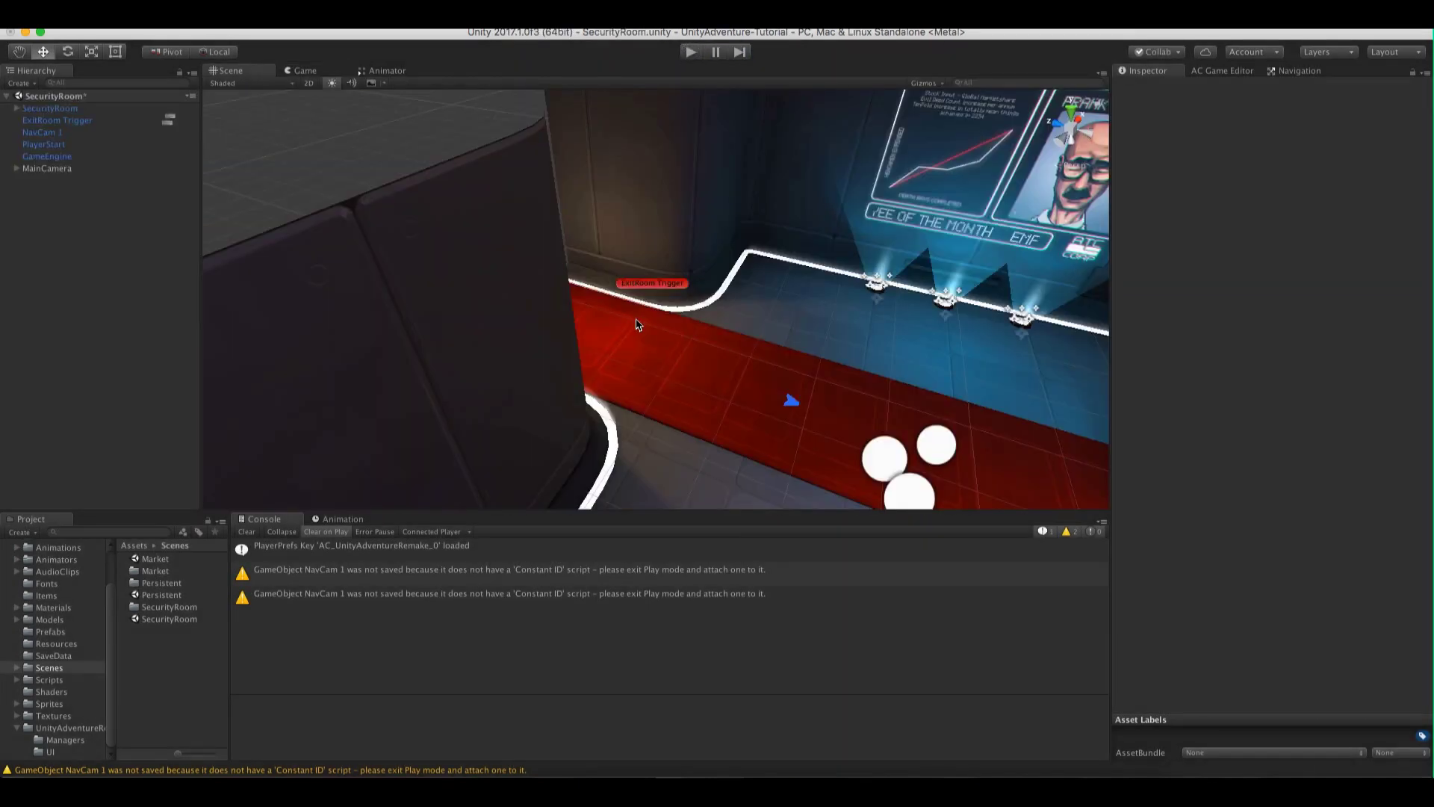
Save the SecurityRoom scene and open the Market scene
{"action": "left_click", "coordinate": [88, 19]}
{"action": "left_click", "coordinate": [89, 71]}
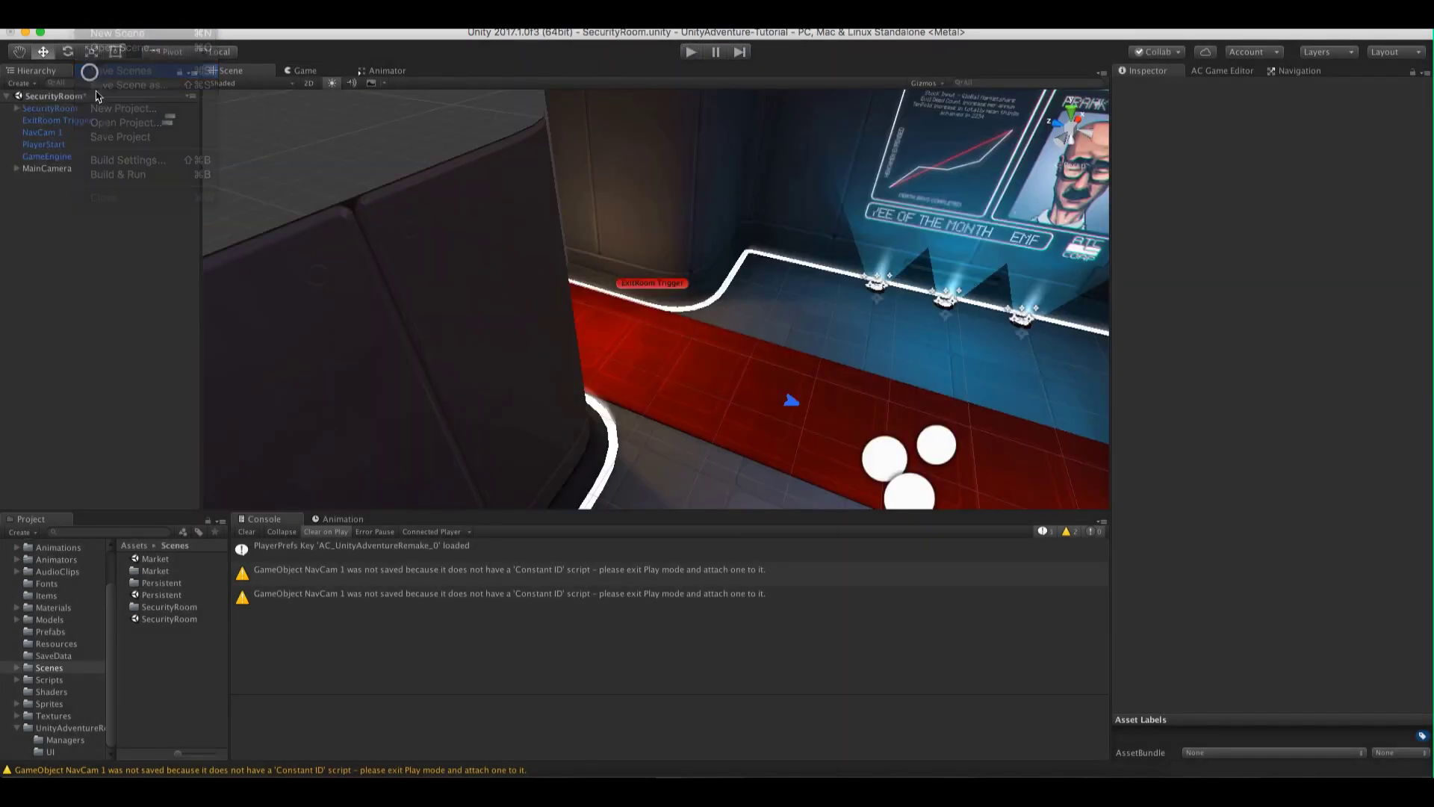
{"action": "double_click", "coordinate": [149, 559]}
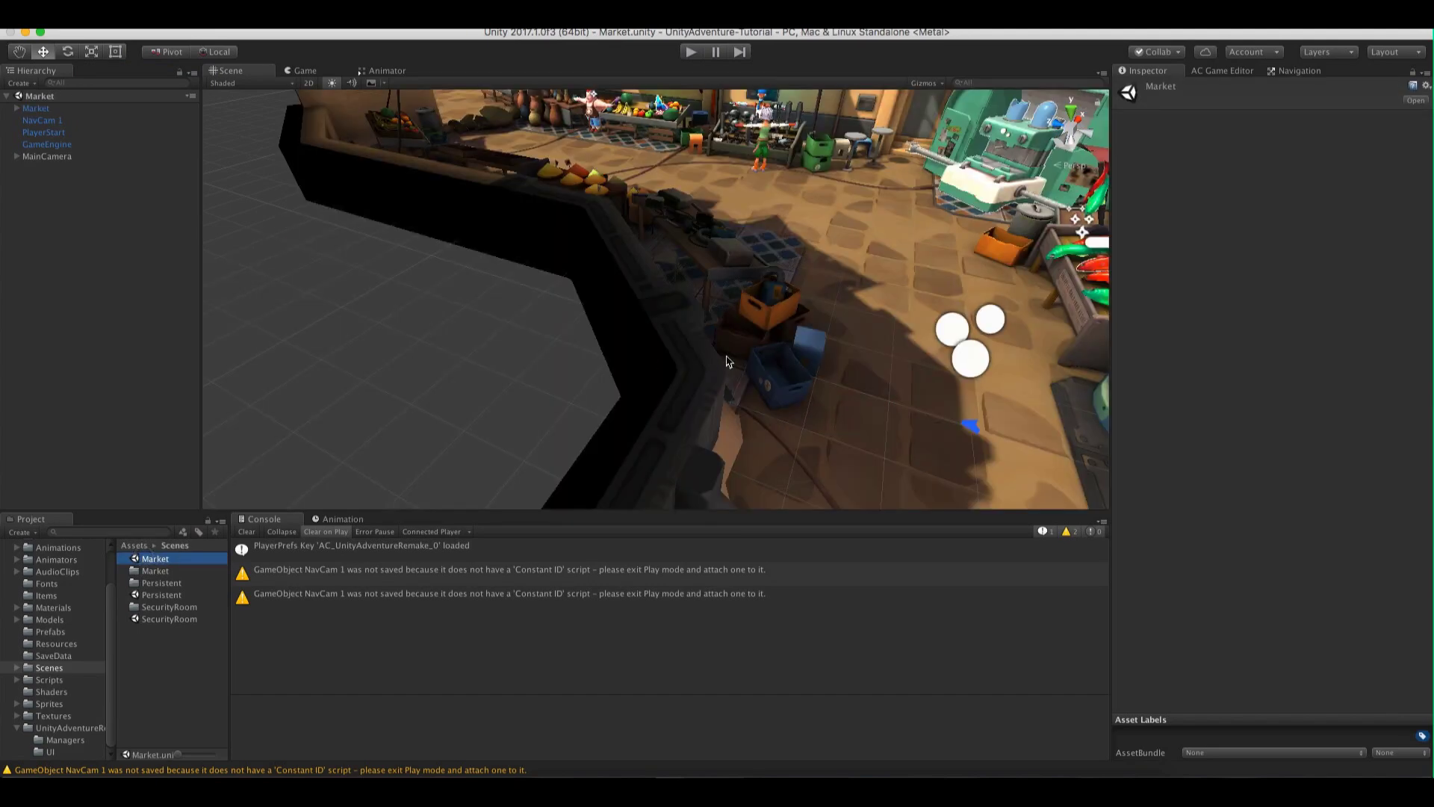
Add a second PlayerStart navigation prefab to the Market scene and place it in front of the ATC Corp door
{"action": "left_click_drag", "start_coordinate": [728, 362], "coordinate": [468, 294], "text": "alt"}
{"action": "left_click_drag", "start_coordinate": [419, 340], "coordinate": [542, 368], "text": "alt"}
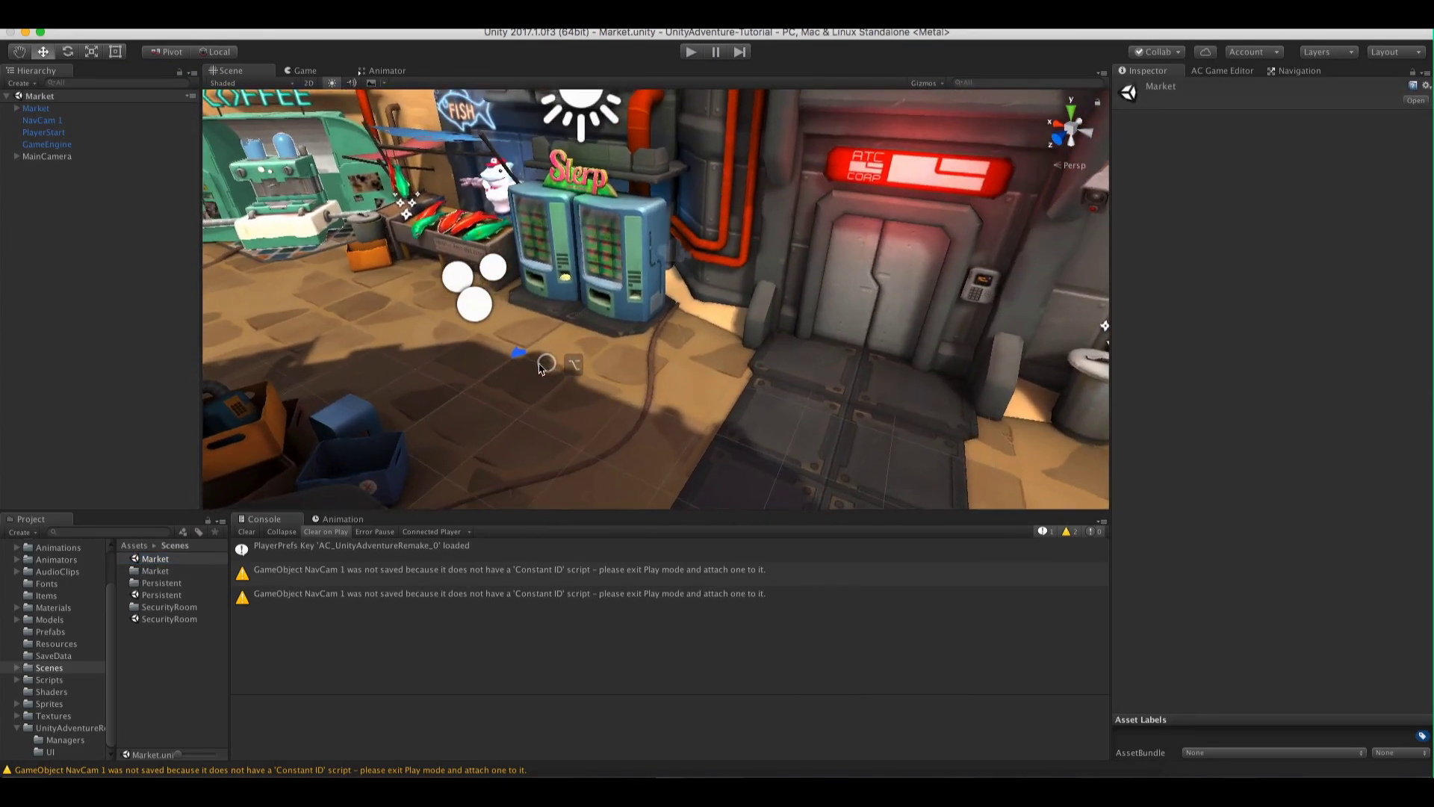
{"action": "left_click", "coordinate": [521, 353]}
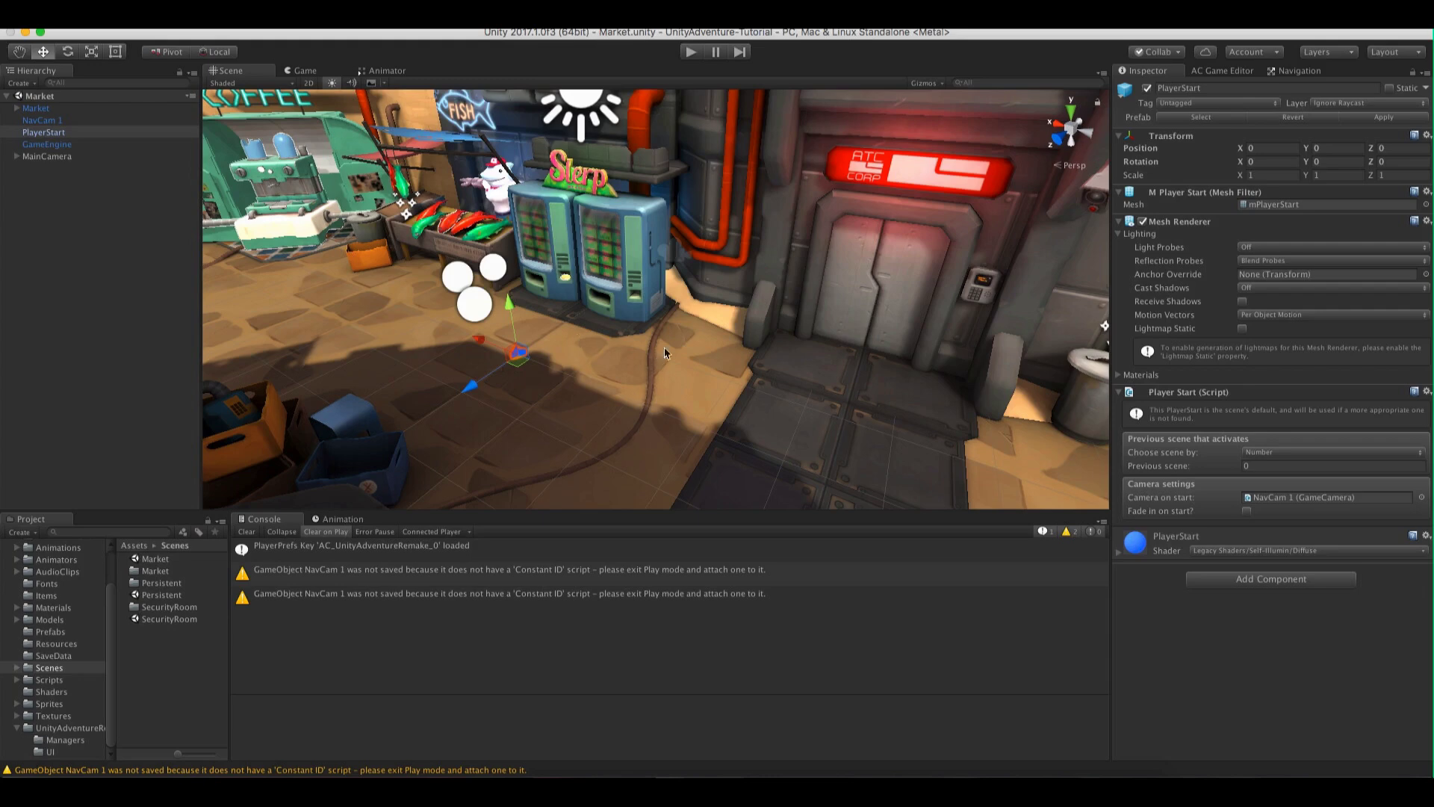
{"action": "middle_click_drag", "start_coordinate": [898, 330], "coordinate": [806, 332]}
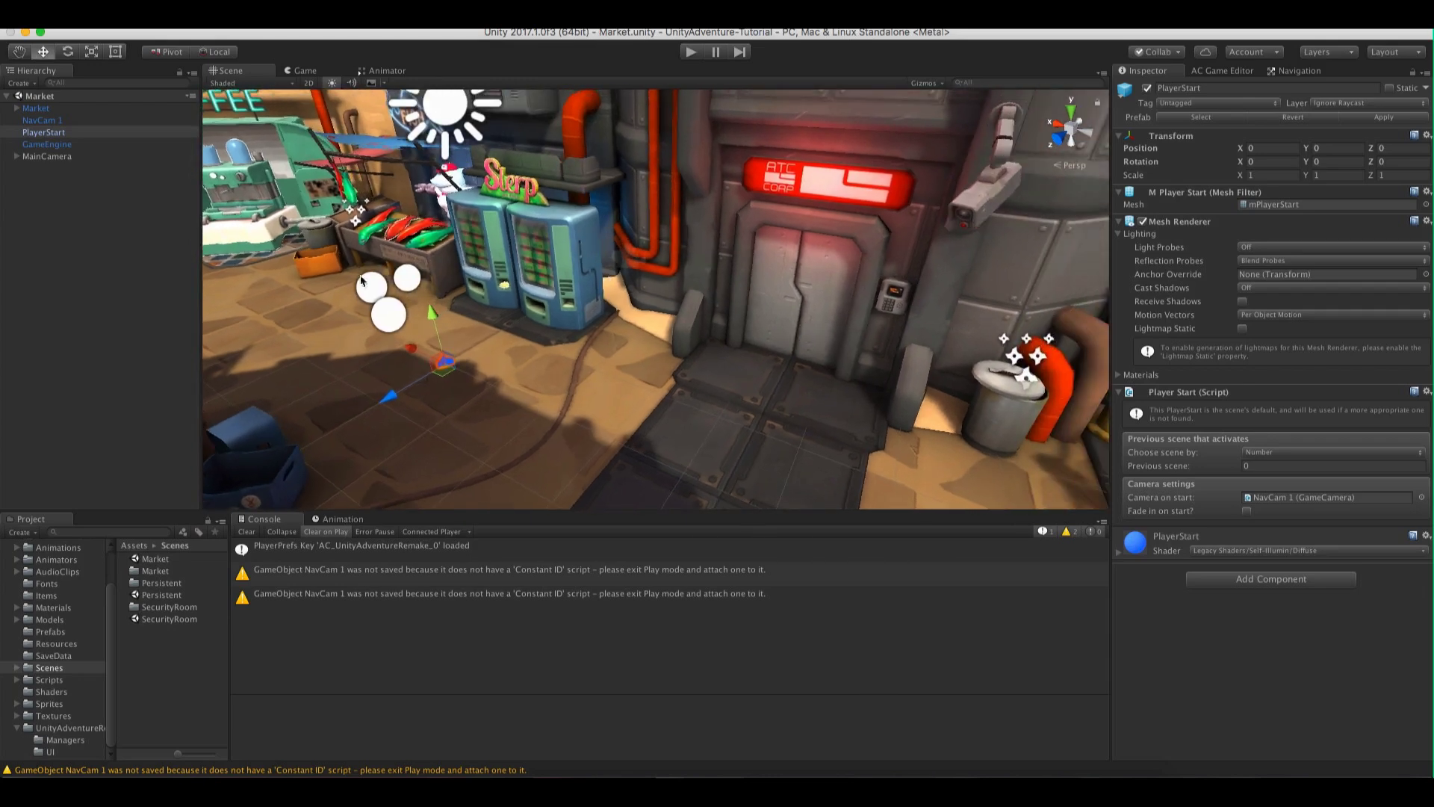
{"action": "left_click", "coordinate": [72, 267]}
{"action": "left_click", "coordinate": [1223, 71]}
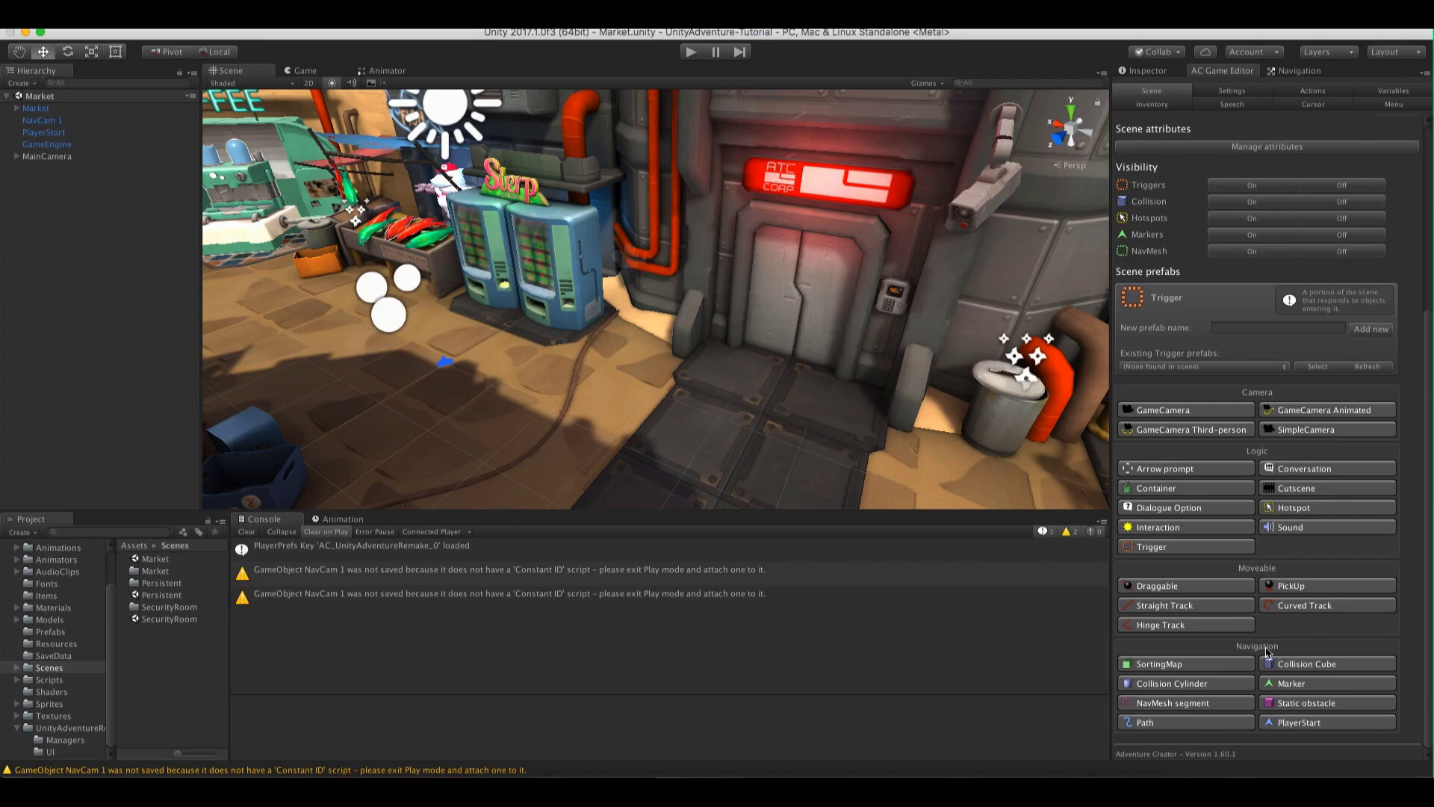
{"action": "left_click", "coordinate": [1308, 723]}
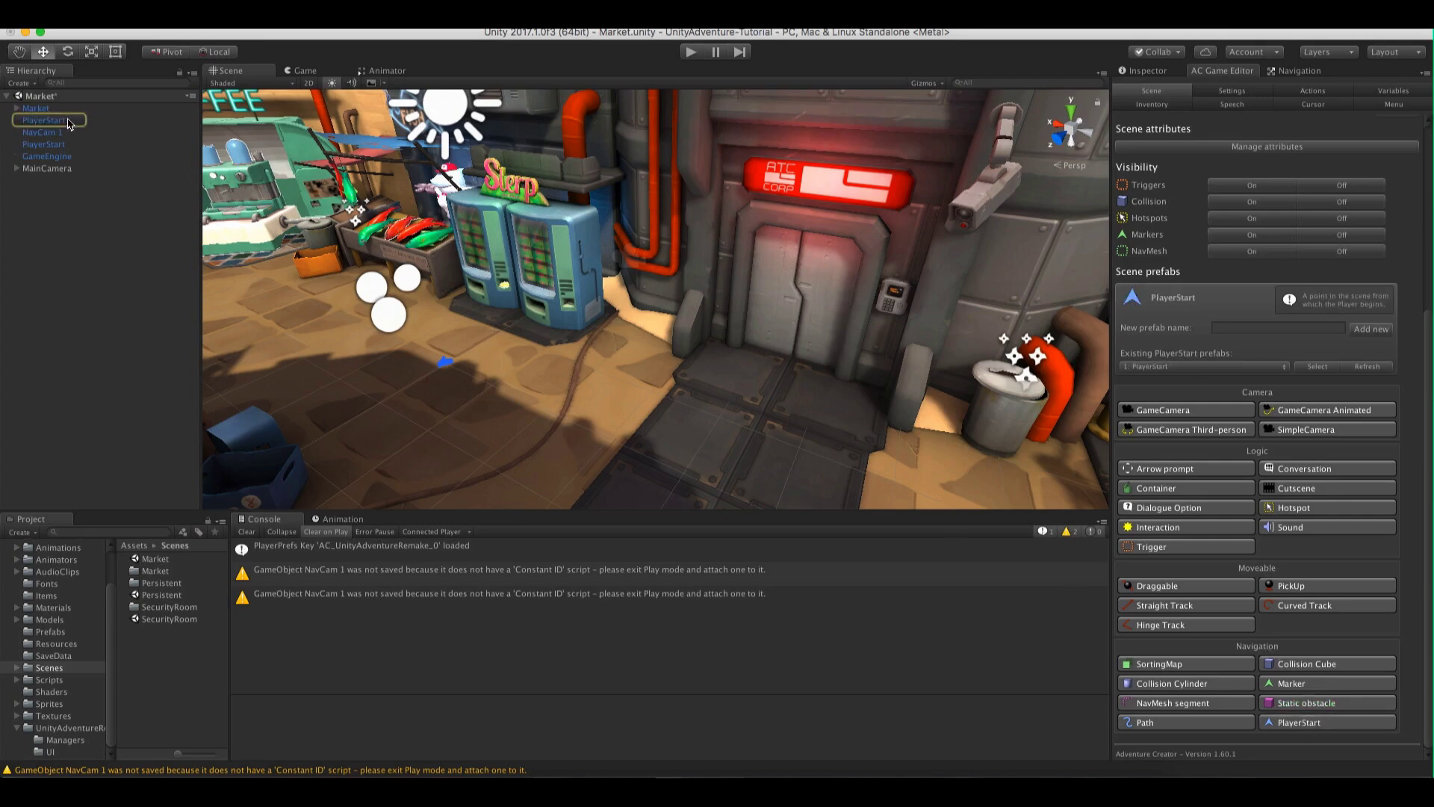
{"action": "left_click", "coordinate": [69, 121]}
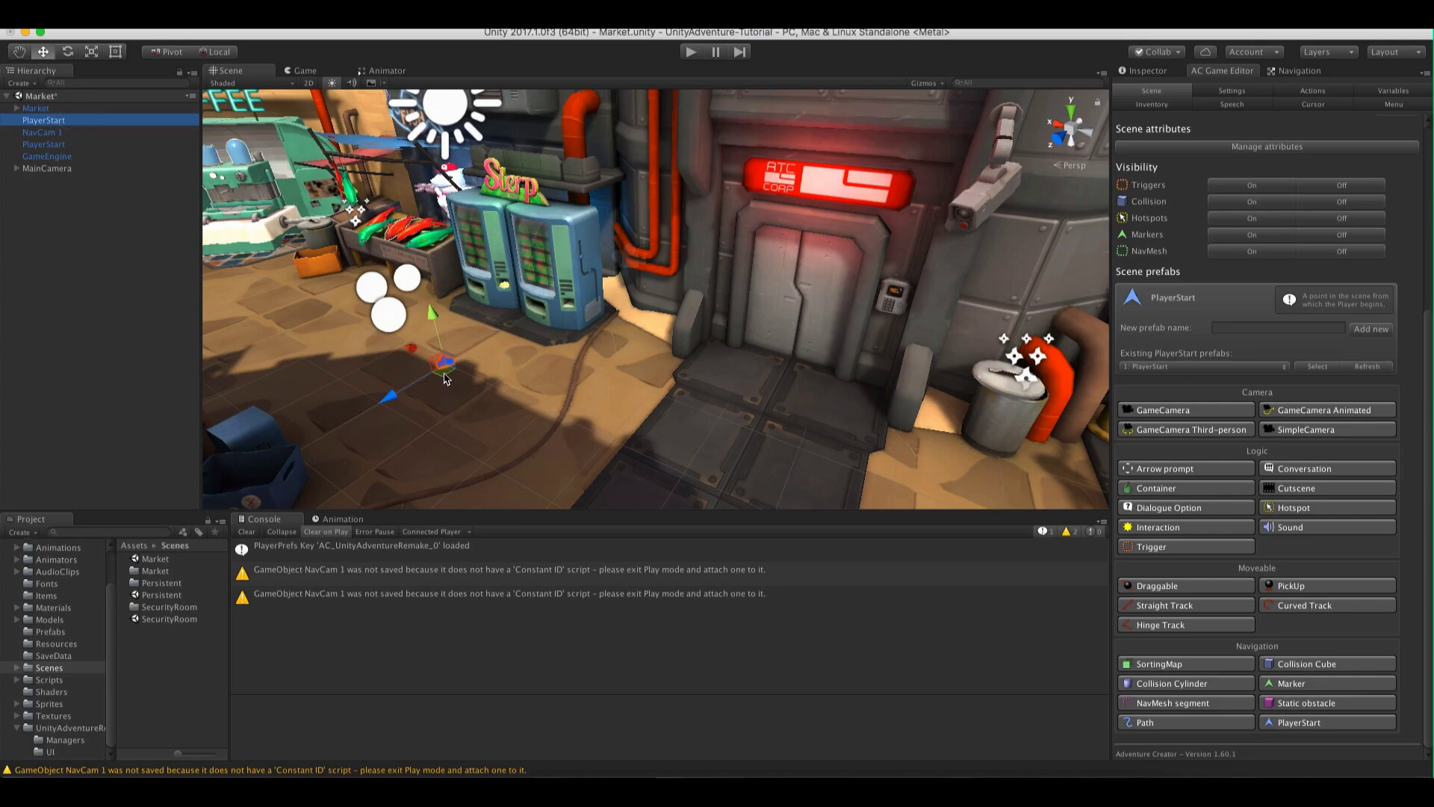
{"action": "left_click_drag", "start_coordinate": [443, 378], "coordinate": [777, 390]}
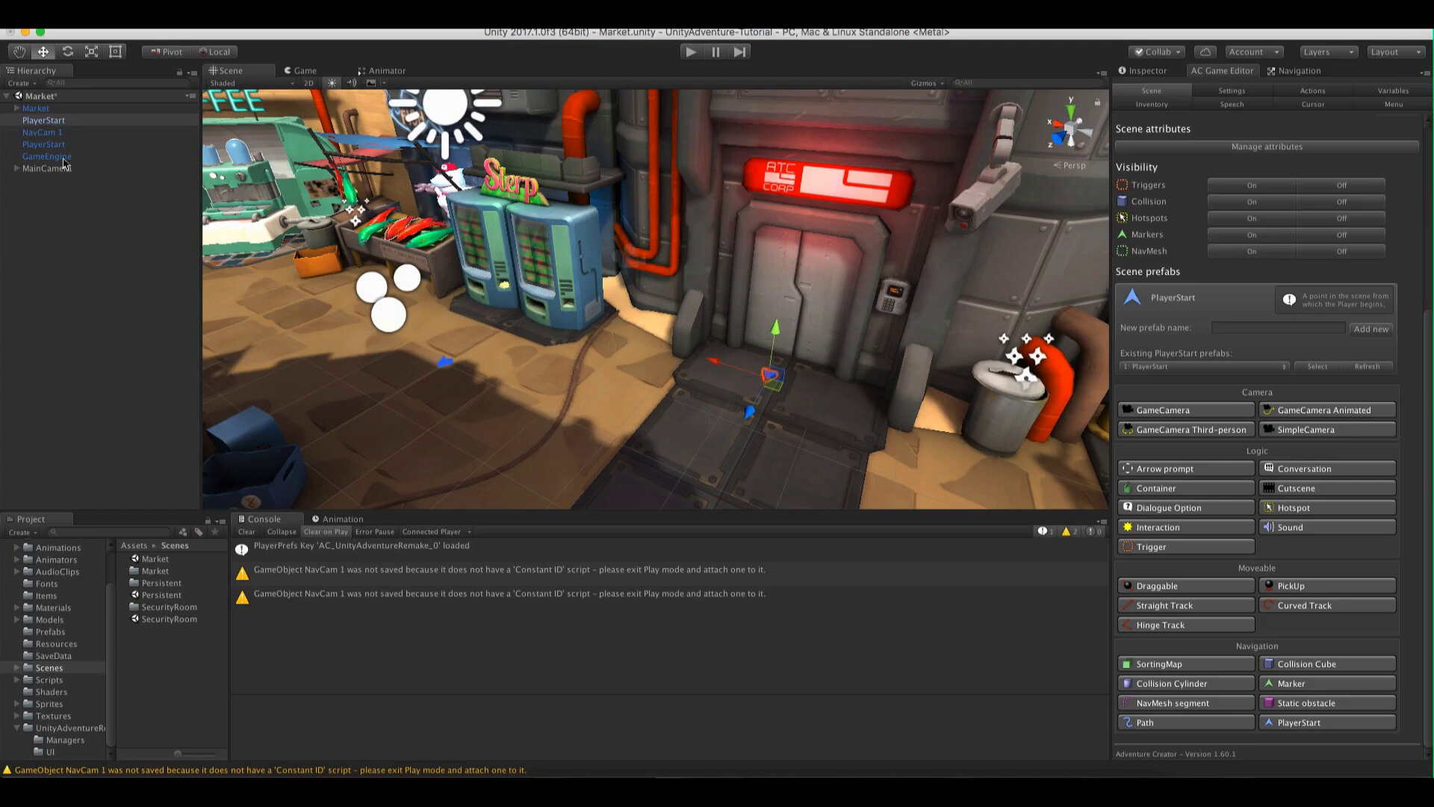
Rename the new PlayerStart by the ATC Corp door as PlayerStart from SecurityRoom
{"action": "left_click", "coordinate": [74, 122]}
{"action": "left_click", "coordinate": [74, 121]}
{"action": "left_click", "coordinate": [73, 120]}
{"action": "type", "text": "SecurityRoom"}
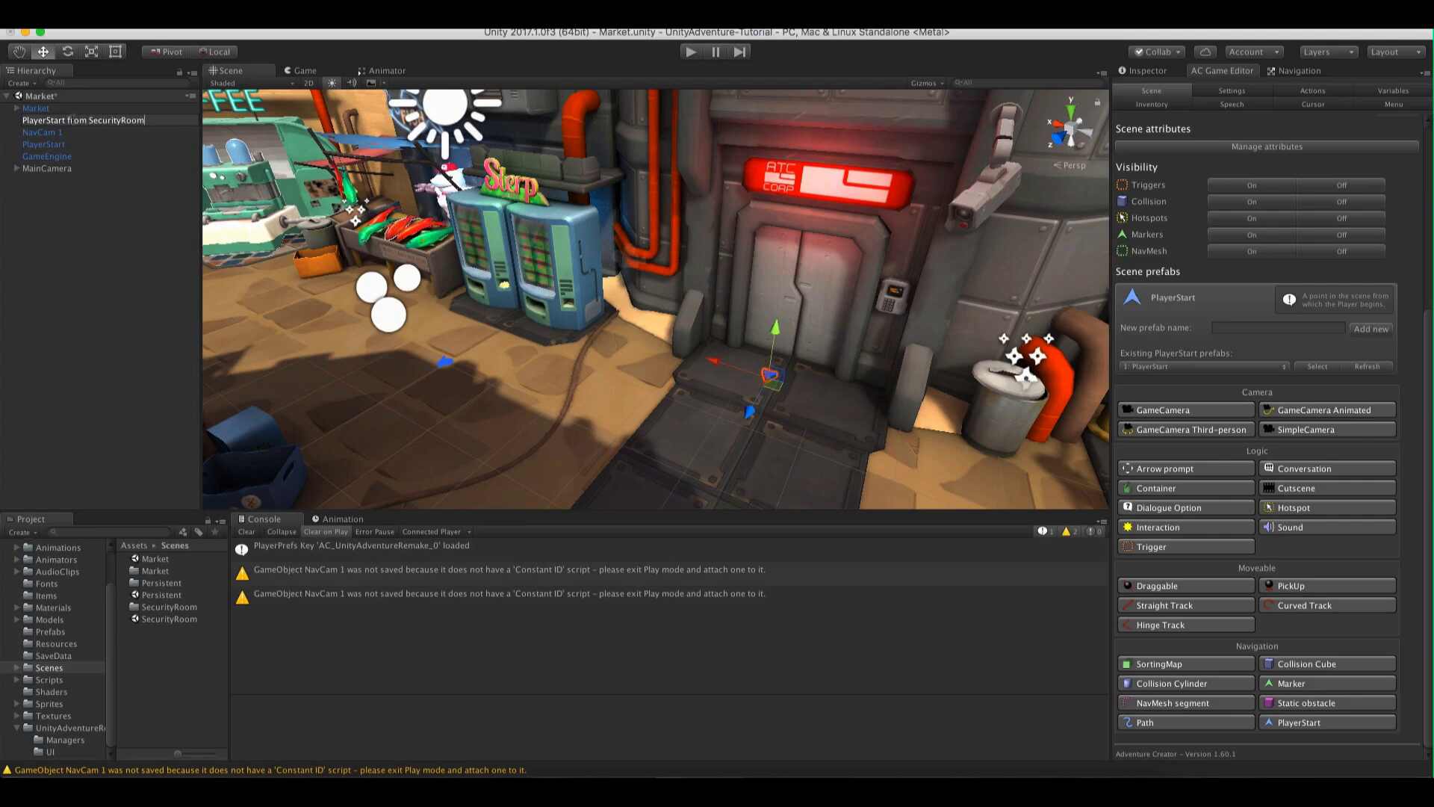
Make PlayerStart from SecurityRoom activate when the previous scene's name is SecurityRoom, with fade in on start enabled
{"action": "key", "text": "Return"}
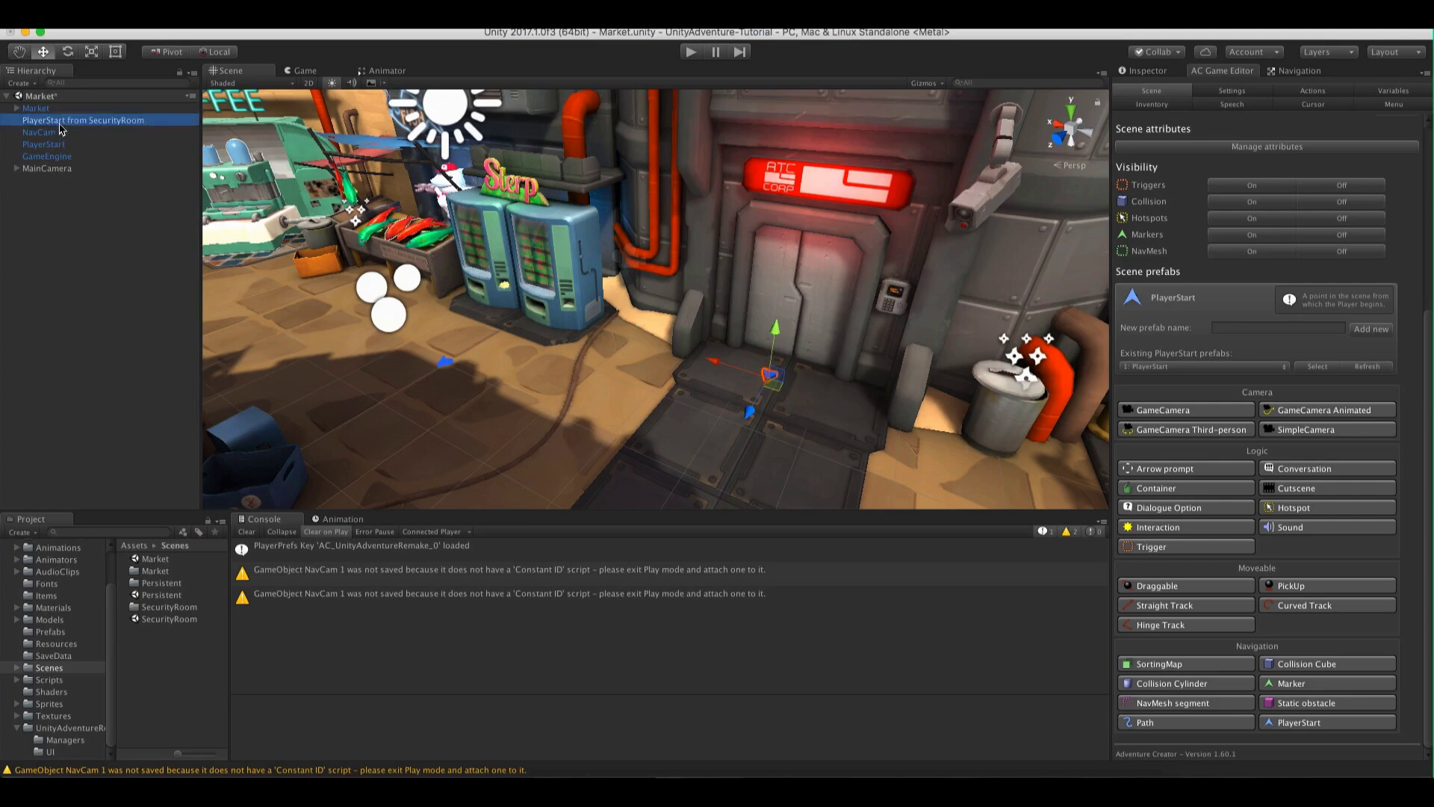
{"action": "left_click", "coordinate": [1140, 71]}
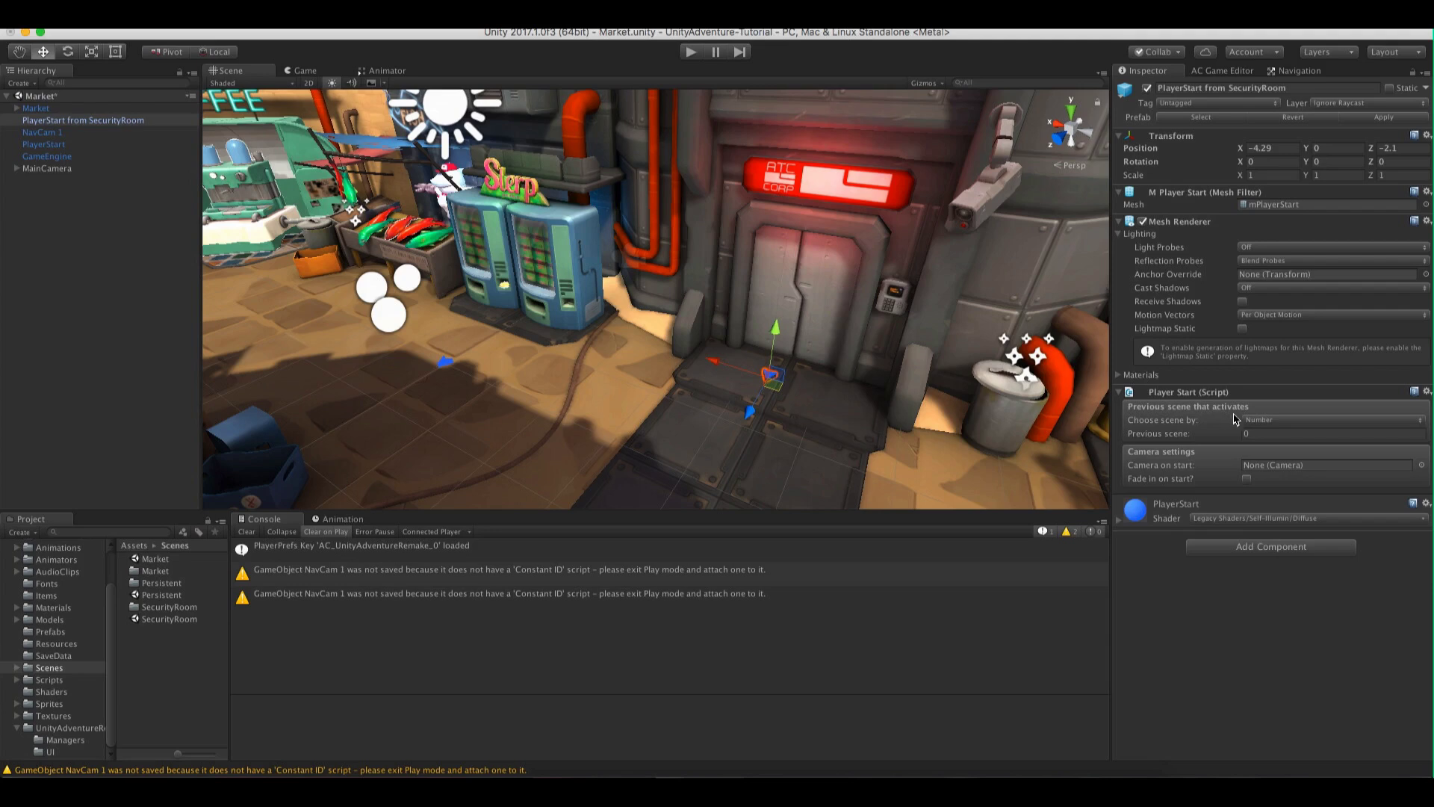
{"action": "left_click", "coordinate": [1267, 421]}
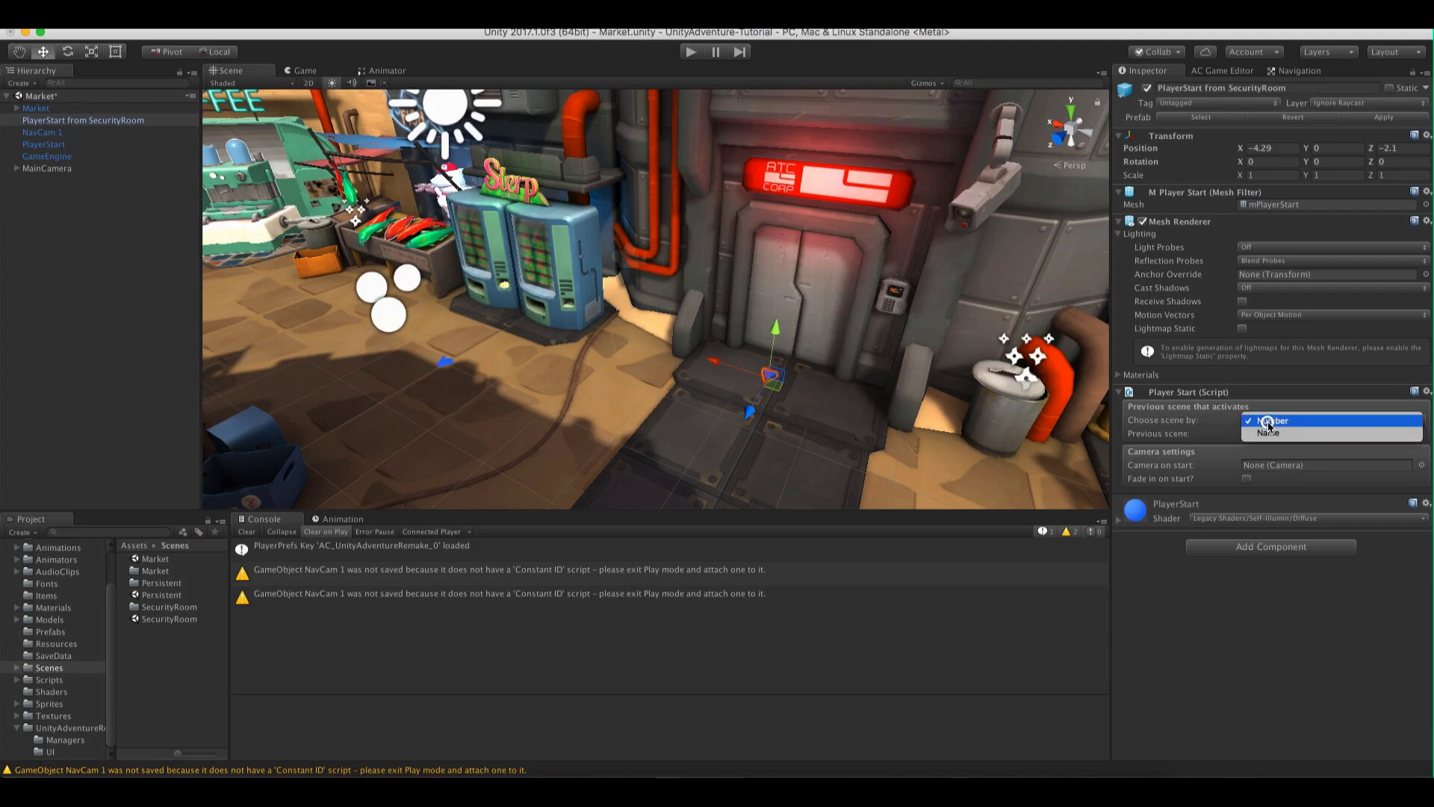
{"action": "left_click", "coordinate": [1268, 432]}
{"action": "left_click", "coordinate": [1270, 433]}
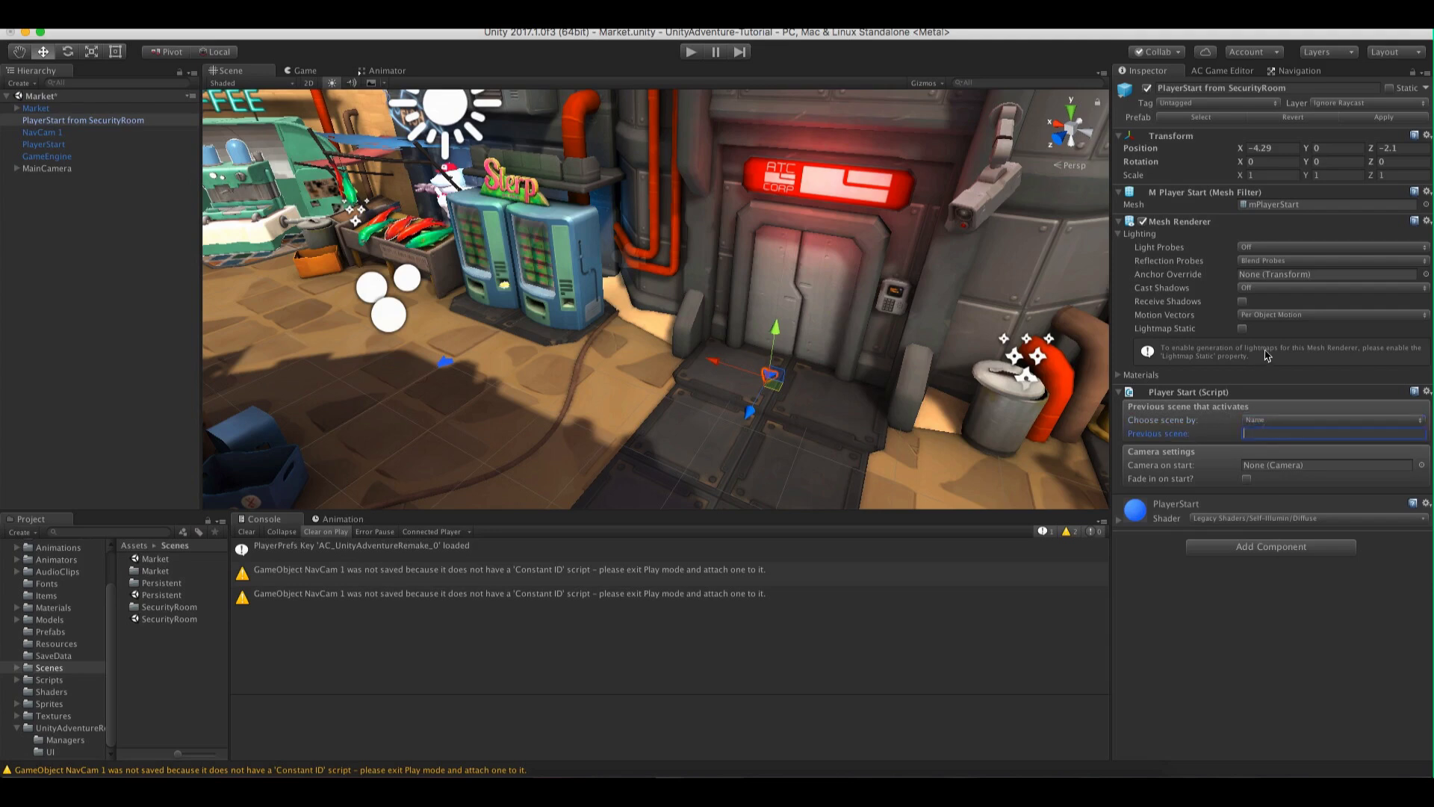
{"action": "type", "text": "SecurityRoom"}
{"action": "left_click", "coordinate": [1246, 479]}
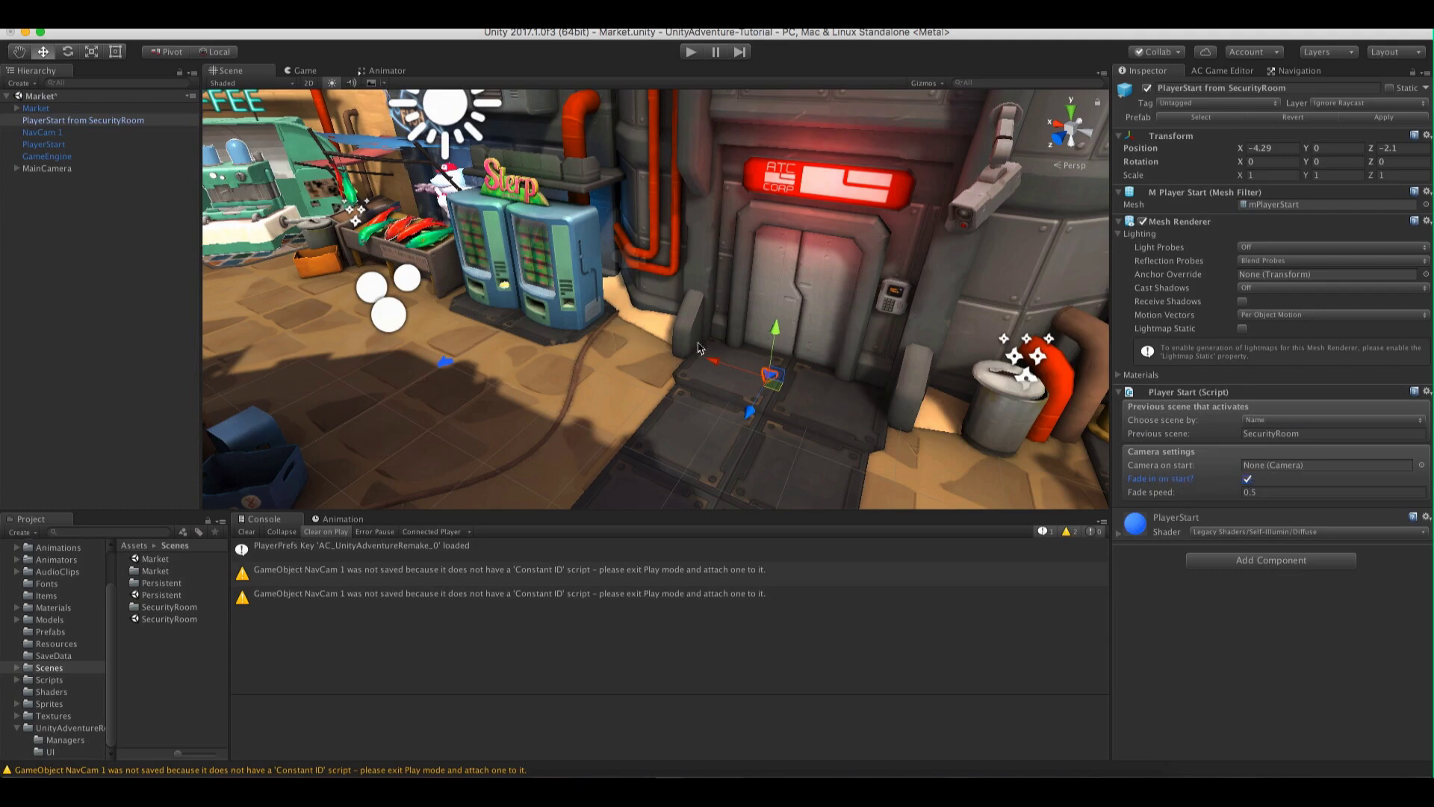
Assign NavCam 1 as the camera on start for PlayerStart from SecurityRoom
{"action": "scroll", "coordinate": [475, 345], "scroll_direction": "up", "scroll_amount": 5}
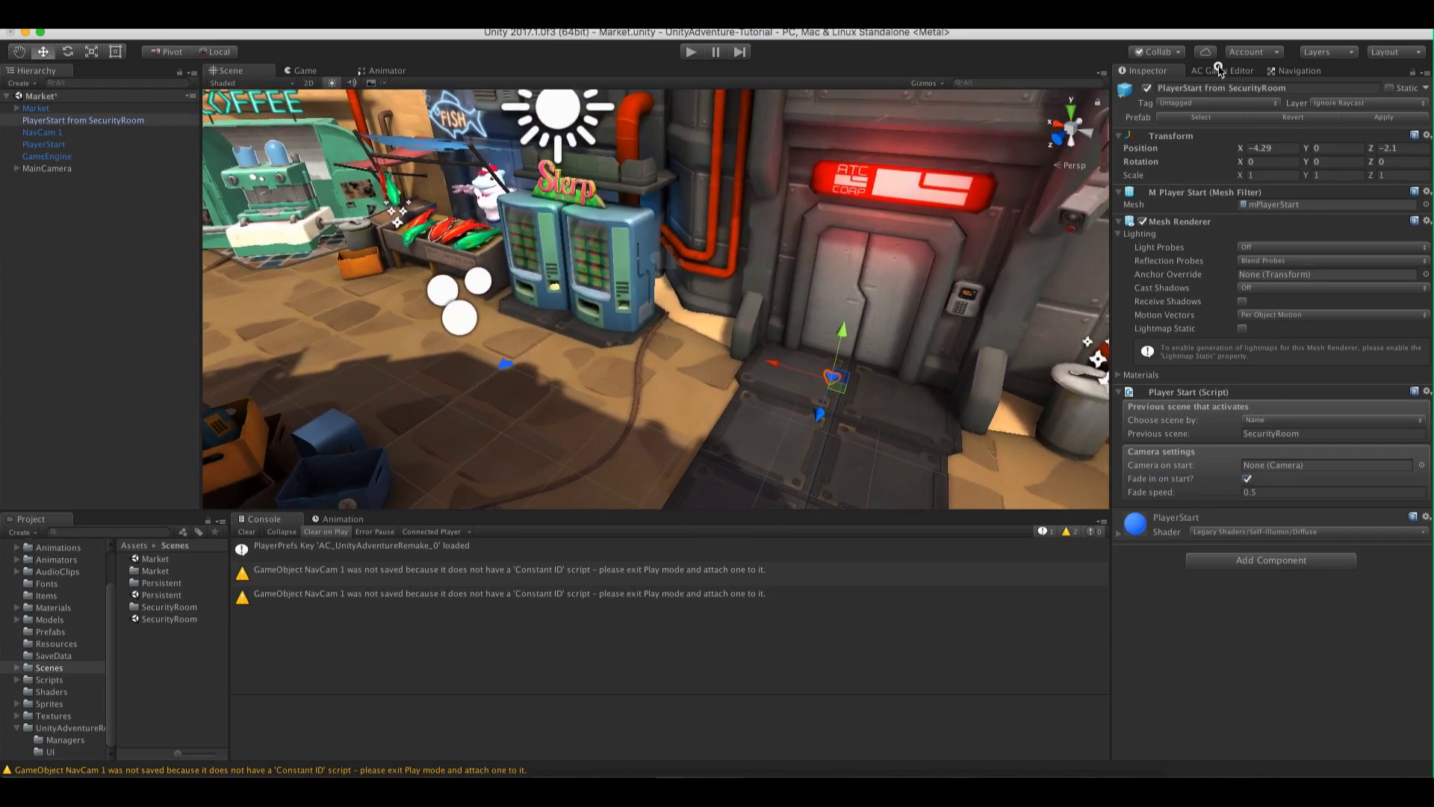
{"action": "left_click", "coordinate": [1219, 70]}
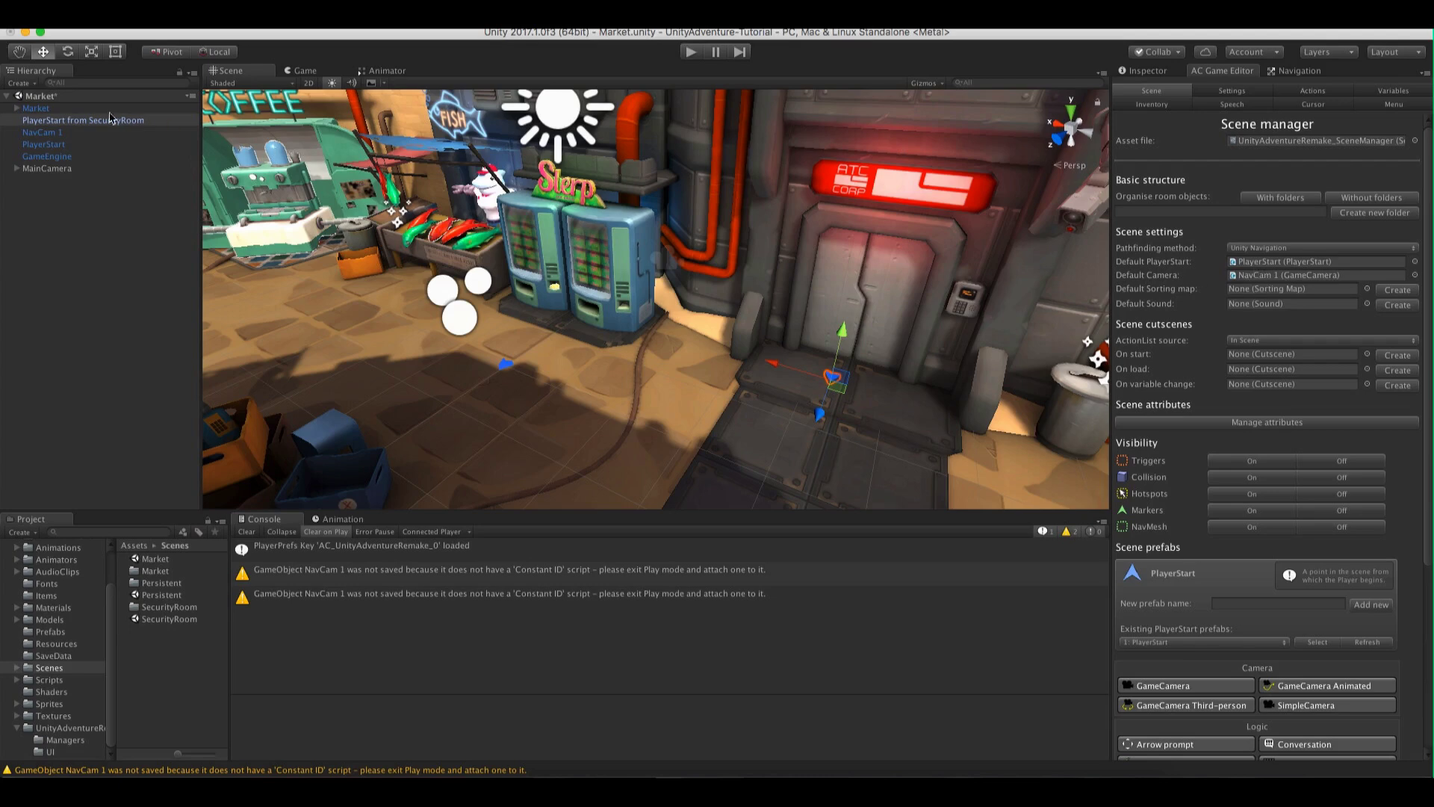
{"action": "left_click", "coordinate": [1143, 70]}
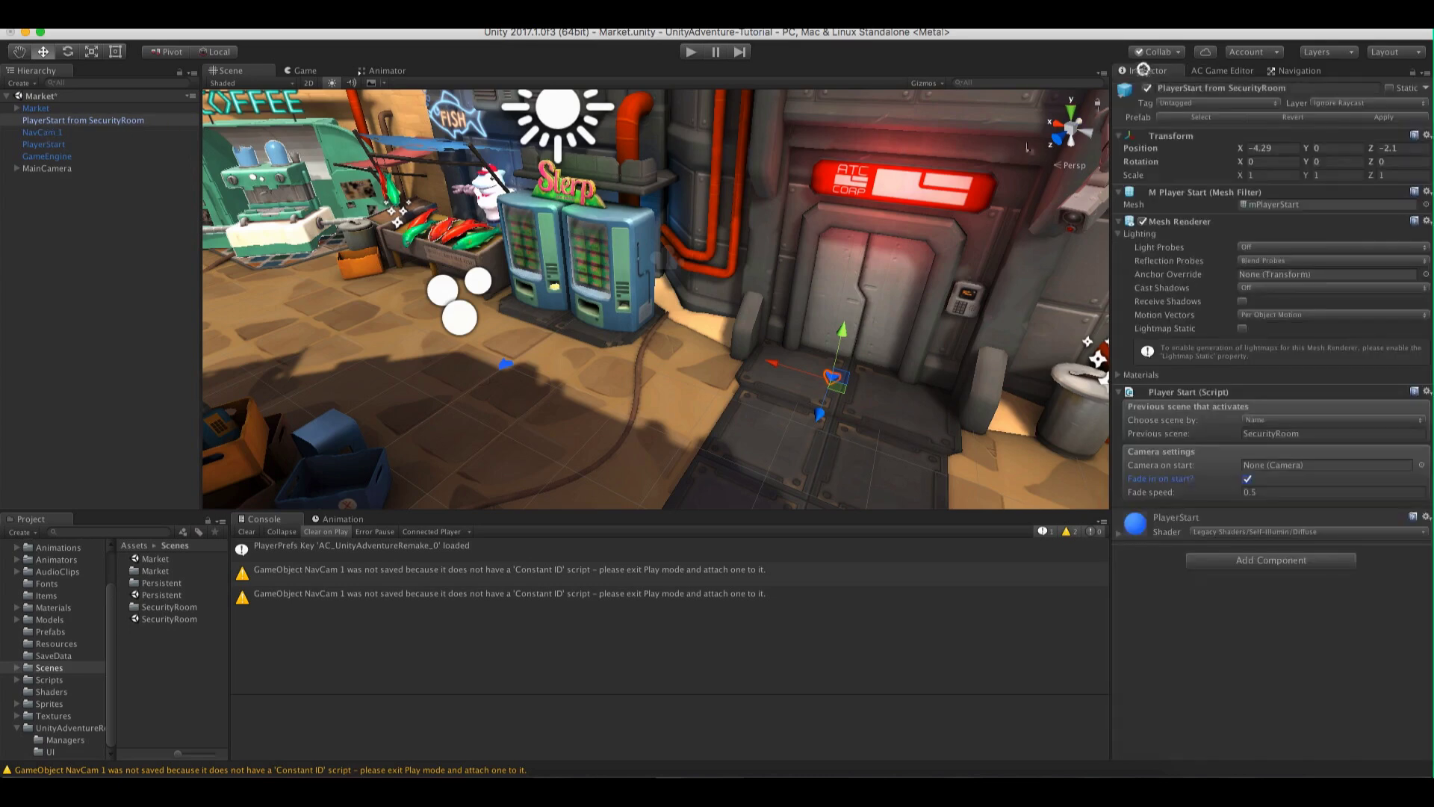
{"action": "key", "text": "f"}
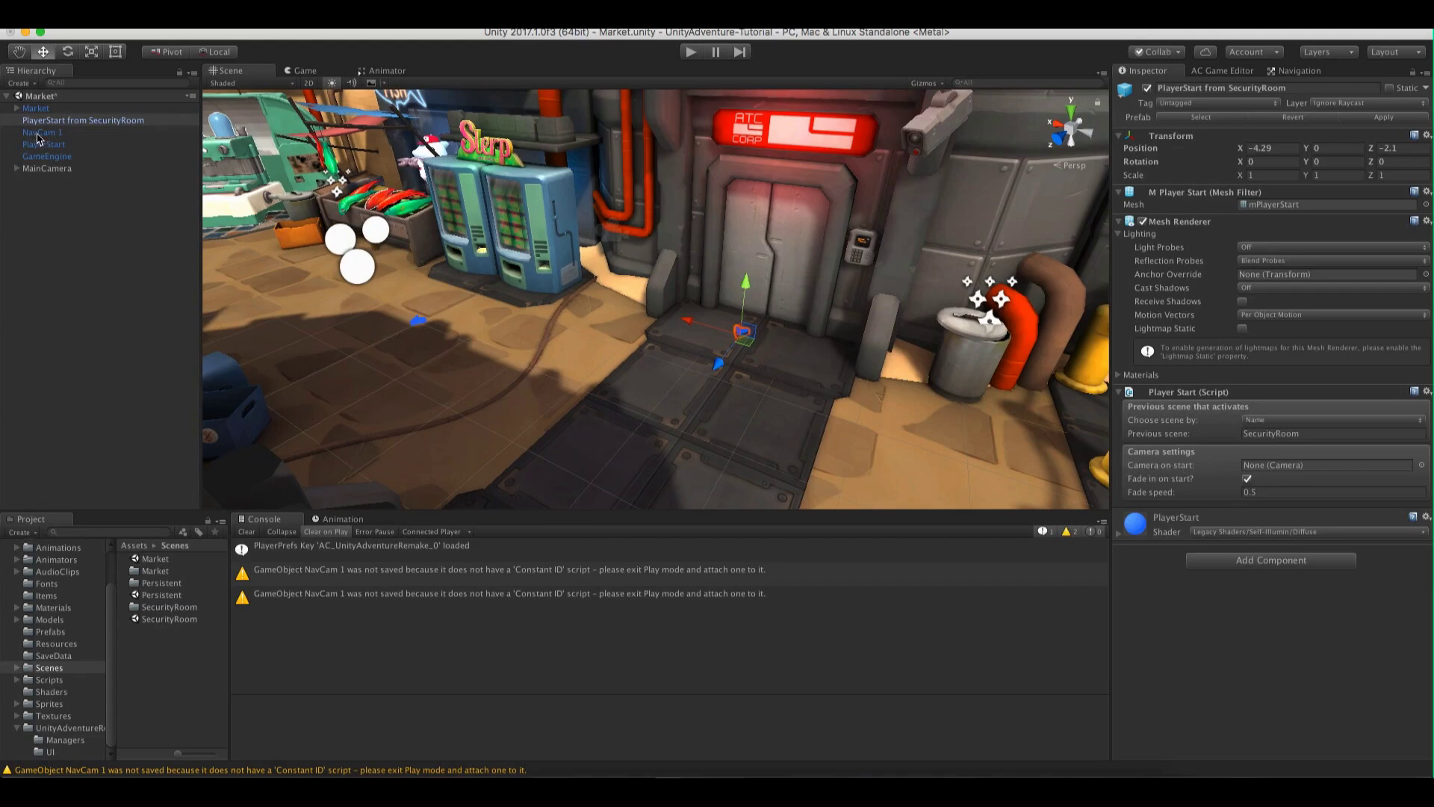
{"action": "left_click_drag", "start_coordinate": [39, 138], "coordinate": [1296, 467]}
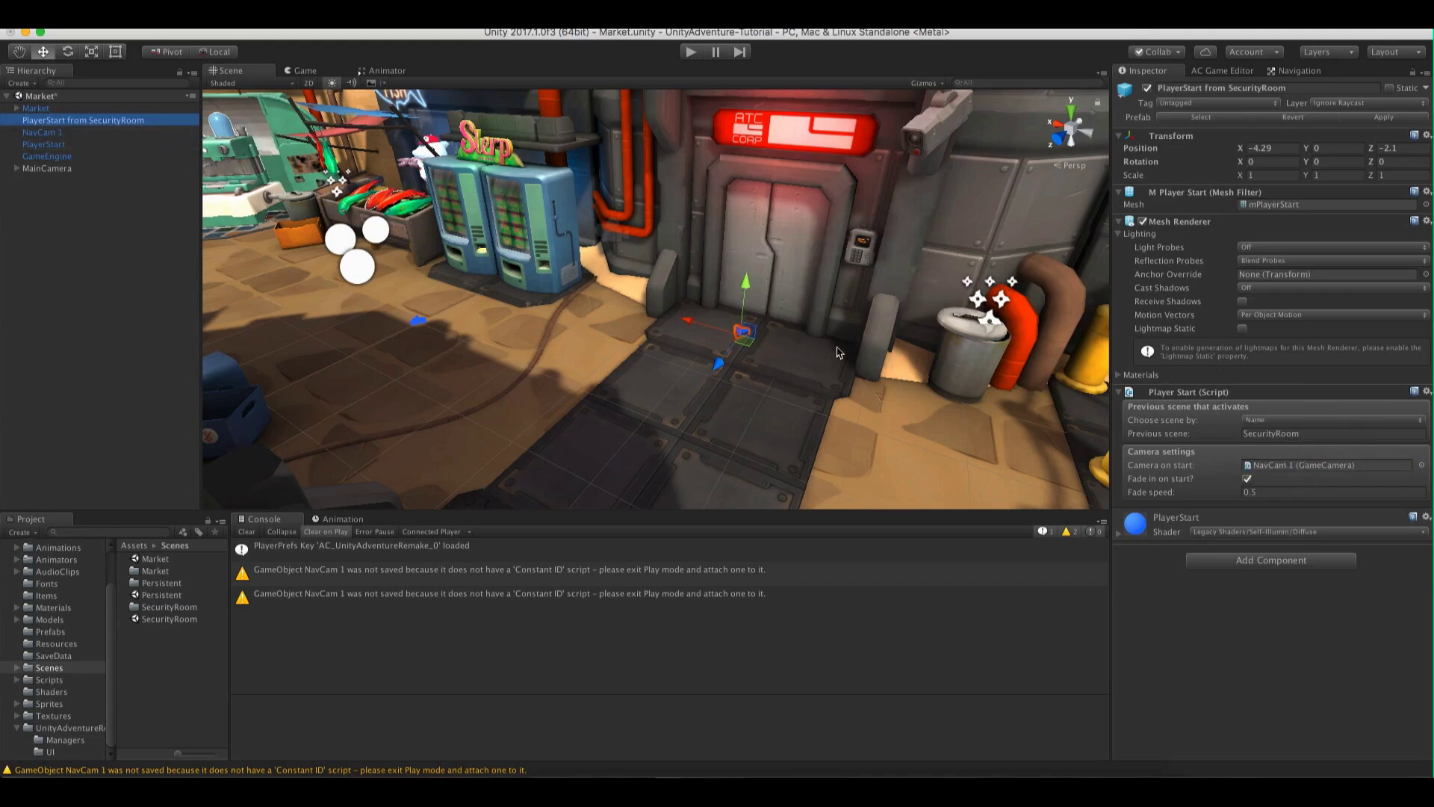
Save the Market scene, then play-test the exit to the Market from the SecurityRoom scene
{"action": "left_click", "coordinate": [75, 22]}
{"action": "left_click", "coordinate": [123, 68]}
{"action": "double_click", "coordinate": [170, 618]}
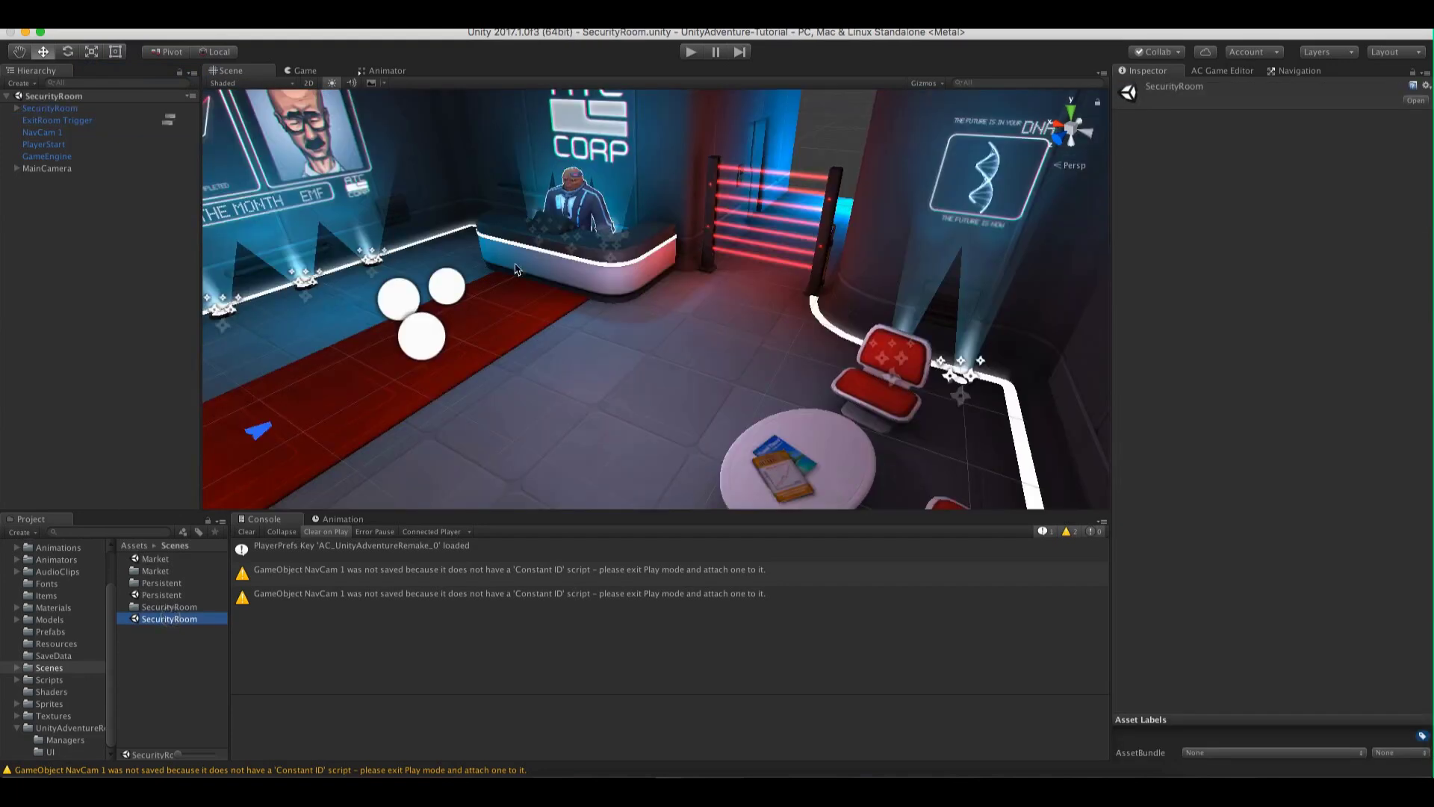
{"action": "left_click", "coordinate": [691, 52]}
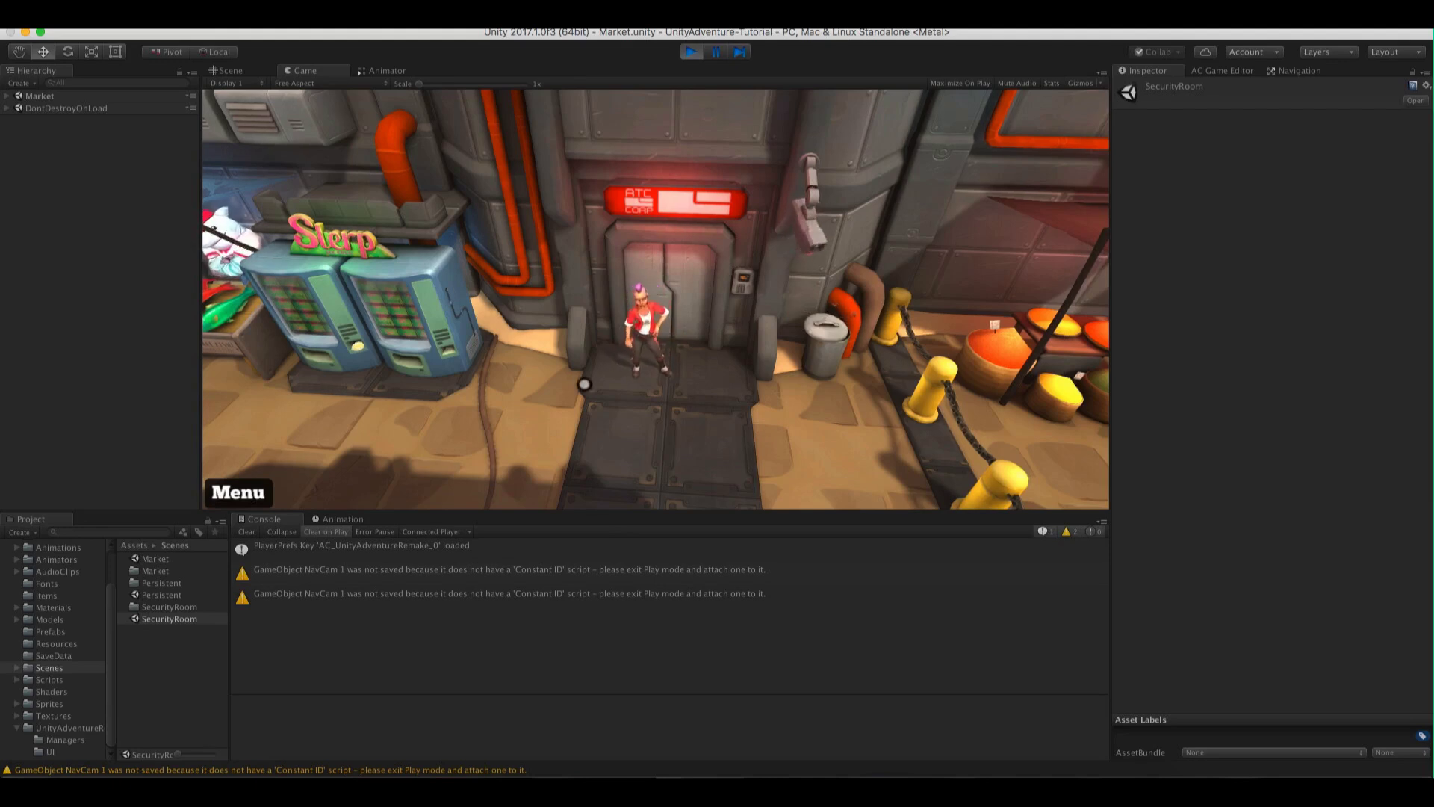
{"action": "left_click", "coordinate": [691, 52]}
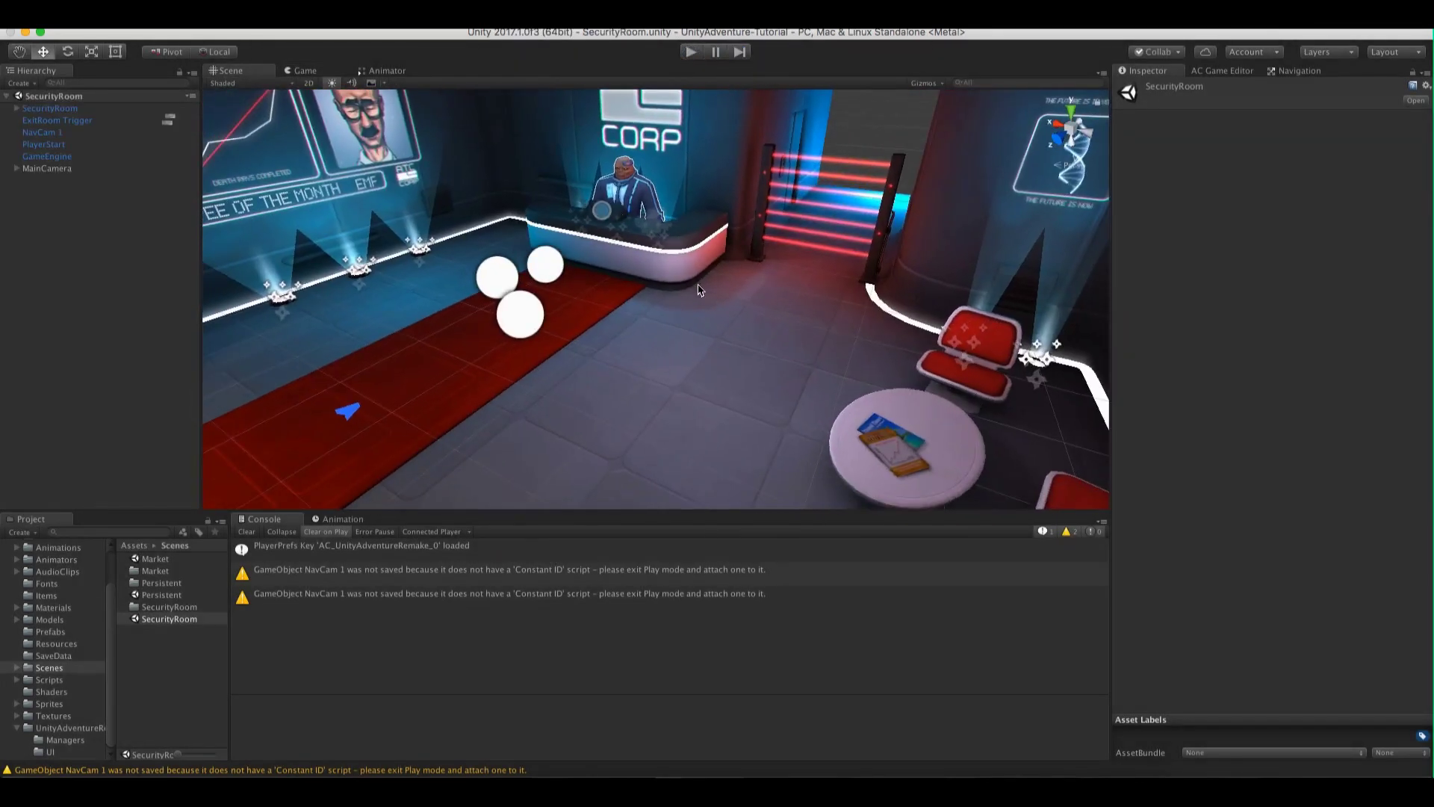
Add a Camera: Fade action to the ExitRoom Trigger's action list
{"action": "left_click", "coordinate": [34, 121]}
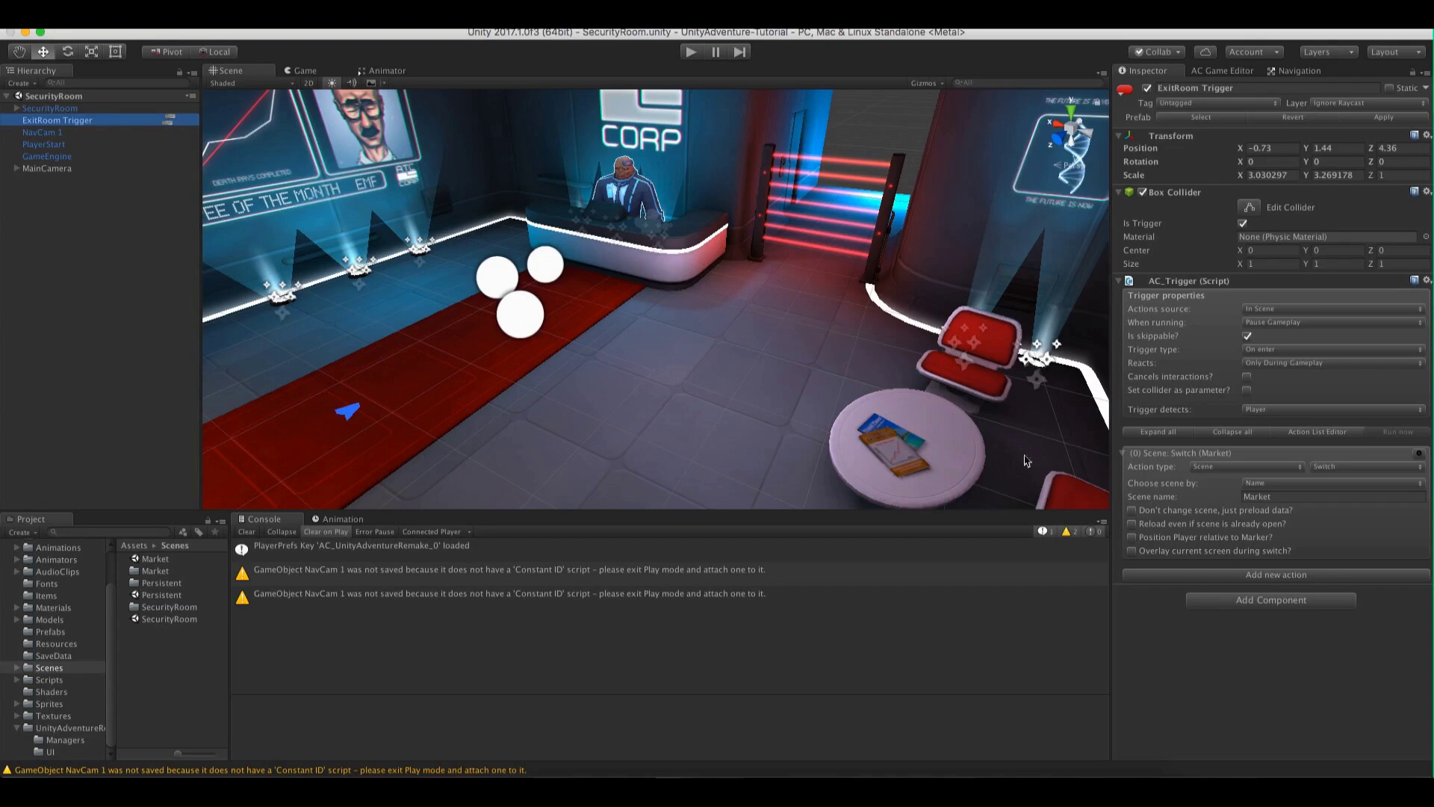
{"action": "left_click", "coordinate": [1251, 575]}
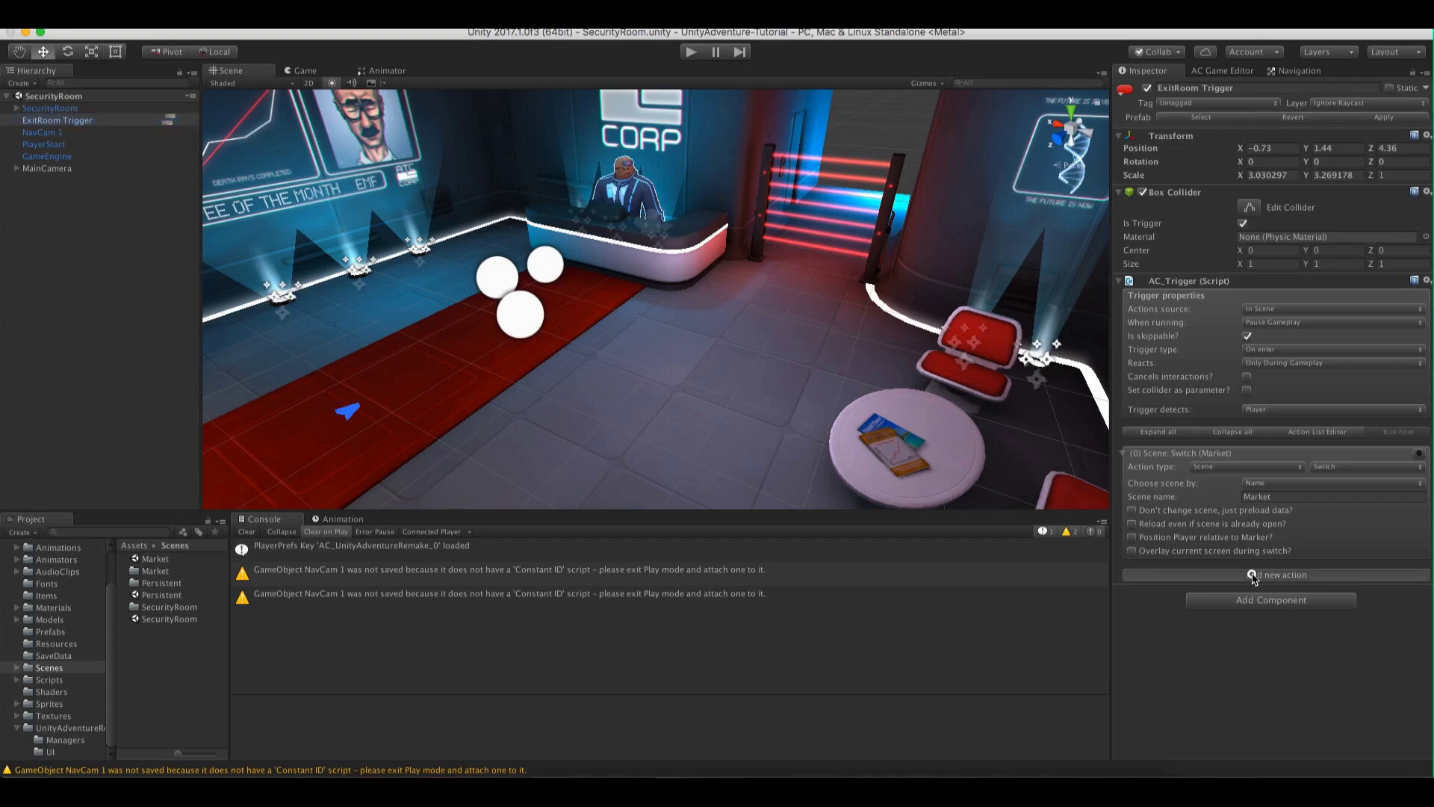
{"action": "left_click", "coordinate": [1210, 591]}
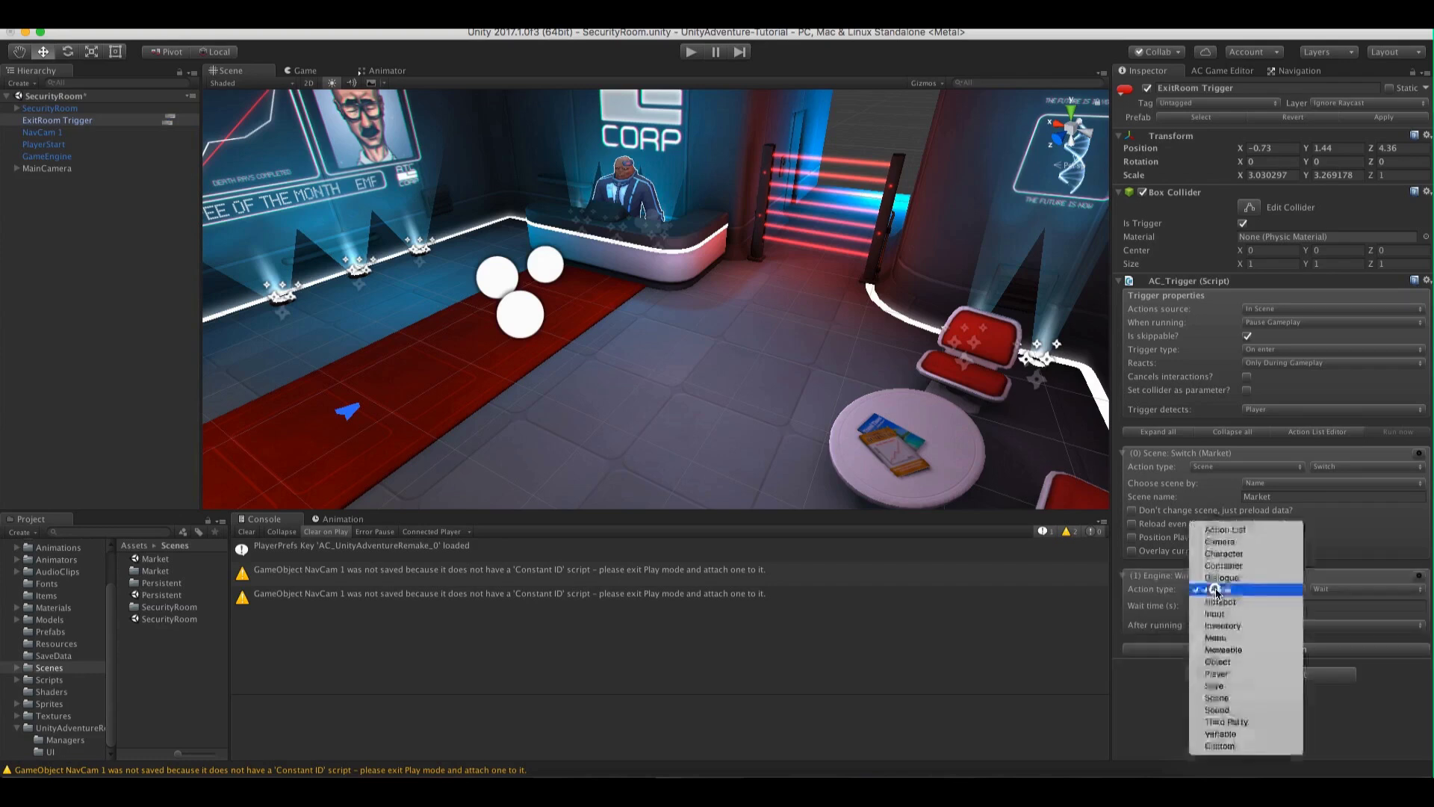
{"action": "left_click", "coordinate": [1221, 545]}
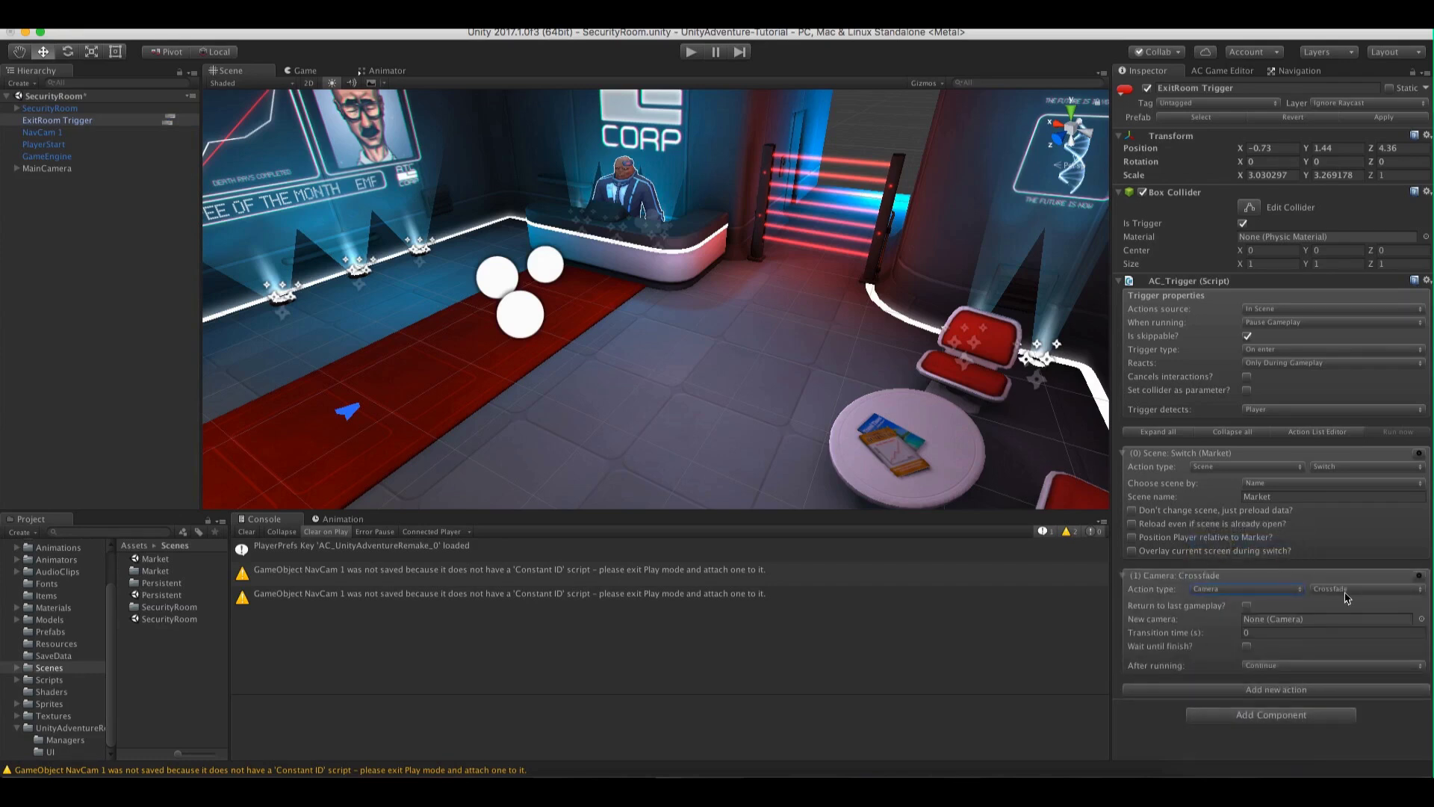
{"action": "left_click", "coordinate": [1337, 590]}
{"action": "left_click", "coordinate": [1344, 607]}
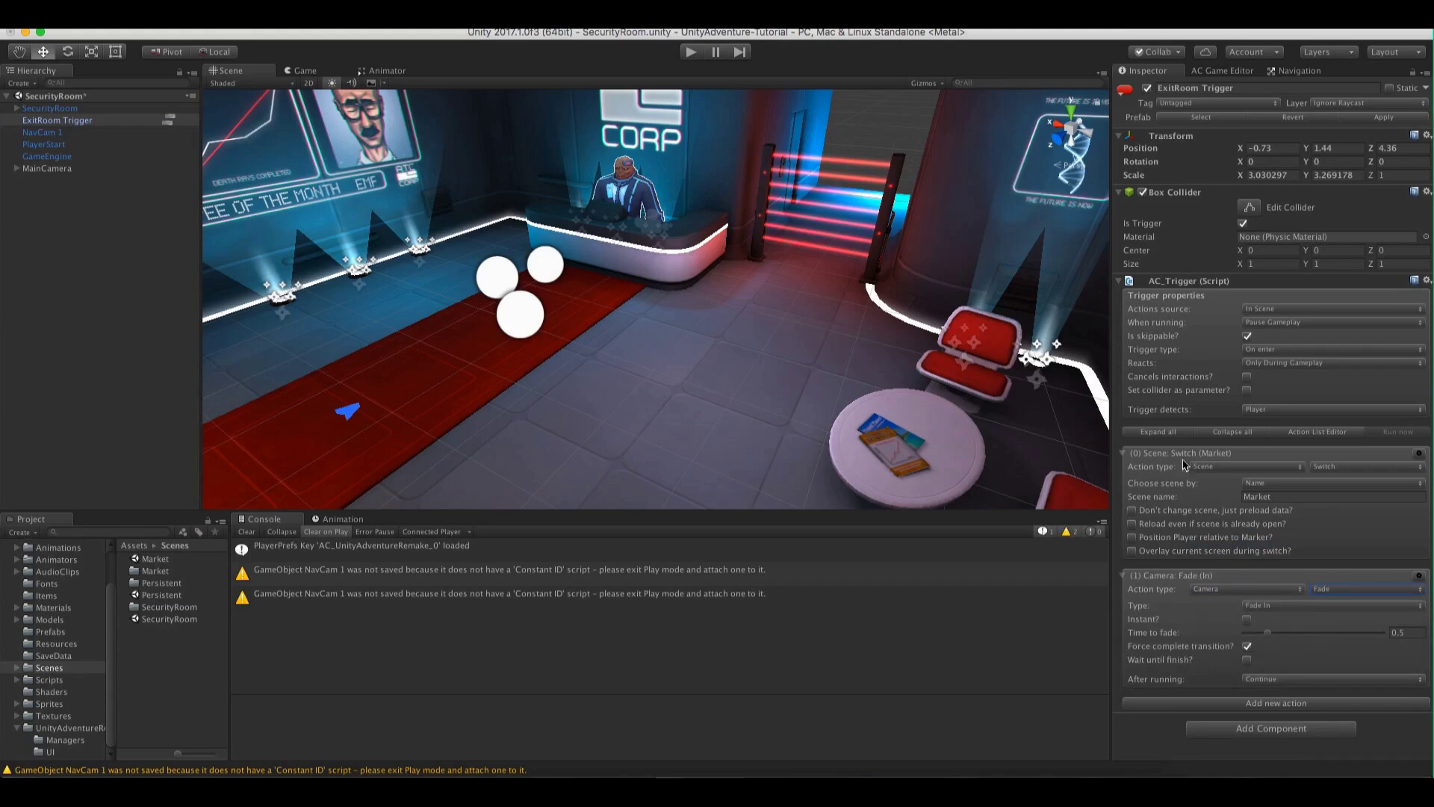
Move the camera fade action ahead of the scene switch and make it wait until finished
{"action": "left_click", "coordinate": [1422, 577]}
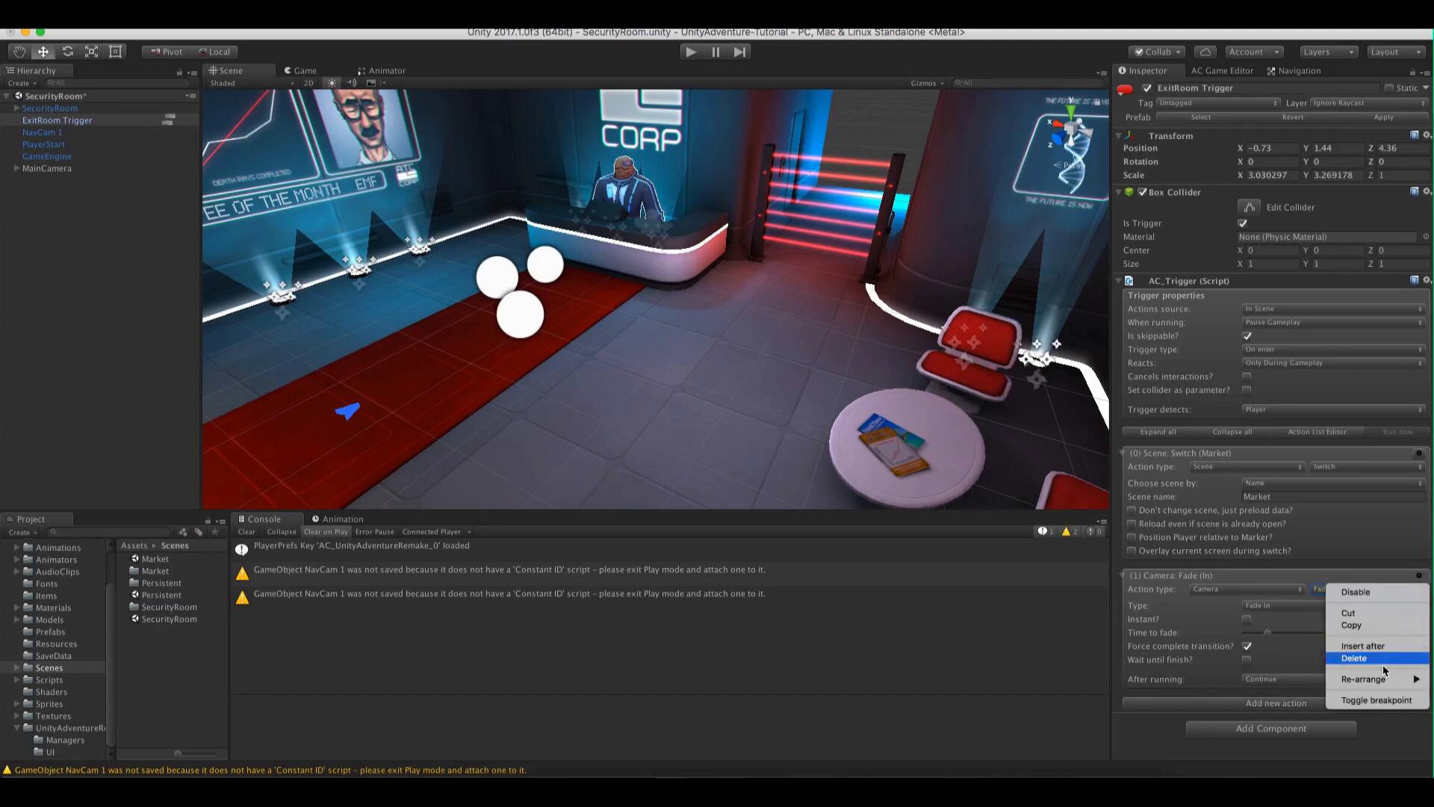
{"action": "mouse_move", "coordinate": [1373, 680]}
{"action": "left_click", "coordinate": [1287, 679]}
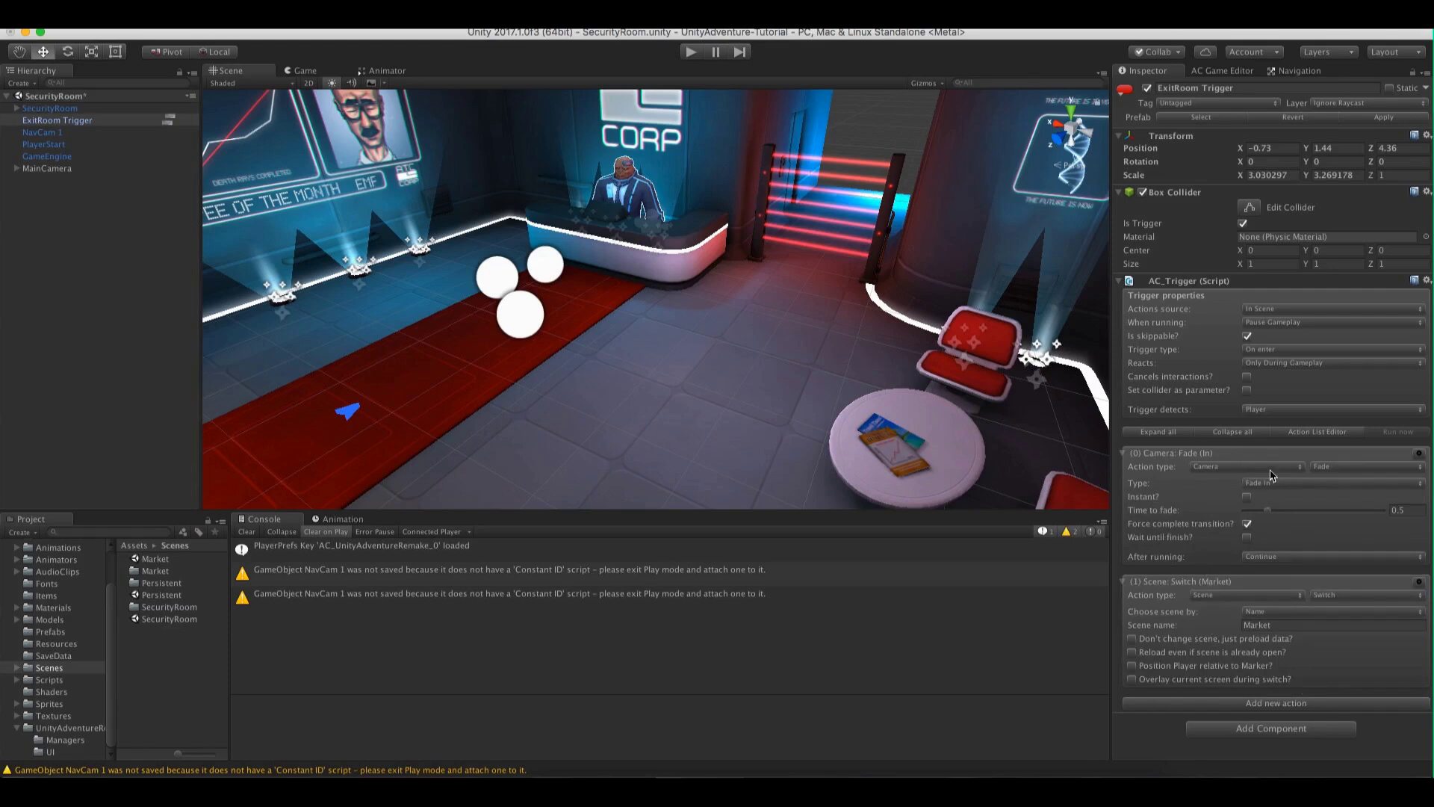
{"action": "left_click", "coordinate": [1247, 538]}
{"action": "left_click", "coordinate": [1140, 585]}
Save the SecurityRoom scene and test the faded exit by walking the player into the trigger in play mode
{"action": "left_click", "coordinate": [86, 22]}
{"action": "left_click", "coordinate": [95, 72]}
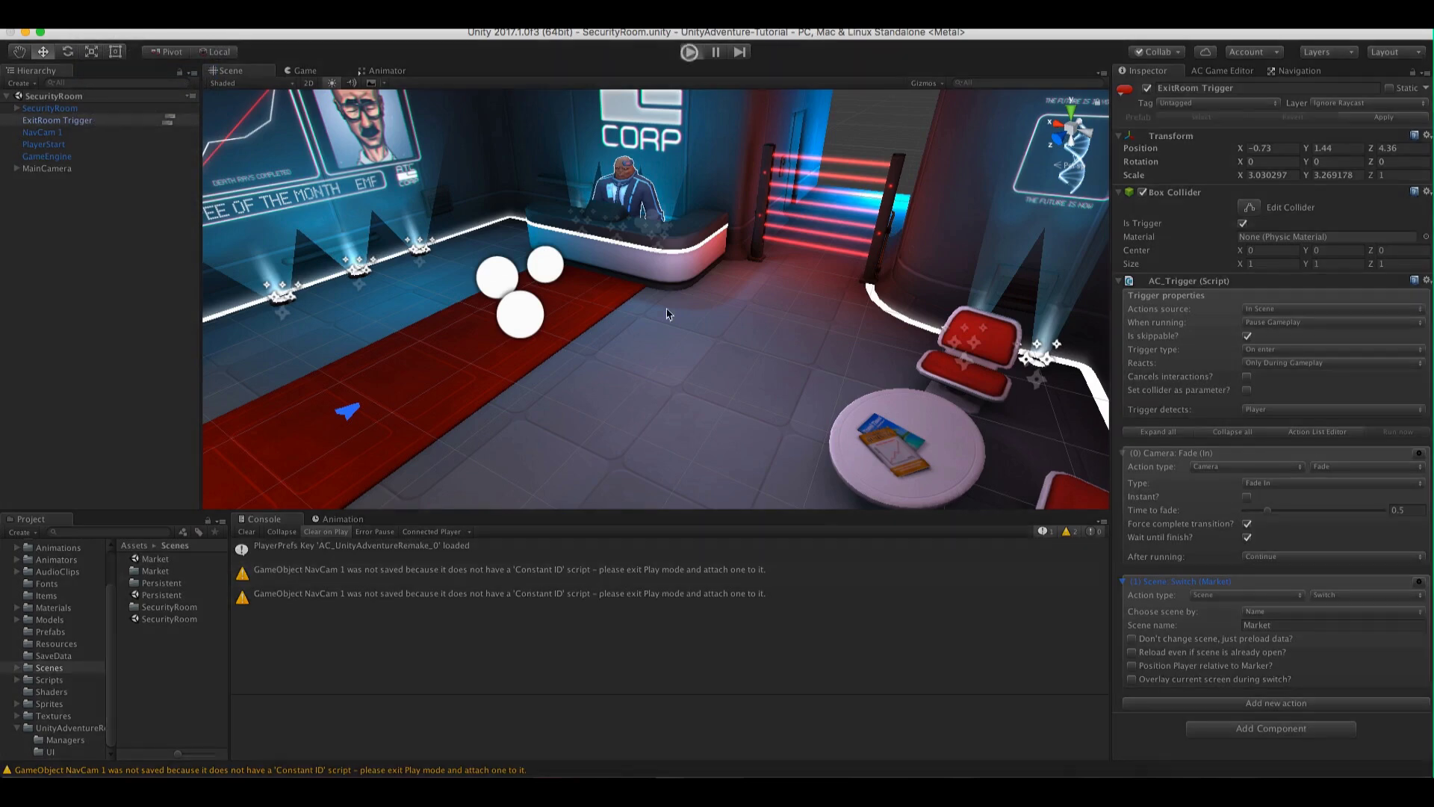
{"action": "key", "text": "super+p"}
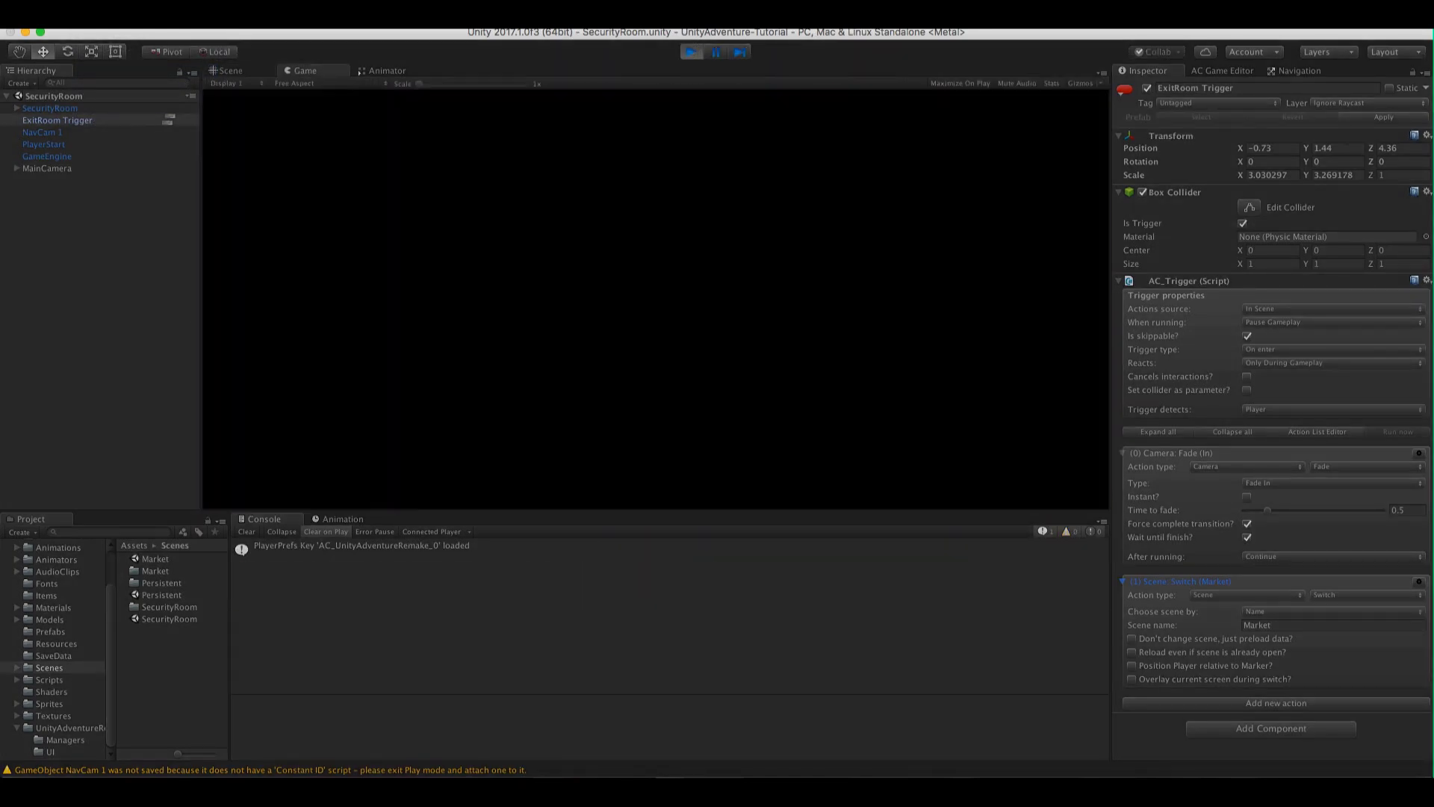
{"action": "left_click", "coordinate": [403, 377]}
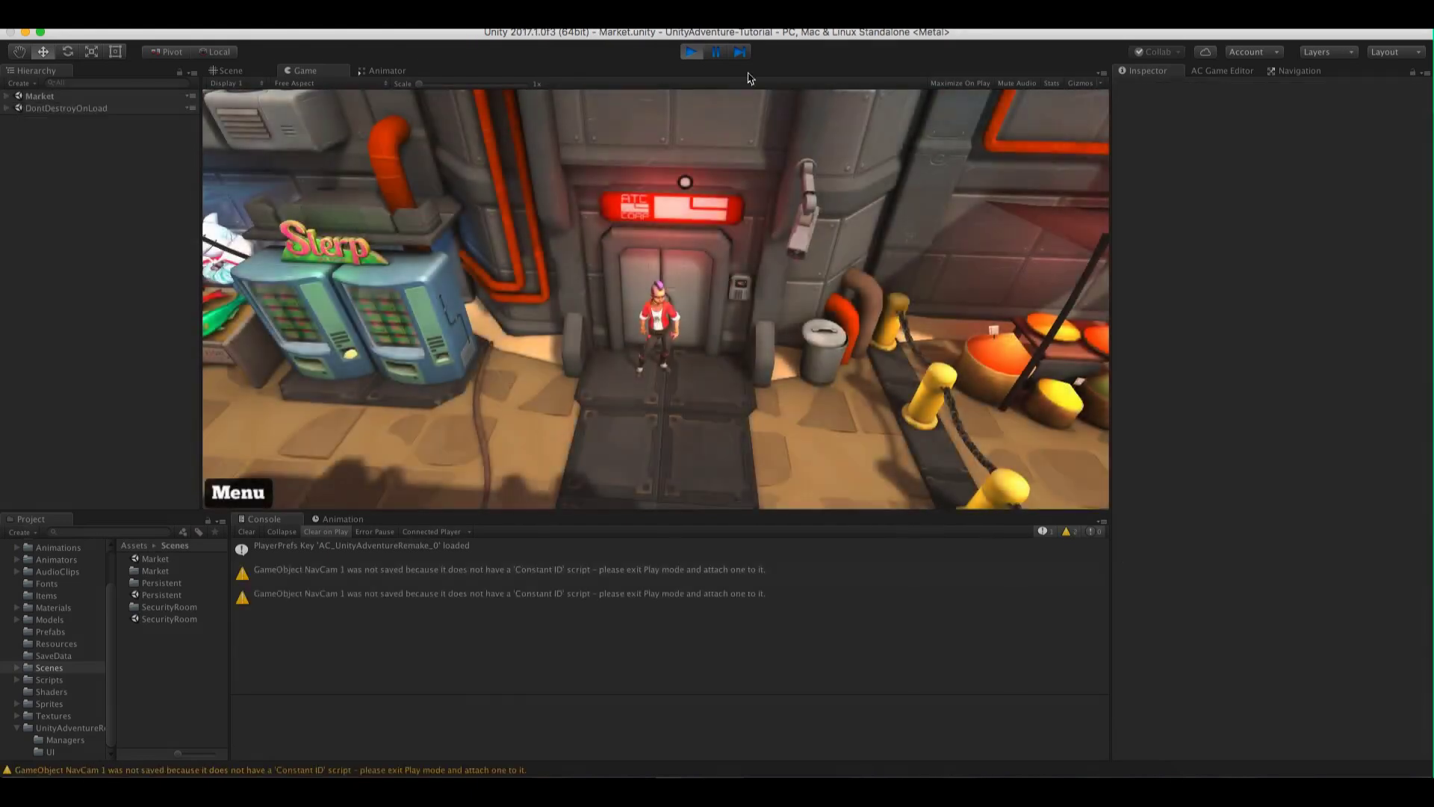
{"action": "key", "text": "super+p"}
Change the ExitRoom Trigger's camera fade type to Fade Out
{"action": "left_click", "coordinate": [56, 120]}
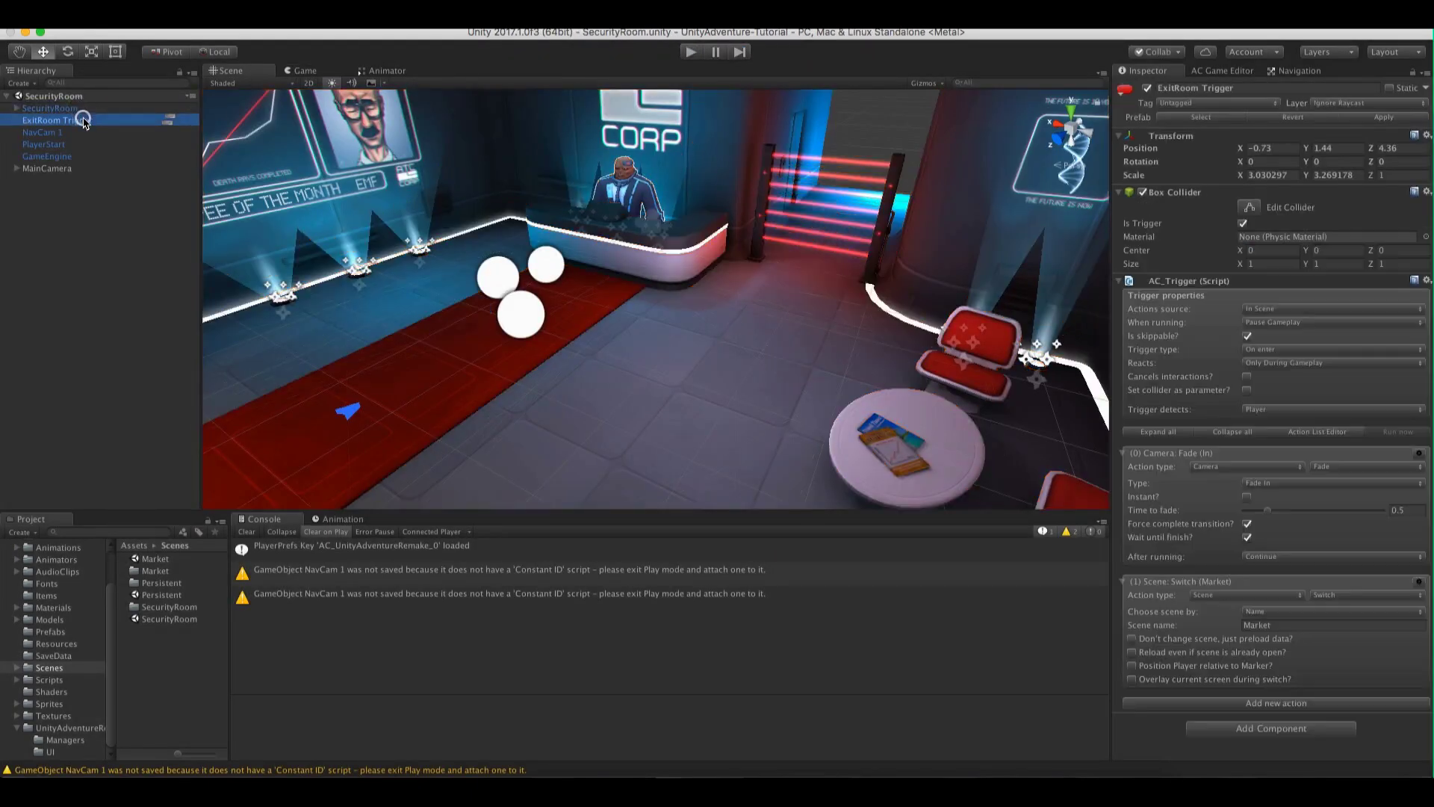
{"action": "left_click", "coordinate": [1264, 483]}
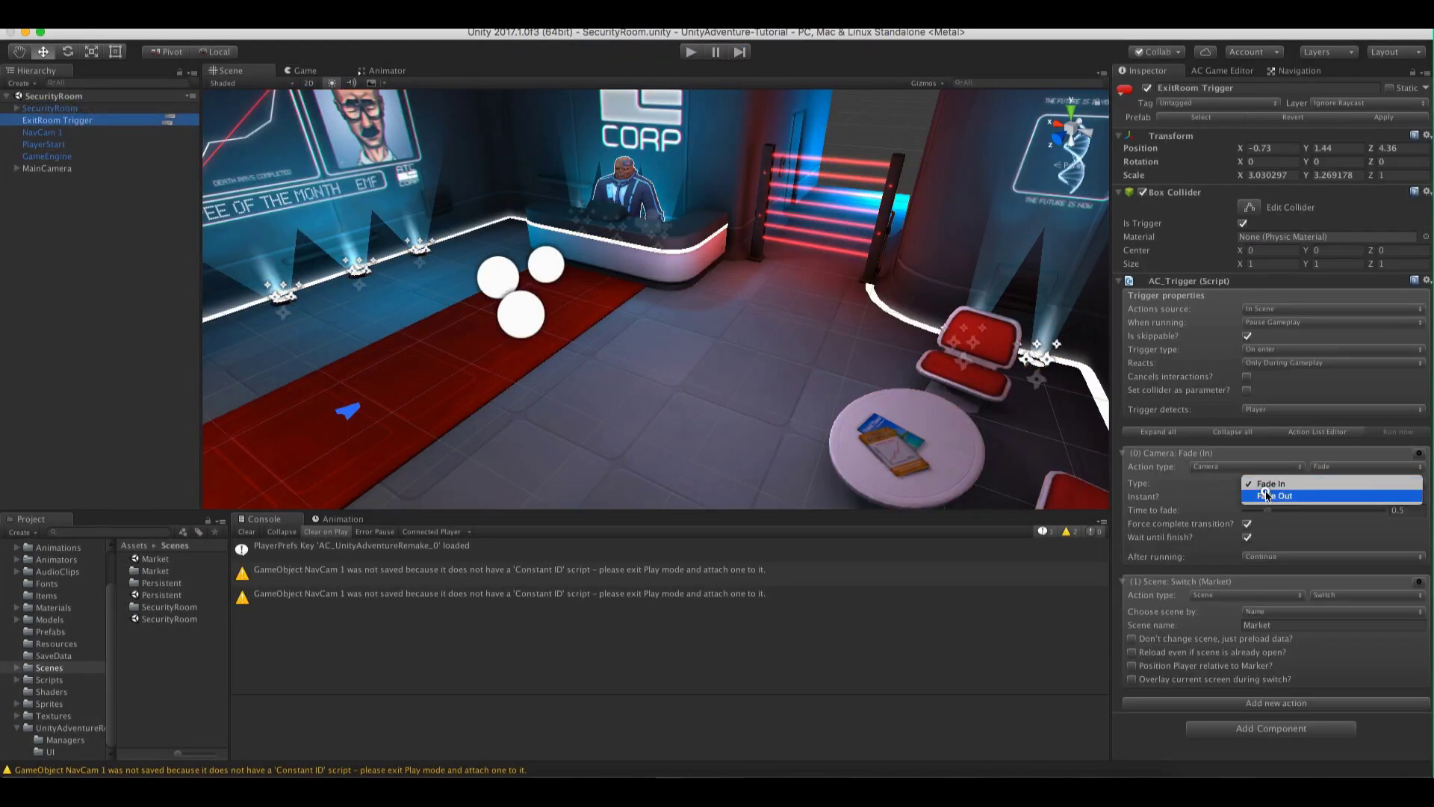
{"action": "left_click", "coordinate": [1264, 495]}
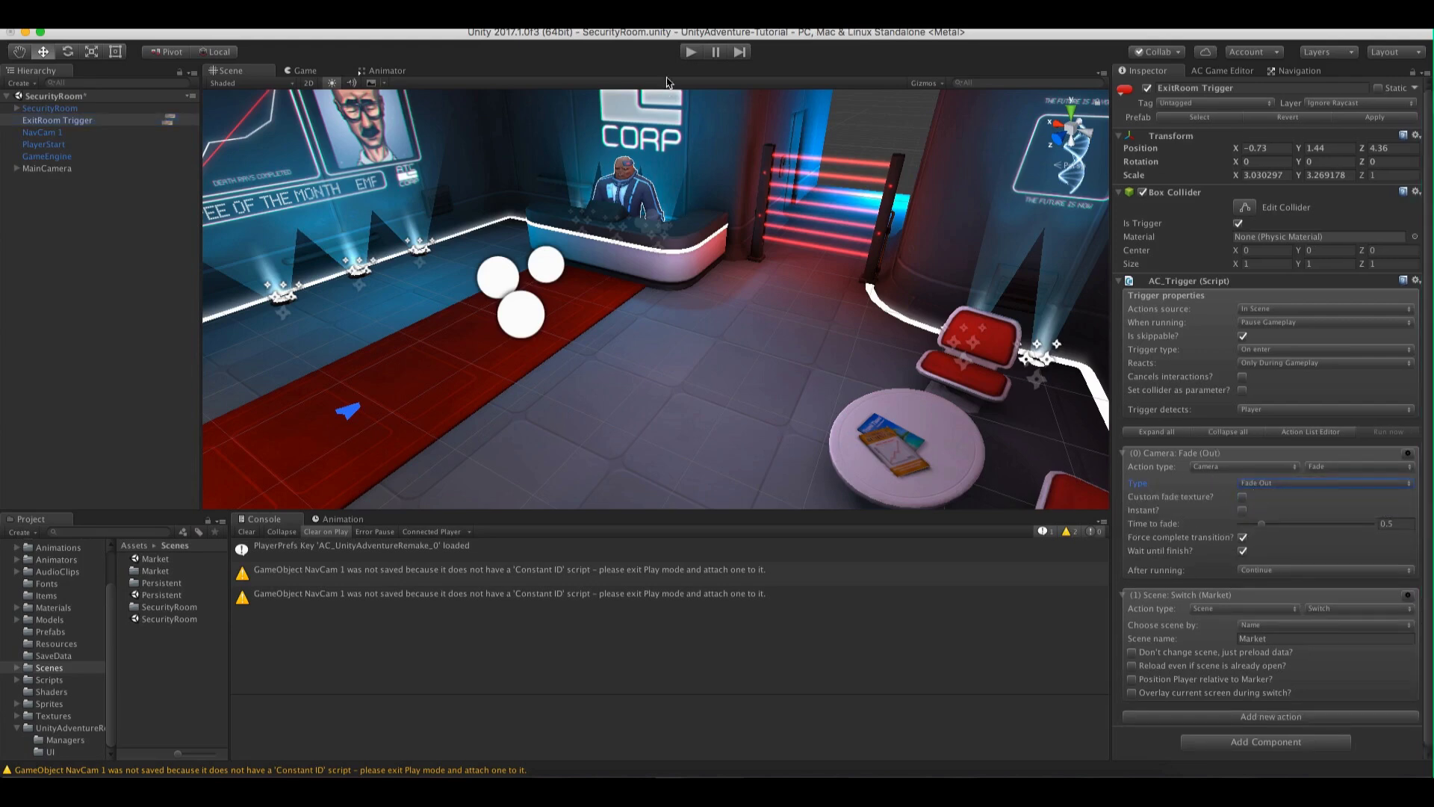
Play-test the fade-out exit into the Market scene and walk the player away from the ATC Corp door
{"action": "left_click", "coordinate": [691, 53]}
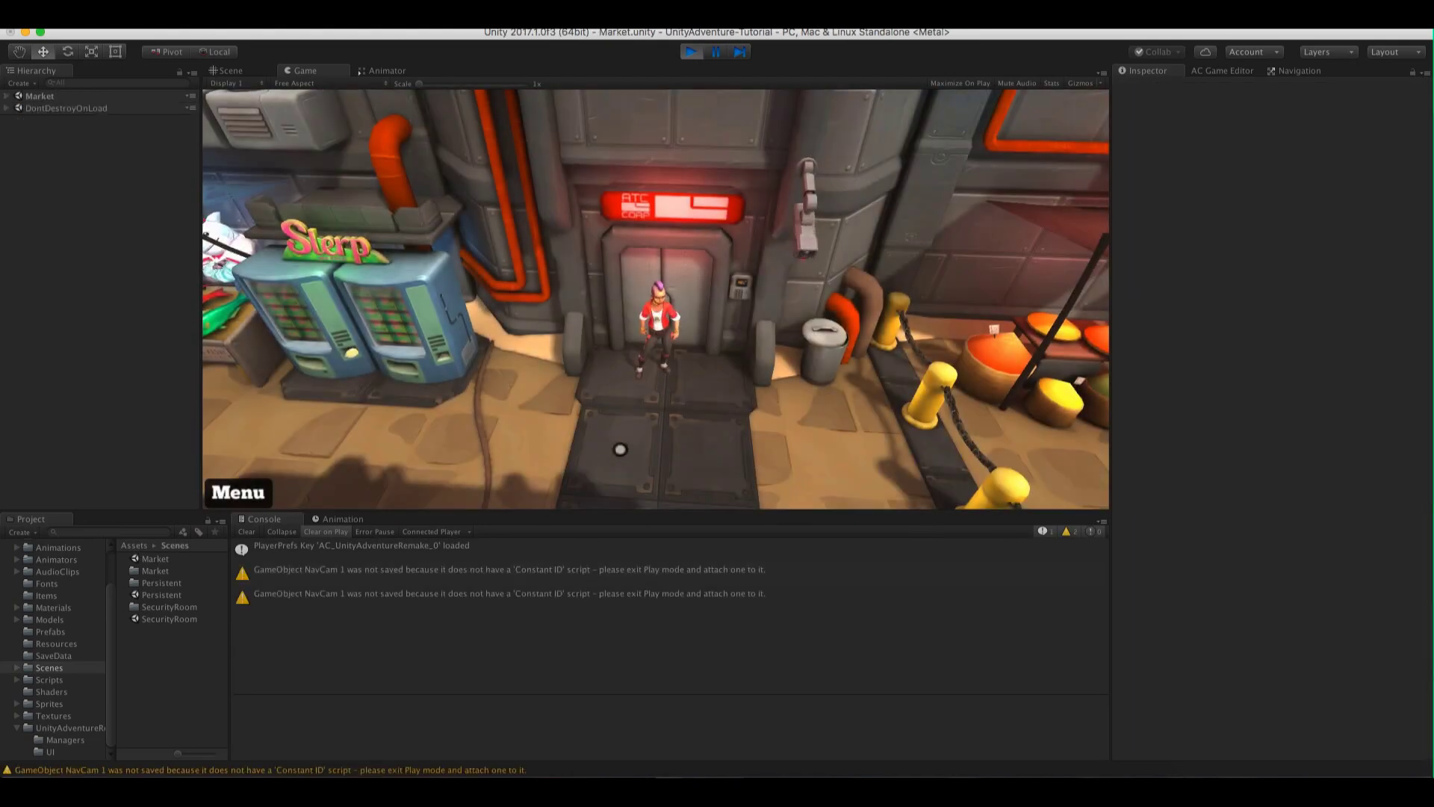
{"action": "left_click", "coordinate": [544, 450]}
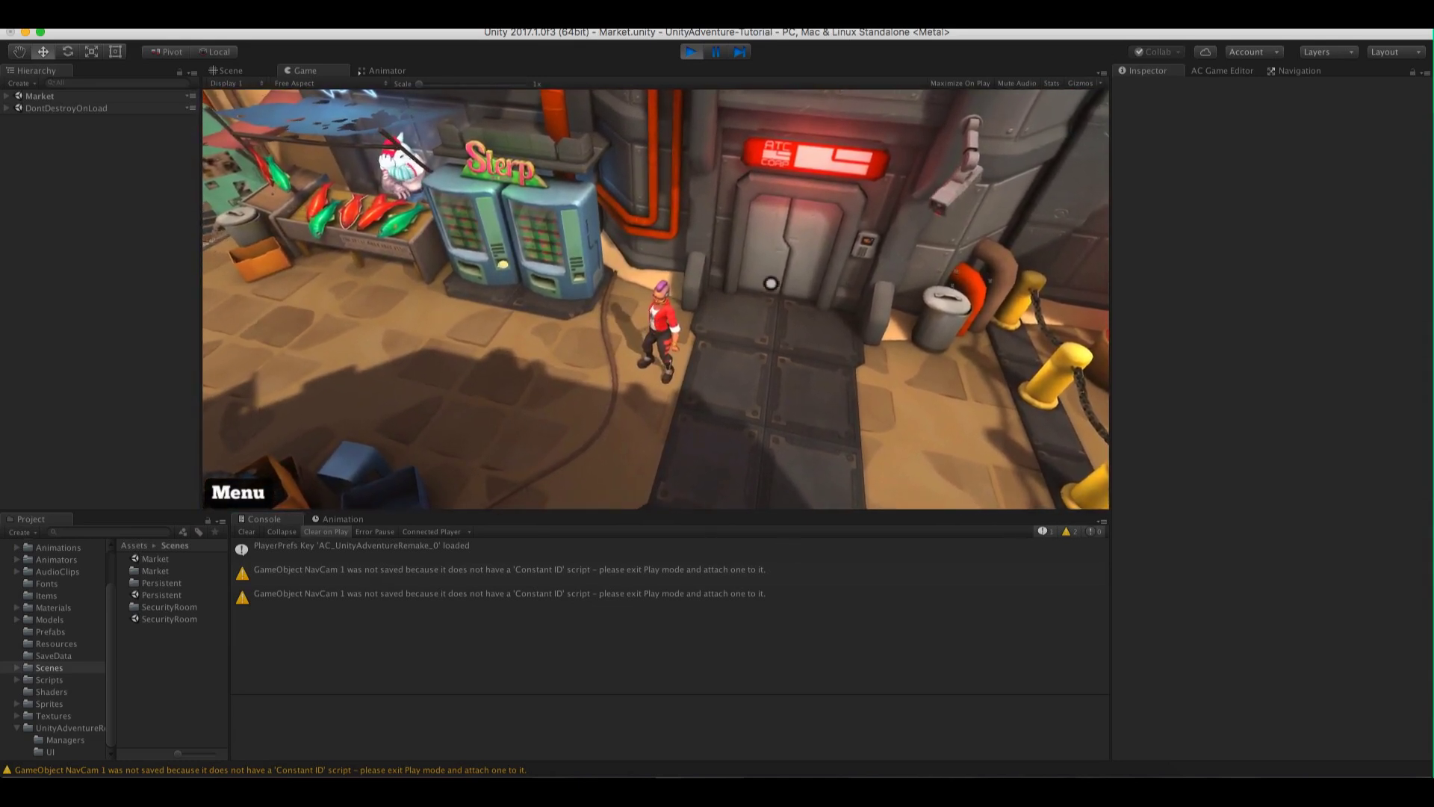
{"action": "left_click", "coordinate": [691, 51]}
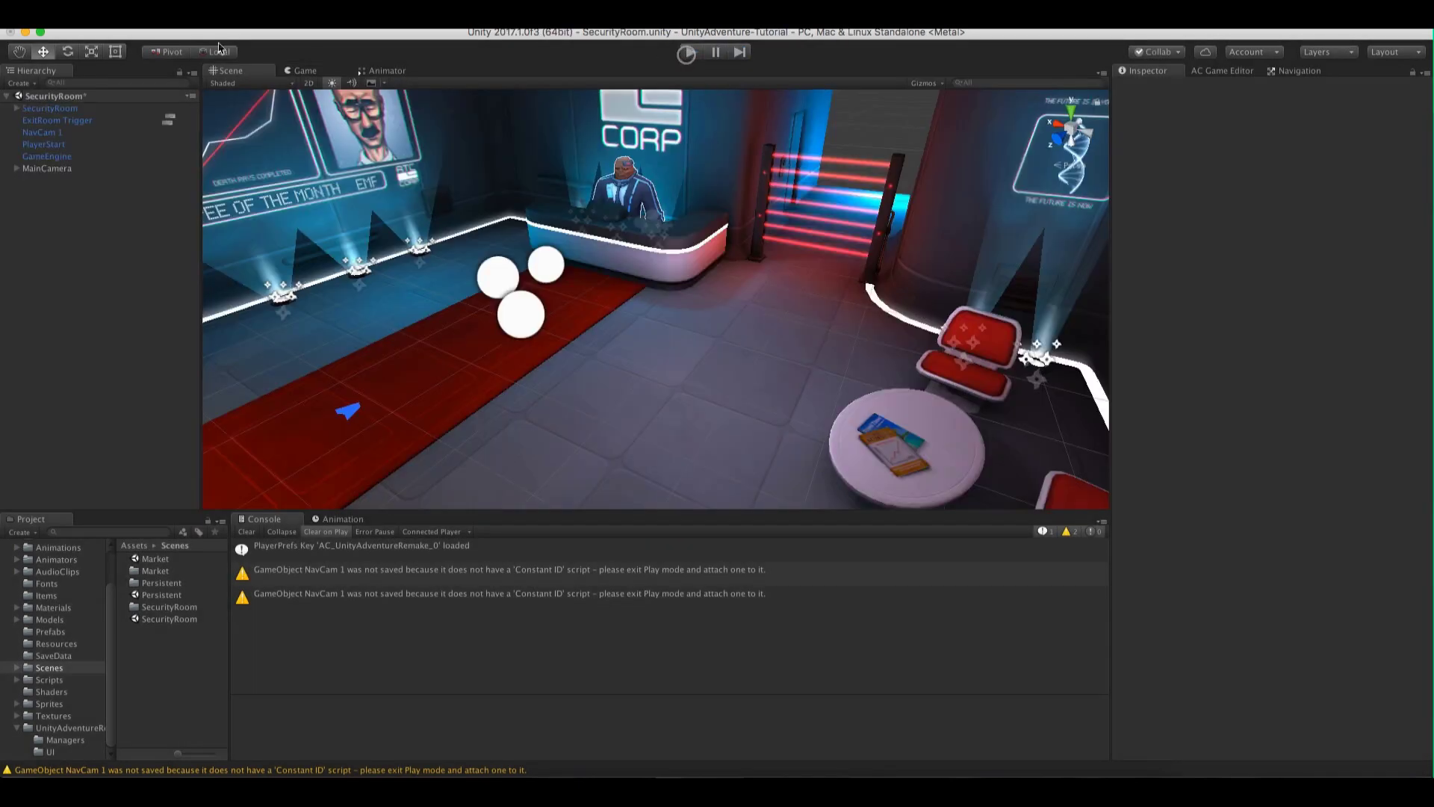
Save the SecurityRoom scene with the fade-out exit and open the Market scene
{"action": "left_click", "coordinate": [93, 19]}
{"action": "left_click", "coordinate": [103, 72]}
{"action": "double_click", "coordinate": [172, 561]}
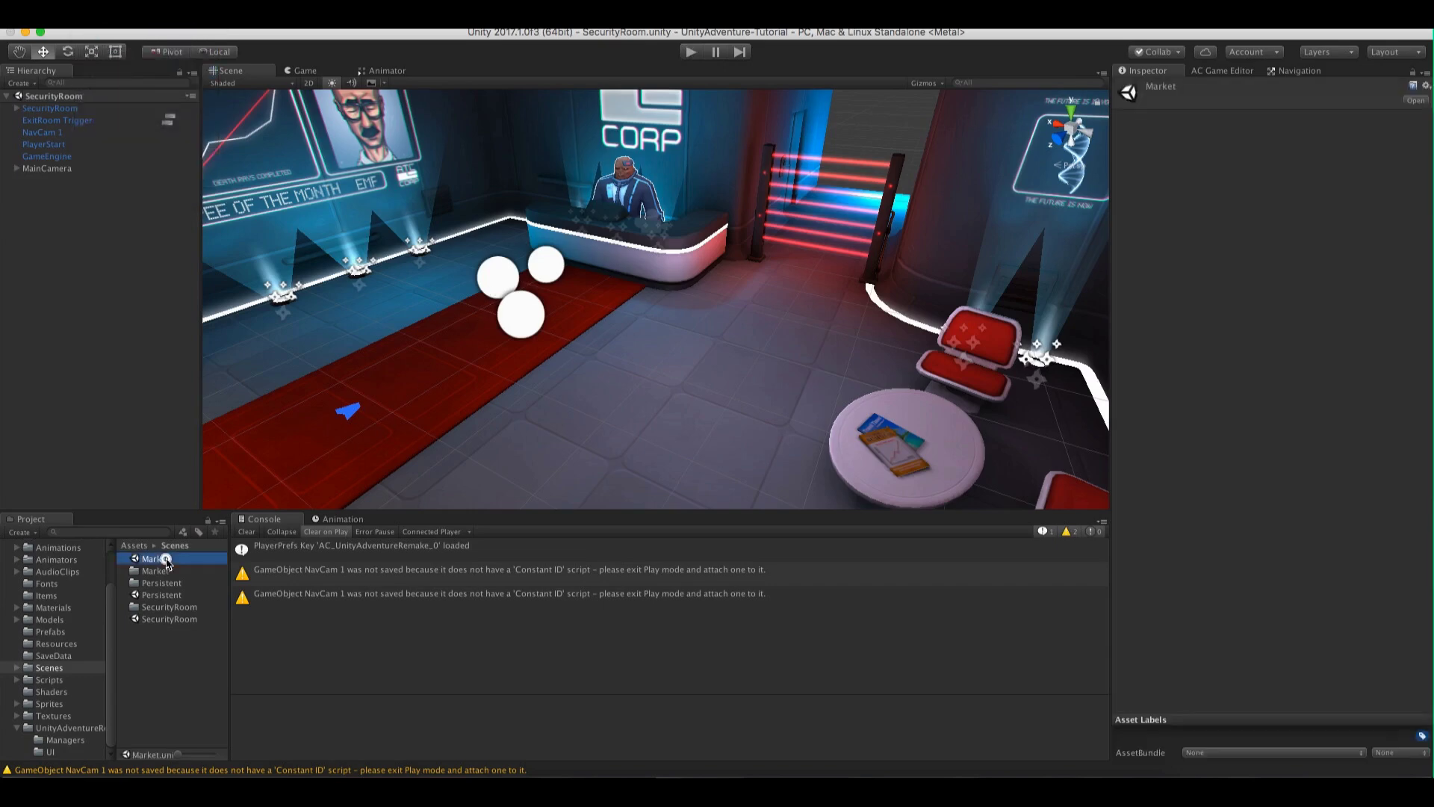
Add a Hotspot prefab to the Market scene from Adventure Creator's Scene manager
{"action": "middle_click_drag", "start_coordinate": [625, 255], "coordinate": [627, 278]}
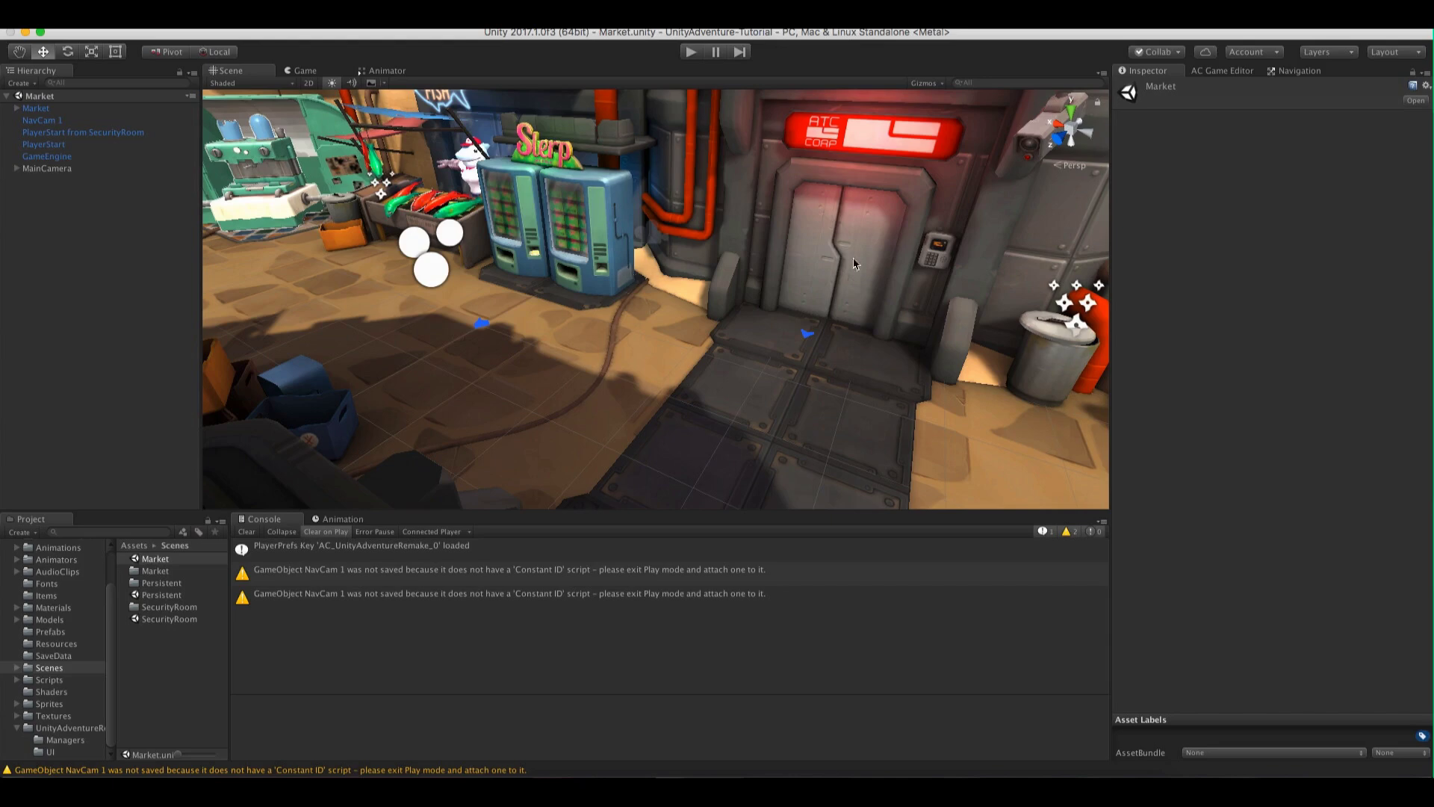
{"action": "scroll", "coordinate": [853, 263], "scroll_direction": "up", "scroll_amount": 6}
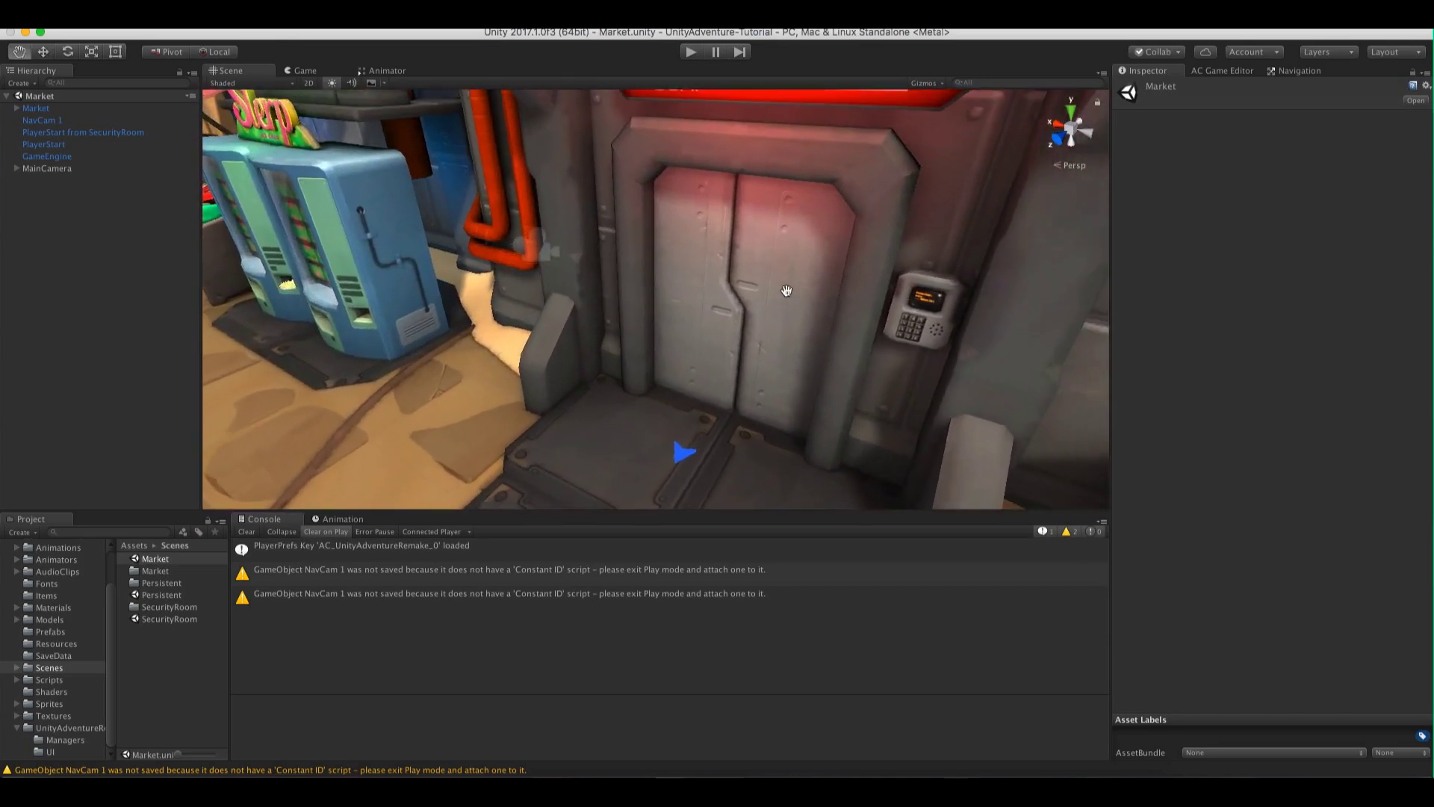
{"action": "left_click_drag", "start_coordinate": [634, 375], "coordinate": [771, 298], "text": "alt"}
{"action": "left_click", "coordinate": [772, 274]}
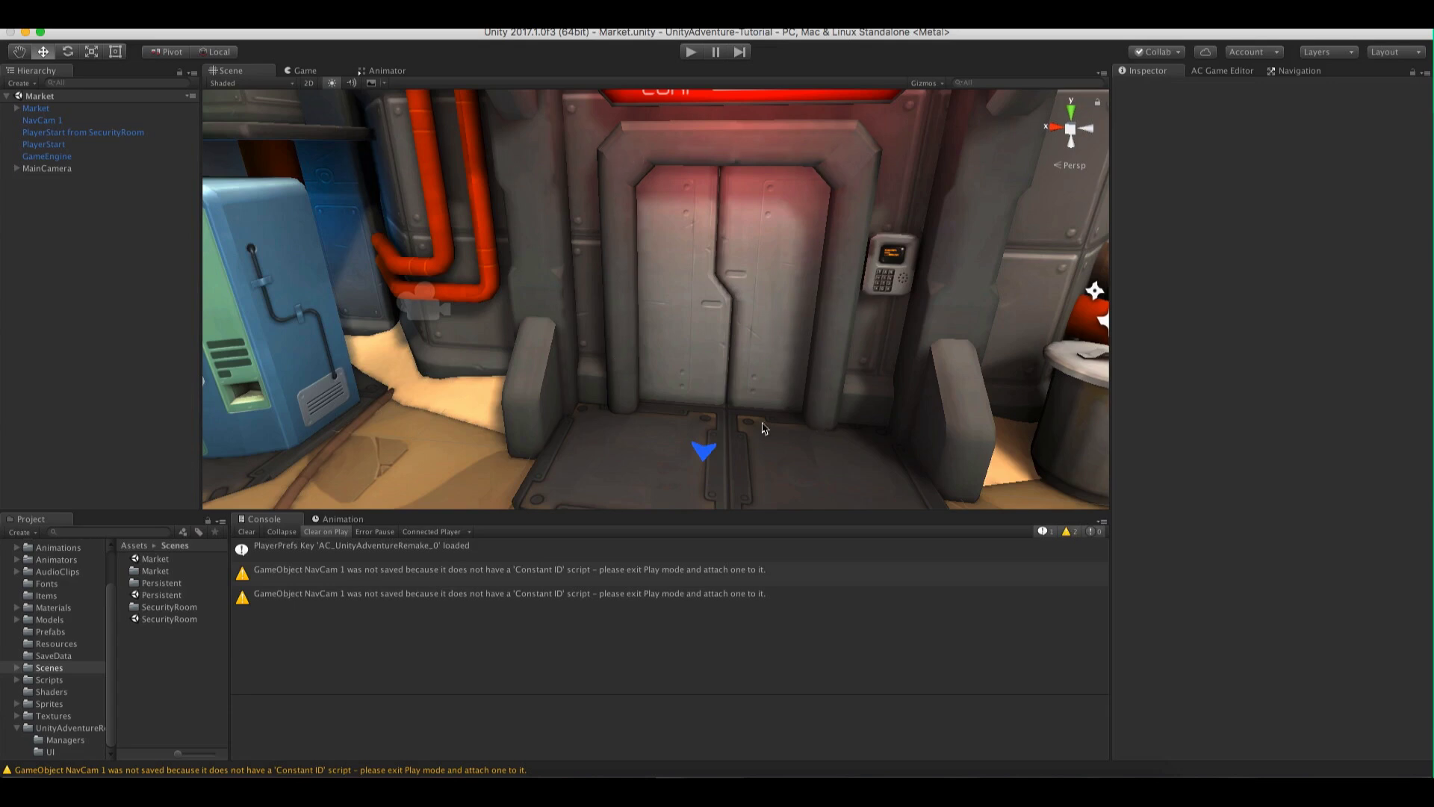
{"action": "scroll", "coordinate": [669, 388], "scroll_direction": "down", "scroll_amount": 4}
{"action": "left_click", "coordinate": [1222, 70]}
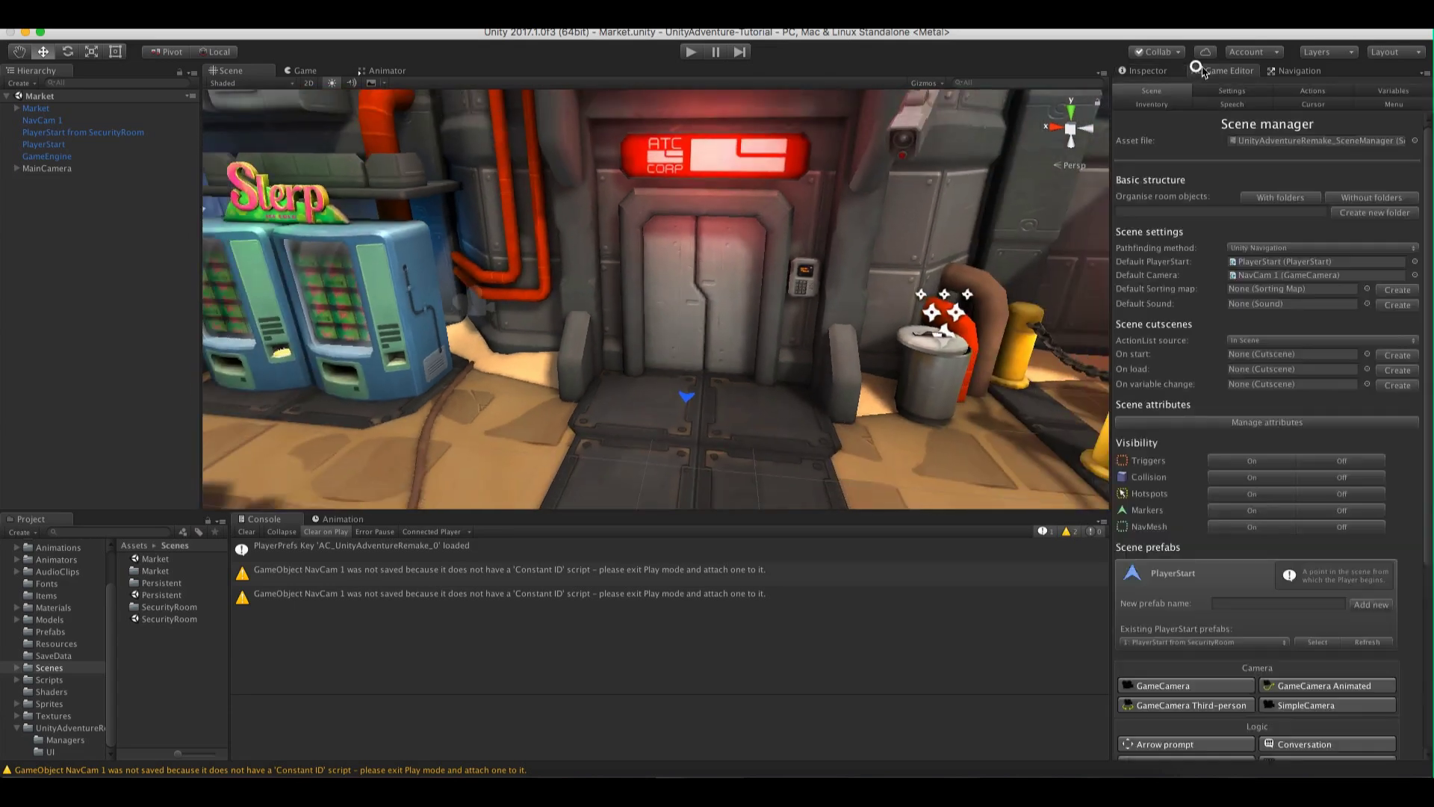
{"action": "scroll", "coordinate": [1206, 257], "scroll_direction": "down", "scroll_amount": 5}
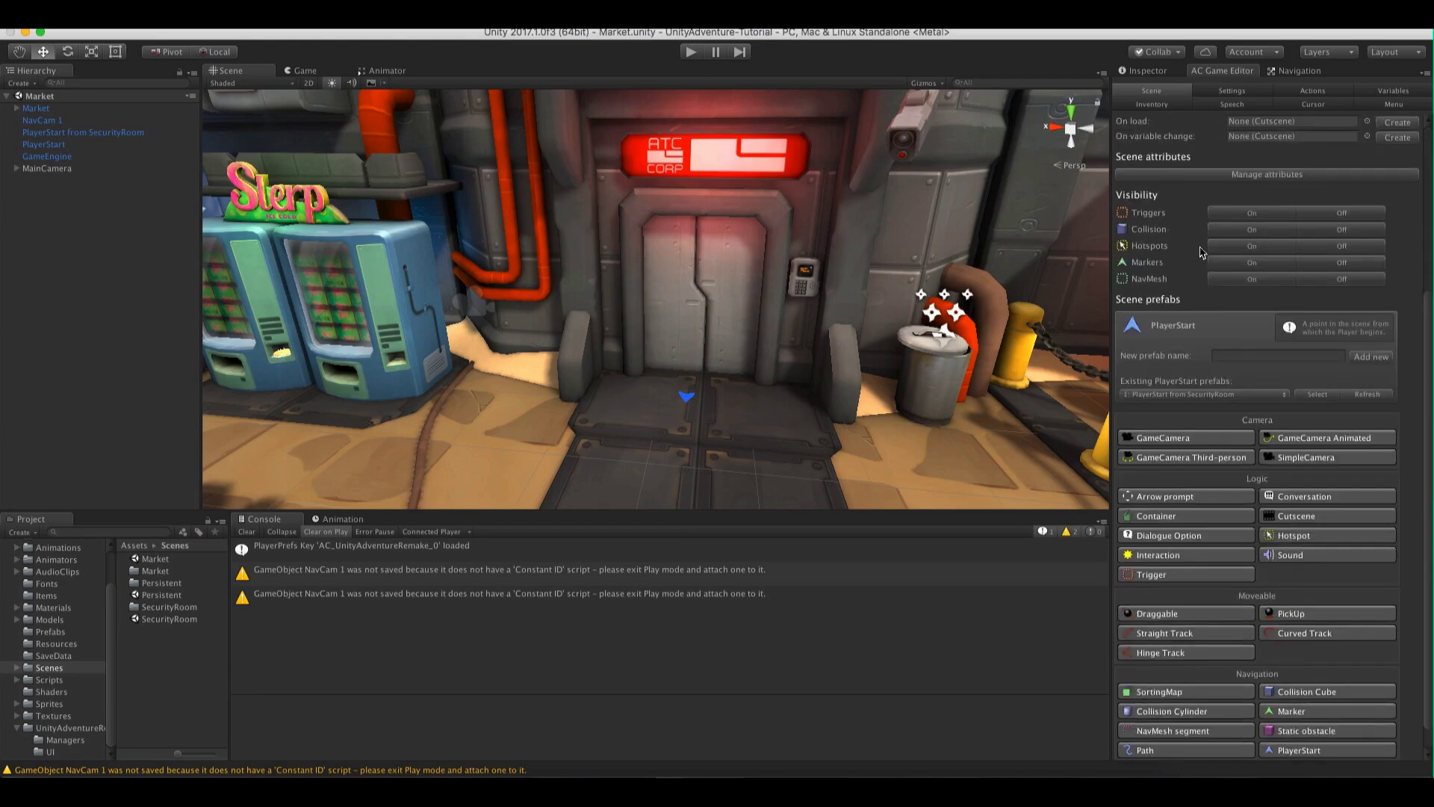
{"action": "scroll", "coordinate": [1242, 366], "scroll_direction": "down", "scroll_amount": 1}
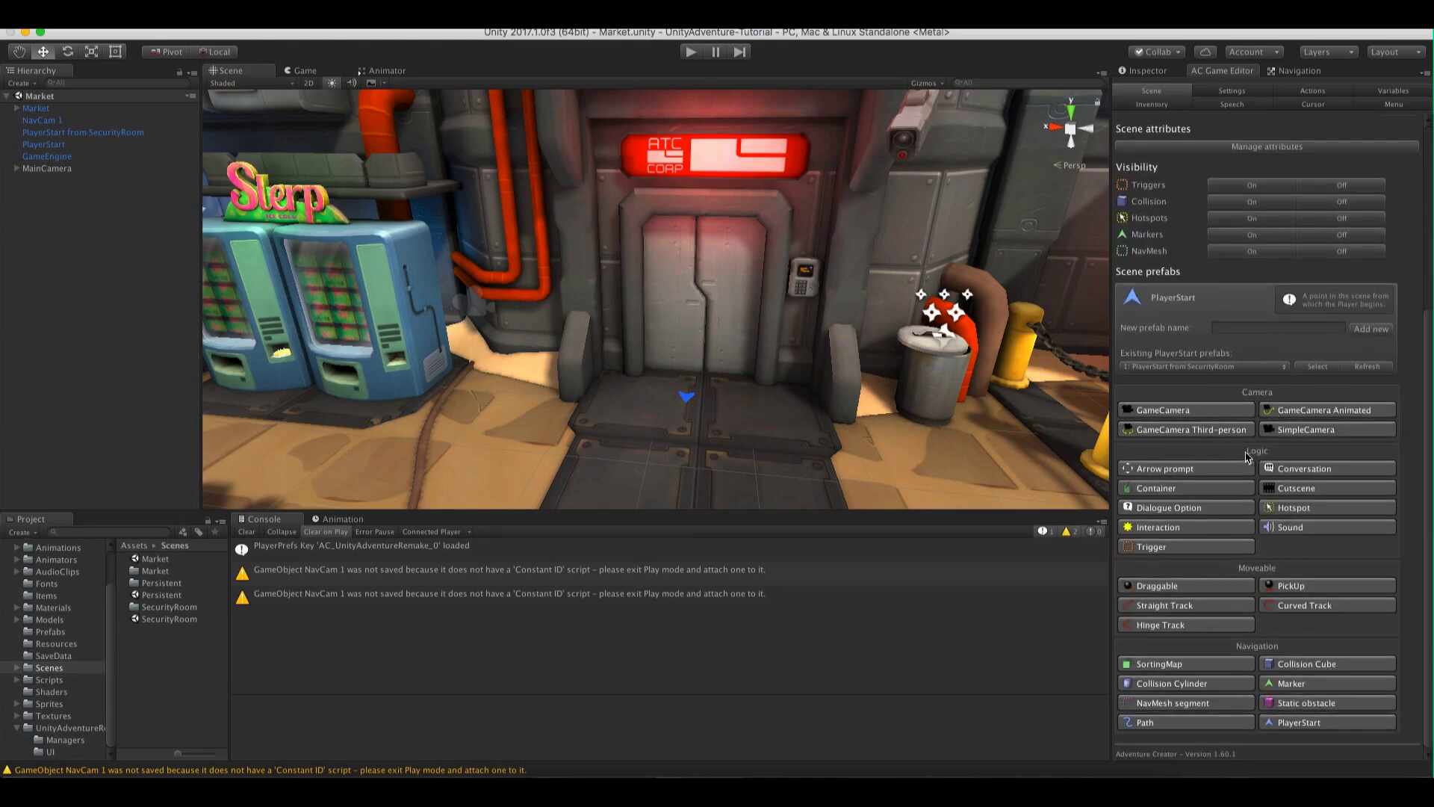
{"action": "left_click", "coordinate": [1292, 507]}
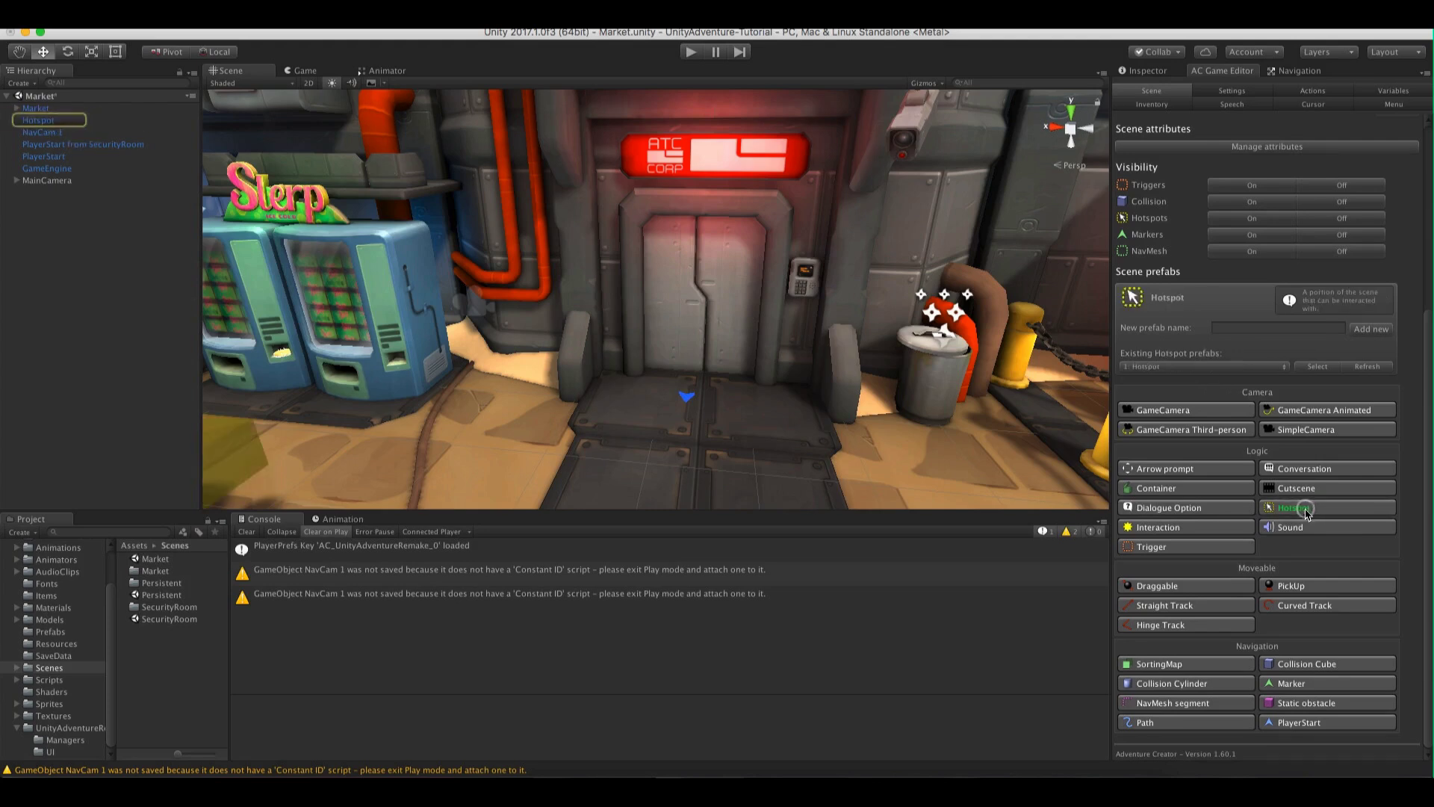
Rename the new Hotspot in the Market scene as Hotspot Door
{"action": "left_click", "coordinate": [53, 124]}
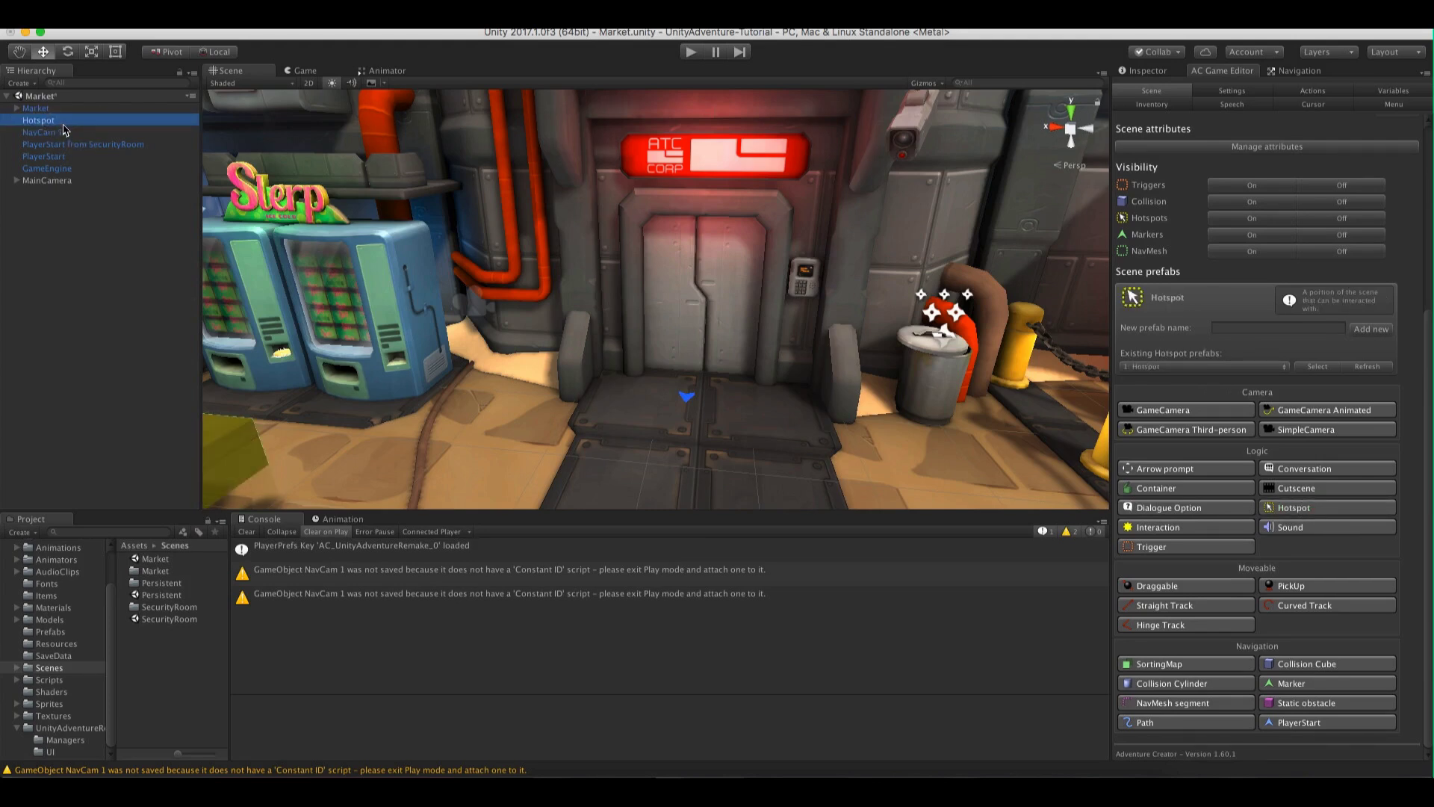
{"action": "left_click", "coordinate": [59, 119]}
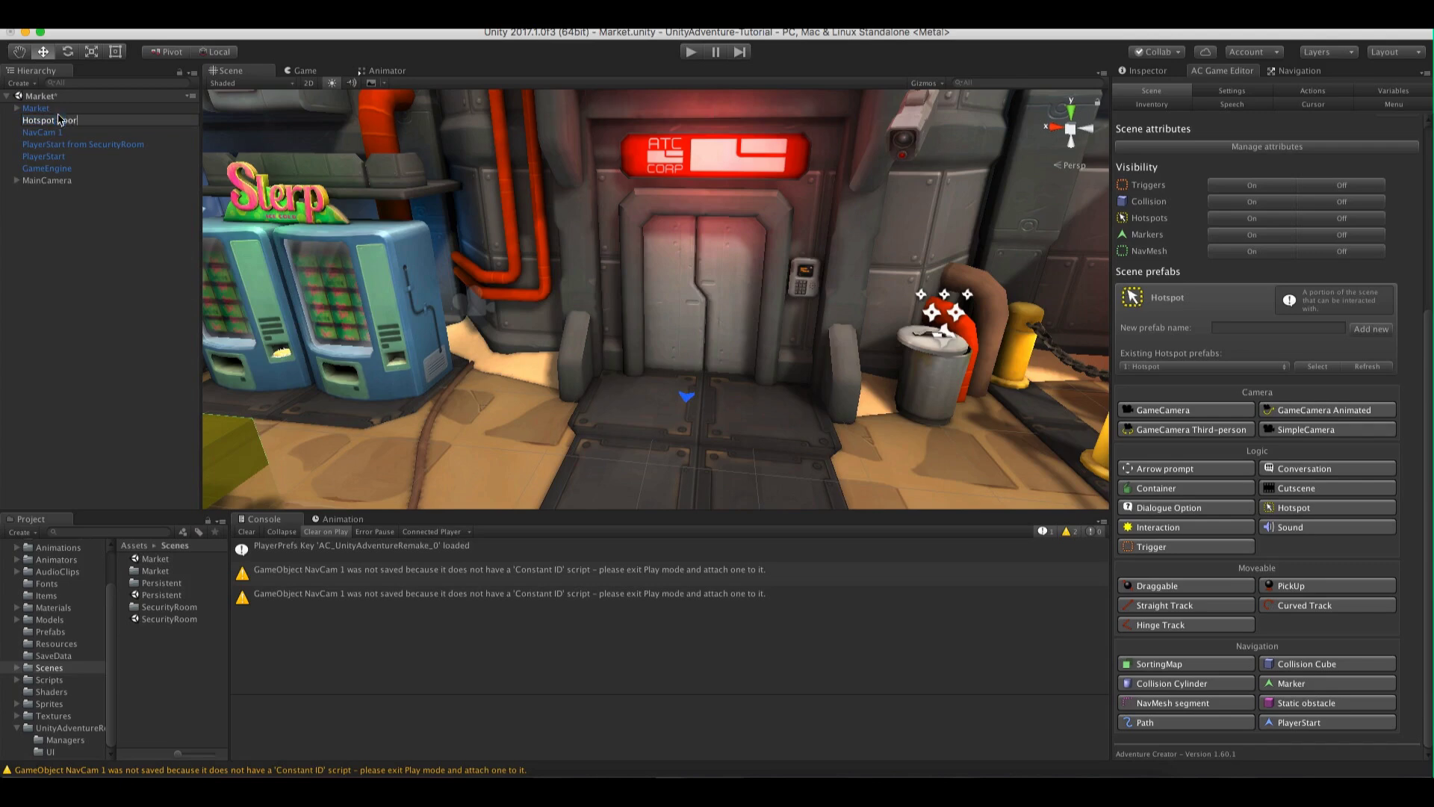
{"action": "key", "text": "Return"}
Move Hotspot Door onto the closed ATC Corp entrance and scale it to cover the double doors
{"action": "right_click_drag", "start_coordinate": [406, 333], "coordinate": [374, 411]}
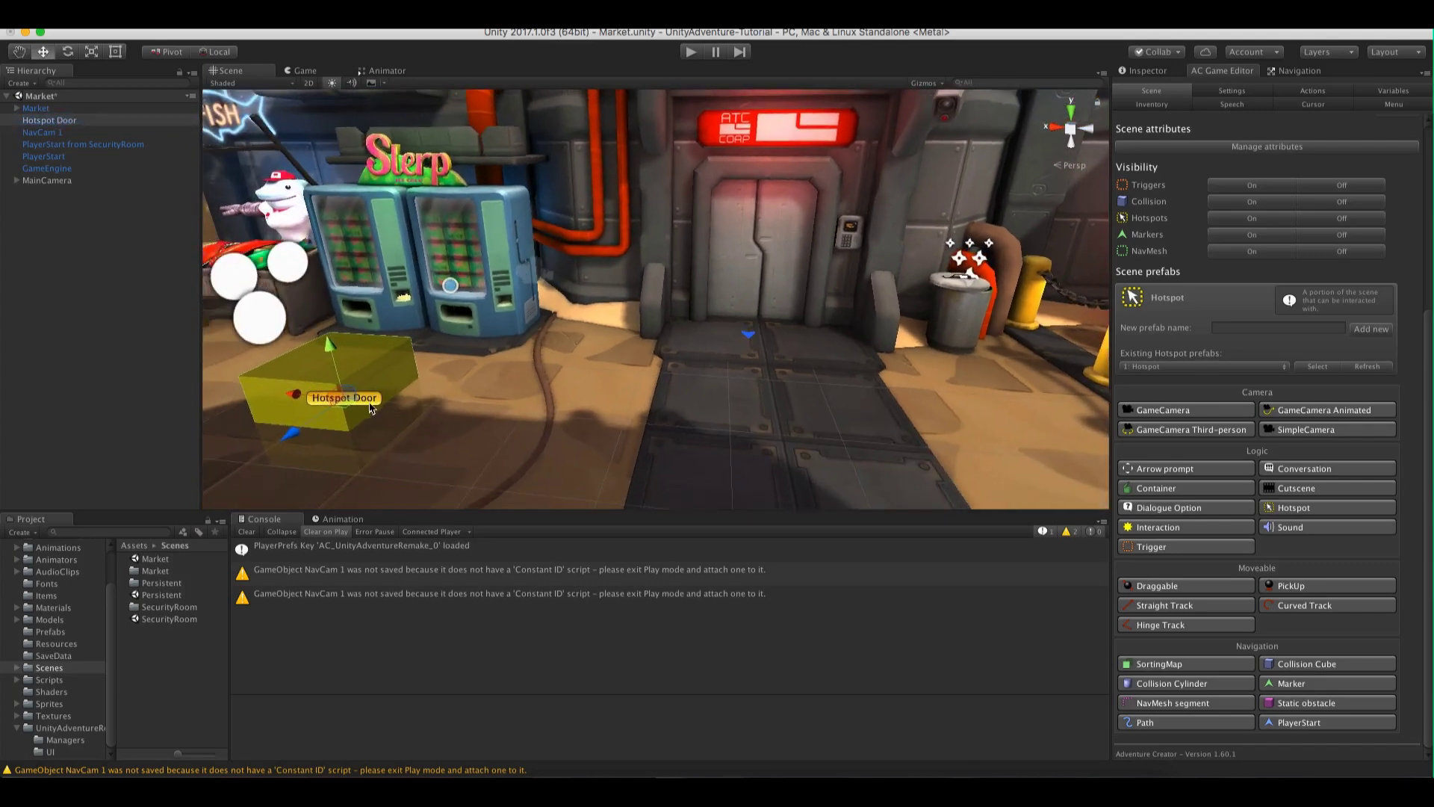
{"action": "left_click_drag", "start_coordinate": [338, 401], "coordinate": [706, 280]}
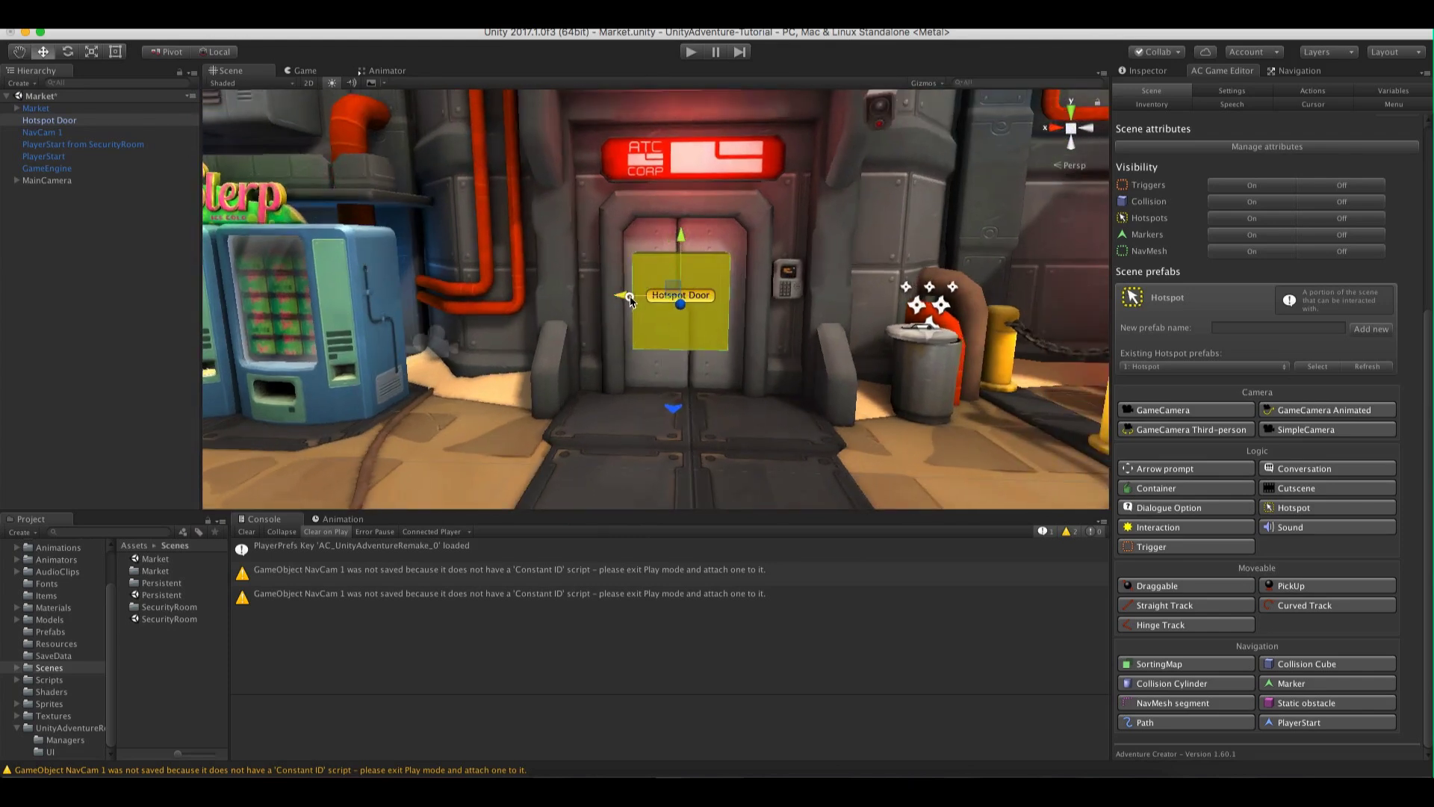
{"action": "key", "text": "r"}
{"action": "left_click_drag", "start_coordinate": [680, 236], "coordinate": [692, 192]}
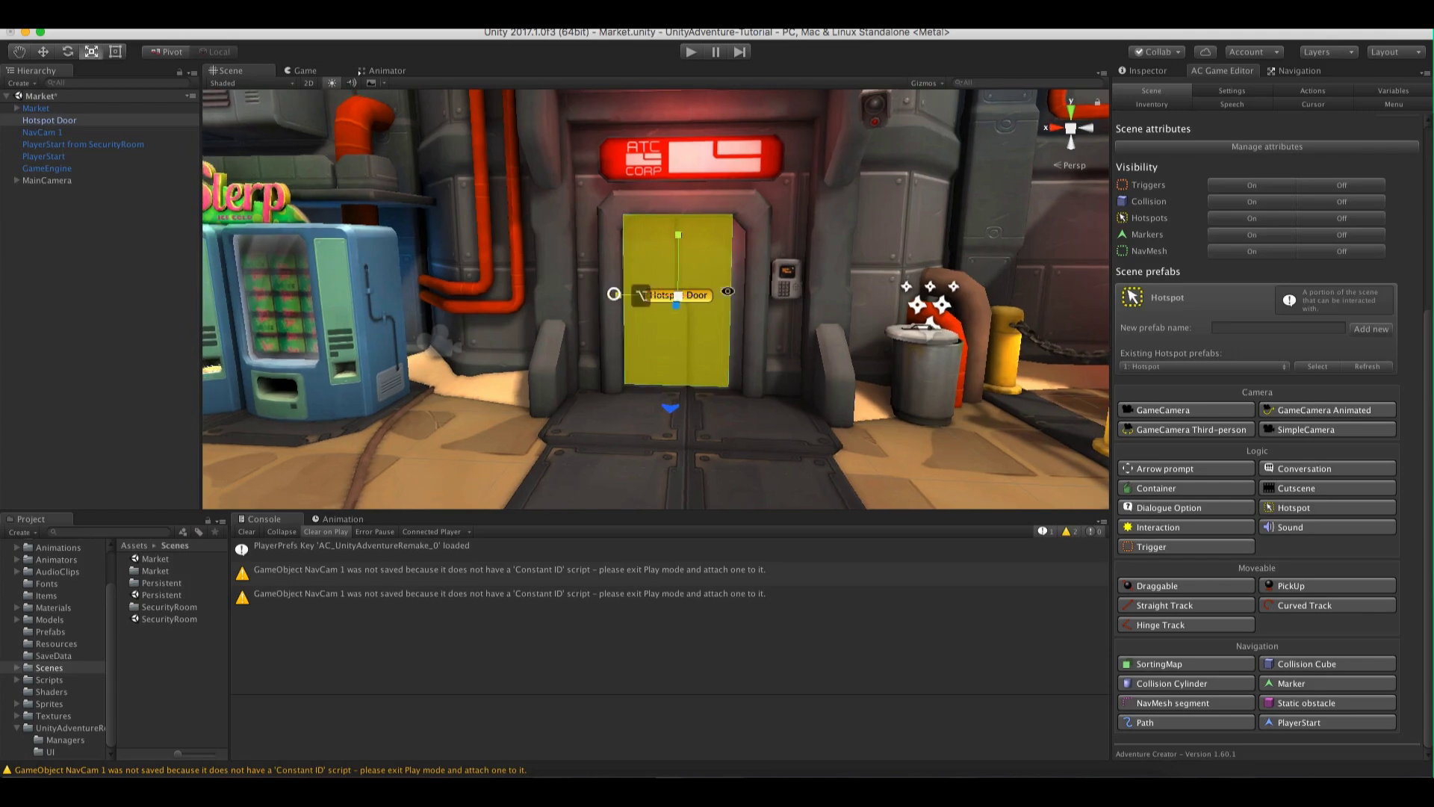
{"action": "left_click_drag", "start_coordinate": [635, 303], "coordinate": [592, 329], "text": "alt"}
{"action": "key", "text": "w"}
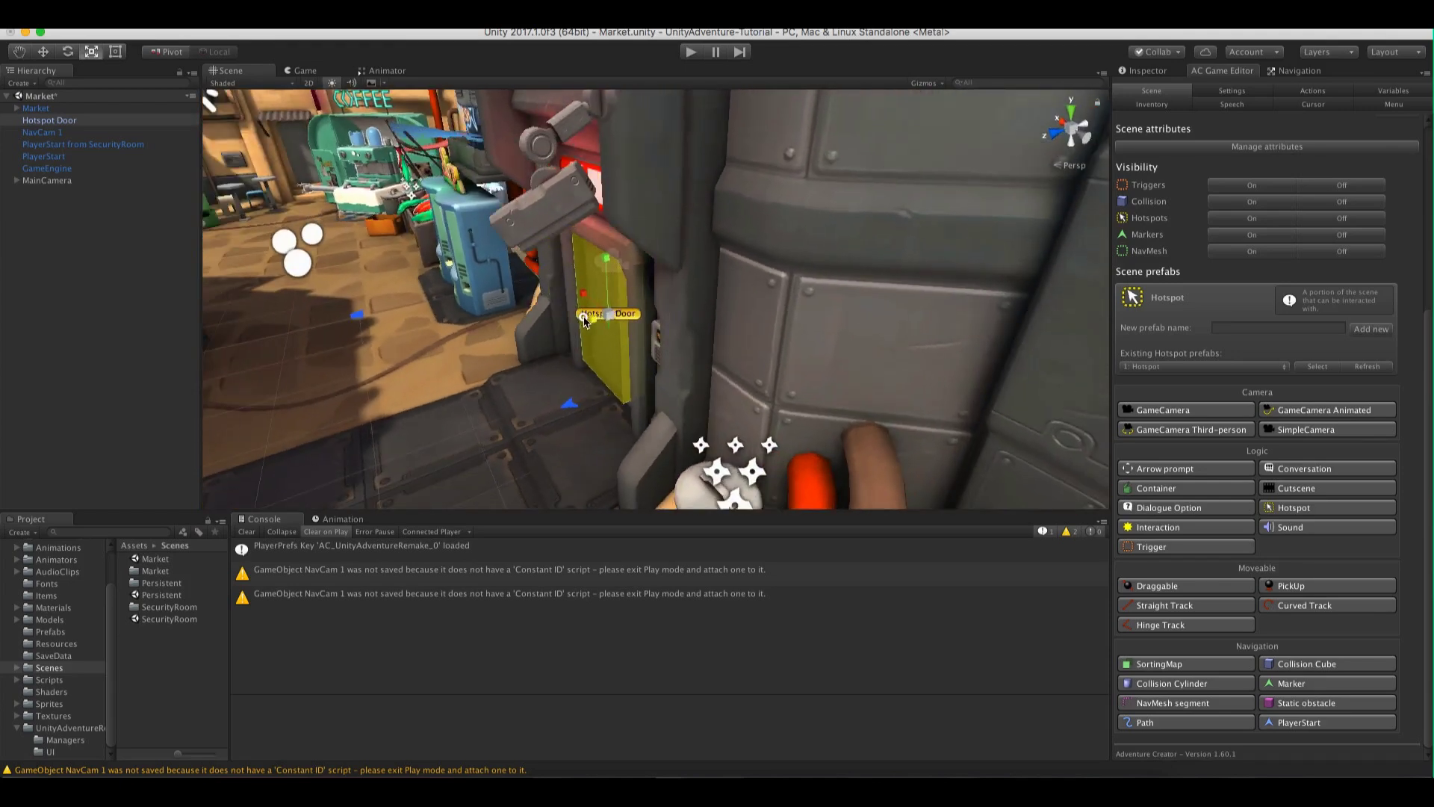
{"action": "left_click_drag", "start_coordinate": [593, 329], "coordinate": [667, 328], "text": "alt"}
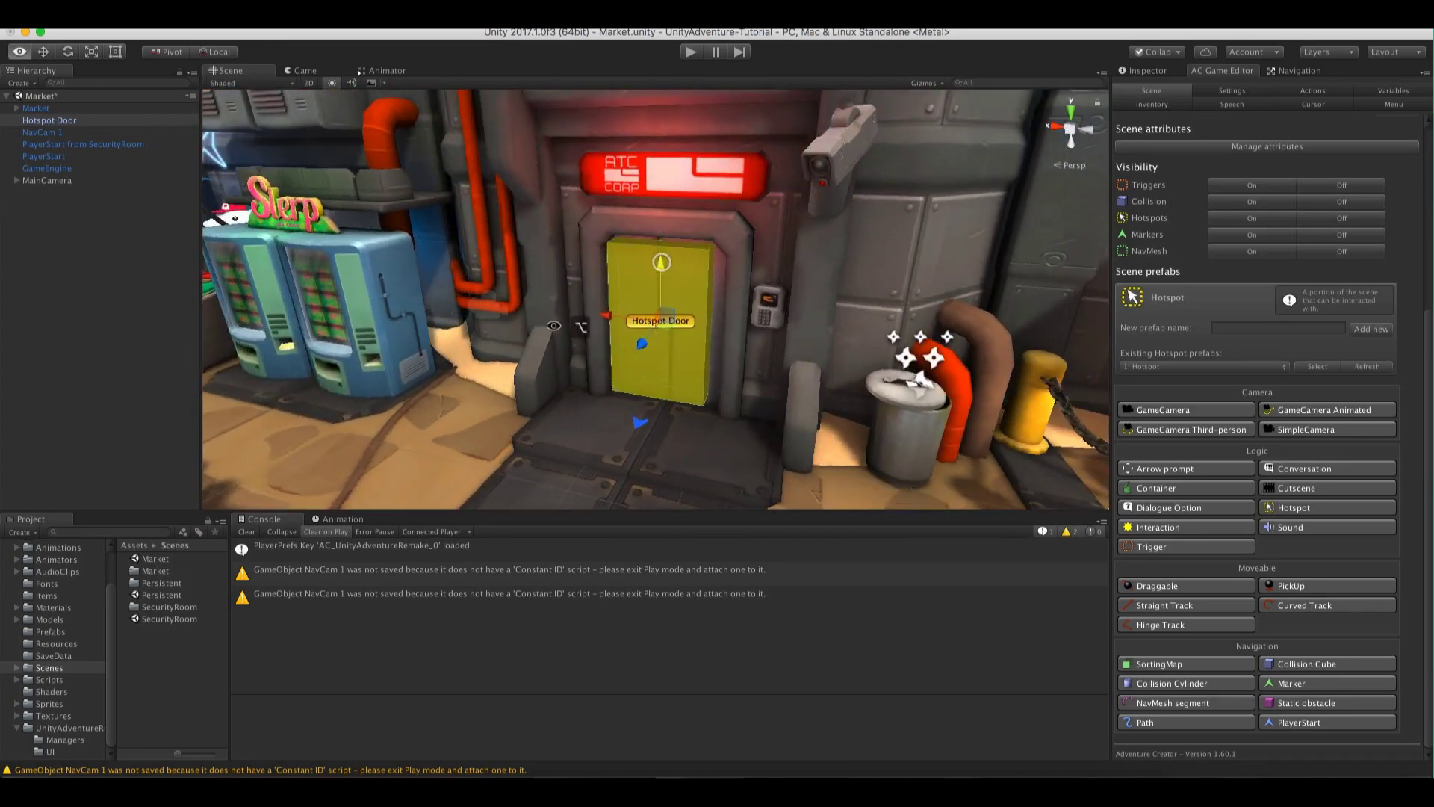
{"action": "left_click_drag", "start_coordinate": [575, 323], "coordinate": [590, 317], "text": "alt"}
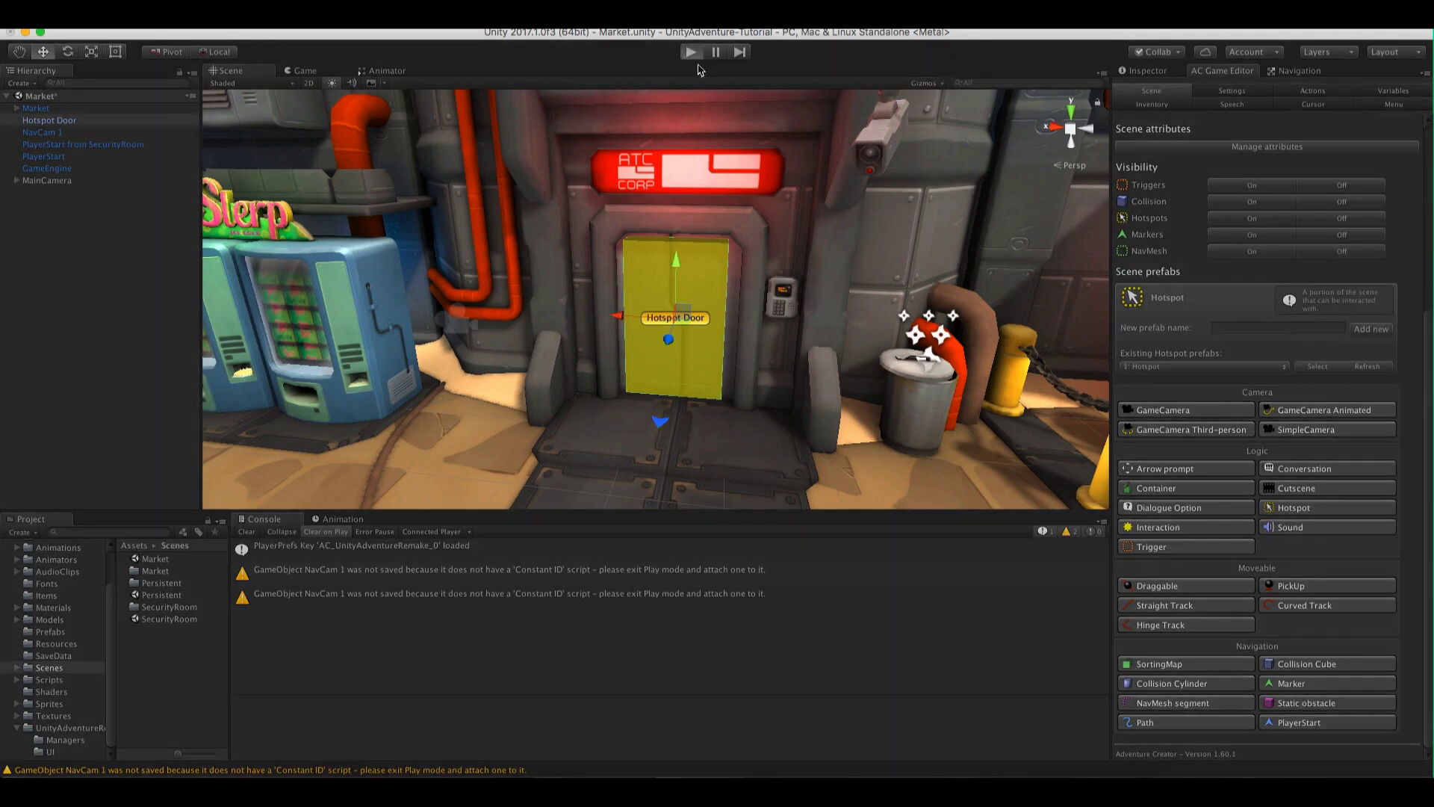
Play-test the Market scene by walking the character to the ATC Corp door, and stop the game
{"action": "left_click", "coordinate": [691, 52]}
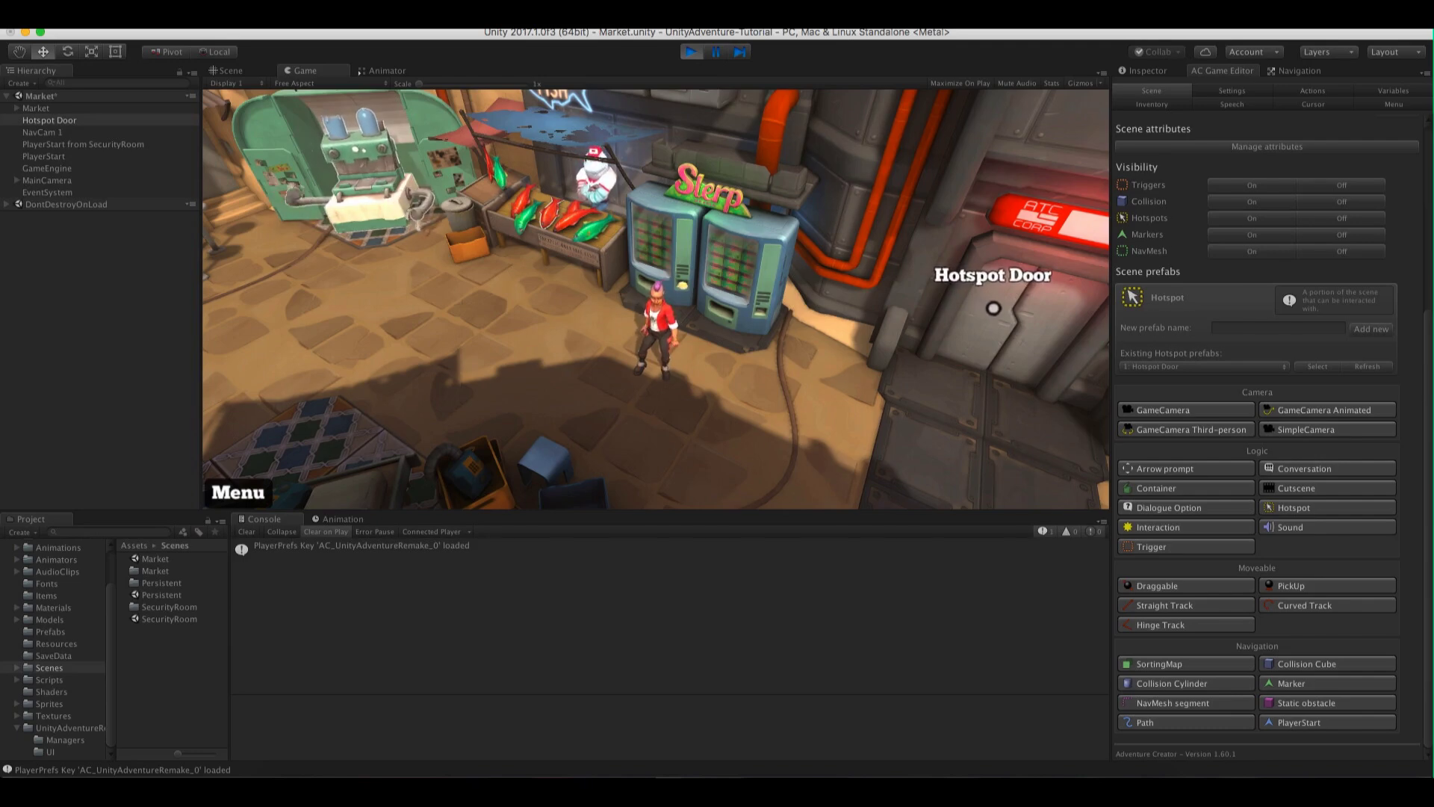
{"action": "left_click", "coordinate": [885, 404]}
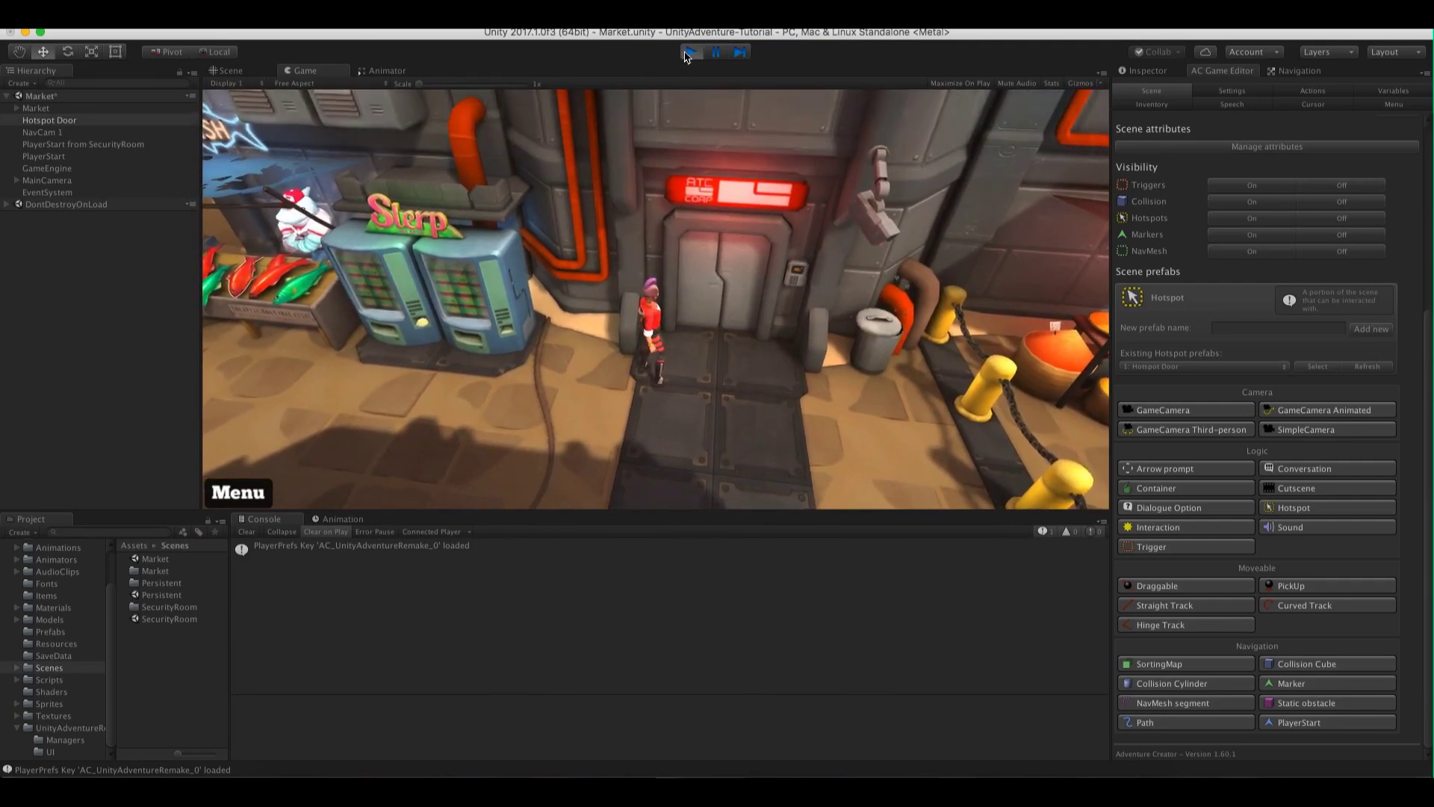
{"action": "key", "text": "super+p"}
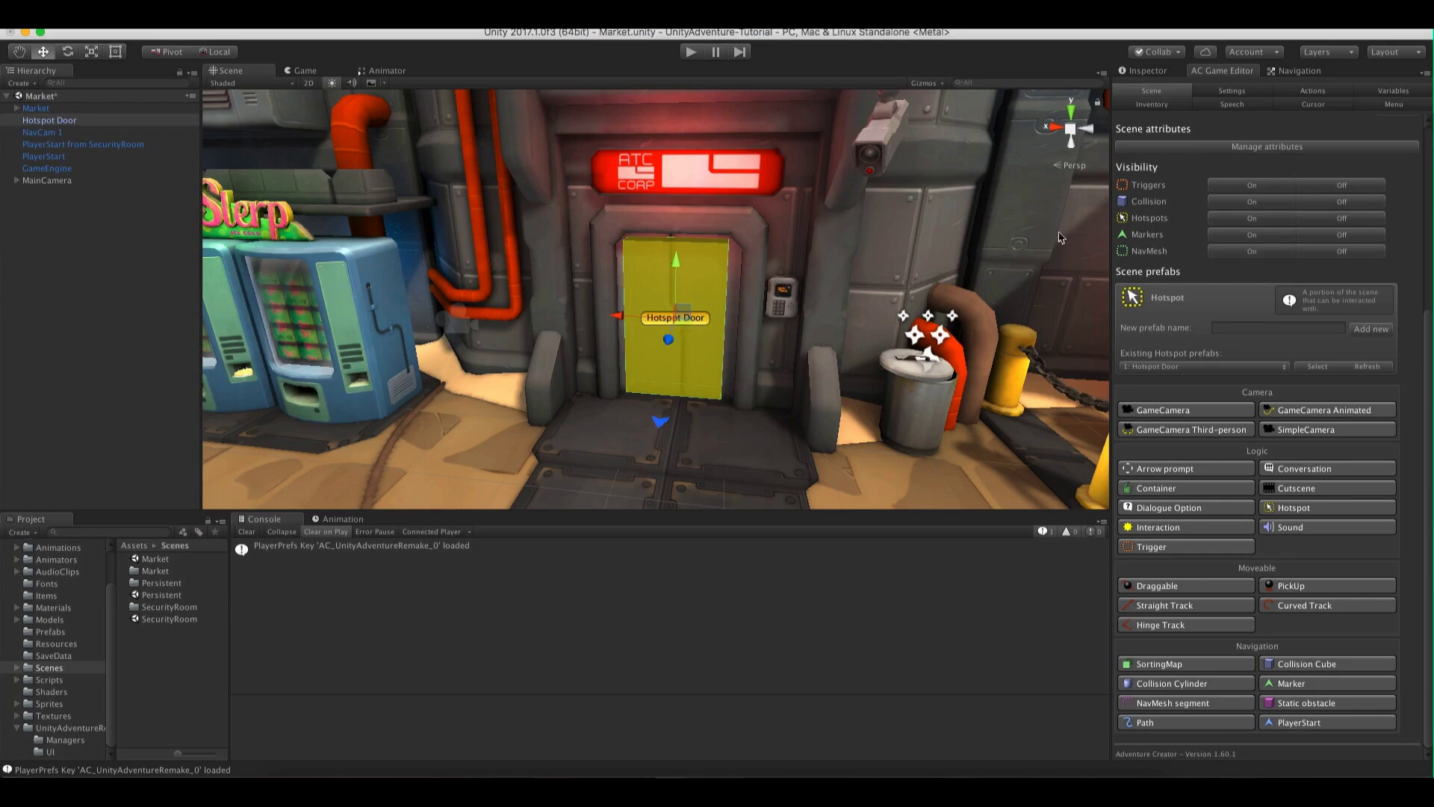
Set the label of the door hotspot to "Door"
{"action": "left_click", "coordinate": [1143, 70]}
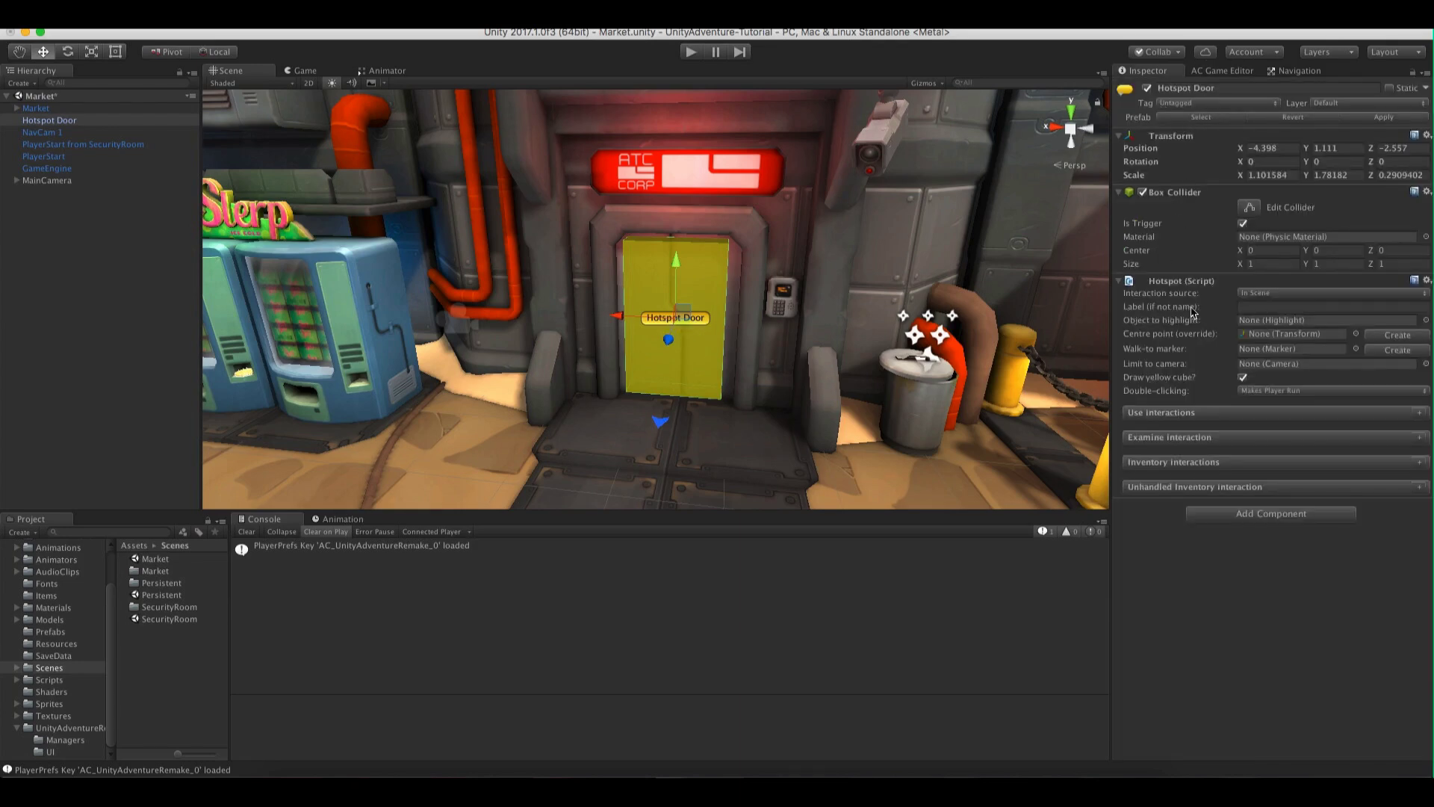
{"action": "left_click", "coordinate": [1256, 306]}
{"action": "type", "text": "Door"}
{"action": "left_click", "coordinate": [702, 333]}
Add a use interaction with the Use icon to the door hotspot and create its Interaction object
{"action": "left_click", "coordinate": [1421, 414]}
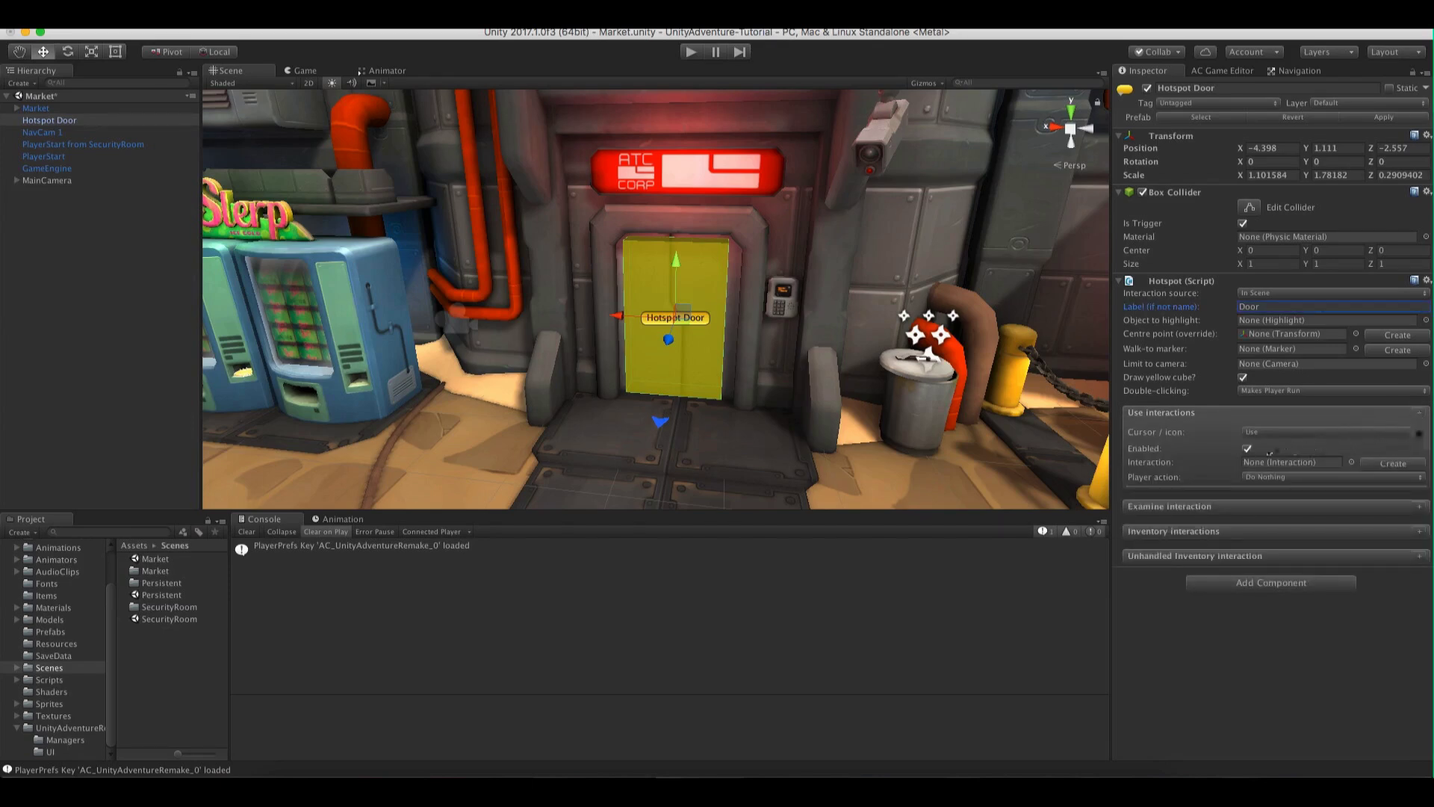
{"action": "left_click", "coordinate": [1283, 435]}
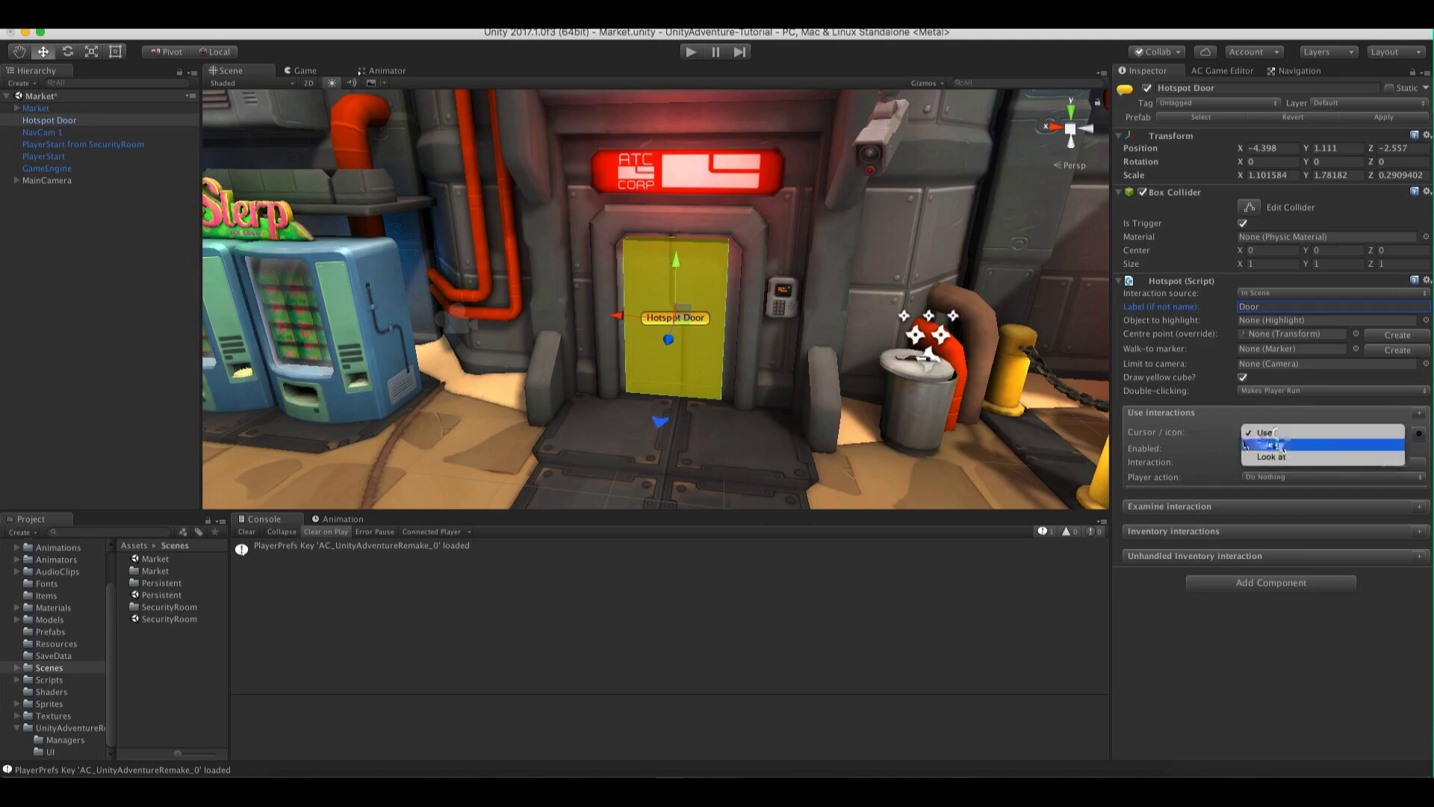
{"action": "left_click", "coordinate": [1182, 441]}
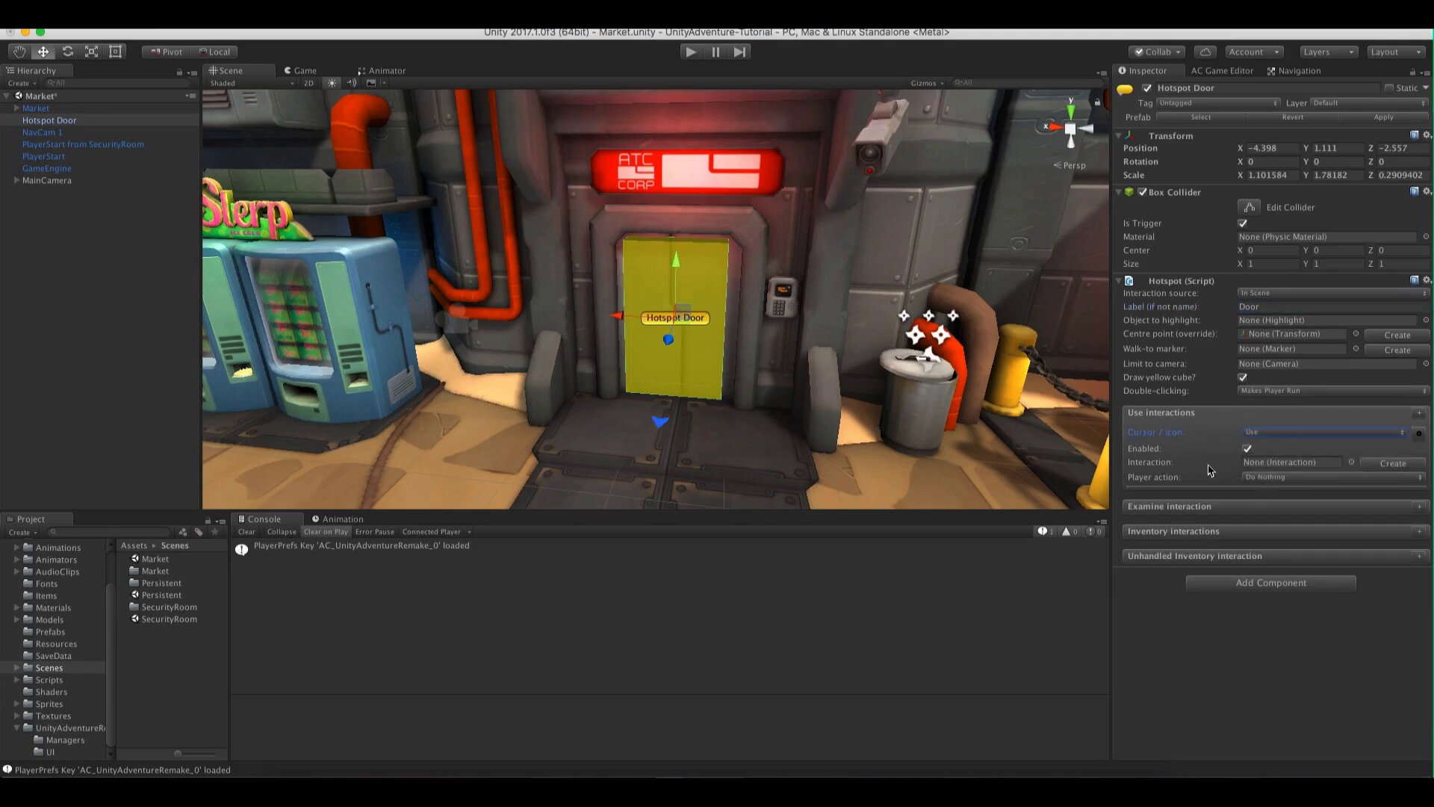
{"action": "left_click", "coordinate": [1162, 466]}
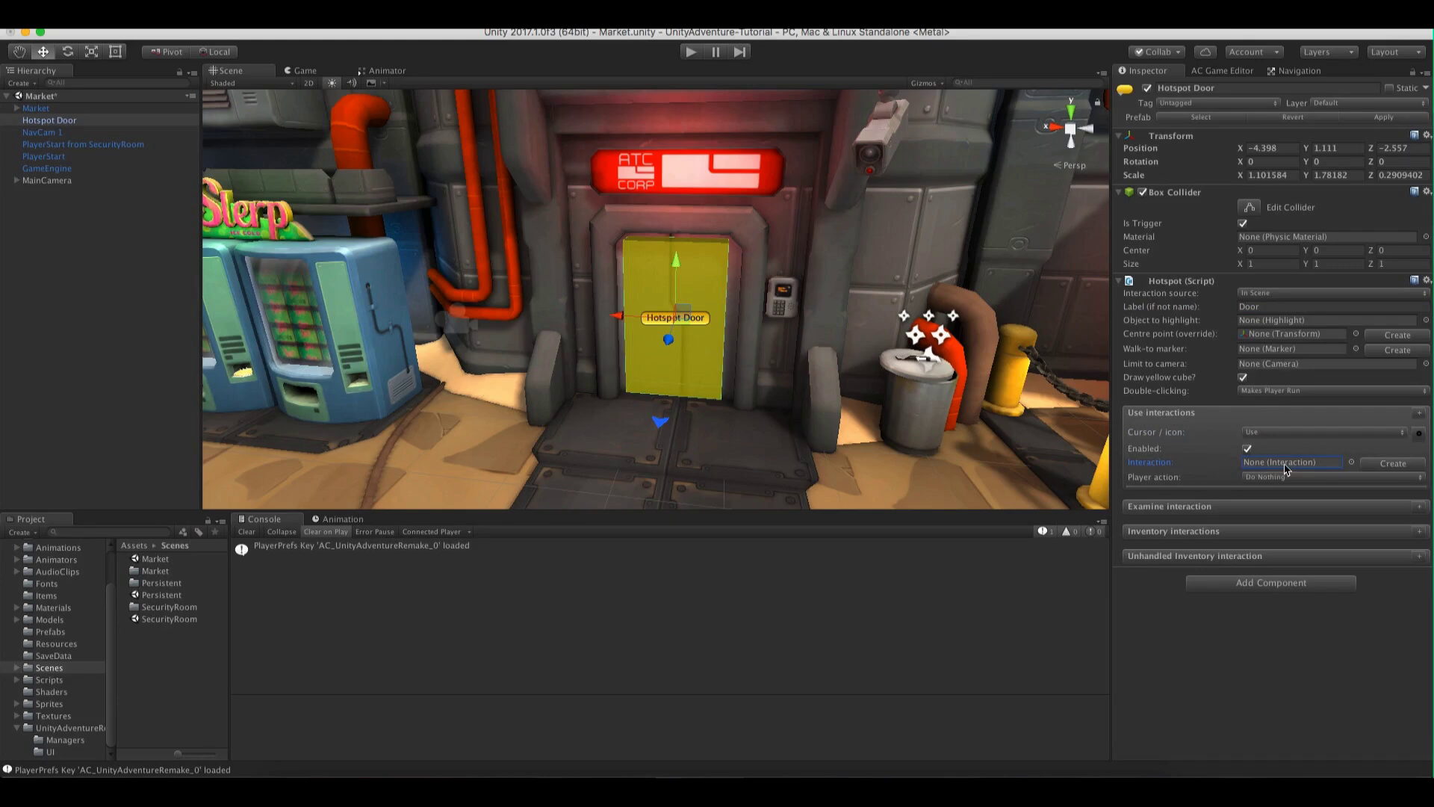
{"action": "left_click", "coordinate": [1392, 464]}
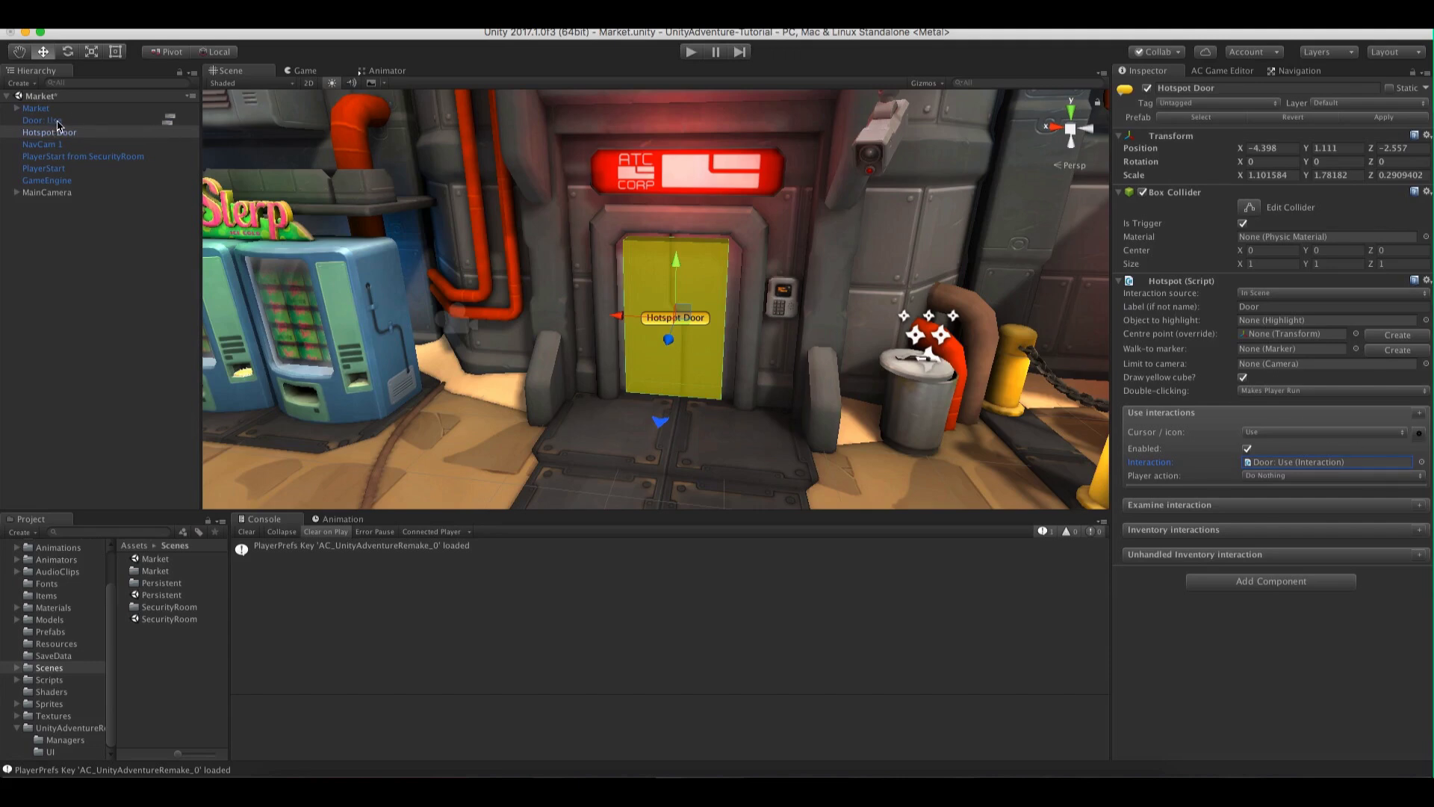
Nest Door: Use under Hotspot Door and open it in the ActionList Editor, docked beside the Animator view
{"action": "left_click_drag", "start_coordinate": [57, 126], "coordinate": [67, 133]}
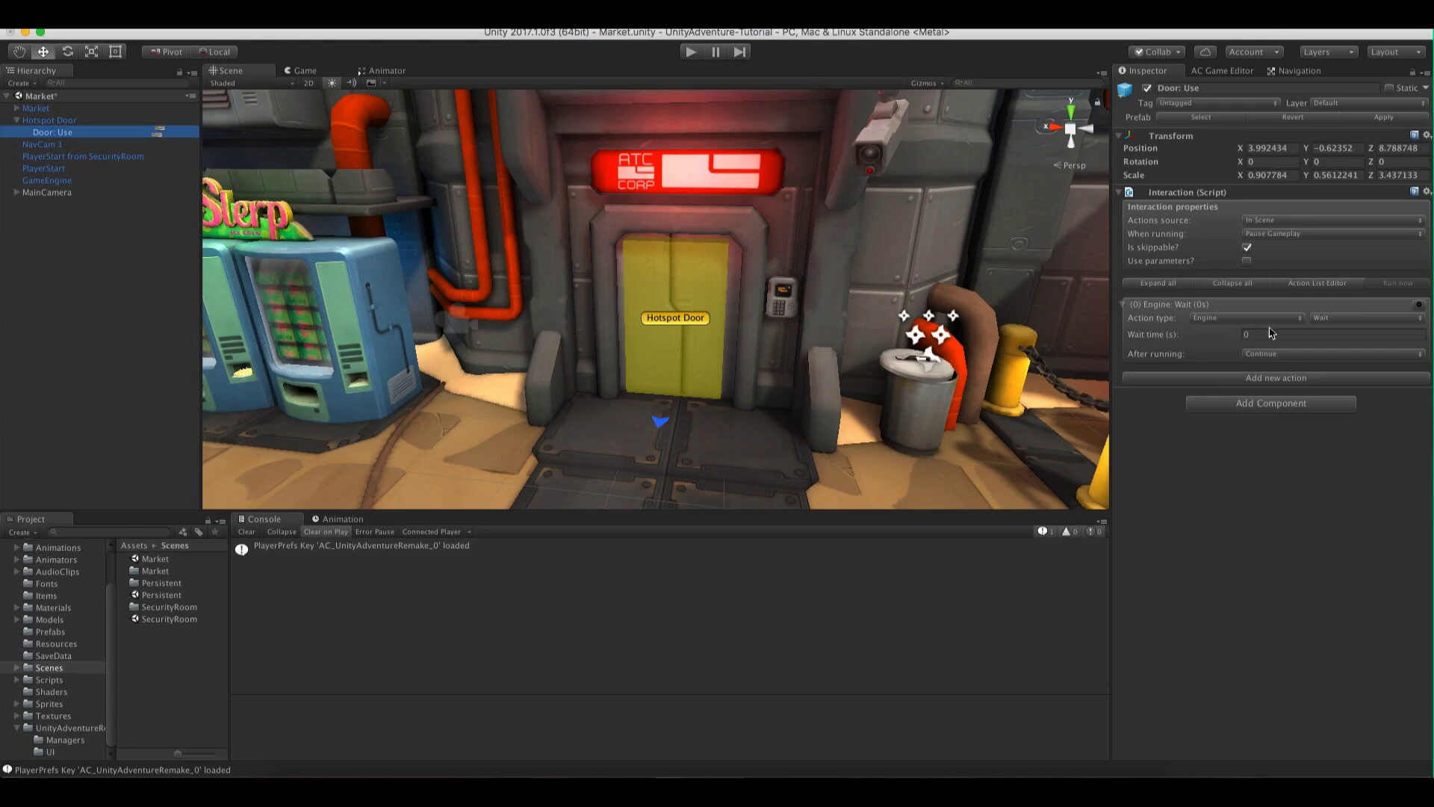
{"action": "left_click", "coordinate": [1307, 288]}
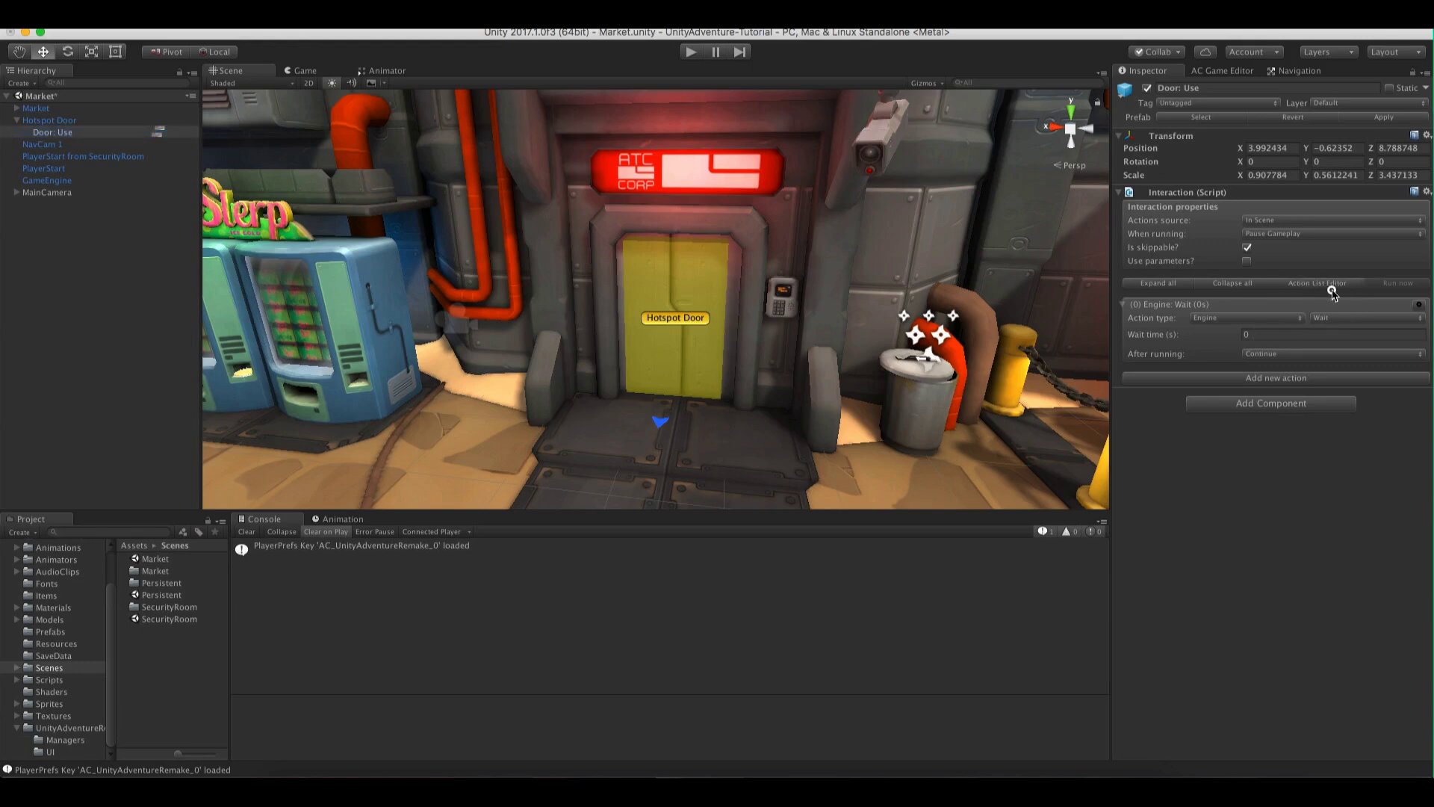
{"action": "left_click", "coordinate": [158, 132]}
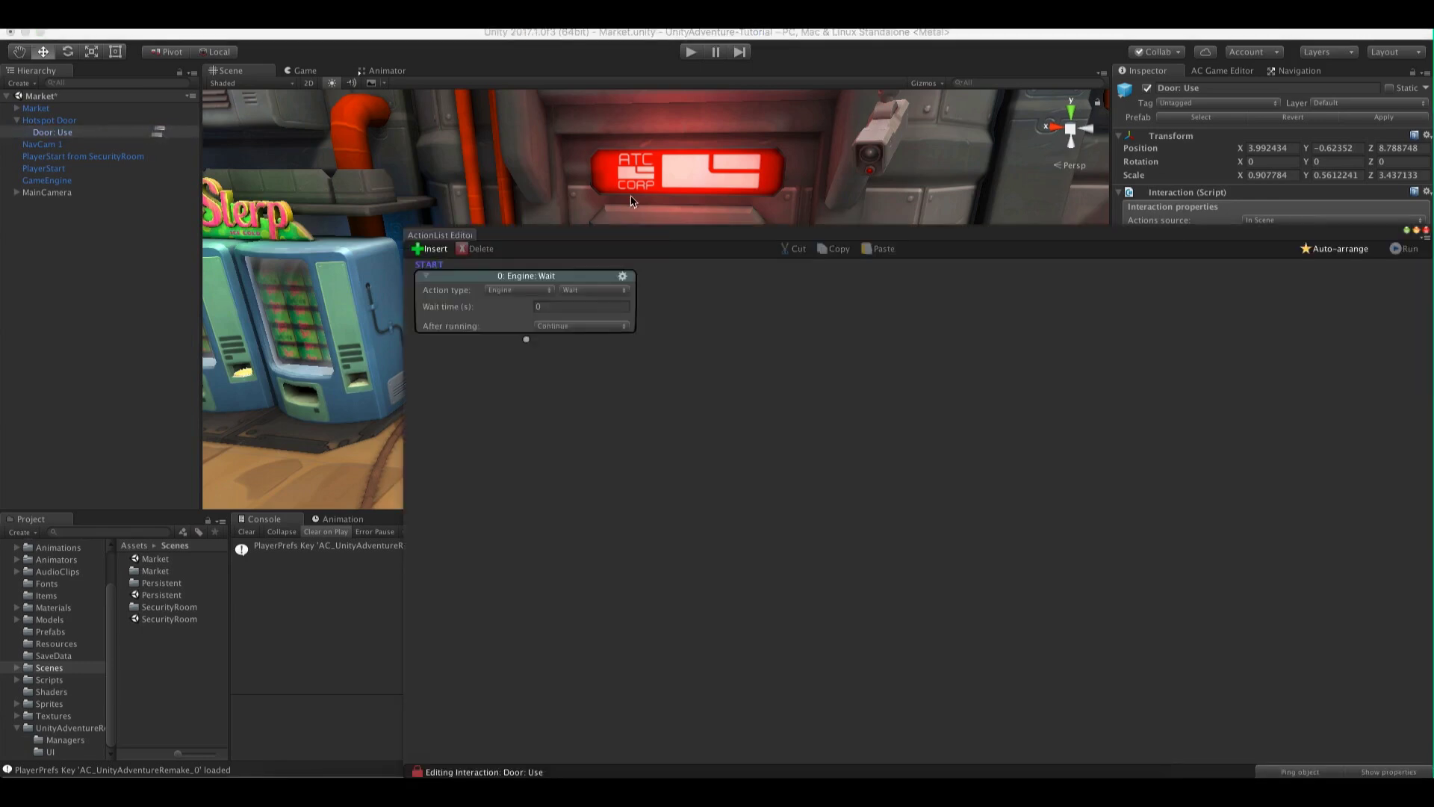
{"action": "left_click_drag", "start_coordinate": [593, 231], "coordinate": [462, 88]}
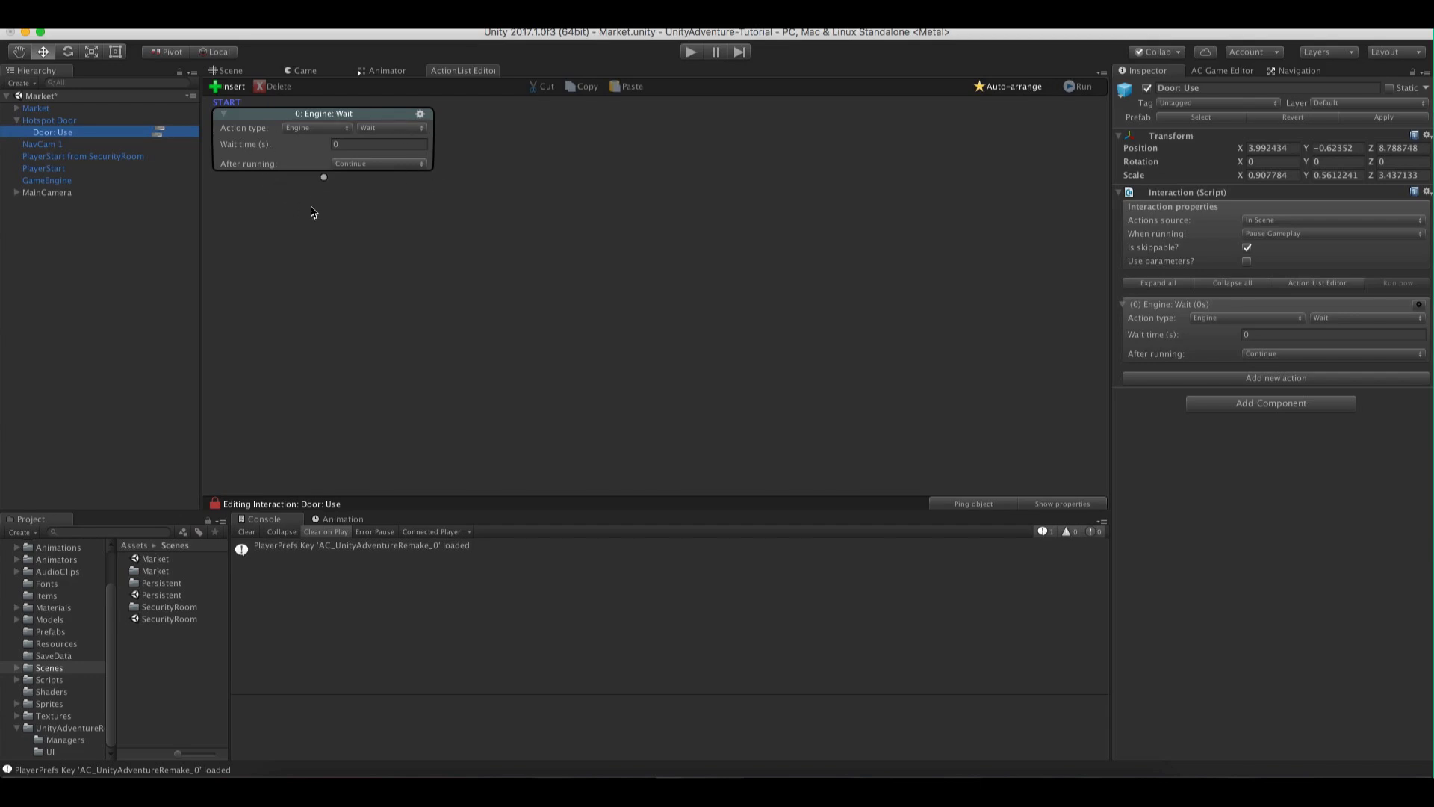
Make the first action of Door: Use a Camera Fade of type Fade Out that waits until finished
{"action": "left_click", "coordinate": [312, 131]}
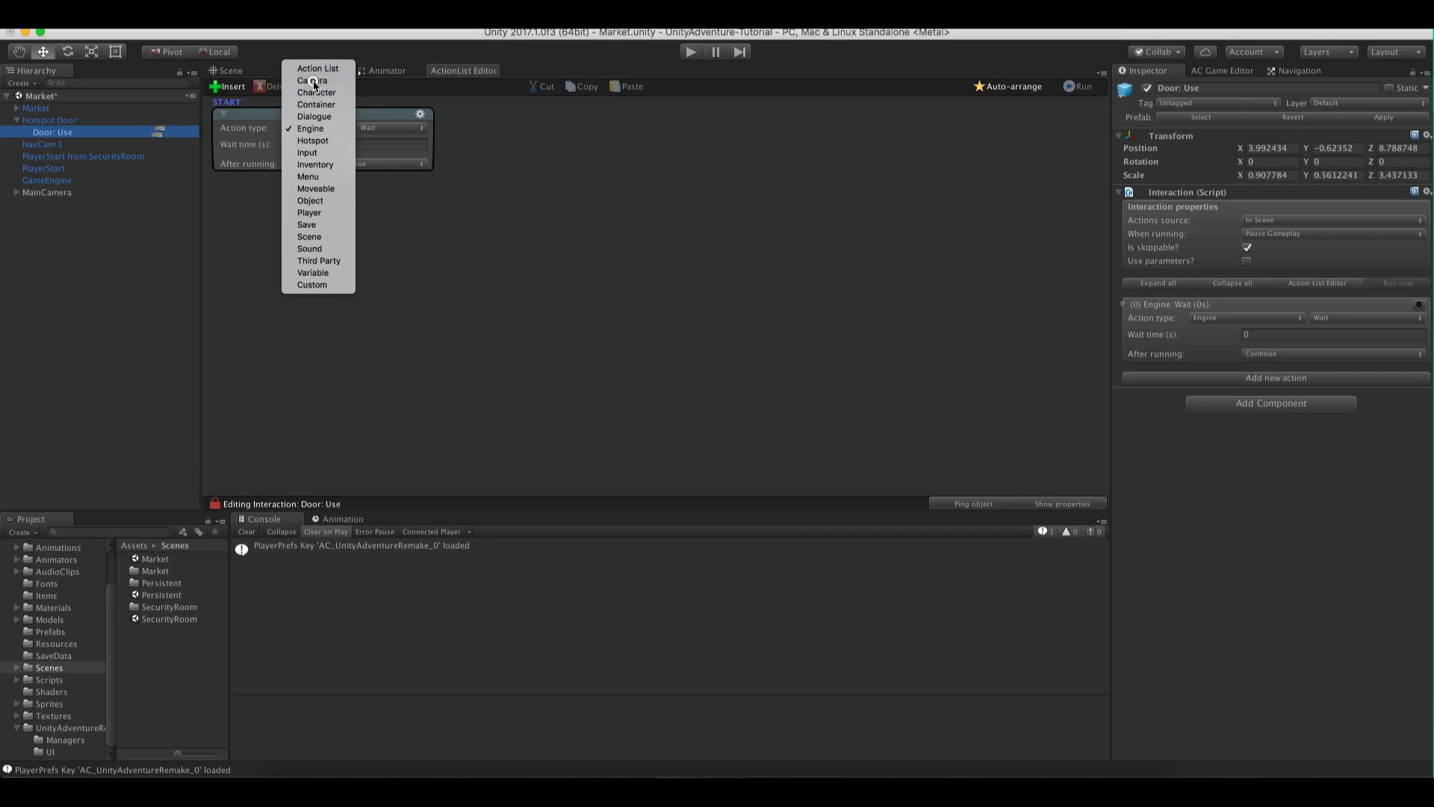
{"action": "left_click", "coordinate": [311, 81]}
{"action": "left_click", "coordinate": [381, 130]}
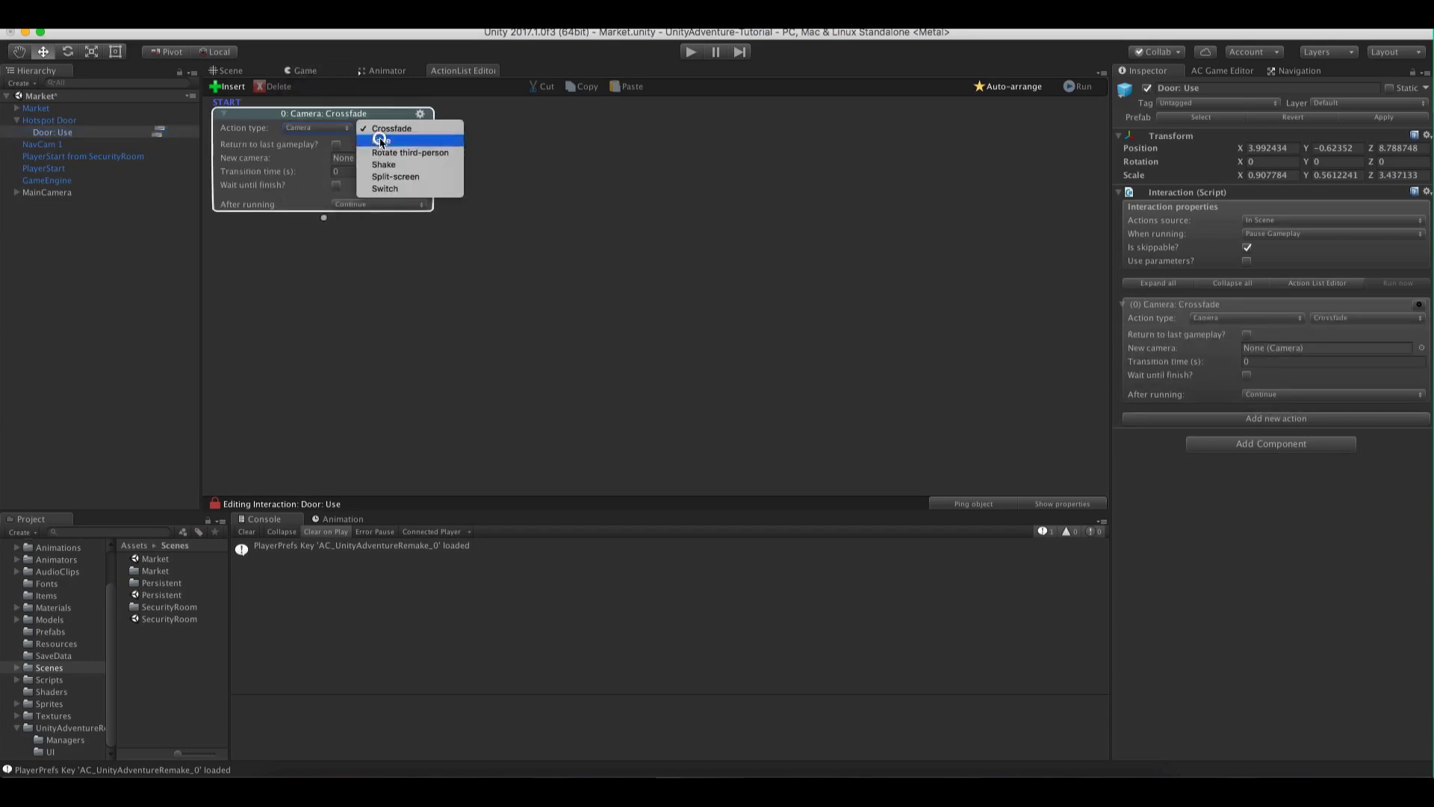
{"action": "left_click", "coordinate": [381, 144]}
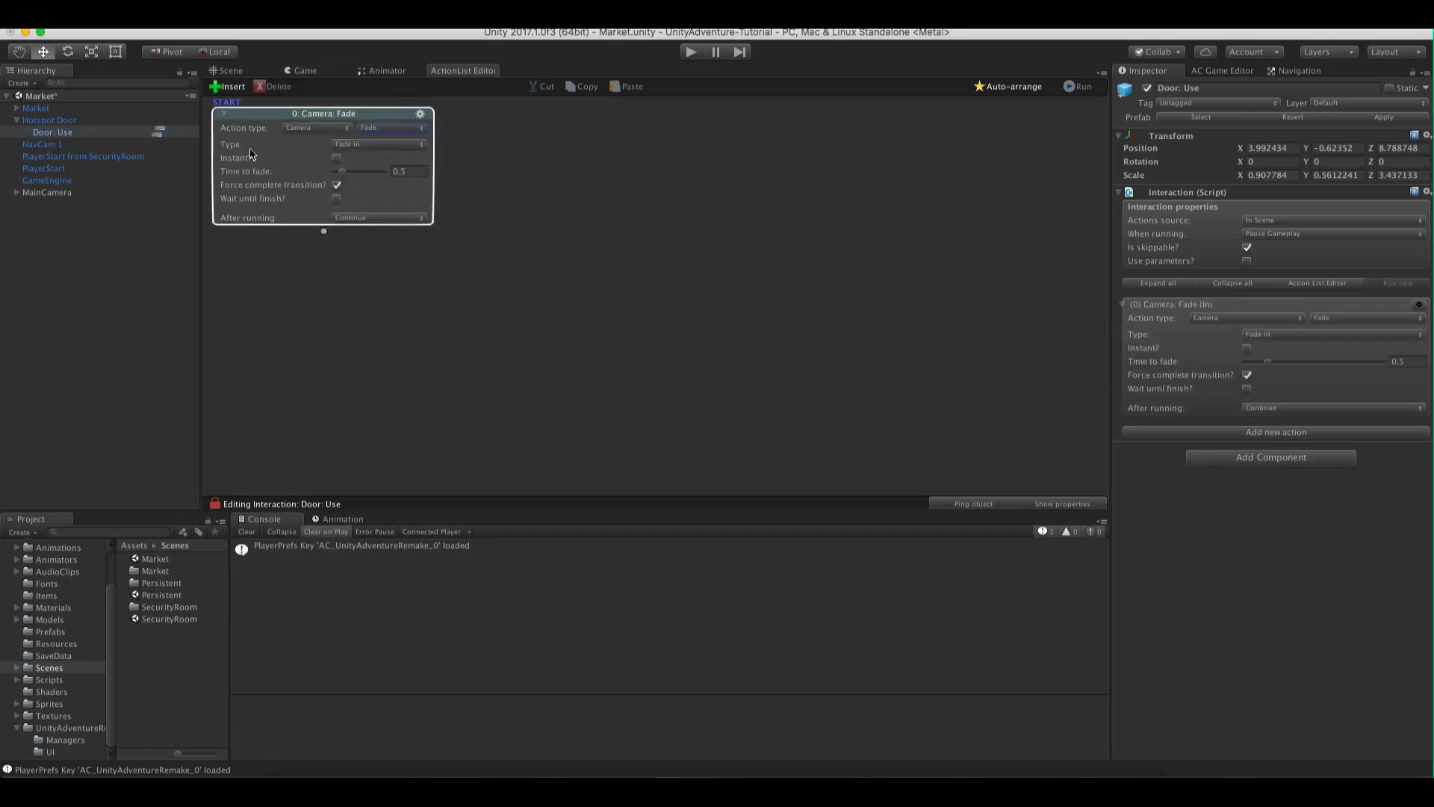
{"action": "left_click", "coordinate": [363, 144]}
{"action": "left_click", "coordinate": [366, 158]}
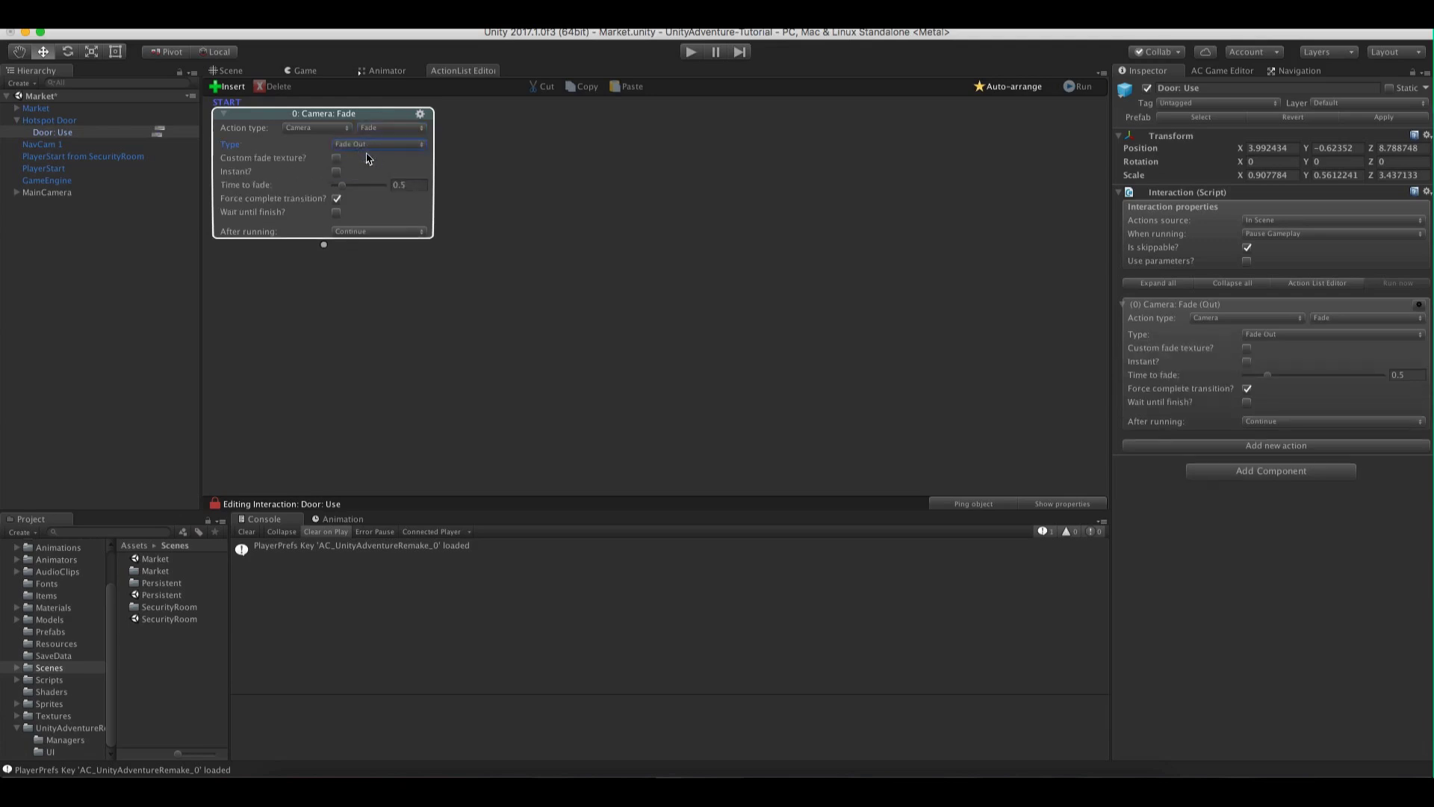
{"action": "left_click", "coordinate": [336, 213]}
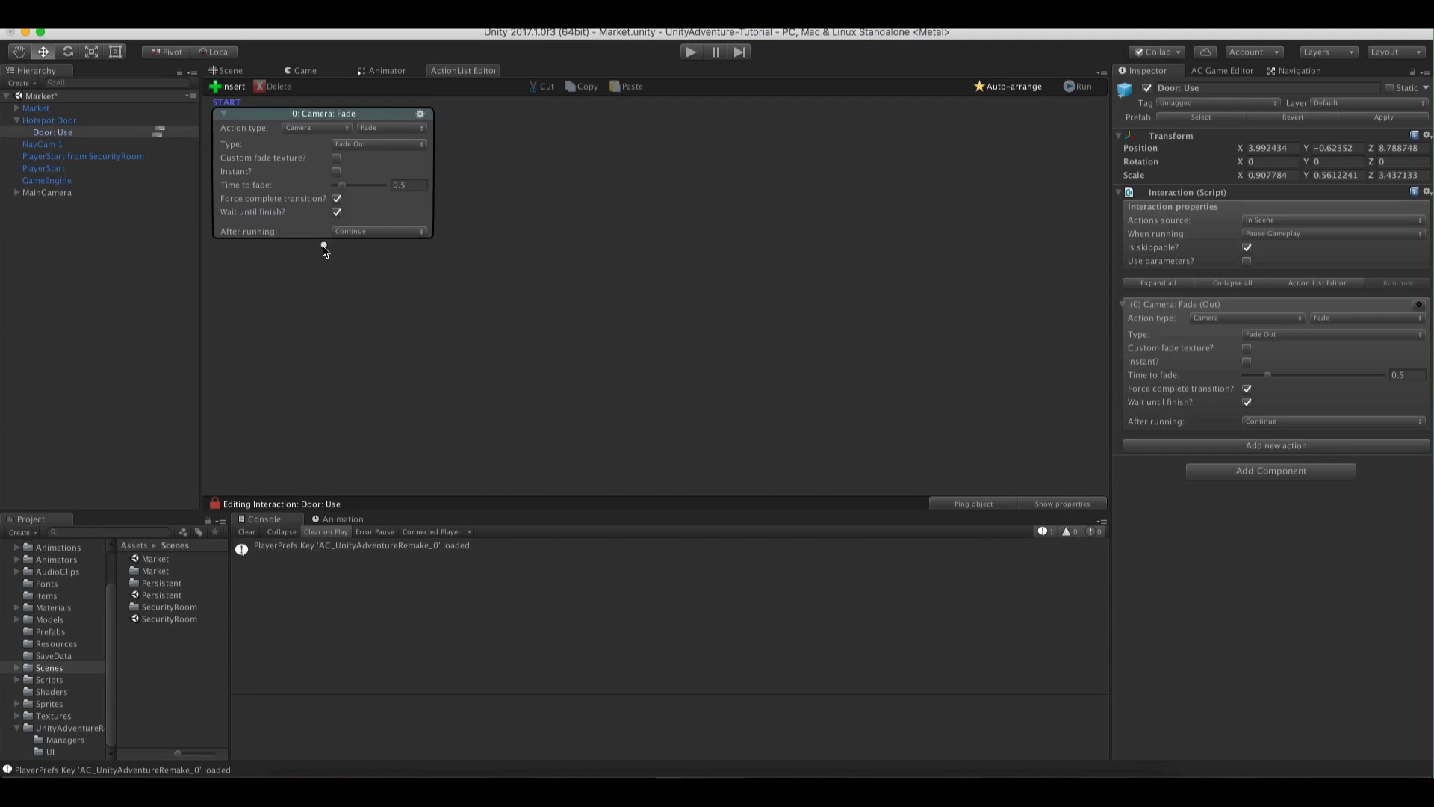
Link a new Scene: Switch action to the camera fade and place it directly beneath the fade node
{"action": "left_click_drag", "start_coordinate": [325, 246], "coordinate": [563, 301]}
{"action": "left_click", "coordinate": [556, 309]}
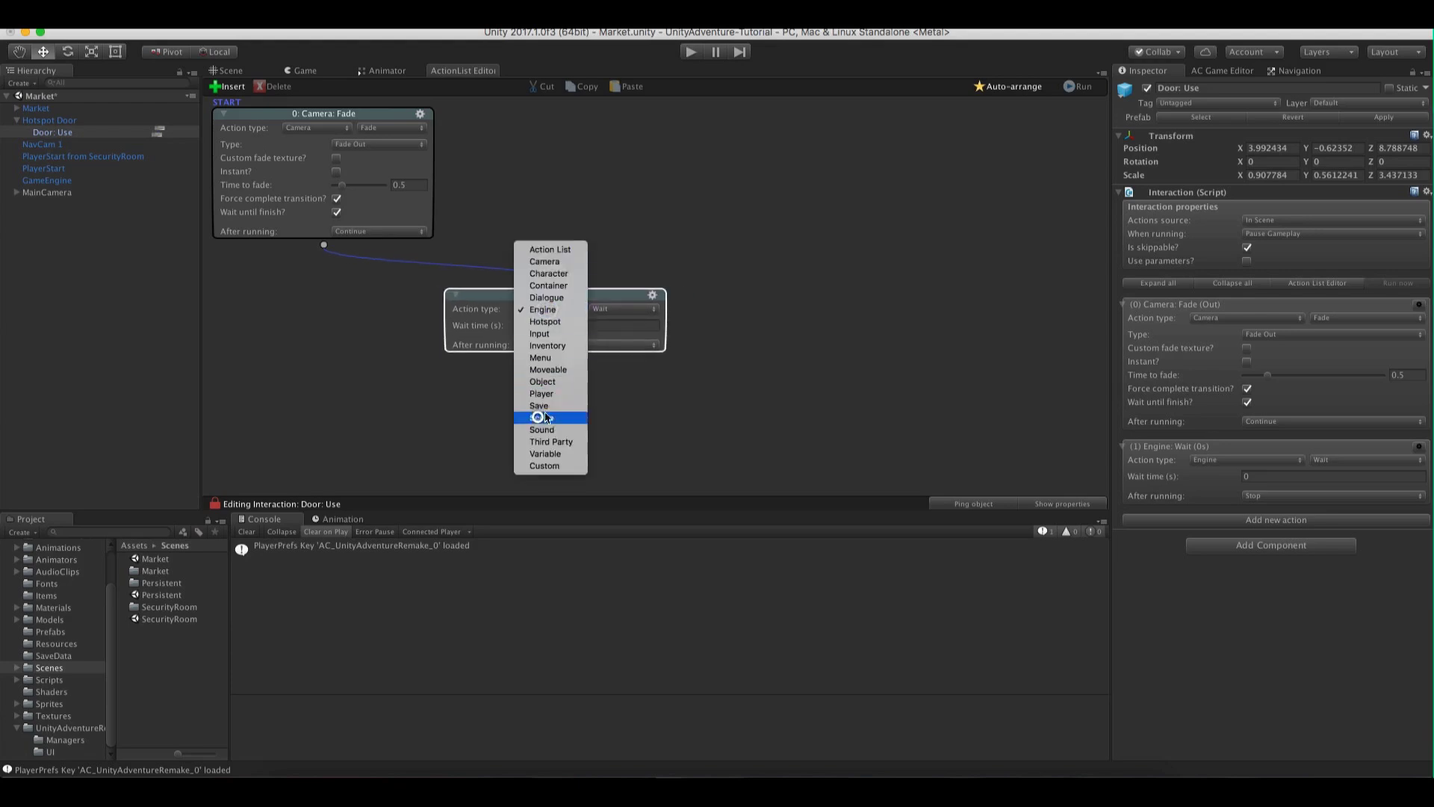
{"action": "left_click", "coordinate": [544, 417]}
{"action": "left_click", "coordinate": [609, 308]}
{"action": "left_click", "coordinate": [605, 302]}
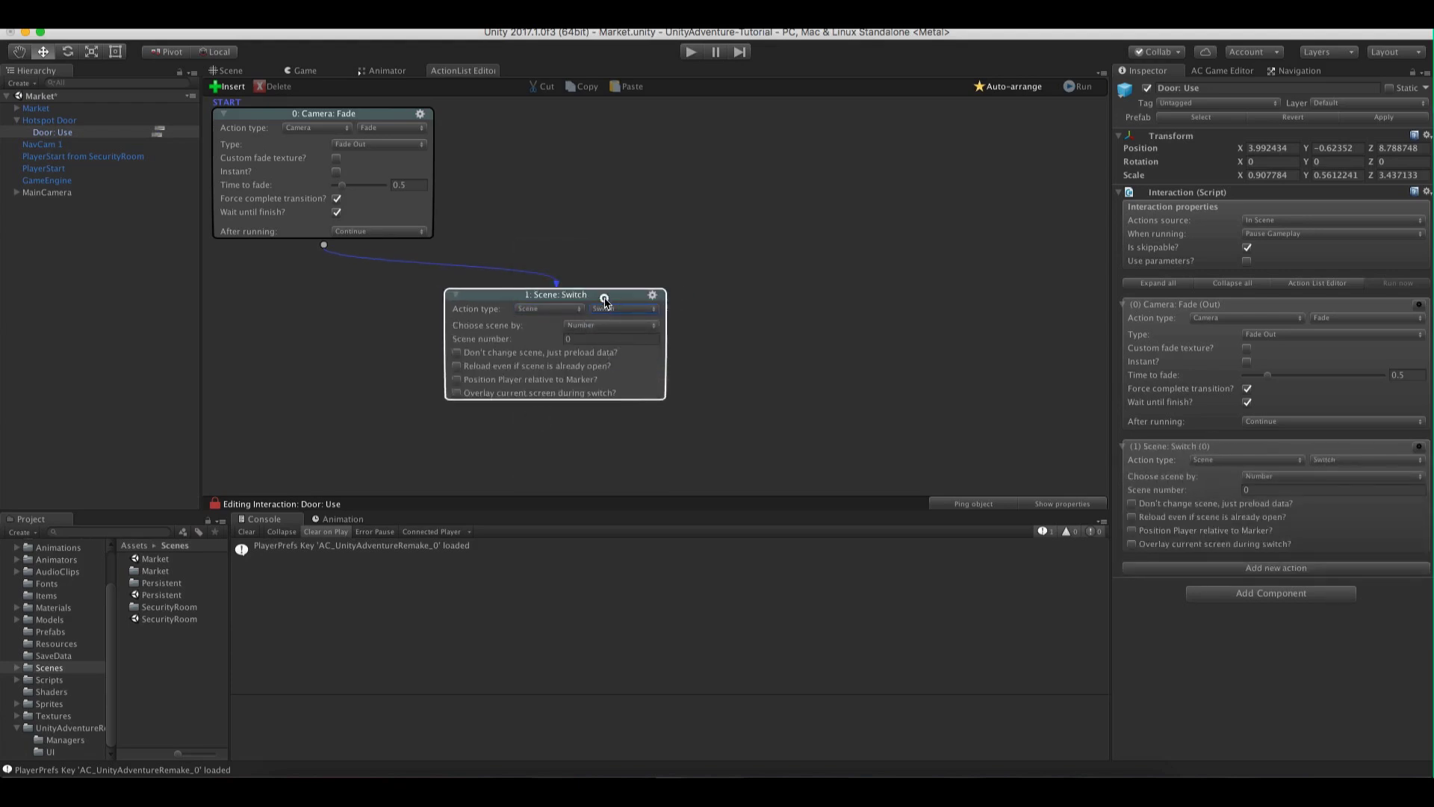
{"action": "left_click_drag", "start_coordinate": [605, 299], "coordinate": [405, 290]}
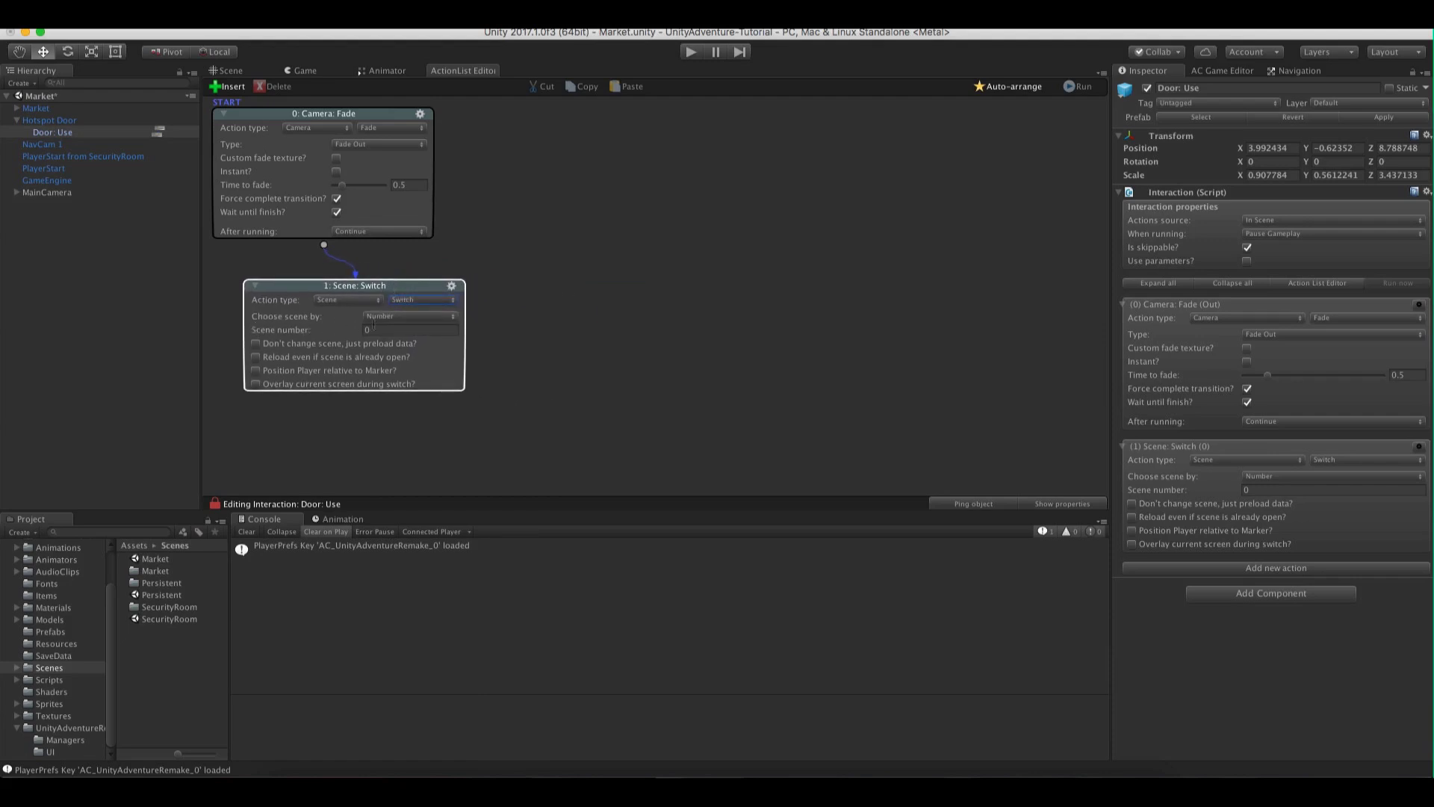
Have the Scene: Switch action choose its scene by name, with SecurityRoom as the scene name
{"action": "left_click", "coordinate": [403, 316]}
{"action": "left_click", "coordinate": [403, 326]}
{"action": "left_click", "coordinate": [379, 326]}
{"action": "type", "text": "SecurityRoom"}
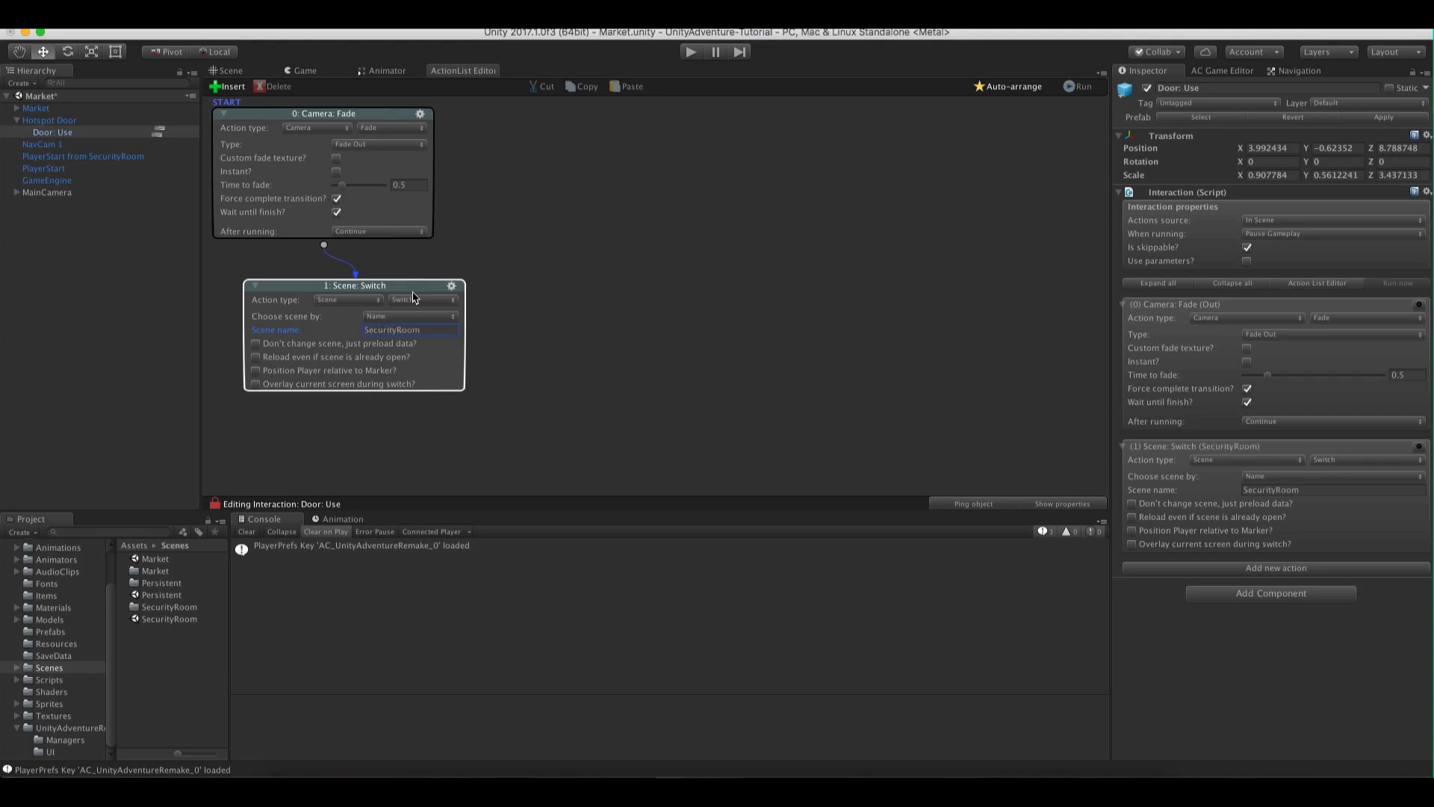
{"action": "left_click_drag", "start_coordinate": [410, 288], "coordinate": [393, 279]}
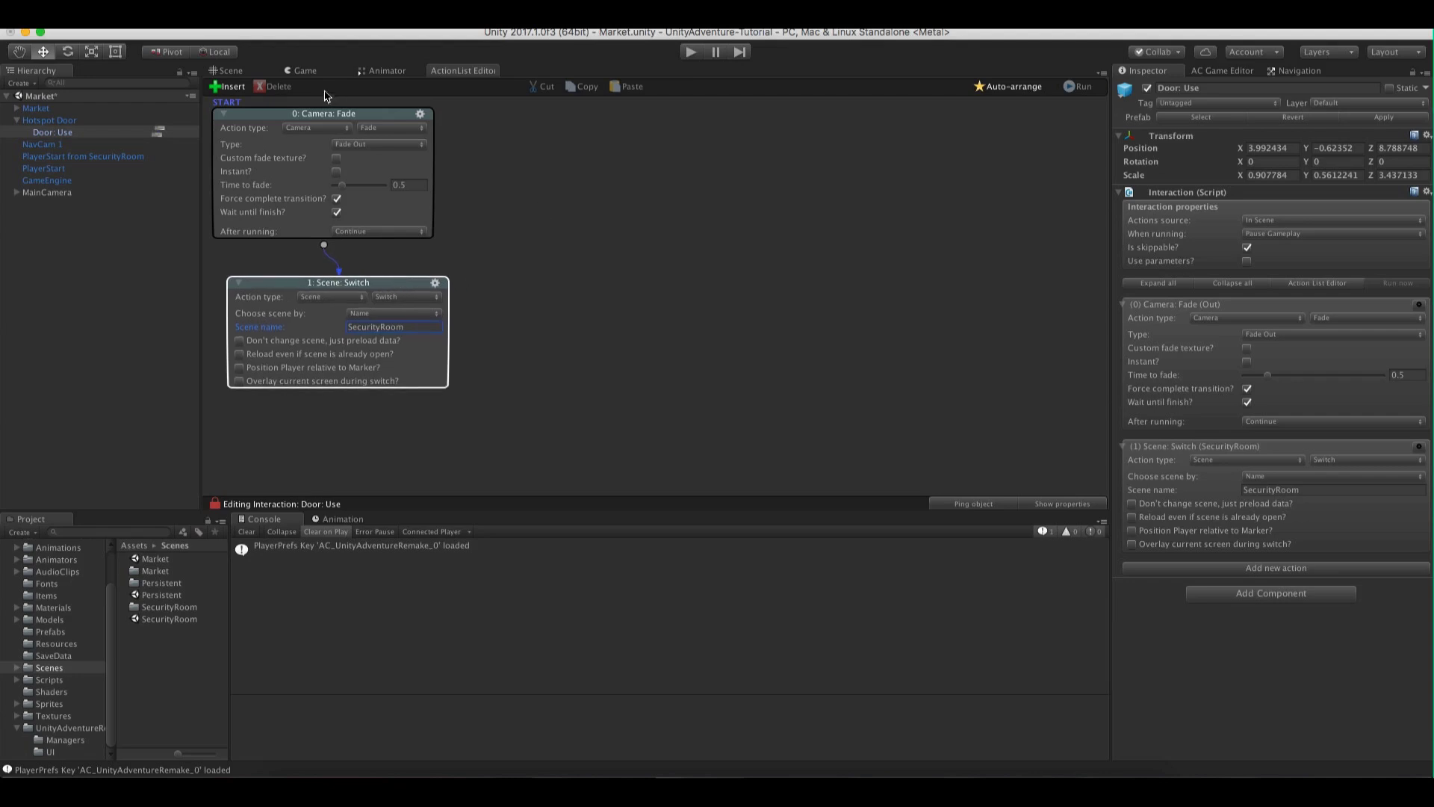
Play-test the Market scene by using the door to enter the security room, and stop the game
{"action": "left_click", "coordinate": [245, 71]}
{"action": "left_click", "coordinate": [691, 51]}
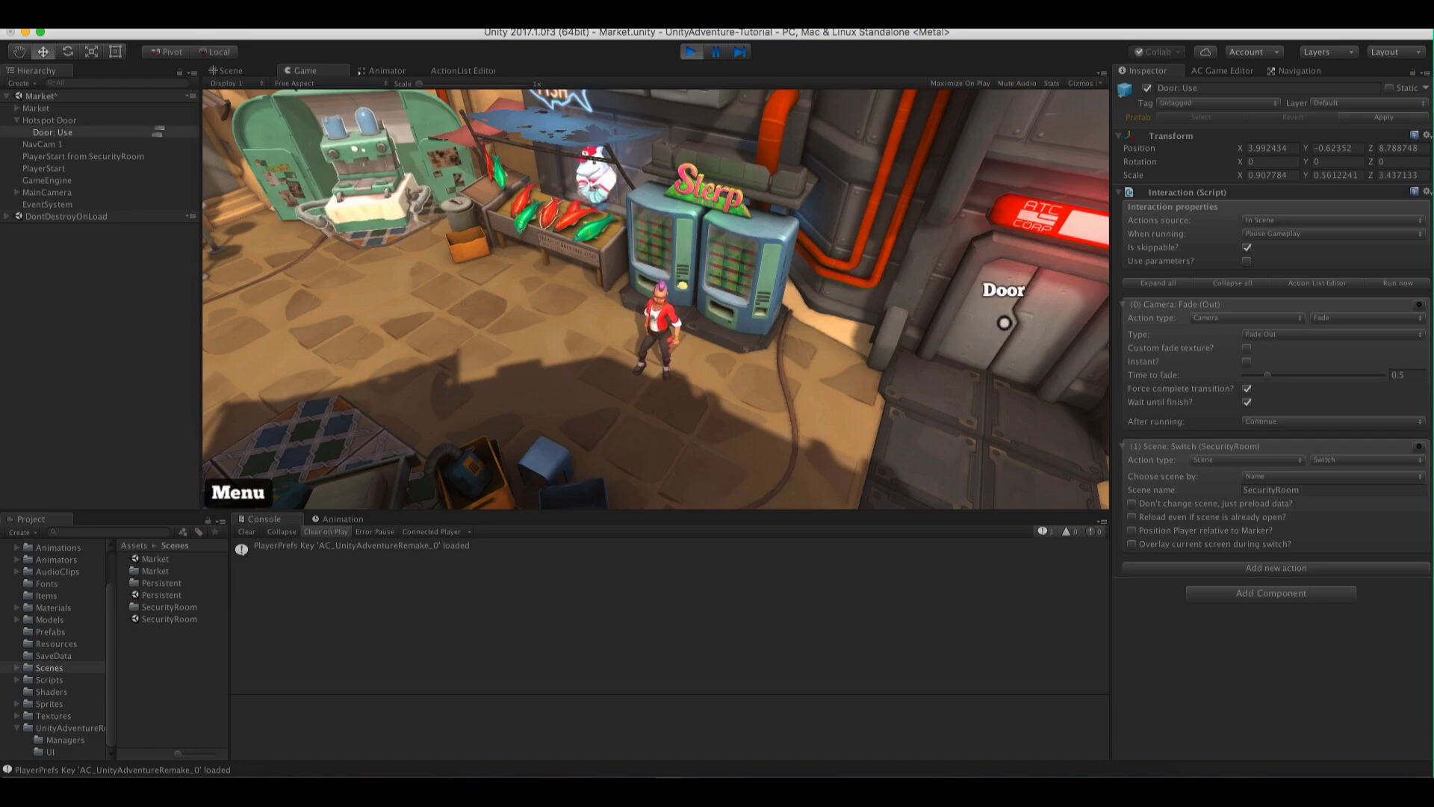
{"action": "left_click", "coordinate": [1004, 323]}
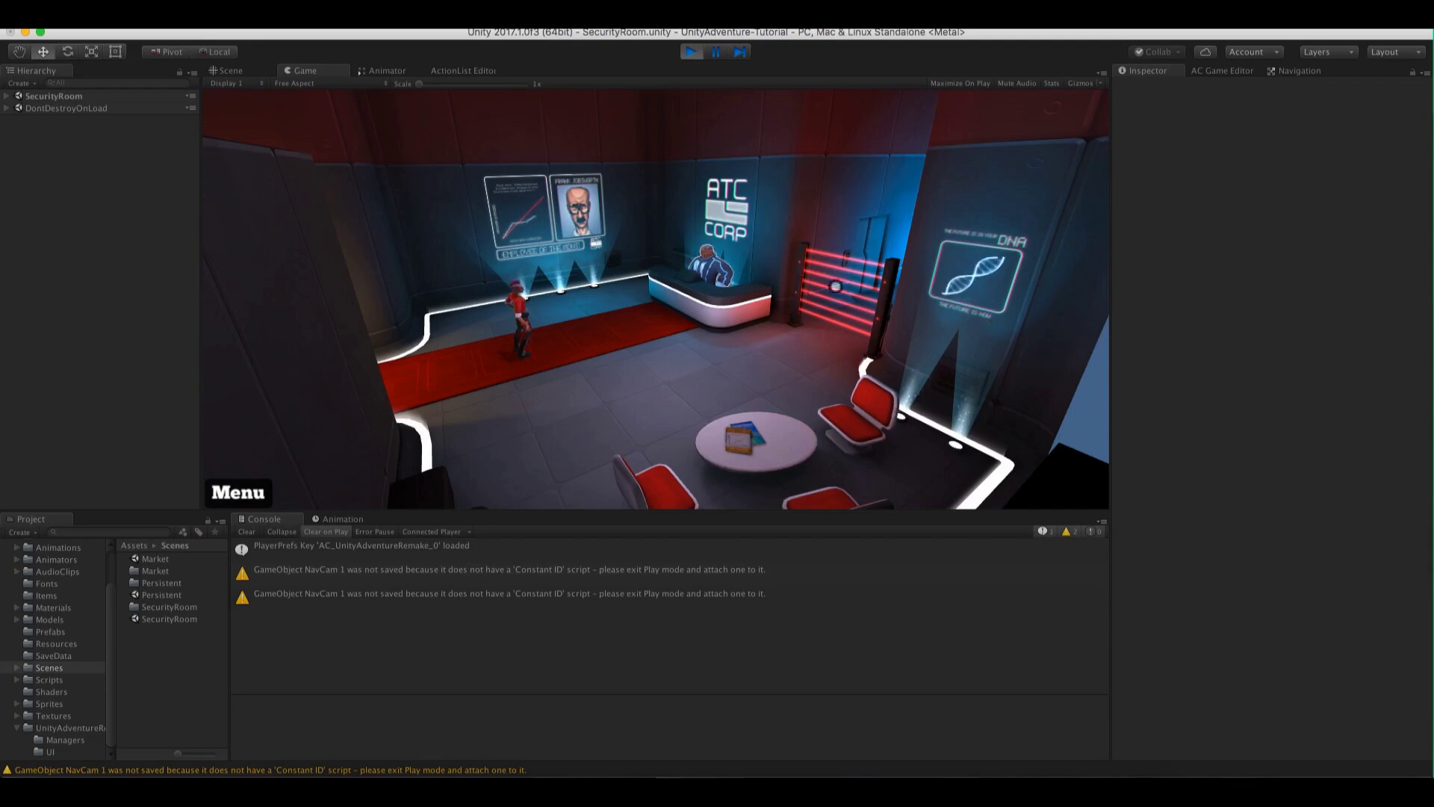
{"action": "left_click", "coordinate": [691, 54]}
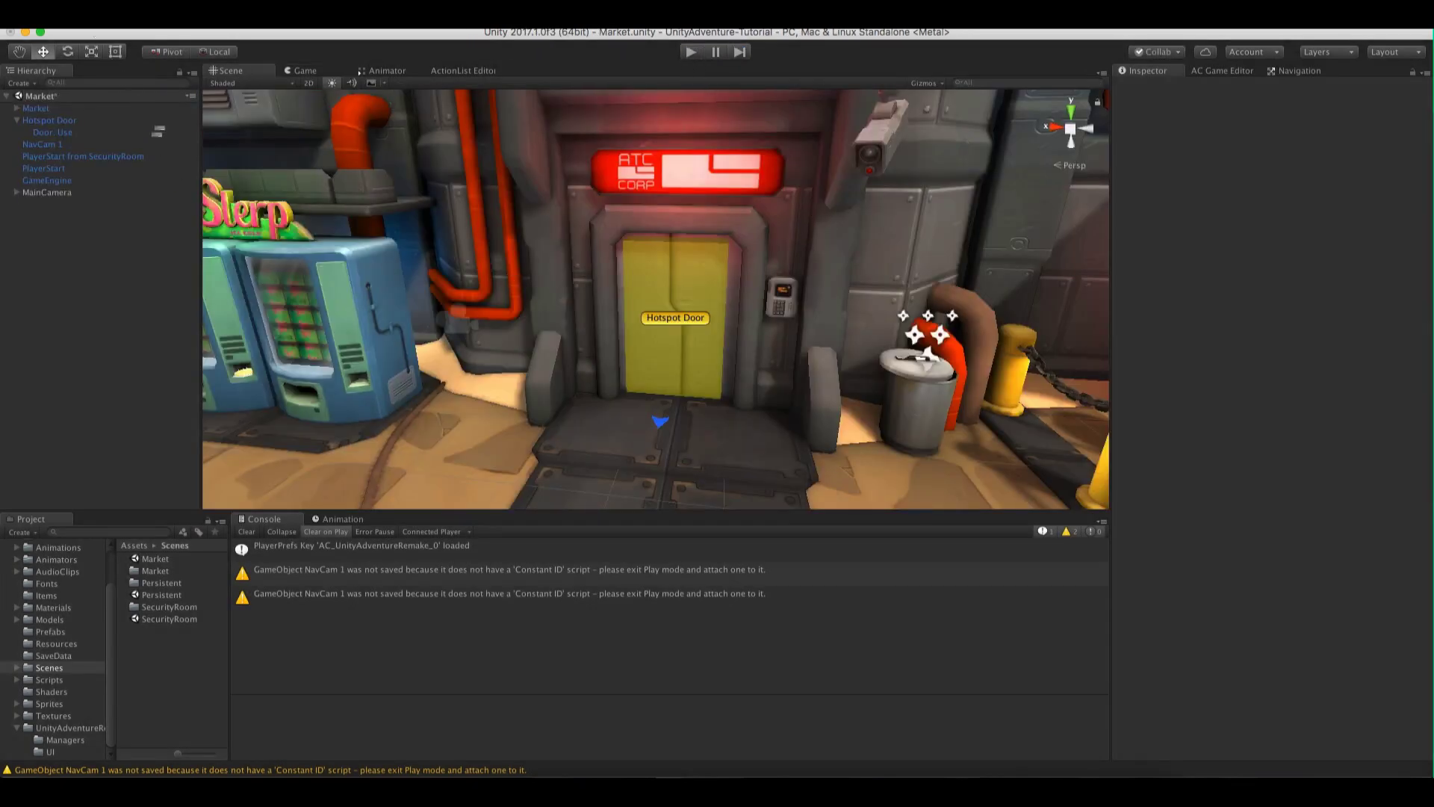
Save the Market scene and open the SecurityRoom scene
{"action": "left_click", "coordinate": [86, 14]}
{"action": "left_click", "coordinate": [112, 70]}
{"action": "double_click", "coordinate": [178, 620]}
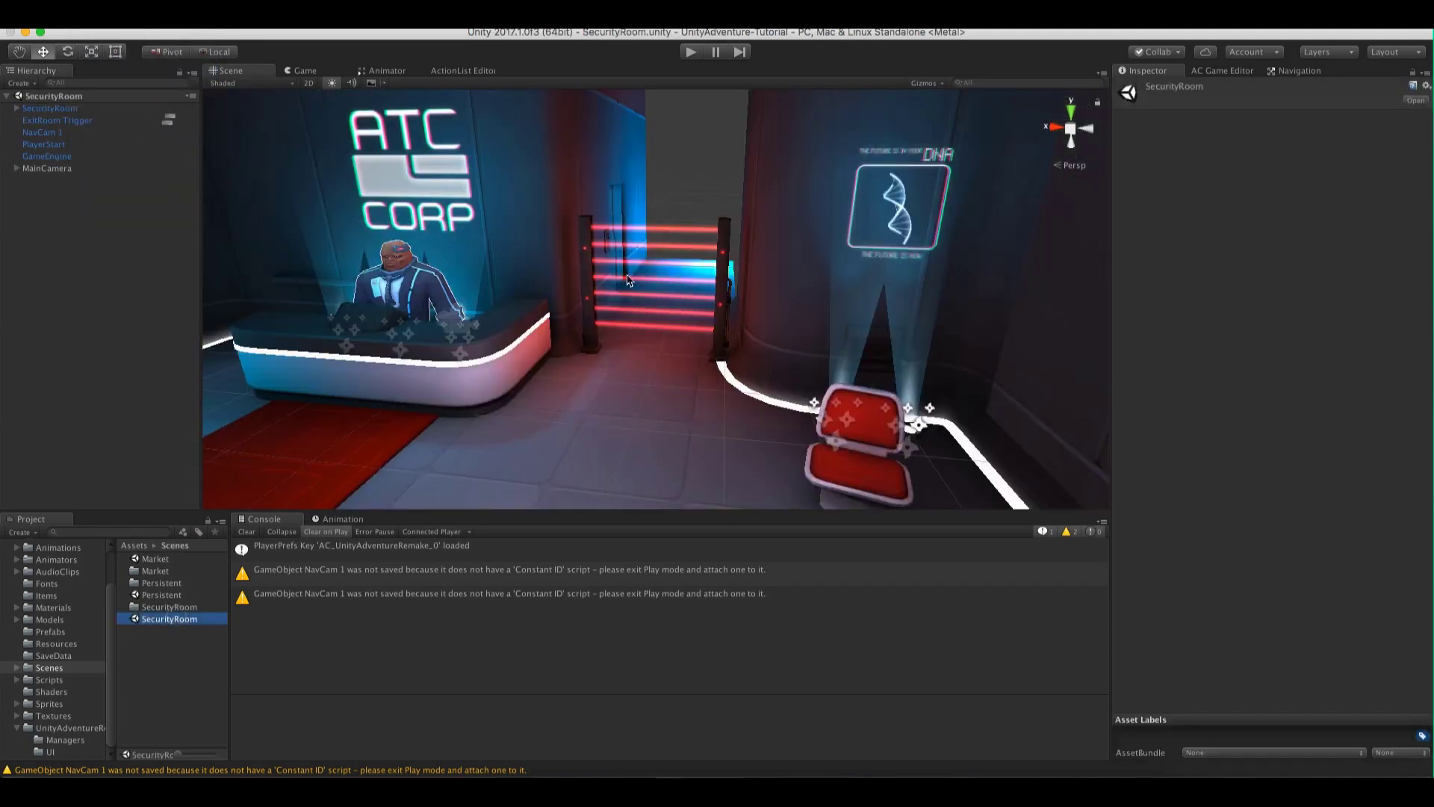
Add a new PlayerStart to the SecurityRoom scene and name it "PlayerStart from Market"
{"action": "left_click_drag", "start_coordinate": [743, 269], "coordinate": [561, 285], "text": "alt"}
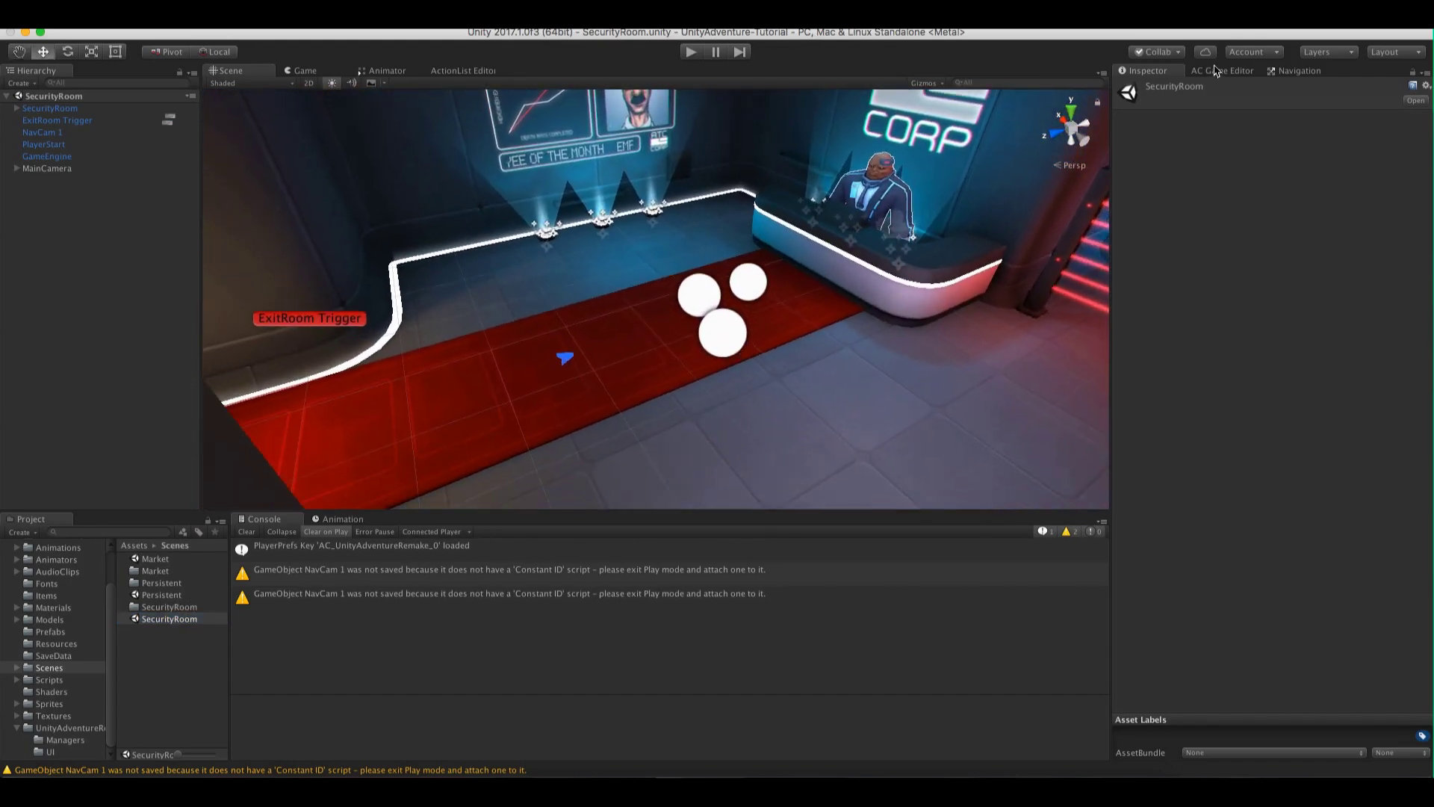
{"action": "left_click", "coordinate": [1221, 70]}
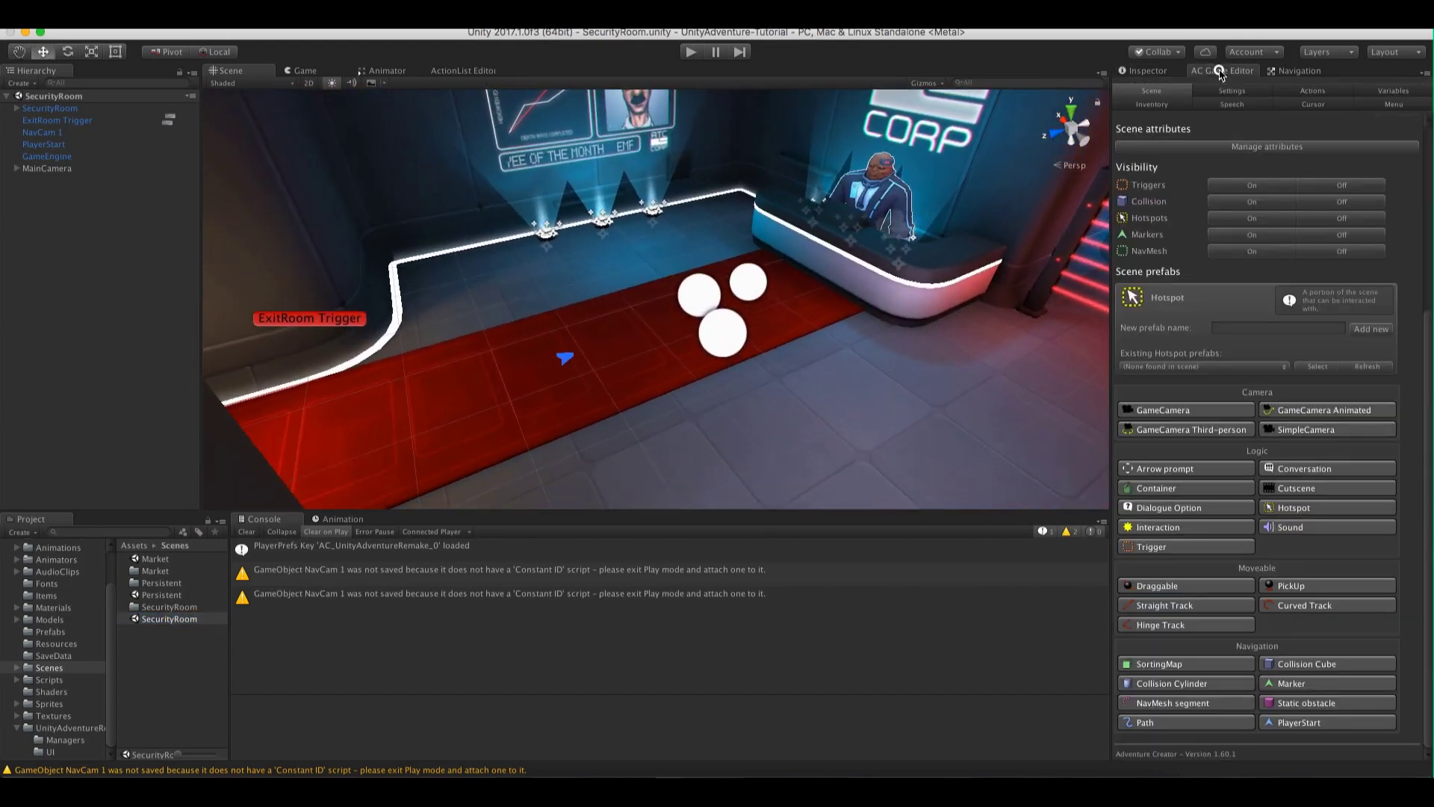
{"action": "left_click", "coordinate": [1299, 722]}
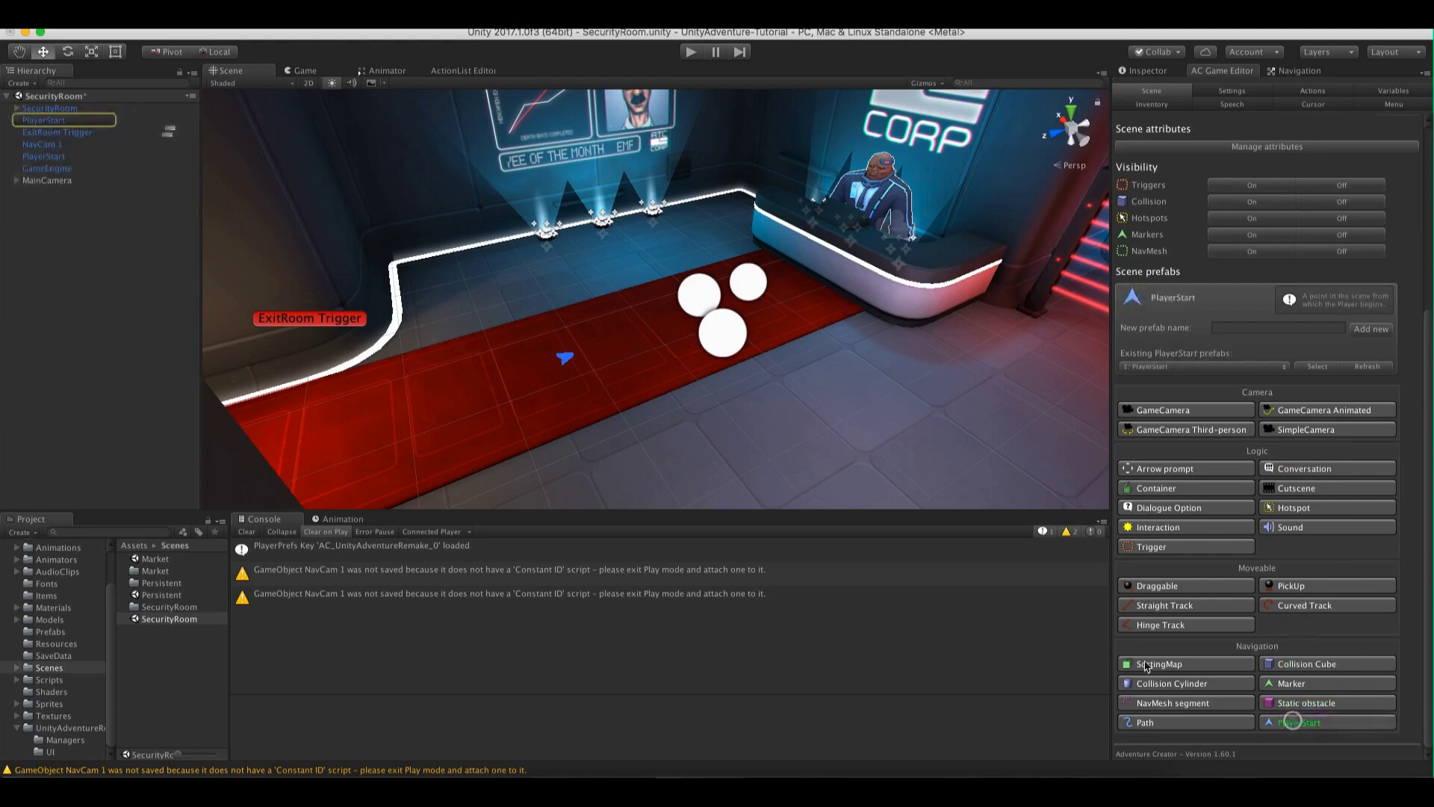
{"action": "left_click", "coordinate": [119, 120]}
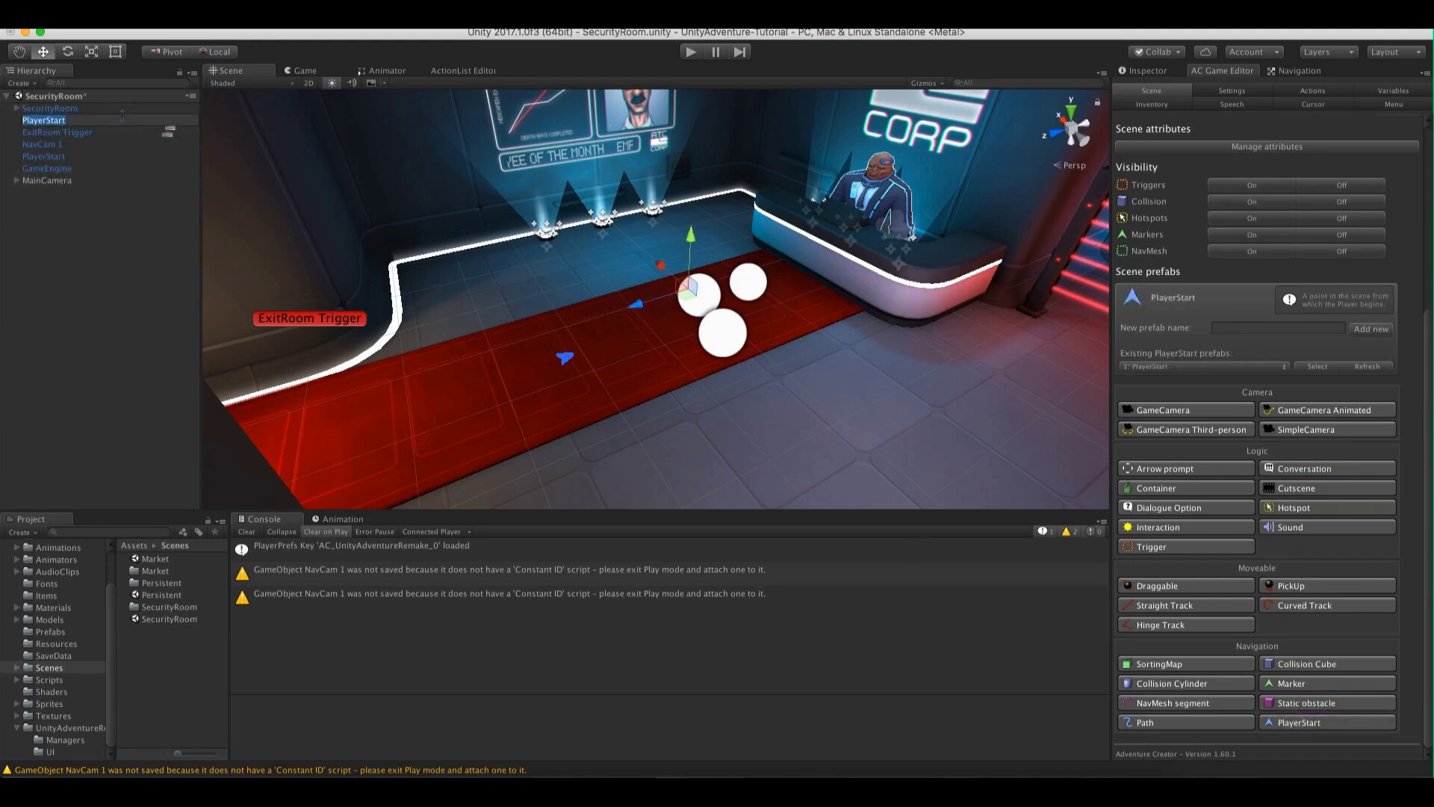
{"action": "type", "text": "from Market"}
{"action": "key", "text": "Return"}
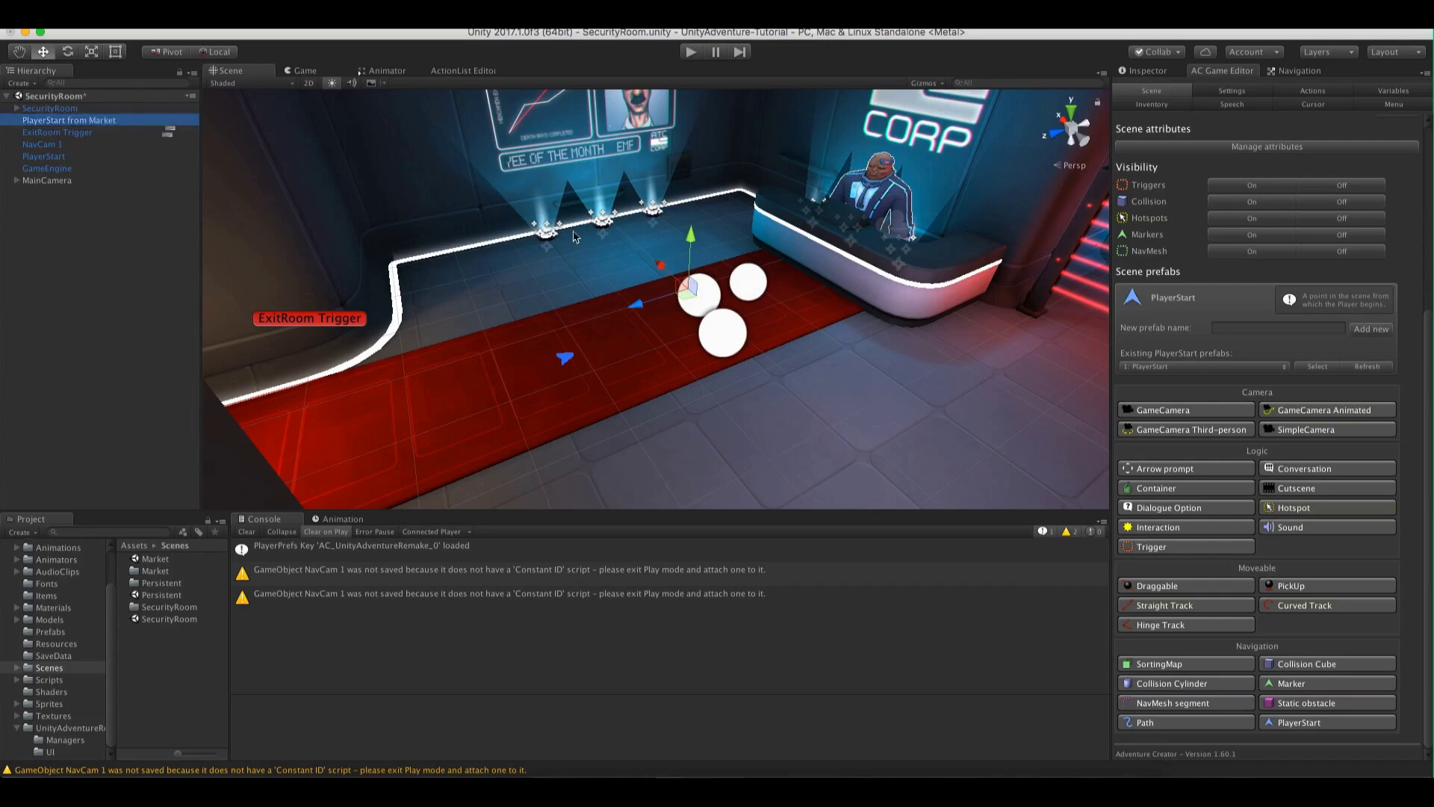
Position PlayerStart from Market on the red carpet near the ExitRoom Trigger and rotate it to face into the room
{"action": "left_click_drag", "start_coordinate": [688, 298], "coordinate": [586, 406]}
{"action": "key", "text": "alt"}
{"action": "key", "text": "e"}
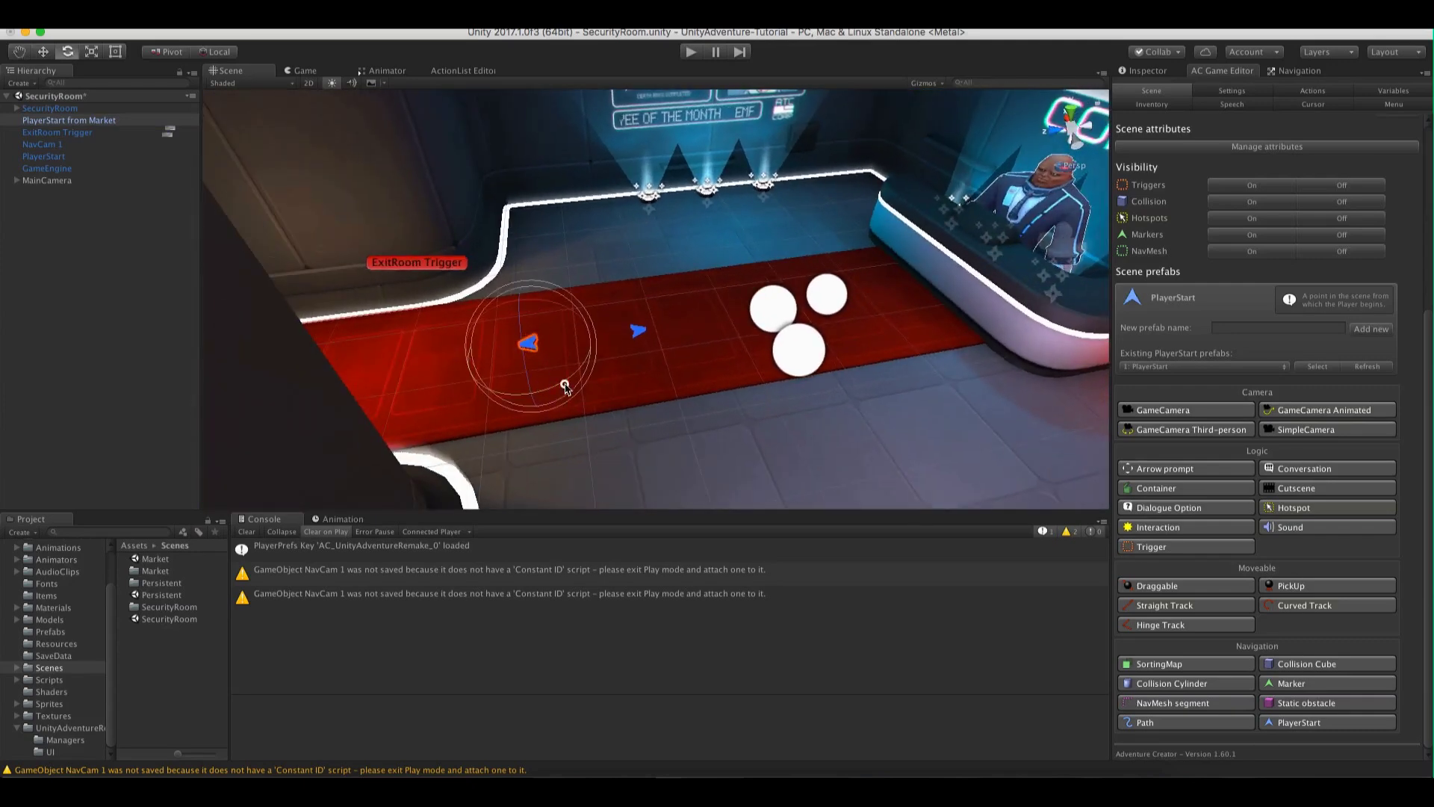
{"action": "left_click", "coordinate": [69, 135]}
{"action": "double_click", "coordinate": [70, 134]}
{"action": "double_click", "coordinate": [68, 120]}
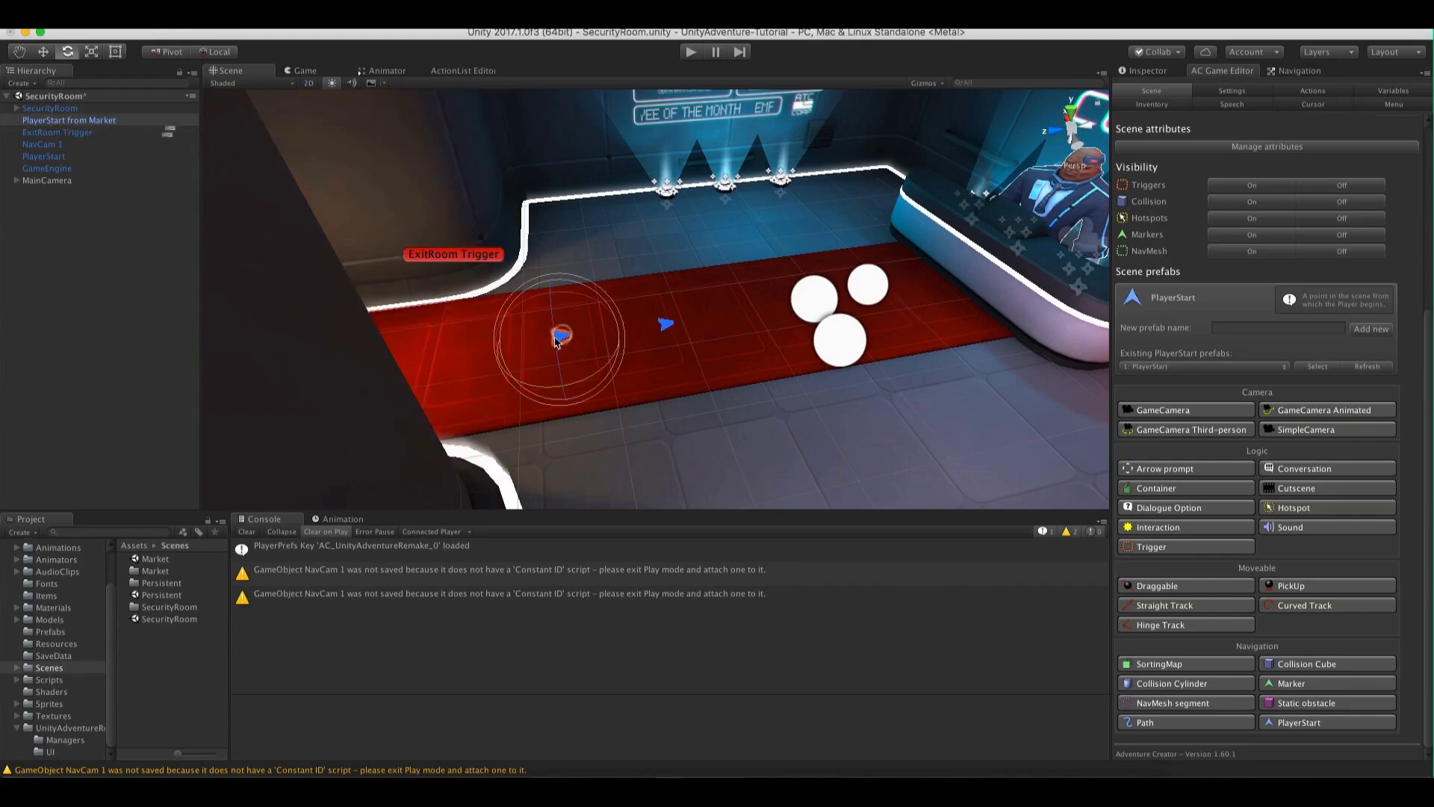
{"action": "left_click", "coordinate": [43, 51]}
{"action": "mouse_move", "coordinate": [626, 330]}
{"action": "left_mouse_down"}
{"action": "mouse_move", "coordinate": [641, 333]}
{"action": "mouse_move", "coordinate": [630, 340]}
{"action": "left_mouse_up"}
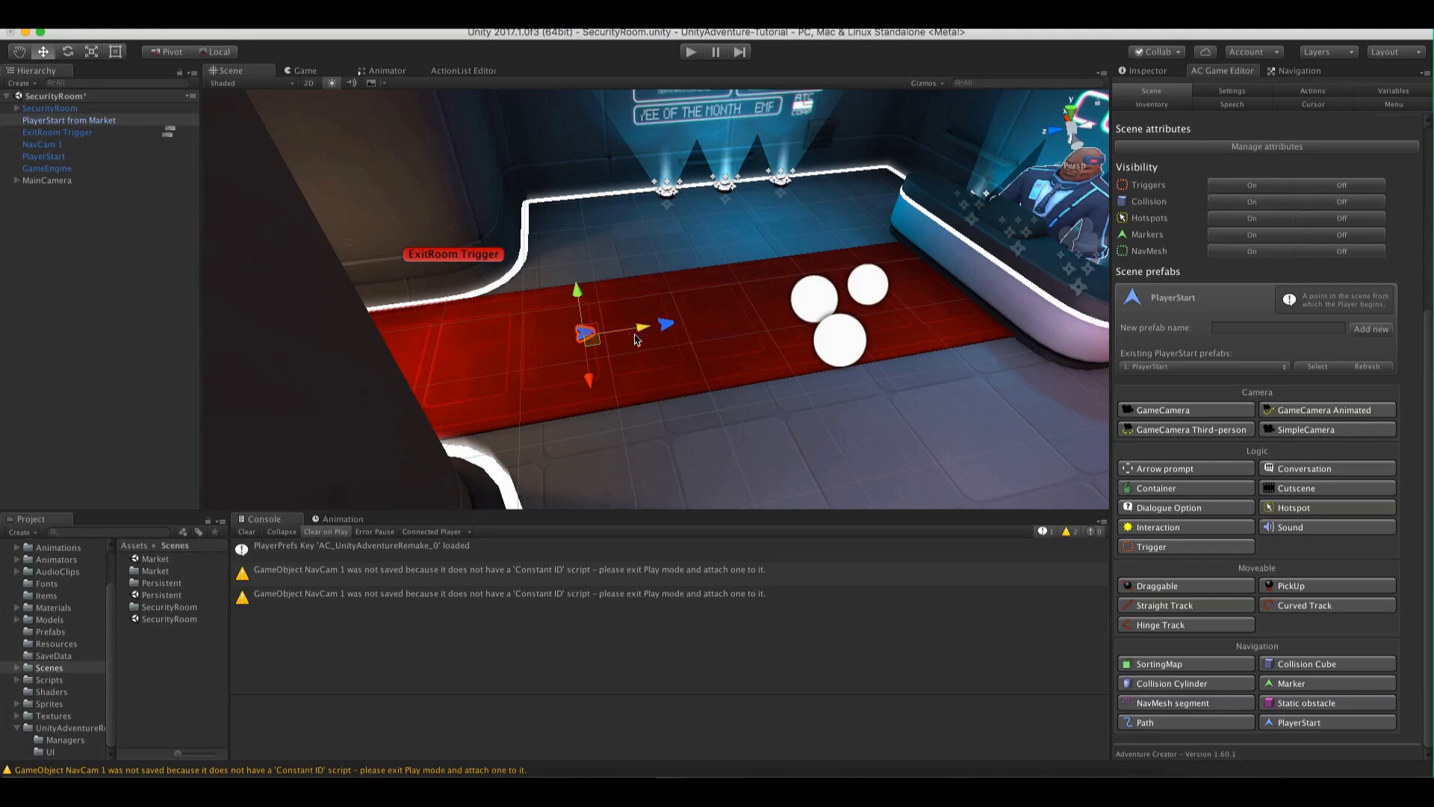
Make PlayerStart from Market activate by previous scene name, with "Market" as the previous scene
{"action": "left_click", "coordinate": [1147, 73]}
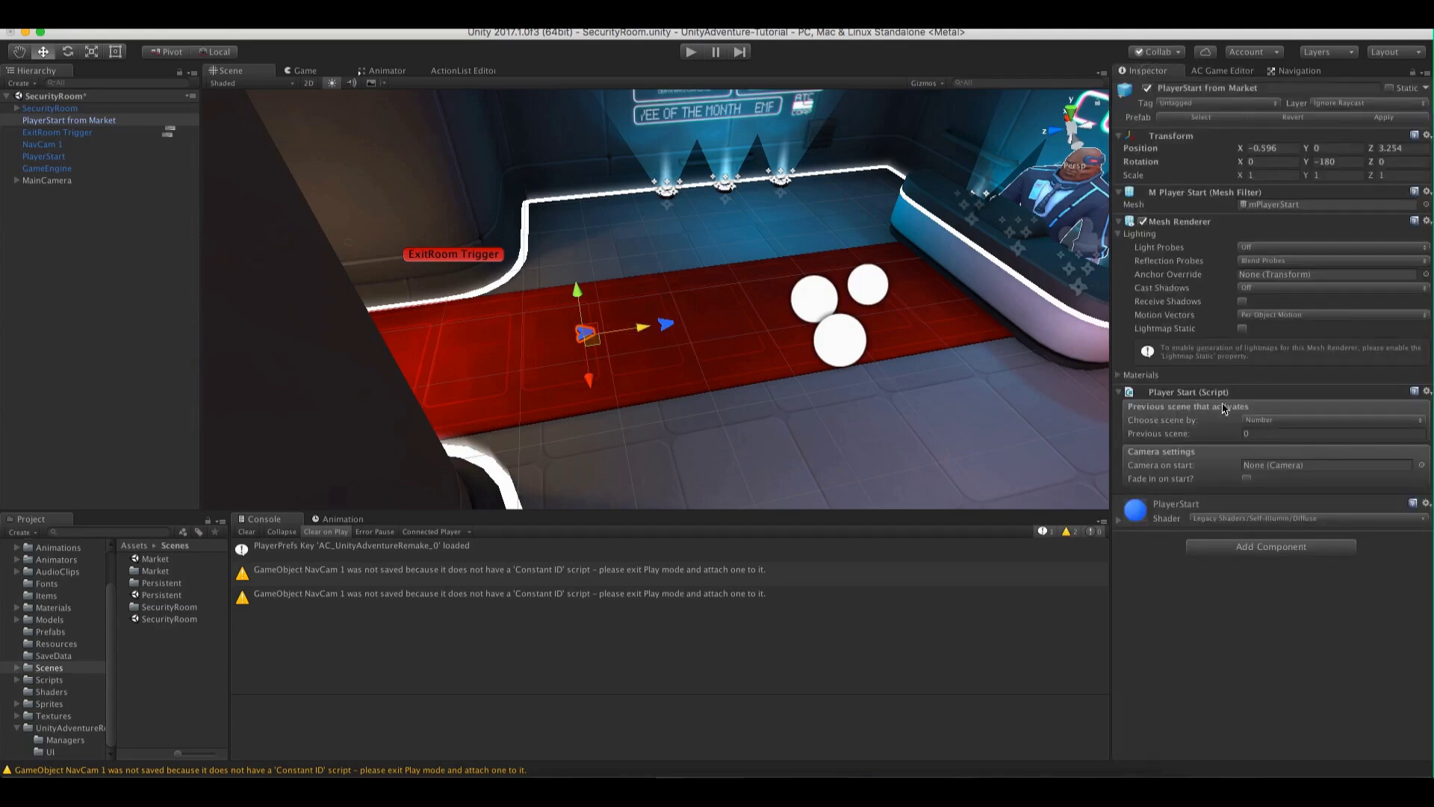
{"action": "left_click", "coordinate": [1252, 421]}
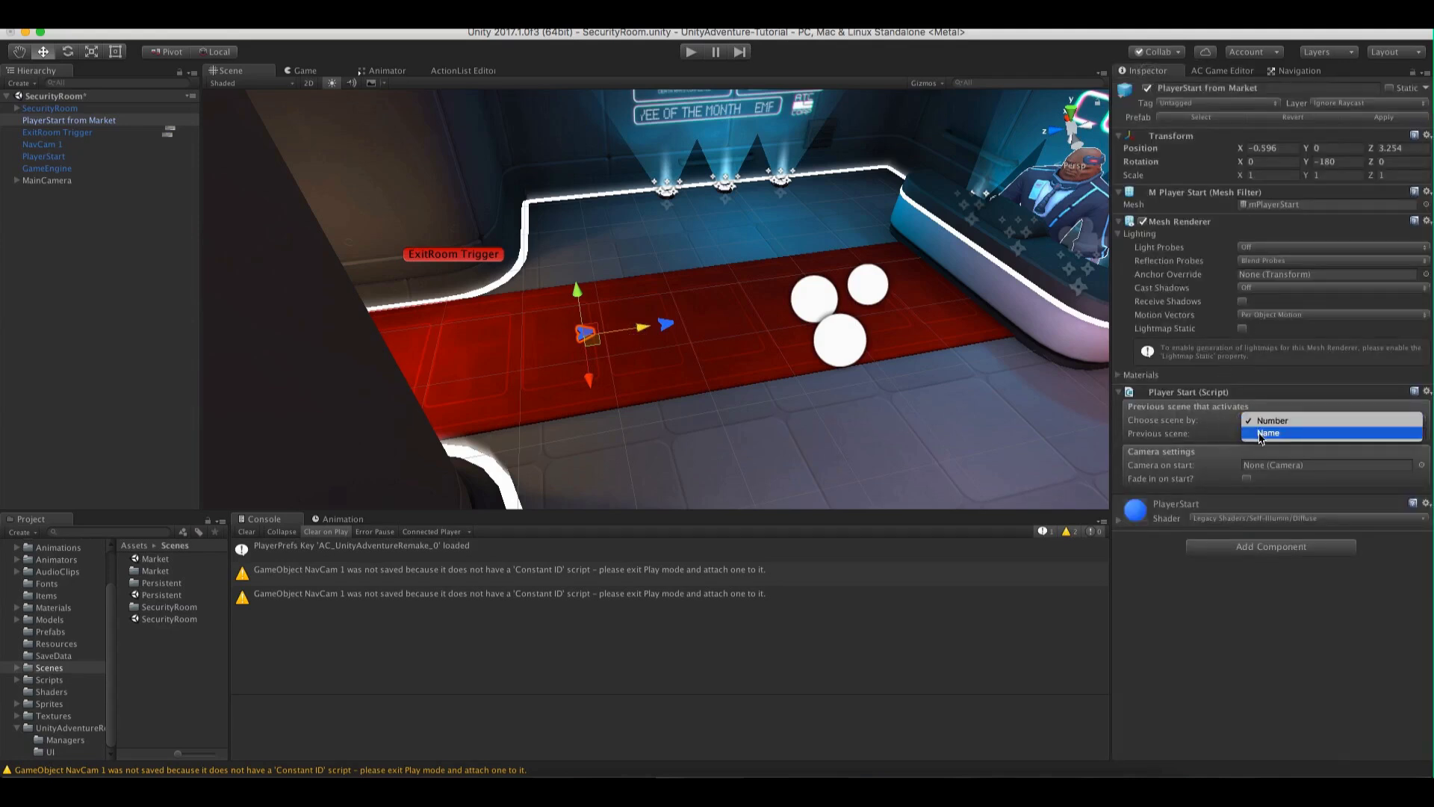
{"action": "left_click", "coordinate": [1259, 434]}
{"action": "left_click", "coordinate": [1259, 433]}
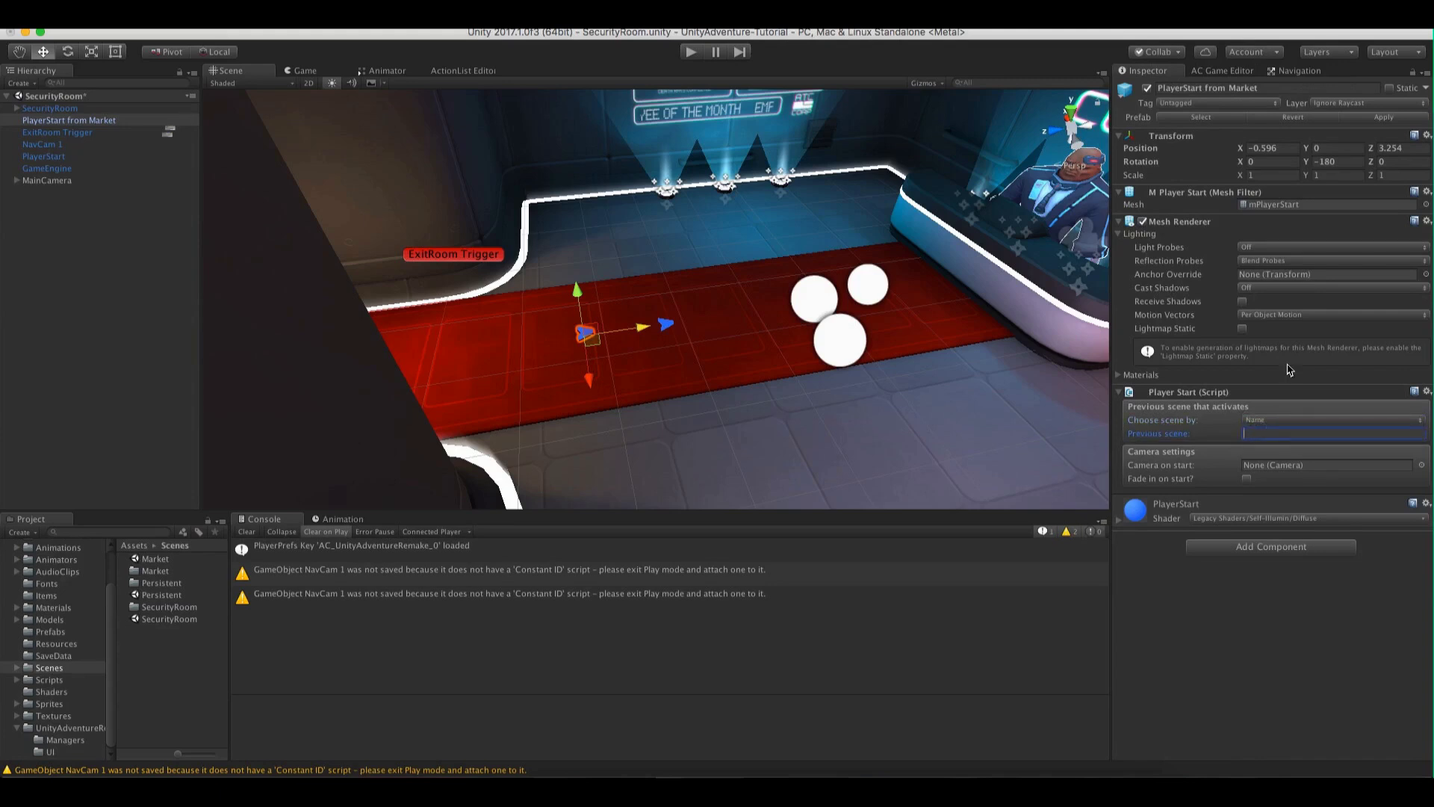
{"action": "type", "text": "Market"}
Assign NavCam 1 as the camera on start for PlayerStart from Market and enable its fade-in on start
{"action": "left_click", "coordinate": [1421, 469]}
{"action": "left_click", "coordinate": [829, 238]}
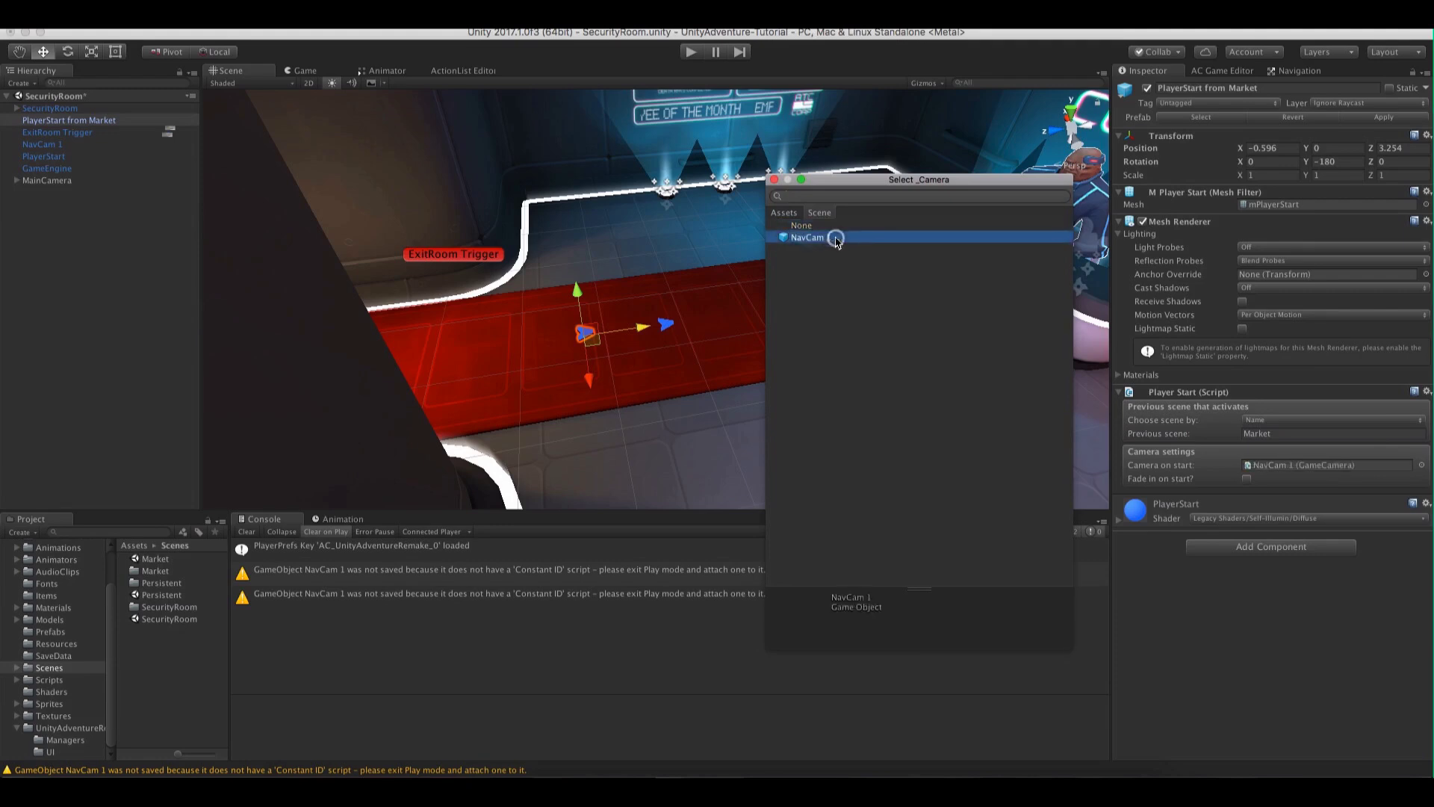
{"action": "double_click", "coordinate": [828, 238]}
{"action": "left_click", "coordinate": [1245, 478]}
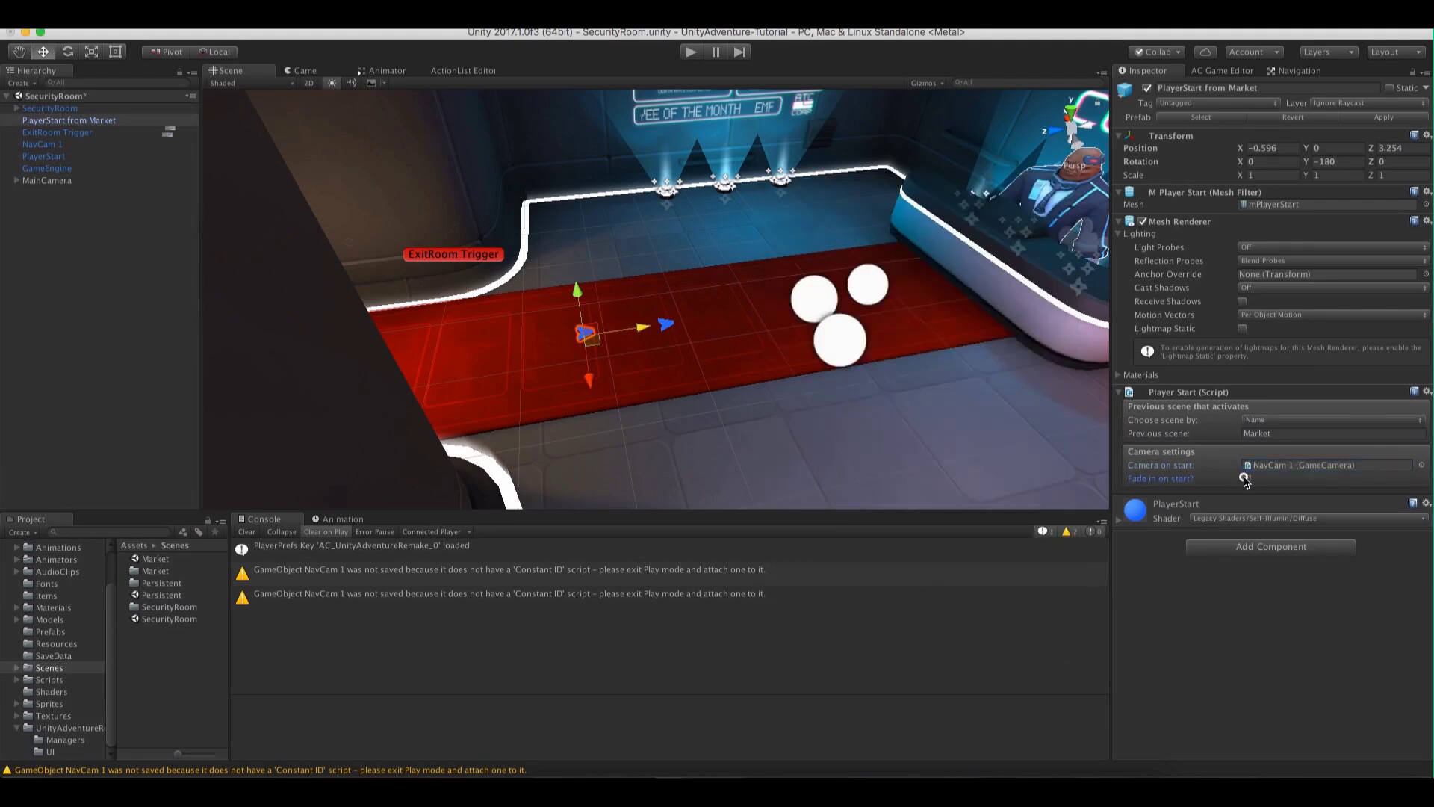
Save the SecurityRoom scene and open the Market scene
{"action": "left_click", "coordinate": [86, 15]}
{"action": "left_click", "coordinate": [112, 69]}
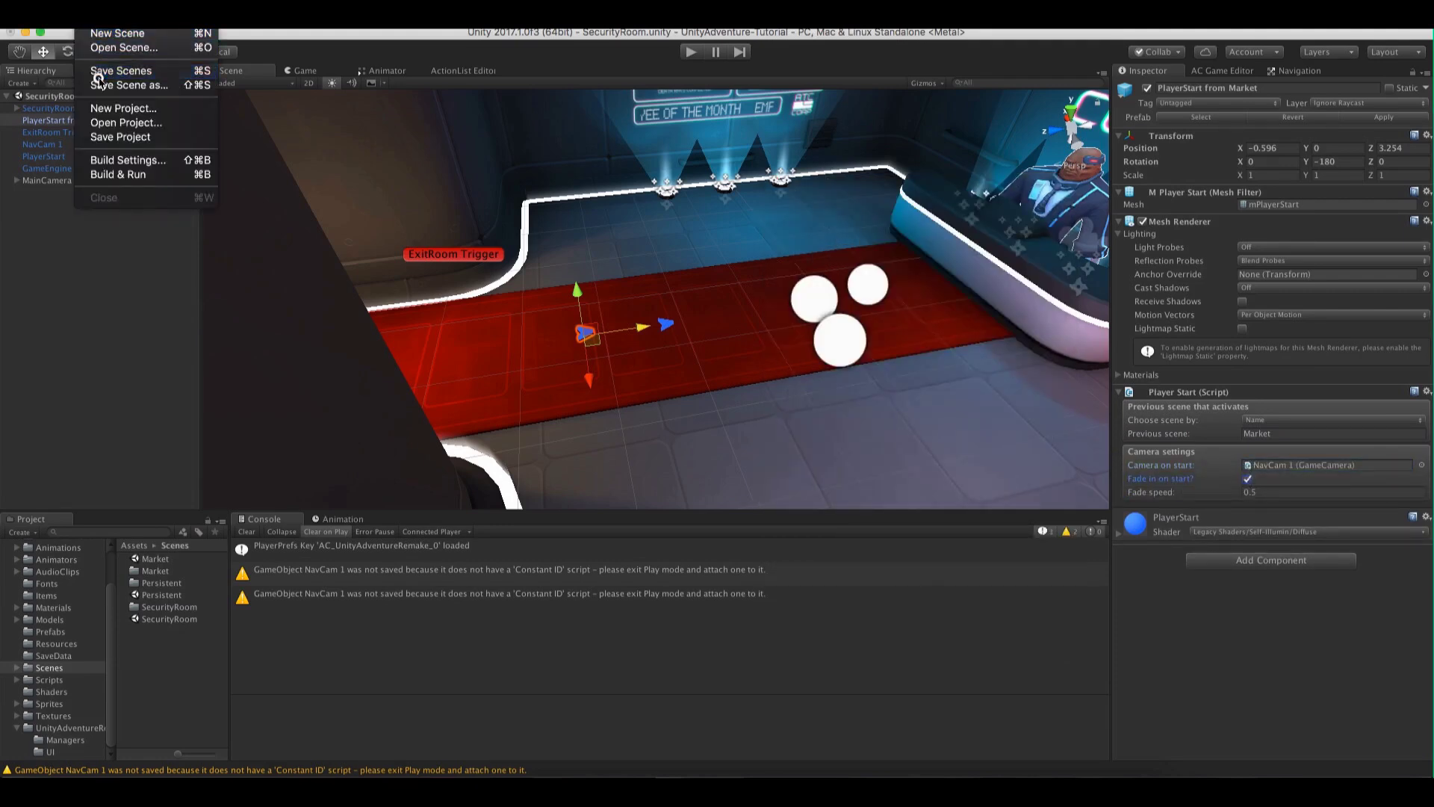
{"action": "double_click", "coordinate": [155, 559]}
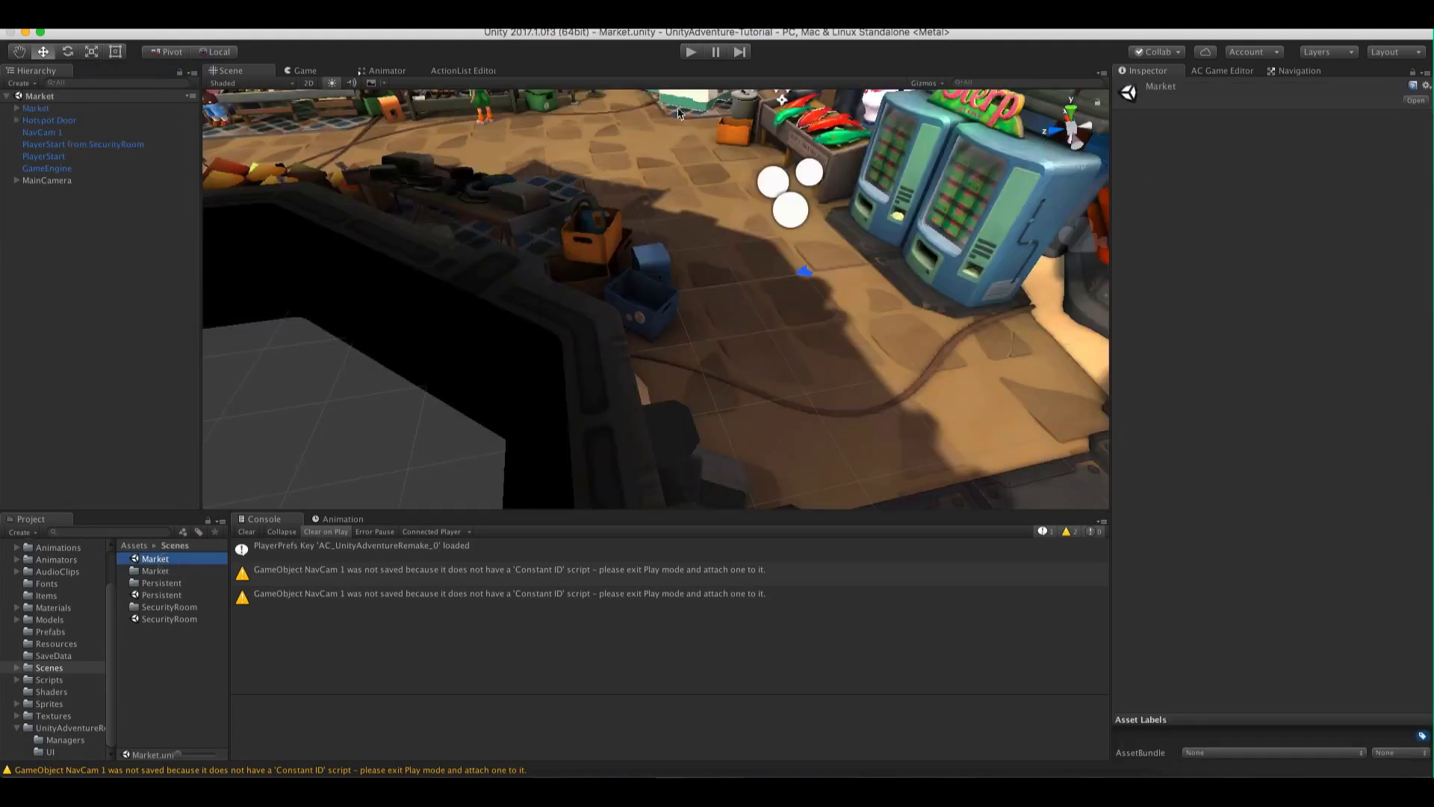
Play-test going through the door into the security room, back out to the market and in again, and stop the game
{"action": "left_click", "coordinate": [692, 56]}
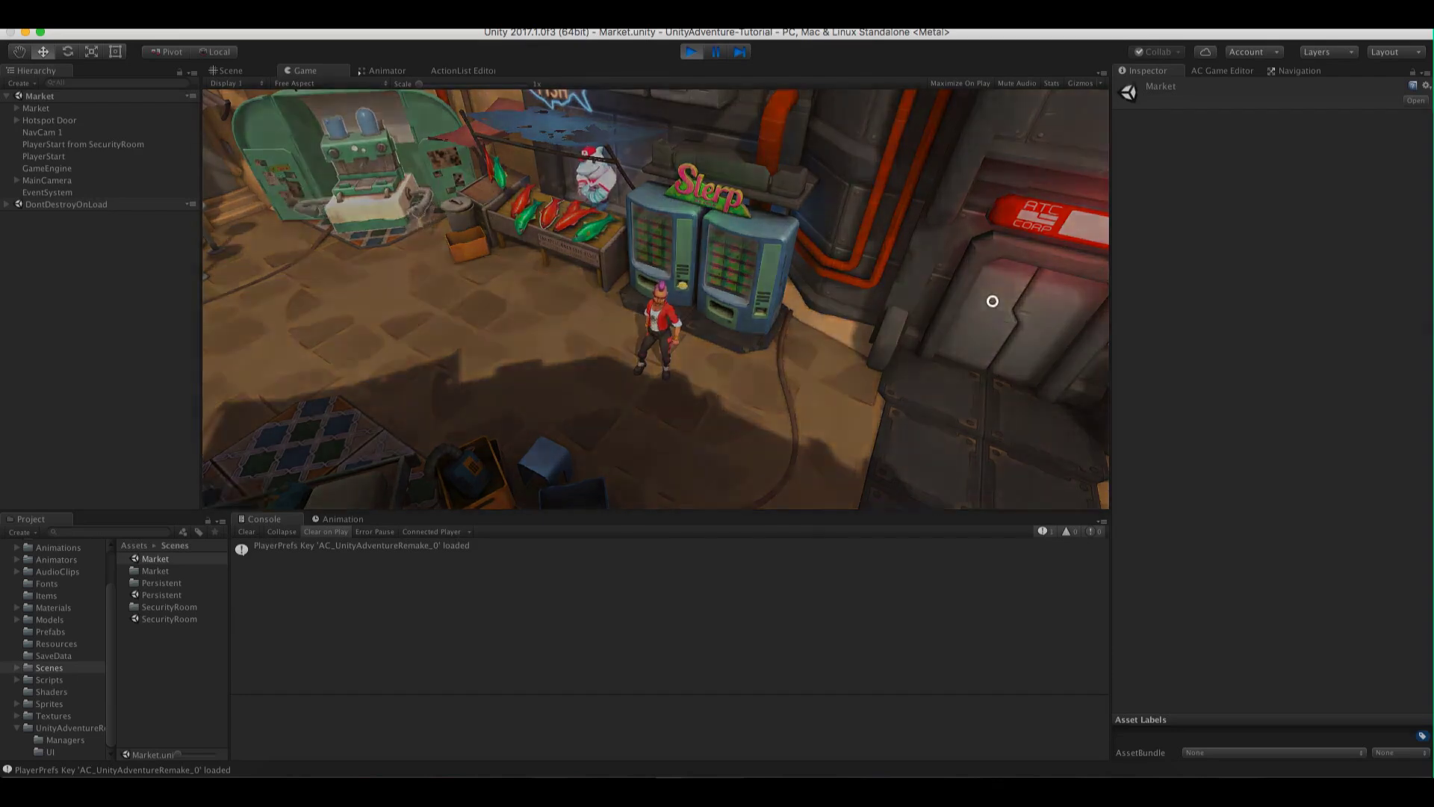
{"action": "left_click", "coordinate": [993, 301]}
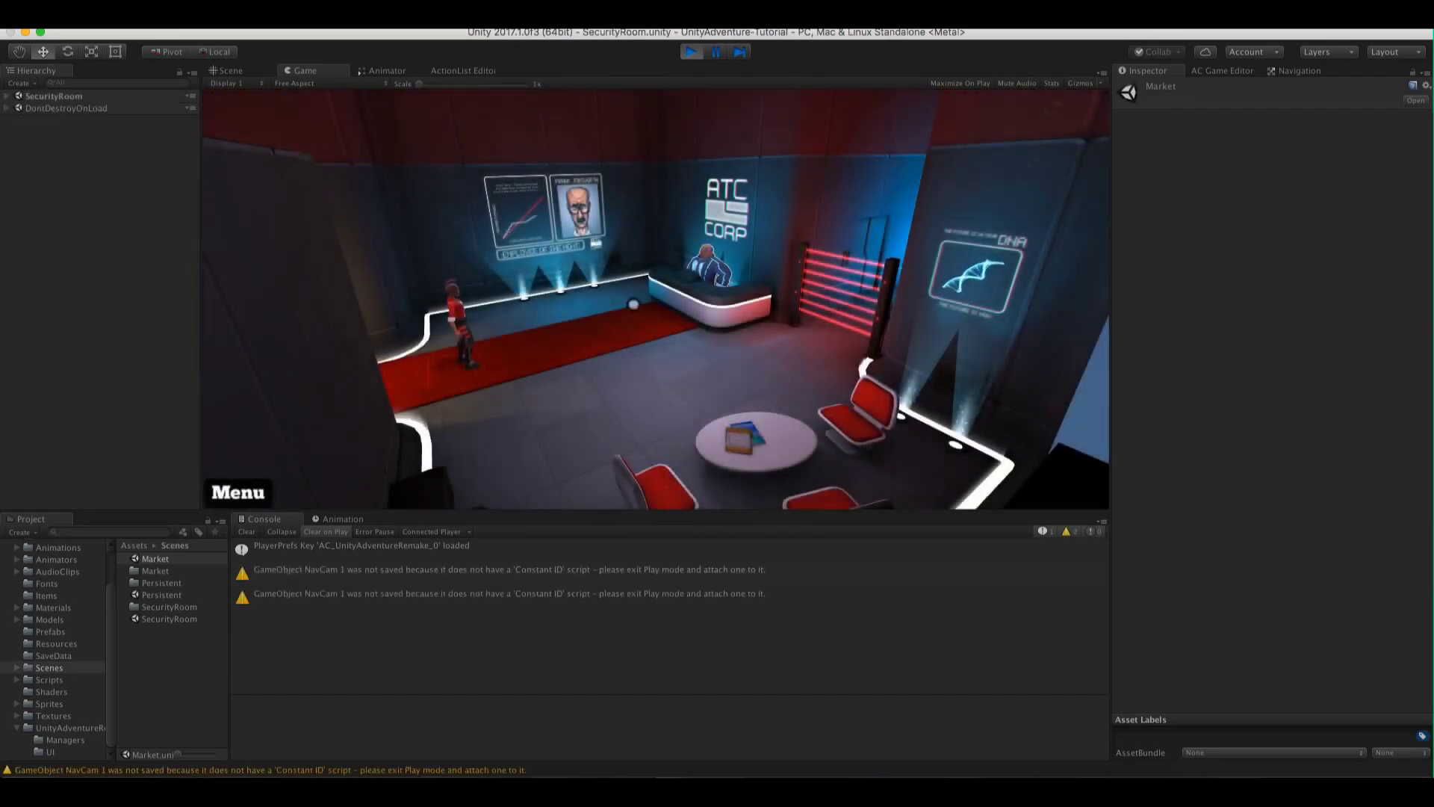
{"action": "left_click", "coordinate": [556, 342]}
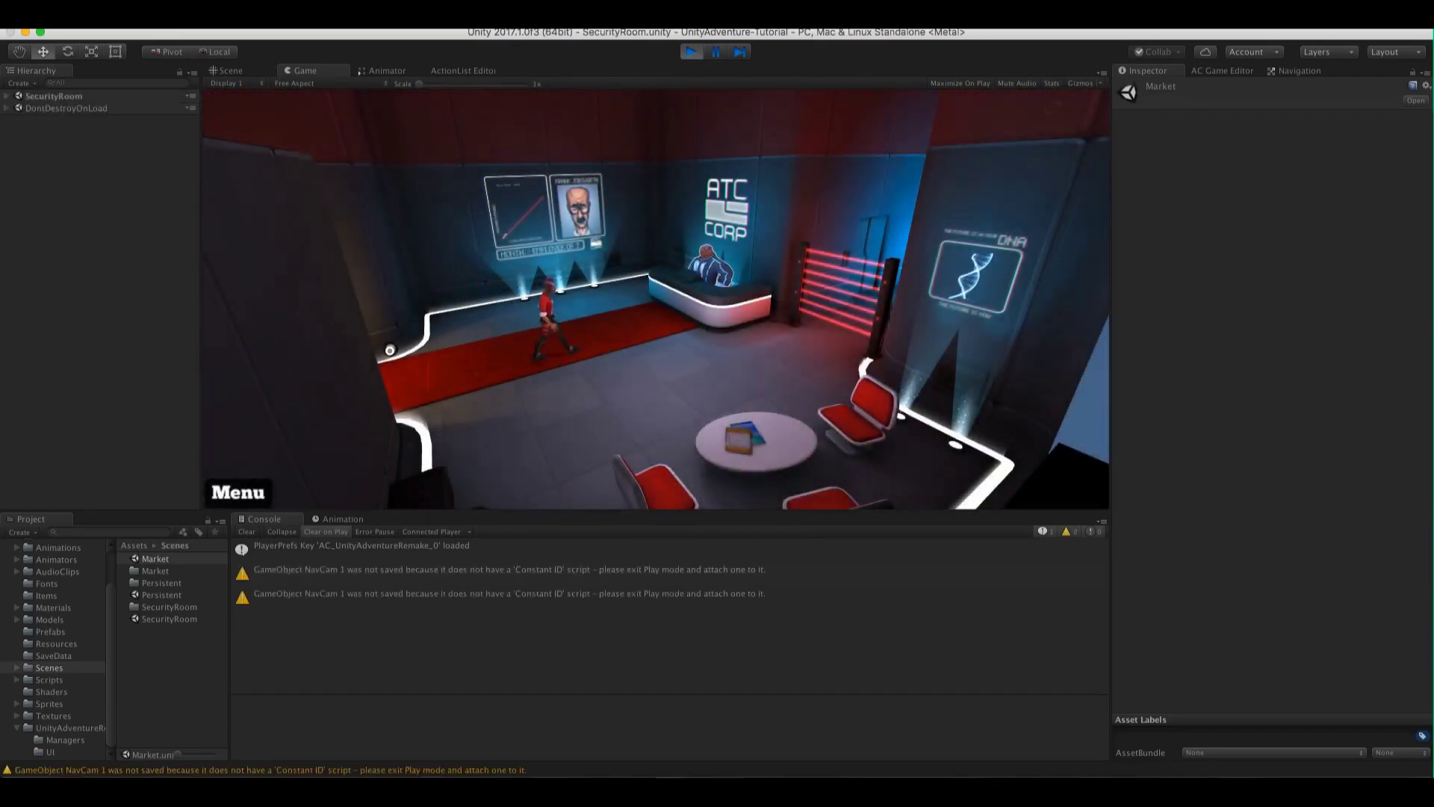
{"action": "left_click", "coordinate": [395, 381]}
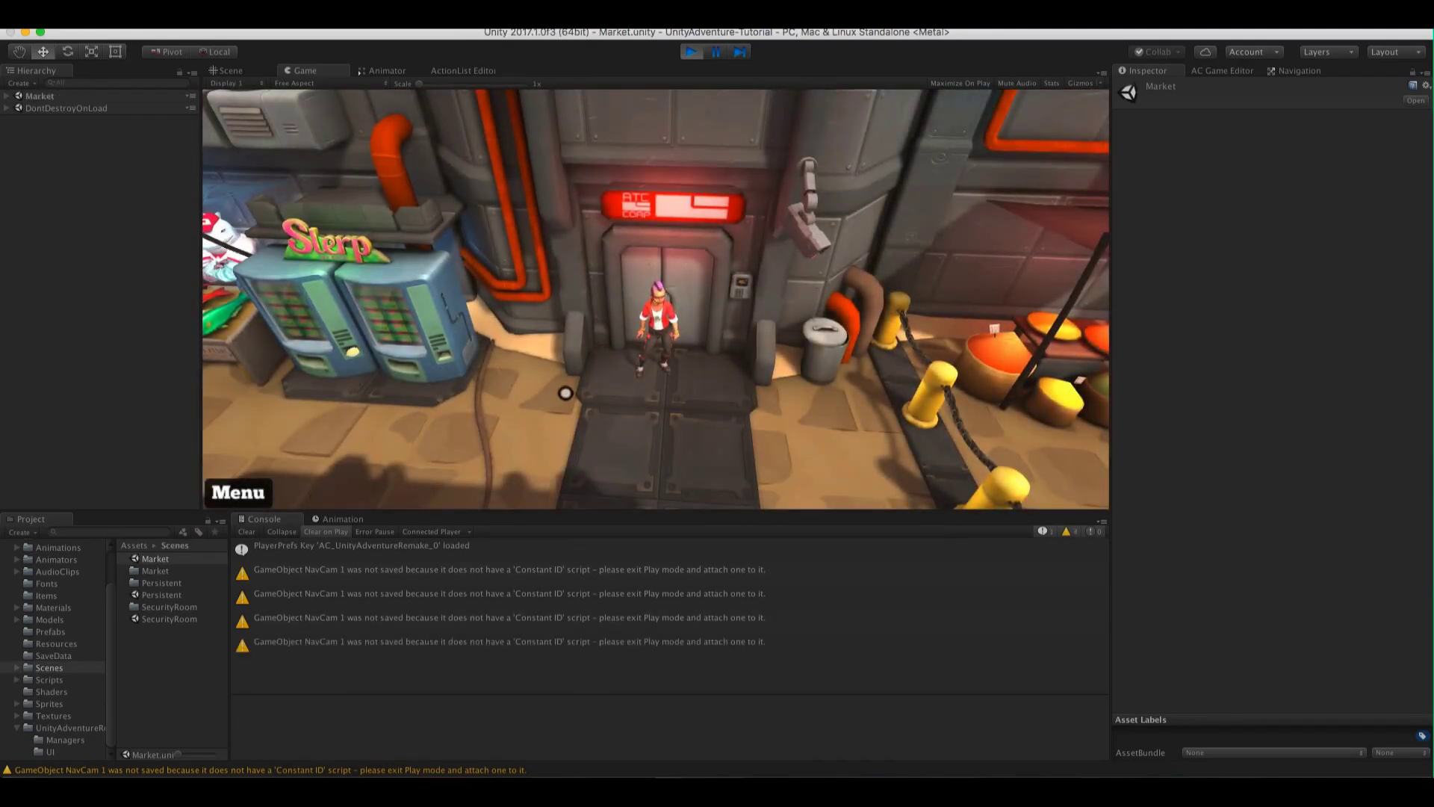
{"action": "left_click", "coordinate": [429, 416]}
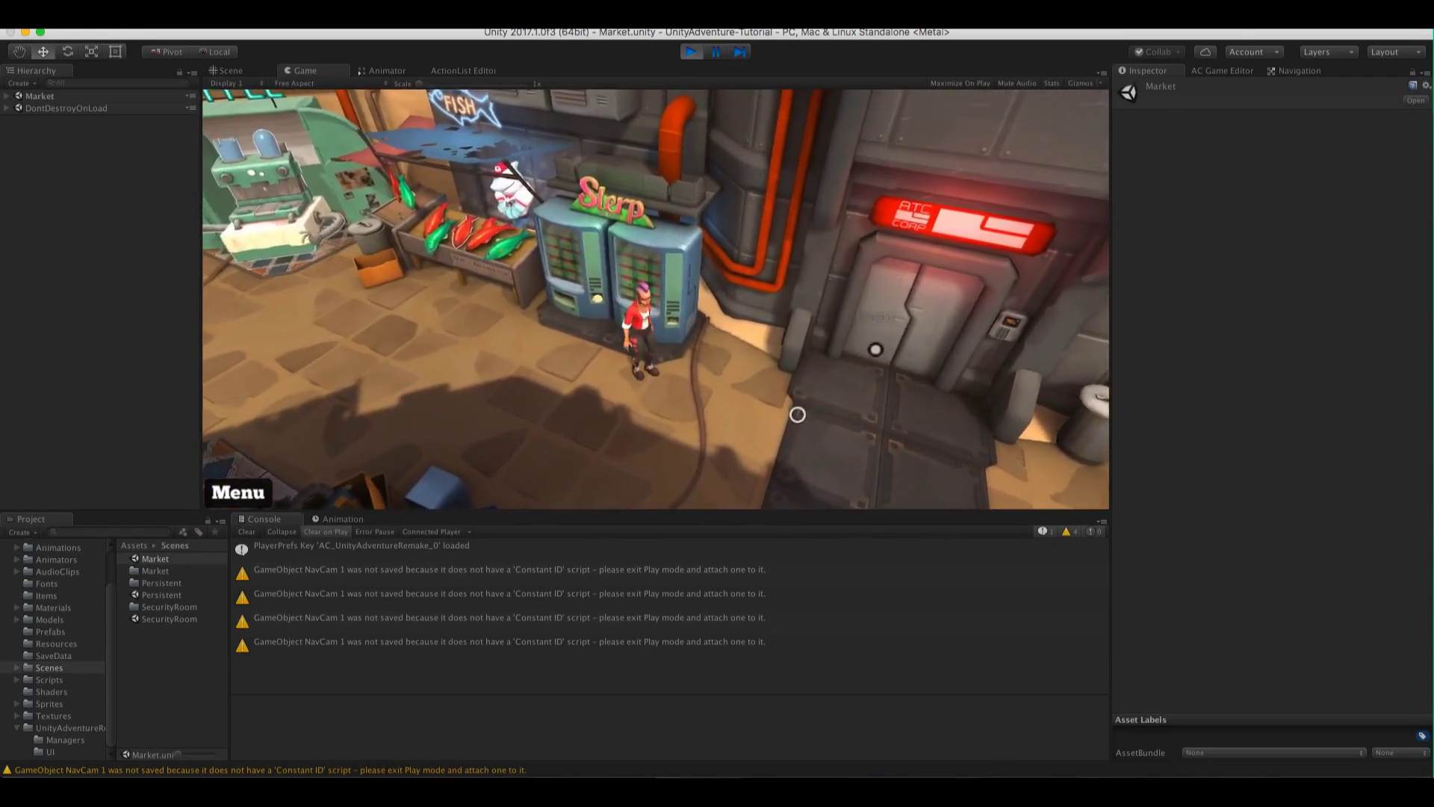
{"action": "left_click", "coordinate": [897, 290]}
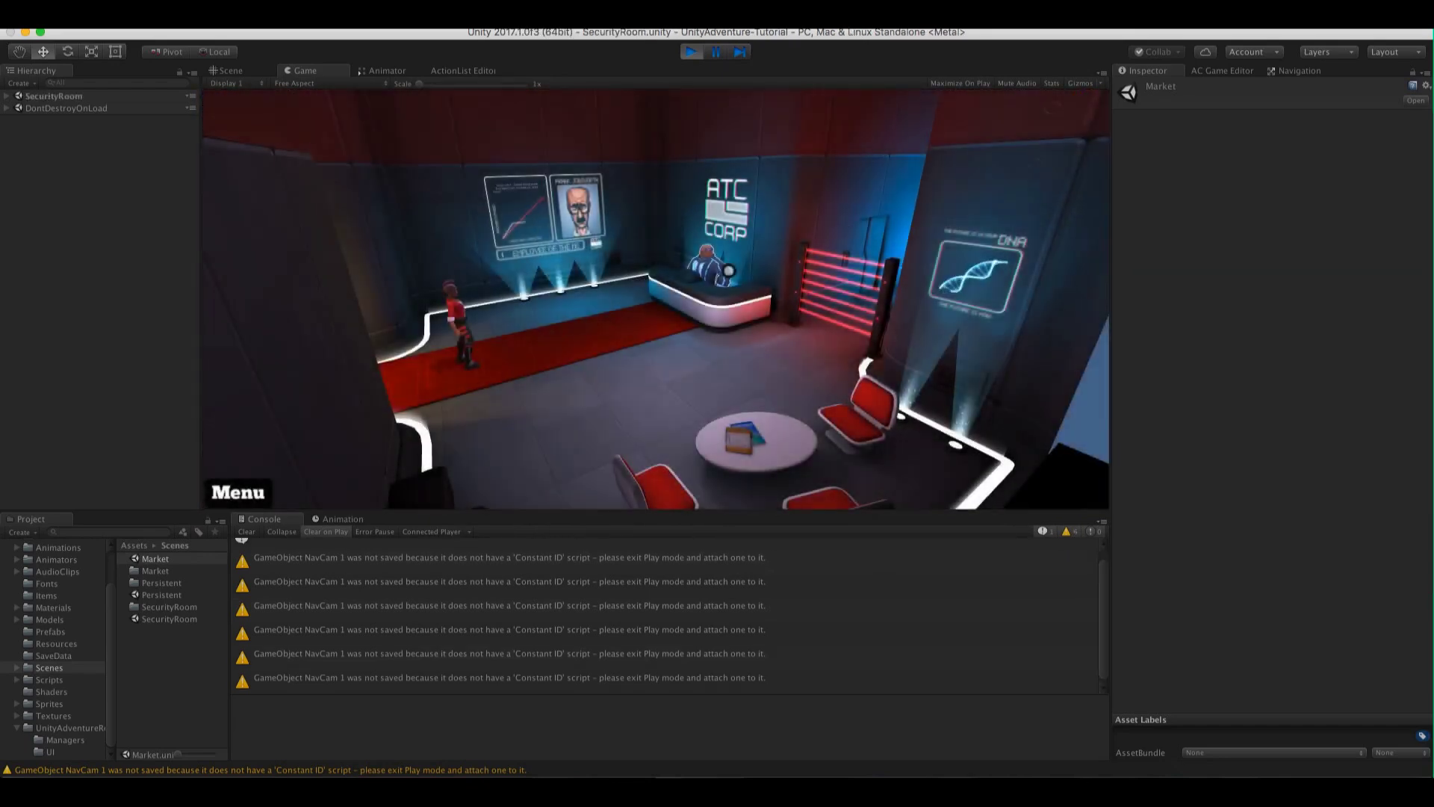
{"action": "key", "text": "super+p"}
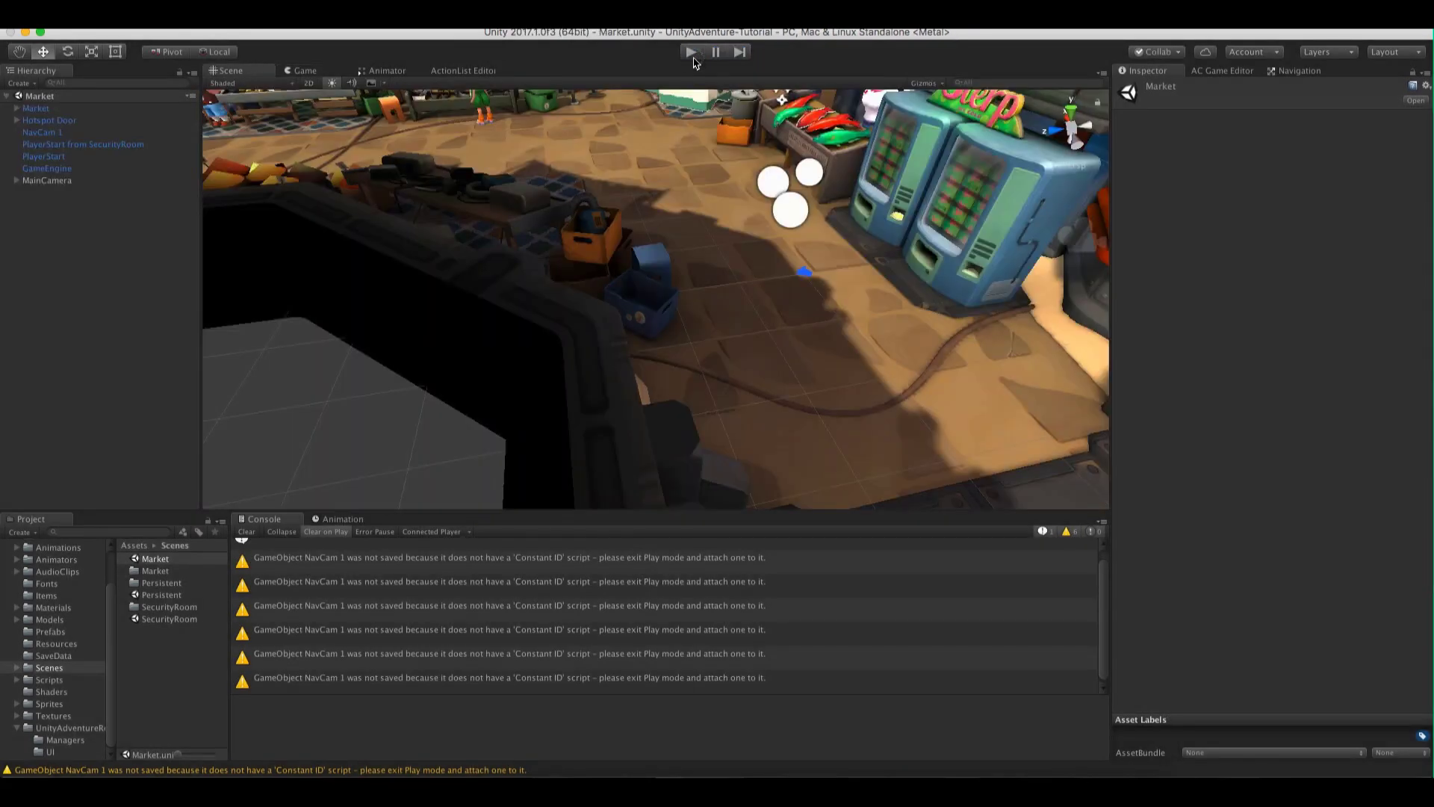
Set the Hotspot Door's use interaction to the Walk To player action and enable its minimum distance
{"action": "left_click_drag", "start_coordinate": [784, 327], "coordinate": [538, 296]}
{"action": "right_click_drag", "start_coordinate": [487, 369], "coordinate": [570, 396]}
{"action": "left_click", "coordinate": [711, 263]}
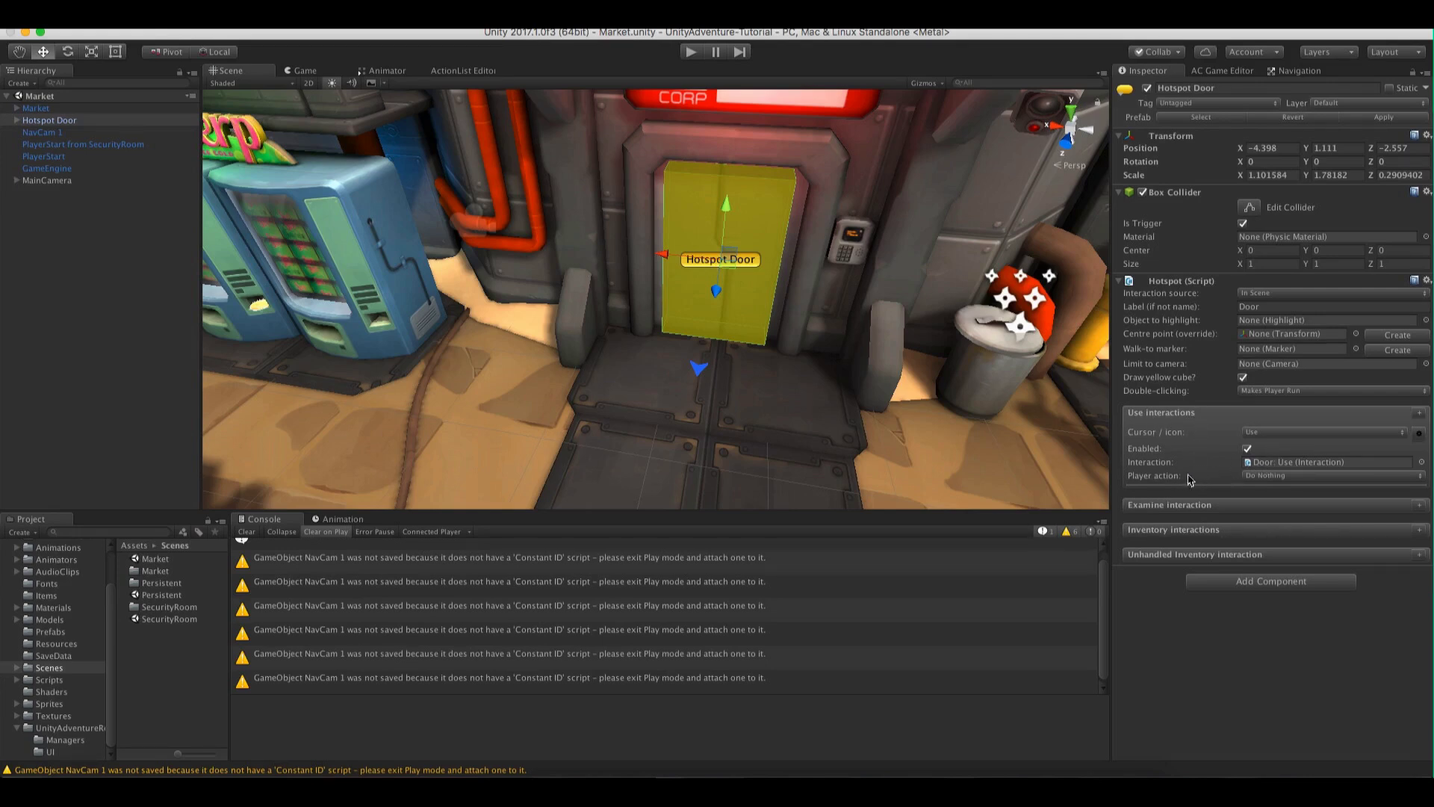
{"action": "left_click", "coordinate": [1271, 476]}
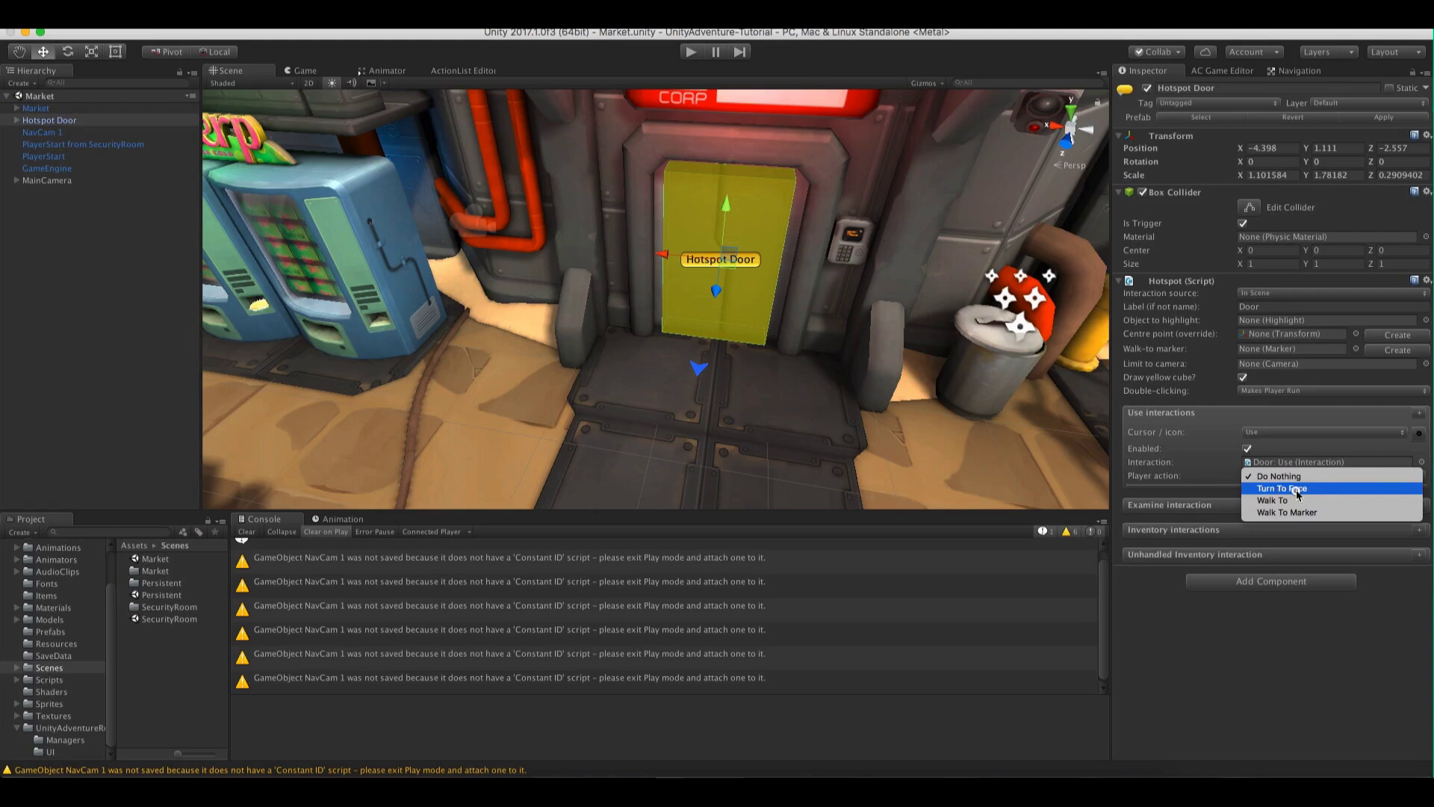
{"action": "left_click", "coordinate": [1332, 503]}
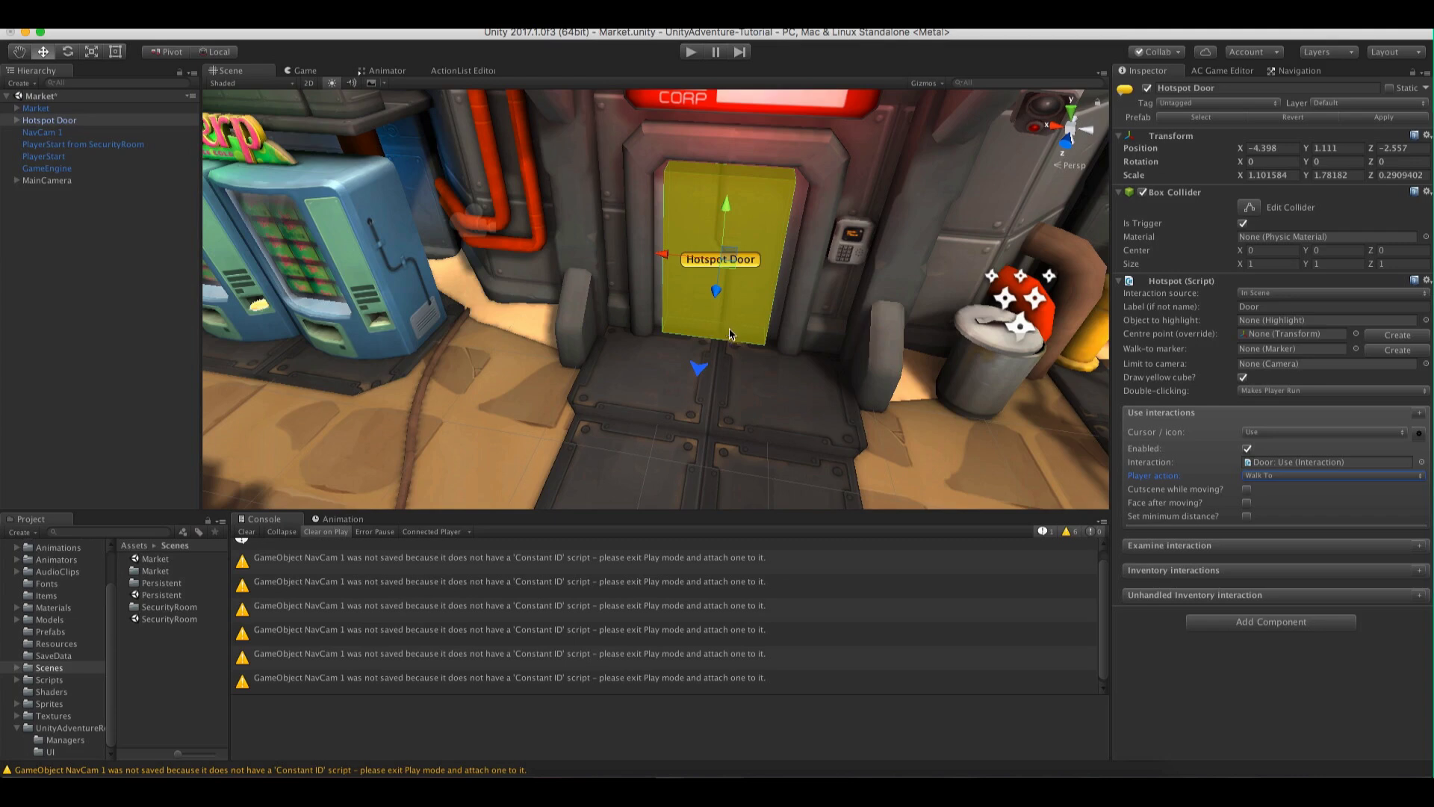
{"action": "left_click", "coordinate": [1246, 518]}
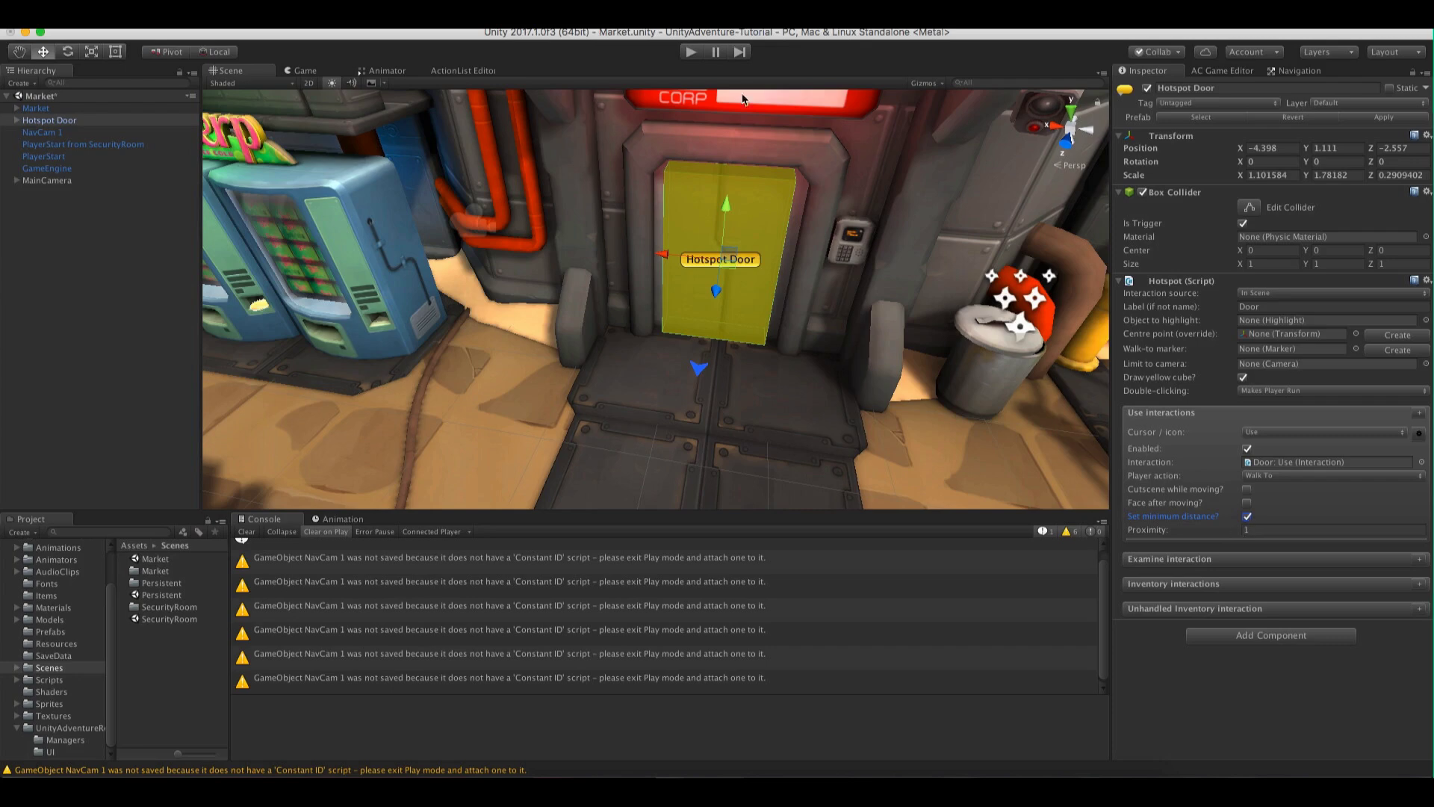
Play-test the Market scene by using the door from a distance to check the walk-to behaviour
{"action": "left_click", "coordinate": [691, 51]}
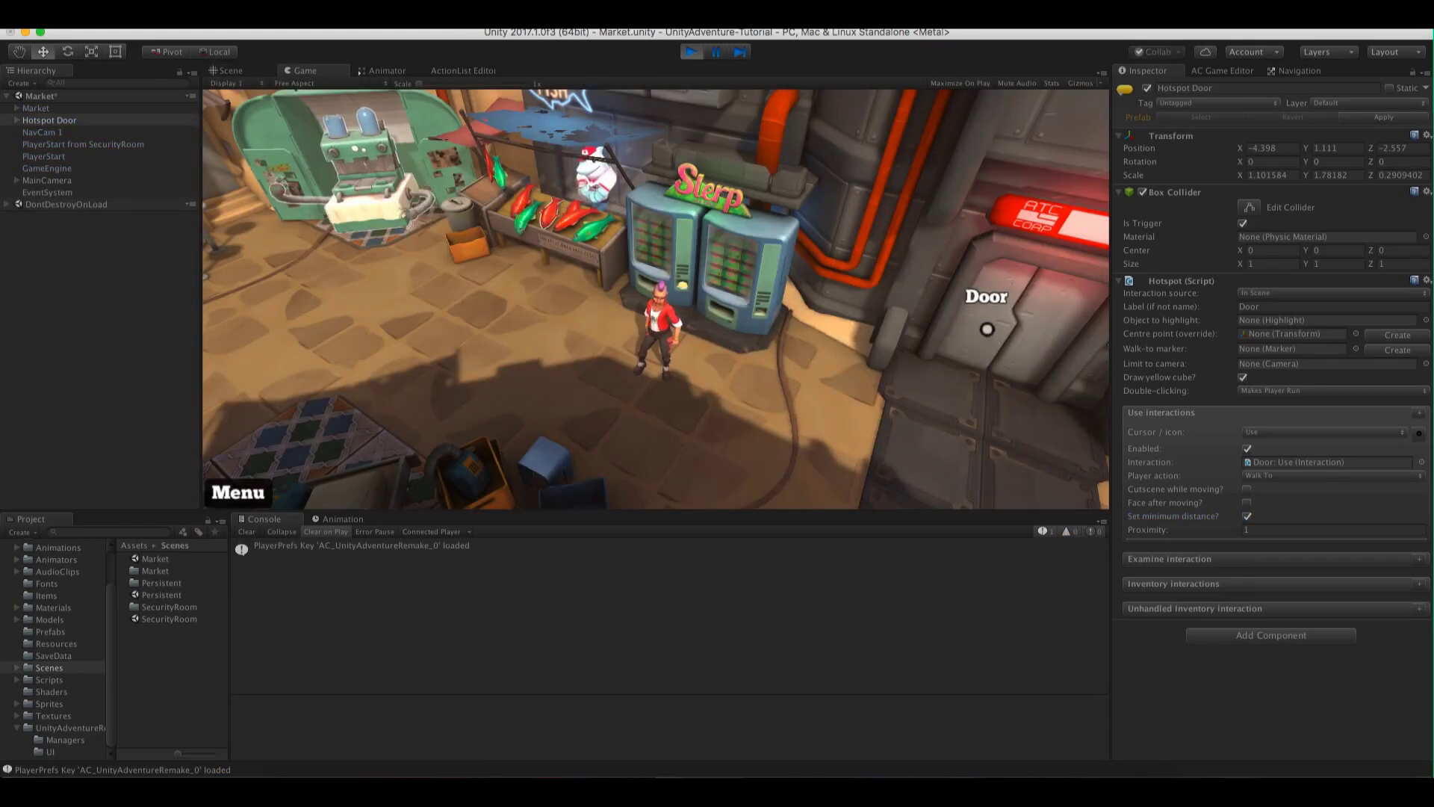
{"action": "left_click", "coordinate": [989, 321]}
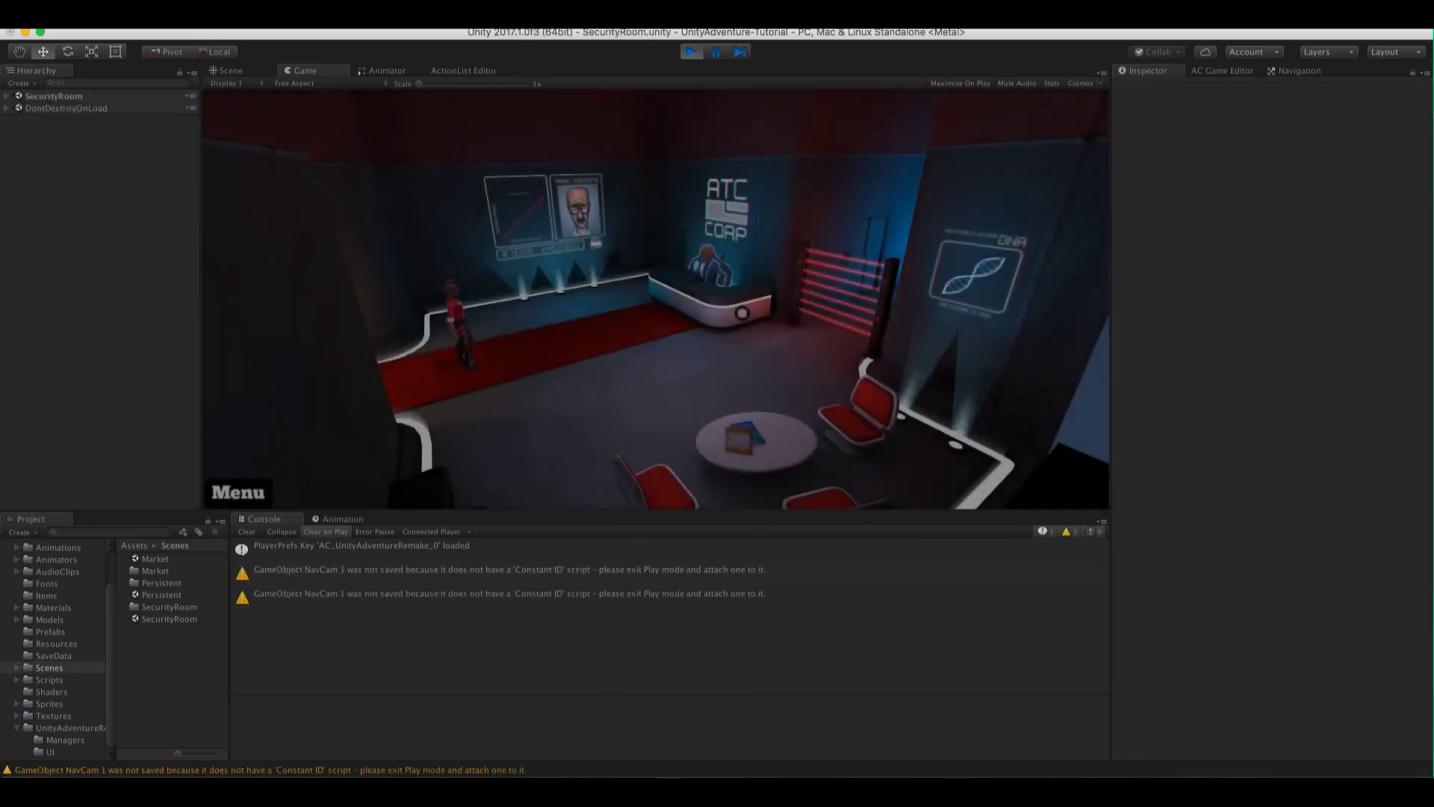
Play-test the SecurityRoom scene by walking the player to various spots on the floor and carpet, and stop the game
{"action": "left_click", "coordinate": [629, 372]}
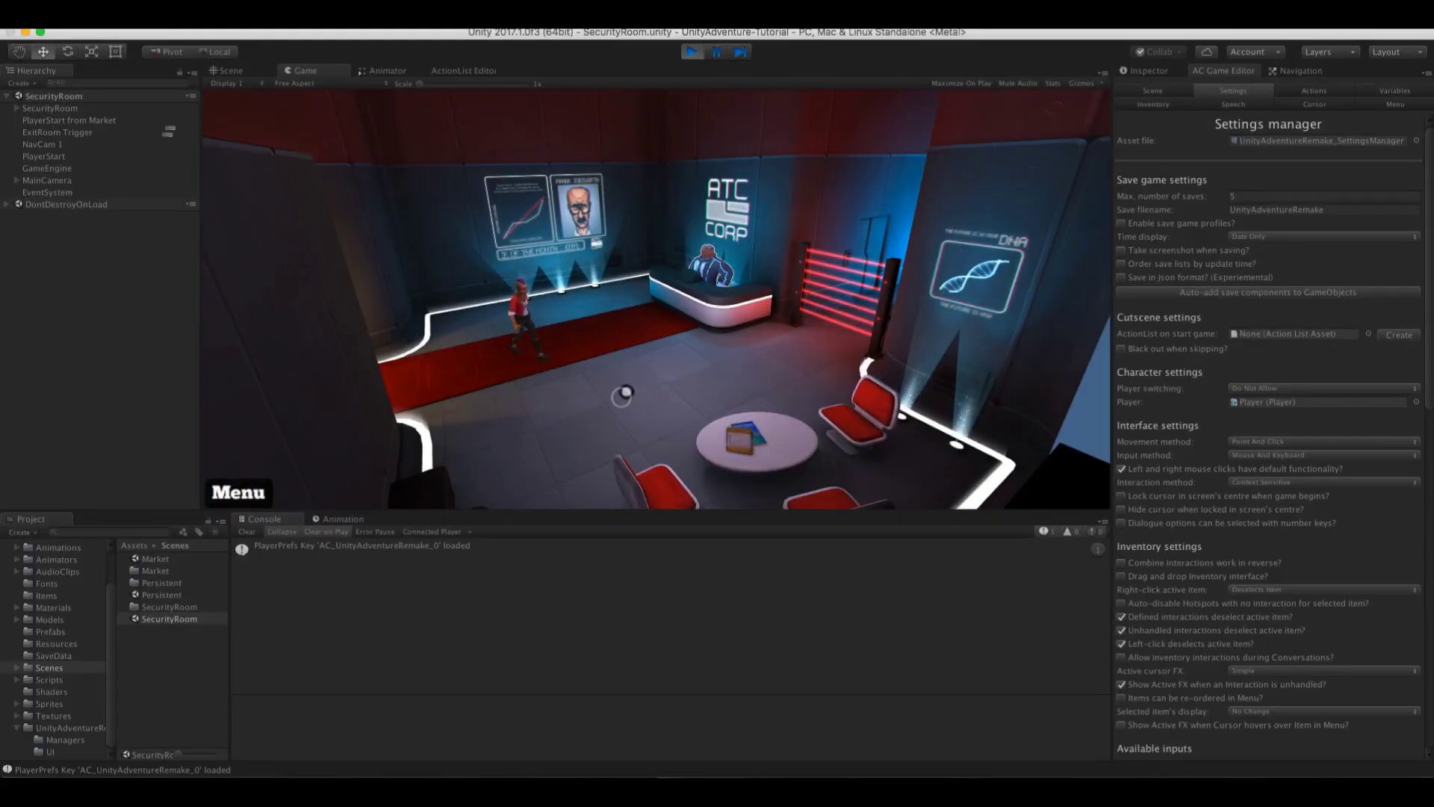
{"action": "left_click", "coordinate": [656, 377]}
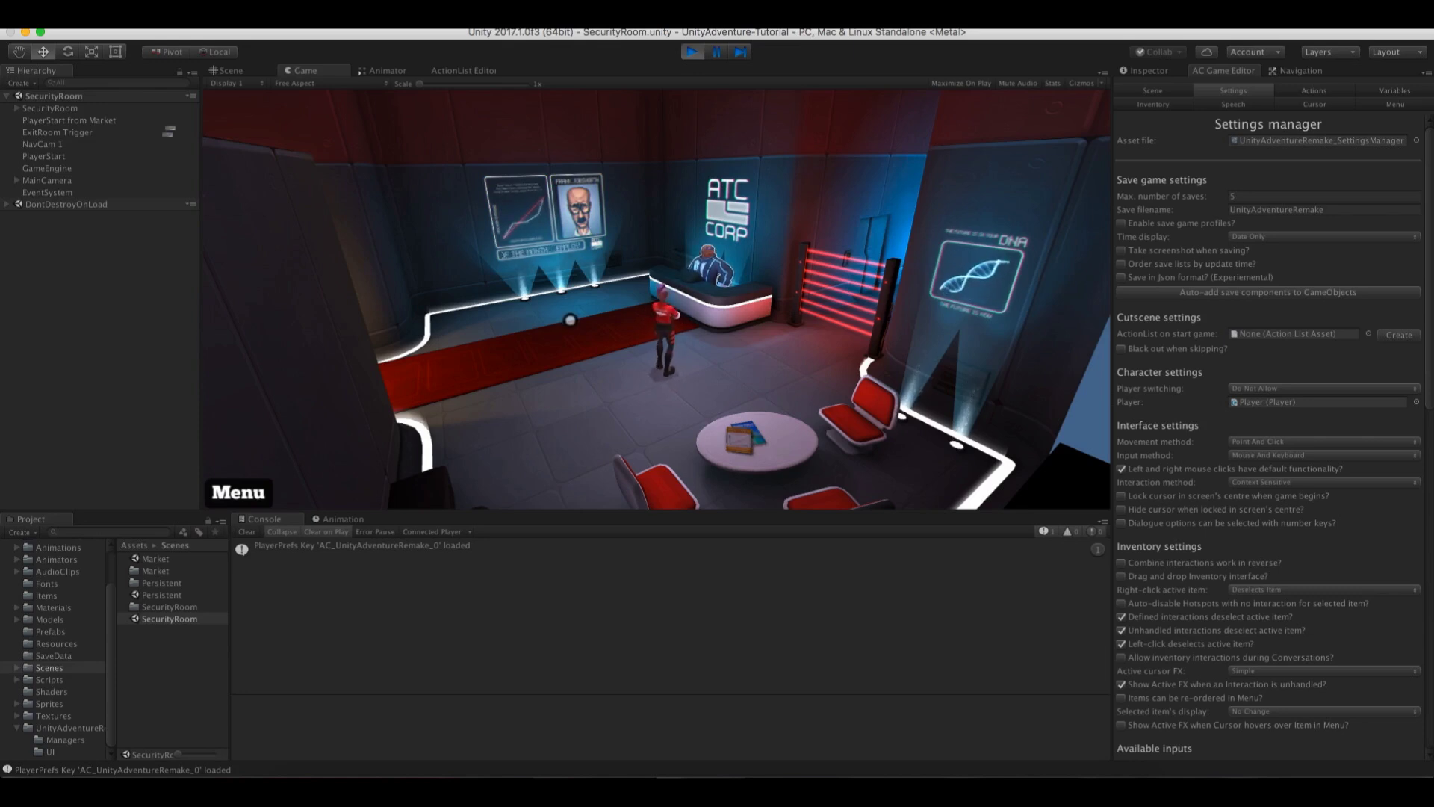
{"action": "left_click", "coordinate": [538, 326]}
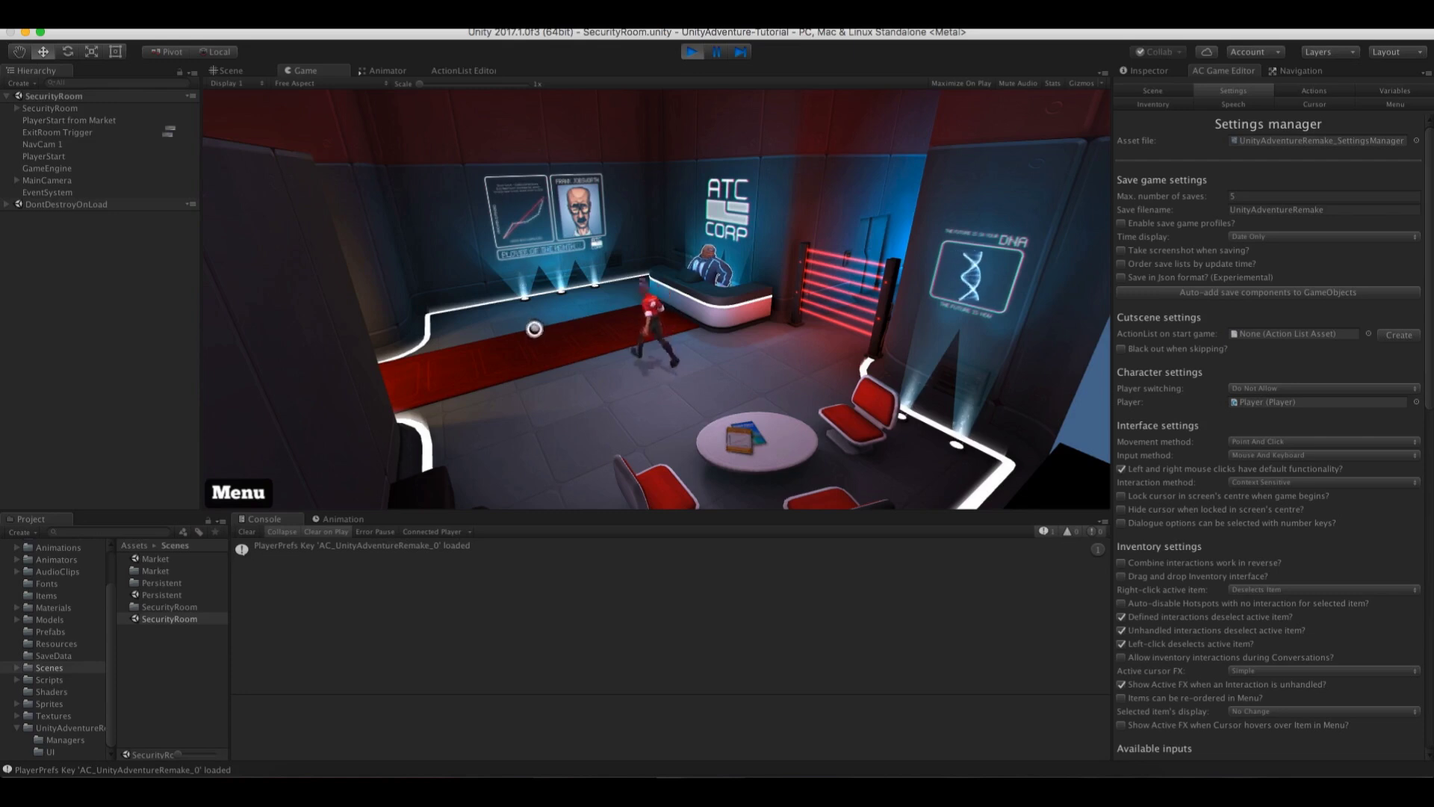
{"action": "left_click", "coordinate": [630, 437]}
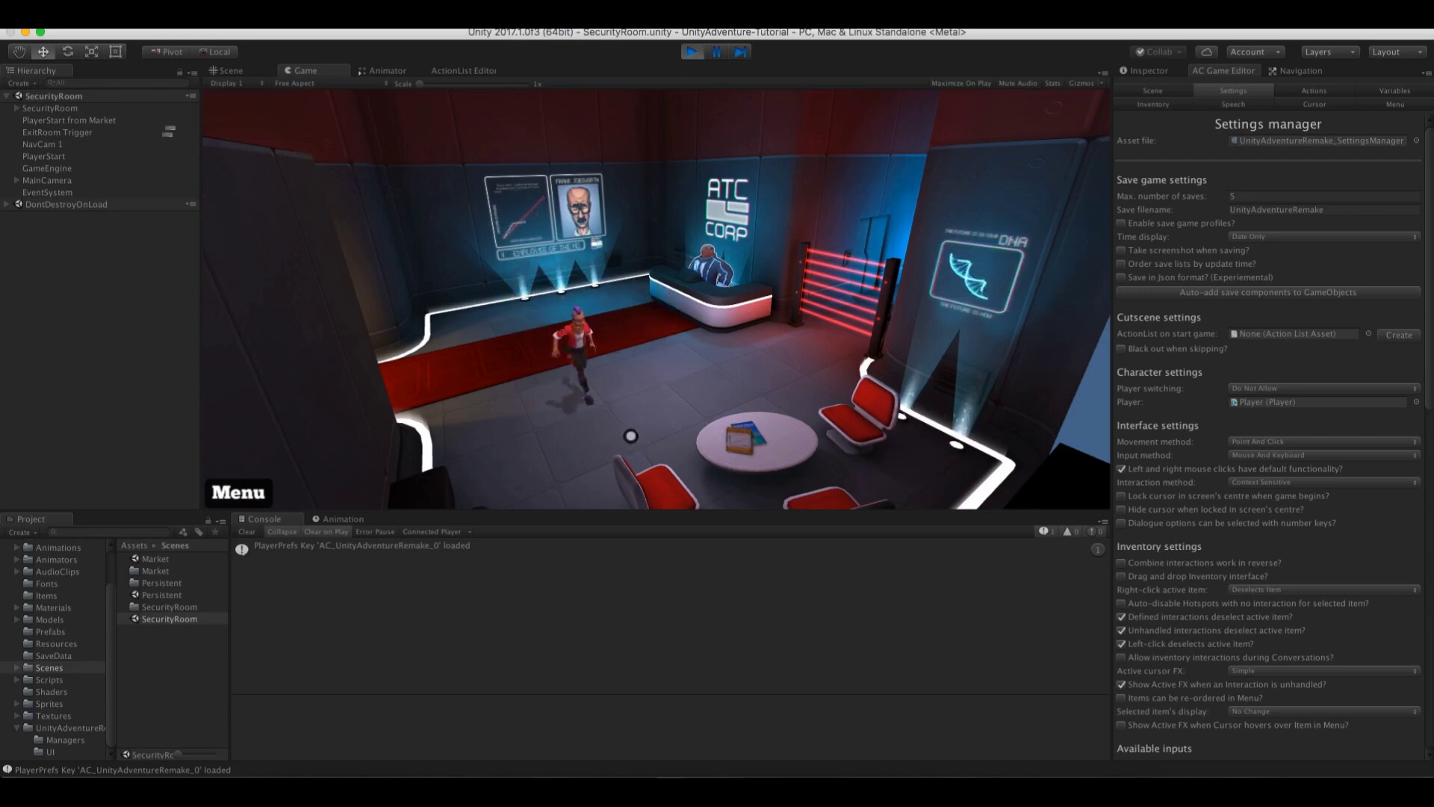
{"action": "left_click", "coordinate": [748, 364]}
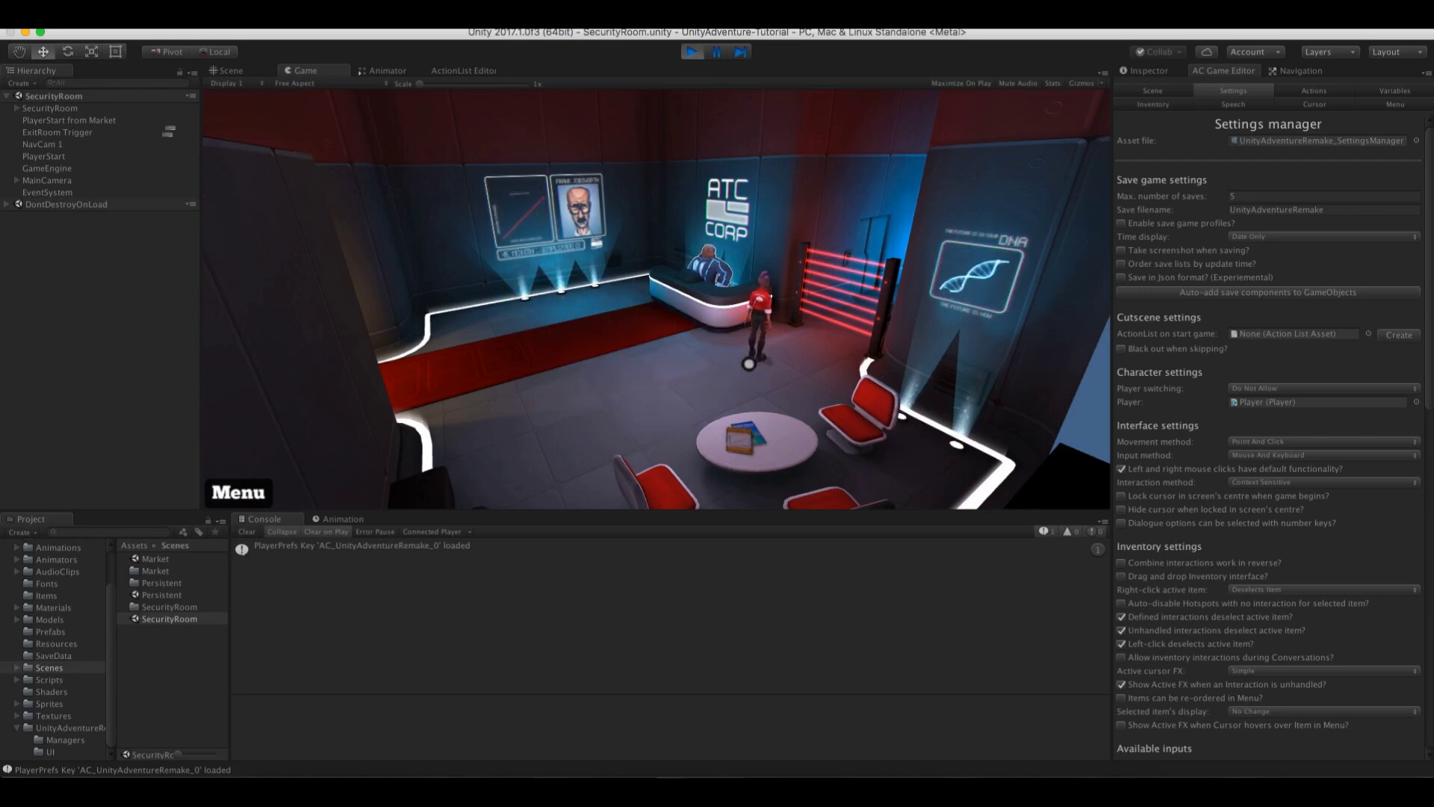
{"action": "left_click", "coordinate": [645, 391]}
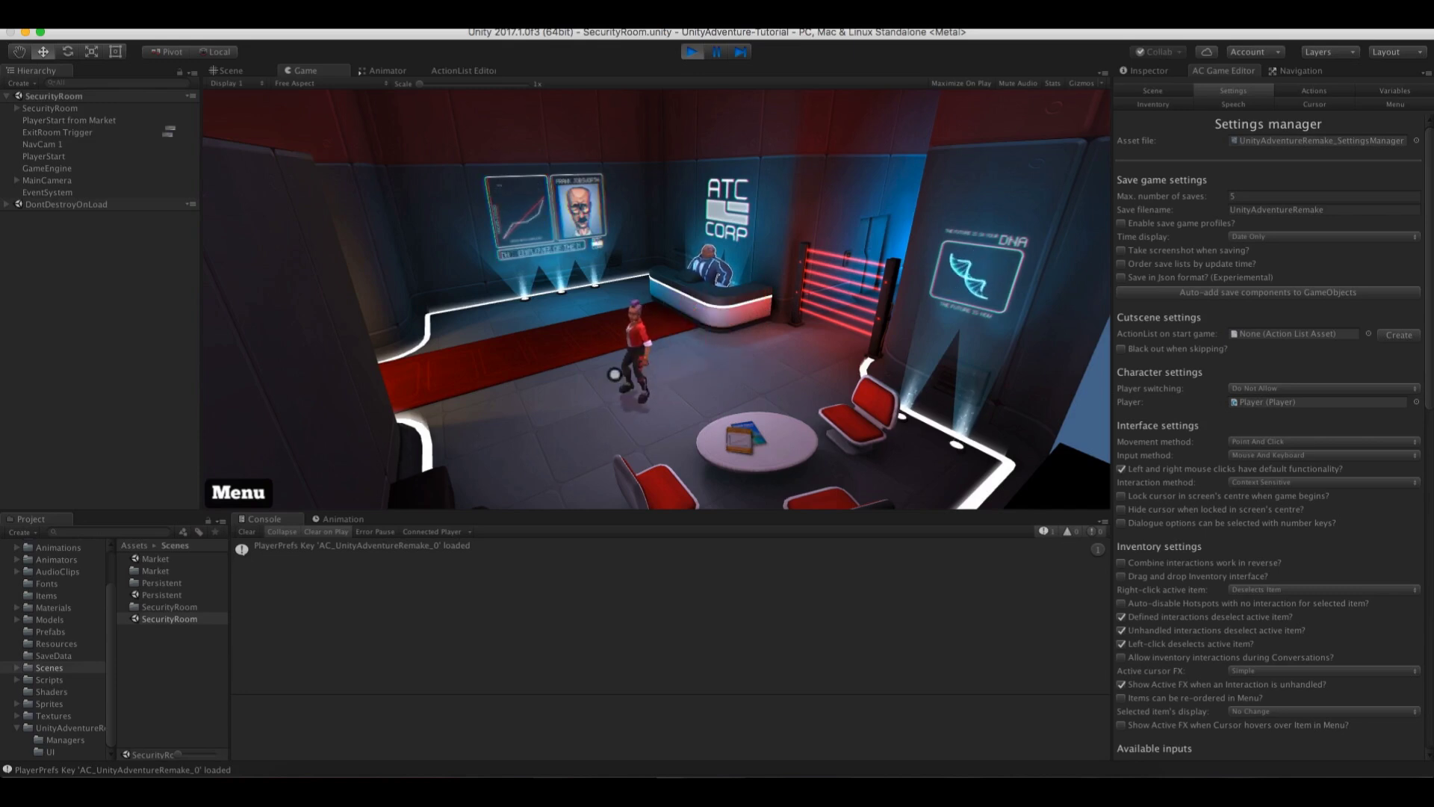
{"action": "left_click", "coordinate": [585, 351]}
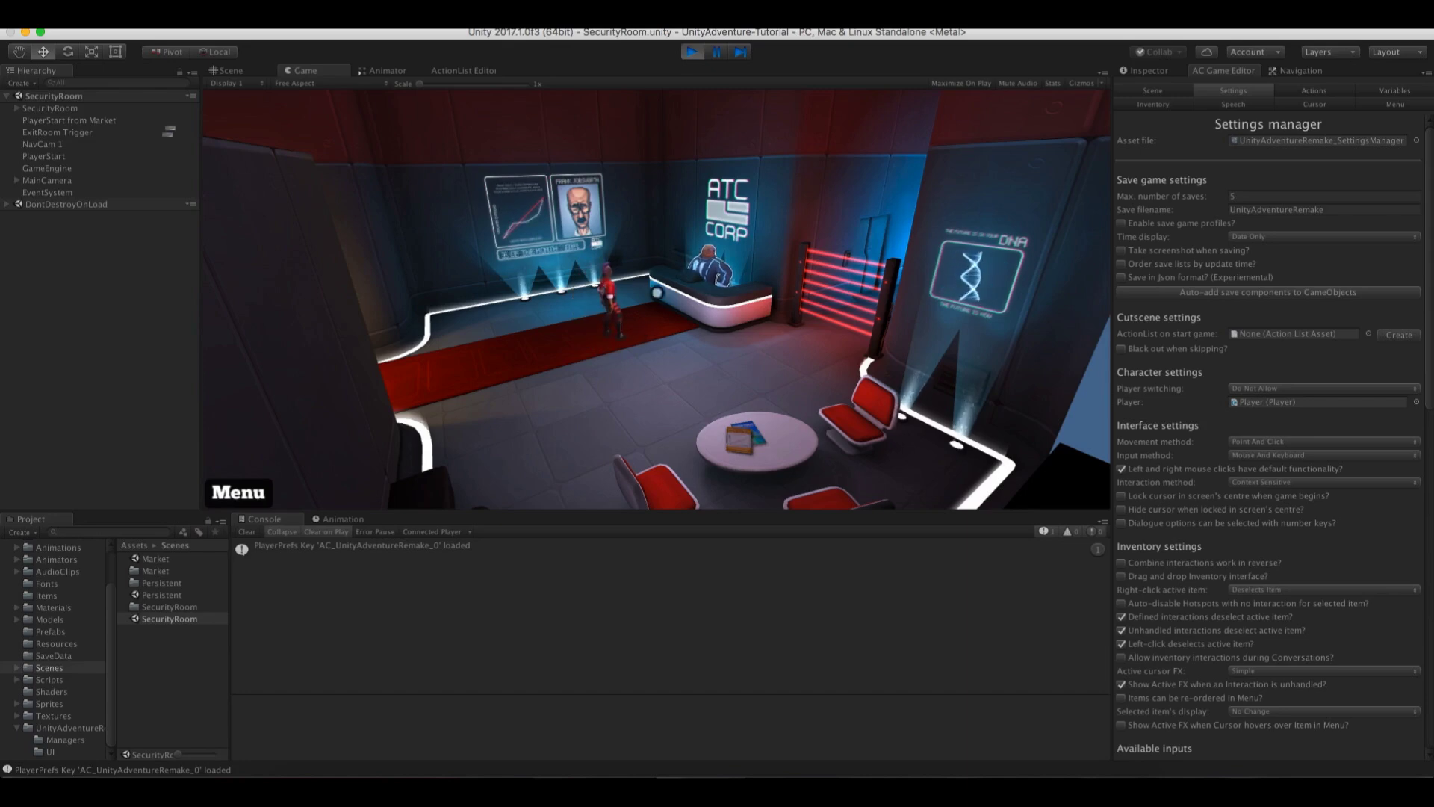
{"action": "key", "text": "super+p"}
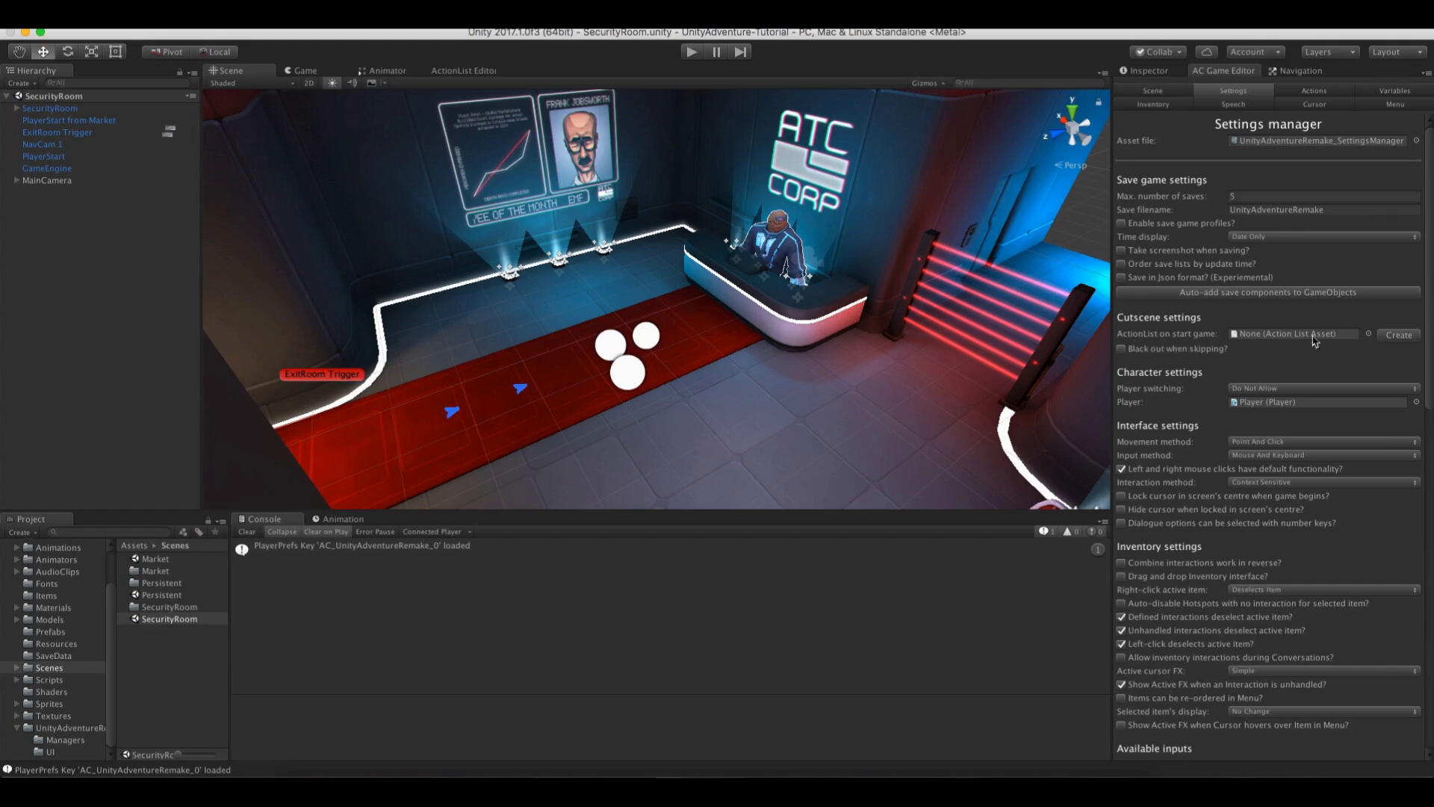
Create the game's start ActionList asset in the cutscene settings and move it into the UnityAdventureRemake folder
{"action": "left_click", "coordinate": [1397, 334]}
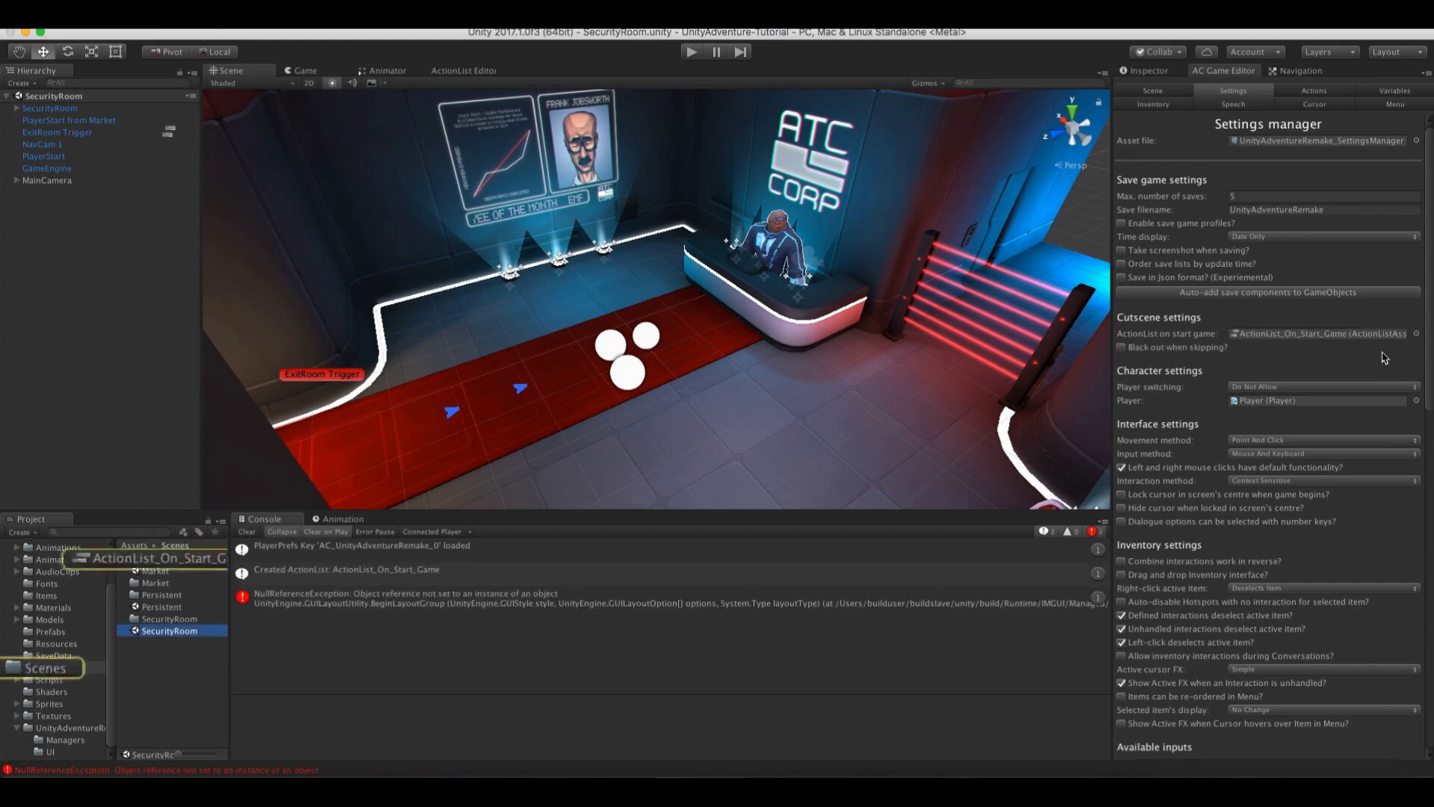
{"action": "left_click", "coordinate": [1340, 334]}
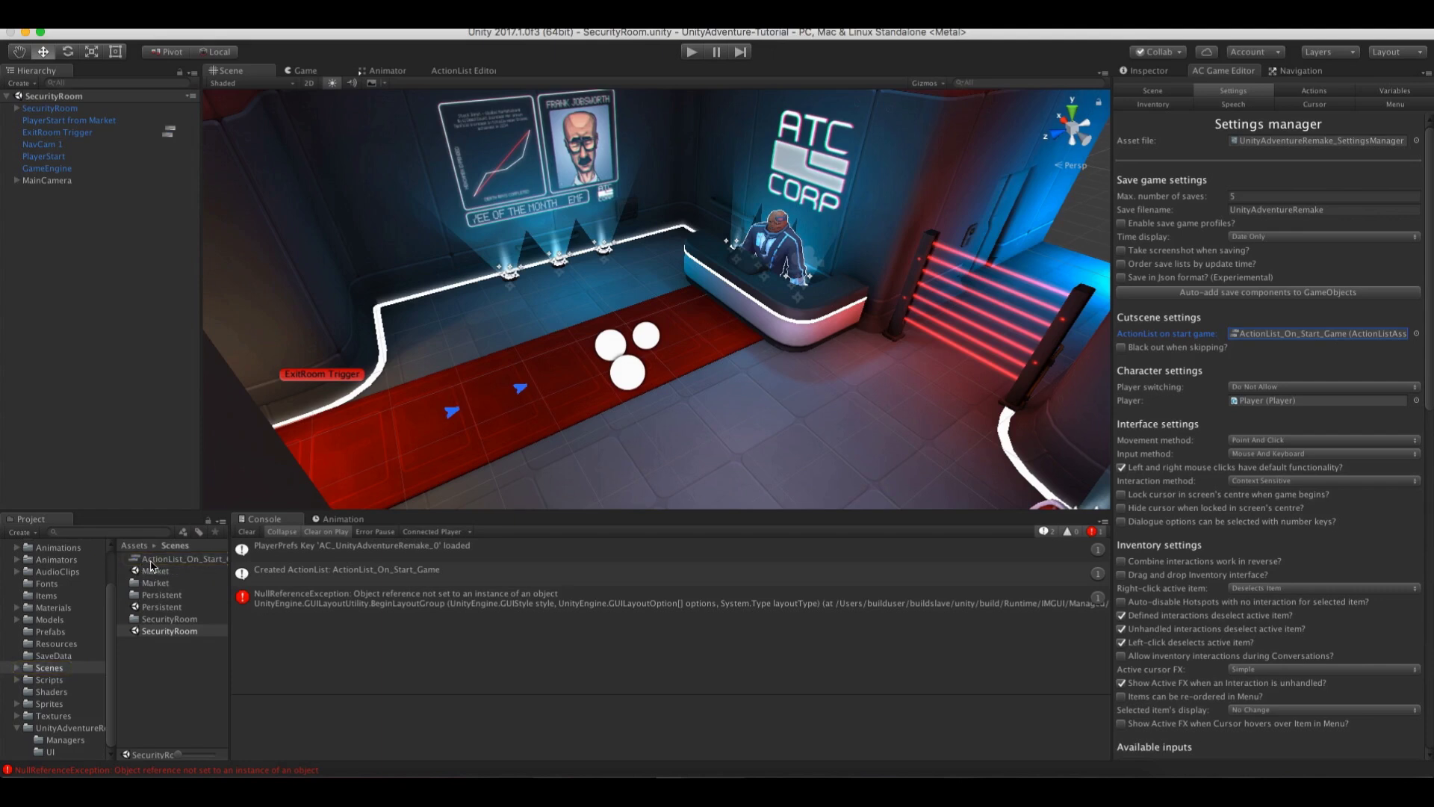
{"action": "left_click_drag", "start_coordinate": [153, 560], "coordinate": [69, 727]}
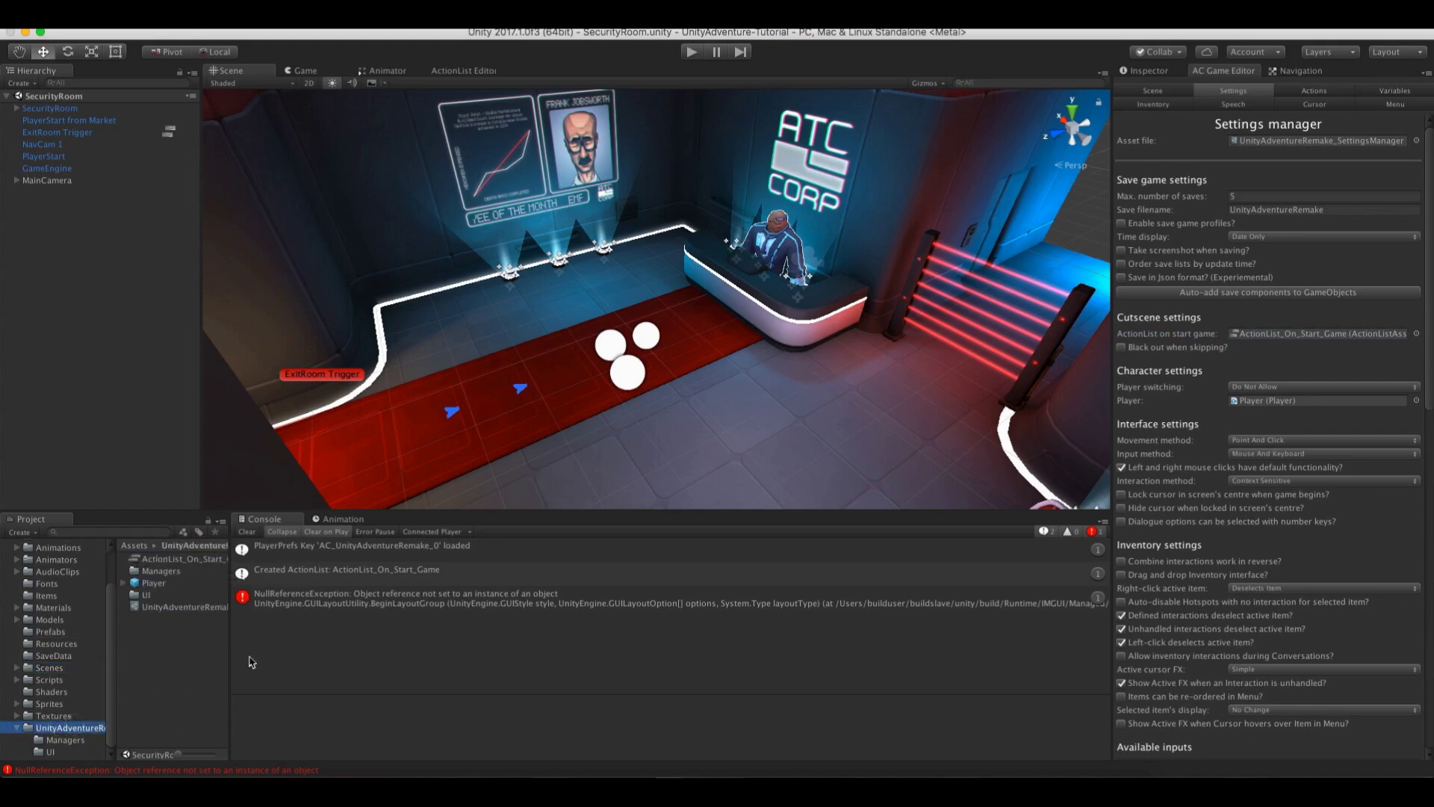
Widen the project file list and create a folder named "ActionLists" inside the UnityAdventureRemake folder
{"action": "left_click_drag", "start_coordinate": [230, 660], "coordinate": [296, 653]}
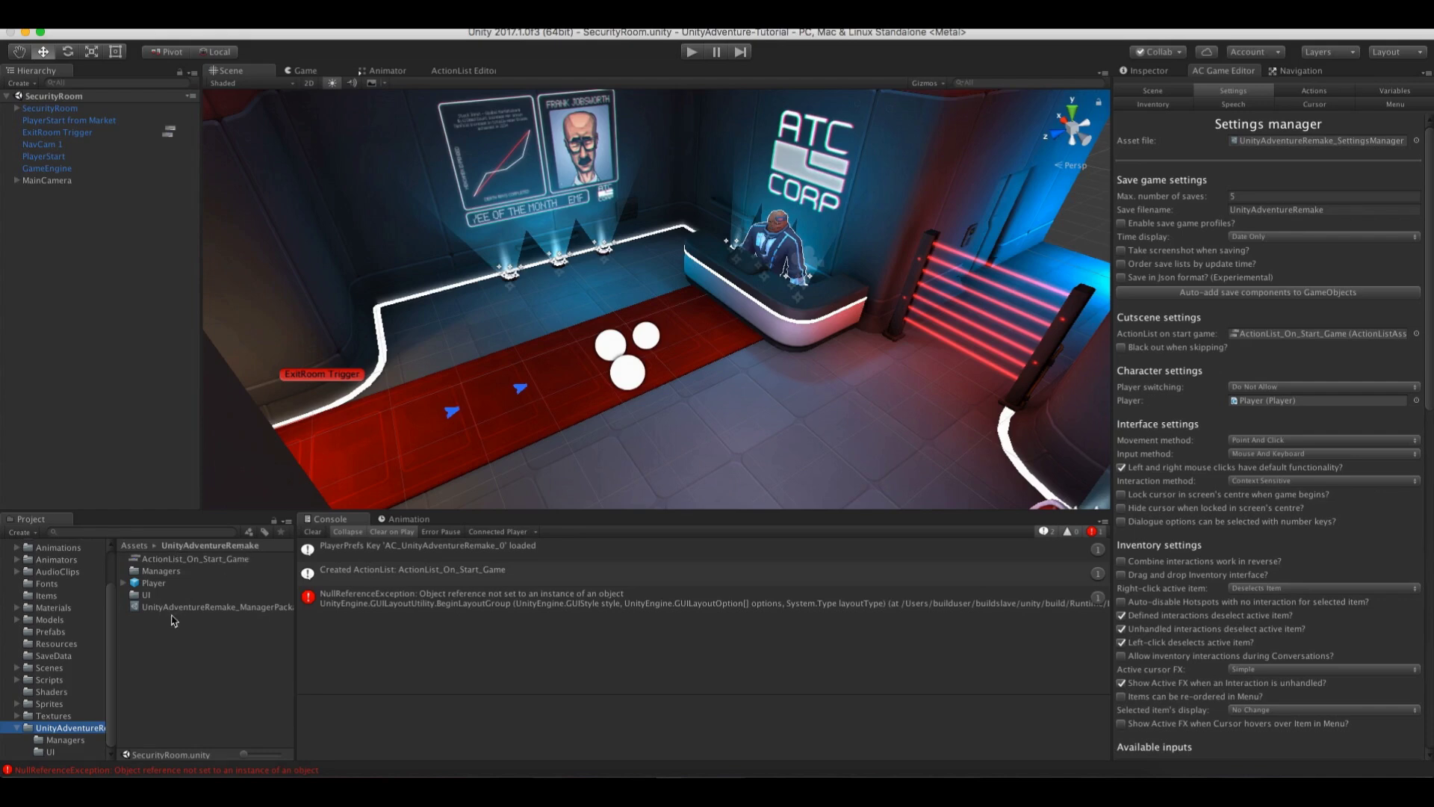
{"action": "left_click", "coordinate": [197, 639]}
{"action": "right_click", "coordinate": [197, 639]}
{"action": "mouse_move", "coordinate": [269, 512]}
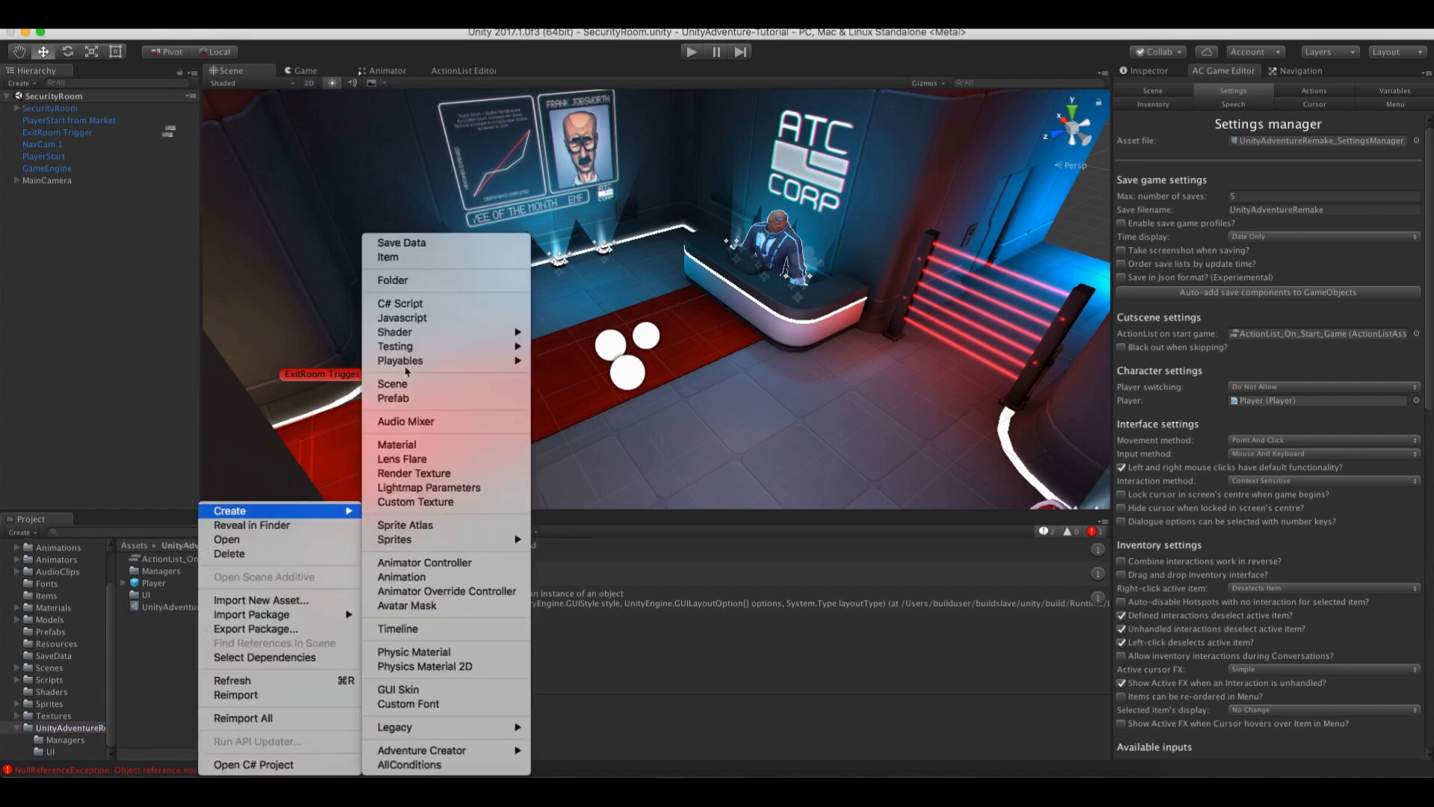
{"action": "left_click", "coordinate": [416, 286]}
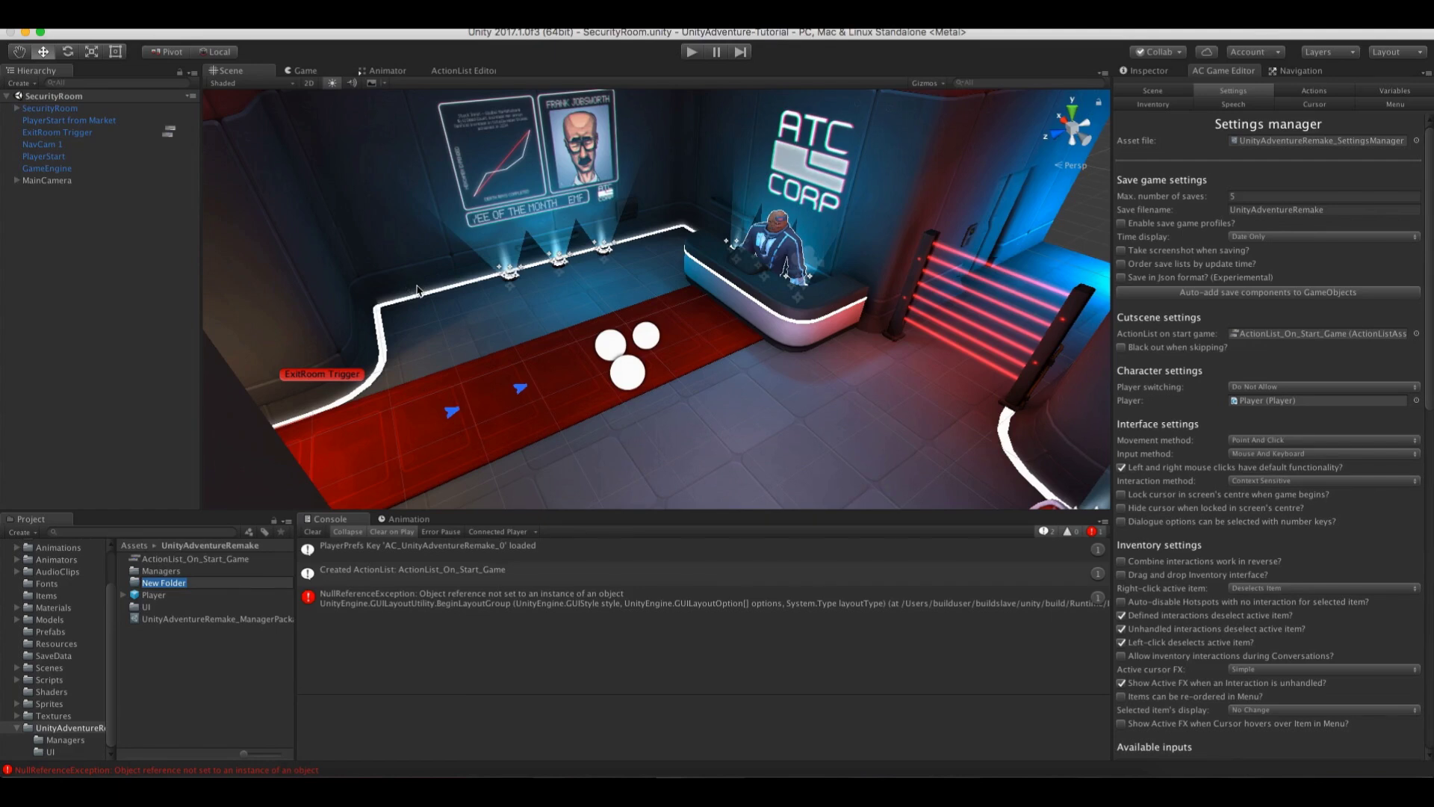
{"action": "type", "text": "ActionLists"}
{"action": "key", "text": "Return"}
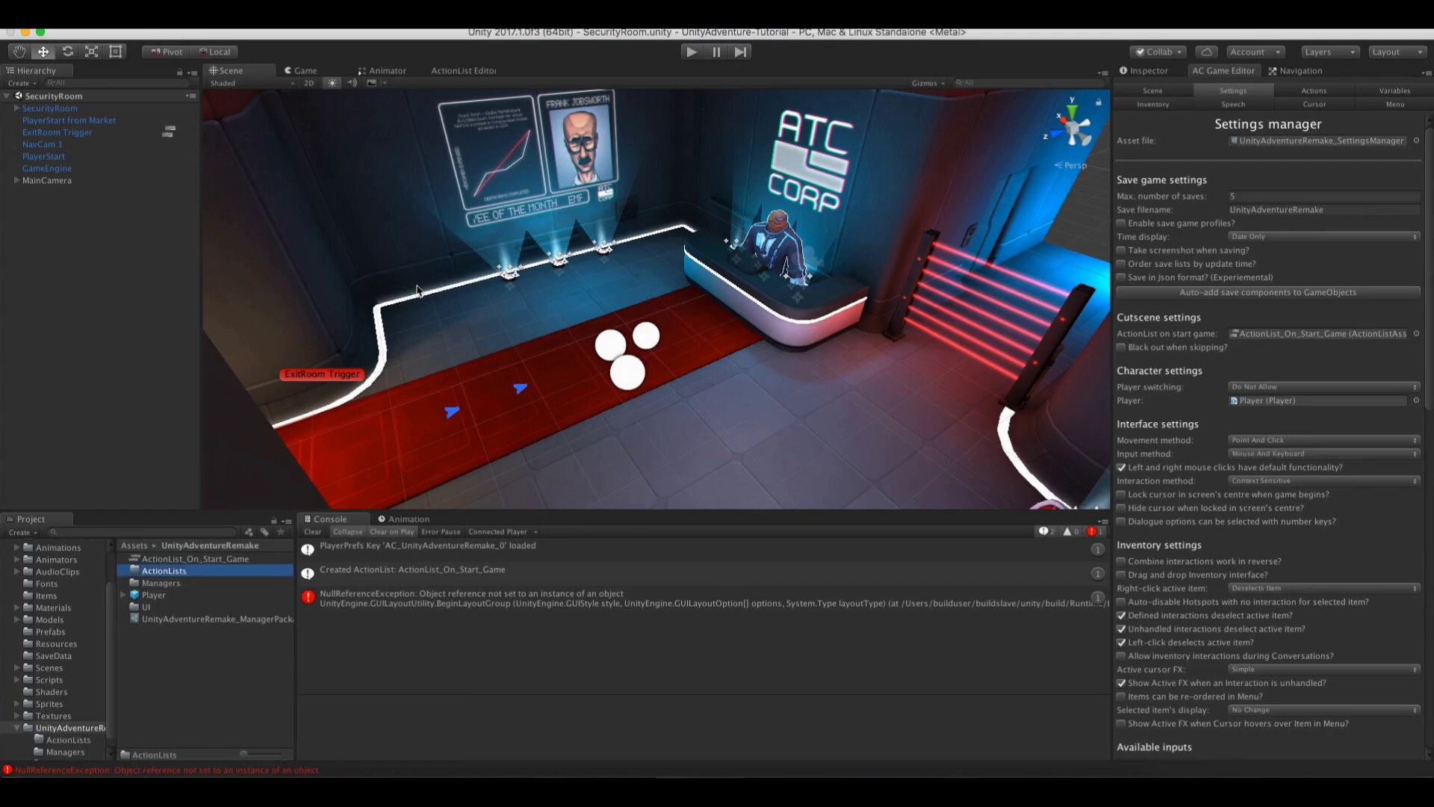
Move ActionList_On_Start_Game into the ActionLists folder and open it for editing in the ActionList Editor
{"action": "left_click_drag", "start_coordinate": [164, 560], "coordinate": [172, 567]}
{"action": "double_click", "coordinate": [163, 560]}
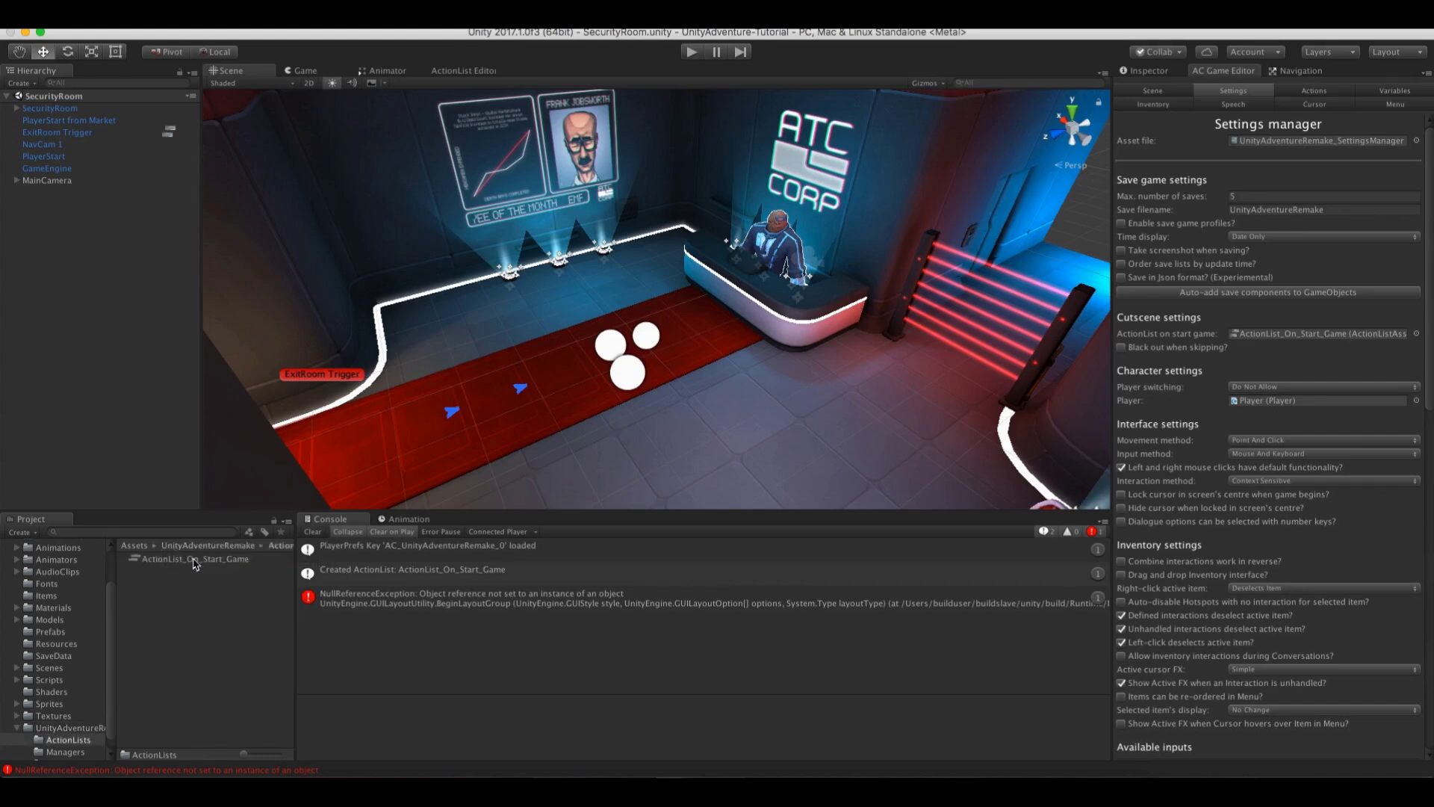
{"action": "double_click", "coordinate": [152, 562]}
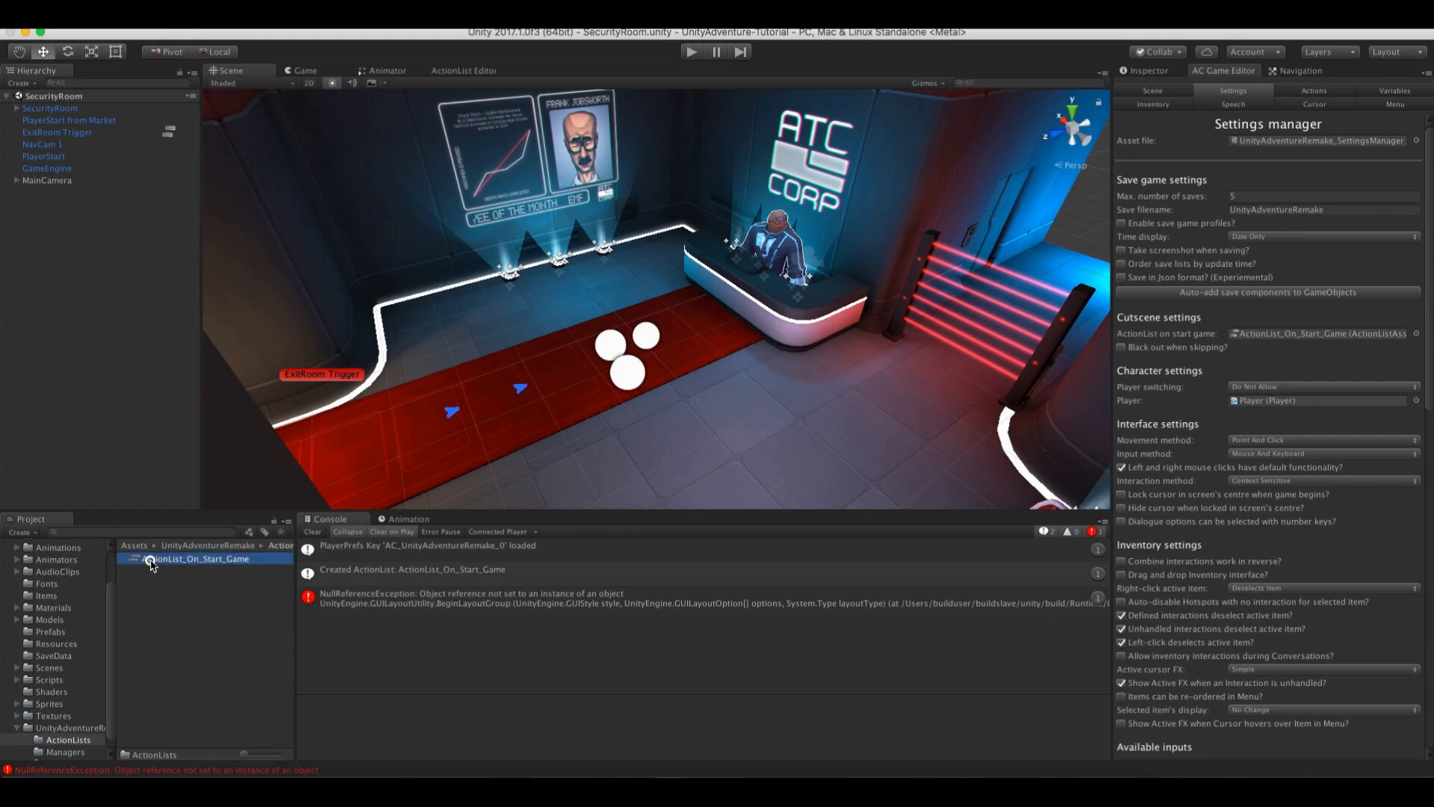
{"action": "left_click", "coordinate": [300, 111]}
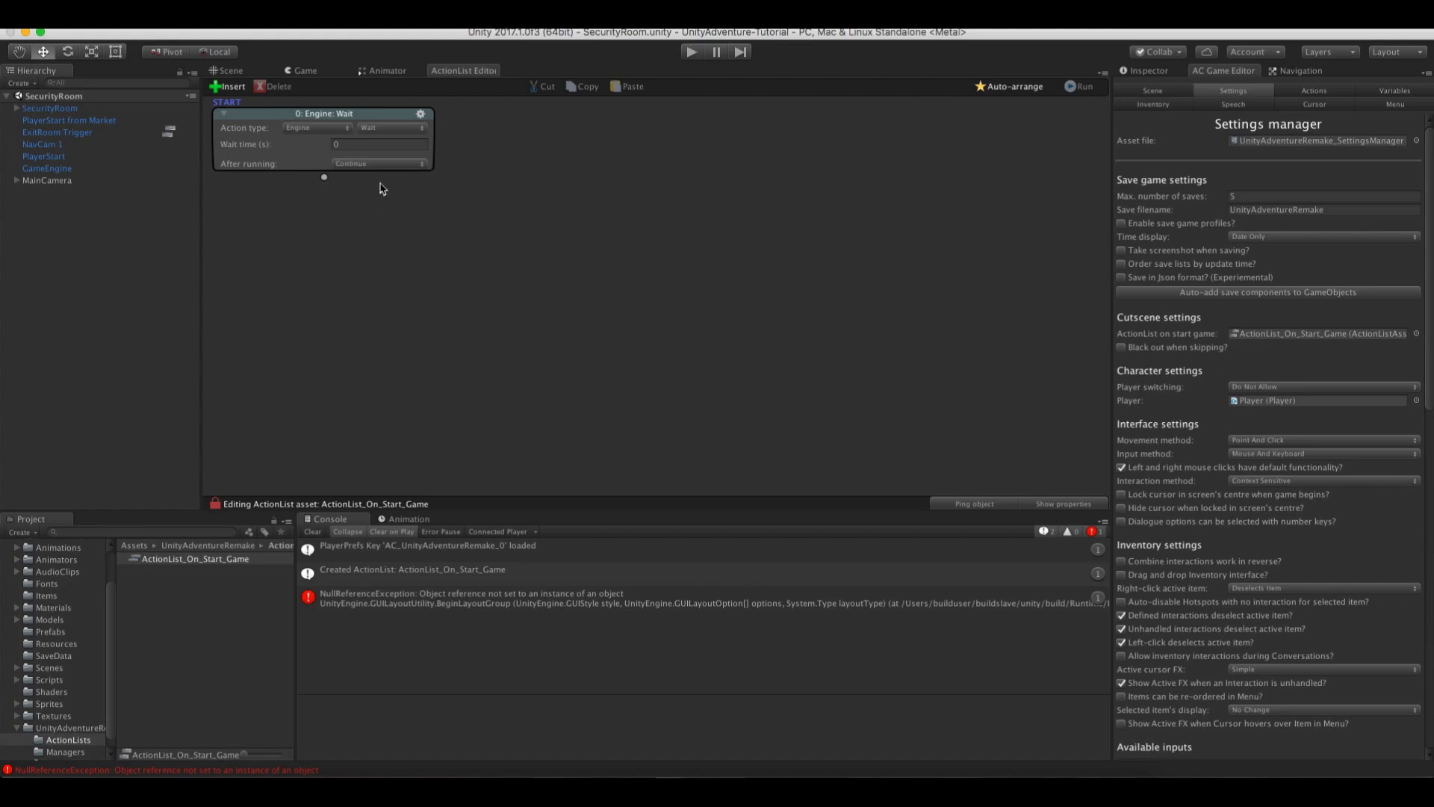
Change the first action to Player: Constrain and set its Walk / run option to Always Walk
{"action": "left_click", "coordinate": [325, 135]}
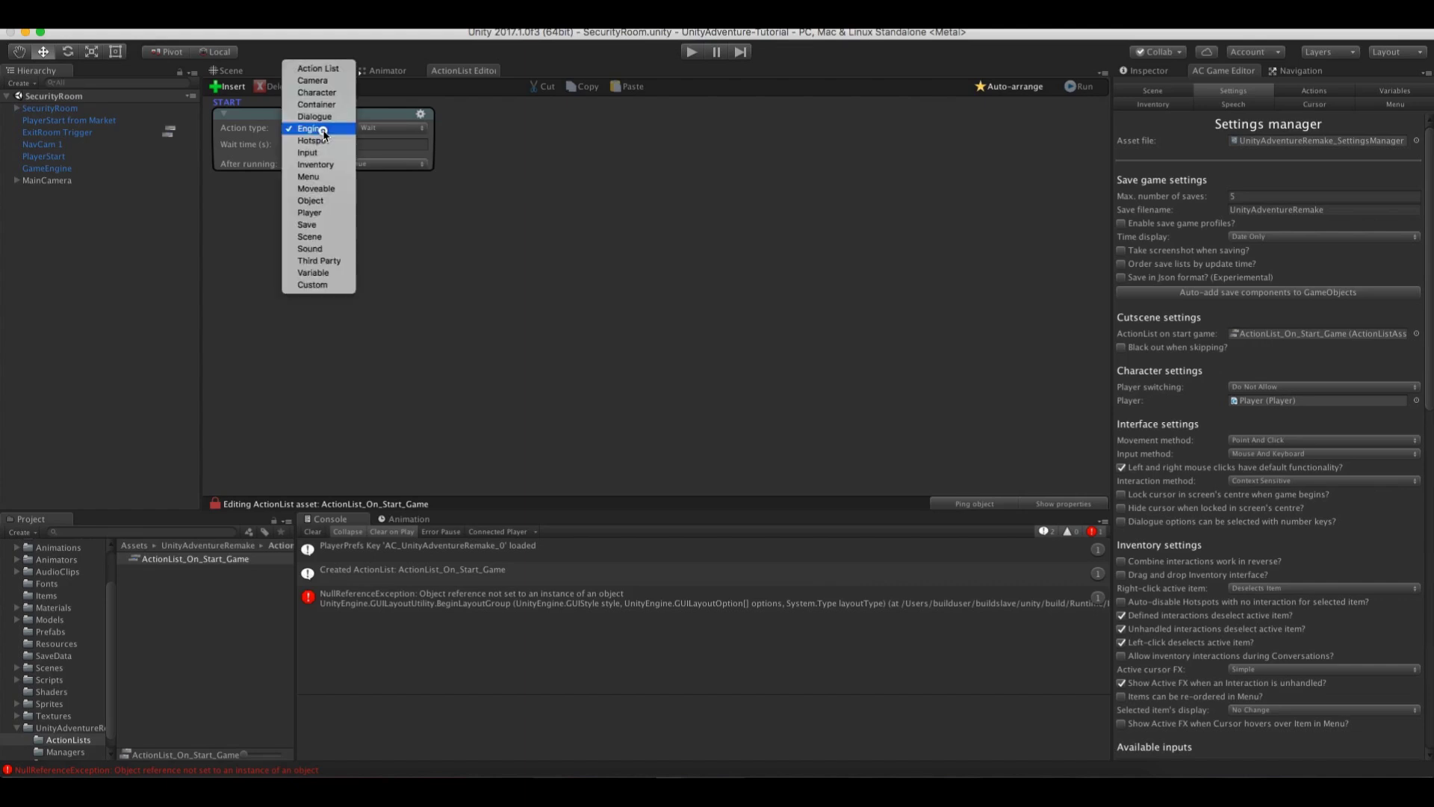
{"action": "left_click", "coordinate": [331, 213]}
{"action": "left_click", "coordinate": [391, 129]}
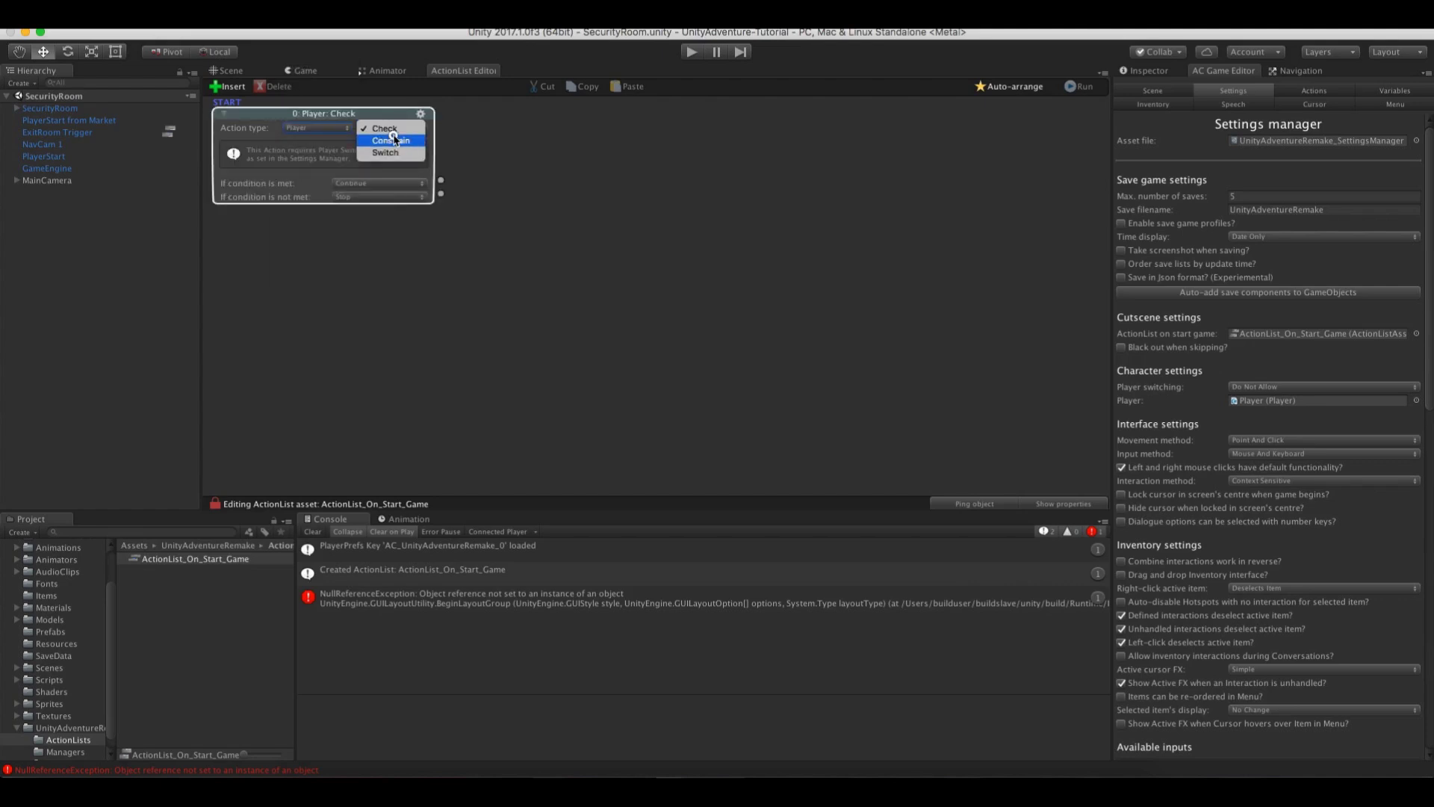
{"action": "left_click", "coordinate": [394, 140]}
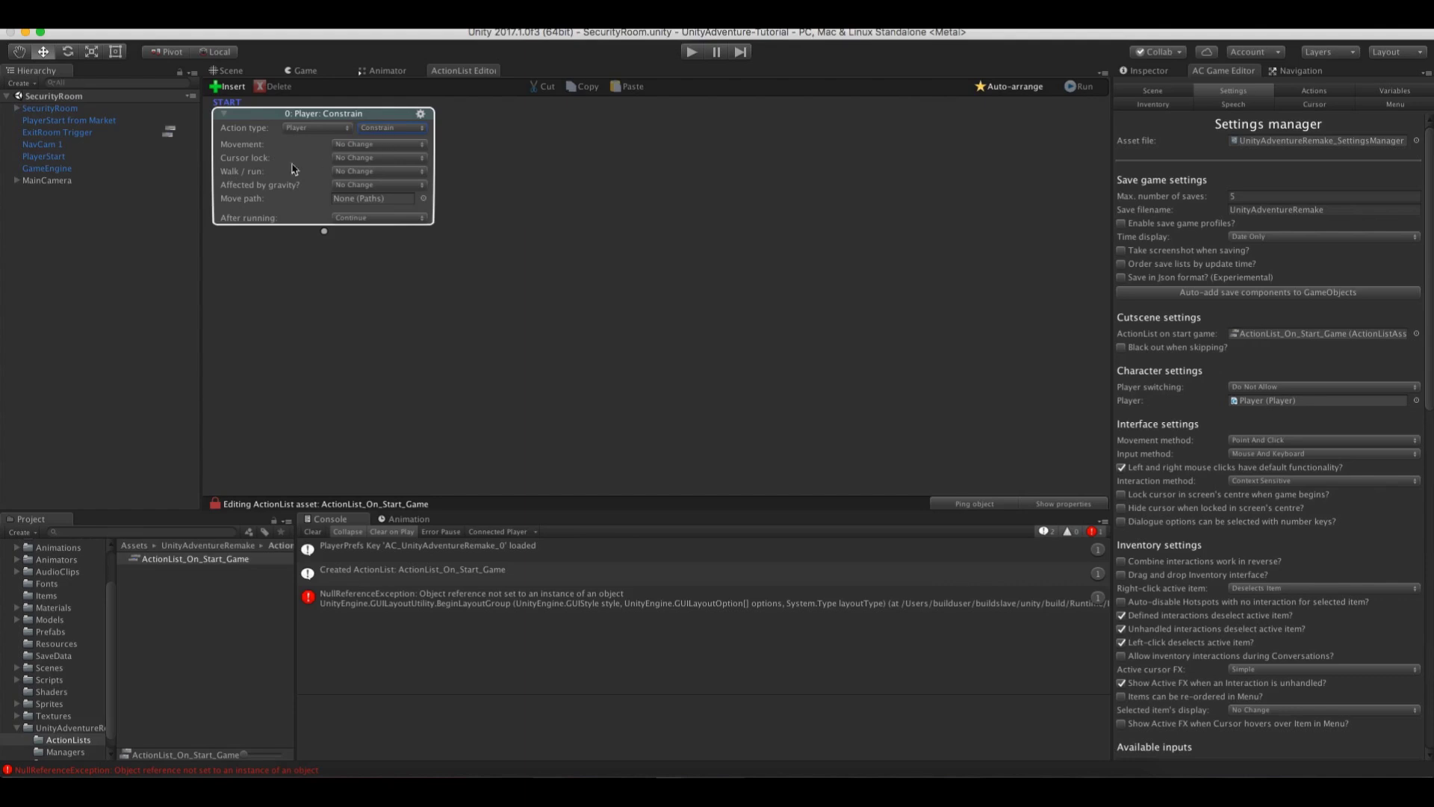
{"action": "left_click", "coordinate": [356, 171]}
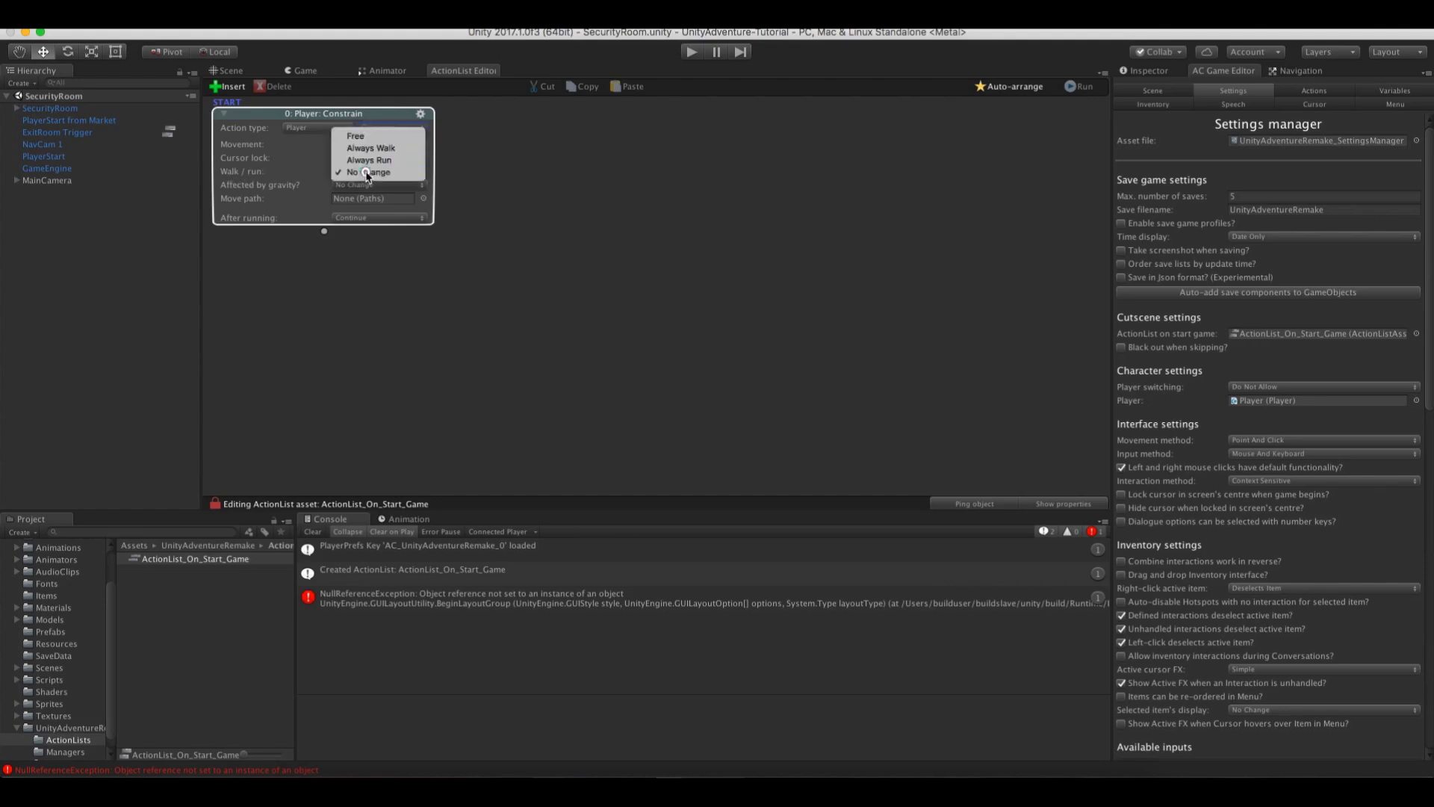
{"action": "left_click", "coordinate": [376, 149]}
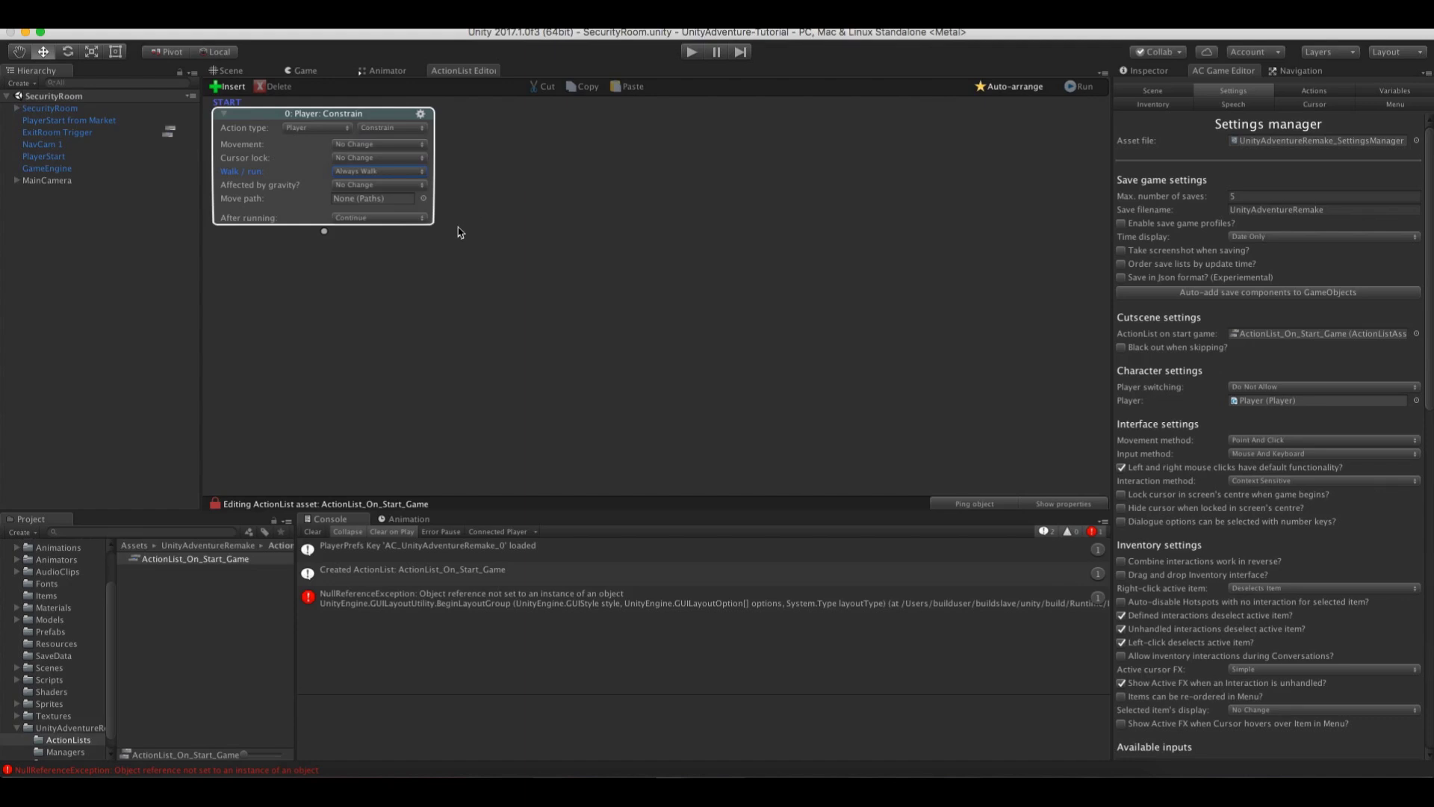
Add a second action linked after Player: Constrain and make it a Sound: Play music action
{"action": "left_click_drag", "start_coordinate": [324, 231], "coordinate": [330, 250]}
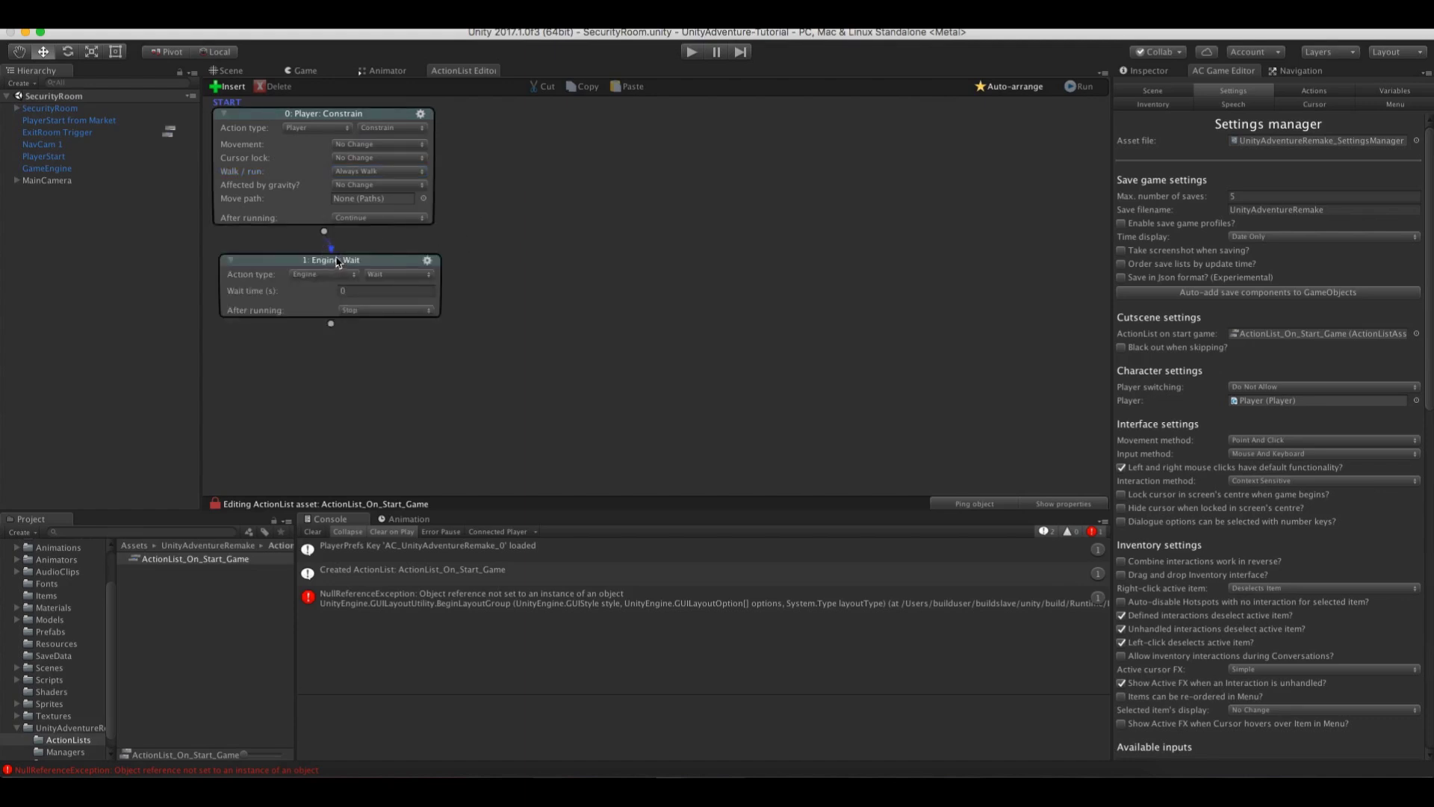
{"action": "left_click", "coordinate": [336, 261]}
{"action": "left_click", "coordinate": [329, 275]}
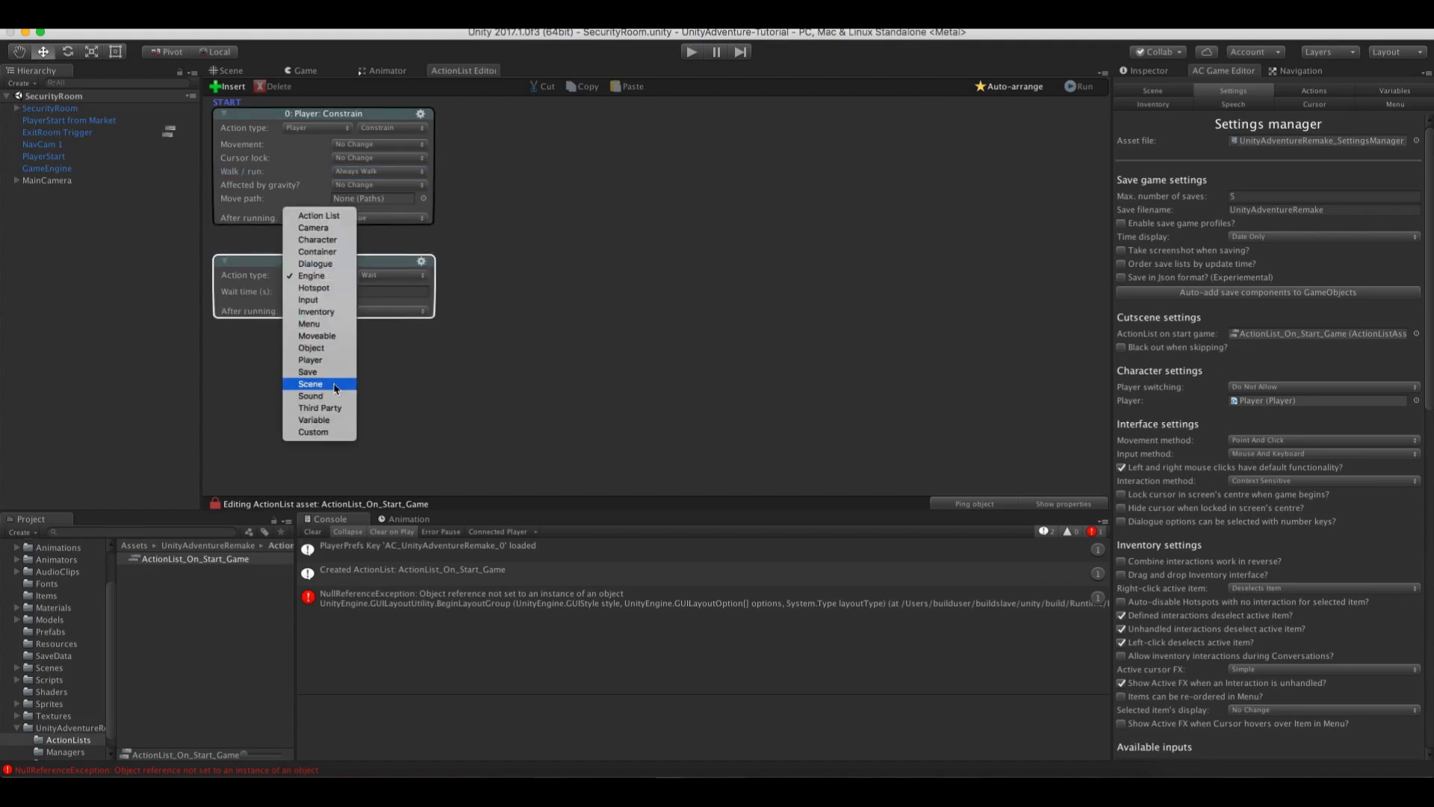
{"action": "left_click", "coordinate": [334, 396]}
{"action": "left_click", "coordinate": [382, 275]}
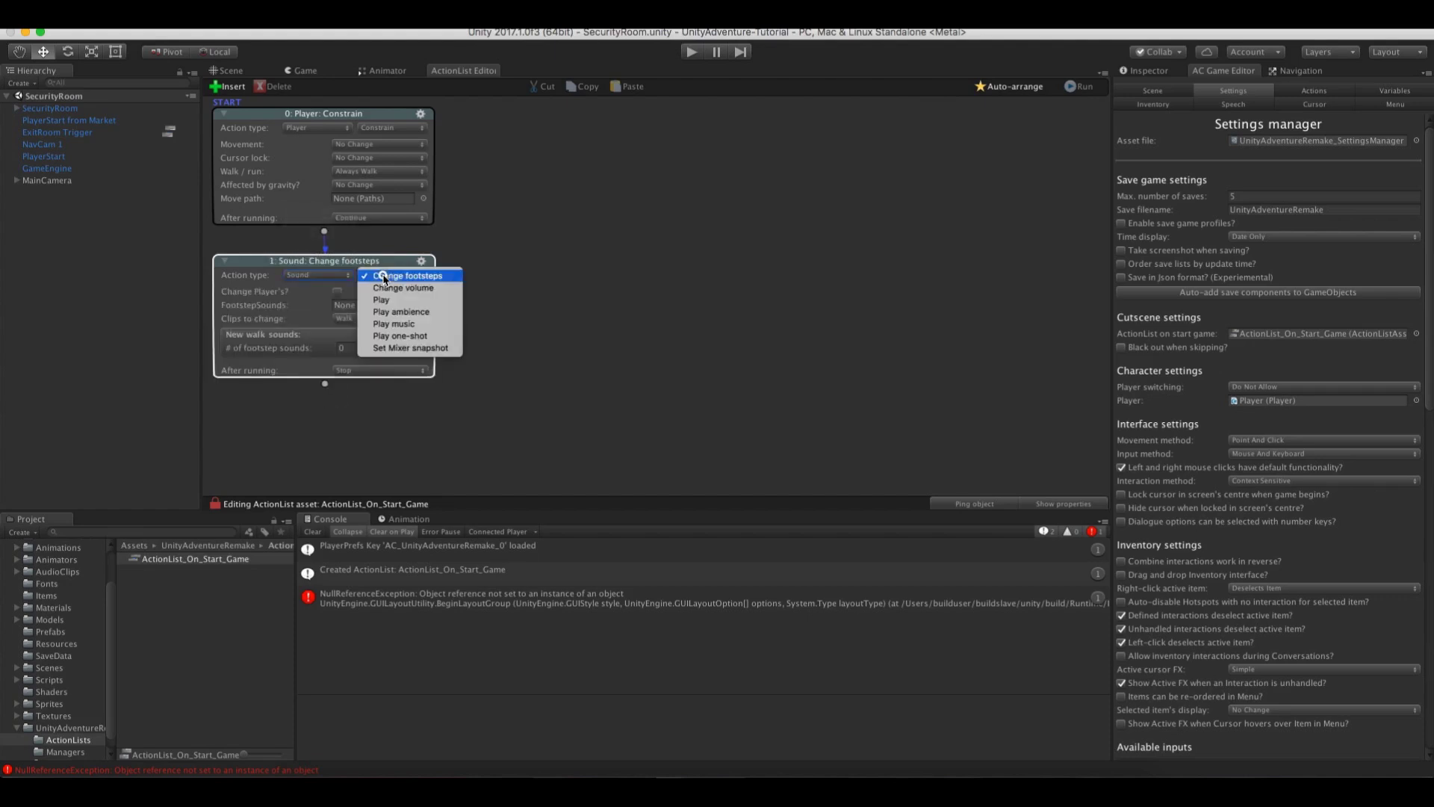
{"action": "left_click", "coordinate": [386, 323]}
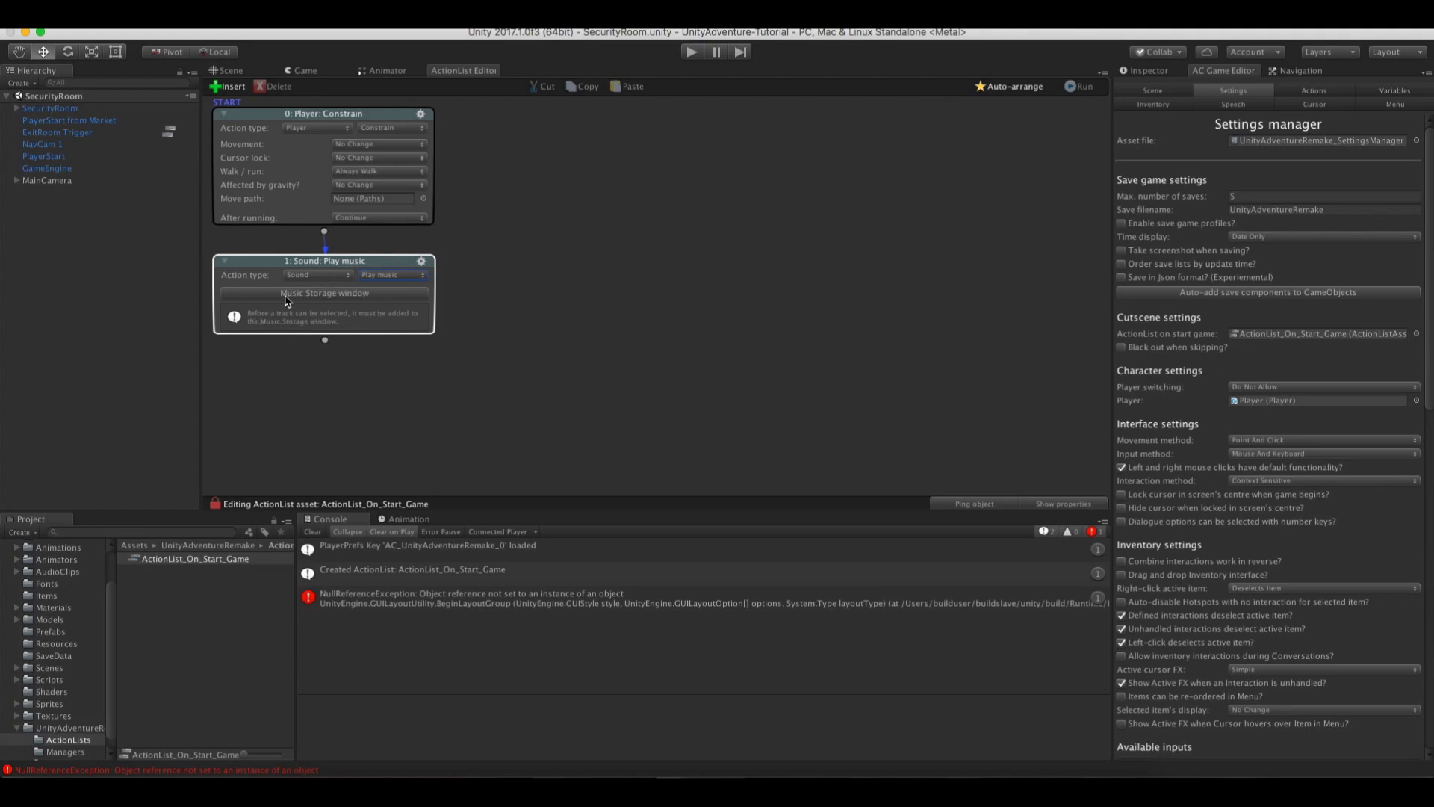
Open the music storage from the Play music action and add one empty clip slot, removing the surplus ones
{"action": "left_click", "coordinate": [376, 297]}
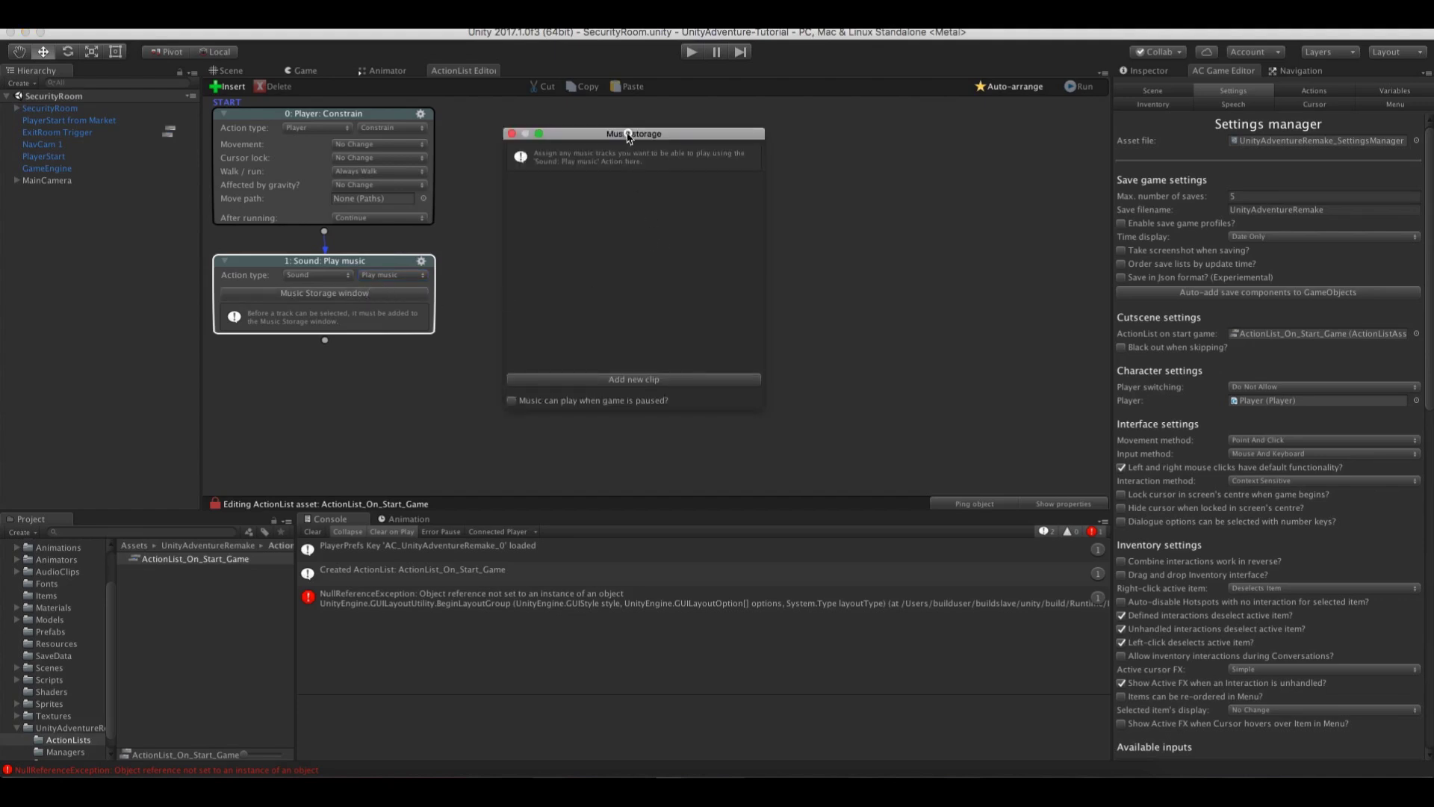
{"action": "left_click_drag", "start_coordinate": [630, 135], "coordinate": [651, 141]}
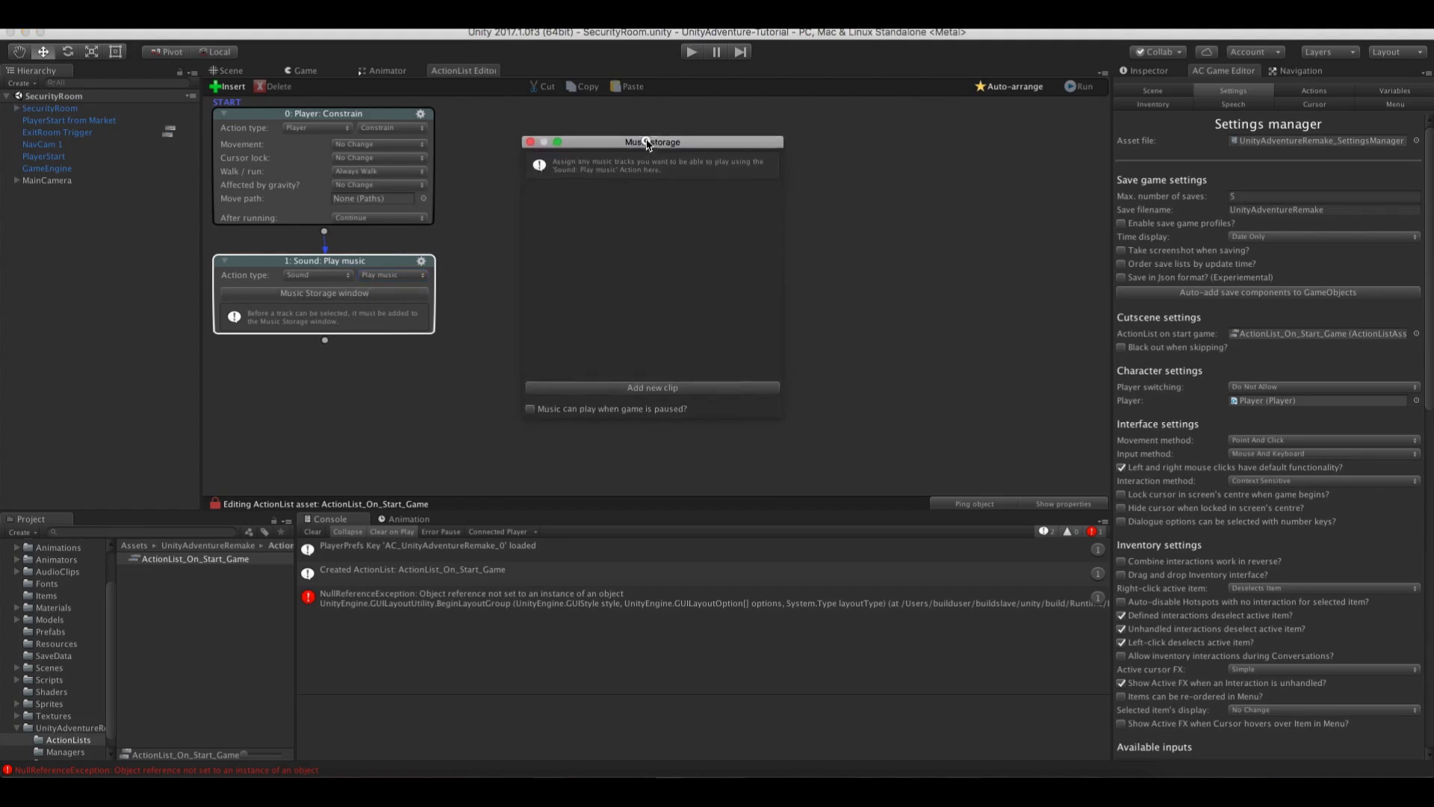
{"action": "left_click", "coordinate": [685, 385]}
{"action": "left_click", "coordinate": [681, 387]}
{"action": "left_click", "coordinate": [681, 386]}
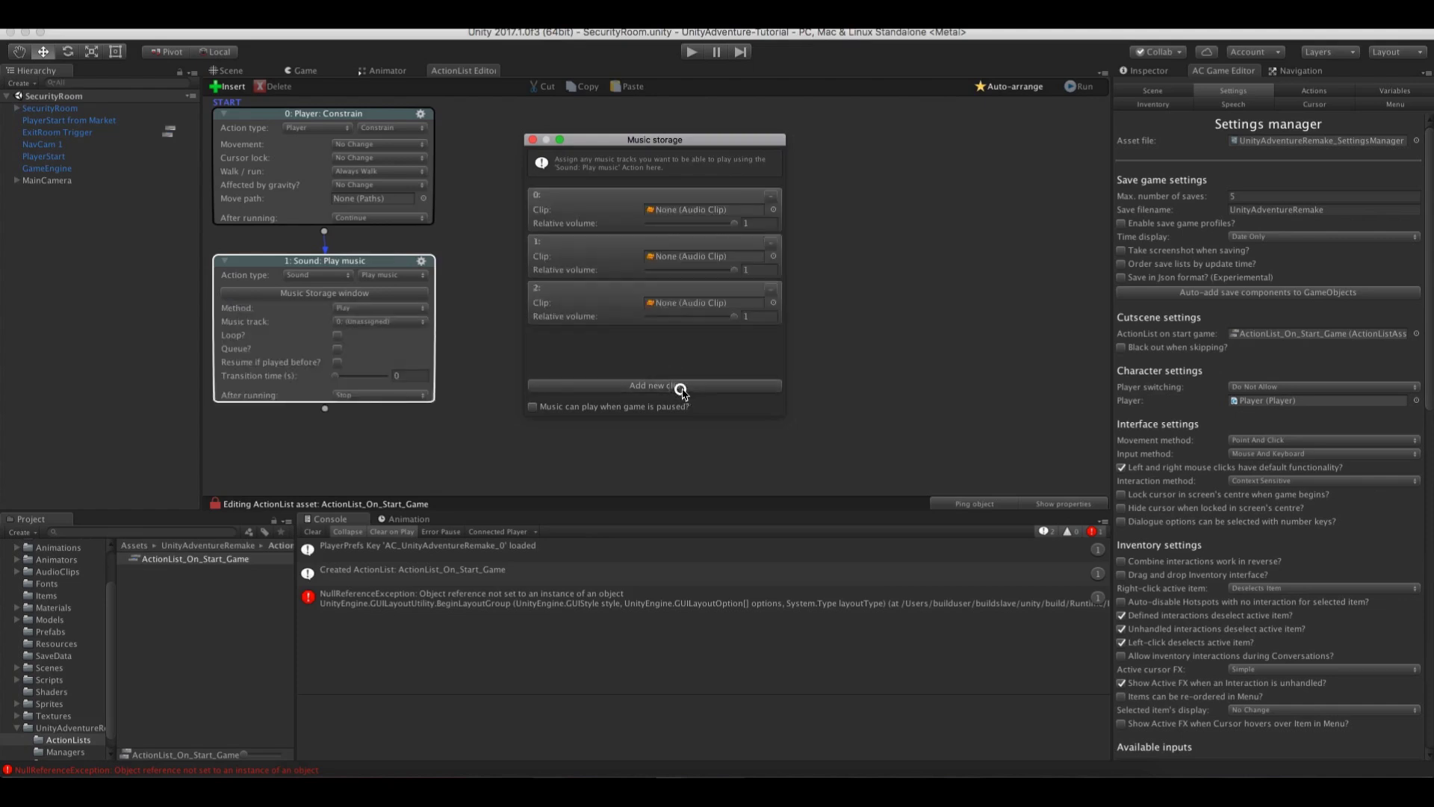
{"action": "left_click", "coordinate": [770, 288]}
{"action": "left_click", "coordinate": [770, 242]}
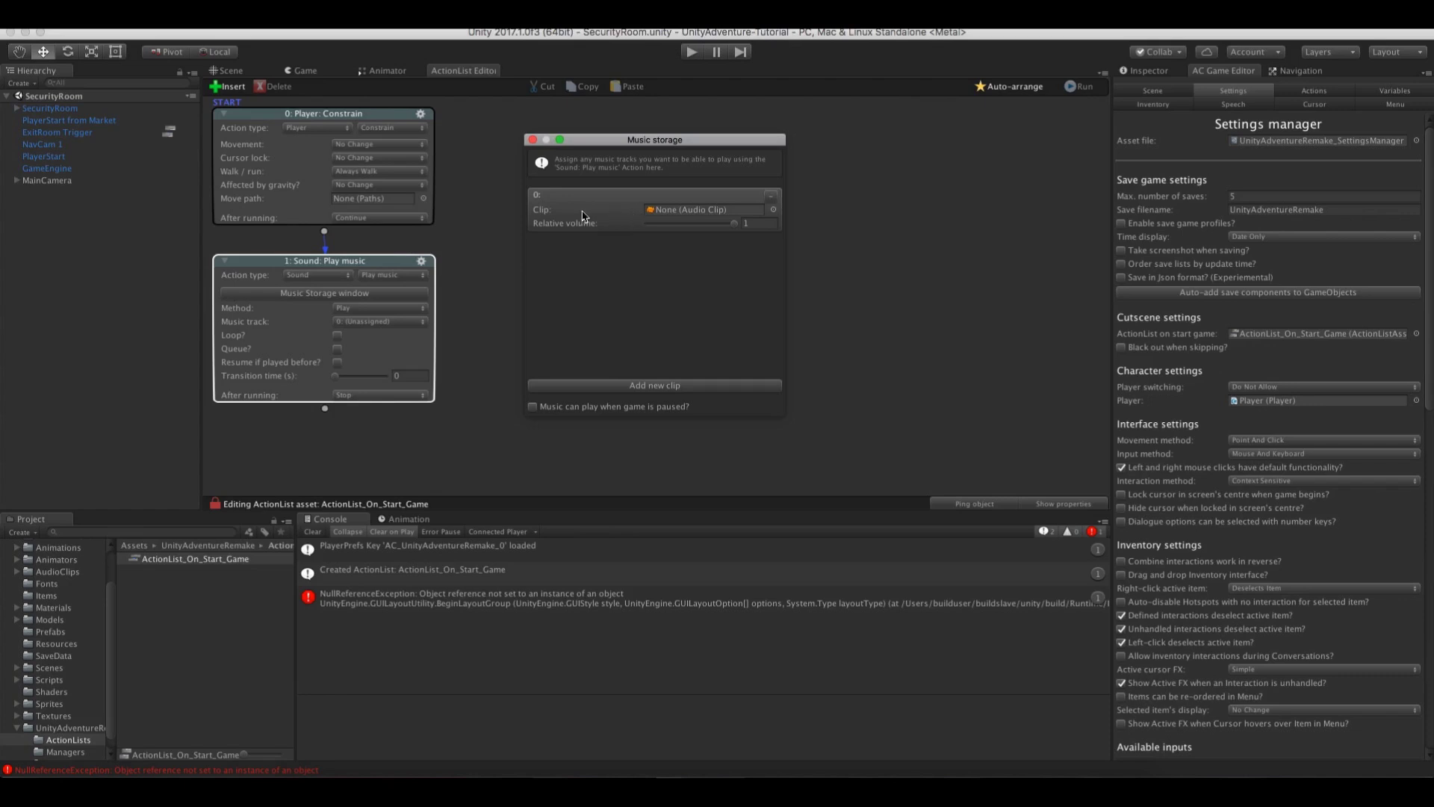
Assign the BackgroundMusic audio clip to the storage slot, close the storage, and select BackgroundMusic as the action's music track
{"action": "scroll", "coordinate": [34, 614], "scroll_direction": "up", "scroll_amount": 3}
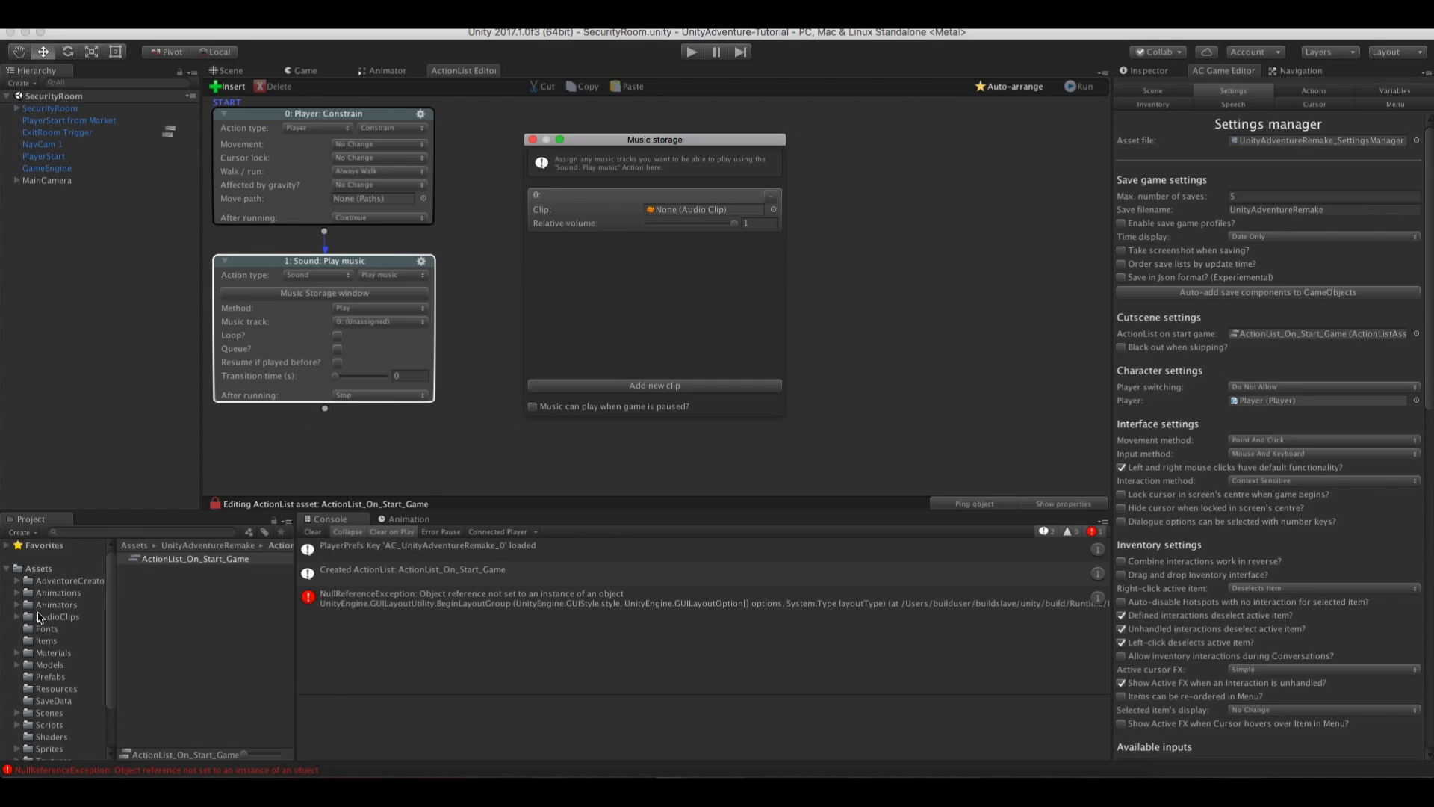
{"action": "left_click", "coordinate": [775, 210]}
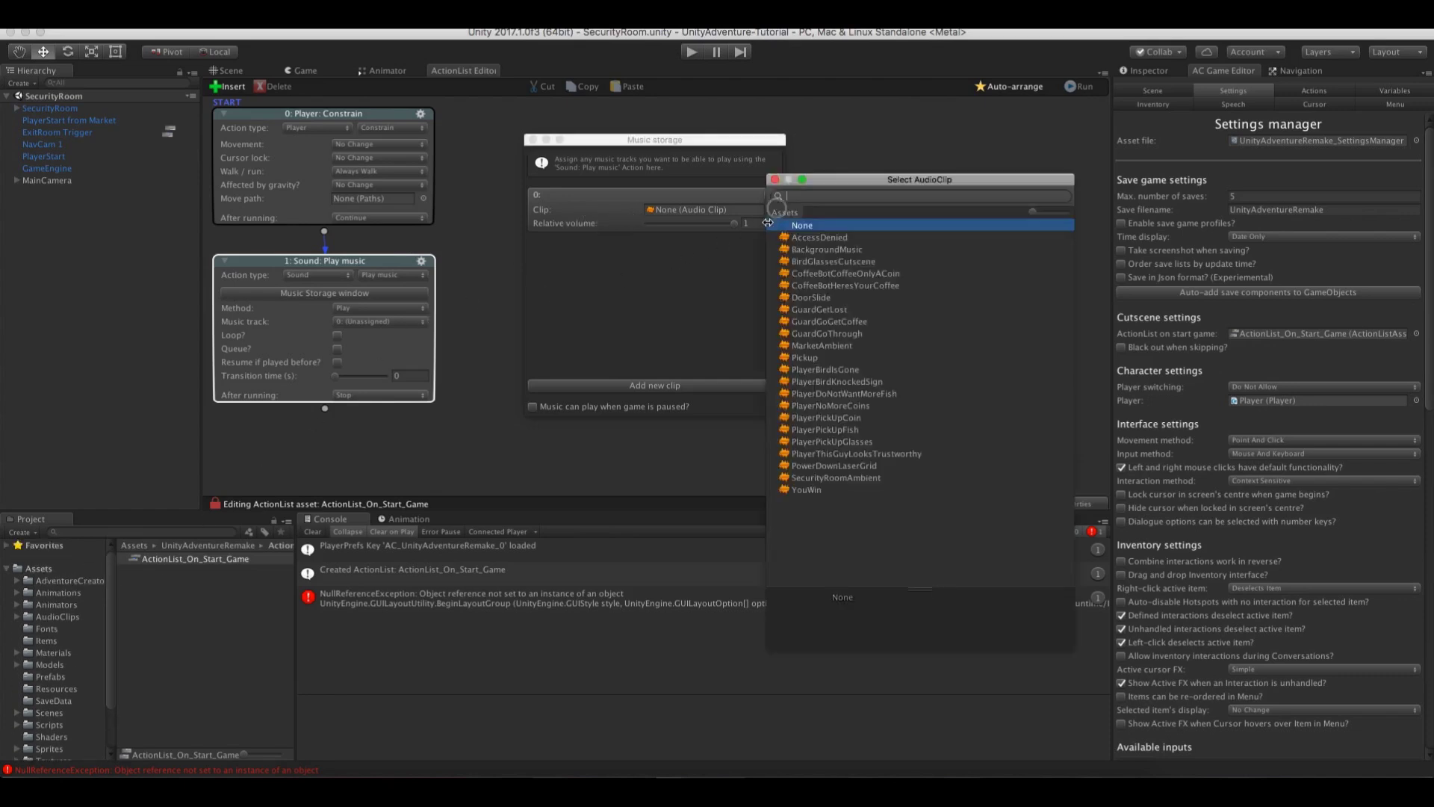
{"action": "left_click", "coordinate": [857, 251]}
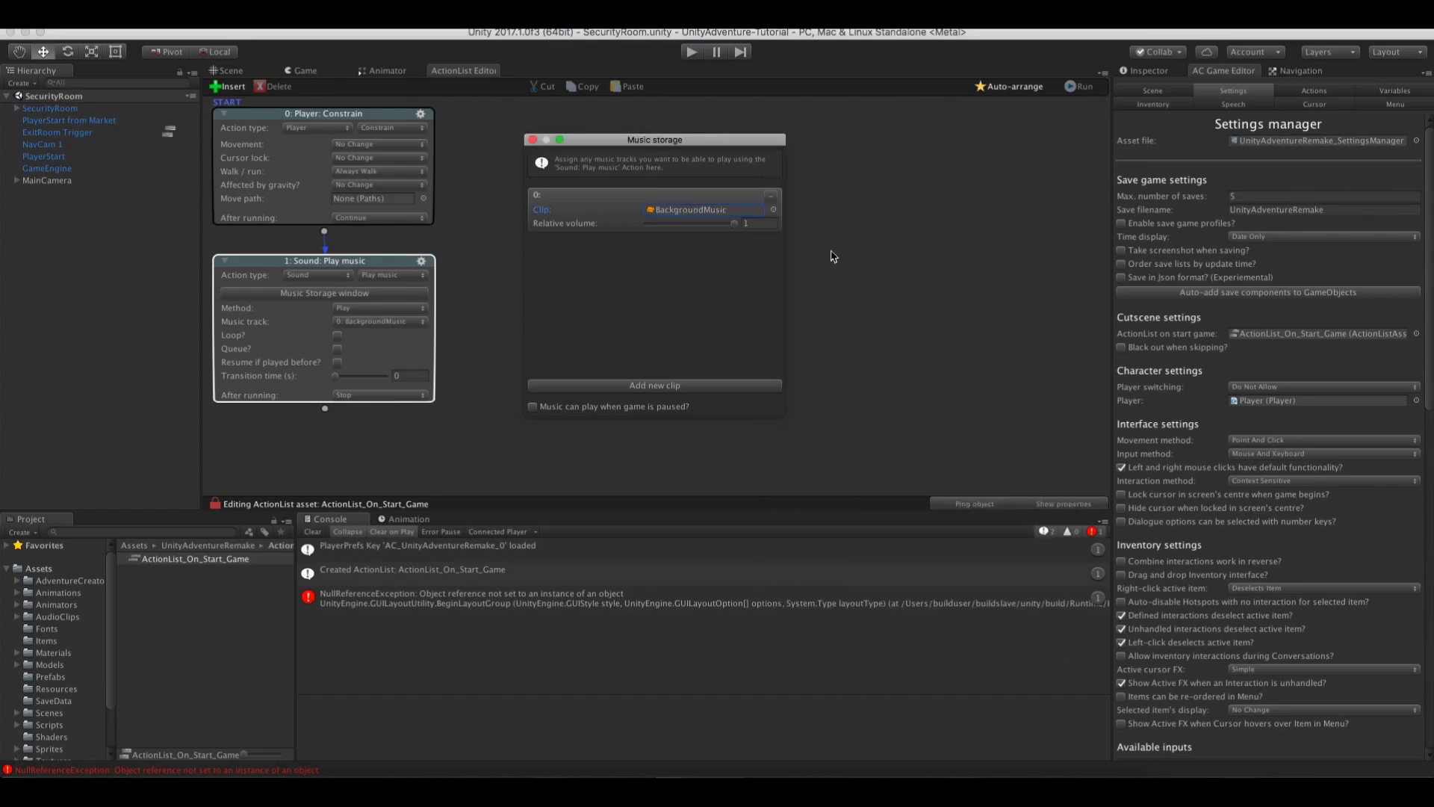
{"action": "left_click", "coordinate": [532, 140]}
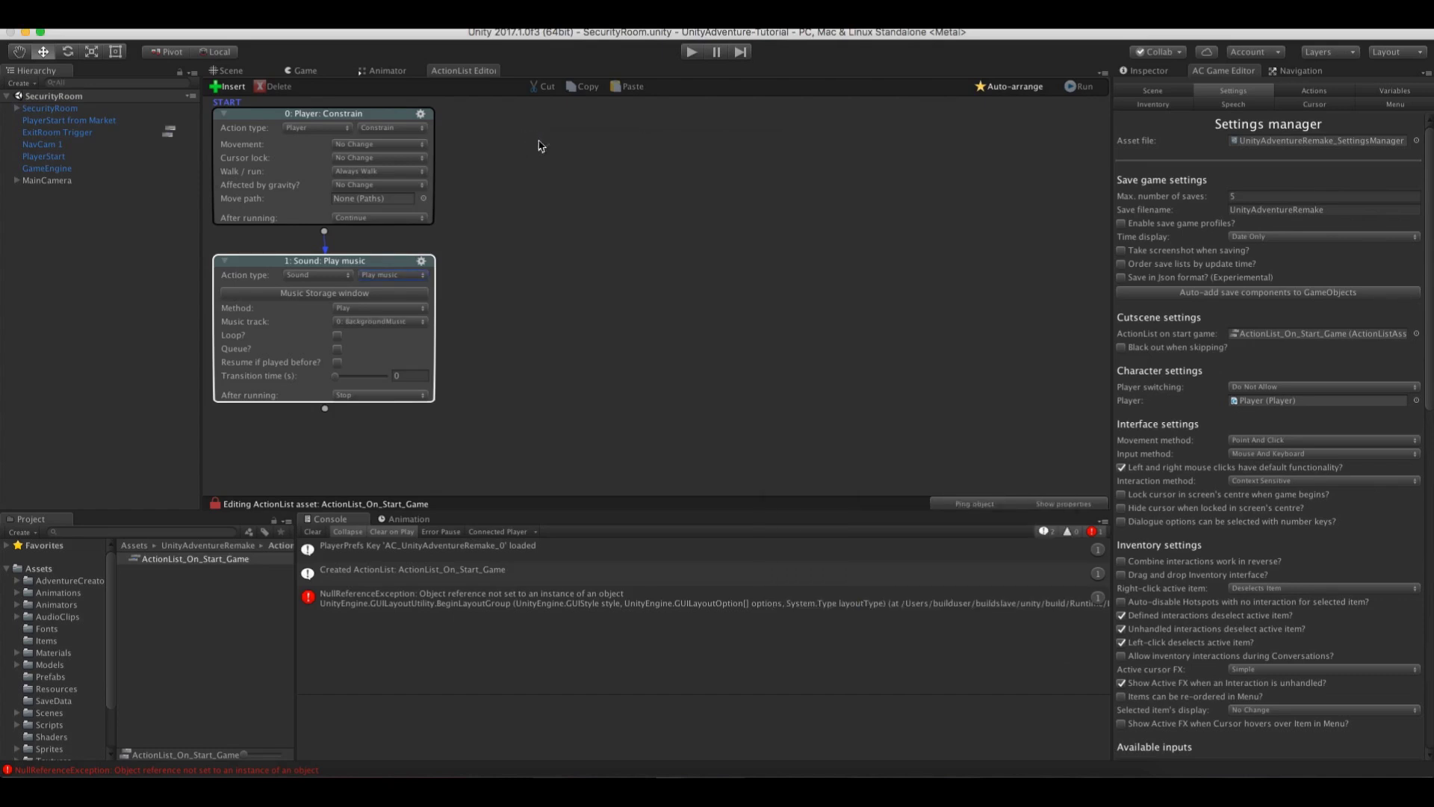
{"action": "left_click", "coordinate": [351, 322]}
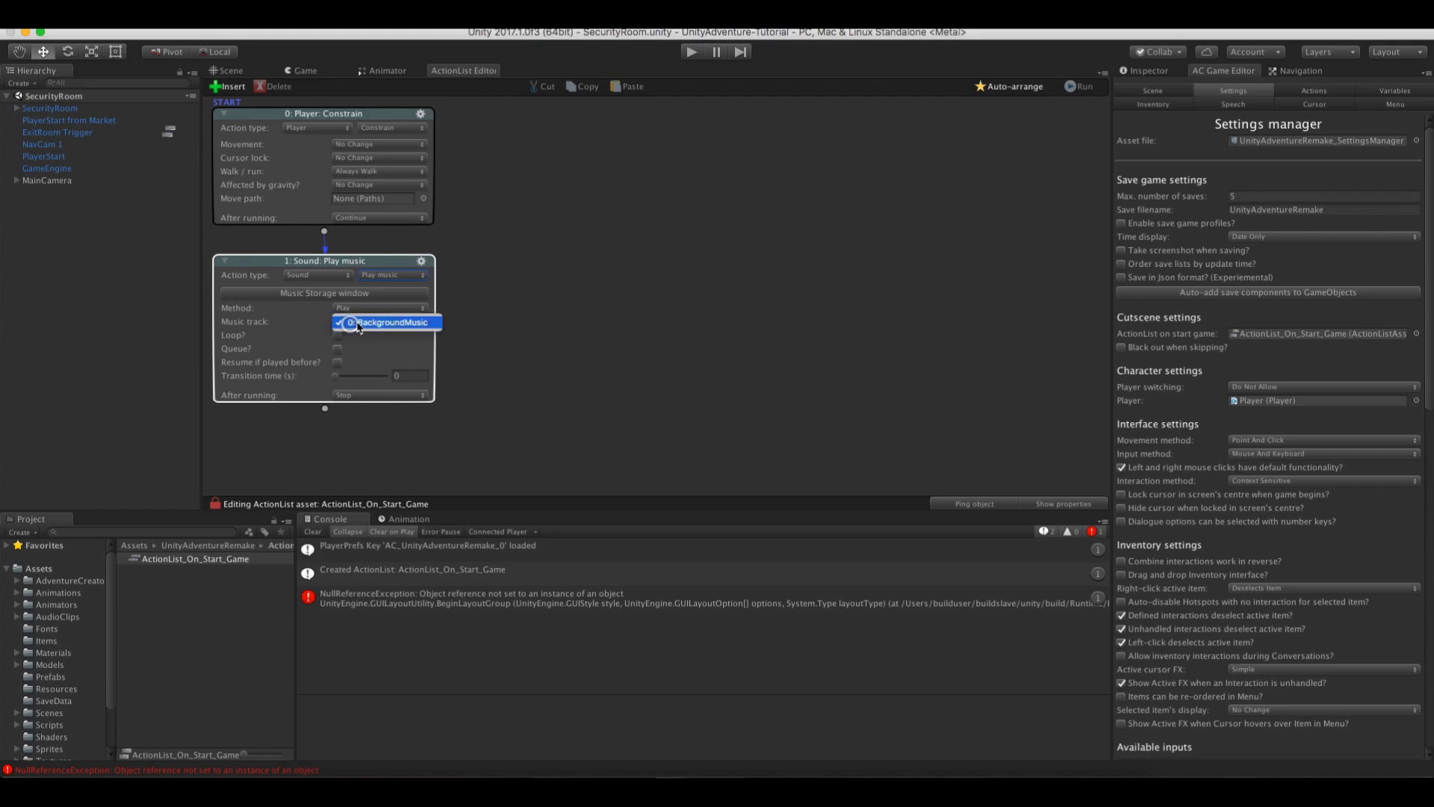
{"action": "left_click", "coordinate": [236, 329]}
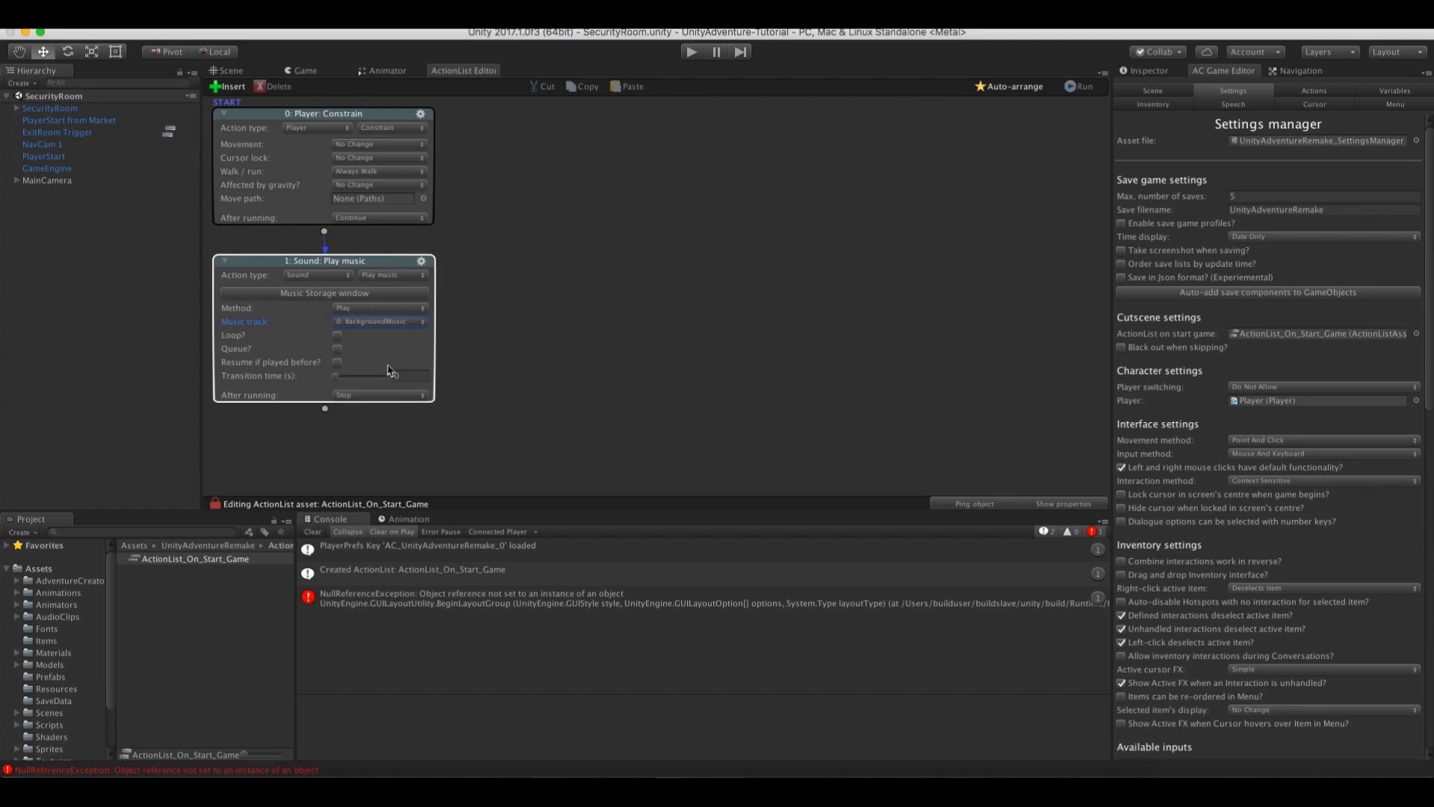
Play-test the SecurityRoom scene to check the start ActionList, stop the game, and toggle the Game view's Mute Audio option
{"action": "left_click", "coordinate": [457, 263]}
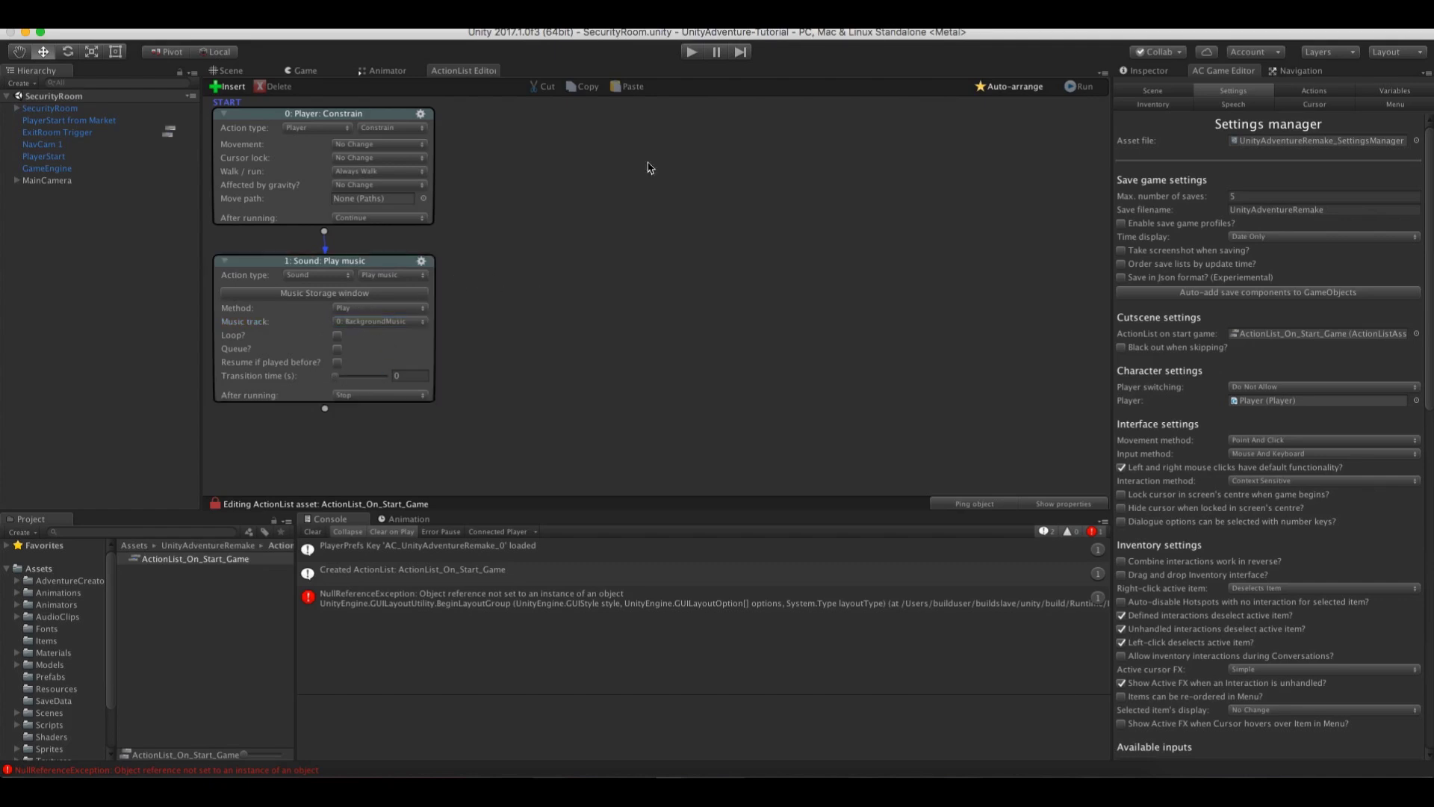
{"action": "left_click", "coordinate": [693, 54]}
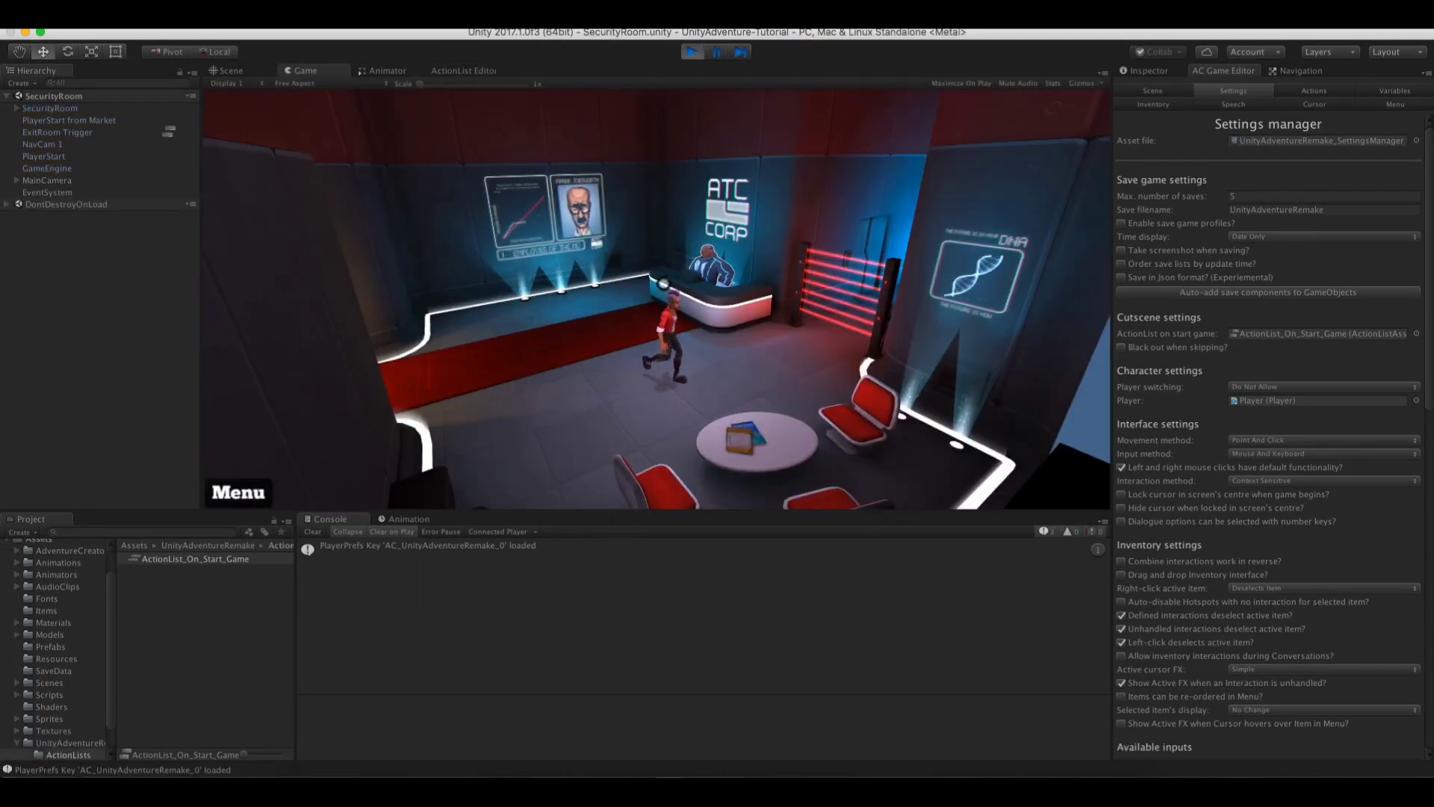
{"action": "left_click", "coordinate": [691, 52]}
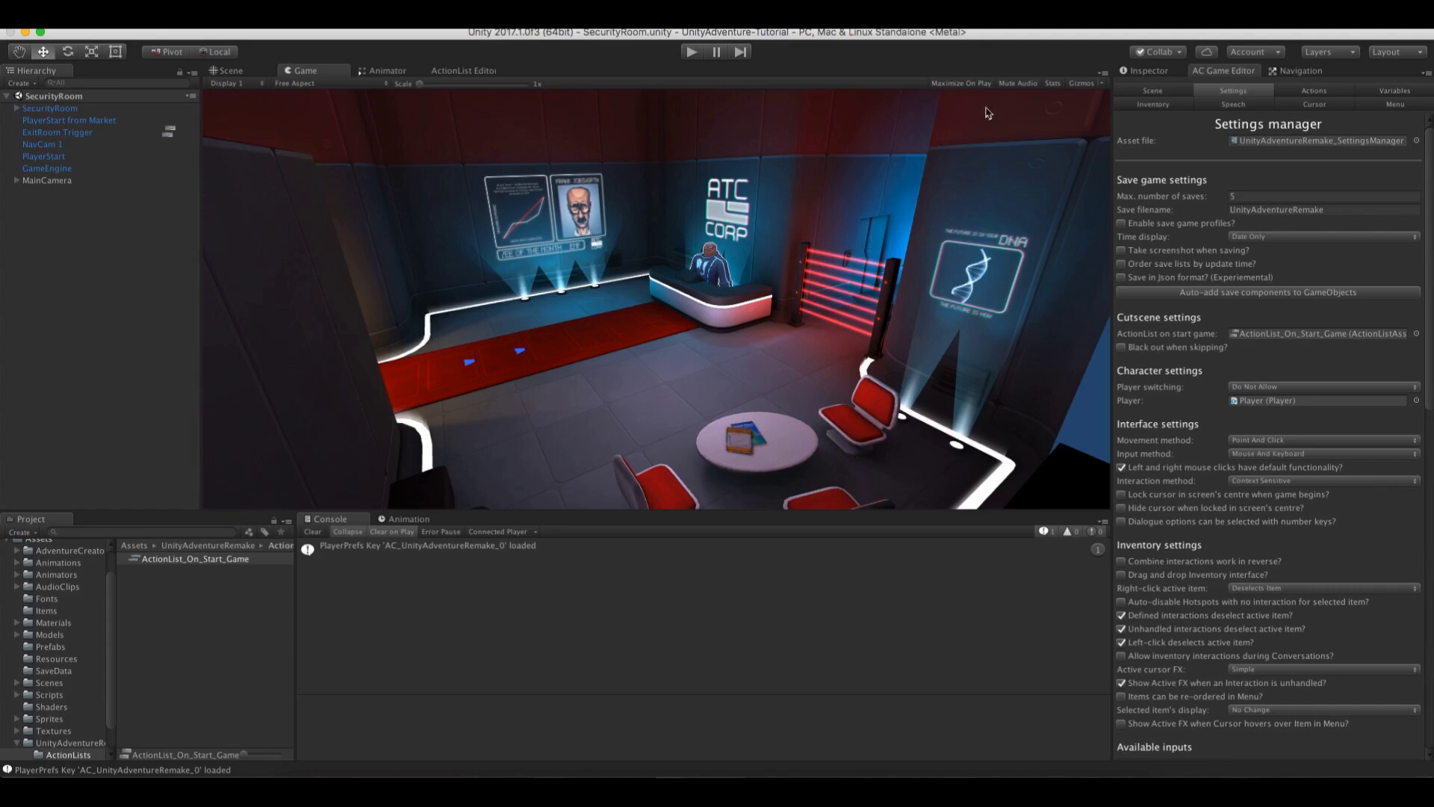
{"action": "left_click", "coordinate": [1017, 82]}
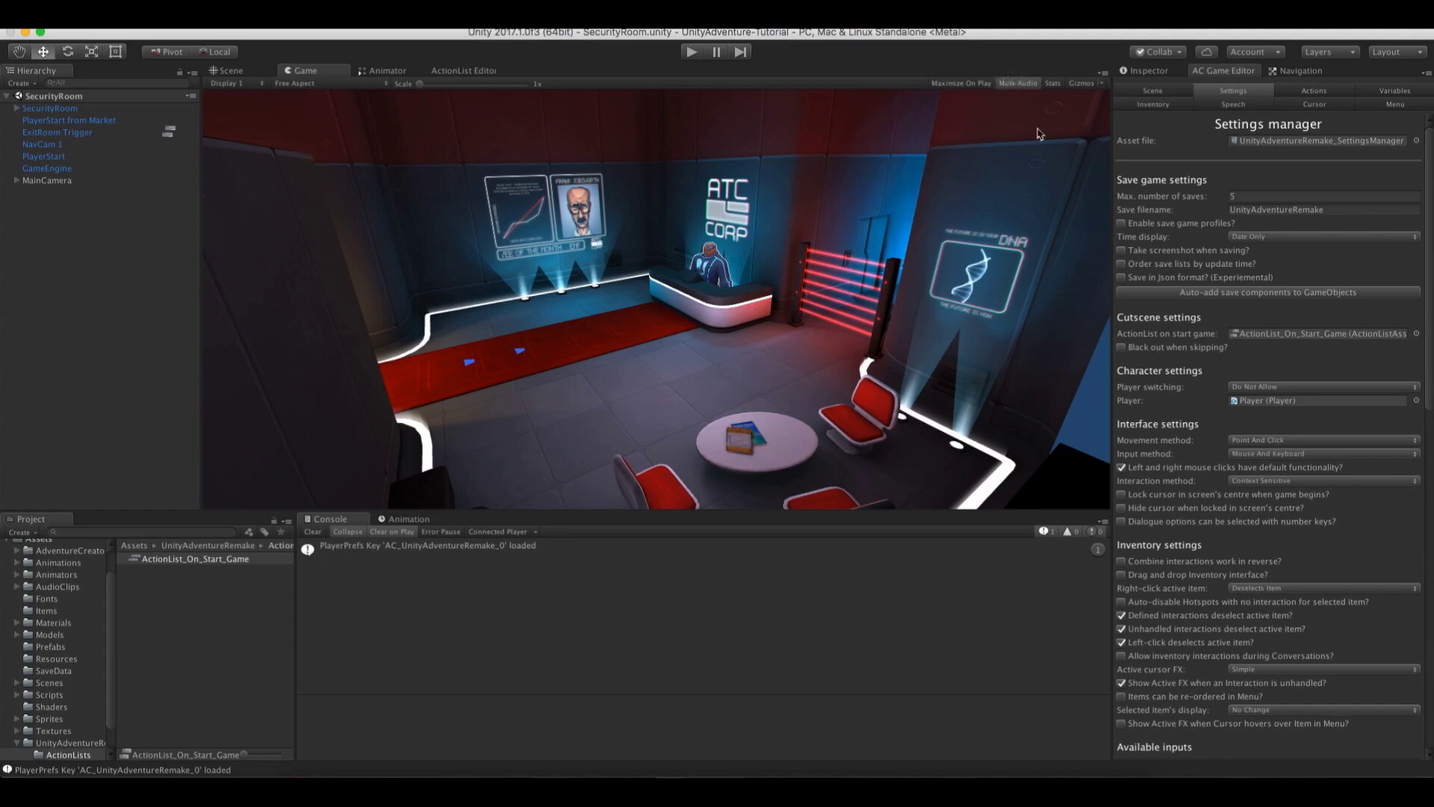
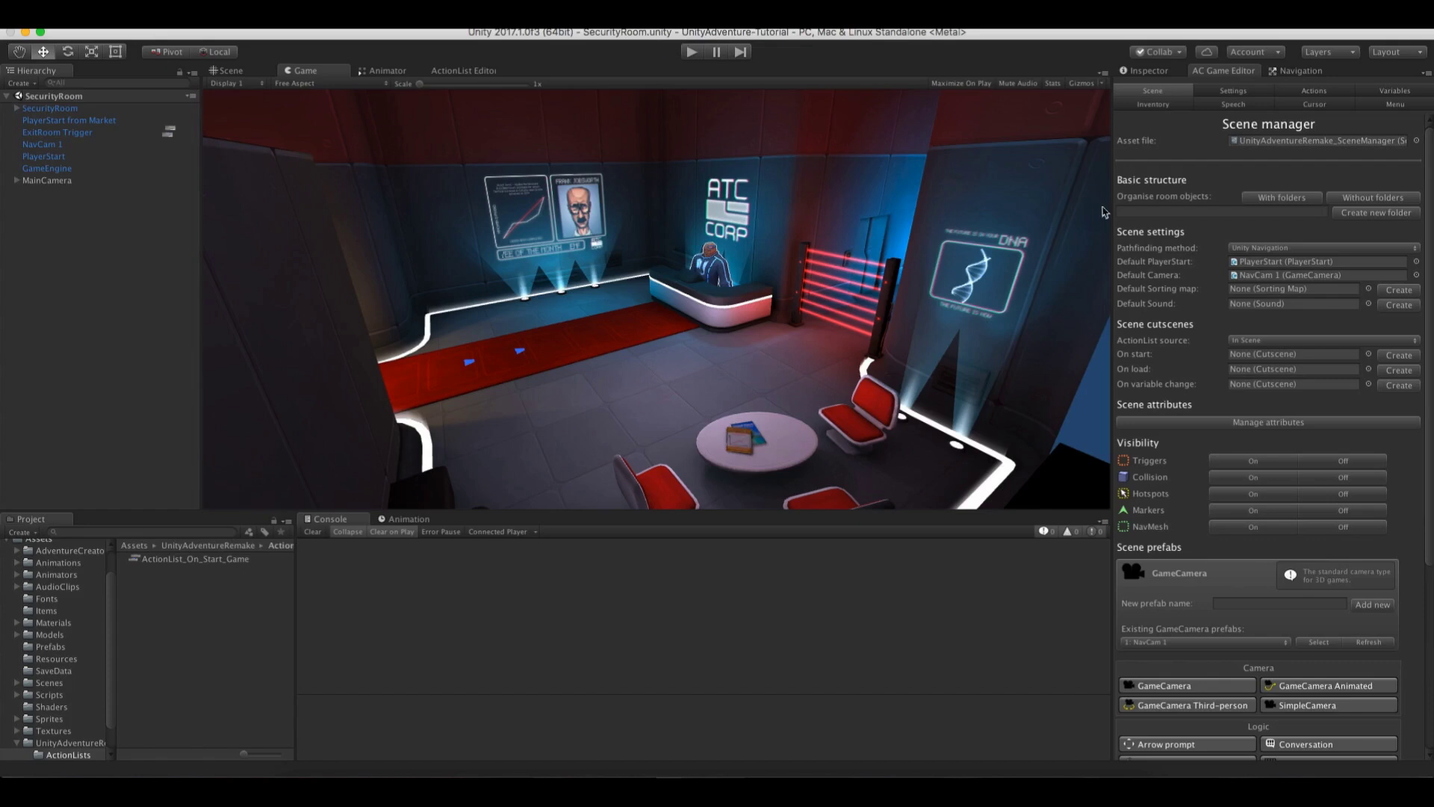
Create four new inventory items in the Inventory manager
{"action": "left_click", "coordinate": [1174, 105]}
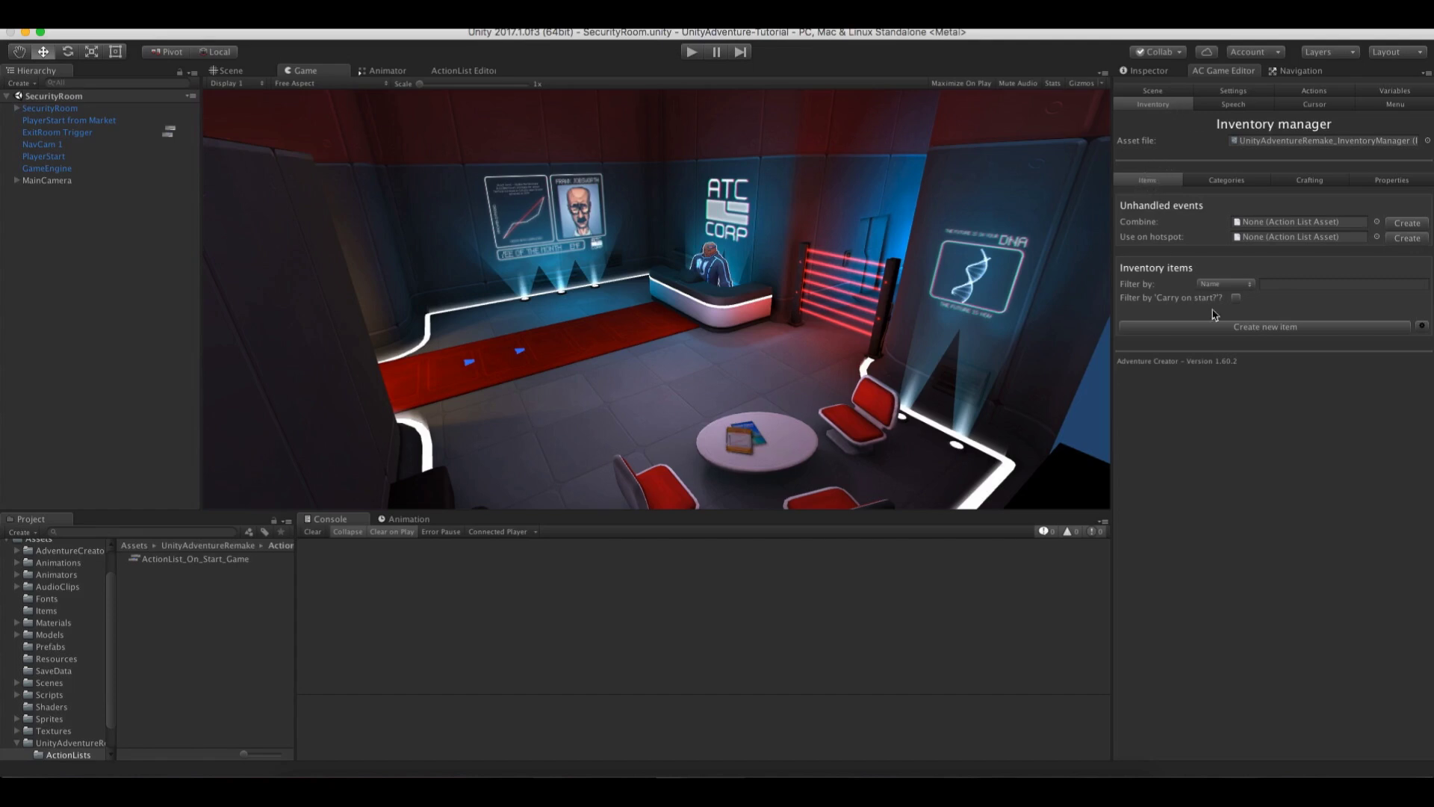
{"action": "left_click", "coordinate": [1309, 329]}
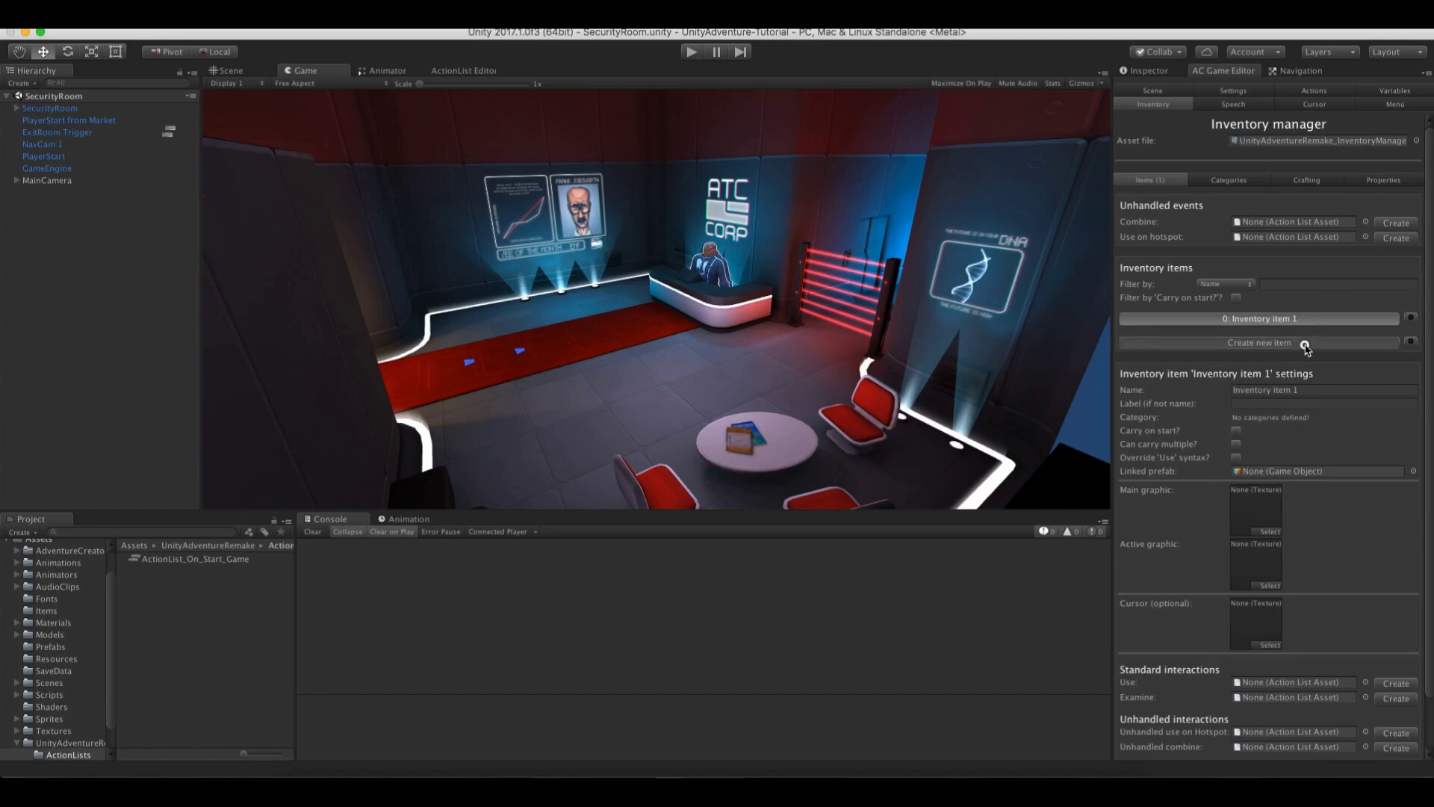
{"action": "left_click", "coordinate": [1304, 344]}
{"action": "left_click", "coordinate": [1309, 359]}
{"action": "left_click", "coordinate": [1316, 374]}
Rename the first inventory item as Coin and assign the Coin sprite as its main graphic
{"action": "left_click", "coordinate": [1318, 319]}
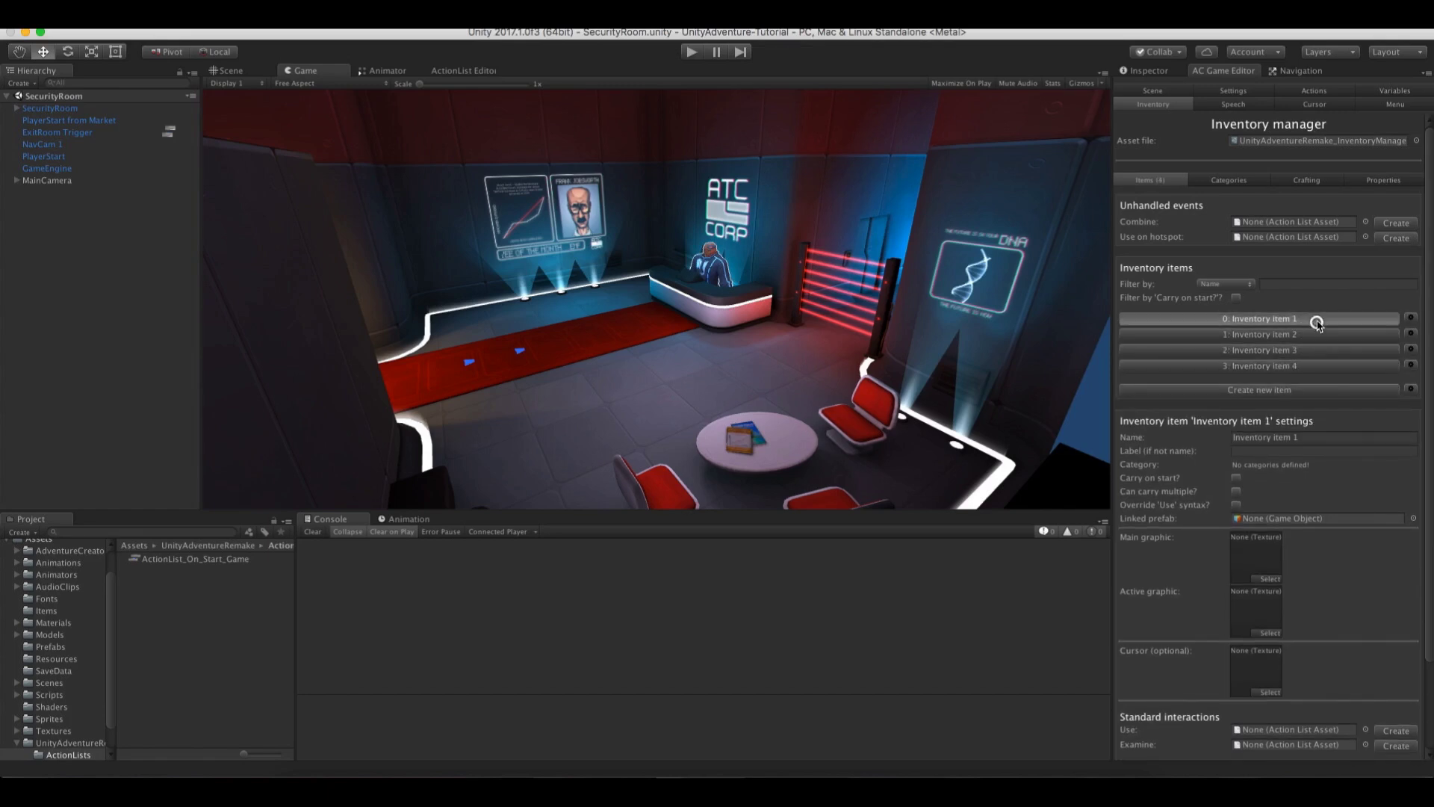
{"action": "left_click", "coordinate": [1316, 436]}
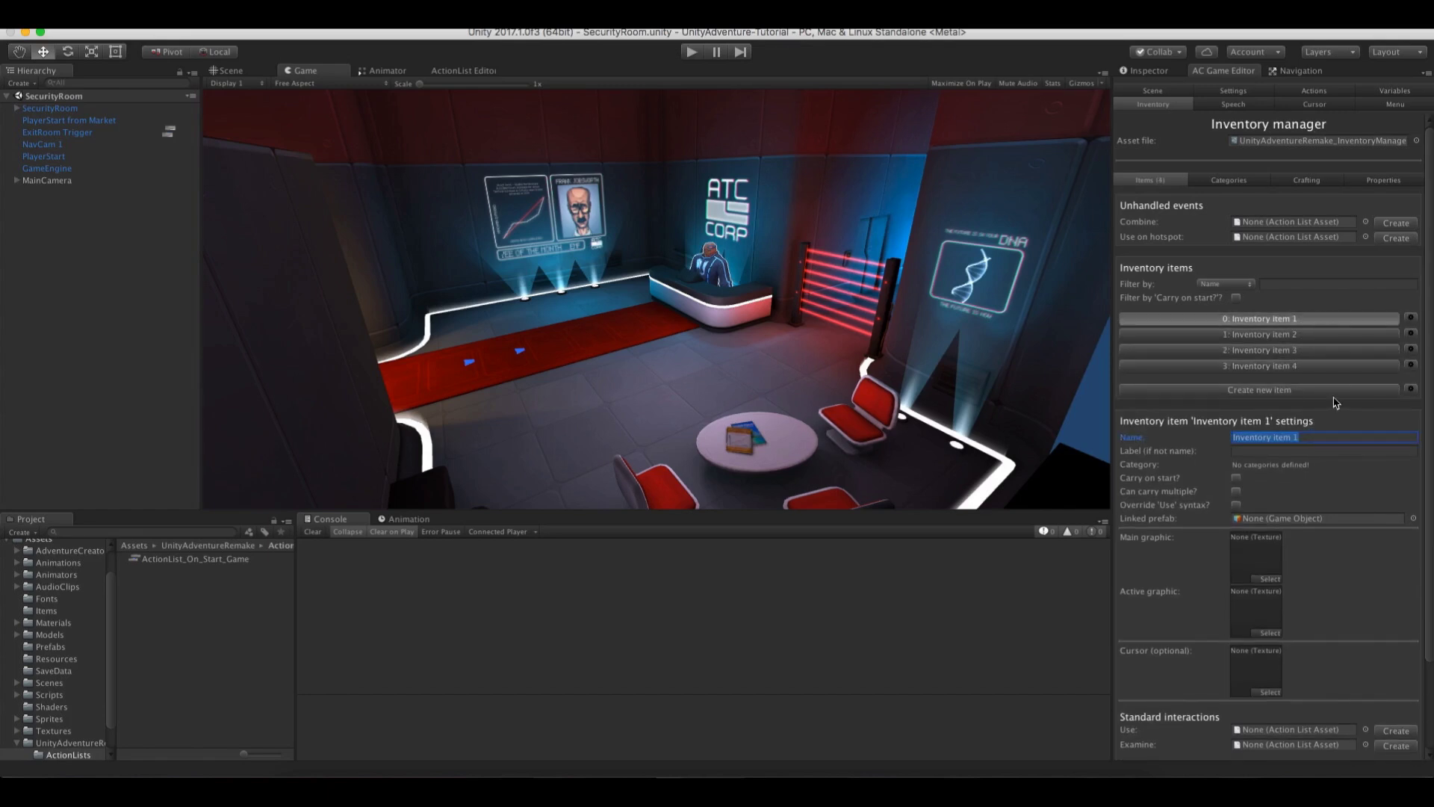
{"action": "type", "text": "Coin"}
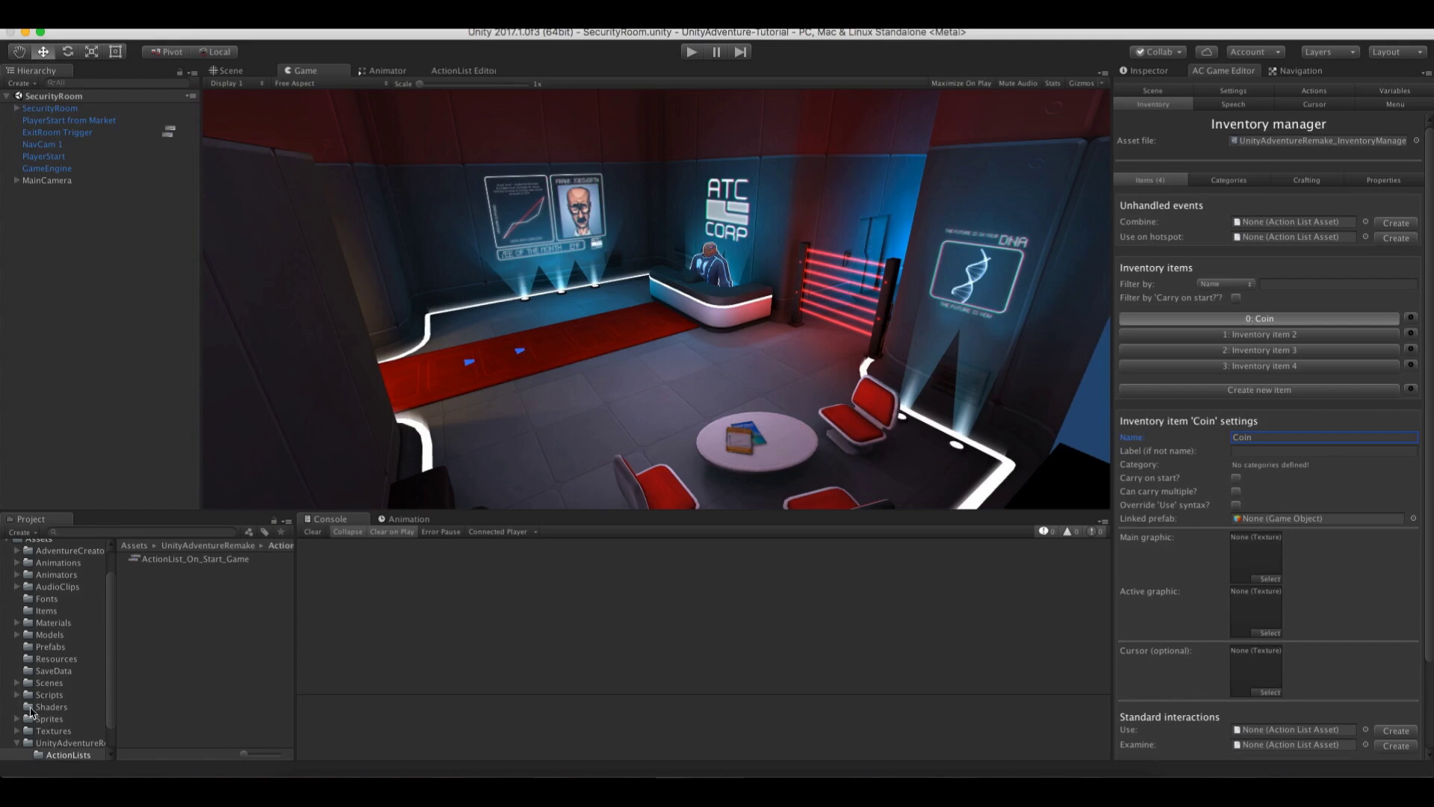
{"action": "left_click", "coordinate": [49, 718]}
{"action": "left_click_drag", "start_coordinate": [151, 582], "coordinate": [1243, 557]}
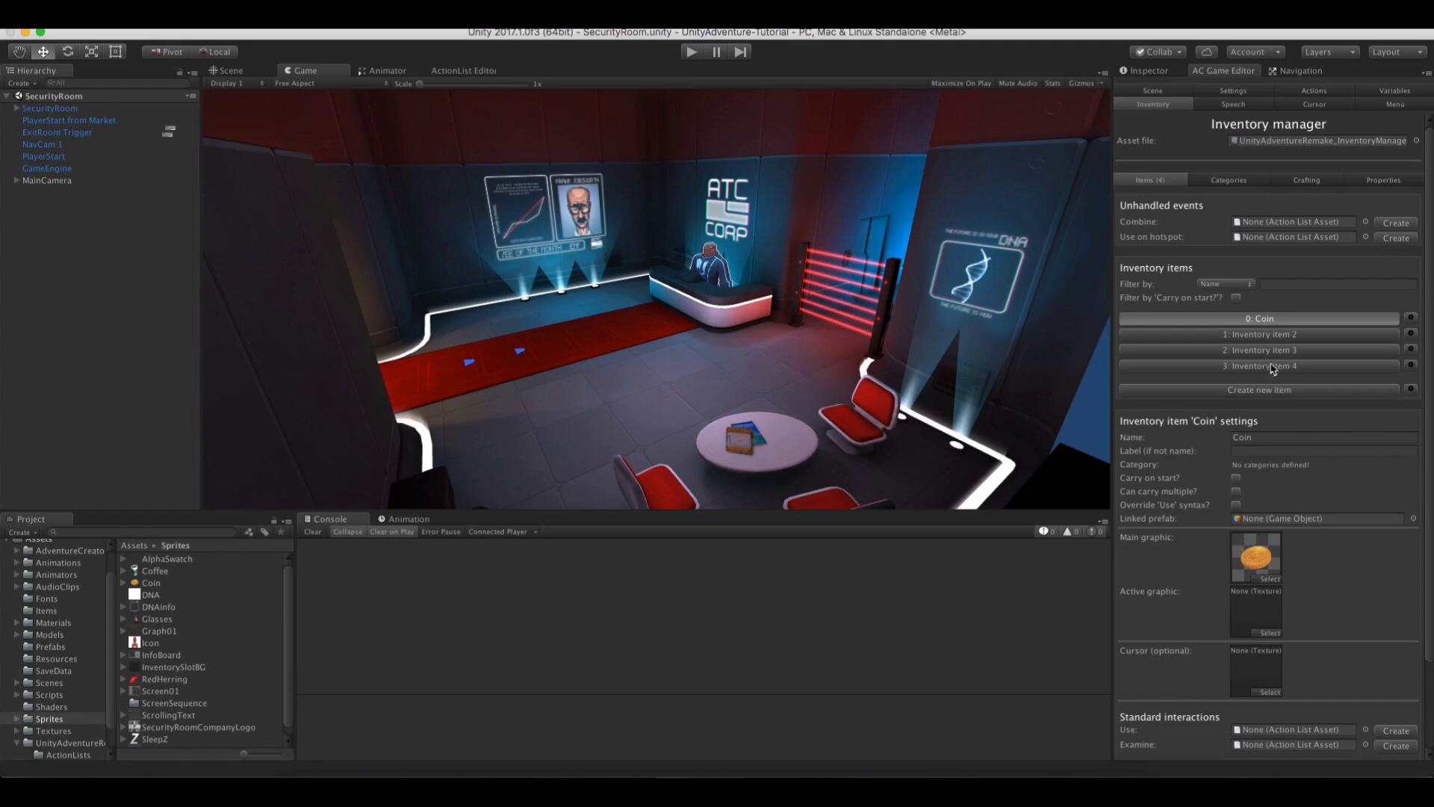
Rename the second inventory item as "Coffee cup"
{"action": "left_click", "coordinate": [1270, 333]}
{"action": "left_click", "coordinate": [1286, 435]}
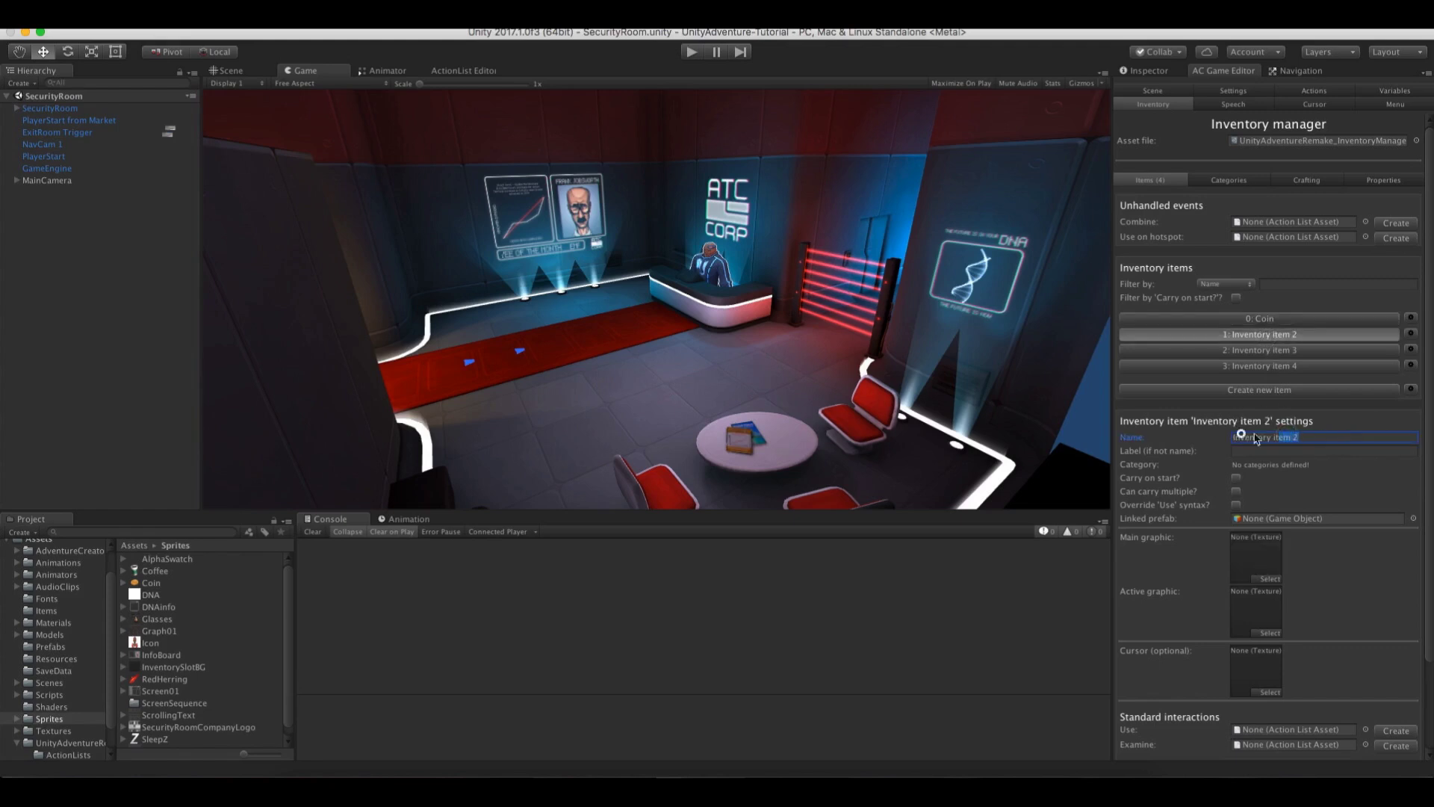
{"action": "type", "text": "Coffee cup"}
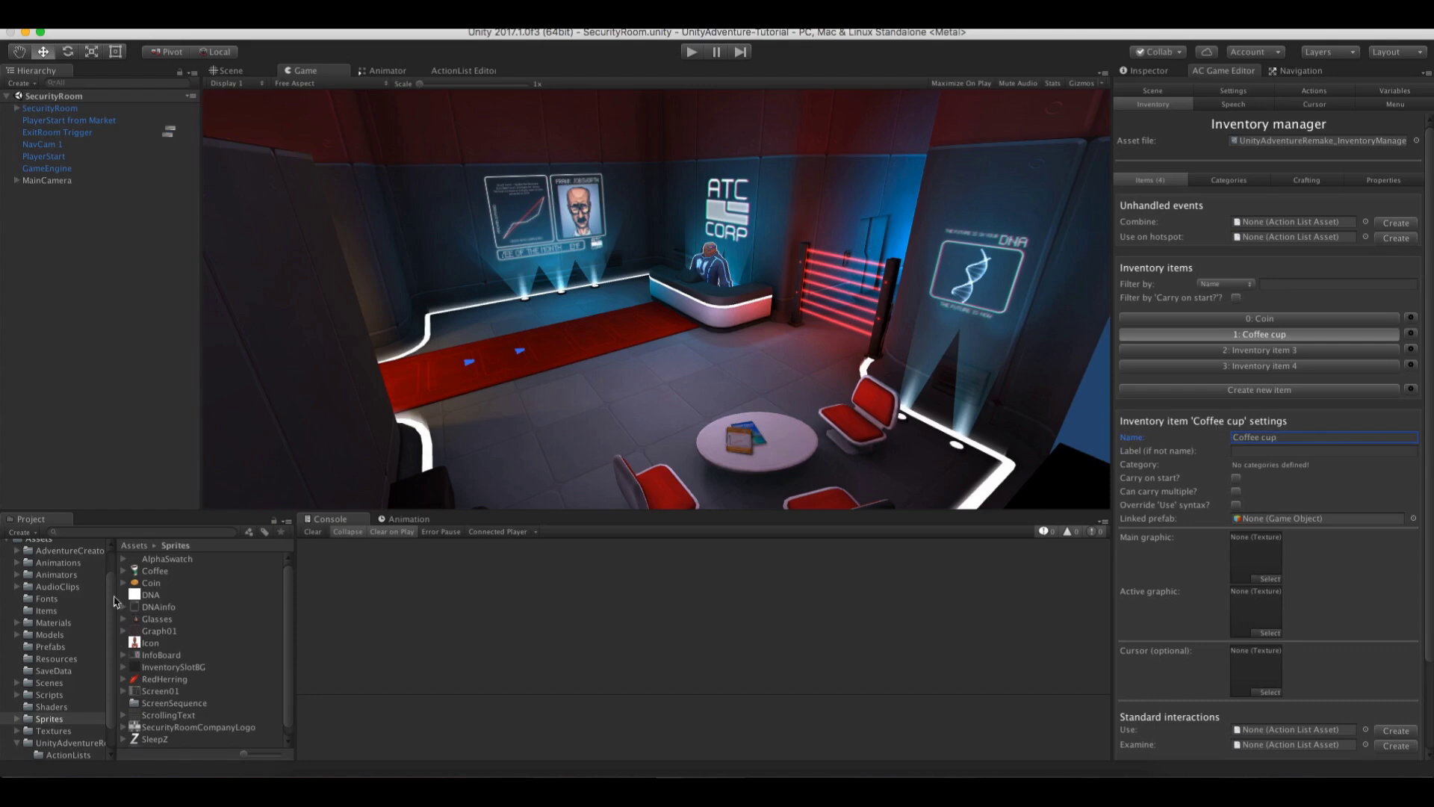
Assign the Coffee sprite as the Coffee cup's main graphic, and set up the third inventory item as Disguise with the Glasses sprite
{"action": "left_click_drag", "start_coordinate": [153, 571], "coordinate": [1273, 554]}
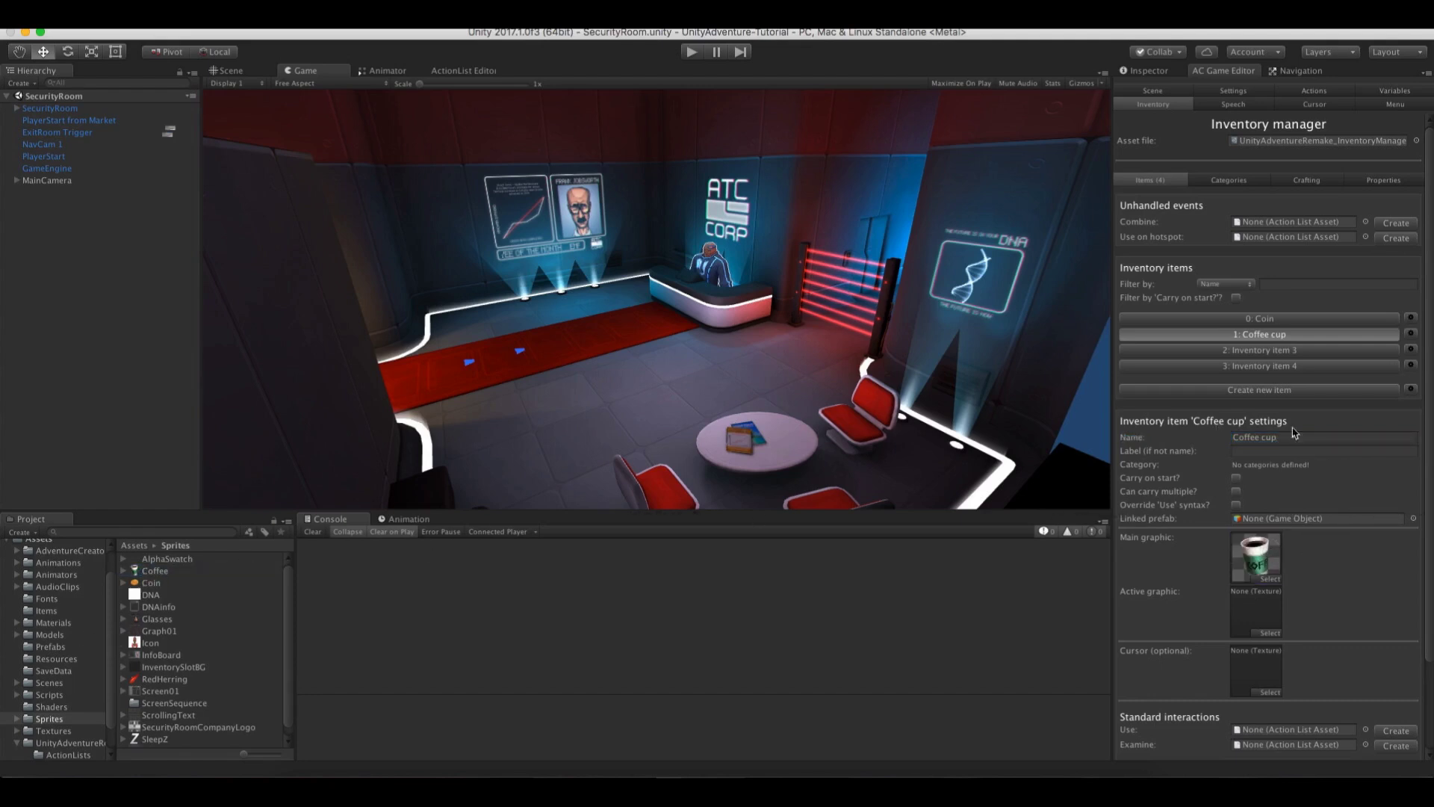
{"action": "left_click", "coordinate": [1278, 350]}
{"action": "left_click", "coordinate": [1270, 438]}
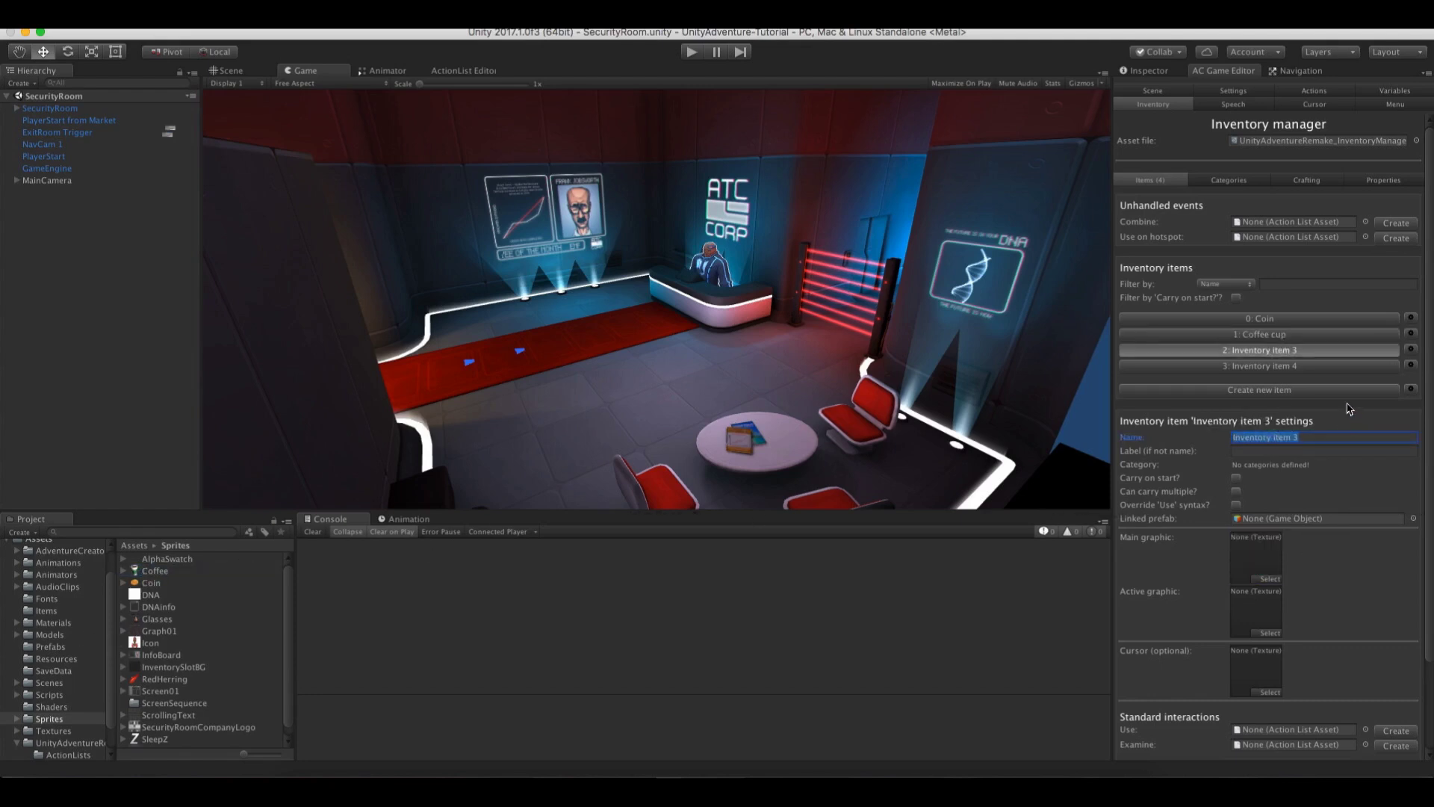
{"action": "type", "text": "Disguise"}
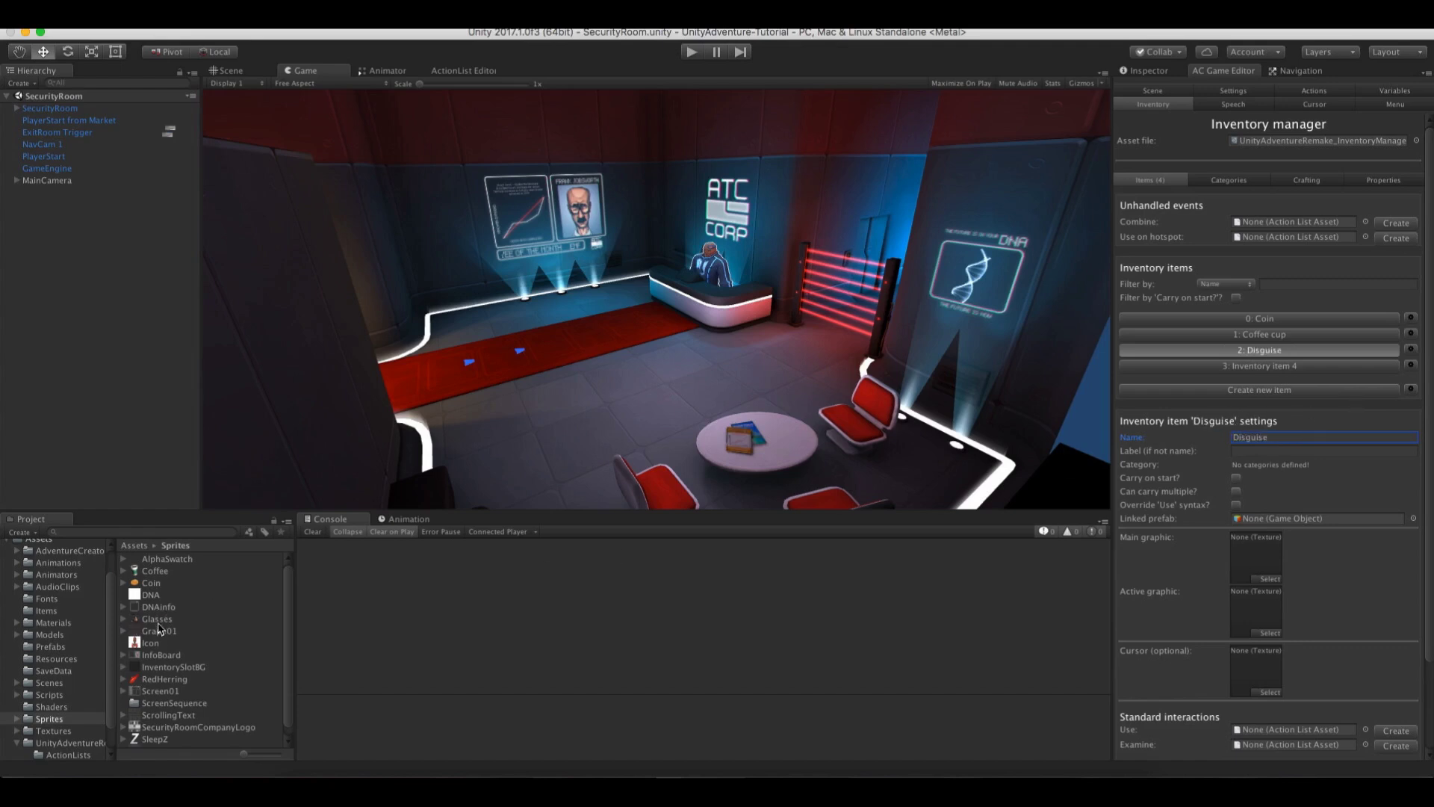
{"action": "left_click_drag", "start_coordinate": [149, 622], "coordinate": [1256, 558]}
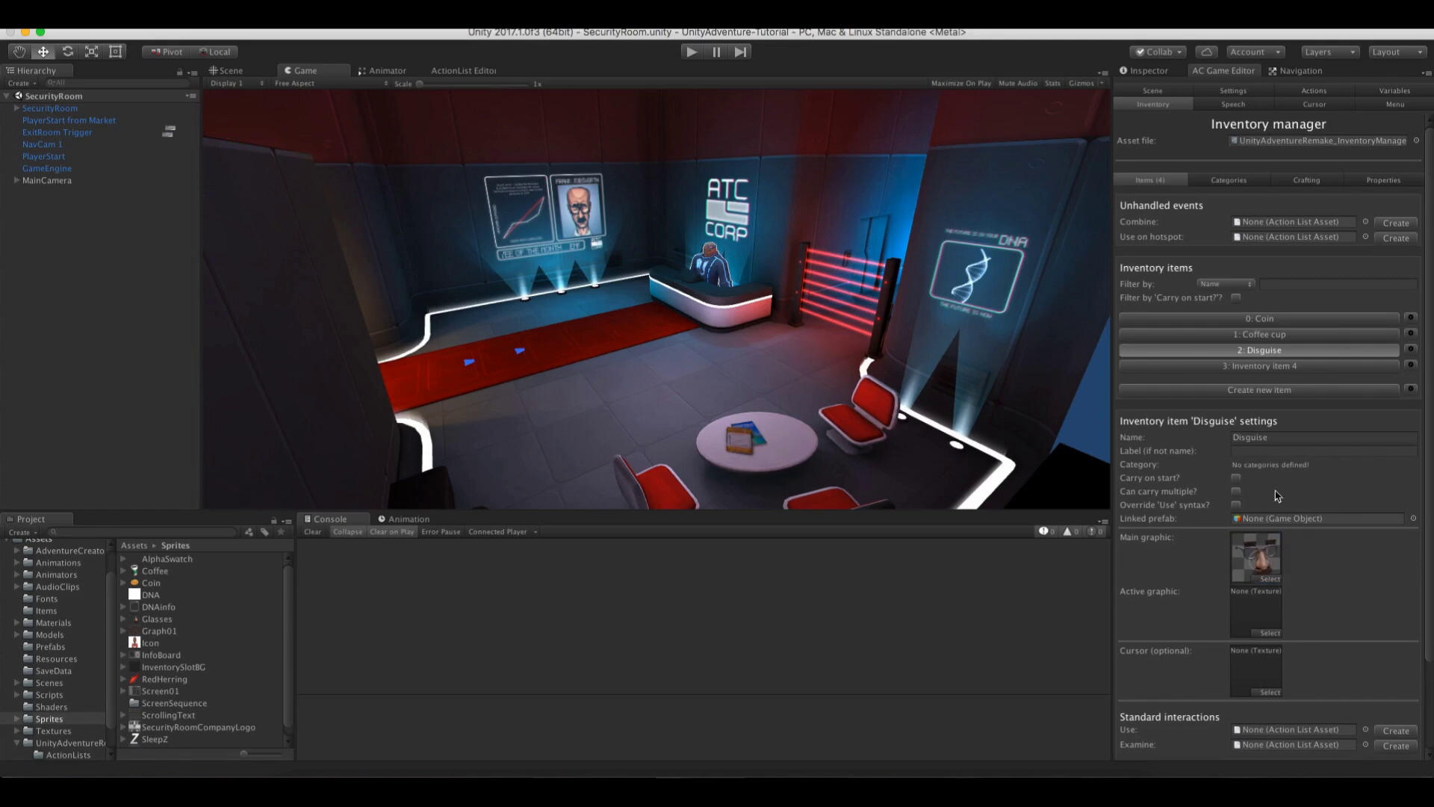
Rename the fourth inventory item as "Red herring" and assign the RedHerring sprite as its main graphic
{"action": "left_click", "coordinate": [1272, 366]}
{"action": "left_click", "coordinate": [1272, 437]}
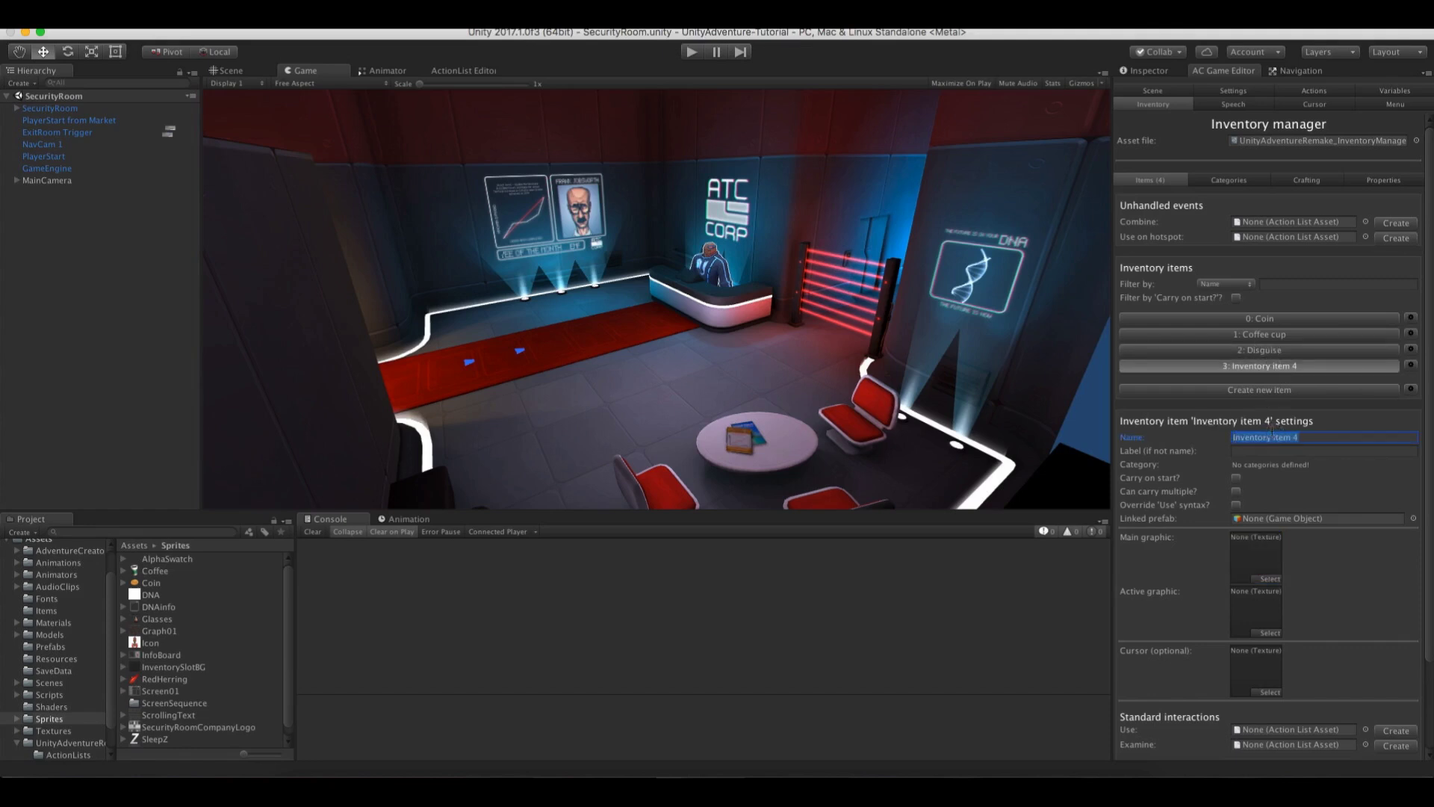
{"action": "type", "text": "Red herring"}
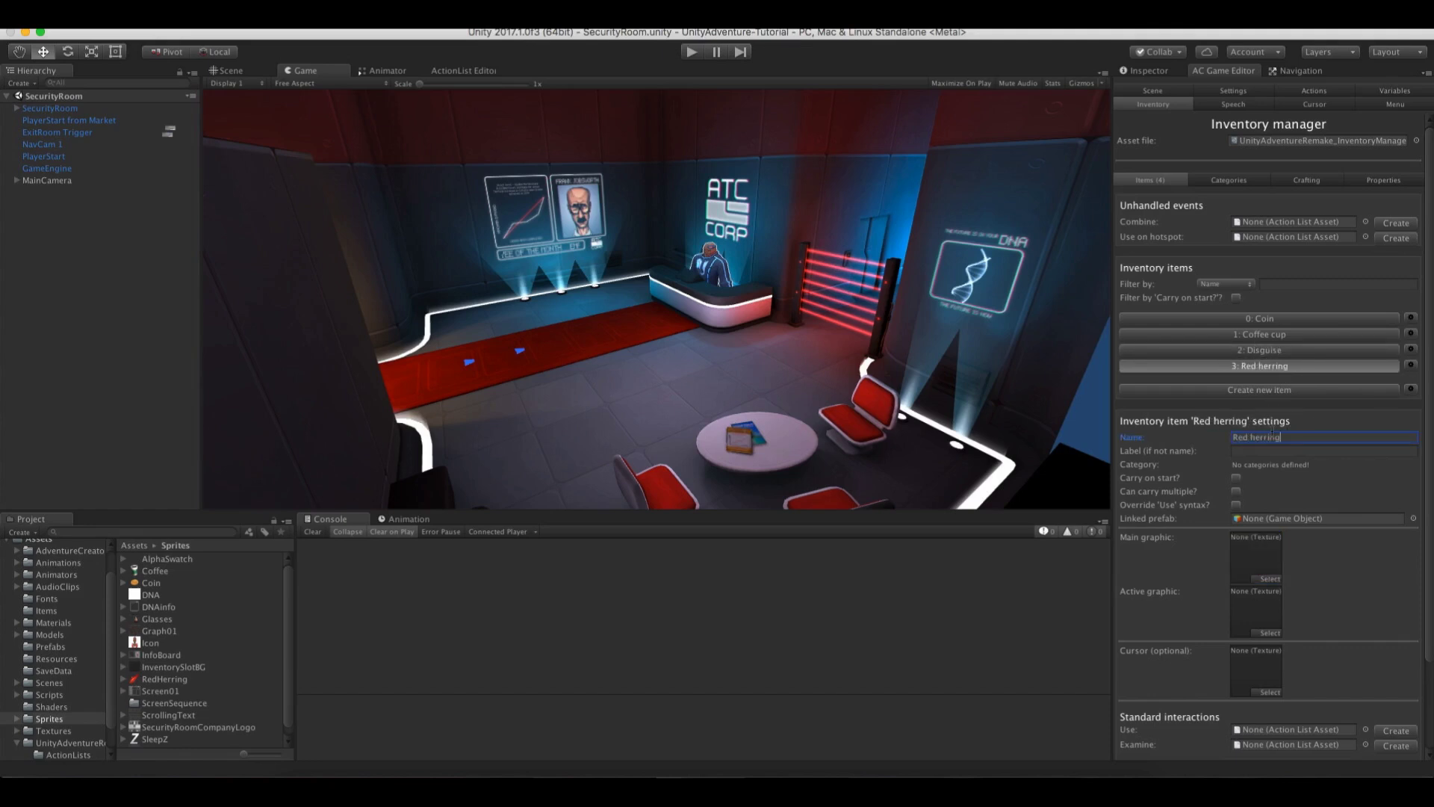
{"action": "left_click_drag", "start_coordinate": [174, 681], "coordinate": [1250, 547]}
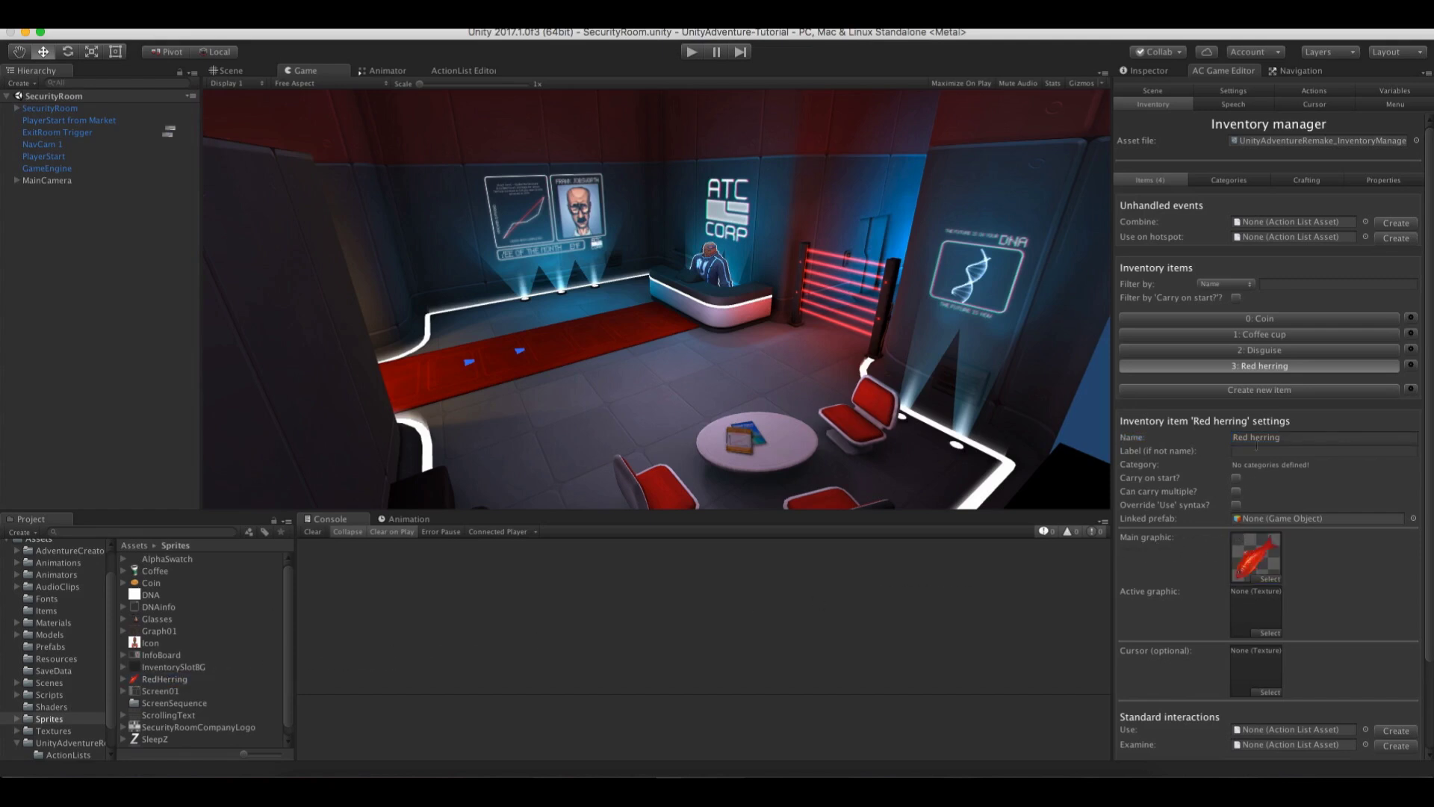
Enable "Carry on start?" for the Coin and Coffee cup inventory items
{"action": "left_click", "coordinate": [1253, 319]}
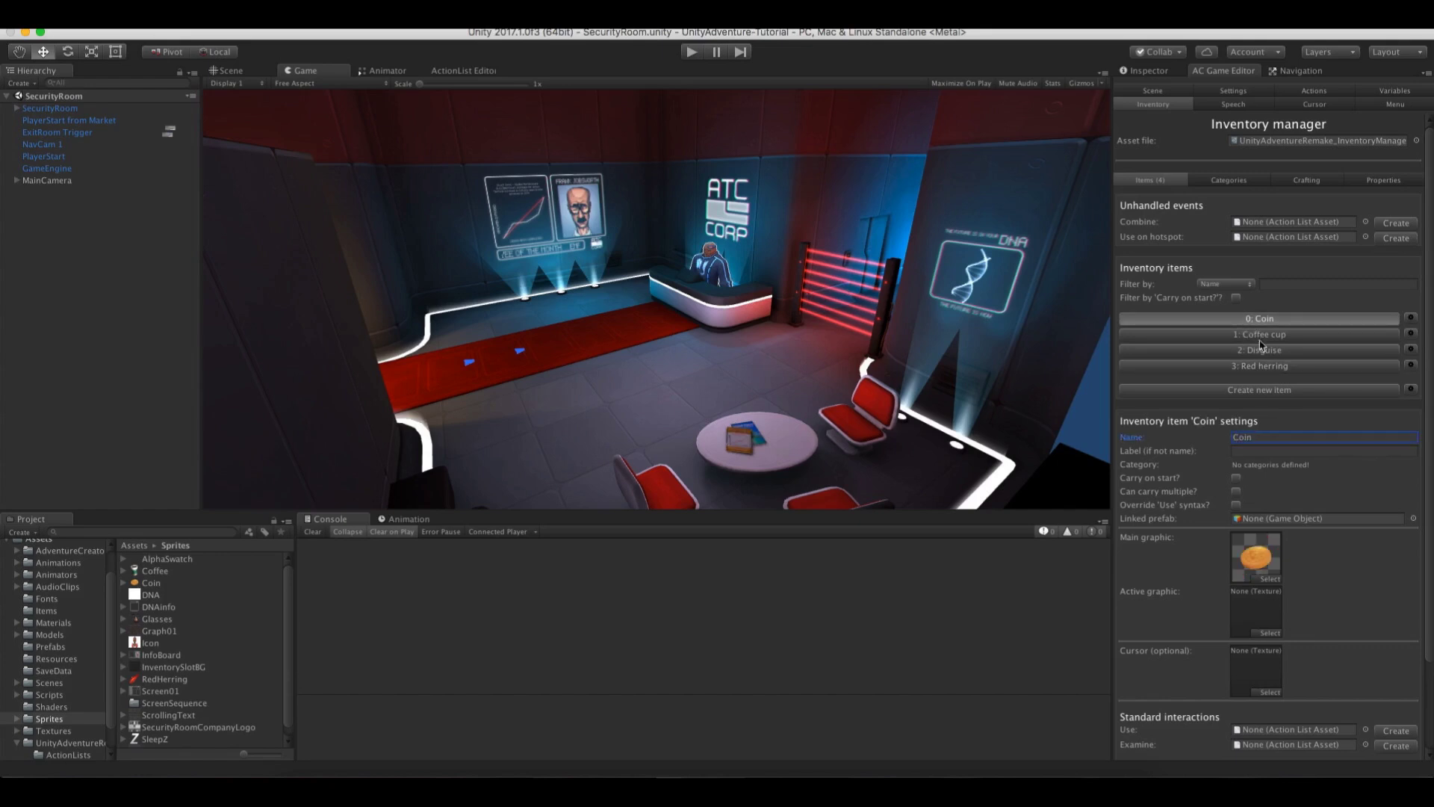
{"action": "left_click", "coordinate": [1236, 479]}
{"action": "left_click", "coordinate": [1275, 334]}
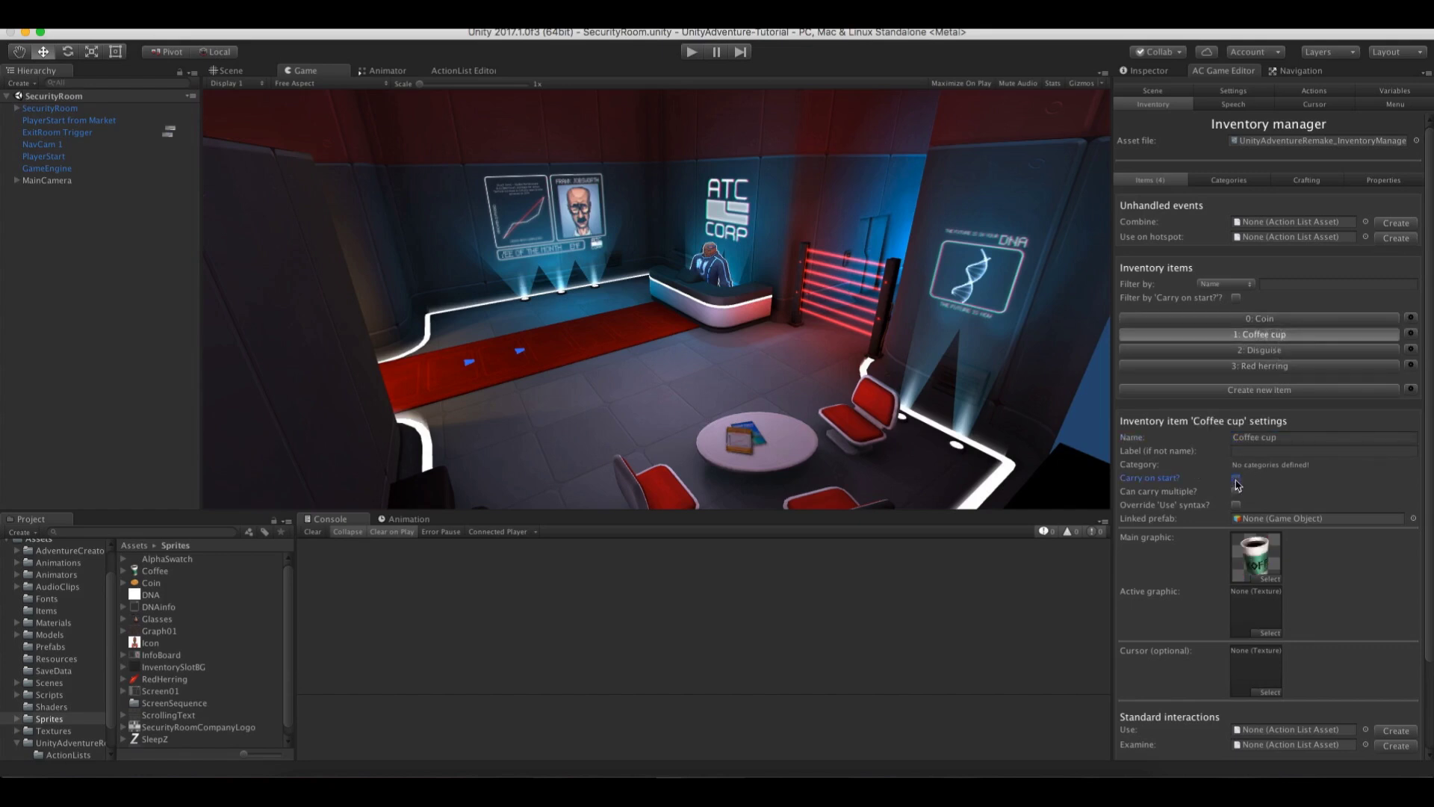
{"action": "left_click", "coordinate": [1237, 479]}
Mute the game audio and play-test selecting the coin and coffee cup from the mouse-over inventory, ending with the game stopped
{"action": "left_click", "coordinate": [1008, 83]}
{"action": "left_click", "coordinate": [685, 52]}
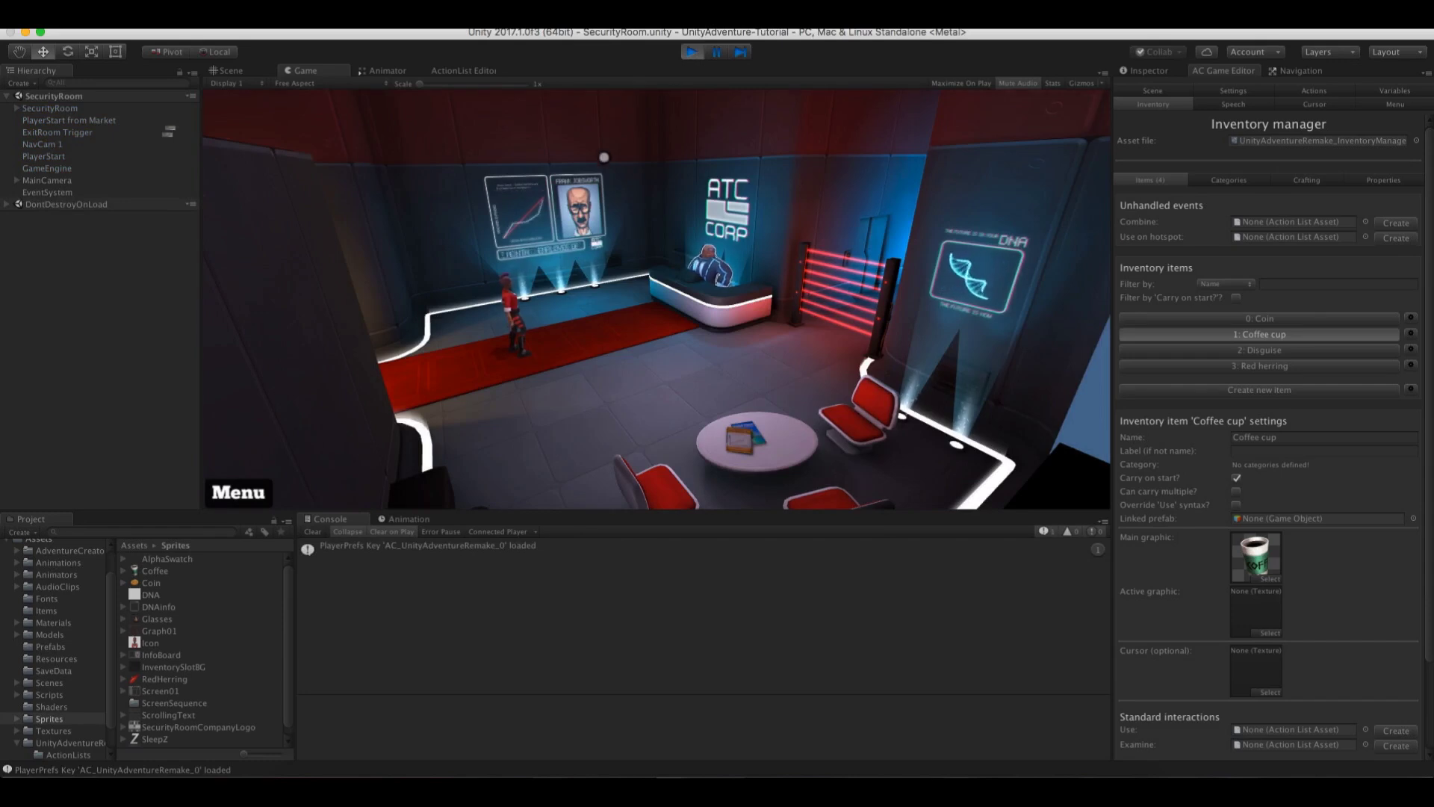
{"action": "mouse_move", "coordinate": [601, 145]}
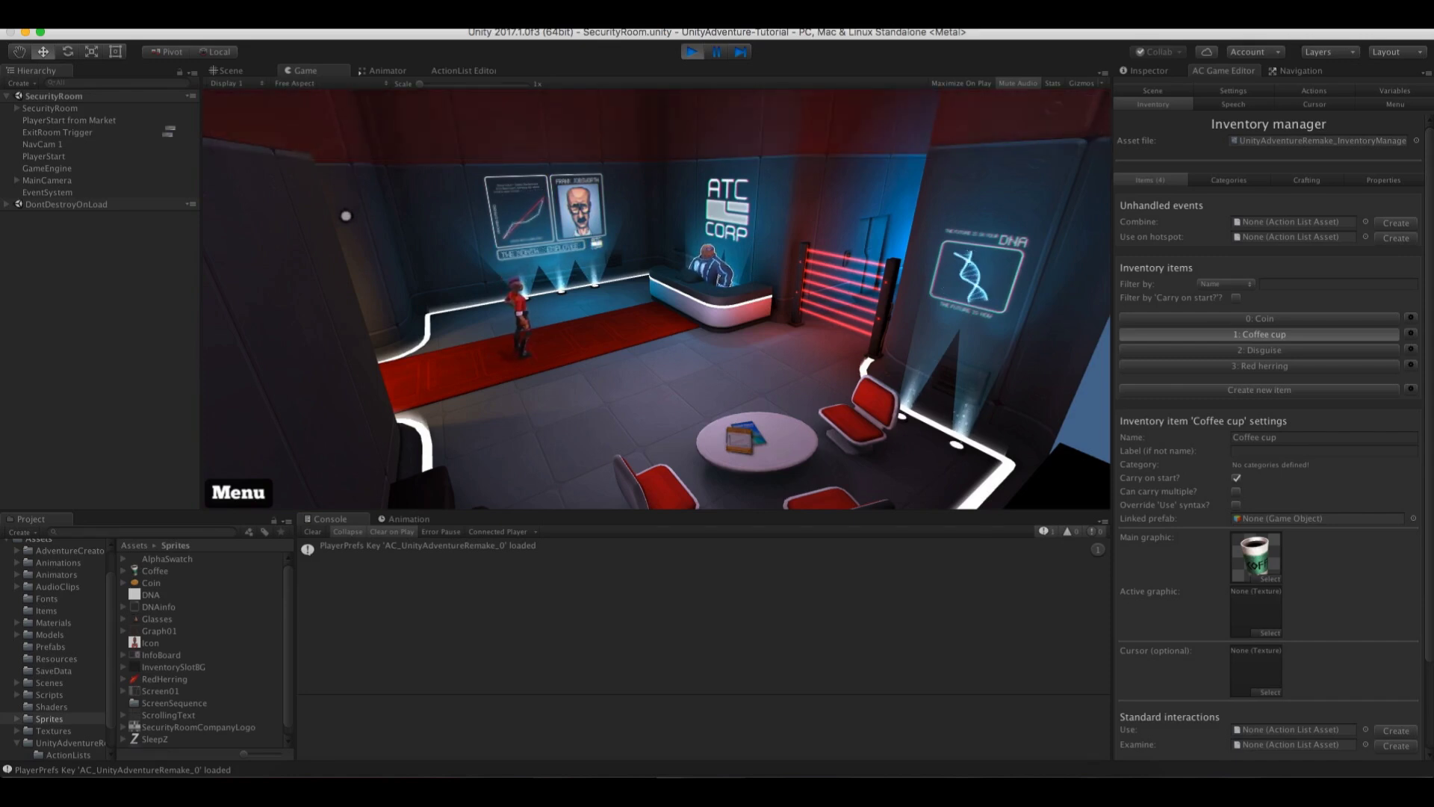
{"action": "mouse_move", "coordinate": [340, 131]}
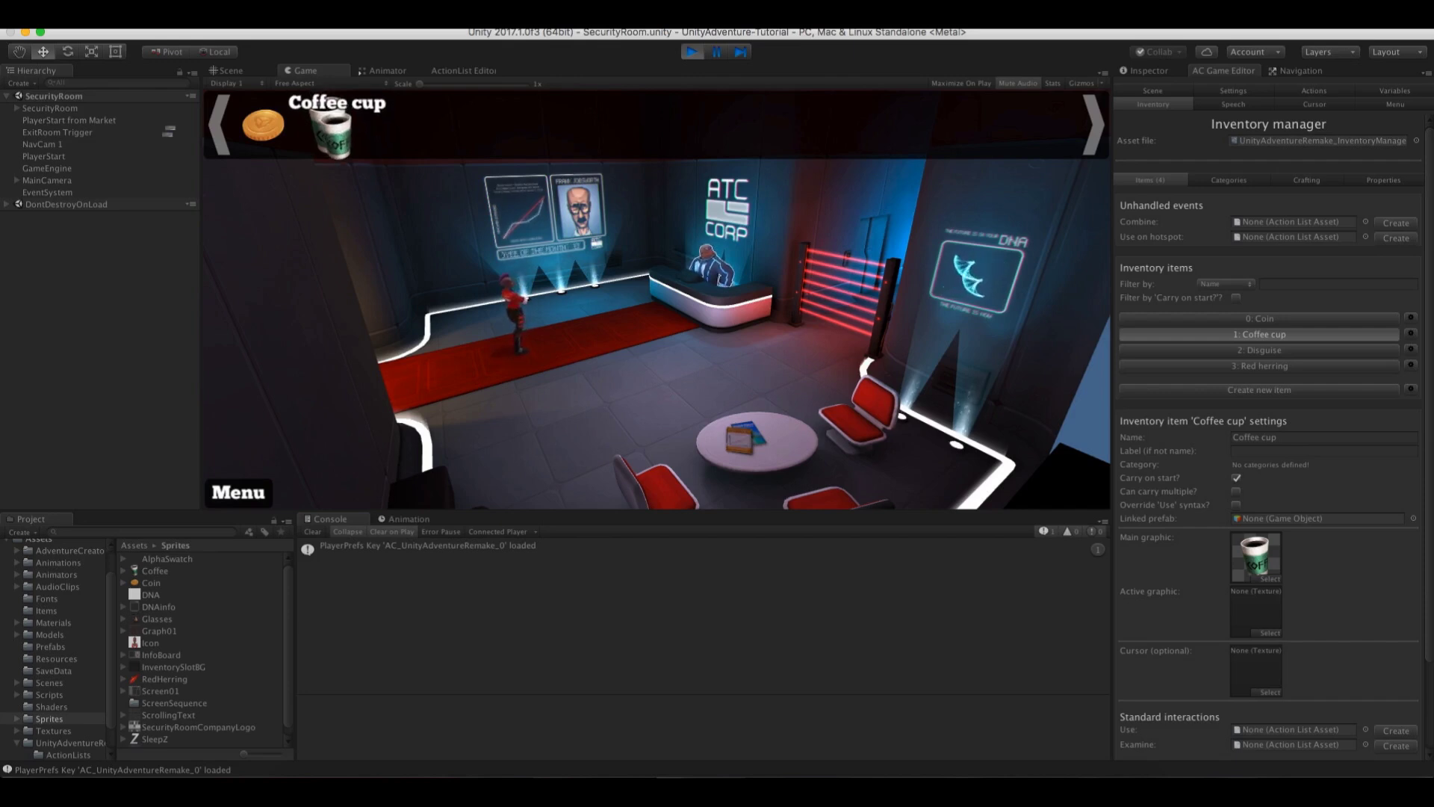
{"action": "left_click", "coordinate": [331, 133]}
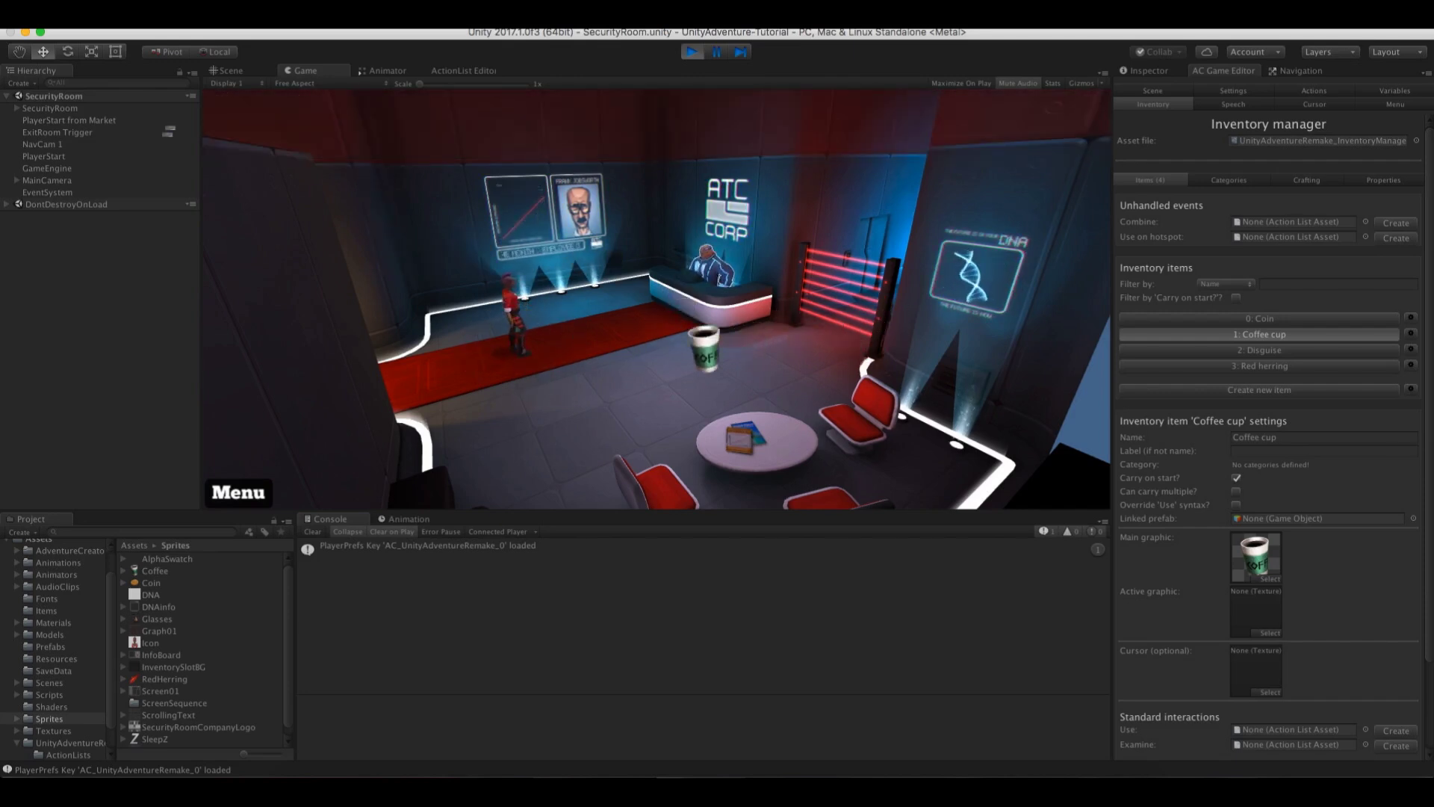
{"action": "left_click", "coordinate": [635, 348]}
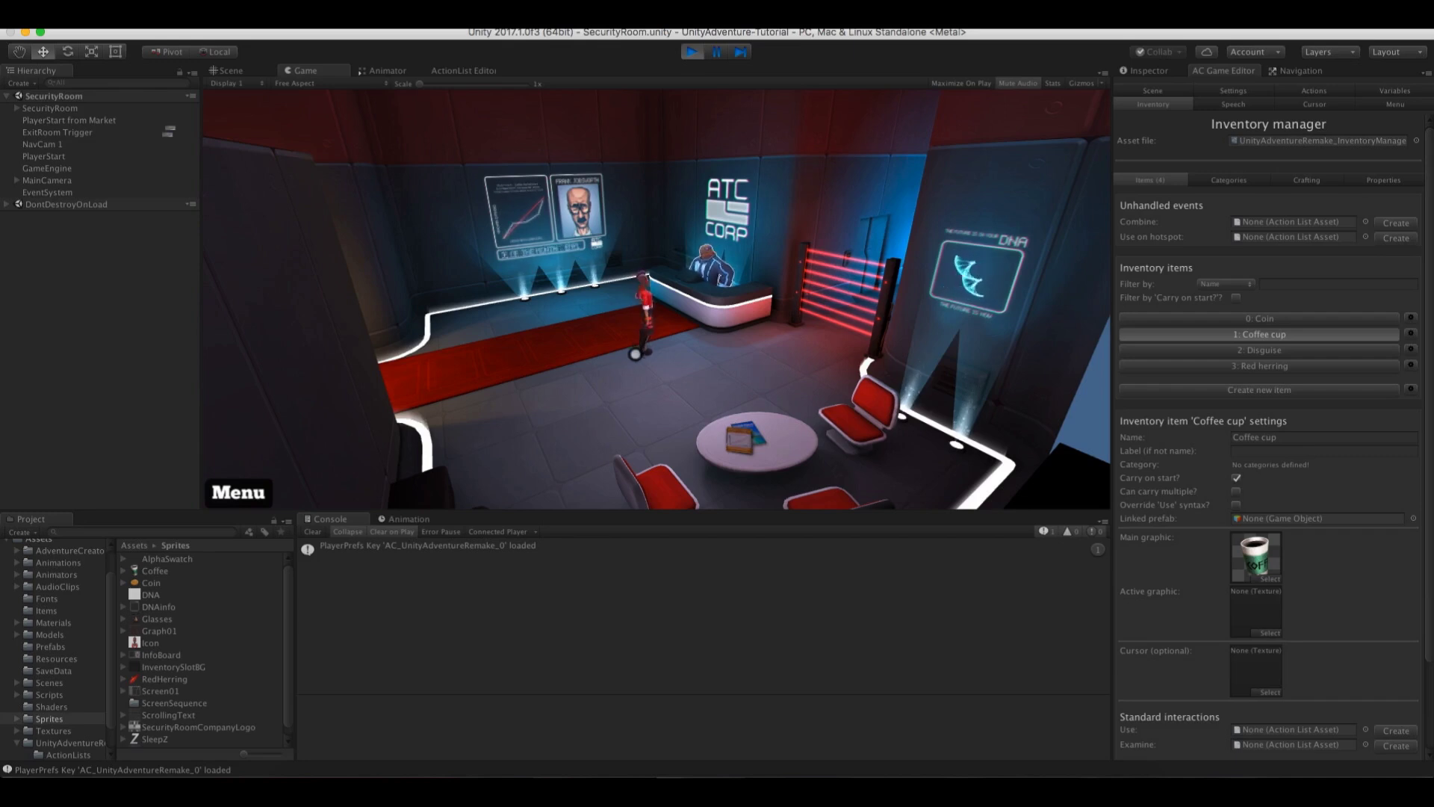
{"action": "mouse_move", "coordinate": [312, 127]}
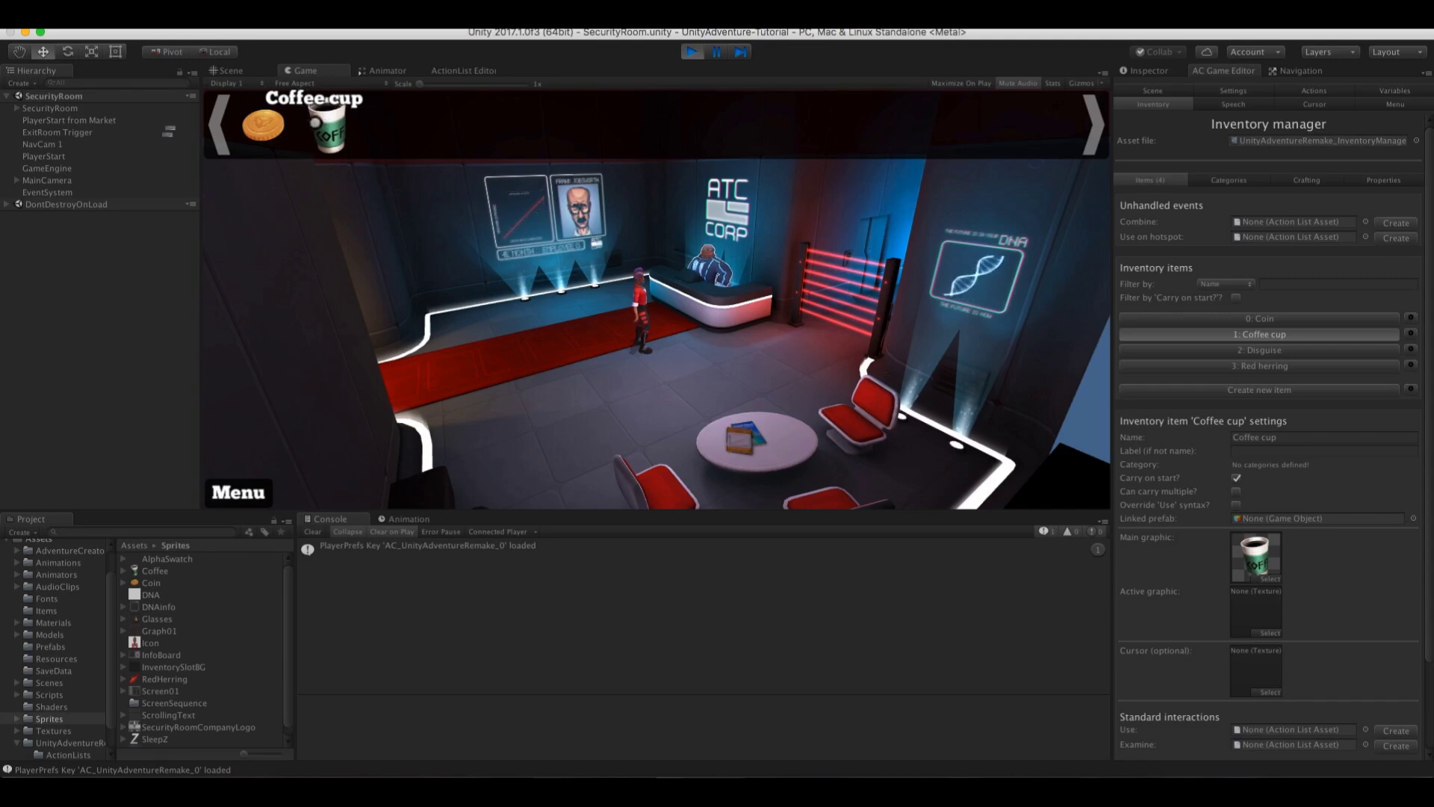
{"action": "left_click", "coordinate": [270, 127]}
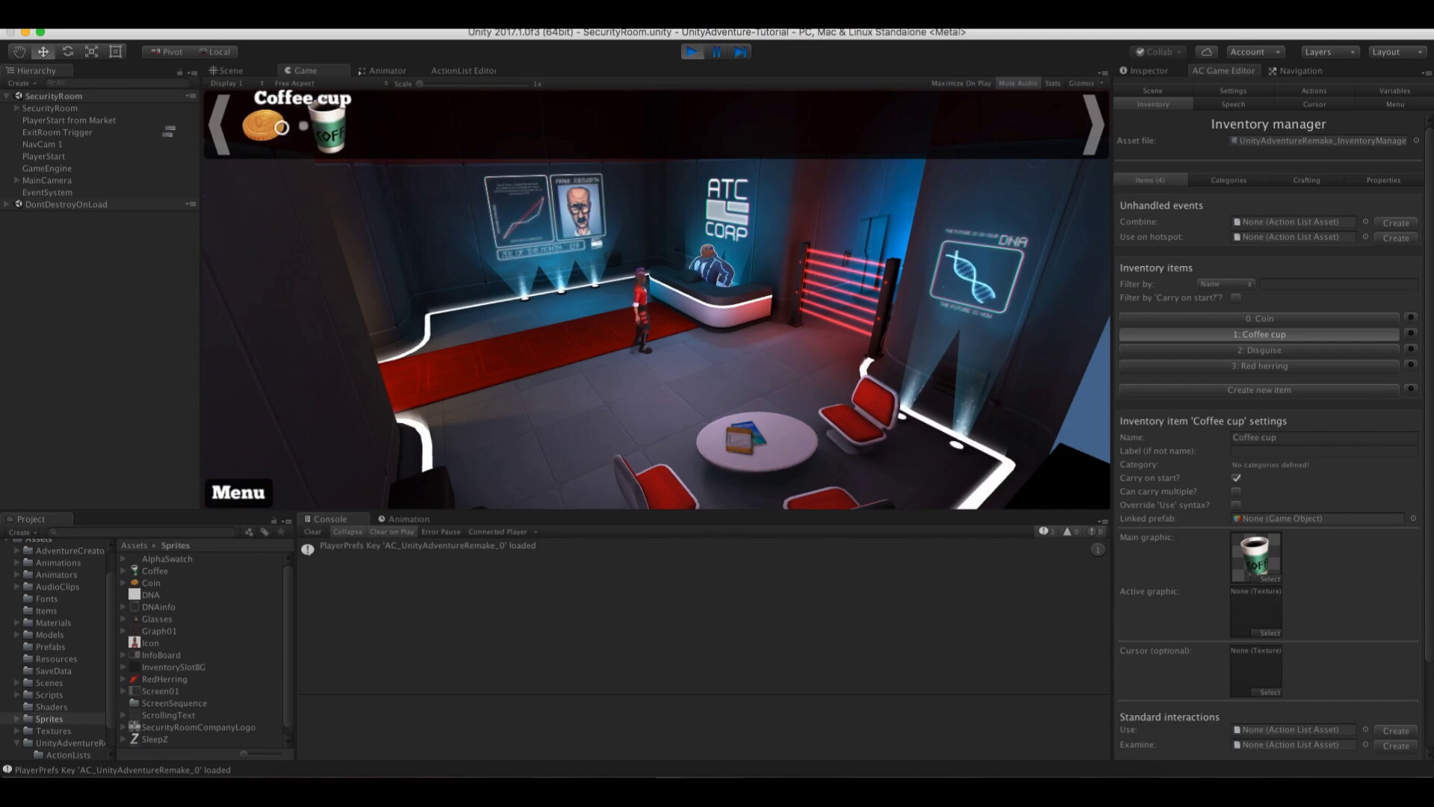
{"action": "left_click", "coordinate": [320, 127]}
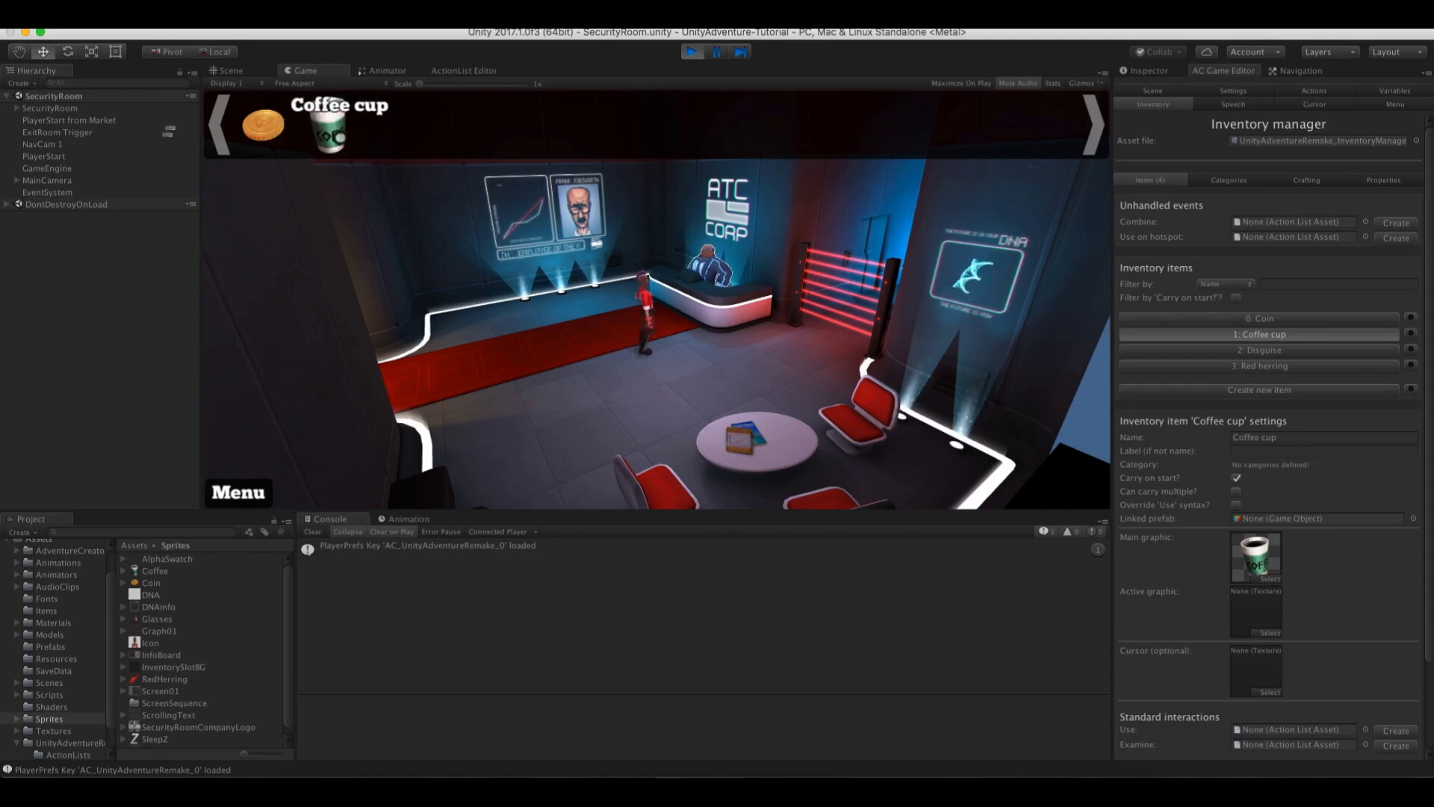
{"action": "left_click", "coordinate": [692, 52]}
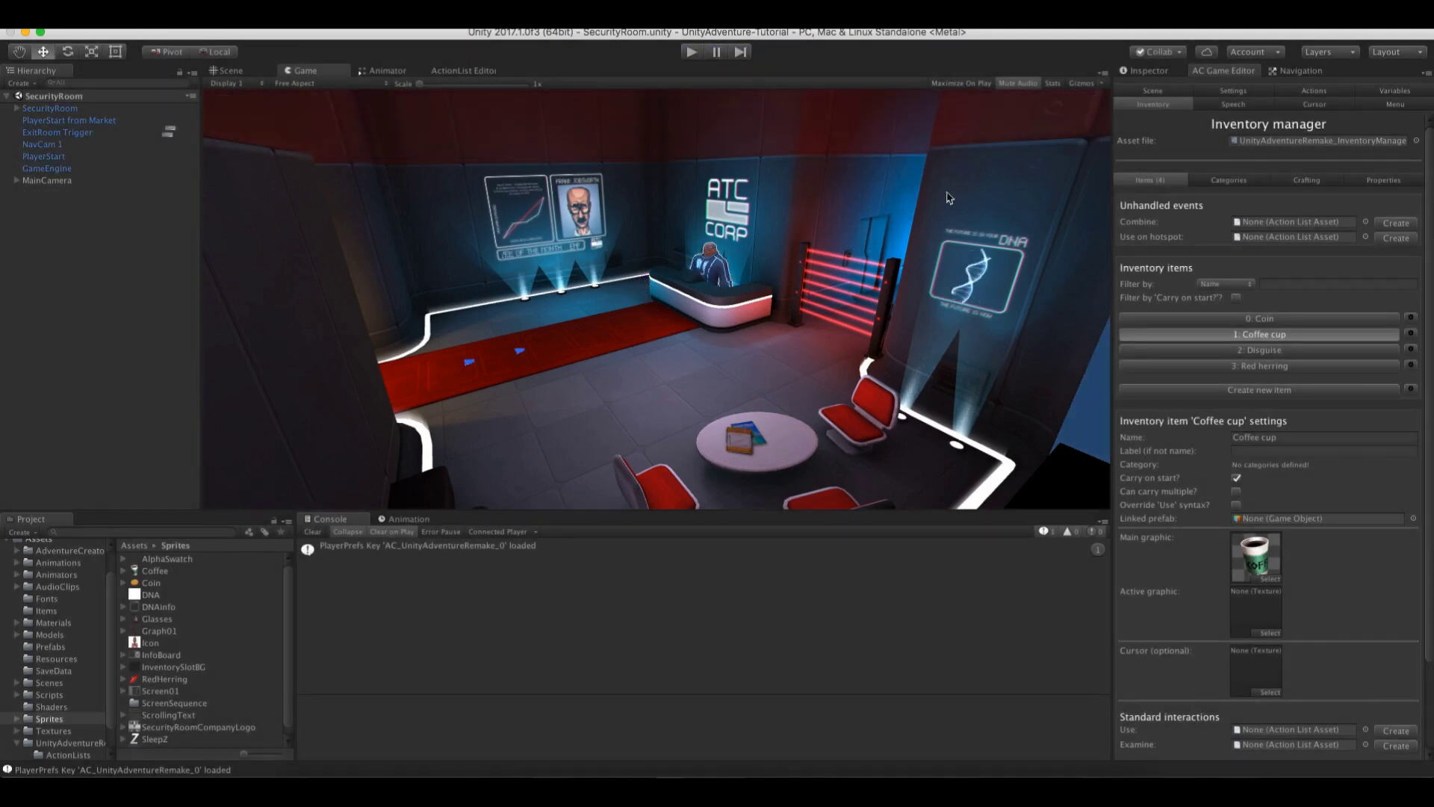
Open the Inventory menu's properties in the Menu manager and locate its linked InventoryUI canvas prefab
{"action": "left_click", "coordinate": [1394, 104]}
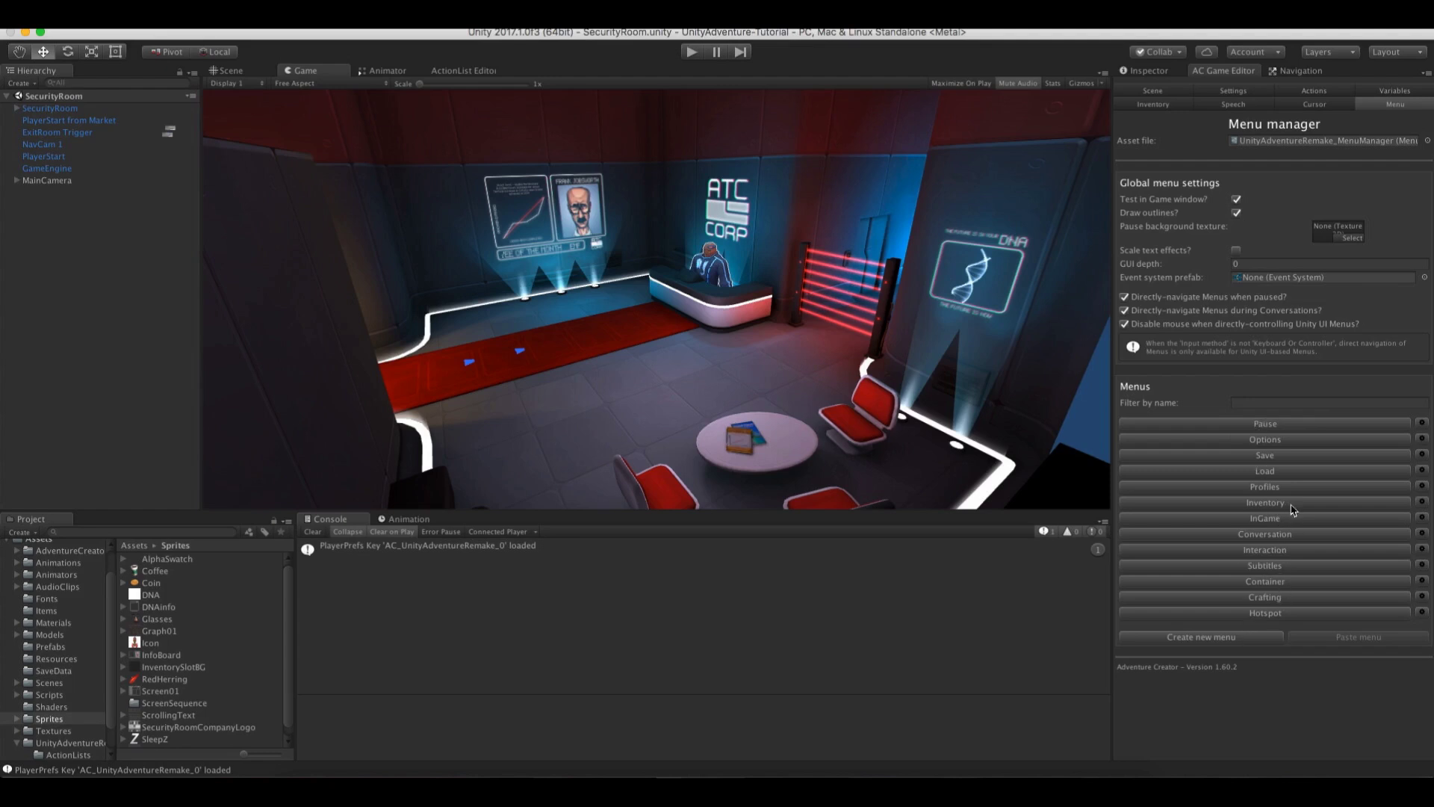
{"action": "left_click", "coordinate": [1278, 506]}
{"action": "left_click_drag", "start_coordinate": [1429, 497], "coordinate": [1429, 688]}
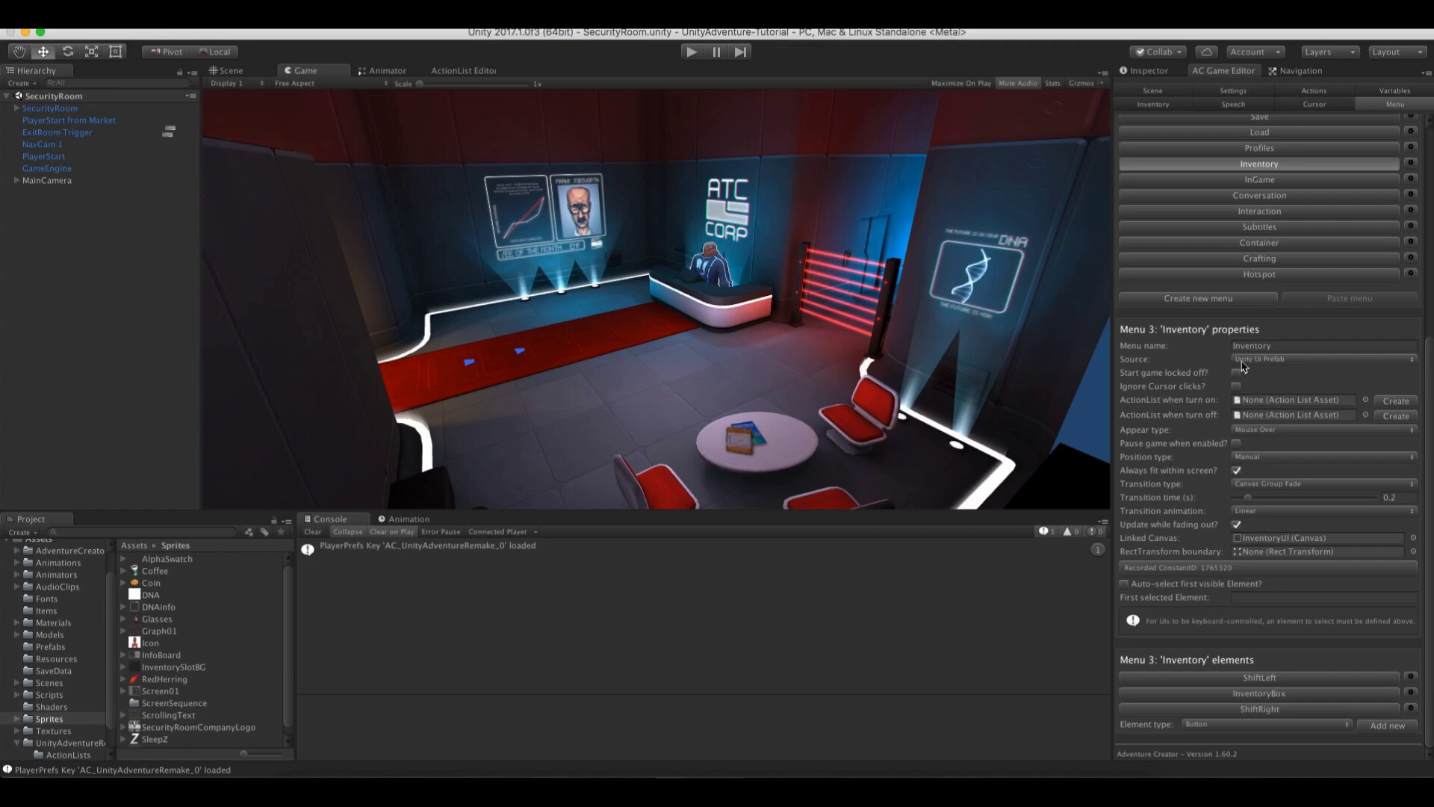
{"action": "left_click", "coordinate": [1240, 363]}
{"action": "left_click", "coordinate": [1212, 363]}
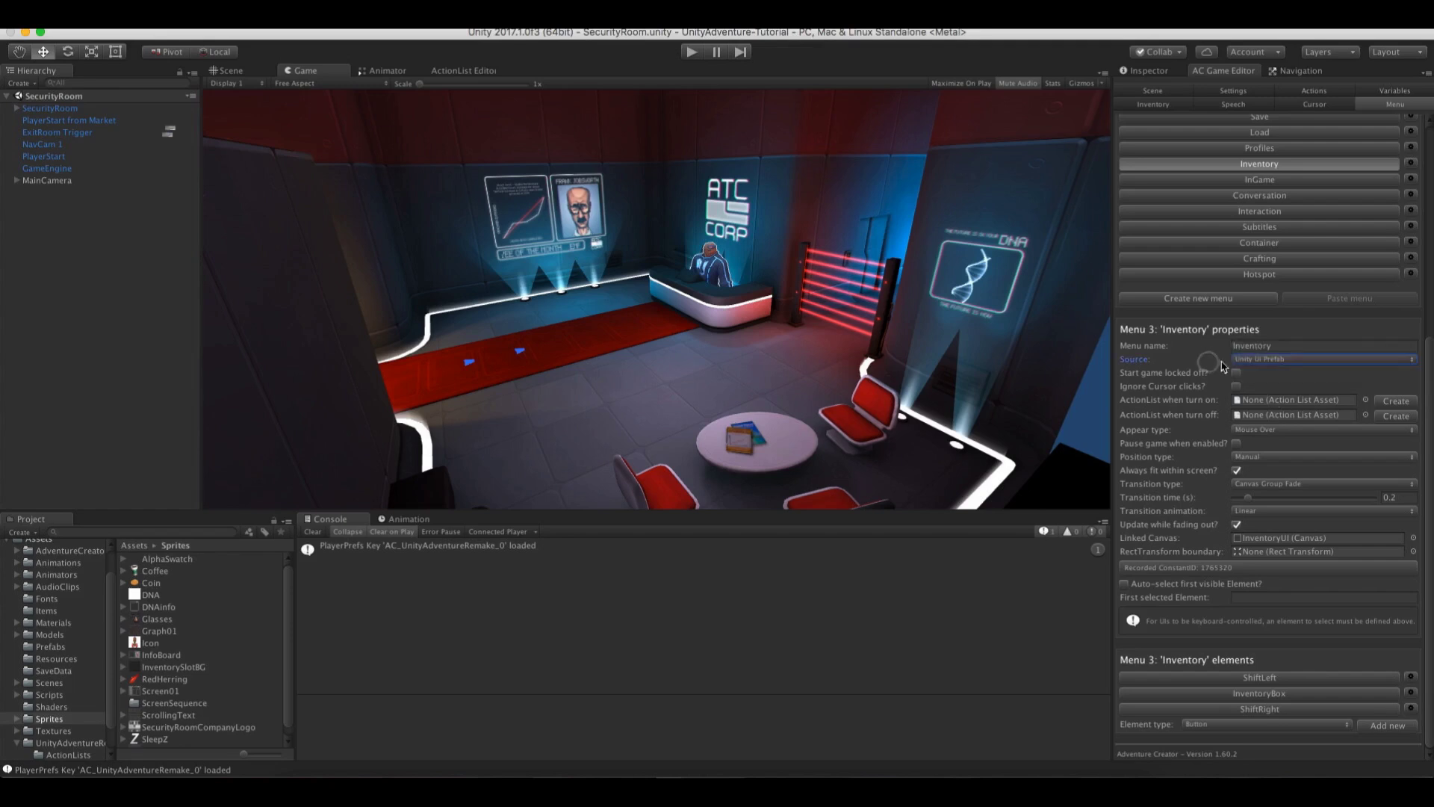
{"action": "left_click", "coordinate": [1273, 539]}
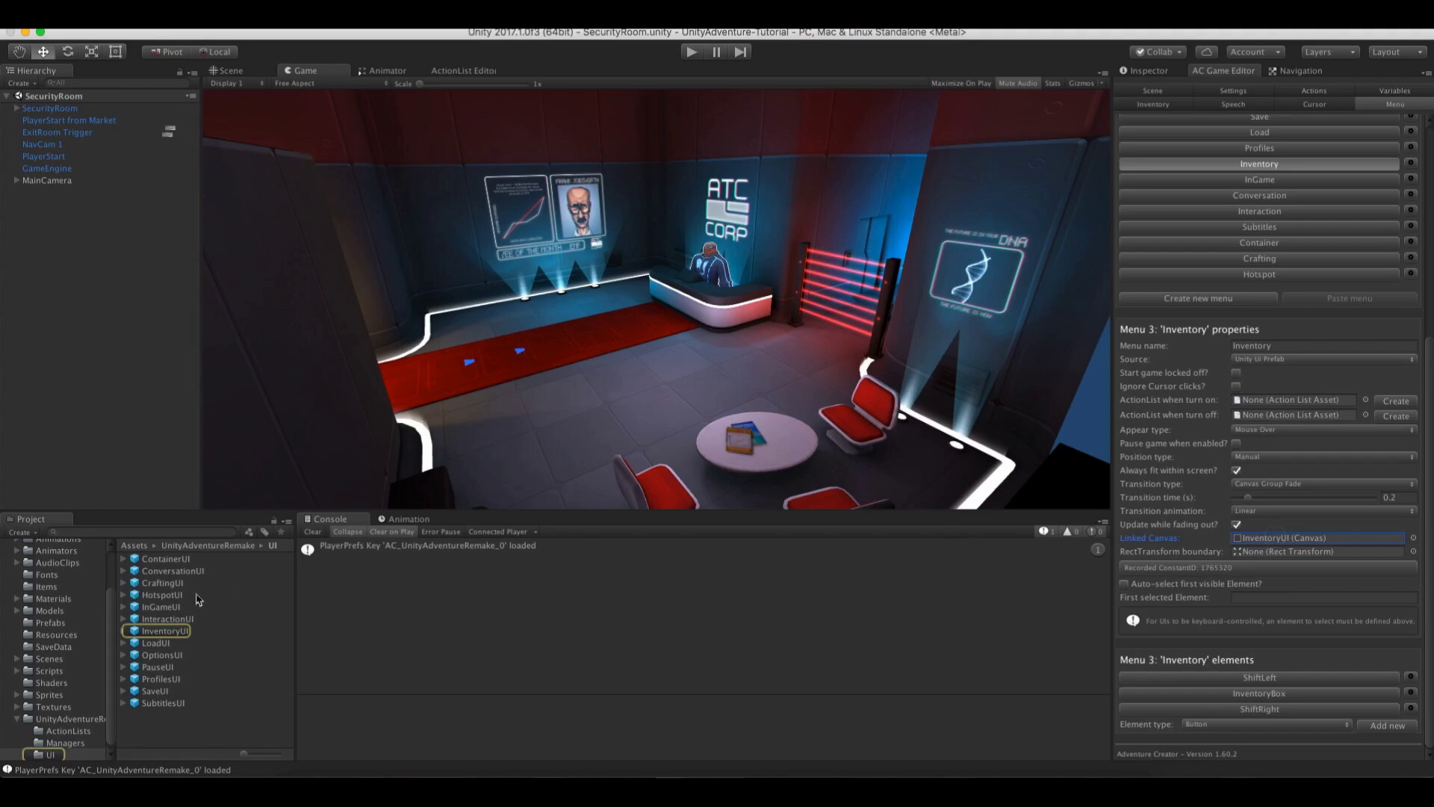
{"action": "left_click", "coordinate": [148, 634]}
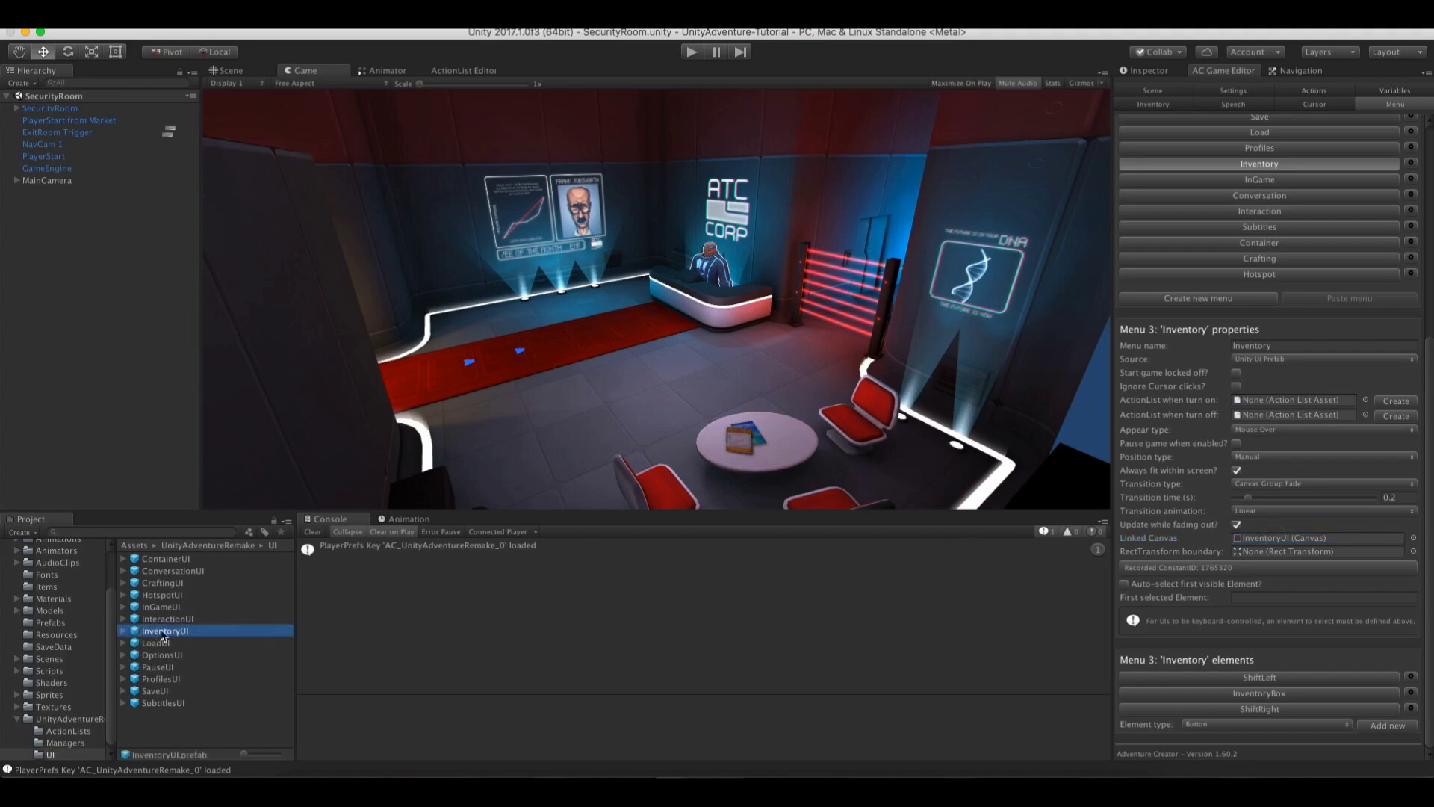
Set the Inventory menu's appear type to During Gameplay and enable "Ignore Cursor clicks?"
{"action": "left_click", "coordinate": [1249, 430]}
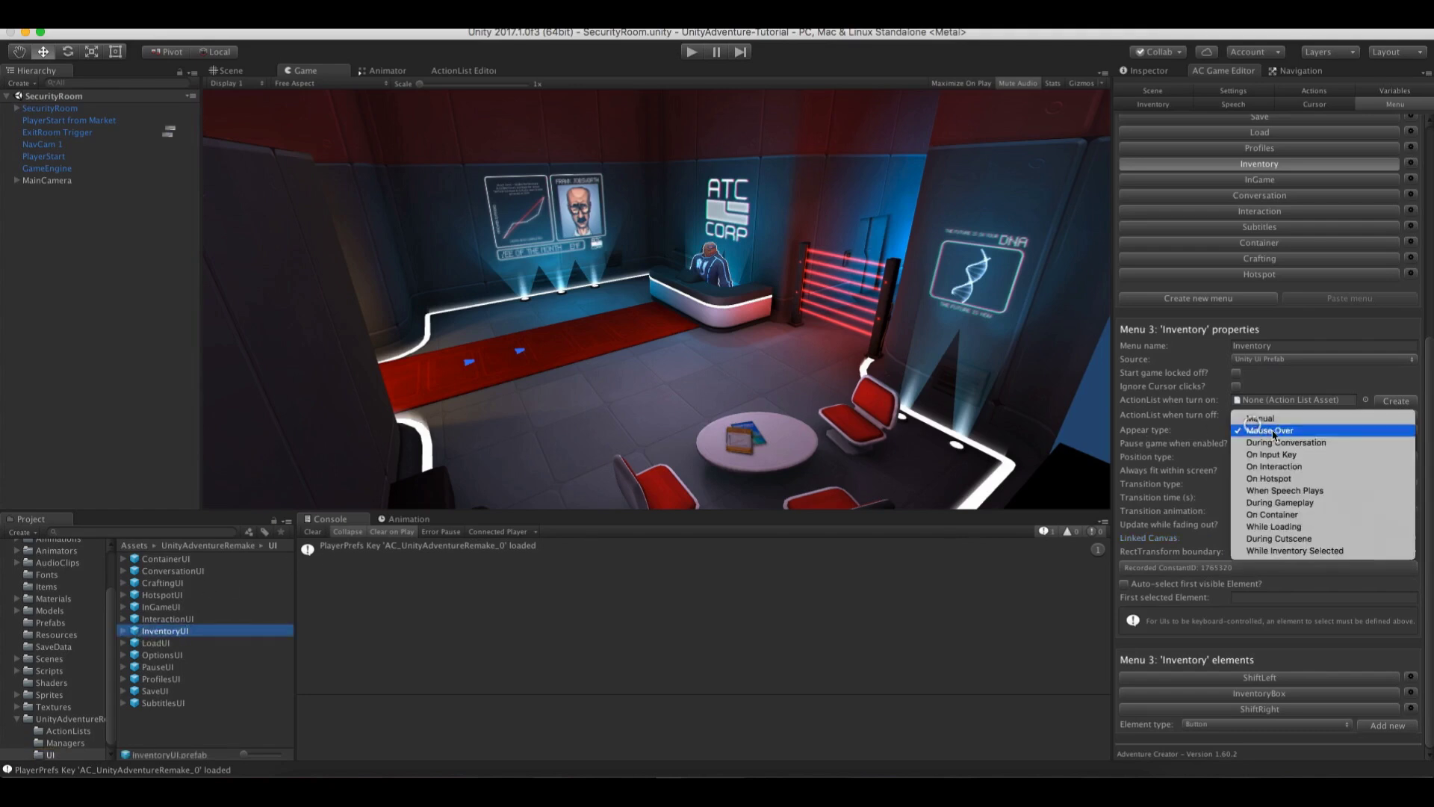
{"action": "left_click", "coordinate": [1208, 439]}
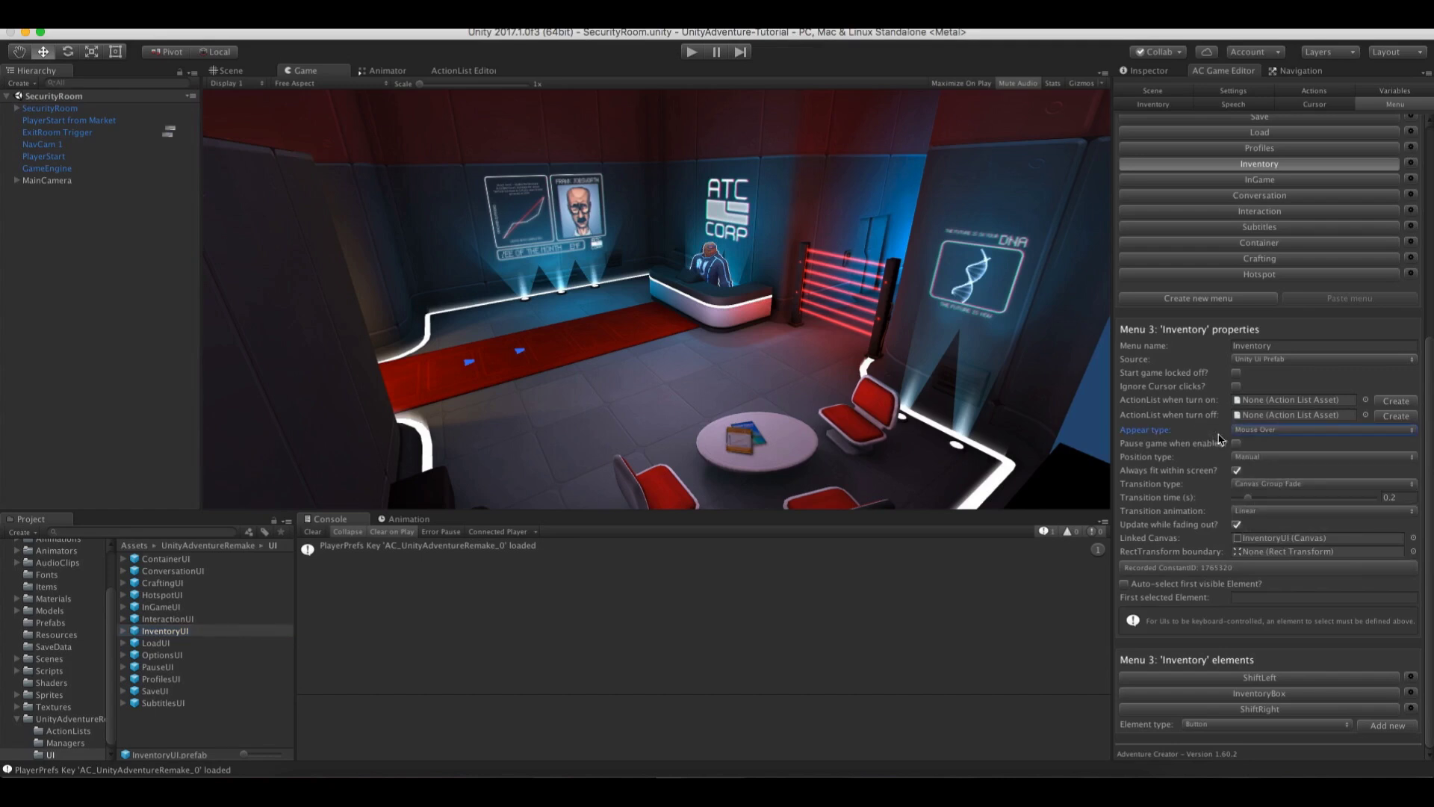
{"action": "left_click", "coordinate": [1278, 432]}
{"action": "left_click", "coordinate": [1293, 502]}
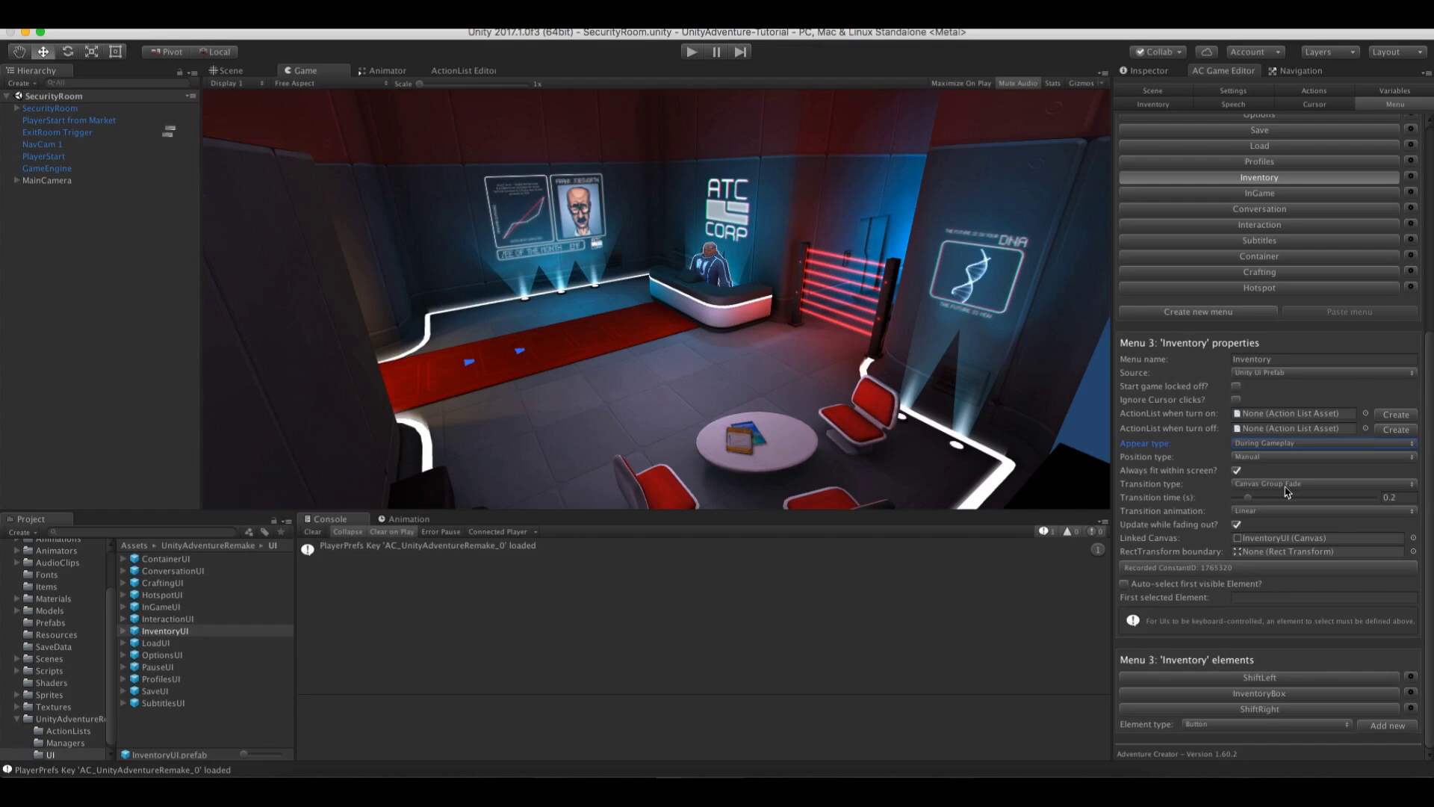
{"action": "left_click", "coordinate": [1238, 401]}
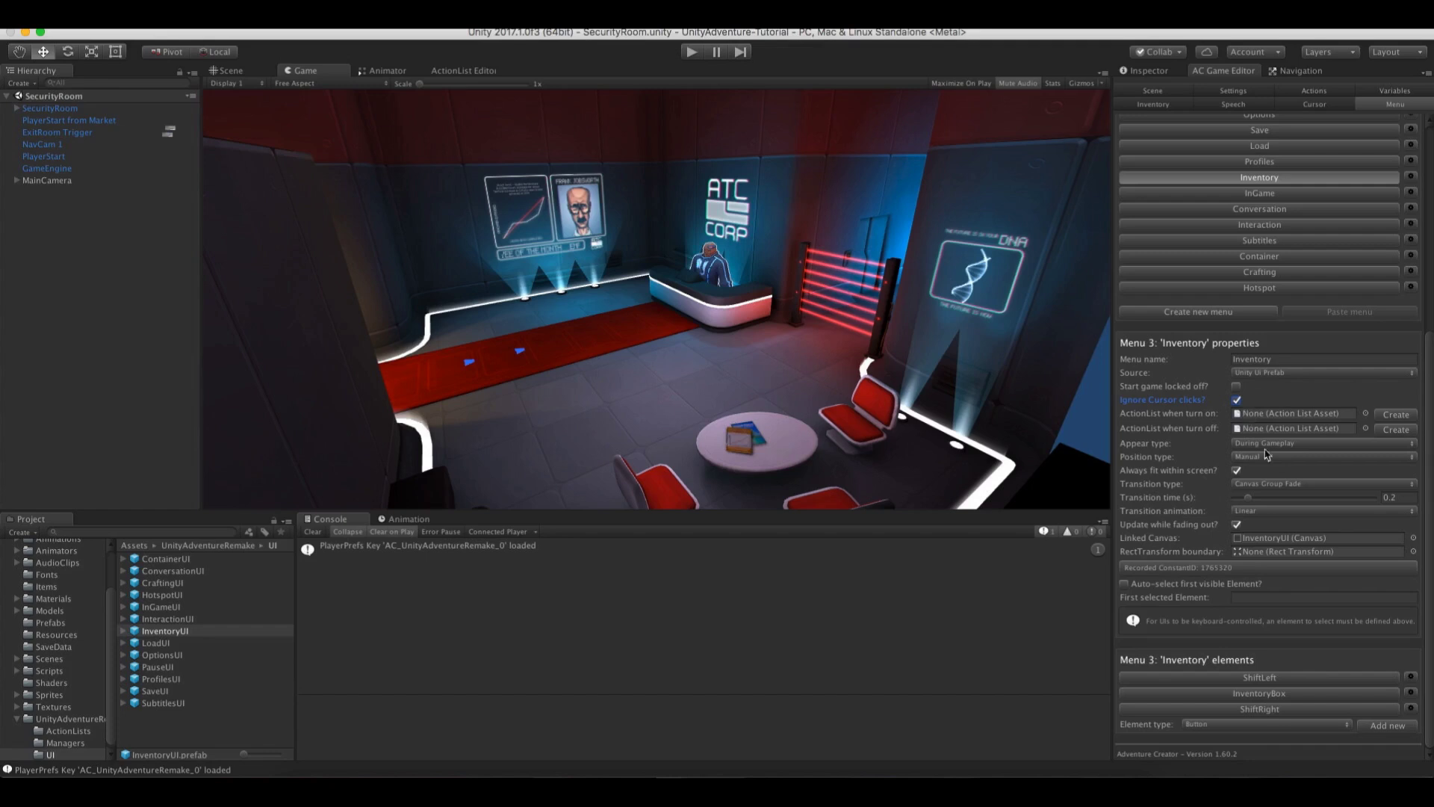
Turn off Interactable in the InventoryUI prefab's Canvas Group and play-test the always-visible inventory, stopping the game again
{"action": "left_click", "coordinate": [1262, 539]}
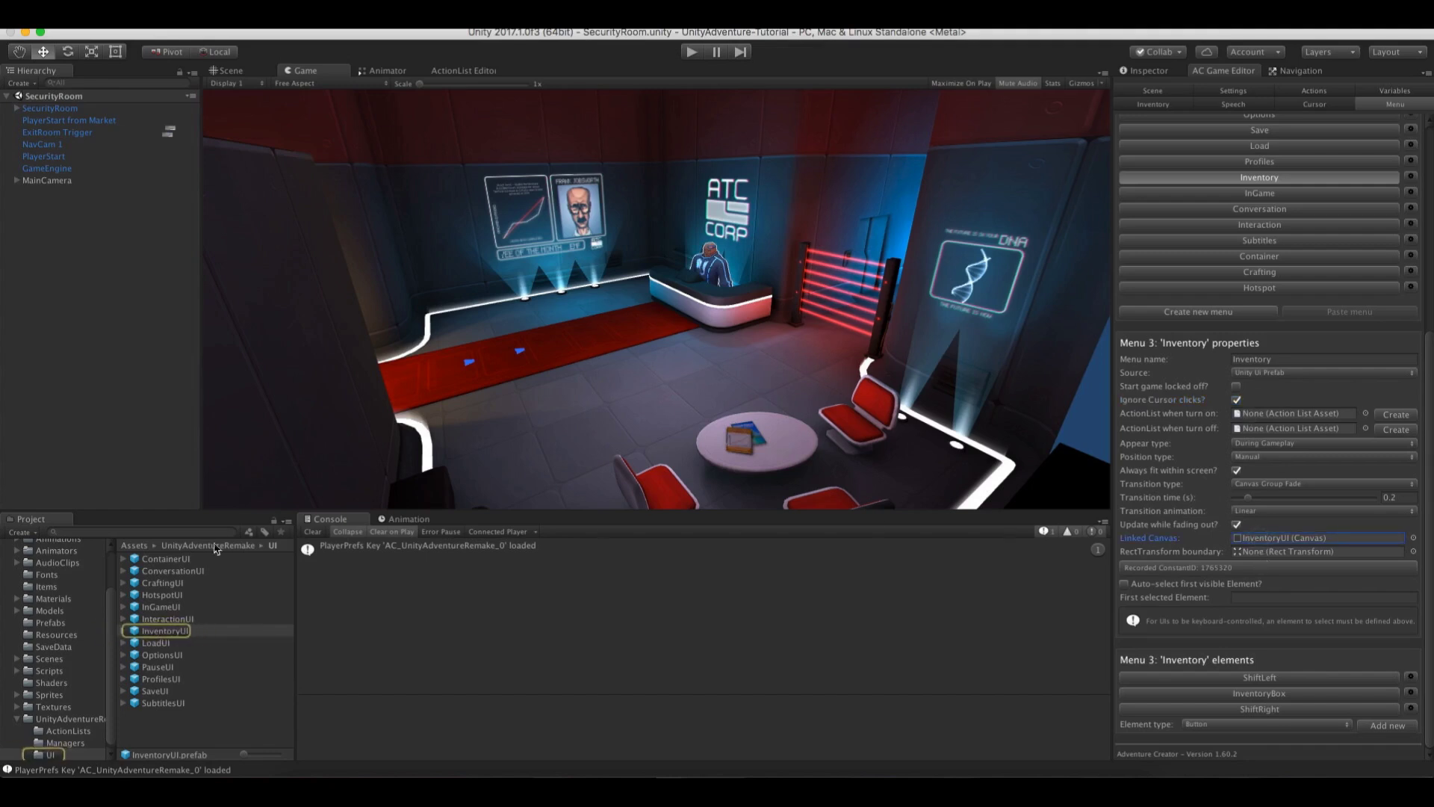
{"action": "left_click", "coordinate": [178, 631]}
{"action": "left_click", "coordinate": [146, 631]}
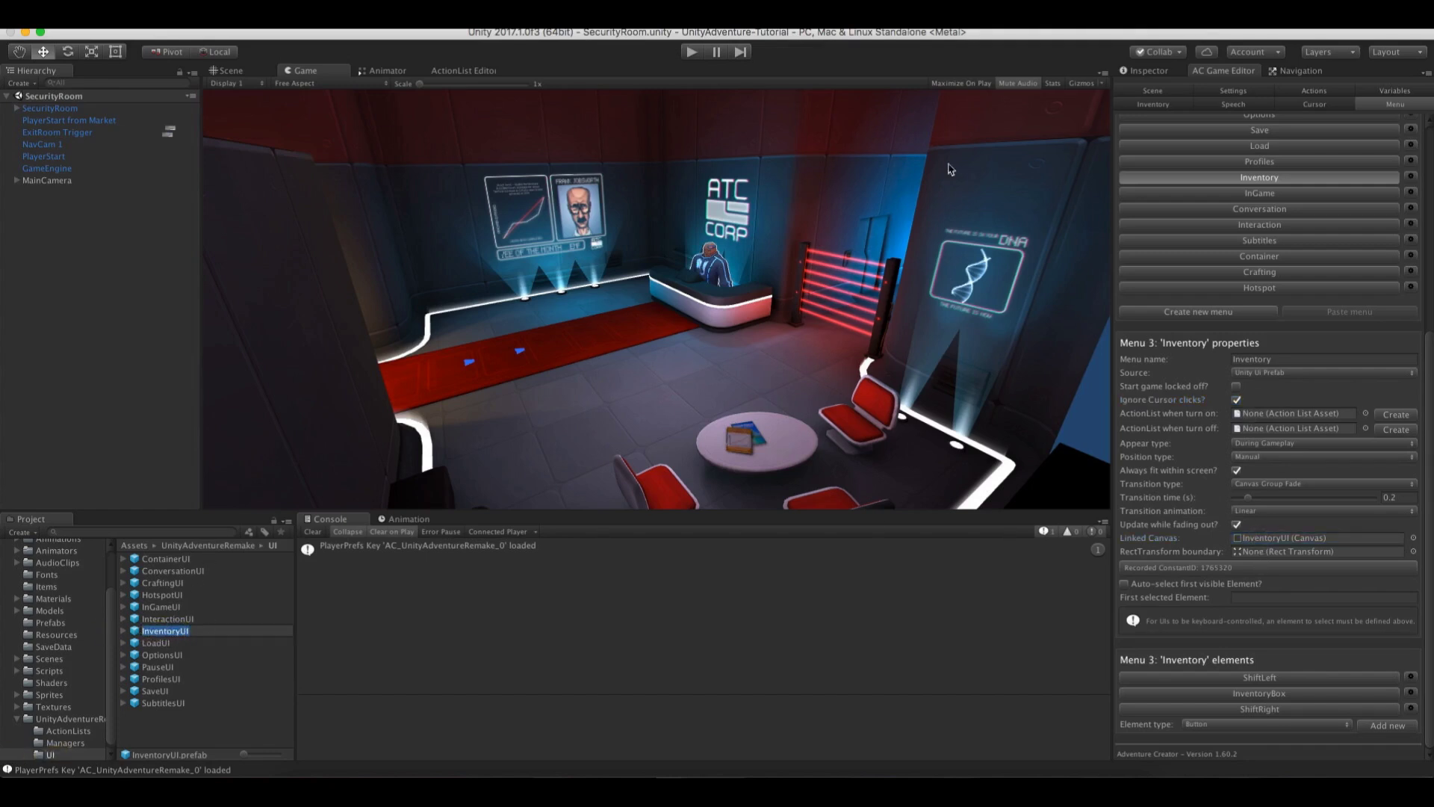
{"action": "left_click", "coordinate": [1119, 79]}
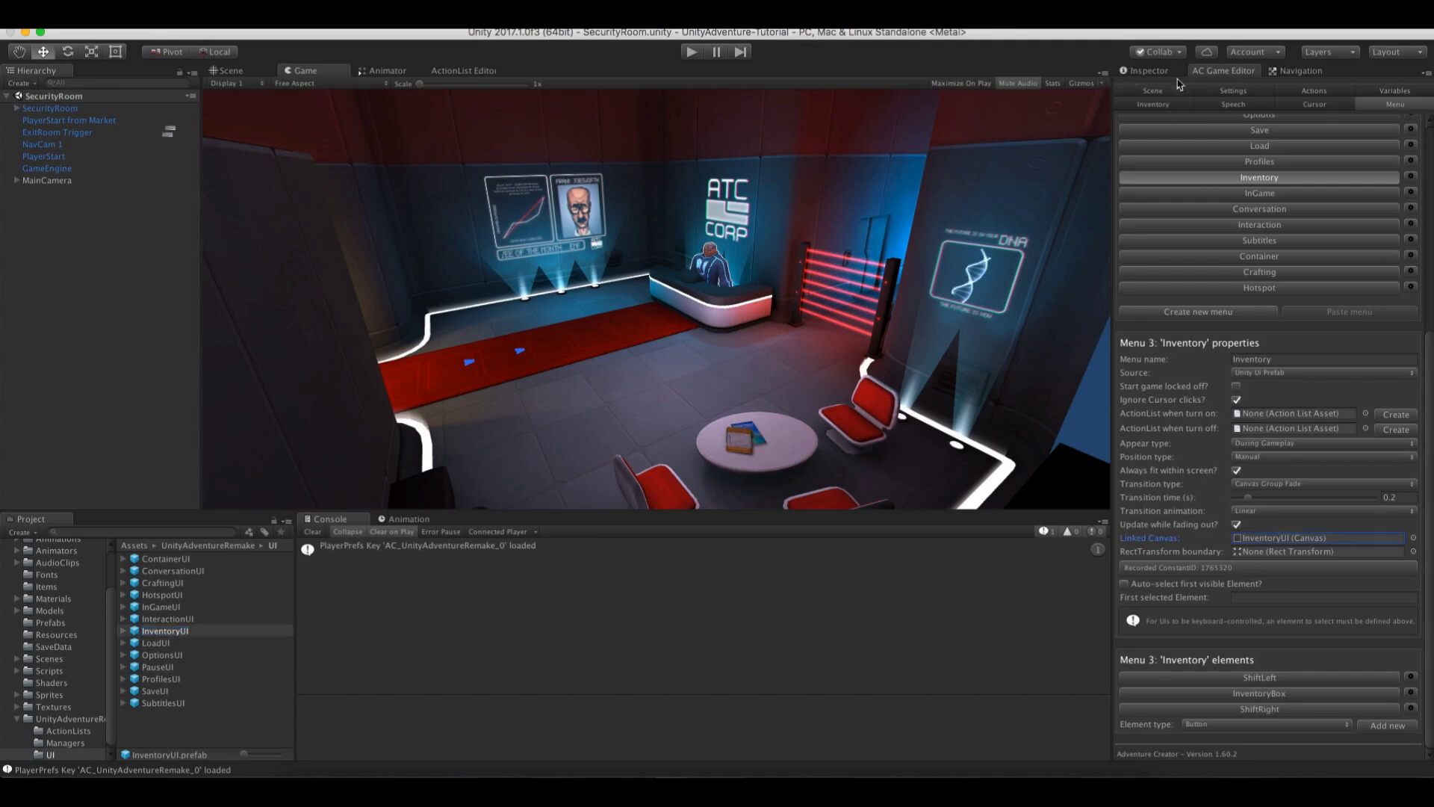
{"action": "left_click", "coordinate": [1157, 71]}
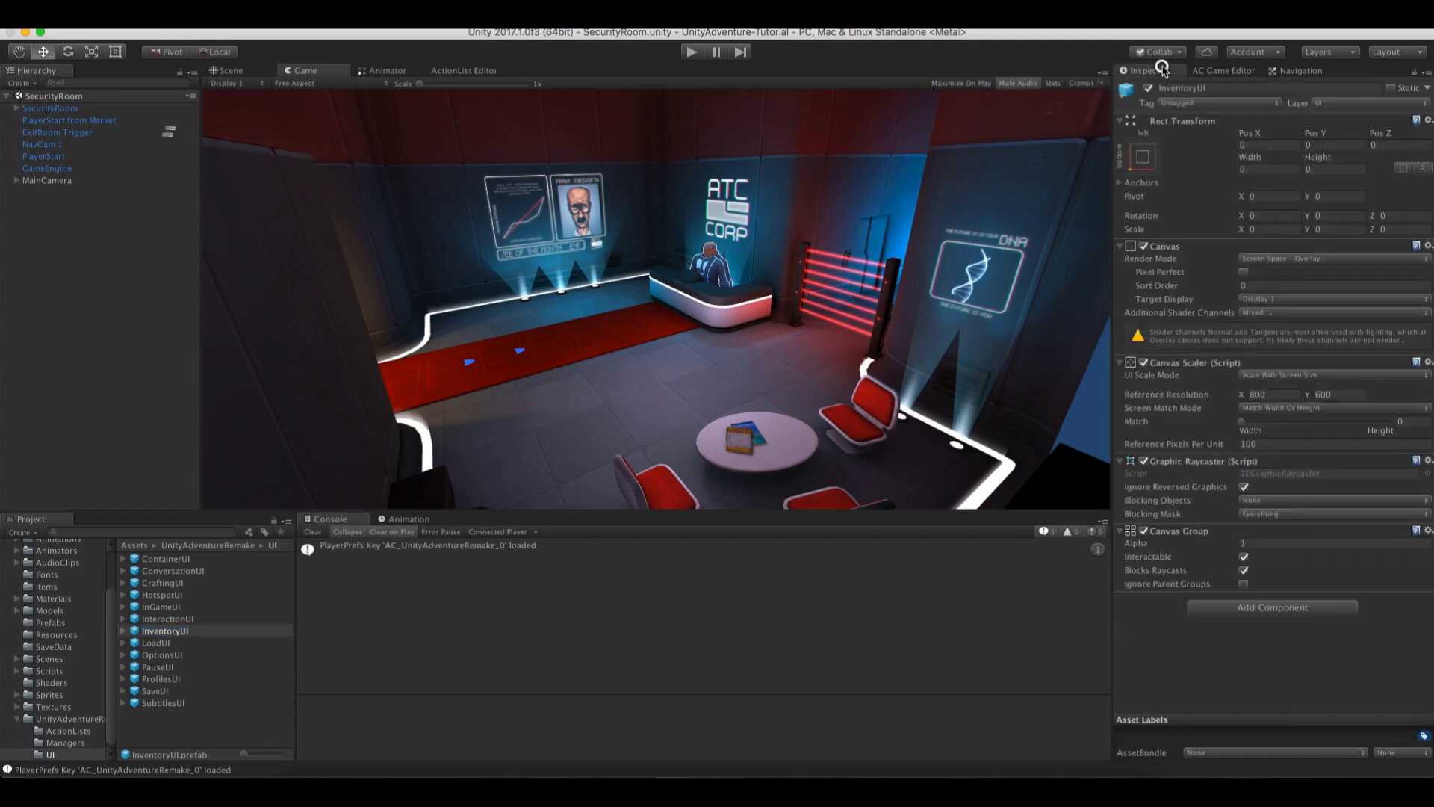
{"action": "left_click", "coordinate": [1245, 559]}
{"action": "left_click", "coordinate": [1255, 641]}
{"action": "left_click", "coordinate": [690, 53]}
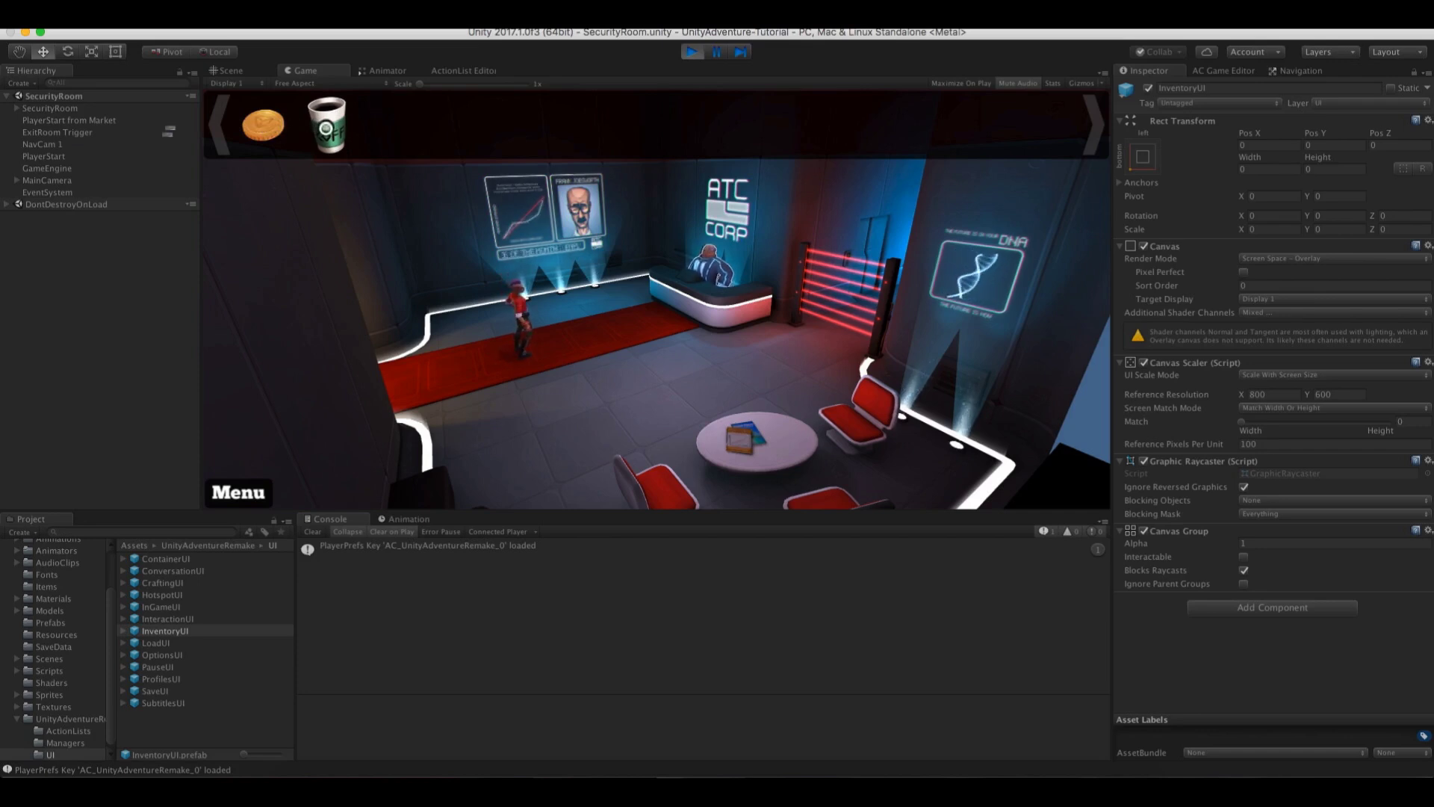
{"action": "left_click", "coordinate": [692, 53]}
Disable "Carry on start?" for the Coffee cup inventory item and open the Coin item's settings
{"action": "left_click", "coordinate": [1223, 71]}
{"action": "left_click", "coordinate": [1163, 104]}
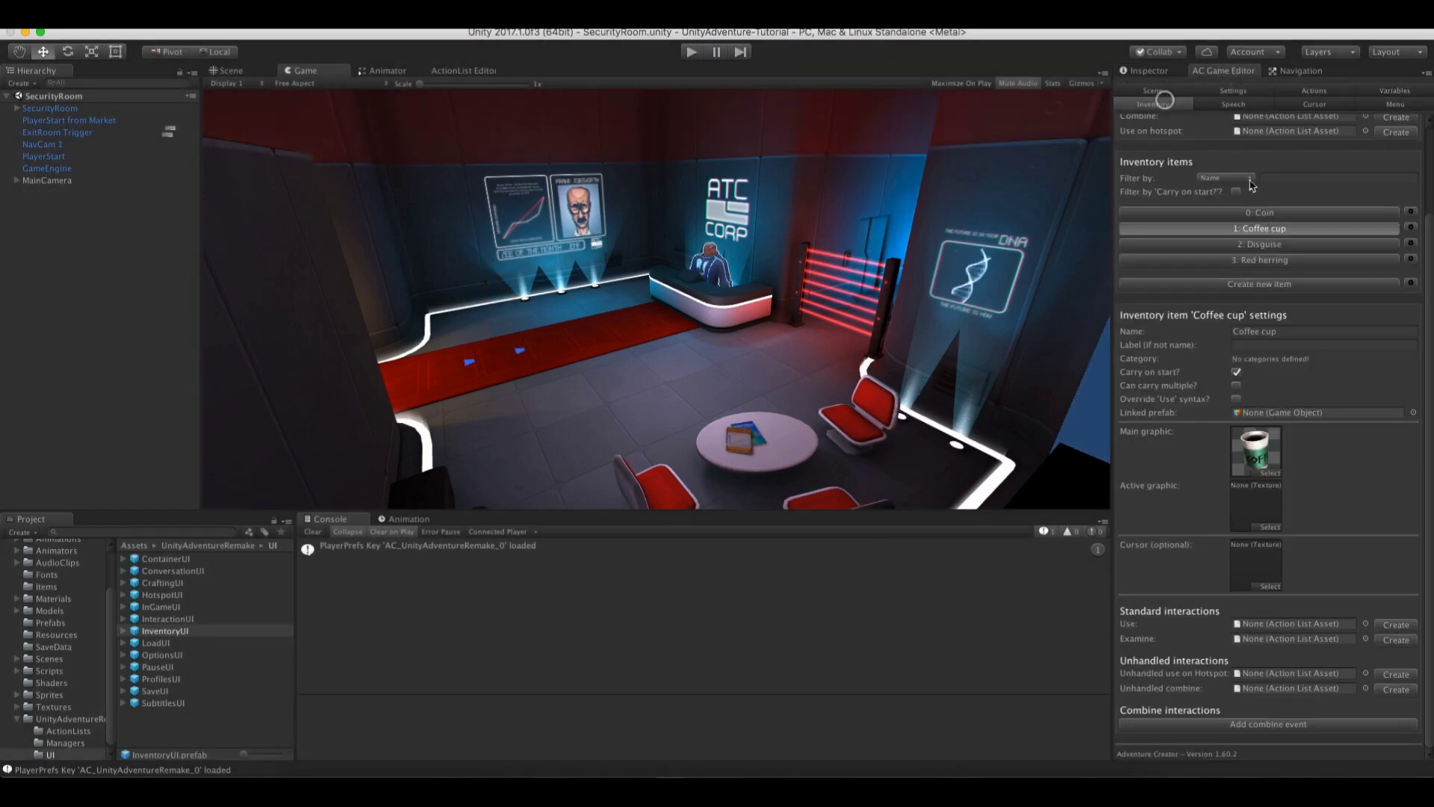
{"action": "left_click", "coordinate": [1236, 372]}
{"action": "left_click", "coordinate": [1259, 212]}
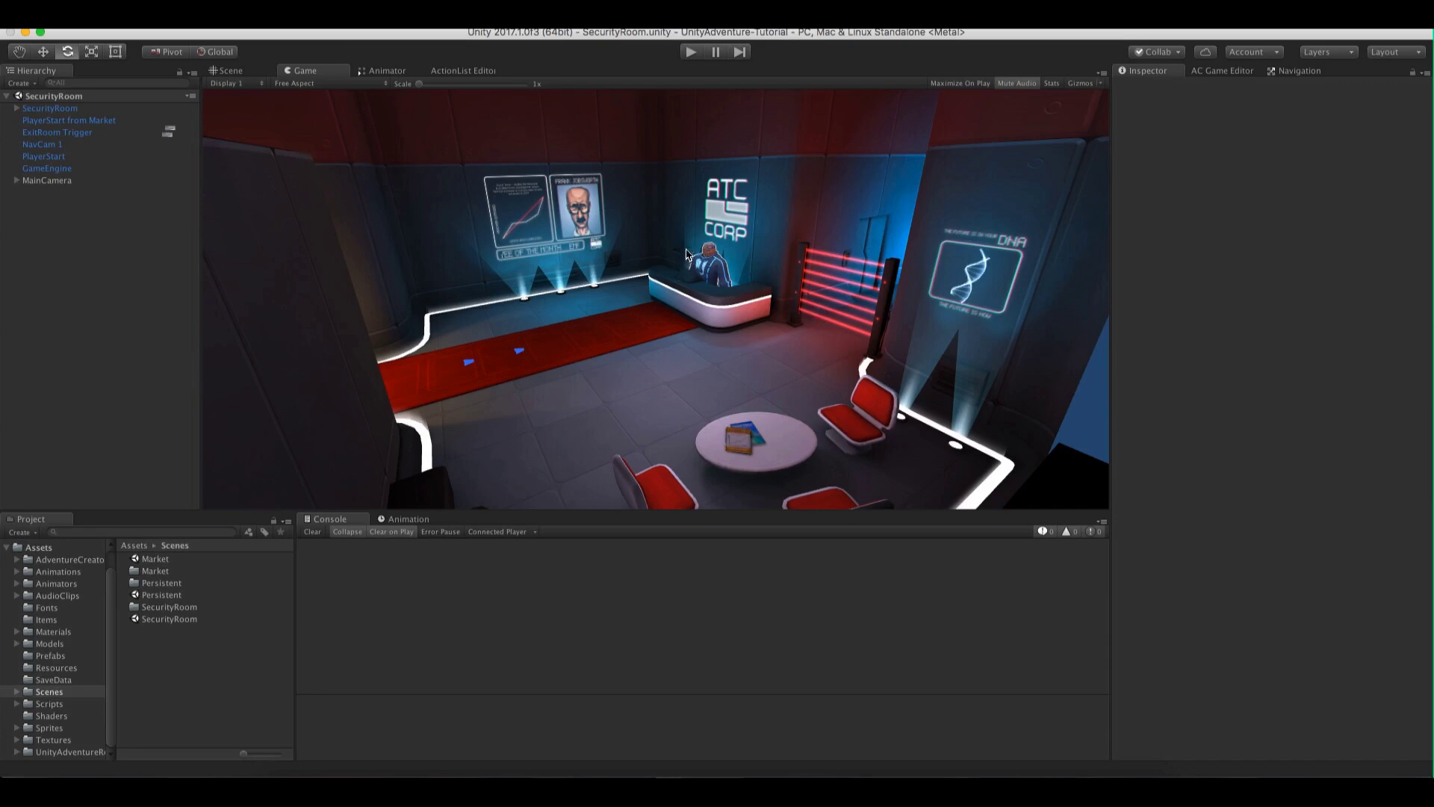
Add a Hotspot to the SecurityRoom scene and rename it "Hotspot sign"
{"action": "left_click", "coordinate": [226, 70]}
{"action": "middle_click_drag", "start_coordinate": [454, 185], "coordinate": [656, 215]}
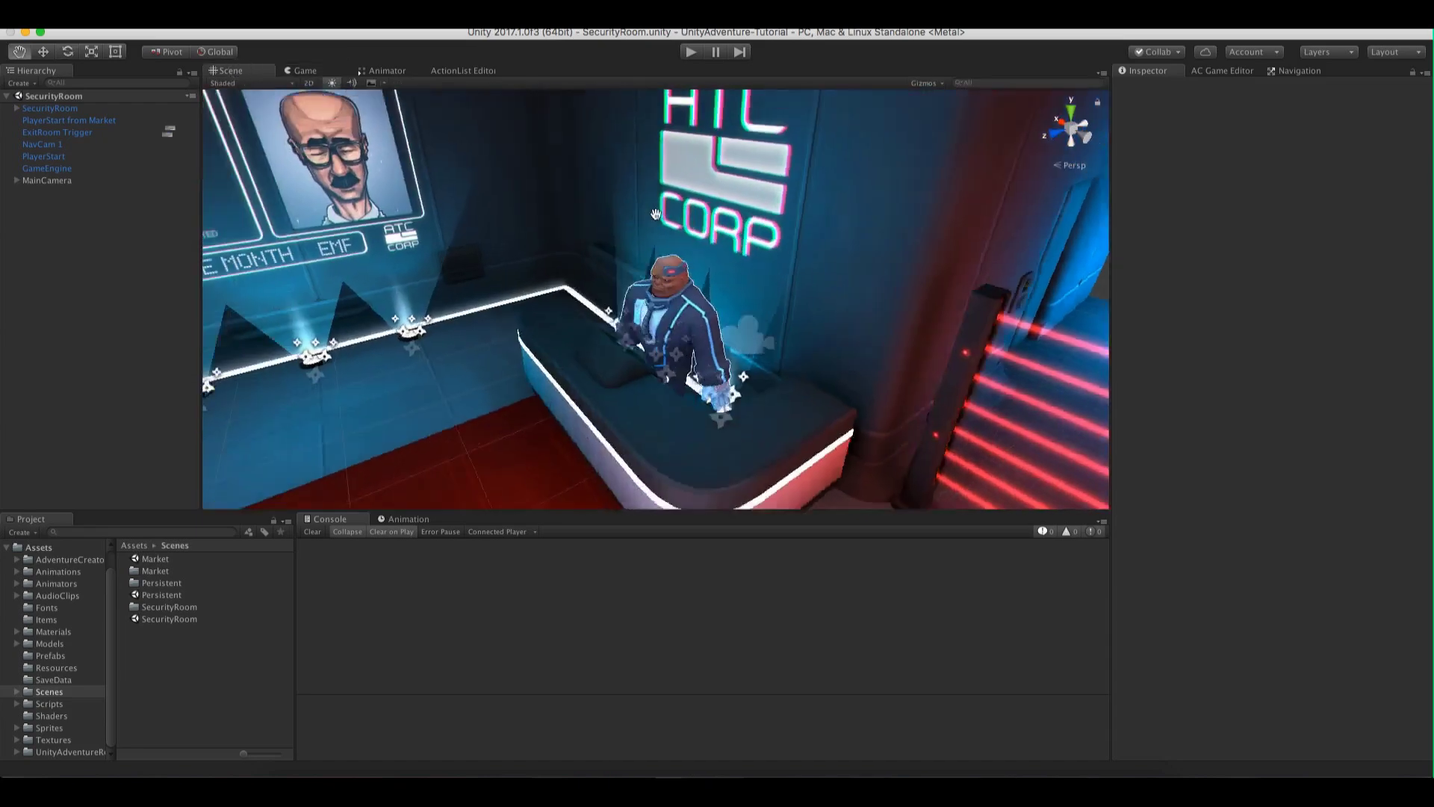
{"action": "left_click_drag", "start_coordinate": [656, 214], "coordinate": [1304, 137], "text": "alt"}
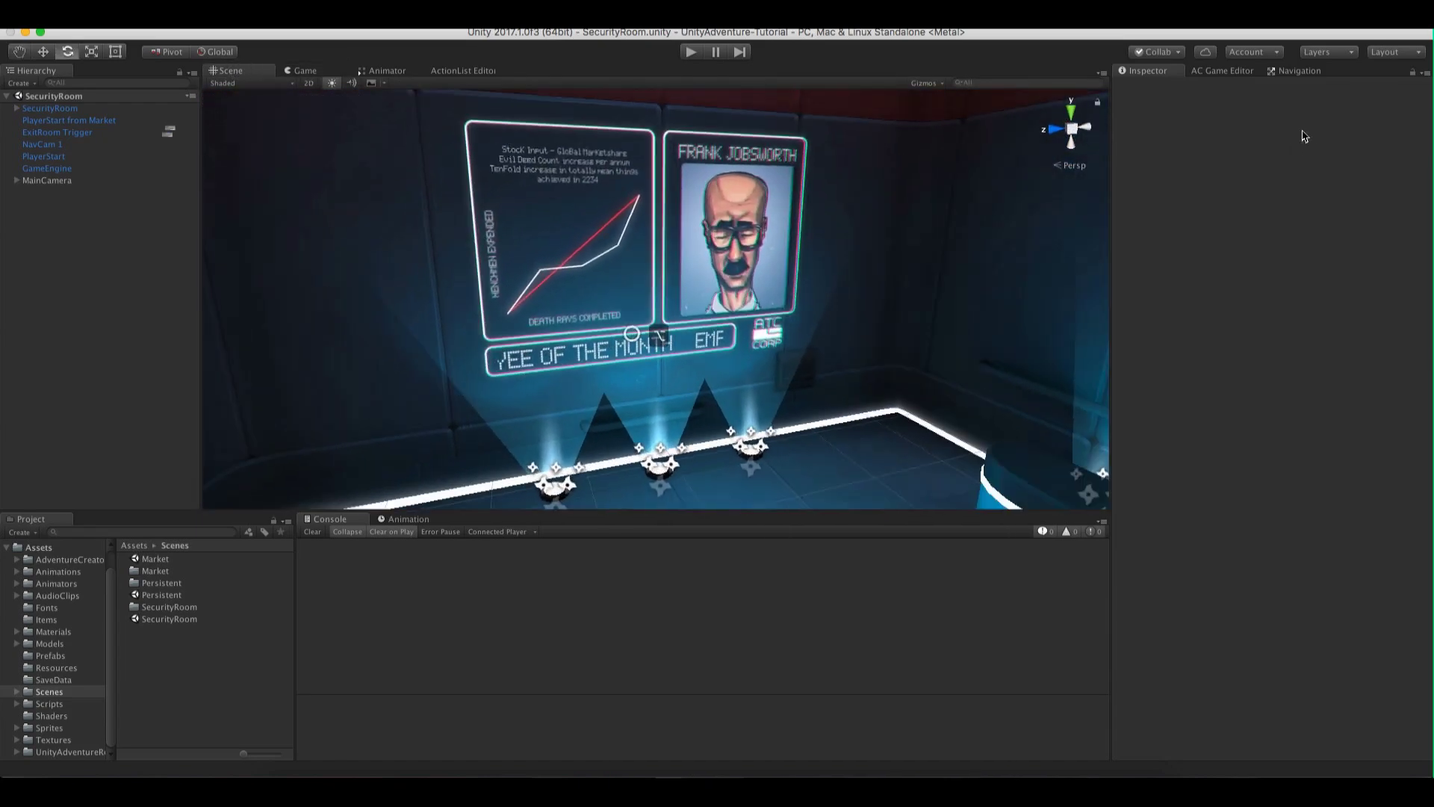
{"action": "left_click", "coordinate": [1210, 71]}
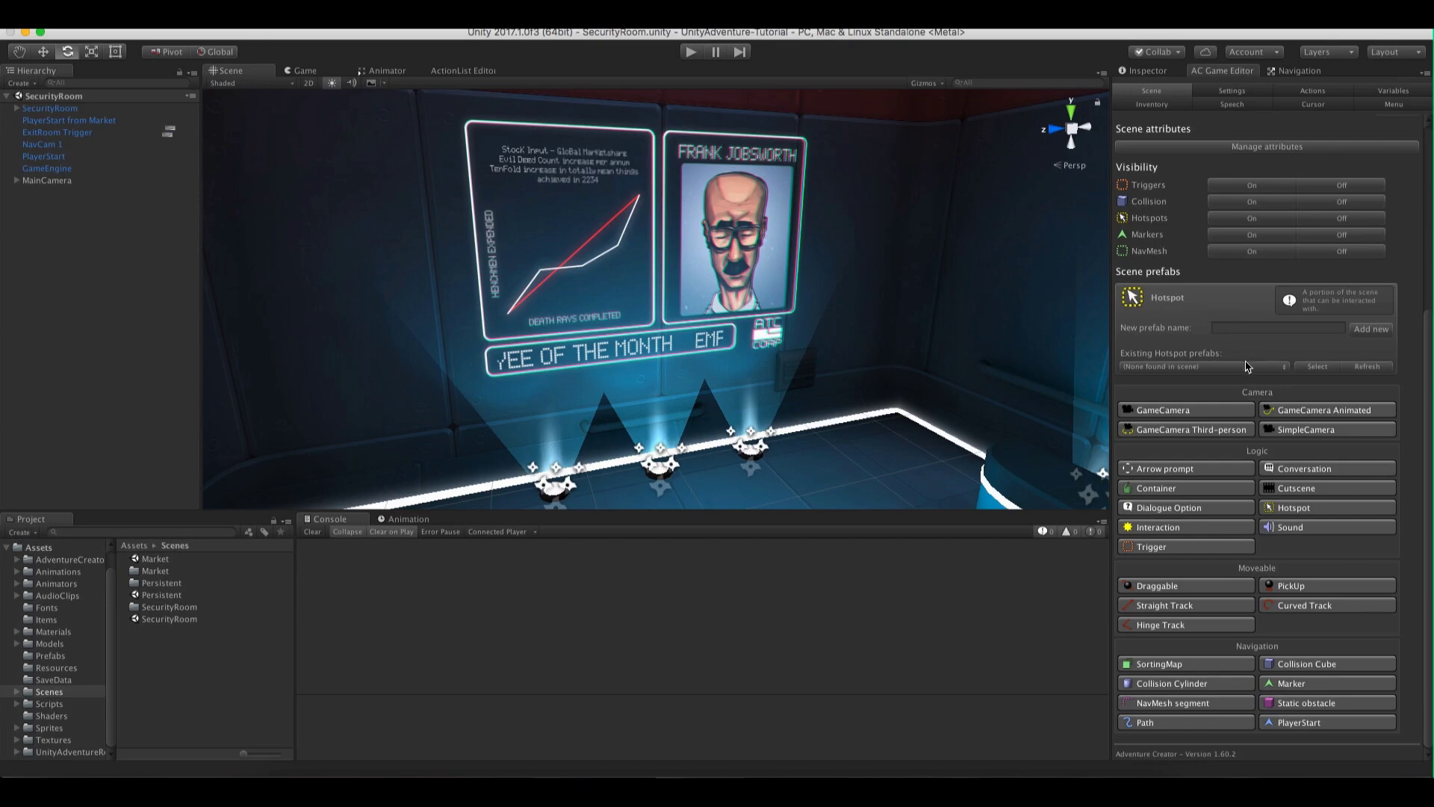
{"action": "left_click", "coordinate": [1293, 507]}
{"action": "left_click", "coordinate": [97, 123]}
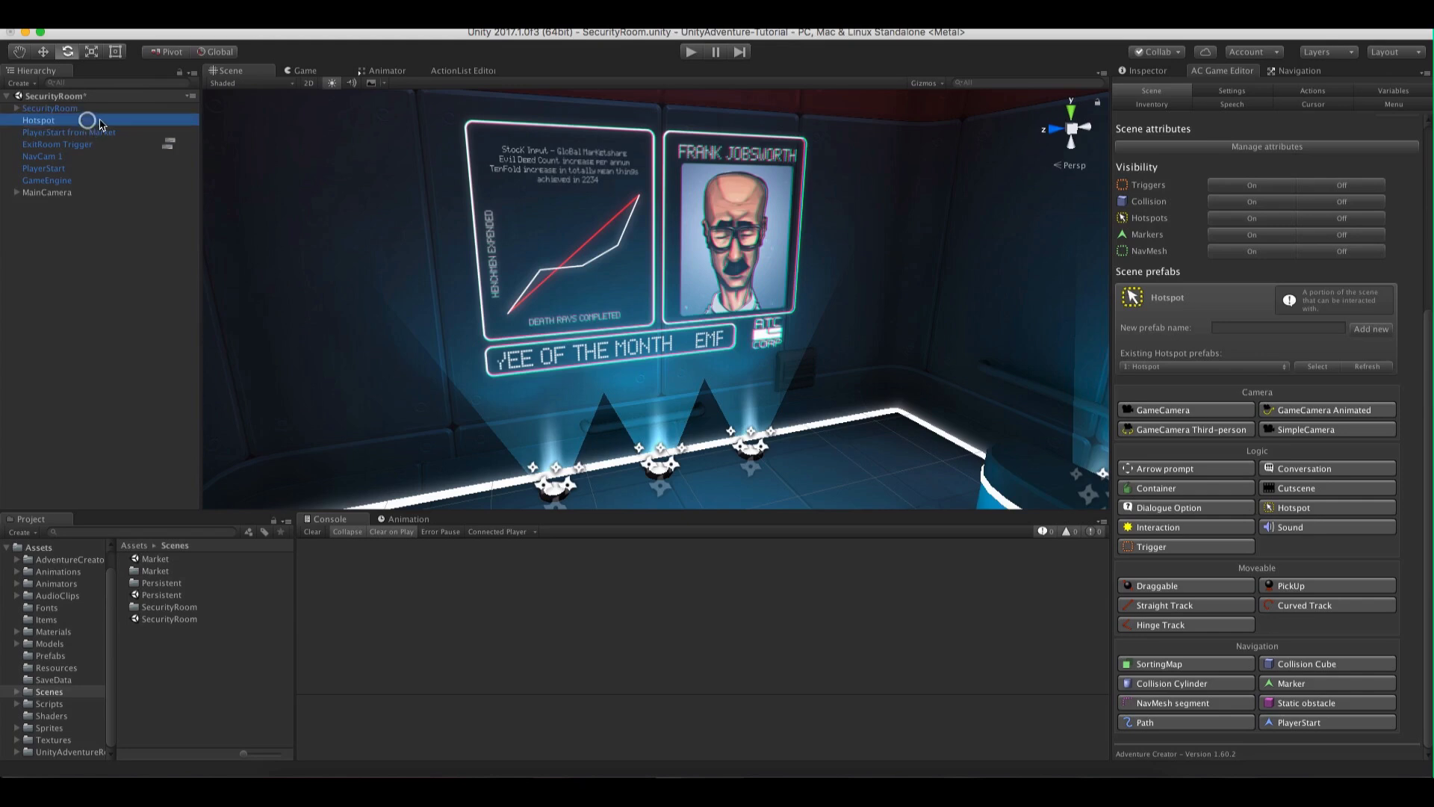
{"action": "left_click", "coordinate": [101, 123]}
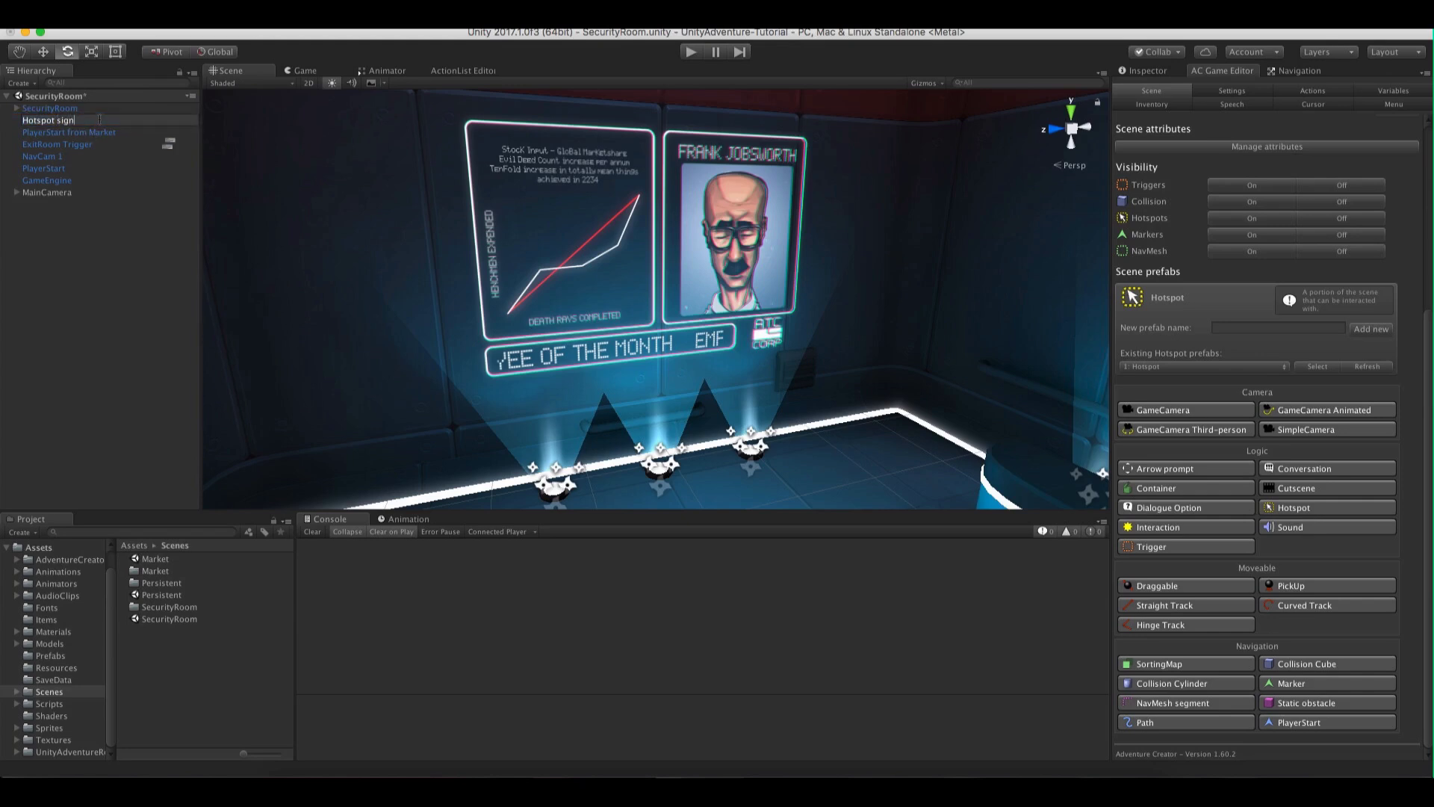
{"action": "key", "text": "Return"}
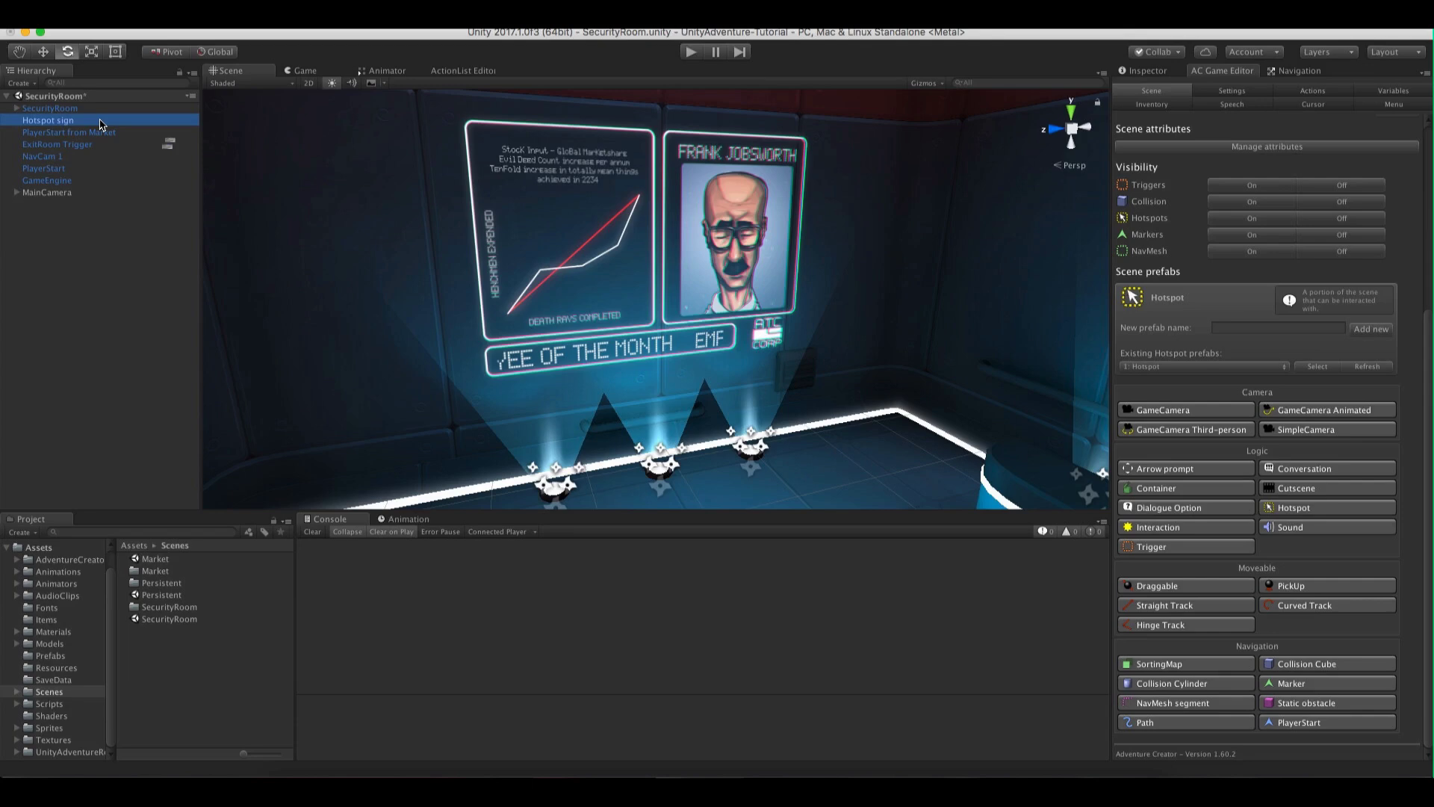
Move and scale Hotspot sign to about 0.29 × 1.88 × 3.39 so it covers the wall sign's two panels, and set its label to "Sign"
{"action": "left_click", "coordinate": [1147, 70]}
{"action": "left_click_drag", "start_coordinate": [821, 299], "coordinate": [586, 217], "text": "alt"}
{"action": "key", "text": "w"}
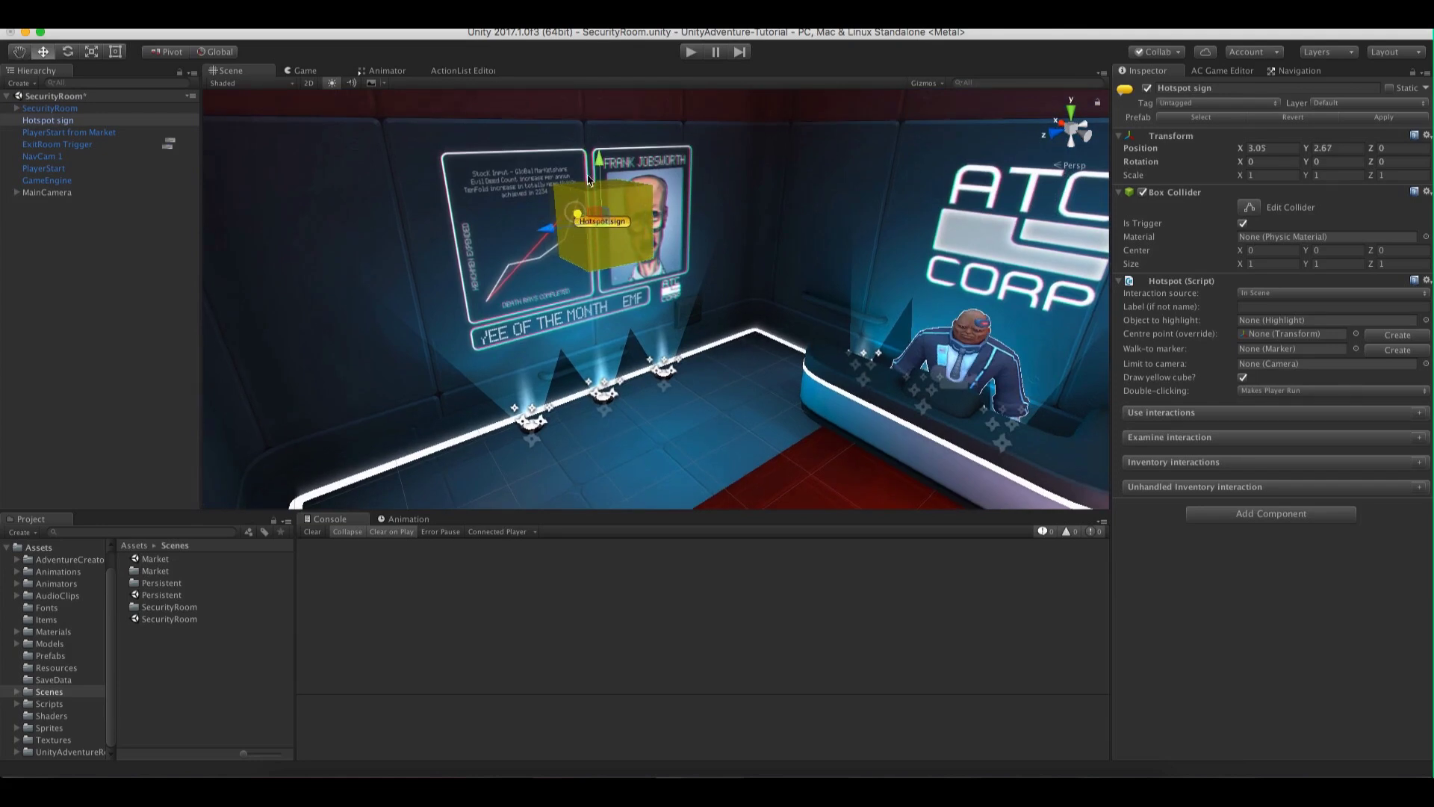
{"action": "key", "text": "r"}
{"action": "left_click_drag", "start_coordinate": [597, 160], "coordinate": [608, 110]}
{"action": "left_click_drag", "start_coordinate": [546, 228], "coordinate": [577, 267]}
{"action": "key", "text": "w"}
{"action": "left_click", "coordinate": [1263, 307]}
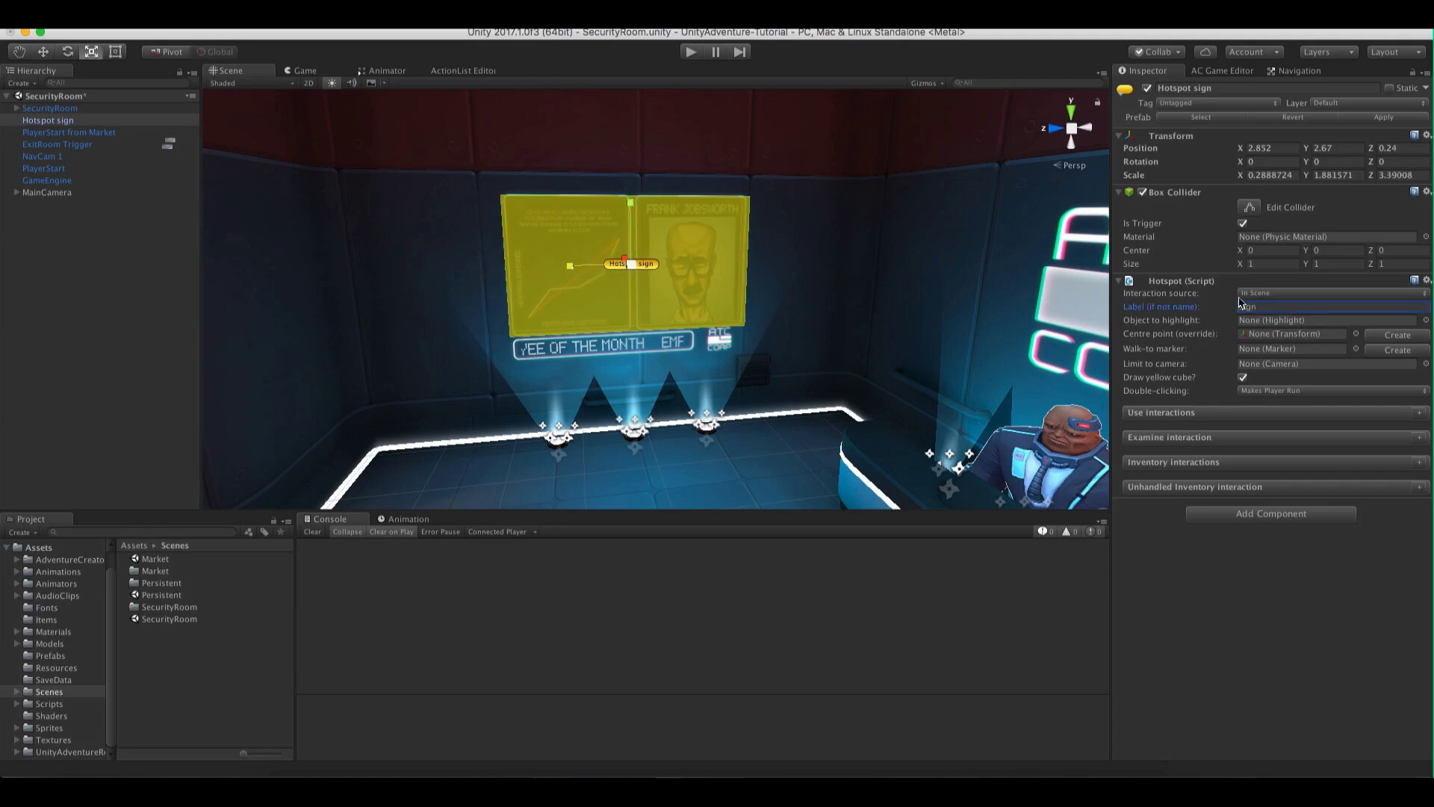
Add a use interaction to Hotspot sign and review the available interaction icons in the Adventure Creator cursor settings
{"action": "left_click", "coordinate": [1419, 412]}
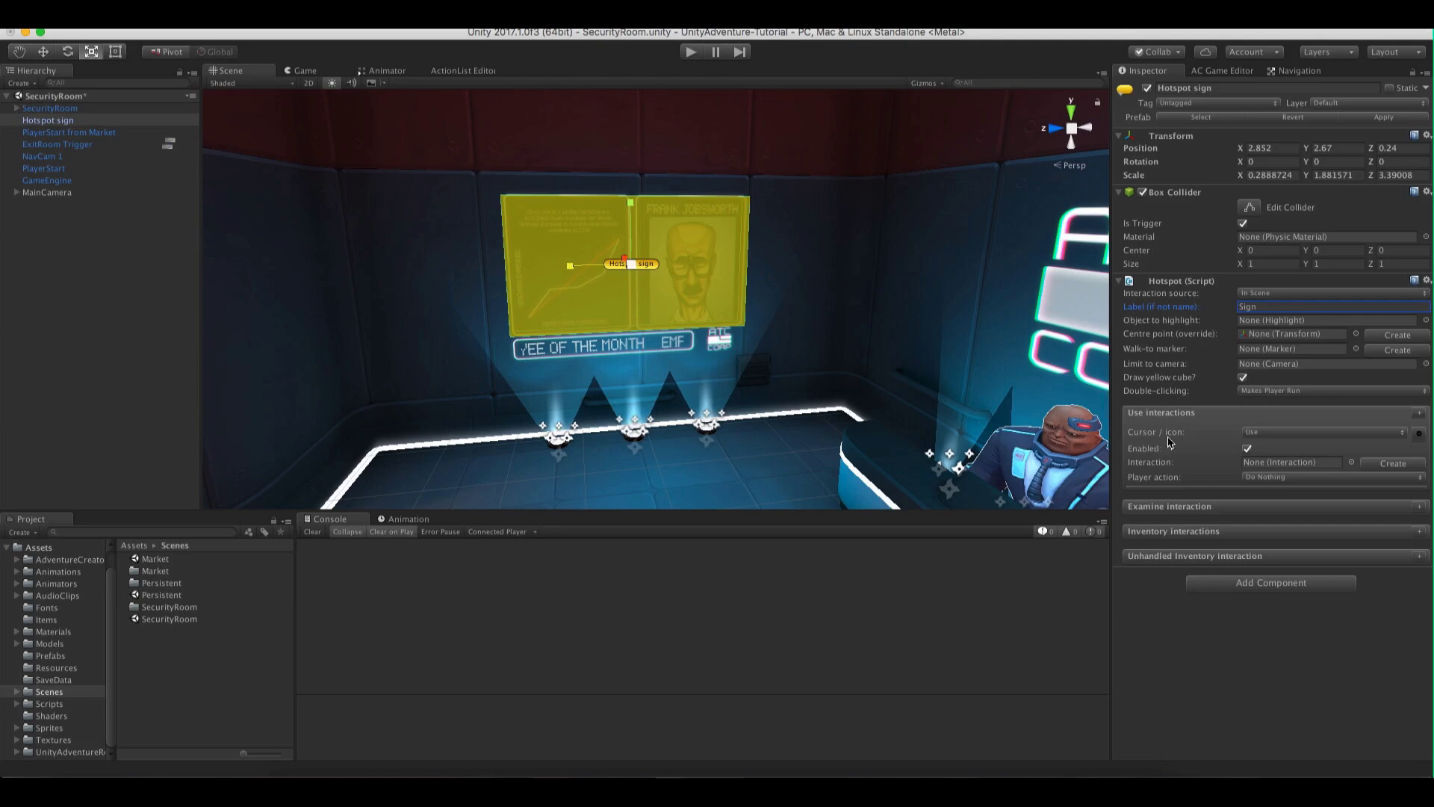
{"action": "left_click", "coordinate": [1273, 438]}
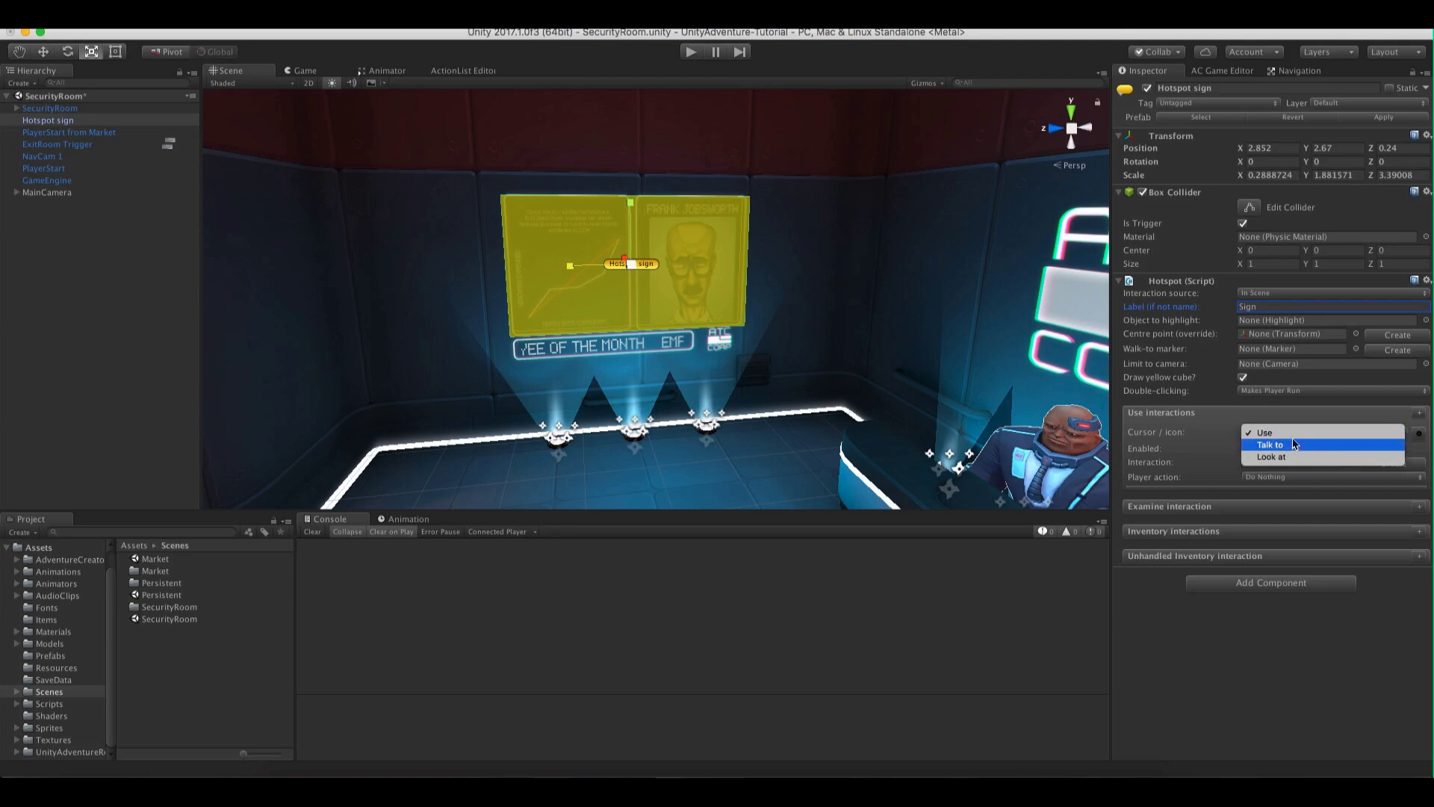
{"action": "left_click", "coordinate": [1223, 71]}
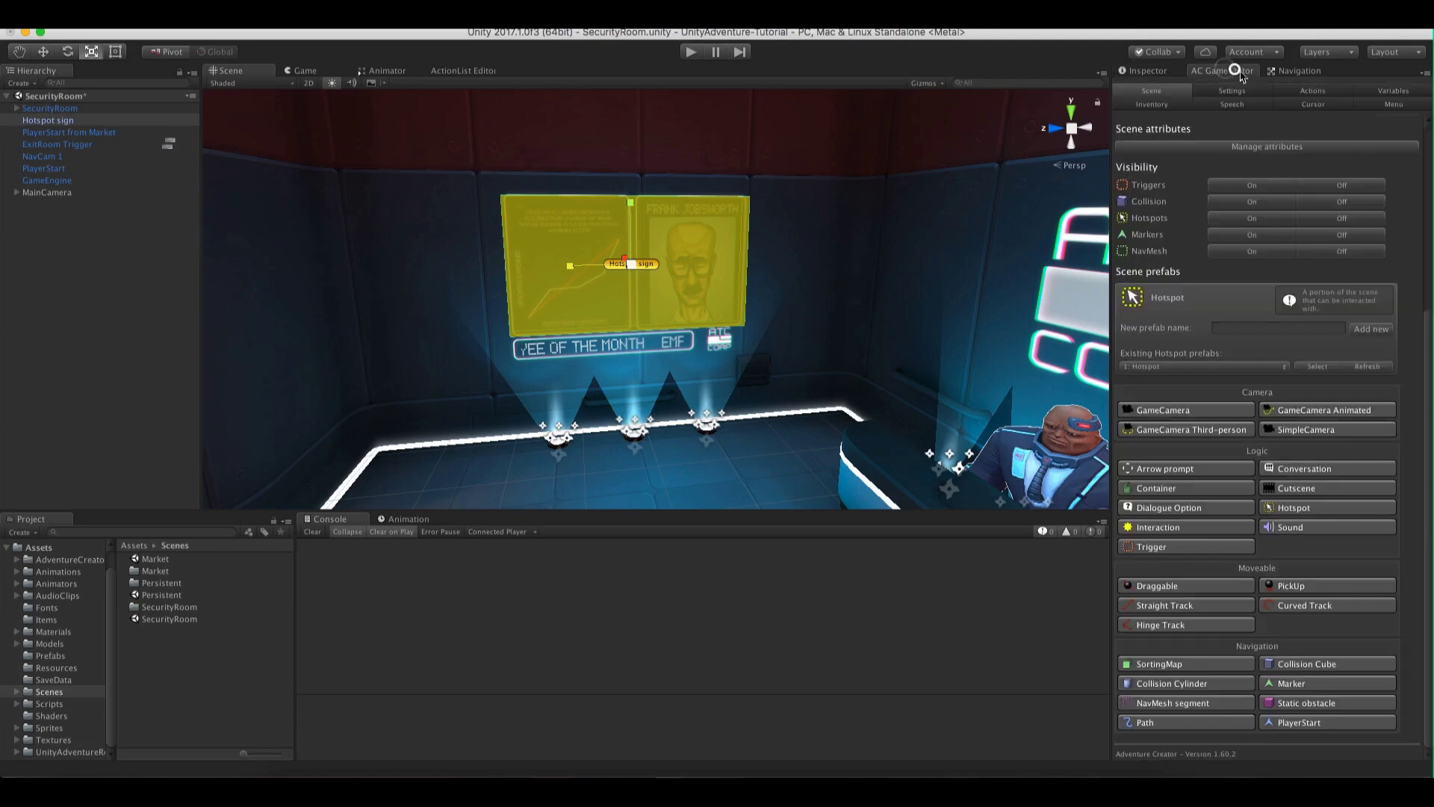
{"action": "left_click", "coordinate": [1308, 109]}
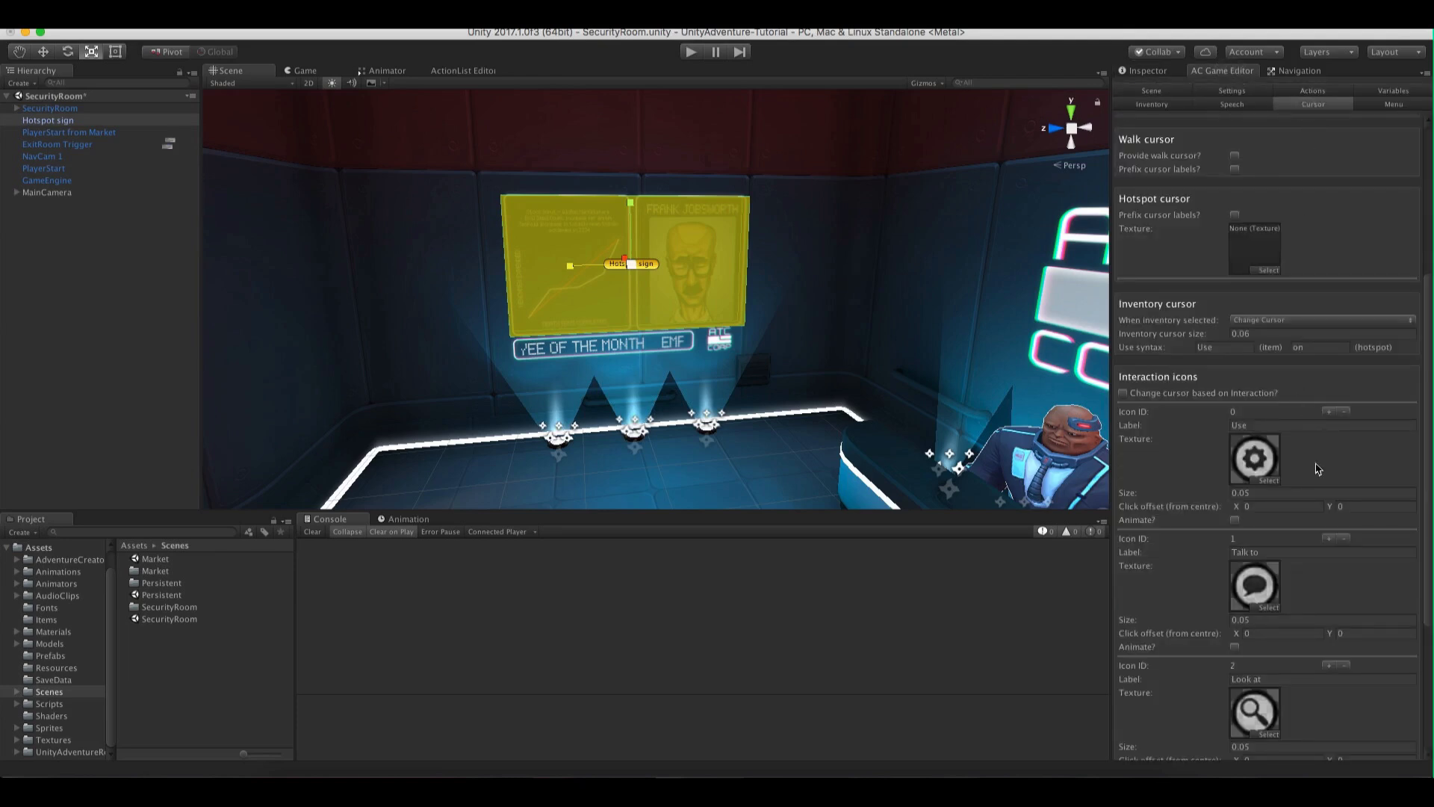
{"action": "scroll", "coordinate": [1391, 543], "scroll_direction": "down", "scroll_amount": 3}
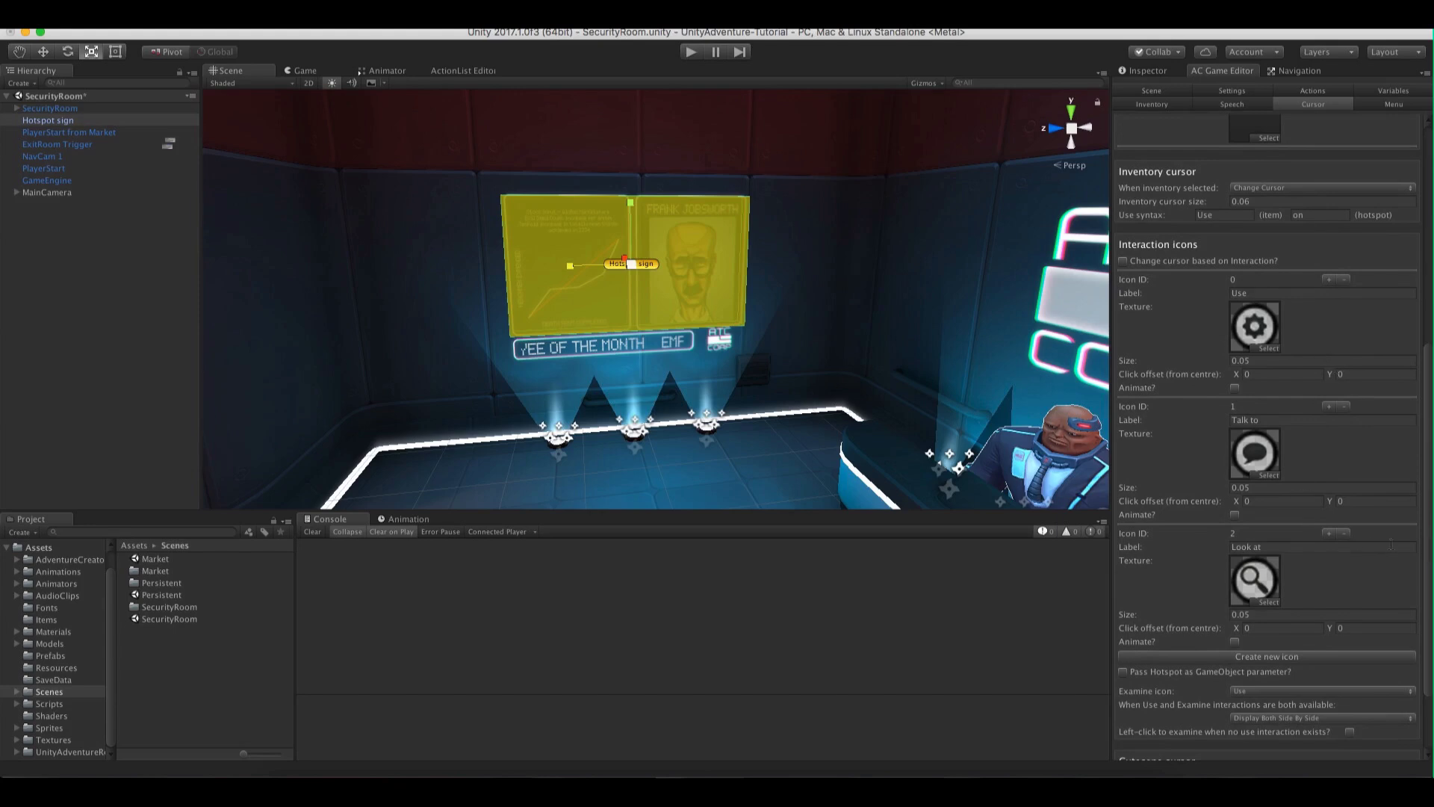
{"action": "left_click_drag", "start_coordinate": [1428, 537], "coordinate": [1429, 500]}
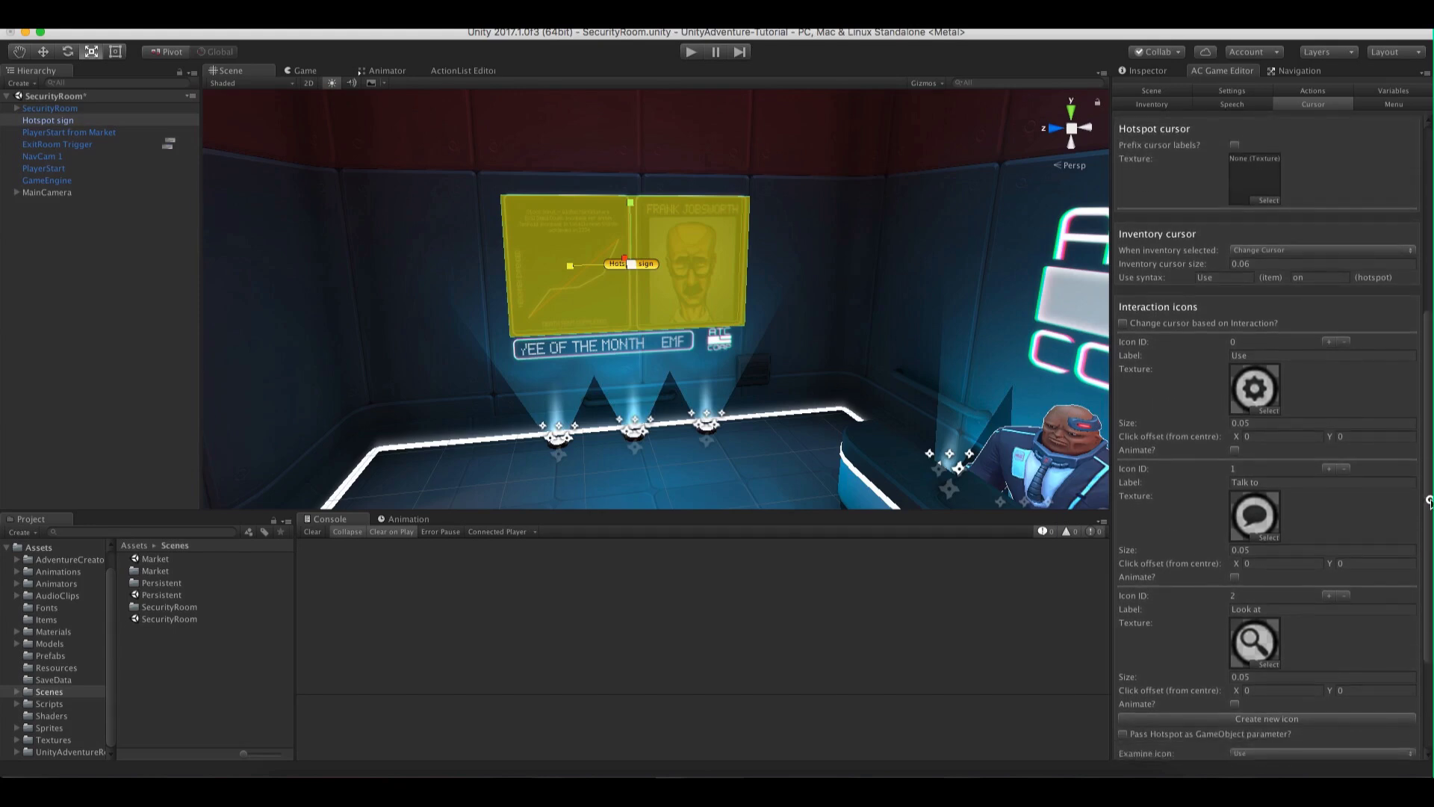
{"action": "left_click", "coordinate": [1150, 71]}
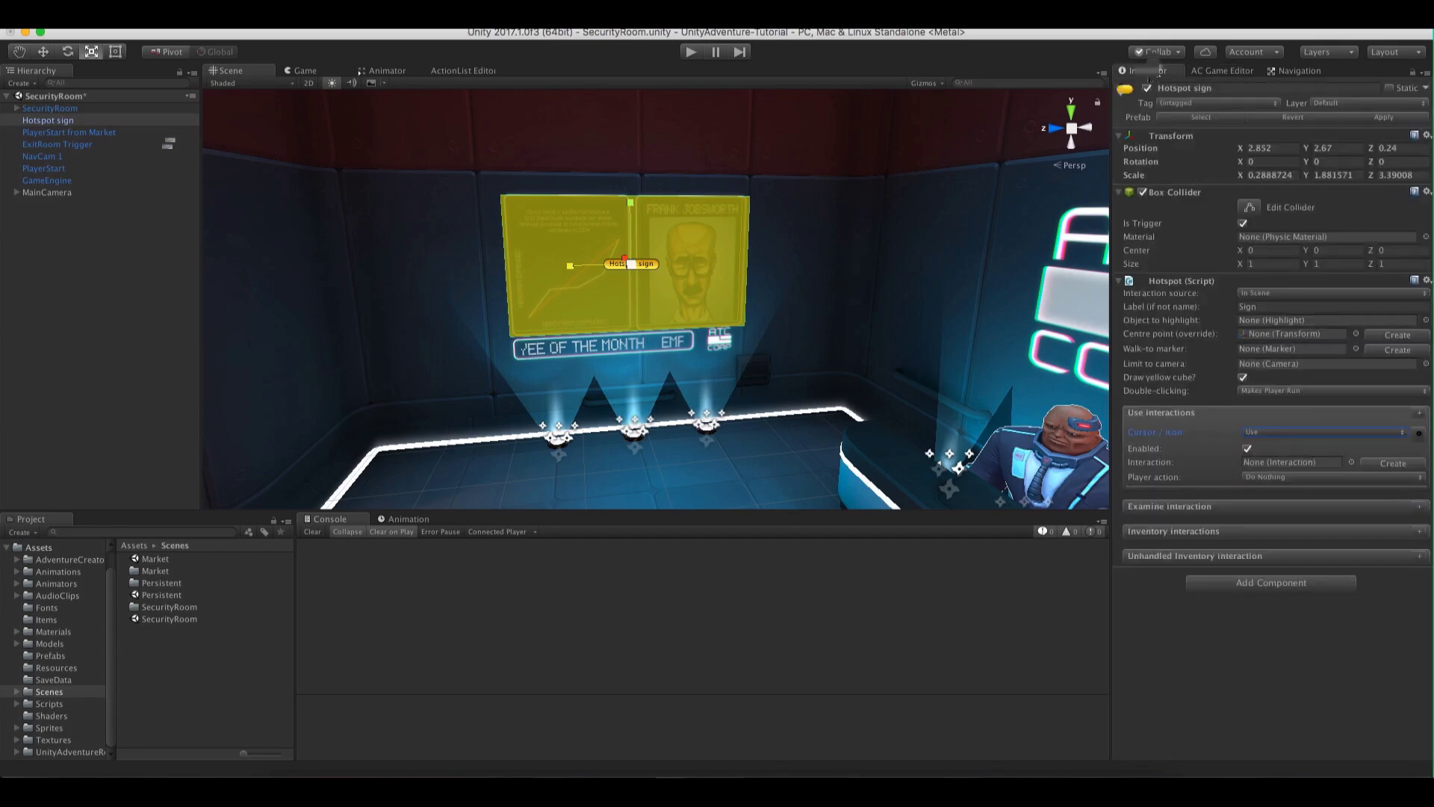
Set the cursor icon of Hotspot sign's use interaction to Look at
{"action": "left_click_drag", "start_coordinate": [754, 340], "coordinate": [687, 340], "text": "alt"}
{"action": "key", "text": "w"}
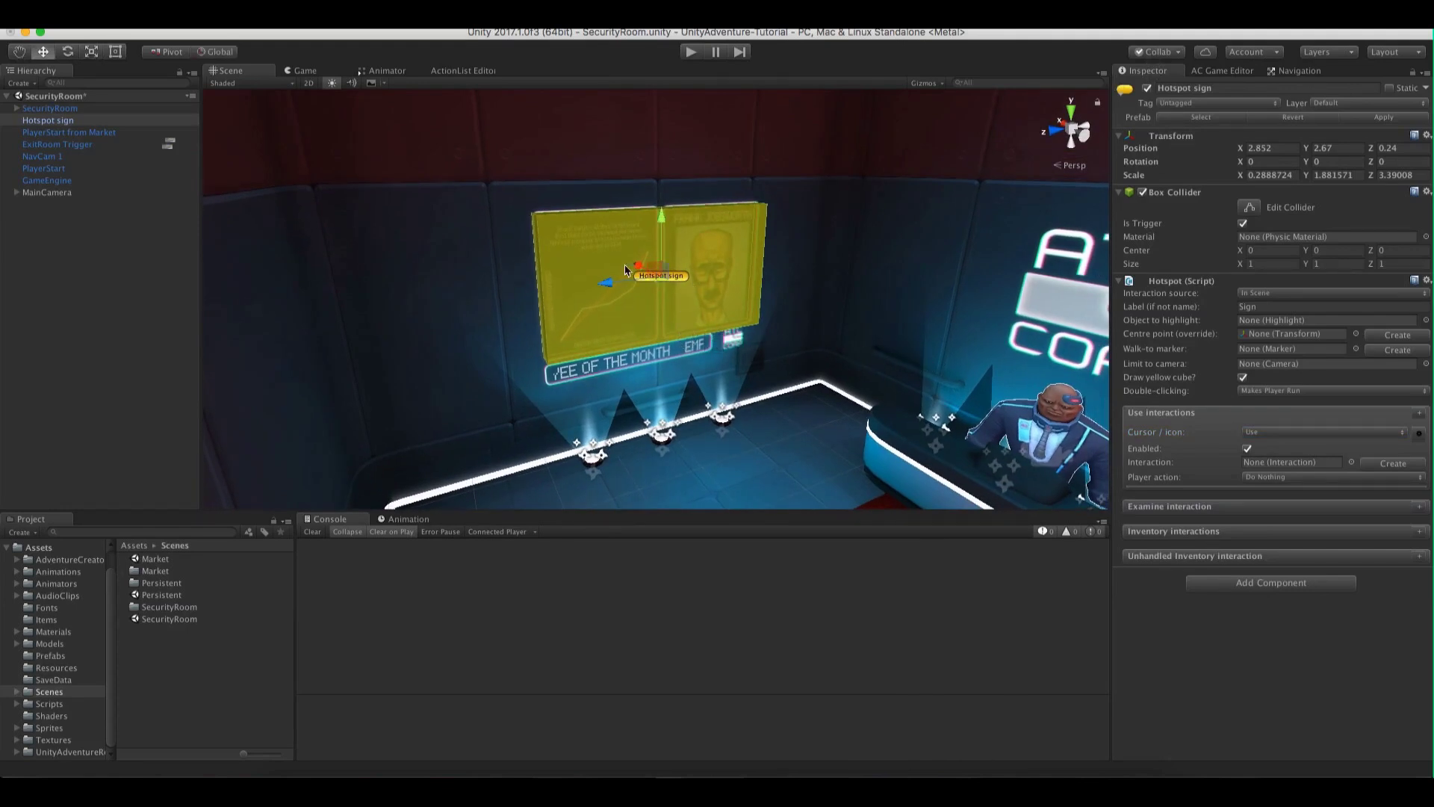
{"action": "left_click", "coordinate": [1255, 434]}
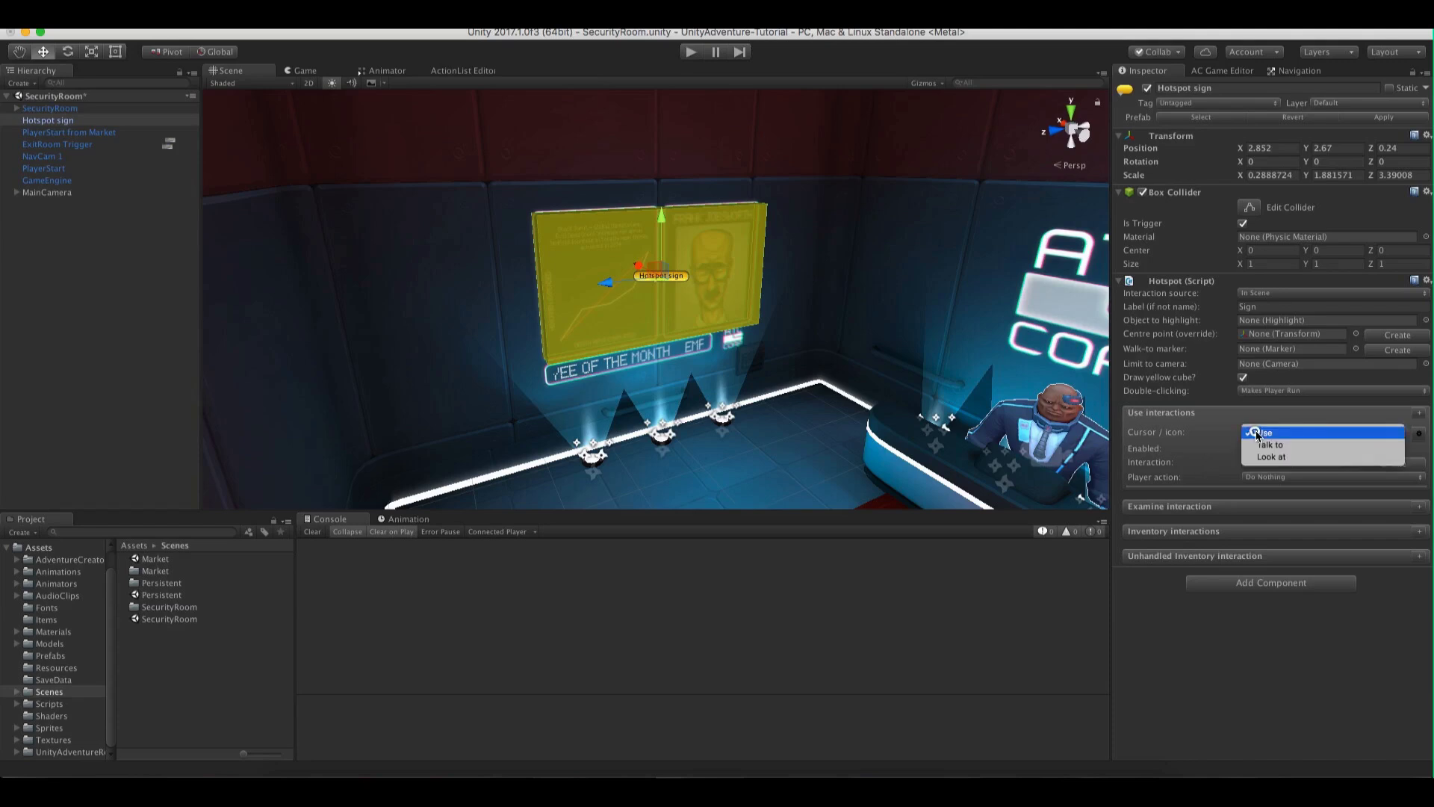
{"action": "left_click", "coordinate": [1290, 458]}
{"action": "left_click", "coordinate": [1270, 433]}
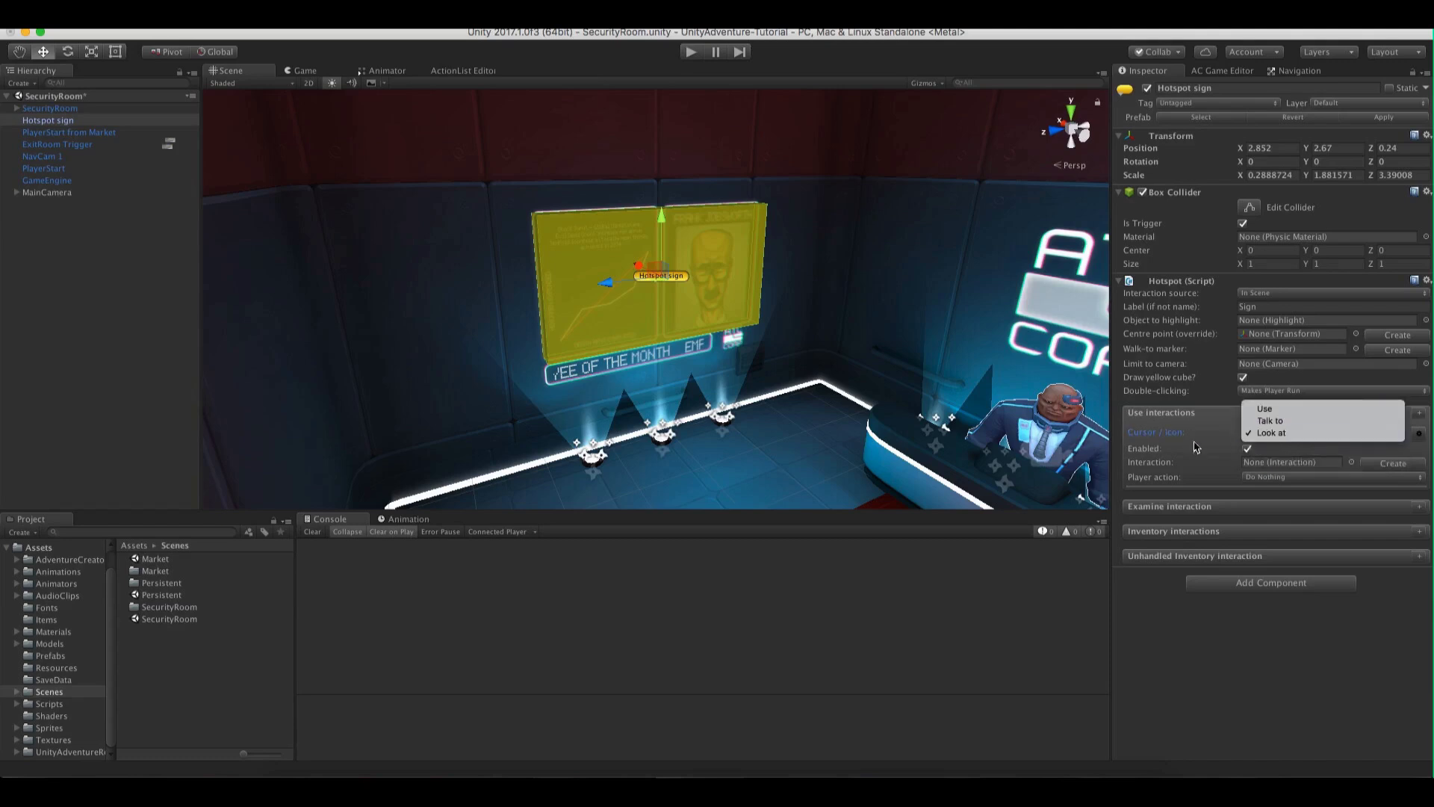
{"action": "left_click", "coordinate": [1283, 433]}
{"action": "left_click", "coordinate": [1292, 434]}
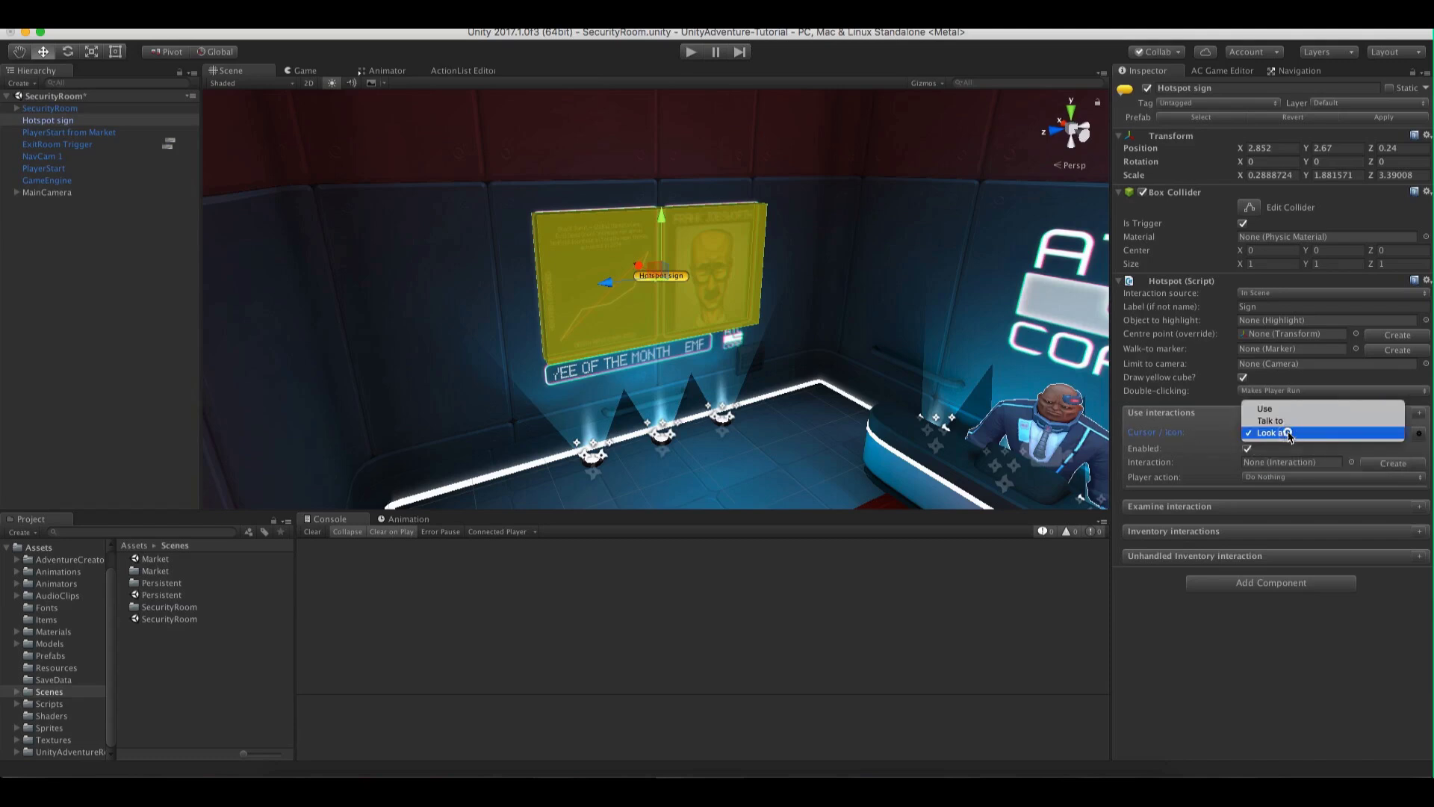
{"action": "left_click", "coordinate": [1290, 433]}
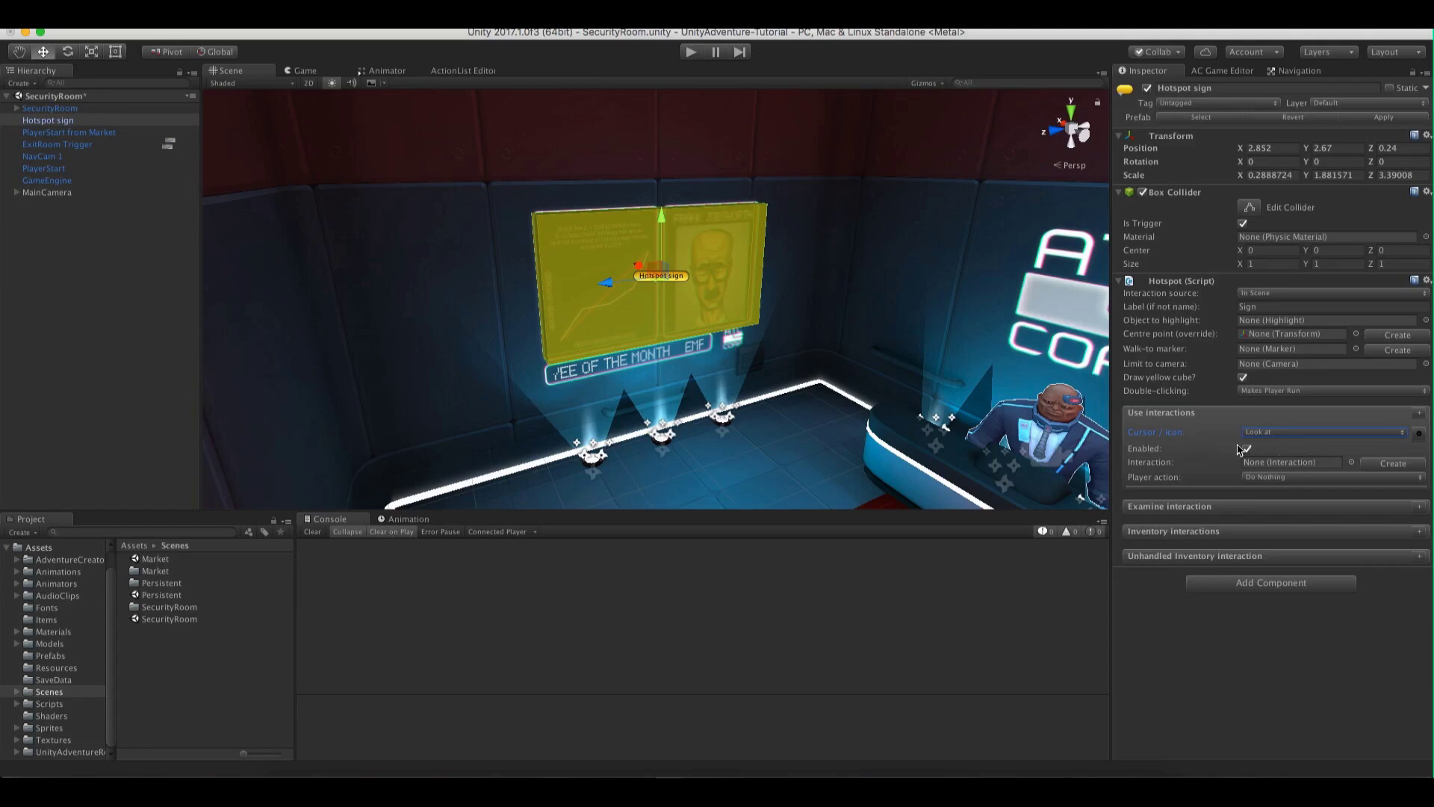
Create the Interaction object for the hotspot's Look at use and nest it under Hotspot sign in the hierarchy
{"action": "left_click", "coordinate": [1389, 464]}
{"action": "left_click", "coordinate": [1337, 463]}
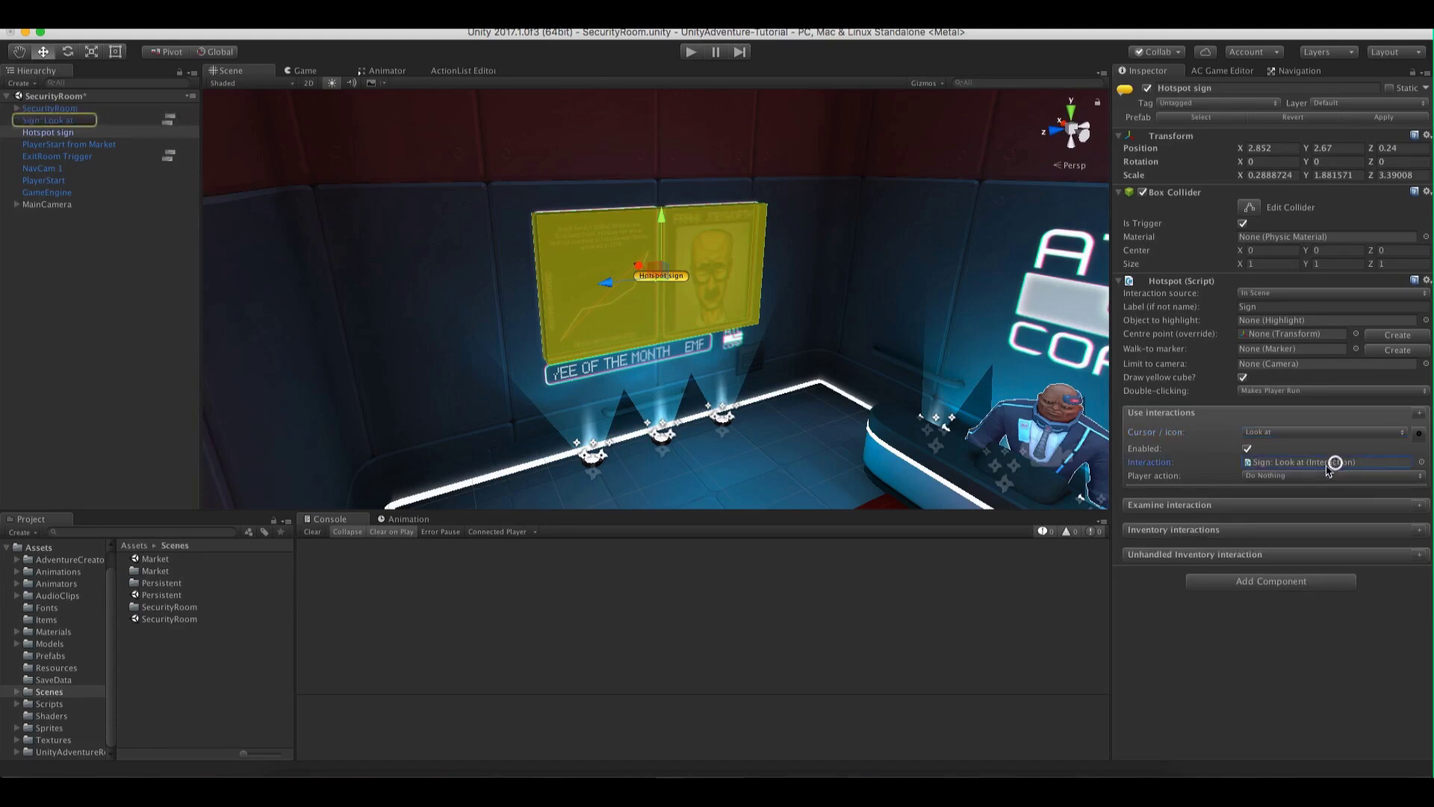
{"action": "left_click", "coordinate": [43, 121]}
{"action": "left_click_drag", "start_coordinate": [43, 125], "coordinate": [49, 132]}
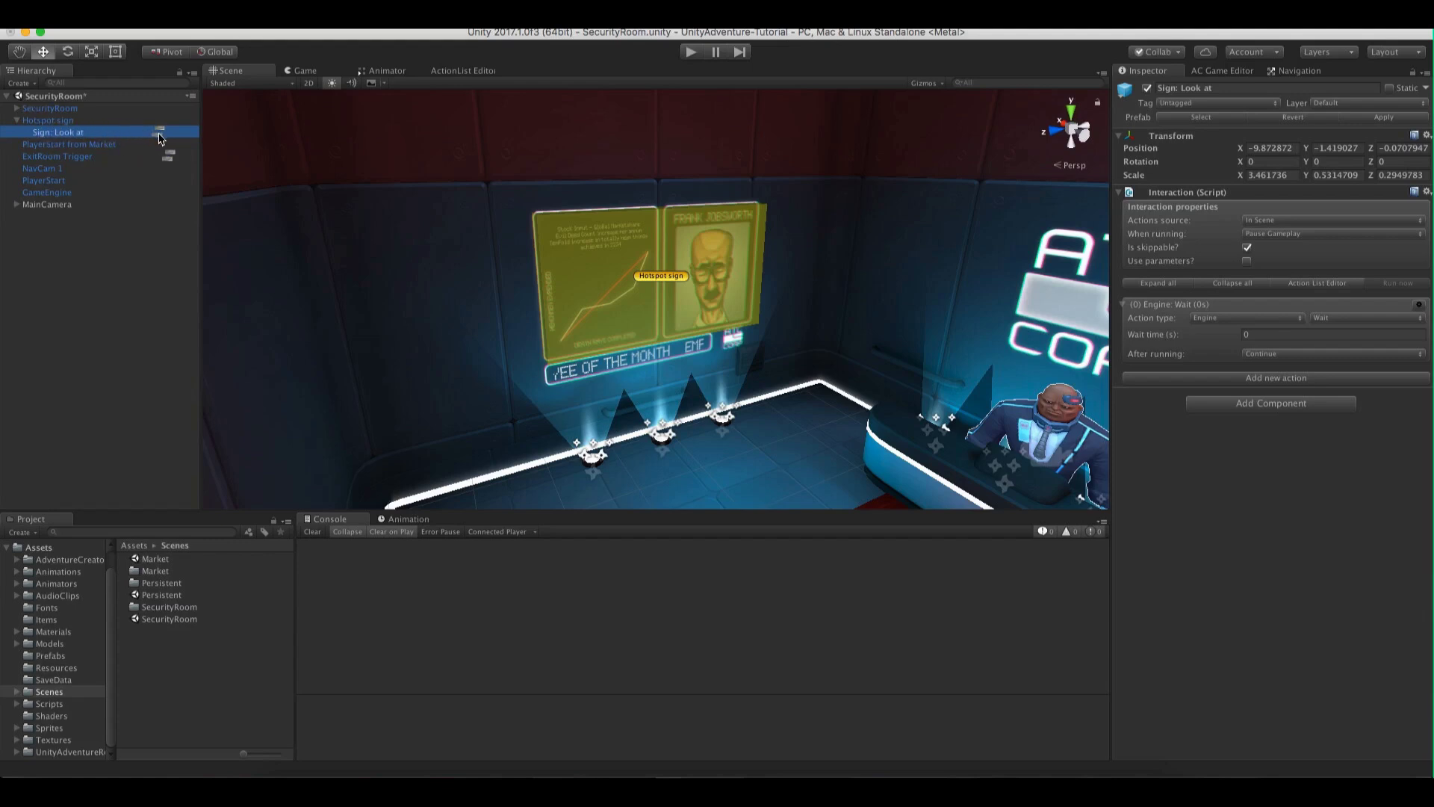
Make the Look at interaction's first action Dialogue: Play speech, a player line reading "He looks like a trustworthy fellow."
{"action": "left_click", "coordinate": [158, 132]}
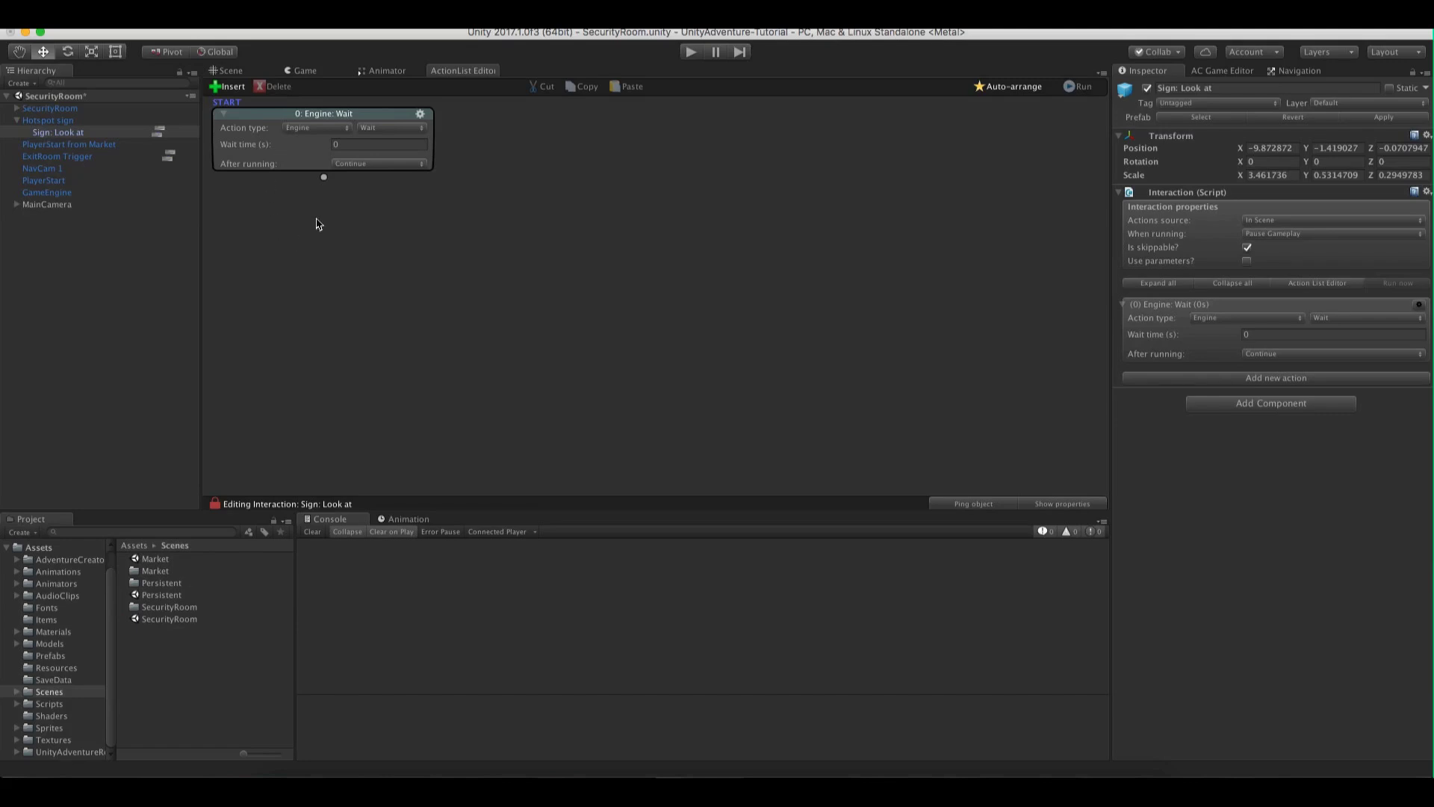
{"action": "left_click", "coordinate": [315, 127]}
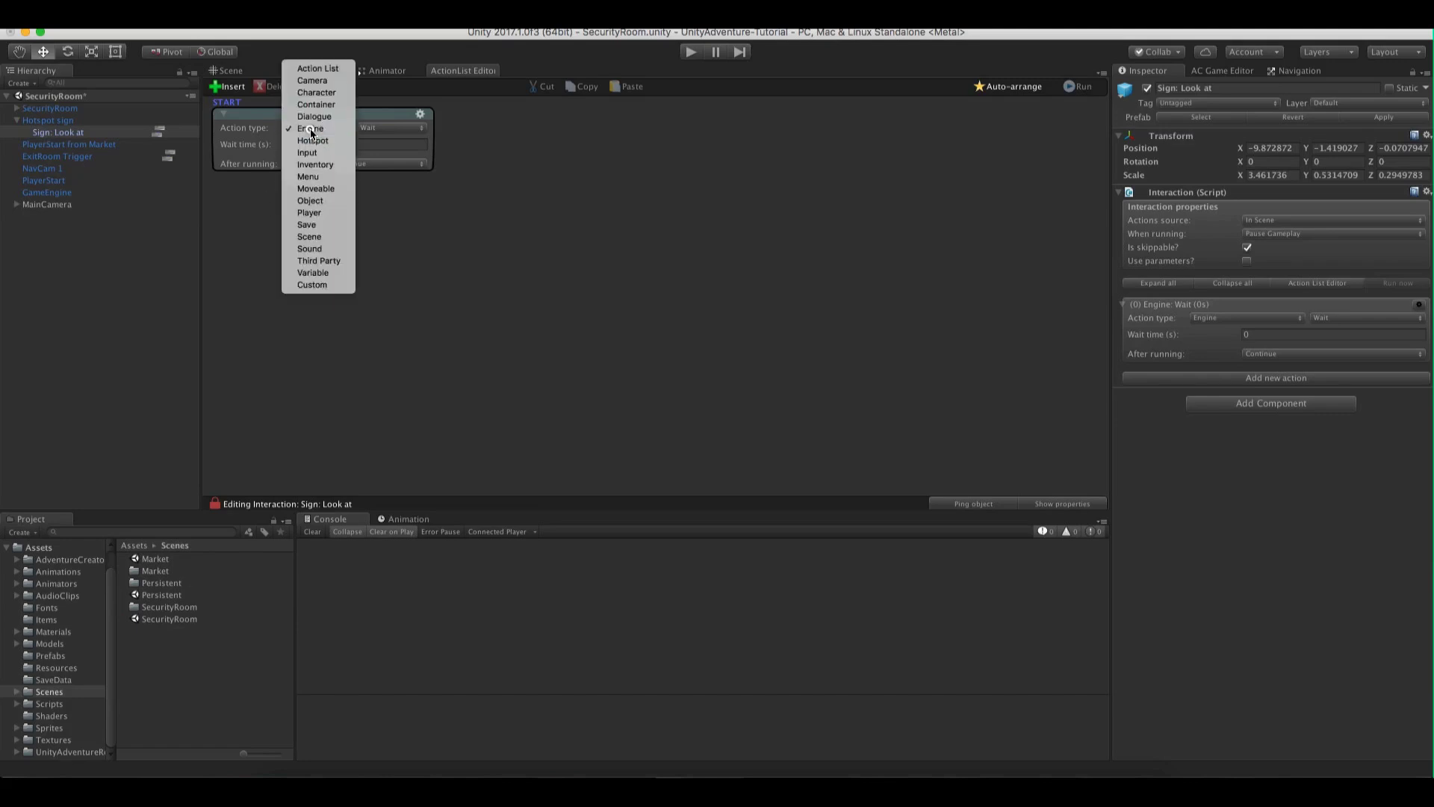
{"action": "left_click", "coordinate": [320, 110]}
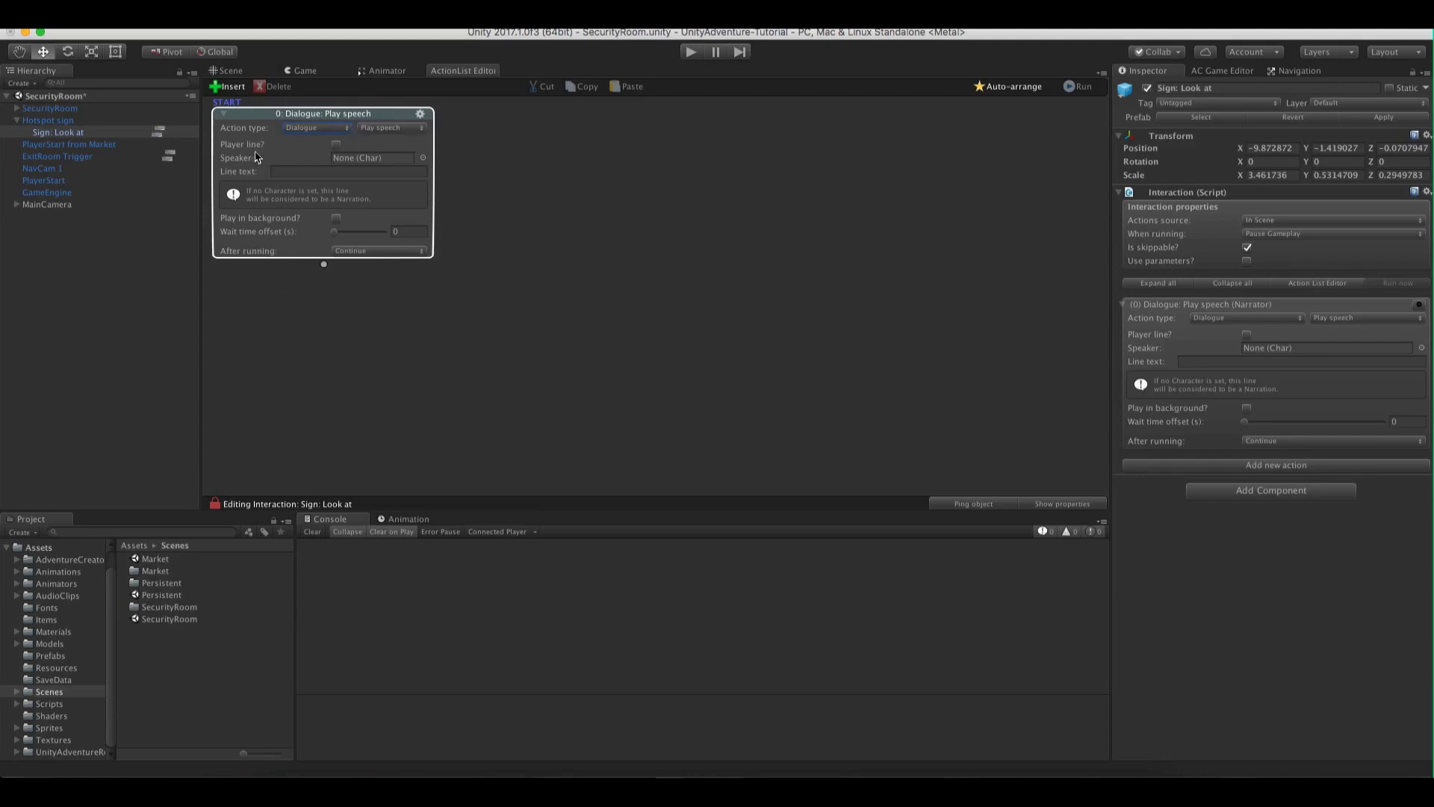
{"action": "left_click", "coordinate": [337, 144]}
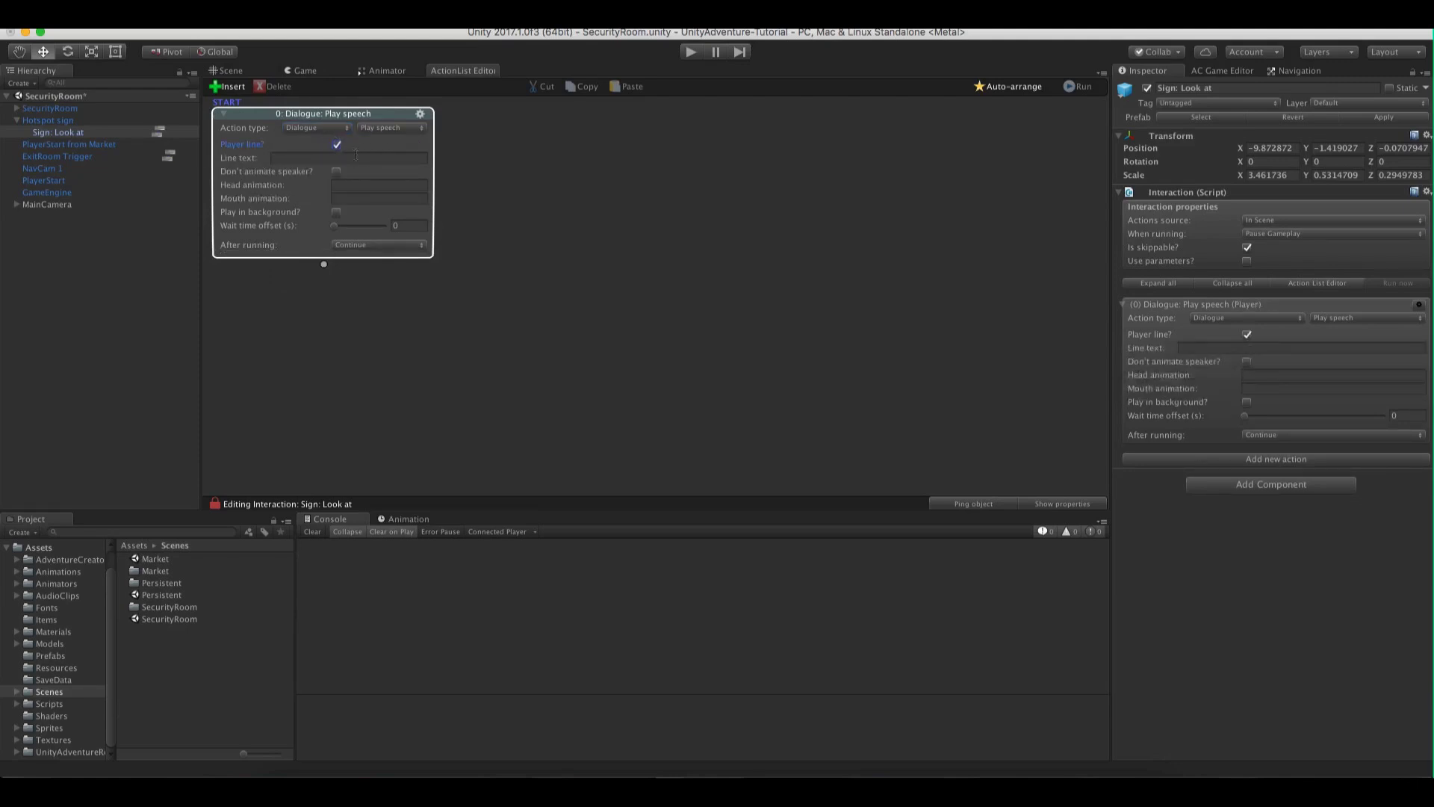
{"action": "left_click", "coordinate": [305, 159]}
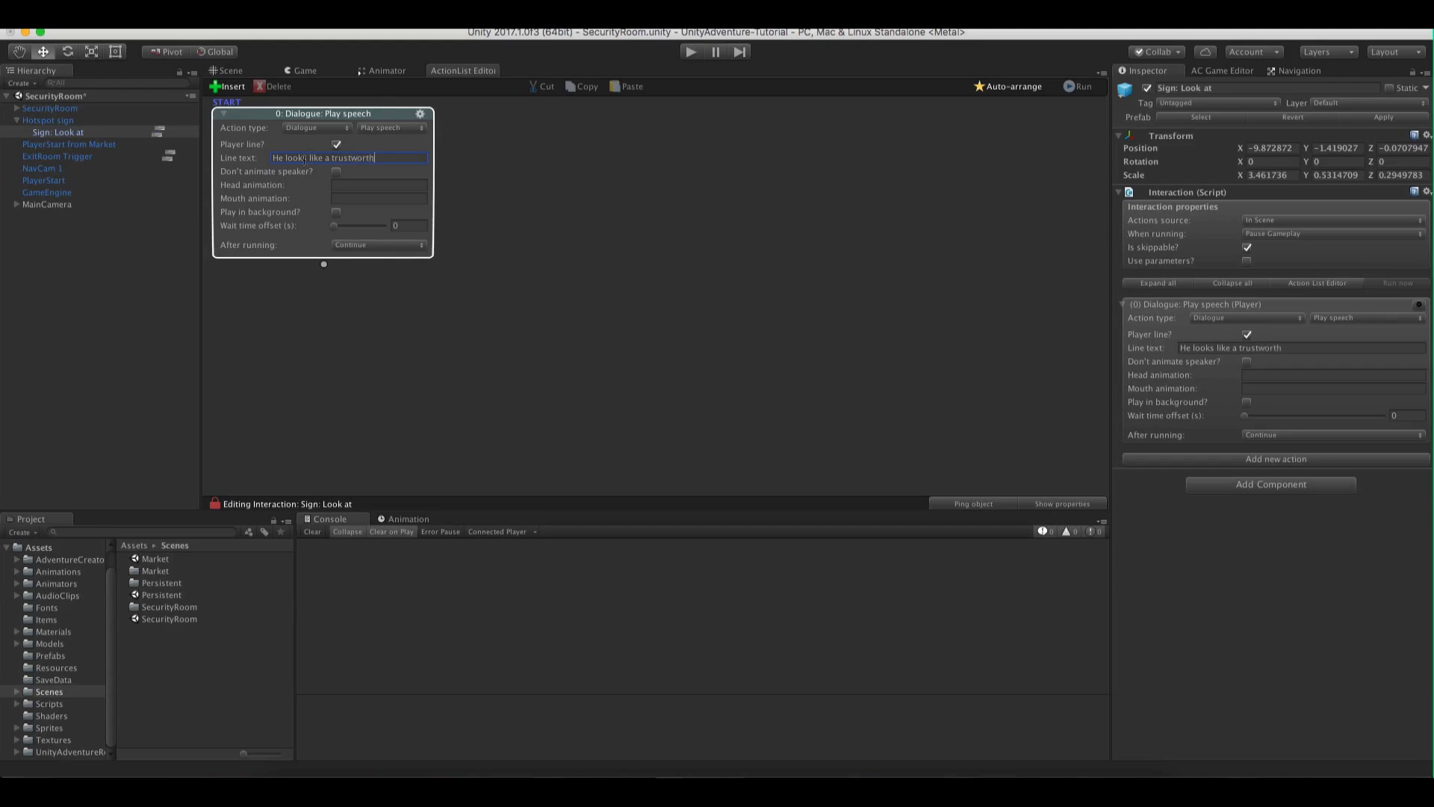
{"action": "type", "text": "llow."}
{"action": "left_click", "coordinate": [575, 192]}
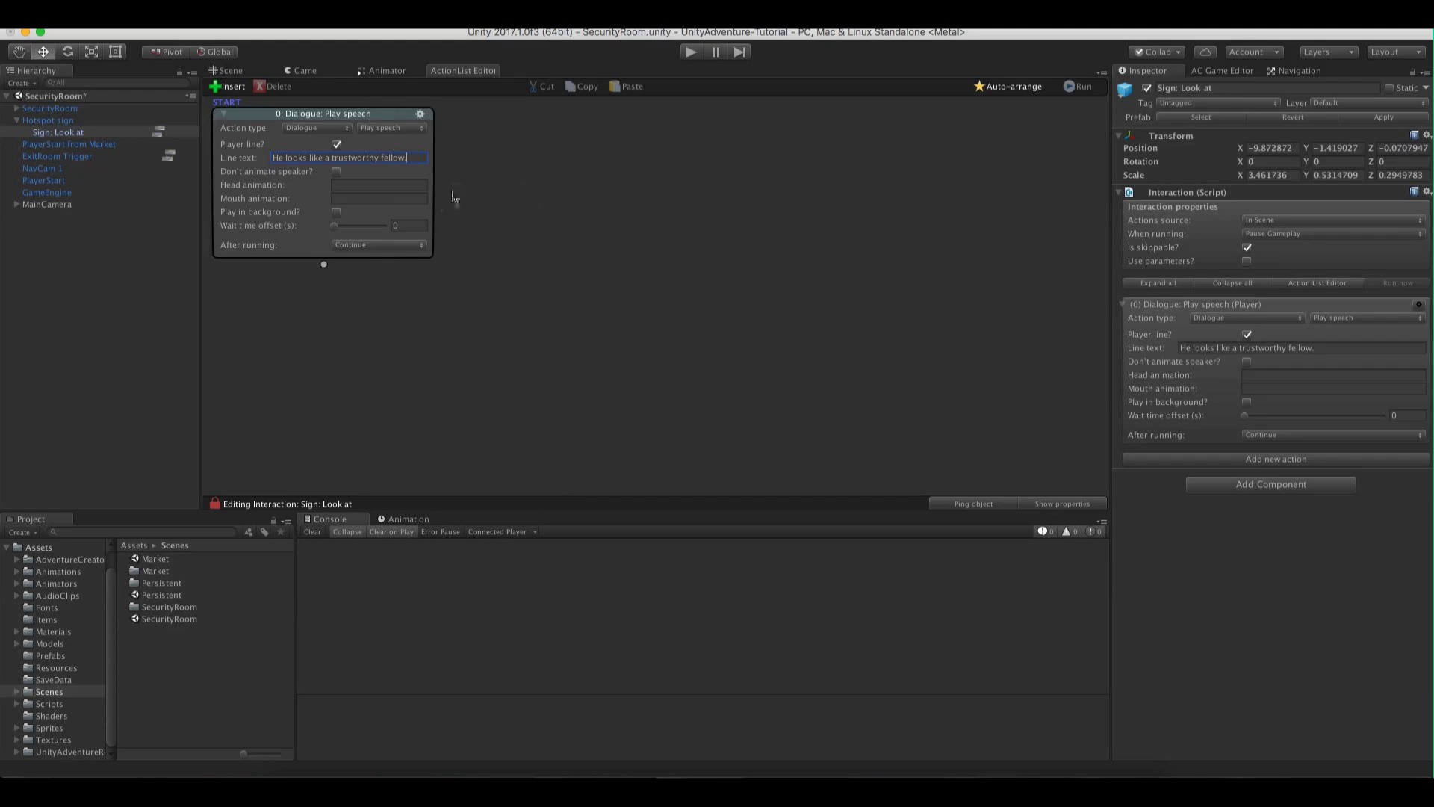
Set Hotspot sign's player action to Walk To Marker and create its walk-to marker
{"action": "left_click", "coordinate": [245, 72]}
{"action": "key", "text": "f"}
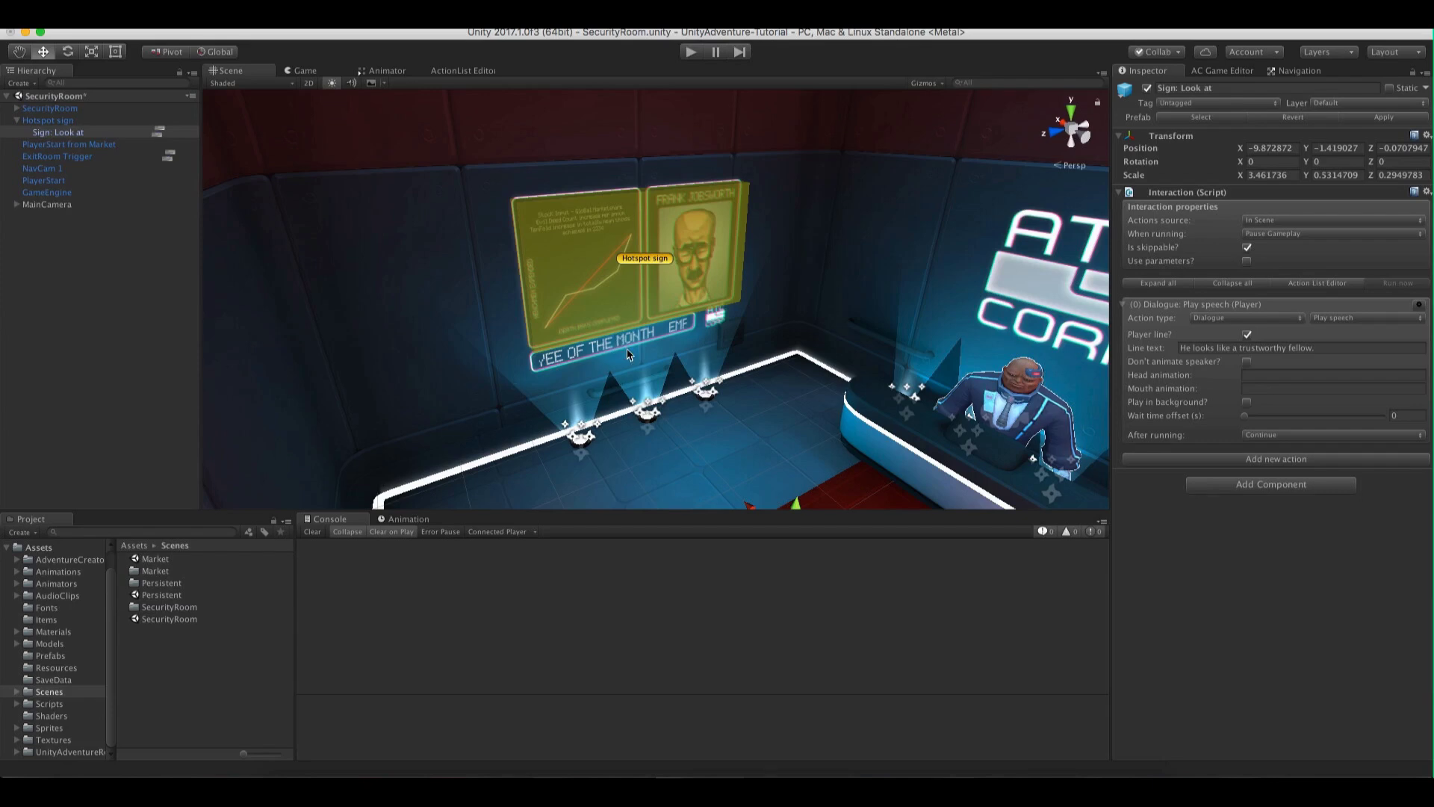
{"action": "left_click", "coordinate": [66, 121]}
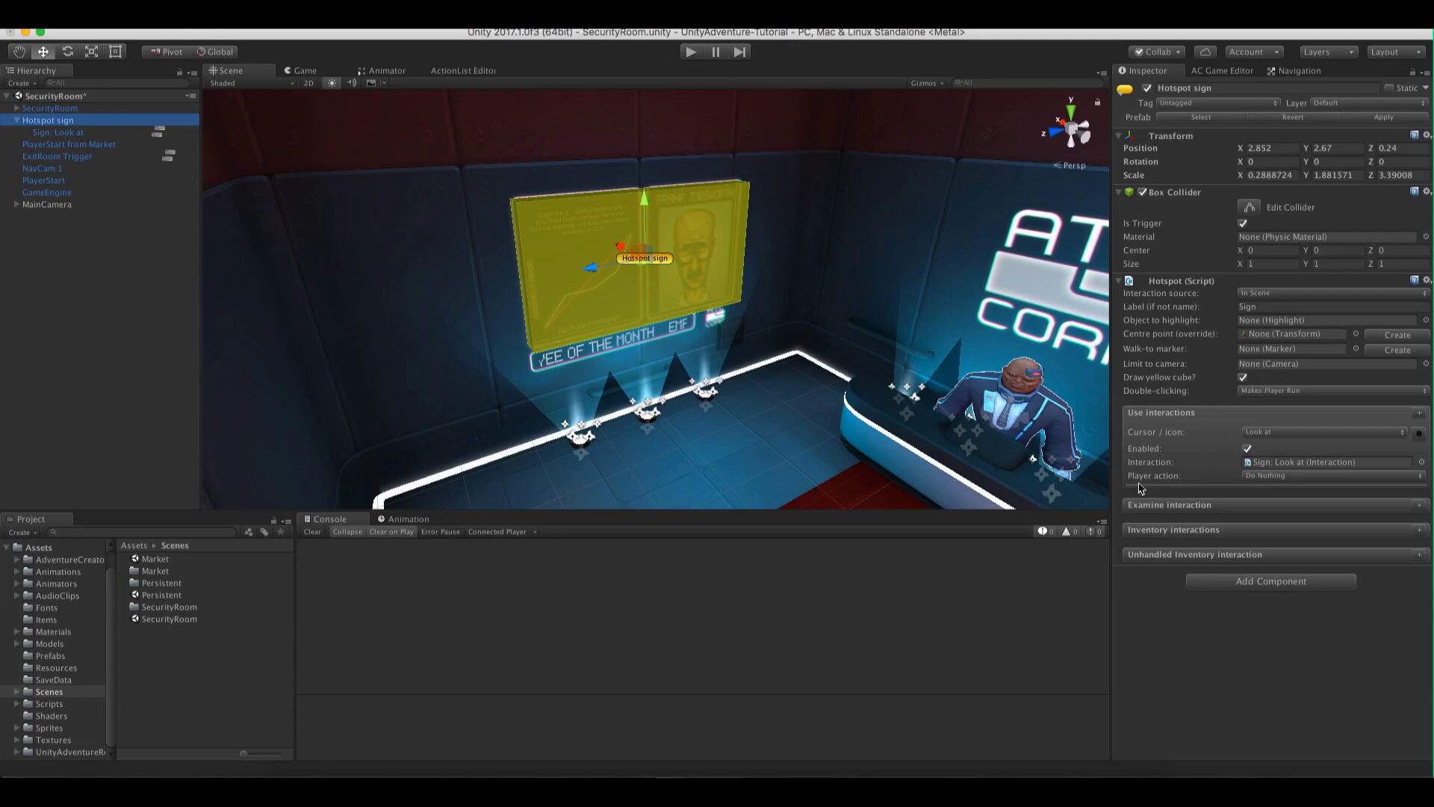
{"action": "left_click", "coordinate": [1262, 477]}
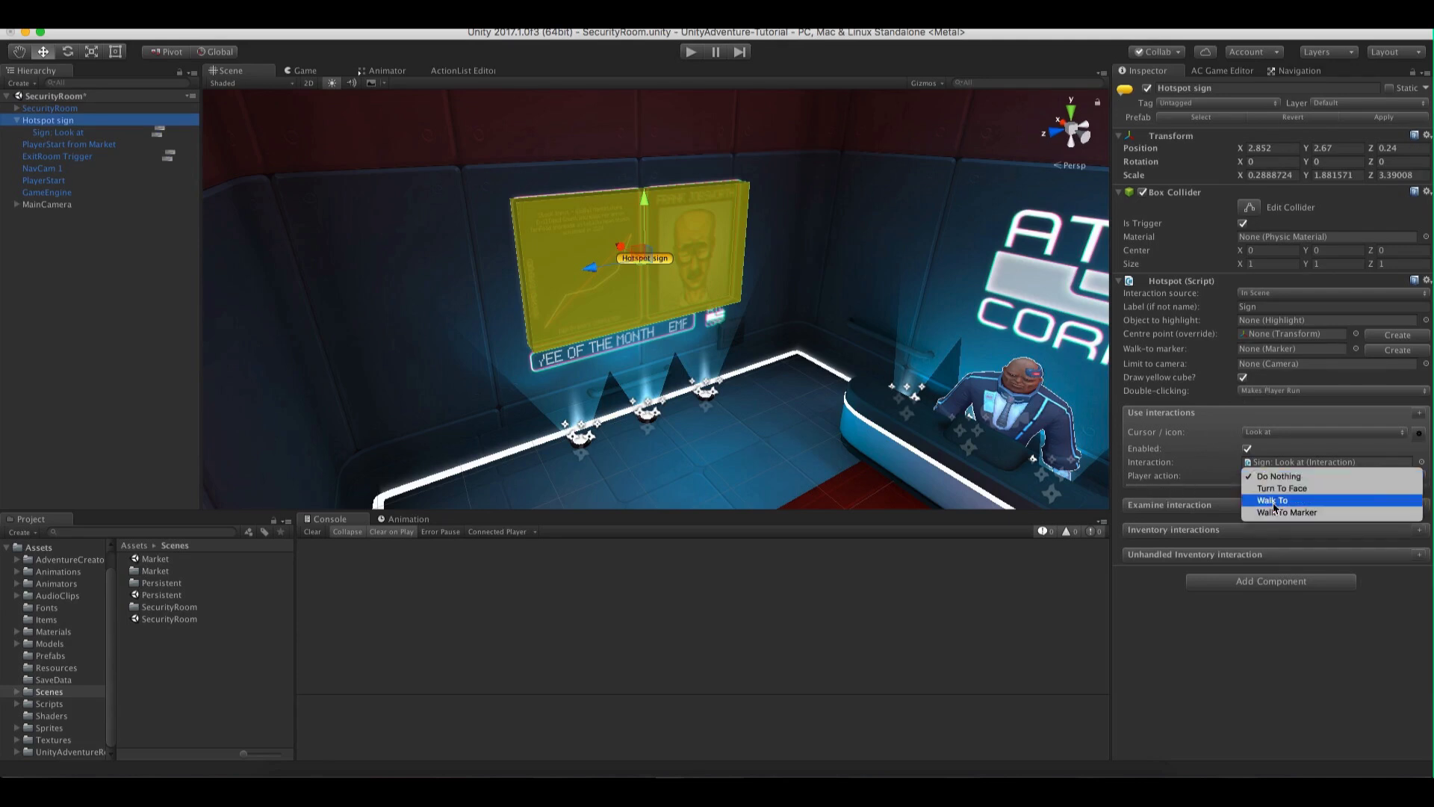
{"action": "left_click", "coordinate": [1317, 513]}
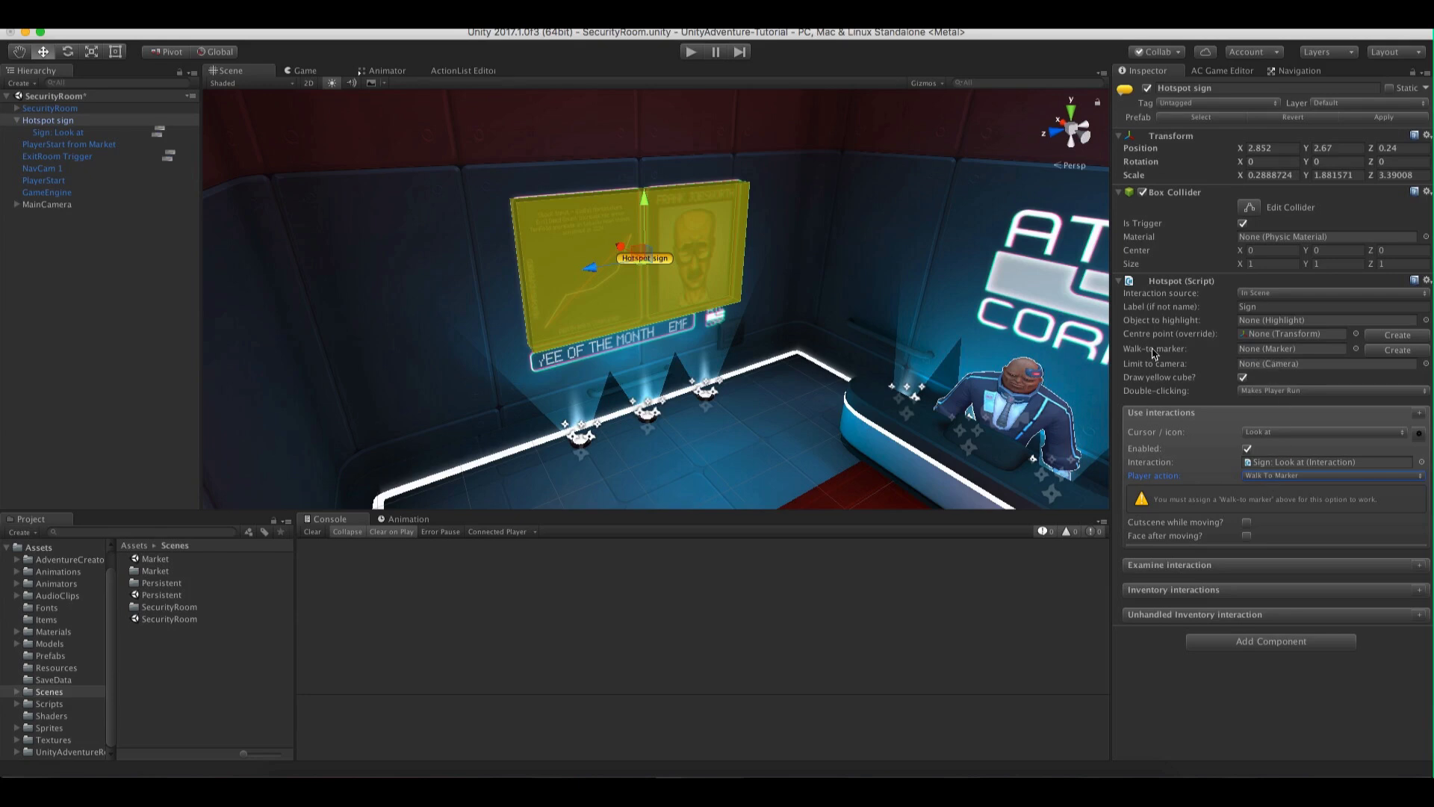
{"action": "left_click", "coordinate": [1396, 350]}
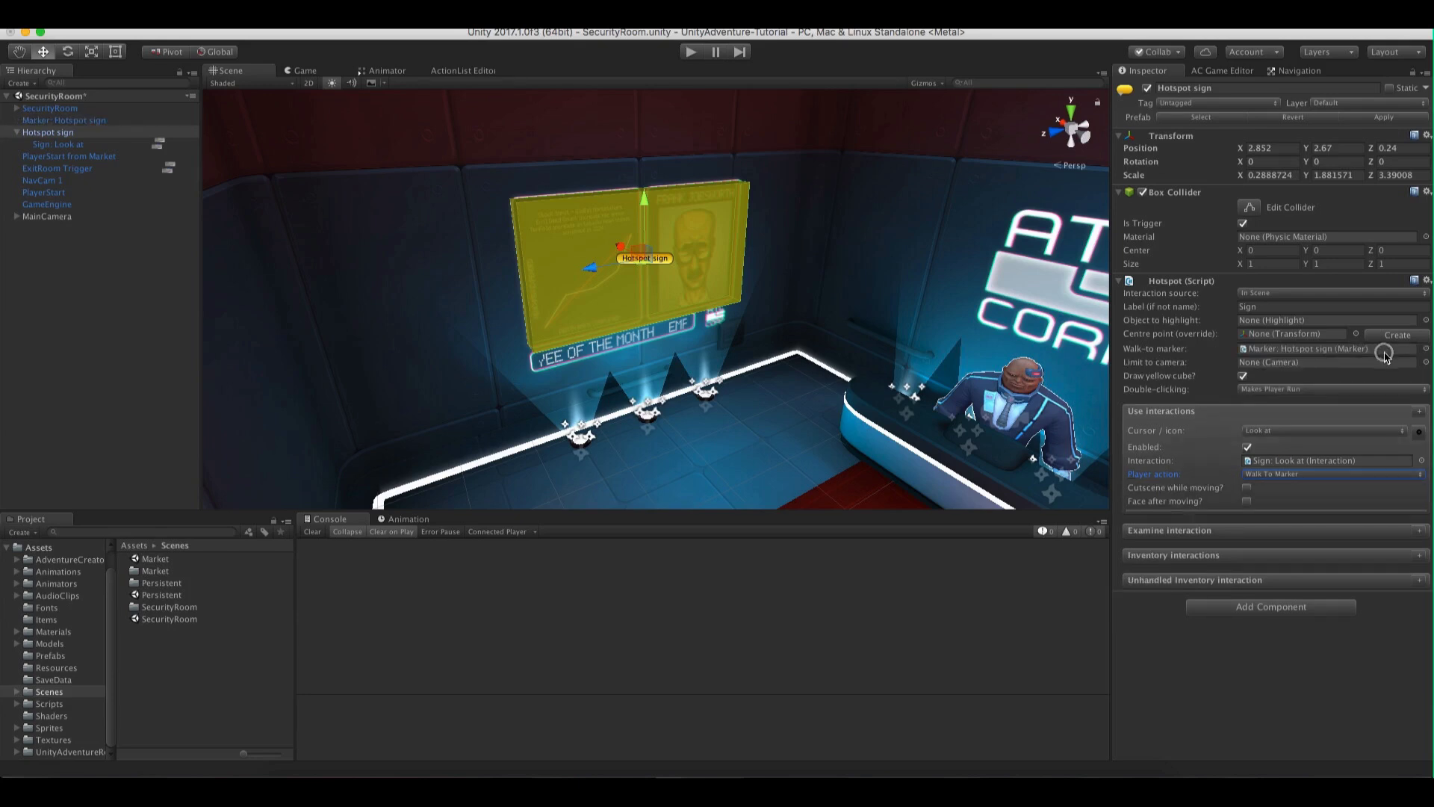
{"action": "left_click", "coordinate": [1284, 353]}
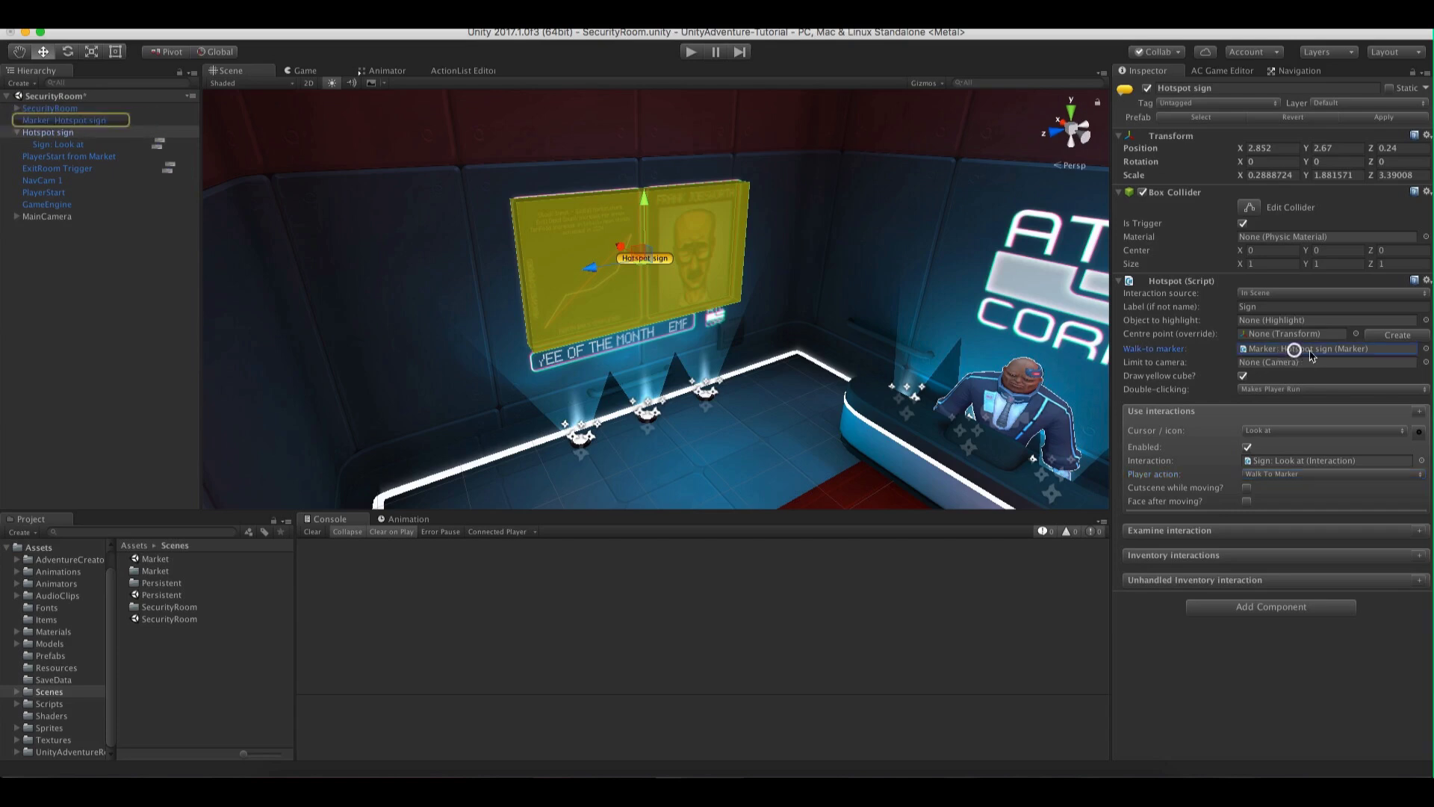
Move the sign hotspot's marker onto the floor in front of the wall sign, at about X 1.89, Y -0.06, Z 0.24
{"action": "left_click", "coordinate": [69, 122]}
{"action": "mouse_move", "coordinate": [708, 335]}
{"action": "left_mouse_down", "text": "alt"}
{"action": "mouse_move", "coordinate": [700, 297]}
{"action": "mouse_move", "coordinate": [627, 329]}
{"action": "left_mouse_up", "text": "alt"}
{"action": "mouse_move", "coordinate": [674, 236]}
{"action": "left_mouse_down"}
{"action": "mouse_move", "coordinate": [705, 245]}
{"action": "mouse_move", "coordinate": [729, 280]}
{"action": "mouse_move", "coordinate": [714, 437]}
{"action": "left_mouse_up"}
{"action": "middle_click_drag", "start_coordinate": [714, 437], "coordinate": [717, 367], "text": "alt"}
{"action": "left_click_drag", "start_coordinate": [717, 368], "coordinate": [762, 487], "text": "alt"}
{"action": "key", "text": "f"}
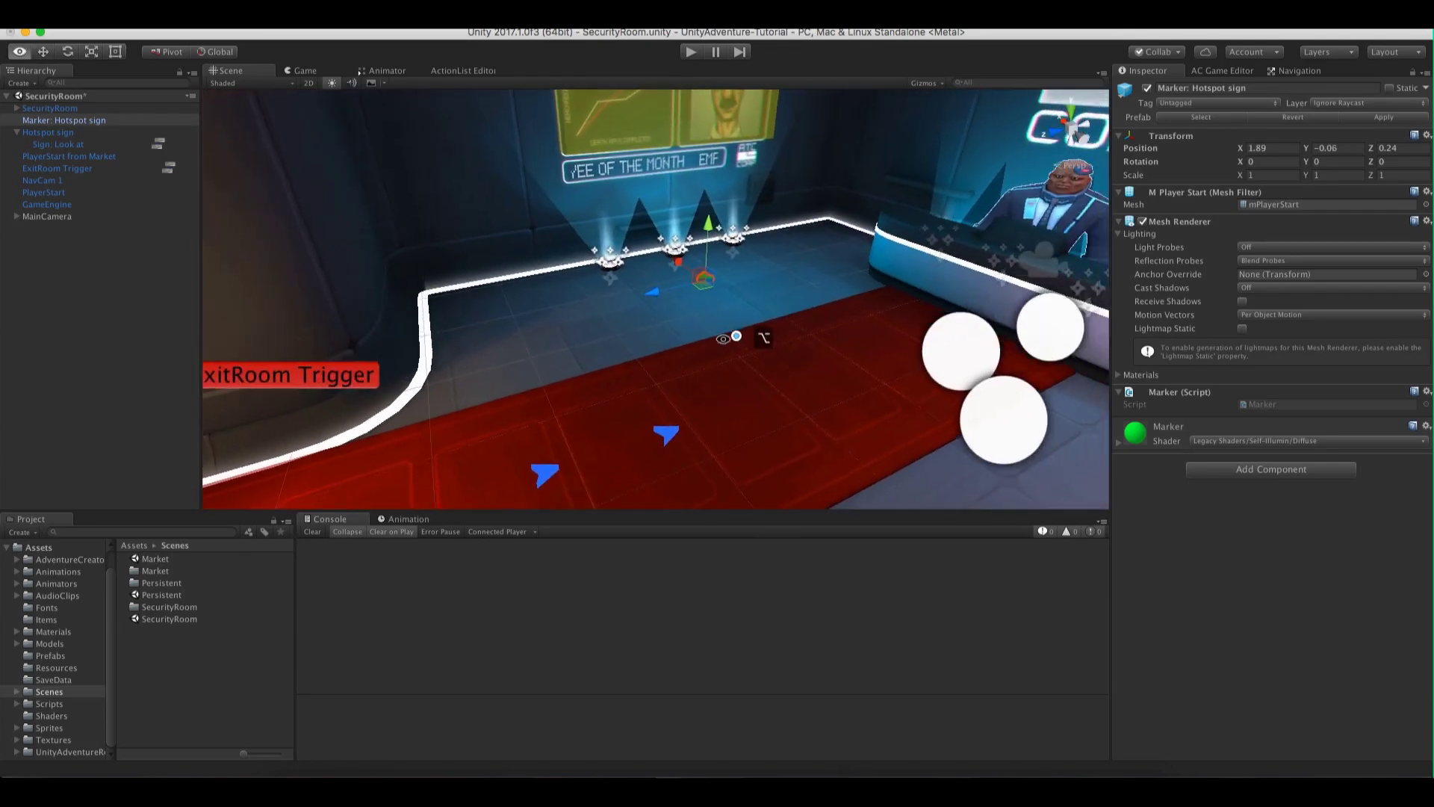
Turn the sign hotspot's marker to face the wall sign, and enable Face after moving for Hotspot sign's Look at interaction
{"action": "mouse_move", "coordinate": [741, 363]}
{"action": "left_mouse_down", "text": "alt"}
{"action": "mouse_move", "coordinate": [720, 374]}
{"action": "mouse_move", "coordinate": [729, 324]}
{"action": "left_mouse_up", "text": "alt"}
{"action": "left_click_drag", "start_coordinate": [657, 289], "coordinate": [632, 266]}
{"action": "key", "text": "e"}
{"action": "mouse_move", "coordinate": [597, 312]}
{"action": "left_mouse_down"}
{"action": "mouse_move", "coordinate": [480, 307]}
{"action": "mouse_move", "coordinate": [681, 354]}
{"action": "mouse_move", "coordinate": [627, 269]}
{"action": "mouse_move", "coordinate": [634, 348]}
{"action": "left_mouse_up"}
{"action": "left_click", "coordinate": [68, 133]}
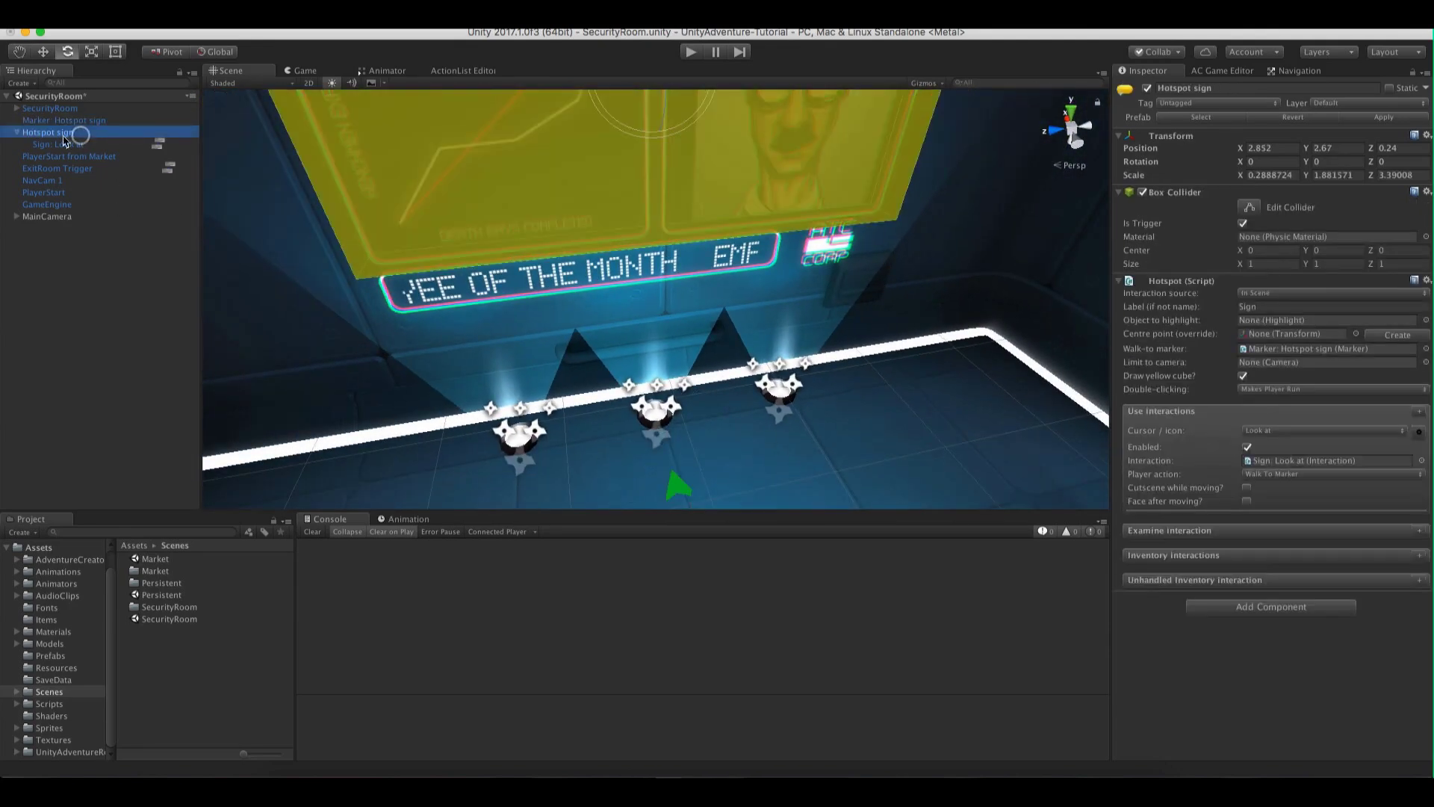
{"action": "left_click", "coordinate": [1246, 501]}
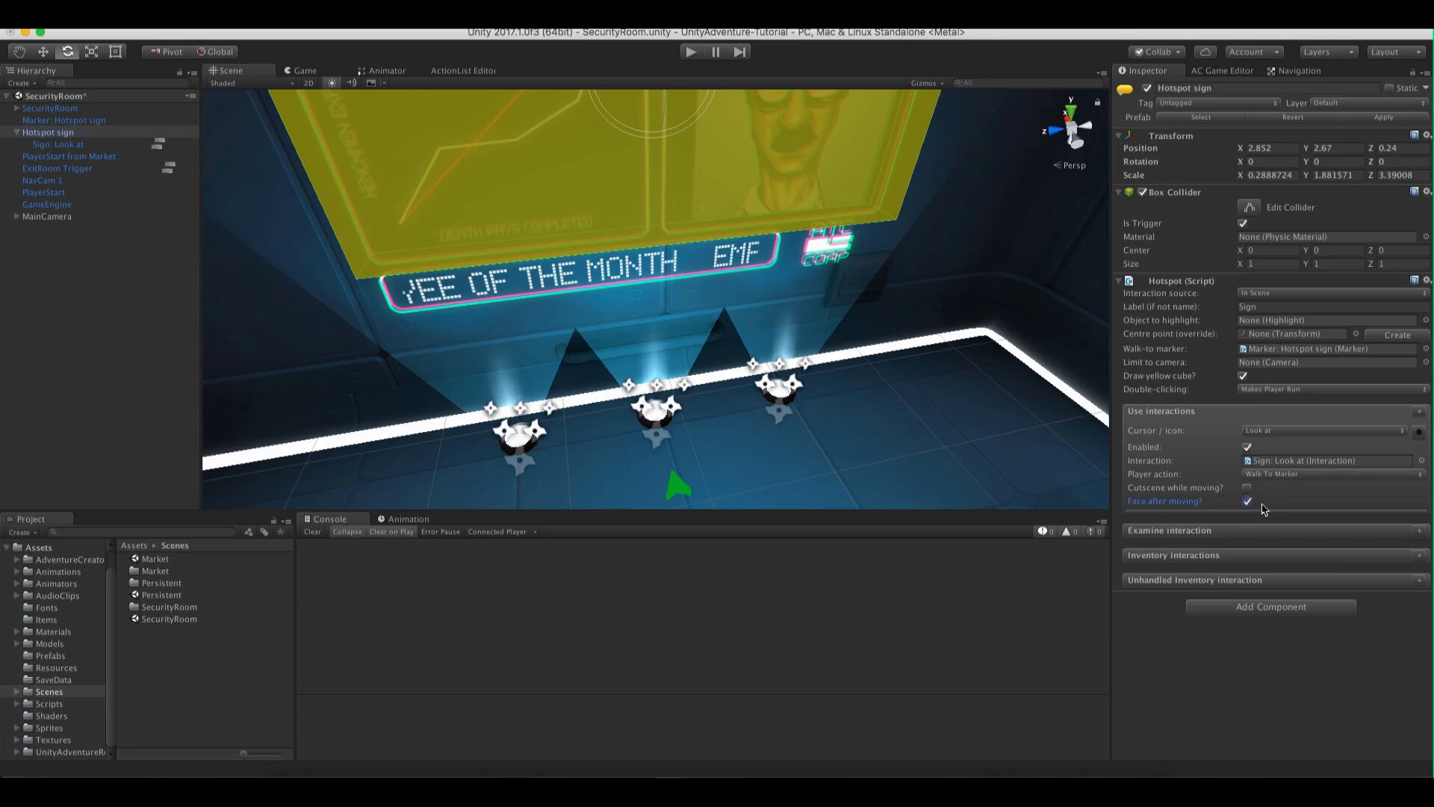
Play-test the scene by interacting with the wall sign, and stop play mode
{"action": "left_click", "coordinate": [687, 51]}
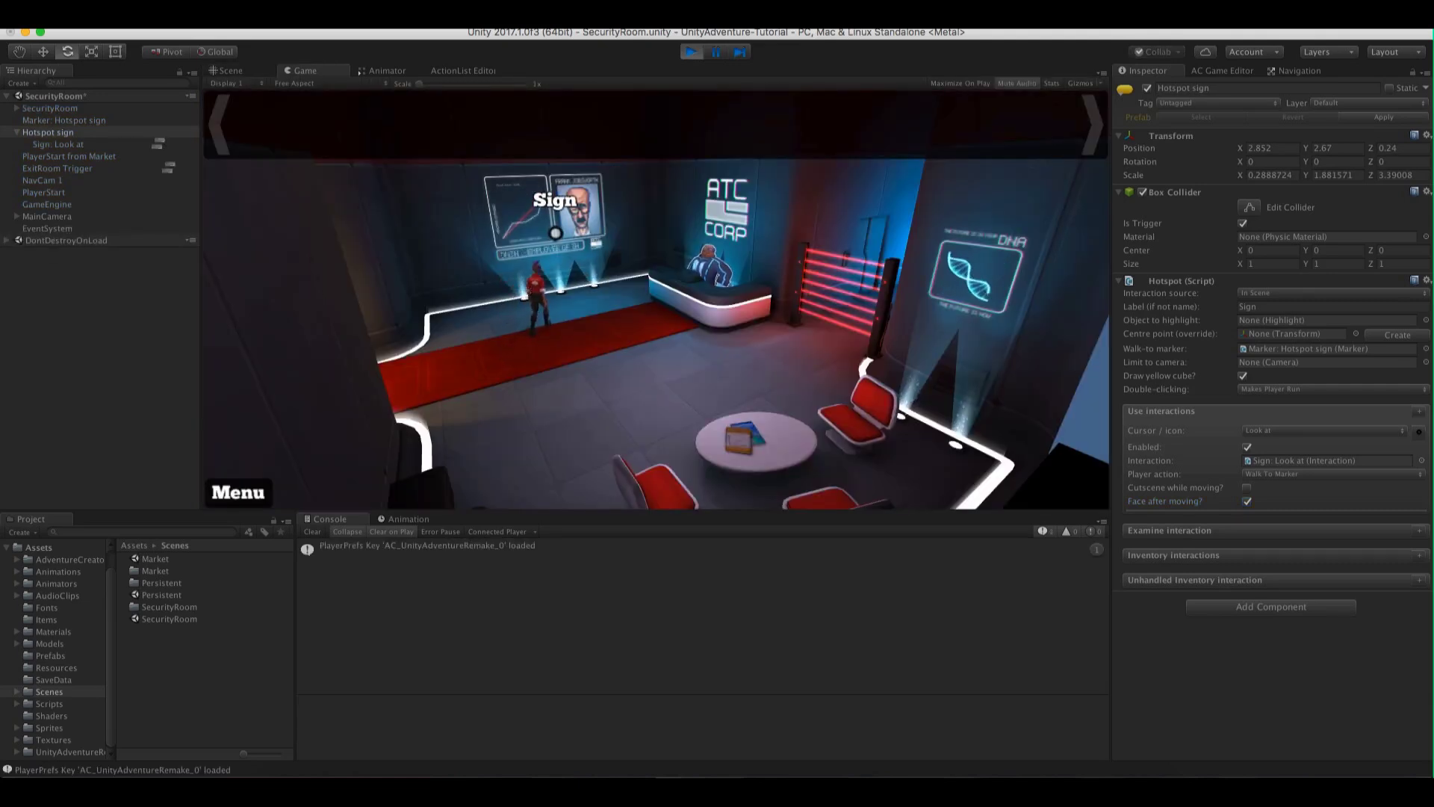
{"action": "left_click", "coordinate": [556, 232]}
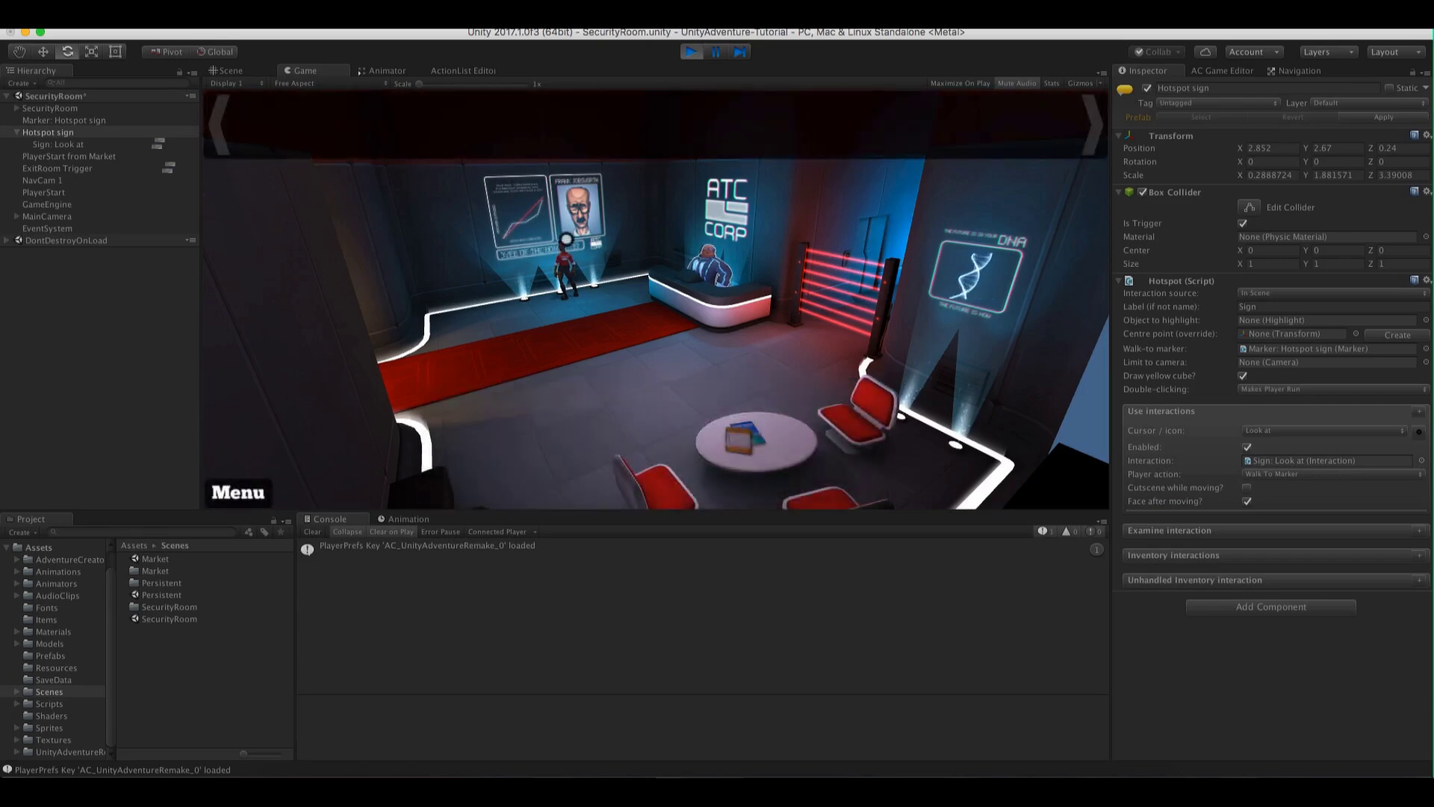
{"action": "left_click", "coordinate": [689, 54]}
Add a new Hotspot prefab to the scene and rename it "Hotspot lasers"
{"action": "left_click_drag", "start_coordinate": [676, 362], "coordinate": [581, 316], "text": "alt"}
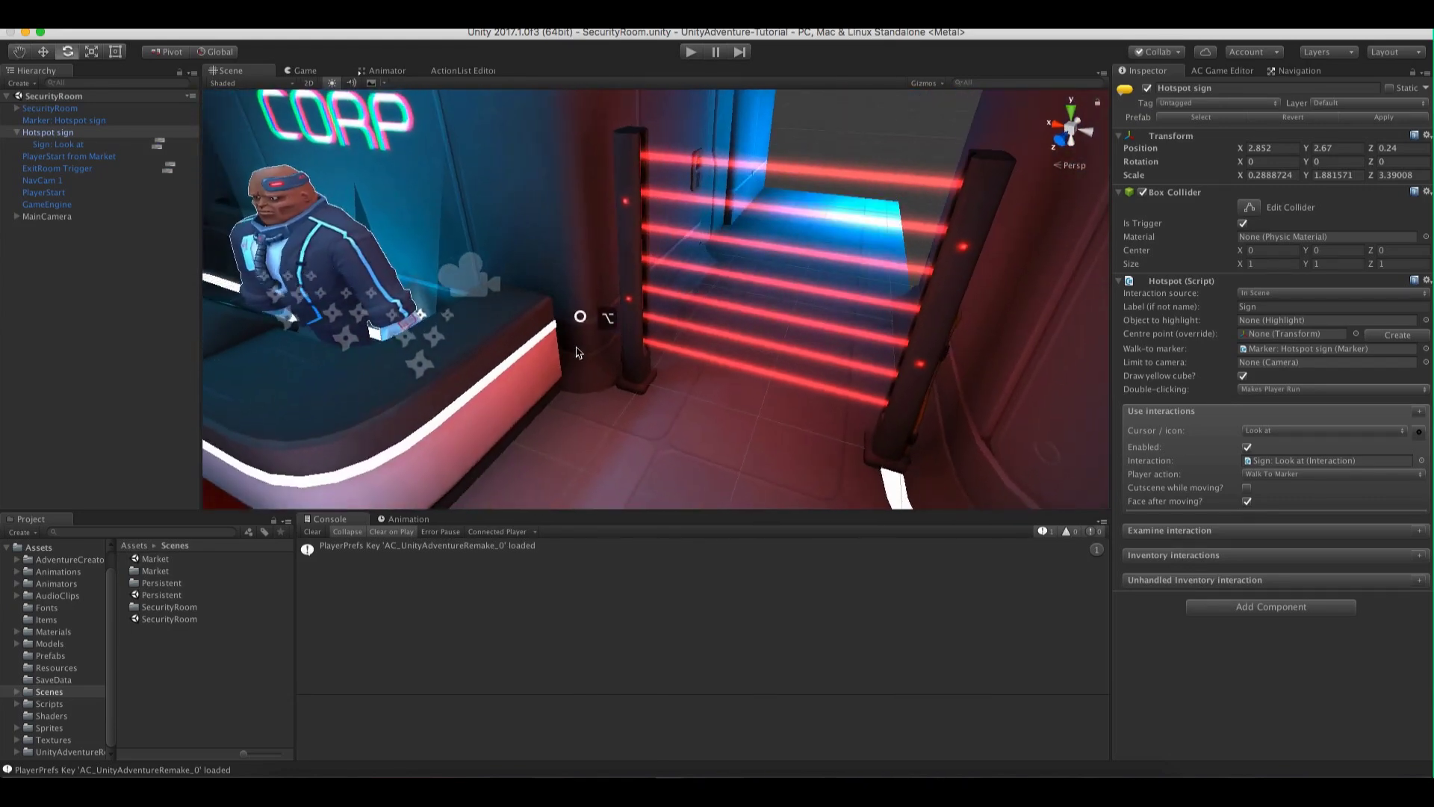
{"action": "left_click", "coordinate": [1213, 71]}
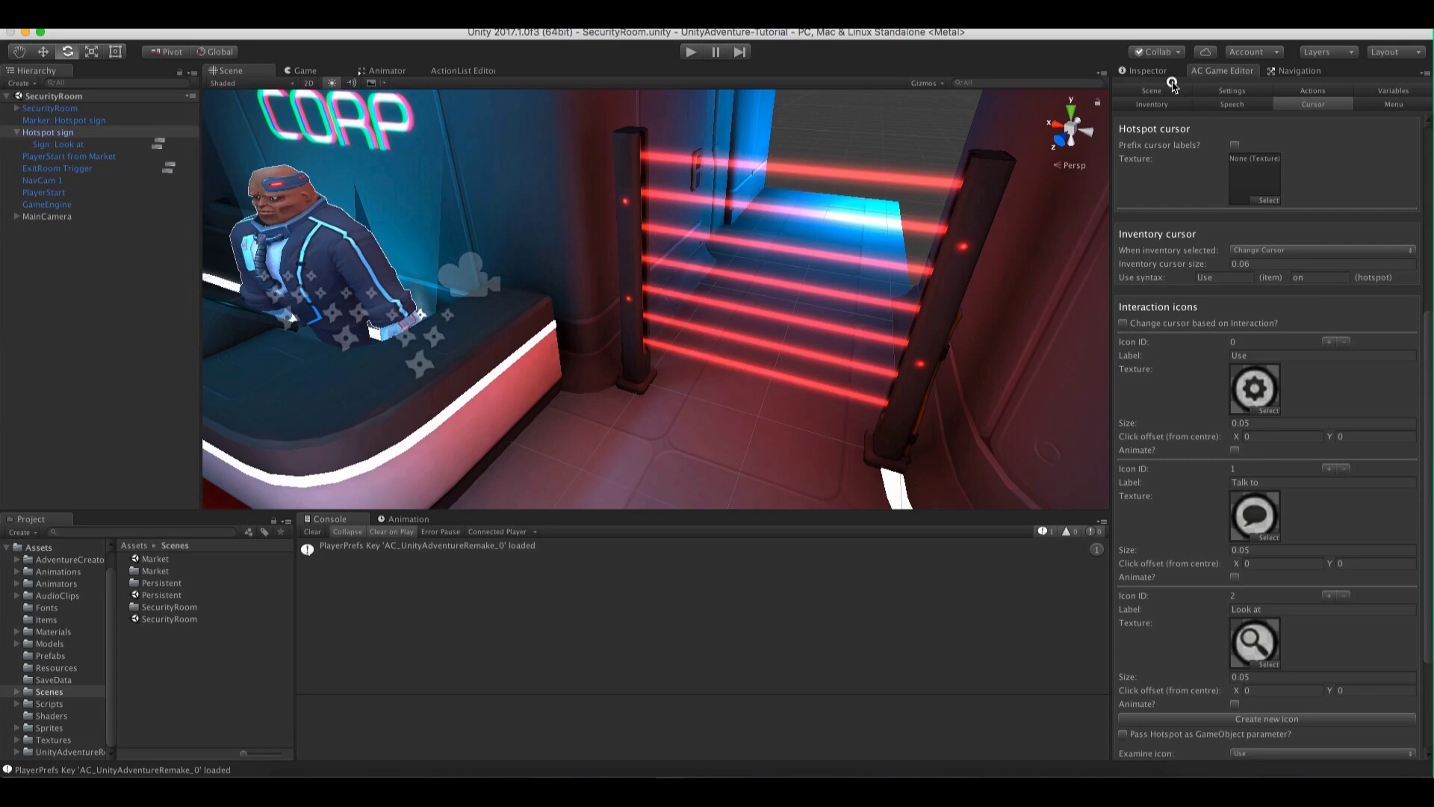
{"action": "left_click", "coordinate": [1169, 90]}
{"action": "left_click", "coordinate": [1296, 508]}
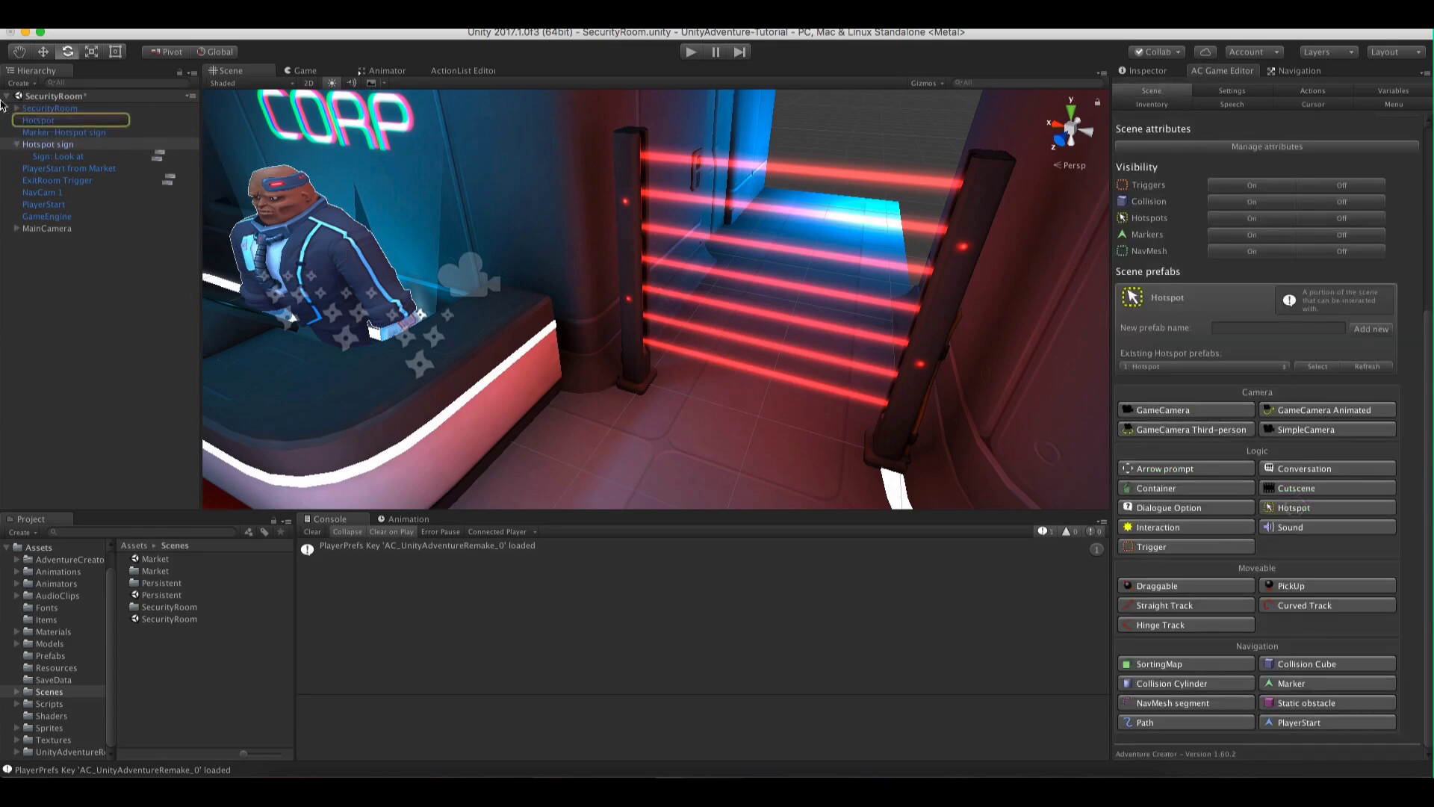
{"action": "left_click", "coordinate": [41, 121]}
{"action": "left_click", "coordinate": [40, 118]}
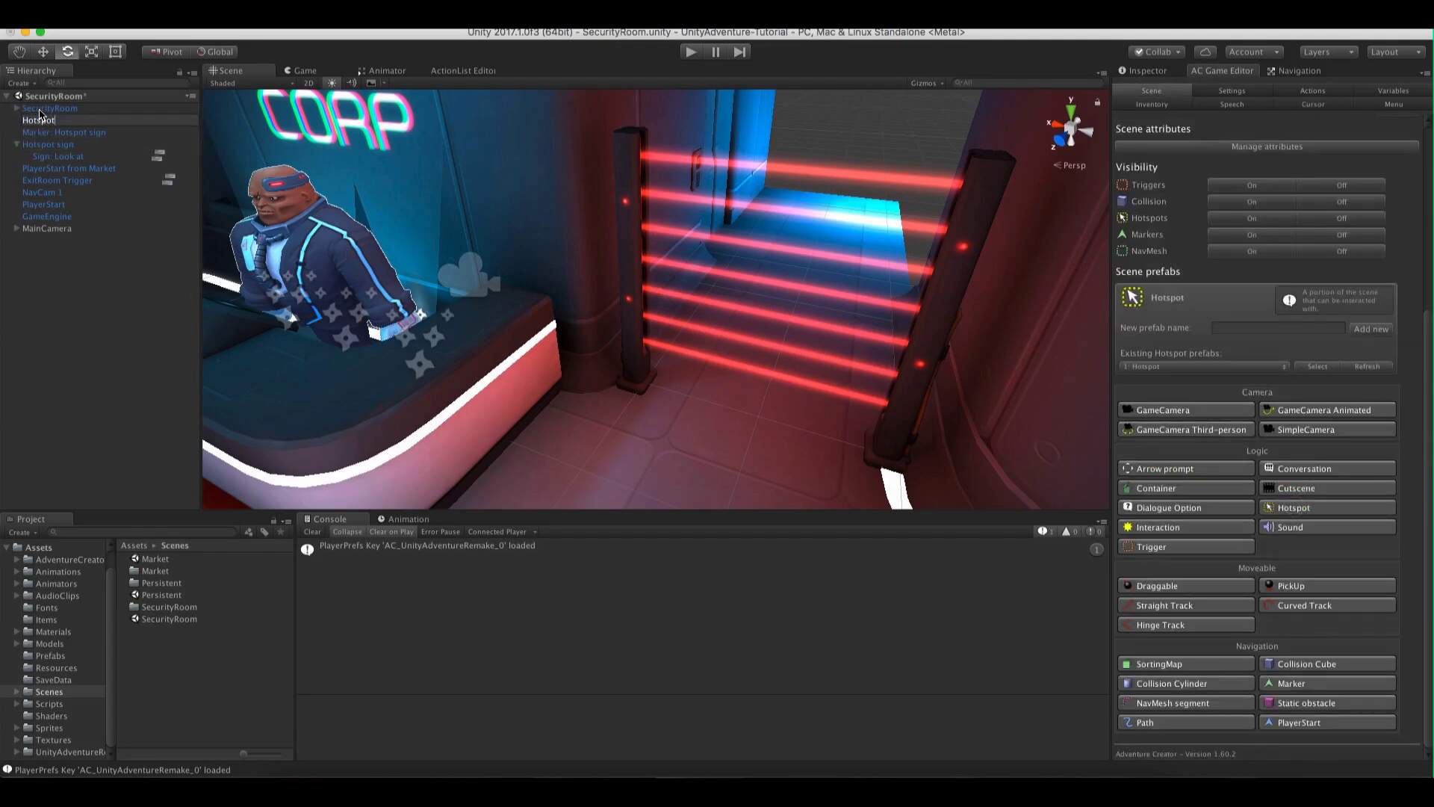
{"action": "type", "text": "lasers"}
{"action": "key", "text": "Return"}
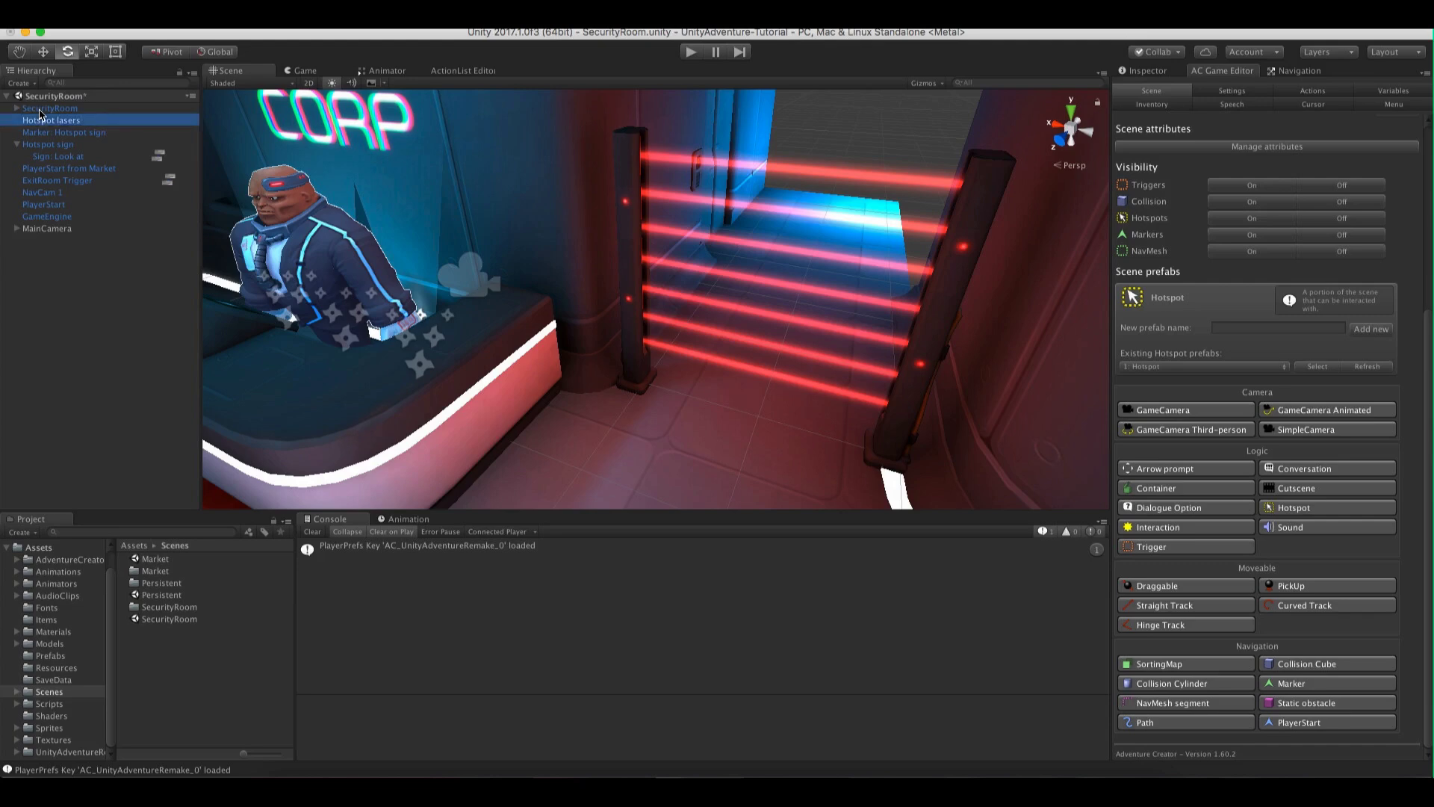
Fit Hotspot lasers over the laser gate, at about X -3.92, Y 1.15, Z -4.02, scaled to about 1.90 × 1.67 × 0.22
{"action": "scroll", "coordinate": [526, 332], "scroll_direction": "down", "scroll_amount": 5}
{"action": "key", "text": "w"}
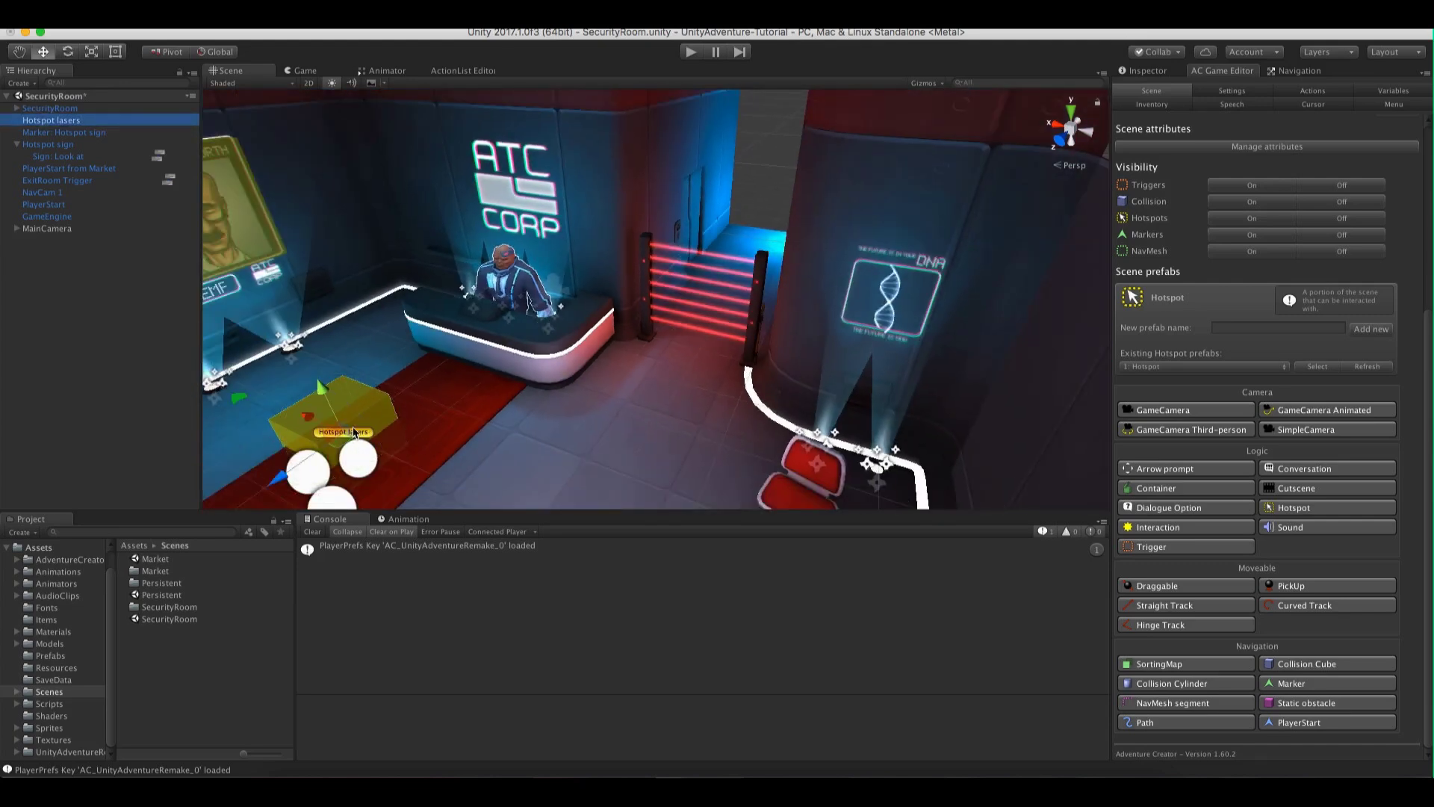
{"action": "left_click_drag", "start_coordinate": [335, 444], "coordinate": [653, 402]}
{"action": "key", "text": "r"}
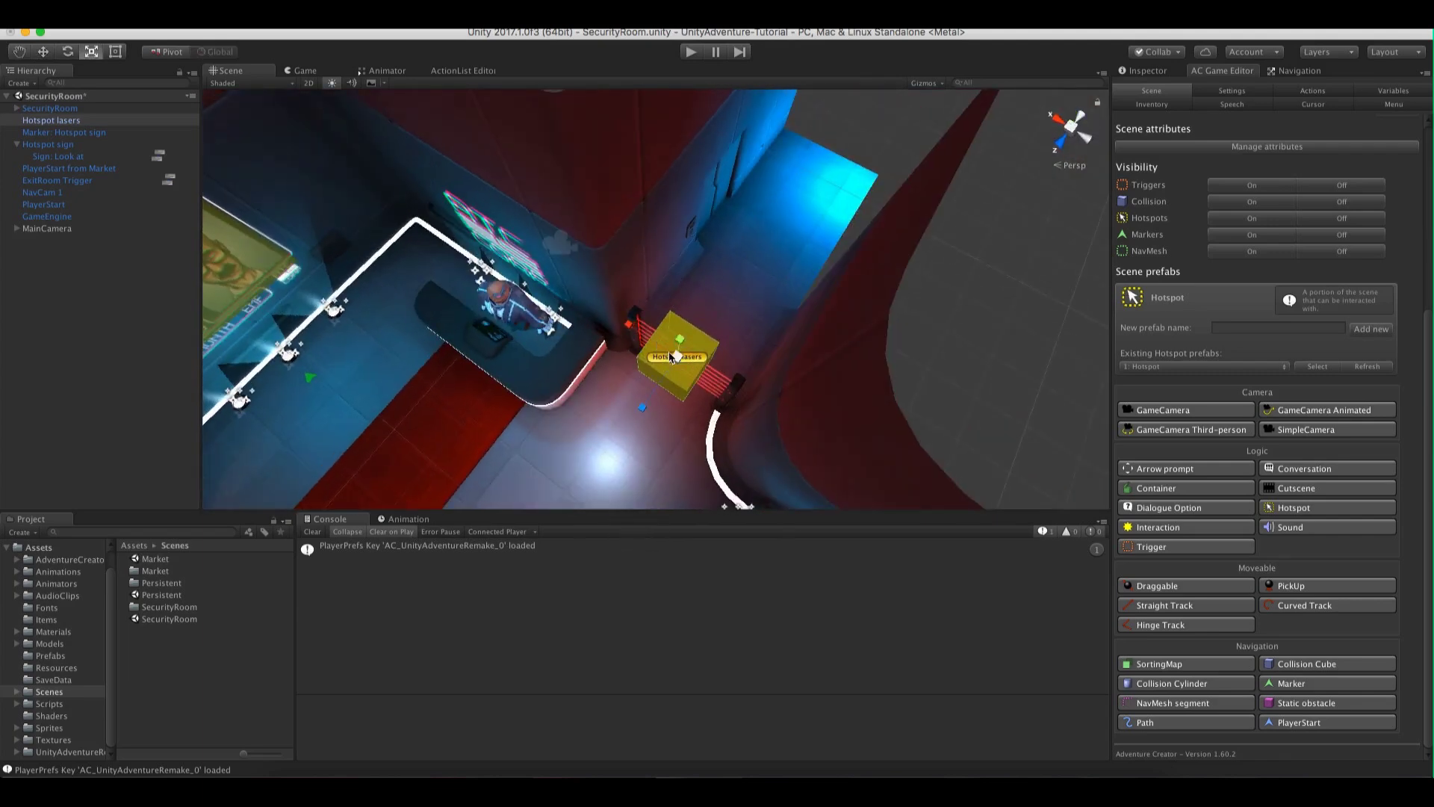
{"action": "left_click_drag", "start_coordinate": [629, 329], "coordinate": [590, 299]}
{"action": "left_click_drag", "start_coordinate": [642, 407], "coordinate": [667, 329]}
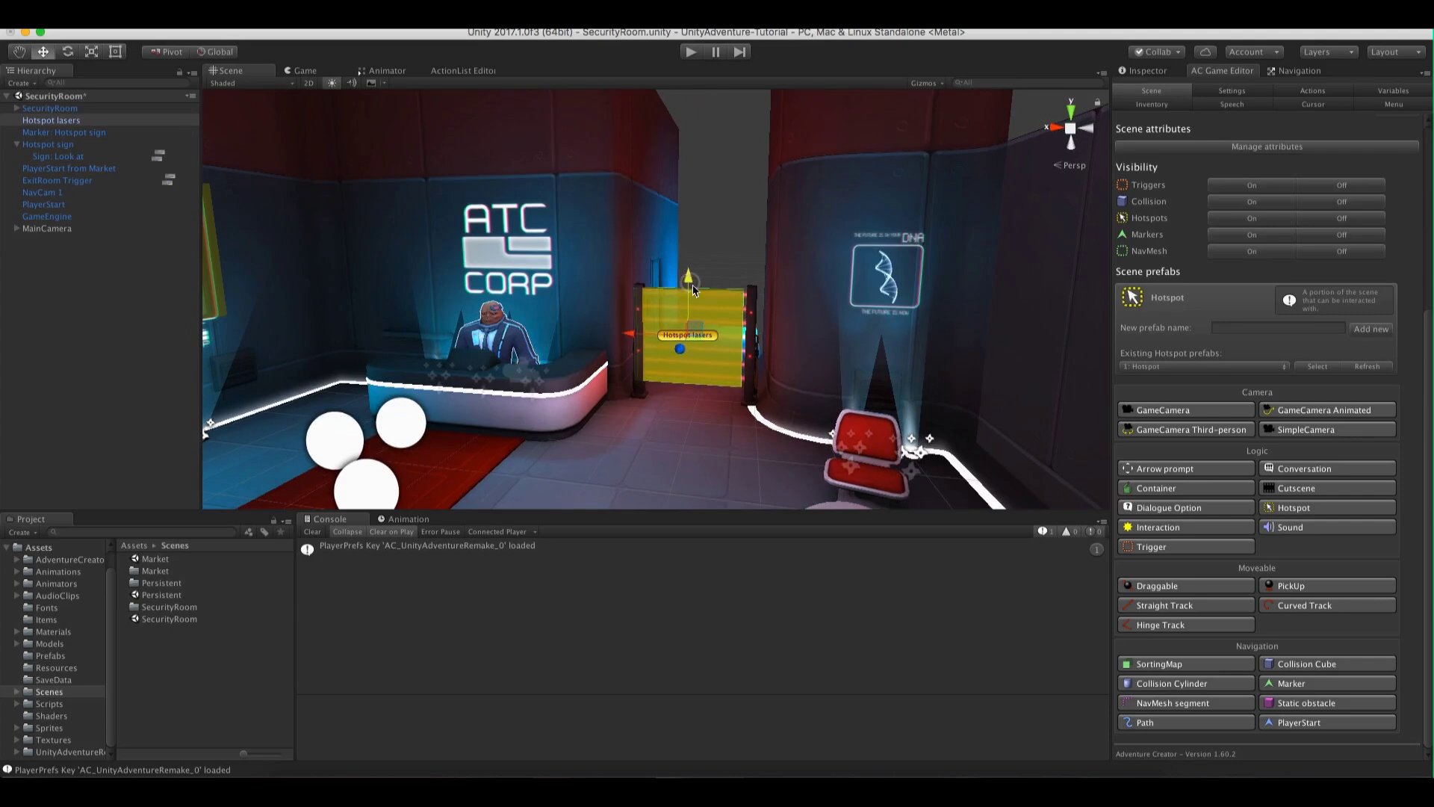
{"action": "left_click", "coordinate": [642, 330]}
{"action": "left_click", "coordinate": [639, 333]}
{"action": "left_click_drag", "start_coordinate": [635, 335], "coordinate": [641, 334]}
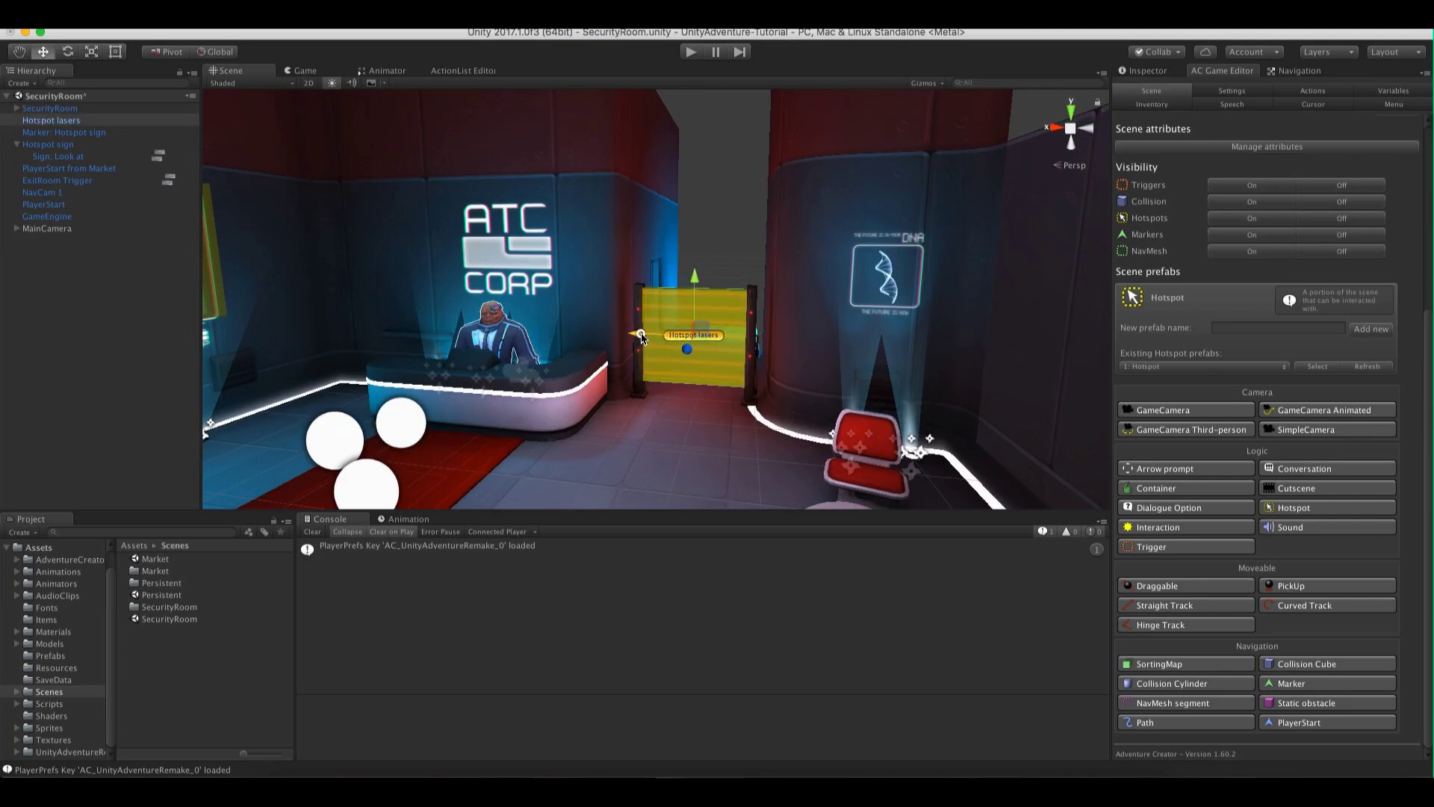
Label the laser hotspot "Lasers" and add a Use interaction with the Walk To player action and a minimum distance enabled
{"action": "left_click", "coordinate": [1147, 70]}
{"action": "left_click", "coordinate": [1282, 307]}
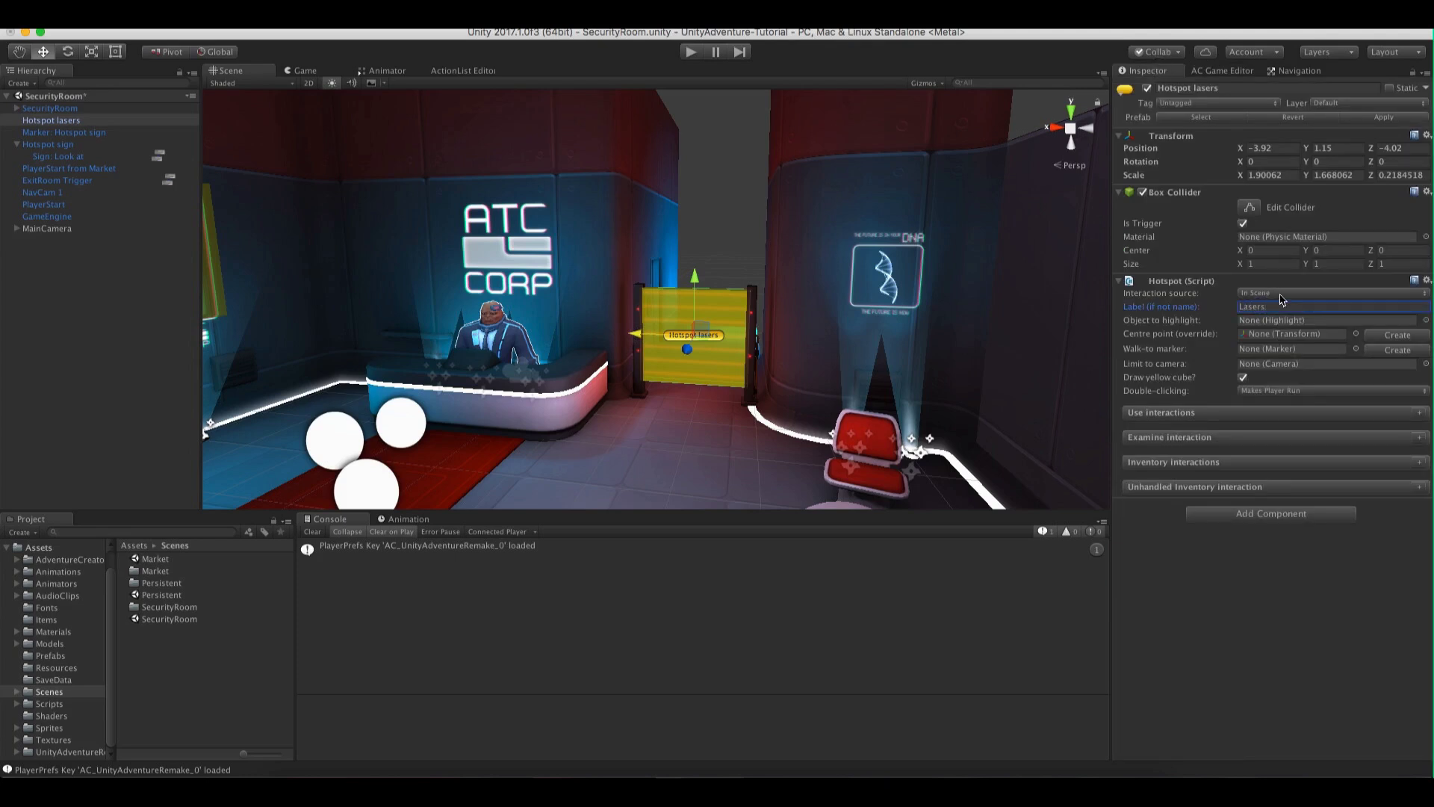
{"action": "left_click", "coordinate": [1419, 413]}
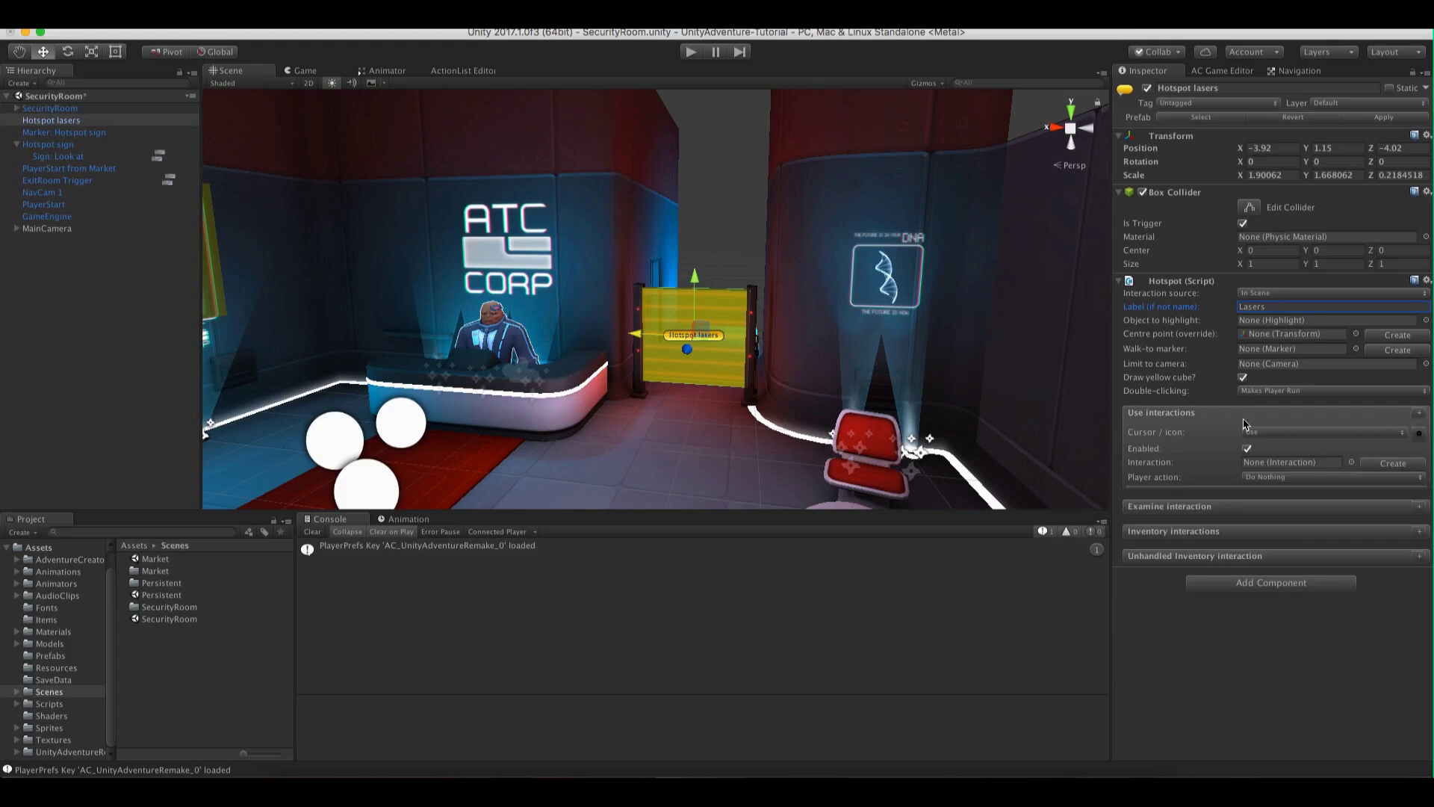
{"action": "left_click", "coordinate": [1281, 477]}
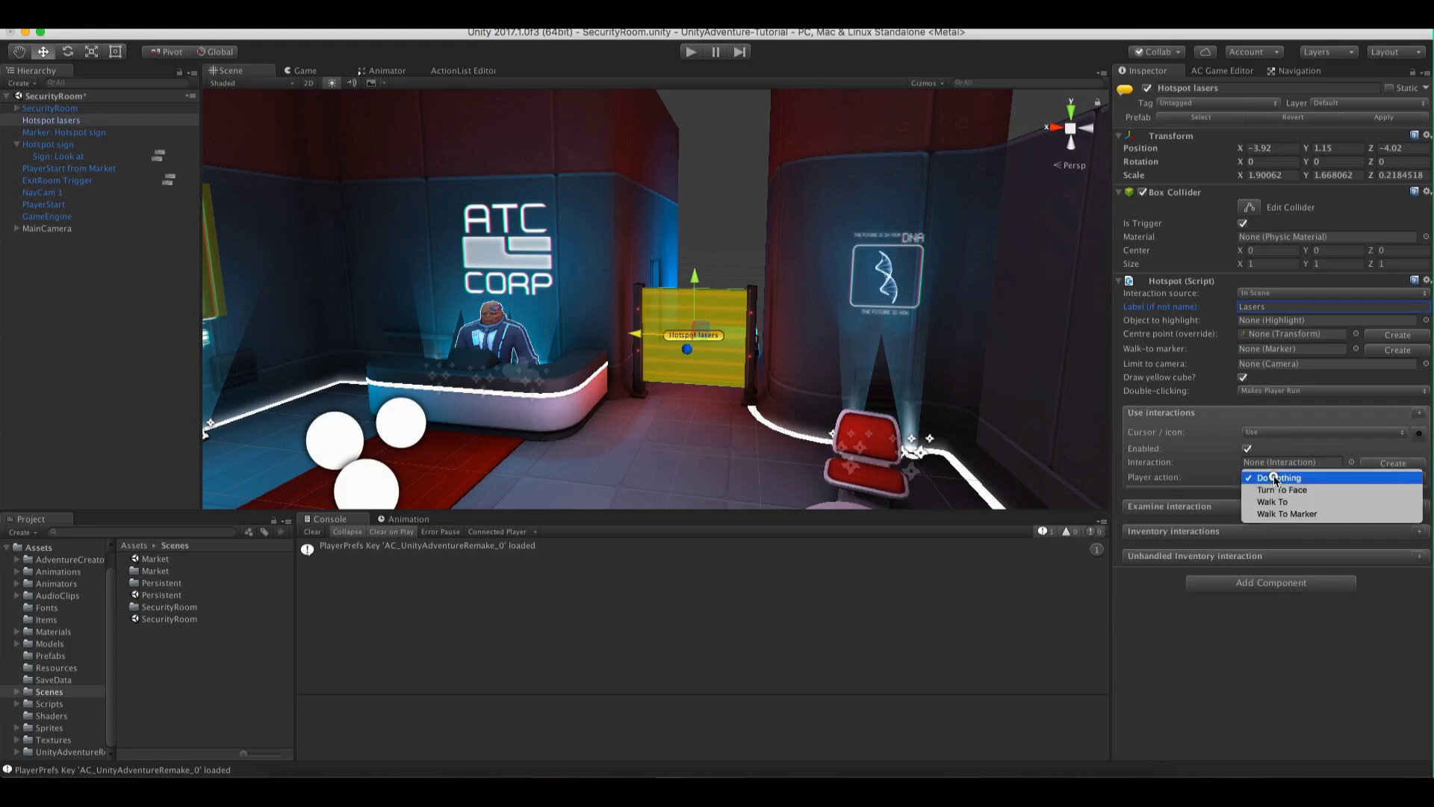
{"action": "left_click", "coordinate": [1262, 501]}
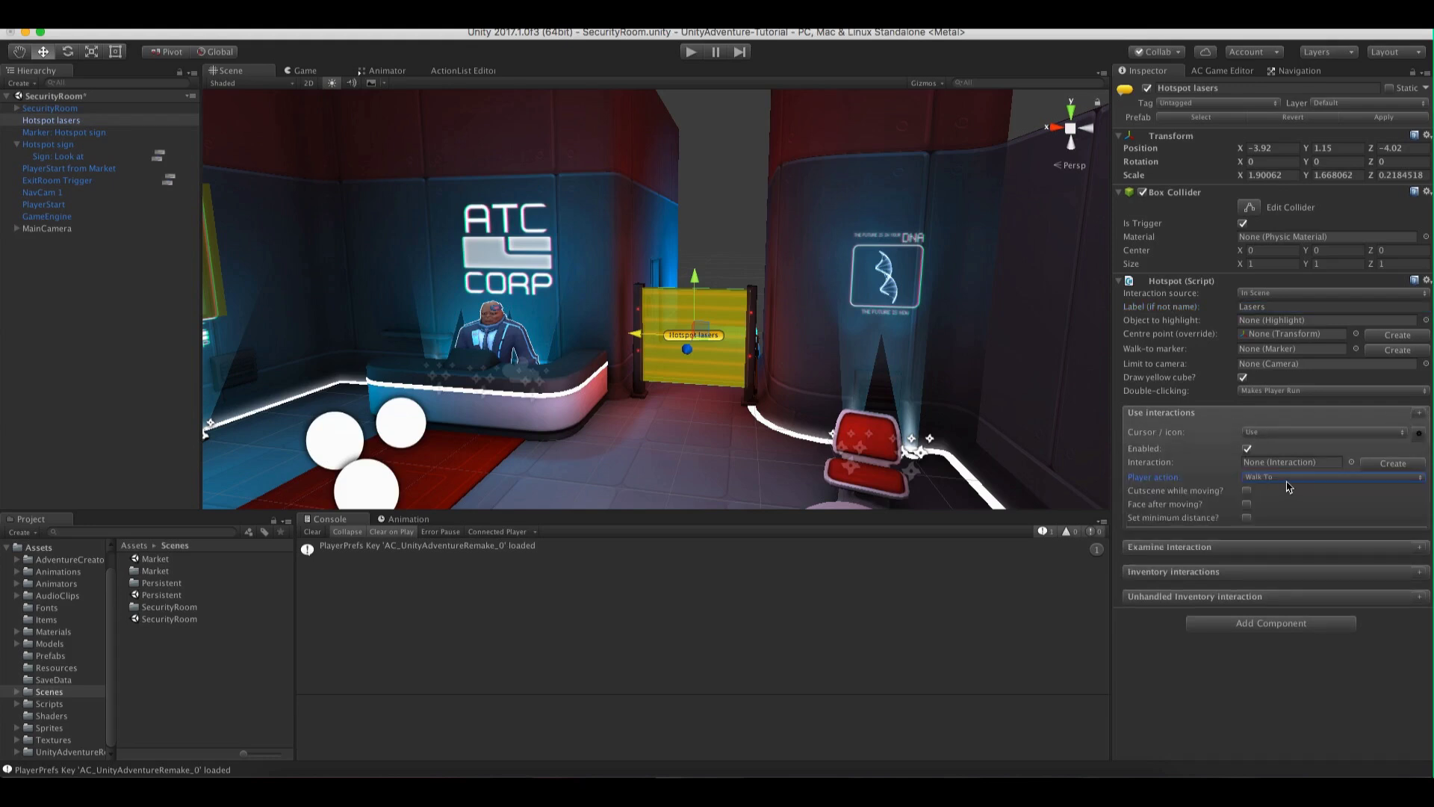
{"action": "left_click", "coordinate": [1246, 516]}
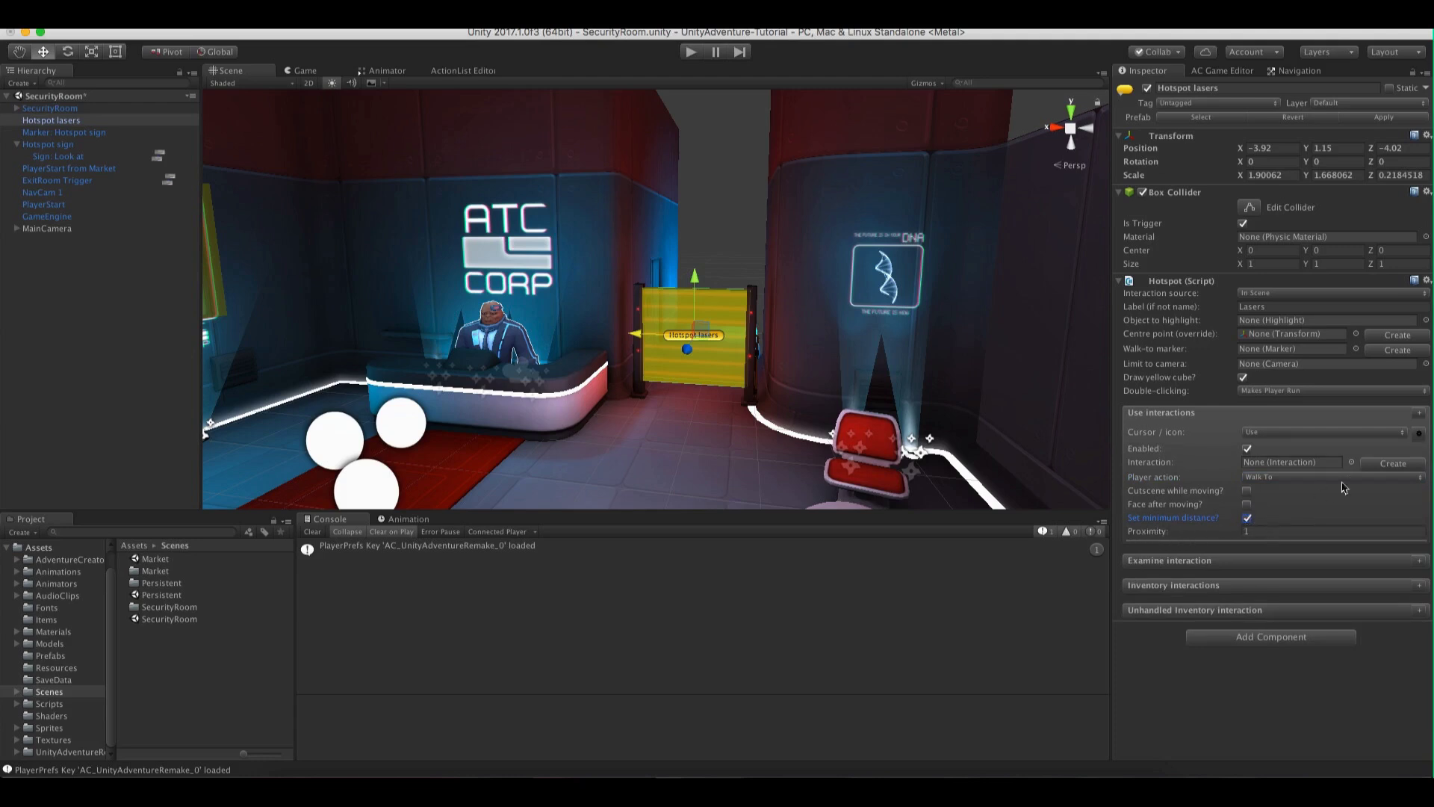
Create the Interaction object for the lasers' Use interaction and nest it under Hotspot lasers in the hierarchy
{"action": "left_click", "coordinate": [1392, 463]}
{"action": "left_click", "coordinate": [1348, 463]}
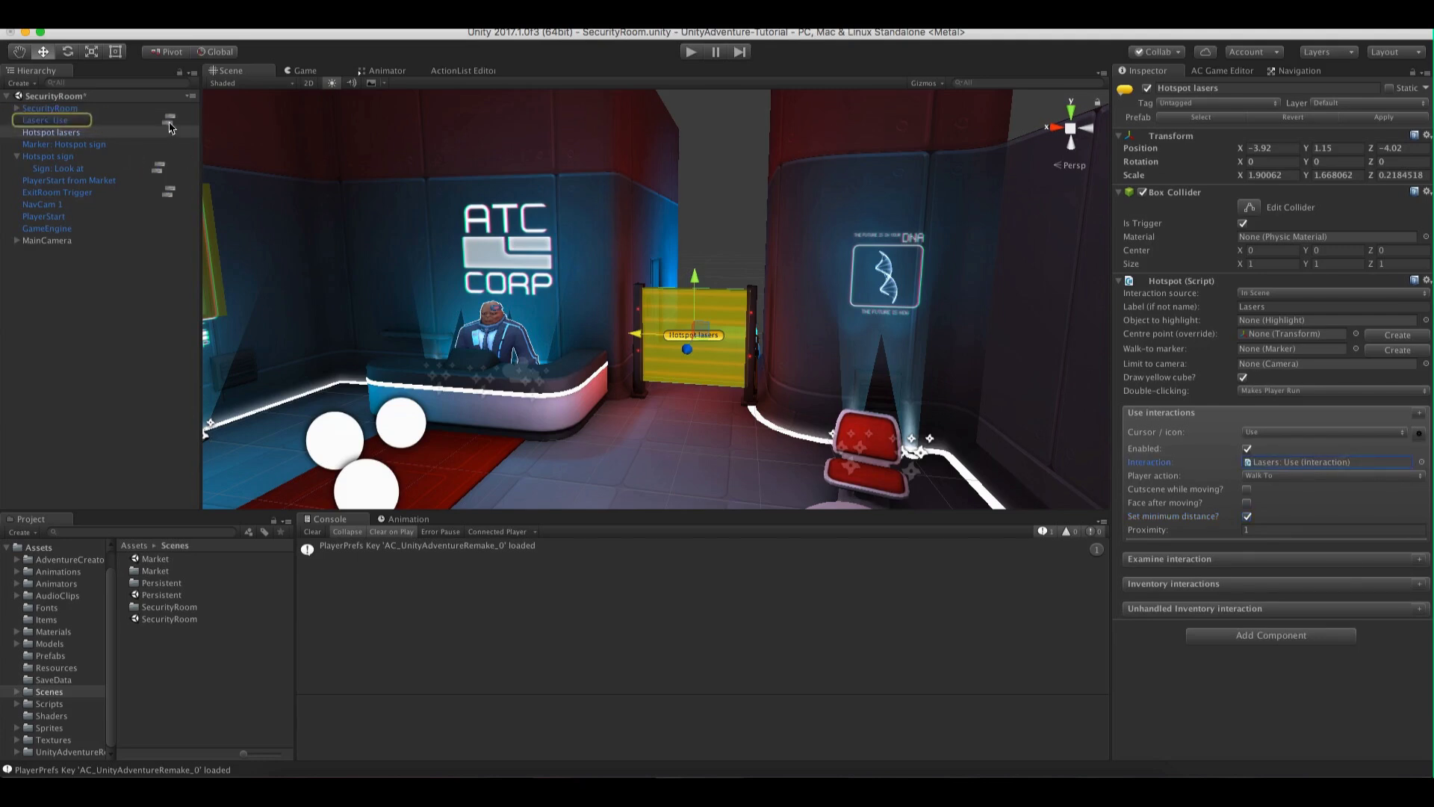
{"action": "left_click_drag", "start_coordinate": [50, 124], "coordinate": [85, 133]}
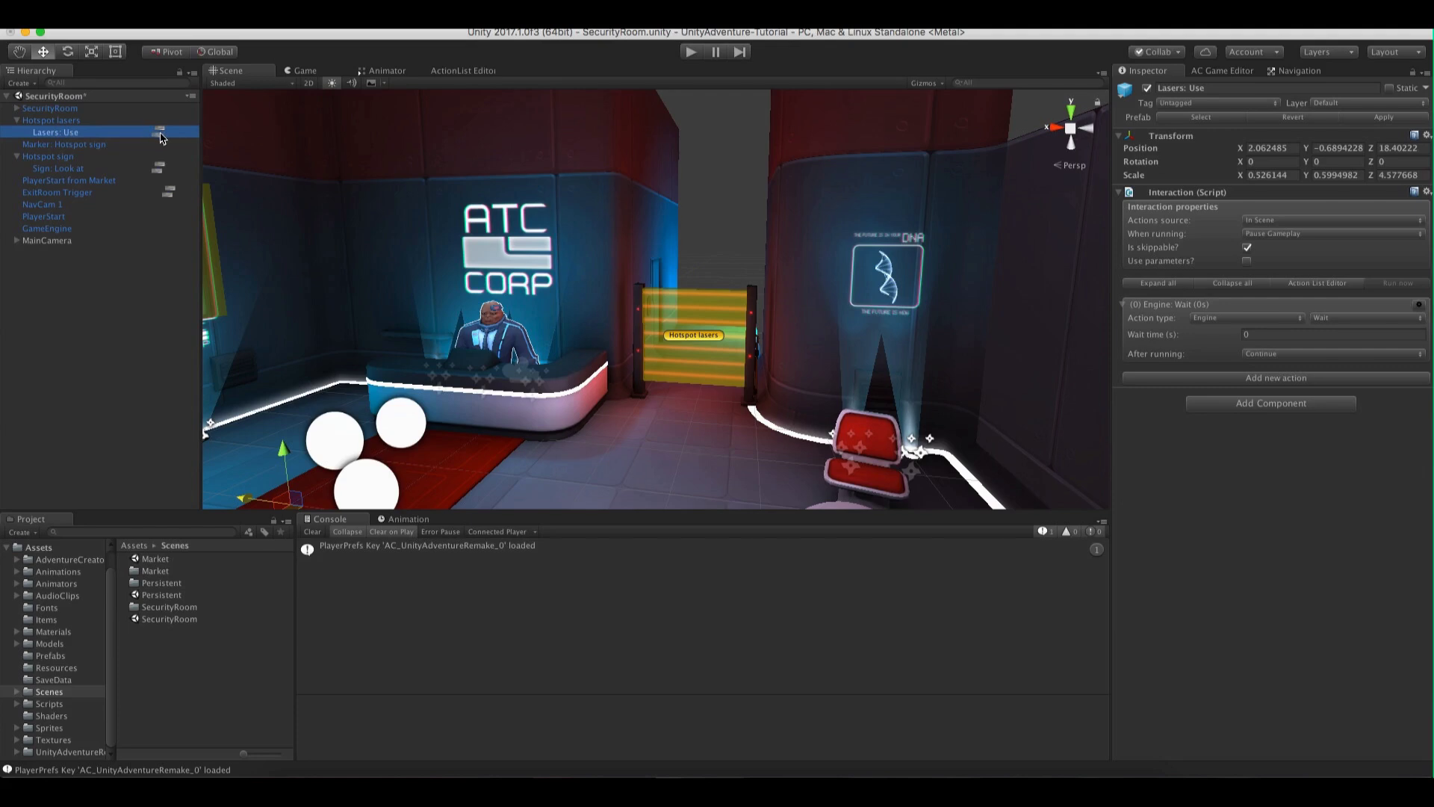
Change the first action of the Lasers: Use interaction to Object: Check visibility
{"action": "left_click", "coordinate": [159, 133]}
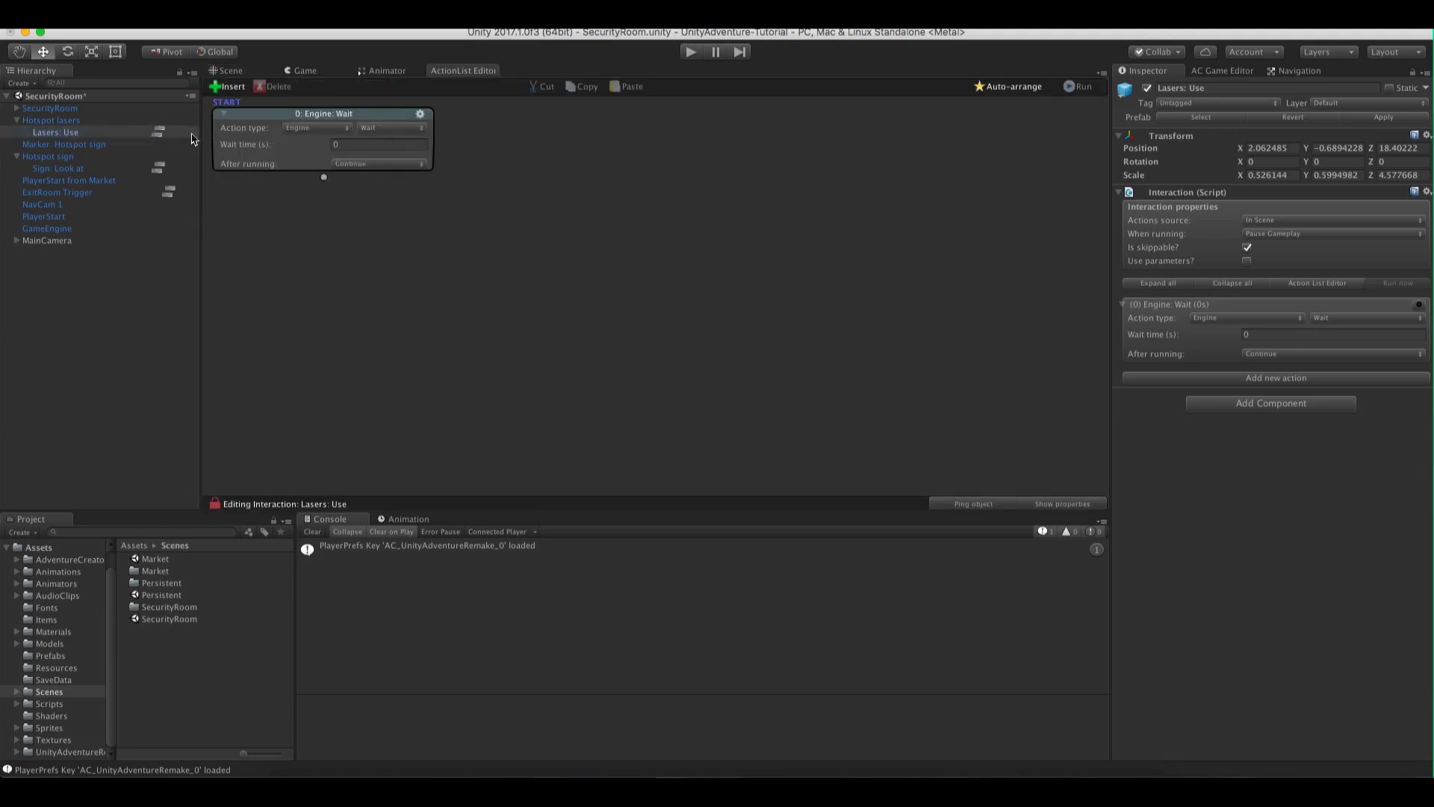
{"action": "left_click", "coordinate": [303, 133]}
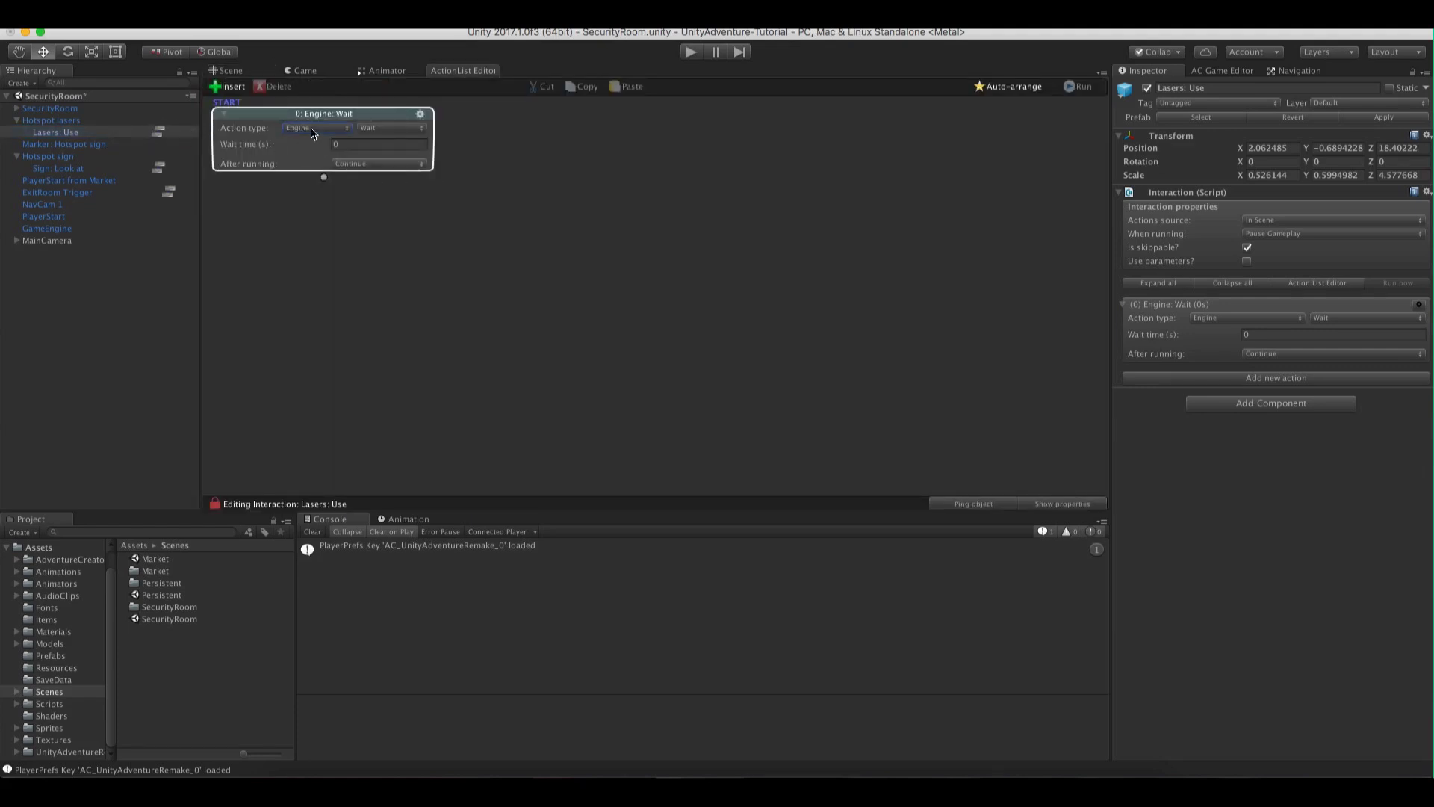
{"action": "left_click", "coordinate": [306, 129]}
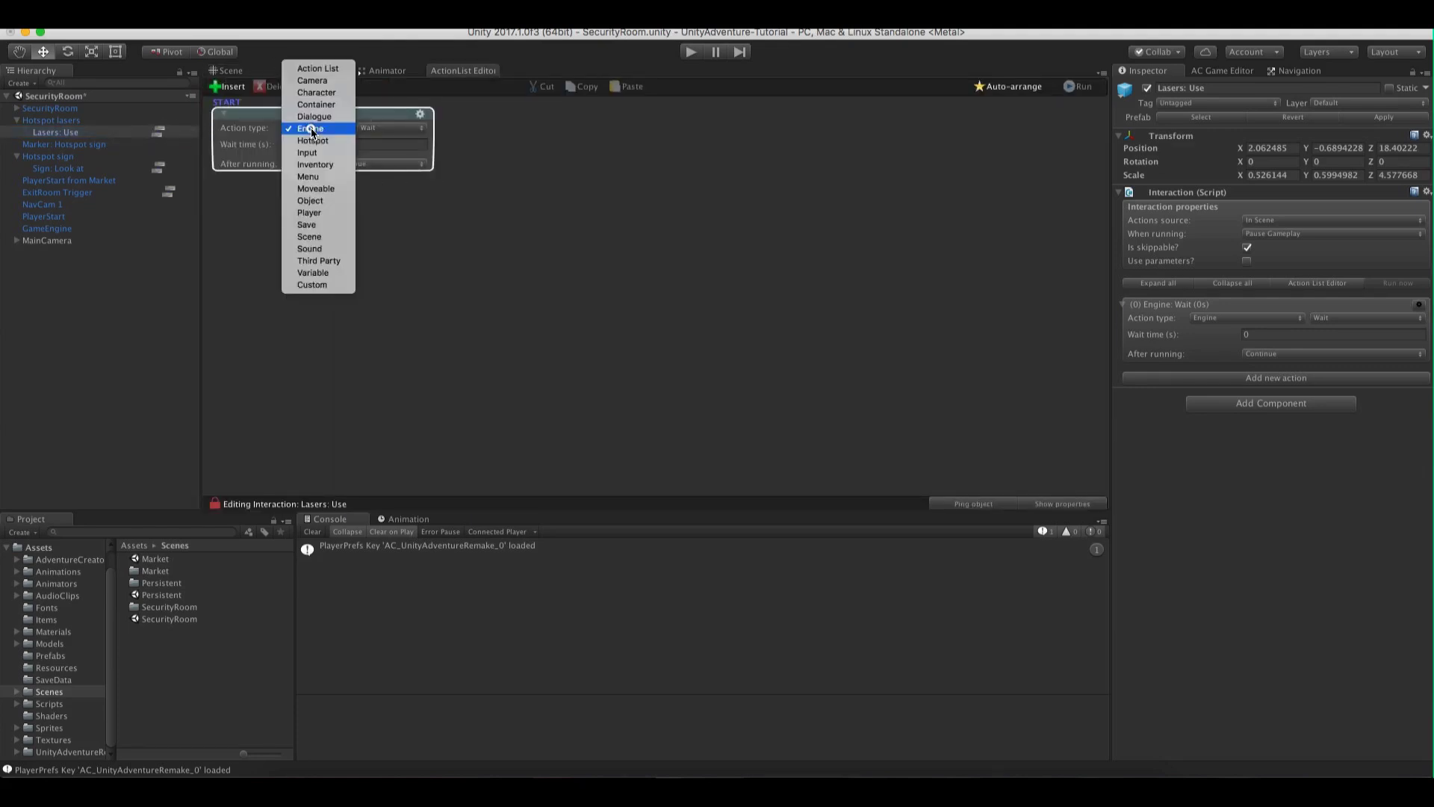
{"action": "left_click", "coordinate": [331, 200]}
{"action": "left_click", "coordinate": [384, 128]}
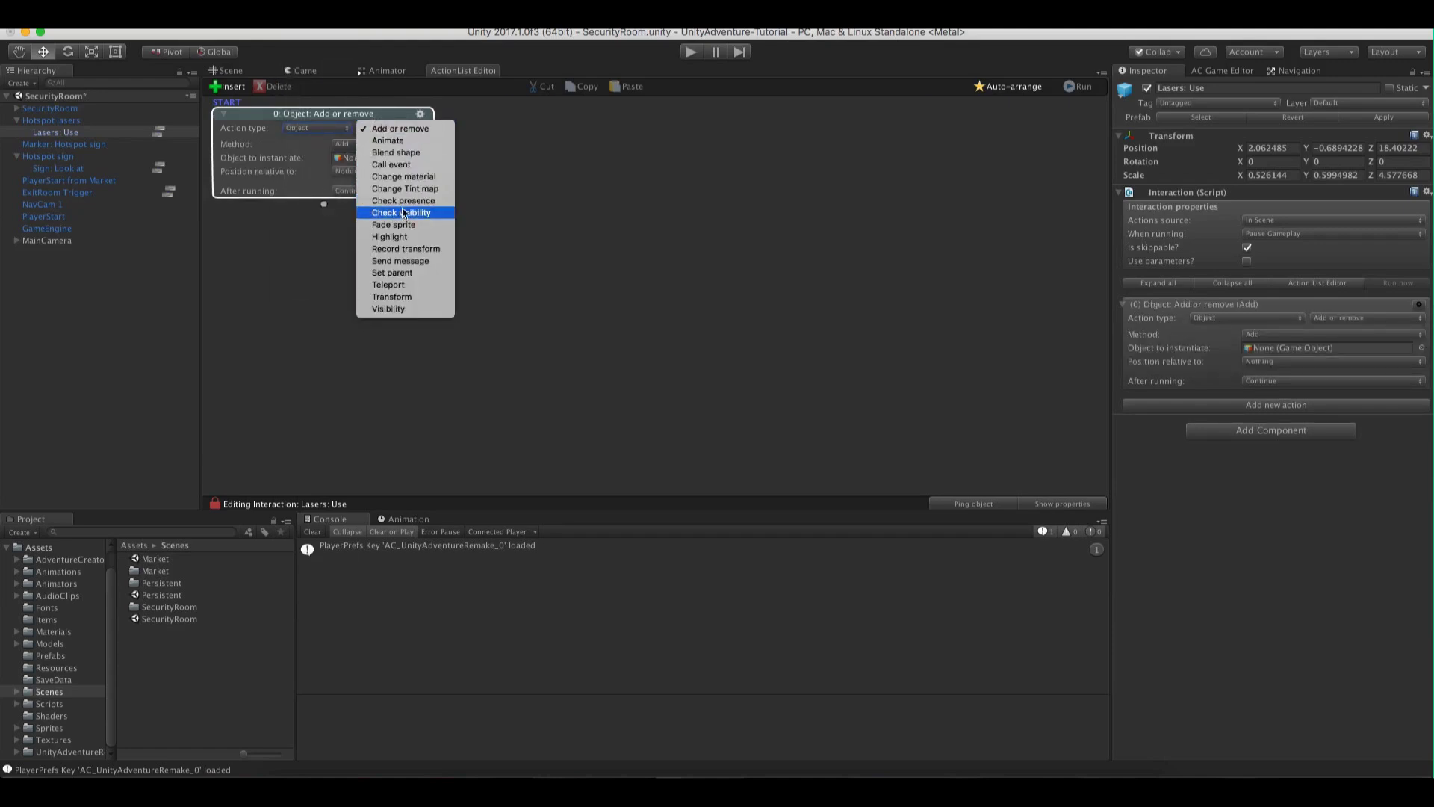
{"action": "left_click", "coordinate": [404, 213]}
Assign SecurityGateBeams from SecurityRoomEnvironment as the object to check in the Check visibility action
{"action": "left_click", "coordinate": [231, 71]}
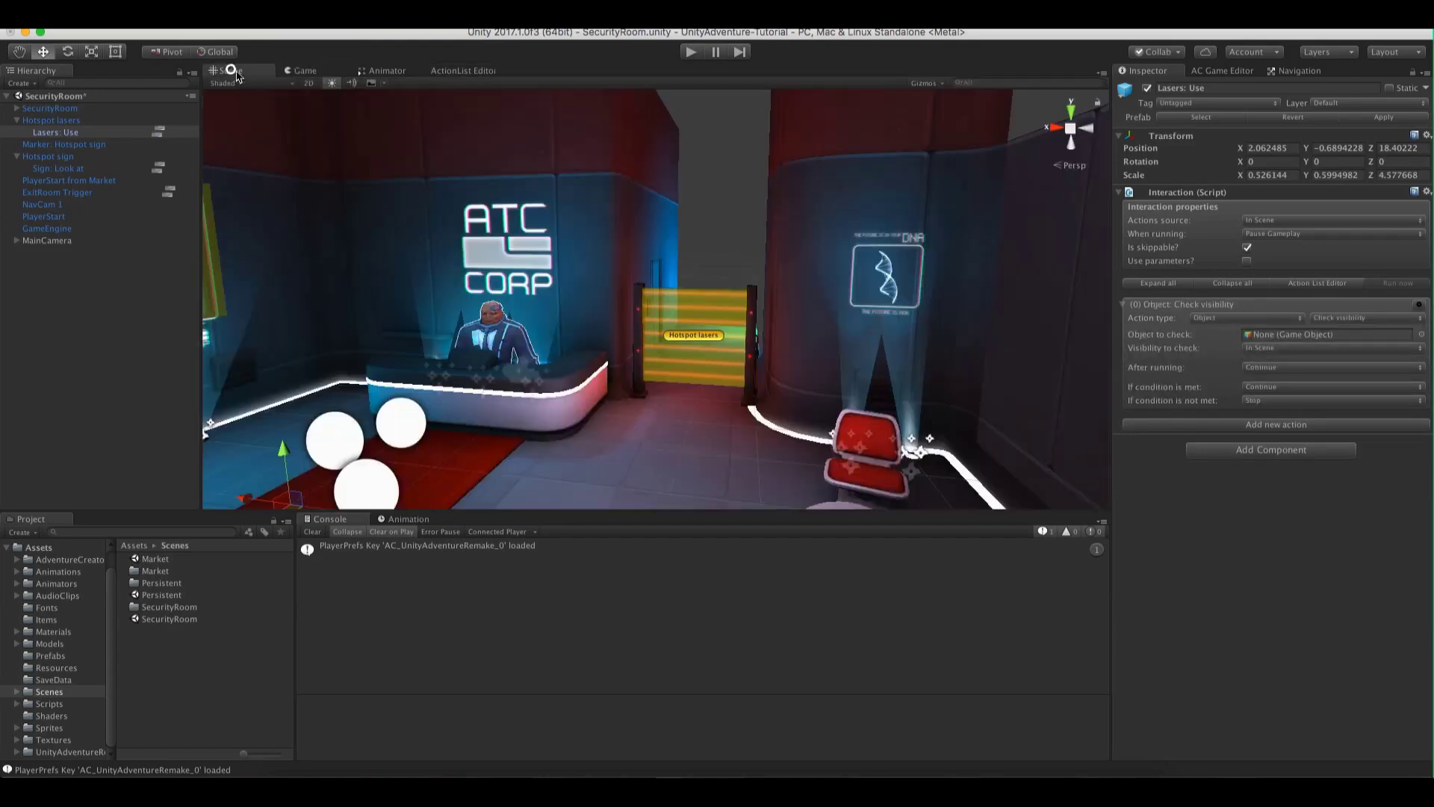
{"action": "key", "text": "f"}
{"action": "right_click_drag", "start_coordinate": [629, 310], "coordinate": [545, 327], "text": "alt"}
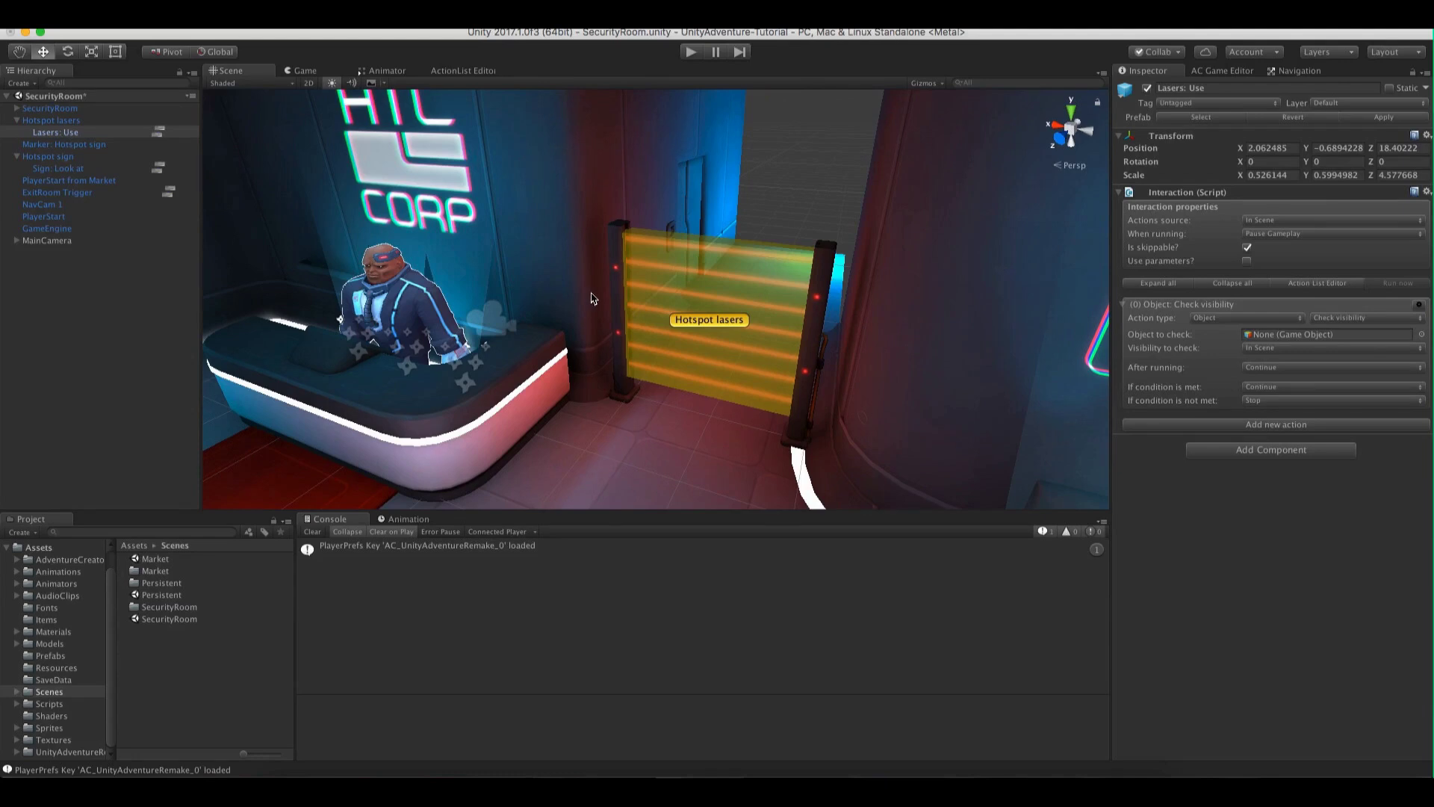
{"action": "right_click_drag", "start_coordinate": [532, 292], "coordinate": [570, 294], "text": "alt"}
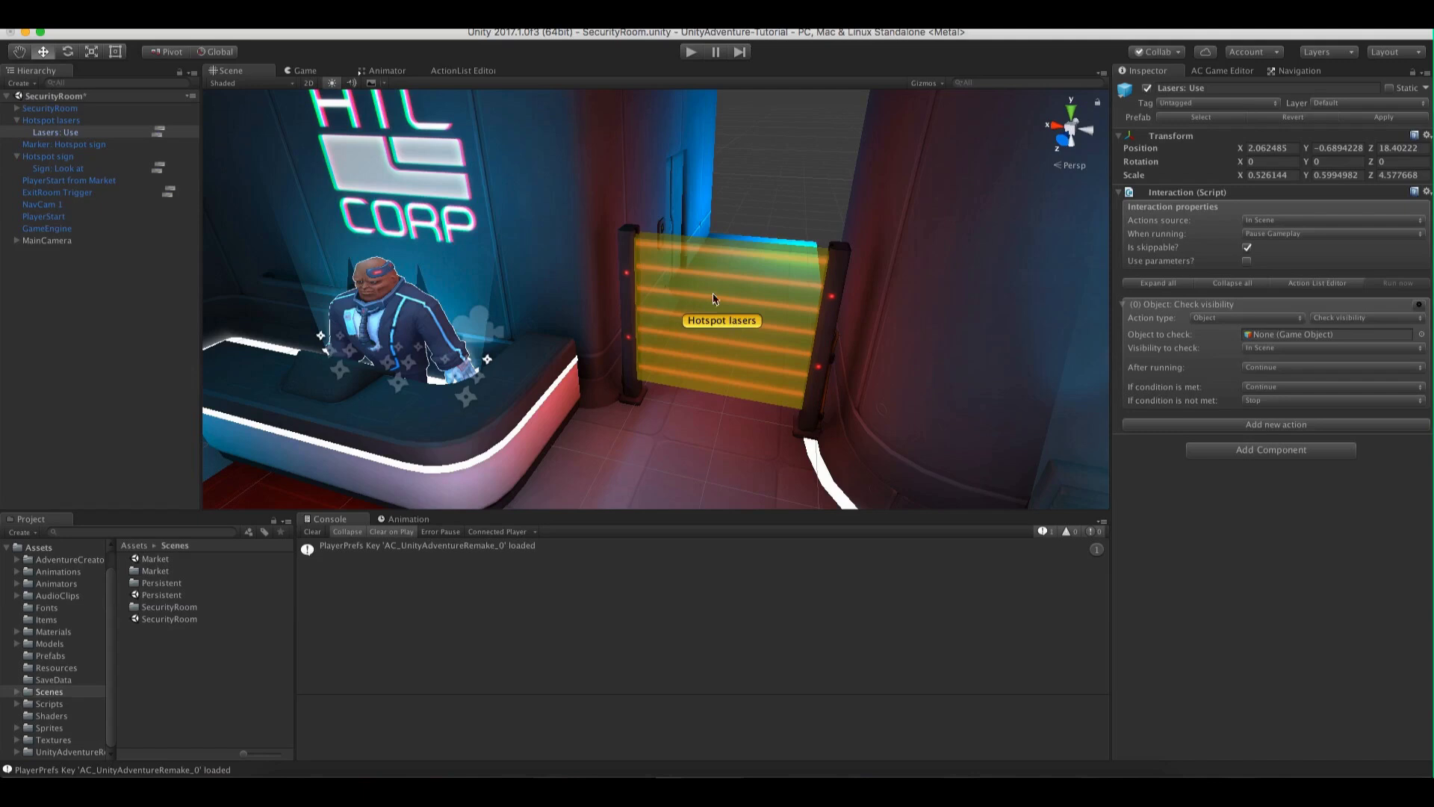
{"action": "left_click", "coordinate": [451, 72]}
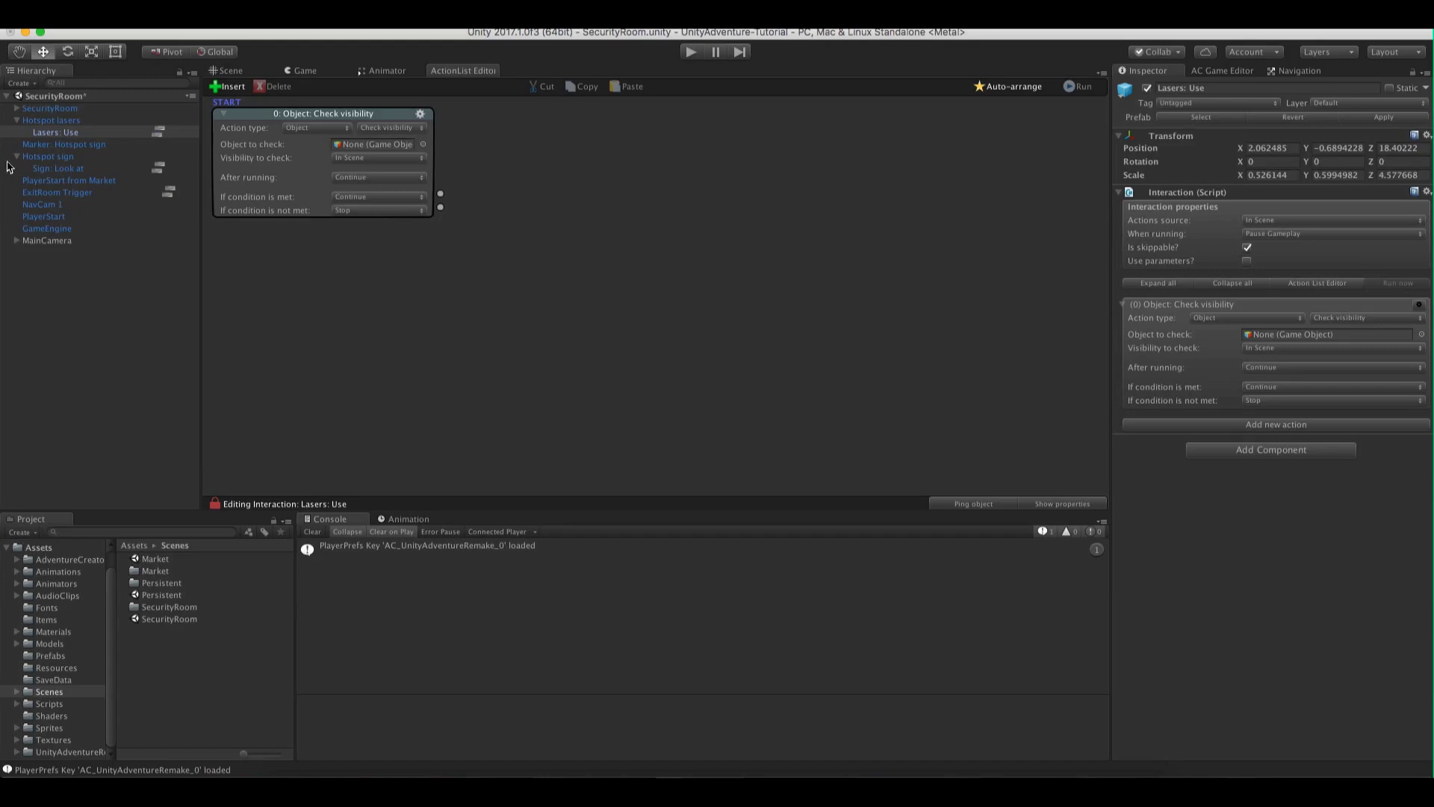
{"action": "left_click", "coordinate": [17, 109]}
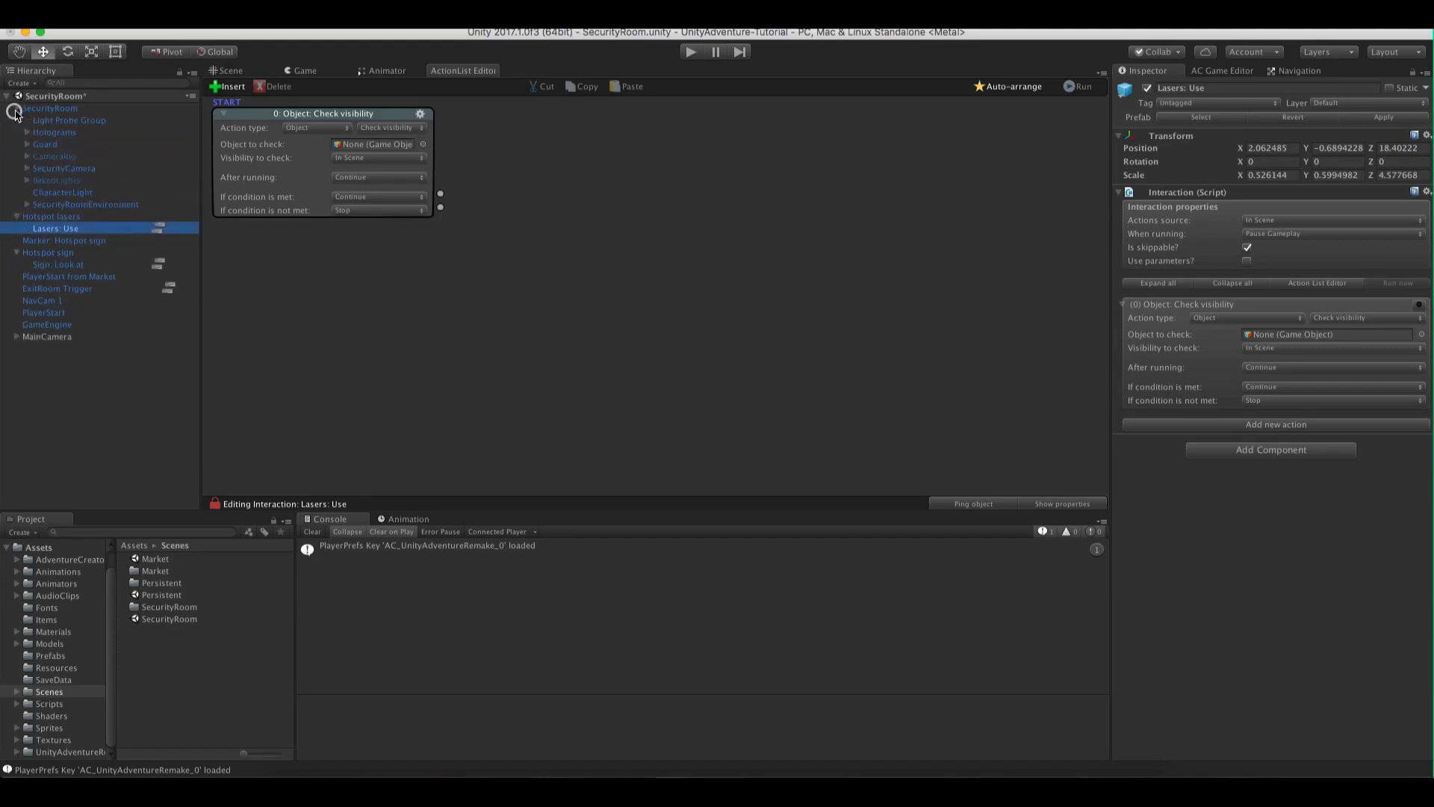
{"action": "left_click", "coordinate": [27, 205]}
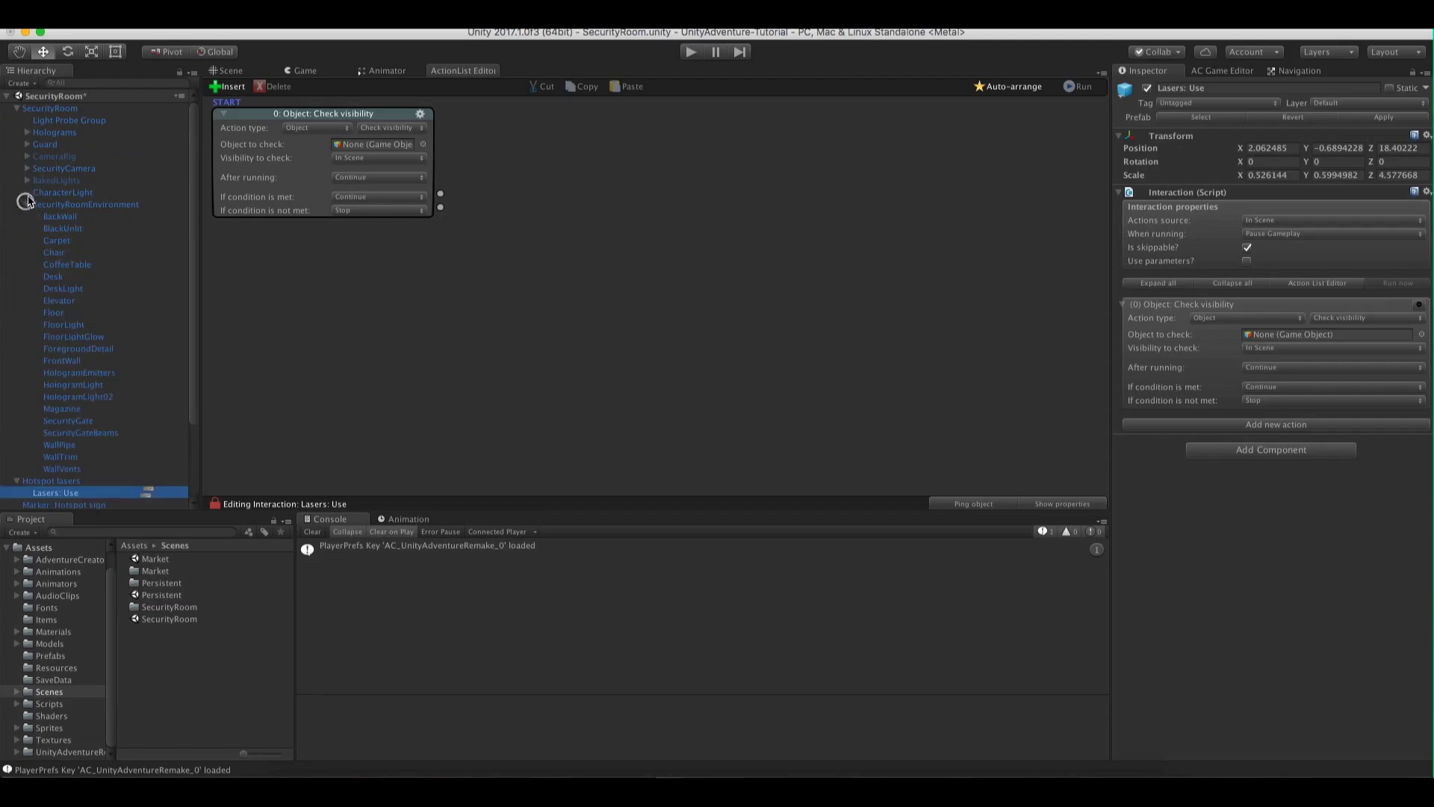
{"action": "left_click", "coordinate": [71, 434]}
{"action": "left_click_drag", "start_coordinate": [75, 434], "coordinate": [362, 144]}
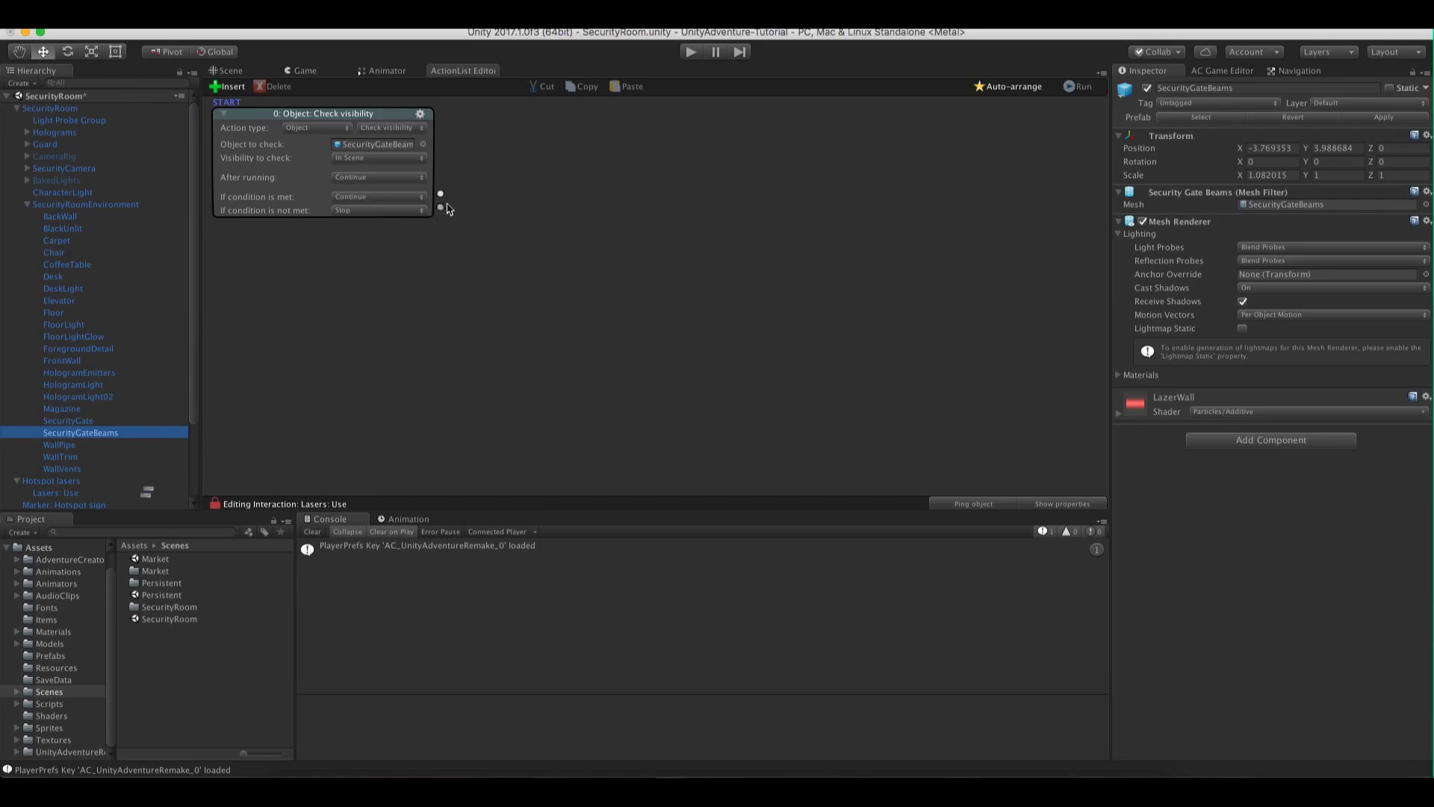
Connect the condition-met output to a new Dialogue: Play speech action with the line text "YOU WIN!"
{"action": "left_click_drag", "start_coordinate": [440, 193], "coordinate": [555, 249]}
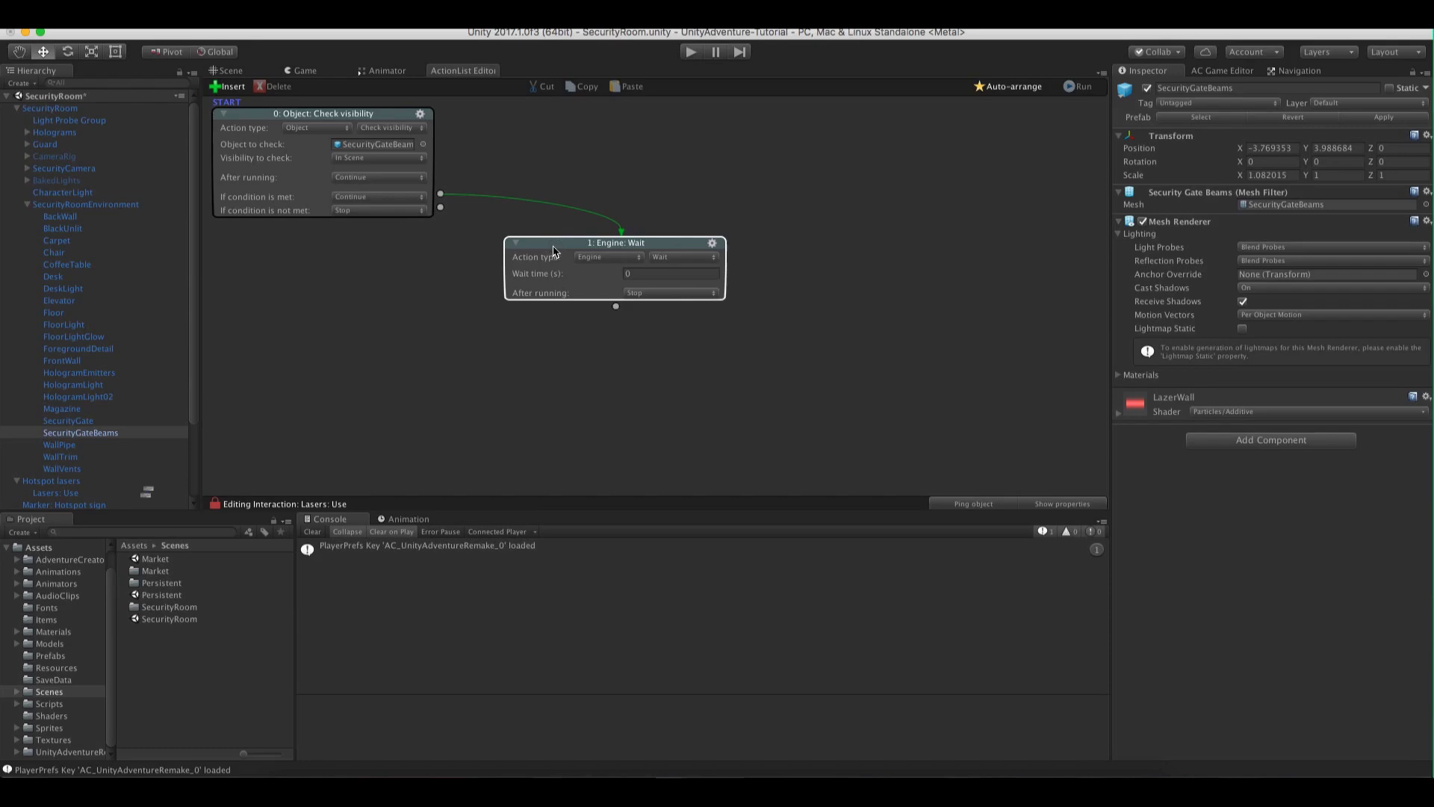
{"action": "left_click", "coordinate": [580, 258]}
{"action": "left_click", "coordinate": [589, 240]}
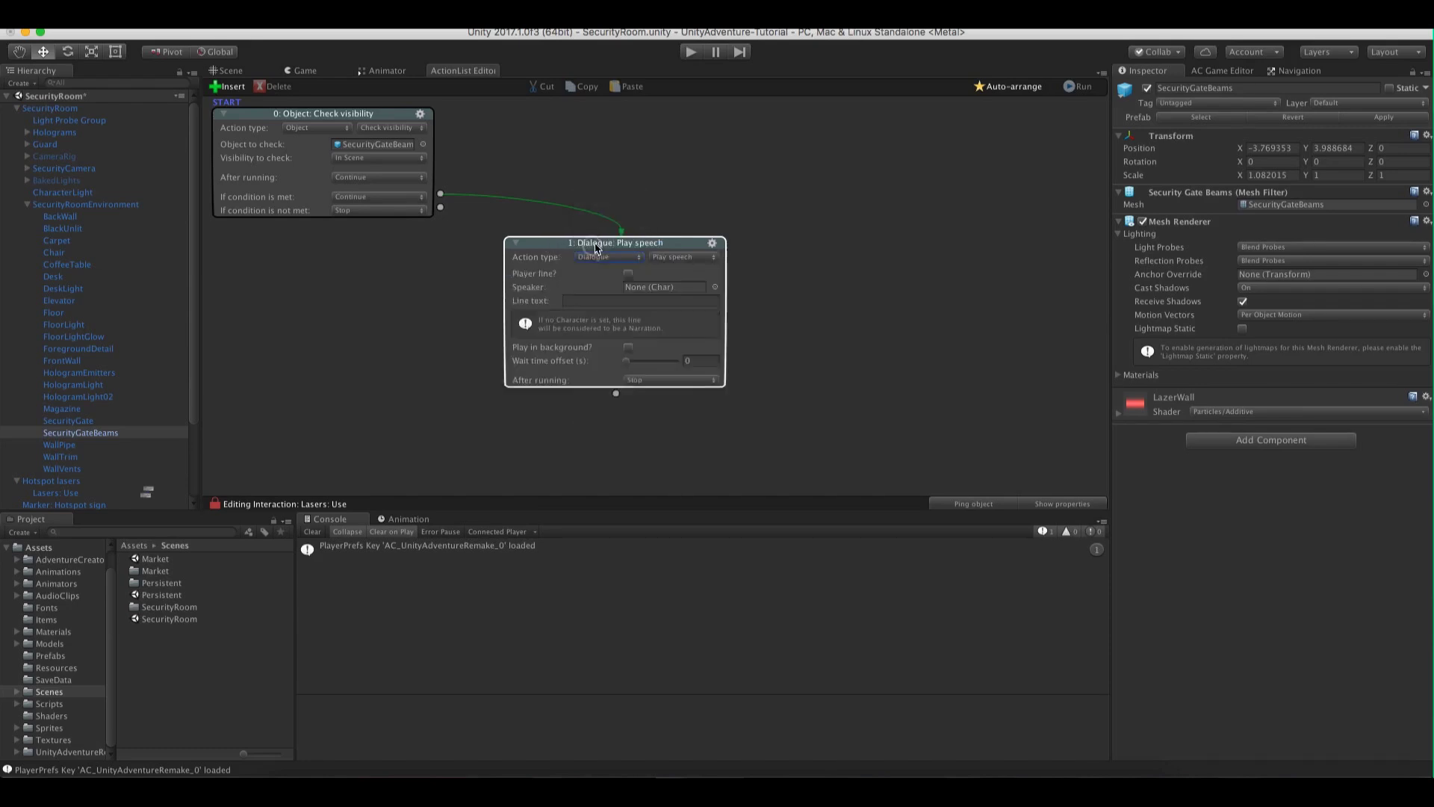
{"action": "left_click_drag", "start_coordinate": [589, 241], "coordinate": [578, 230]}
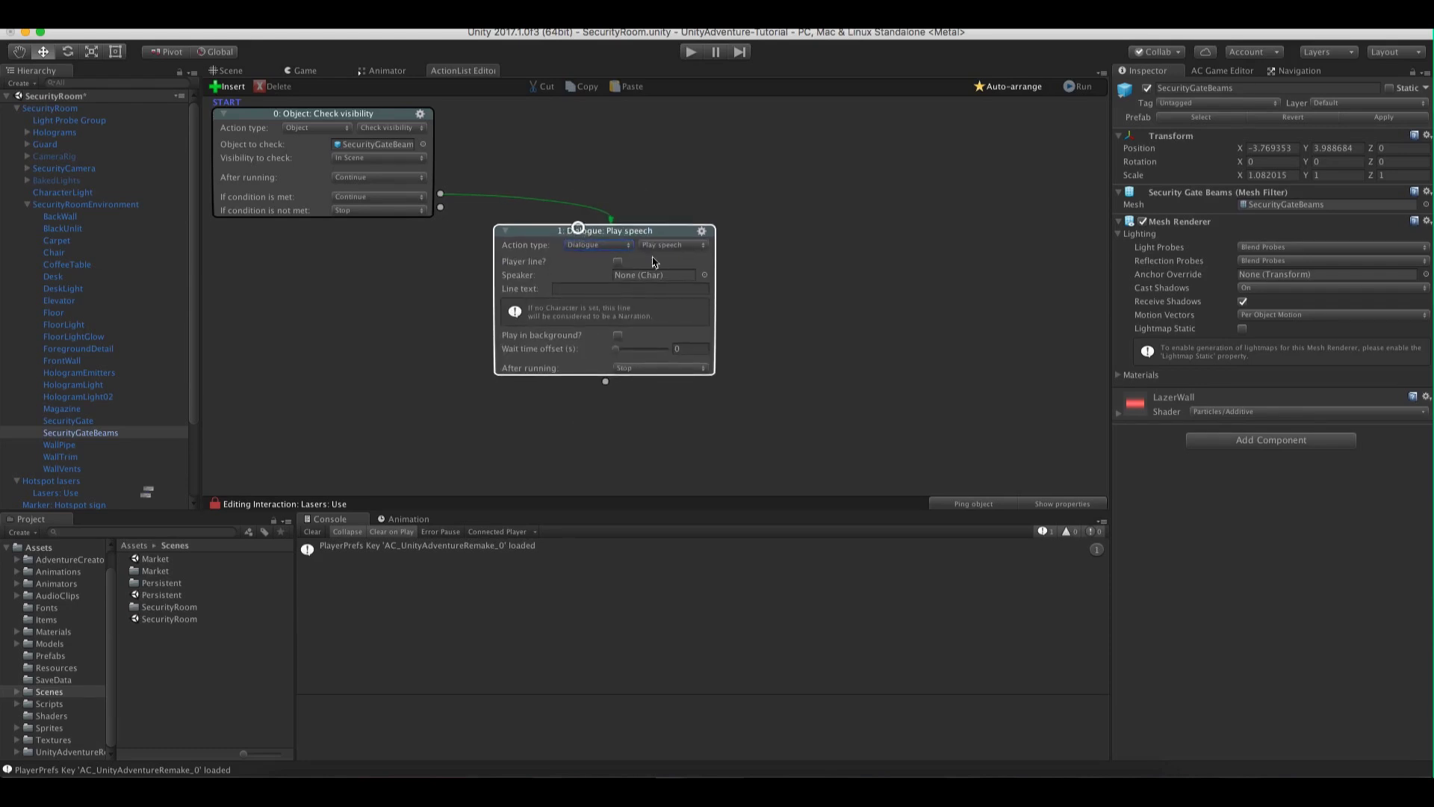
{"action": "left_click", "coordinate": [597, 289]}
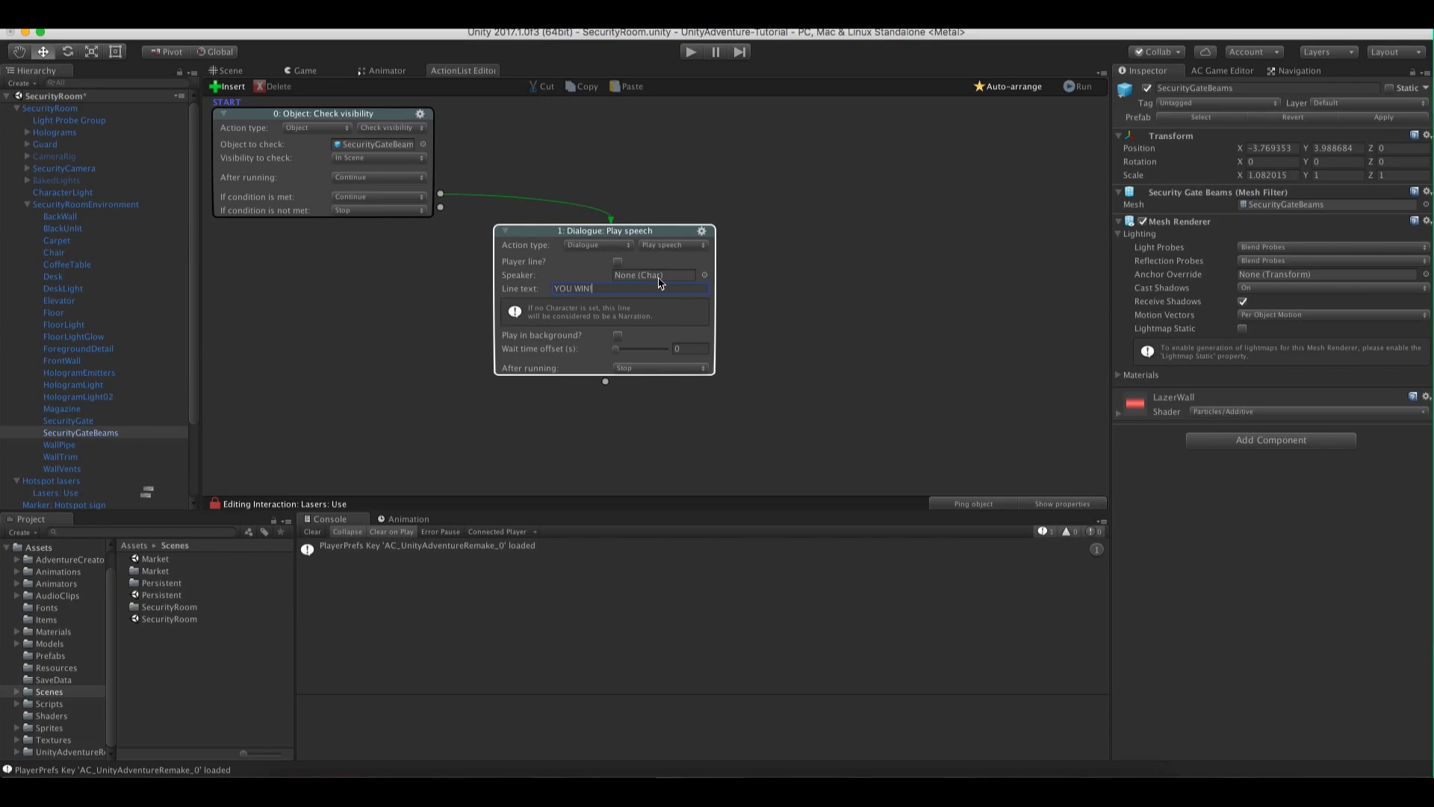
Connect the condition-not-met output to a new Dialogue: Play speech action with the line text "ACCESS DENIED" and arrange both speech actions below the check
{"action": "left_click", "coordinate": [731, 280]}
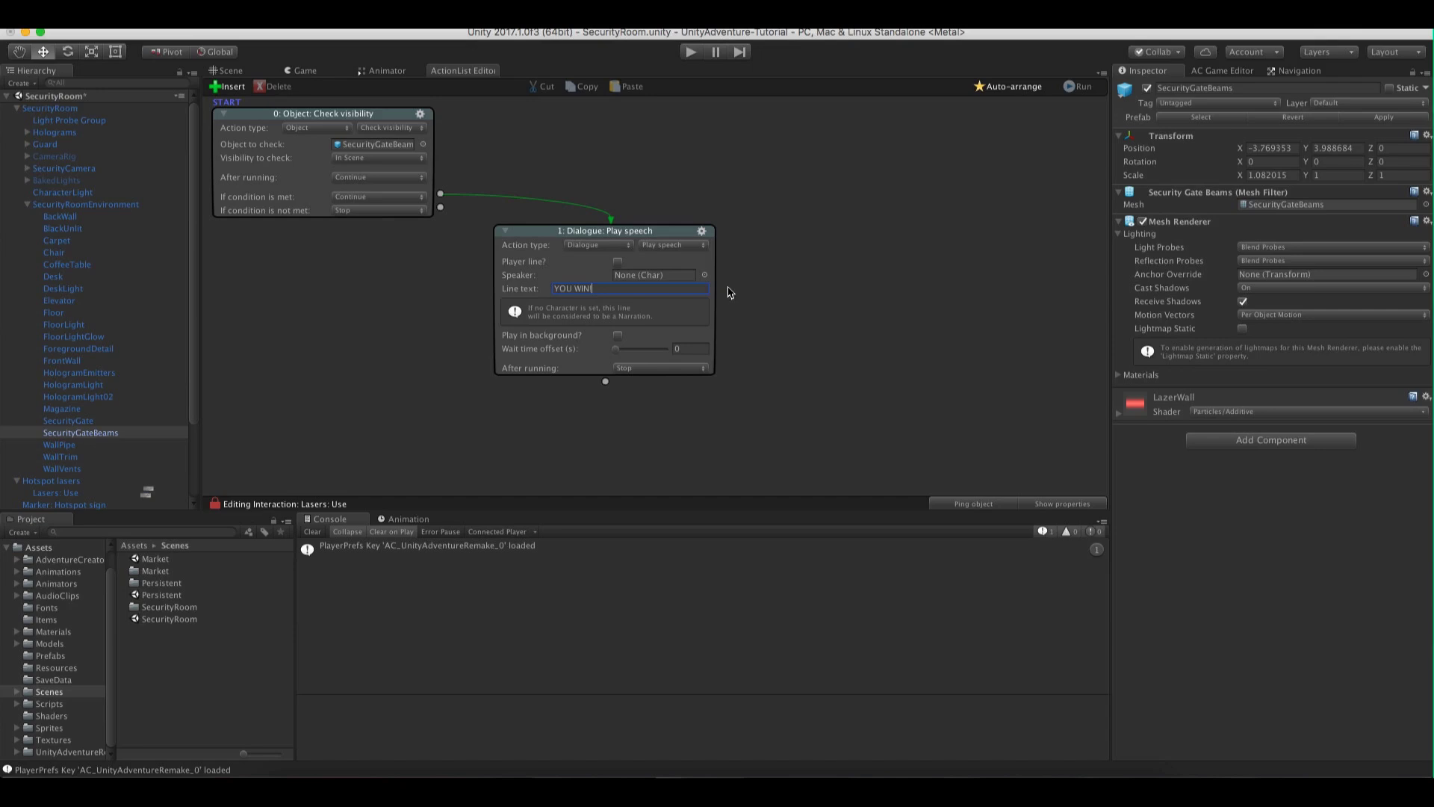
{"action": "left_click_drag", "start_coordinate": [612, 228], "coordinate": [637, 239]}
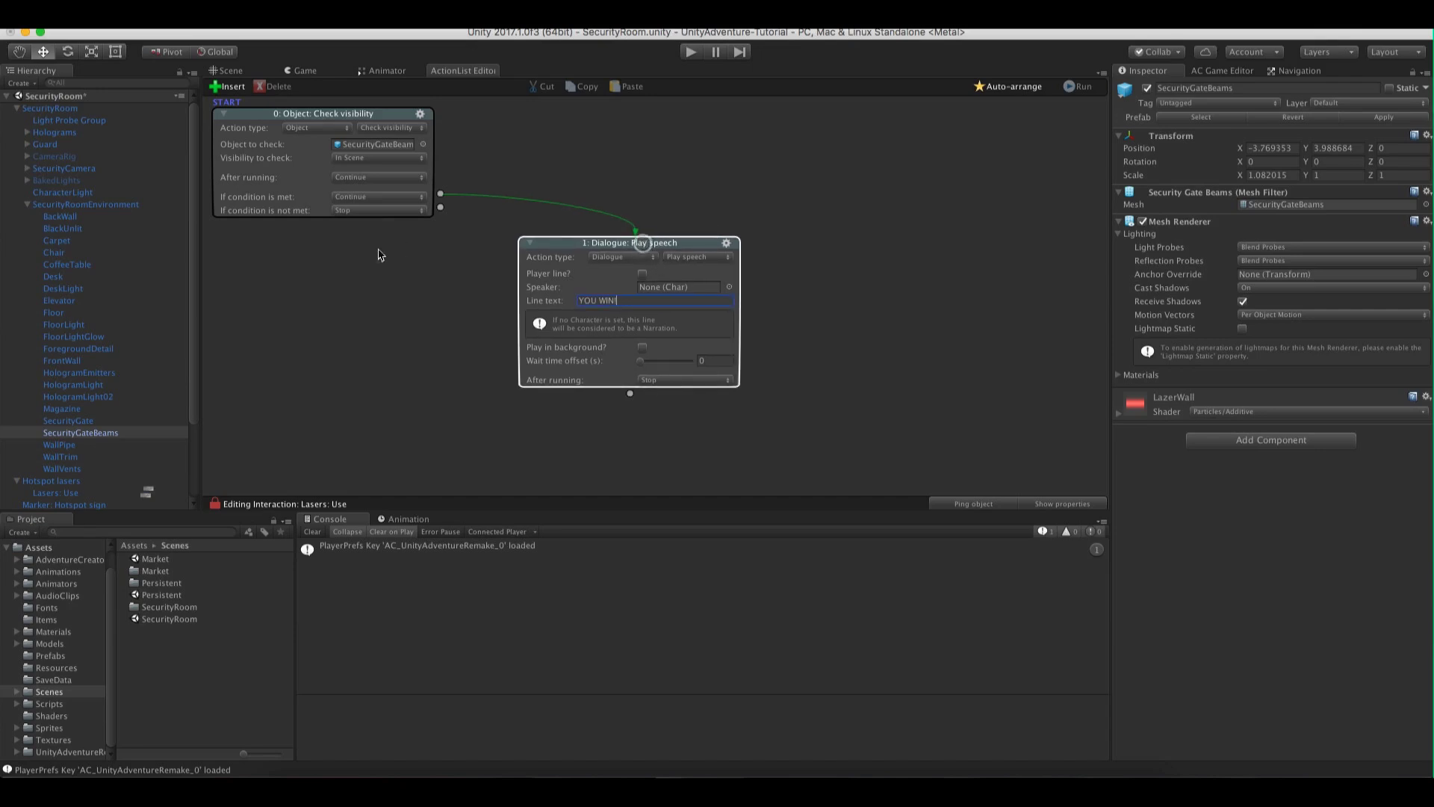
{"action": "left_click", "coordinate": [340, 270]}
{"action": "left_click_drag", "start_coordinate": [440, 207], "coordinate": [346, 249]}
{"action": "left_click", "coordinate": [332, 276]}
{"action": "left_click", "coordinate": [348, 269]}
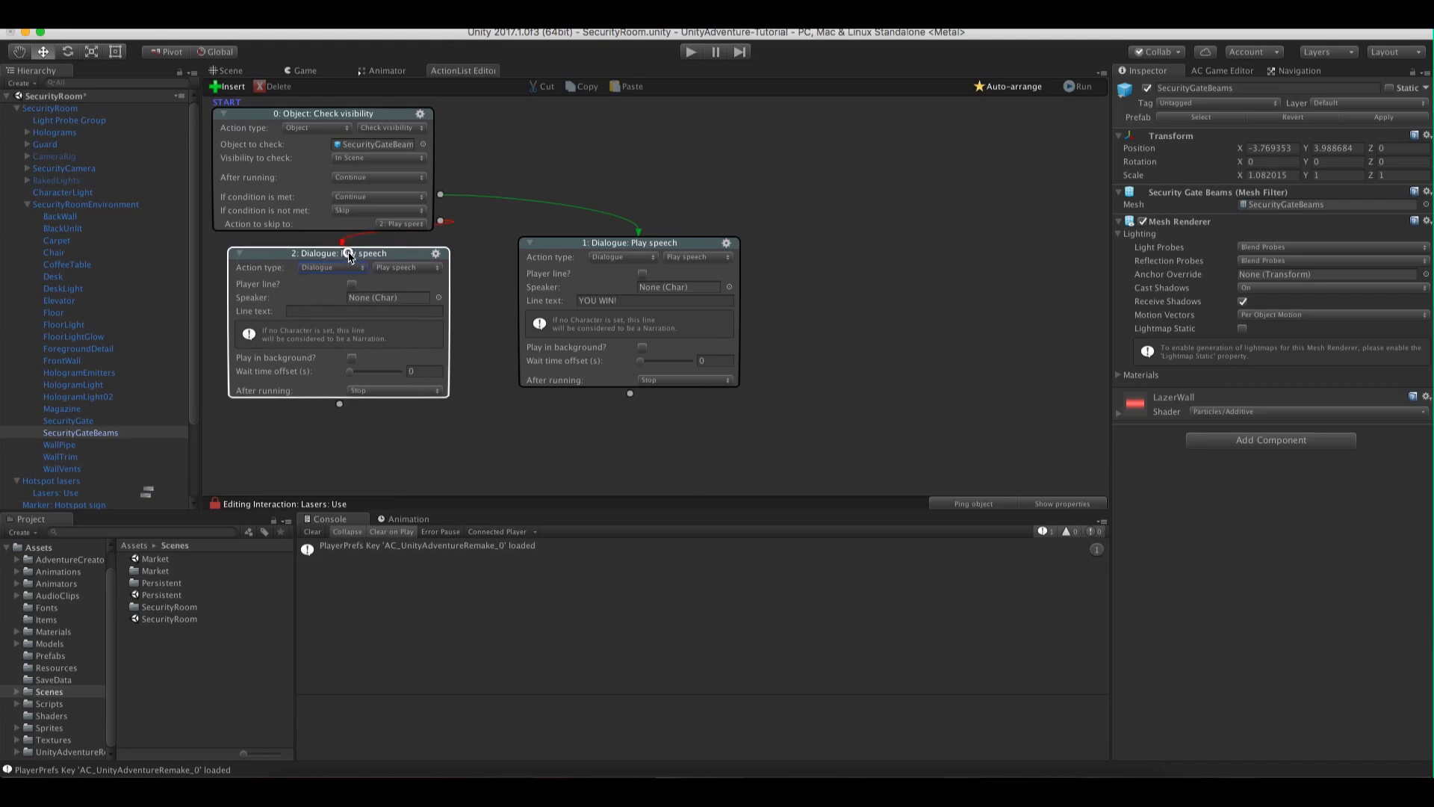
{"action": "left_click", "coordinate": [338, 308]}
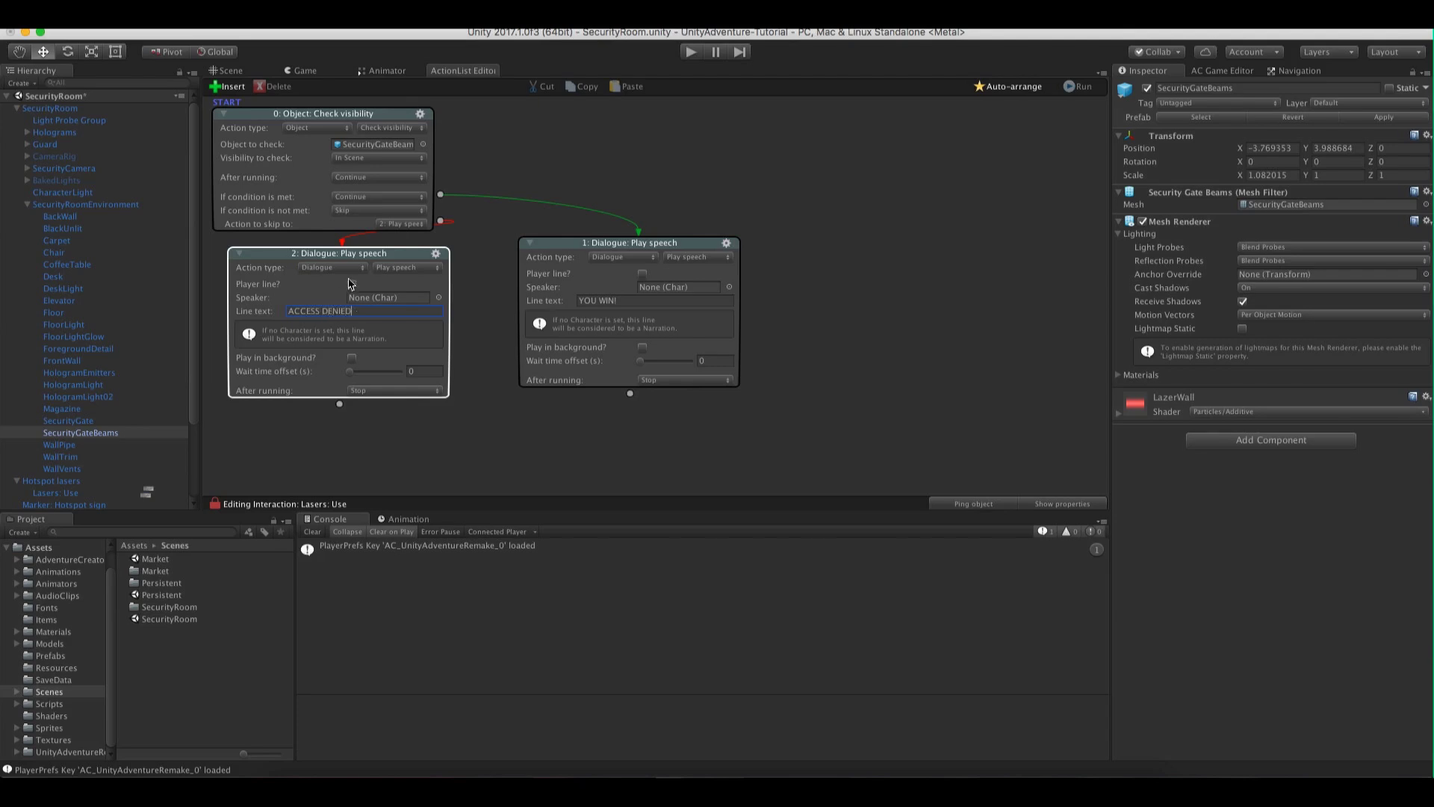
{"action": "type", "text": "ACCESS DENIED"}
{"action": "left_click_drag", "start_coordinate": [363, 256], "coordinate": [365, 263]}
{"action": "left_click_drag", "start_coordinate": [549, 244], "coordinate": [527, 259]}
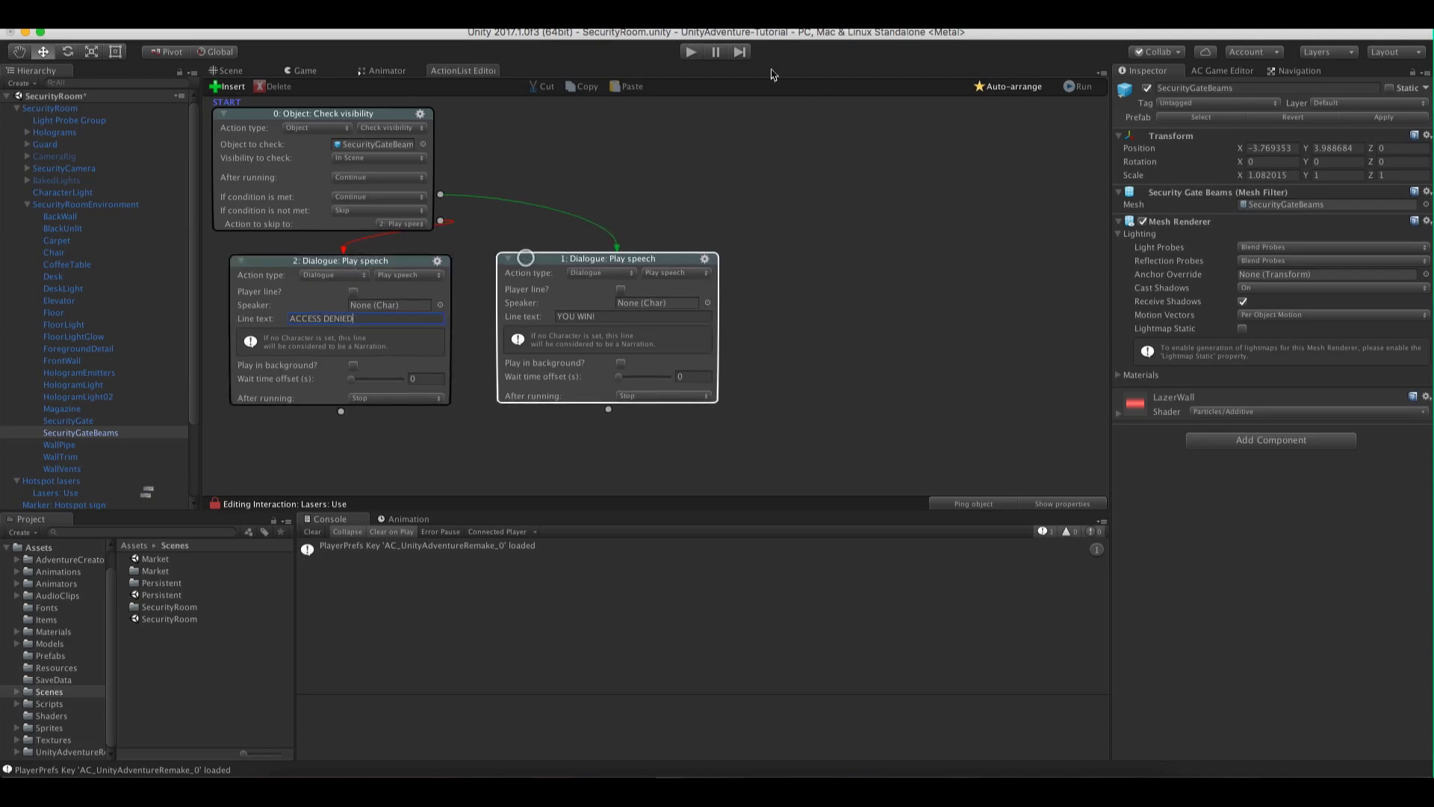
Play-test the lasers hotspot in the running scene, stop the game and return to the action list
{"action": "left_click", "coordinate": [691, 51]}
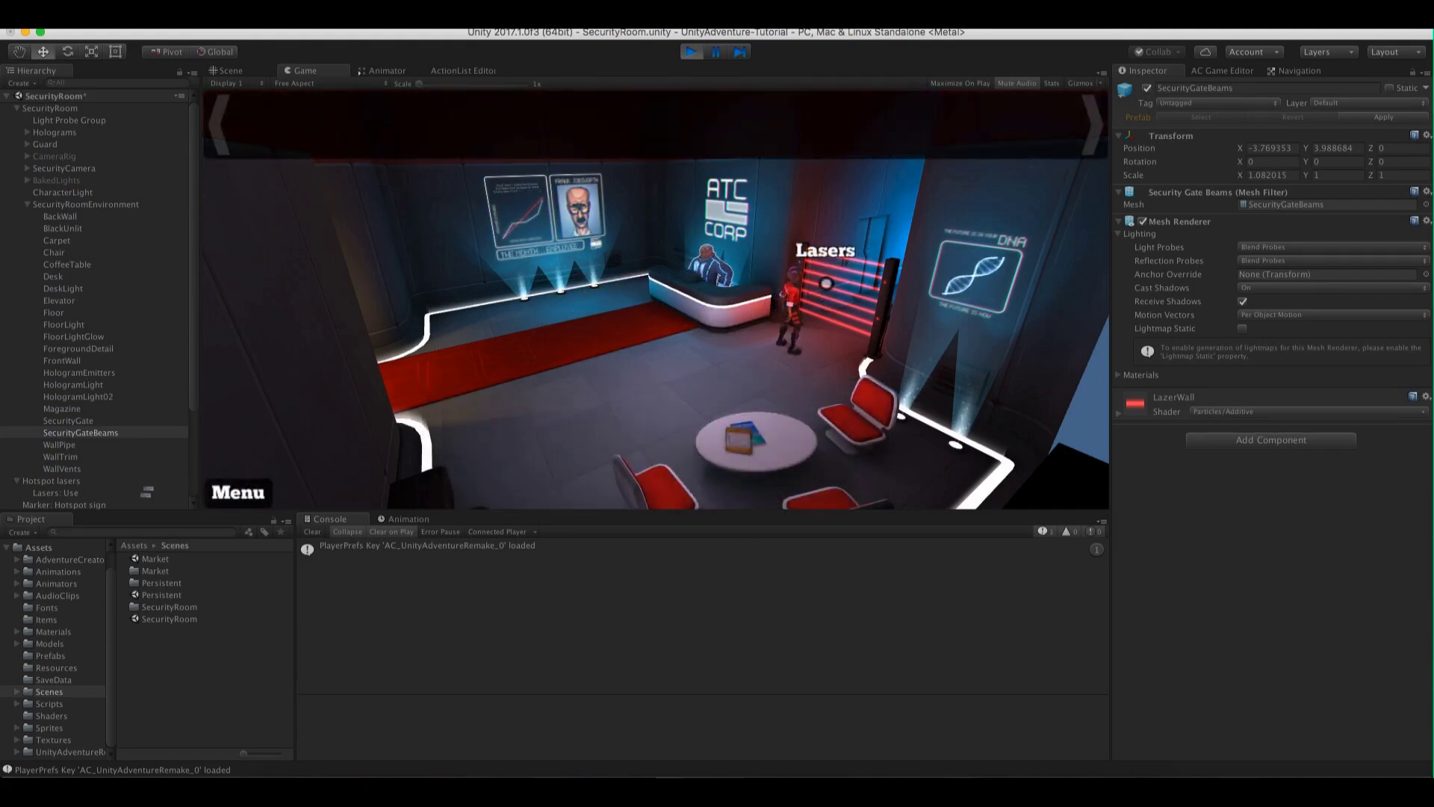
{"action": "left_click", "coordinate": [691, 52]}
{"action": "left_click", "coordinate": [458, 71]}
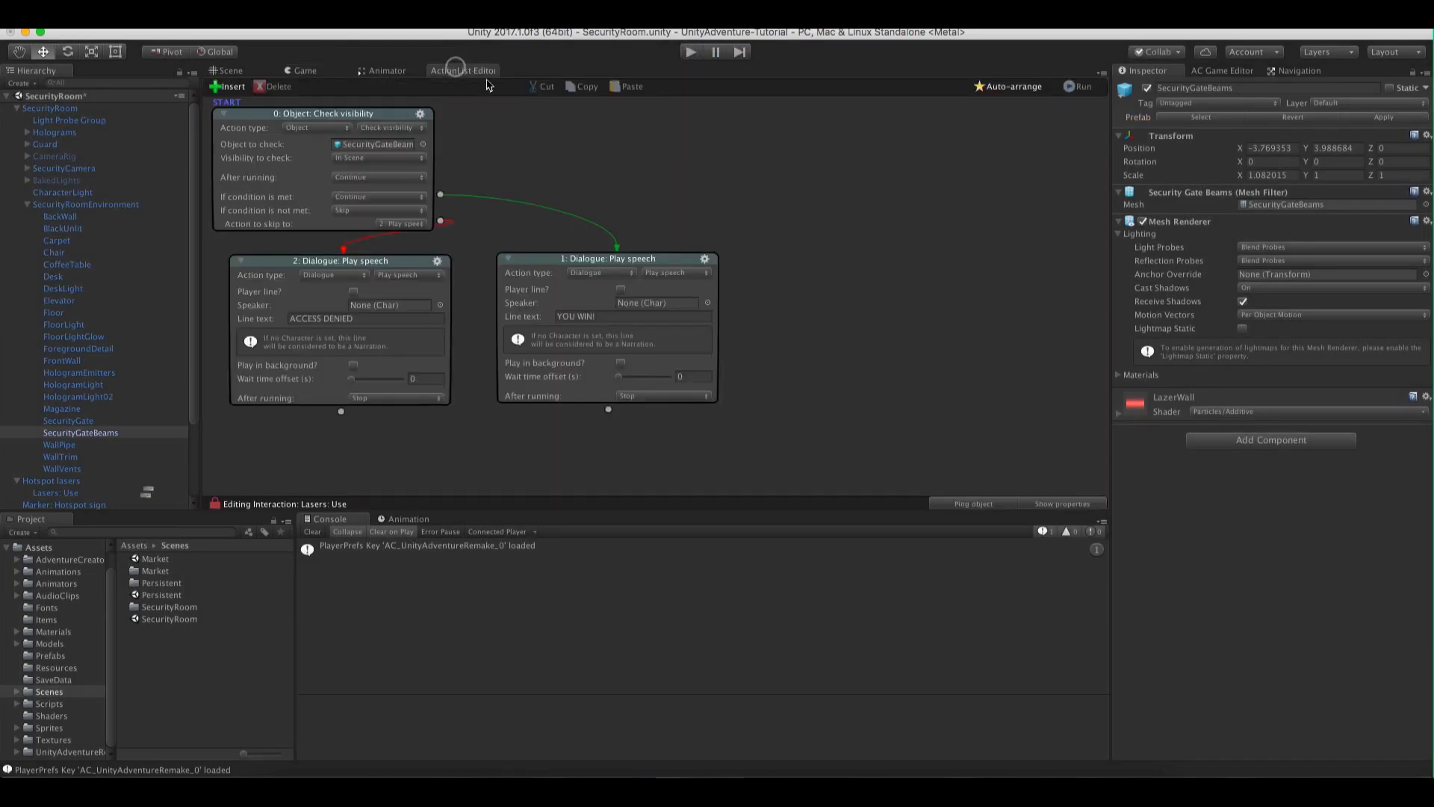
Swap the check's outcomes so condition met skips to the ACCESS DENIED speech and condition not met skips to YOU WIN!
{"action": "left_click", "coordinate": [390, 278]}
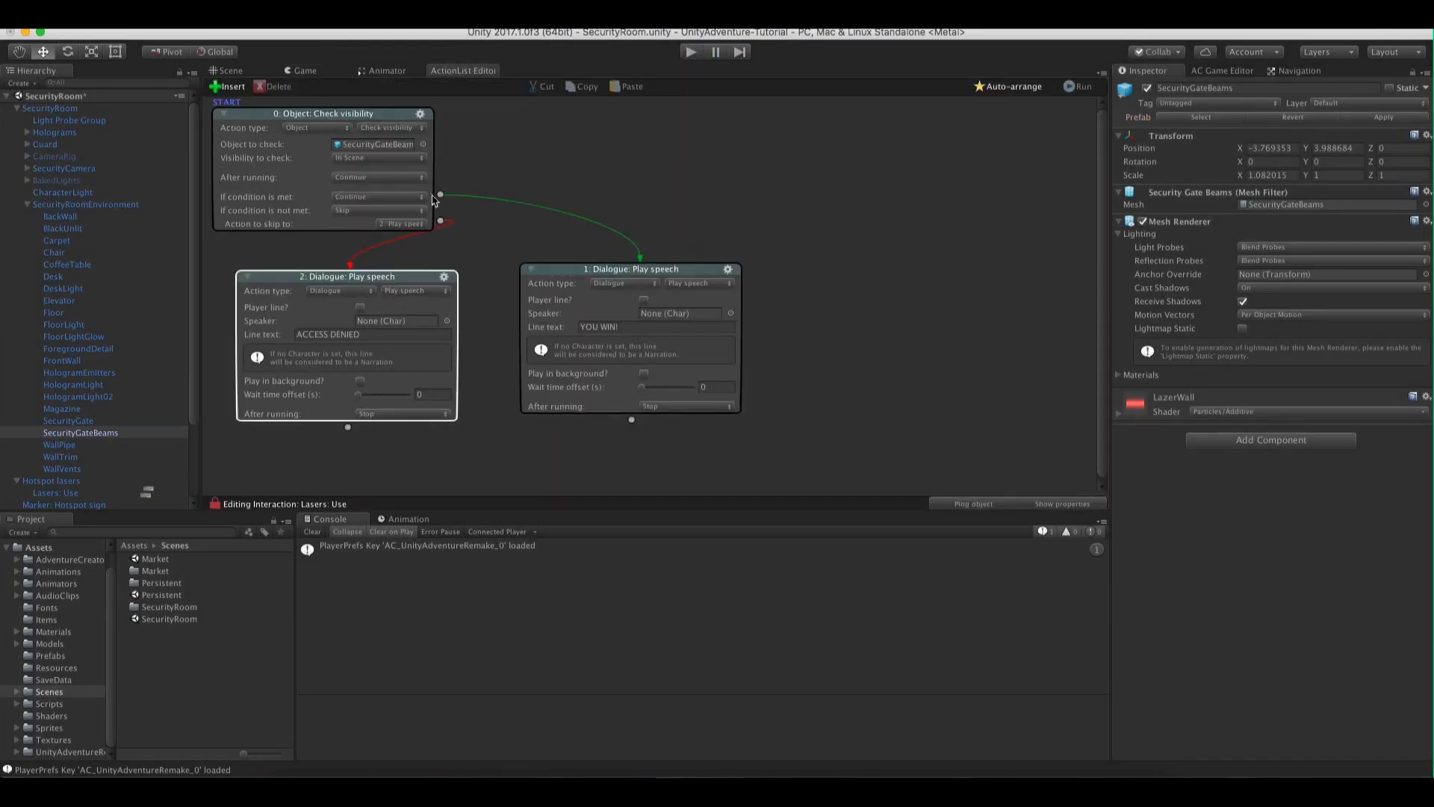
{"action": "left_click", "coordinate": [404, 197]}
{"action": "left_click", "coordinate": [373, 223]}
{"action": "mouse_move", "coordinate": [403, 274]}
{"action": "left_mouse_down"}
{"action": "mouse_move", "coordinate": [650, 281]}
{"action": "mouse_move", "coordinate": [389, 293]}
{"action": "left_mouse_up"}
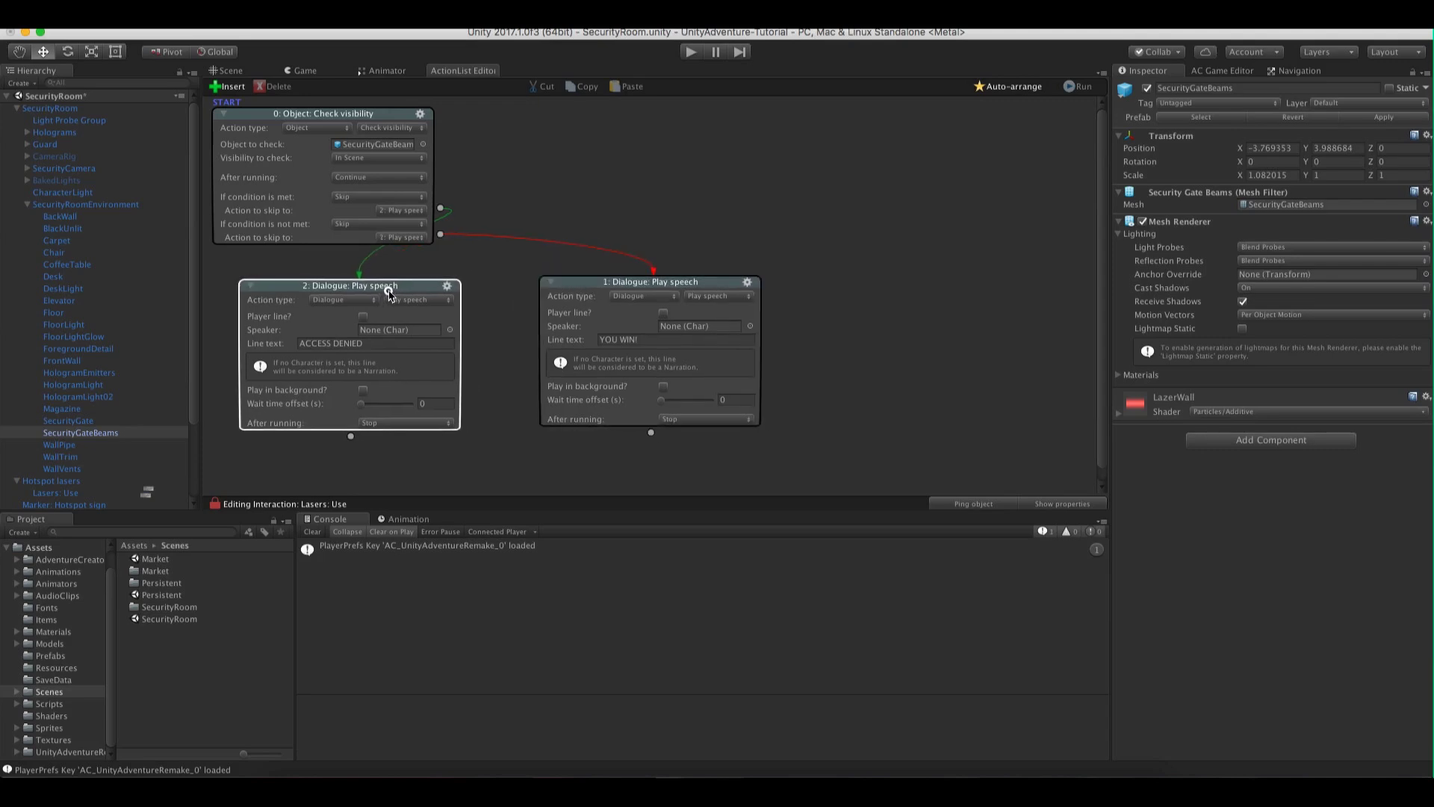
{"action": "left_click_drag", "start_coordinate": [587, 288], "coordinate": [560, 289]}
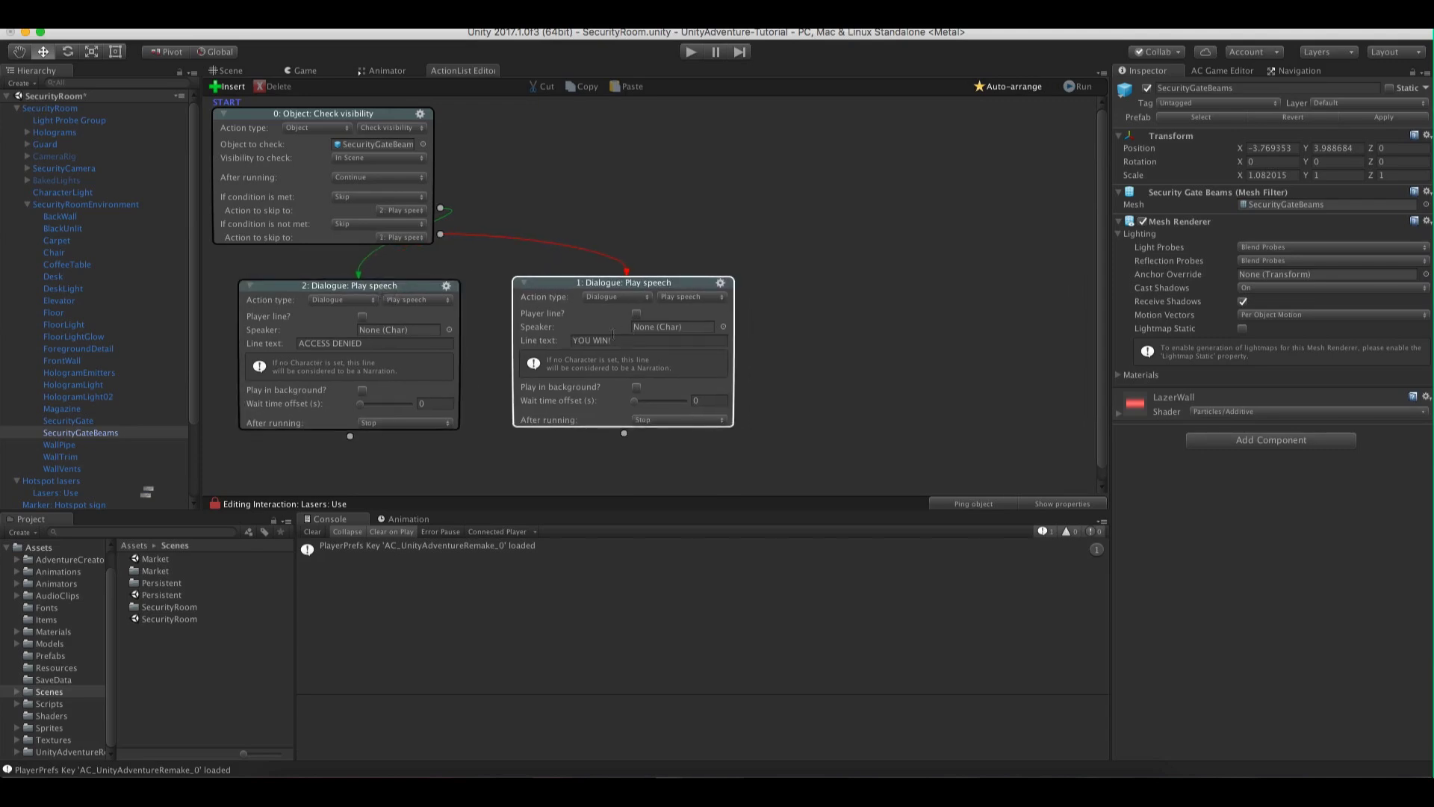
Play-test using the lasers with the SecurityGateBeams Mesh Renderer disabled, then stop the game and return to the action list
{"action": "left_click", "coordinate": [690, 54]}
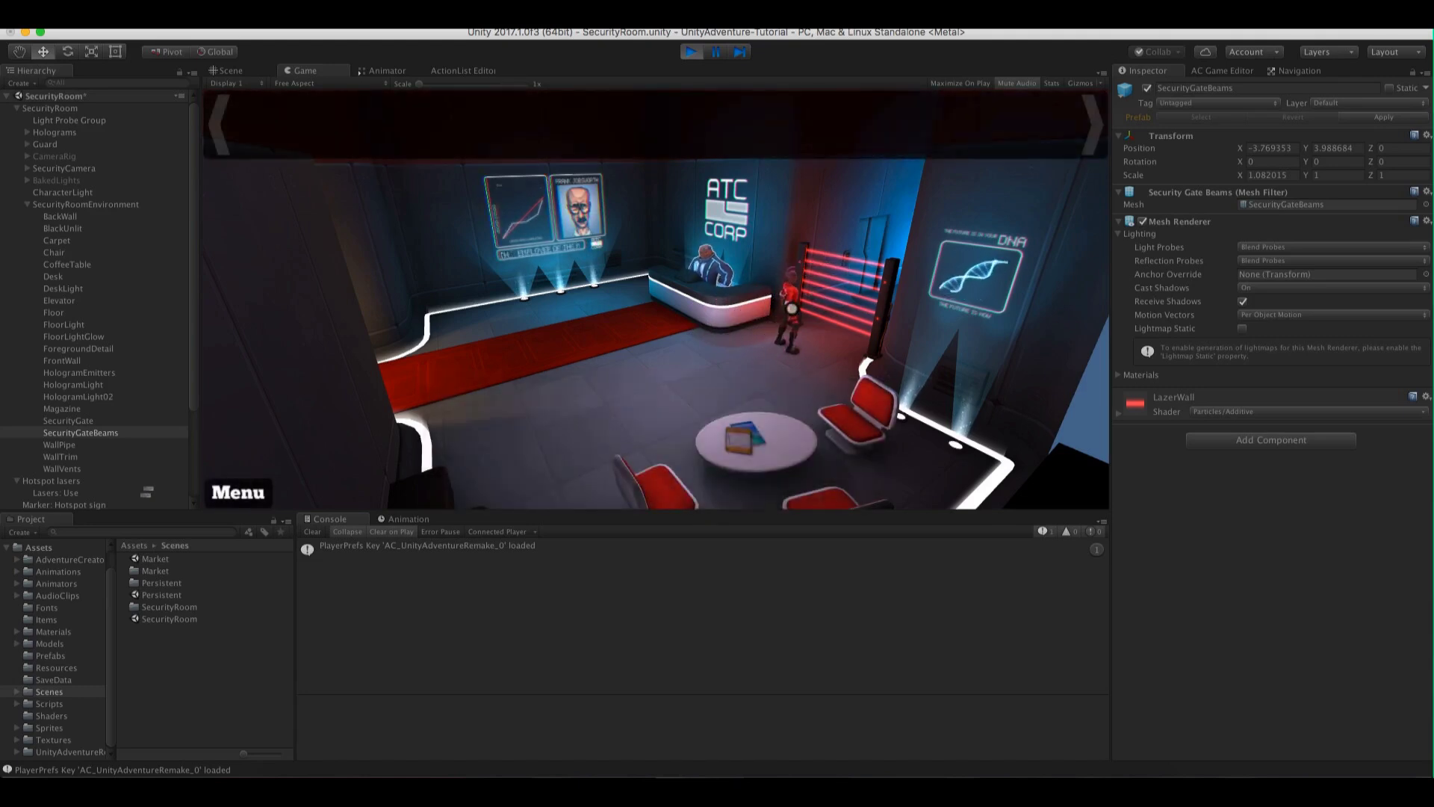
{"action": "left_click", "coordinate": [1142, 221]}
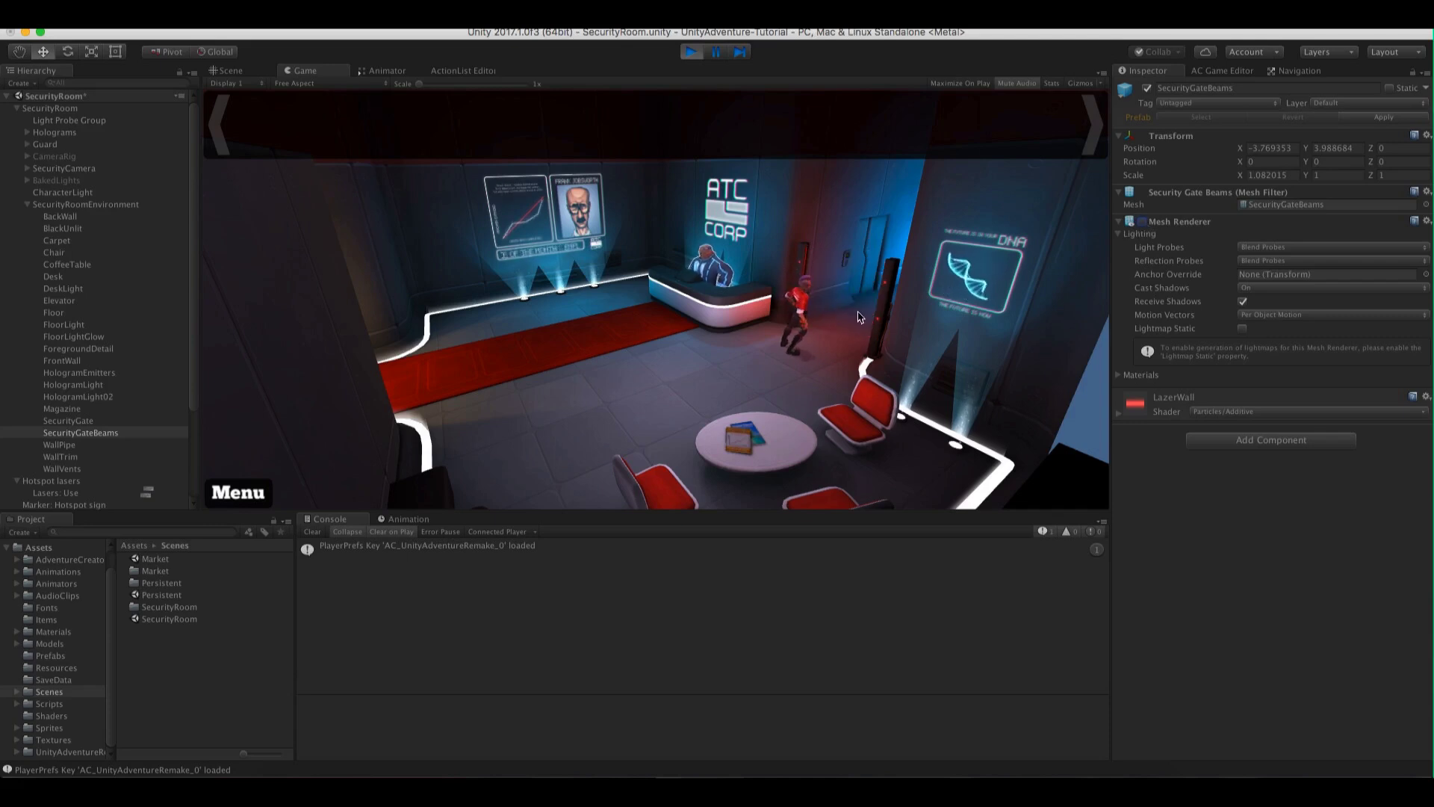
{"action": "left_click", "coordinate": [832, 283]}
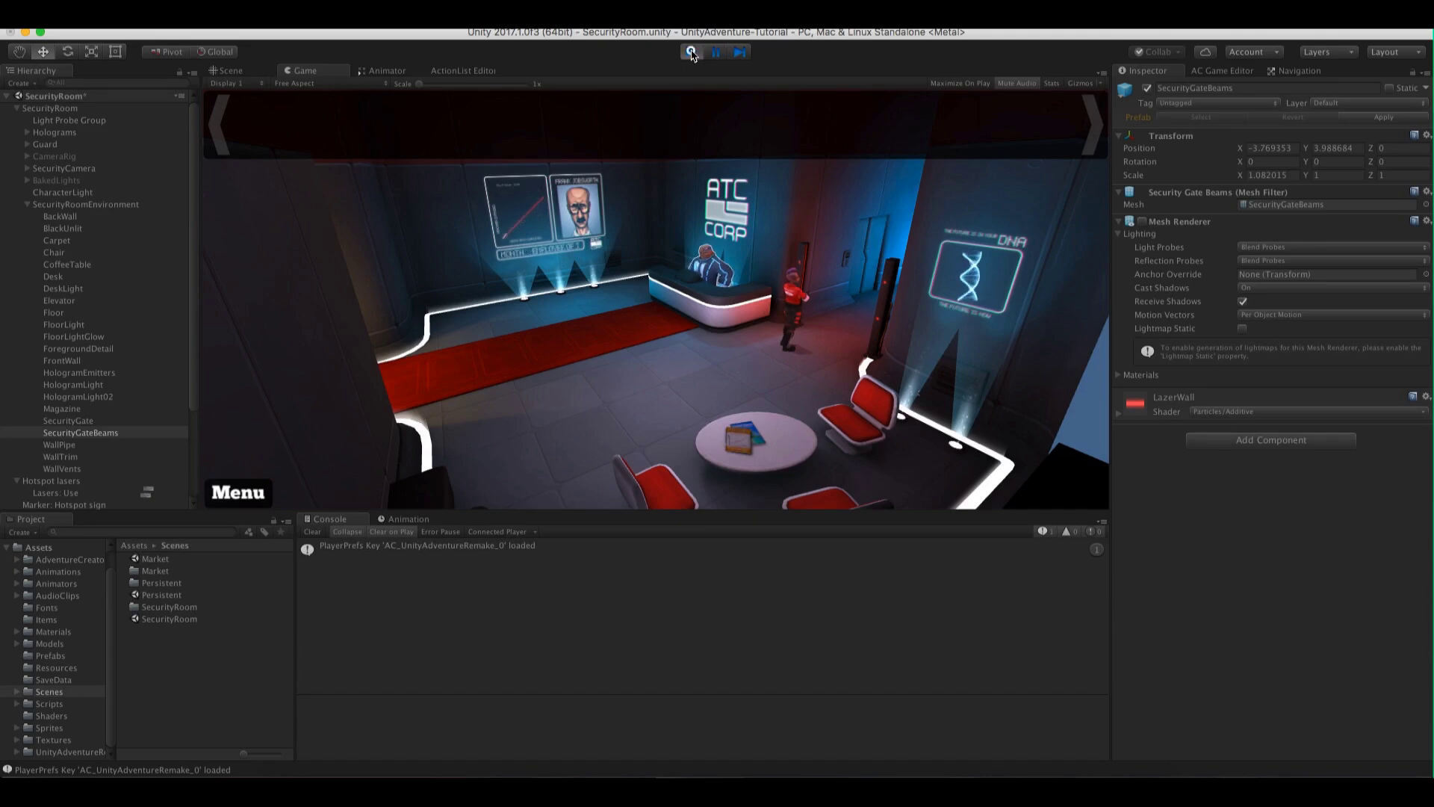
{"action": "key", "text": "super+p"}
{"action": "left_click", "coordinate": [432, 71]}
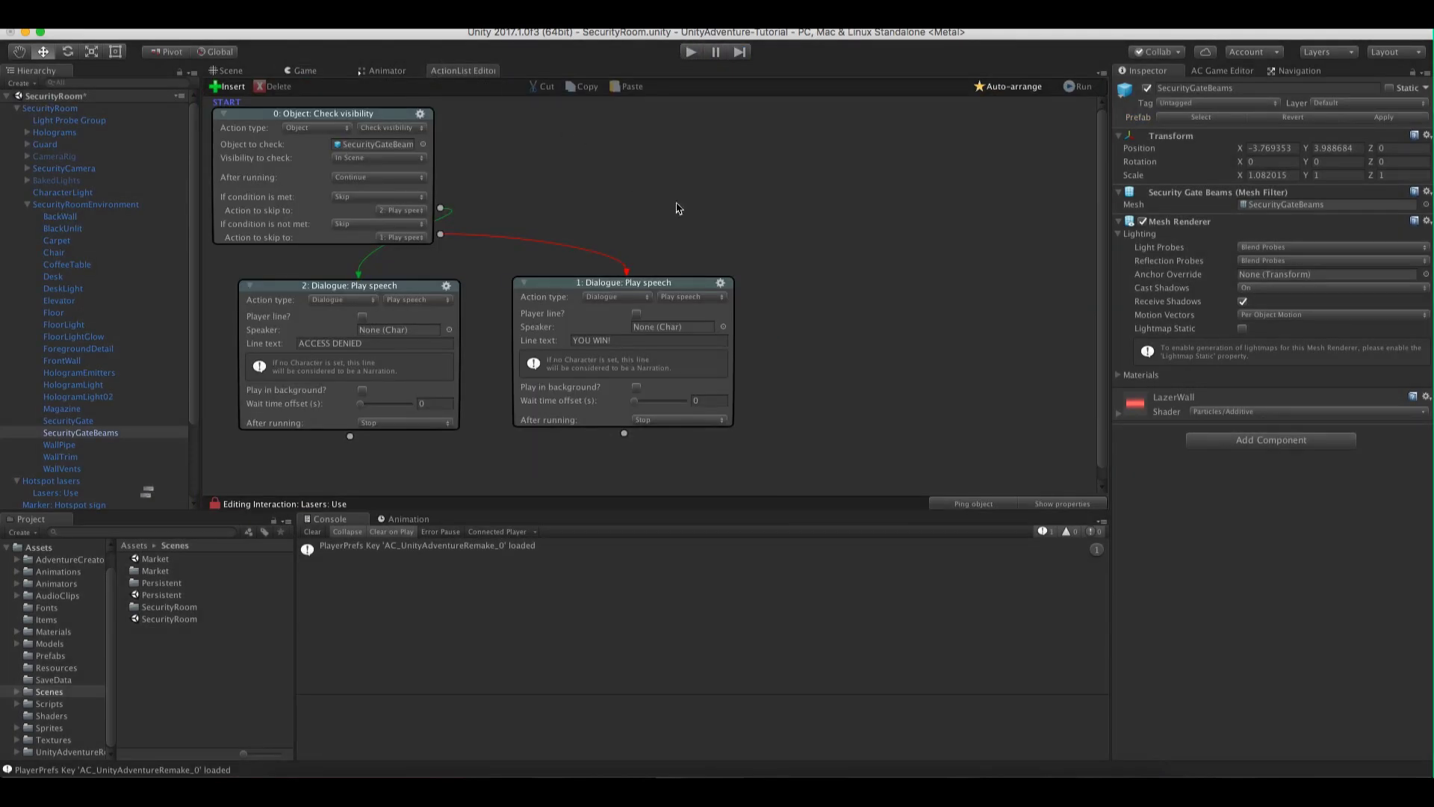
Add a new action connected to the output of the YOU WIN! speech and place it directly below
{"action": "left_click_drag", "start_coordinate": [418, 283], "coordinate": [422, 282]}
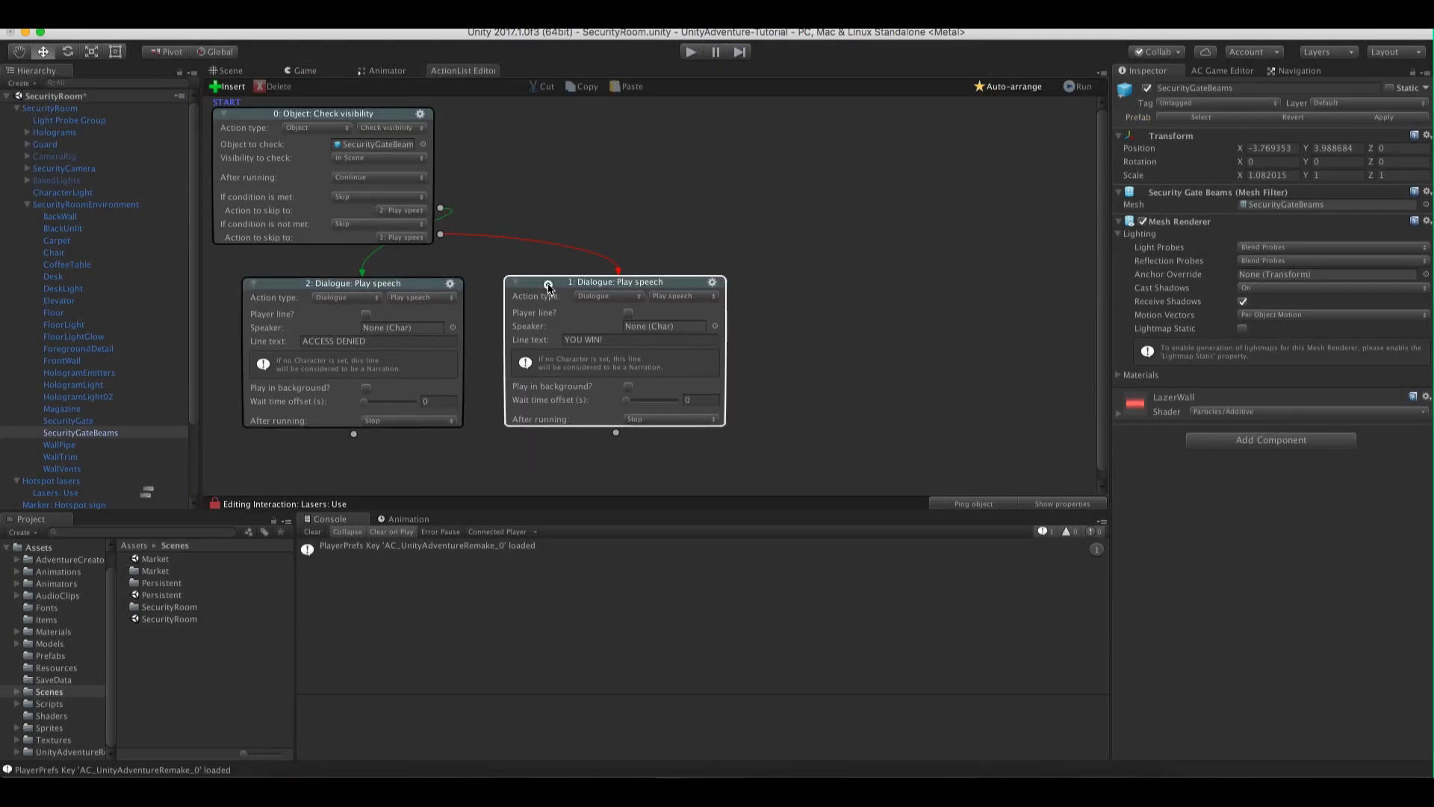
{"action": "left_click_drag", "start_coordinate": [558, 284], "coordinate": [549, 283]}
{"action": "scroll", "coordinate": [829, 321], "scroll_direction": "down", "scroll_amount": 1}
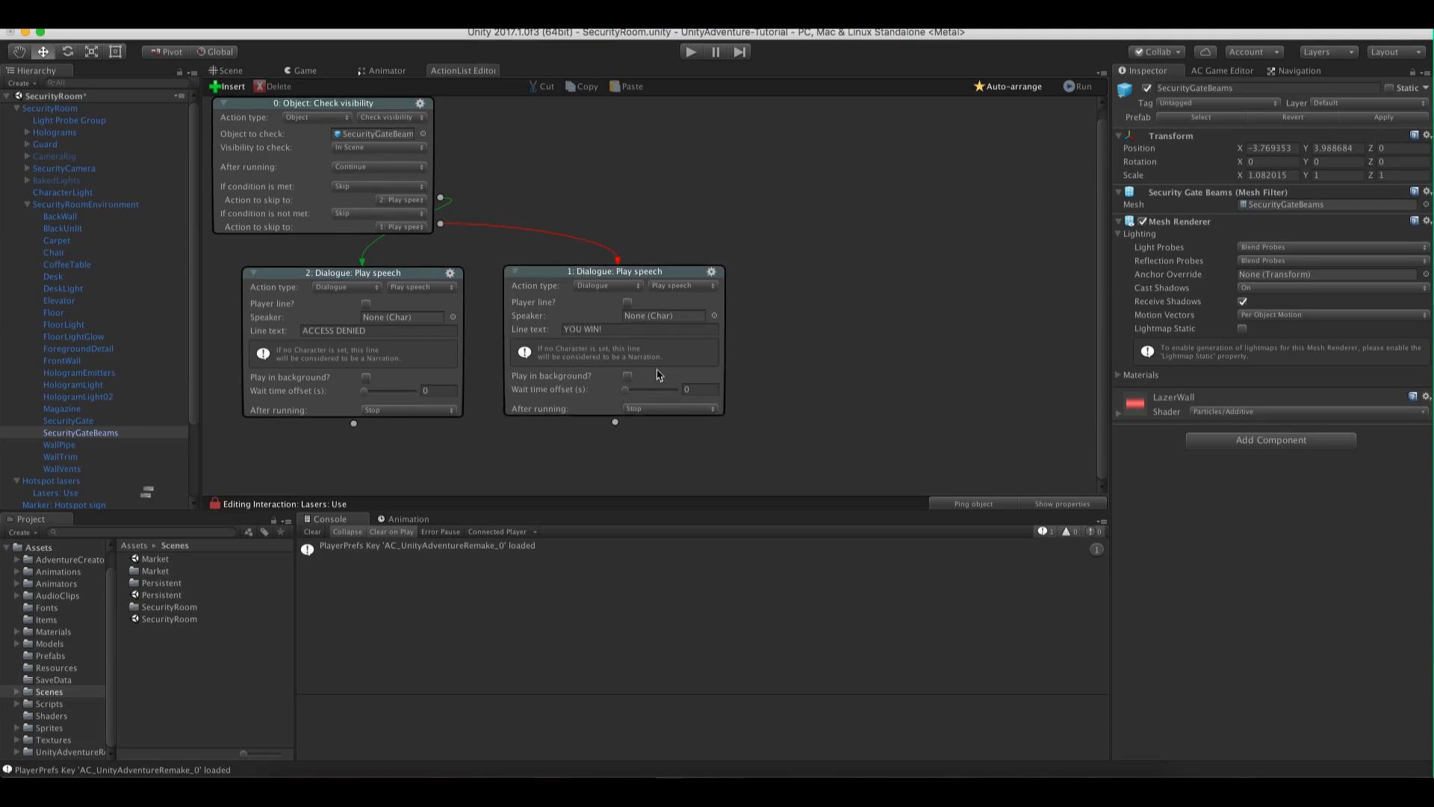
{"action": "left_click", "coordinate": [615, 421]}
{"action": "scroll", "coordinate": [825, 358], "scroll_direction": "down", "scroll_amount": 5}
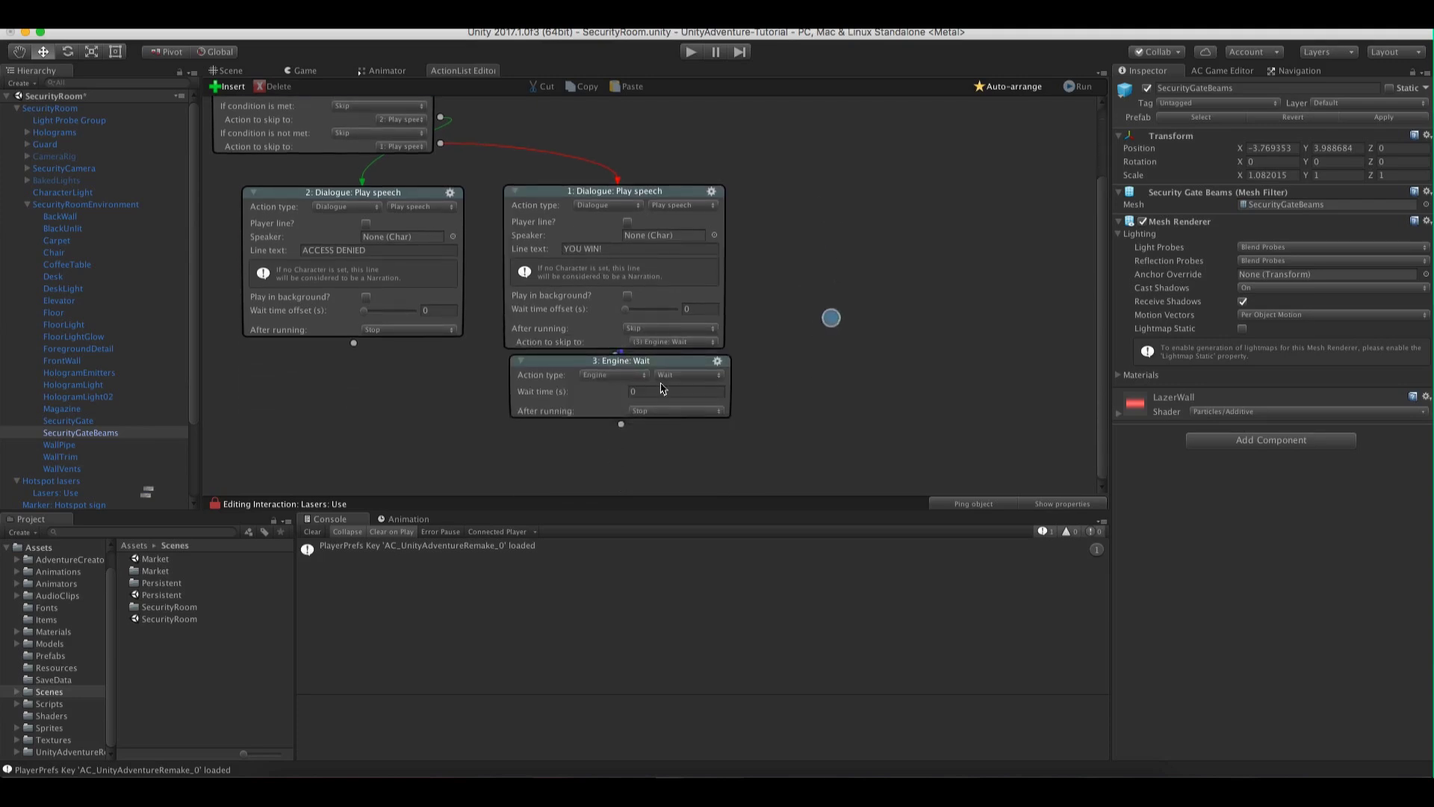
{"action": "left_click", "coordinate": [662, 371]}
{"action": "left_click_drag", "start_coordinate": [662, 371], "coordinate": [655, 395]}
{"action": "left_click", "coordinate": [750, 356]}
{"action": "scroll", "coordinate": [754, 336], "scroll_direction": "down", "scroll_amount": 1}
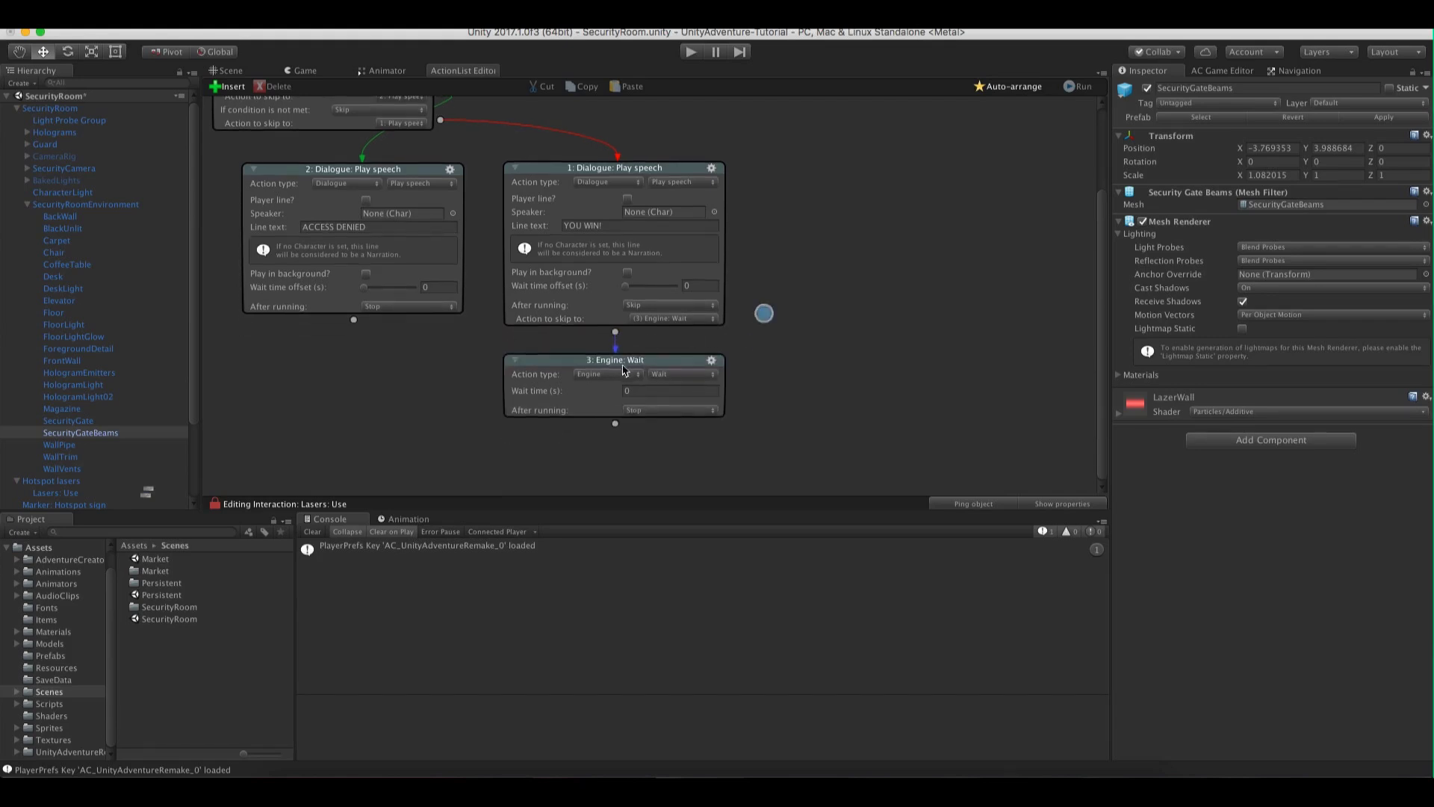
Change the action following the YOU WIN! speech to Engine: End game with the Quit Game command
{"action": "left_click", "coordinate": [676, 382]}
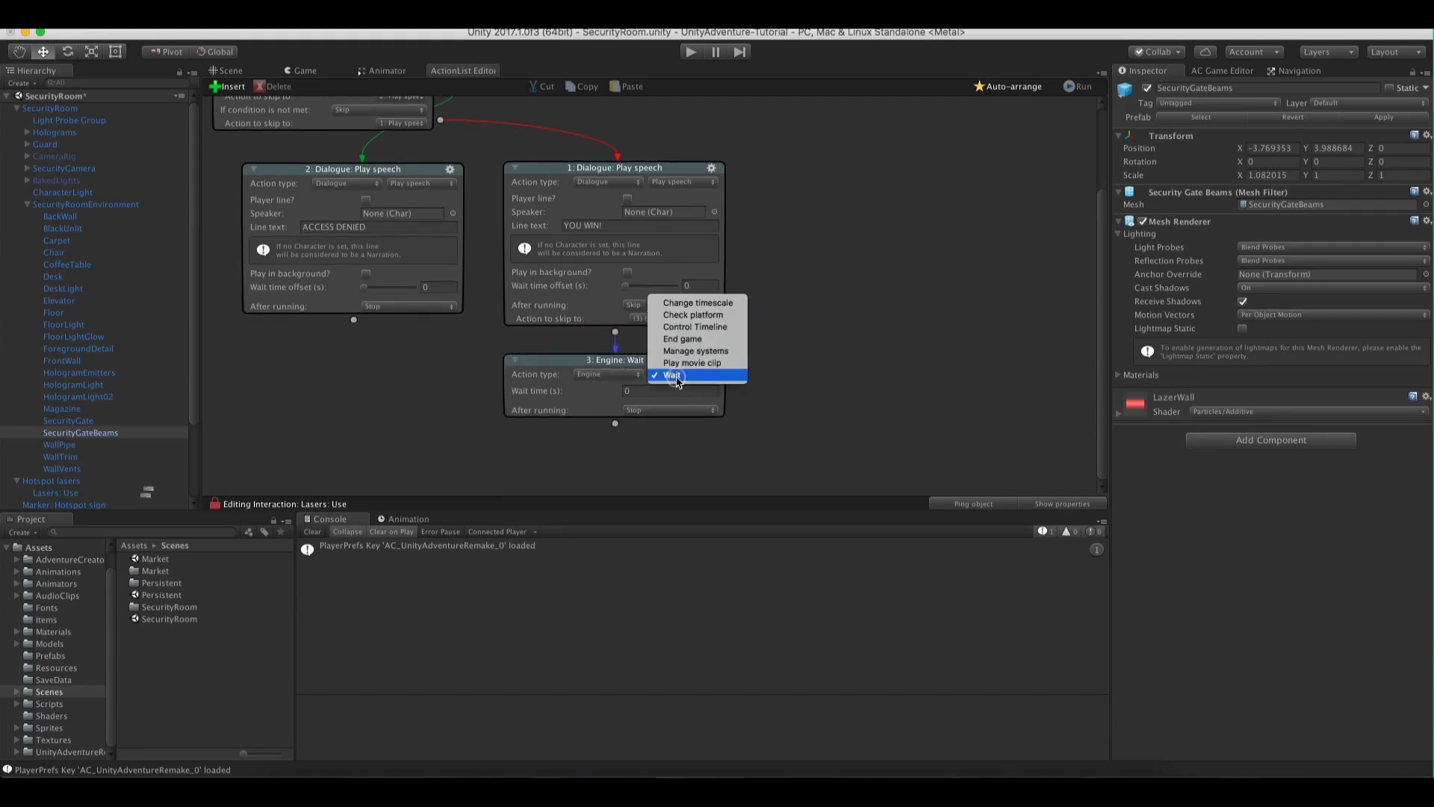
{"action": "left_click", "coordinate": [677, 337]}
{"action": "left_click_drag", "start_coordinate": [668, 381], "coordinate": [675, 380]}
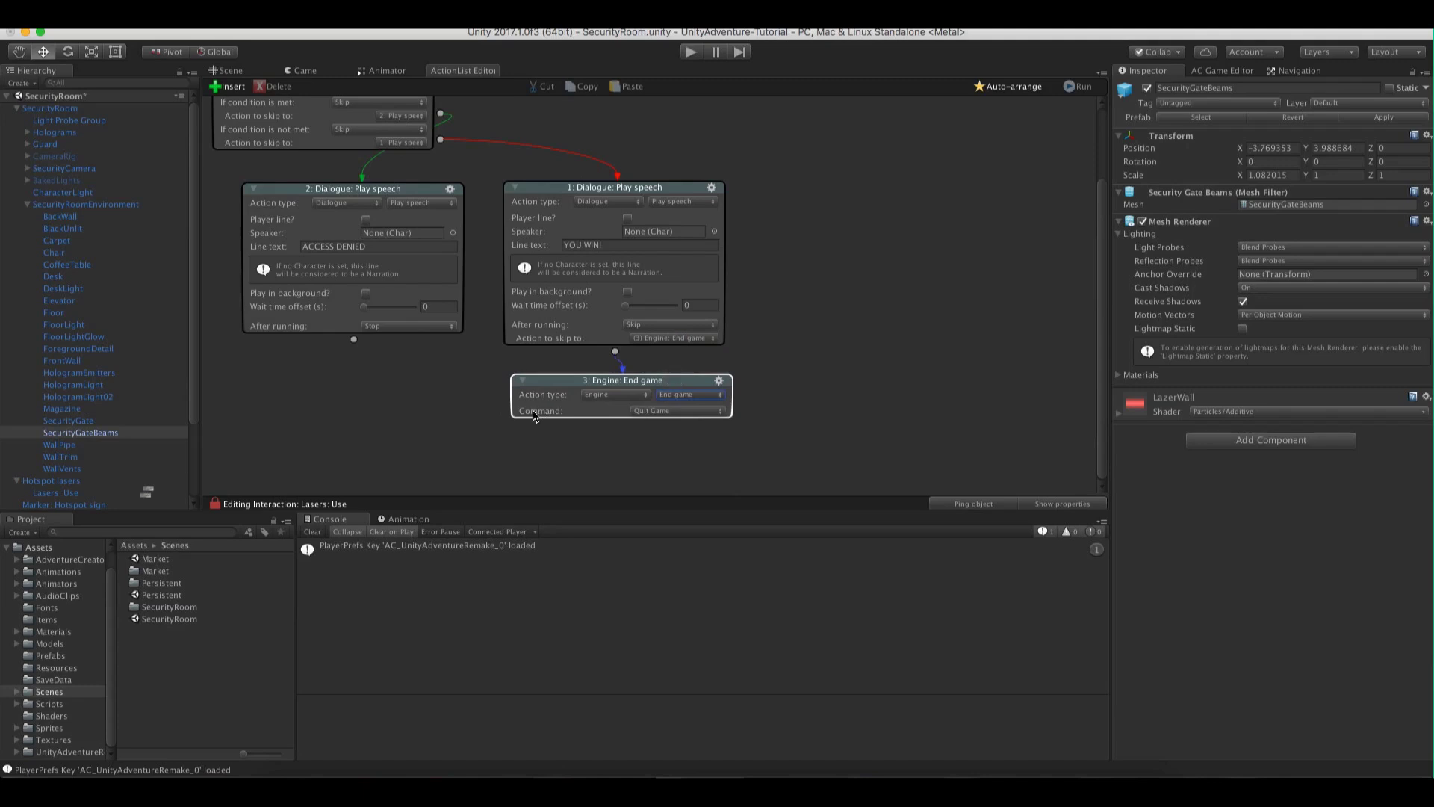
{"action": "left_click", "coordinate": [670, 418]}
{"action": "left_click", "coordinate": [670, 412]}
{"action": "left_click_drag", "start_coordinate": [674, 381], "coordinate": [671, 382]}
Play-test the winning outcome by using the lasers with the SecurityGateBeams mesh hidden, then stop the game
{"action": "left_click", "coordinate": [690, 51]}
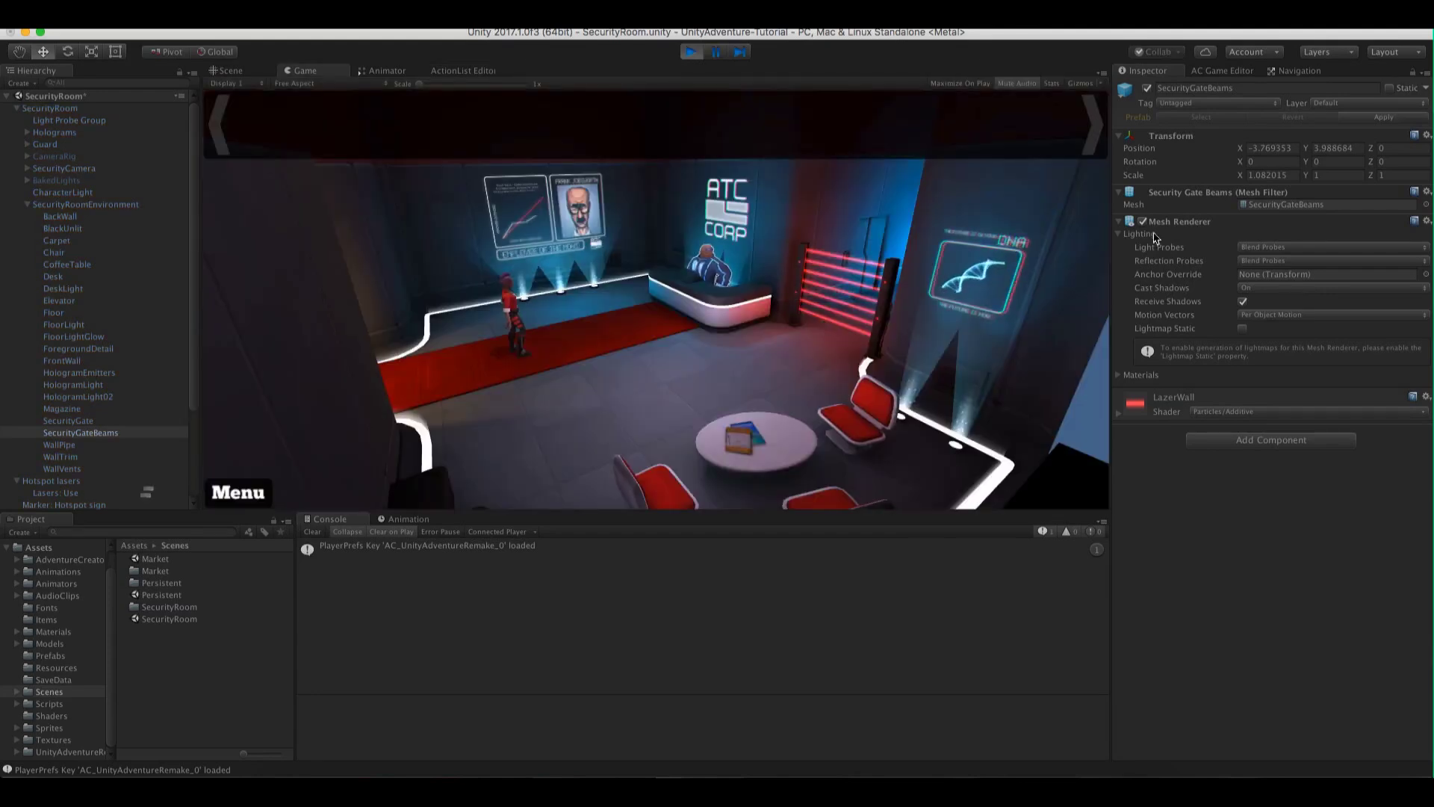
{"action": "left_click", "coordinate": [838, 301]}
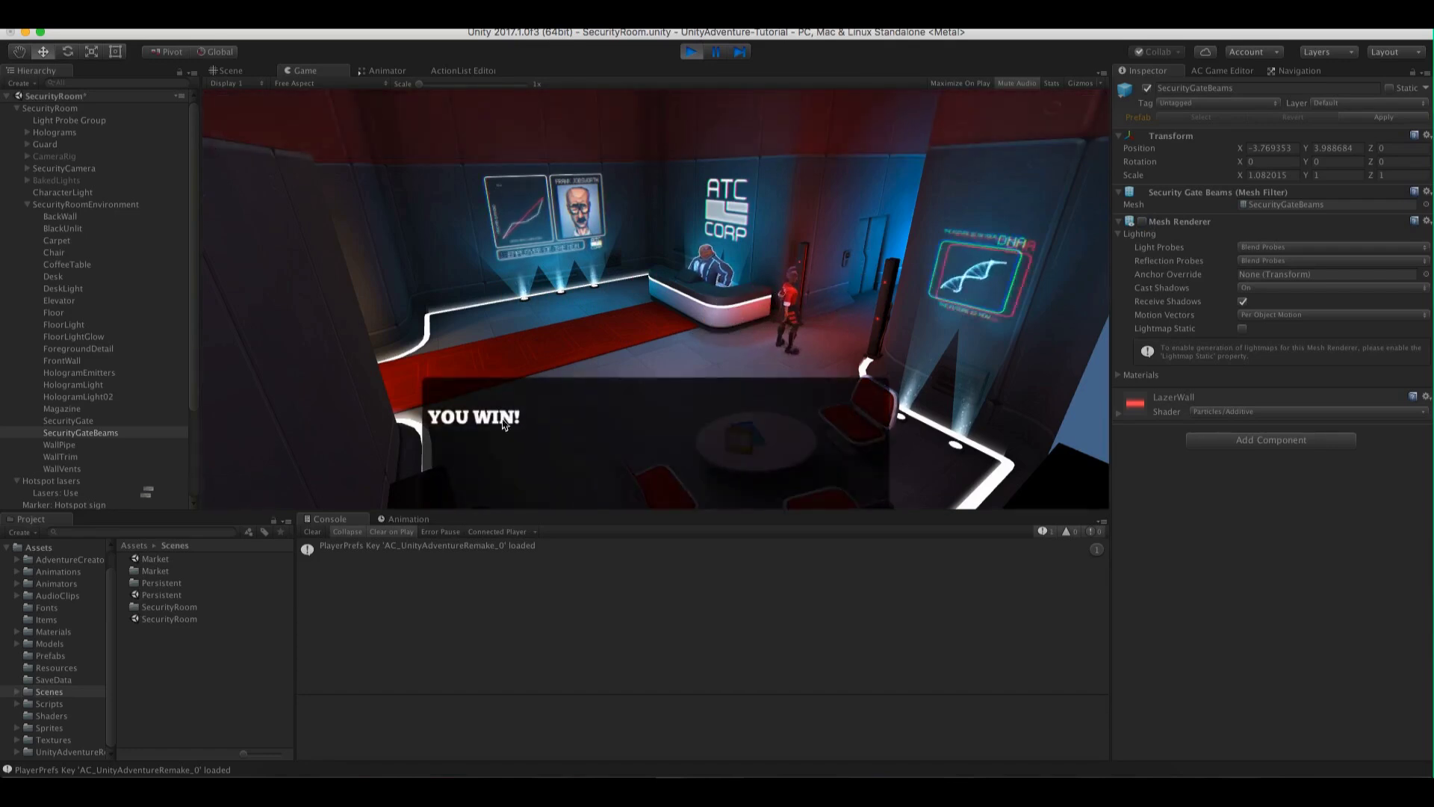
{"action": "key", "text": "super+p"}
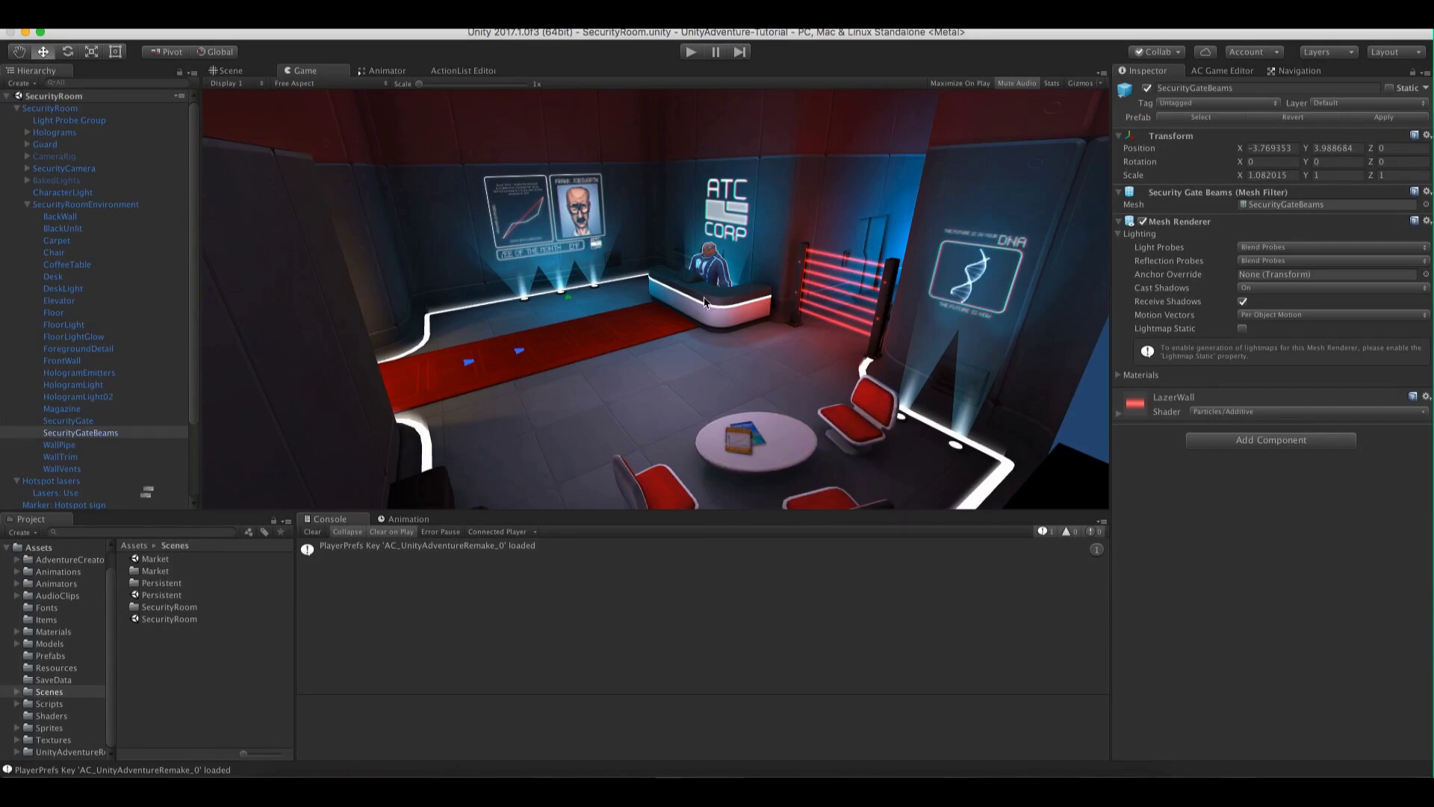
Collapse SecurityRoomEnvironment in the hierarchy and select the Guard, framing him closely in the Scene view
{"action": "left_click", "coordinate": [226, 70]}
{"action": "left_click", "coordinate": [27, 204]}
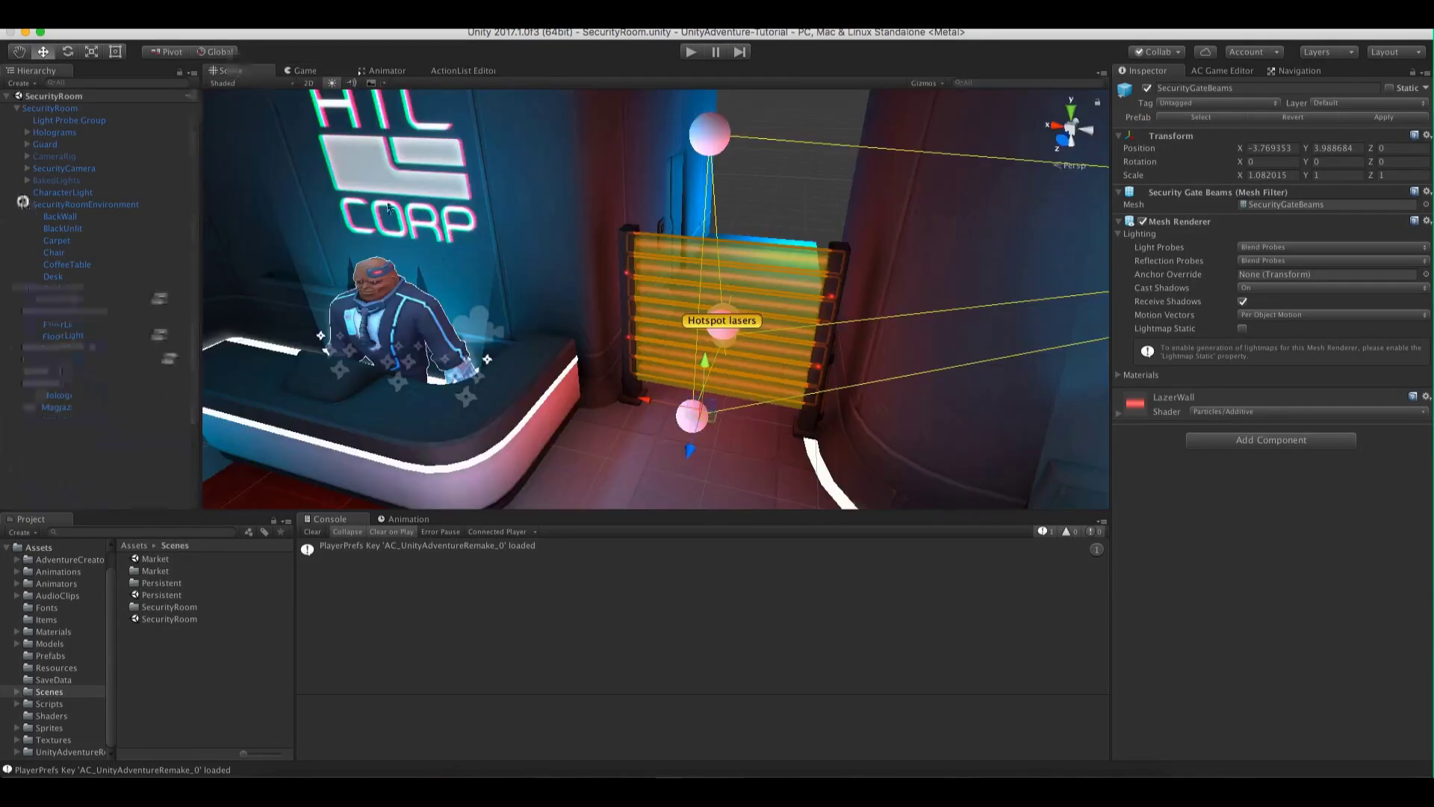
{"action": "middle_click_drag", "start_coordinate": [464, 145], "coordinate": [690, 193]}
{"action": "left_click", "coordinate": [38, 144]}
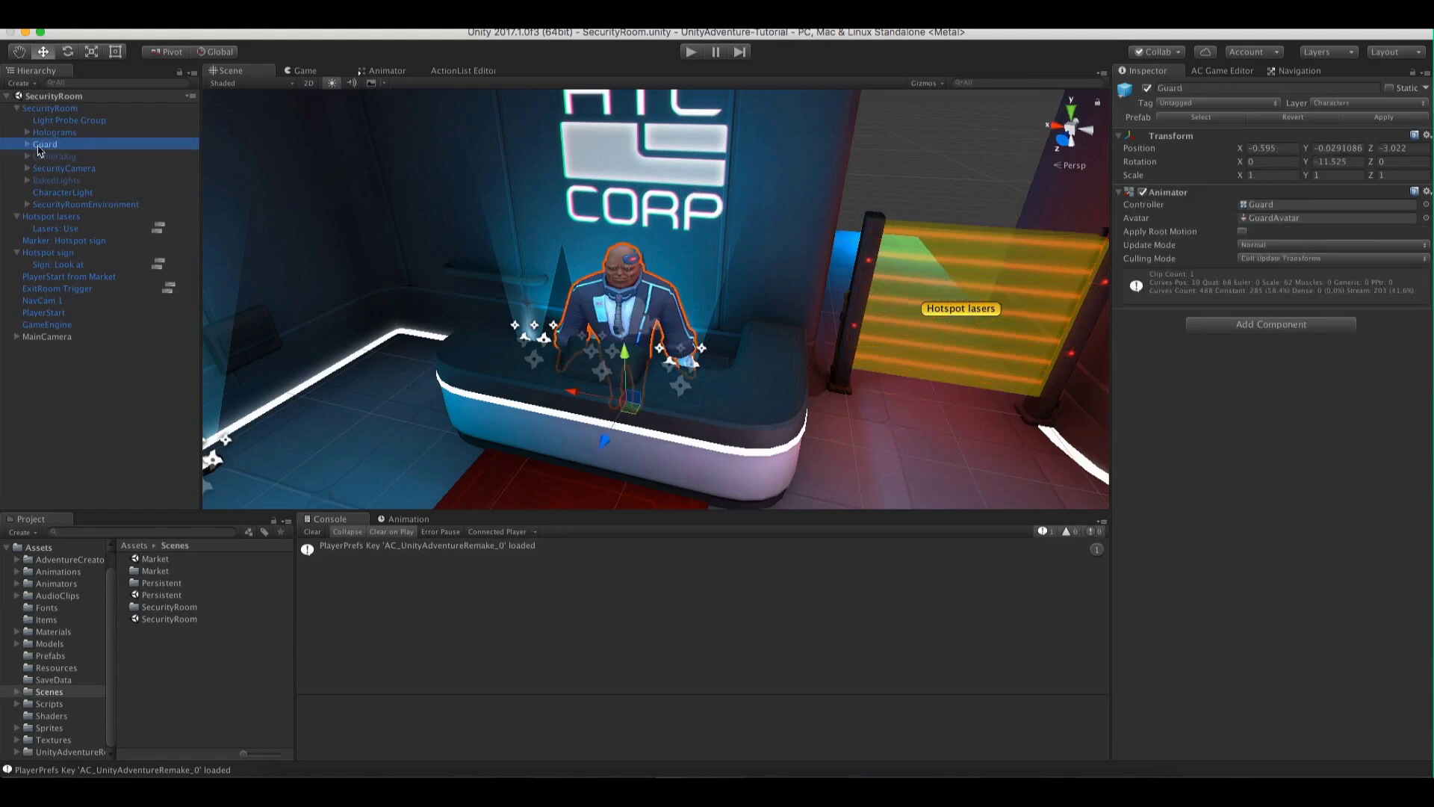
{"action": "left_click_drag", "start_coordinate": [515, 257], "coordinate": [605, 308], "text": "alt"}
{"action": "scroll", "coordinate": [627, 310], "scroll_direction": "up", "scroll_amount": 5}
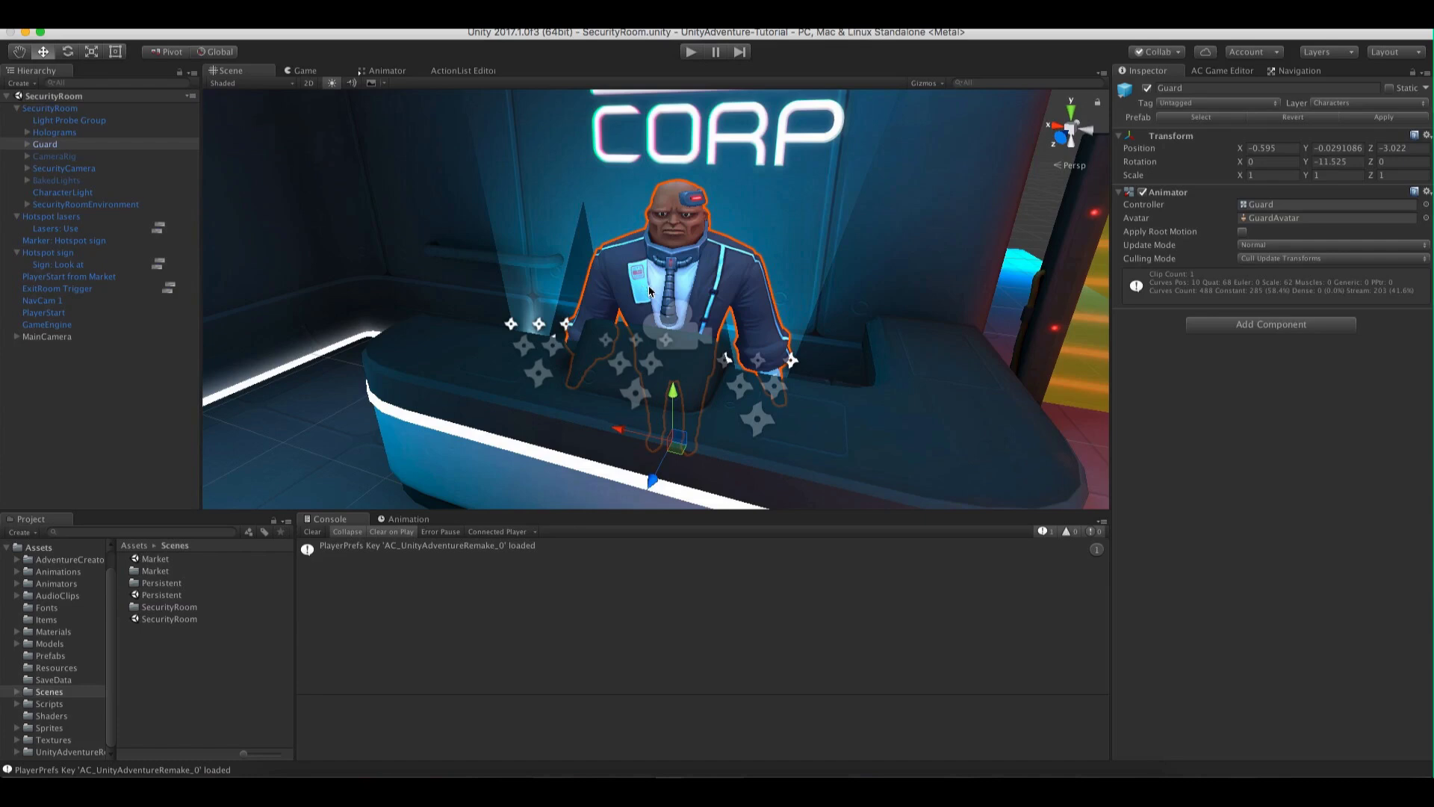
Open Adventure Creator's Character wizard, dock it beside the Scene view and advance to the Base graphic page
{"action": "left_click", "coordinate": [351, 28]}
{"action": "mouse_move", "coordinate": [350, 51]}
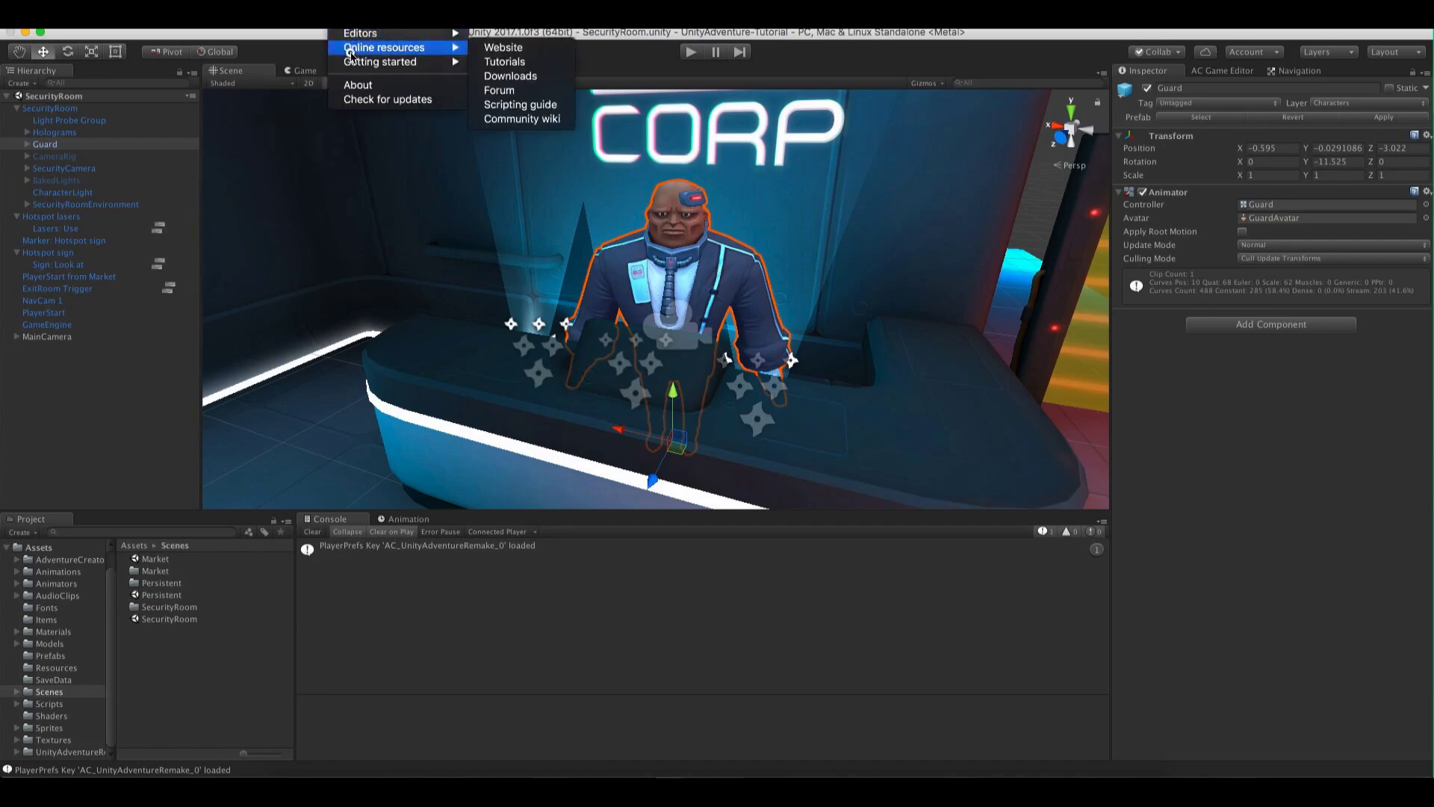
{"action": "left_click", "coordinate": [493, 84]}
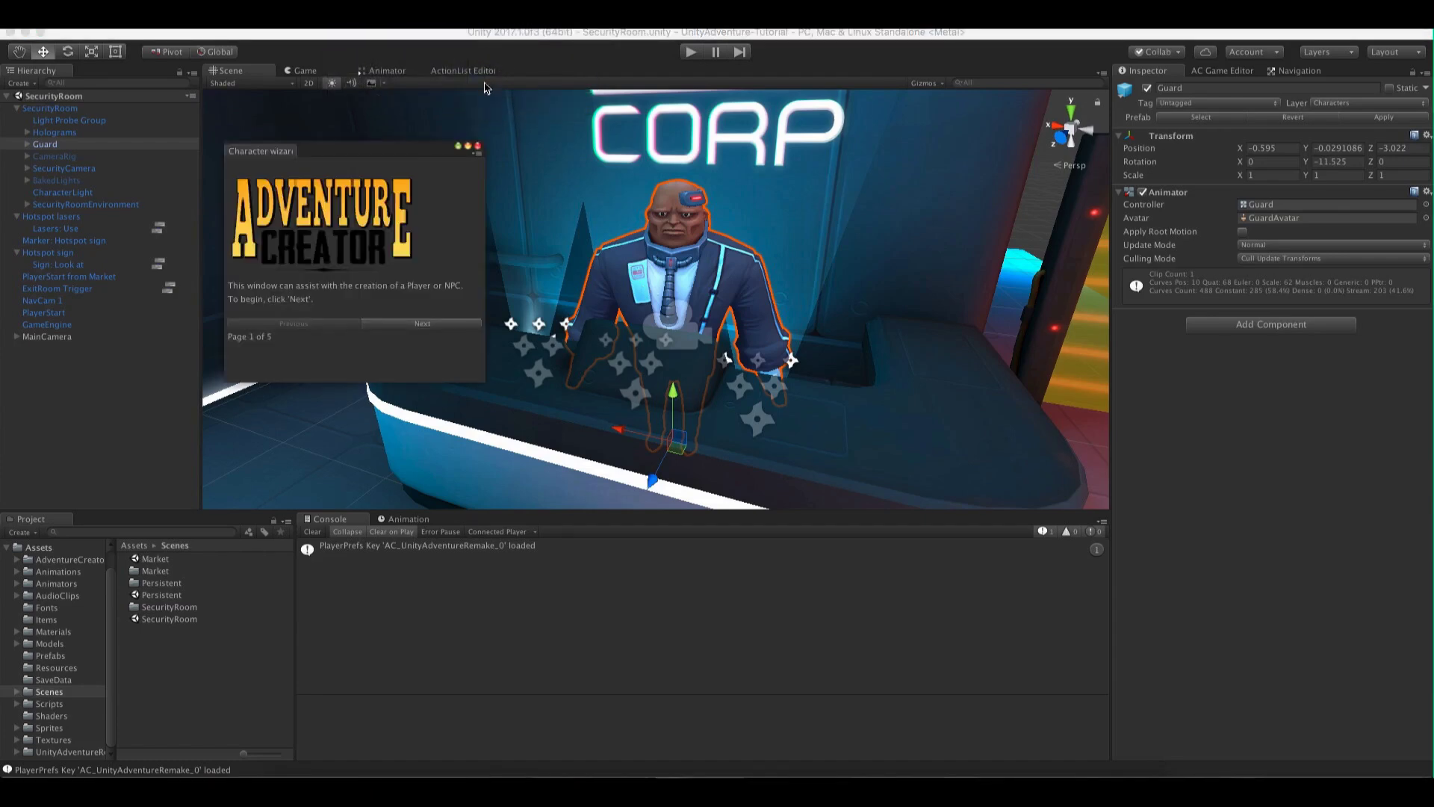
{"action": "left_click_drag", "start_coordinate": [273, 154], "coordinate": [1020, 186]}
{"action": "left_click", "coordinate": [1038, 244]}
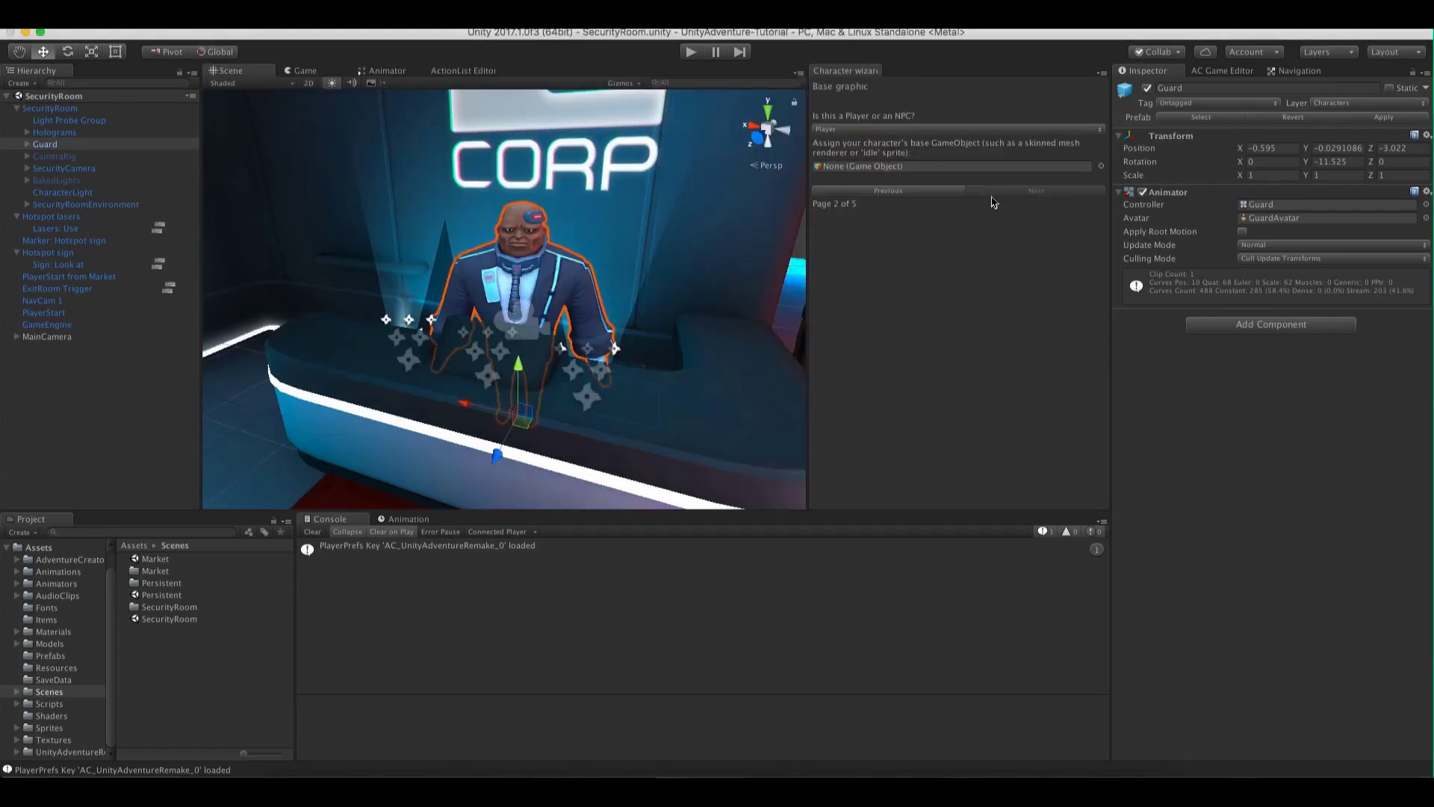
Define the character as an NPC, enter its name and assign the Guard as its base GameObject
{"action": "left_click", "coordinate": [881, 128]}
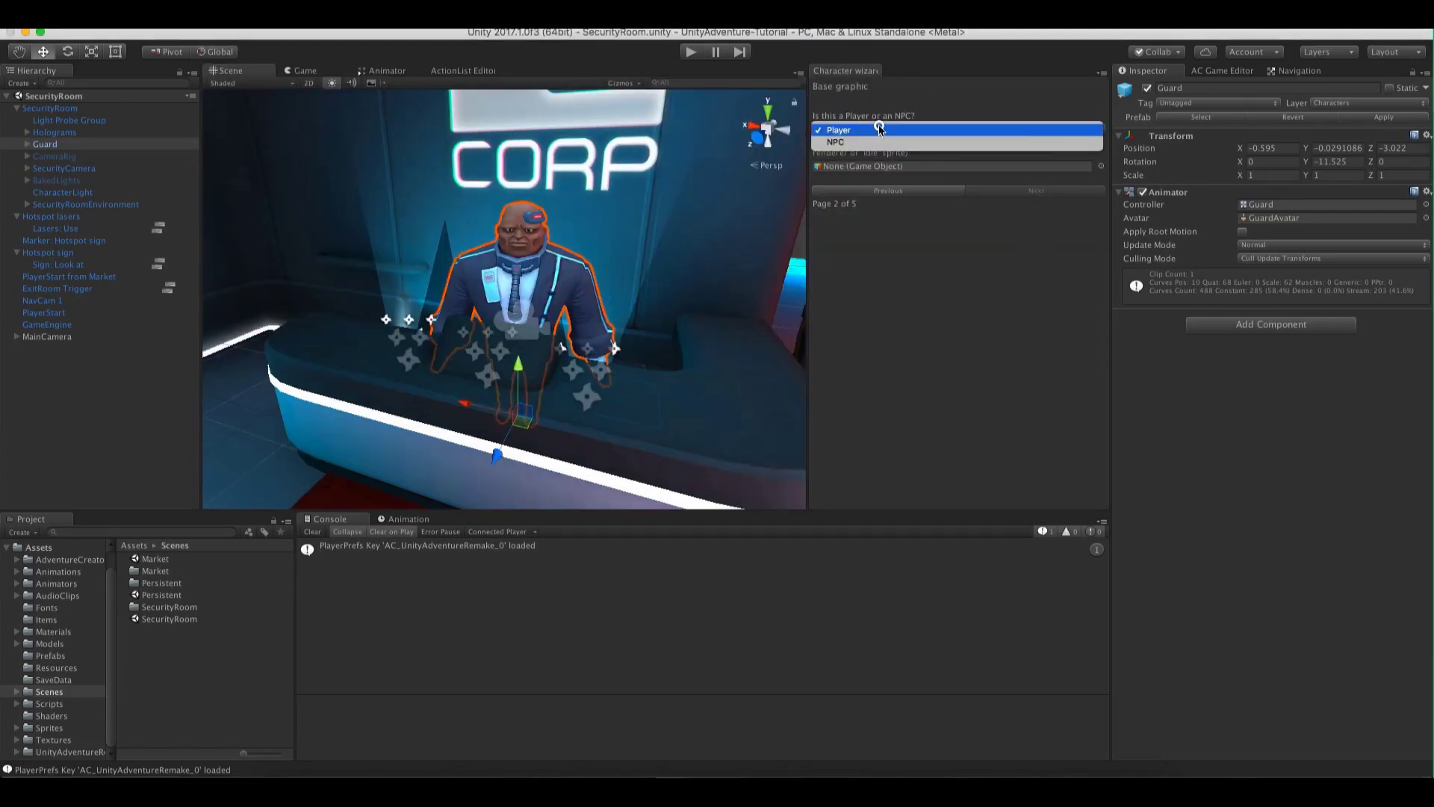
{"action": "left_click", "coordinate": [871, 138]}
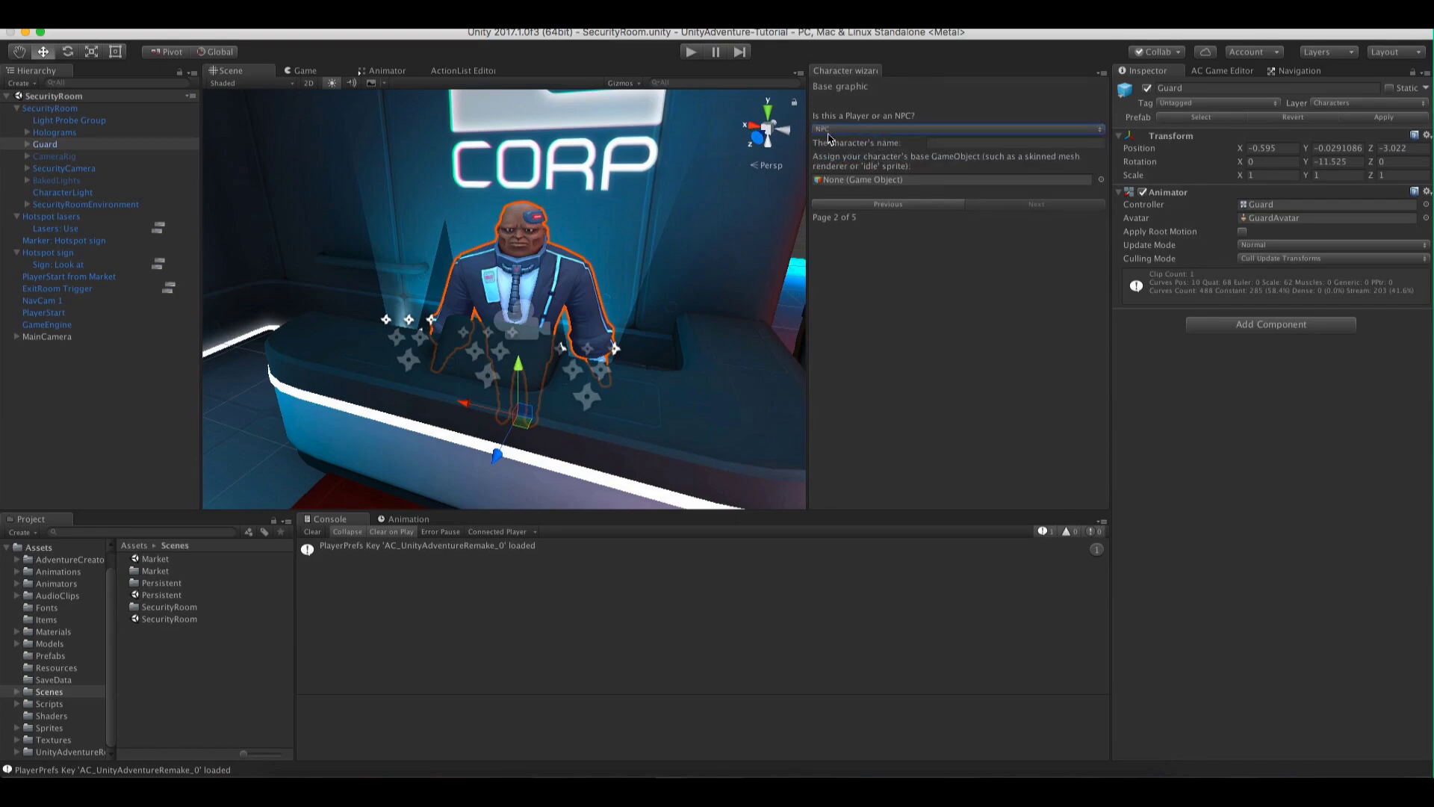
{"action": "left_click", "coordinate": [938, 143]}
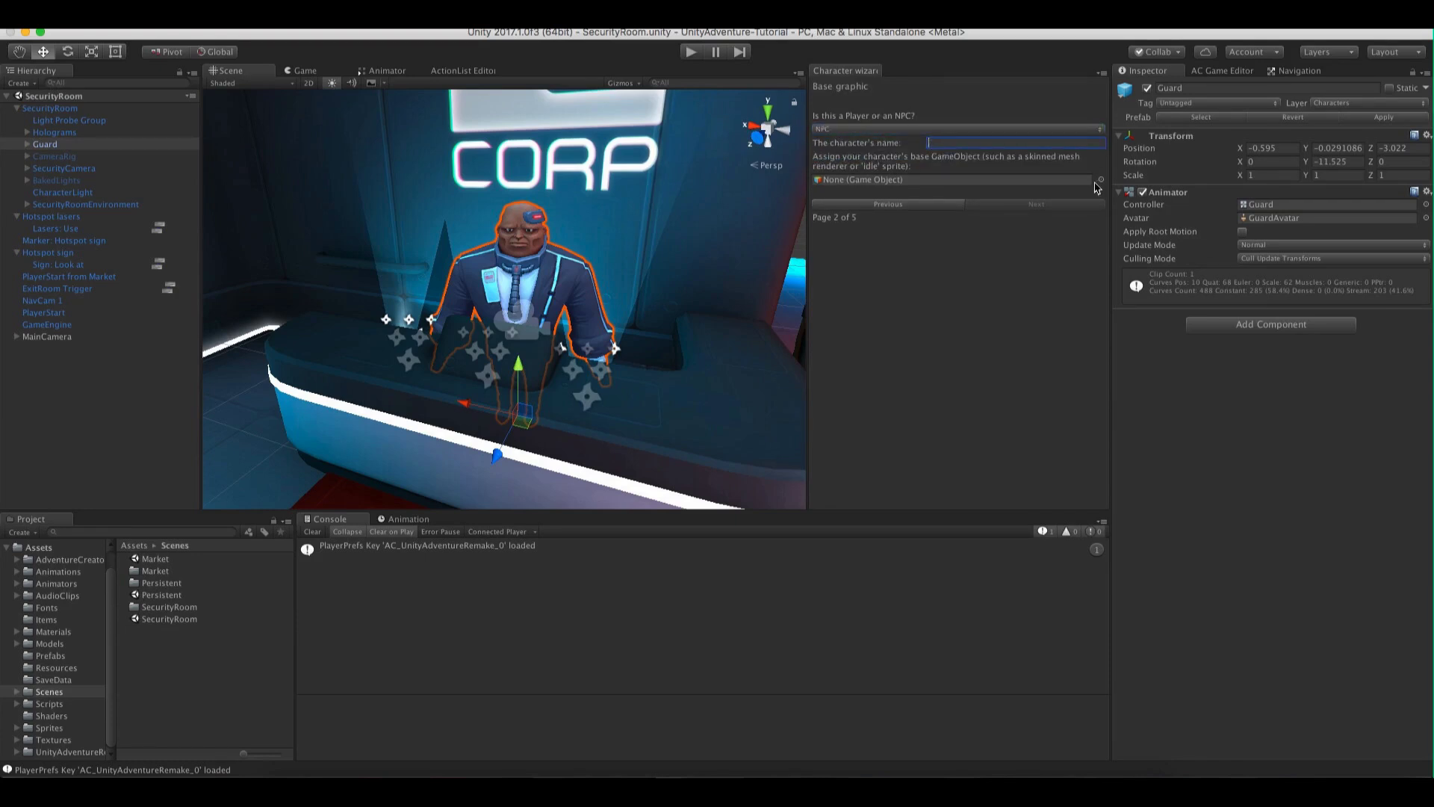
{"action": "type", "text": "Steve"}
{"action": "left_click_drag", "start_coordinate": [46, 145], "coordinate": [887, 179]}
{"action": "left_click", "coordinate": [1041, 204]}
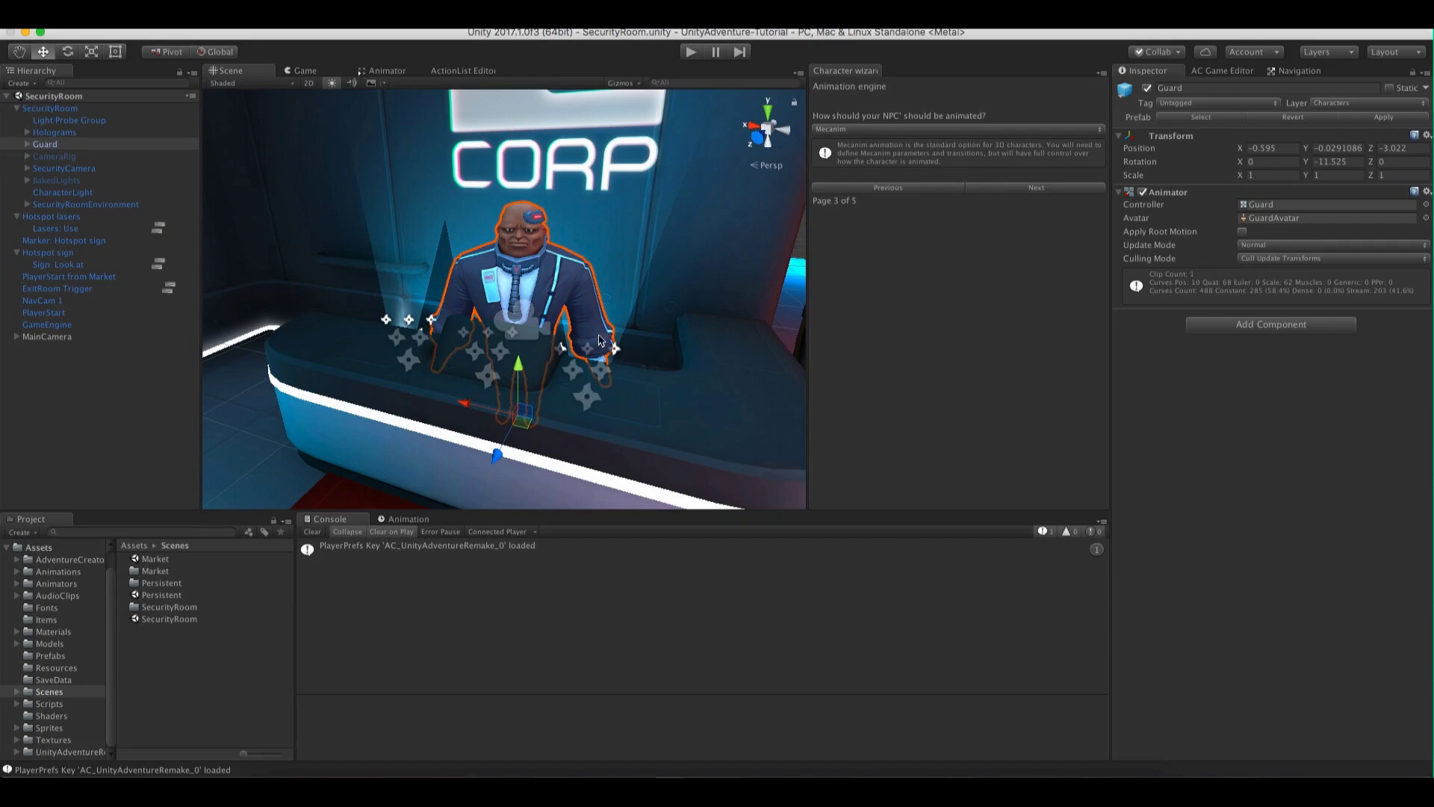
Finish the Character wizard for the Guard with Mecanim as the animation engine and close the wizard
{"action": "left_click", "coordinate": [996, 190]}
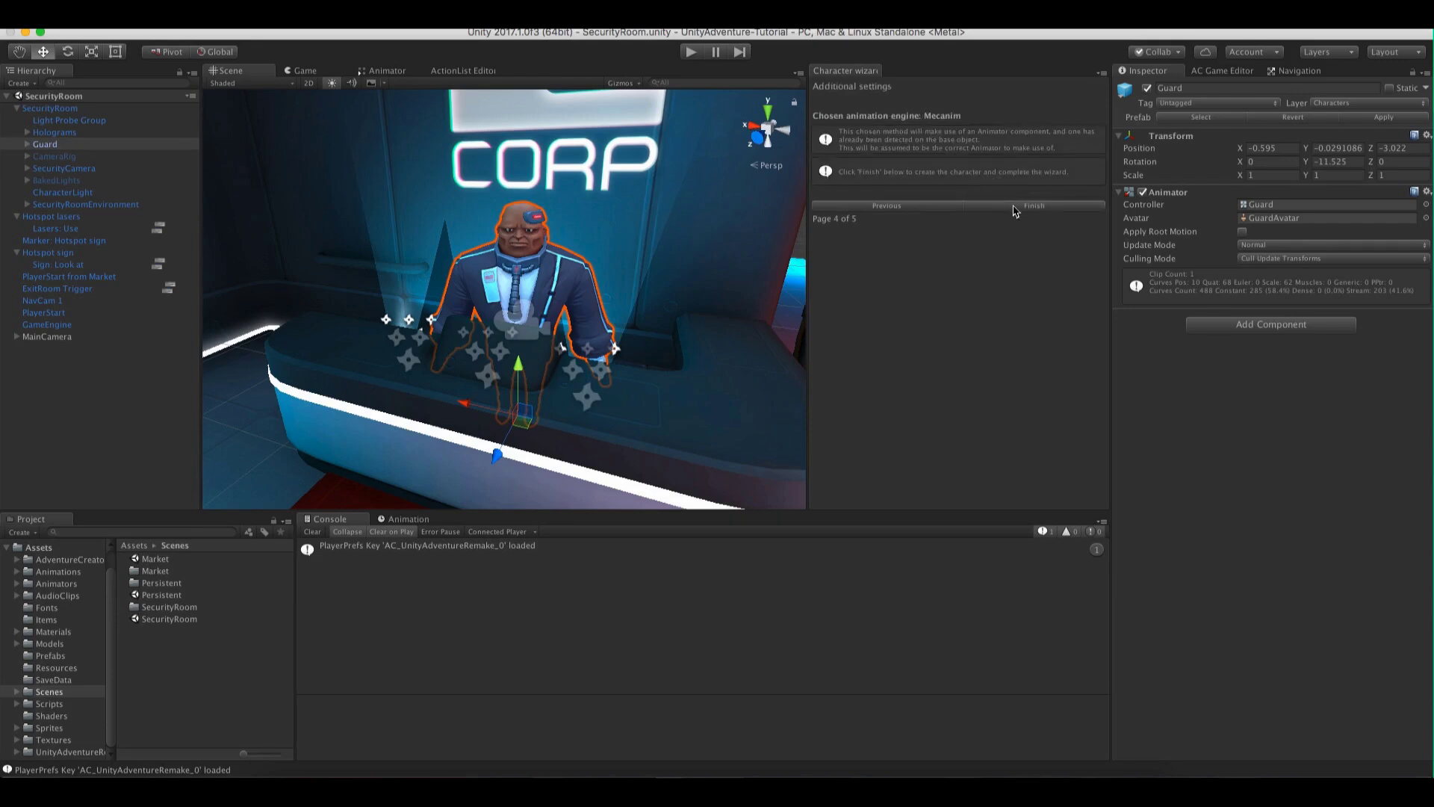
{"action": "left_click", "coordinate": [998, 185]}
{"action": "right_click", "coordinate": [847, 67]}
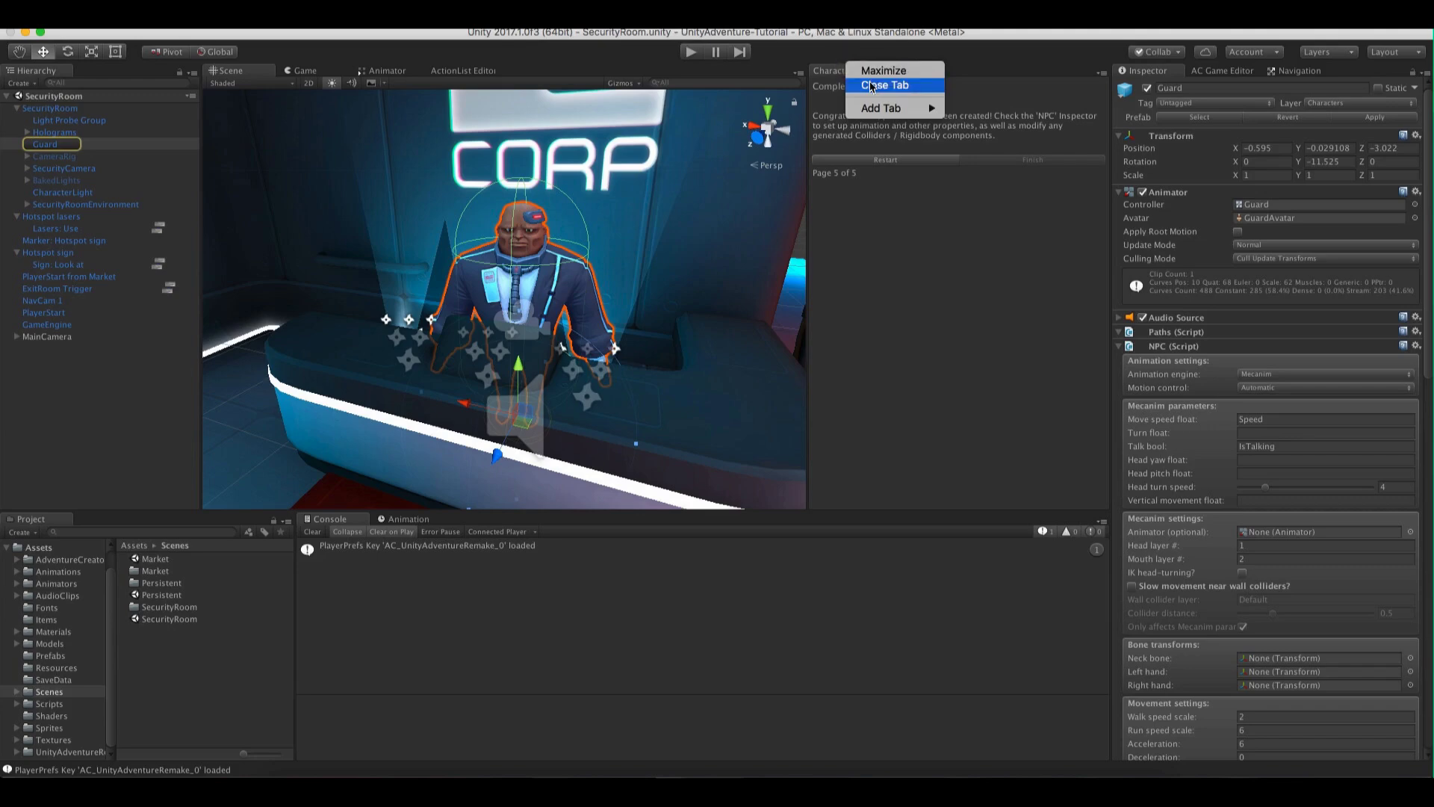
{"action": "left_click", "coordinate": [871, 85]}
Review the Guard's generated components and examine the Take 001 state, layers and parameters of its animator controller
{"action": "left_click_drag", "start_coordinate": [522, 248], "coordinate": [586, 247], "text": "alt"}
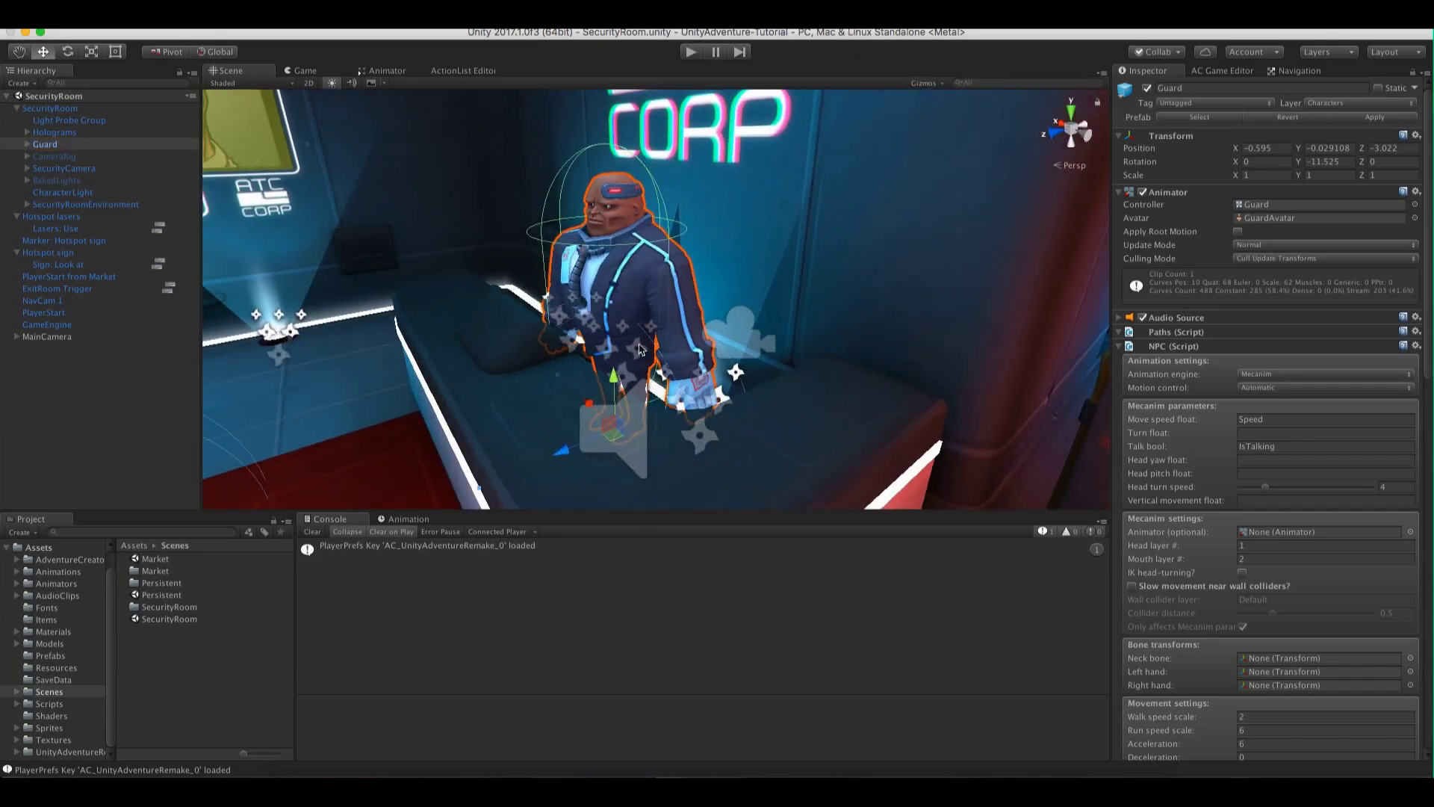
{"action": "left_click_drag", "start_coordinate": [1431, 364], "coordinate": [1319, 631]}
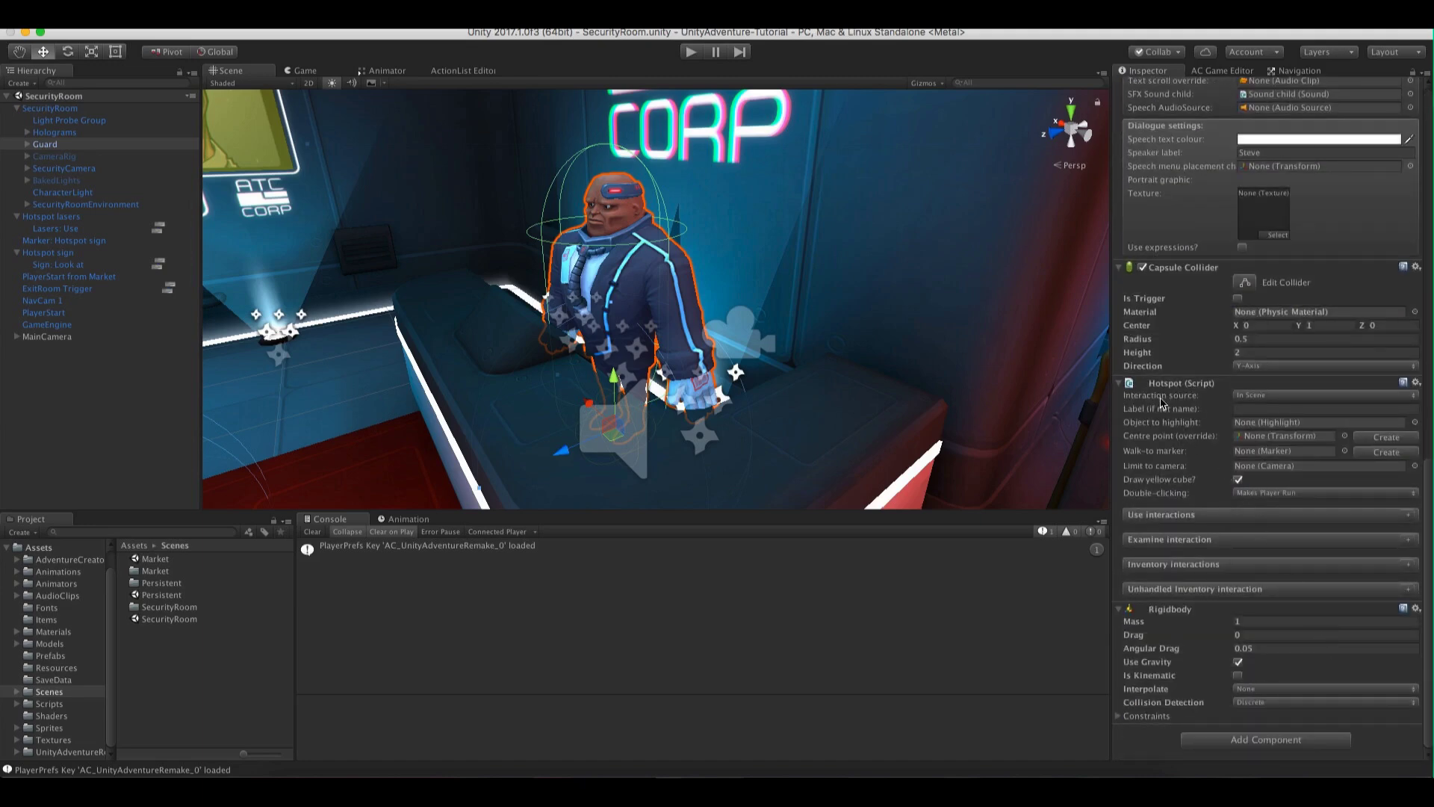
{"action": "left_click_drag", "start_coordinate": [1428, 519], "coordinate": [1328, 191]}
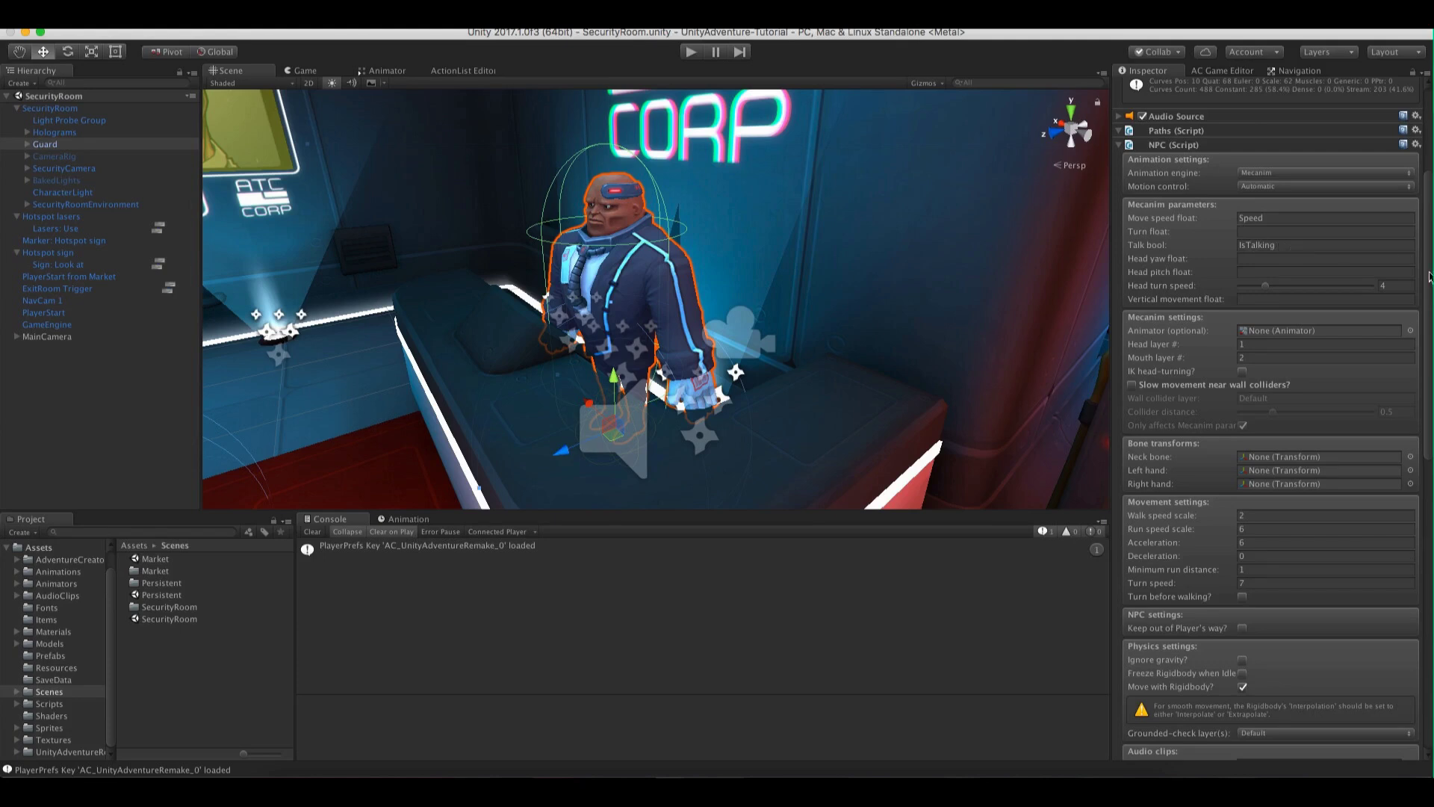
{"action": "left_click_drag", "start_coordinate": [1429, 277], "coordinate": [1423, 166]}
{"action": "left_click", "coordinate": [1288, 207]}
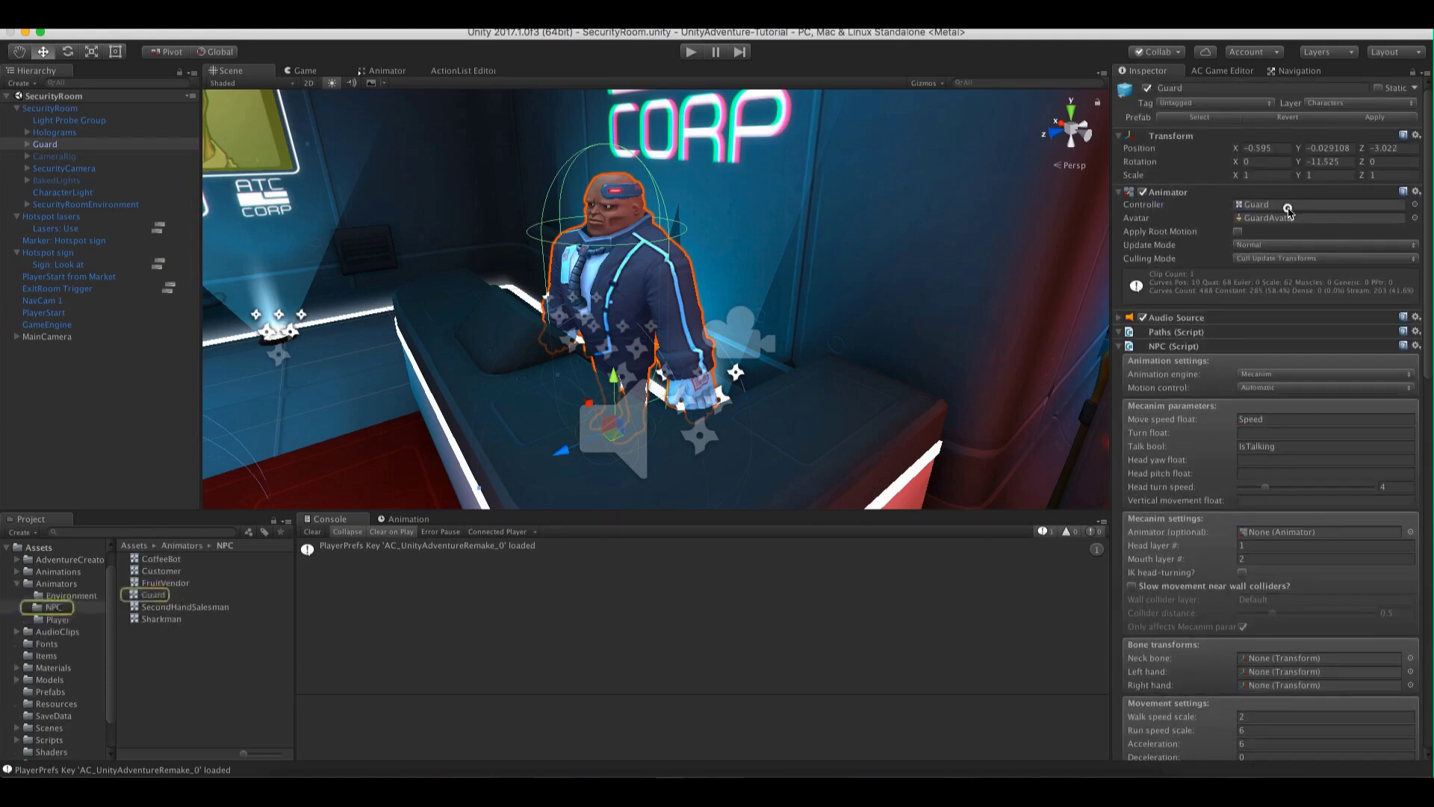
{"action": "double_click", "coordinate": [1289, 209]}
{"action": "left_click_drag", "start_coordinate": [715, 183], "coordinate": [734, 228]}
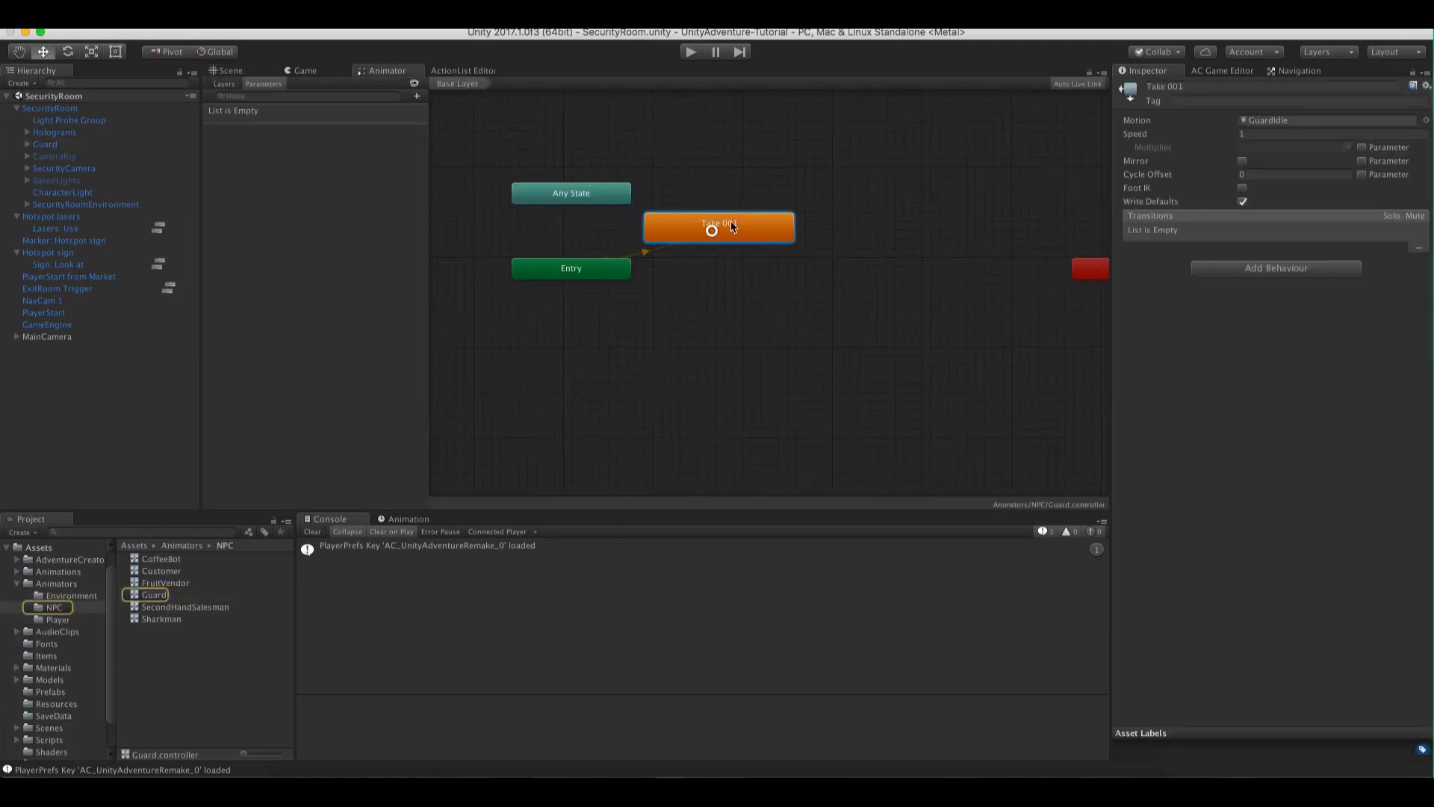
{"action": "left_click", "coordinate": [225, 85]}
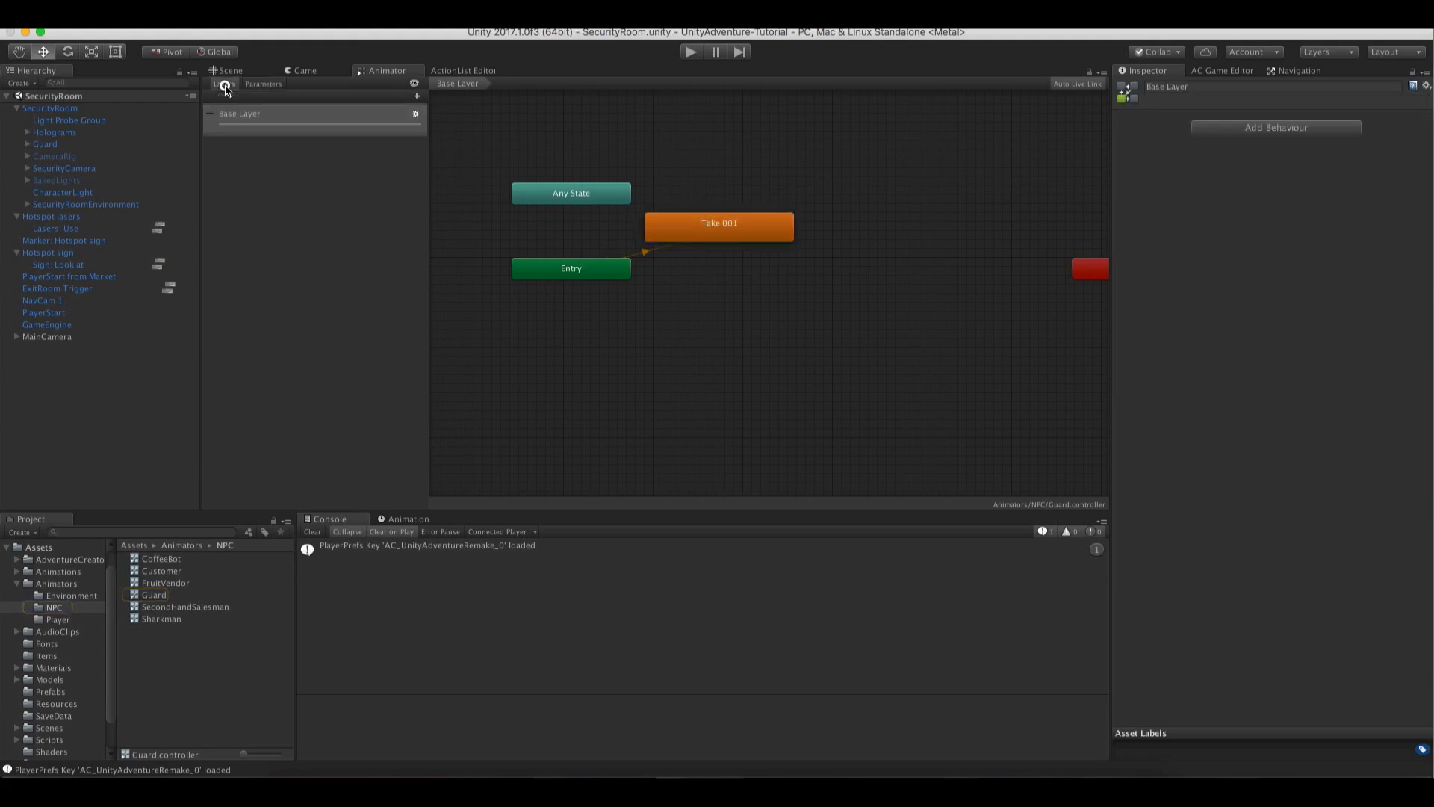
{"action": "left_click", "coordinate": [263, 84]}
{"action": "left_click", "coordinate": [224, 84]}
{"action": "left_click", "coordinate": [228, 70]}
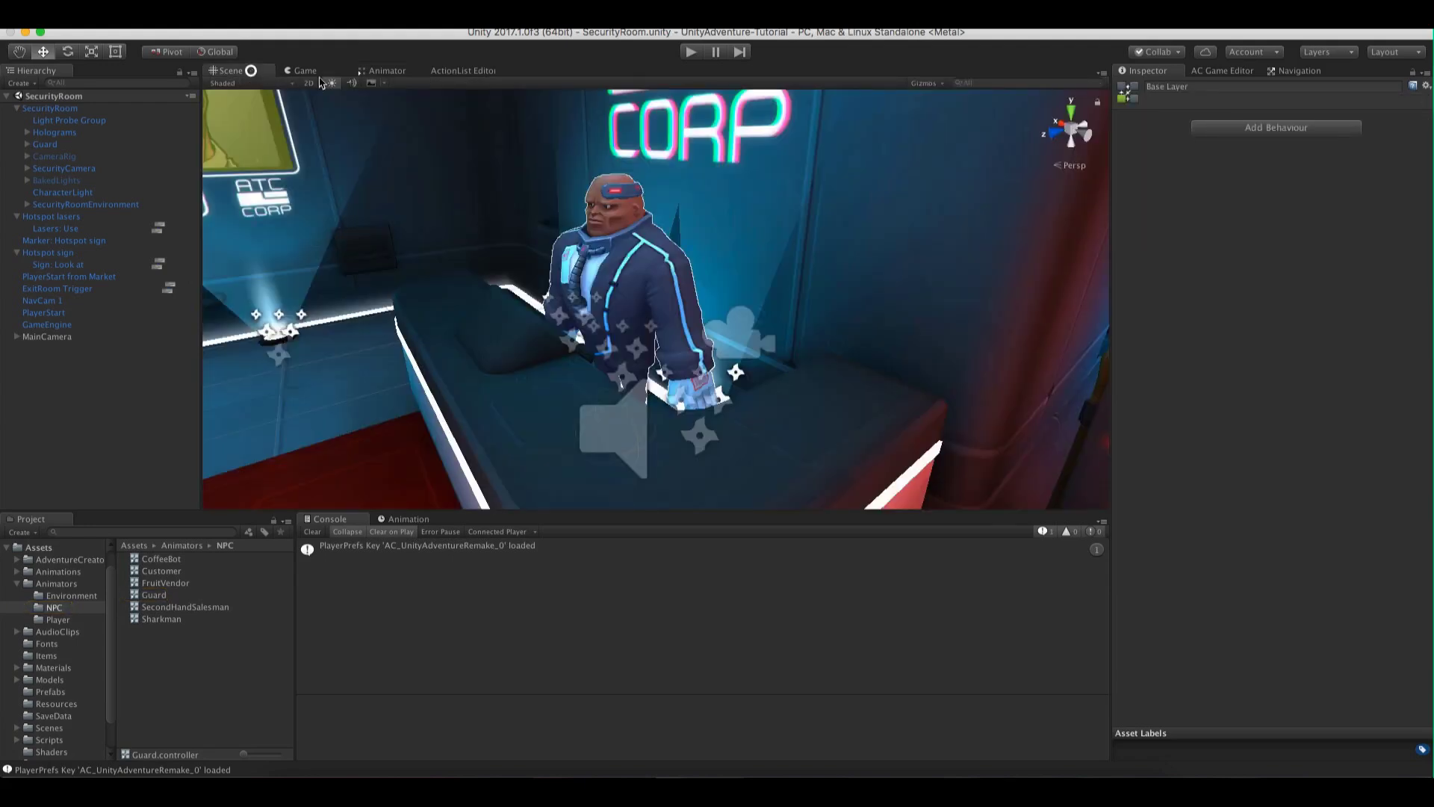
Clear the Move speed float and Talk bool parameters in the Guard's NPC component
{"action": "left_click", "coordinate": [53, 144]}
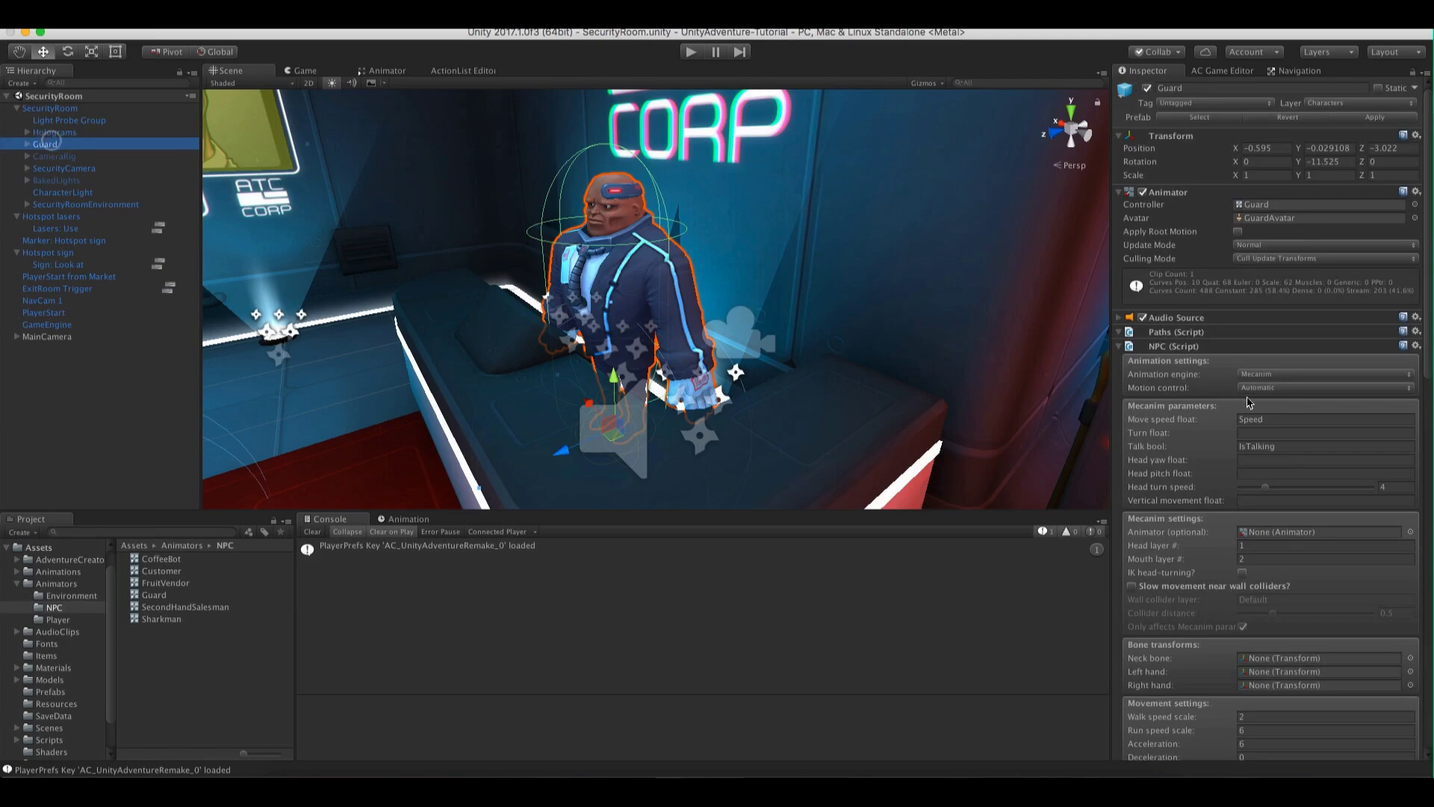
{"action": "left_click", "coordinate": [1280, 419]}
{"action": "left_click", "coordinate": [1240, 446]}
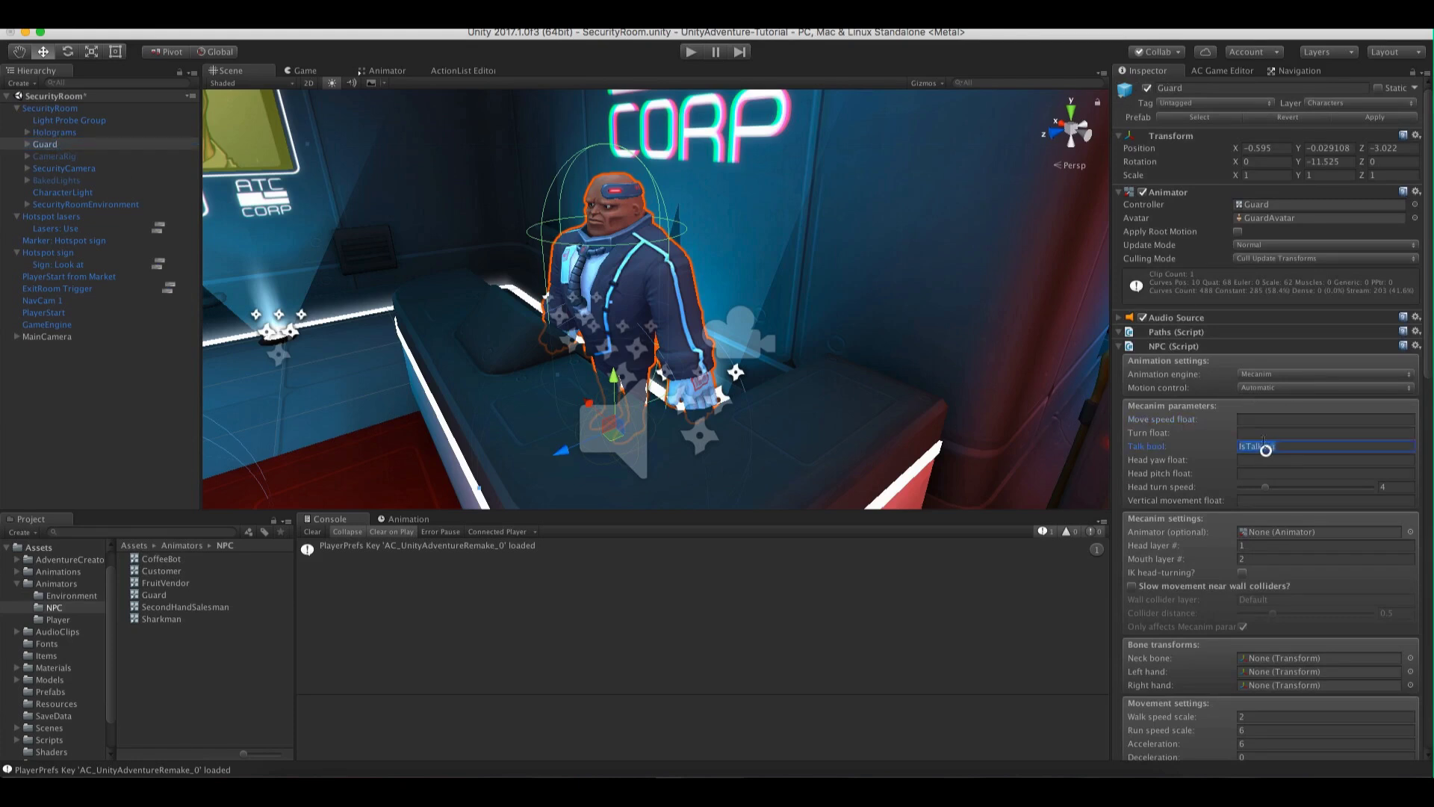
{"action": "key", "text": "BackSpace"}
Remove the Guard's Rigidbody component and make its Capsule Collider a trigger
{"action": "left_click_drag", "start_coordinate": [1426, 363], "coordinate": [1429, 584]}
{"action": "scroll", "coordinate": [1430, 689], "scroll_direction": "down", "scroll_amount": 3}
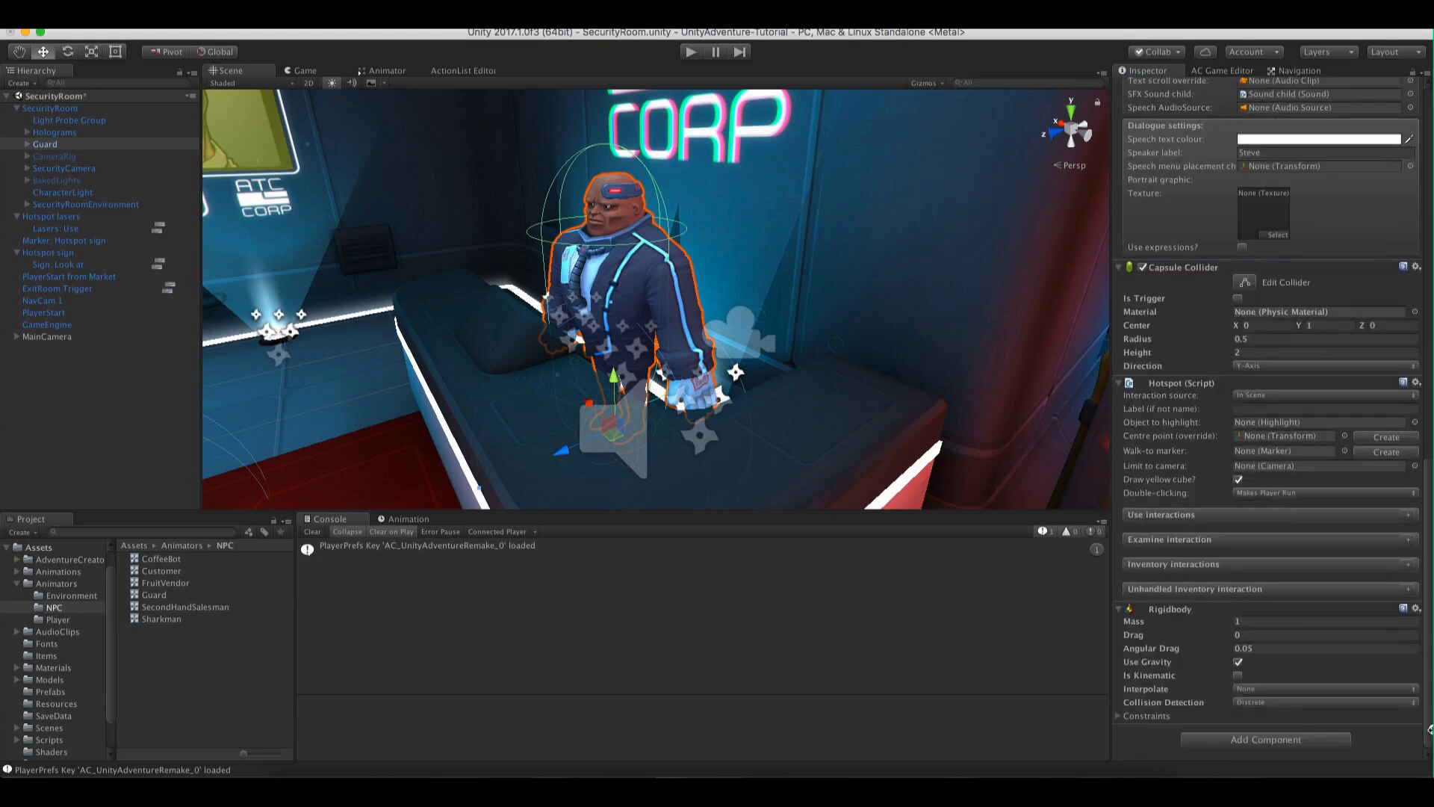
{"action": "left_click", "coordinate": [1416, 609]}
{"action": "left_click", "coordinate": [1354, 646]}
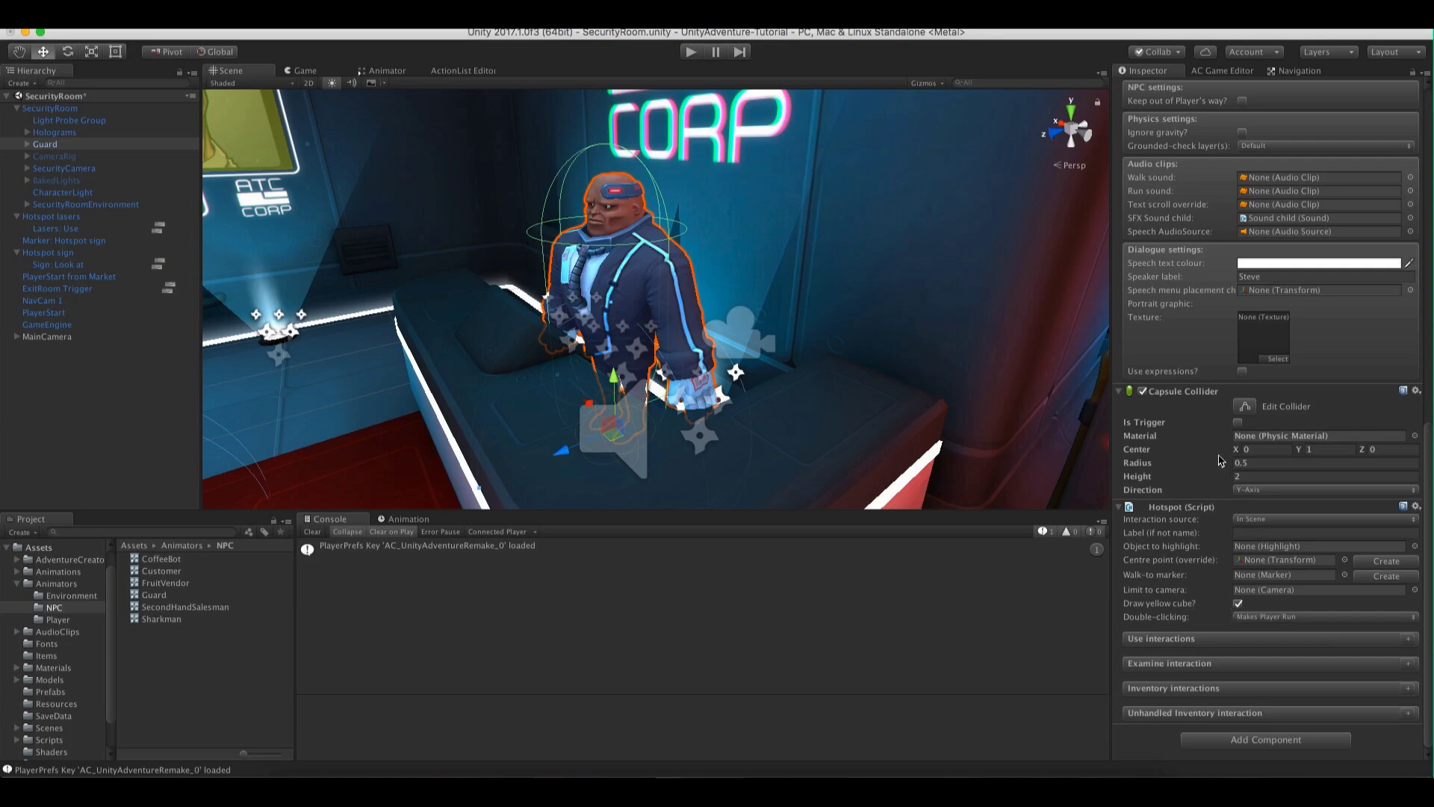
{"action": "left_click", "coordinate": [1237, 423]}
Change the Guard's layer to Default for this object only, leaving its children out
{"action": "scroll", "coordinate": [1425, 468], "scroll_direction": "up", "scroll_amount": 15}
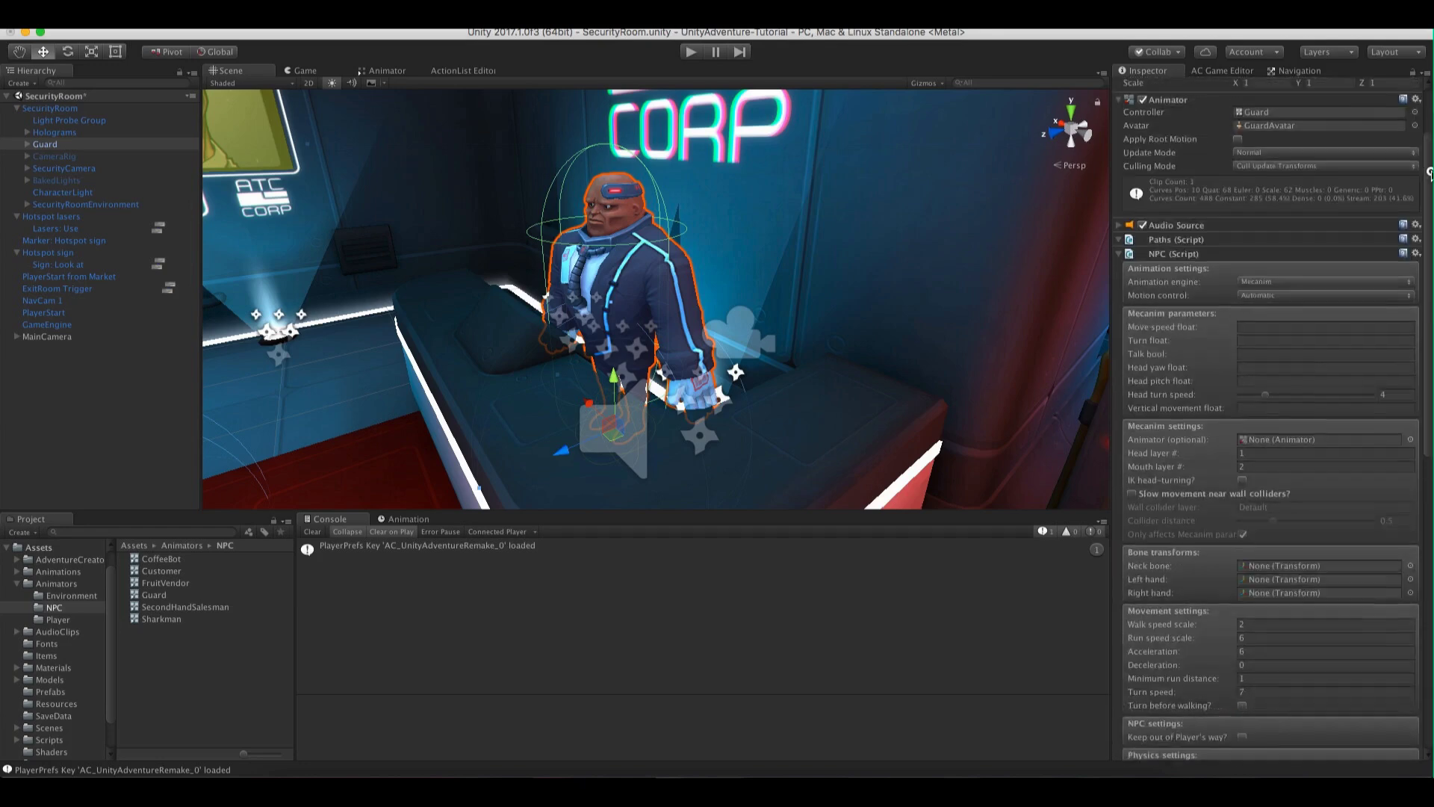
{"action": "key", "text": "f"}
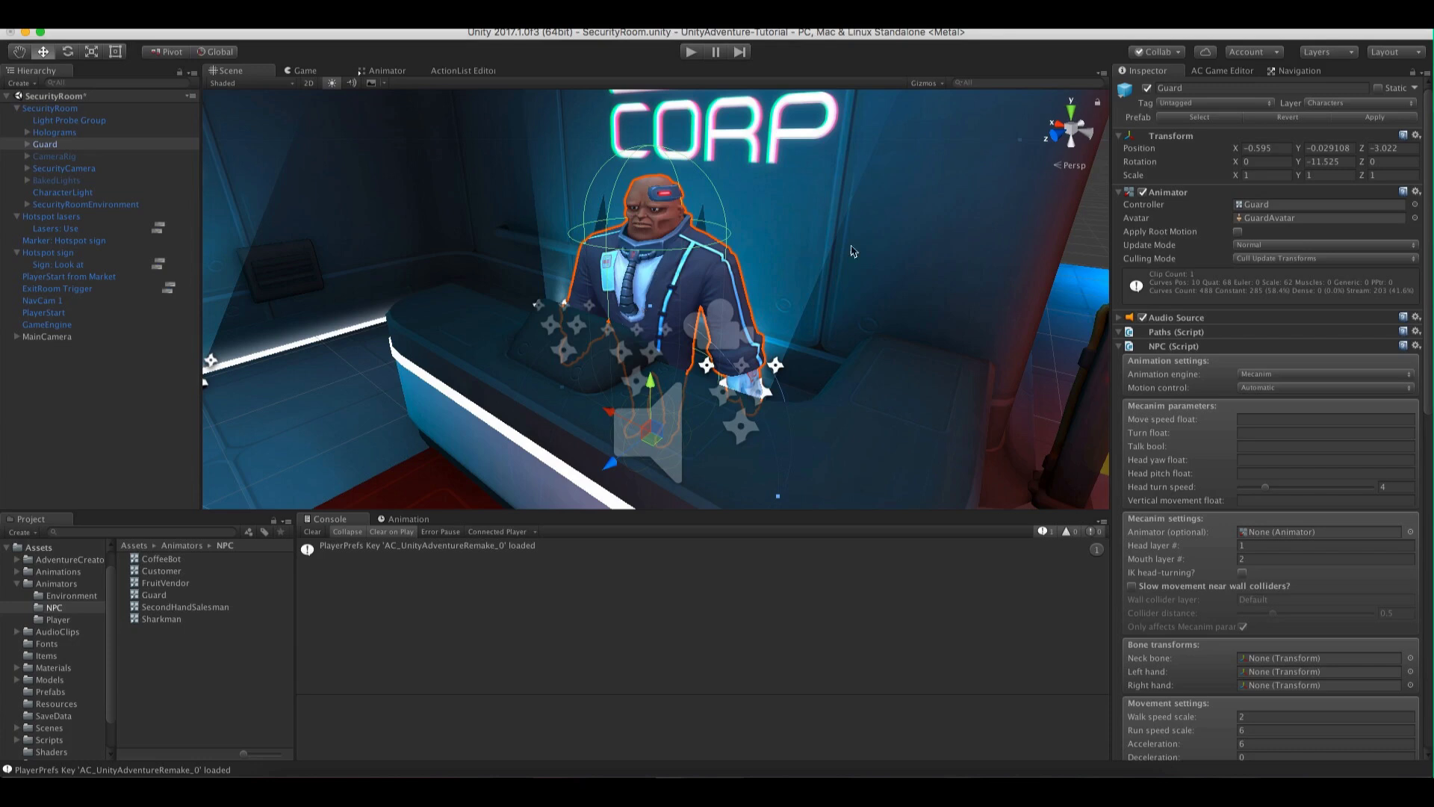
{"action": "left_click", "coordinate": [1316, 105]}
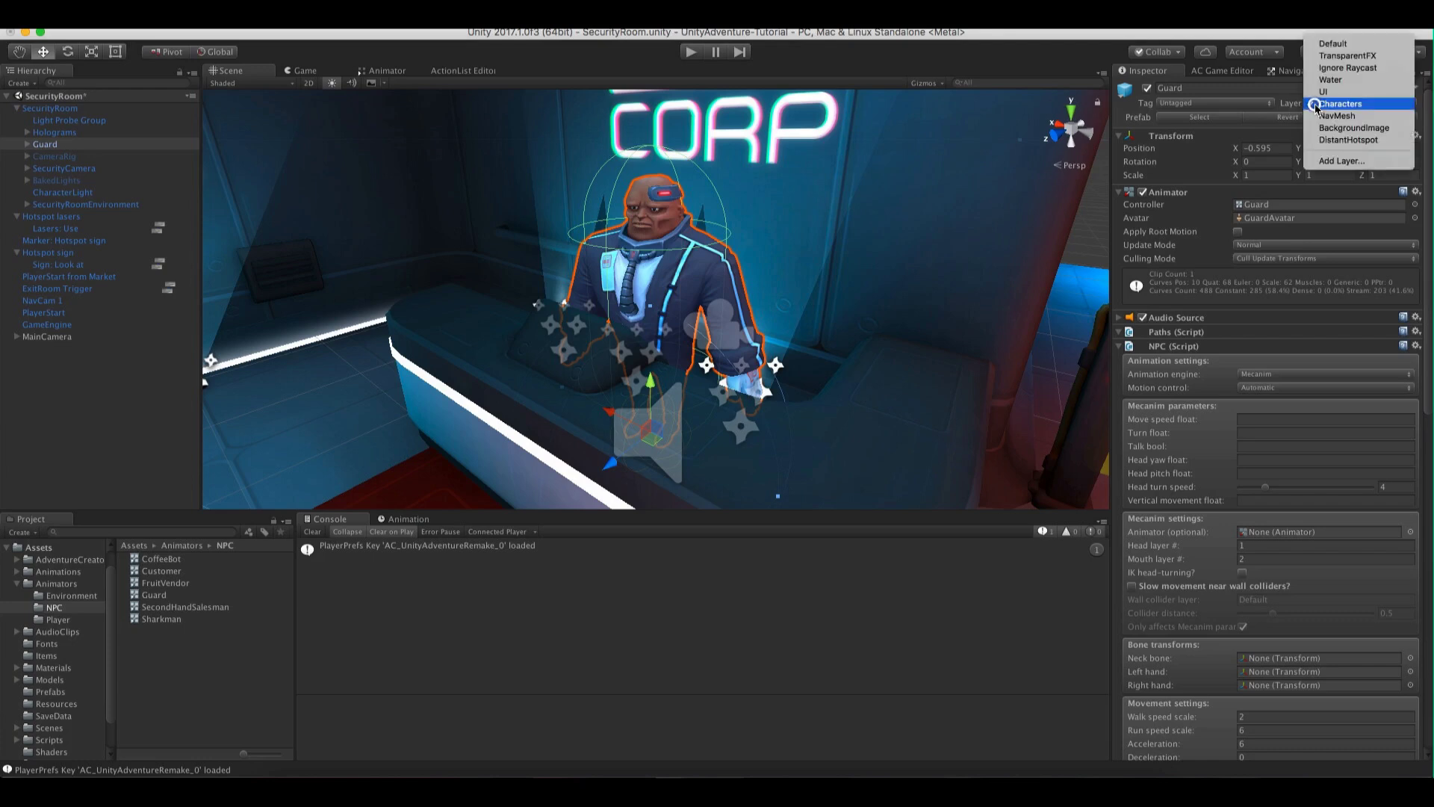
{"action": "left_click", "coordinate": [1320, 44]}
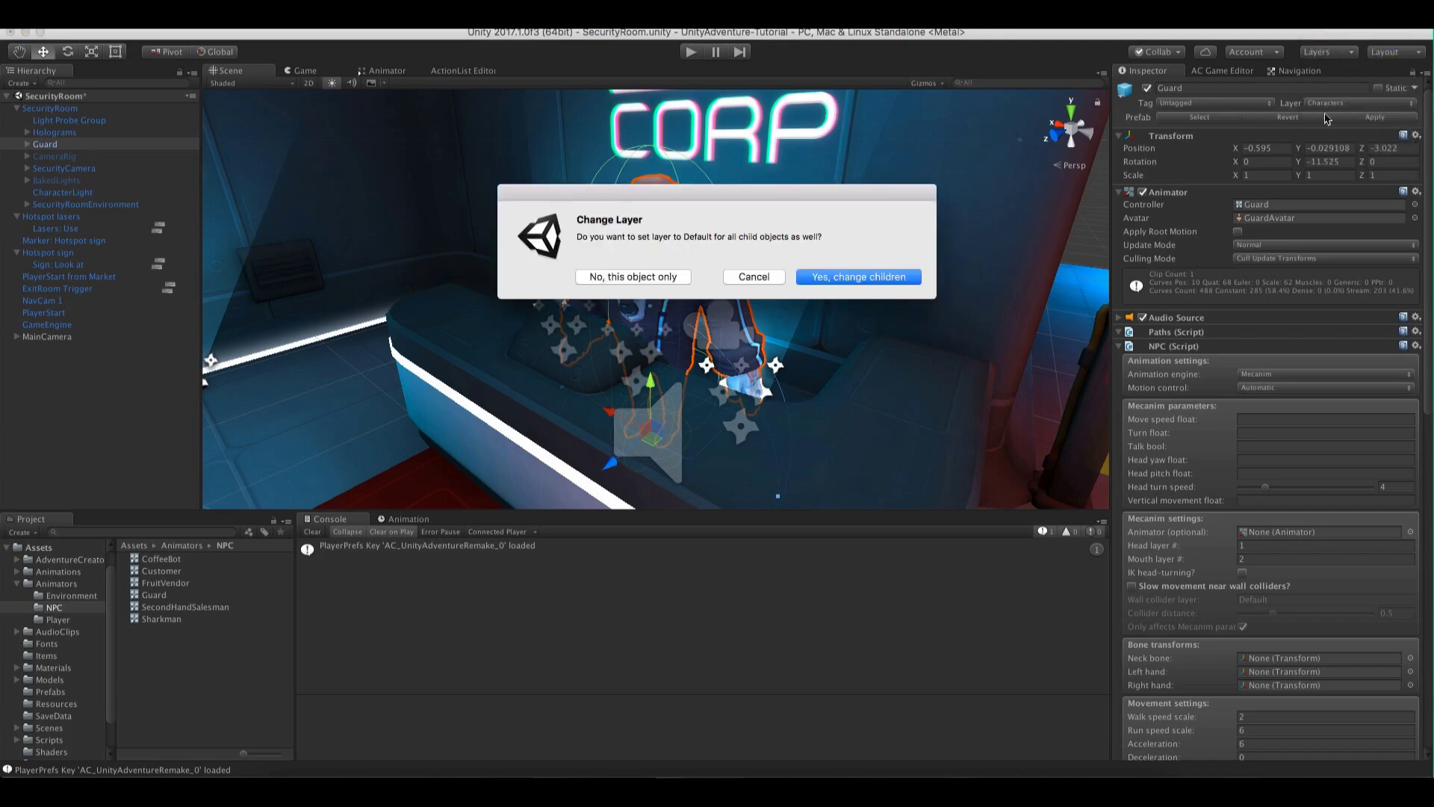
{"action": "left_click", "coordinate": [657, 276]}
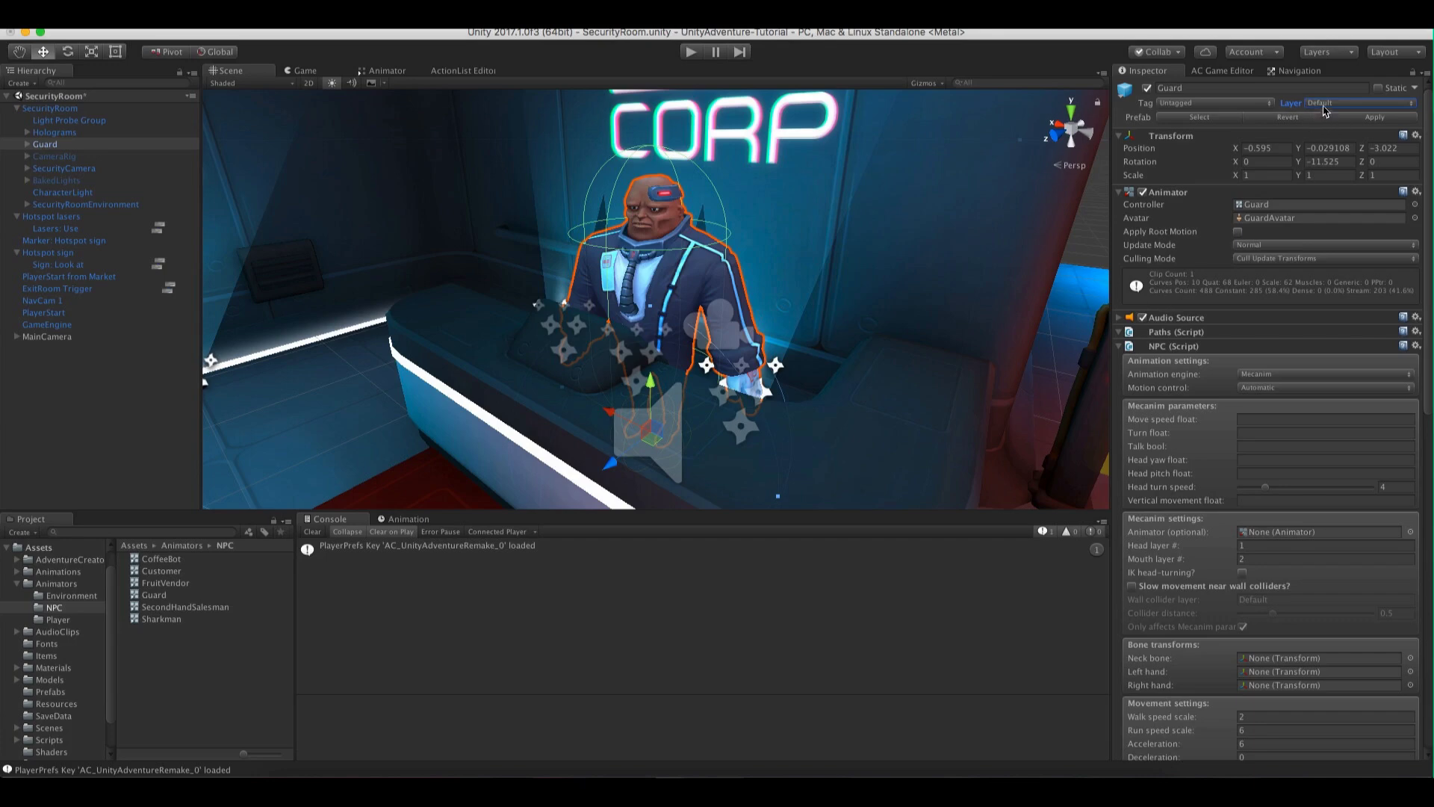
Check the Hotspot layer in Adventure Creator's Raycast settings, and briefly run the game to test the guard
{"action": "left_click", "coordinate": [1221, 73]}
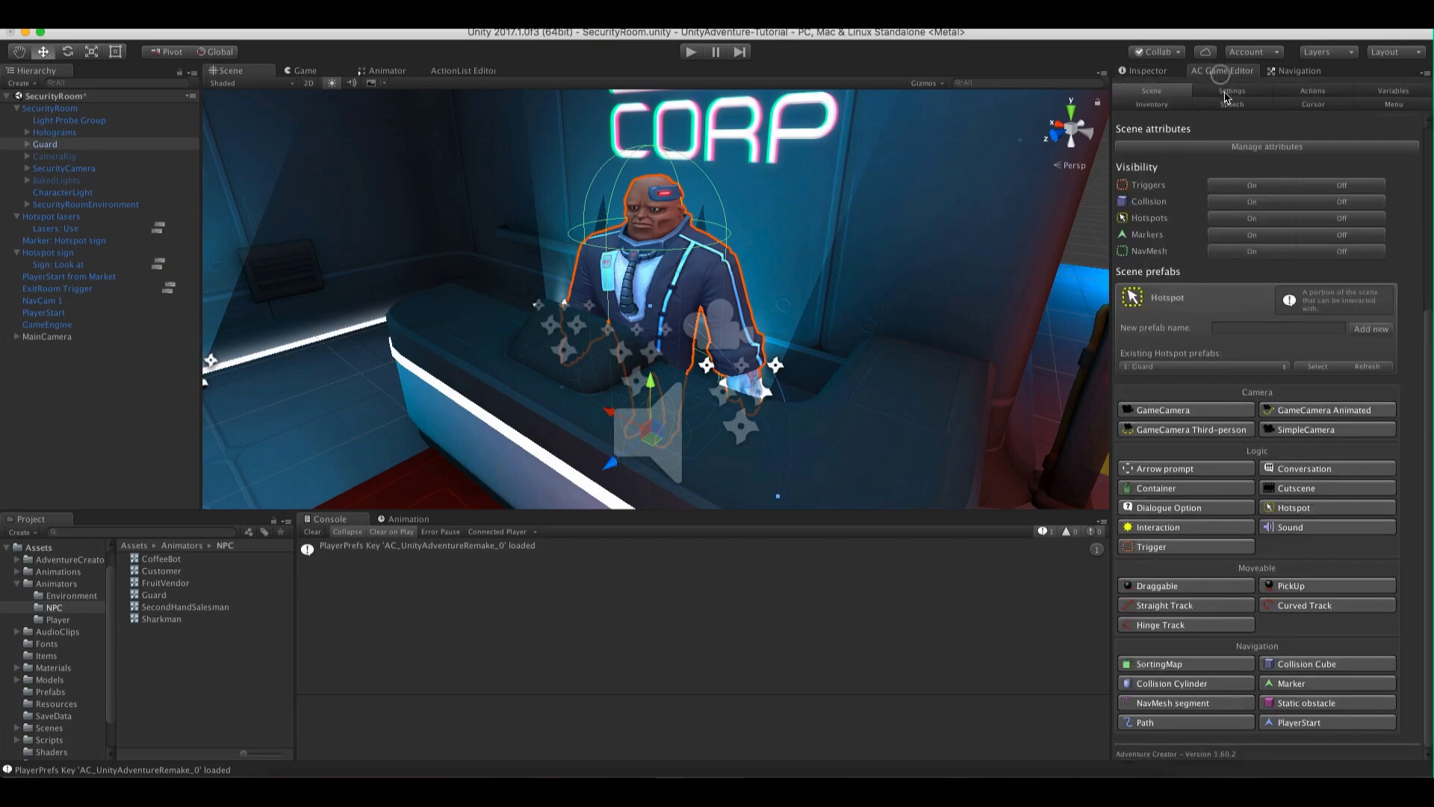
{"action": "left_click", "coordinate": [1225, 92]}
{"action": "left_click_drag", "start_coordinate": [1429, 254], "coordinate": [1430, 495]}
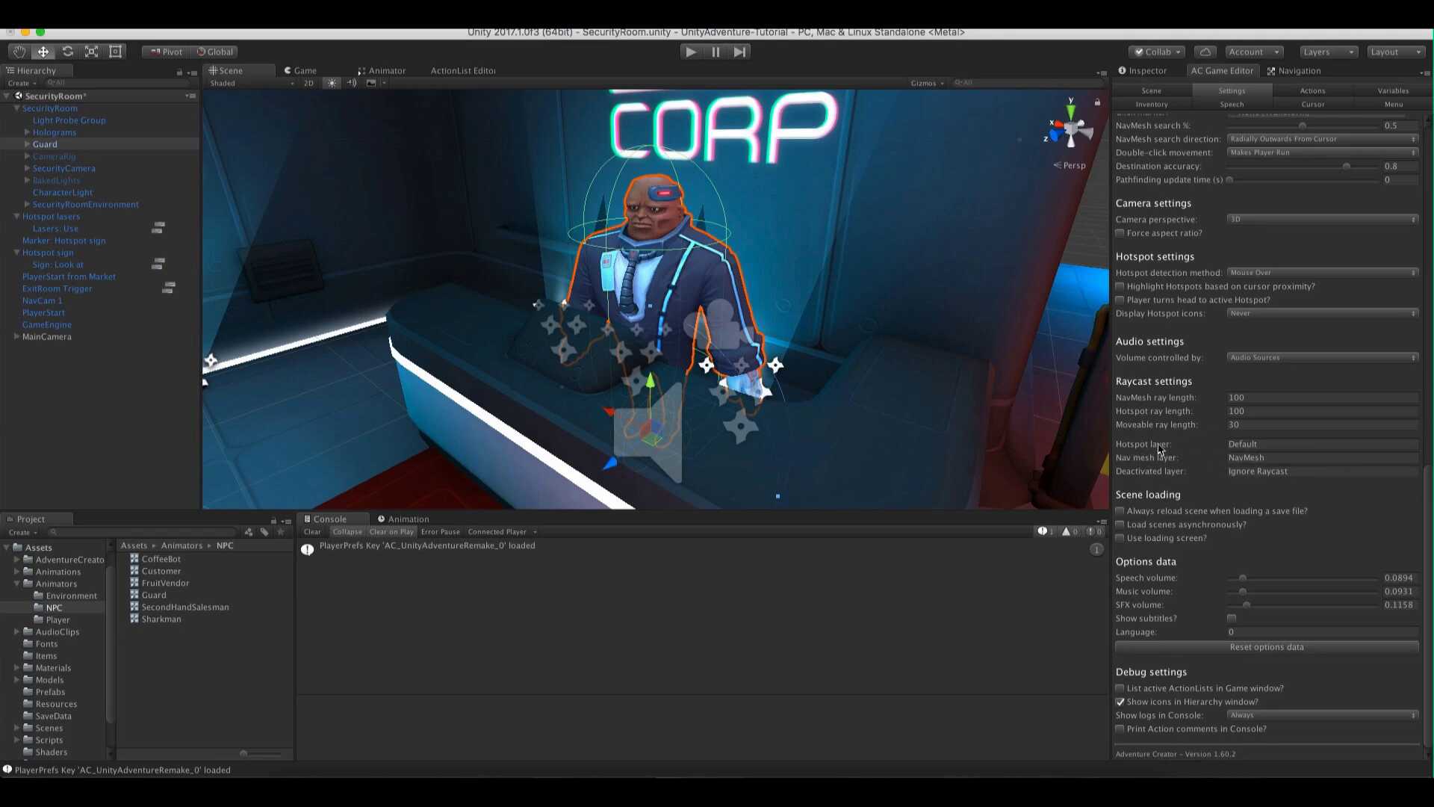
{"action": "left_click", "coordinate": [1148, 70]}
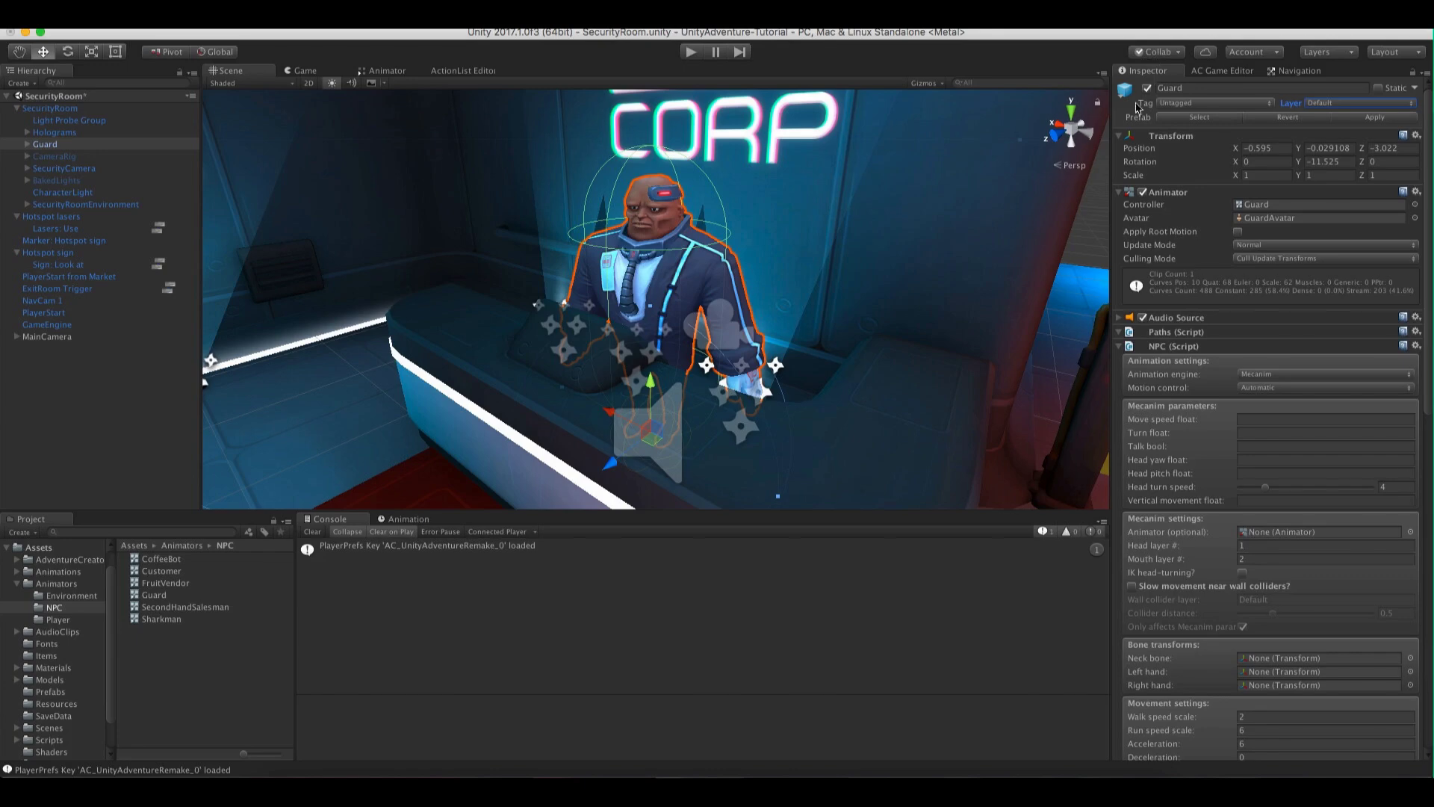
{"action": "left_click", "coordinate": [690, 51]}
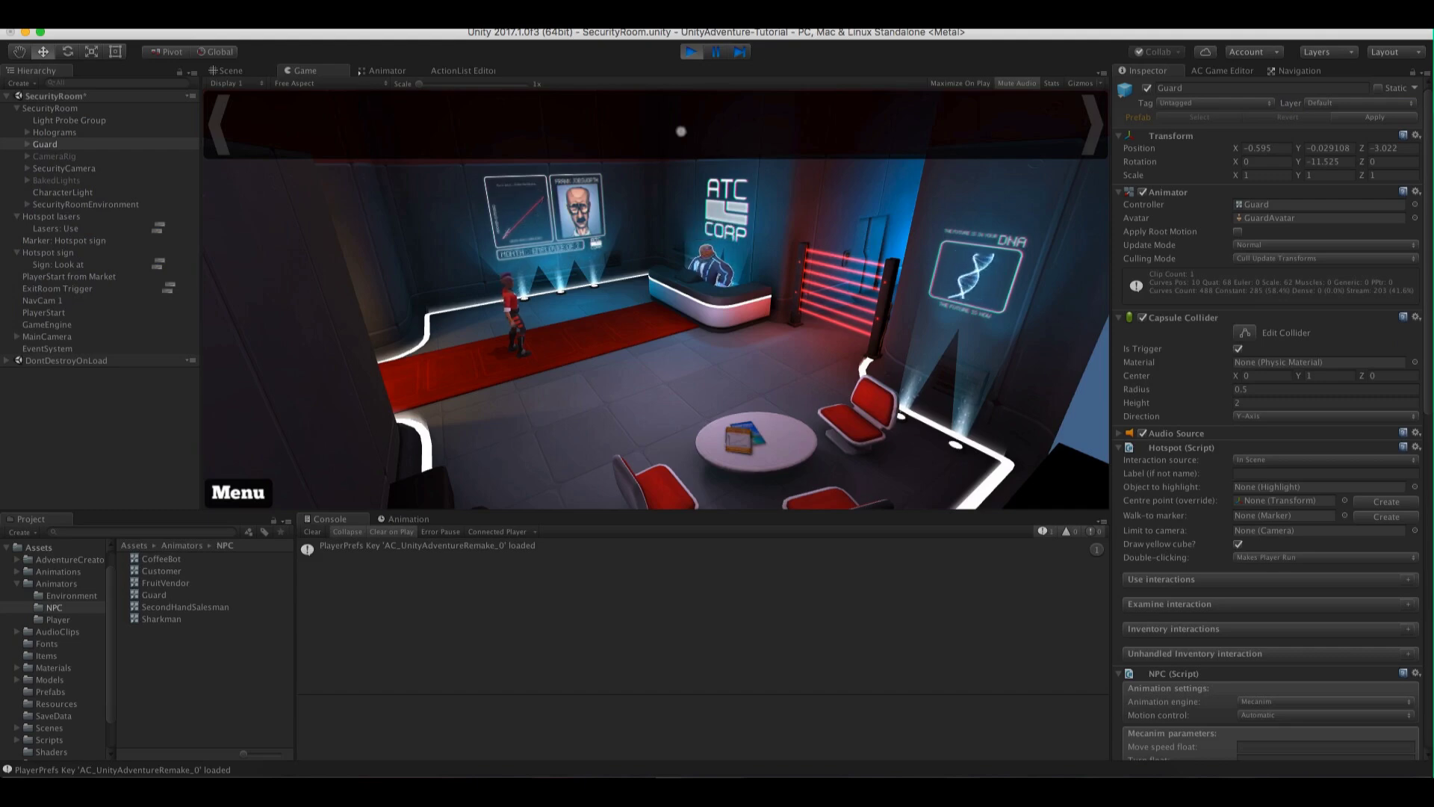
{"action": "left_click", "coordinate": [691, 52]}
Add a use interaction to the Guard's Hotspot and set its cursor icon to Talk to
{"action": "middle_click_drag", "start_coordinate": [658, 302], "coordinate": [718, 290]}
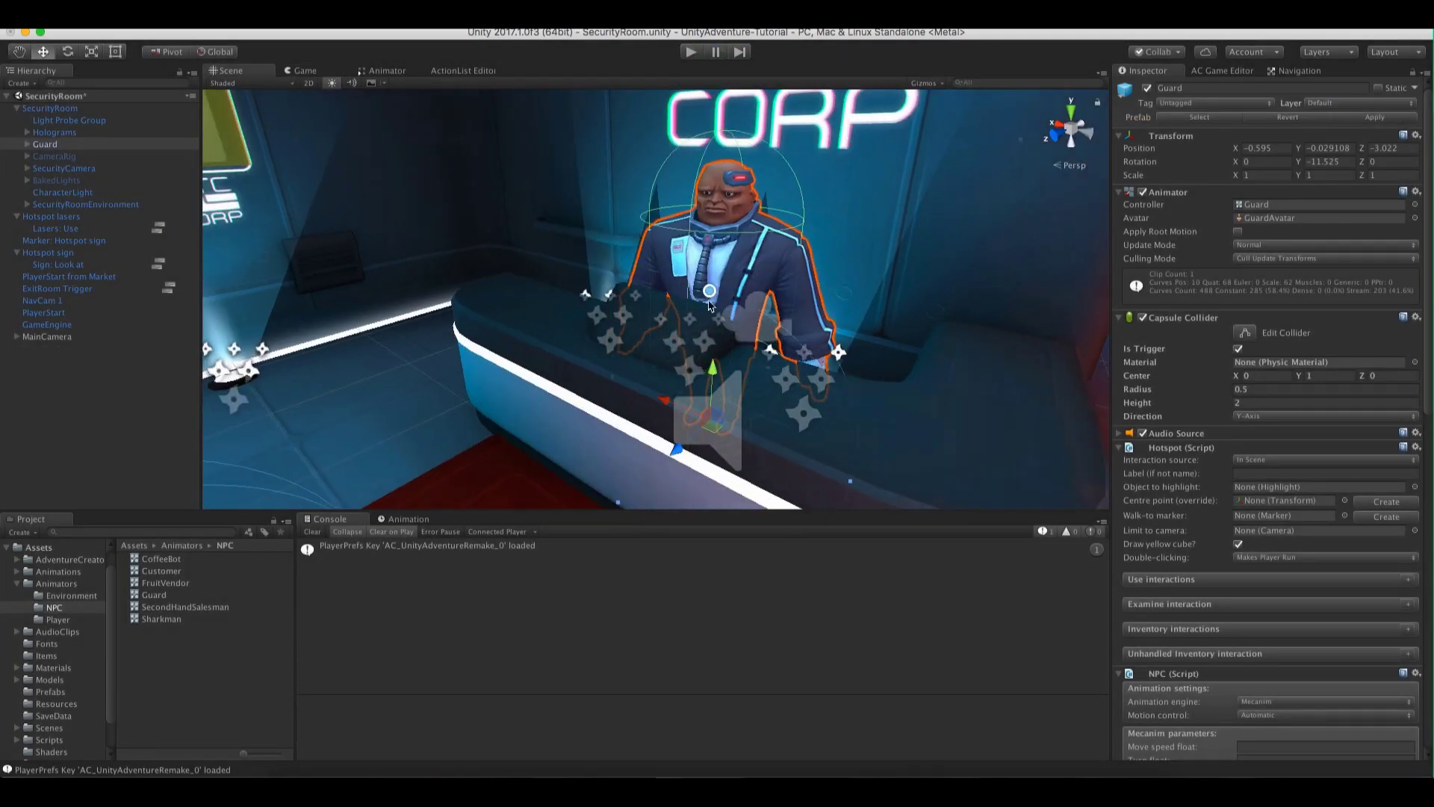
{"action": "left_click_drag", "start_coordinate": [1429, 384], "coordinate": [1429, 481]}
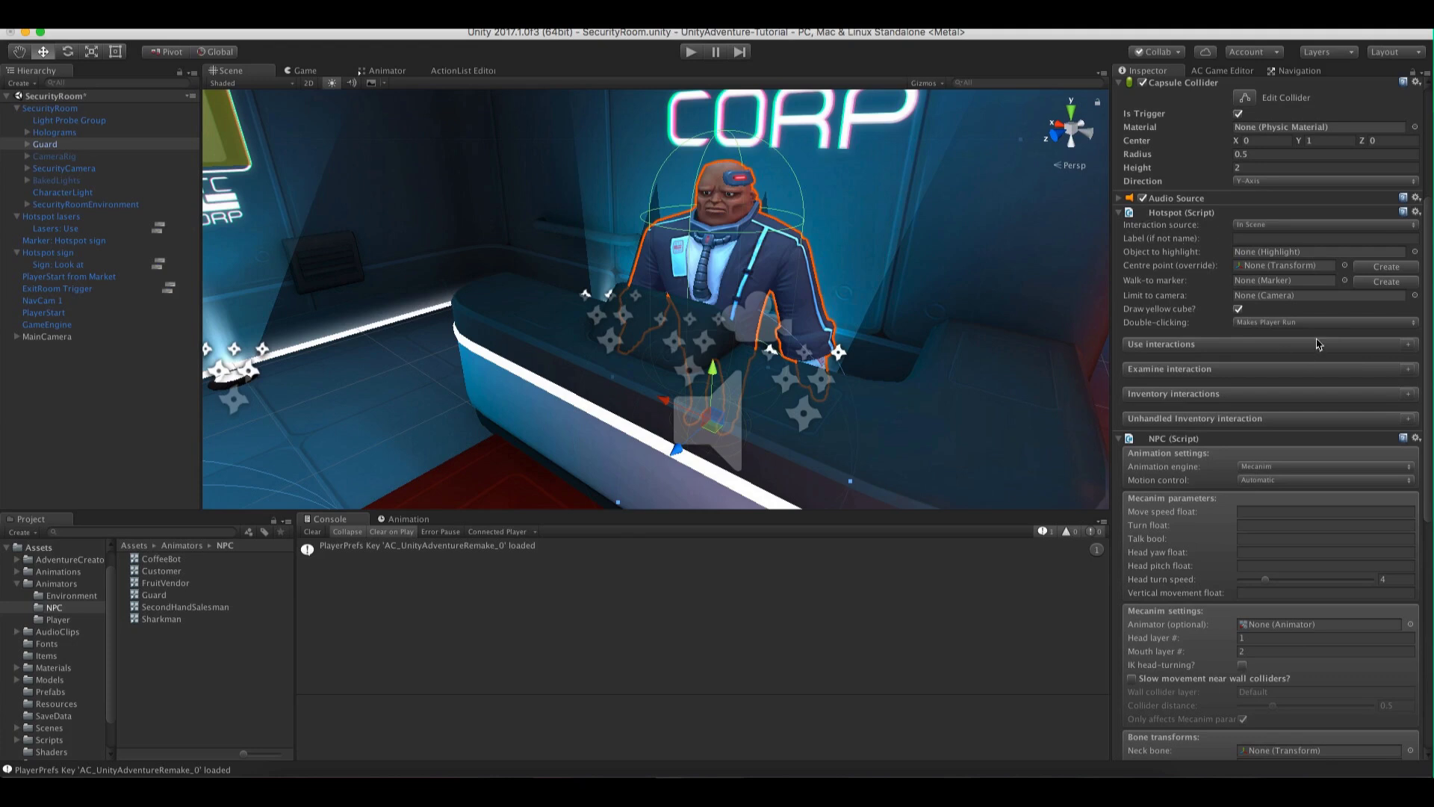
{"action": "left_click", "coordinate": [1409, 345]}
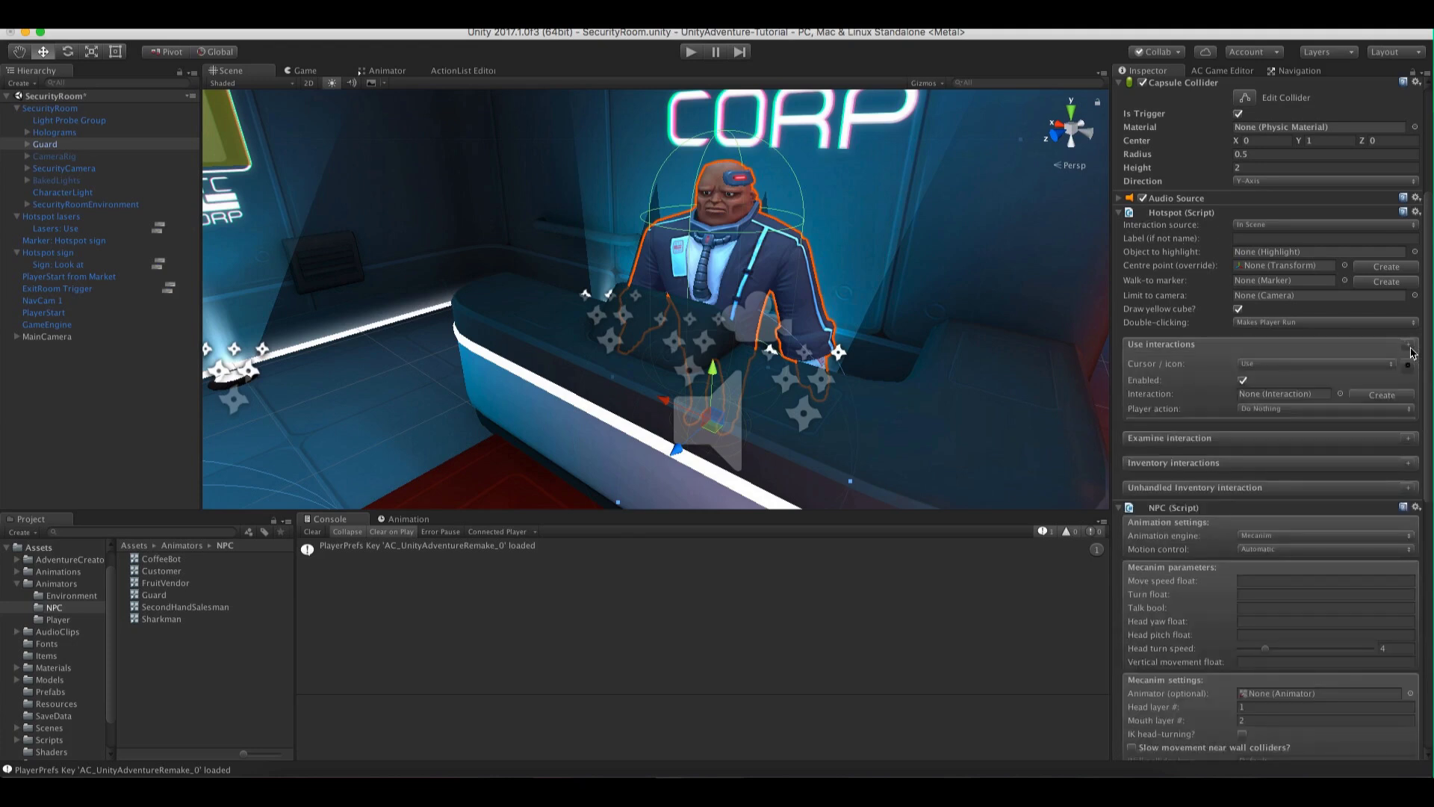
{"action": "left_click", "coordinate": [1257, 365]}
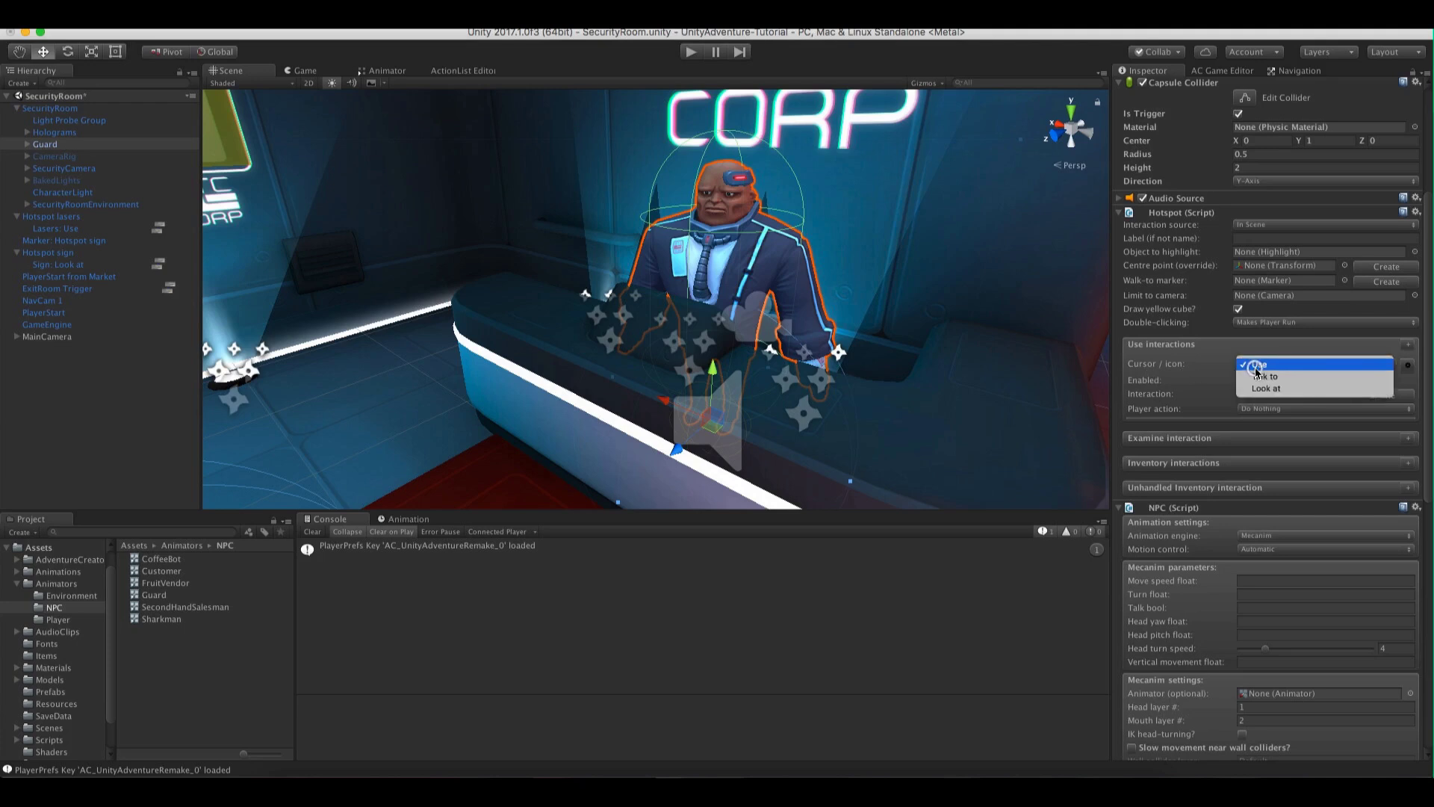
{"action": "left_click", "coordinate": [1307, 377]}
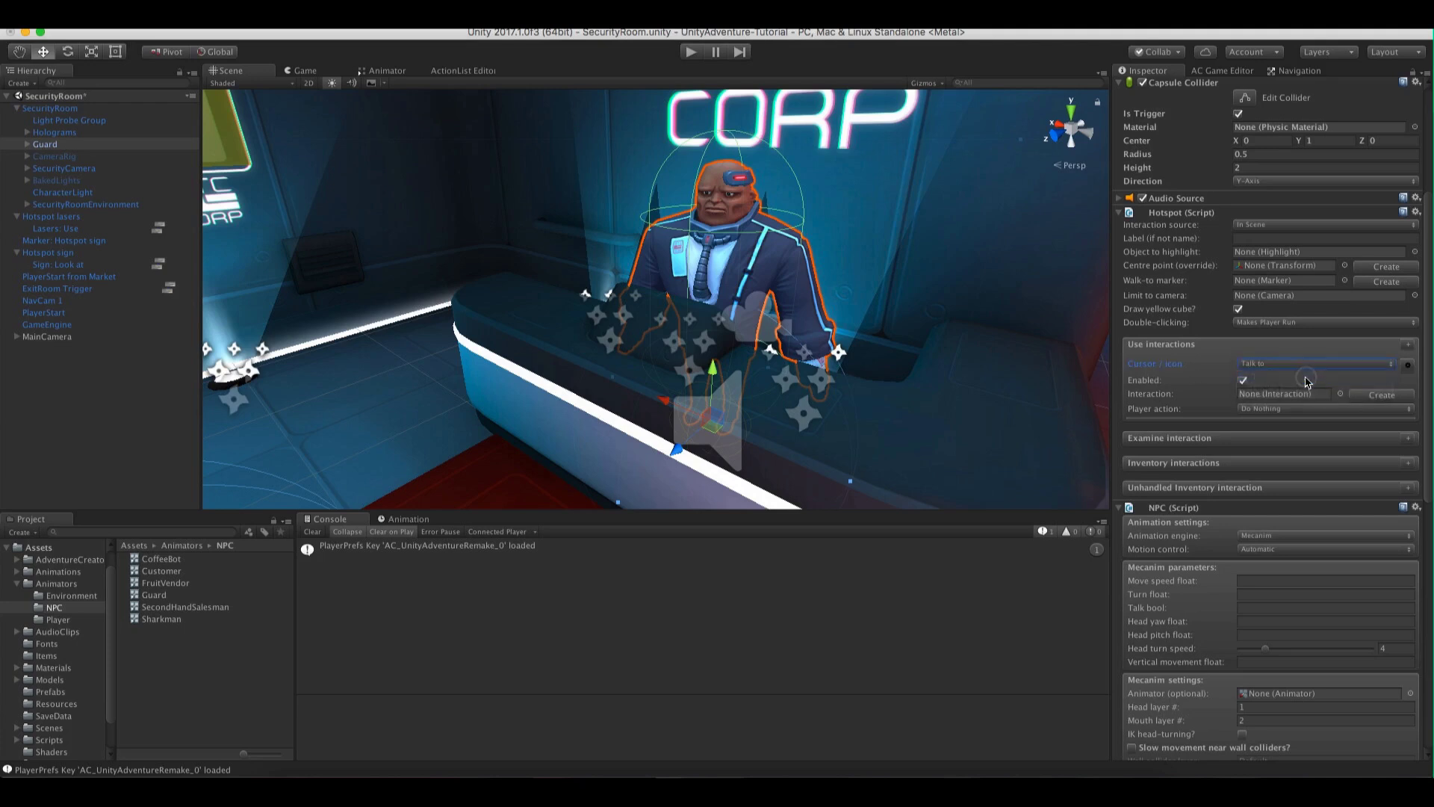
Set the Talk to interaction's player action to Walk To, with Face after moving and Set minimum distance enabled
{"action": "left_click", "coordinate": [1268, 410]}
{"action": "left_click", "coordinate": [1278, 427]}
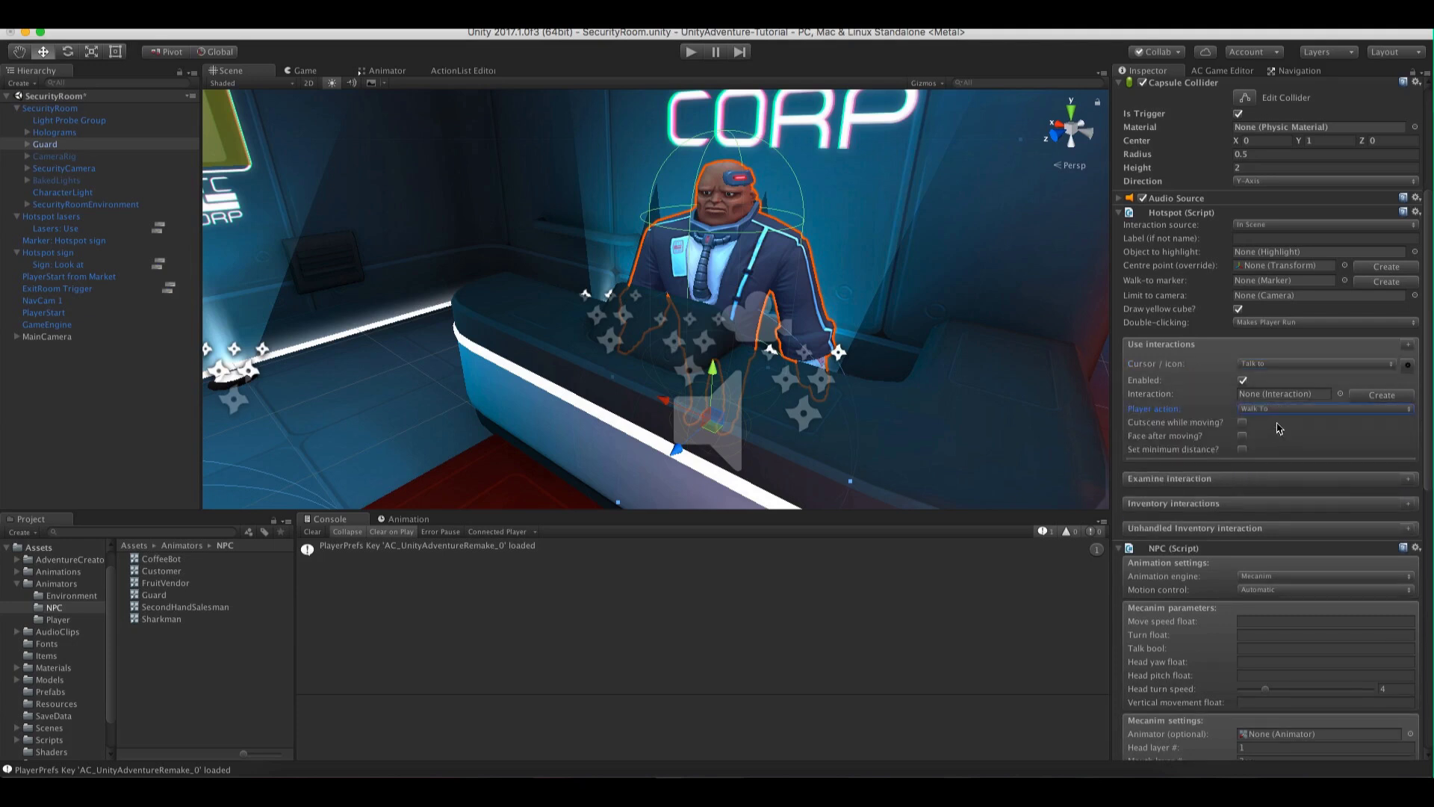
{"action": "left_click", "coordinate": [1243, 436]}
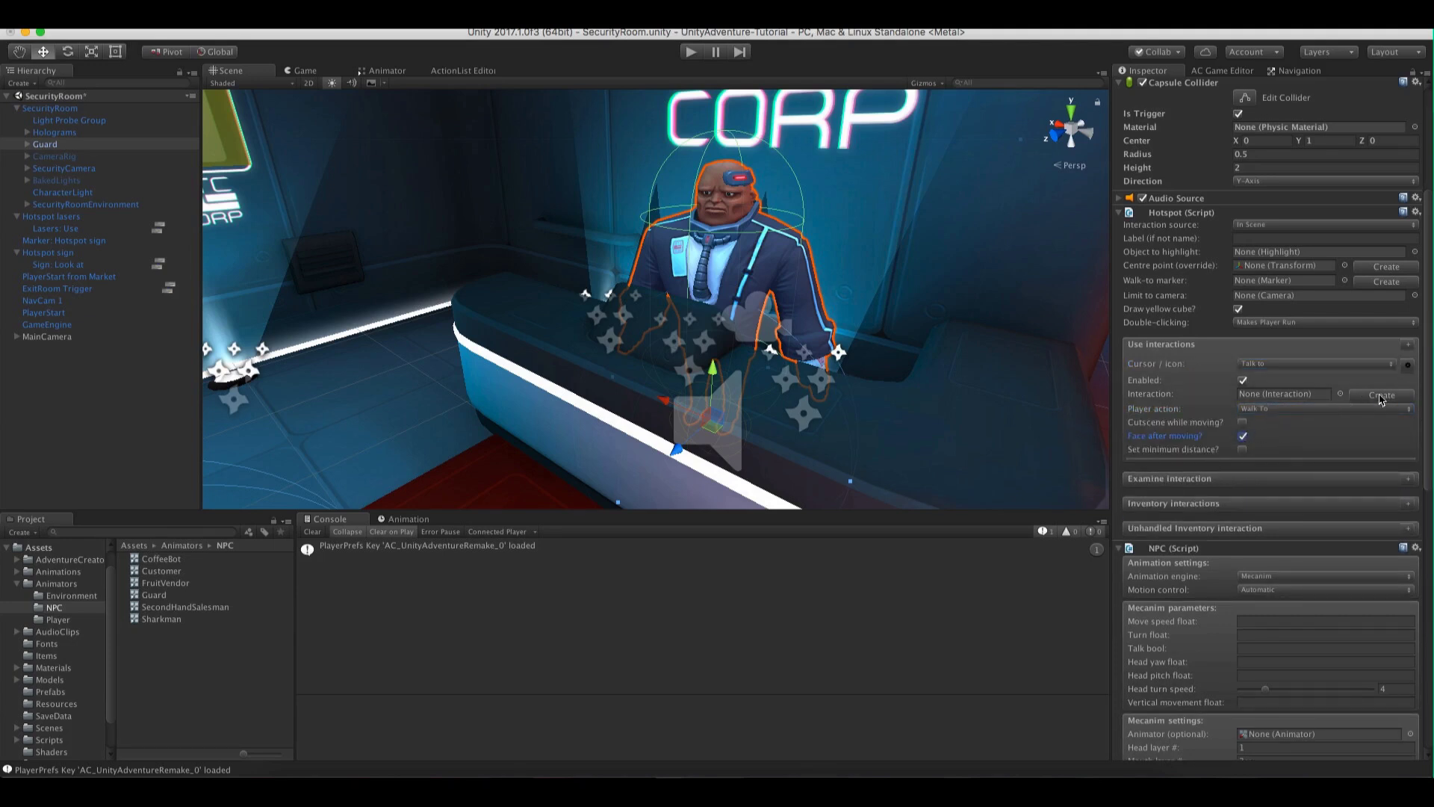
{"action": "left_click", "coordinate": [1242, 449]}
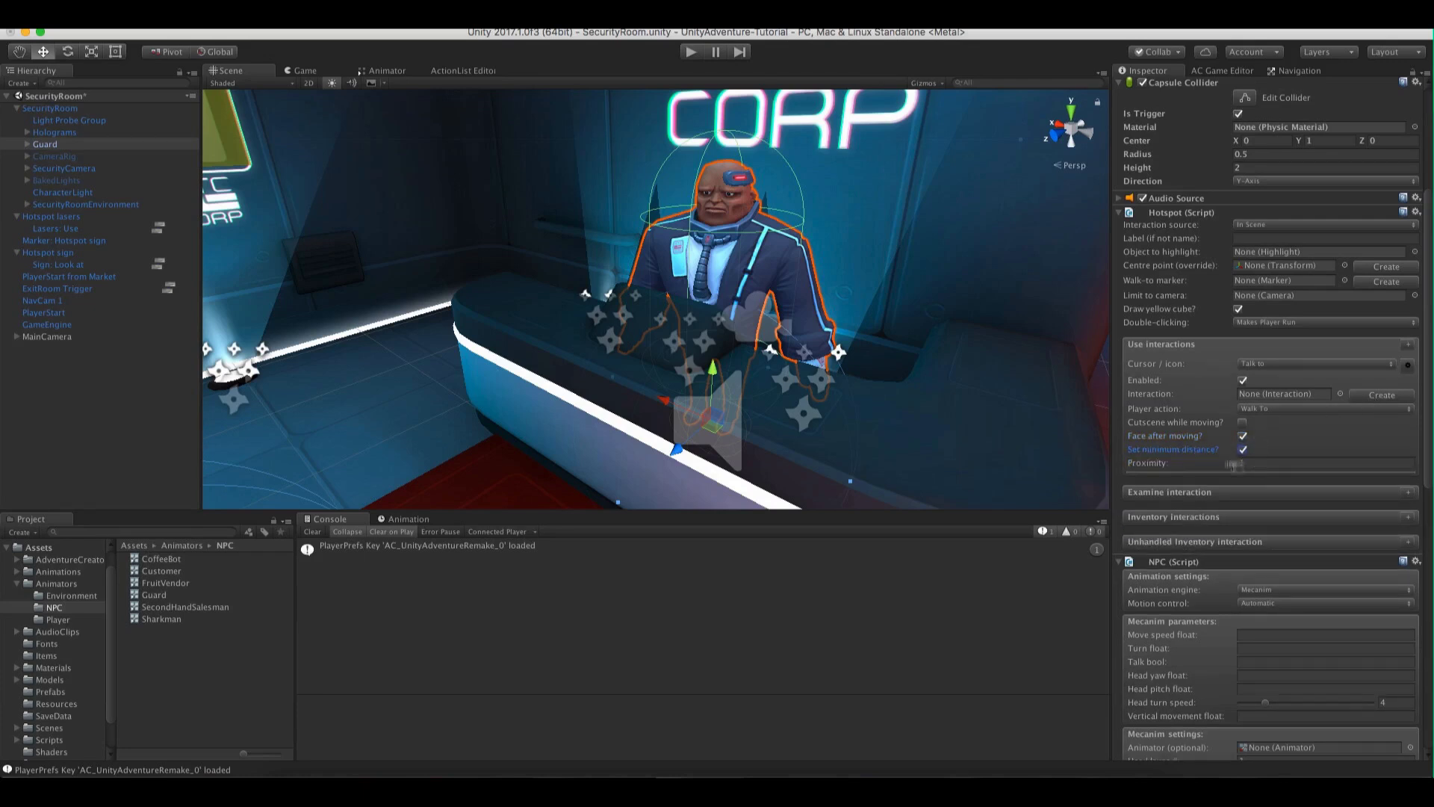
Create the interaction for the Guard's Talk to entry and open its action list for editing
{"action": "left_click", "coordinate": [1367, 395]}
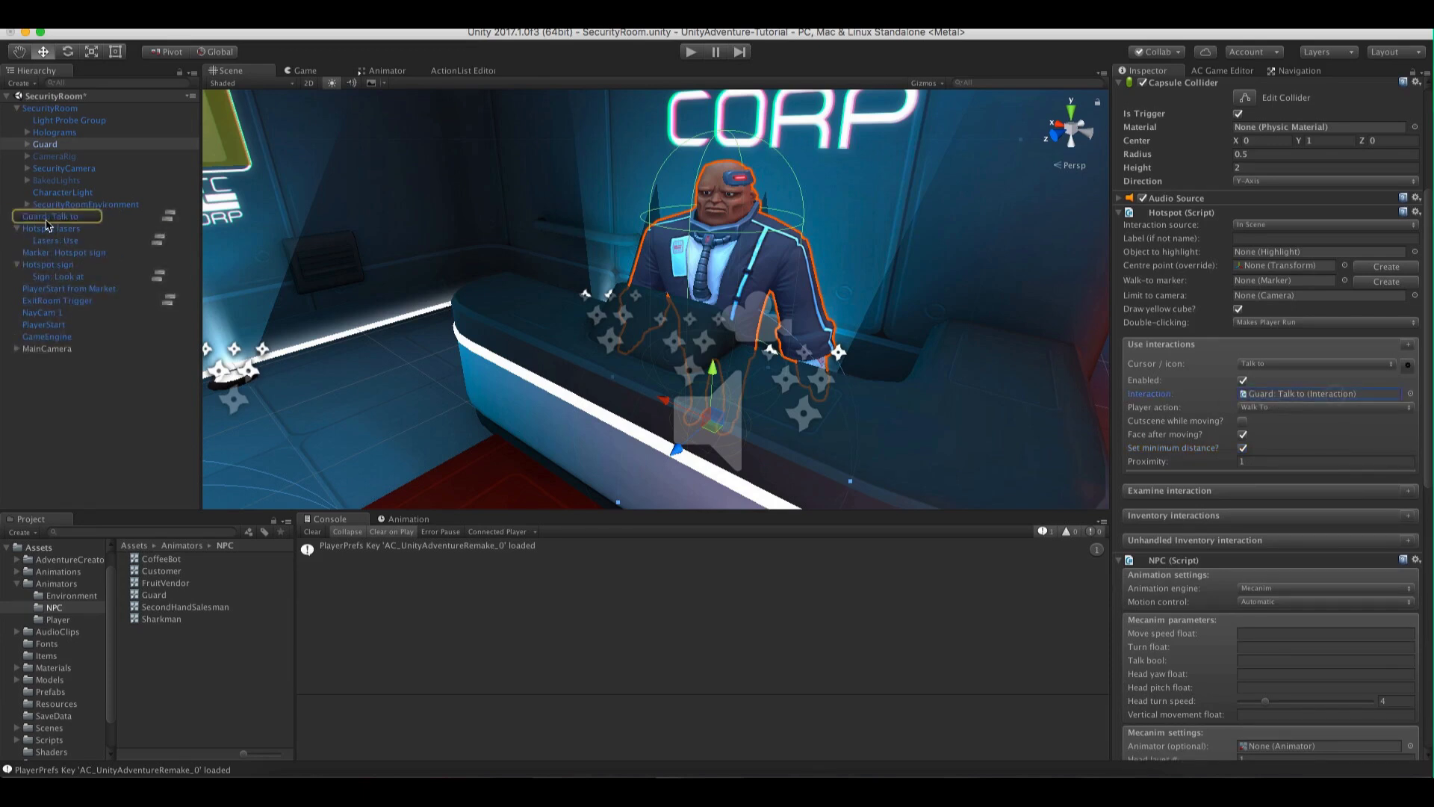
{"action": "left_click", "coordinate": [169, 215]}
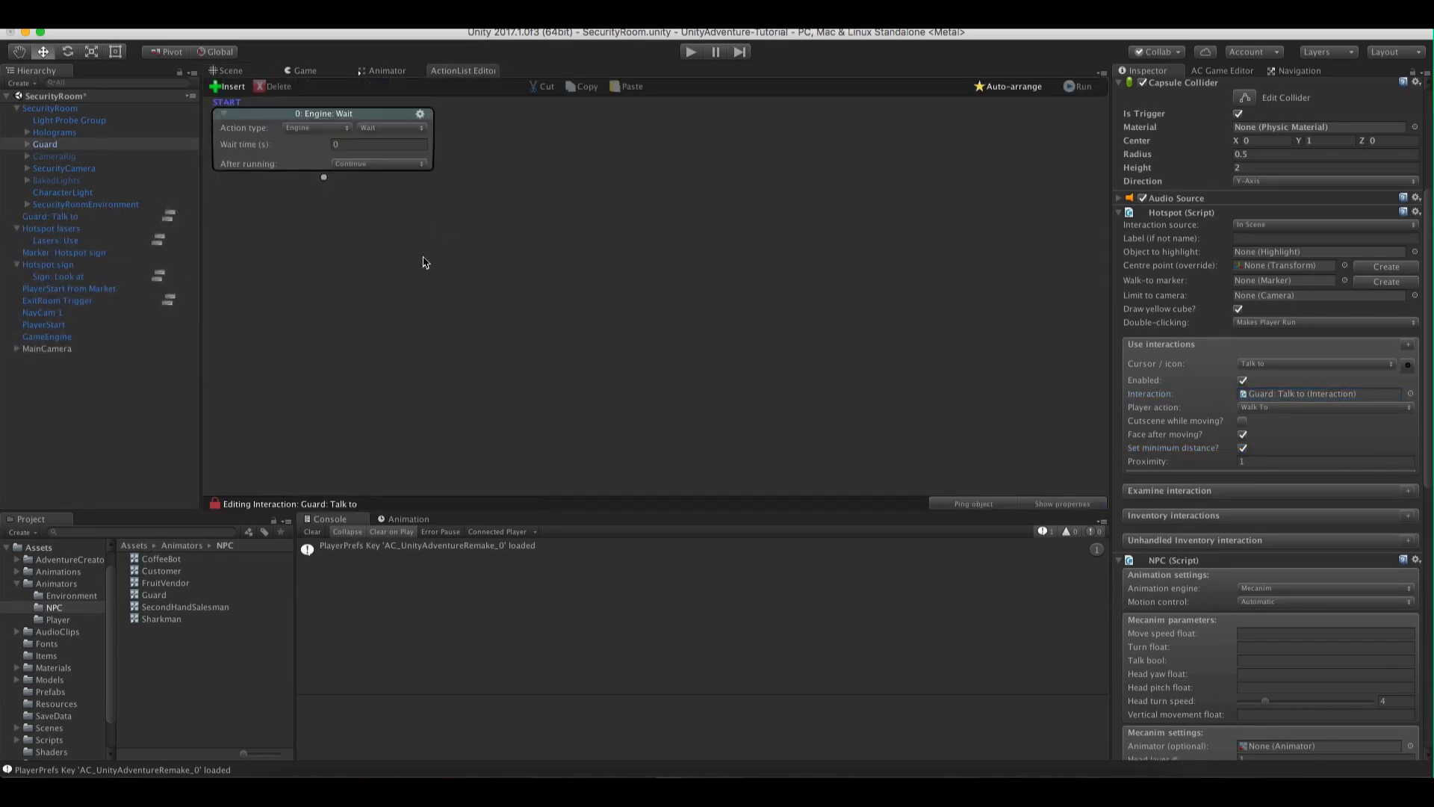
{"action": "left_click", "coordinate": [228, 70]}
{"action": "left_click_drag", "start_coordinate": [503, 231], "coordinate": [620, 262], "text": "alt"}
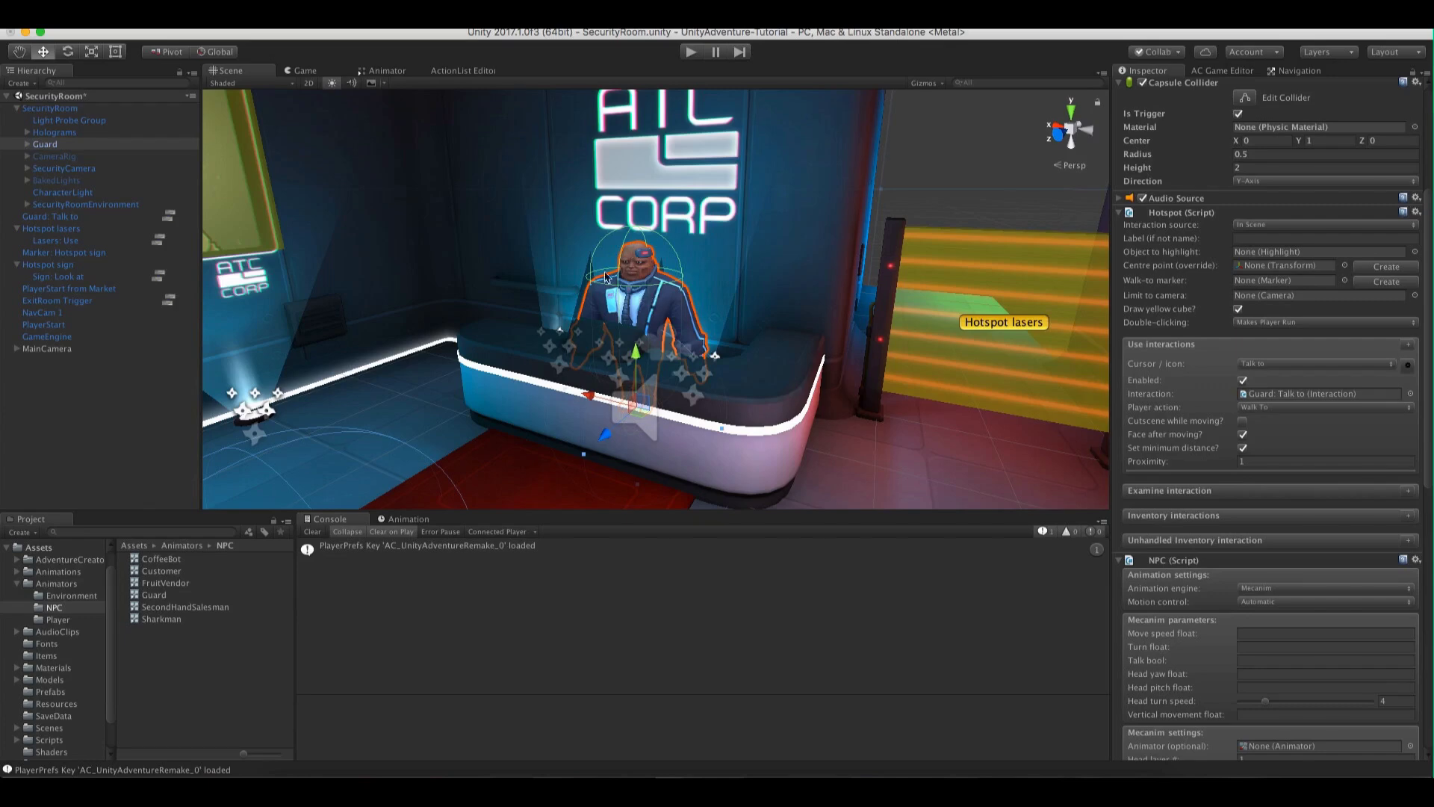
{"action": "left_click_drag", "start_coordinate": [520, 275], "coordinate": [549, 285], "text": "alt"}
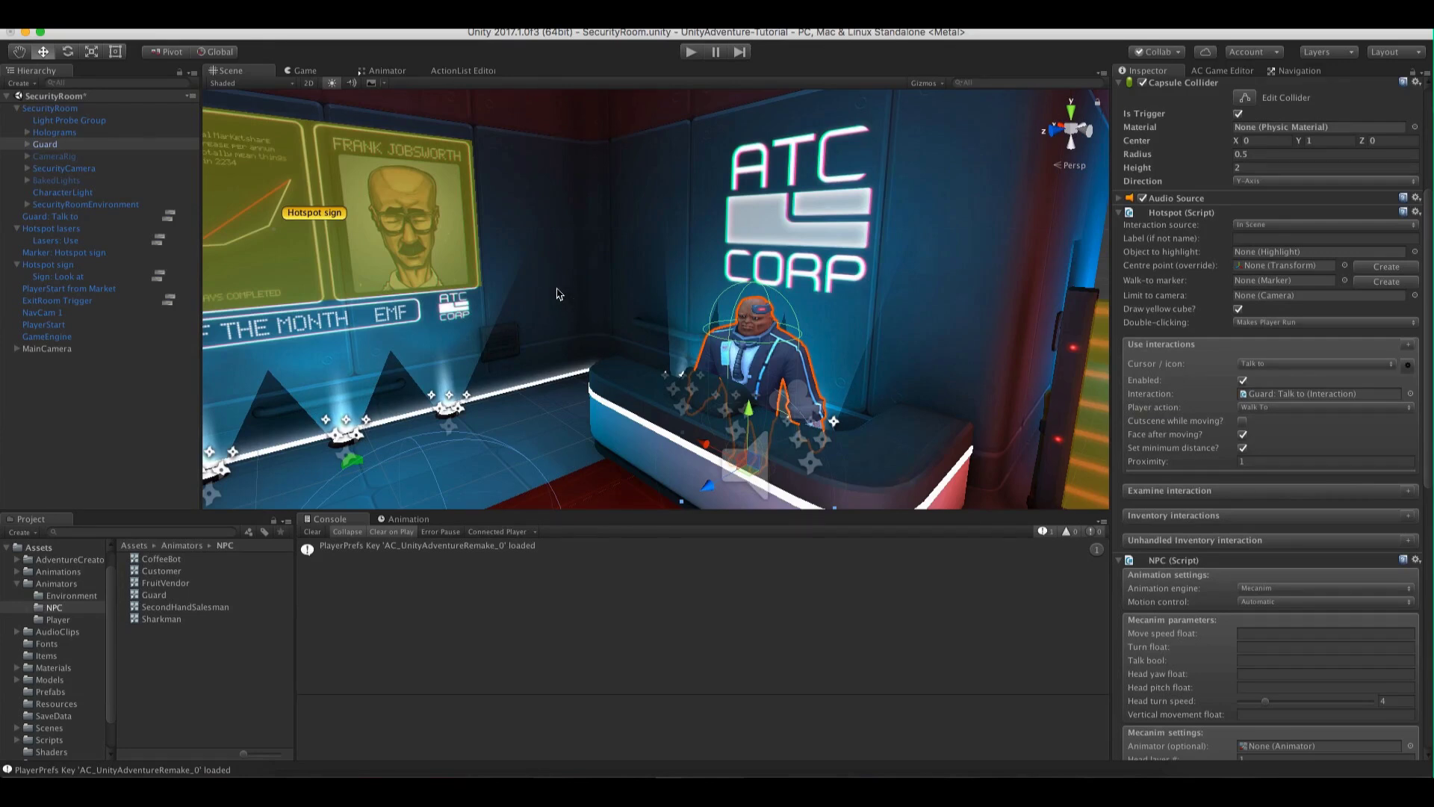
{"action": "left_click", "coordinate": [90, 218]}
{"action": "left_click", "coordinate": [168, 216]}
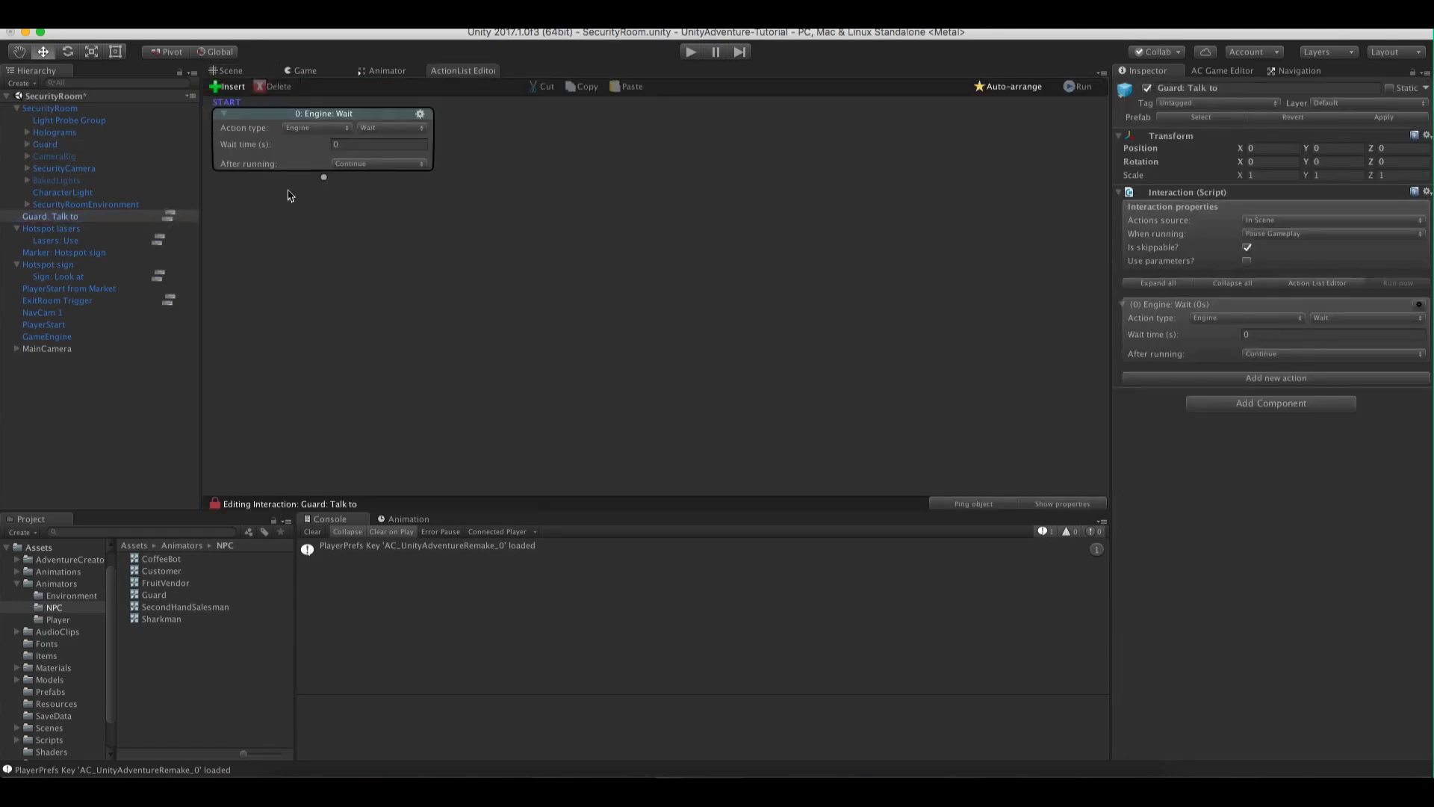
Change the first action to an Inventory: Check that tests whether the player is carrying the Disguise
{"action": "left_click", "coordinate": [314, 129]}
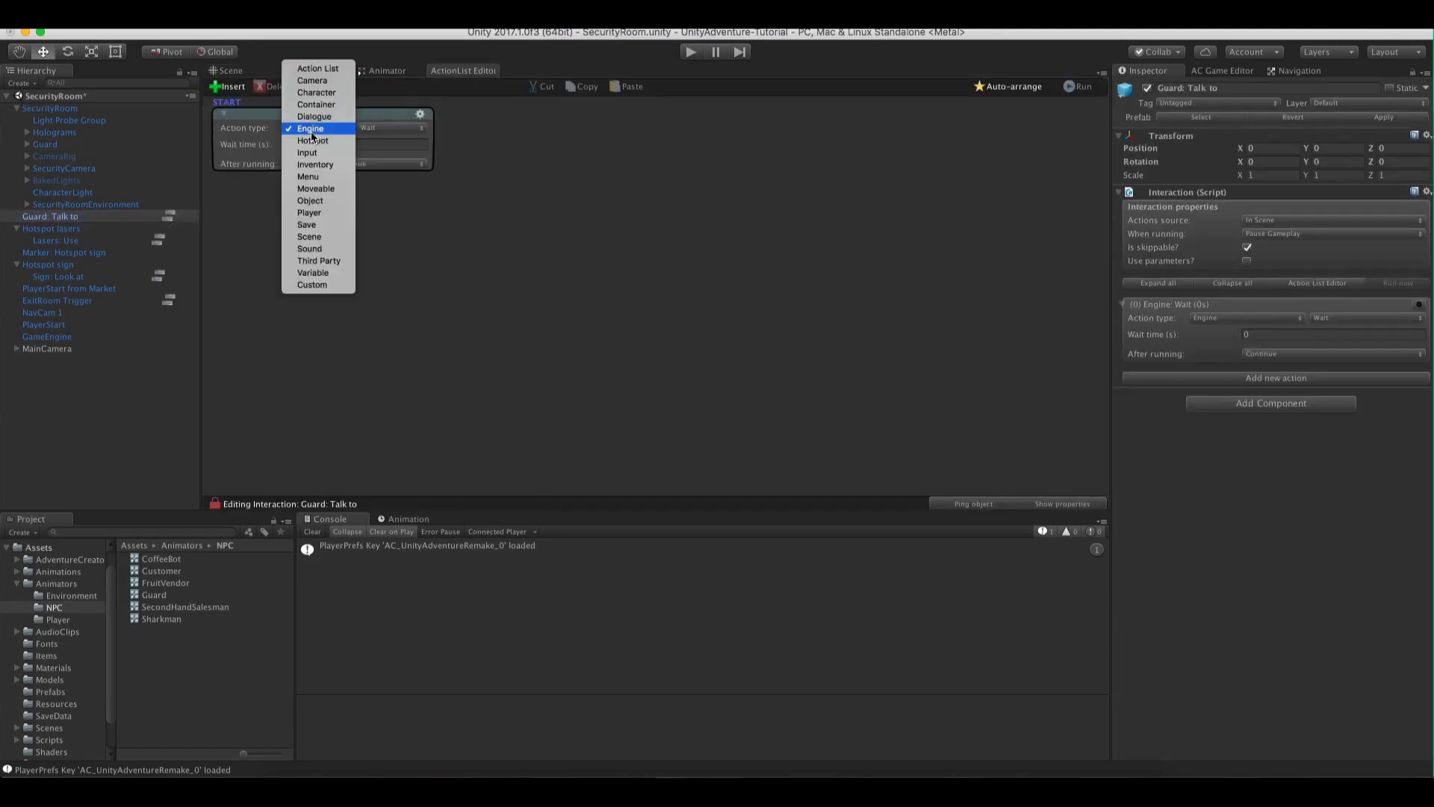
{"action": "left_click", "coordinate": [315, 164]}
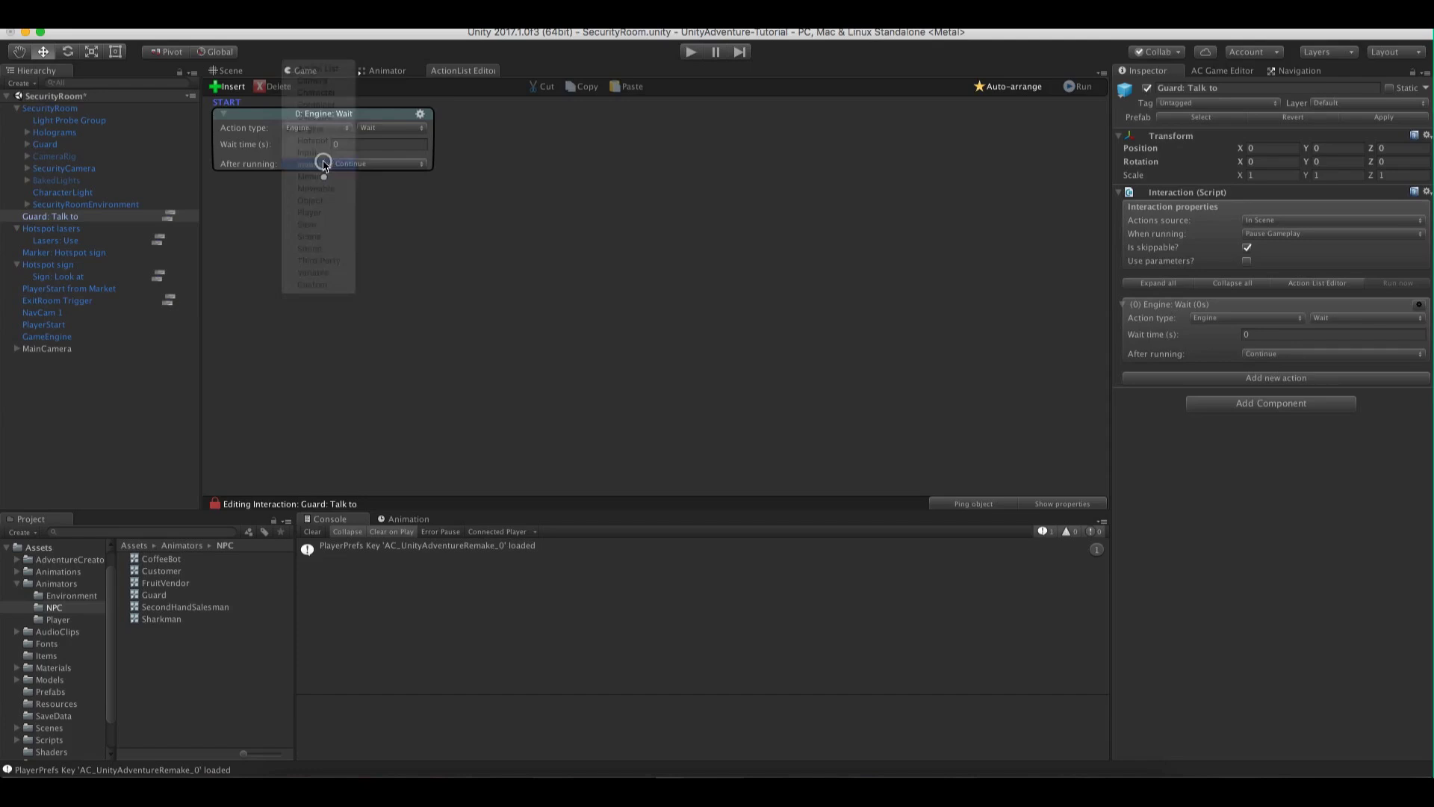
{"action": "left_click", "coordinate": [381, 129]}
{"action": "left_click", "coordinate": [378, 142]}
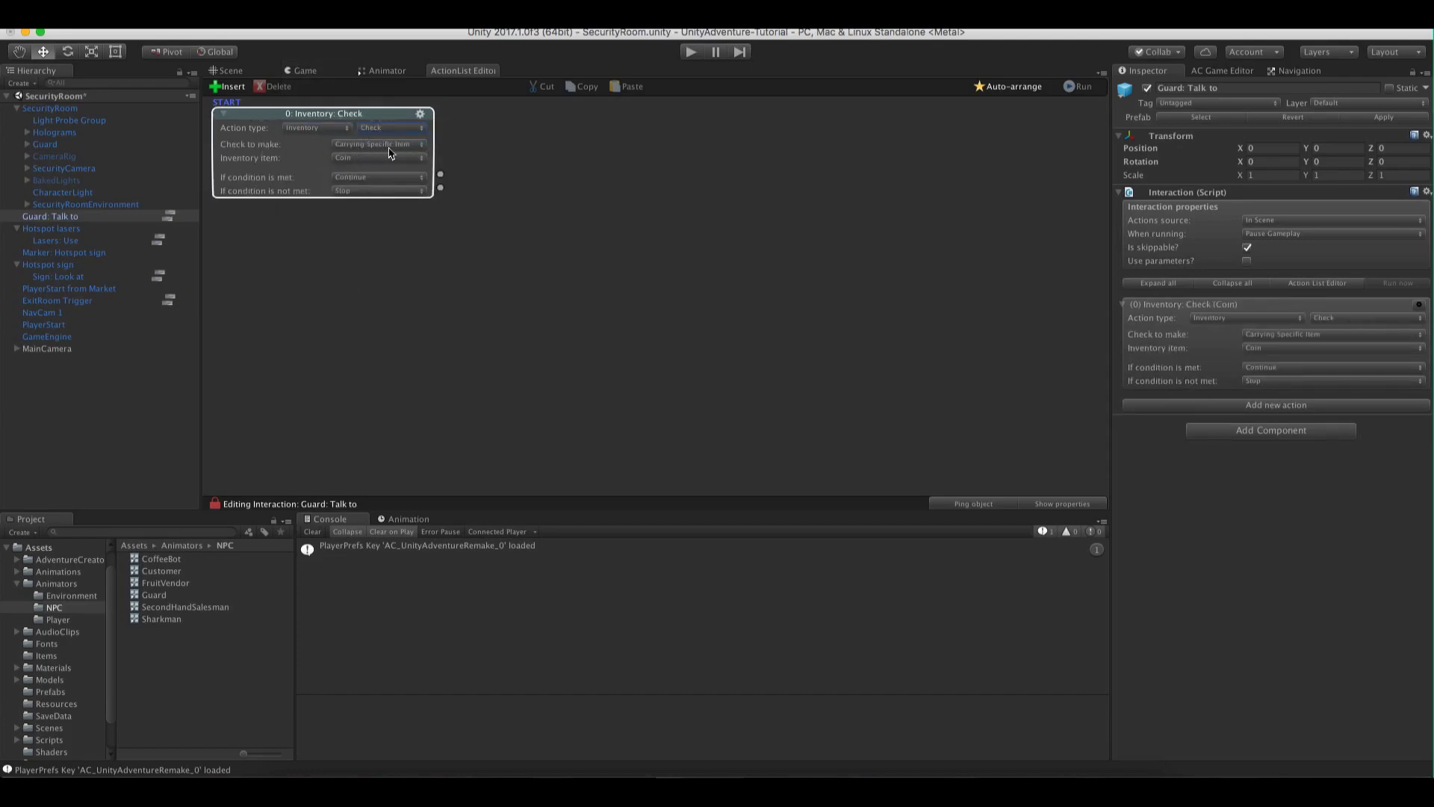
{"action": "left_click", "coordinate": [362, 158]}
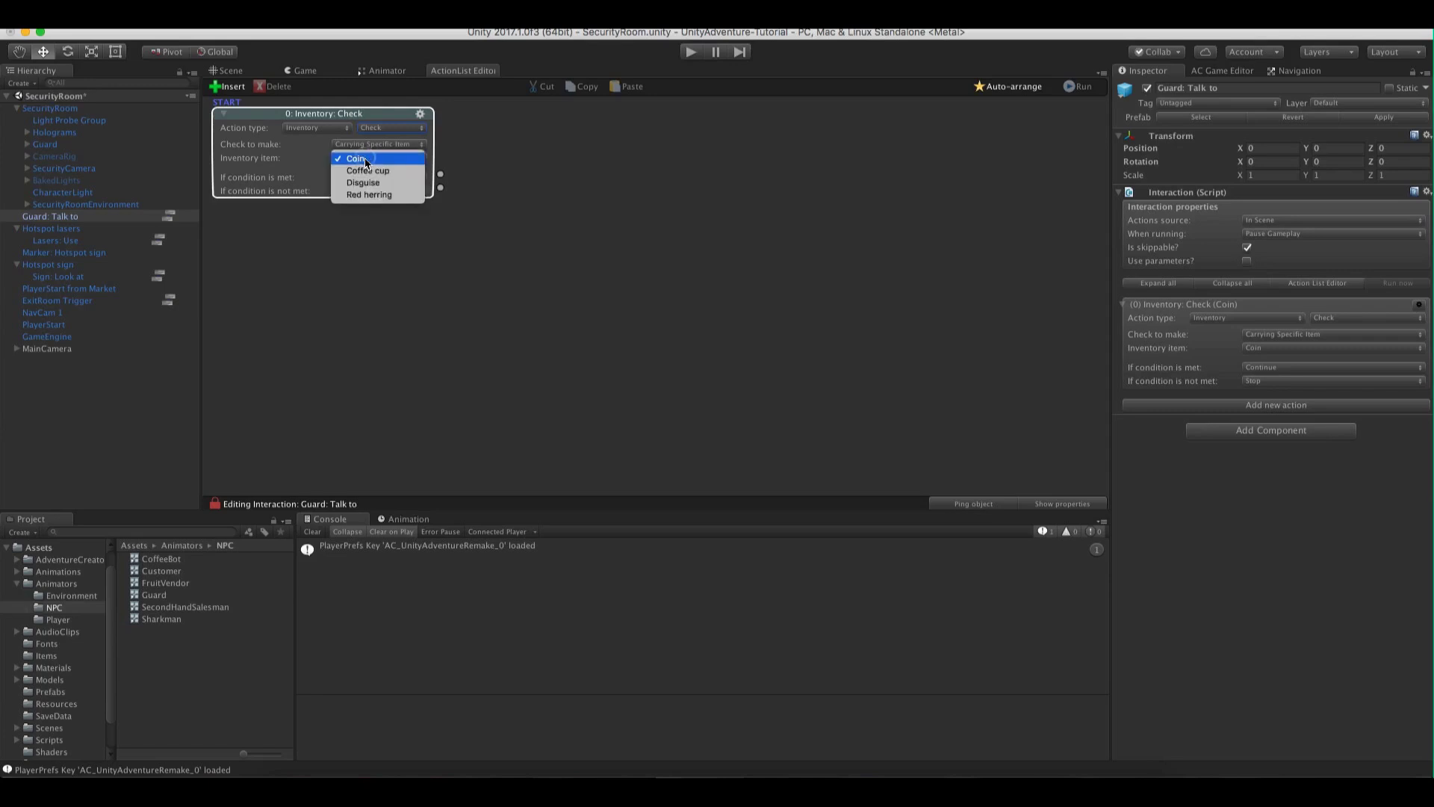
{"action": "left_click", "coordinate": [377, 184]}
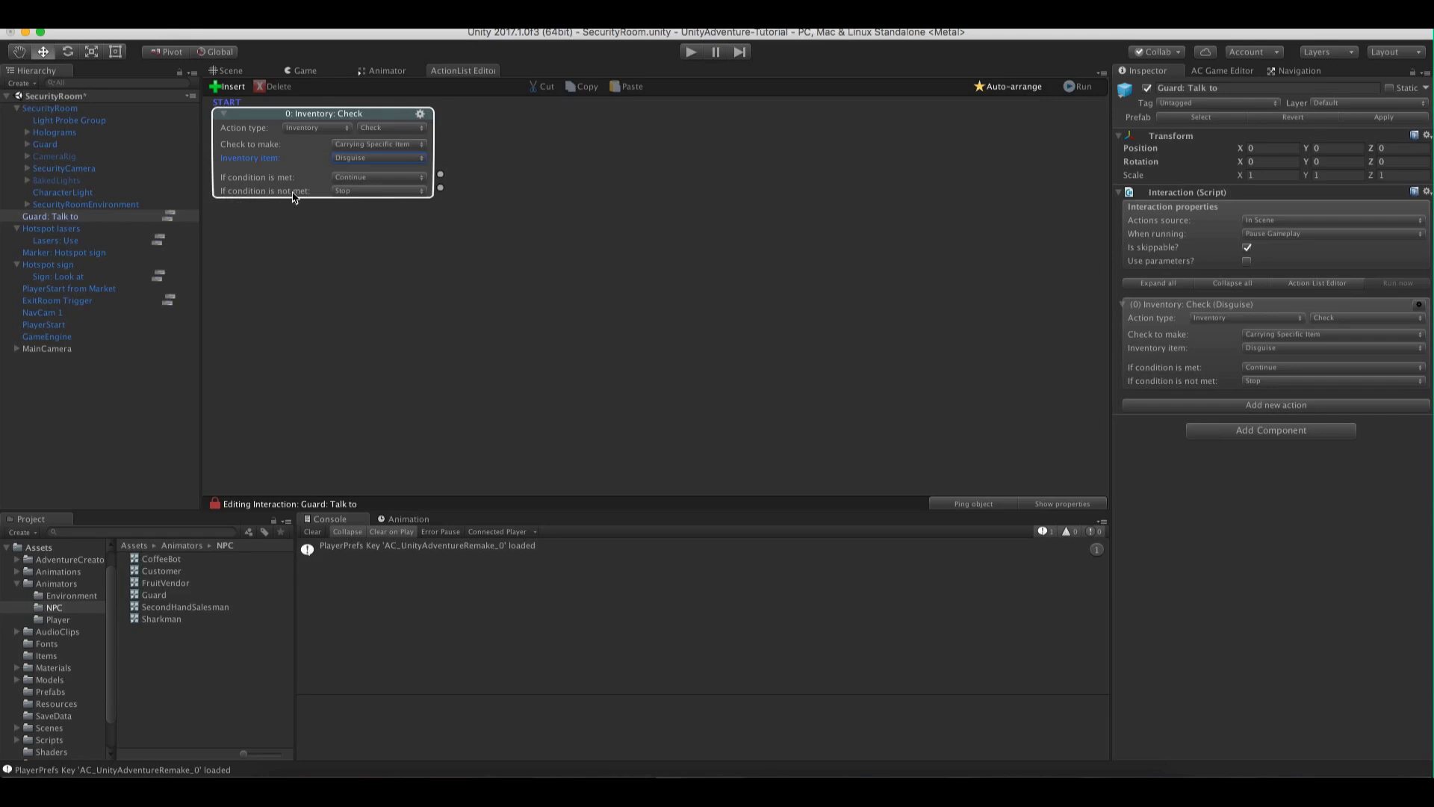
Add a Dialogue: Play speech action for when the Disguise check is not met, and unlink its condition-met output
{"action": "left_click_drag", "start_coordinate": [440, 187], "coordinate": [410, 267]}
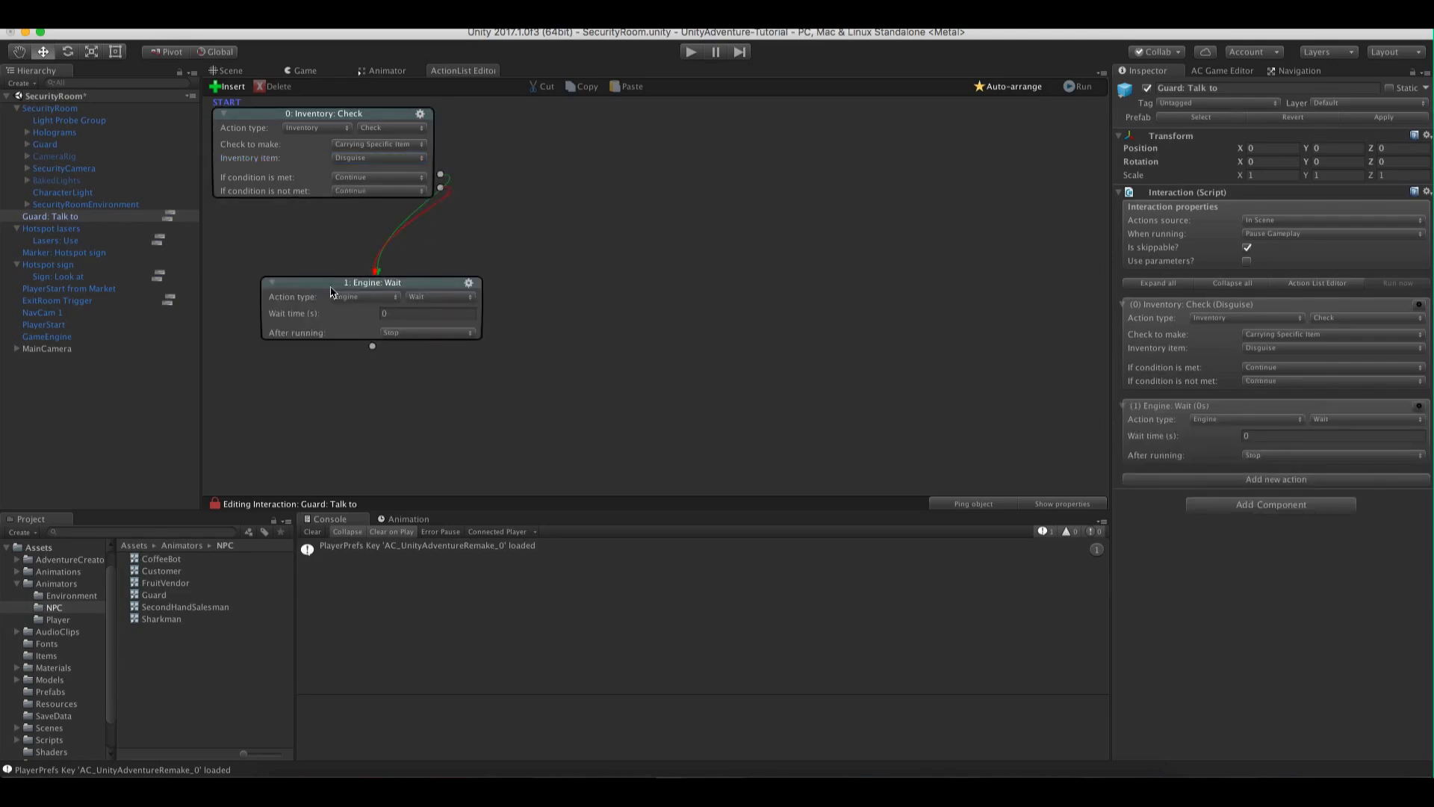
{"action": "left_click_drag", "start_coordinate": [331, 290], "coordinate": [317, 261]}
{"action": "left_click_drag", "start_coordinate": [443, 180], "coordinate": [483, 180]}
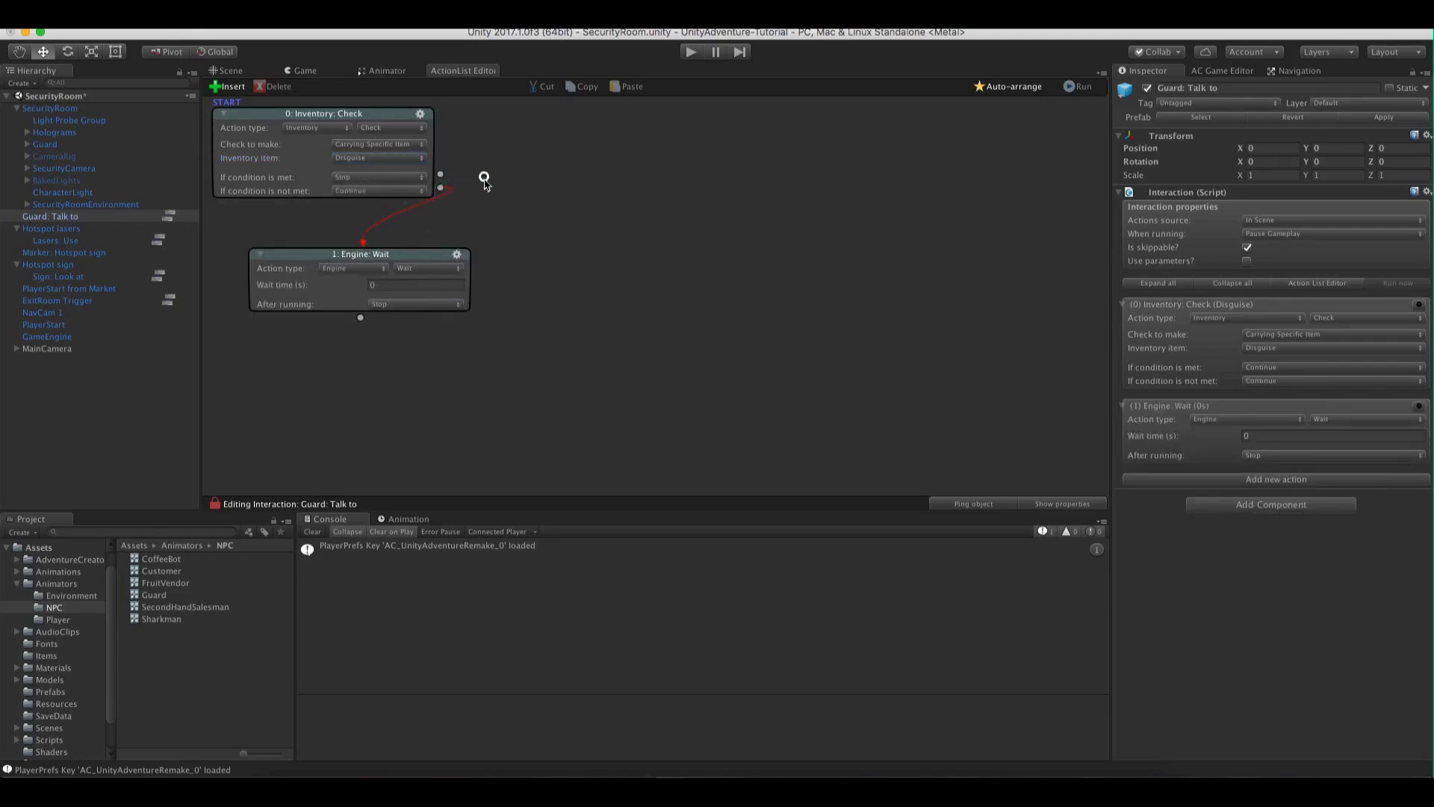
{"action": "mouse_move", "coordinate": [409, 256]}
{"action": "left_mouse_down"}
{"action": "mouse_move", "coordinate": [423, 250]}
{"action": "mouse_move", "coordinate": [384, 245]}
{"action": "left_mouse_up"}
{"action": "left_click", "coordinate": [394, 257]}
{"action": "left_click", "coordinate": [389, 247]}
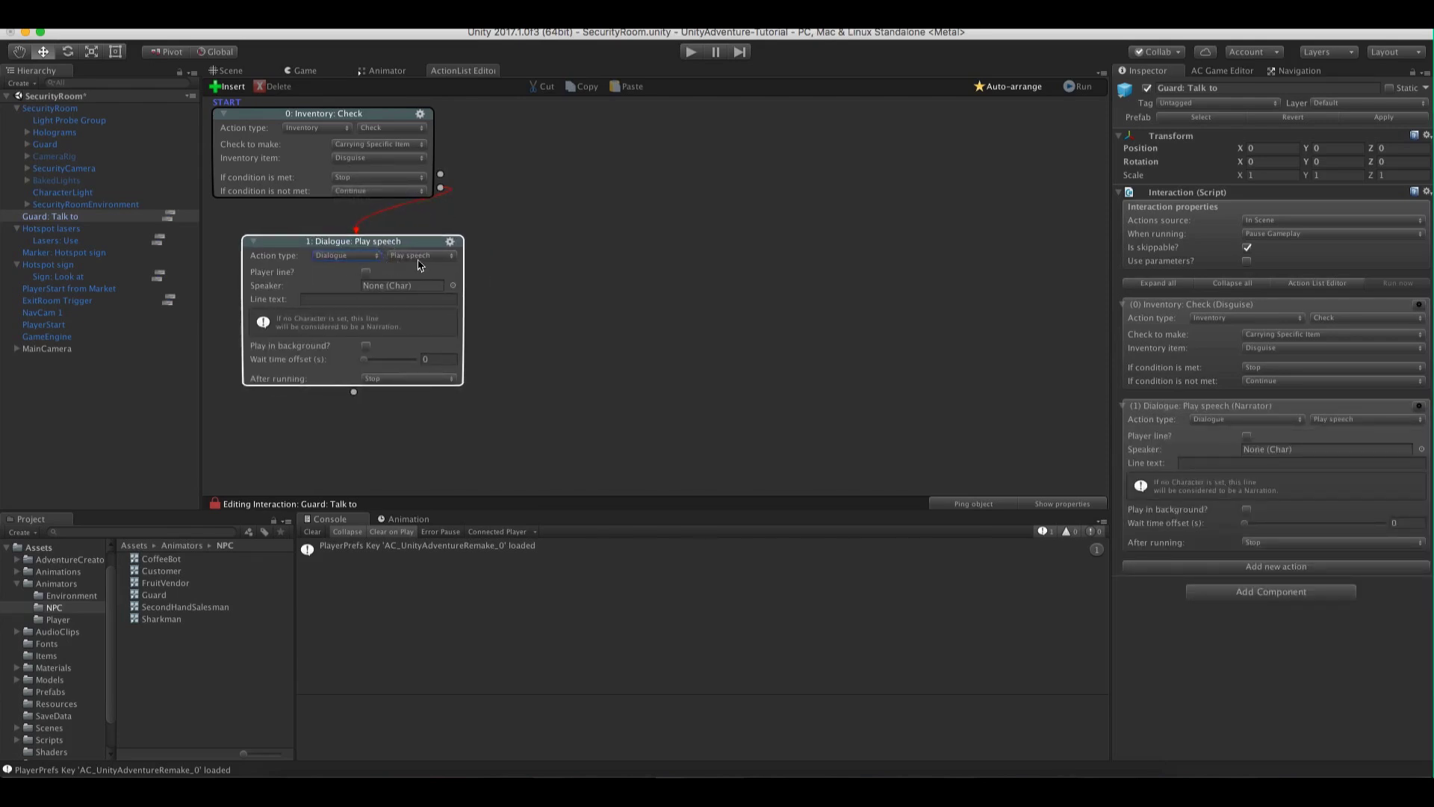
Set the new speech action's speaker to Guard and its line text to "Get lost!"
{"action": "left_click", "coordinate": [451, 288]}
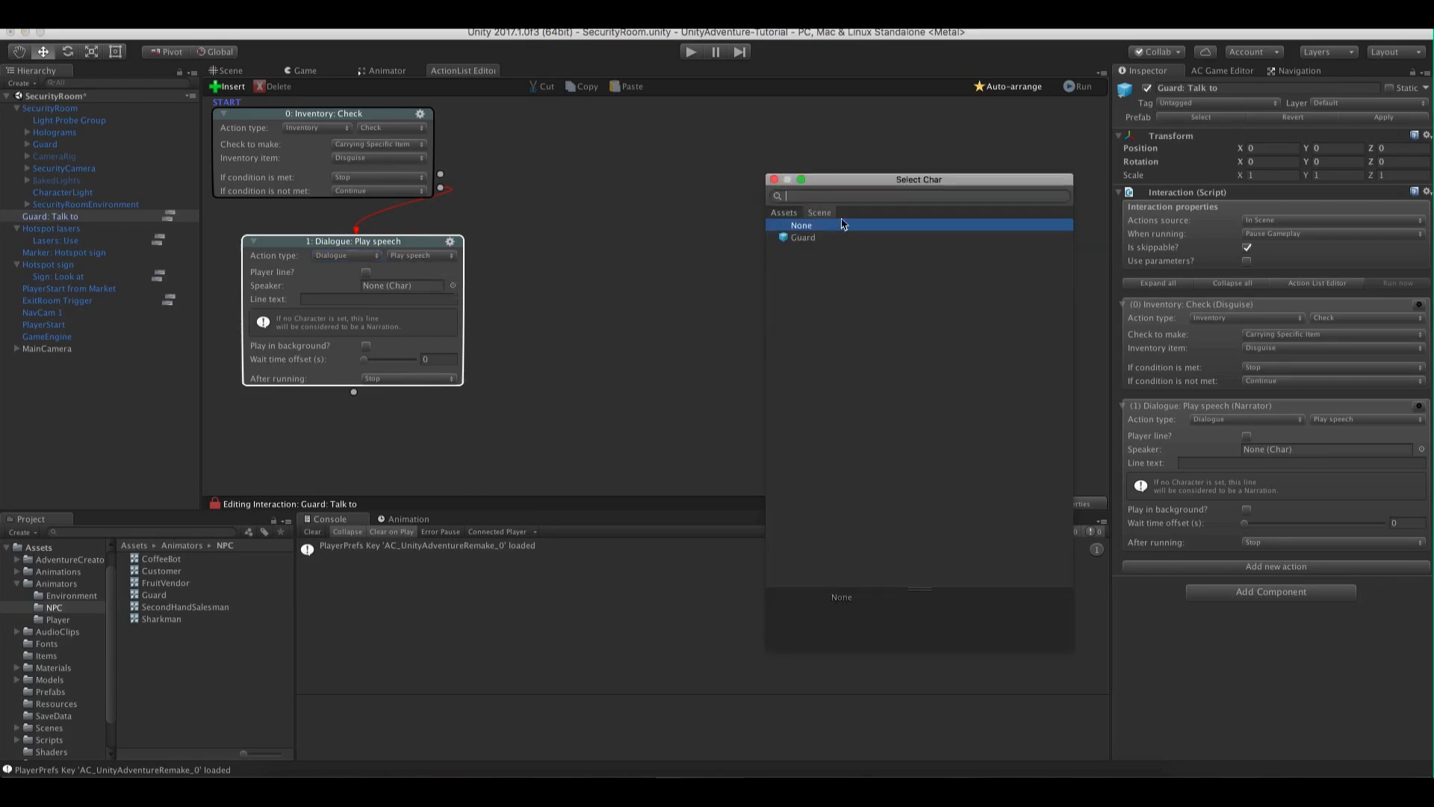
{"action": "left_click", "coordinate": [822, 237]}
{"action": "left_click", "coordinate": [774, 180]}
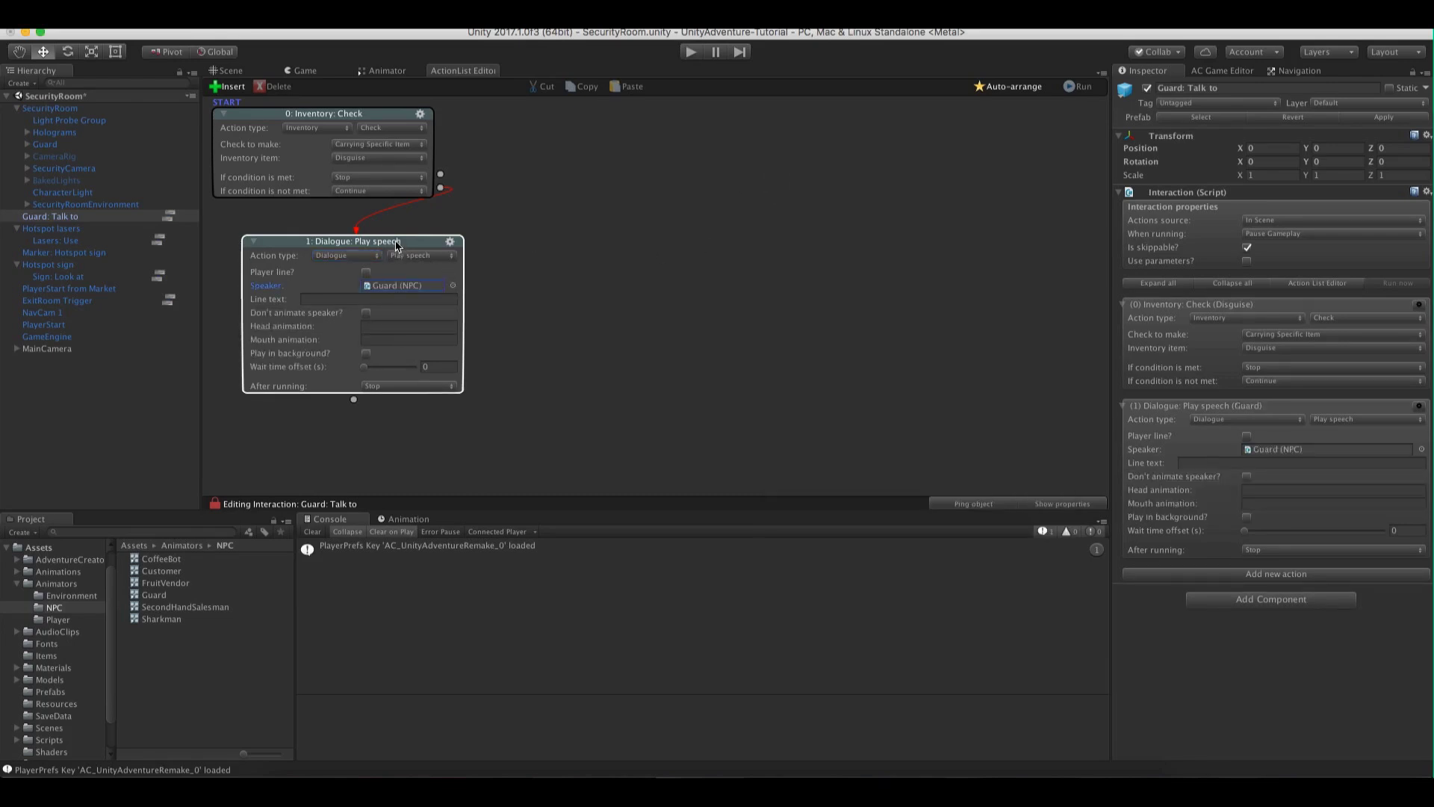
{"action": "left_click_drag", "start_coordinate": [393, 241], "coordinate": [381, 240]}
{"action": "left_click", "coordinate": [312, 297]}
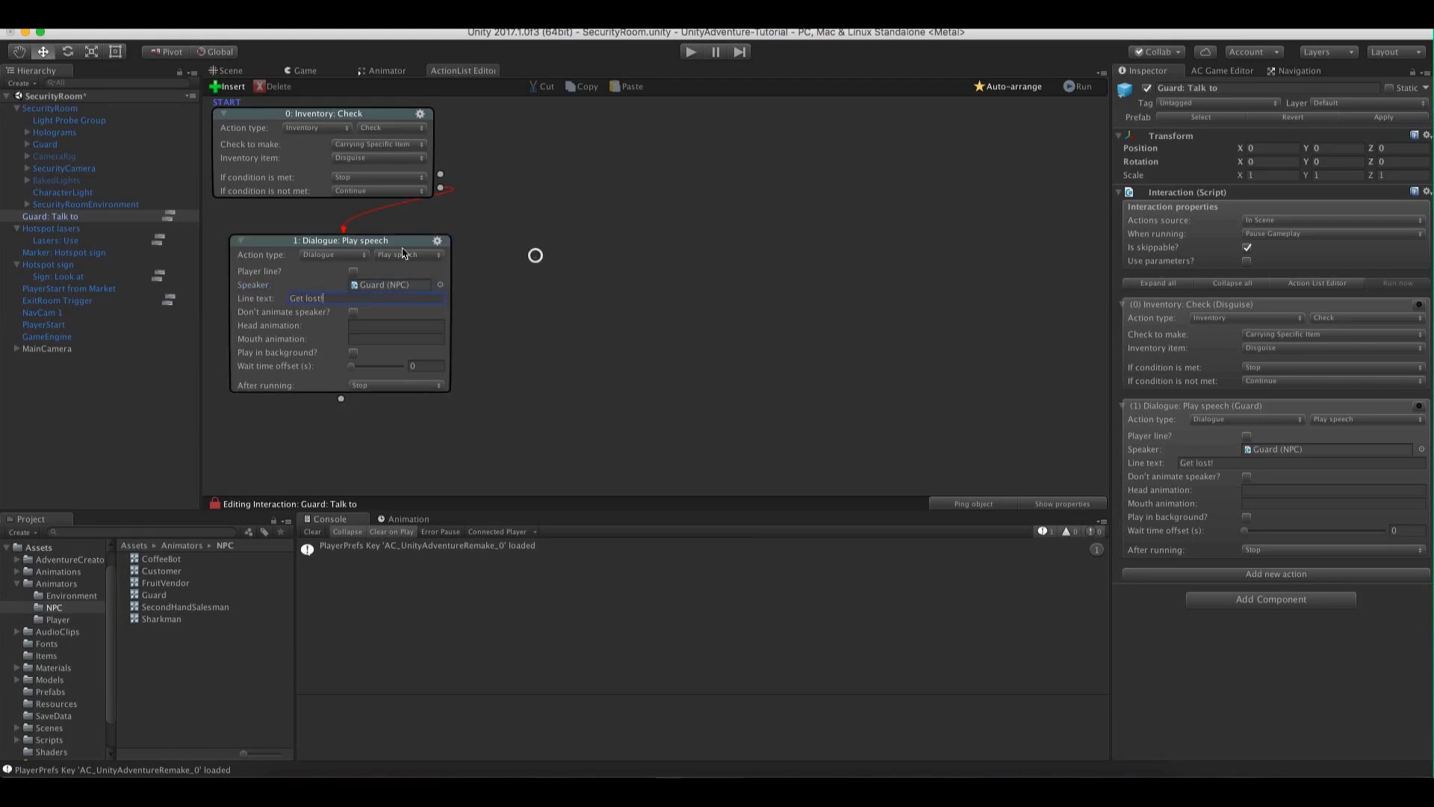
{"action": "left_click_drag", "start_coordinate": [403, 241], "coordinate": [393, 245]}
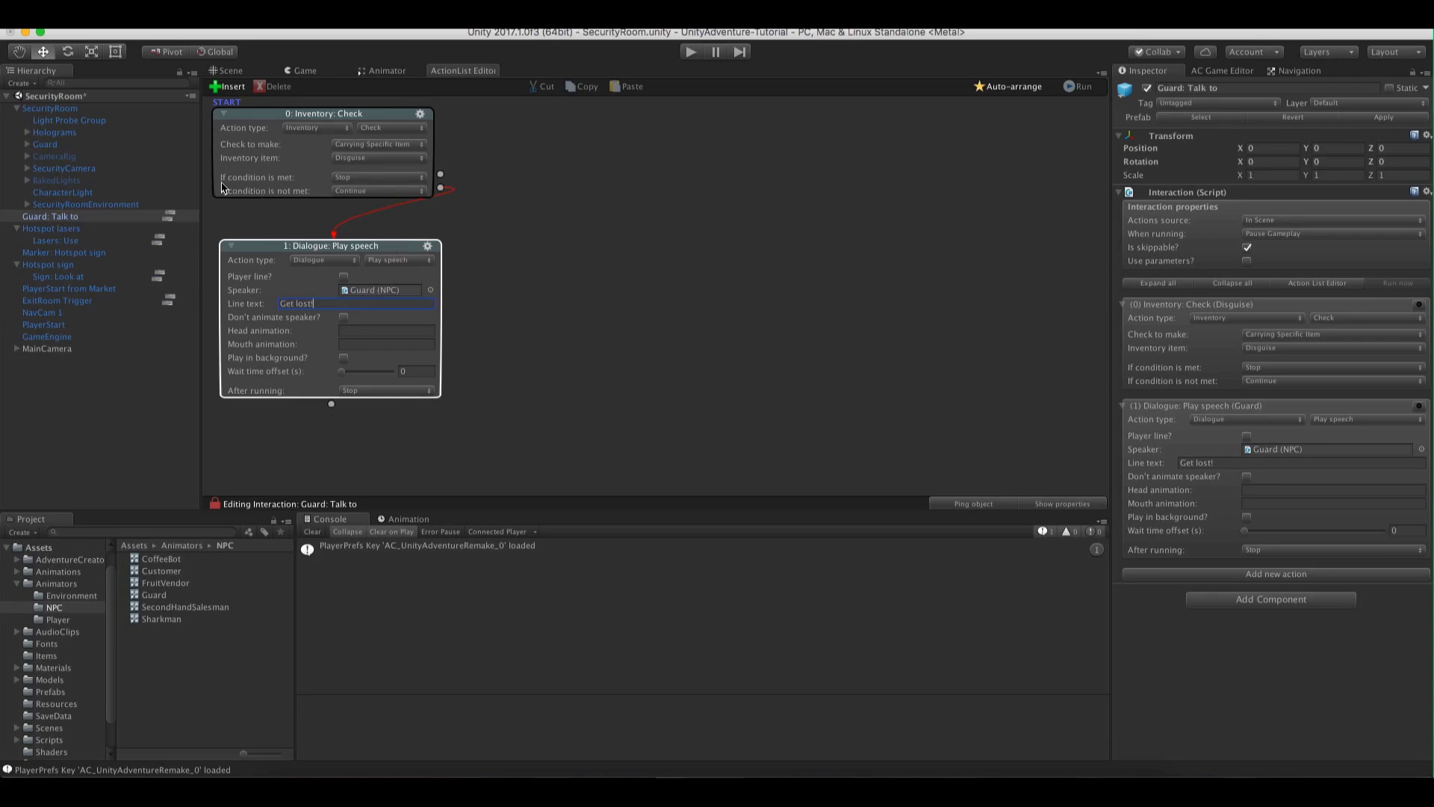
Add a new action to the Disguise check's condition-met output, placed beside the Guard's speech action, and review the guard desk and lasers in the scene
{"action": "left_click_drag", "start_coordinate": [441, 175], "coordinate": [572, 245]}
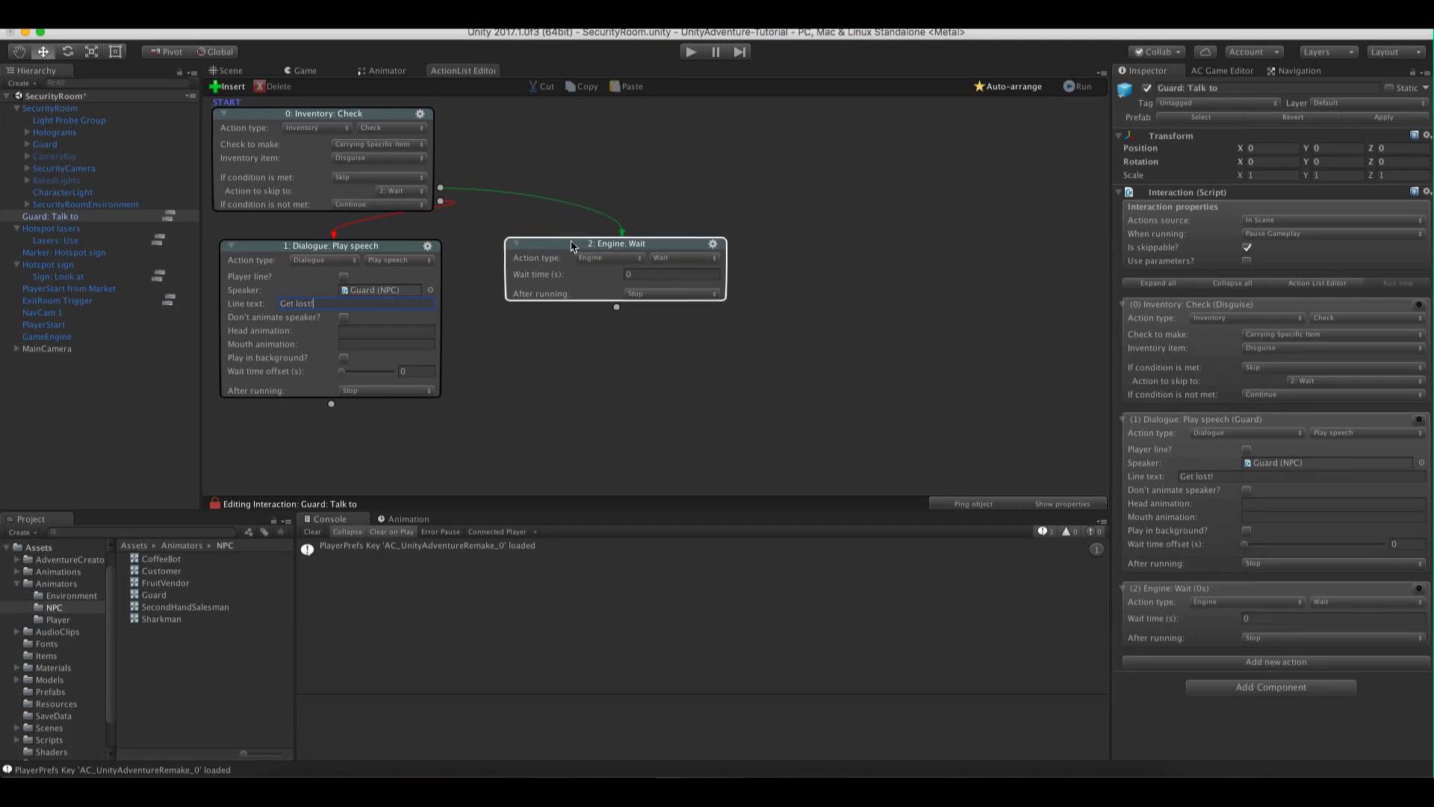
{"action": "left_click", "coordinate": [598, 258]}
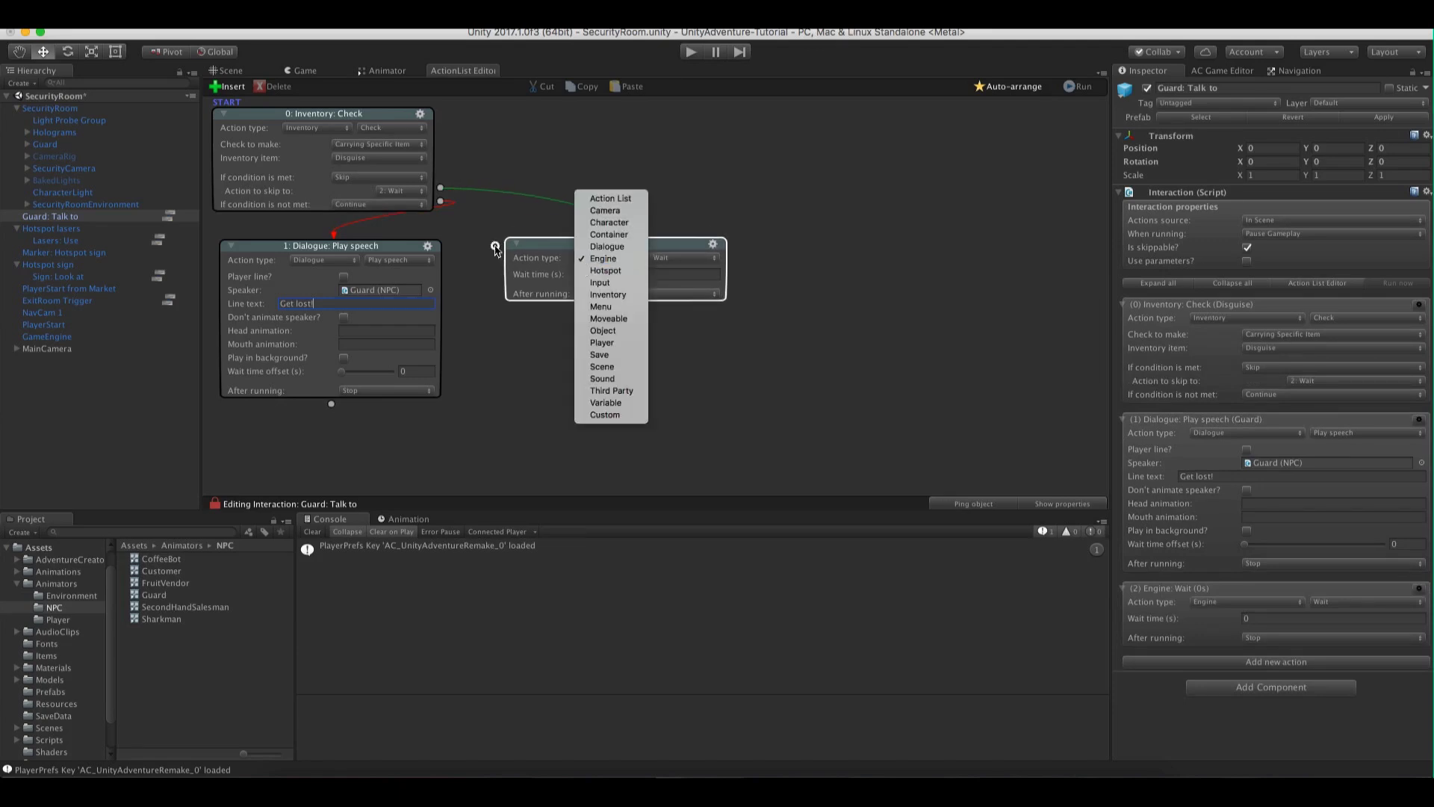
{"action": "left_click", "coordinate": [522, 224]}
{"action": "left_click", "coordinate": [227, 70]}
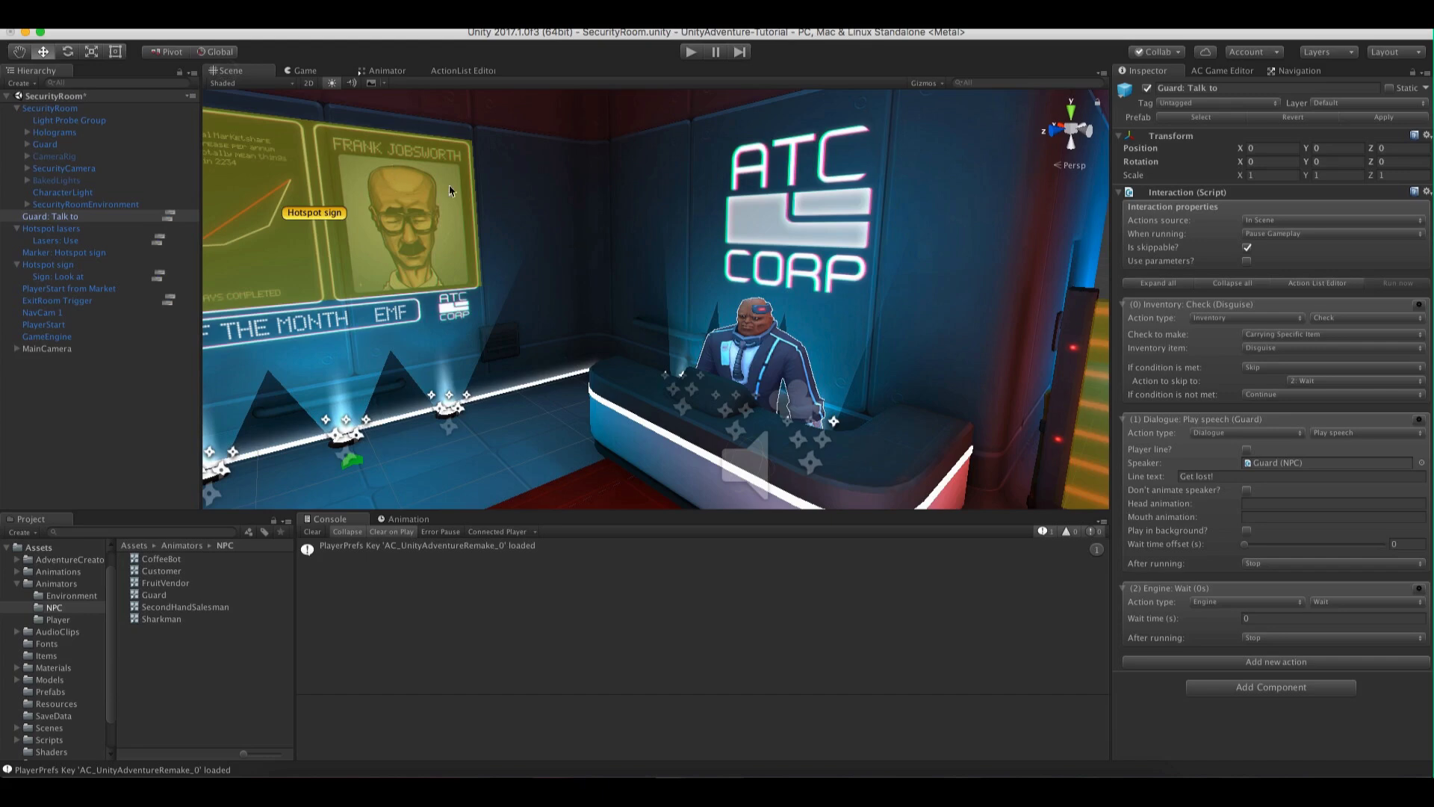
{"action": "scroll", "coordinate": [708, 337], "scroll_direction": "up", "scroll_amount": 5}
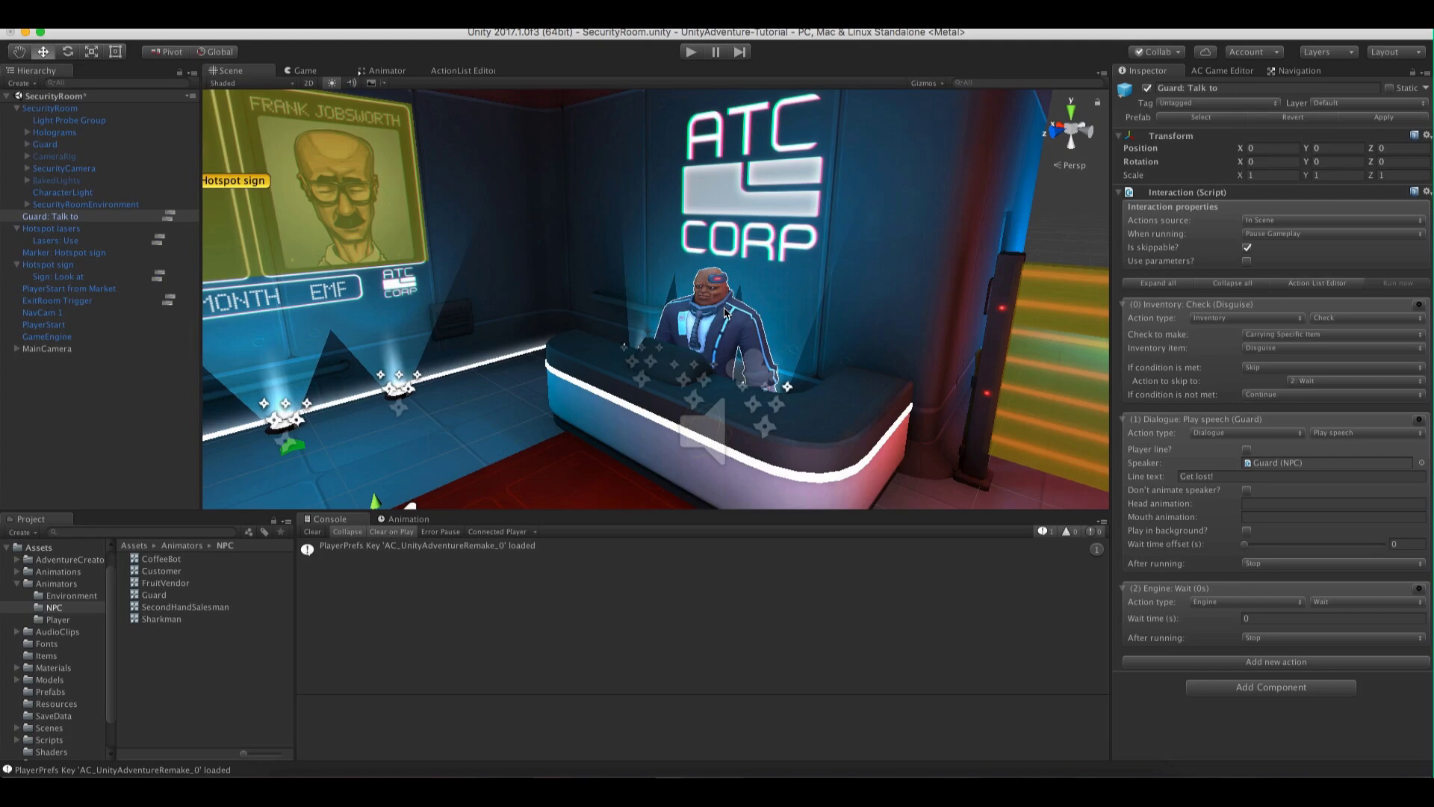
{"action": "right_click_drag", "start_coordinate": [725, 312], "coordinate": [937, 385]}
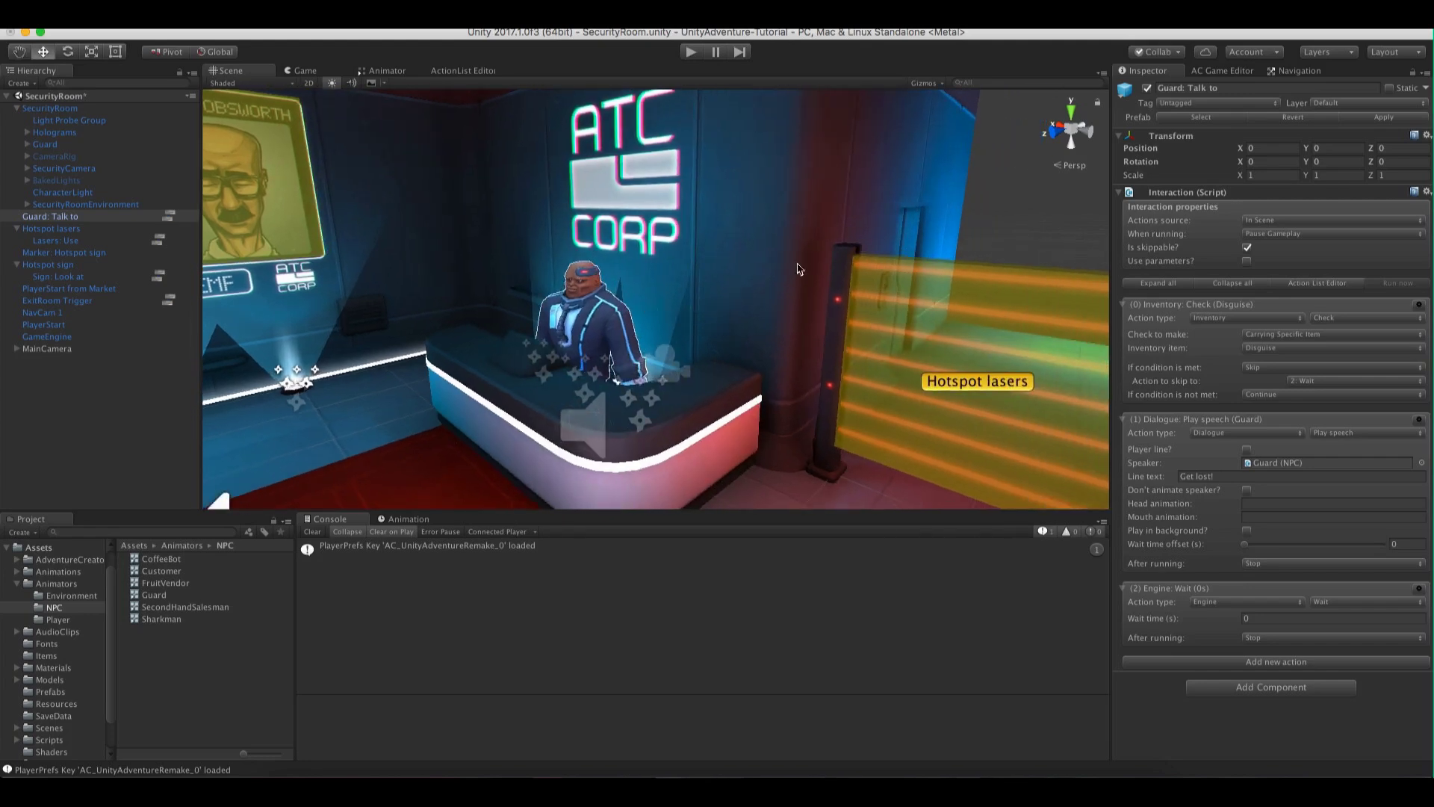
{"action": "left_click", "coordinate": [463, 71]}
{"action": "left_click_drag", "start_coordinate": [623, 240], "coordinate": [593, 249]}
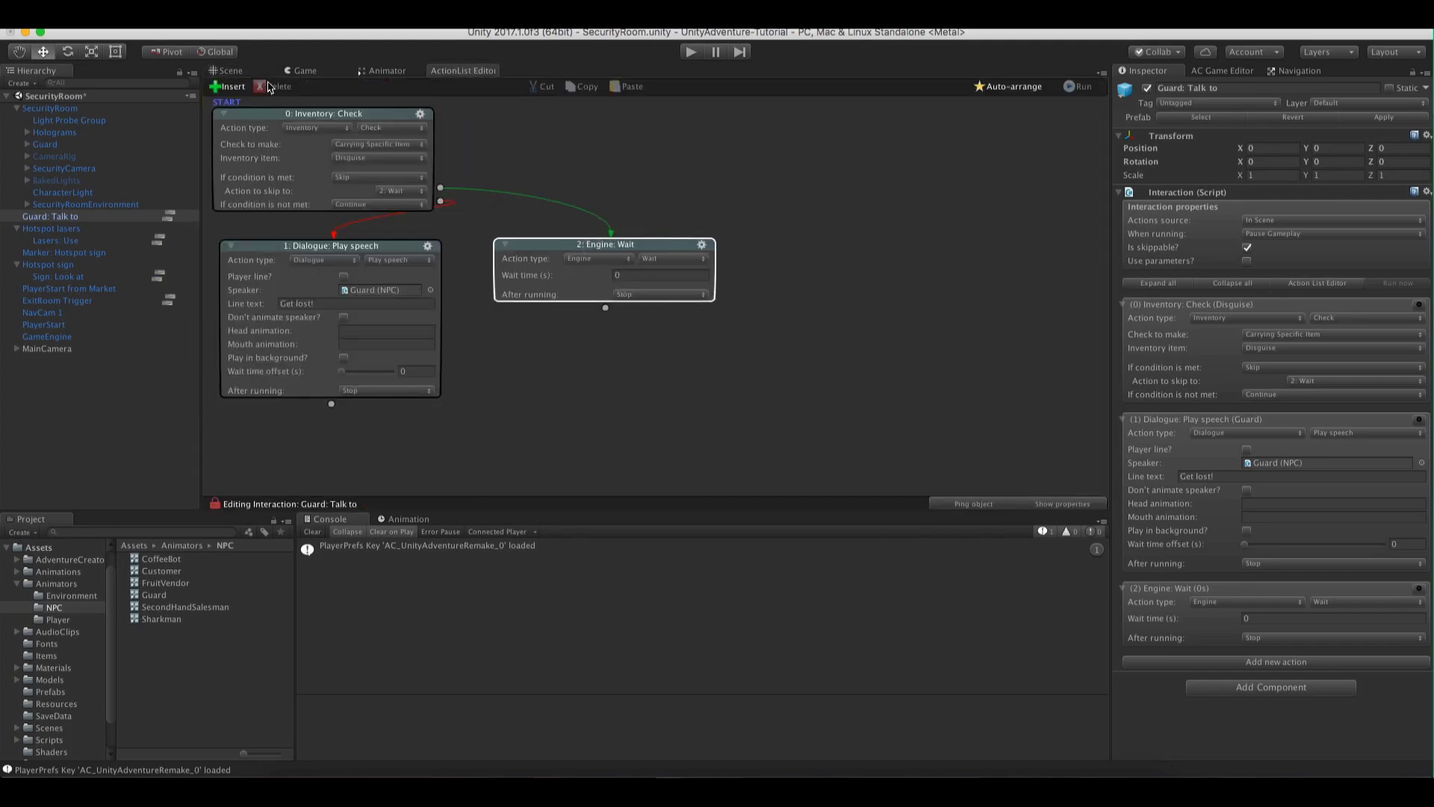
Change the condition-met action to an Inventory: Check that tests whether the player is carrying the Coffee cup
{"action": "left_click", "coordinate": [597, 258]}
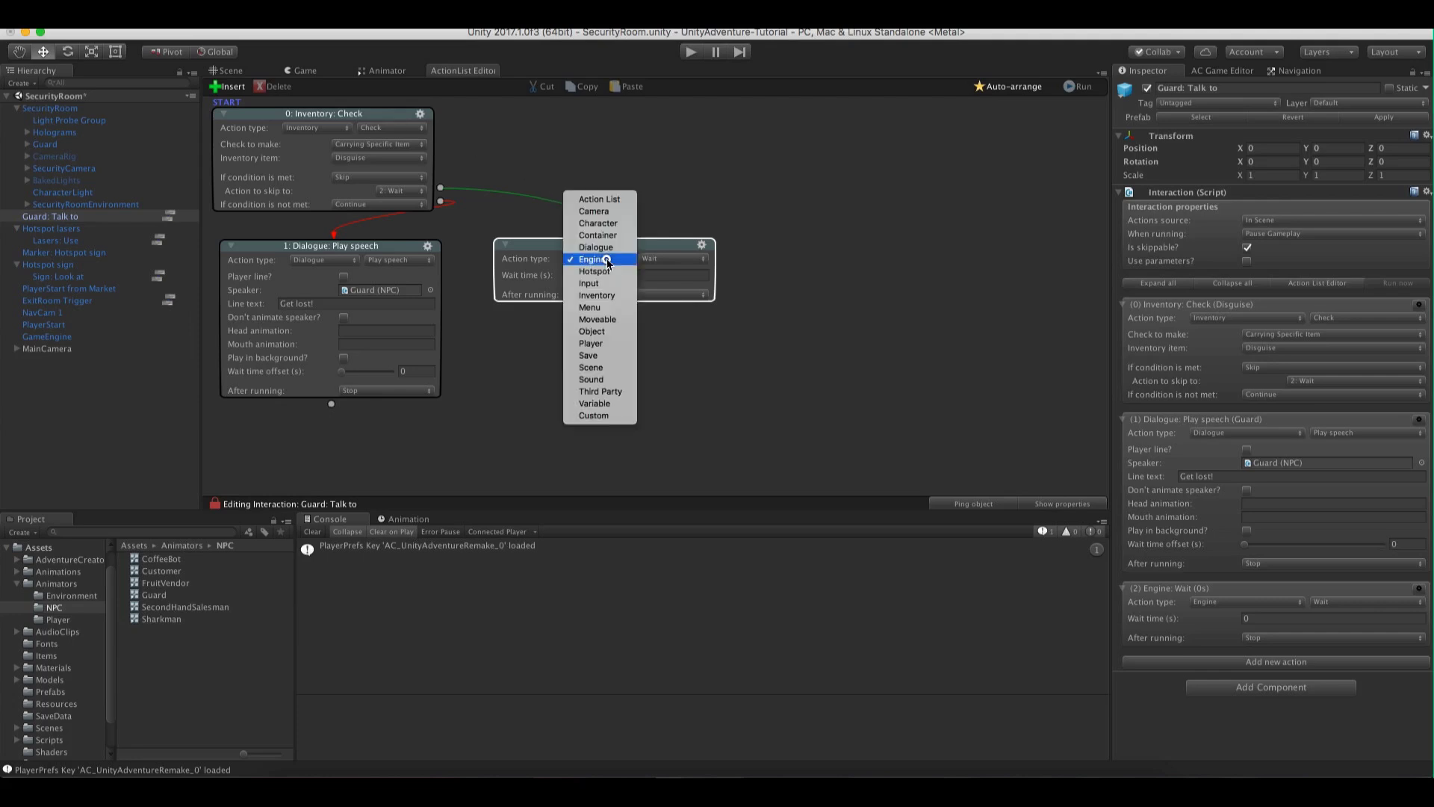
{"action": "left_click", "coordinate": [605, 293]}
{"action": "left_click", "coordinate": [667, 264]}
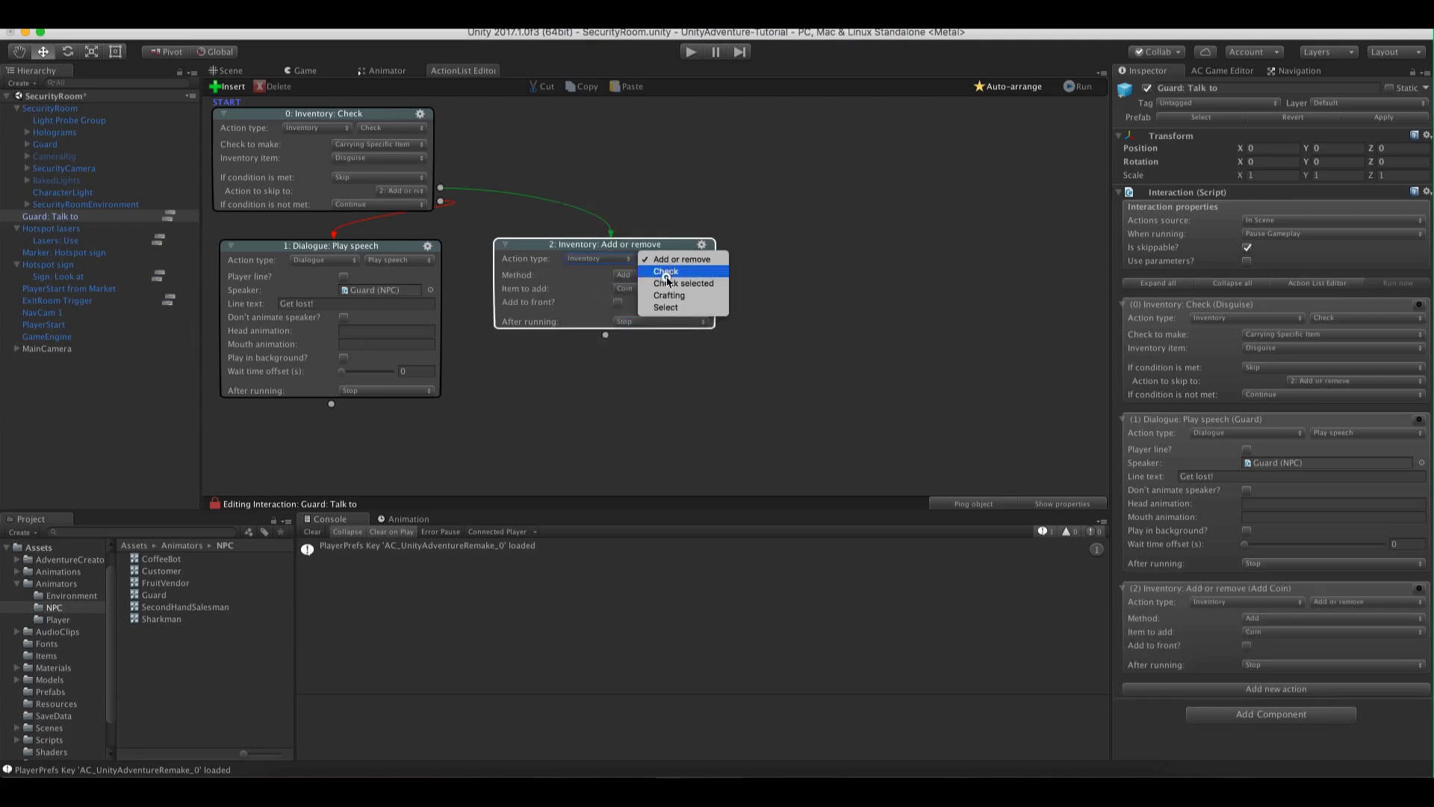
{"action": "left_click", "coordinate": [664, 272]}
{"action": "left_click", "coordinate": [650, 288]}
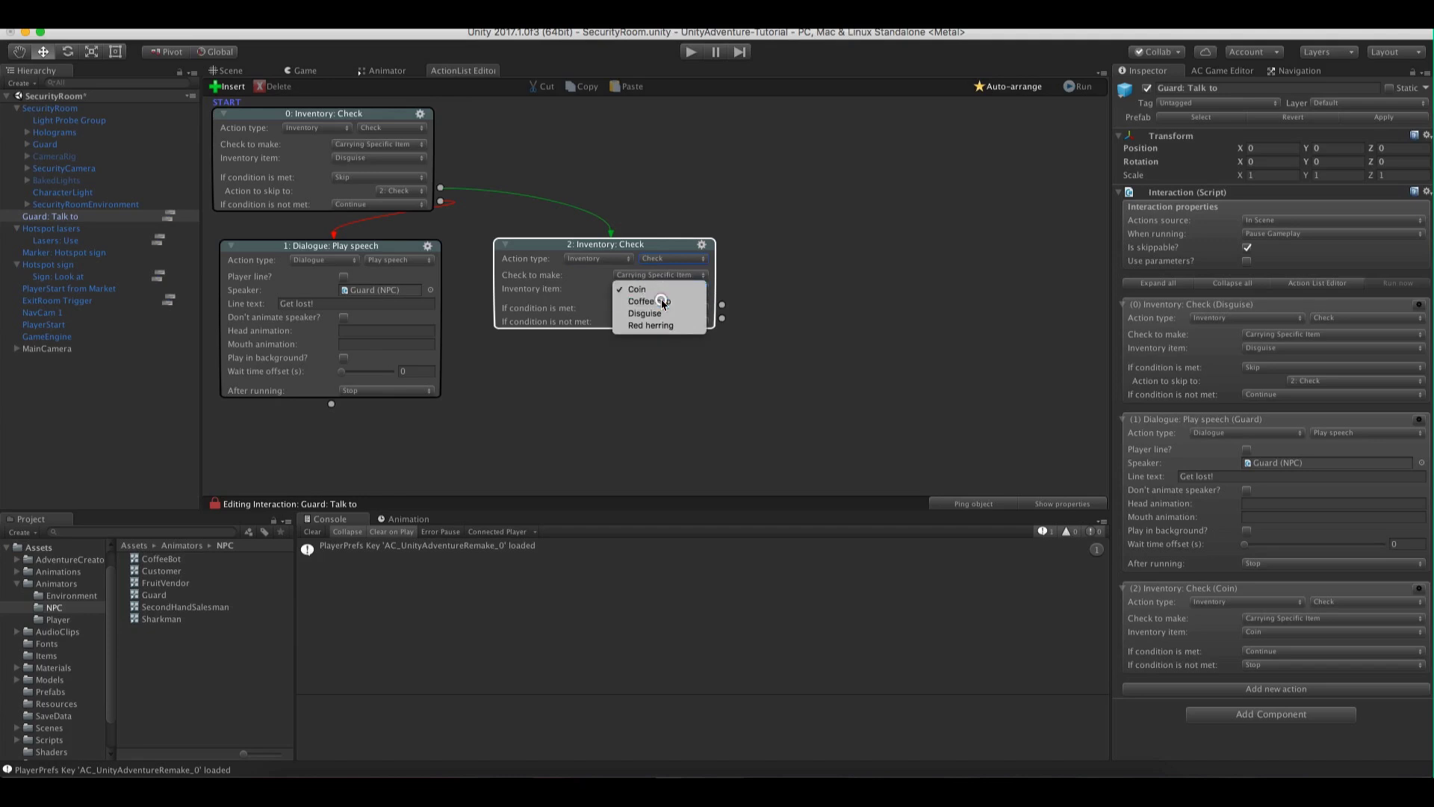
{"action": "left_click", "coordinate": [662, 301]}
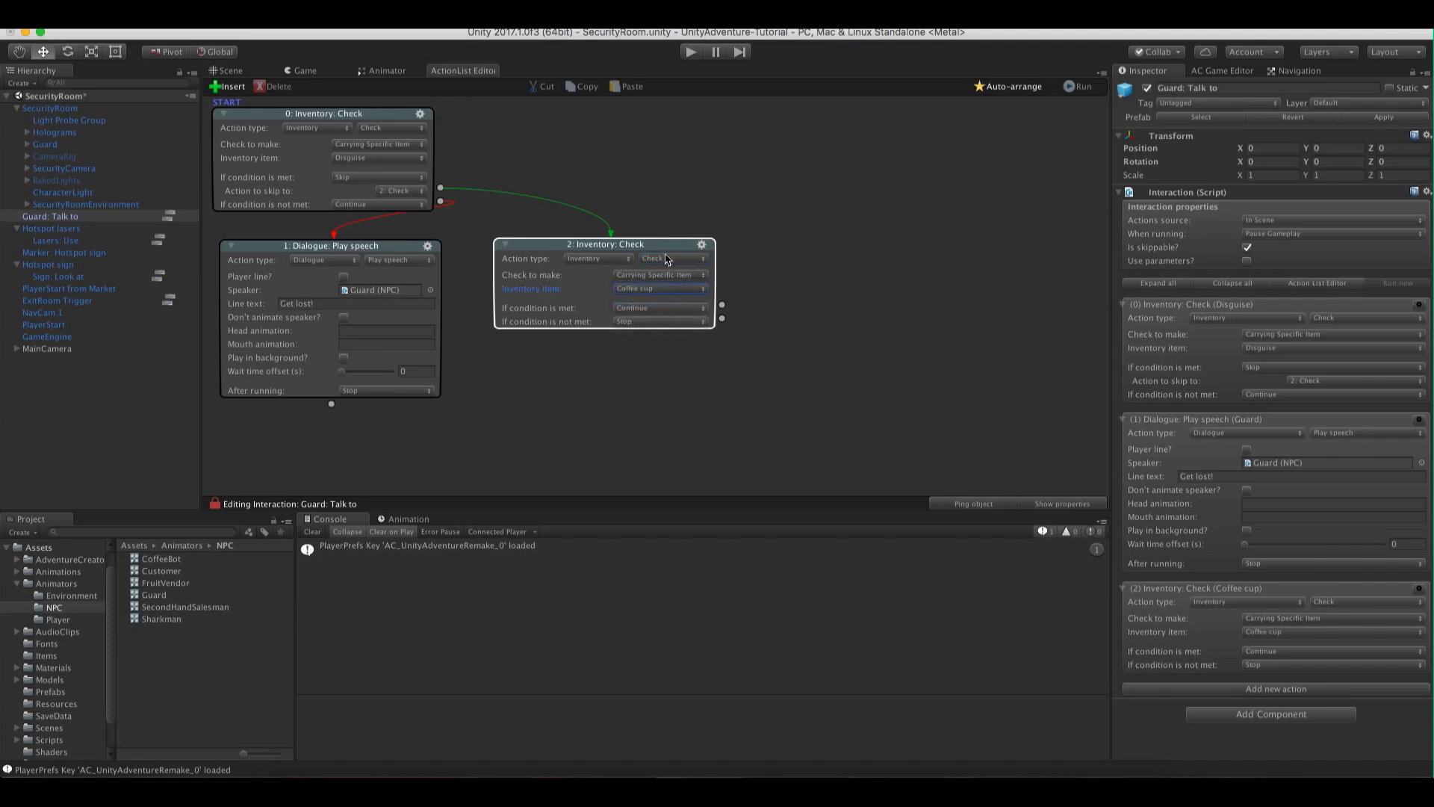
{"action": "left_click", "coordinate": [750, 280]}
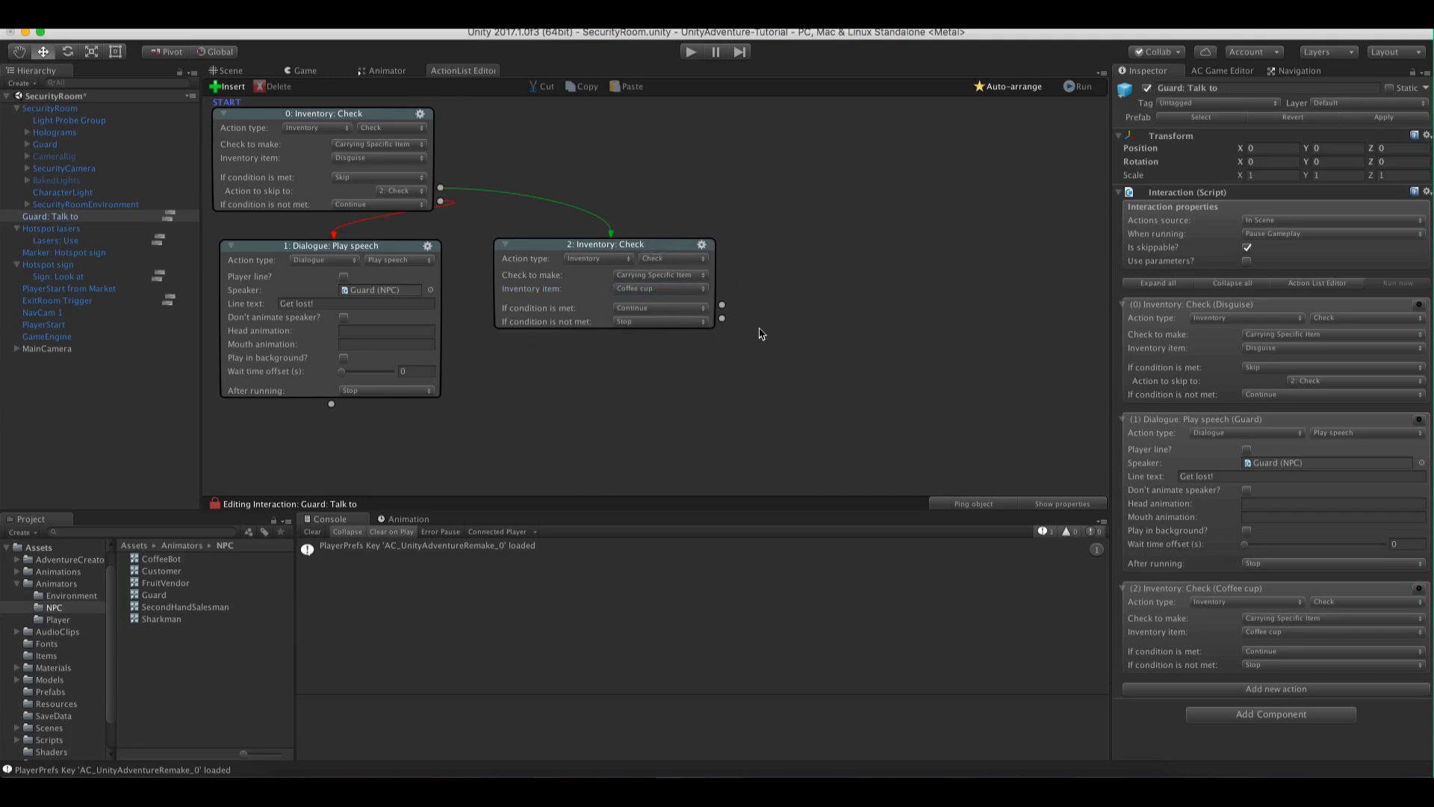
Add a Dialogue: Play speech action below the Coffee cup check for when its condition is not met
{"action": "left_click_drag", "start_coordinate": [722, 318], "coordinate": [645, 384]}
{"action": "left_click", "coordinate": [711, 374]}
{"action": "left_click", "coordinate": [661, 393]}
{"action": "left_click", "coordinate": [661, 367]}
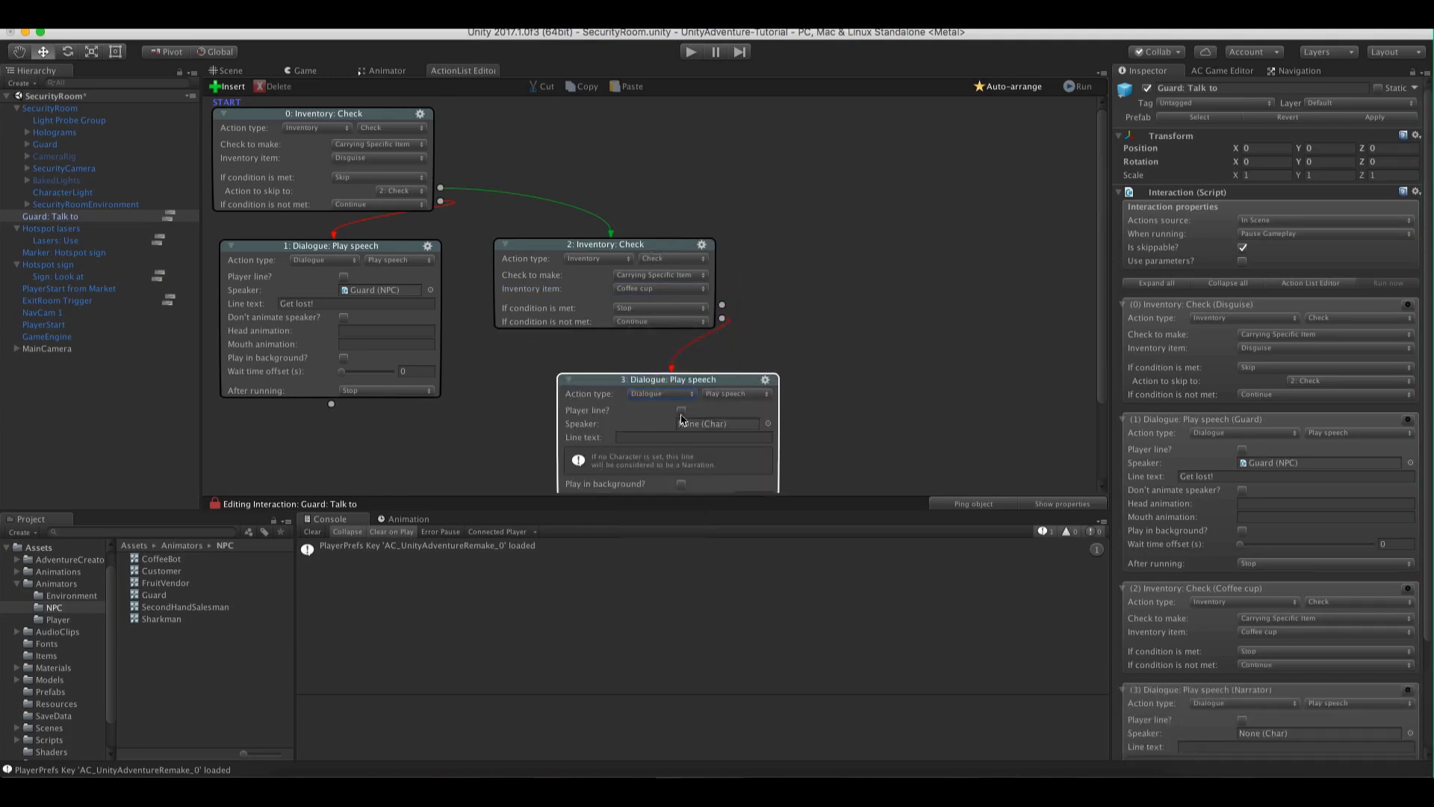
{"action": "left_click_drag", "start_coordinate": [738, 379], "coordinate": [683, 363]}
Set the line text of the Coffee cup check's not-met speech to "Hey Frank, you need to get some coffee first!"
{"action": "scroll", "coordinate": [832, 277], "scroll_direction": "down", "scroll_amount": 3}
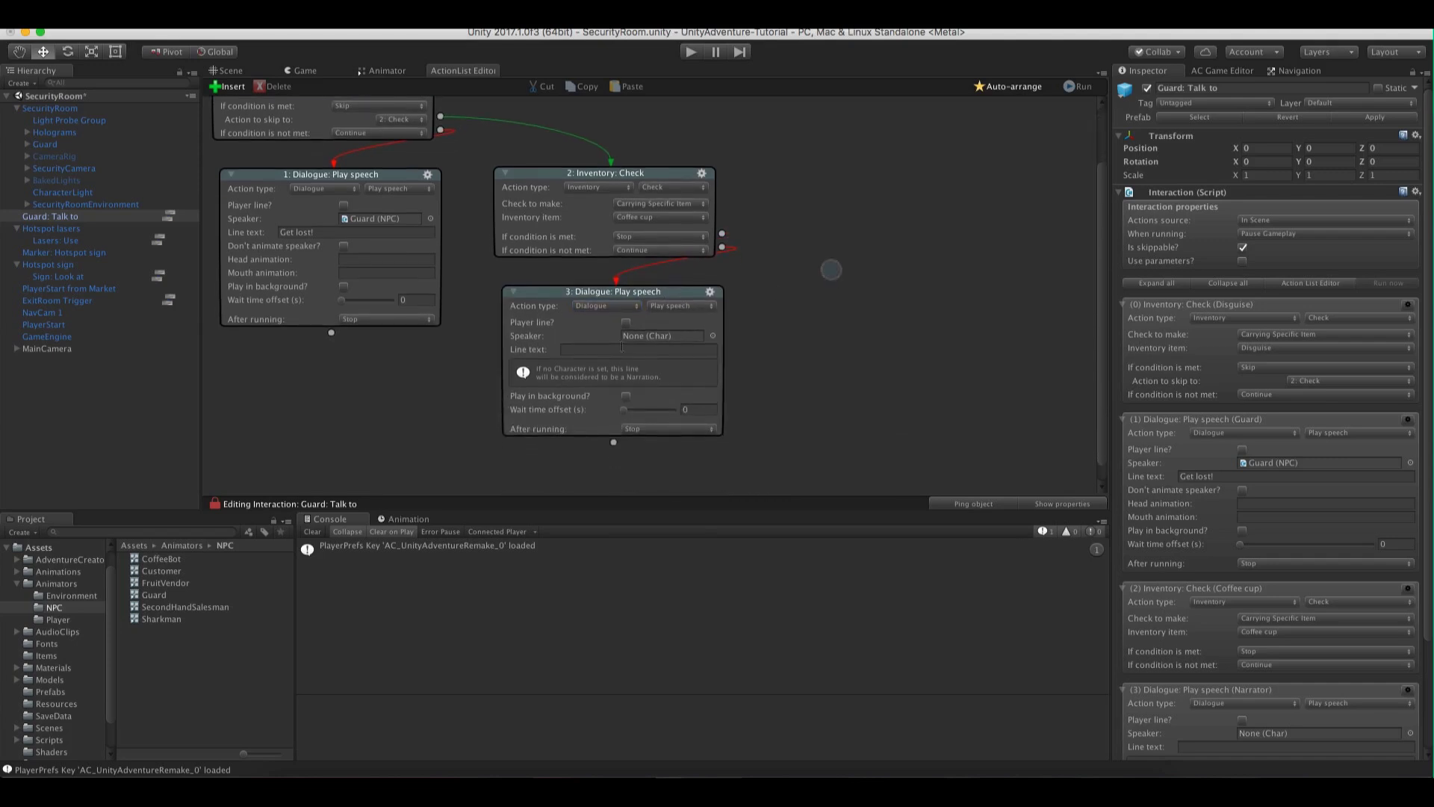
{"action": "left_click", "coordinate": [622, 349]}
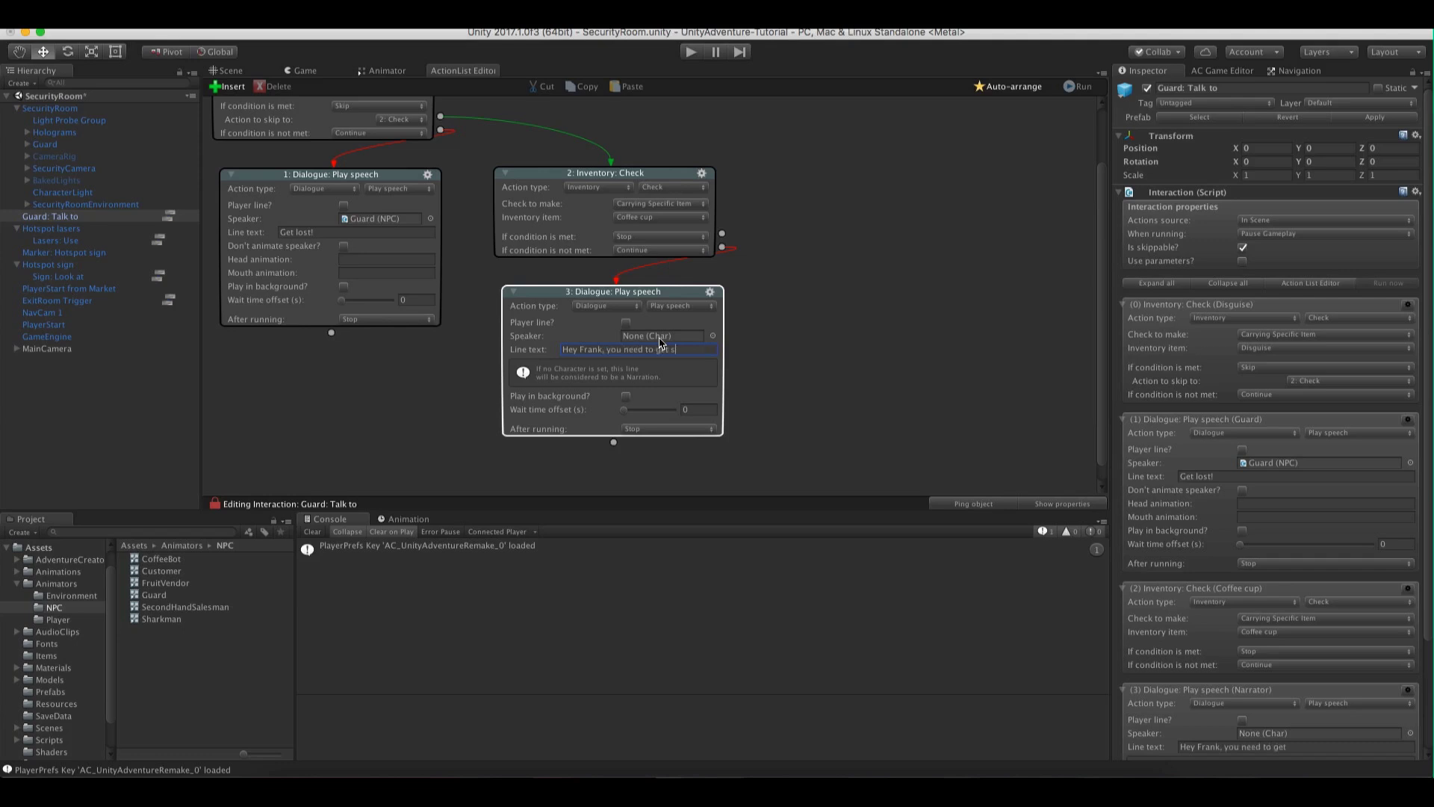
{"action": "type", "text": "ome coffee first!"}
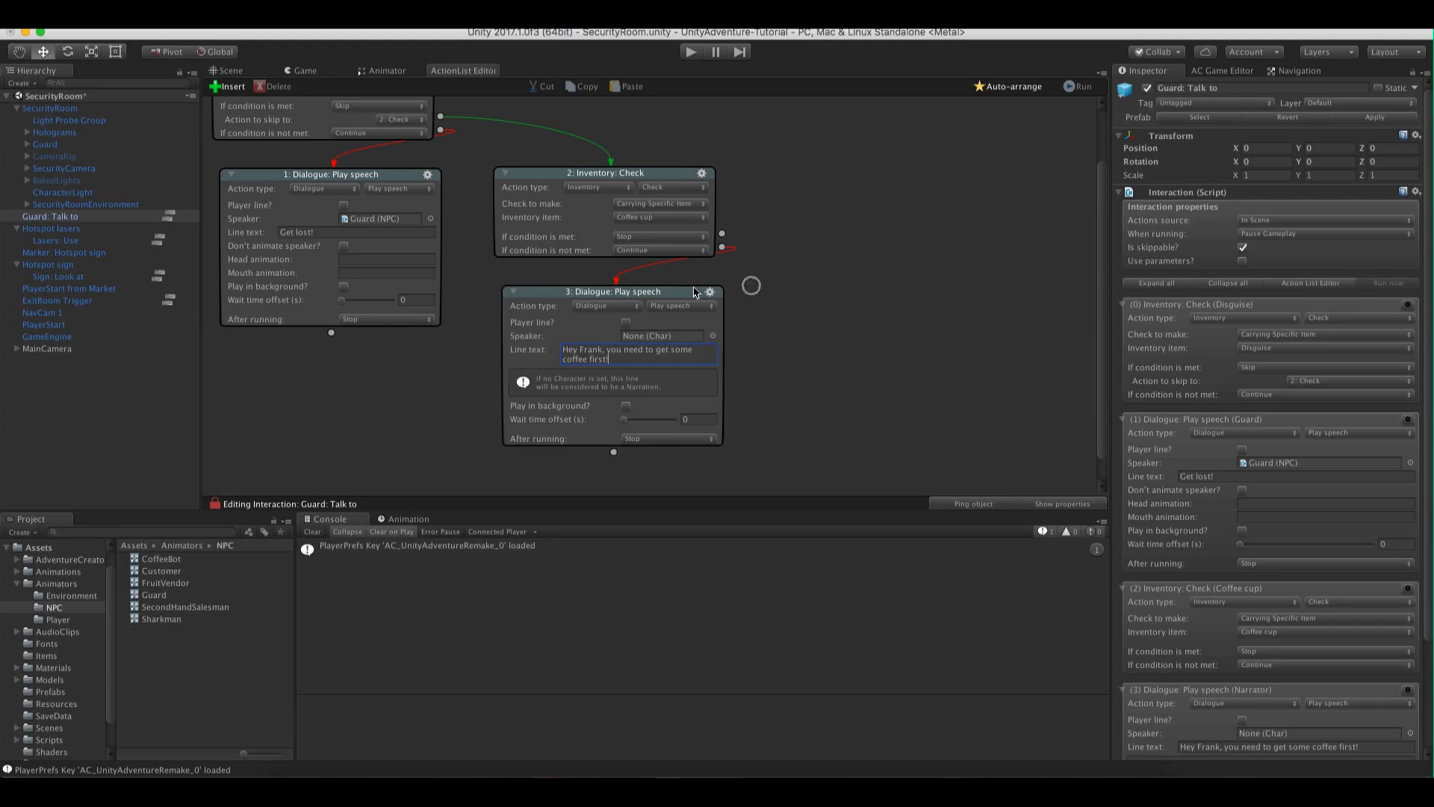
{"action": "left_click_drag", "start_coordinate": [696, 292], "coordinate": [681, 292]}
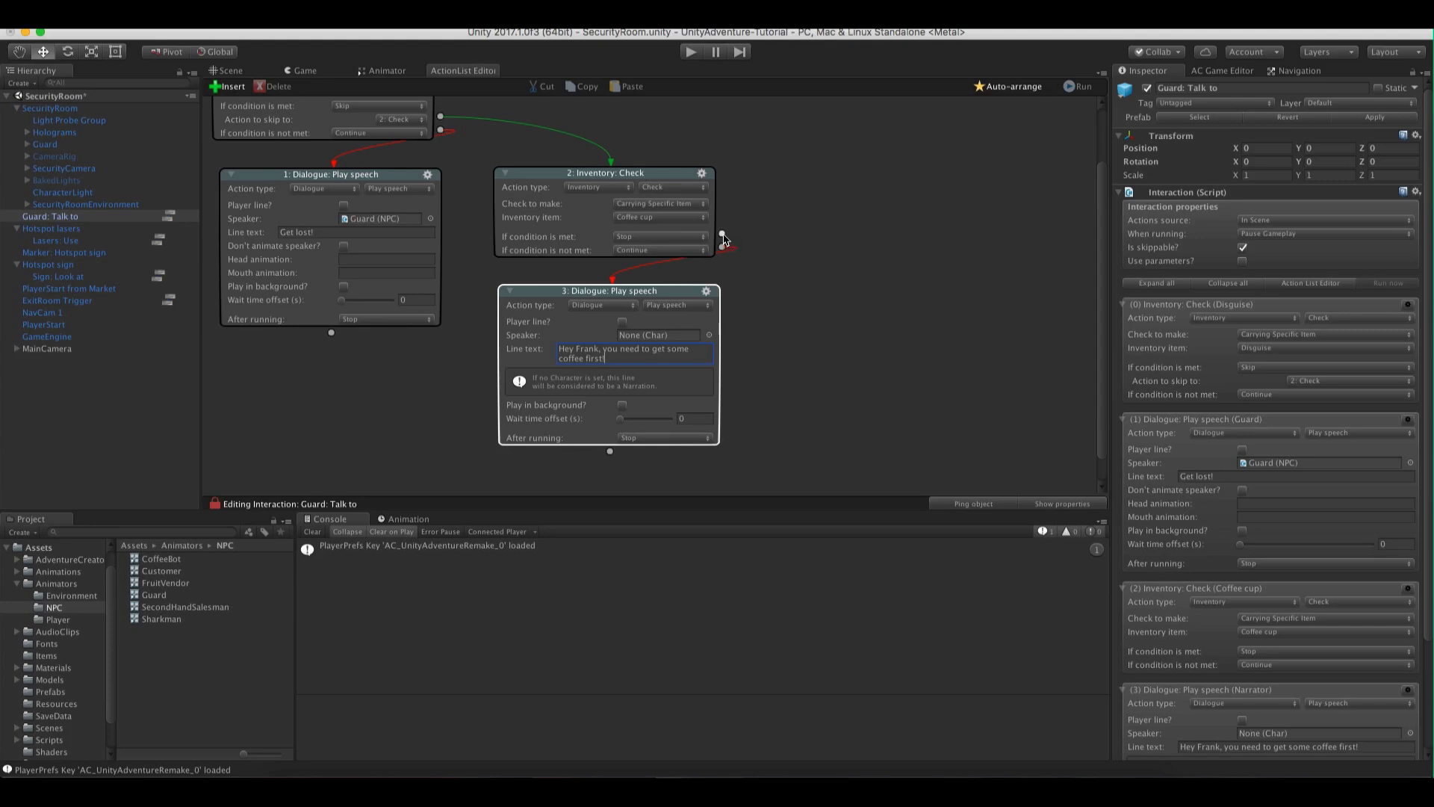
Add a Dialogue: Play speech action for when the Coffee cup check is met, with the line text "Hey Frank, go on through!"
{"action": "left_click_drag", "start_coordinate": [722, 235], "coordinate": [817, 281]}
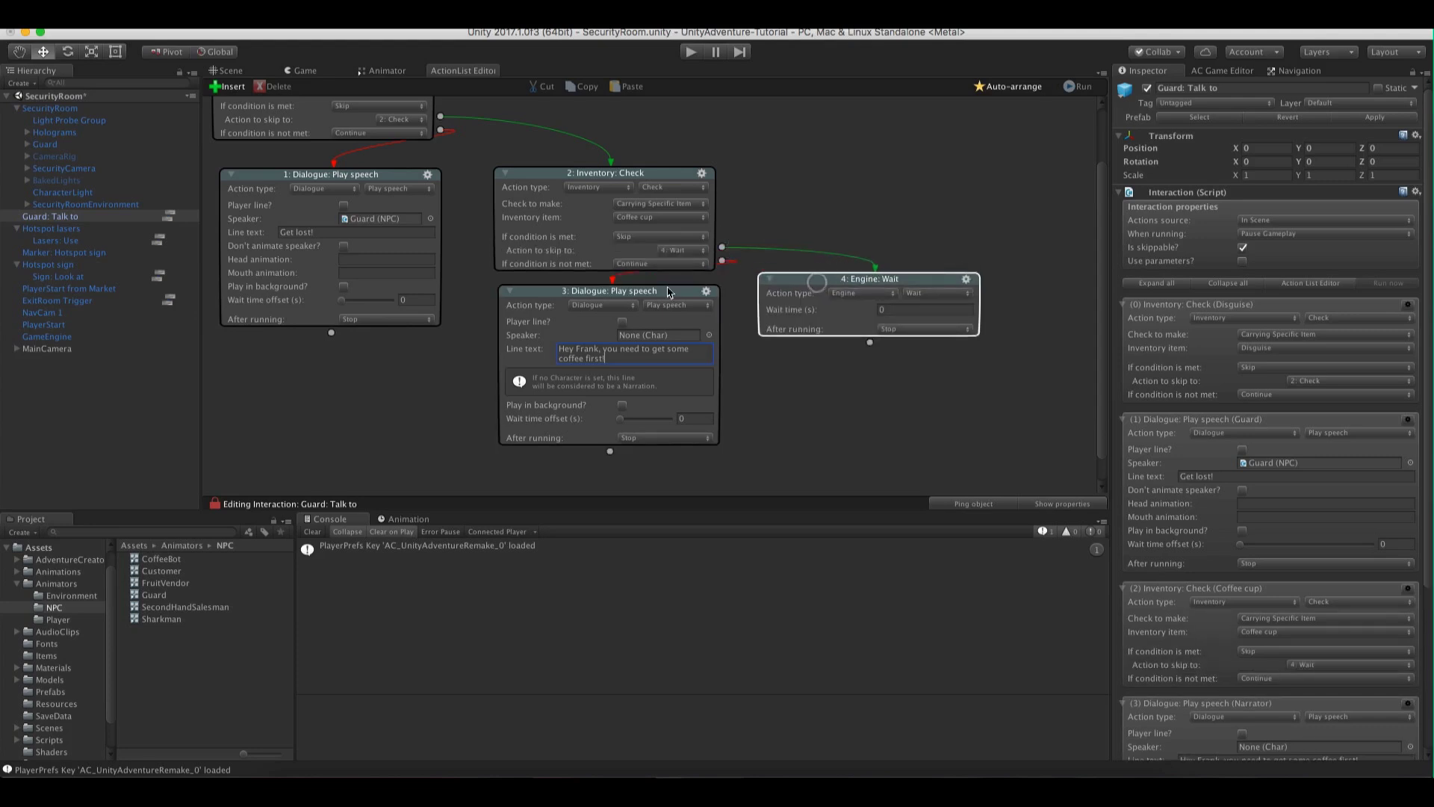
{"action": "left_click_drag", "start_coordinate": [670, 291], "coordinate": [663, 297]}
{"action": "left_click_drag", "start_coordinate": [782, 277], "coordinate": [781, 287]}
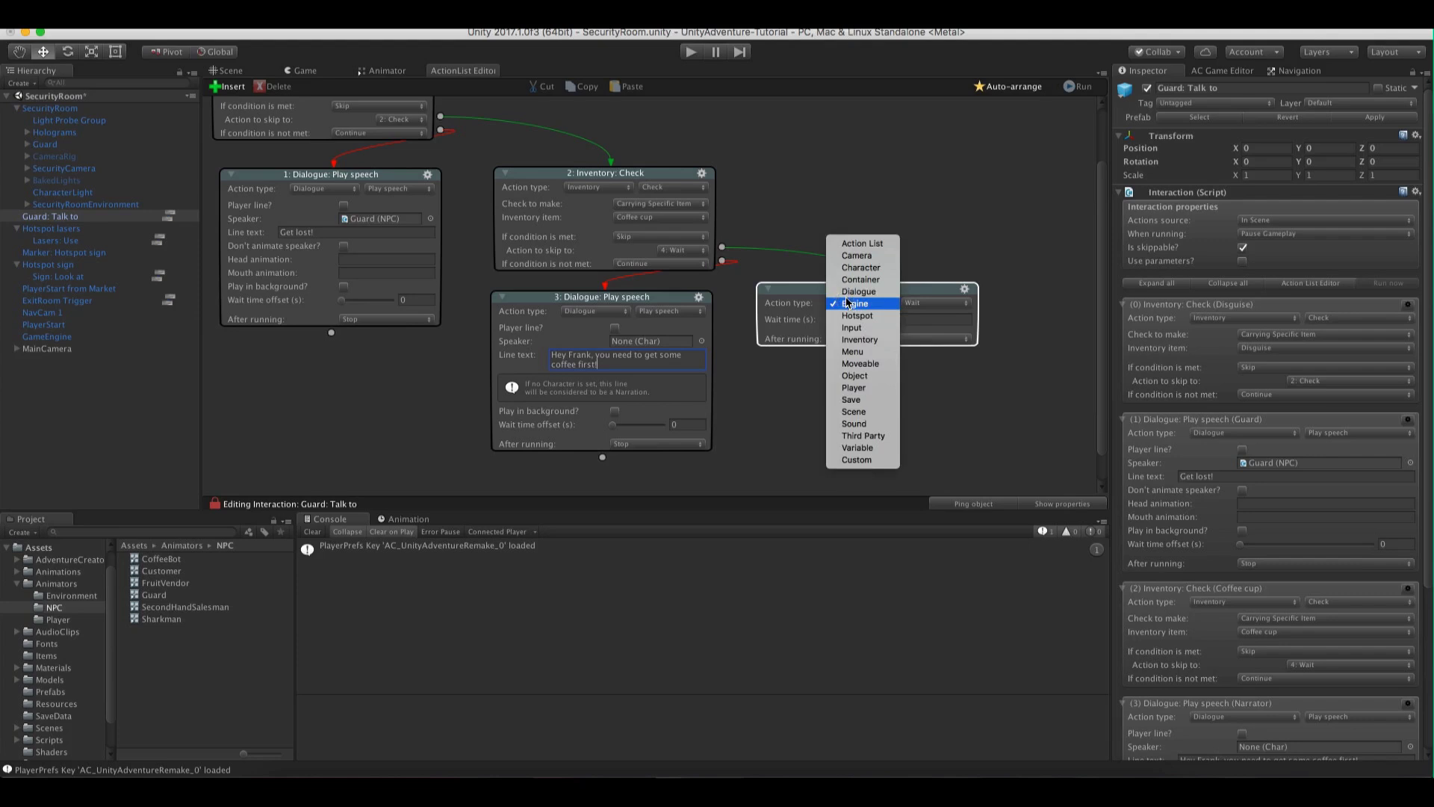
{"action": "left_click", "coordinate": [853, 292]}
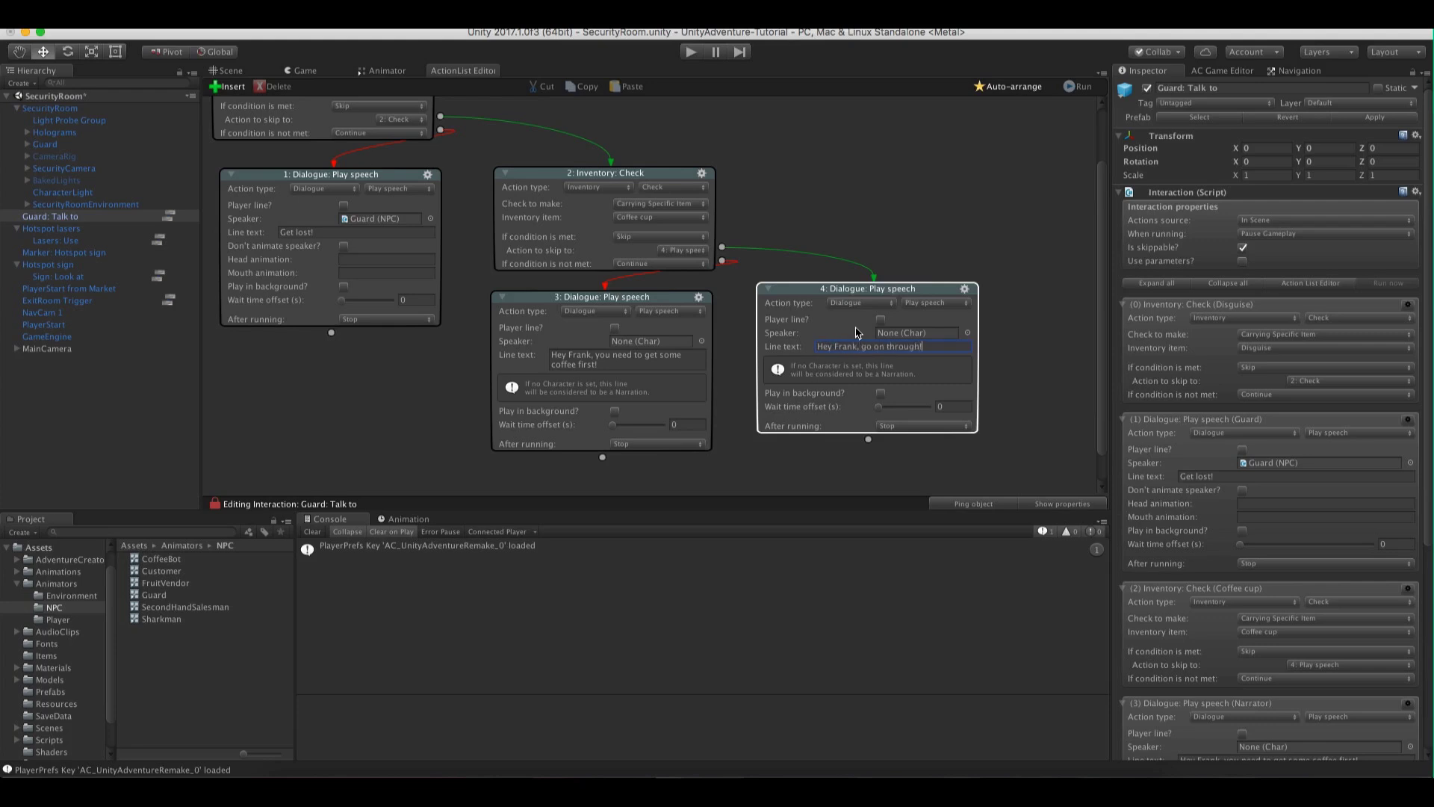
{"action": "left_click", "coordinate": [1033, 221]}
Assign Guard as the speaker of both speech actions that follow the Coffee cup check
{"action": "left_click", "coordinate": [701, 340]}
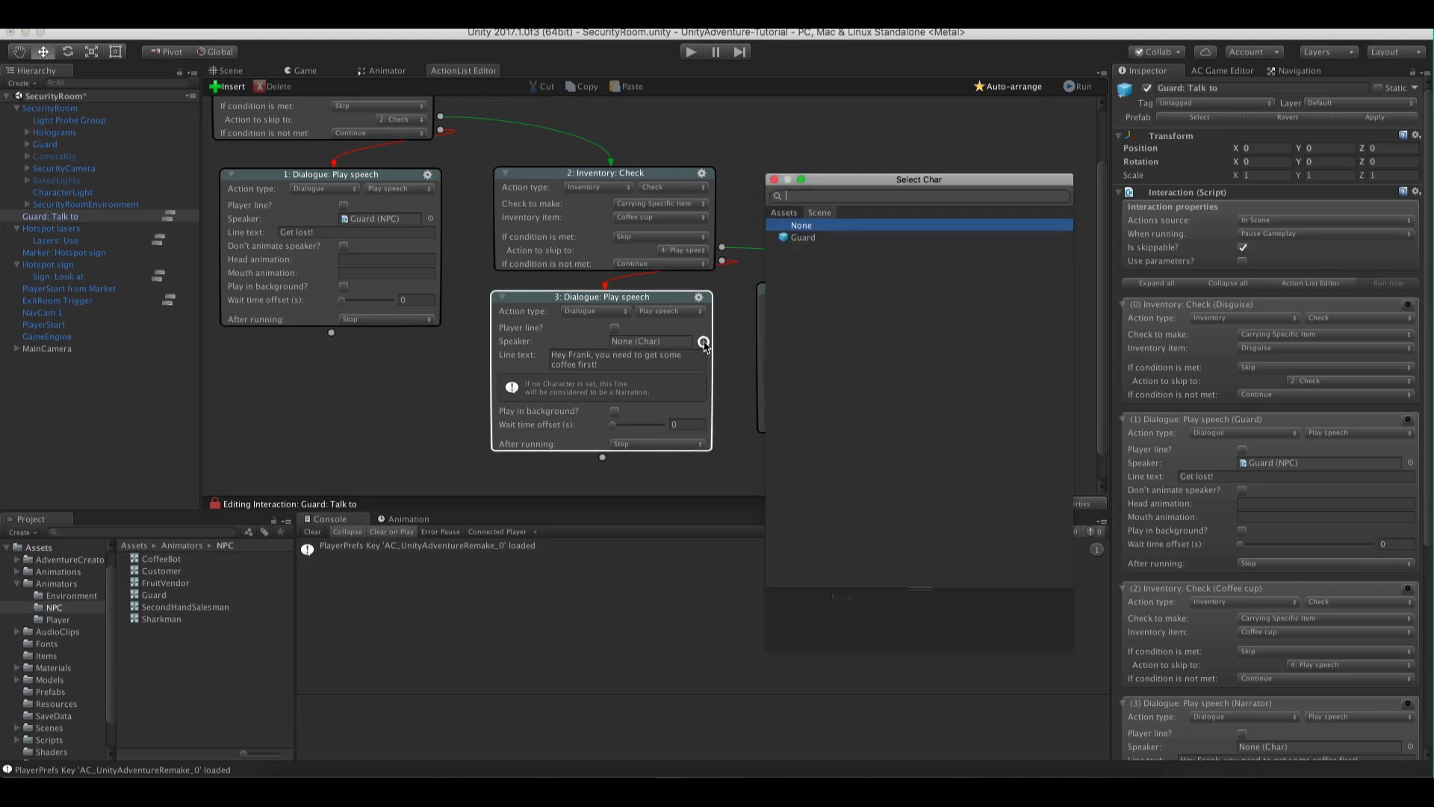
{"action": "double_click", "coordinate": [798, 236]}
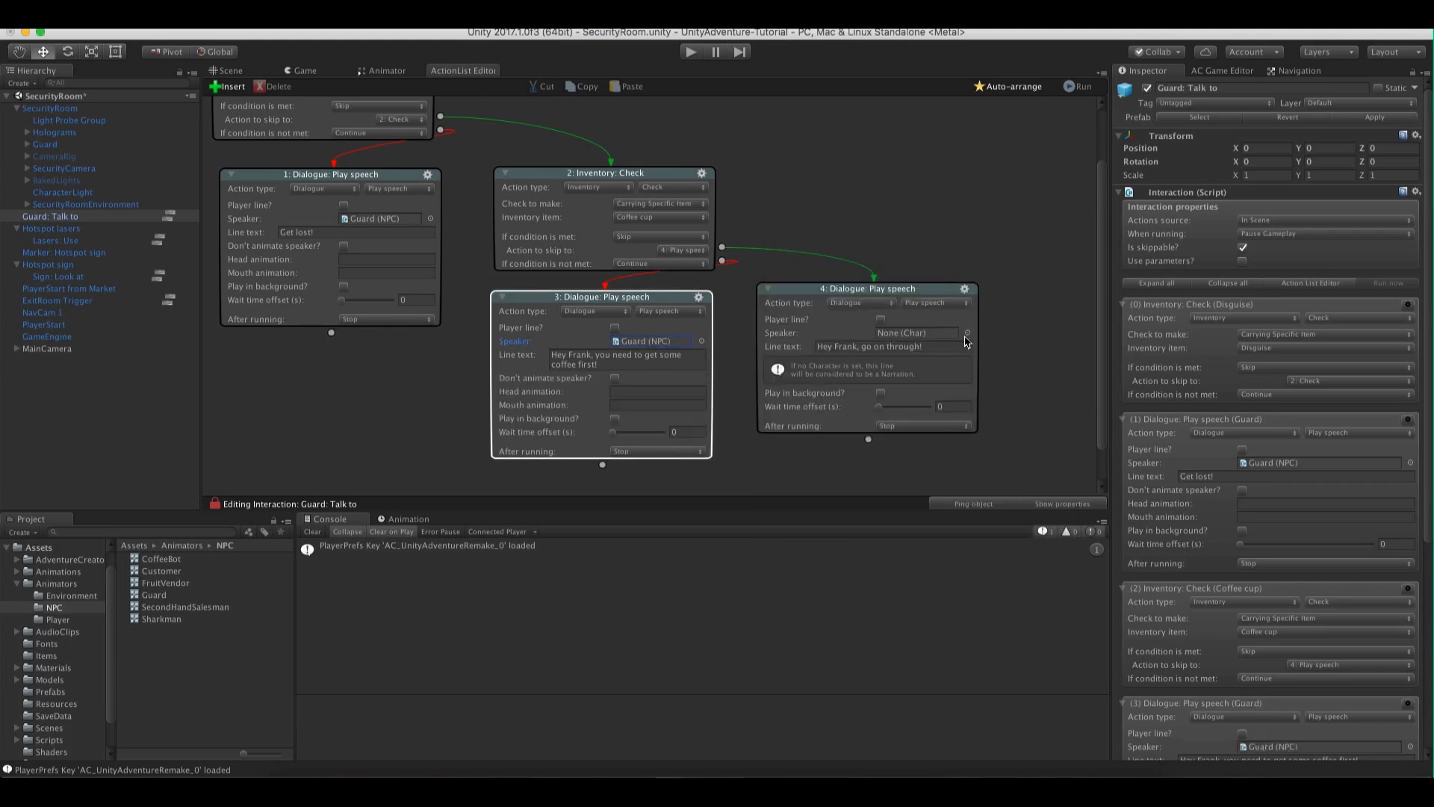
{"action": "left_click", "coordinate": [800, 237]}
{"action": "double_click", "coordinate": [800, 236]}
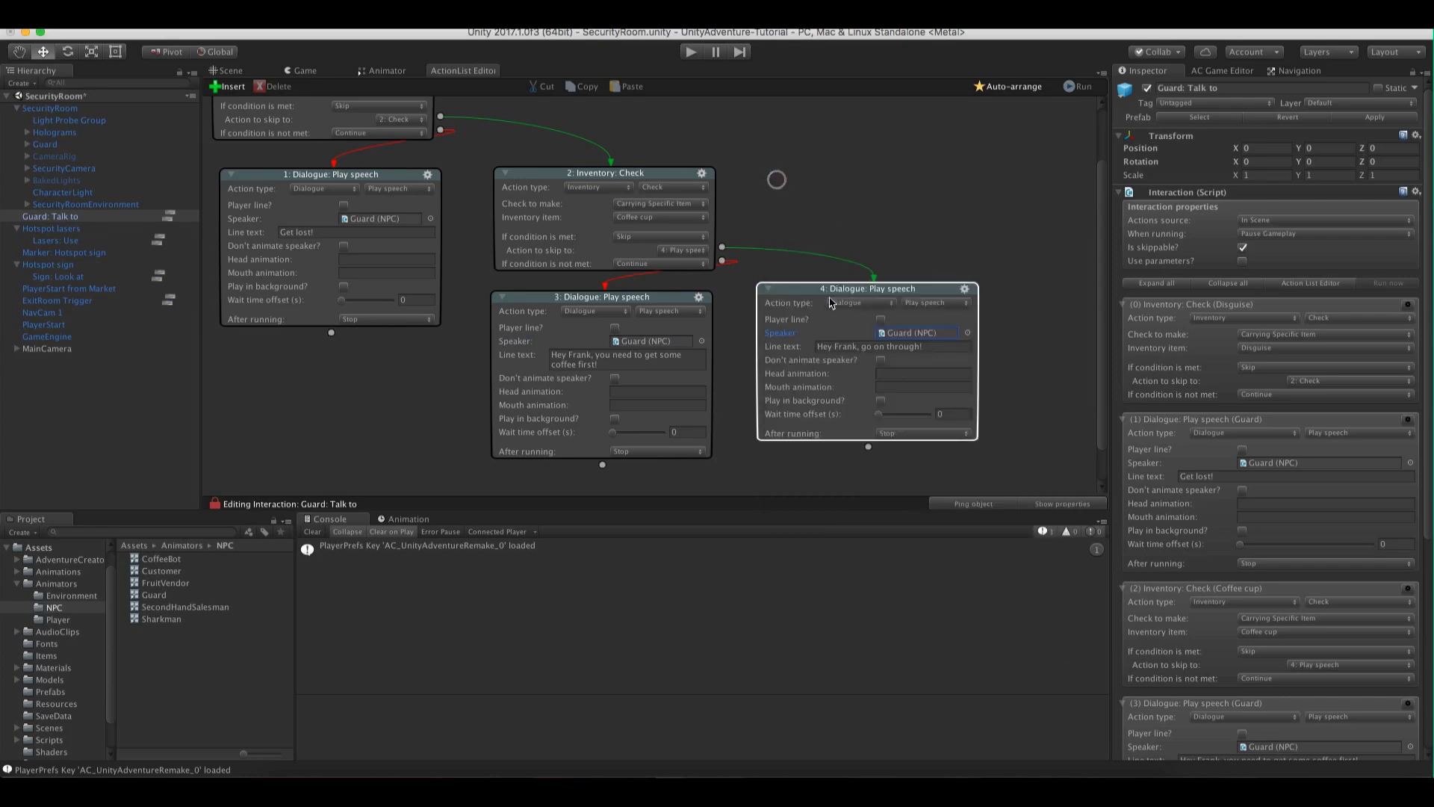
{"action": "left_click_drag", "start_coordinate": [810, 306], "coordinate": [805, 302]}
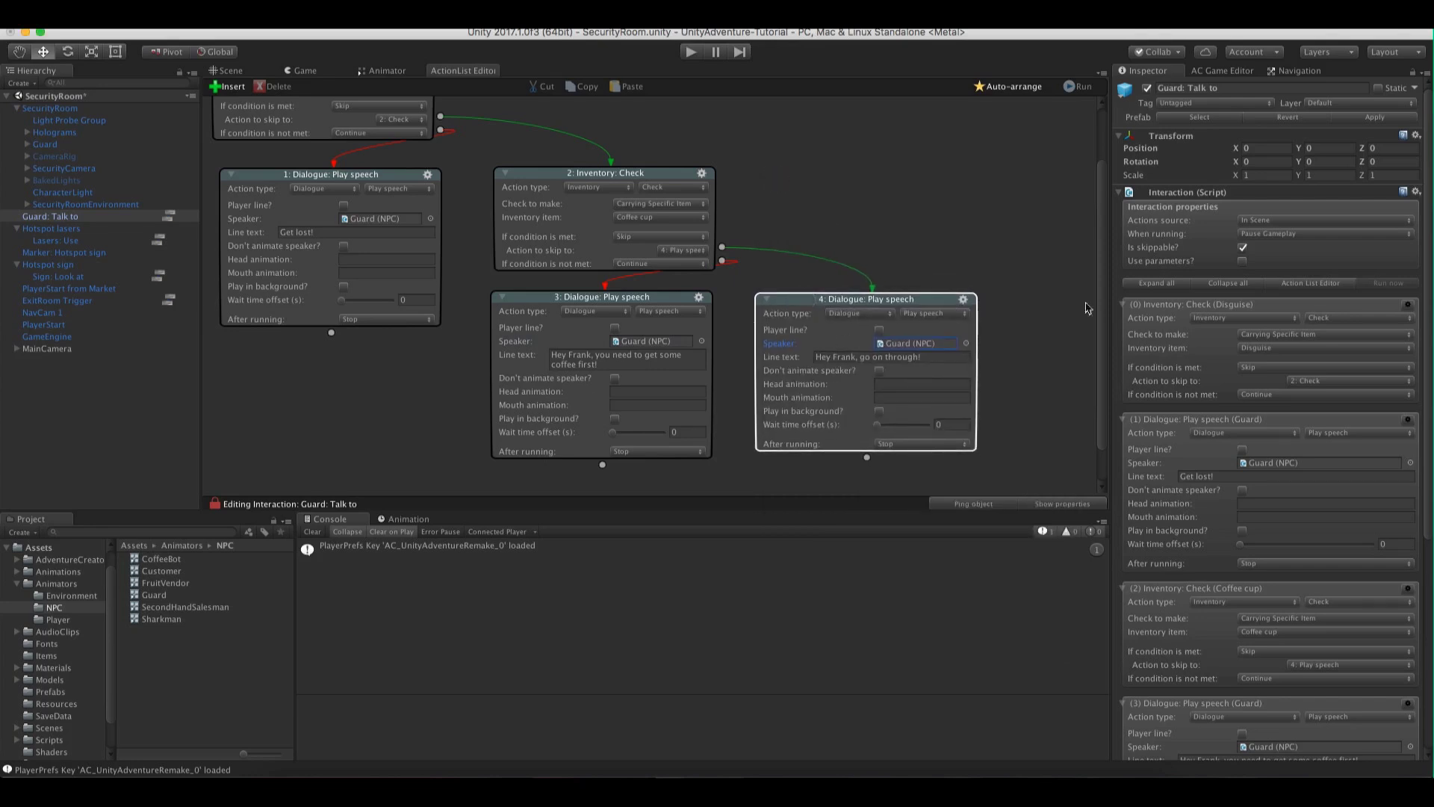
Add an Object: Visibility action following the "Hey Frank, go on through!" speech action
{"action": "scroll", "coordinate": [1107, 304], "scroll_direction": "down", "scroll_amount": 2}
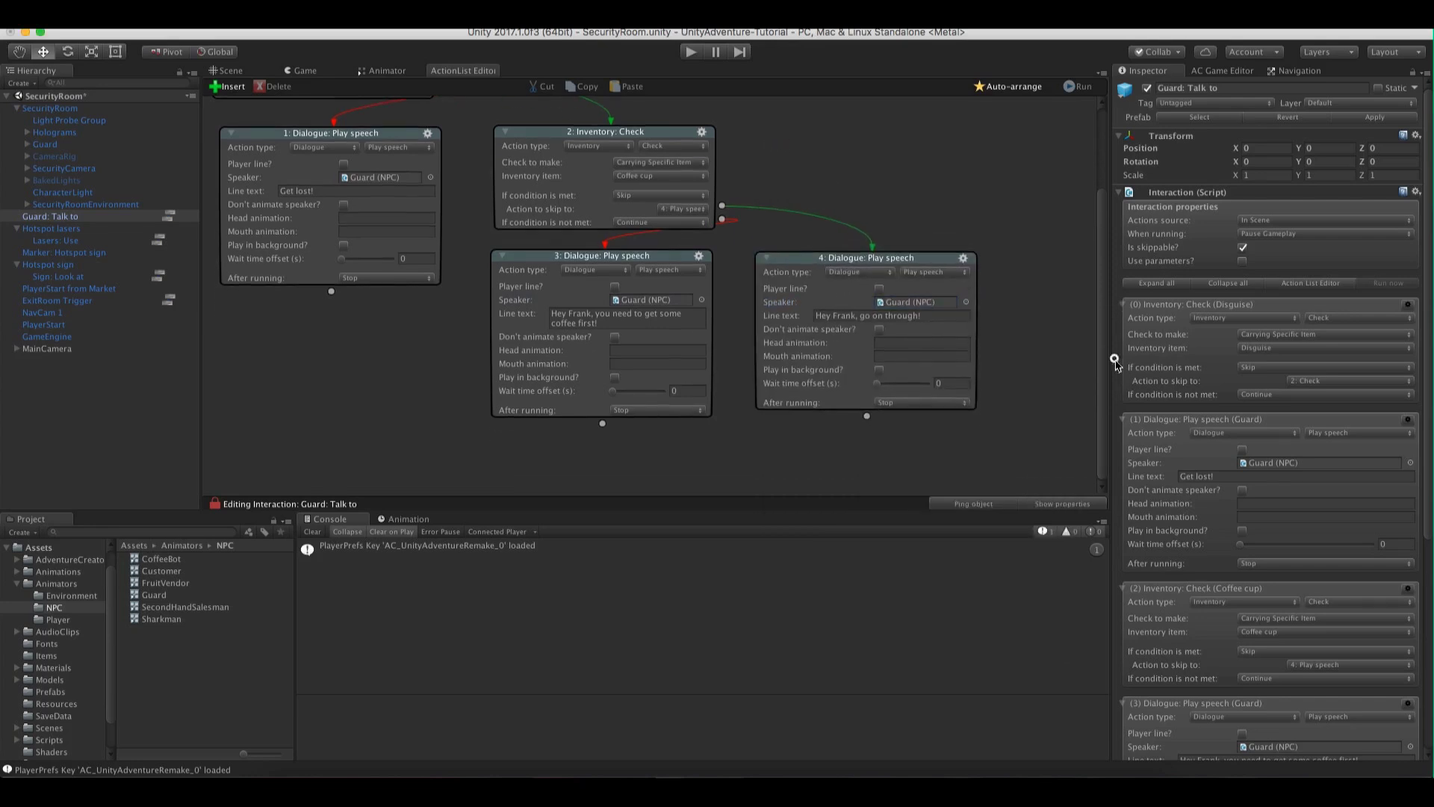
{"action": "left_click", "coordinate": [868, 419]}
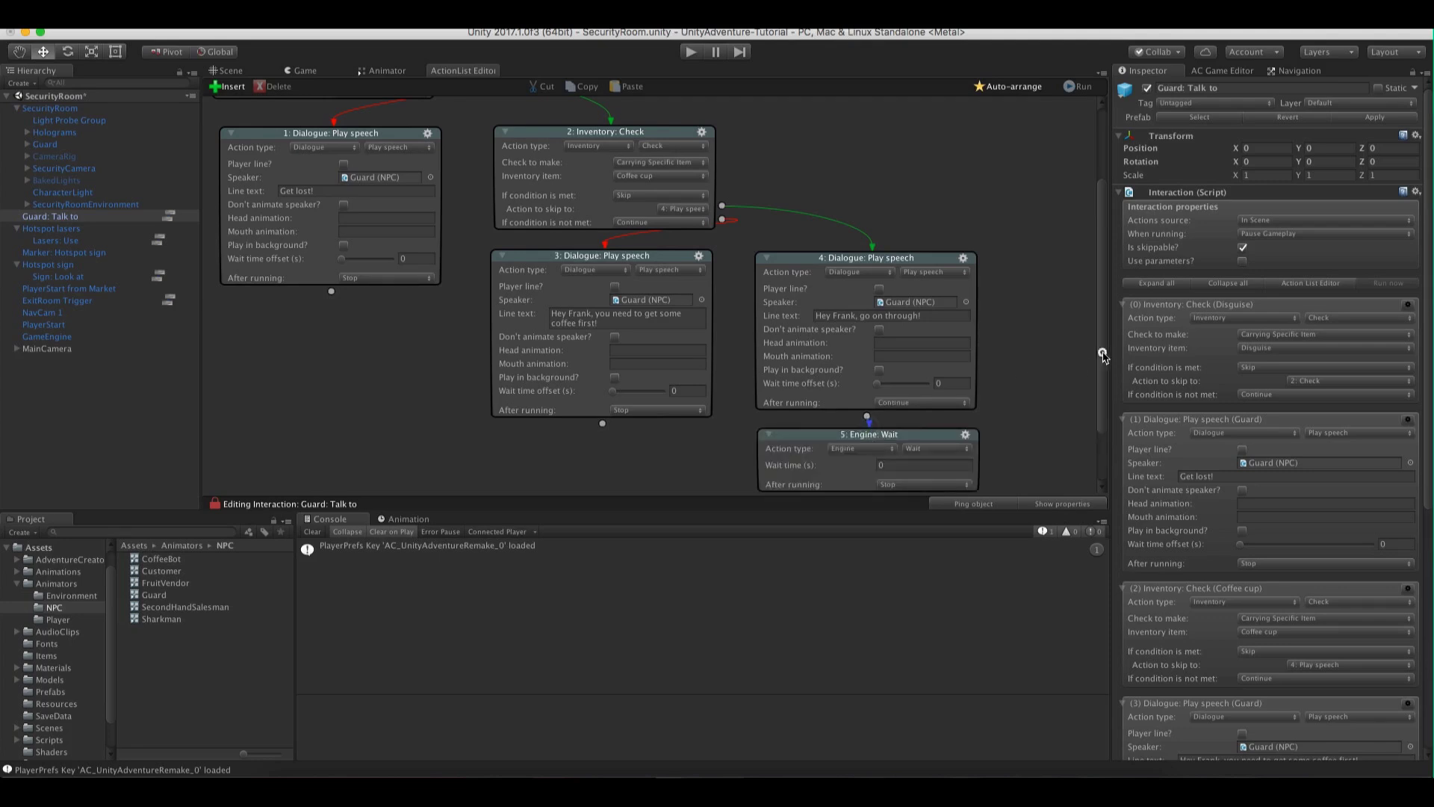
{"action": "scroll", "coordinate": [1103, 355], "scroll_direction": "down", "scroll_amount": 2}
{"action": "left_click", "coordinate": [858, 373]}
{"action": "left_click", "coordinate": [859, 386]}
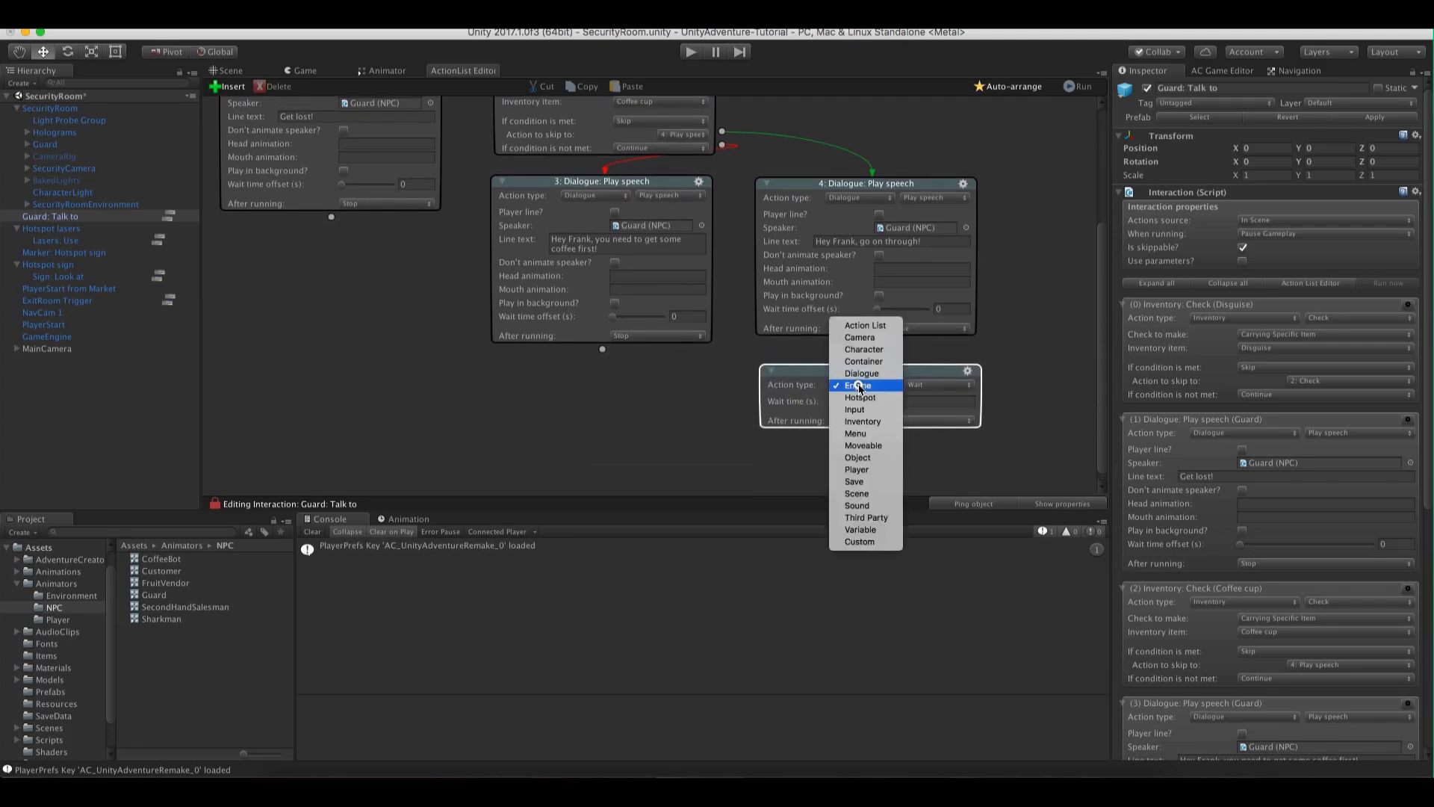
{"action": "left_click", "coordinate": [858, 457]}
{"action": "left_click", "coordinate": [933, 394]}
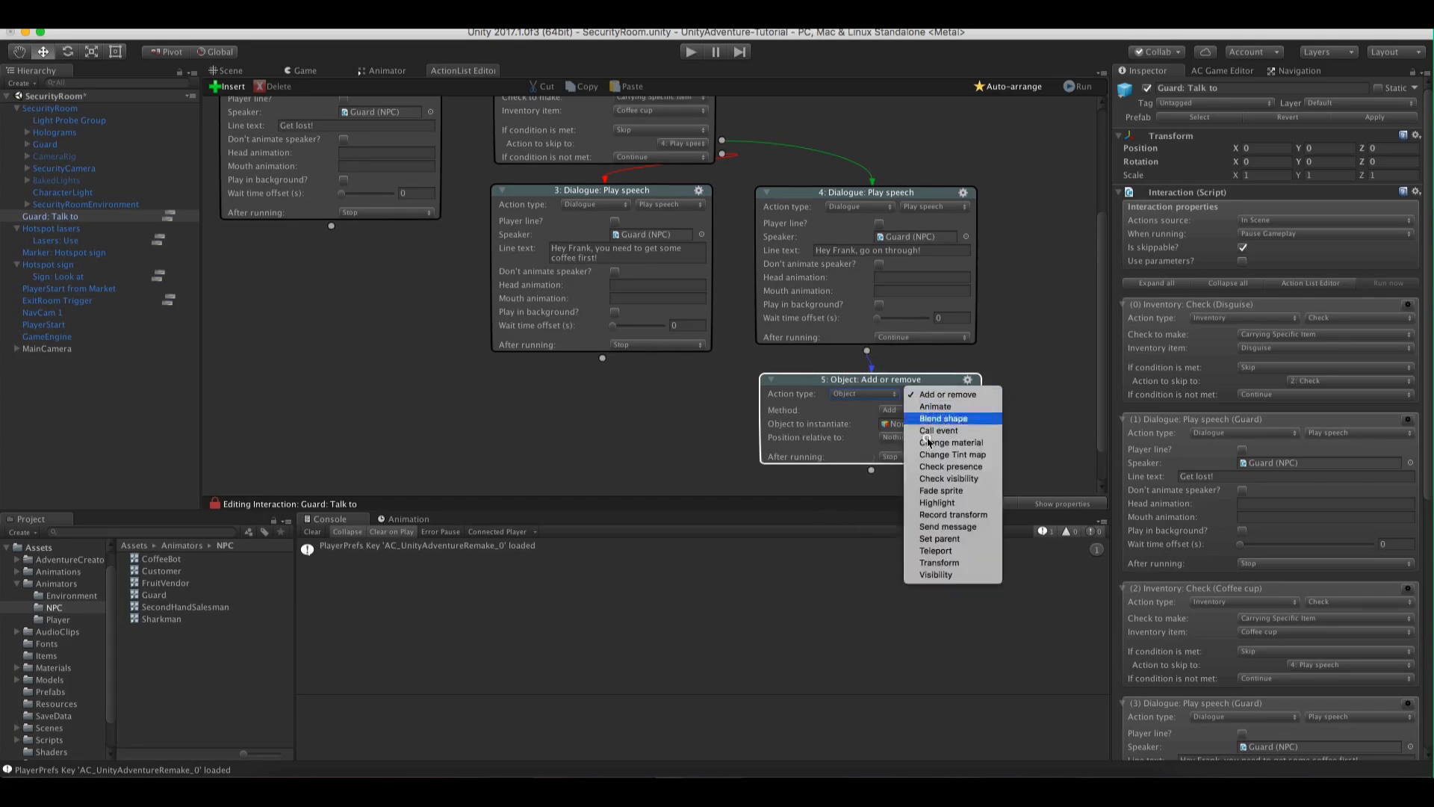
{"action": "left_click", "coordinate": [936, 574]}
{"action": "left_click_drag", "start_coordinate": [1105, 409], "coordinate": [1105, 435]}
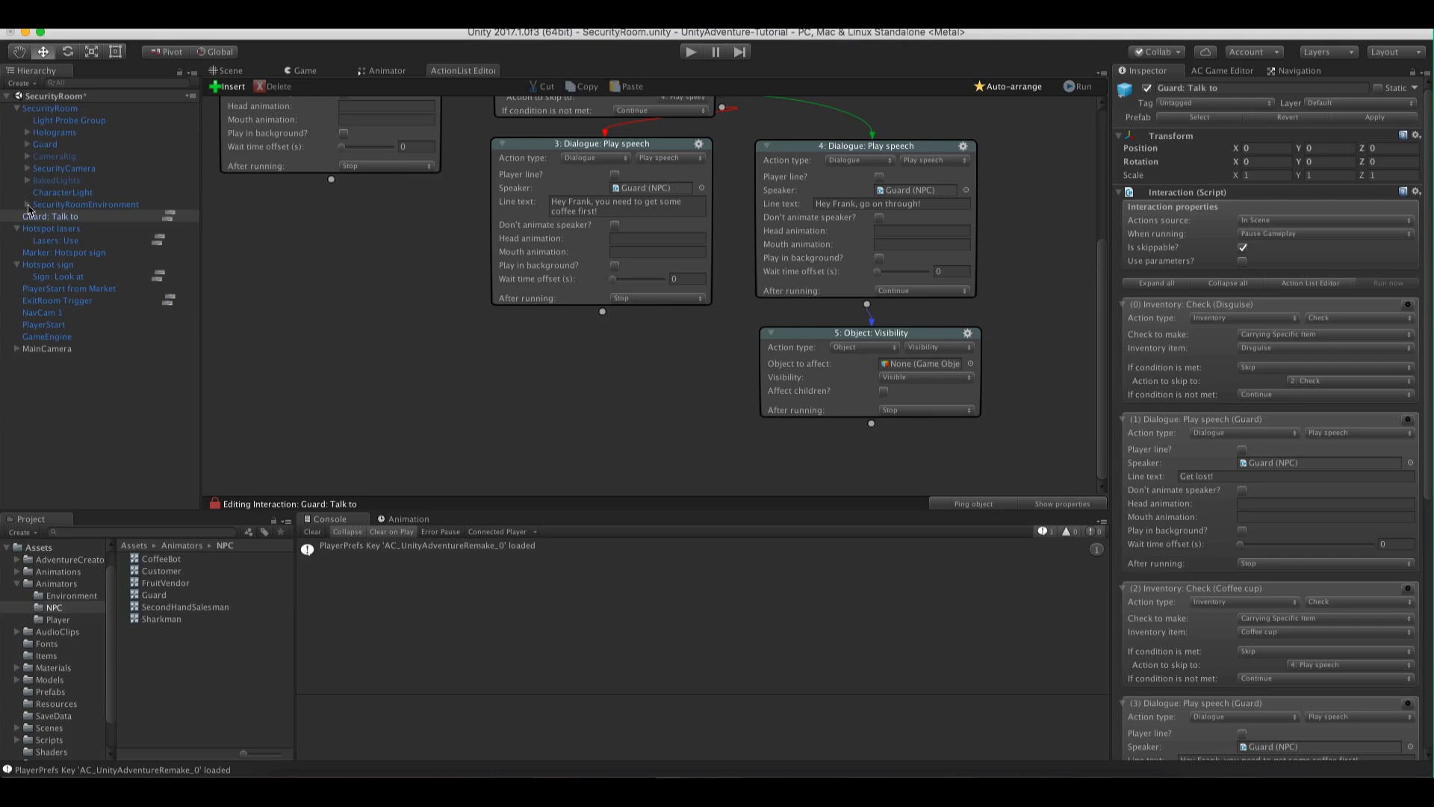
Assign SecurityGateBeams as the object affected by the new Visibility action and set its visibility to Invisible
{"action": "left_click", "coordinate": [27, 204]}
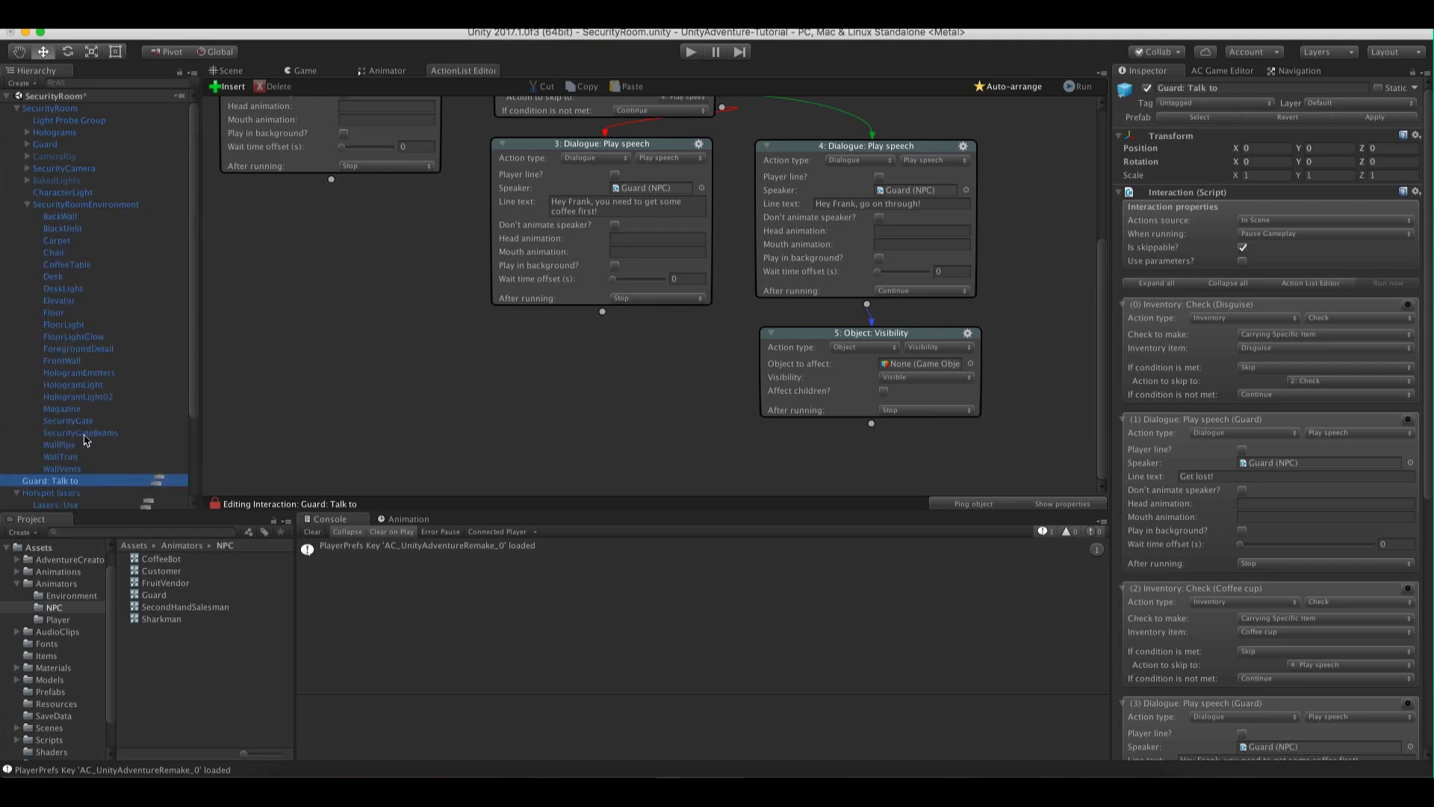
{"action": "left_click_drag", "start_coordinate": [80, 432], "coordinate": [908, 369]}
{"action": "left_click", "coordinate": [907, 377]}
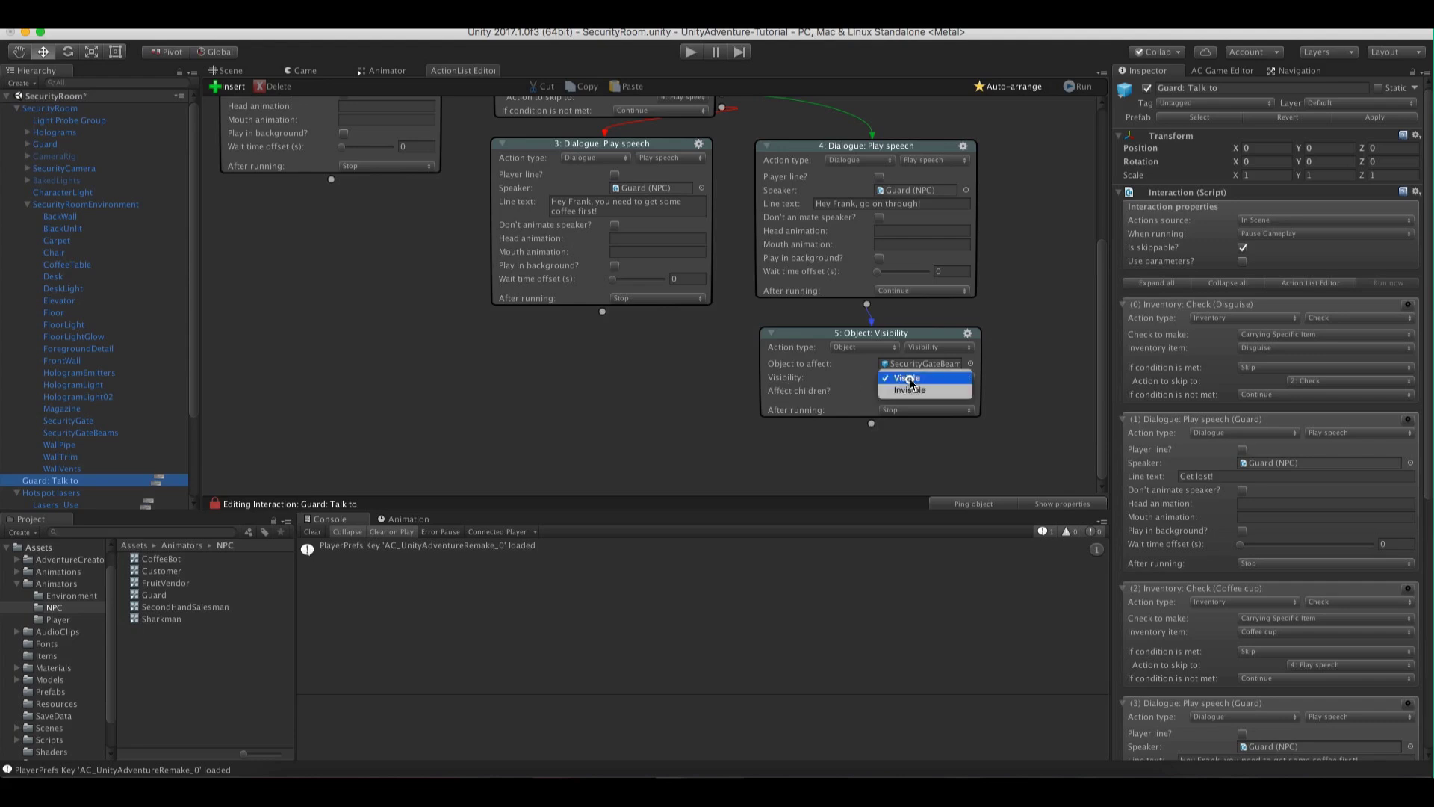
{"action": "left_click", "coordinate": [916, 390]}
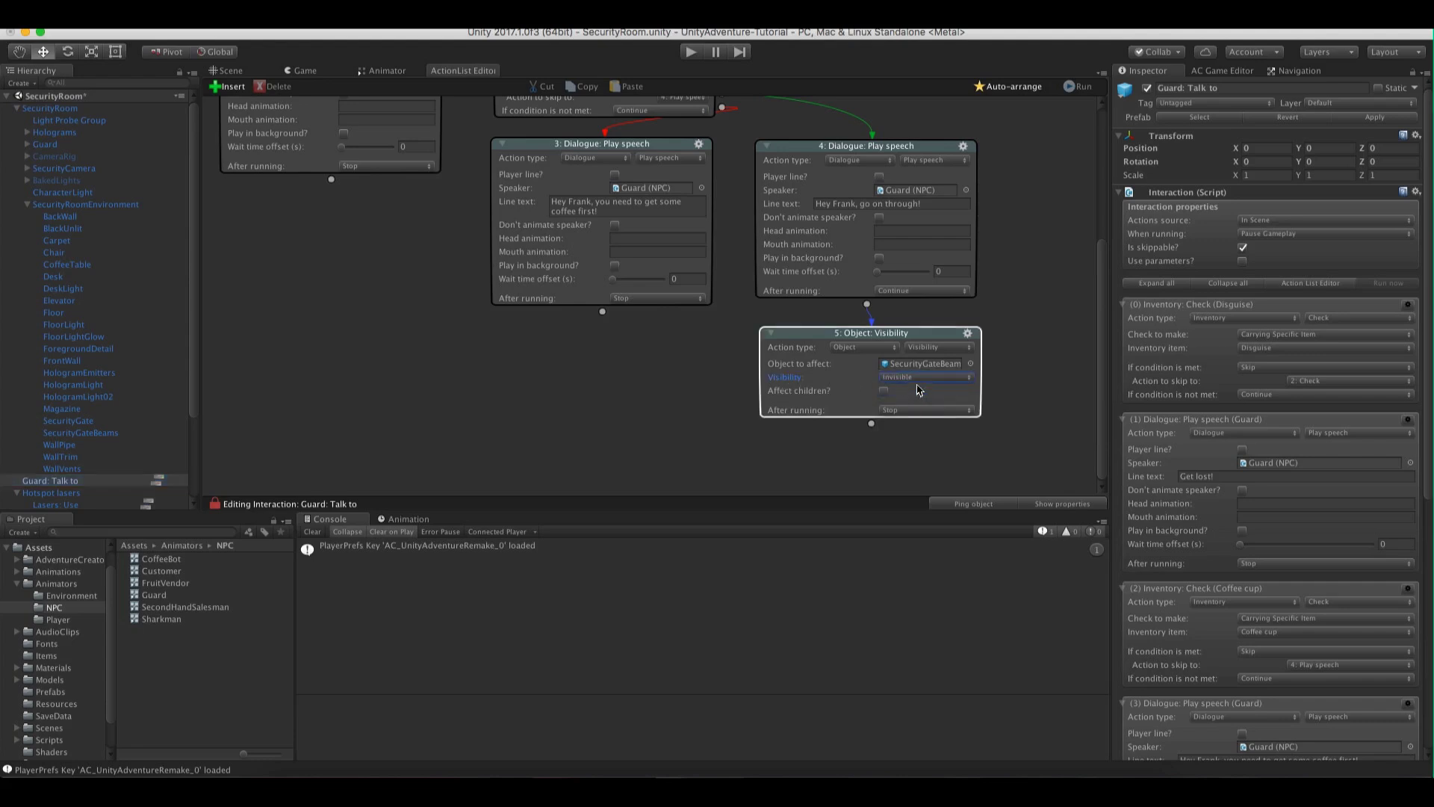
{"action": "left_click", "coordinate": [1001, 363]}
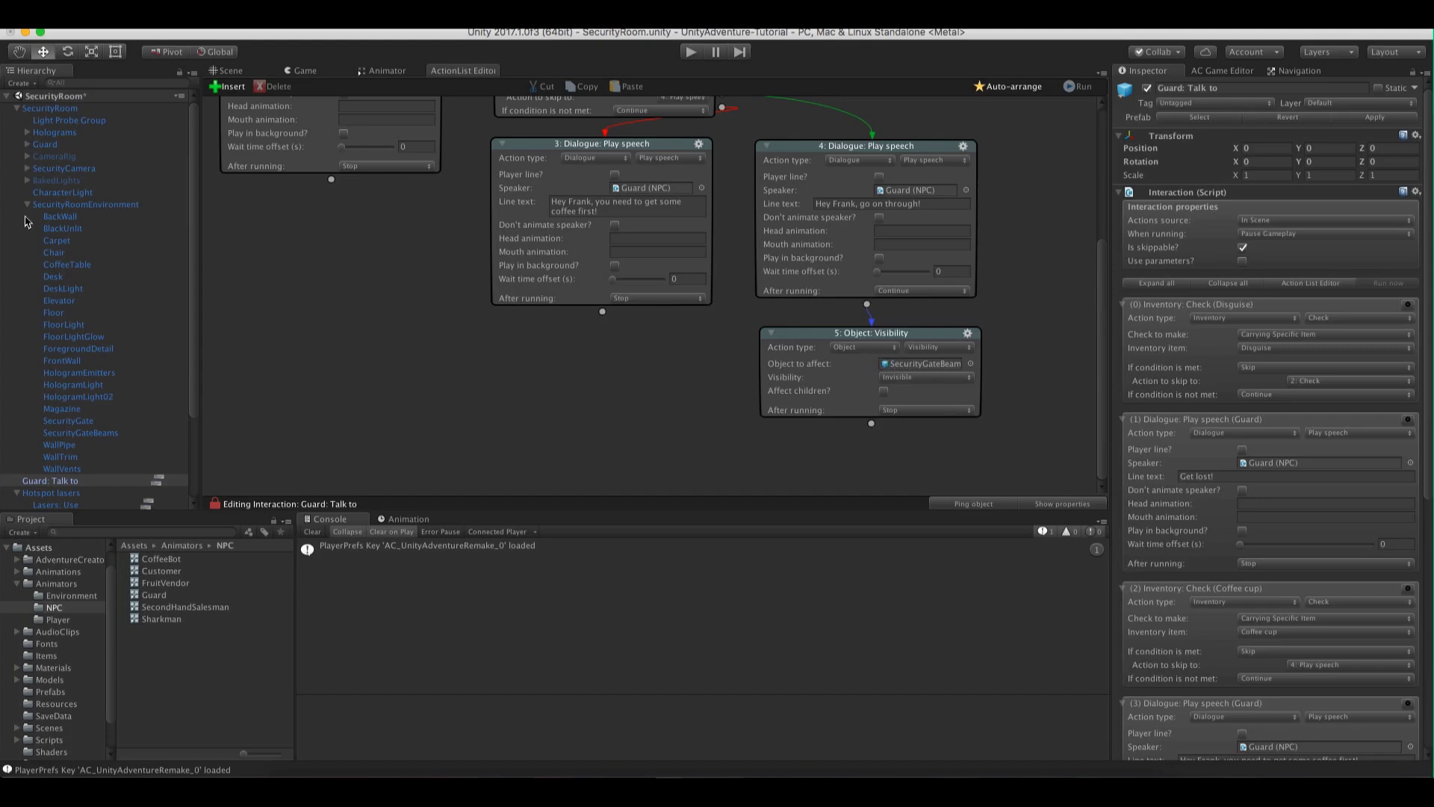
Review the Lasers: Use action list and inspect the lasers hotspot over the security gate in the scene
{"action": "left_click", "coordinate": [27, 204]}
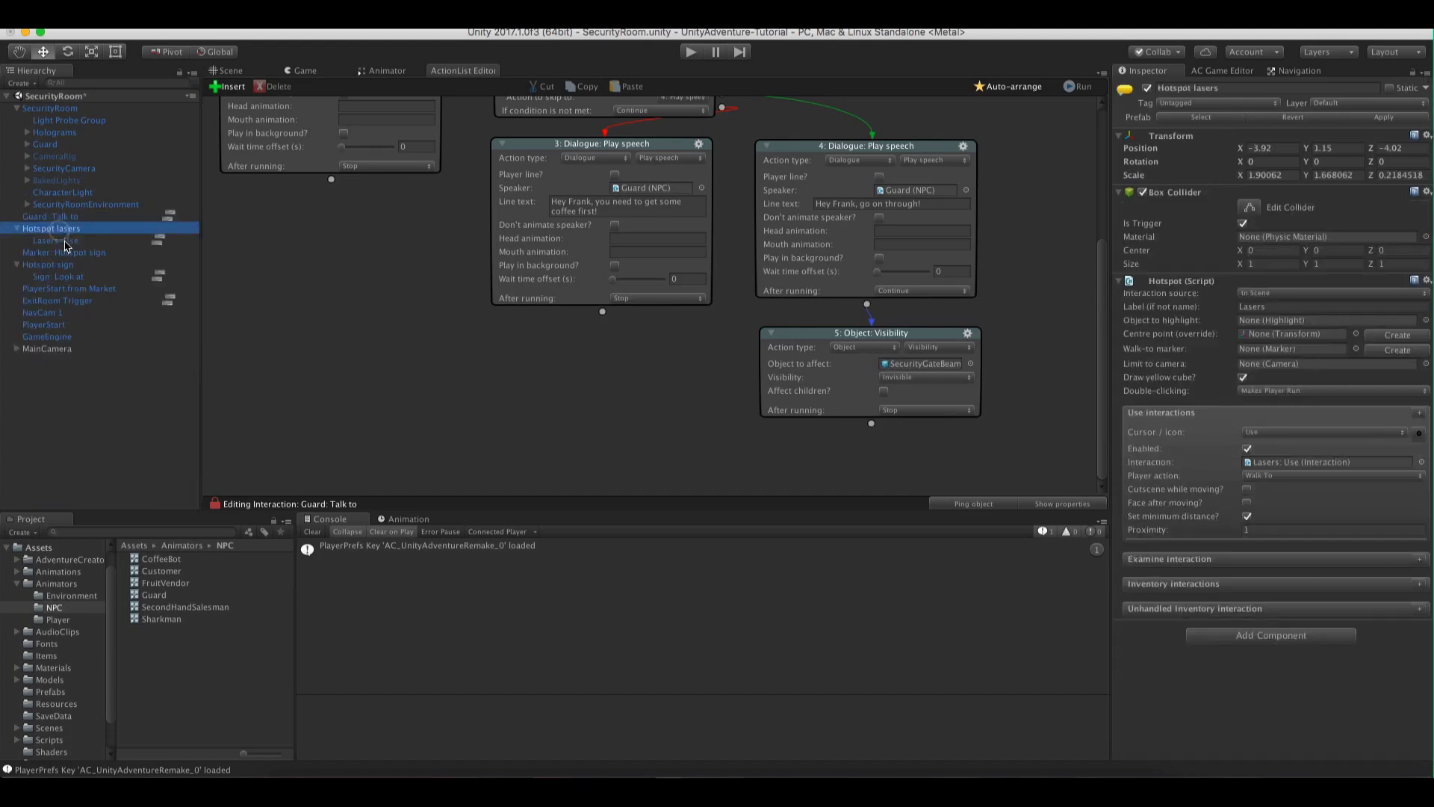
{"action": "left_click", "coordinate": [59, 239]}
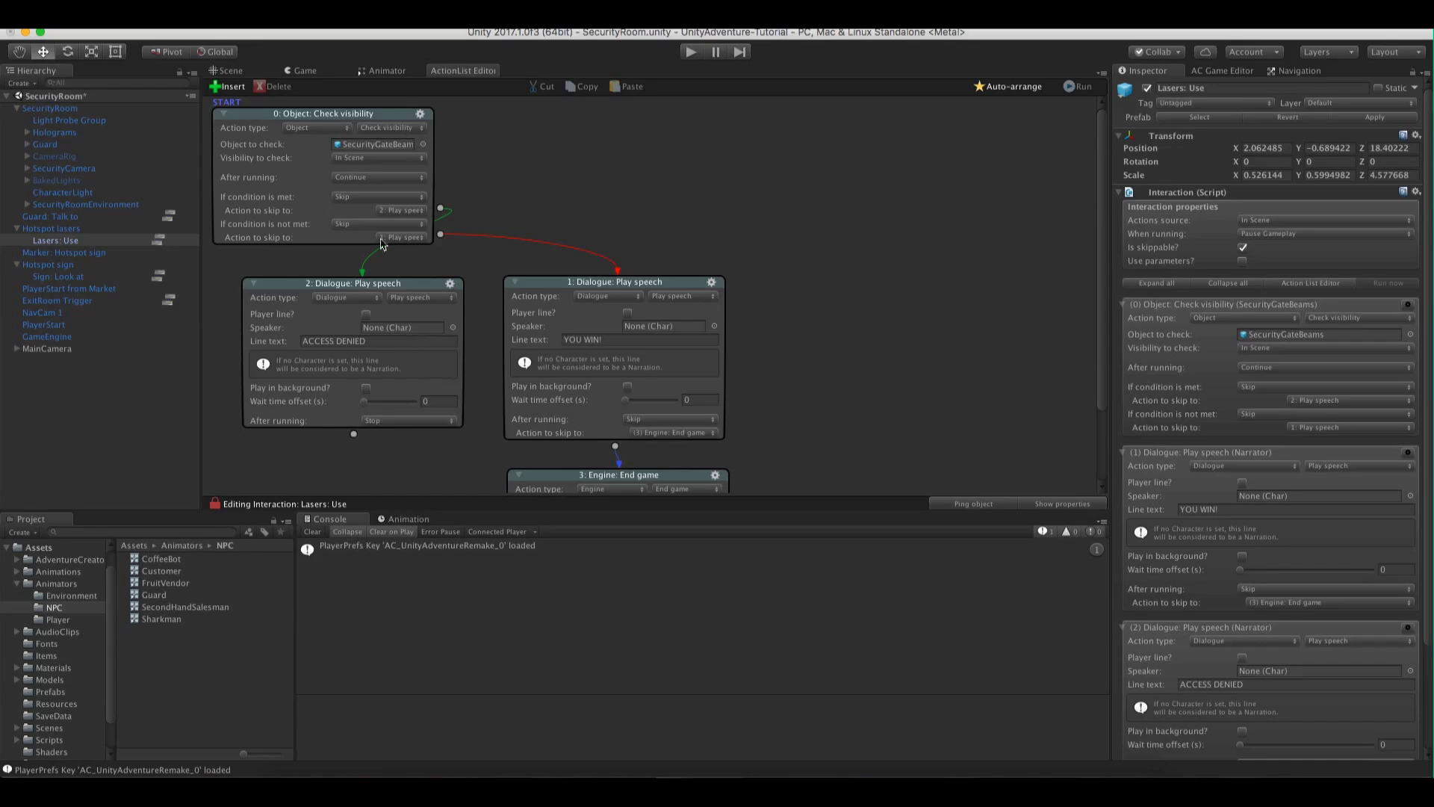
{"action": "left_click", "coordinate": [229, 72]}
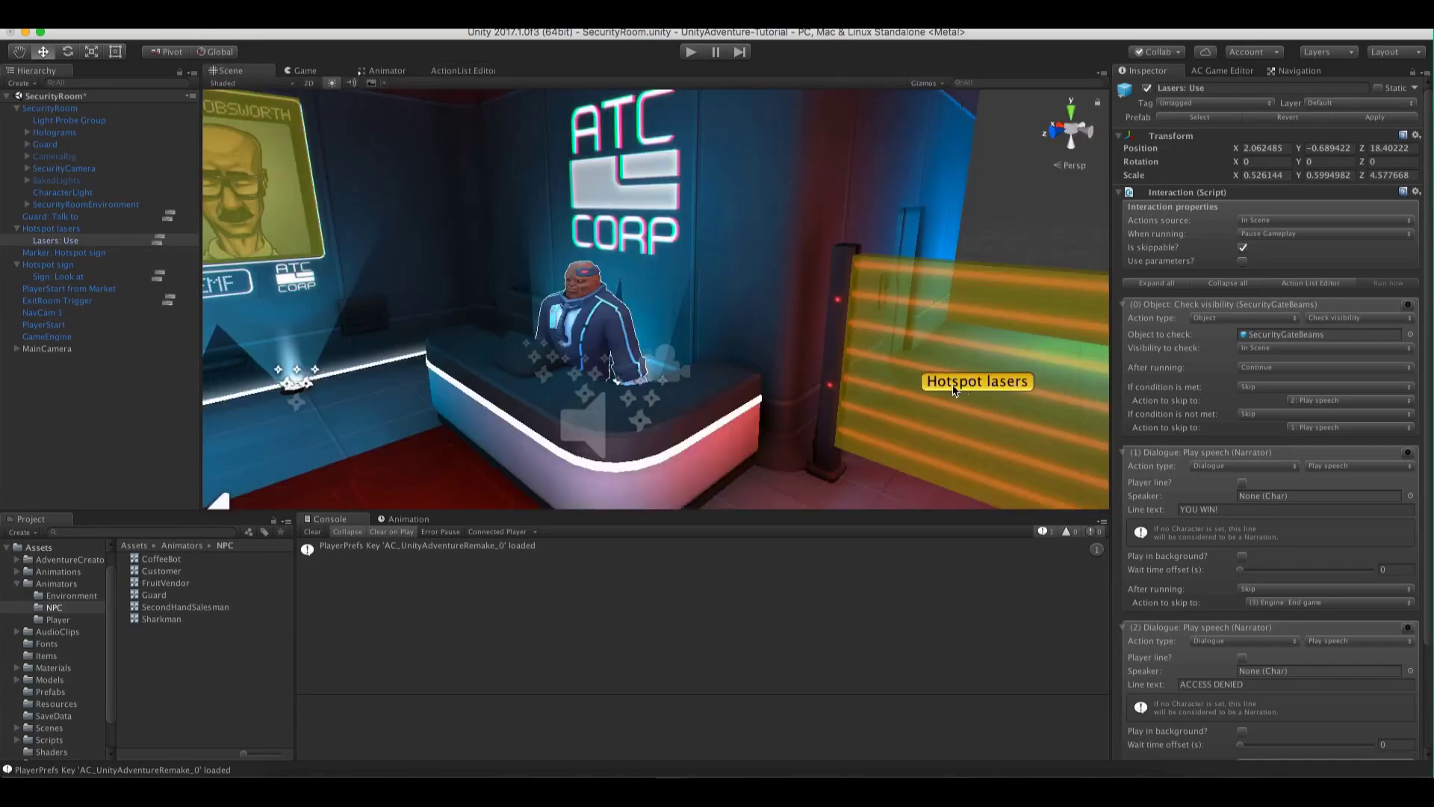
{"action": "scroll", "coordinate": [954, 390], "scroll_direction": "down", "scroll_amount": 5}
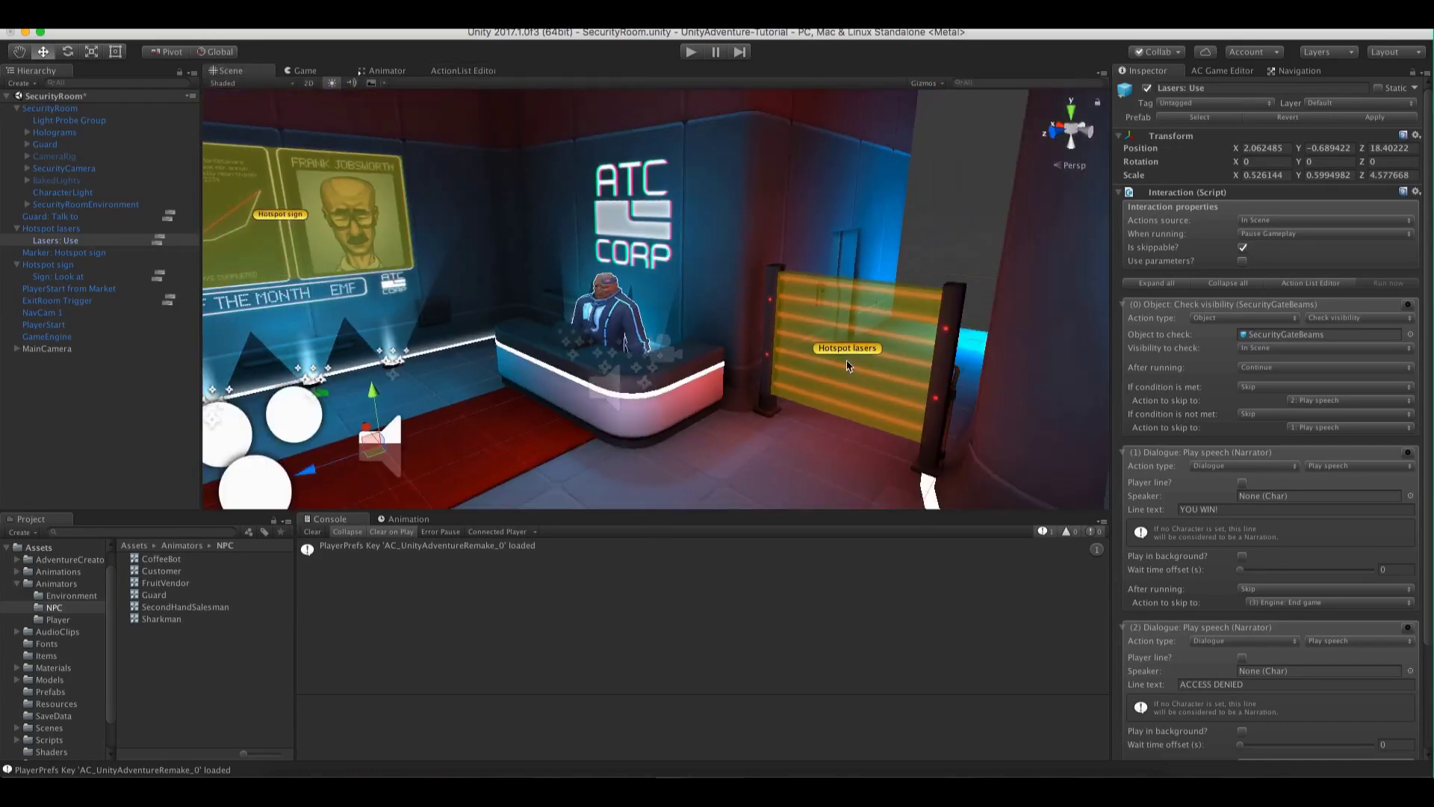
{"action": "middle_click_drag", "start_coordinate": [849, 366], "coordinate": [855, 362]}
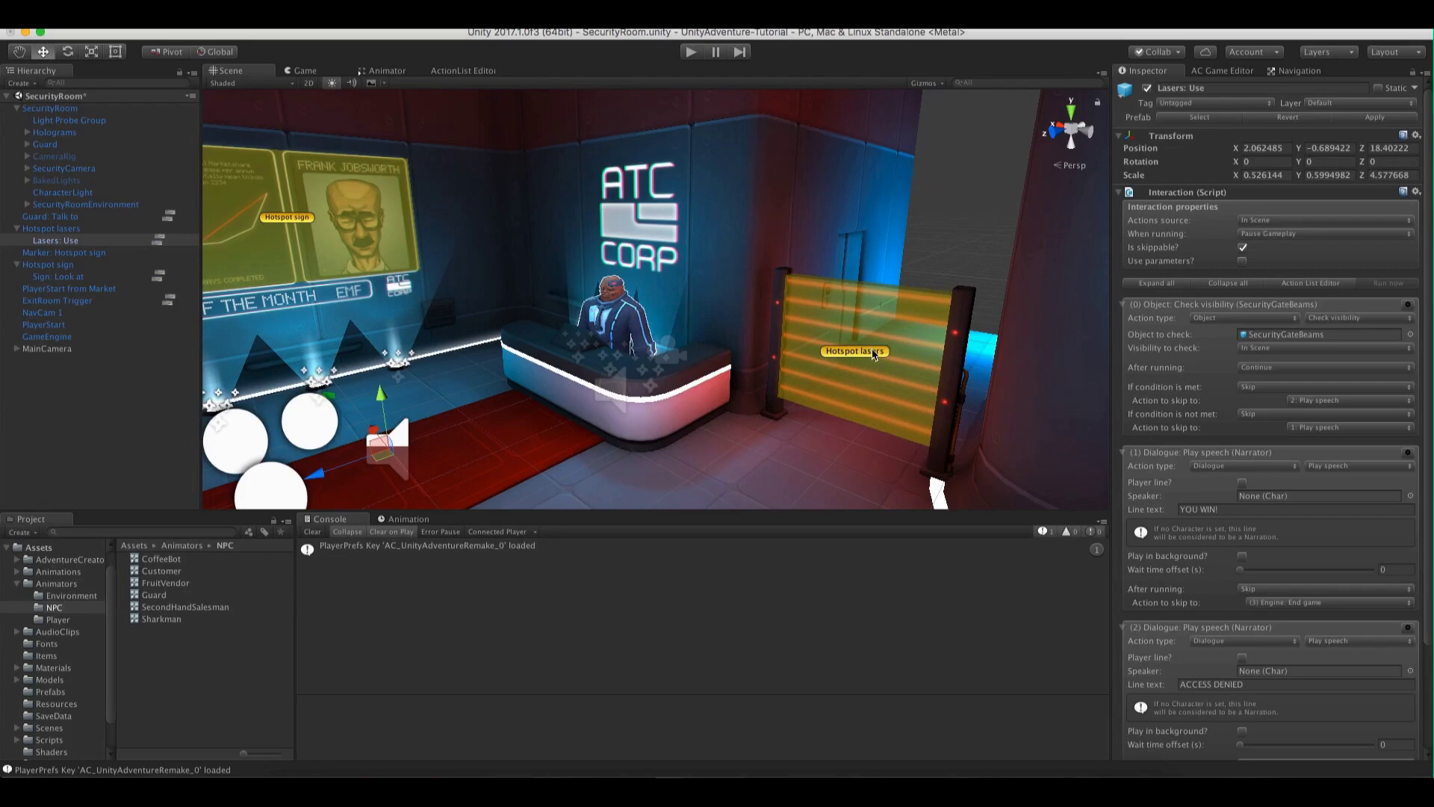
Playtest talking to the guard without carrying any inventory items, and end the test
{"action": "left_click", "coordinate": [691, 53]}
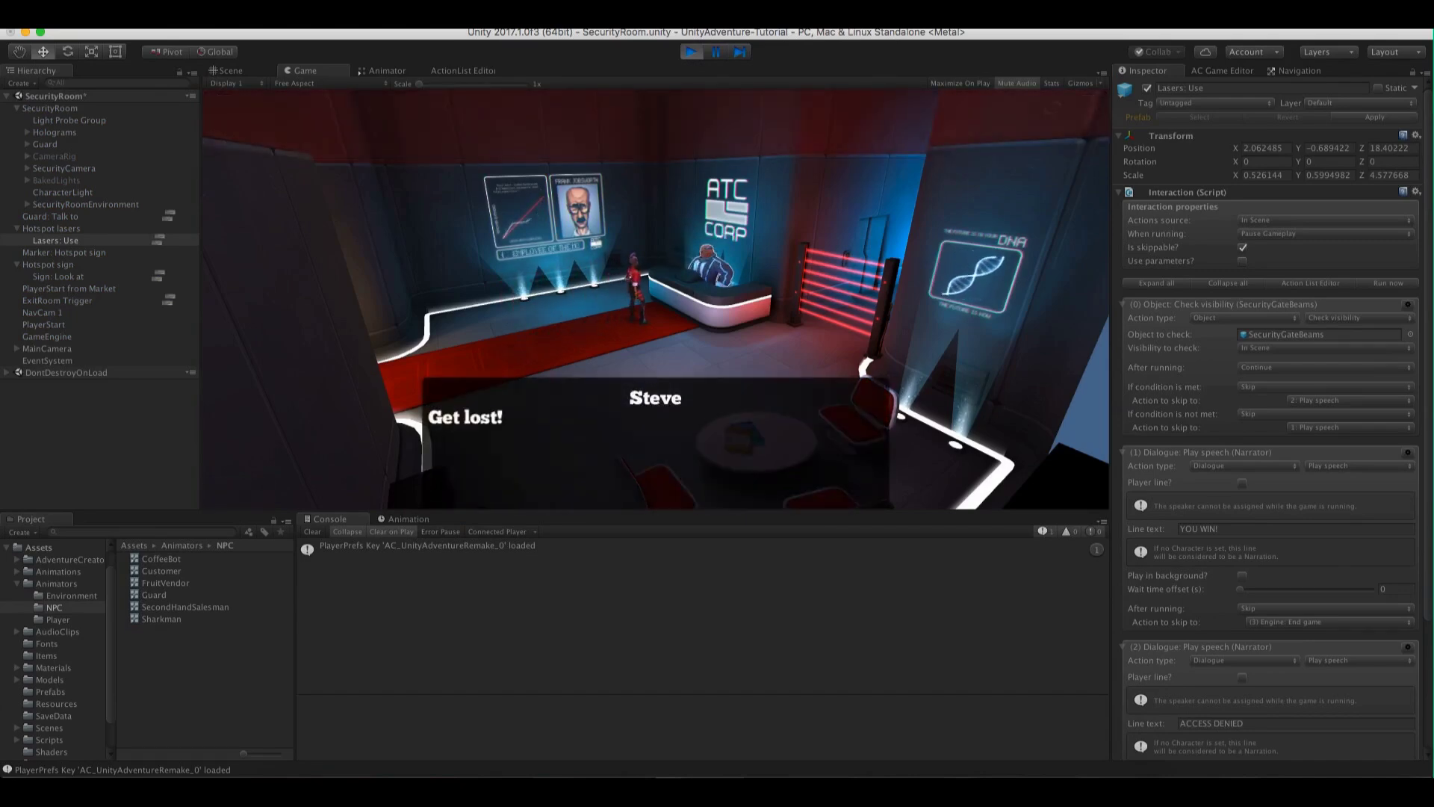
{"action": "left_click", "coordinate": [692, 52]}
Enable Carry on start for the Disguise inventory item and playtest the guard's dialogue with it
{"action": "left_click", "coordinate": [1222, 71]}
{"action": "left_click", "coordinate": [1177, 106]}
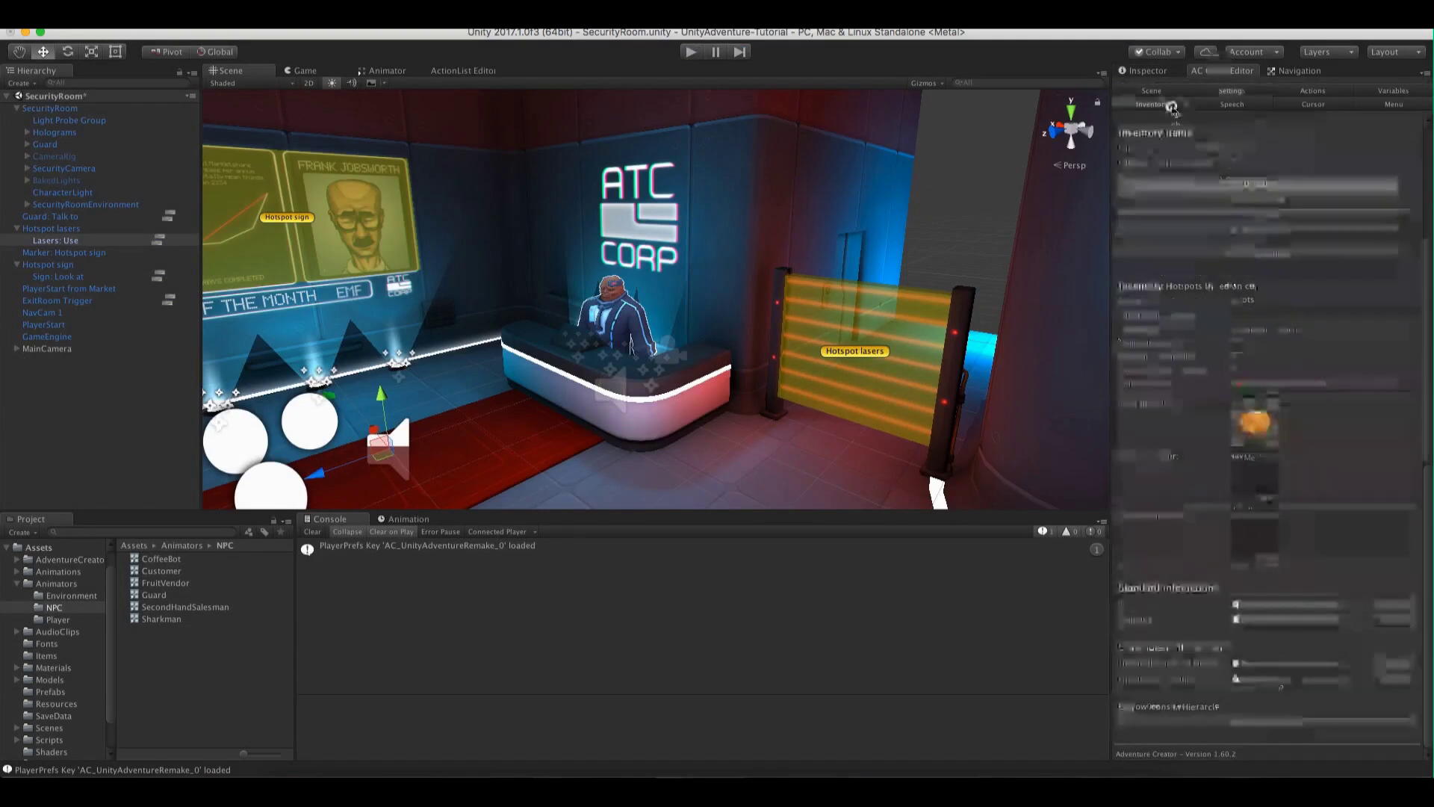
{"action": "left_click", "coordinate": [1250, 217]}
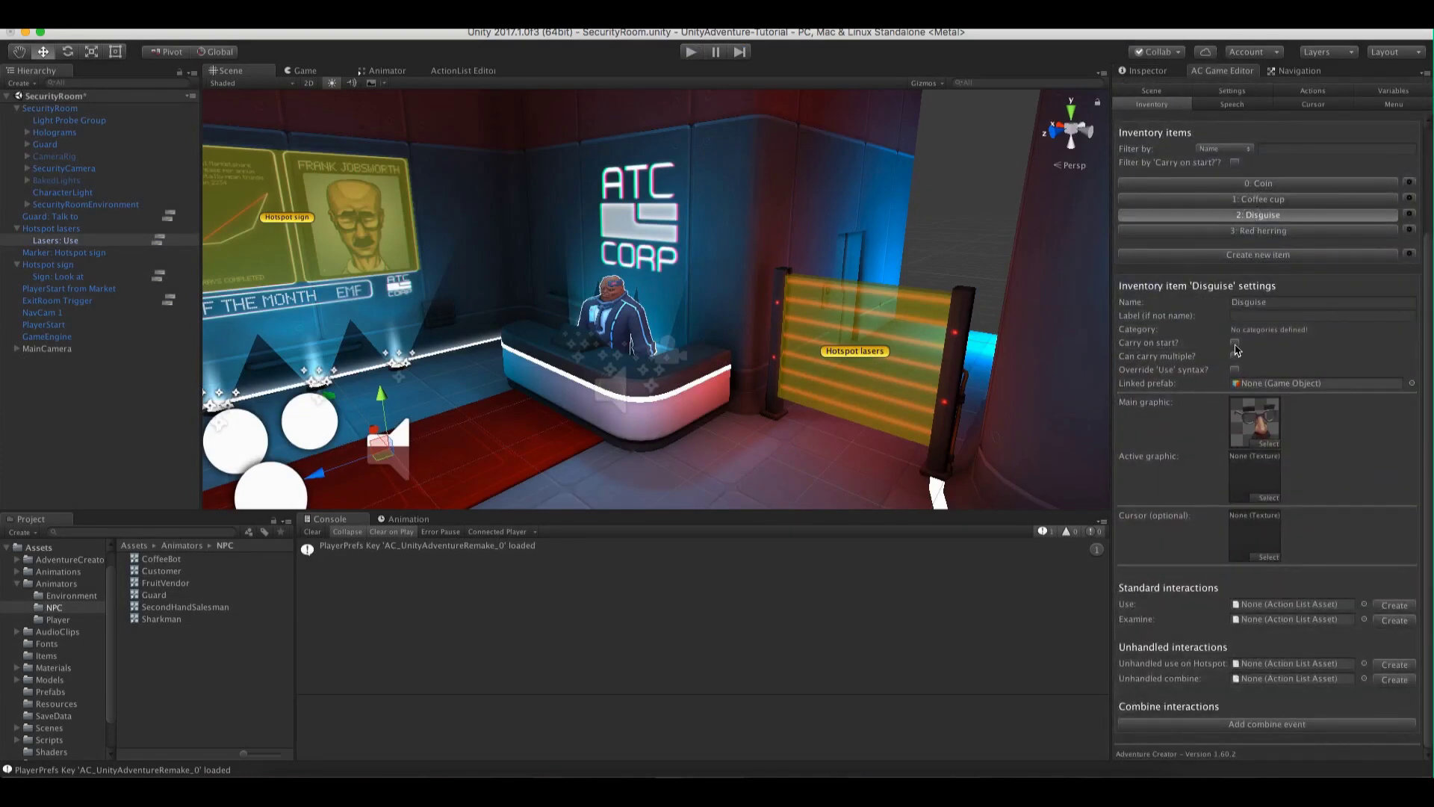
{"action": "scroll", "coordinate": [1280, 269], "scroll_direction": "up", "scroll_amount": 2}
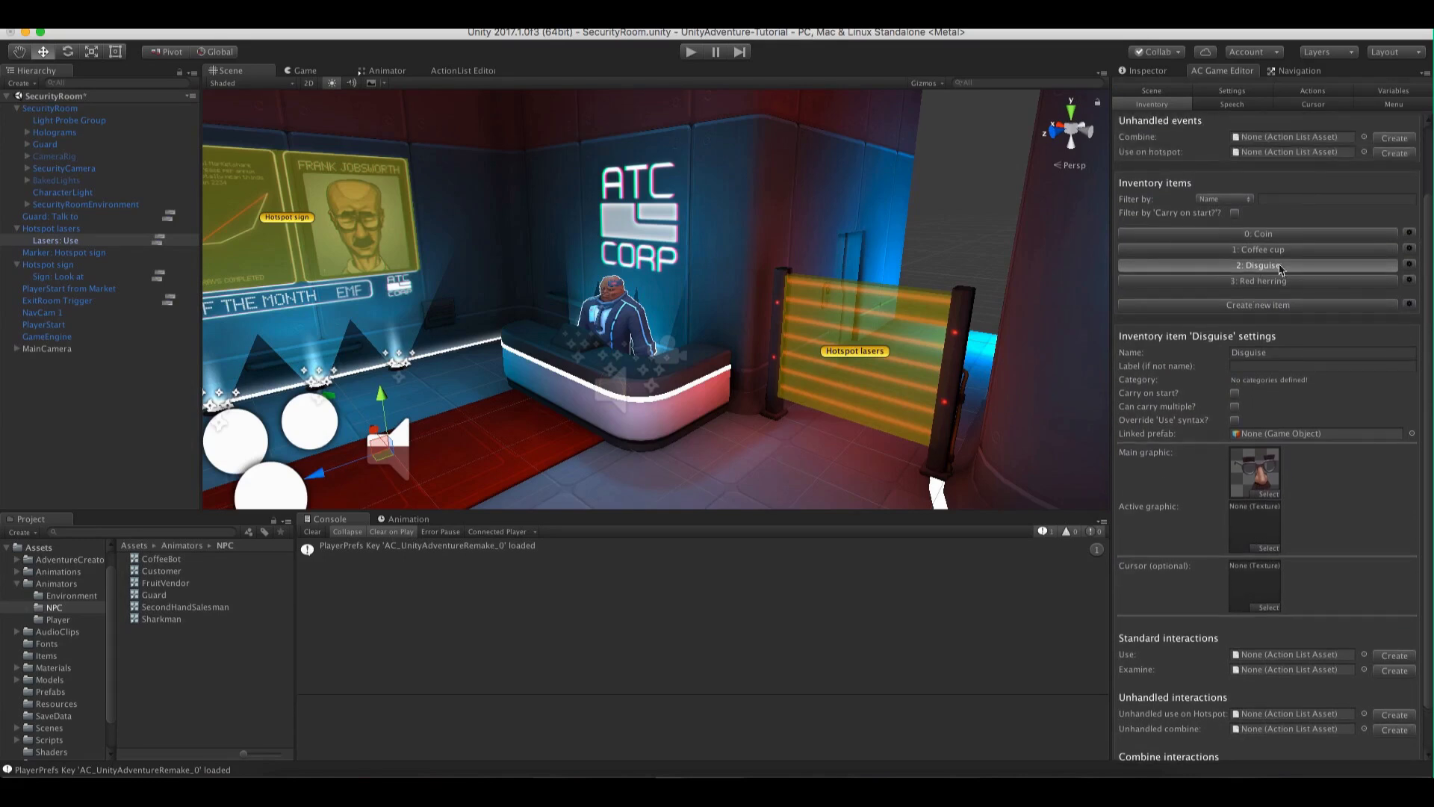
{"action": "left_click", "coordinate": [1235, 392]}
{"action": "left_click", "coordinate": [693, 52]}
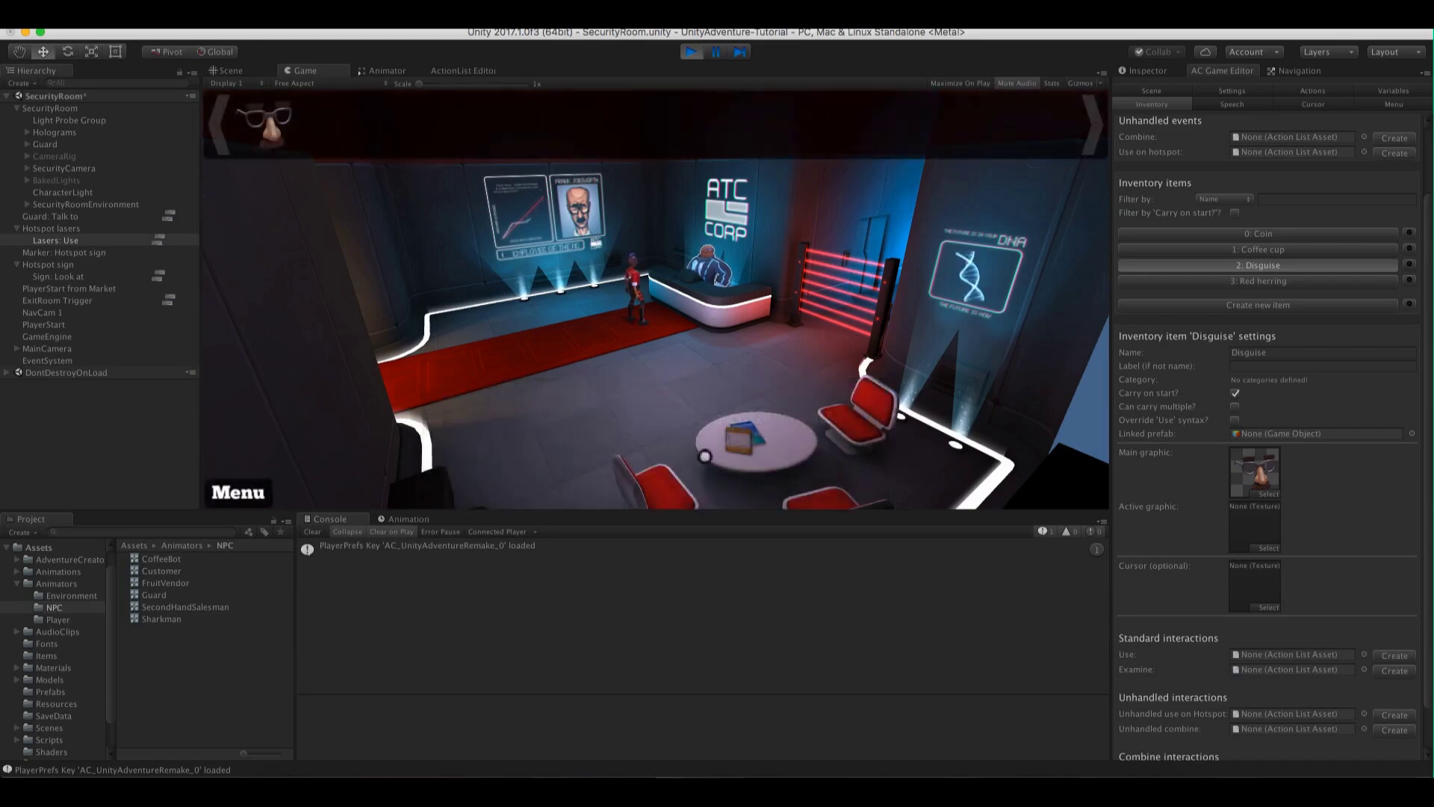
{"action": "left_click", "coordinate": [691, 51]}
Enable Carry on start for the Coffee cup item and playtest talking to the guard and passing the laser gate
{"action": "left_click", "coordinate": [1229, 246]}
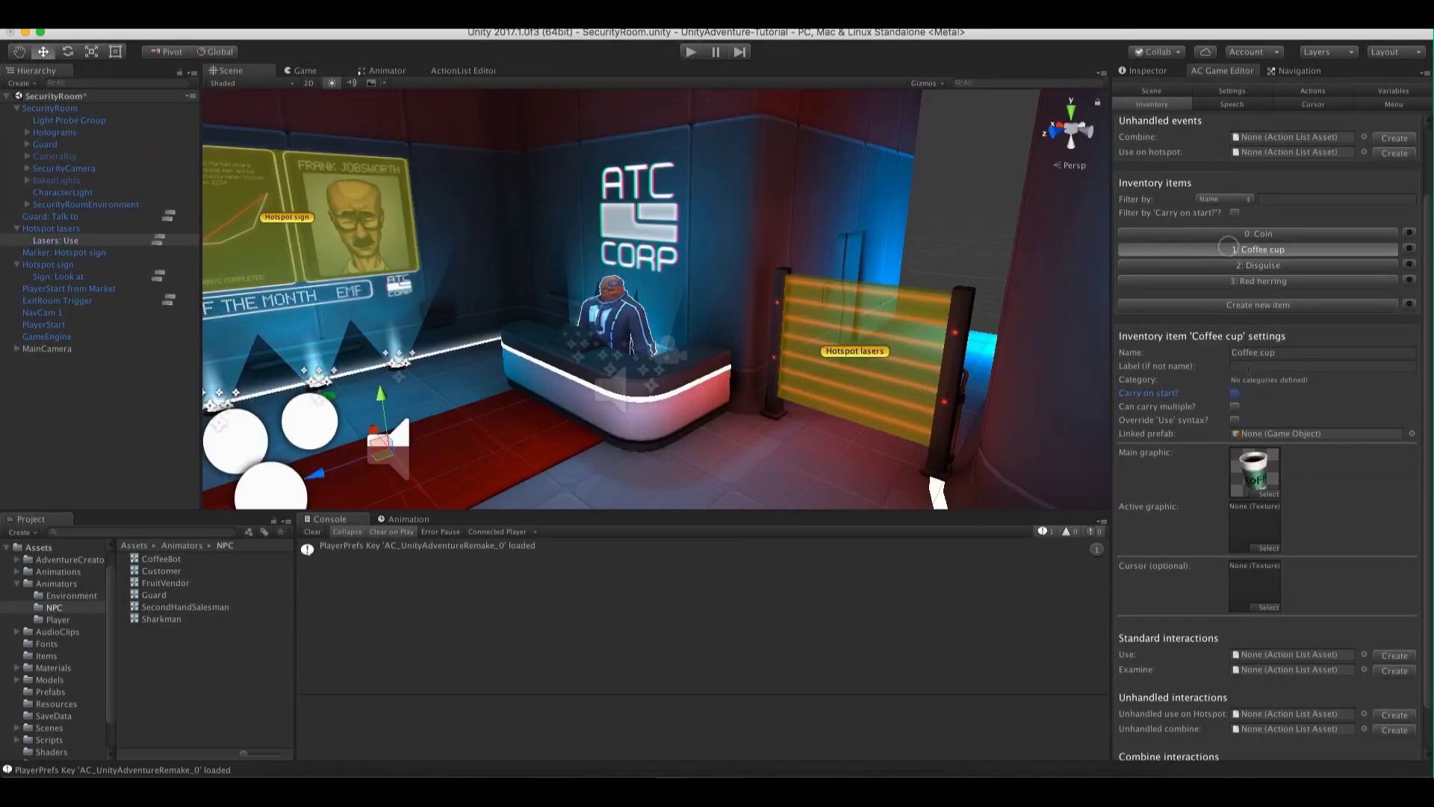
{"action": "left_click", "coordinate": [1234, 396]}
{"action": "left_click", "coordinate": [692, 51]}
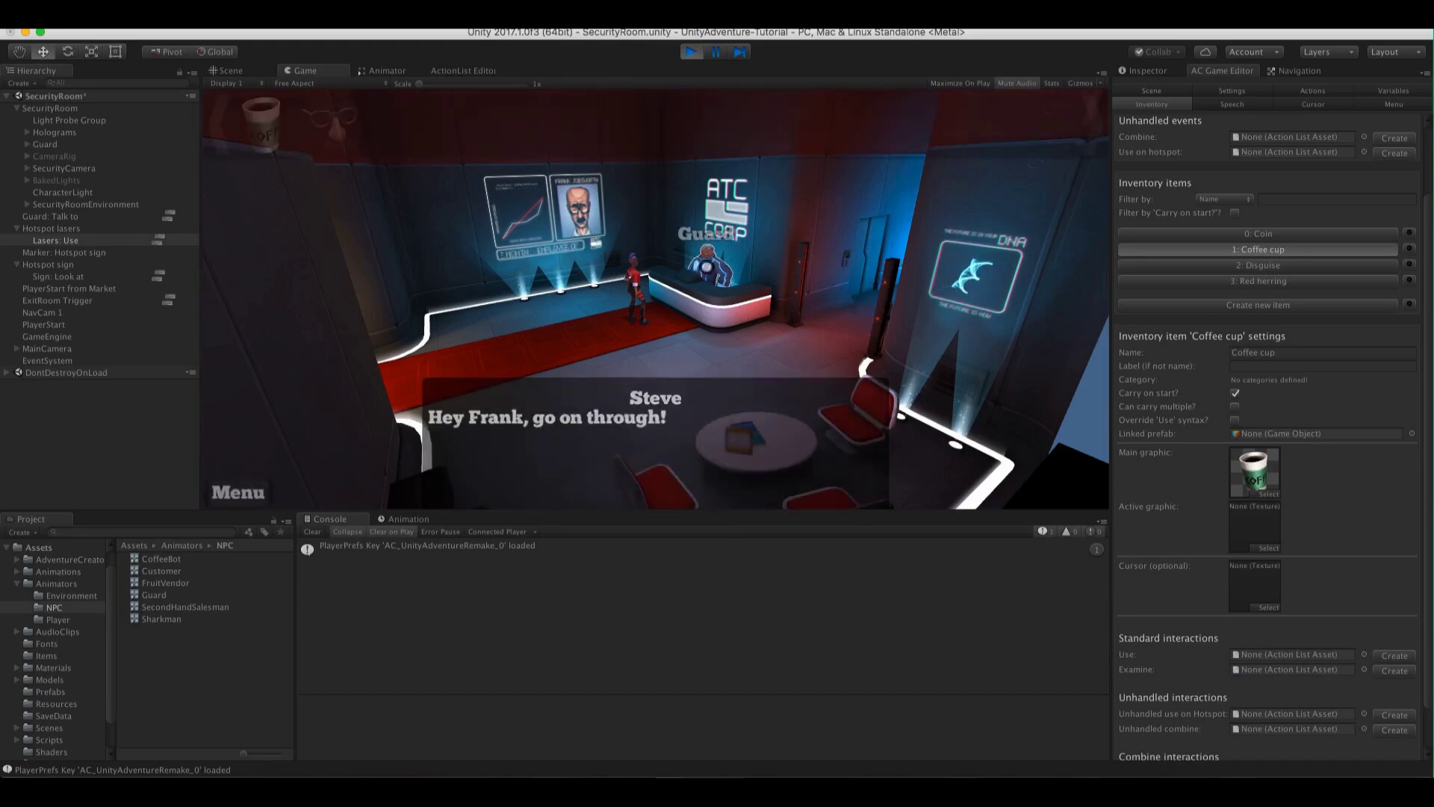
{"action": "left_click", "coordinate": [836, 307]}
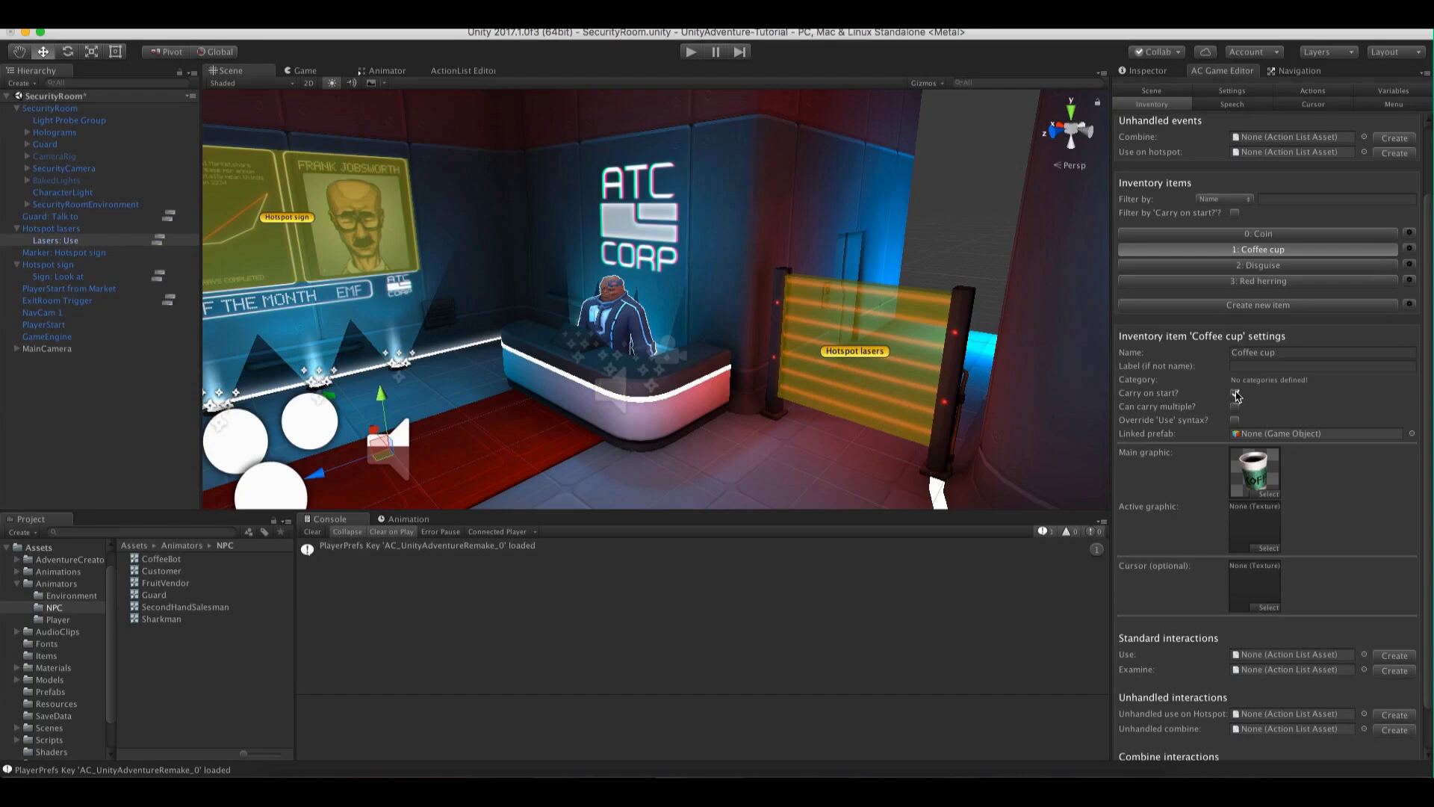
Disable Carry on start for both the Coffee cup and Disguise inventory items
{"action": "left_click", "coordinate": [1234, 394]}
{"action": "left_click", "coordinate": [1257, 233]}
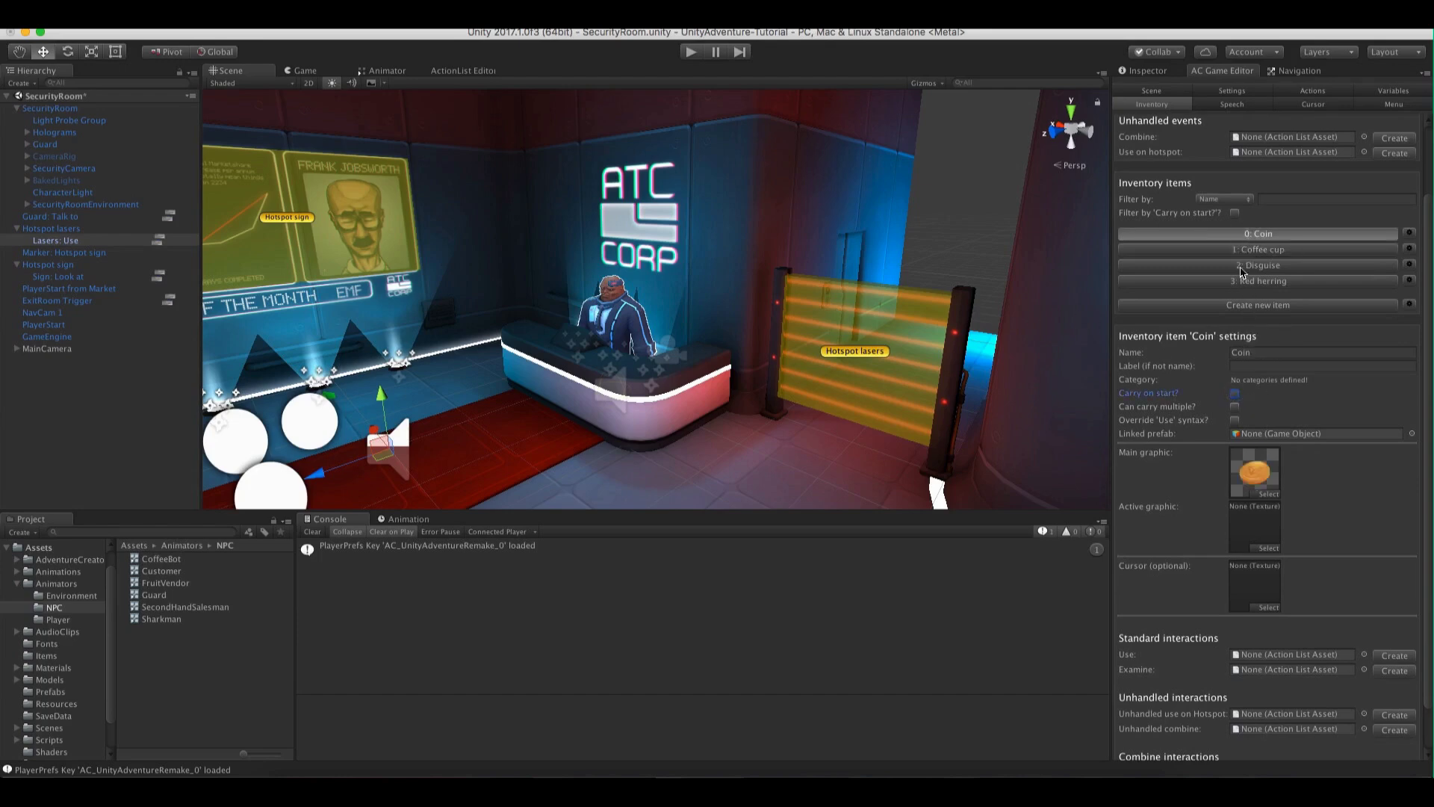
{"action": "left_click", "coordinate": [1241, 266]}
{"action": "left_click", "coordinate": [1235, 393]}
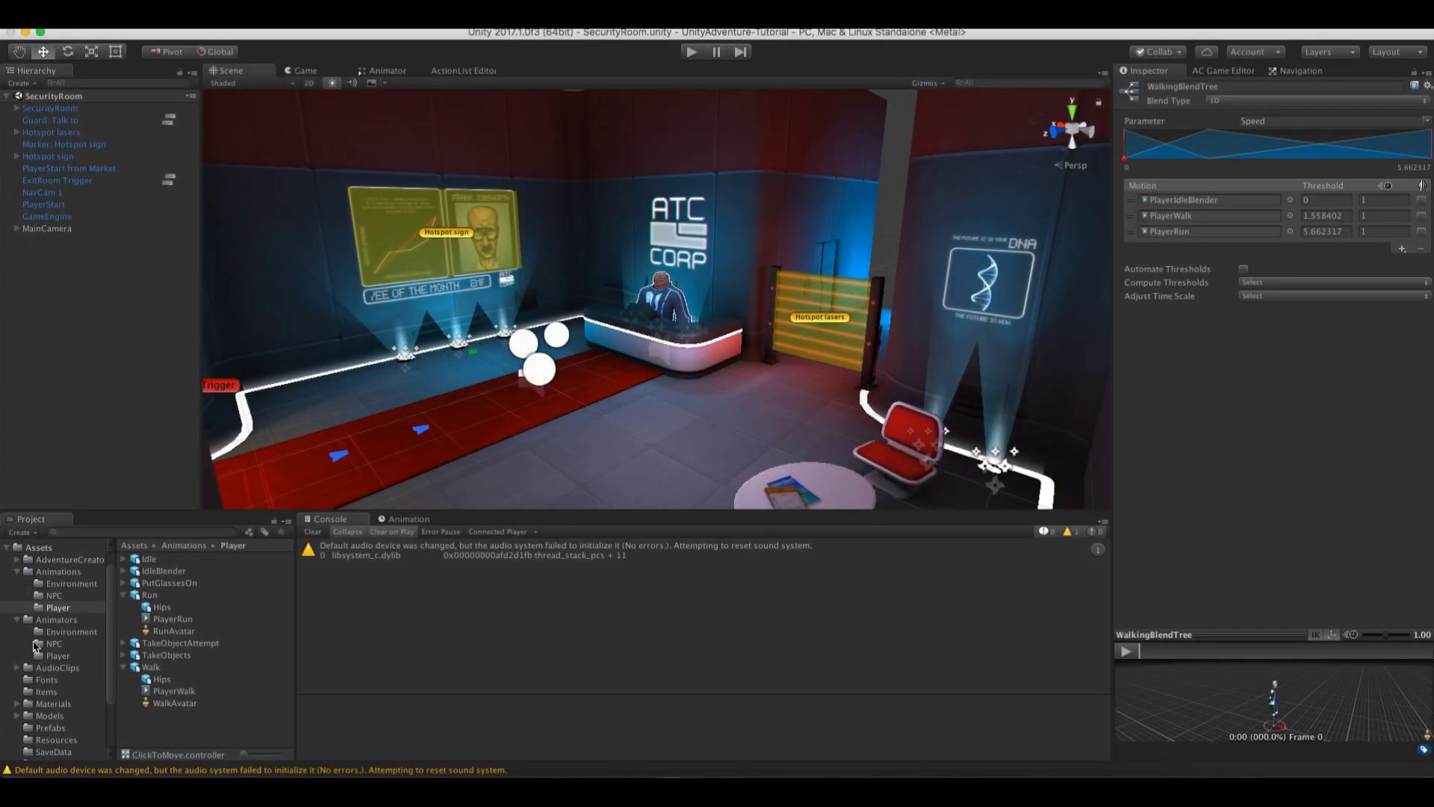
Open the Market scene from the project's Scenes folder
{"action": "scroll", "coordinate": [36, 647], "scroll_direction": "down", "scroll_amount": 3}
{"action": "left_click", "coordinate": [50, 694]}
{"action": "left_click", "coordinate": [155, 559]}
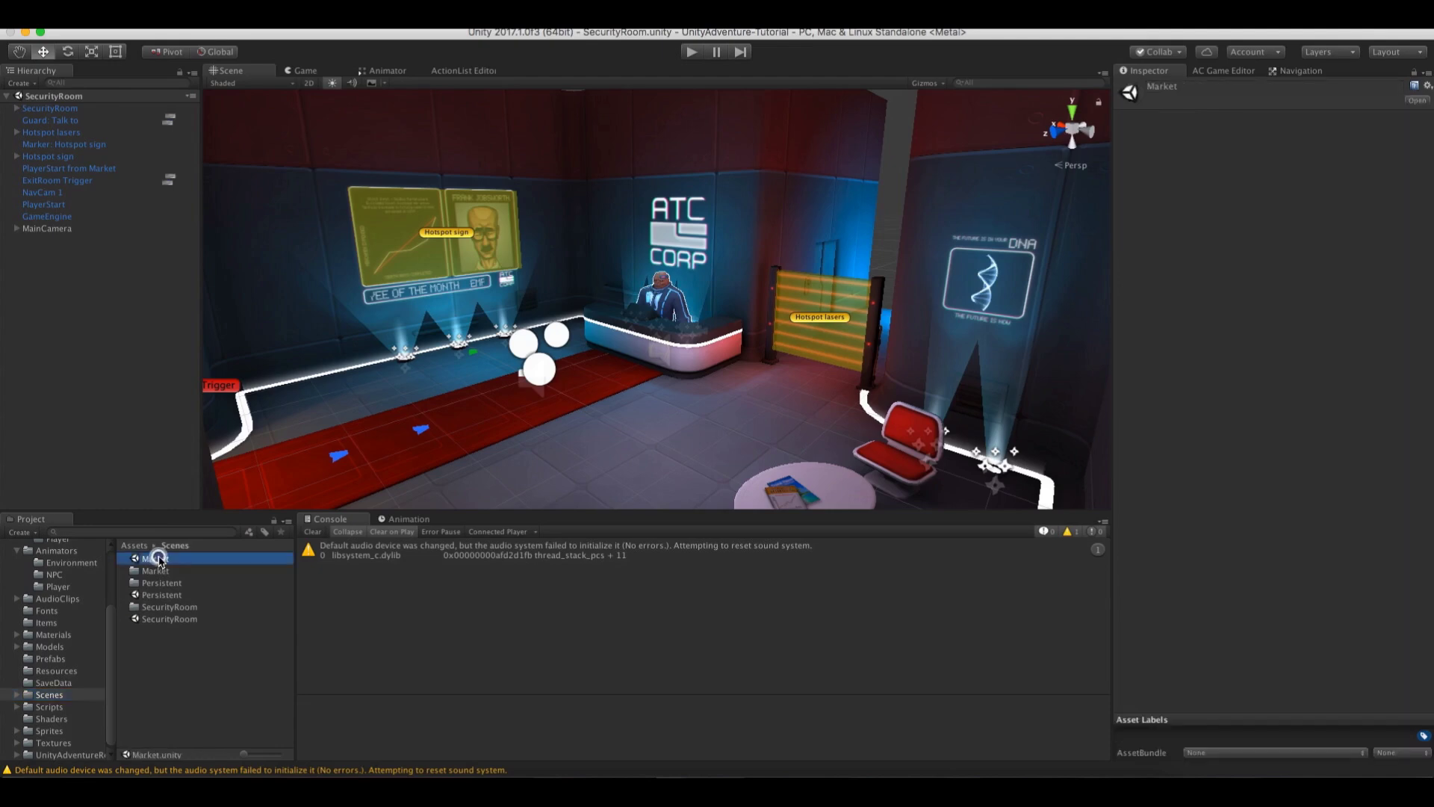
{"action": "double_click", "coordinate": [155, 559]}
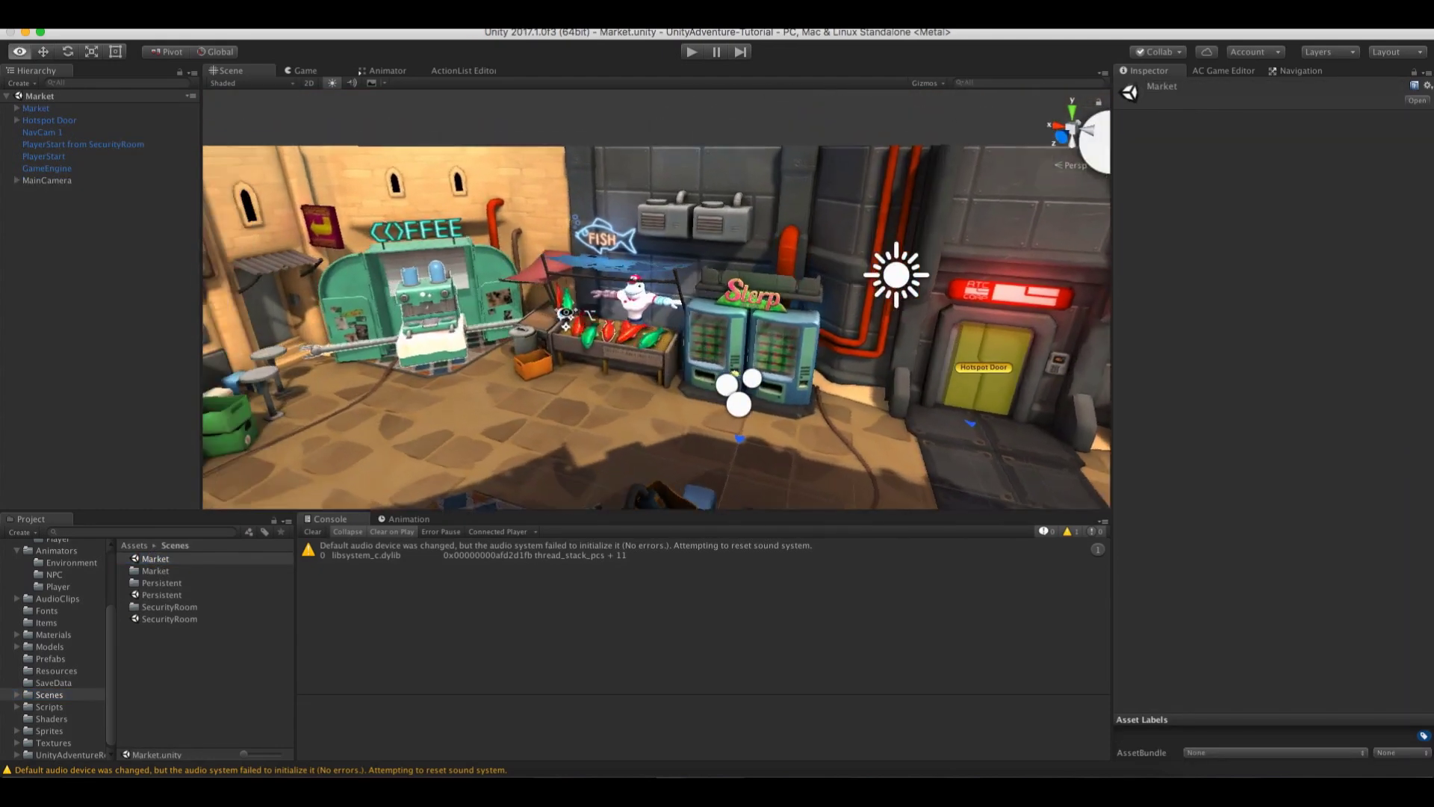
Examine the Market scene's vending machine coin, fish stall, coffee stand, fruit stall and second-hand stall with its glasses
{"action": "right_click_drag", "start_coordinate": [628, 329], "coordinate": [747, 416]}
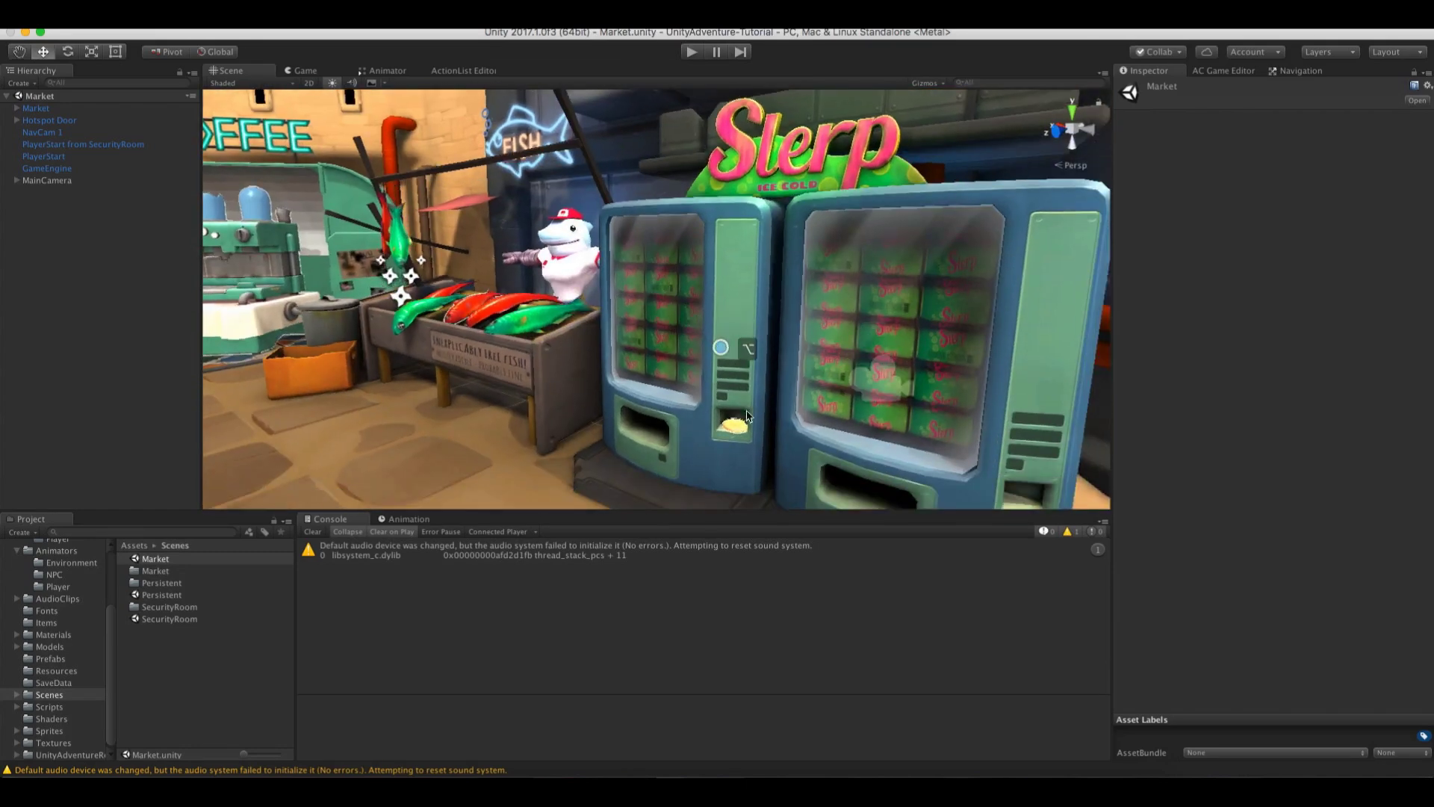
{"action": "right_click_drag", "start_coordinate": [508, 284], "coordinate": [639, 366]}
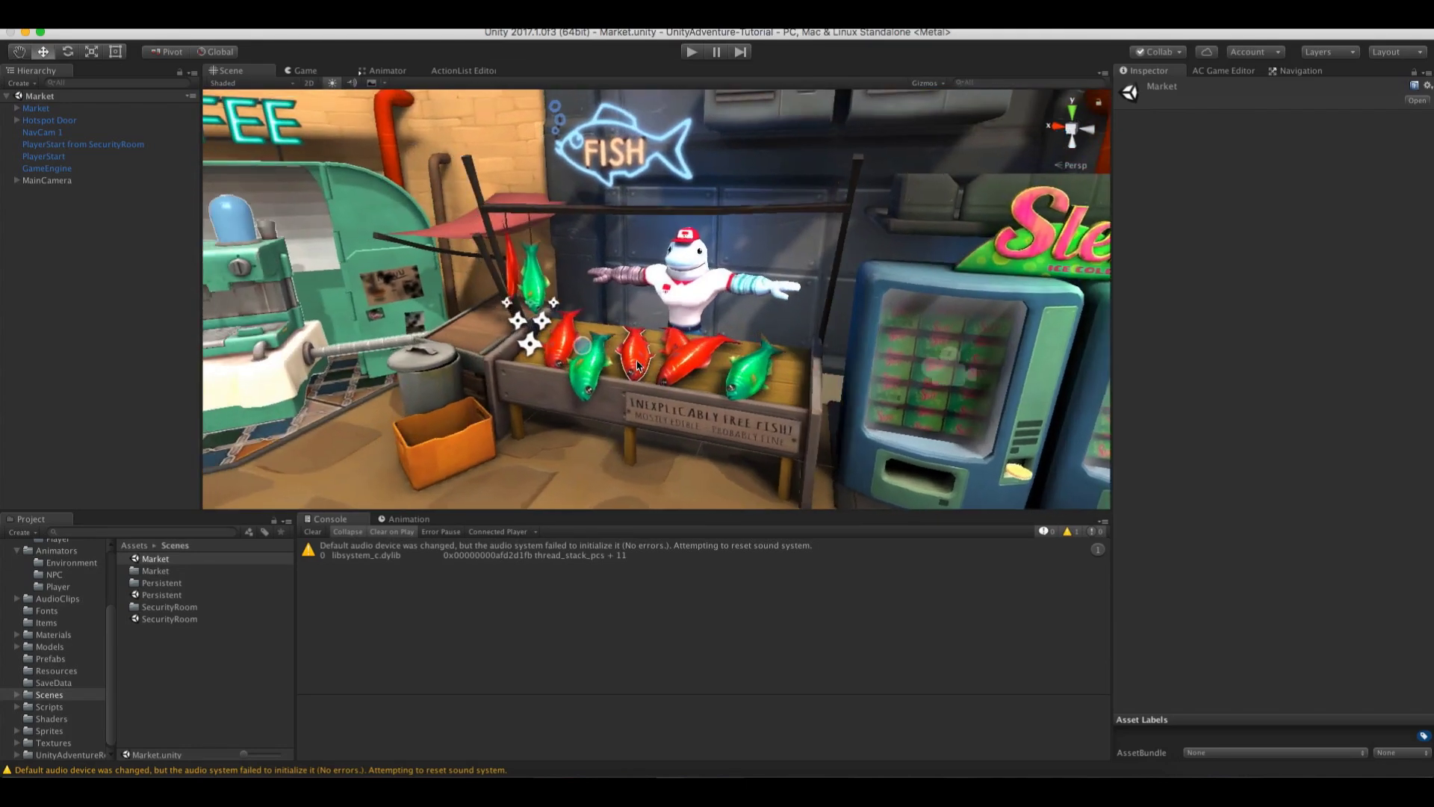
{"action": "right_click_drag", "start_coordinate": [469, 310], "coordinate": [603, 400]}
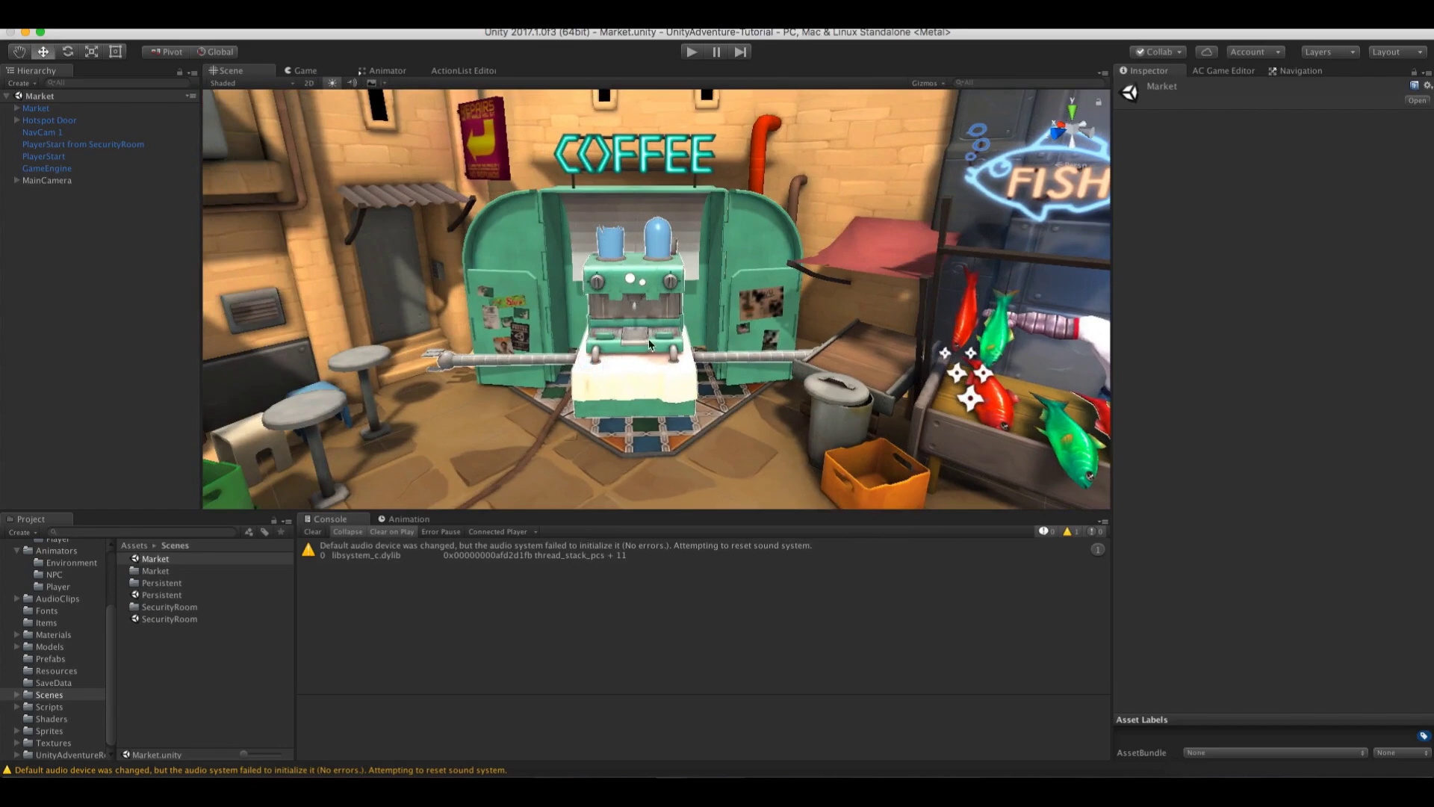
{"action": "left_click_drag", "start_coordinate": [649, 344], "coordinate": [467, 309], "text": "alt"}
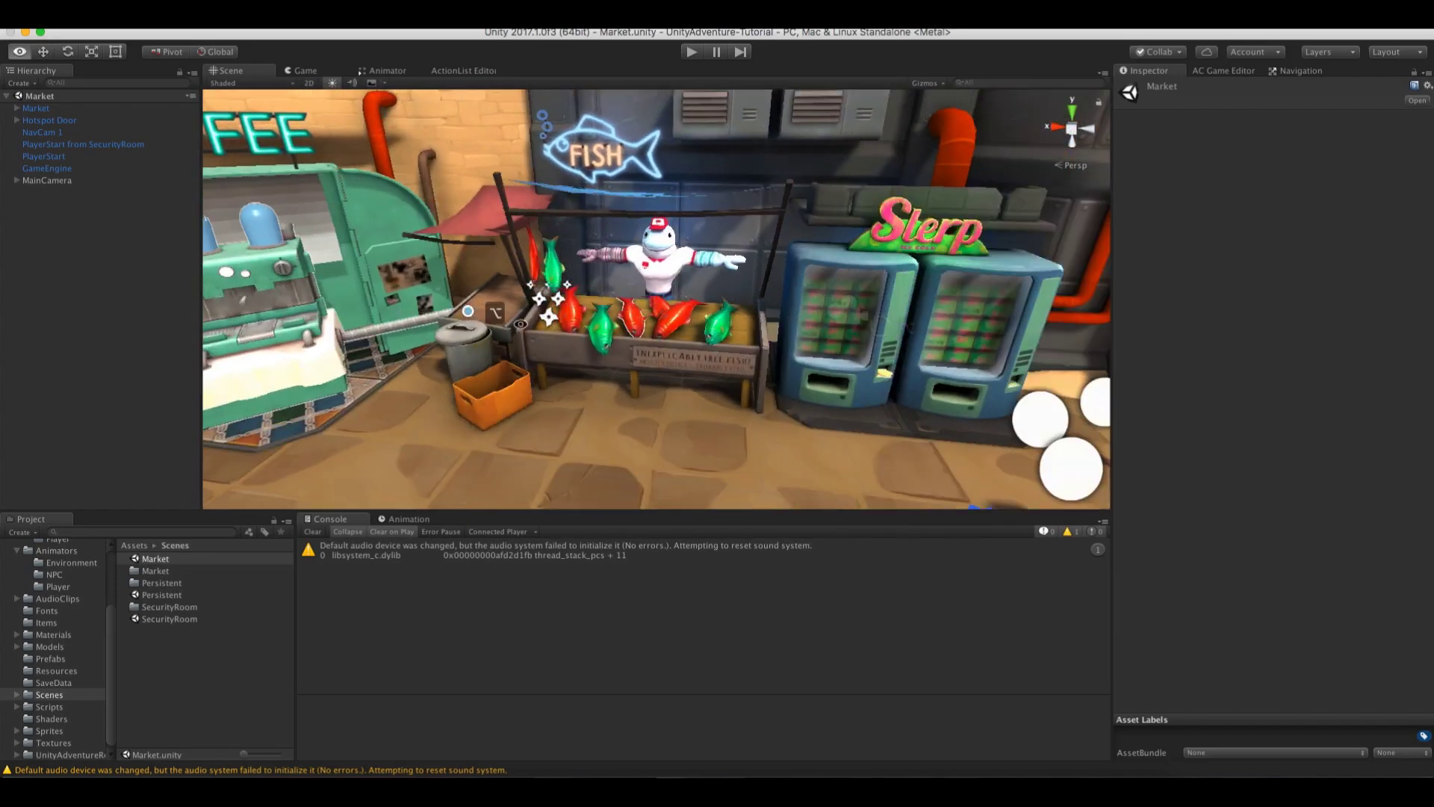
{"action": "left_click_drag", "start_coordinate": [887, 397], "coordinate": [617, 349], "text": "alt"}
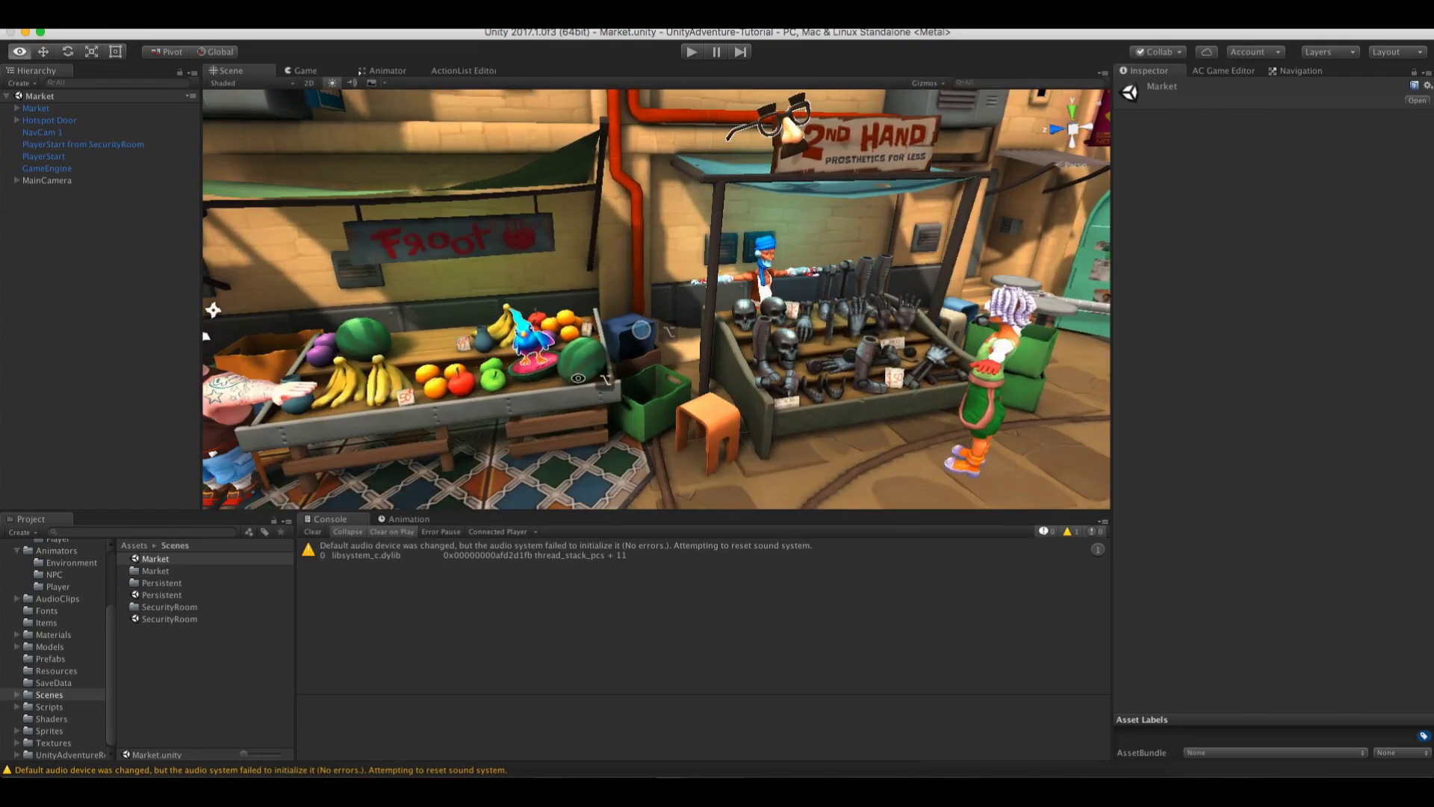
{"action": "left_click_drag", "start_coordinate": [641, 329], "coordinate": [649, 367], "text": "alt"}
{"action": "mouse_move", "coordinate": [512, 367]}
{"action": "left_mouse_down", "text": "alt"}
{"action": "mouse_move", "coordinate": [598, 351]}
{"action": "mouse_move", "coordinate": [559, 337]}
{"action": "mouse_move", "coordinate": [506, 387]}
{"action": "left_mouse_up", "text": "alt"}
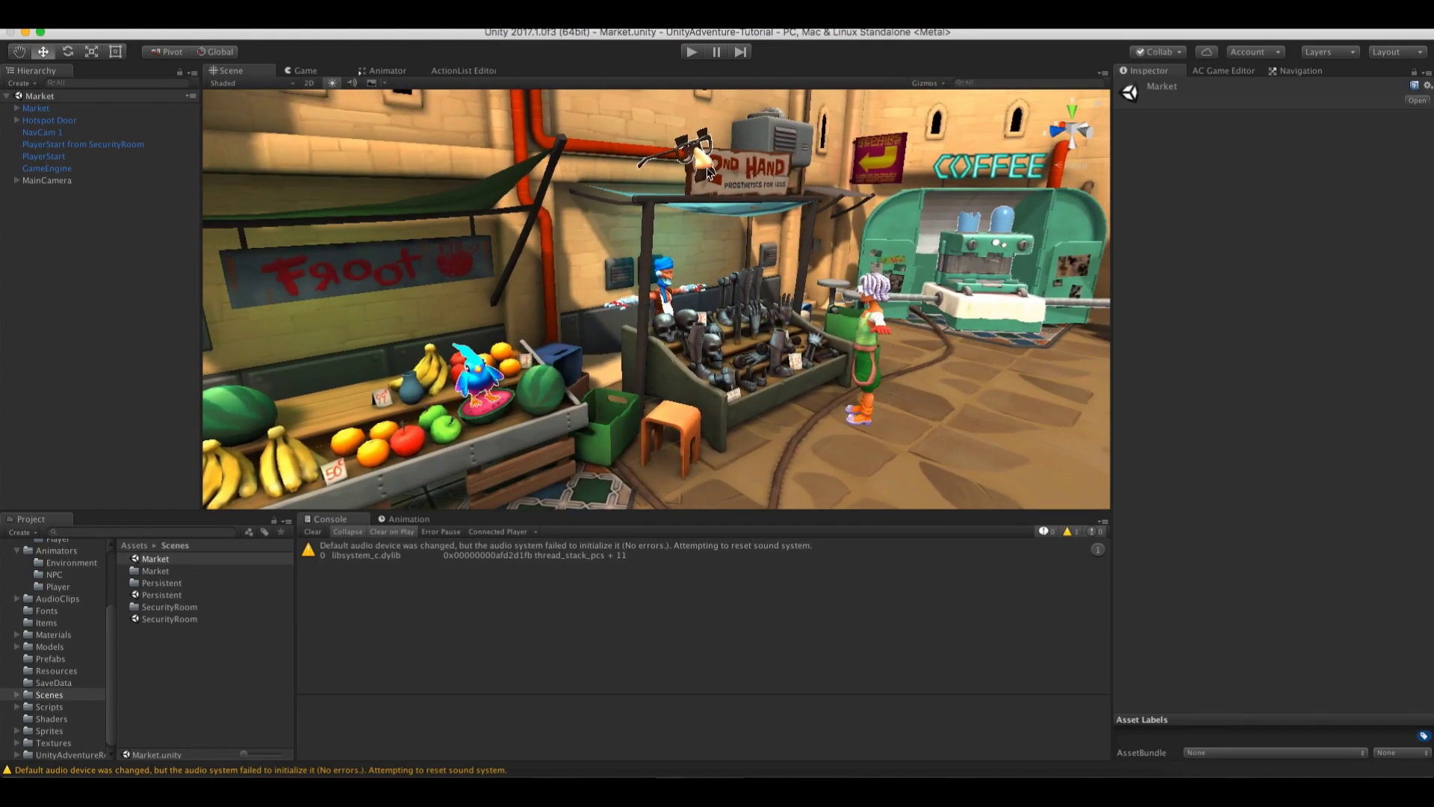
{"action": "left_click_drag", "start_coordinate": [745, 285], "coordinate": [685, 297], "text": "alt"}
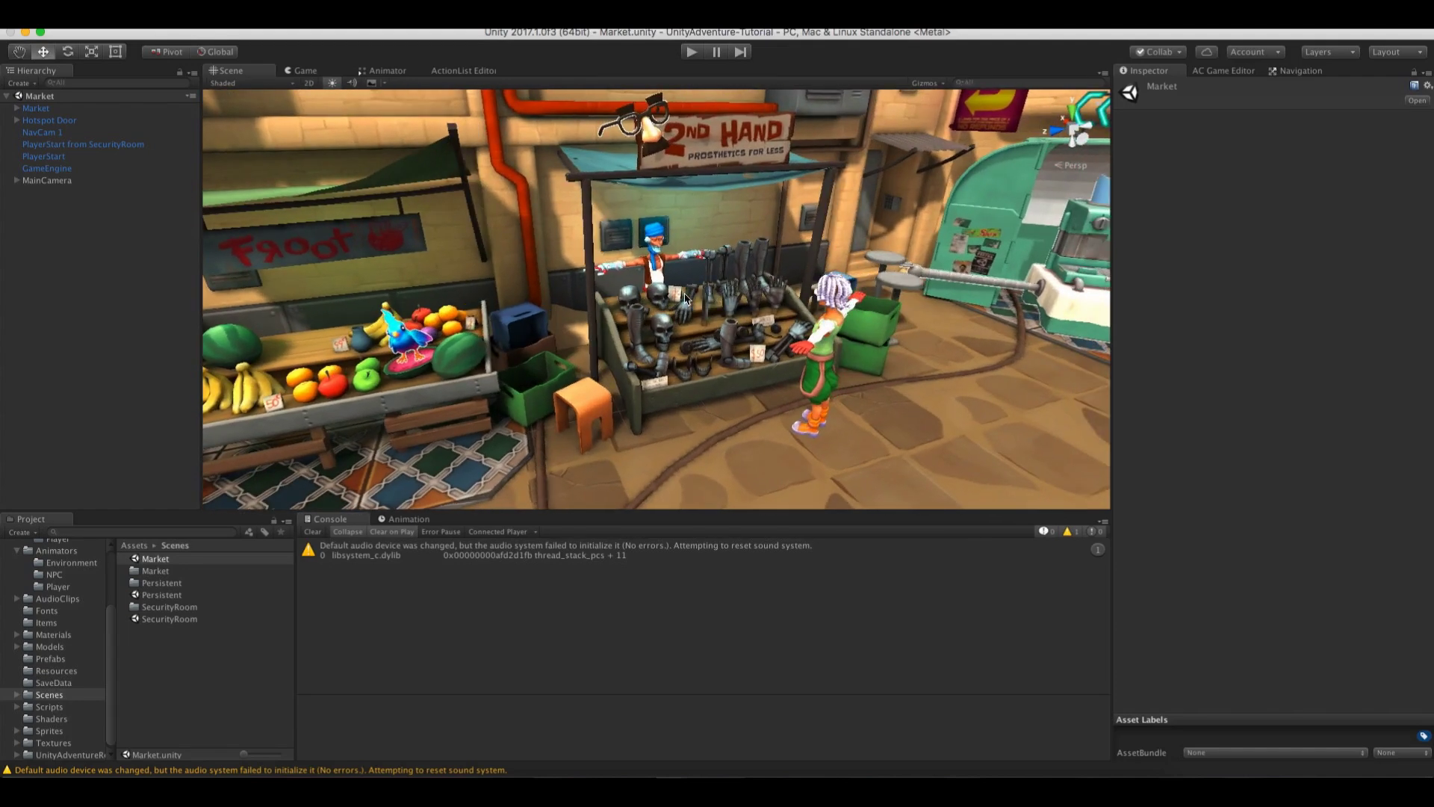
{"action": "left_click_drag", "start_coordinate": [686, 297], "coordinate": [819, 302], "text": "alt"}
Add a Hotspot prefab positioned over the selected Coin mesh in the vending machine
{"action": "left_click", "coordinate": [739, 331]}
{"action": "key", "text": "f"}
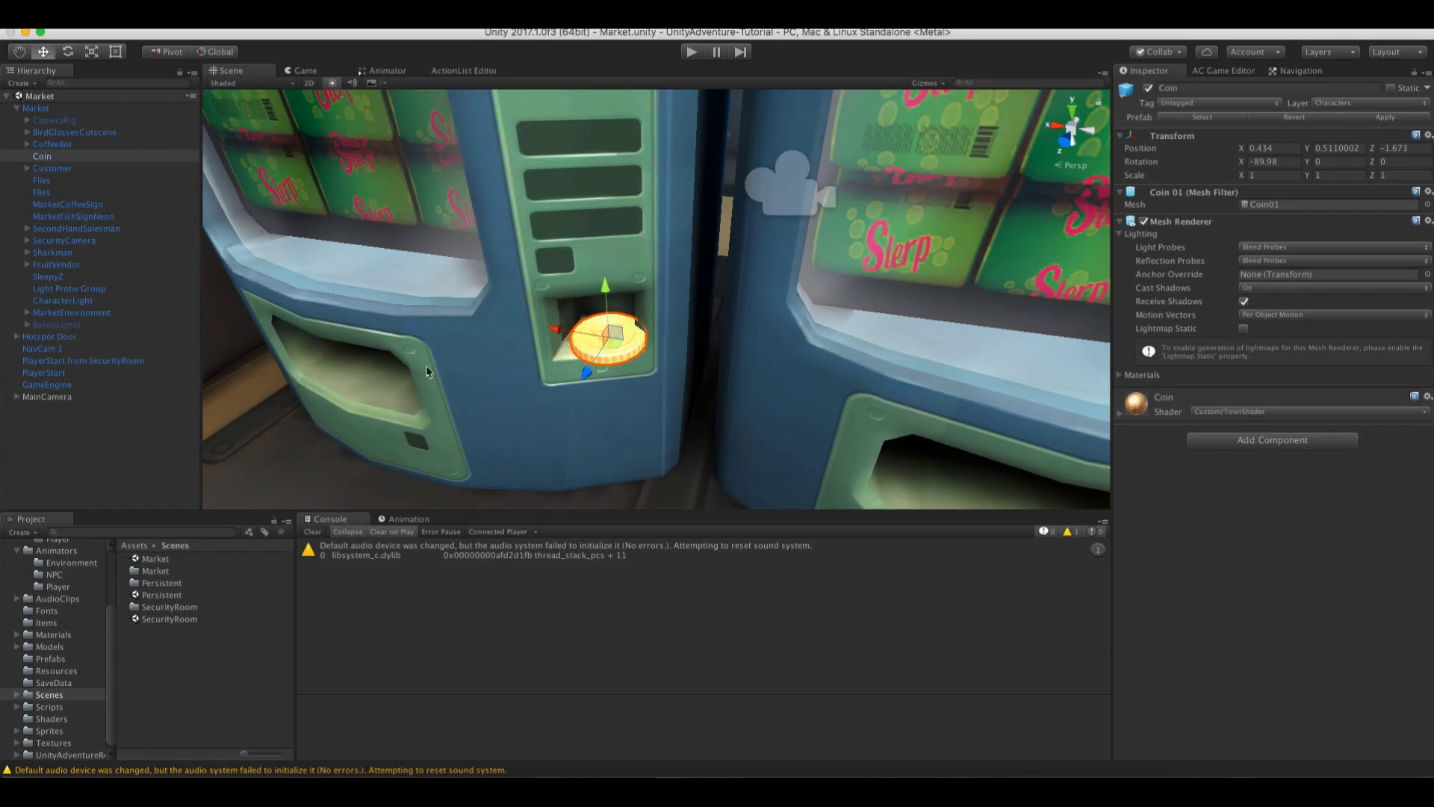
{"action": "left_click_drag", "start_coordinate": [493, 381], "coordinate": [553, 336], "text": "alt"}
{"action": "left_click", "coordinate": [1223, 70]}
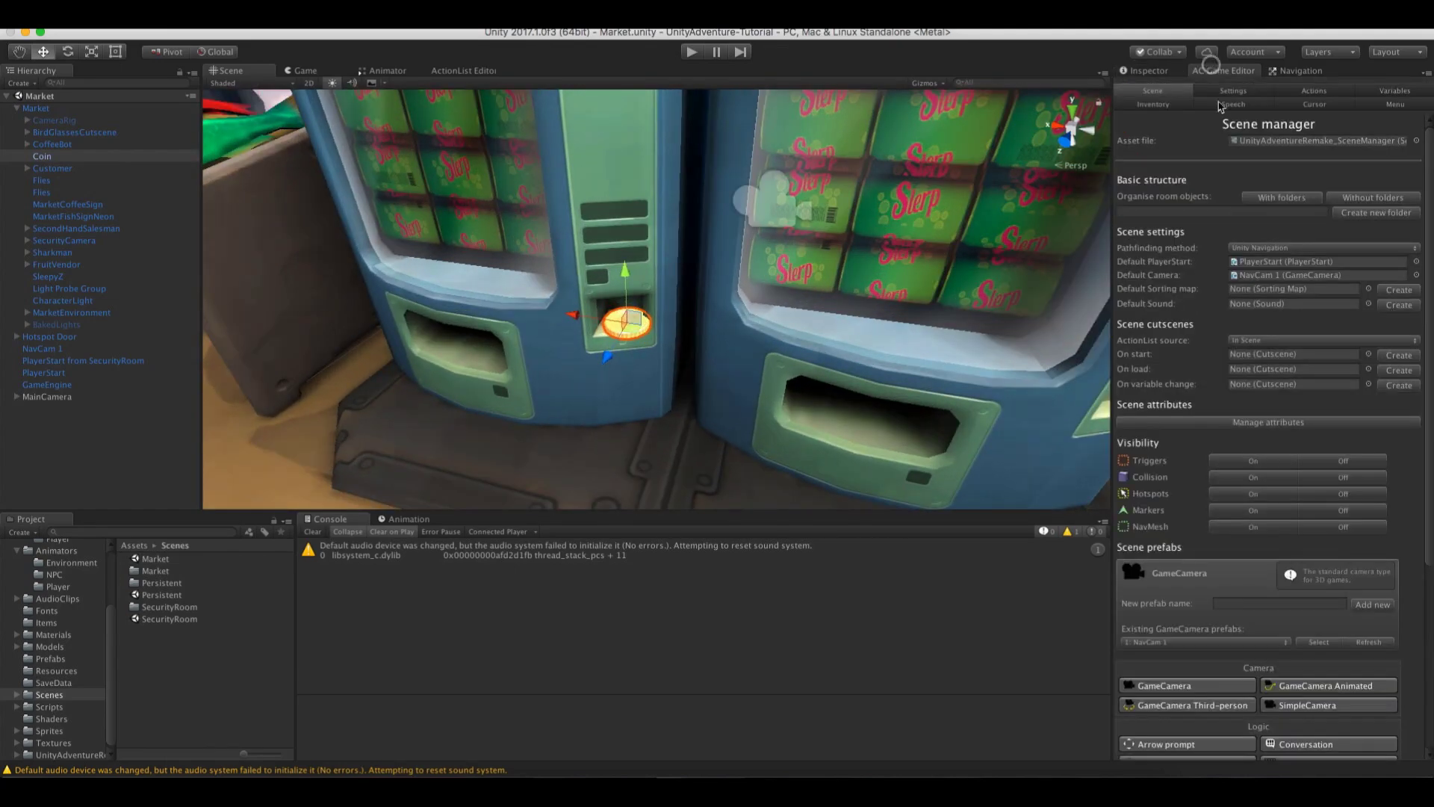
{"action": "scroll", "coordinate": [1269, 448], "scroll_direction": "down", "scroll_amount": 10}
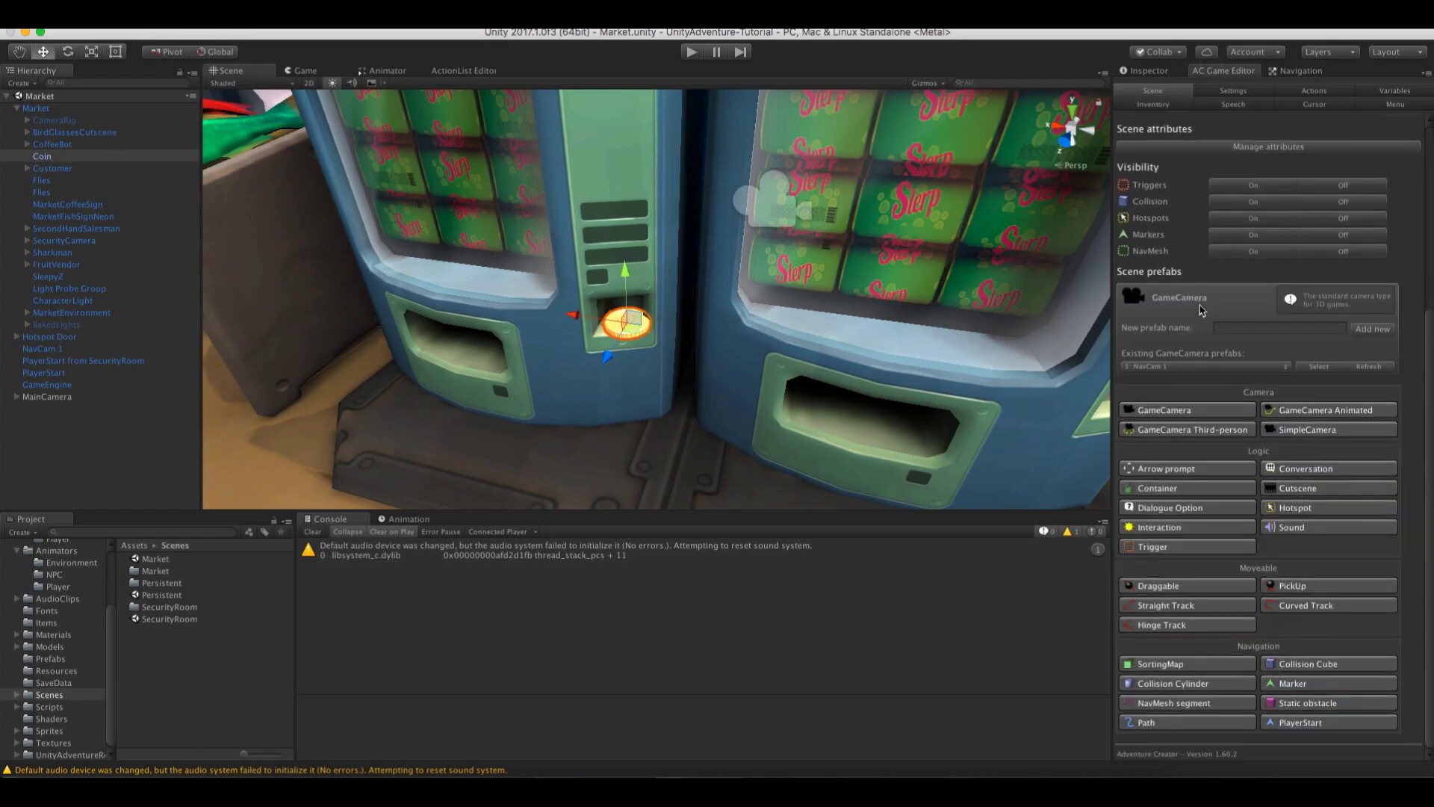
{"action": "left_click", "coordinate": [1312, 506]}
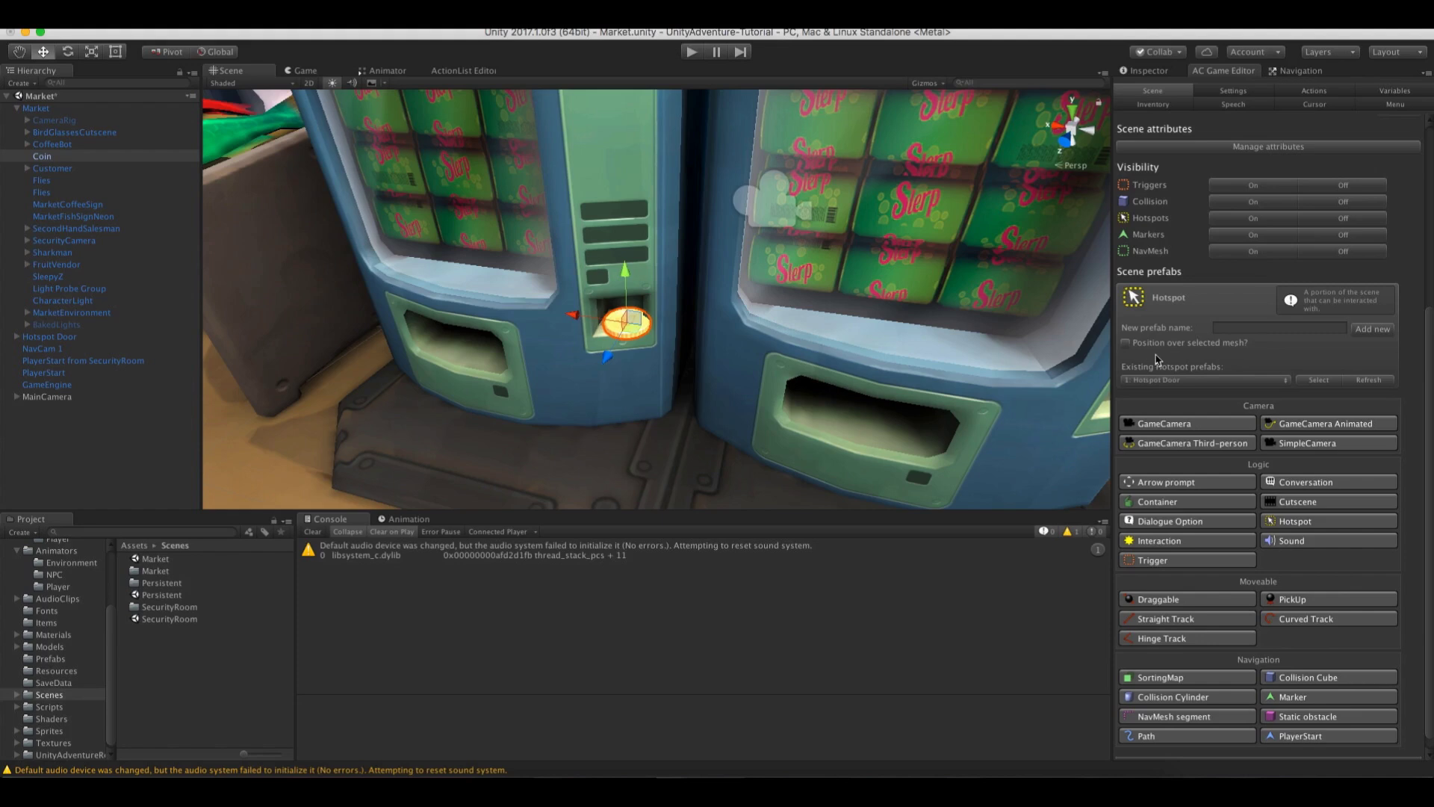
{"action": "left_click", "coordinate": [1126, 343]}
{"action": "left_click", "coordinate": [1368, 330]}
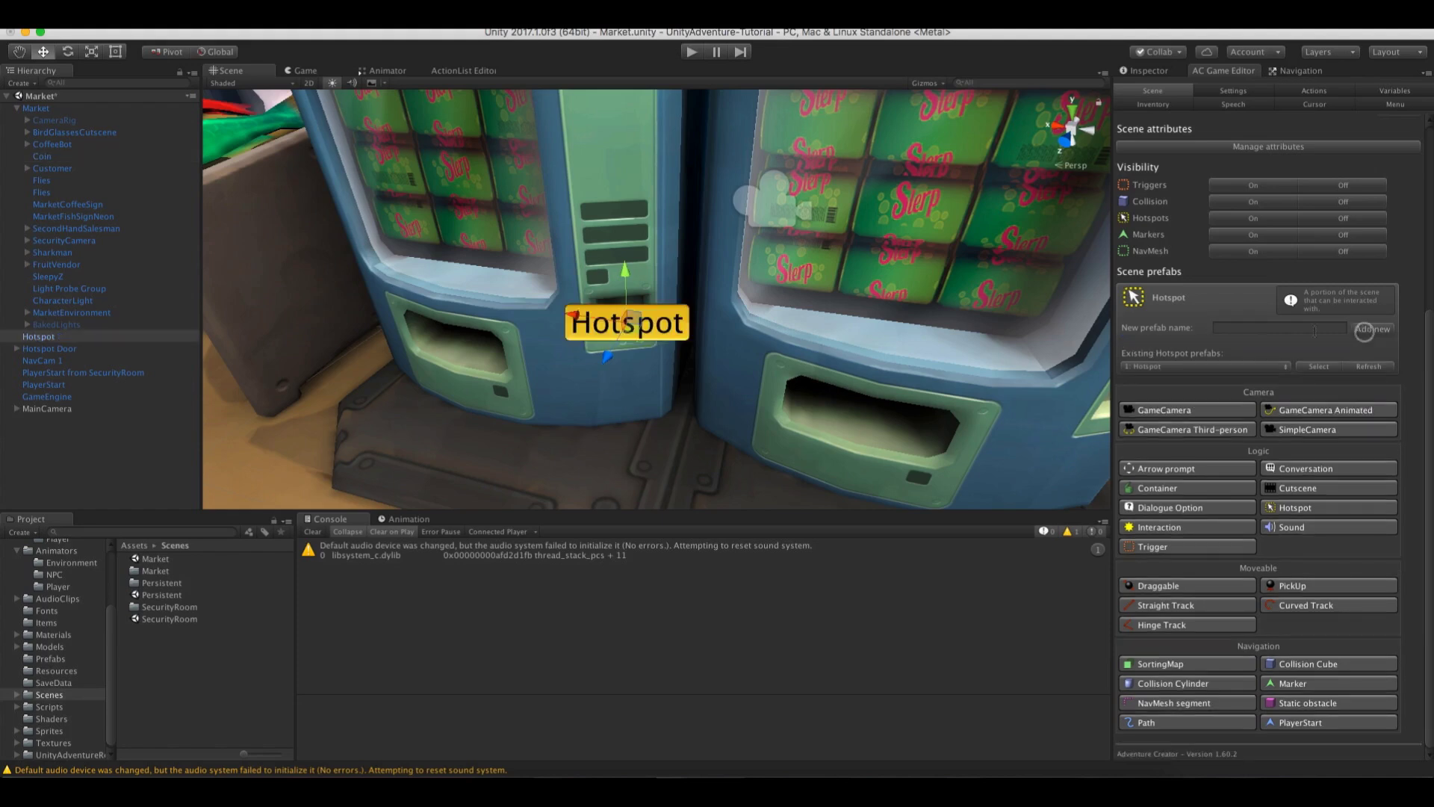
Scale the new hotspot around the coin slot to about 0.29 × 0.14 × 0.31
{"action": "key", "text": "f"}
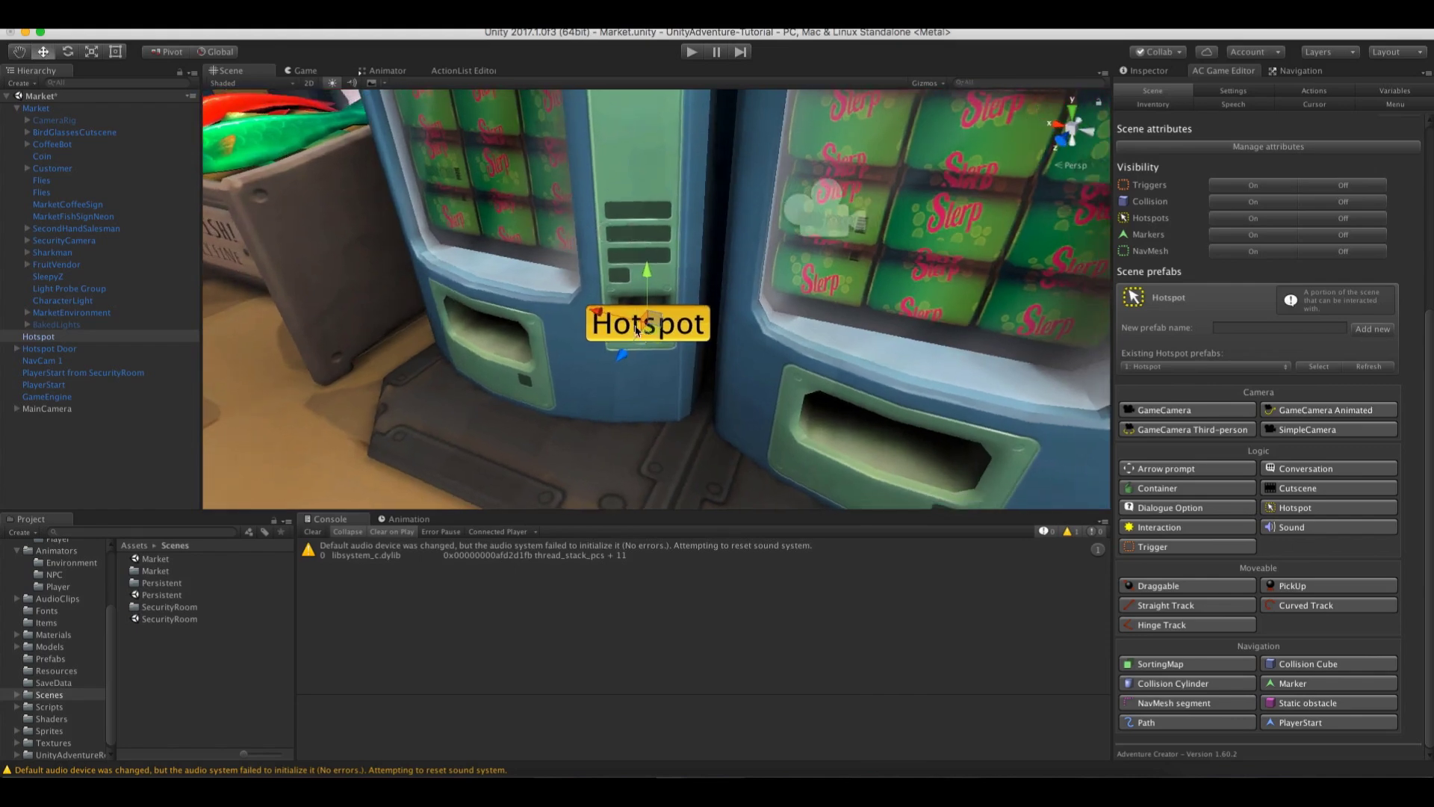
{"action": "left_click_drag", "start_coordinate": [616, 334], "coordinate": [663, 325], "text": "alt"}
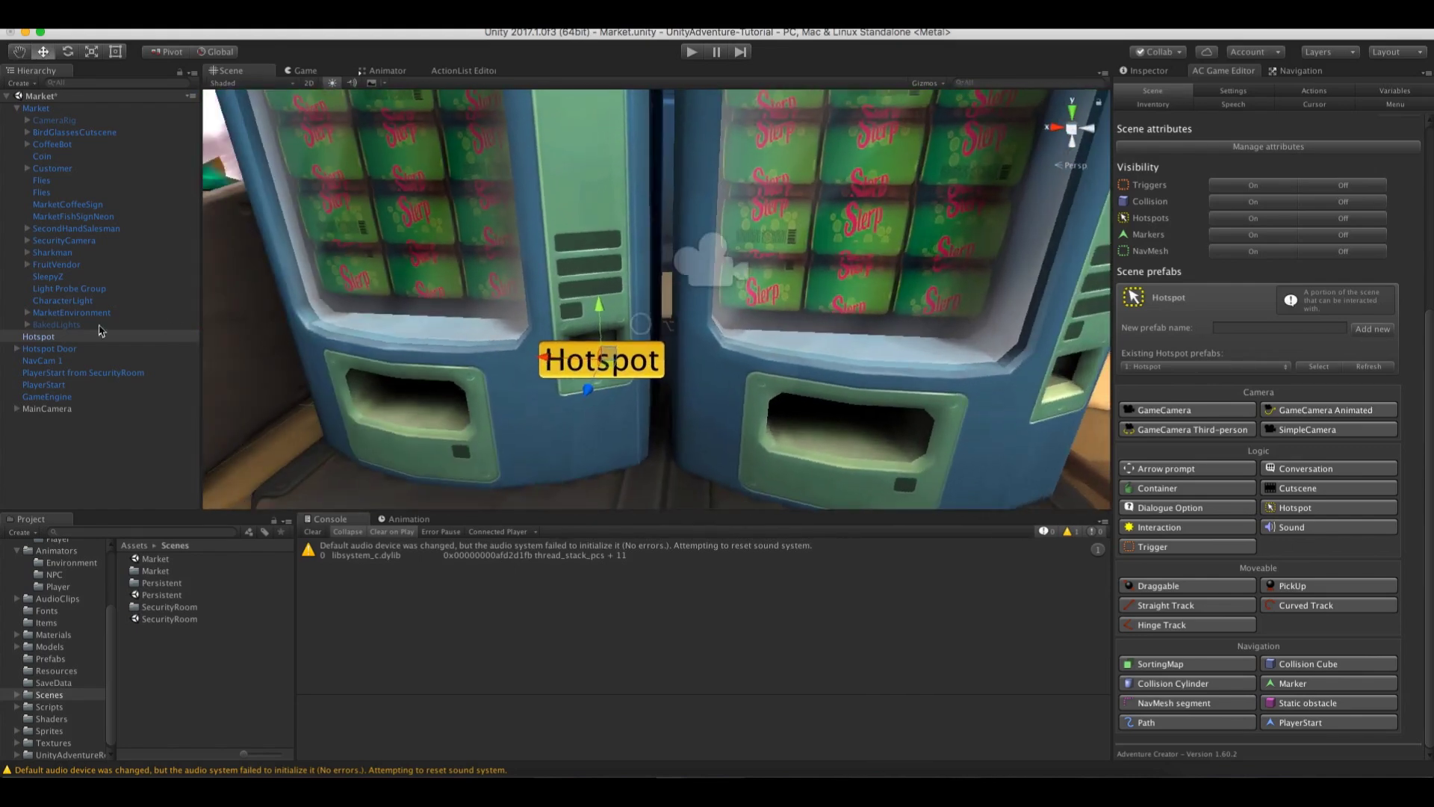
{"action": "left_click_drag", "start_coordinate": [539, 293], "coordinate": [692, 351], "text": "alt"}
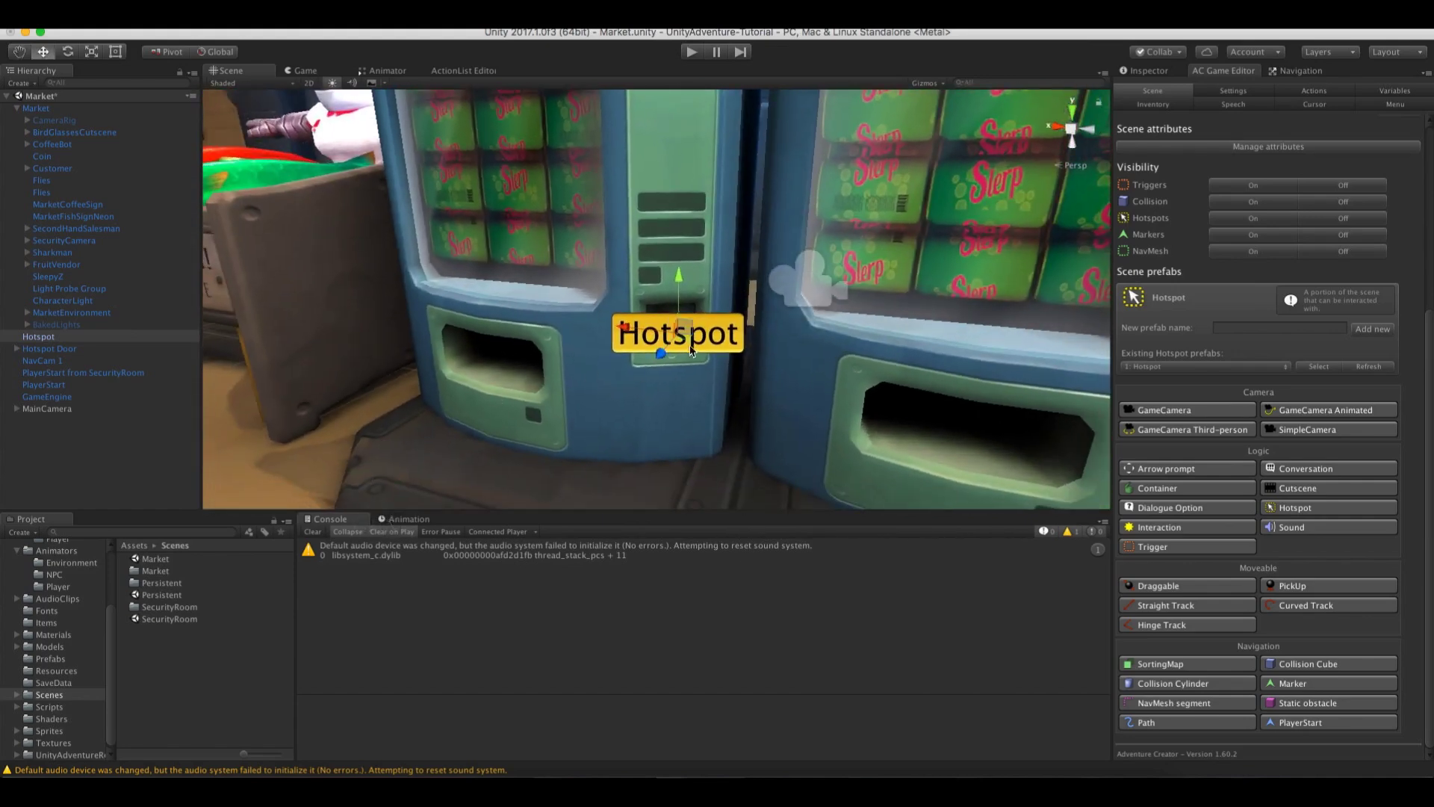
{"action": "key", "text": "r"}
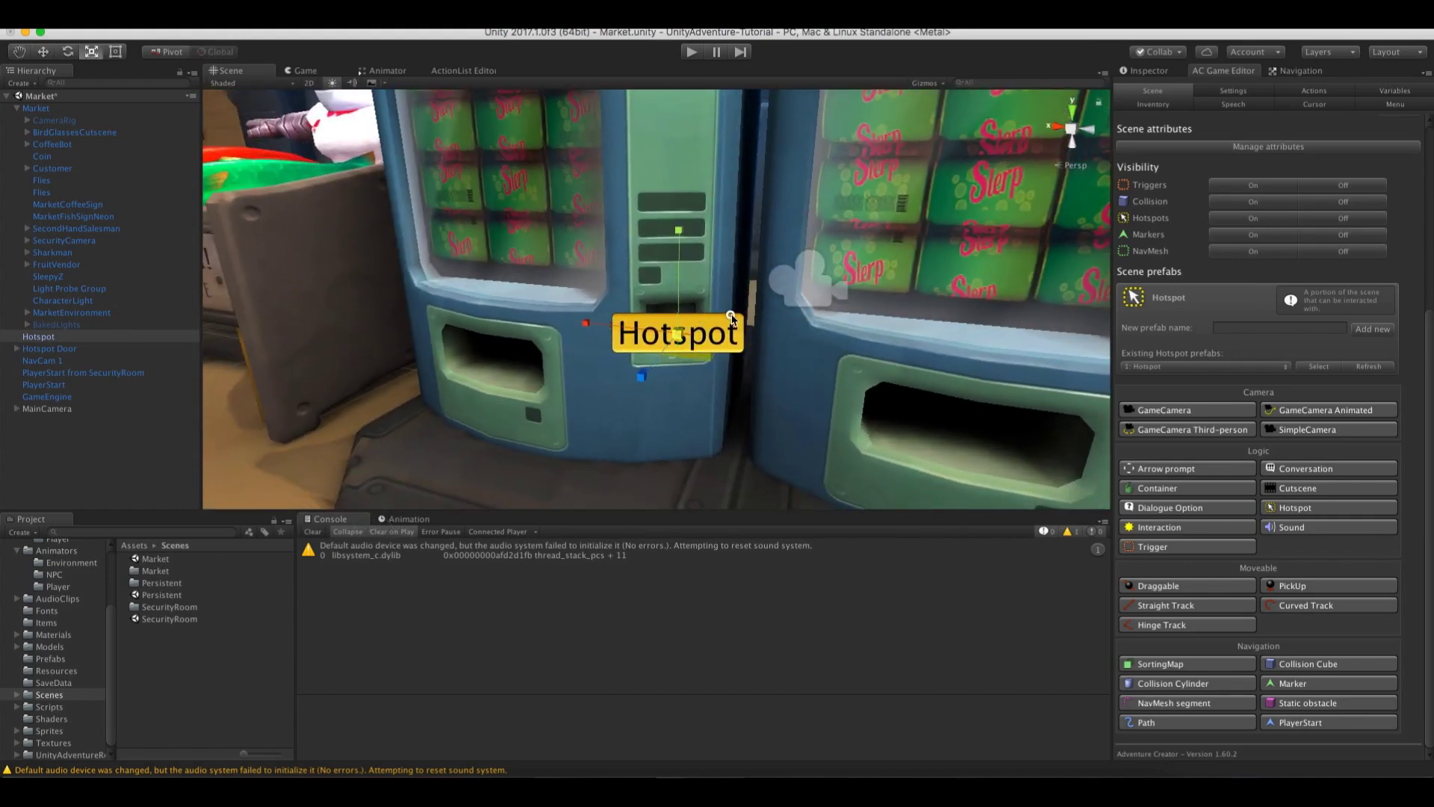
{"action": "left_click_drag", "start_coordinate": [765, 310], "coordinate": [676, 150]}
{"action": "left_click_drag", "start_coordinate": [672, 321], "coordinate": [585, 338], "text": "alt"}
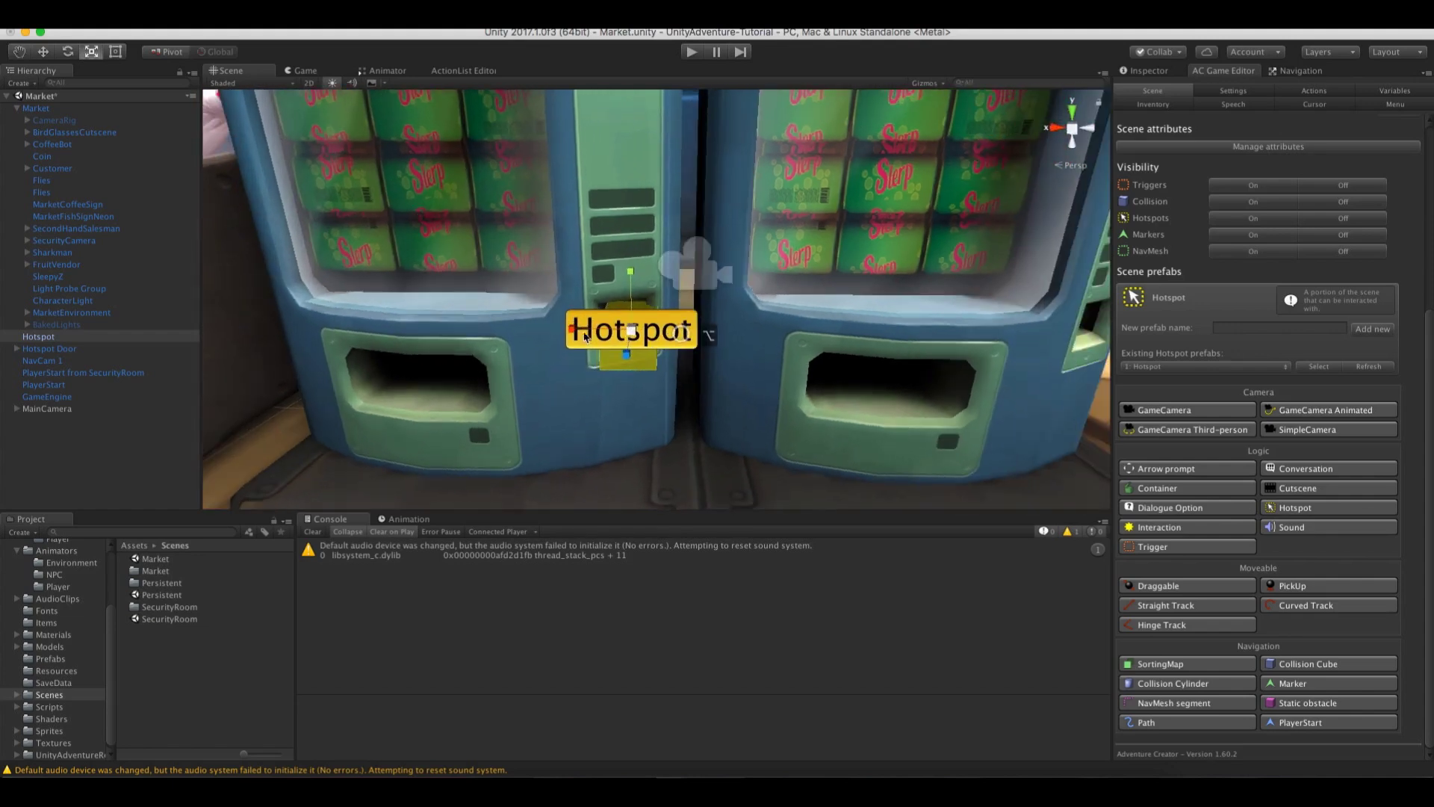
Rename the hotspot as Hotspot Coin and set its label to Coin
{"action": "left_click", "coordinate": [118, 340]}
{"action": "key", "text": "Return"}
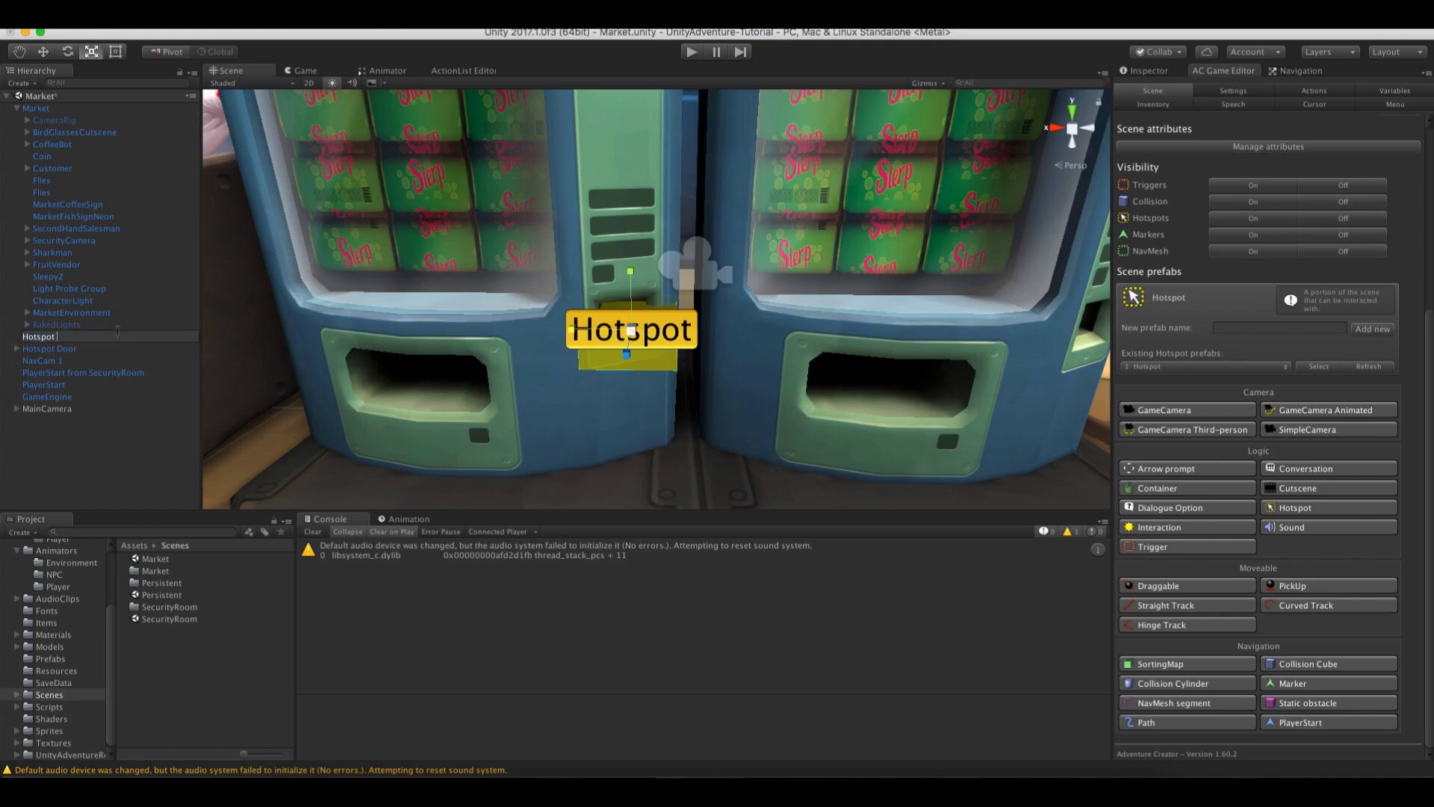
{"action": "type", "text": "Coin"}
{"action": "key", "text": "Return"}
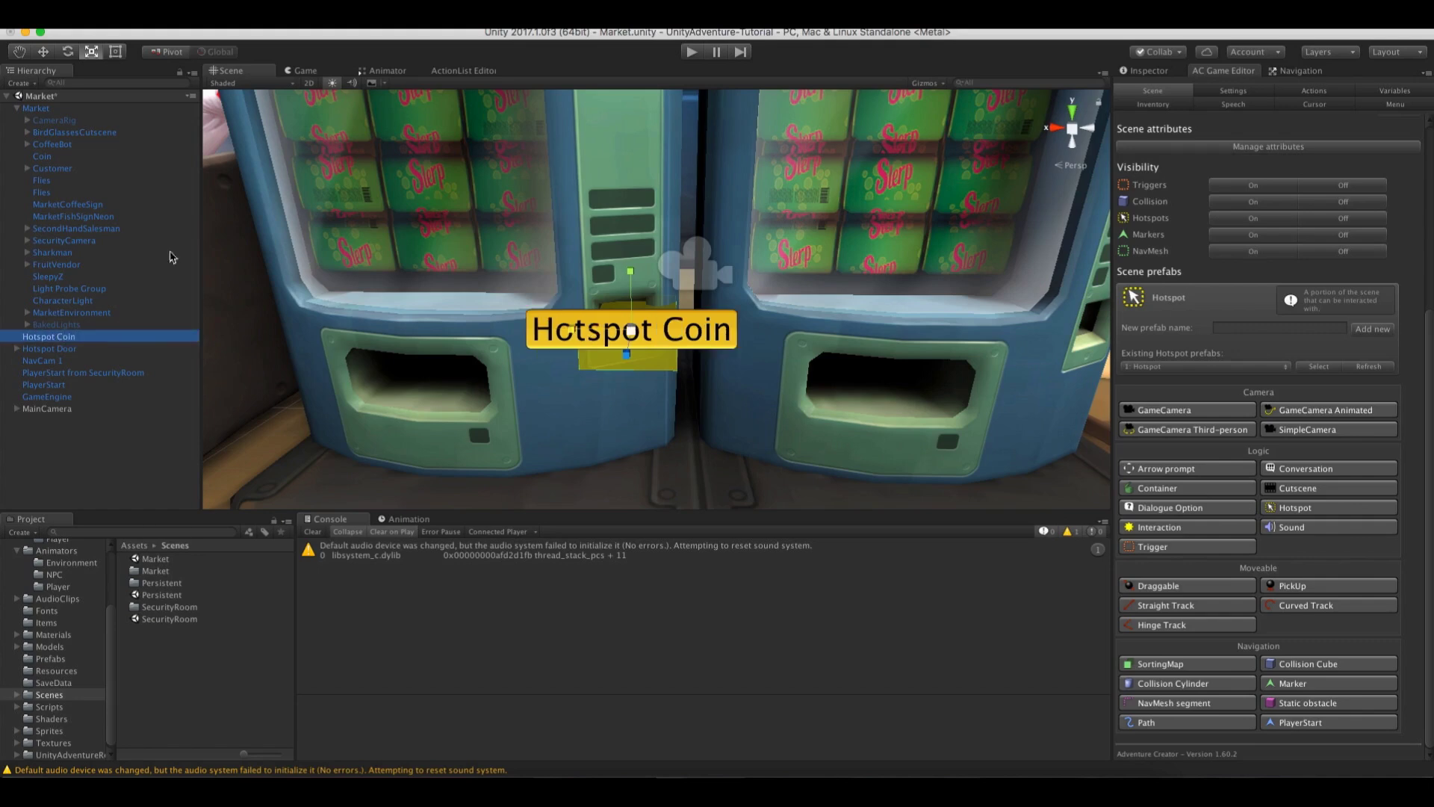
{"action": "left_click", "coordinate": [17, 110]}
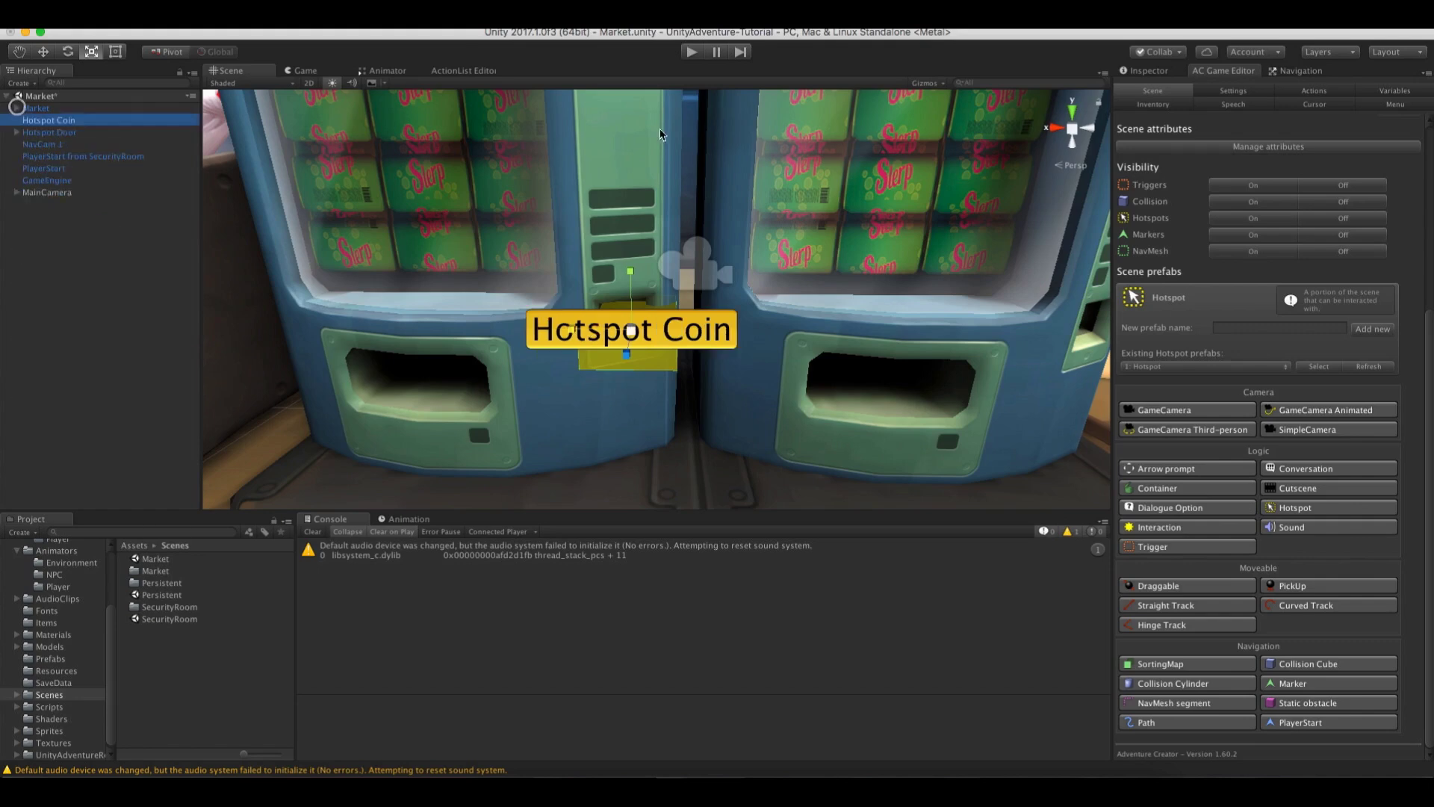
{"action": "left_click", "coordinate": [1133, 72]}
{"action": "left_click", "coordinate": [1275, 305]}
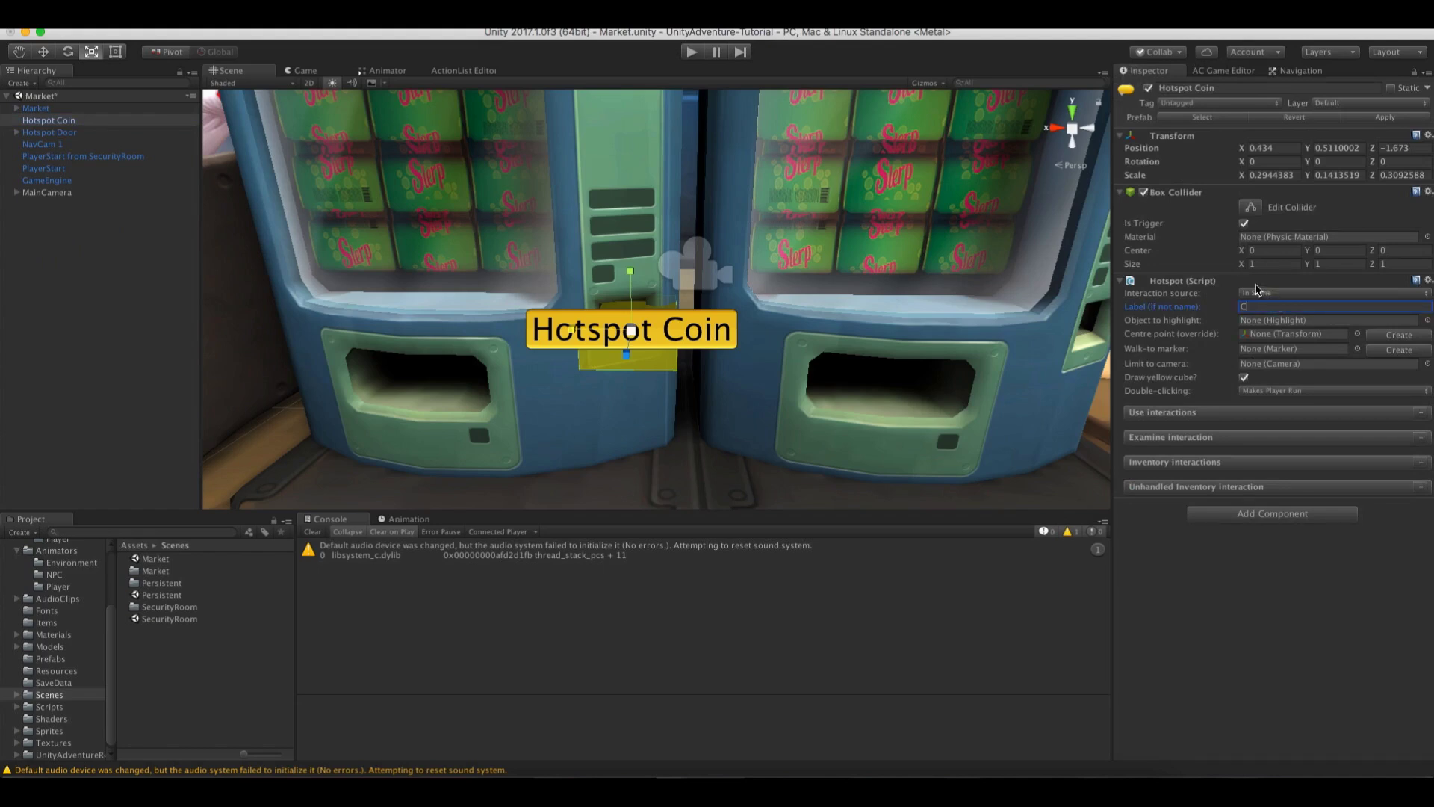
Add a Use interaction with the Use cursor to Hotspot Coin and create its linked interaction object
{"action": "left_click", "coordinate": [1422, 415]}
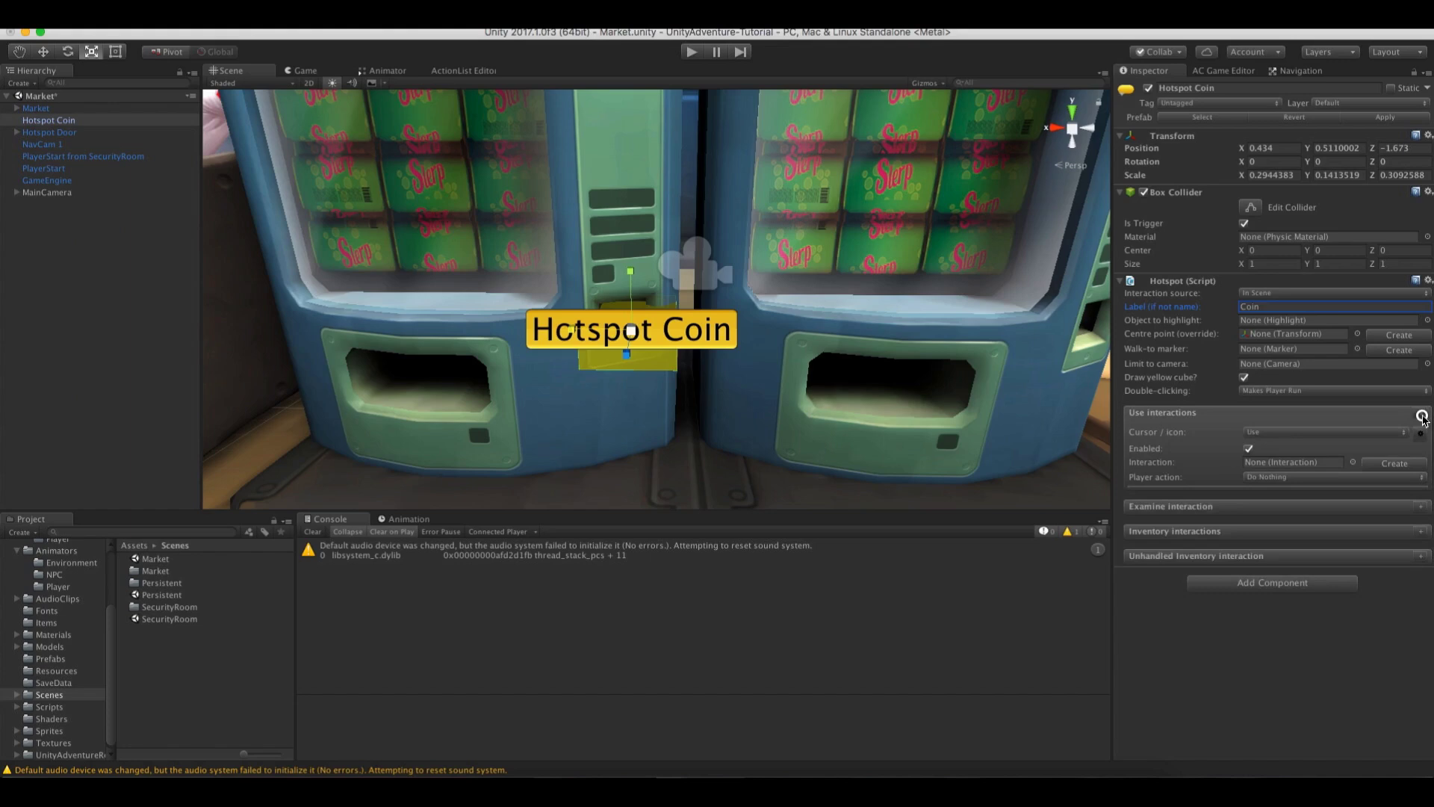
{"action": "left_click", "coordinate": [1273, 440]}
{"action": "left_click", "coordinate": [1214, 437]}
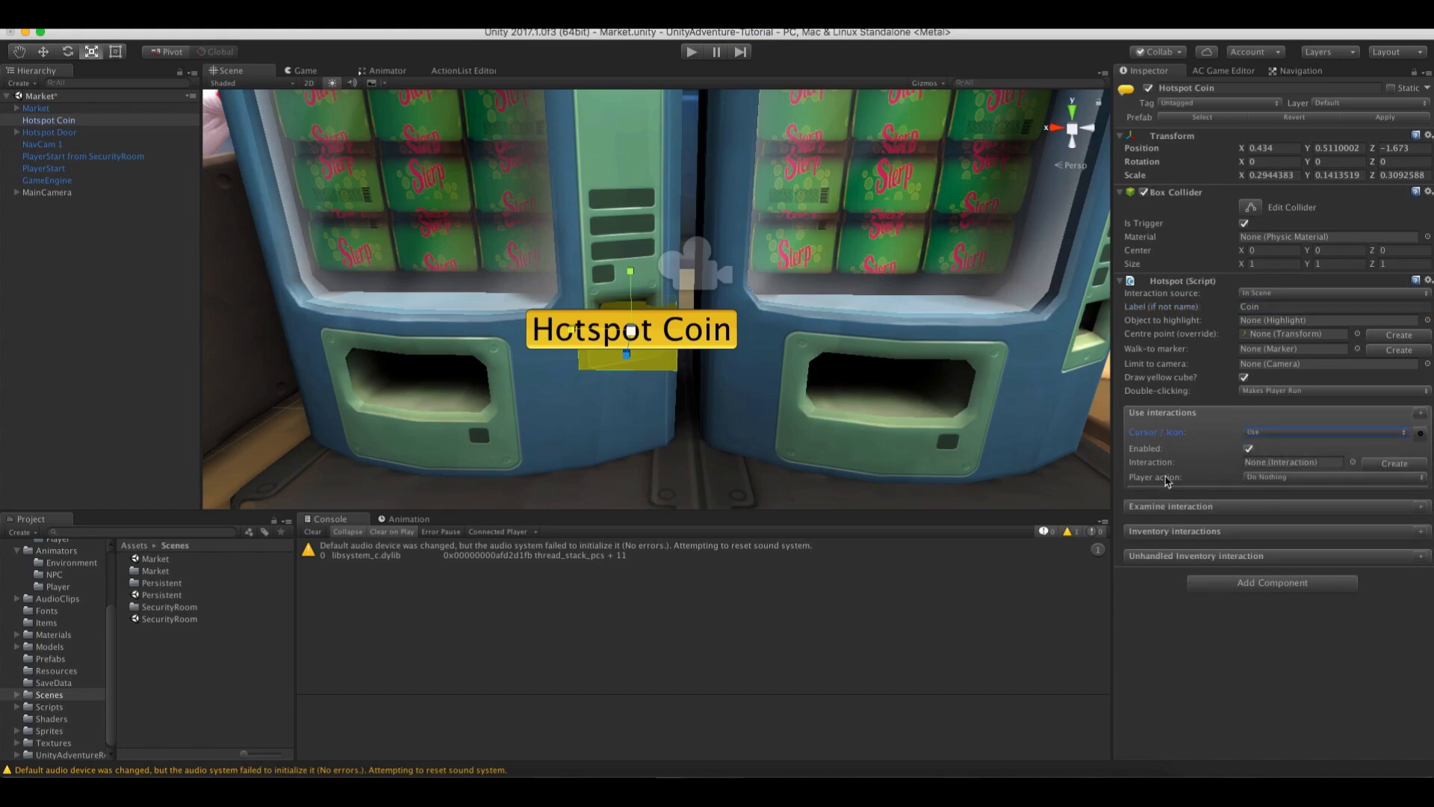
{"action": "left_click", "coordinate": [1317, 478]}
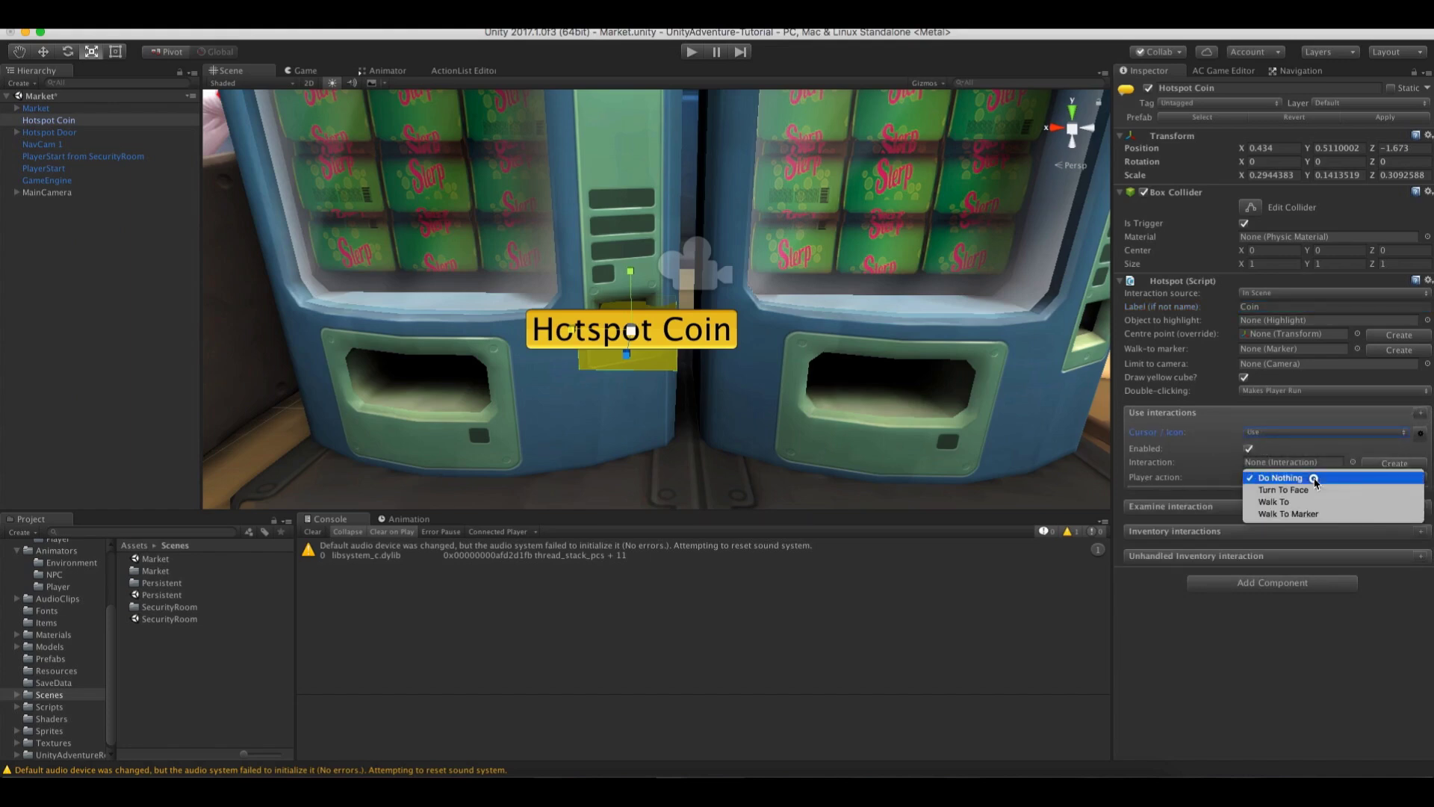
{"action": "left_click", "coordinate": [1393, 463]}
{"action": "left_click", "coordinate": [1394, 463]}
Set the Use interaction's player action to Walk To Marker and create a walk-to marker for Hotspot Coin
{"action": "left_click", "coordinate": [1281, 477]}
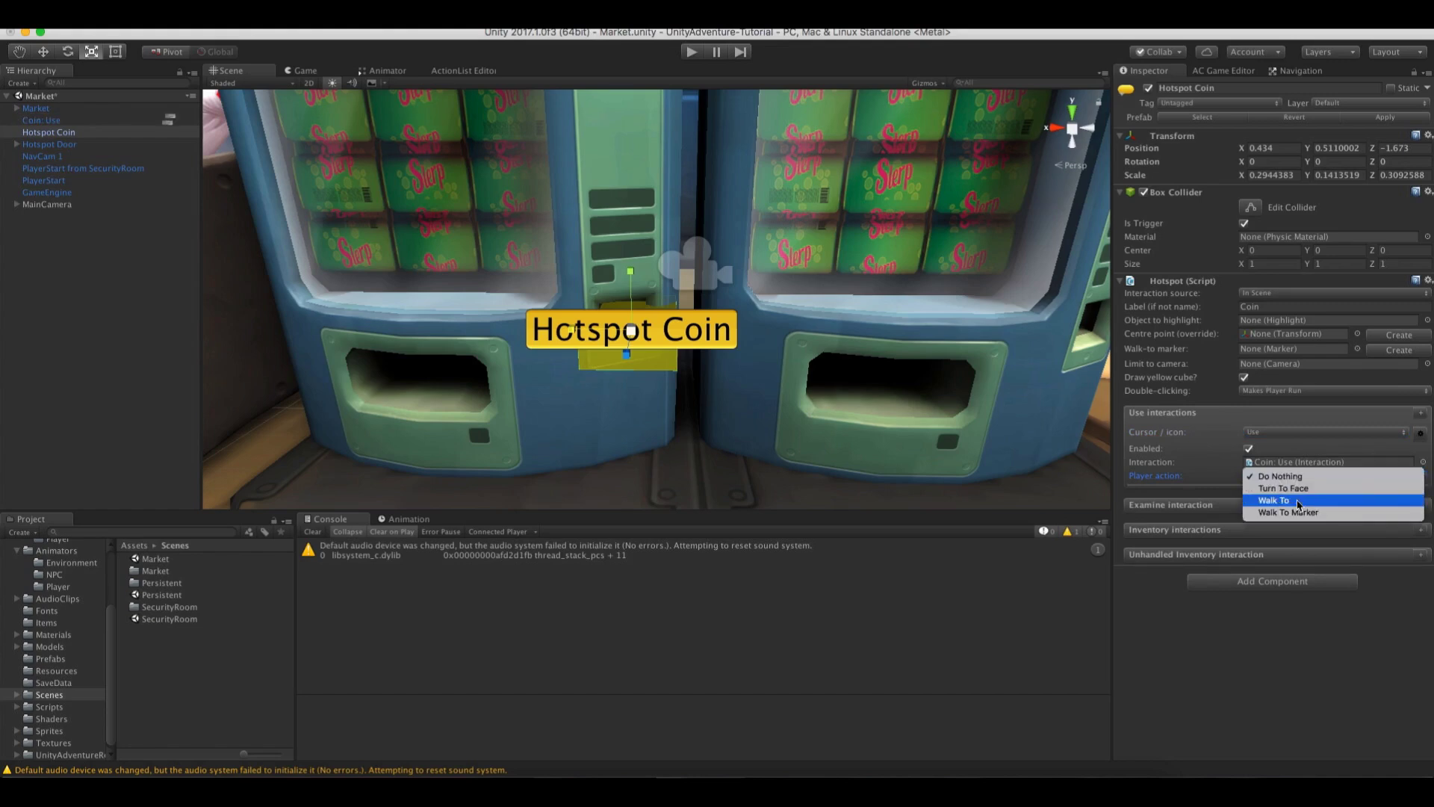
{"action": "left_click", "coordinate": [1307, 513]}
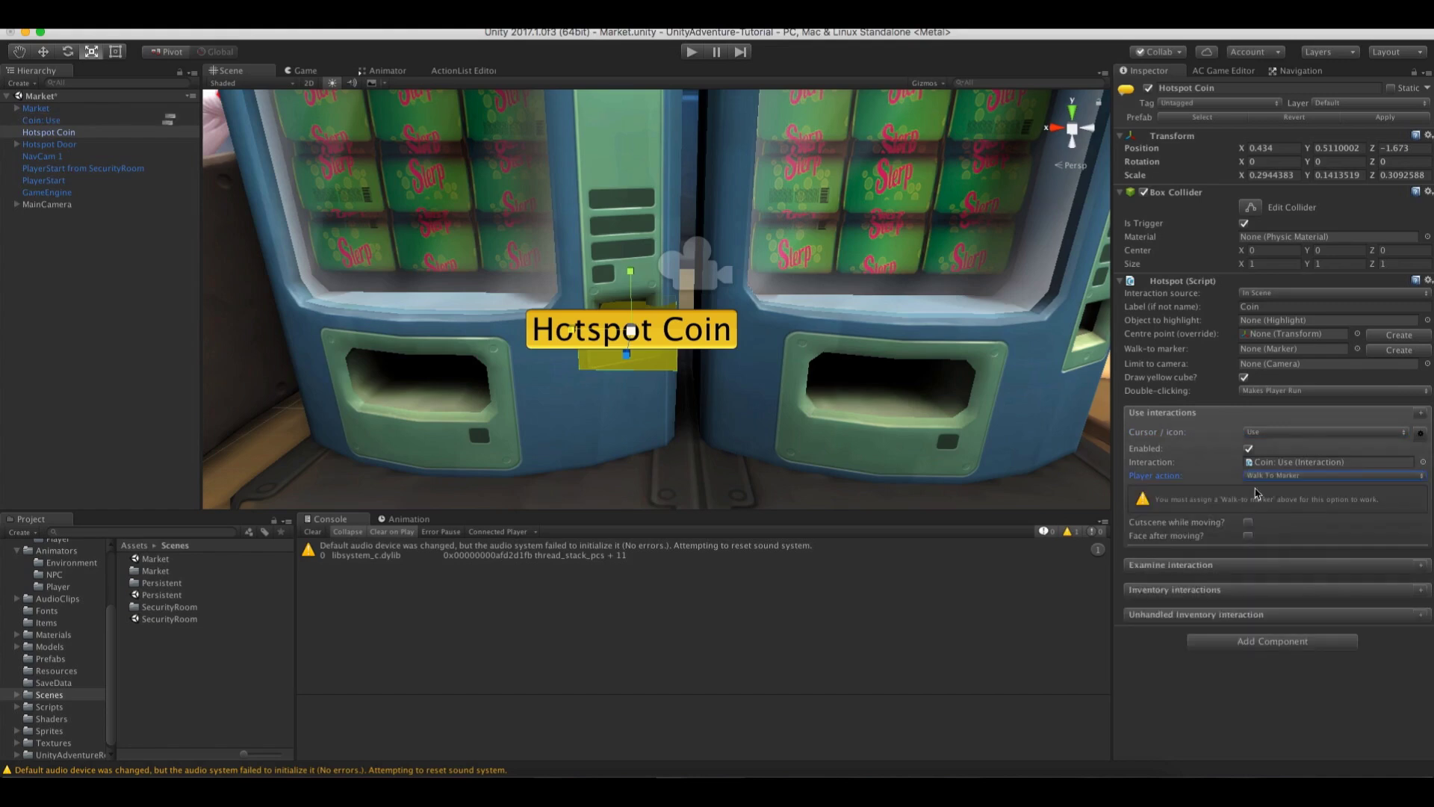
{"action": "key", "text": "alt"}
{"action": "left_click_drag", "start_coordinate": [709, 345], "coordinate": [670, 318], "text": "alt"}
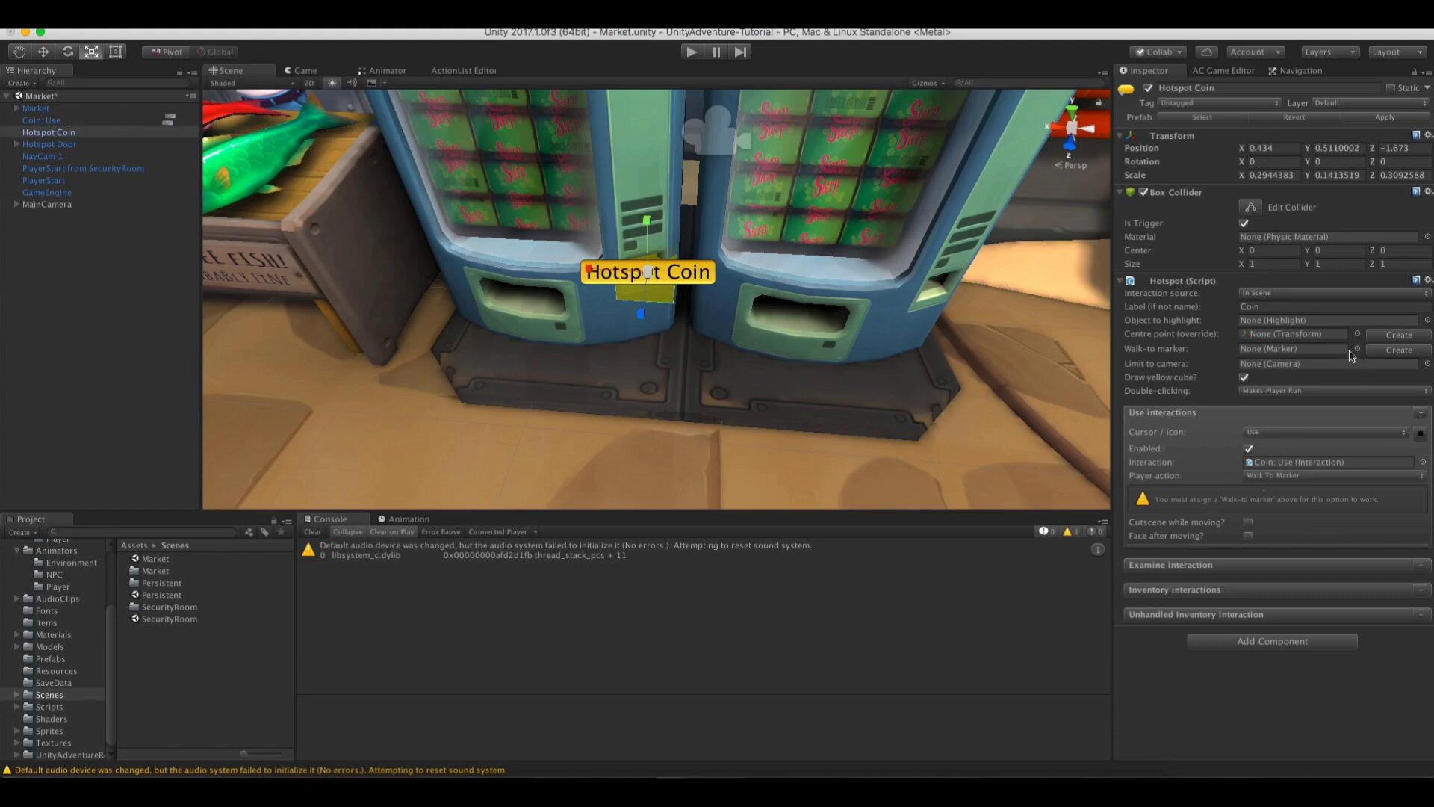
{"action": "left_click", "coordinate": [1399, 349]}
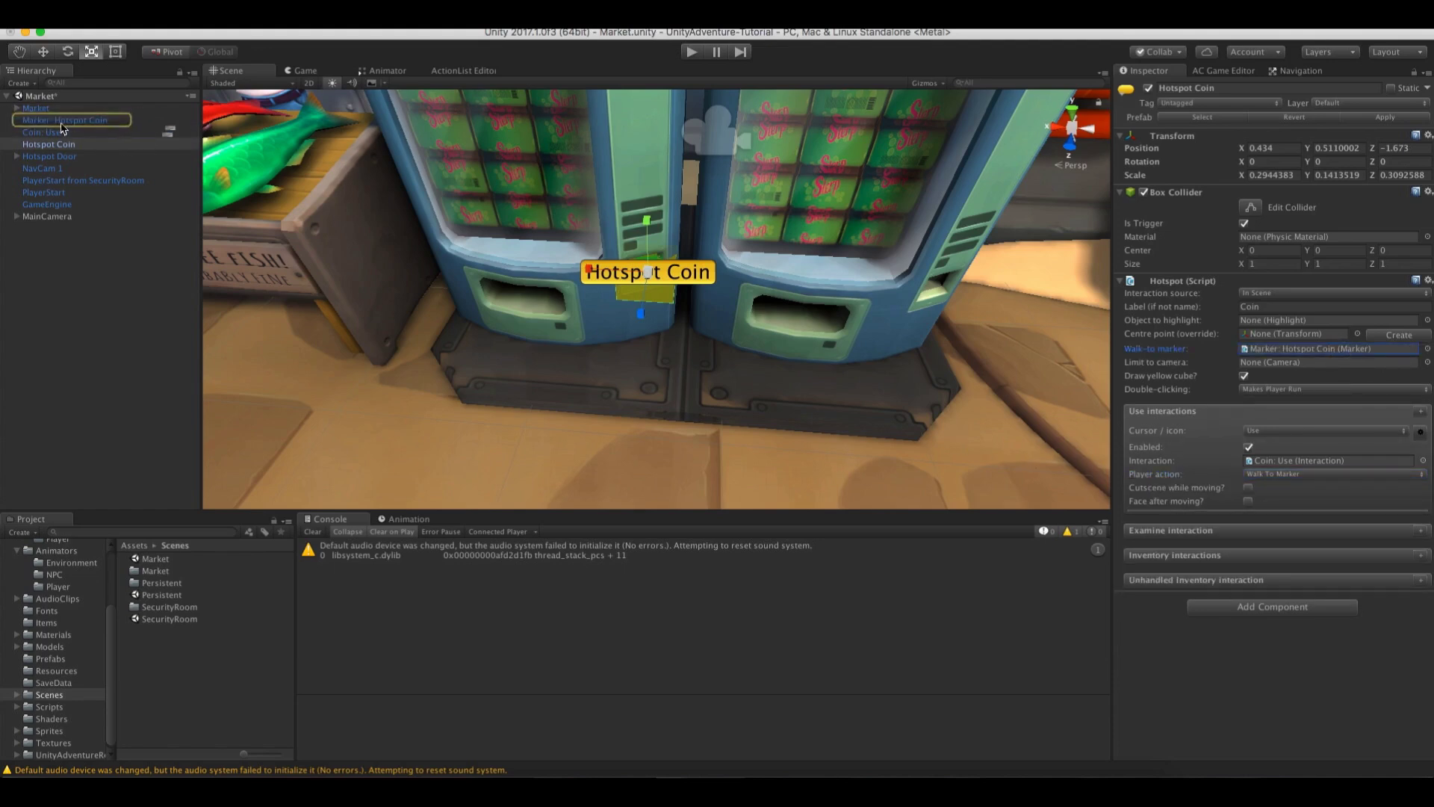
Move the Hotspot Coin marker to the floor in front of the vending machines and rotate it to face them
{"action": "double_click", "coordinate": [63, 121]}
{"action": "key", "text": "w"}
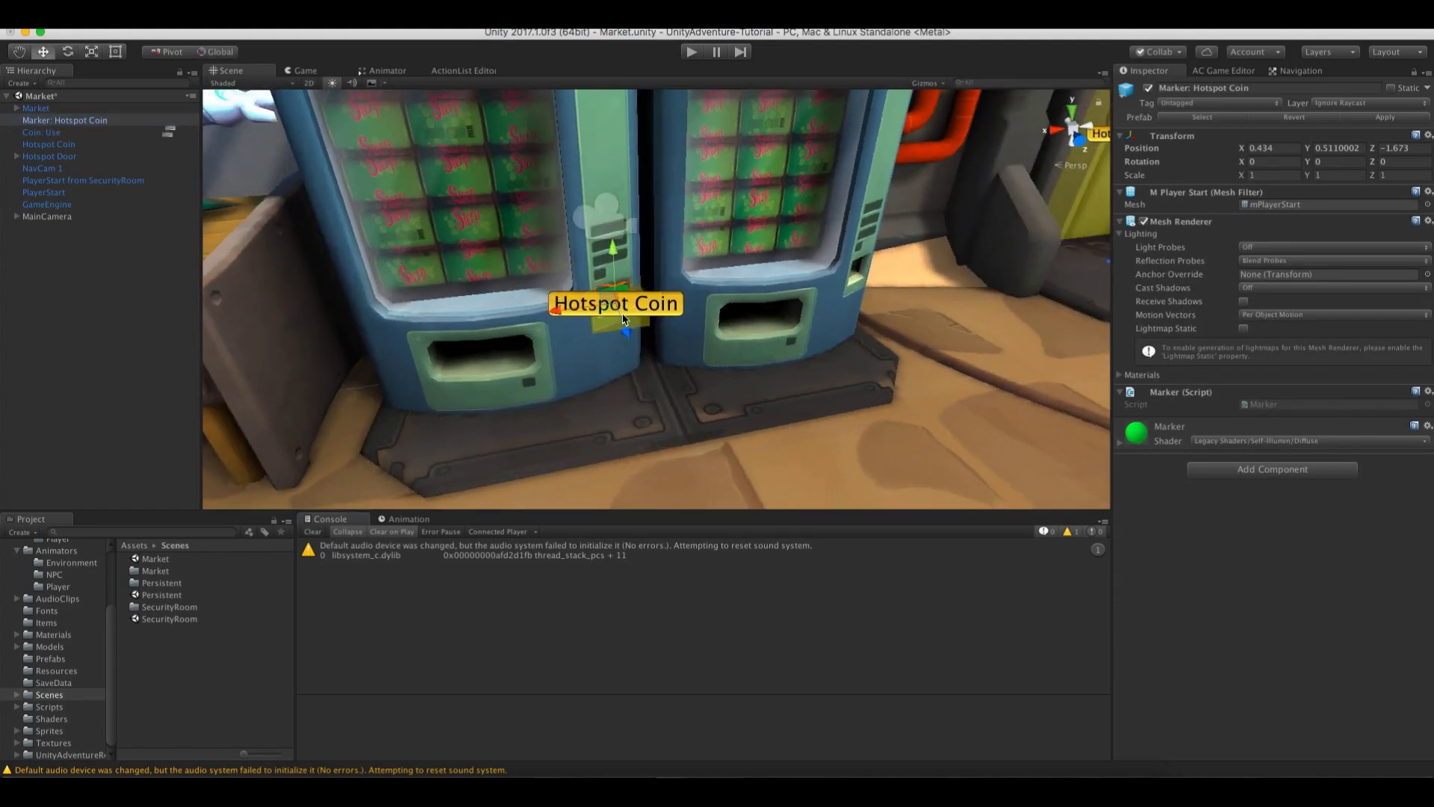
{"action": "mouse_move", "coordinate": [624, 319]}
{"action": "left_mouse_down"}
{"action": "mouse_move", "coordinate": [646, 479]}
{"action": "mouse_move", "coordinate": [282, 445]}
{"action": "left_mouse_up"}
{"action": "key", "text": "e"}
{"action": "mouse_move", "coordinate": [567, 442]}
{"action": "left_mouse_down", "text": "alt"}
{"action": "mouse_move", "coordinate": [607, 416]}
{"action": "mouse_move", "coordinate": [590, 439]}
{"action": "mouse_move", "coordinate": [621, 439]}
{"action": "left_mouse_up", "text": "alt"}
{"action": "key", "text": "w"}
{"action": "mouse_move", "coordinate": [621, 440]}
{"action": "left_mouse_down", "text": "alt"}
{"action": "mouse_move", "coordinate": [578, 375]}
{"action": "mouse_move", "coordinate": [606, 395]}
{"action": "left_mouse_up", "text": "alt"}
Nest the Coin: Use interaction under Hotspot Coin in the scene hierarchy
{"action": "left_click", "coordinate": [45, 132]}
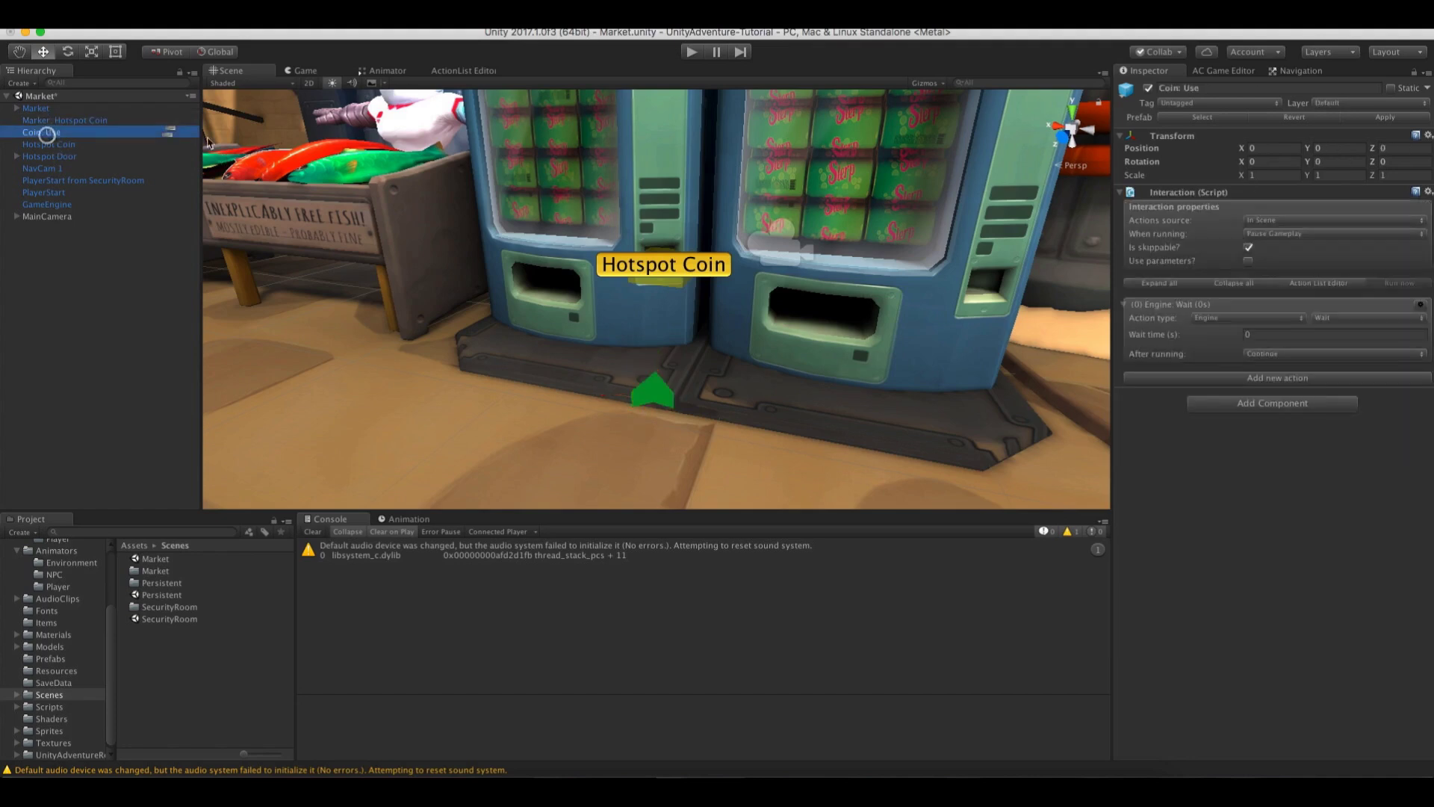
{"action": "left_click_drag", "start_coordinate": [41, 137], "coordinate": [51, 144]}
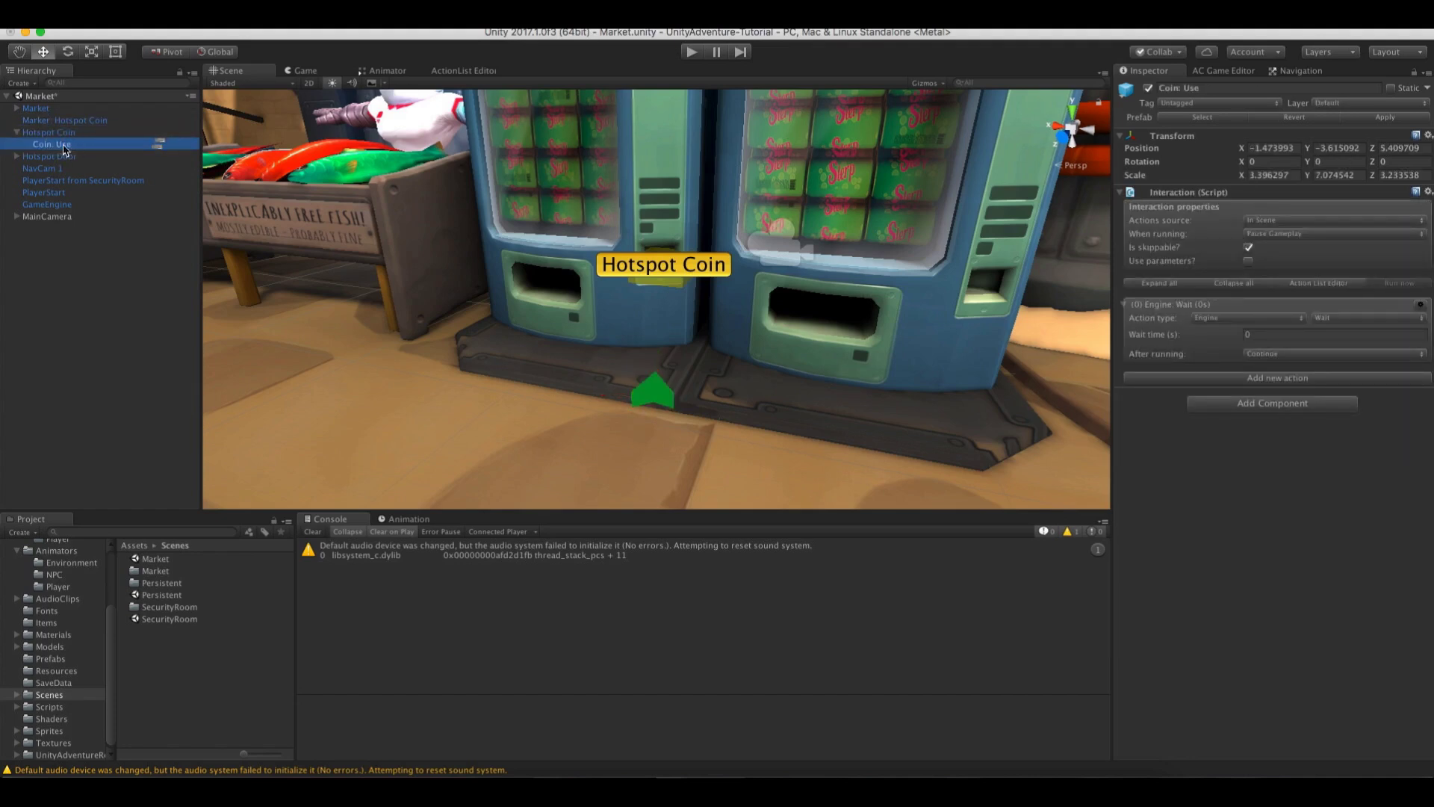
{"action": "middle_click_drag", "start_coordinate": [642, 262], "coordinate": [619, 291]}
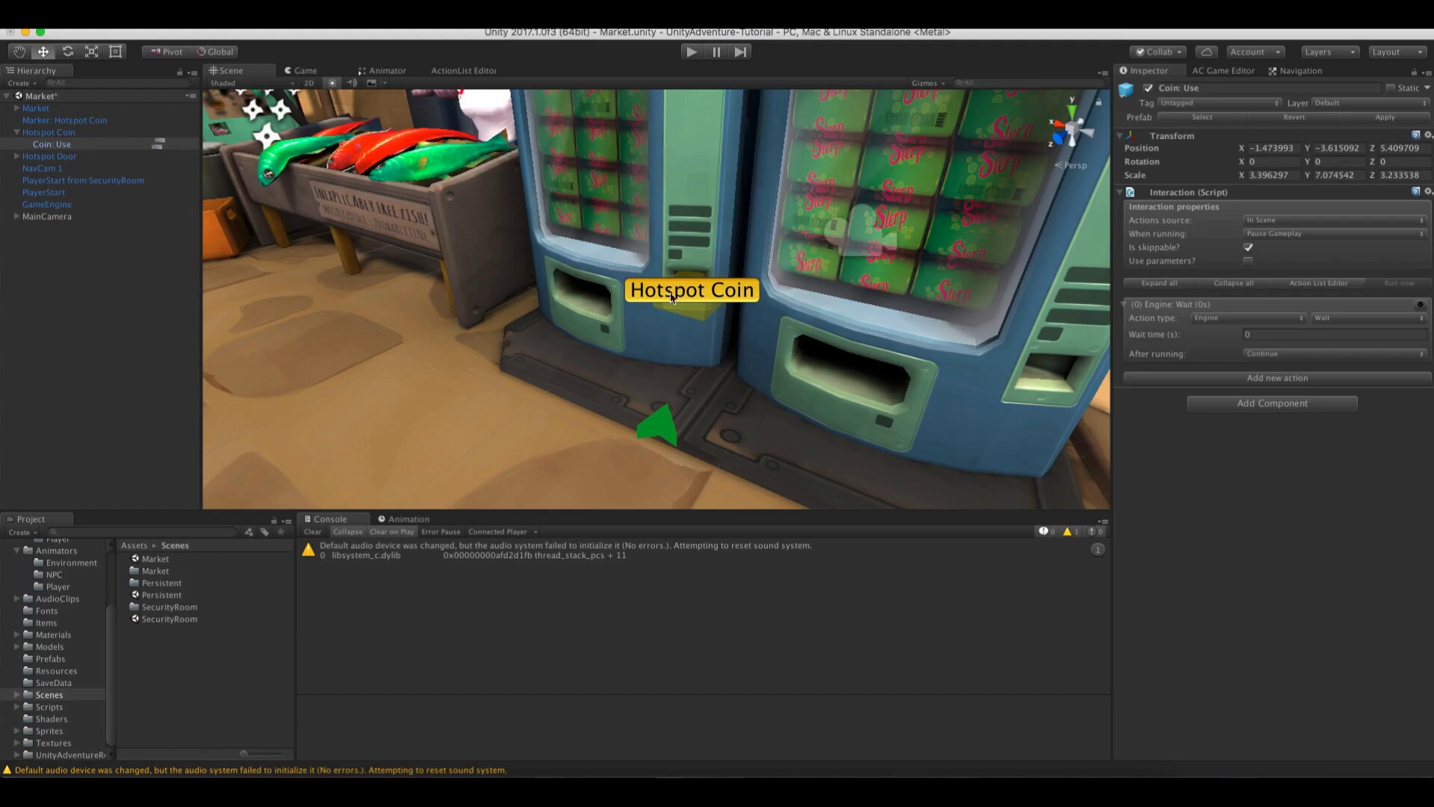
{"action": "left_click", "coordinate": [314, 70]}
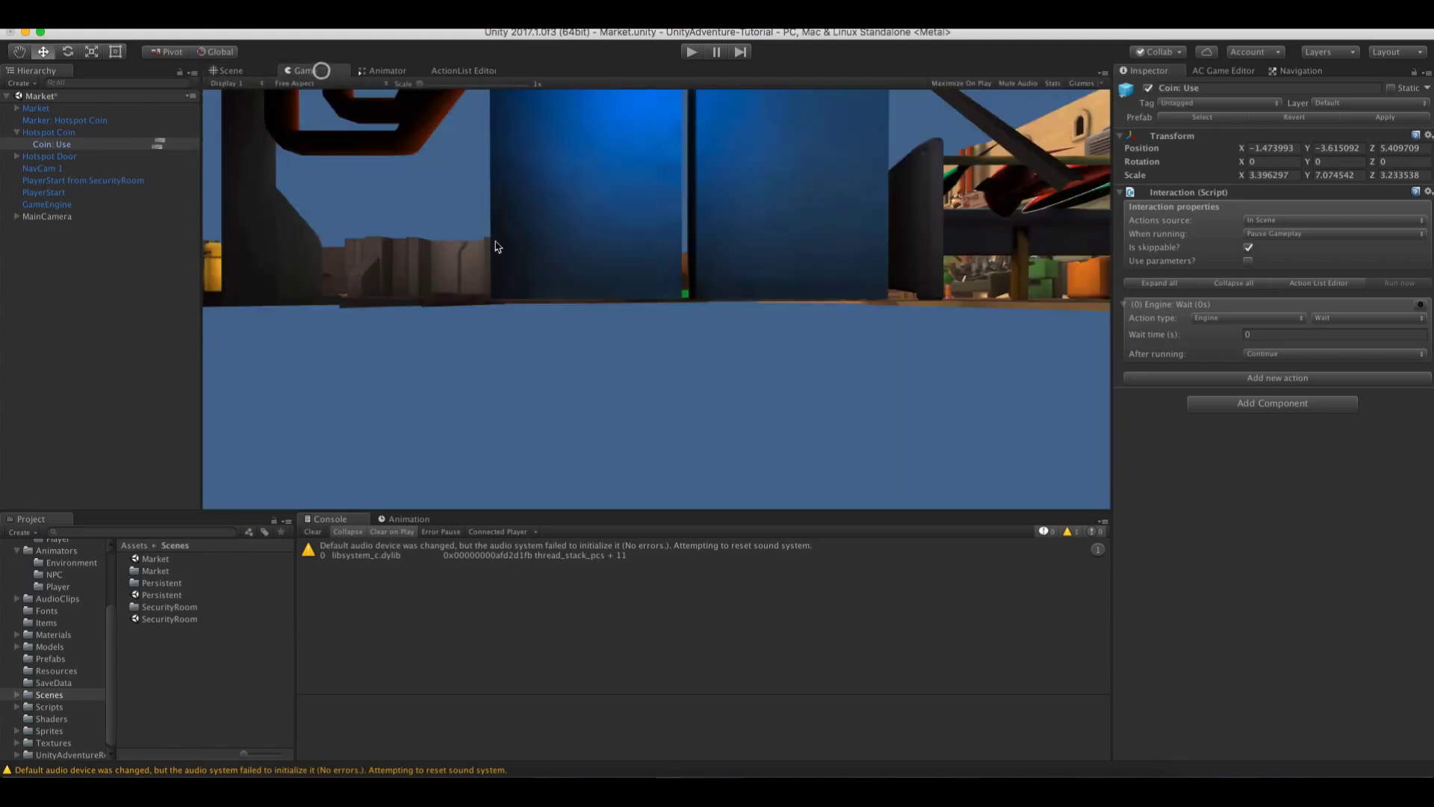
{"action": "left_click", "coordinate": [238, 71]}
{"action": "left_click_drag", "start_coordinate": [504, 274], "coordinate": [517, 262], "text": "alt"}
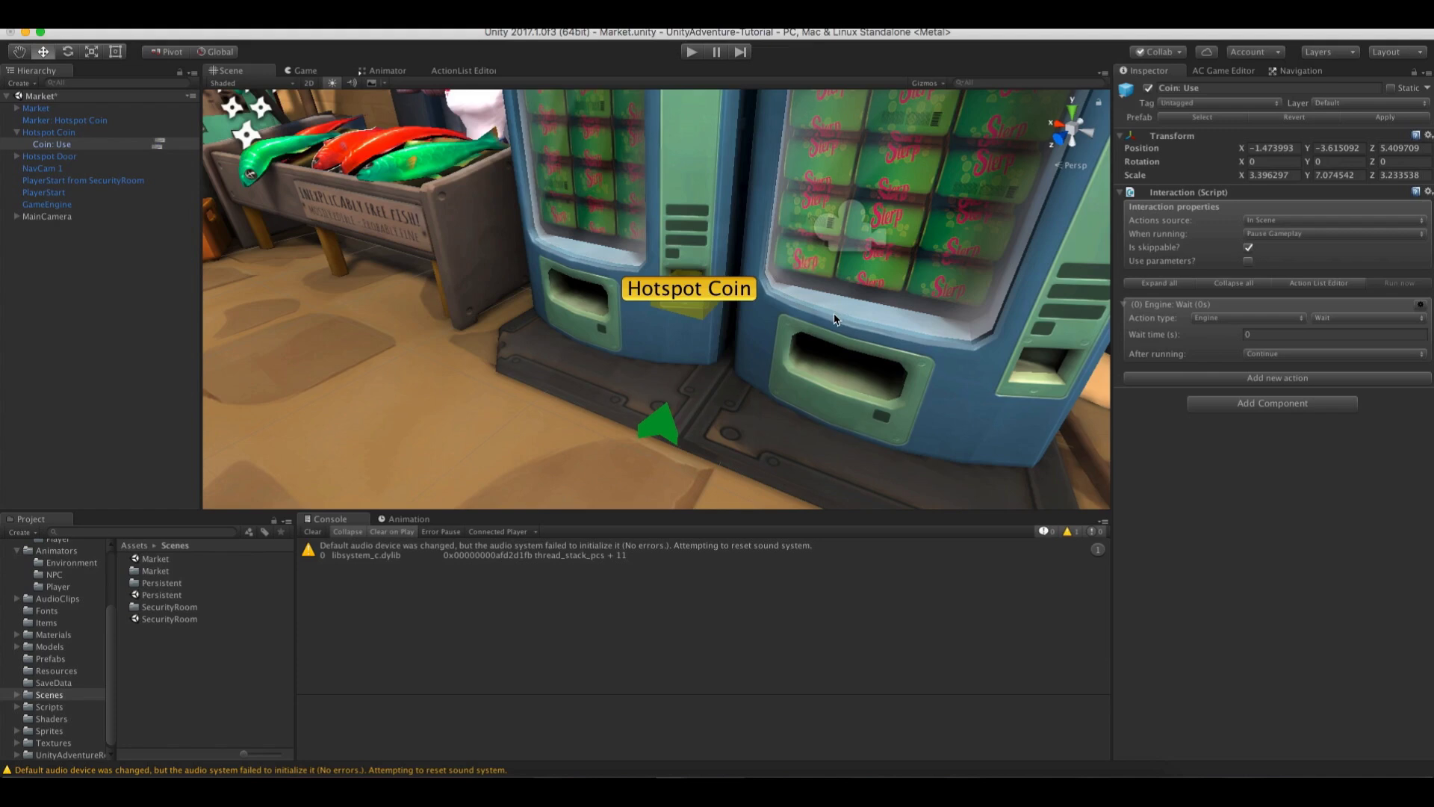
Change the first action of the Coin: Use action list to Character: Animate and enable Is Player
{"action": "left_click", "coordinate": [158, 144]}
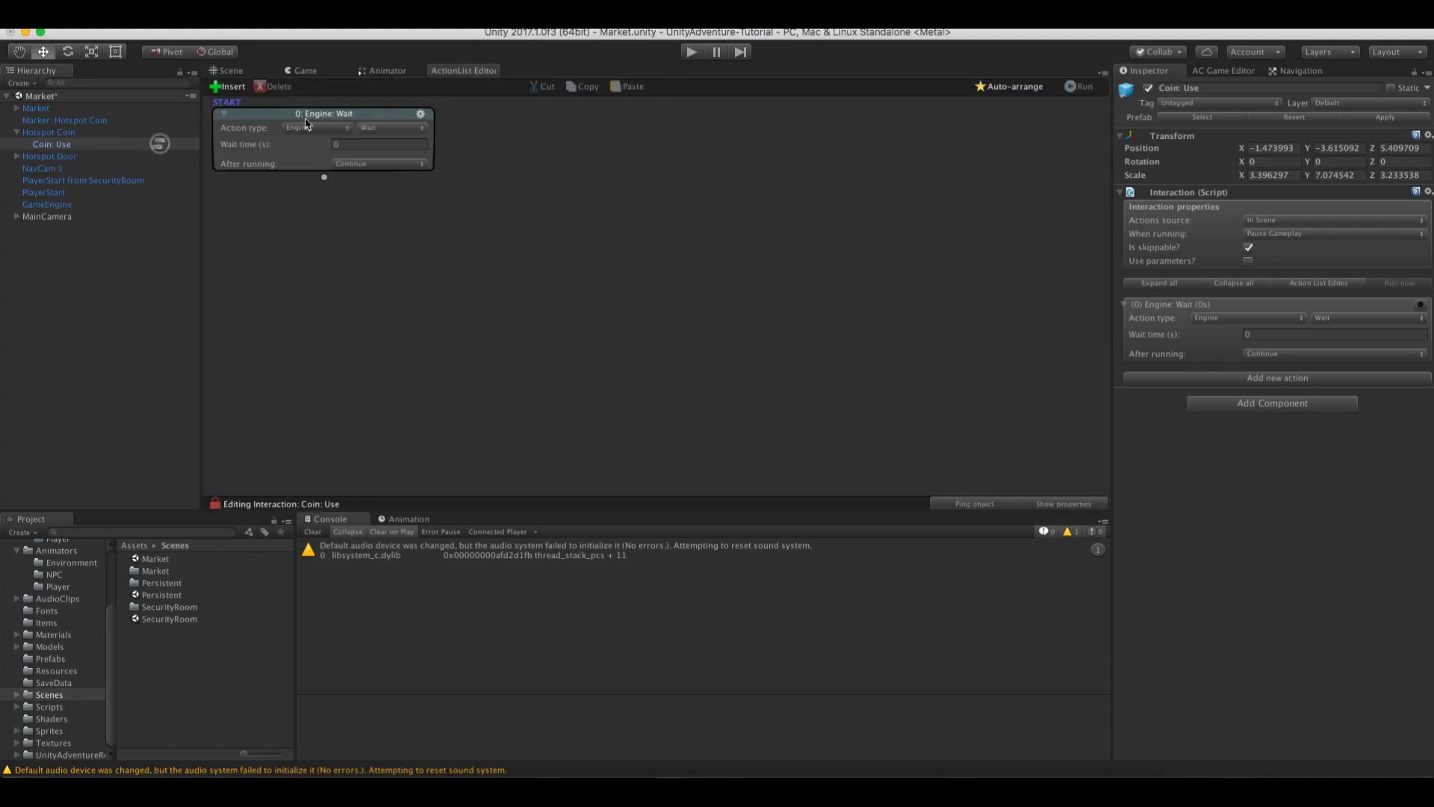
{"action": "left_click", "coordinate": [313, 128]}
{"action": "left_click", "coordinate": [316, 92]}
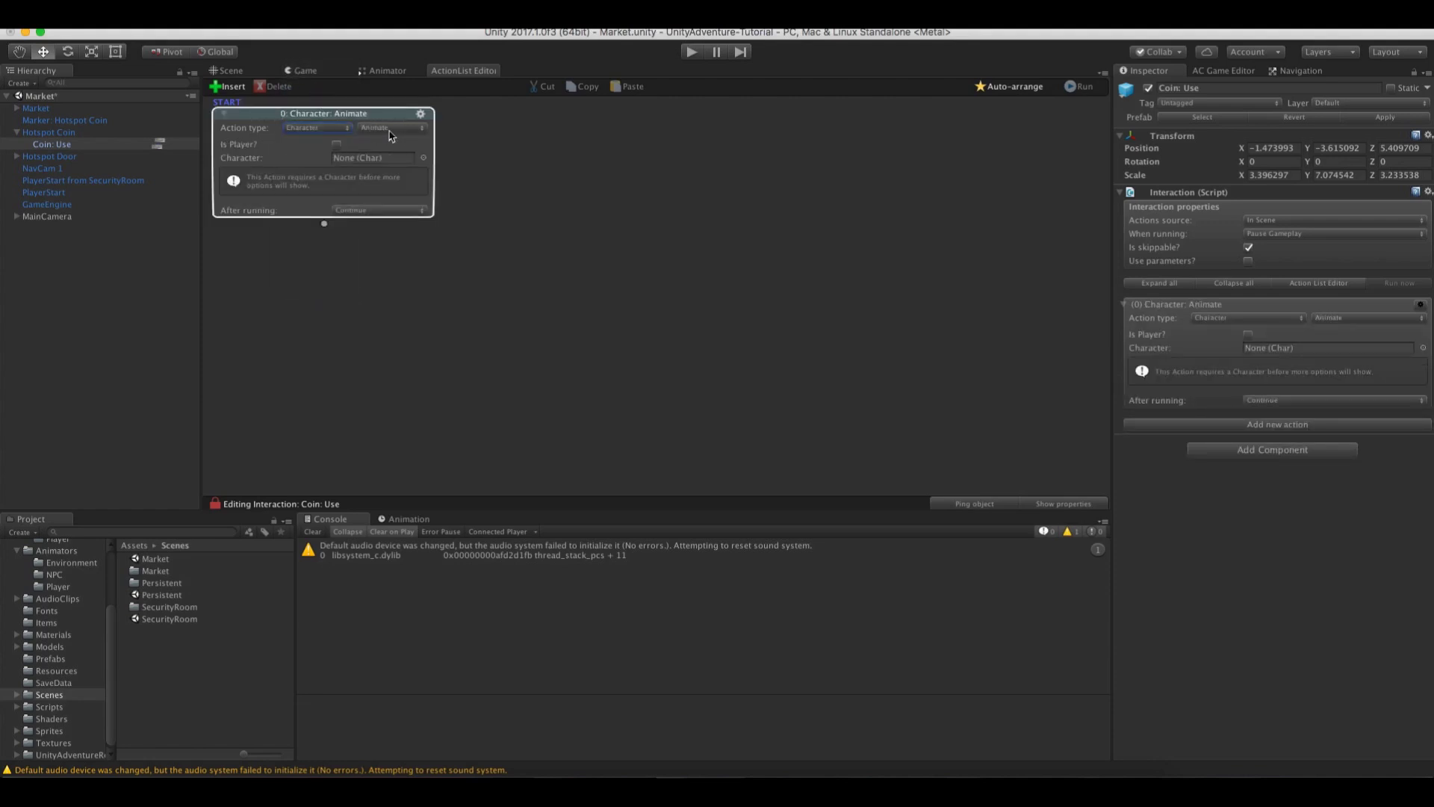
{"action": "left_click", "coordinate": [337, 145]}
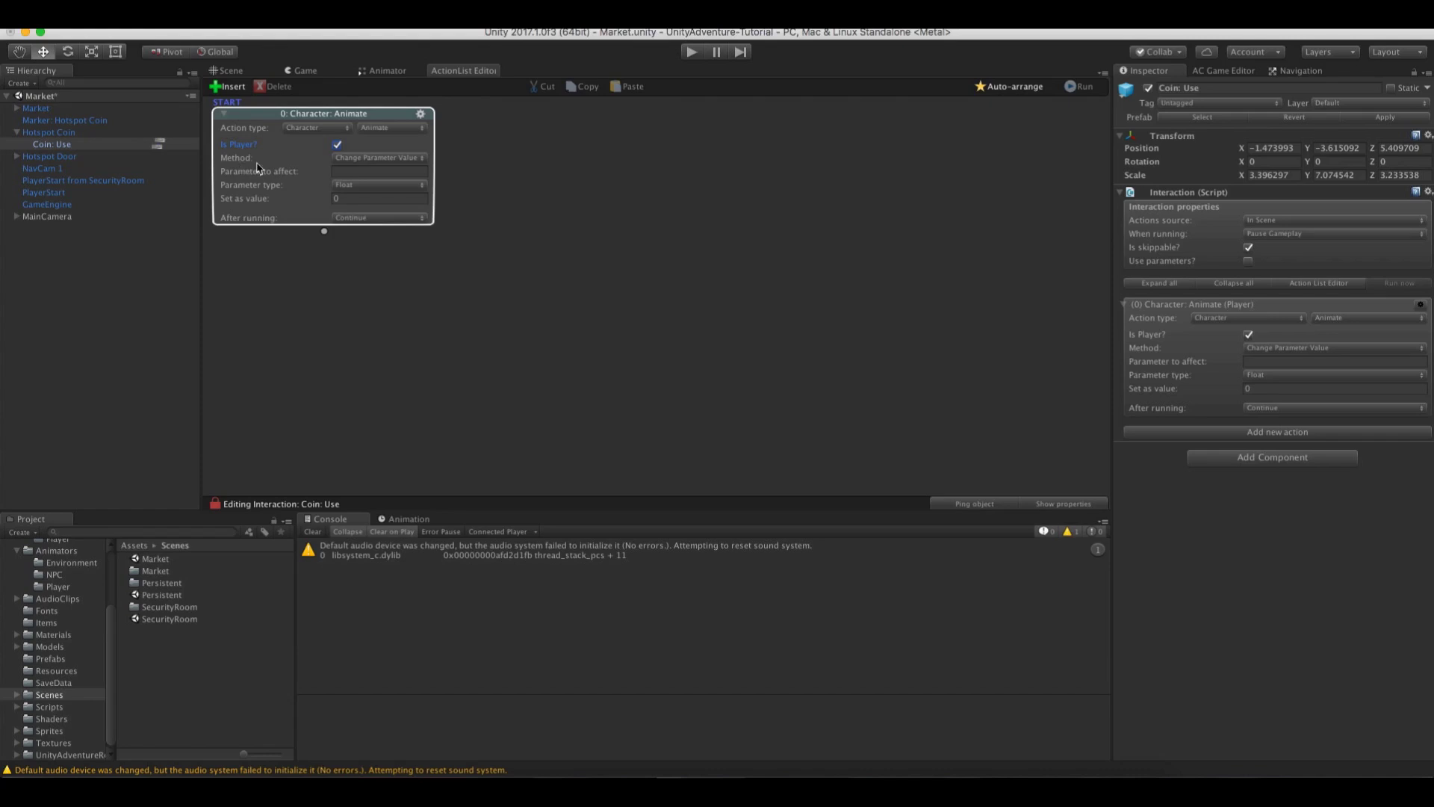
{"action": "left_click", "coordinate": [356, 159]}
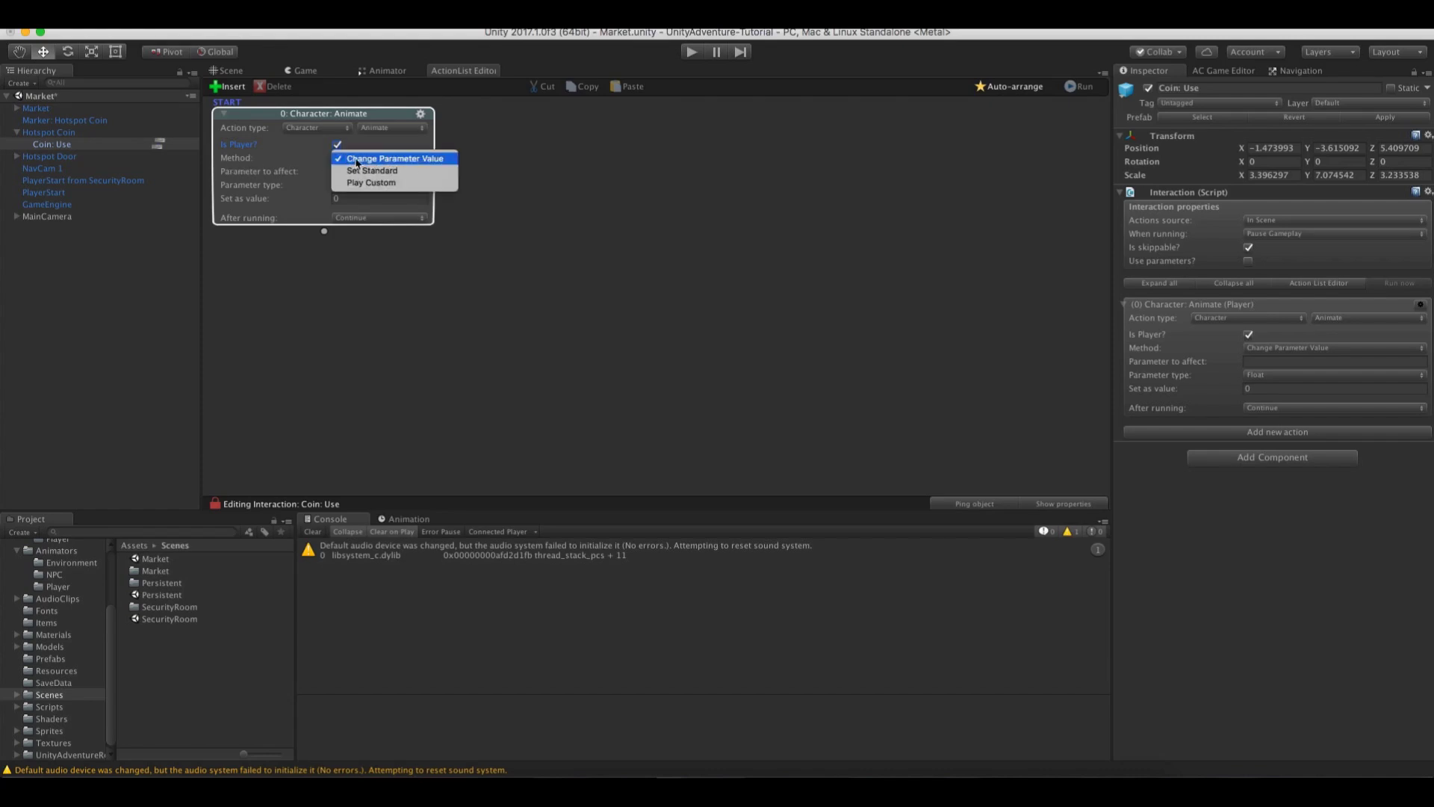
{"action": "left_click", "coordinate": [317, 161]}
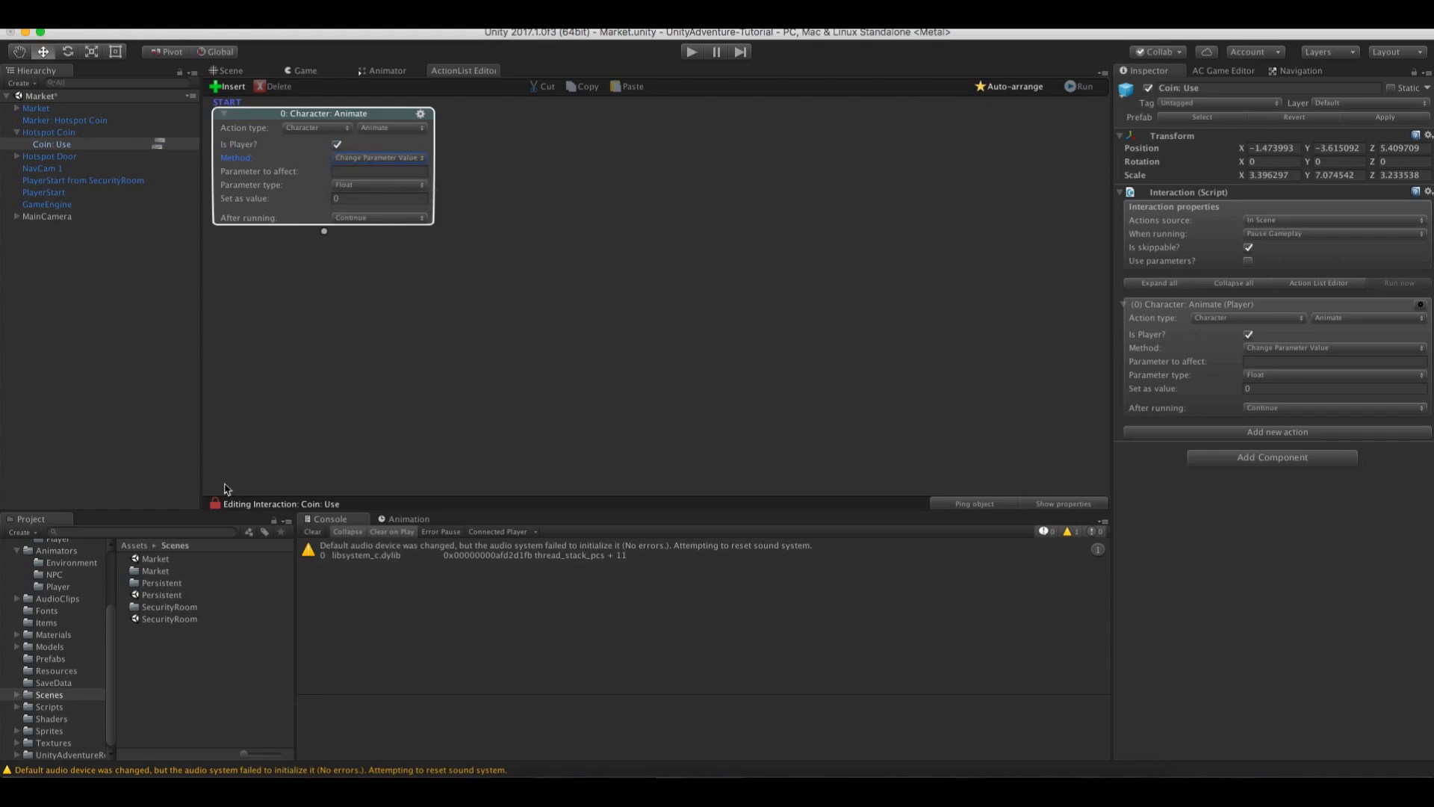
Open the ClickToMove controller from the Animators/Player folder and examine the animation states on its Base Layer
{"action": "left_click", "coordinate": [51, 554]}
{"action": "scroll", "coordinate": [65, 614], "scroll_direction": "up", "scroll_amount": 2}
{"action": "left_click", "coordinate": [56, 633]}
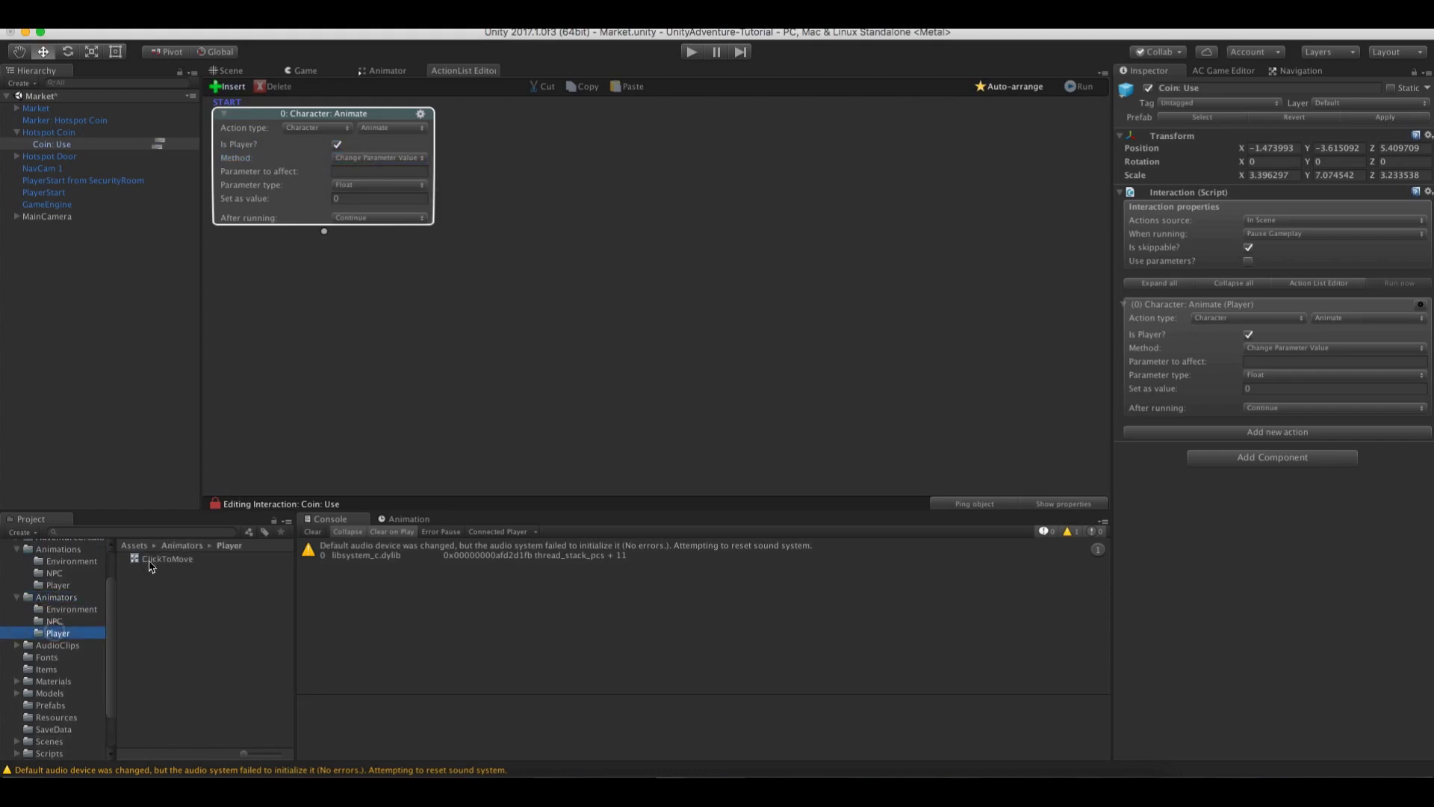
{"action": "double_click", "coordinate": [165, 561]}
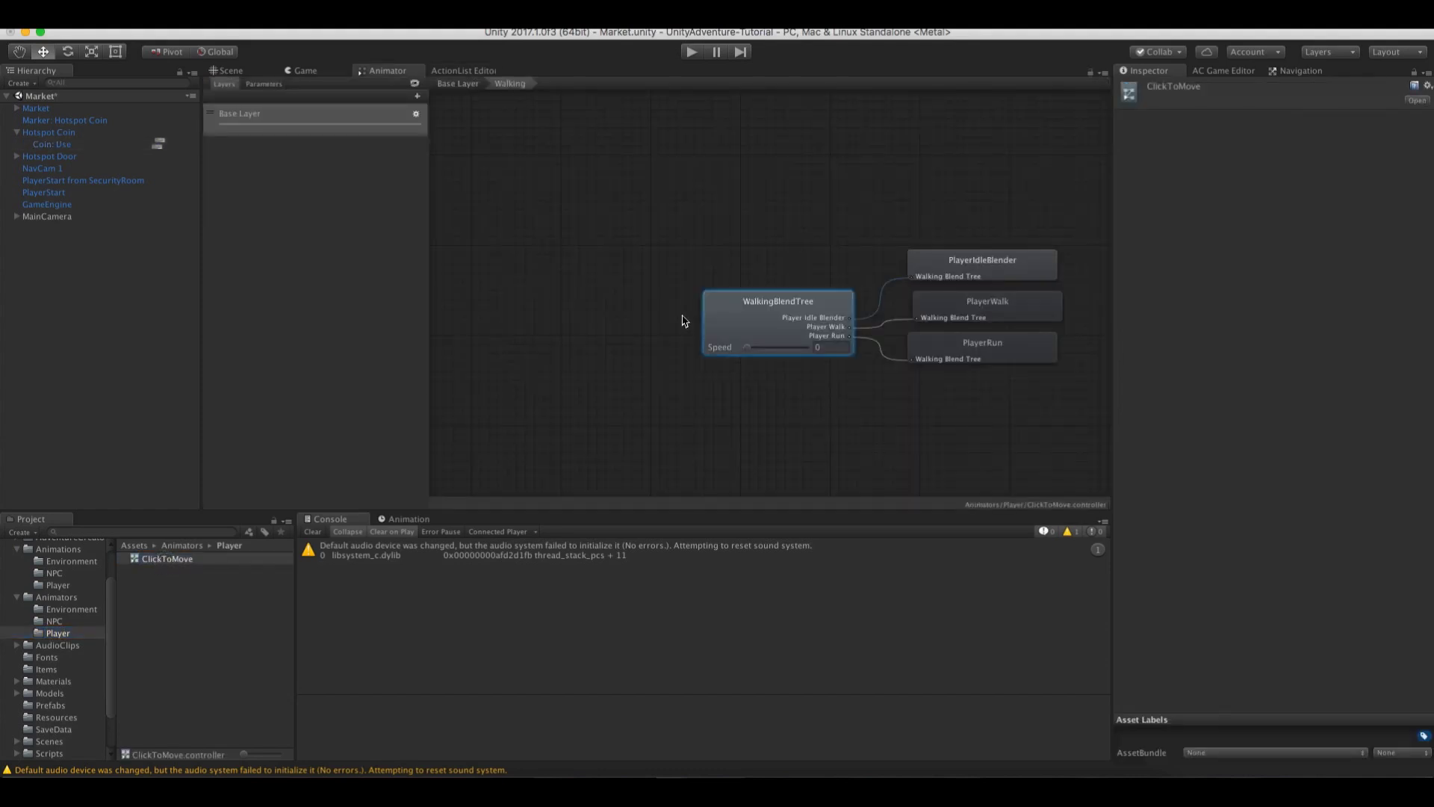
{"action": "left_click", "coordinate": [457, 84]}
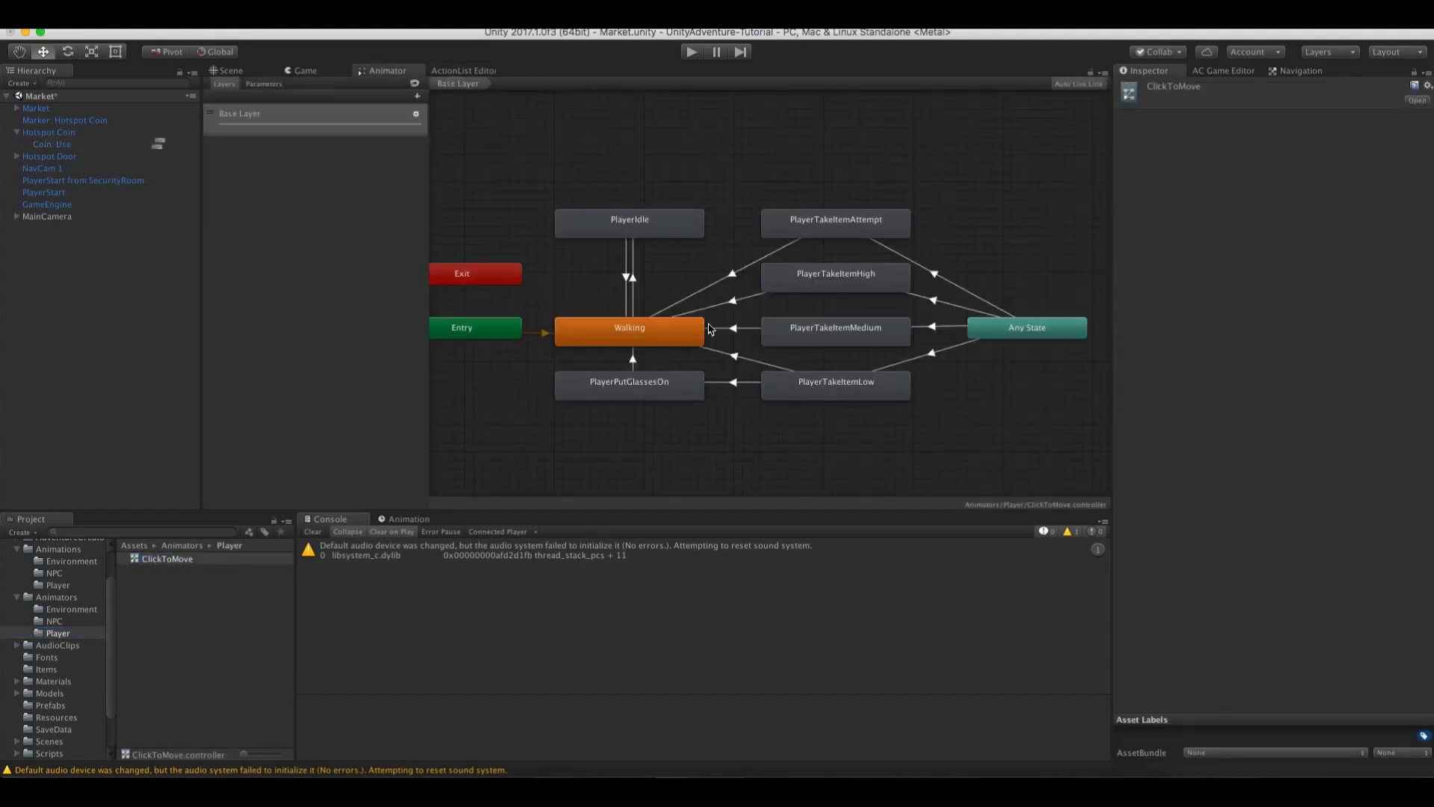
Look up the trigger parameter for the PlayerTakeItemMedium state and set the Character: Animate action's Parameter to affect to MedTake
{"action": "left_click", "coordinate": [792, 342]}
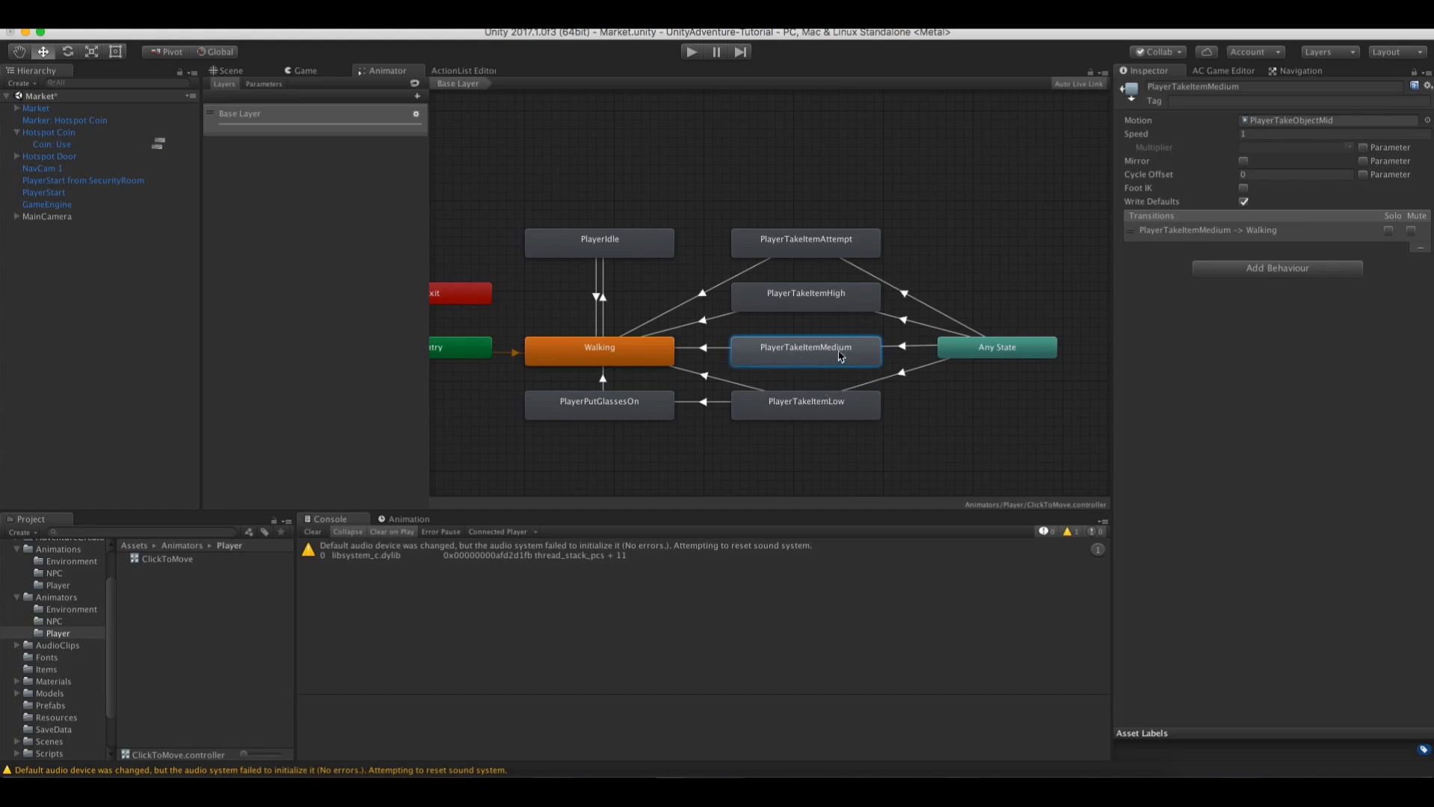
{"action": "left_click", "coordinate": [900, 348]}
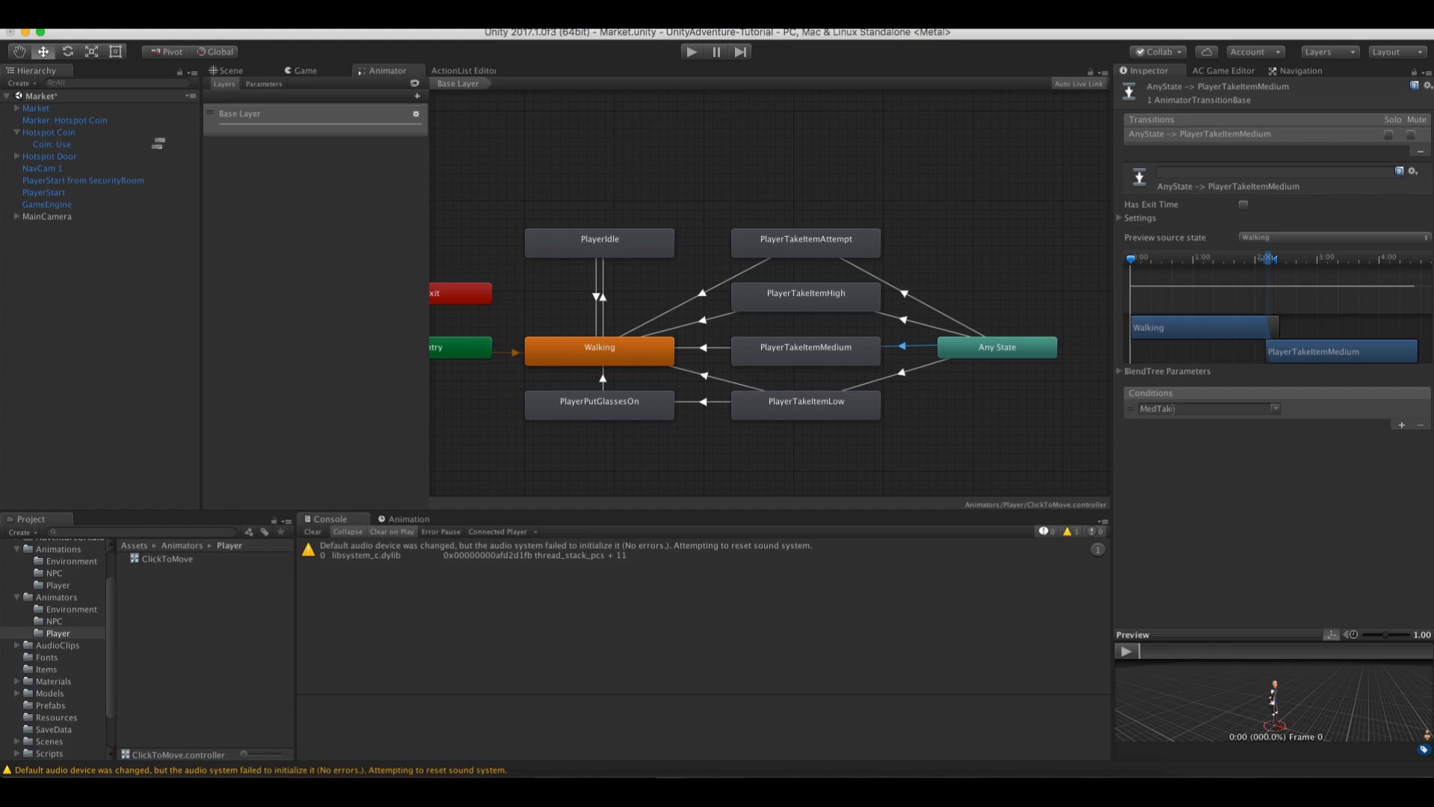
{"action": "left_click", "coordinate": [264, 84]}
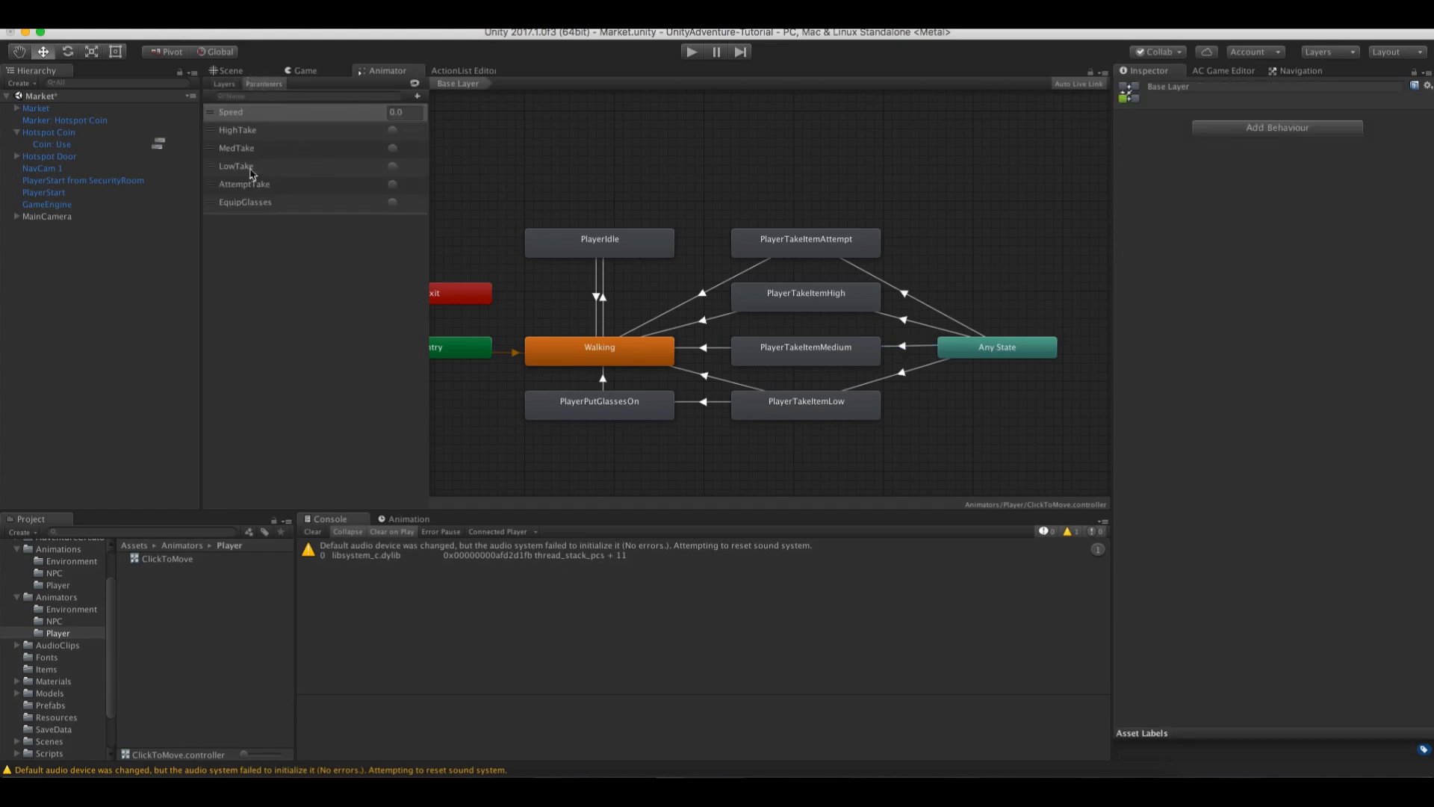
{"action": "left_click", "coordinate": [239, 149]}
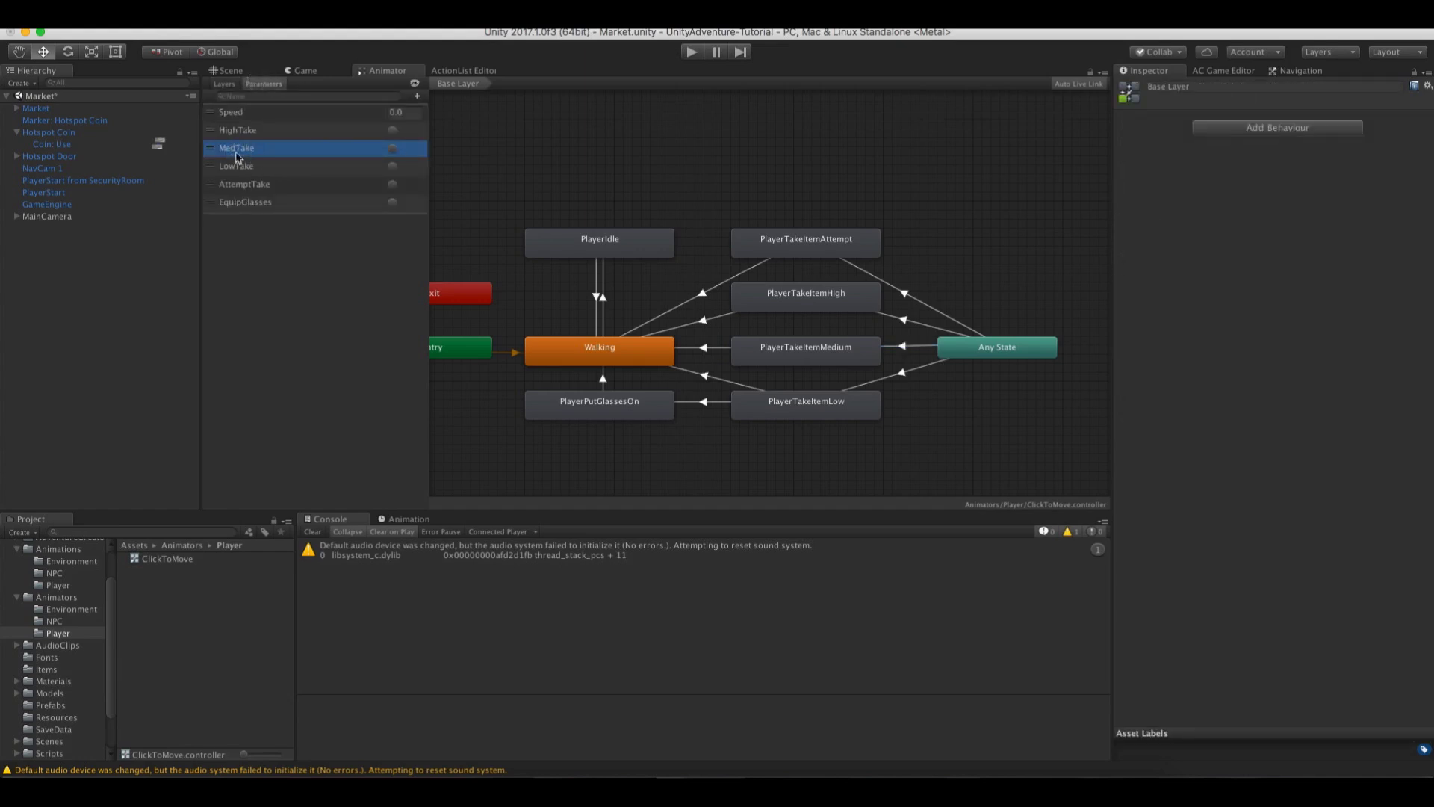
{"action": "left_click", "coordinate": [448, 71]}
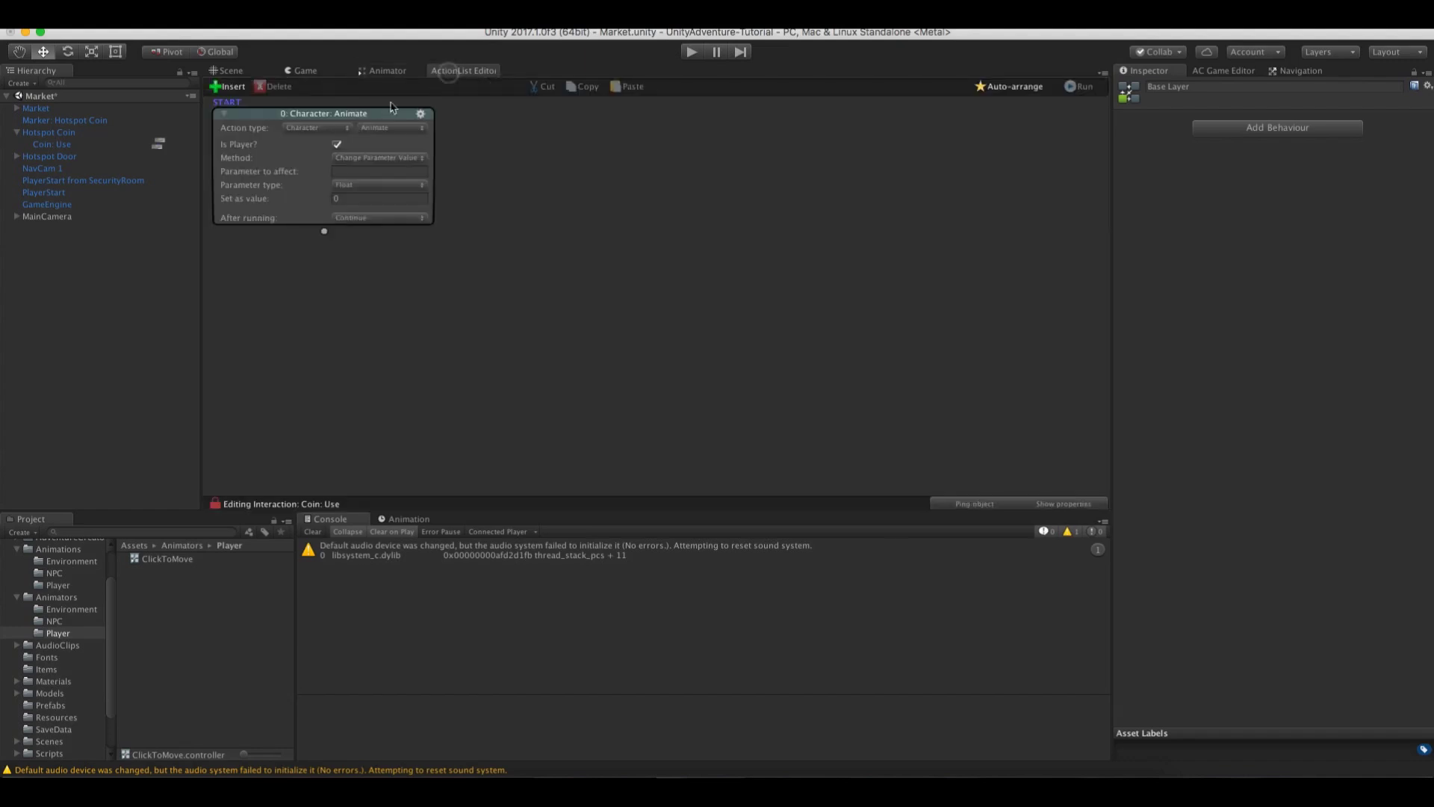
{"action": "left_click", "coordinate": [374, 172]}
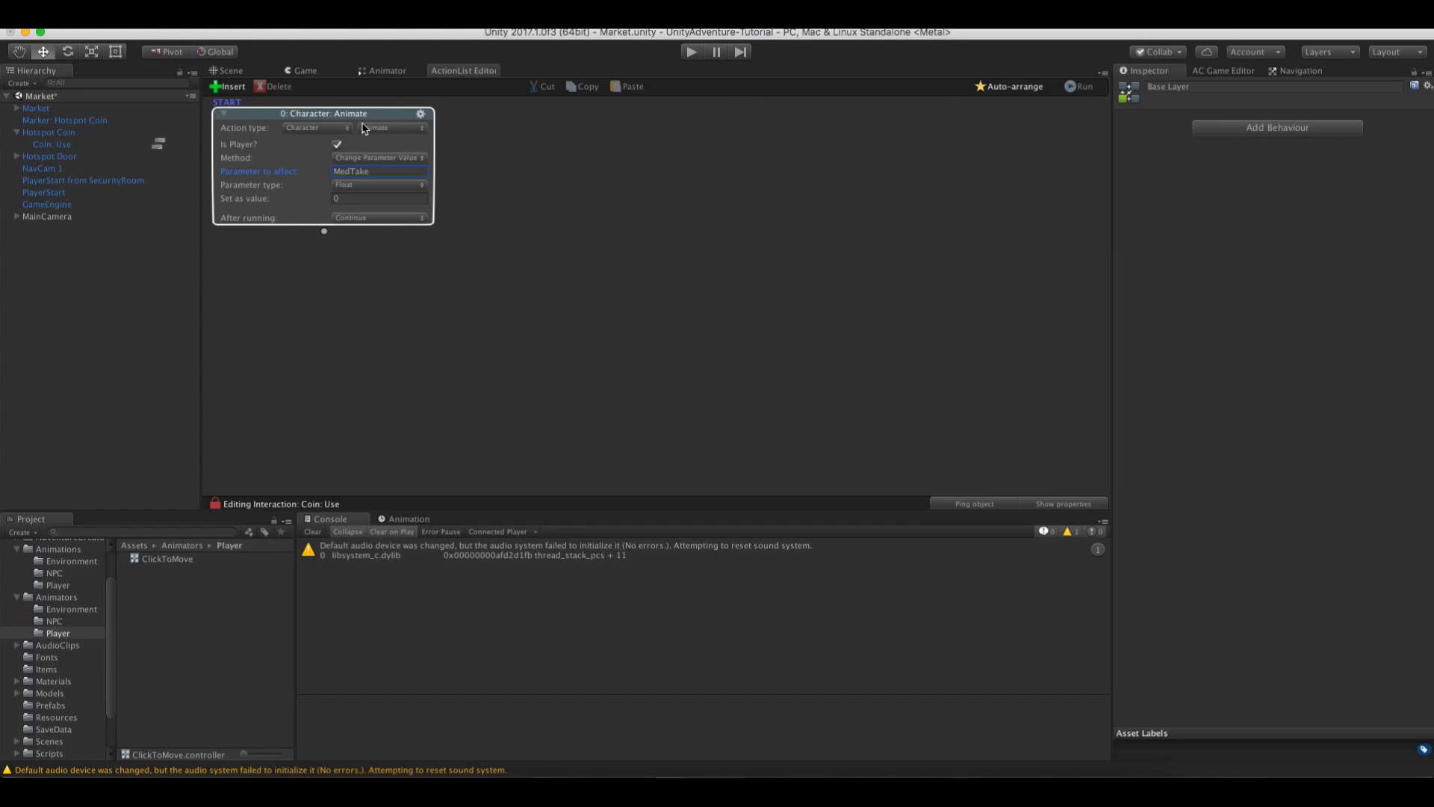
Set the MedTake parameter type to Trigger and chain an Engine: Wait action of 0.5 seconds after the Character: Animate action
{"action": "left_click", "coordinate": [373, 186]}
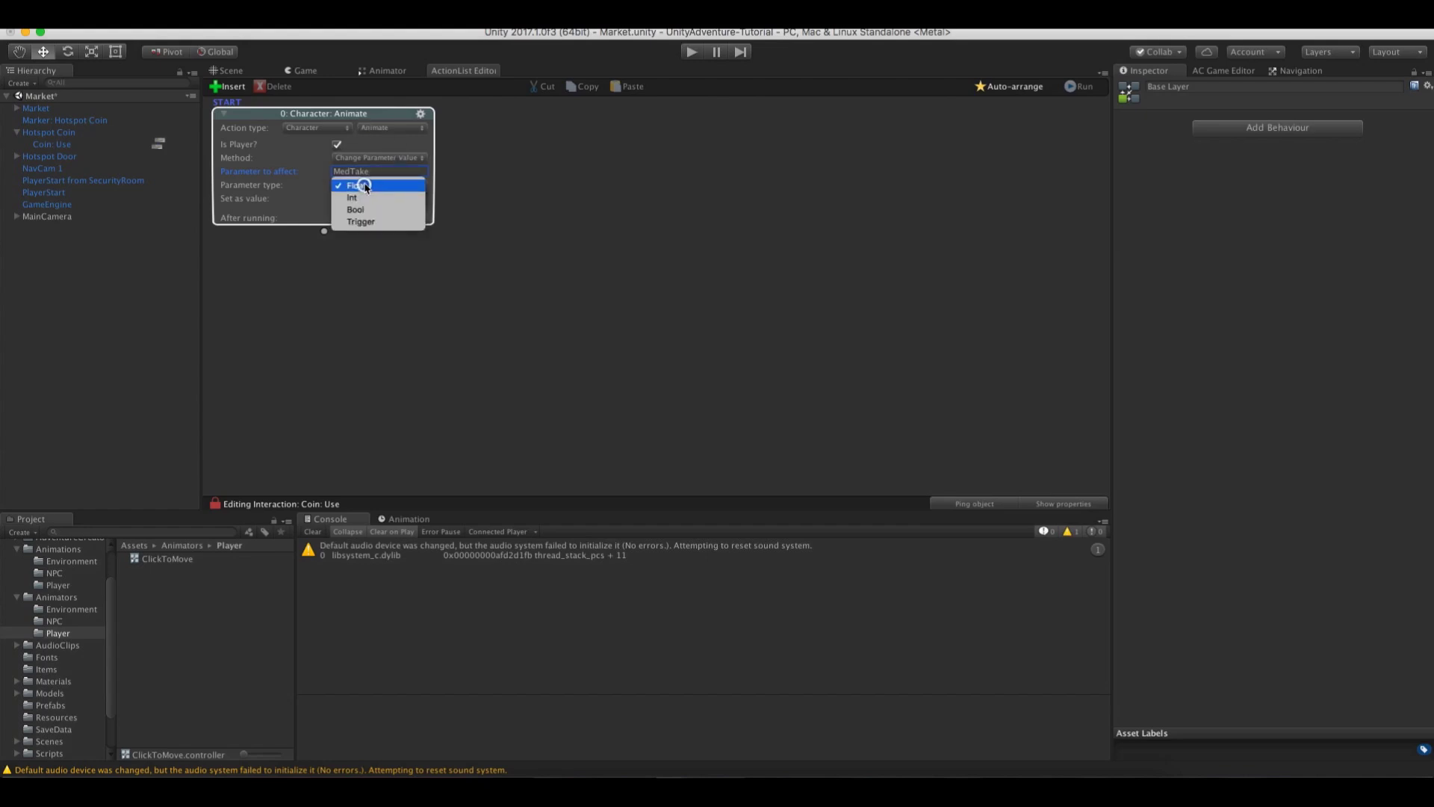
{"action": "left_click", "coordinate": [367, 222]}
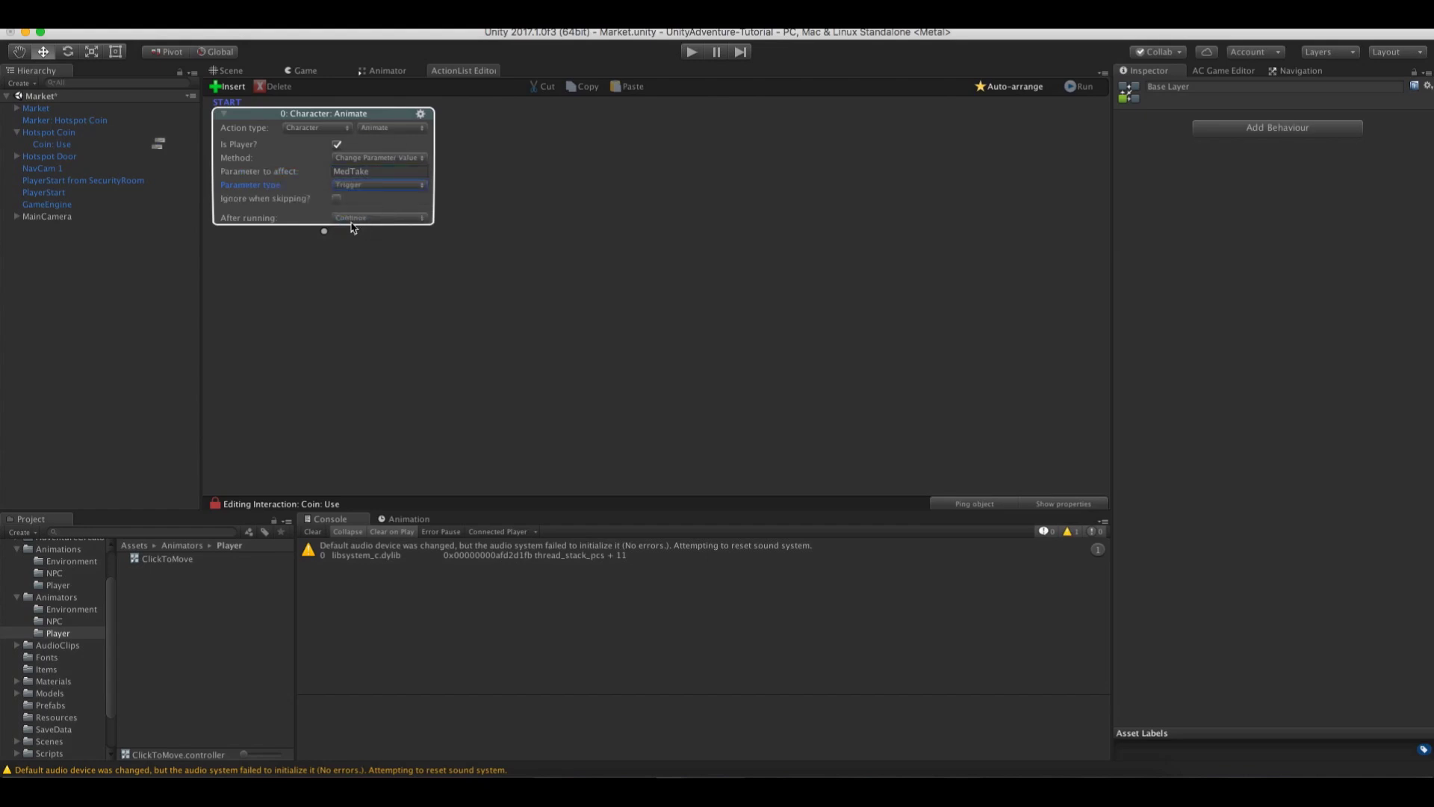
{"action": "left_click_drag", "start_coordinate": [324, 231], "coordinate": [332, 258]}
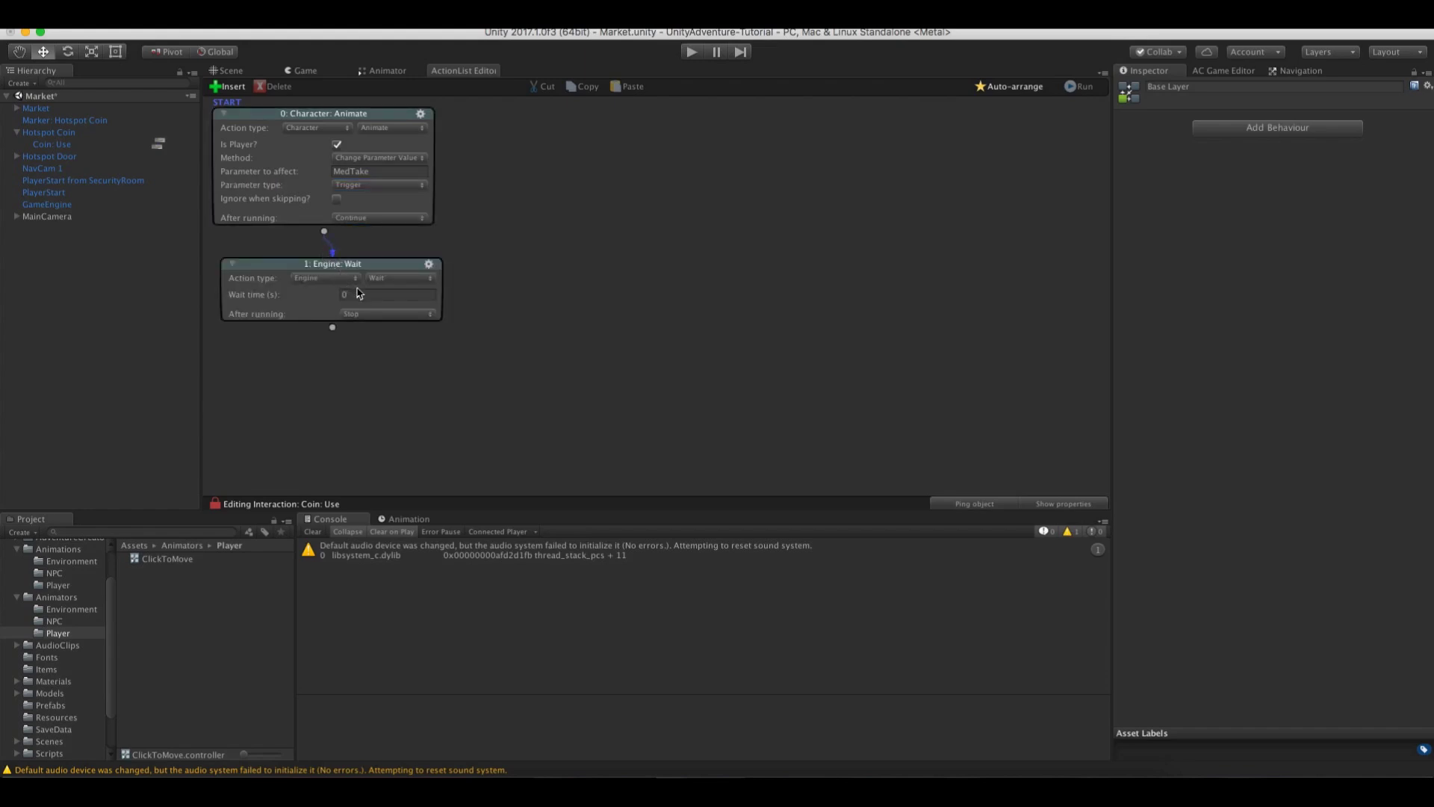
{"action": "left_click", "coordinate": [359, 295]}
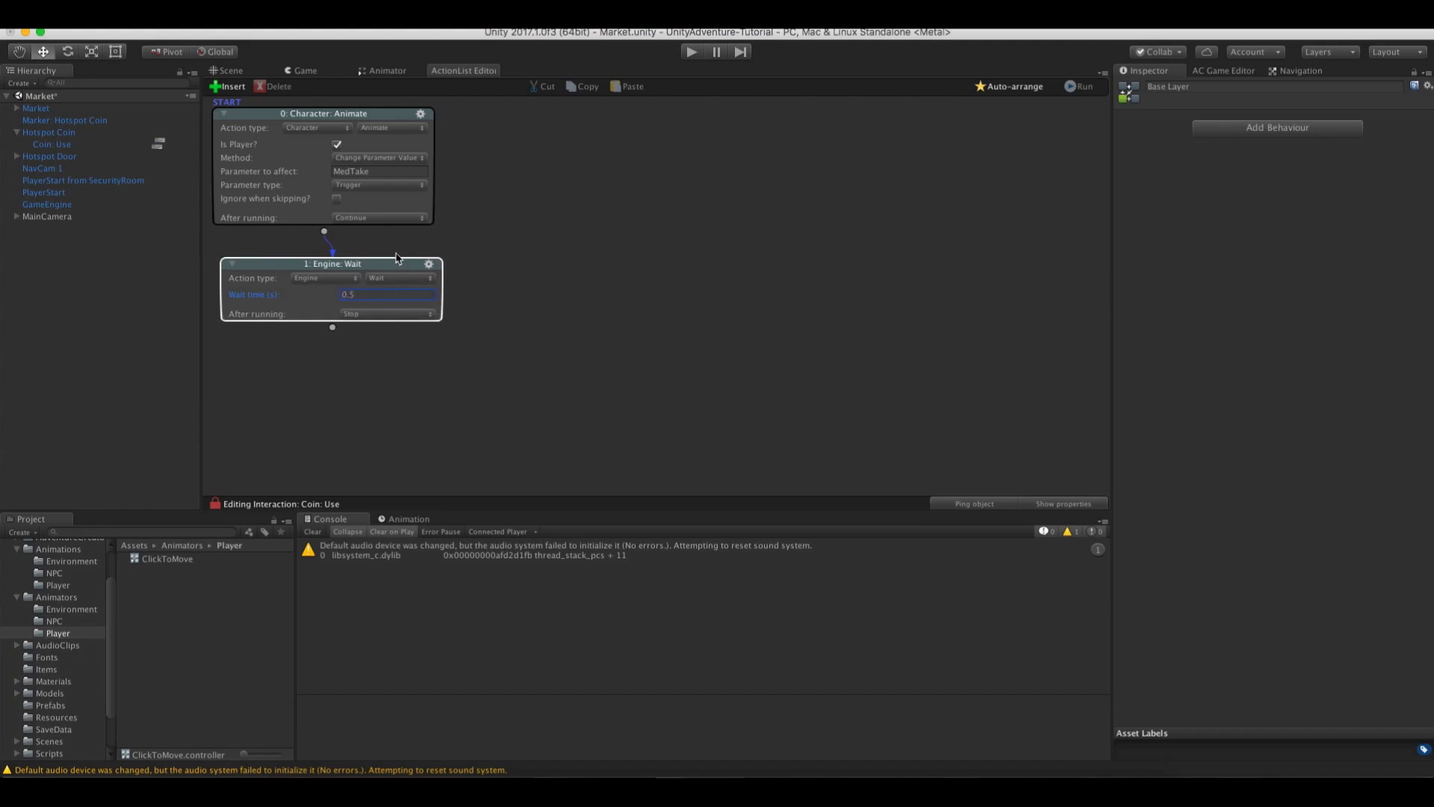
{"action": "left_click_drag", "start_coordinate": [377, 263], "coordinate": [374, 252]}
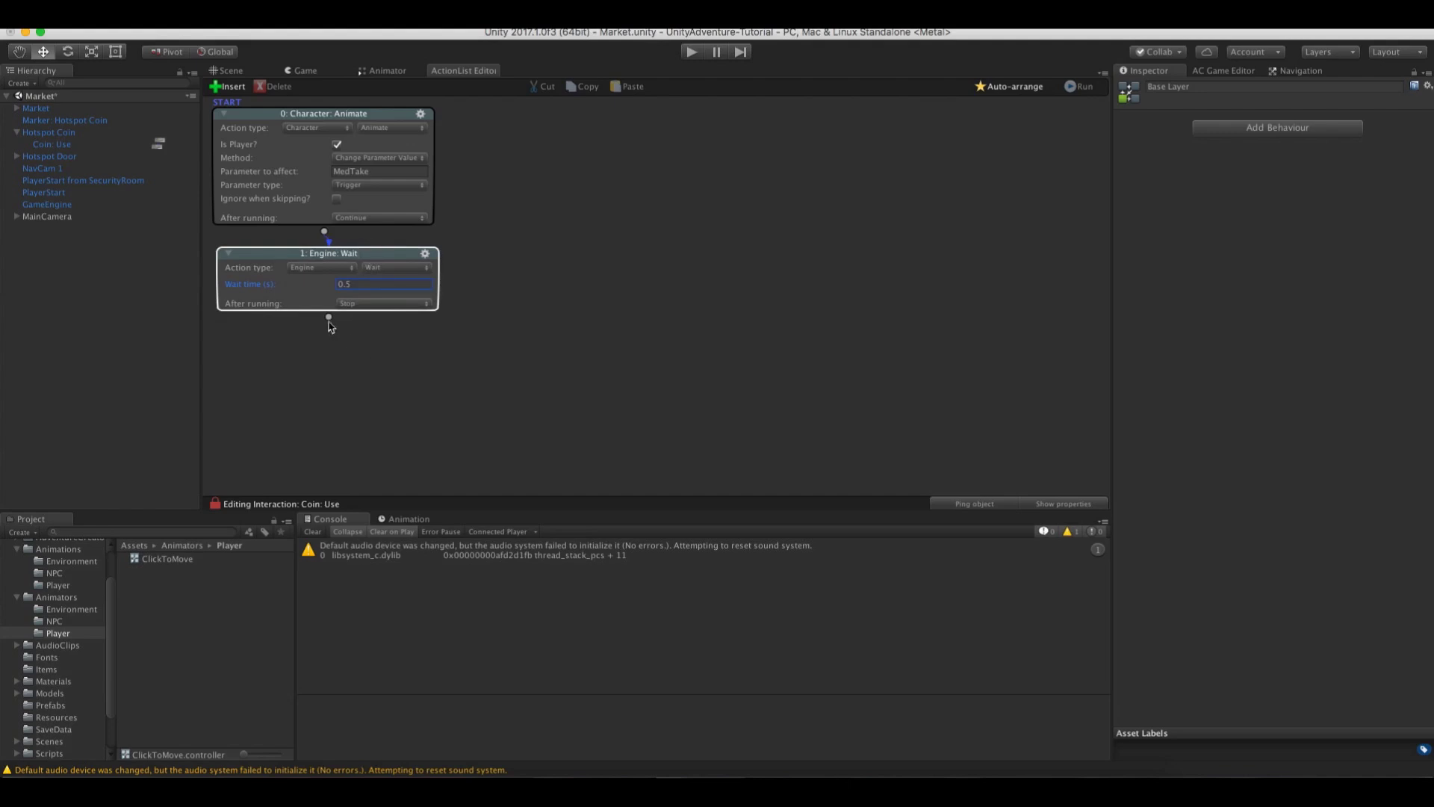
Chain a Dialogue: Play speech action after the wait, set as a player line with the text "Oh, a coin!"
{"action": "left_click_drag", "start_coordinate": [329, 321], "coordinate": [336, 346]}
{"action": "left_click", "coordinate": [335, 369]}
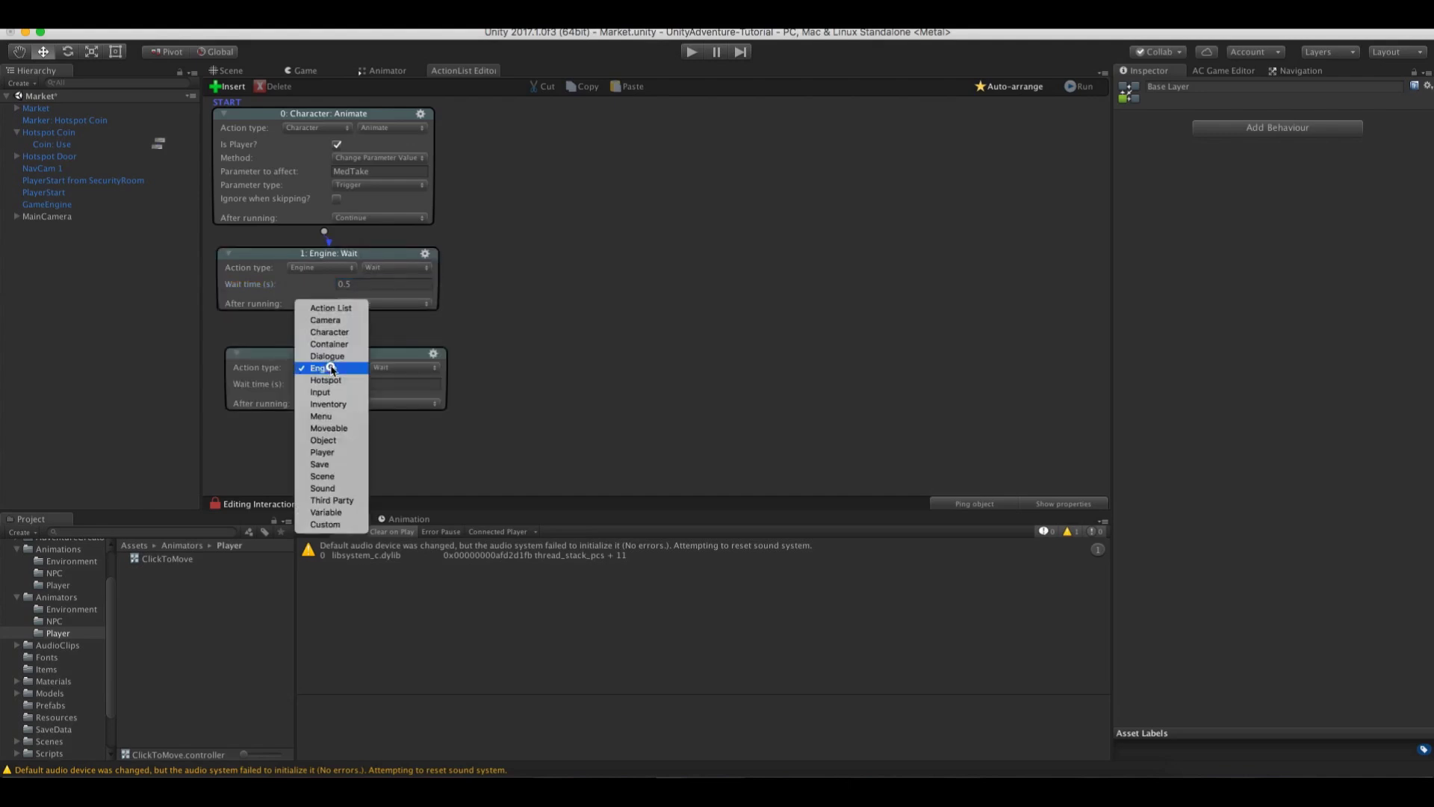
{"action": "left_click", "coordinate": [331, 356]}
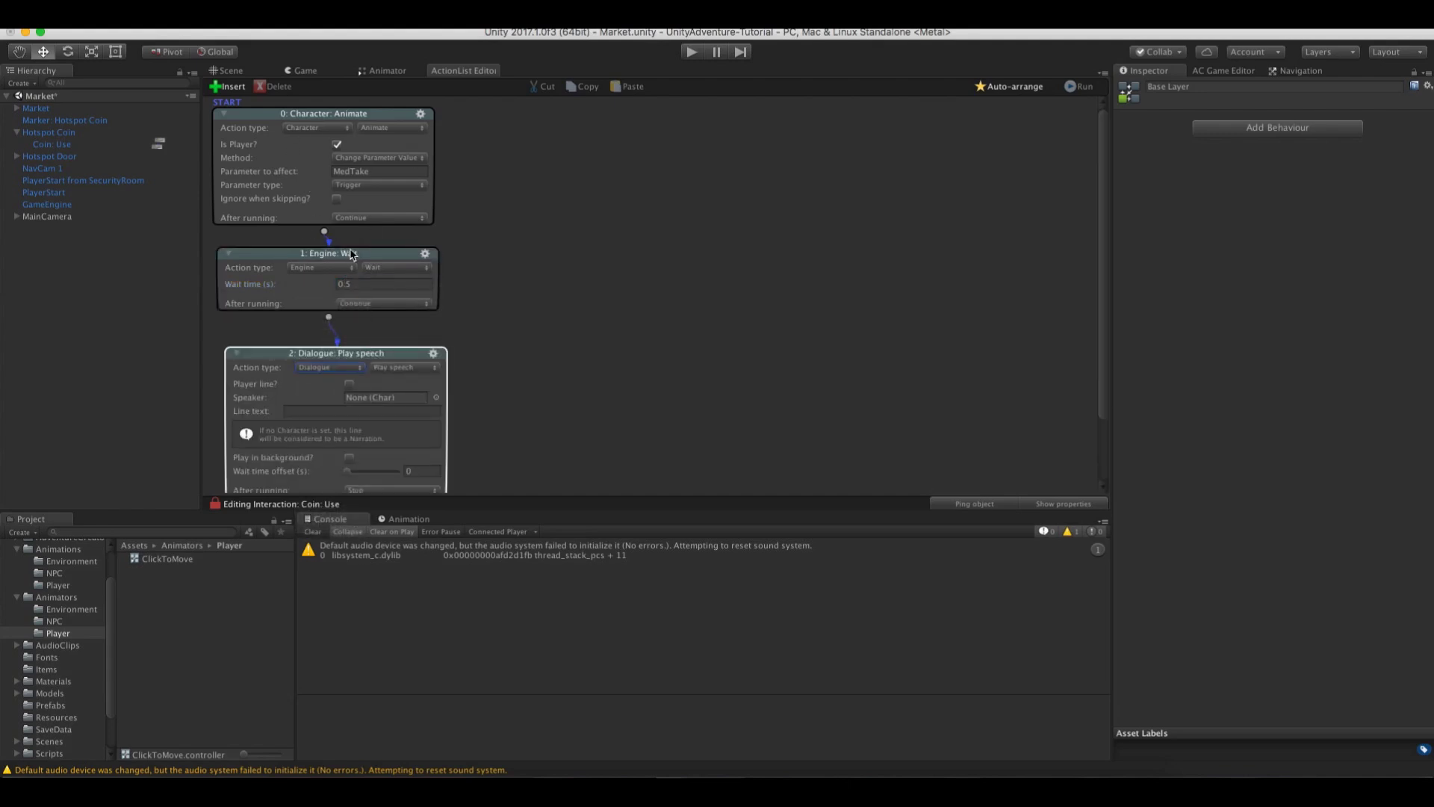
{"action": "left_click_drag", "start_coordinate": [346, 354], "coordinate": [344, 350]}
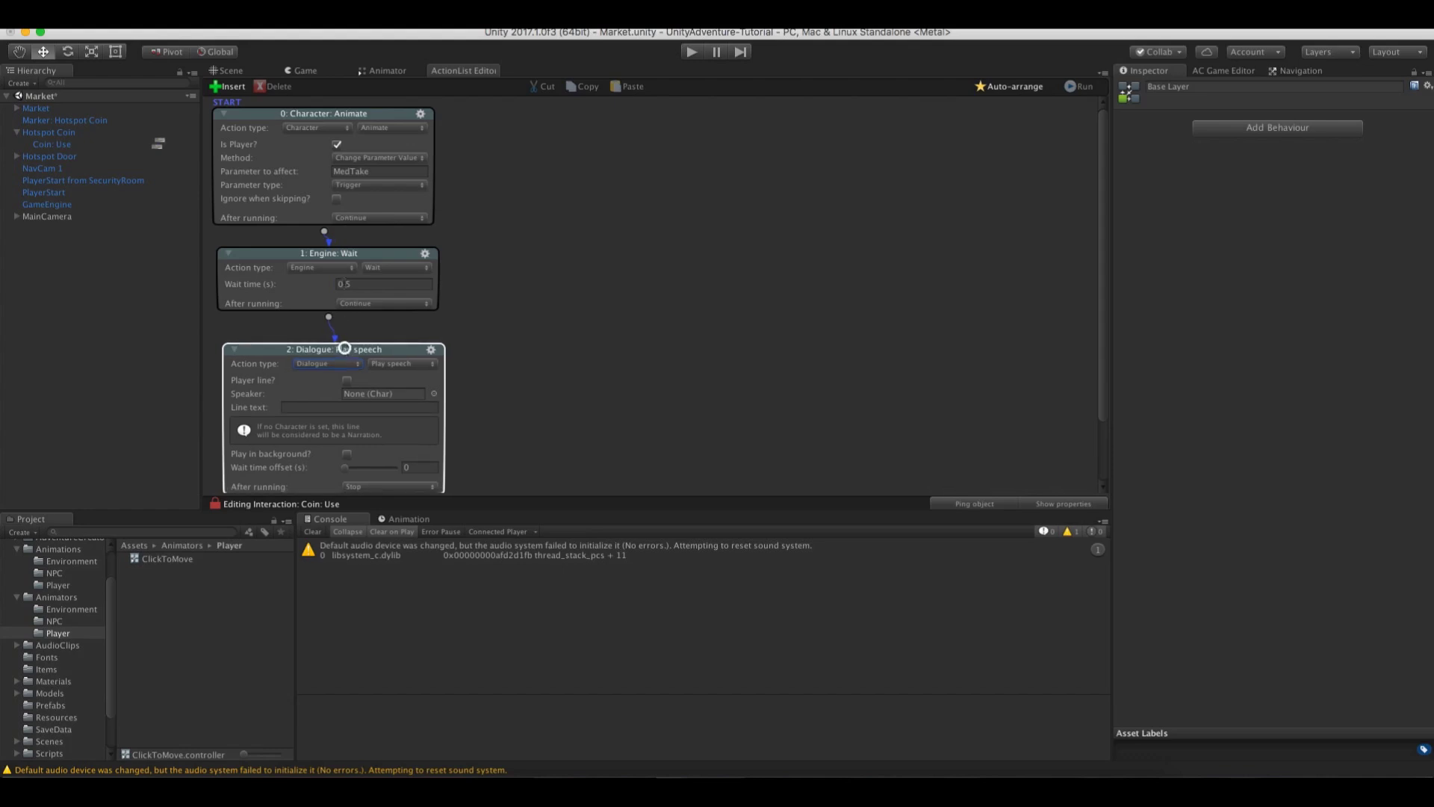
{"action": "scroll", "coordinate": [508, 313], "scroll_direction": "down", "scroll_amount": 3}
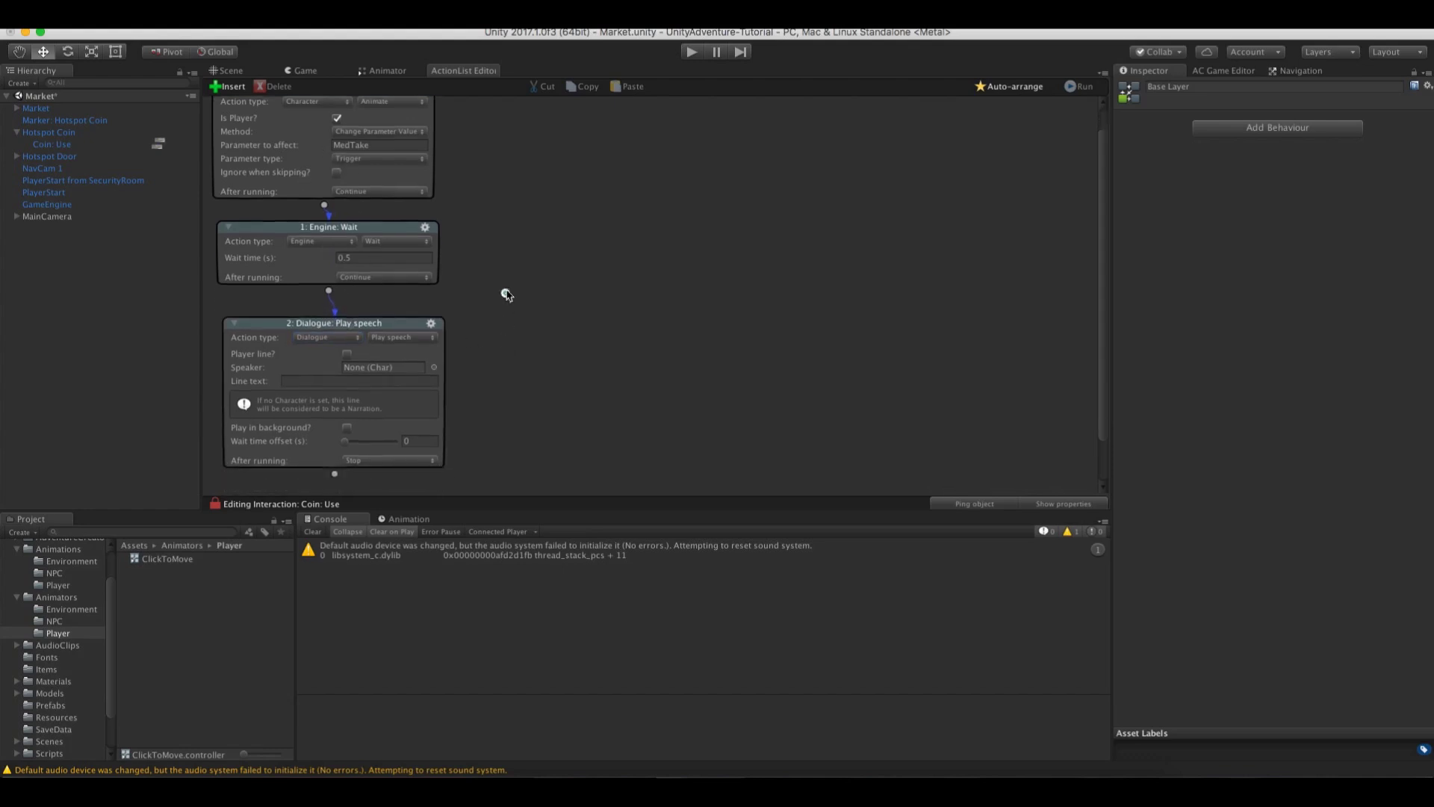
{"action": "left_click_drag", "start_coordinate": [355, 283], "coordinate": [352, 284]}
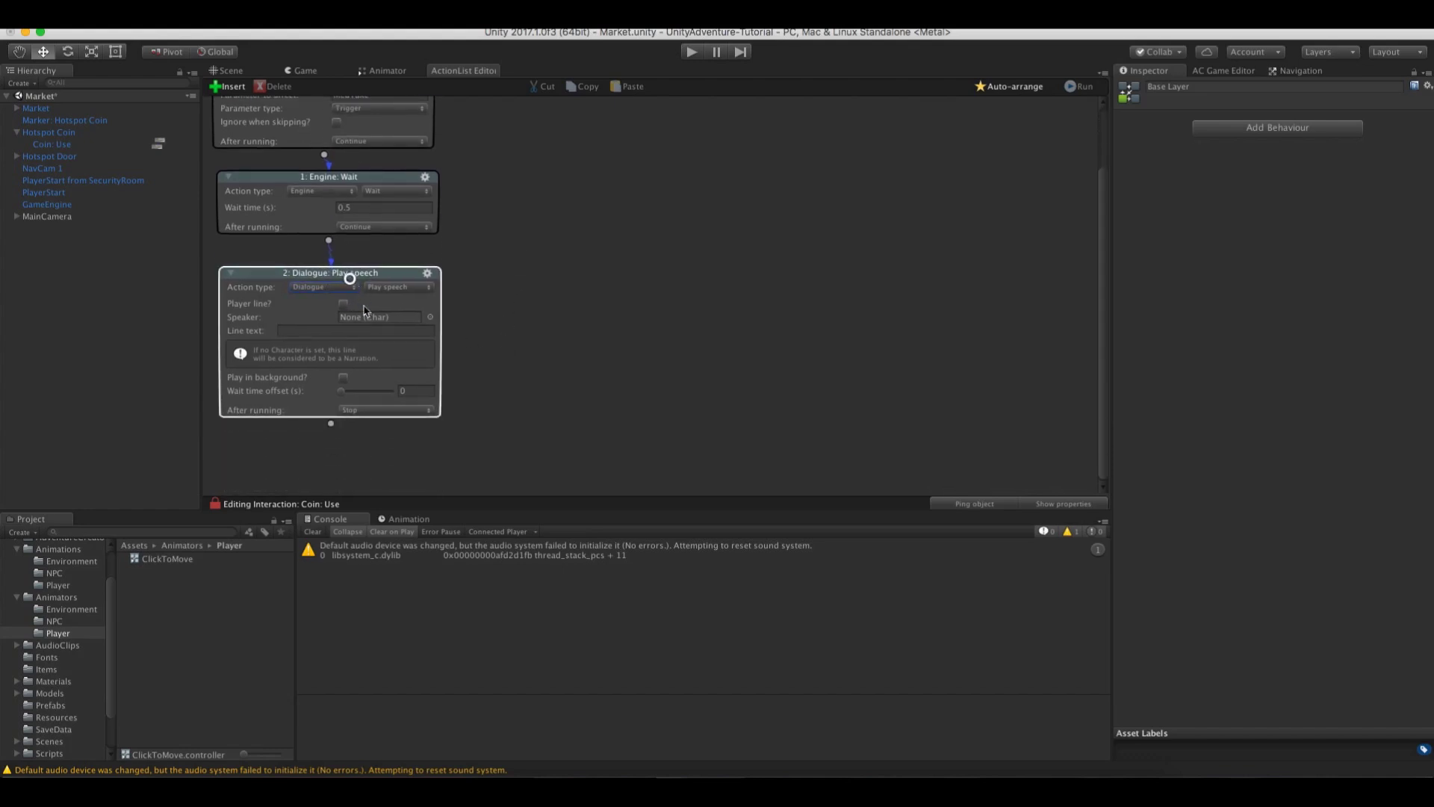
{"action": "left_click", "coordinate": [343, 303]}
{"action": "left_click", "coordinate": [322, 316]}
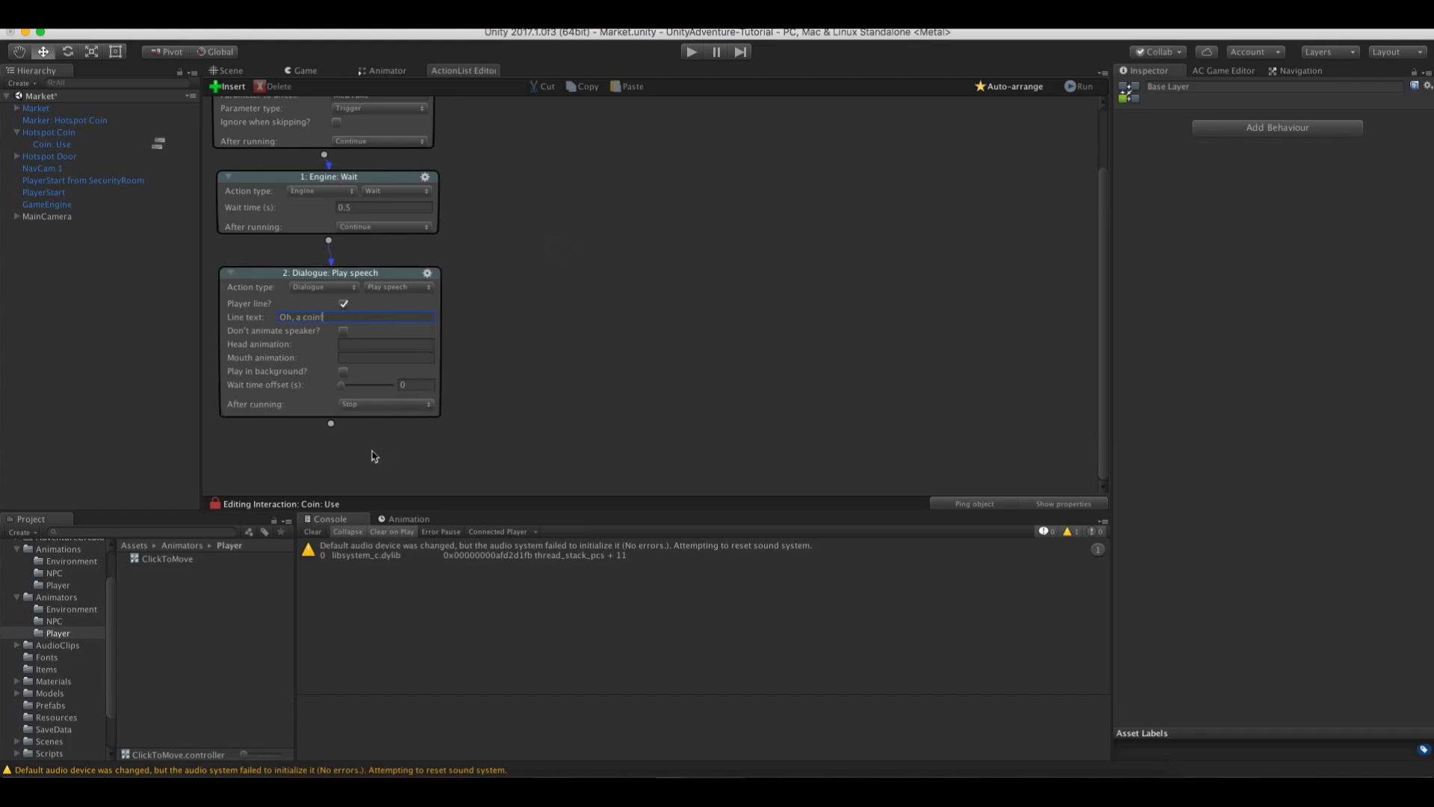
Chain a new action after the speech and set its type to Hotspot: Enable or disable
{"action": "left_click_drag", "start_coordinate": [331, 423], "coordinate": [339, 444]}
{"action": "scroll", "coordinate": [502, 304], "scroll_direction": "down", "scroll_amount": 3}
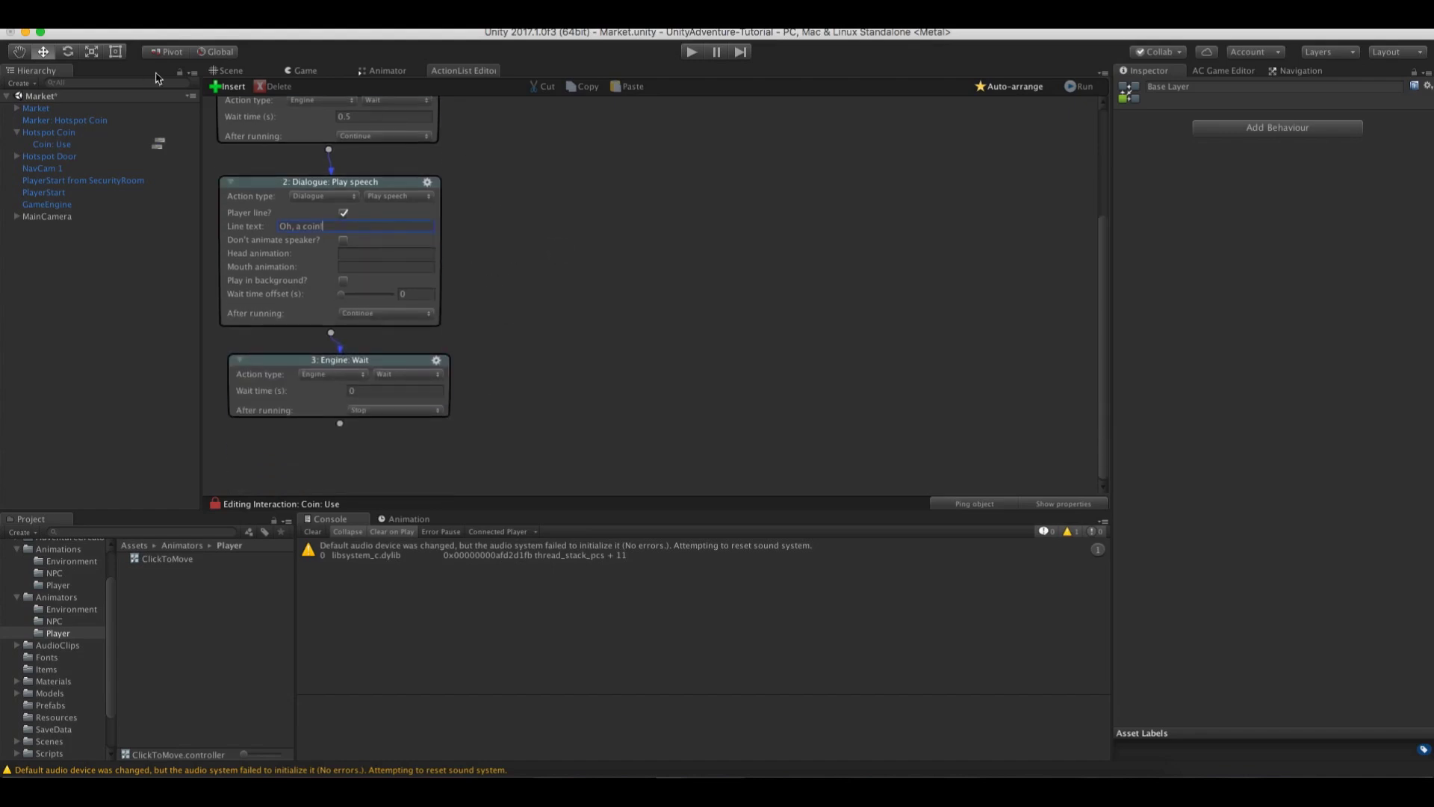
{"action": "left_click", "coordinate": [227, 70]}
{"action": "left_click", "coordinate": [448, 71]}
{"action": "left_click", "coordinate": [315, 374]}
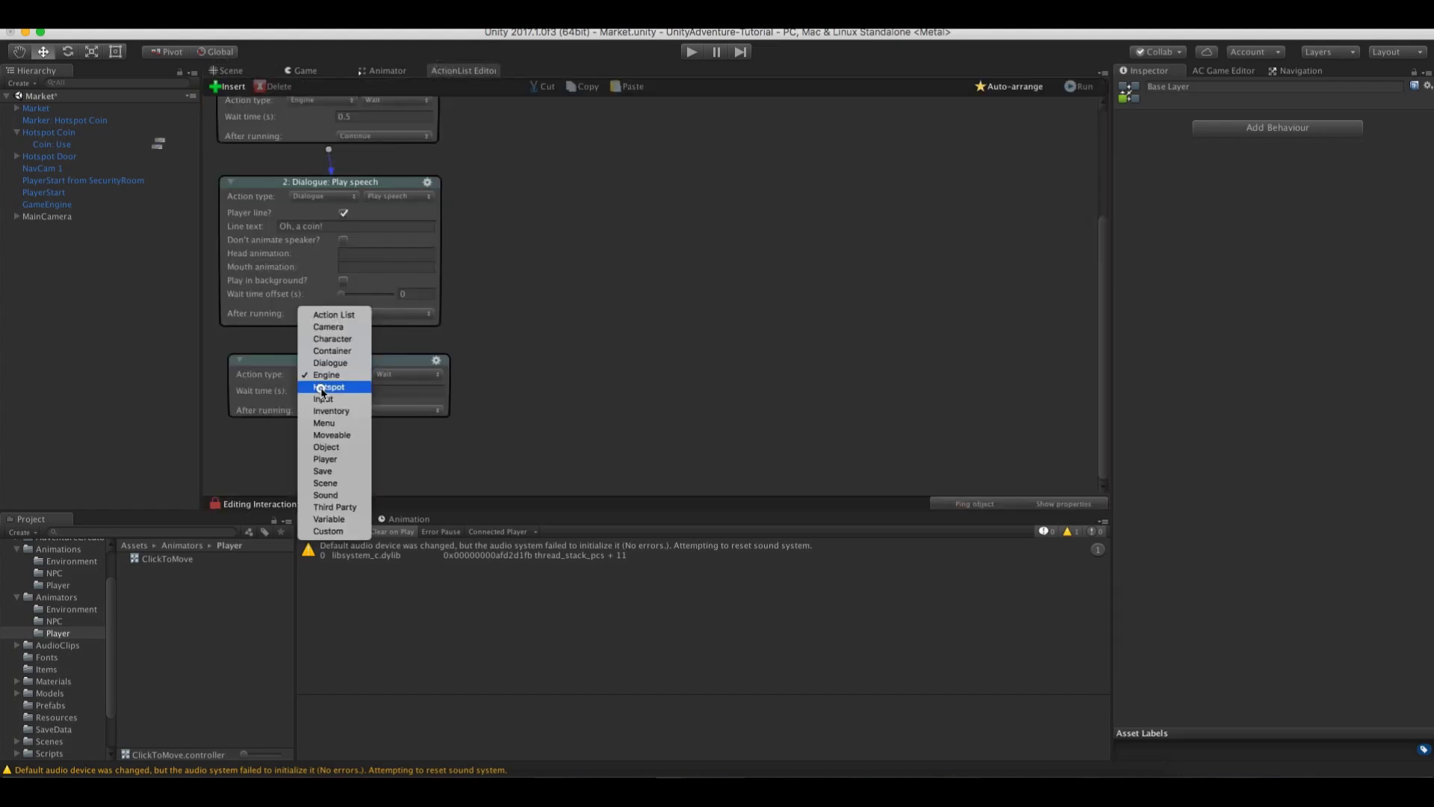
{"action": "left_click", "coordinate": [321, 387]}
{"action": "left_click", "coordinate": [407, 393]}
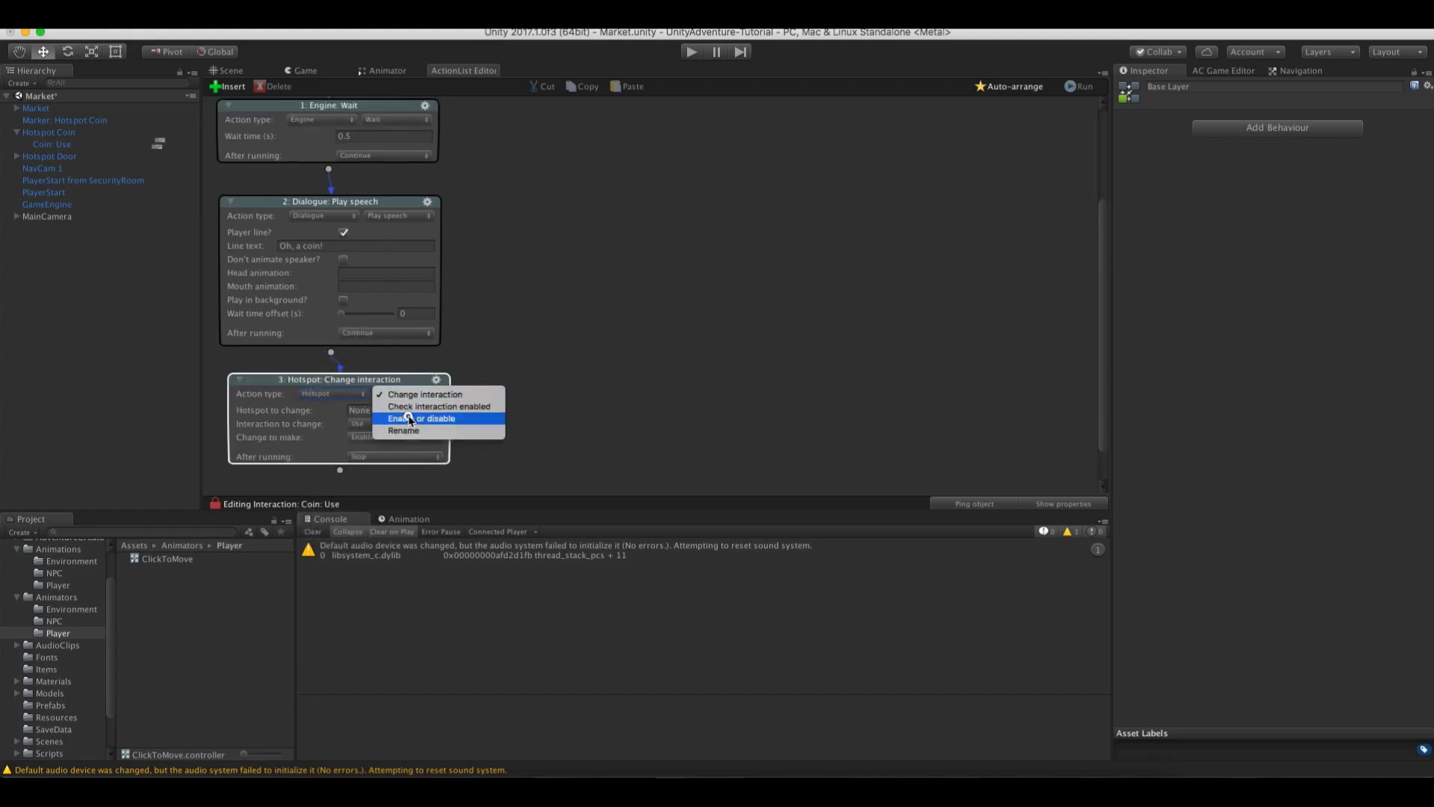
{"action": "left_click", "coordinate": [409, 420]}
Make the Hotspot: Enable or disable action affect Hotspot Coin, with the change set to Disable
{"action": "scroll", "coordinate": [537, 381], "scroll_direction": "down", "scroll_amount": 2}
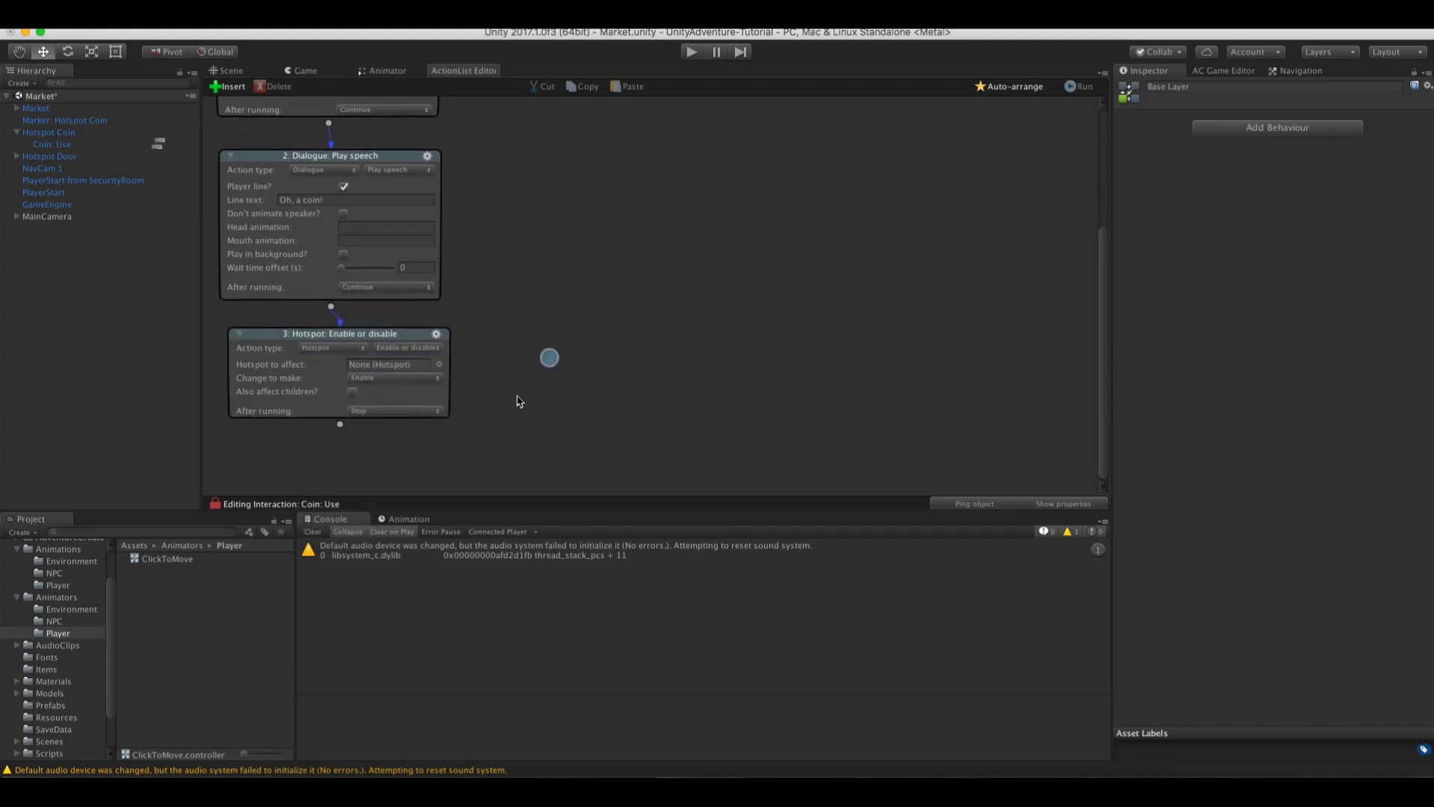
{"action": "left_click", "coordinate": [439, 364]}
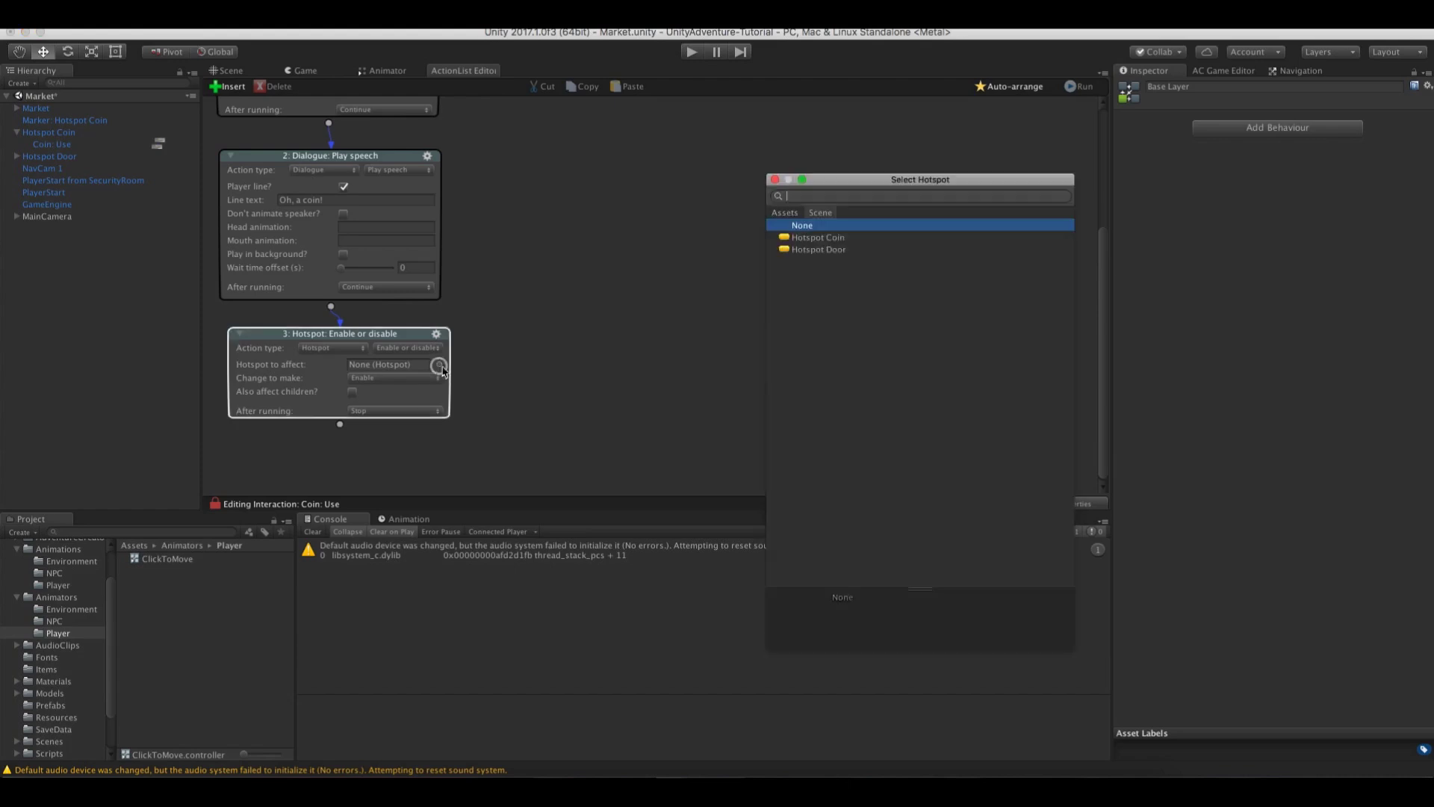
{"action": "left_click", "coordinate": [842, 237]}
{"action": "left_click", "coordinate": [843, 237]}
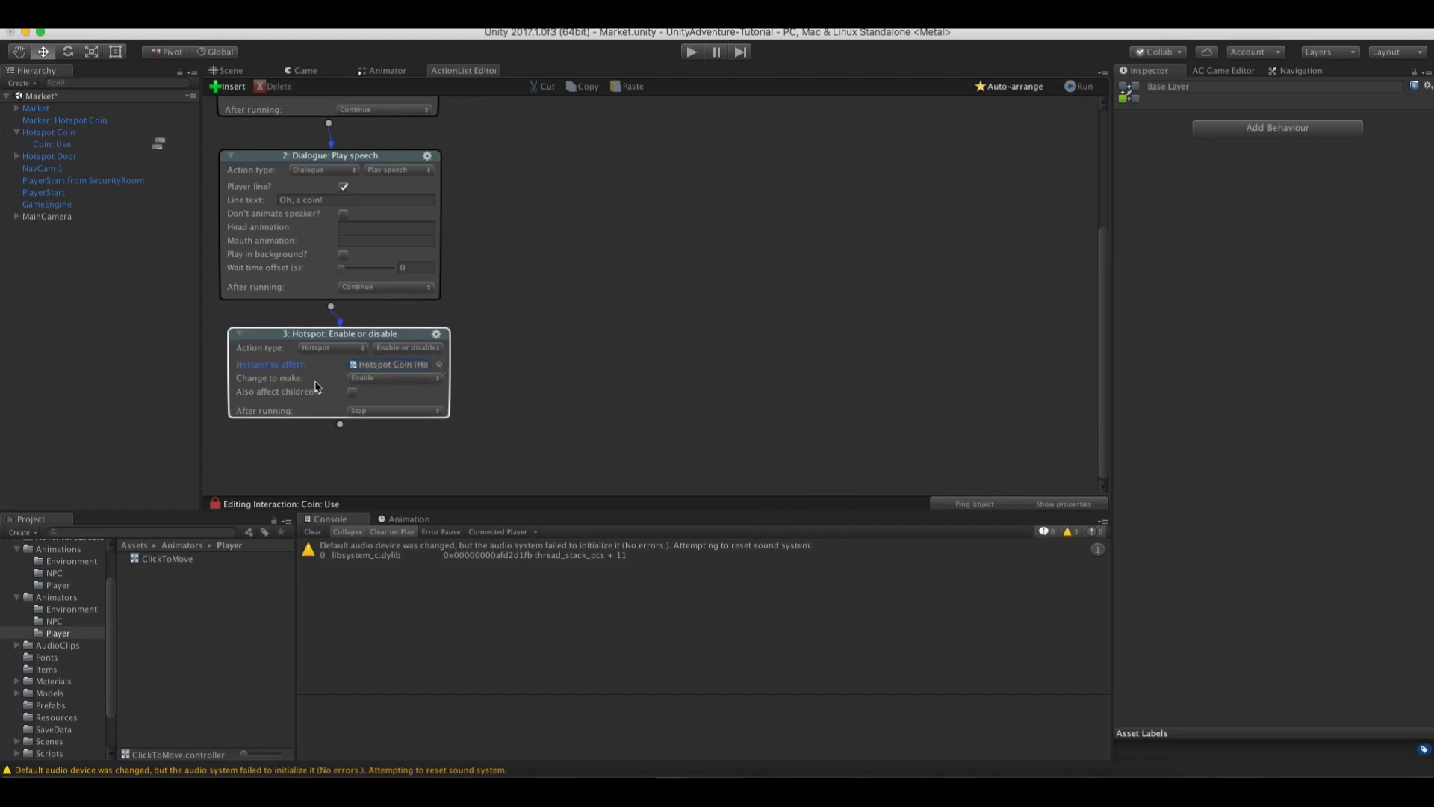
{"action": "left_click", "coordinate": [394, 378]}
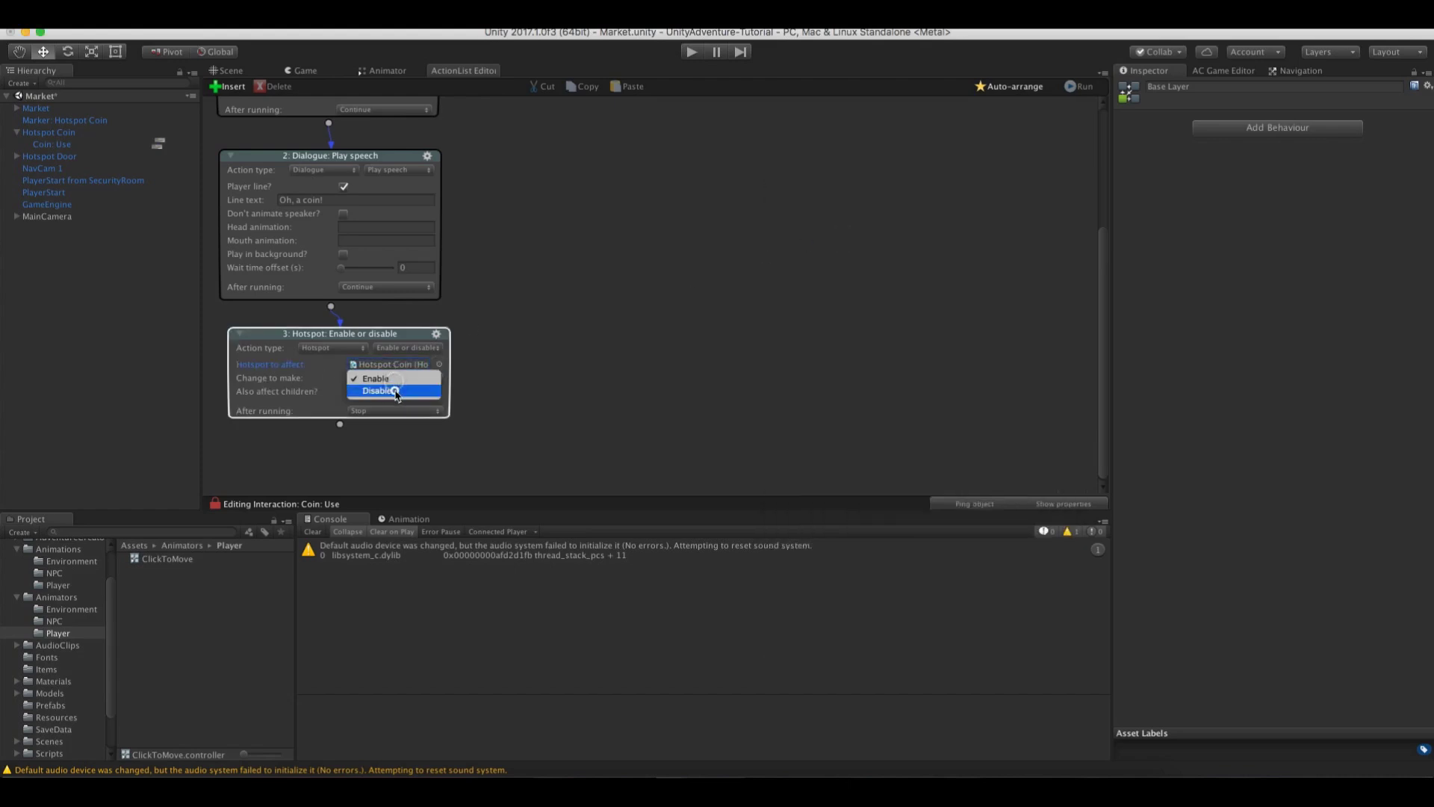
{"action": "left_click", "coordinate": [380, 390]}
{"action": "left_click", "coordinate": [555, 339]}
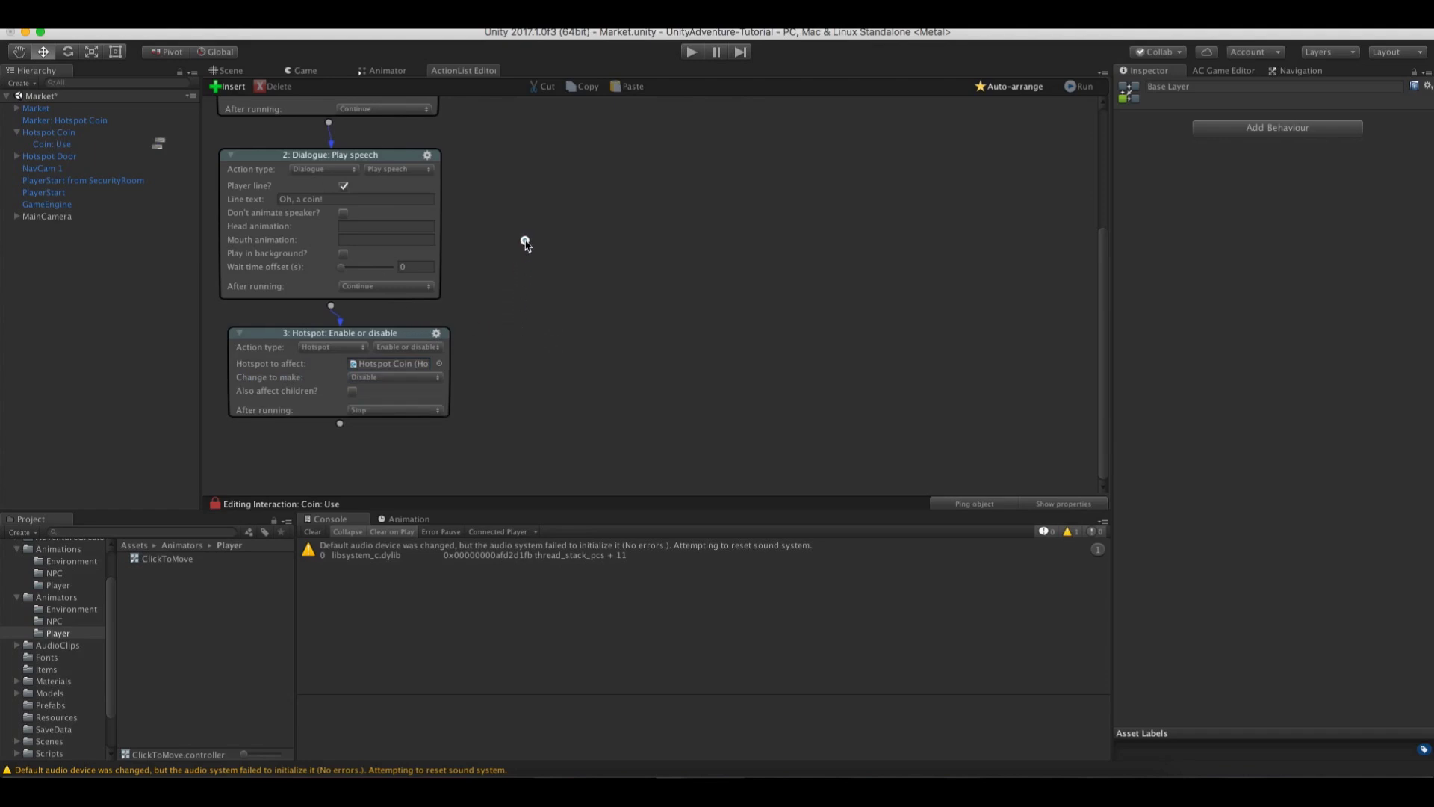
Chain a new action after the hotspot action and set its type to Object: Visibility
{"action": "left_click", "coordinate": [228, 70]}
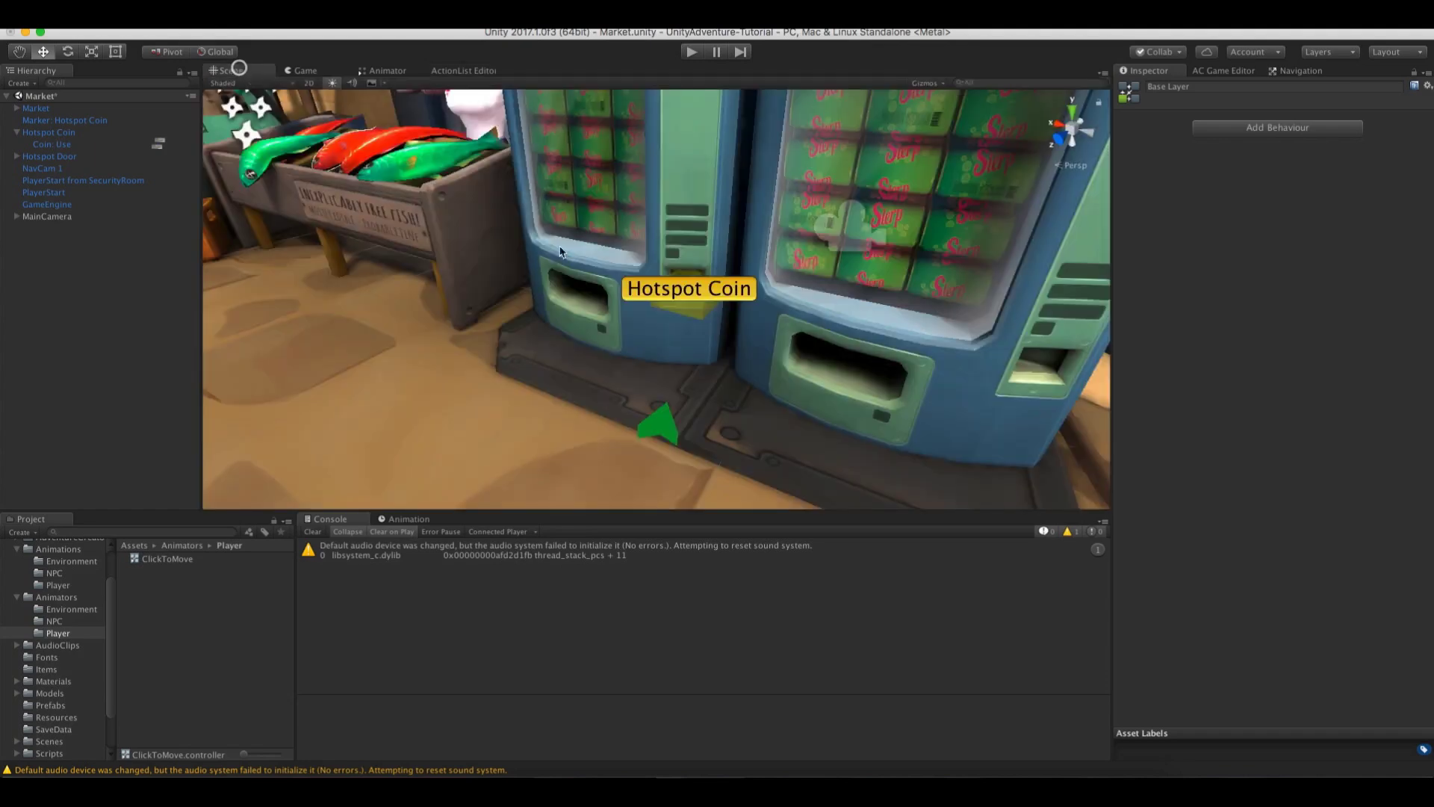
{"action": "left_click", "coordinate": [451, 70]}
{"action": "left_click", "coordinate": [343, 426]}
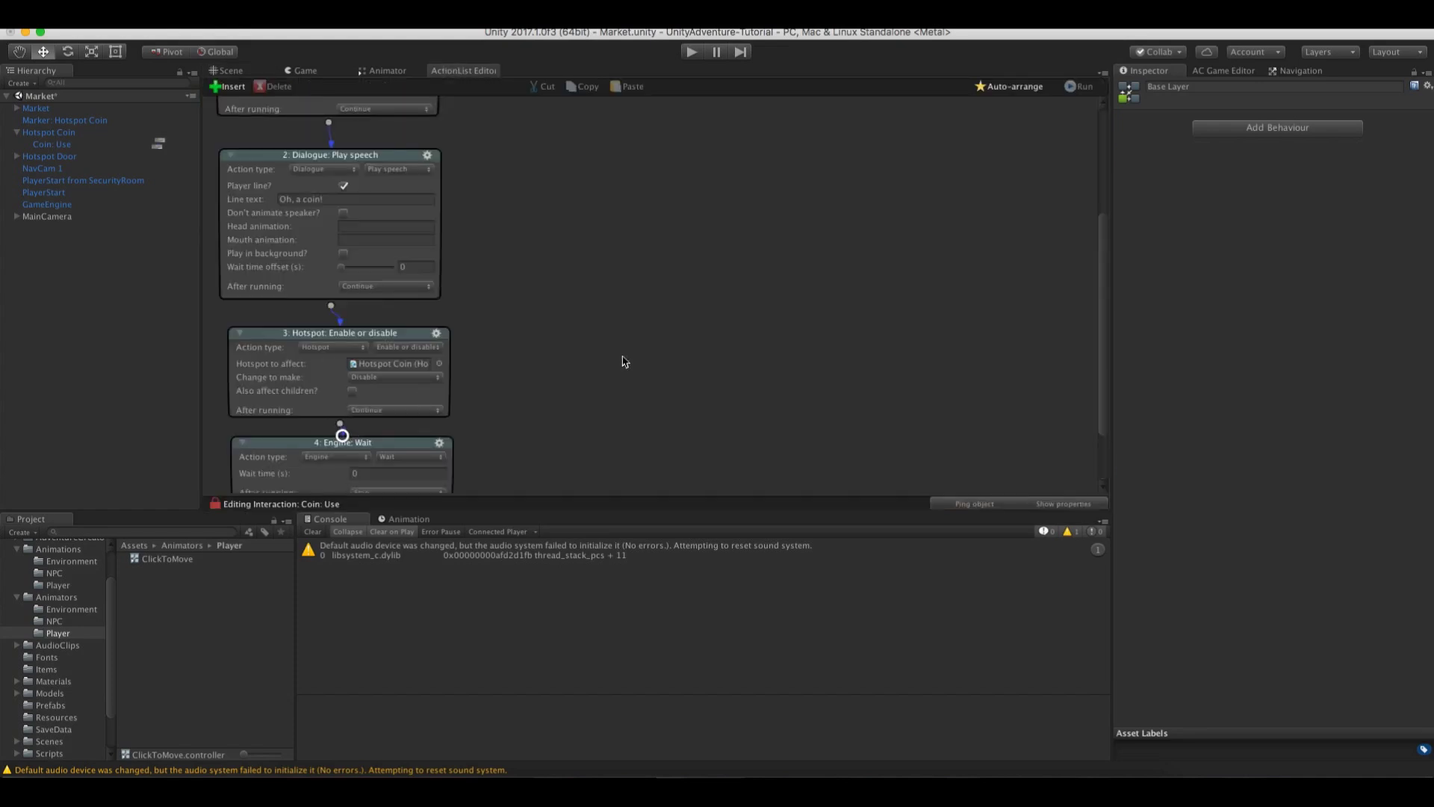
{"action": "left_click", "coordinate": [345, 375]}
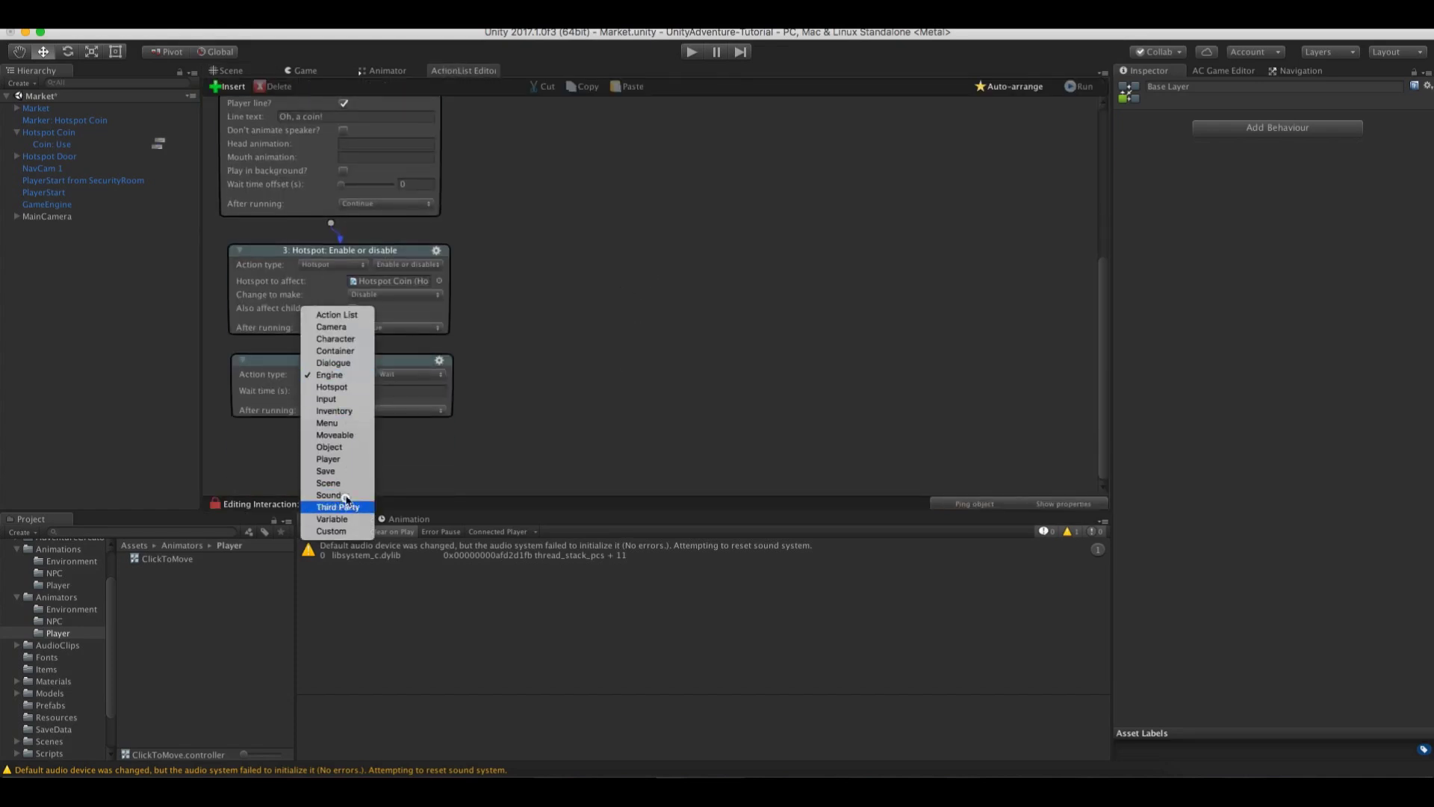
{"action": "left_click", "coordinate": [329, 447]}
{"action": "left_click", "coordinate": [402, 393]}
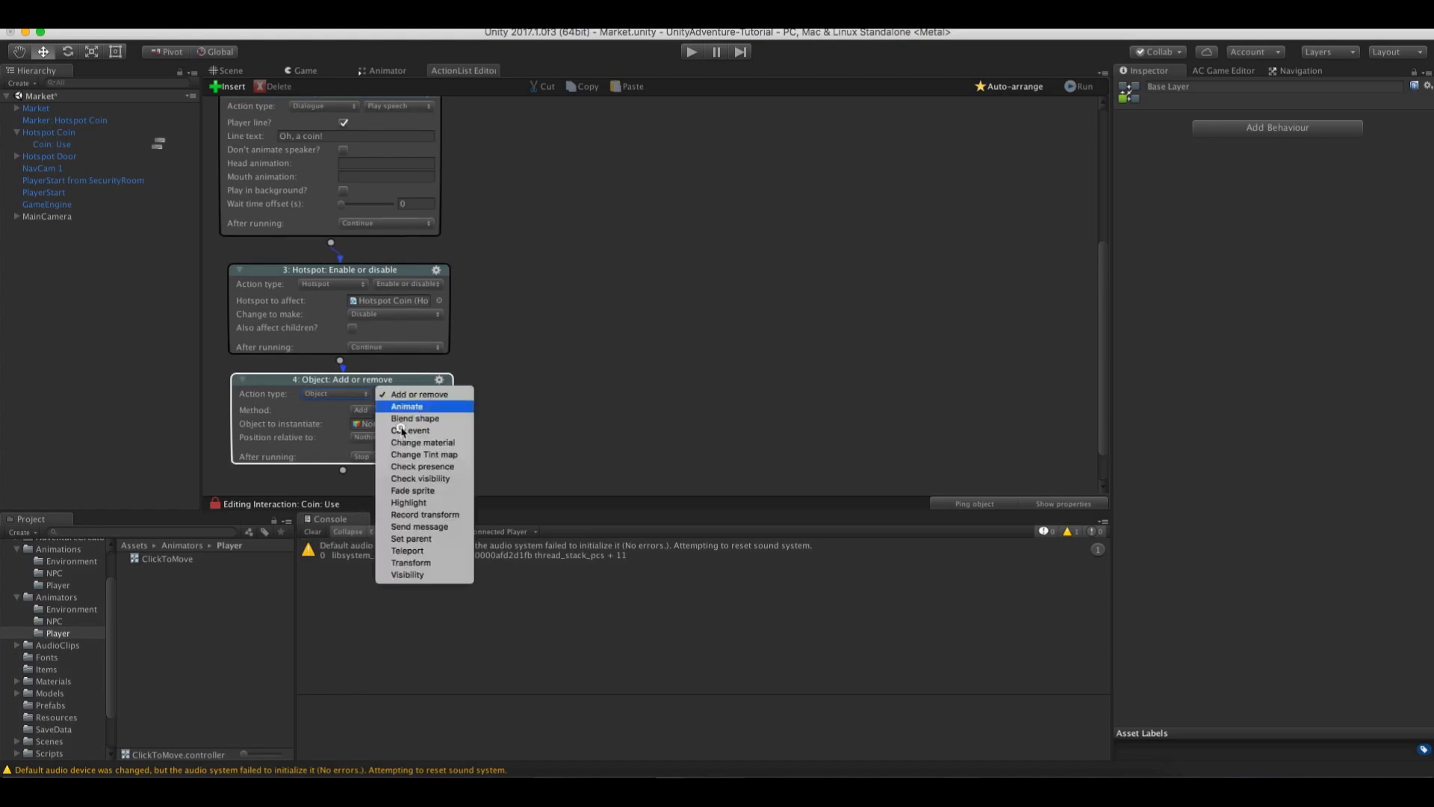
{"action": "left_click", "coordinate": [394, 575]}
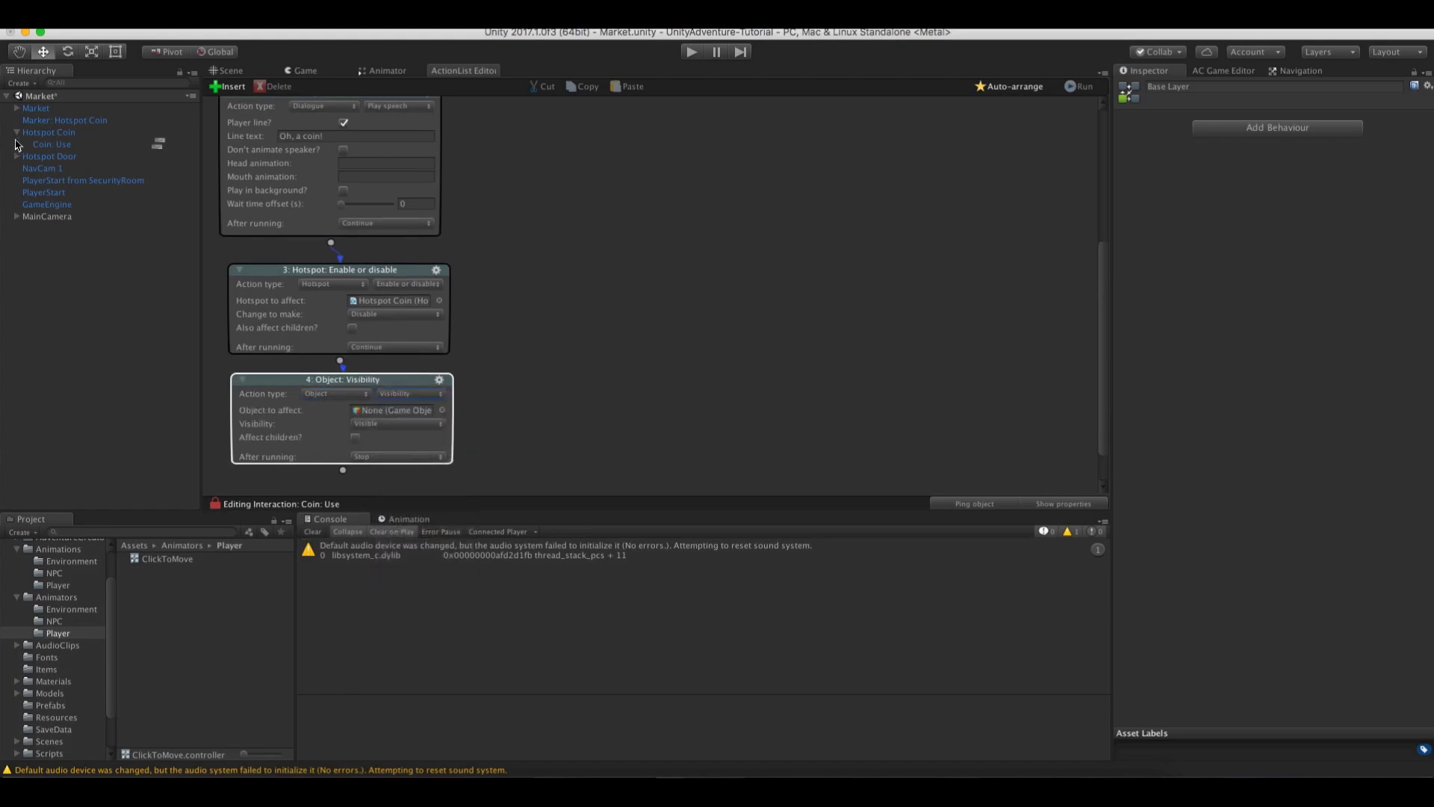
Assign the Coin object from the Market group to the Object: Visibility action and set its visibility to Invisible
{"action": "left_click", "coordinate": [16, 108]}
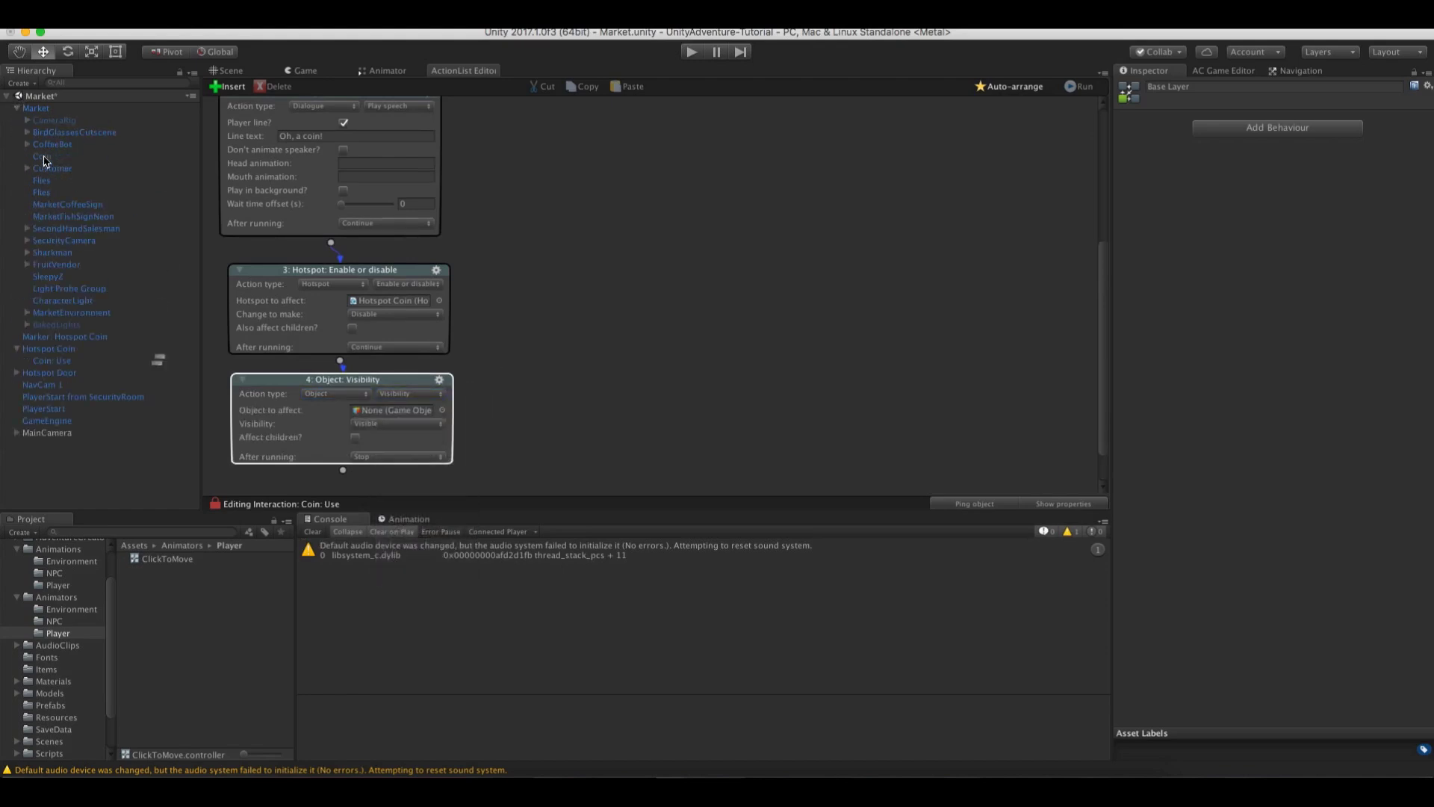
{"action": "left_click_drag", "start_coordinate": [43, 156], "coordinate": [389, 410]}
{"action": "left_click", "coordinate": [398, 424]}
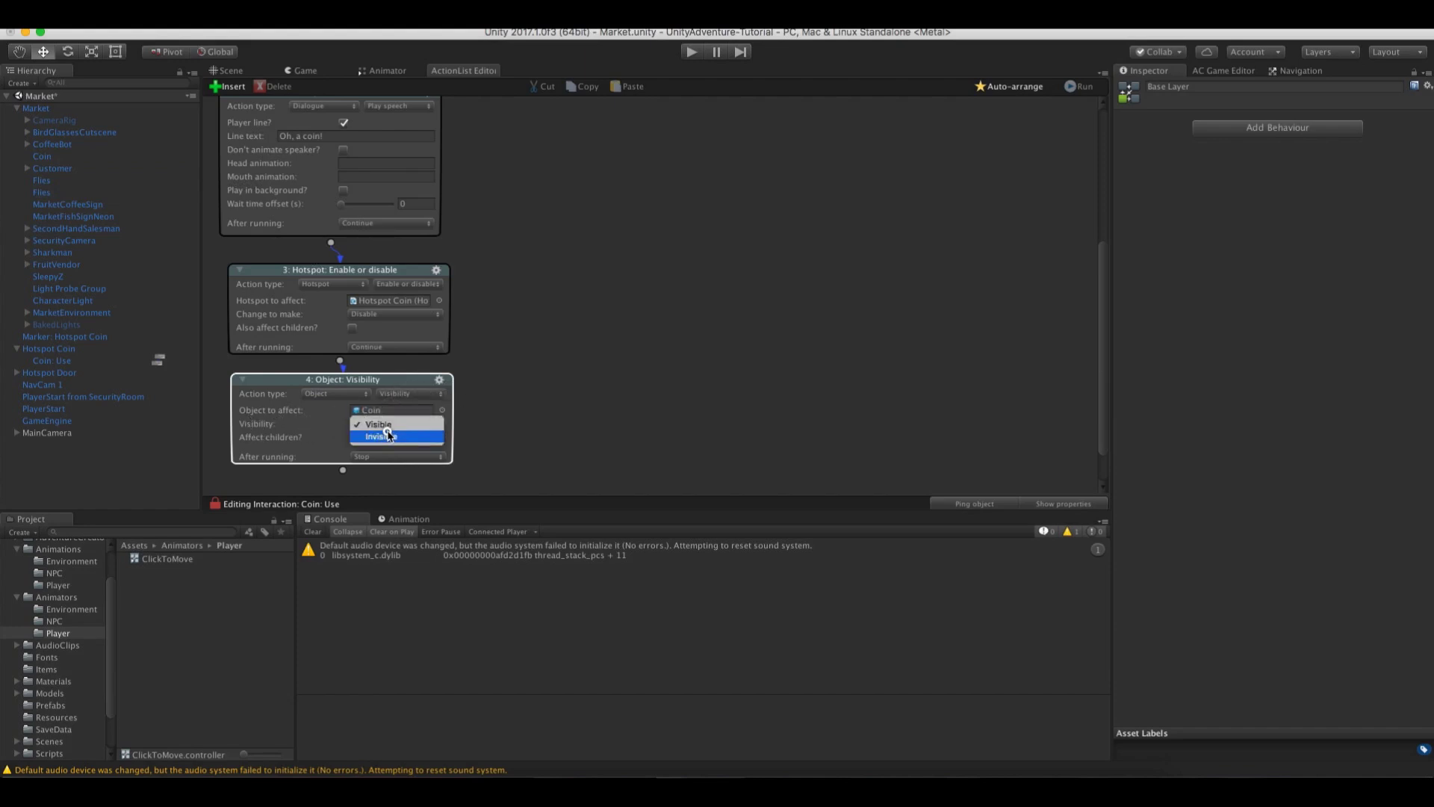
{"action": "left_click", "coordinate": [387, 433]}
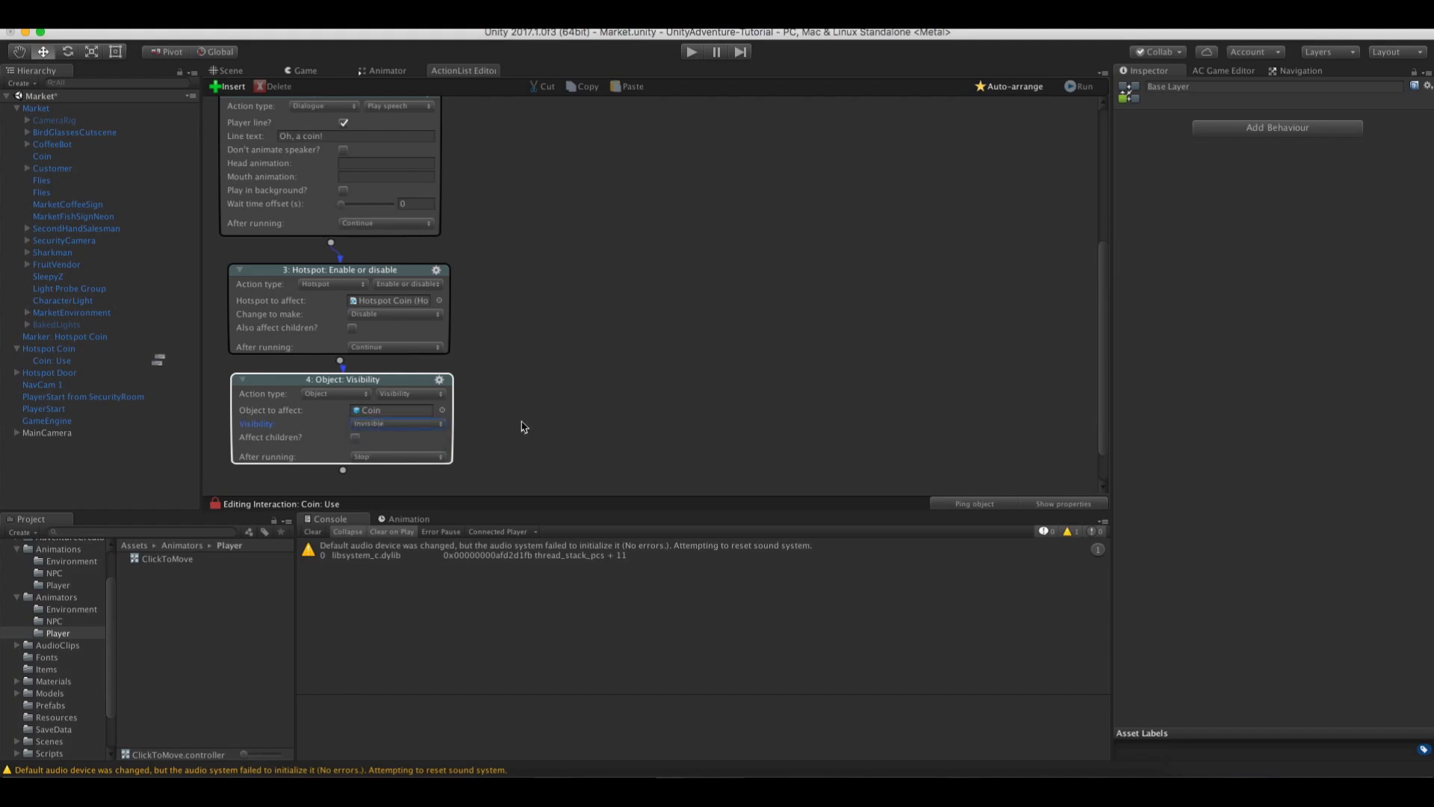
Chain an Inventory: Add or remove action after the visibility action, using the Add method with Coin as the item
{"action": "scroll", "coordinate": [525, 404], "scroll_direction": "down", "scroll_amount": 2}
{"action": "left_click", "coordinate": [344, 432]}
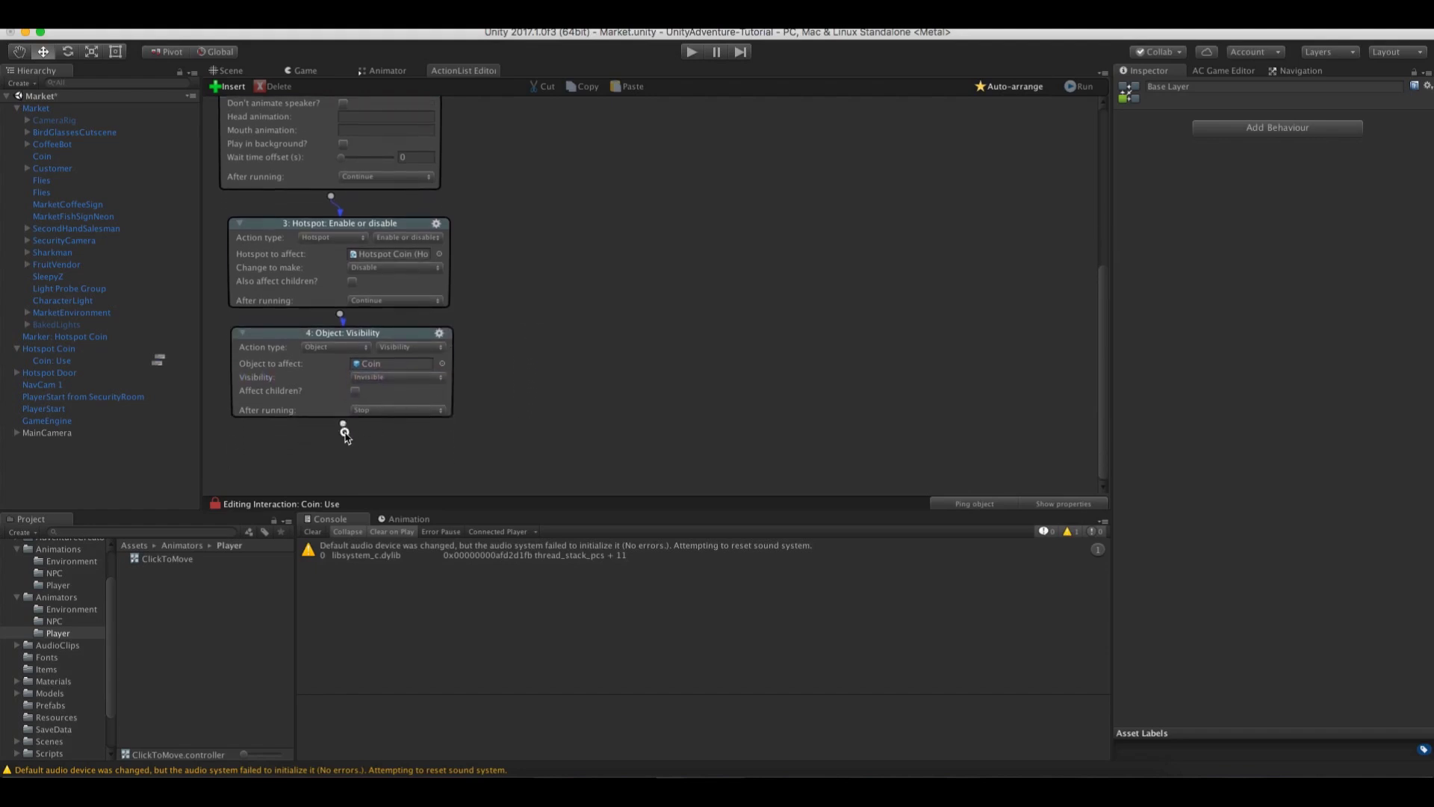
{"action": "scroll", "coordinate": [506, 416], "scroll_direction": "down", "scroll_amount": 3}
{"action": "left_click", "coordinate": [515, 368]}
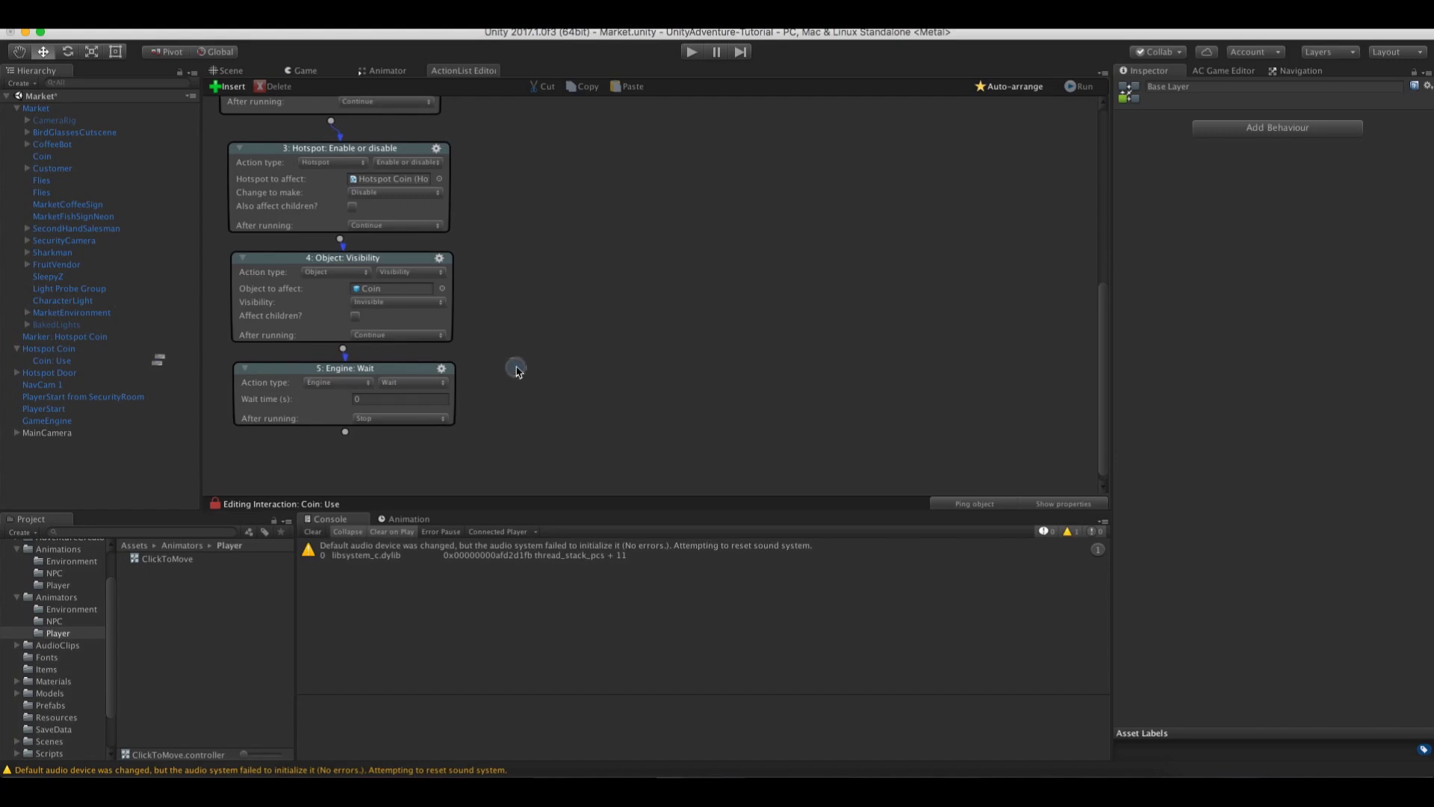
{"action": "left_click", "coordinate": [363, 384]}
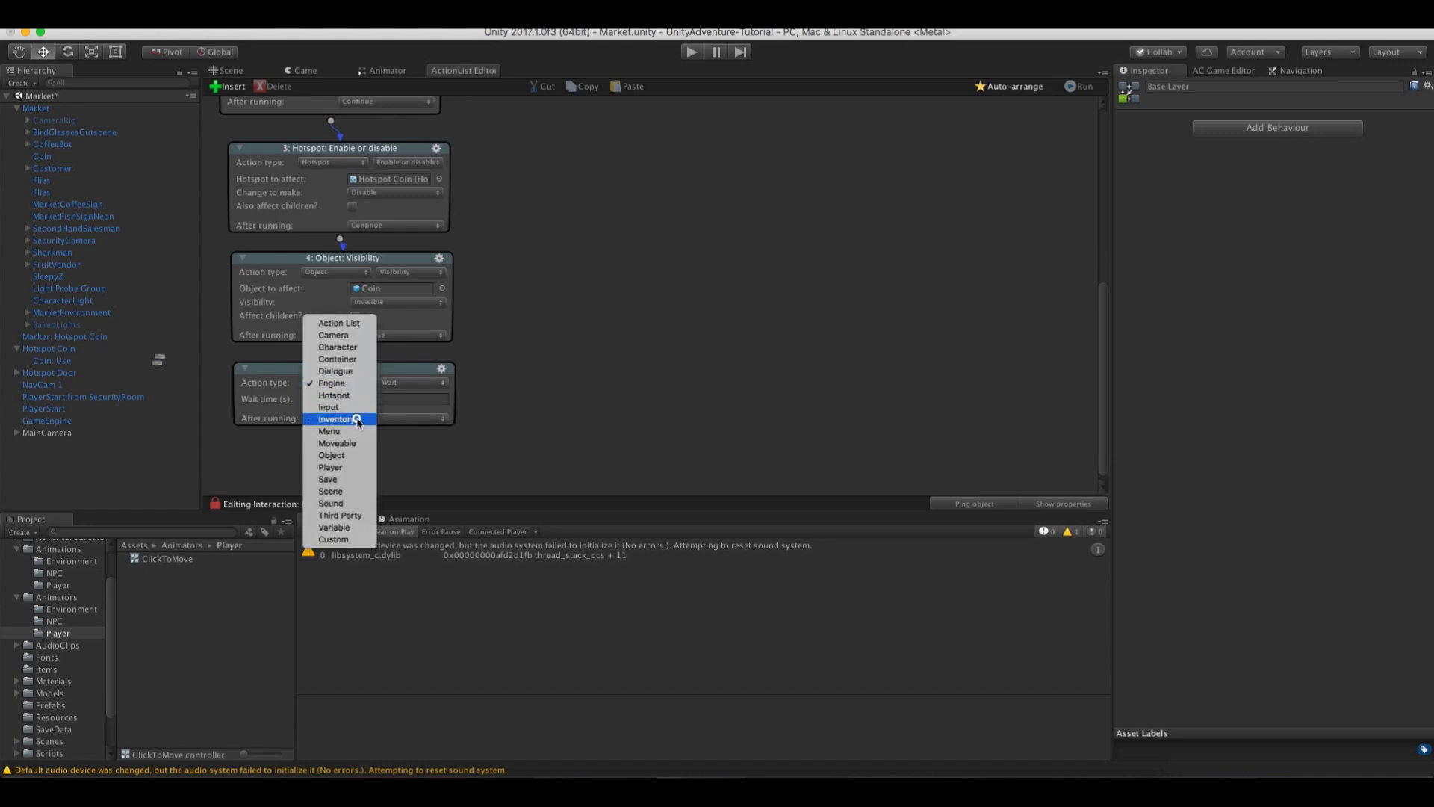
{"action": "left_click", "coordinate": [357, 419]}
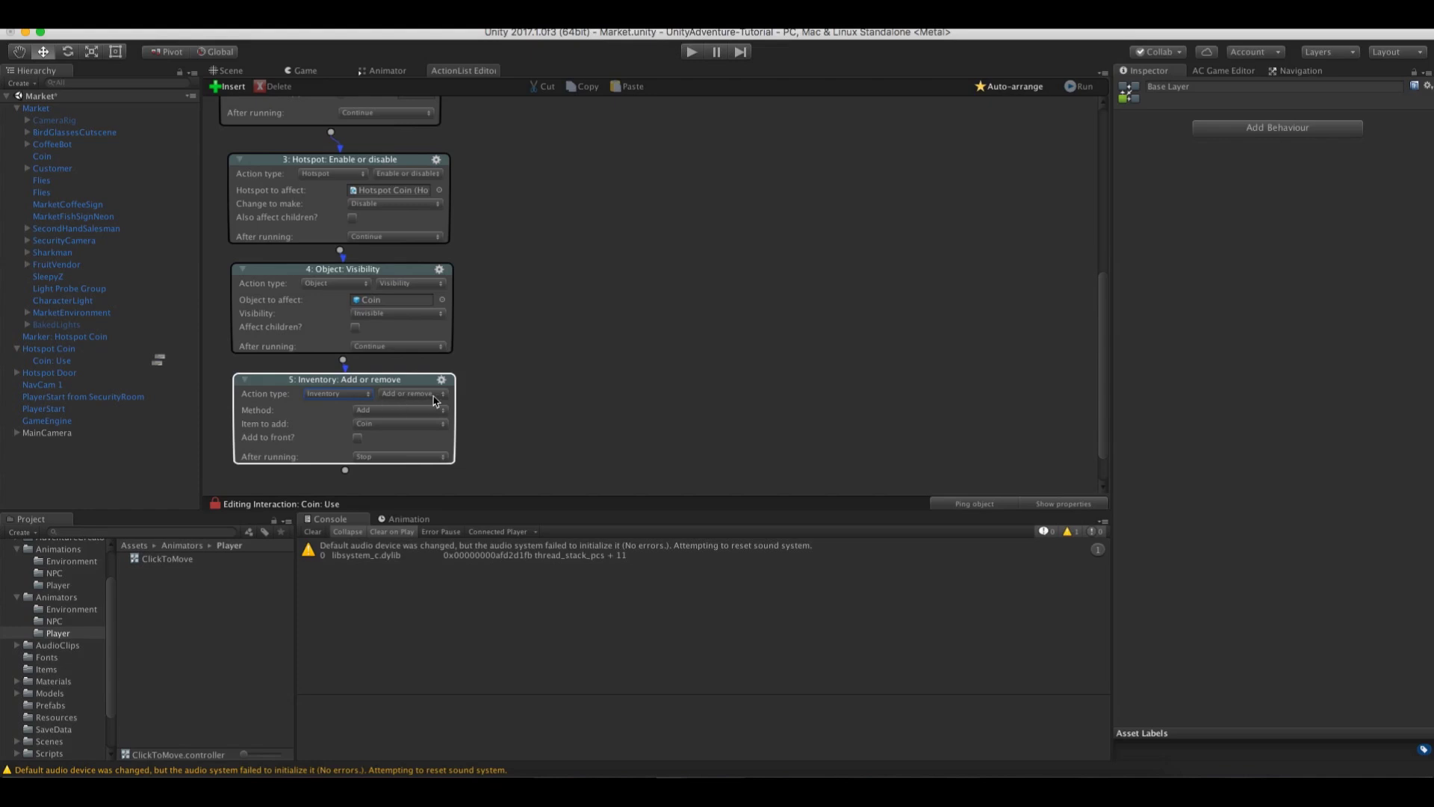
{"action": "left_click", "coordinate": [378, 424]}
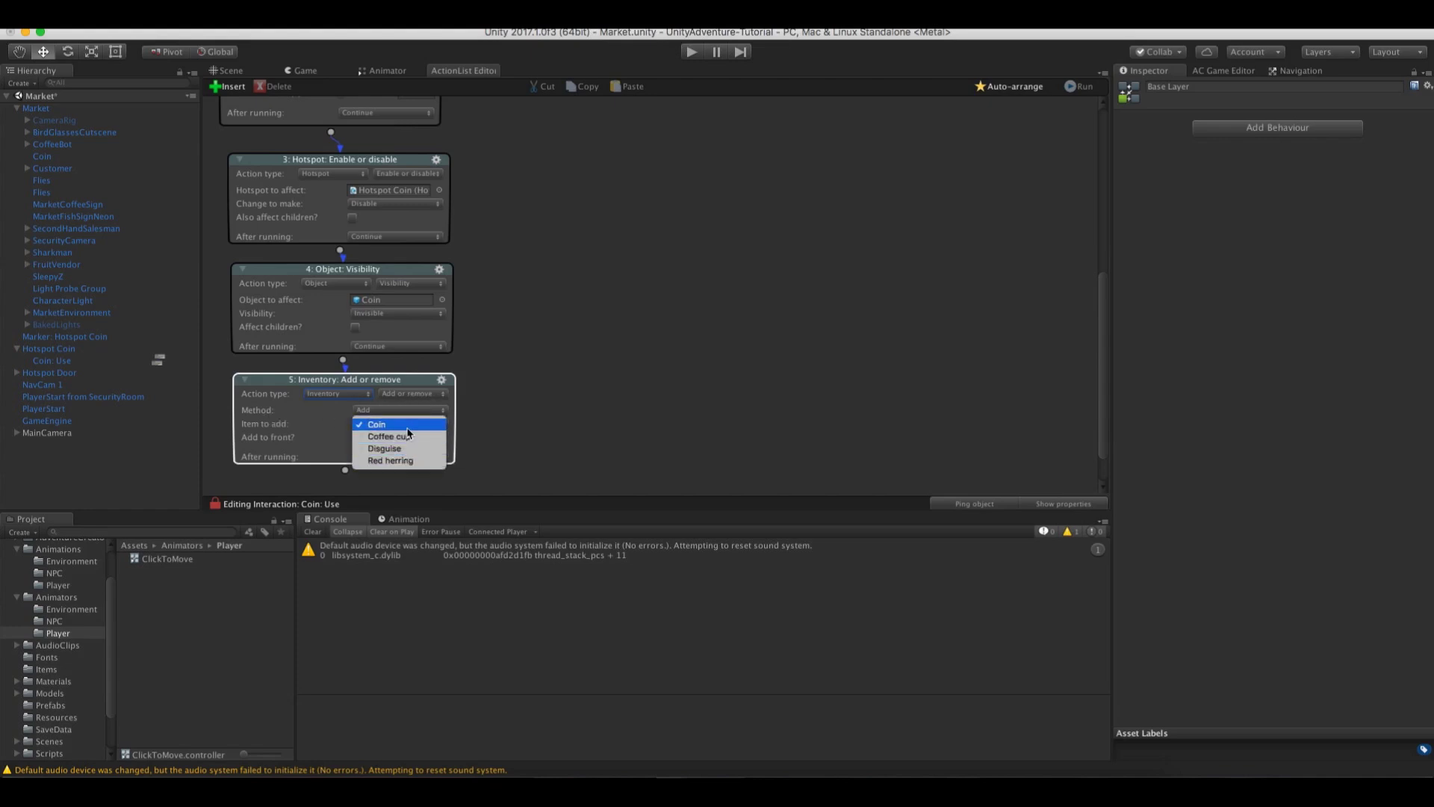
{"action": "left_click", "coordinate": [319, 423]}
{"action": "scroll", "coordinate": [495, 407], "scroll_direction": "down", "scroll_amount": 1}
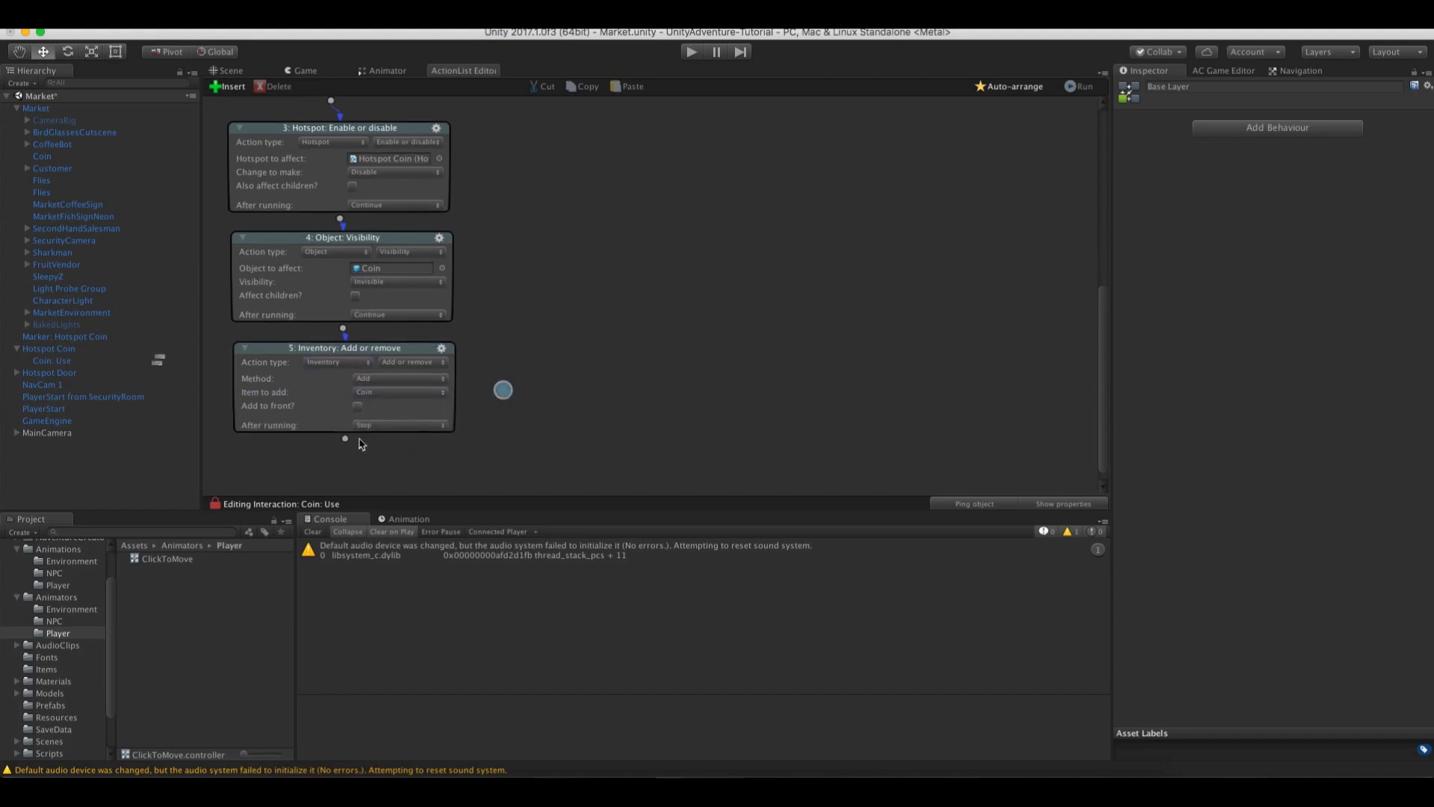
Chain a final Engine: Wait action of 0.5 seconds after the inventory action, and return to the Scene view
{"action": "left_click_drag", "start_coordinate": [346, 440], "coordinate": [355, 470]}
{"action": "scroll", "coordinate": [512, 374], "scroll_direction": "down", "scroll_amount": 2}
{"action": "left_click", "coordinate": [375, 424]}
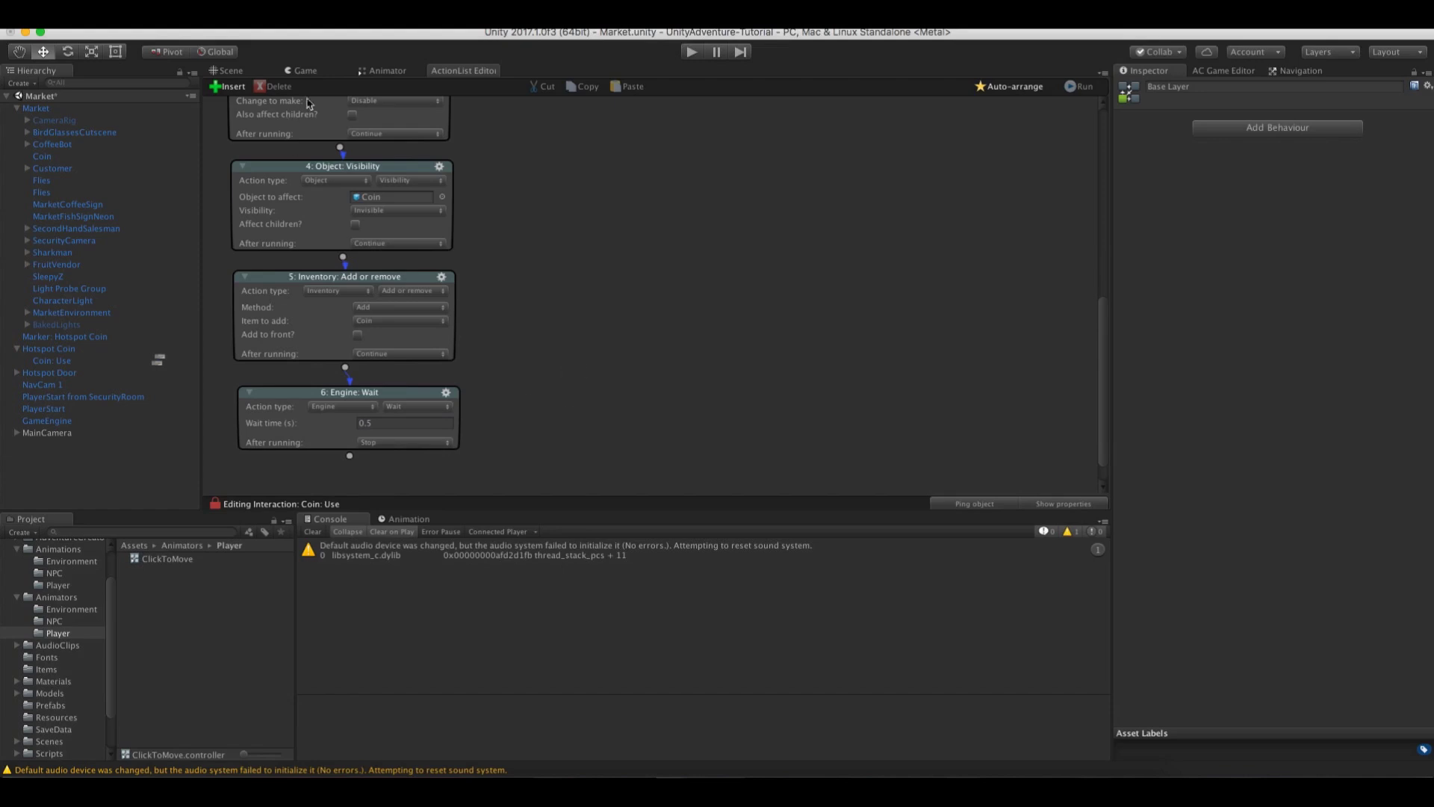
{"action": "left_click", "coordinate": [305, 71]}
{"action": "left_click", "coordinate": [238, 69]}
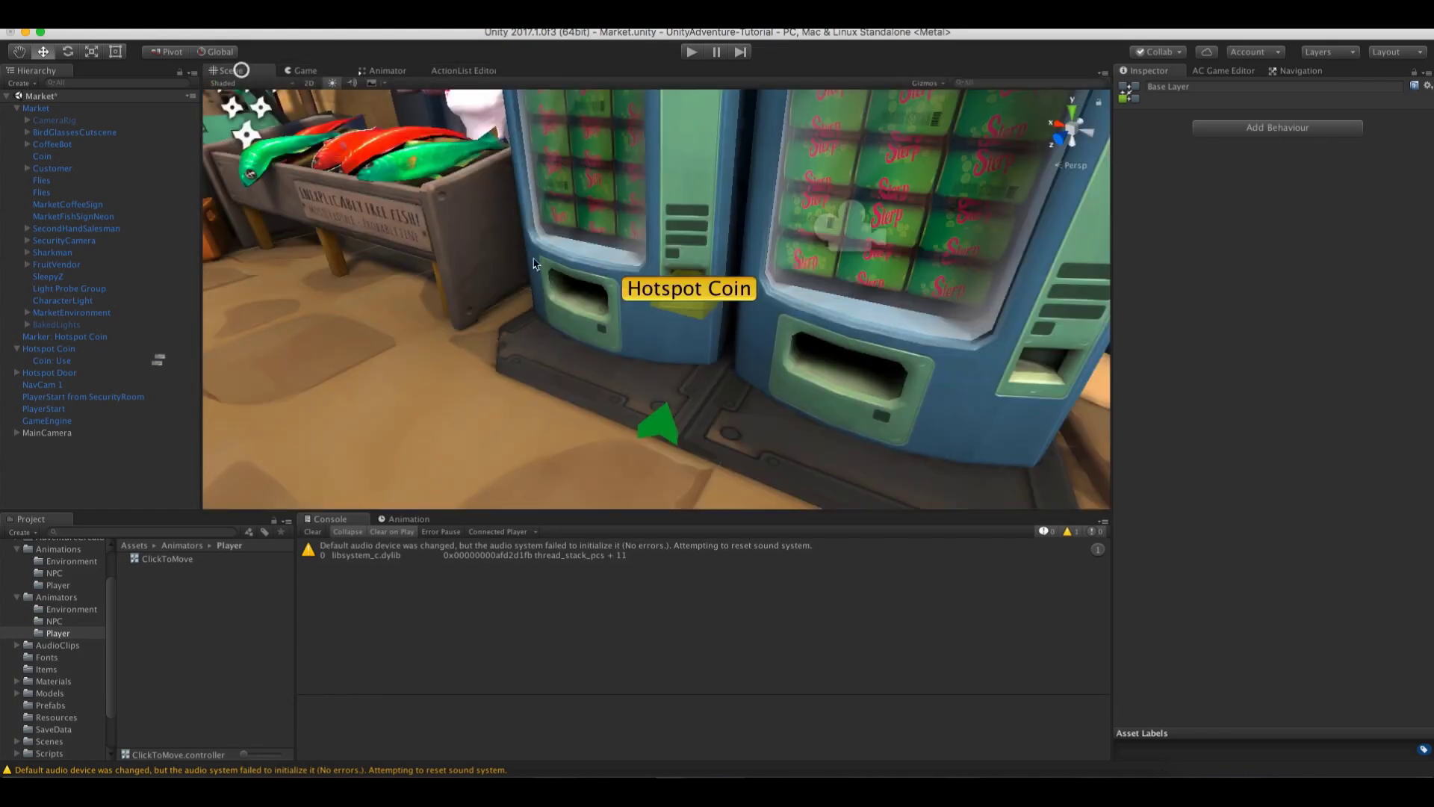
Play-test the scene by having the player pick up the coin and walk around the market, and stop play mode
{"action": "left_click", "coordinate": [694, 53]}
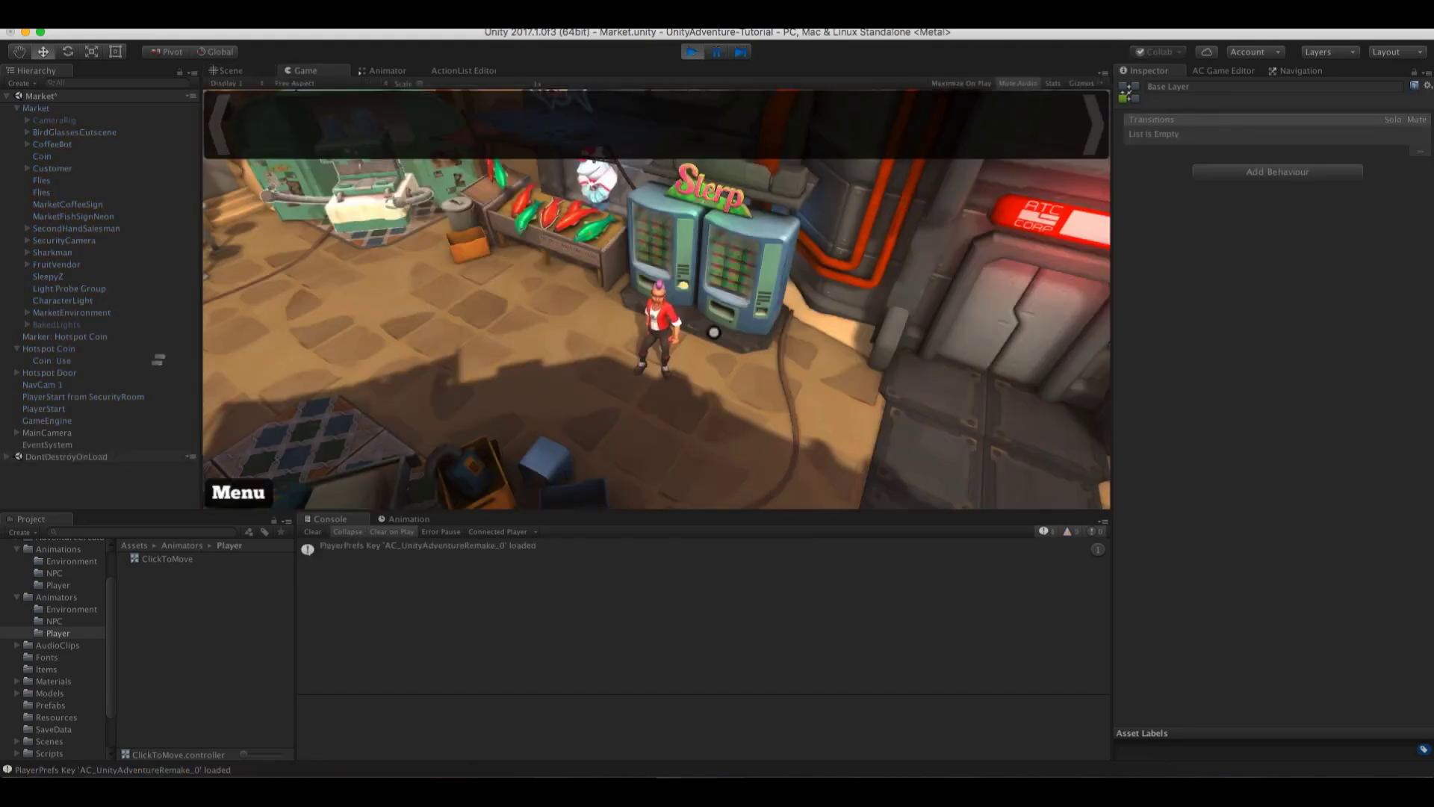
{"action": "left_click", "coordinate": [684, 290]}
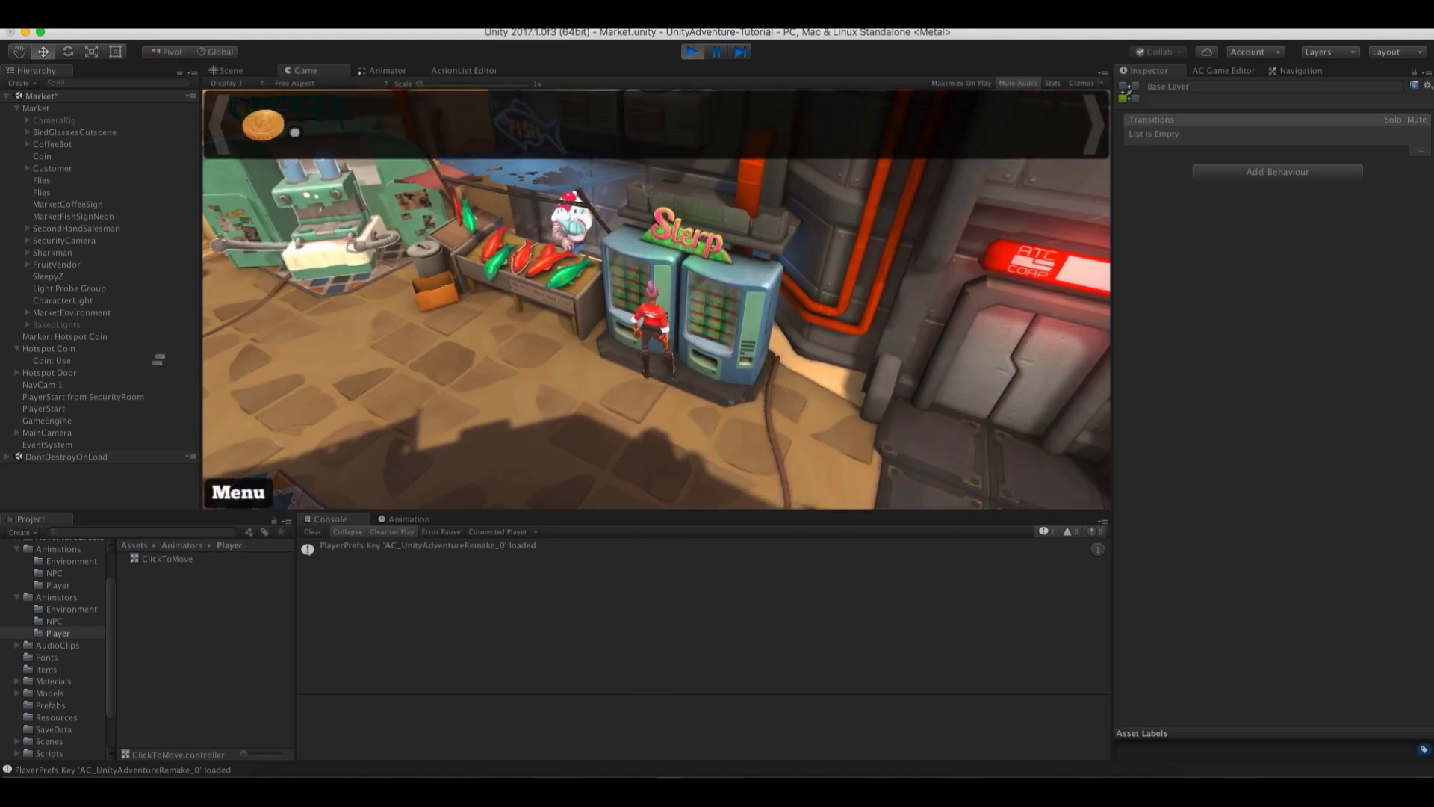
{"action": "left_click", "coordinate": [621, 423]}
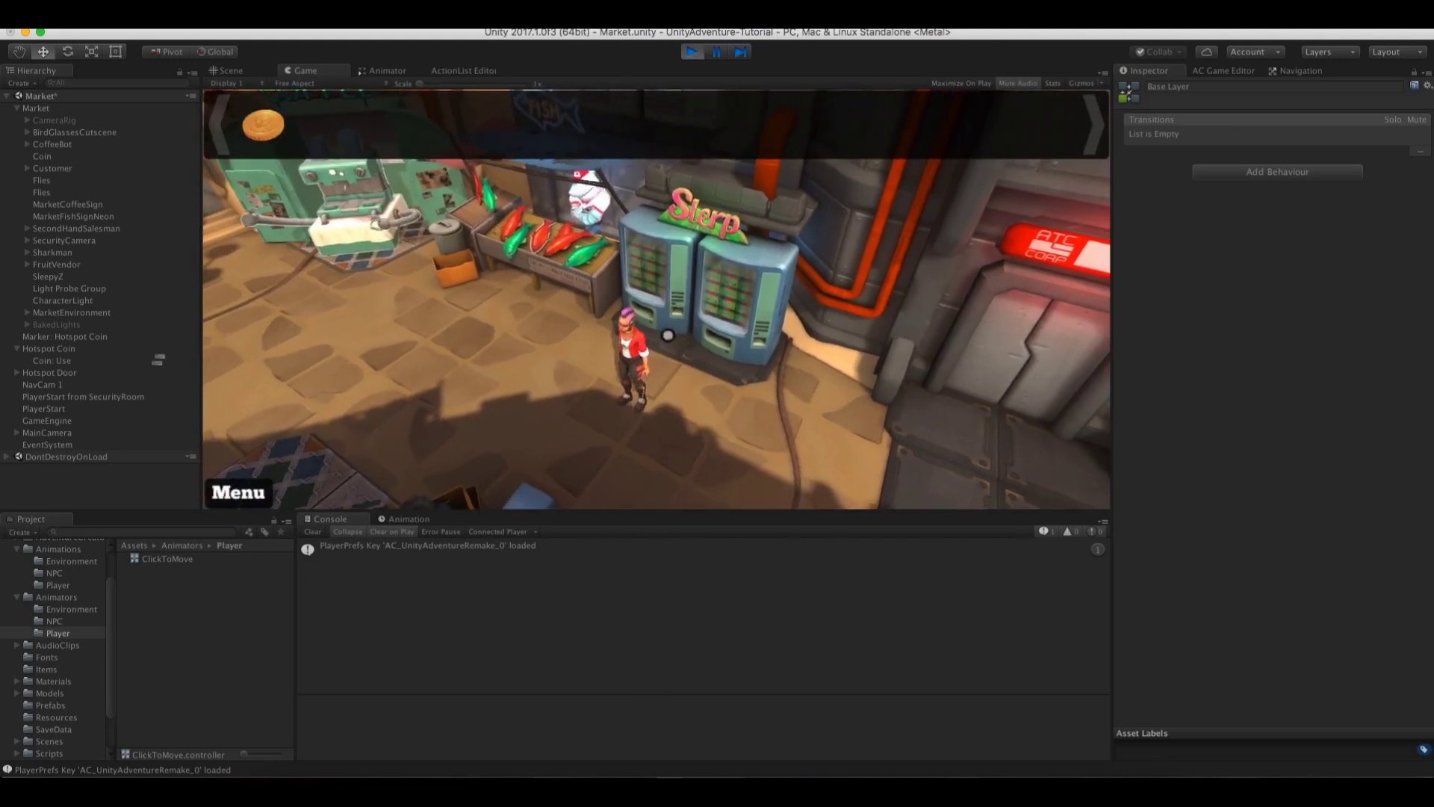
{"action": "left_click", "coordinate": [584, 341]}
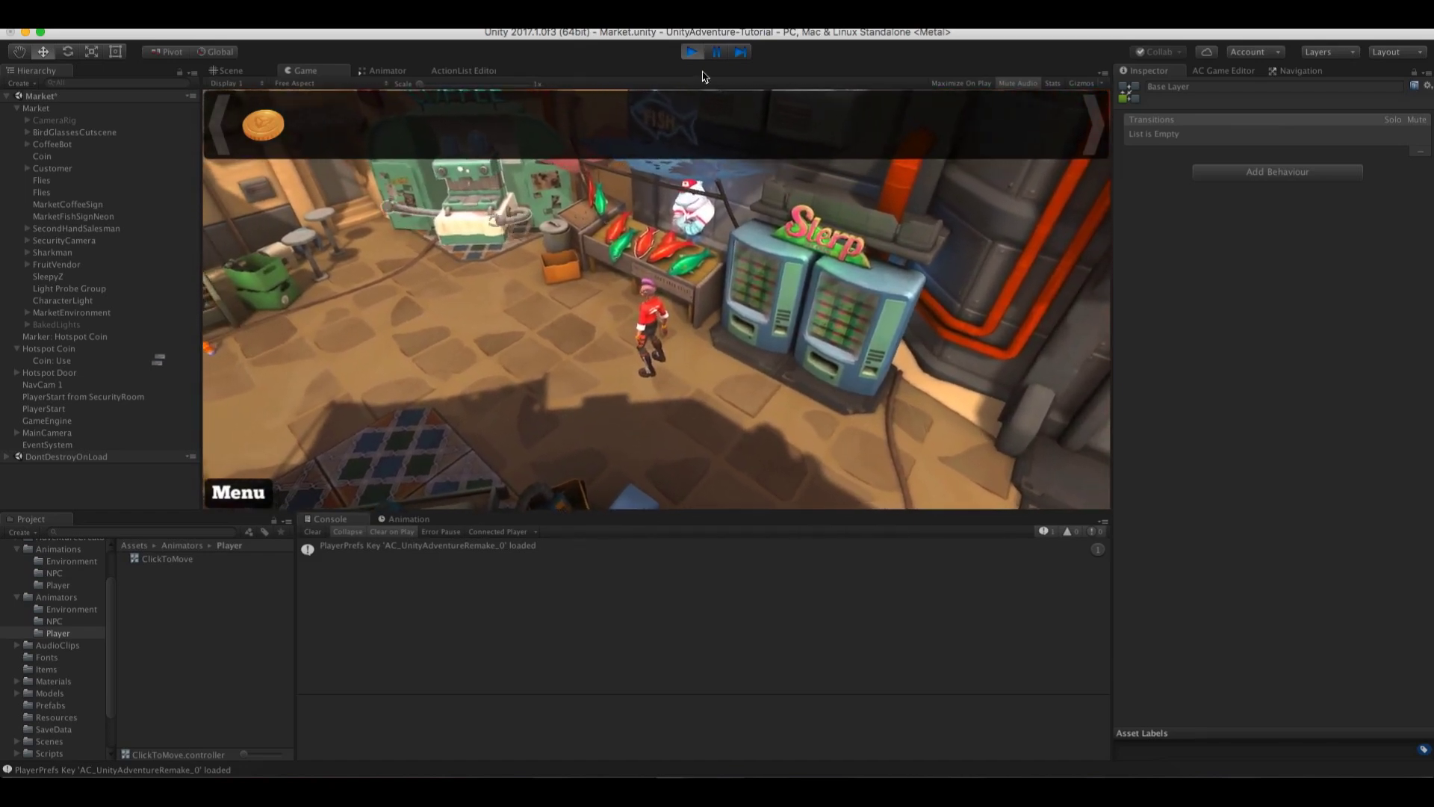
{"action": "left_click", "coordinate": [693, 51]}
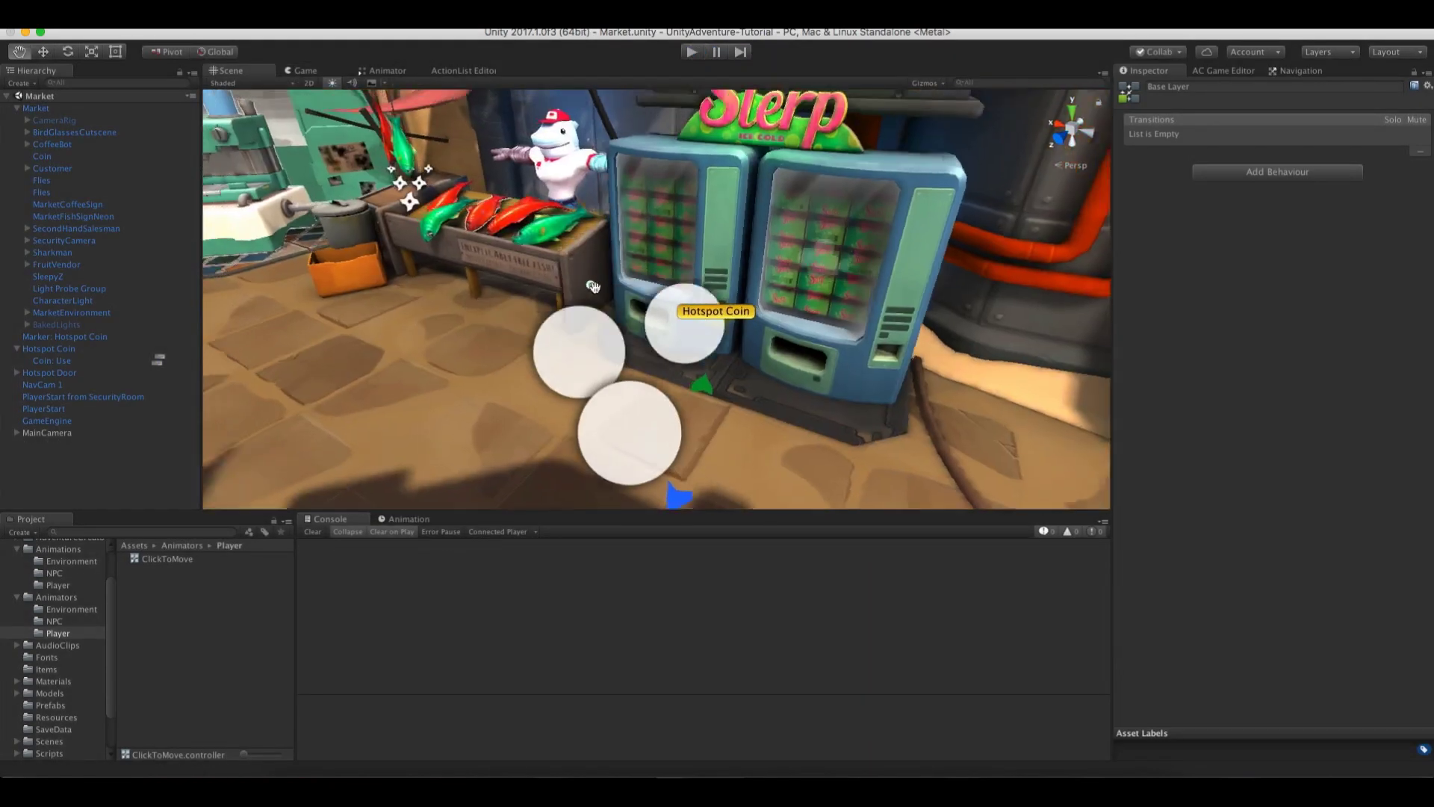
Select the Fish mesh on the market stall and add a new Hotspot prefab positioned over the selected mesh
{"action": "mouse_move", "coordinate": [643, 329]}
{"action": "left_mouse_down", "text": "alt"}
{"action": "mouse_move", "coordinate": [723, 349]}
{"action": "mouse_move", "coordinate": [705, 305]}
{"action": "mouse_move", "coordinate": [663, 331]}
{"action": "left_mouse_up", "text": "alt"}
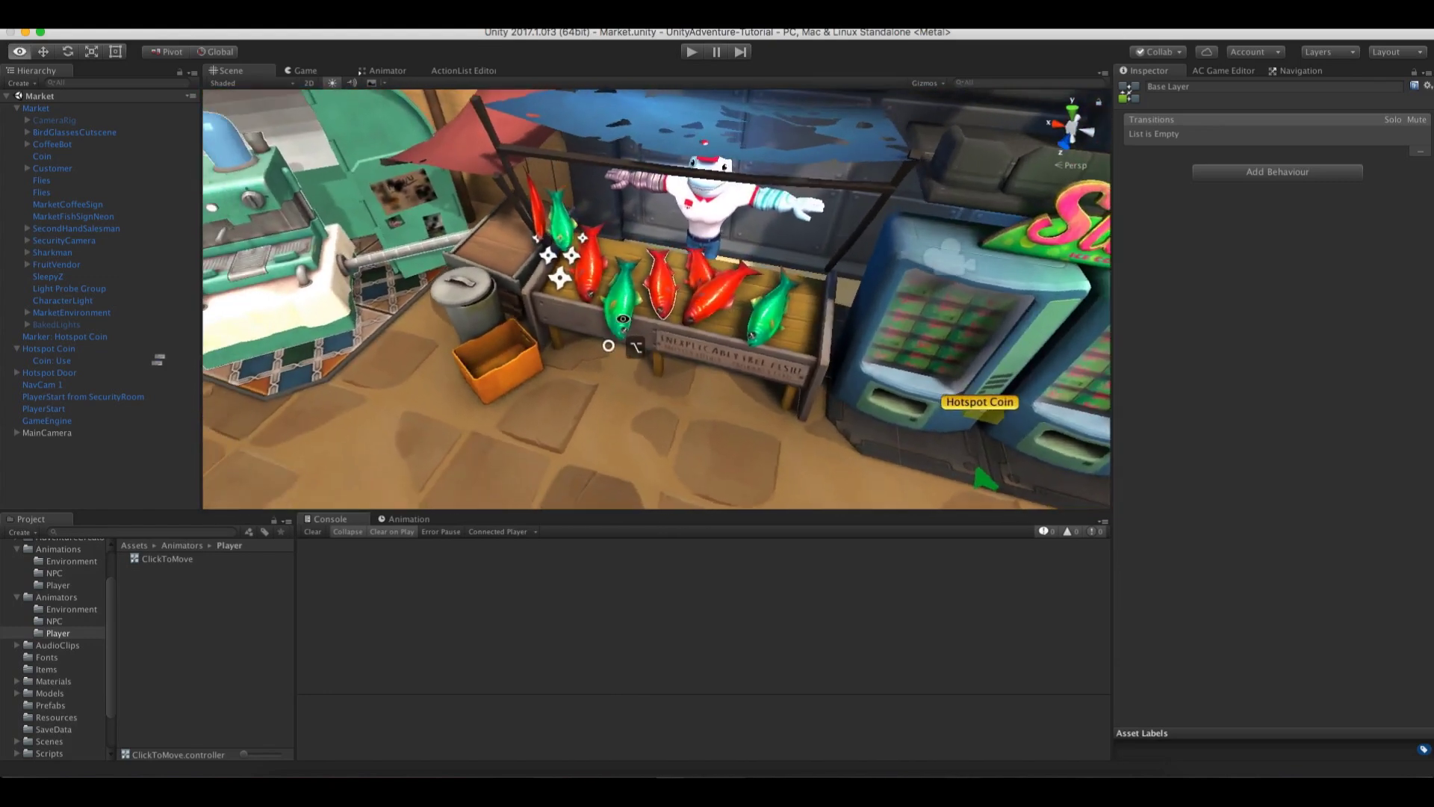
{"action": "left_click_drag", "start_coordinate": [671, 238], "coordinate": [644, 327], "text": "alt"}
{"action": "left_click", "coordinate": [644, 327]}
{"action": "left_click", "coordinate": [644, 327]}
{"action": "left_click", "coordinate": [645, 329]}
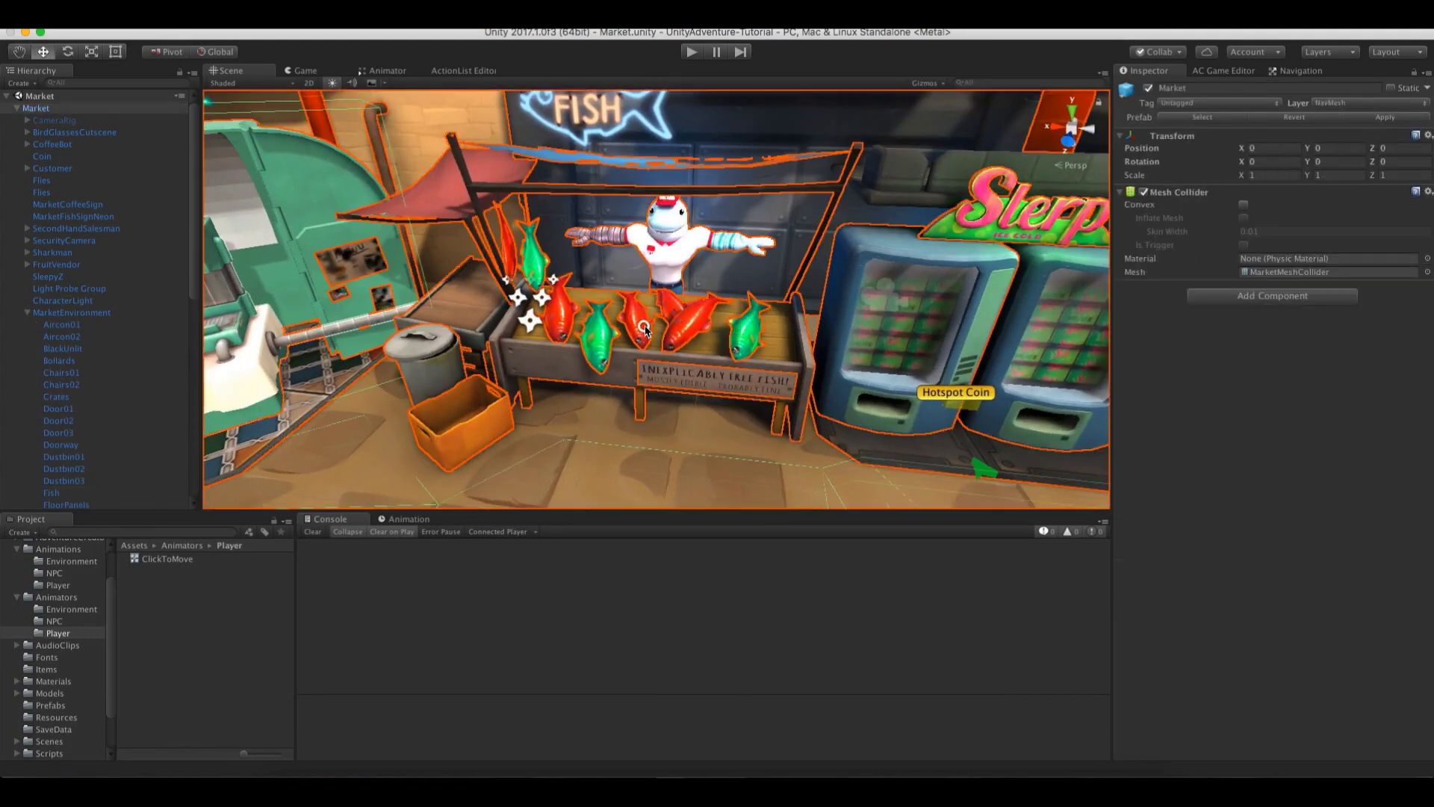
{"action": "left_click", "coordinate": [643, 328]}
{"action": "left_click_drag", "start_coordinate": [837, 365], "coordinate": [884, 388], "text": "alt"}
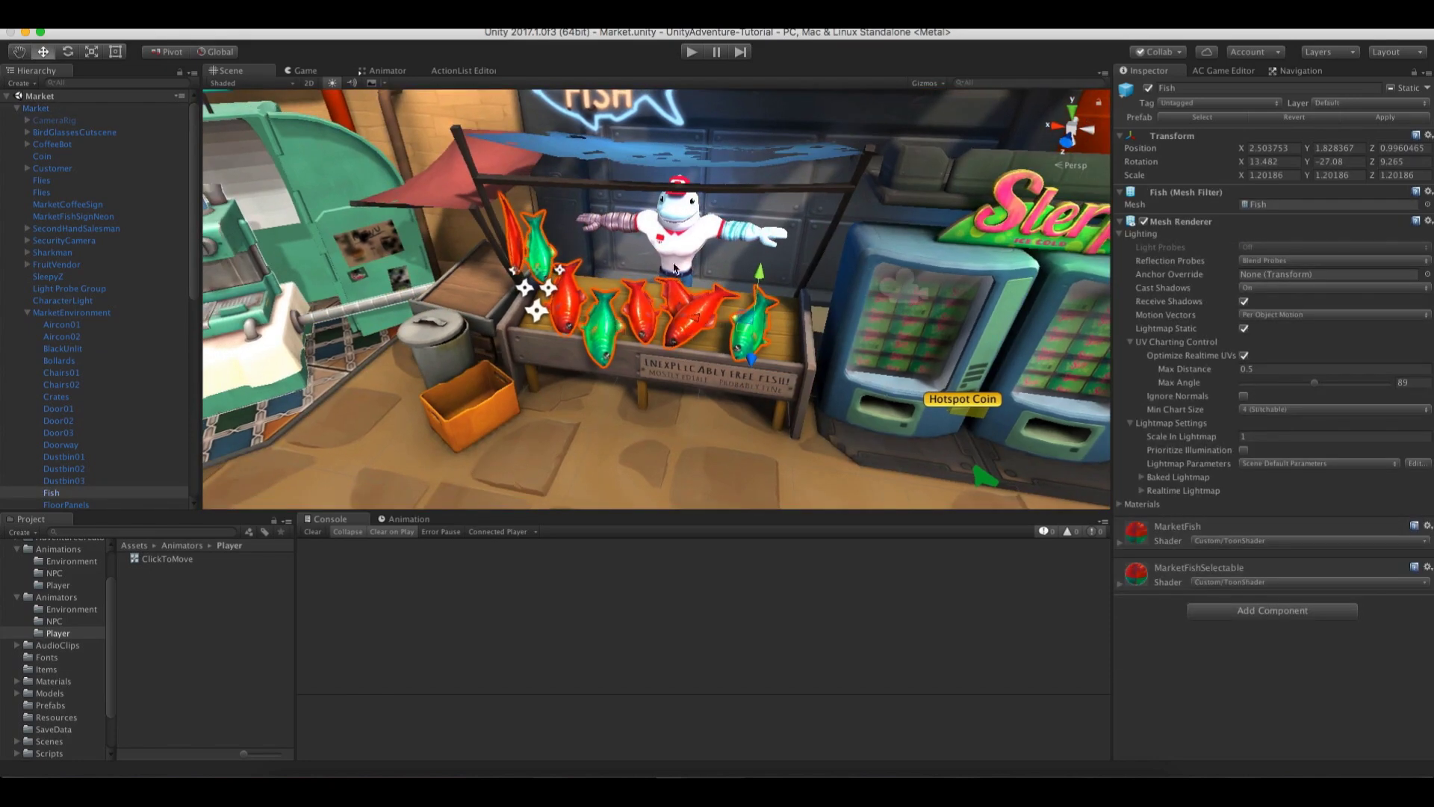
{"action": "mouse_move", "coordinate": [663, 299]}
{"action": "left_mouse_down", "text": "alt"}
{"action": "mouse_move", "coordinate": [681, 304]}
{"action": "mouse_move", "coordinate": [665, 307]}
{"action": "left_mouse_up", "text": "alt"}
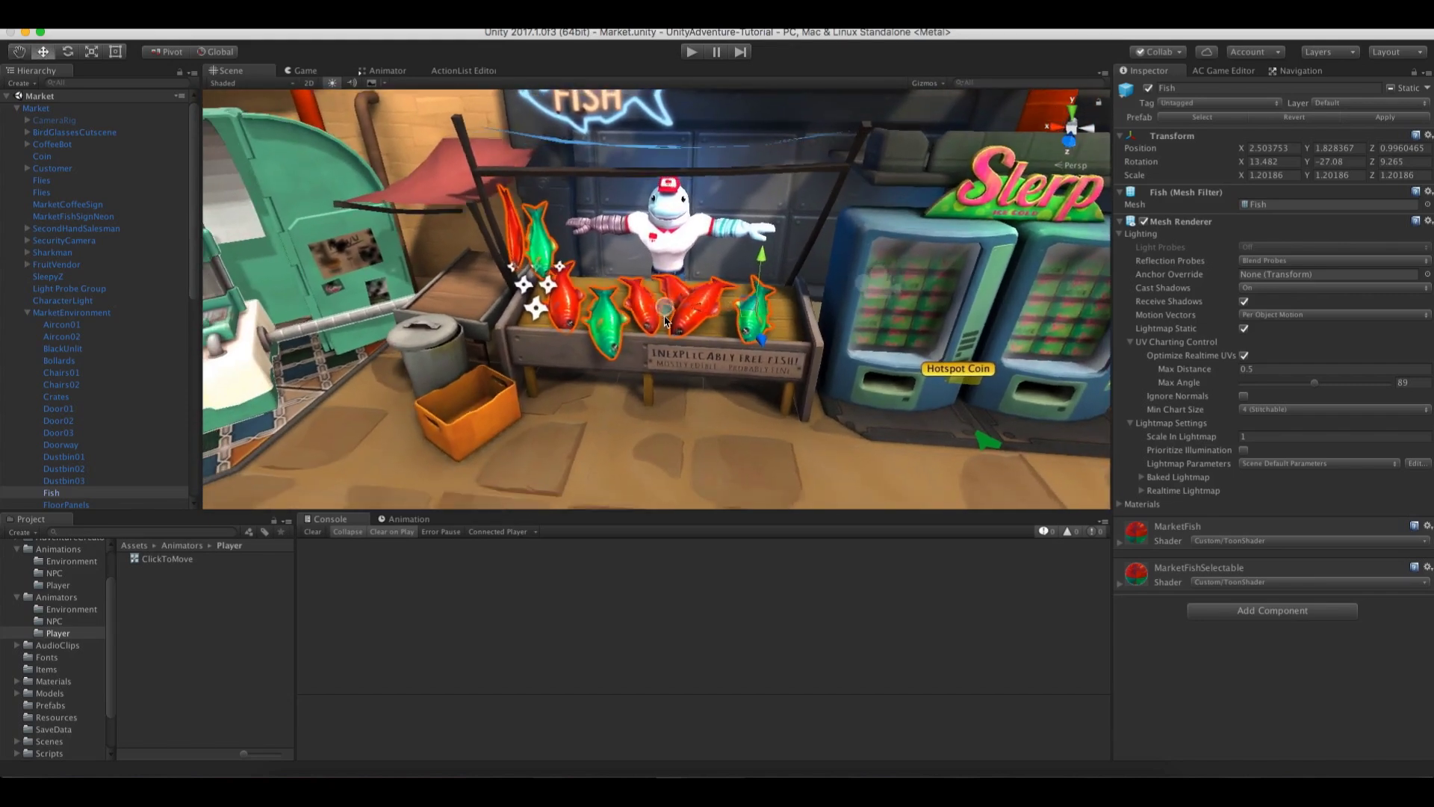
{"action": "left_click", "coordinate": [1204, 71]}
{"action": "left_click", "coordinate": [1287, 525]}
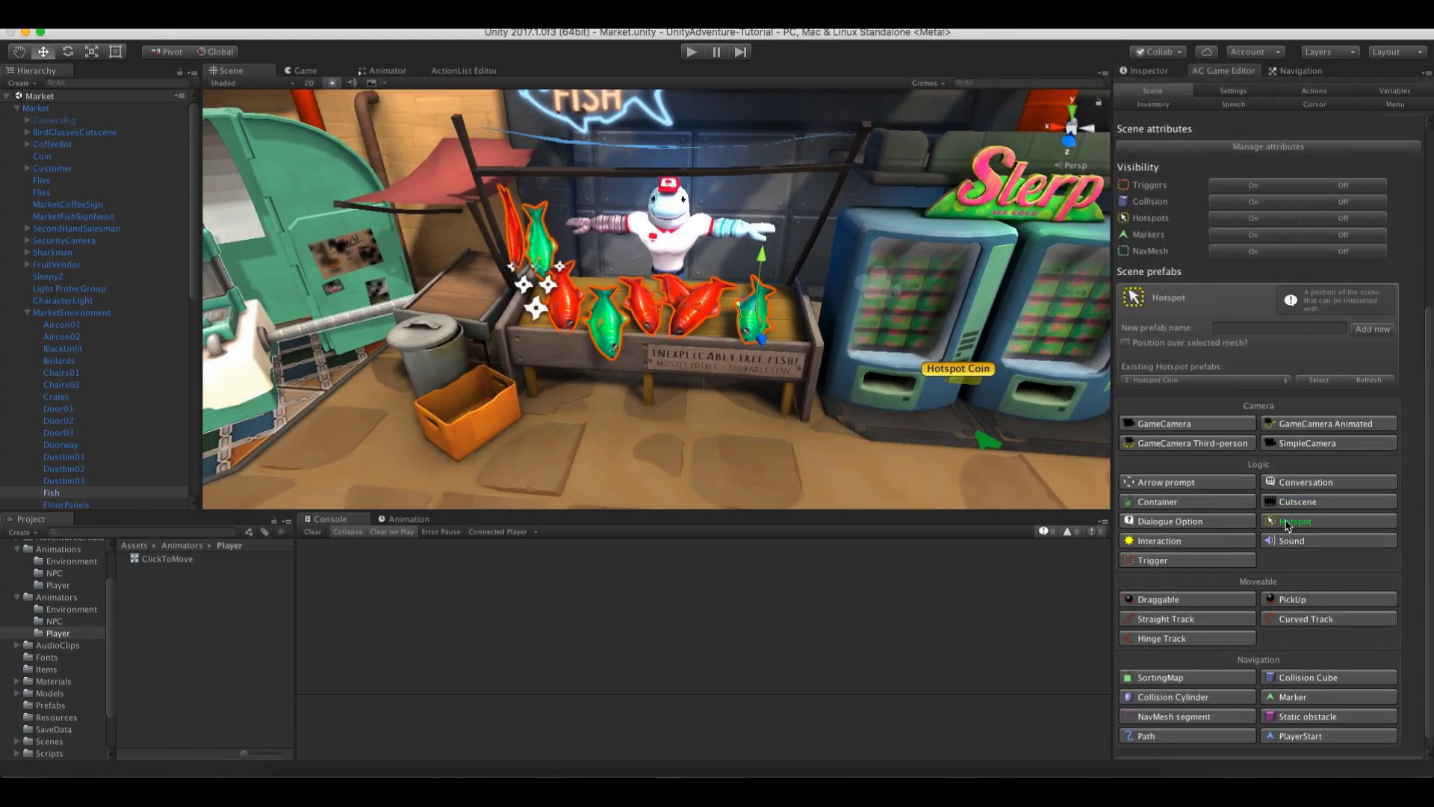
{"action": "left_click", "coordinate": [1124, 342]}
{"action": "left_click", "coordinate": [1370, 330]}
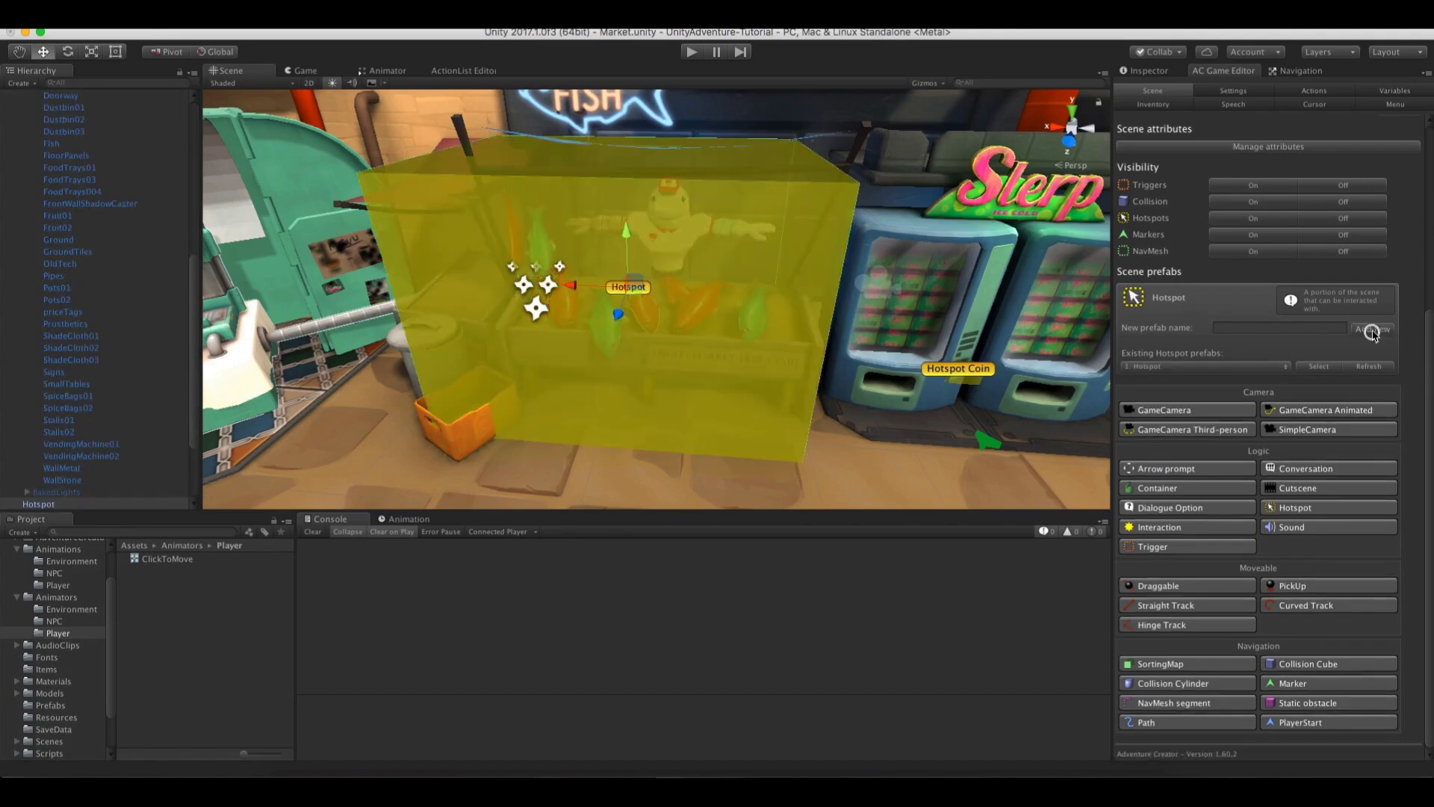
Scale the new hotspot to about 0.54 × 0.22 × 1.07 and fit it over the red fish in the middle of the stall
{"action": "key", "text": "r"}
{"action": "left_click_drag", "start_coordinate": [627, 228], "coordinate": [498, 441]}
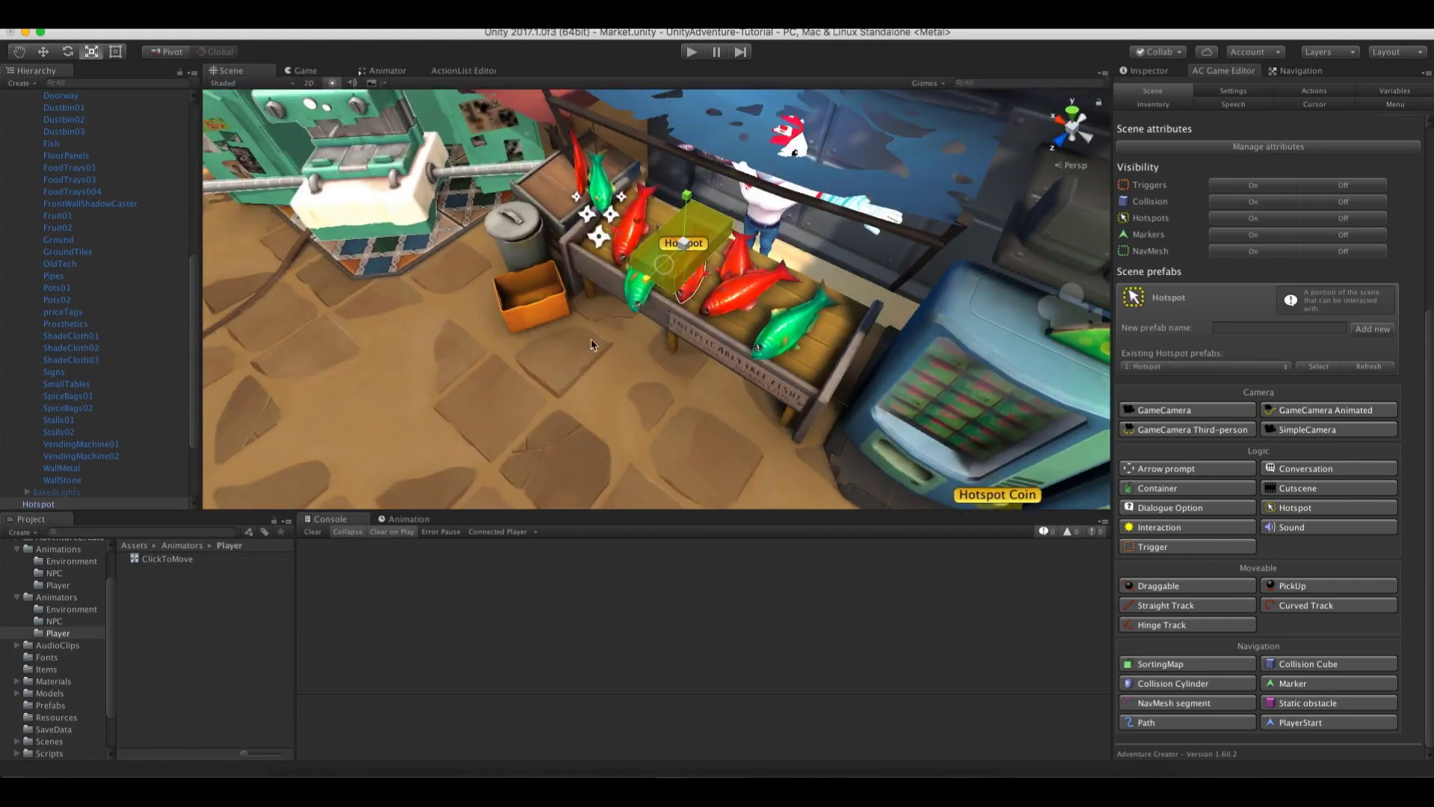
{"action": "key", "text": "w"}
{"action": "left_click_drag", "start_coordinate": [590, 336], "coordinate": [658, 318], "text": "alt"}
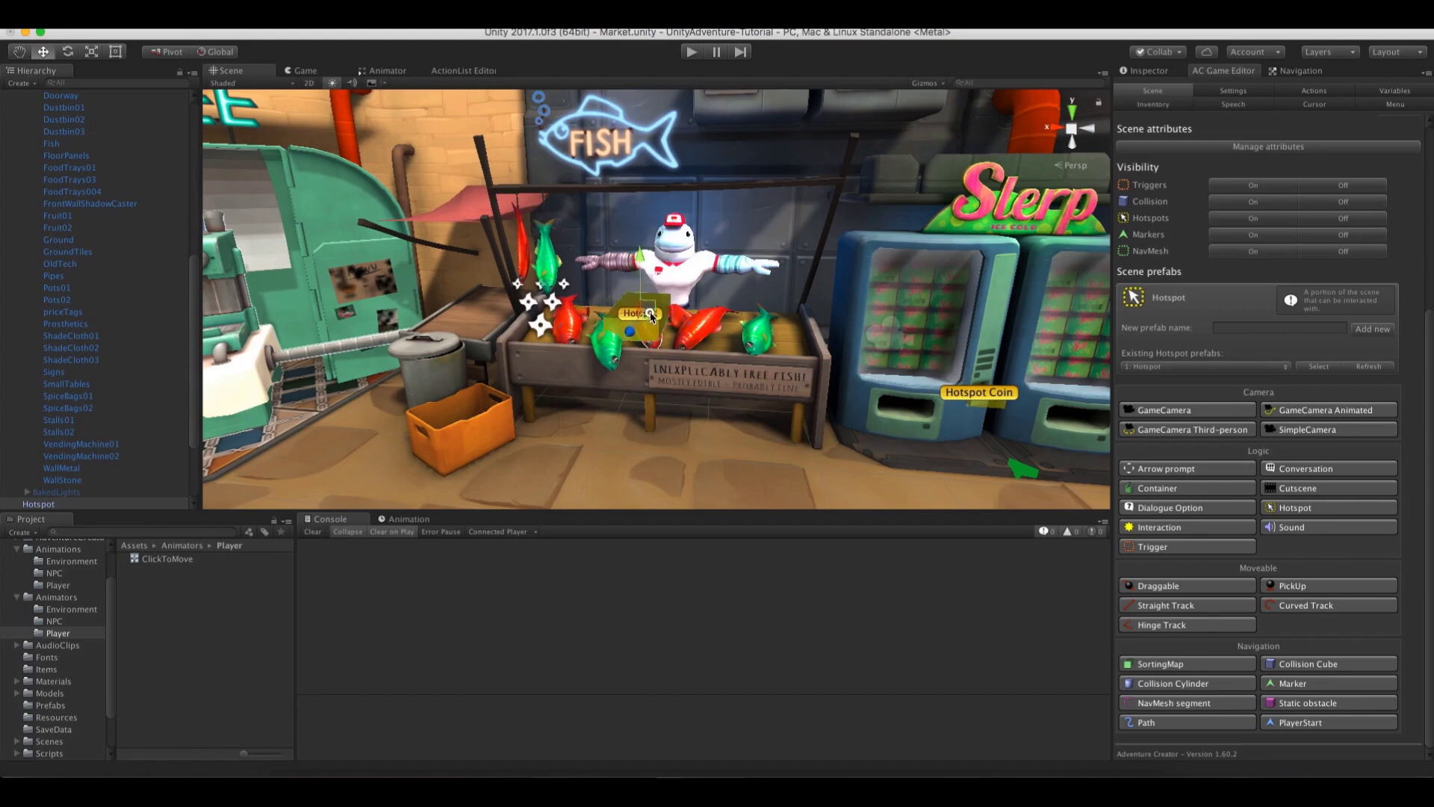
{"action": "key", "text": "e"}
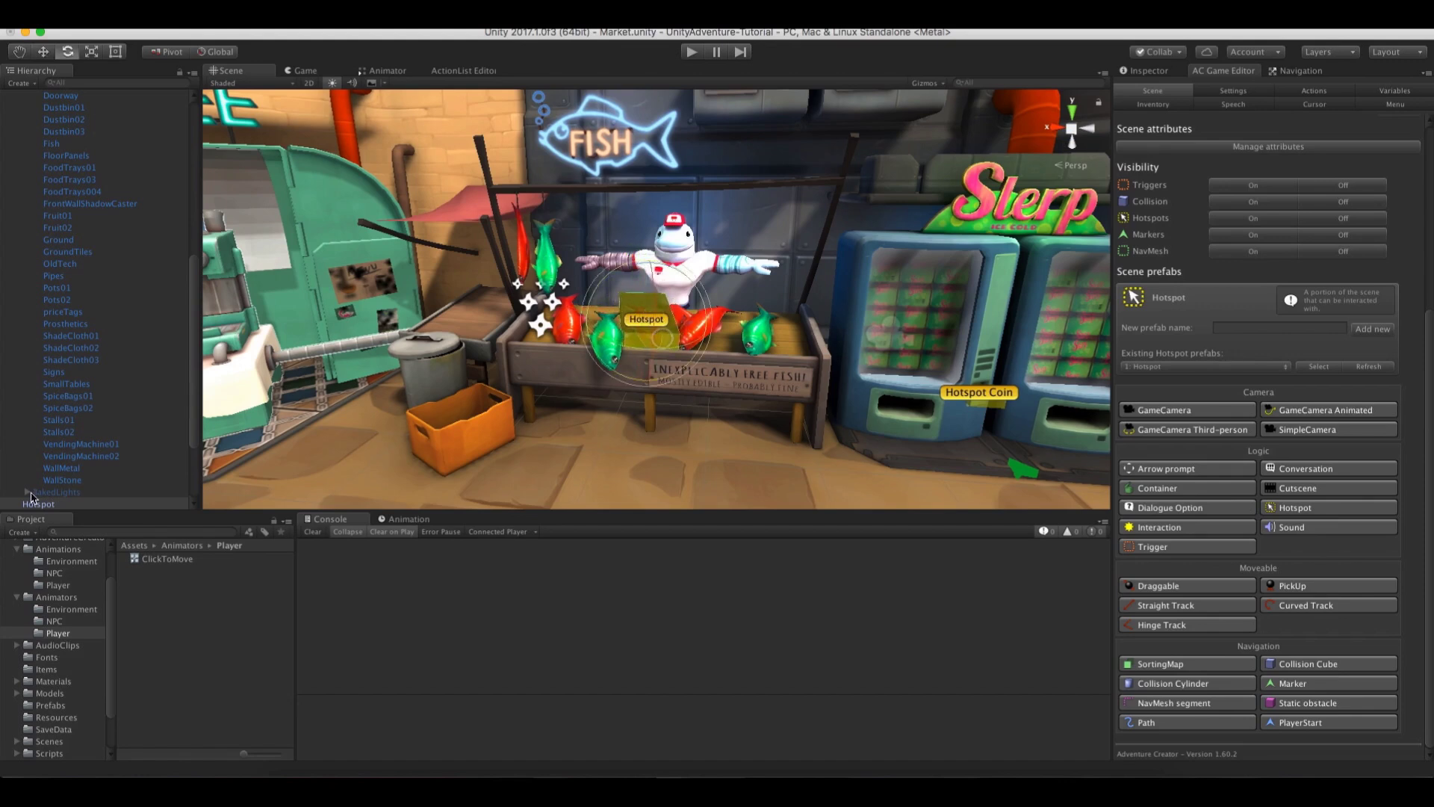
Collapse the Market group in the hierarchy and rename the new hotspot as Hotspot Fish
{"action": "scroll", "coordinate": [71, 196], "scroll_direction": "up", "scroll_amount": 7}
{"action": "left_click", "coordinate": [26, 225]}
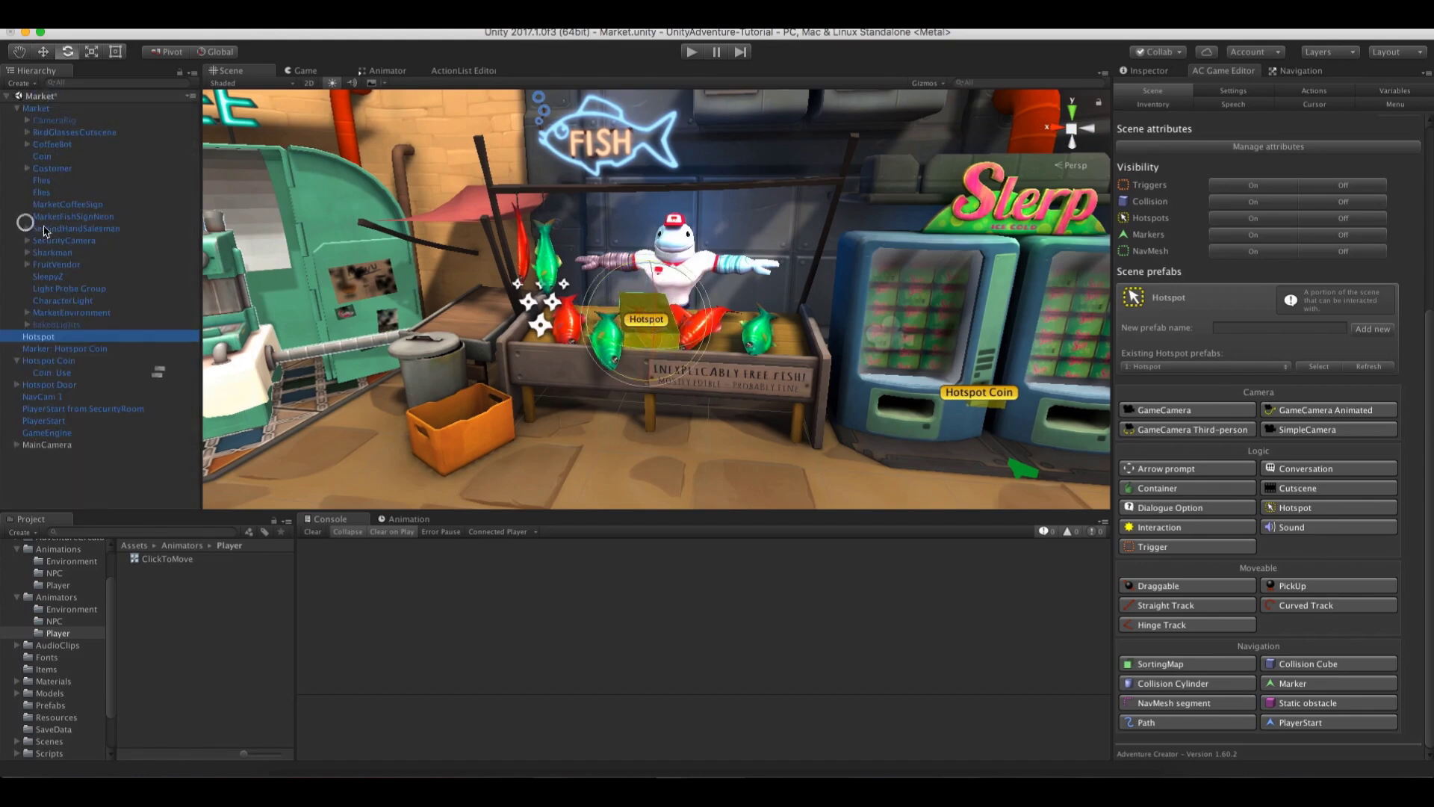
{"action": "left_click", "coordinate": [18, 112]}
{"action": "left_click", "coordinate": [46, 120]}
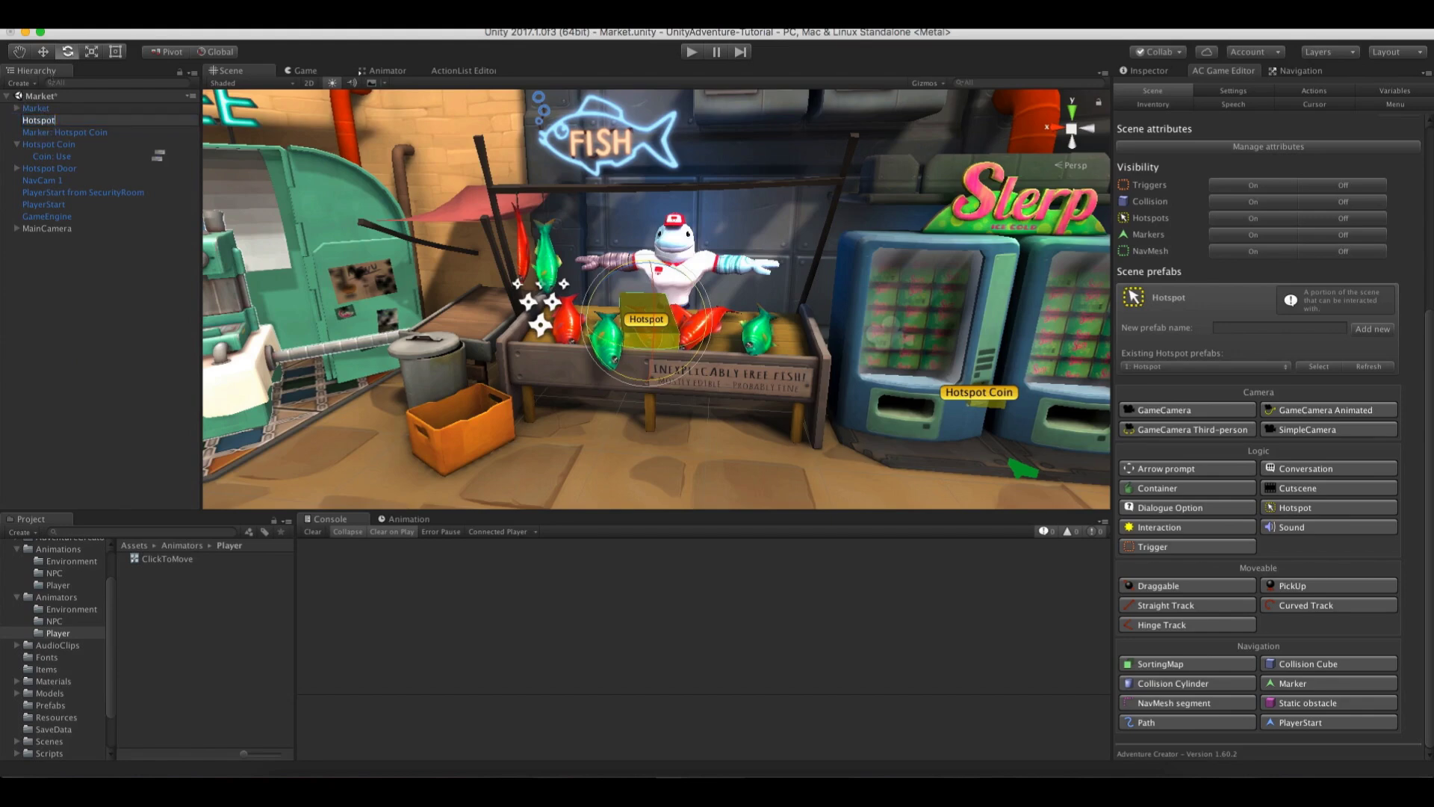
{"action": "type", "text": "Fish"}
{"action": "key", "text": "Return"}
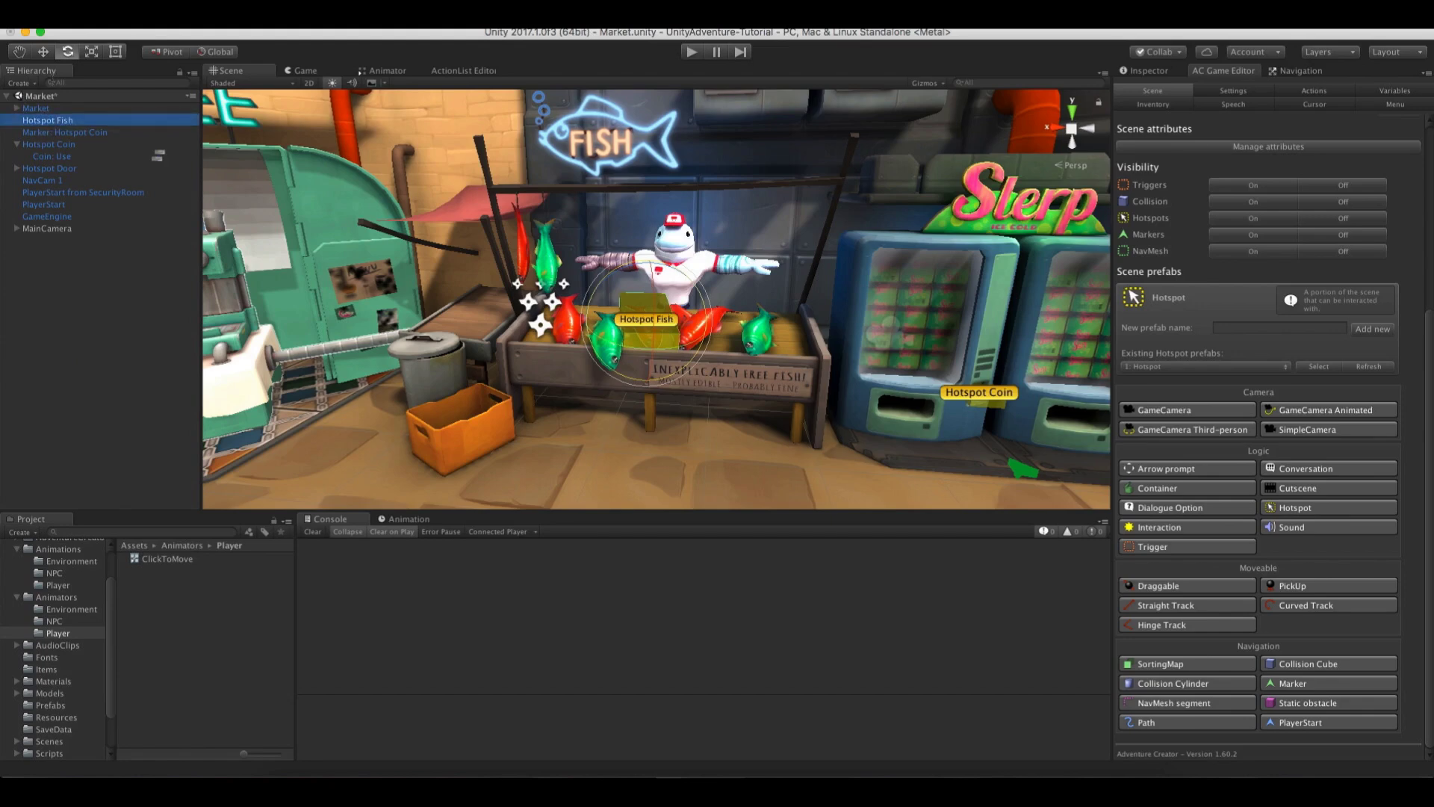
Set the label of Hotspot Fish to Fish in its Hotspot script properties
{"action": "left_click", "coordinate": [1135, 72]}
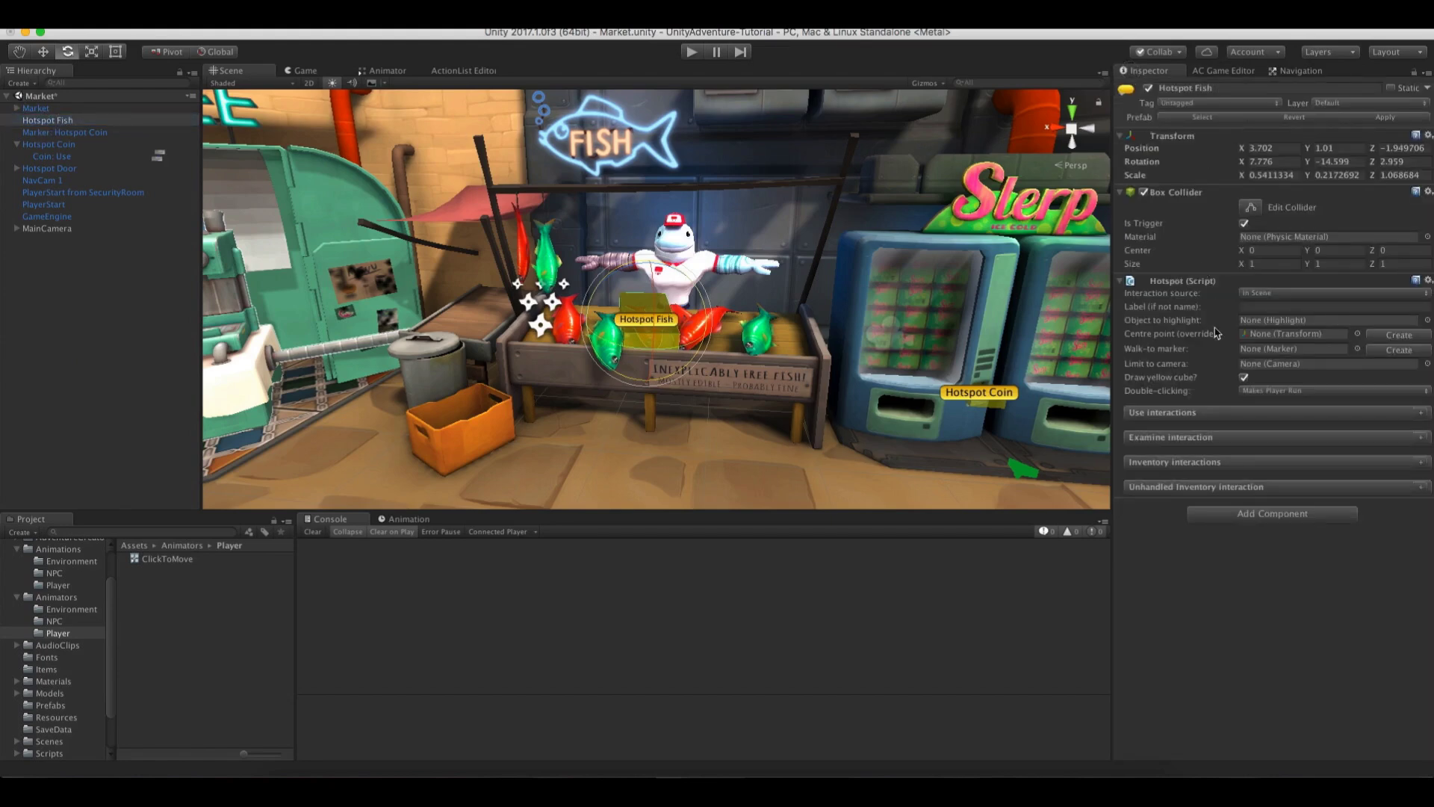
{"action": "left_click", "coordinate": [1270, 307]}
{"action": "type", "text": "Fish"}
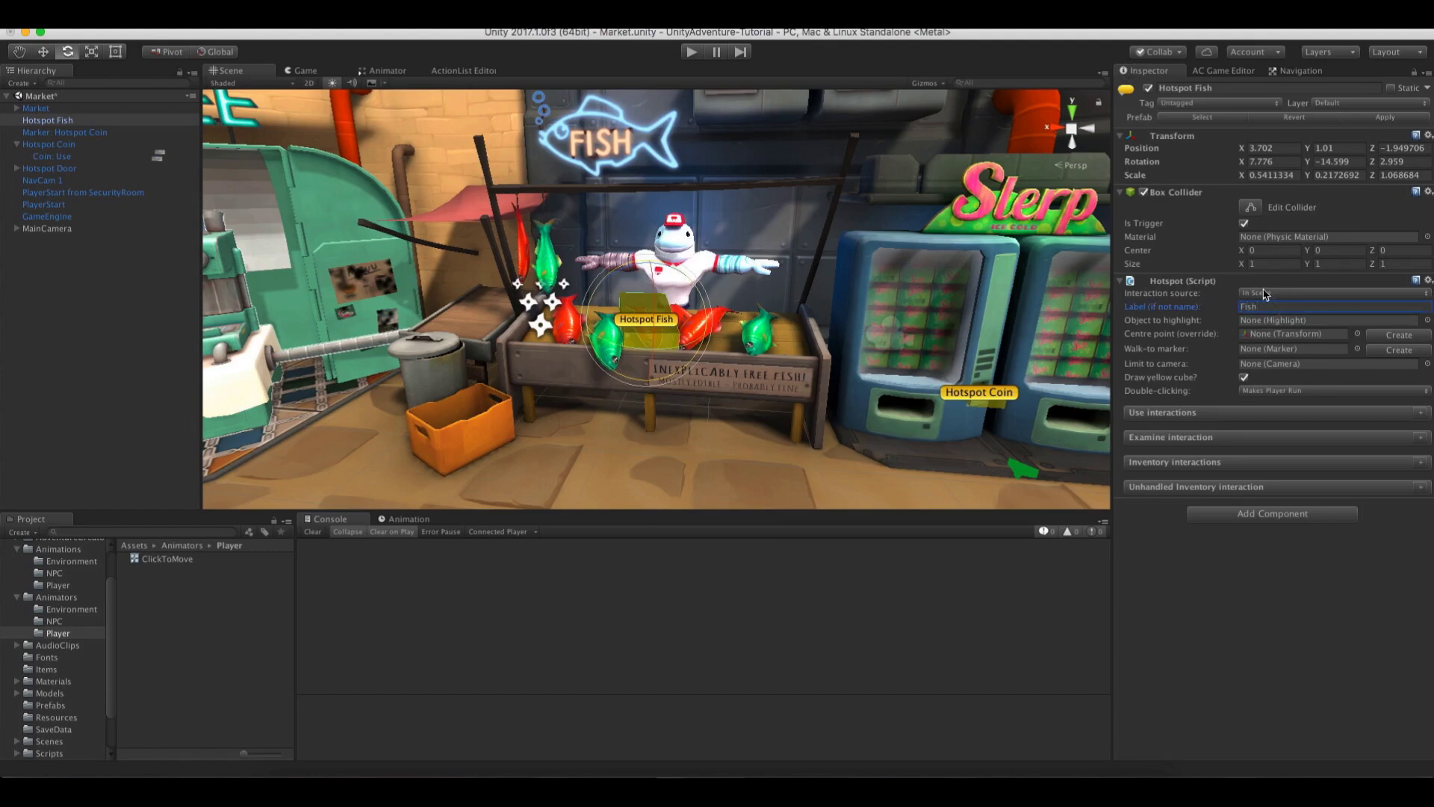
Add a Use interaction to Hotspot Fish with the player action Walk To Marker, and create its walk-to marker
{"action": "left_click", "coordinate": [1420, 414]}
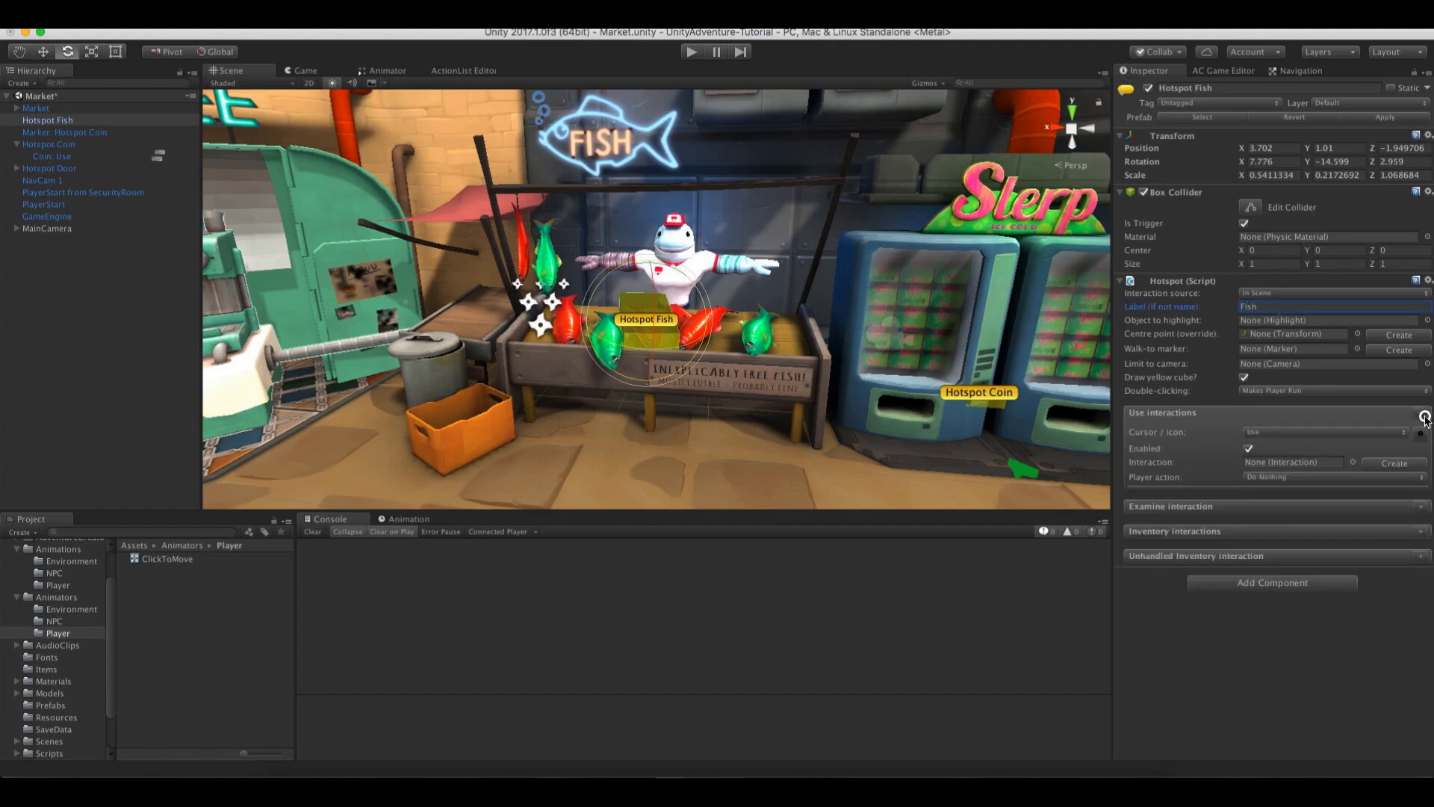
{"action": "left_click", "coordinate": [1278, 480]}
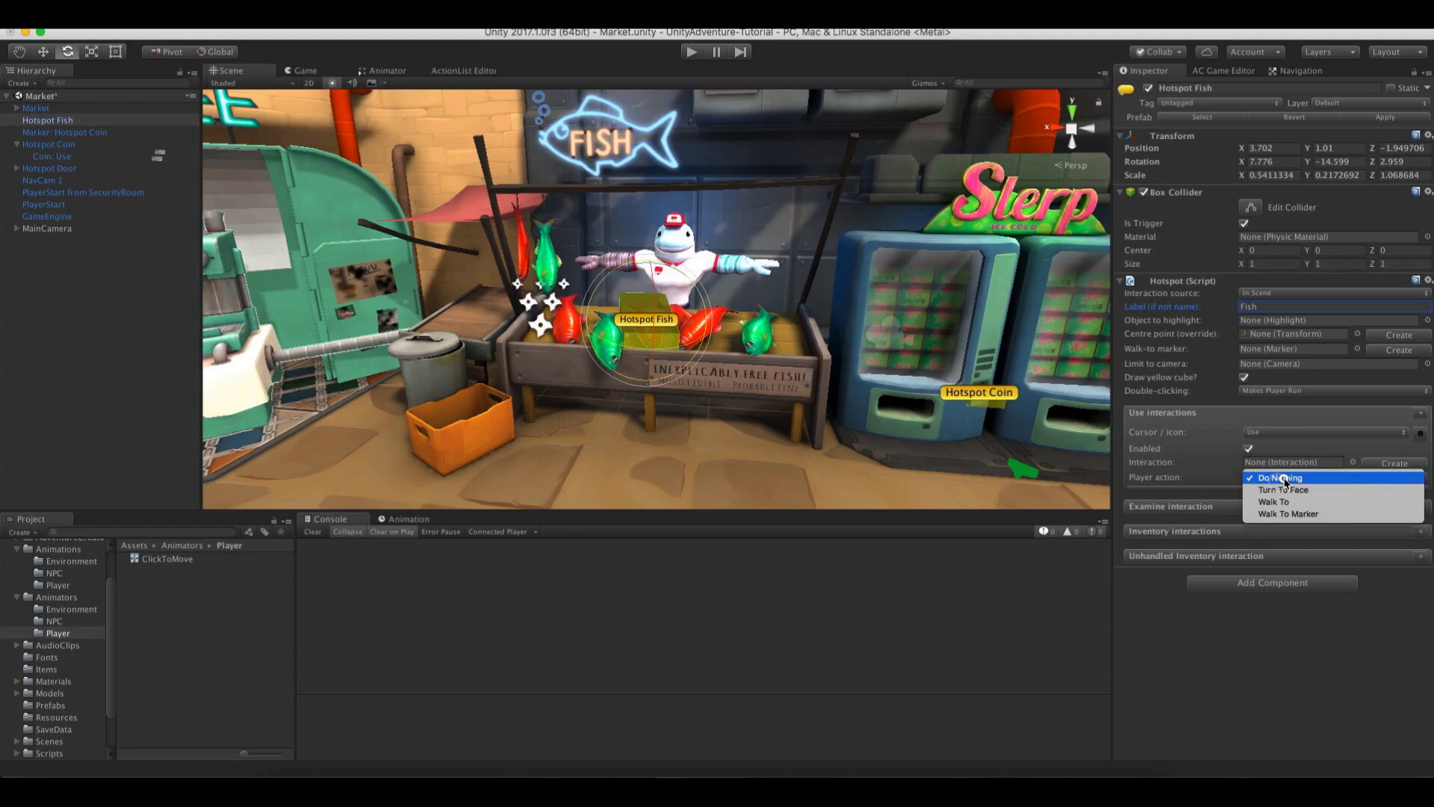
{"action": "left_click", "coordinate": [1294, 514]}
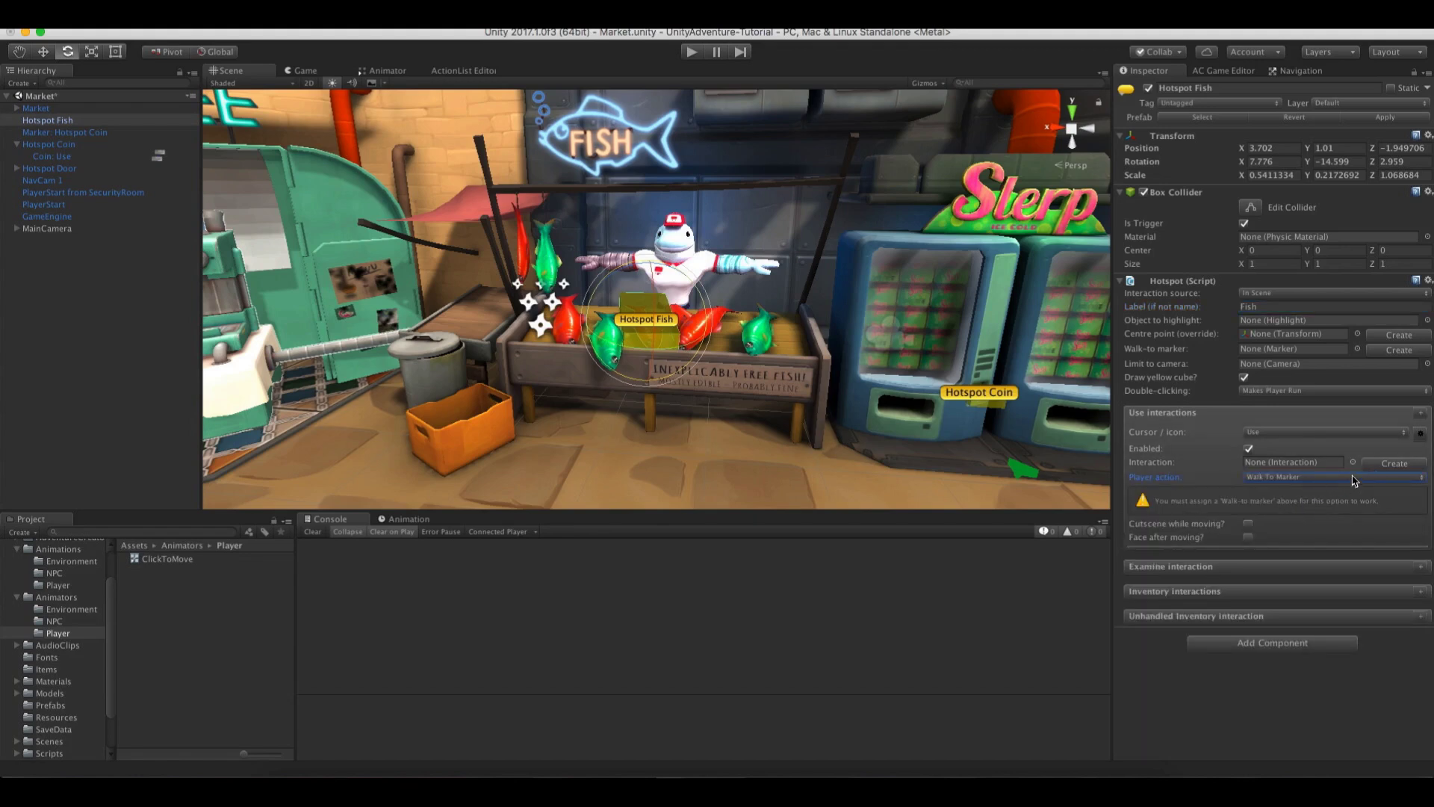
{"action": "left_click", "coordinate": [1387, 351]}
Place the Hotspot Fish marker on the floor before the stall, at about X 3.42, Y 0.04, Z -0.67, rotated about 170° around Y
{"action": "left_click", "coordinate": [87, 120]}
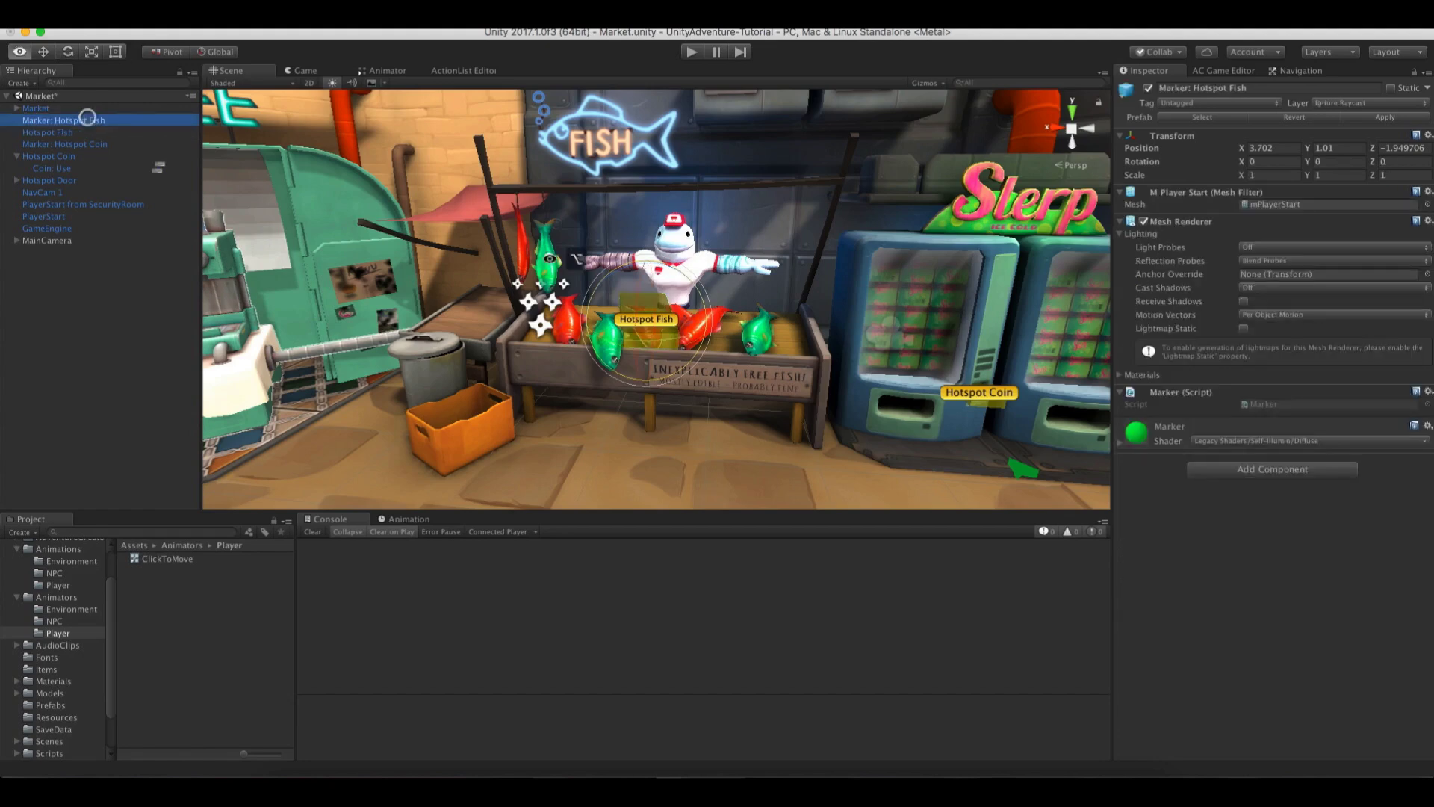
{"action": "double_click", "coordinate": [87, 119]}
{"action": "key", "text": "w"}
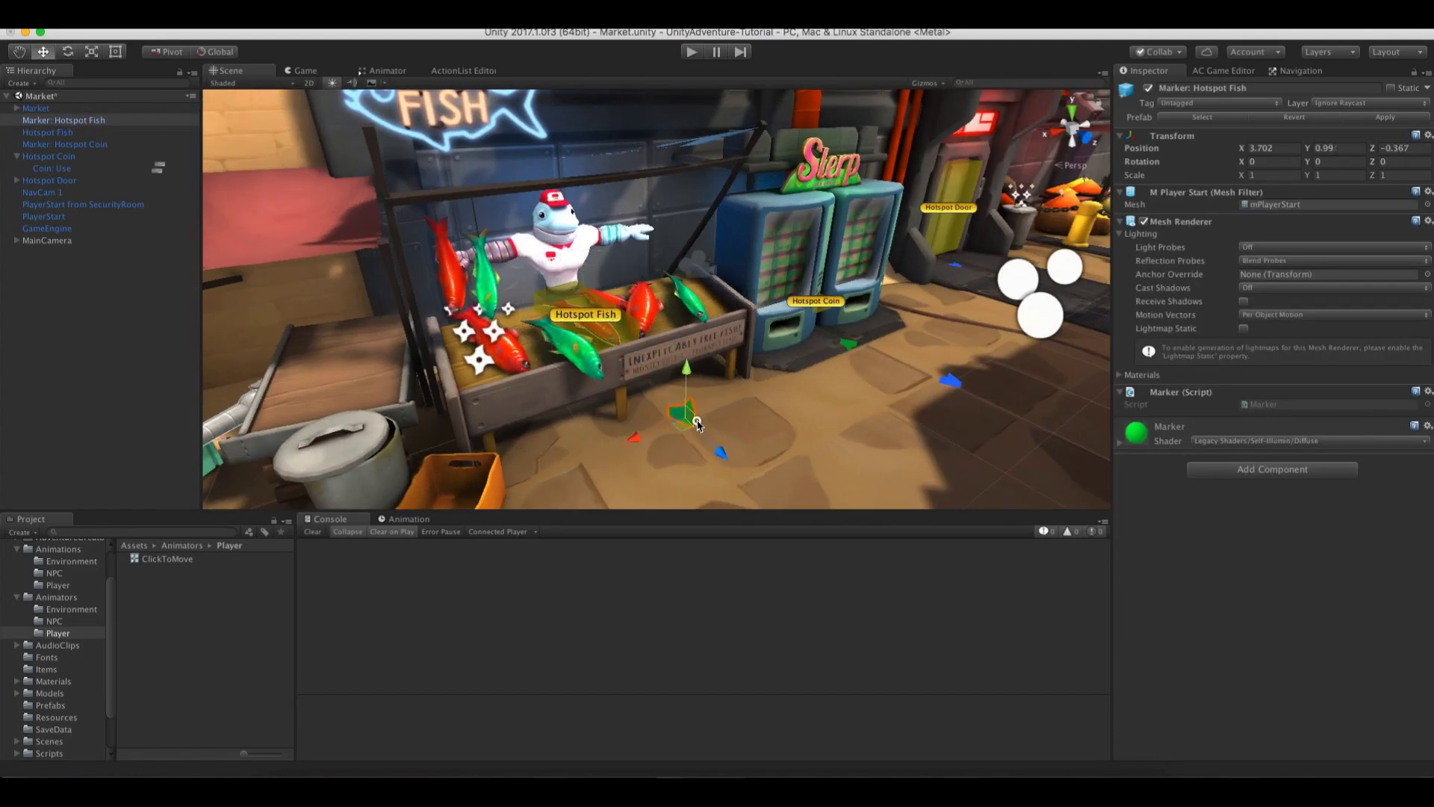
{"action": "mouse_move", "coordinate": [697, 424]}
{"action": "left_mouse_down"}
{"action": "mouse_move", "coordinate": [683, 495]}
{"action": "mouse_move", "coordinate": [406, 437]}
{"action": "mouse_move", "coordinate": [307, 390]}
{"action": "mouse_move", "coordinate": [549, 403]}
{"action": "mouse_move", "coordinate": [655, 466]}
{"action": "mouse_move", "coordinate": [631, 458]}
{"action": "mouse_move", "coordinate": [597, 478]}
{"action": "mouse_move", "coordinate": [667, 487]}
{"action": "left_mouse_up"}
{"action": "key", "text": "e"}
{"action": "scroll", "coordinate": [666, 487], "scroll_direction": "up", "scroll_amount": 3}
{"action": "key", "text": "e"}
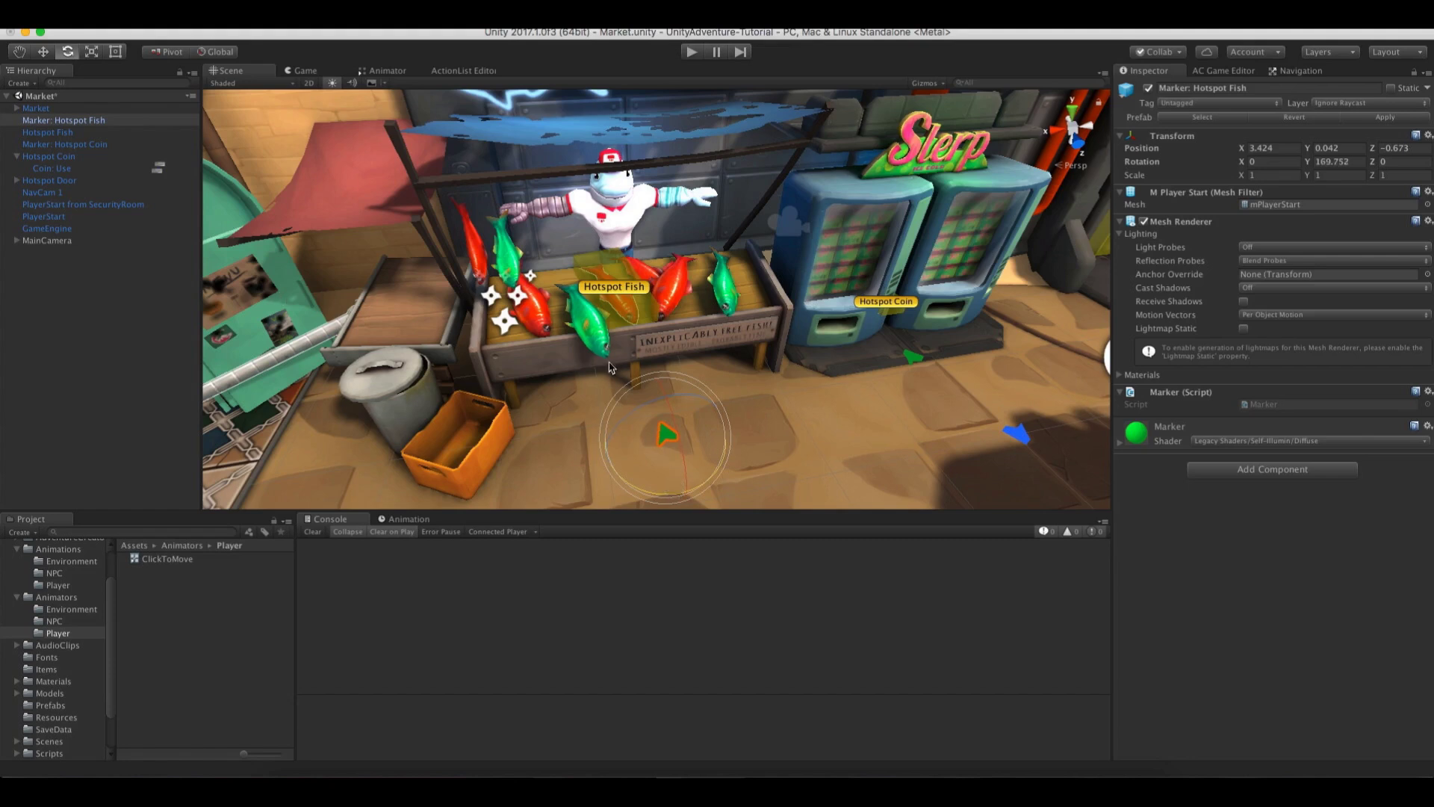
Create the Fish: Use interaction for Hotspot Fish and nest it under that hotspot in the hierarchy
{"action": "left_click", "coordinate": [48, 133]}
{"action": "left_click", "coordinate": [1394, 462]}
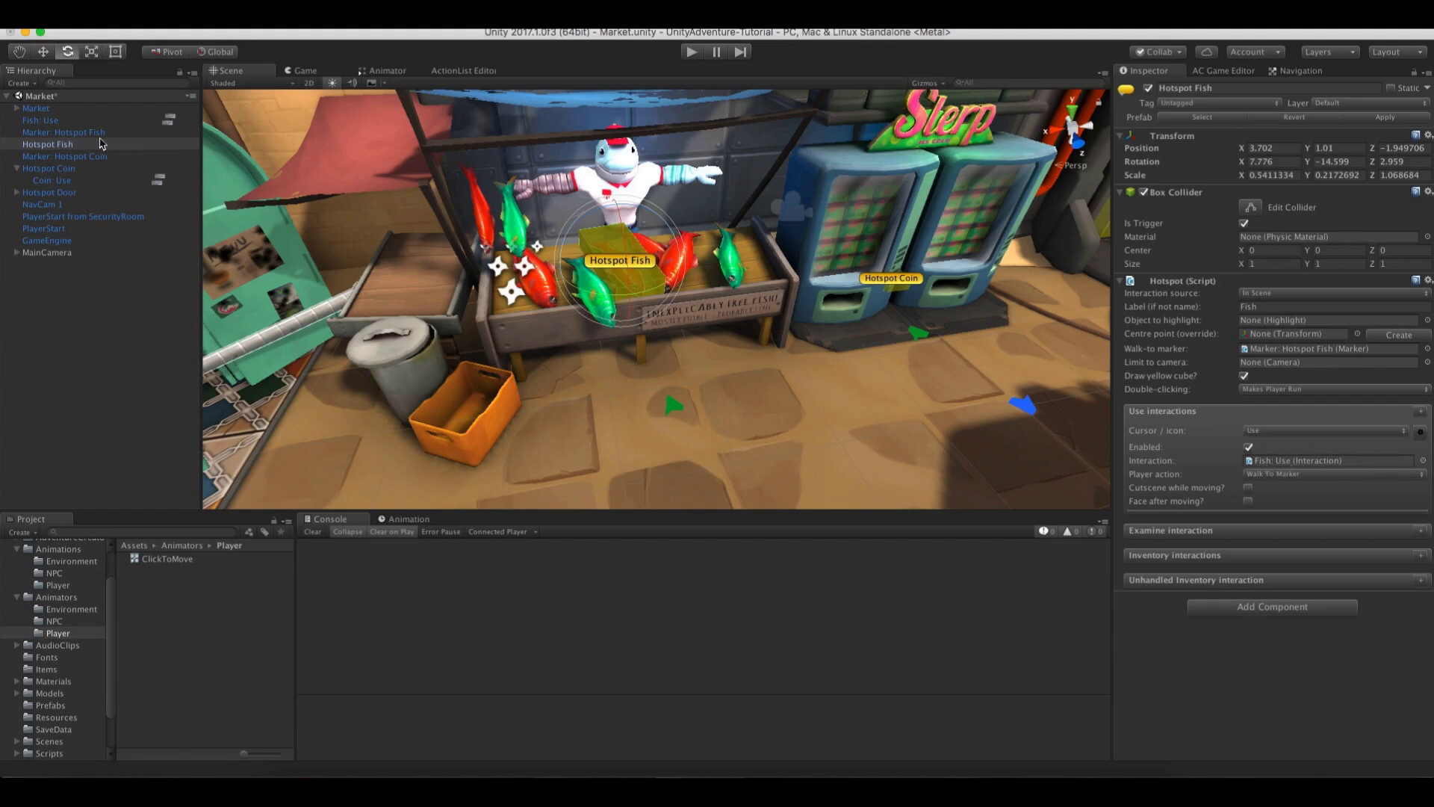
{"action": "left_click", "coordinate": [1323, 460]}
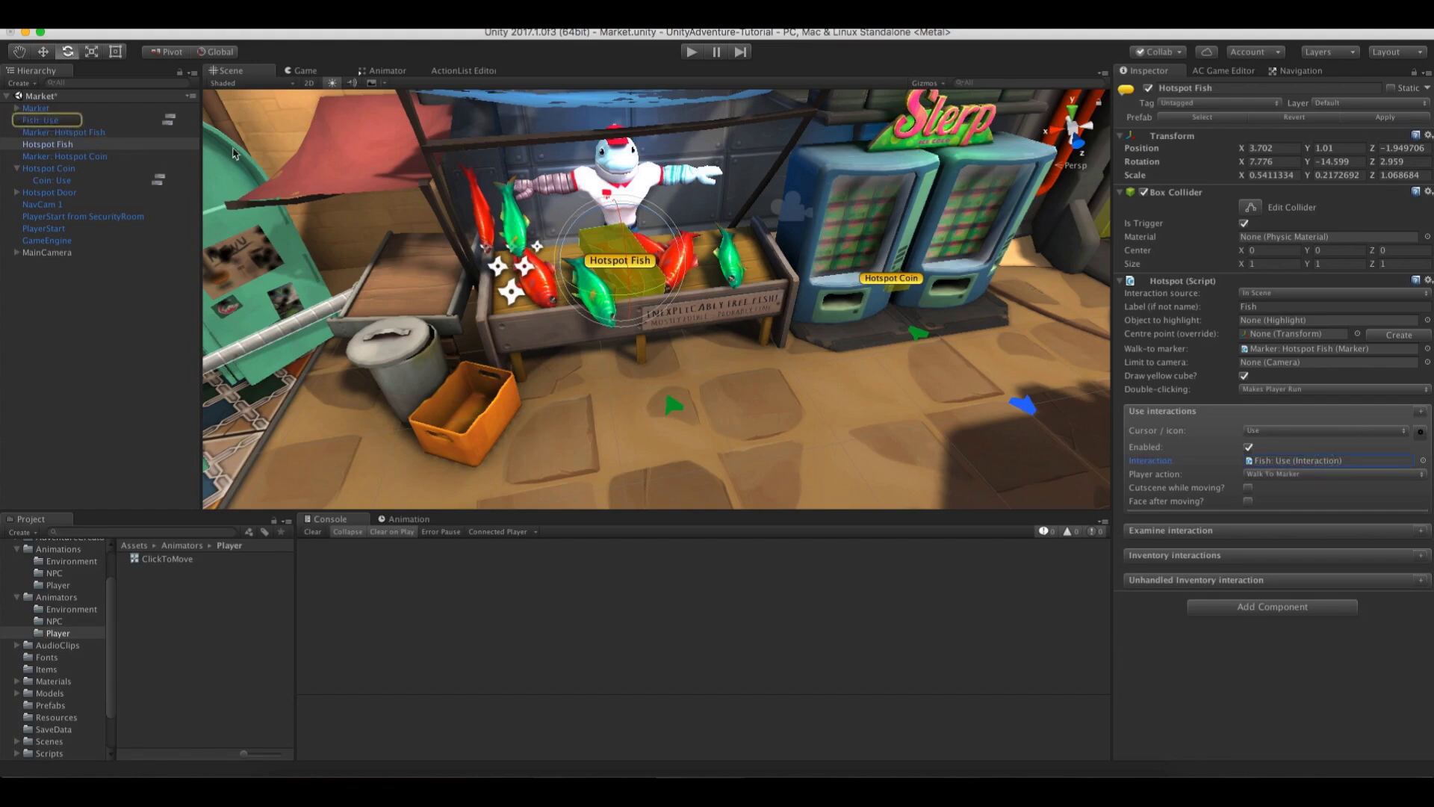
{"action": "left_click_drag", "start_coordinate": [65, 124], "coordinate": [76, 145]}
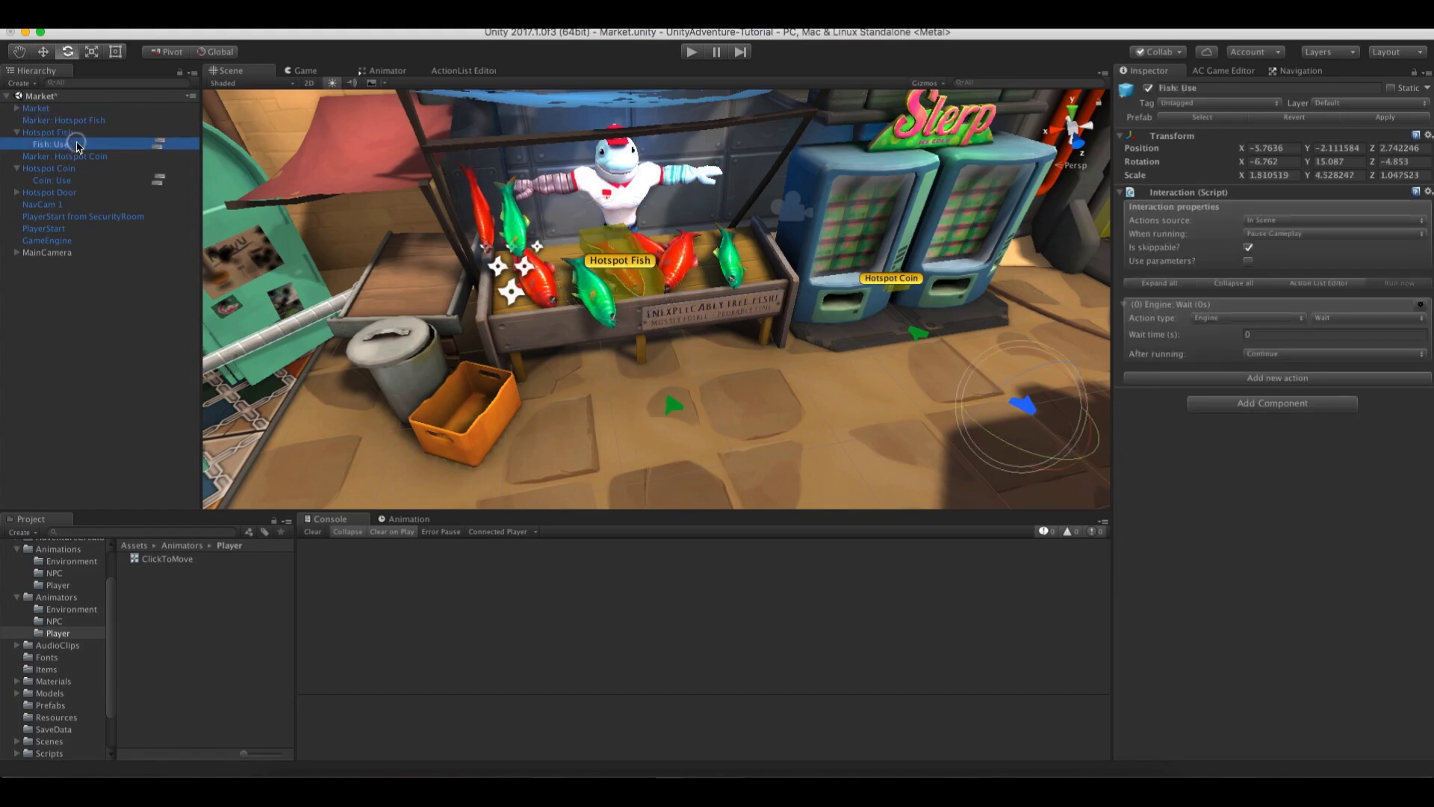
Open the Fish: Use action list and change its first action to Character: Animate, applied to the player
{"action": "left_click", "coordinate": [158, 144]}
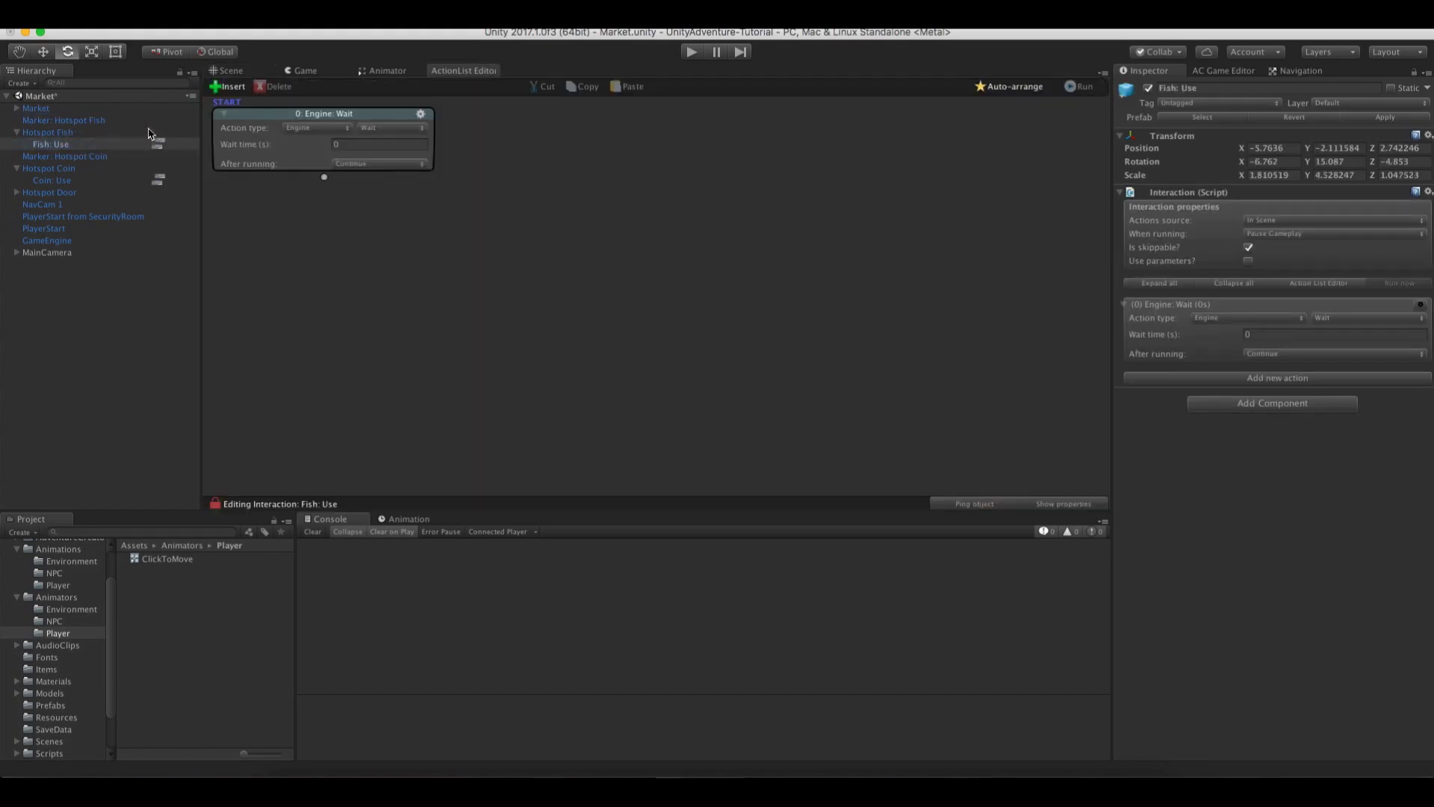
{"action": "left_click", "coordinate": [334, 128]}
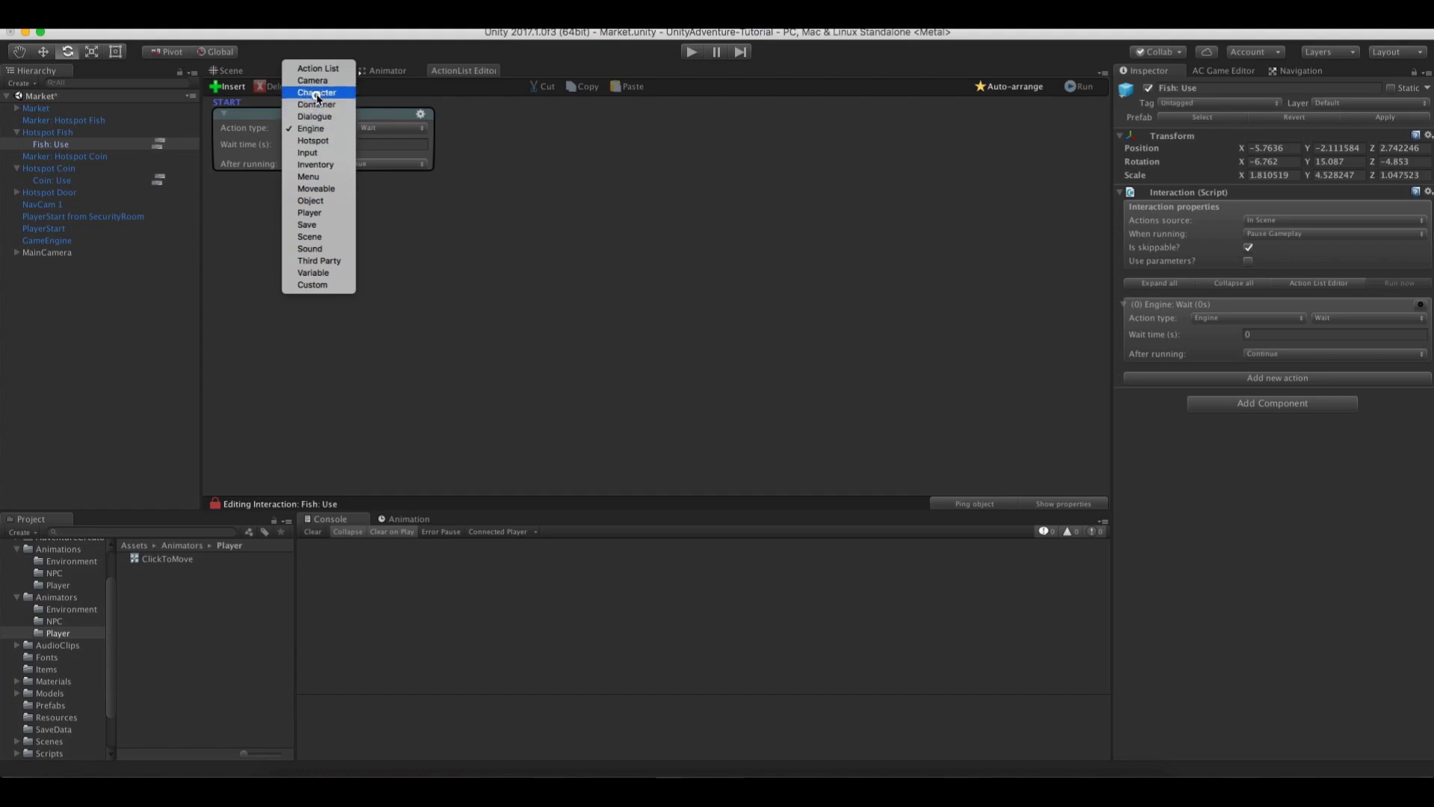
{"action": "left_click", "coordinate": [316, 92]}
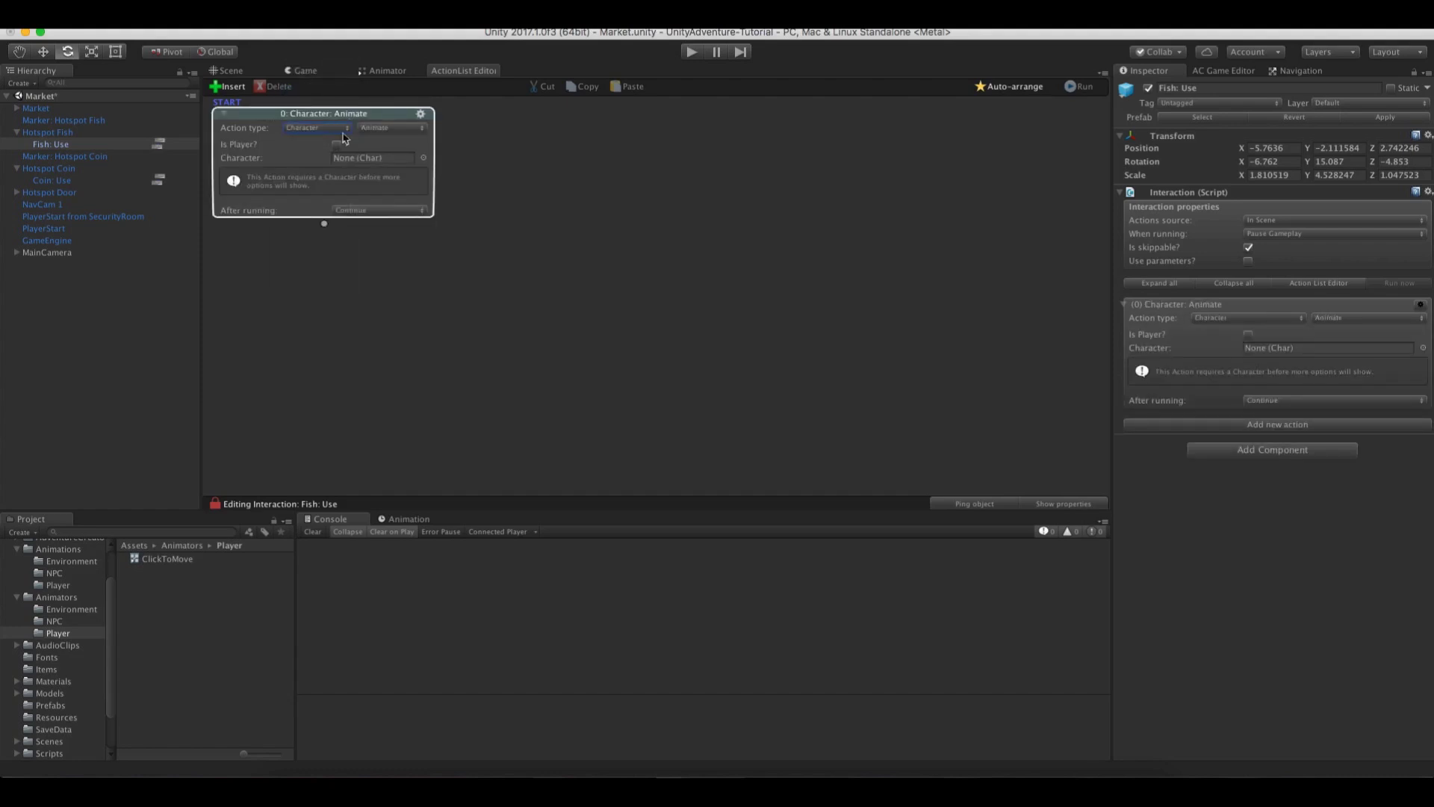
{"action": "left_click", "coordinate": [336, 143]}
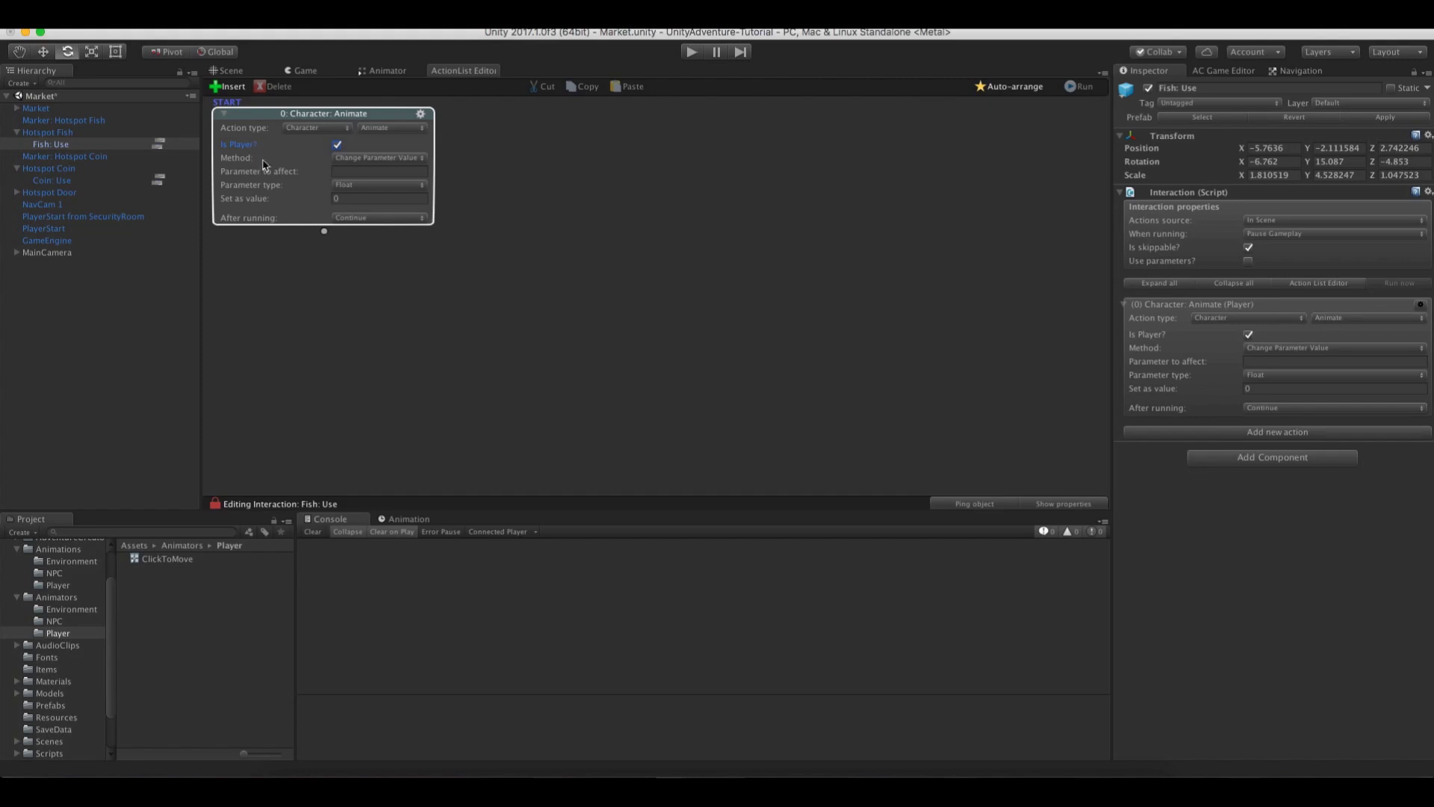
Examine the animator transition from Any State to PlayerTakeItemHigh for its trigger condition
{"action": "left_click", "coordinate": [382, 70]}
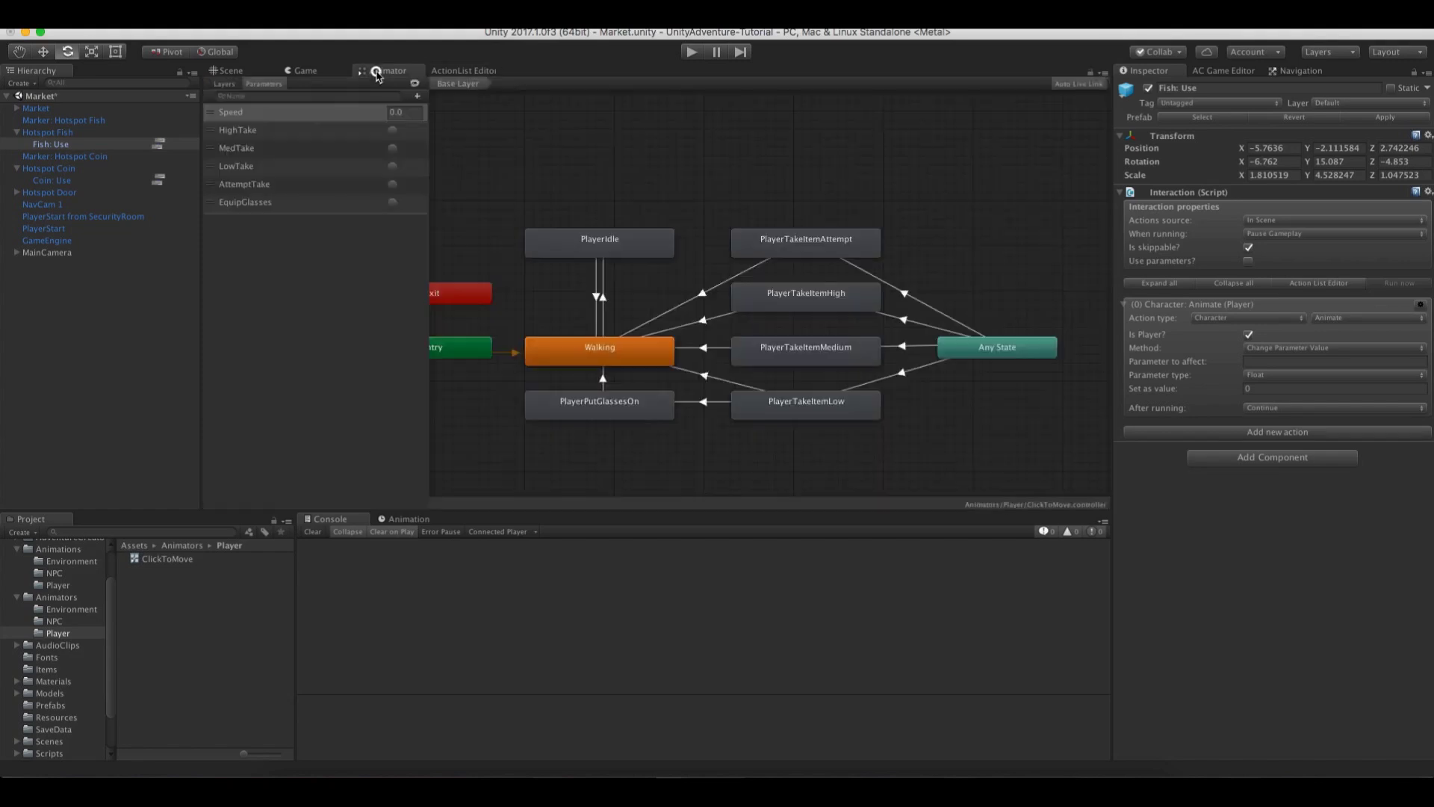
{"action": "left_click", "coordinate": [814, 307]}
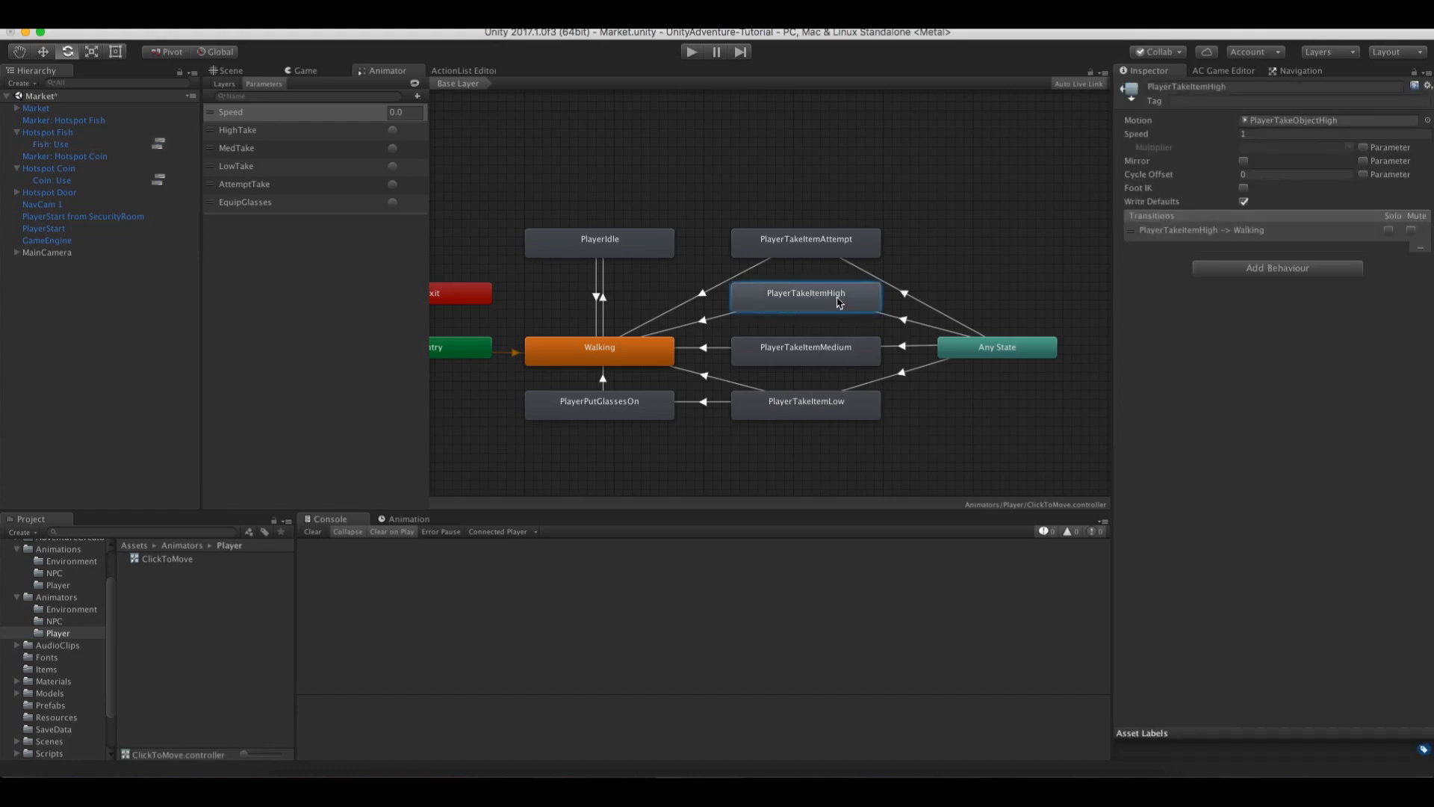
{"action": "left_click", "coordinate": [897, 321]}
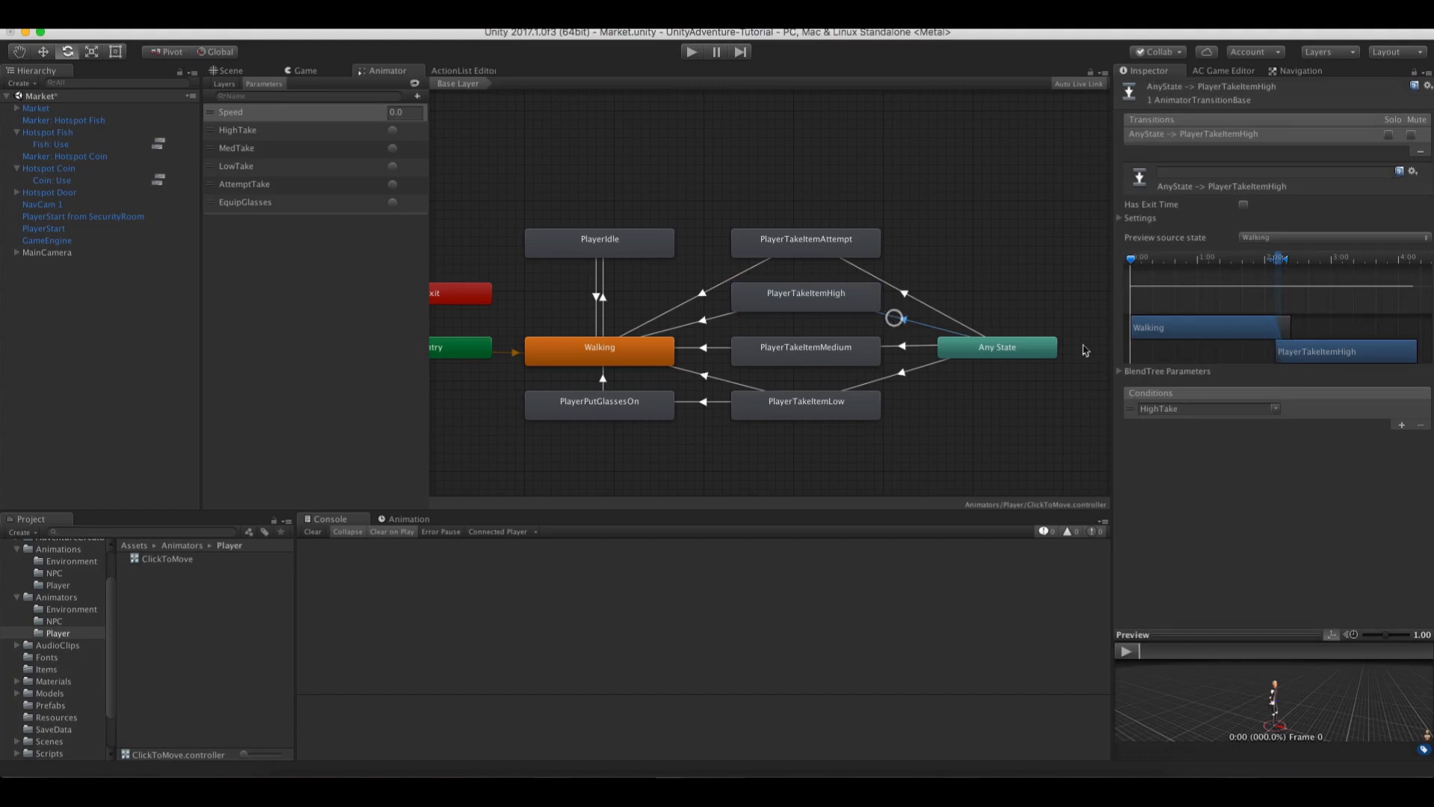
Set the Fish: Use Character: Animate action to affect the HighTake parameter, with Trigger as the parameter type
{"action": "left_click", "coordinate": [1188, 410]}
{"action": "left_click", "coordinate": [475, 73]}
{"action": "left_click", "coordinate": [356, 172]}
{"action": "type", "text": "HighTake"}
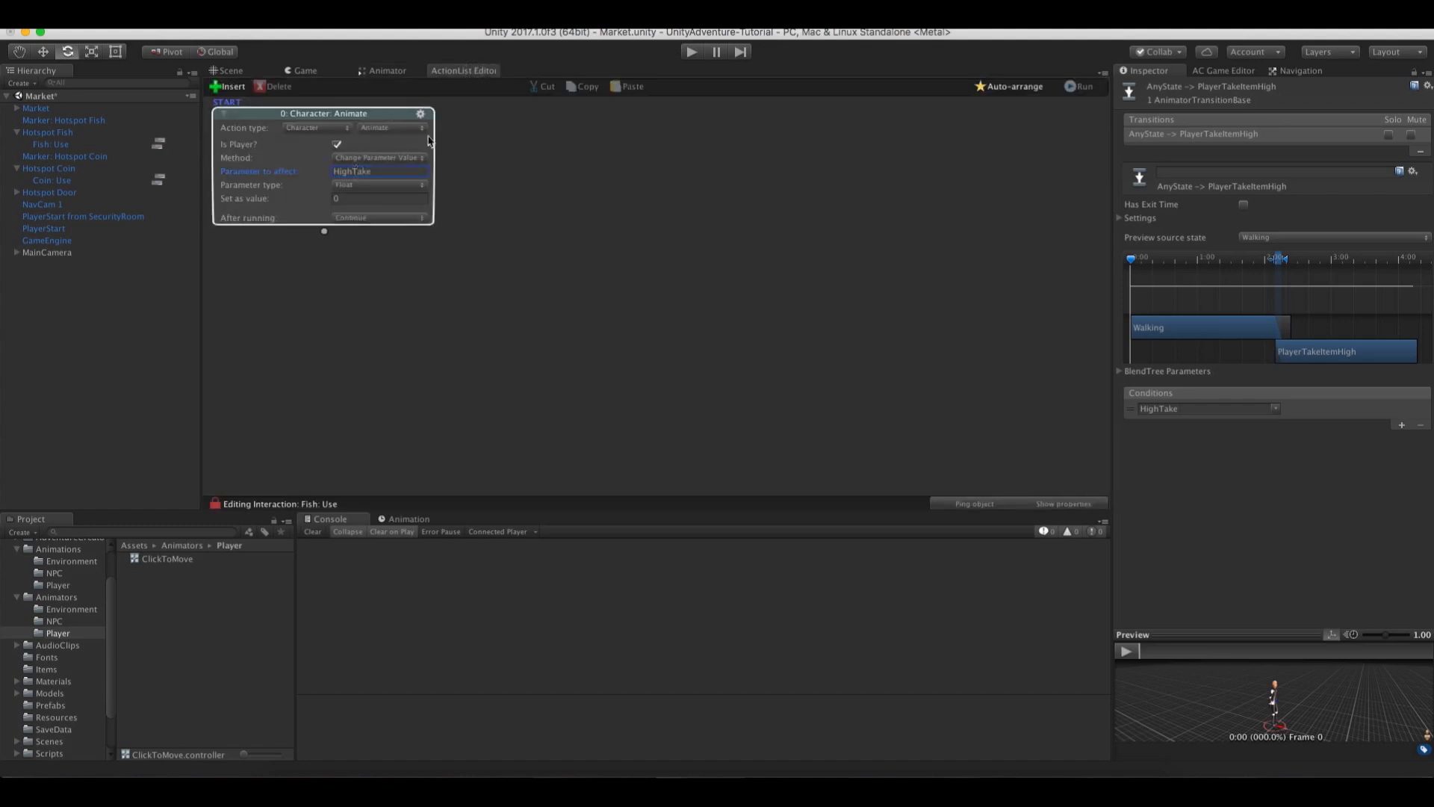
{"action": "left_click", "coordinate": [379, 184]}
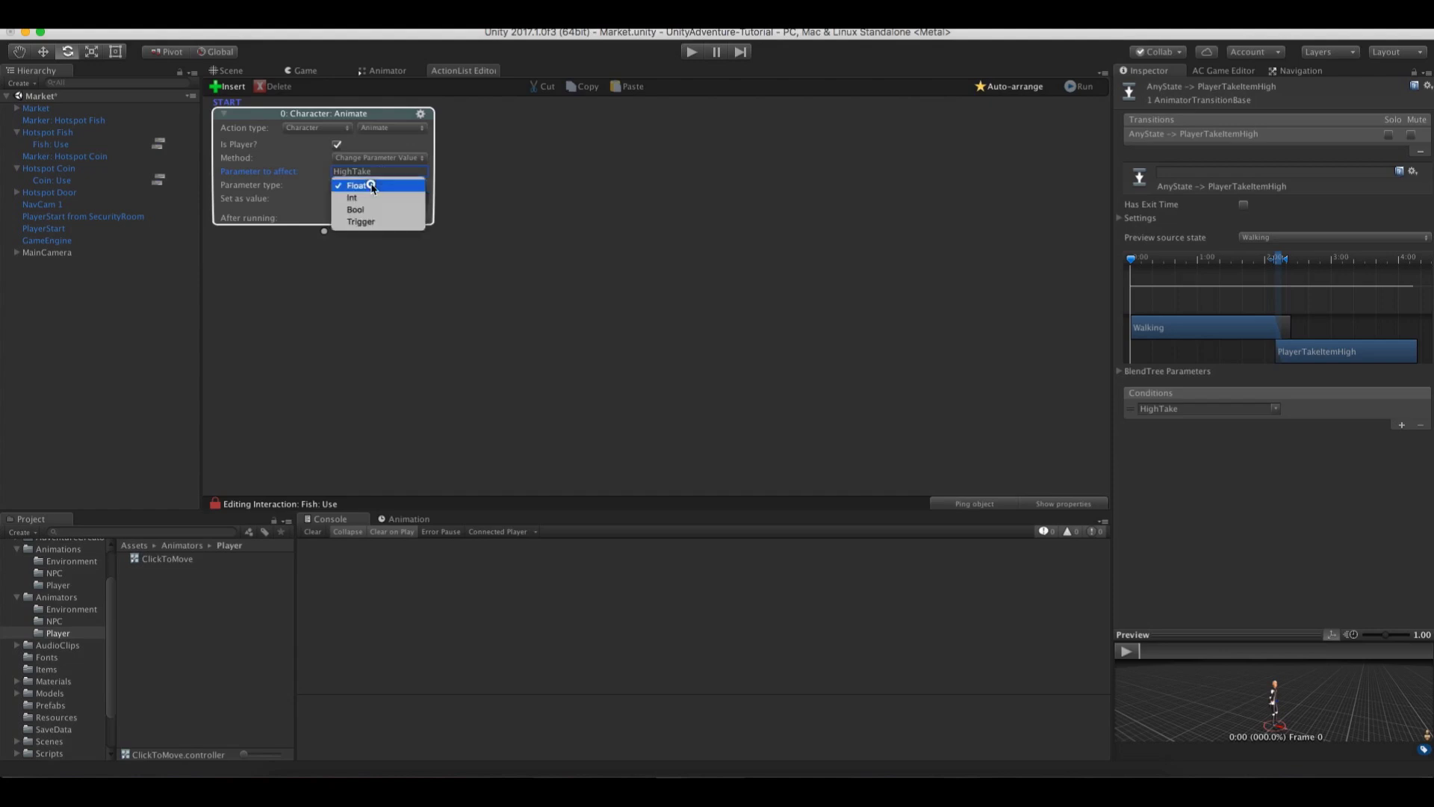
{"action": "left_click", "coordinate": [377, 221]}
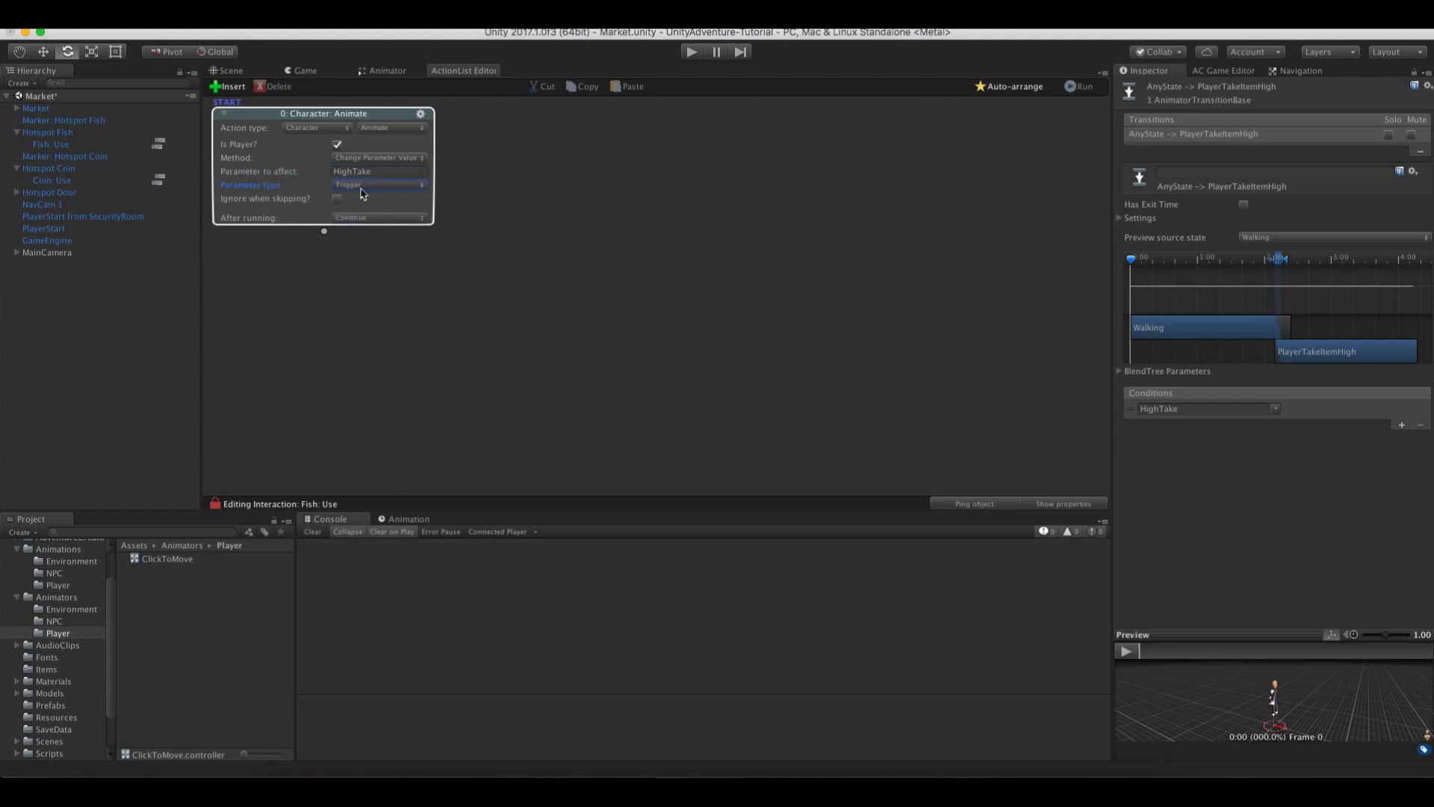
Append a 0.5-second Engine: Wait, followed by a Dialogue: Play speech player line reading "I doubt this is useful."
{"action": "left_click_drag", "start_coordinate": [324, 232], "coordinate": [327, 250]}
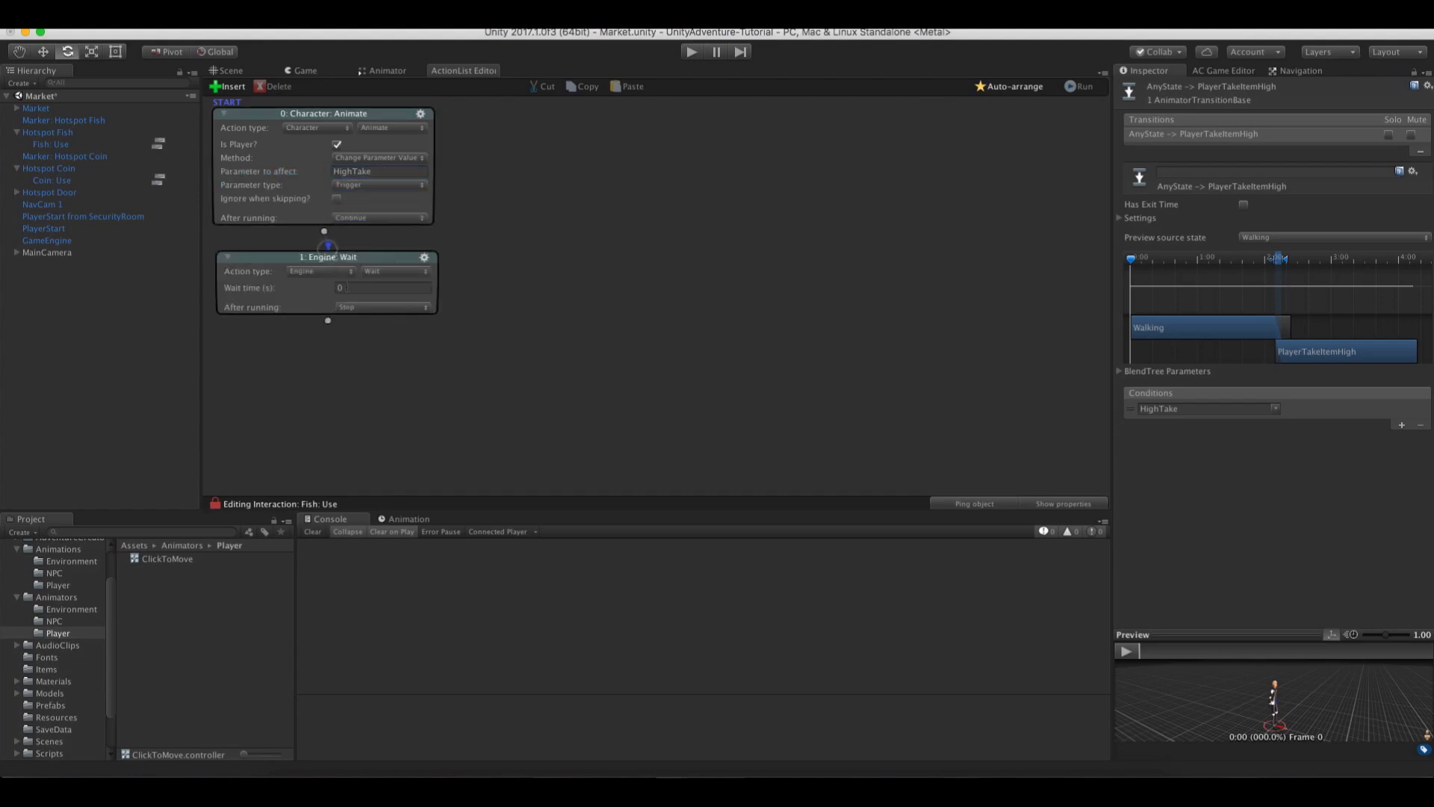
{"action": "left_click", "coordinate": [349, 288]}
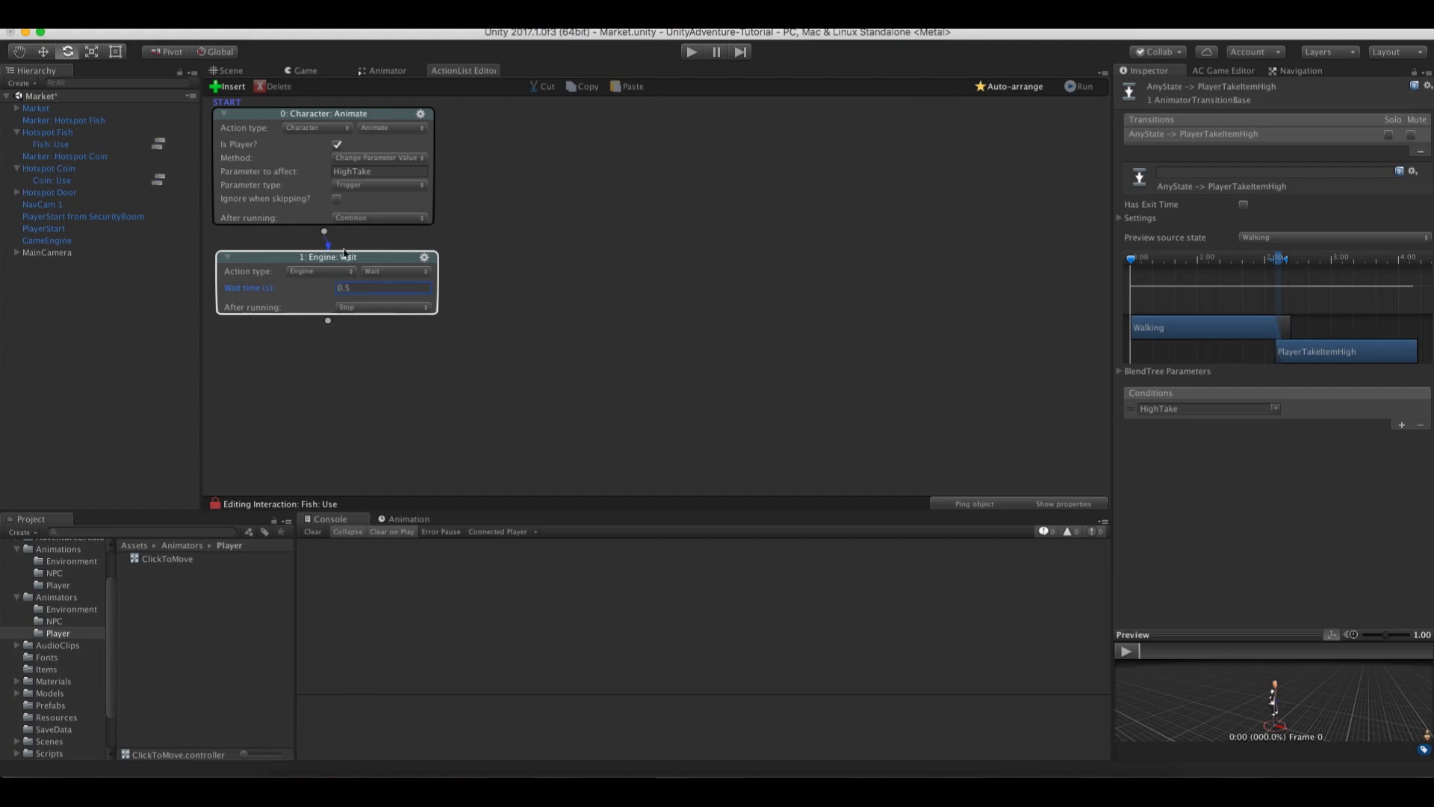
{"action": "left_click_drag", "start_coordinate": [327, 320], "coordinate": [330, 340]}
{"action": "left_click", "coordinate": [340, 361]}
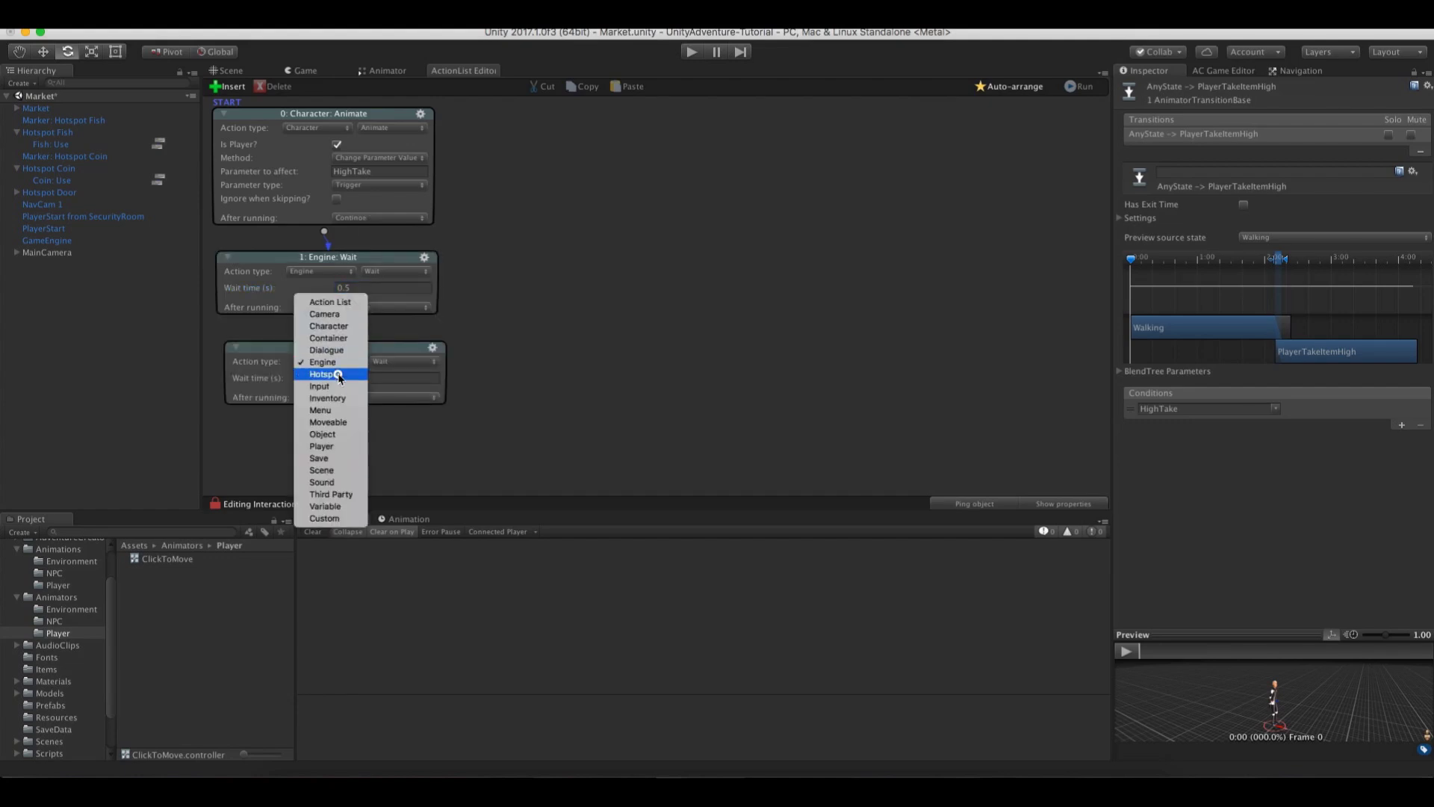
{"action": "left_click", "coordinate": [327, 349]}
{"action": "left_click_drag", "start_coordinate": [341, 350], "coordinate": [585, 126]}
{"action": "left_click", "coordinate": [590, 155]}
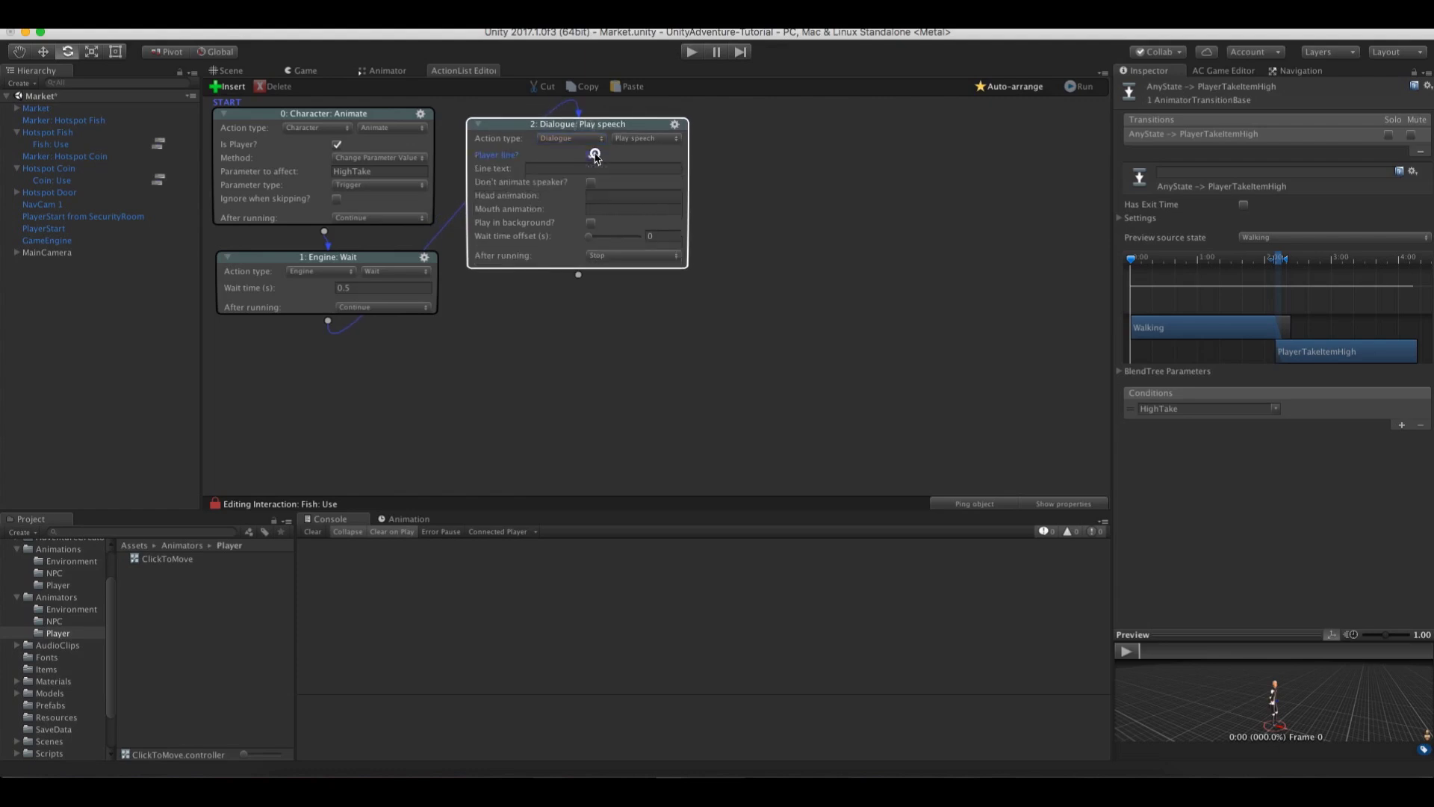
{"action": "left_click", "coordinate": [551, 169]}
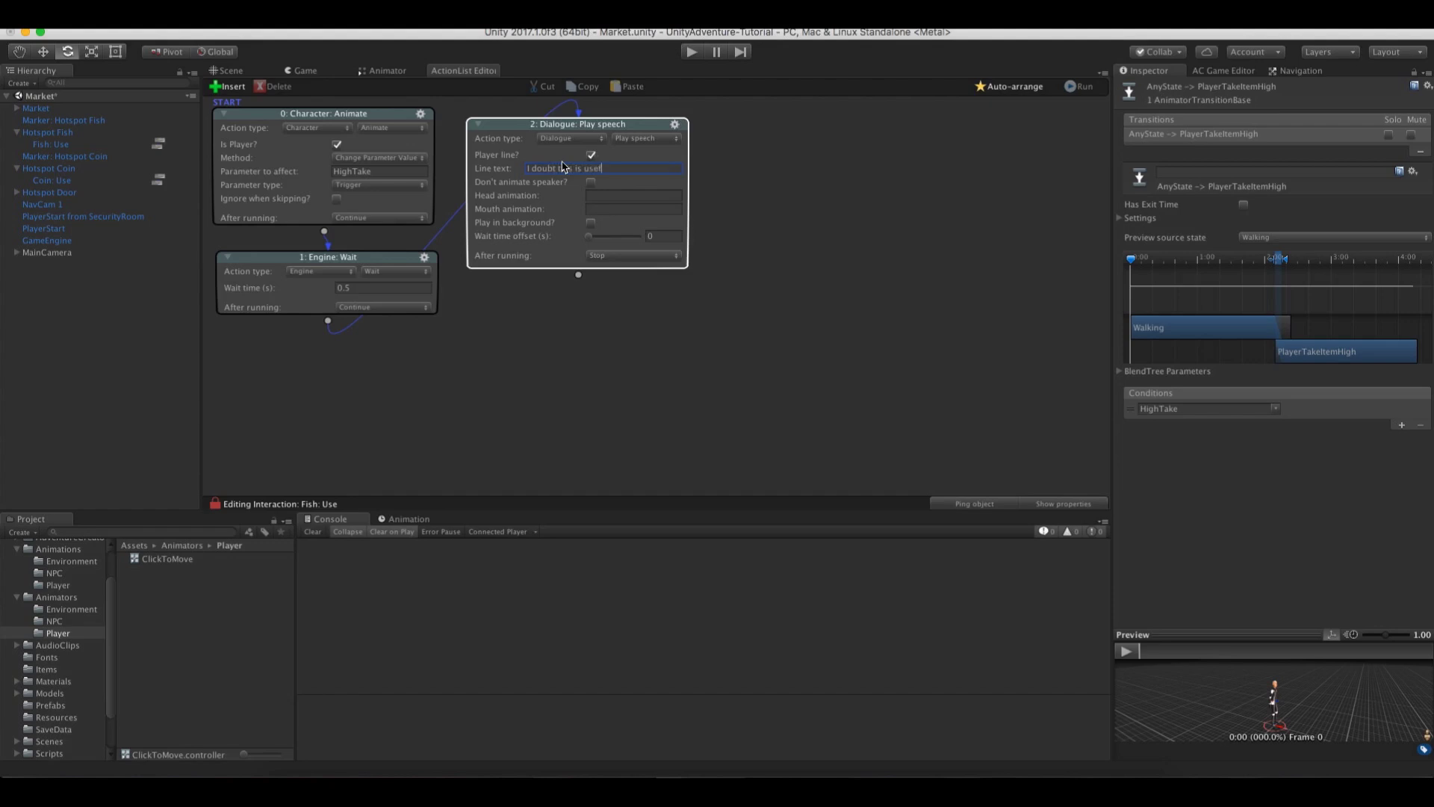
Append an Inventory: Add or remove action after the speech that adds the Red herring item
{"action": "left_click", "coordinate": [578, 276]}
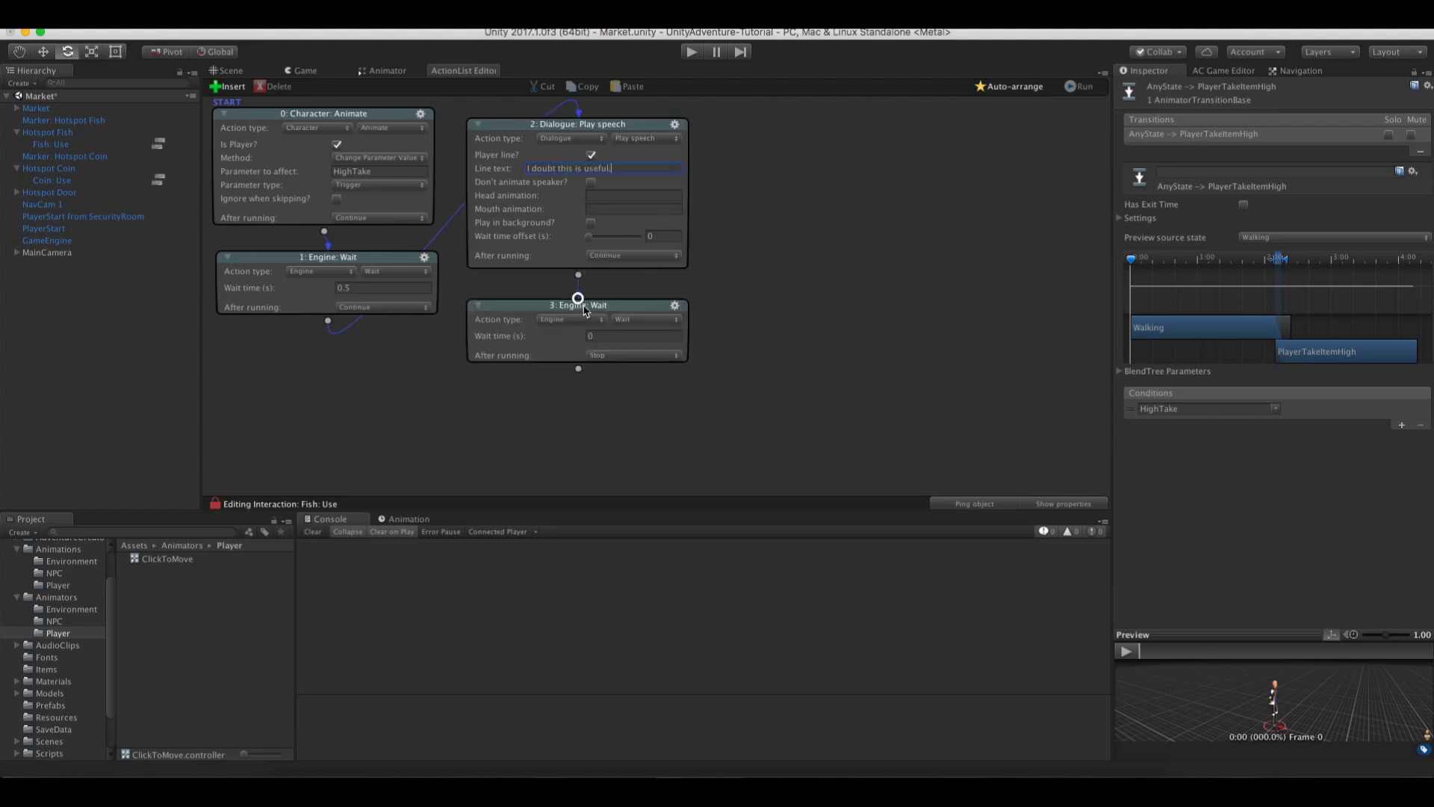
{"action": "left_click", "coordinate": [559, 320]}
{"action": "left_click", "coordinate": [568, 355]}
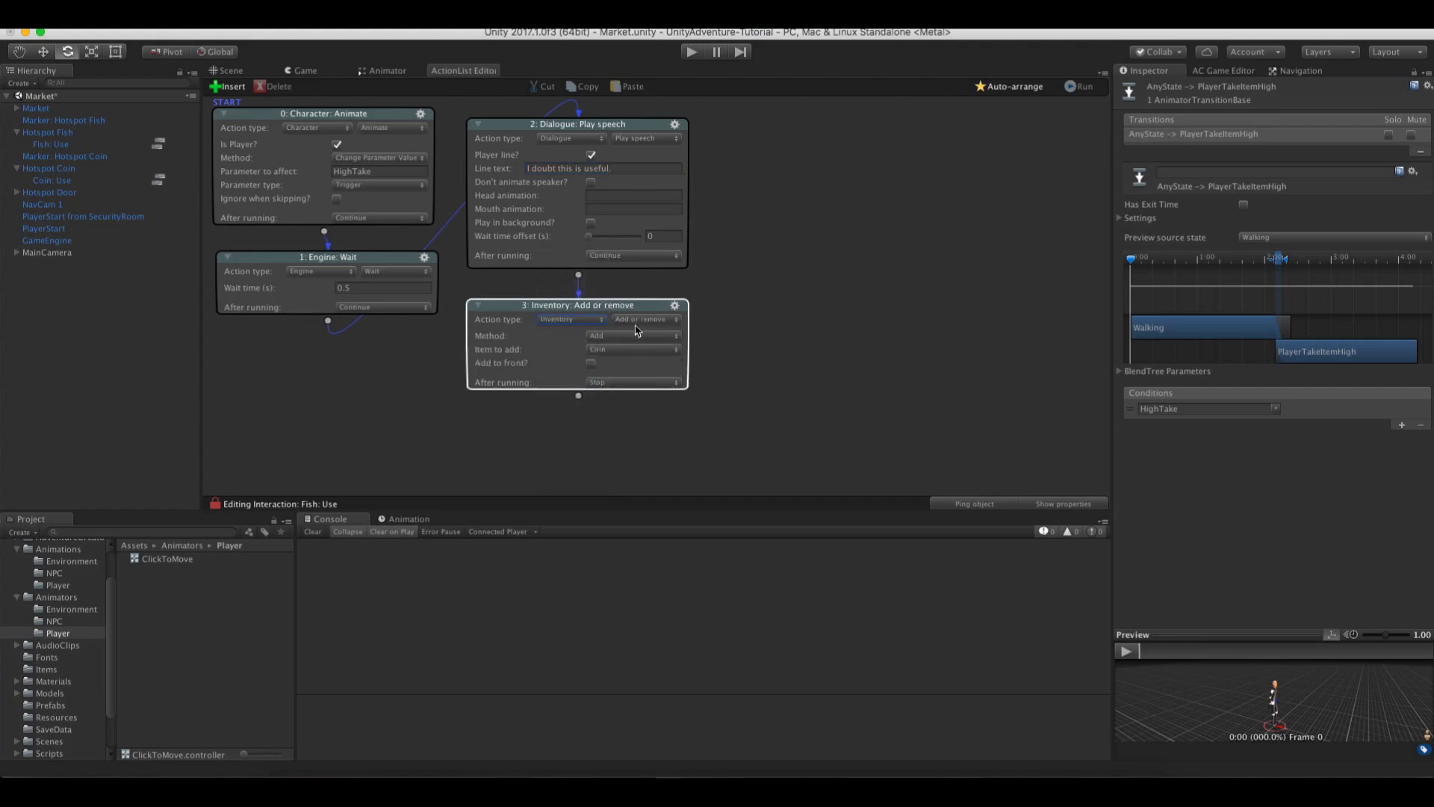
{"action": "left_click", "coordinate": [613, 351]}
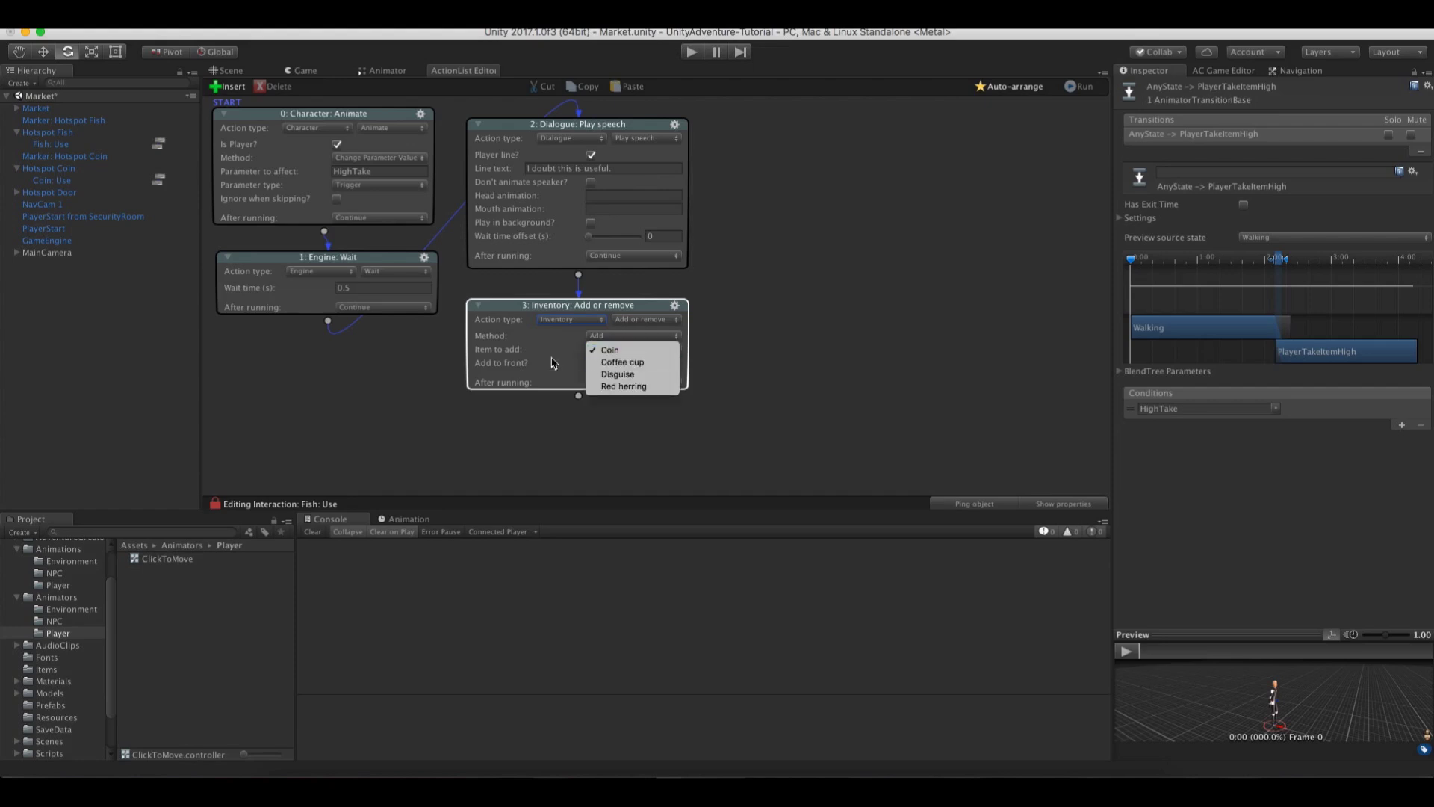
{"action": "left_click", "coordinate": [626, 385]}
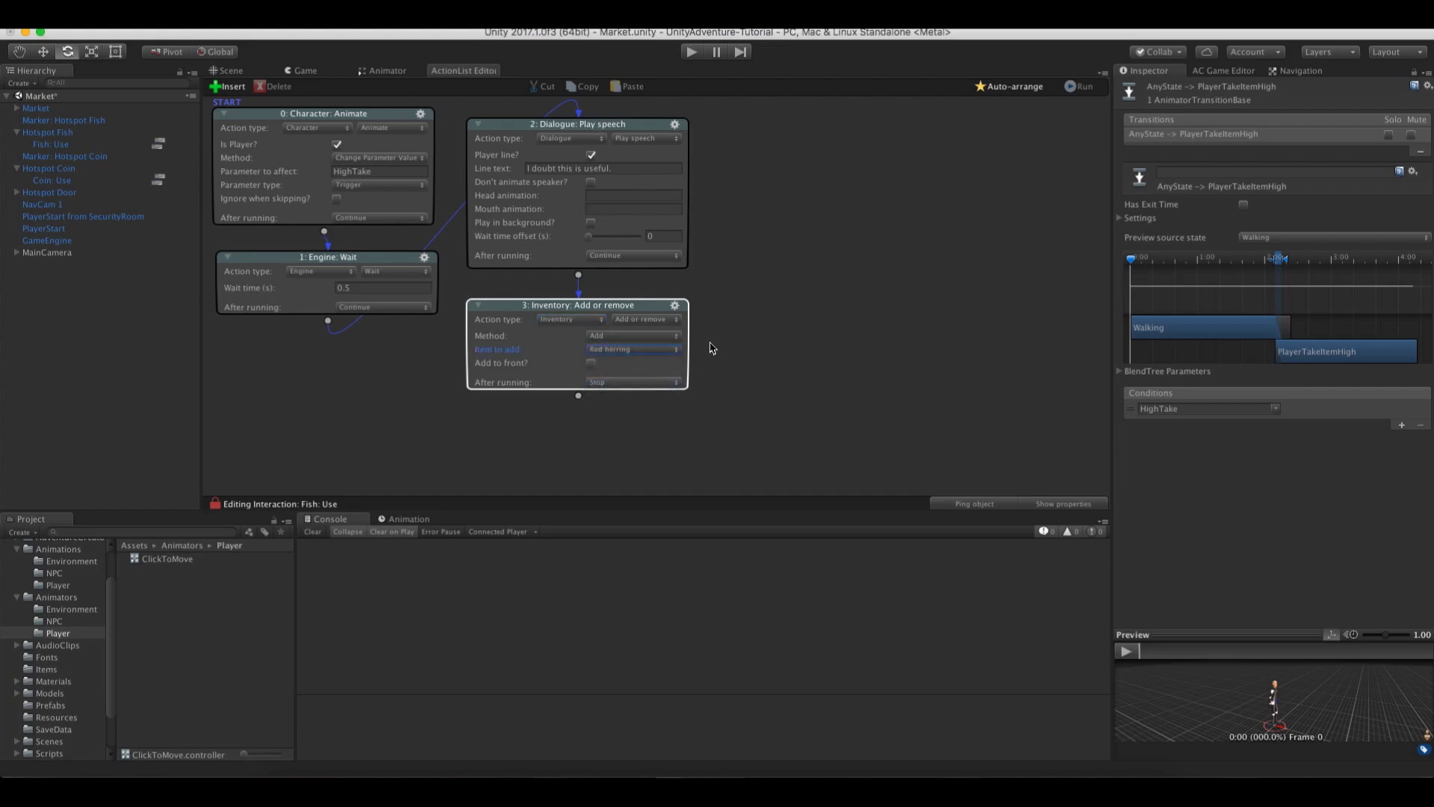
Append a Hotspot: Enable or disable action after the inventory action
{"action": "left_click", "coordinate": [578, 395]}
{"action": "scroll", "coordinate": [754, 403], "scroll_direction": "down", "scroll_amount": 3}
{"action": "left_click", "coordinate": [584, 374]}
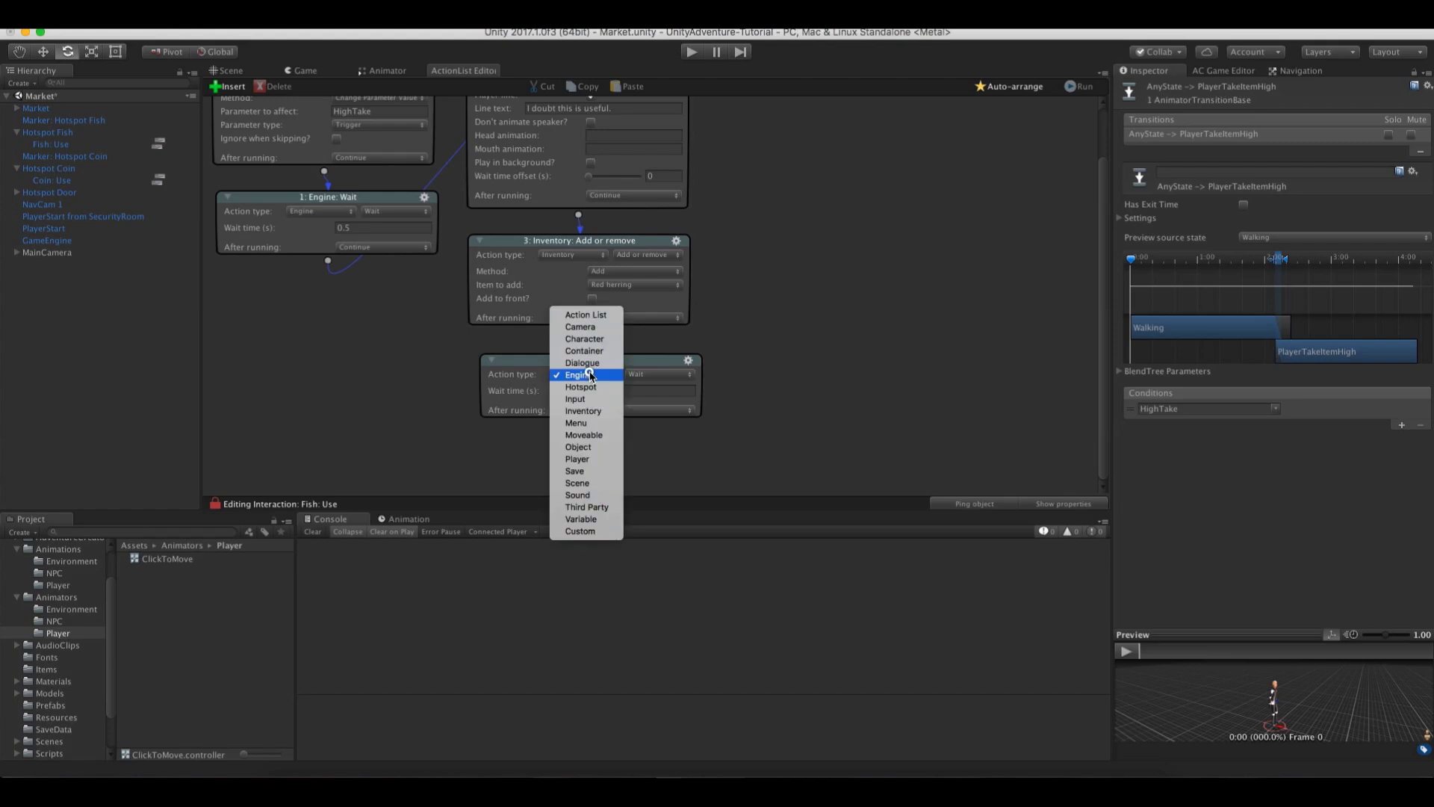
{"action": "left_click", "coordinate": [591, 386]}
{"action": "left_click", "coordinate": [648, 396]}
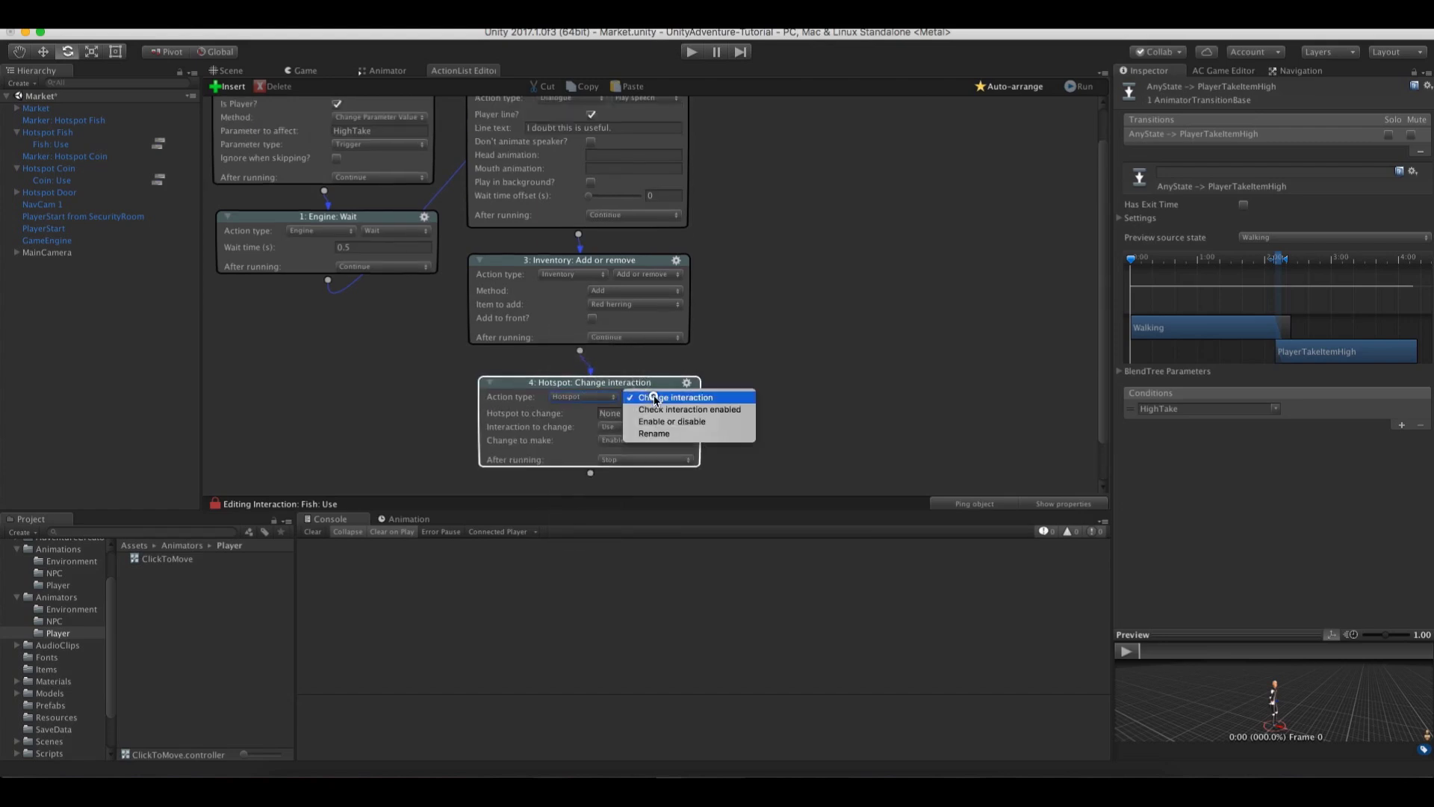
{"action": "left_click", "coordinate": [667, 422]}
{"action": "scroll", "coordinate": [755, 404], "scroll_direction": "down", "scroll_amount": 2}
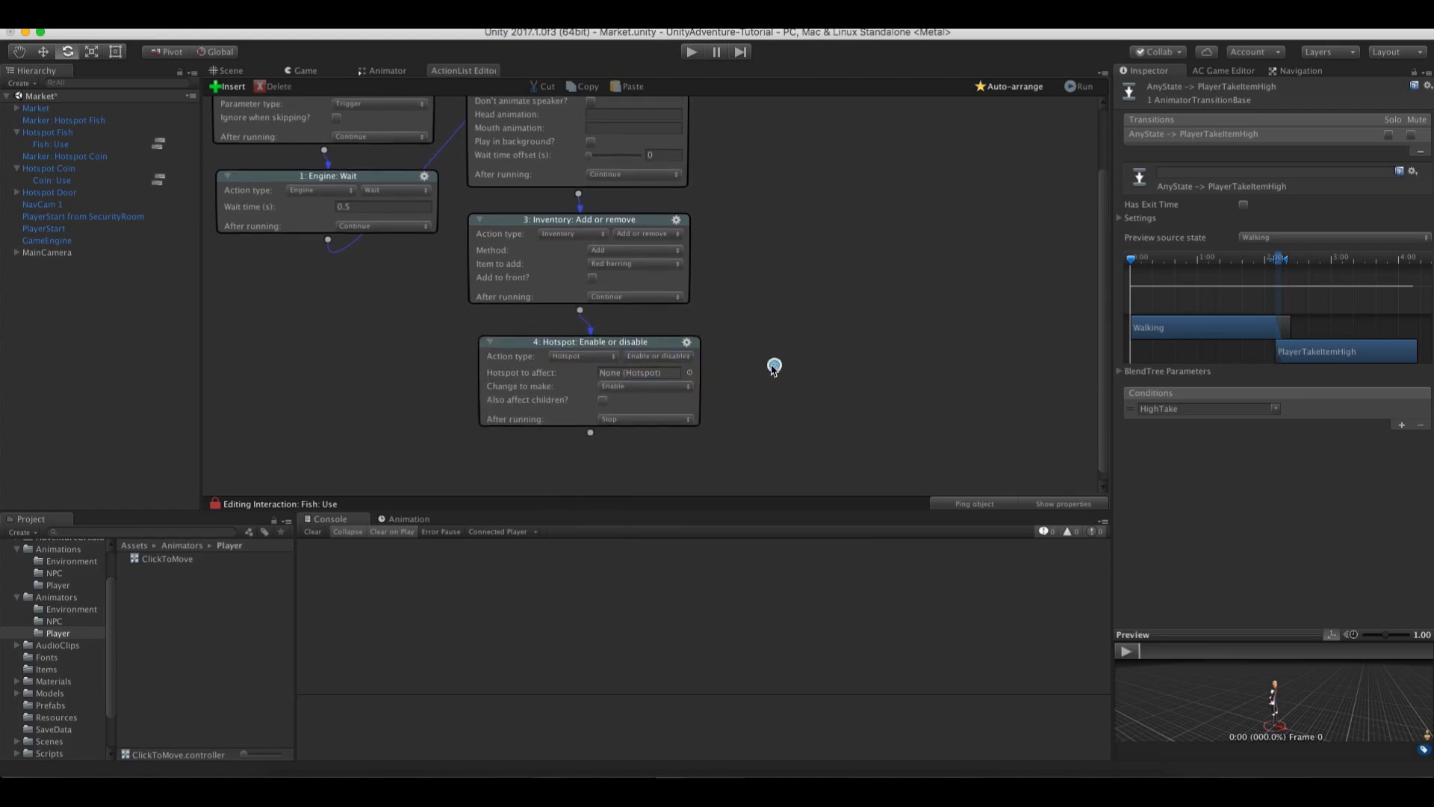
Make the hotspot action affect Hotspot Fish and set its change to Disable
{"action": "left_click", "coordinate": [689, 372]}
{"action": "left_click", "coordinate": [813, 261]}
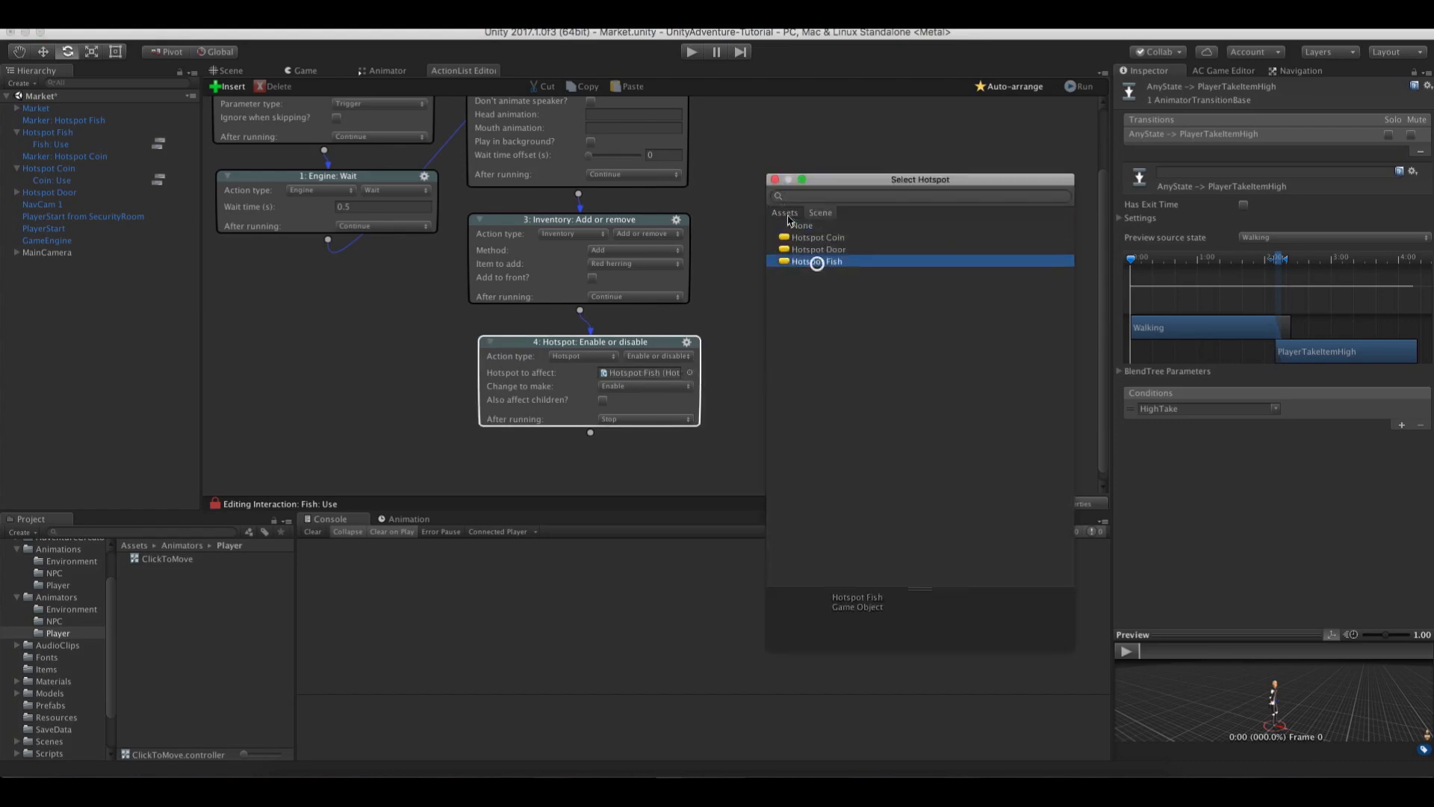
{"action": "left_click", "coordinate": [773, 181]}
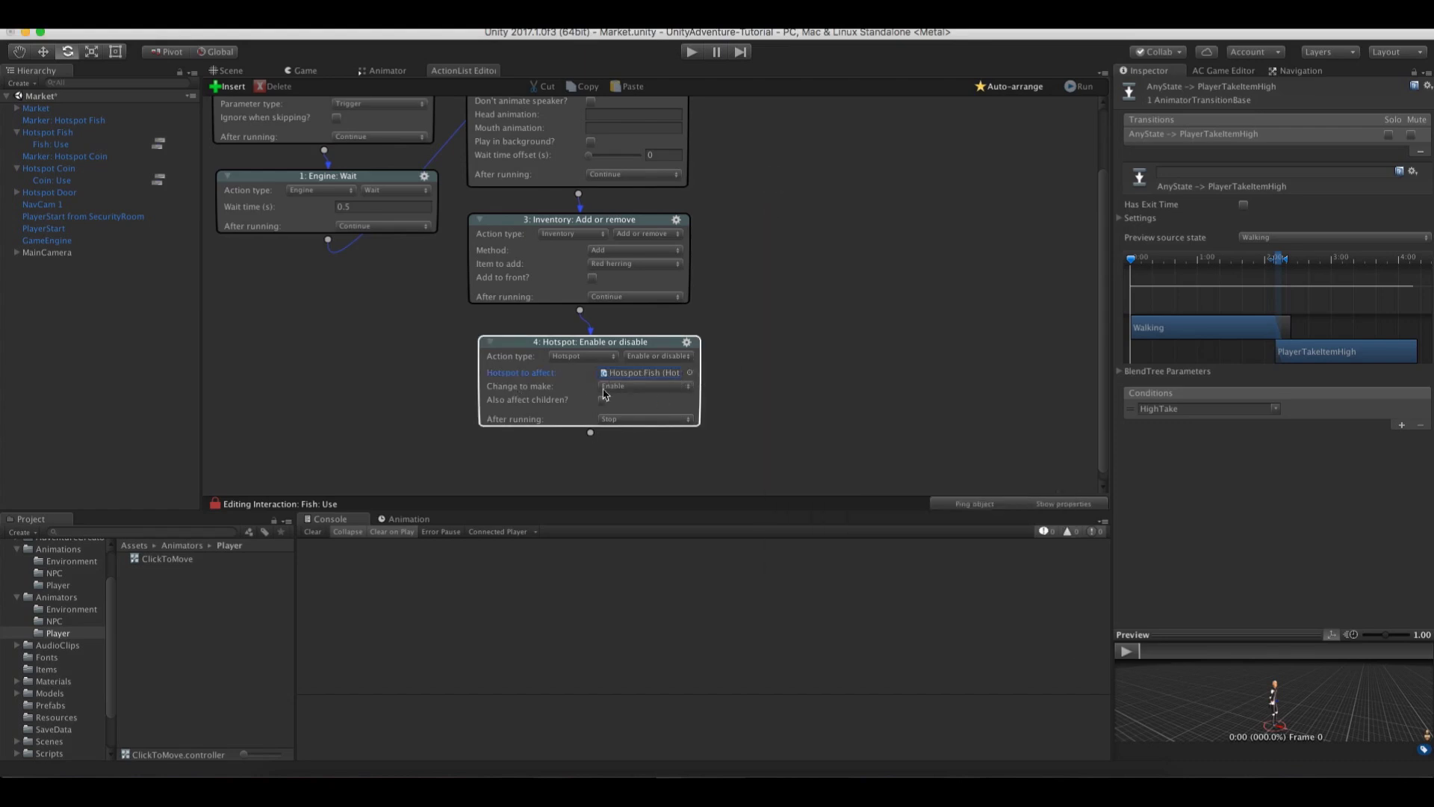
{"action": "left_click", "coordinate": [605, 388]}
{"action": "left_click", "coordinate": [612, 398]}
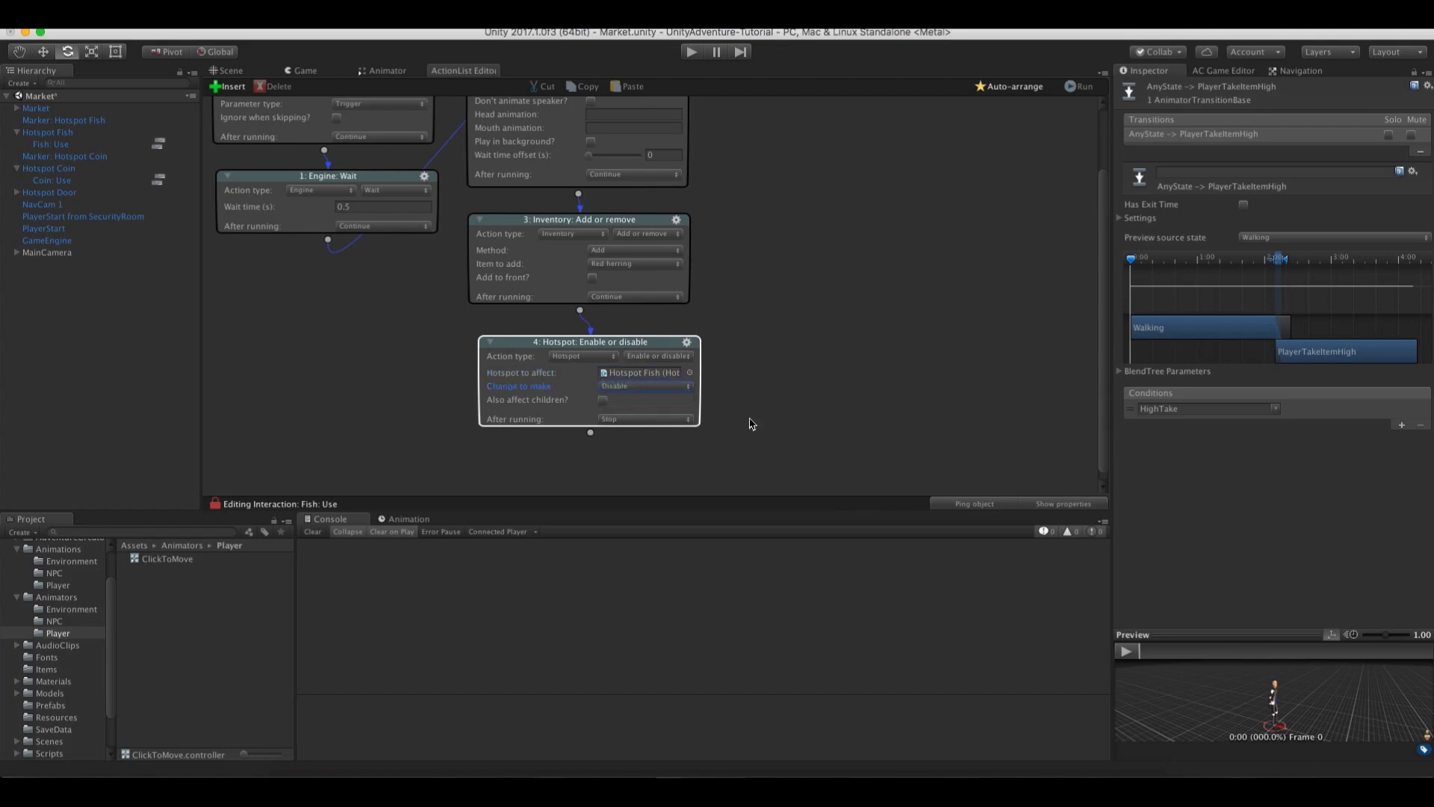
Append a final Engine: Wait action of 0.5 seconds after the hotspot action and place it below that action
{"action": "left_click", "coordinate": [591, 433]}
{"action": "scroll", "coordinate": [710, 375], "scroll_direction": "down", "scroll_amount": 2}
{"action": "left_click", "coordinate": [625, 421]}
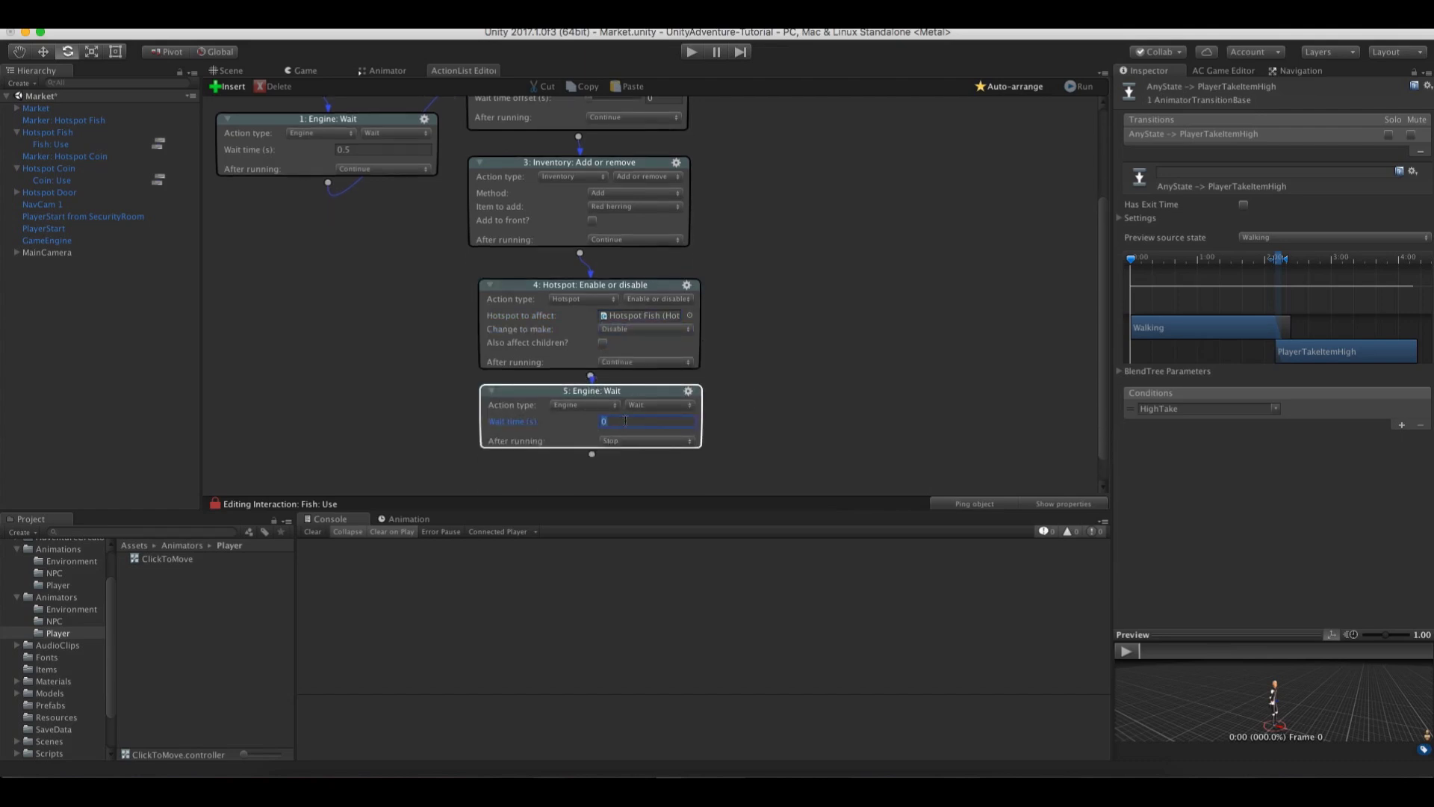
{"action": "left_click_drag", "start_coordinate": [605, 398], "coordinate": [609, 413]}
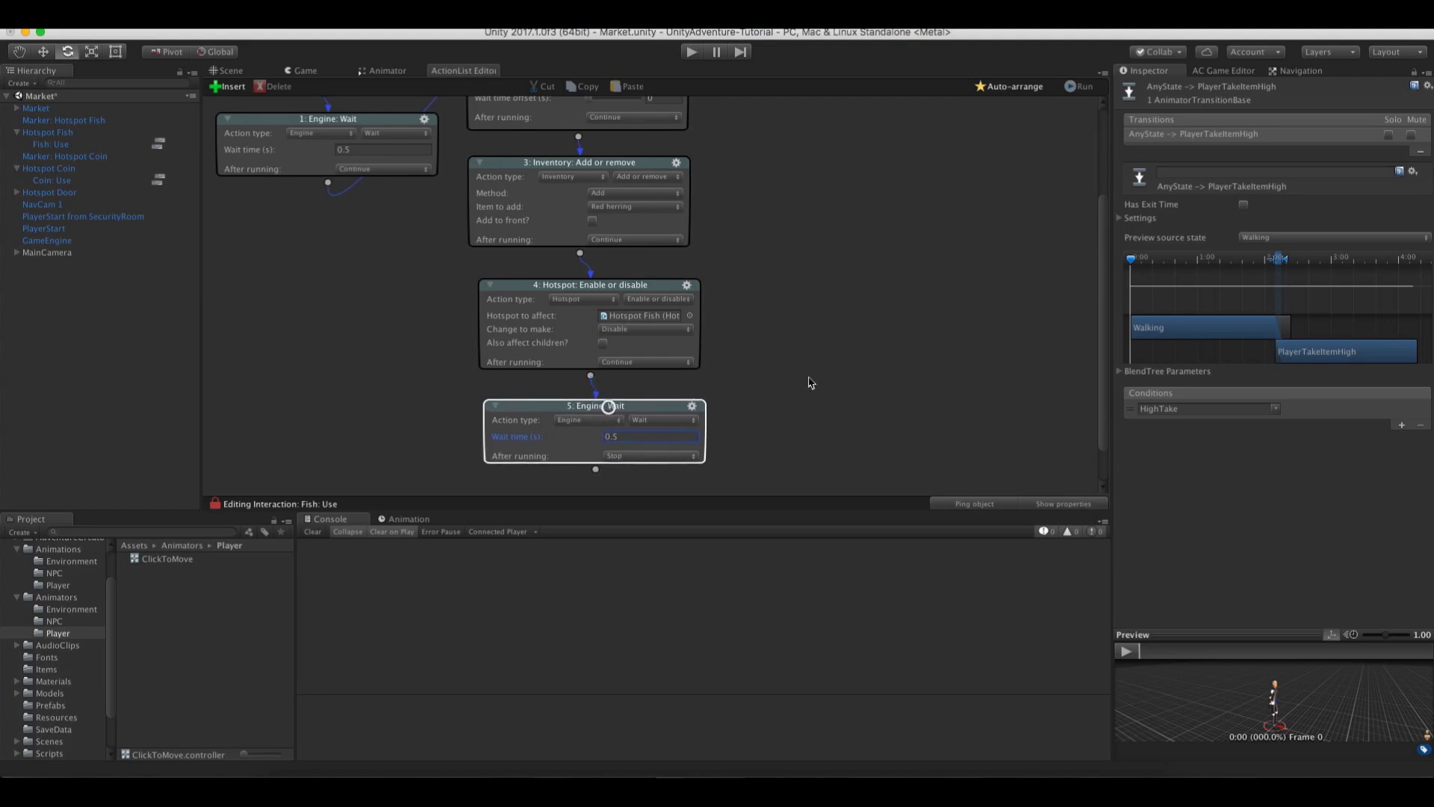
Run the game to test picking up the fish at the stall, and stop play mode
{"action": "left_click", "coordinate": [809, 374]}
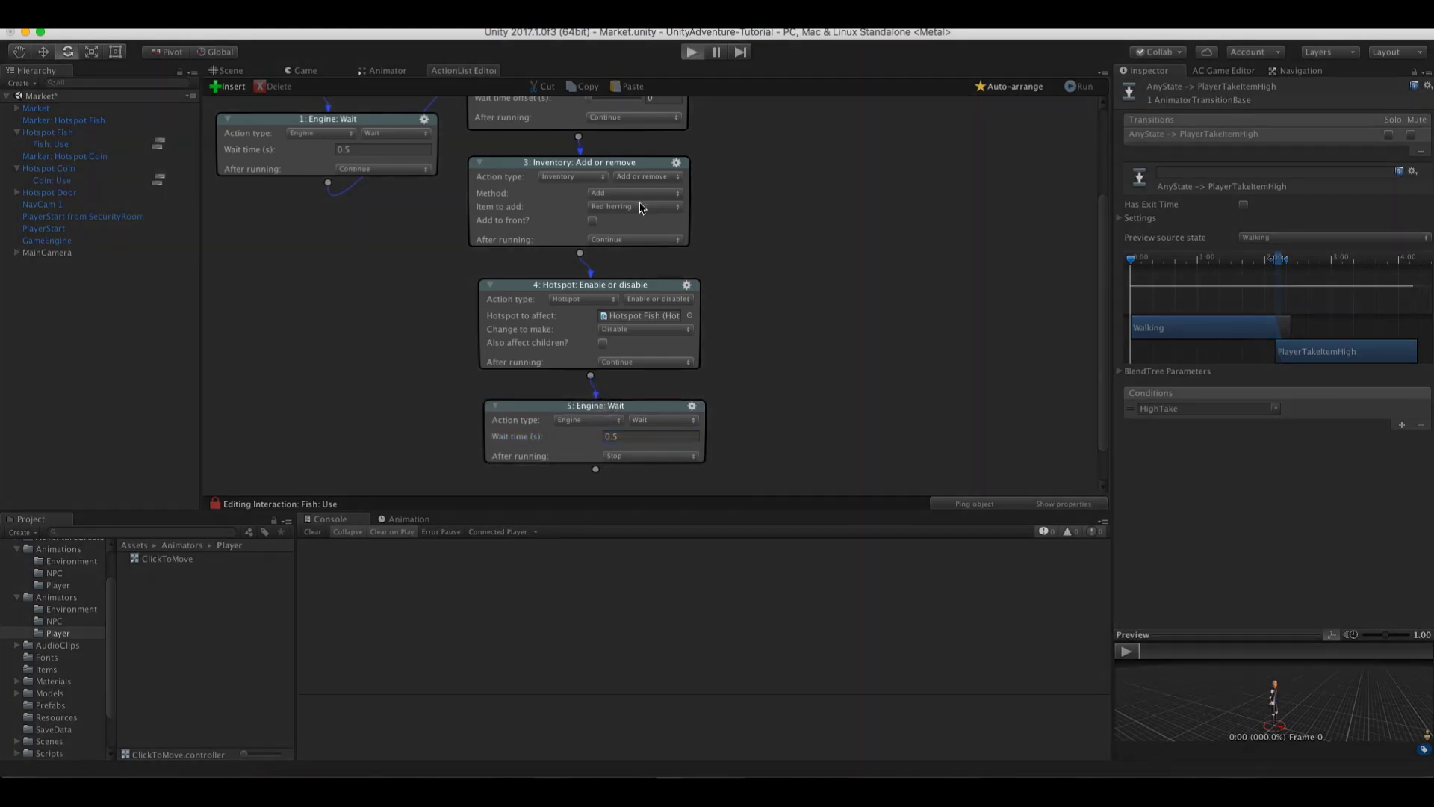
{"action": "key", "text": "super+p"}
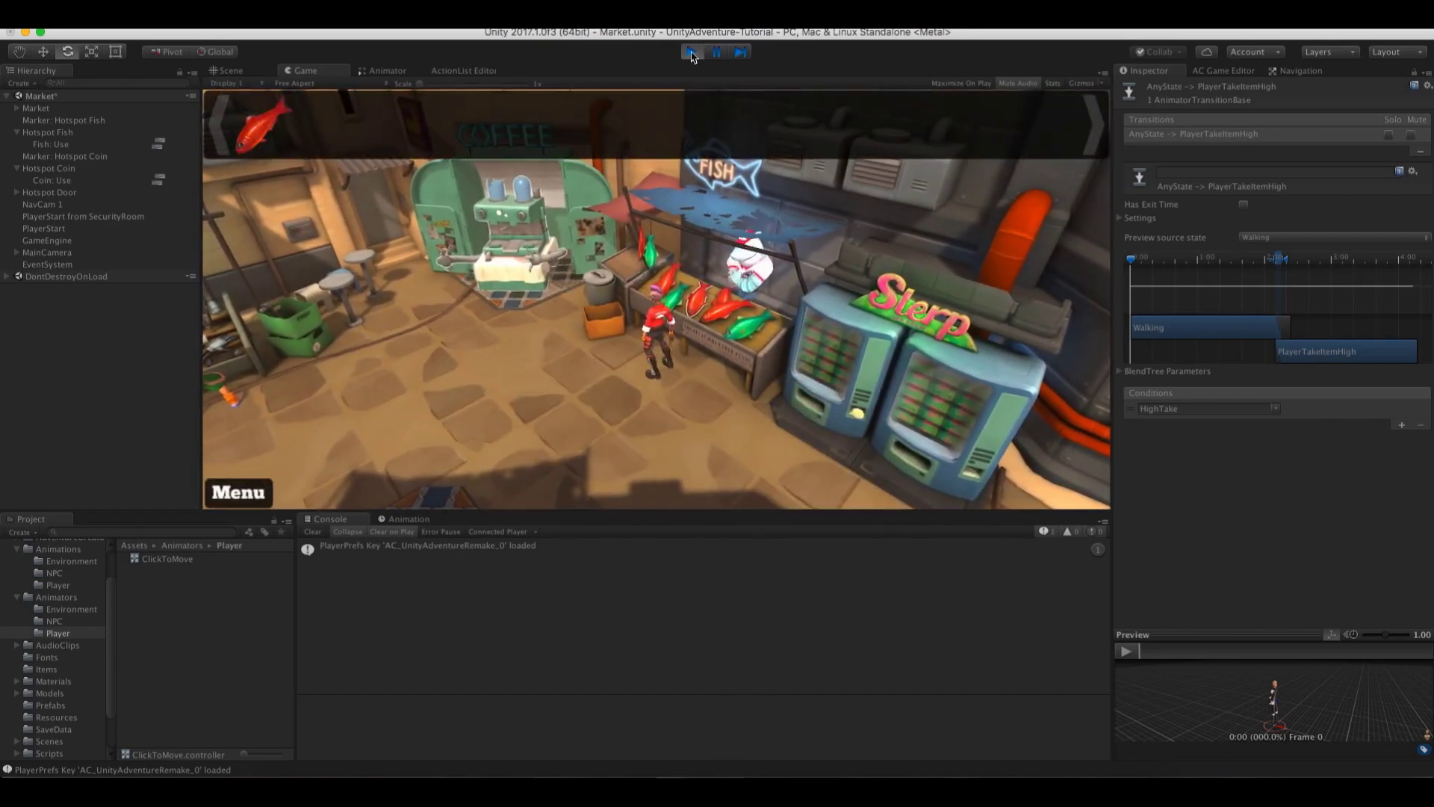
{"action": "key", "text": "super+p"}
Enable Face after moving for Hotspot Fish's use interaction and retest the fish pickup in play mode
{"action": "left_click", "coordinate": [57, 133]}
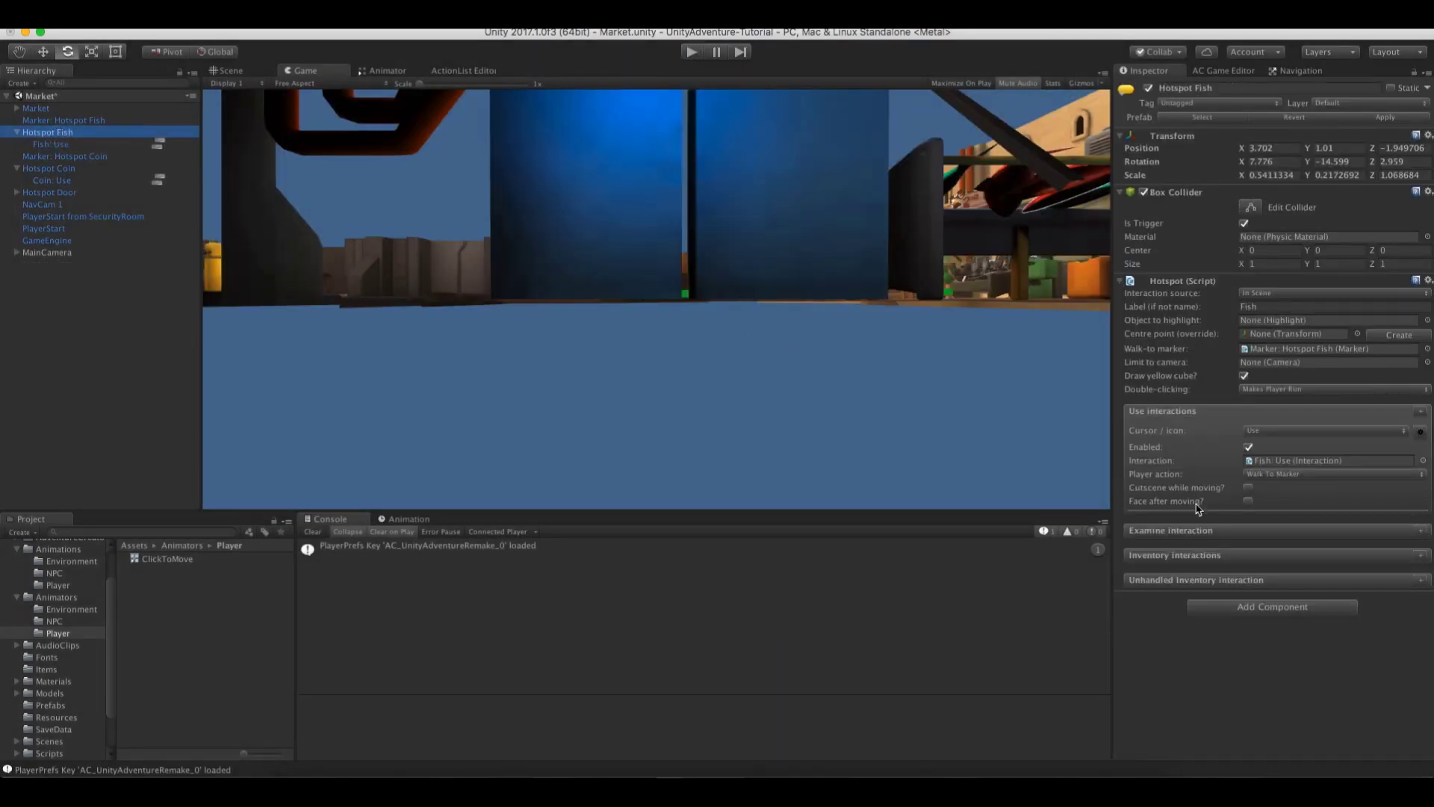
{"action": "left_click", "coordinate": [1250, 501]}
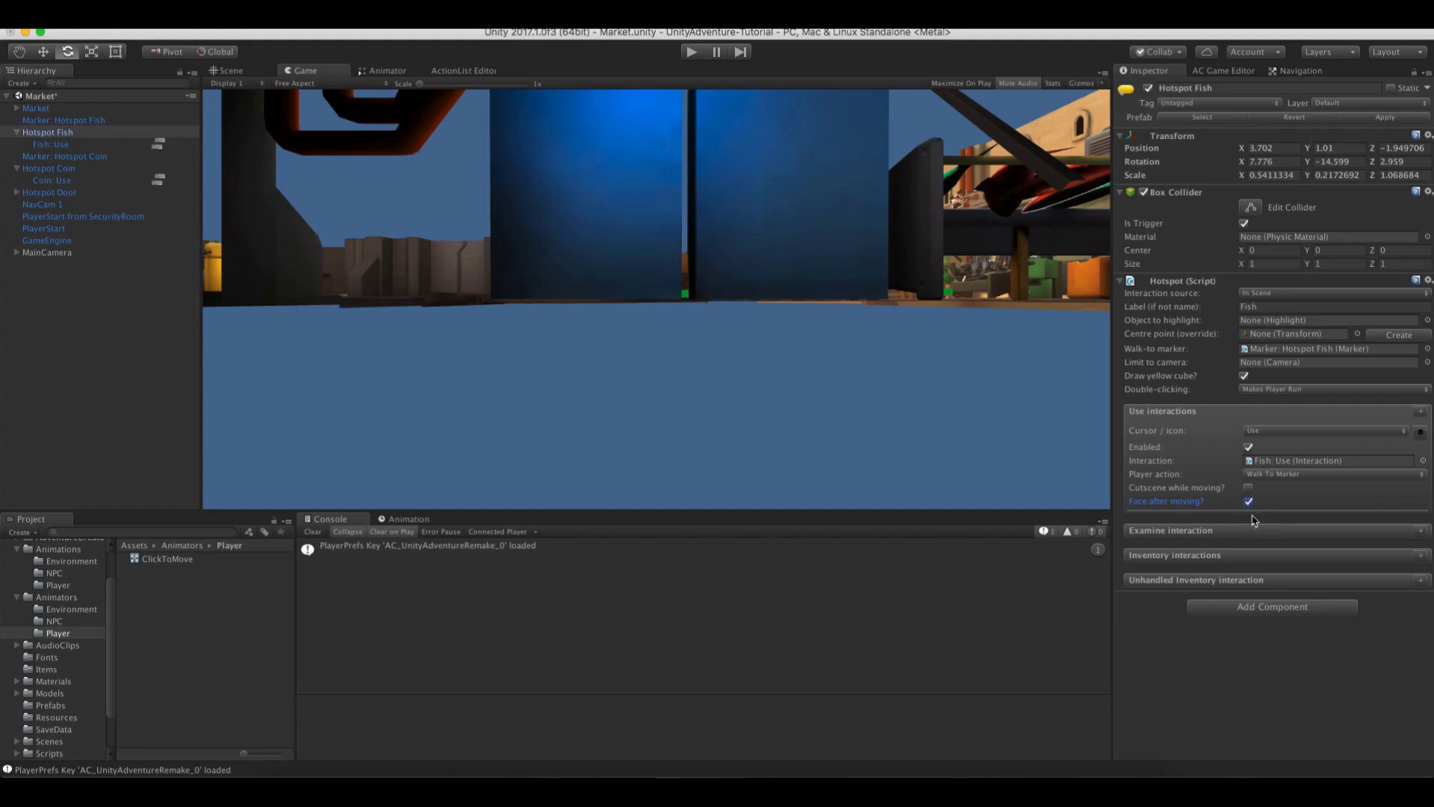
{"action": "left_click", "coordinate": [692, 53]}
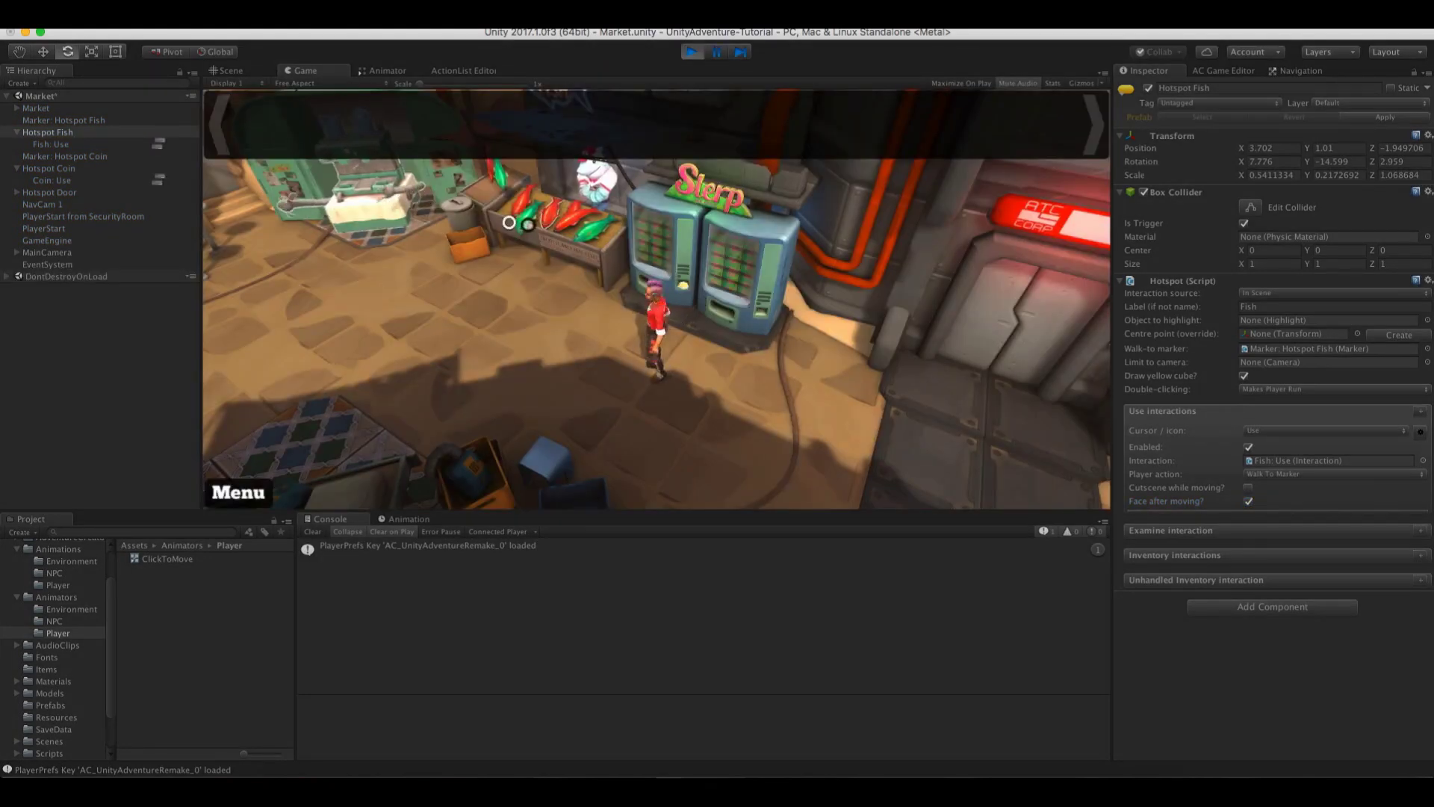
{"action": "left_click", "coordinate": [511, 221]}
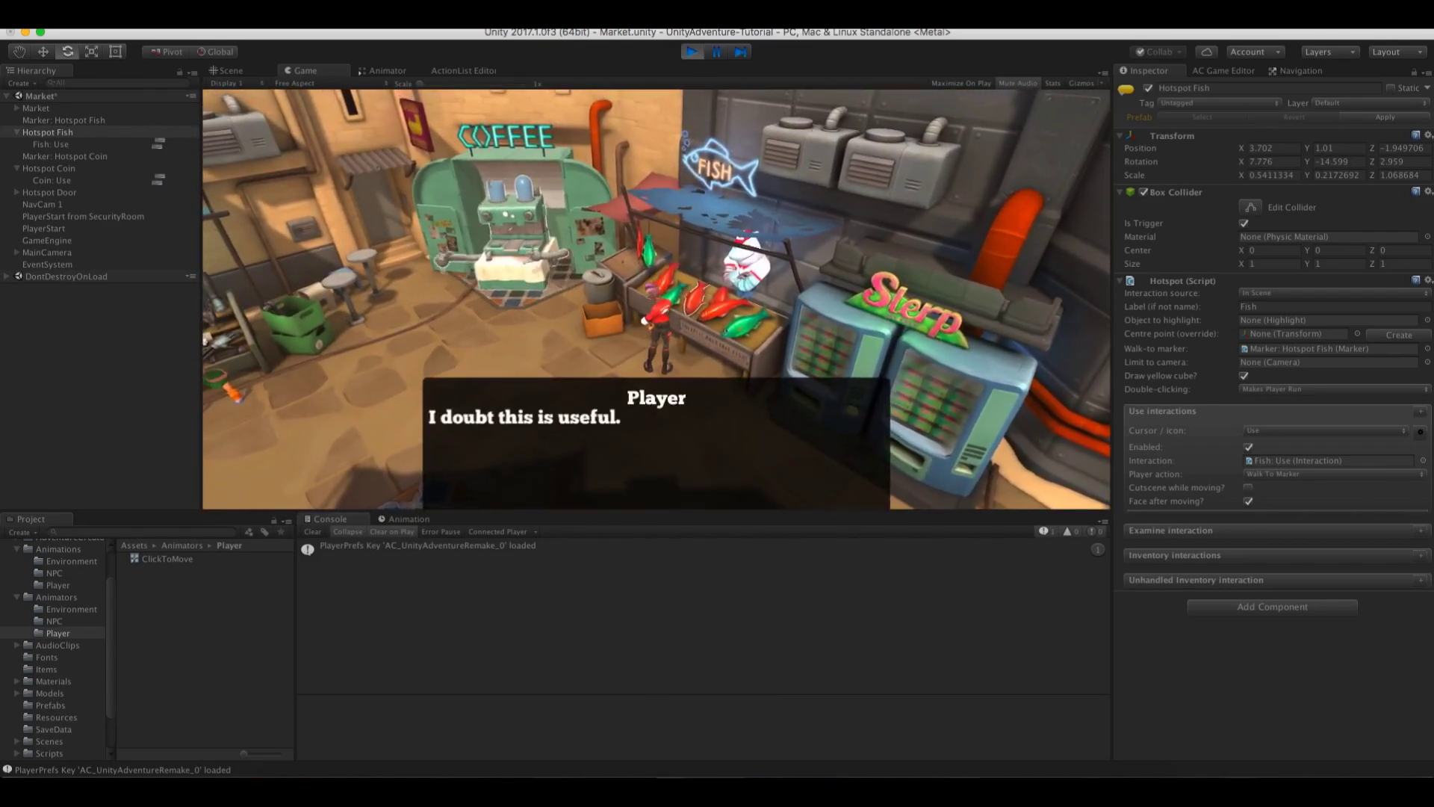
{"action": "key", "text": "super+p"}
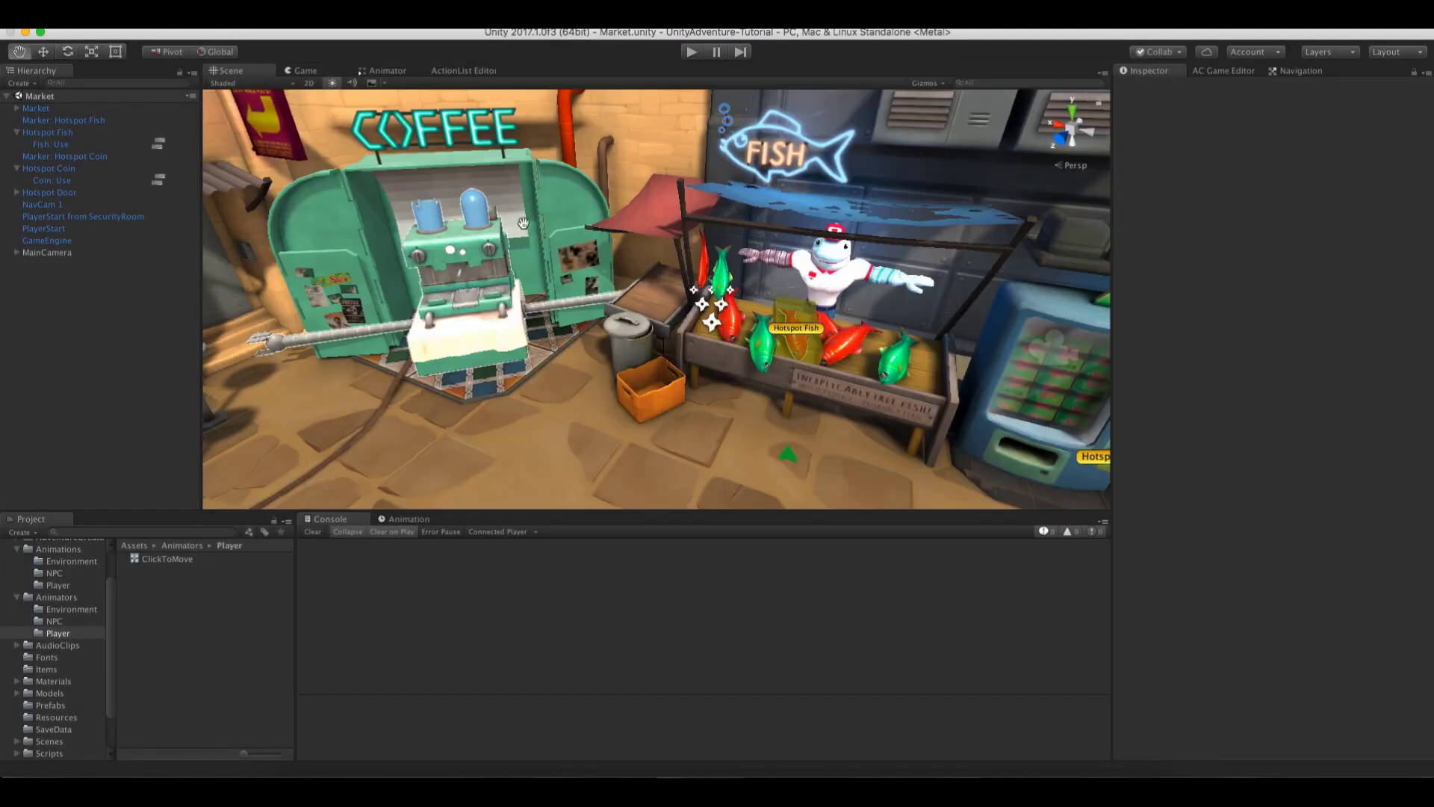
Add a Box Collider to the CoffeeBot object under Market and make it a trigger
{"action": "right_click_drag", "start_coordinate": [747, 247], "coordinate": [720, 305]}
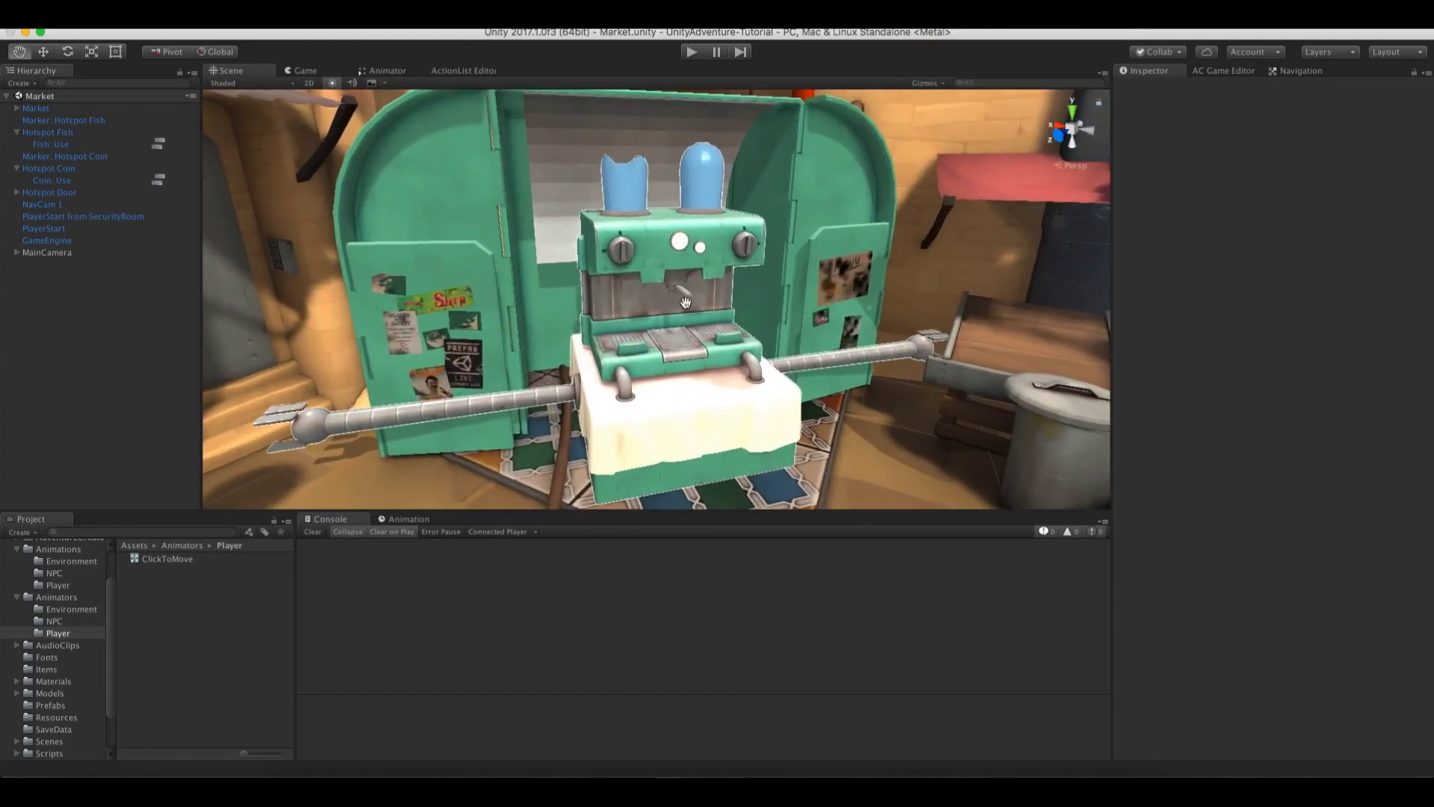
{"action": "left_click_drag", "start_coordinate": [779, 308], "coordinate": [717, 280], "text": "alt"}
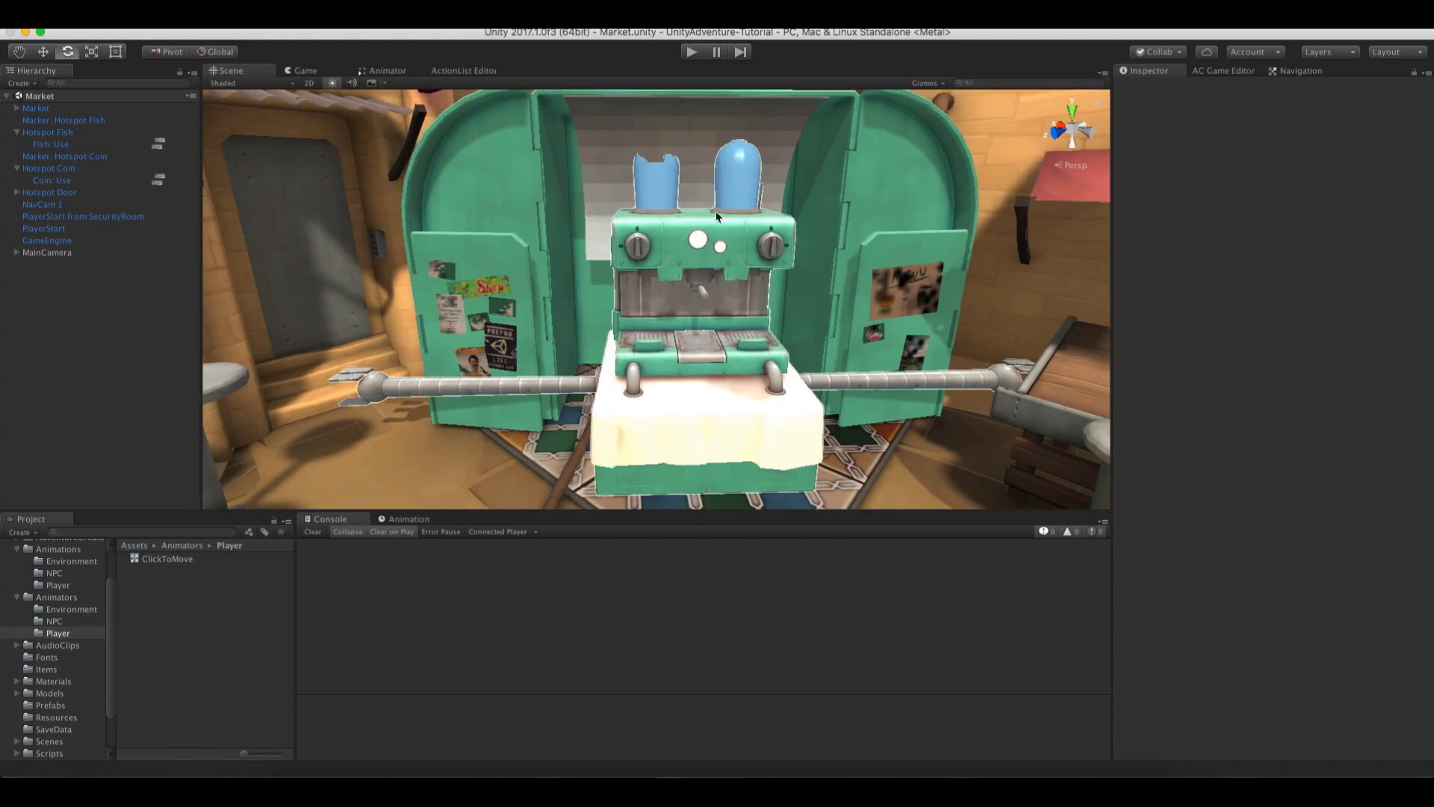
{"action": "right_click_drag", "start_coordinate": [671, 310], "coordinate": [691, 313], "text": "alt"}
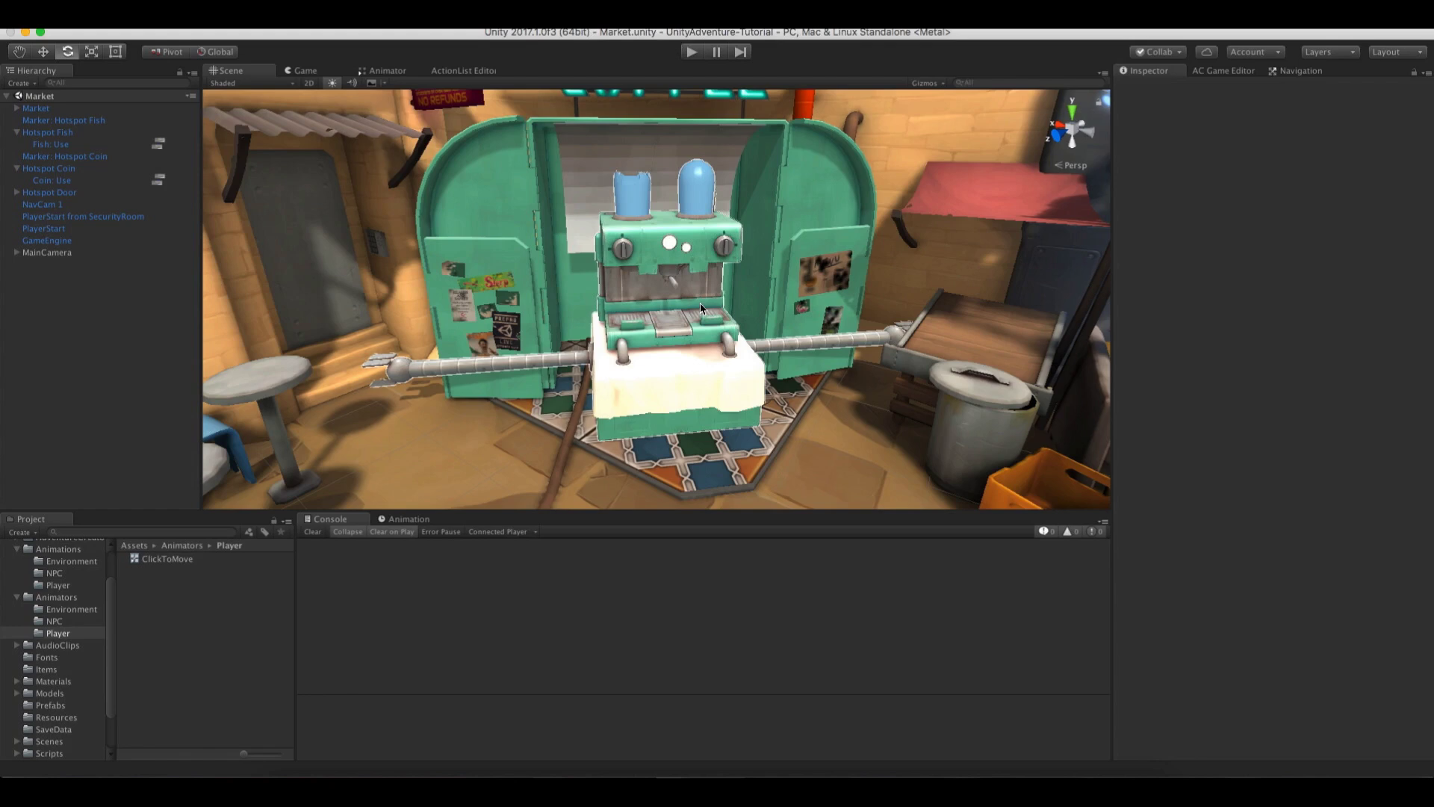
{"action": "left_click", "coordinate": [17, 109]}
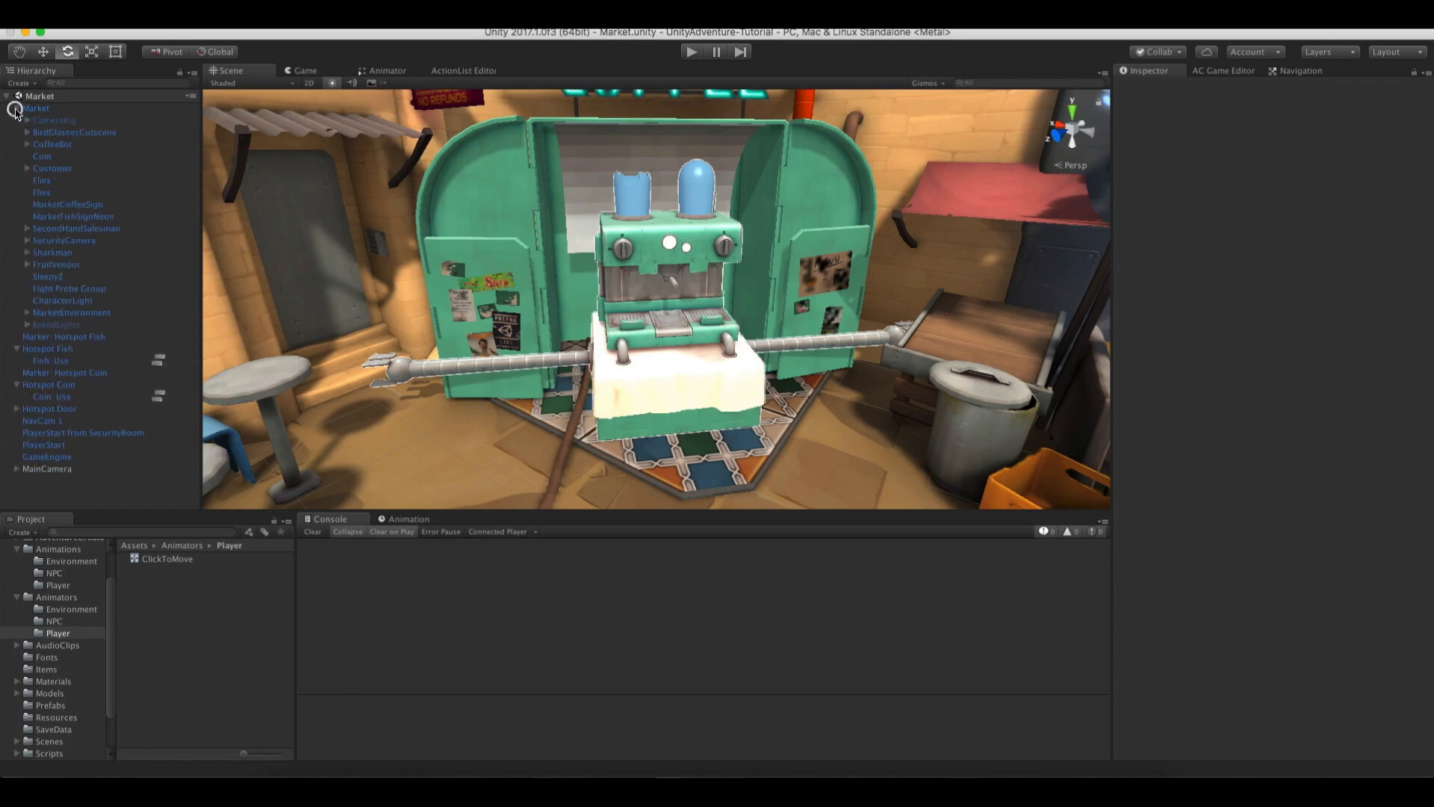
{"action": "left_click", "coordinate": [45, 145]}
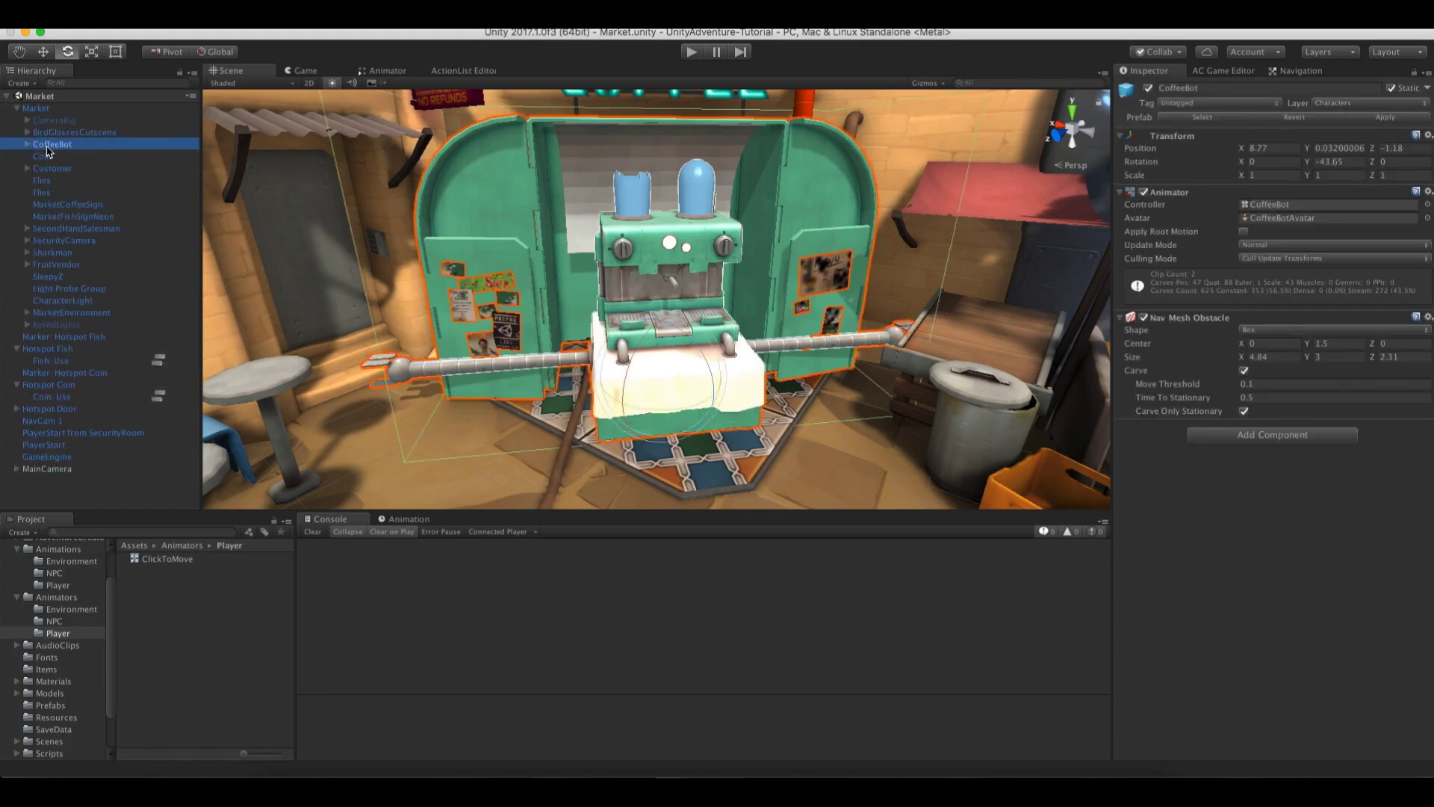
{"action": "left_click_drag", "start_coordinate": [303, 224], "coordinate": [520, 310], "text": "alt"}
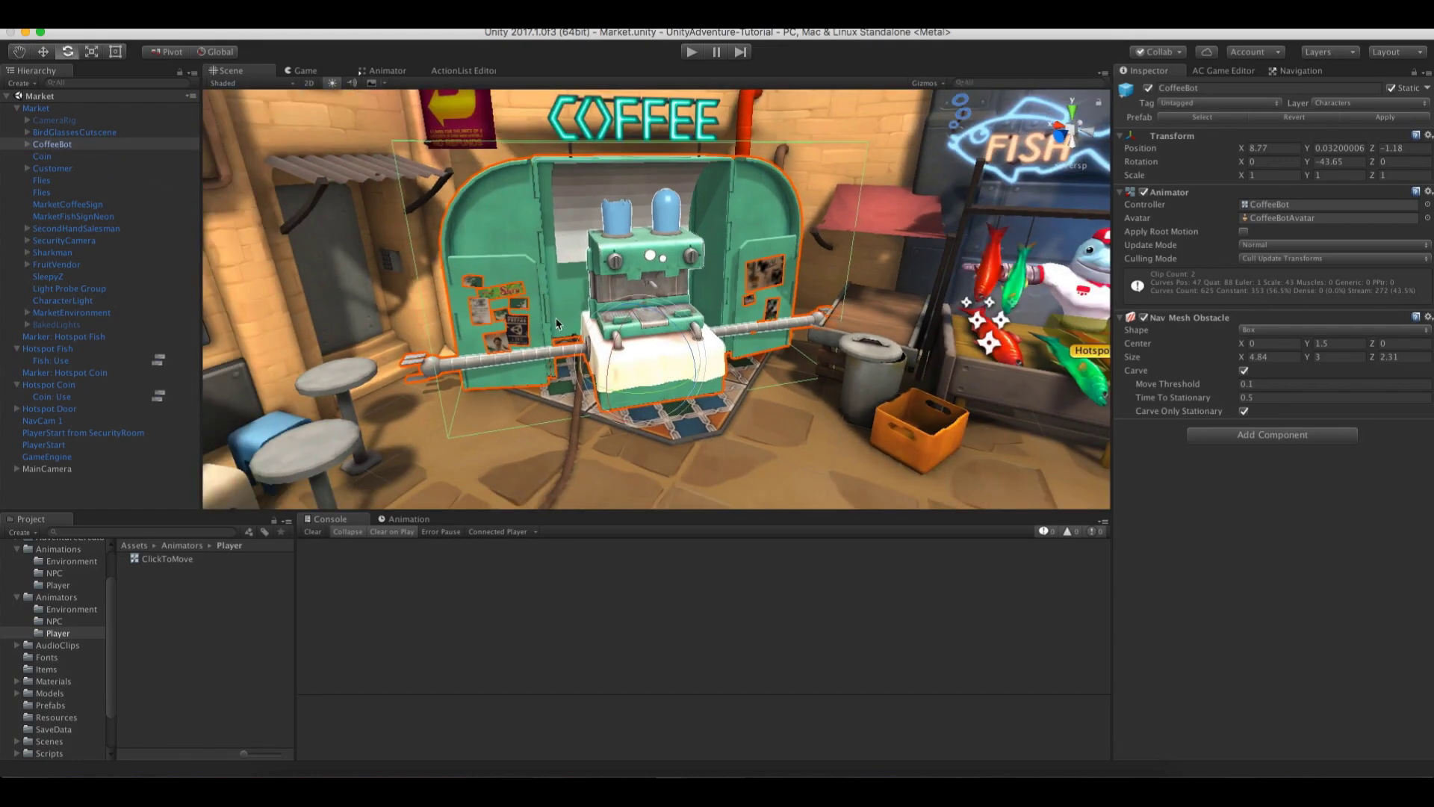
{"action": "right_click_drag", "start_coordinate": [556, 323], "coordinate": [538, 347], "text": "alt"}
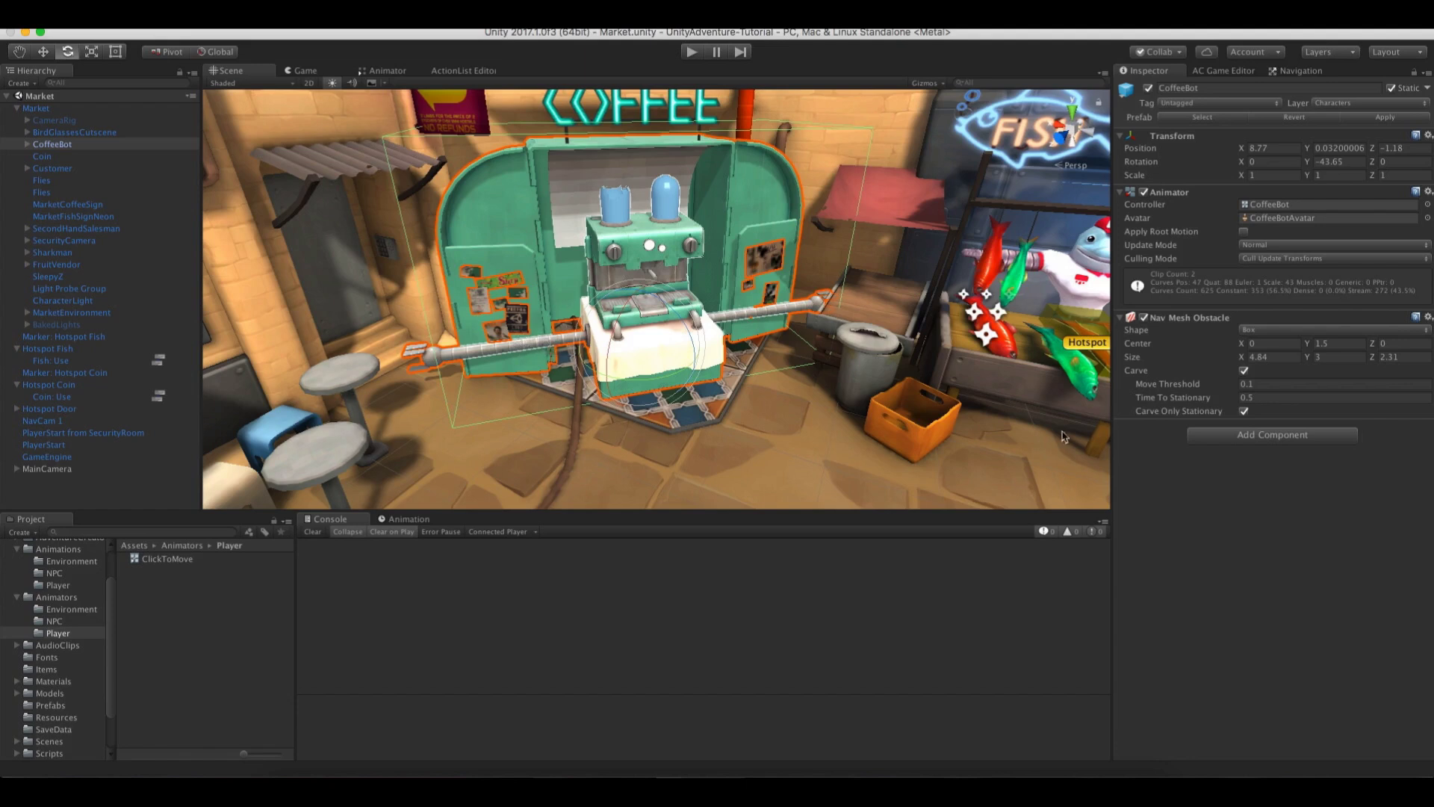
{"action": "left_click", "coordinate": [1255, 436]}
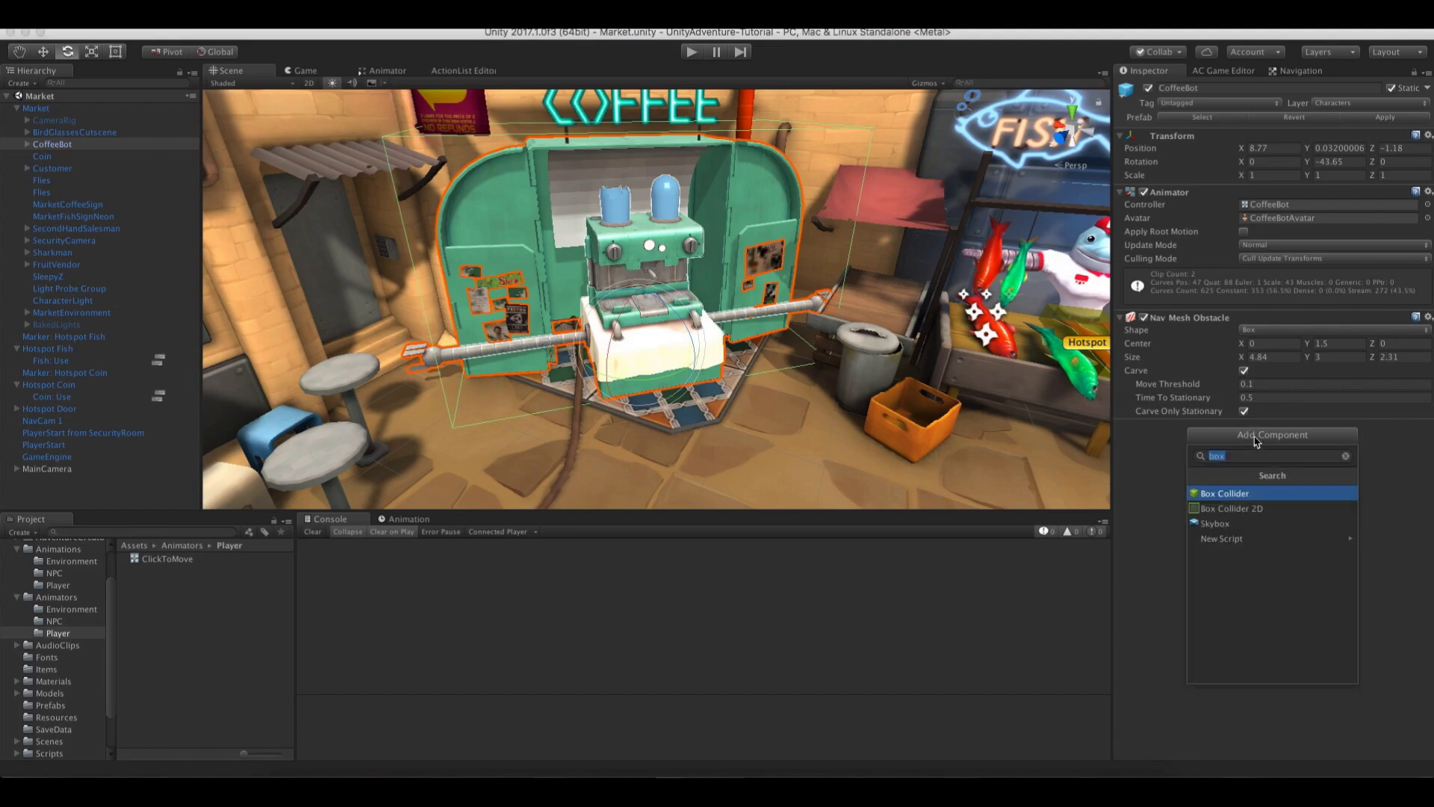
{"action": "type", "text": "box"}
{"action": "key", "text": "Return"}
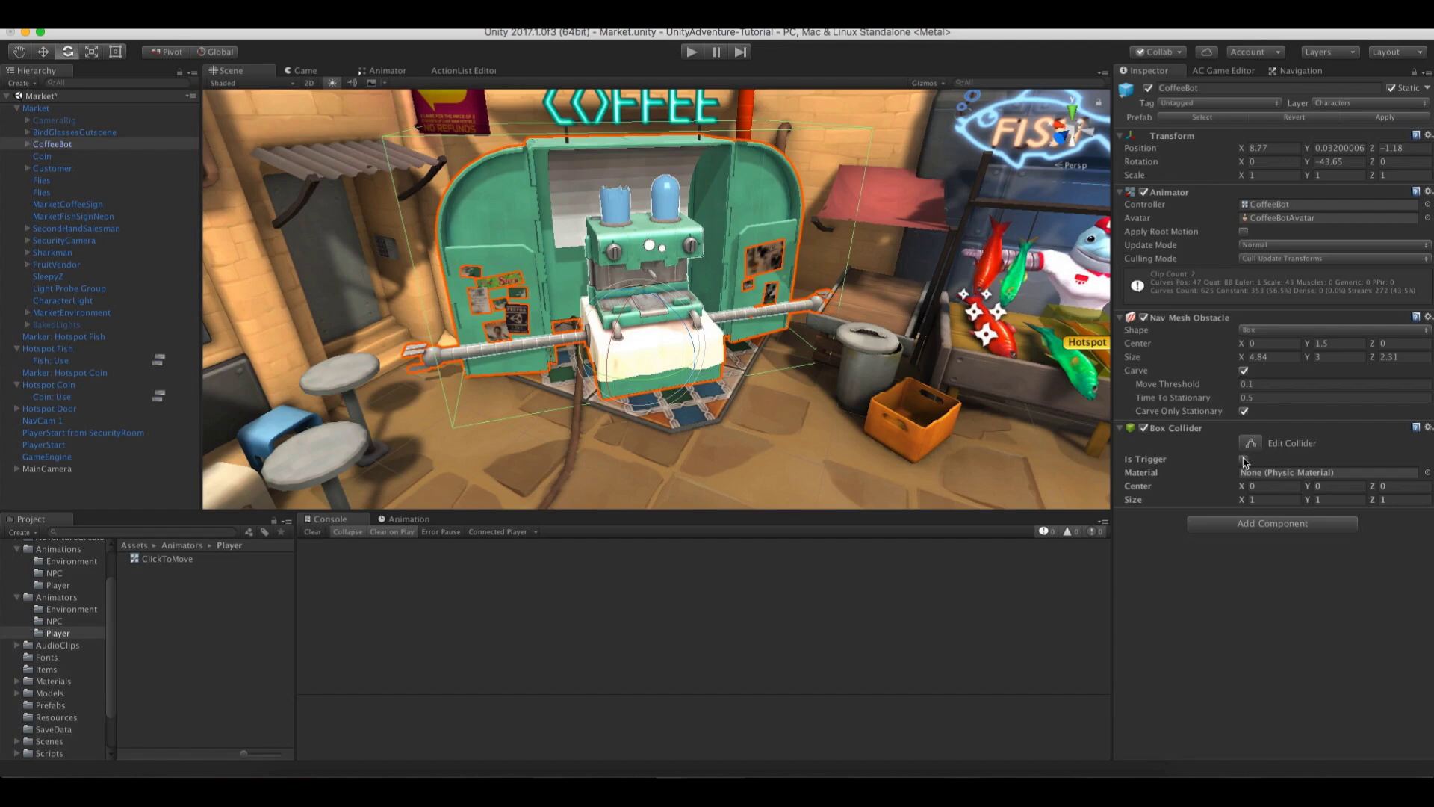
{"action": "left_click", "coordinate": [1243, 458]}
Reshape the CoffeeBot's box collider to enclose the robot's body, about 1.64 × 2.72 × 1.61 in size
{"action": "left_click", "coordinate": [1248, 443]}
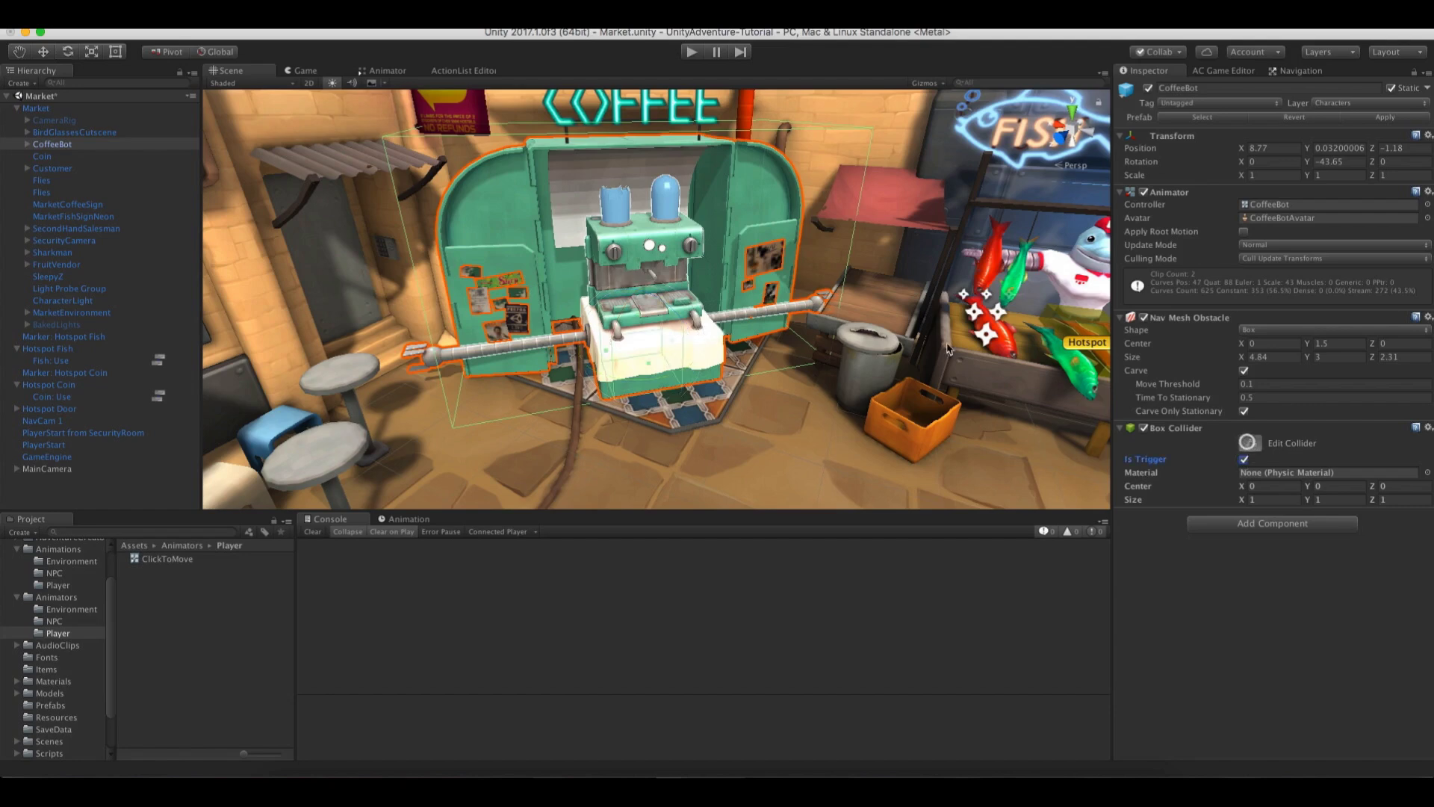
{"action": "key", "text": "r"}
{"action": "left_click_drag", "start_coordinate": [628, 310], "coordinate": [702, 241], "text": "alt"}
{"action": "left_click_drag", "start_coordinate": [591, 382], "coordinate": [604, 256]}
{"action": "left_click_drag", "start_coordinate": [529, 407], "coordinate": [422, 382], "text": "alt"}
{"action": "left_click_drag", "start_coordinate": [448, 373], "coordinate": [631, 370], "text": "alt"}
{"action": "left_click_drag", "start_coordinate": [631, 370], "coordinate": [418, 352], "text": "alt"}
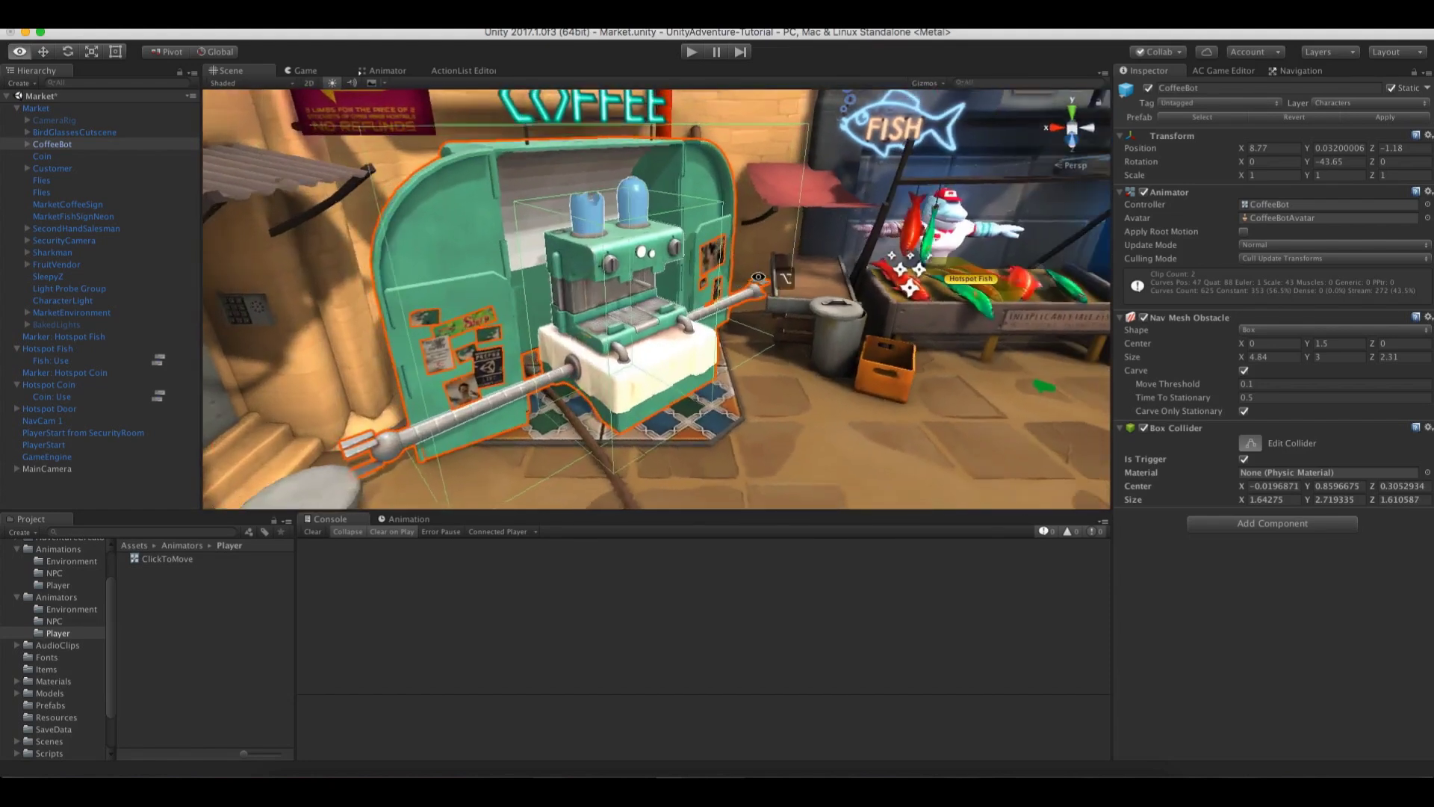
Change the CoffeeBot's layer to Default and leave collider editing mode
{"action": "left_click", "coordinate": [1353, 103]}
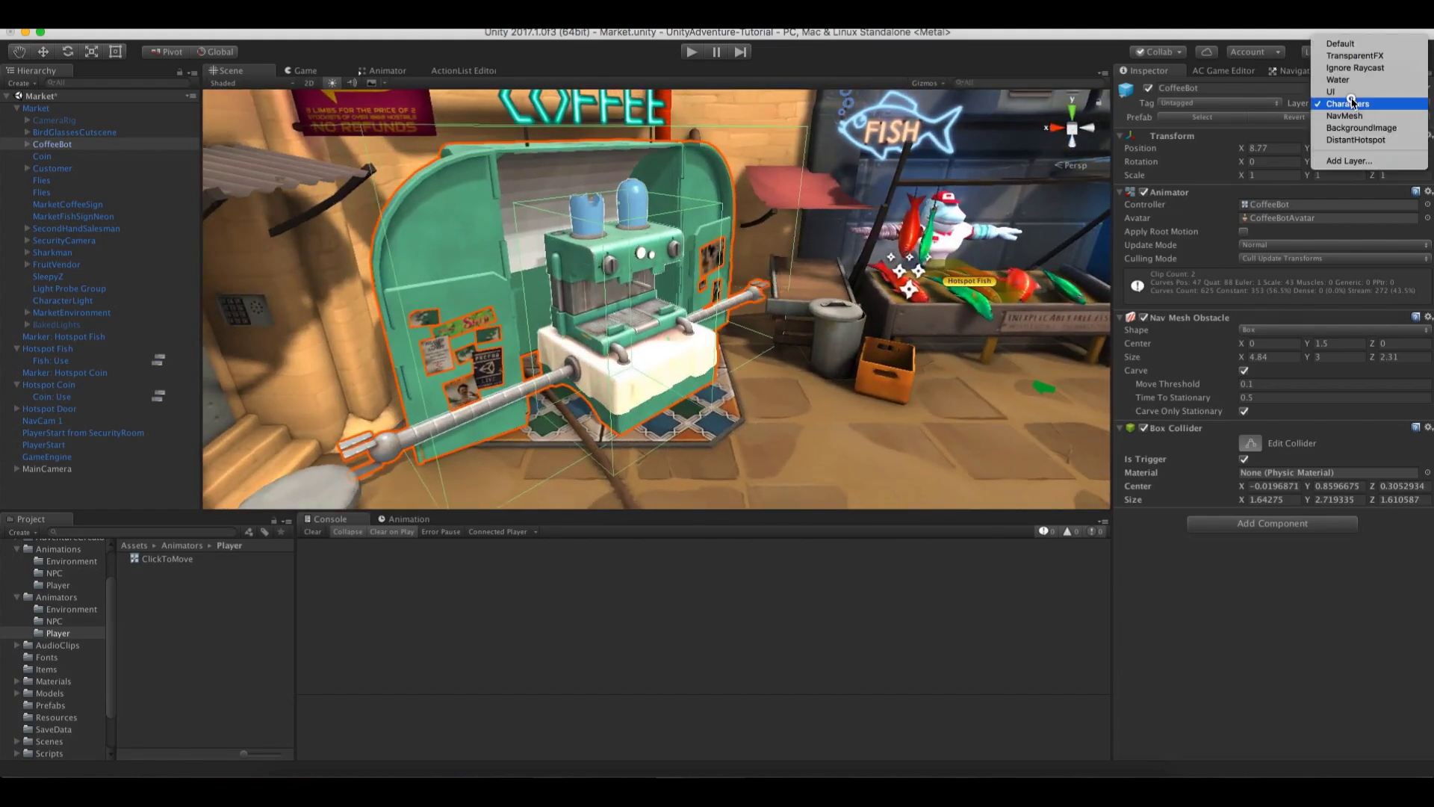
{"action": "left_click", "coordinate": [1350, 44]}
{"action": "left_click", "coordinate": [627, 277]}
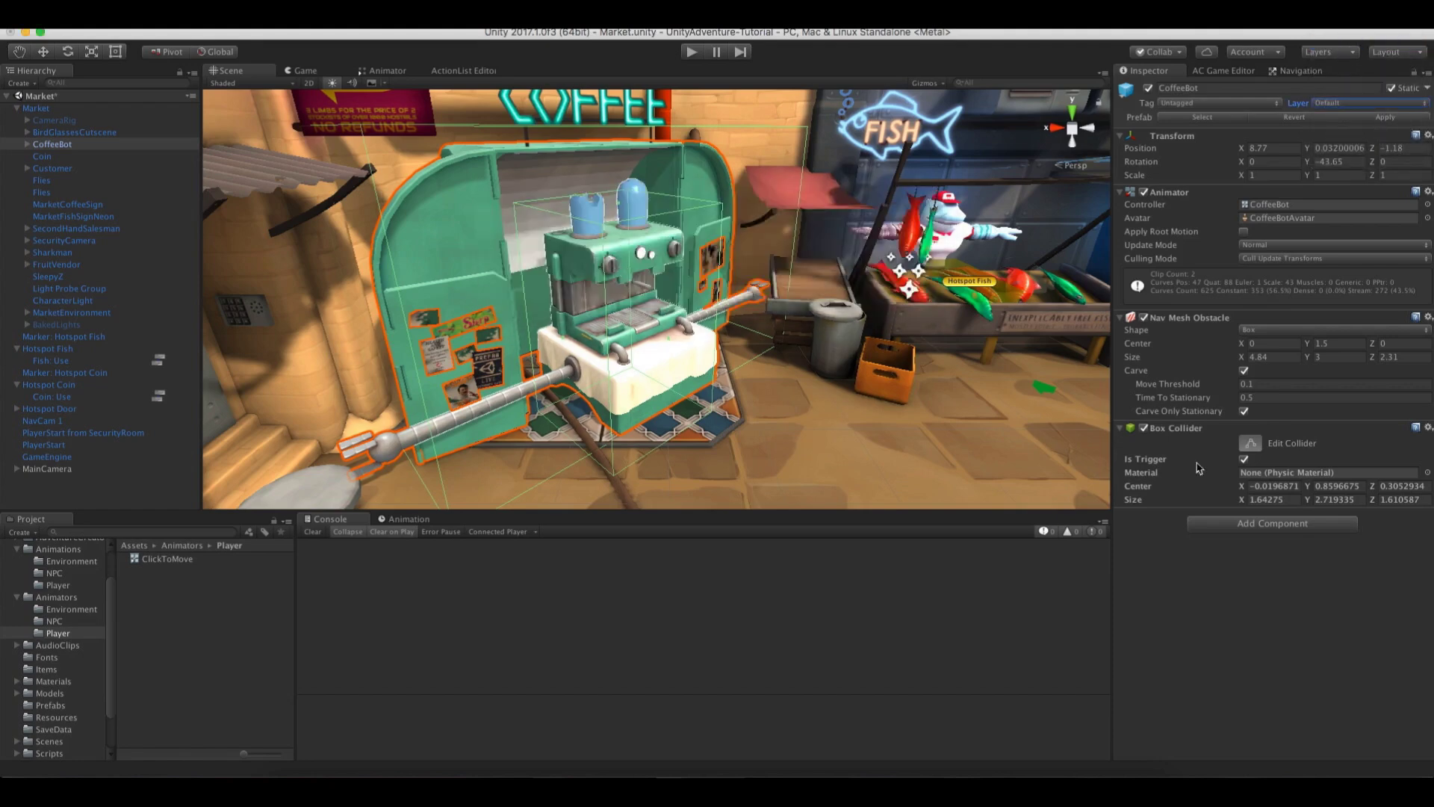
{"action": "left_click", "coordinate": [1249, 445]}
Add the NPC and Hotspot script components to the CoffeeBot
{"action": "left_click", "coordinate": [1262, 525]}
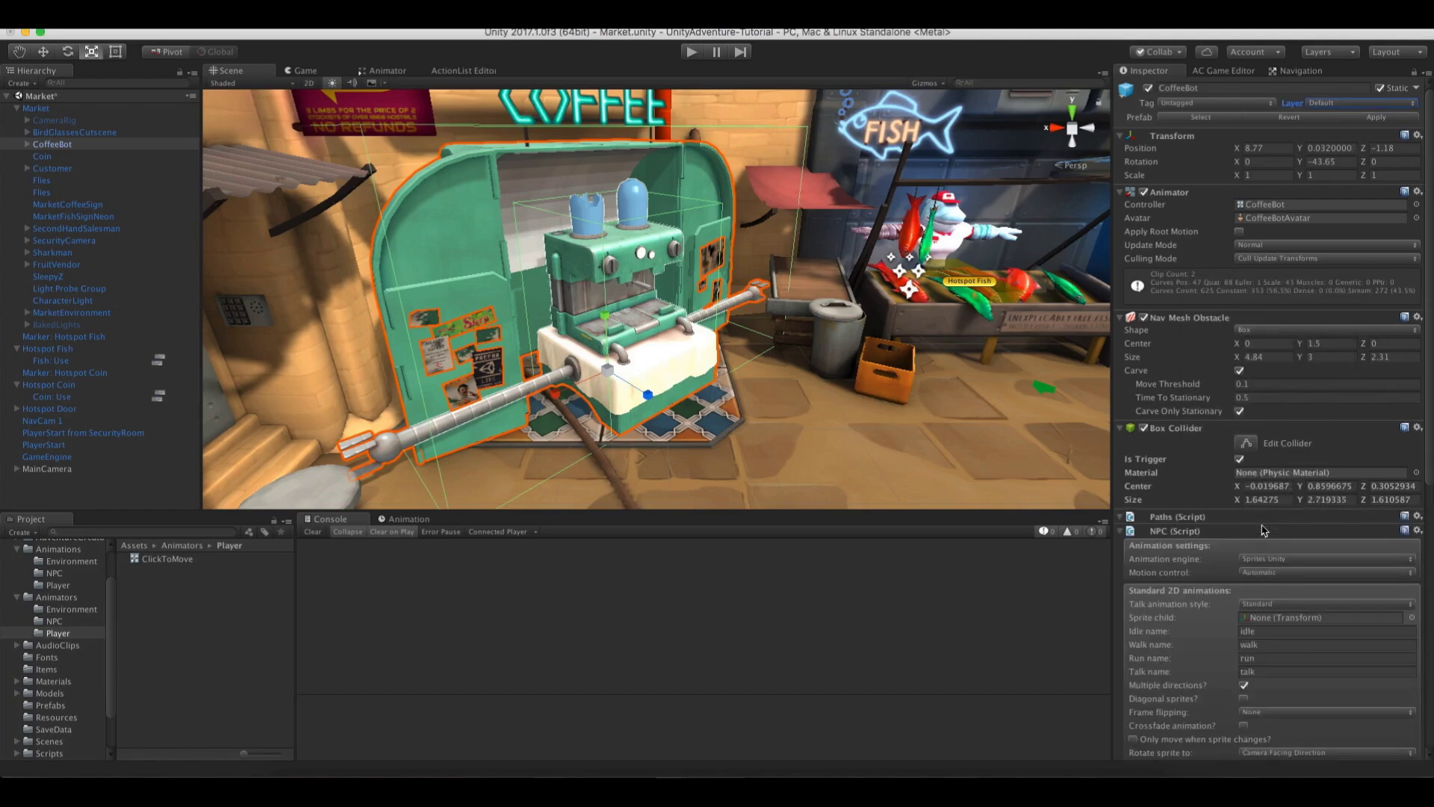
{"action": "scroll", "coordinate": [1262, 530], "scroll_direction": "down", "scroll_amount": 10}
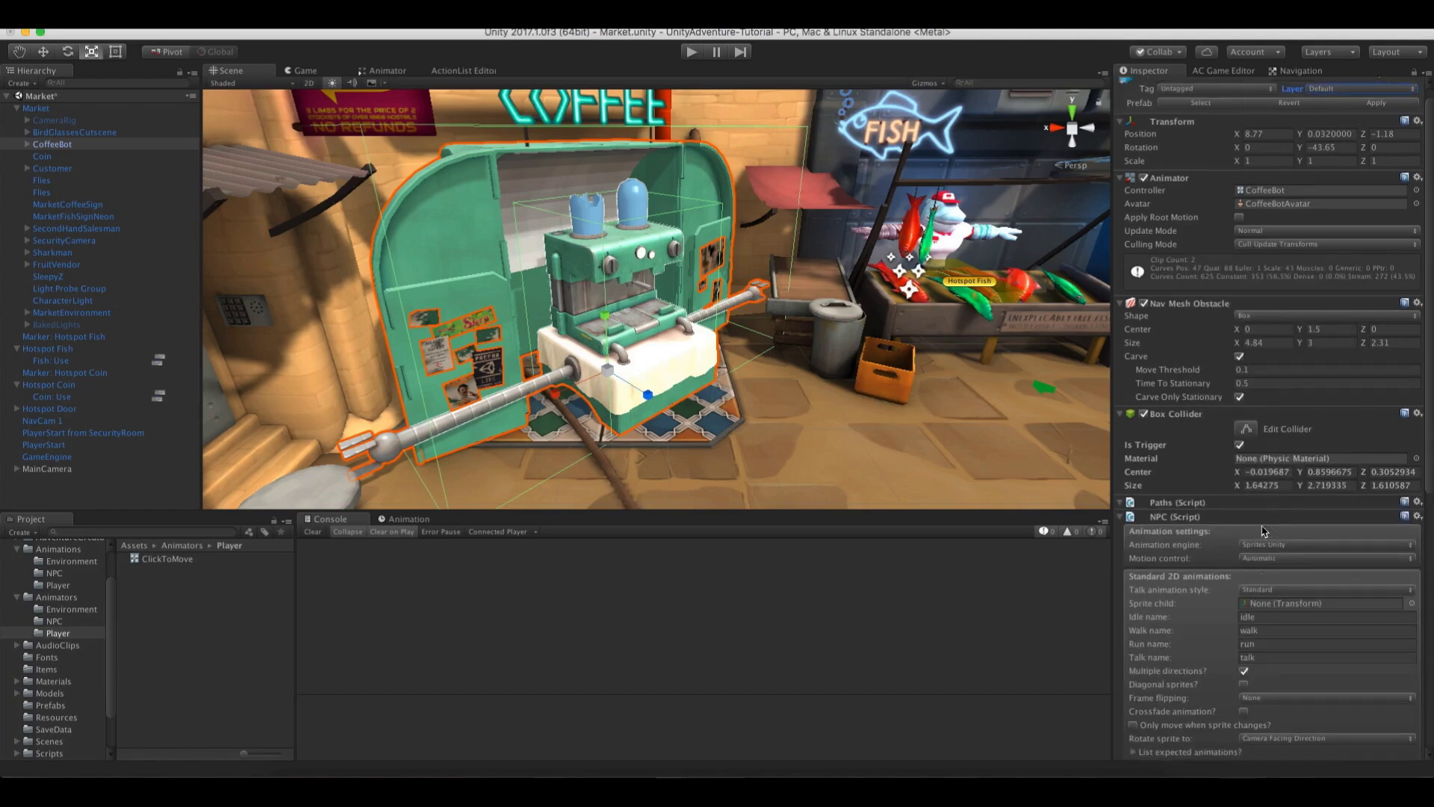
{"action": "left_click", "coordinate": [1243, 739]}
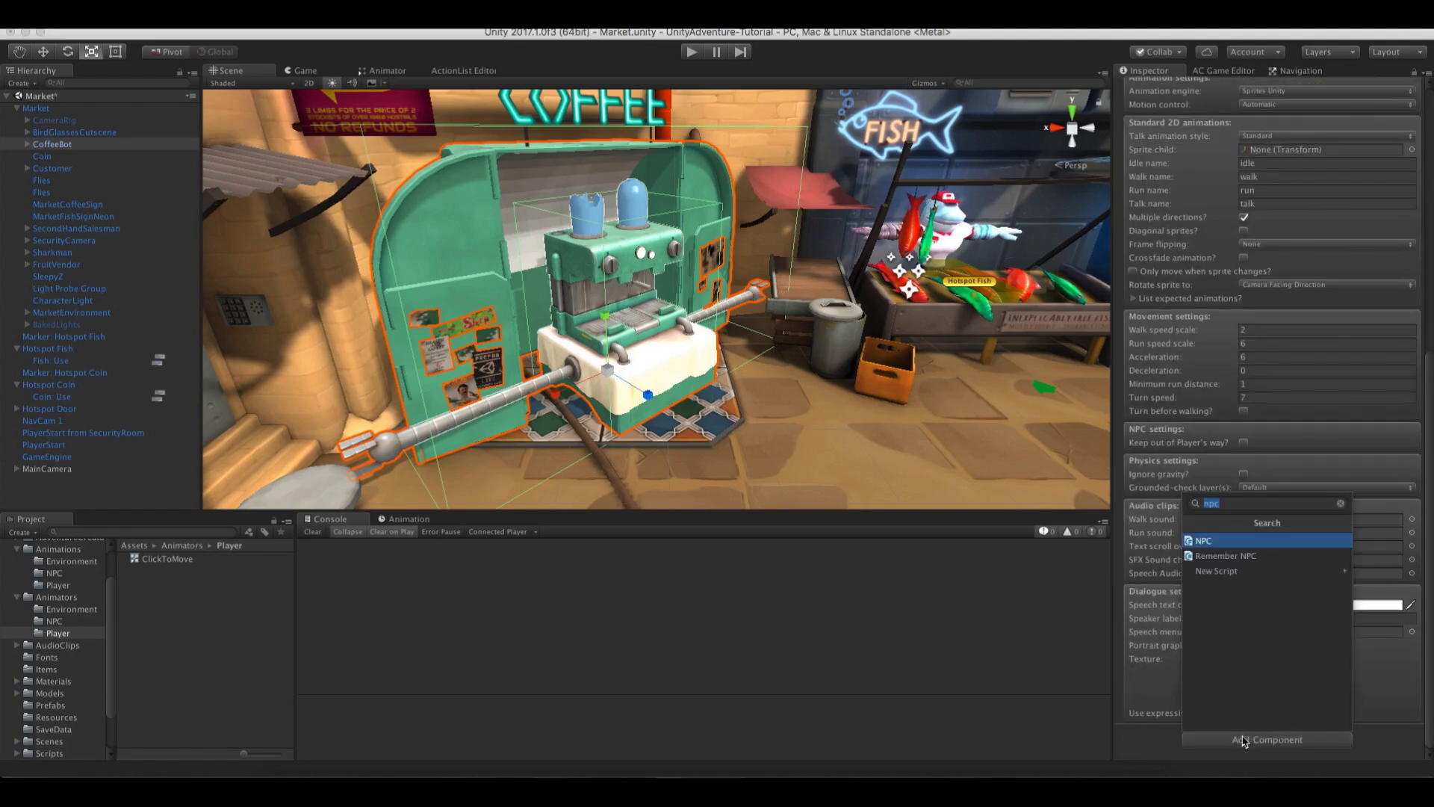
{"action": "type", "text": "hotspot"}
{"action": "key", "text": "Return"}
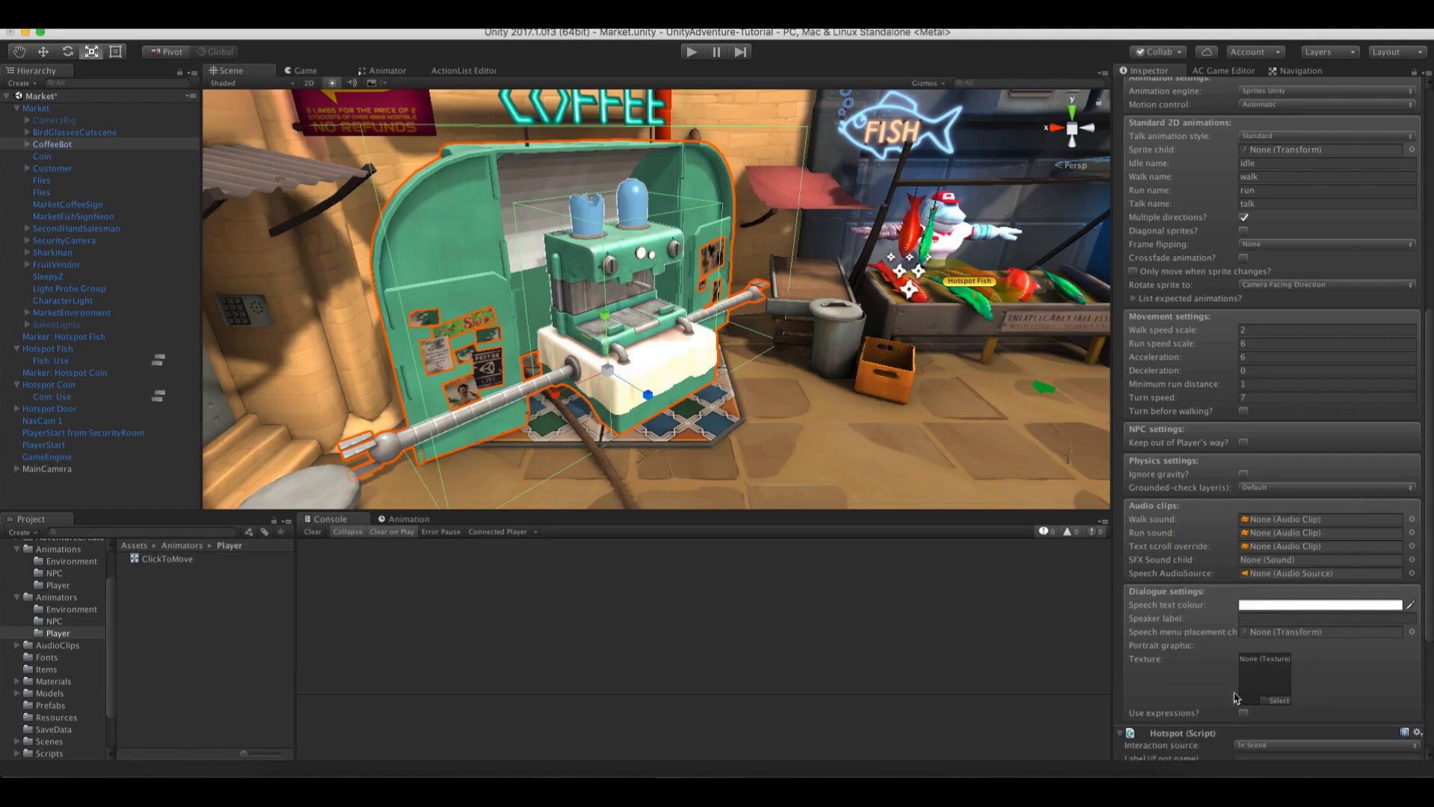
Set the CoffeeBot NPC's animation engine to Mecanim and clear its Move speed float and Talk bool parameters
{"action": "scroll", "coordinate": [1225, 634], "scroll_direction": "up", "scroll_amount": 5}
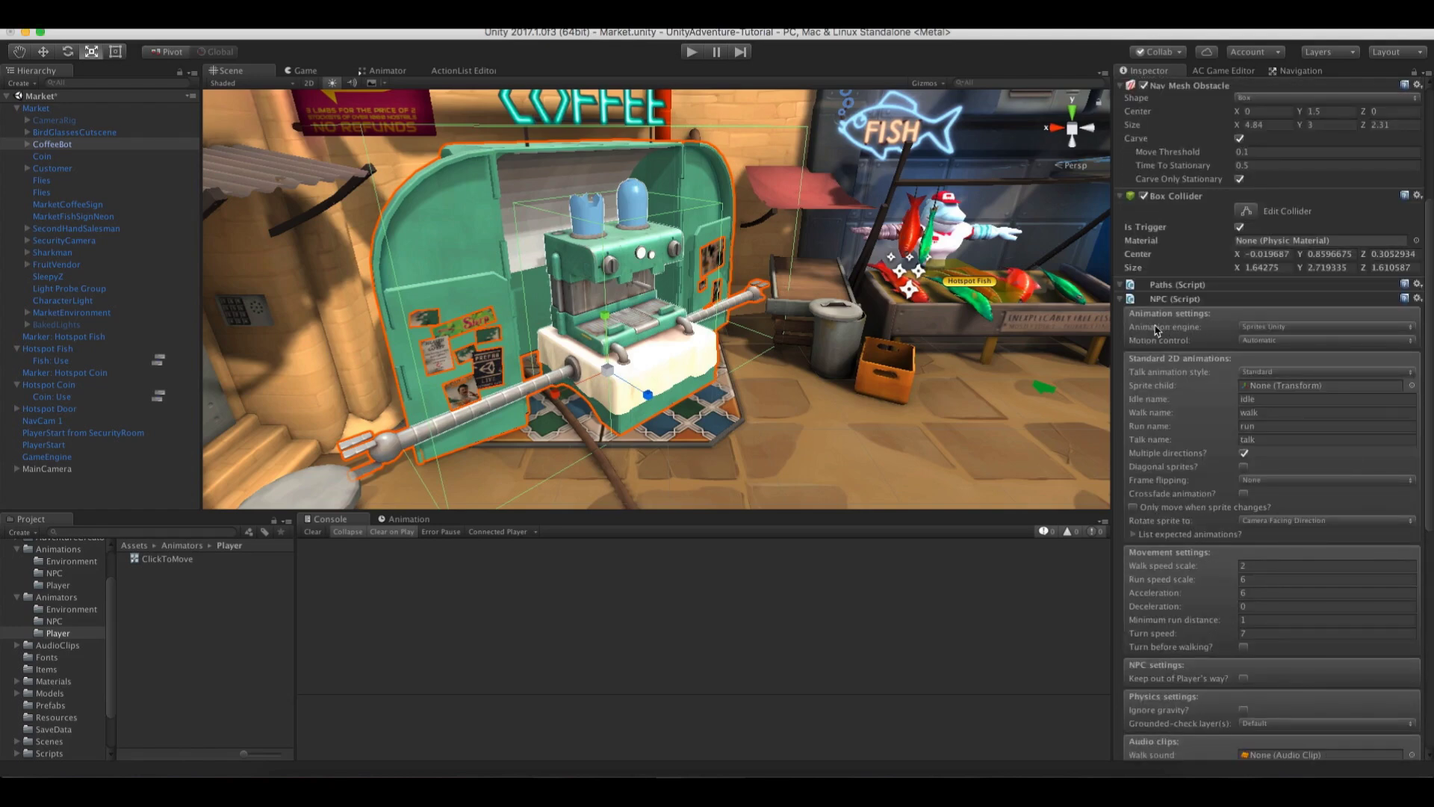
{"action": "left_click", "coordinate": [1254, 329]}
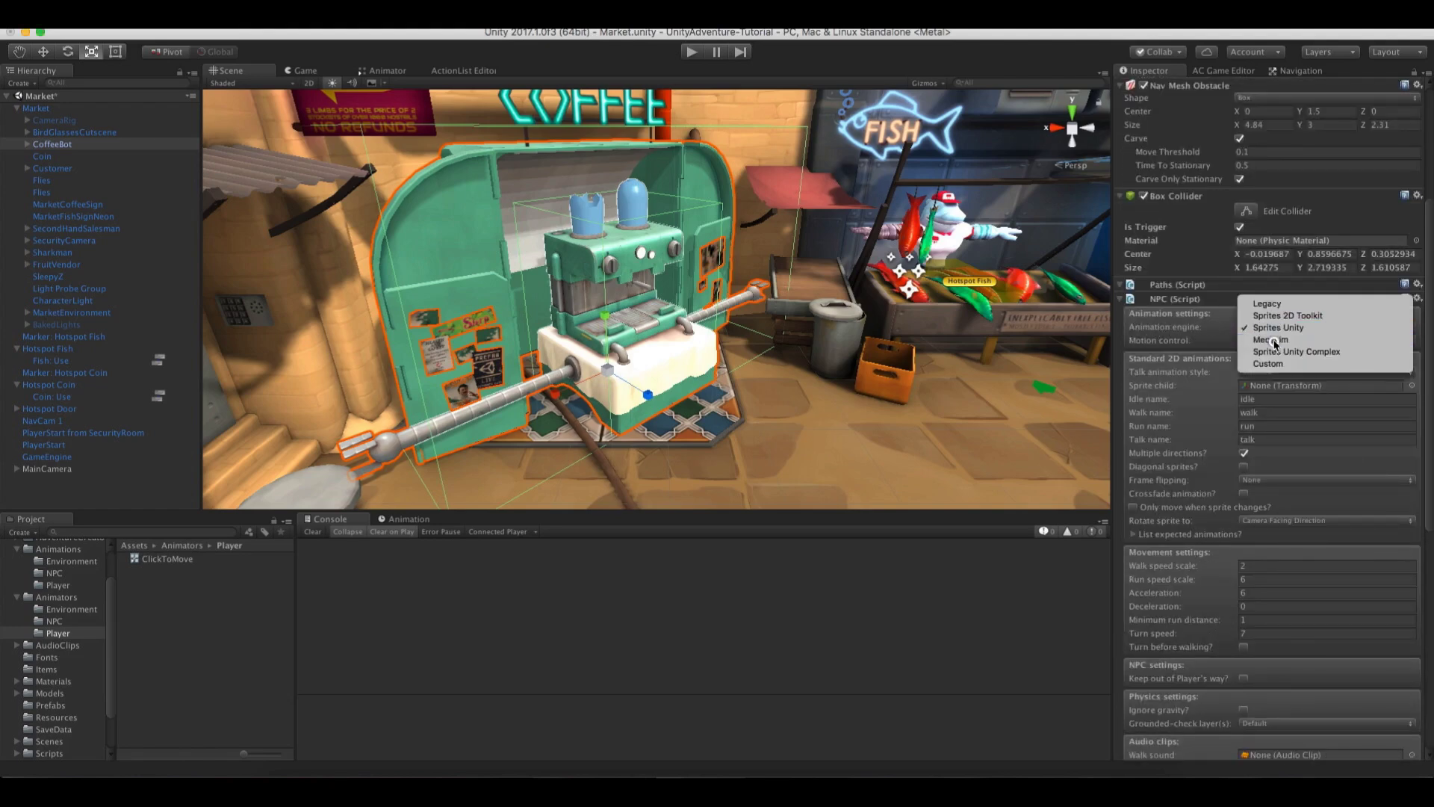
{"action": "left_click", "coordinate": [1277, 342]}
{"action": "left_click", "coordinate": [1277, 371]}
{"action": "key", "text": "BackSpace"}
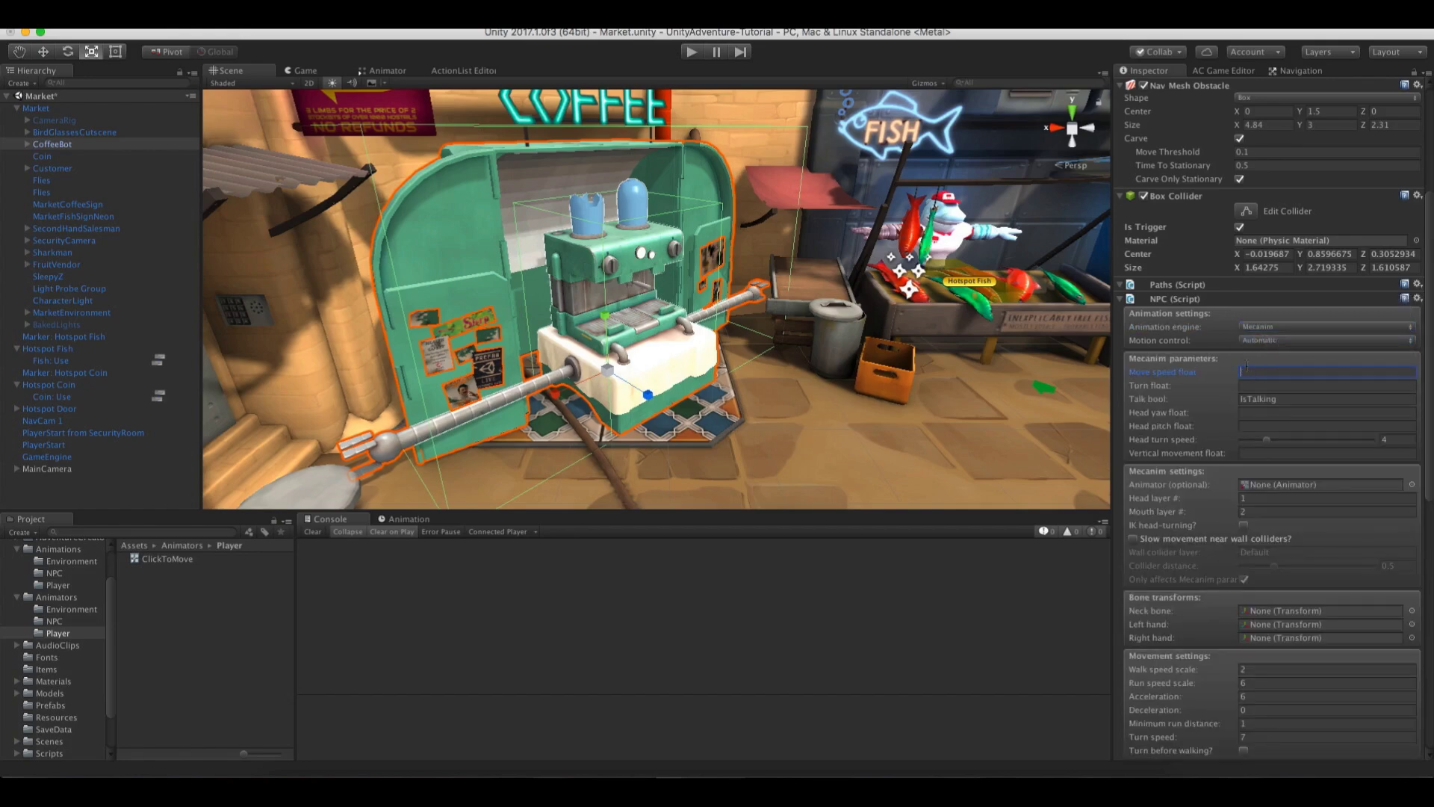
{"action": "key", "text": "Tab"}
{"action": "key", "text": "Tab"}
{"action": "key", "text": "BackSpace"}
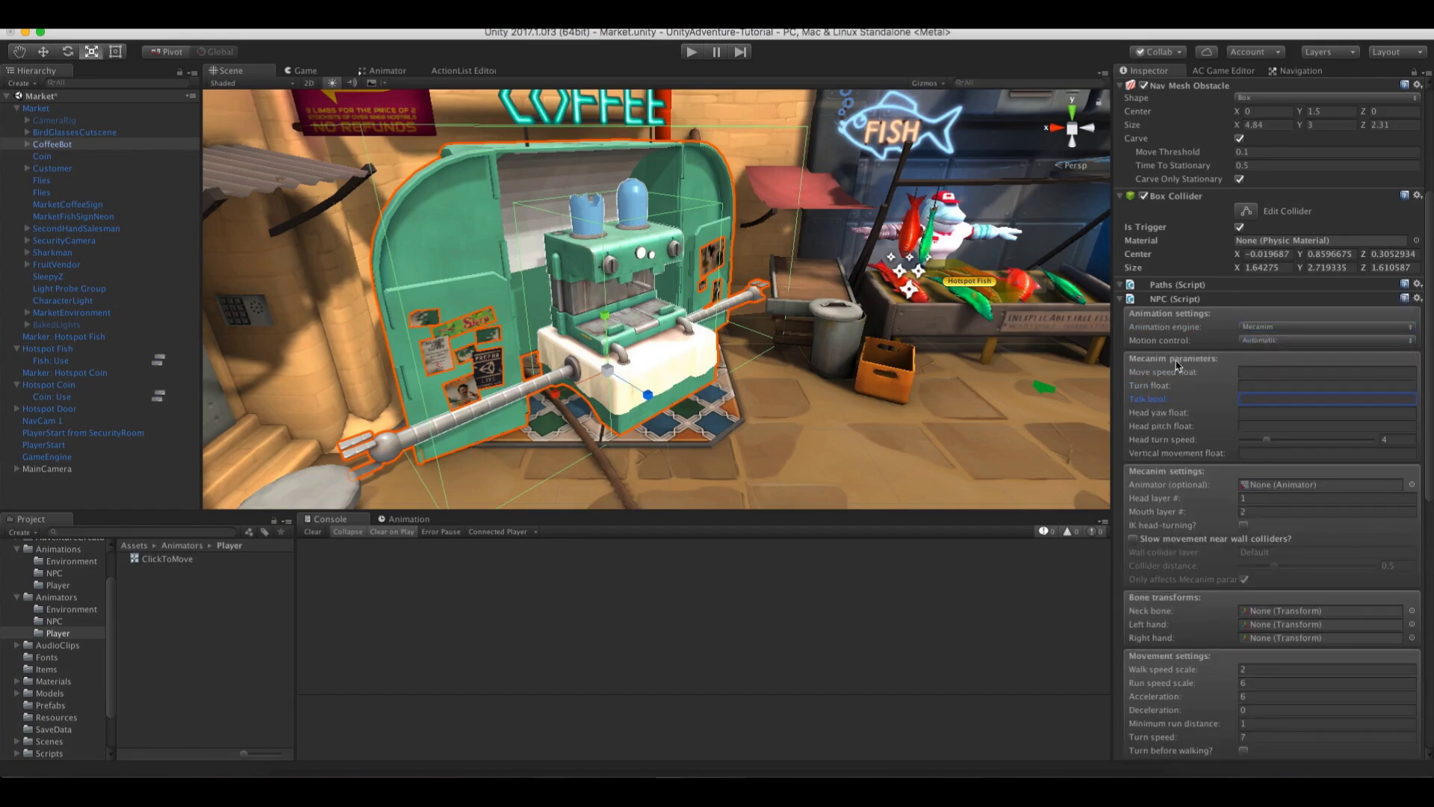
{"action": "left_click", "coordinate": [692, 340]}
{"action": "key", "text": "f"}
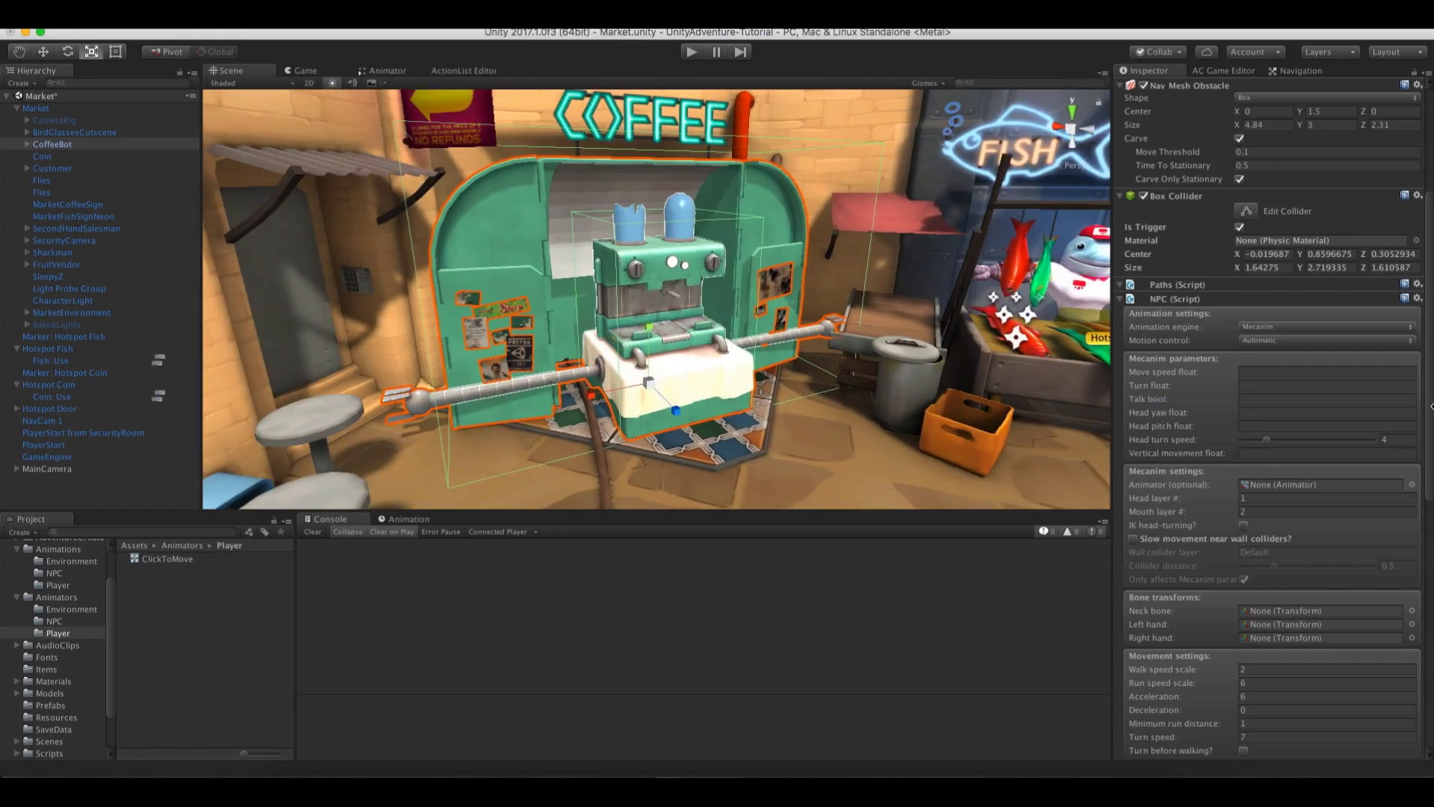
Enter "Coffee bot" as both the hotspot label and the NPC's speaker label
{"action": "scroll", "coordinate": [1430, 413], "scroll_direction": "down", "scroll_amount": 10}
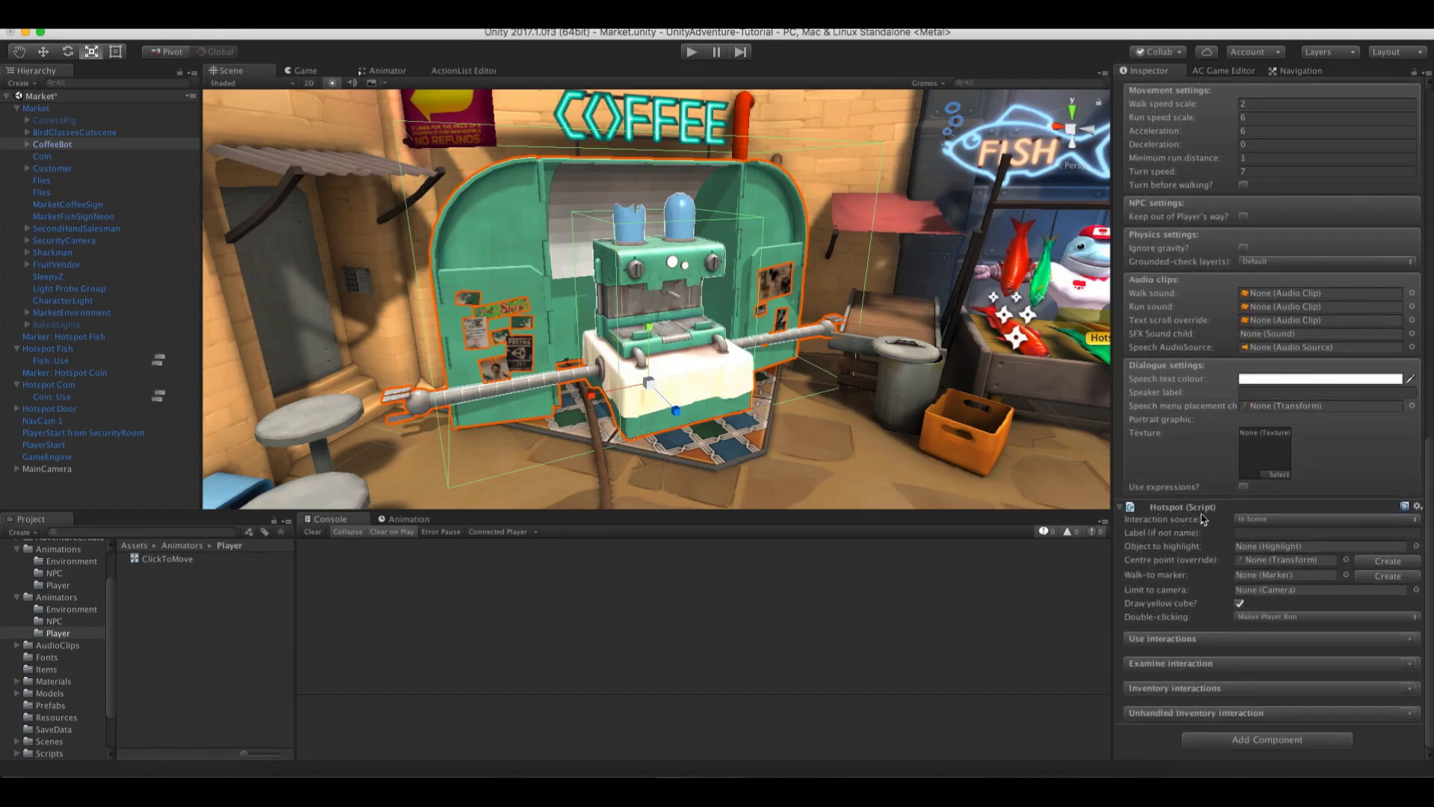
{"action": "left_click", "coordinate": [1247, 532]}
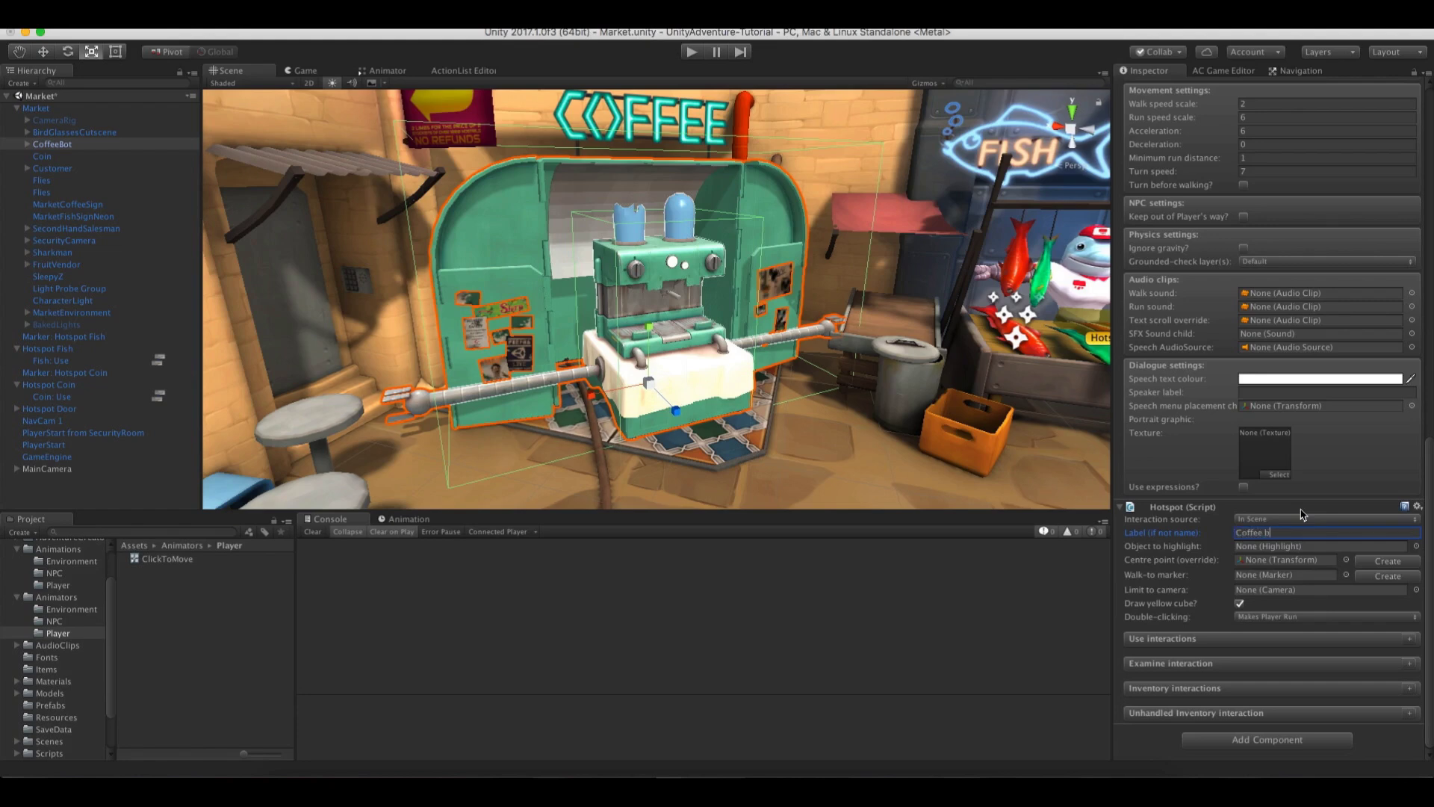
{"action": "left_click", "coordinate": [1266, 394]}
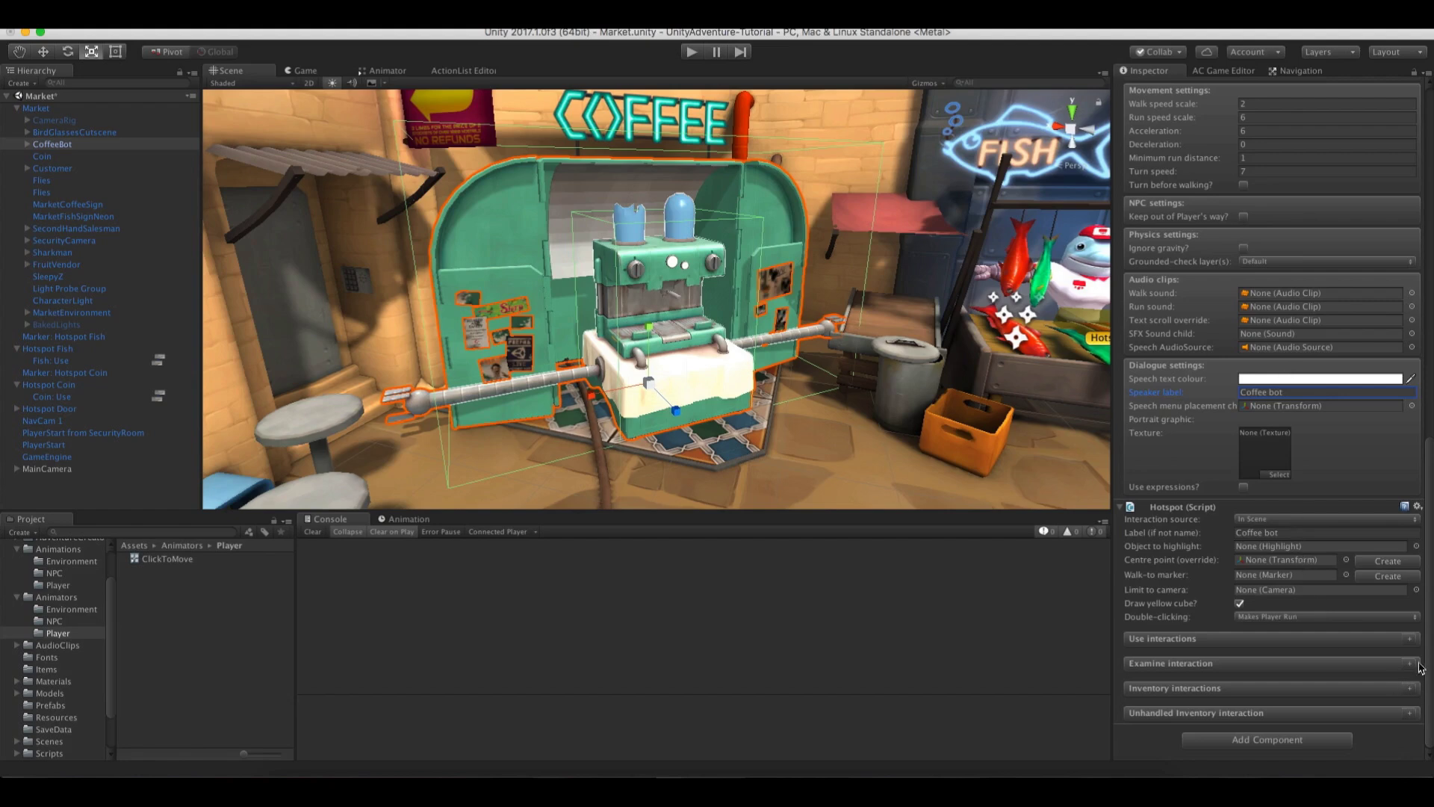
Add a use interaction to the Coffee bot hotspot with player action Walk To, enabling Face after moving and Set minimum distance
{"action": "left_click", "coordinate": [1410, 640]}
{"action": "scroll", "coordinate": [1412, 644], "scroll_direction": "down", "scroll_amount": 3}
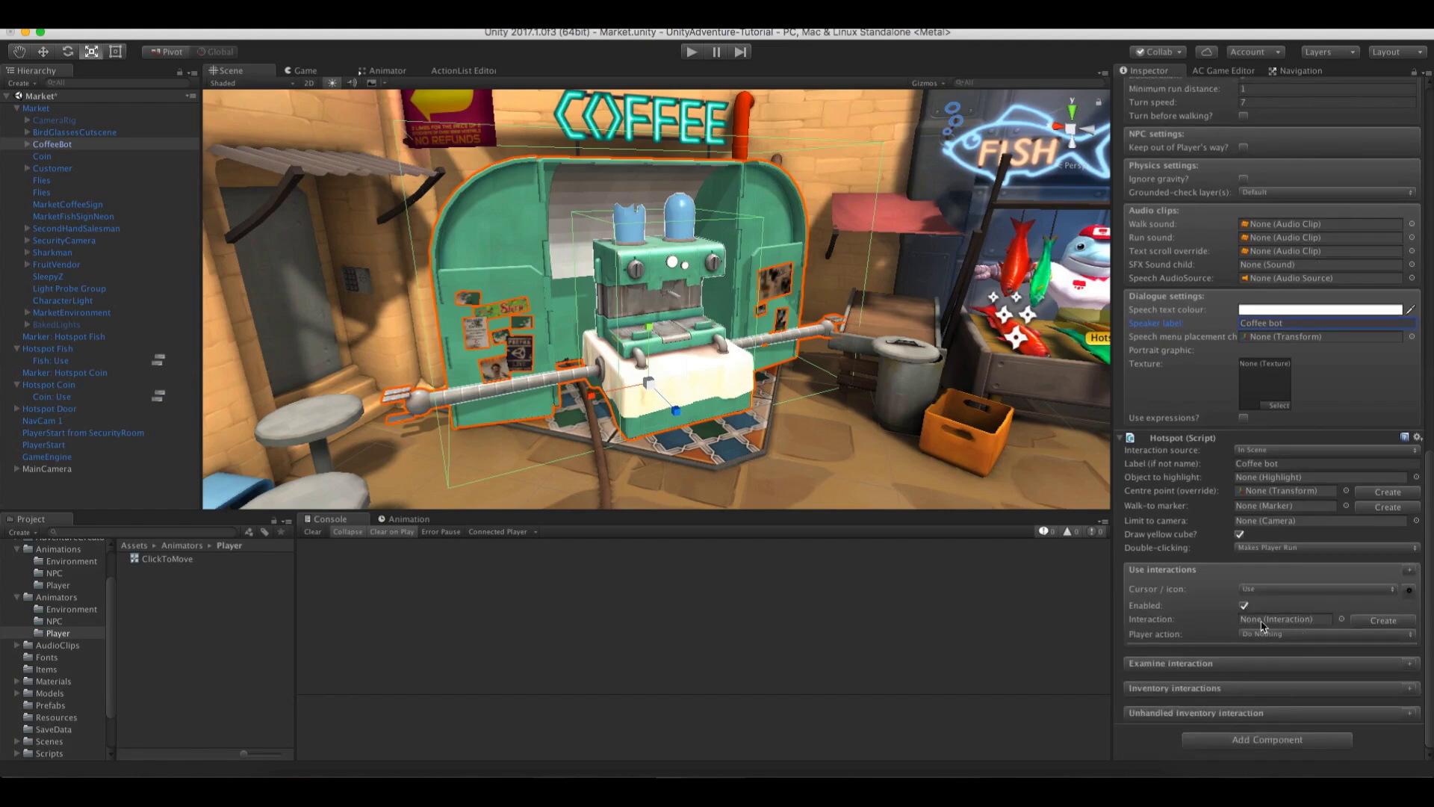
{"action": "left_click", "coordinate": [1265, 634]}
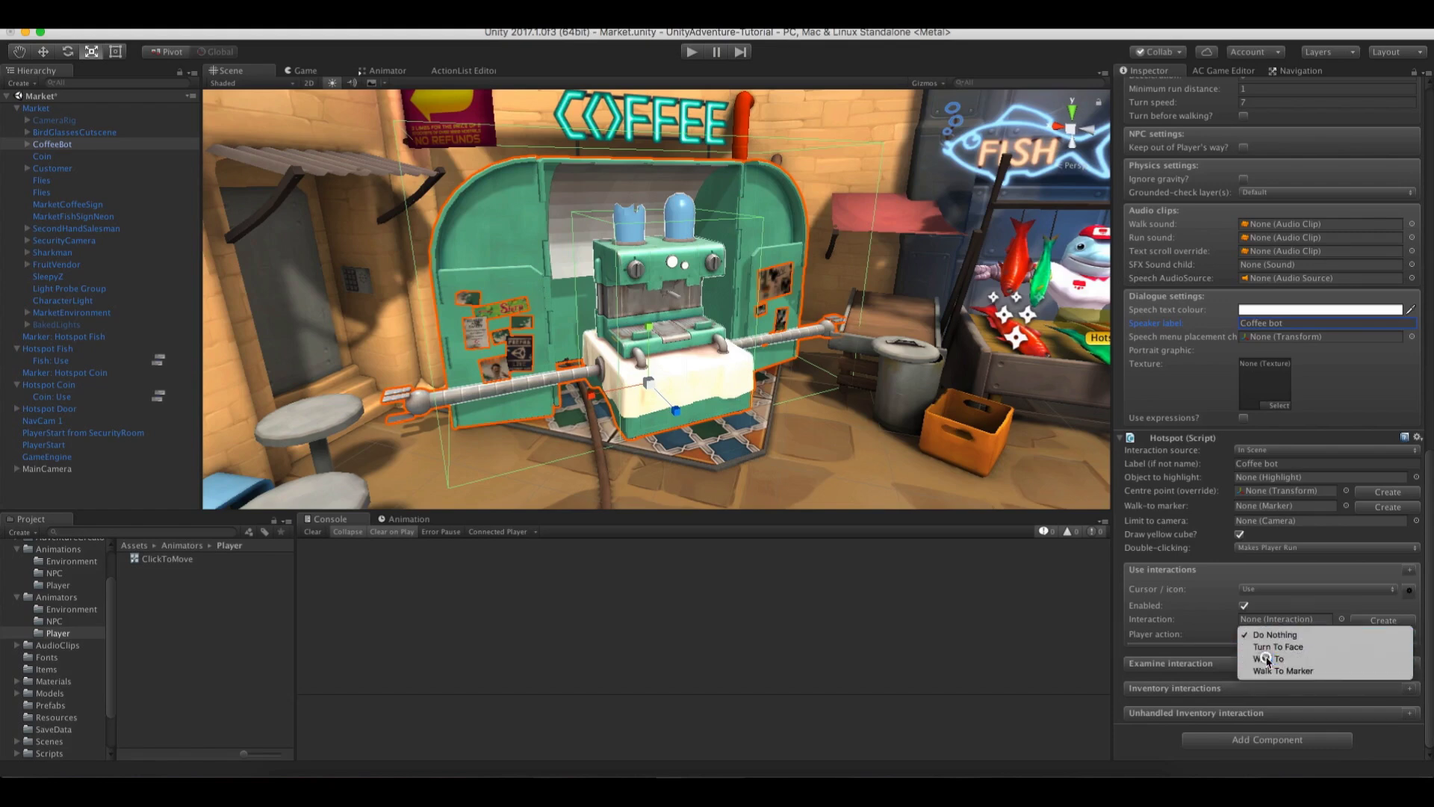
{"action": "left_click", "coordinate": [1271, 653]}
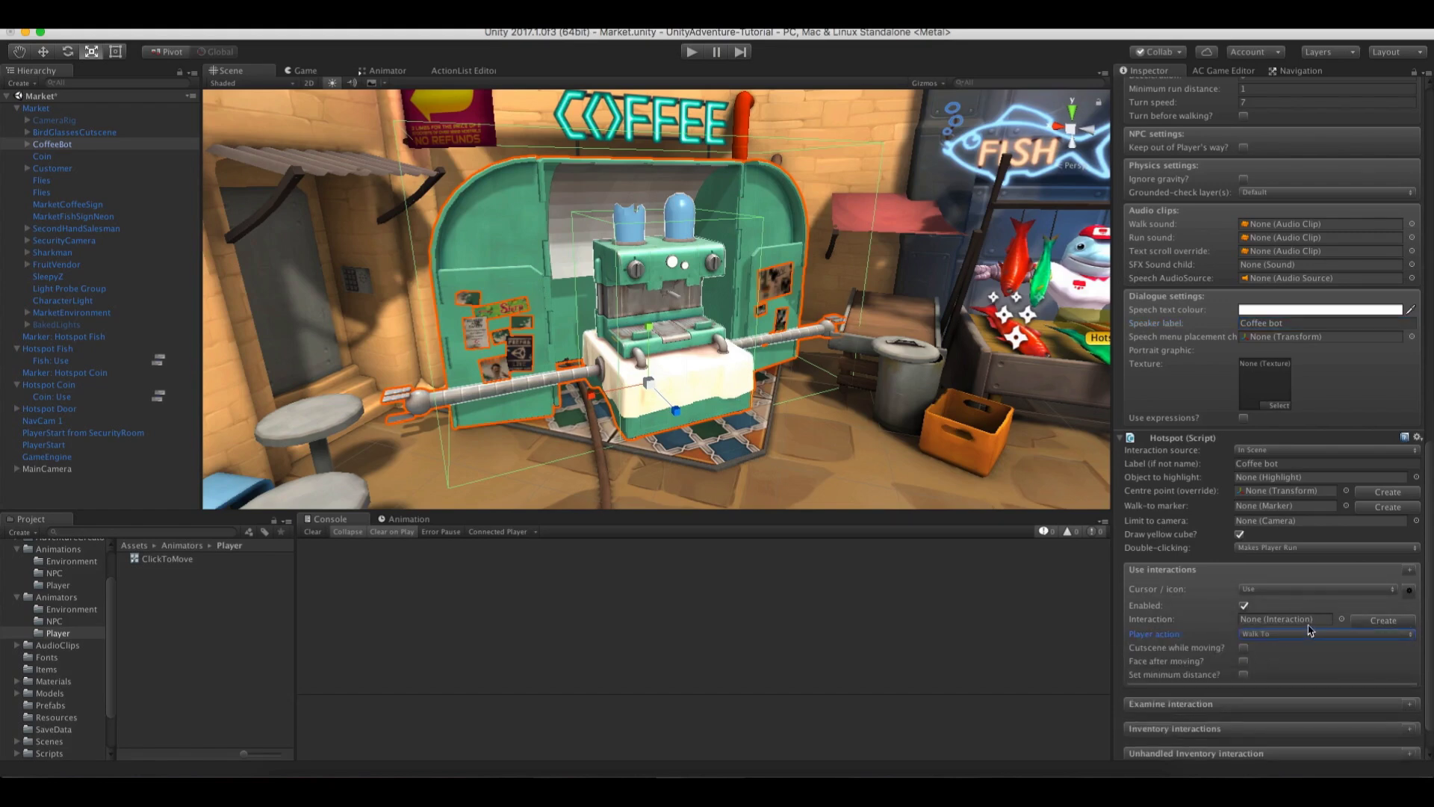
{"action": "left_click", "coordinate": [1244, 661]}
{"action": "left_click", "coordinate": [1243, 674]}
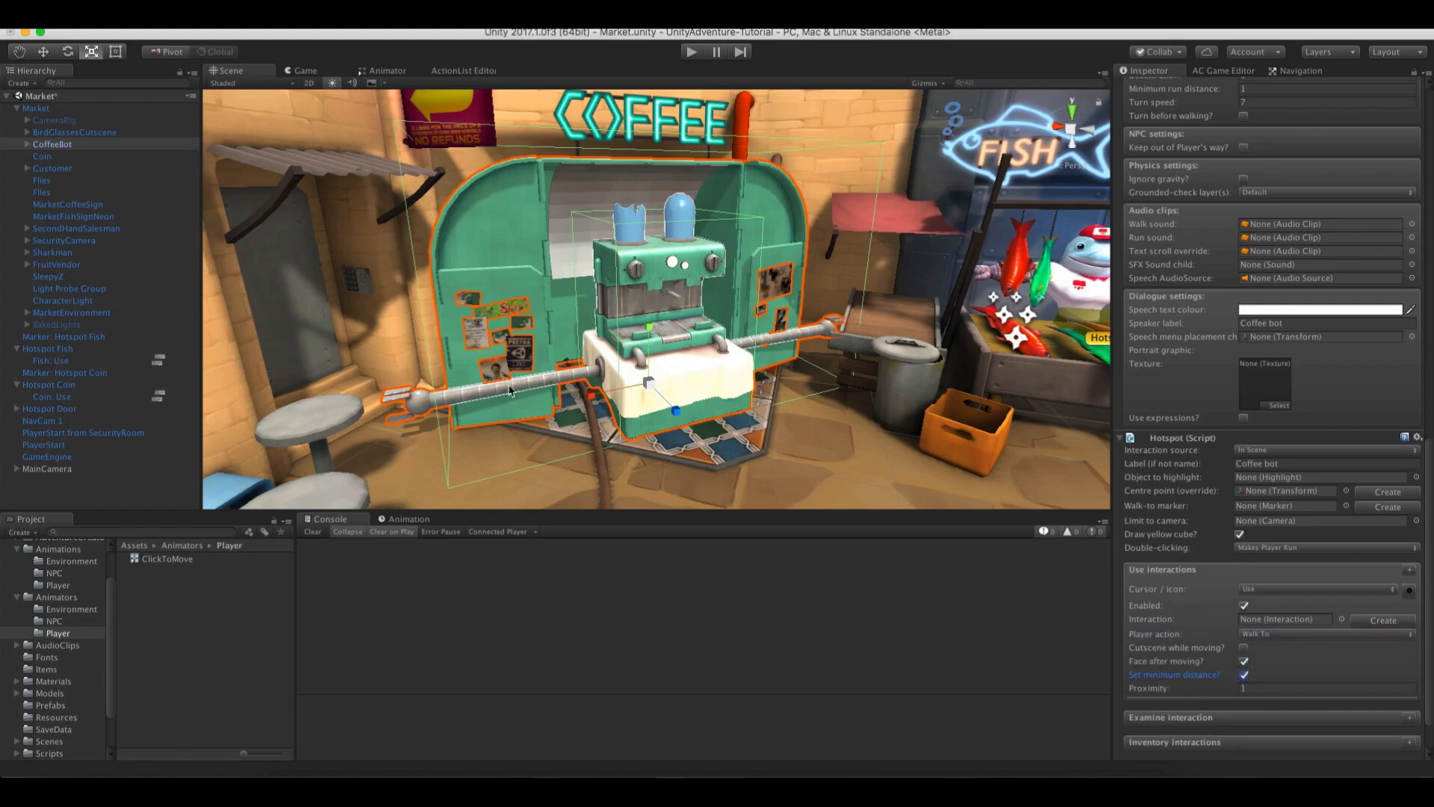
{"action": "scroll", "coordinate": [510, 389], "scroll_direction": "up", "scroll_amount": 3}
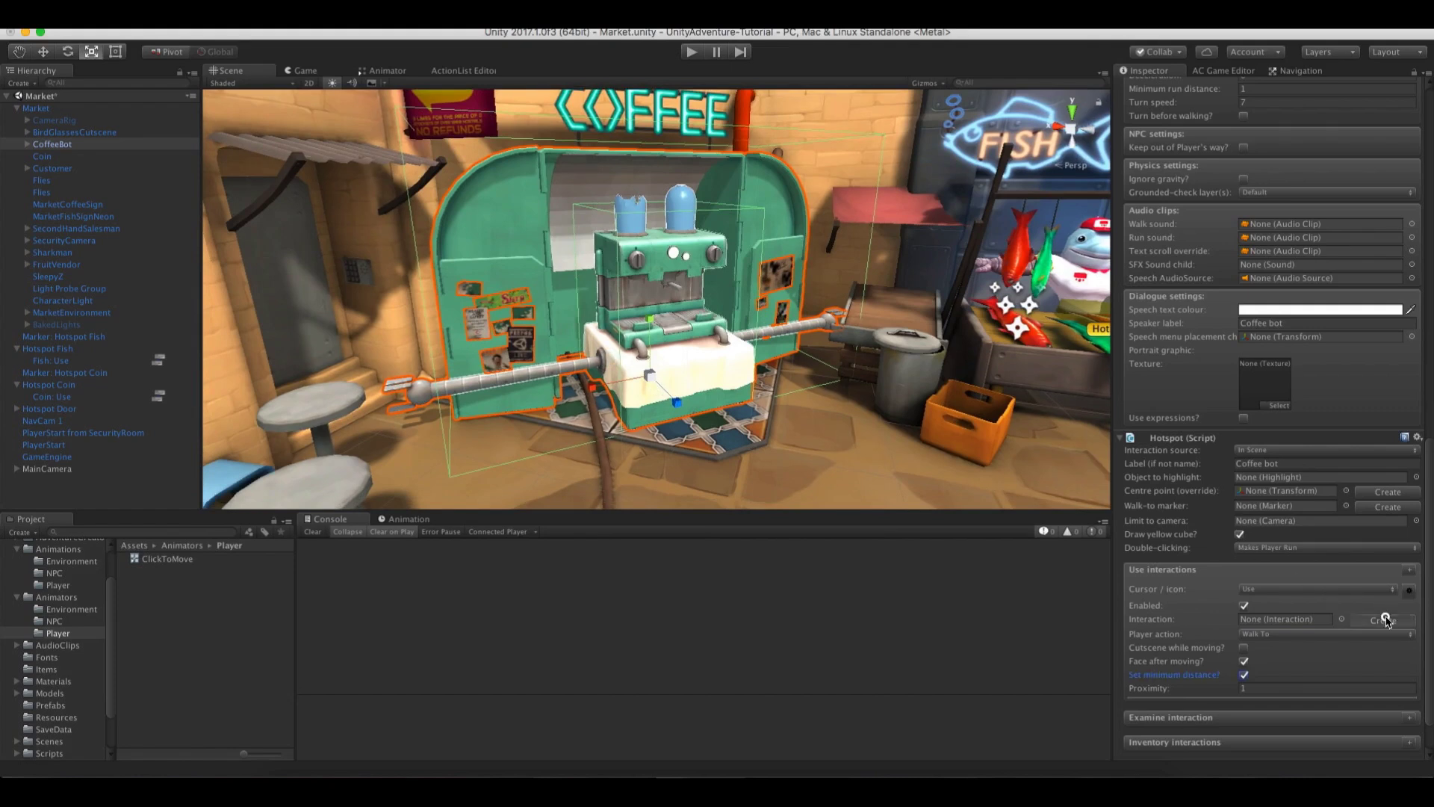
Create the interaction object for the Coffee bot hotspot's use interaction and open its action list as a node graph
{"action": "left_click", "coordinate": [1384, 619]}
{"action": "left_click", "coordinate": [1326, 622]}
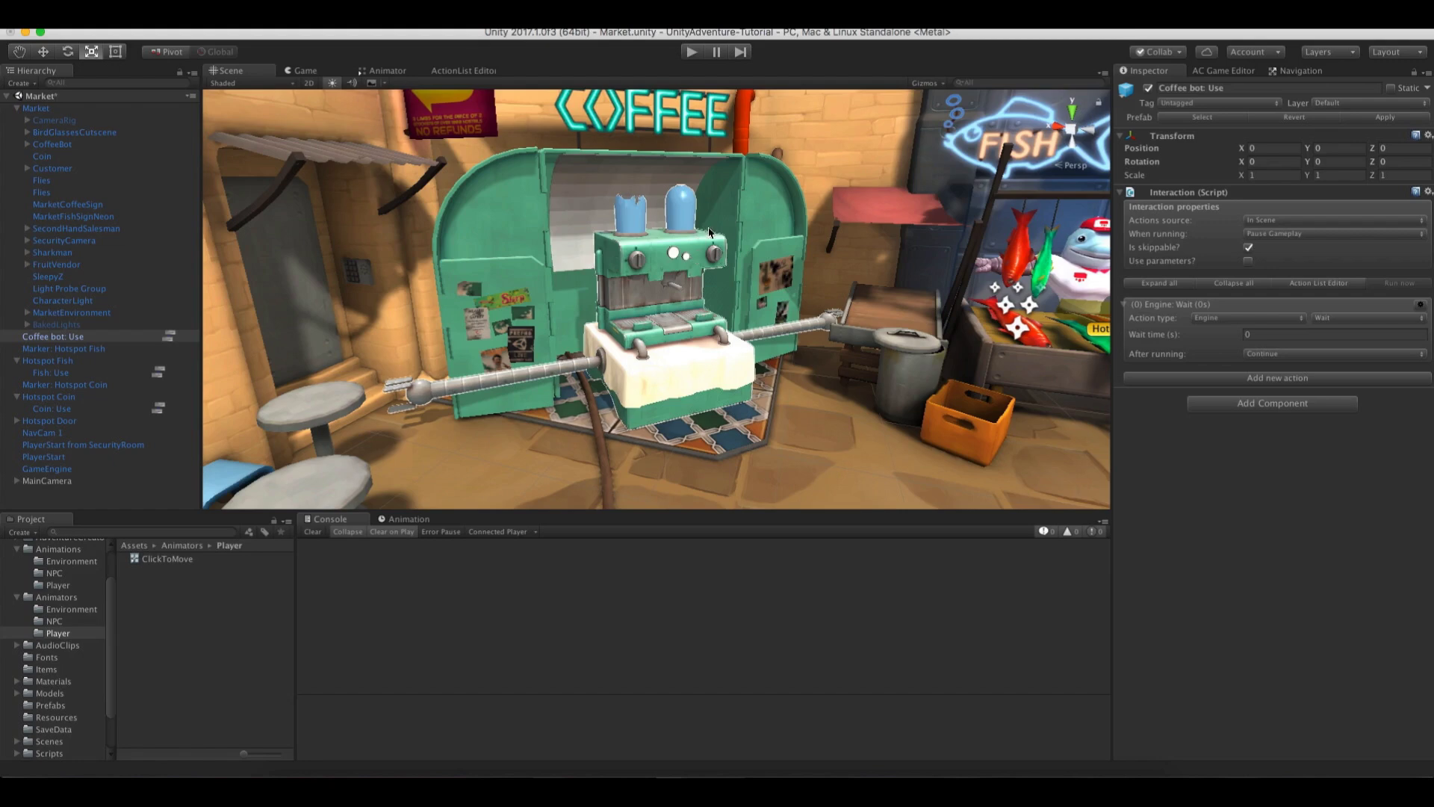
{"action": "left_click_drag", "start_coordinate": [683, 277], "coordinate": [651, 287], "text": "alt"}
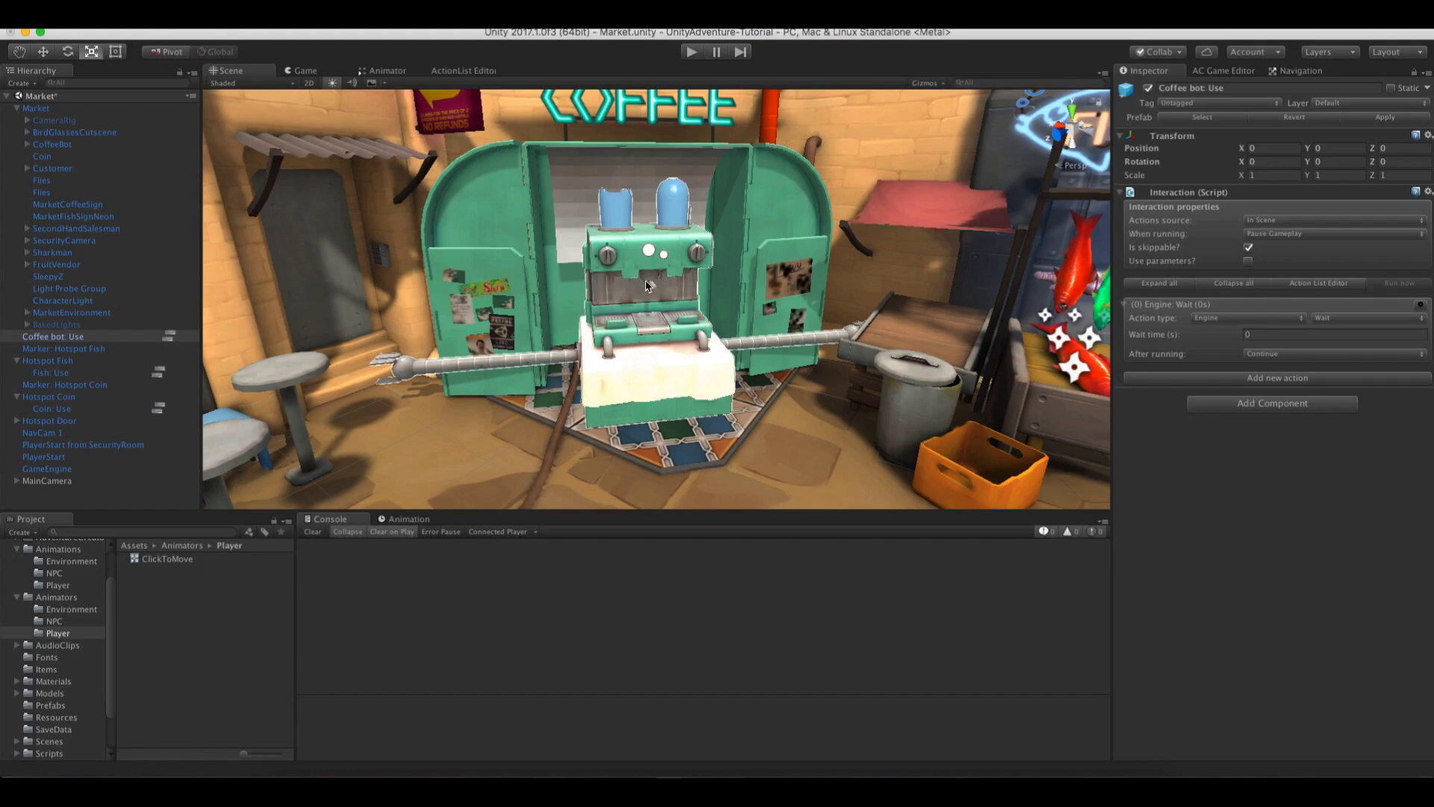
{"action": "left_click_drag", "start_coordinate": [648, 293], "coordinate": [603, 292], "text": "alt"}
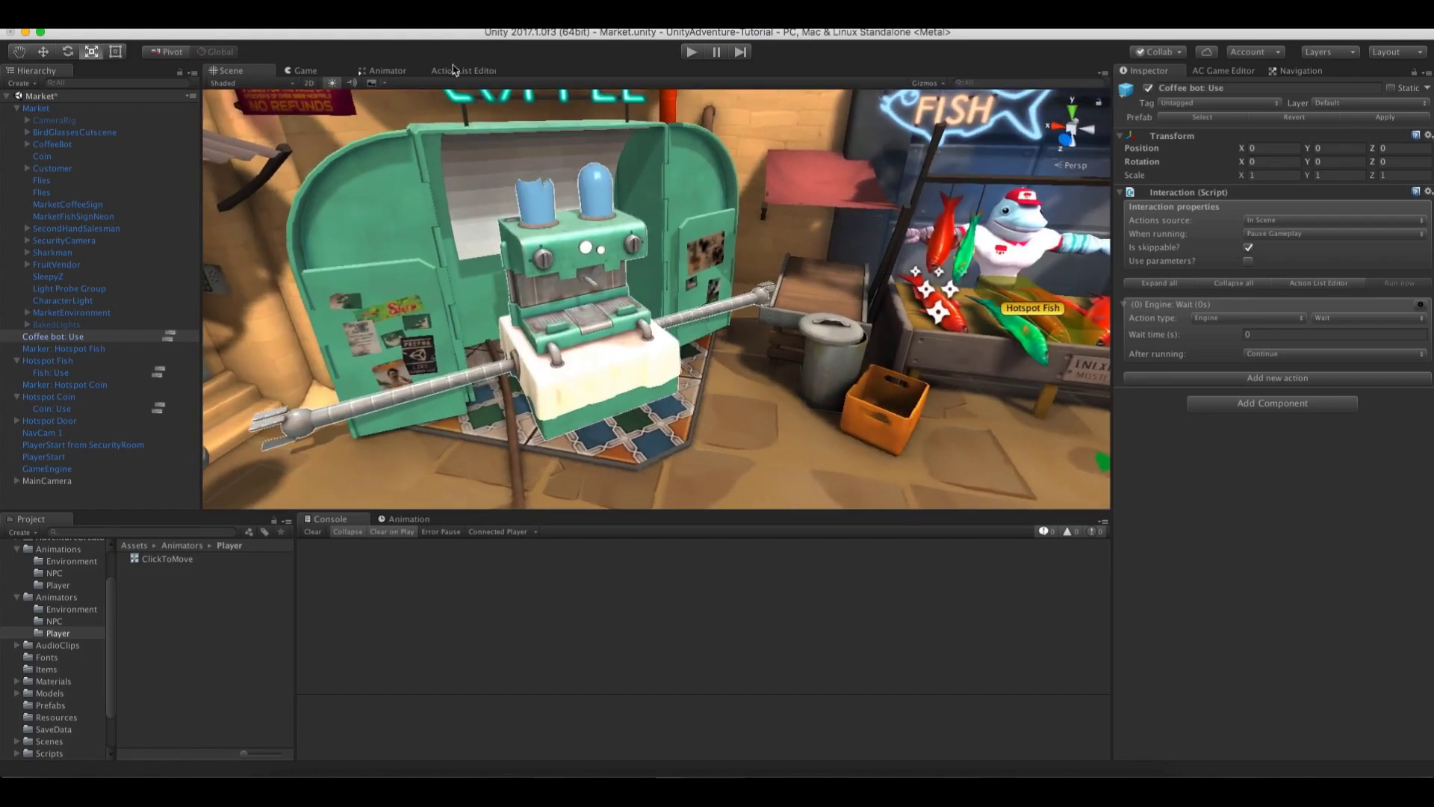
{"action": "left_click", "coordinate": [169, 337]}
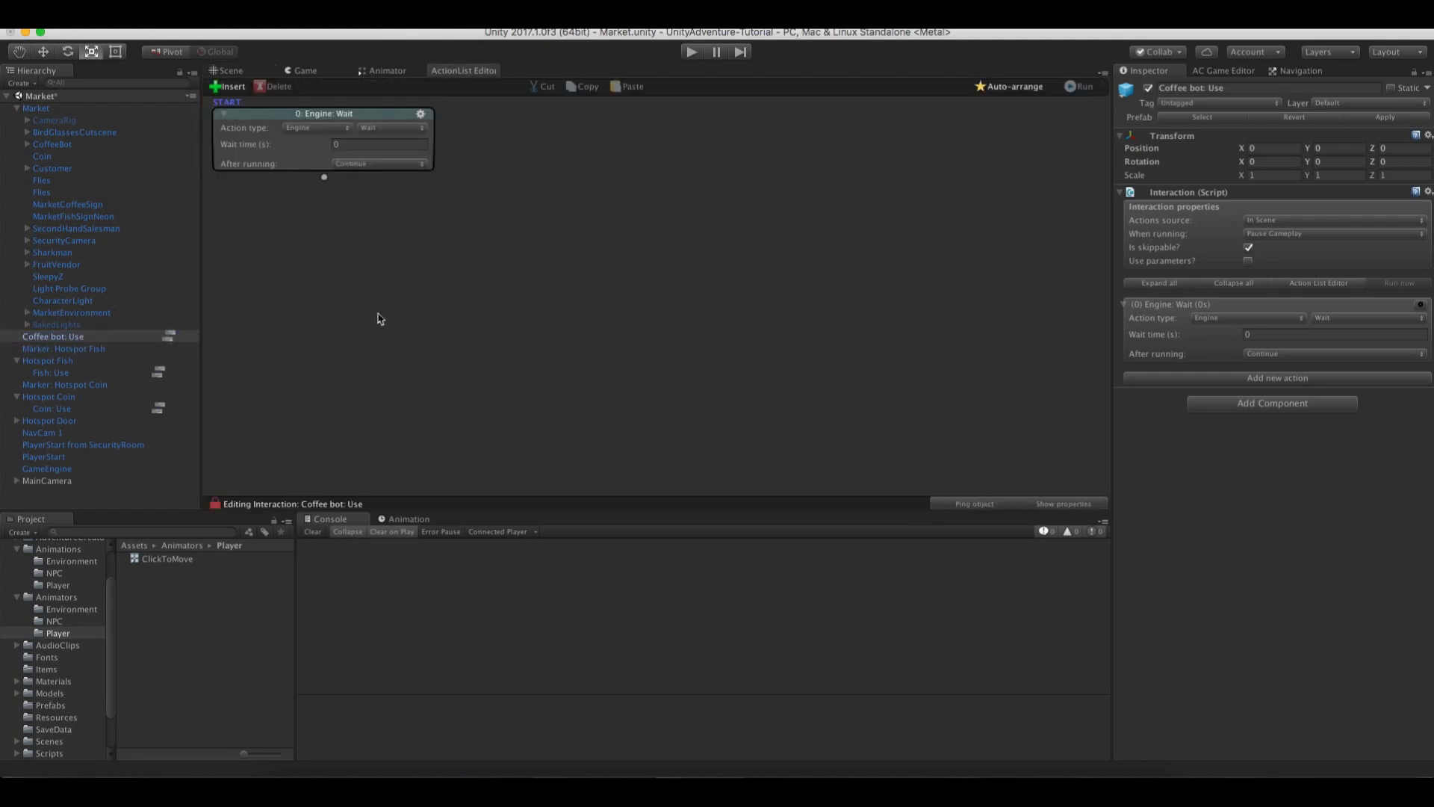
Change the first action to an Inventory: Check for carrying the Coin
{"action": "left_click", "coordinate": [308, 128]}
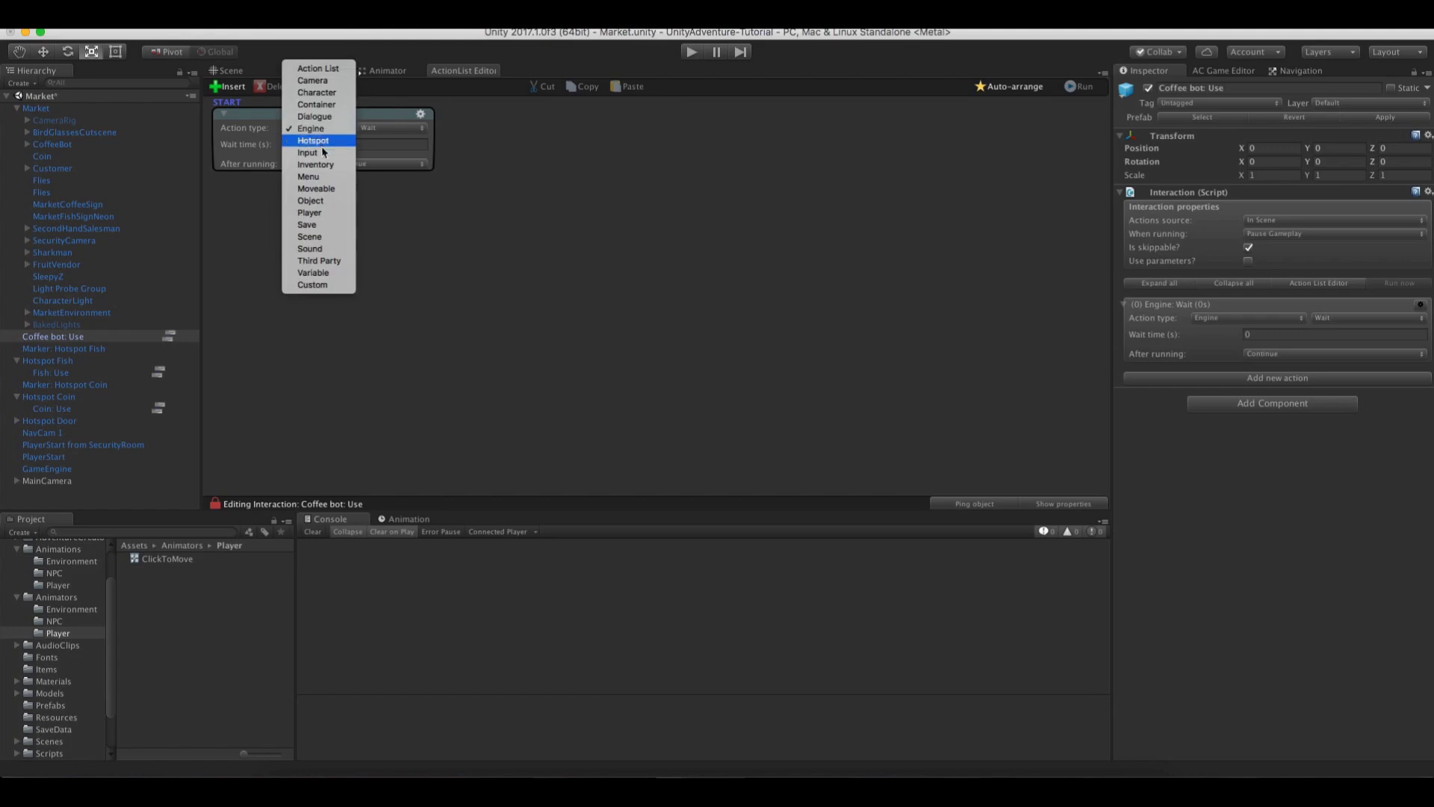
{"action": "left_click", "coordinate": [326, 165]}
{"action": "left_click", "coordinate": [378, 129]}
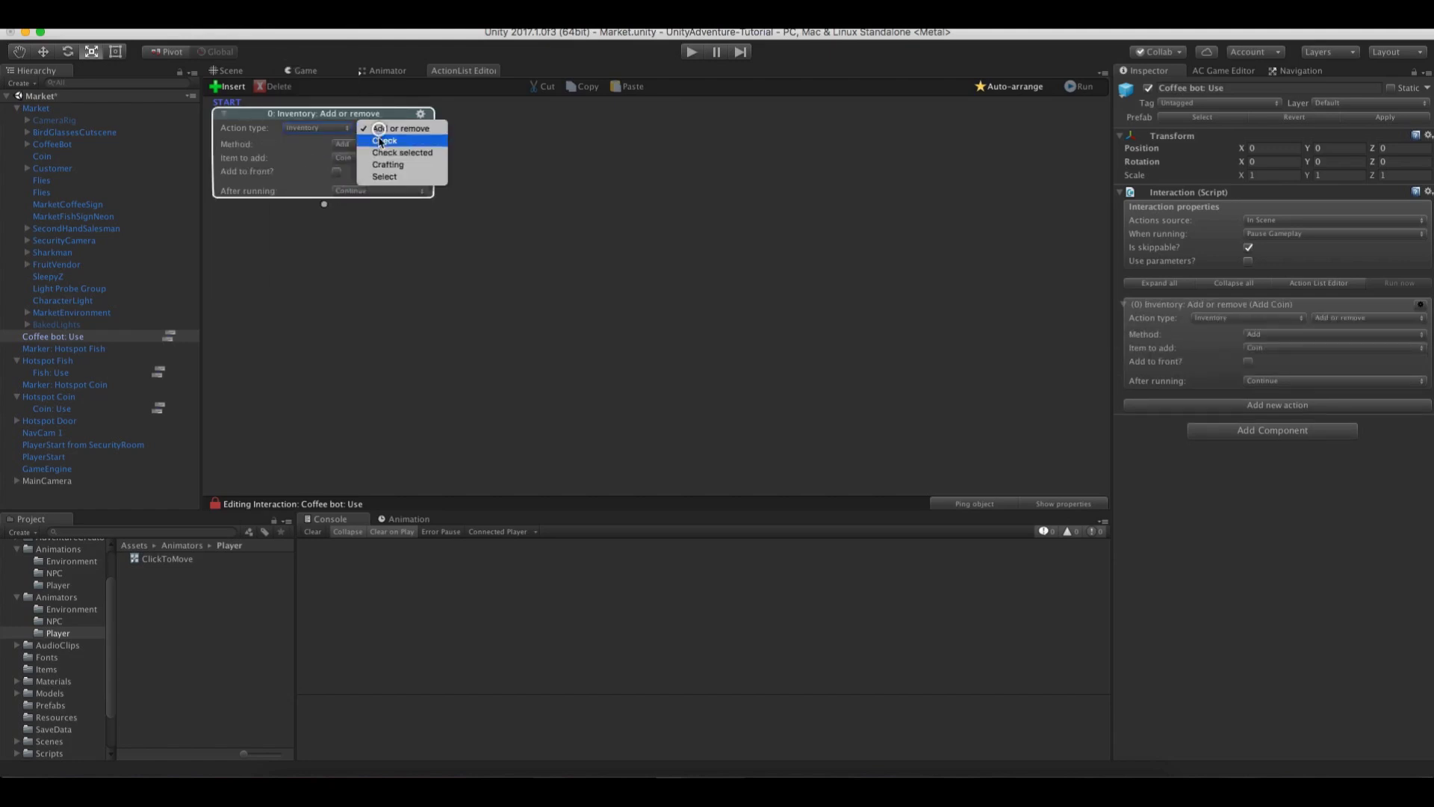
{"action": "left_click", "coordinate": [378, 141]}
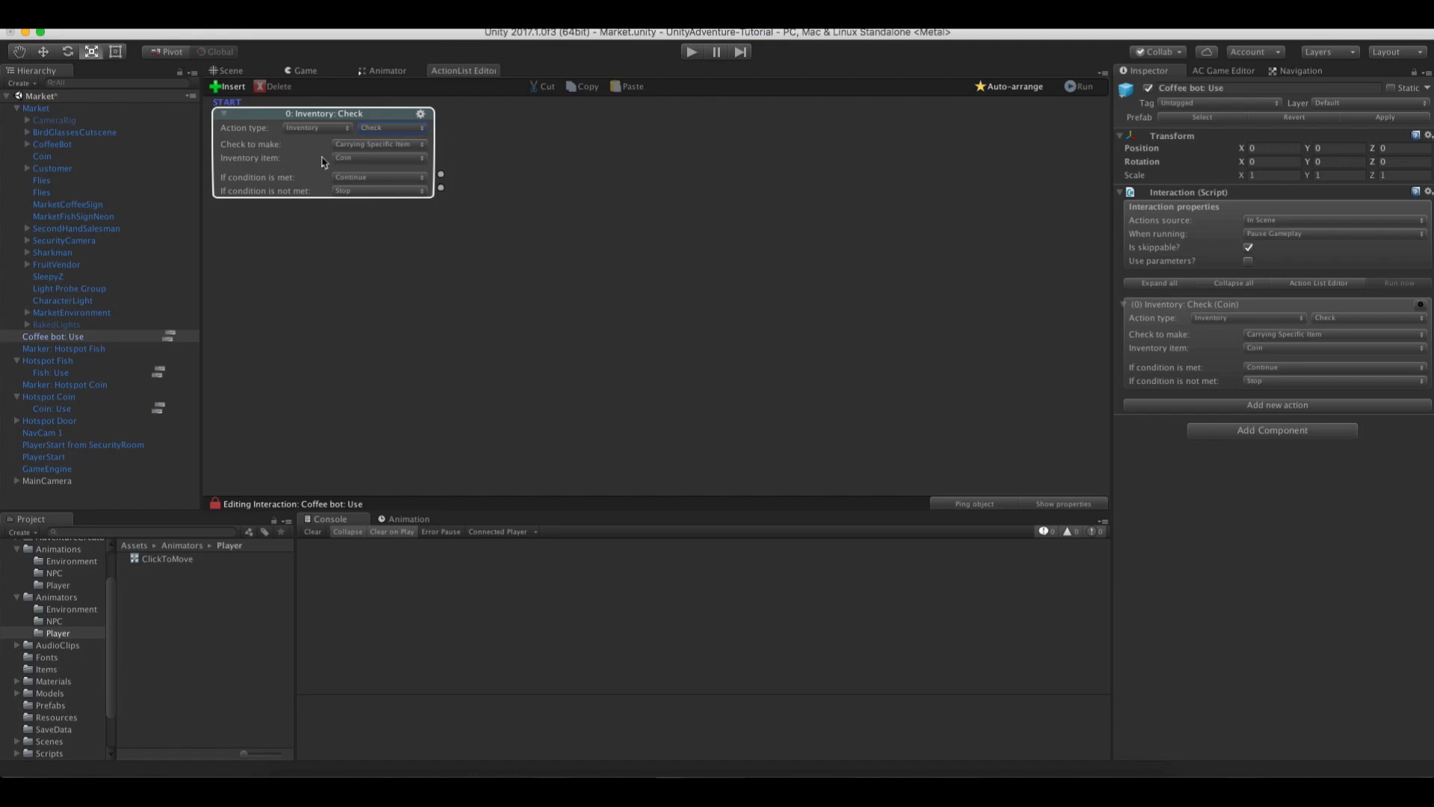
For the unmet coin condition, add a Dialogue: Play speech action with CoffeeBot saying "Coffee! Only one coin!"
{"action": "left_click_drag", "start_coordinate": [440, 187], "coordinate": [542, 237]}
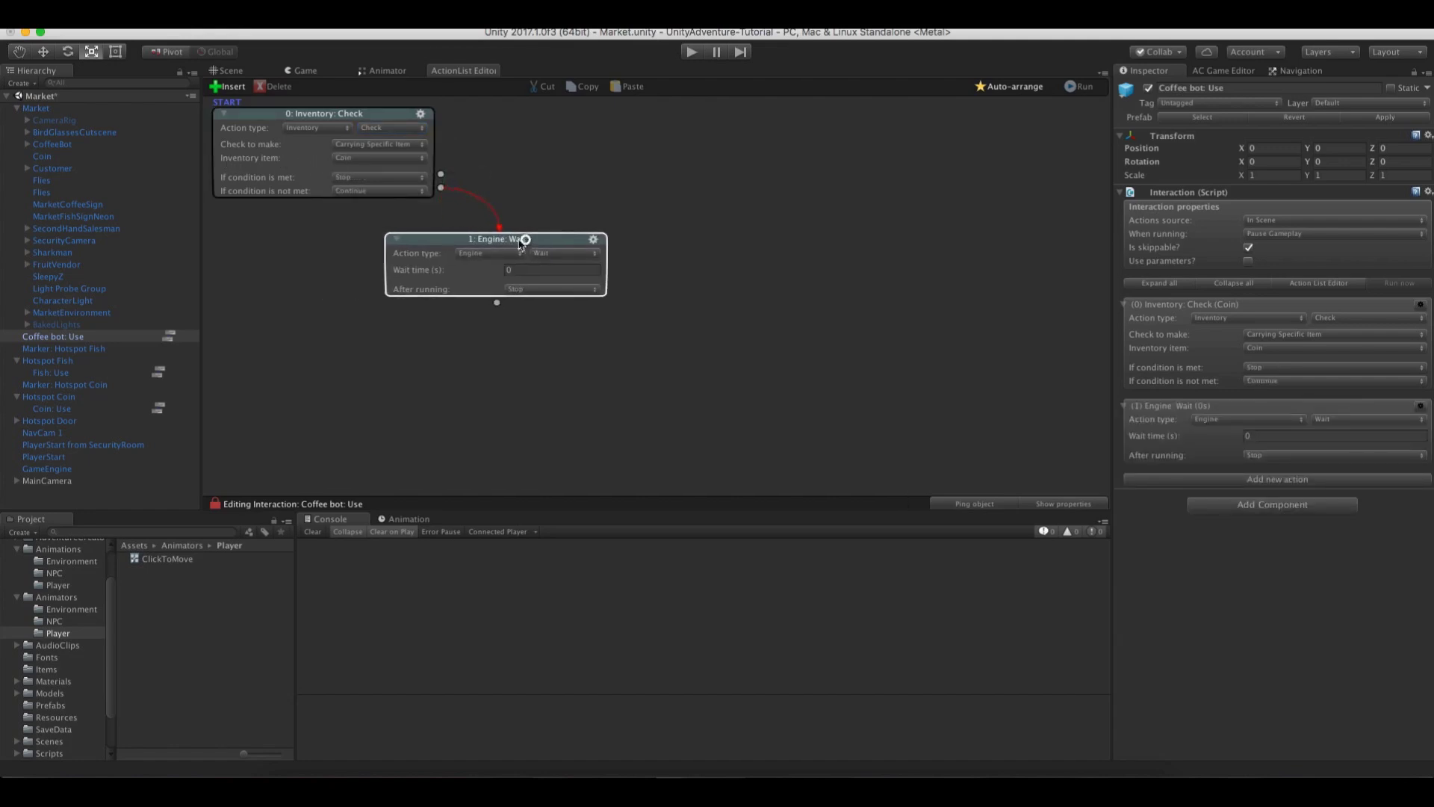
{"action": "left_click", "coordinate": [482, 253]}
{"action": "left_click", "coordinate": [478, 242]}
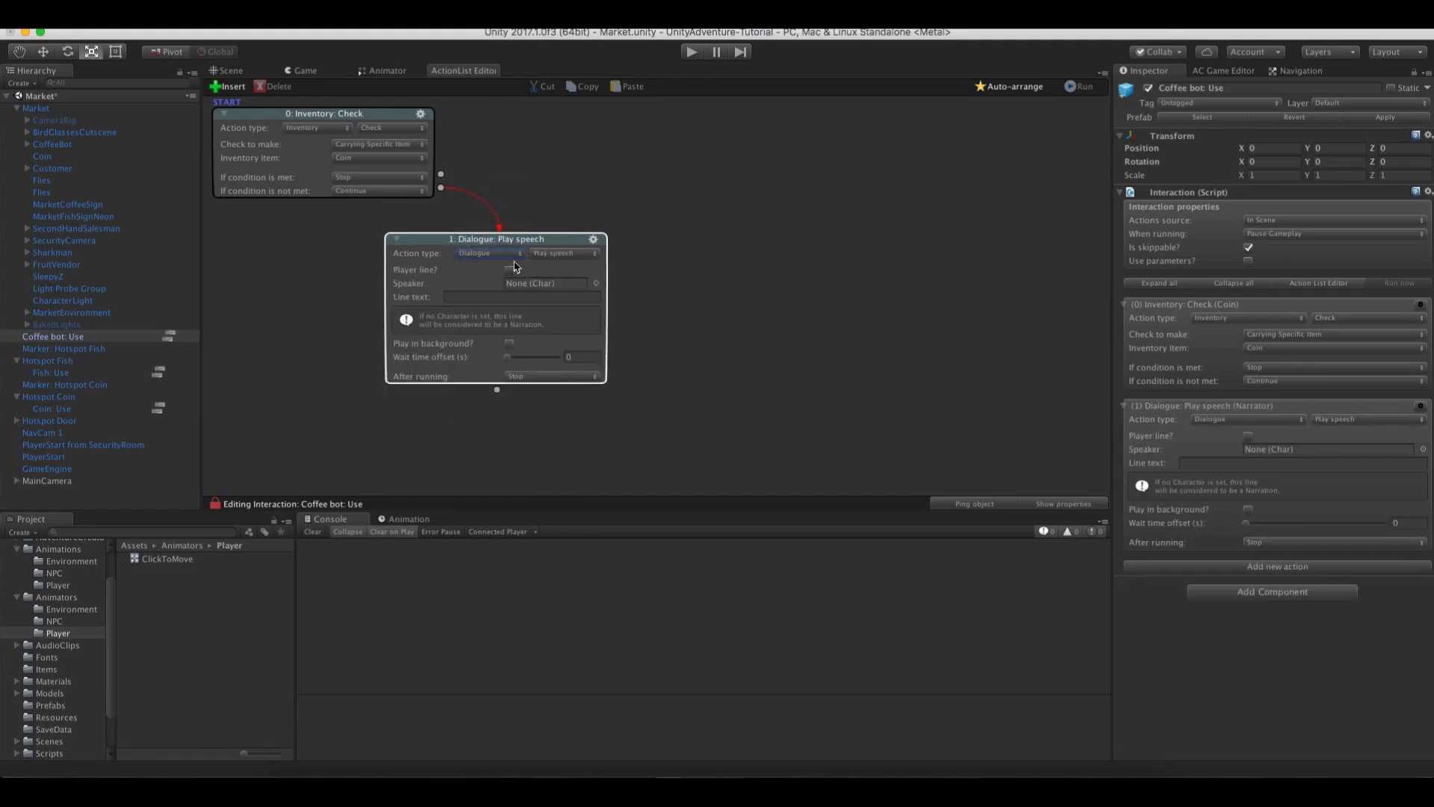
{"action": "left_click", "coordinate": [596, 283]}
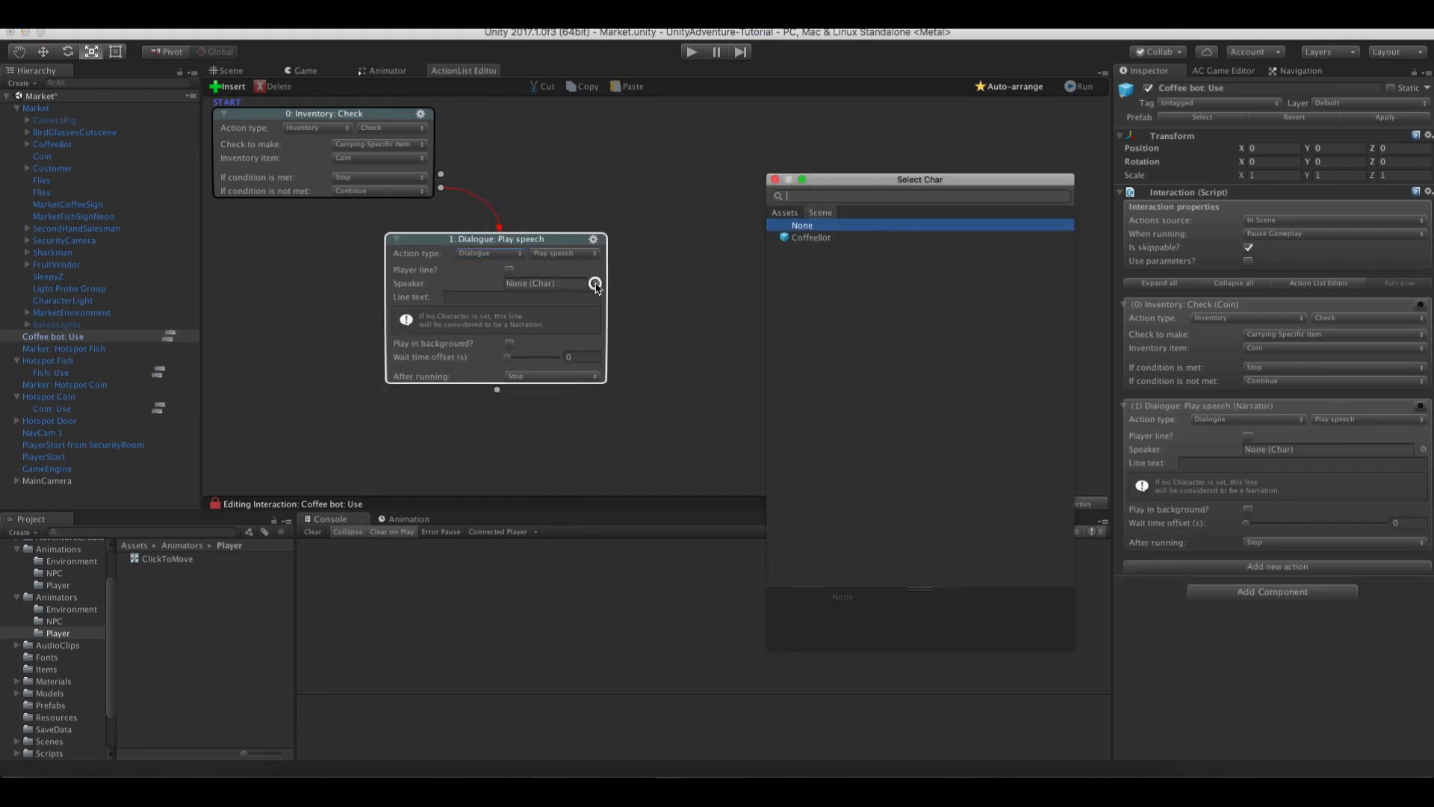
{"action": "left_click", "coordinate": [811, 237]}
{"action": "left_click", "coordinate": [773, 180]}
{"action": "left_click_drag", "start_coordinate": [454, 296], "coordinate": [296, 295]}
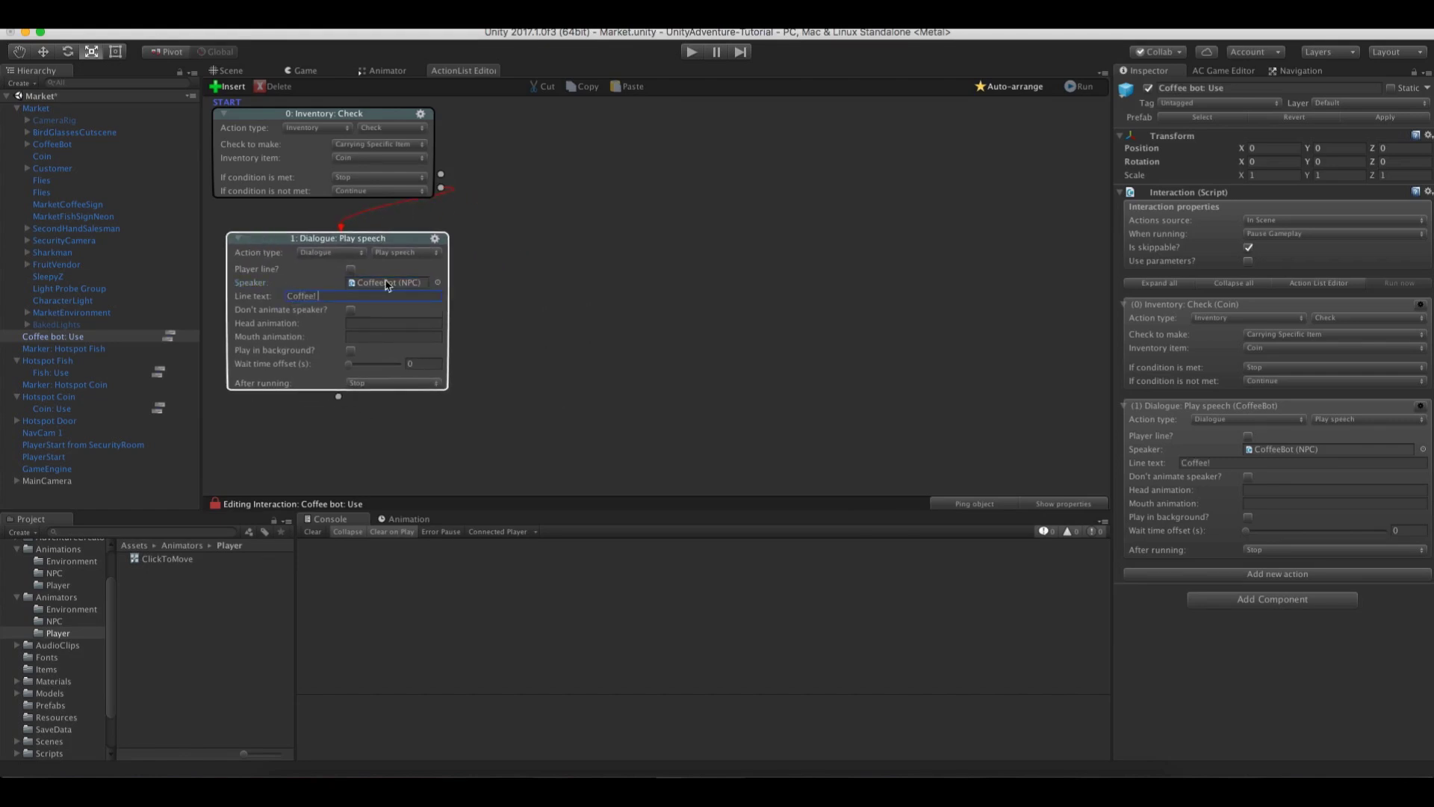
{"action": "type", "text": "coin!"}
{"action": "left_click", "coordinate": [352, 251]}
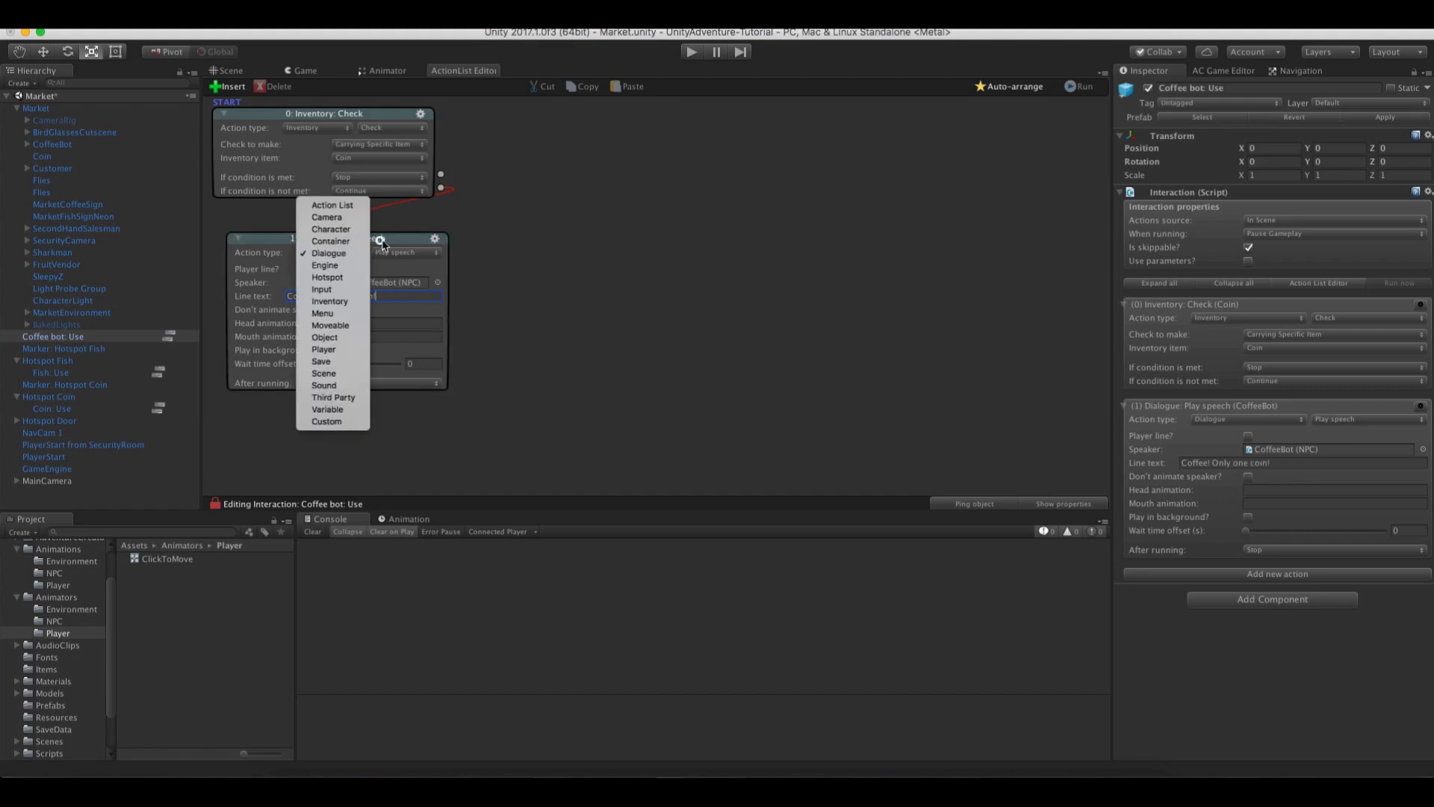
{"action": "left_click", "coordinate": [395, 242]}
{"action": "left_click_drag", "start_coordinate": [394, 242], "coordinate": [389, 241]}
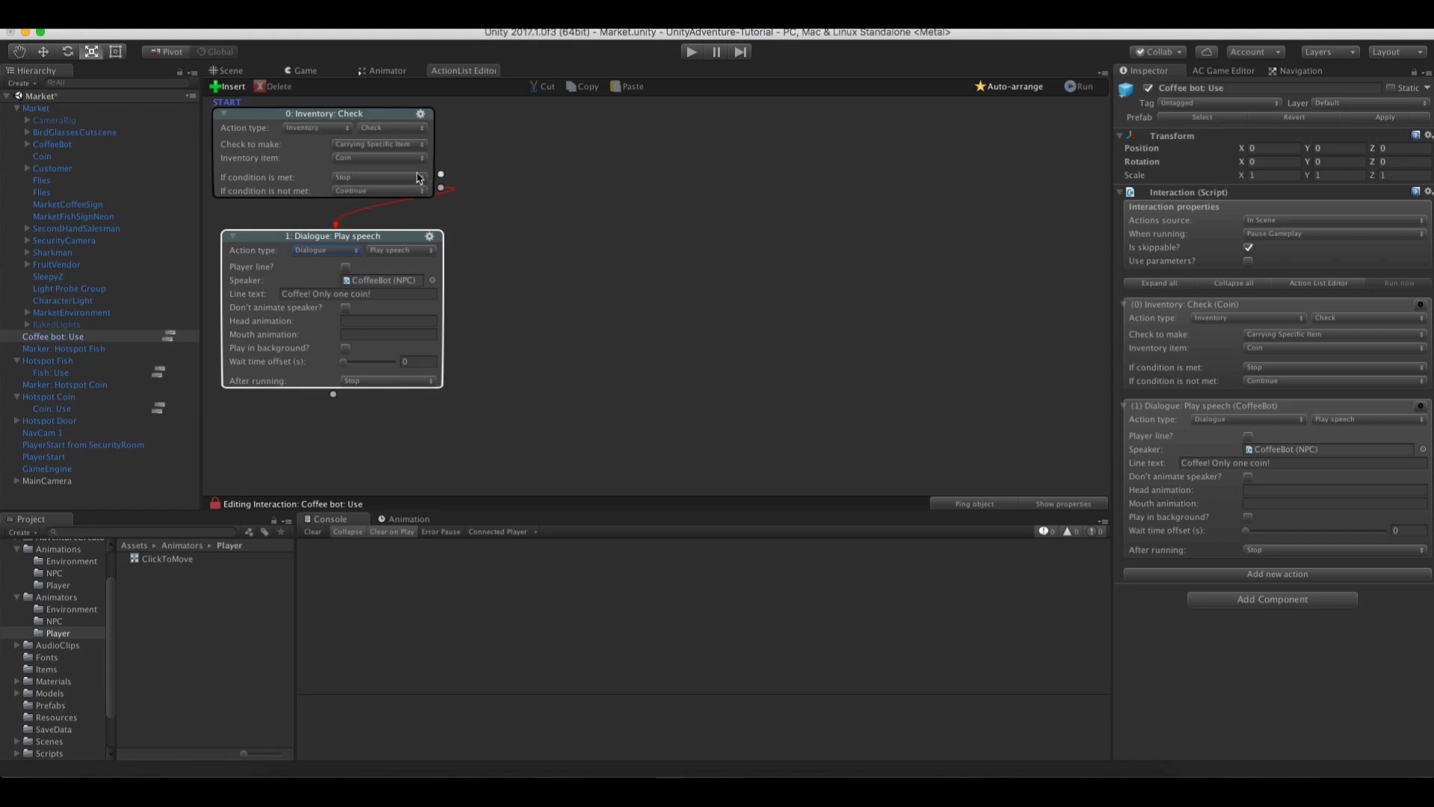
For the met coin condition, add a Dialogue: Play speech action with CoffeeBot saying "Here's your coffee!"
{"action": "left_click_drag", "start_coordinate": [441, 174], "coordinate": [554, 230]}
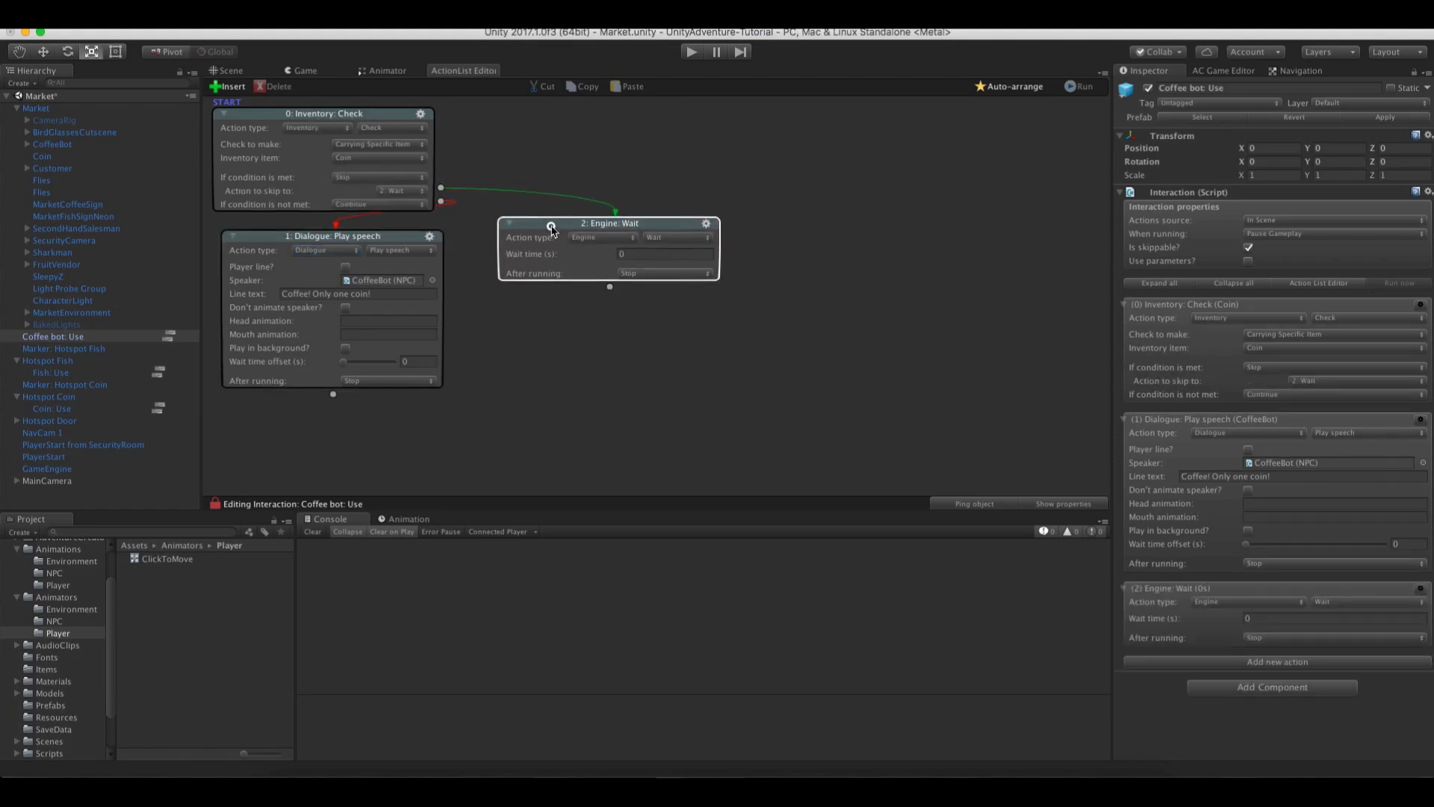
{"action": "left_click", "coordinate": [606, 239]}
{"action": "left_click", "coordinate": [601, 225]}
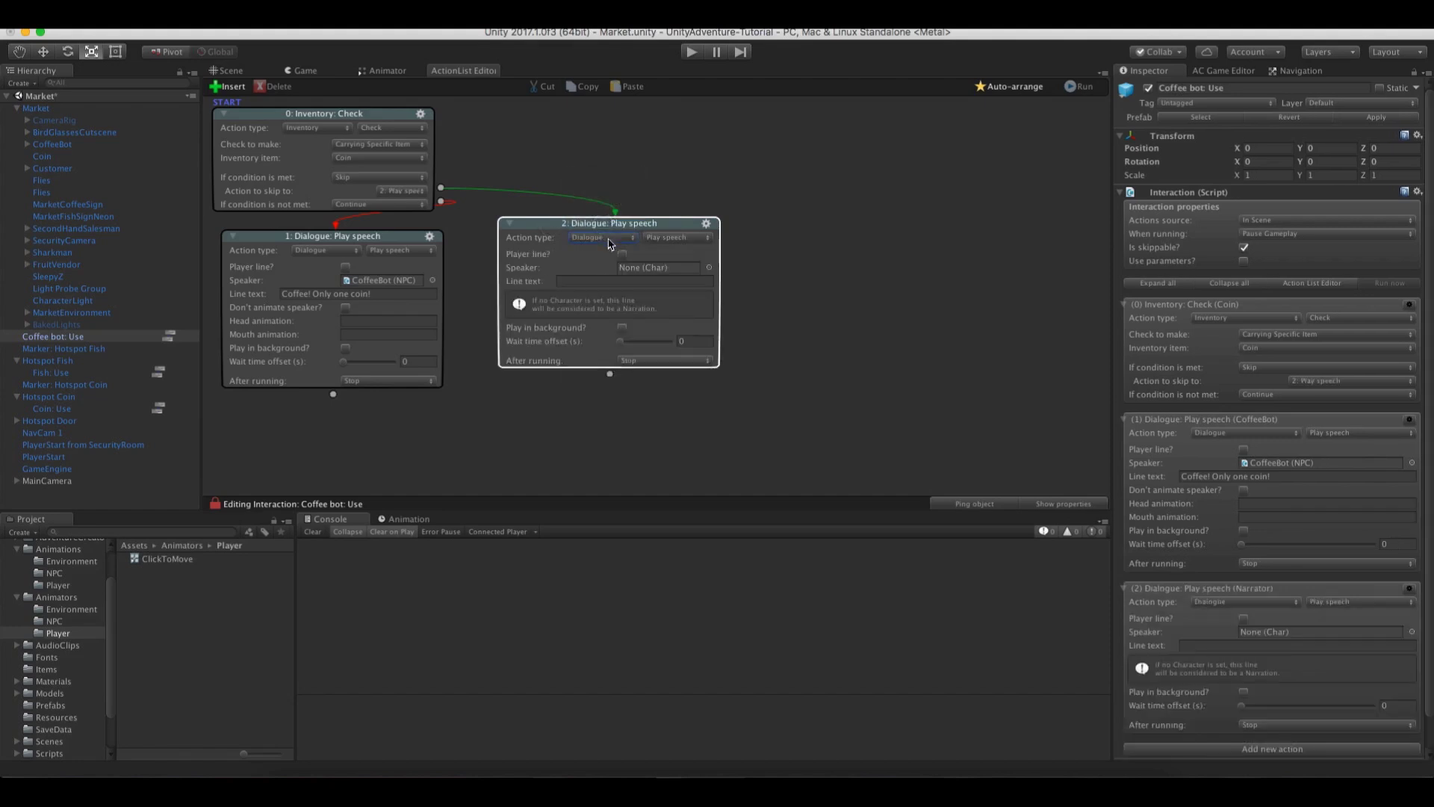
{"action": "left_click", "coordinate": [709, 267]}
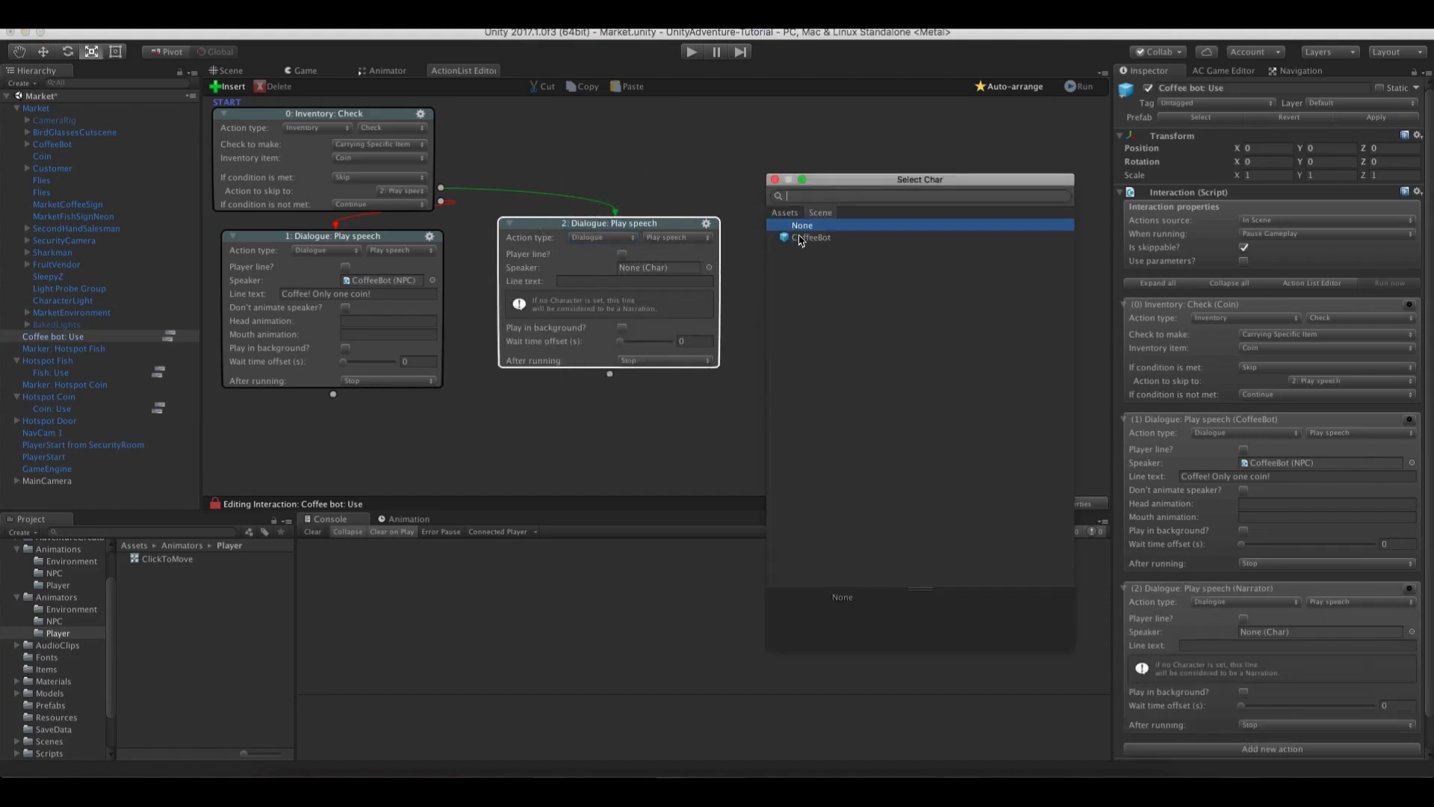
{"action": "left_click", "coordinate": [775, 180]}
{"action": "left_click", "coordinate": [624, 264]}
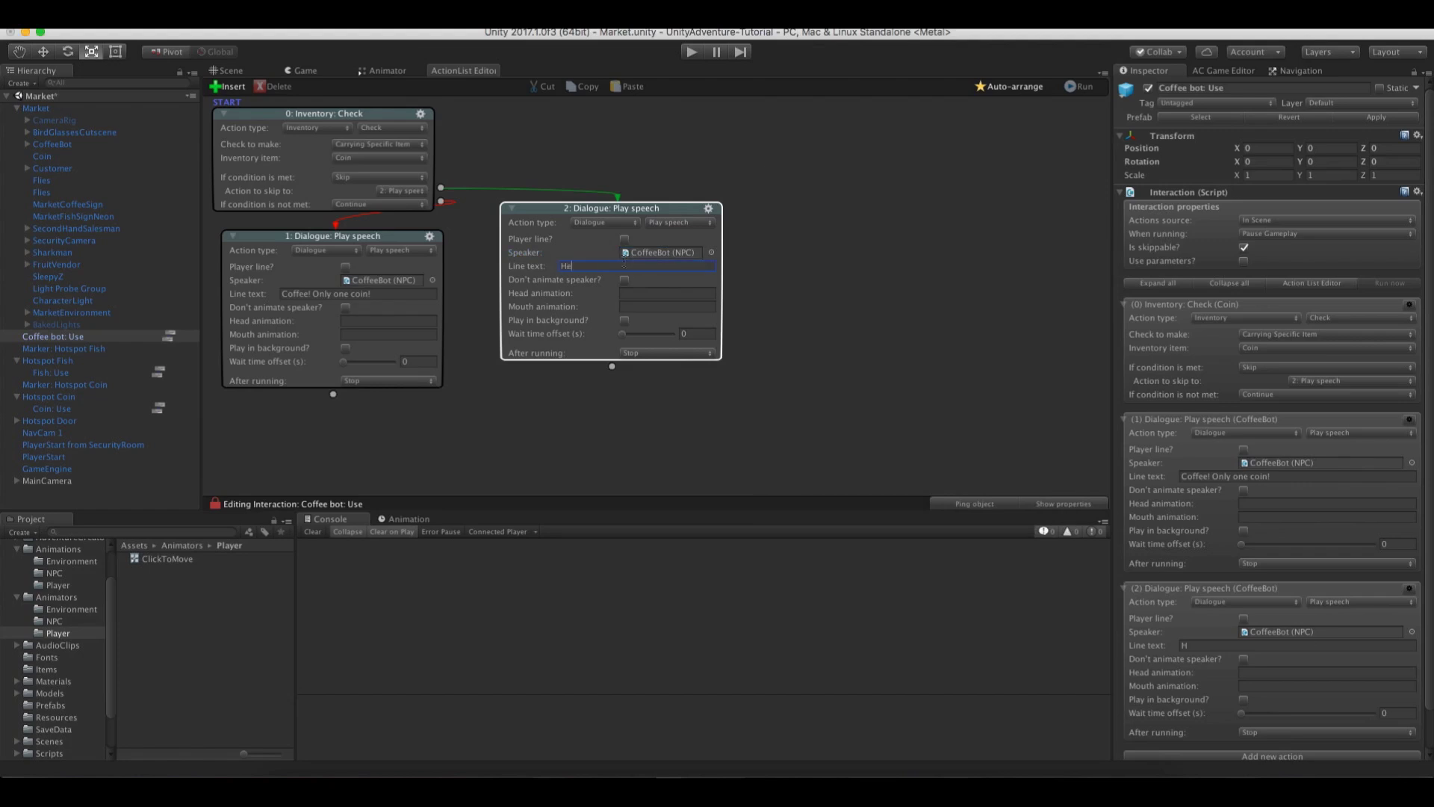
{"action": "type", "text": "Here's your coffee!"}
After the "Here's your coffee!" speech, add a Character: Animate action that fires the Player's MedTake parameter as a Trigger
{"action": "right_click", "coordinate": [616, 385]}
{"action": "left_click", "coordinate": [650, 393]}
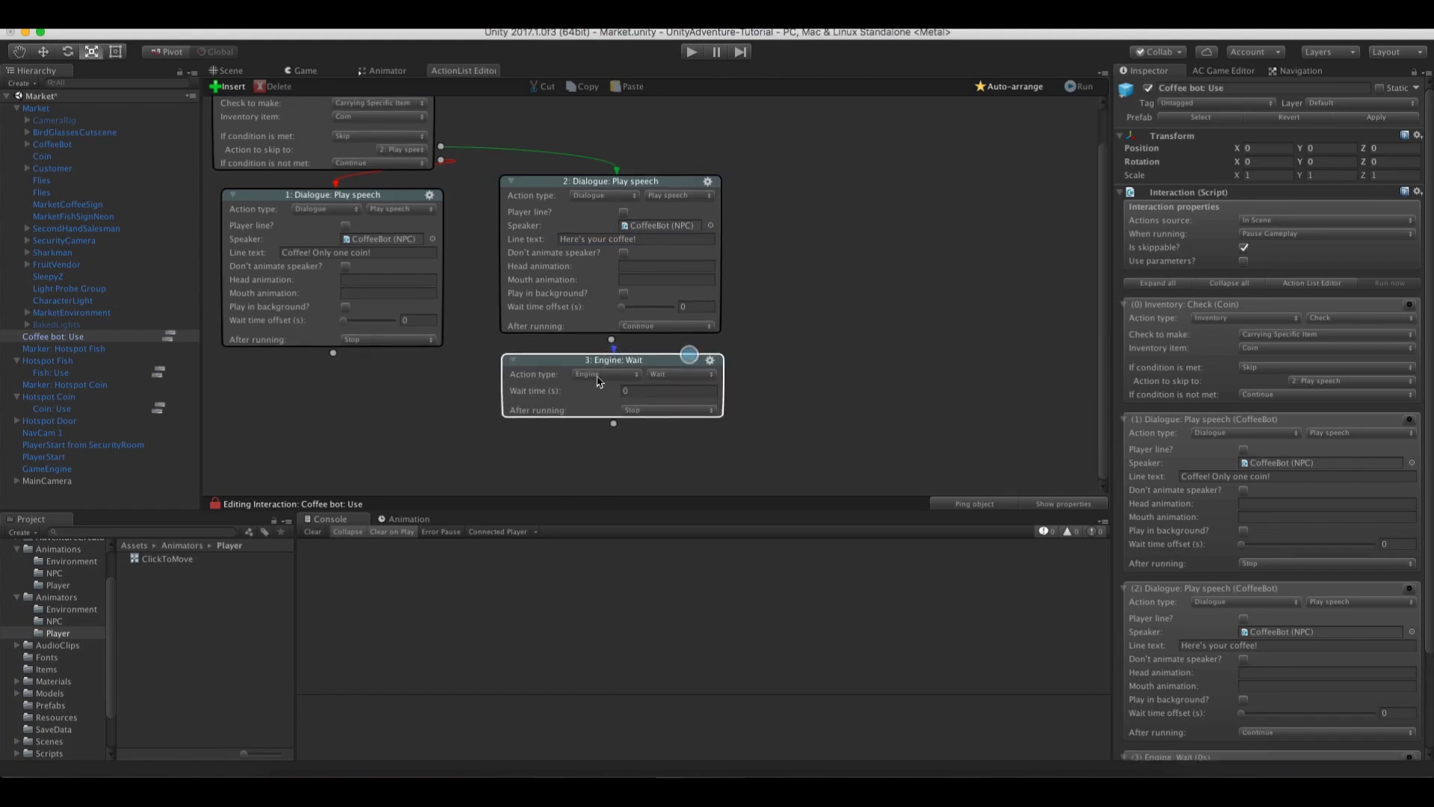
{"action": "left_click", "coordinate": [599, 373]}
{"action": "left_click", "coordinate": [605, 326]}
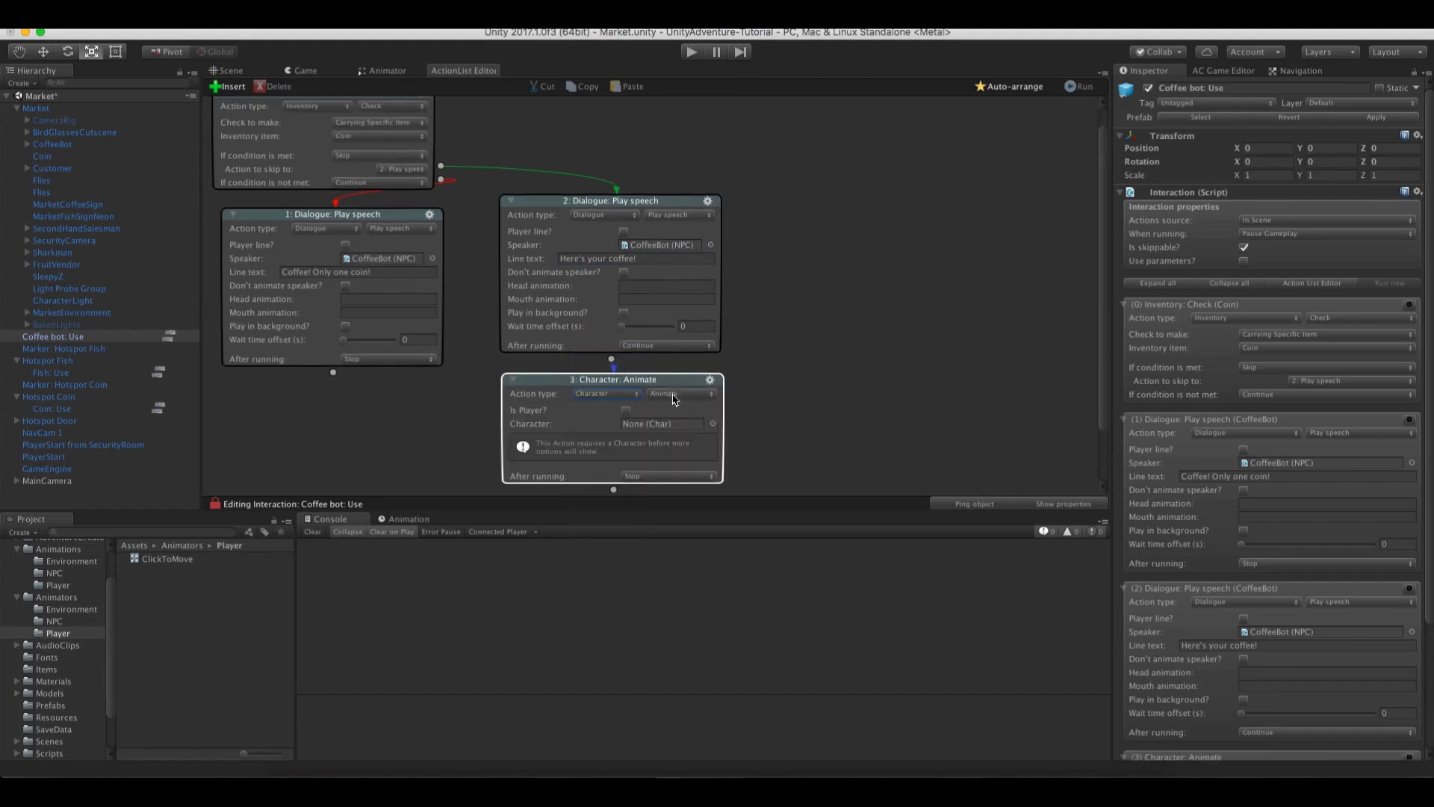
{"action": "left_click", "coordinate": [626, 410]}
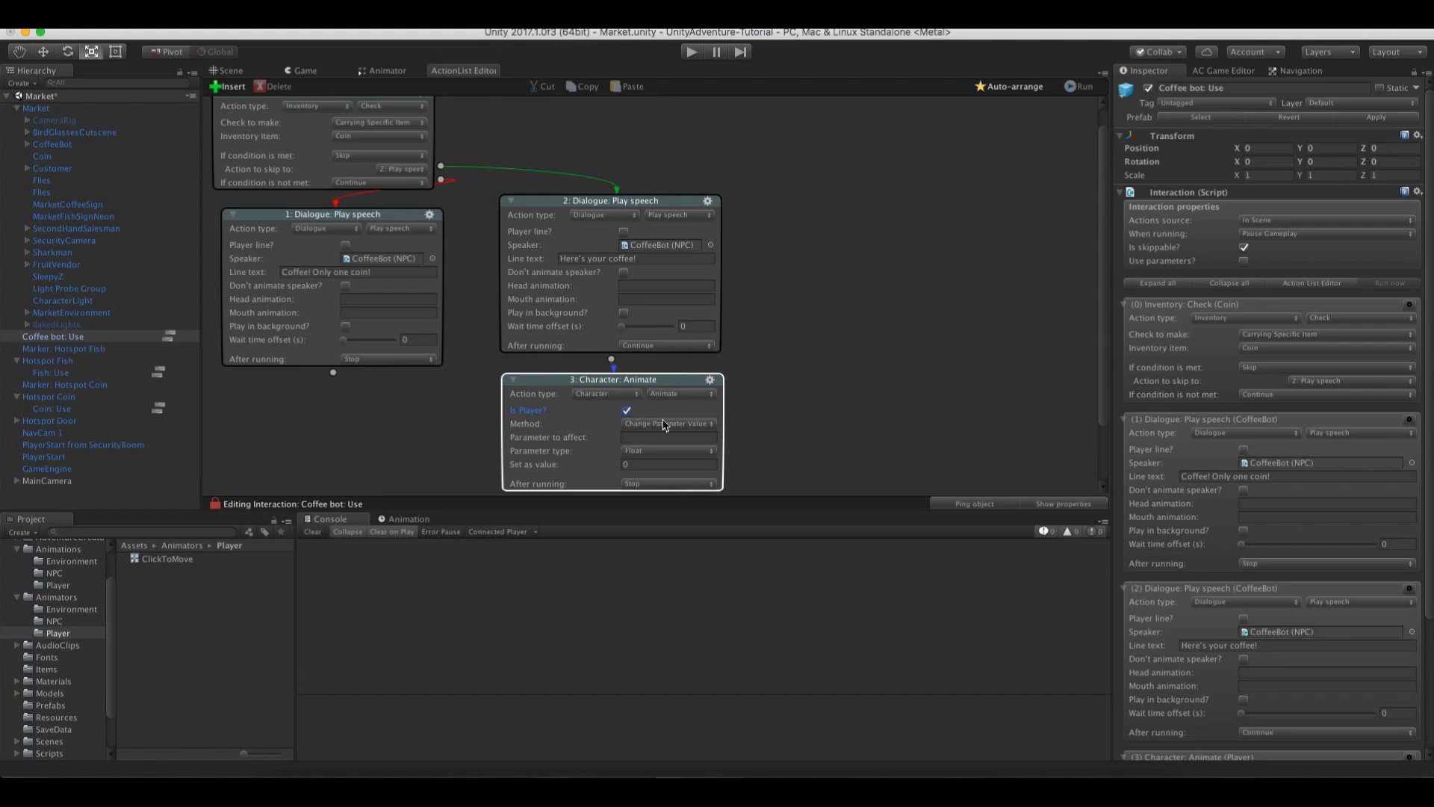
{"action": "scroll", "coordinate": [672, 352], "scroll_direction": "down", "scroll_amount": 2}
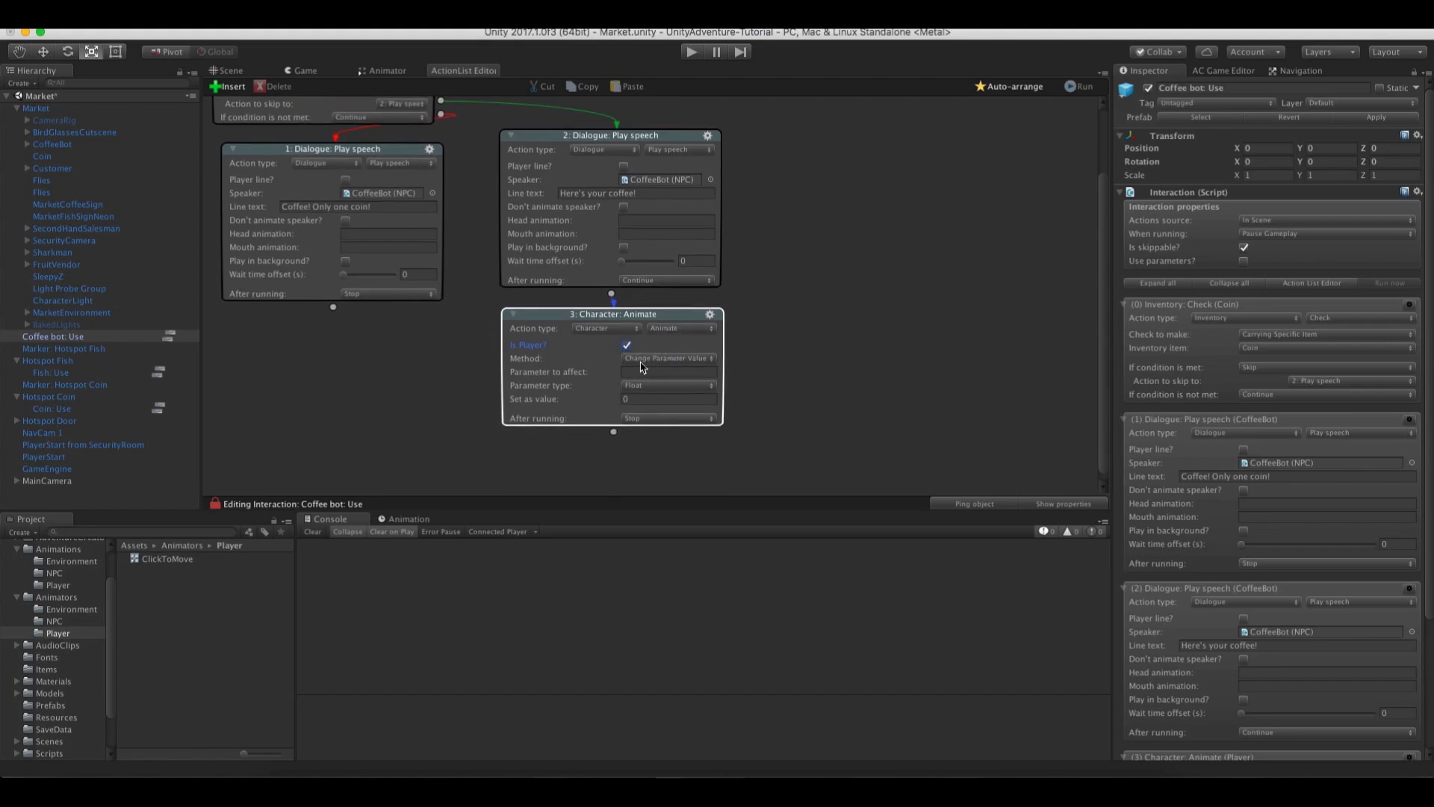
{"action": "left_click", "coordinate": [644, 369]}
{"action": "left_click", "coordinate": [398, 71]}
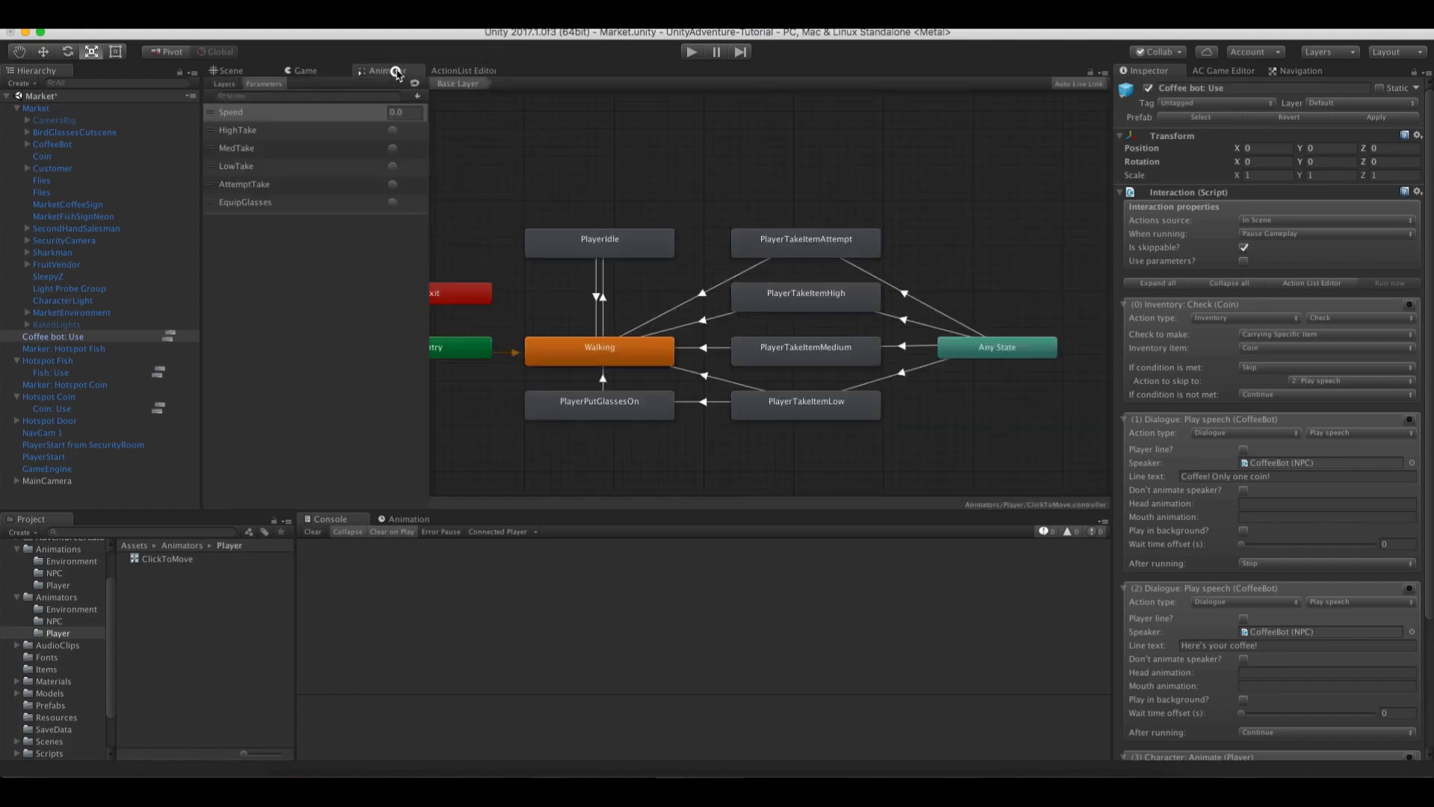
{"action": "left_click", "coordinate": [438, 73]}
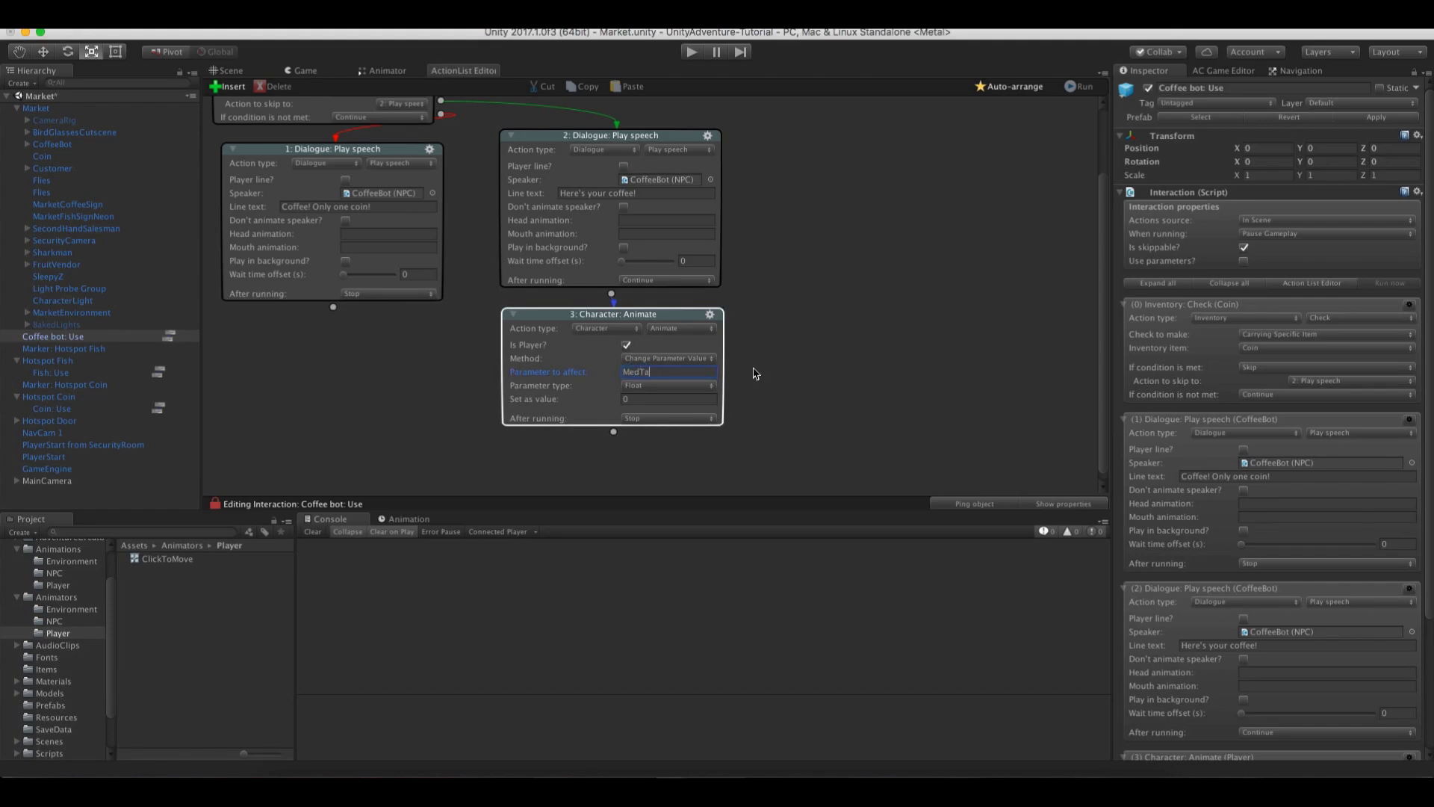
{"action": "left_click", "coordinate": [667, 385]}
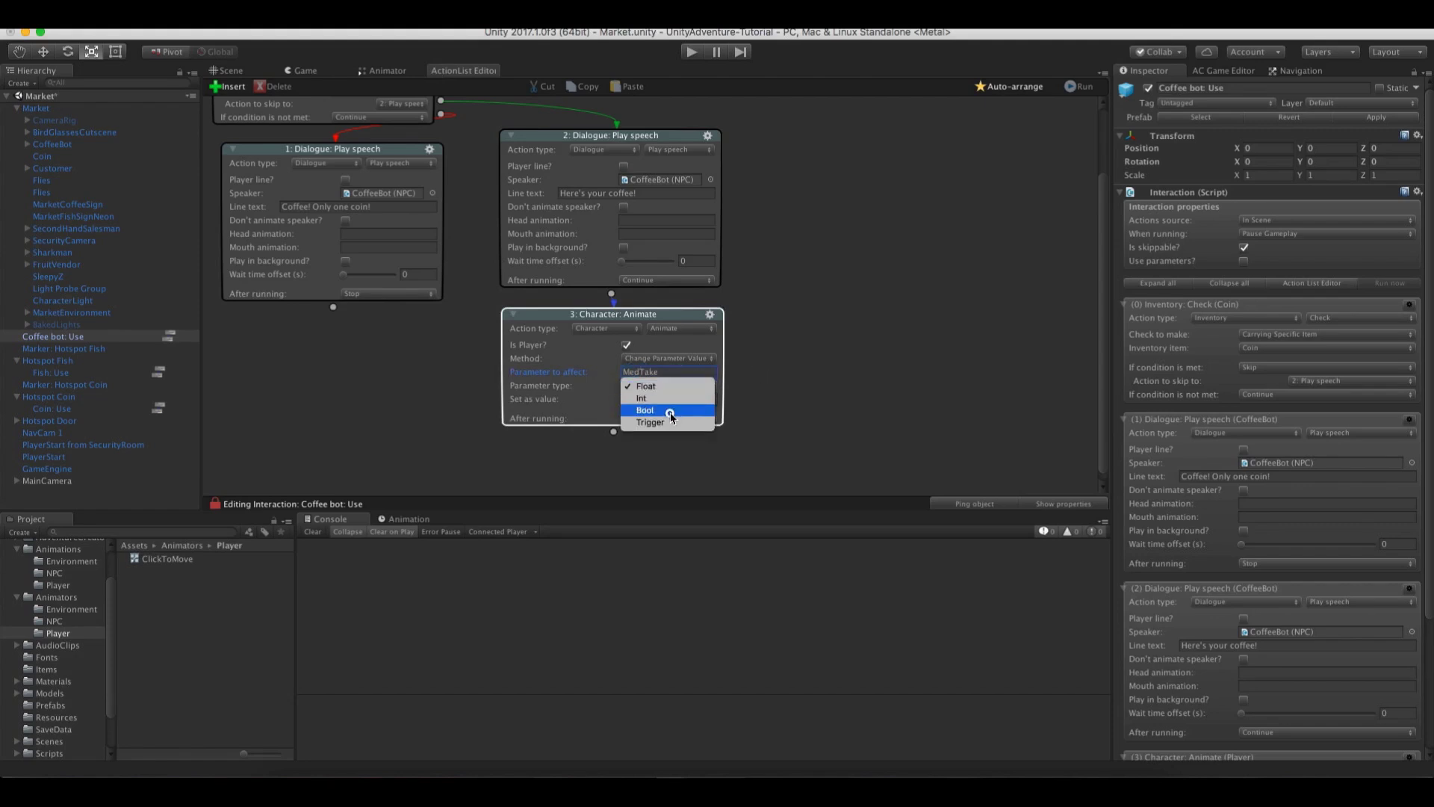
{"action": "left_click", "coordinate": [675, 418]}
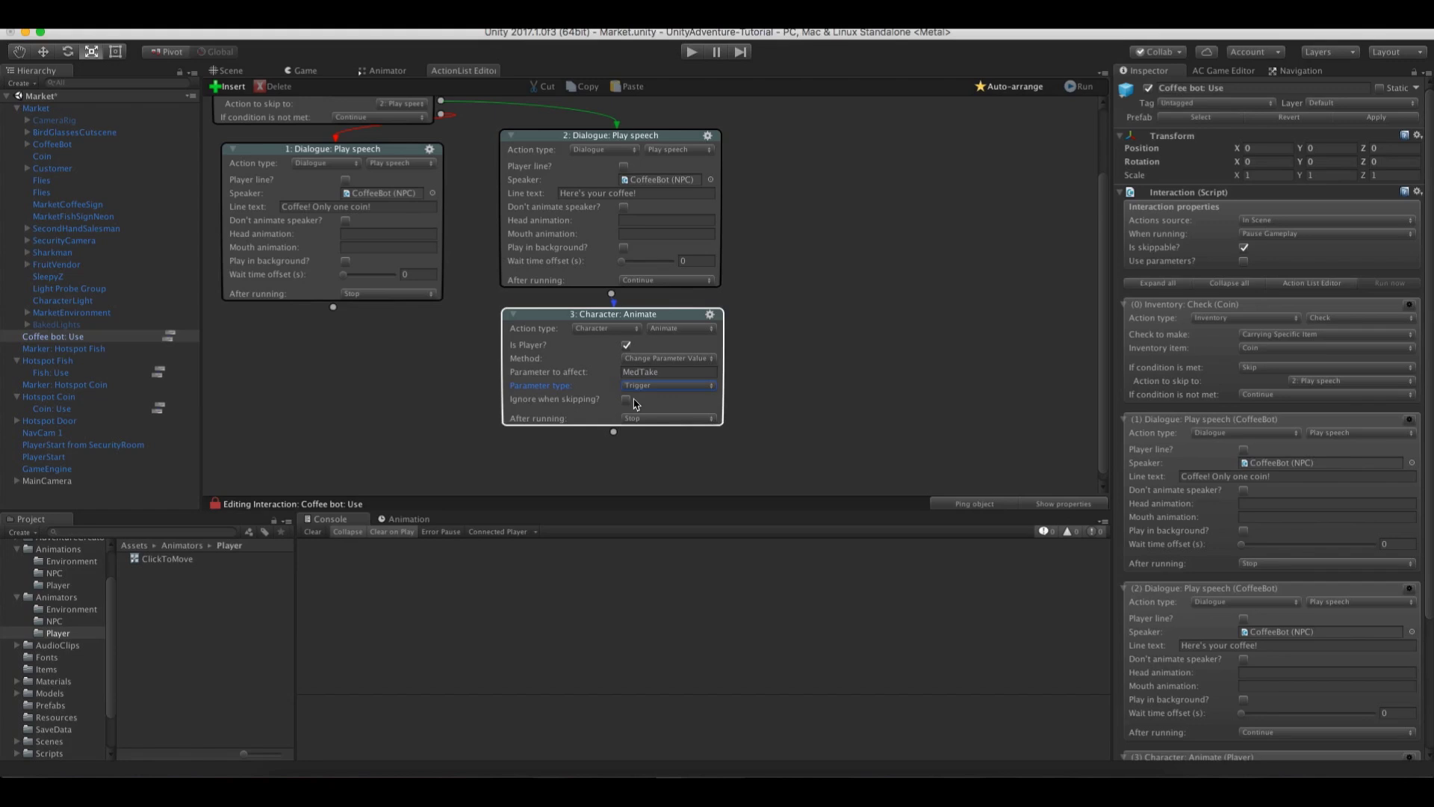
Chain an Engine: Wait action of 0.5 seconds after the MedTake animation
{"action": "left_click_drag", "start_coordinate": [614, 432], "coordinate": [617, 444]}
{"action": "middle_click_drag", "start_coordinate": [751, 434], "coordinate": [758, 388]}
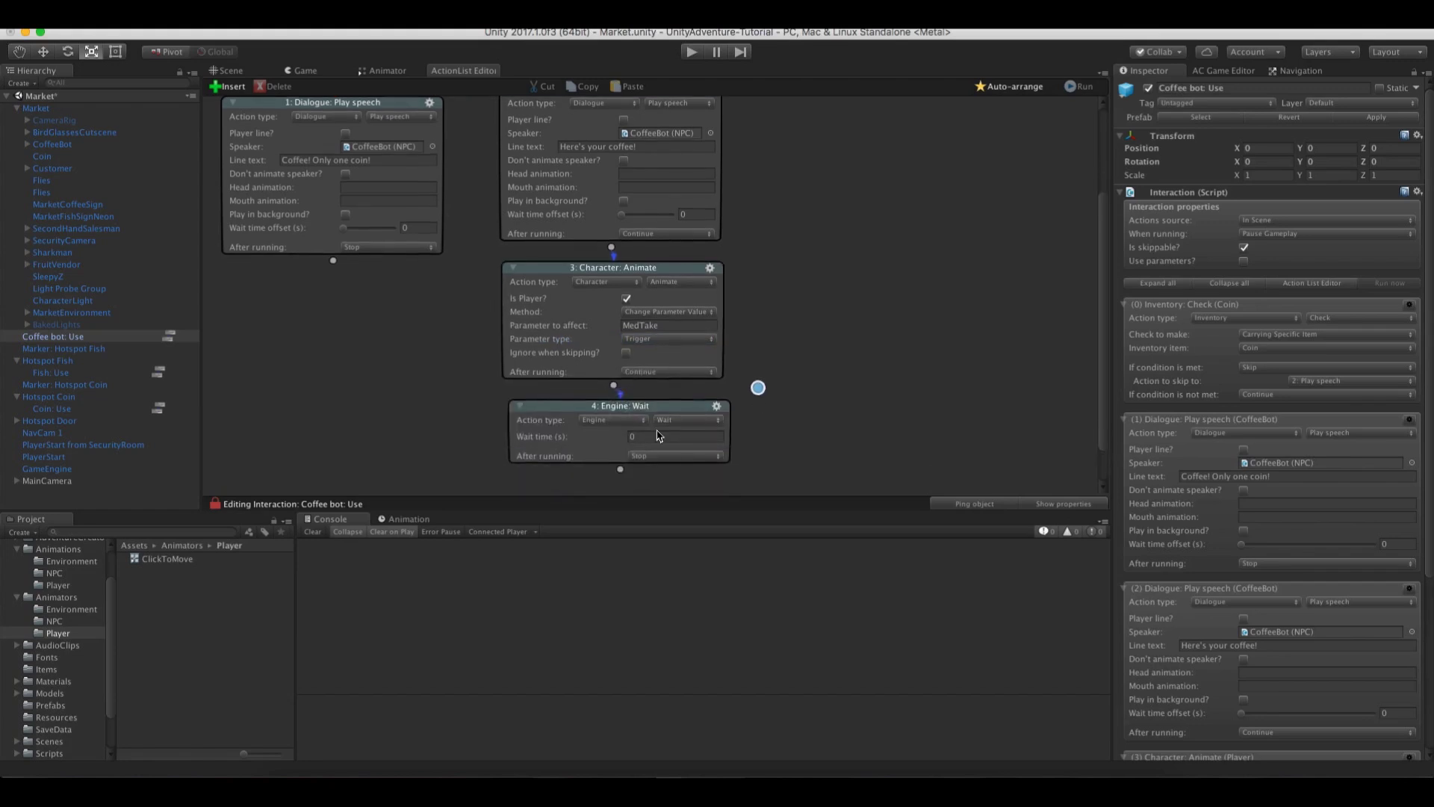
{"action": "left_click", "coordinate": [656, 435]}
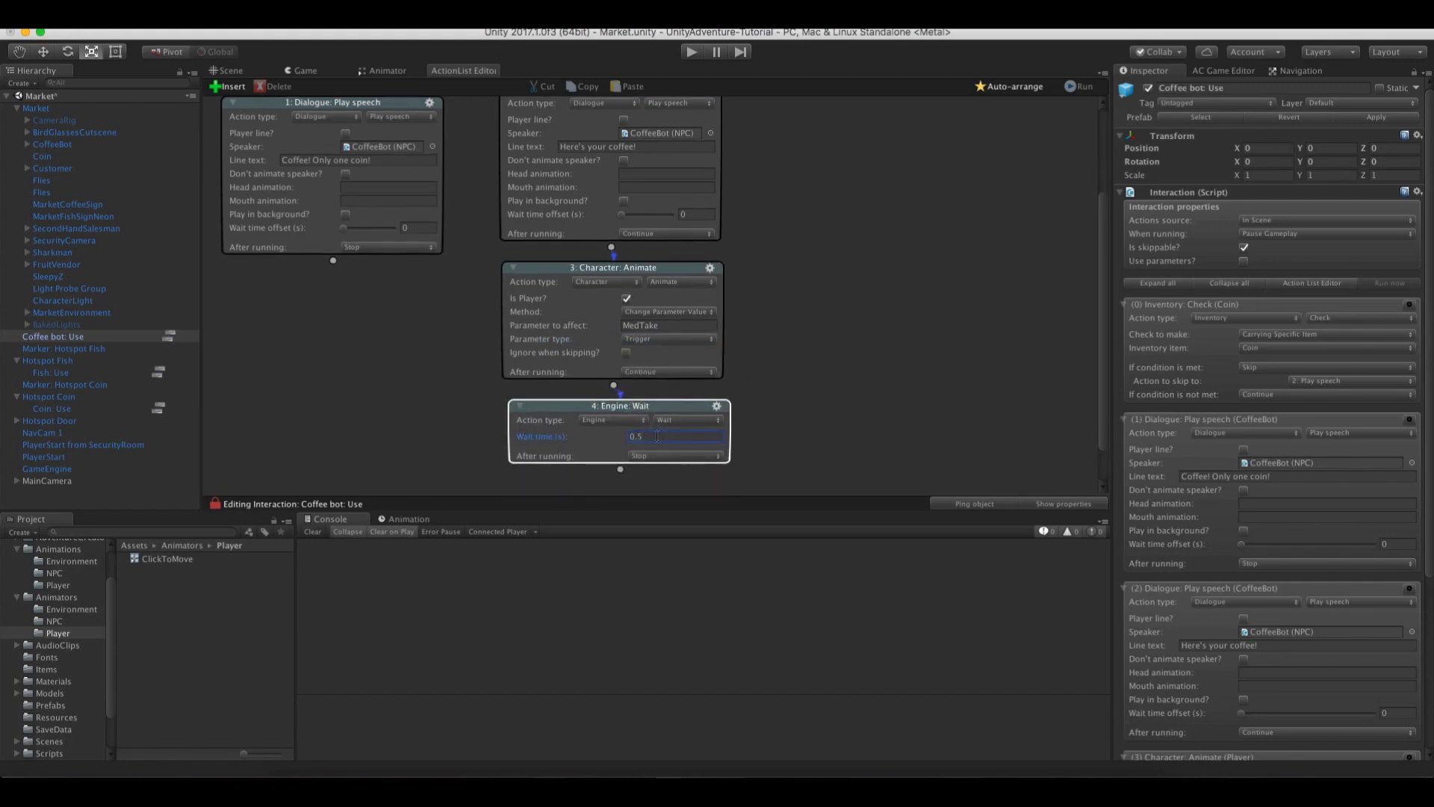
{"action": "middle_click_drag", "start_coordinate": [751, 417], "coordinate": [751, 392]}
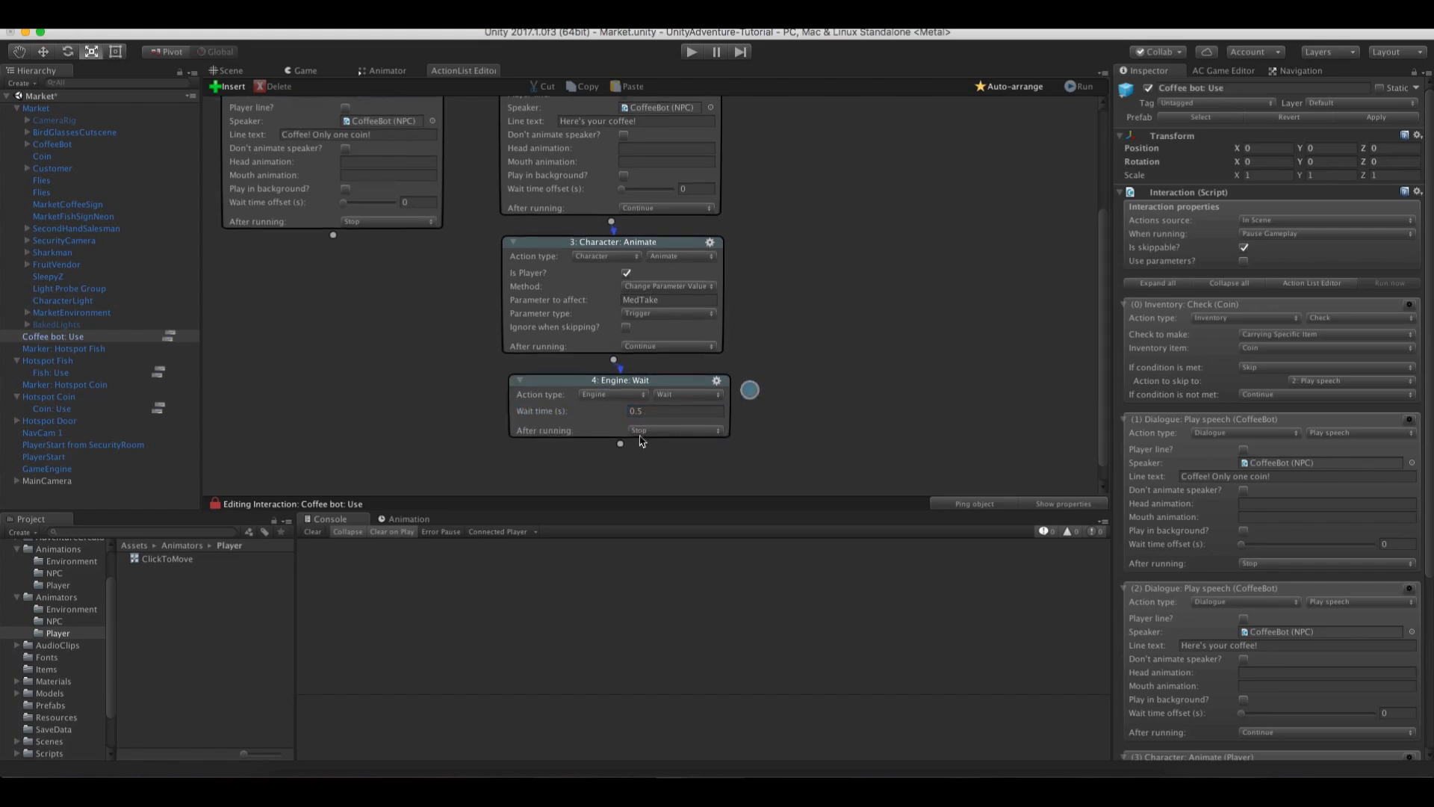
After the wait, add an Inventory: Add or remove action using Replace to swap the Coin for the Coffee cup
{"action": "left_click_drag", "start_coordinate": [622, 448], "coordinate": [624, 458]}
{"action": "middle_click_drag", "start_coordinate": [755, 429], "coordinate": [759, 333]}
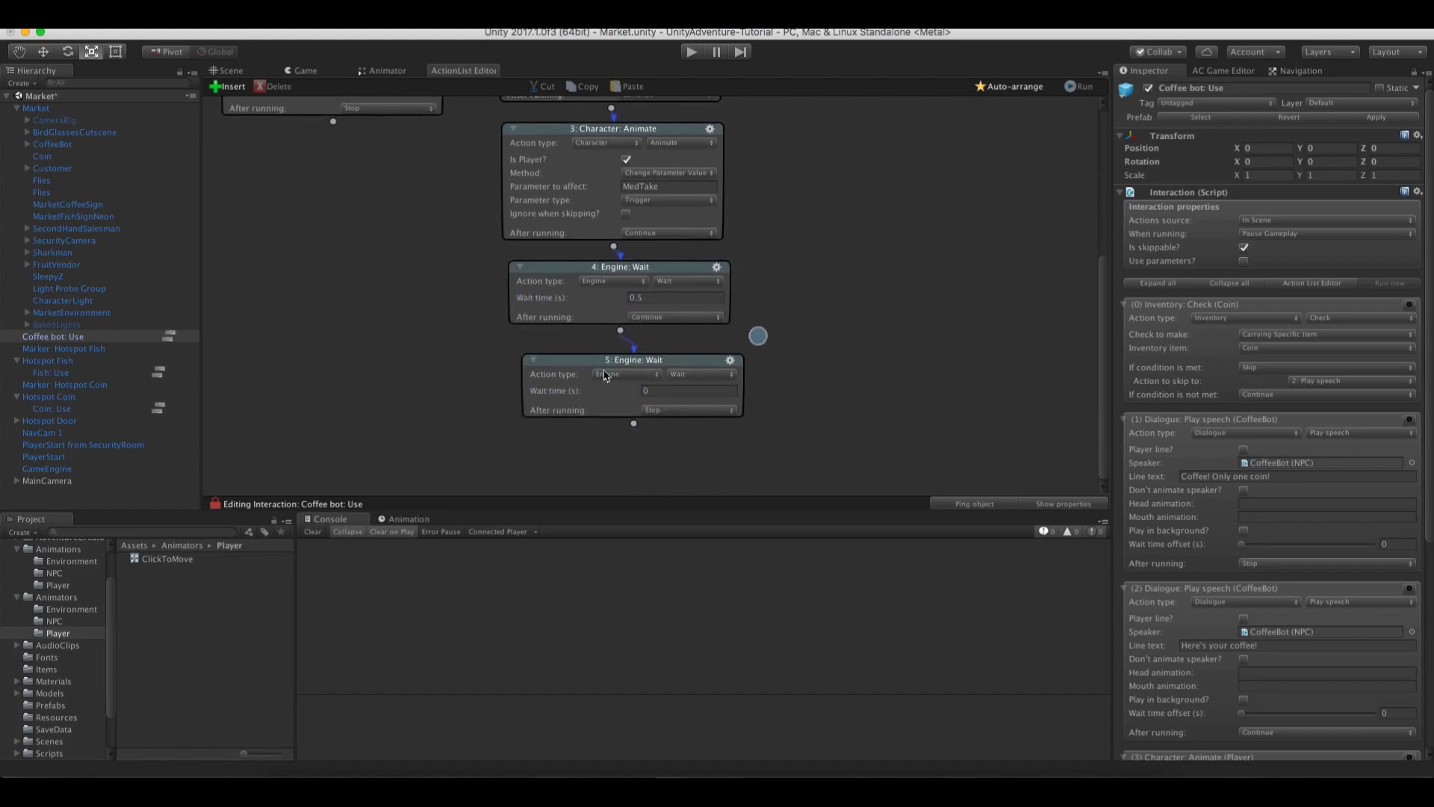
{"action": "left_click", "coordinate": [620, 374]}
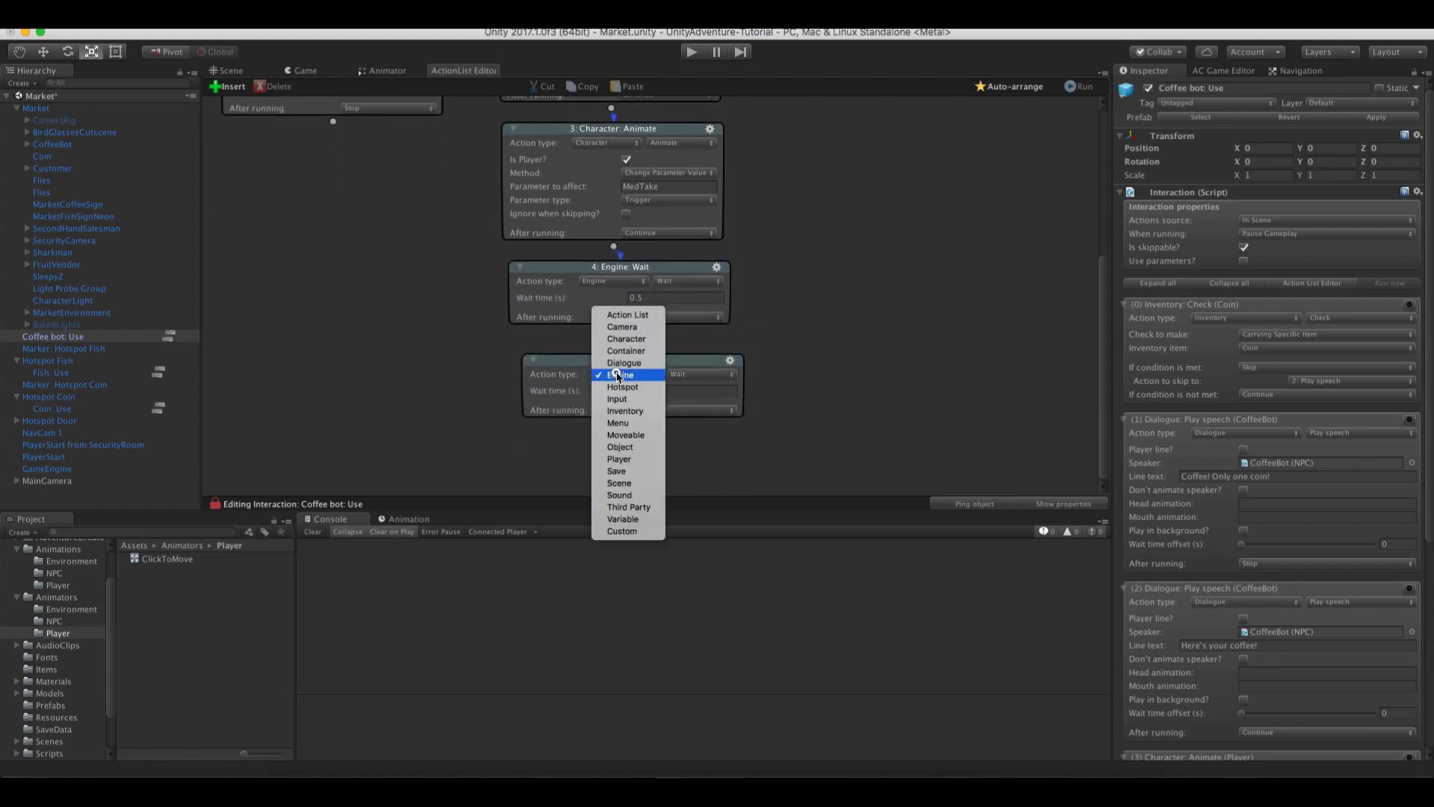
{"action": "left_click", "coordinate": [626, 411]}
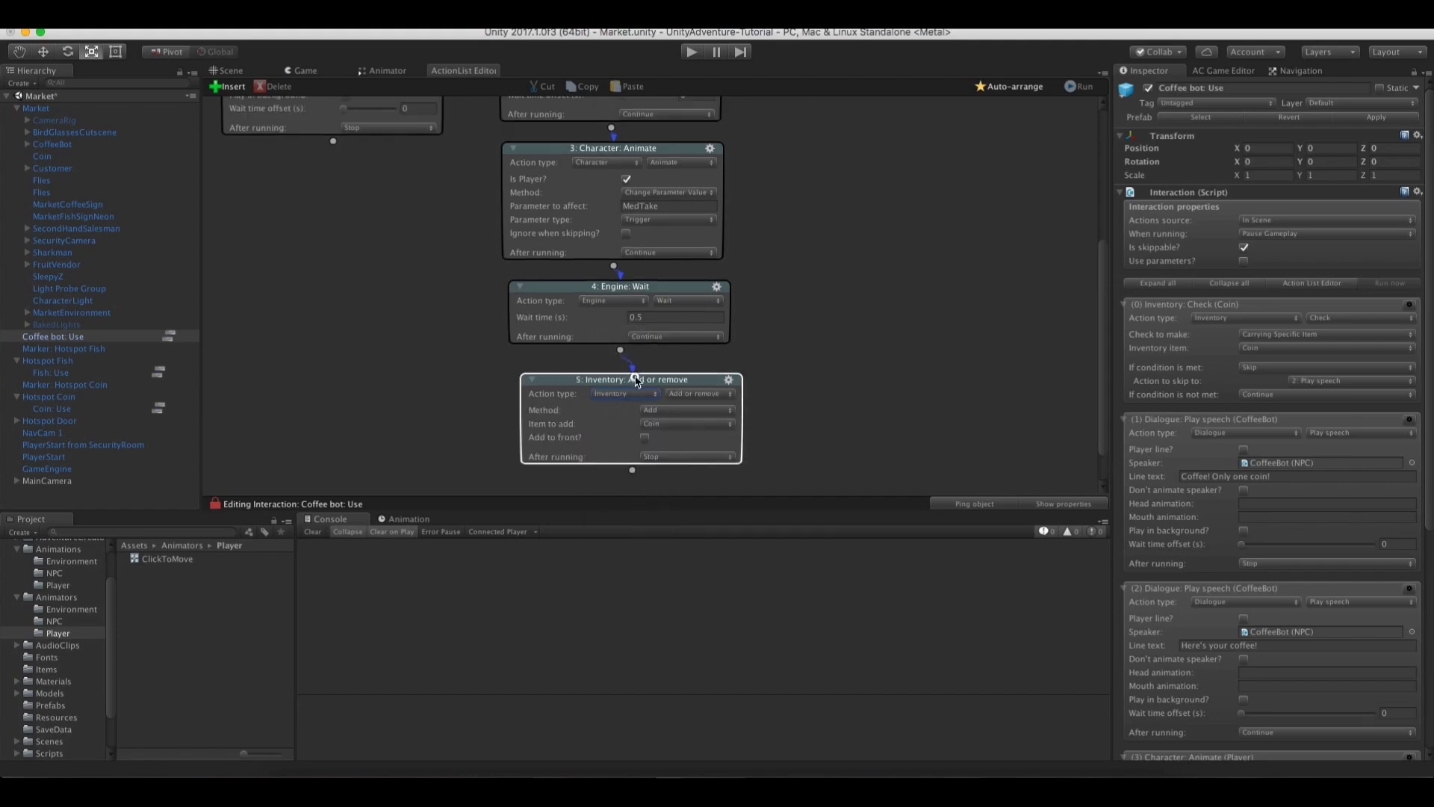
{"action": "middle_click_drag", "start_coordinate": [838, 397], "coordinate": [838, 362]}
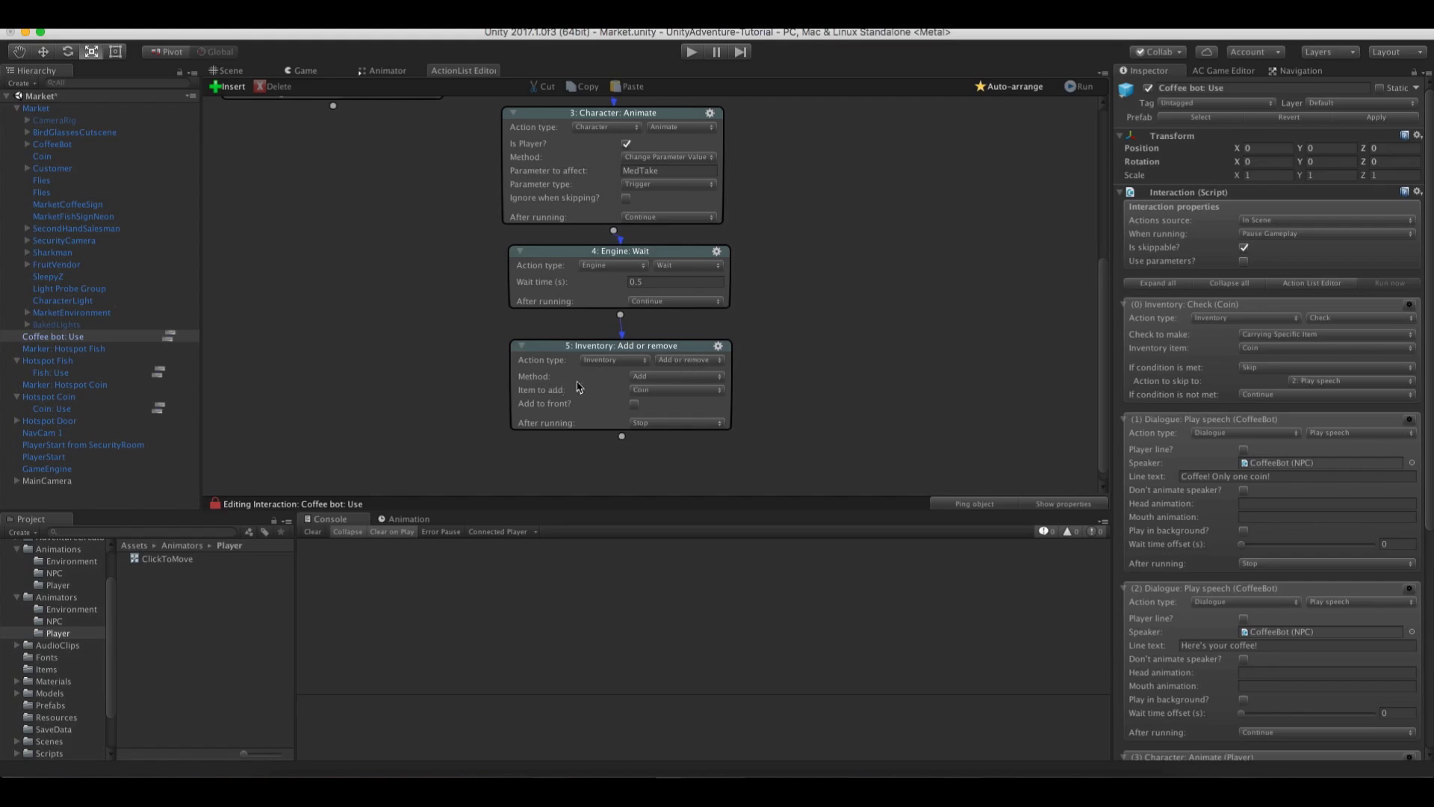
{"action": "left_click", "coordinate": [659, 377]}
{"action": "left_click", "coordinate": [672, 402]}
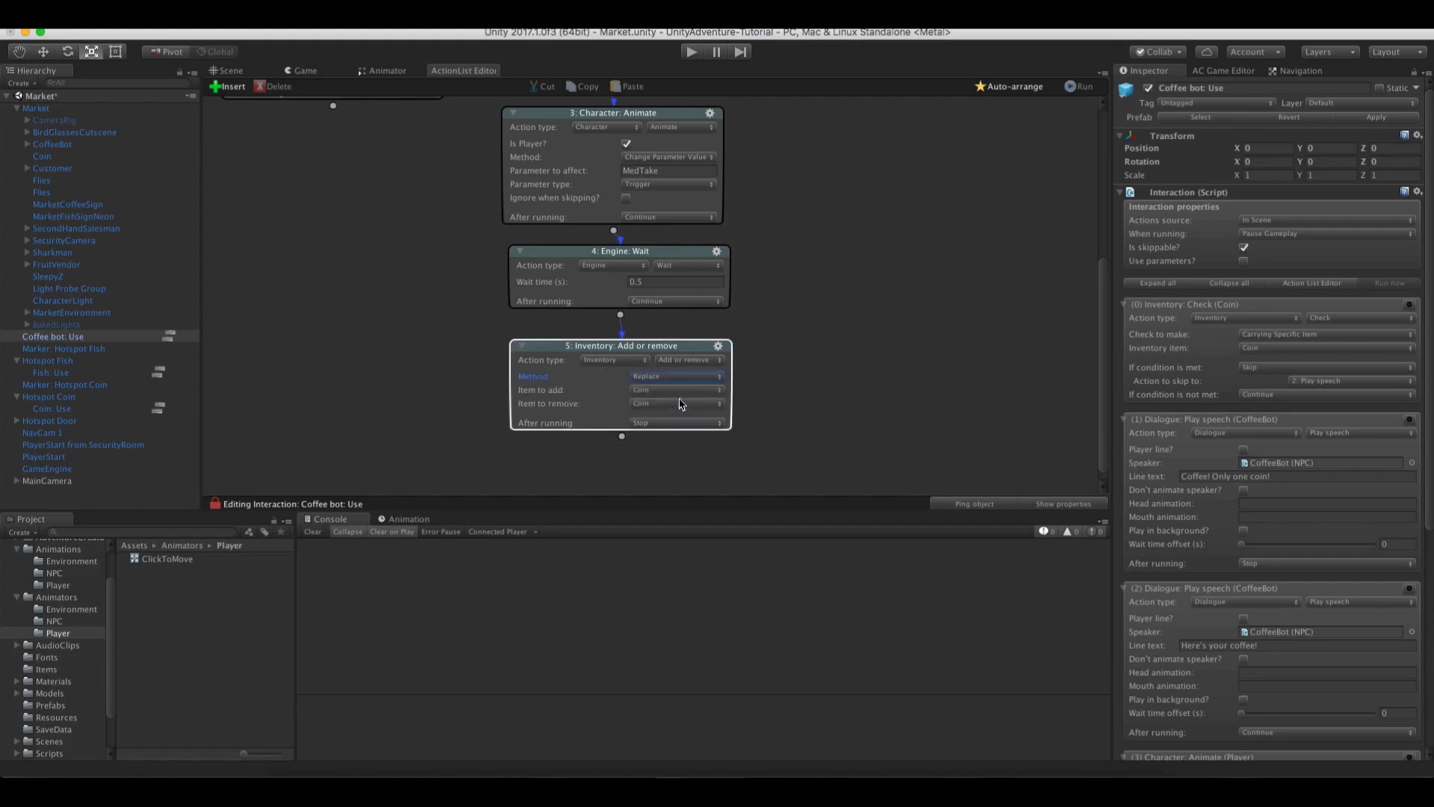
{"action": "left_click", "coordinate": [657, 389]}
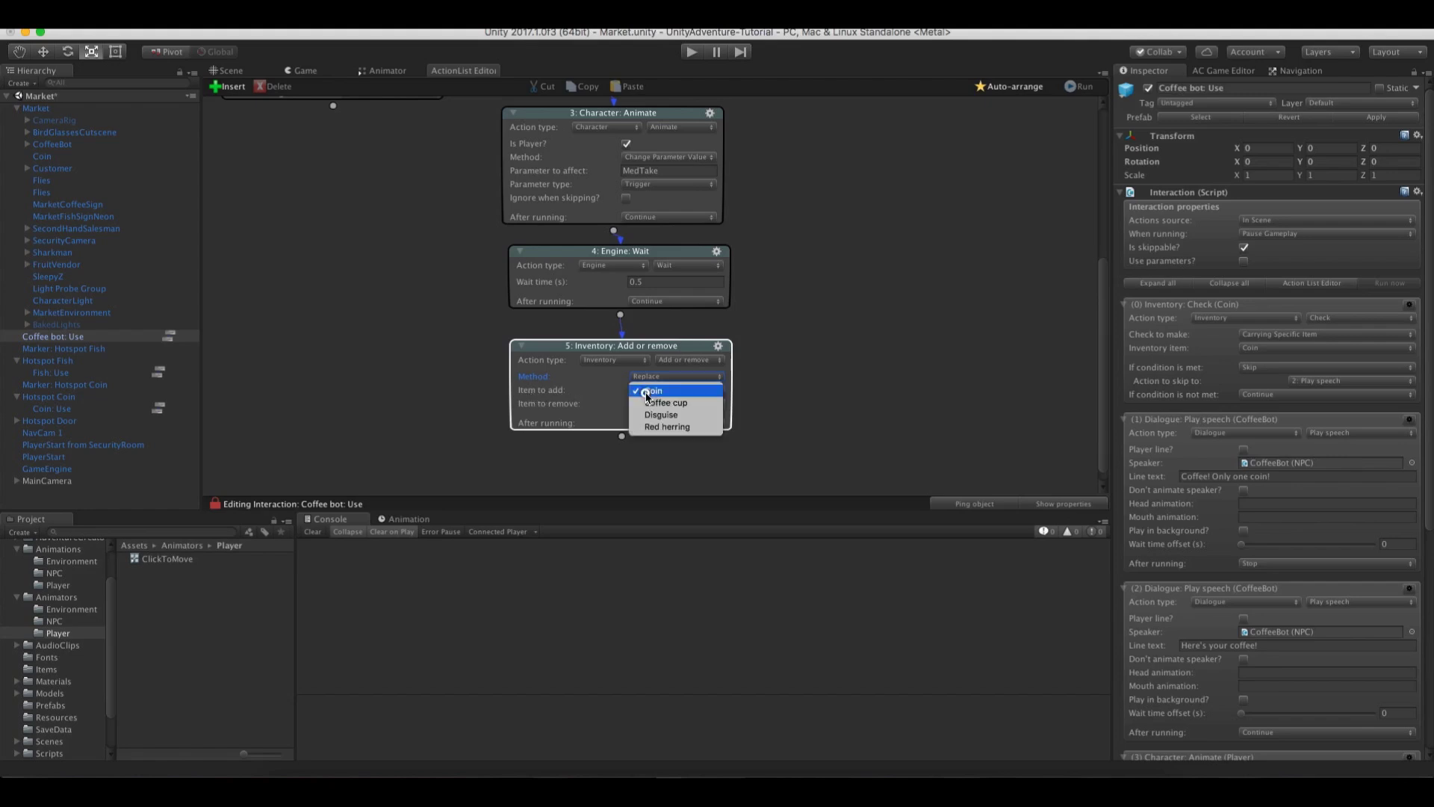
{"action": "left_click", "coordinate": [662, 406]}
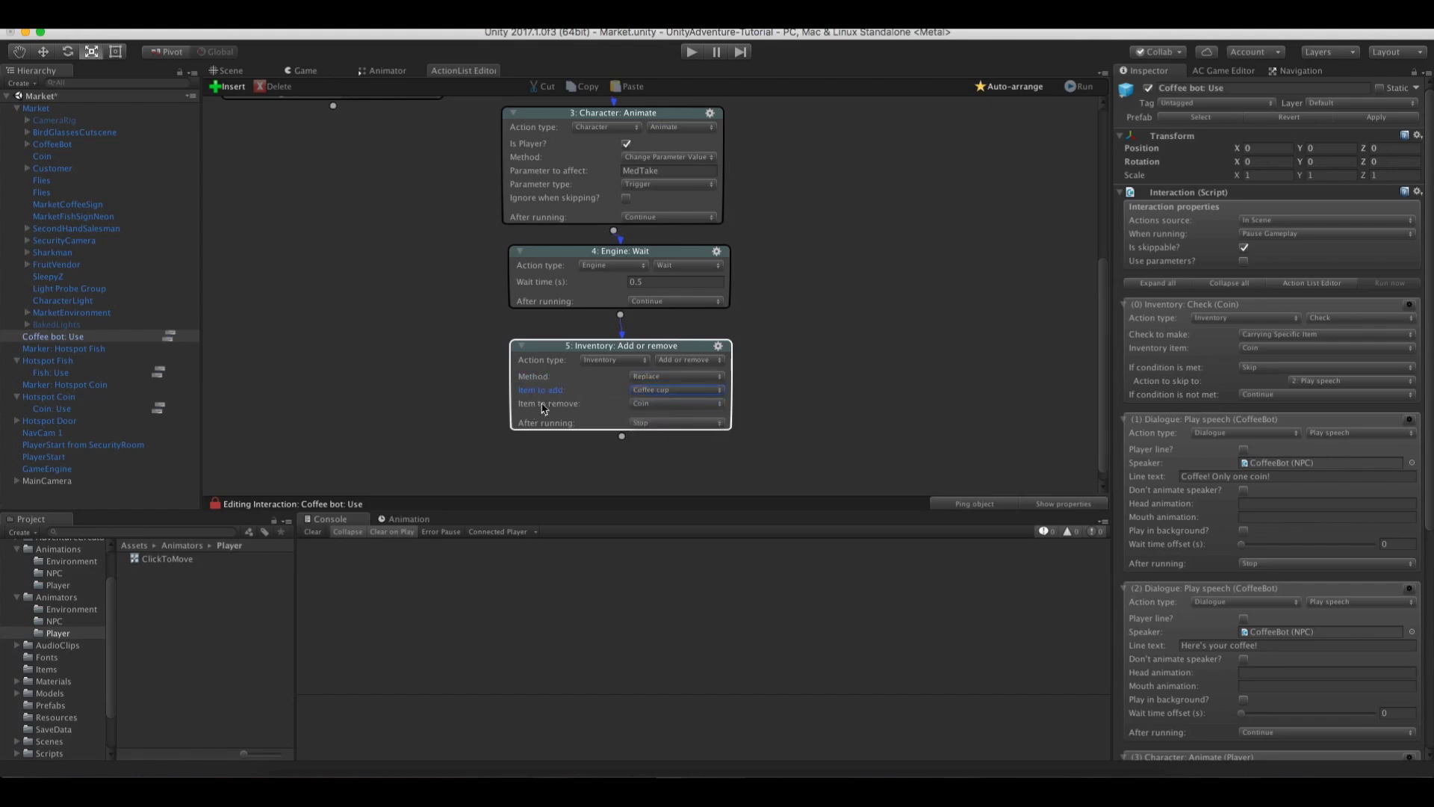
{"action": "left_click", "coordinate": [639, 405]}
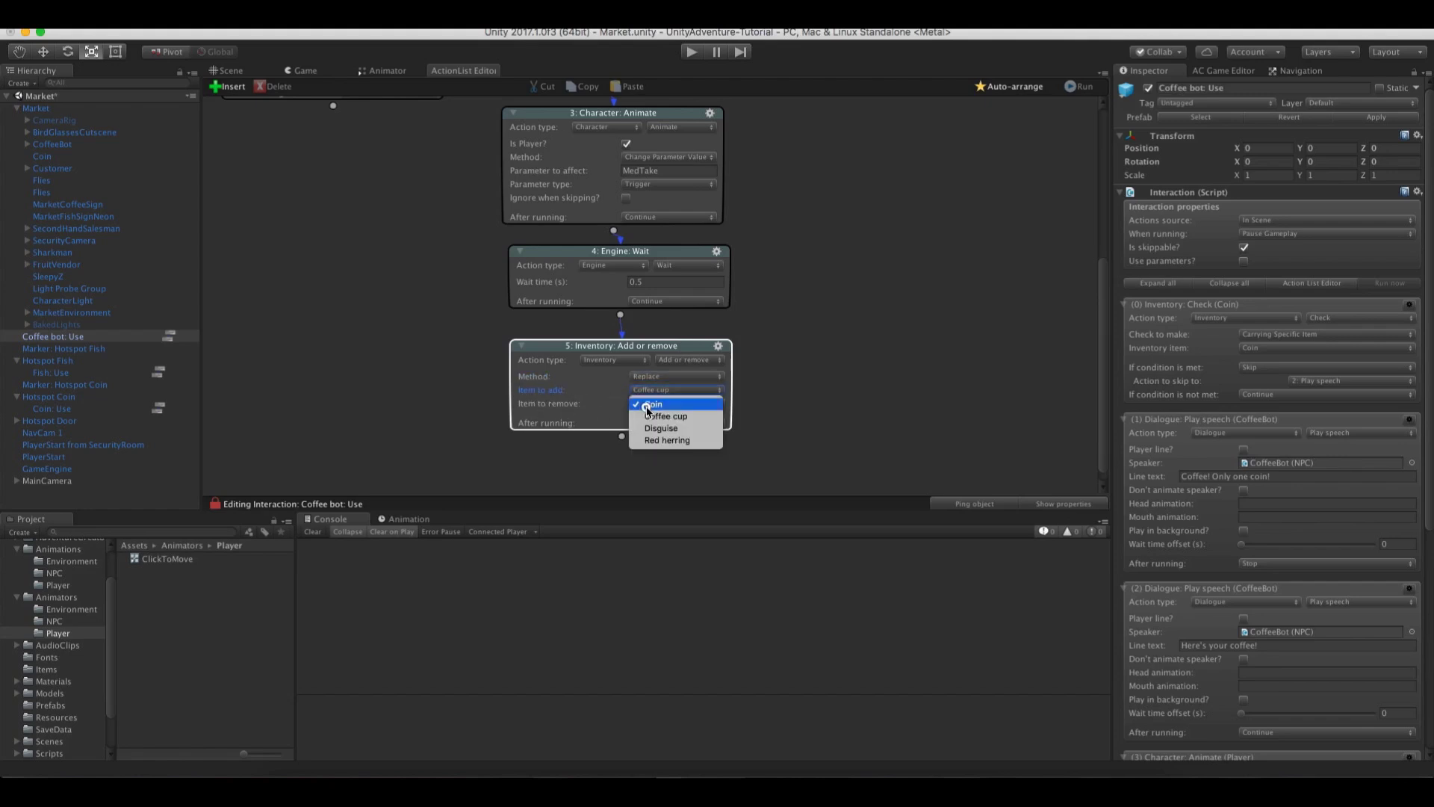
{"action": "left_click", "coordinate": [606, 405]}
{"action": "left_click", "coordinate": [744, 379]}
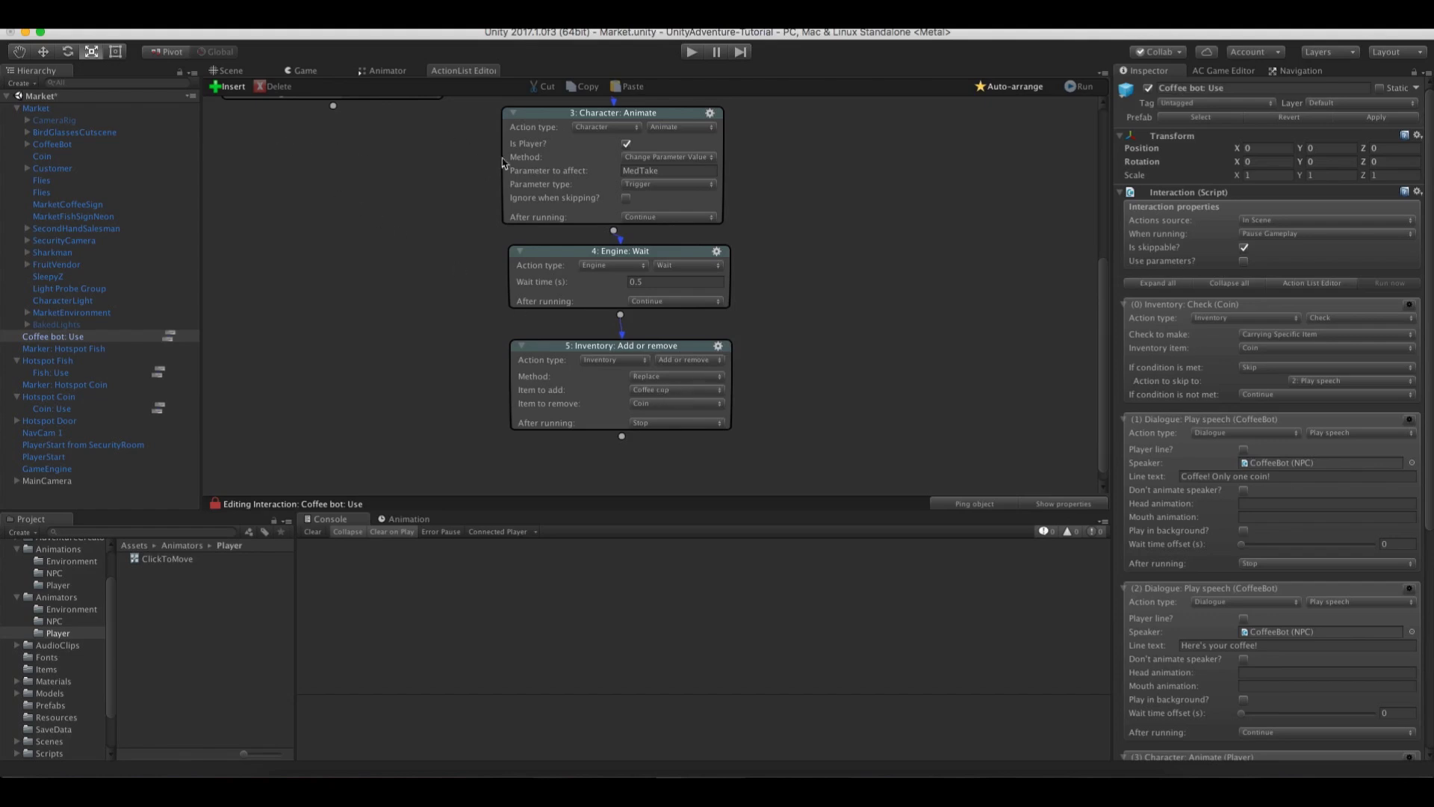
Play-test the Market scene by trading the coin for a coffee cup at the CoffeeBot, and stop play mode
{"action": "left_click", "coordinate": [691, 52]}
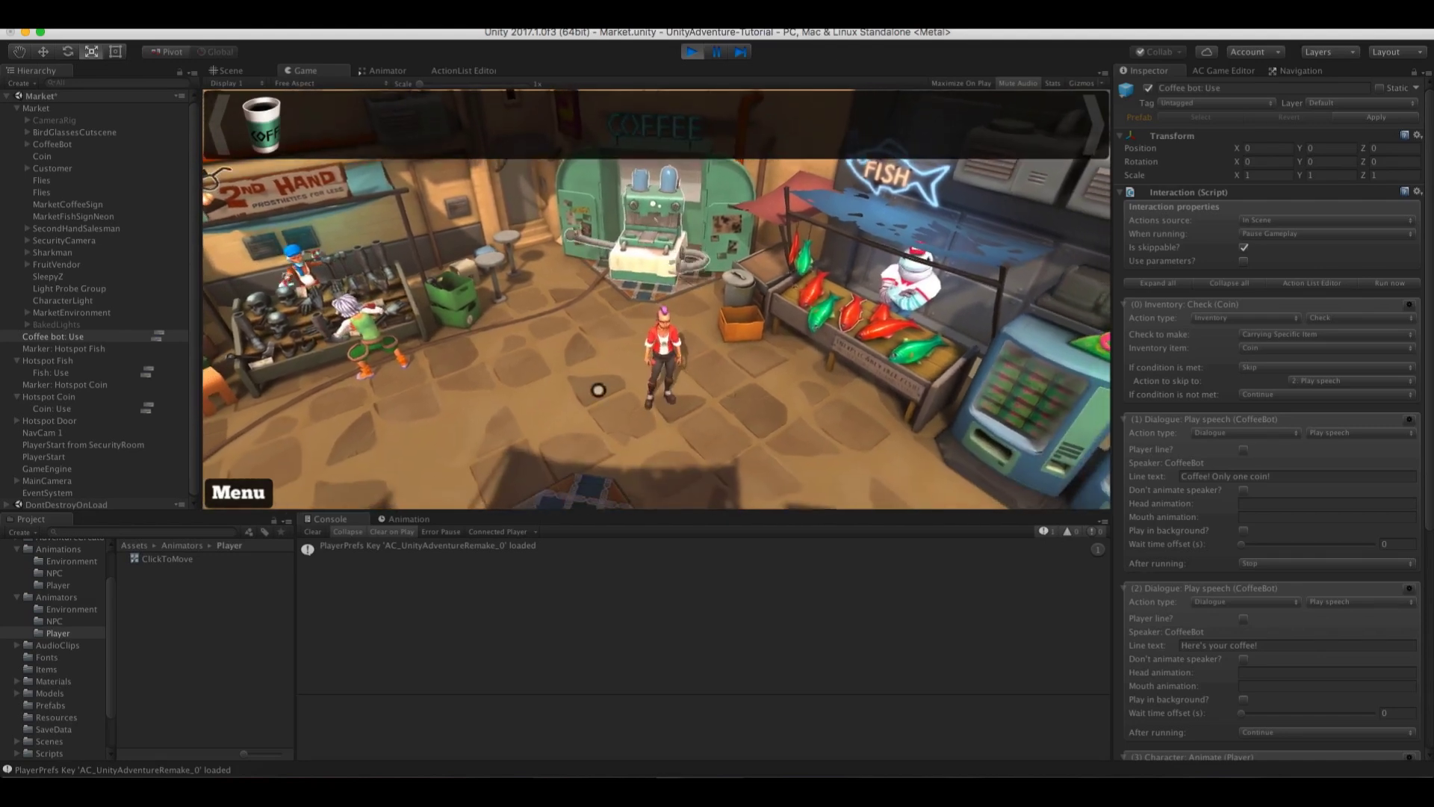
{"action": "left_click", "coordinate": [693, 51]}
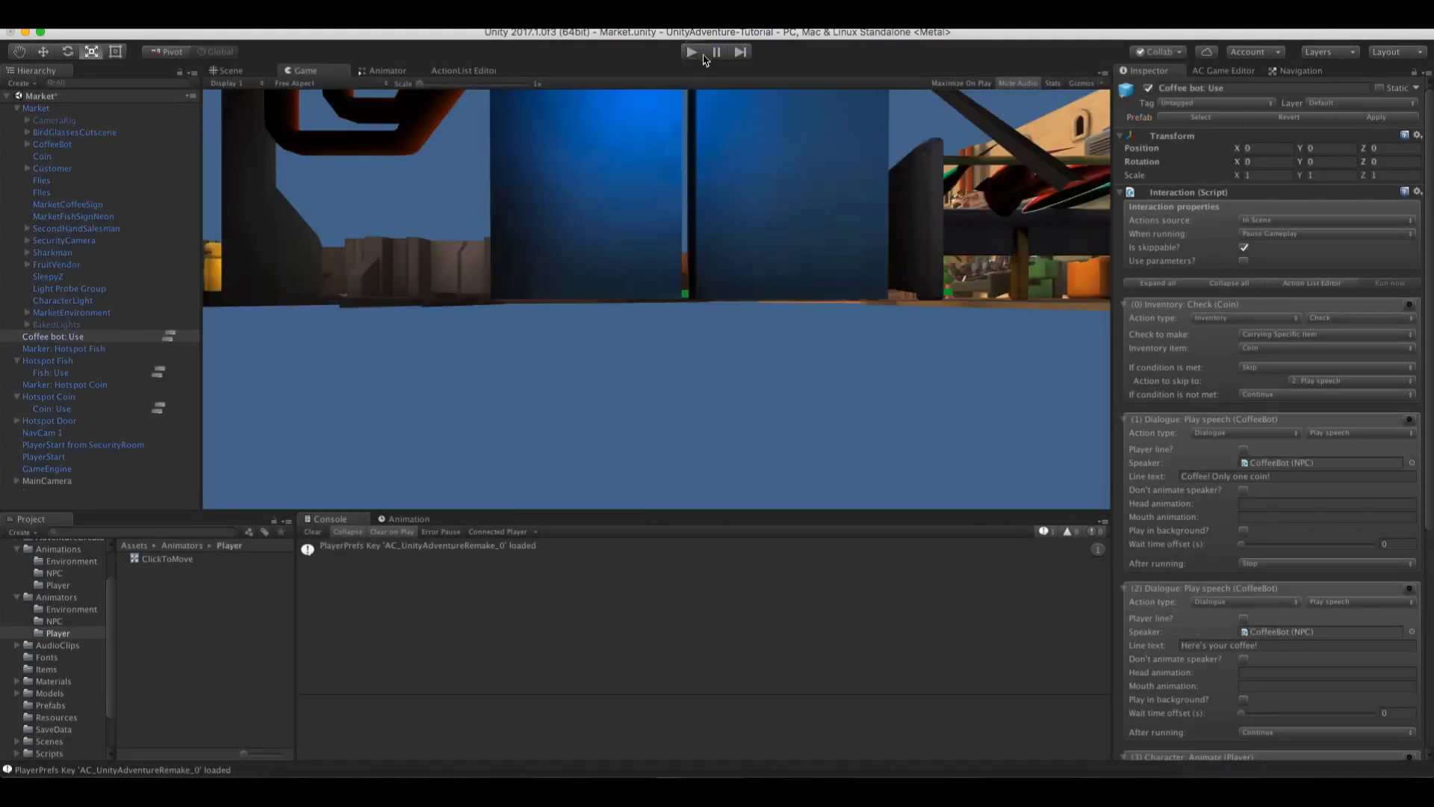
Enable Face after moving in the Use interaction of Hotspot Coin at the vending machine
{"action": "left_click", "coordinate": [222, 71]}
{"action": "middle_click_drag", "start_coordinate": [1098, 262], "coordinate": [654, 249]}
{"action": "left_click", "coordinate": [806, 346]}
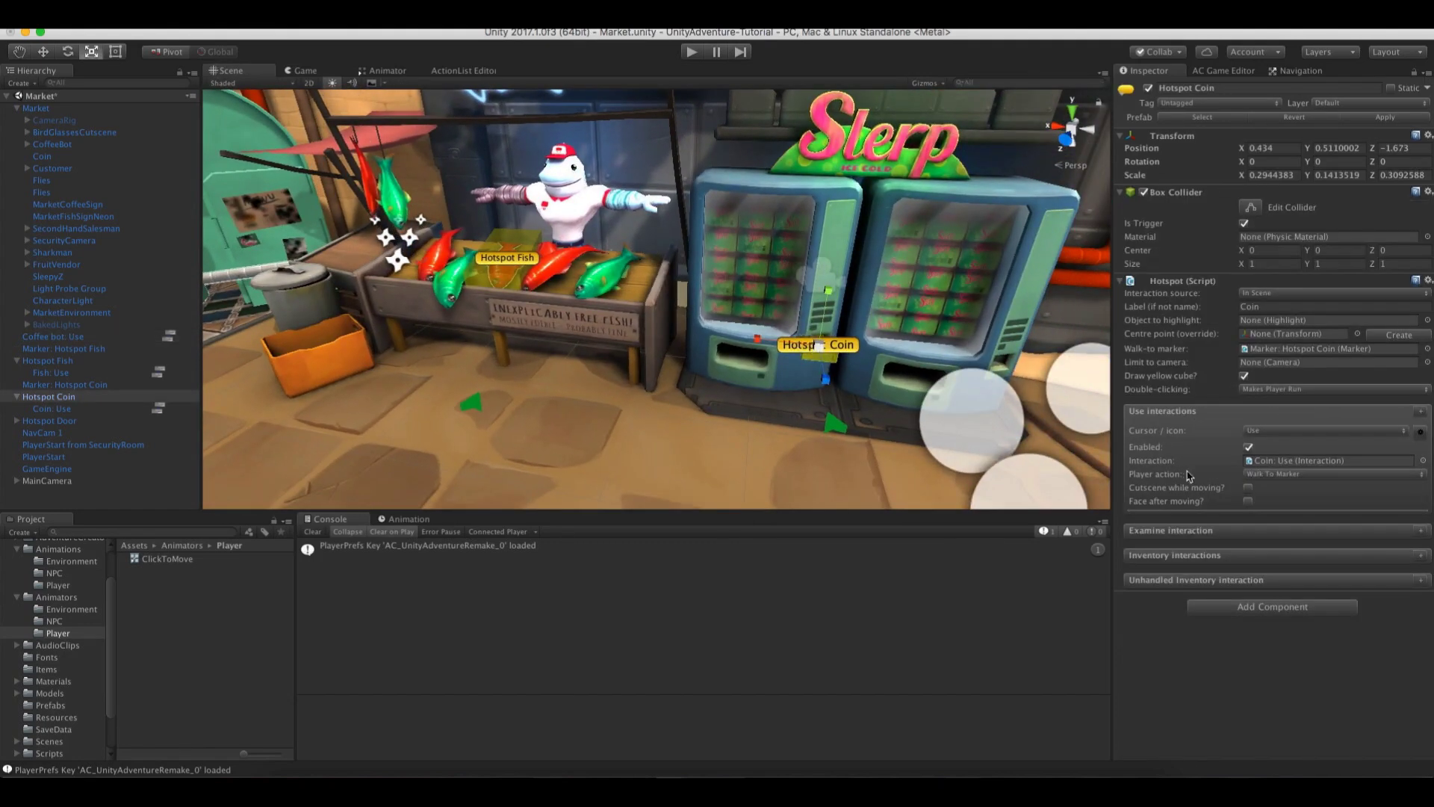
{"action": "left_click", "coordinate": [1247, 501]}
In the Coffee bot: Use interaction, set the "Here's your coffee!" speech action to play in background
{"action": "middle_click_drag", "start_coordinate": [455, 282], "coordinate": [676, 273]}
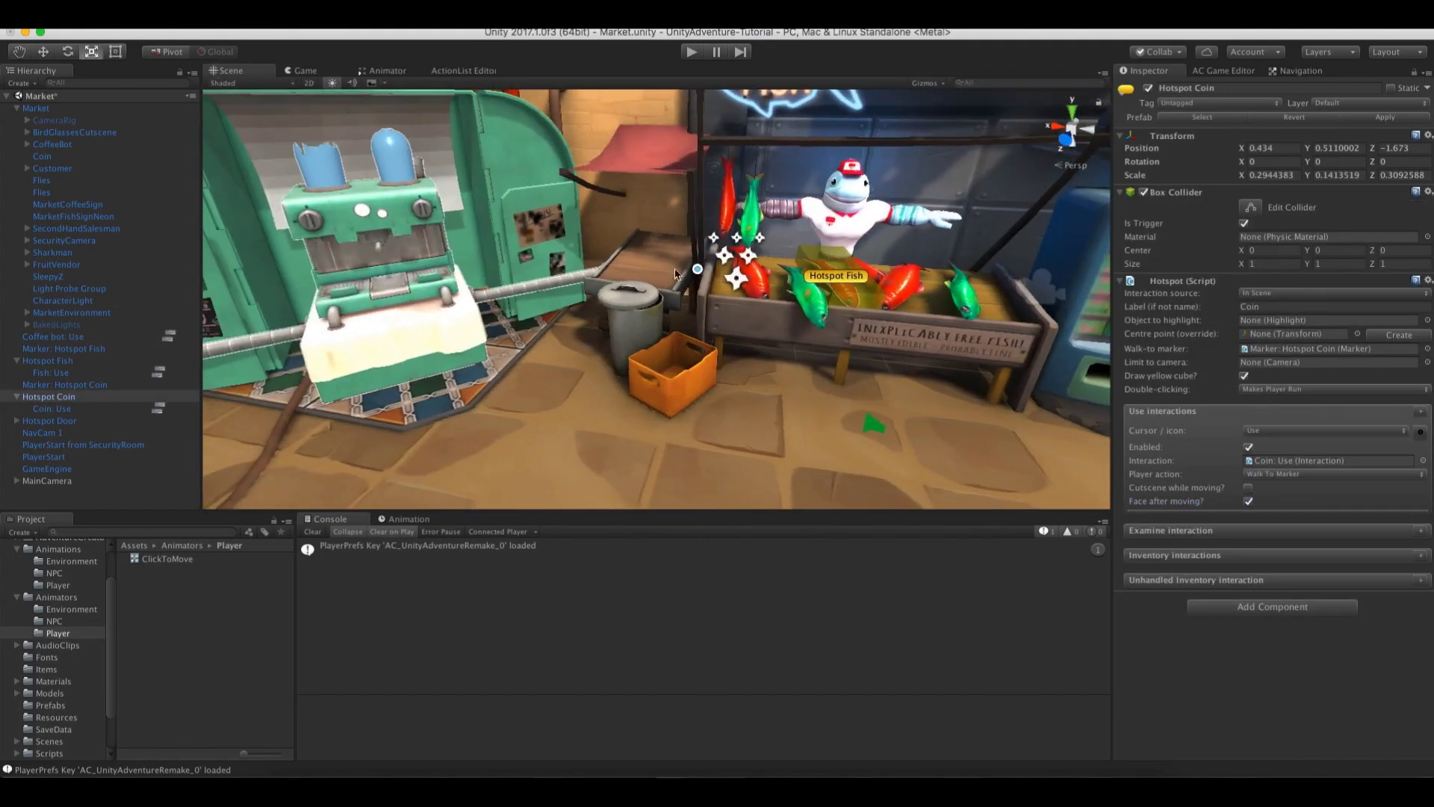
{"action": "right_click_drag", "start_coordinate": [675, 273], "coordinate": [228, 180]}
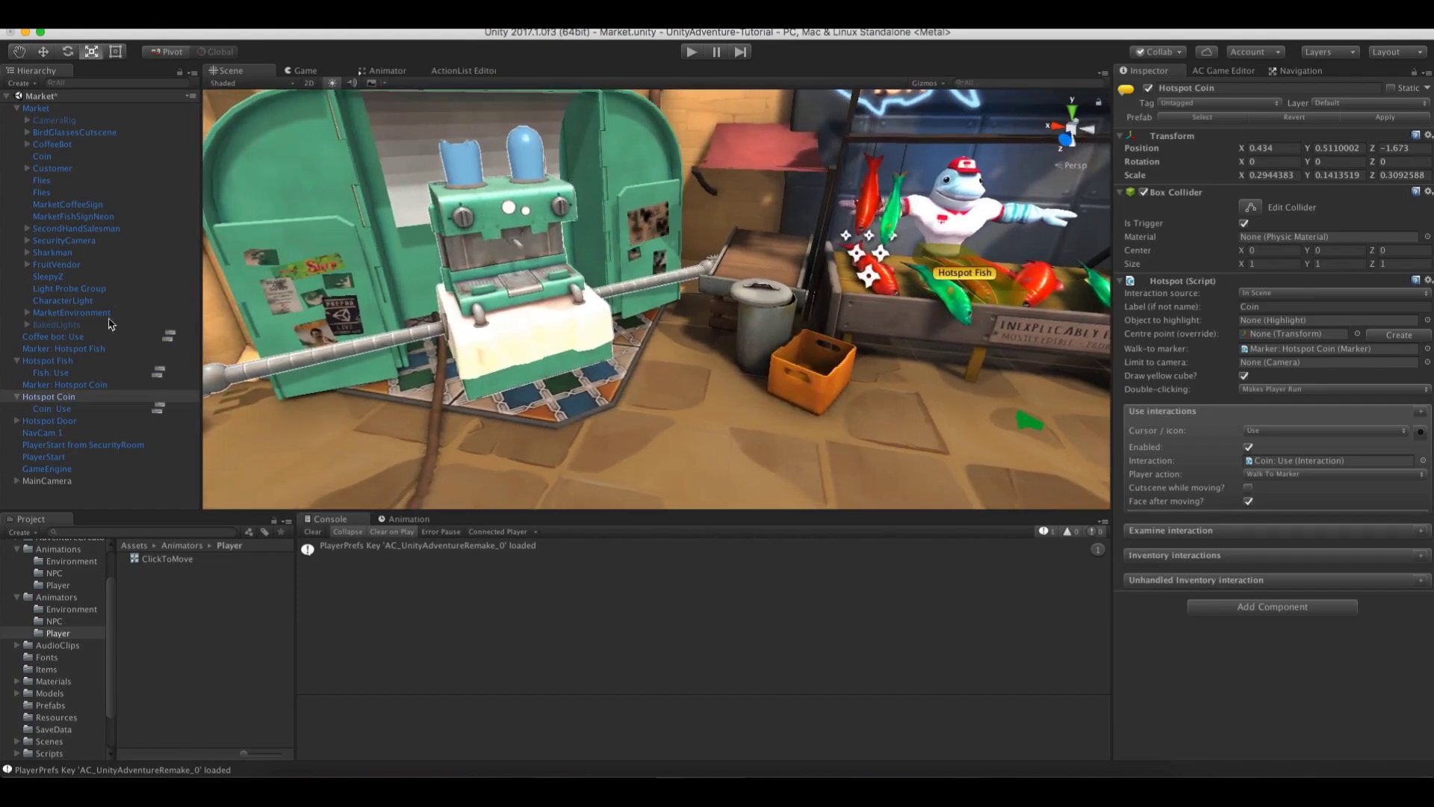
{"action": "left_click", "coordinate": [75, 337]}
{"action": "left_click", "coordinate": [168, 336]}
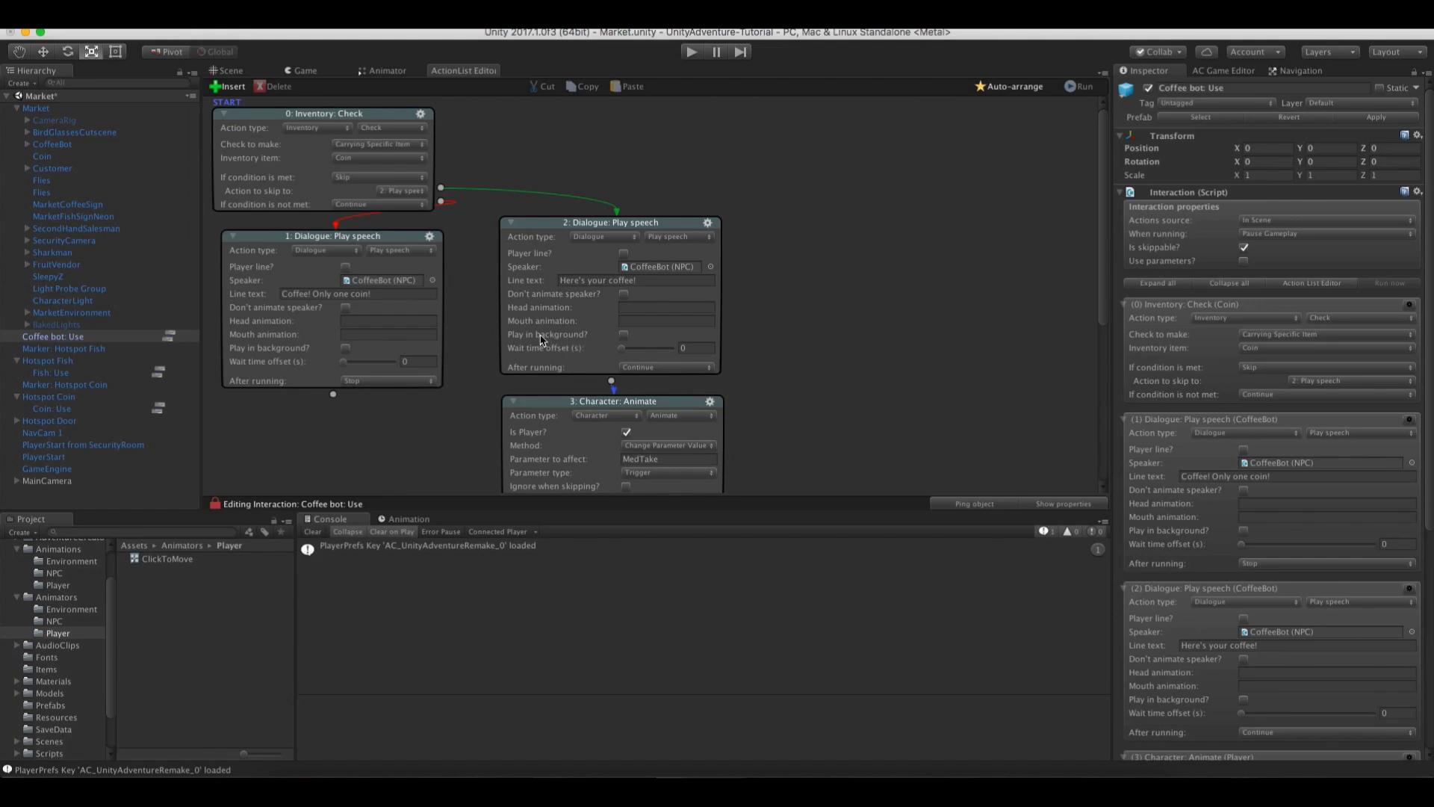
{"action": "left_click", "coordinate": [625, 335]}
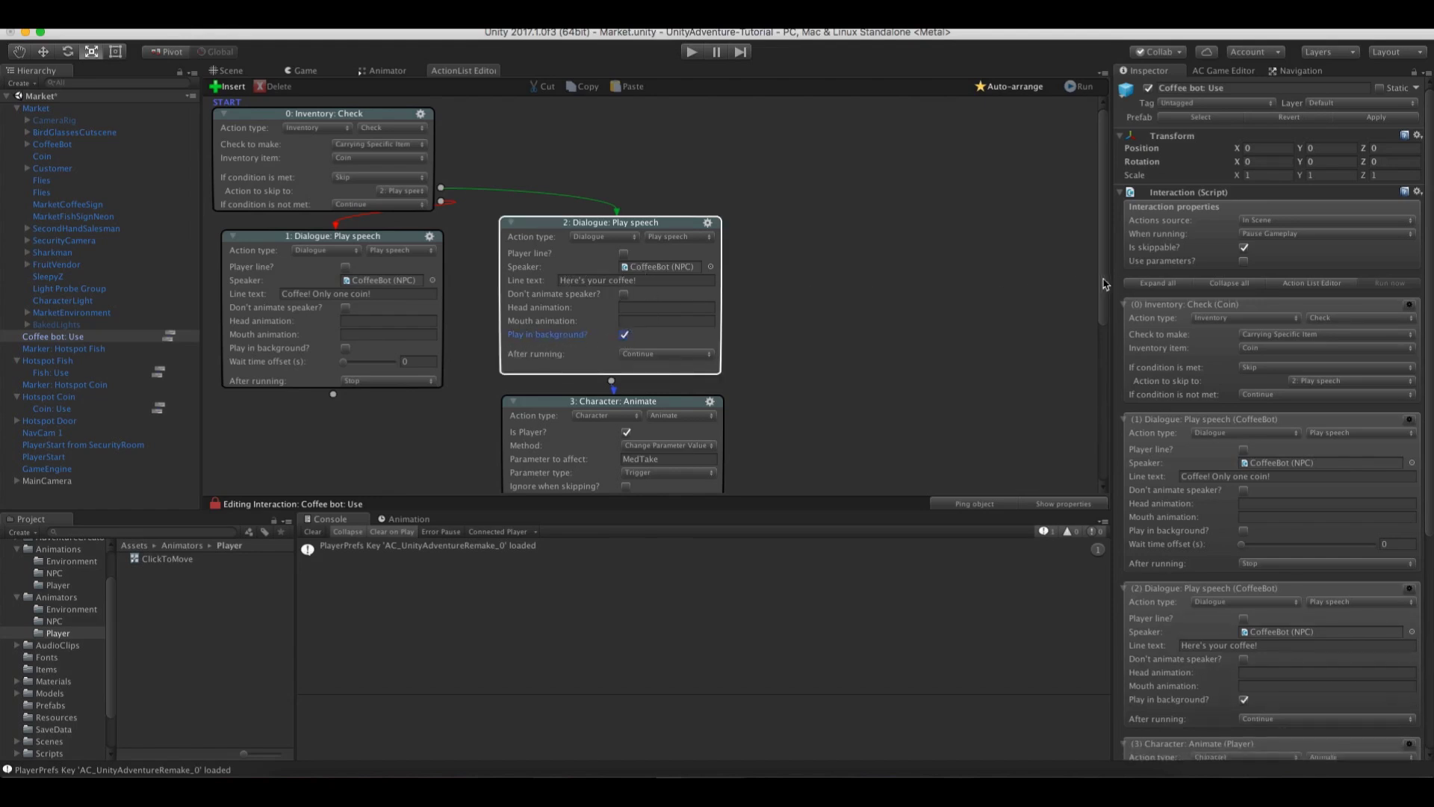
{"action": "left_click_drag", "start_coordinate": [1104, 283], "coordinate": [1100, 311]}
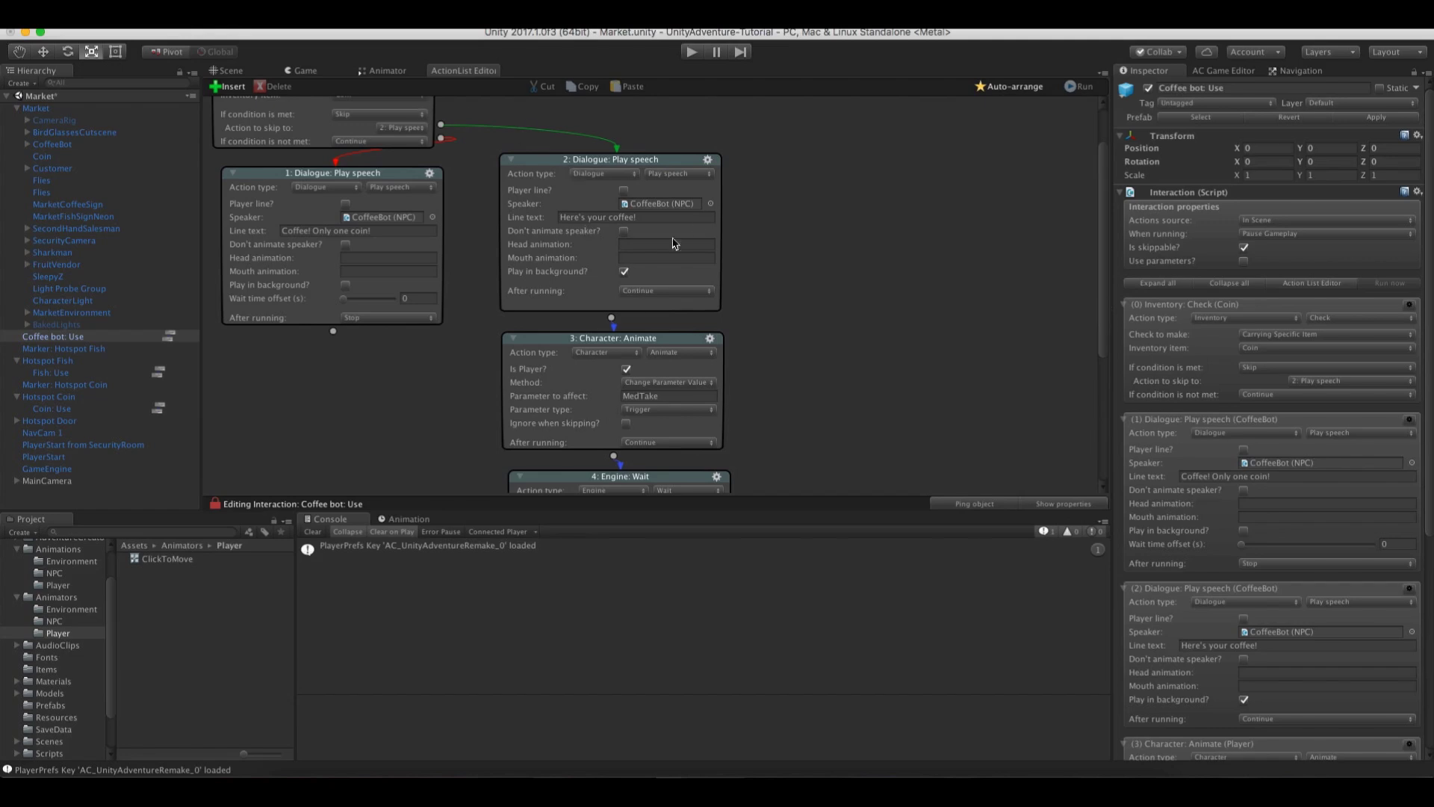
{"action": "left_click", "coordinate": [607, 163]}
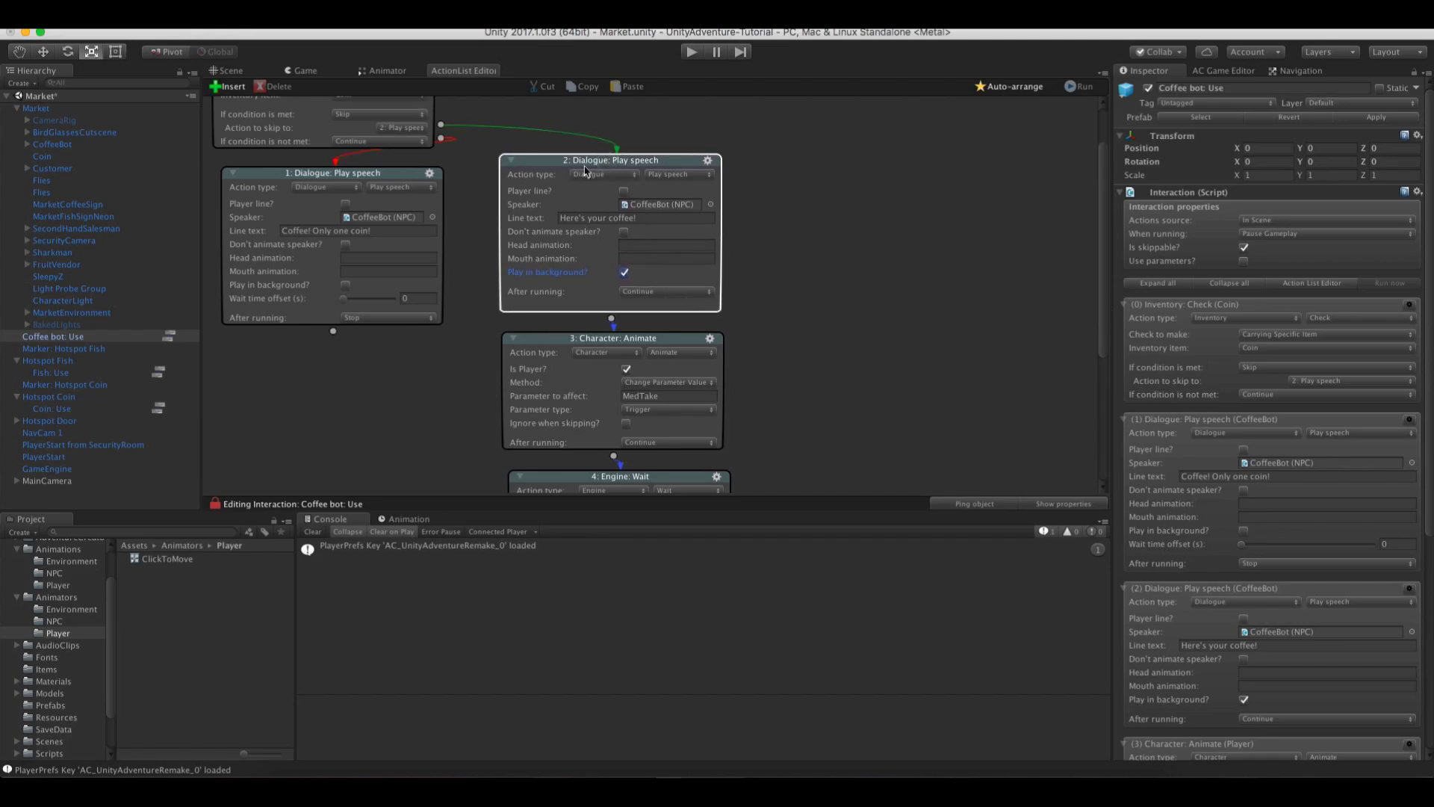
{"action": "scroll", "coordinate": [888, 225], "scroll_direction": "down", "scroll_amount": 5}
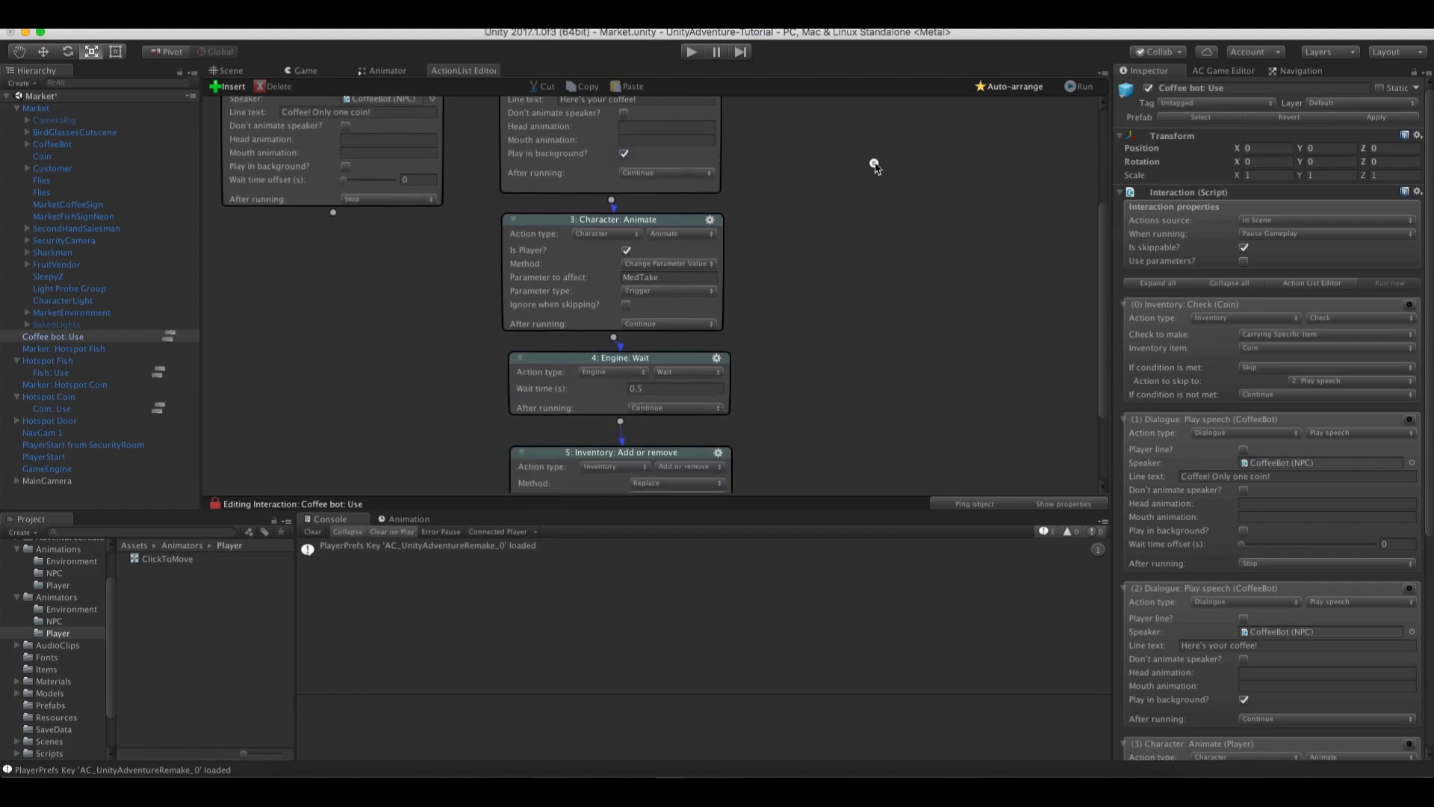
Play-test taking the coin from the vending machine and exchanging it at the CoffeeBot, and stop play mode
{"action": "key", "text": "super+p"}
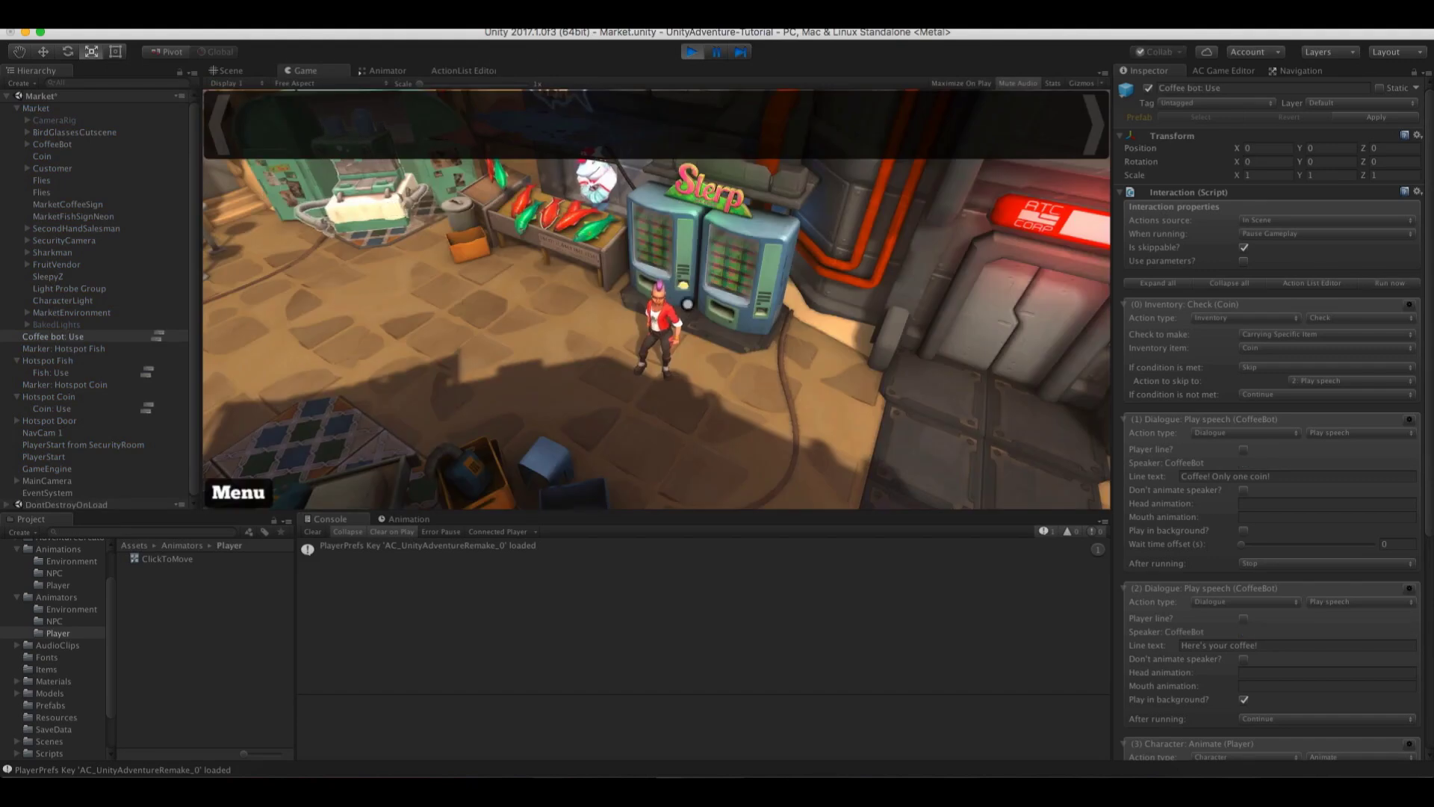
{"action": "left_click", "coordinate": [681, 290]}
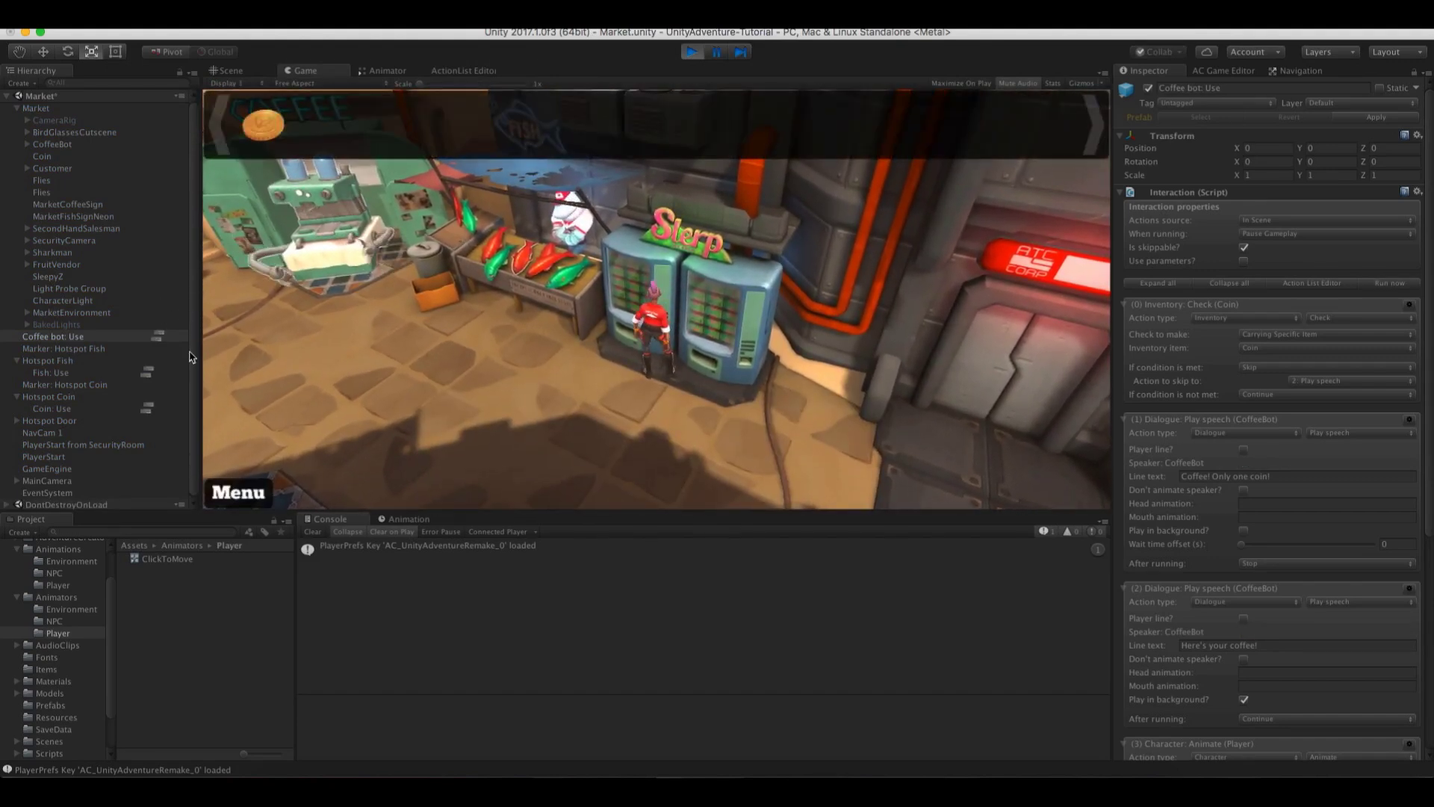
{"action": "left_click", "coordinate": [330, 316]}
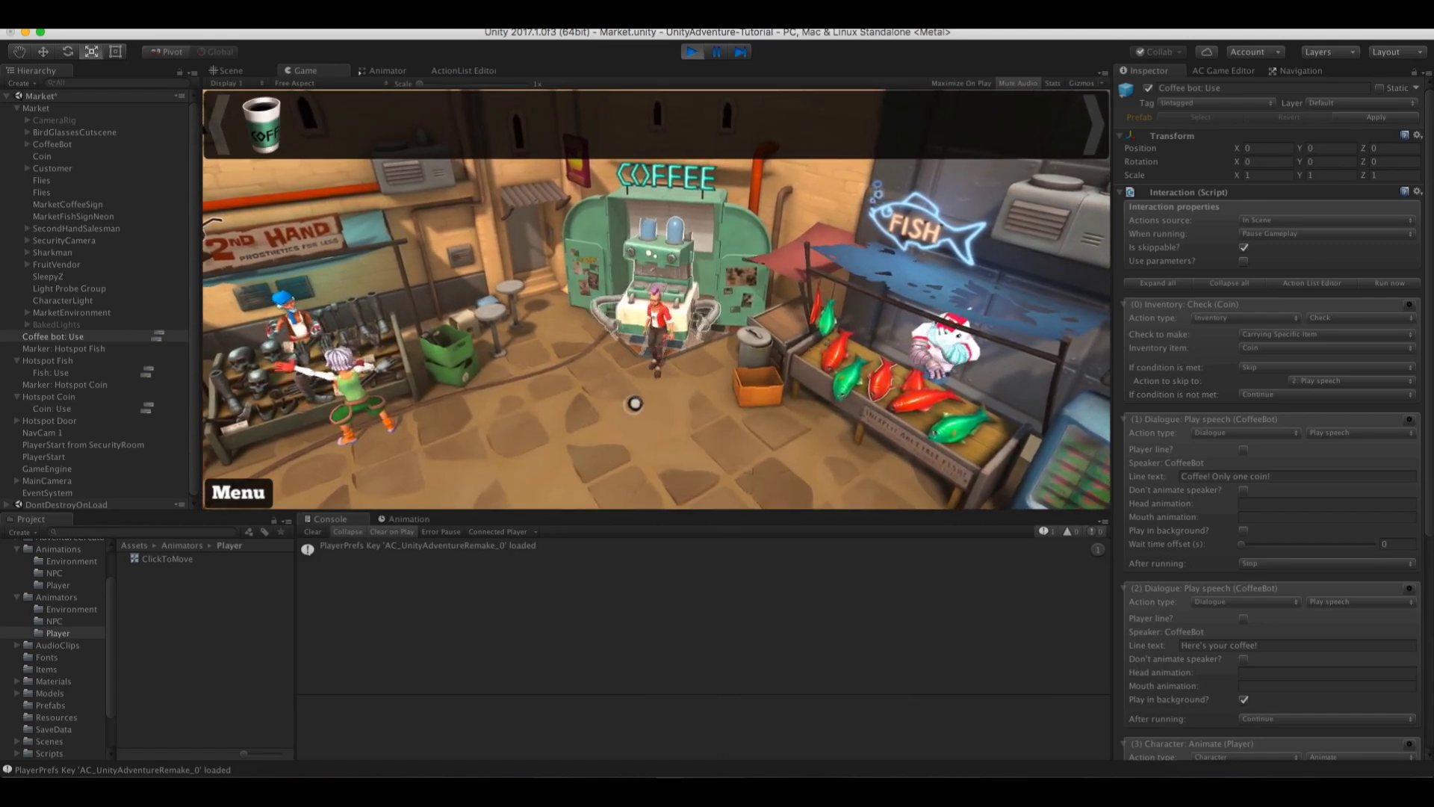
{"action": "left_click", "coordinate": [587, 419]}
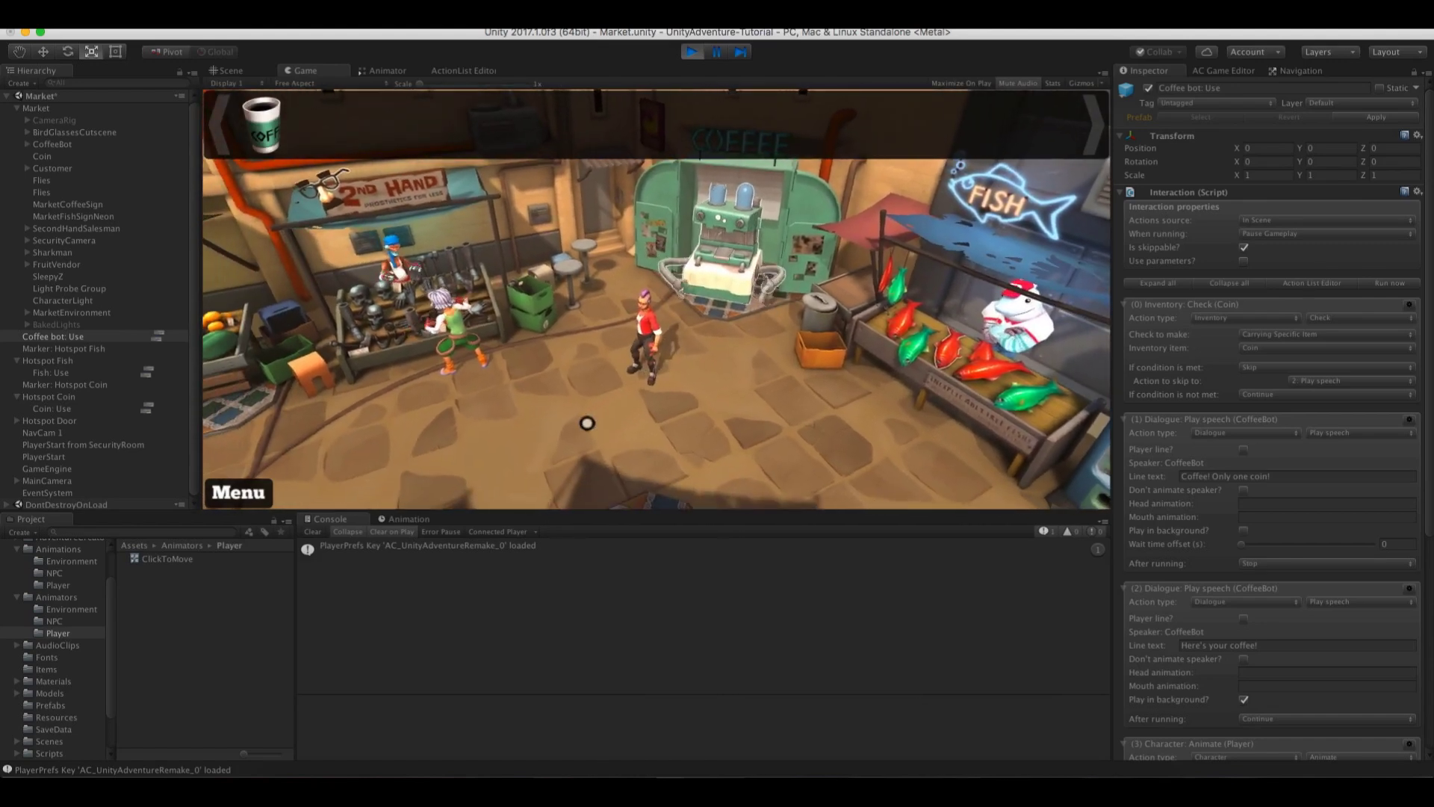
{"action": "key", "text": "super+p"}
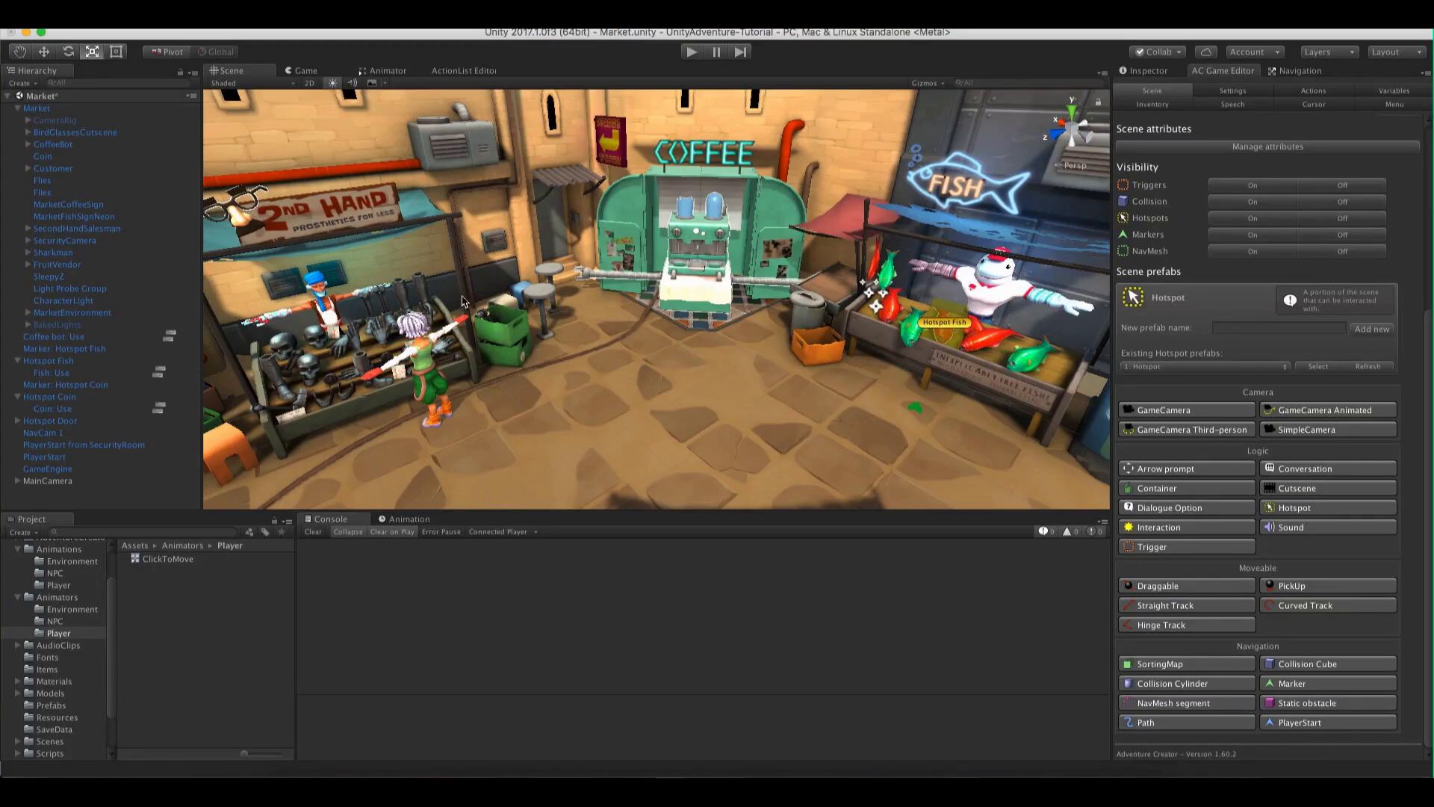
Add a Hotspot prefab named "bird", positioned over the Bird mesh inside BirdGlassesCutscene
{"action": "left_click_drag", "start_coordinate": [463, 301], "coordinate": [590, 316], "text": "alt"}
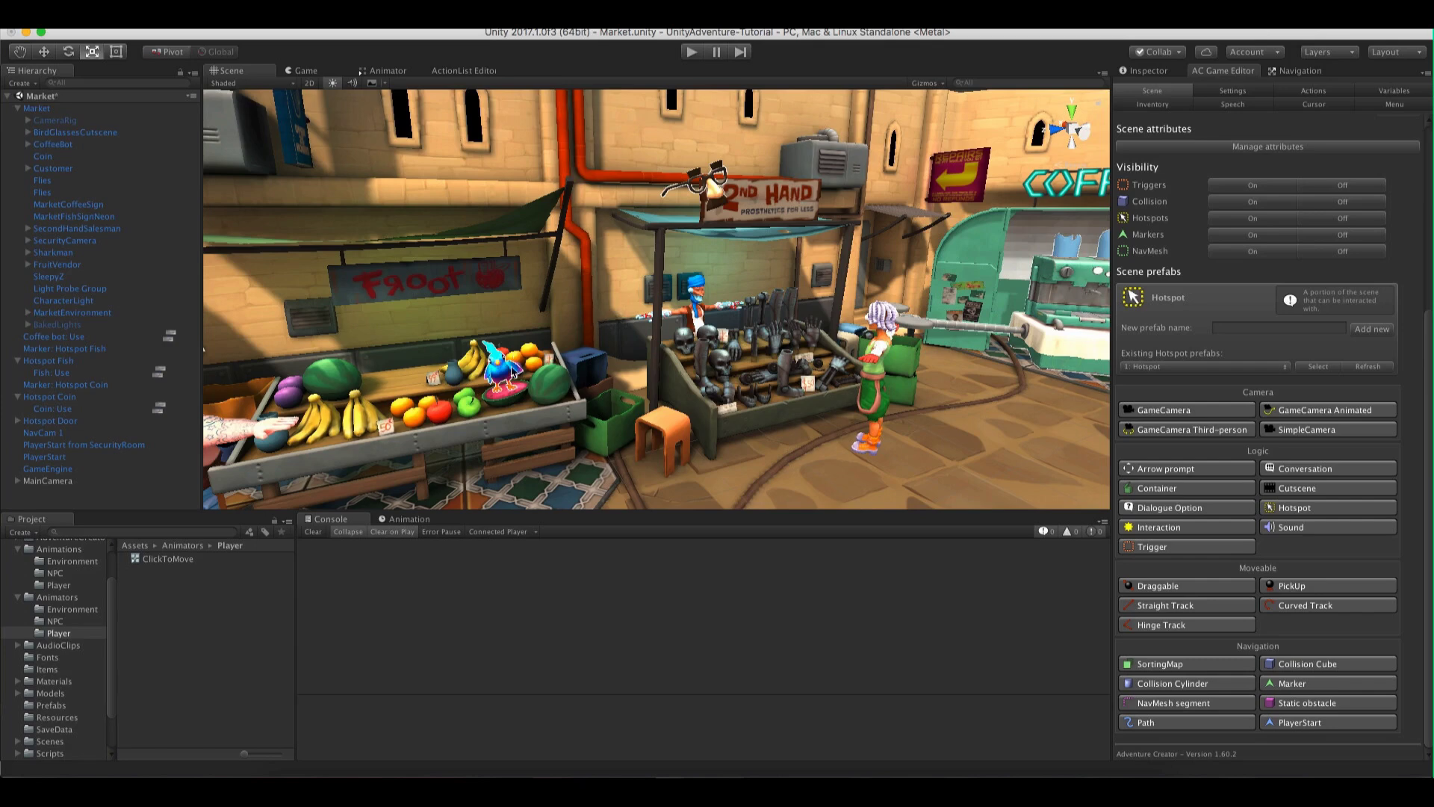
{"action": "left_click", "coordinate": [54, 133]}
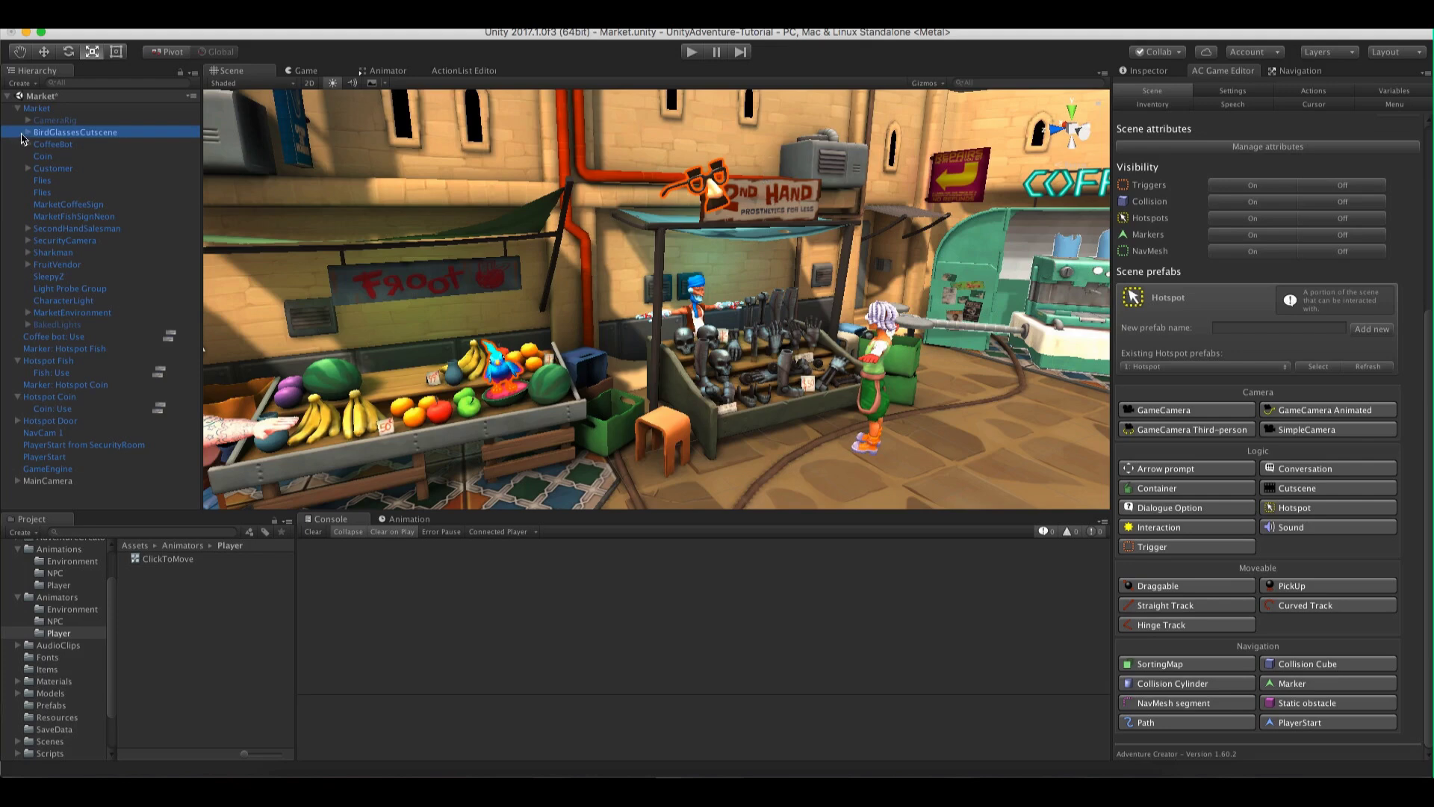
{"action": "left_click", "coordinate": [29, 133]}
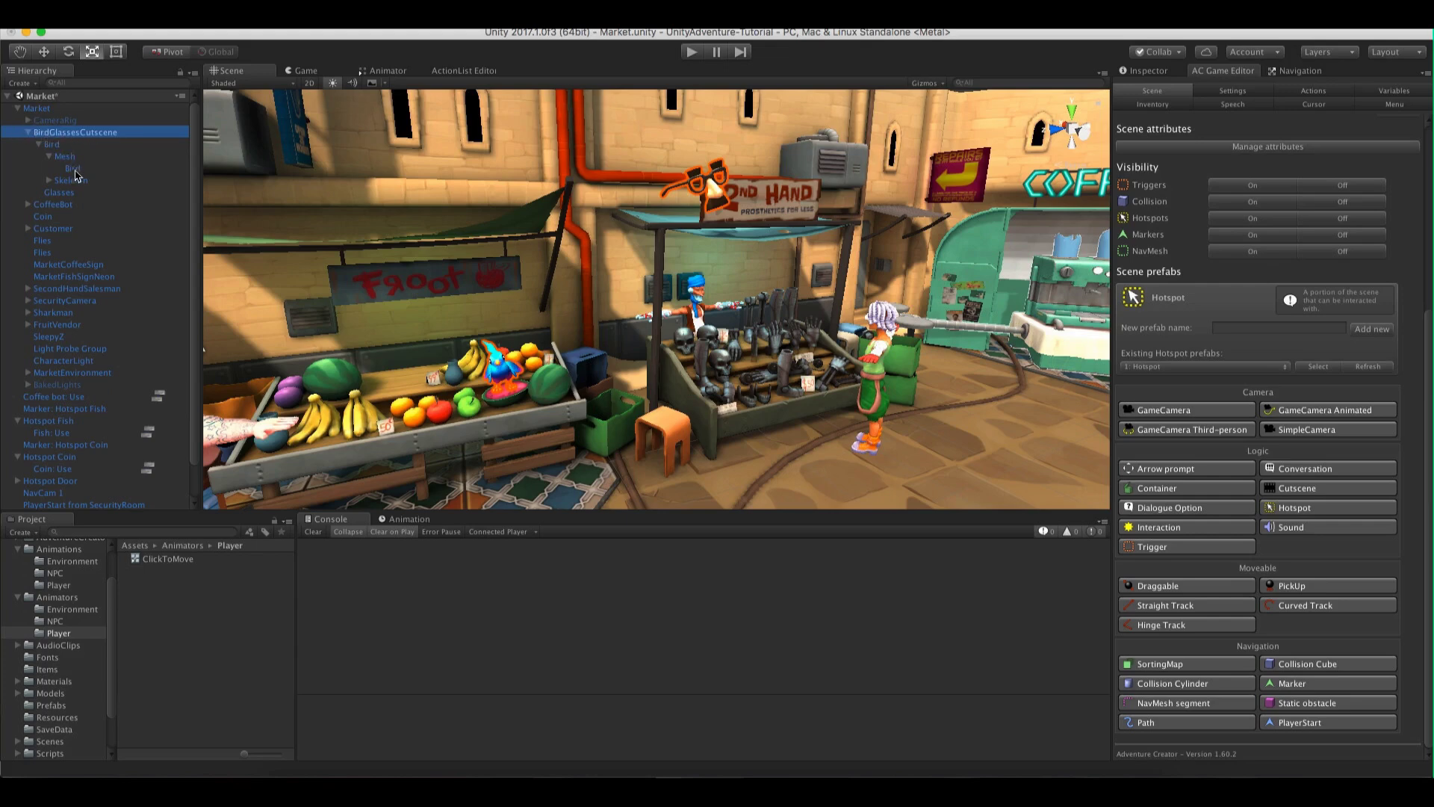
{"action": "left_click", "coordinate": [73, 169]}
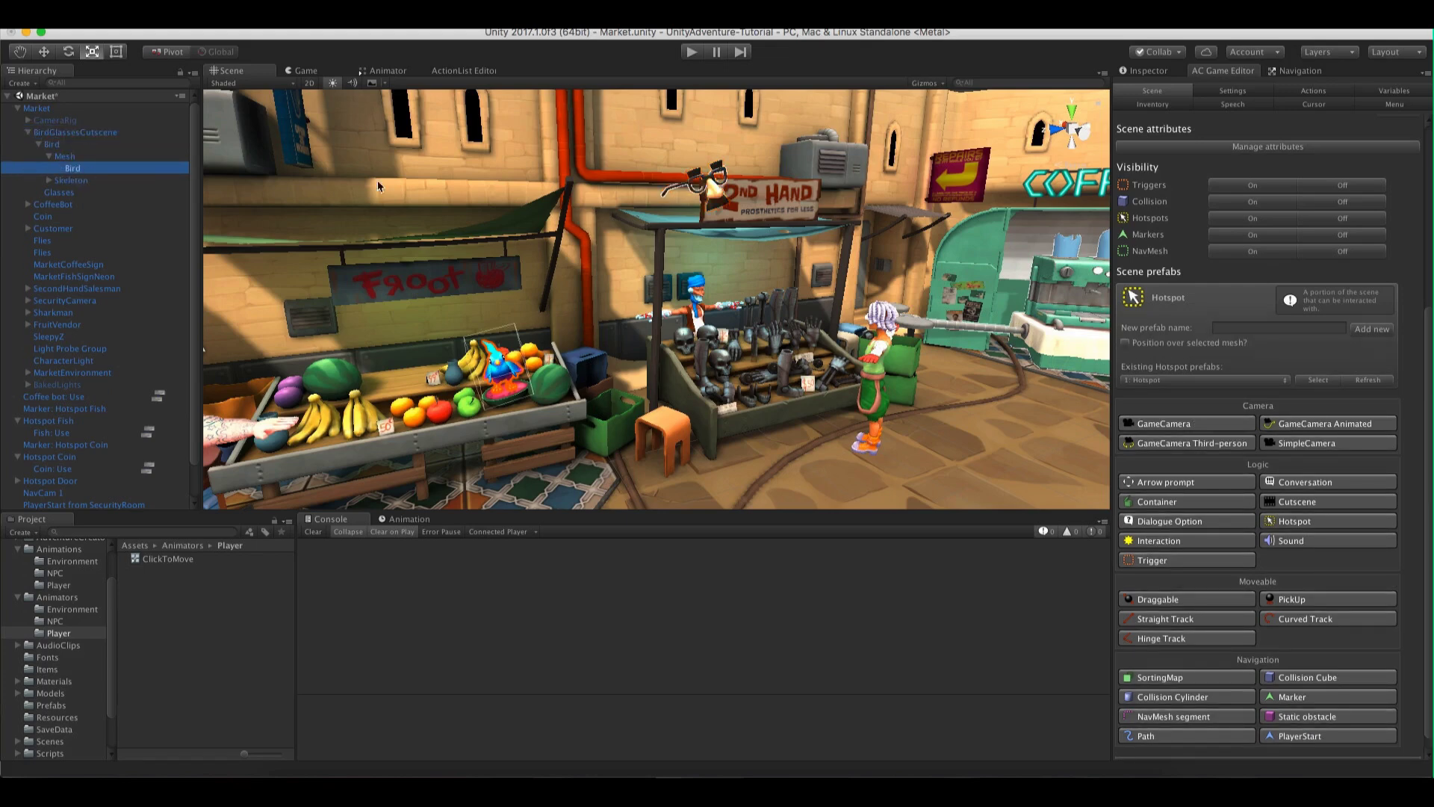
{"action": "left_click", "coordinate": [1145, 71]}
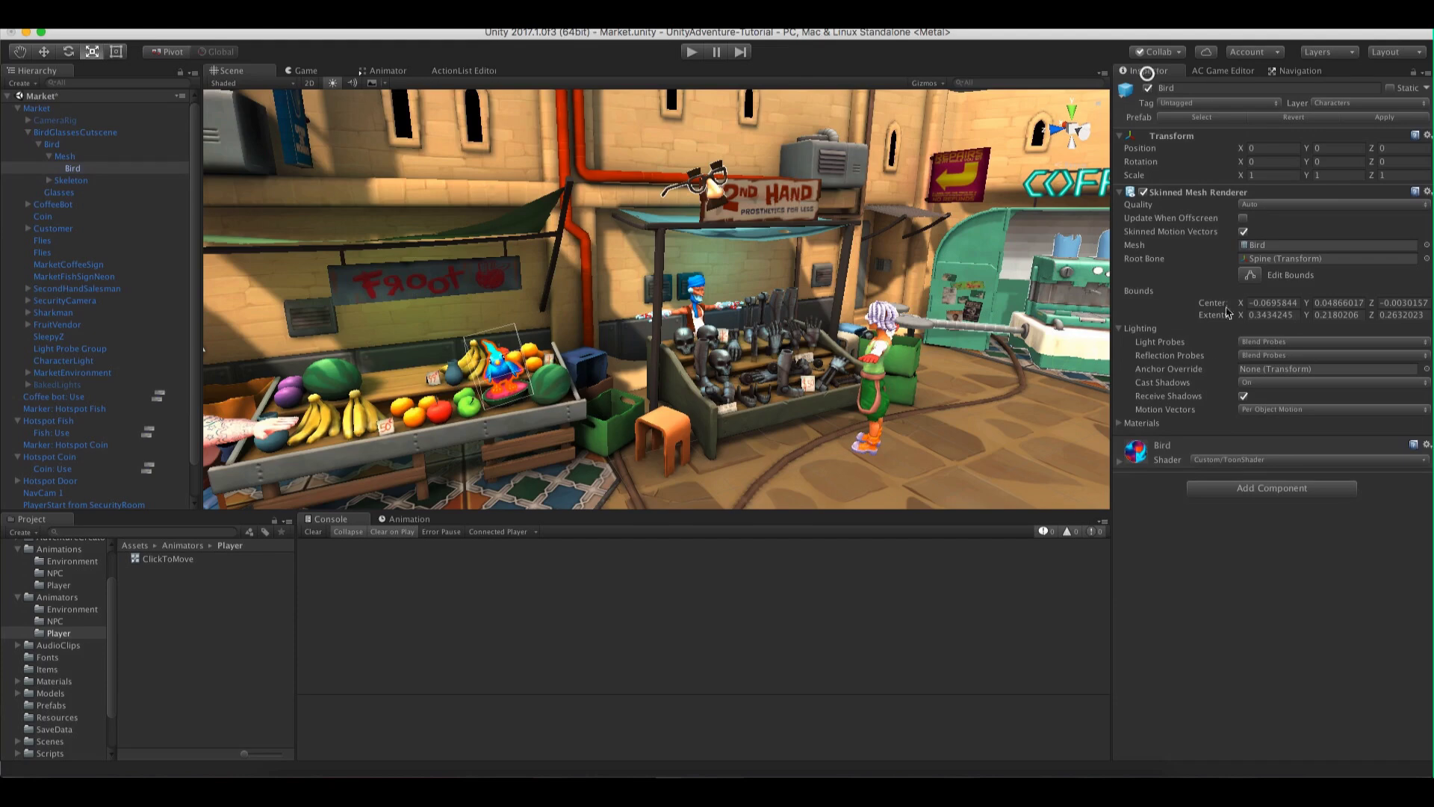
{"action": "left_click", "coordinate": [1217, 70]}
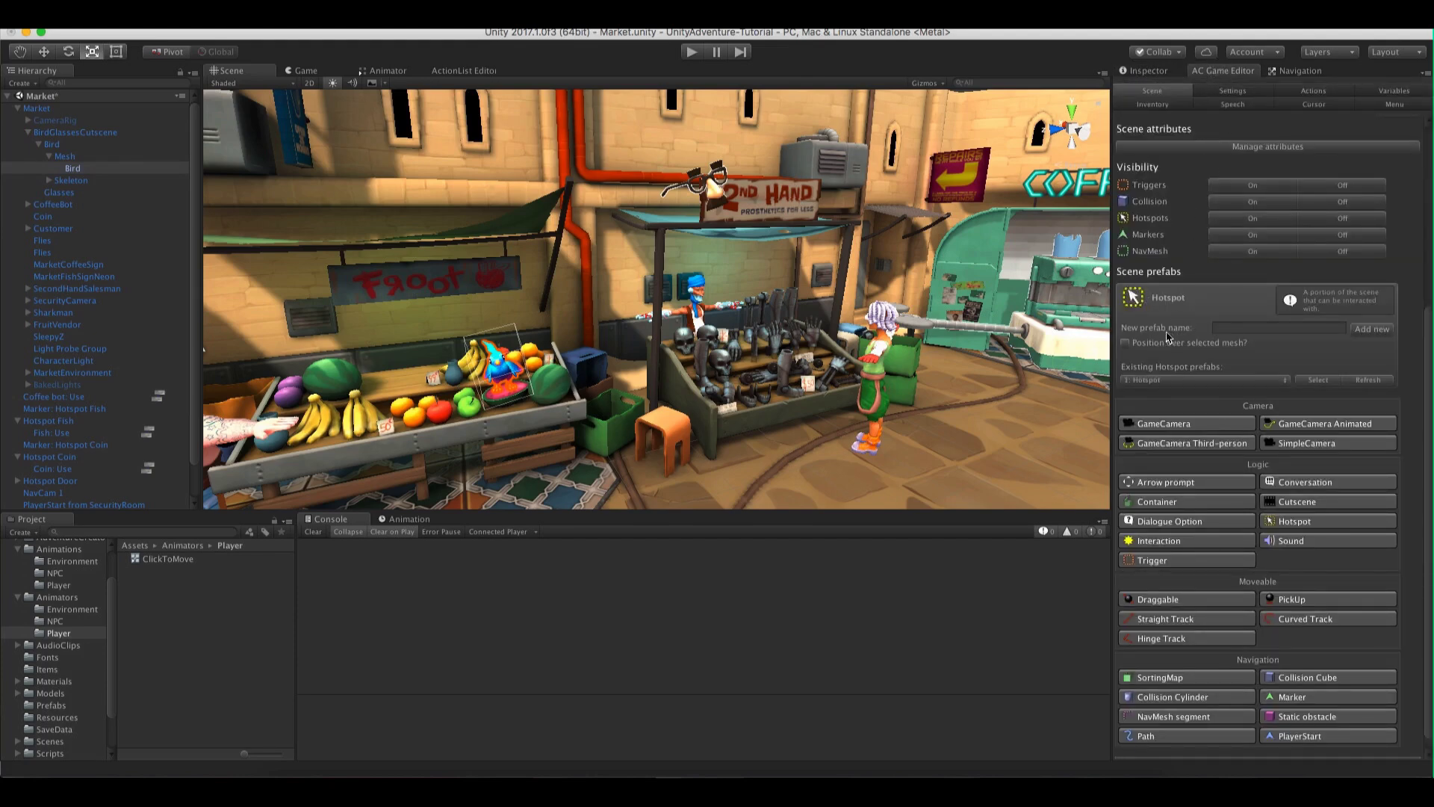
{"action": "left_click", "coordinate": [1126, 343]}
{"action": "left_click", "coordinate": [1300, 328]}
{"action": "left_click", "coordinate": [1371, 328]}
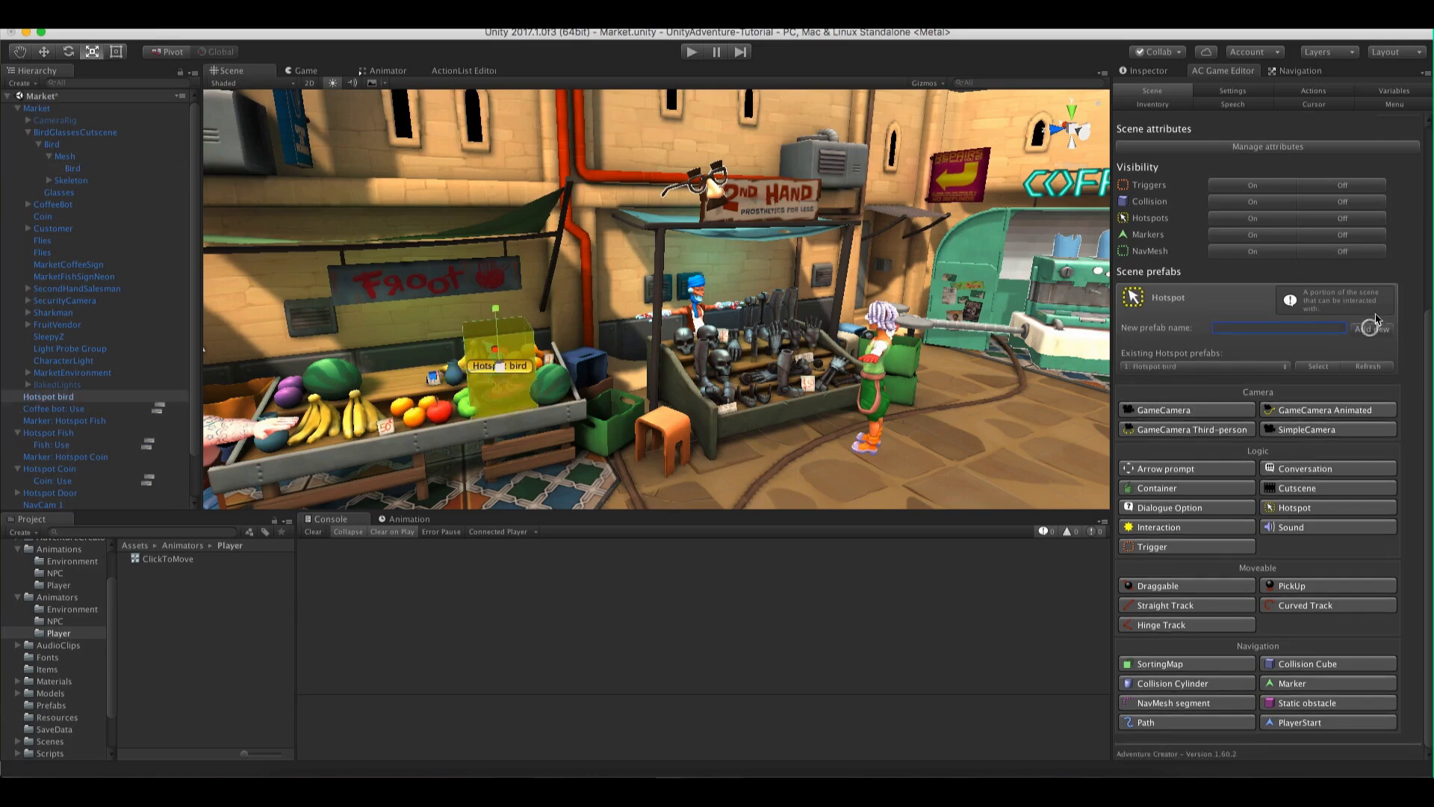
Parent Hotspot bird to the Bird mesh object and set its label to "Bird"
{"action": "left_click_drag", "start_coordinate": [51, 396], "coordinate": [78, 170]}
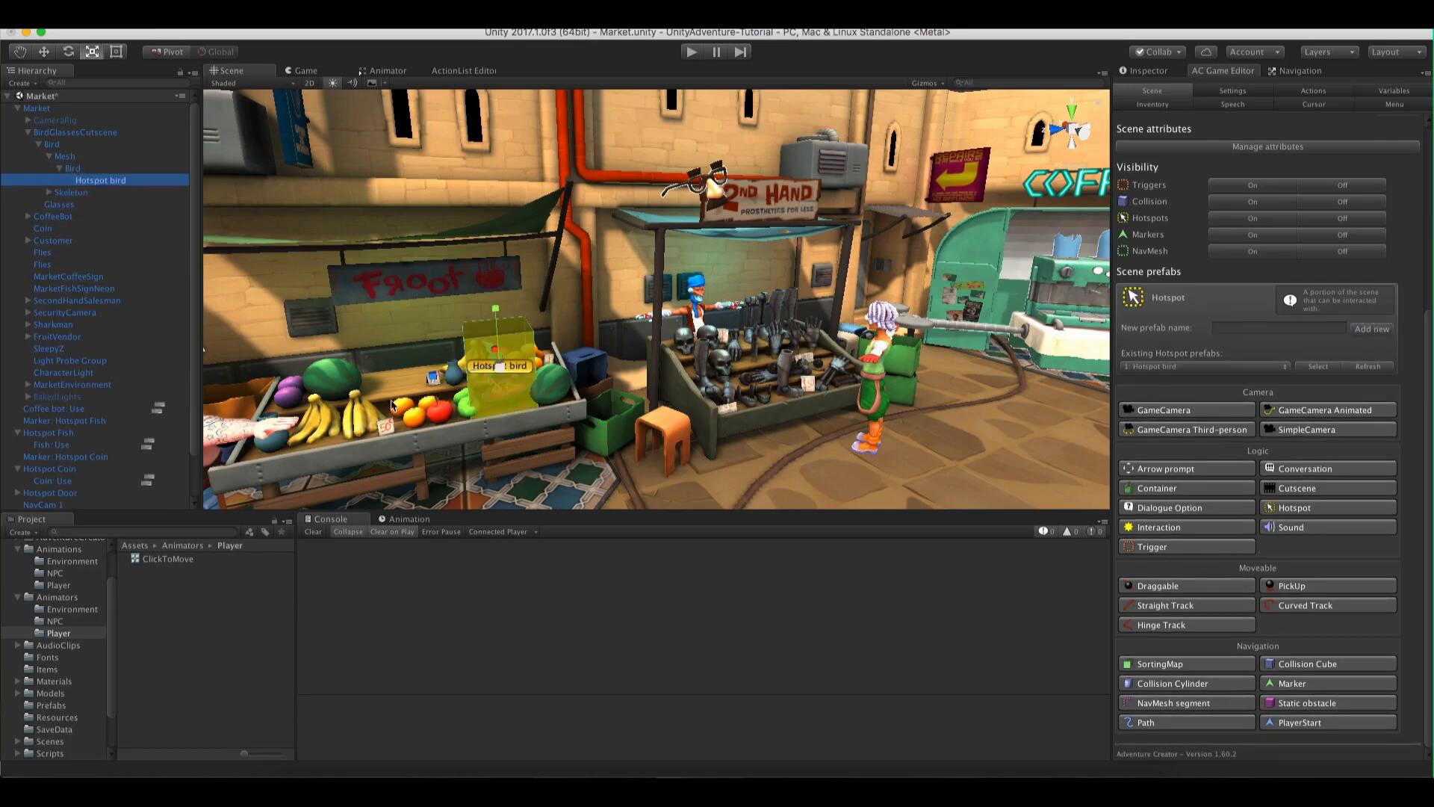
{"action": "key", "text": "f"}
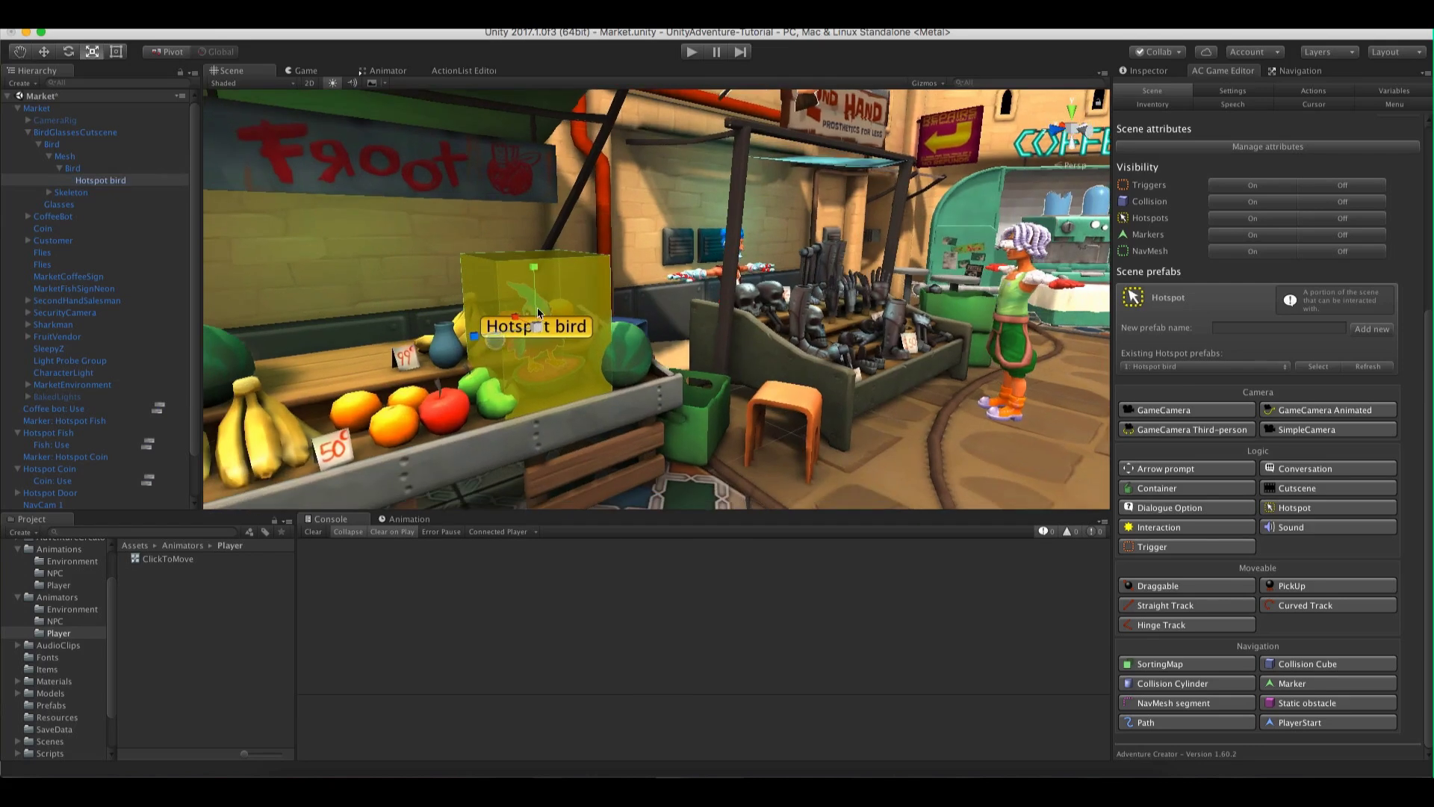
{"action": "left_click", "coordinate": [1136, 71]}
{"action": "left_click", "coordinate": [1268, 306]}
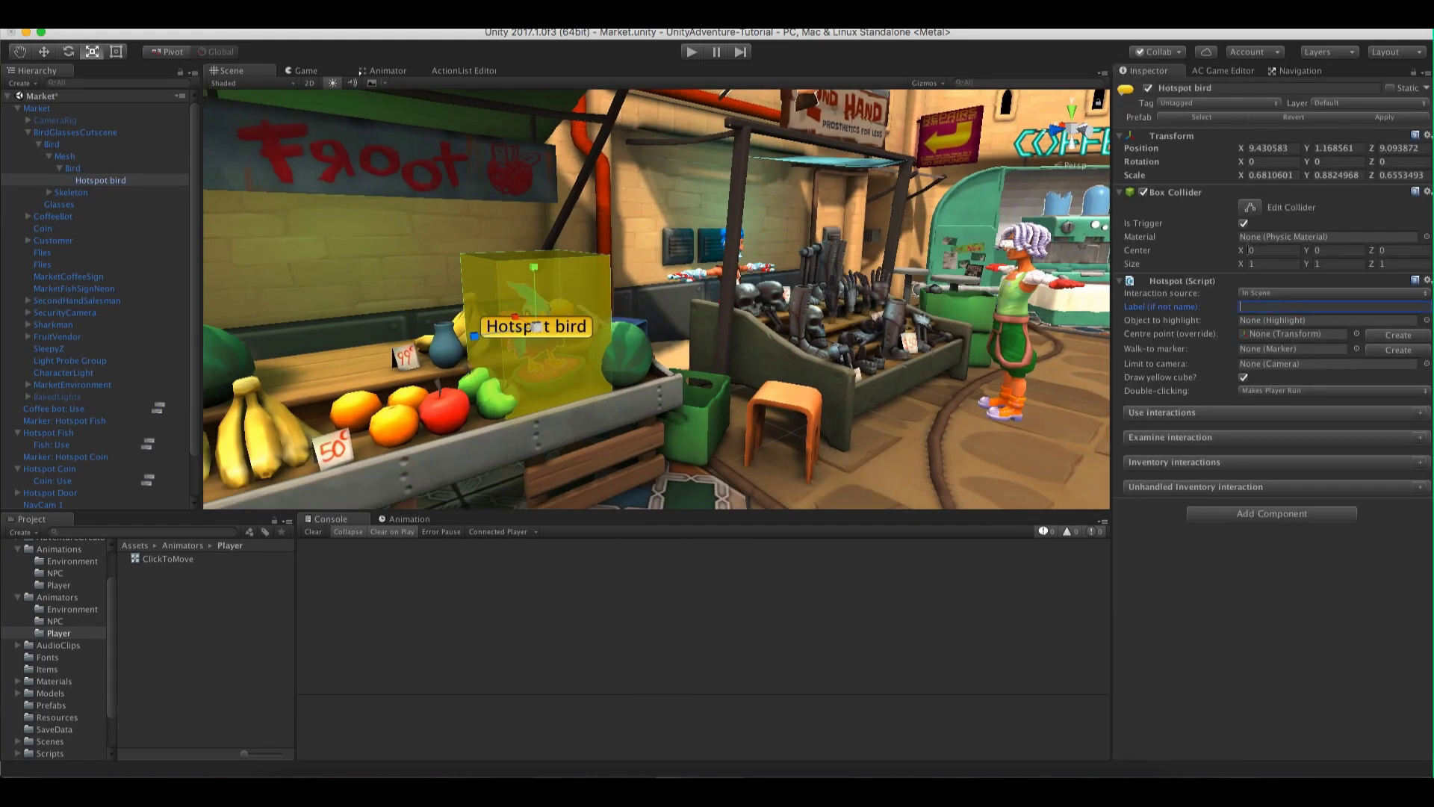
{"action": "type", "text": "Bird"}
{"action": "right_click_drag", "start_coordinate": [695, 217], "coordinate": [719, 278]}
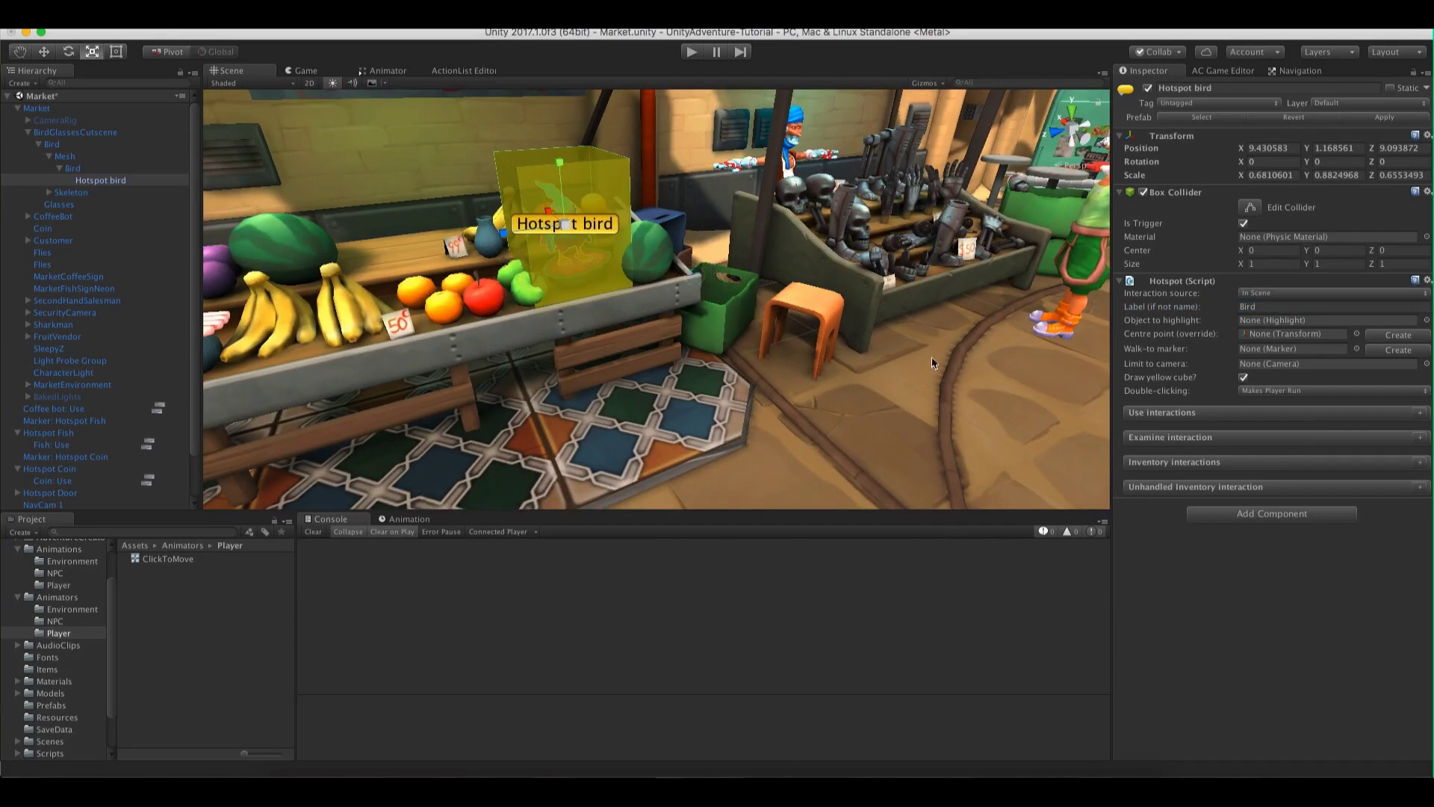
Add a Use interaction to Hotspot bird with player action Walk To, Face after moving enabled and a minimum distance of 0.7
{"action": "left_click", "coordinate": [1419, 413]}
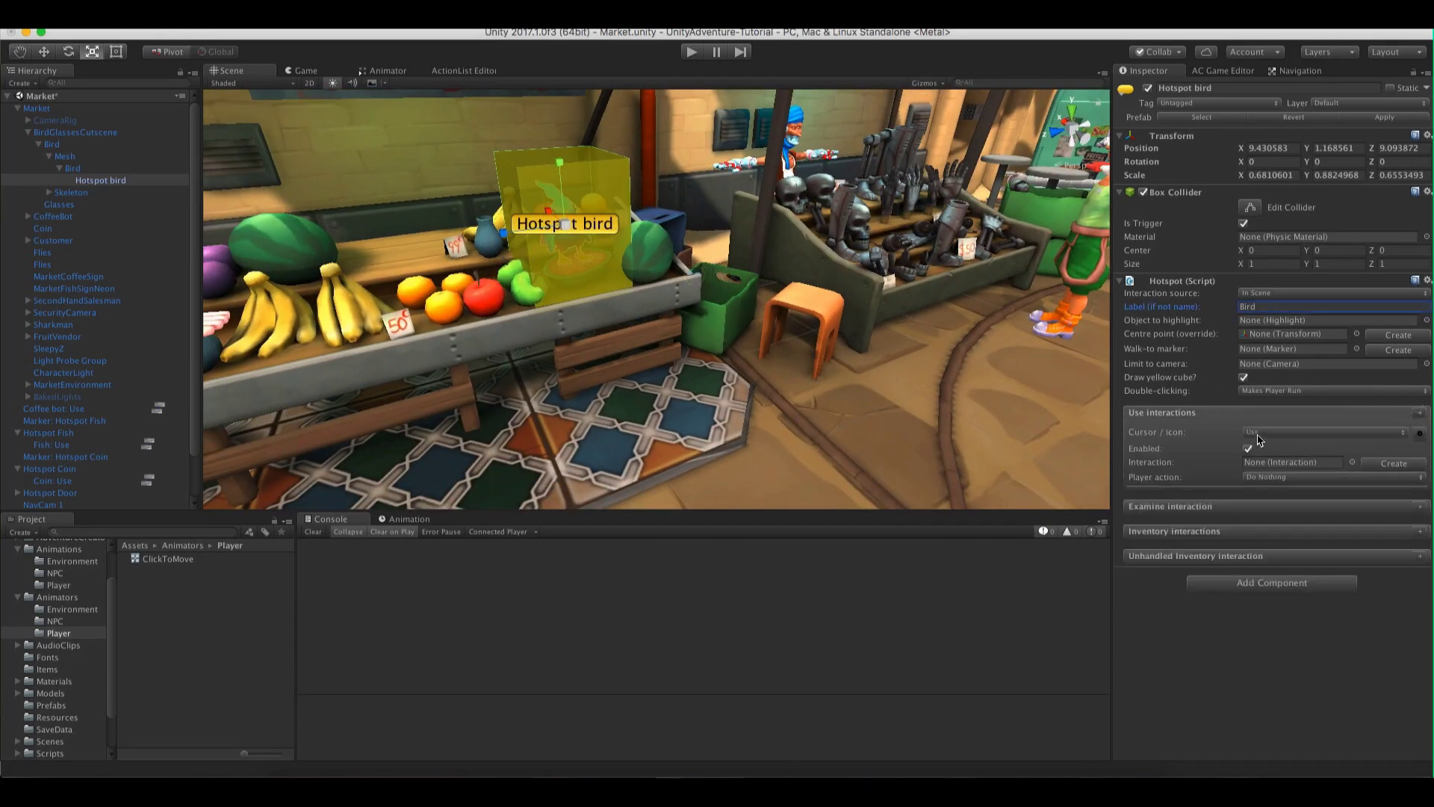
{"action": "left_click", "coordinate": [1266, 478]}
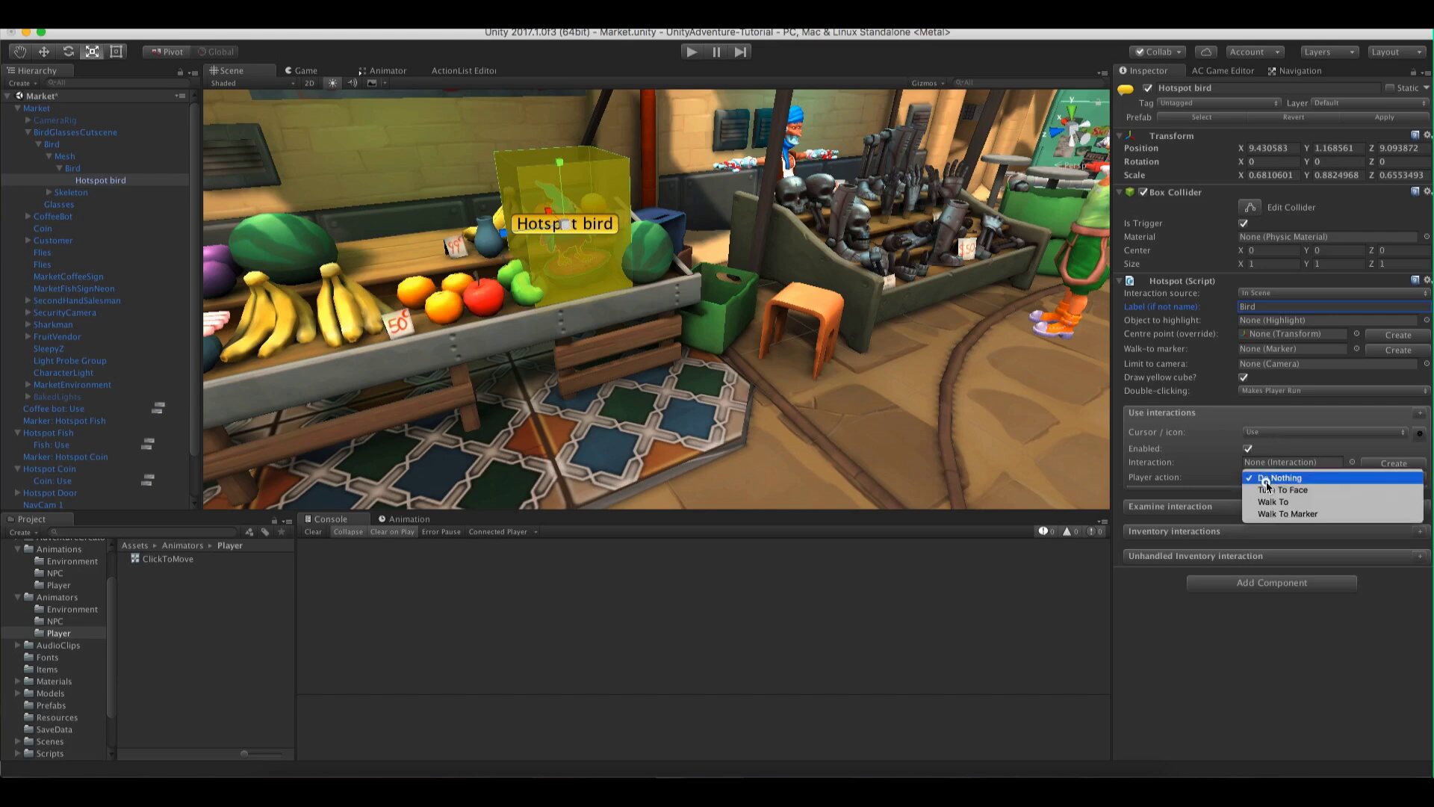
{"action": "left_click", "coordinate": [1272, 503]}
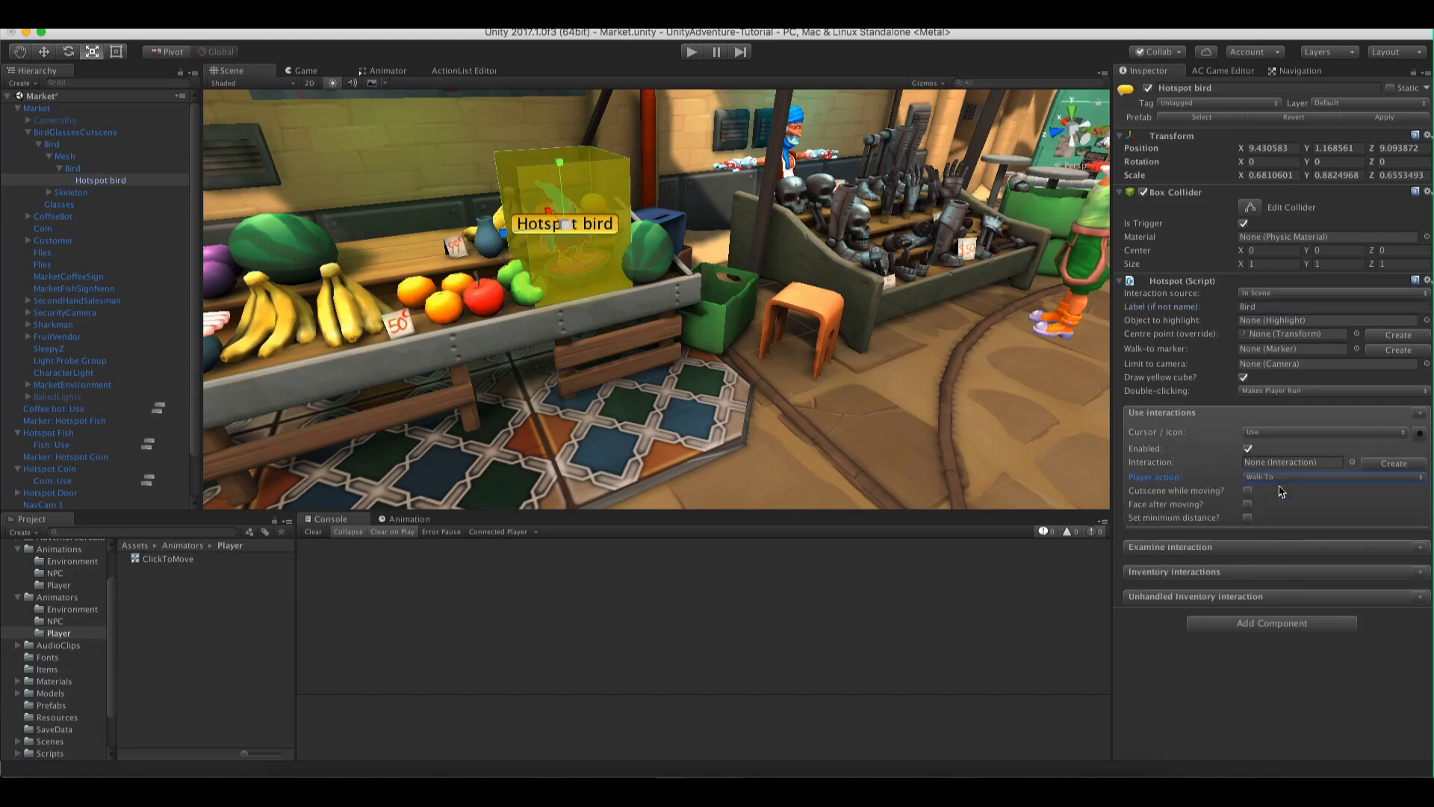
{"action": "left_click", "coordinate": [1247, 505]}
{"action": "left_click", "coordinate": [1247, 518]}
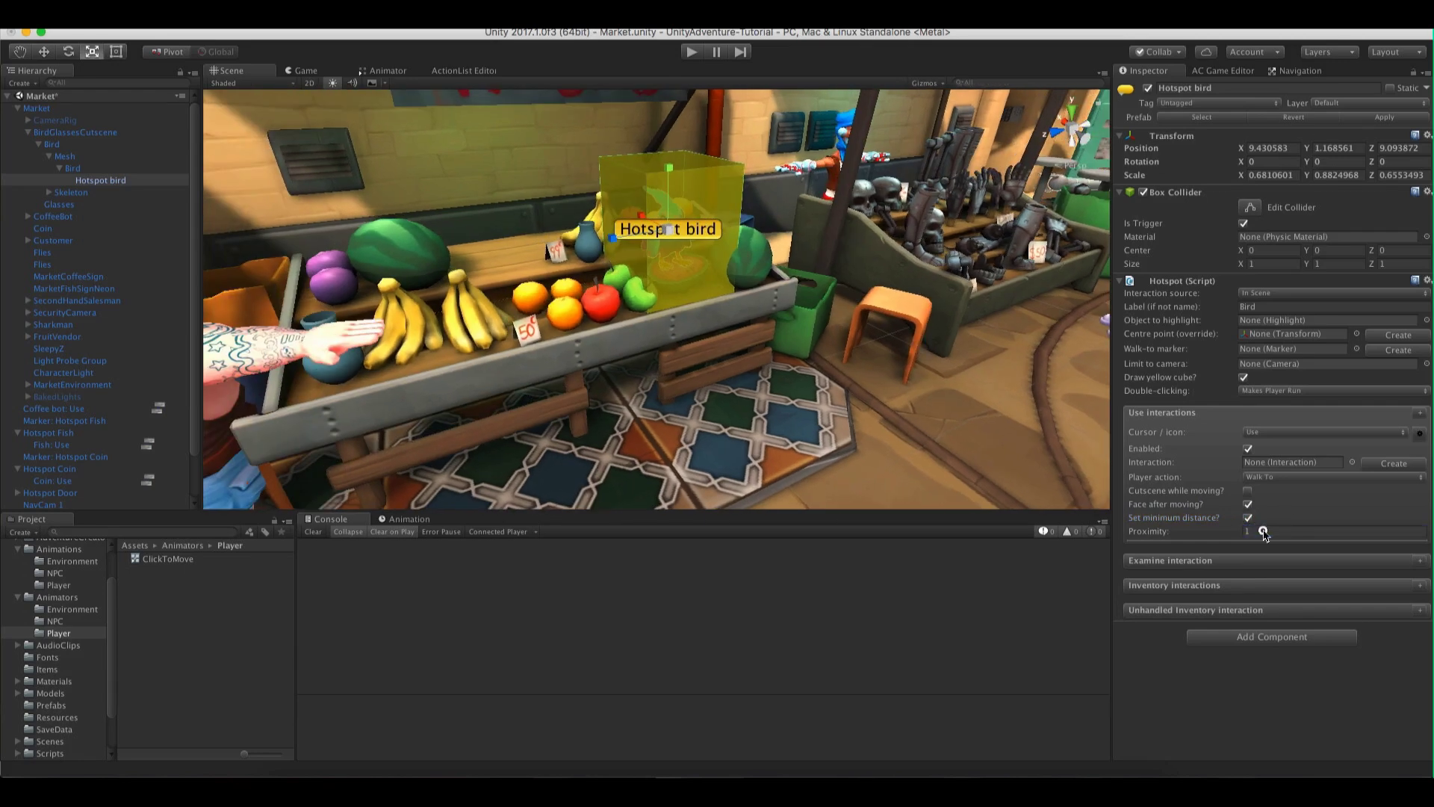
{"action": "left_click", "coordinate": [1262, 530]}
{"action": "key", "text": "BackSpace"}
{"action": "left_click_drag", "start_coordinate": [859, 255], "coordinate": [755, 269], "text": "alt"}
Create the Bird: Use interaction for the hotspot and open it in the ActionList Editor
{"action": "left_click", "coordinate": [1394, 463]}
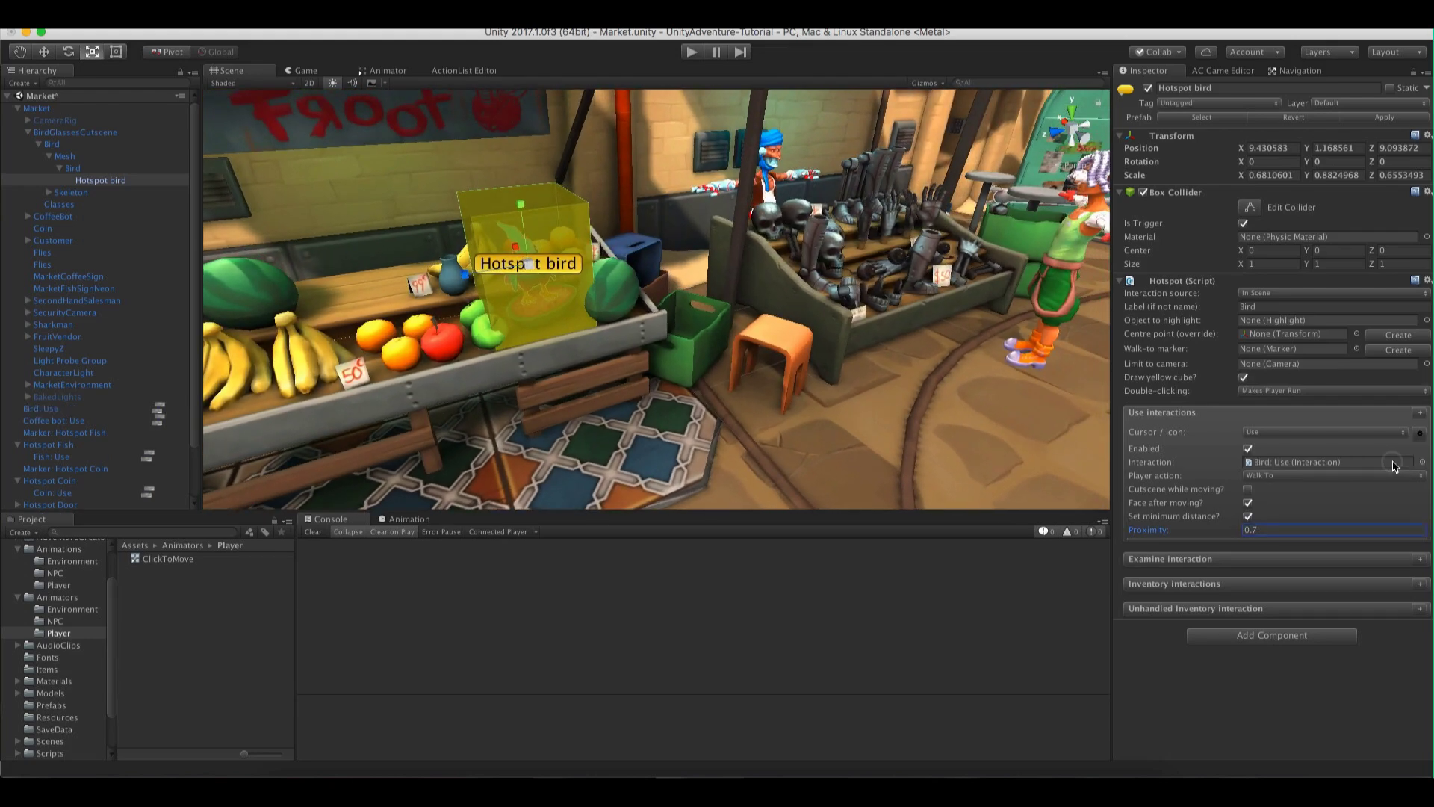
{"action": "left_click", "coordinate": [1326, 463]}
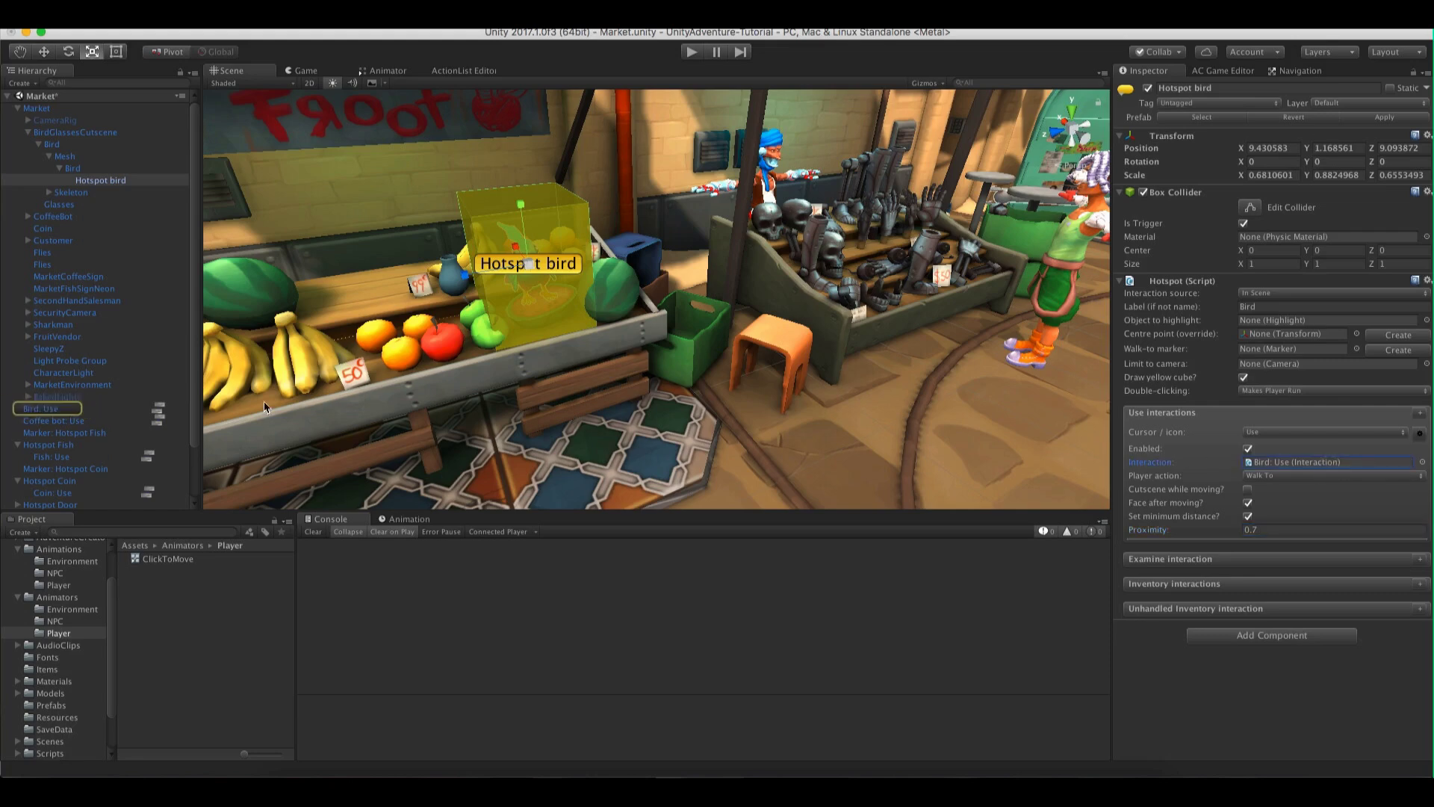
{"action": "left_click", "coordinate": [103, 408]}
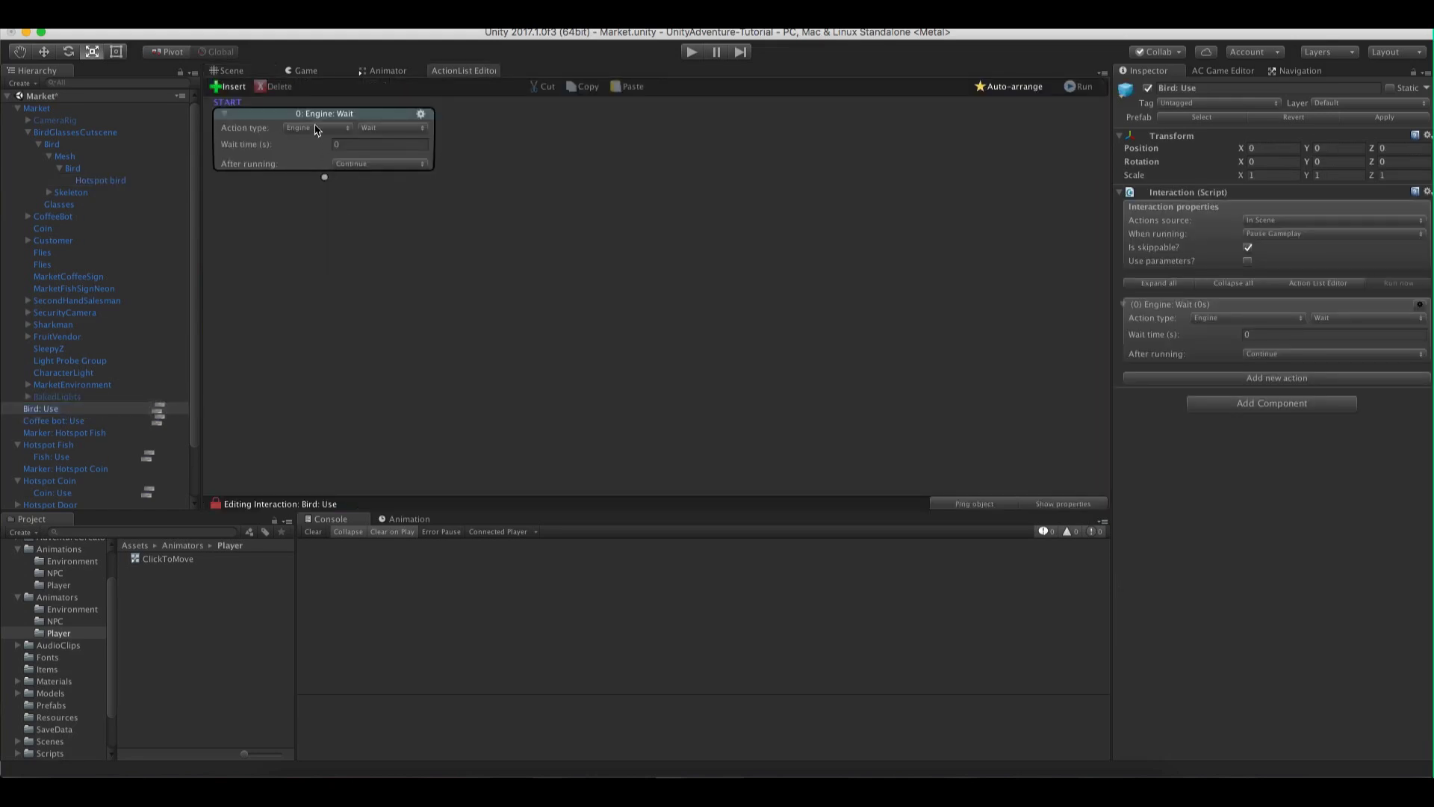
Change the first action of Bird: Use to Character: Animate and mark it as applying to the player
{"action": "left_click", "coordinate": [316, 127]}
{"action": "left_click", "coordinate": [319, 94]}
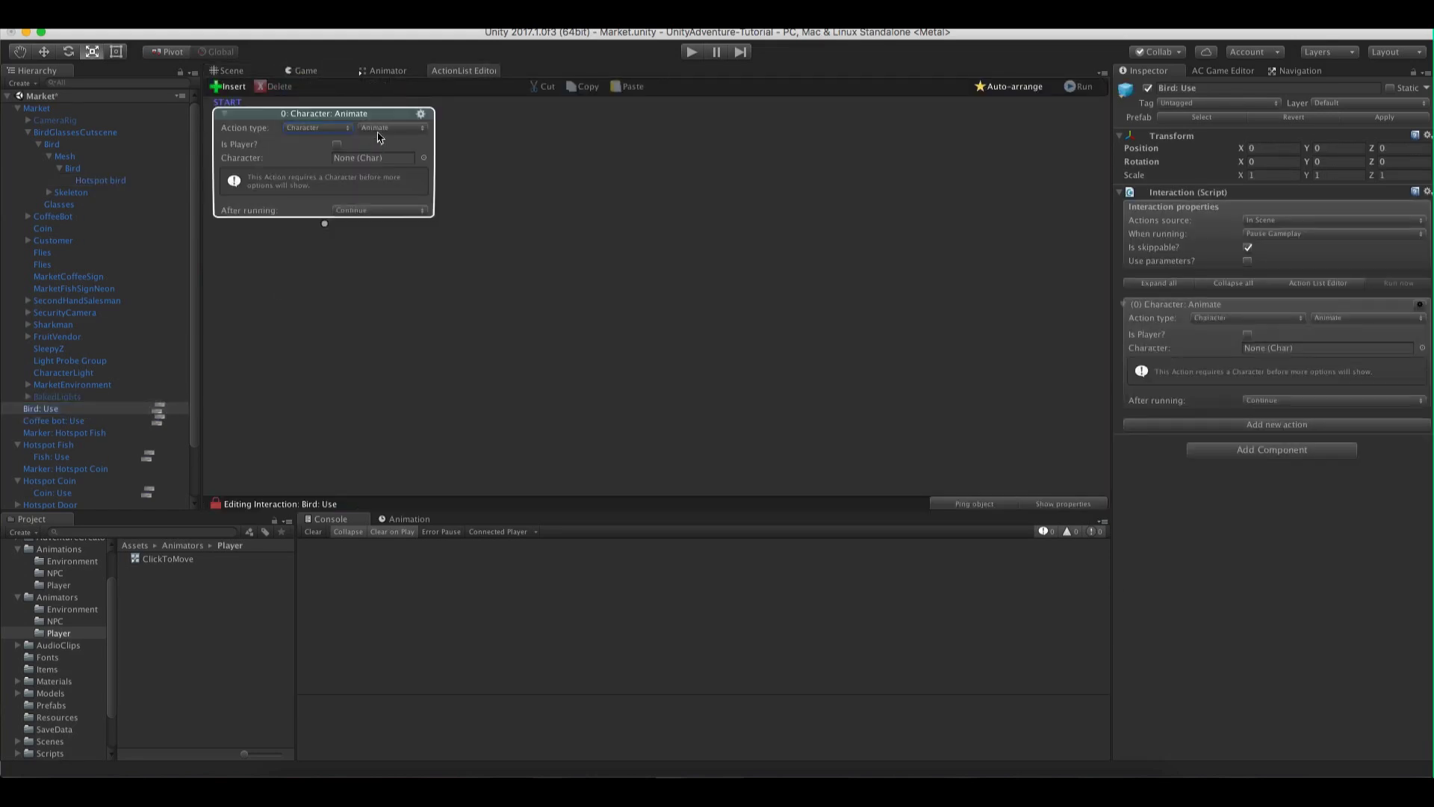
{"action": "left_click", "coordinate": [373, 129]}
{"action": "left_click", "coordinate": [300, 143]}
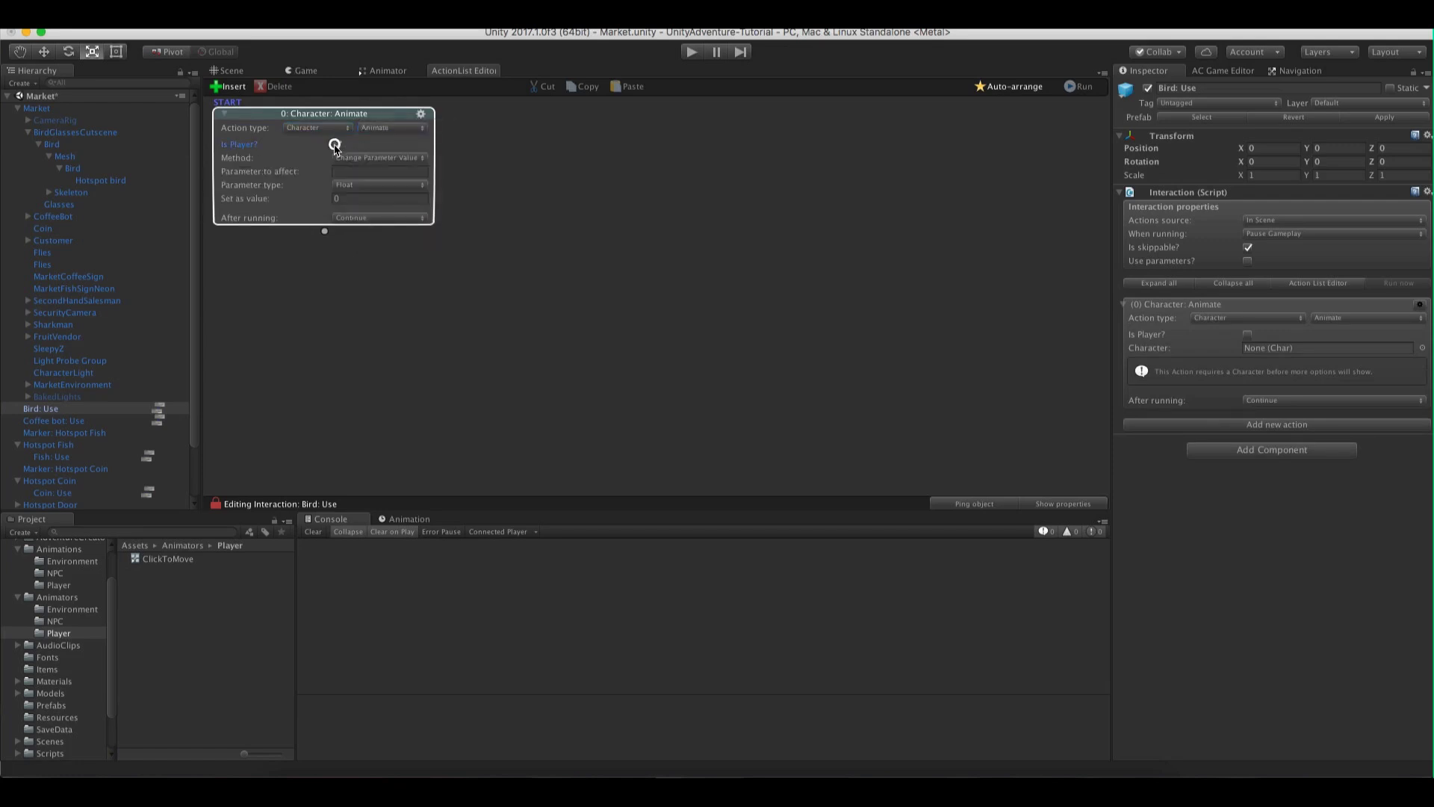
{"action": "left_click", "coordinate": [338, 144]}
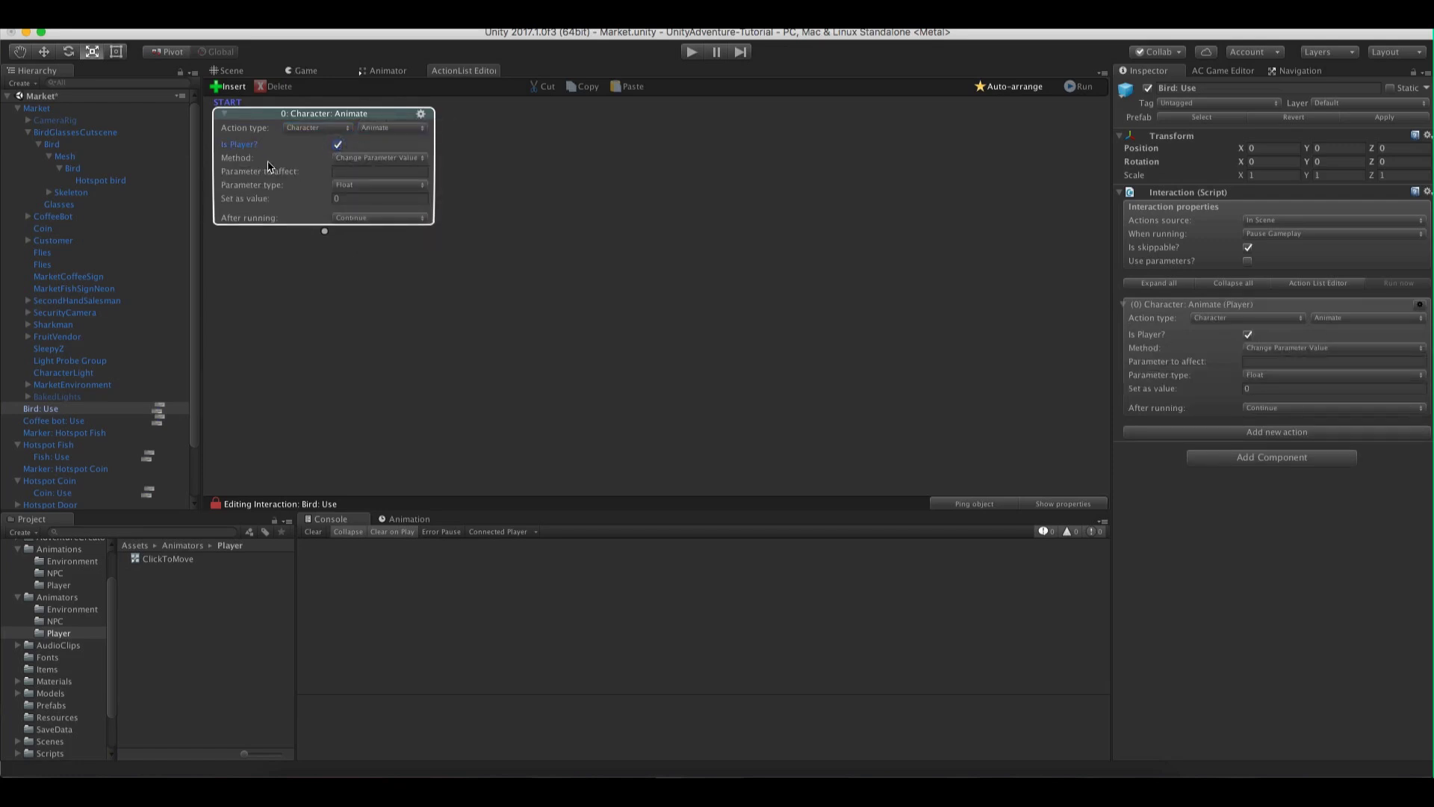
Check the player animator's PlayerTakeItemAttempt transition, and set the Character: Animate action to affect the AttemptTake parameter as a Trigger
{"action": "left_click", "coordinate": [366, 72]}
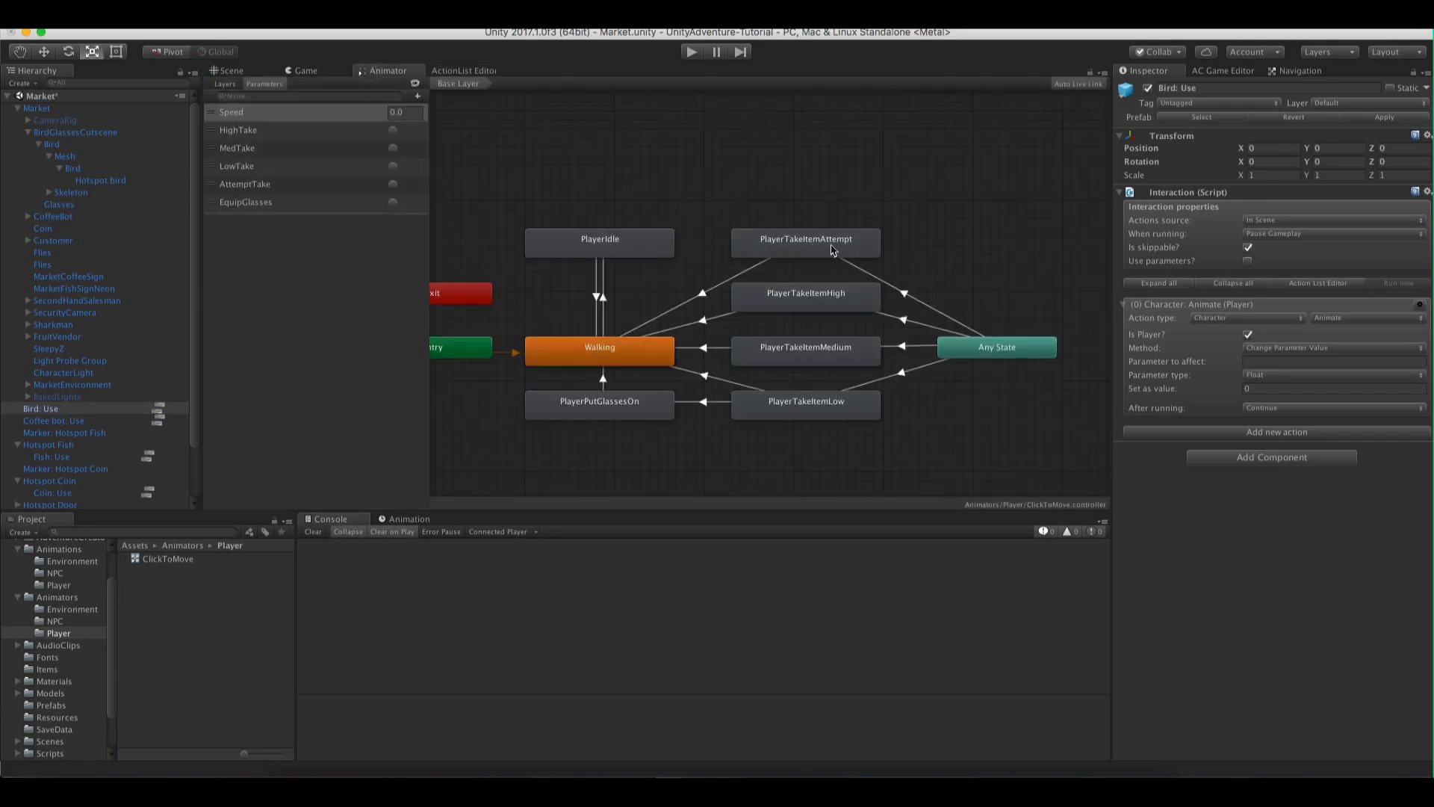
{"action": "left_click", "coordinate": [904, 294]}
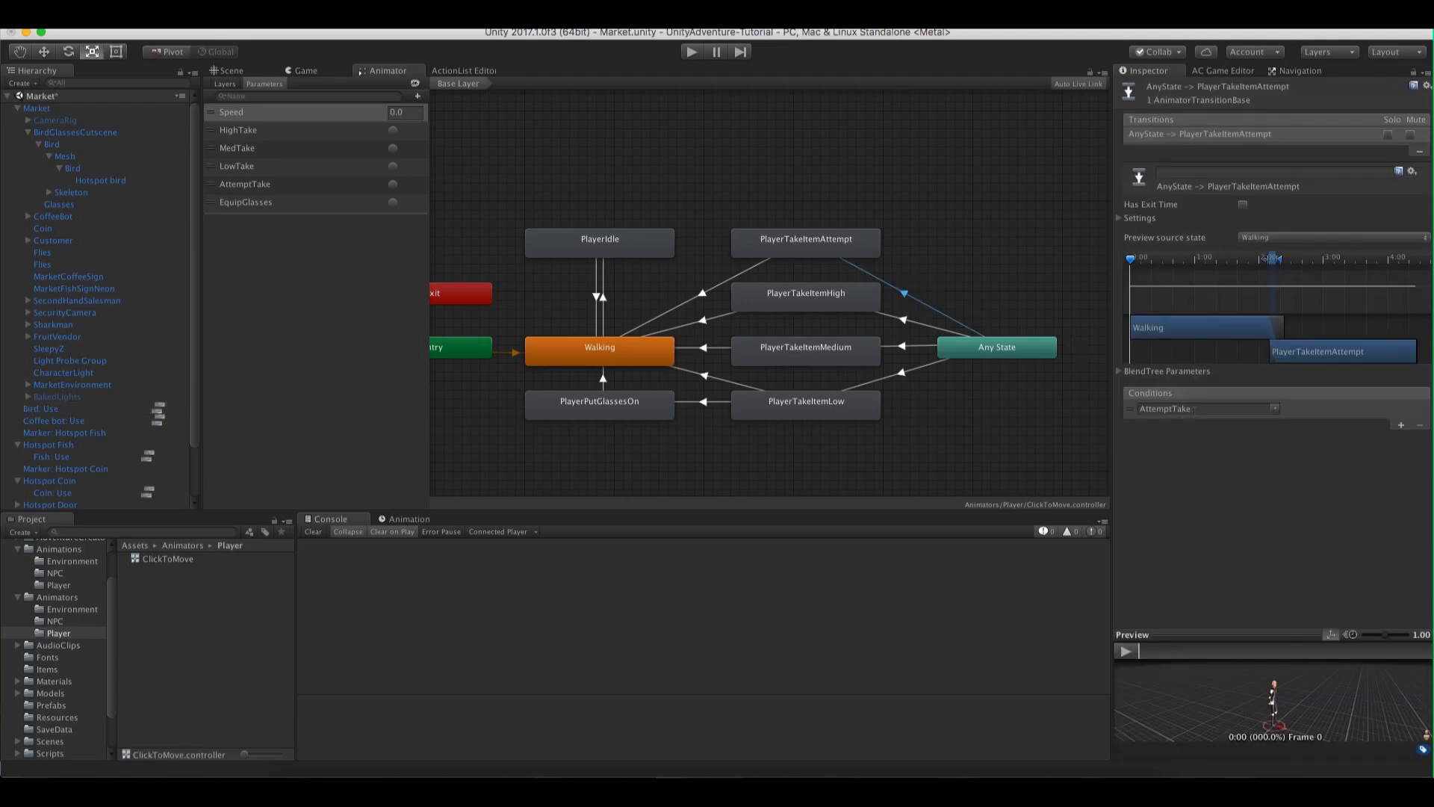
{"action": "left_click", "coordinate": [452, 70]}
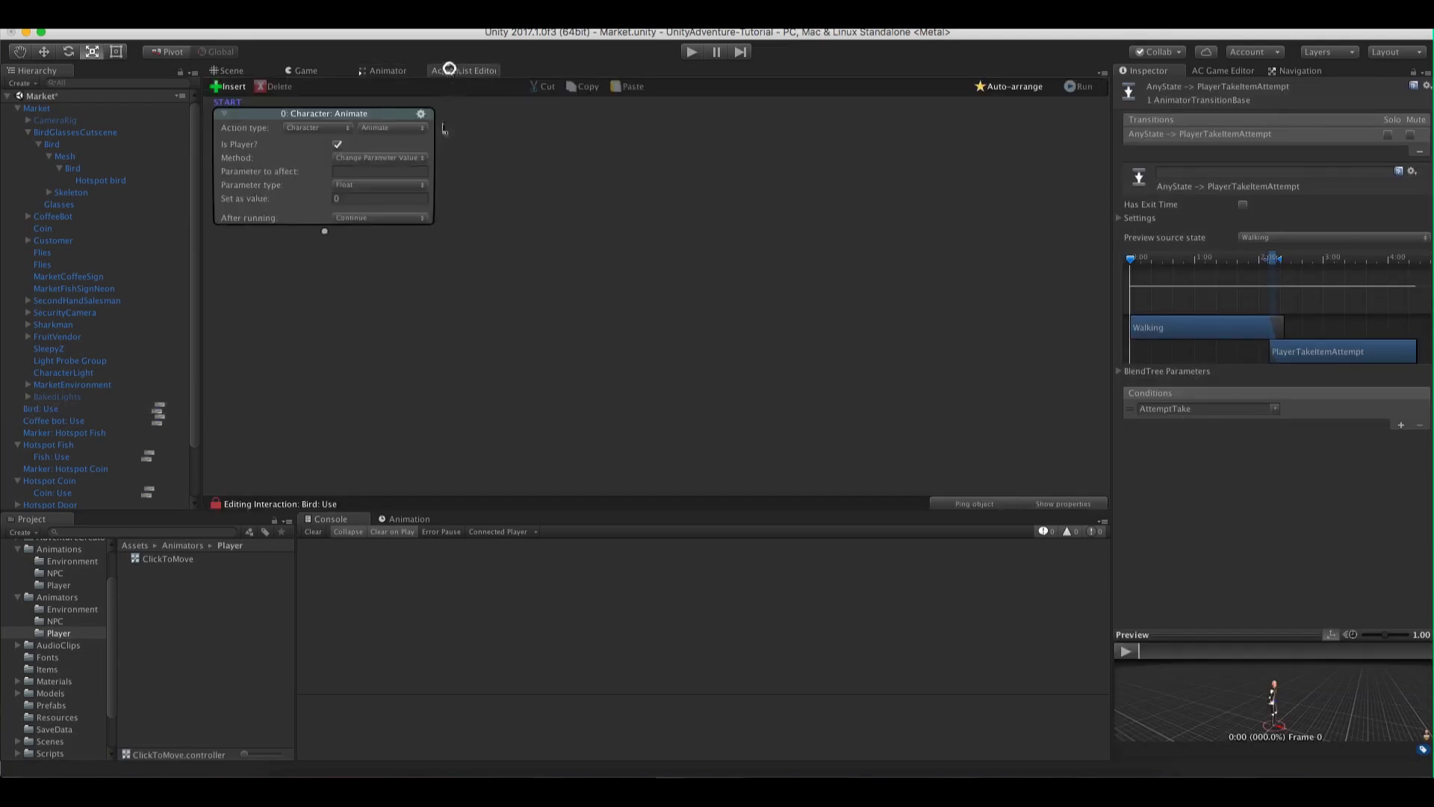
{"action": "left_click", "coordinate": [371, 171]}
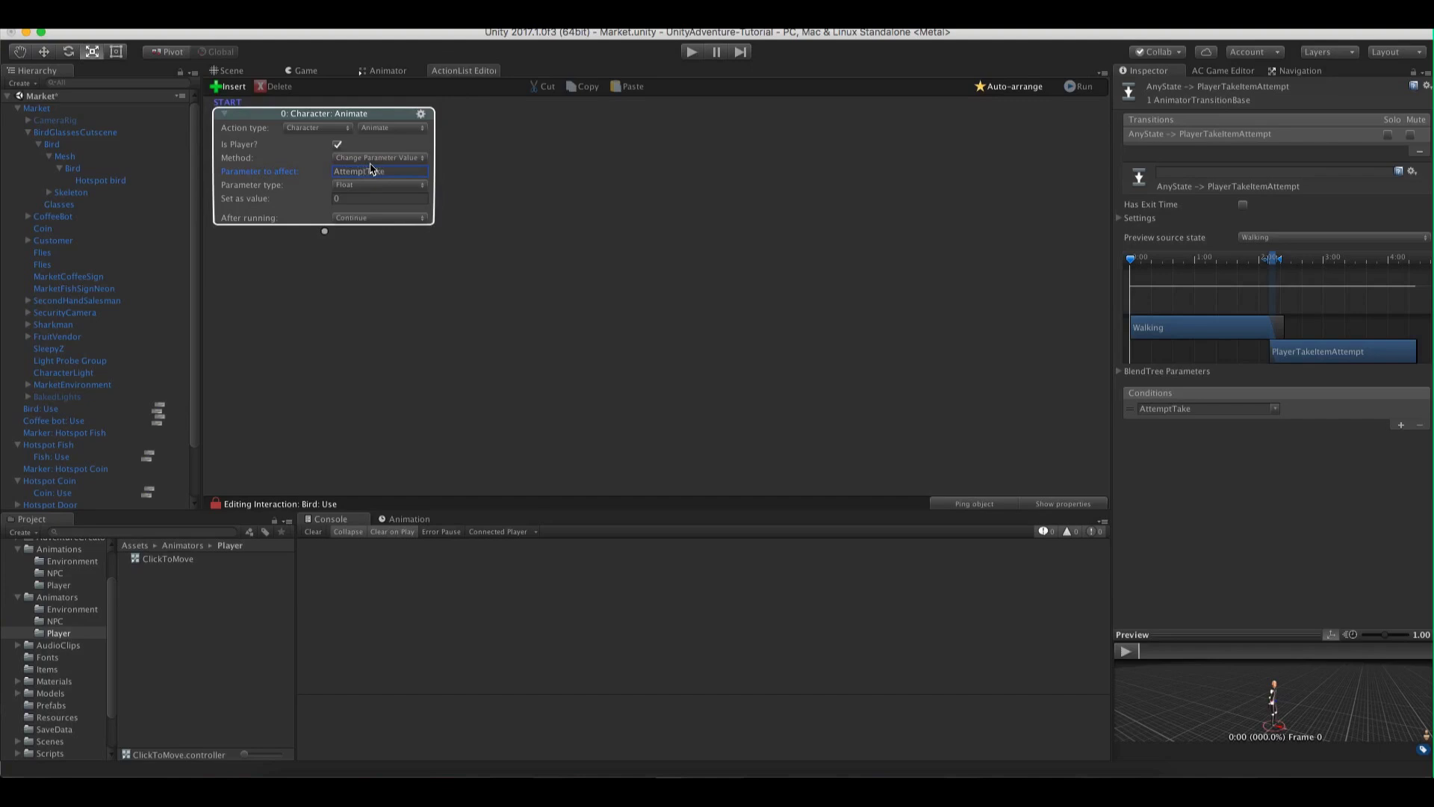
{"action": "left_click", "coordinate": [377, 185]}
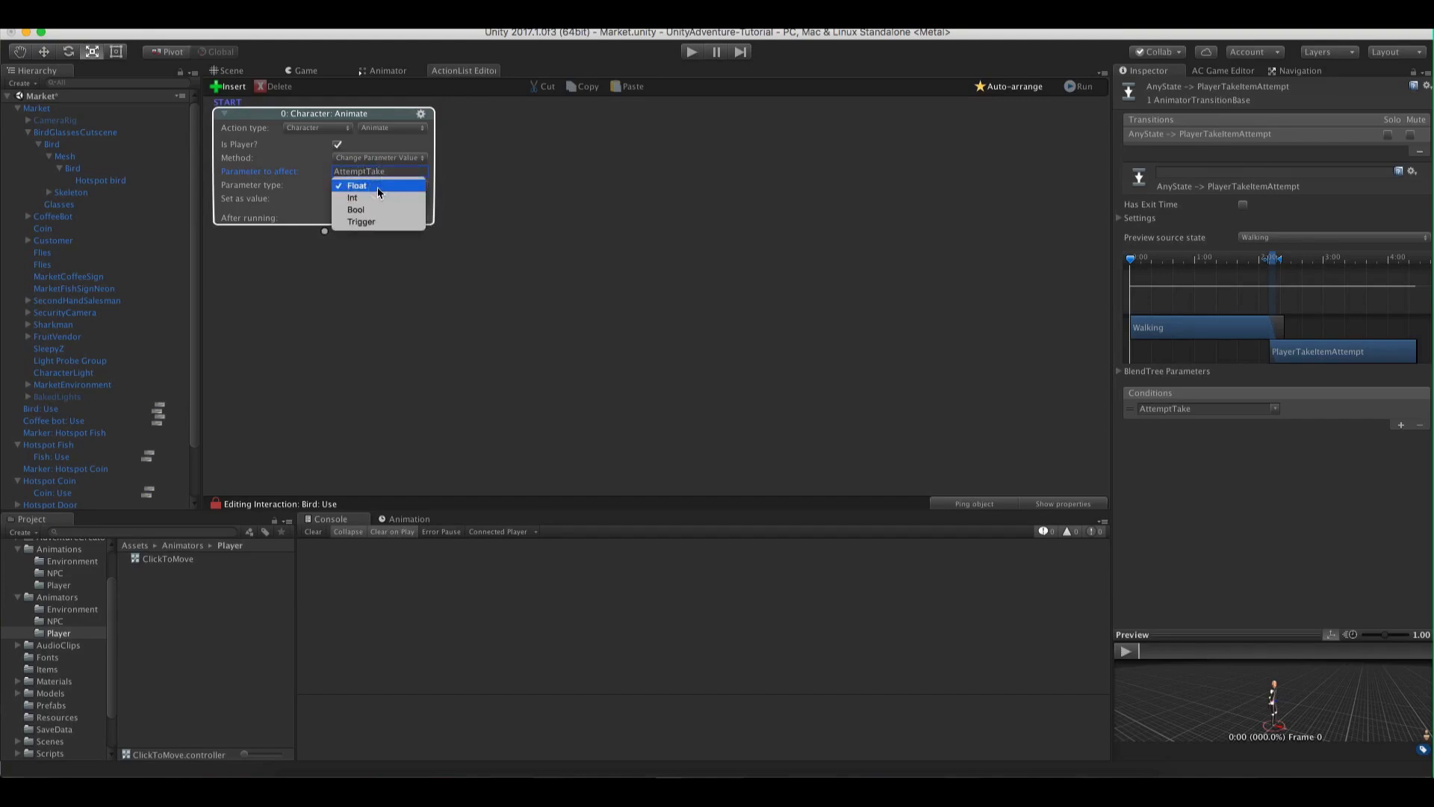
{"action": "left_click", "coordinate": [375, 216]}
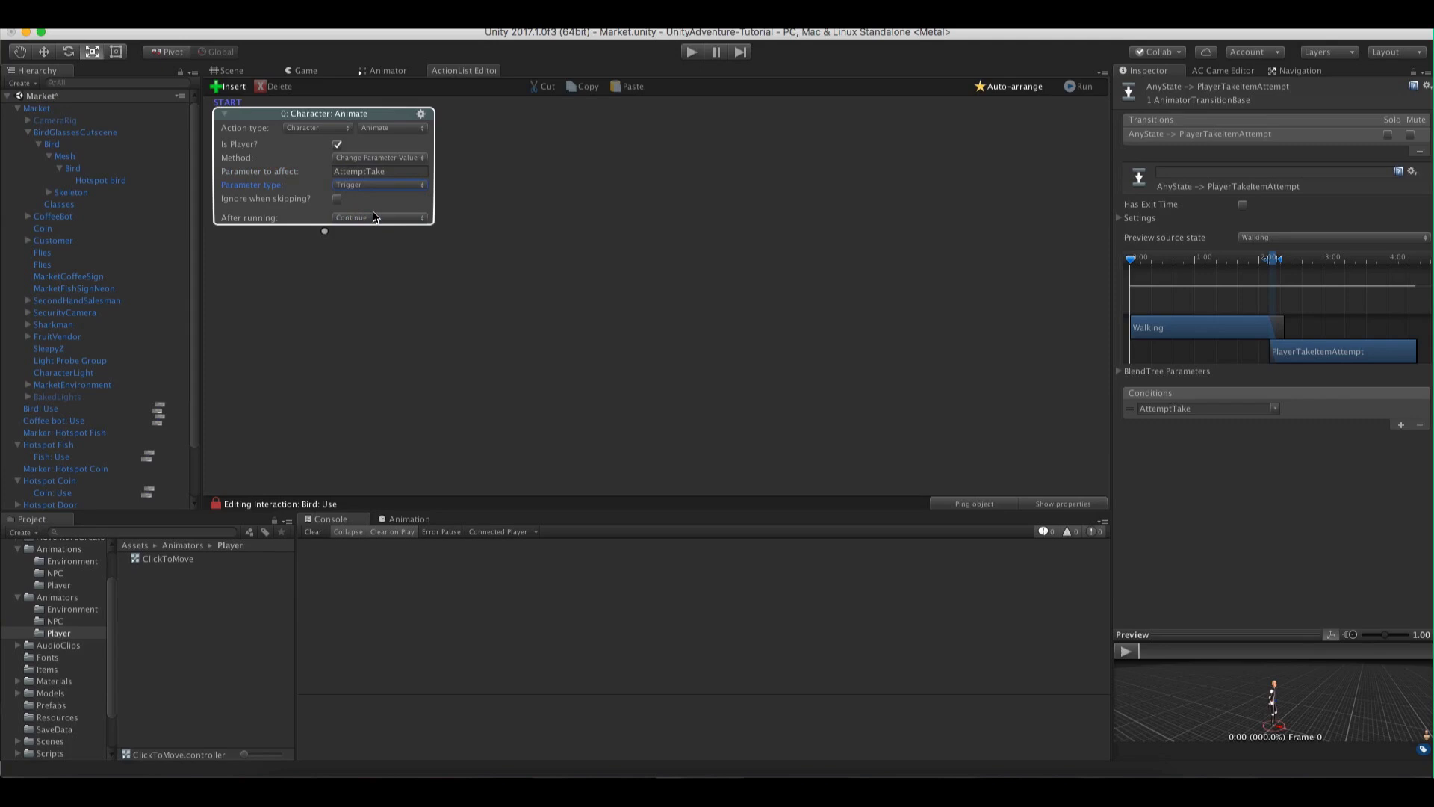
Connect an Engine: Wait action of 0.5 seconds after the player animation and add another action following it
{"action": "left_click_drag", "start_coordinate": [324, 231], "coordinate": [329, 255]}
{"action": "left_click", "coordinate": [345, 293]}
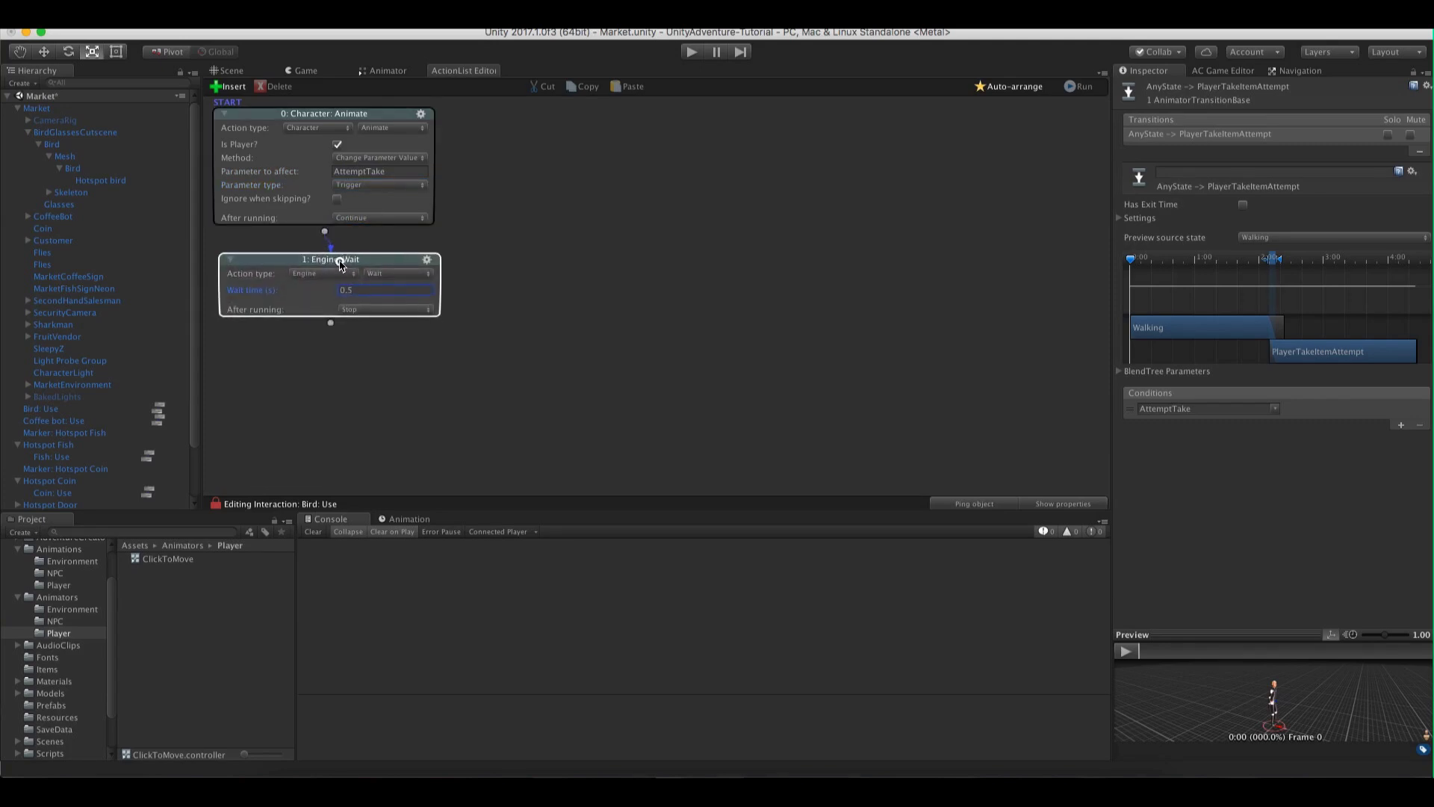
{"action": "left_click_drag", "start_coordinate": [332, 318], "coordinate": [330, 326]}
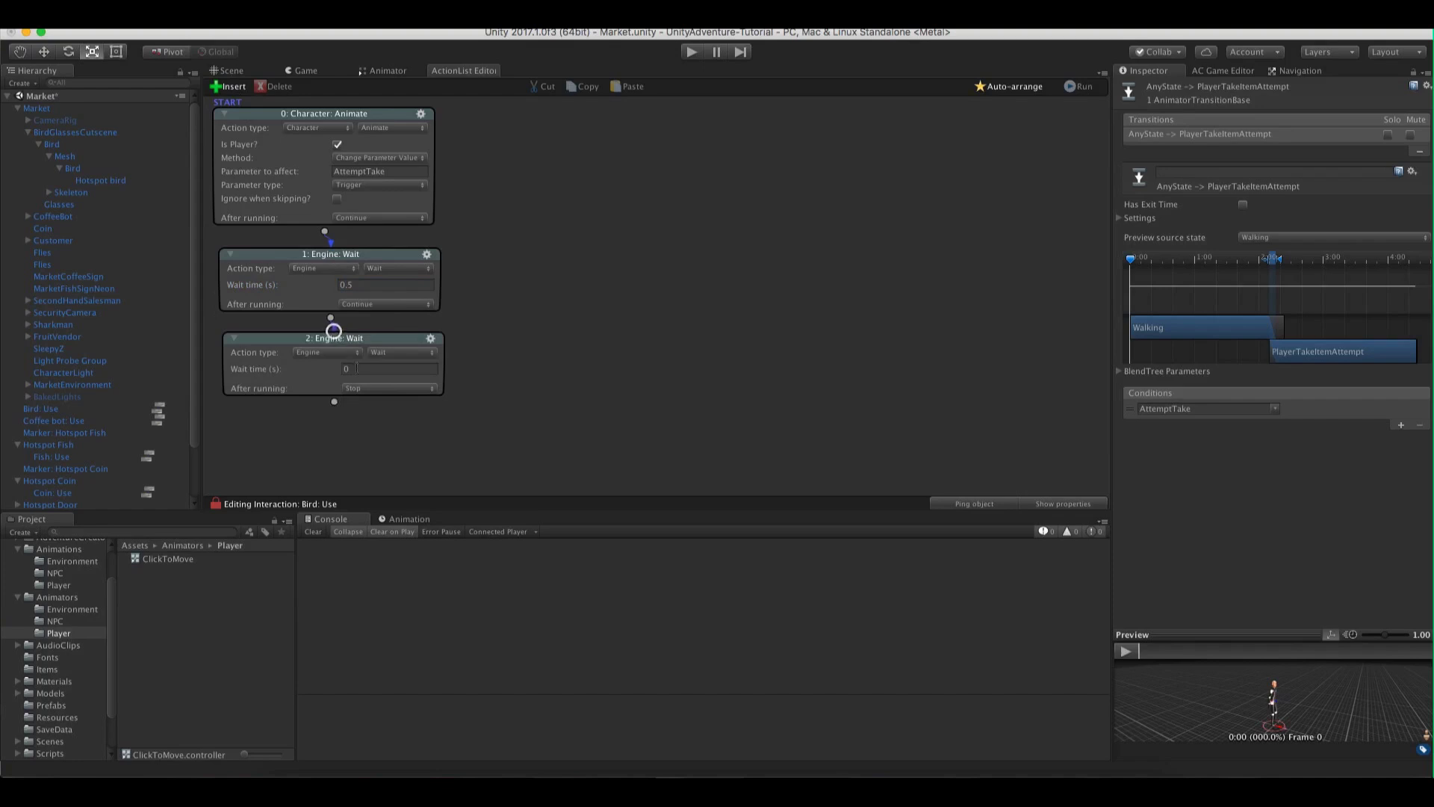
Check the BirdGlassesCutscene animator's parameters, and change the third action to Object: Animate with the Mecanim animation engine
{"action": "left_click", "coordinate": [48, 133]}
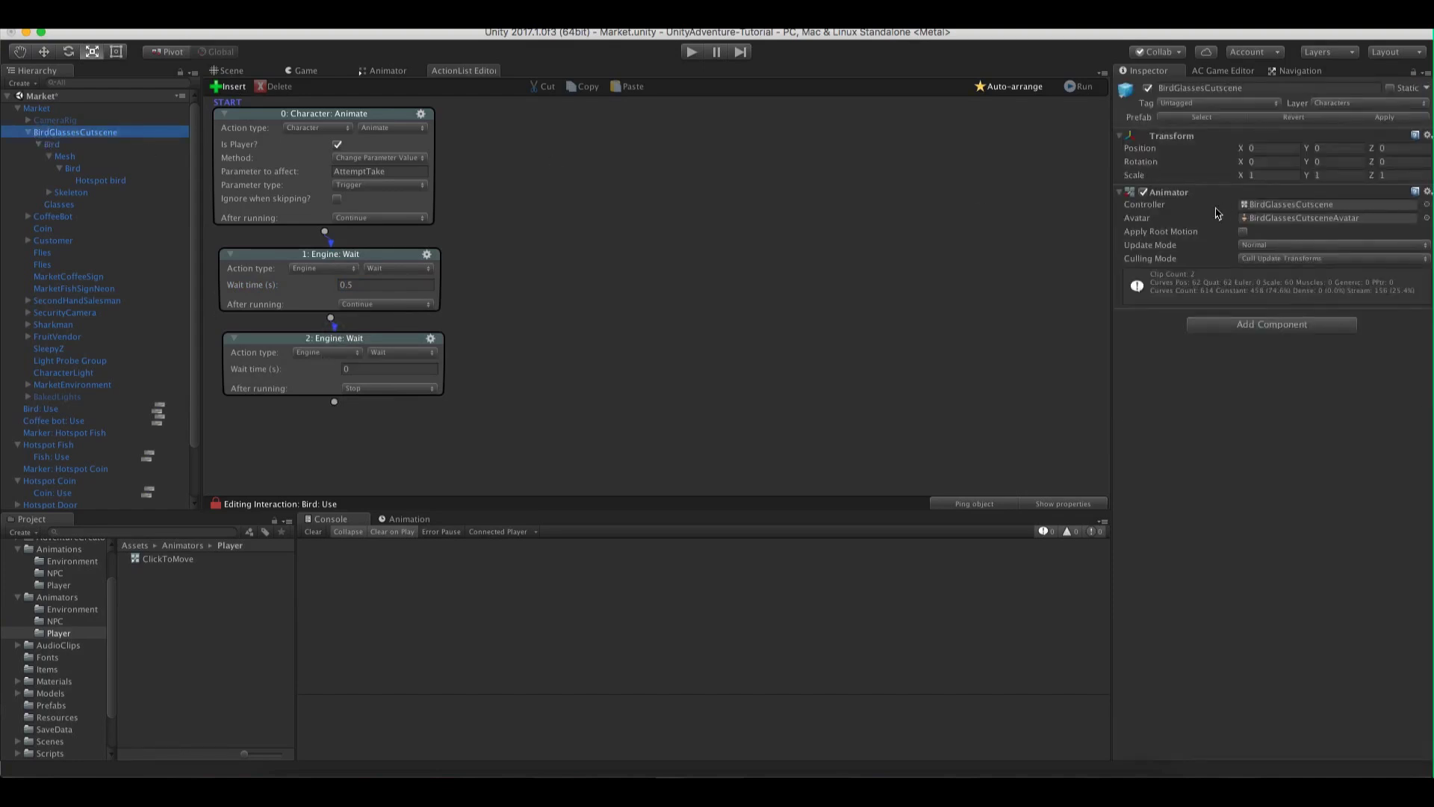
{"action": "double_click", "coordinate": [1342, 205]}
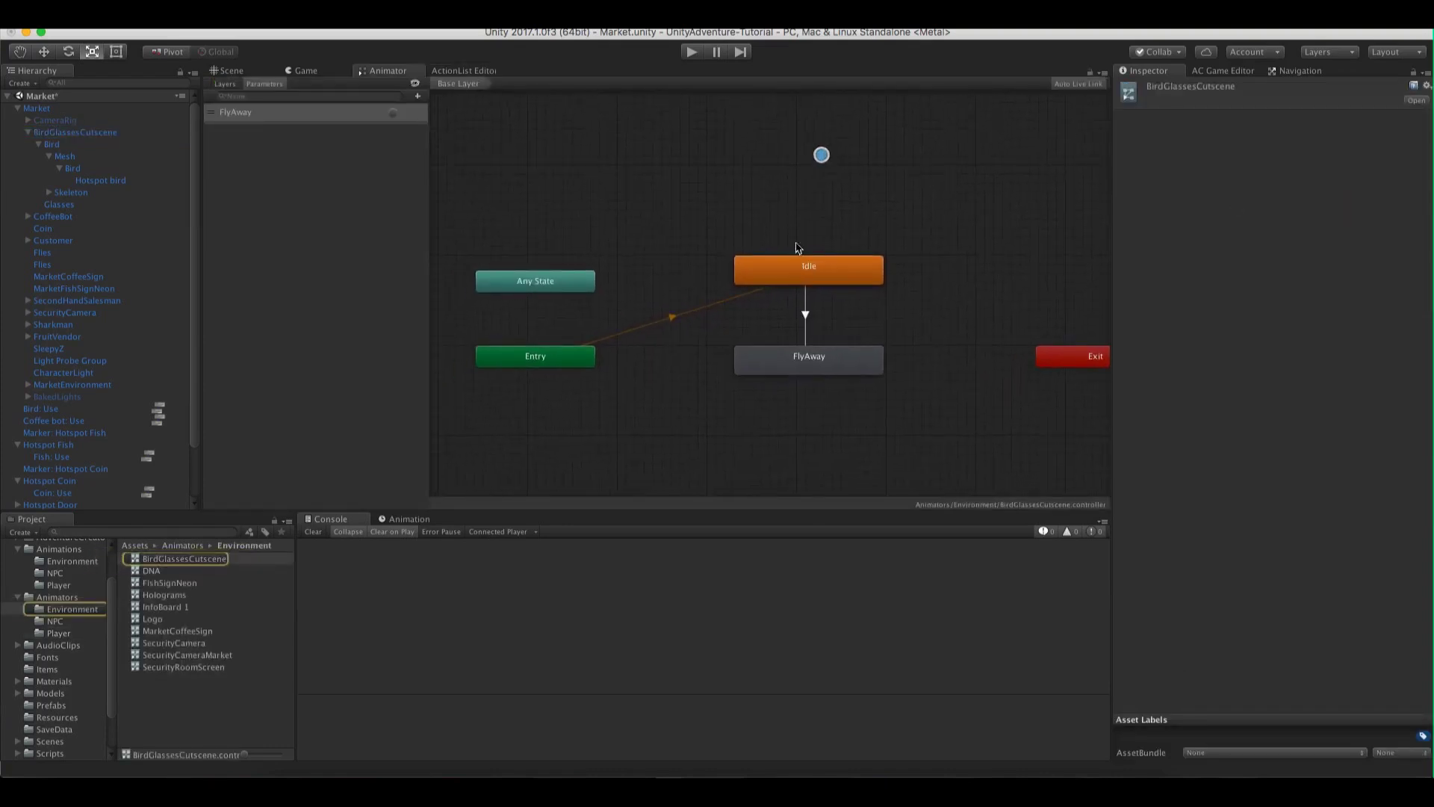
{"action": "left_click", "coordinate": [821, 373]}
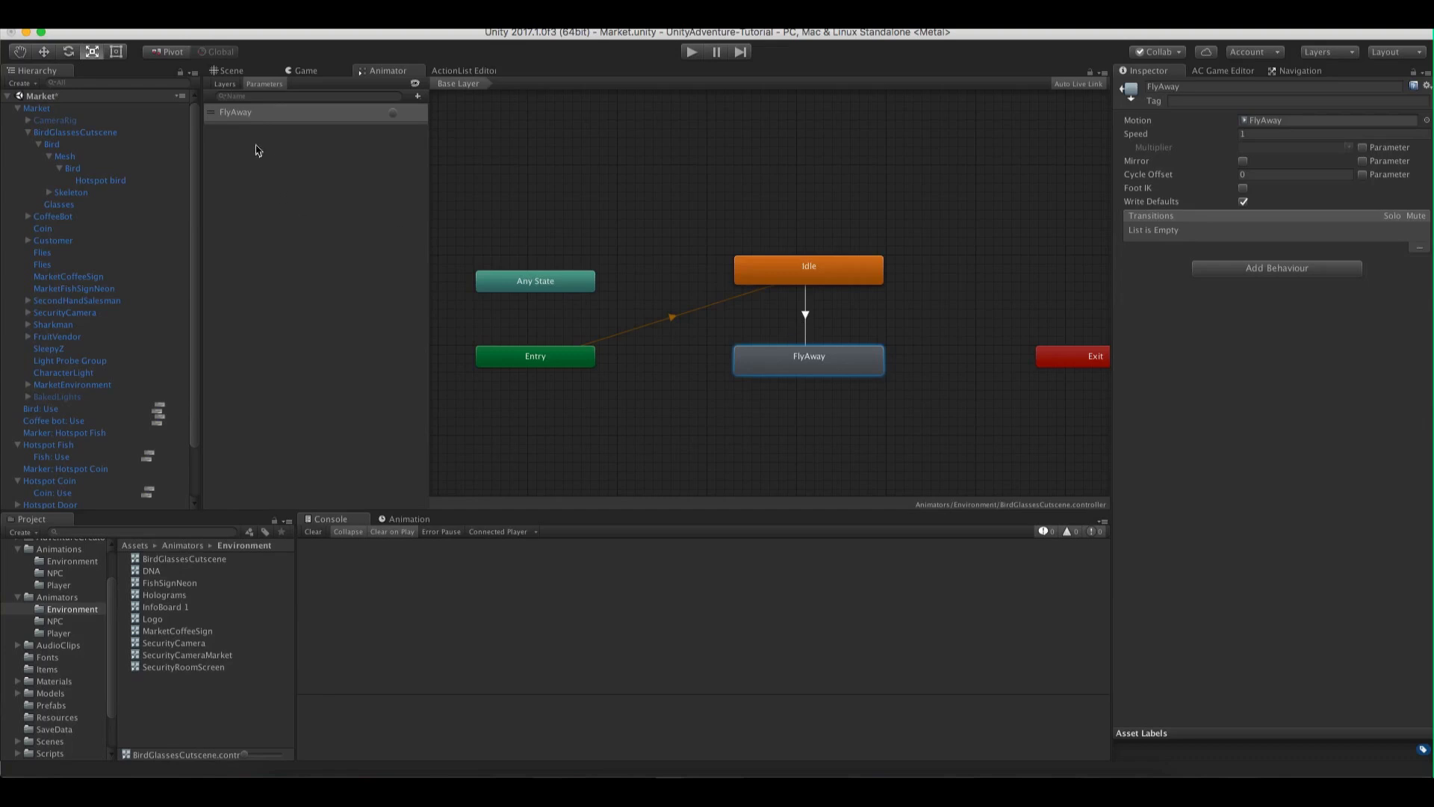
{"action": "left_click", "coordinate": [224, 120]}
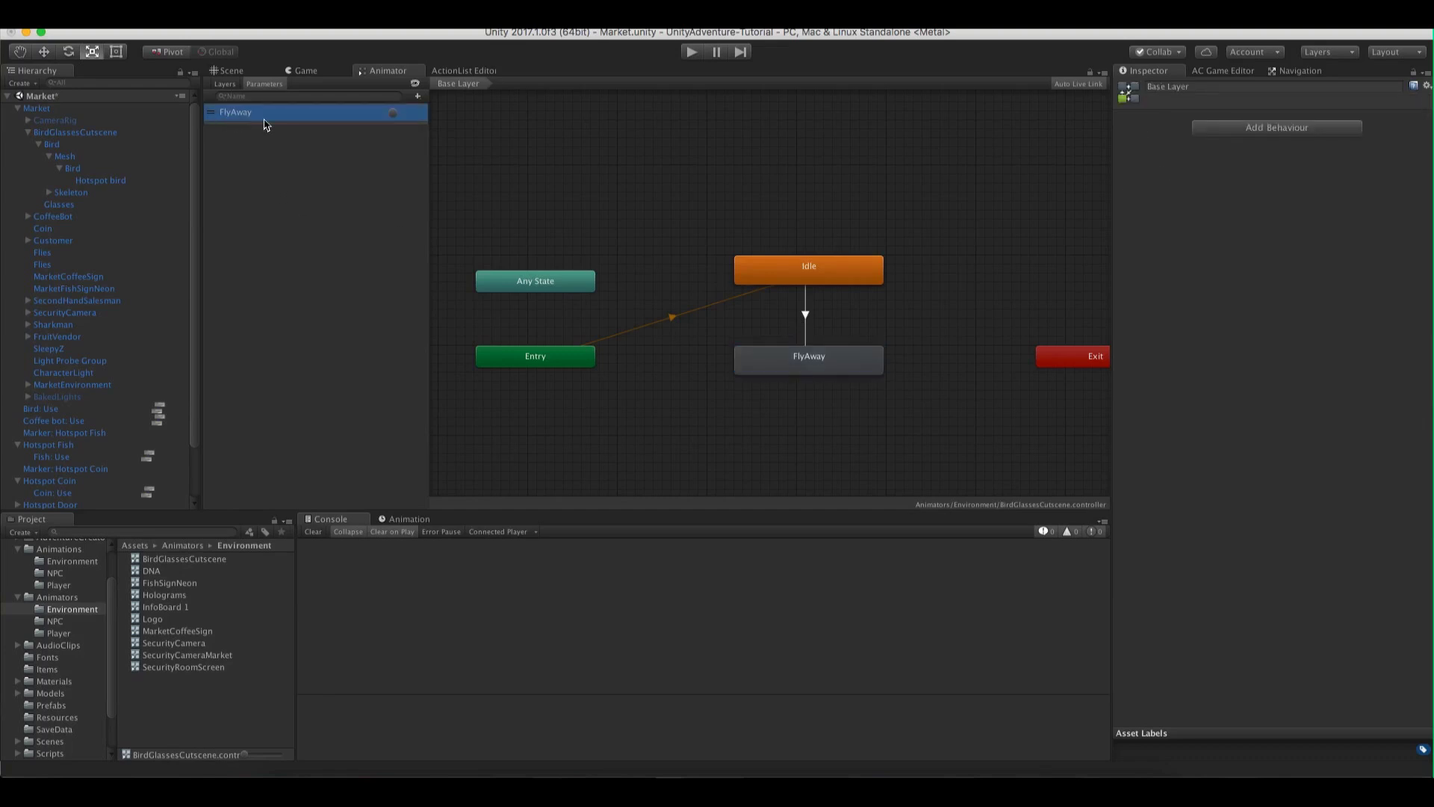
{"action": "left_click", "coordinate": [448, 70]}
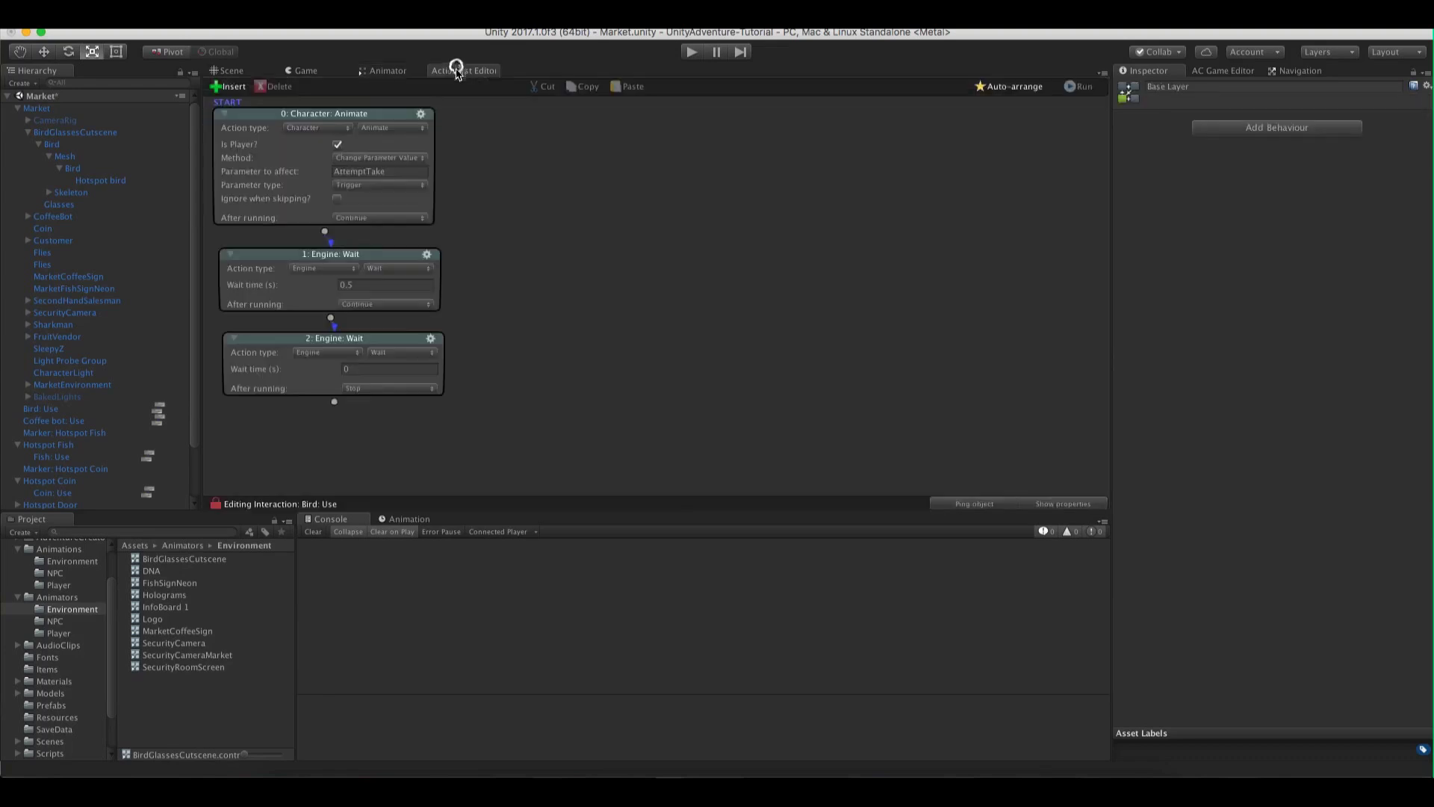
{"action": "left_click", "coordinate": [336, 357]}
{"action": "left_click", "coordinate": [334, 353]}
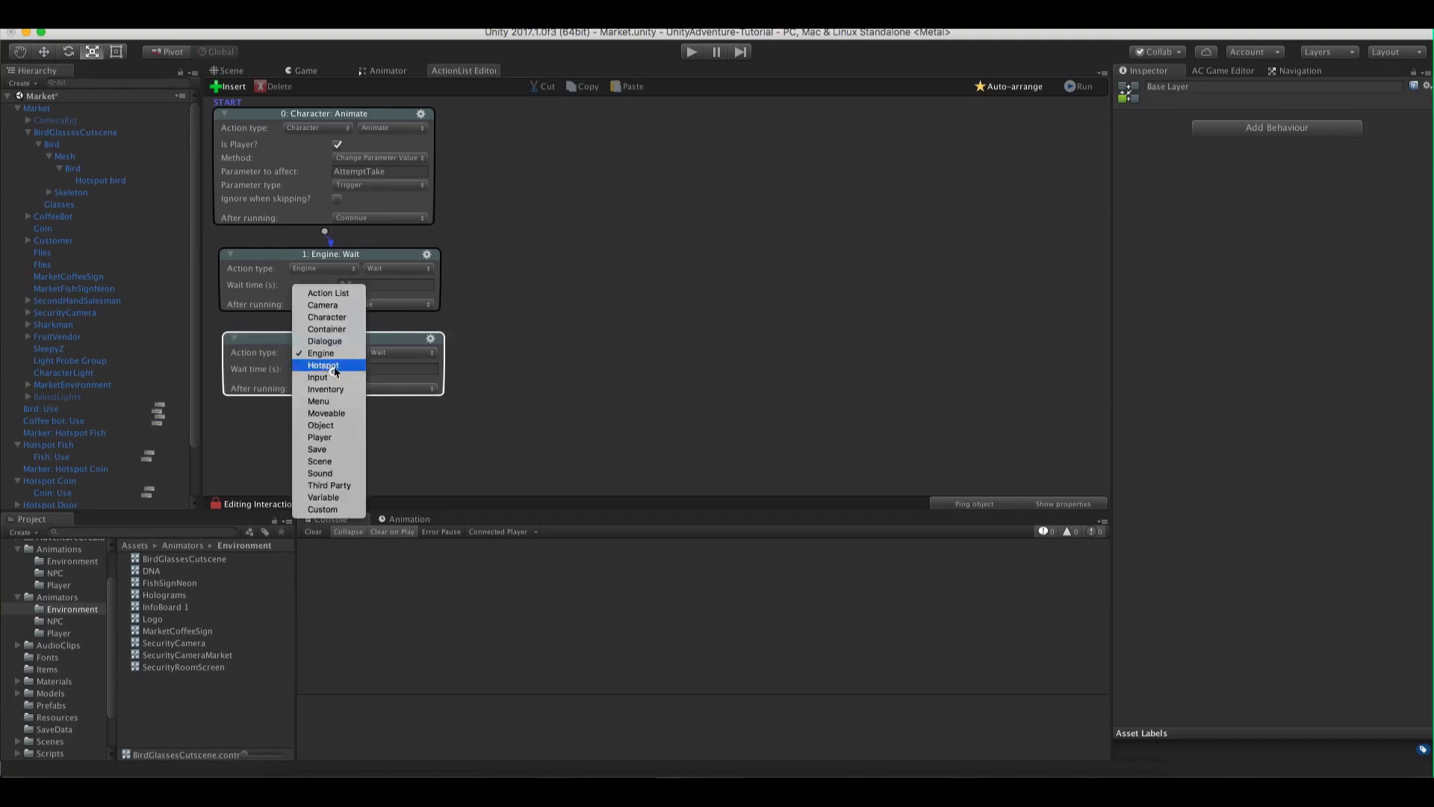
{"action": "left_click", "coordinate": [329, 425]}
{"action": "left_click", "coordinate": [401, 354]}
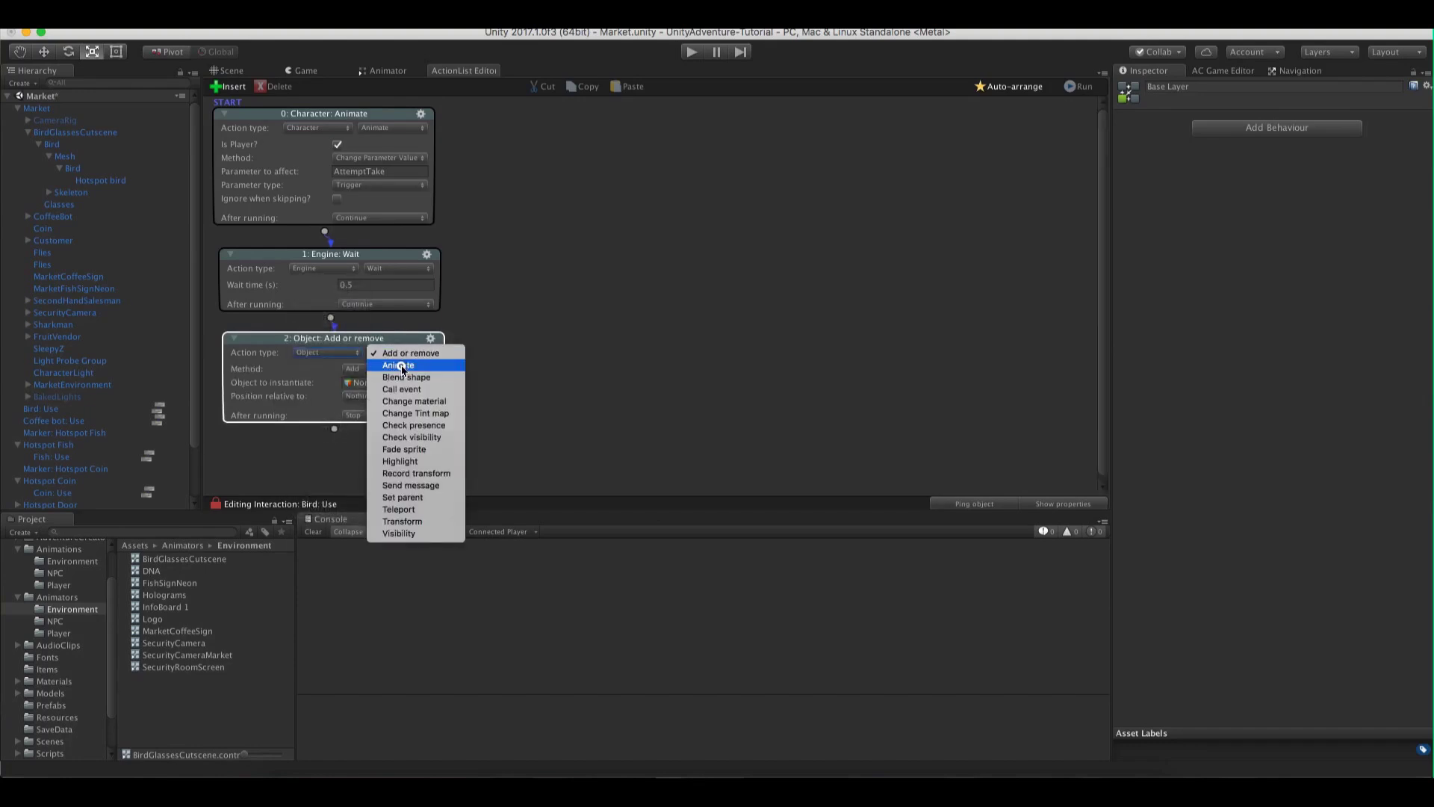
{"action": "left_click", "coordinate": [400, 364]}
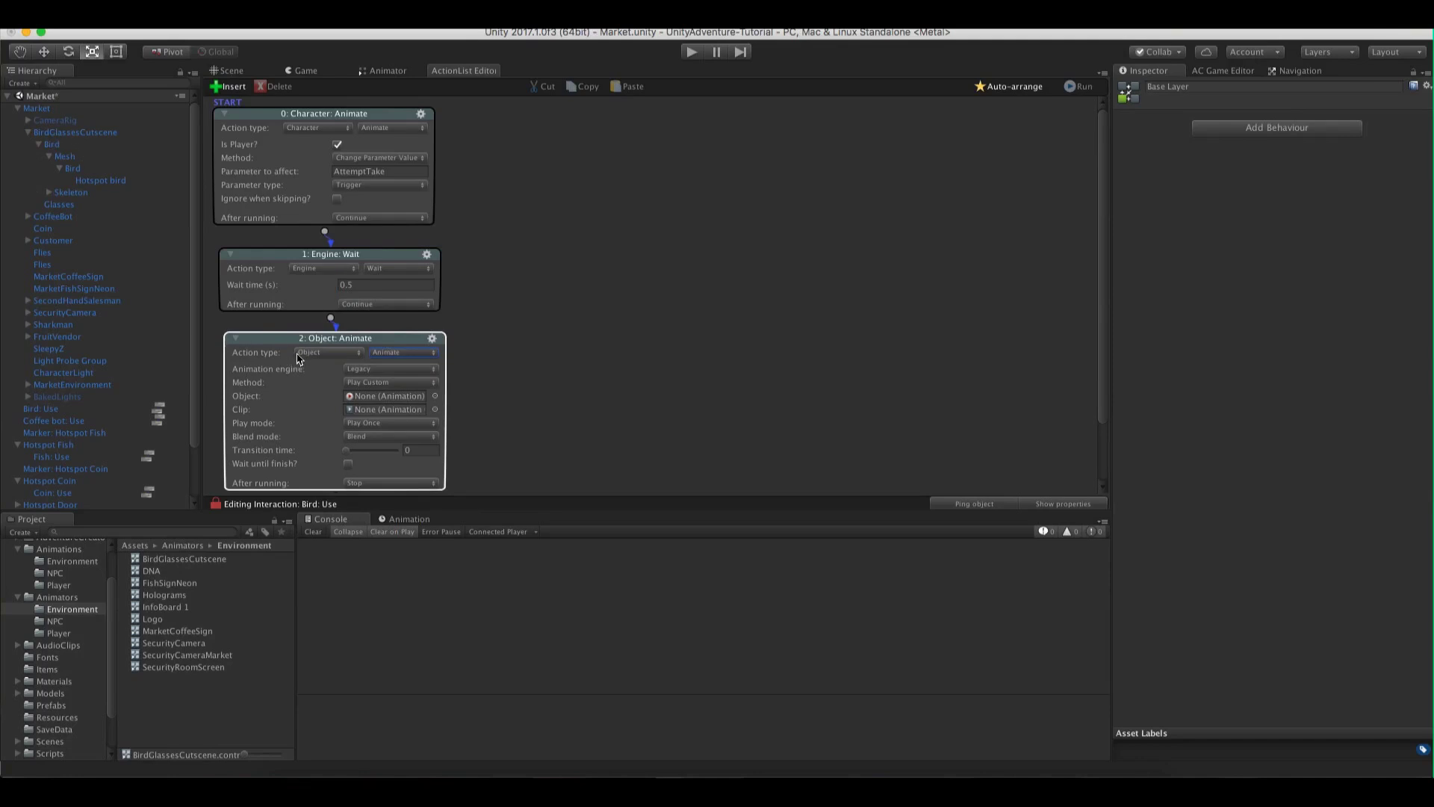
{"action": "left_click", "coordinate": [359, 372]}
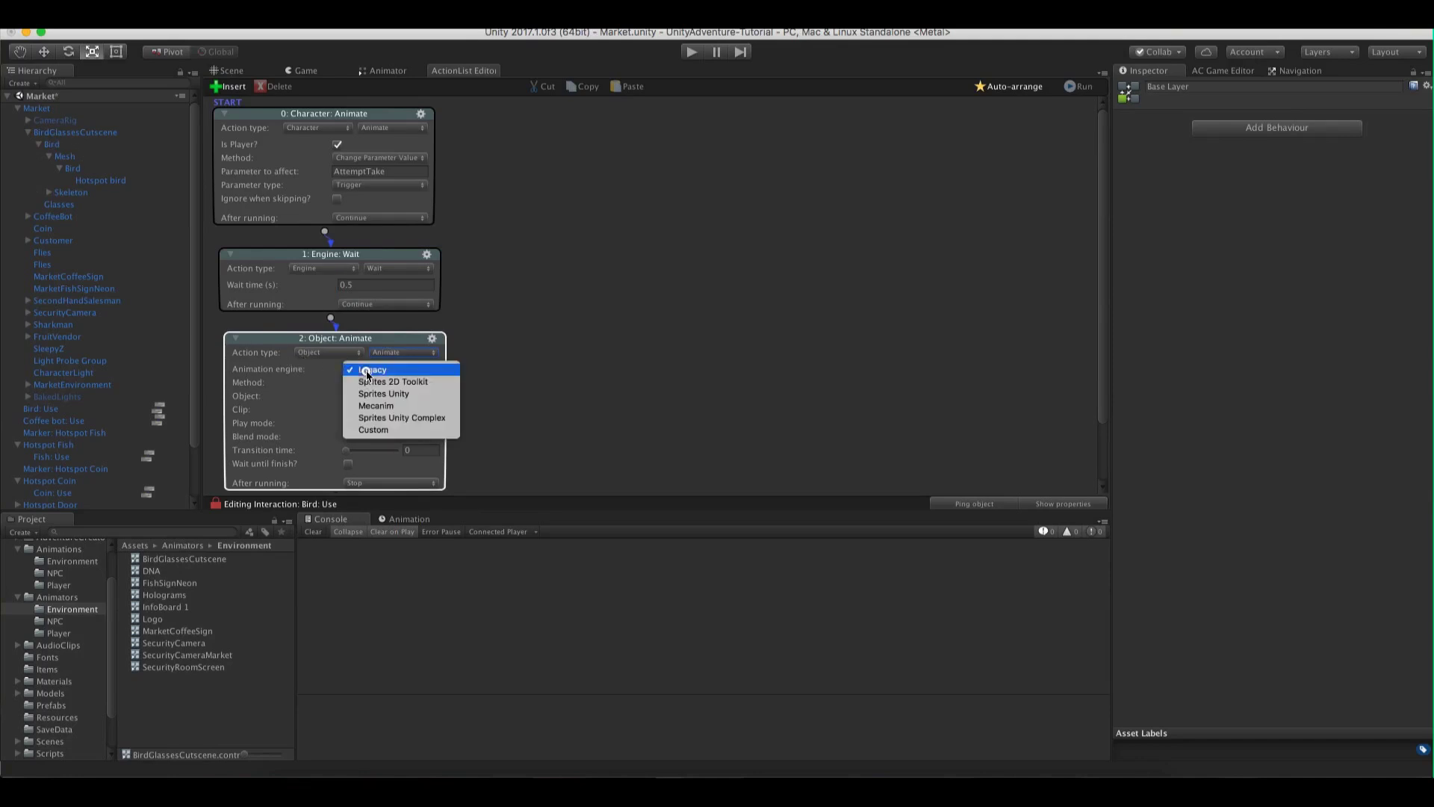
{"action": "left_click", "coordinate": [375, 410]}
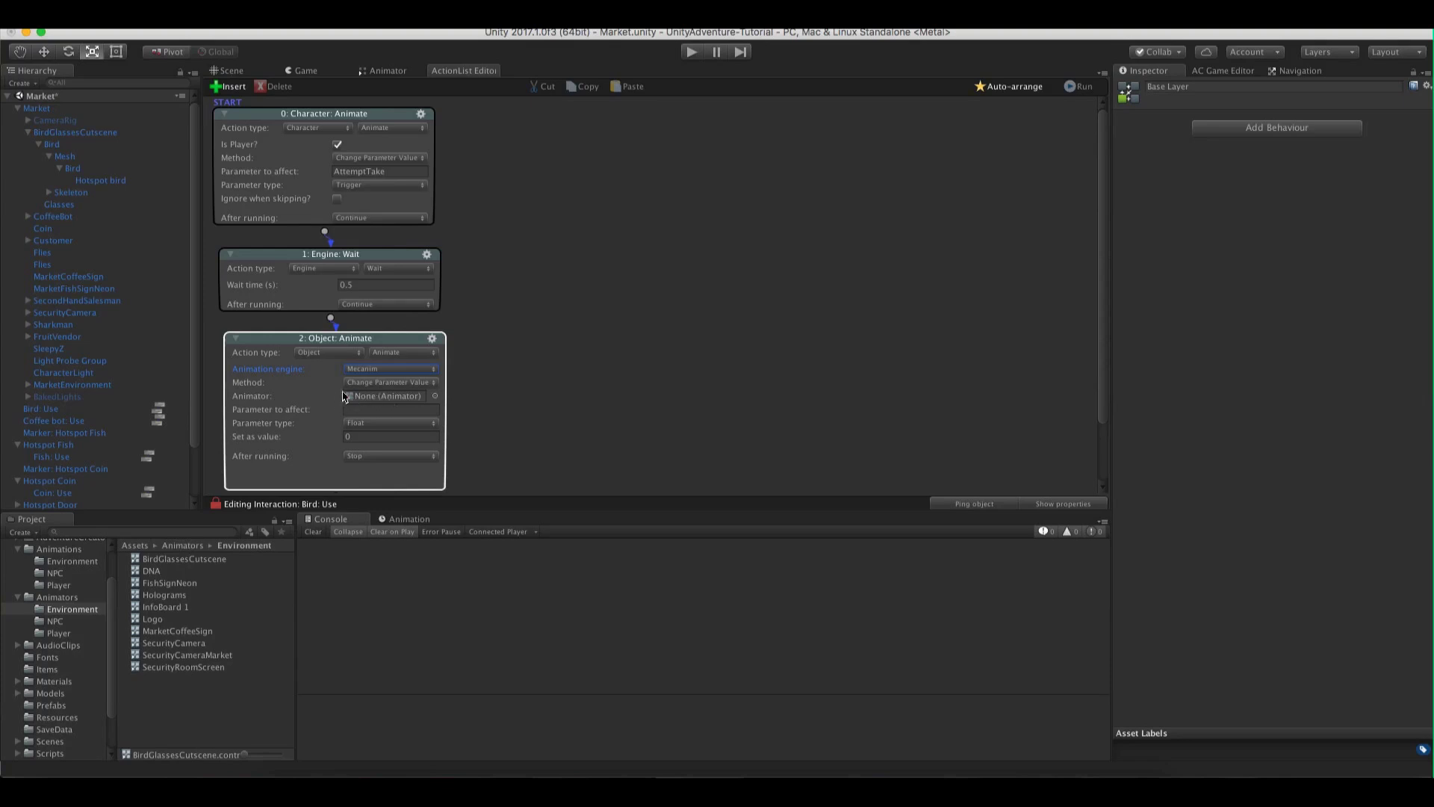
Assign BirdGlassesCutscene as the Object: Animate action's animator and set it to affect the FlyAway parameter as a Trigger
{"action": "left_click_drag", "start_coordinate": [71, 132], "coordinate": [392, 394]}
{"action": "left_click", "coordinate": [373, 410]}
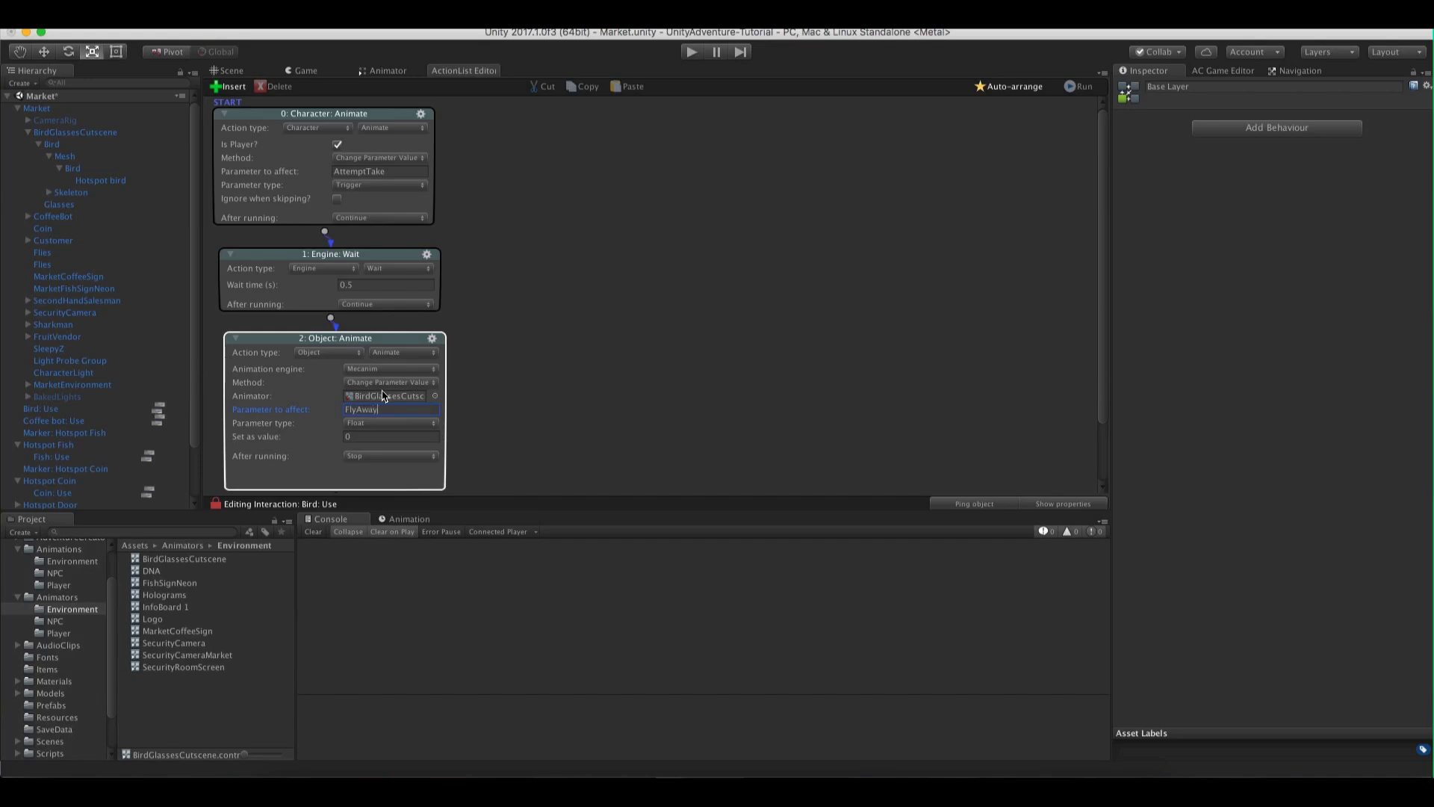
{"action": "left_click", "coordinate": [381, 423]}
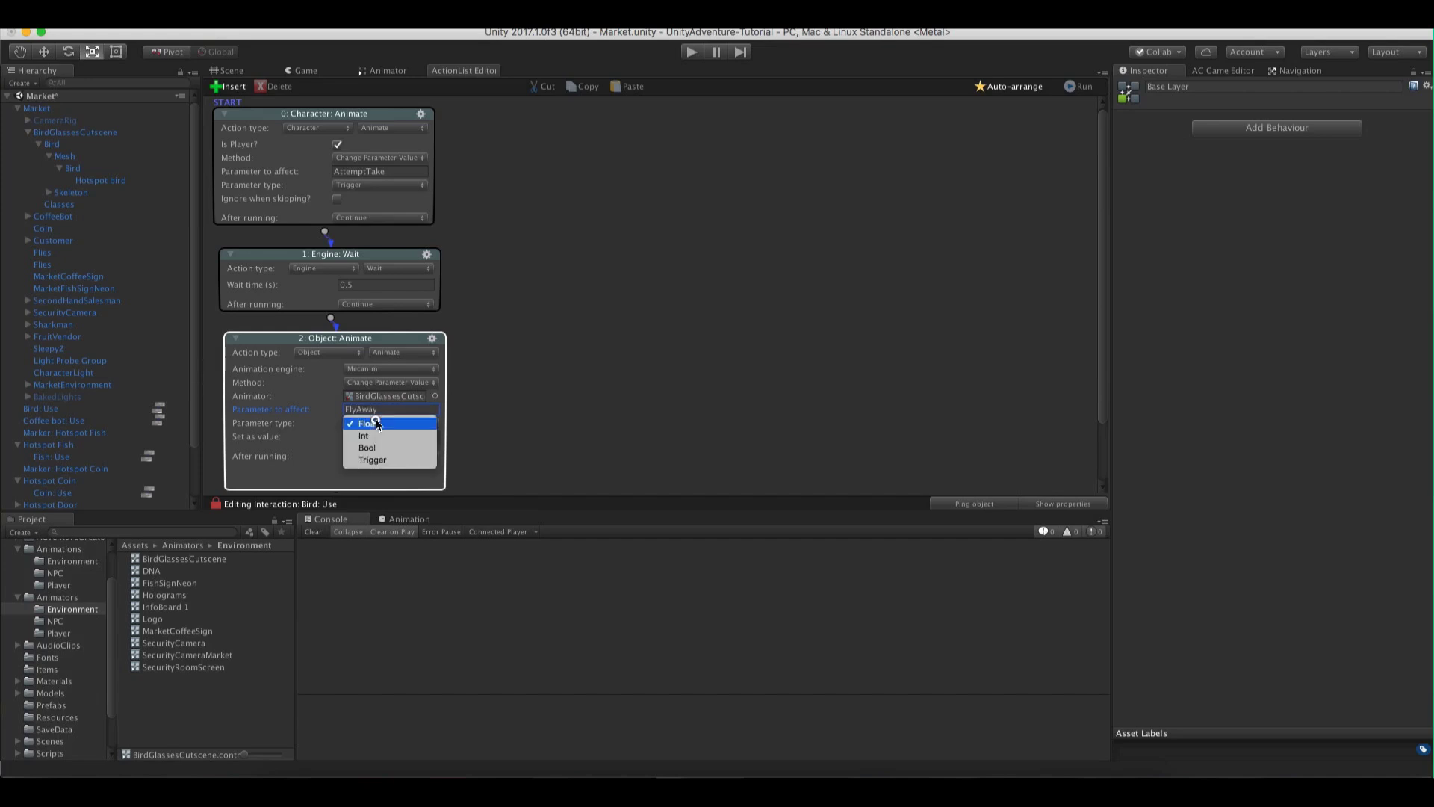
{"action": "left_click", "coordinate": [379, 457]}
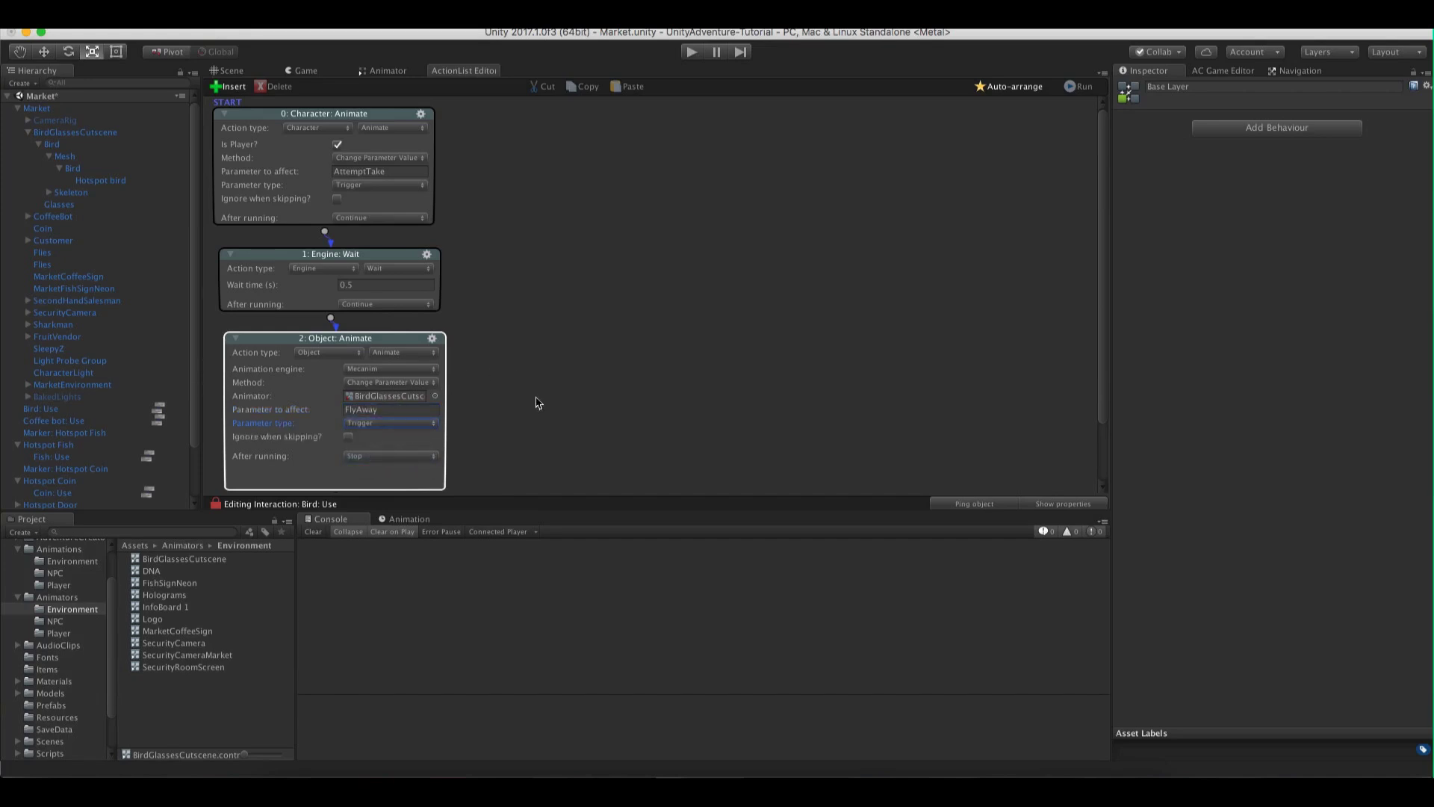
Connect an Engine: Wait action after the FlyAway animation and set its wait time to 2.5 seconds
{"action": "scroll", "coordinate": [545, 366], "scroll_direction": "down", "scroll_amount": 3}
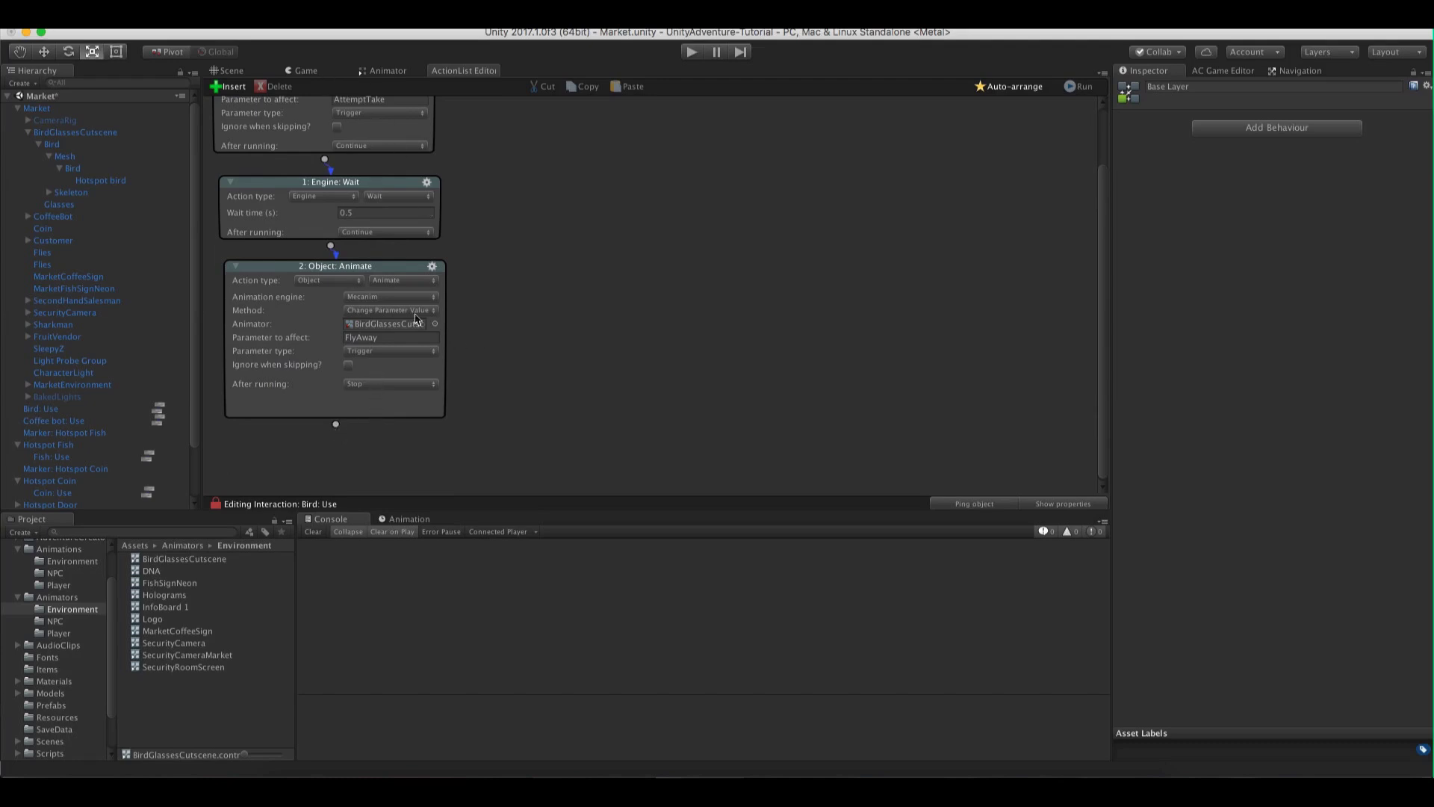
{"action": "left_click", "coordinate": [230, 71]}
{"action": "scroll", "coordinate": [499, 350], "scroll_direction": "down", "scroll_amount": 3}
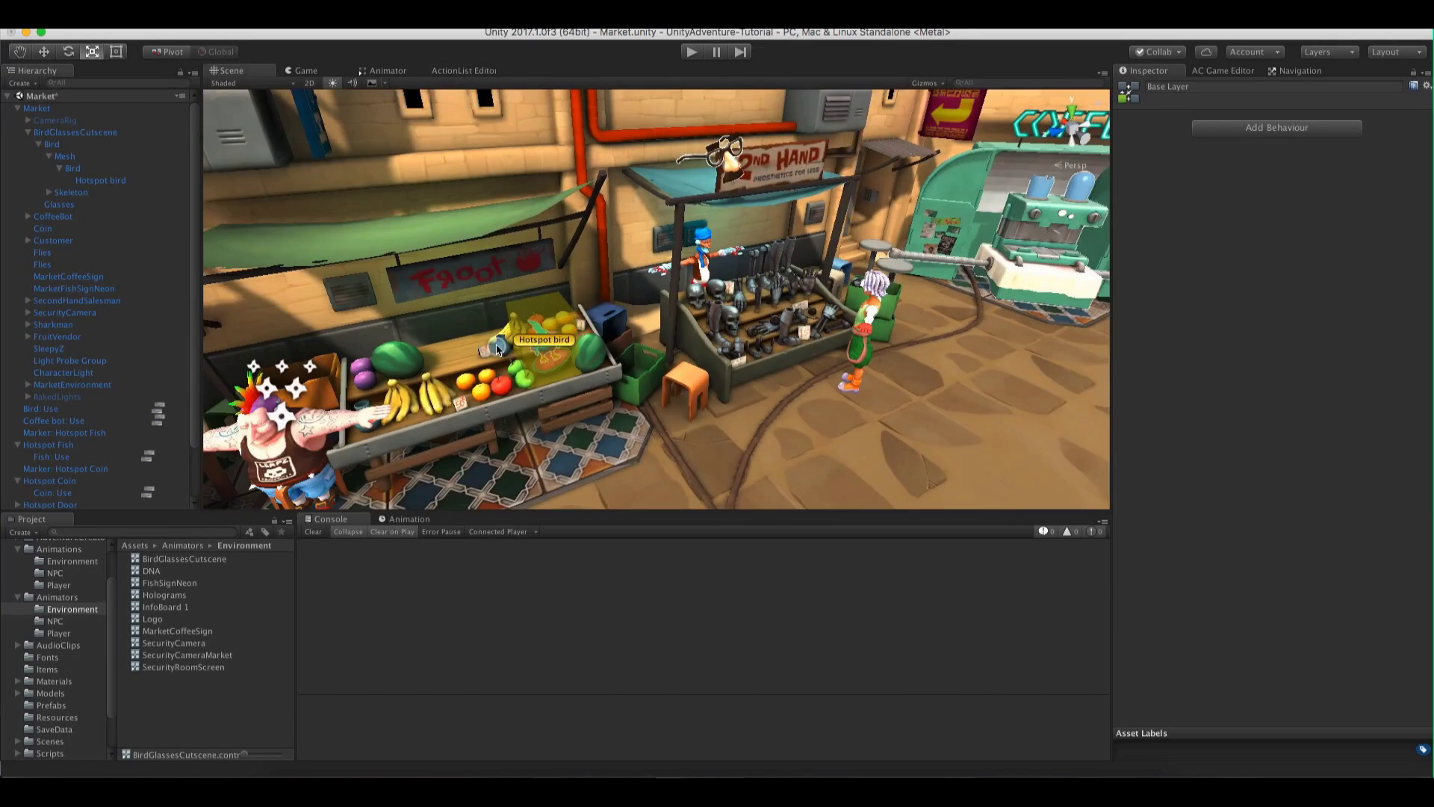
{"action": "left_click", "coordinate": [458, 72]}
{"action": "left_click_drag", "start_coordinate": [336, 424], "coordinate": [557, 138]}
{"action": "scroll", "coordinate": [563, 299], "scroll_direction": "up", "scroll_amount": 2}
{"action": "left_click", "coordinate": [653, 163]}
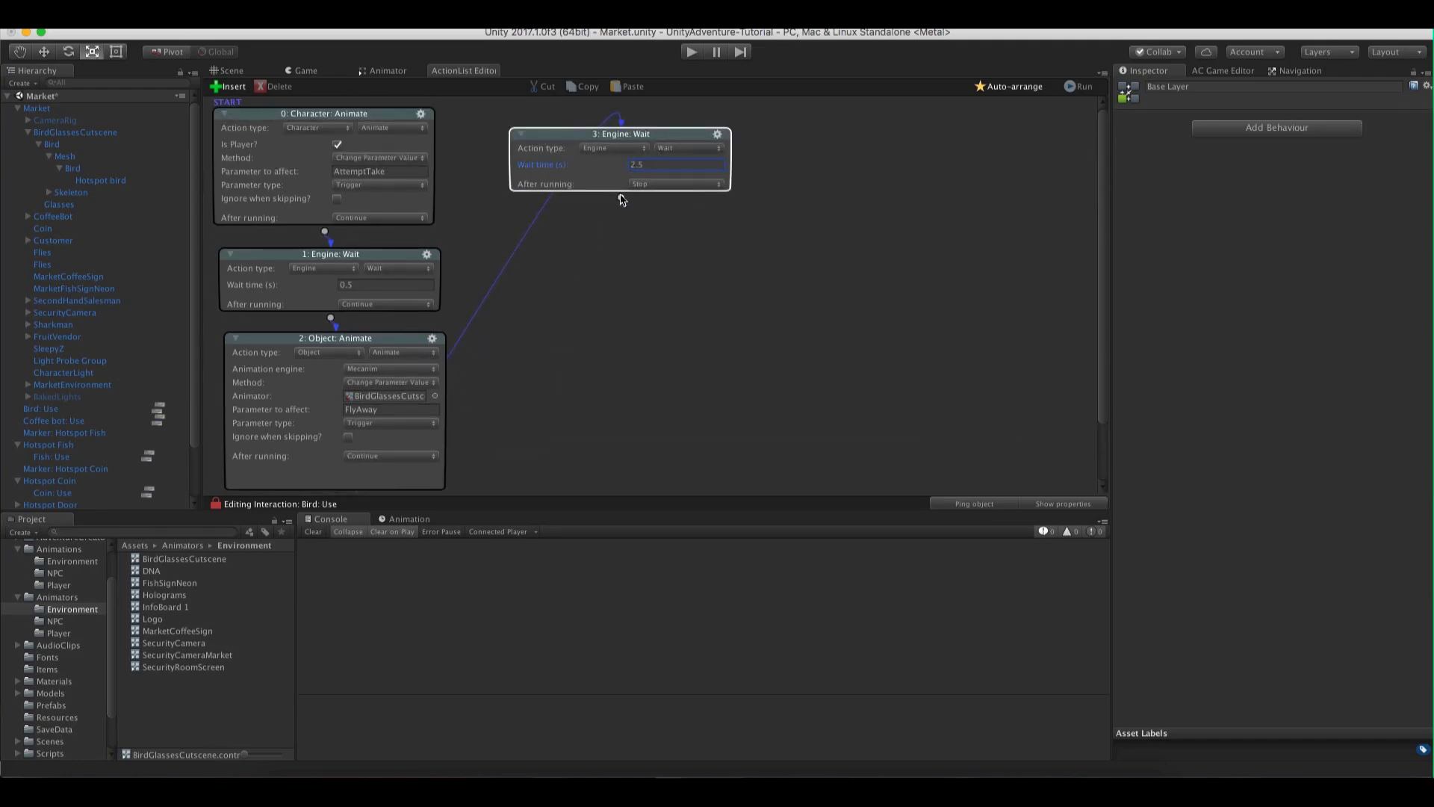
Connect a Dialogue: Play speech action after the 2.5-second wait as a player line reading "Wow, that bird knocked down those glasses!"
{"action": "left_click_drag", "start_coordinate": [620, 197], "coordinate": [626, 218]}
{"action": "left_click", "coordinate": [626, 240]}
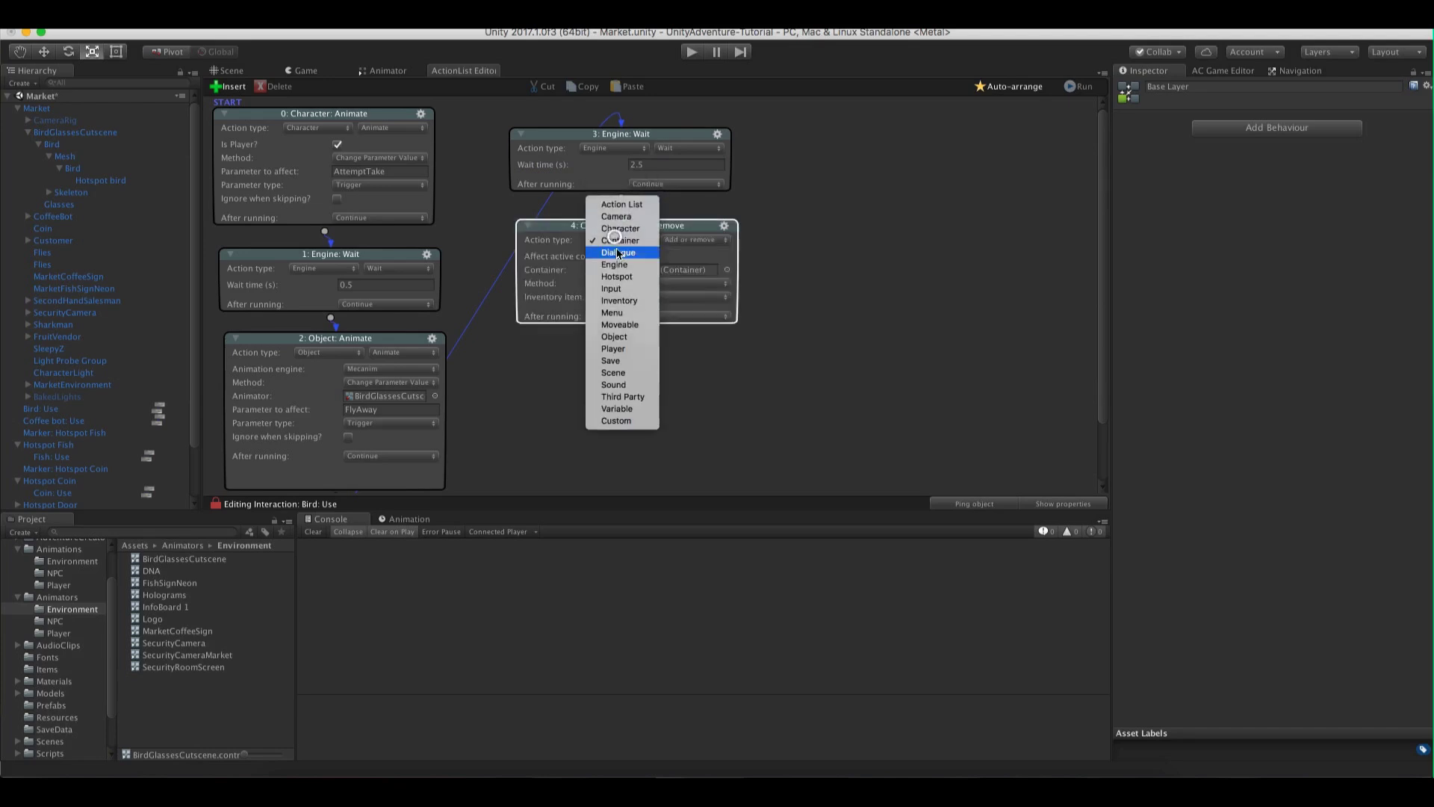
{"action": "left_click", "coordinate": [618, 228]}
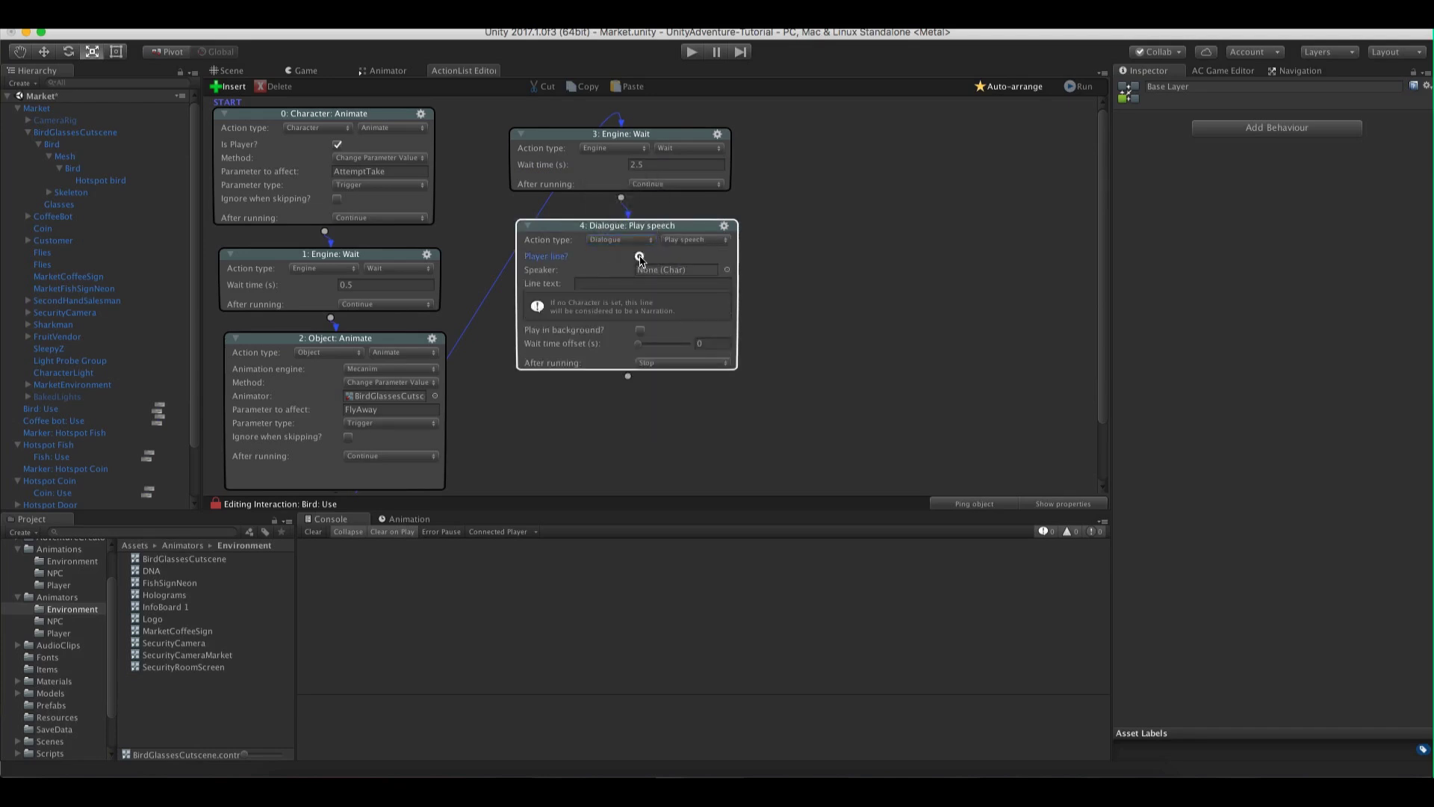
{"action": "left_click", "coordinate": [640, 255]}
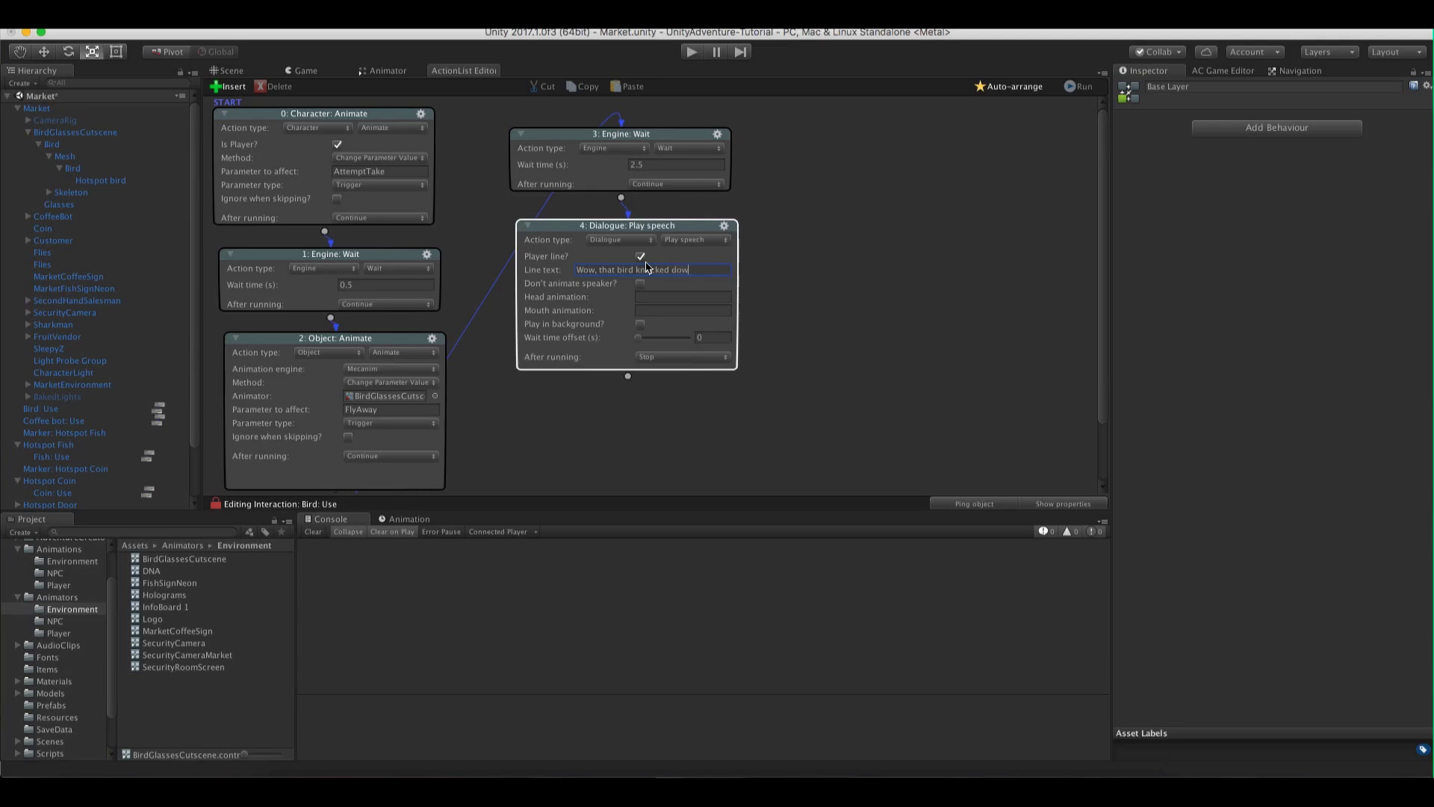
{"action": "type", "text": "asses!"}
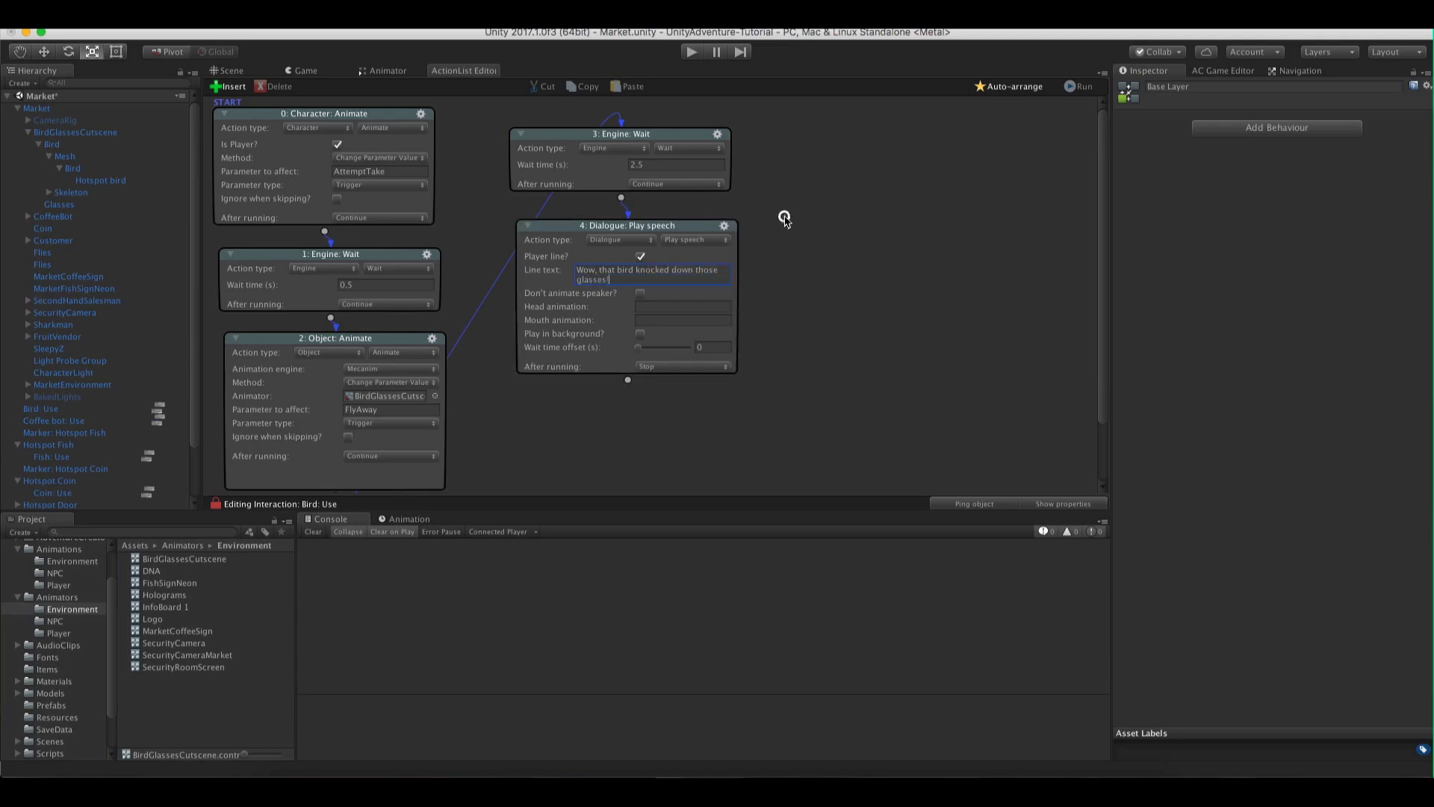
Play-test the bird interaction in the Market scene, stop play mode and view the glasses above the 2nd Hand stall
{"action": "left_click", "coordinate": [691, 52]}
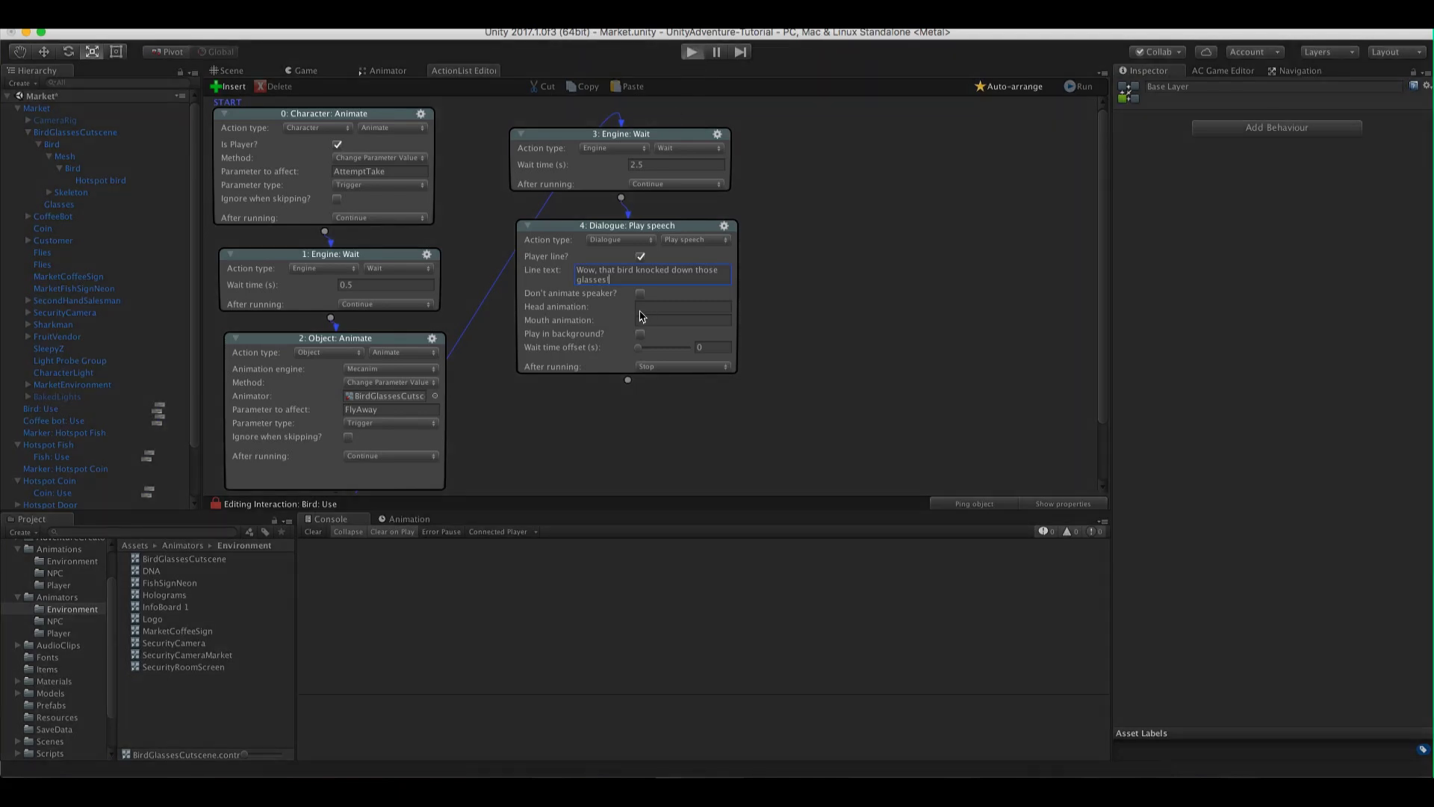
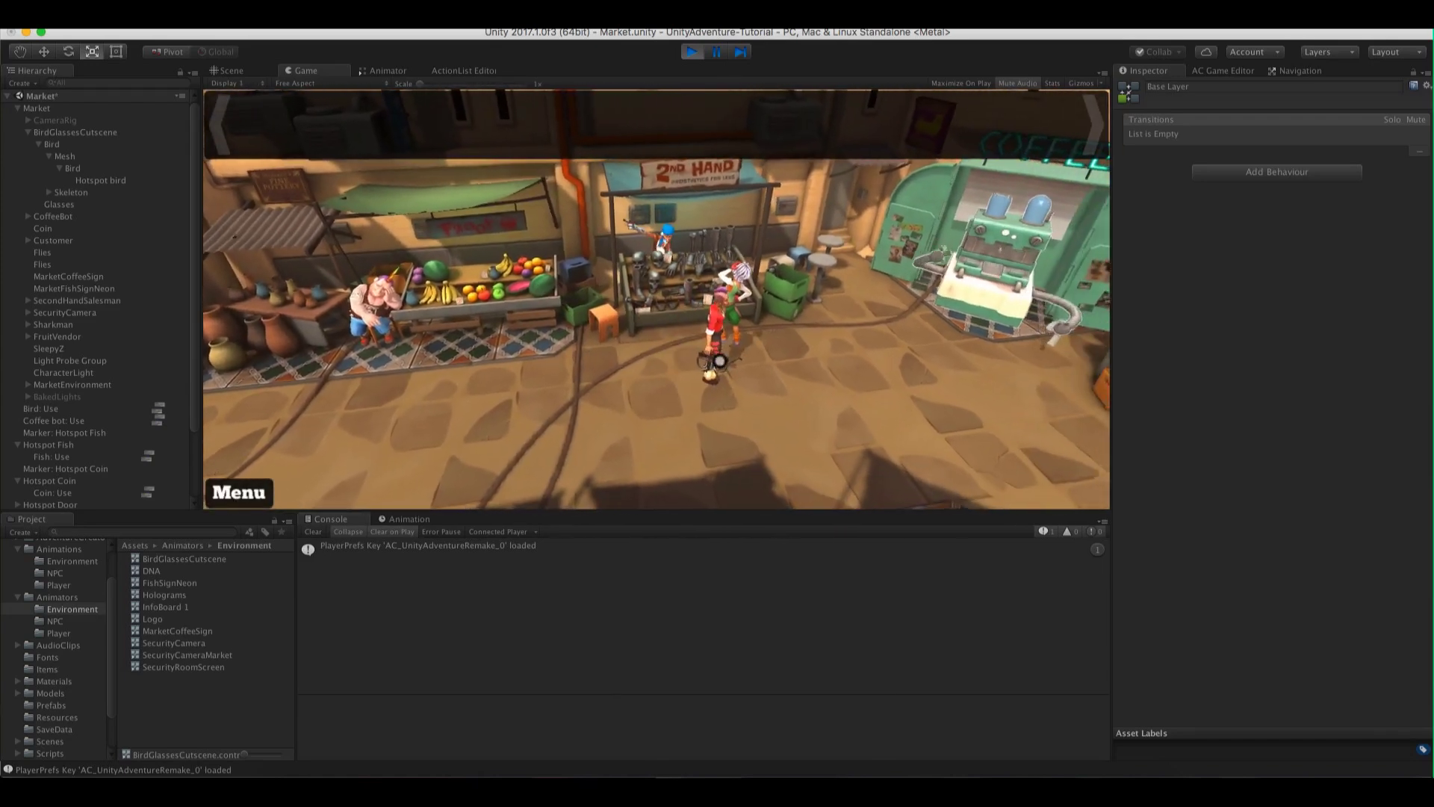
{"action": "key", "text": "super+p"}
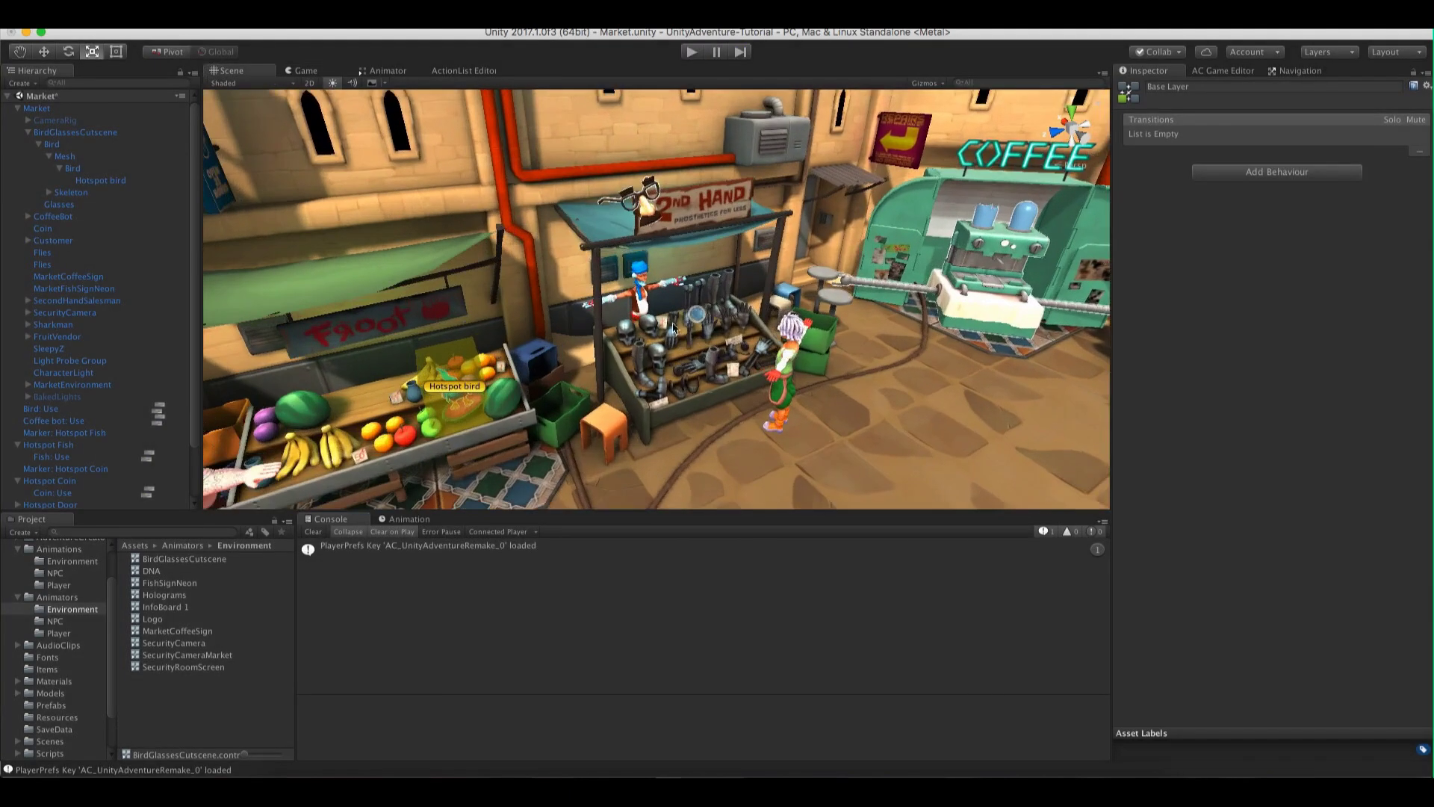
{"action": "right_click_drag", "start_coordinate": [673, 327], "coordinate": [658, 273]}
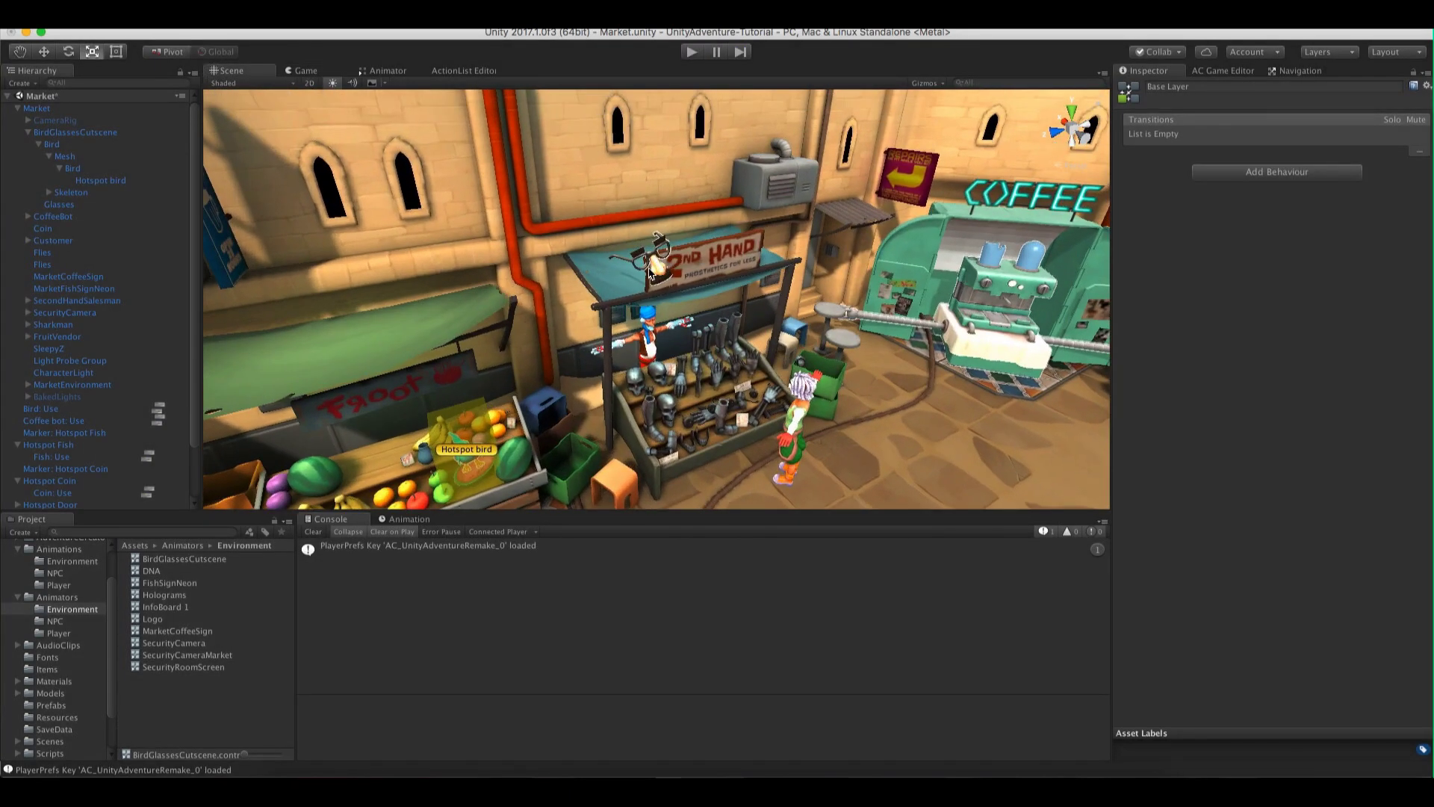
Create a hotspot prefab named glasses positioned over the Glasses mesh and parent it to the Glasses object
{"action": "left_click", "coordinate": [654, 273]}
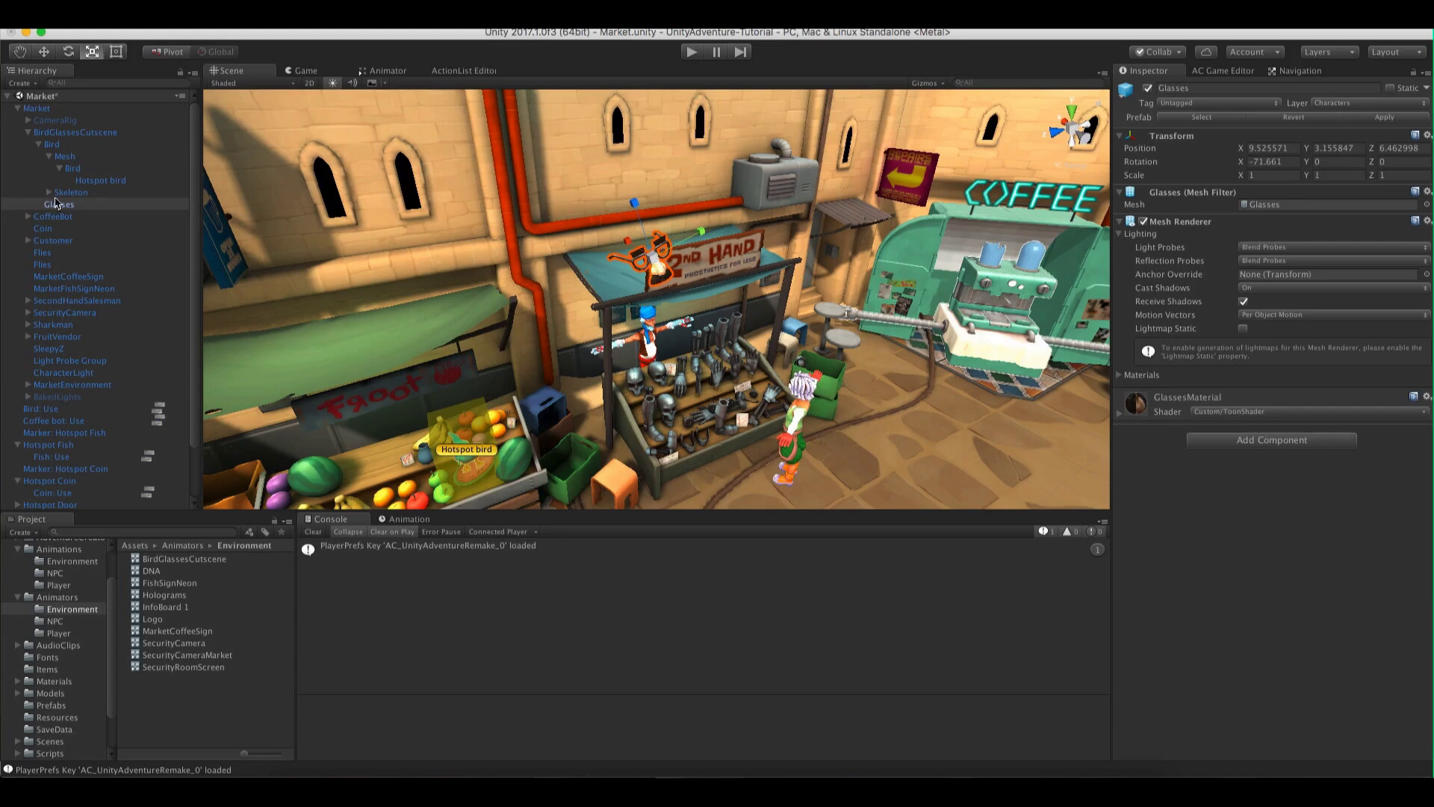
{"action": "left_click", "coordinate": [1220, 71]}
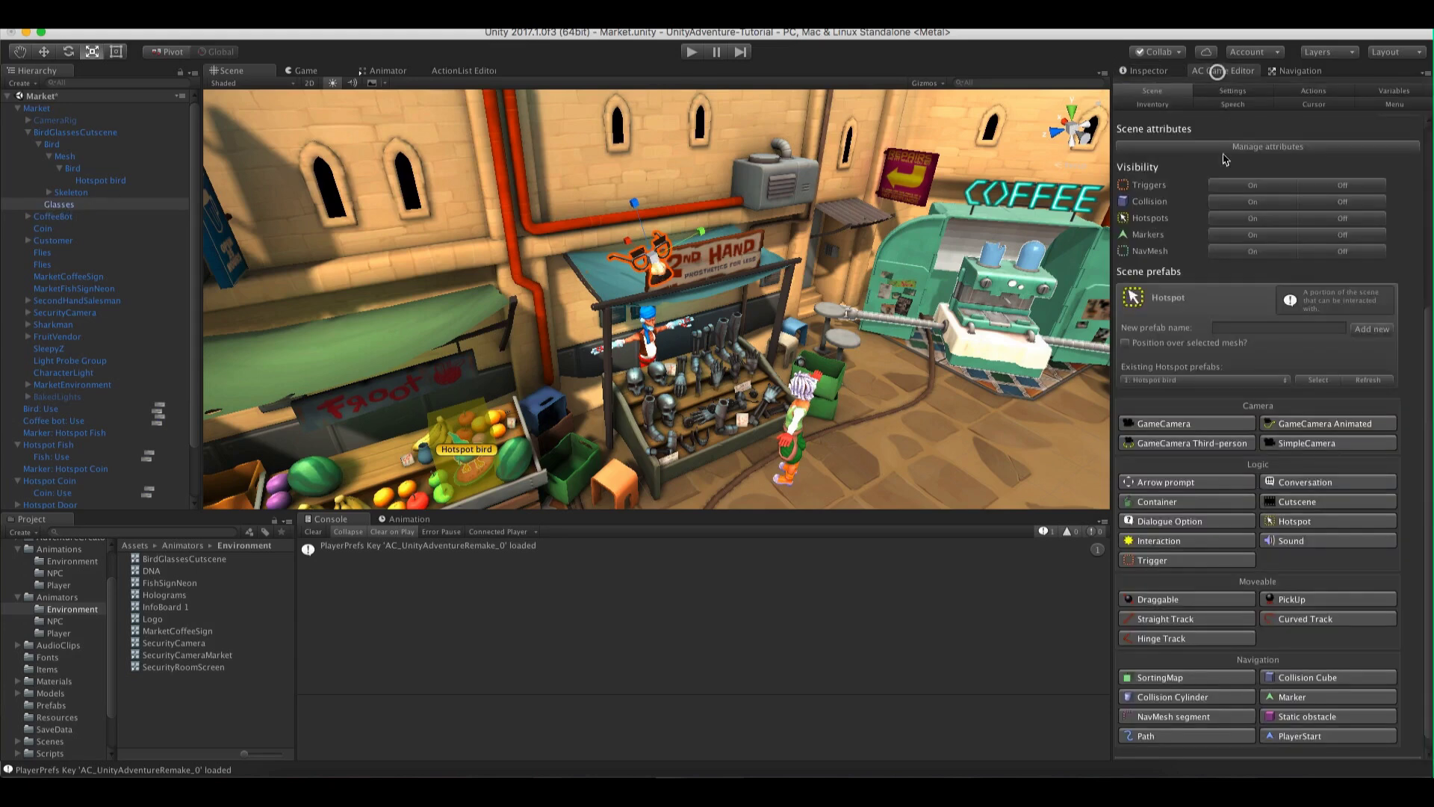
{"action": "left_click", "coordinate": [1127, 343]}
{"action": "left_click", "coordinate": [1242, 327]}
{"action": "left_click", "coordinate": [1372, 328]}
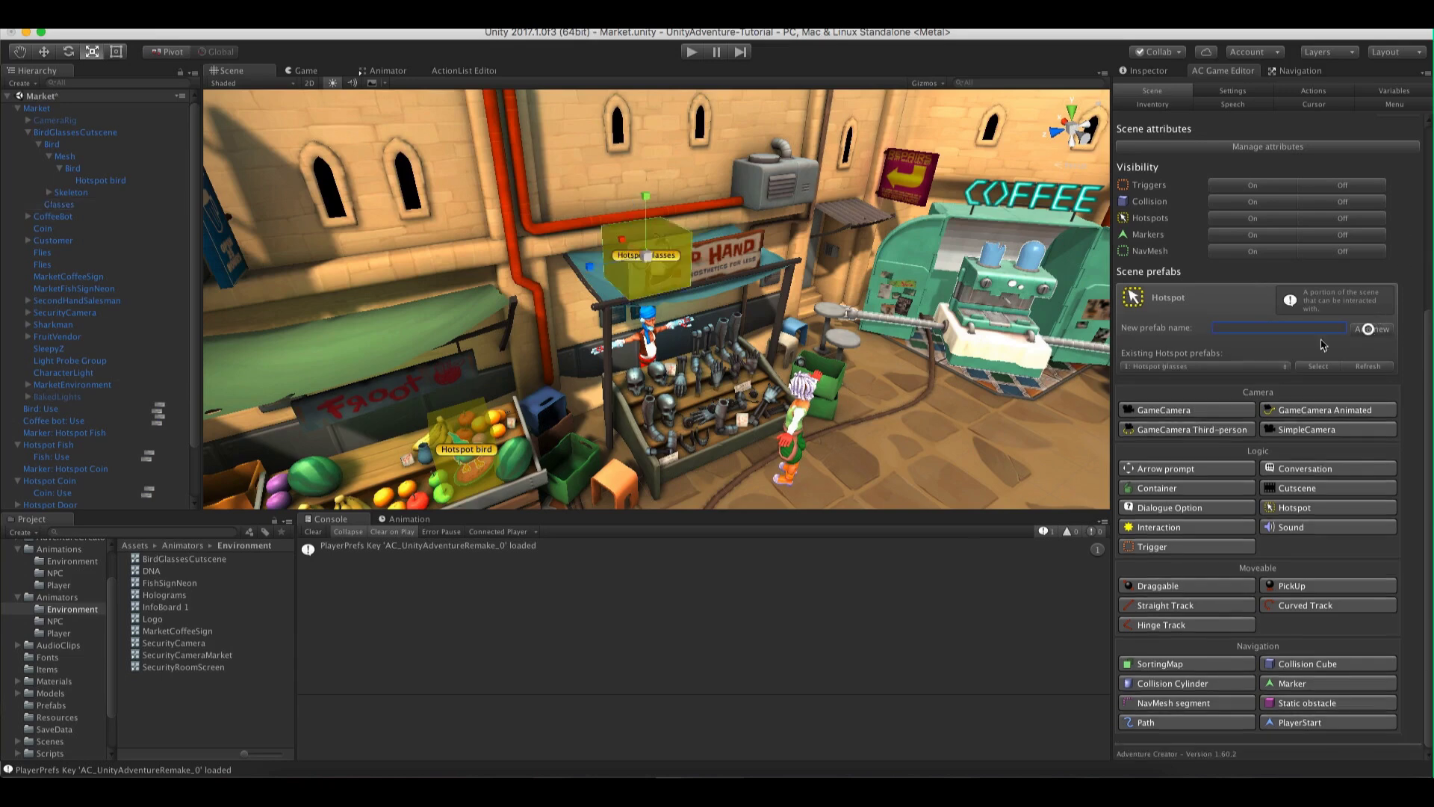
{"action": "left_click_drag", "start_coordinate": [70, 410], "coordinate": [67, 205]}
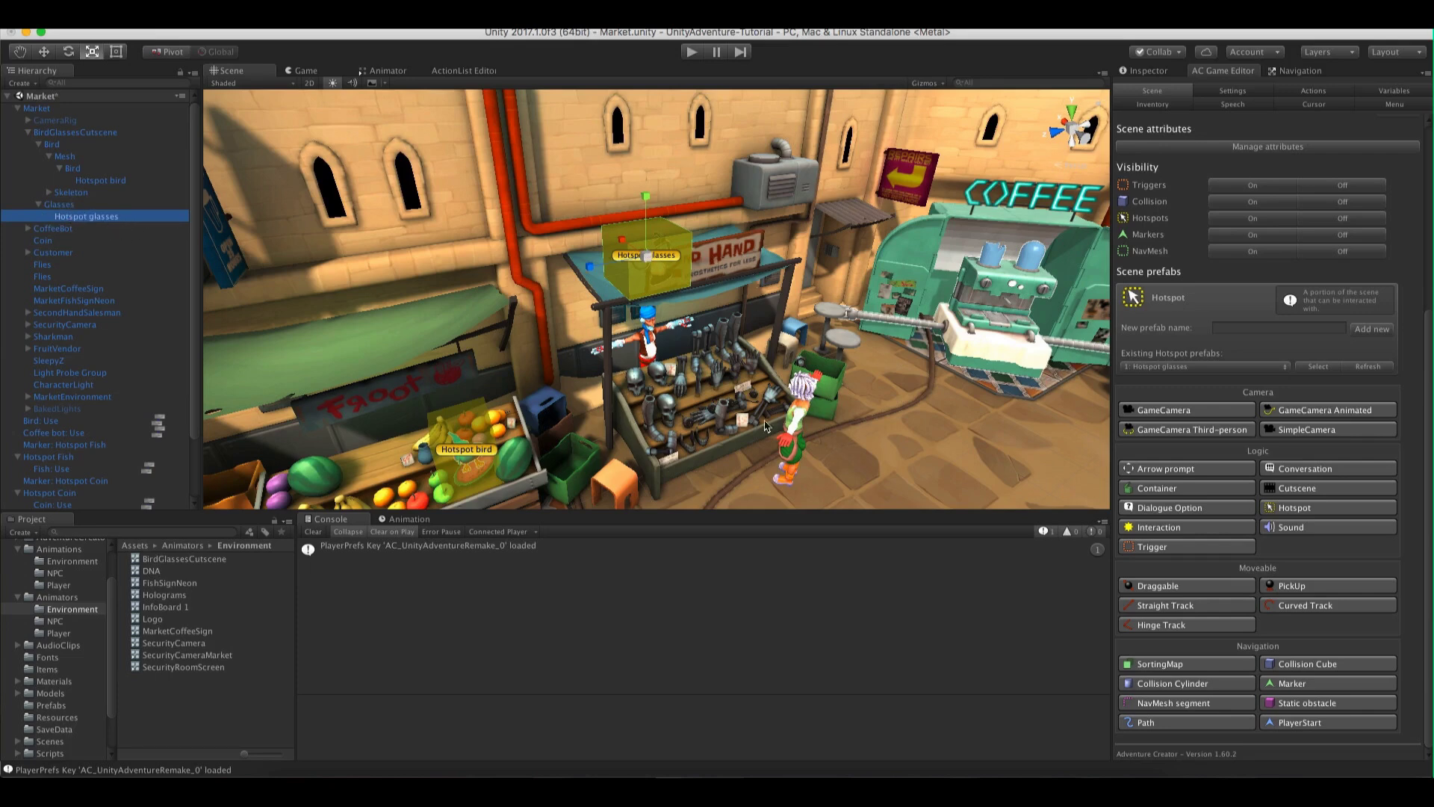
Set the label of the Hotspot glasses object to Glasses
{"action": "left_click_drag", "start_coordinate": [765, 426], "coordinate": [626, 218], "text": "alt"}
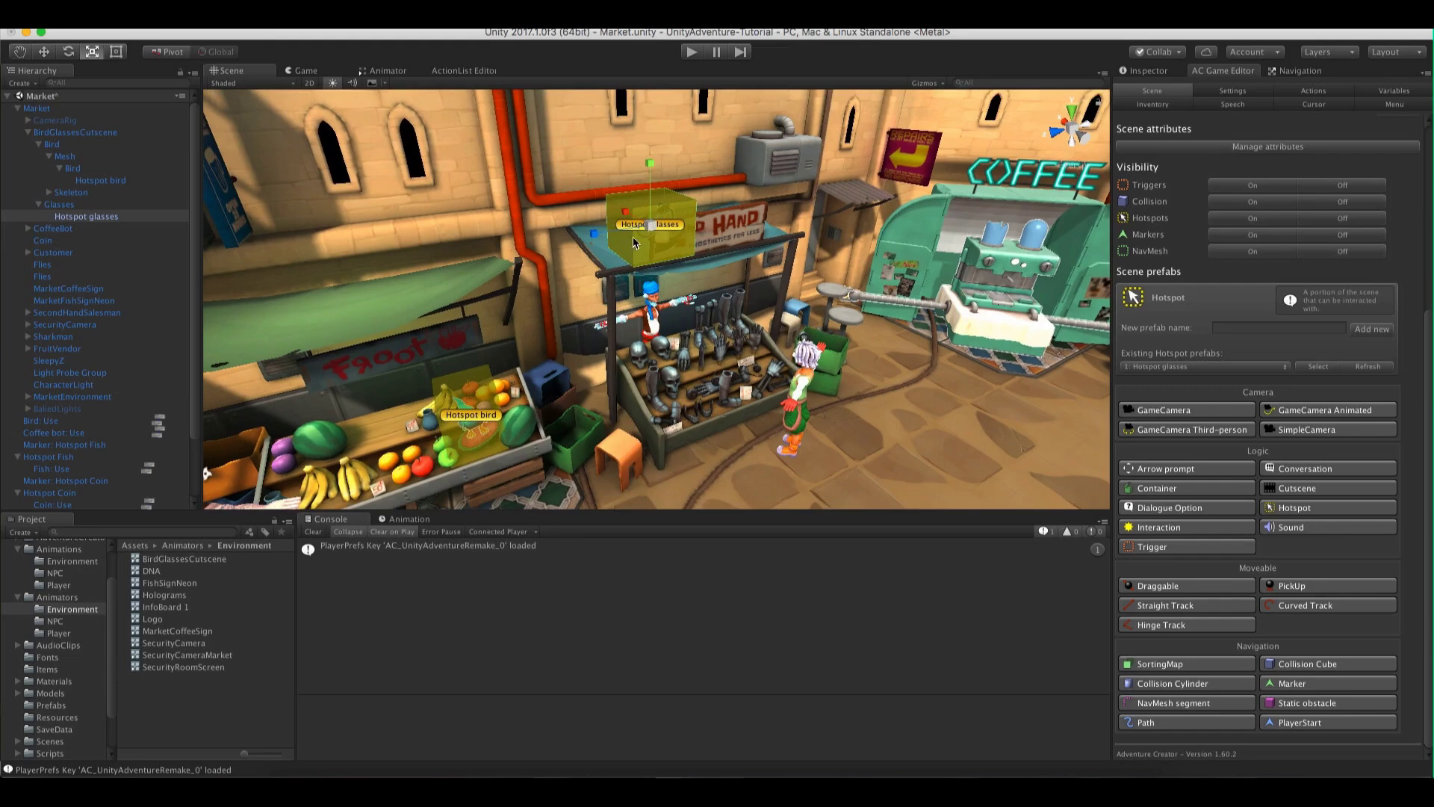
{"action": "left_click", "coordinate": [1148, 71]}
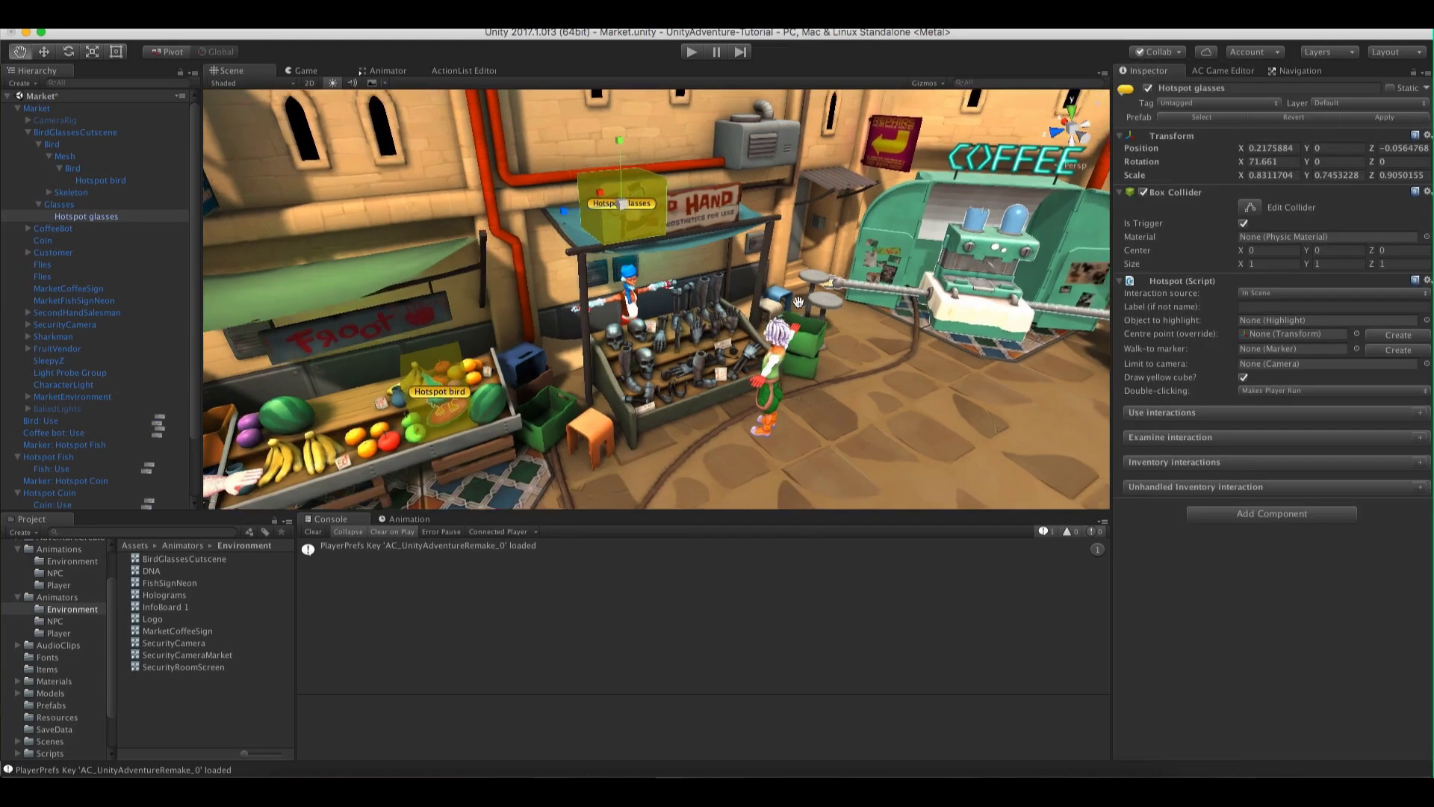
{"action": "left_click", "coordinate": [1272, 304]}
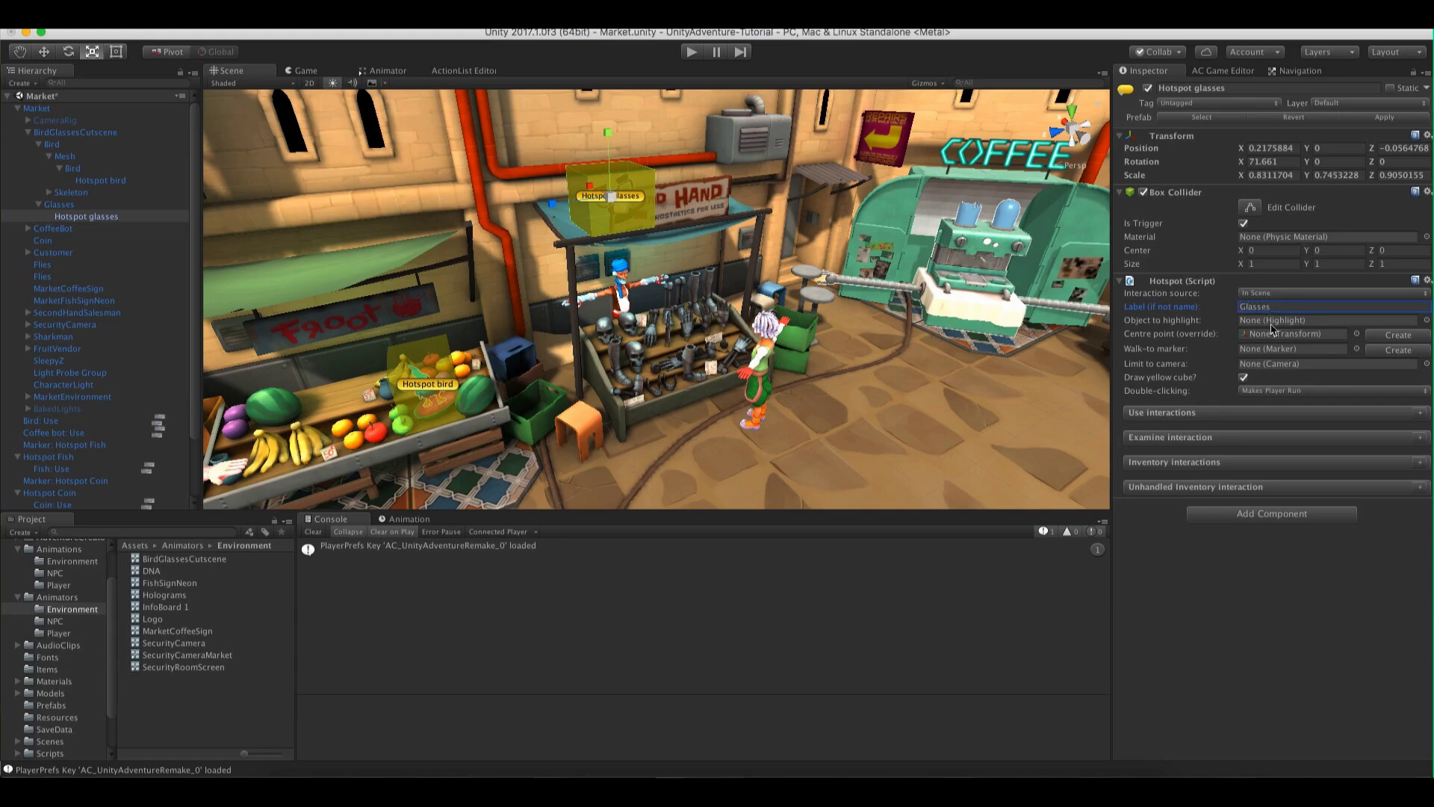
Add a Use interaction to the glasses hotspot with Walk To, facing after moving and a minimum distance of 0.5, and create its interaction
{"action": "left_click", "coordinate": [1418, 412]}
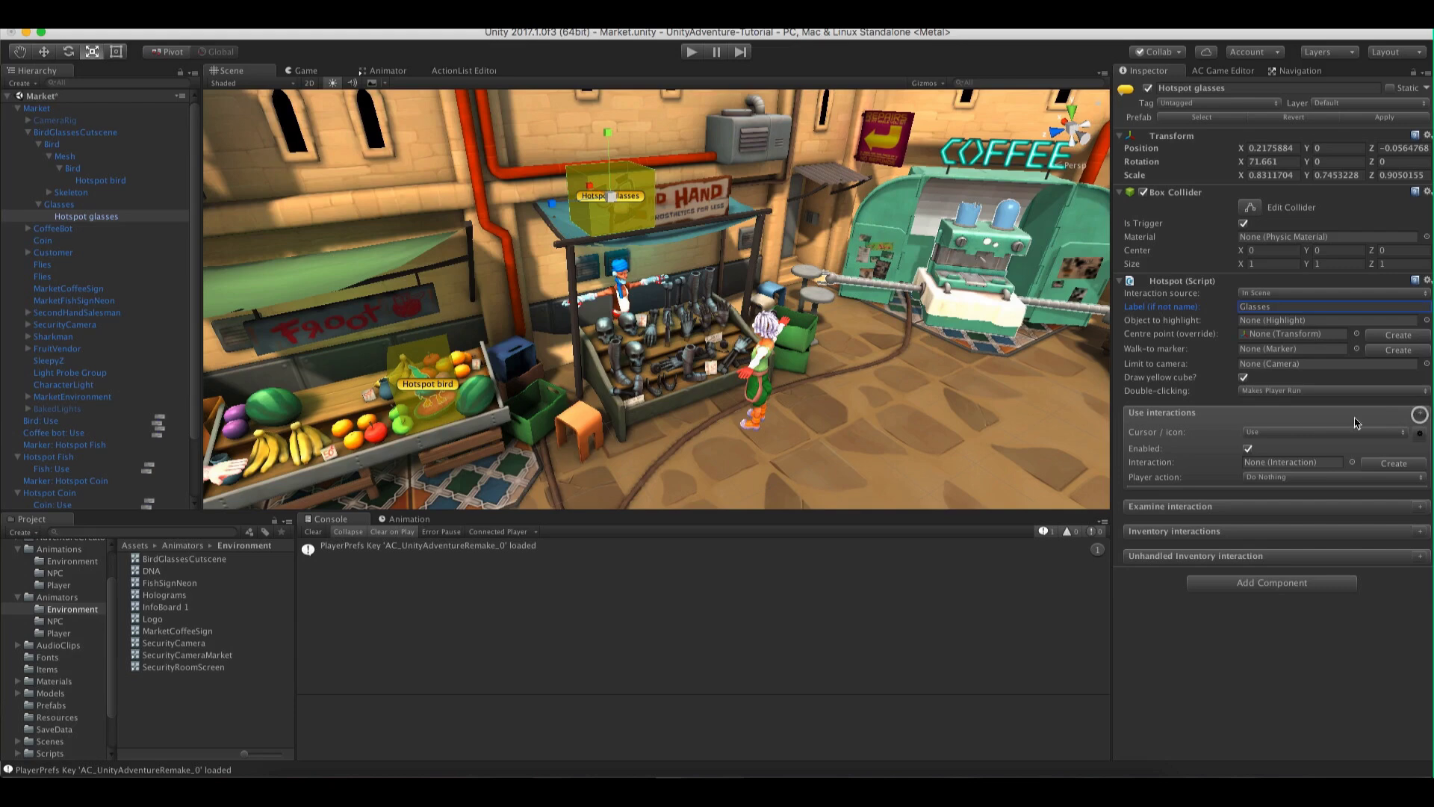
{"action": "left_click", "coordinate": [1307, 478]}
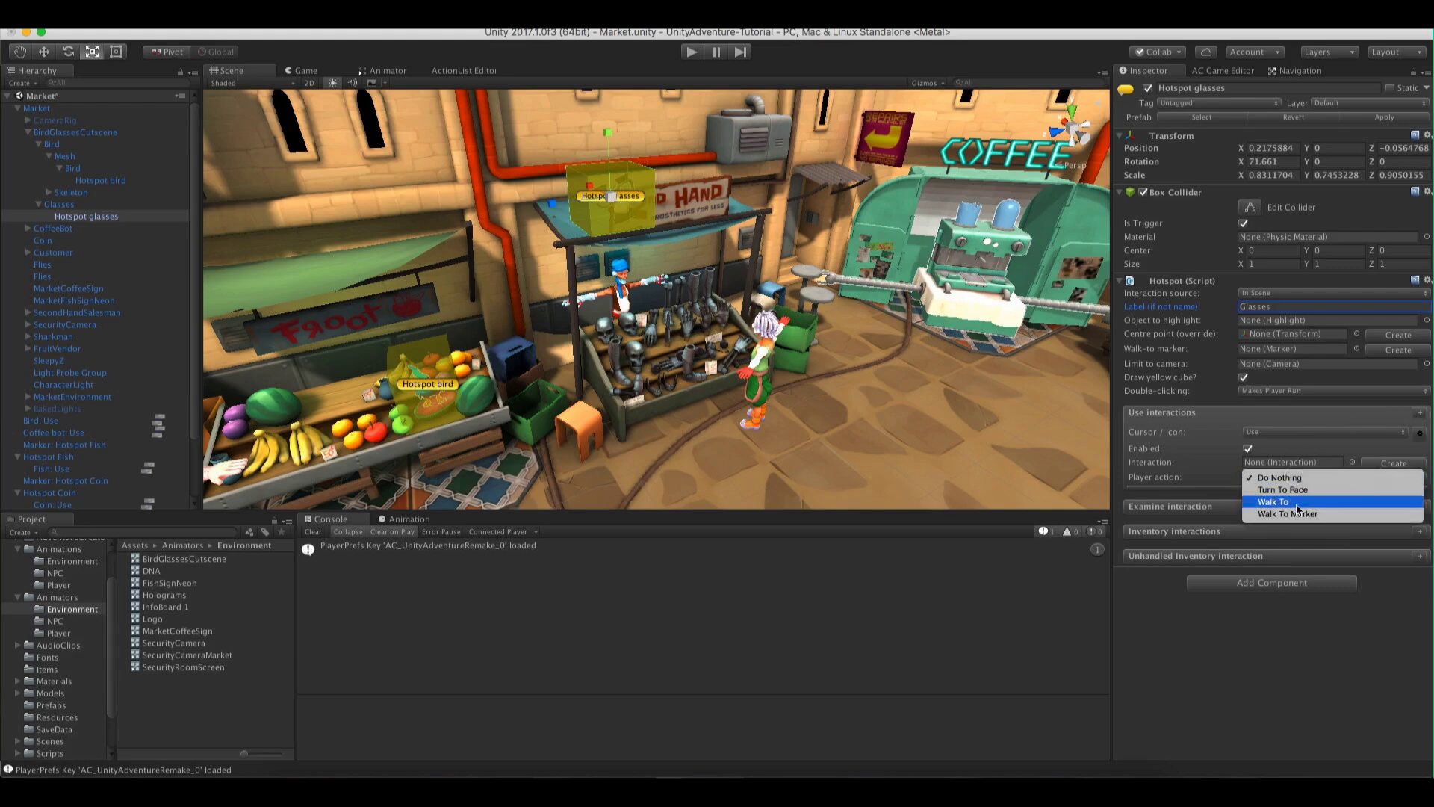
{"action": "left_click", "coordinate": [1303, 499]}
{"action": "left_click", "coordinate": [1247, 504]}
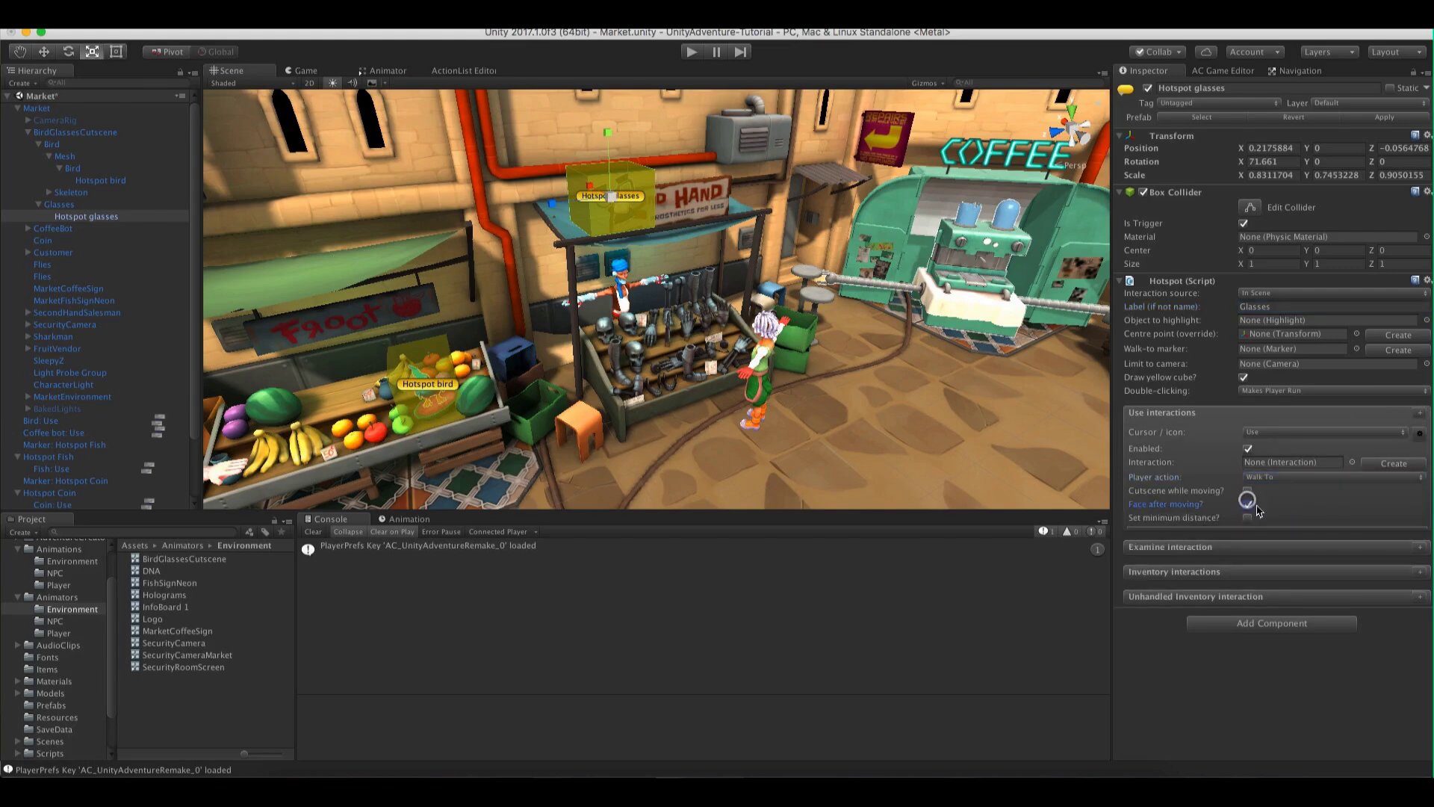
{"action": "left_click", "coordinate": [1247, 518]}
{"action": "left_click", "coordinate": [1268, 528]}
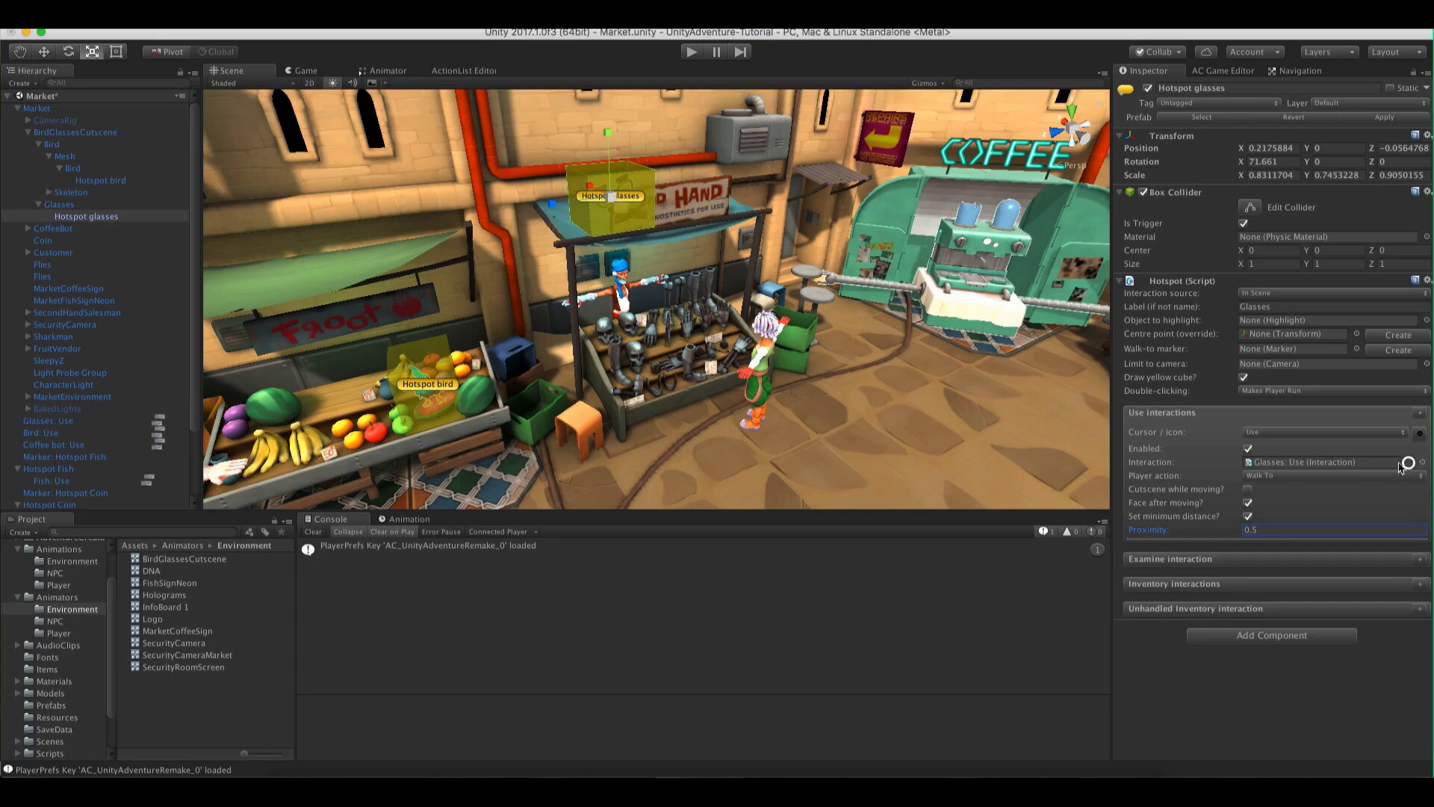
{"action": "left_click", "coordinate": [1394, 463]}
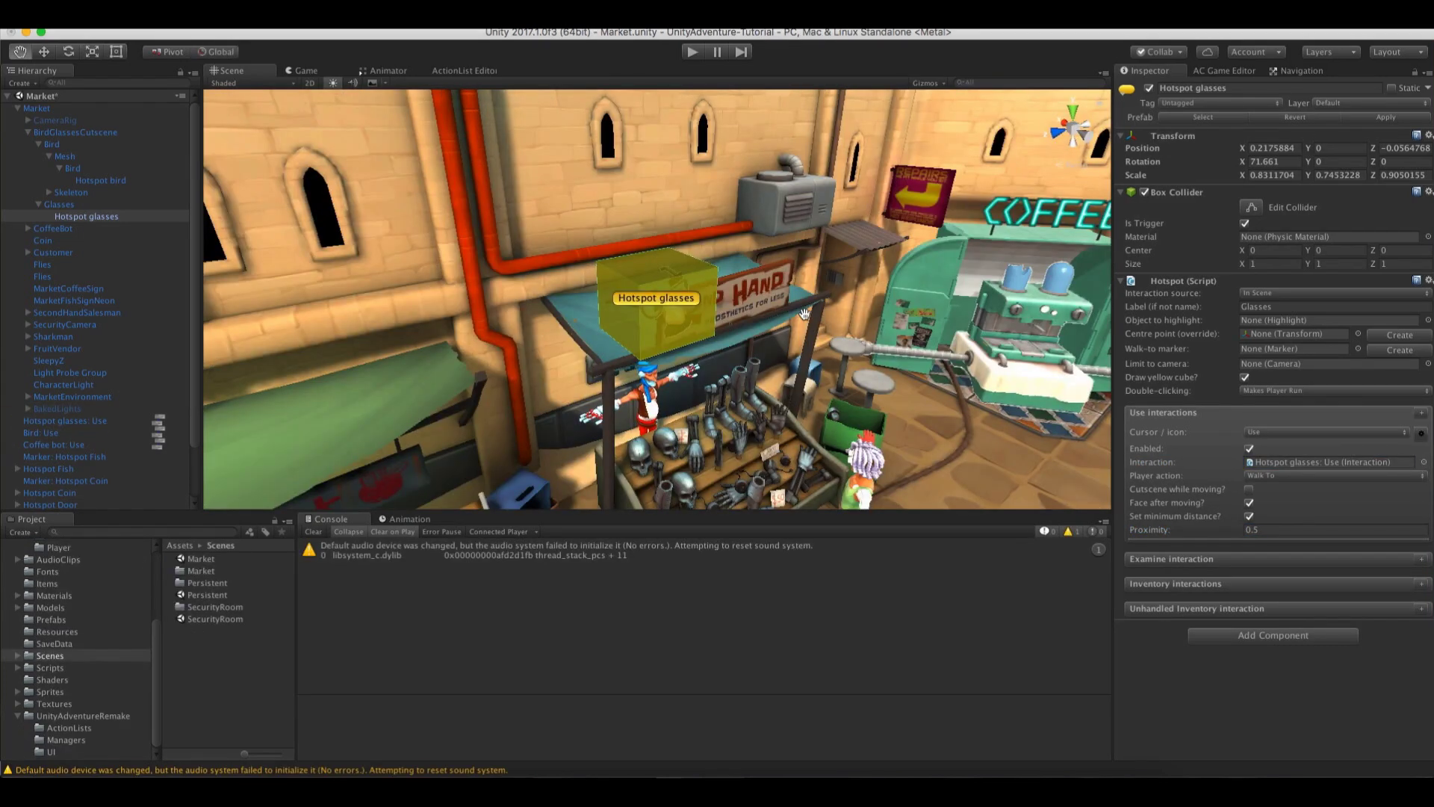
Open the player's ClickToMove animator and examine the PlayerPutGlassesOn state and the transitions into PlayerTakeItemLow and PlayerPutGlassesOn
{"action": "left_click", "coordinate": [313, 531]}
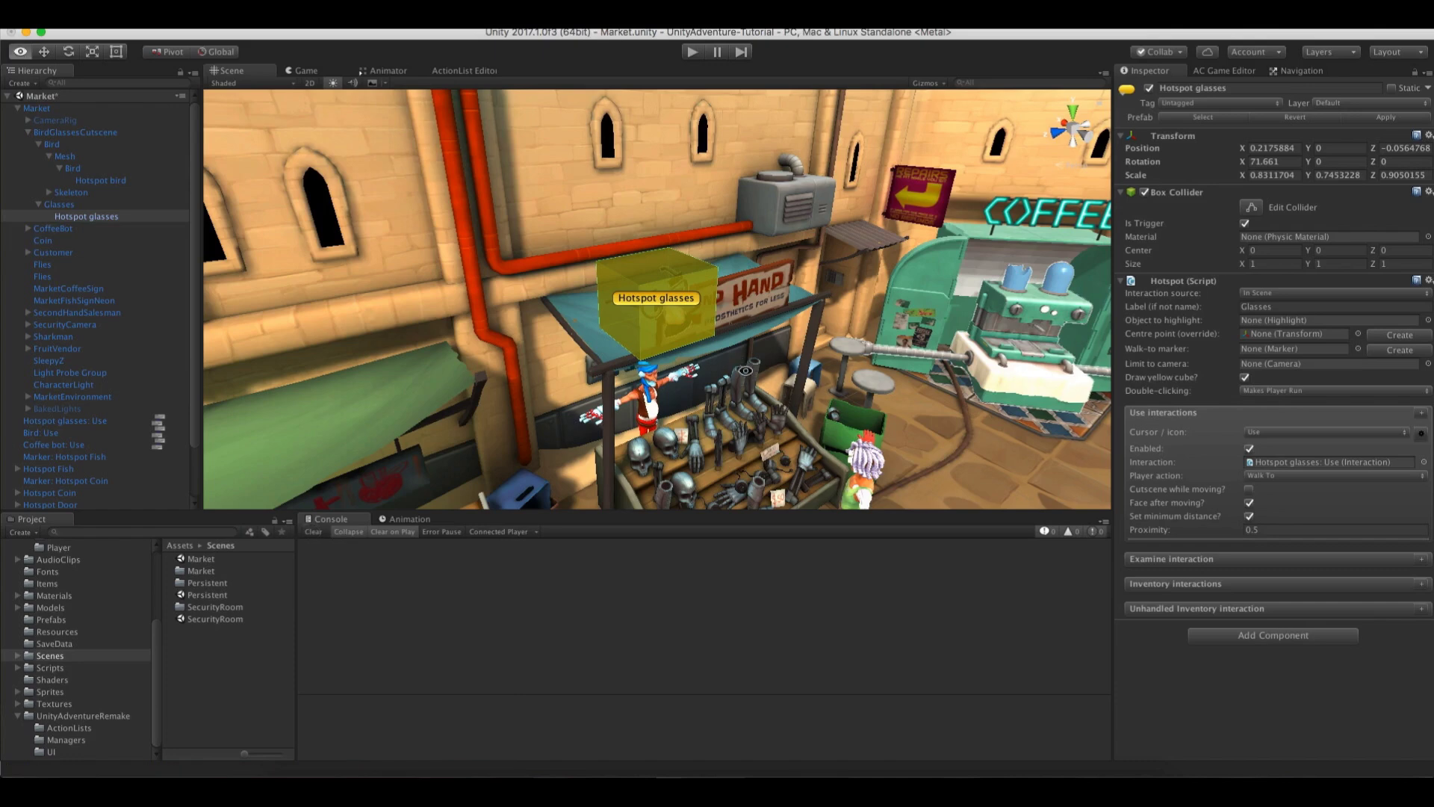
{"action": "left_click_drag", "start_coordinate": [745, 370], "coordinate": [718, 356], "text": "alt"}
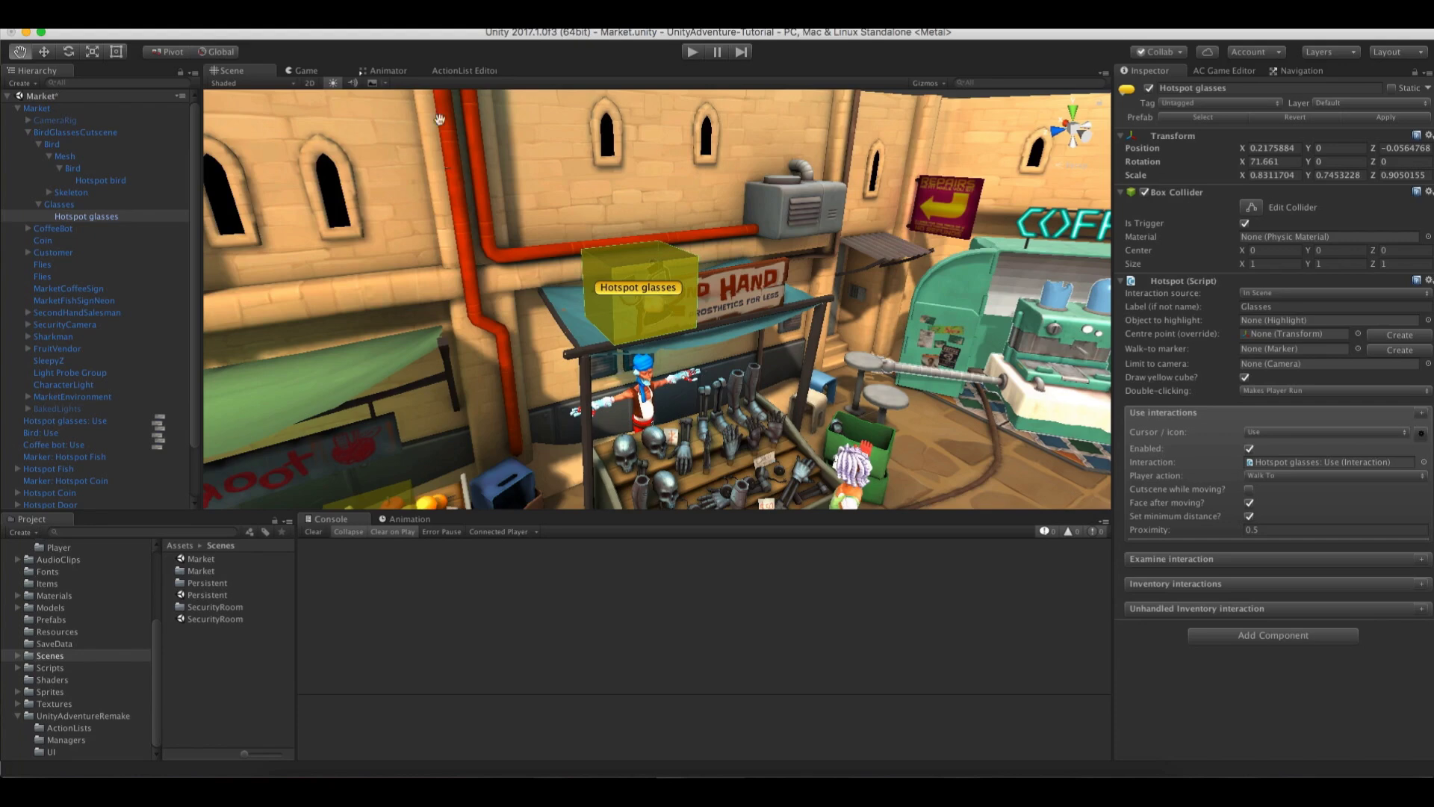
{"action": "mouse_move", "coordinate": [645, 344]}
{"action": "left_mouse_down"}
{"action": "mouse_move", "coordinate": [616, 295]}
{"action": "mouse_move", "coordinate": [623, 348]}
{"action": "left_mouse_up"}
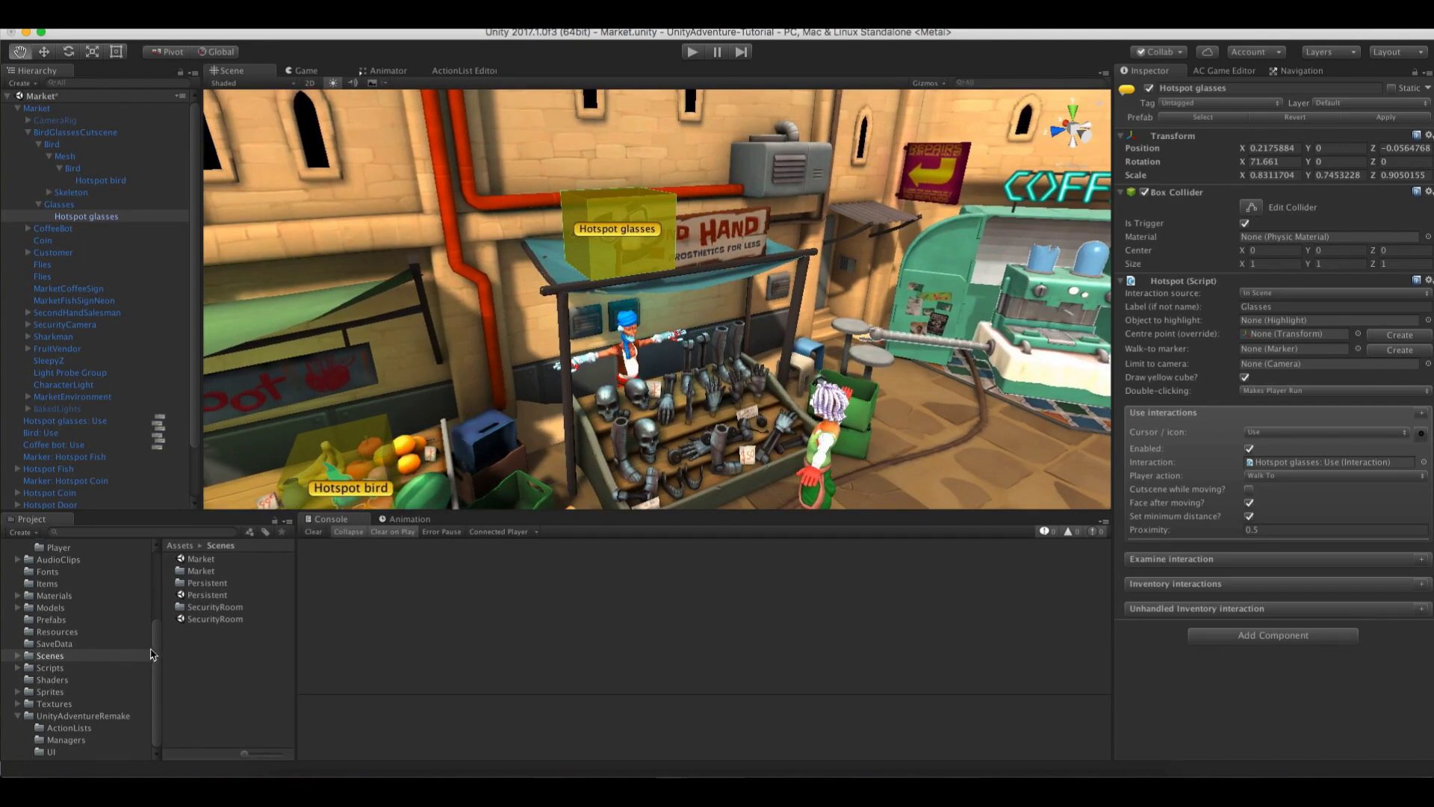
{"action": "left_click_drag", "start_coordinate": [151, 654], "coordinate": [156, 597]}
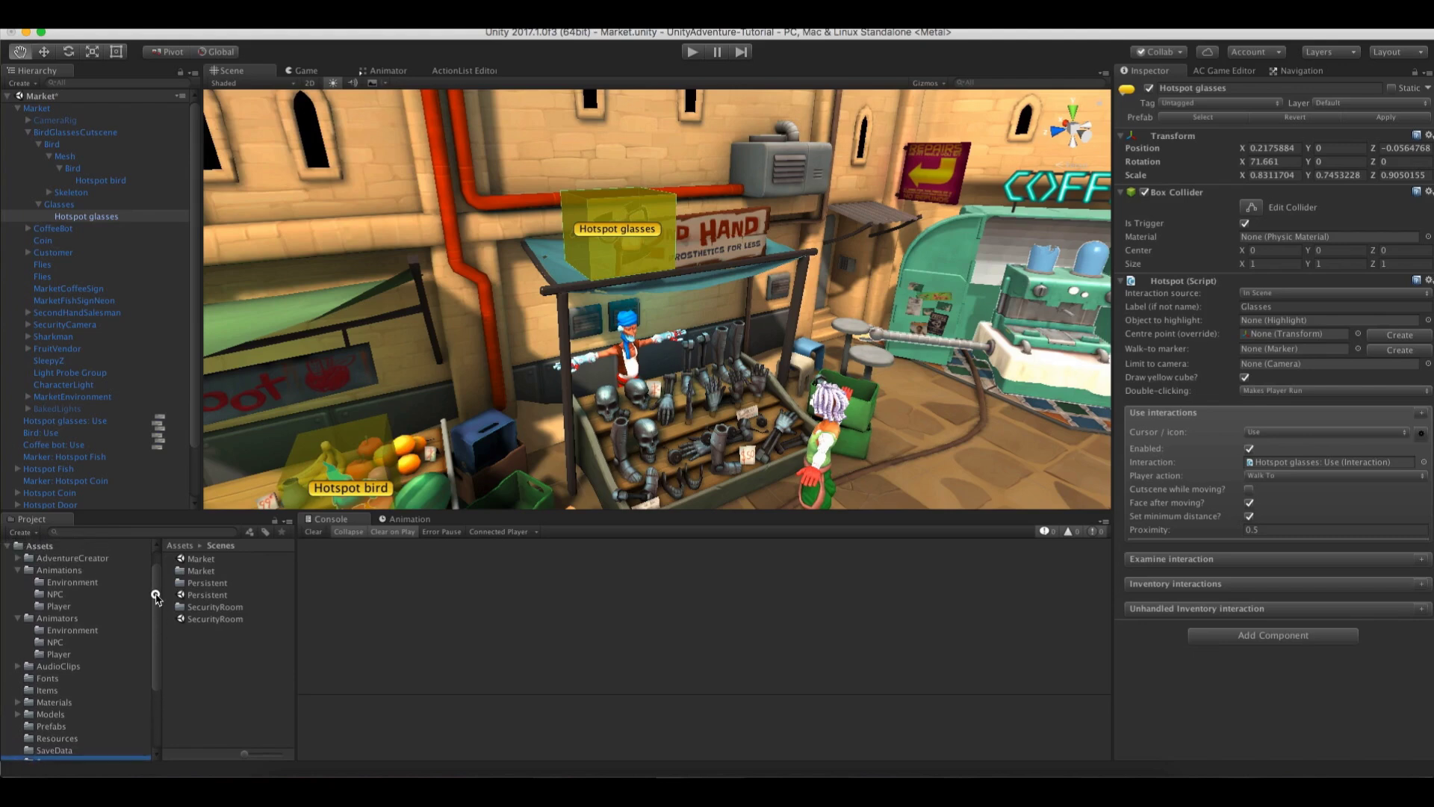
{"action": "left_click", "coordinate": [73, 606]}
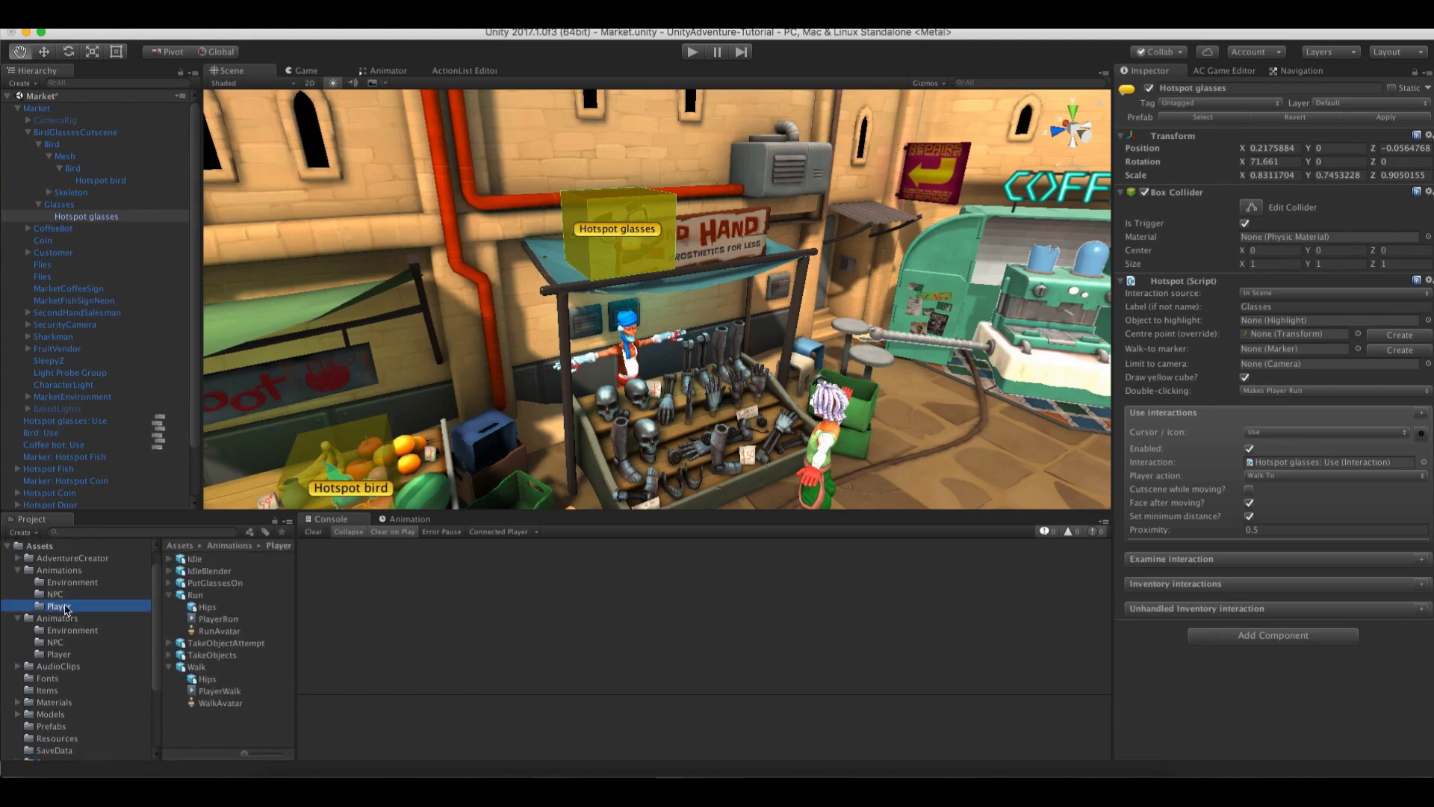
{"action": "left_click", "coordinate": [67, 653]}
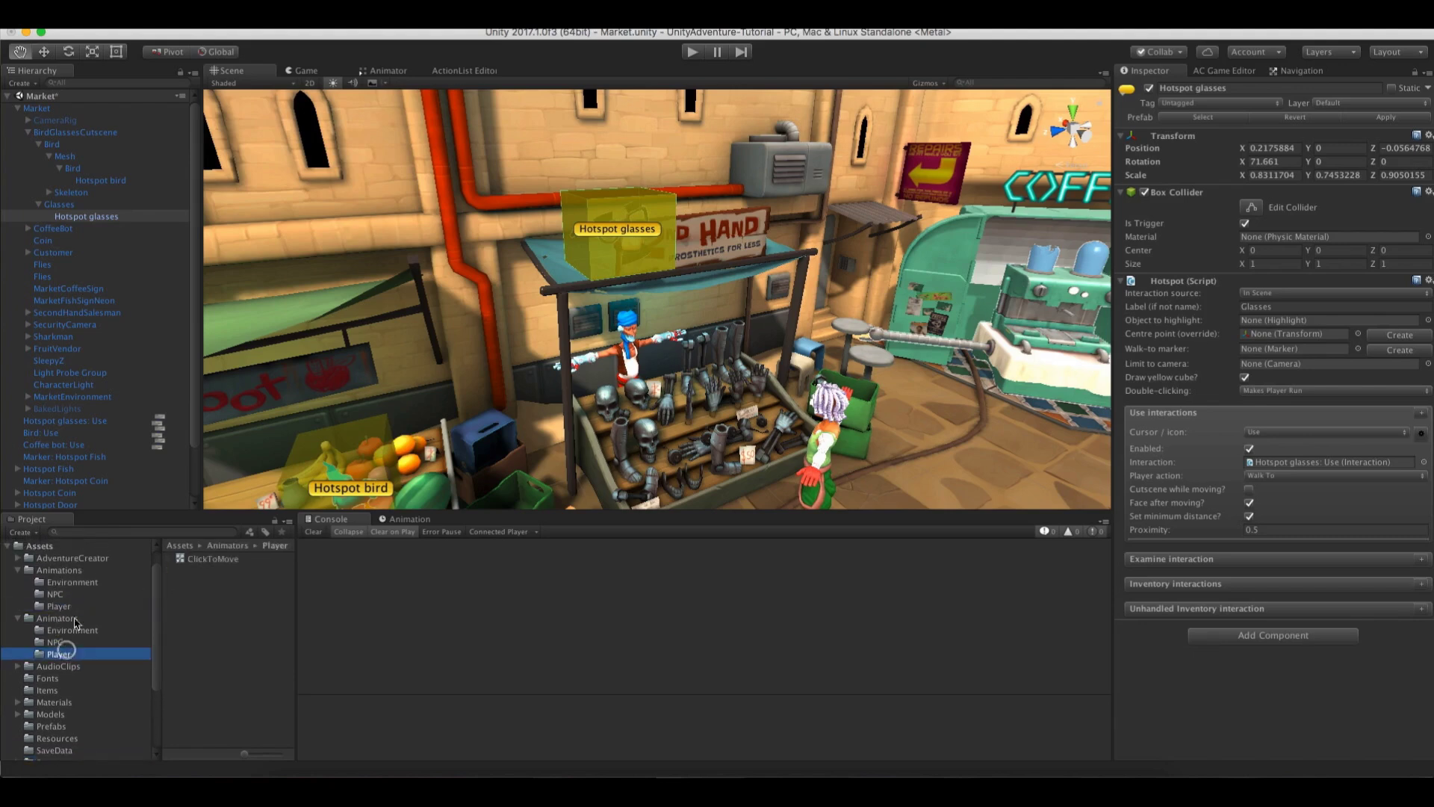
{"action": "double_click", "coordinate": [196, 559]}
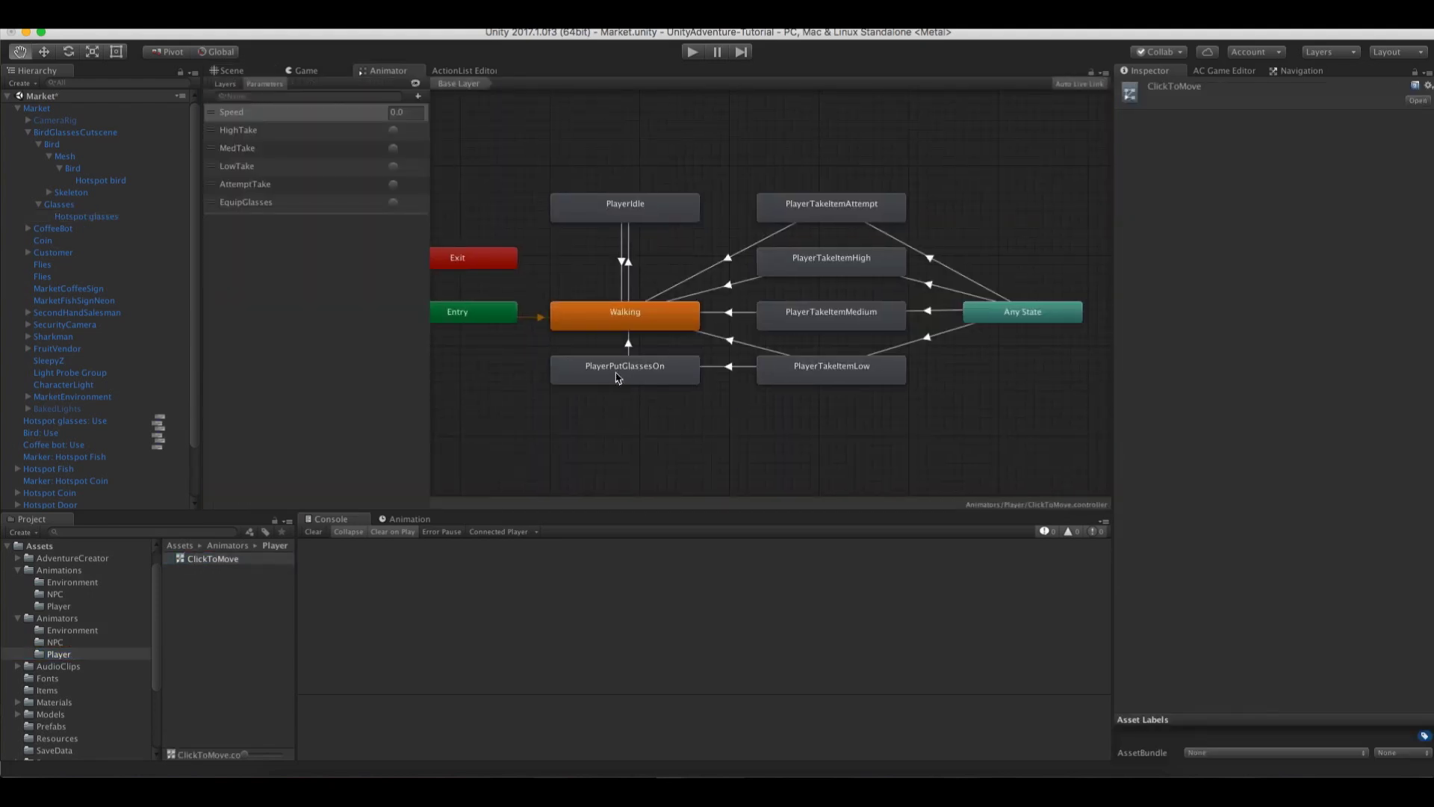
{"action": "left_click", "coordinate": [668, 375]}
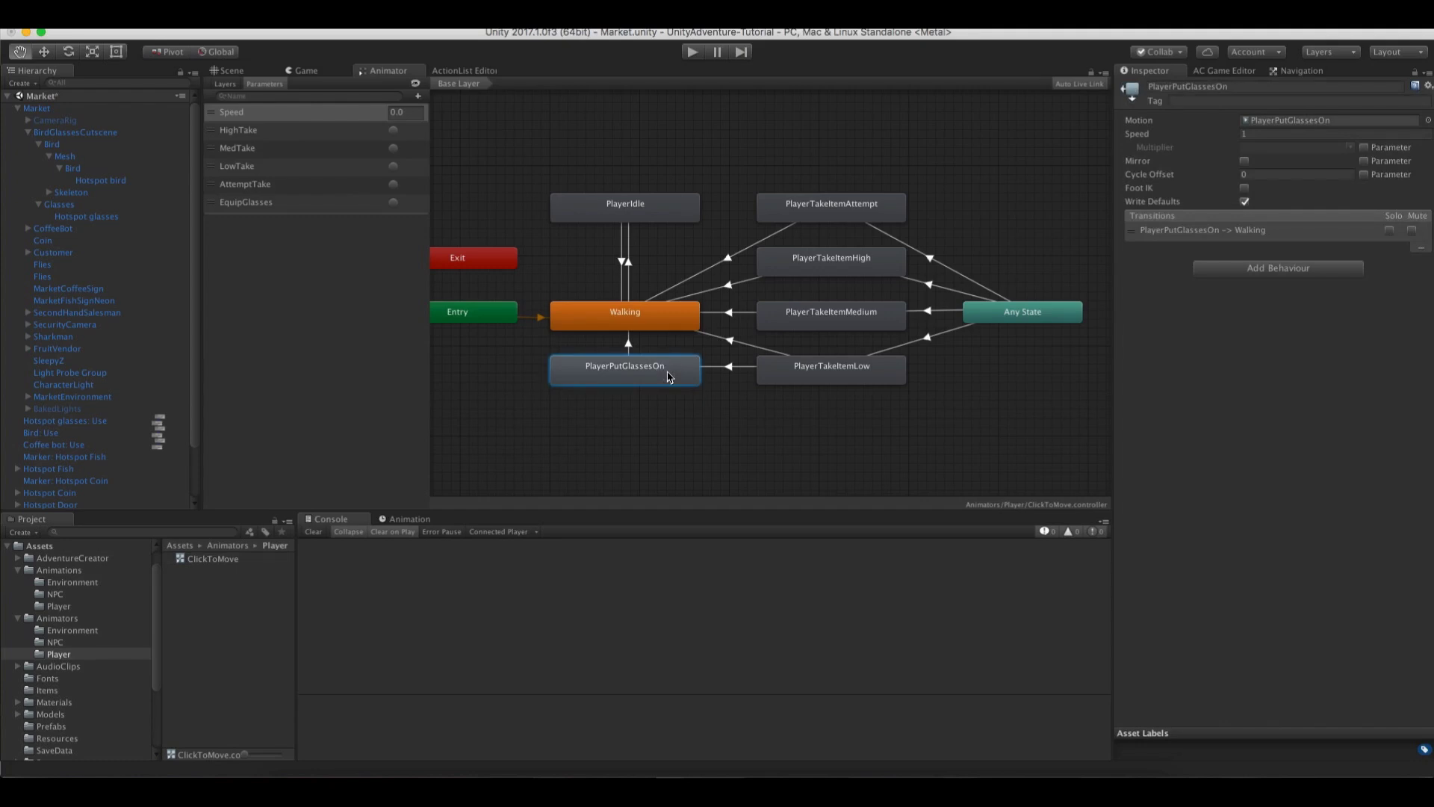
{"action": "left_click", "coordinate": [929, 336]}
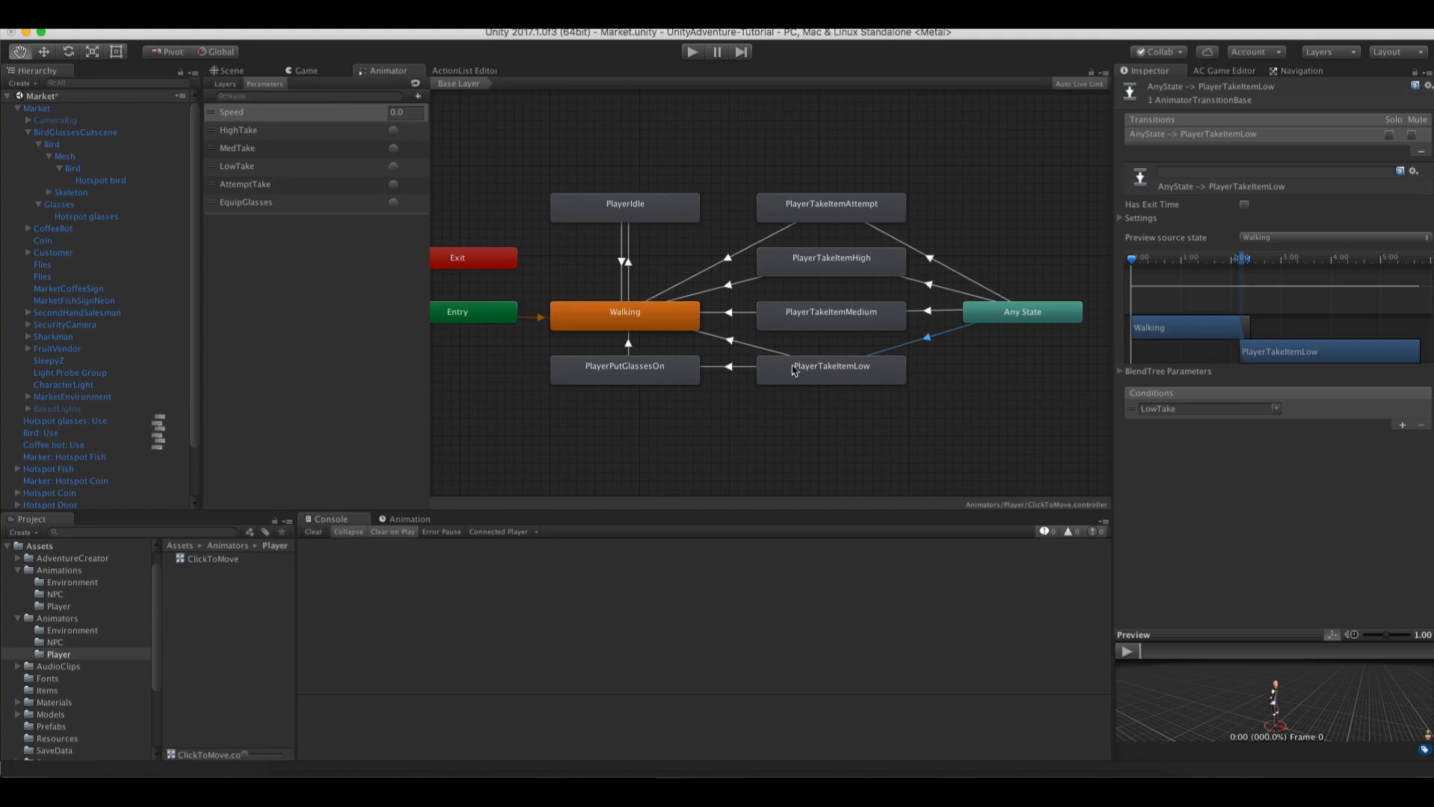
{"action": "left_click", "coordinate": [735, 367]}
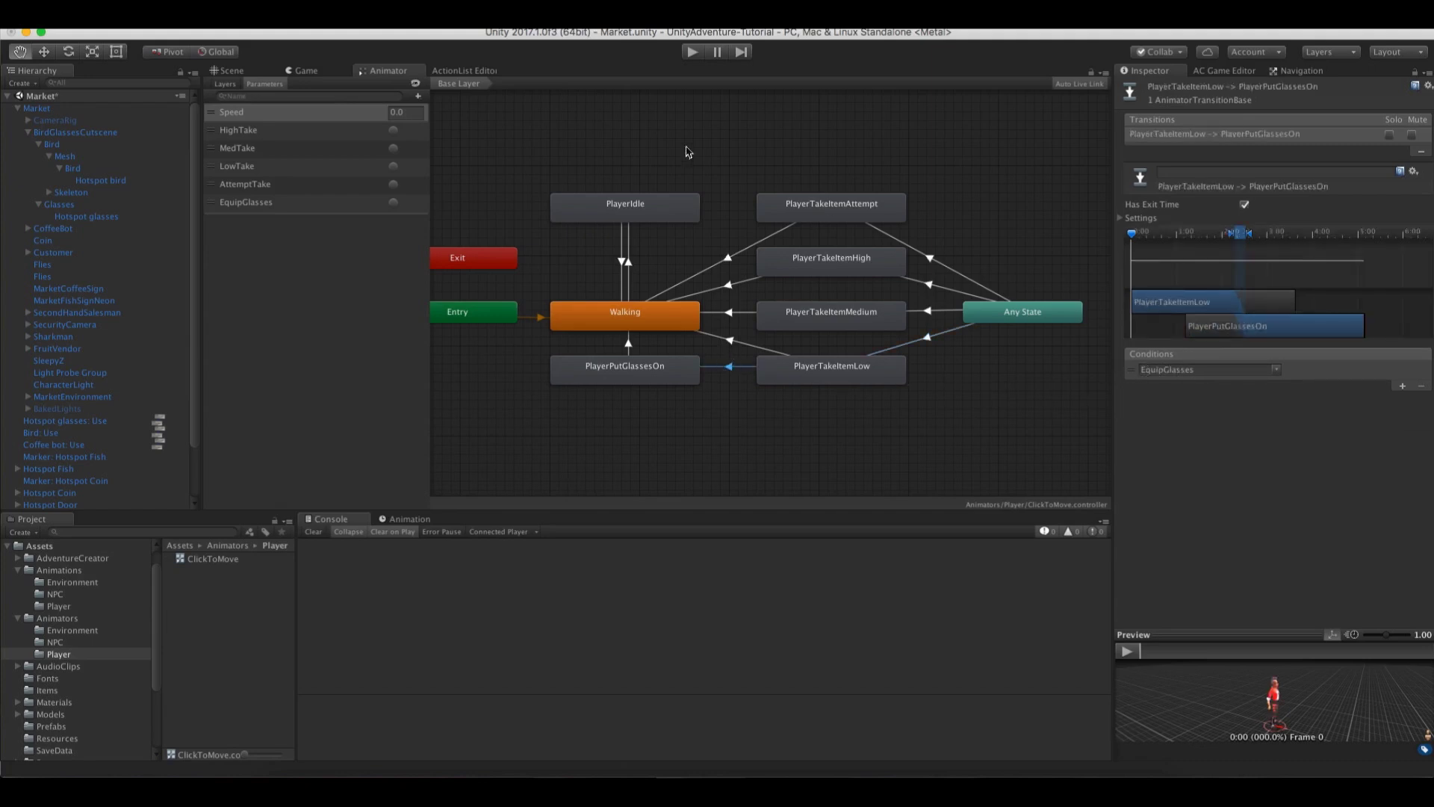
Make the first action of the glasses Use interaction a Character: Animate on the player that fires the LowTake parameter as a Trigger
{"action": "left_click", "coordinate": [457, 70]}
{"action": "left_click", "coordinate": [295, 128]}
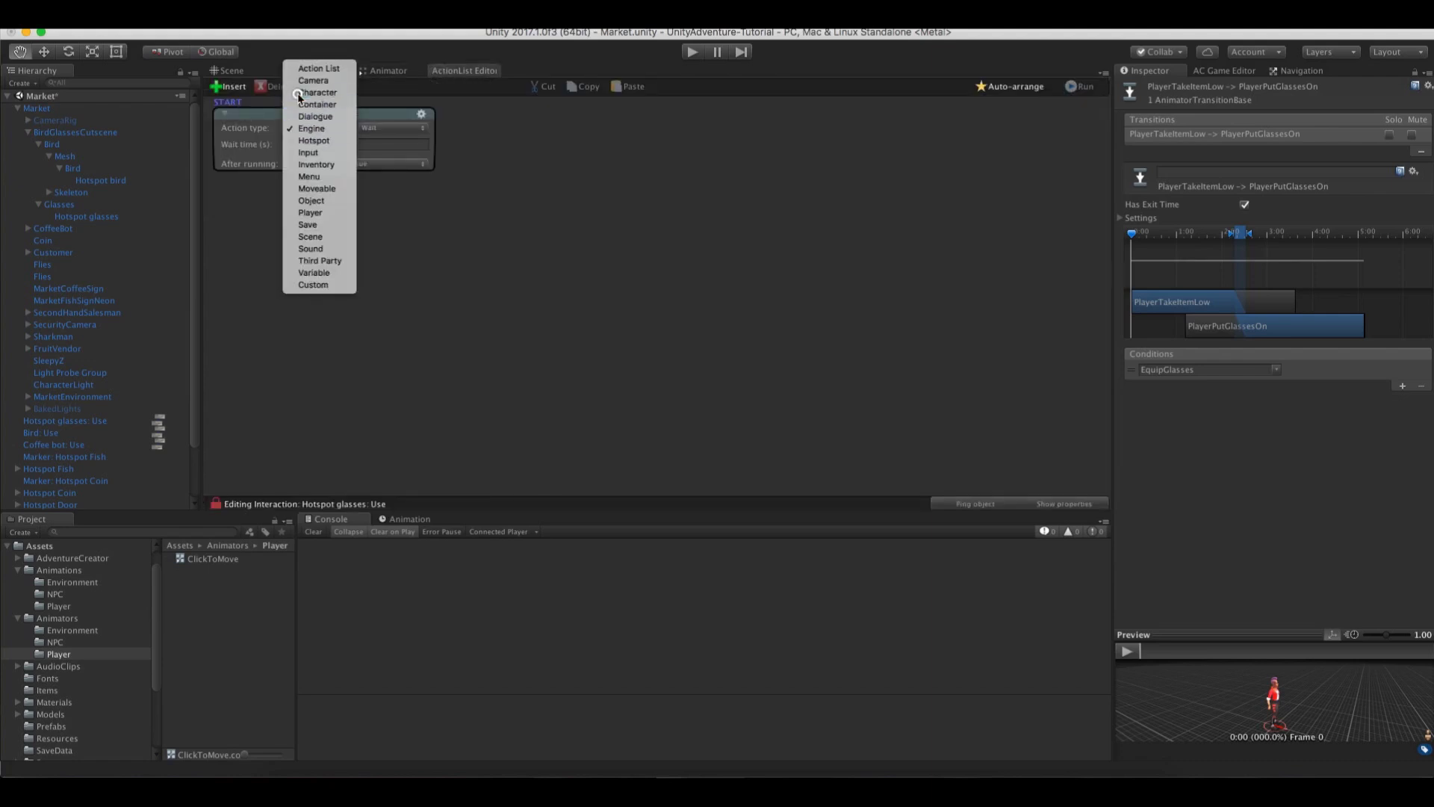
{"action": "left_click", "coordinate": [303, 96]}
{"action": "left_click", "coordinate": [337, 144]}
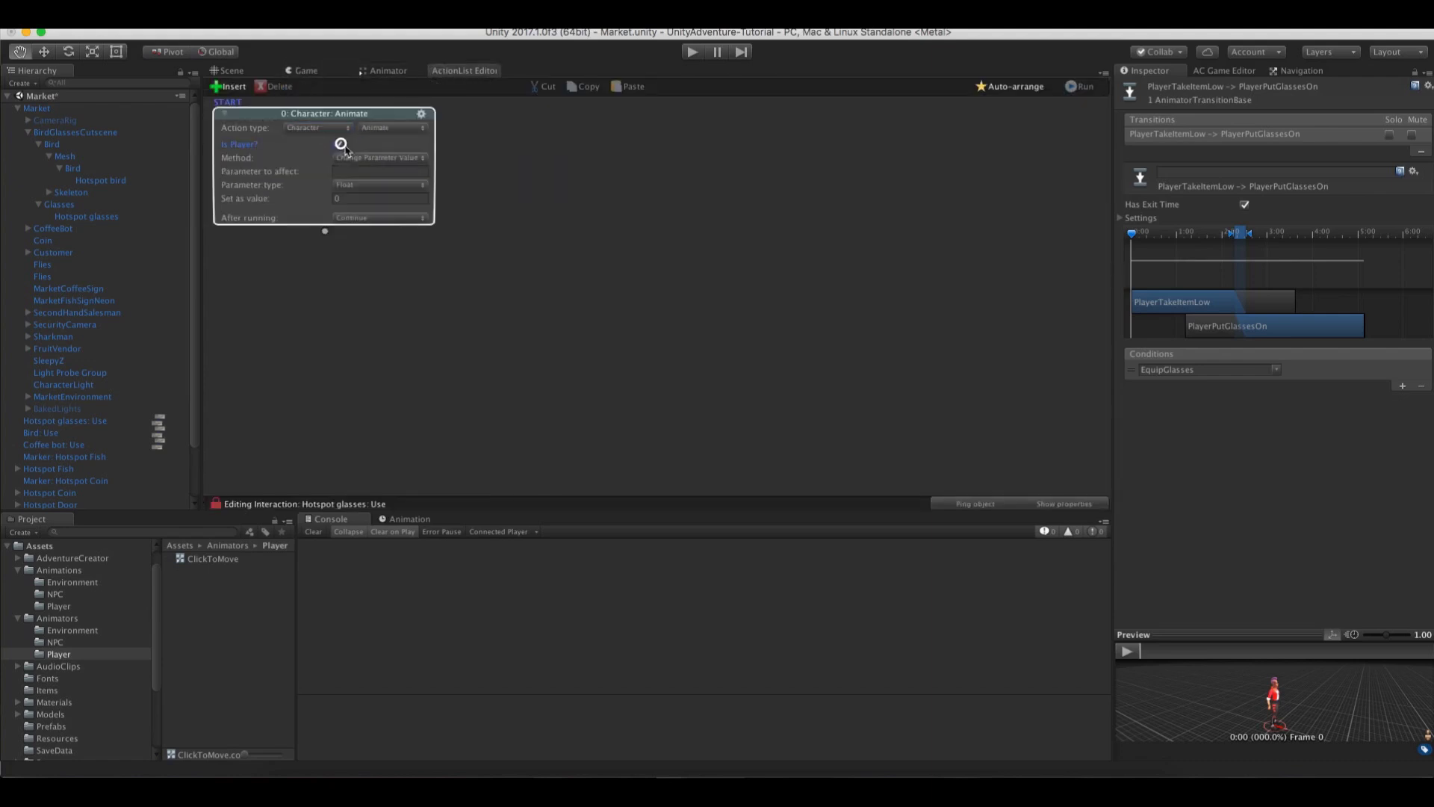
{"action": "left_click", "coordinate": [349, 172]}
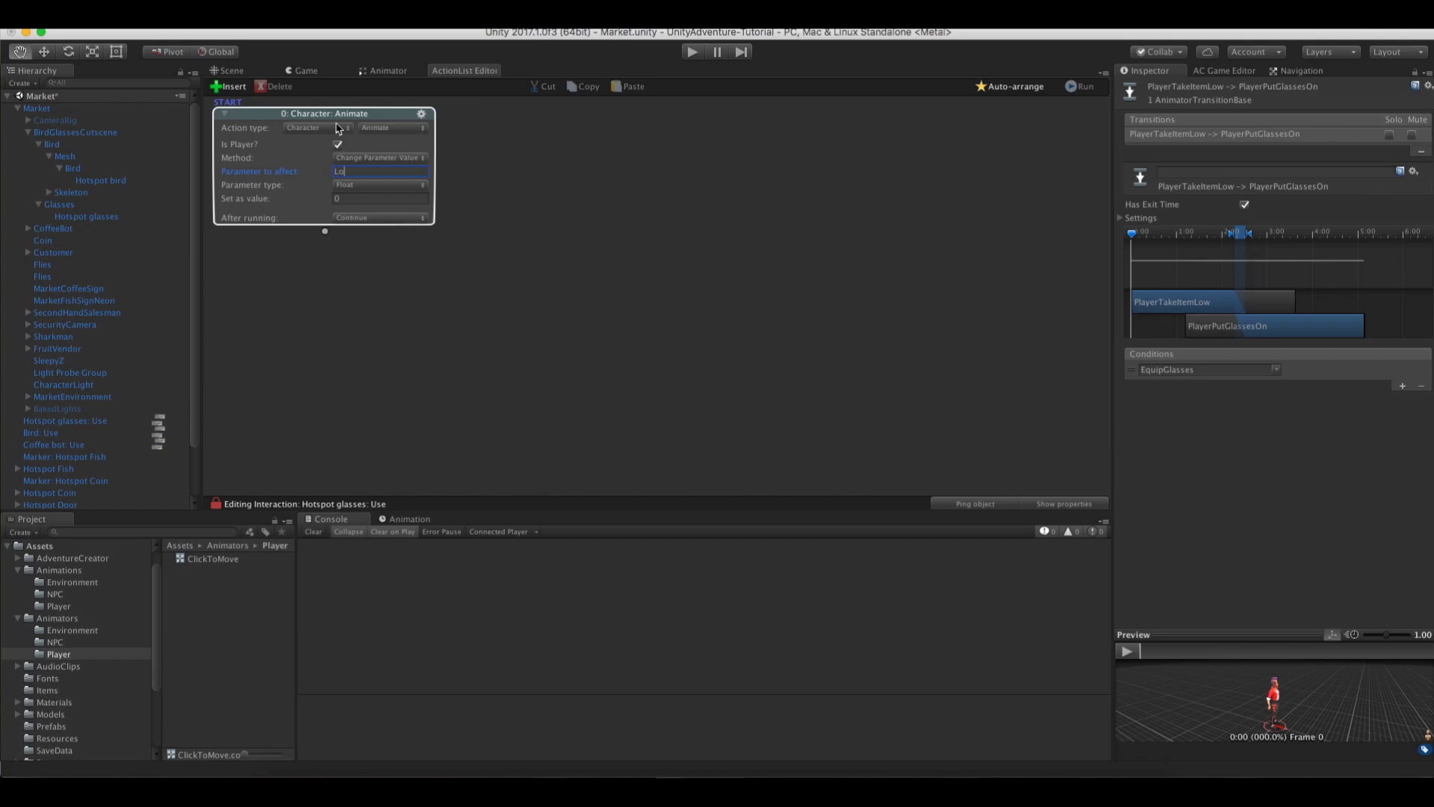
{"action": "left_click", "coordinate": [357, 185]}
{"action": "left_click", "coordinate": [370, 221]}
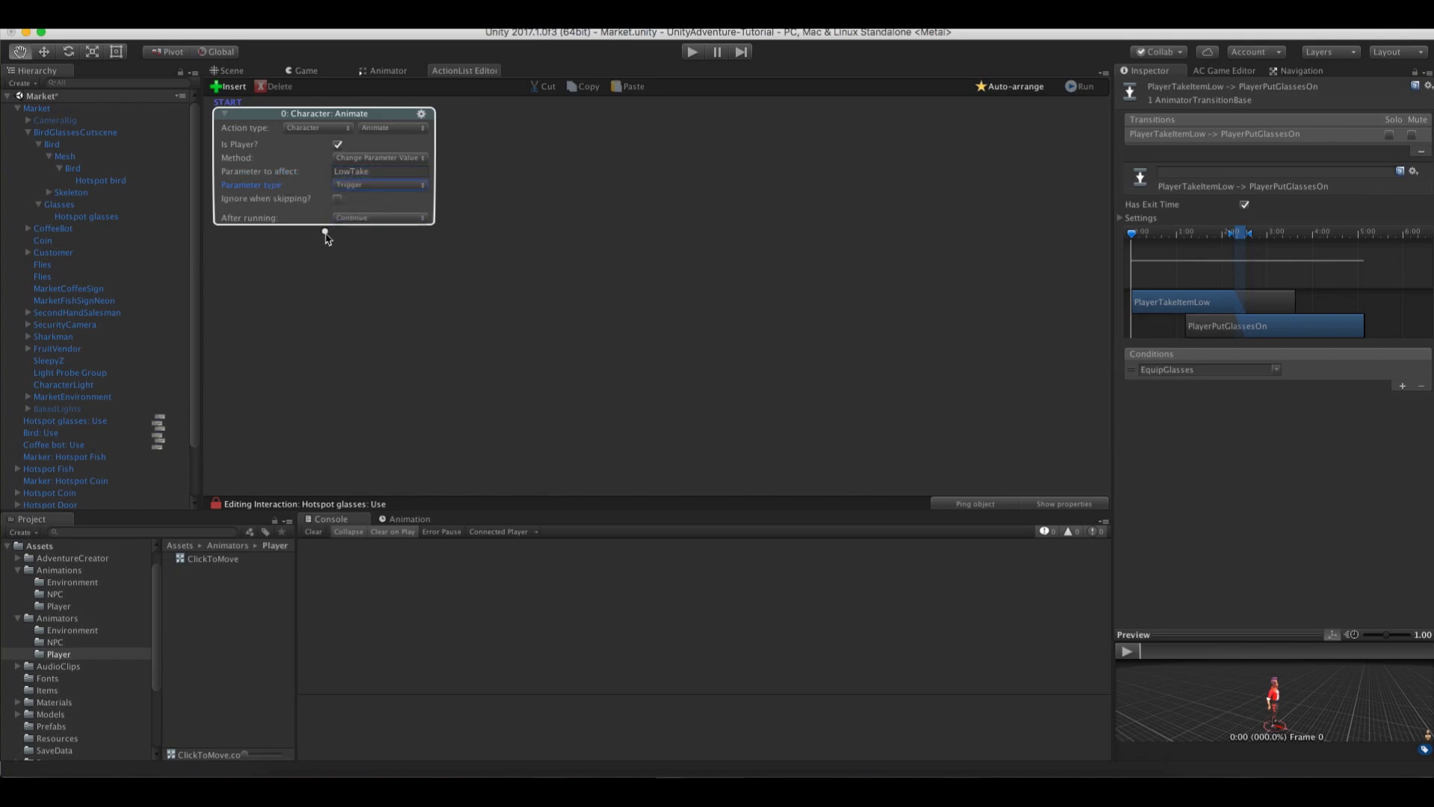
Connect a second Character: Animate action for the player that affects the EquipGlasses parameter as a Trigger
{"action": "left_click_drag", "start_coordinate": [325, 231], "coordinate": [330, 257]}
{"action": "left_click", "coordinate": [336, 275]}
{"action": "left_click", "coordinate": [337, 240]}
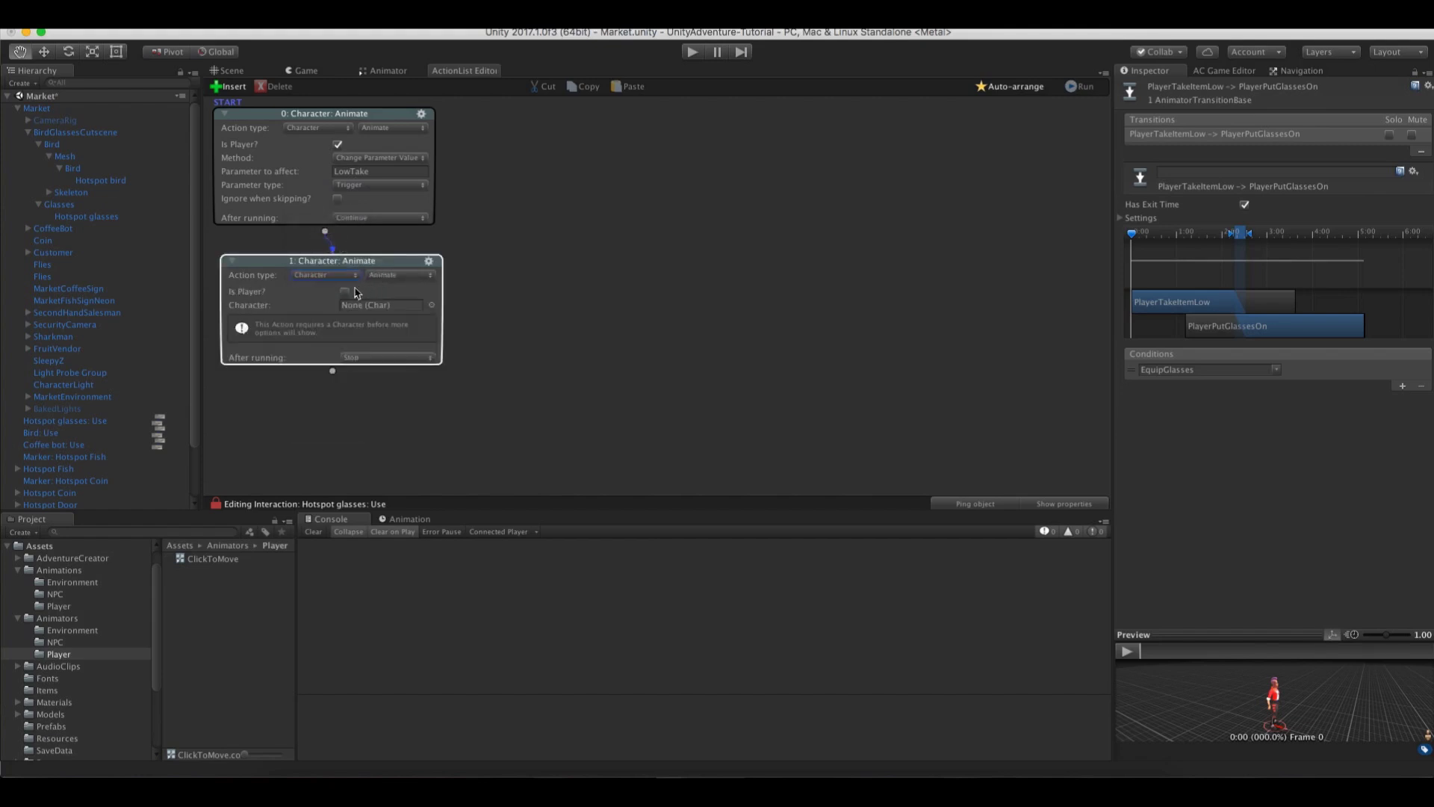
{"action": "left_click", "coordinate": [345, 291]}
{"action": "left_click", "coordinate": [388, 305]}
{"action": "left_click", "coordinate": [381, 305]}
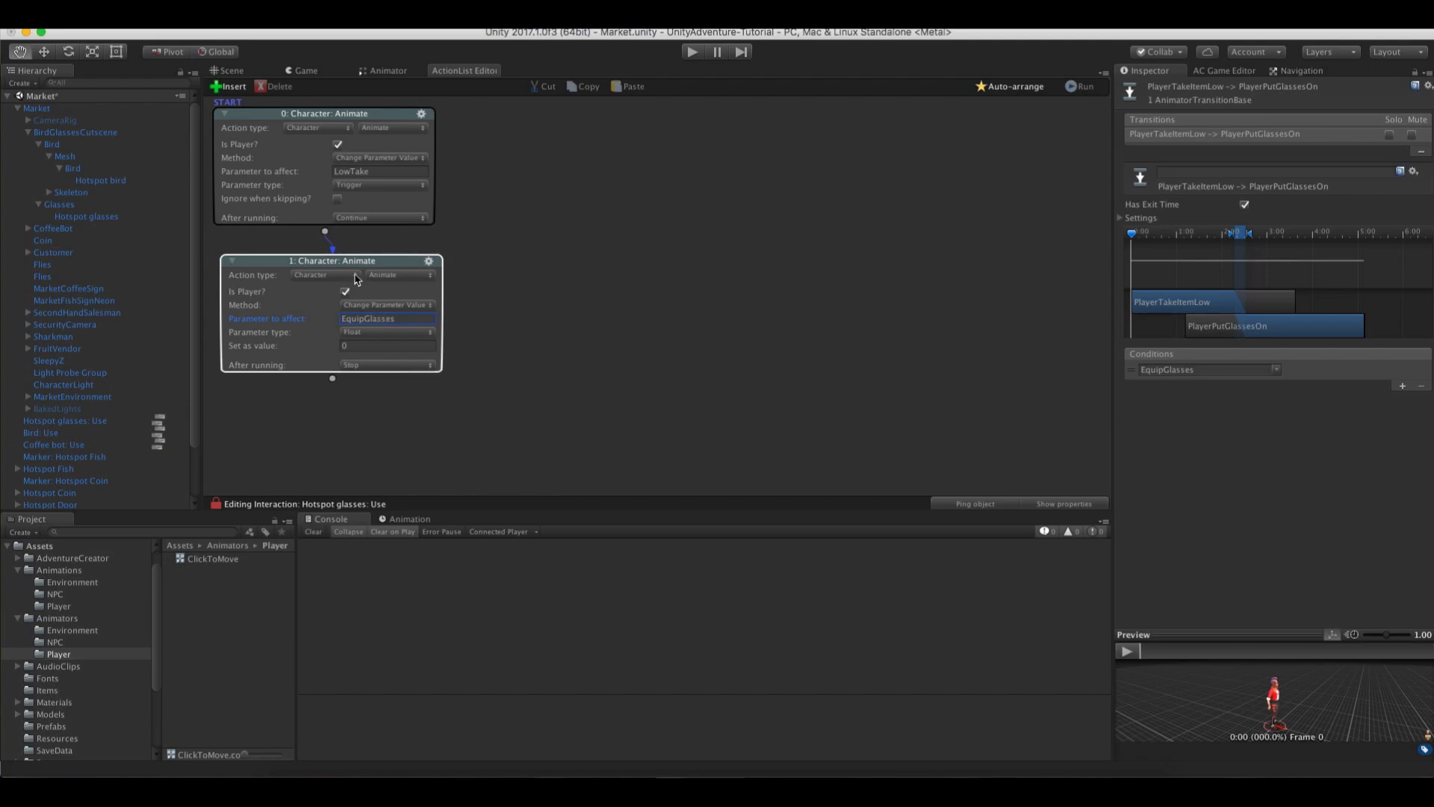
{"action": "left_click", "coordinate": [386, 331]}
{"action": "left_click", "coordinate": [374, 364]}
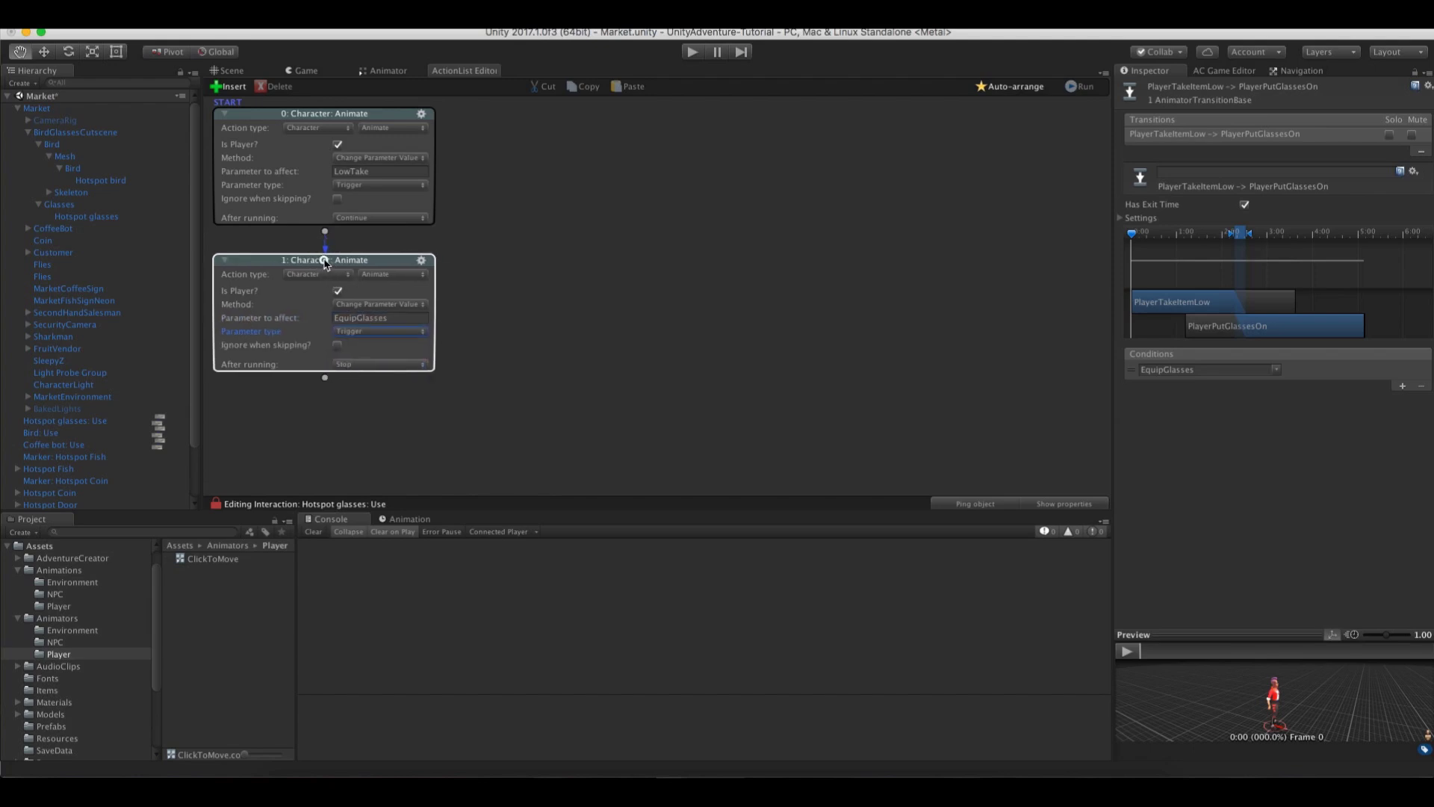
Connect an Engine: Wait action after the EquipGlasses animation and set its wait time to 0.5 seconds
{"action": "left_click_drag", "start_coordinate": [322, 378], "coordinate": [326, 392]}
{"action": "scroll", "coordinate": [537, 339], "scroll_direction": "down", "scroll_amount": 2}
{"action": "left_click", "coordinate": [392, 386]}
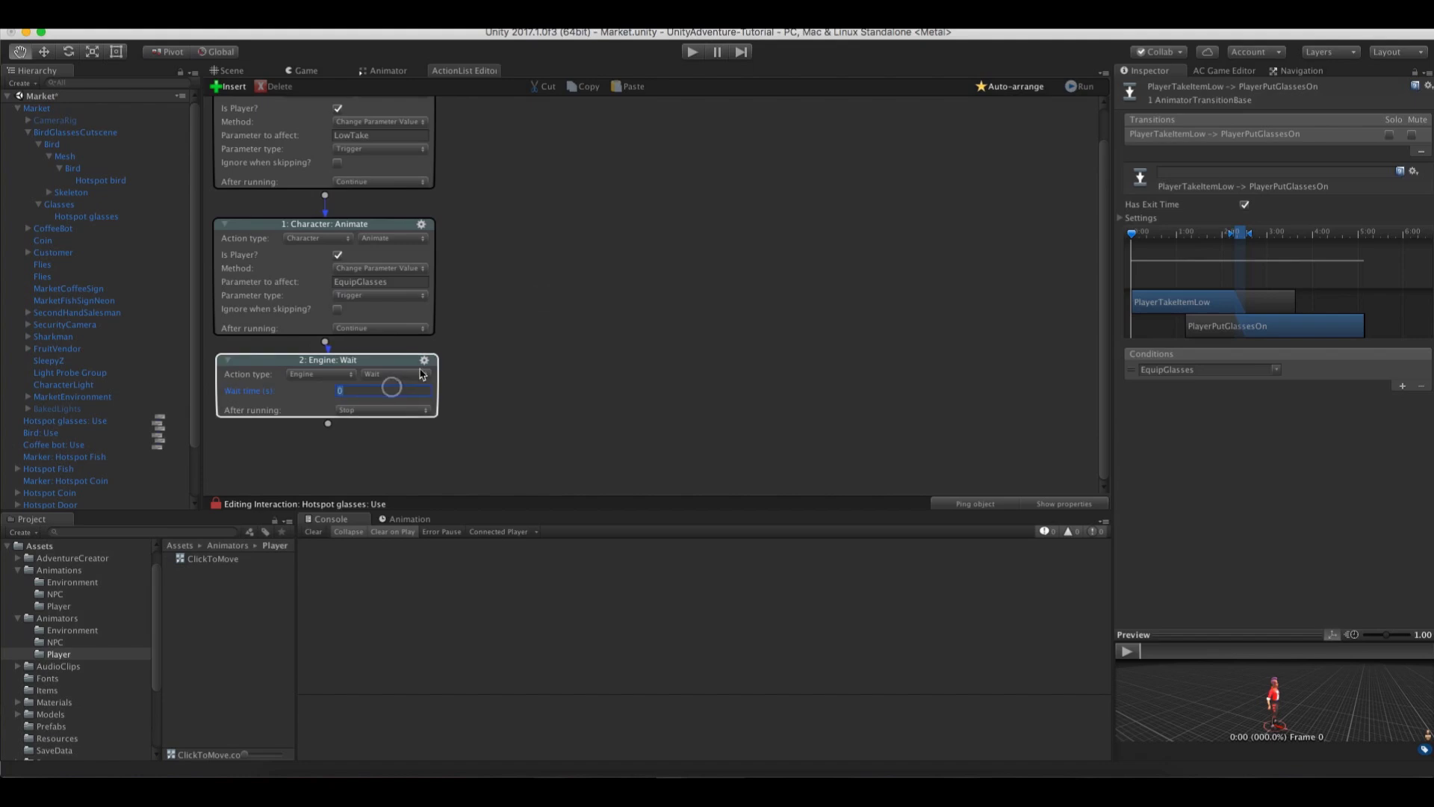
{"action": "type", "text": "0.5"}
{"action": "left_click", "coordinate": [464, 329]}
Connect a Dialogue: Play speech action after the 0.5-second wait as a player line reading "Oh, some glasses!"
{"action": "left_click_drag", "start_coordinate": [327, 423], "coordinate": [327, 452]}
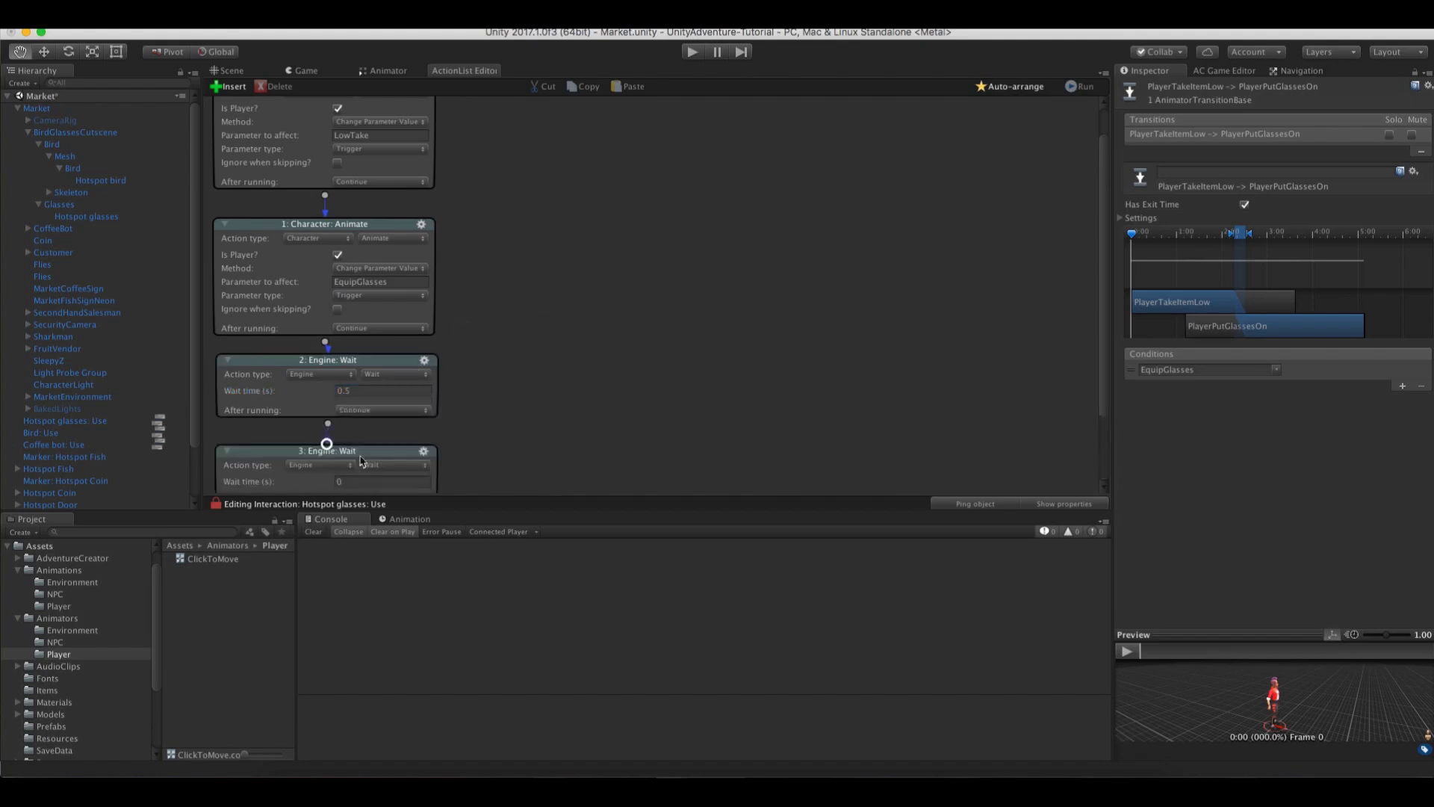
{"action": "scroll", "coordinate": [486, 358], "scroll_direction": "down", "scroll_amount": 2}
{"action": "left_click", "coordinate": [338, 397]}
{"action": "left_click", "coordinate": [338, 384]}
{"action": "scroll", "coordinate": [355, 384], "scroll_direction": "down", "scroll_amount": 1}
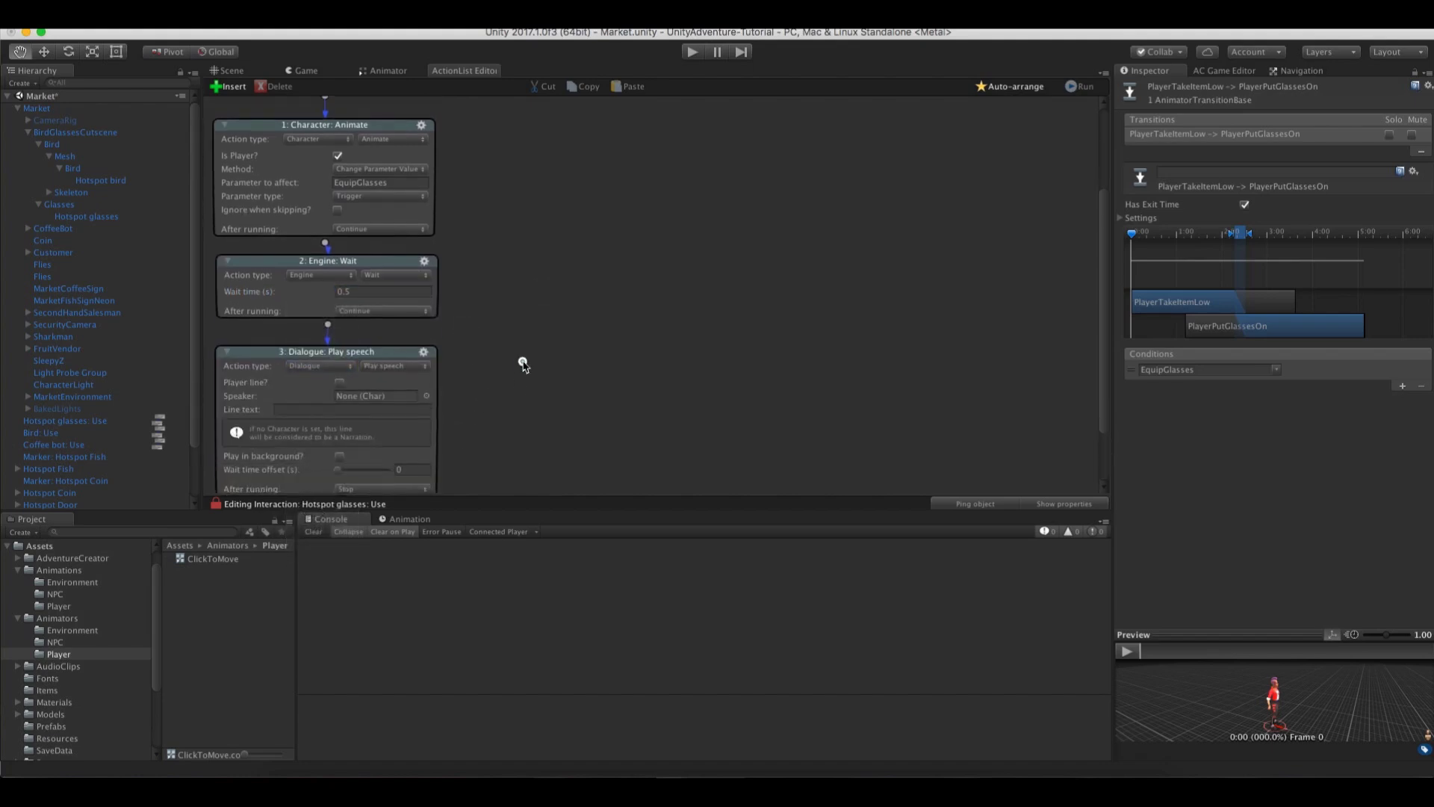
{"action": "left_click", "coordinate": [340, 378]}
{"action": "left_click", "coordinate": [317, 387]}
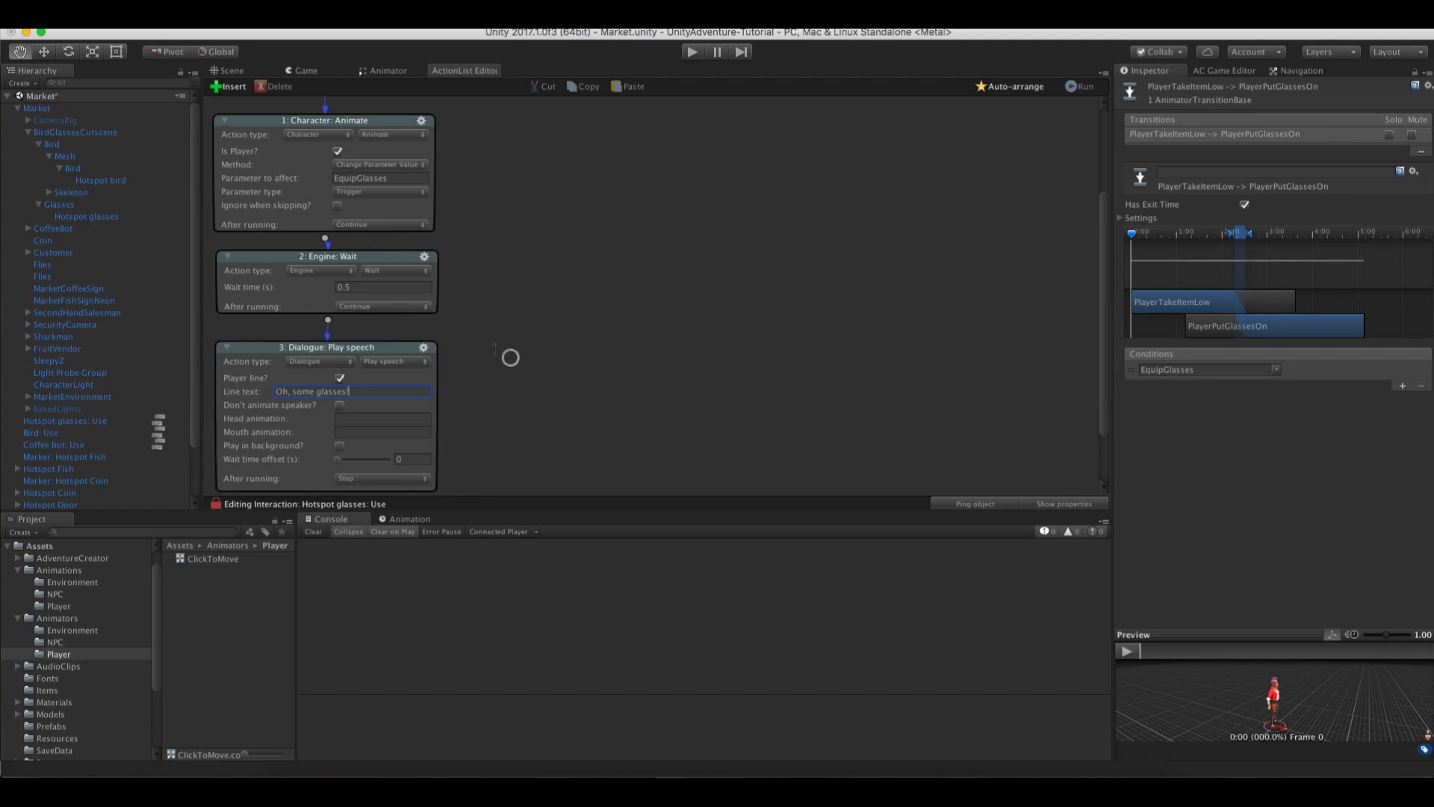
{"action": "left_click", "coordinate": [224, 70]}
{"action": "left_click_drag", "start_coordinate": [666, 244], "coordinate": [665, 234]}
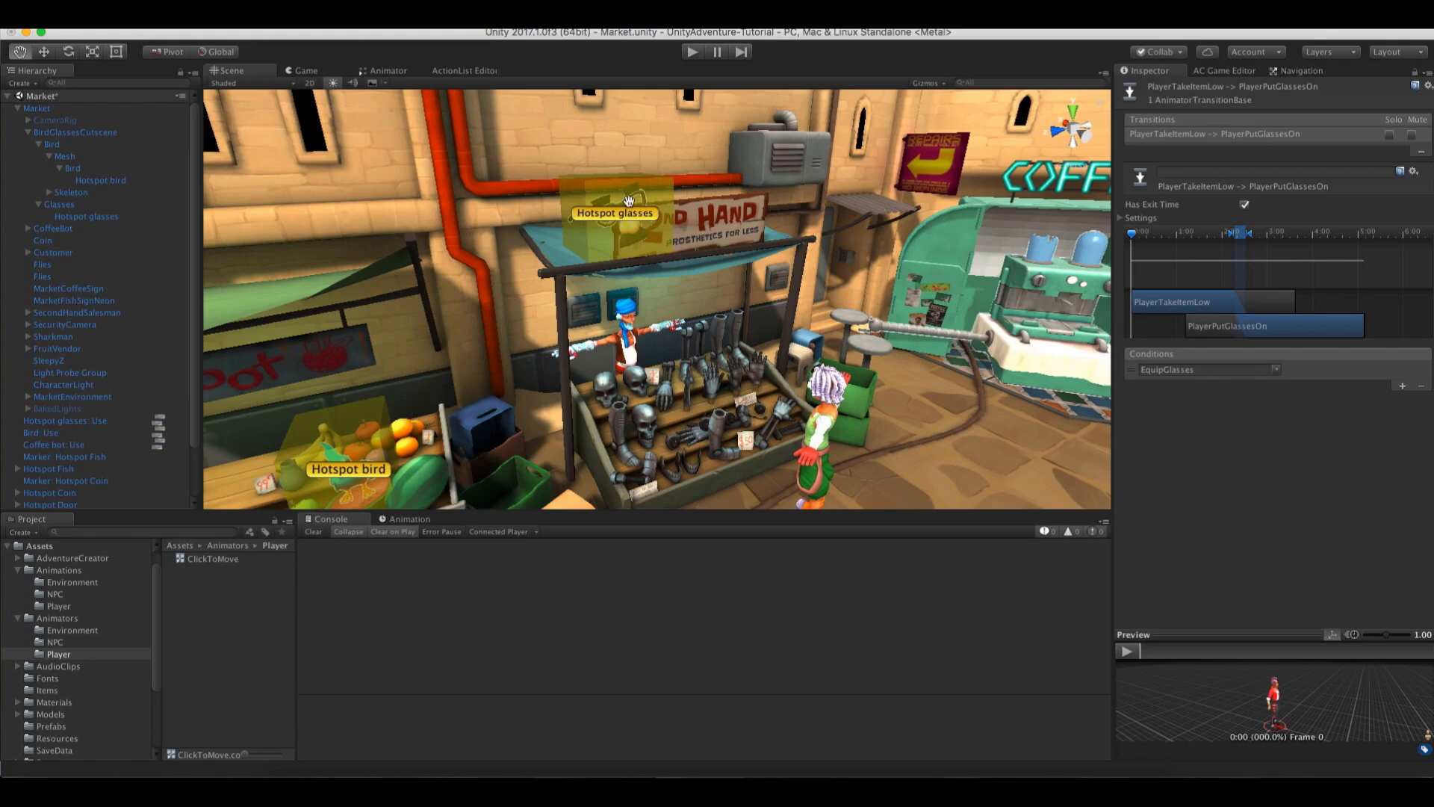
{"action": "scroll", "coordinate": [634, 261], "scroll_direction": "up", "scroll_amount": 3}
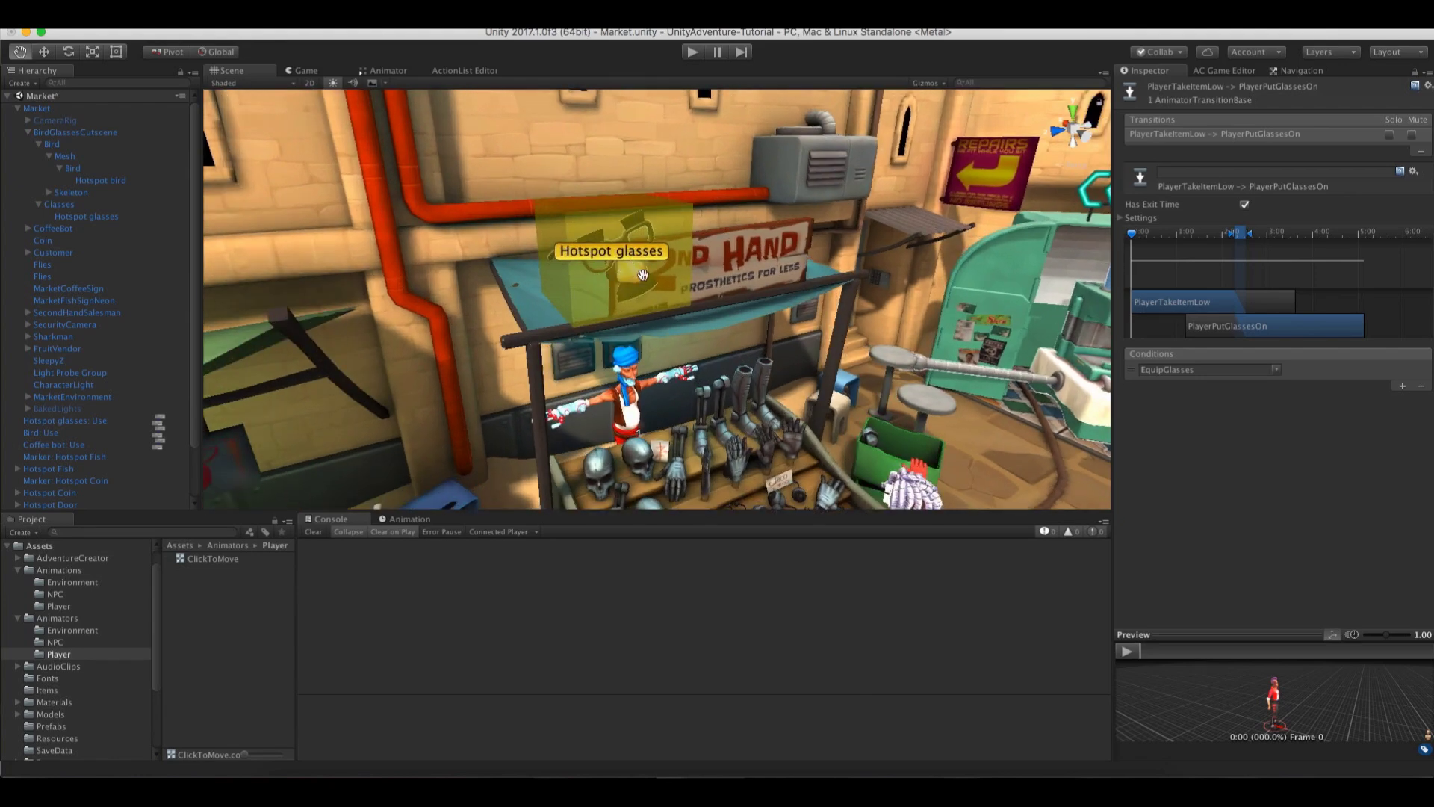
{"action": "scroll", "coordinate": [639, 260], "scroll_direction": "down", "scroll_amount": 3}
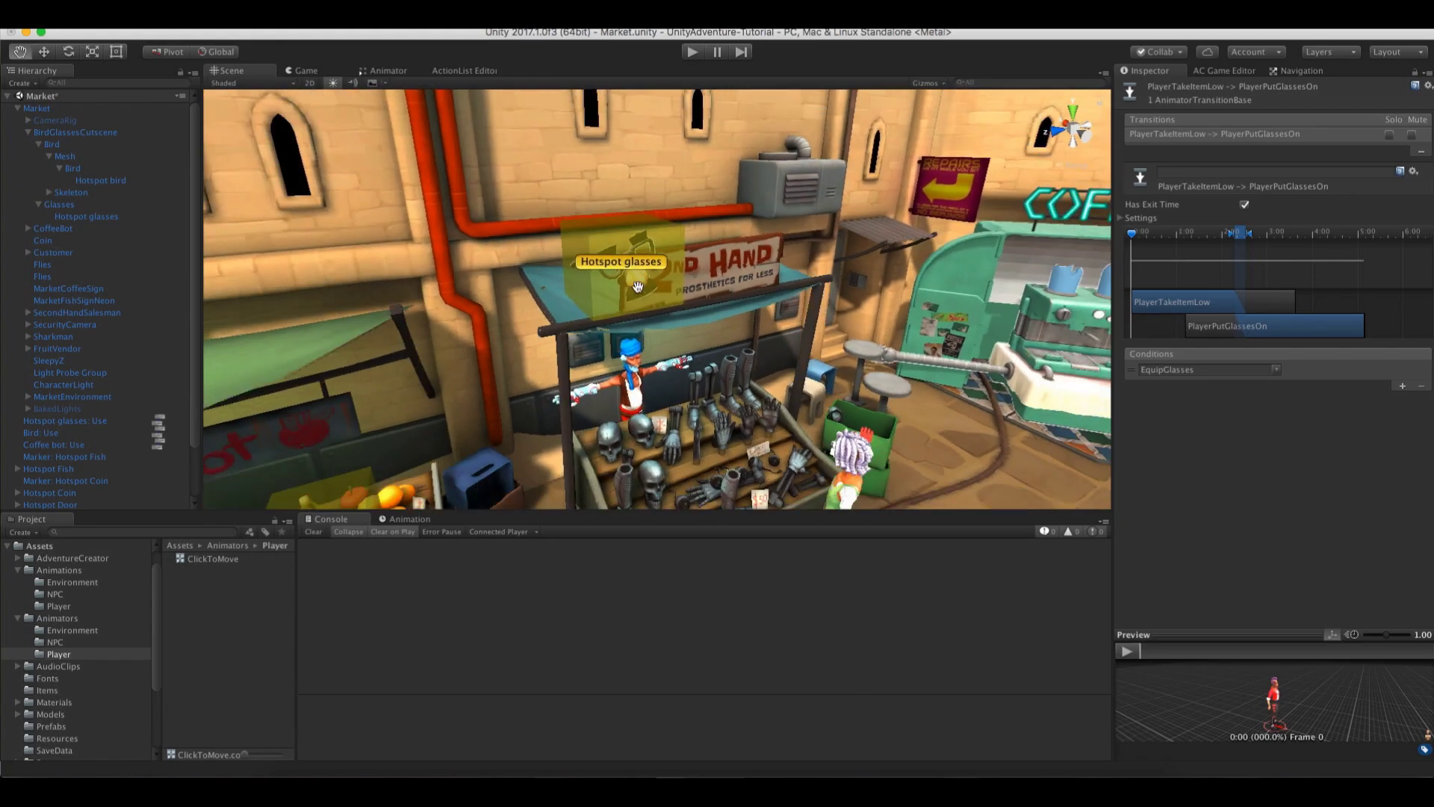
{"action": "left_click", "coordinate": [463, 71]}
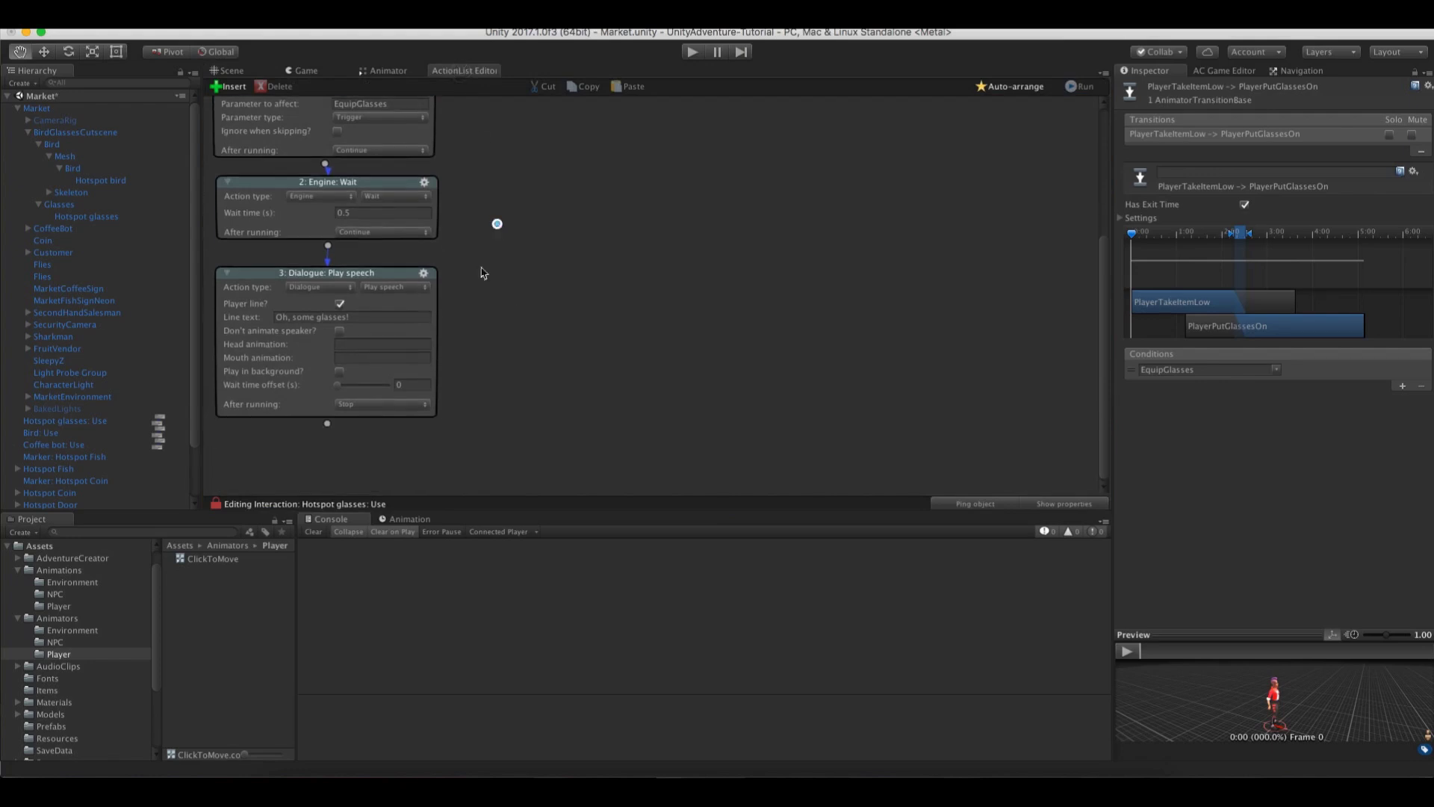
Connect a Hotspot: Enable or disable action after the player's "Oh, some glasses!" speech action
{"action": "left_click", "coordinate": [328, 424]}
{"action": "scroll", "coordinate": [330, 429], "scroll_direction": "down", "scroll_amount": 2}
{"action": "left_click", "coordinate": [333, 373]}
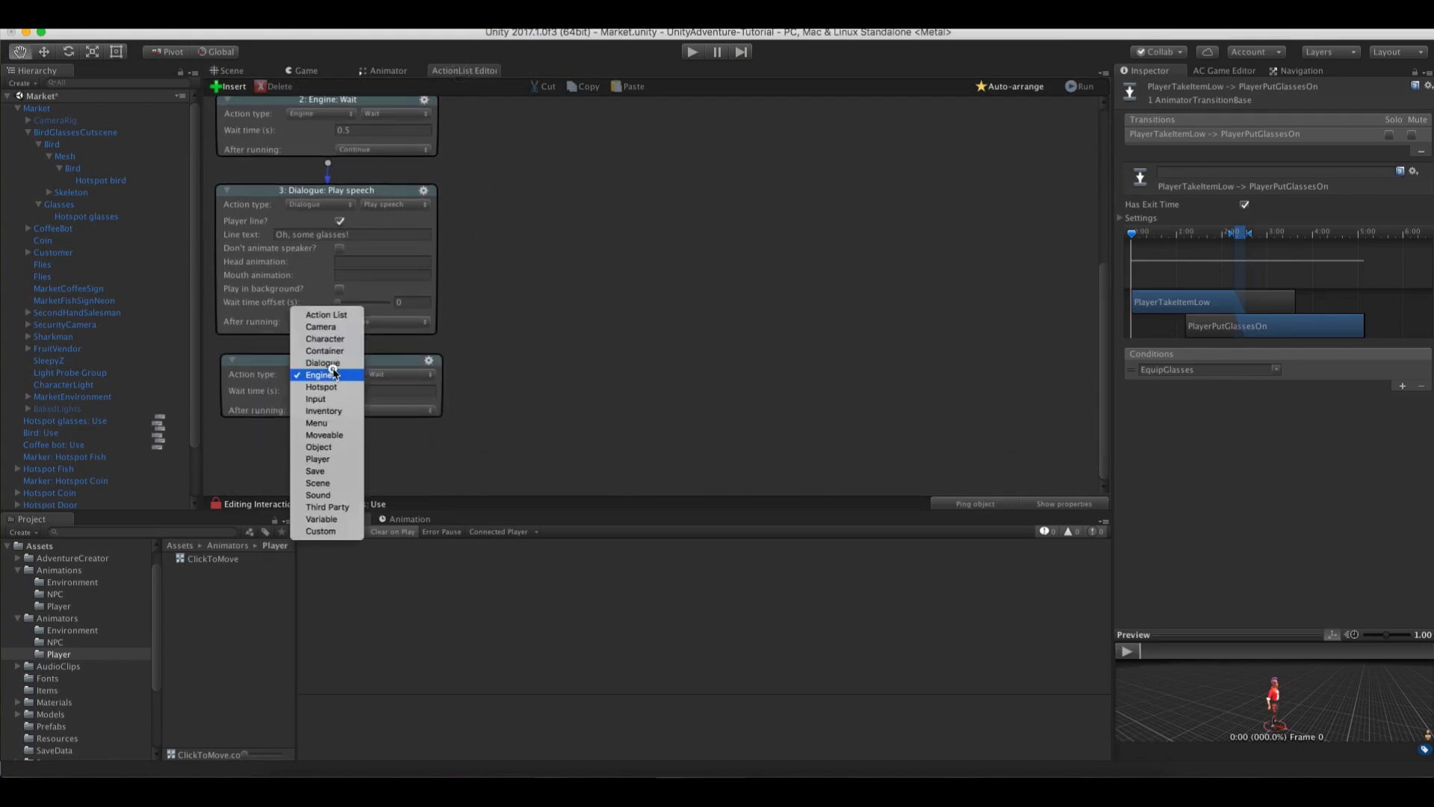
{"action": "left_click", "coordinate": [332, 387]}
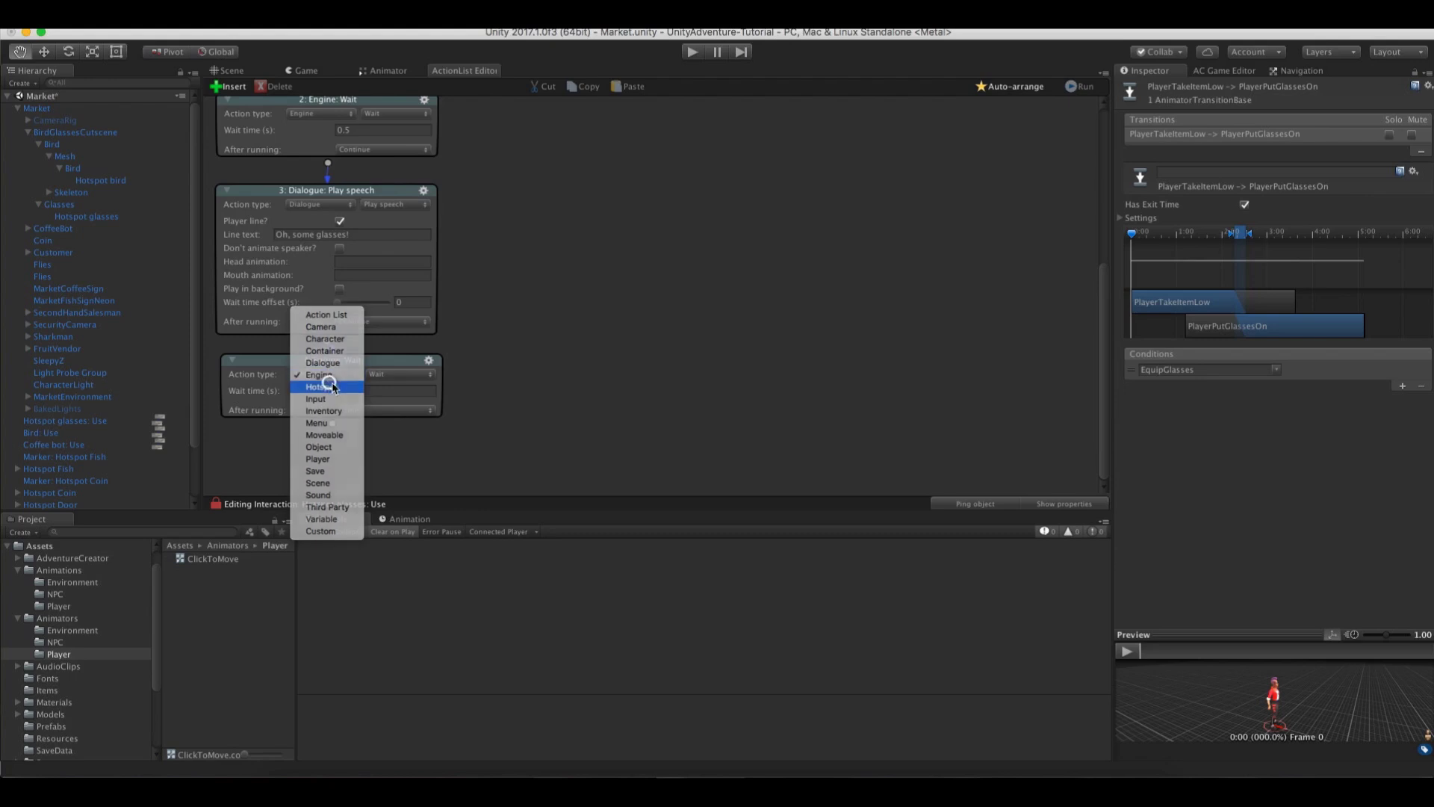
{"action": "left_click", "coordinate": [394, 397]}
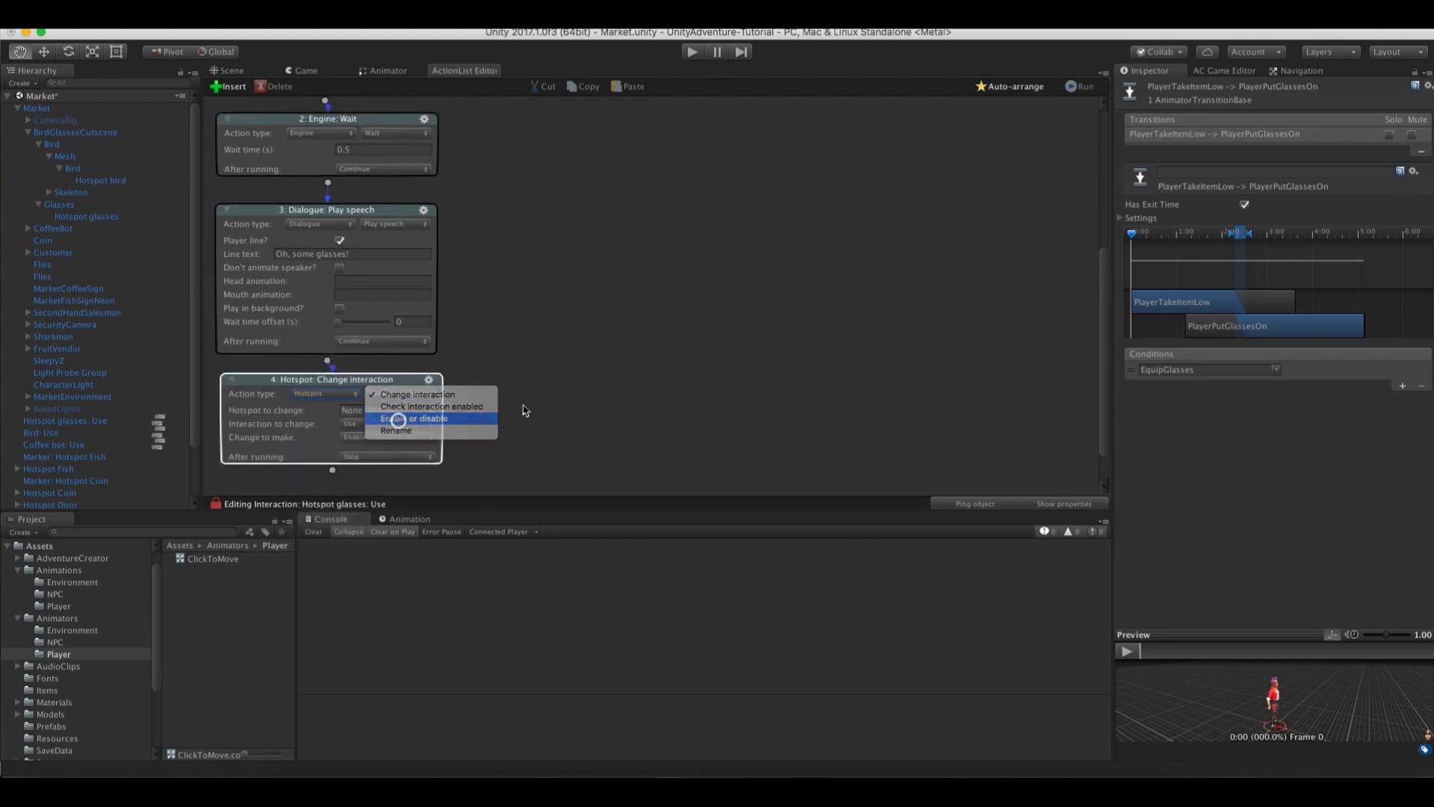
{"action": "left_click", "coordinate": [401, 417]}
{"action": "scroll", "coordinate": [508, 381], "scroll_direction": "down", "scroll_amount": 1}
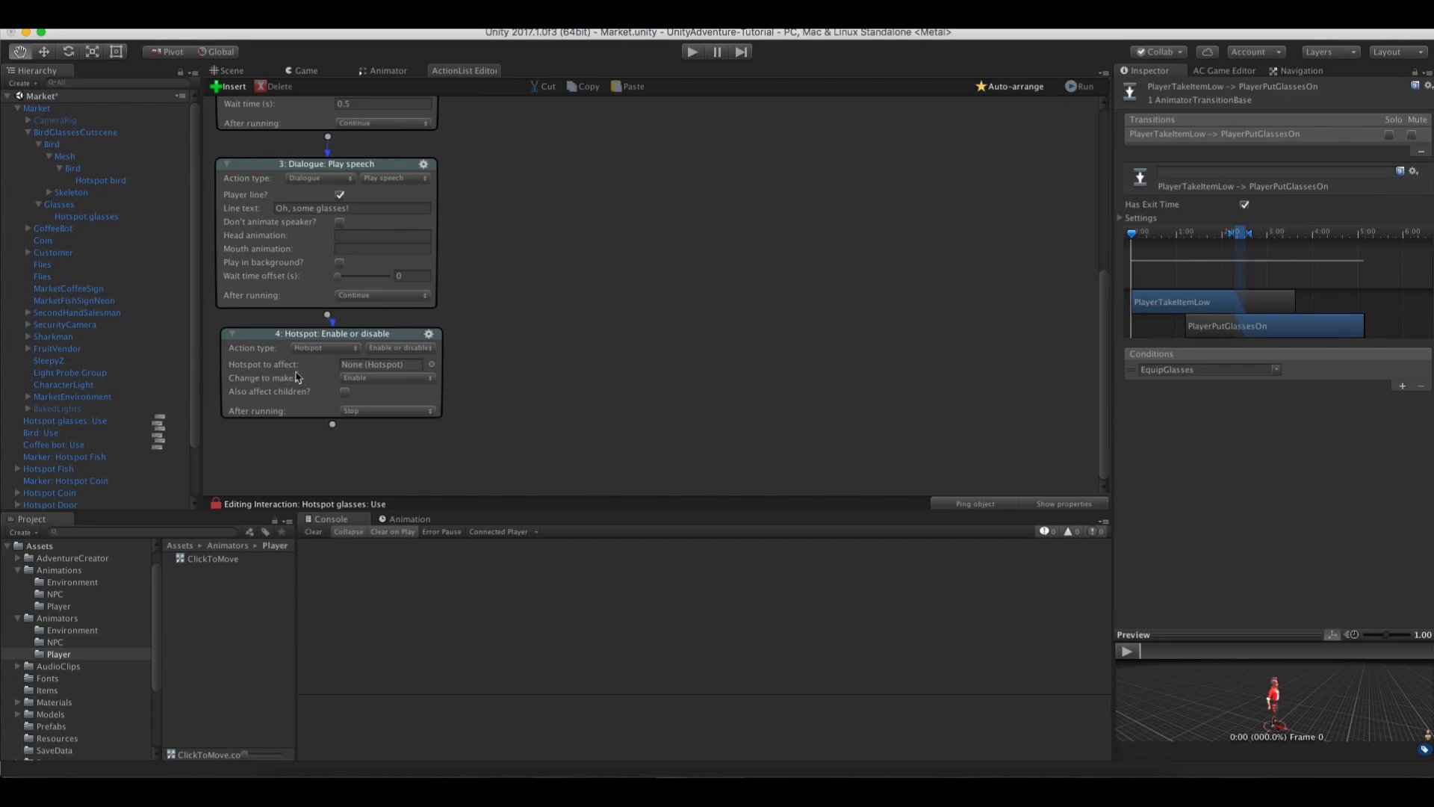
Make the new hotspot action affect Hotspot glasses and set its change to Disable
{"action": "left_click", "coordinate": [433, 365]}
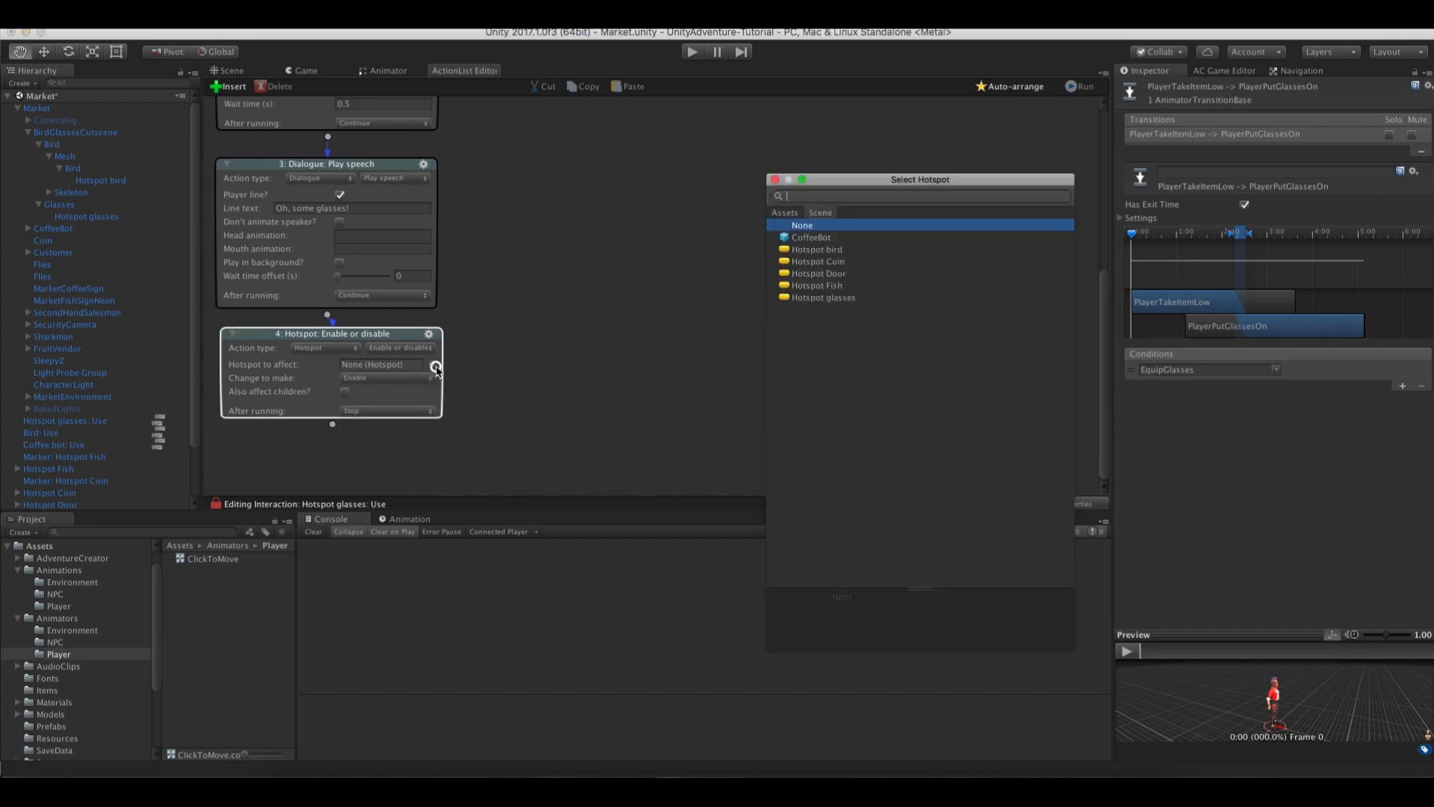
{"action": "left_click", "coordinate": [845, 296]}
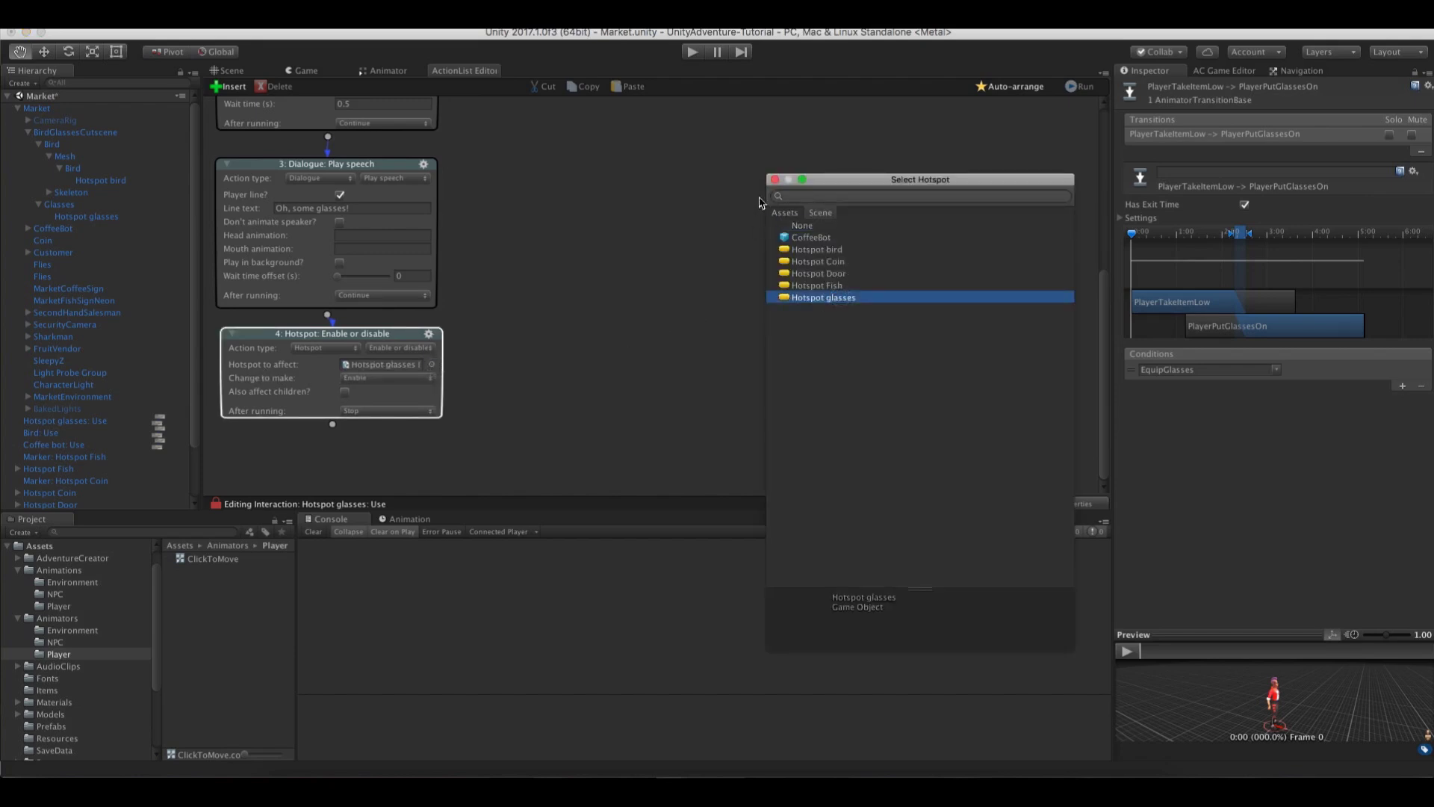
{"action": "left_click", "coordinate": [774, 180]}
{"action": "left_click", "coordinate": [387, 378]}
{"action": "left_click", "coordinate": [386, 389]}
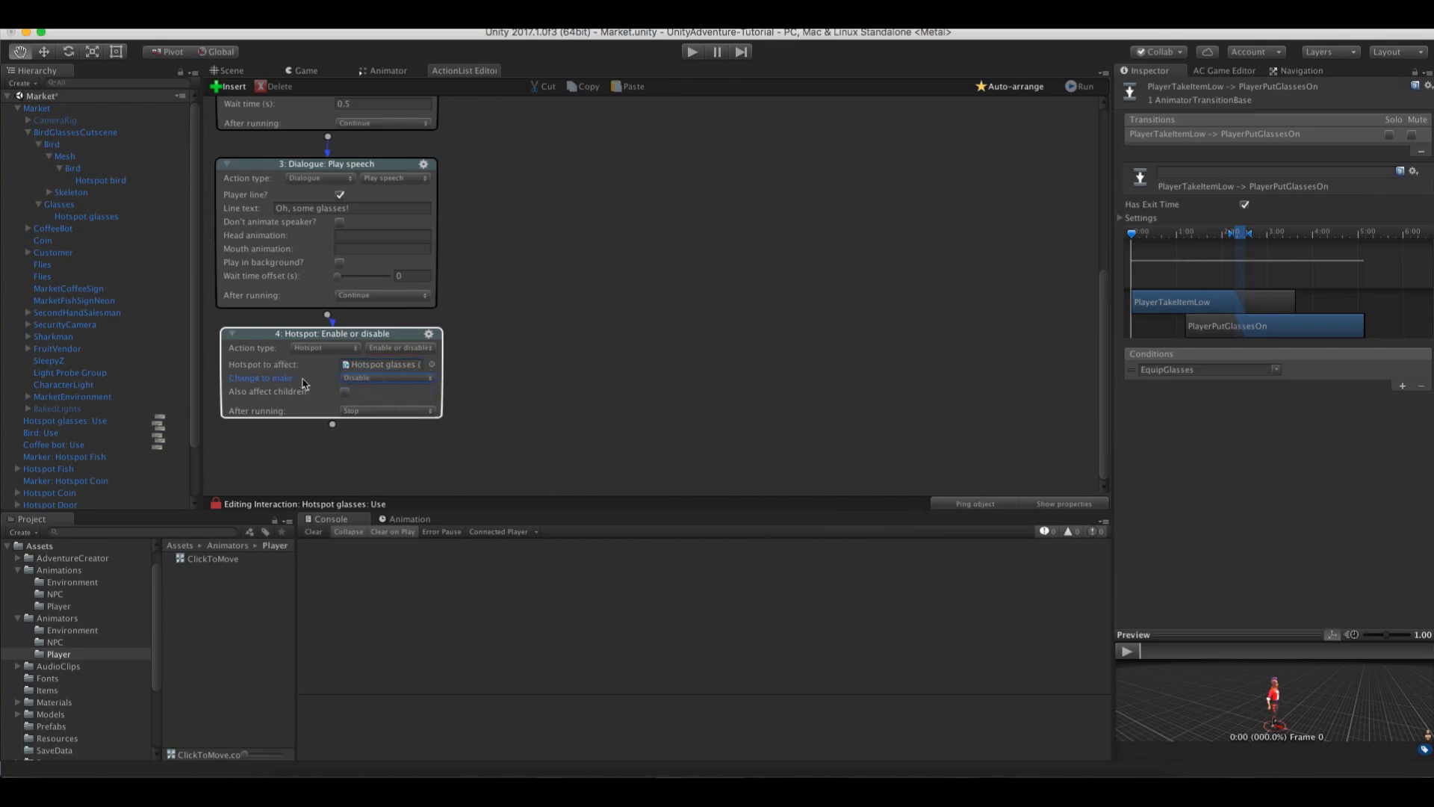
{"action": "left_click", "coordinate": [512, 352]}
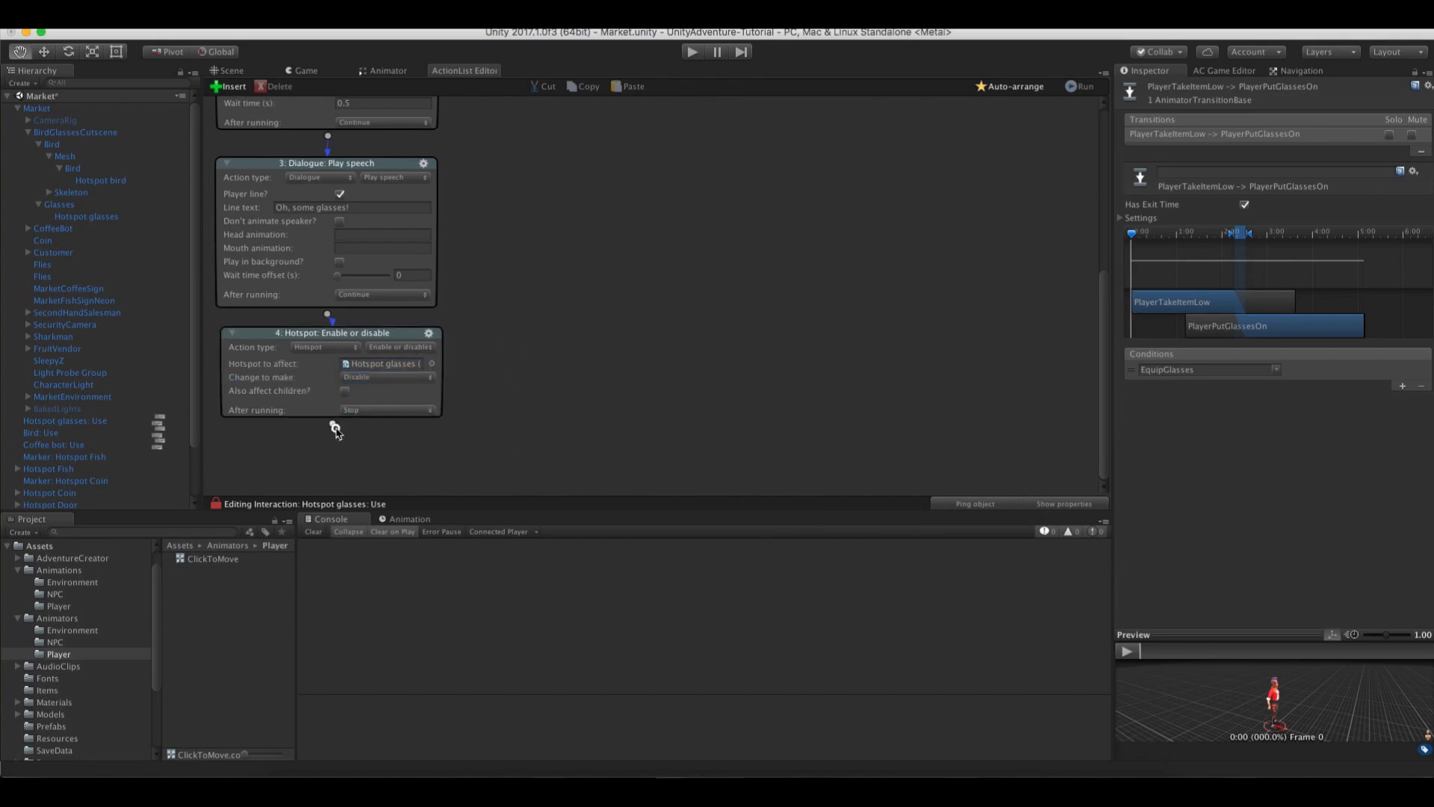
Connect an Object: Visibility action after the hotspot action that makes the Glasses object invisible
{"action": "left_click_drag", "start_coordinate": [332, 424], "coordinate": [336, 448]}
{"action": "left_click", "coordinate": [329, 399]}
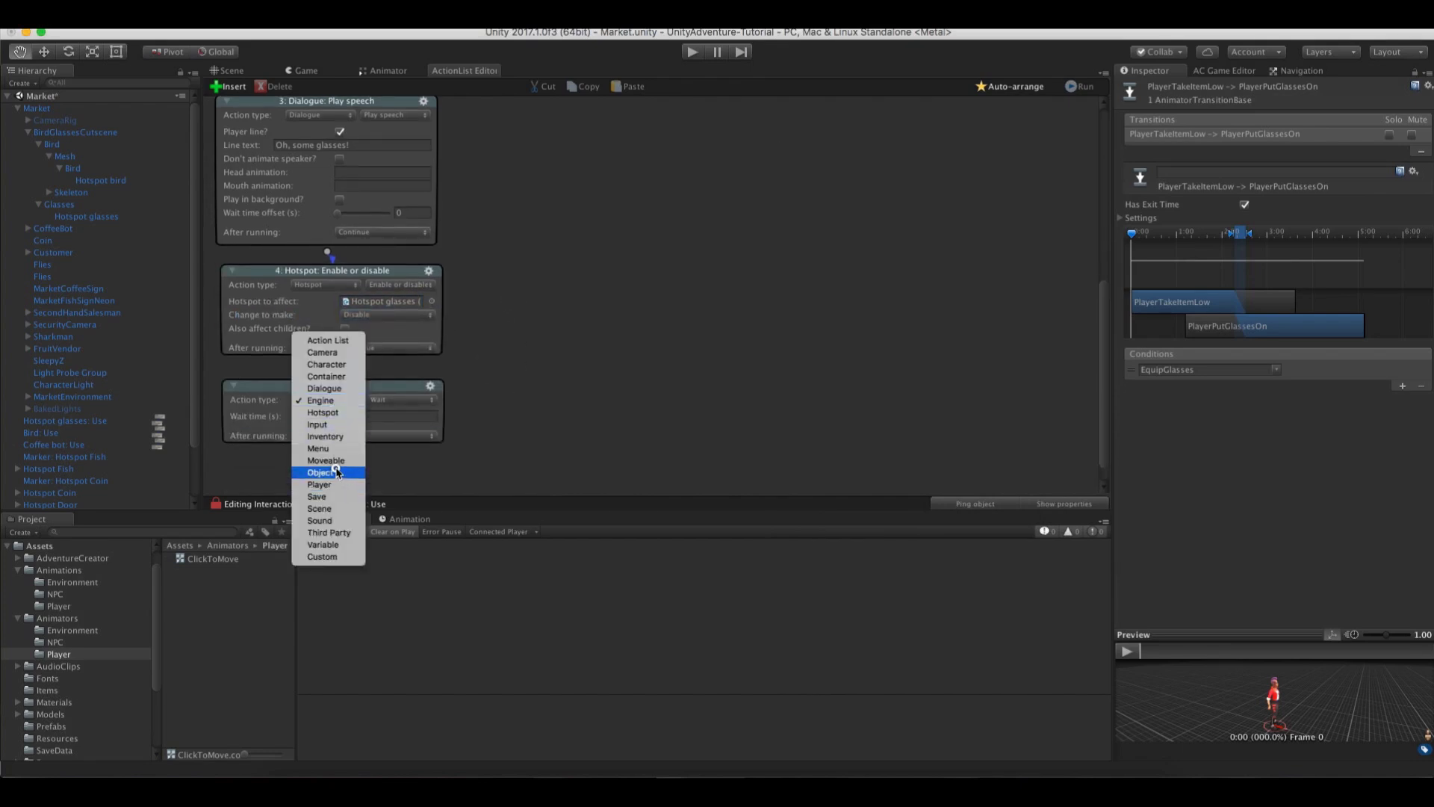
{"action": "left_click", "coordinate": [333, 467]}
{"action": "left_click", "coordinate": [401, 401]}
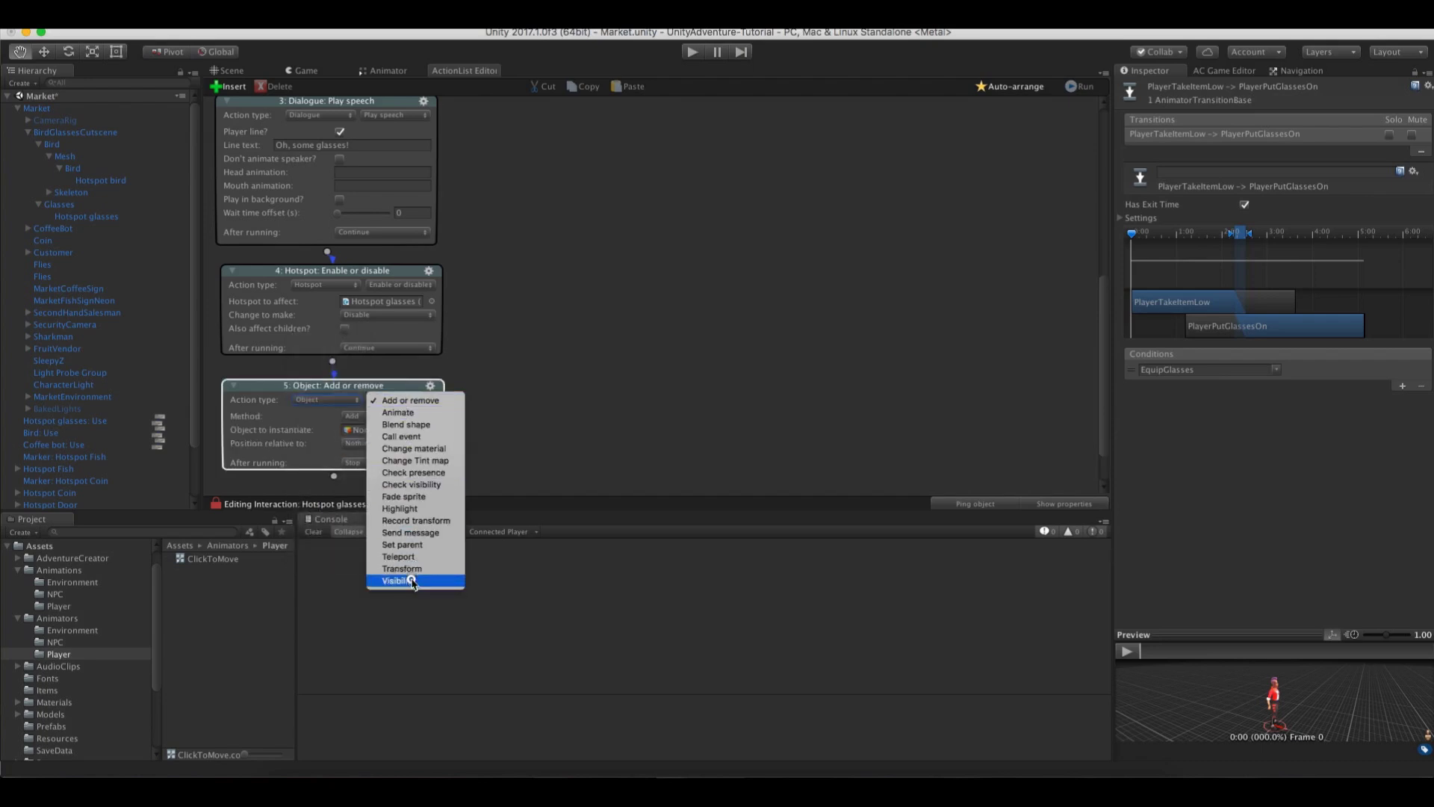
{"action": "left_click", "coordinate": [409, 581]}
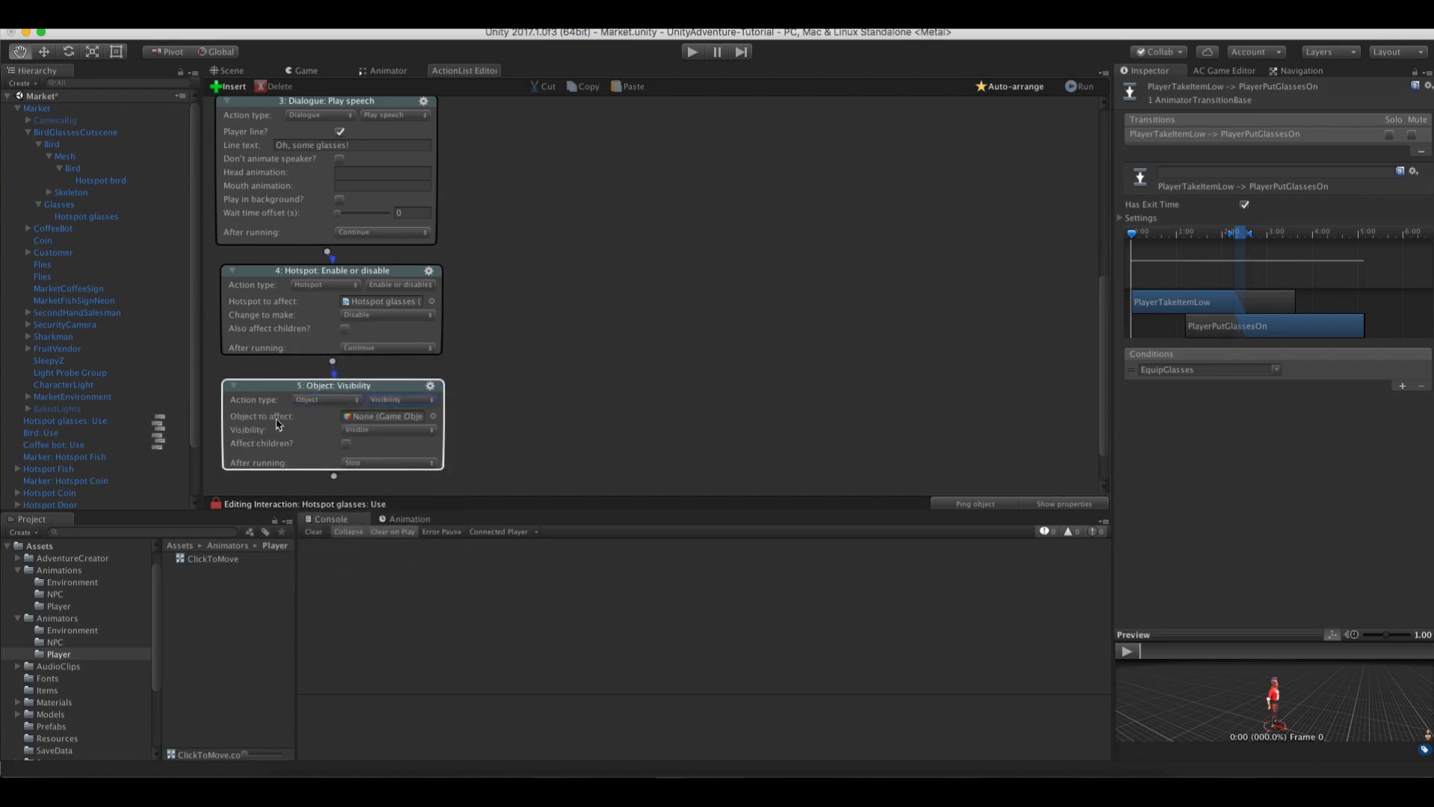
{"action": "left_click_drag", "start_coordinate": [62, 214], "coordinate": [359, 416]}
{"action": "left_click", "coordinate": [381, 431]}
{"action": "left_click", "coordinate": [374, 443]}
Connect an Inventory: Add or remove action after the visibility action that adds the Disguise item
{"action": "scroll", "coordinate": [523, 395], "scroll_direction": "down", "scroll_amount": 3}
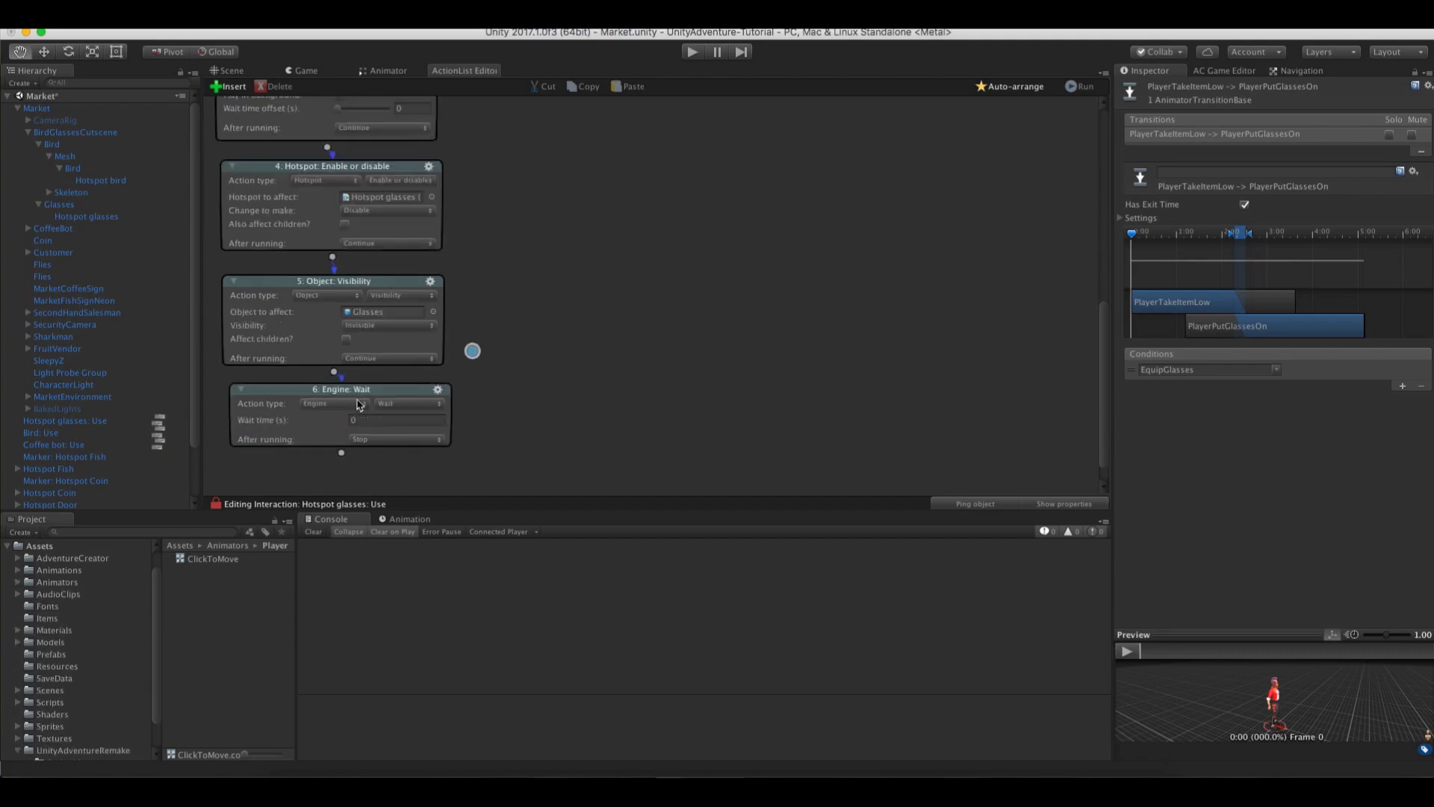
{"action": "left_click", "coordinate": [348, 404]}
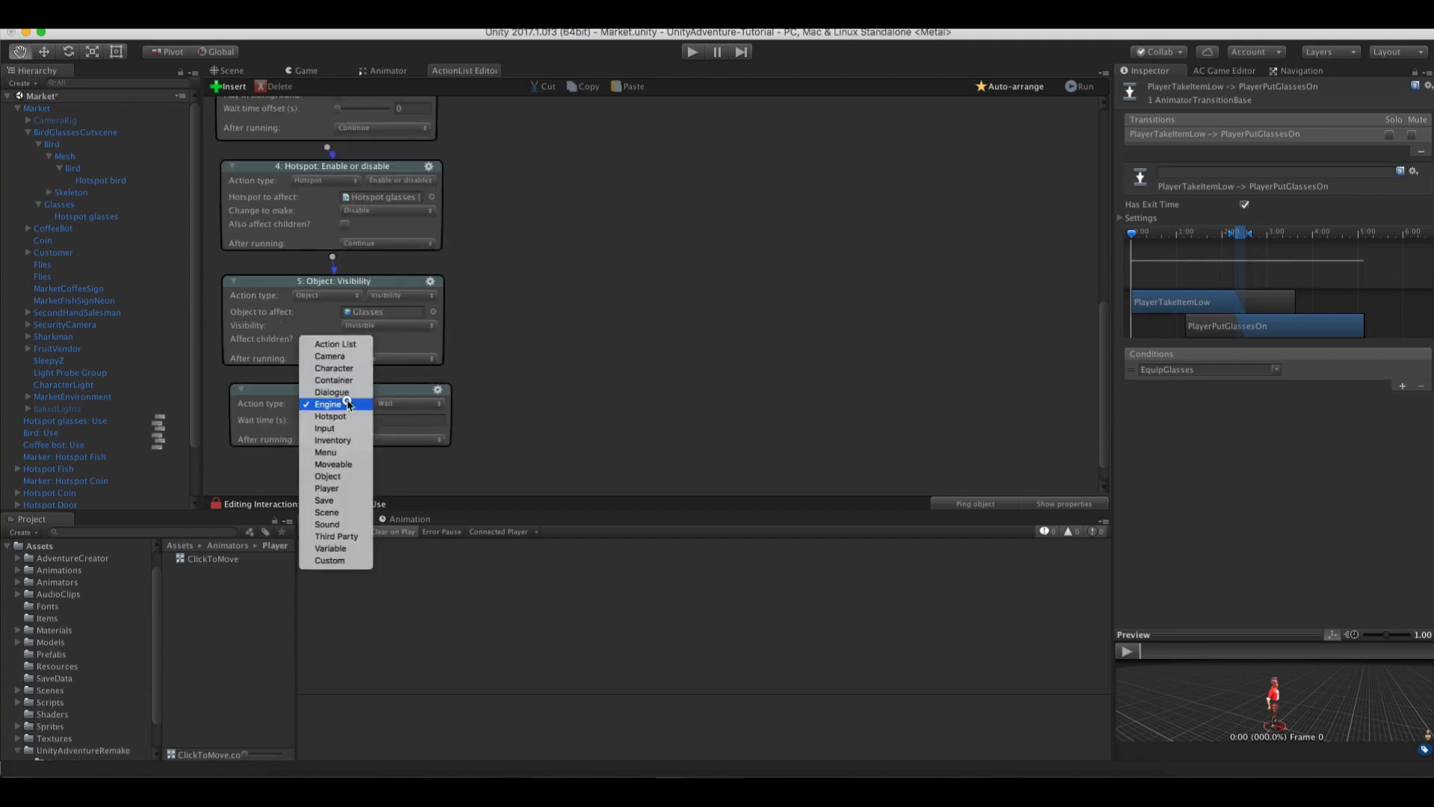
{"action": "left_click", "coordinate": [356, 439]}
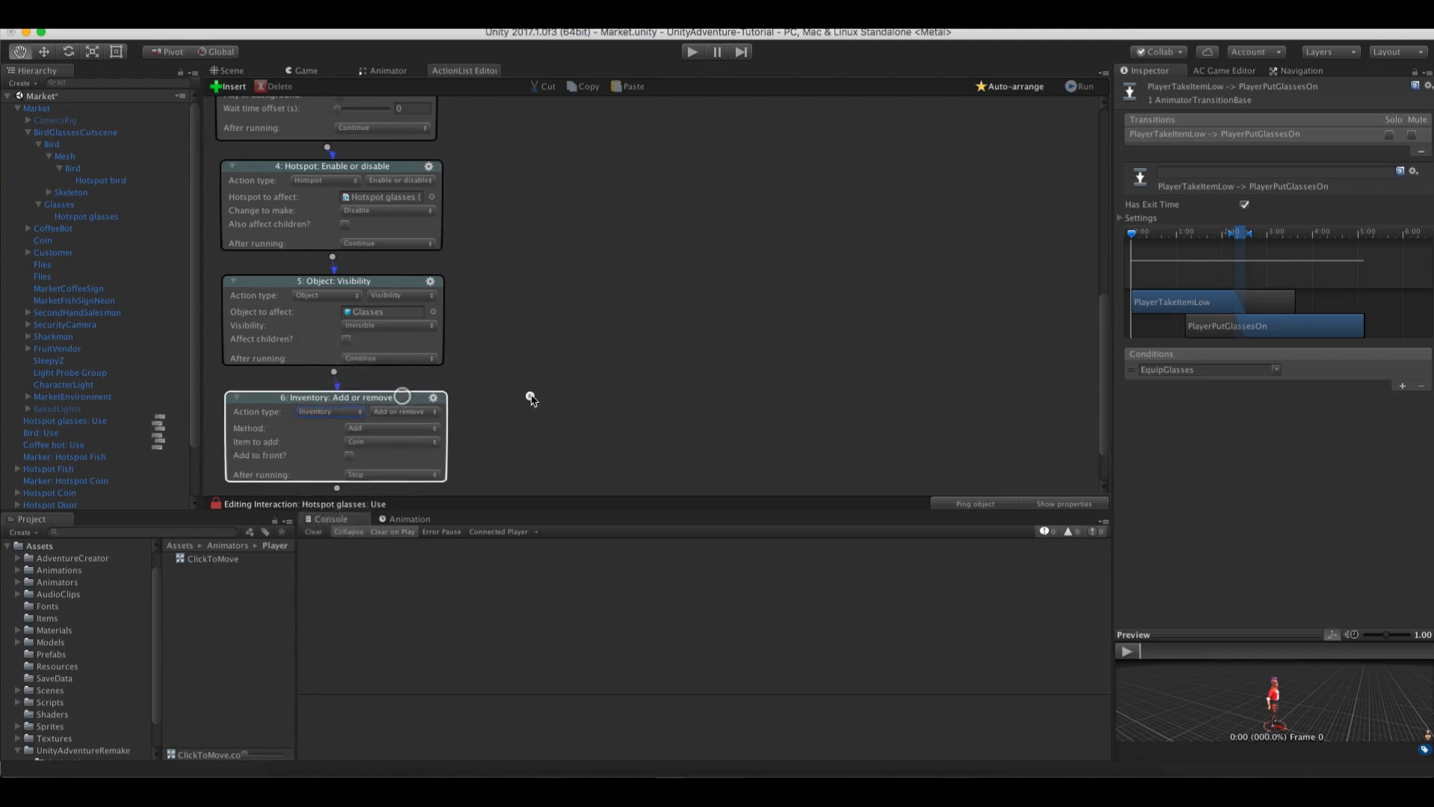
{"action": "scroll", "coordinate": [534, 388], "scroll_direction": "down", "scroll_amount": 2}
{"action": "left_click", "coordinate": [554, 327]}
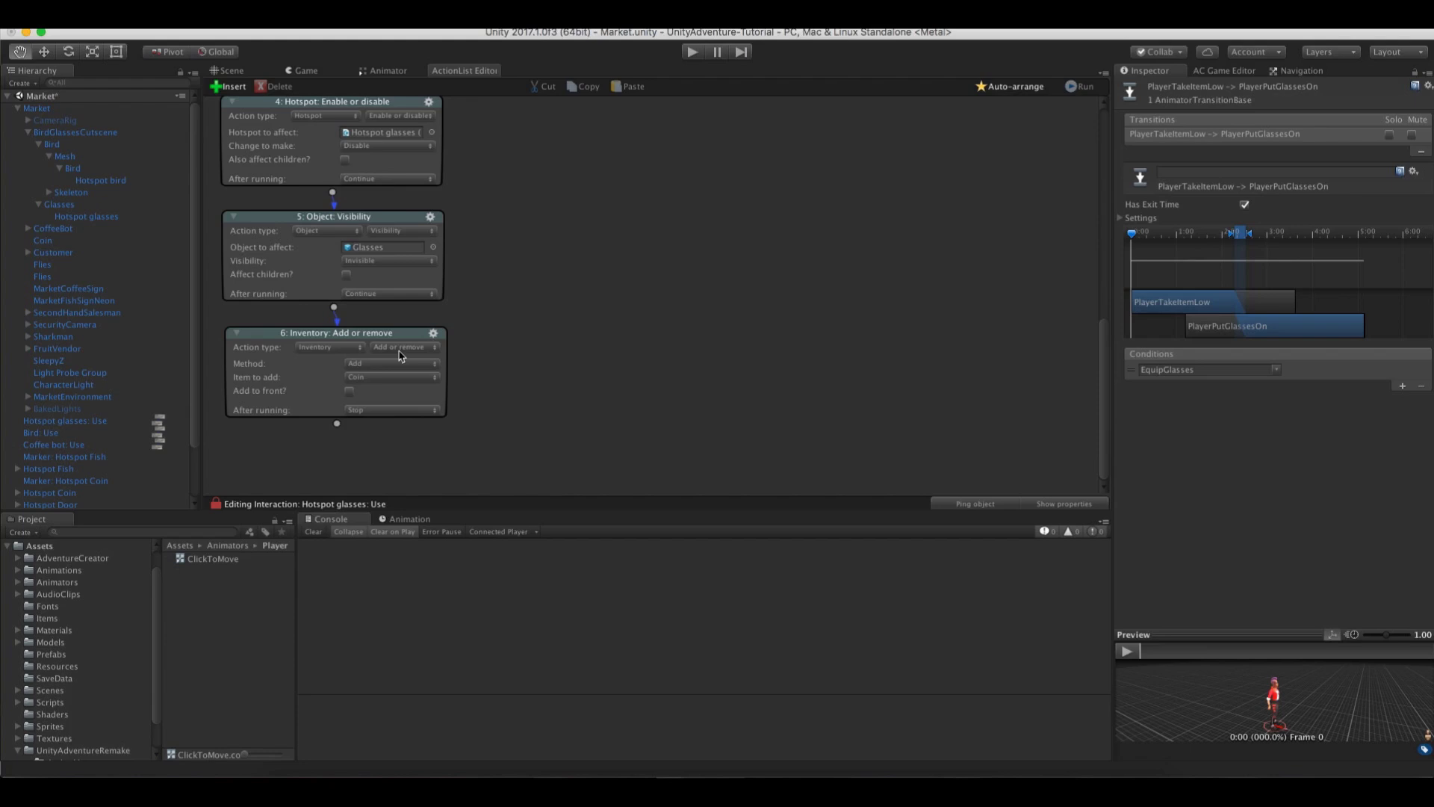
{"action": "left_click", "coordinate": [389, 377]}
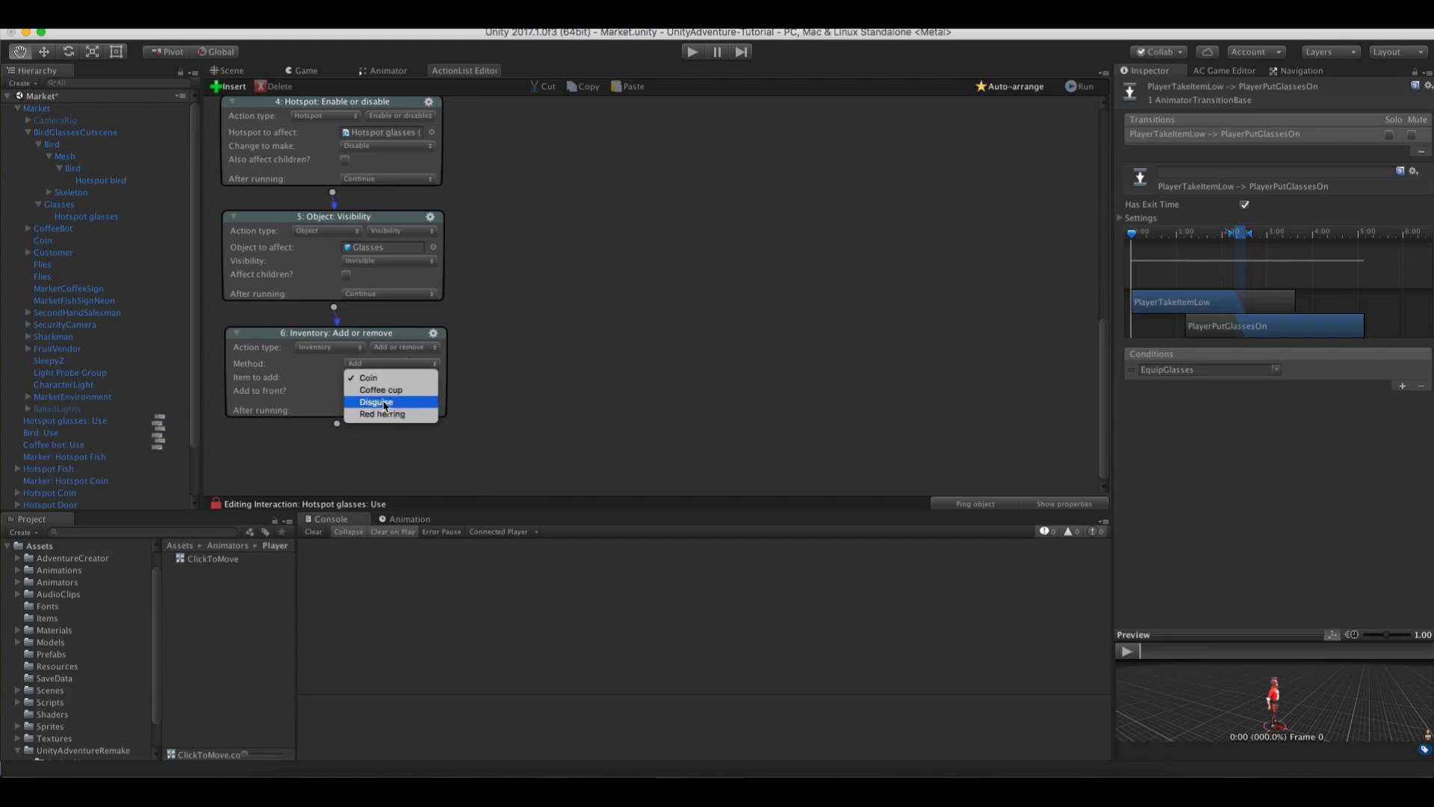
{"action": "left_click", "coordinate": [385, 404]}
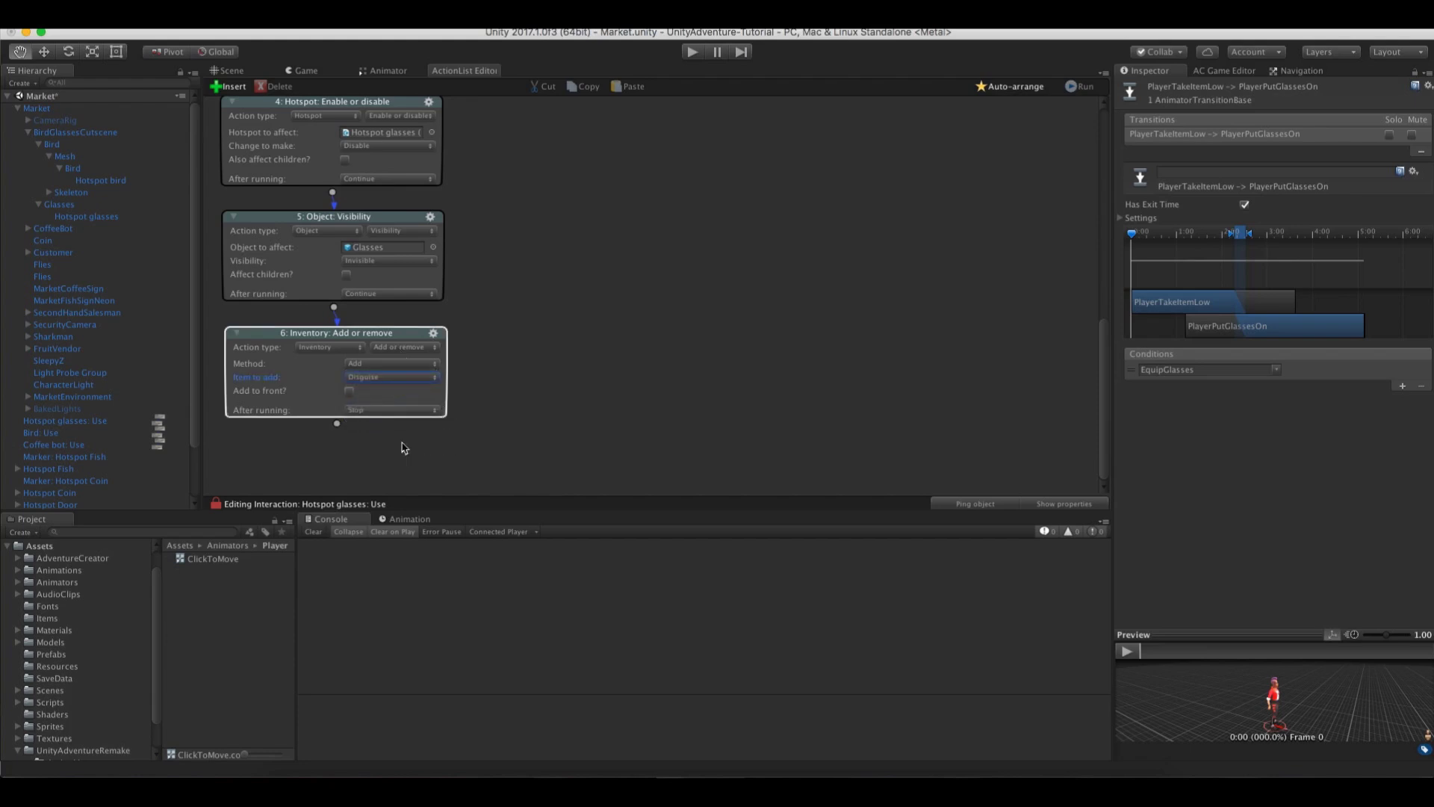
{"action": "left_click", "coordinate": [403, 447]}
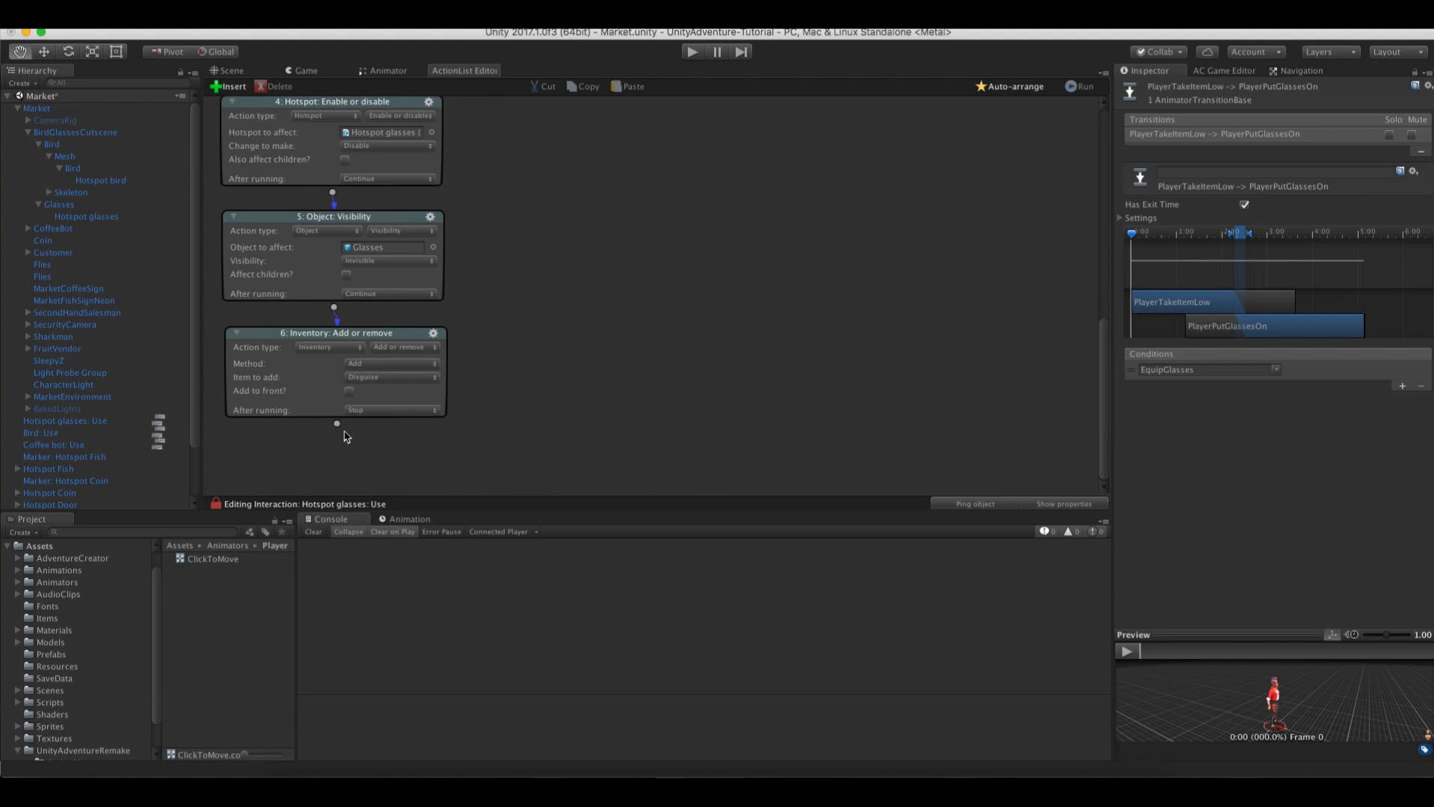
Place the Player prefab from the UnityAdventureRemake folder into the Market scene's hierarchy
{"action": "left_click", "coordinate": [232, 71]}
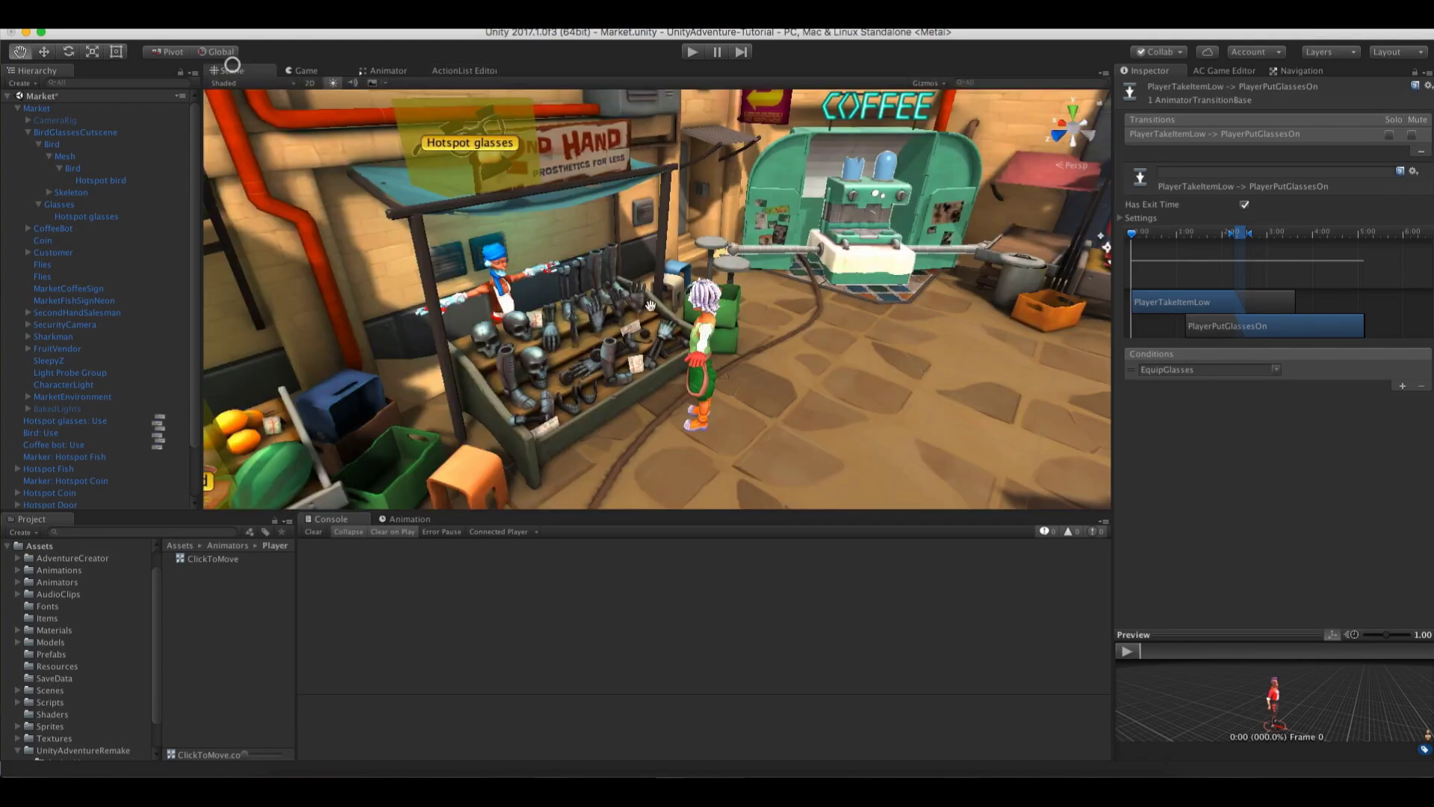
{"action": "scroll", "coordinate": [82, 677], "scroll_direction": "down", "scroll_amount": 2}
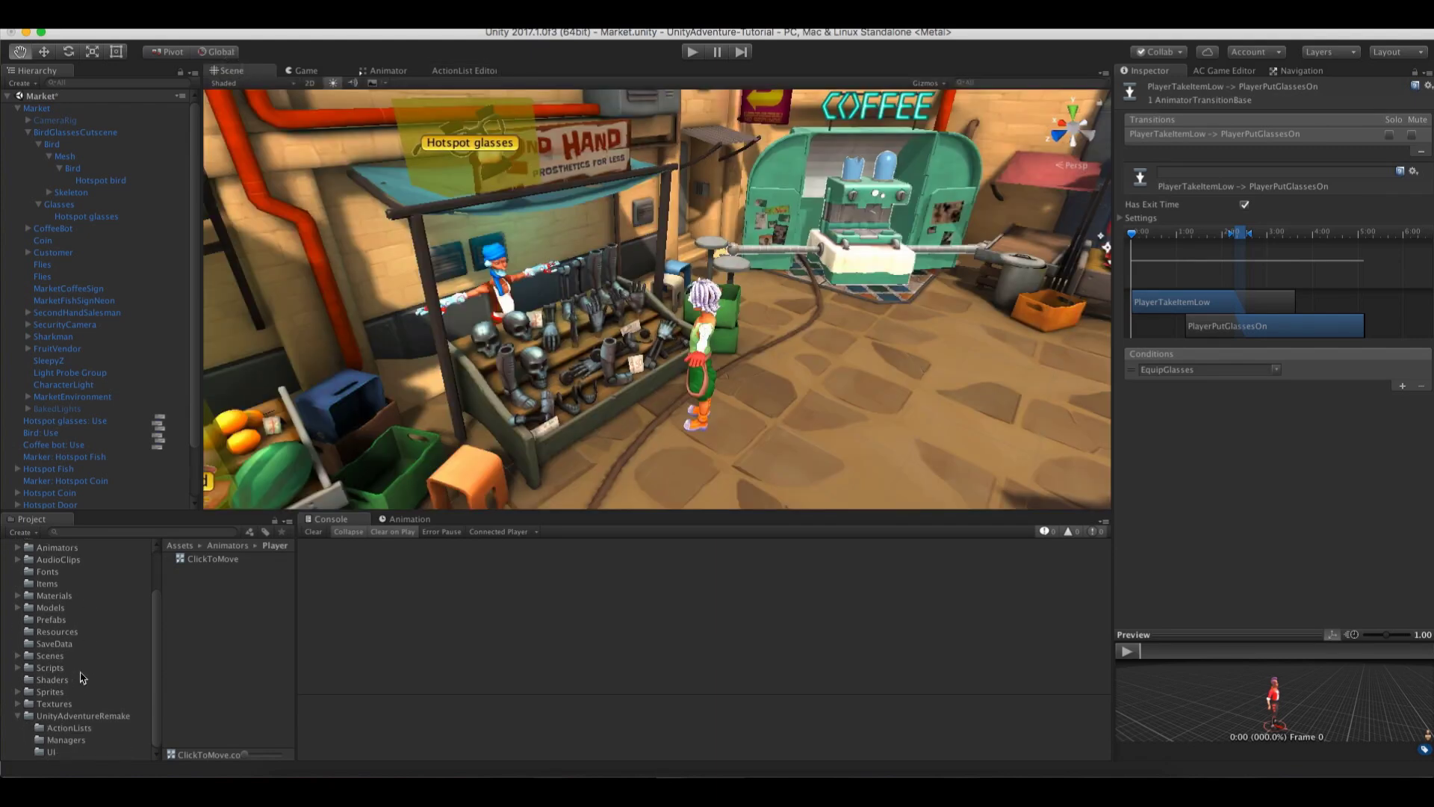
{"action": "left_click", "coordinate": [75, 715]}
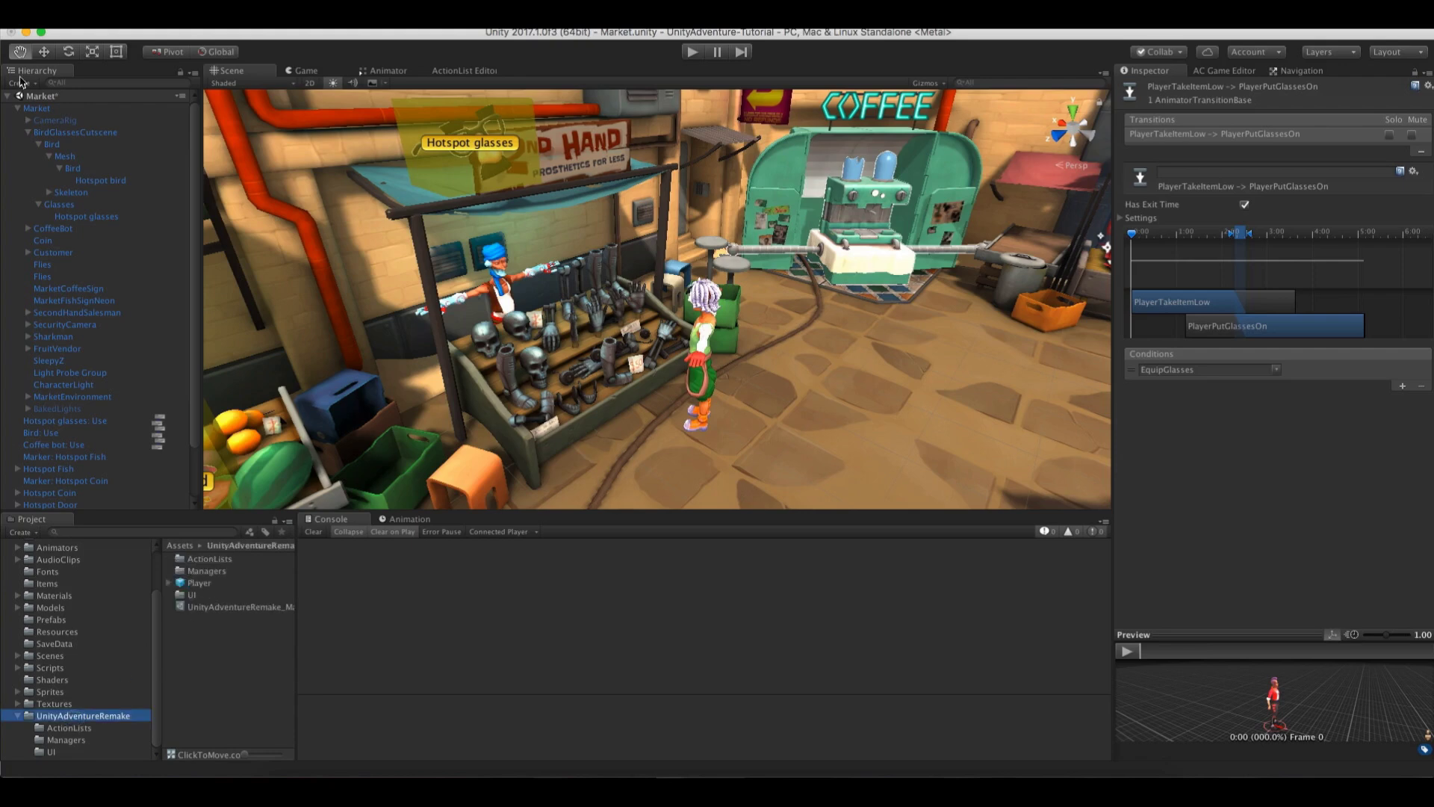
{"action": "left_click", "coordinate": [12, 109]}
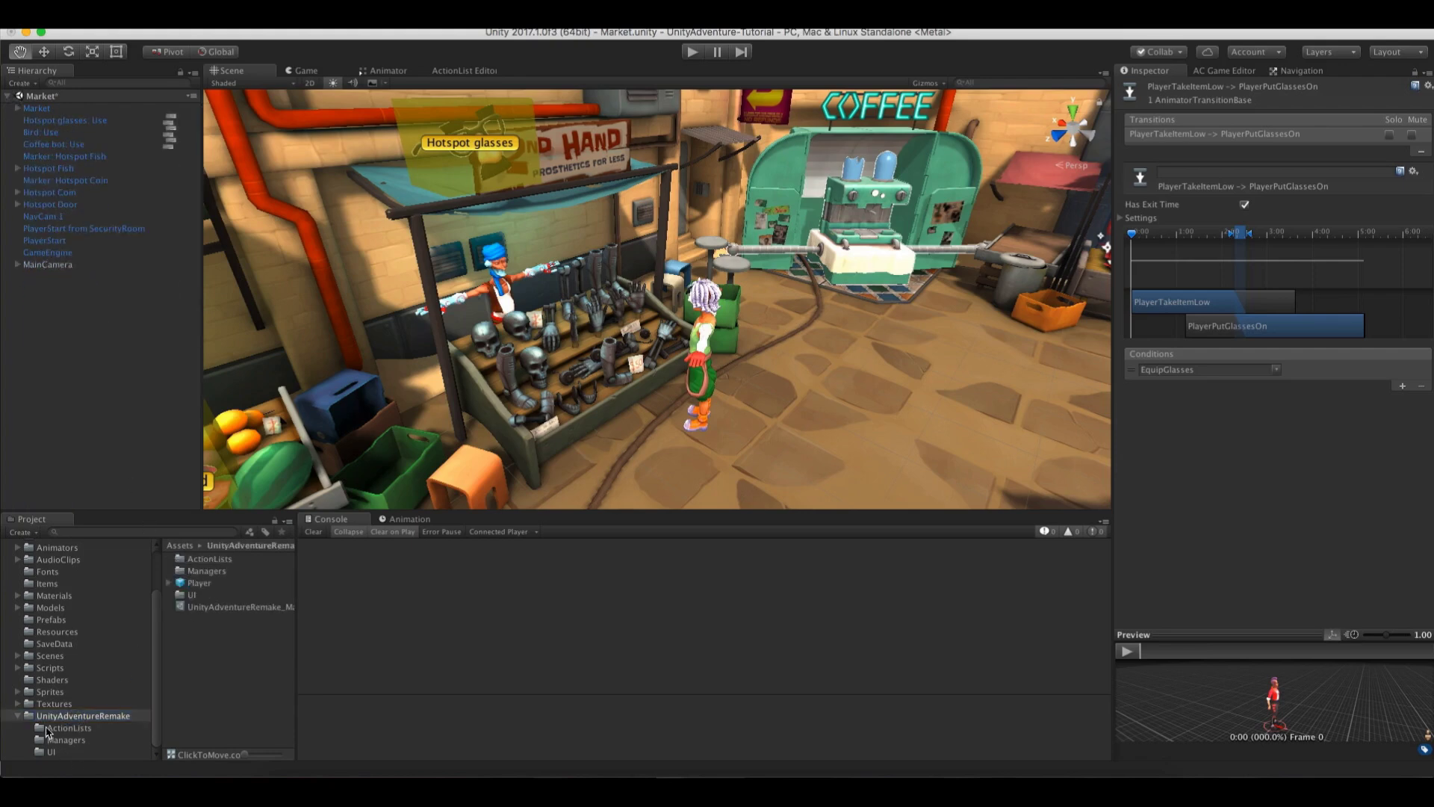
{"action": "left_click_drag", "start_coordinate": [197, 584], "coordinate": [60, 448]}
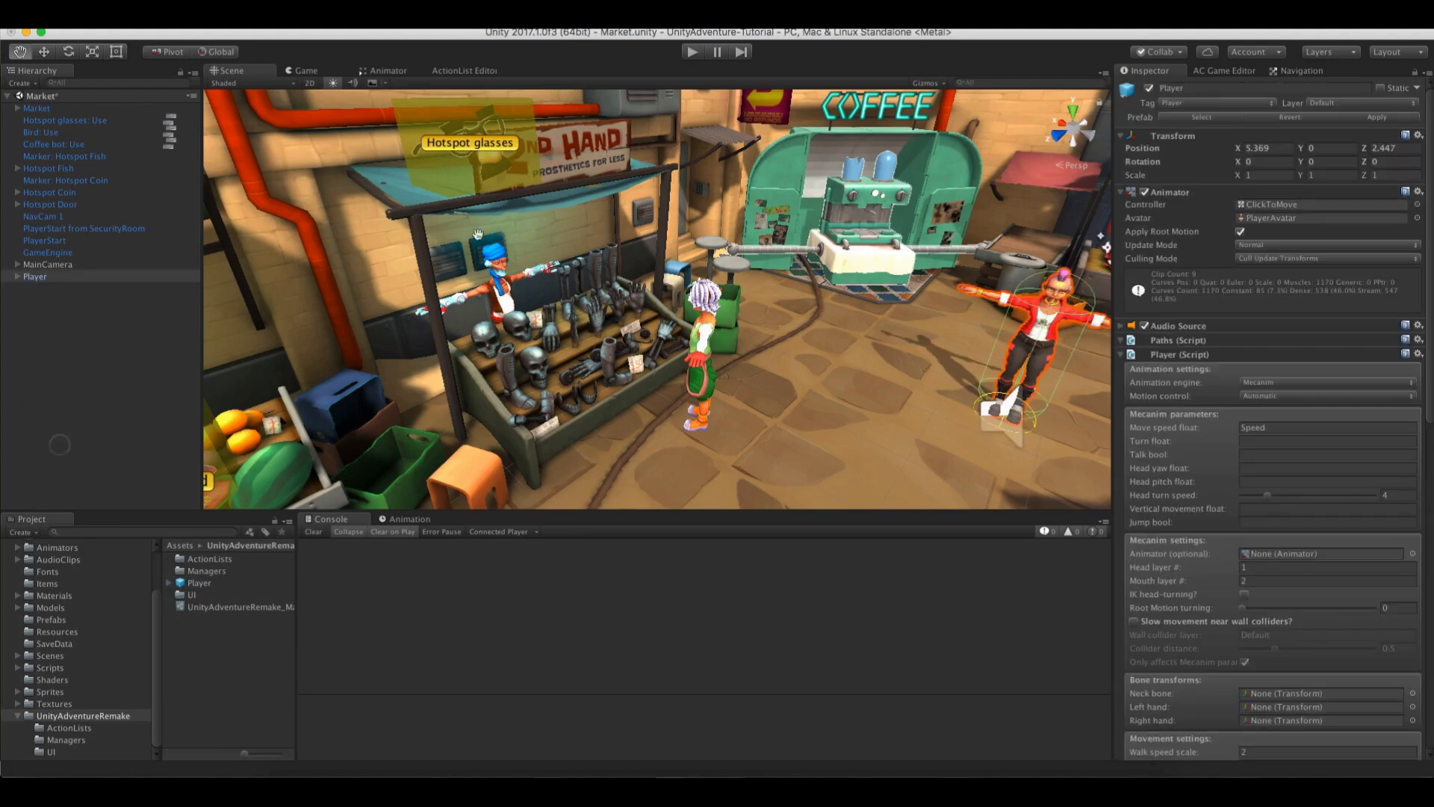
Expand the Player's skeleton through Hips, Spine1, Spine2 and Neck to Head, and select the Disguise object
{"action": "left_click_drag", "start_coordinate": [477, 234], "coordinate": [2, 237], "text": "alt"}
{"action": "left_click", "coordinate": [17, 276]}
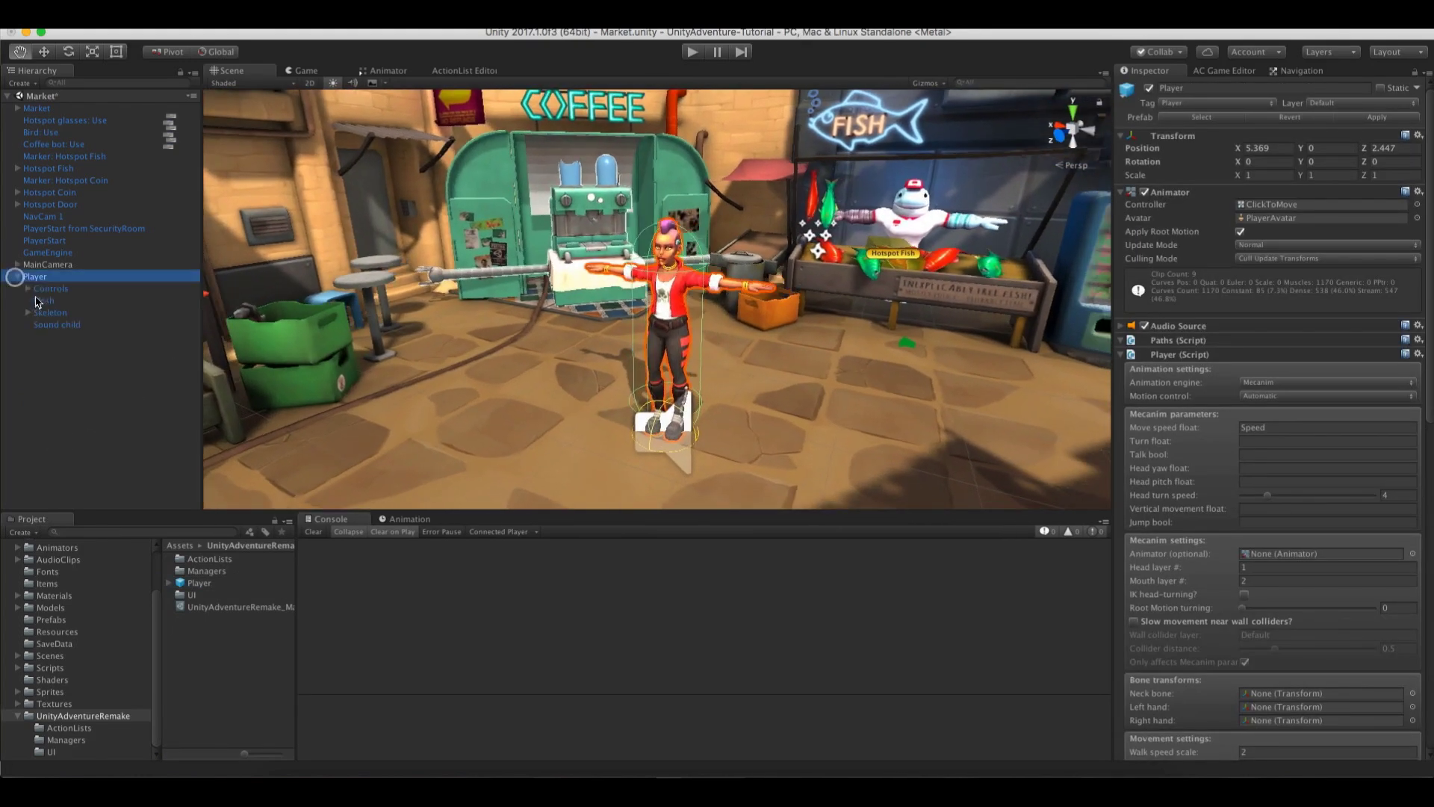
{"action": "left_click", "coordinate": [27, 310]}
{"action": "left_click", "coordinate": [38, 325]}
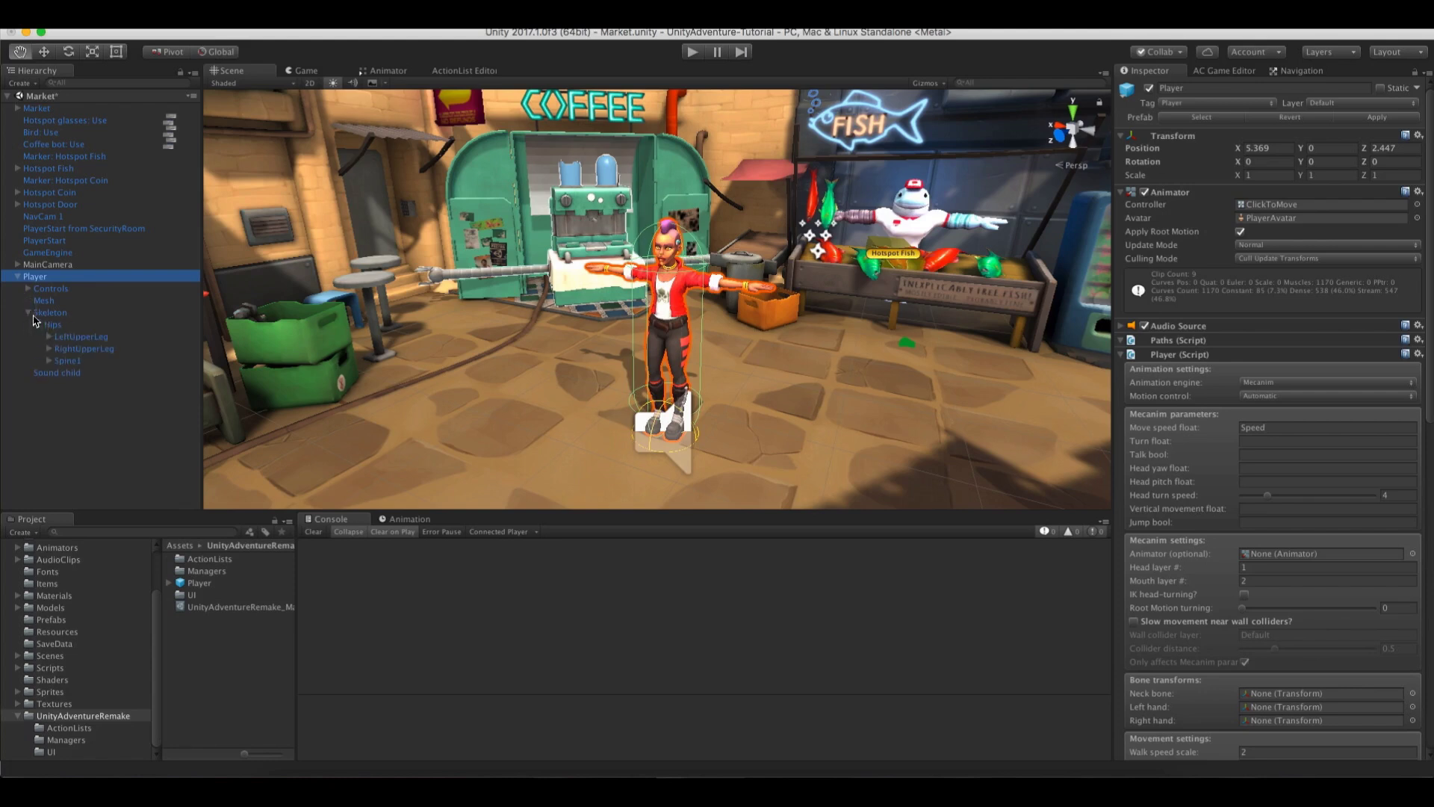
{"action": "left_click", "coordinate": [49, 361]}
{"action": "left_click", "coordinate": [59, 372]}
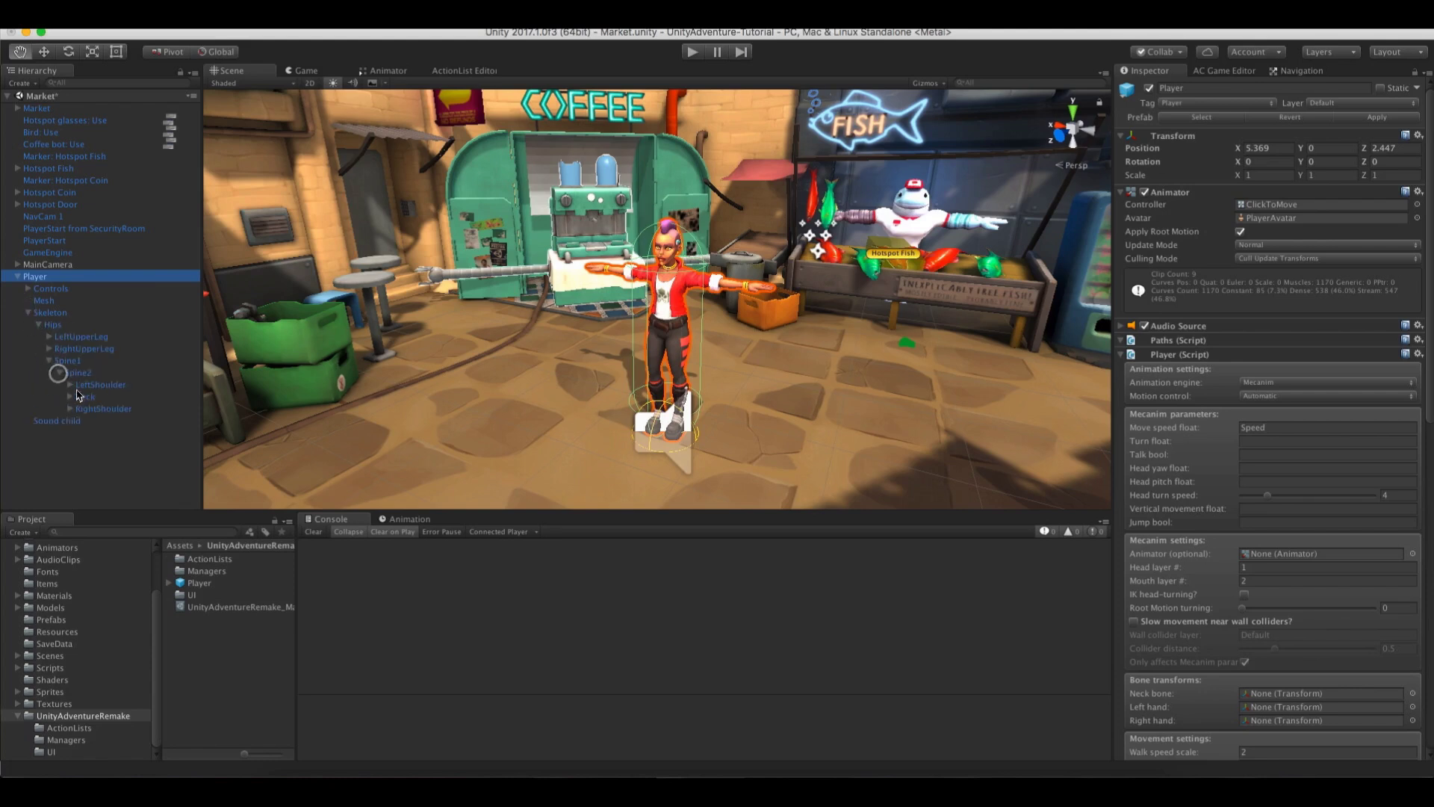
{"action": "left_click", "coordinate": [70, 397]}
{"action": "left_click", "coordinate": [80, 408]}
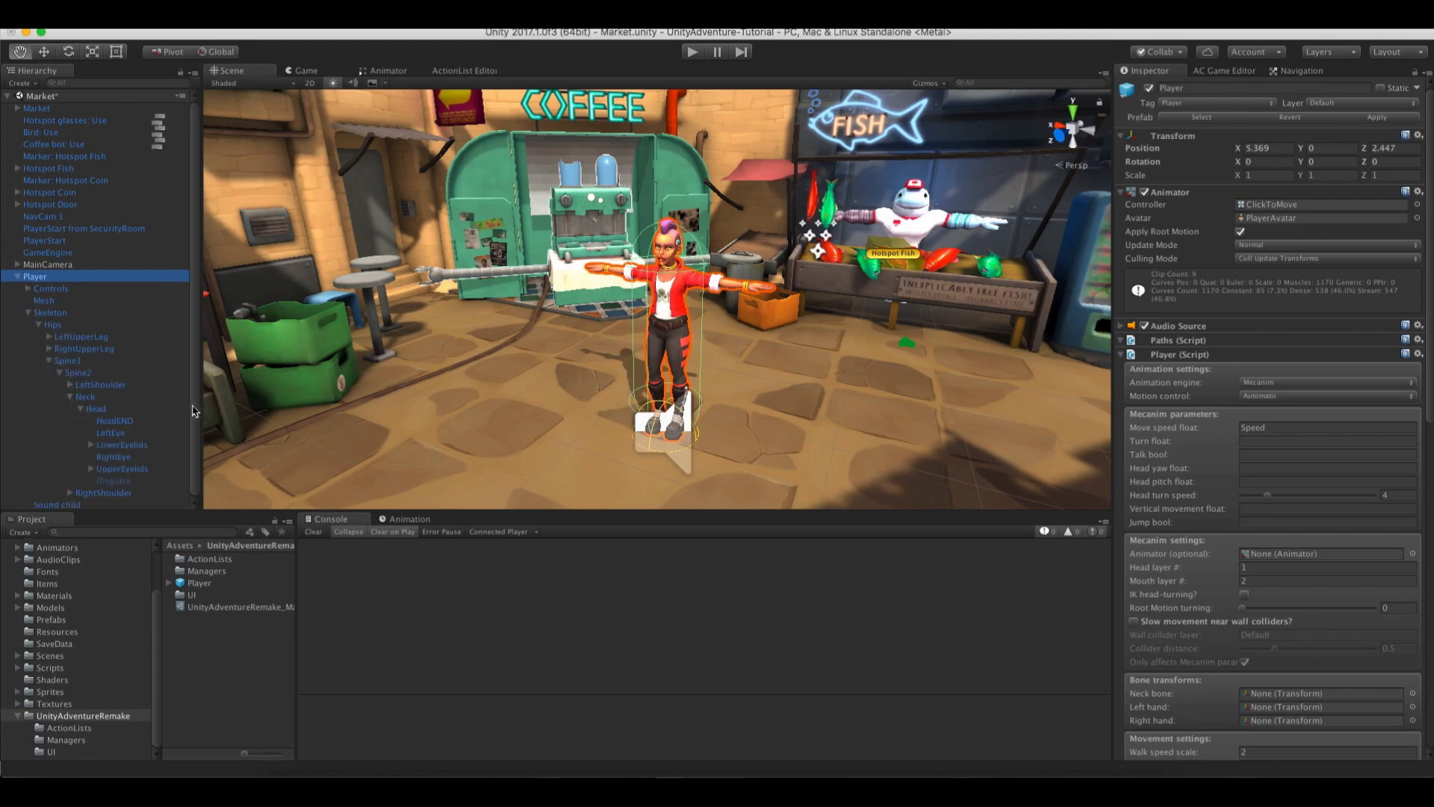
{"action": "left_click", "coordinate": [150, 482]}
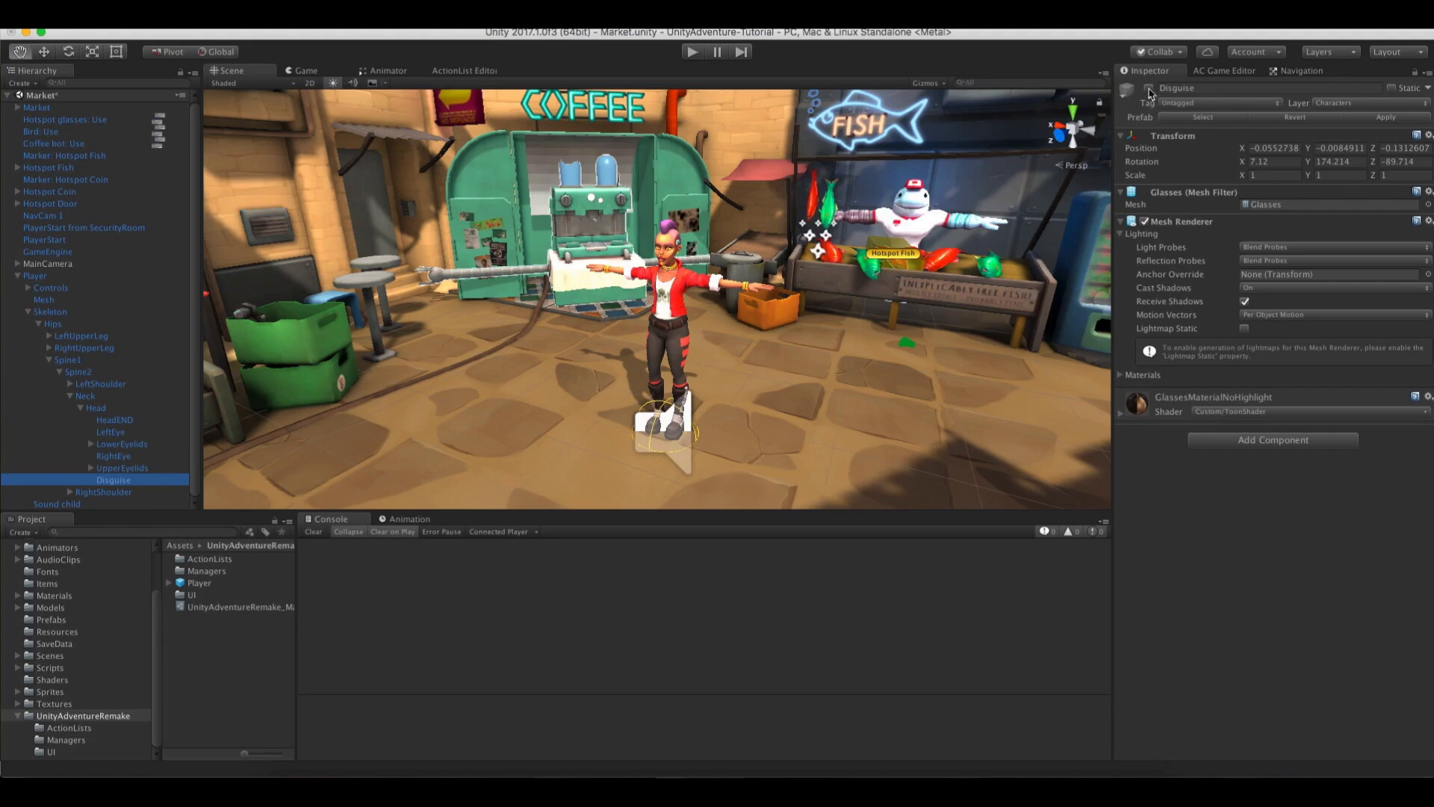
Activate the Disguise object on the player's head and disable its Mesh Renderer
{"action": "left_click", "coordinate": [1149, 90]}
{"action": "scroll", "coordinate": [773, 214], "scroll_direction": "up", "scroll_amount": 5}
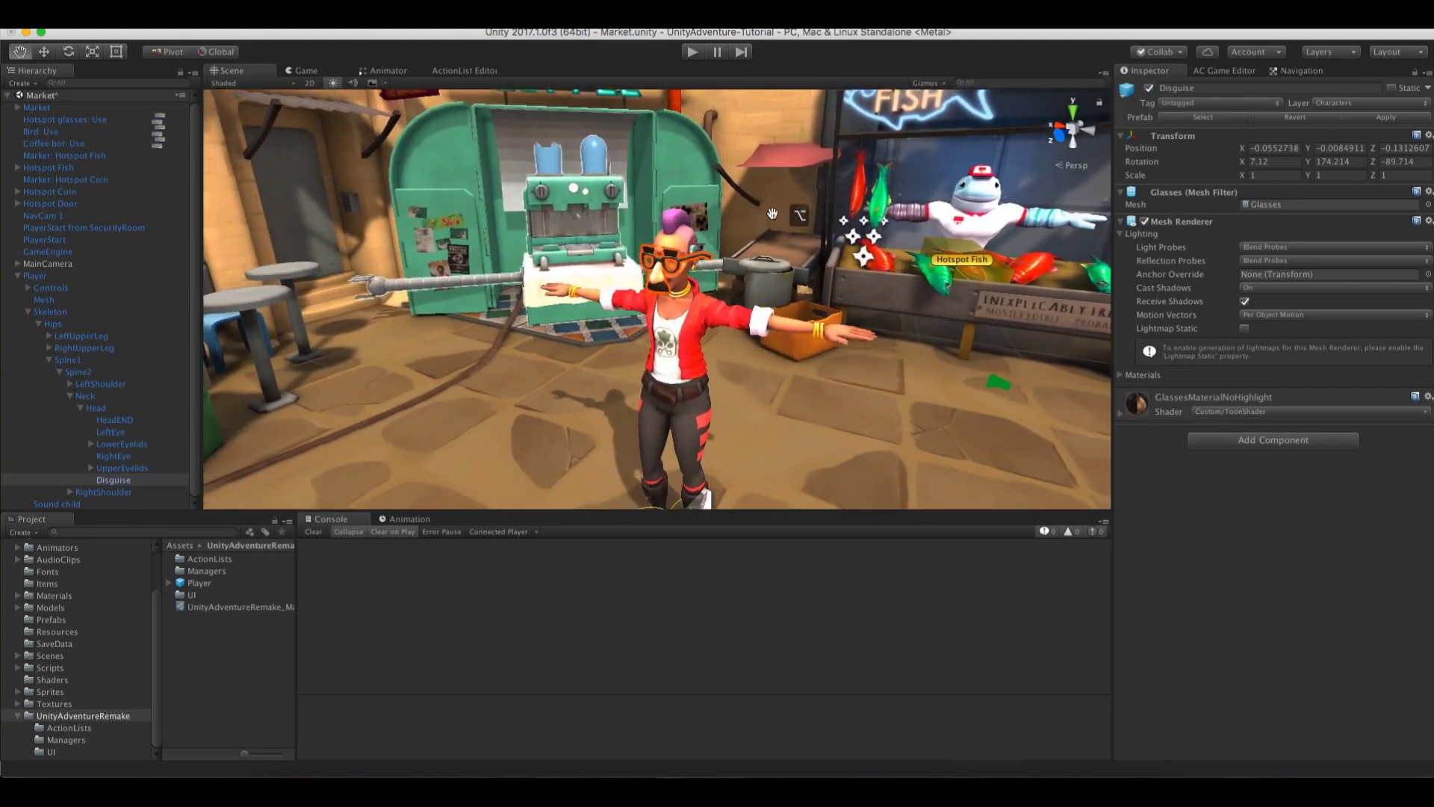
{"action": "left_click_drag", "start_coordinate": [772, 214], "coordinate": [769, 209], "text": "alt"}
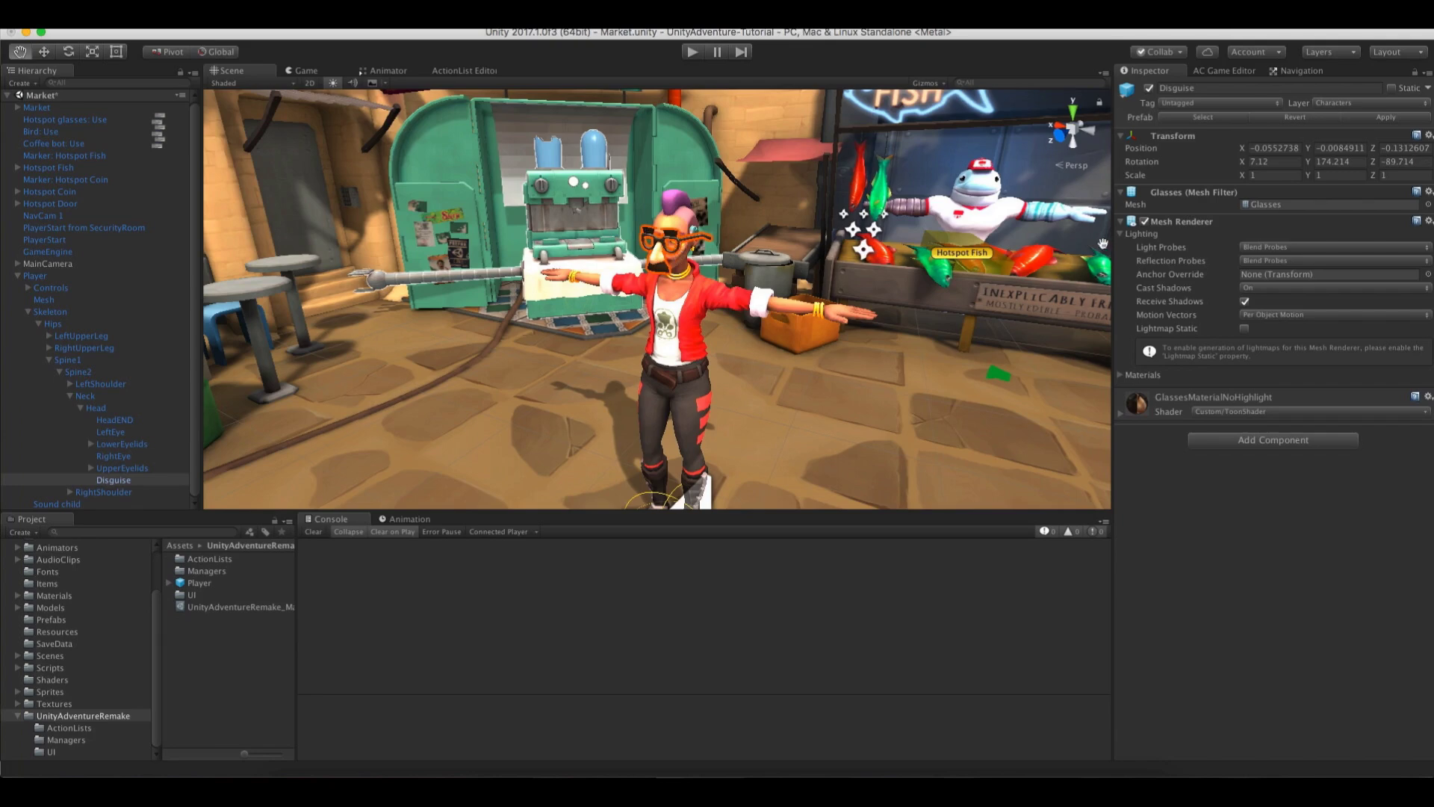
{"action": "left_click", "coordinate": [1144, 222]}
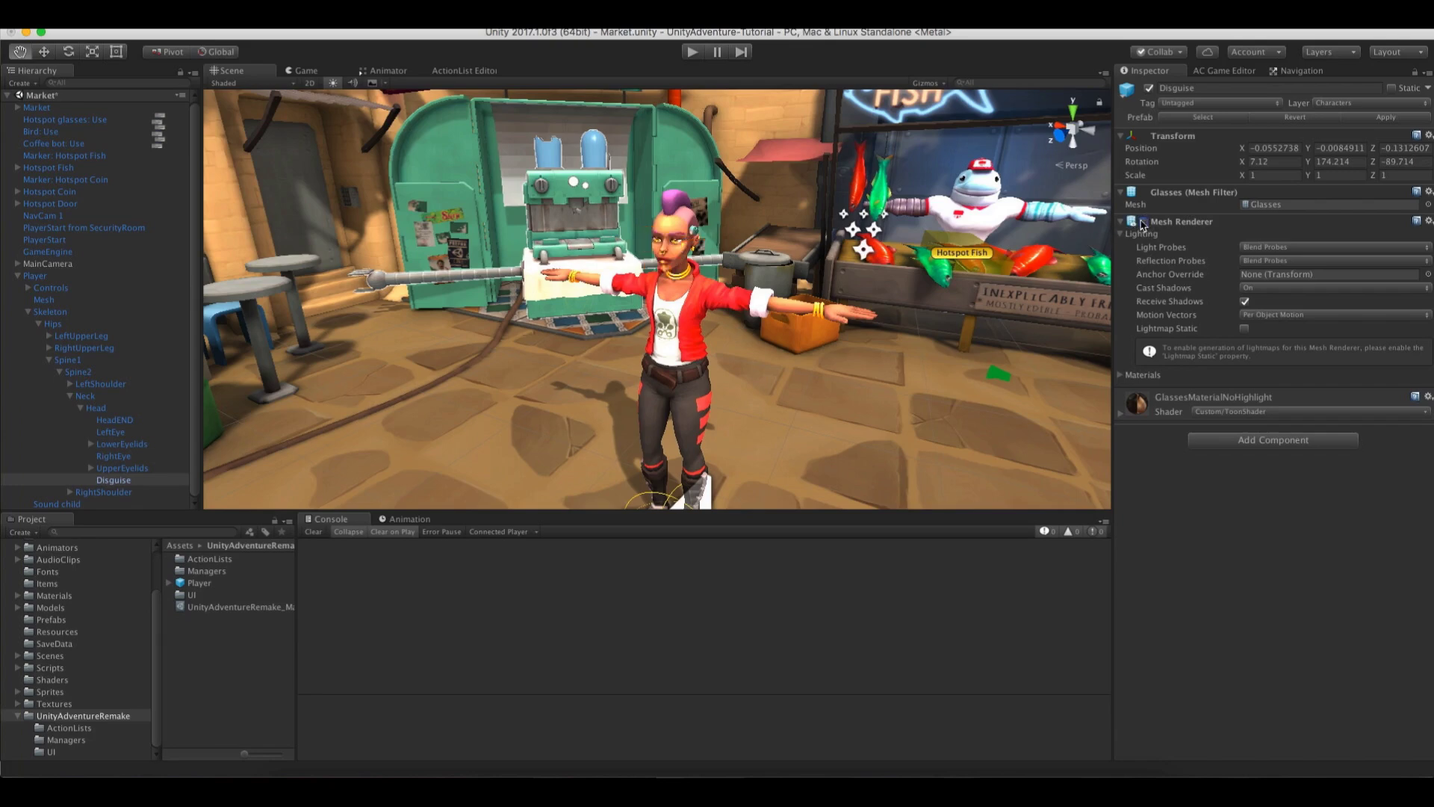
{"action": "scroll", "coordinate": [806, 265], "scroll_direction": "up", "scroll_amount": 3}
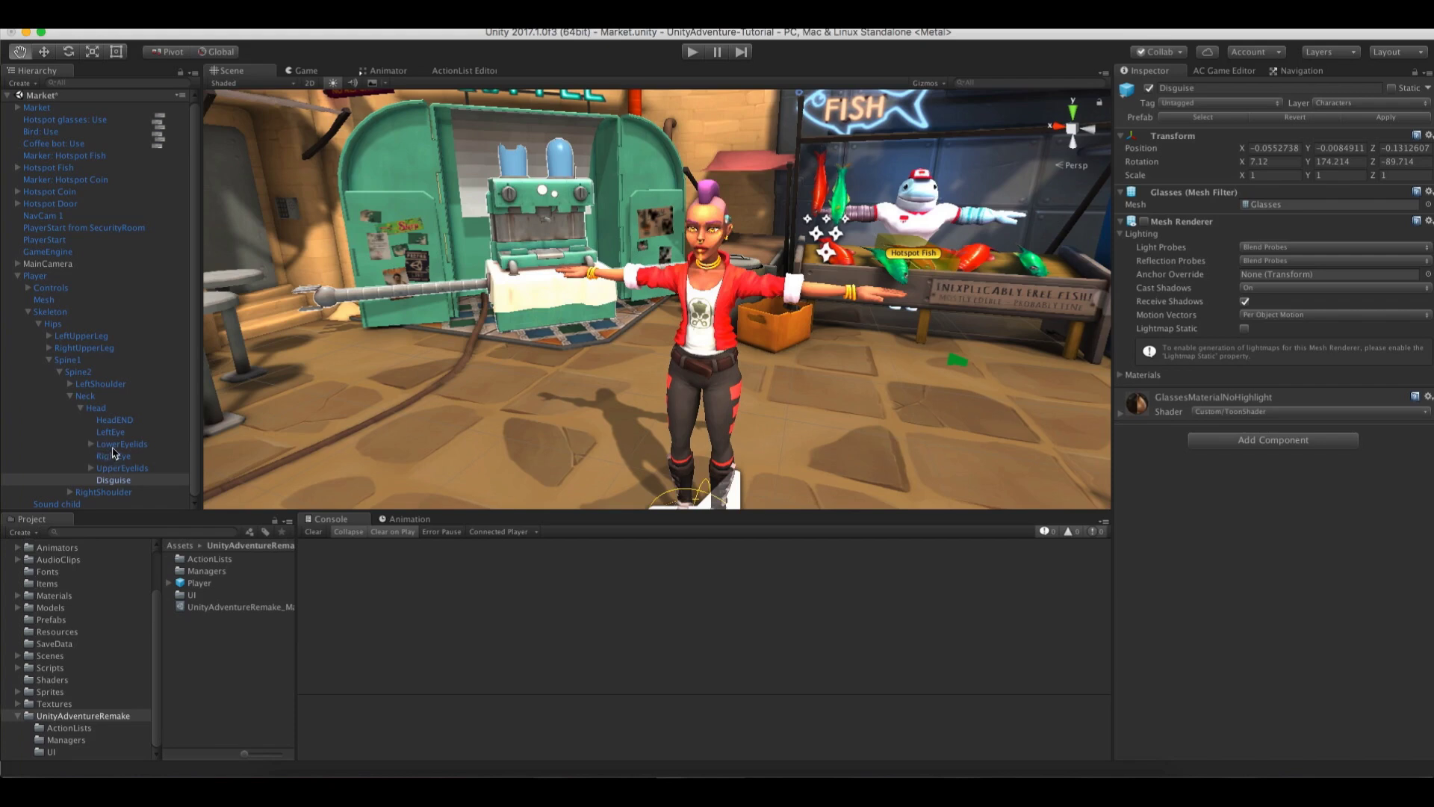
{"action": "left_click", "coordinate": [168, 583]}
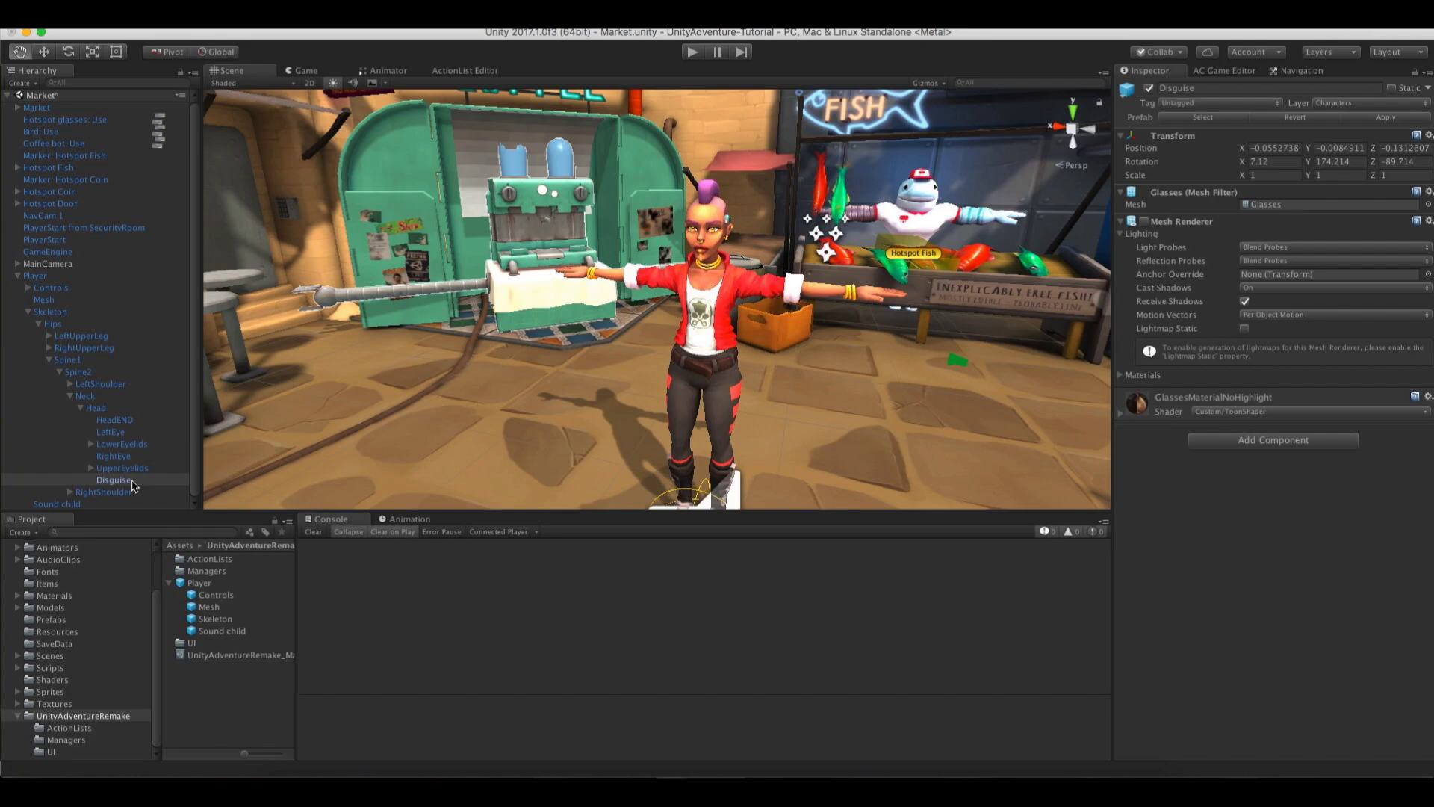
{"action": "left_click", "coordinate": [464, 71]}
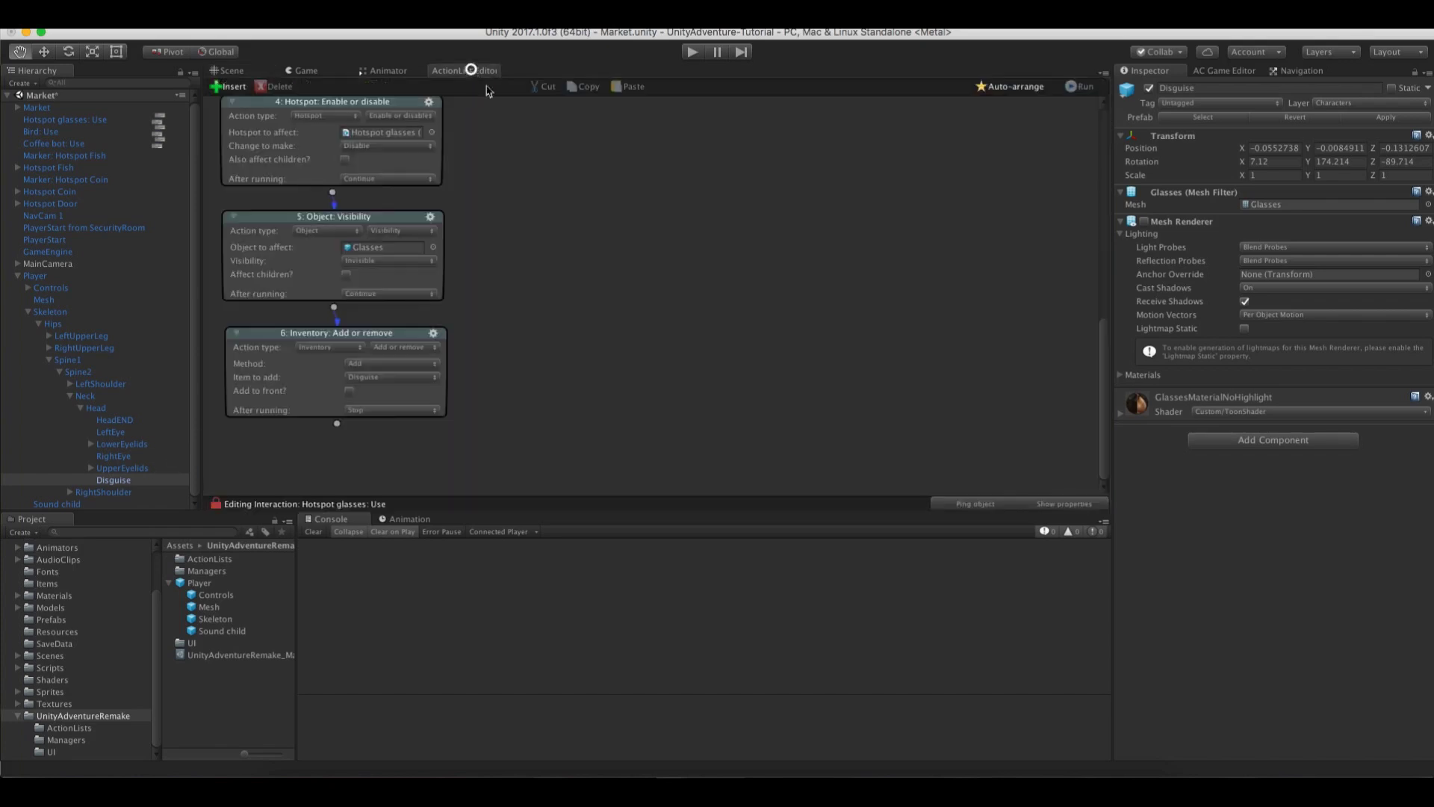
{"action": "middle_click_drag", "start_coordinate": [520, 237], "coordinate": [563, 239]}
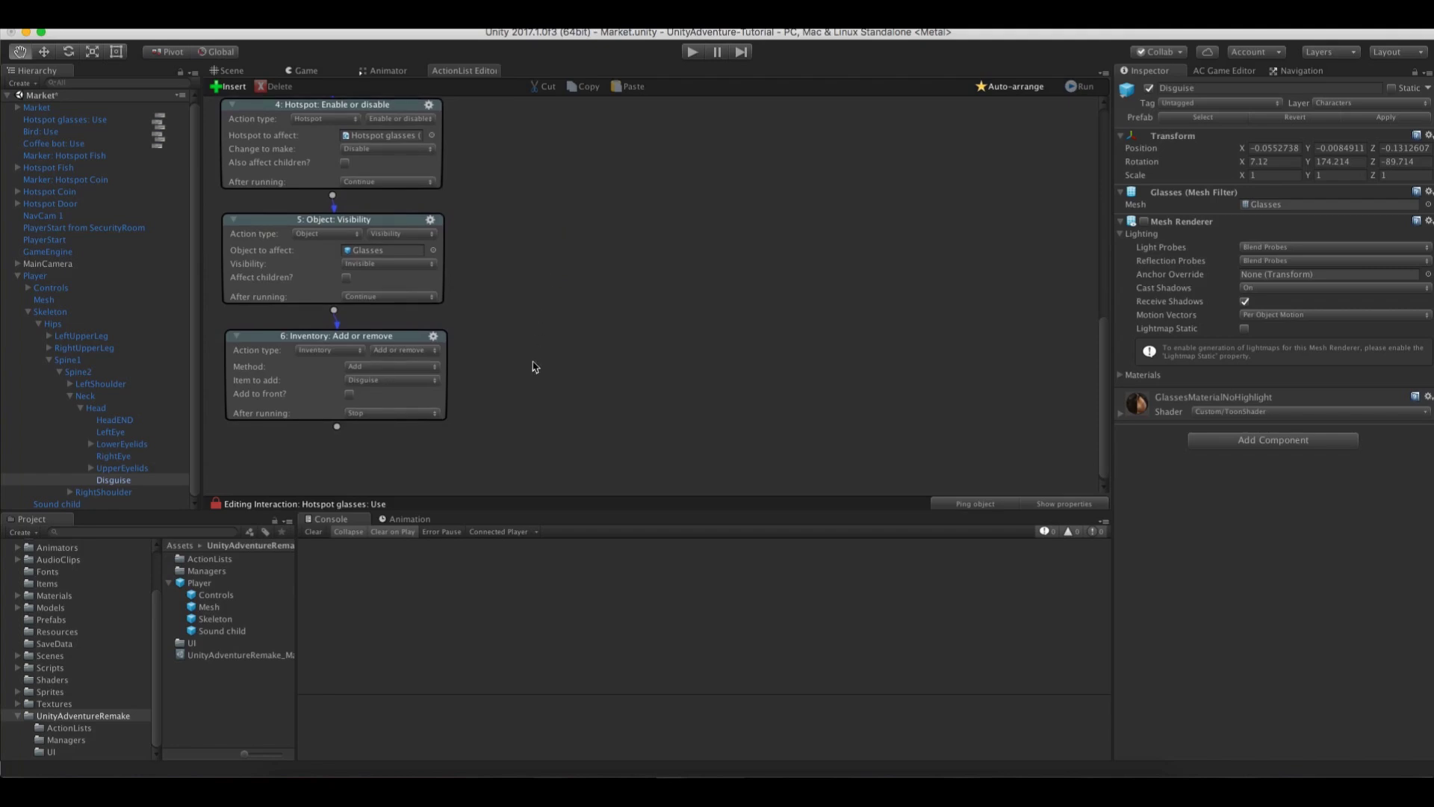
{"action": "left_click", "coordinate": [232, 71]}
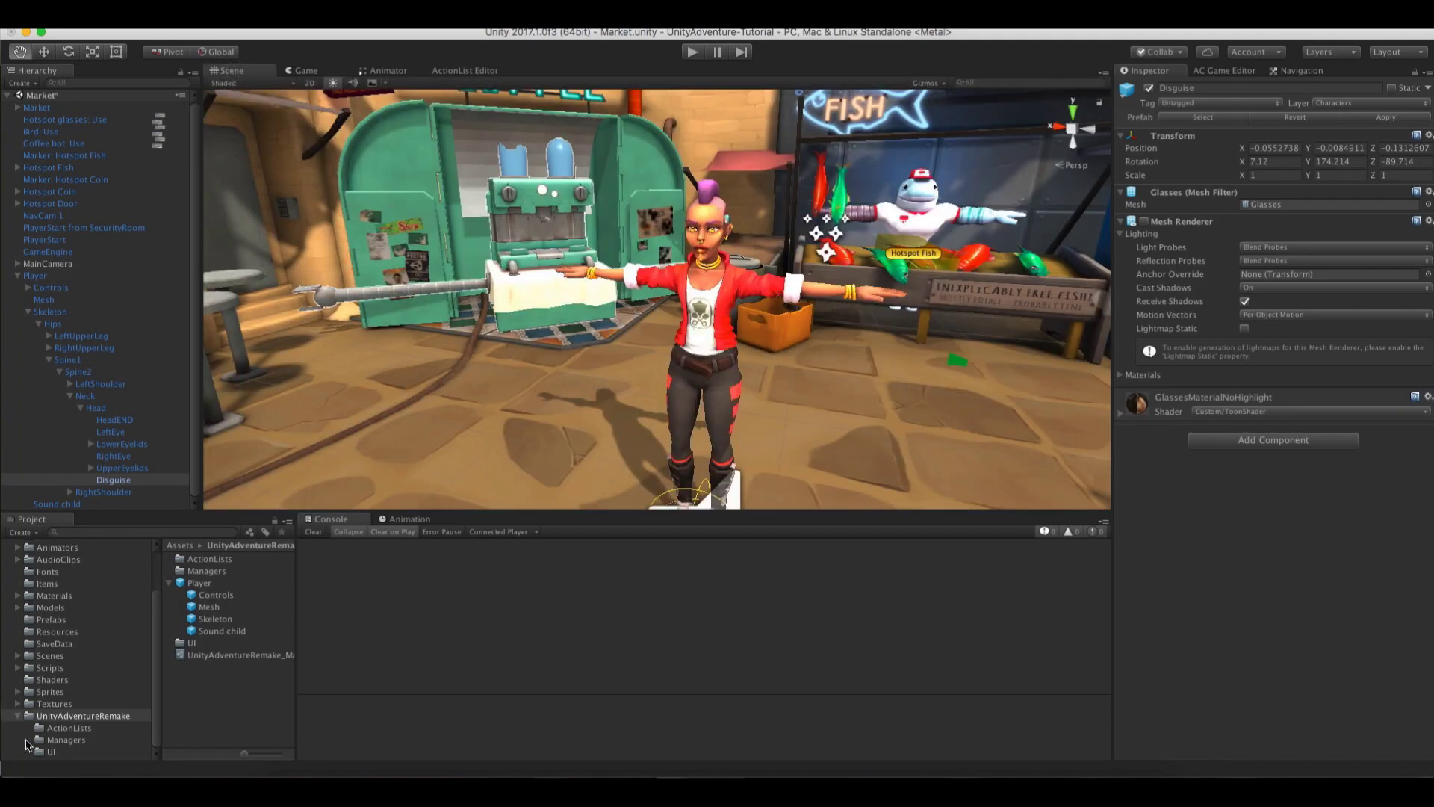
Create an Adventure Creator ActionList asset named ShowDisguise in the UnityAdventureRemake ActionLists folder
{"action": "left_click", "coordinate": [46, 729]}
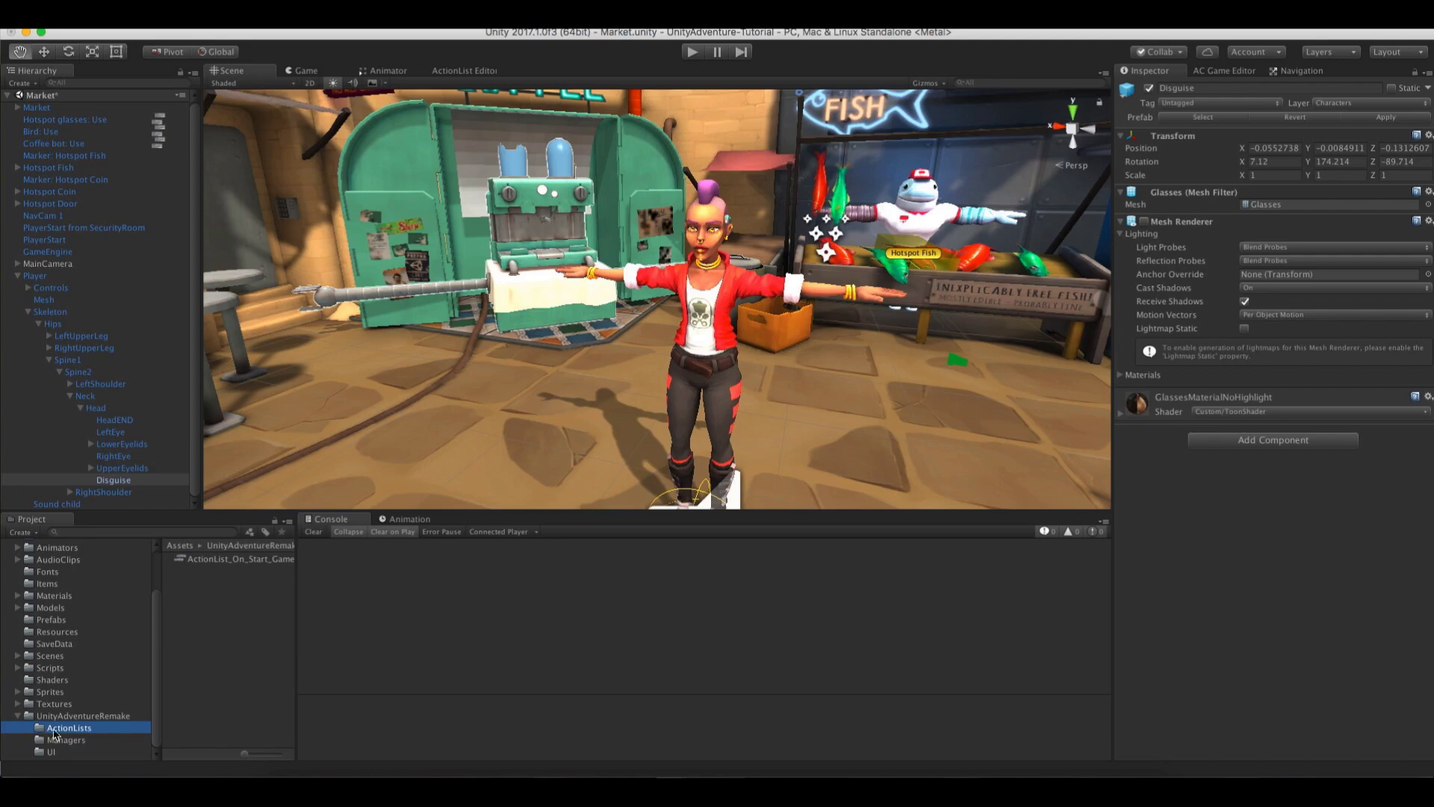
{"action": "right_click", "coordinate": [197, 602]}
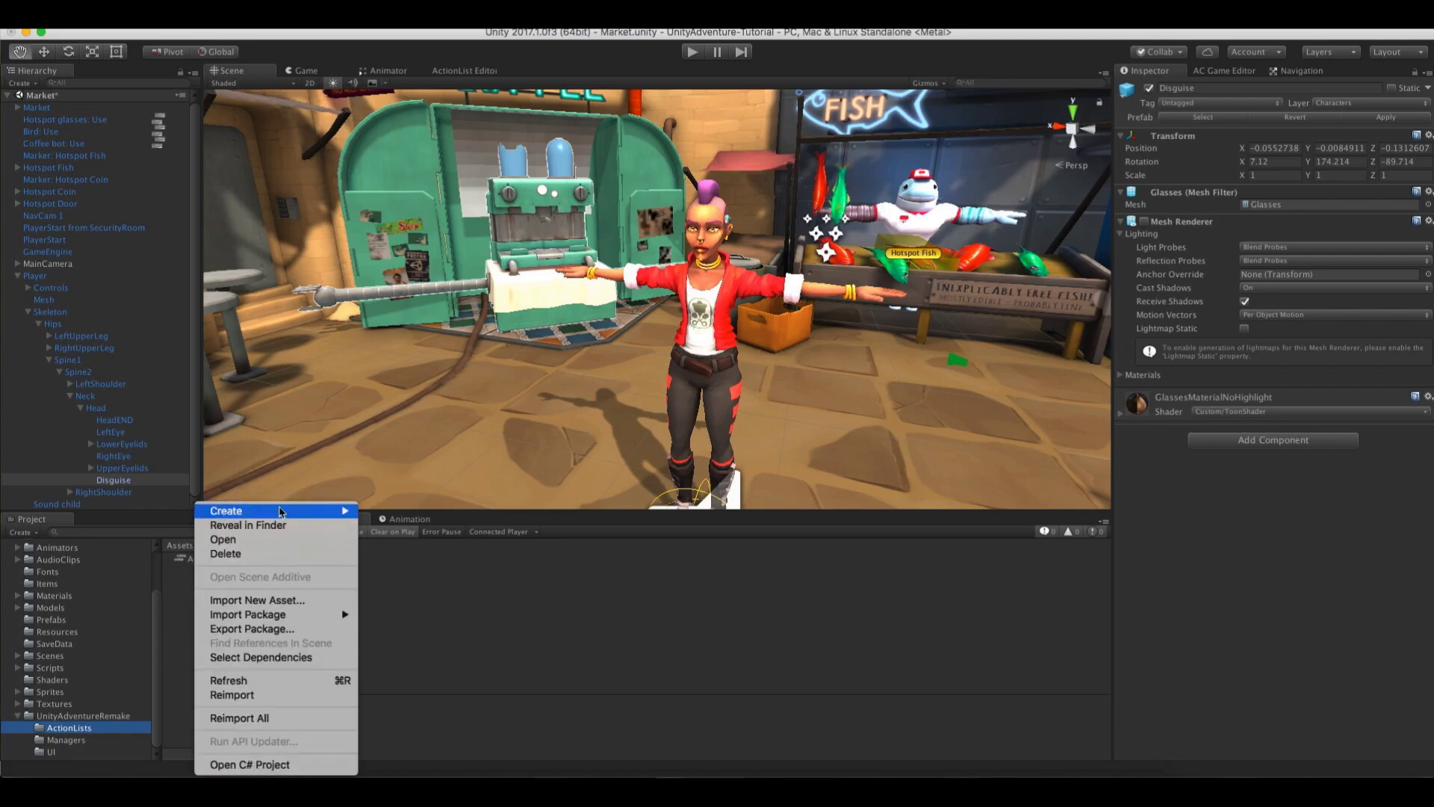
{"action": "mouse_move", "coordinate": [293, 514]}
{"action": "mouse_move", "coordinate": [448, 750]}
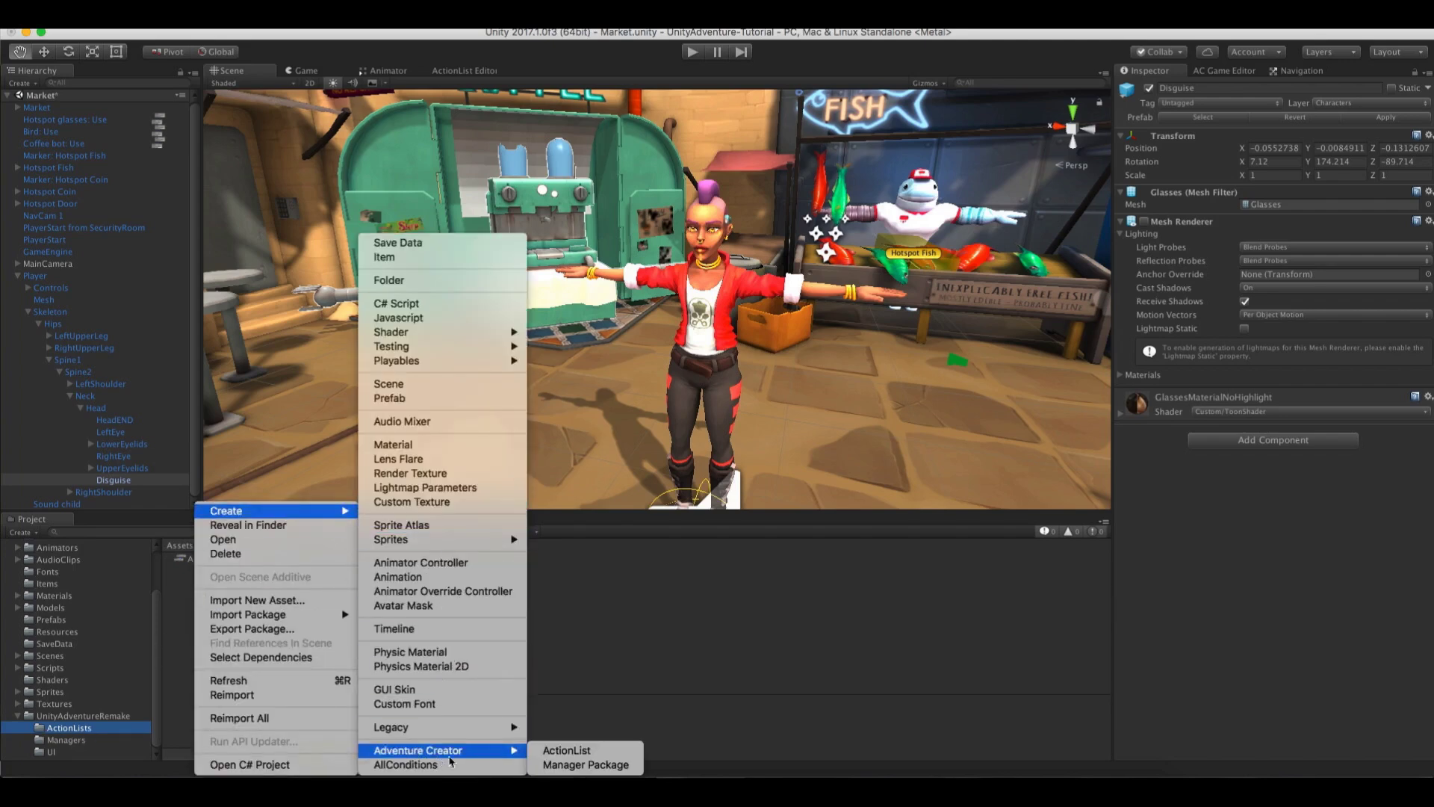
{"action": "left_click", "coordinate": [570, 750]}
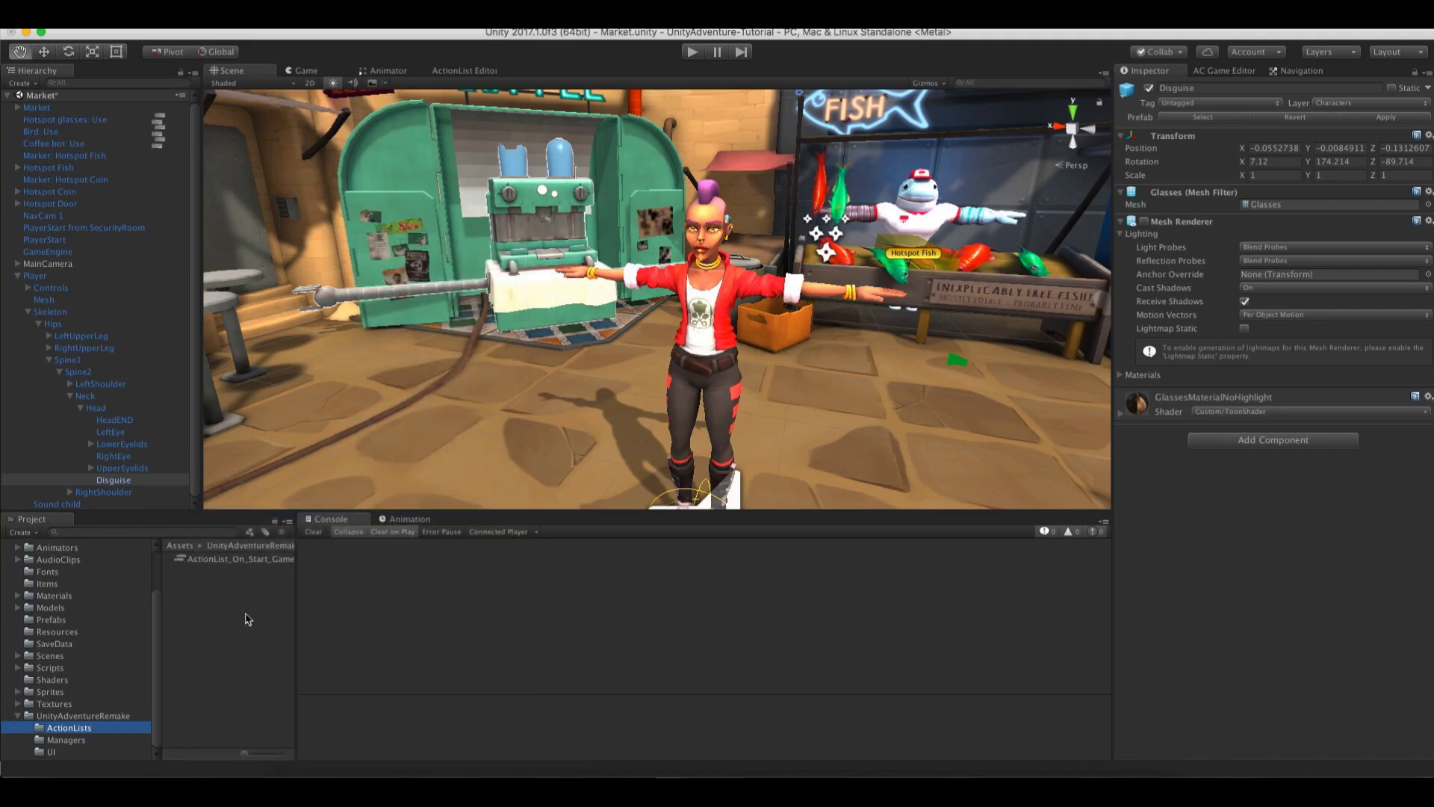
{"action": "left_click", "coordinate": [193, 572]}
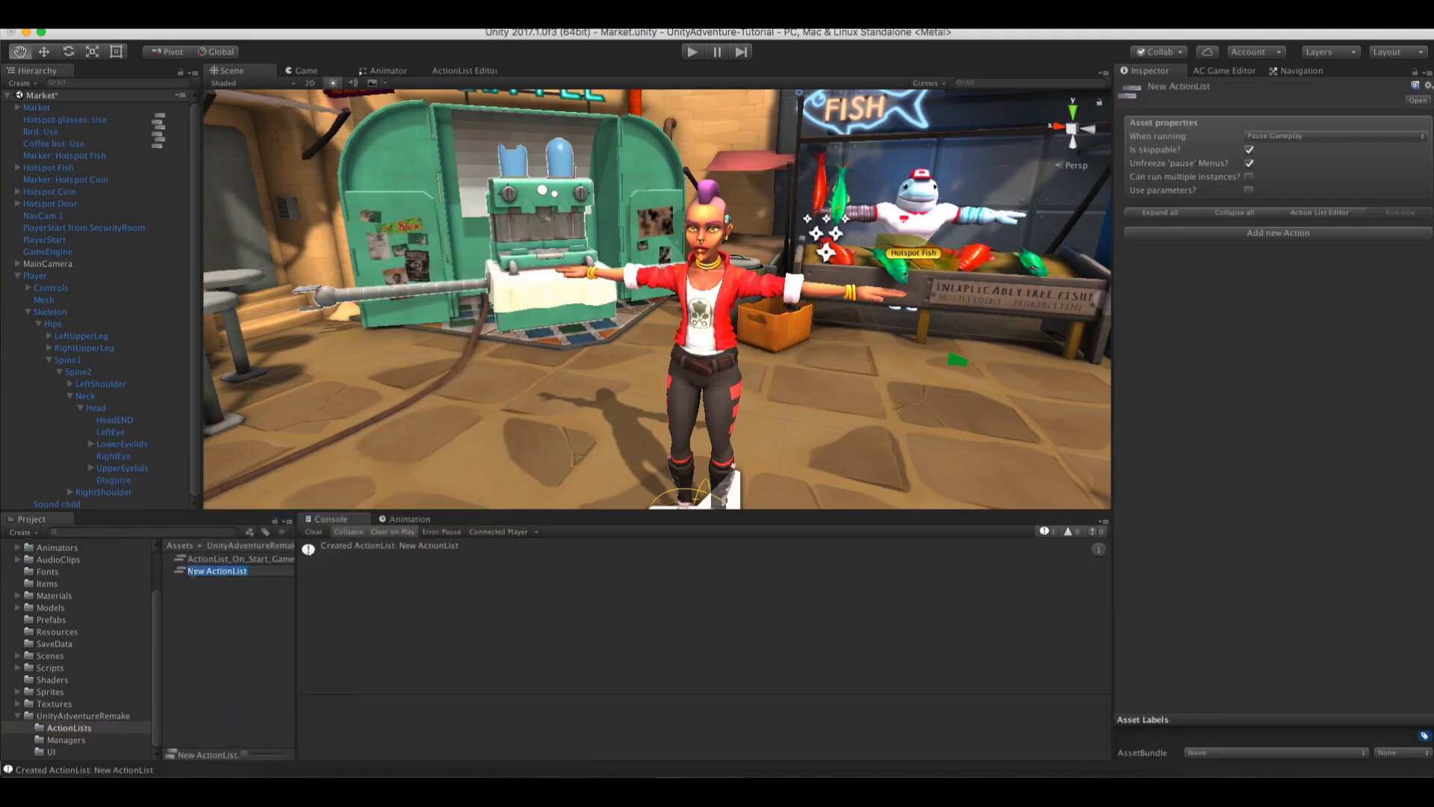
{"action": "type", "text": "ShowDisguise"}
{"action": "key", "text": "Return"}
Open the ShowDisguise ActionList and change its first action to Object: Visibility, affecting the Disguise object on the player's head
{"action": "double_click", "coordinate": [194, 572]}
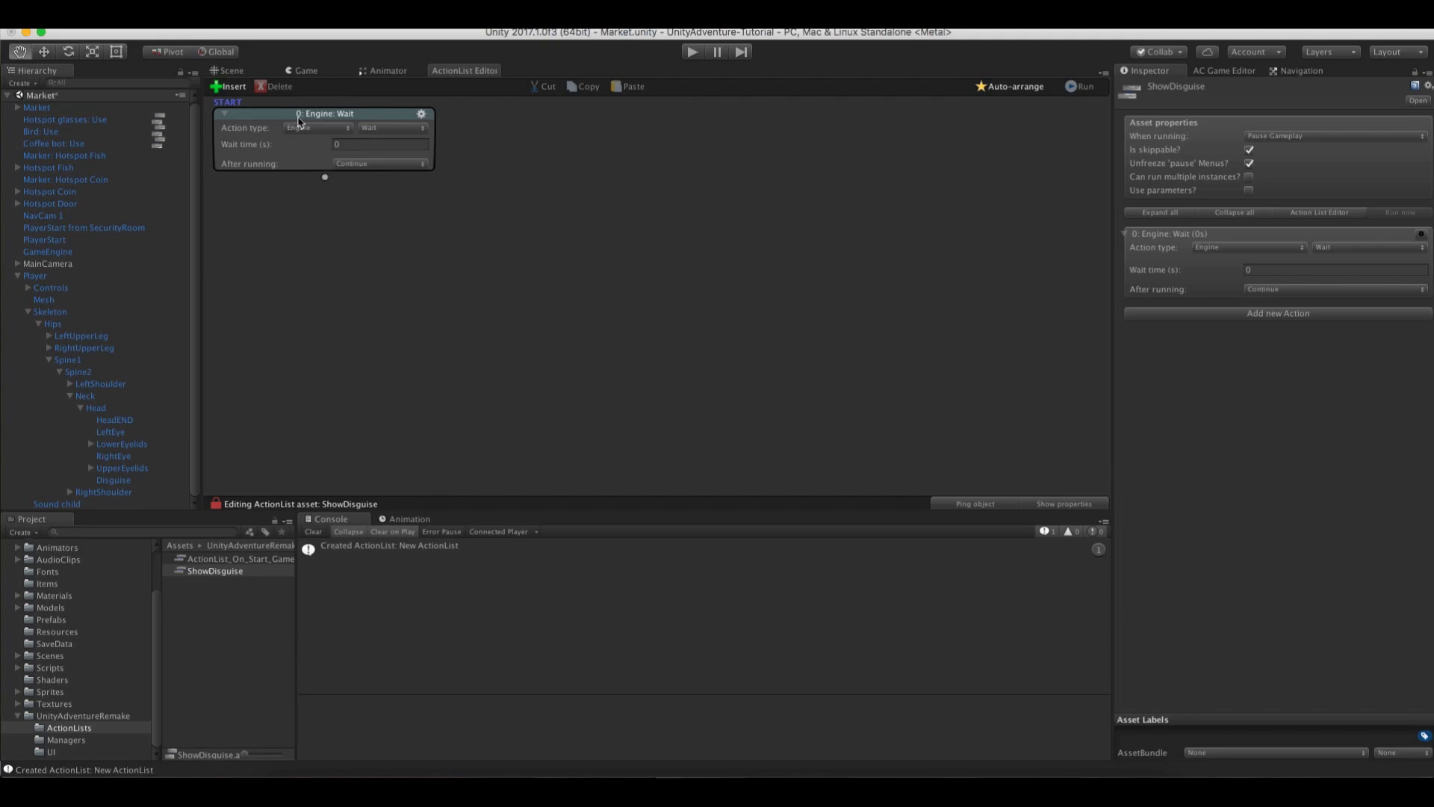
{"action": "left_click", "coordinate": [312, 129]}
{"action": "left_click", "coordinate": [312, 201]}
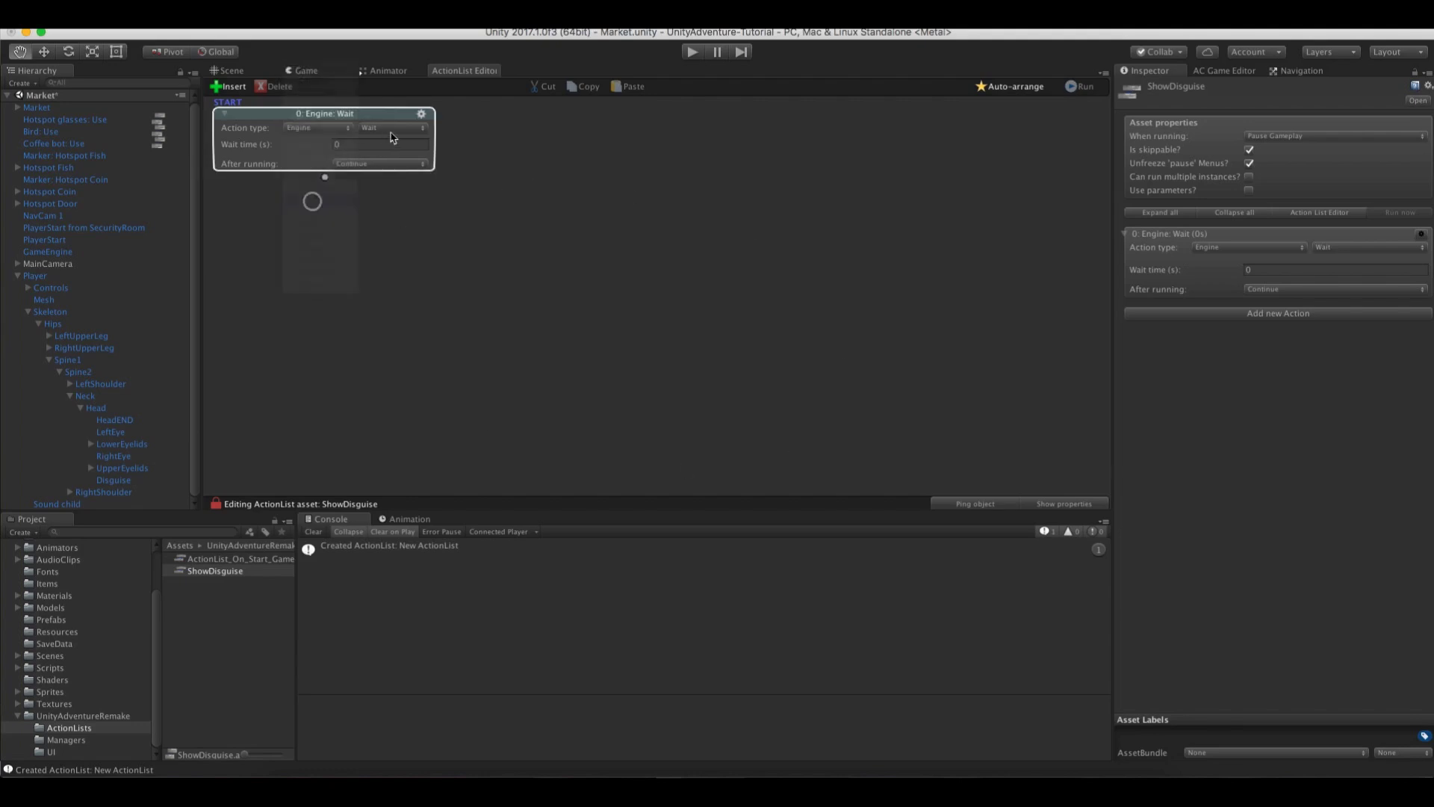
{"action": "left_click", "coordinate": [397, 128]}
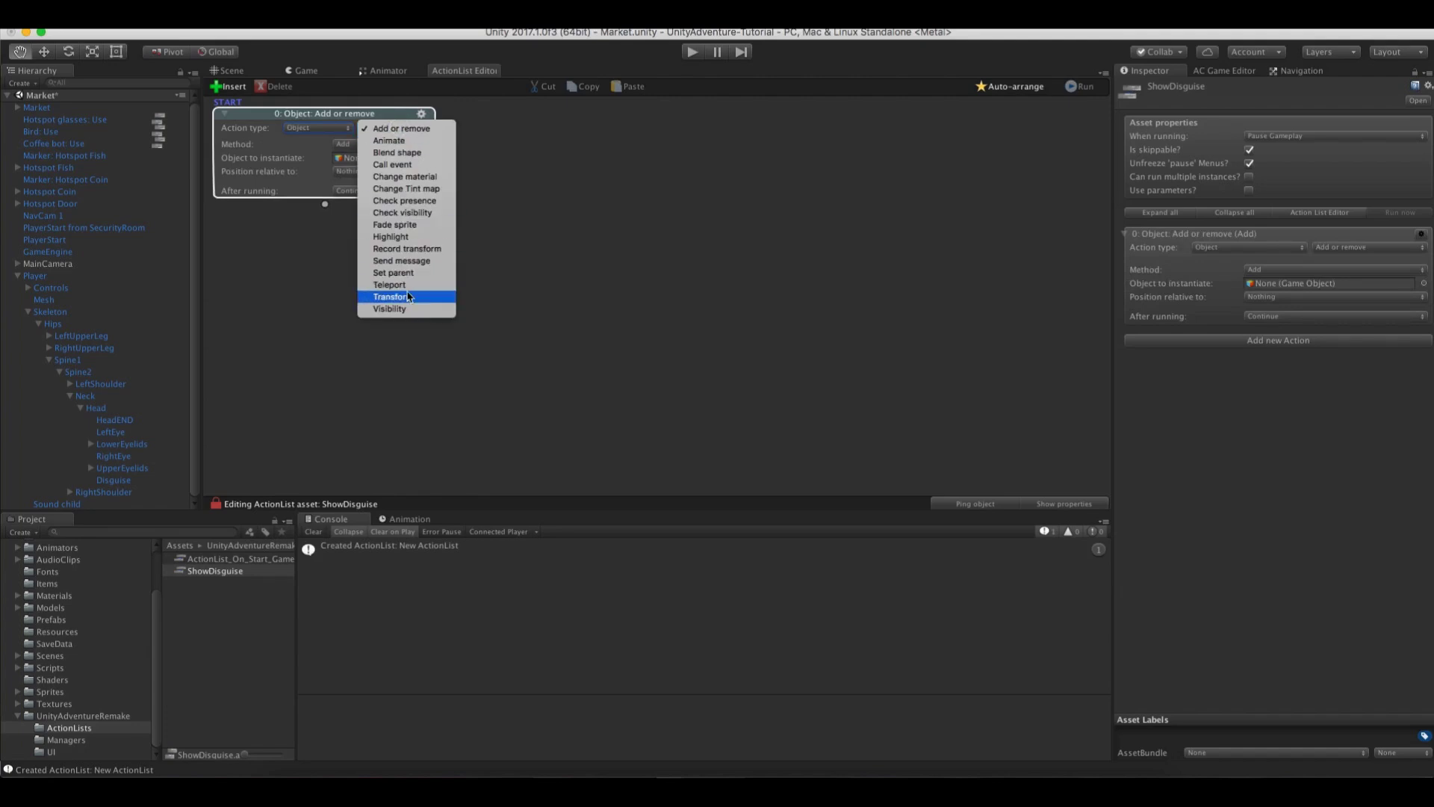
{"action": "left_click", "coordinate": [406, 308]}
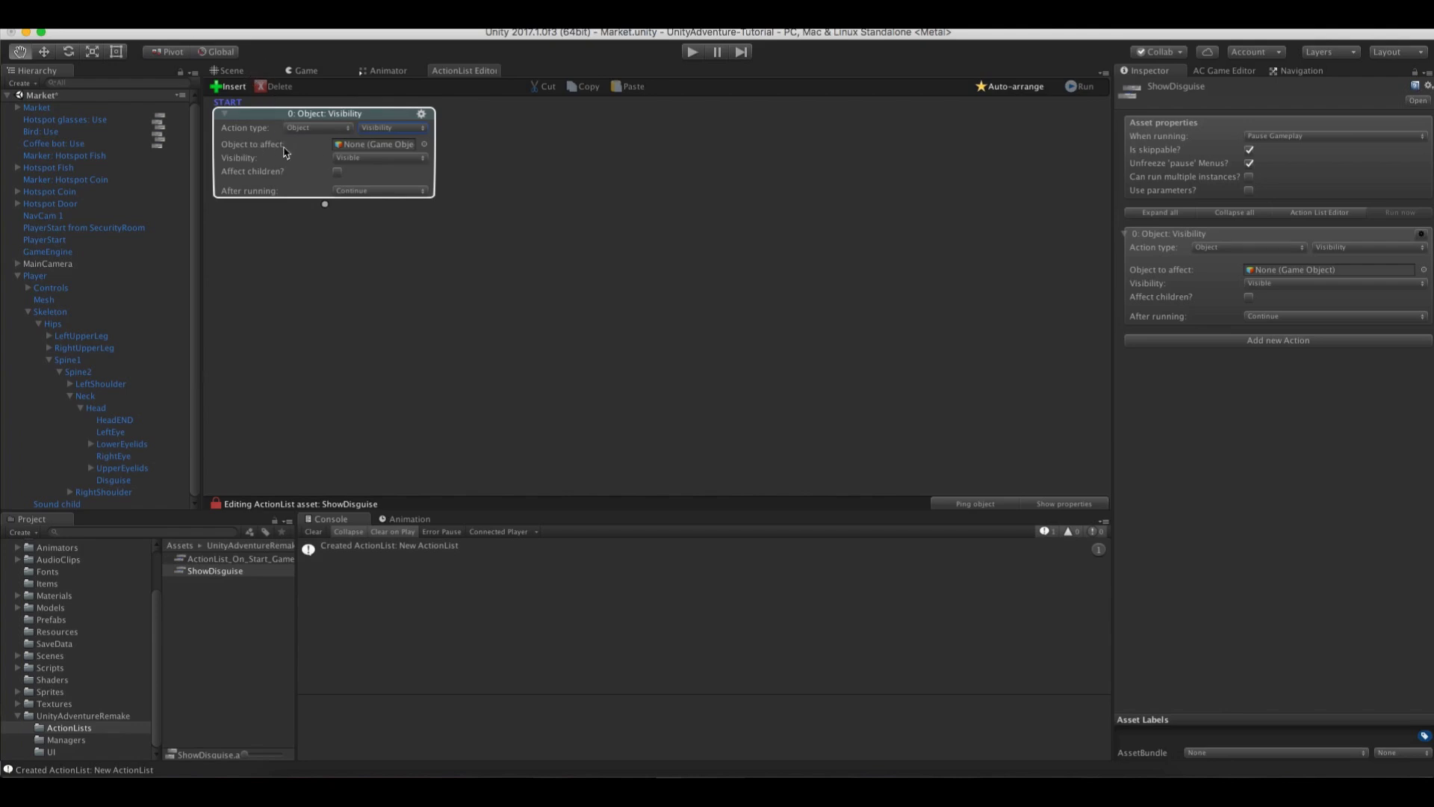
{"action": "left_click", "coordinate": [116, 482]}
{"action": "left_click_drag", "start_coordinate": [116, 484], "coordinate": [375, 150]}
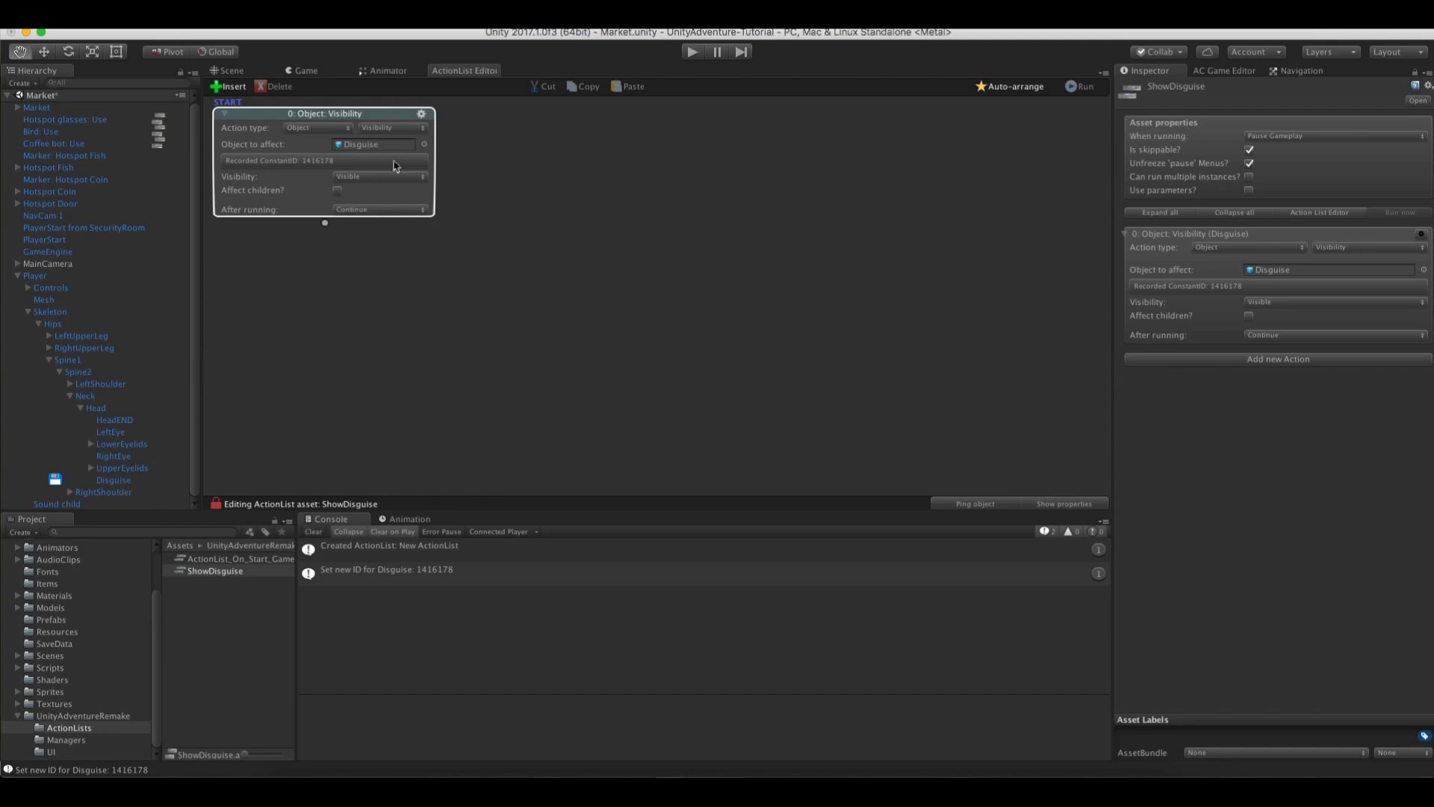
Turn on Retain in prefab for the Disguise object's Constant ID and apply the change to the Player prefab
{"action": "left_click", "coordinate": [78, 482]}
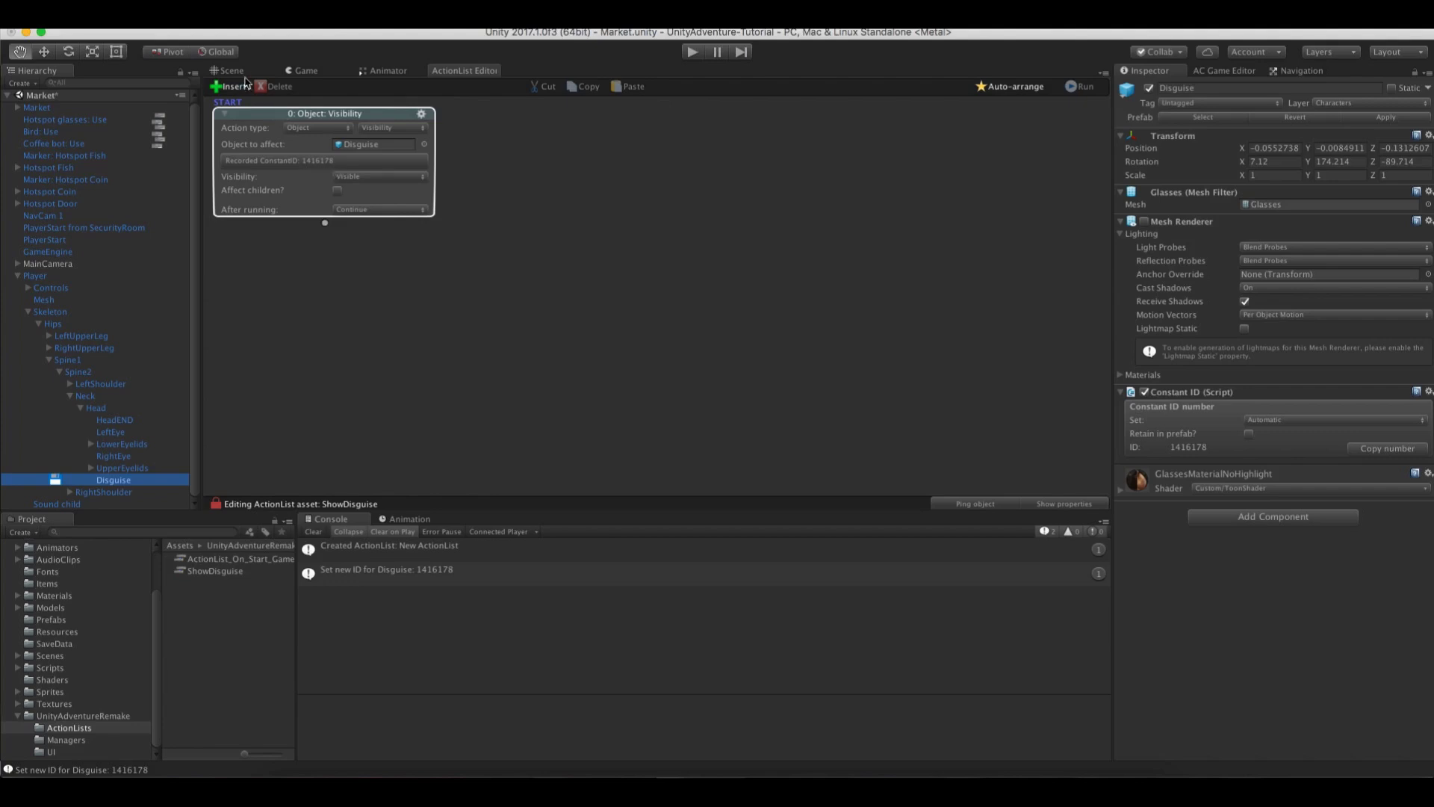
{"action": "left_click", "coordinate": [236, 71]}
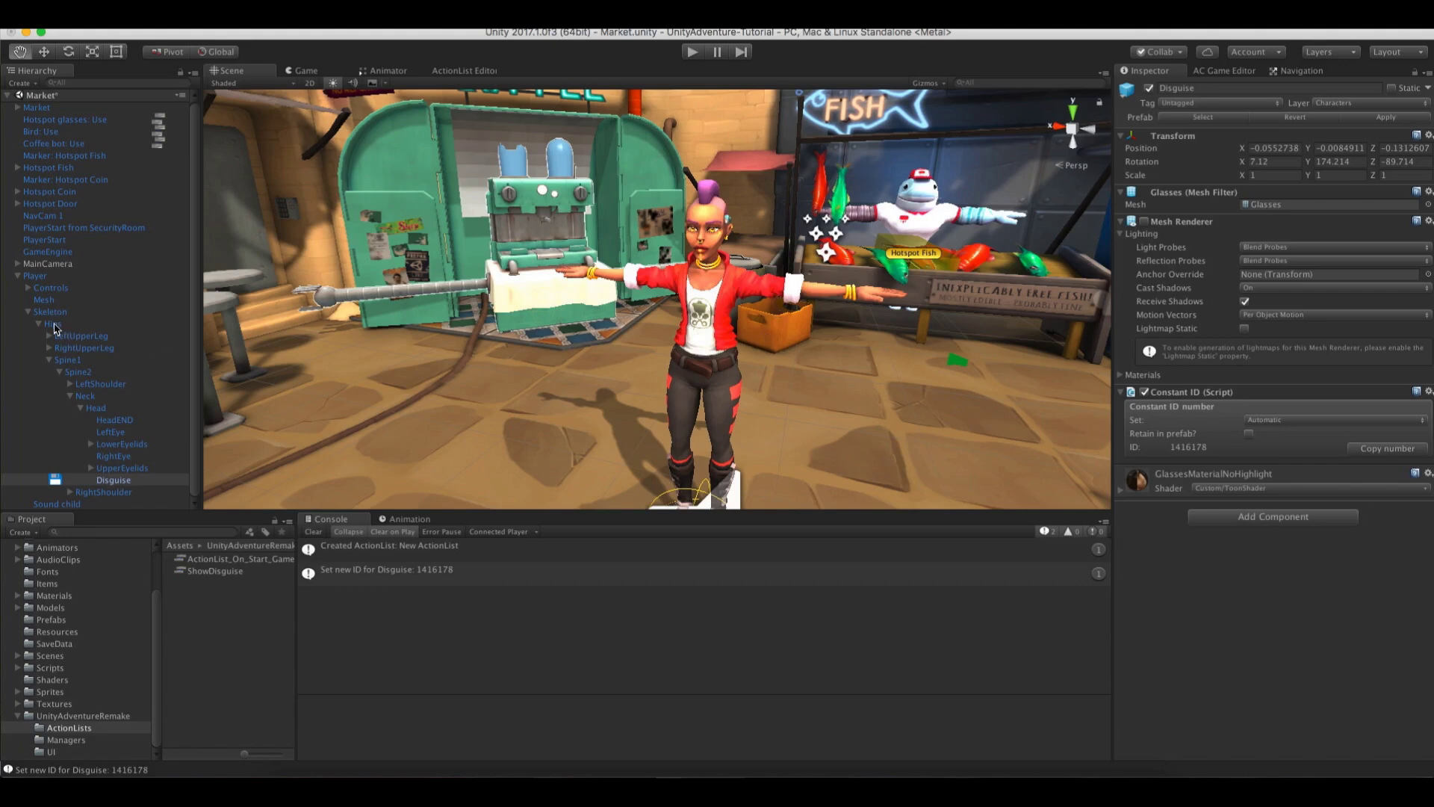
{"action": "left_click", "coordinate": [1250, 435]}
{"action": "left_click", "coordinate": [1388, 118]}
Delete the Player instance from the Market scene's hierarchy
{"action": "left_click", "coordinate": [83, 715]}
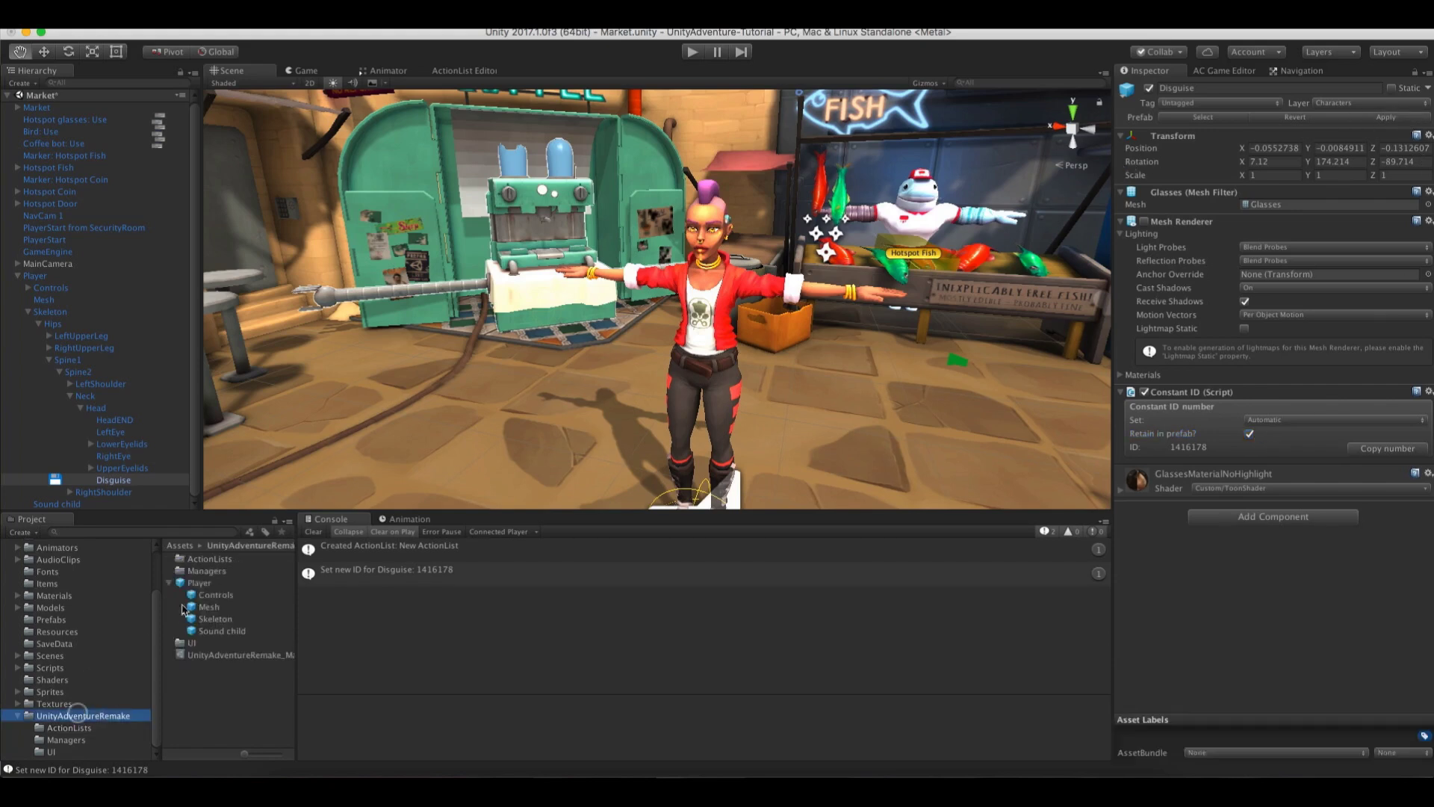
{"action": "right_click", "coordinate": [39, 276]}
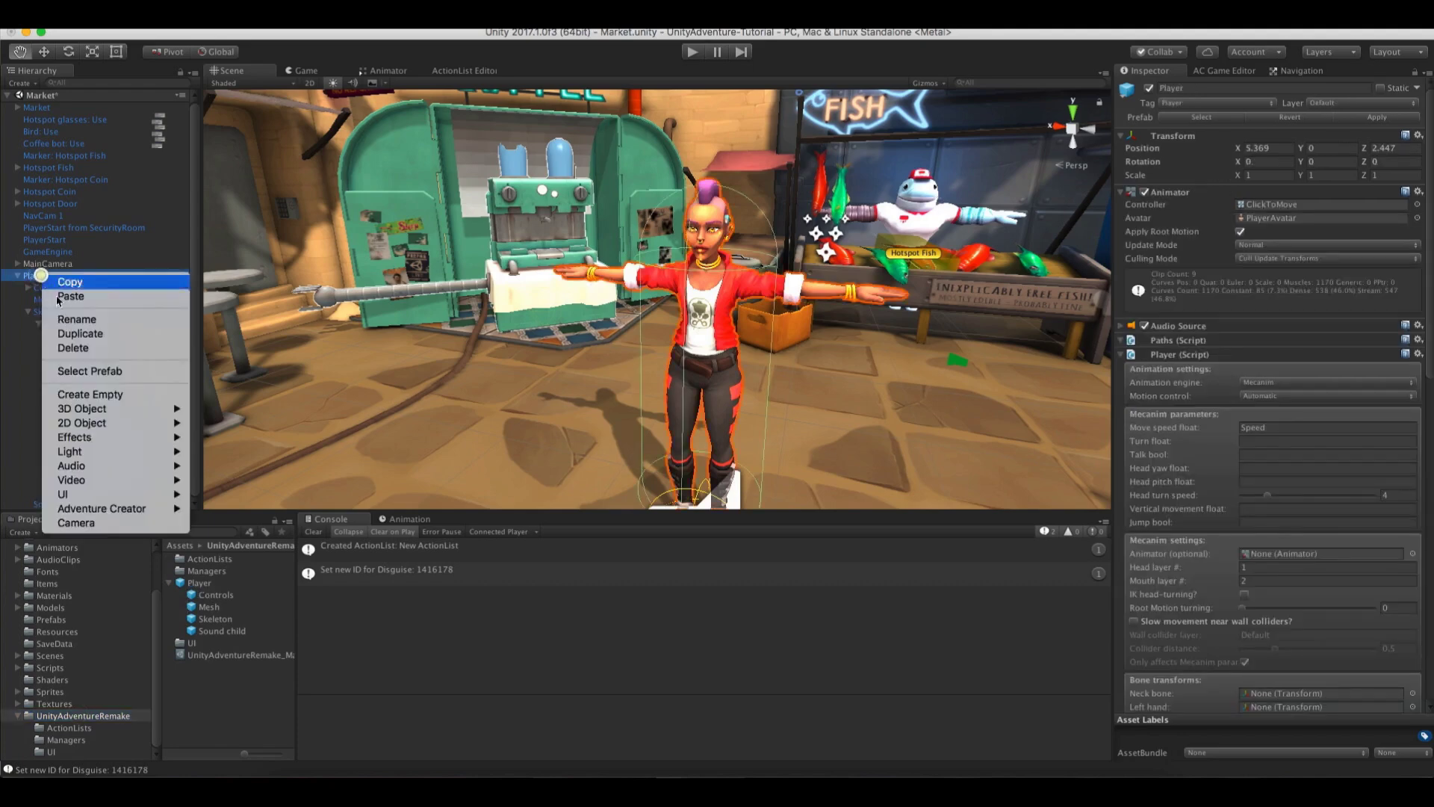
{"action": "left_click", "coordinate": [72, 348]}
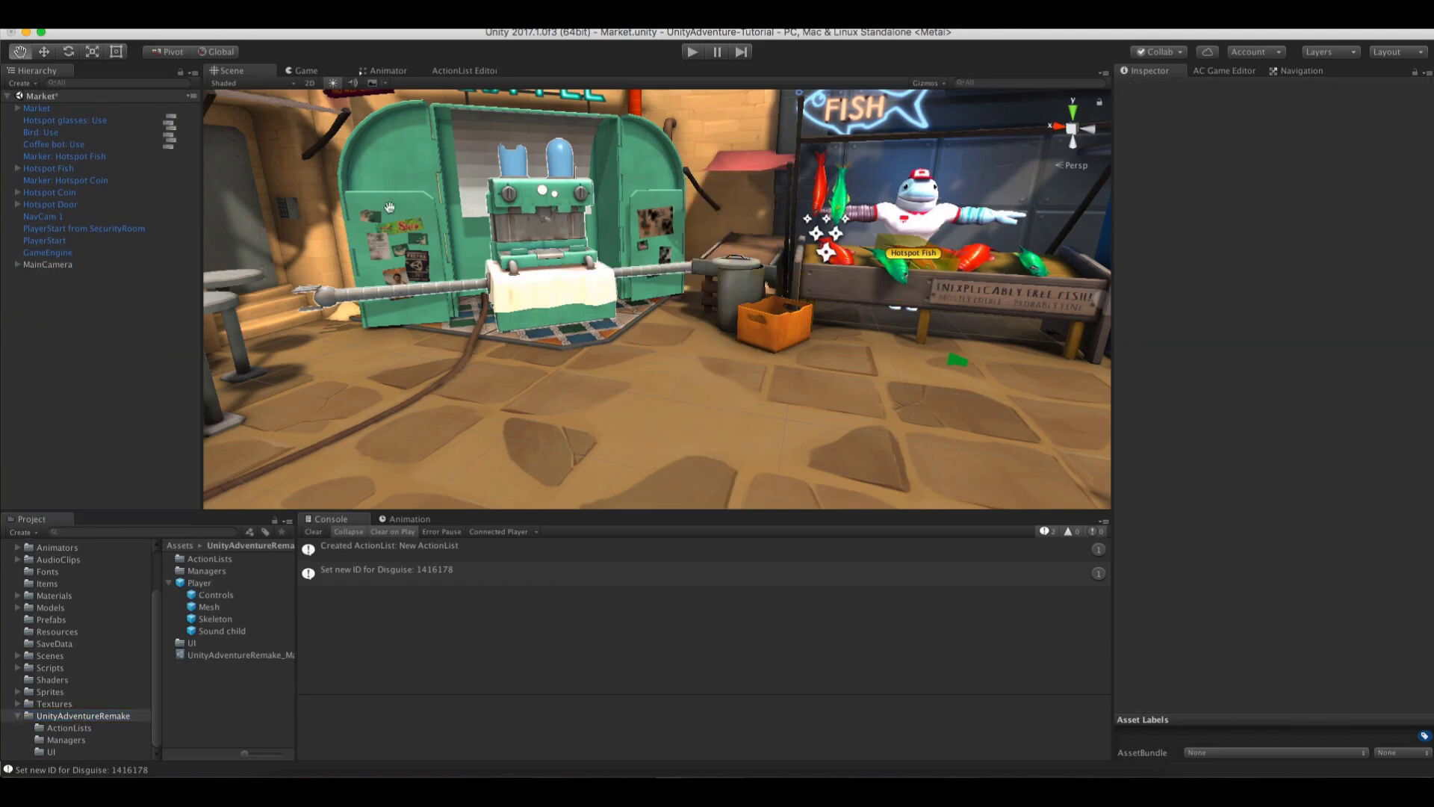
In the Hotspot glasses: Use interaction, connect an ActionList: Run action after the Inventory: Add or remove action
{"action": "left_click", "coordinate": [462, 70]}
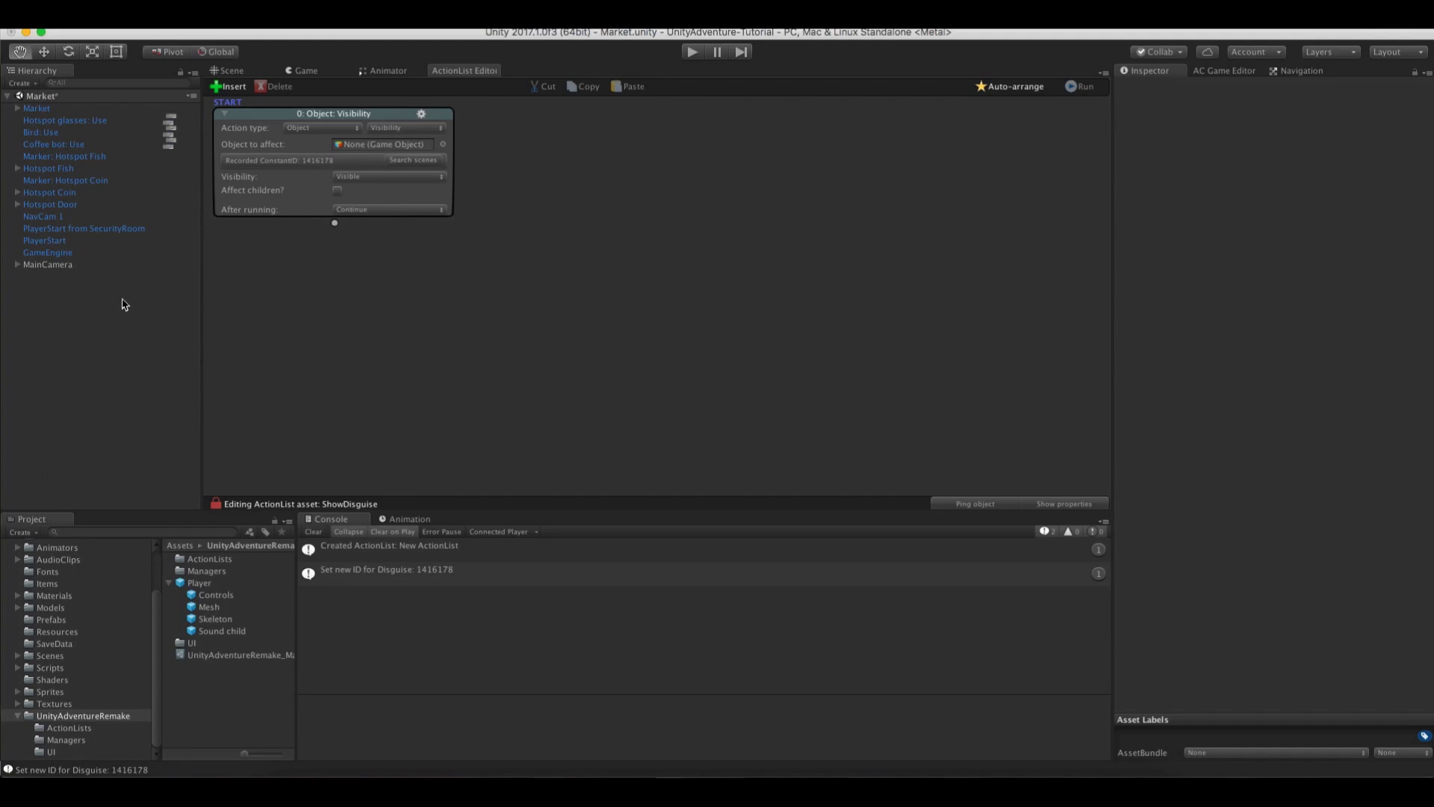
{"action": "left_click", "coordinate": [321, 174]}
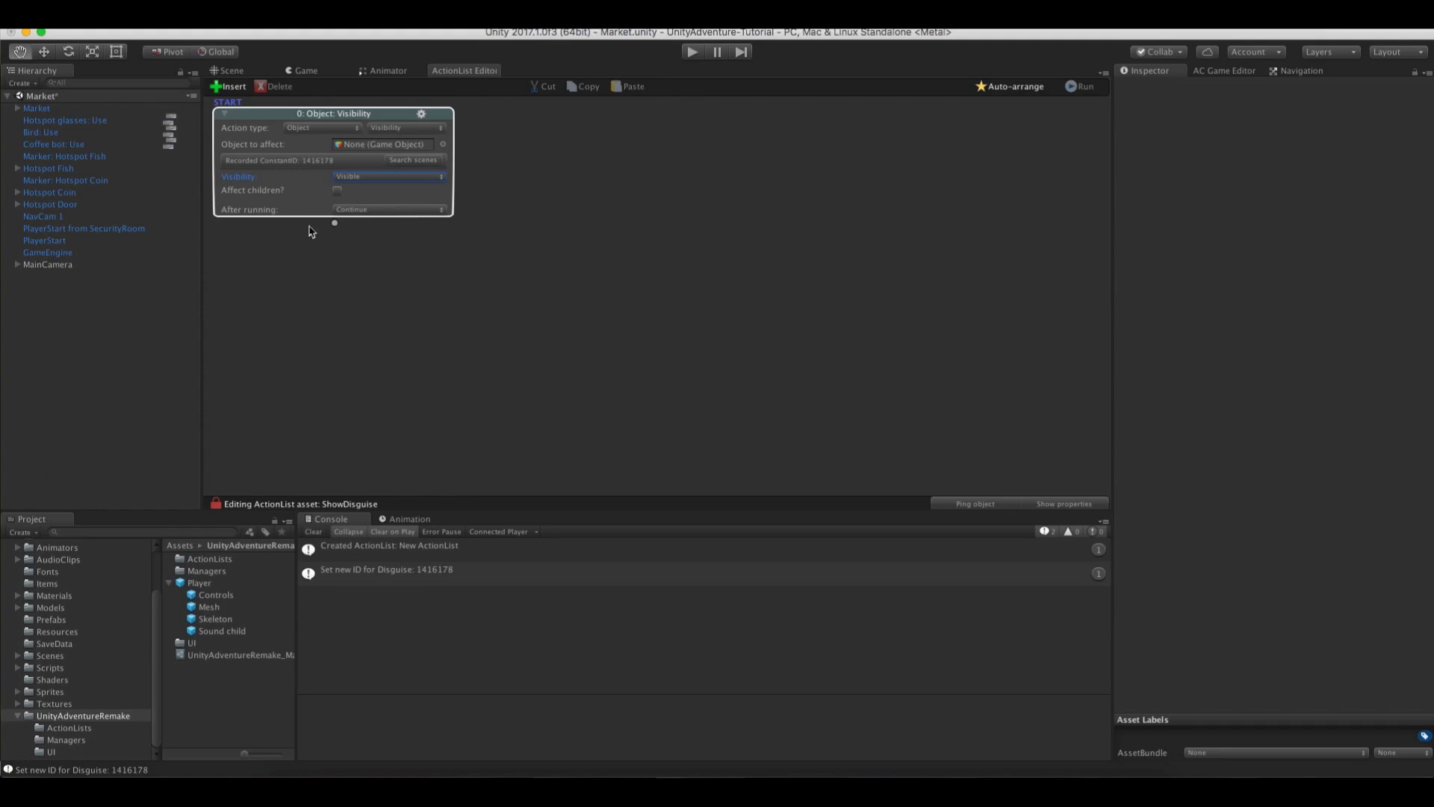
{"action": "left_click", "coordinate": [49, 121]}
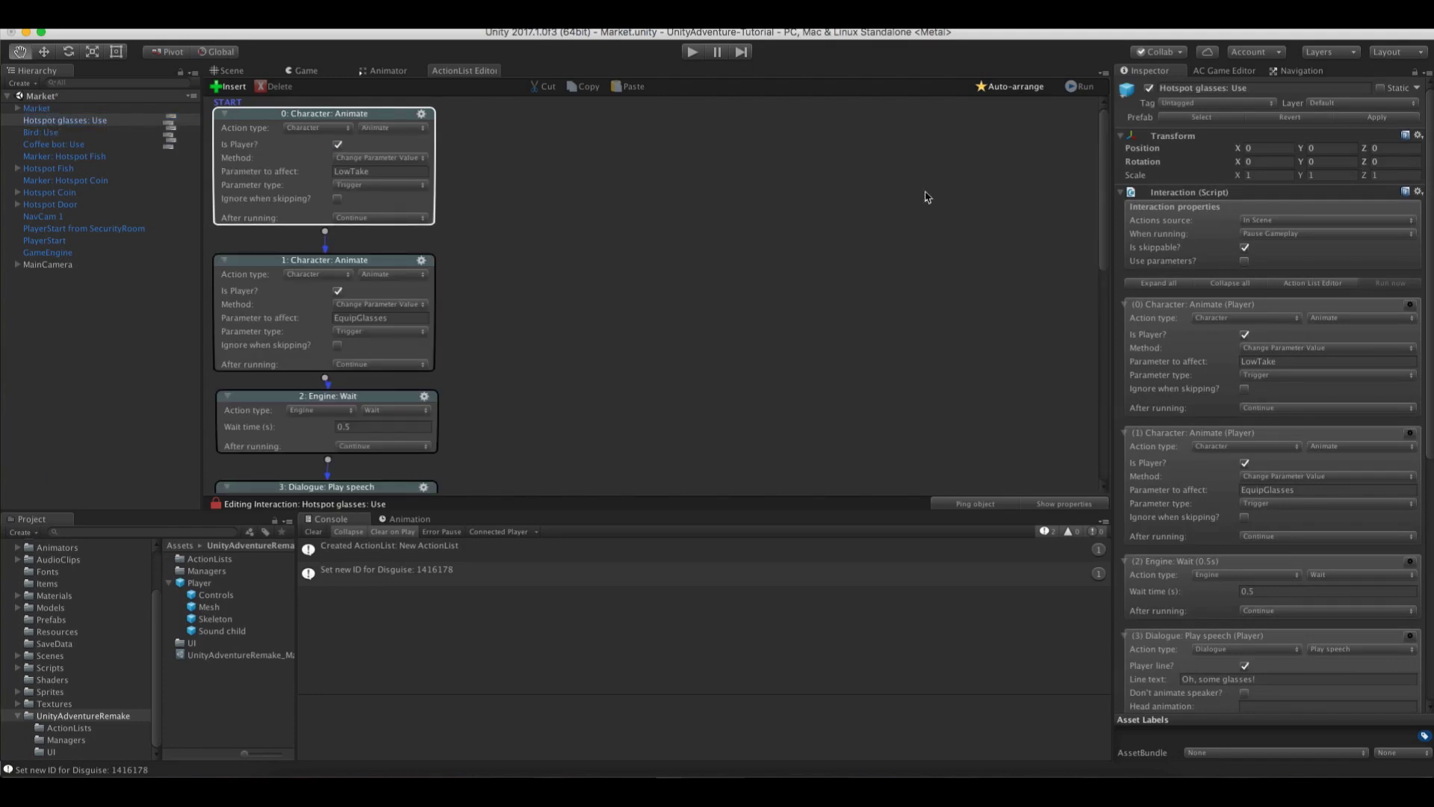
{"action": "left_click_drag", "start_coordinate": [1102, 200], "coordinate": [1103, 415]}
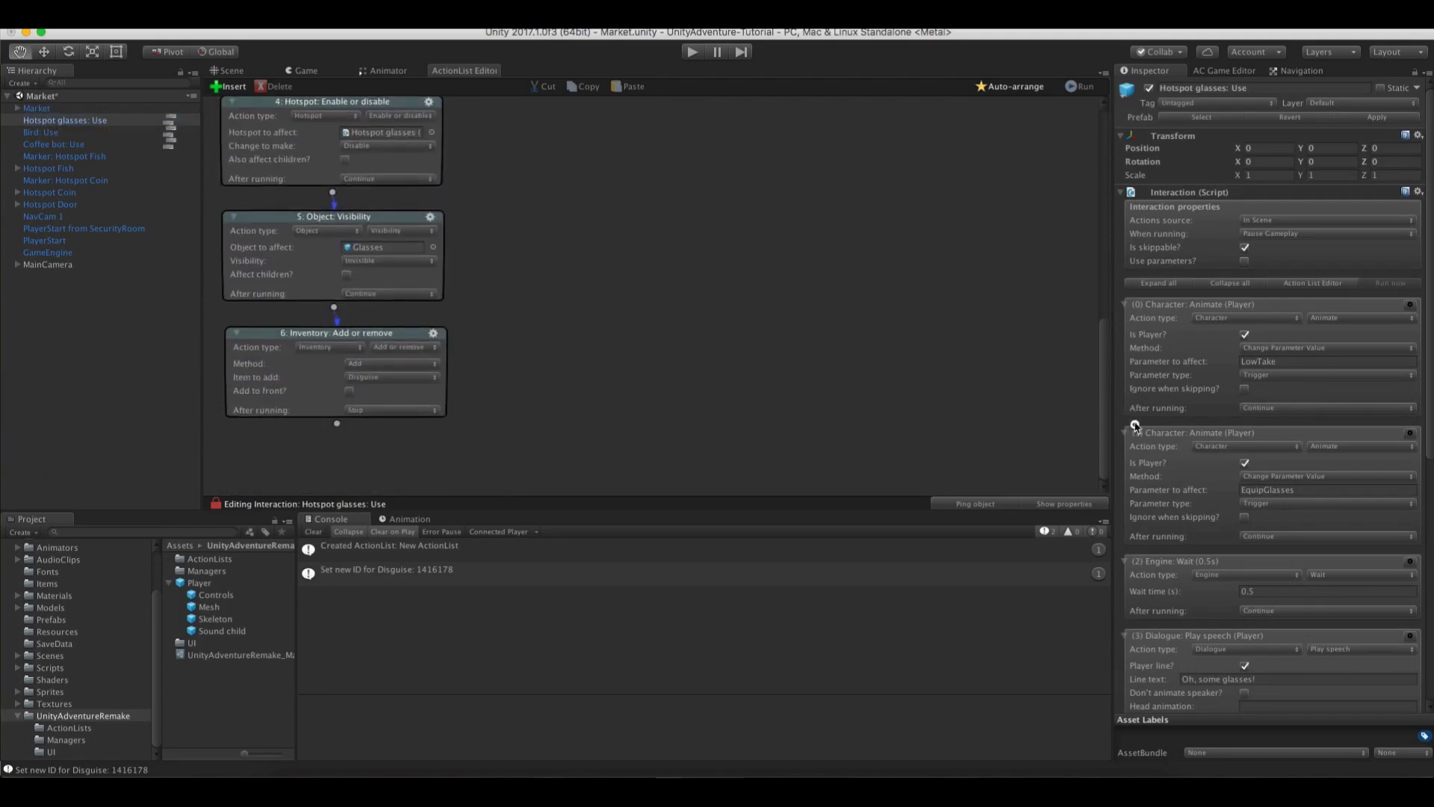
{"action": "left_click", "coordinate": [337, 423]}
{"action": "scroll", "coordinate": [602, 321], "scroll_direction": "down", "scroll_amount": 3}
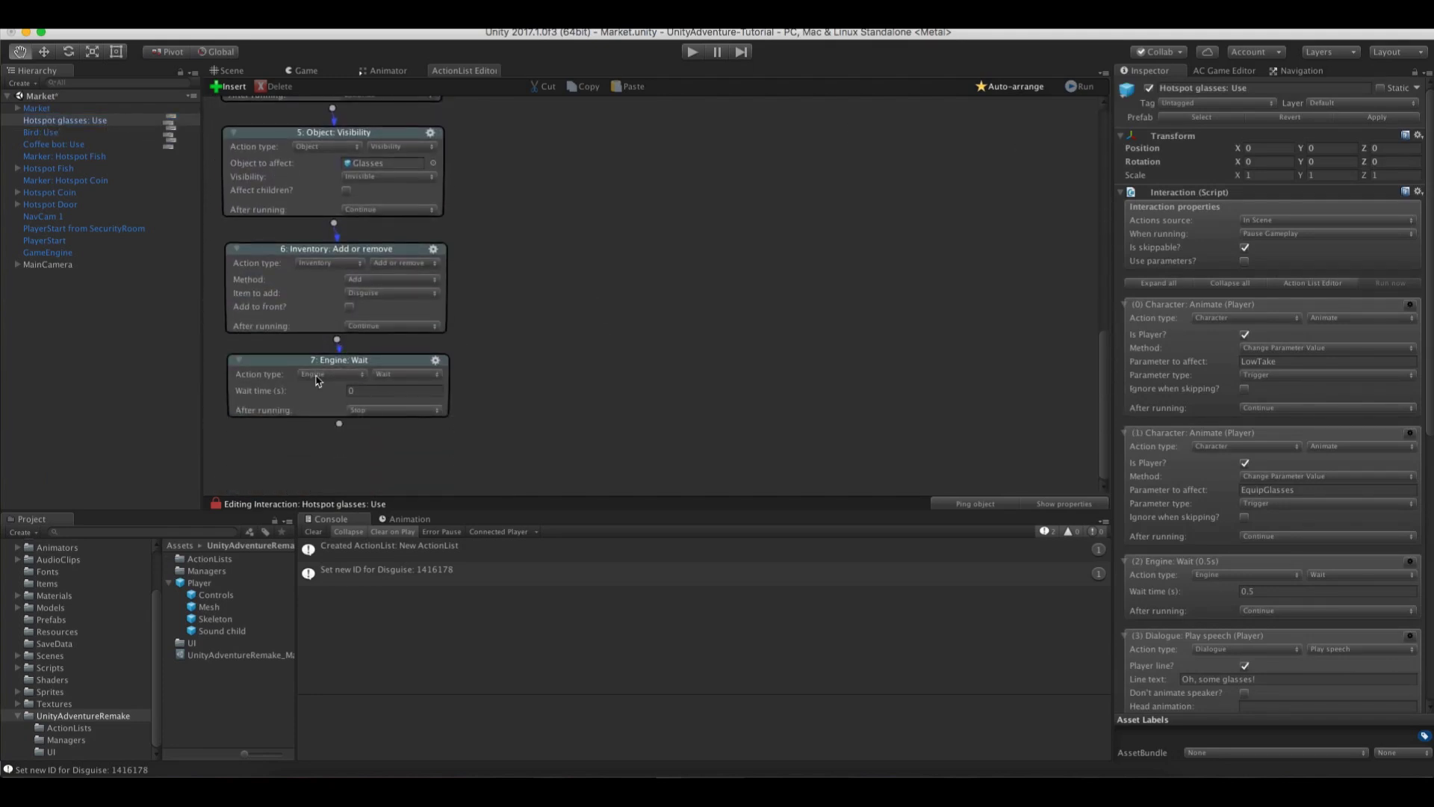
{"action": "left_click", "coordinate": [318, 380]}
{"action": "left_click", "coordinate": [322, 312]}
{"action": "left_click", "coordinate": [384, 396]}
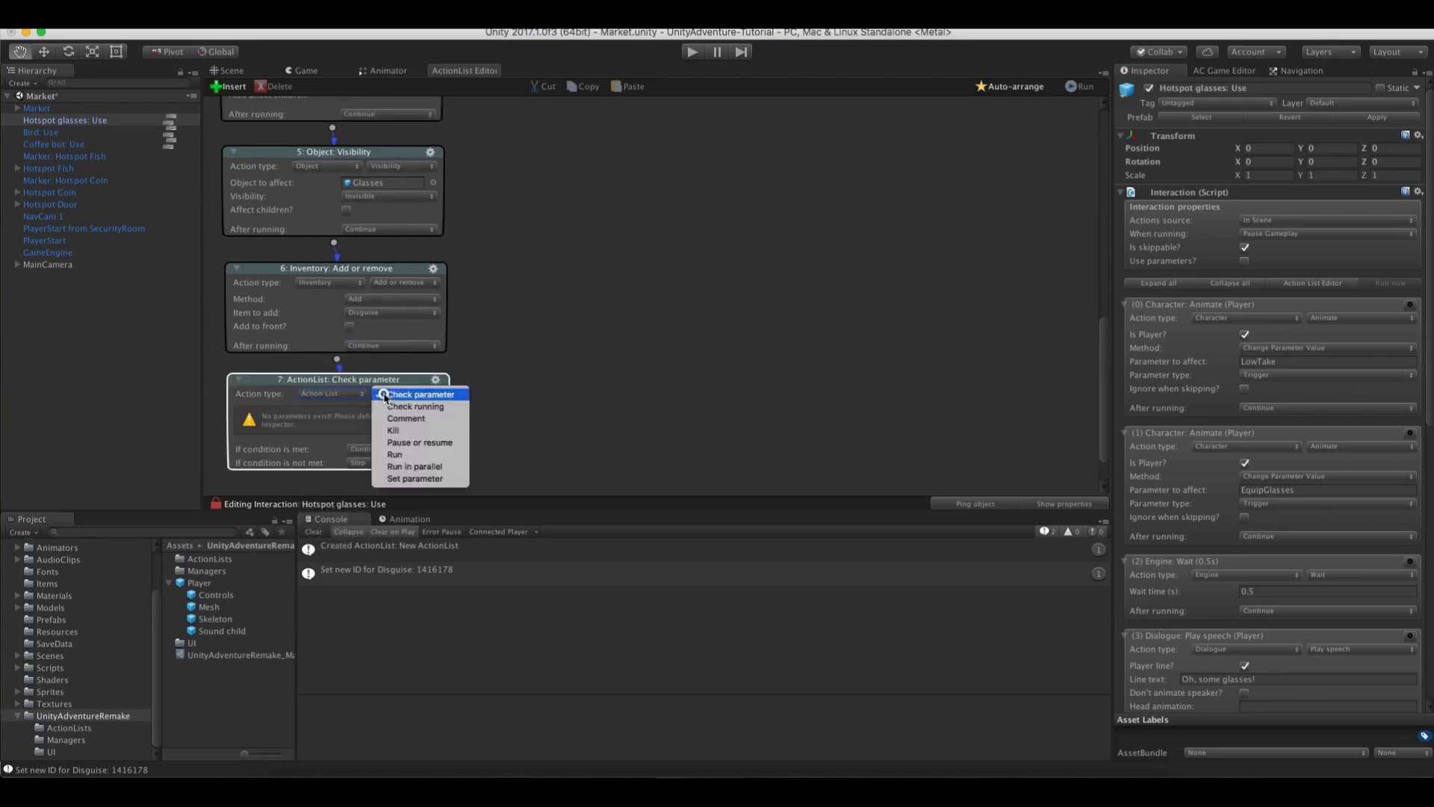
{"action": "left_click", "coordinate": [396, 454]}
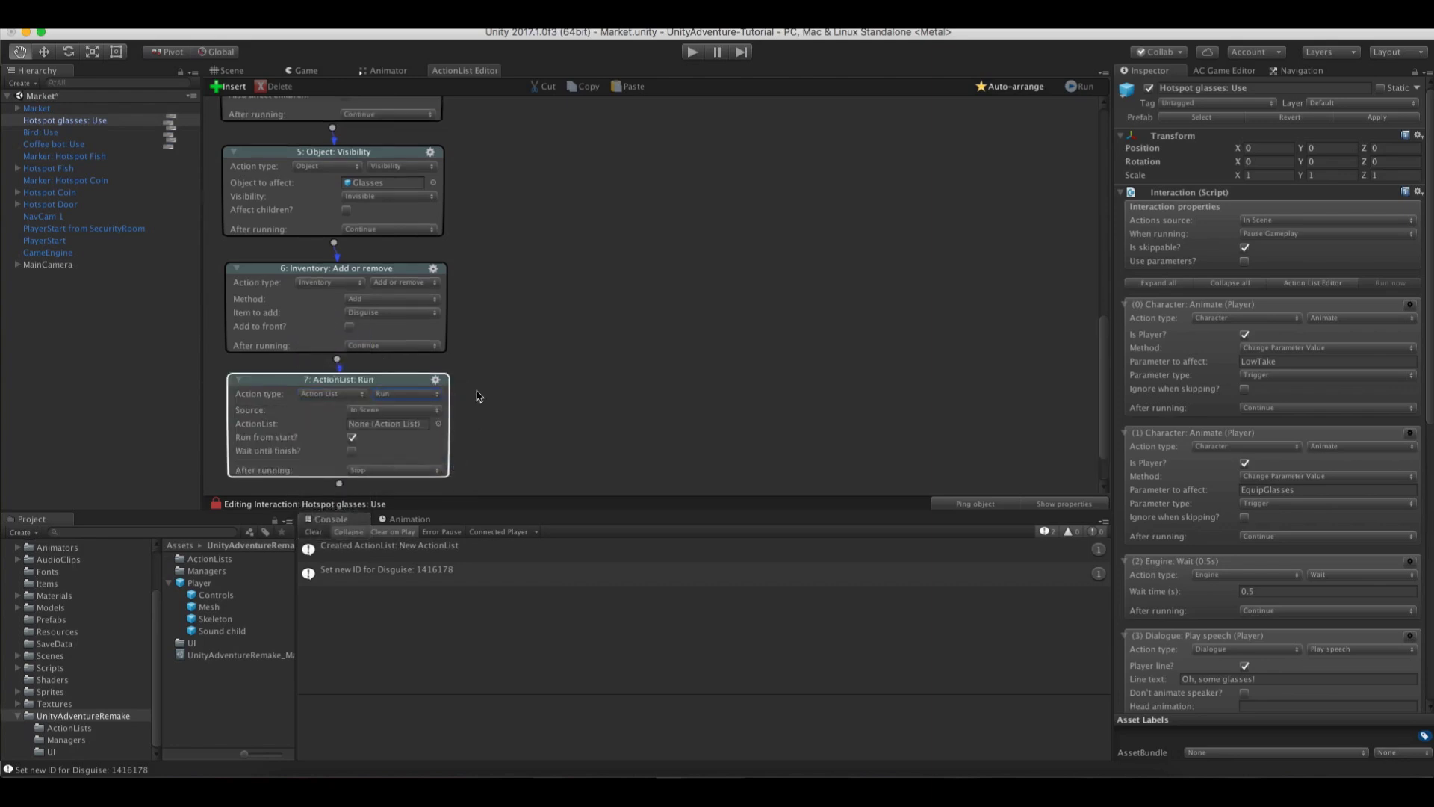
Set the Run action's source to Asset File and assign the ShowDisguise ActionList asset
{"action": "left_click", "coordinate": [389, 410]}
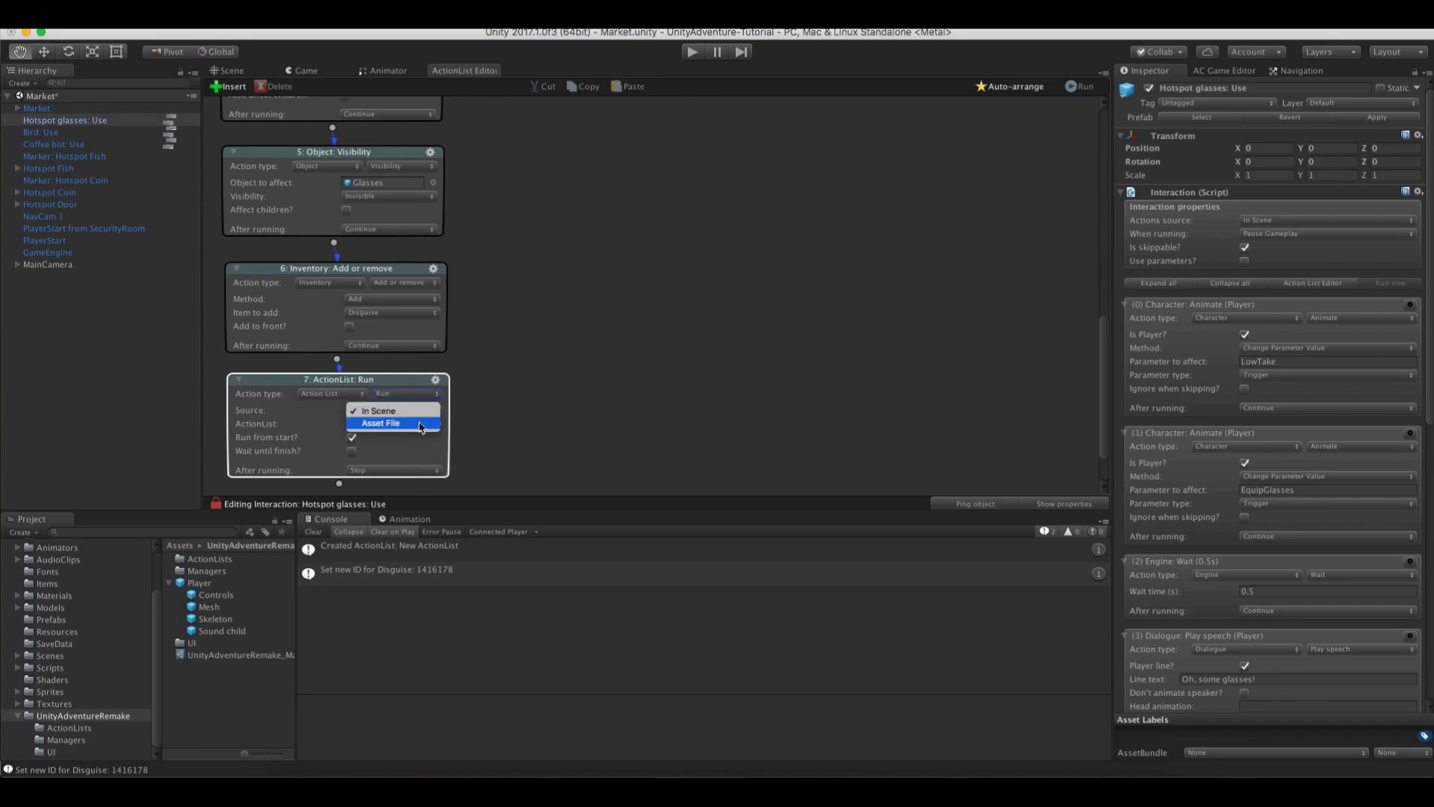
{"action": "left_click", "coordinate": [419, 424]}
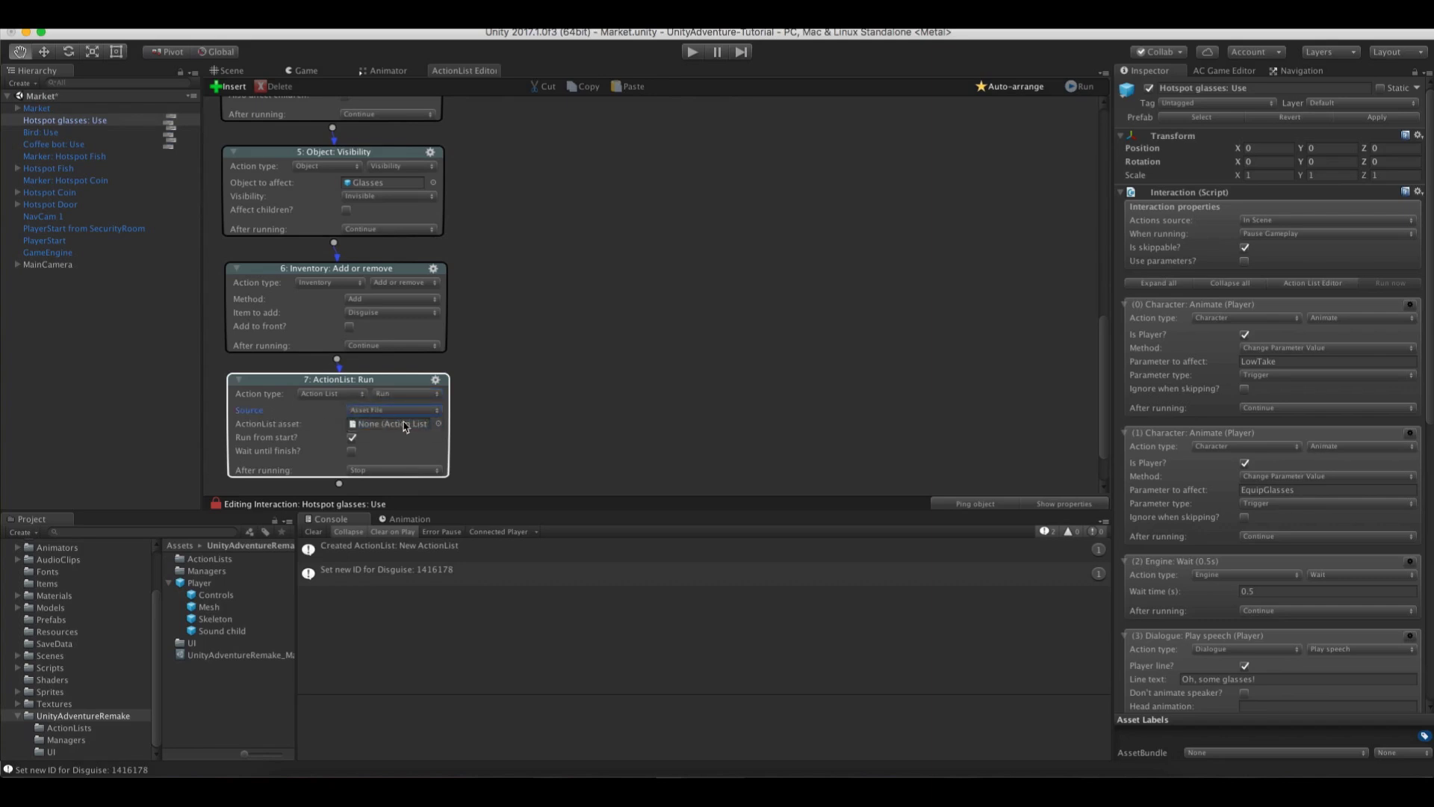
{"action": "left_click", "coordinate": [167, 583]}
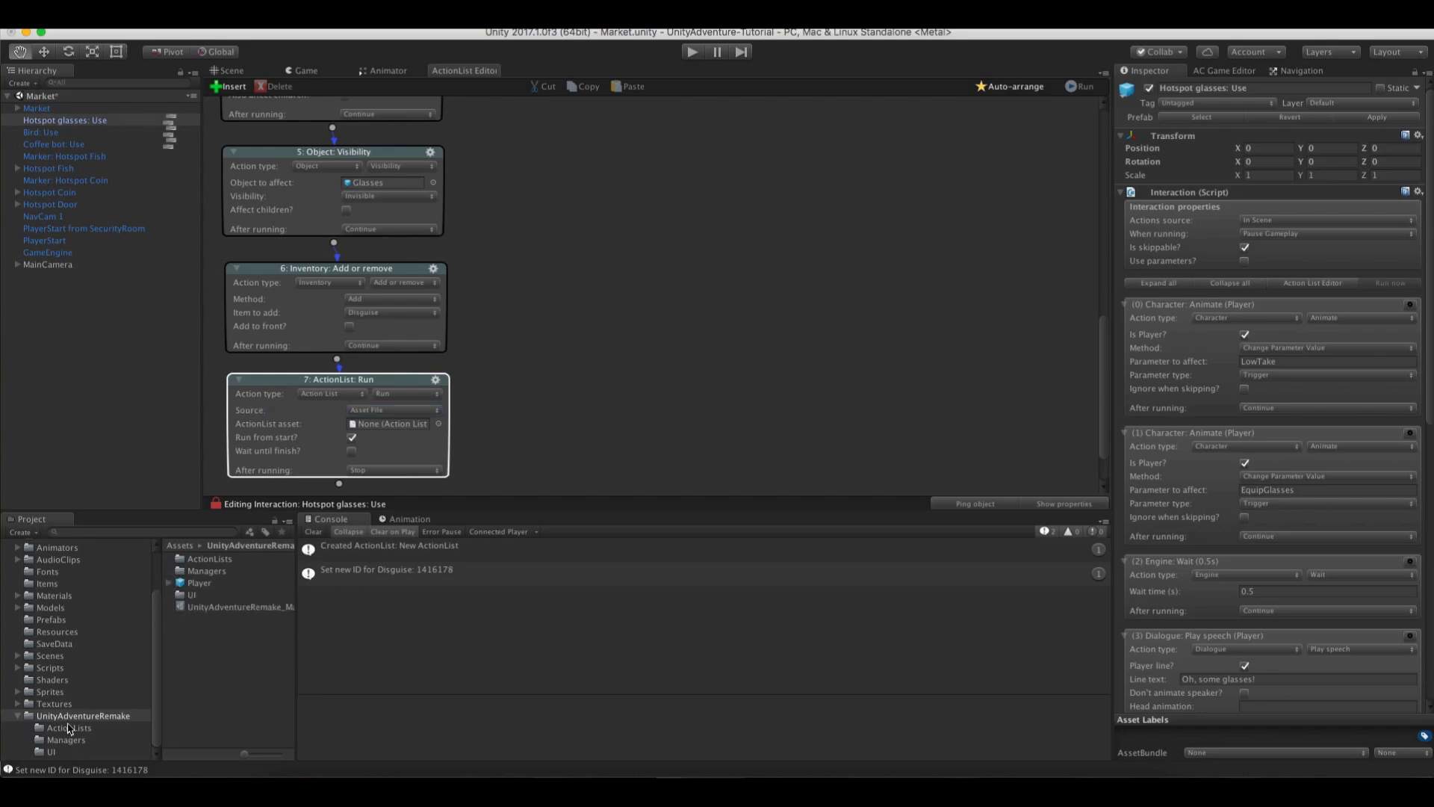
{"action": "left_click", "coordinate": [71, 727]}
{"action": "left_click", "coordinate": [198, 571]}
{"action": "left_click_drag", "start_coordinate": [198, 574], "coordinate": [375, 422]}
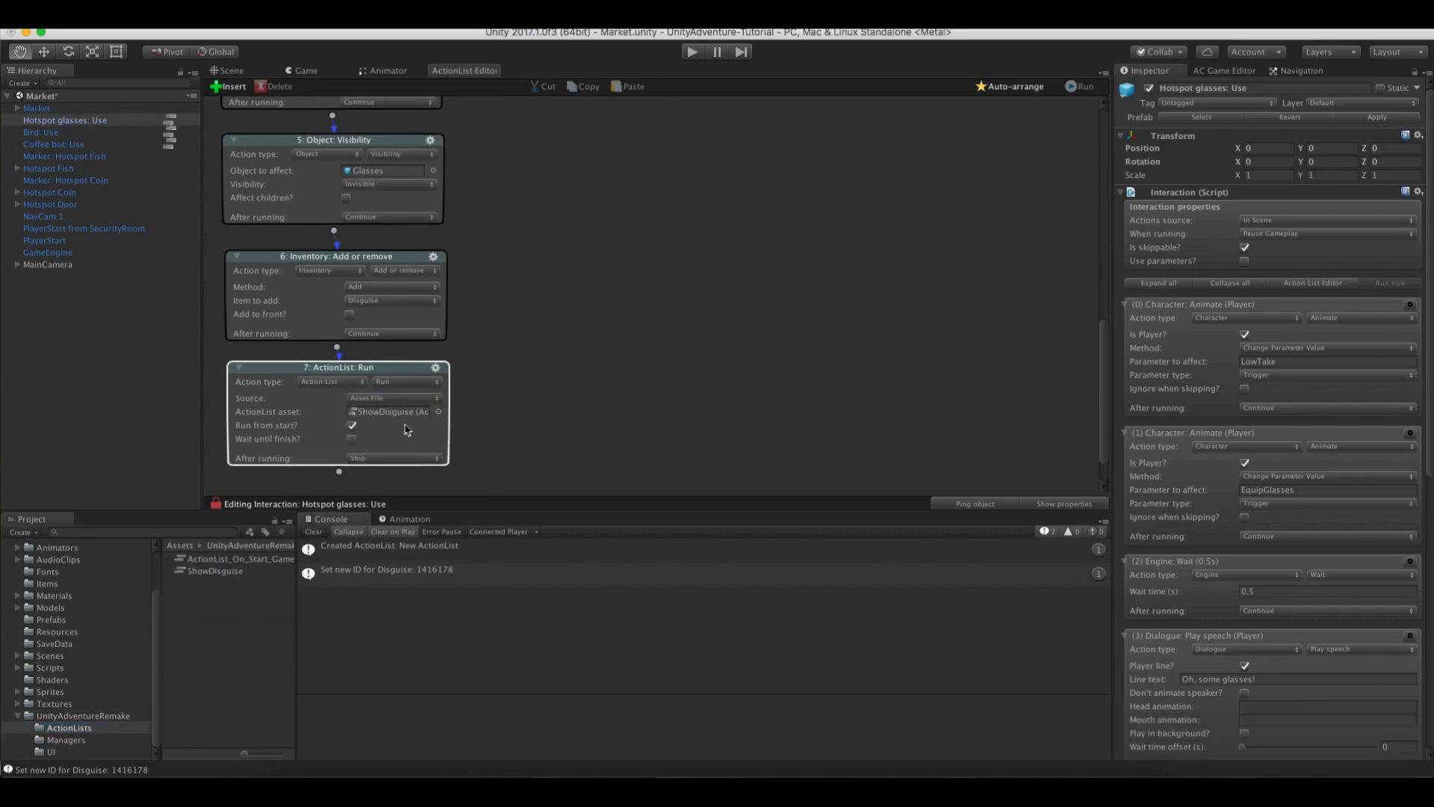
Play-test the glasses pickup in the Market scene, inspect the player's disguise up close, and stop the game
{"action": "left_click", "coordinate": [694, 47]}
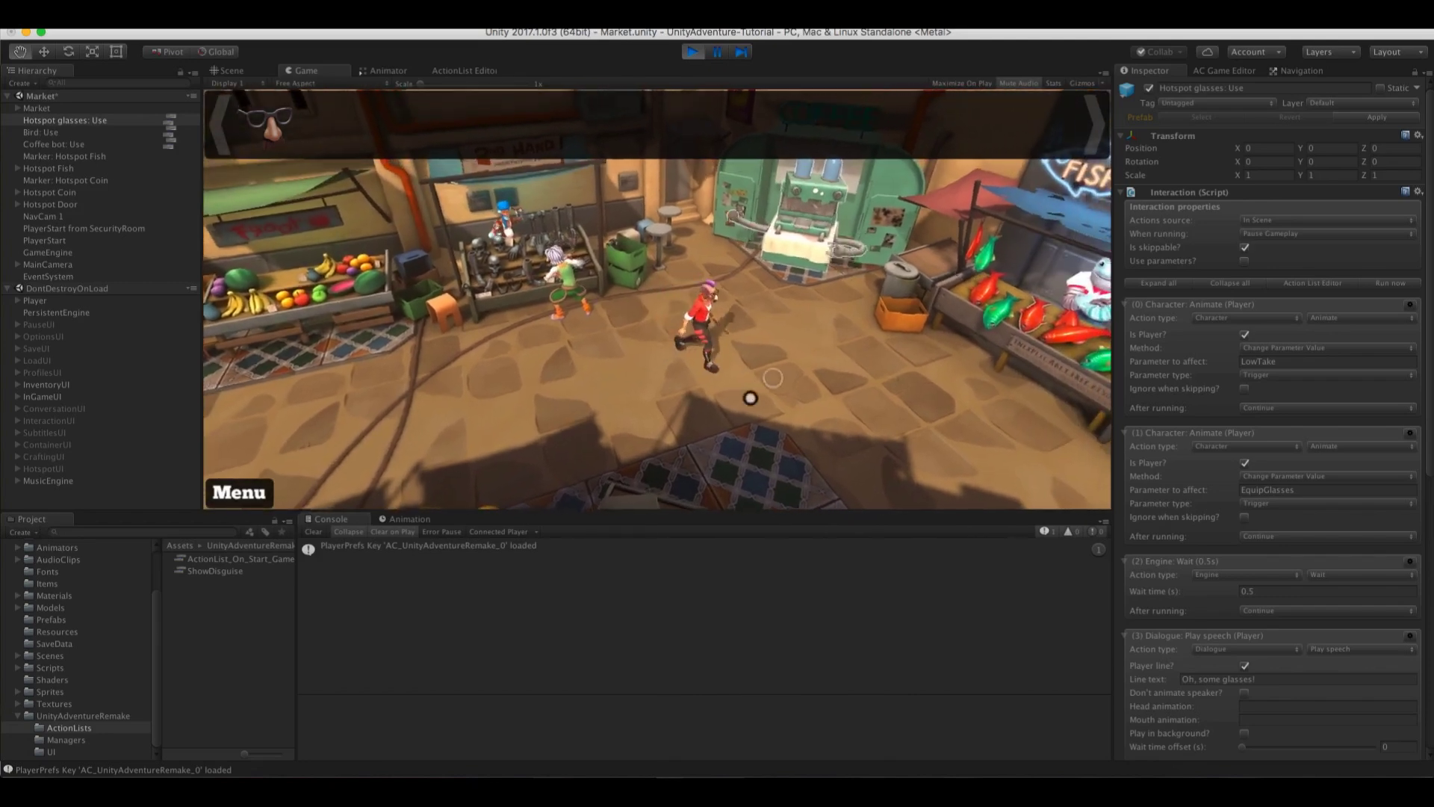
{"action": "left_click", "coordinate": [708, 411]}
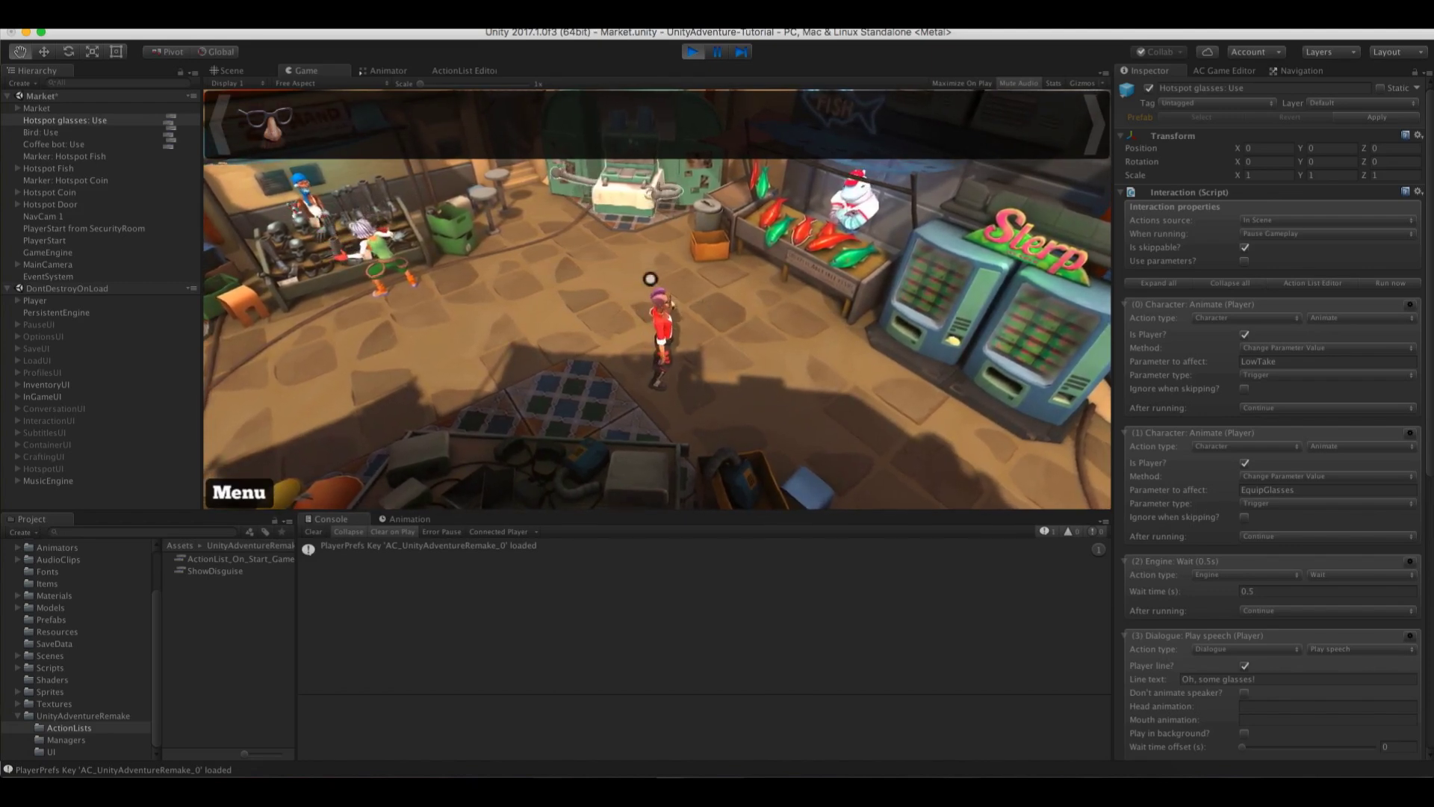
{"action": "left_click_drag", "start_coordinate": [722, 288], "coordinate": [581, 314], "text": "alt"}
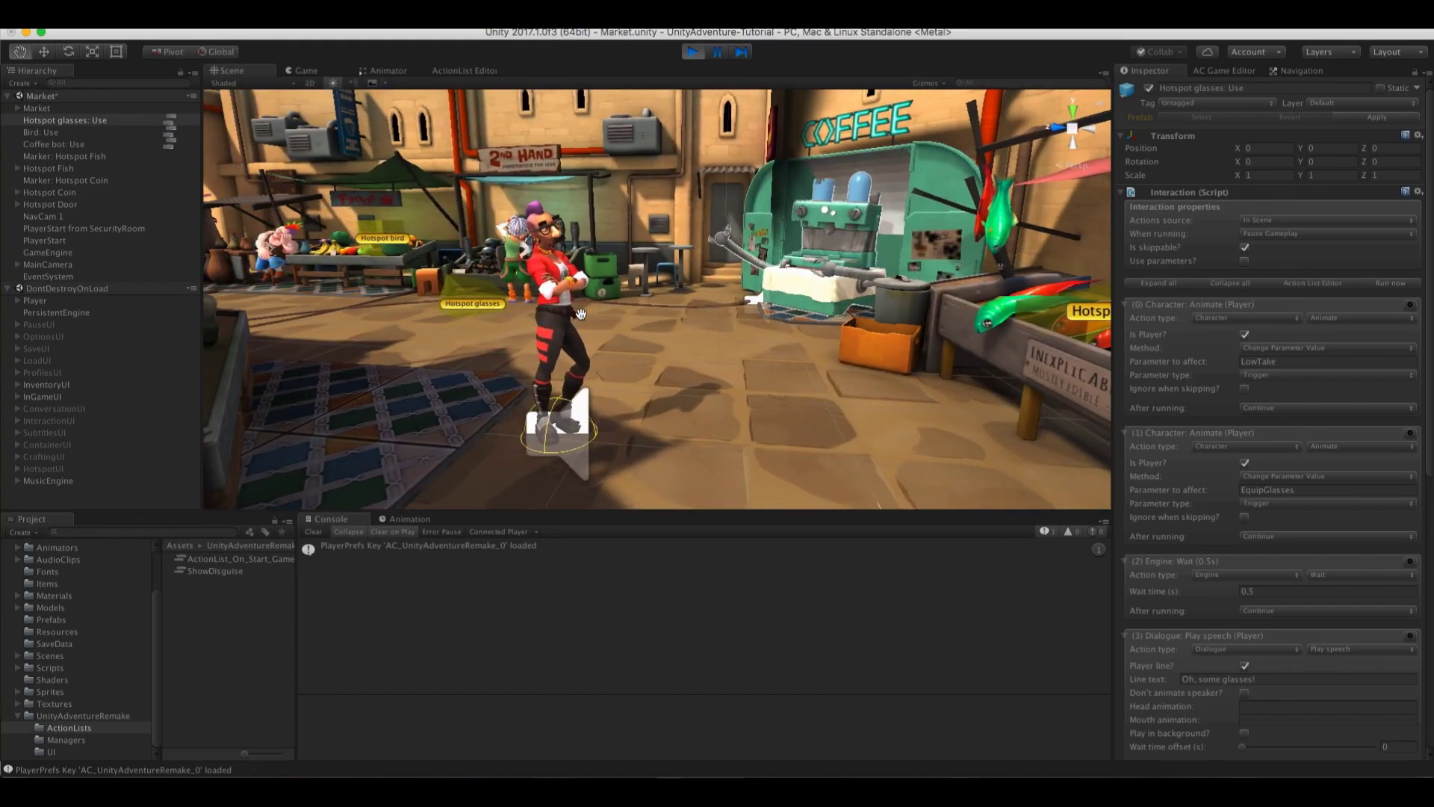
{"action": "key", "text": "super+p"}
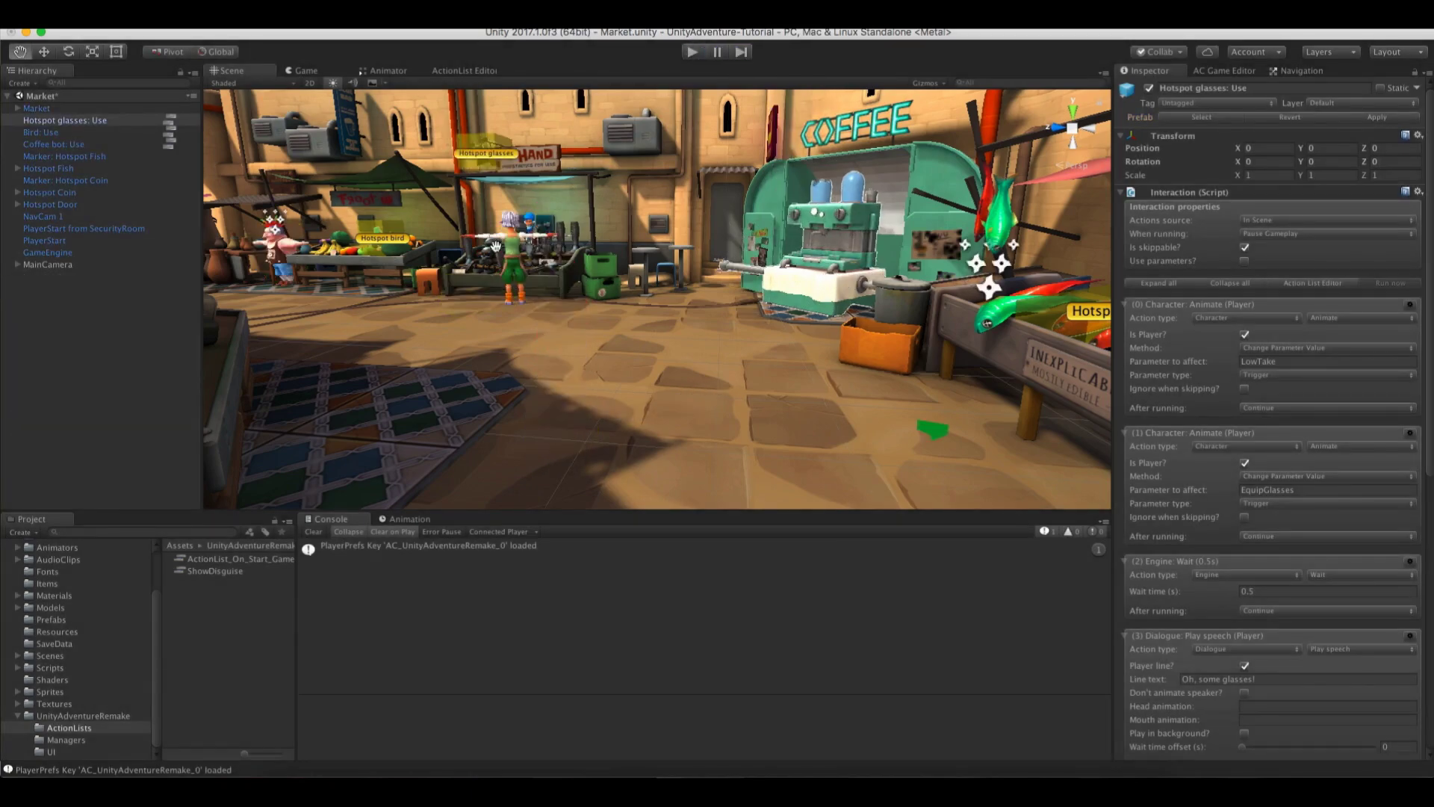
Add a Remember Hotspot component to the Hotspot glasses object and set its hotspot state on start to Off
{"action": "left_click_drag", "start_coordinate": [435, 175], "coordinate": [656, 269], "text": "alt"}
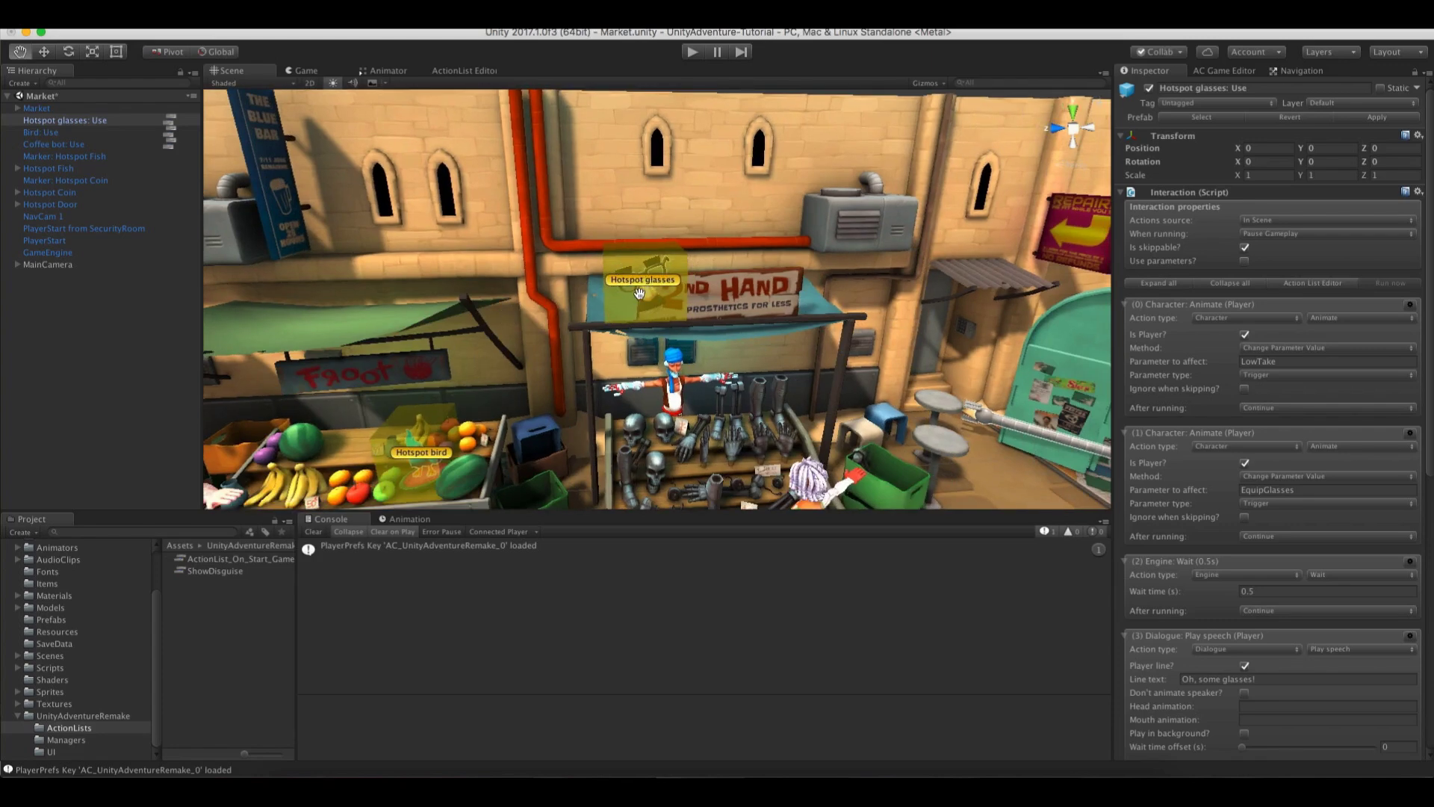
{"action": "mouse_move", "coordinate": [639, 284]}
{"action": "left_mouse_down"}
{"action": "mouse_move", "coordinate": [635, 245]}
{"action": "mouse_move", "coordinate": [644, 290]}
{"action": "left_mouse_up"}
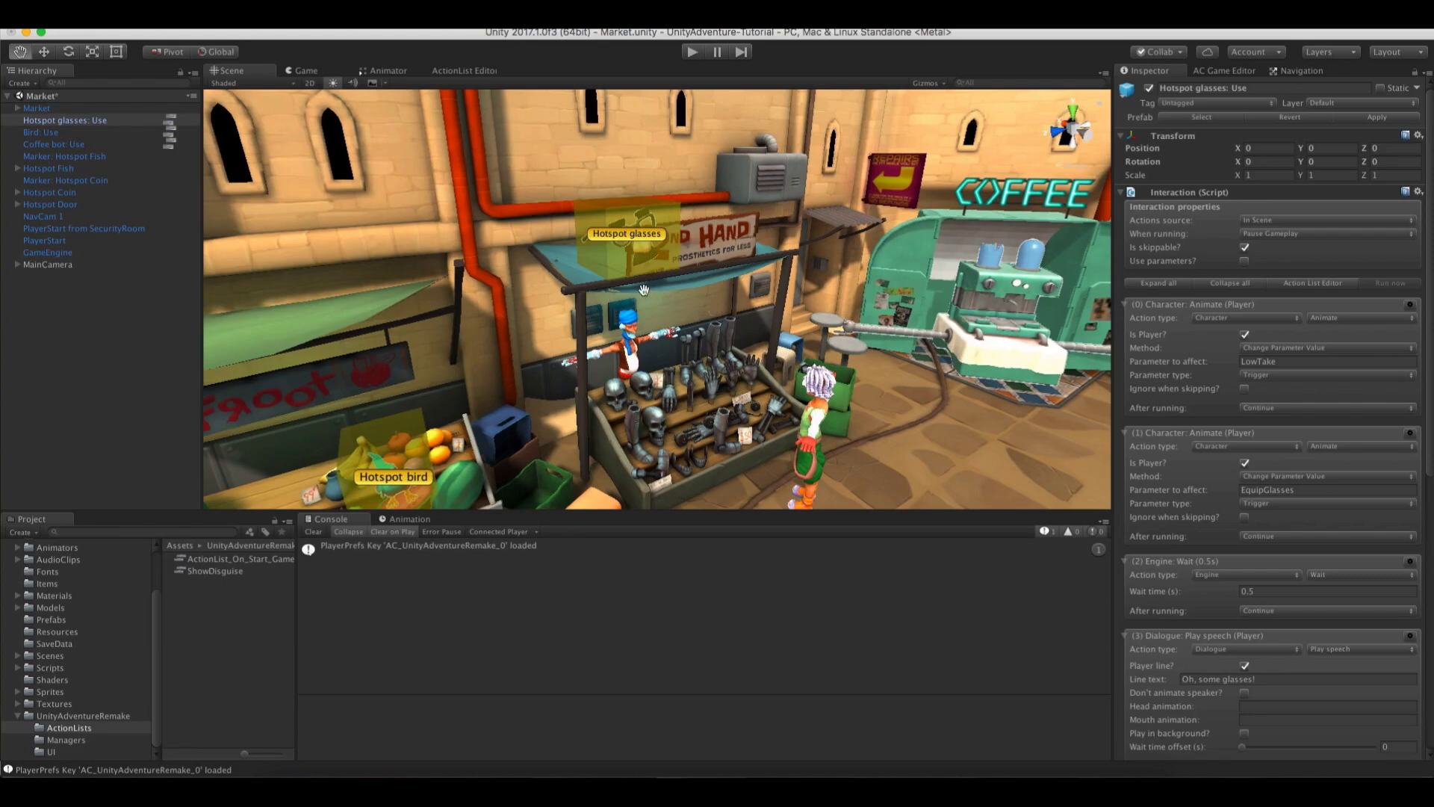
{"action": "key", "text": "w"}
{"action": "left_click", "coordinate": [614, 237]}
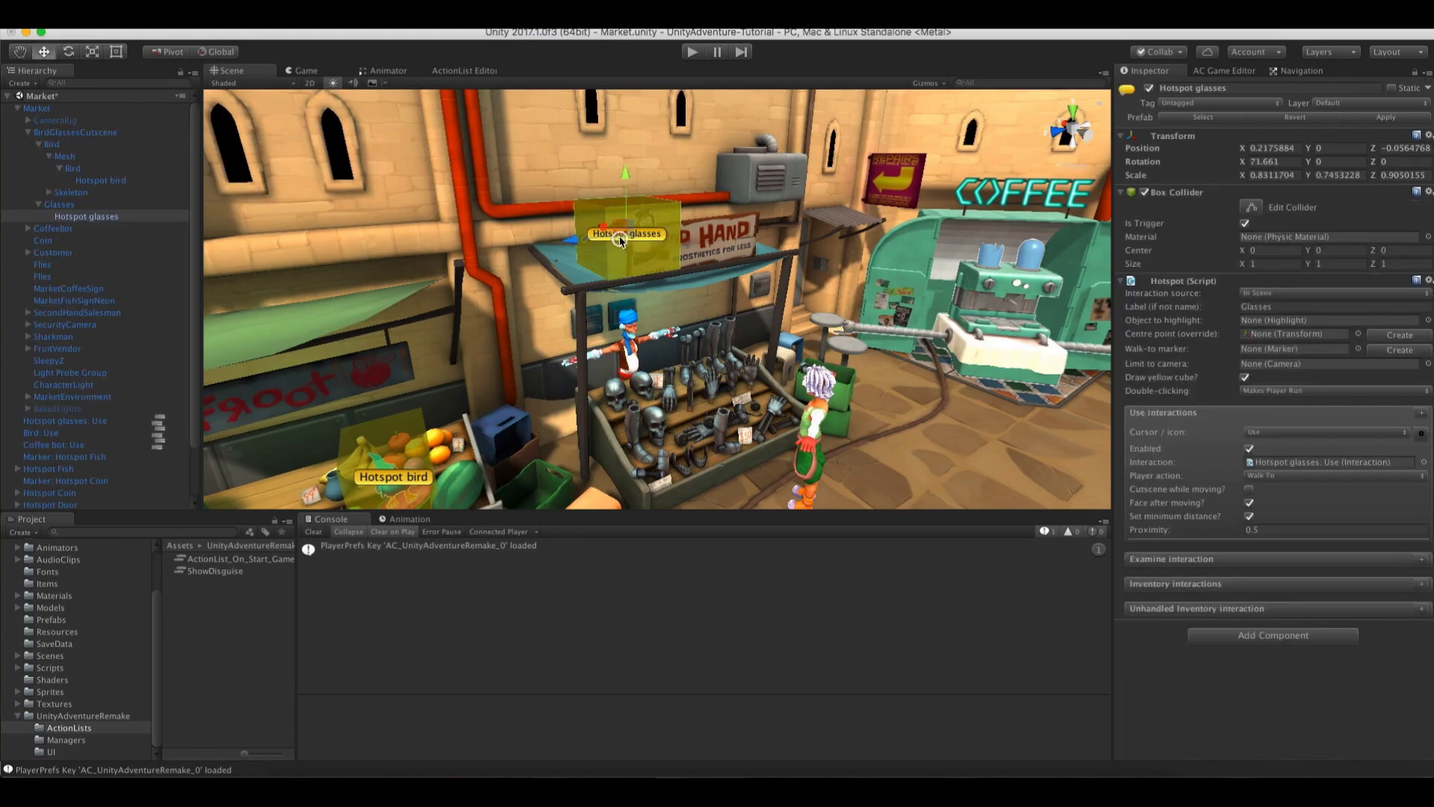
{"action": "left_click", "coordinate": [1270, 633]}
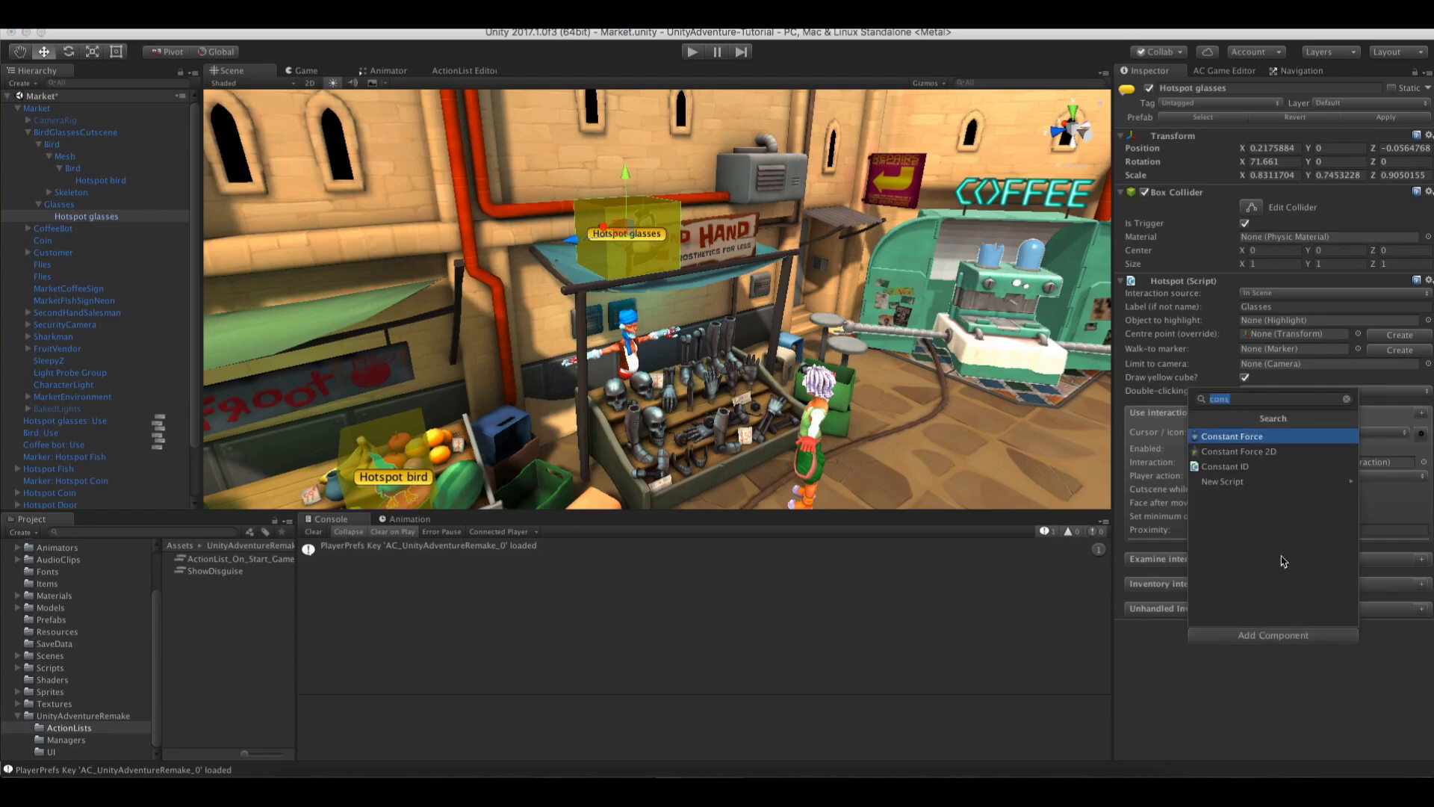
{"action": "type", "text": "rememb"}
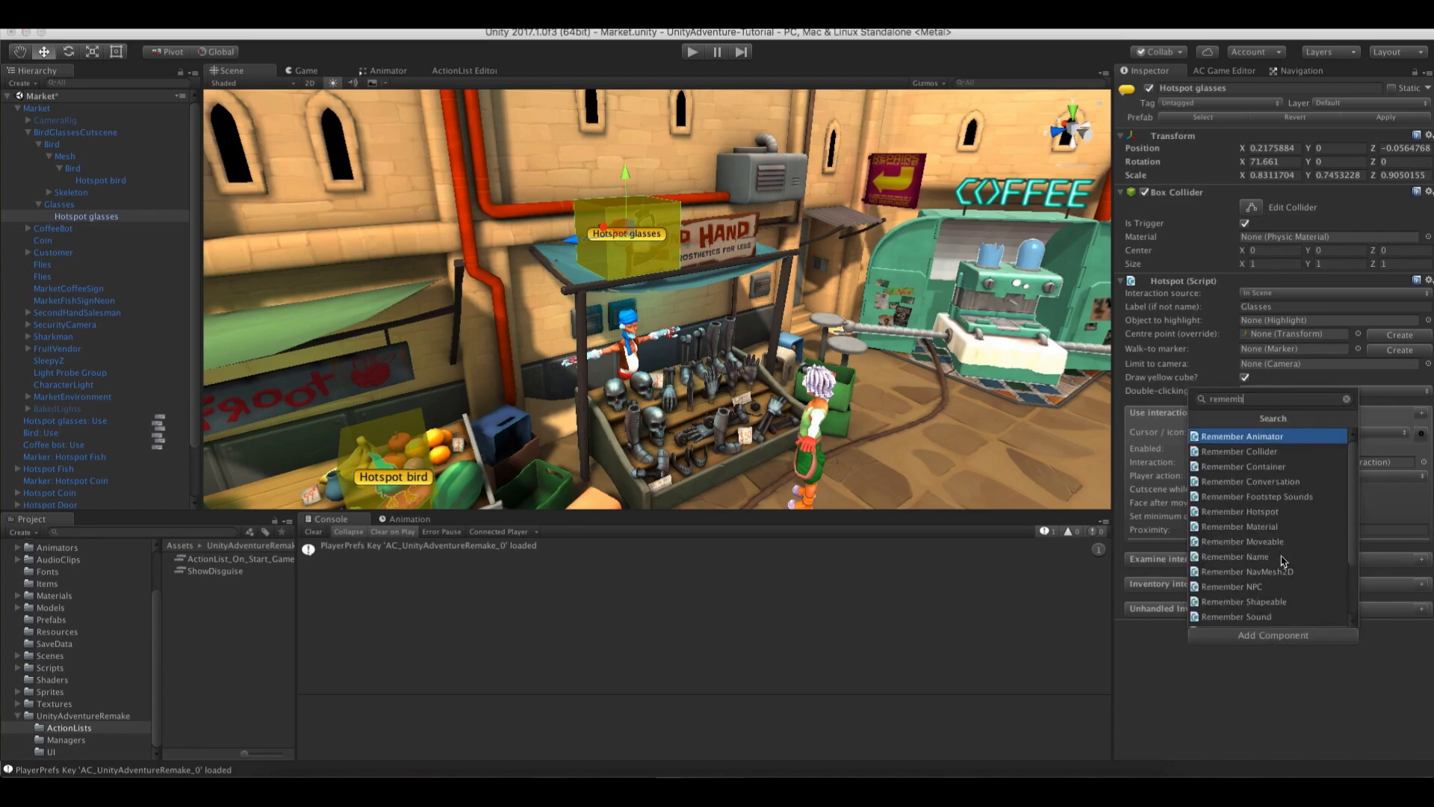
{"action": "type", "text": "er hot"}
{"action": "key", "text": "Return"}
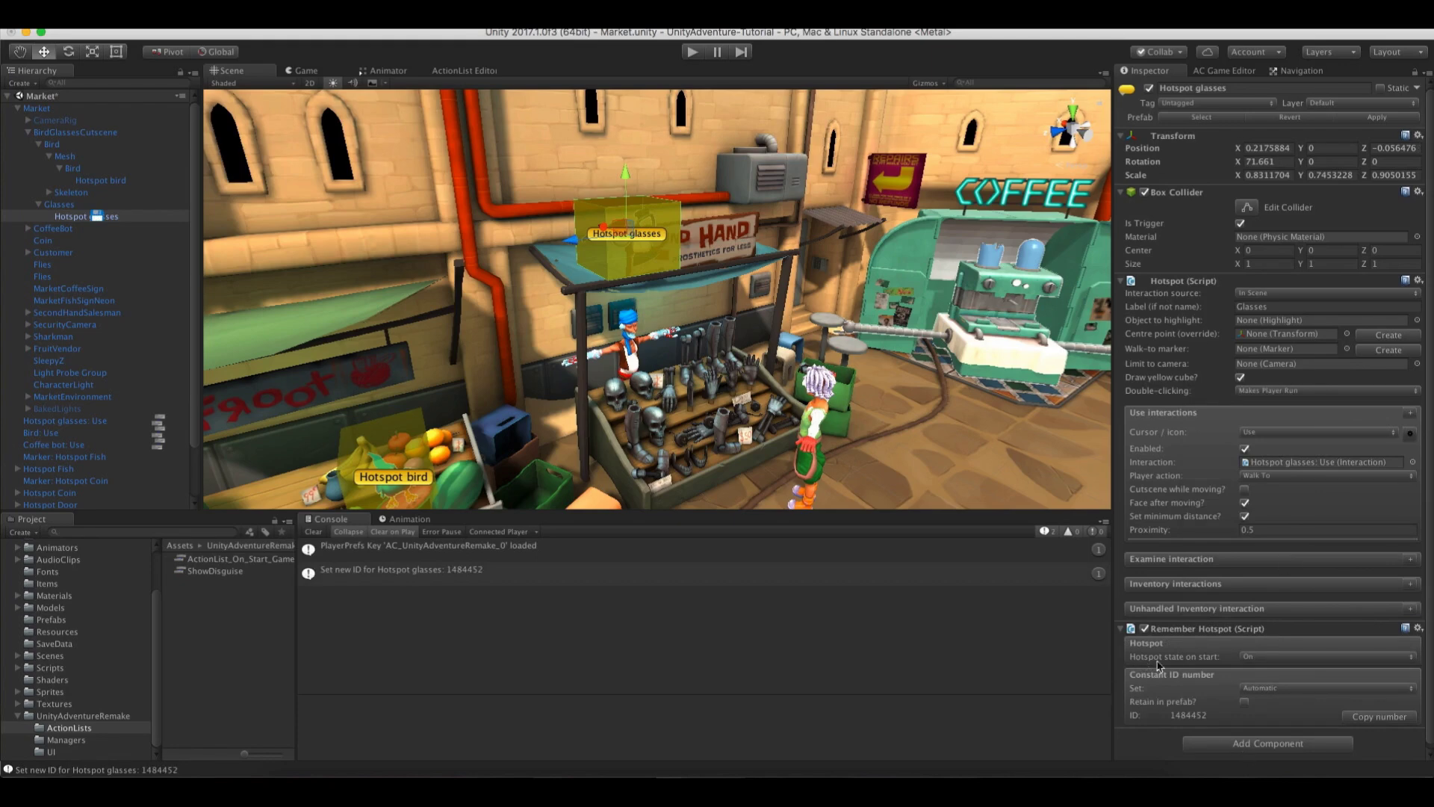
{"action": "left_click", "coordinate": [1252, 657]}
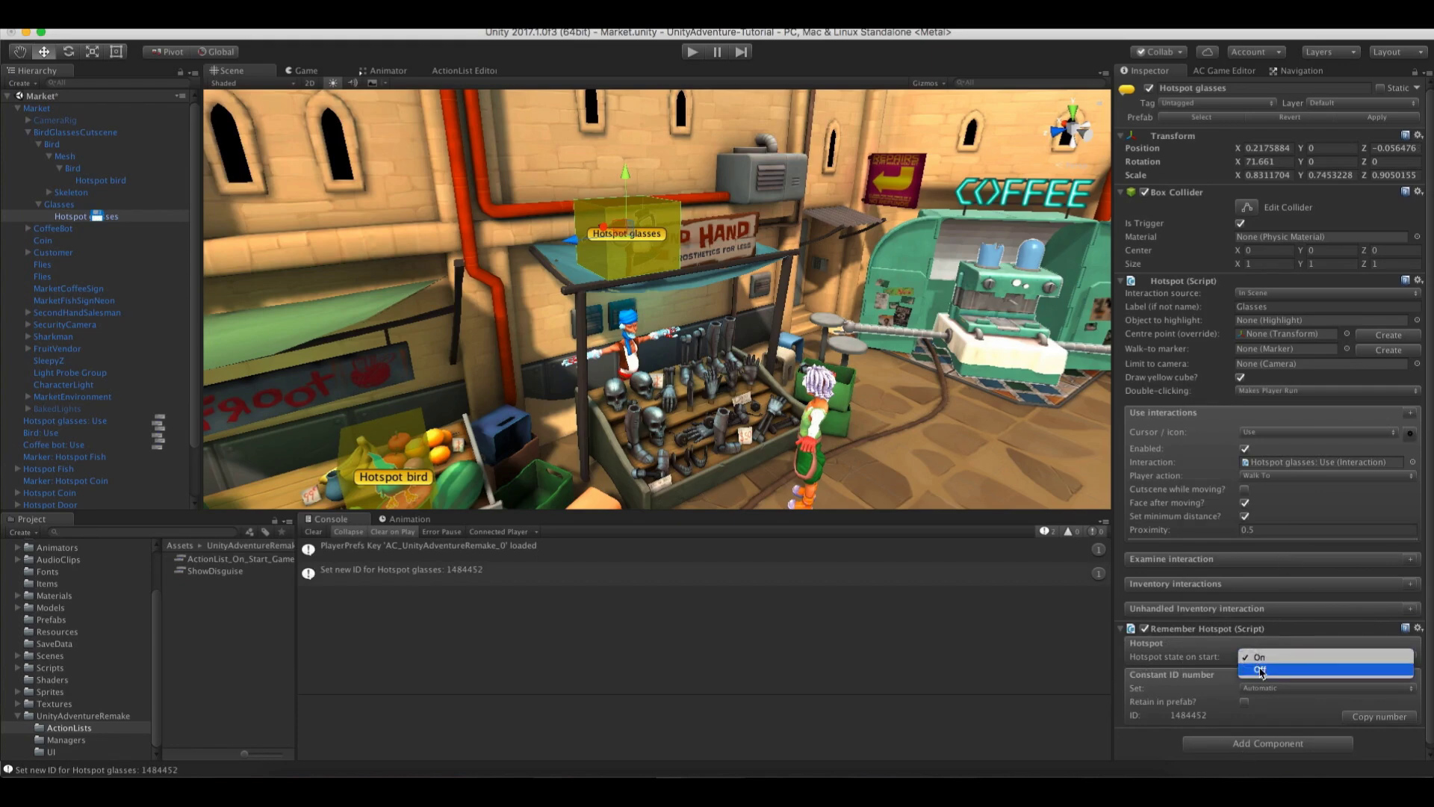
{"action": "left_click", "coordinate": [1261, 670]}
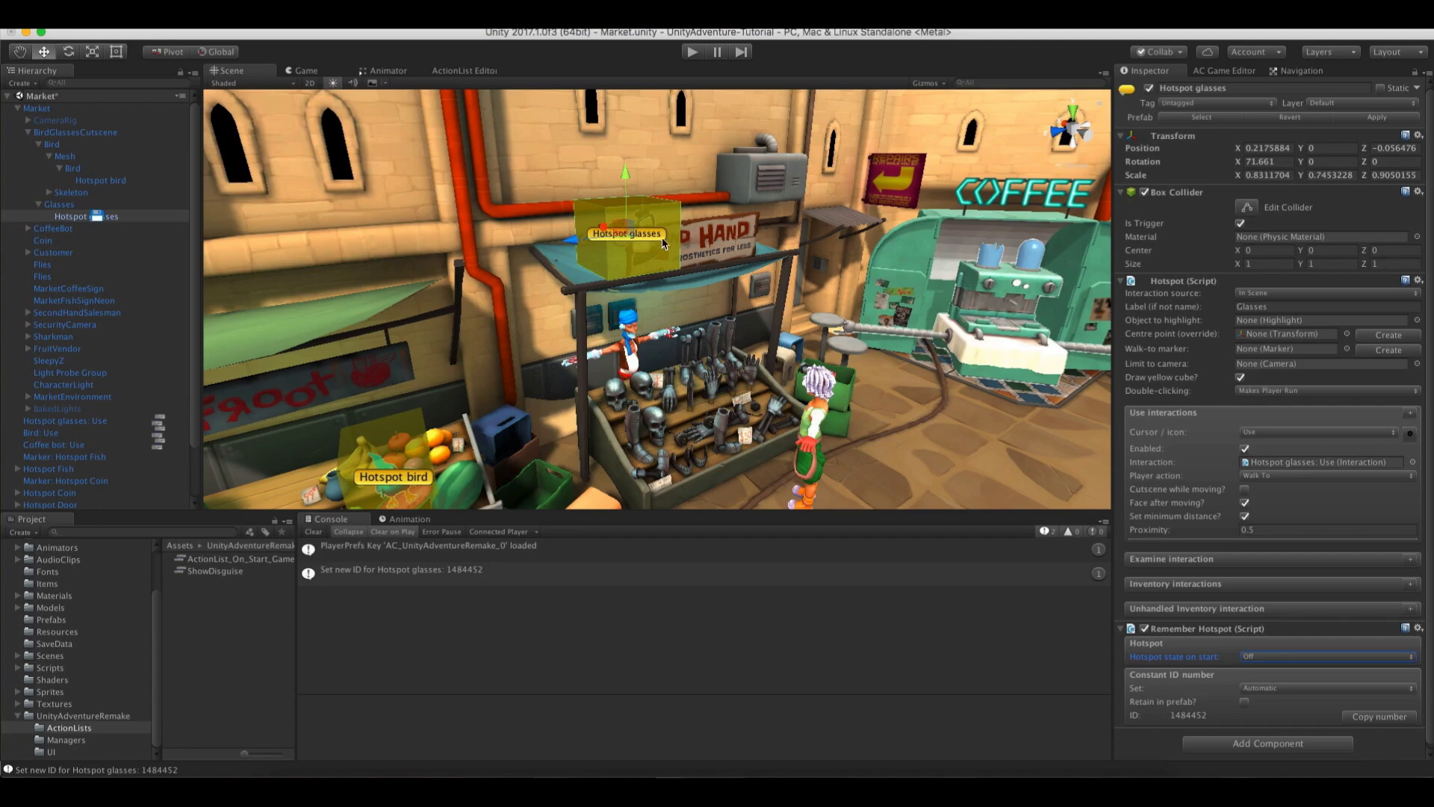
Remove the Remember Hotspot component from the Hotspot glasses object
{"action": "scroll", "coordinate": [699, 352], "scroll_direction": "down", "scroll_amount": 3}
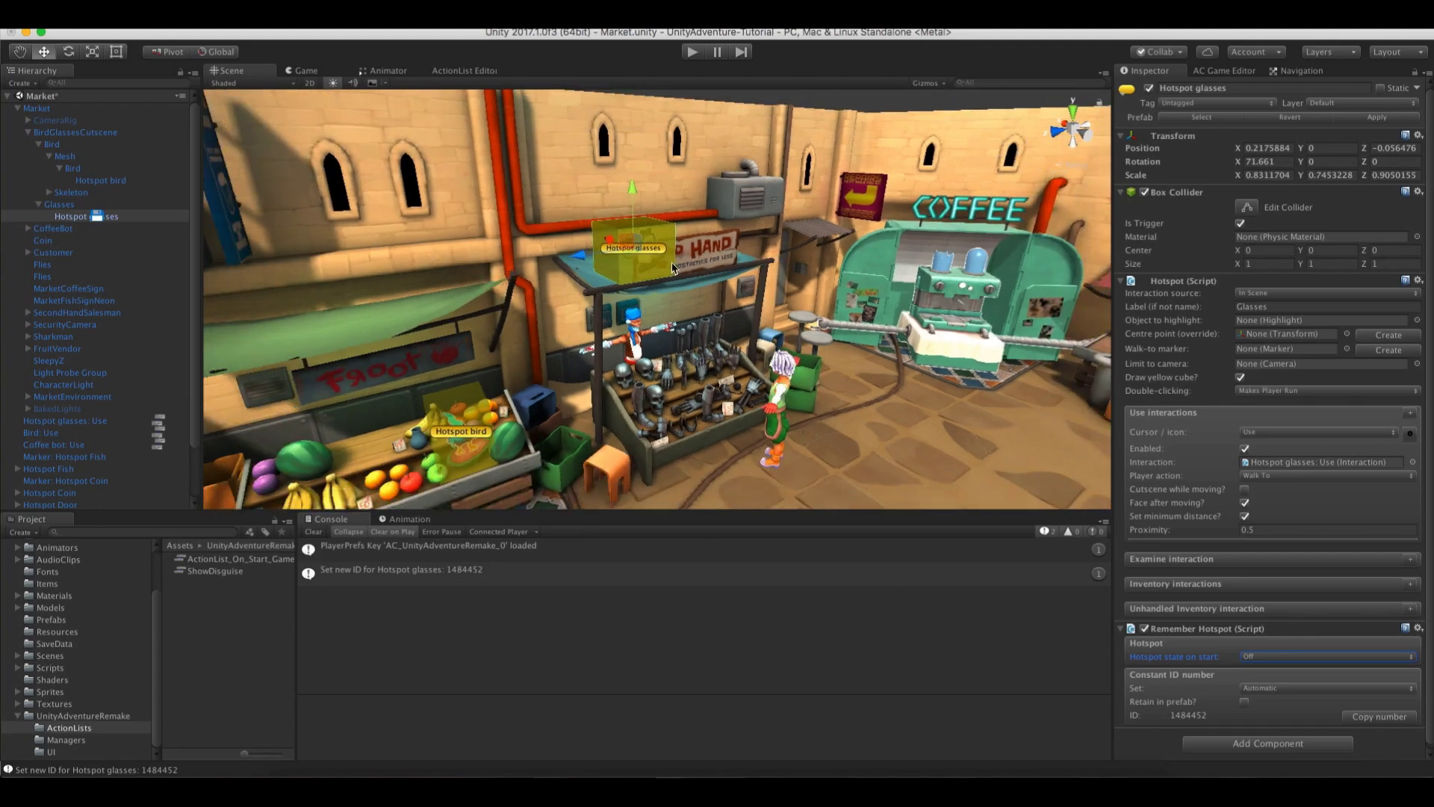
{"action": "left_click", "coordinate": [1418, 628]}
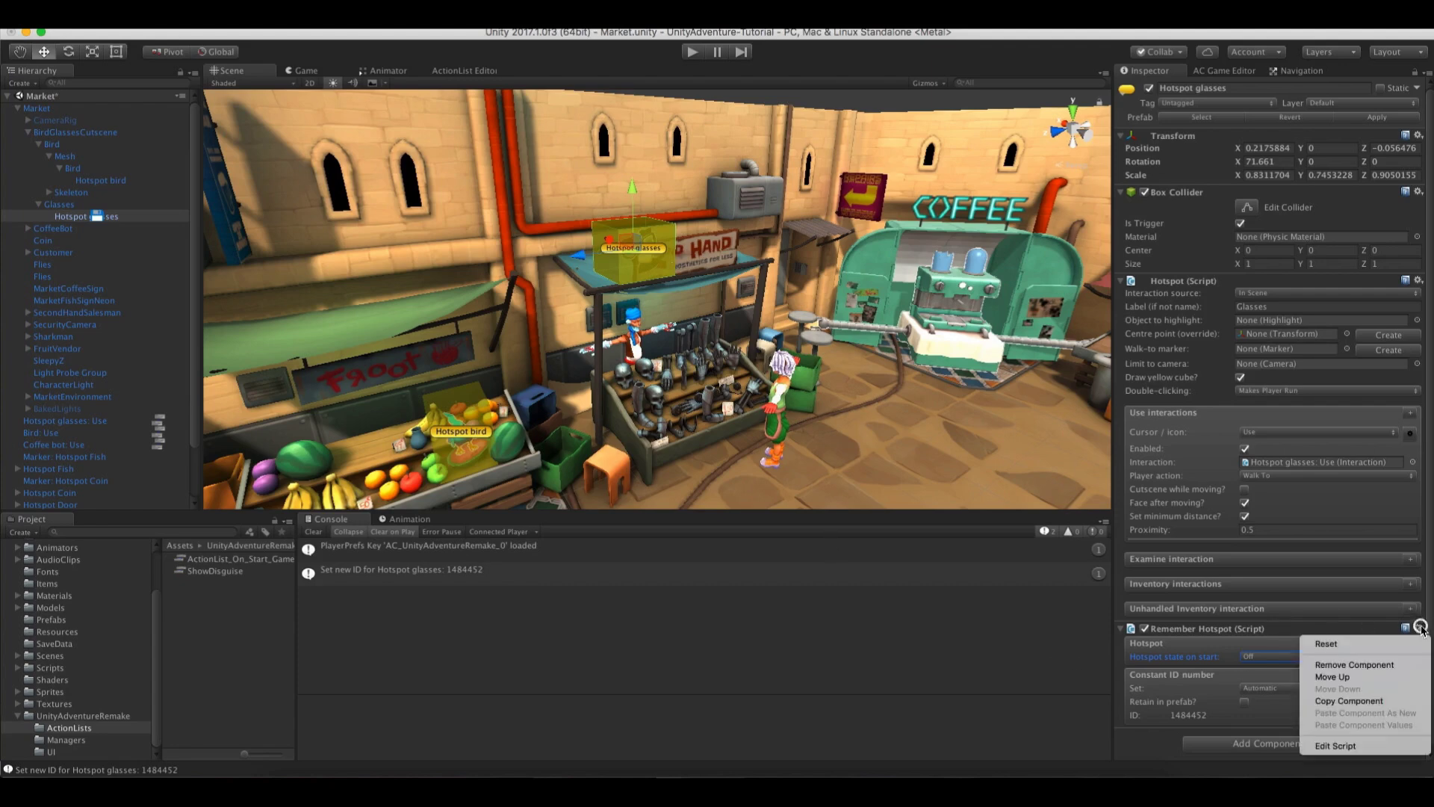
{"action": "left_click", "coordinate": [1409, 665]}
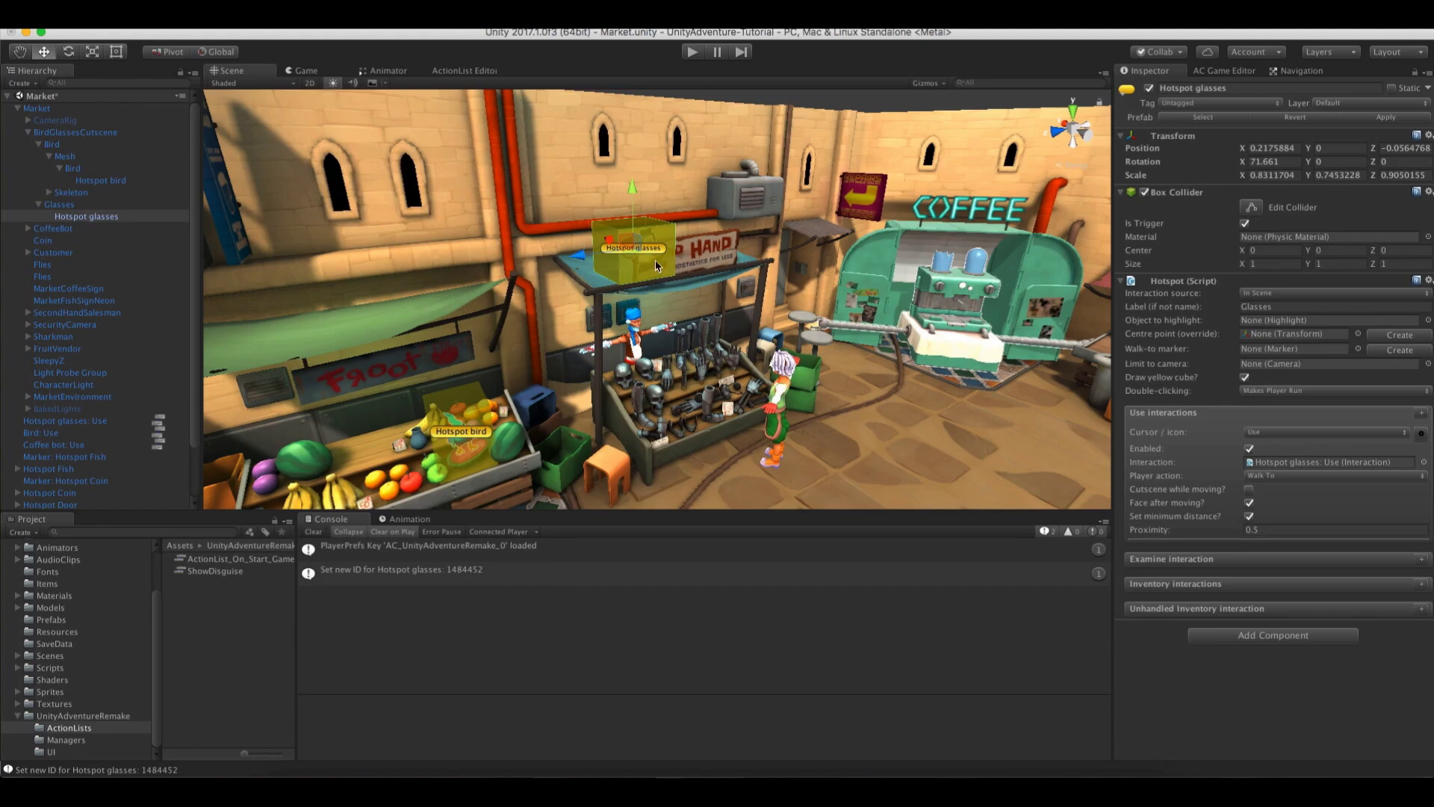
Create a local Boolean variable labelled "Can reach glasses" with an initial value of False in the Variables manager
{"action": "left_click", "coordinate": [1236, 71]}
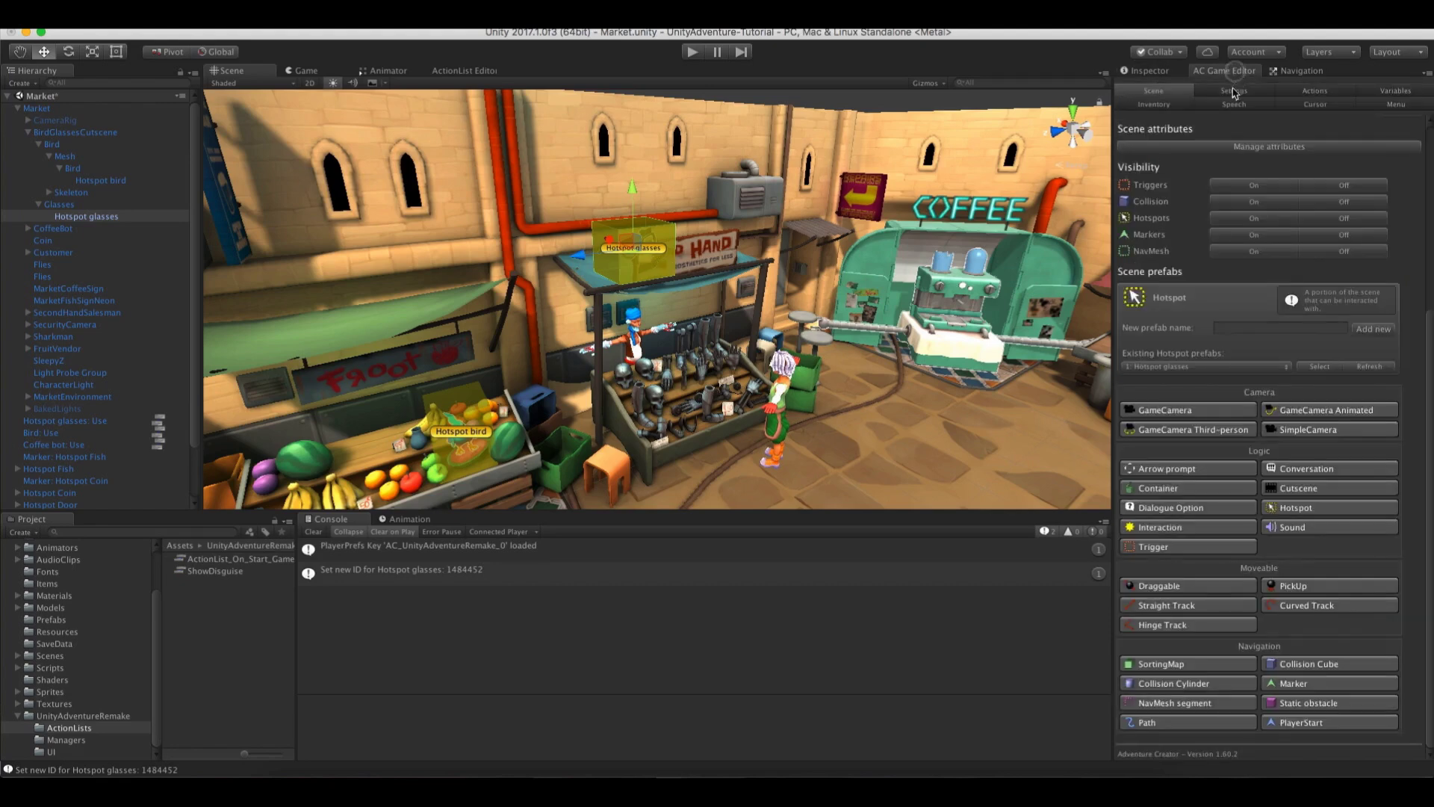
{"action": "left_click", "coordinate": [1388, 94]}
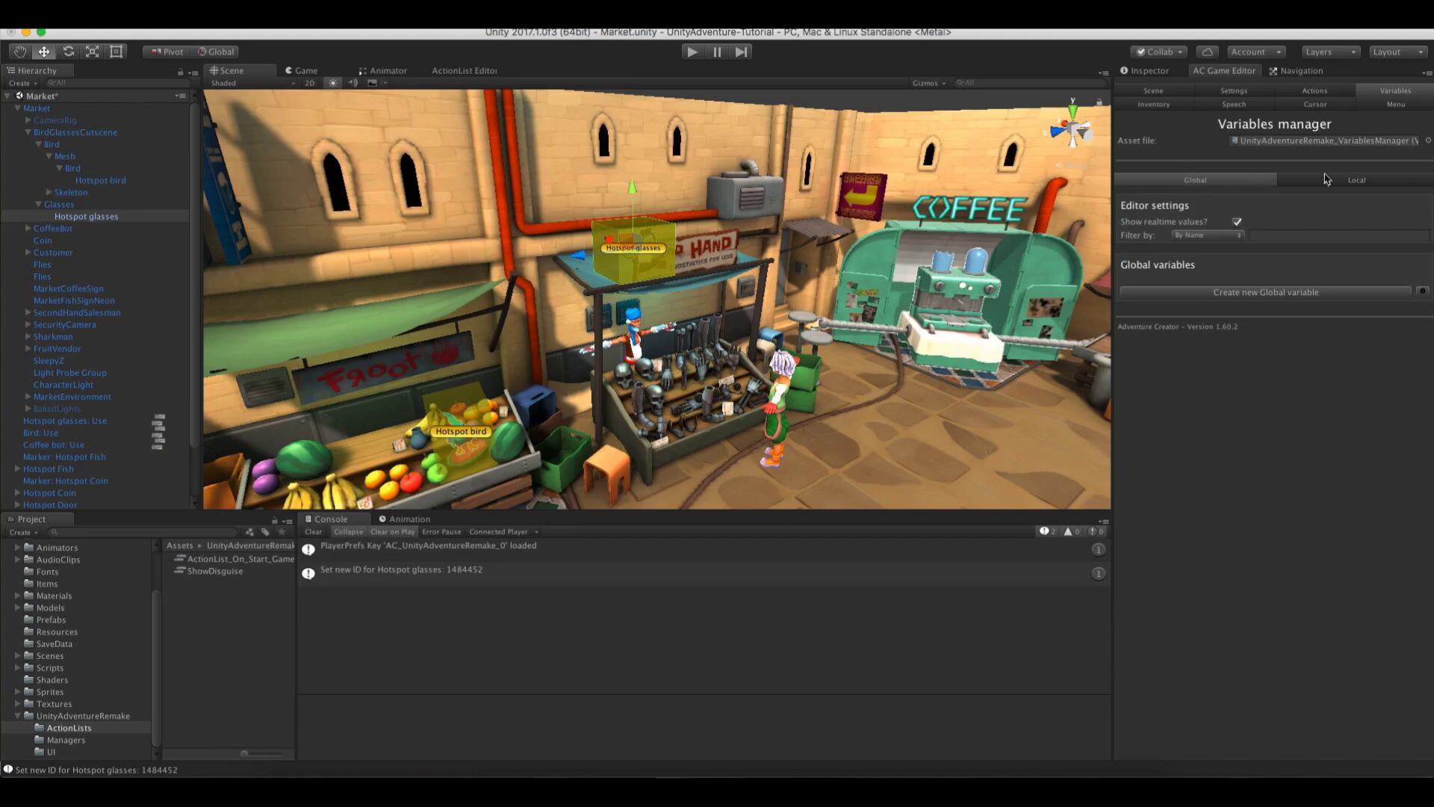
{"action": "left_click", "coordinate": [1381, 186]}
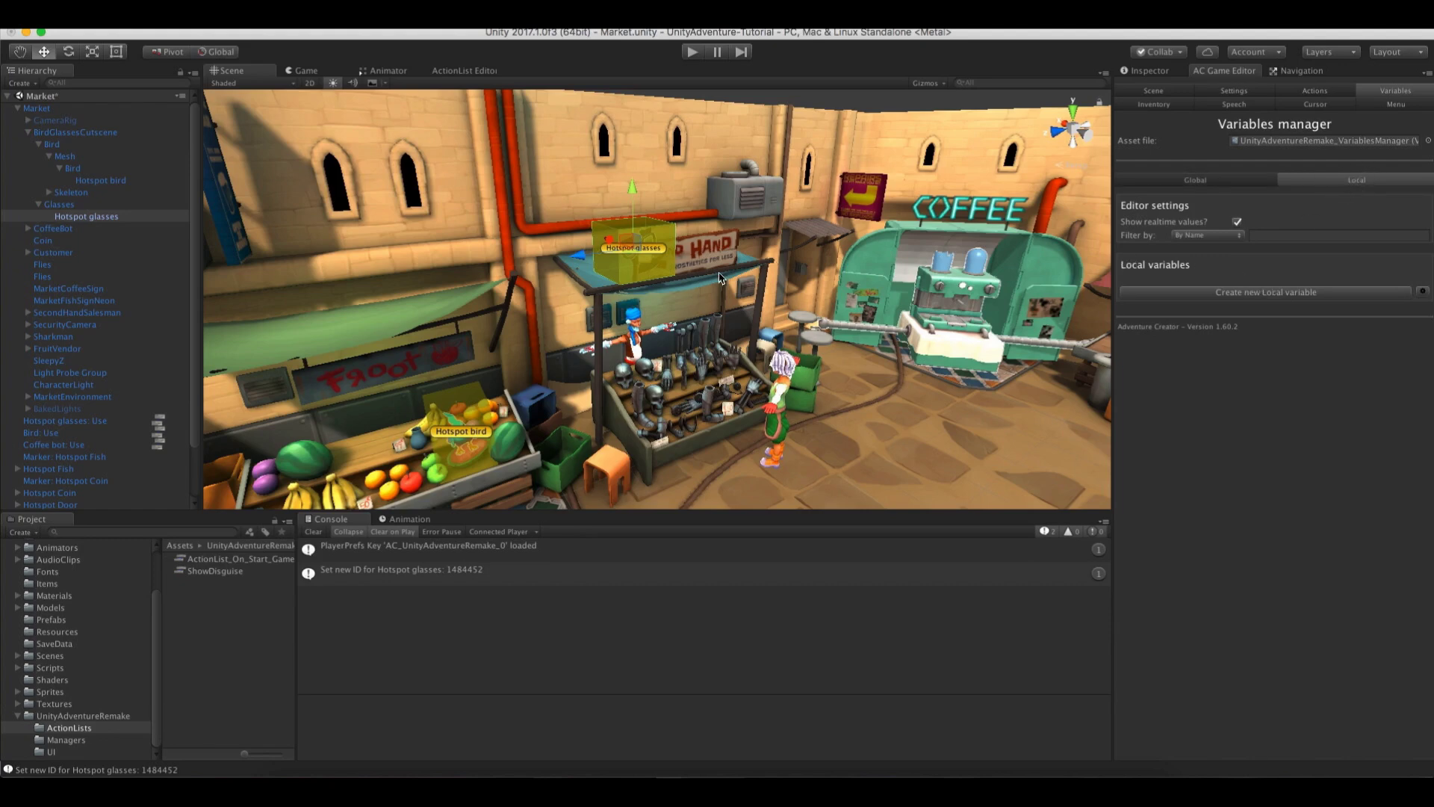
{"action": "left_click", "coordinate": [1300, 293]}
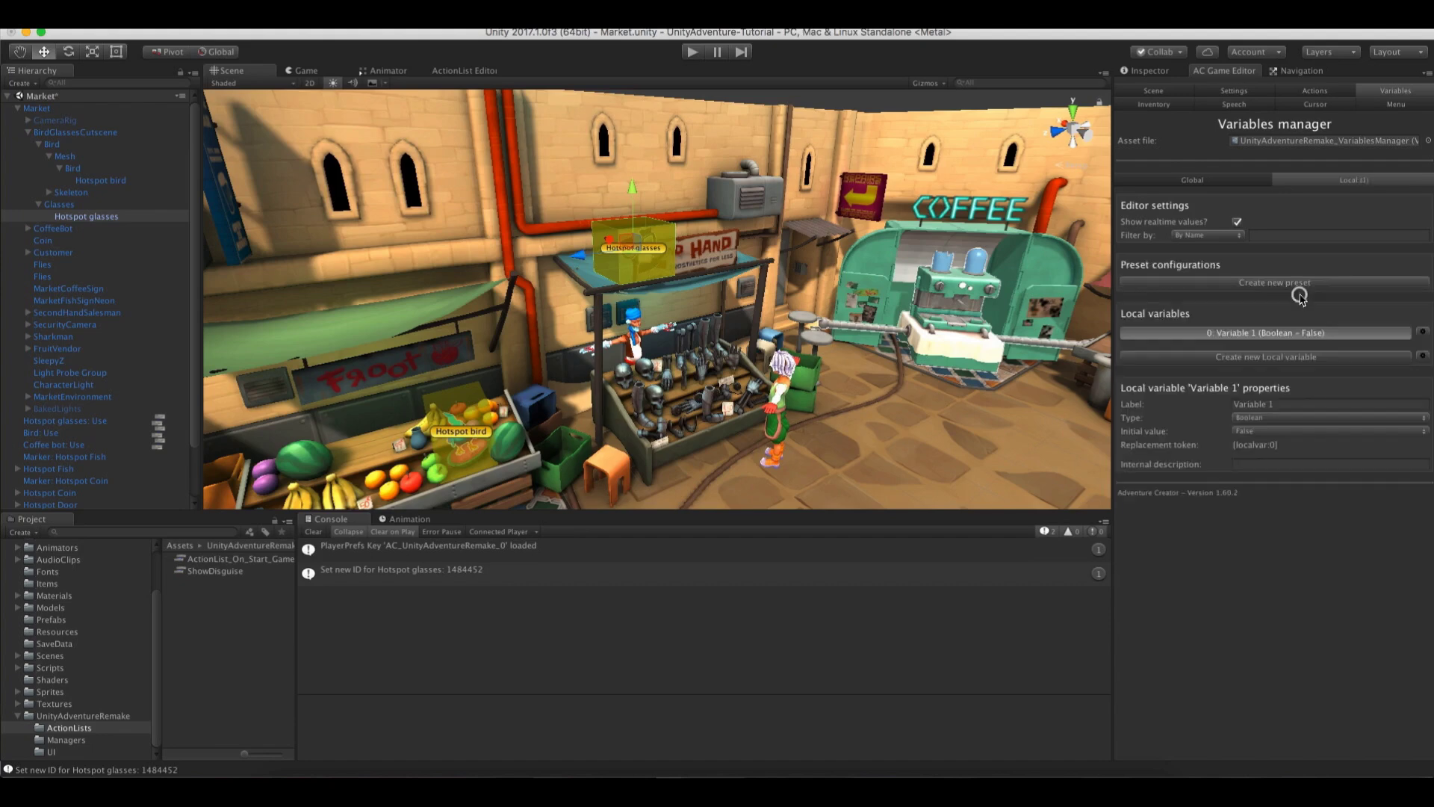
{"action": "left_click", "coordinate": [1249, 401]}
{"action": "type", "text": "Ca"}
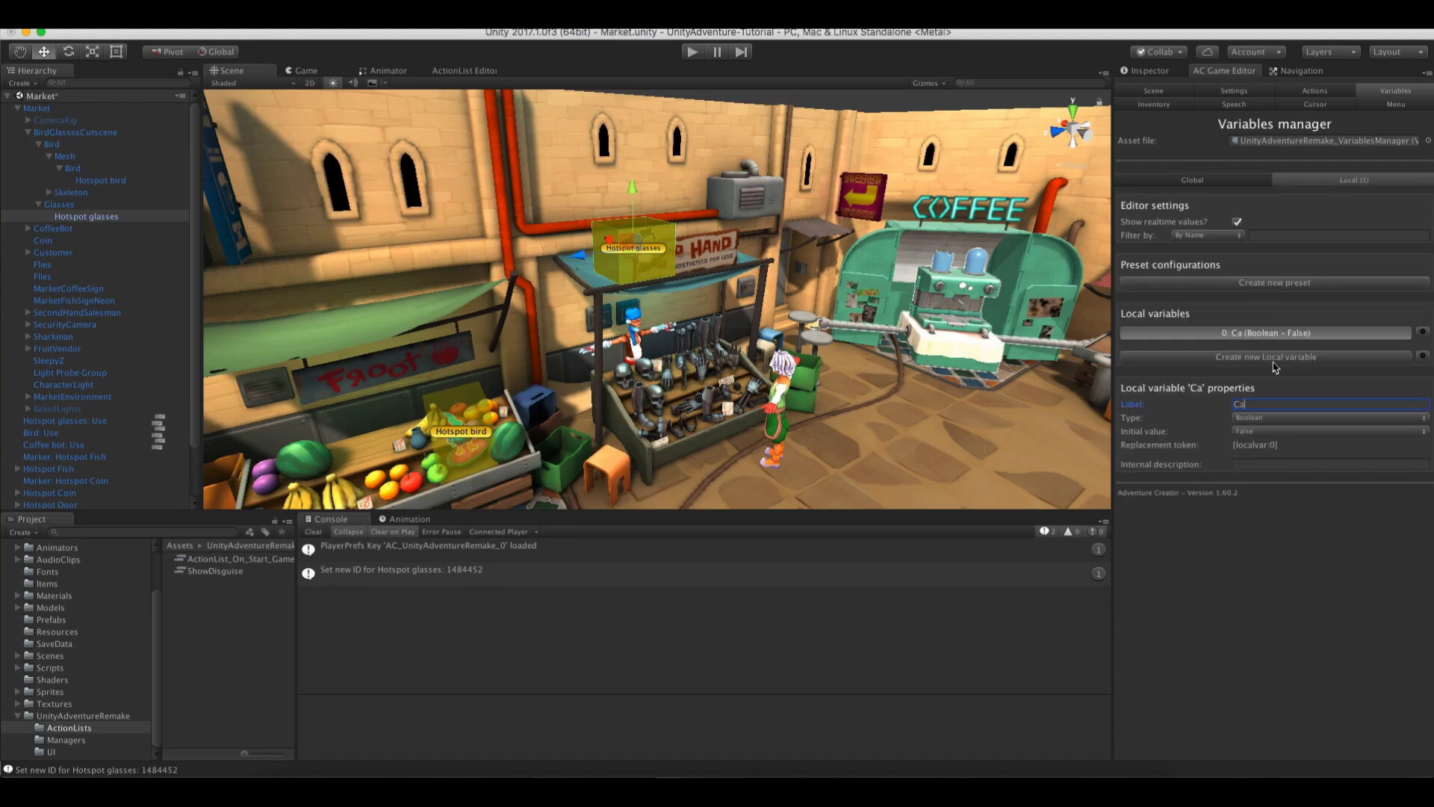
{"action": "type", "text": "n reach g"}
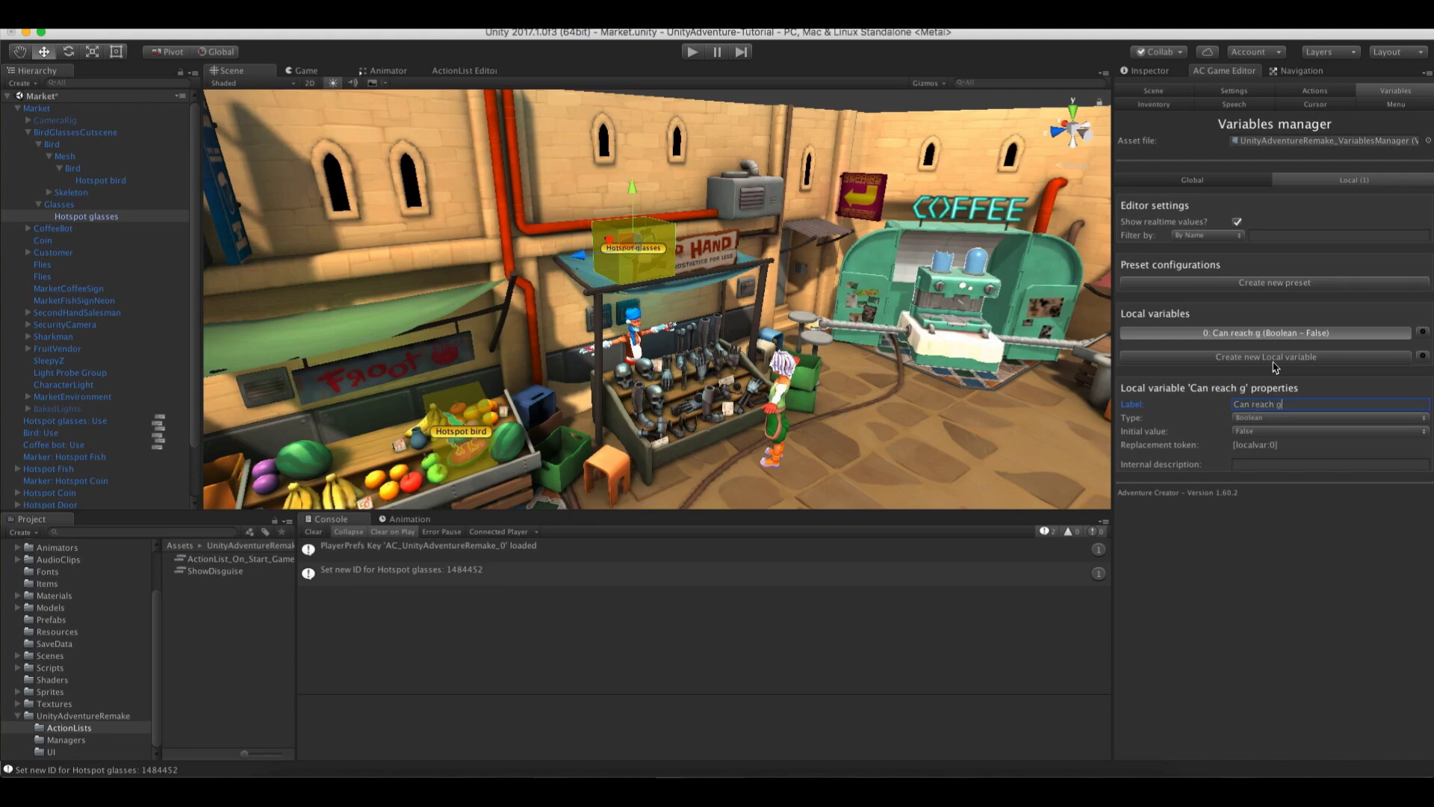
{"action": "type", "text": "lasses"}
{"action": "left_click", "coordinate": [1150, 431]}
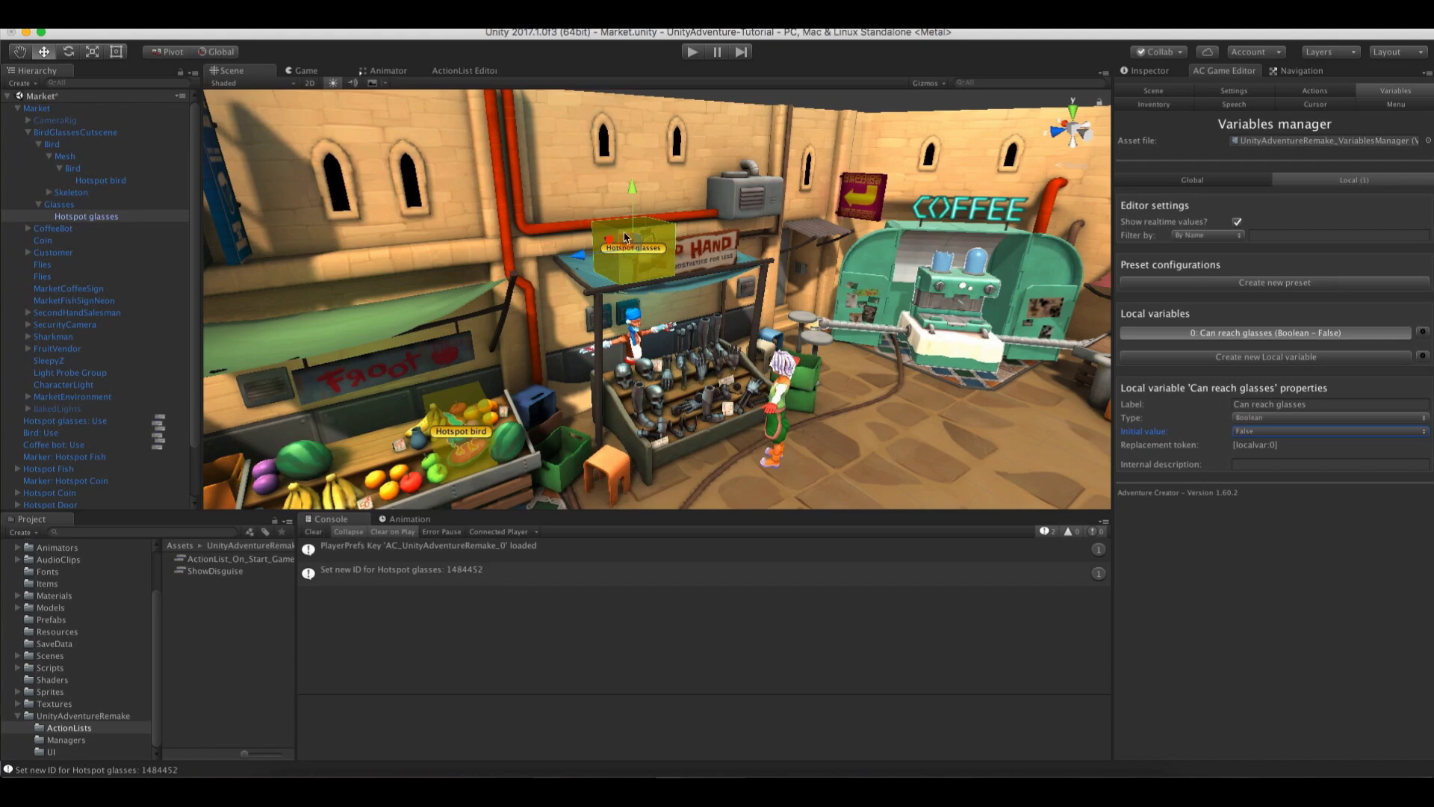
Add a Variable: Check action to the Hotspot glasses: Use interaction's ActionList
{"action": "left_click", "coordinate": [37, 421]}
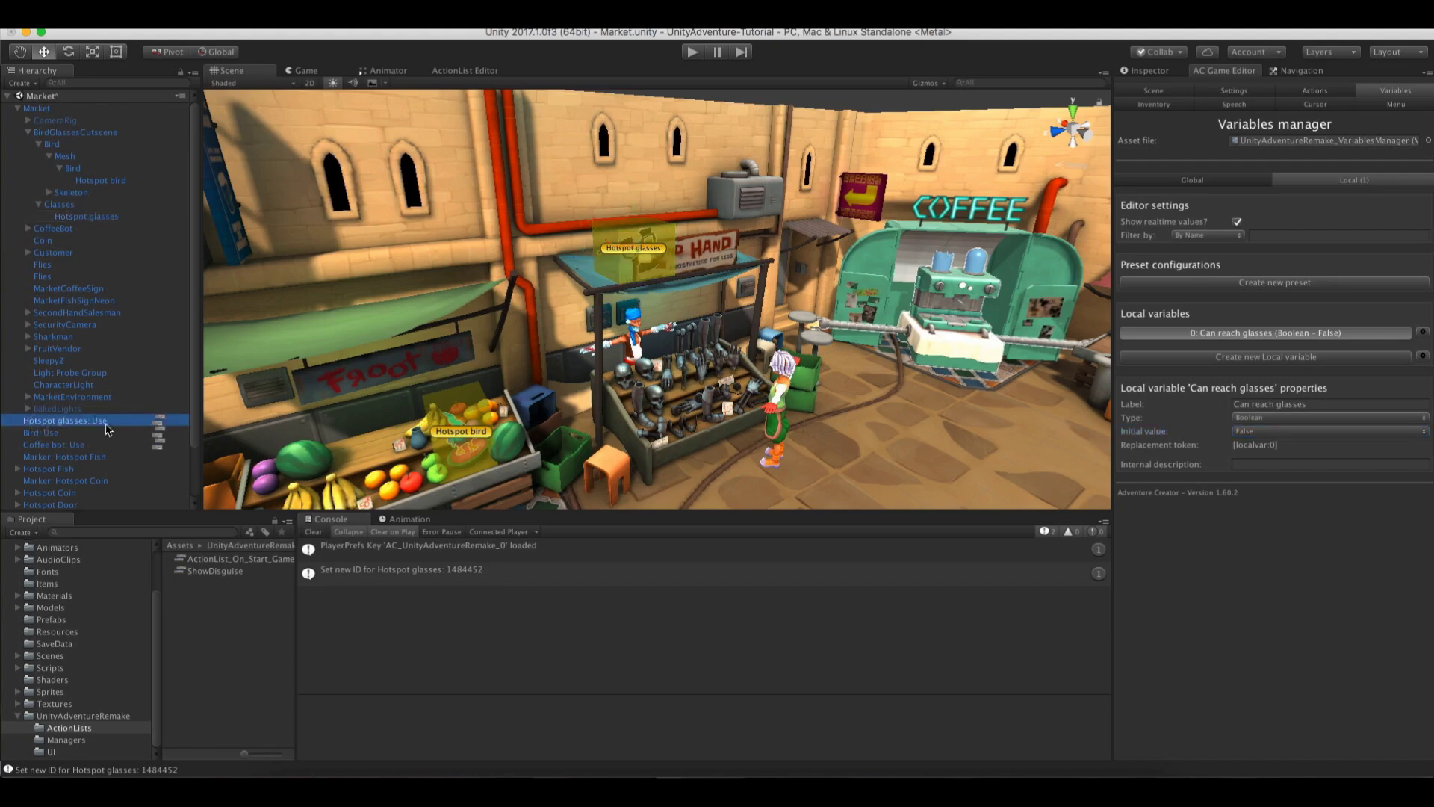
{"action": "left_click", "coordinate": [157, 421]}
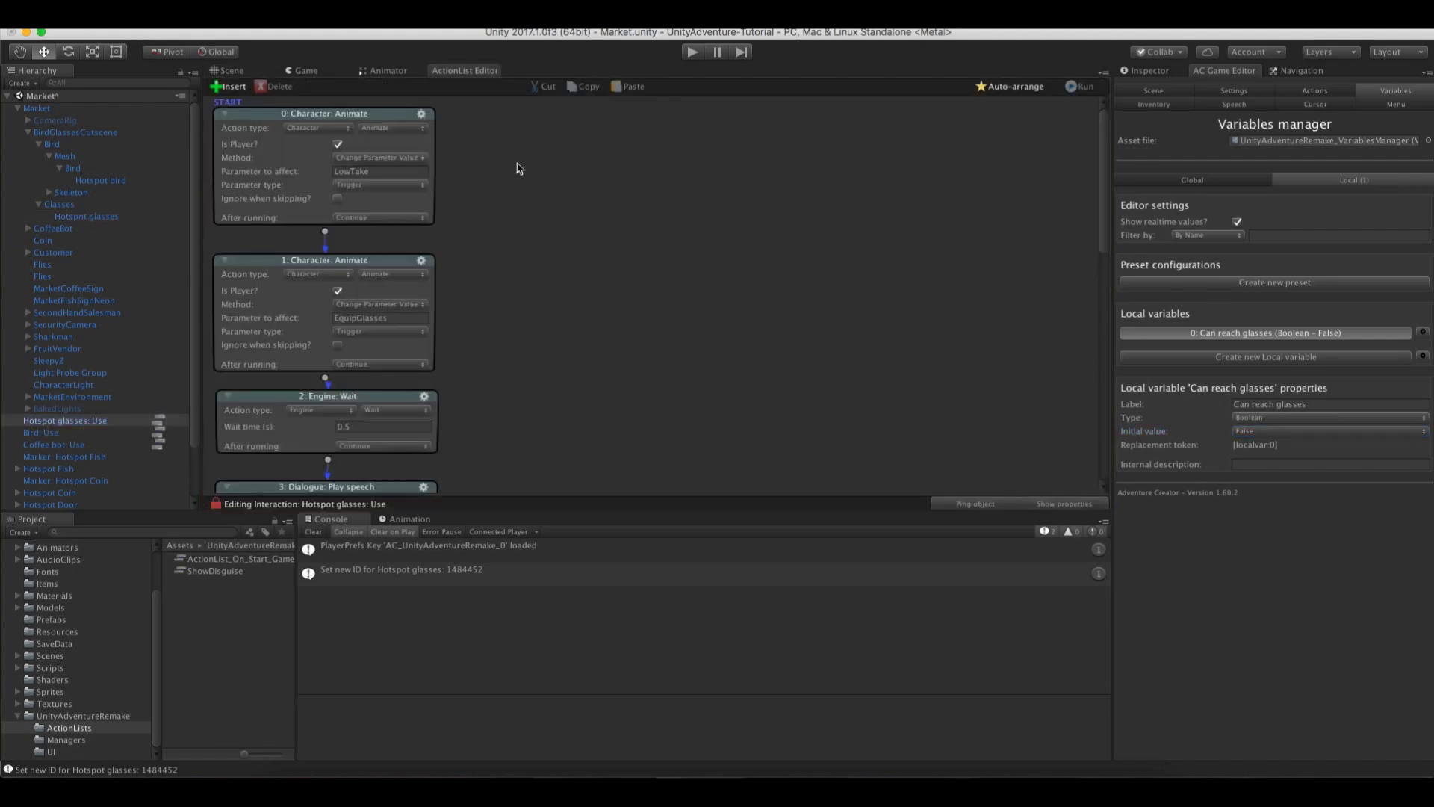
{"action": "right_click", "coordinate": [557, 177]}
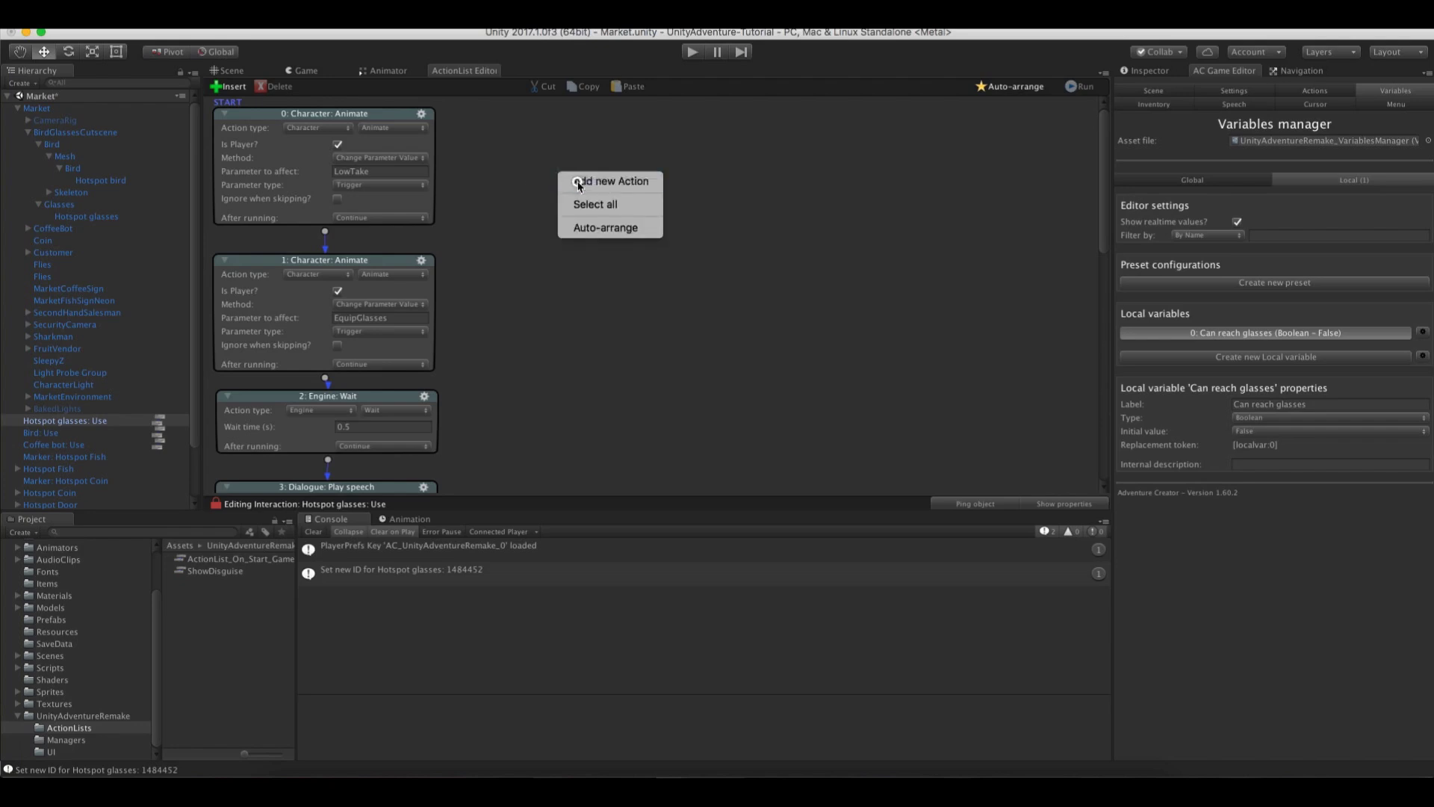
{"action": "left_click", "coordinate": [579, 183]}
{"action": "left_click_drag", "start_coordinate": [583, 186], "coordinate": [537, 162]}
{"action": "left_click", "coordinate": [602, 175]}
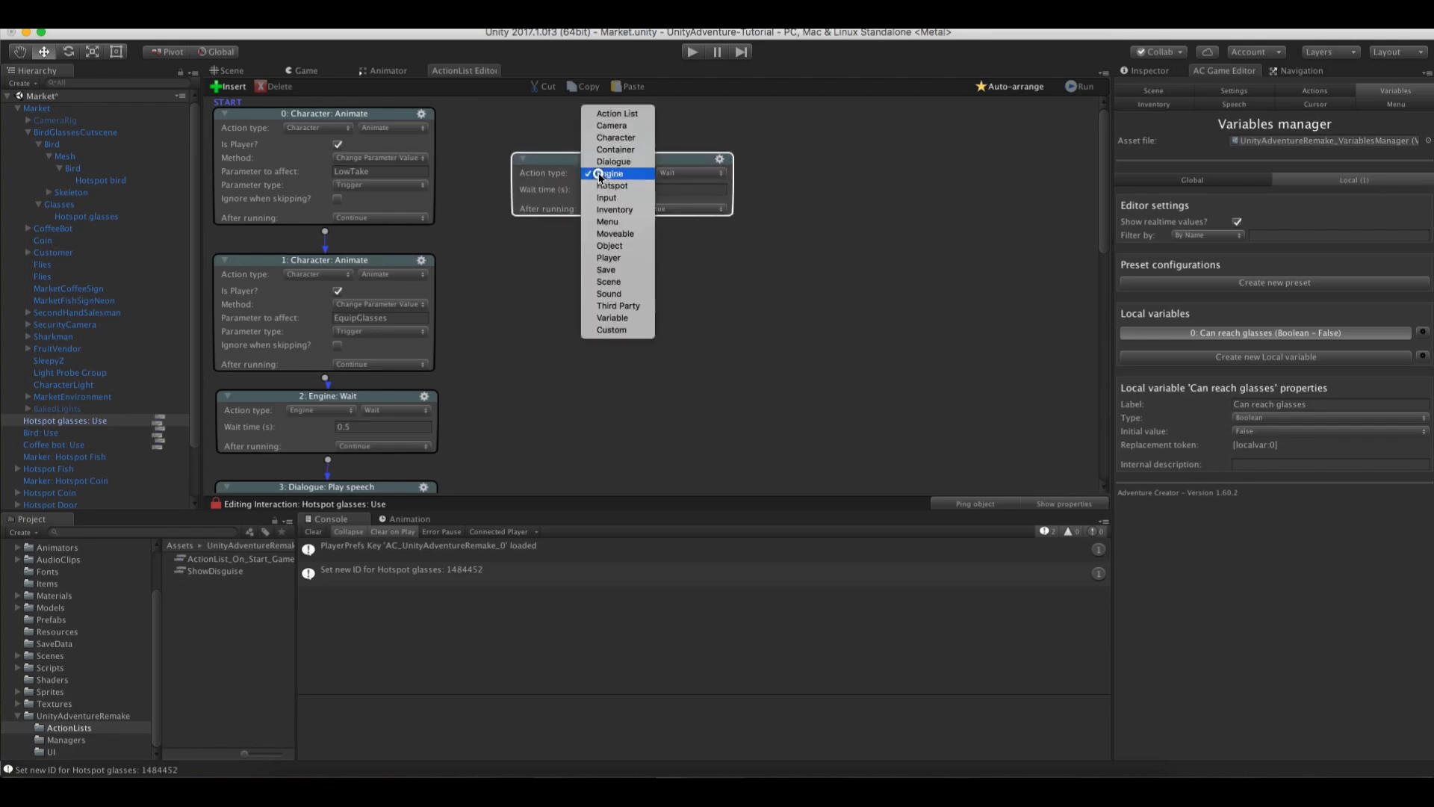
{"action": "left_click", "coordinate": [627, 318]}
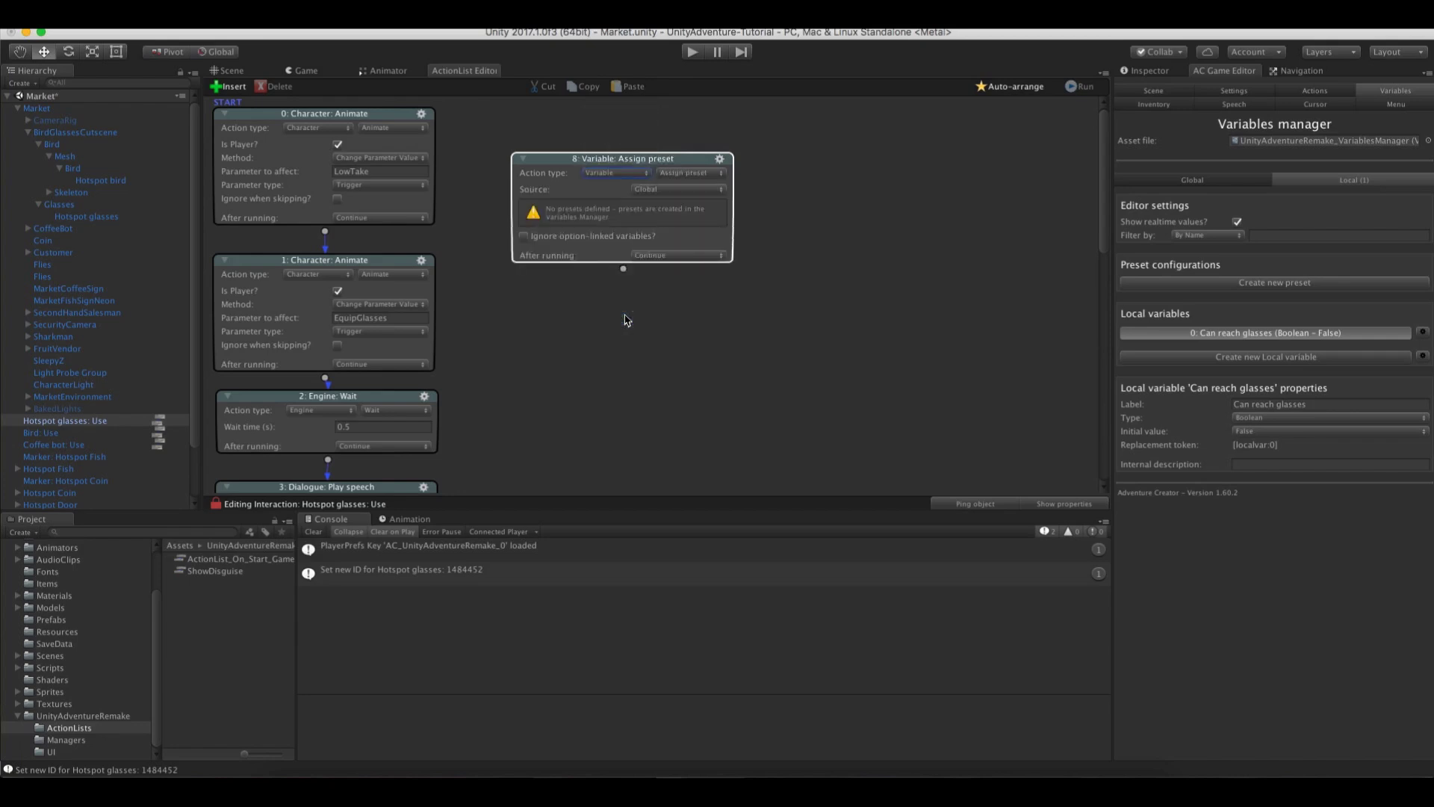
{"action": "left_click", "coordinate": [689, 173]}
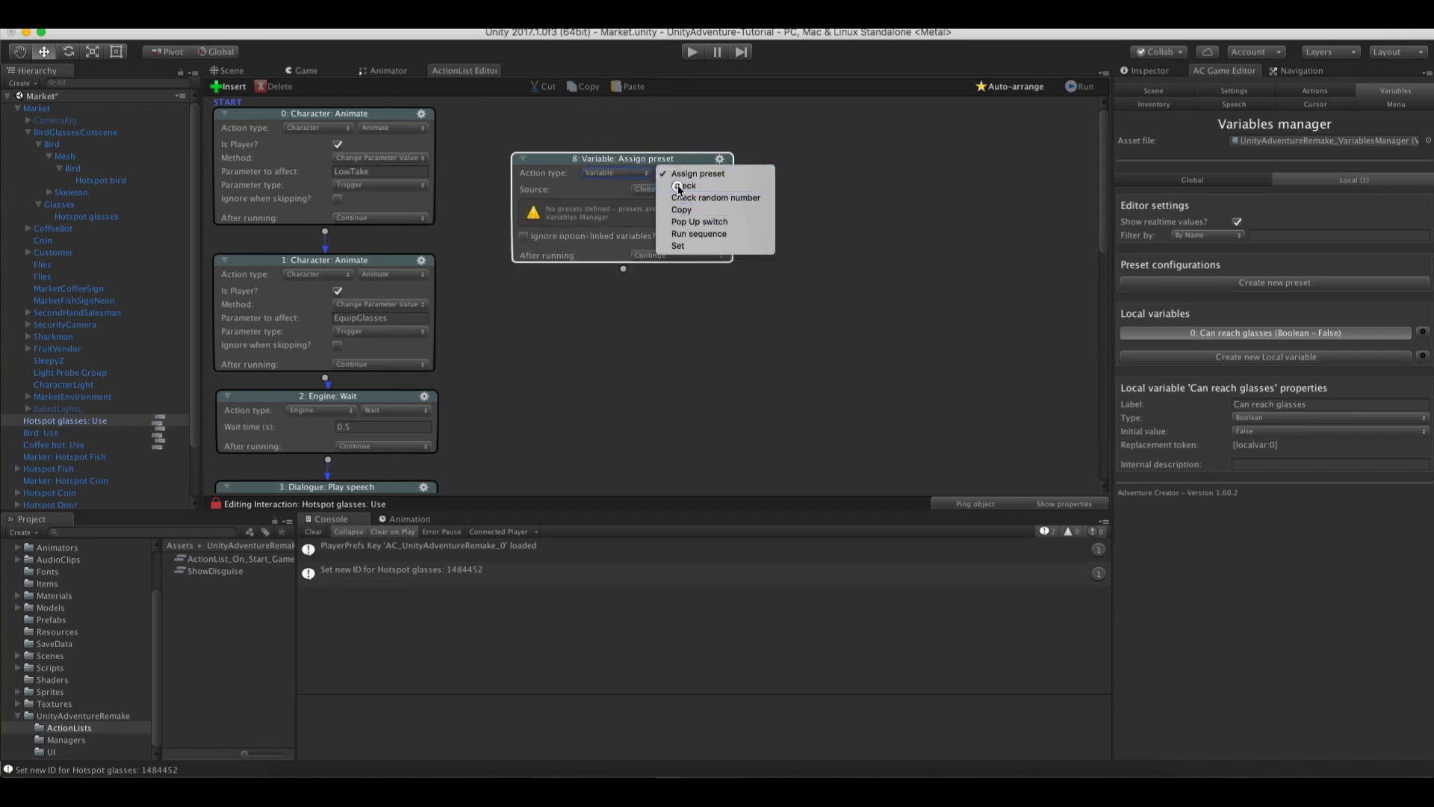
{"action": "left_click", "coordinate": [670, 192]}
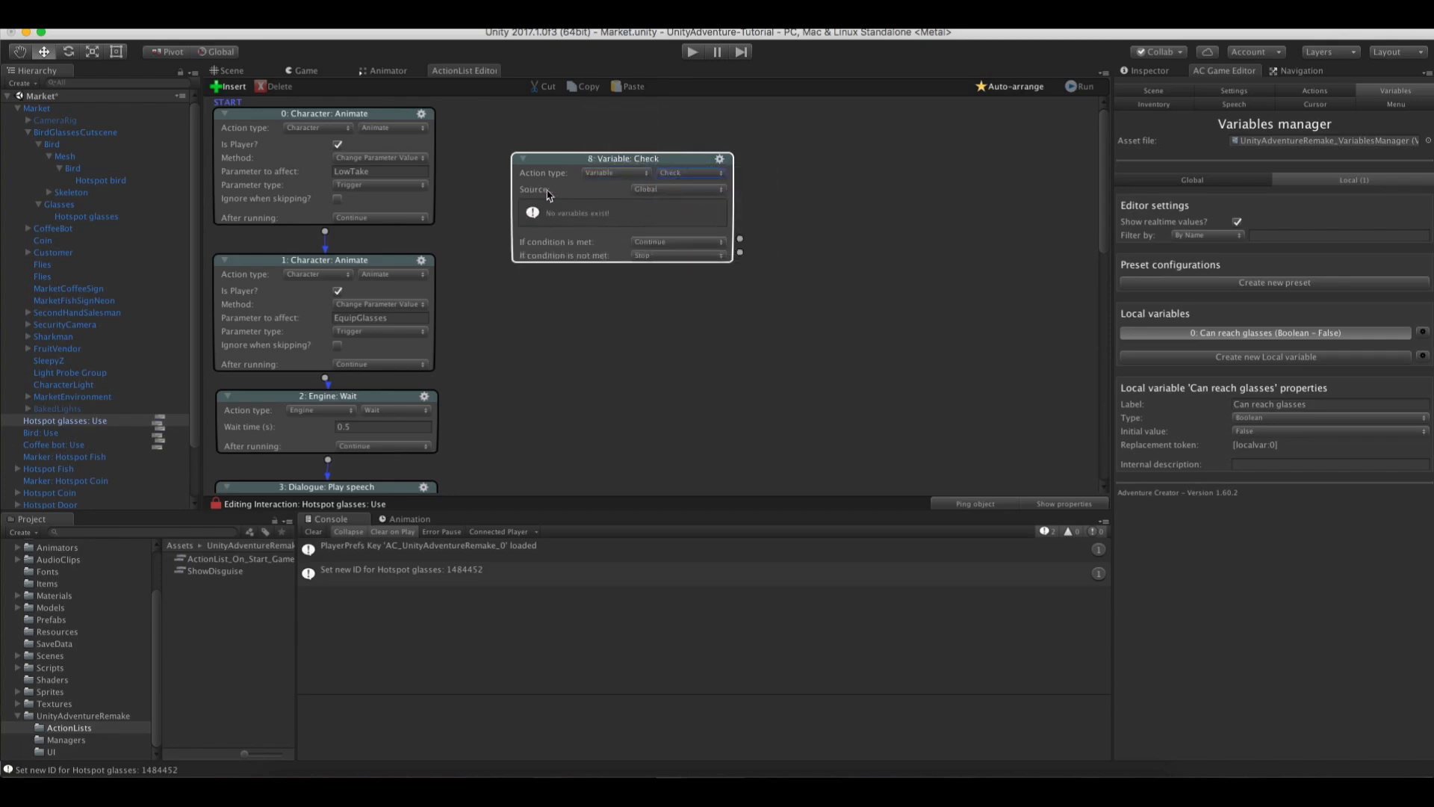
Configure the Variable: Check action to test whether the local variable Can reach glasses is equal to True
{"action": "left_click", "coordinate": [657, 191]}
{"action": "left_click", "coordinate": [659, 203]}
{"action": "left_click_drag", "start_coordinate": [637, 160], "coordinate": [640, 143]}
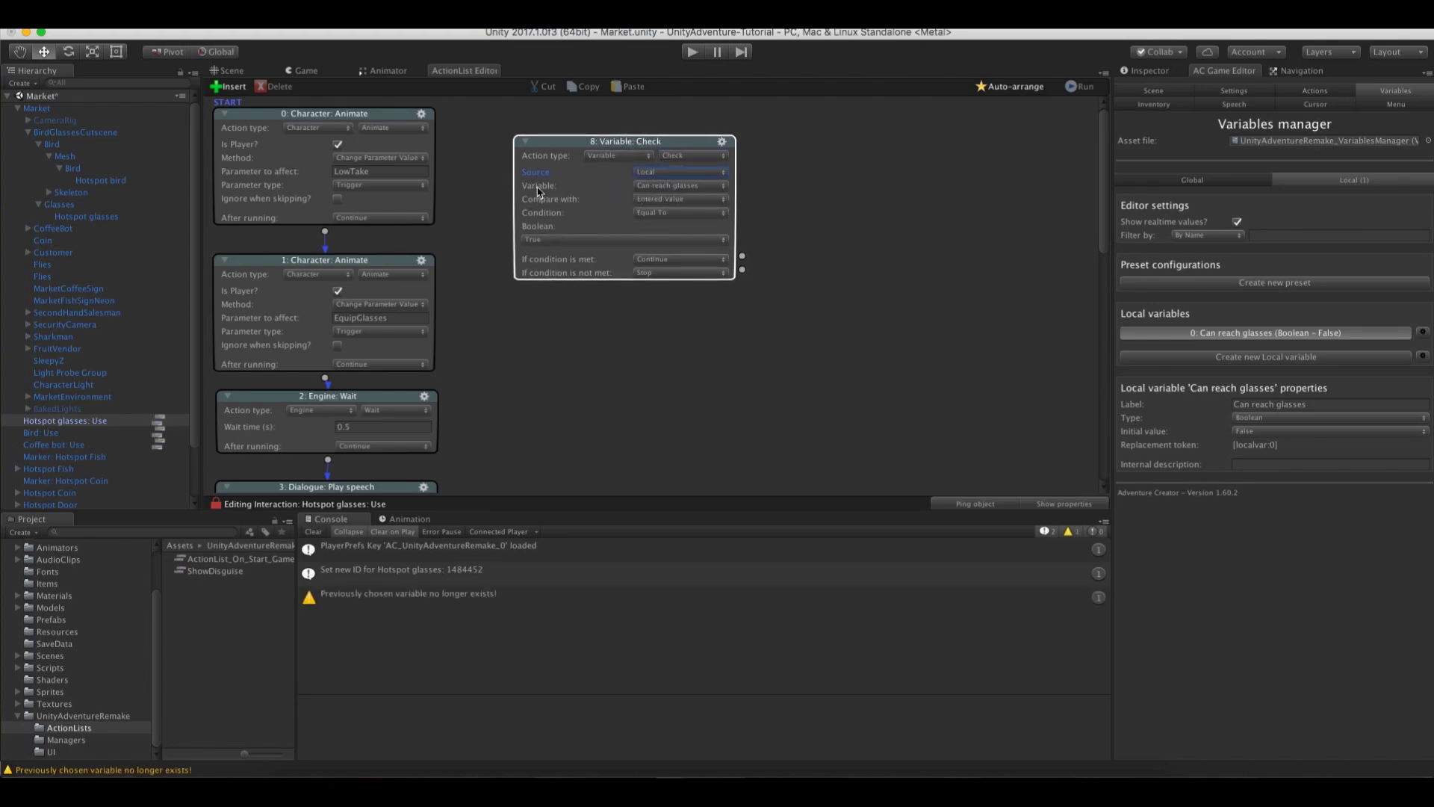
{"action": "left_click", "coordinate": [650, 189]}
{"action": "left_click", "coordinate": [651, 187]}
{"action": "left_click", "coordinate": [654, 201]}
{"action": "left_click", "coordinate": [595, 200]}
{"action": "left_click", "coordinate": [535, 240]}
{"action": "left_click", "coordinate": [563, 240]}
{"action": "mouse_move", "coordinate": [565, 160]}
{"action": "left_mouse_down"}
{"action": "mouse_move", "coordinate": [493, 159]}
{"action": "mouse_move", "coordinate": [550, 151]}
{"action": "left_mouse_up"}
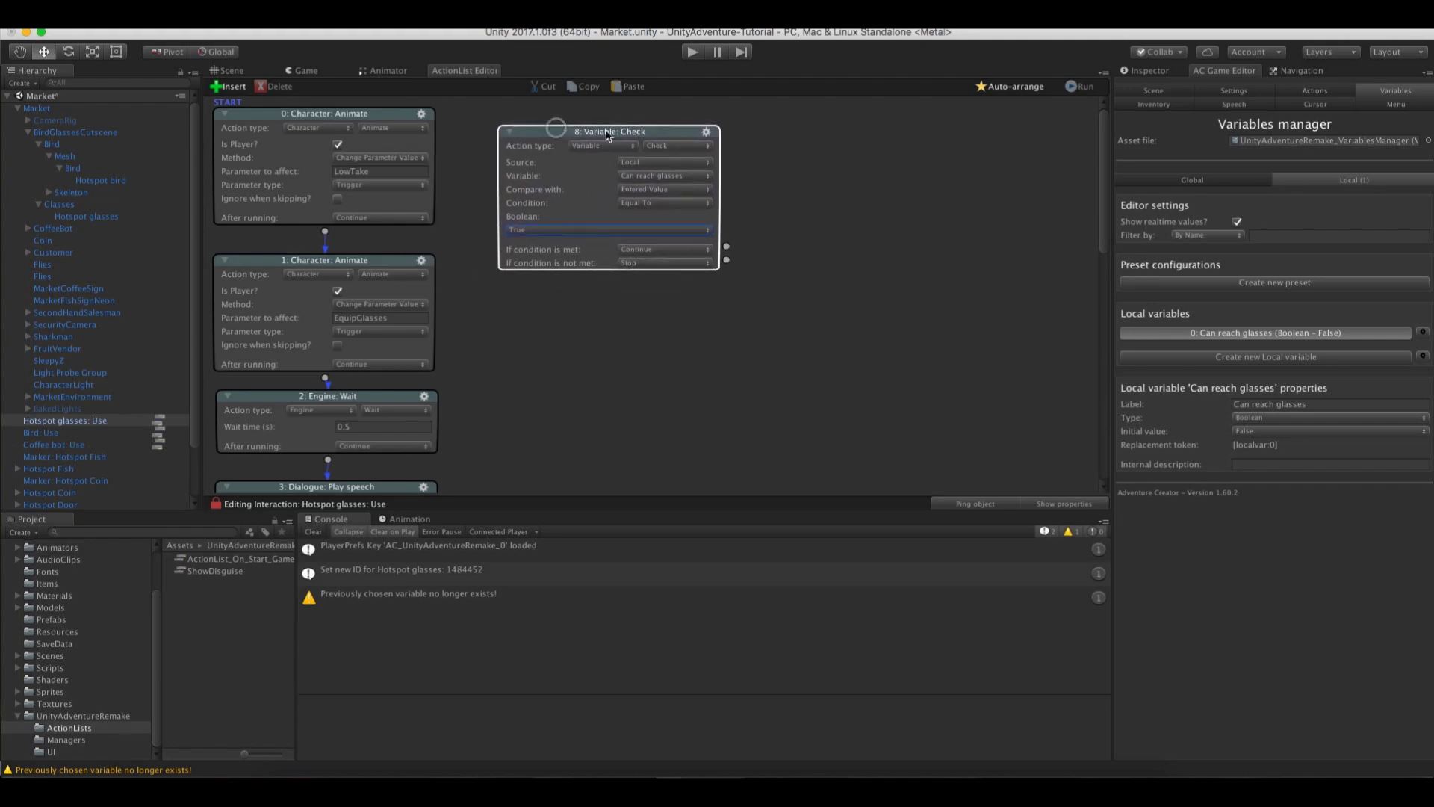
Move the Variable: Check action to the front of the ActionList and auto-arrange the actions
{"action": "left_click", "coordinate": [706, 132]}
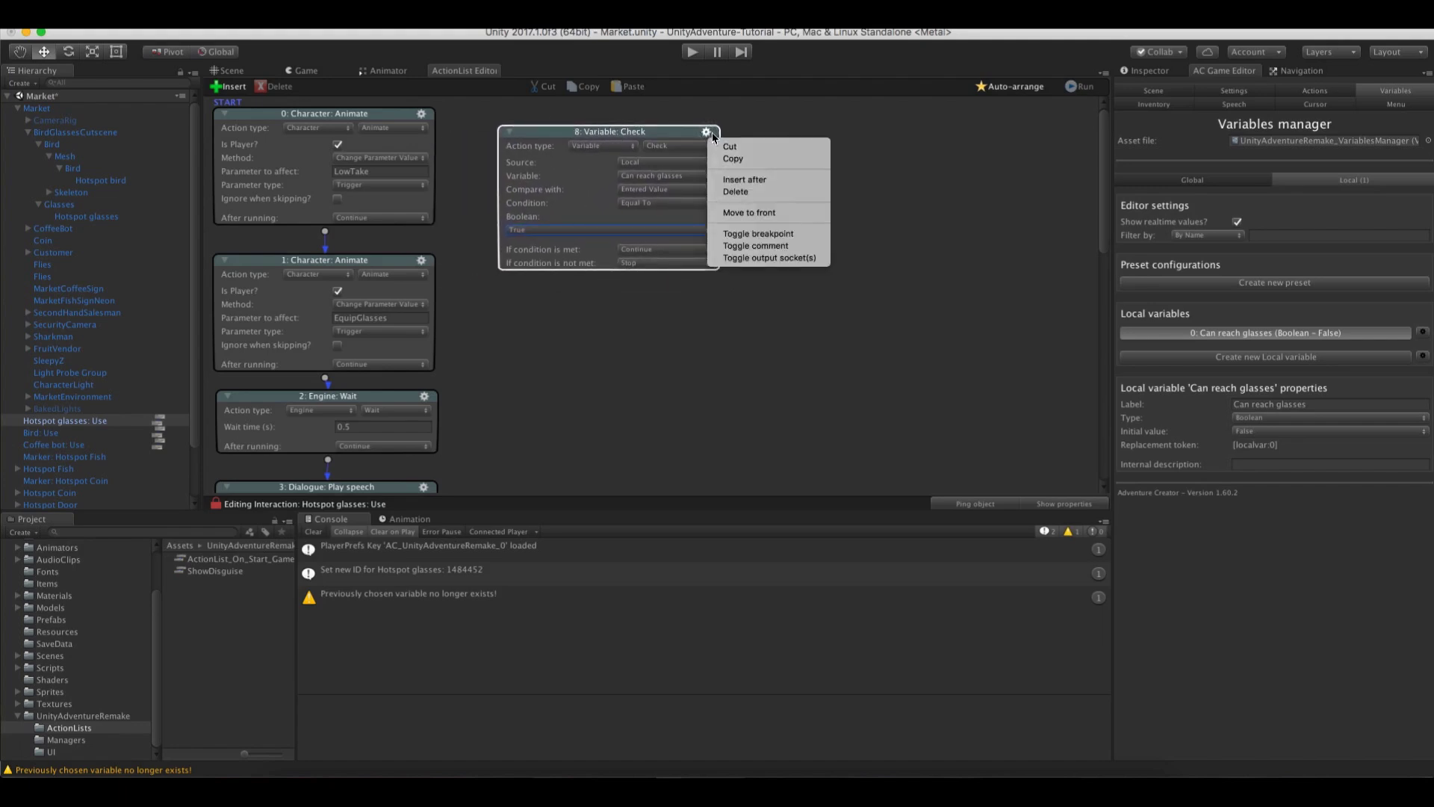
{"action": "left_click", "coordinate": [722, 213]}
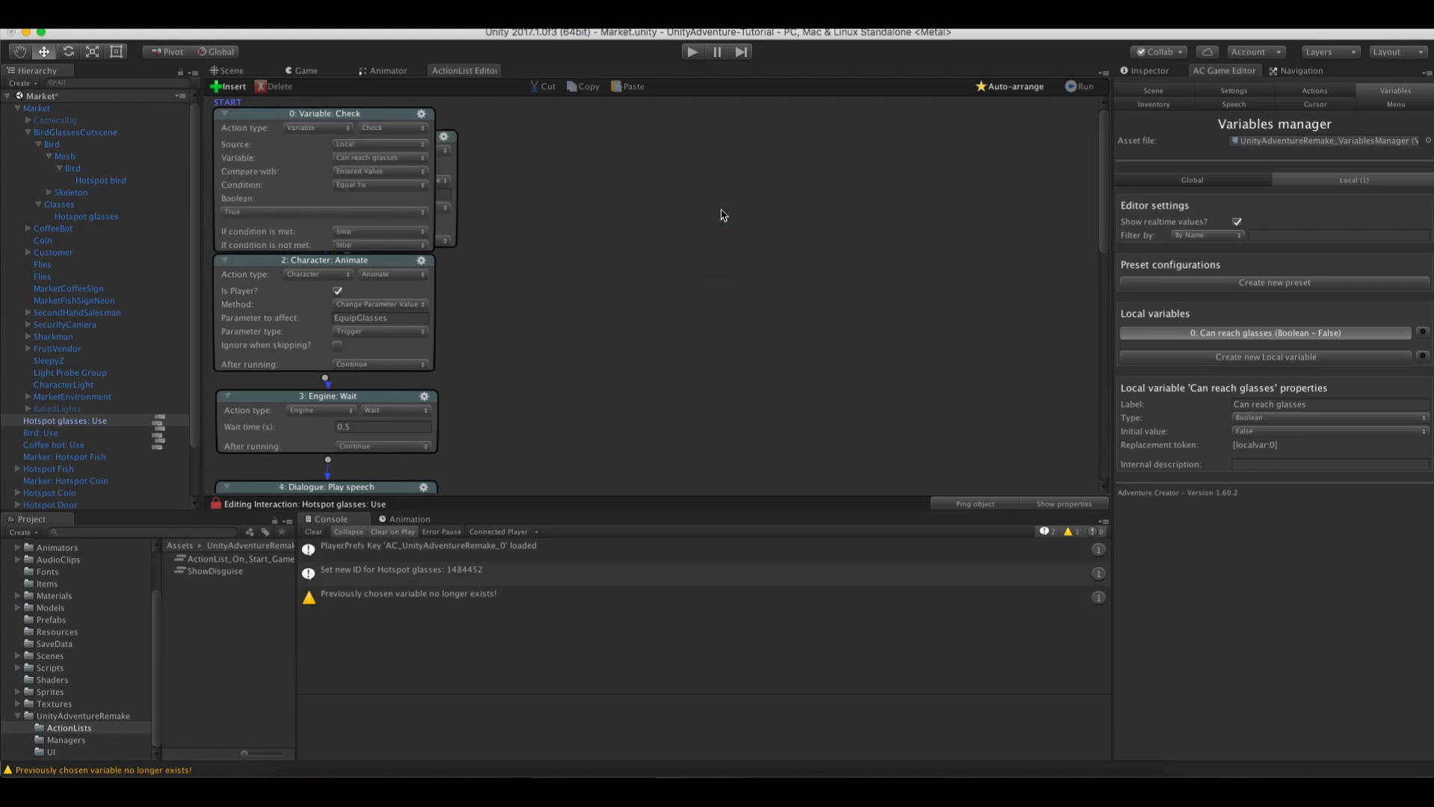
{"action": "left_click", "coordinate": [1008, 88]}
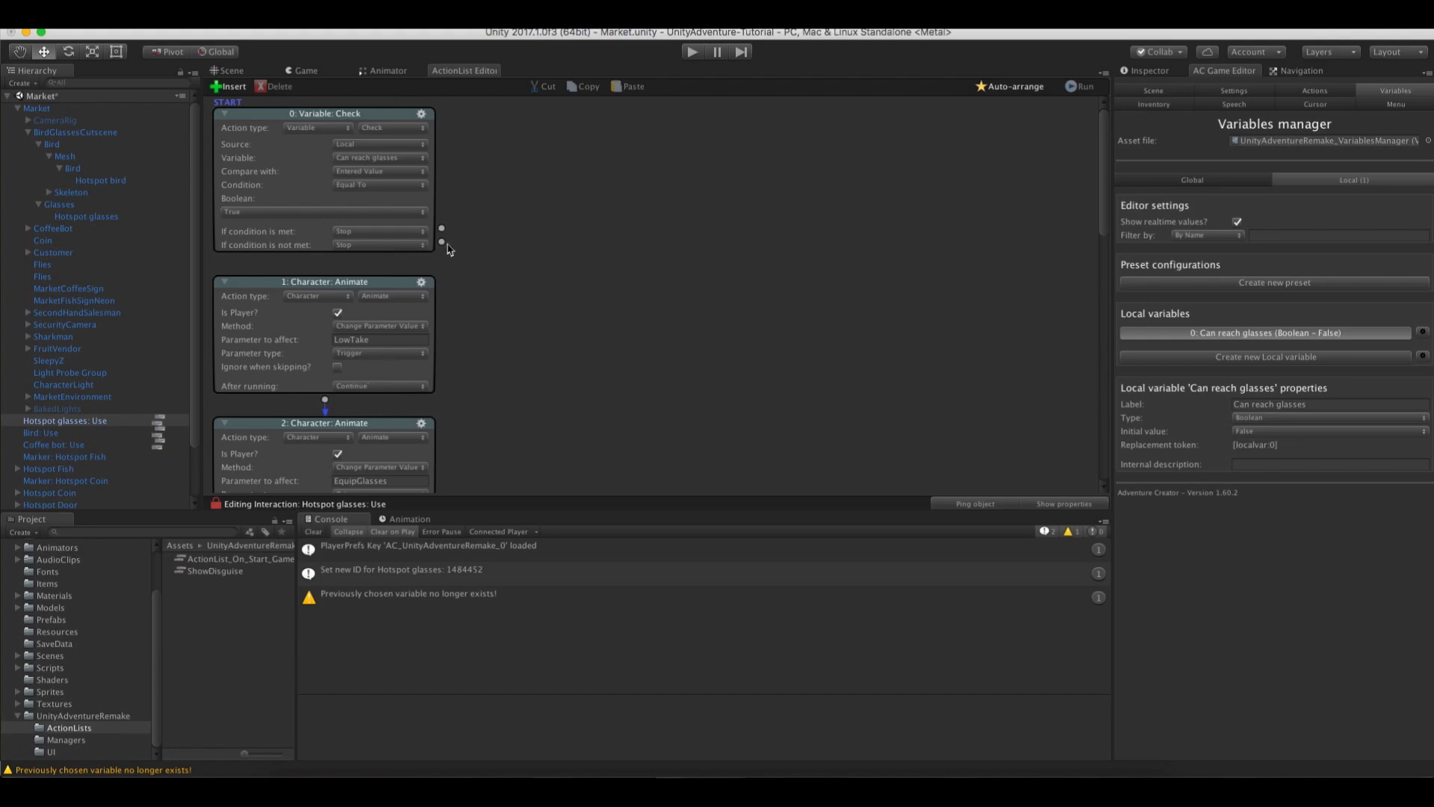
Link the check's met result to the LowTake Animate action and its unmet result to a Play speech player line, "I can't reach those from here!"
{"action": "left_click_drag", "start_coordinate": [441, 227], "coordinate": [532, 292]}
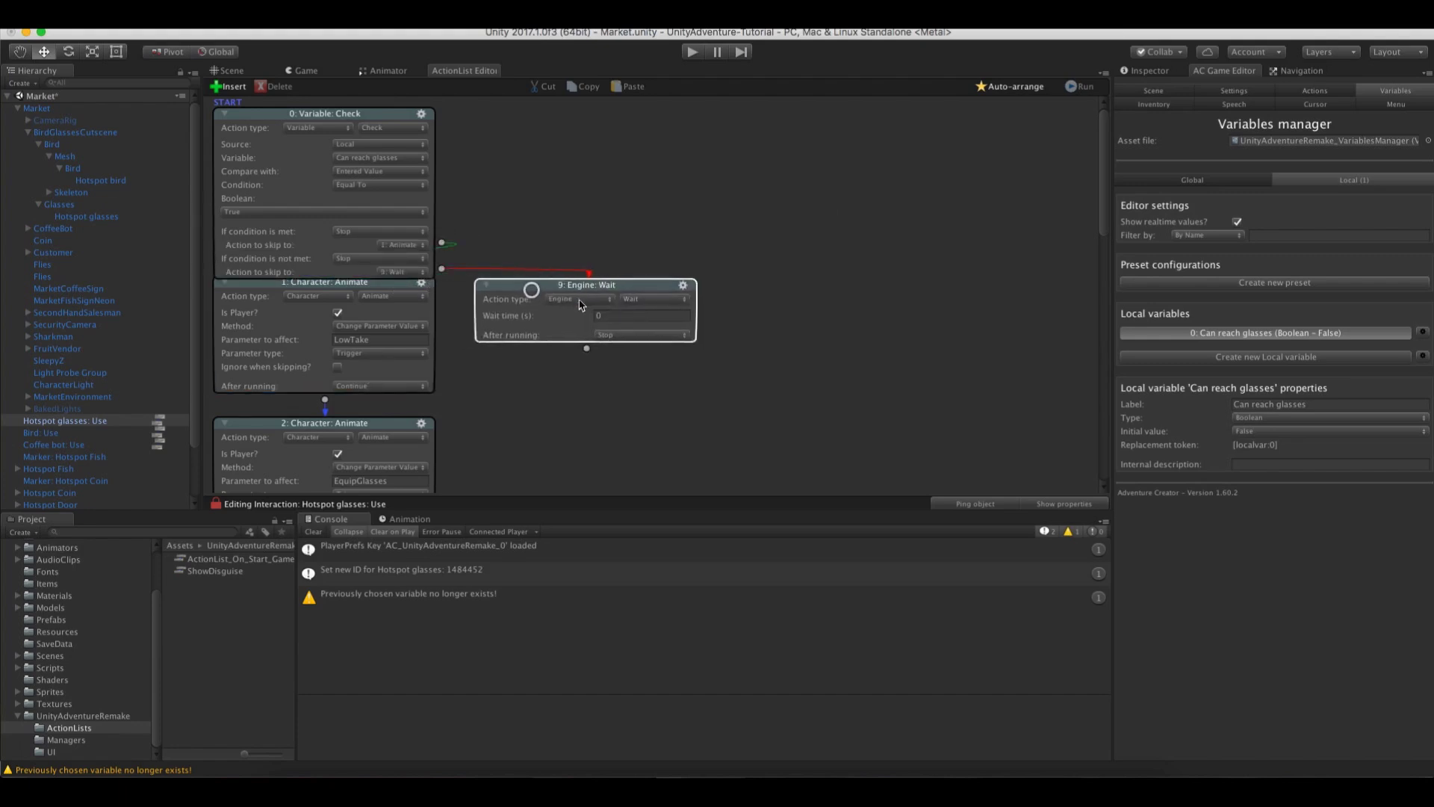
{"action": "left_click", "coordinate": [581, 300]}
{"action": "left_click", "coordinate": [581, 284]}
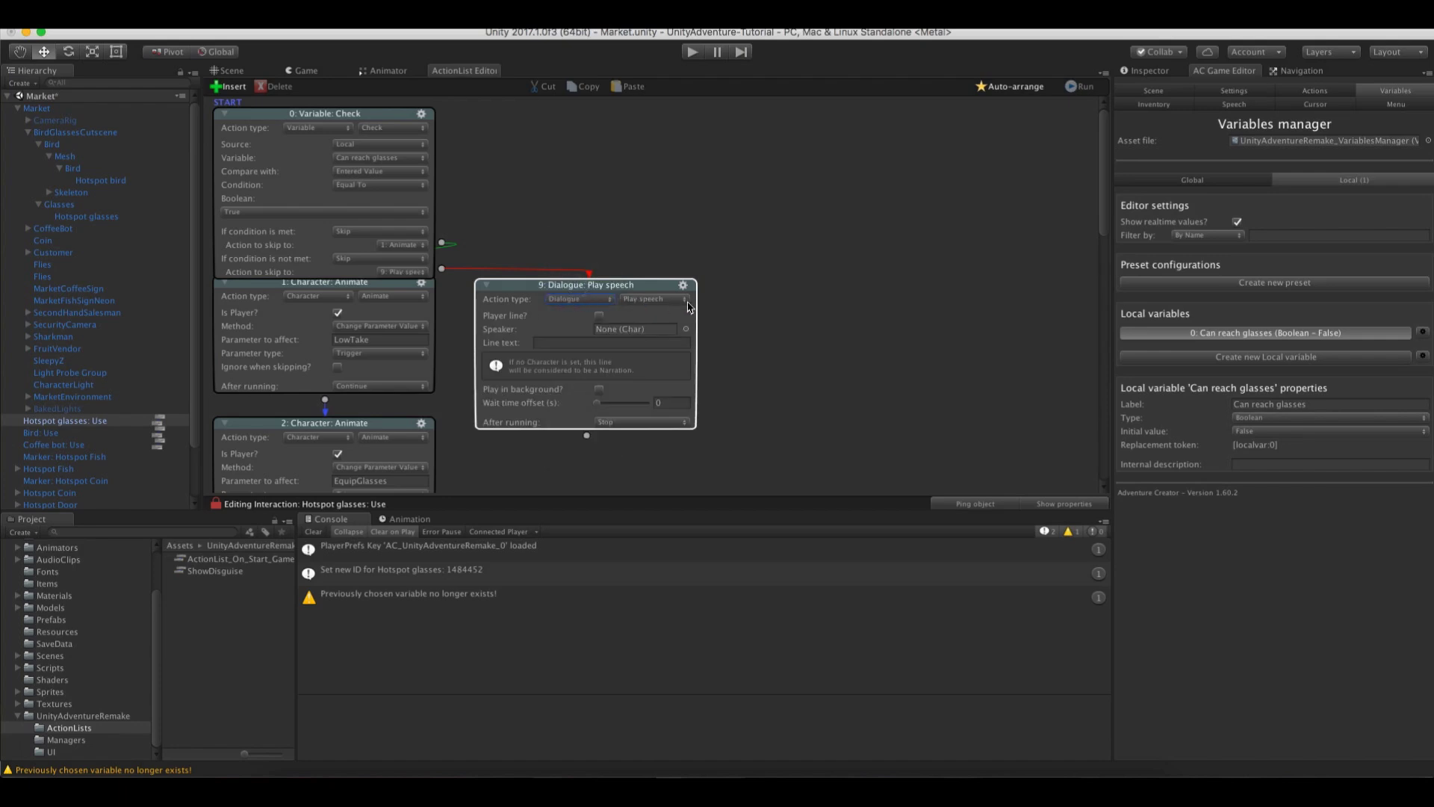
{"action": "left_click", "coordinate": [599, 315]}
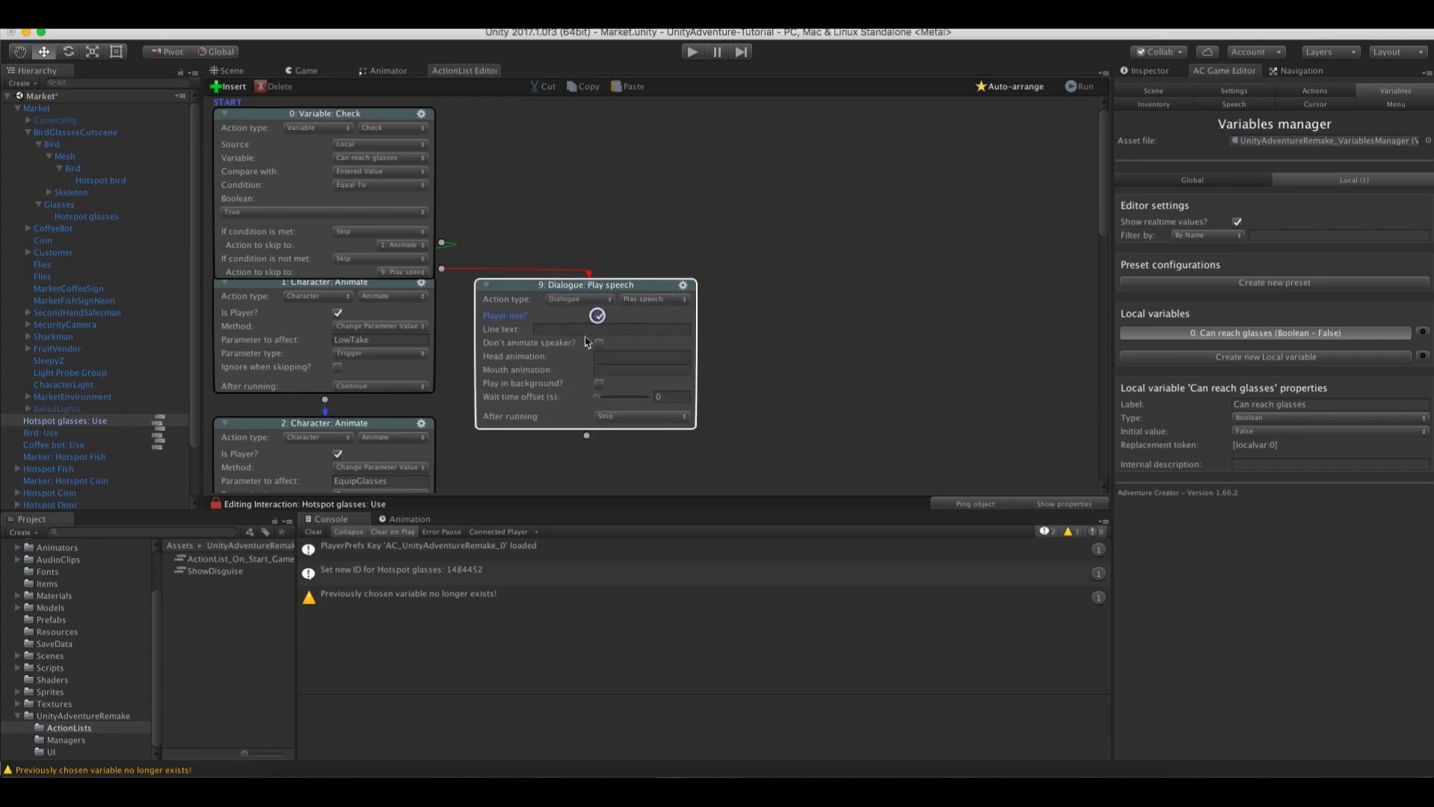
{"action": "left_click", "coordinate": [560, 329]}
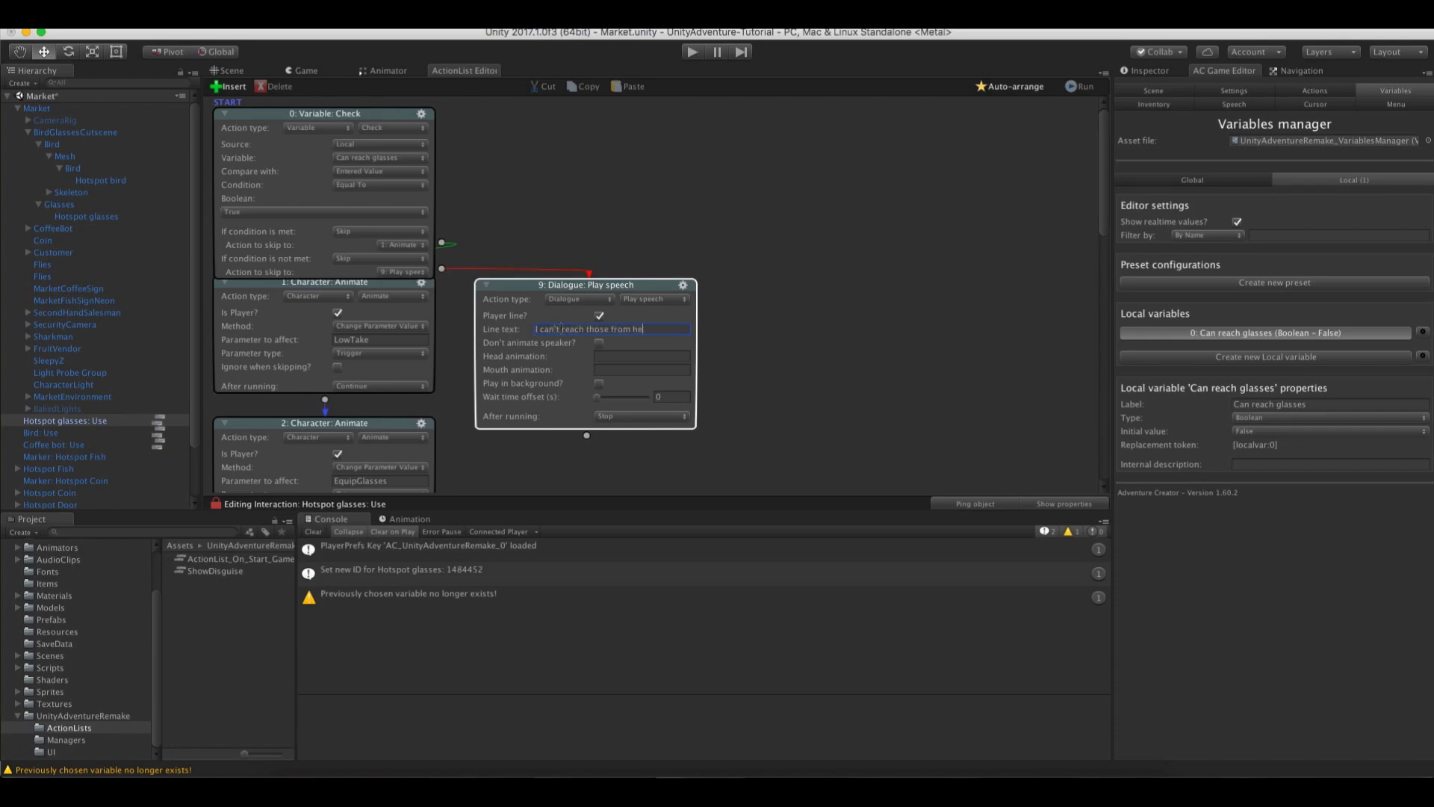
{"action": "left_click", "coordinate": [608, 240]}
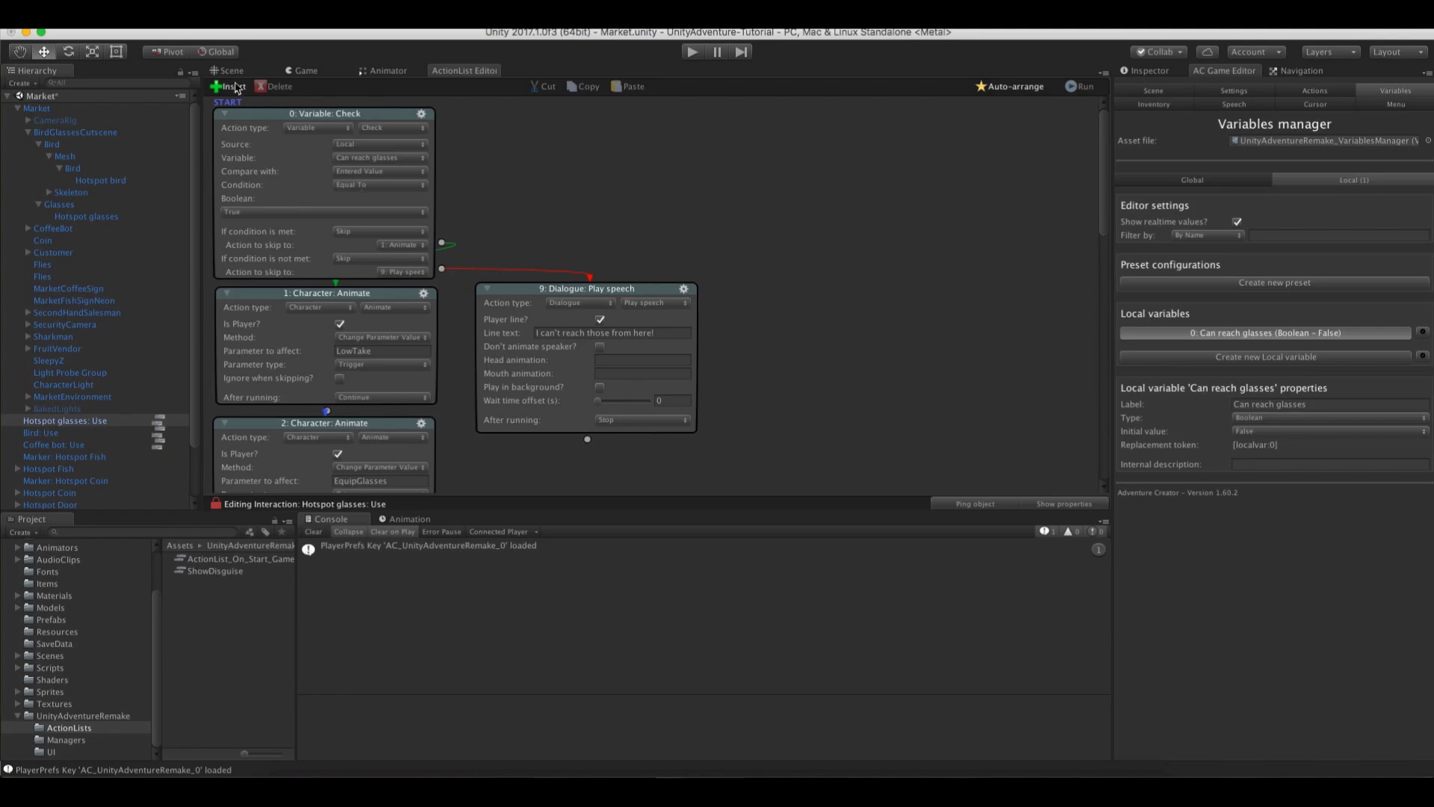
Open the Bird: Use interaction's ActionList and auto-arrange its actions
{"action": "left_click", "coordinate": [236, 71]}
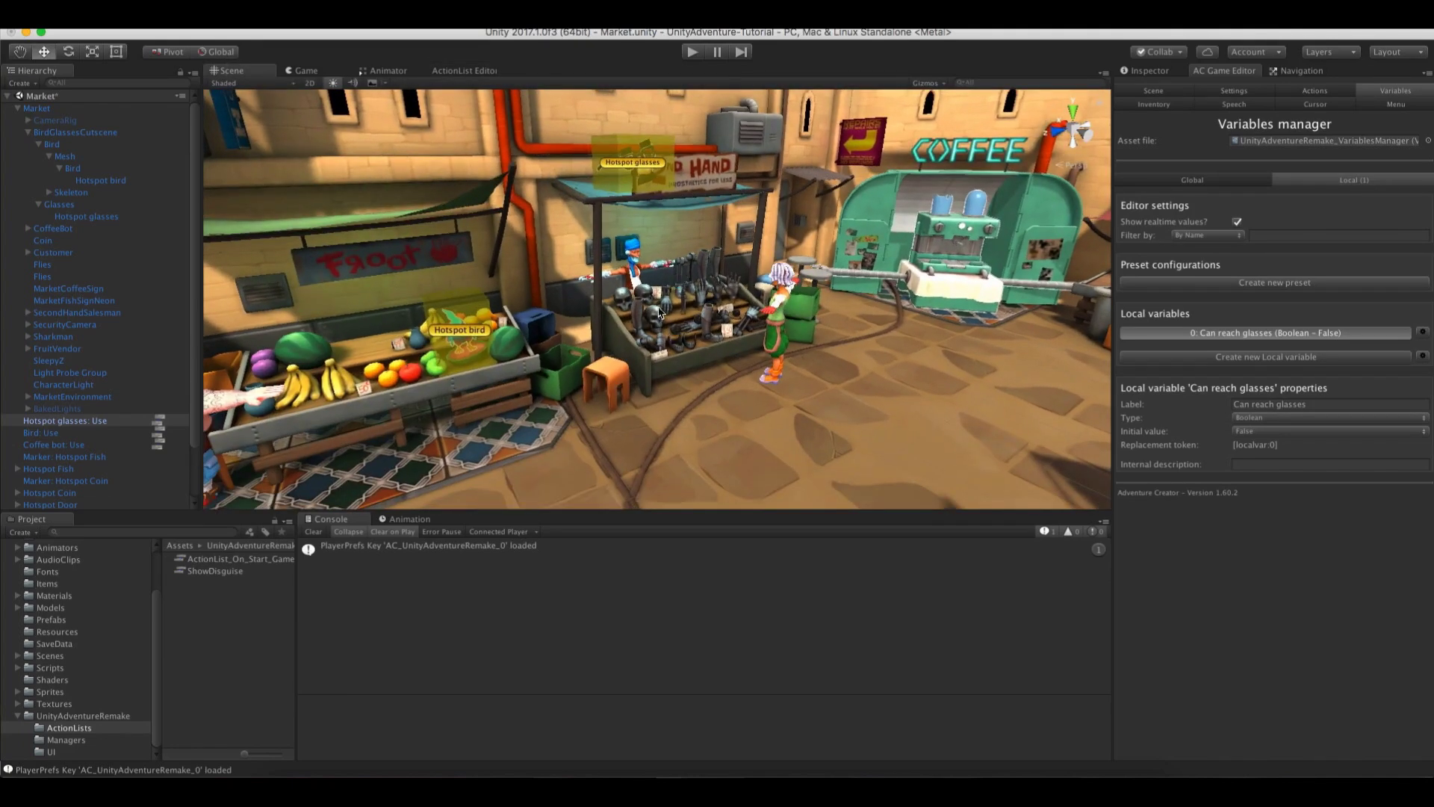
{"action": "right_click_drag", "start_coordinate": [671, 325], "coordinate": [659, 315]}
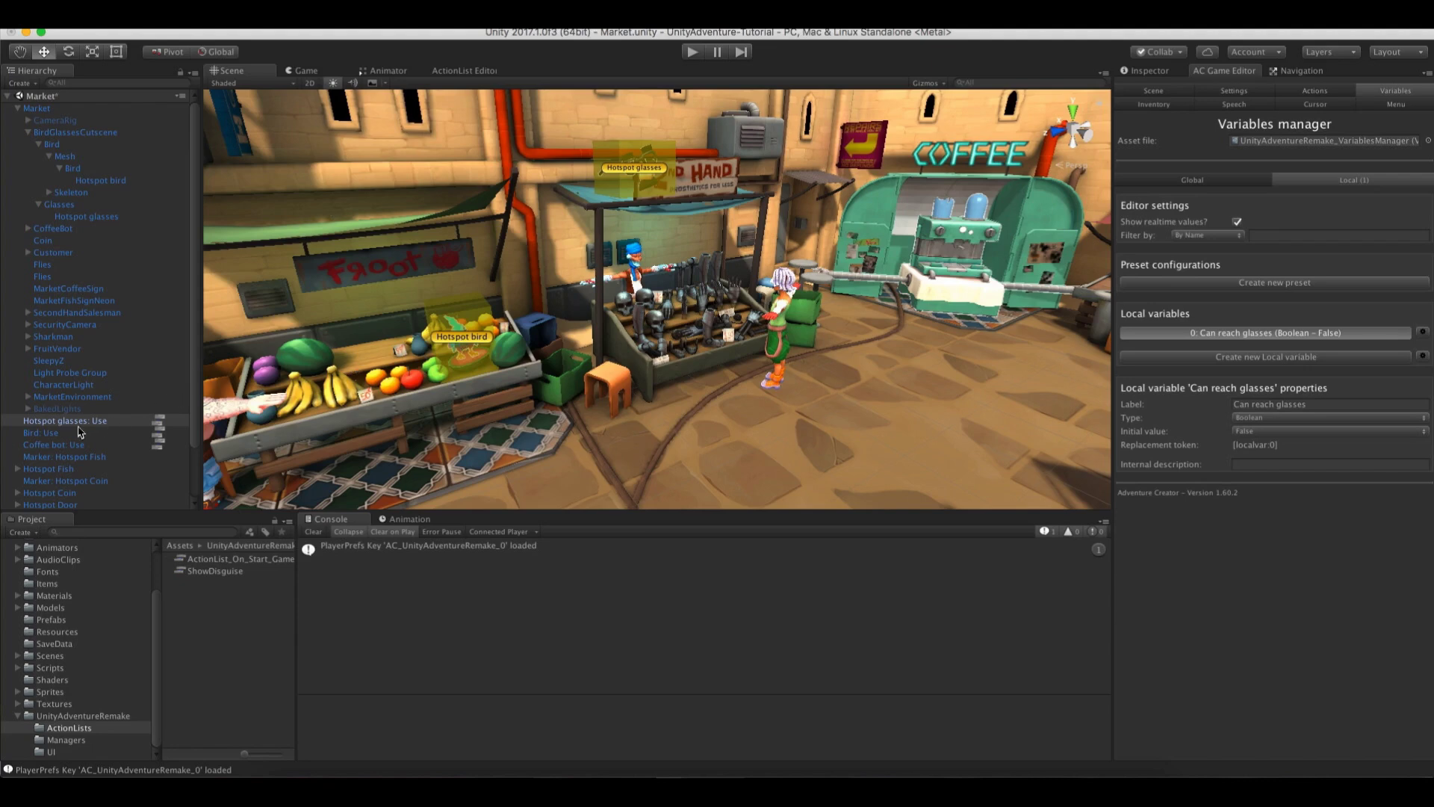
{"action": "left_click", "coordinate": [44, 434]}
{"action": "left_click", "coordinate": [156, 433]}
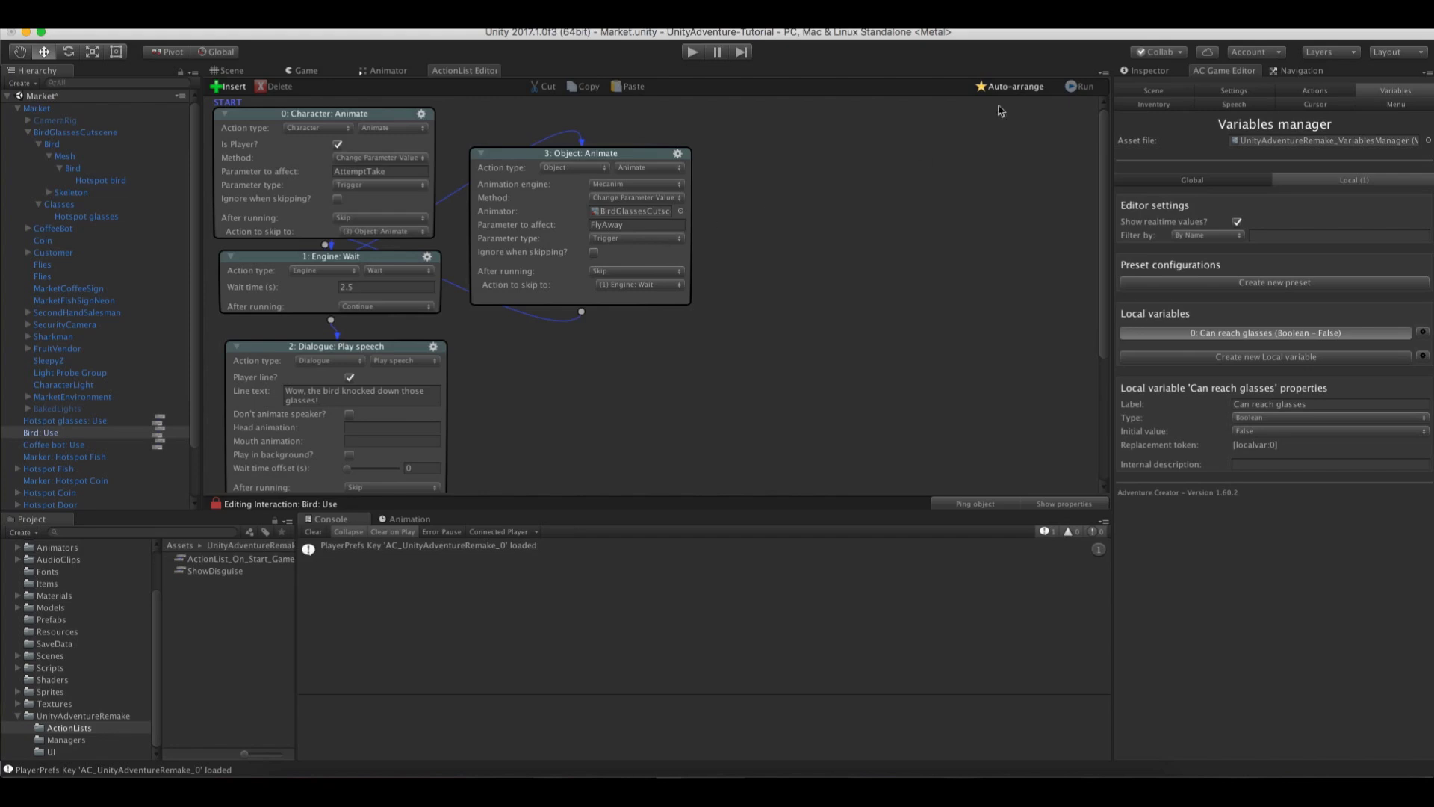
{"action": "left_click", "coordinate": [1011, 86]}
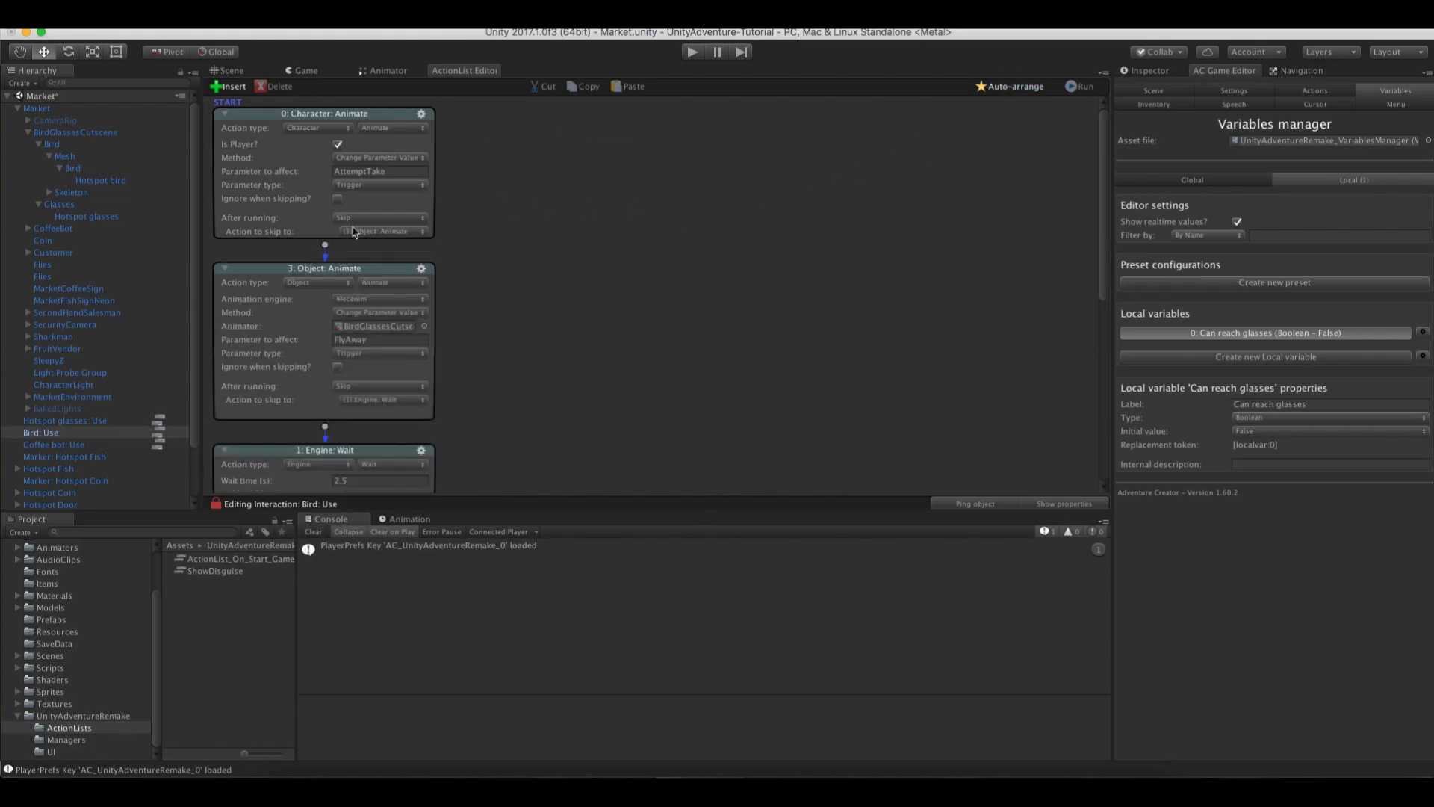
Append a Variable: Set action after the Hotspot: Enable or disable action at the end of the Bird: Use ActionList
{"action": "scroll", "coordinate": [567, 244], "scroll_direction": "down", "scroll_amount": 5}
{"action": "scroll", "coordinate": [564, 270], "scroll_direction": "down", "scroll_amount": 5}
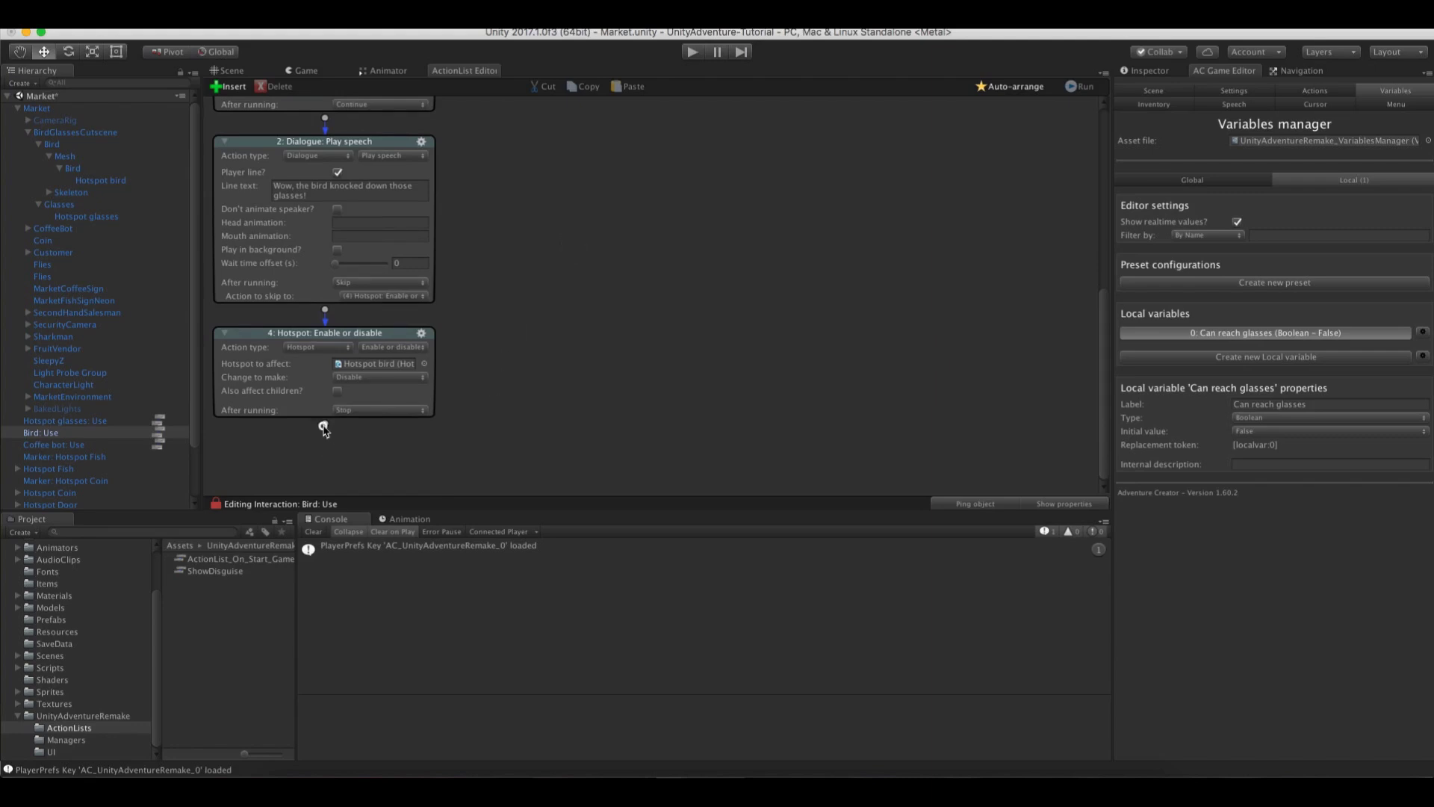
{"action": "left_click", "coordinate": [325, 424]}
{"action": "scroll", "coordinate": [493, 371], "scroll_direction": "down", "scroll_amount": 2}
{"action": "left_click", "coordinate": [380, 363]}
{"action": "scroll", "coordinate": [535, 266], "scroll_direction": "down", "scroll_amount": 1}
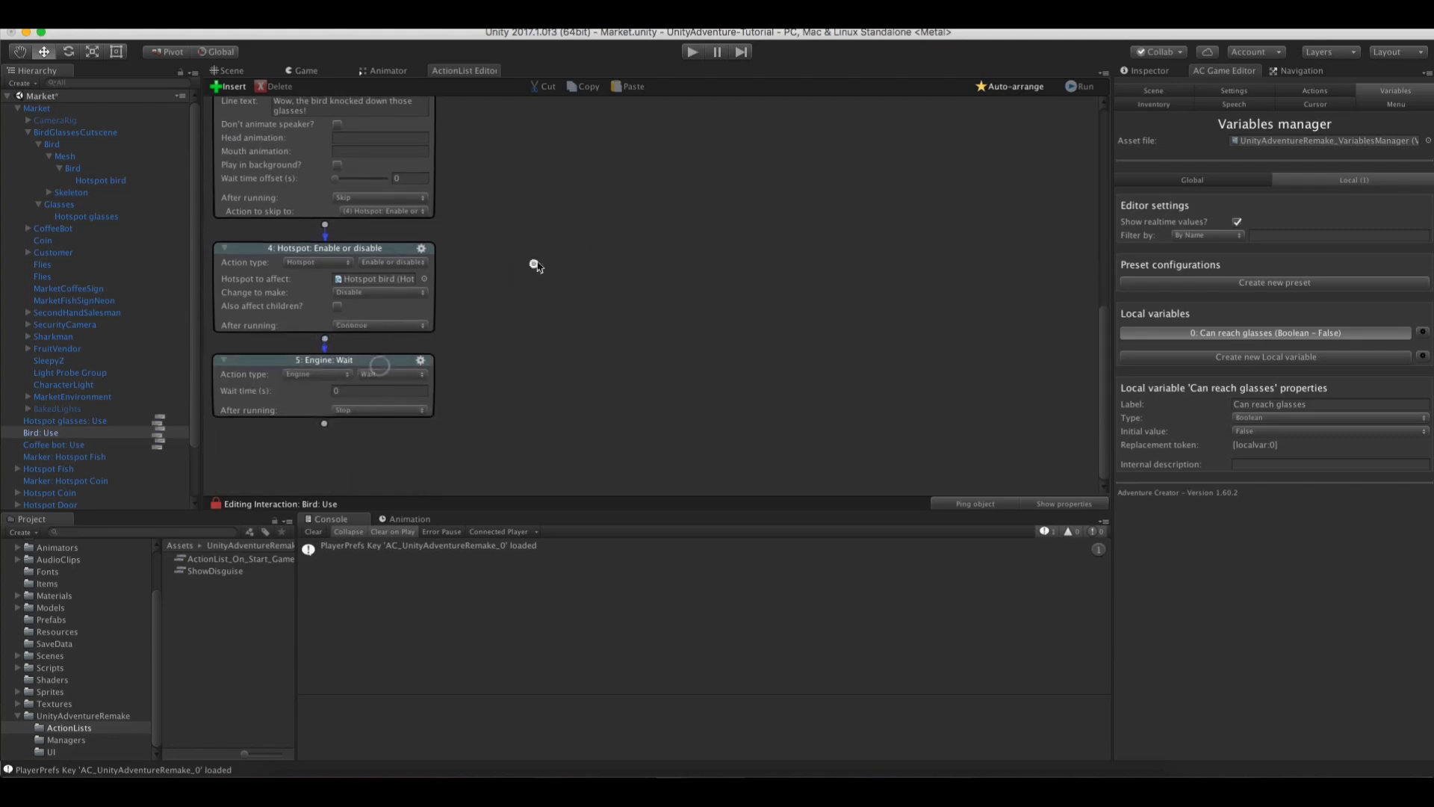
{"action": "left_click", "coordinate": [342, 366]}
{"action": "left_click", "coordinate": [329, 382]}
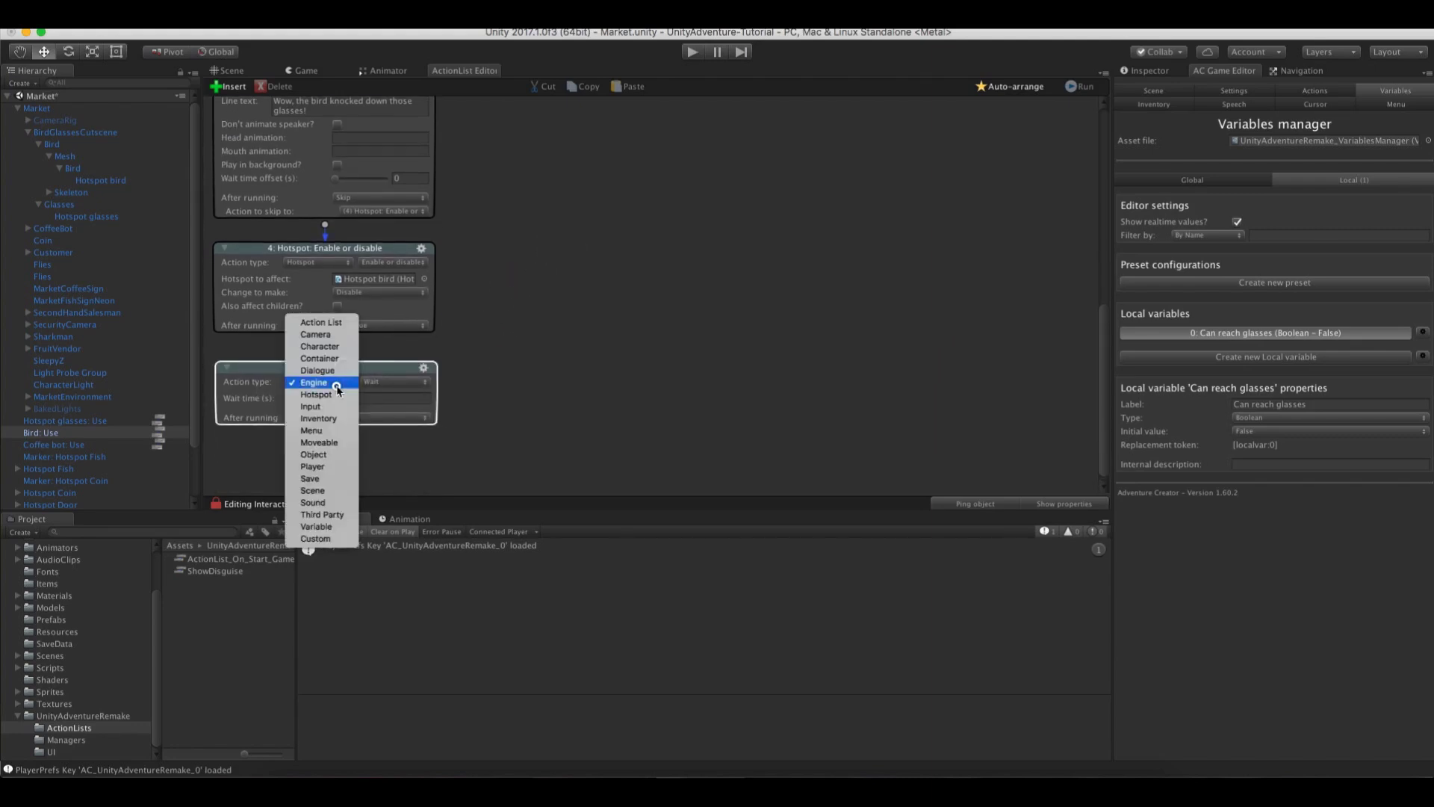
{"action": "left_click", "coordinate": [327, 526]}
{"action": "left_click", "coordinate": [389, 390]}
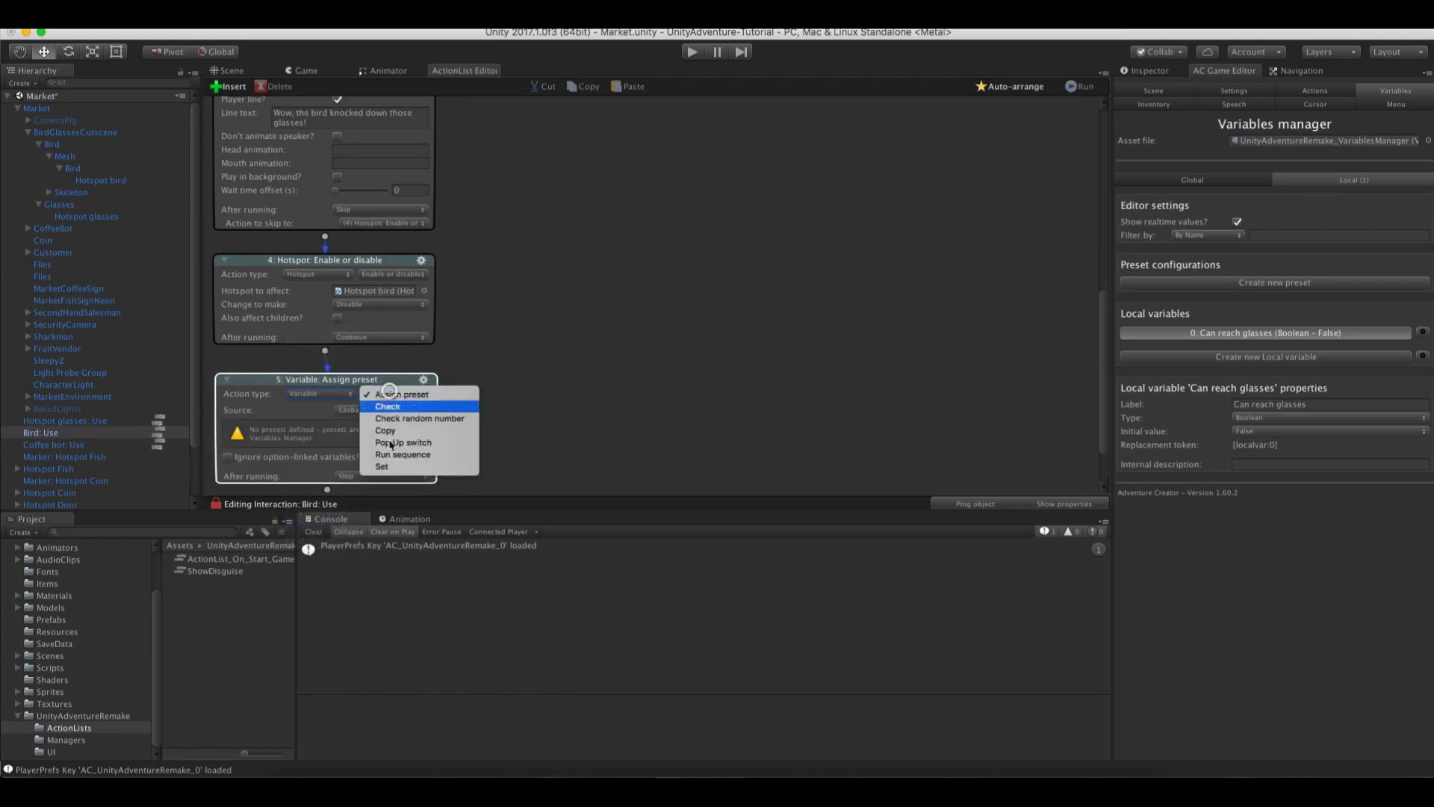
{"action": "left_click", "coordinate": [381, 461]}
{"action": "scroll", "coordinate": [502, 360], "scroll_direction": "down", "scroll_amount": 1}
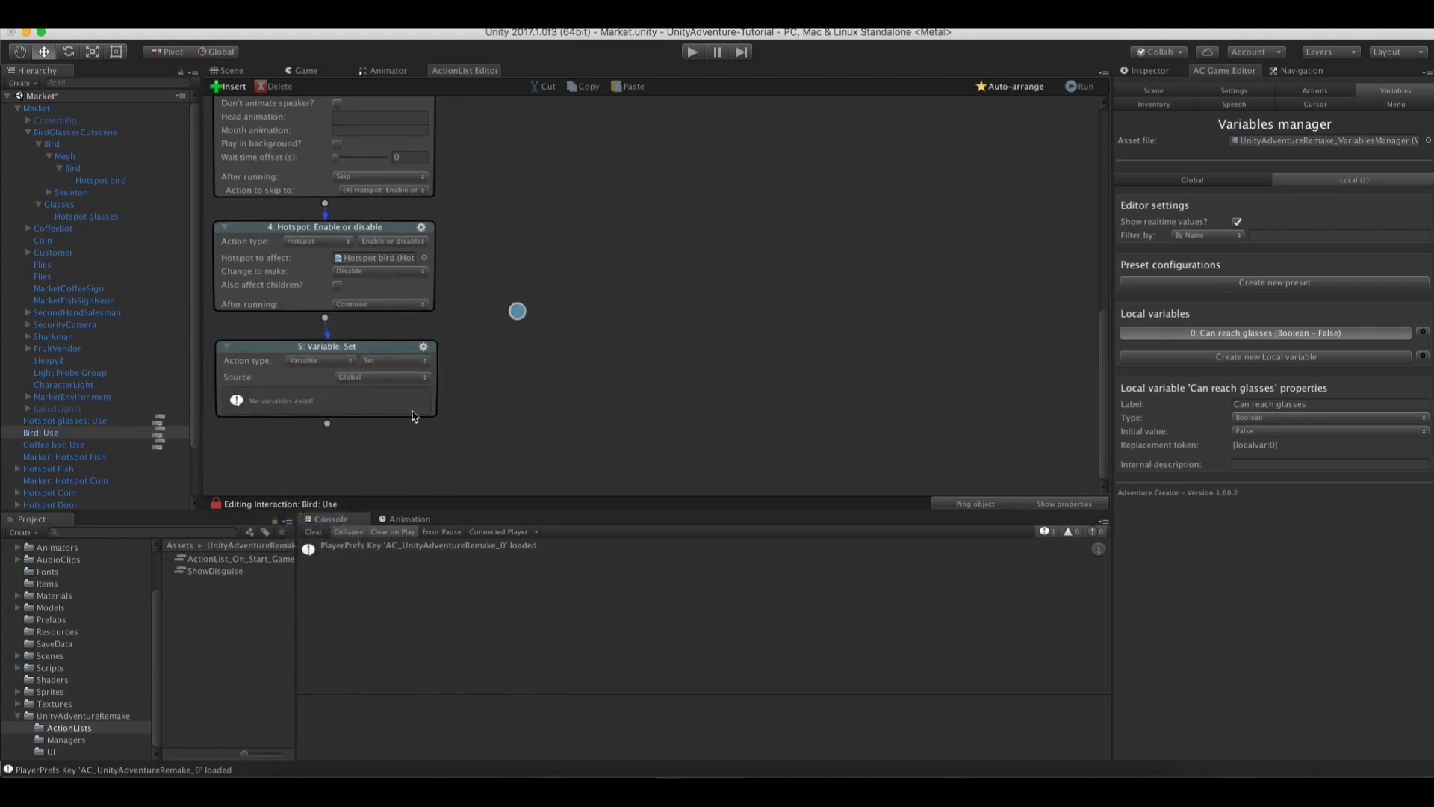
Configure the Variable: Set action to set the local variable Can reach glasses to True
{"action": "left_click", "coordinate": [357, 377]}
{"action": "left_click", "coordinate": [360, 390]}
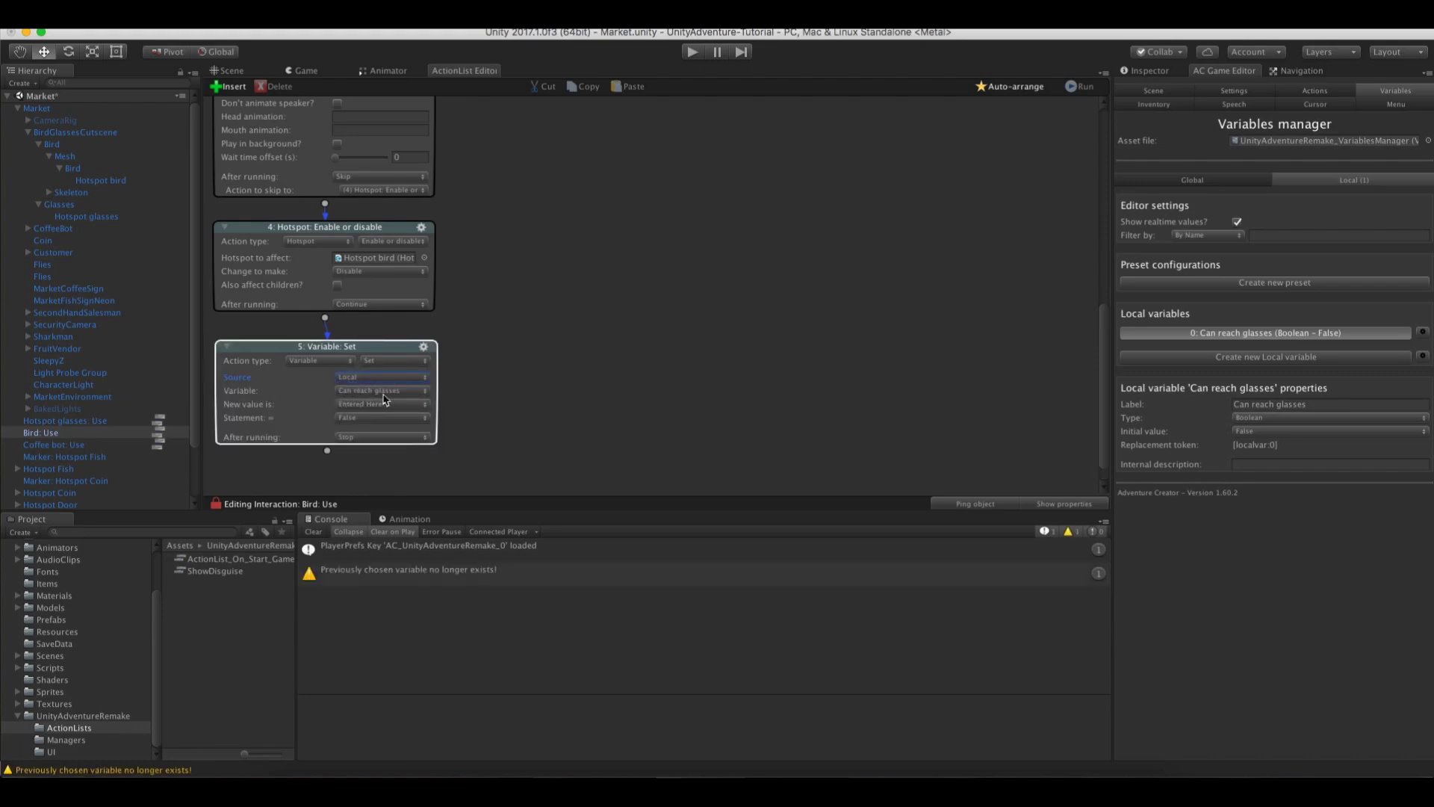
{"action": "left_click", "coordinate": [365, 418]}
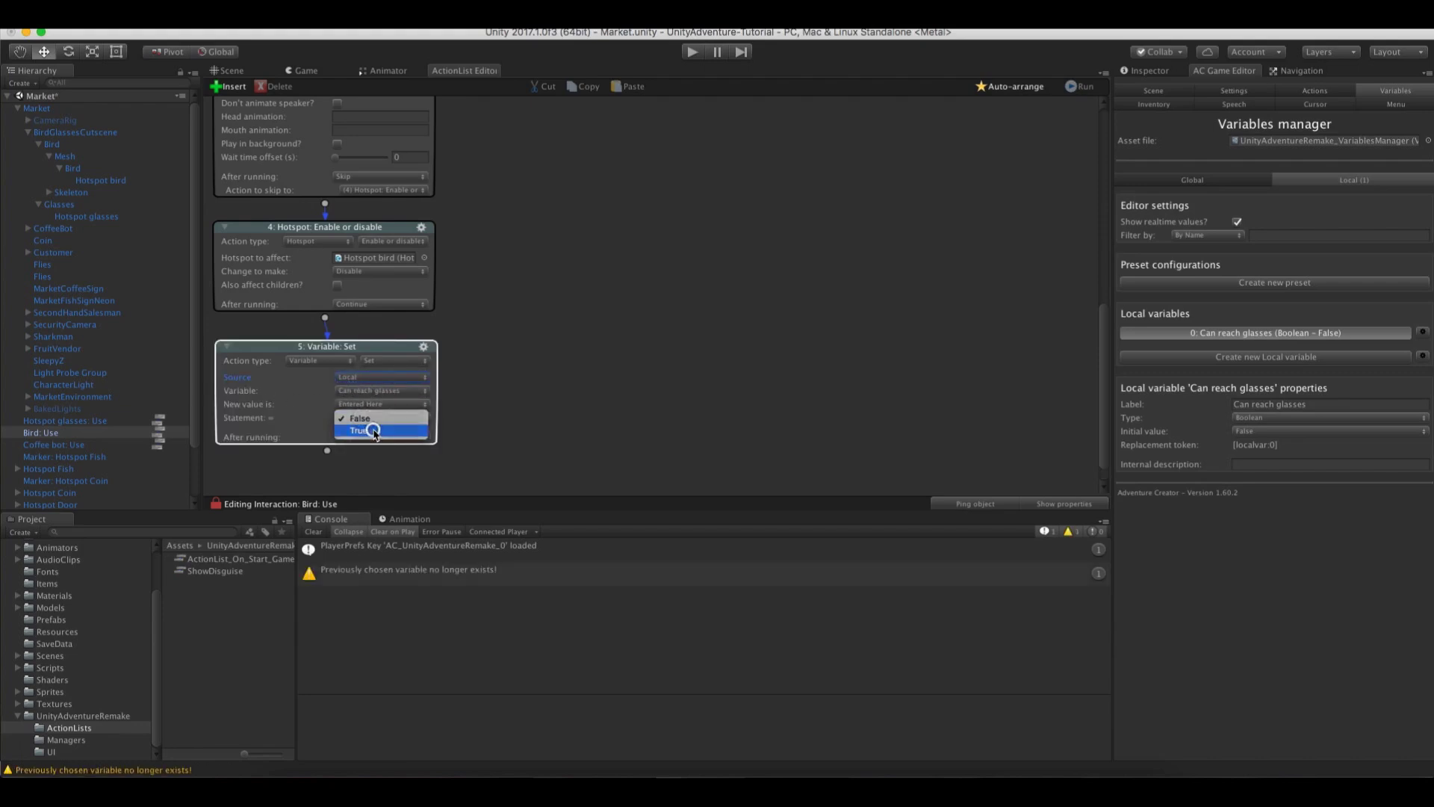
{"action": "left_click", "coordinate": [367, 428]}
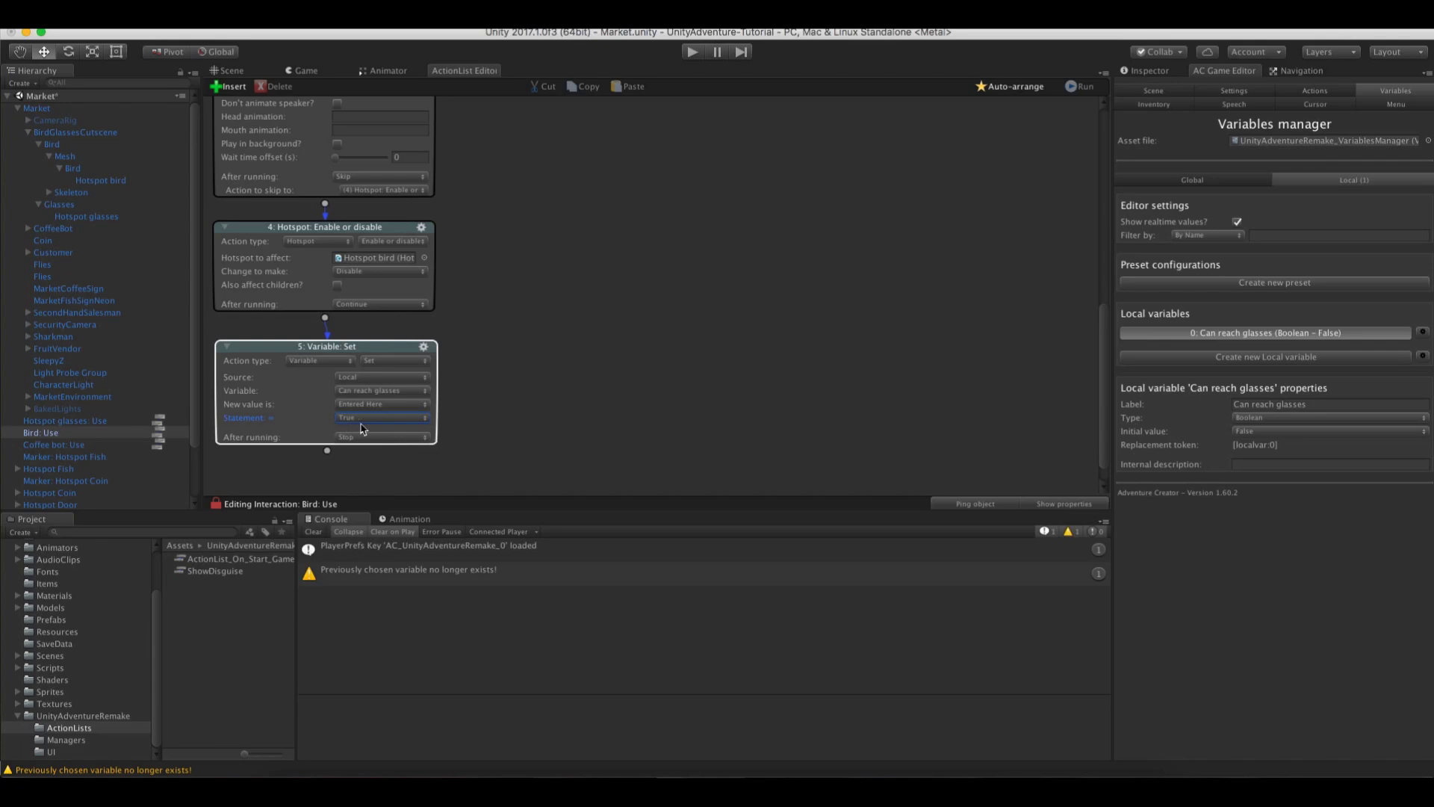
Play-test the Market scene and use the fallen glasses on the ground
{"action": "left_click", "coordinate": [699, 57]}
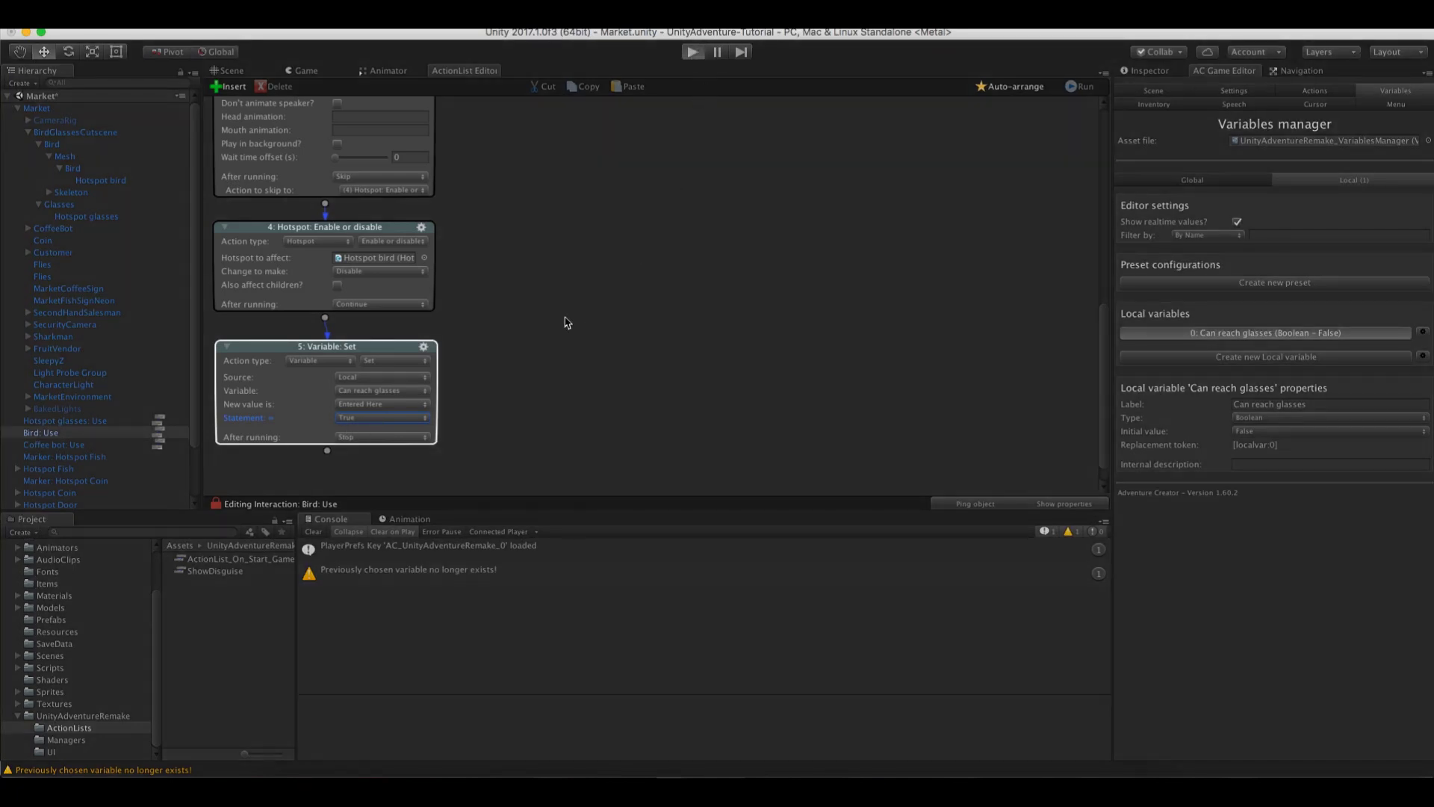
{"action": "key", "text": "super+p"}
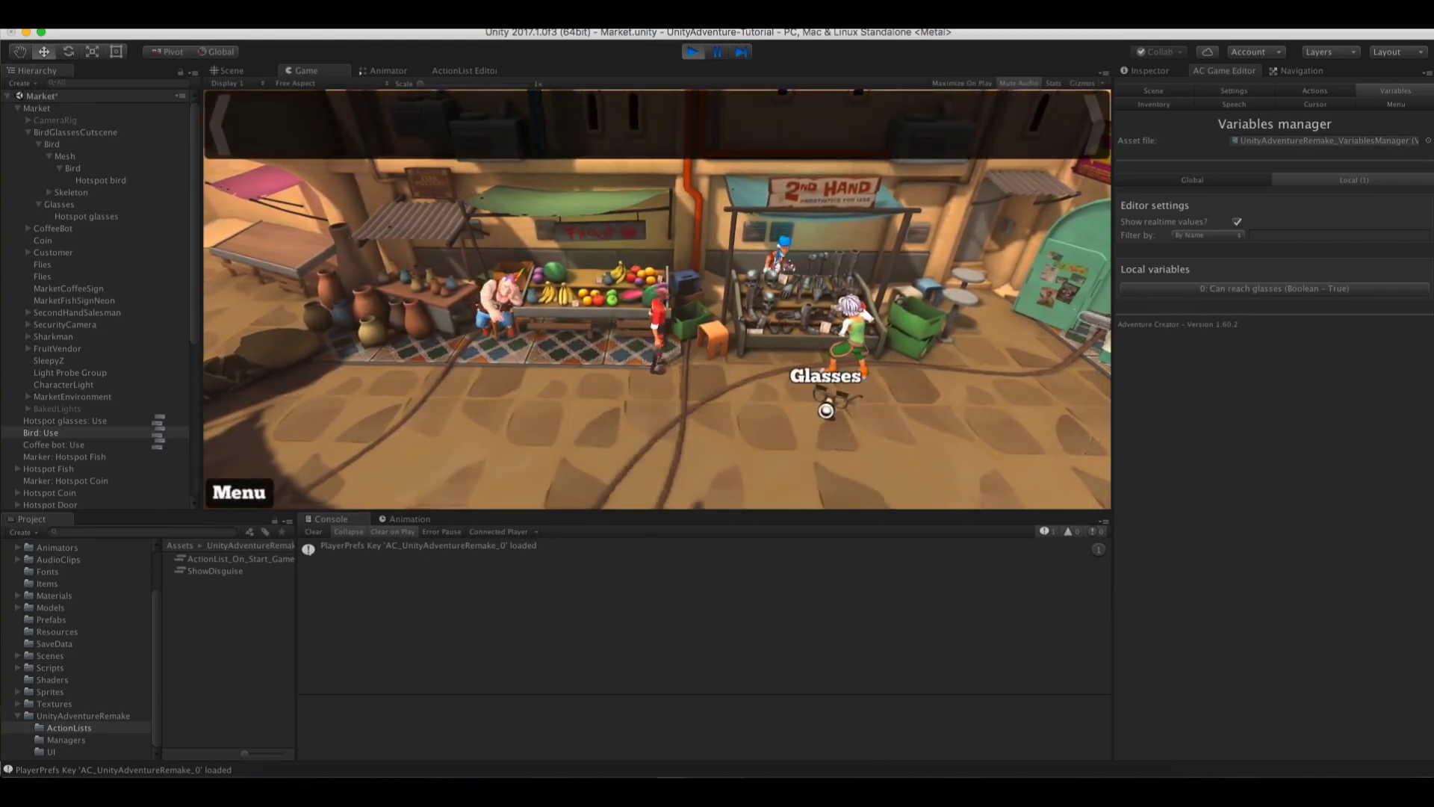
{"action": "left_click", "coordinate": [820, 405]}
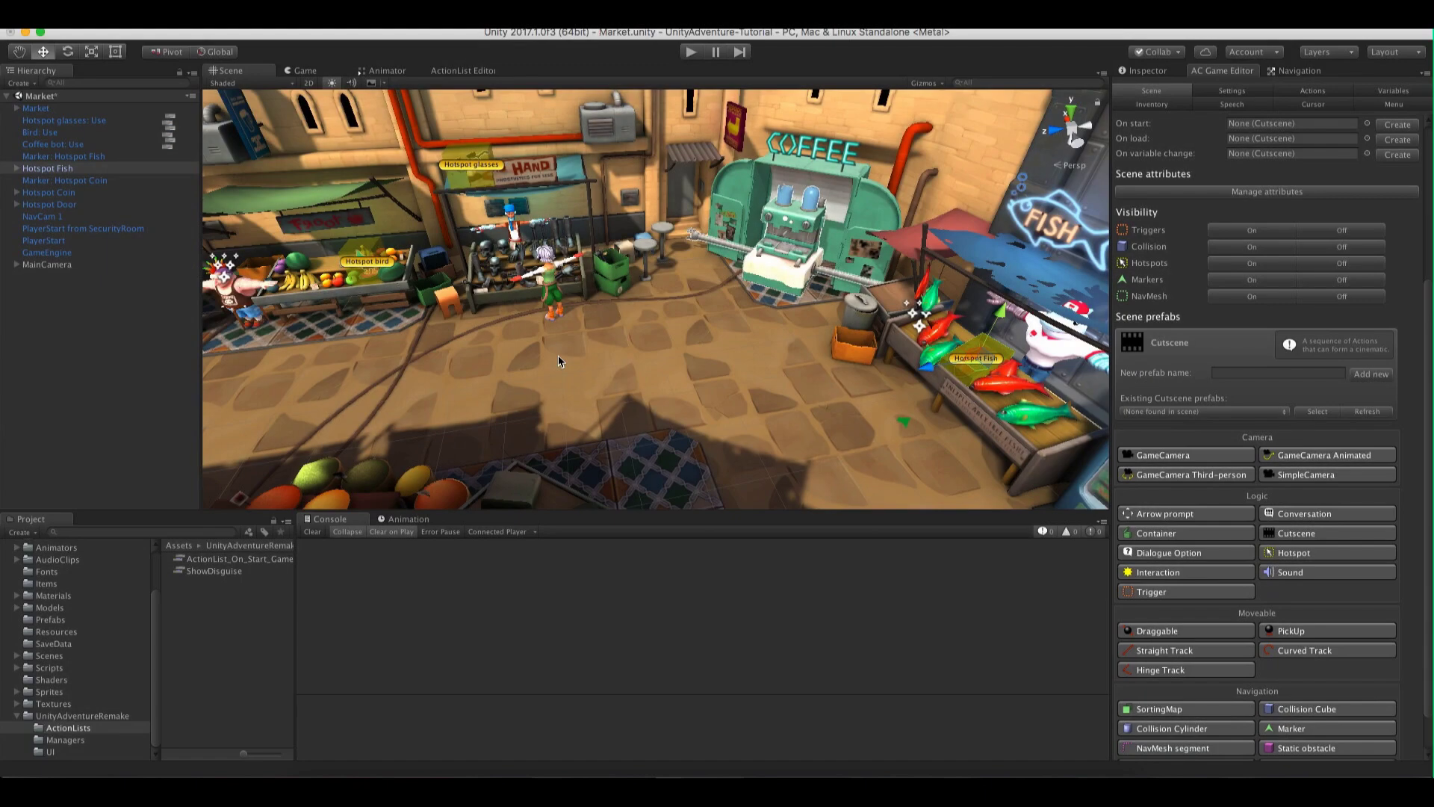
{"action": "left_click", "coordinate": [121, 371]}
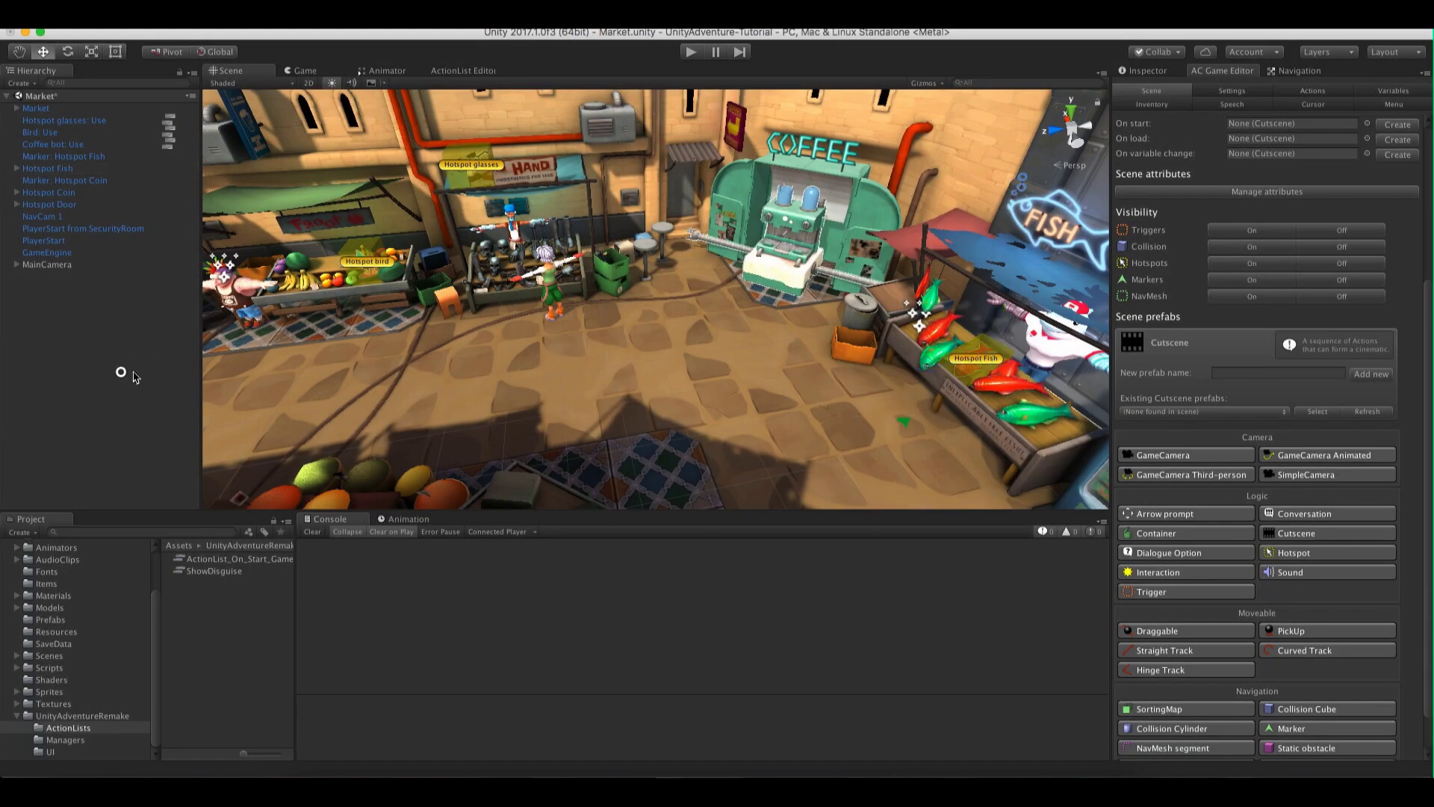
{"action": "left_click_drag", "start_coordinate": [568, 314], "coordinate": [674, 303], "text": "alt"}
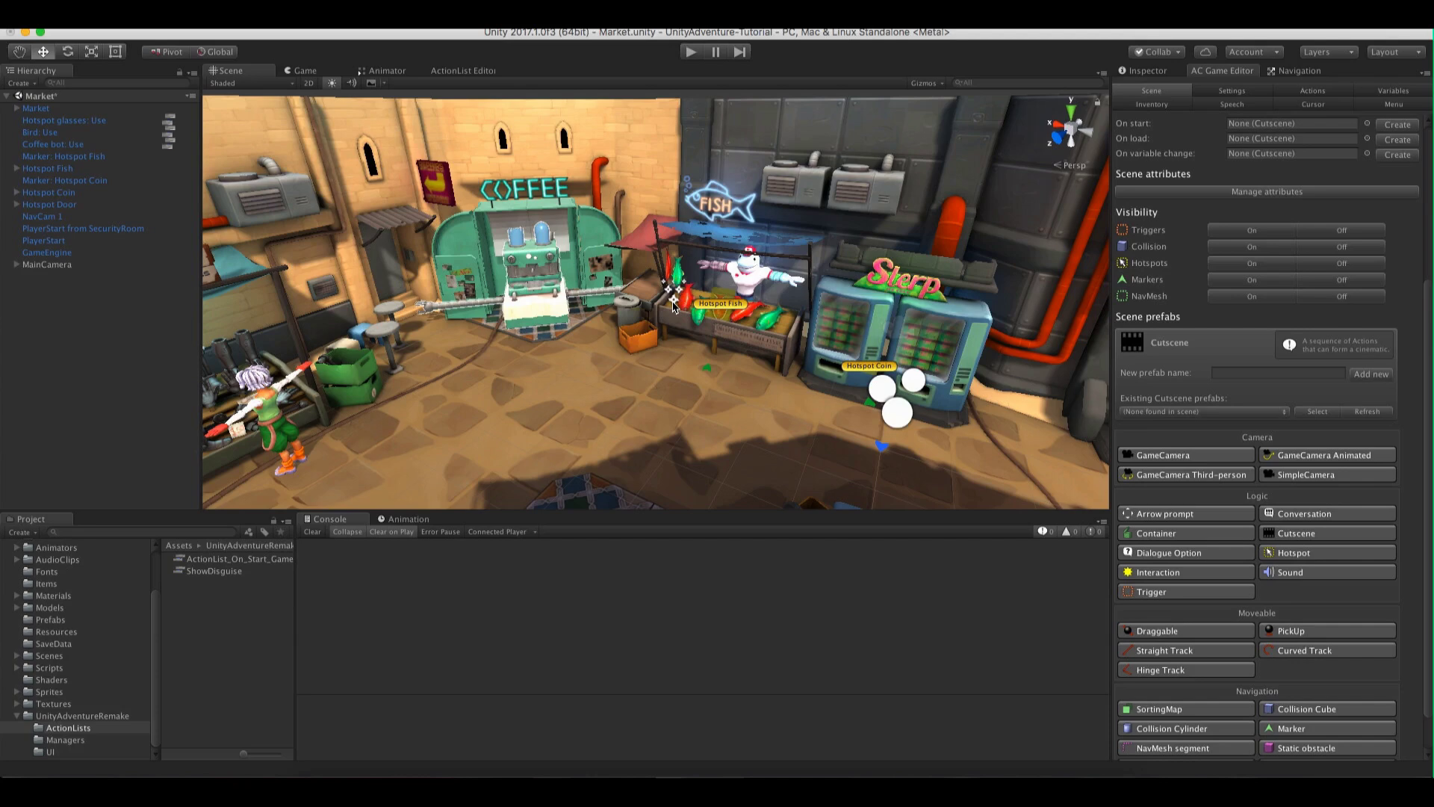
{"action": "scroll", "coordinate": [580, 300], "scroll_direction": "up", "scroll_amount": 3}
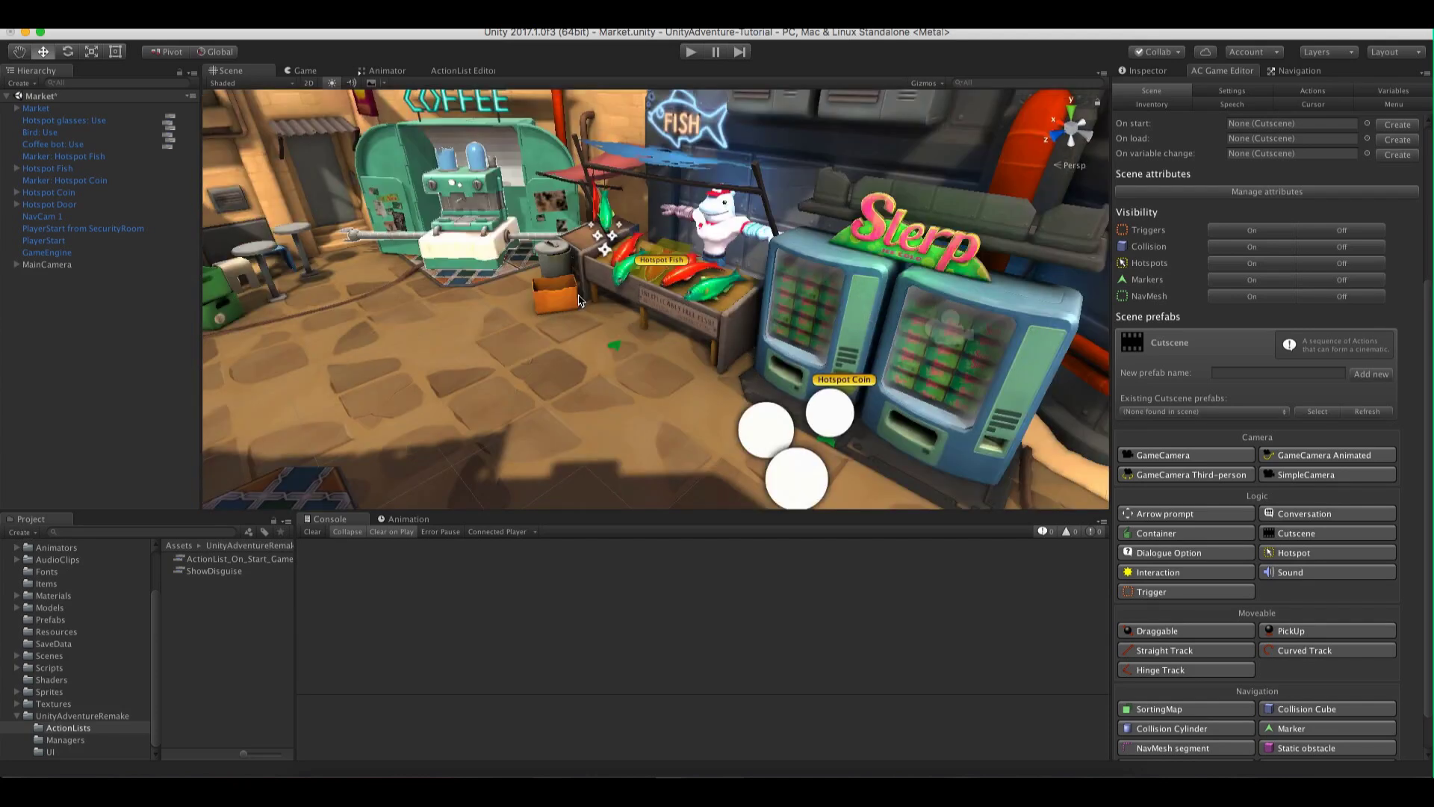
{"action": "middle_click_drag", "start_coordinate": [635, 280], "coordinate": [799, 325]}
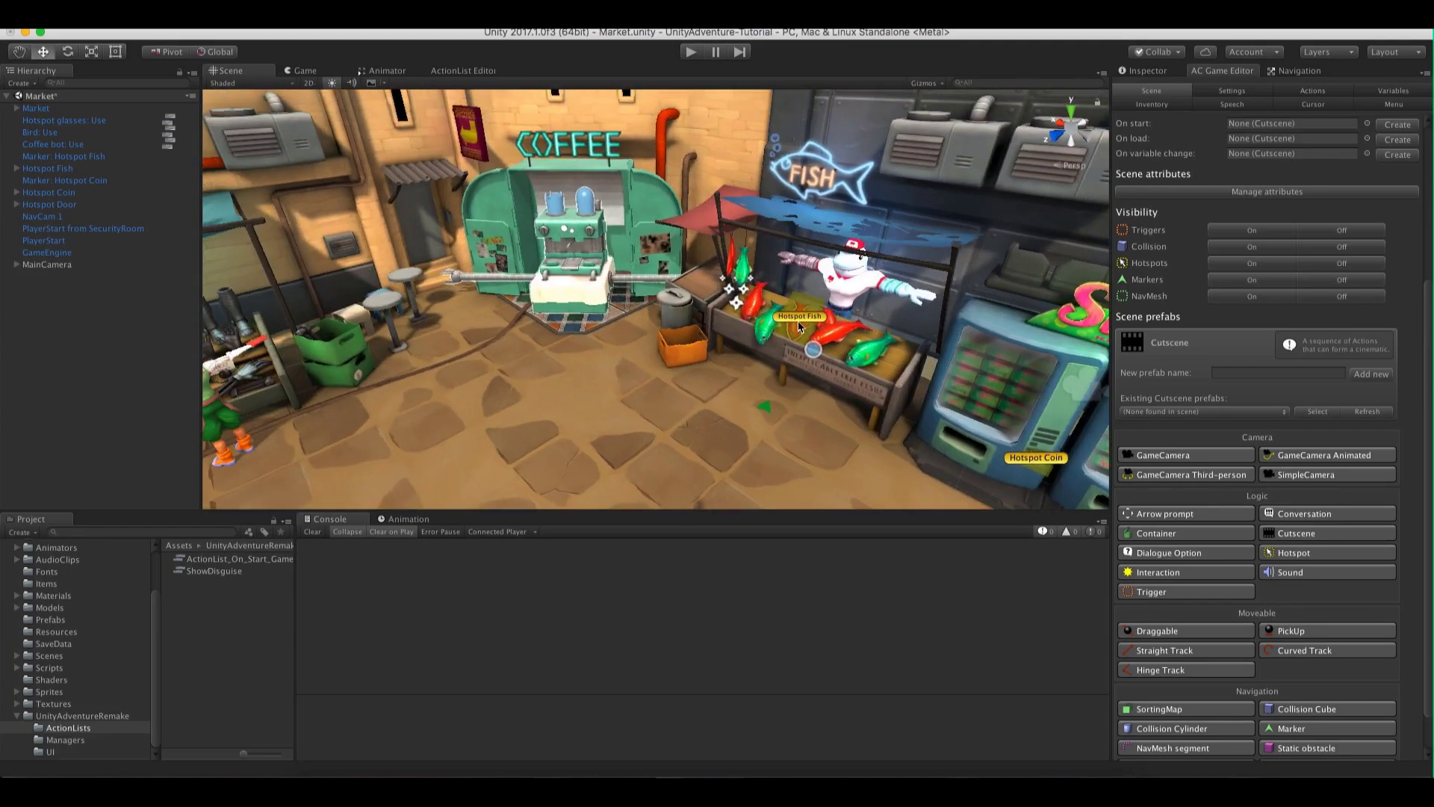
{"action": "left_click_drag", "start_coordinate": [799, 326], "coordinate": [743, 314], "text": "alt"}
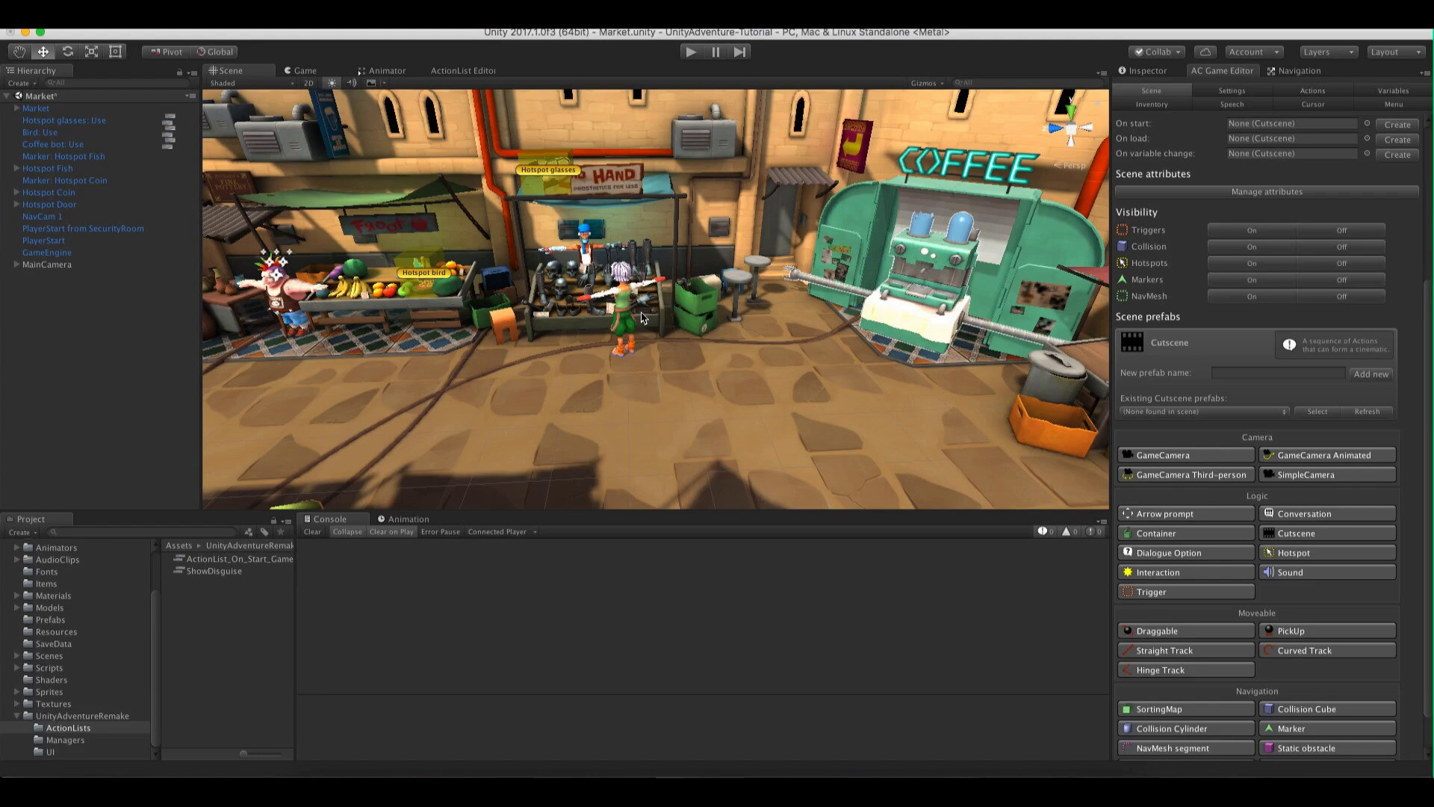
{"action": "scroll", "coordinate": [1165, 508], "scroll_direction": "down", "scroll_amount": 2}
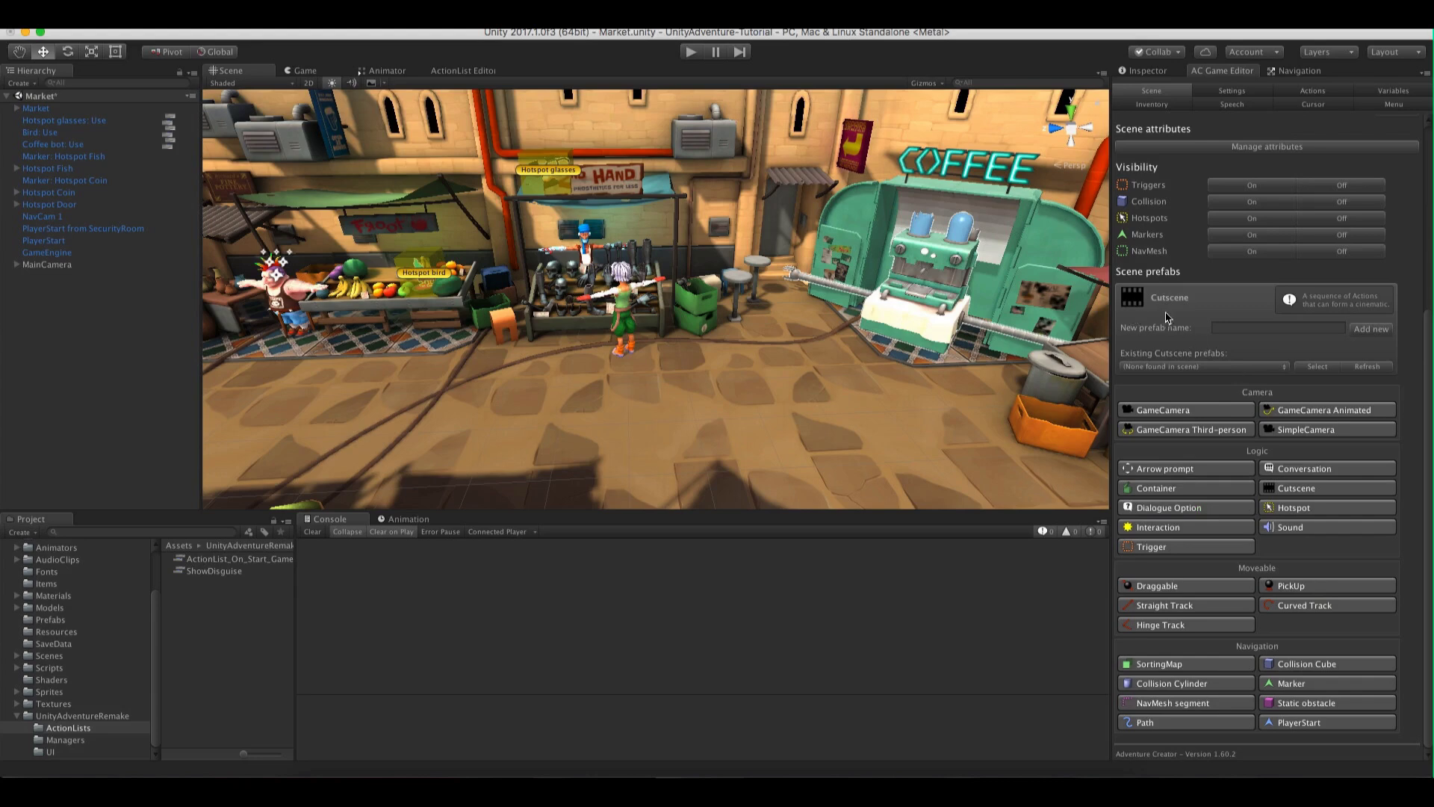
Create a new Adventure Creator ActionList asset in the ActionLists folder and name it TriggerPlayerAnim
{"action": "right_click", "coordinate": [200, 633]}
{"action": "mouse_move", "coordinate": [284, 510]}
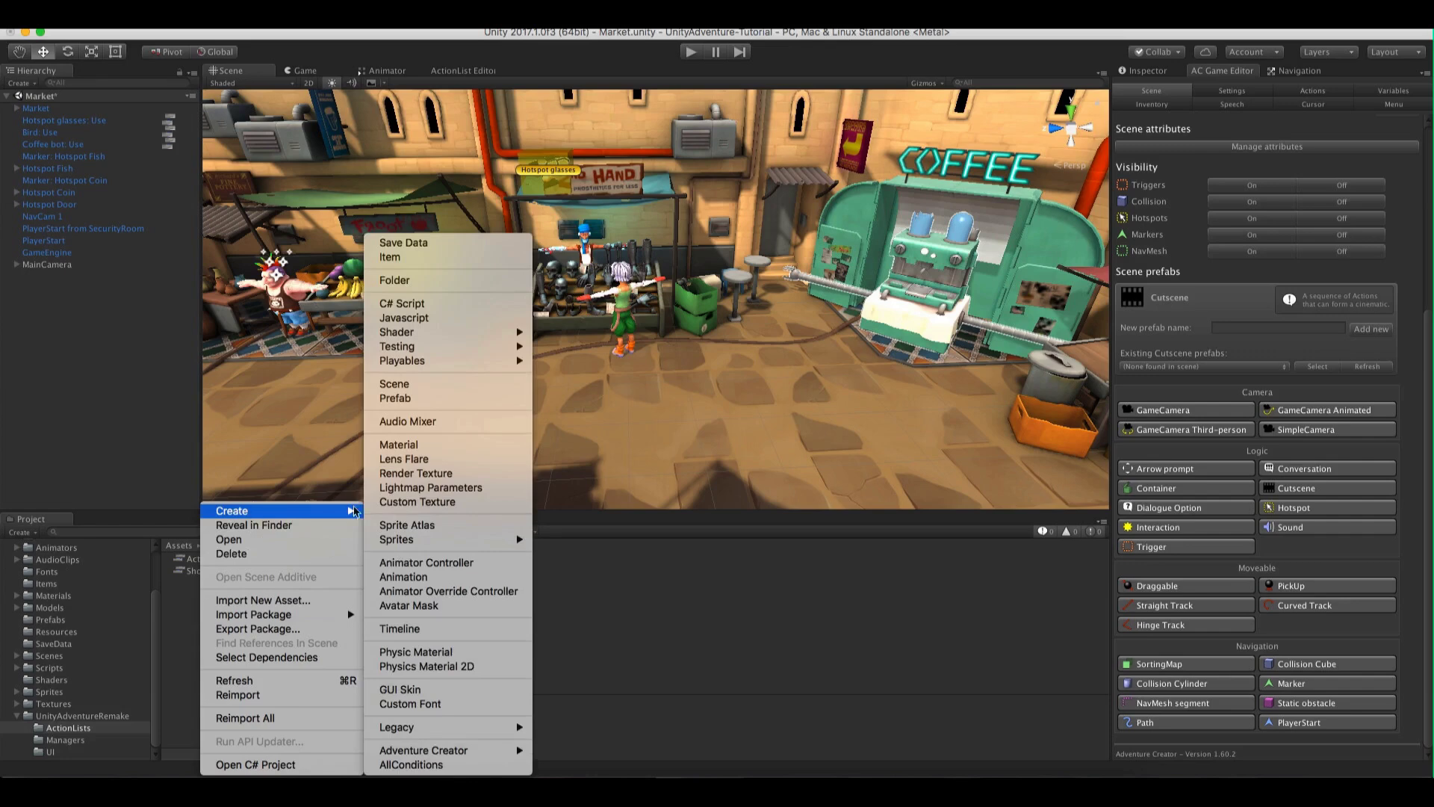
{"action": "mouse_move", "coordinate": [463, 749]}
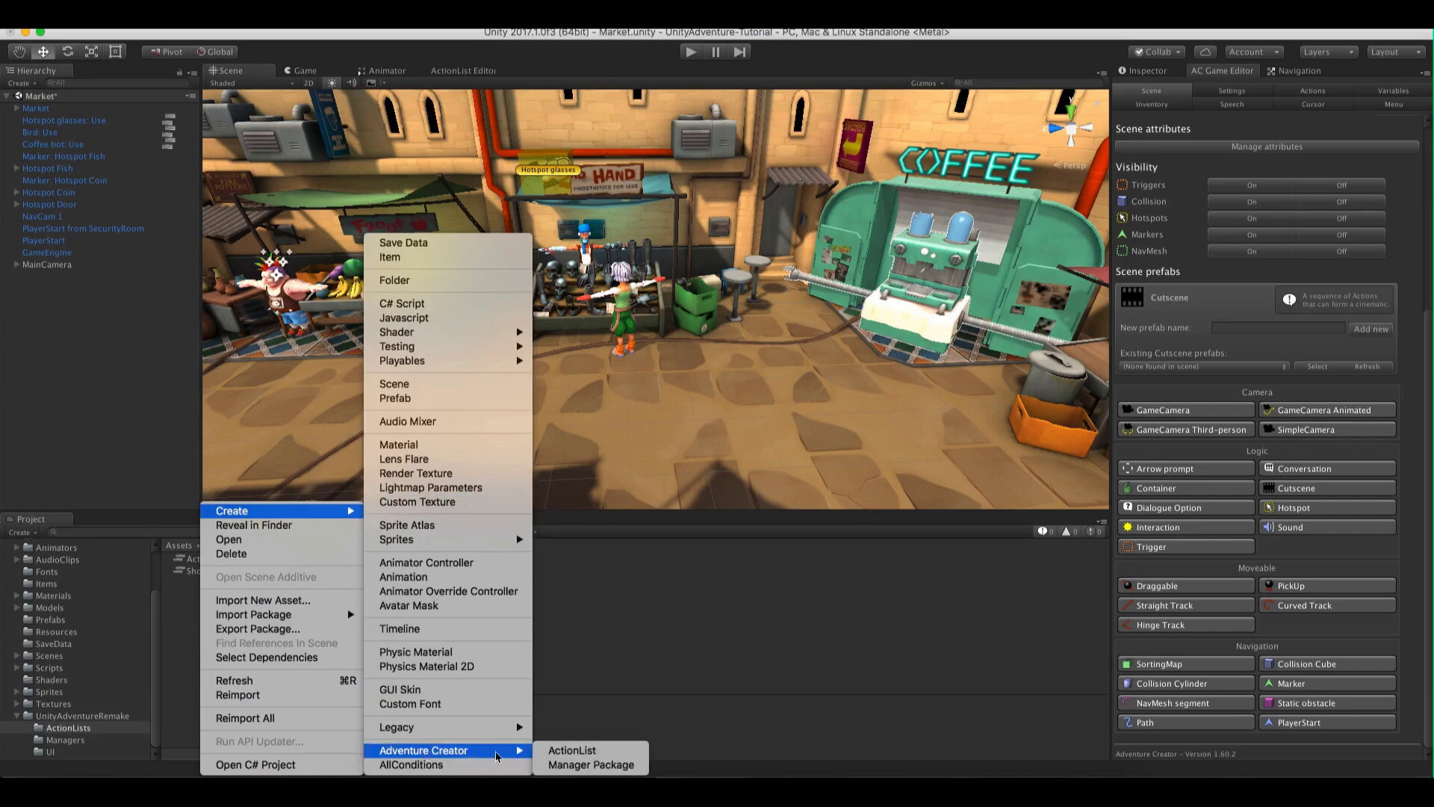
{"action": "left_click", "coordinate": [568, 750]}
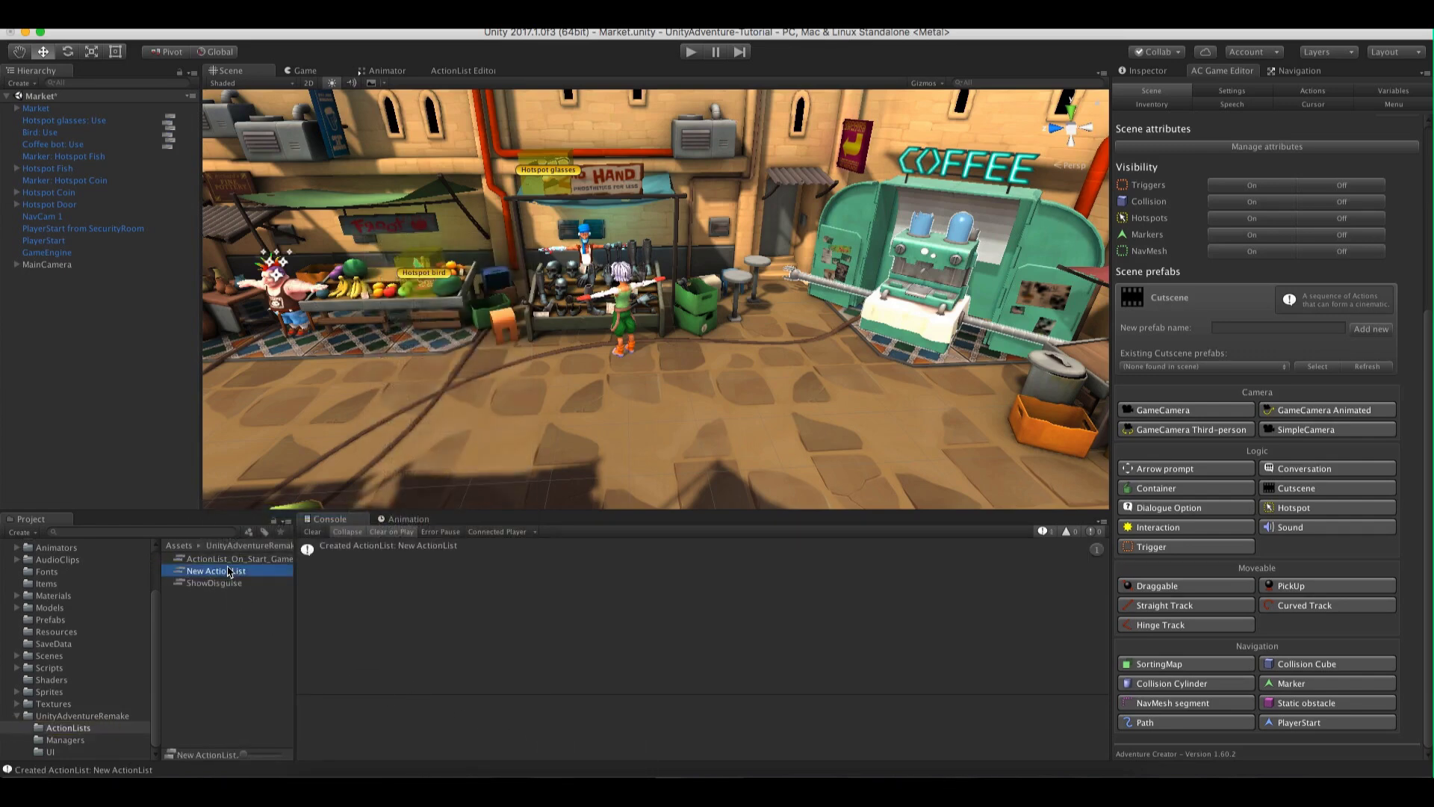
{"action": "left_click", "coordinate": [229, 571]}
{"action": "type", "text": "Tr"}
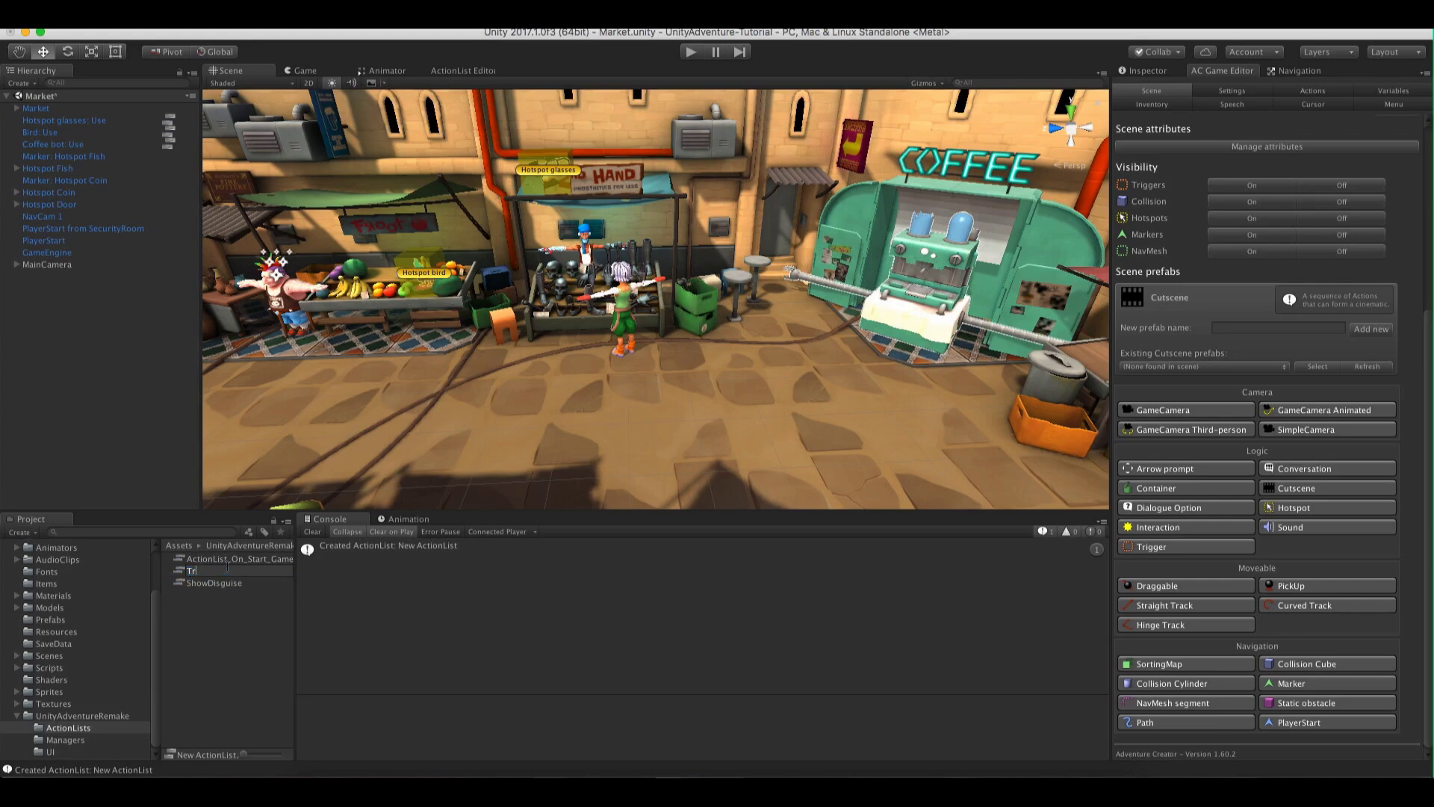
{"action": "type", "text": "iggerPlayerAnim"}
{"action": "key", "text": "Return"}
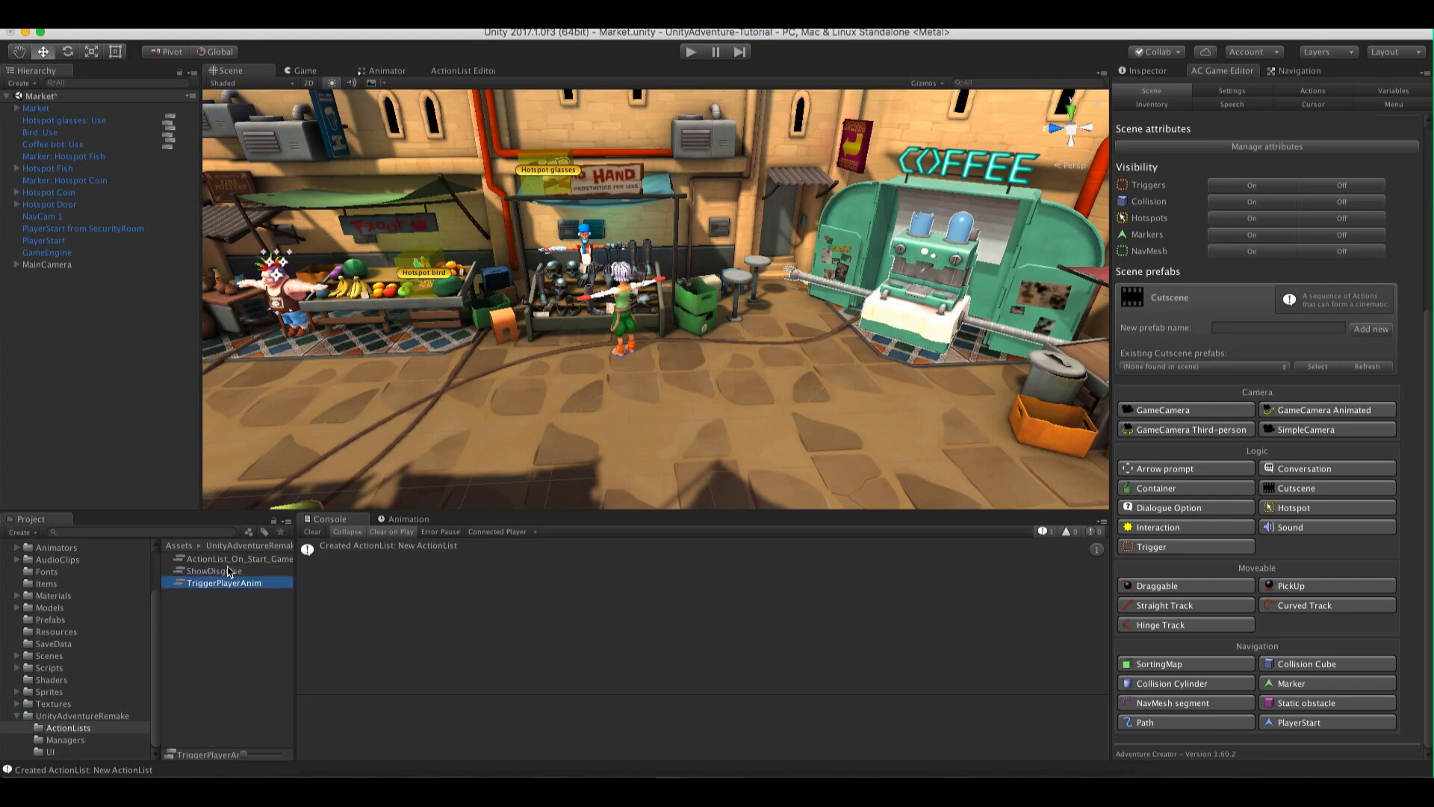
In TriggerPlayerAnim, make the first action Character: Animate for the player with parameter type Trigger, and connect a new Engine: Wait action after it
{"action": "double_click", "coordinate": [218, 583]}
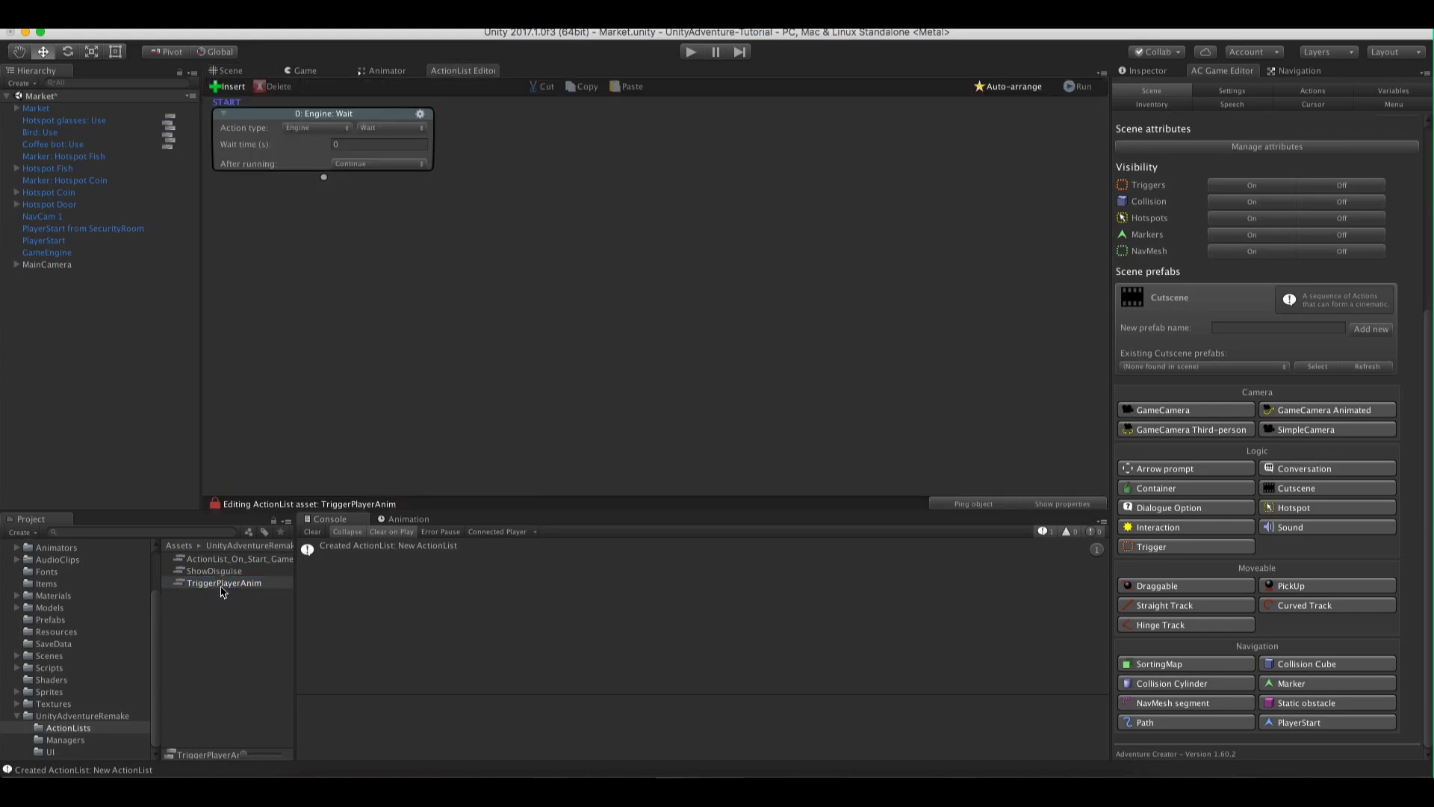
{"action": "left_click", "coordinate": [342, 129]}
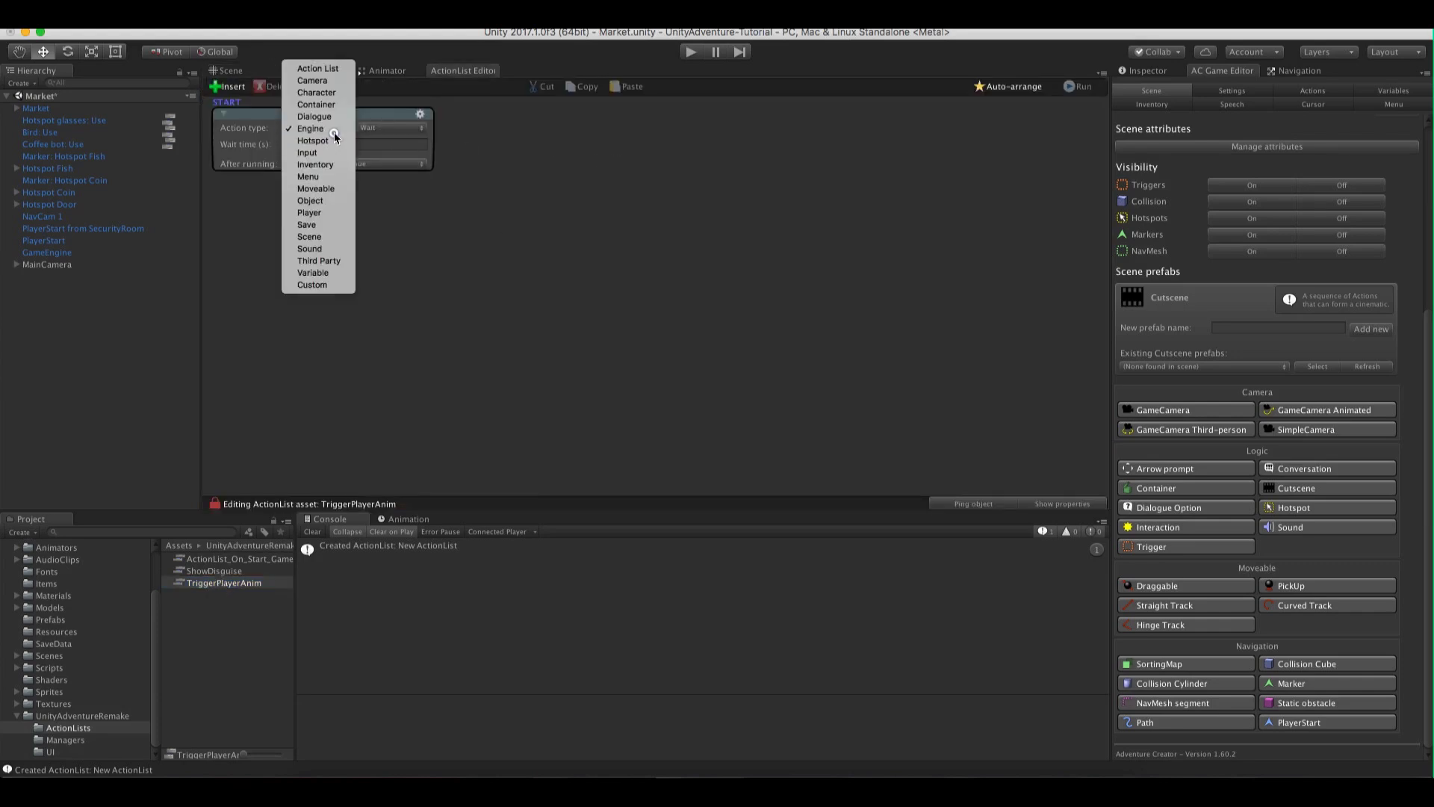
{"action": "left_click", "coordinate": [330, 92]}
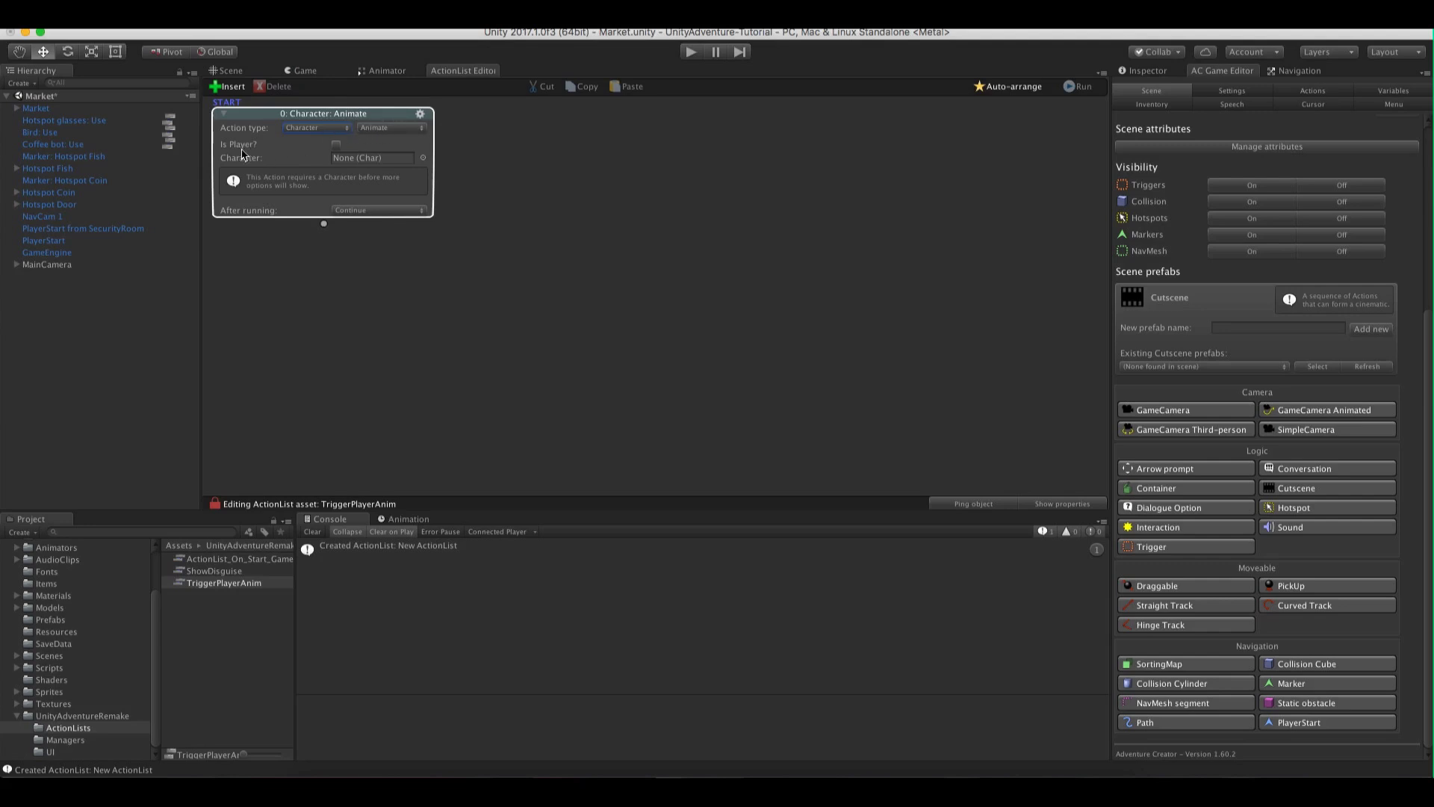
{"action": "left_click", "coordinate": [336, 146]}
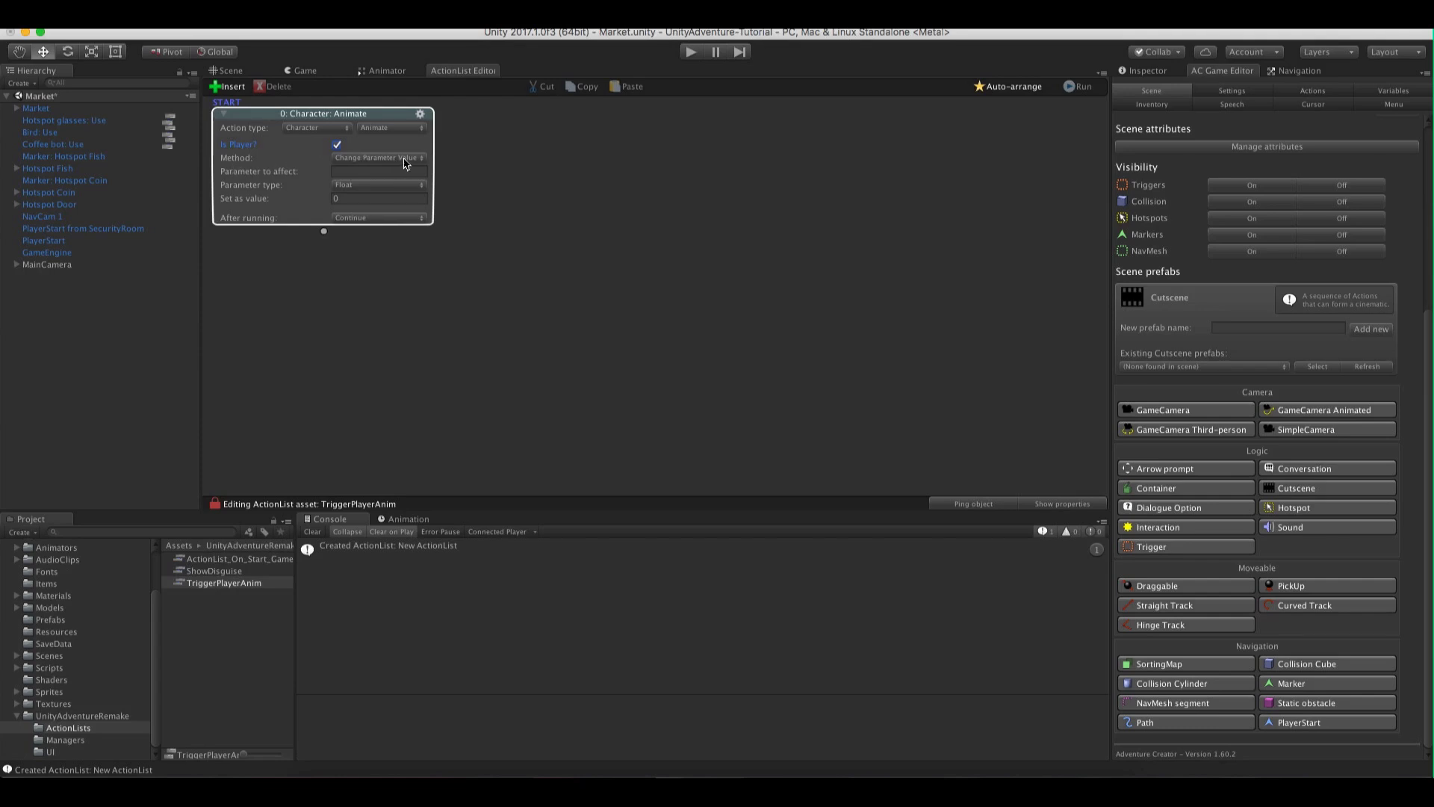
{"action": "left_click", "coordinate": [355, 185]}
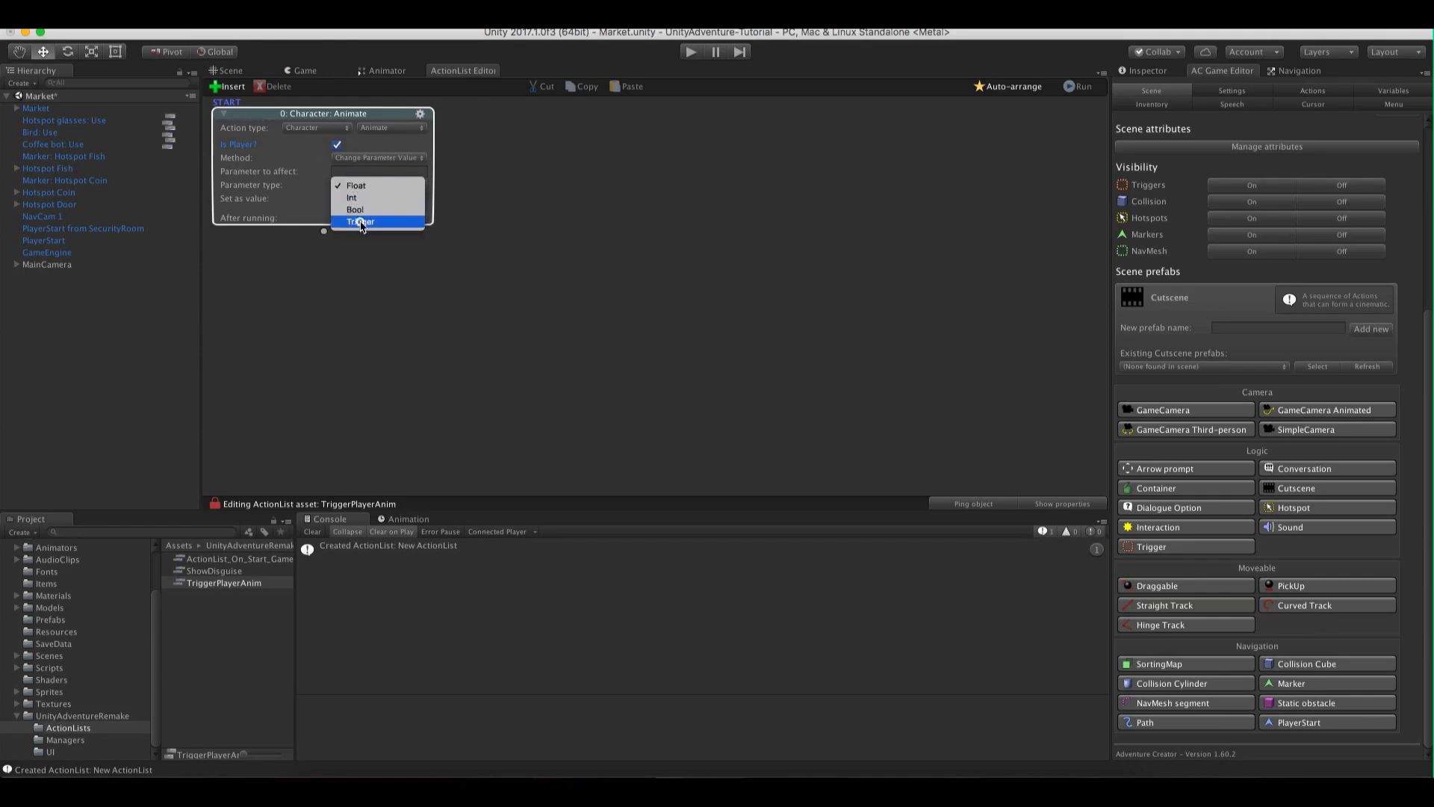
{"action": "left_click", "coordinate": [360, 222]}
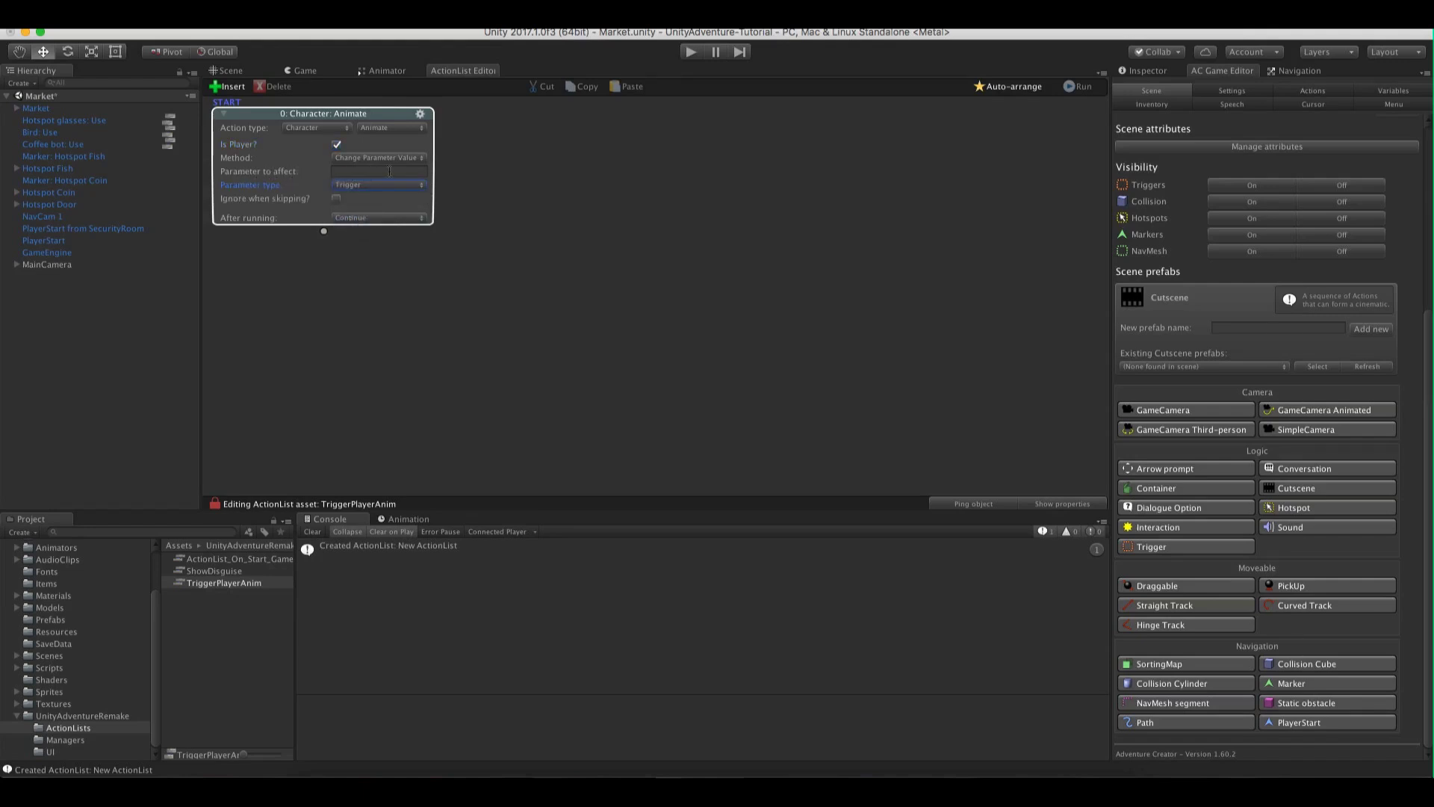
{"action": "left_click_drag", "start_coordinate": [324, 231], "coordinate": [324, 263]}
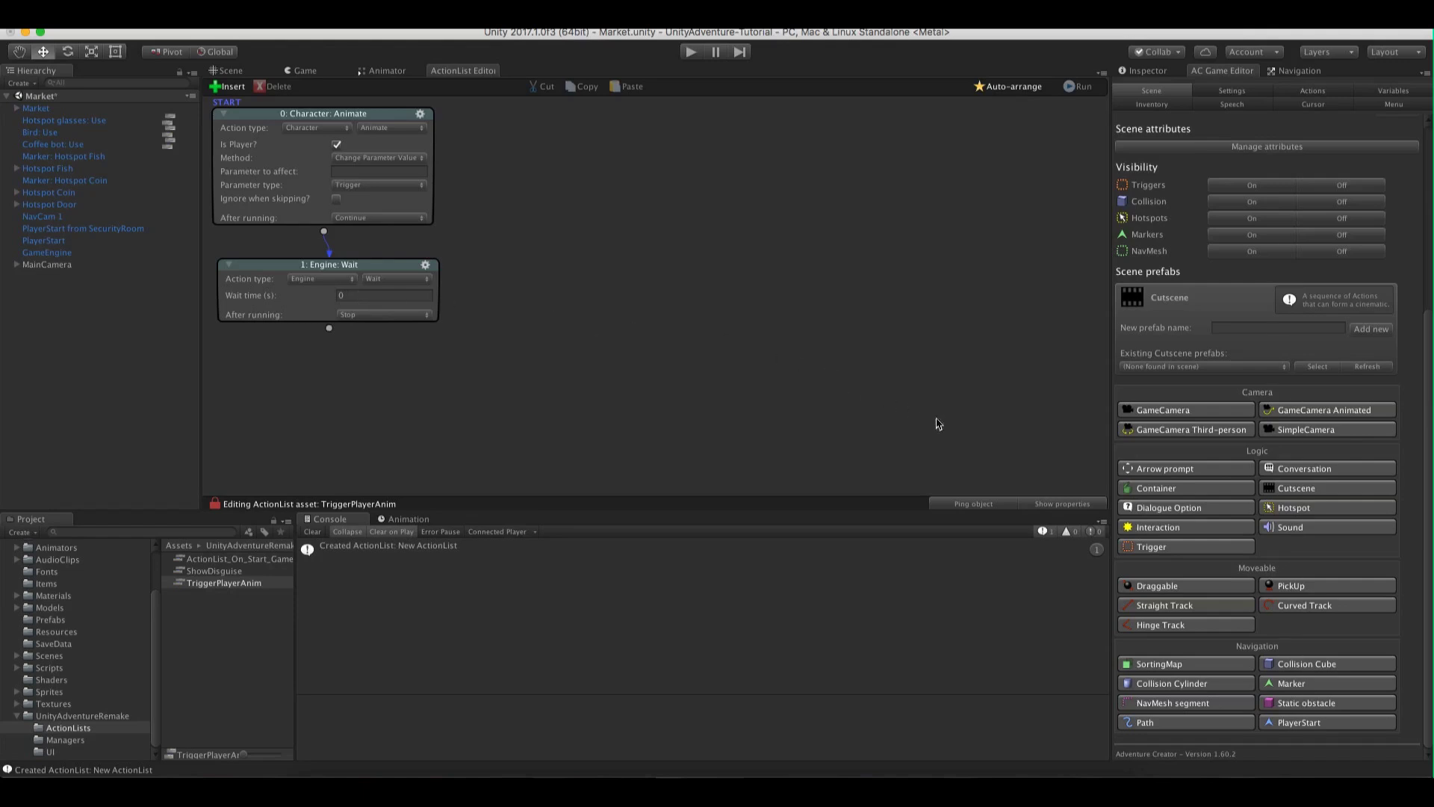
Enable parameters in the TriggerPlayerAnim asset properties and create two new parameters
{"action": "left_click", "coordinate": [1047, 505]}
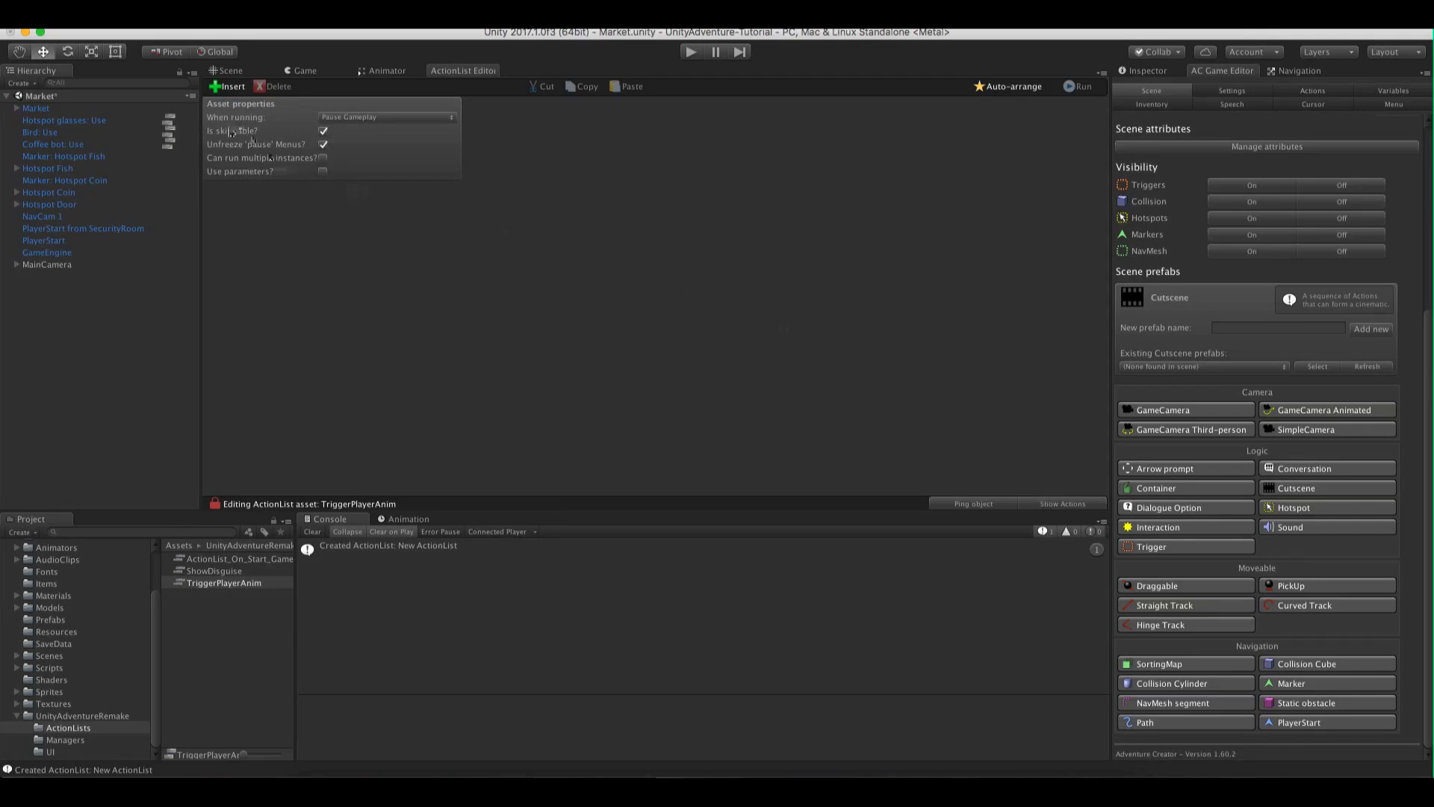
{"action": "left_click", "coordinate": [1140, 71]}
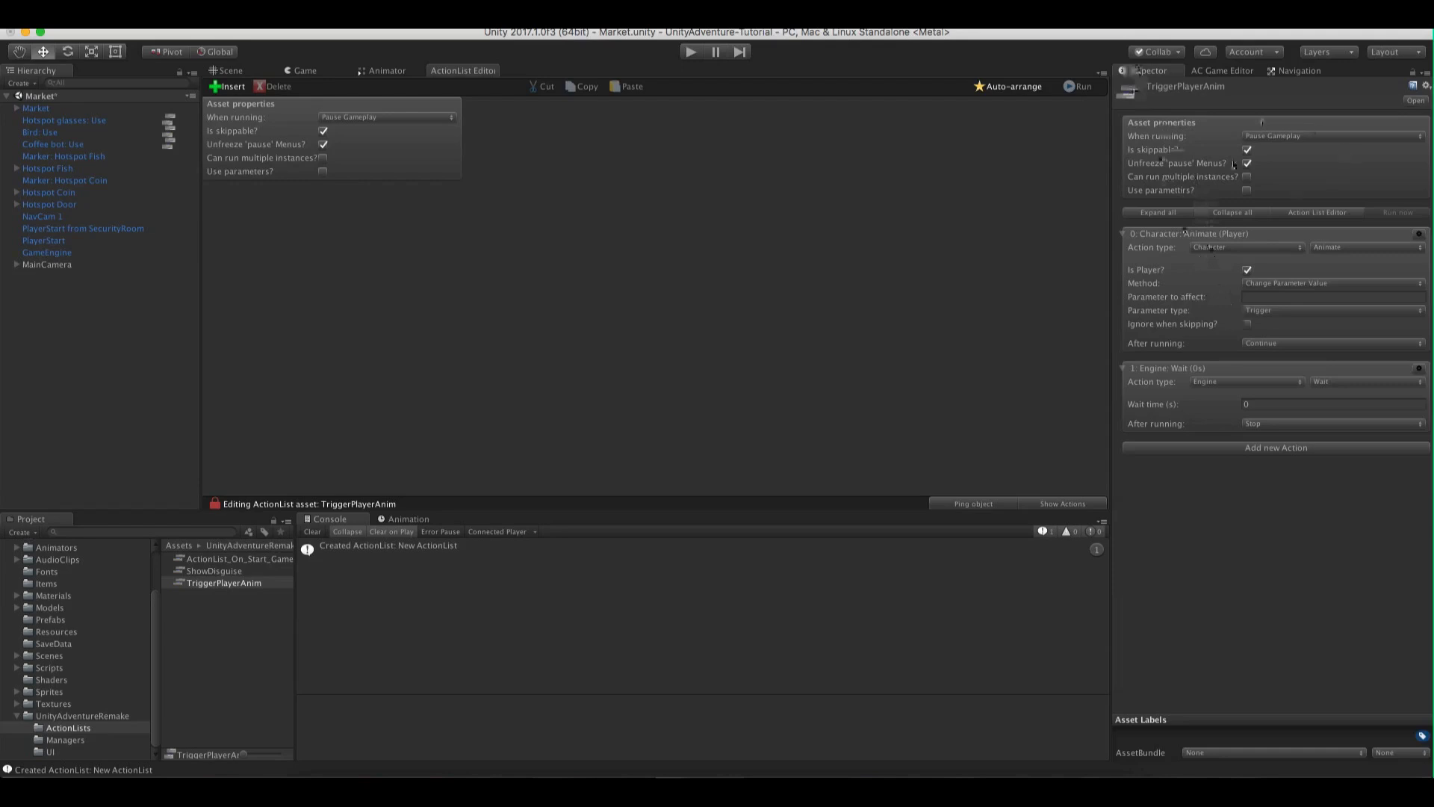
{"action": "left_click", "coordinate": [323, 173]}
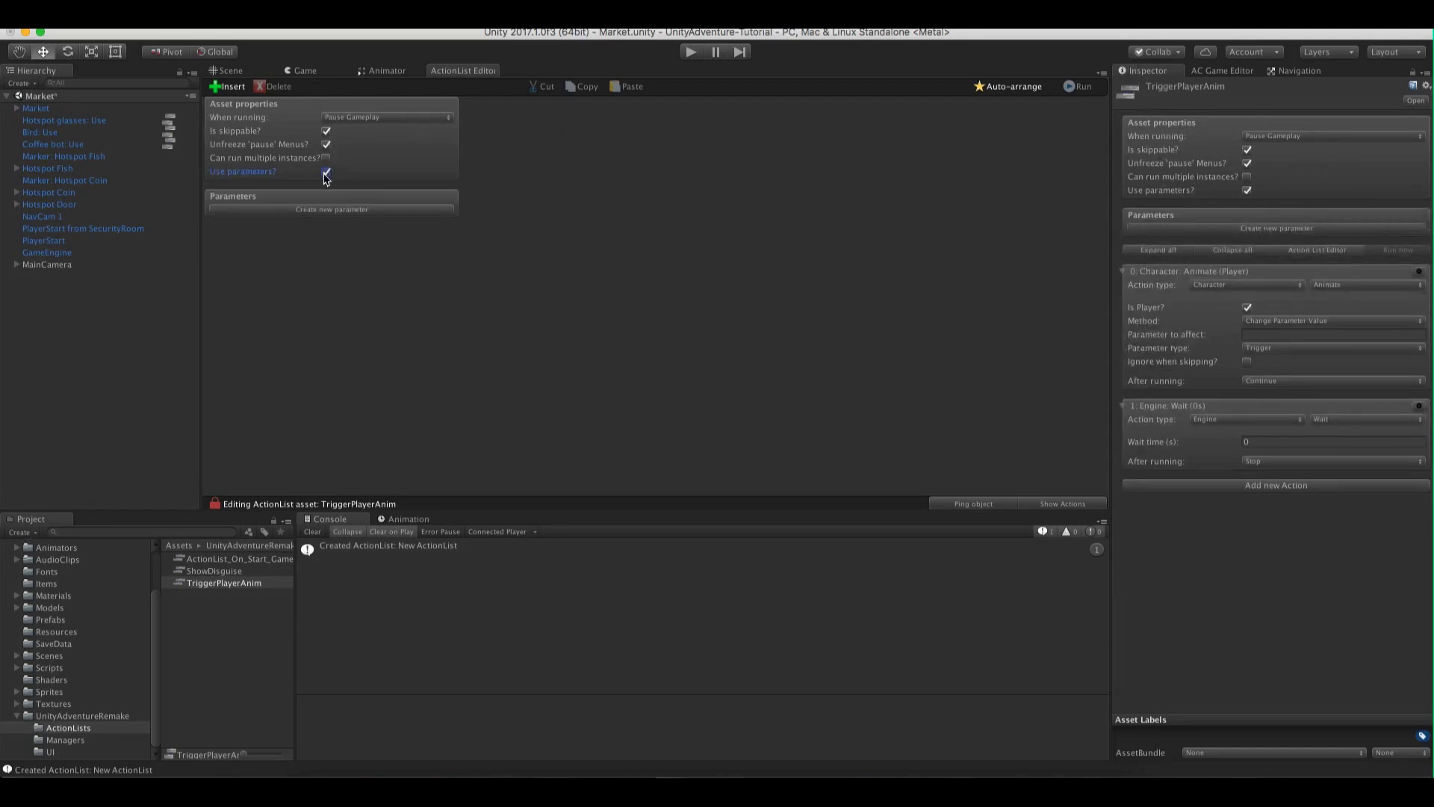
{"action": "left_click", "coordinate": [345, 210]}
{"action": "left_click", "coordinate": [351, 231]}
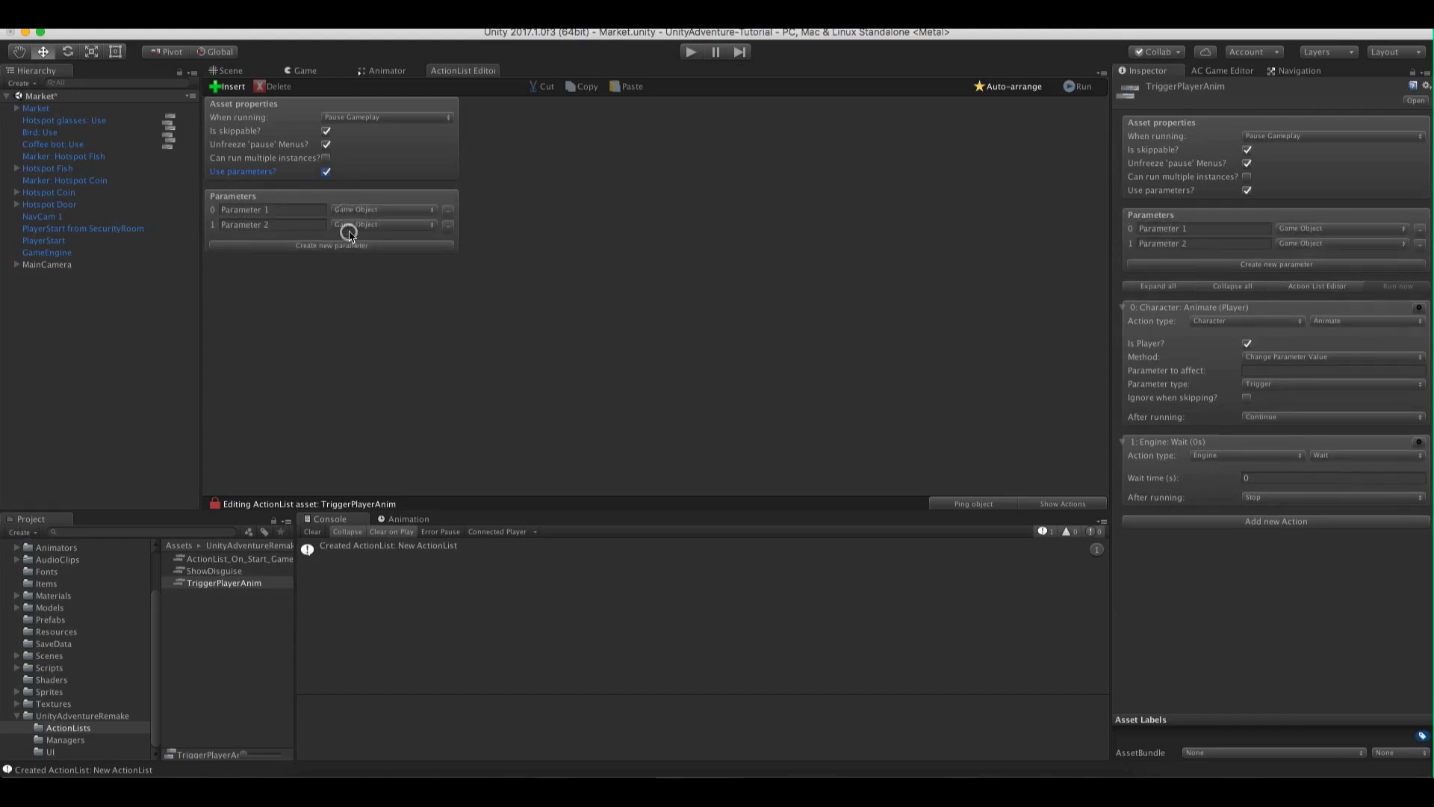
Rename the first parameter "Trigger parameter" and set its type to String
{"action": "left_click", "coordinate": [277, 211]}
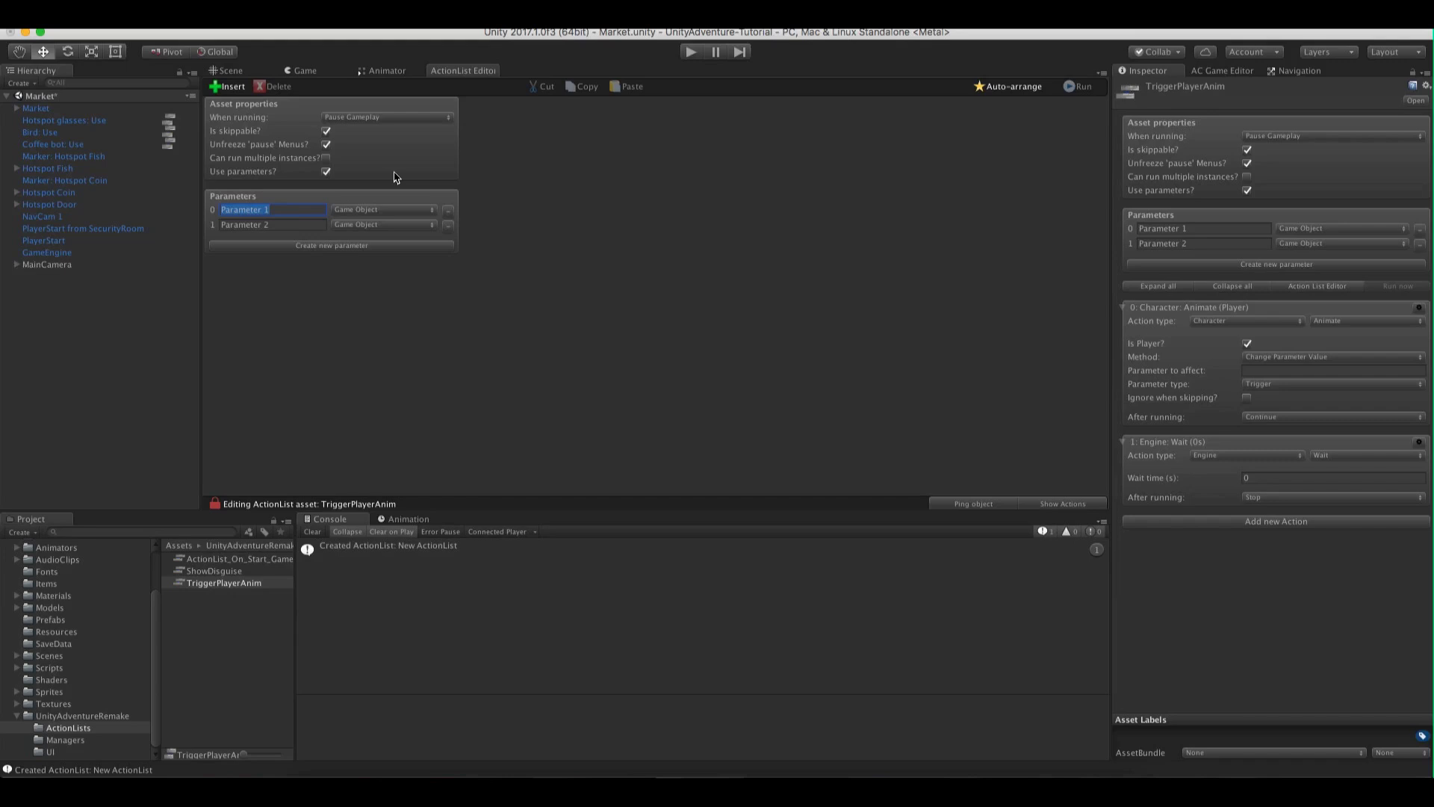
{"action": "type", "text": "Trigger parameter"}
{"action": "left_click", "coordinate": [373, 210]}
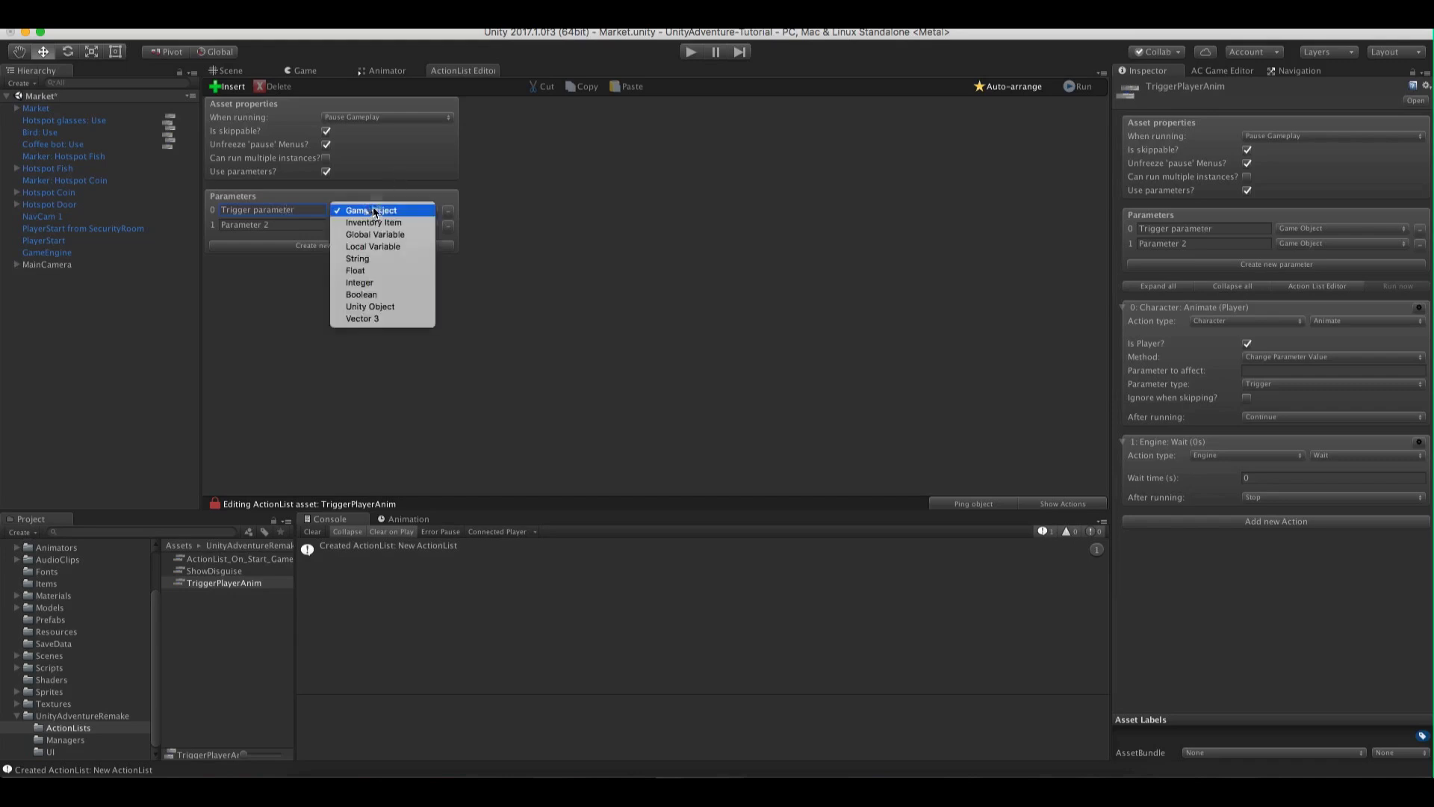
{"action": "left_click", "coordinate": [359, 259]}
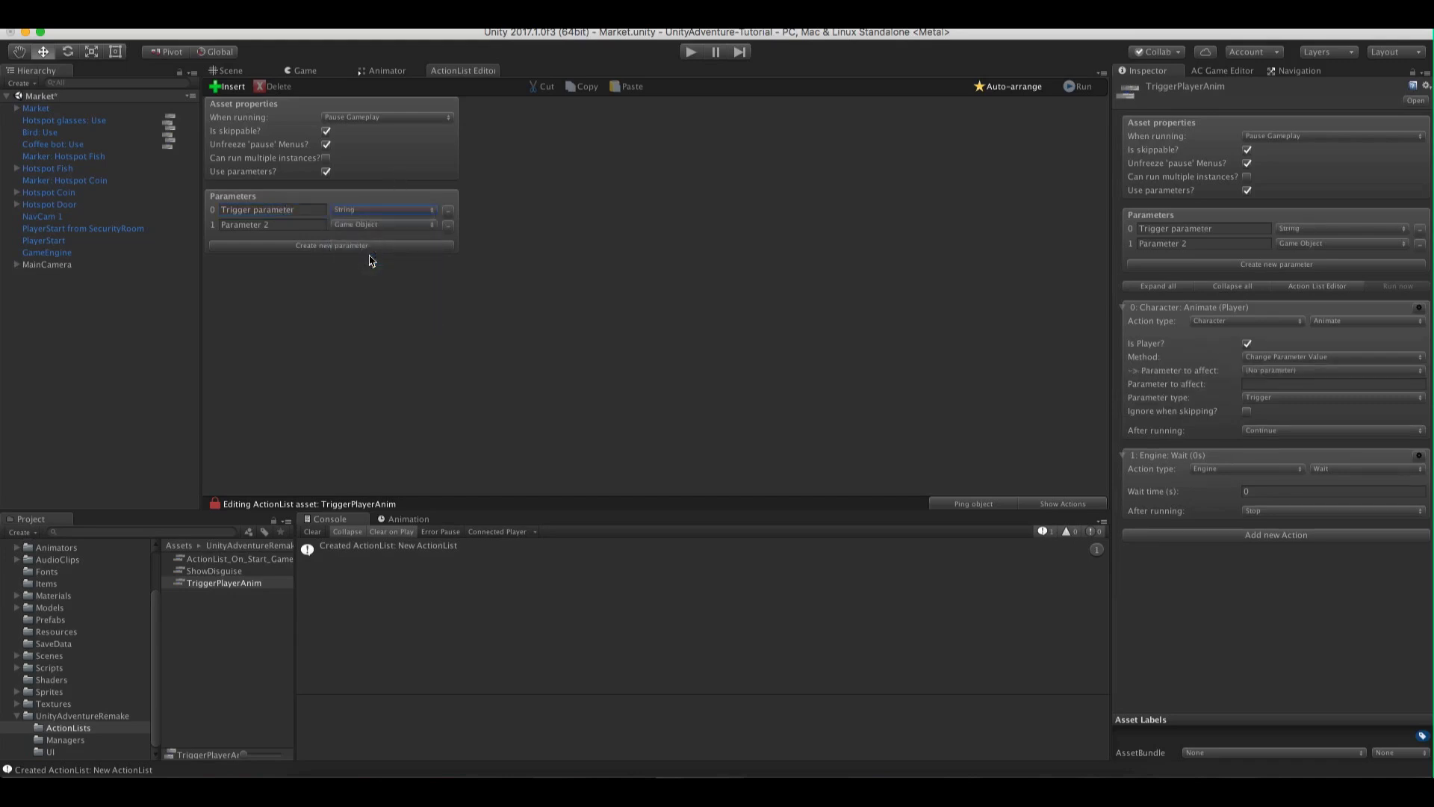
Rename the second parameter "Time to wait" and set its type to Float
{"action": "left_click", "coordinate": [287, 224]}
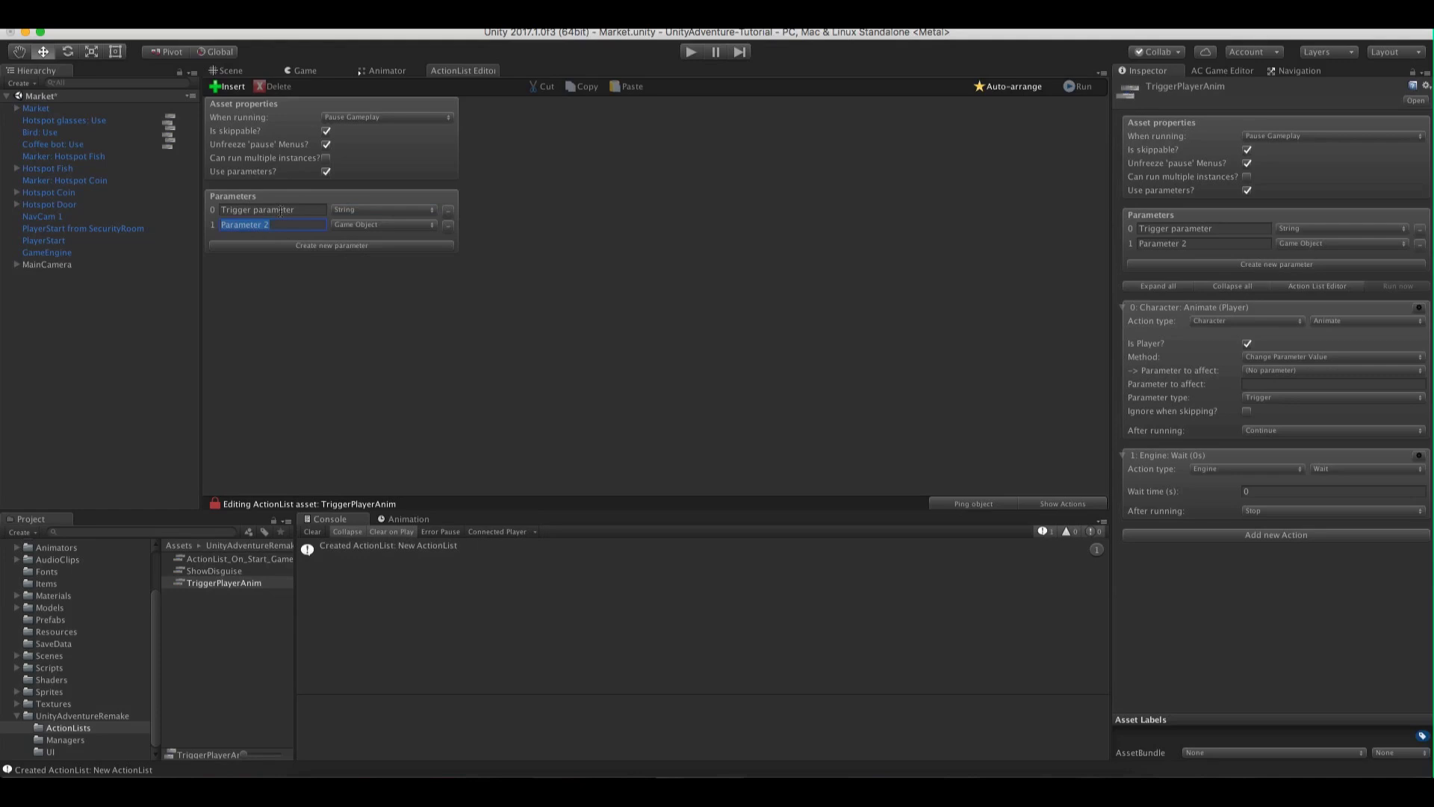
{"action": "type", "text": "Time to wait"}
{"action": "left_click", "coordinate": [345, 224]}
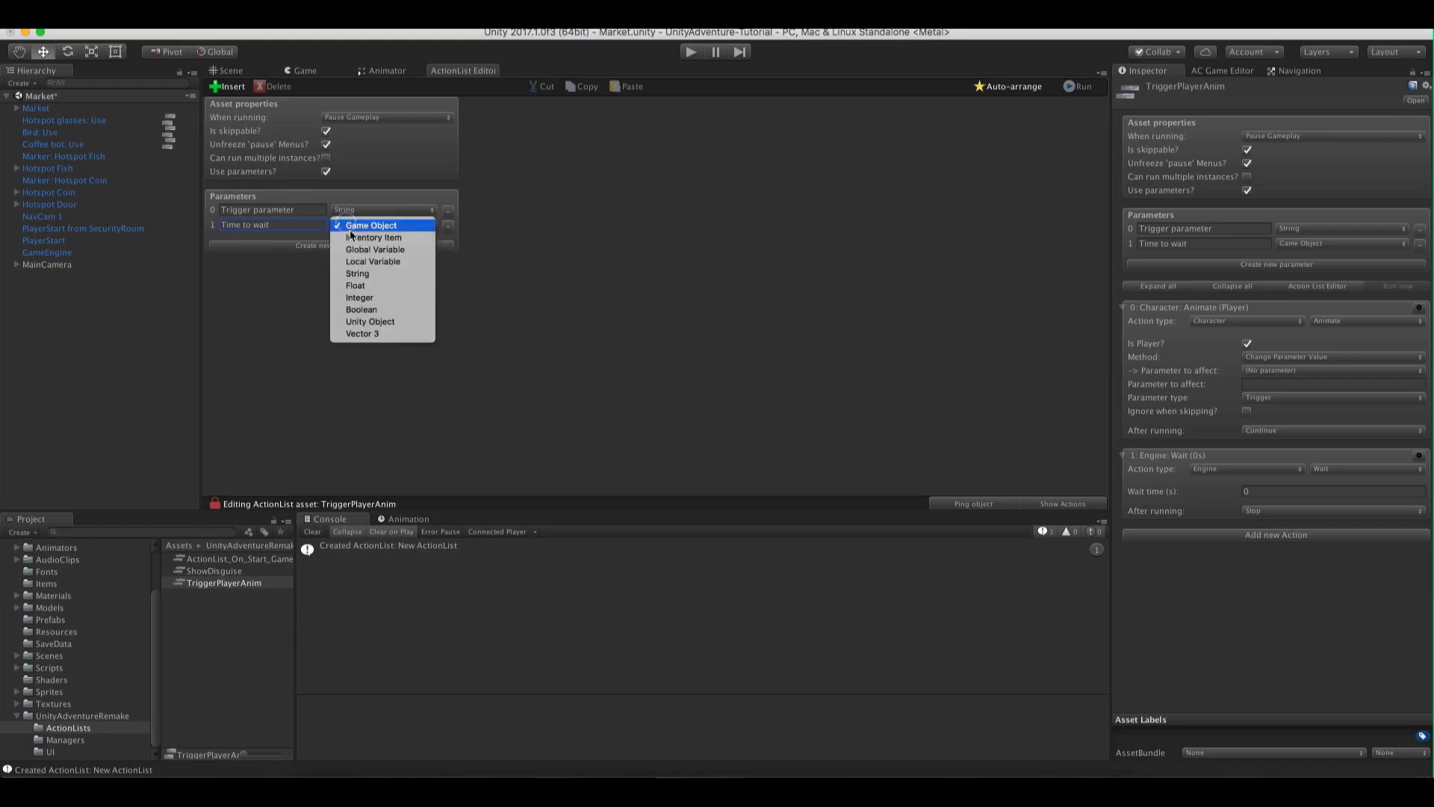
{"action": "left_click", "coordinate": [350, 282]}
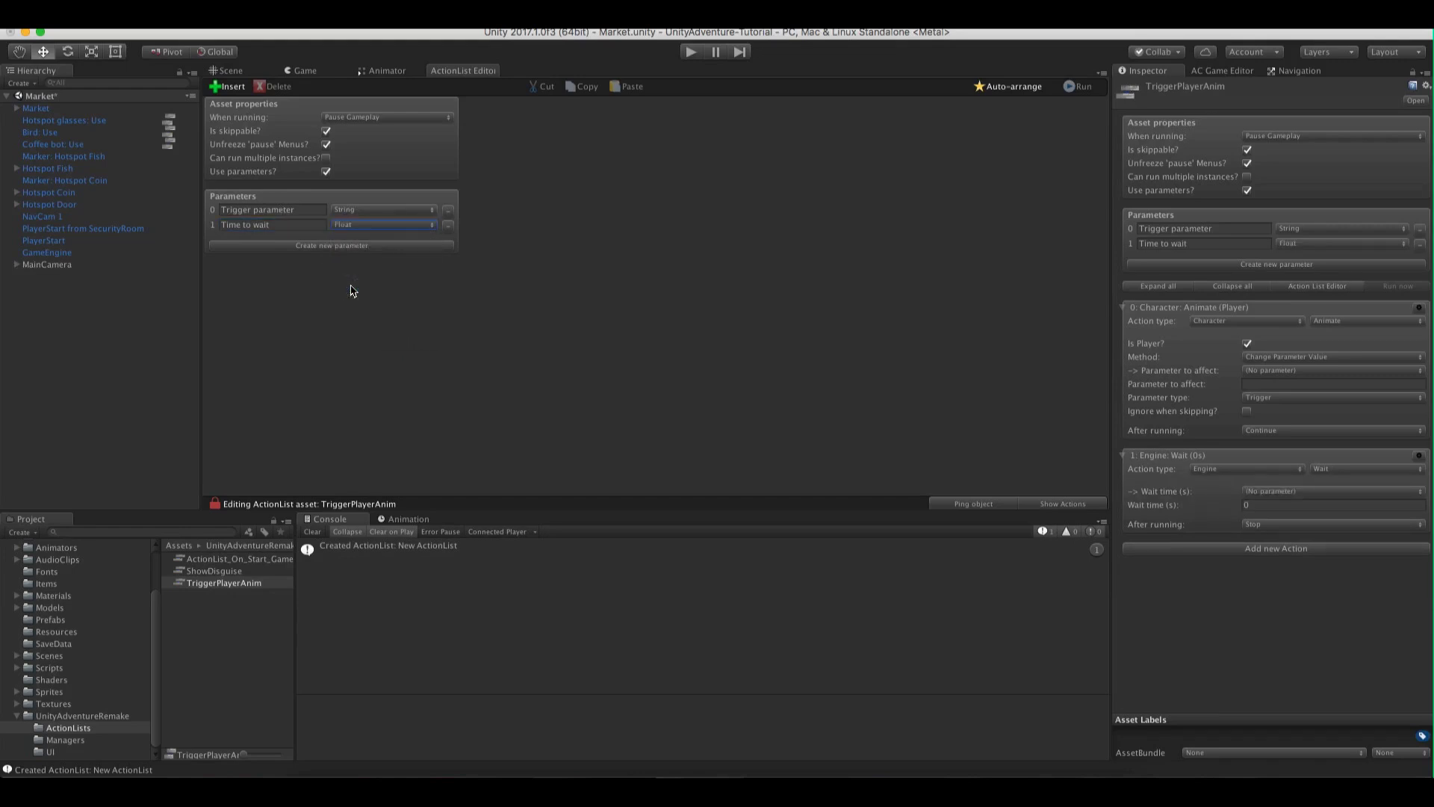
Return to the actions and link the Character: Animate action's parameter to affect to "Trigger parameter"
{"action": "left_click", "coordinate": [1072, 506]}
{"action": "left_click", "coordinate": [312, 266]}
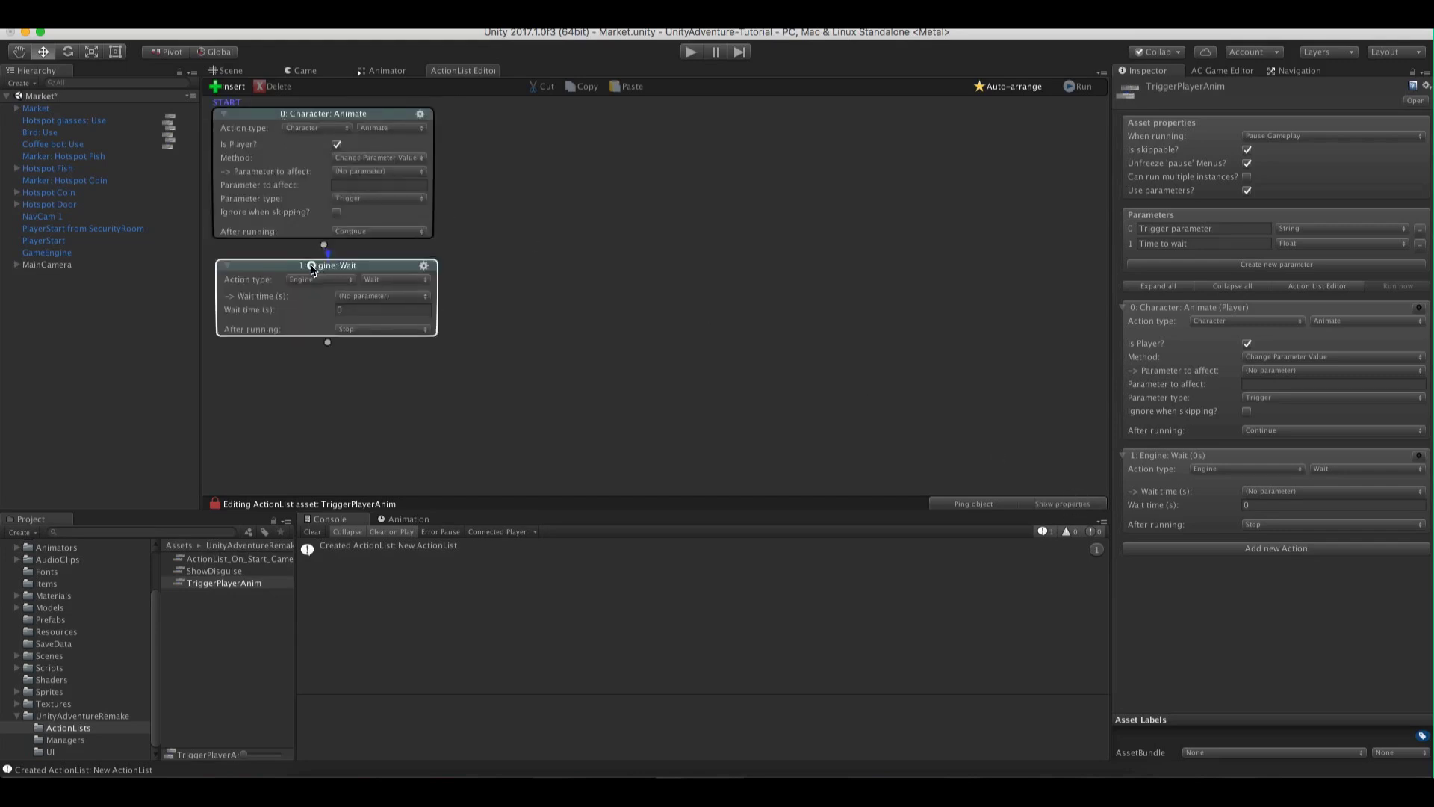
{"action": "left_click_drag", "start_coordinate": [313, 270], "coordinate": [318, 279]}
{"action": "left_click", "coordinate": [464, 163]}
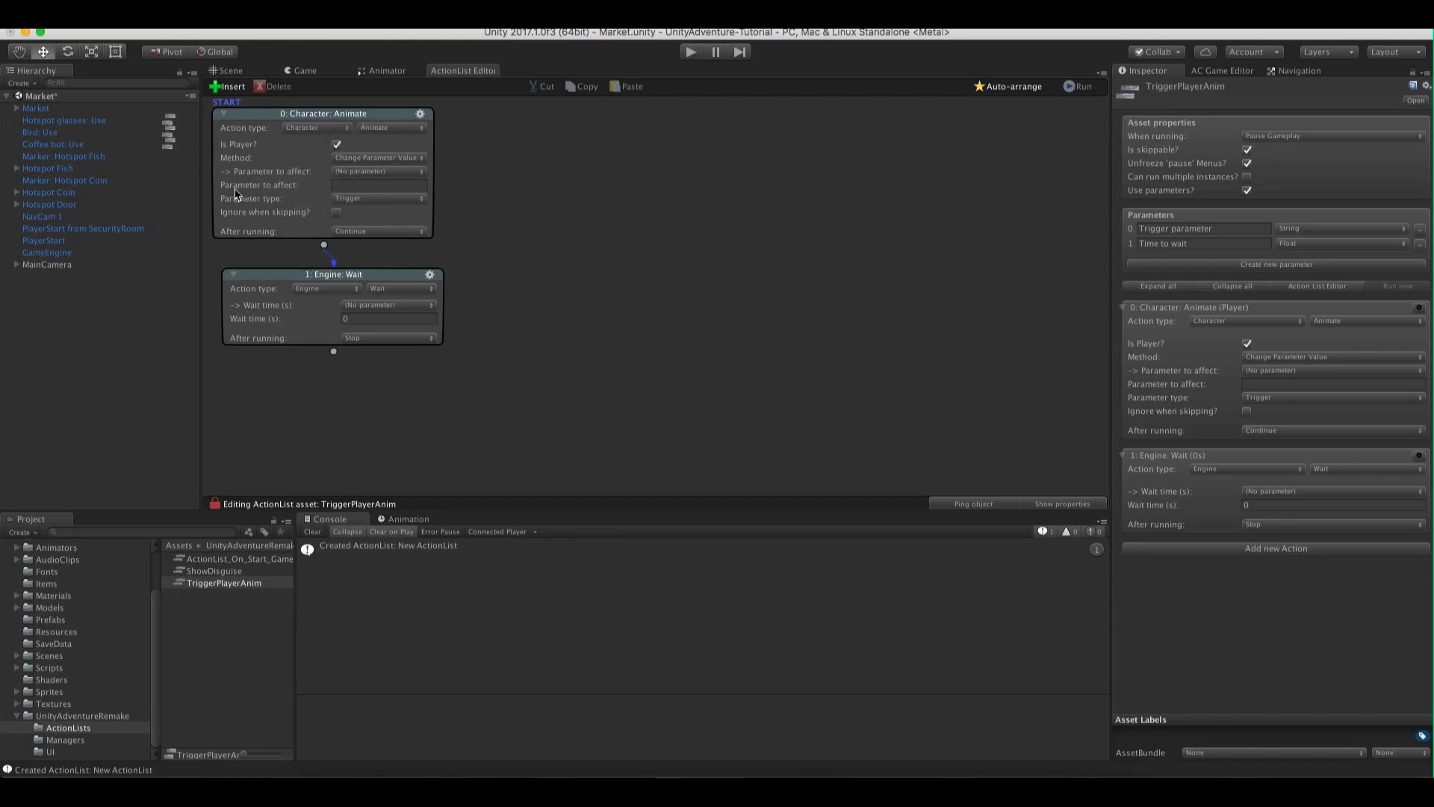
{"action": "left_click", "coordinate": [359, 177]}
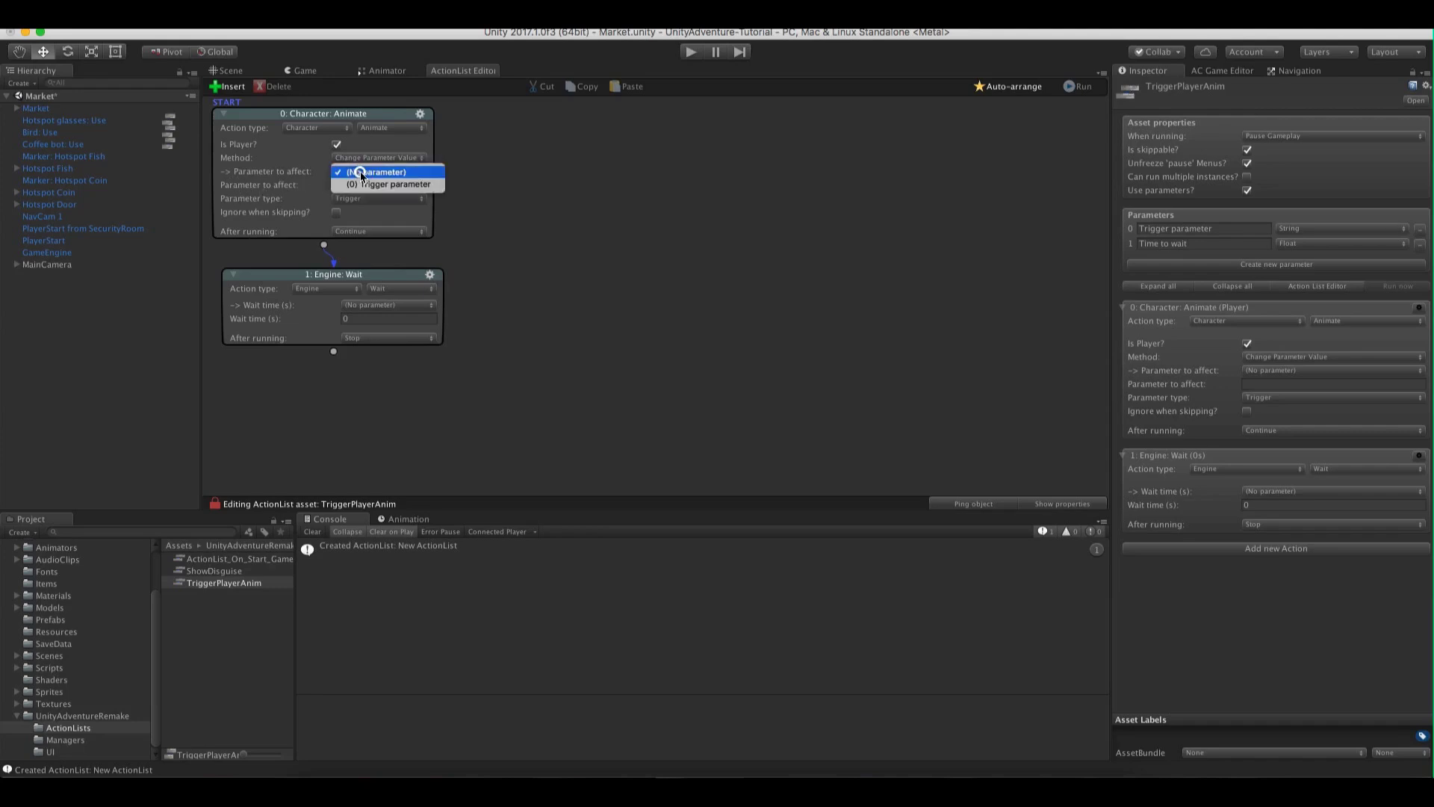
{"action": "left_click", "coordinate": [407, 185]}
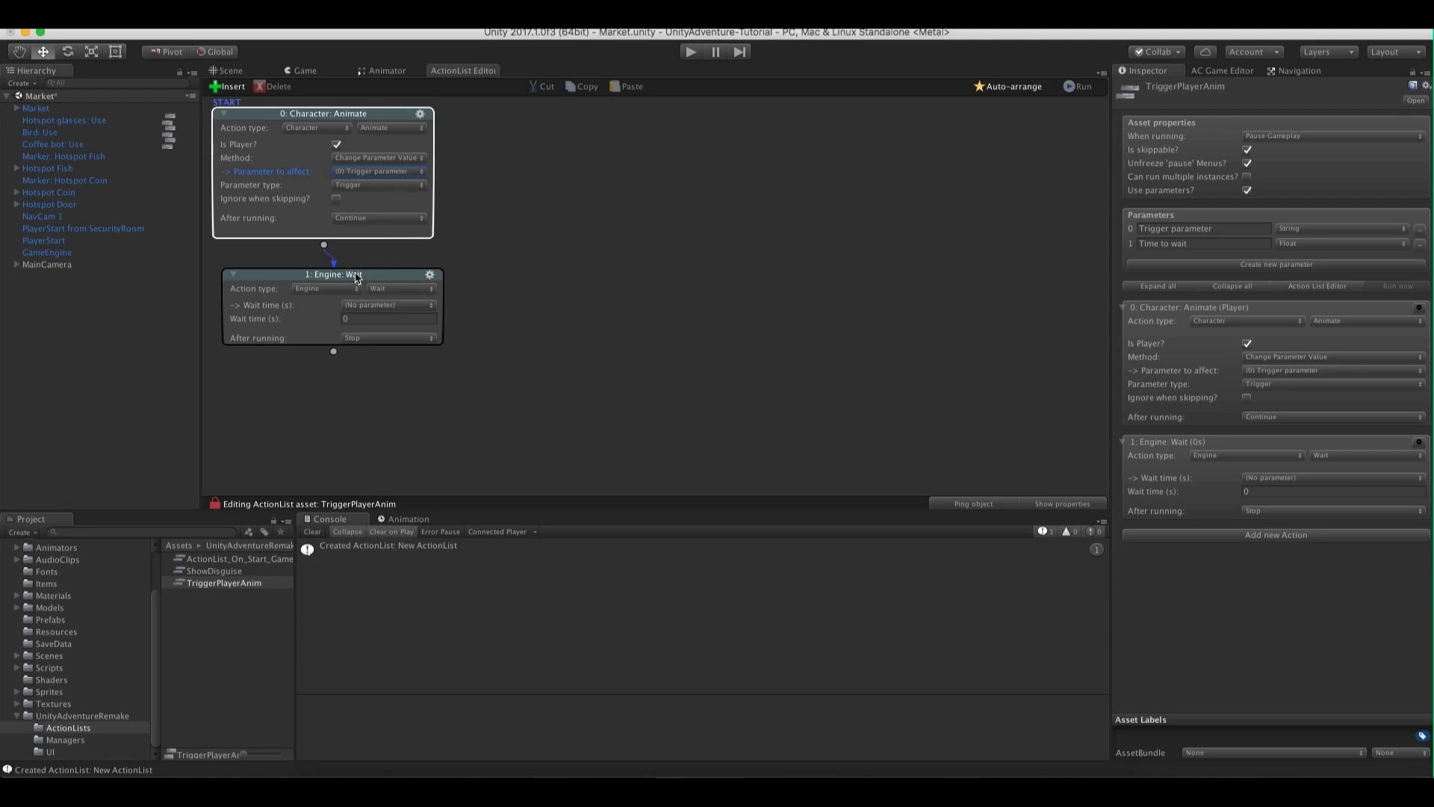
Align the Engine: Wait node beneath the Animate node and link its wait time to the "Time to wait" parameter
{"action": "left_click_drag", "start_coordinate": [355, 273], "coordinate": [345, 268]}
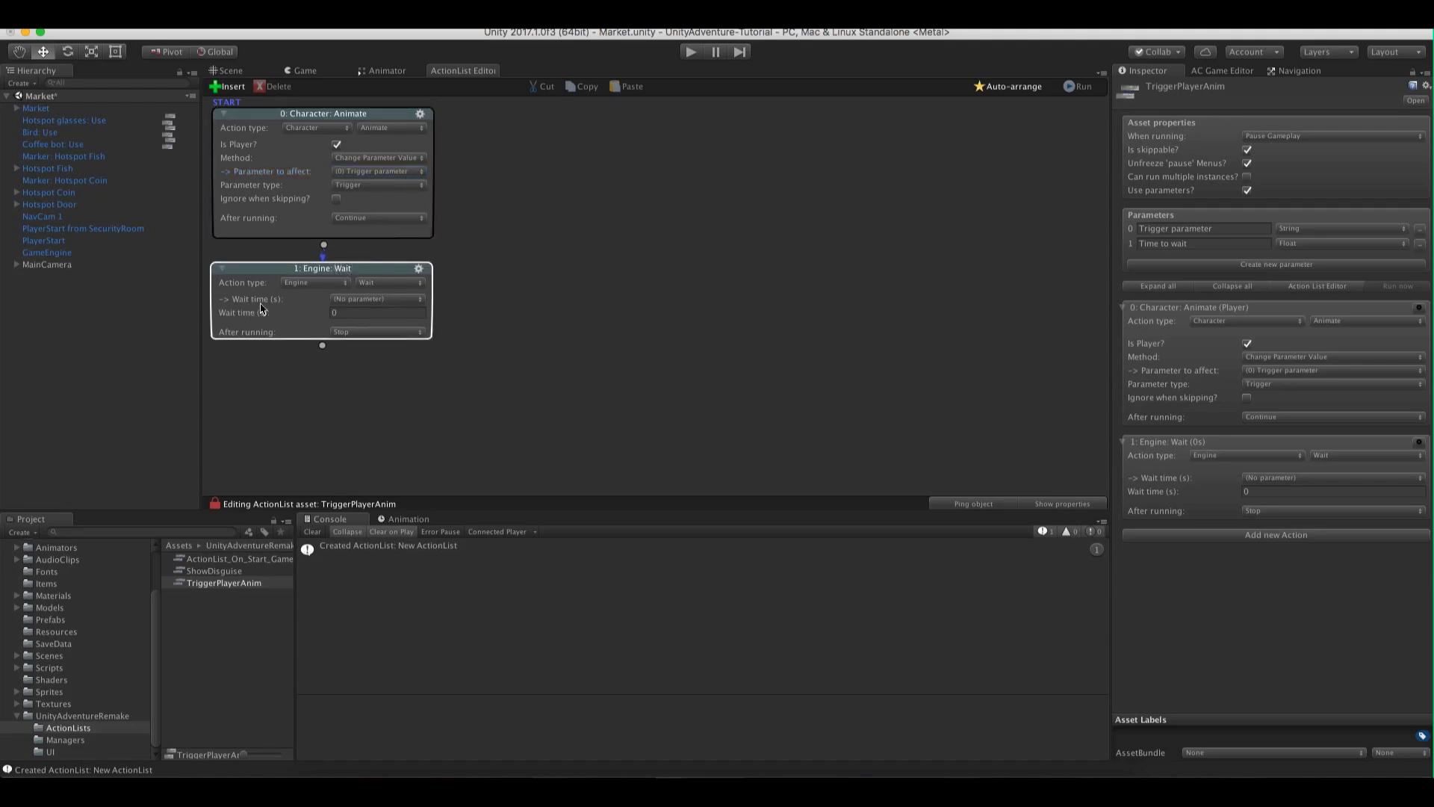
{"action": "left_click", "coordinate": [356, 300]}
{"action": "left_click", "coordinate": [360, 312]}
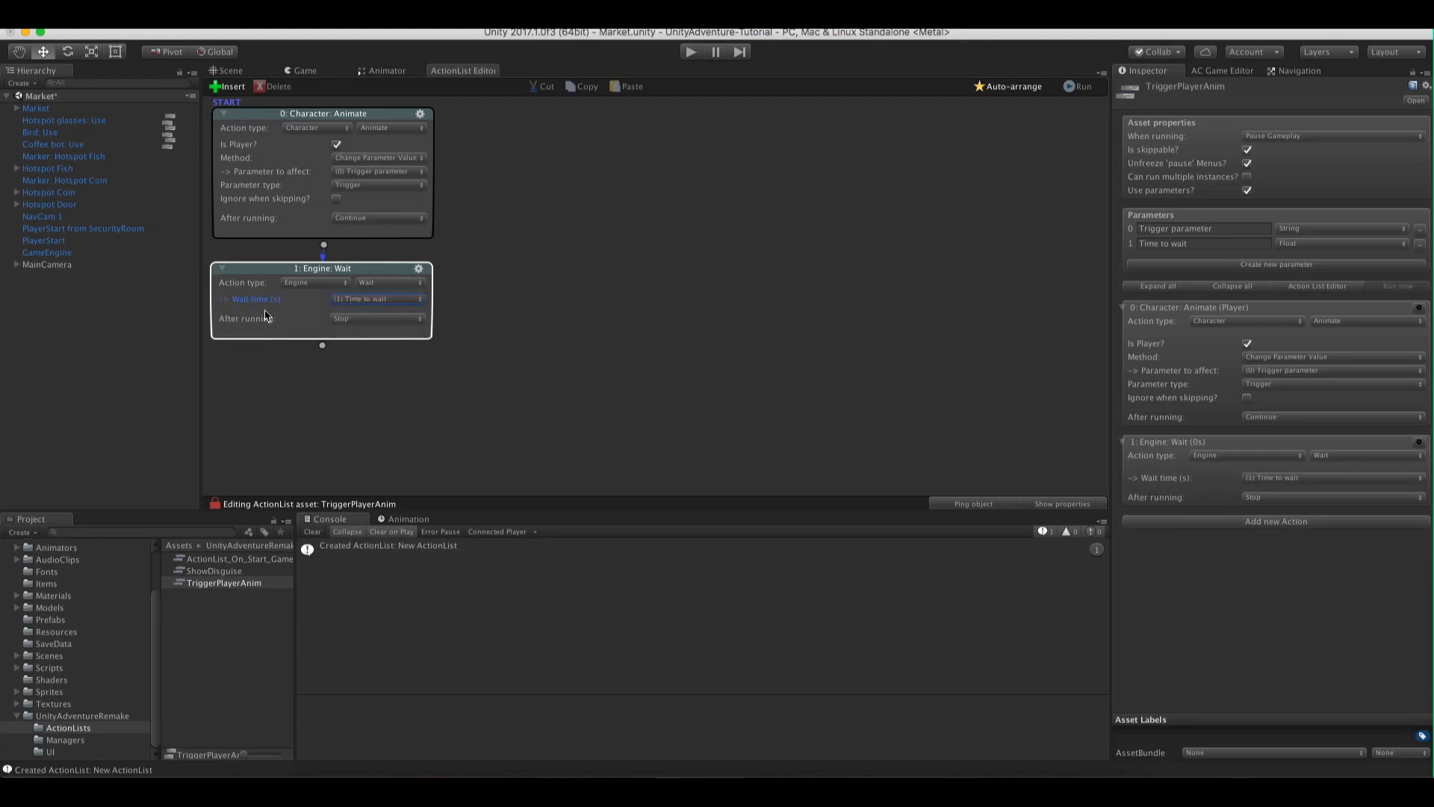
{"action": "left_click", "coordinate": [309, 379]}
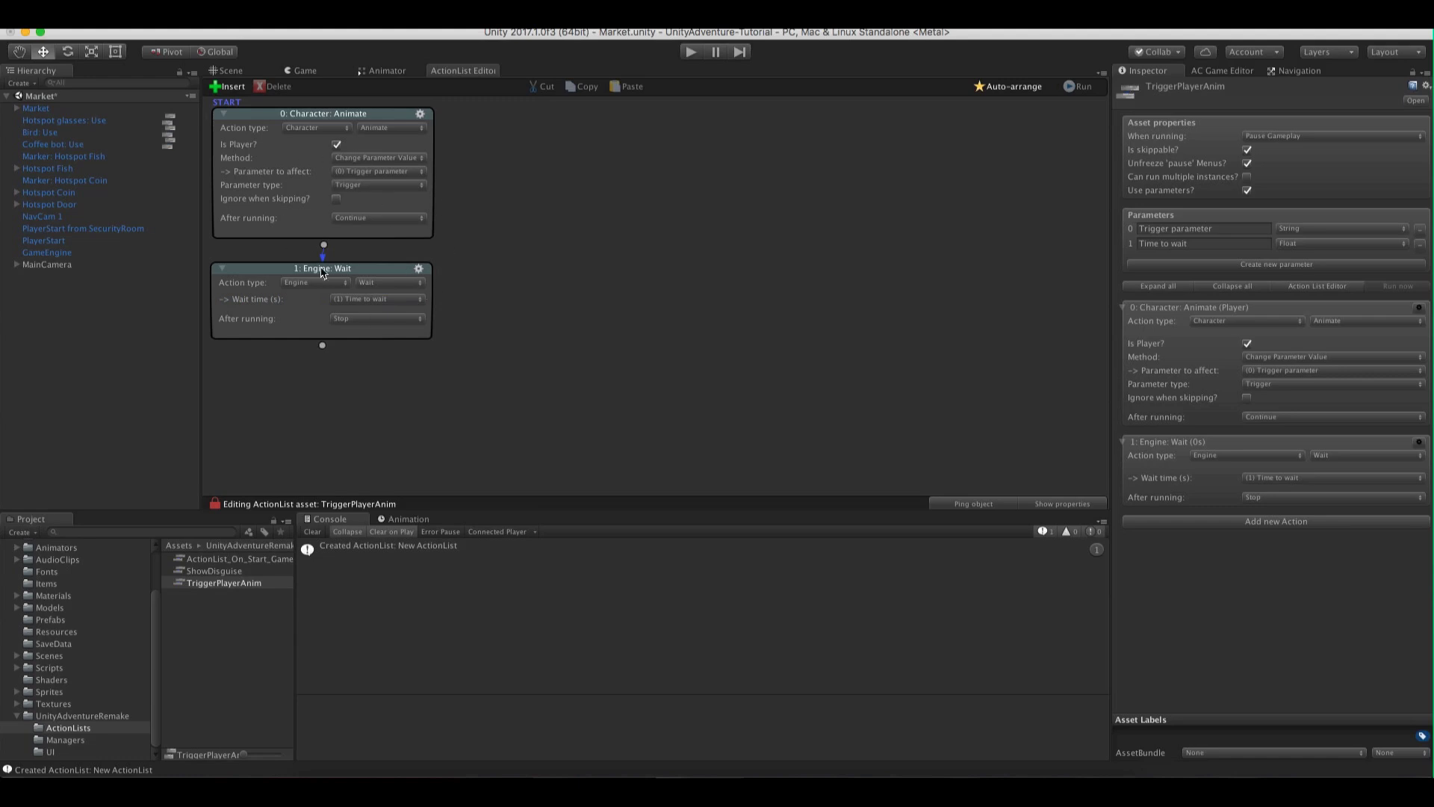
{"action": "left_click", "coordinate": [1044, 505]}
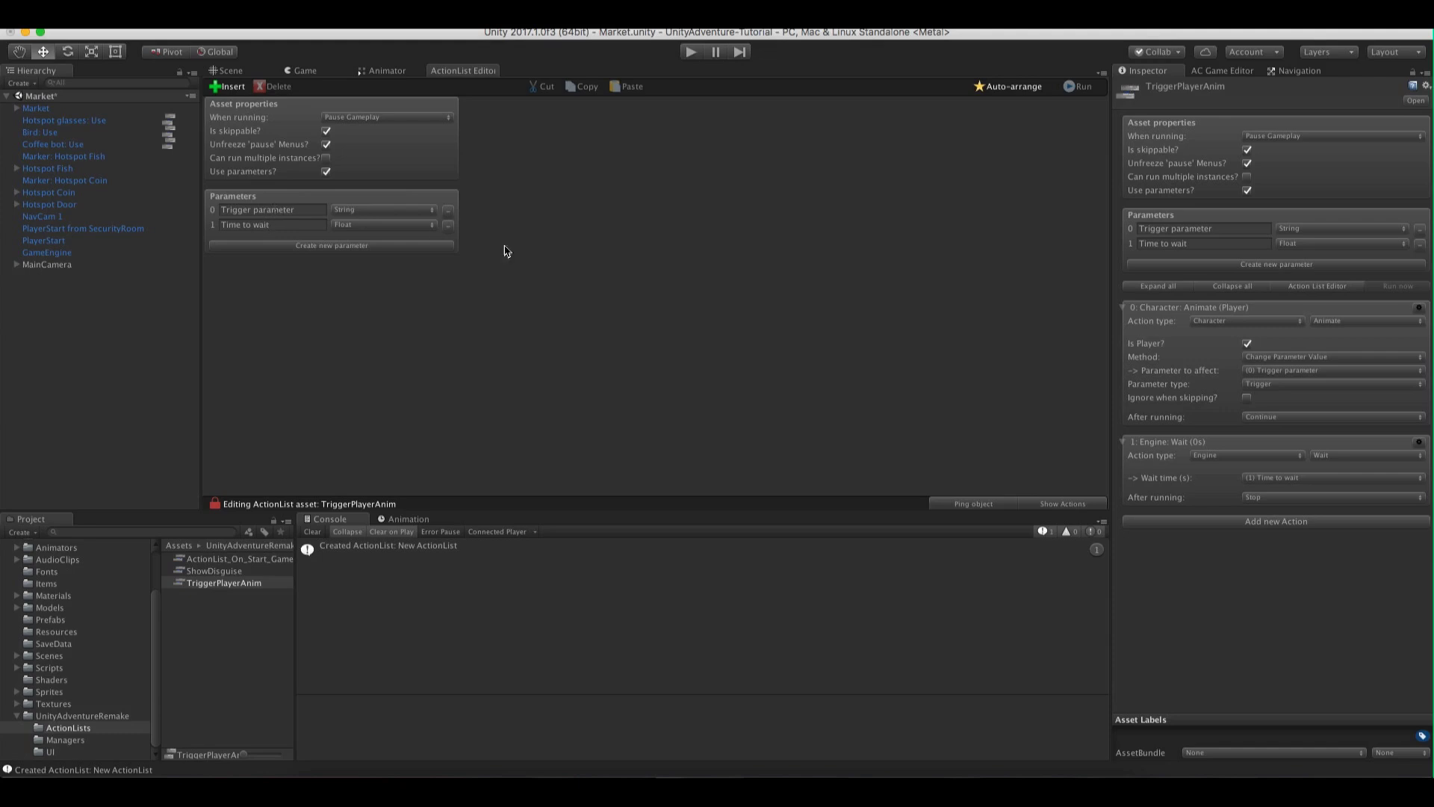
{"action": "left_click", "coordinate": [1038, 499]}
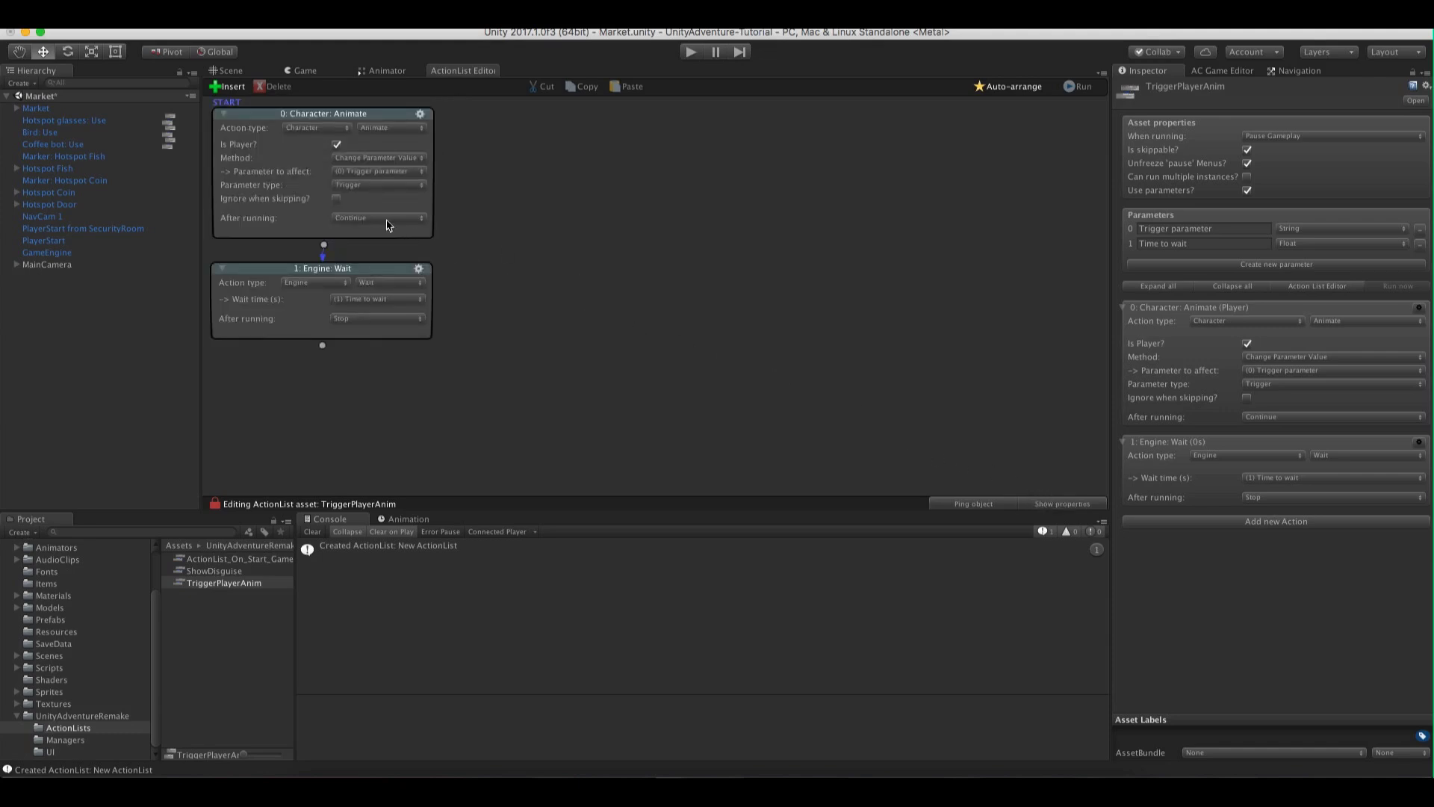
Find the Coin hotspot's use interaction in the scene and open the Coin: Use ActionList for editing
{"action": "left_click", "coordinate": [237, 70]}
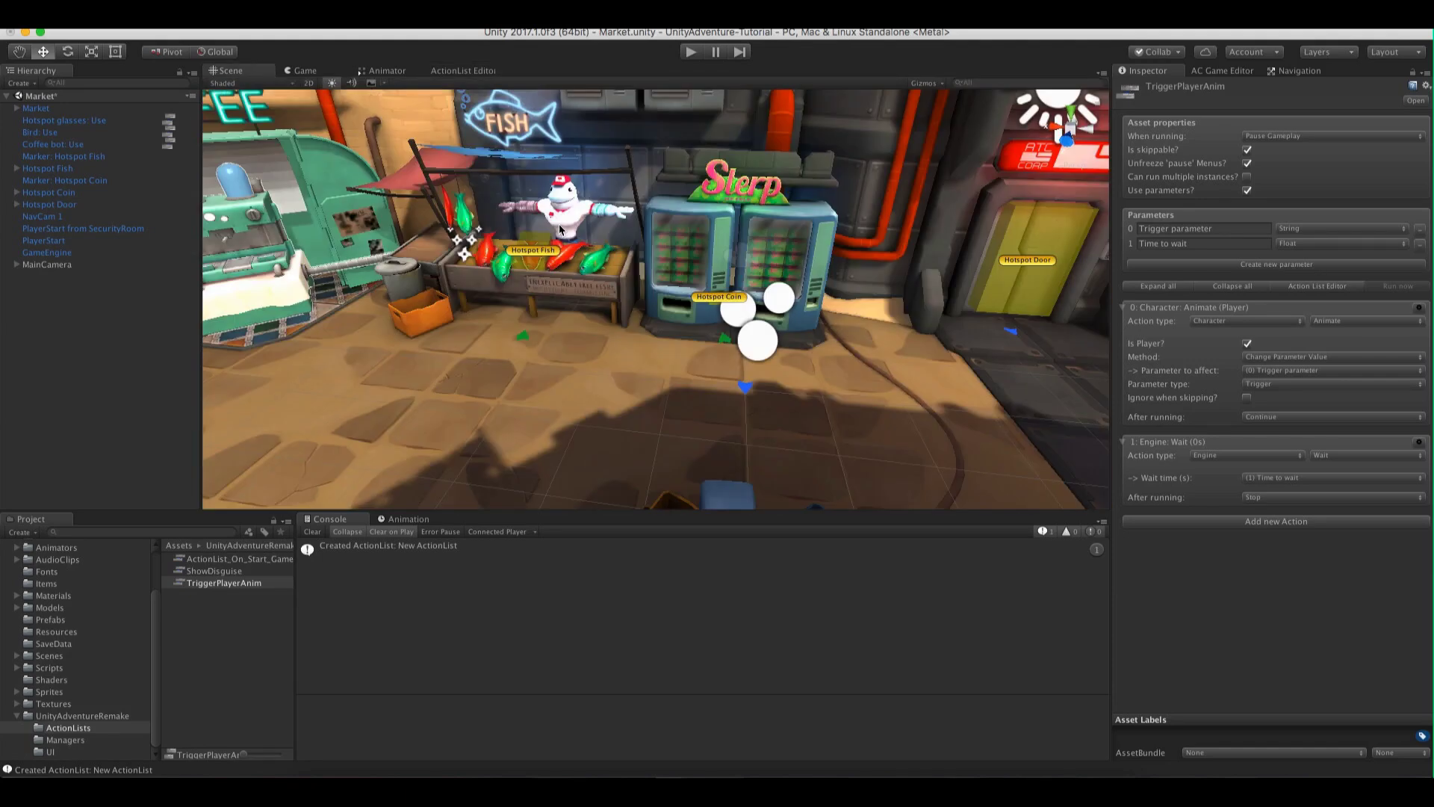
{"action": "left_click", "coordinate": [704, 301]}
{"action": "left_click", "coordinate": [1312, 460]}
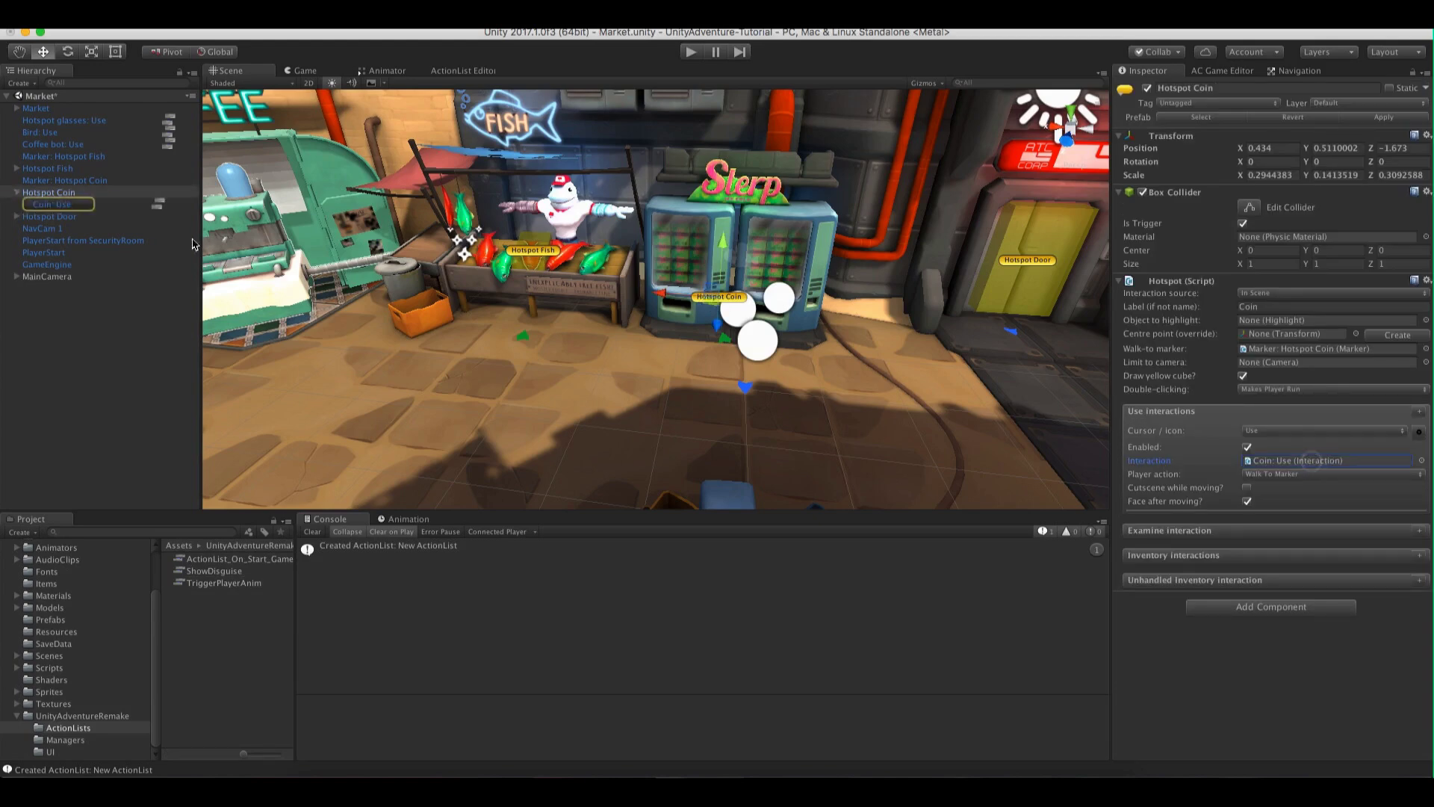
{"action": "left_click", "coordinate": [78, 216]}
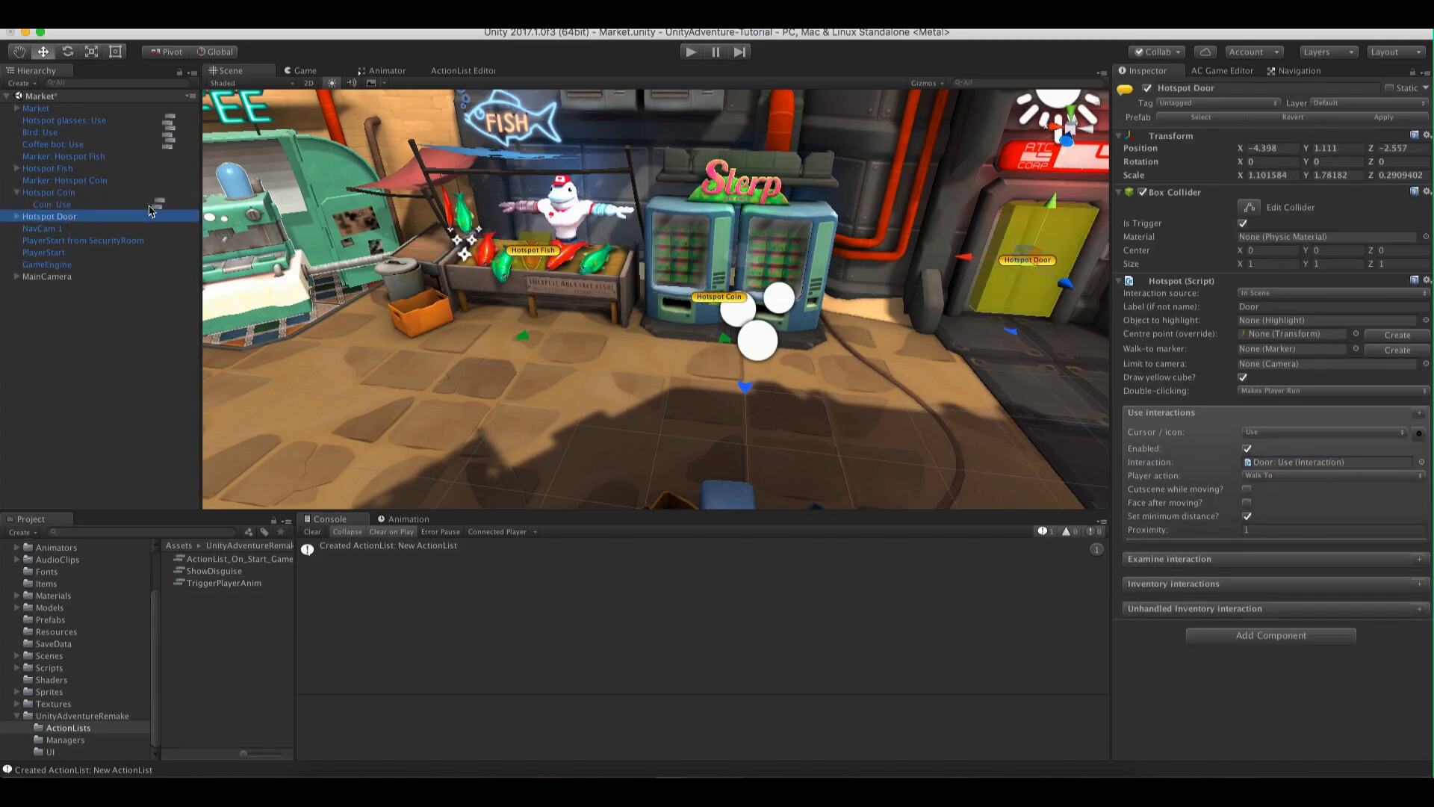
{"action": "left_click", "coordinate": [157, 203]}
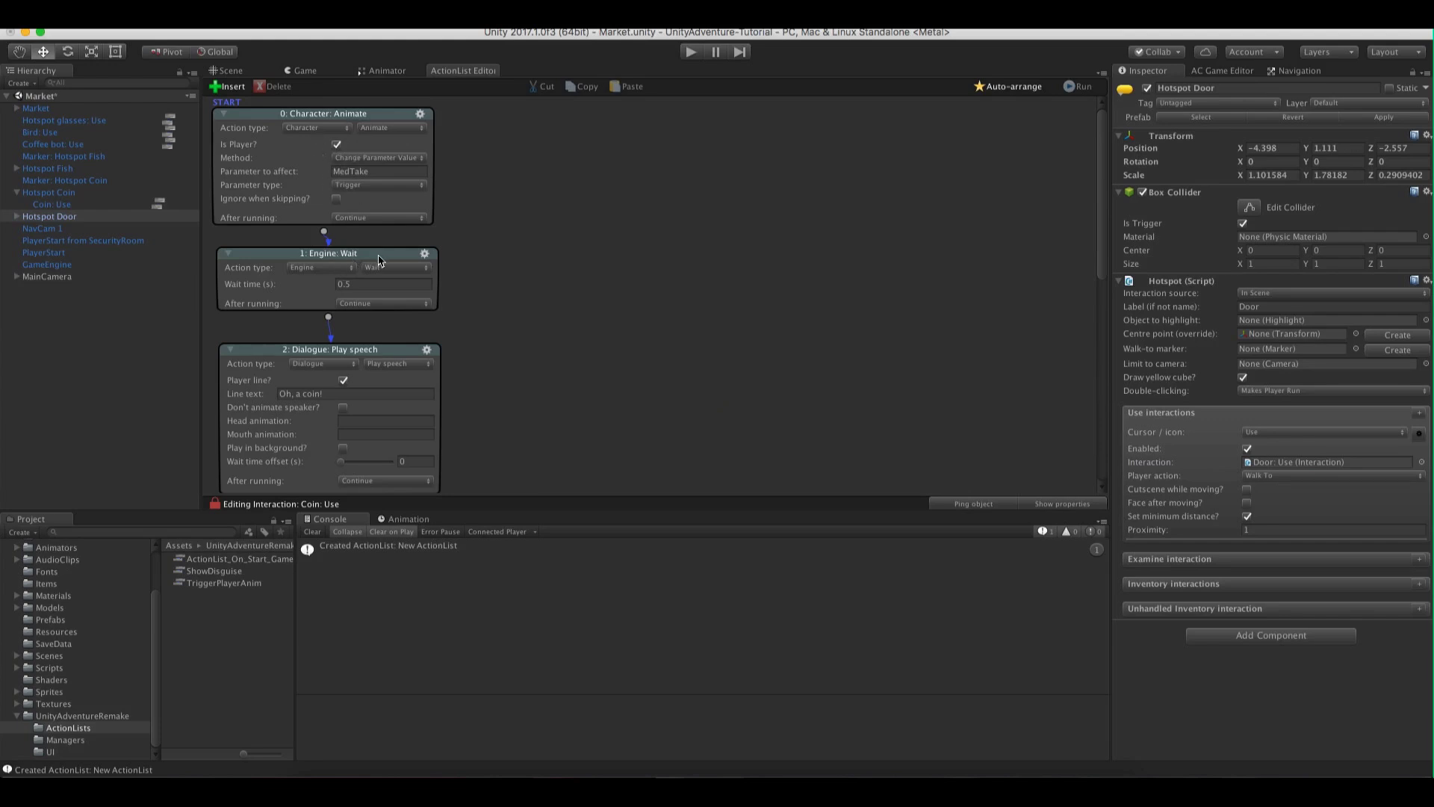
Add a new action beside the Animate node and set its type to ActionList: Run
{"action": "right_click", "coordinate": [511, 164]}
{"action": "left_click", "coordinate": [521, 170]}
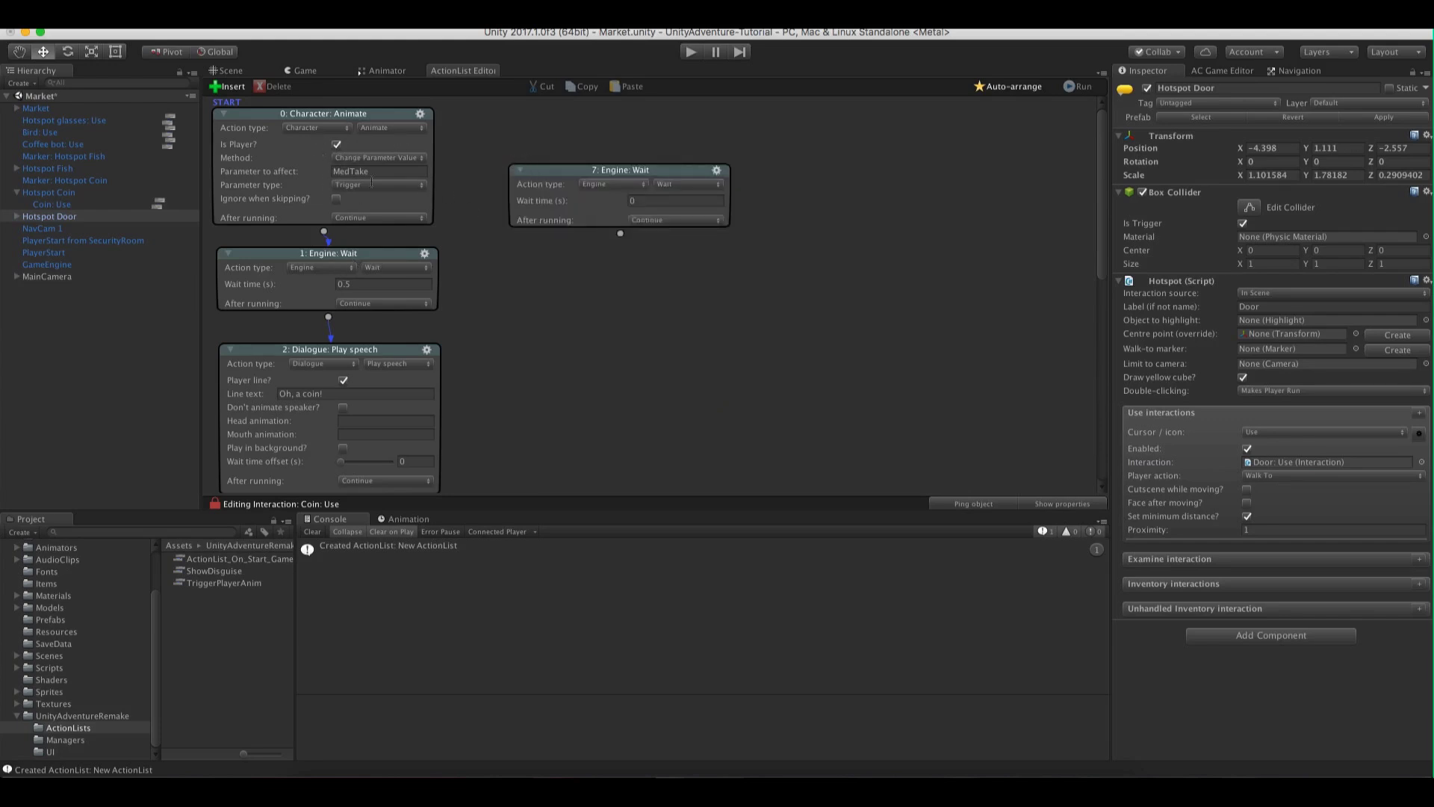
{"action": "mouse_move", "coordinate": [512, 177]}
{"action": "left_mouse_down"}
{"action": "mouse_move", "coordinate": [459, 172]}
{"action": "mouse_move", "coordinate": [487, 173]}
{"action": "left_mouse_up"}
{"action": "left_click", "coordinate": [583, 180]}
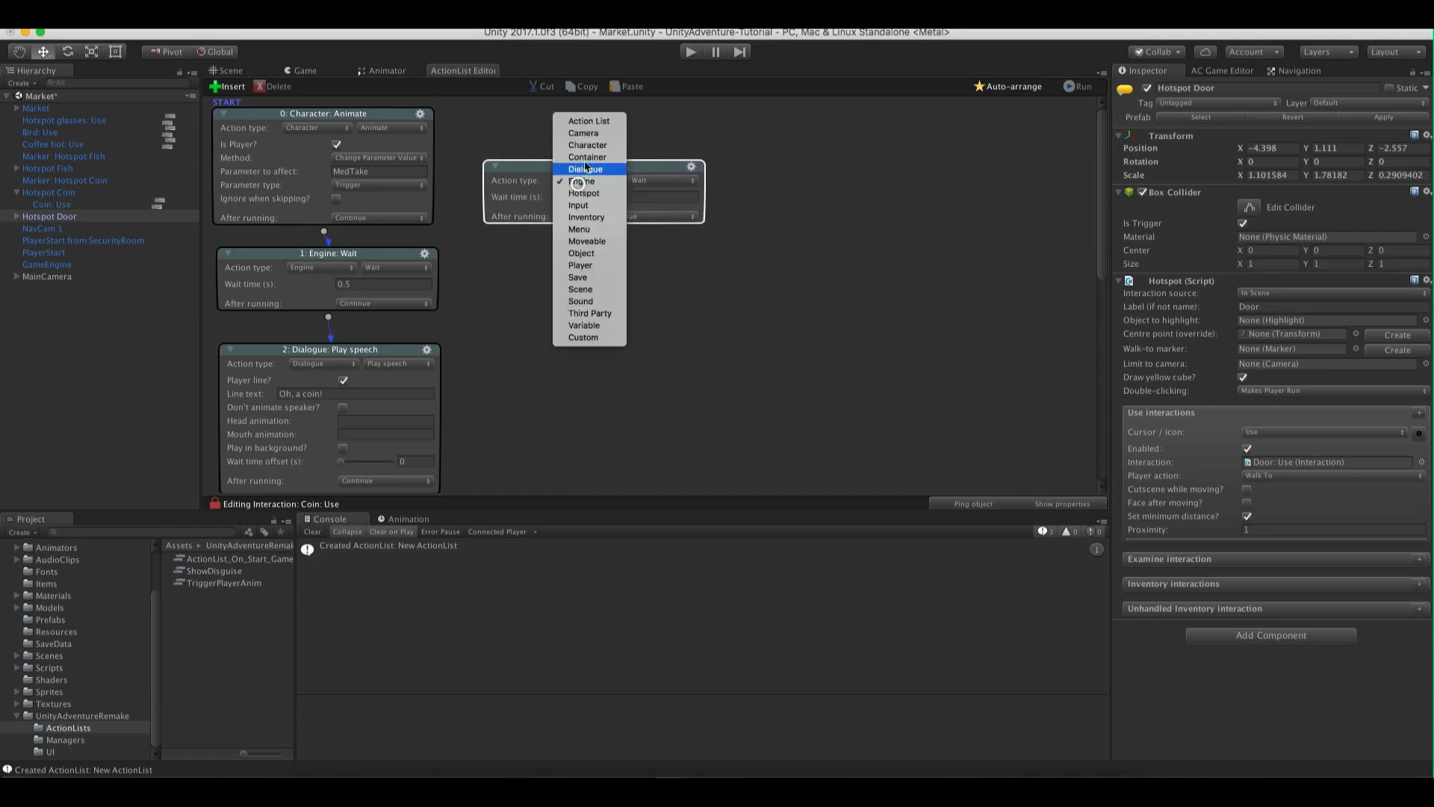
{"action": "left_click", "coordinate": [584, 123]}
{"action": "left_click", "coordinate": [642, 180]}
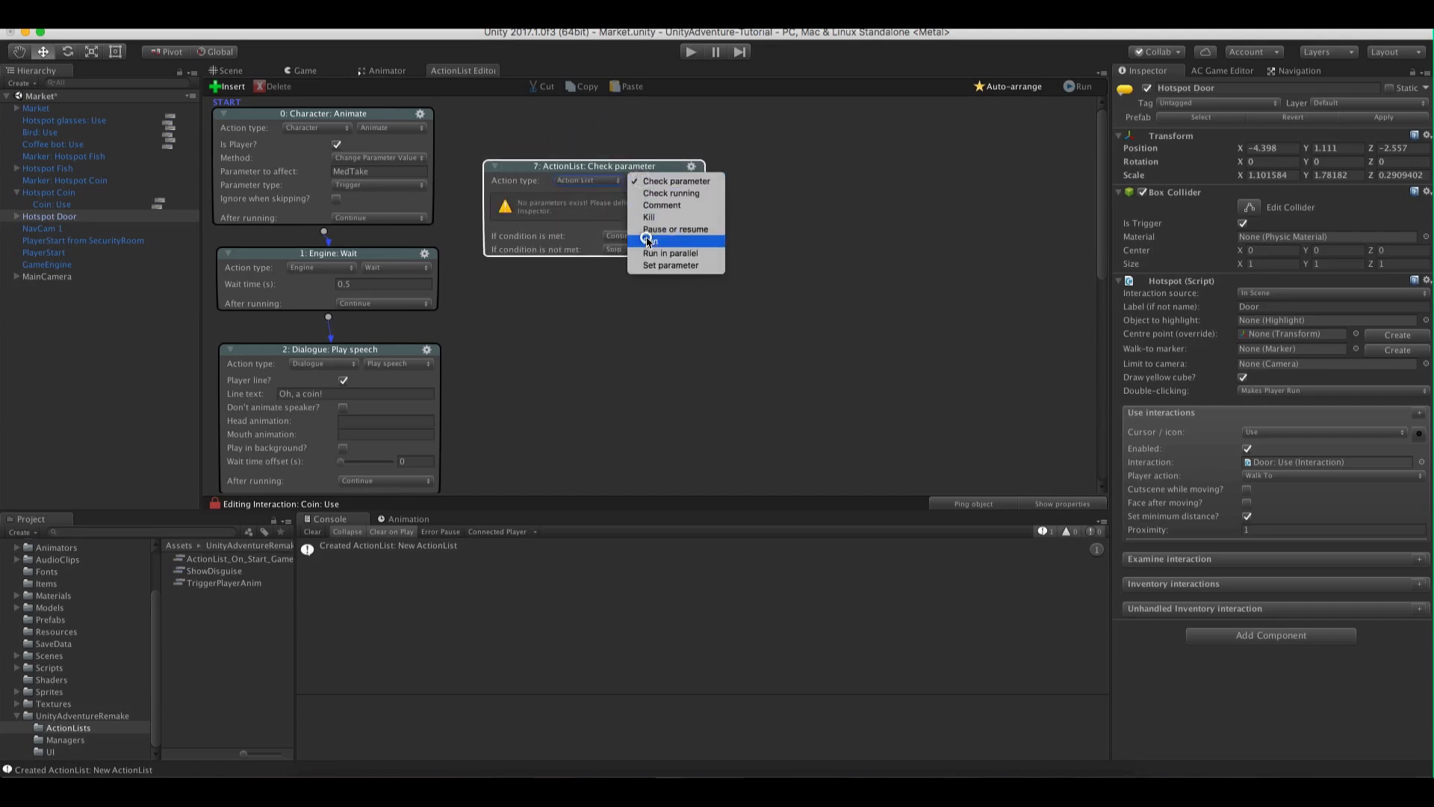
{"action": "left_click", "coordinate": [647, 236]}
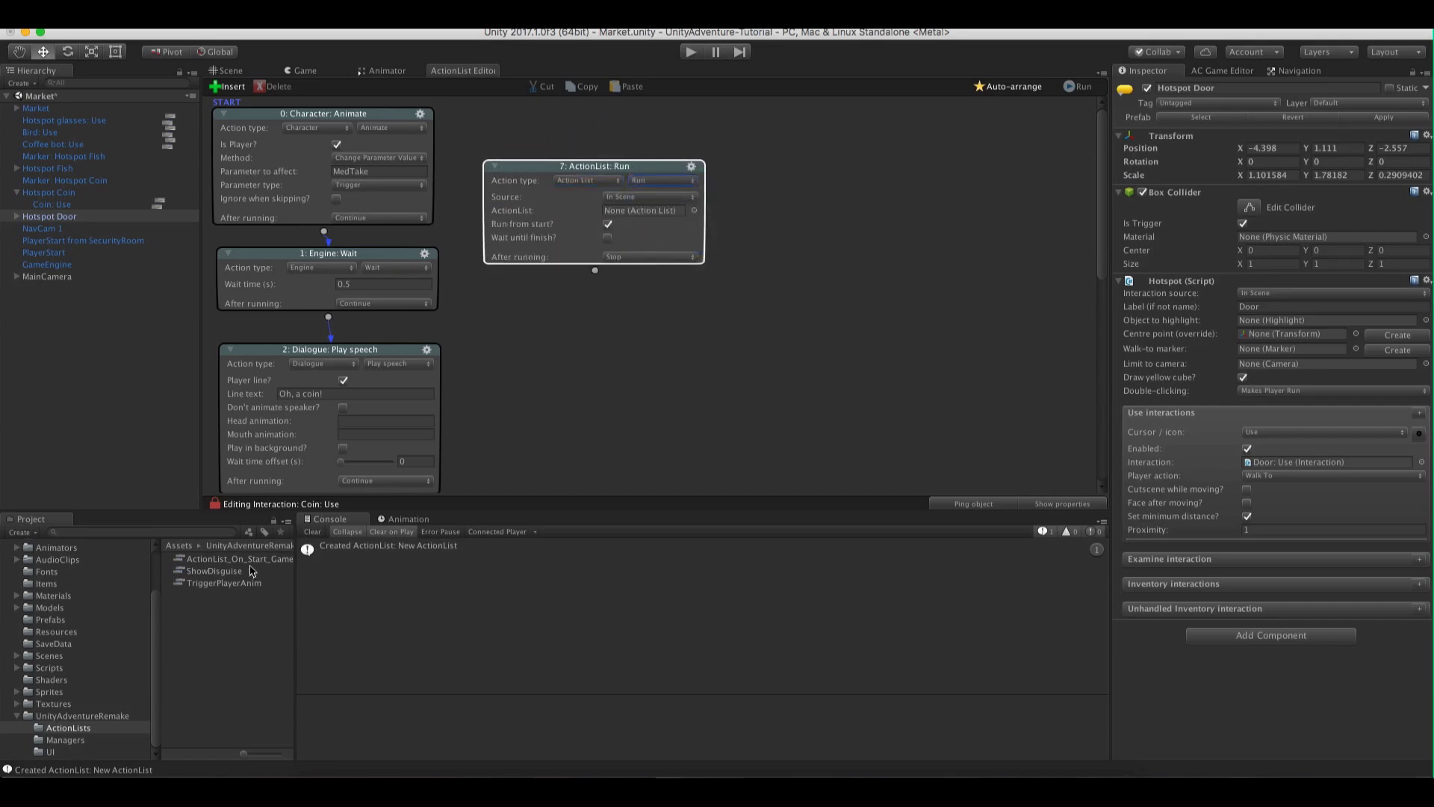
Set the Run action's source to Asset File and assign TriggerPlayerAnim as its ActionList asset
{"action": "left_click", "coordinate": [632, 197]}
{"action": "left_click", "coordinate": [634, 211]}
{"action": "left_click_drag", "start_coordinate": [238, 583], "coordinate": [634, 212]}
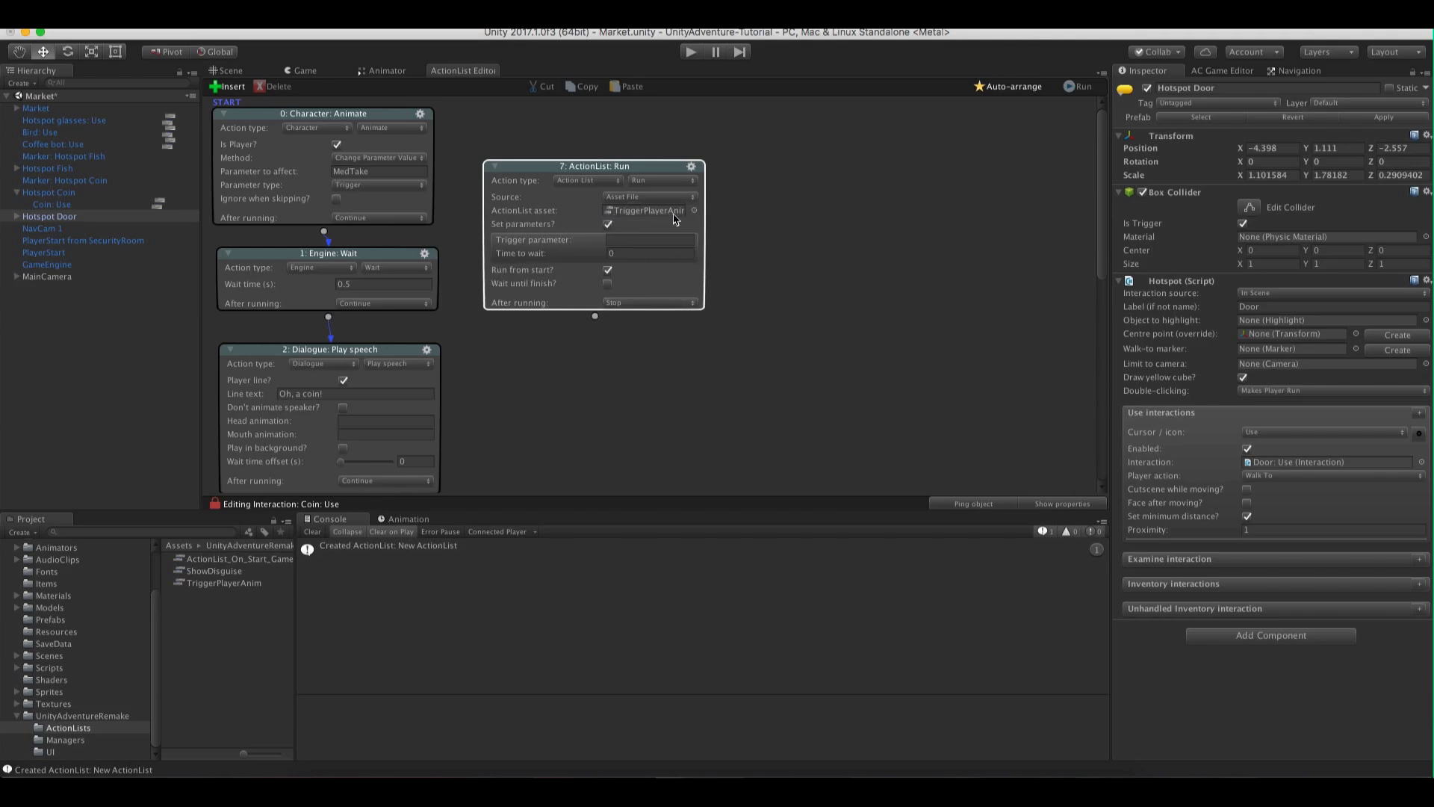
Set the Run action's Trigger parameter to MedTake and Time to wait to 0.5, and enable Wait until finish
{"action": "left_click", "coordinate": [623, 253]}
{"action": "left_click", "coordinate": [628, 255]}
{"action": "left_click", "coordinate": [621, 237]}
{"action": "key", "text": "Return"}
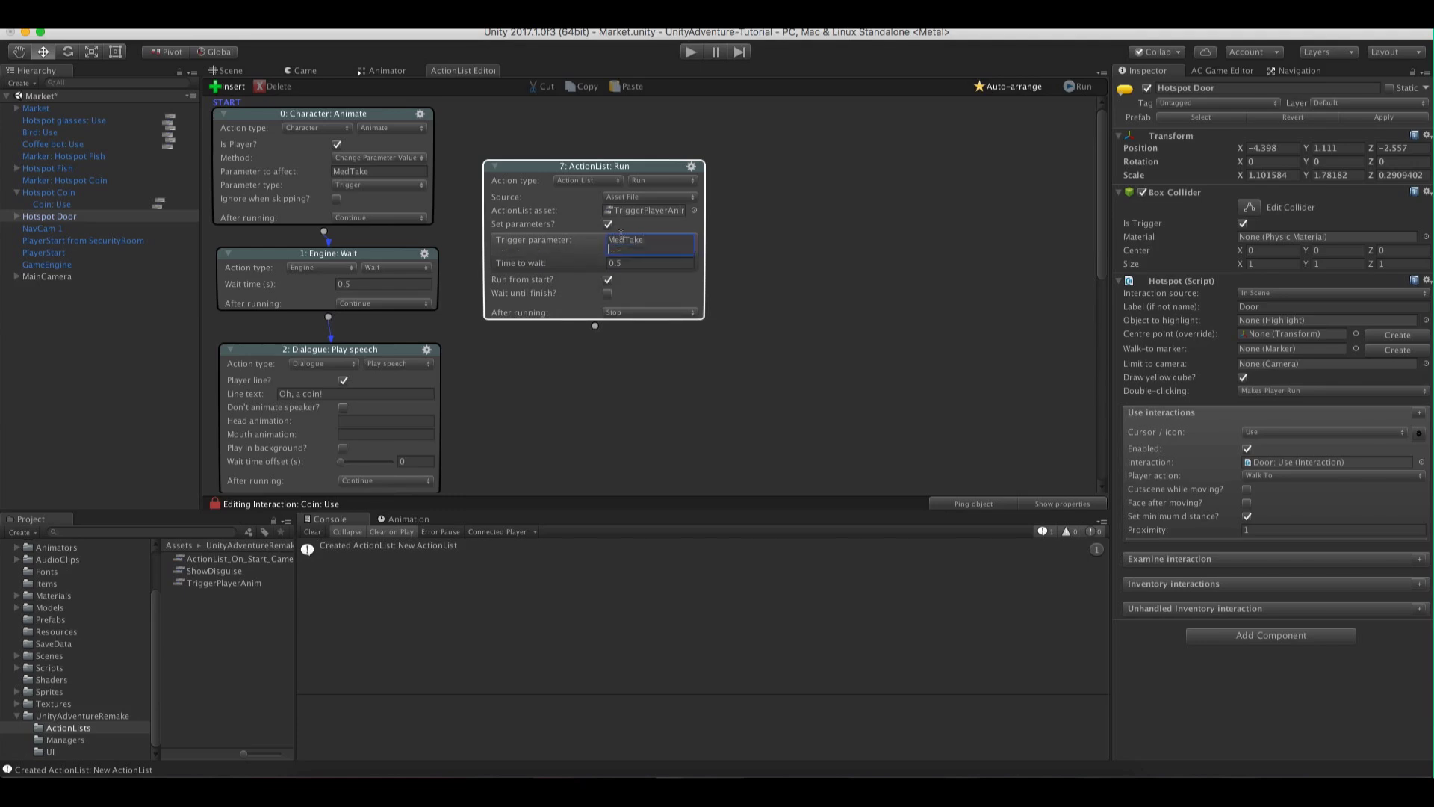
{"action": "key", "text": "BackSpace"}
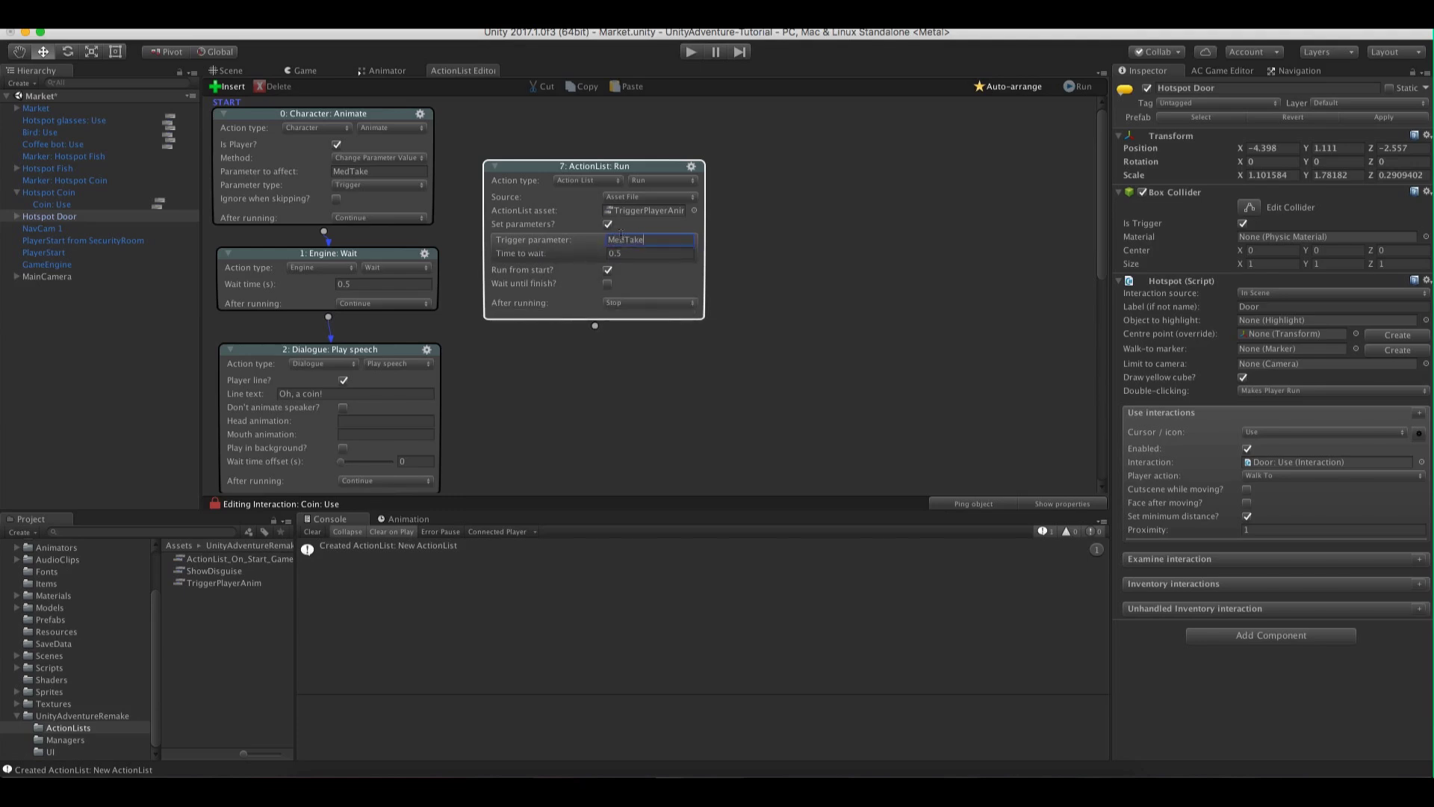
{"action": "left_click", "coordinate": [607, 284]}
{"action": "left_click", "coordinate": [754, 233]}
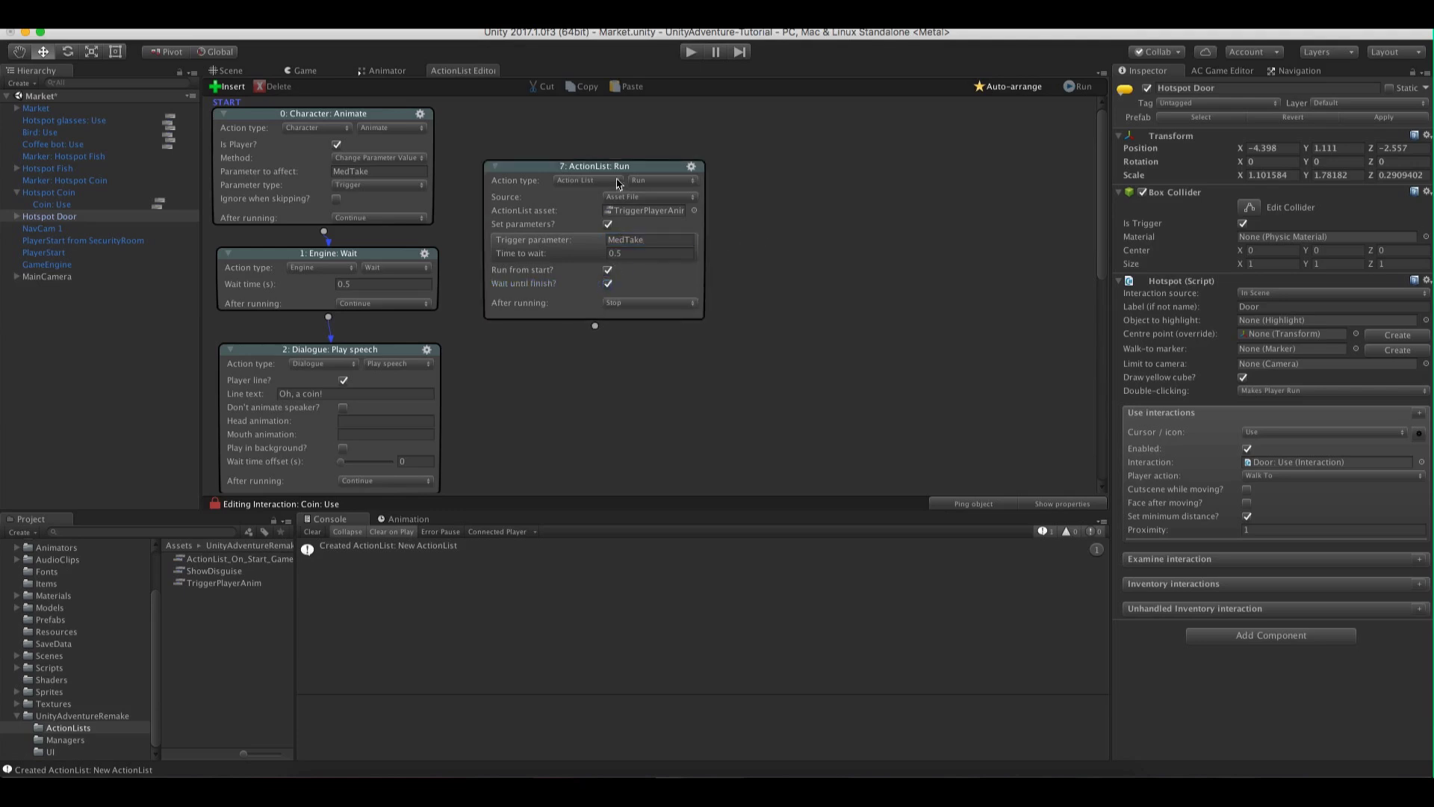
Make the Run action first in the list, move the old Animate and Wait nodes aside, and link Run to Dialogue: Play speech
{"action": "left_click_drag", "start_coordinate": [617, 165], "coordinate": [617, 151]}
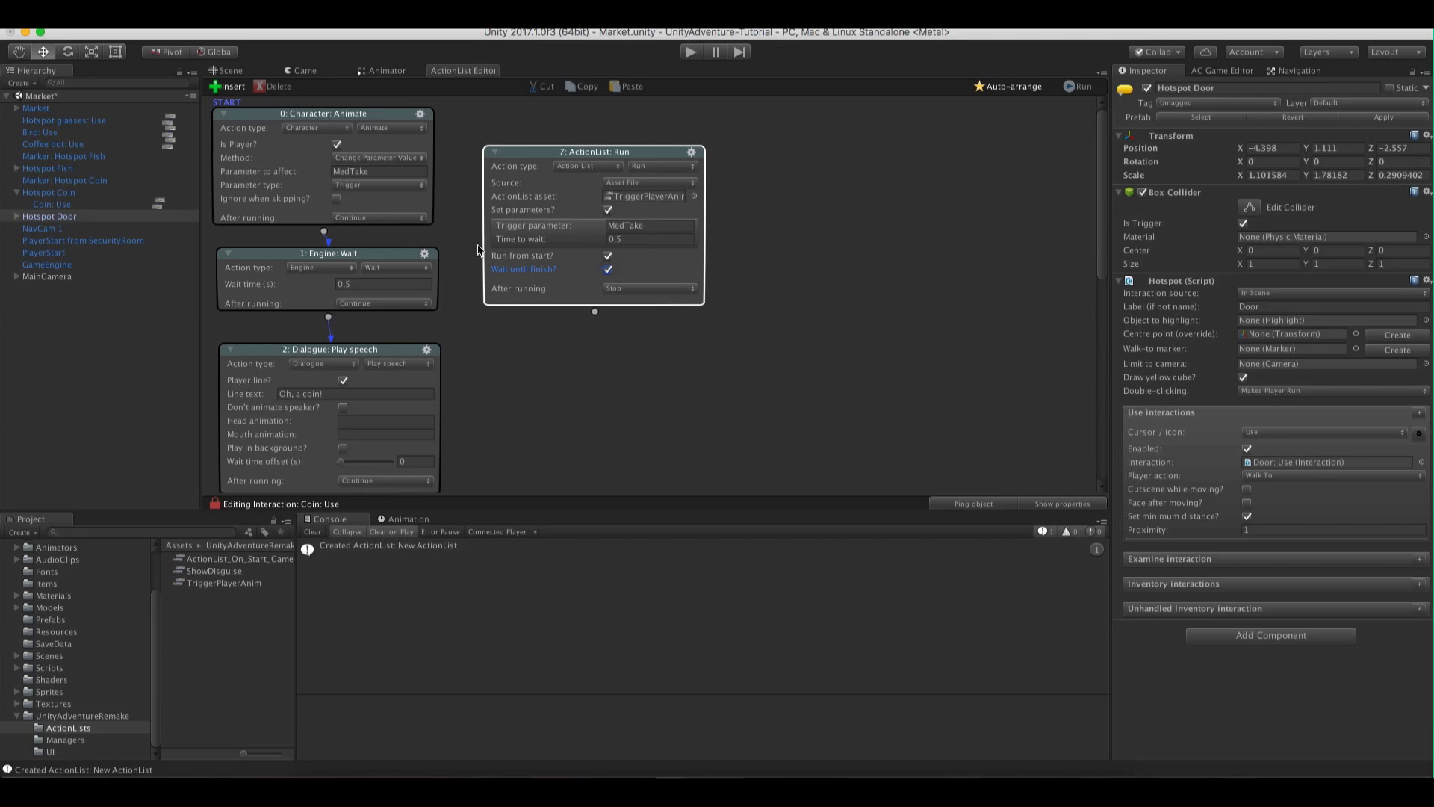
{"action": "left_click", "coordinate": [690, 152]}
{"action": "left_click", "coordinate": [719, 235]}
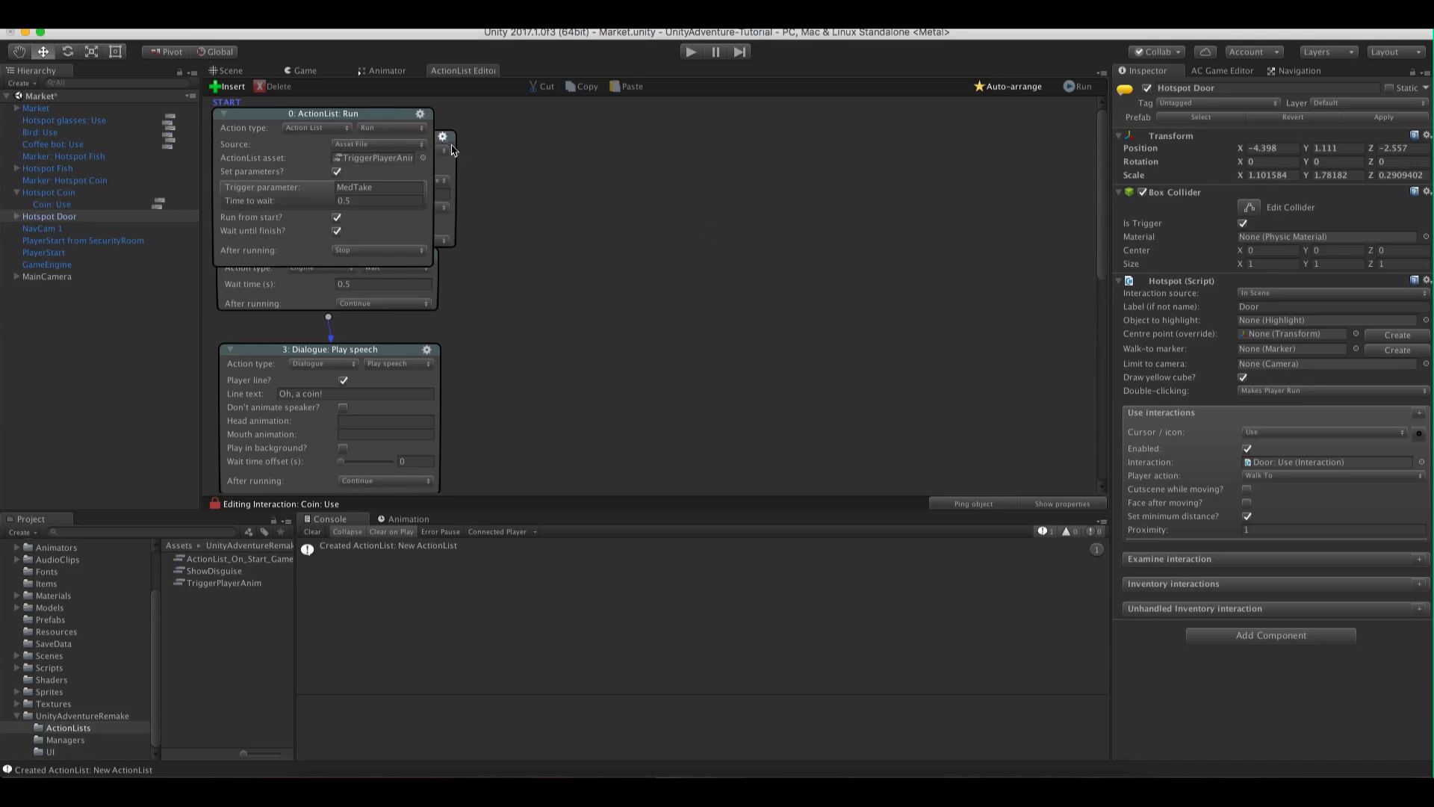
{"action": "left_click_drag", "start_coordinate": [436, 142], "coordinate": [676, 210]}
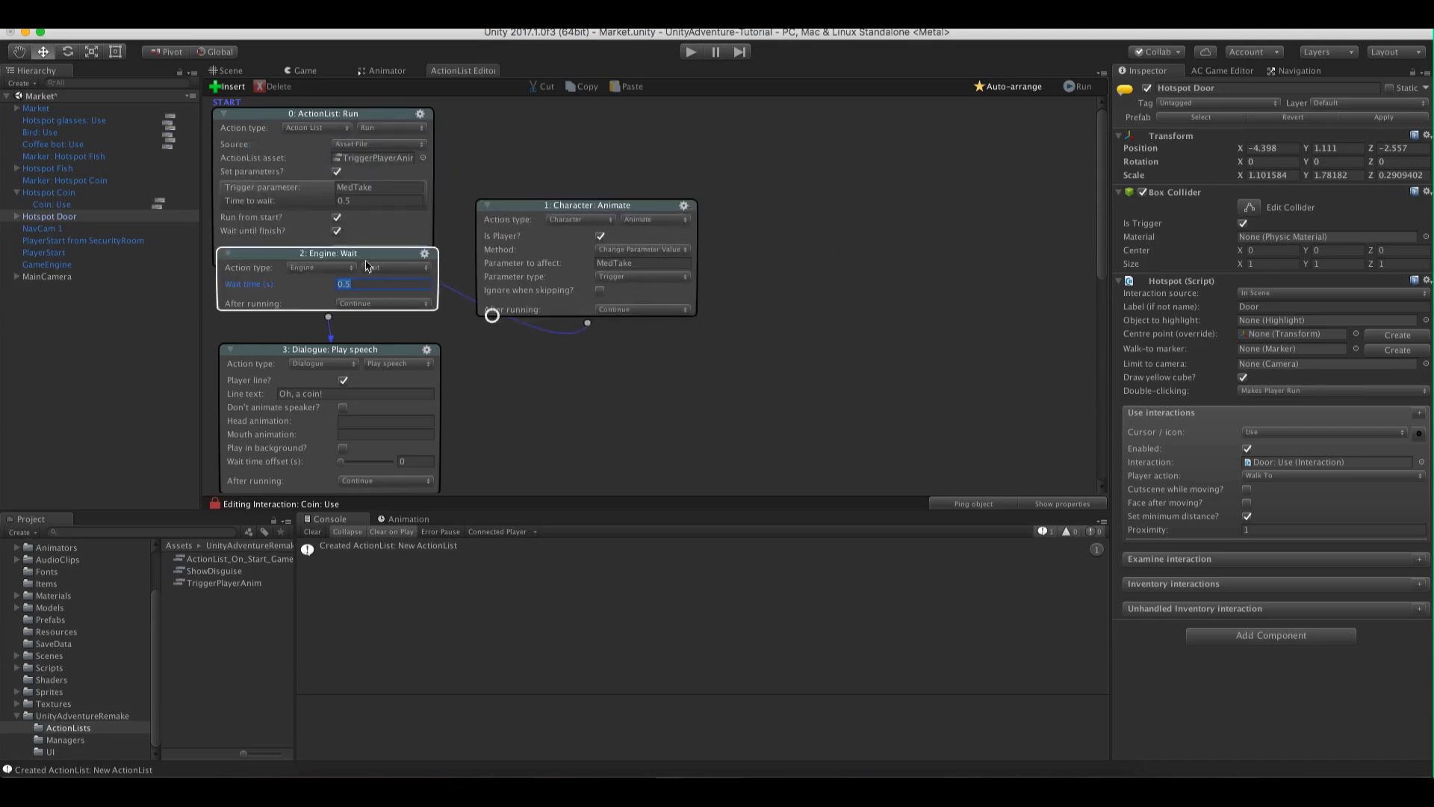
{"action": "left_click_drag", "start_coordinate": [365, 253], "coordinate": [632, 358]}
{"action": "left_click_drag", "start_coordinate": [323, 277], "coordinate": [326, 353]}
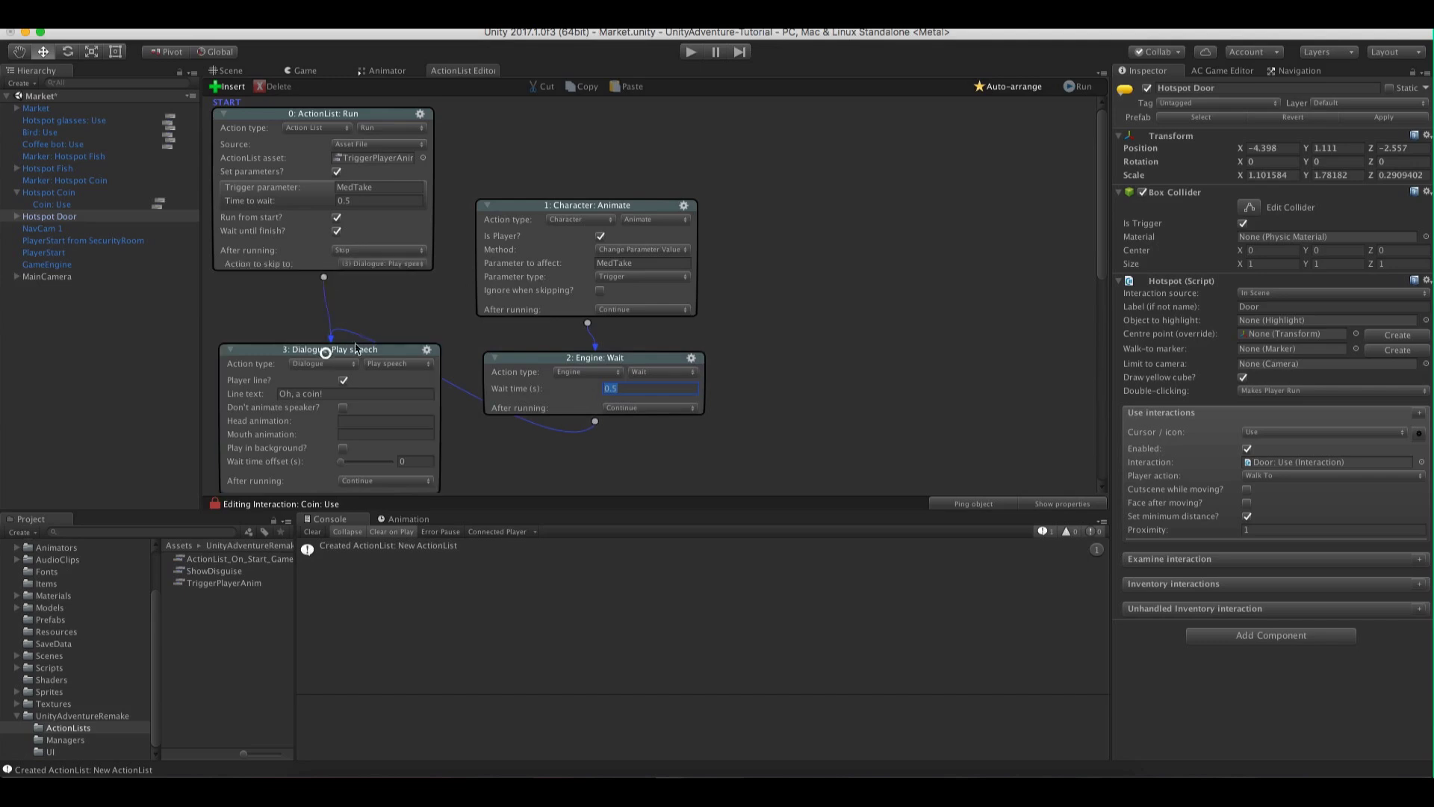
Delete the old Animate and Wait actions and move the Play speech node up beneath the Run node
{"action": "left_click_drag", "start_coordinate": [595, 420], "coordinate": [589, 446]}
{"action": "left_click_drag", "start_coordinate": [749, 218], "coordinate": [478, 417]}
{"action": "left_click", "coordinate": [269, 93]}
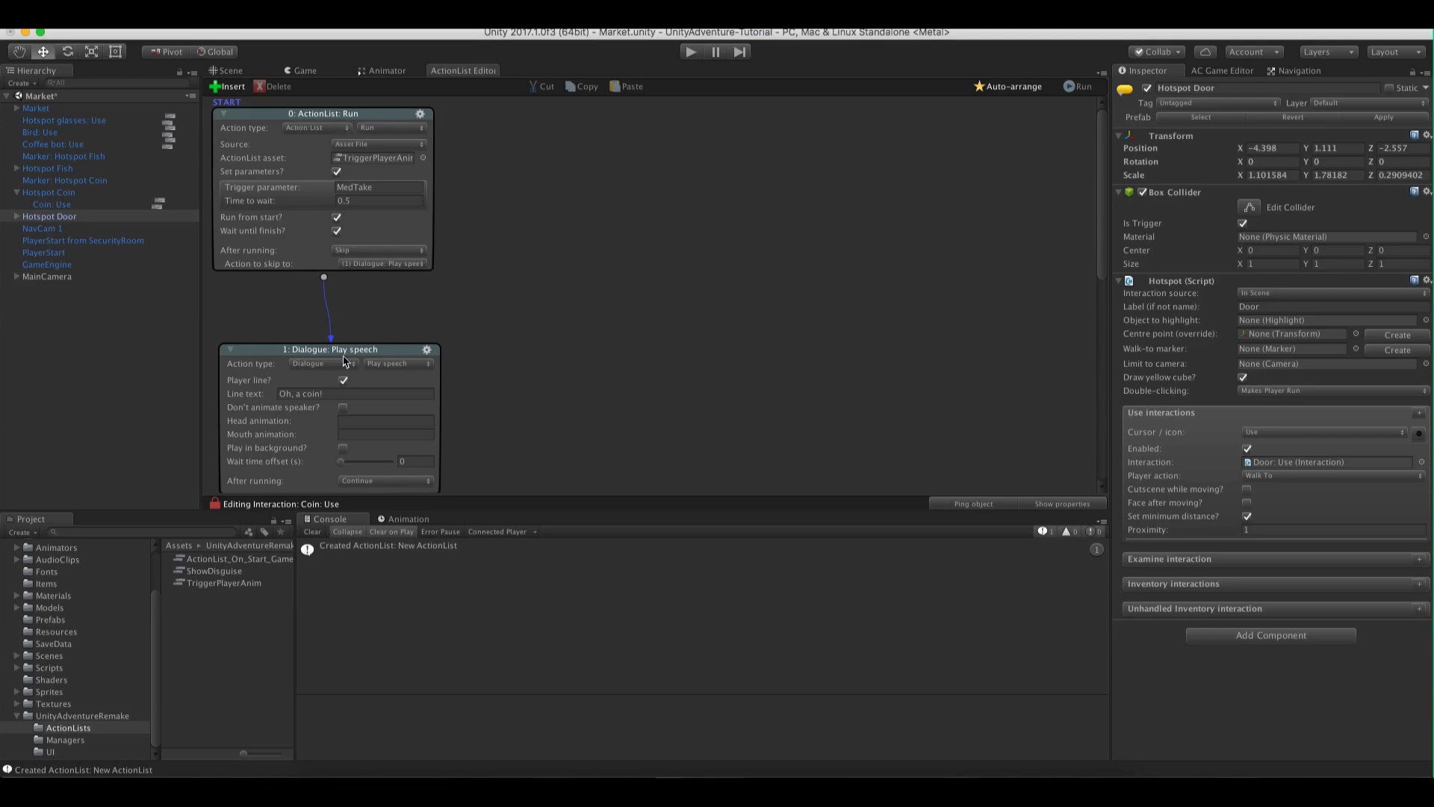
{"action": "left_click_drag", "start_coordinate": [345, 361], "coordinate": [340, 329]}
{"action": "scroll", "coordinate": [554, 283], "scroll_direction": "down", "scroll_amount": 3}
{"action": "scroll", "coordinate": [554, 278], "scroll_direction": "up", "scroll_amount": 3}
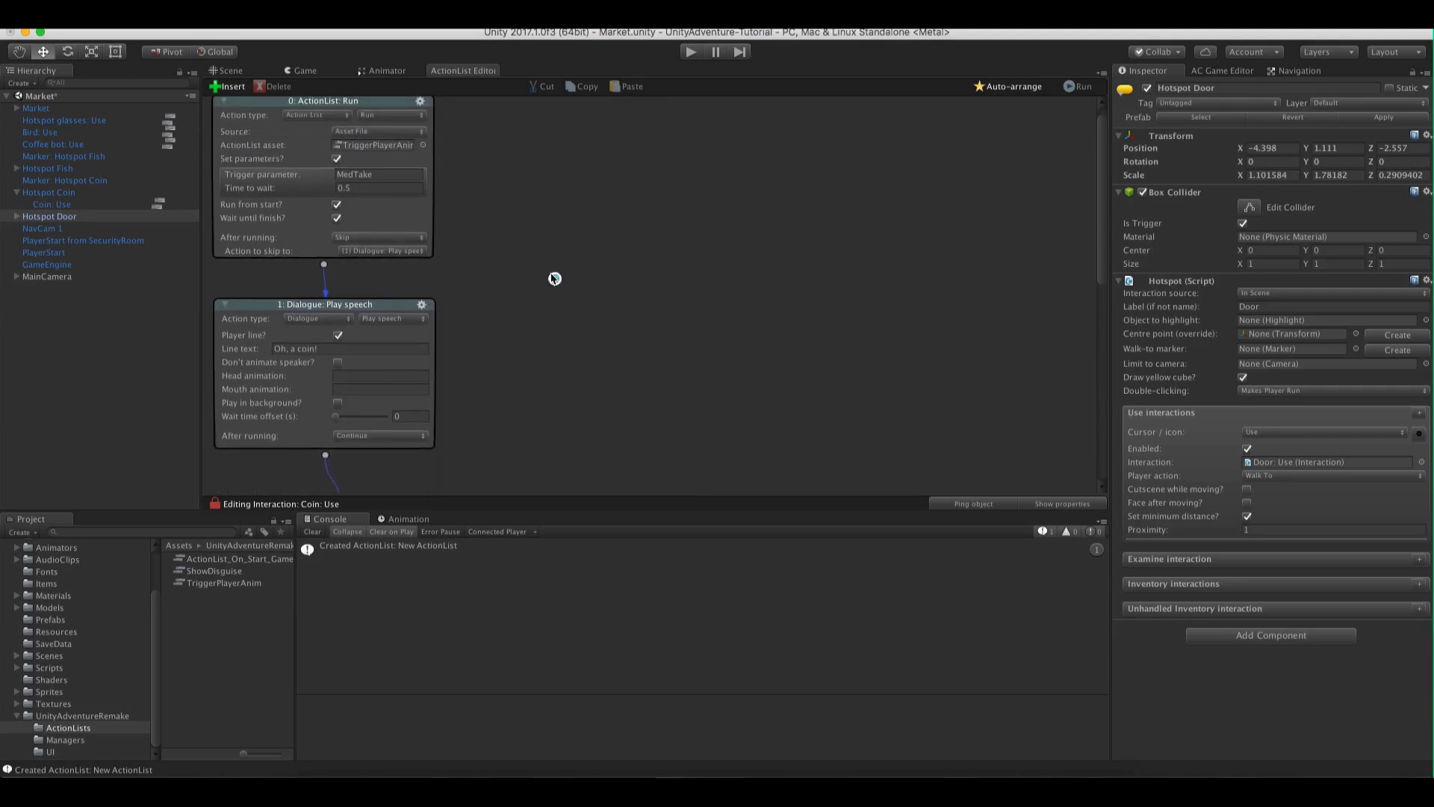
Select Hotspot Fish in the scene and copy the ActionList: Run action from Coin: Use
{"action": "left_click", "coordinate": [227, 70]}
{"action": "left_click", "coordinate": [556, 254]}
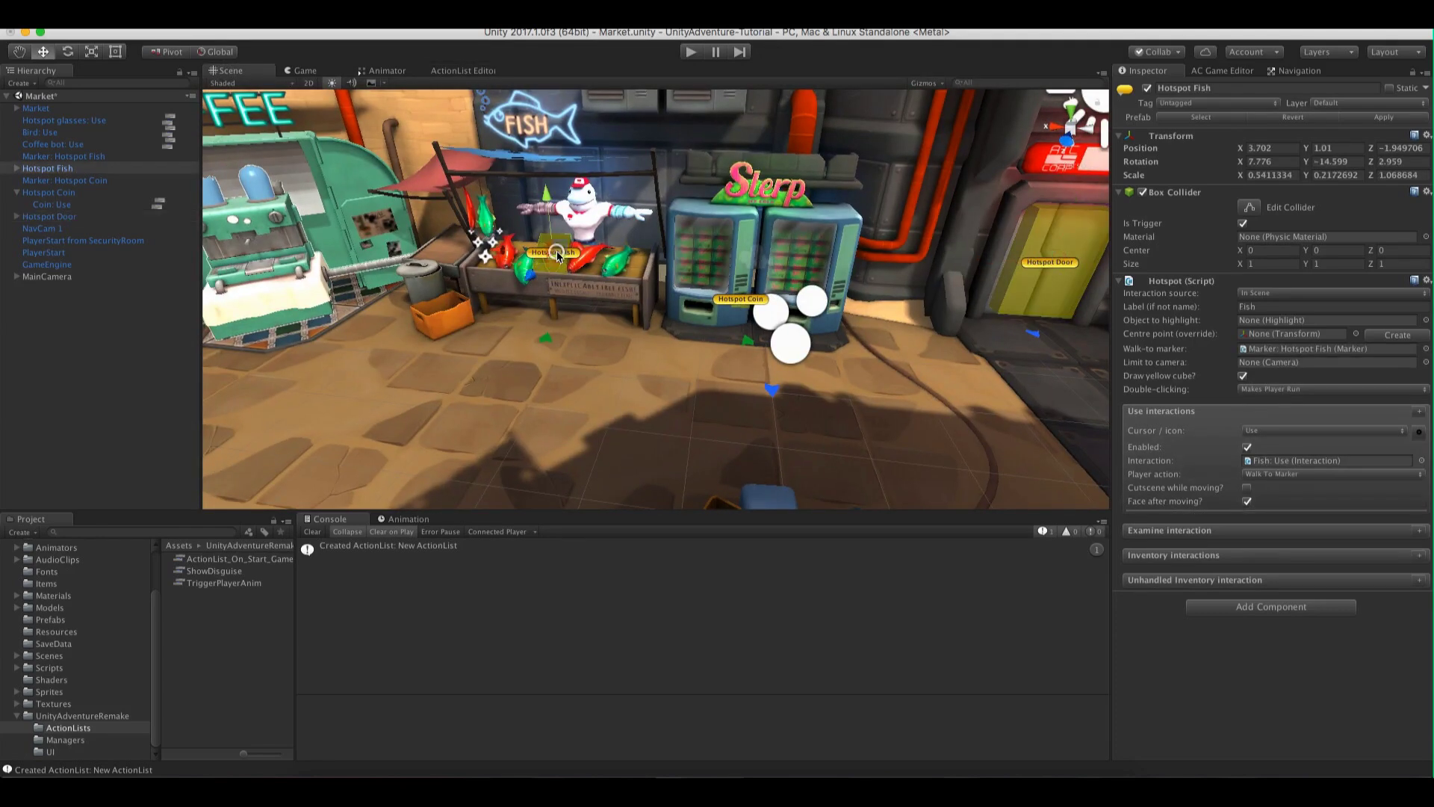
{"action": "left_click", "coordinate": [441, 71]}
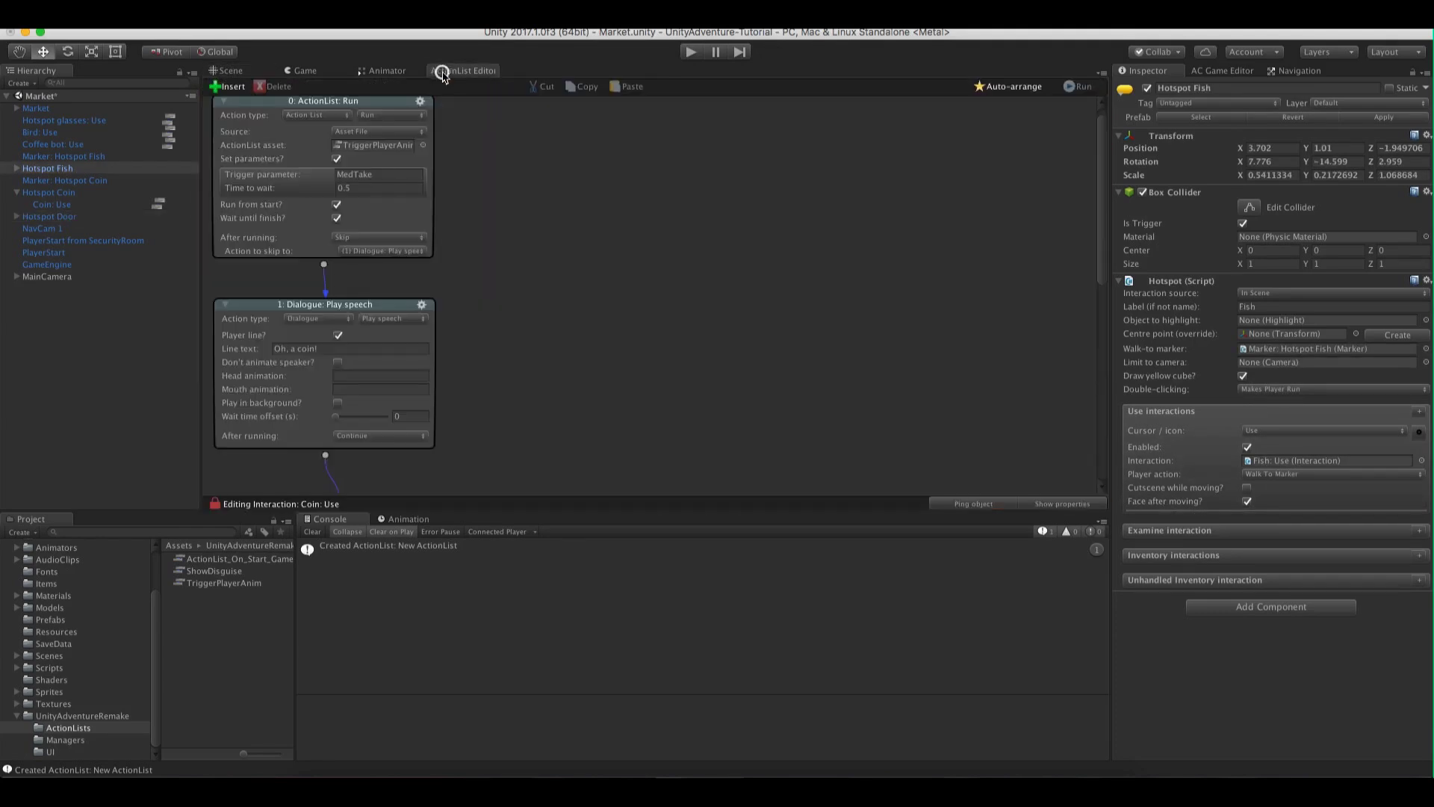
{"action": "scroll", "coordinate": [472, 172], "scroll_direction": "up", "scroll_amount": 1}
{"action": "right_click", "coordinate": [431, 126]}
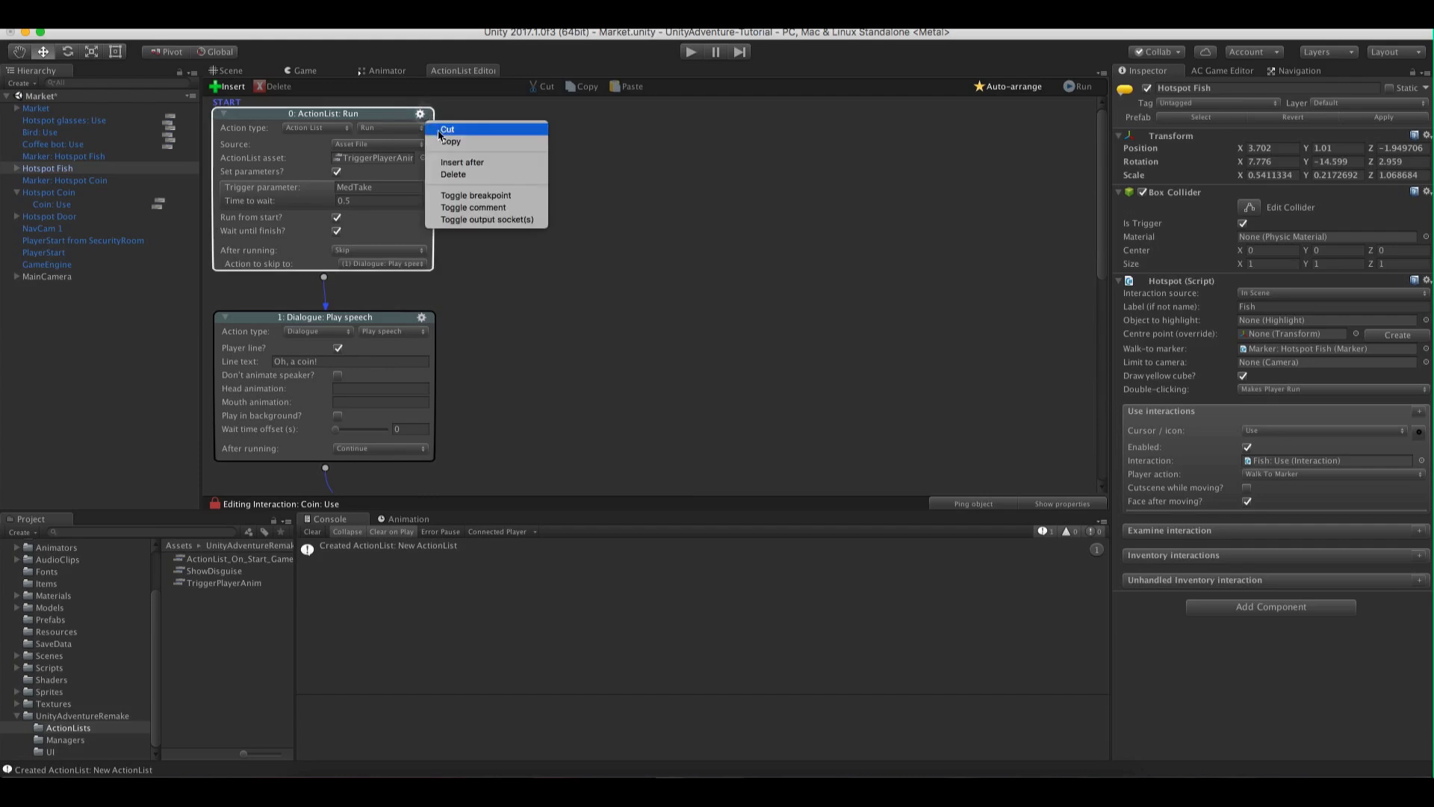
{"action": "left_click", "coordinate": [451, 142]}
Open the Fish: Use ActionList and paste the copied Run action beneath the Engine: Wait node
{"action": "key", "text": "super+1"}
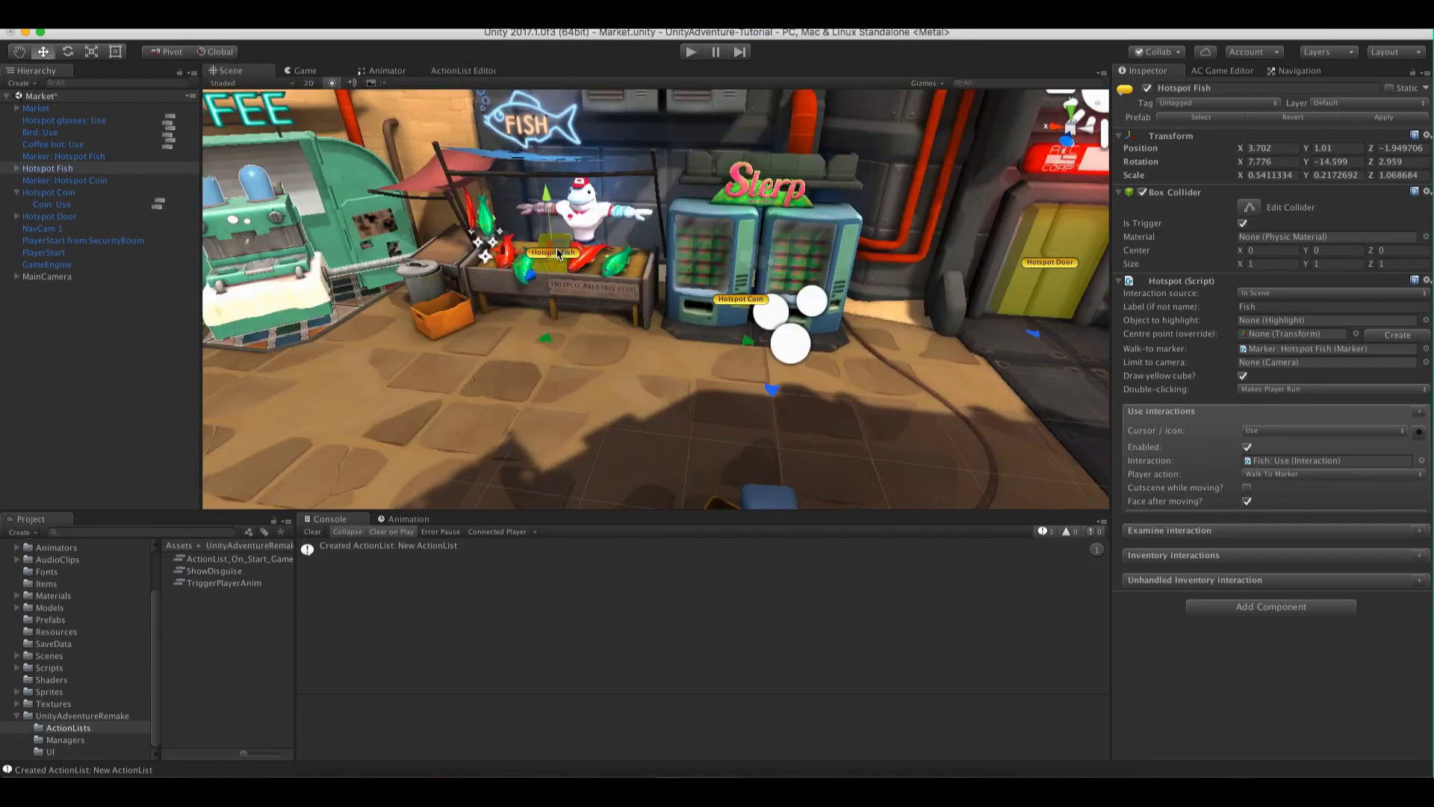
{"action": "left_click", "coordinate": [1259, 463]}
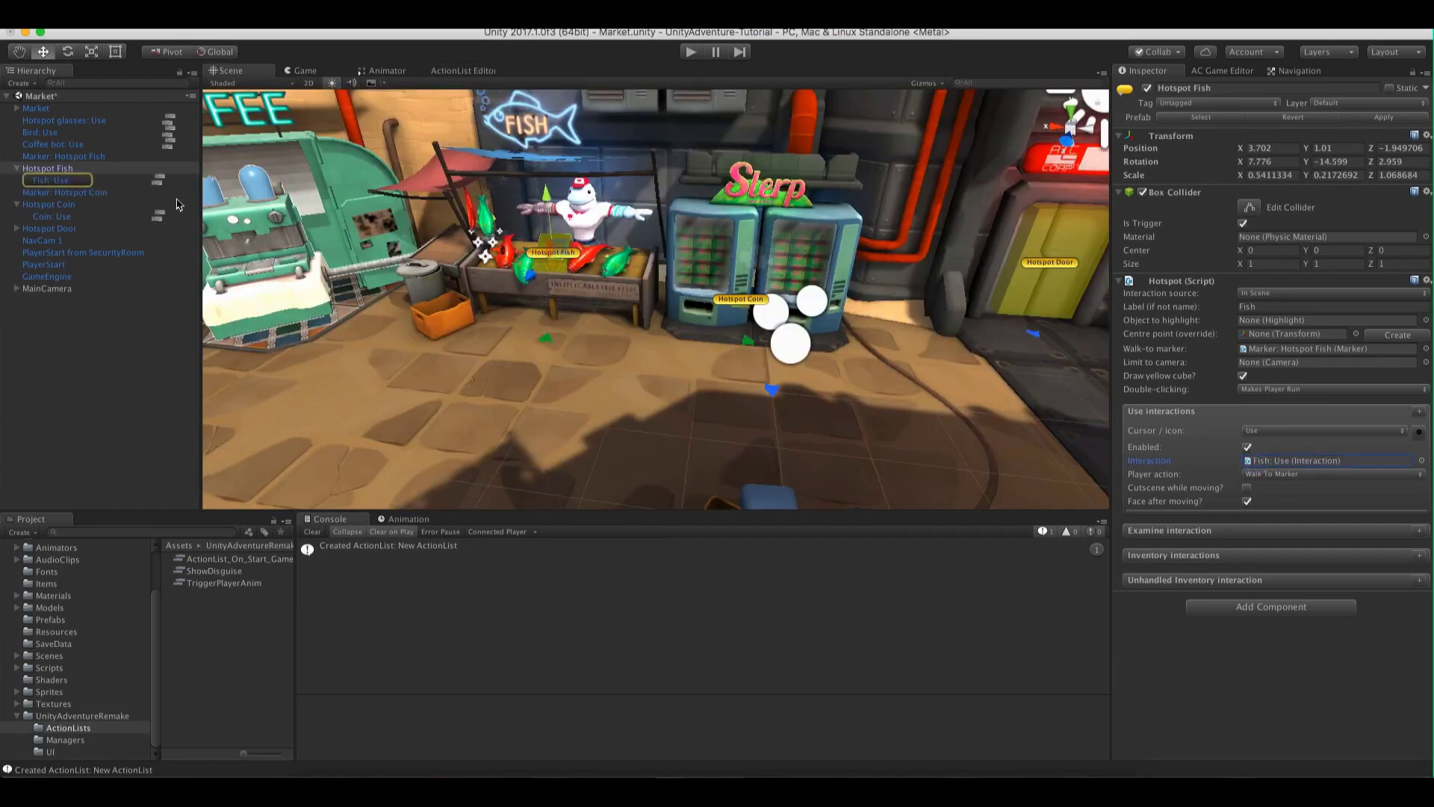
{"action": "left_click", "coordinate": [156, 181]}
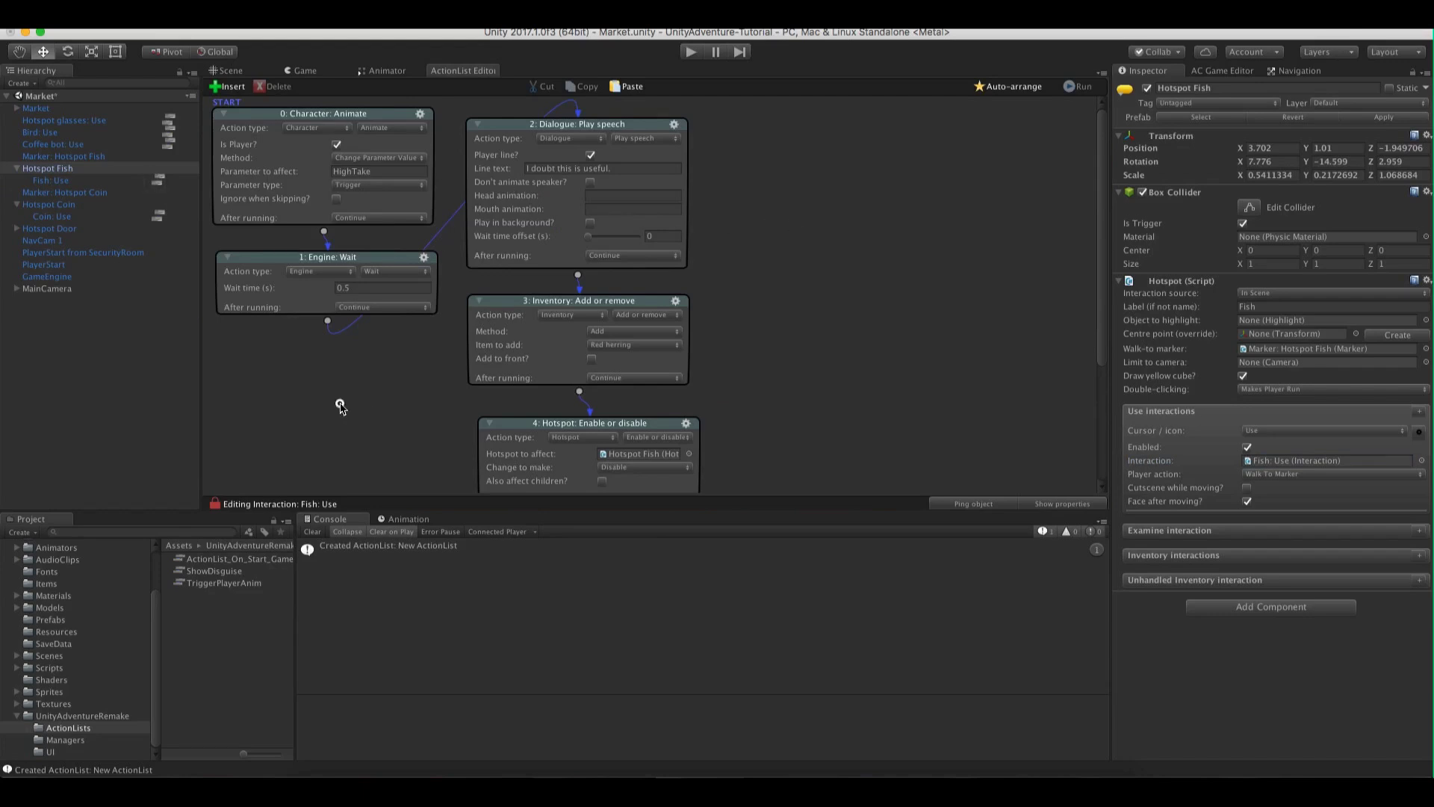
{"action": "right_click", "coordinate": [265, 366]}
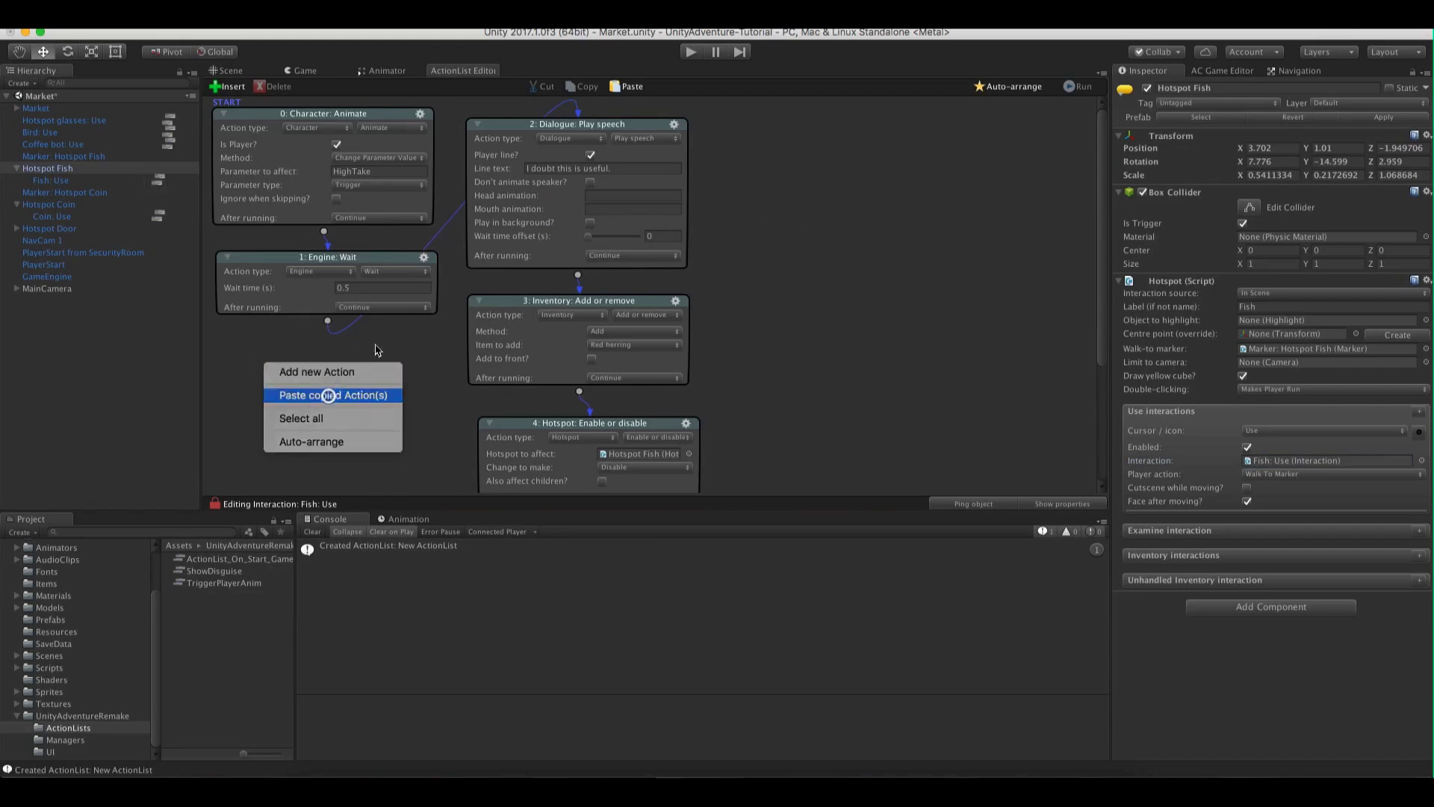
{"action": "left_click", "coordinate": [327, 394]}
{"action": "left_click_drag", "start_coordinate": [327, 367], "coordinate": [275, 349]}
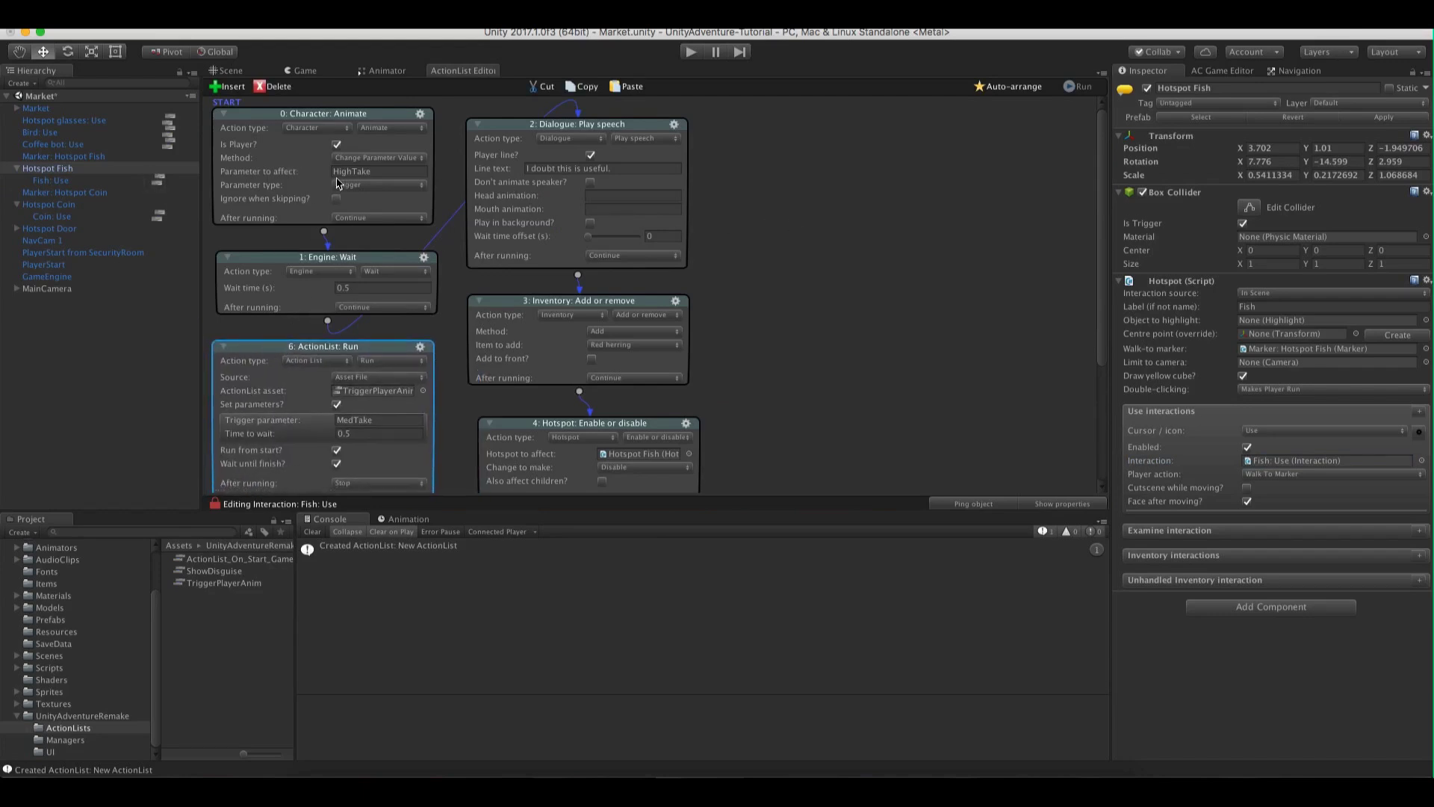
Set the pasted Run action's Trigger parameter to HighTake and make it the first action
{"action": "left_click", "coordinate": [354, 419]}
{"action": "left_click", "coordinate": [305, 415]}
{"action": "type", "text": "High"}
{"action": "left_click", "coordinate": [420, 346]}
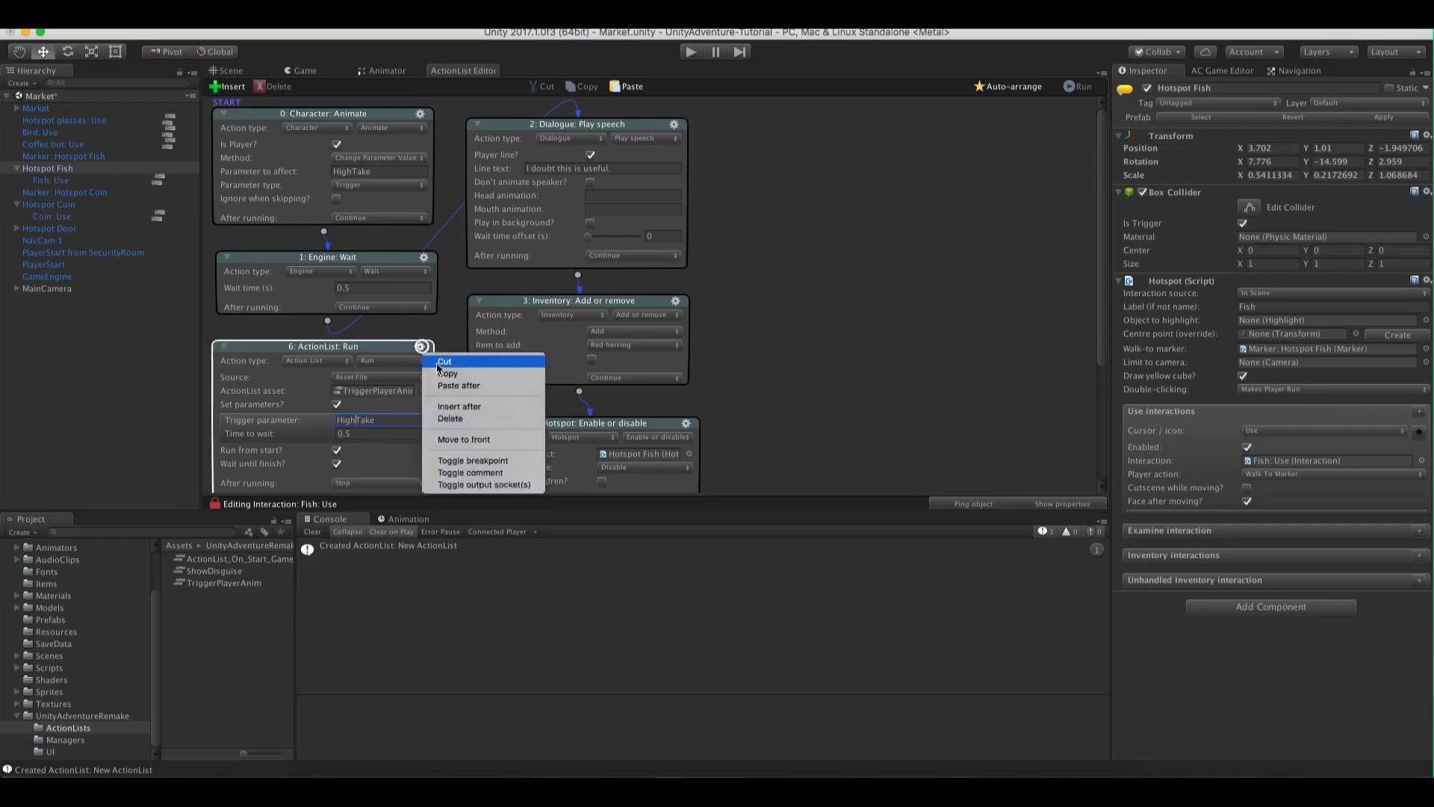
{"action": "left_click", "coordinate": [463, 439]}
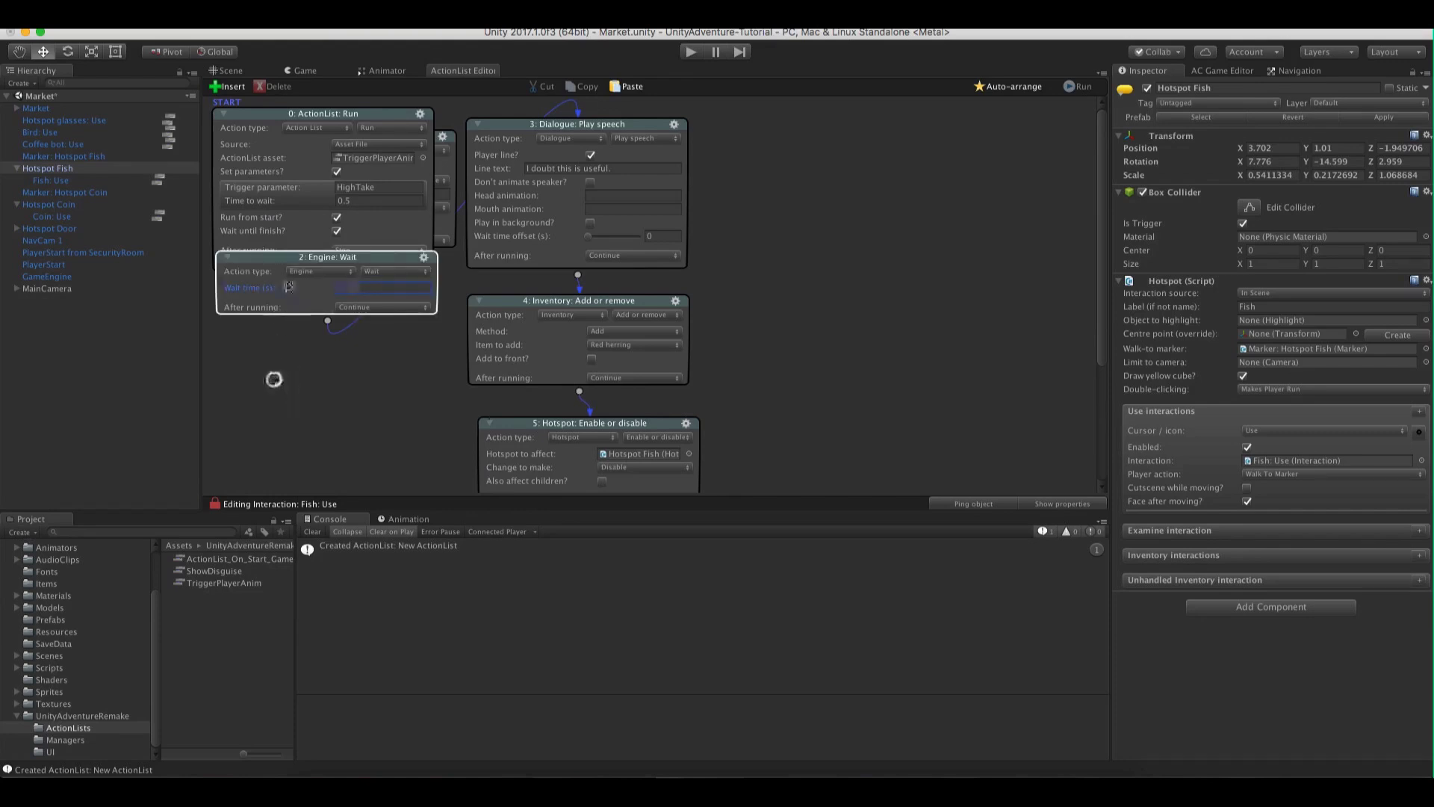
Link the Run action to Dialogue: Play speech and delete the old Animate and Wait actions from Fish: Use
{"action": "left_click_drag", "start_coordinate": [288, 285], "coordinate": [277, 448]}
{"action": "left_click", "coordinate": [452, 184]}
{"action": "left_click_drag", "start_coordinate": [451, 183], "coordinate": [345, 451]}
{"action": "left_click", "coordinate": [274, 86]}
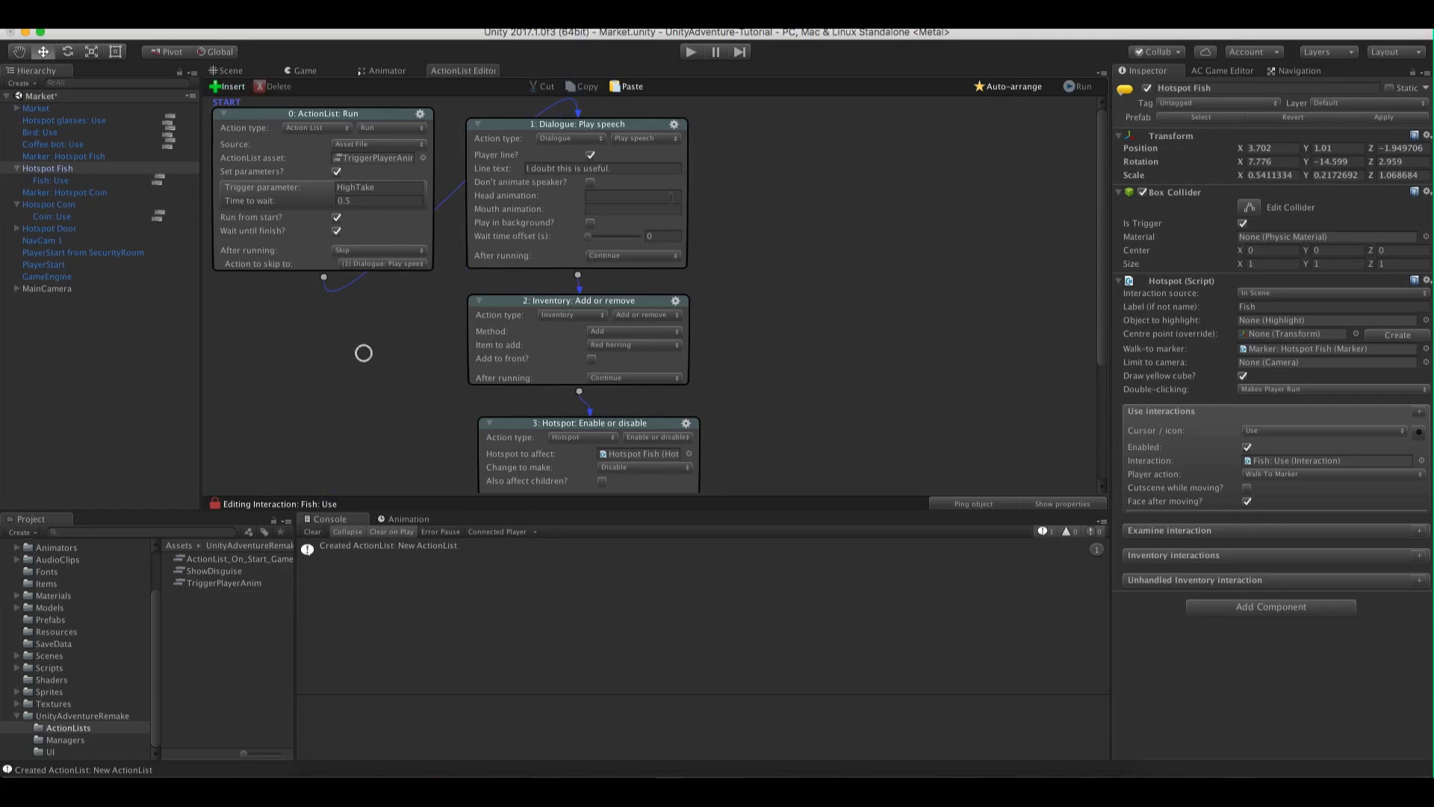
Rearrange the Inventory: Add or remove node beneath Play speech, with the Hotspot: Enable or disable node beside it
{"action": "left_click_drag", "start_coordinate": [629, 303], "coordinate": [862, 294]}
{"action": "left_click_drag", "start_coordinate": [574, 431], "coordinate": [874, 415]}
{"action": "left_click_drag", "start_coordinate": [743, 292], "coordinate": [522, 318]}
{"action": "left_click_drag", "start_coordinate": [820, 407], "coordinate": [781, 363]}
{"action": "left_click", "coordinate": [319, 303]}
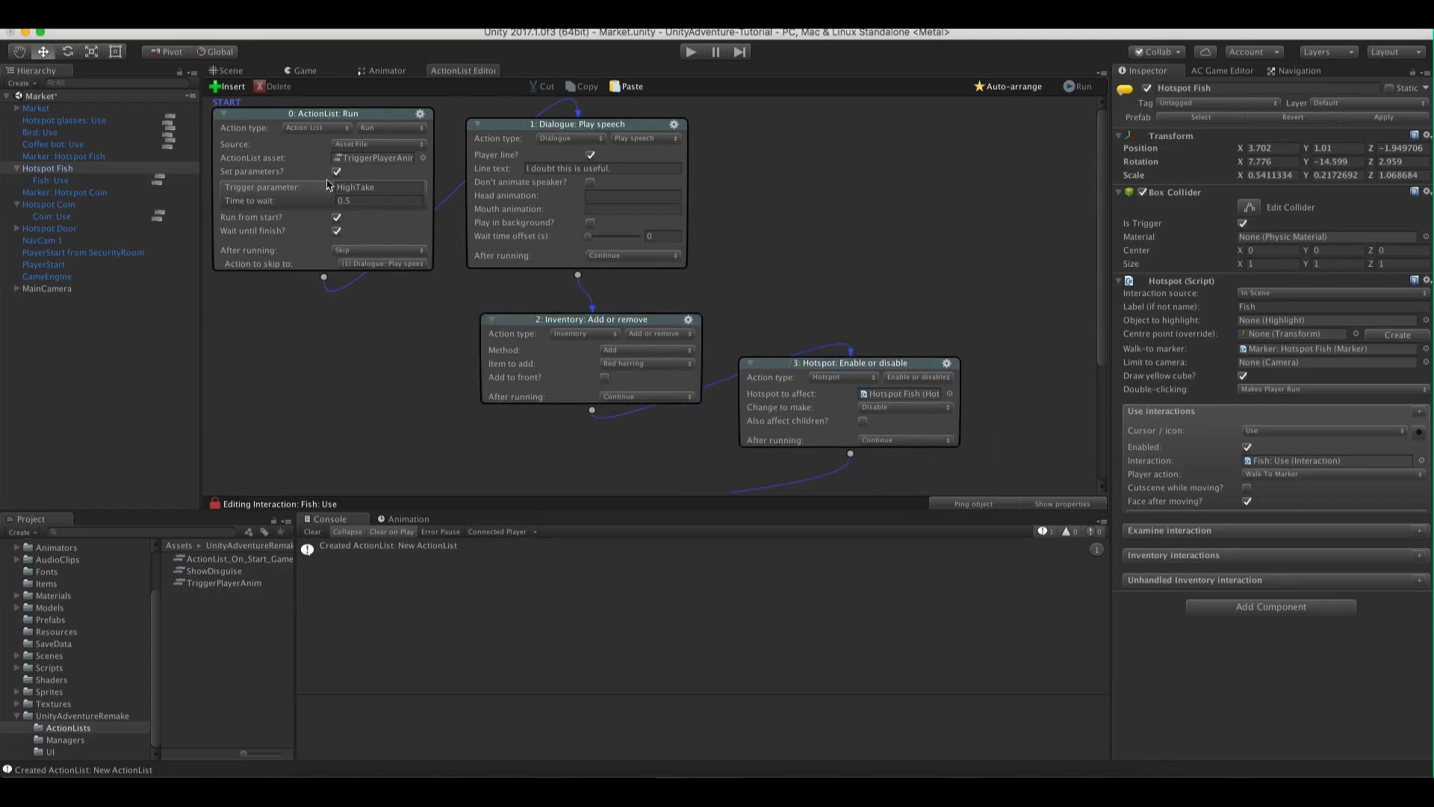
Return to the scene, collapse the Fish and Coin hotspots in the hierarchy, and open the Coffee bot: Use ActionList
{"action": "left_click", "coordinate": [225, 73]}
{"action": "middle_click_drag", "start_coordinate": [438, 207], "coordinate": [523, 232]}
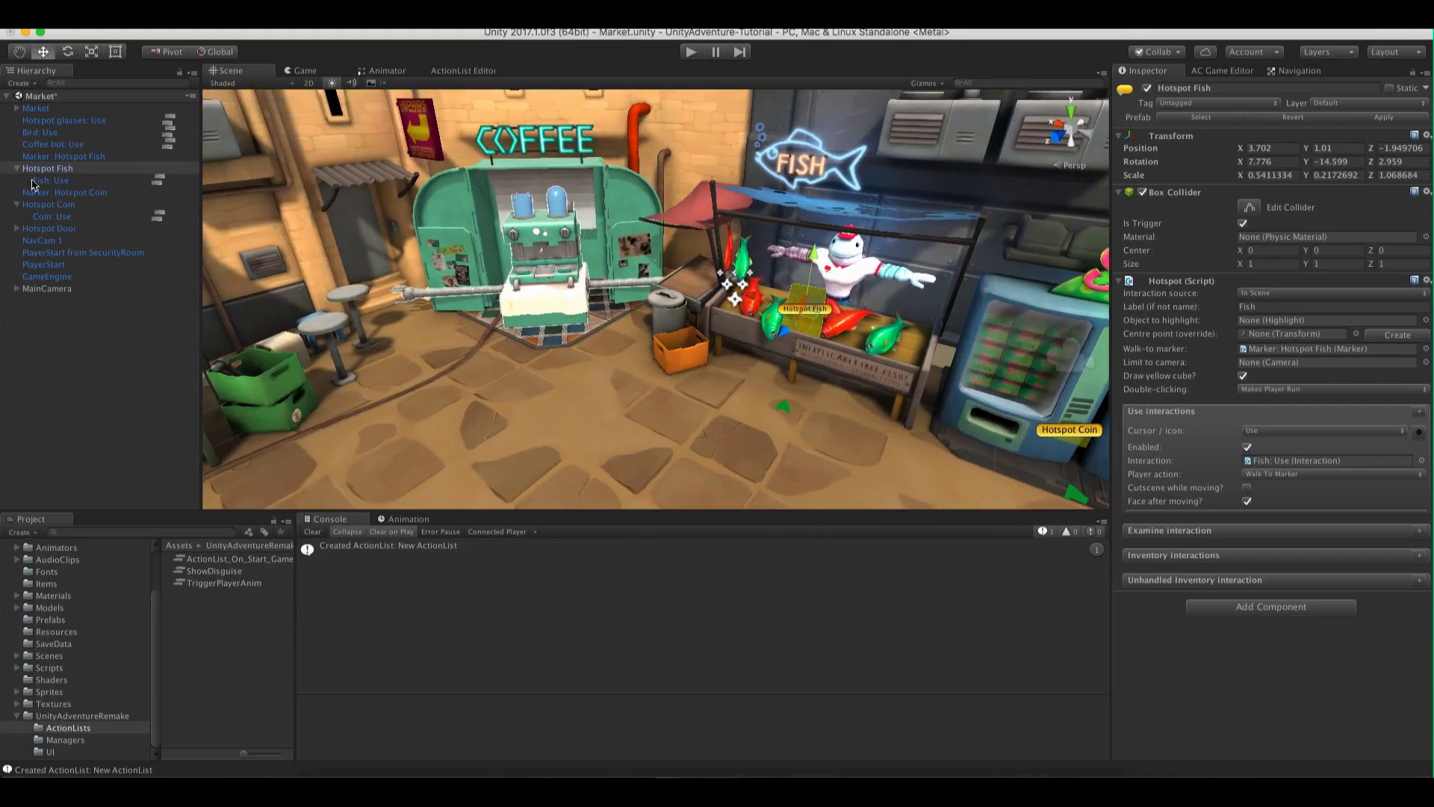
{"action": "left_click", "coordinate": [17, 168]}
{"action": "left_click", "coordinate": [16, 192]}
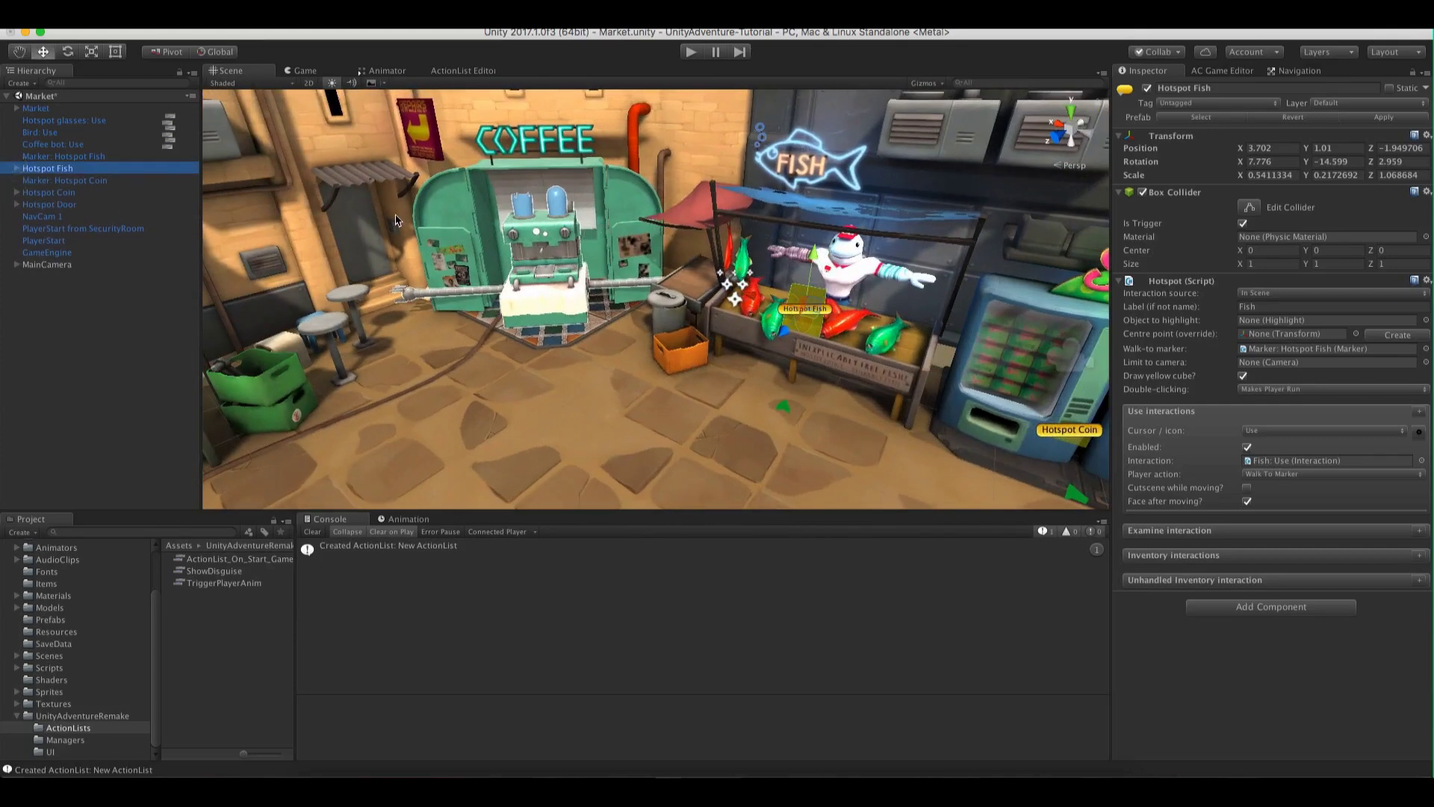
{"action": "left_click", "coordinate": [56, 144]}
{"action": "left_click", "coordinate": [169, 144]}
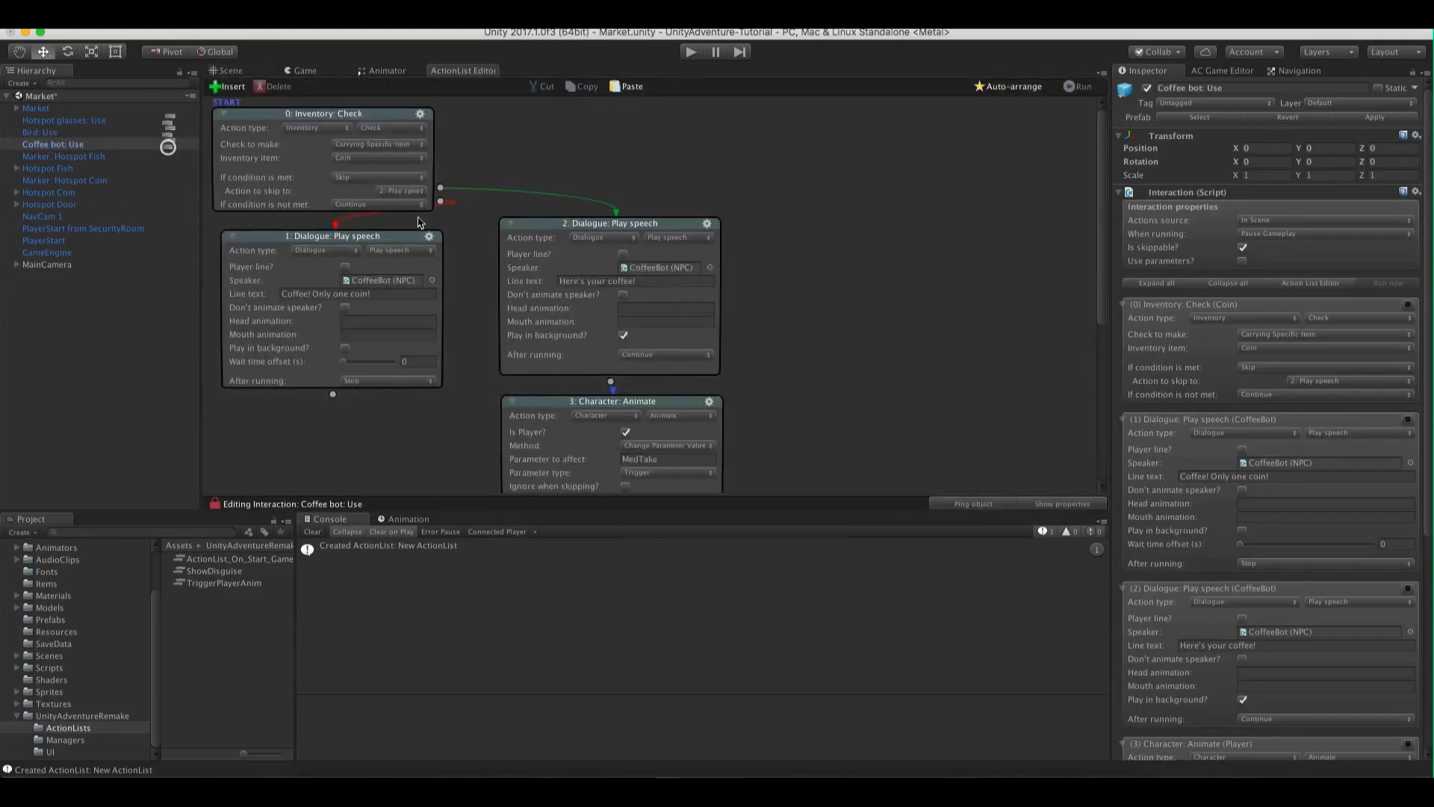
Paste the copied ActionList: Run action beside the Character: Animate node in Coffee bot: Use
{"action": "left_click", "coordinate": [526, 148]}
{"action": "scroll", "coordinate": [794, 209], "scroll_direction": "down", "scroll_amount": 10}
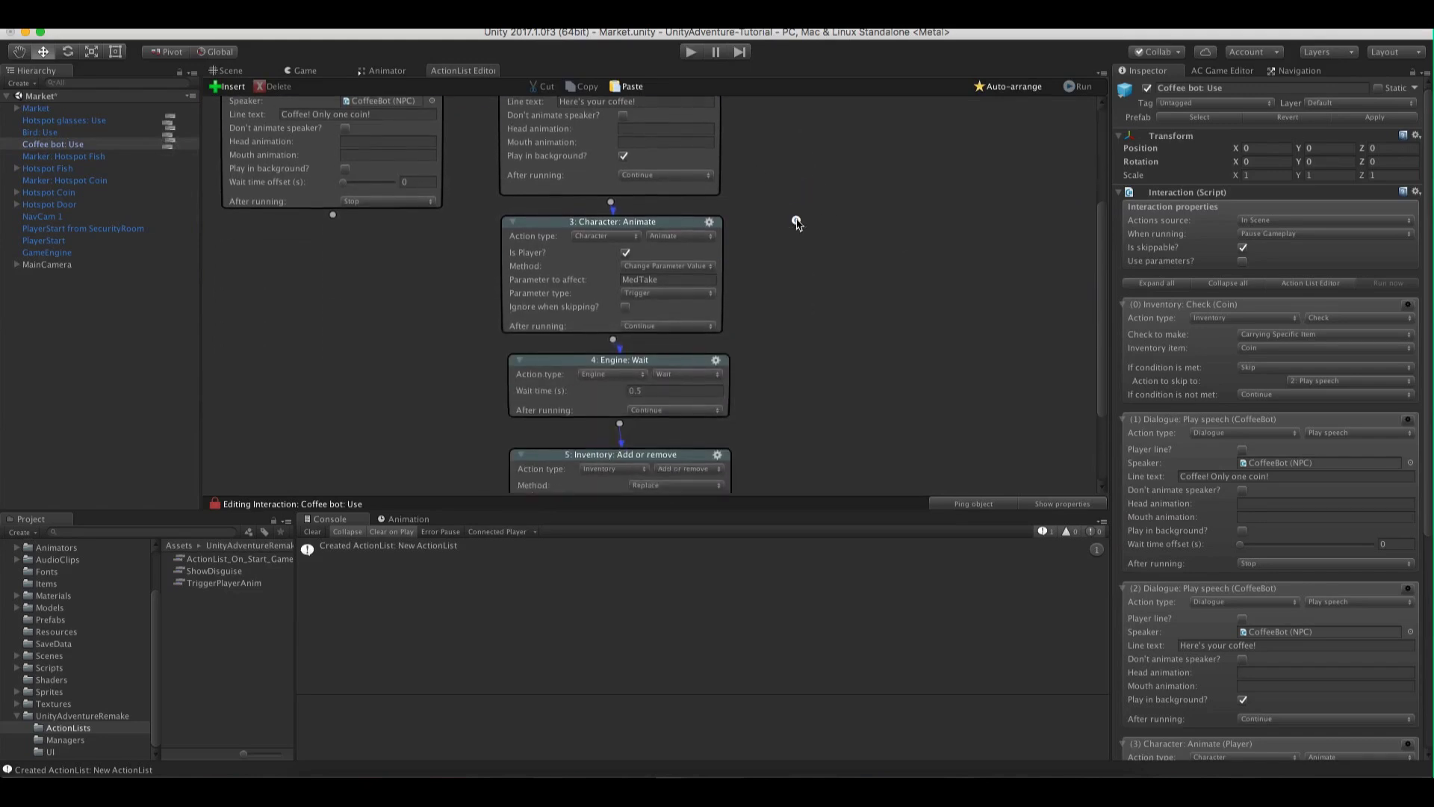
{"action": "scroll", "coordinate": [804, 348], "scroll_direction": "up", "scroll_amount": 1}
{"action": "right_click", "coordinate": [807, 208]}
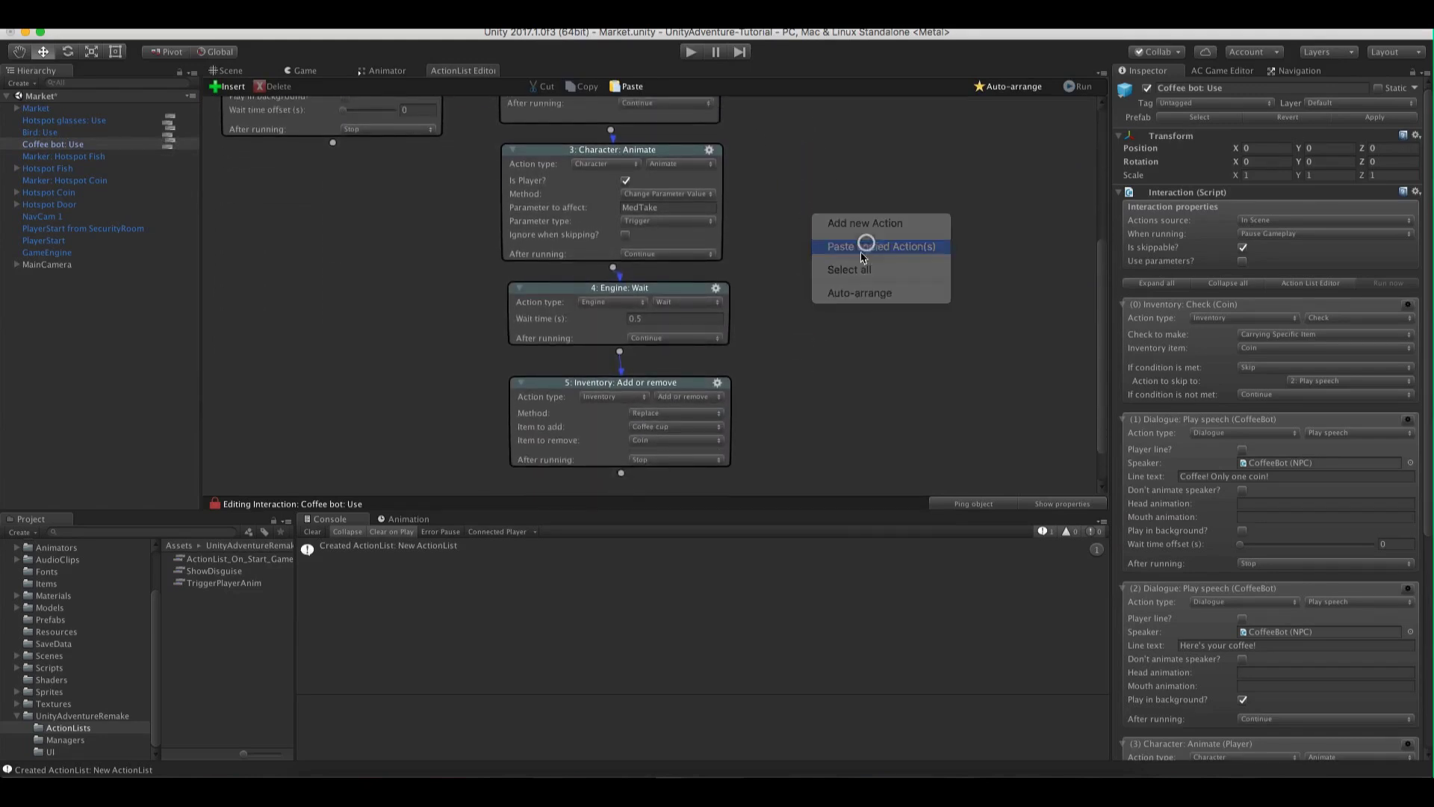
{"action": "left_click", "coordinate": [866, 240]}
{"action": "left_click_drag", "start_coordinate": [864, 224], "coordinate": [845, 179]}
Link the "Here's your coffee!" speech node to the pasted Run action, and the Run action to Inventory: Add or remove
{"action": "scroll", "coordinate": [813, 201], "scroll_direction": "up", "scroll_amount": 1}
{"action": "left_click_drag", "start_coordinate": [605, 188], "coordinate": [847, 258]}
{"action": "scroll", "coordinate": [931, 392], "scroll_direction": "down", "scroll_amount": 1}
{"action": "left_click_drag", "start_coordinate": [907, 346], "coordinate": [676, 411]}
{"action": "left_click", "coordinate": [820, 416]}
Delete the old Animate and Wait actions and line up the Run and Inventory: Add or remove nodes beneath the coffee speech node
{"action": "left_click_drag", "start_coordinate": [436, 218], "coordinate": [567, 298]}
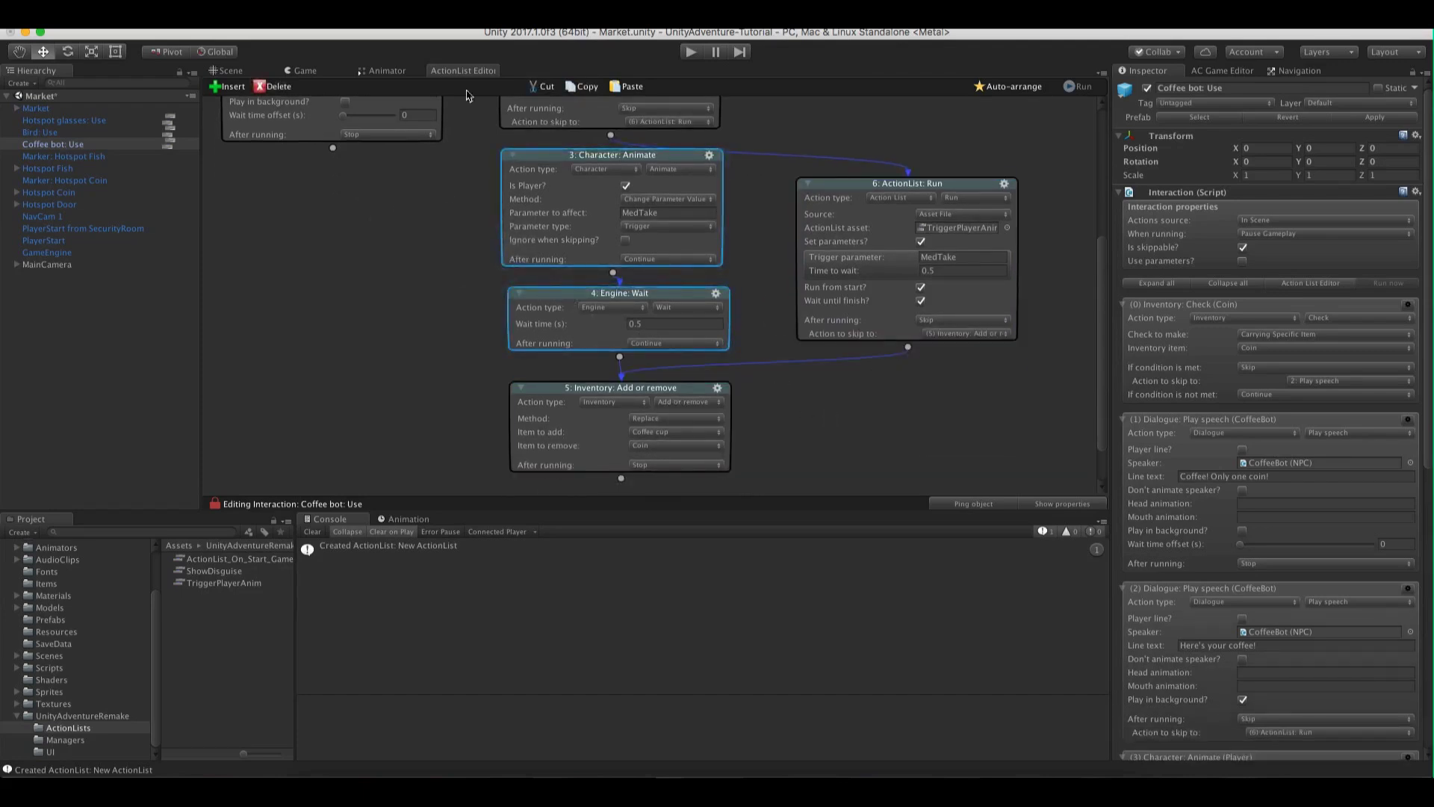
{"action": "left_click", "coordinate": [265, 86]}
{"action": "left_click_drag", "start_coordinate": [857, 214], "coordinate": [560, 203]}
{"action": "left_click_drag", "start_coordinate": [693, 395], "coordinate": [687, 366]}
{"action": "left_click", "coordinate": [793, 246]}
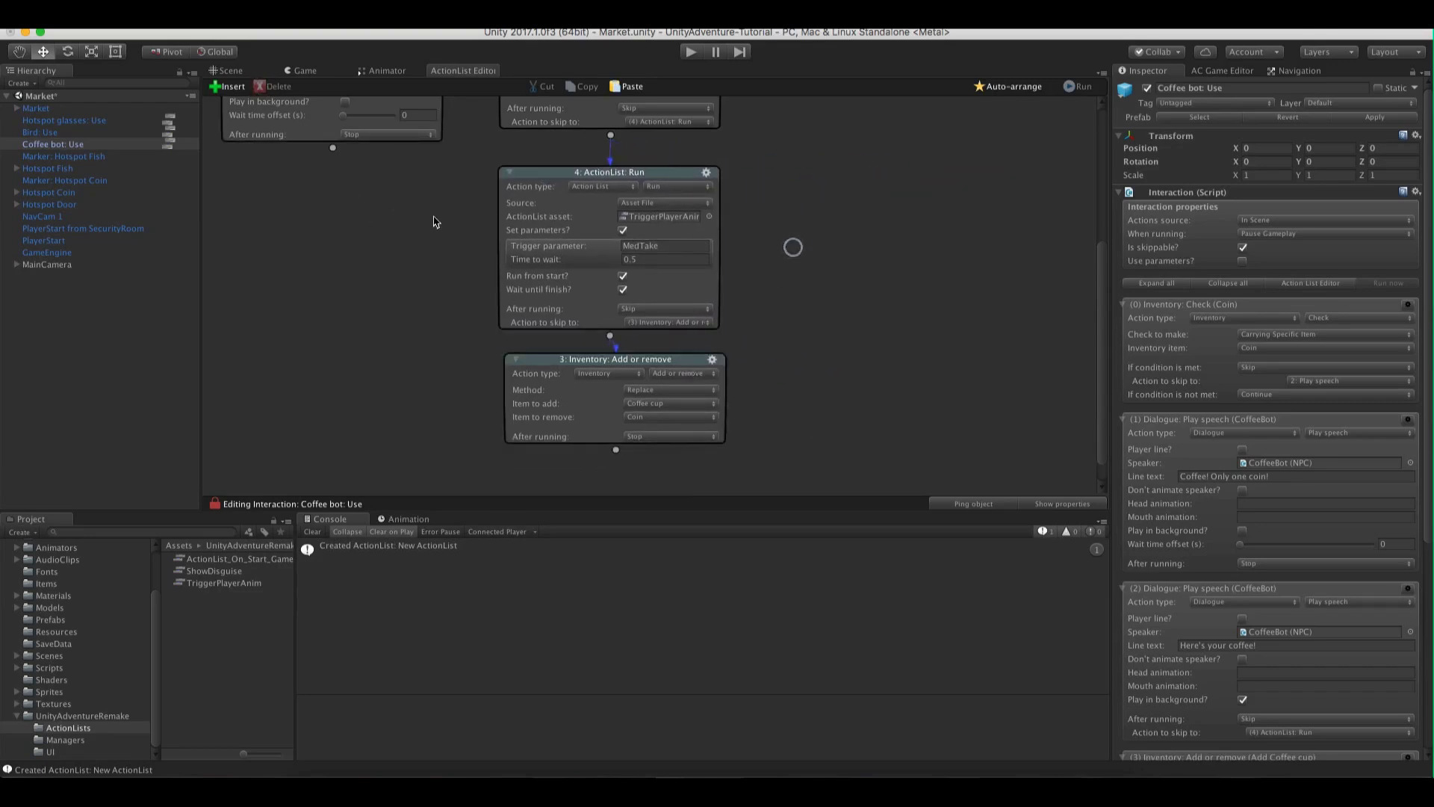
{"action": "scroll", "coordinate": [434, 224], "scroll_direction": "up", "scroll_amount": 3}
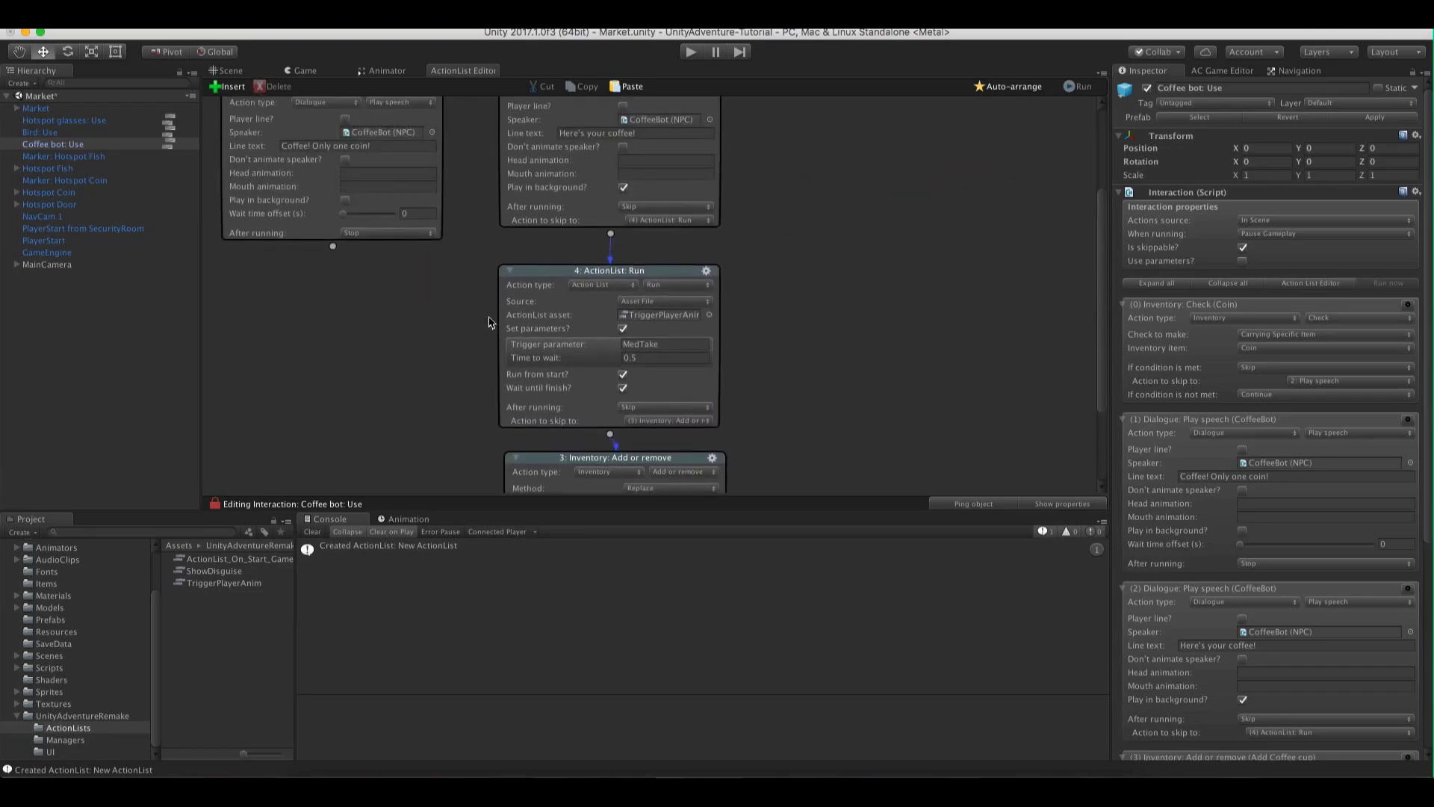
Return to the scene and review the TriggerPlayerAnim ActionList asset
{"action": "left_click", "coordinate": [228, 70]}
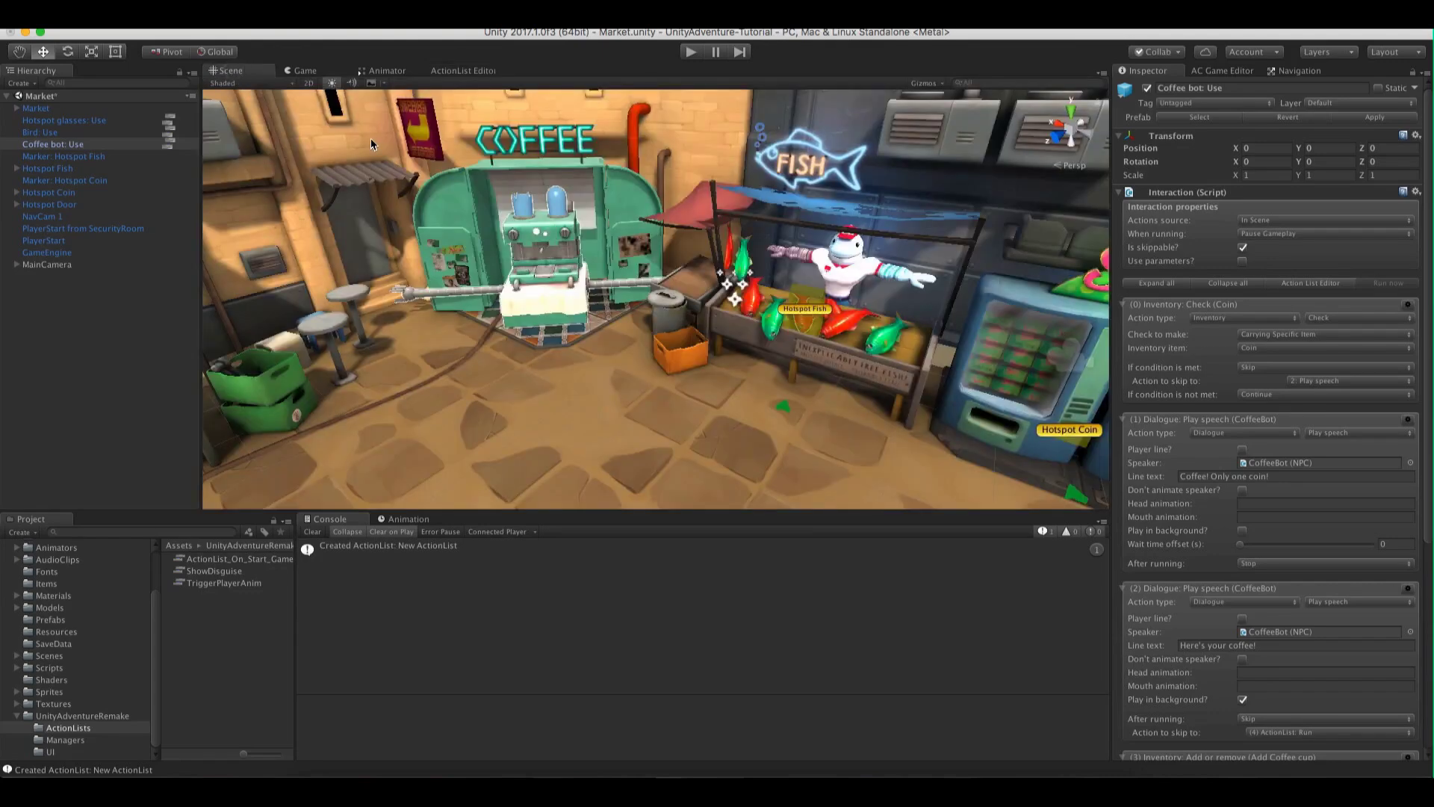
{"action": "double_click", "coordinate": [240, 585]}
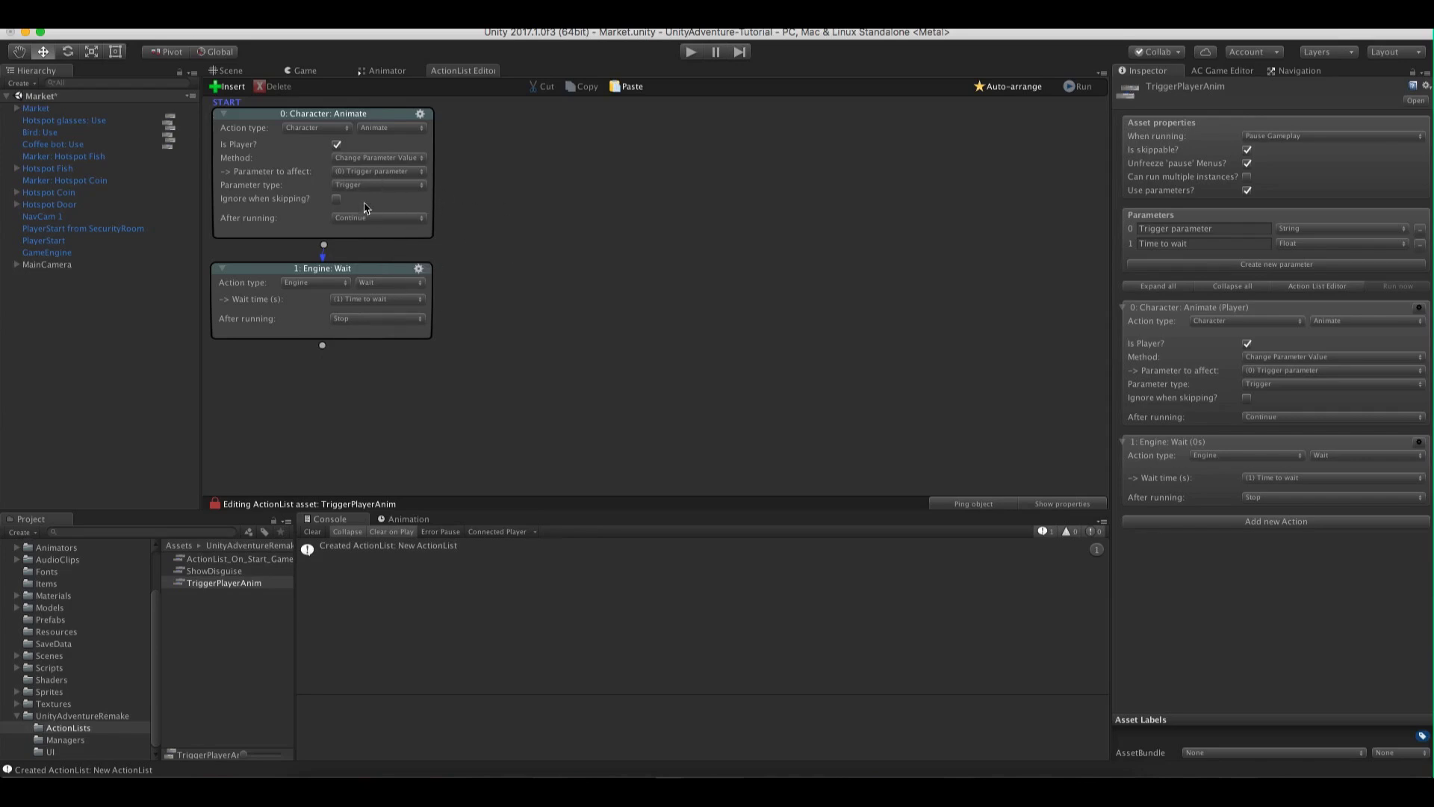
{"action": "left_click", "coordinate": [236, 72]}
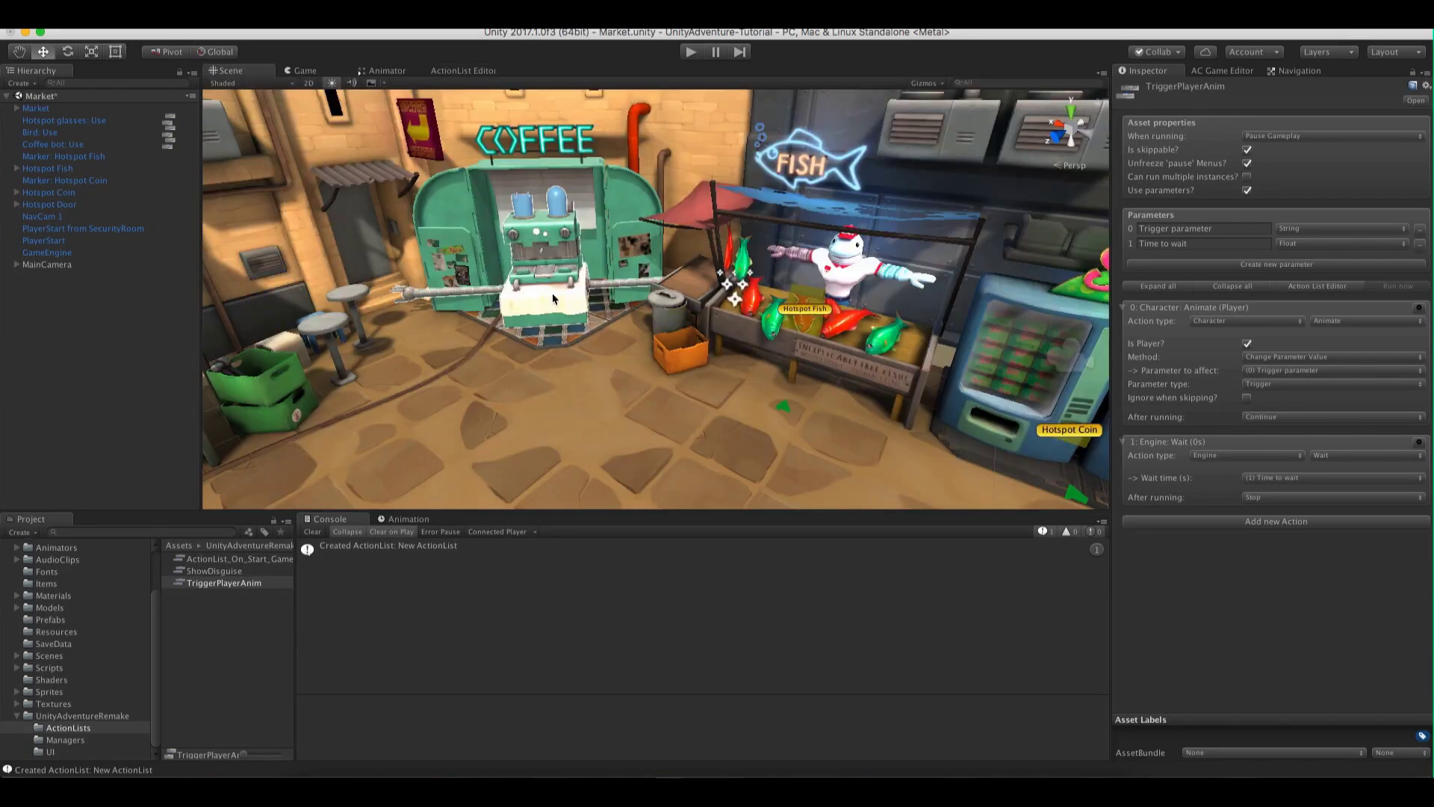
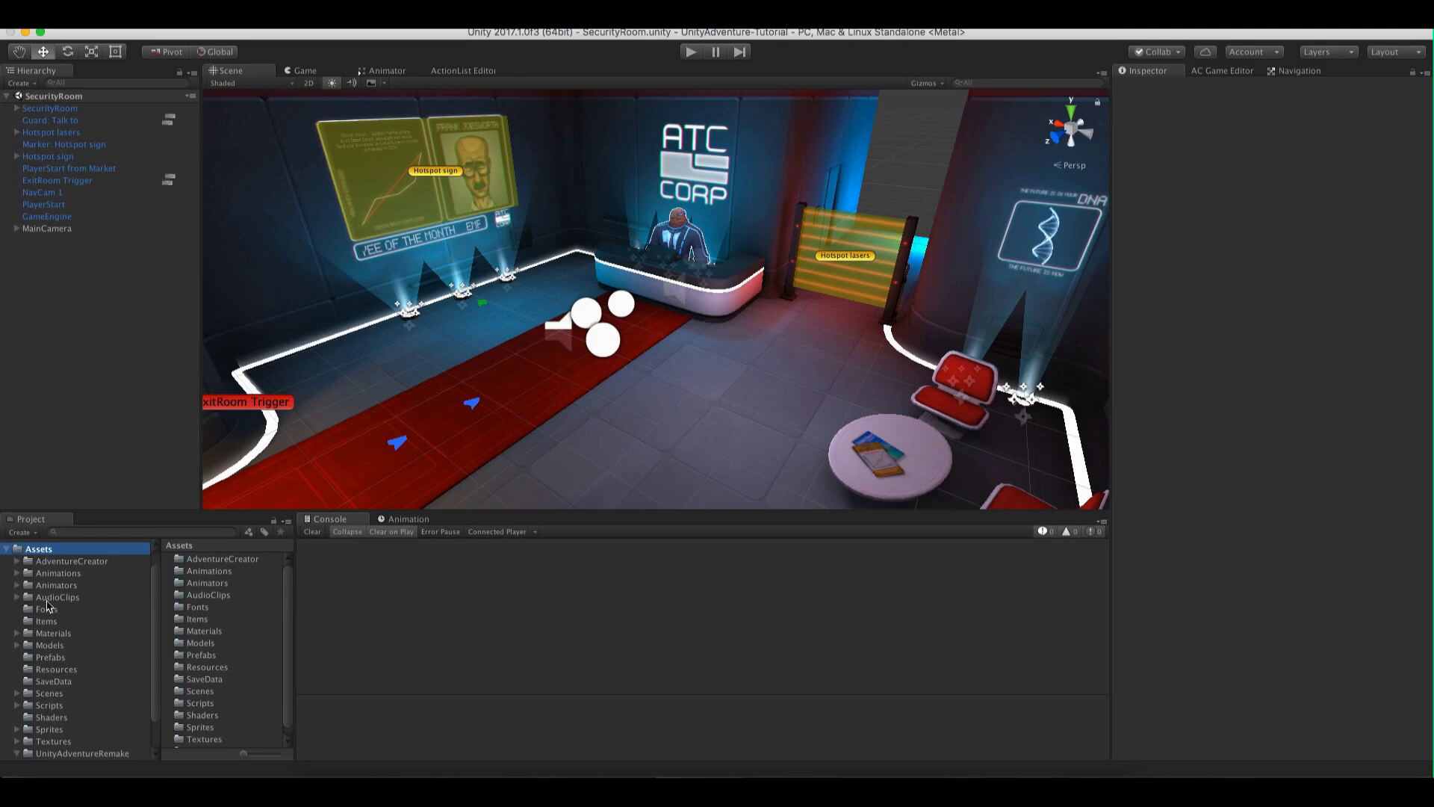
Open the Ambient folder inside AudioClips and inspect the SecurityRoomAmbient clip
{"action": "left_click", "coordinate": [35, 600]}
{"action": "left_click", "coordinate": [16, 597]}
{"action": "left_click", "coordinate": [49, 609]}
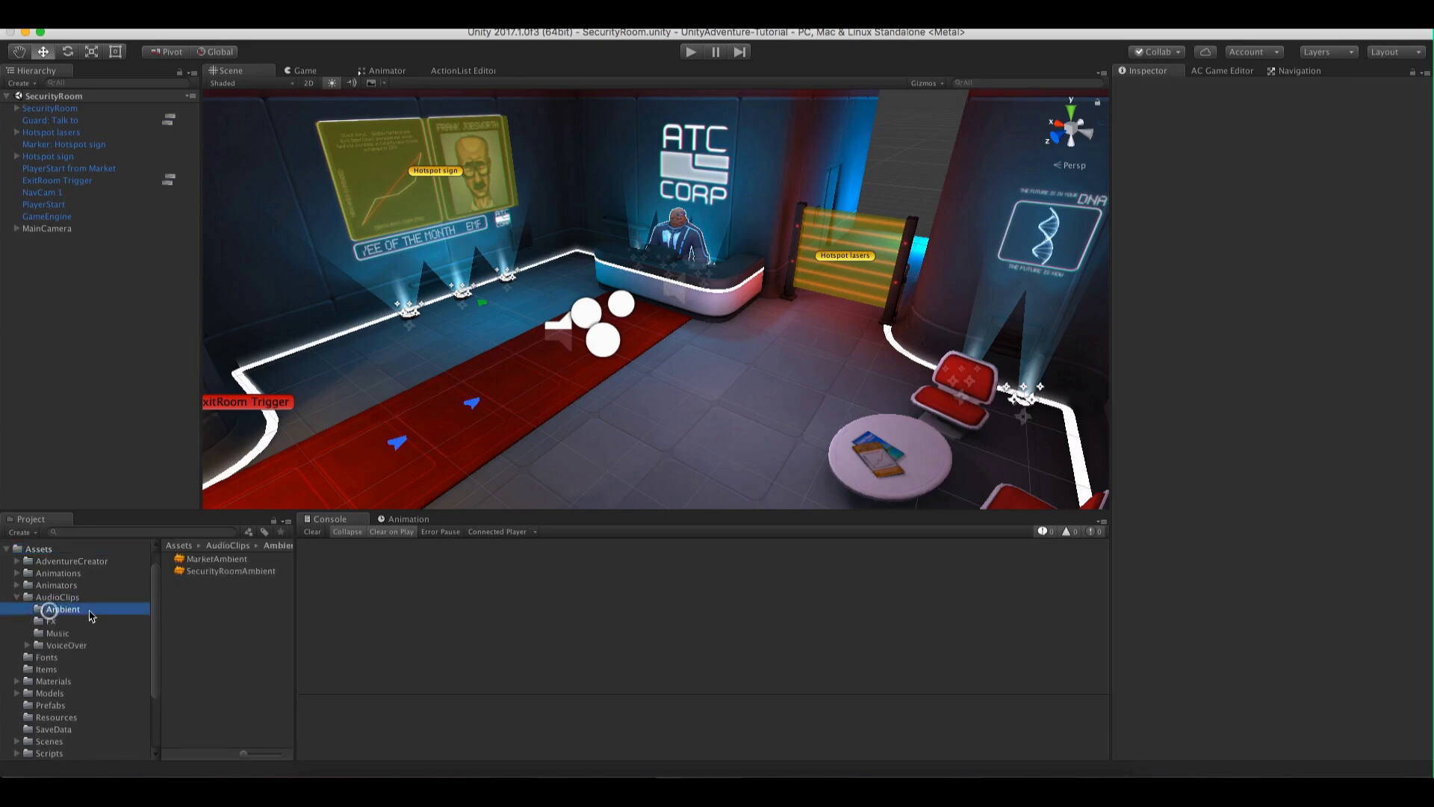
{"action": "left_click", "coordinate": [240, 570]}
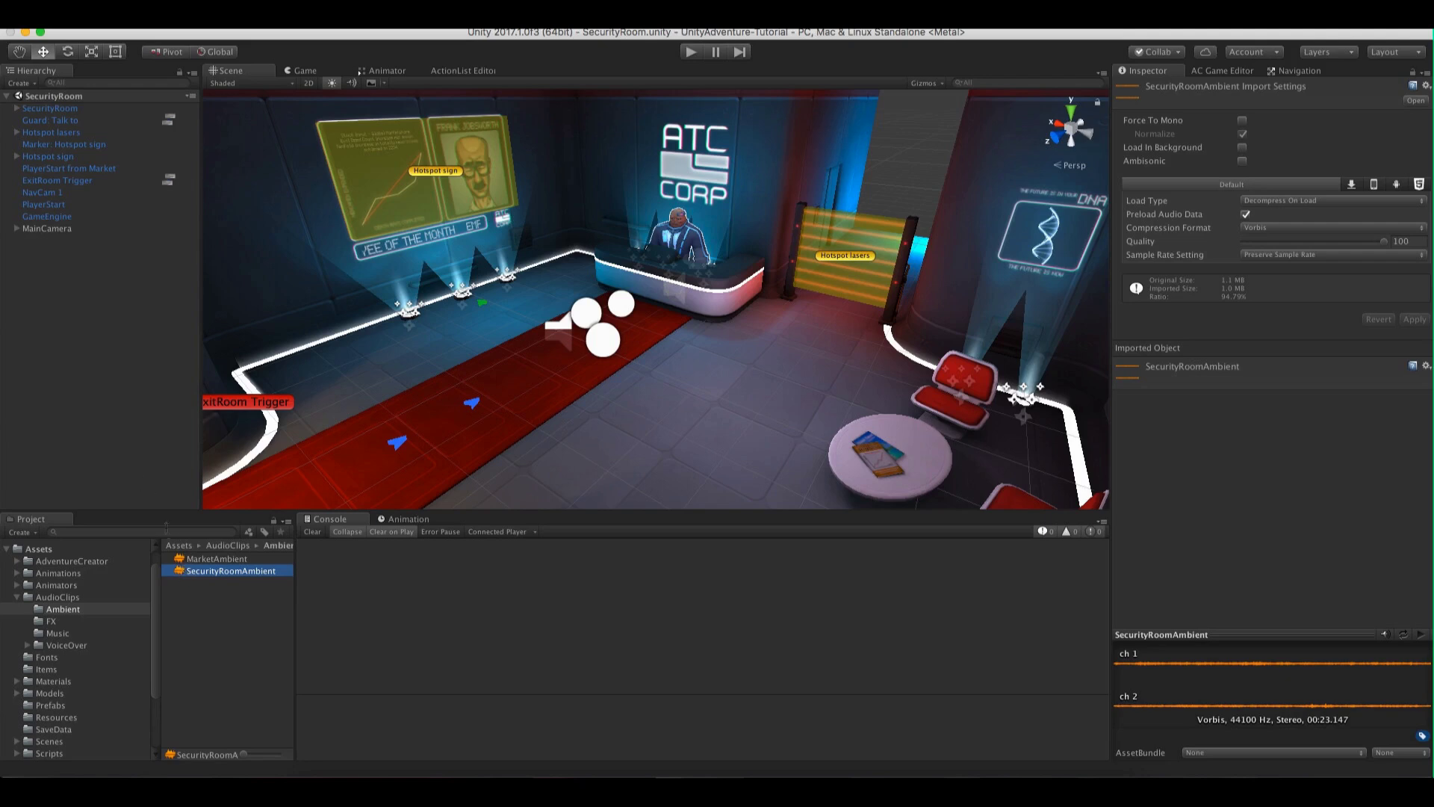
{"action": "left_click", "coordinate": [139, 415]}
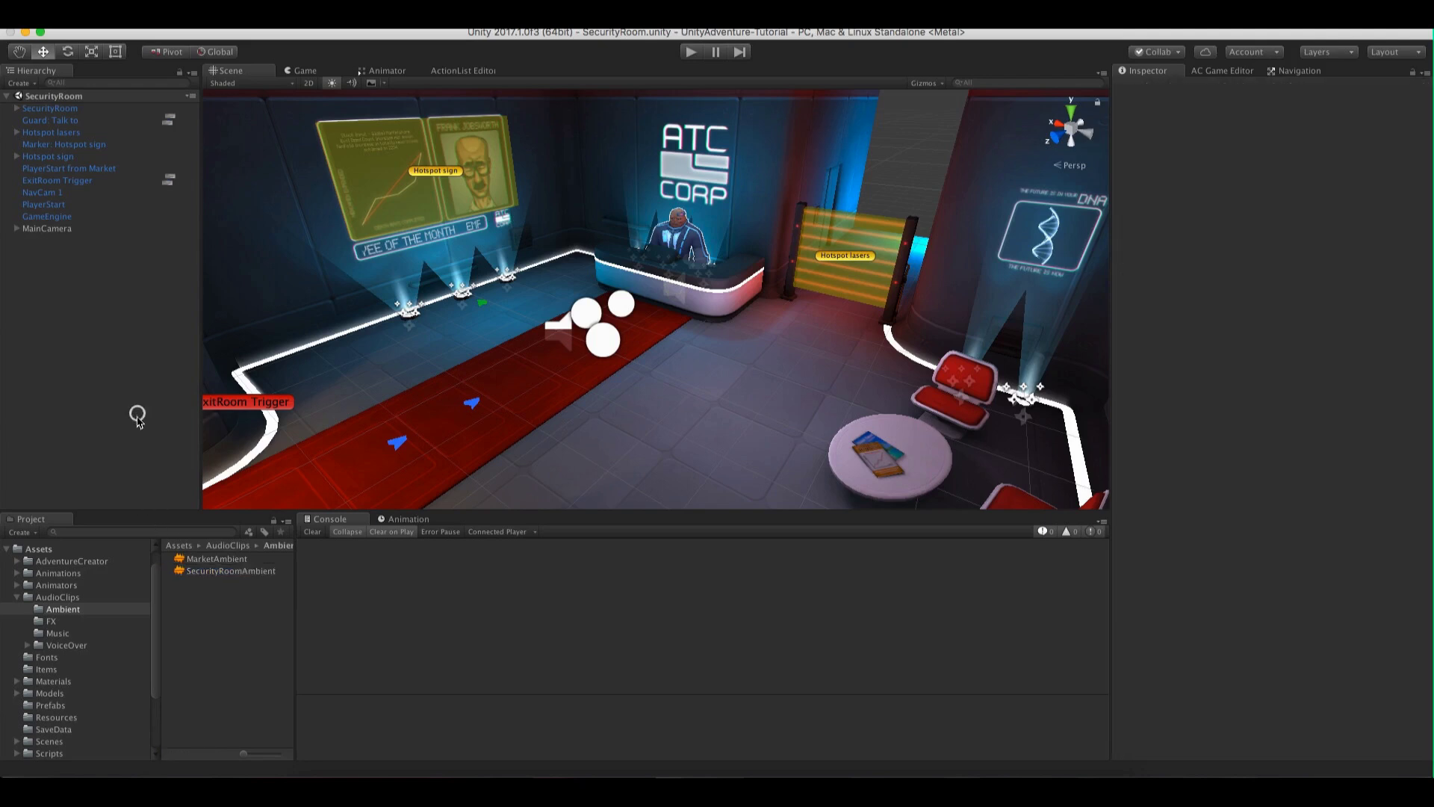
{"action": "middle_click_drag", "start_coordinate": [498, 343], "coordinate": [490, 357]}
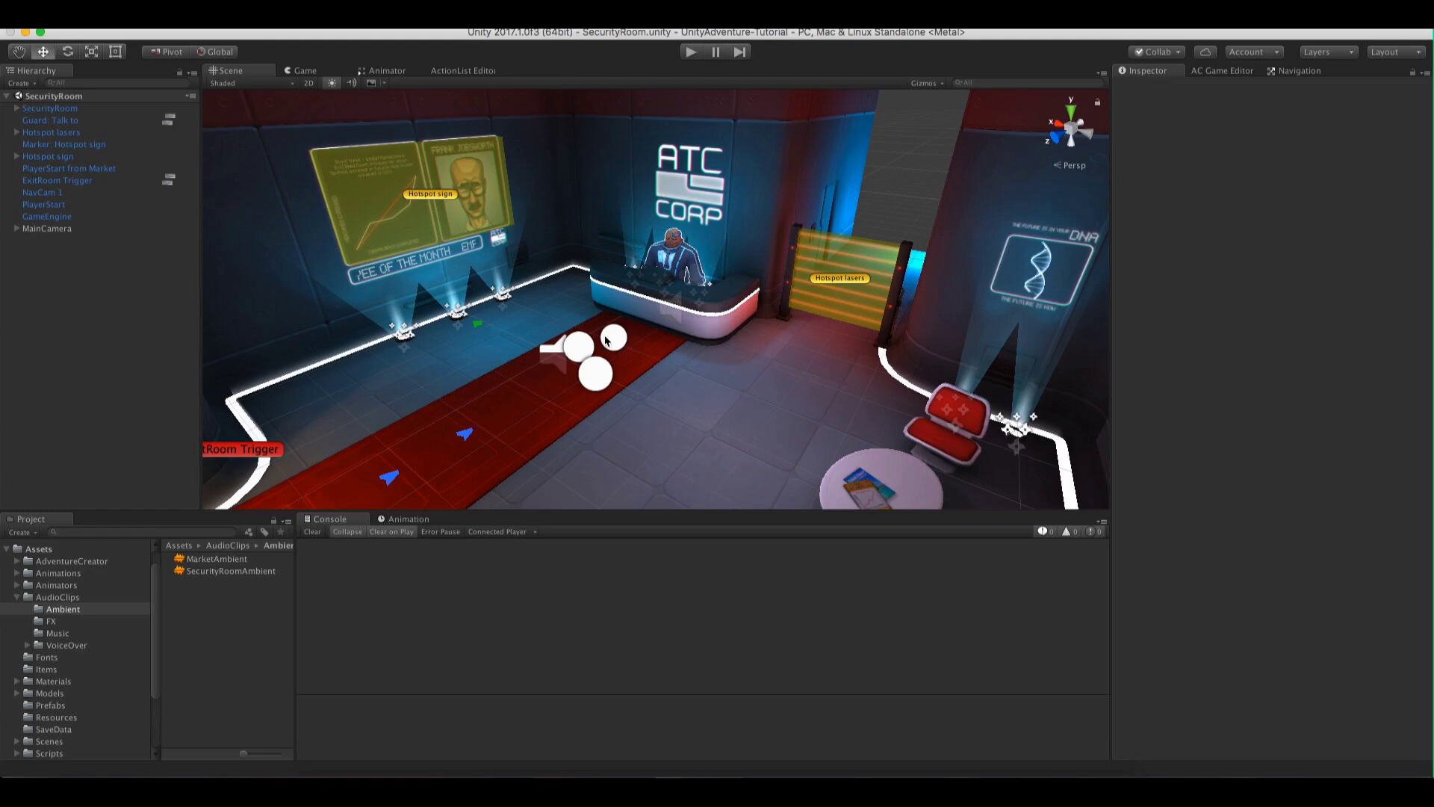
Create an On start cutscene for the SecurityRoom scene and open it for editing
{"action": "left_click", "coordinate": [1222, 70]}
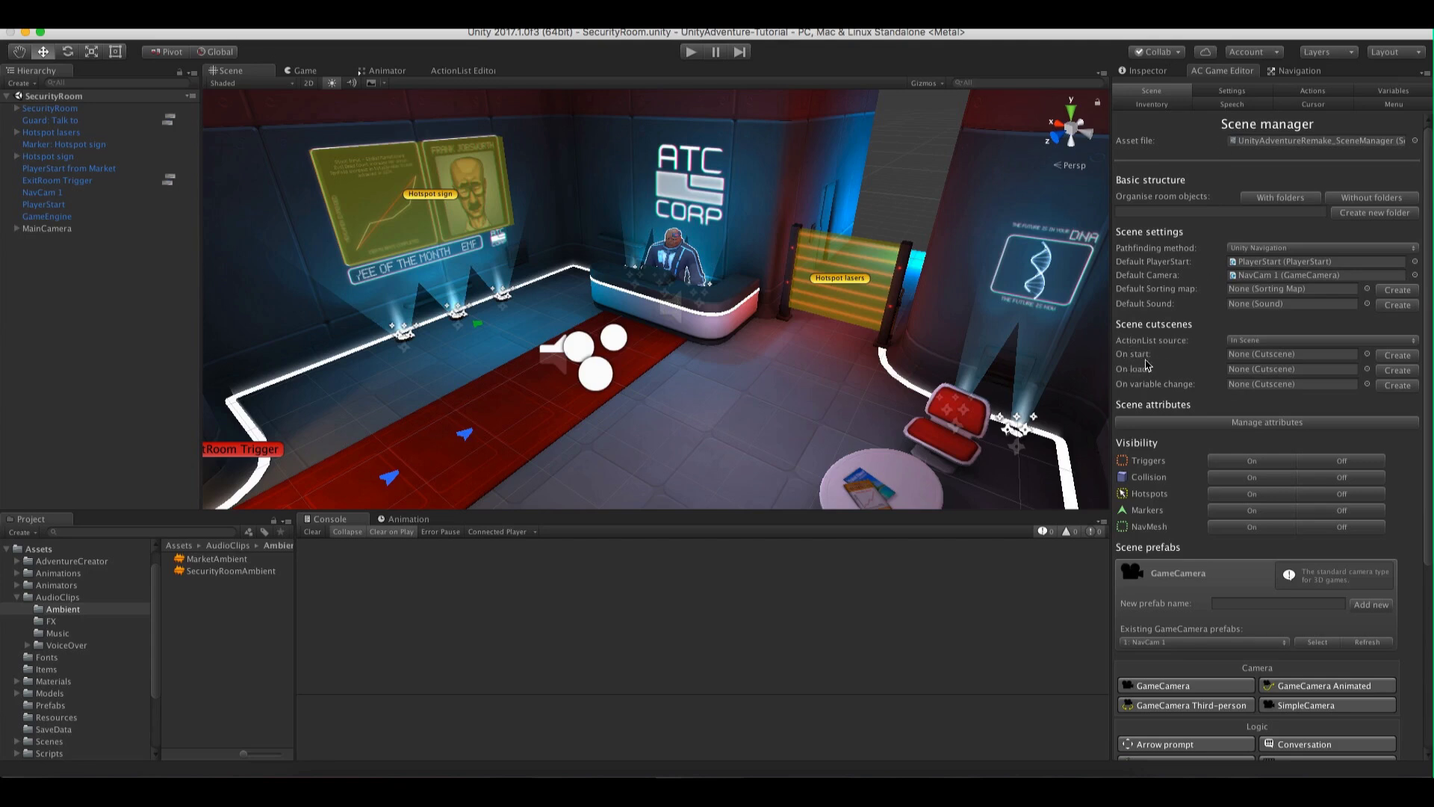
{"action": "left_click", "coordinate": [1397, 355]}
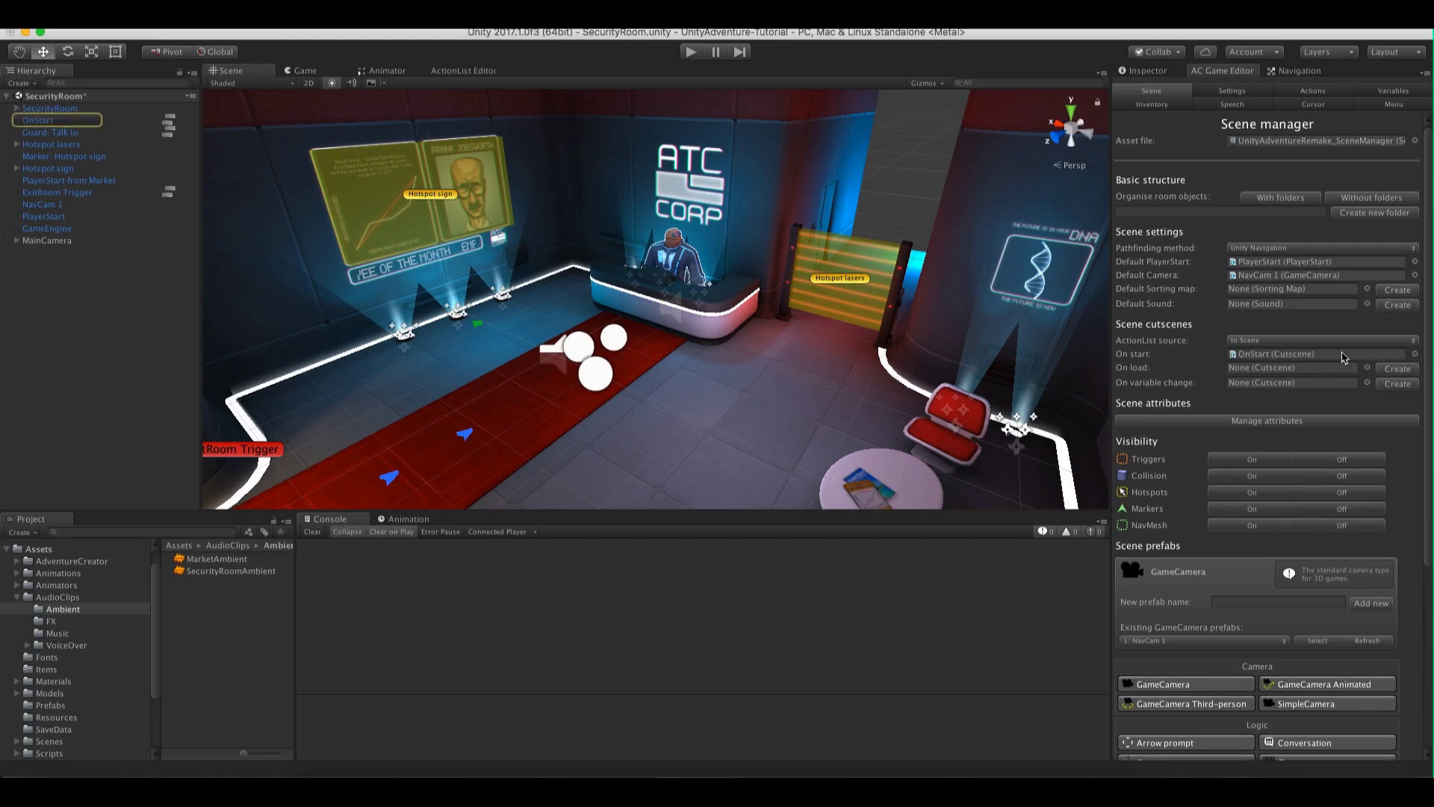
{"action": "left_click", "coordinate": [169, 122]}
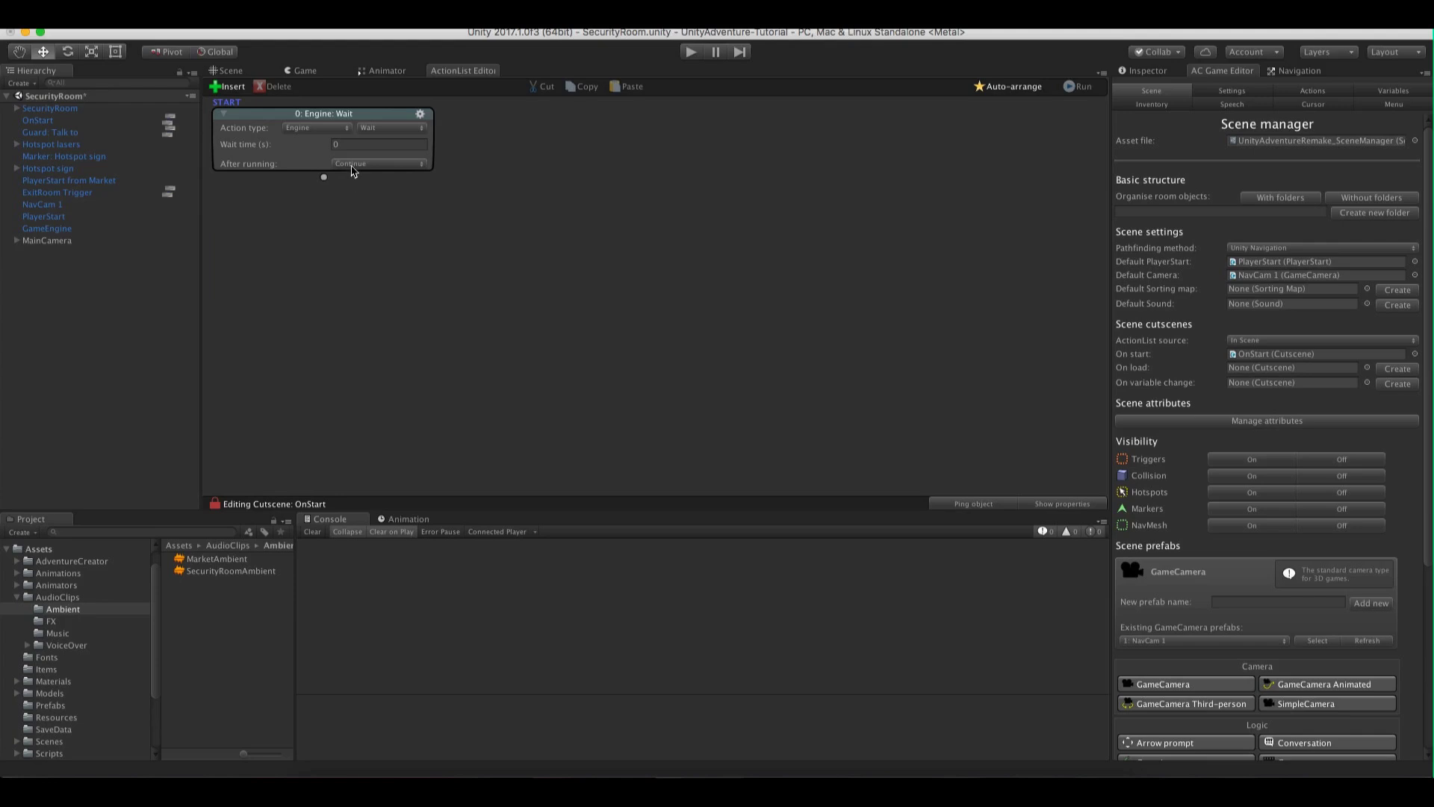
{"action": "left_click", "coordinate": [228, 70]}
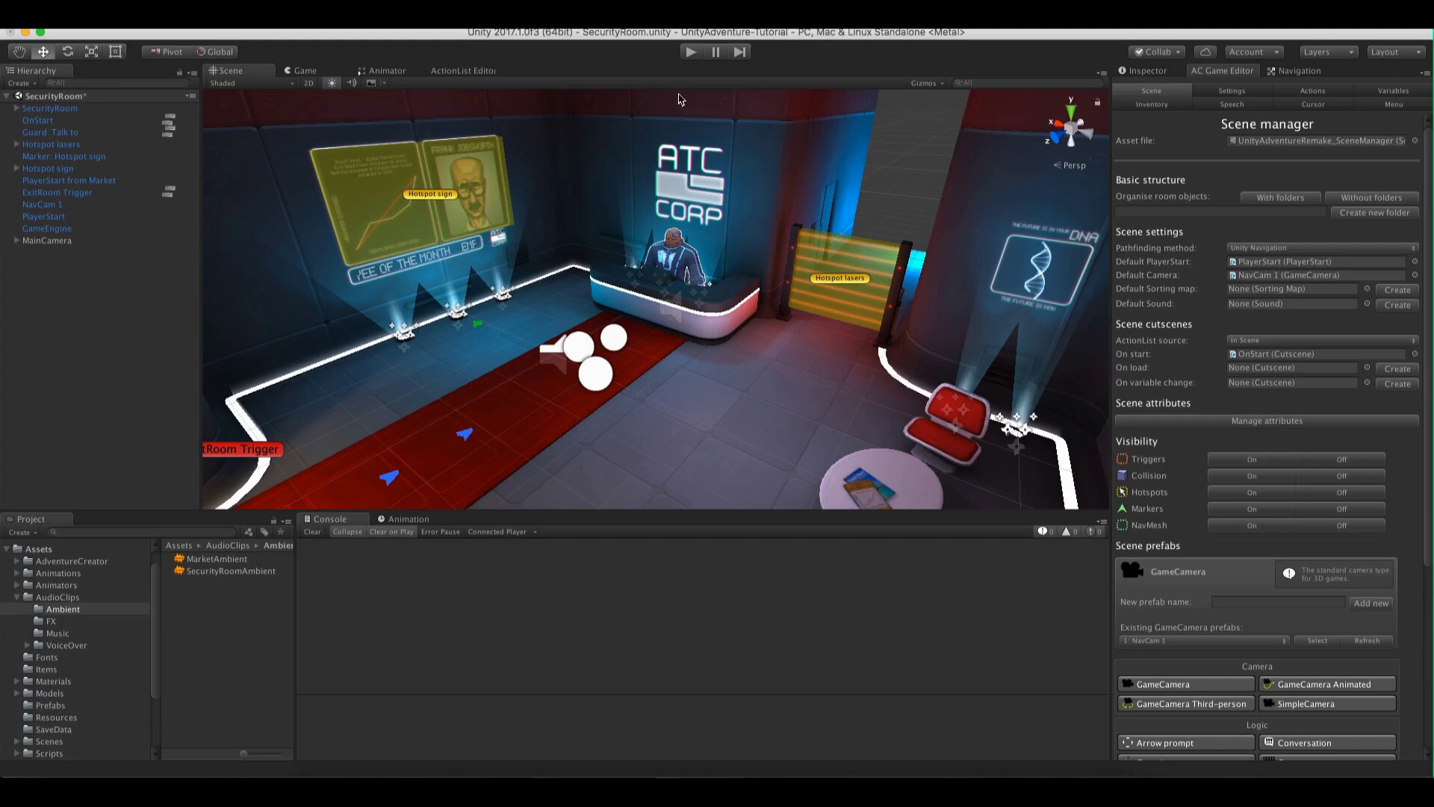
{"action": "left_click", "coordinate": [493, 71]}
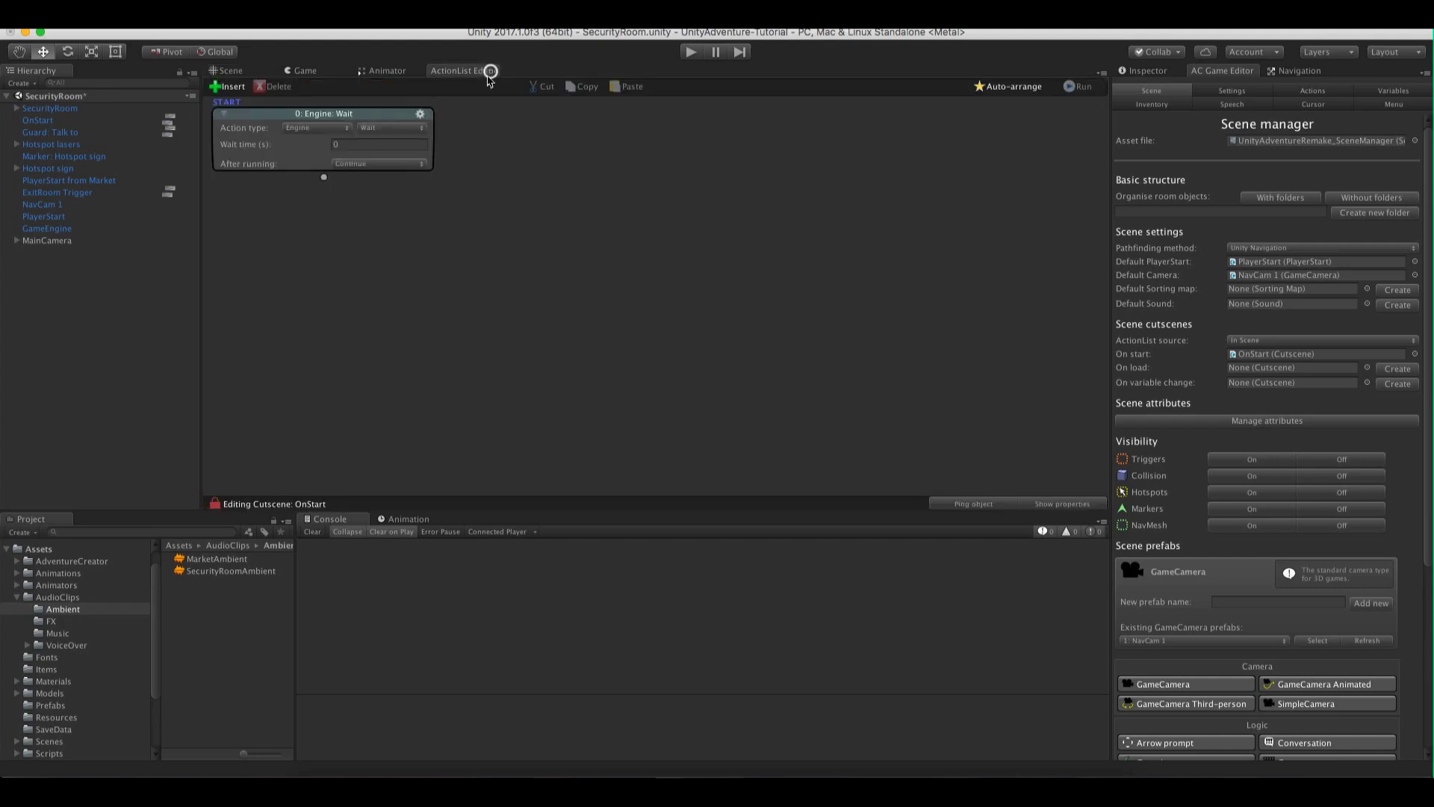
Change the OnStart cutscene's default Wait action to Sound: Play ambience
{"action": "left_click", "coordinate": [325, 131]}
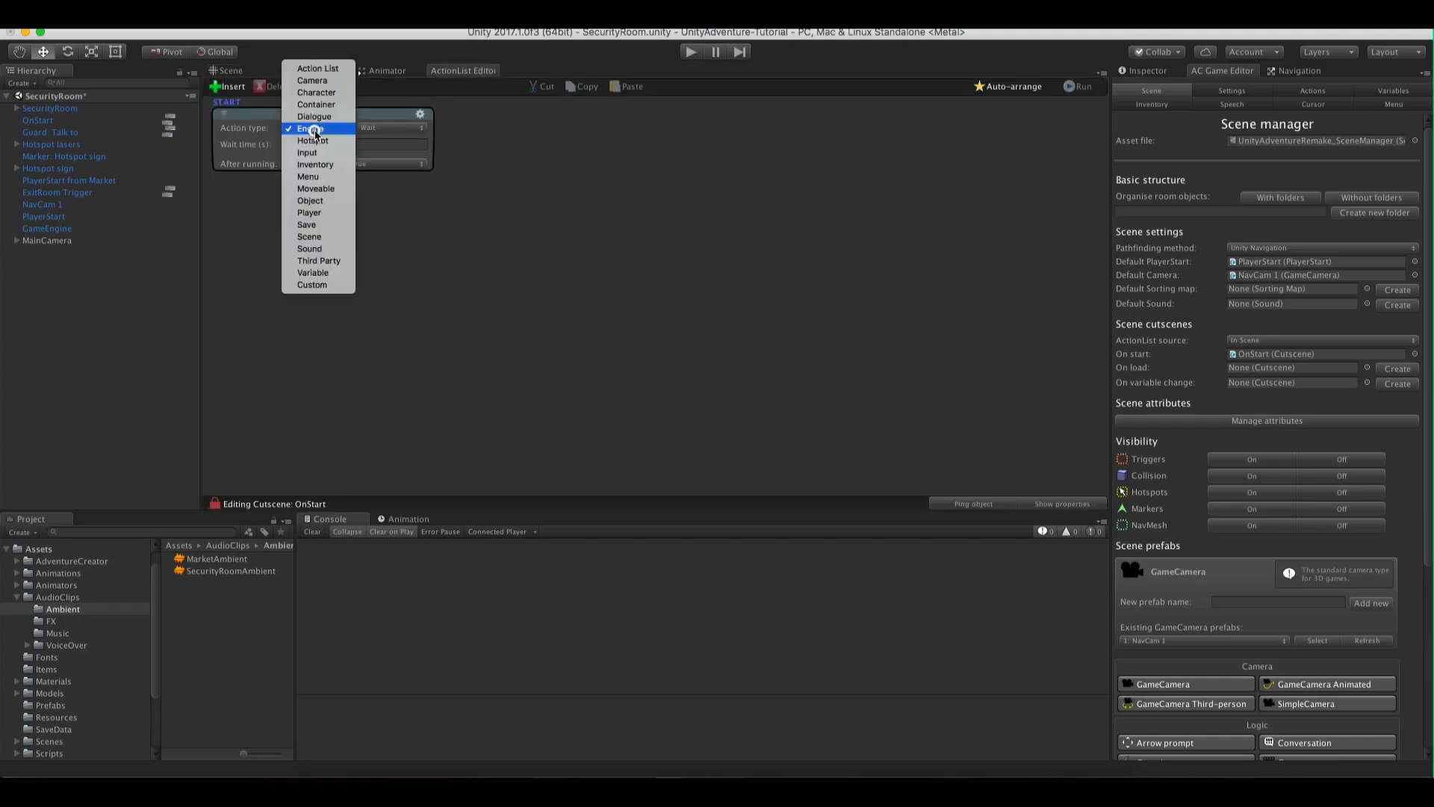
{"action": "left_click", "coordinate": [311, 248]}
{"action": "left_click", "coordinate": [391, 128]}
{"action": "left_click", "coordinate": [407, 168]}
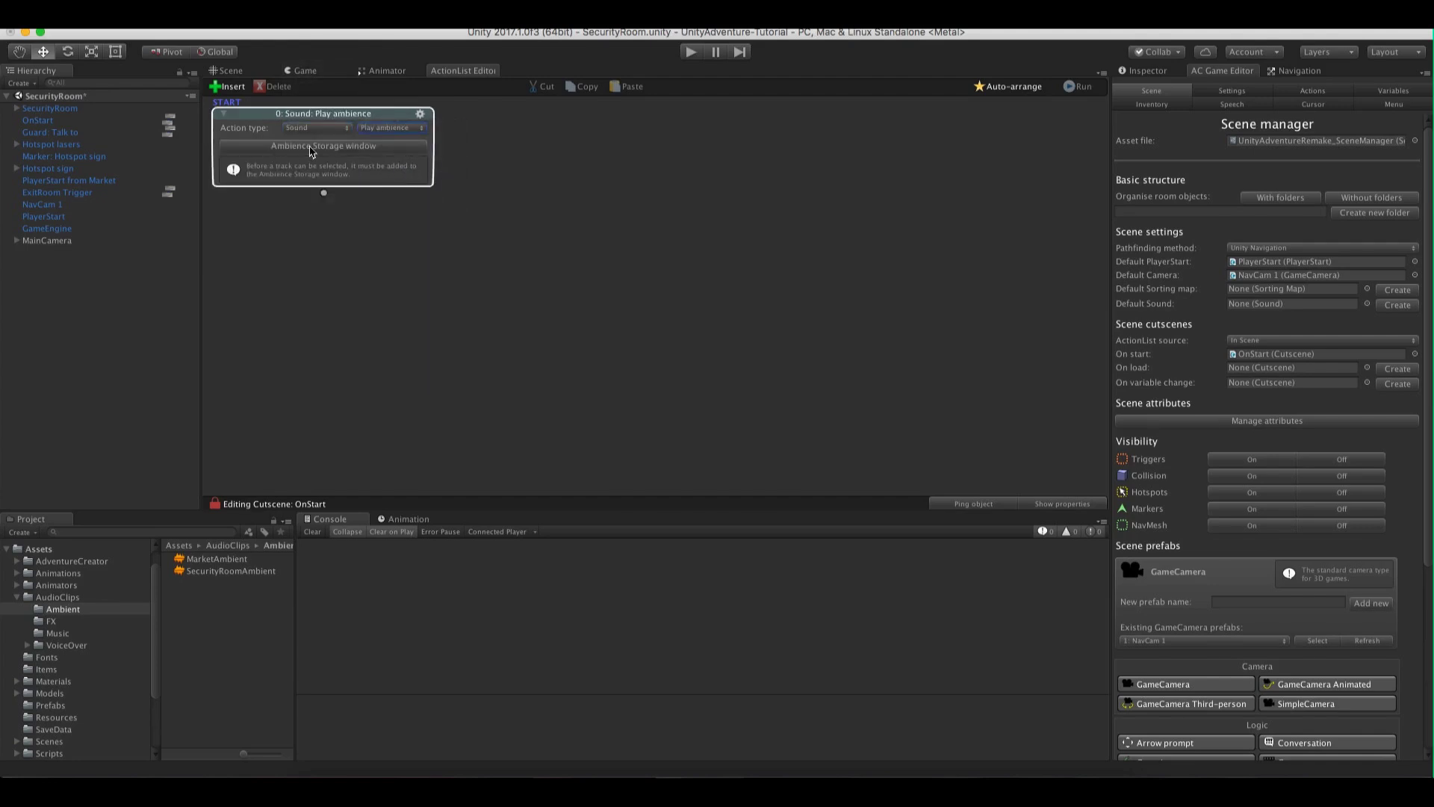
Add two clips to the Ambience storage, assigning MarketAmbient to slot 0 and SecurityRoomAmbient to slot 1
{"action": "left_click", "coordinate": [359, 150]}
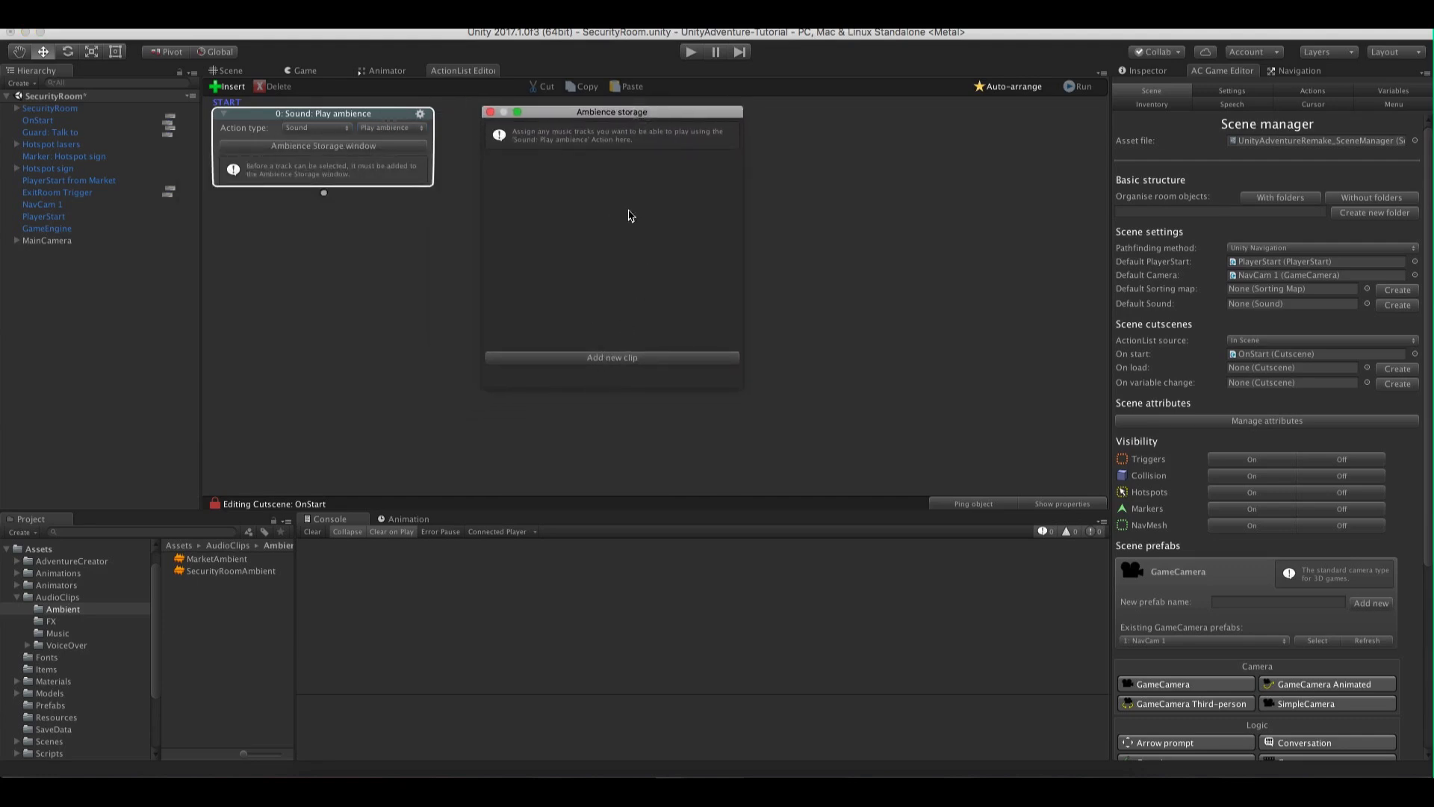
{"action": "left_click", "coordinate": [626, 358]}
{"action": "left_click", "coordinate": [623, 357]}
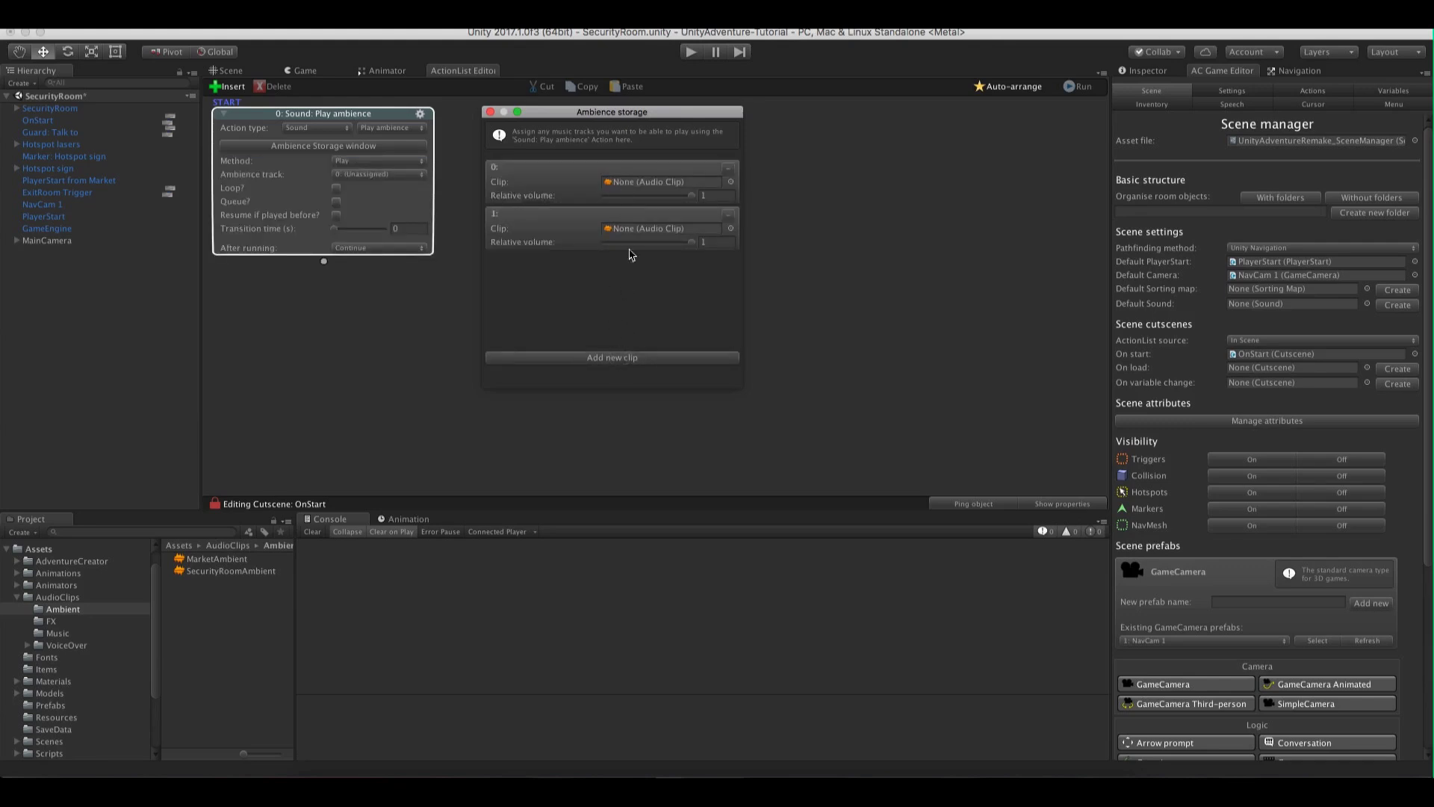
{"action": "left_click_drag", "start_coordinate": [222, 565], "coordinate": [643, 183]}
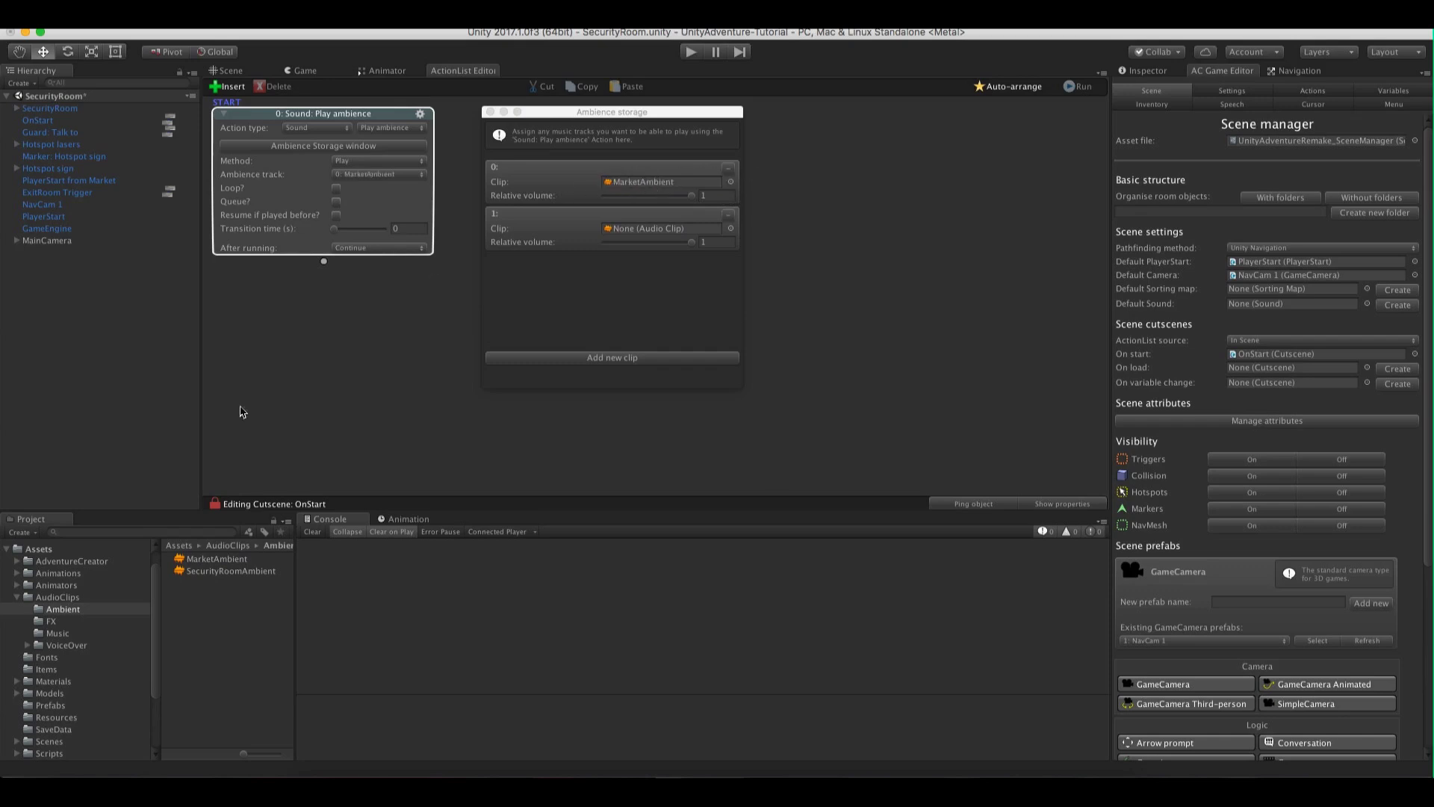
{"action": "left_click_drag", "start_coordinate": [218, 570], "coordinate": [645, 234]}
{"action": "left_click", "coordinate": [490, 111]}
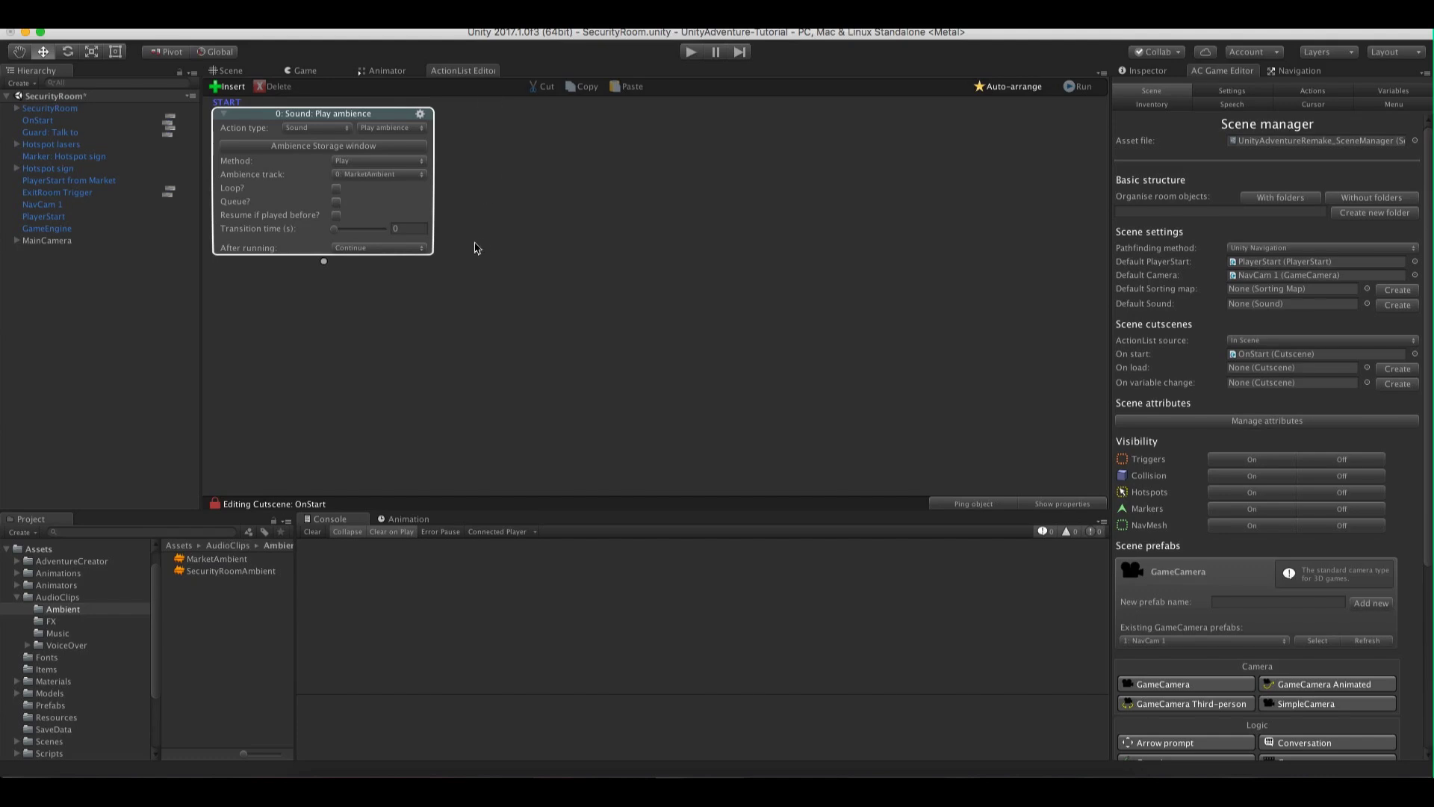
Set the Play ambience action's track to SecurityRoomAmbient and enable looping
{"action": "left_click", "coordinate": [378, 175]}
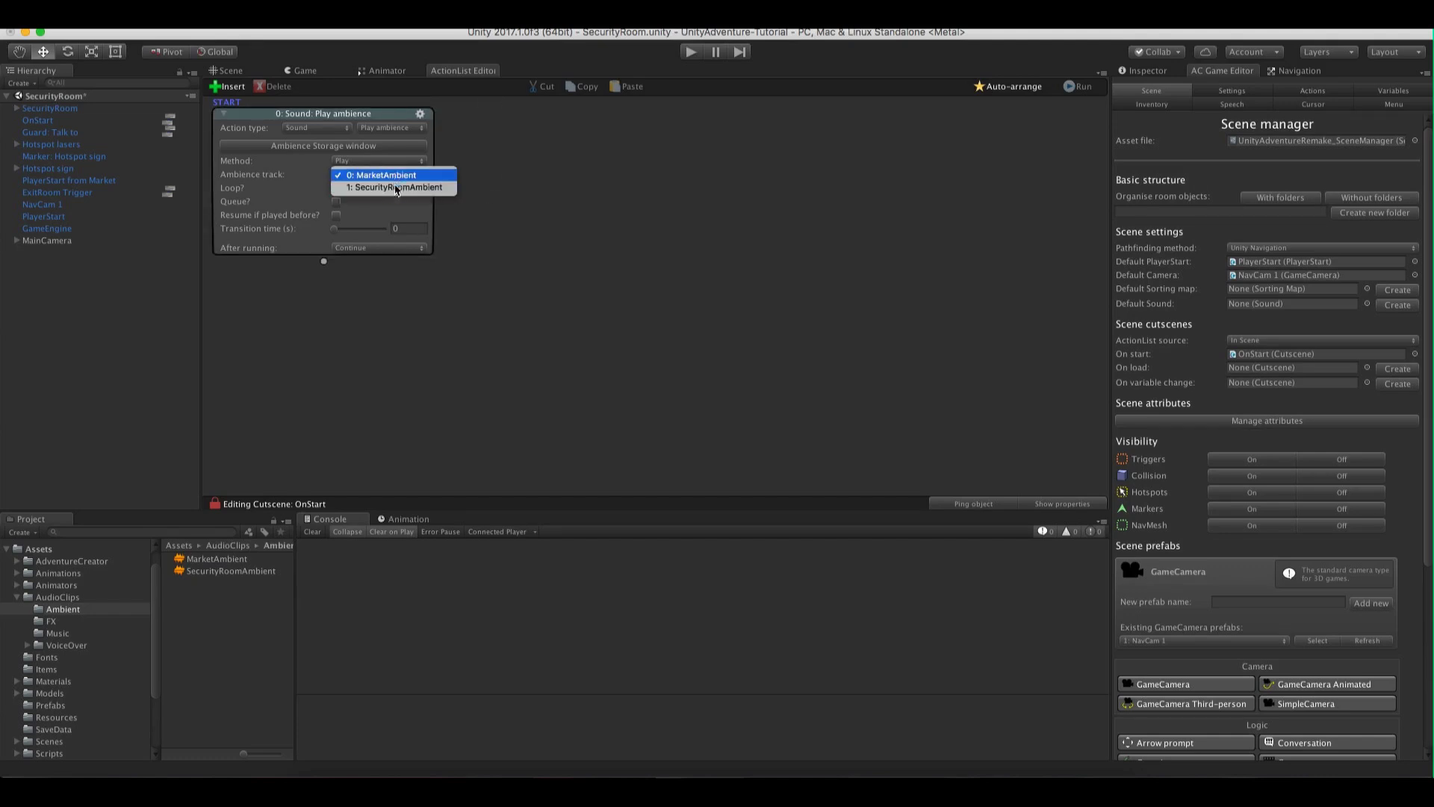
{"action": "left_click", "coordinate": [233, 181]}
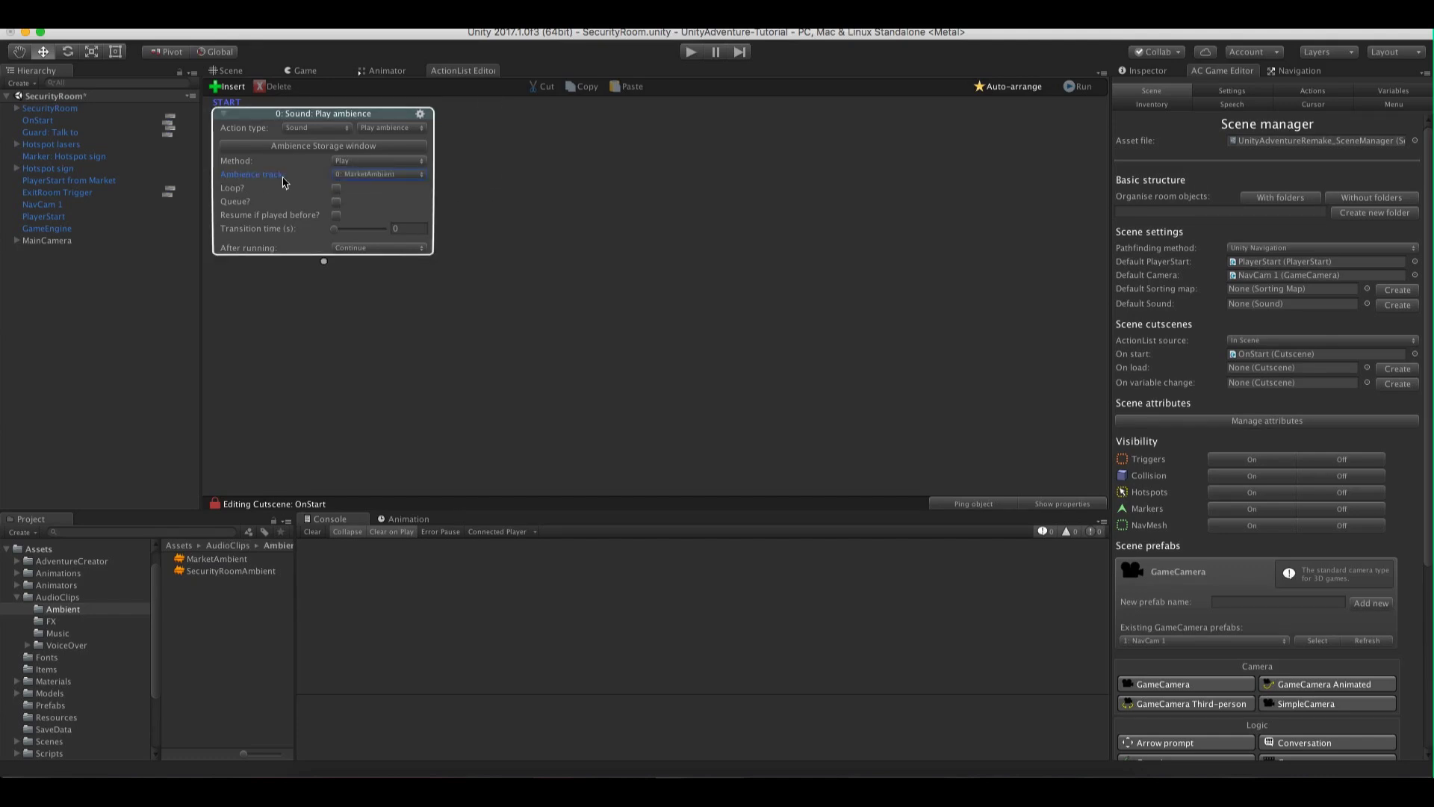
{"action": "left_click", "coordinate": [346, 181]}
{"action": "left_click", "coordinate": [352, 184]}
{"action": "left_click", "coordinate": [337, 189]}
Play-test the SecurityRoom scene to check the ambience, then stop and return to the OnStart ActionList
{"action": "left_click", "coordinate": [298, 71]}
{"action": "left_click", "coordinate": [696, 52]}
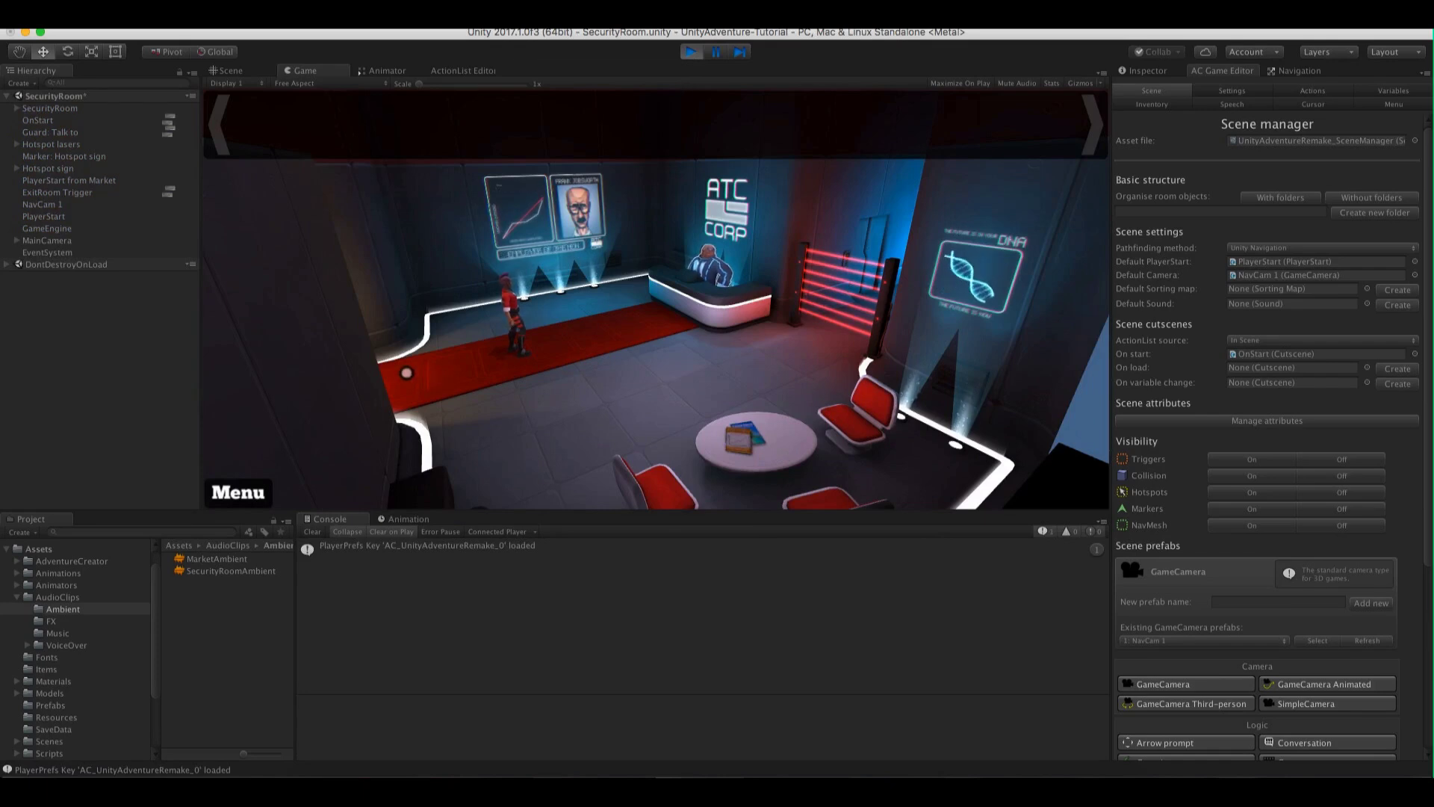
{"action": "left_click", "coordinate": [692, 52]}
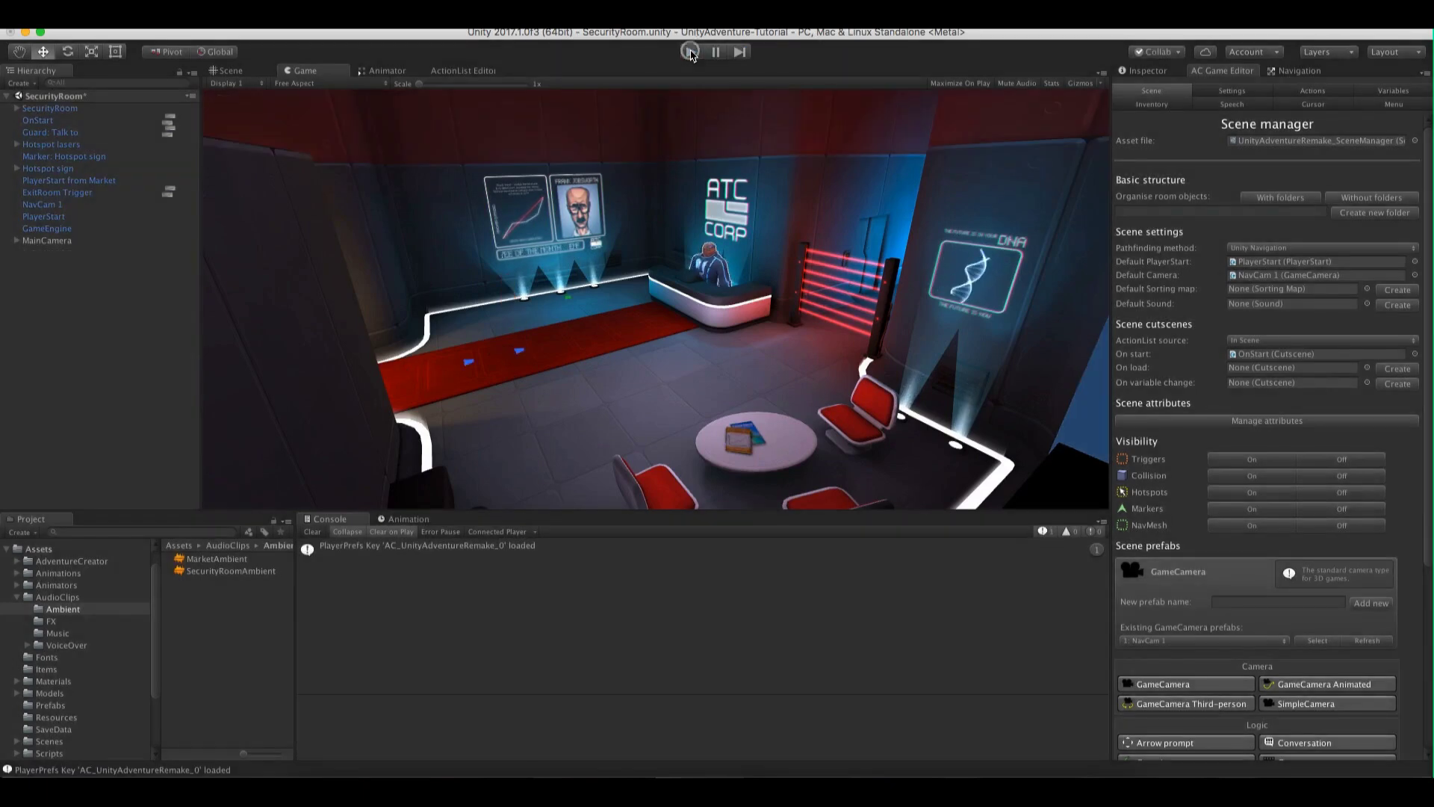
{"action": "left_click", "coordinate": [463, 70]}
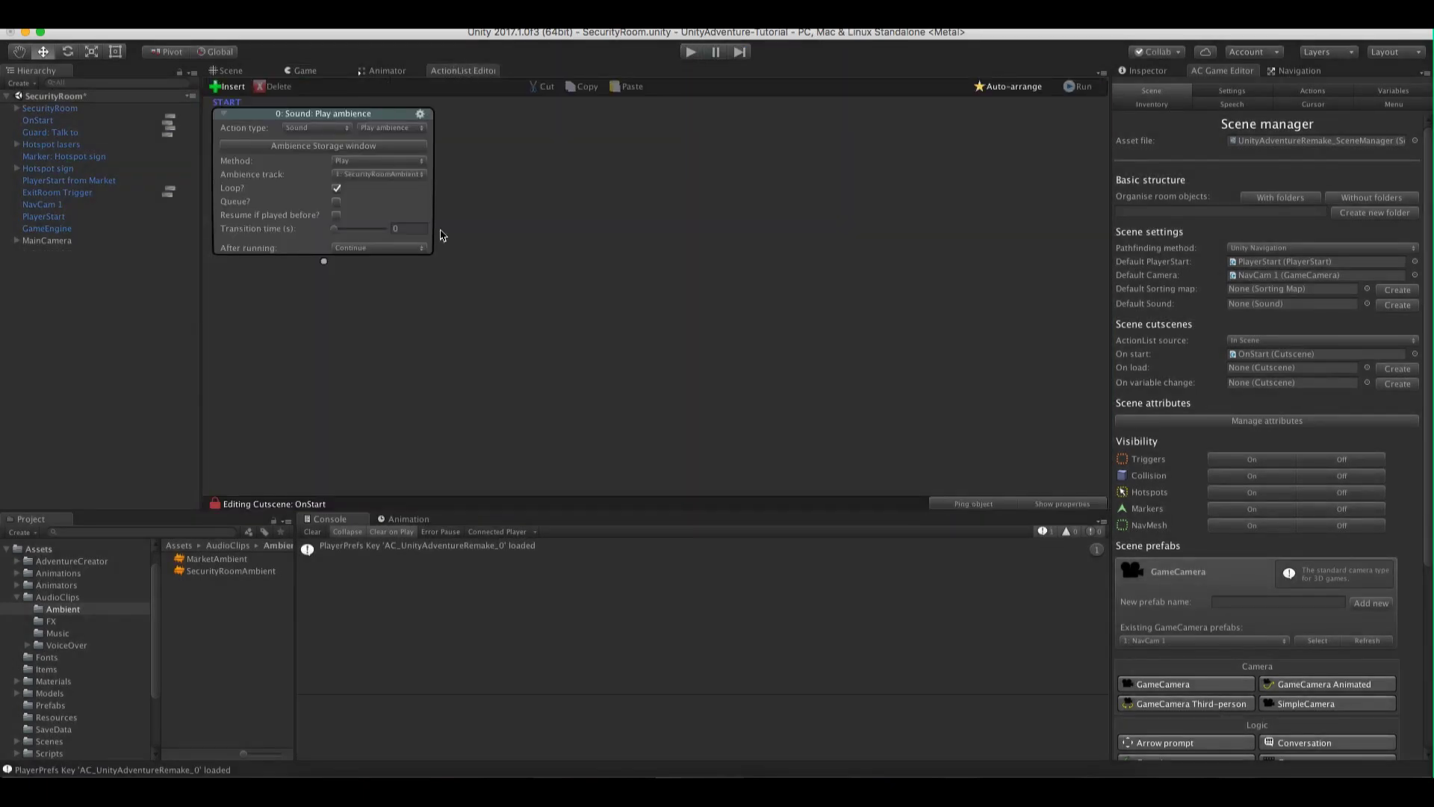
Save the SecurityRoom scene and open the Market scene from the Scenes folder
{"action": "left_click", "coordinate": [86, 14]}
{"action": "left_click", "coordinate": [97, 68]}
{"action": "left_click", "coordinate": [49, 741]}
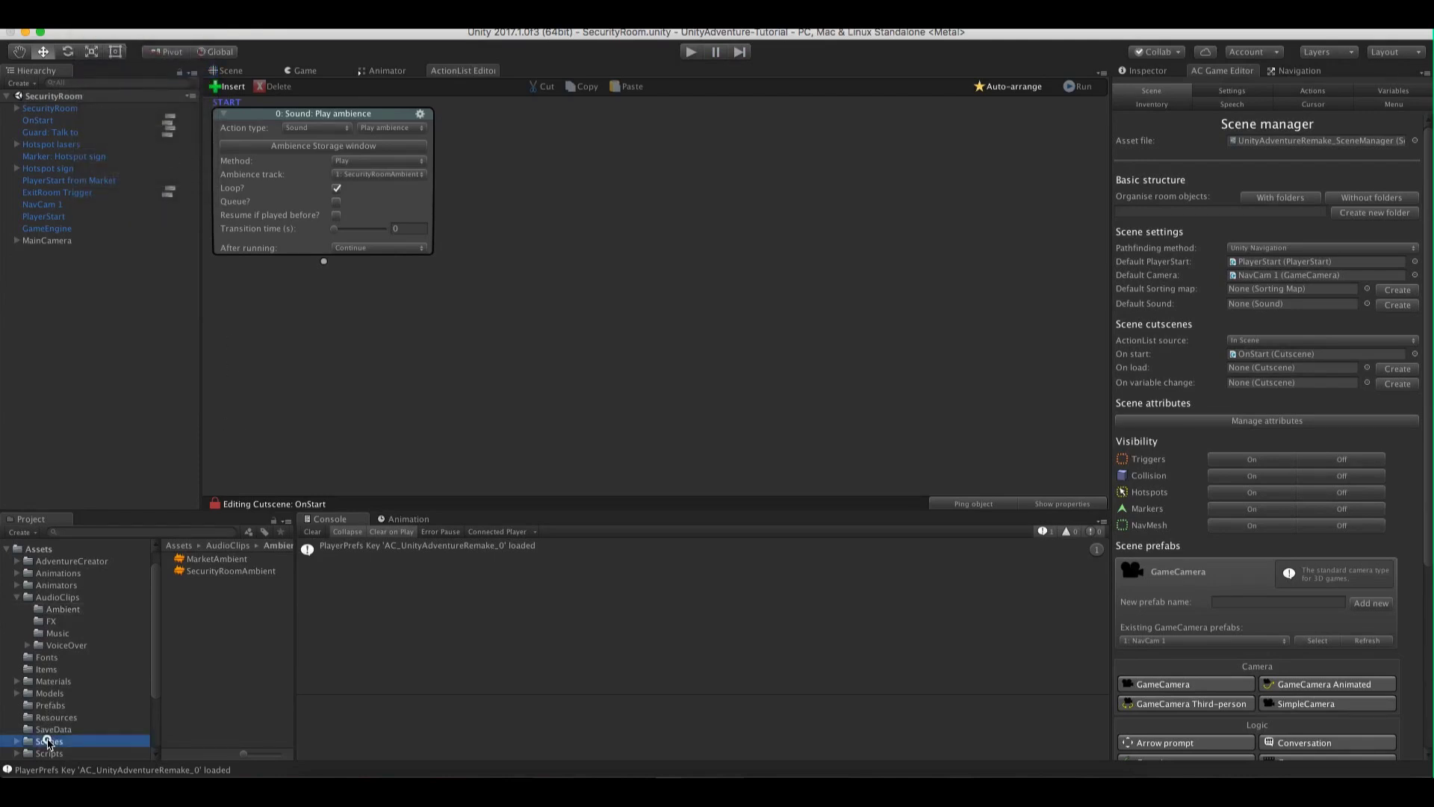
{"action": "double_click", "coordinate": [194, 559]}
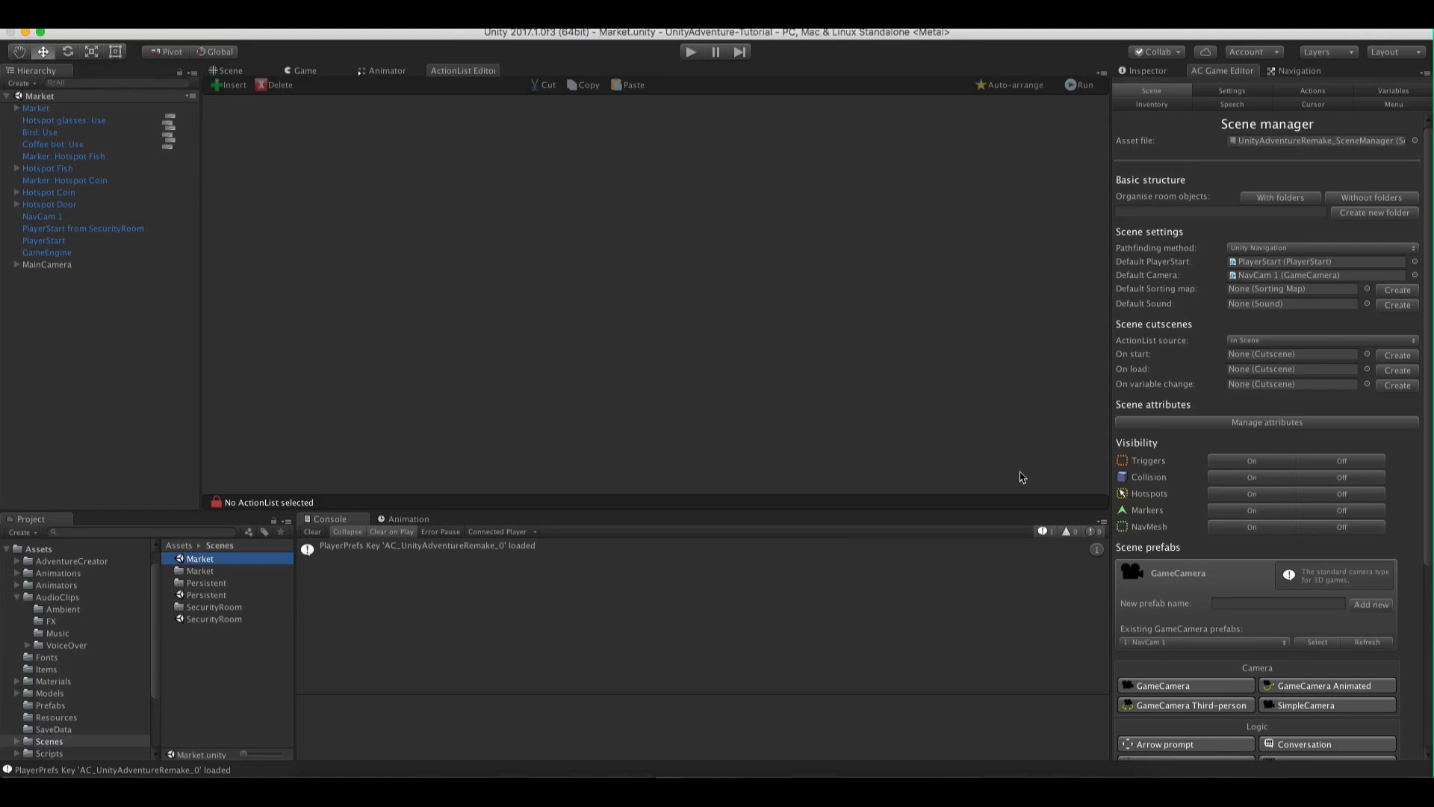
Create an On start cutscene for the Market scene and open it for editing
{"action": "left_click", "coordinate": [252, 71]}
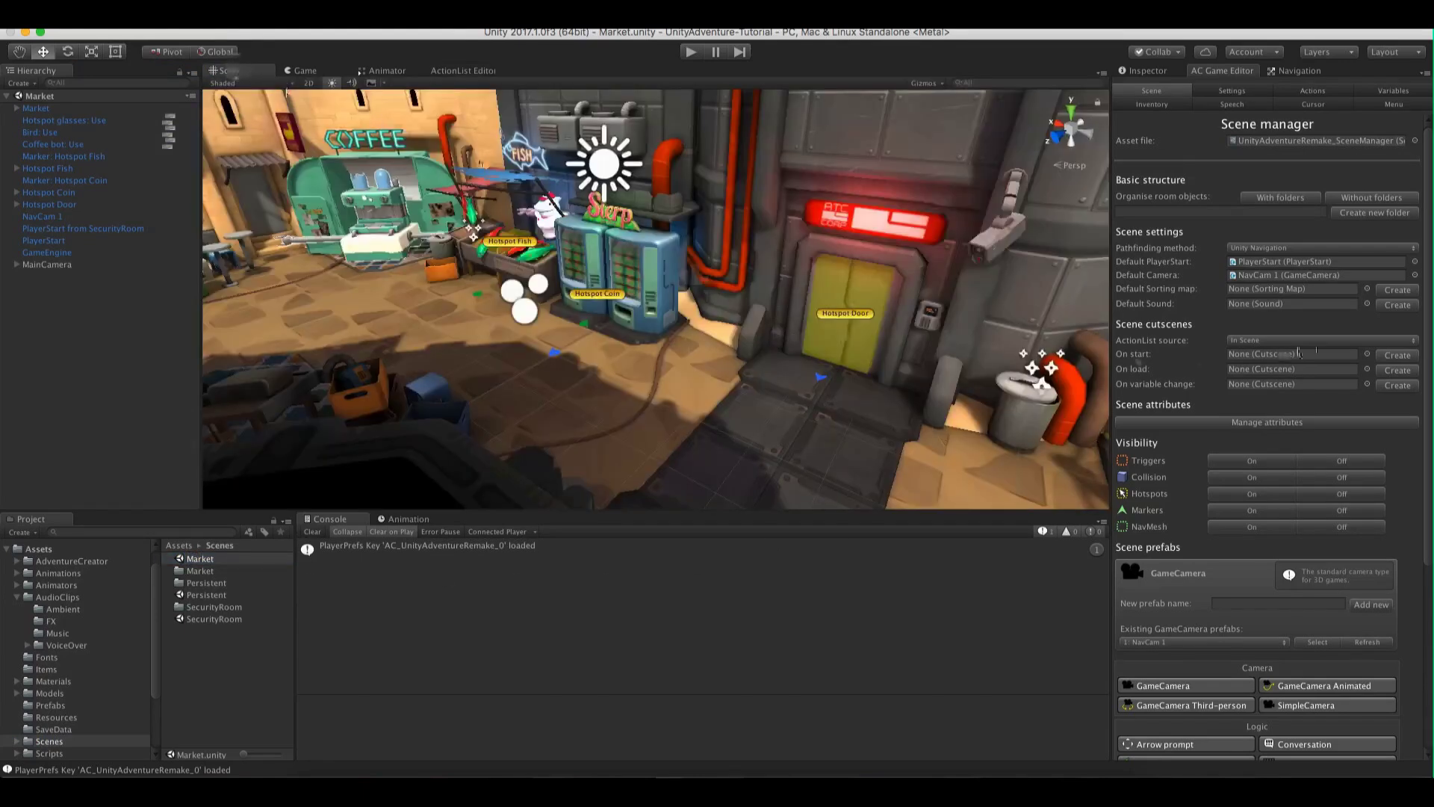
{"action": "left_click", "coordinate": [1382, 355]}
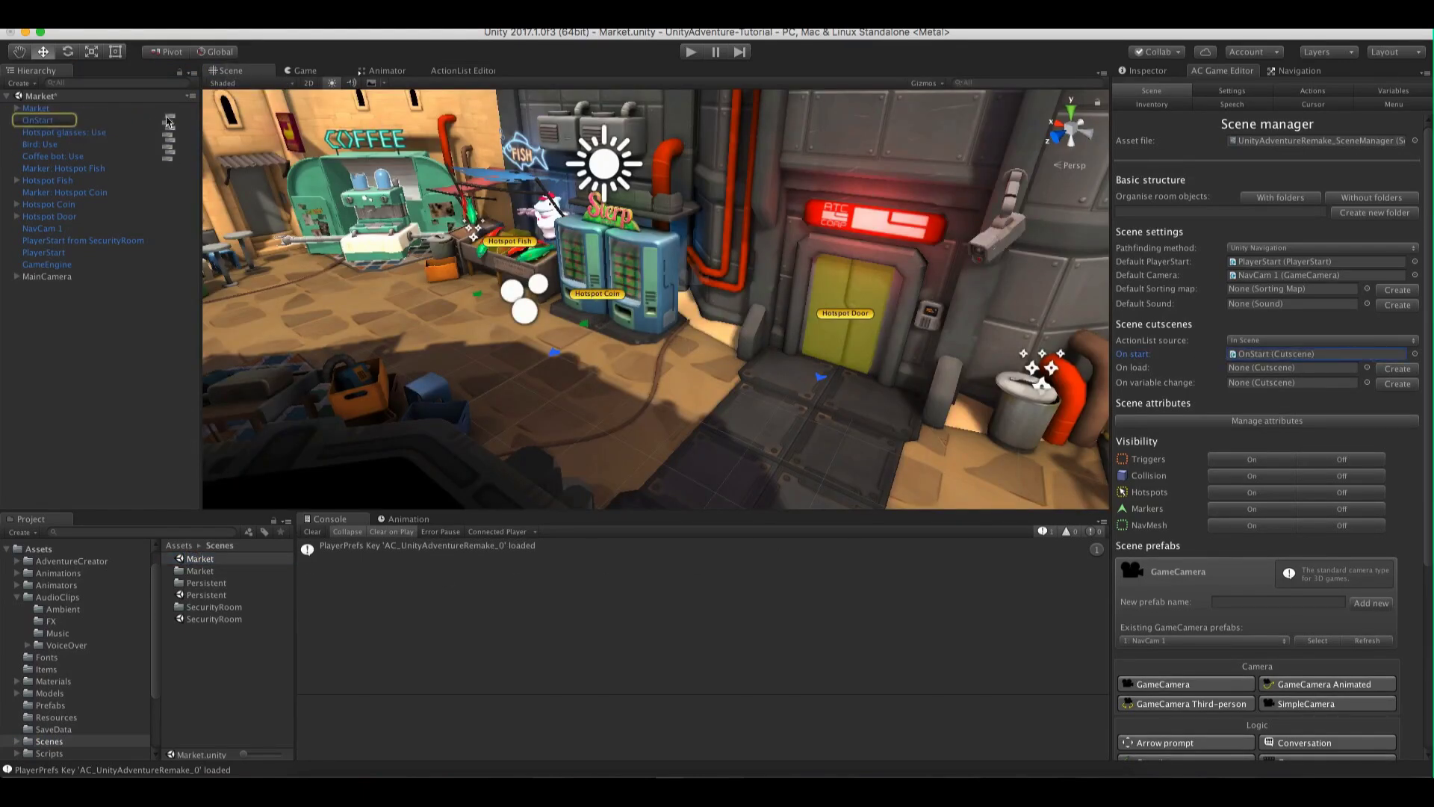
{"action": "left_click", "coordinate": [169, 120]}
Change the OnStart cutscene's first action to Sound: Play ambience
{"action": "left_click", "coordinate": [321, 128]}
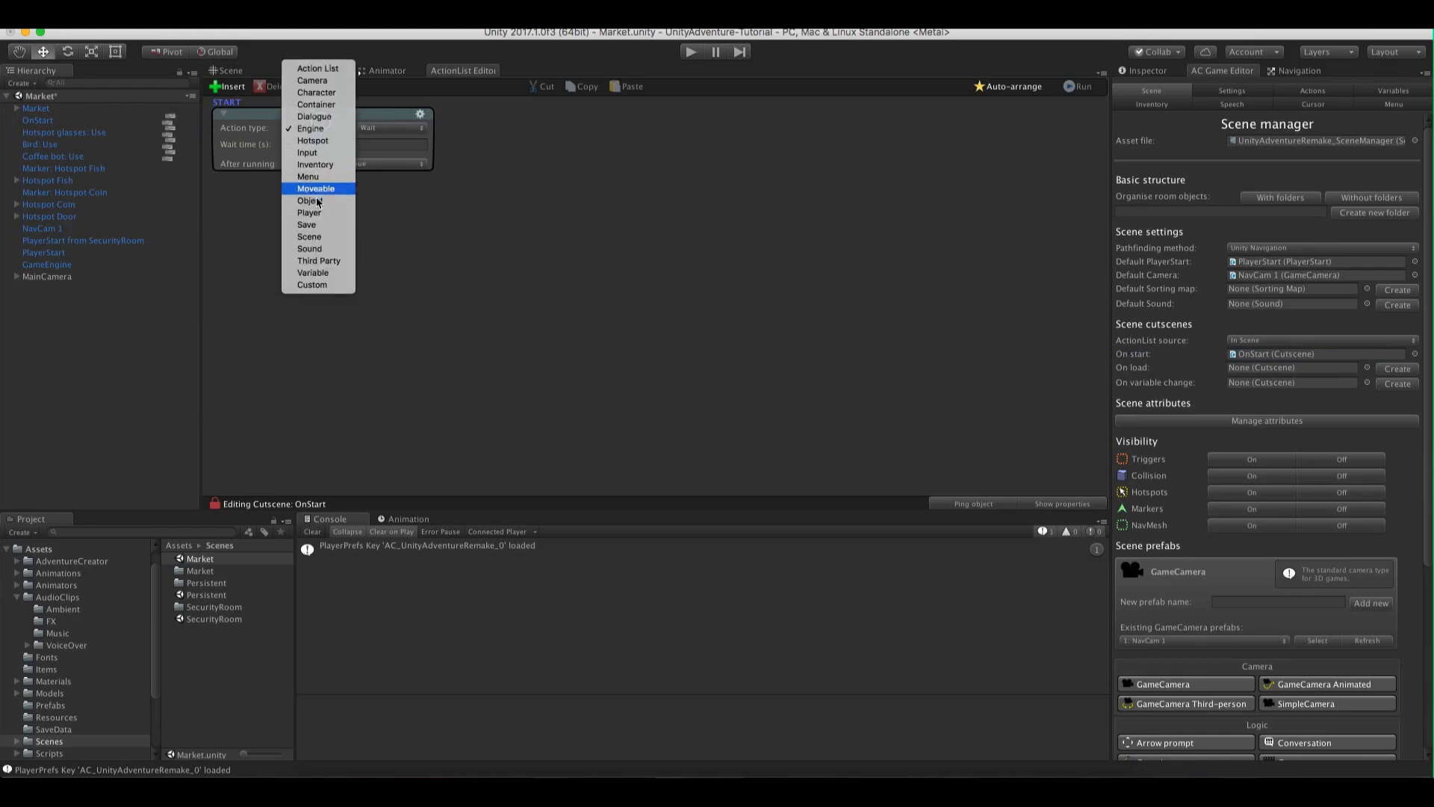
{"action": "left_click", "coordinate": [311, 248]}
{"action": "left_click", "coordinate": [401, 127]}
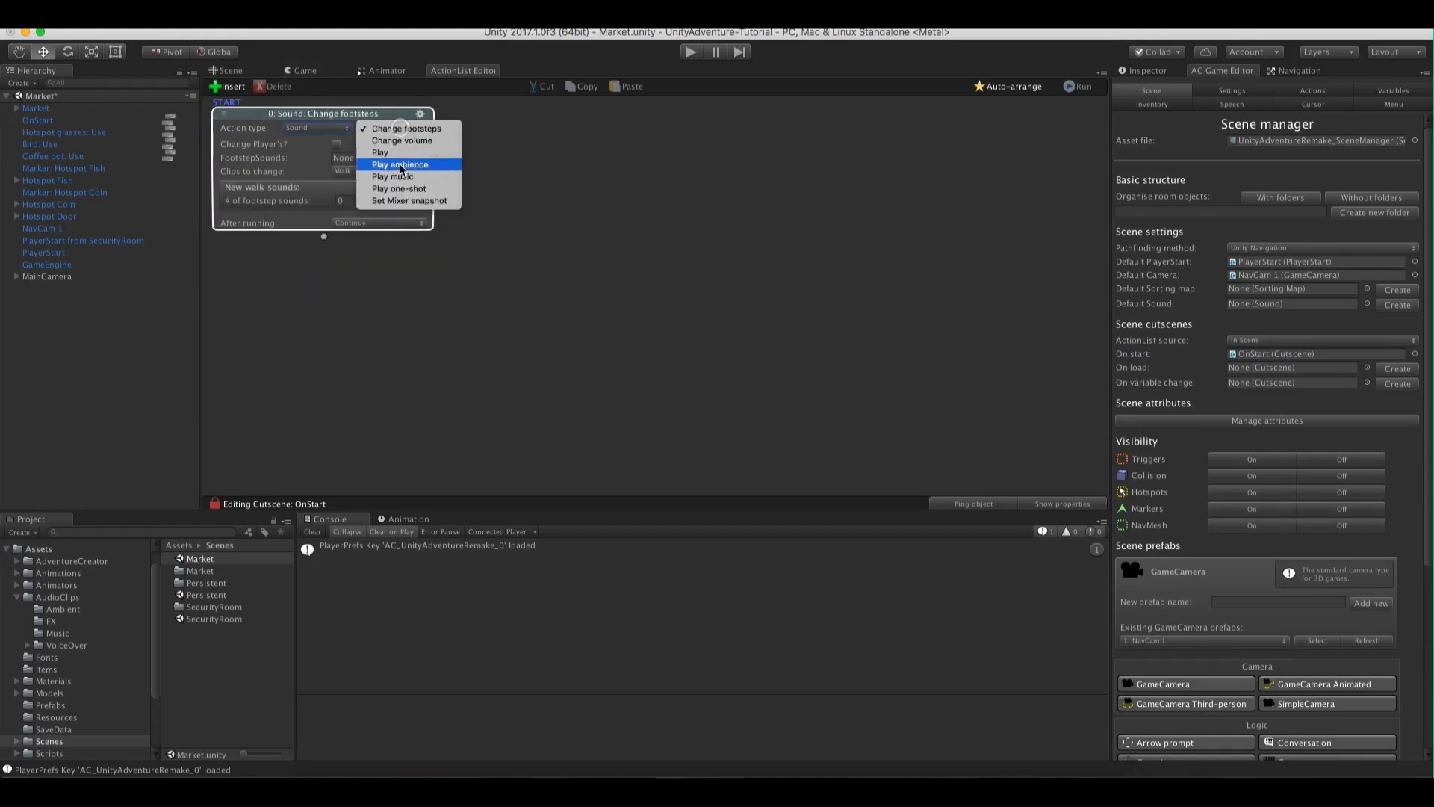
{"action": "left_click", "coordinate": [400, 165]}
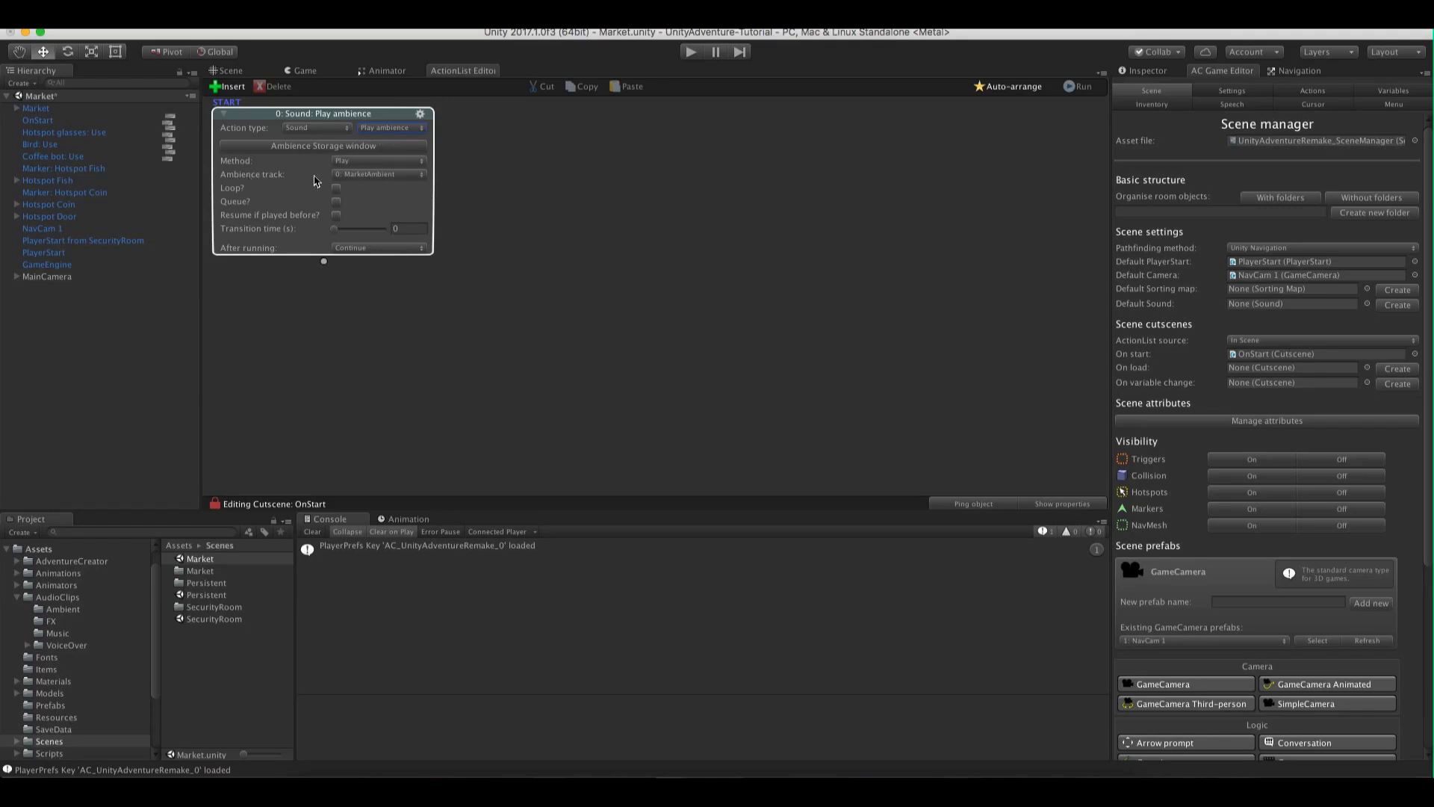
Keep MarketAmbient as the ambience track, enable looping, and save the Market scene
{"action": "left_click", "coordinate": [389, 175]}
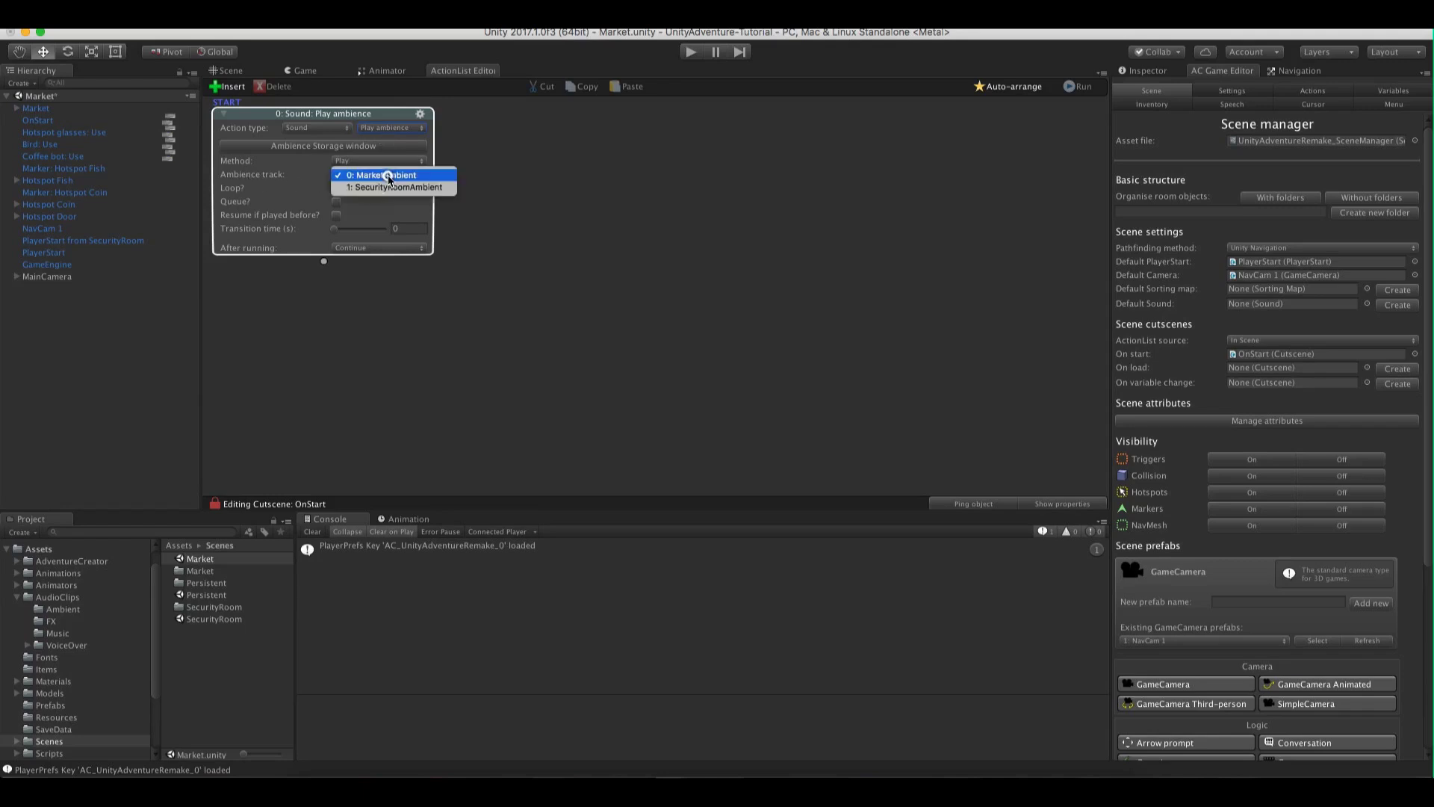
{"action": "left_click", "coordinate": [305, 180]}
{"action": "left_click", "coordinate": [336, 188]}
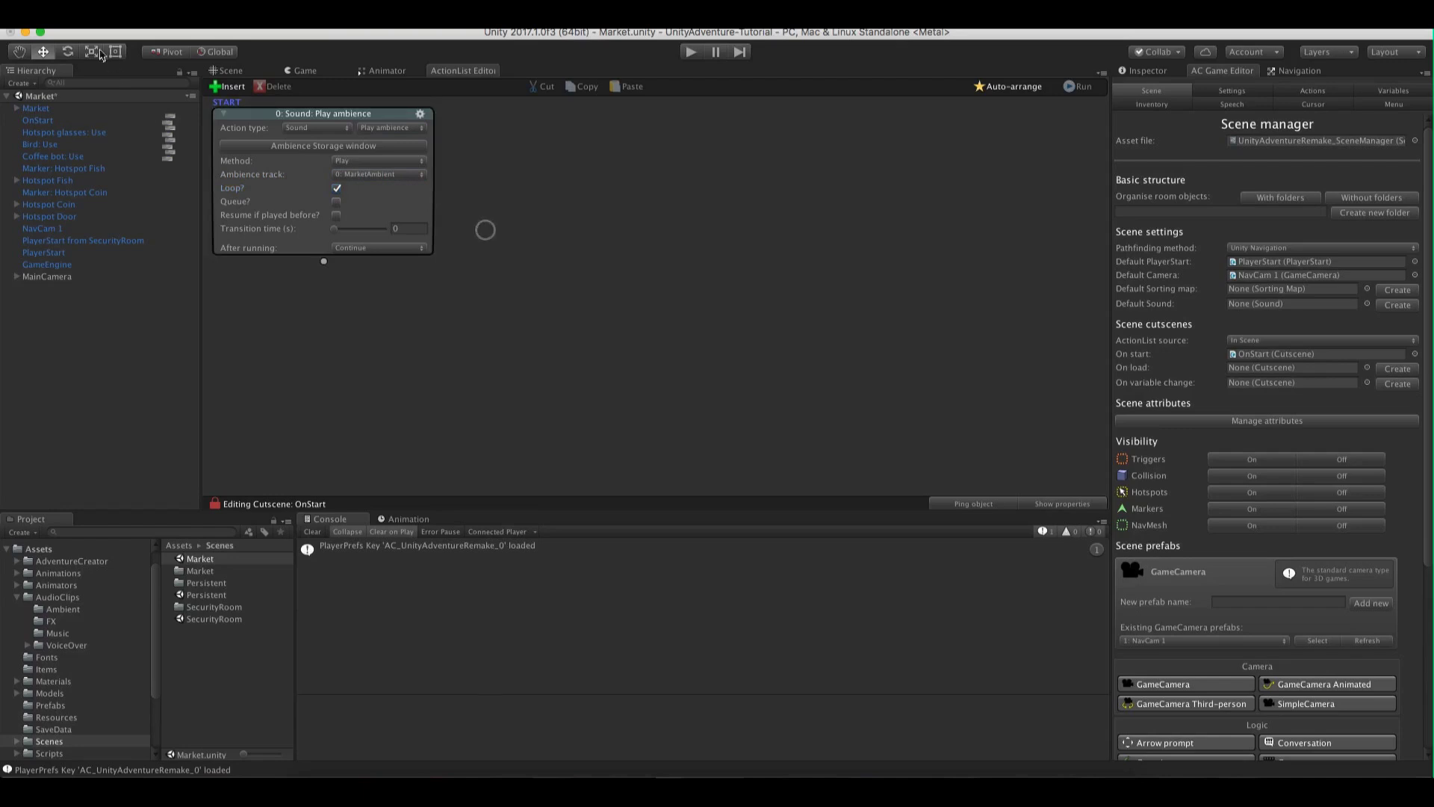
{"action": "left_click", "coordinate": [95, 17]}
{"action": "left_click", "coordinate": [107, 54]}
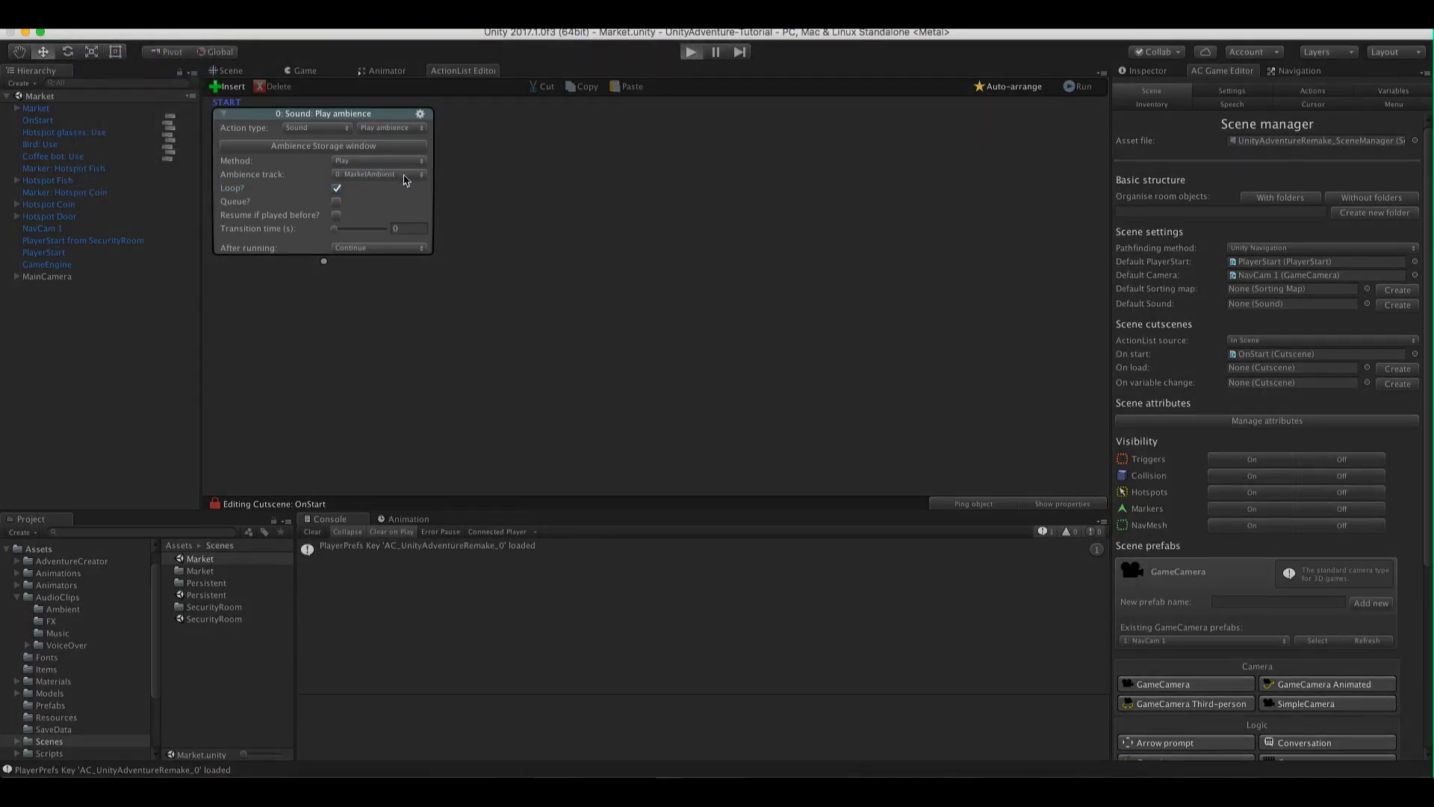
Play-test the Market scene, go through the door into the SecurityRoom to check both ambiences, and stop the game
{"action": "left_click", "coordinate": [691, 52]}
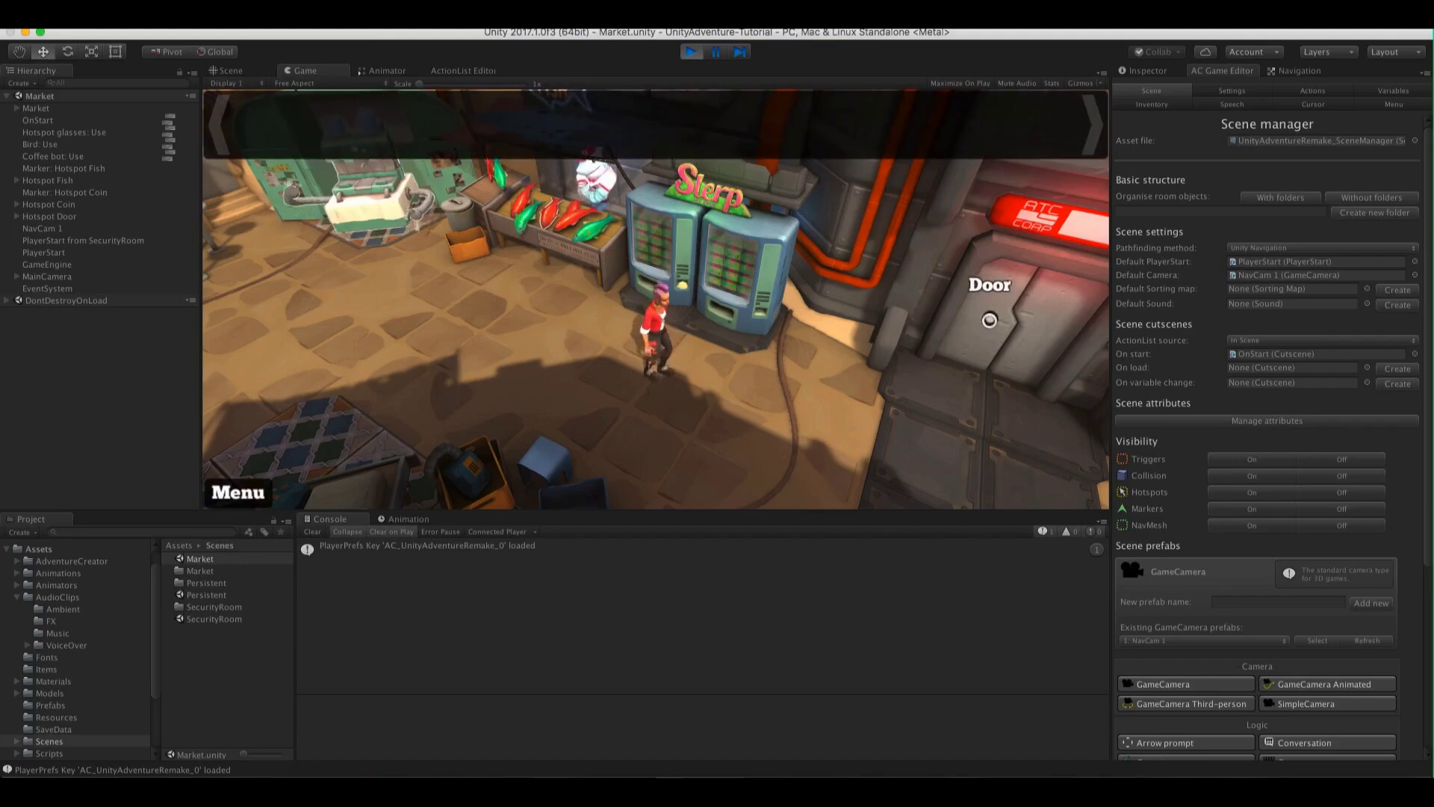
{"action": "left_click", "coordinate": [991, 309]}
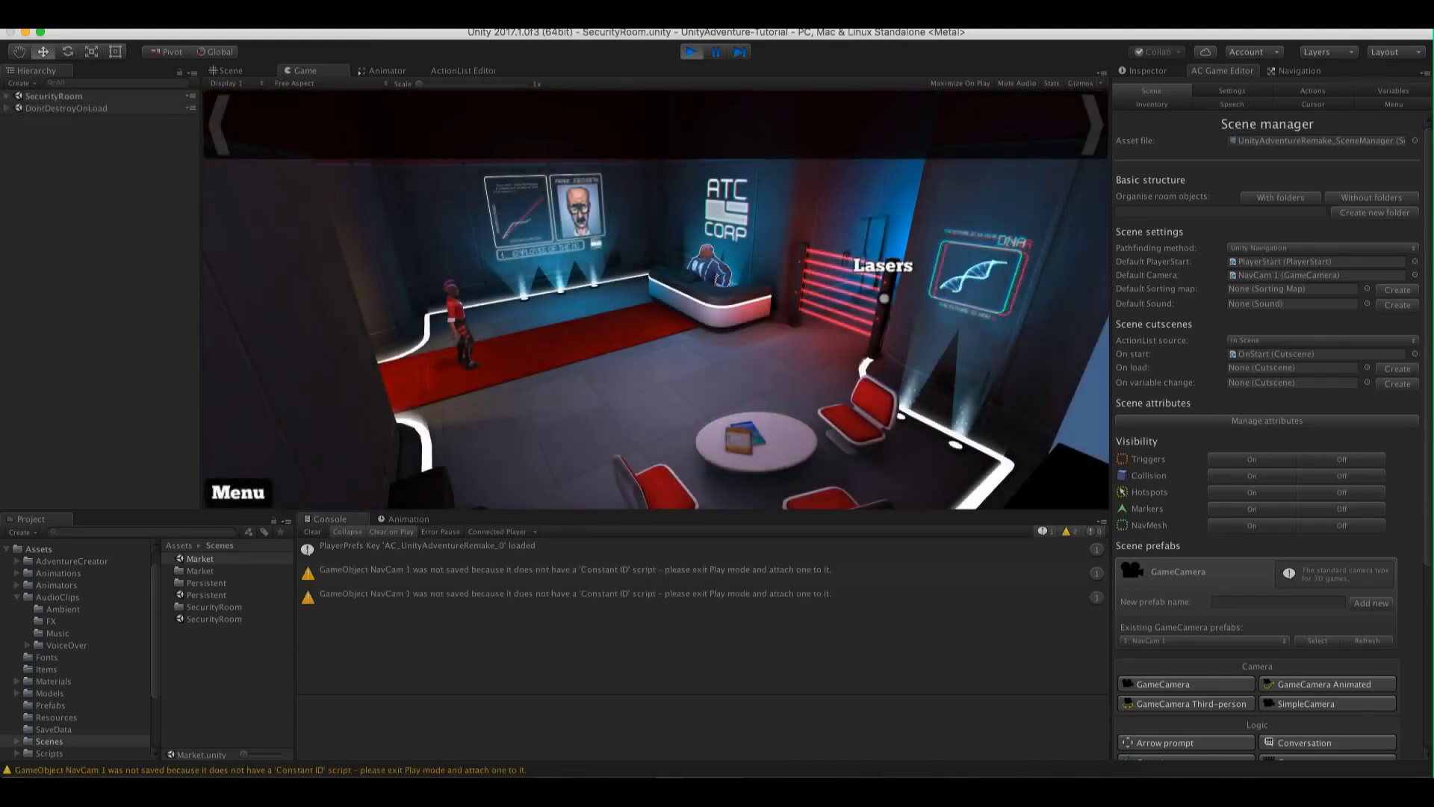
{"action": "left_click", "coordinate": [603, 368]}
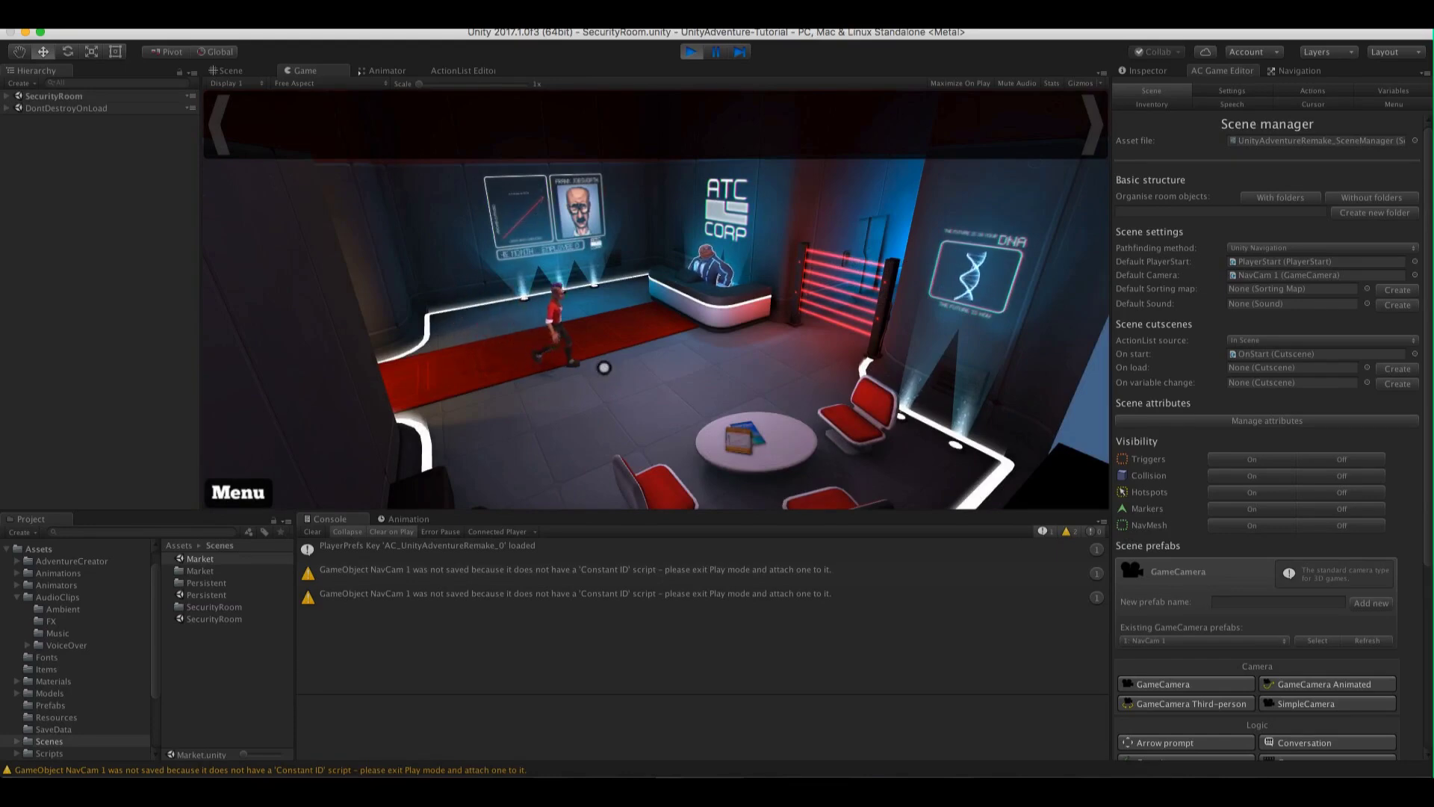
{"action": "left_click", "coordinate": [691, 52]}
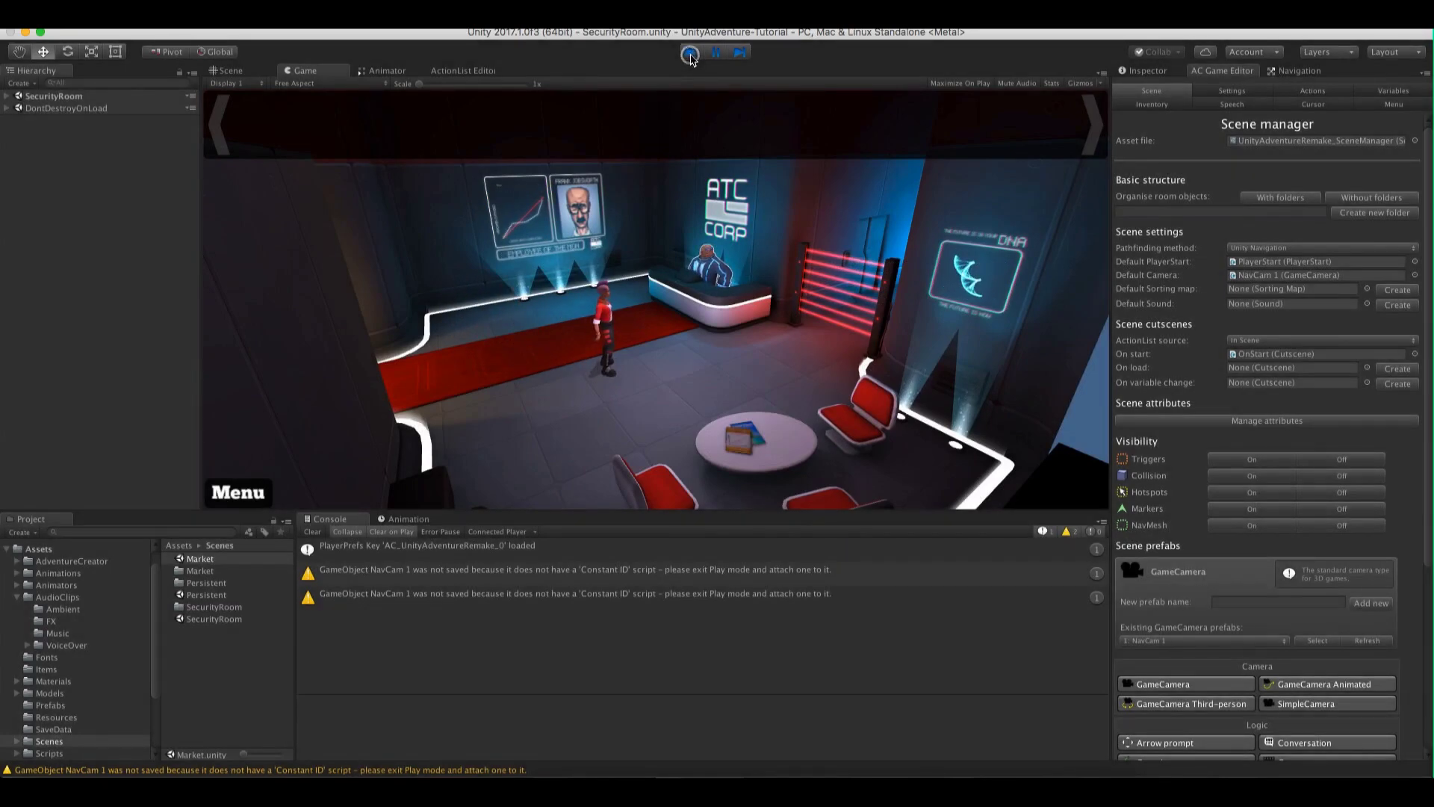
Add a Sound prefab from the Logic prefabs to the Market scene
{"action": "left_click", "coordinate": [227, 71]}
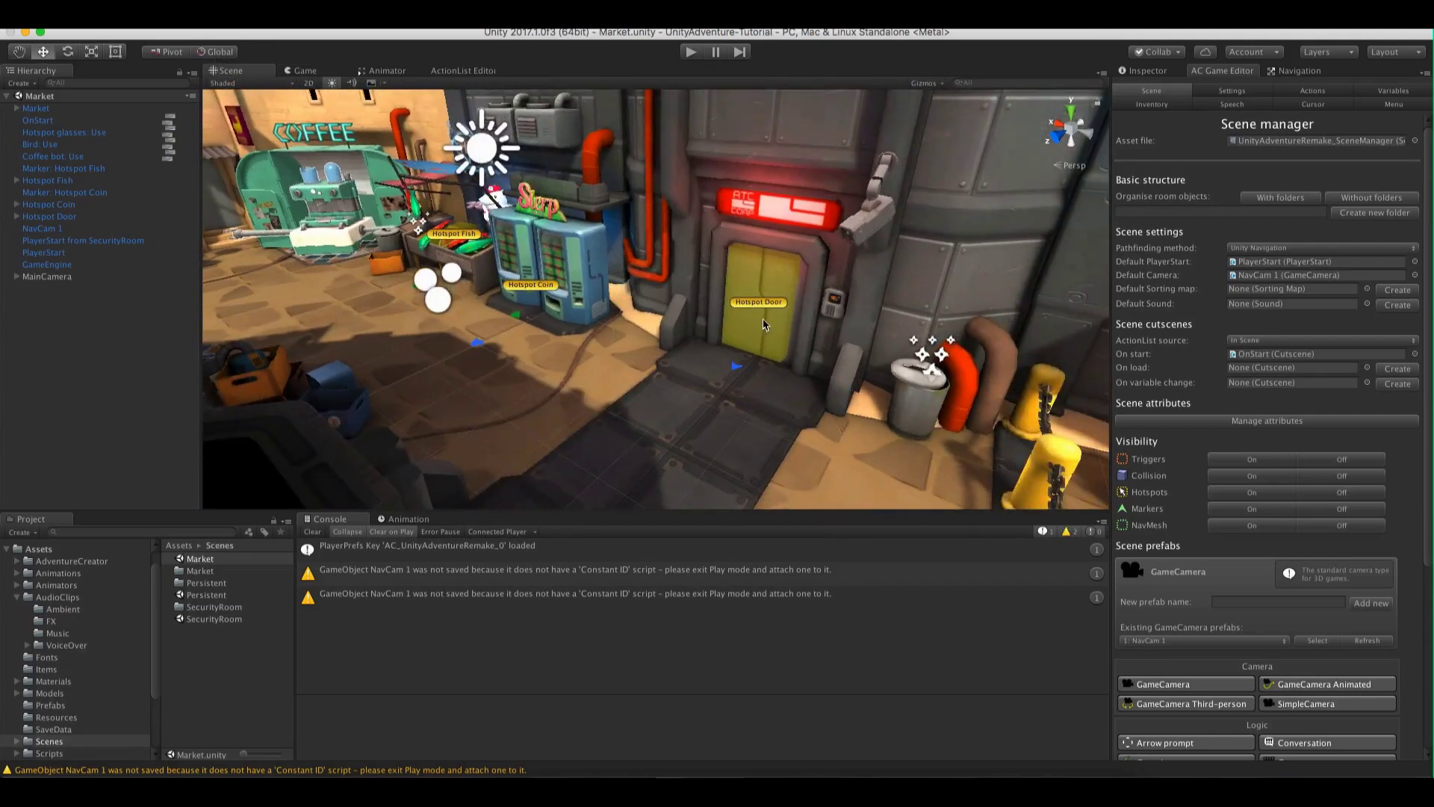
{"action": "scroll", "coordinate": [761, 307], "scroll_direction": "up", "scroll_amount": 2}
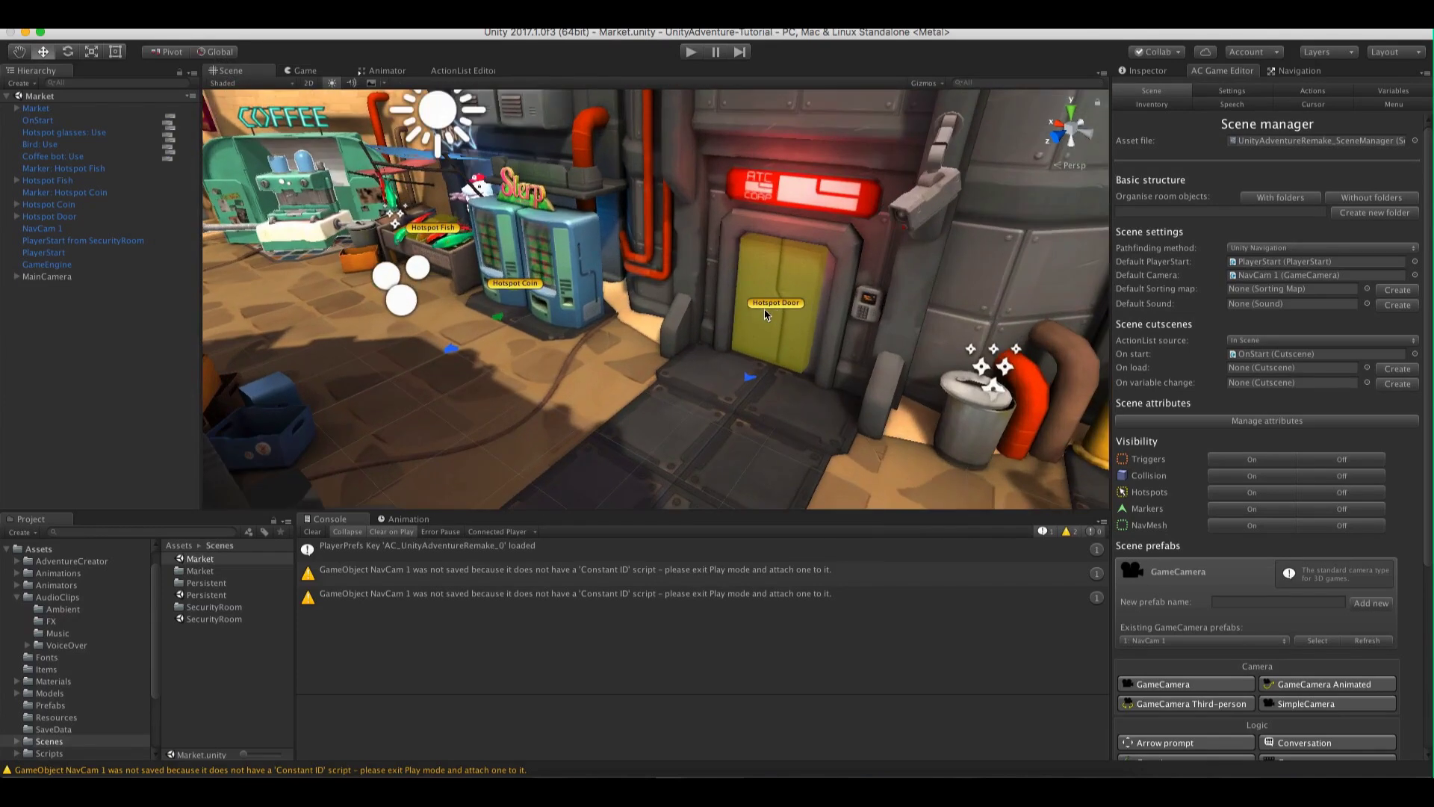
{"action": "scroll", "coordinate": [764, 312], "scroll_direction": "up", "scroll_amount": 6}
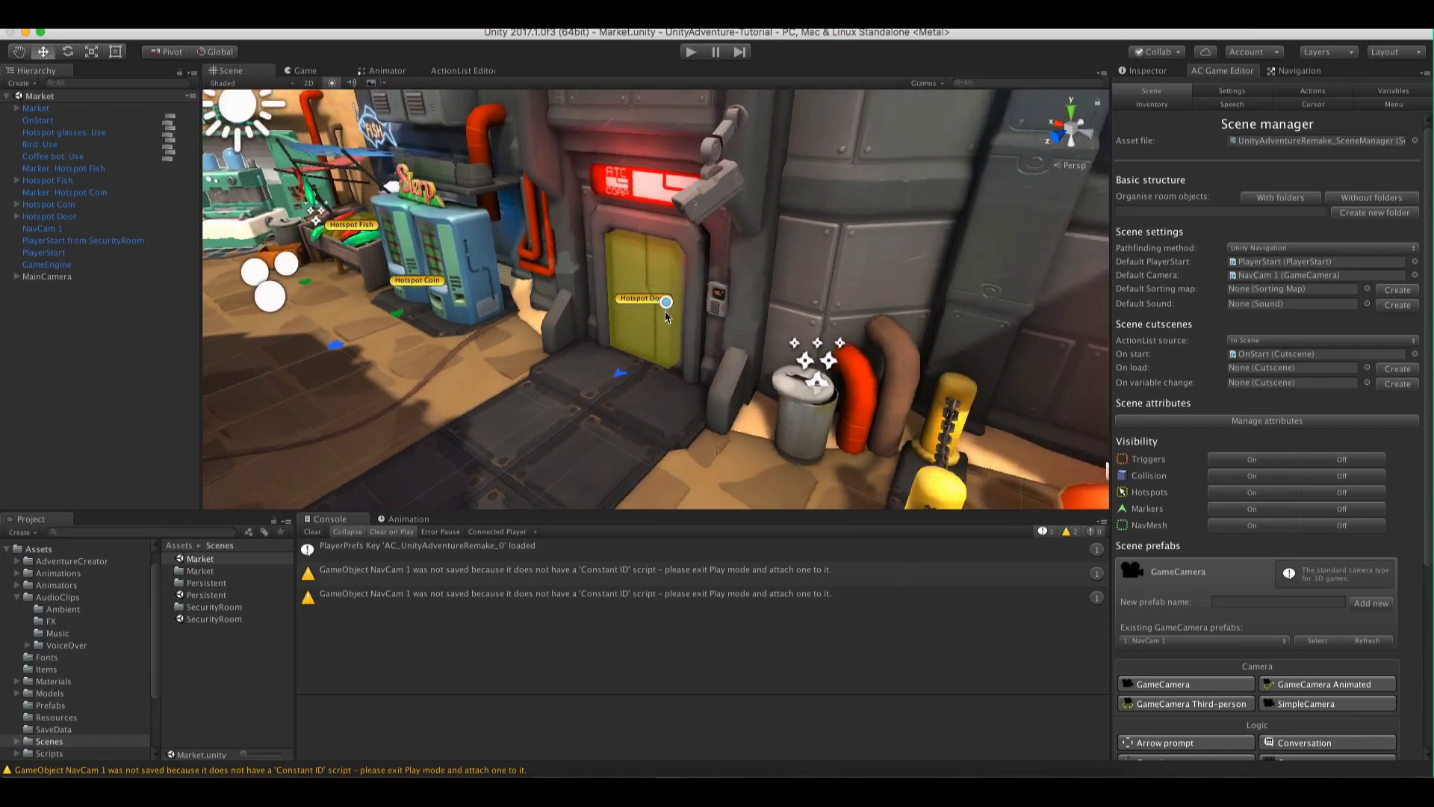
{"action": "scroll", "coordinate": [1262, 460], "scroll_direction": "down", "scroll_amount": 5}
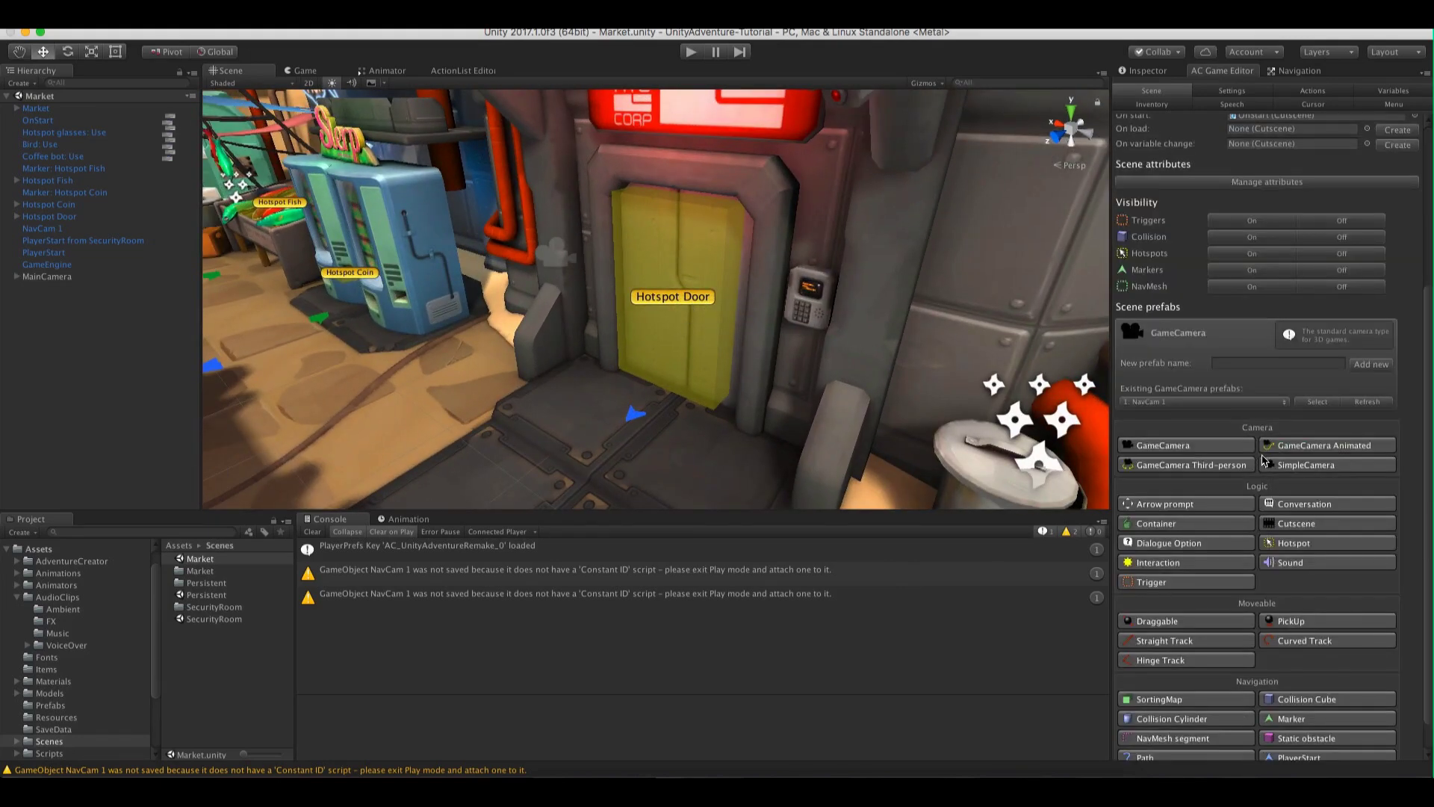
{"action": "scroll", "coordinate": [1281, 508], "scroll_direction": "down", "scroll_amount": 1}
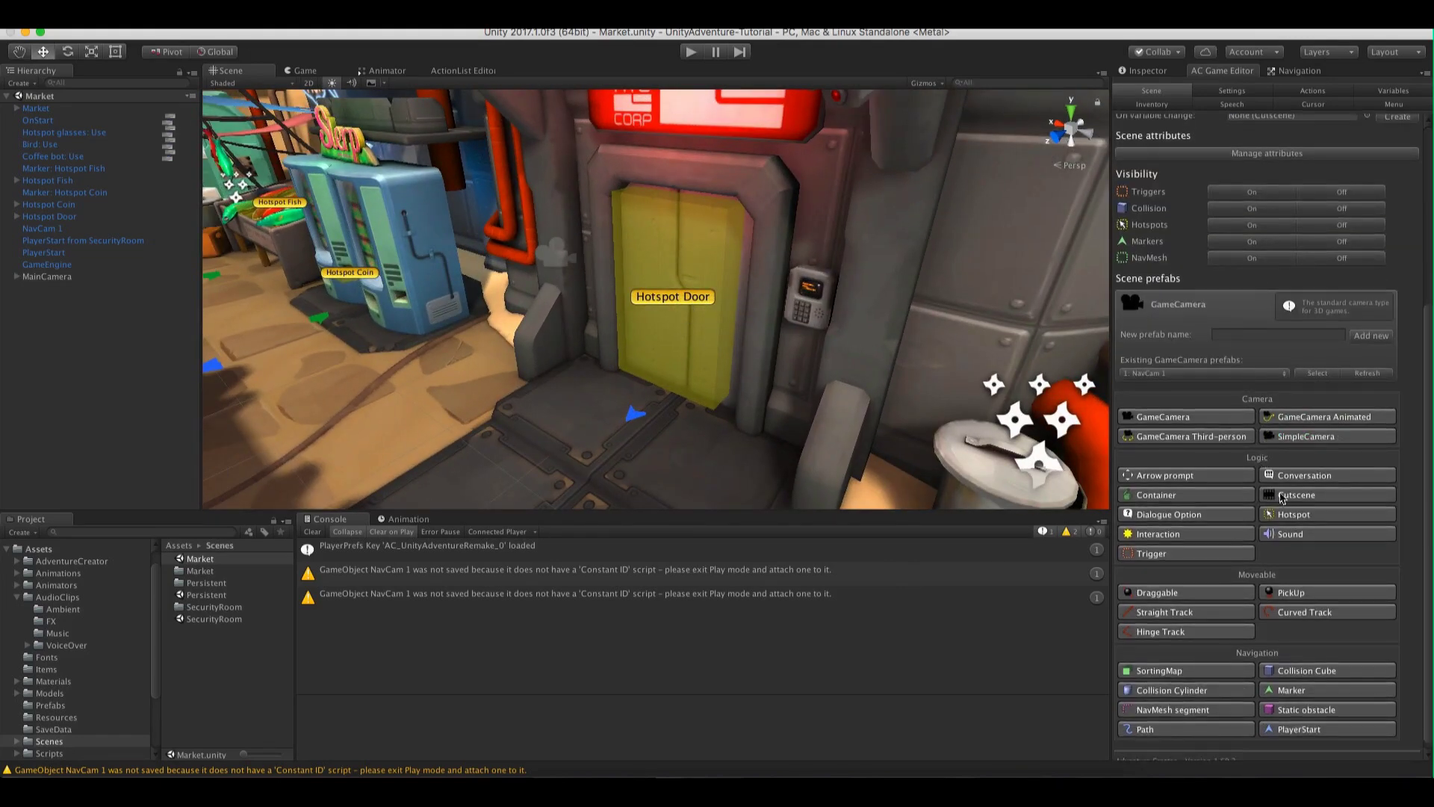
{"action": "left_click", "coordinate": [1304, 535]}
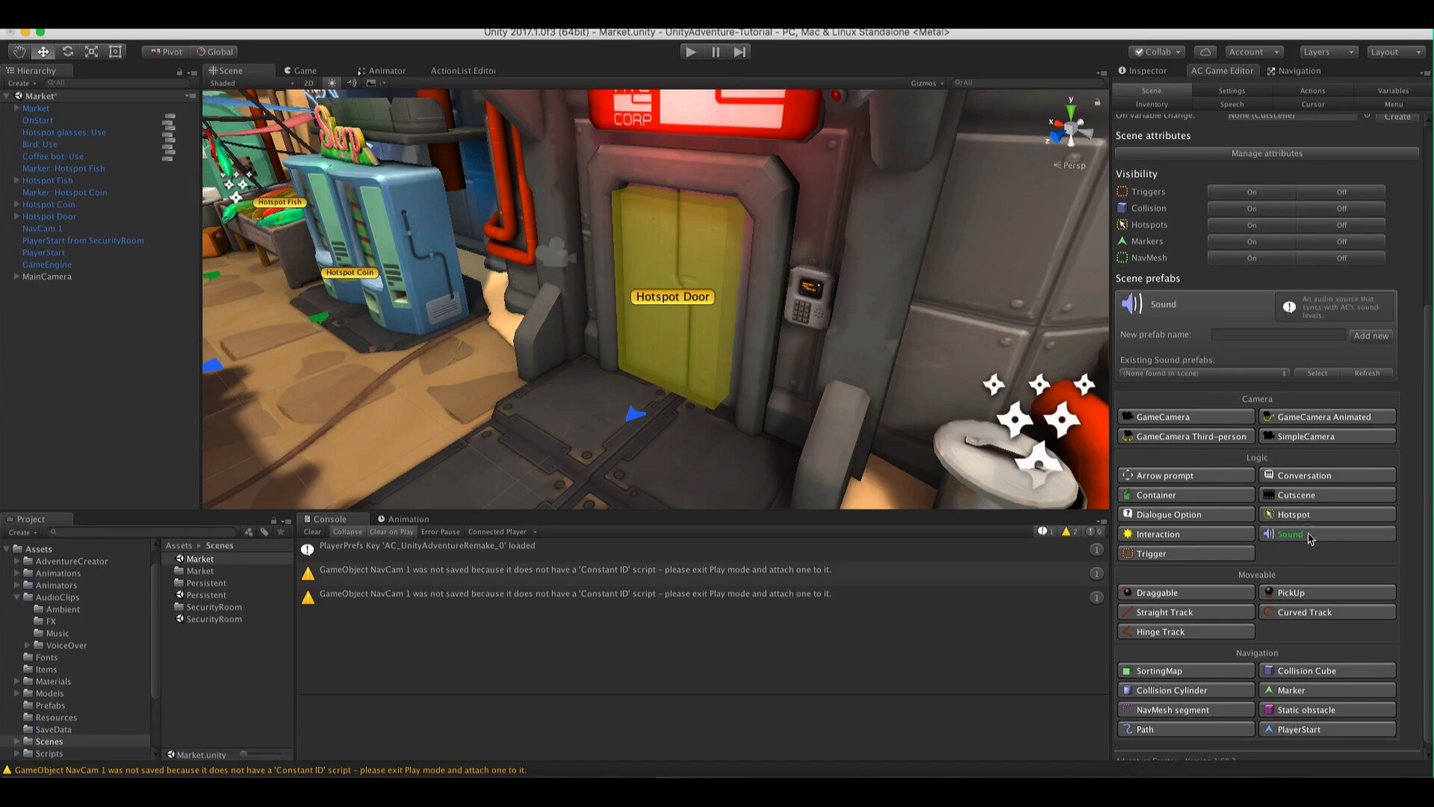
{"action": "left_click", "coordinate": [1299, 535]}
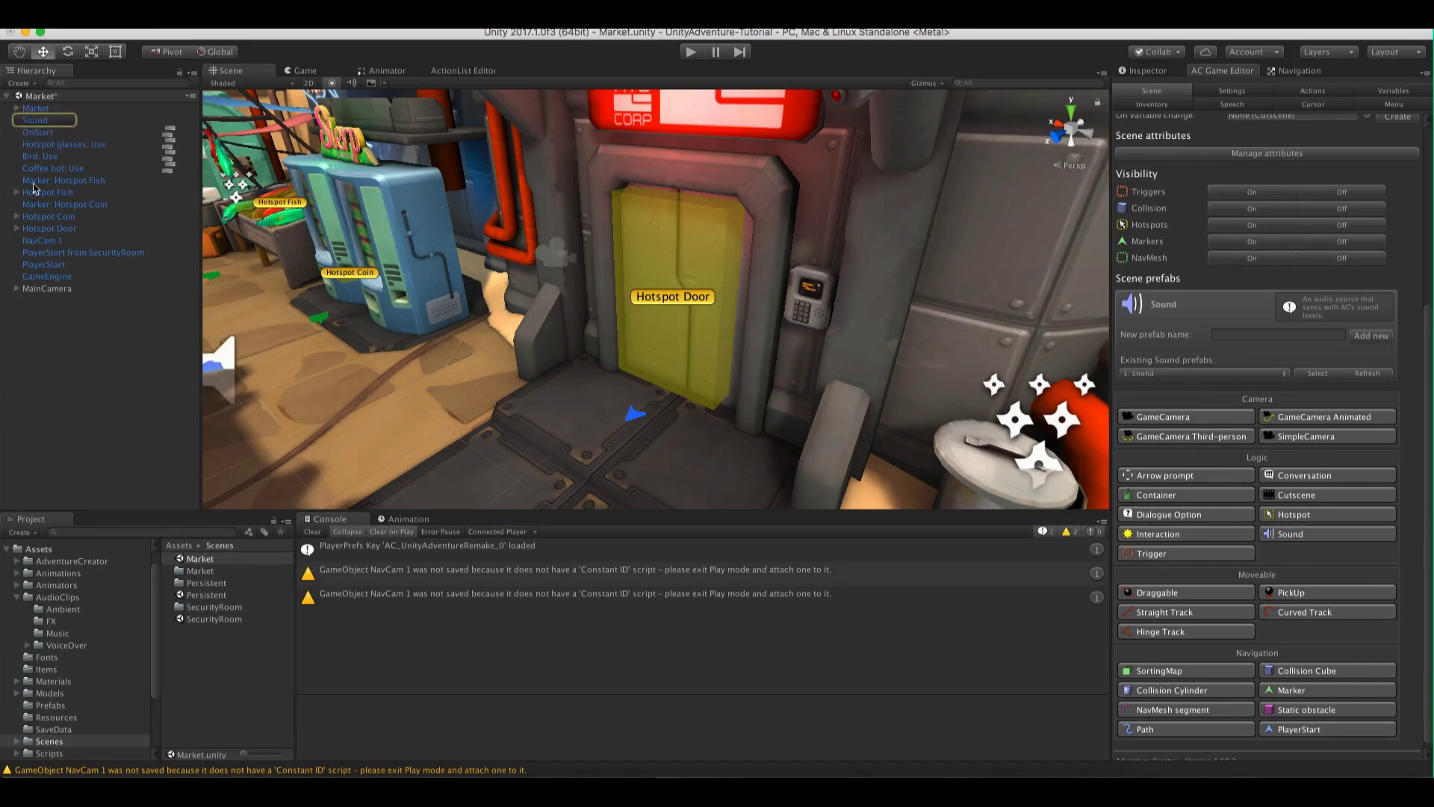
Rename the new Sound object to Door Sound
{"action": "left_click", "coordinate": [104, 124]}
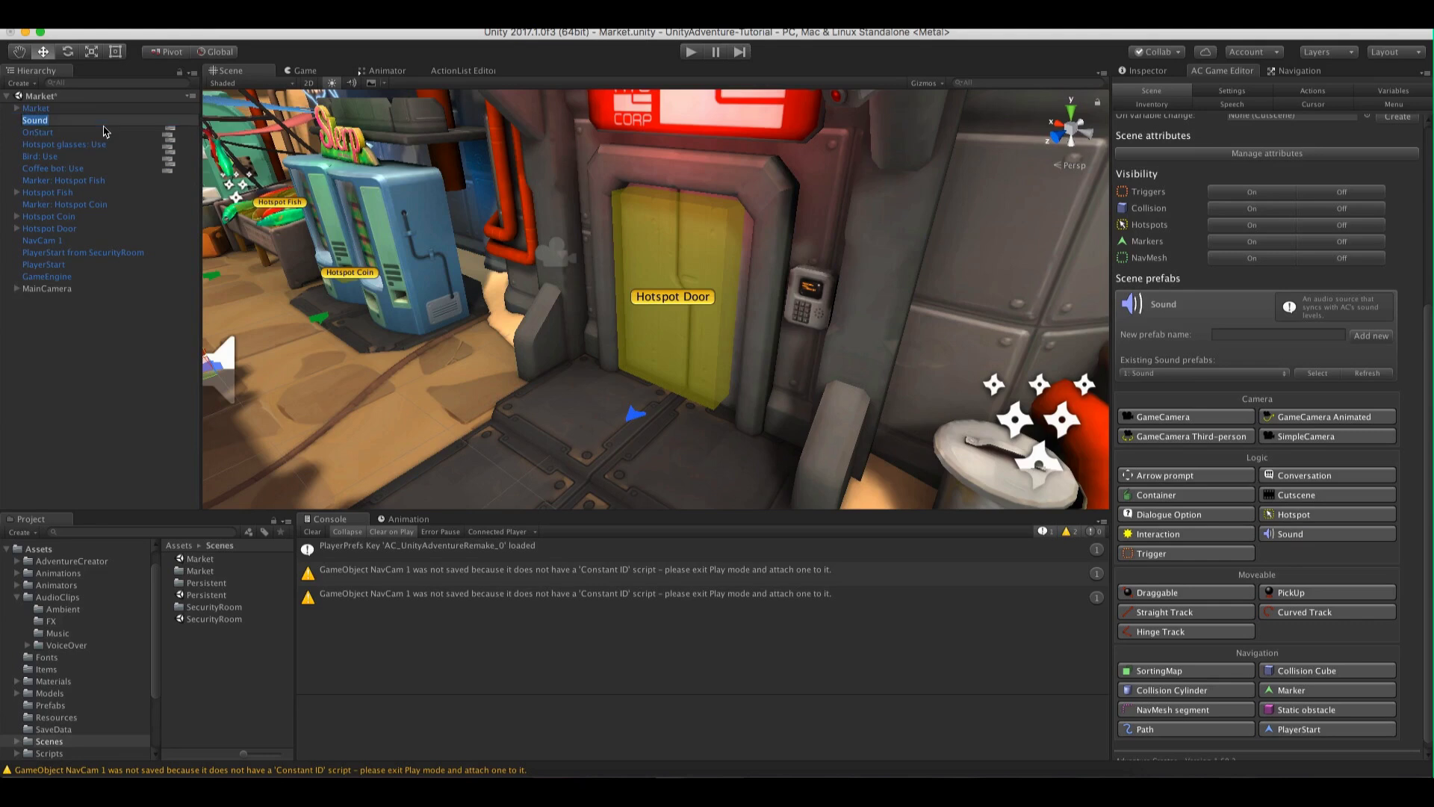
{"action": "key", "text": "Left"}
{"action": "type", "text": "Doo"}
{"action": "key", "text": "Return"}
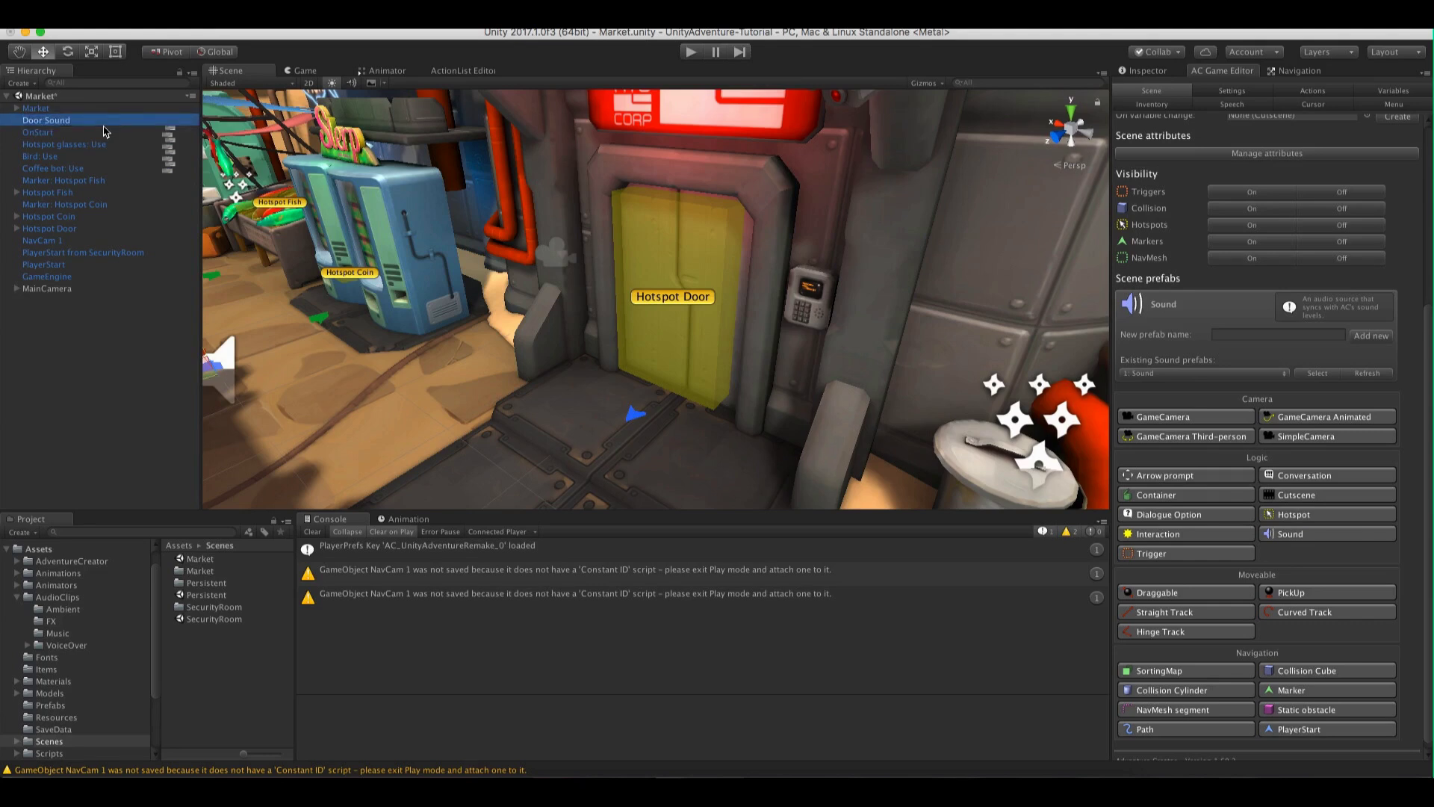
Keep Door Sound's sound type as SFX and assign the DoorSlide clip from AudioClips/FX to its Audio Source
{"action": "left_click", "coordinate": [1132, 74]}
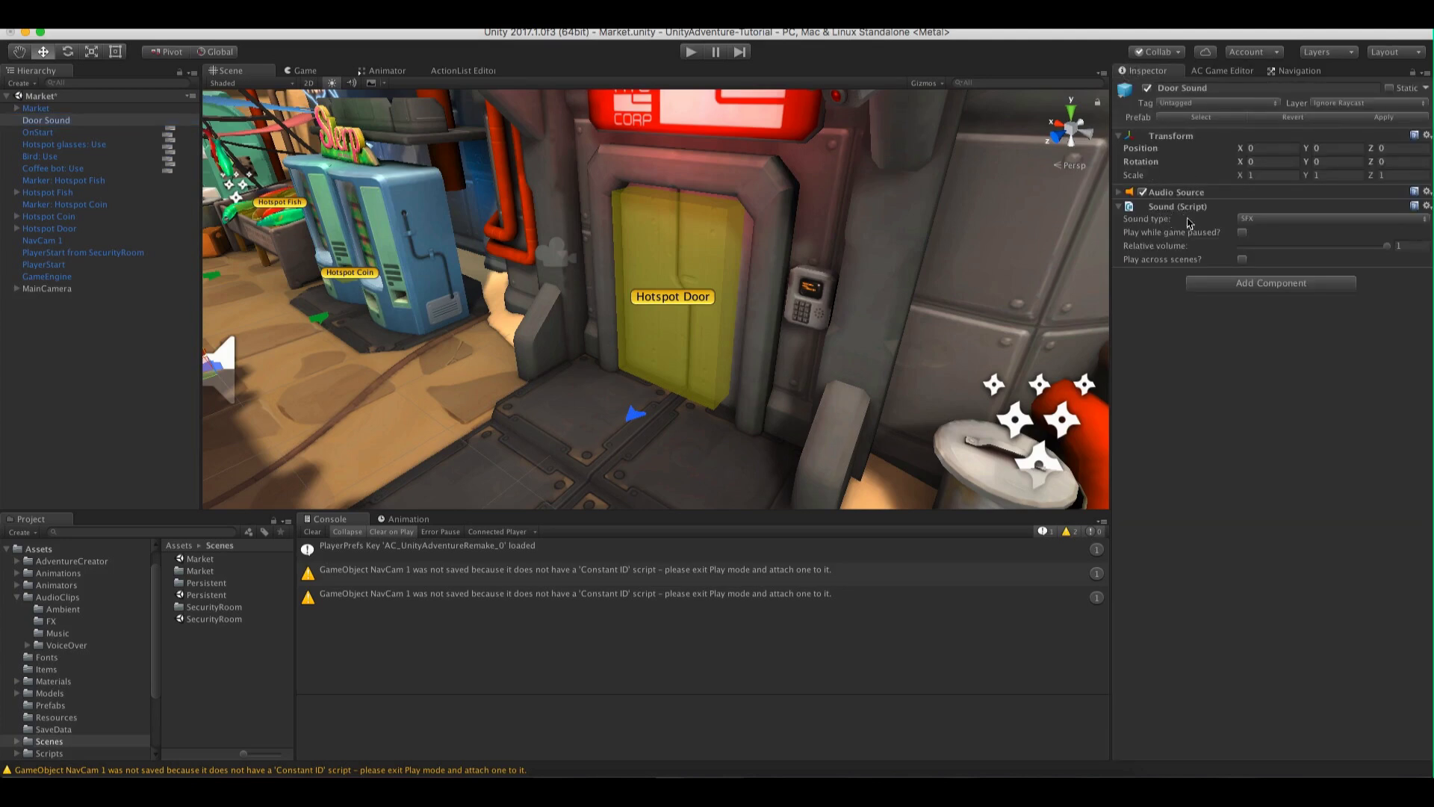
{"action": "left_click", "coordinate": [1270, 219]}
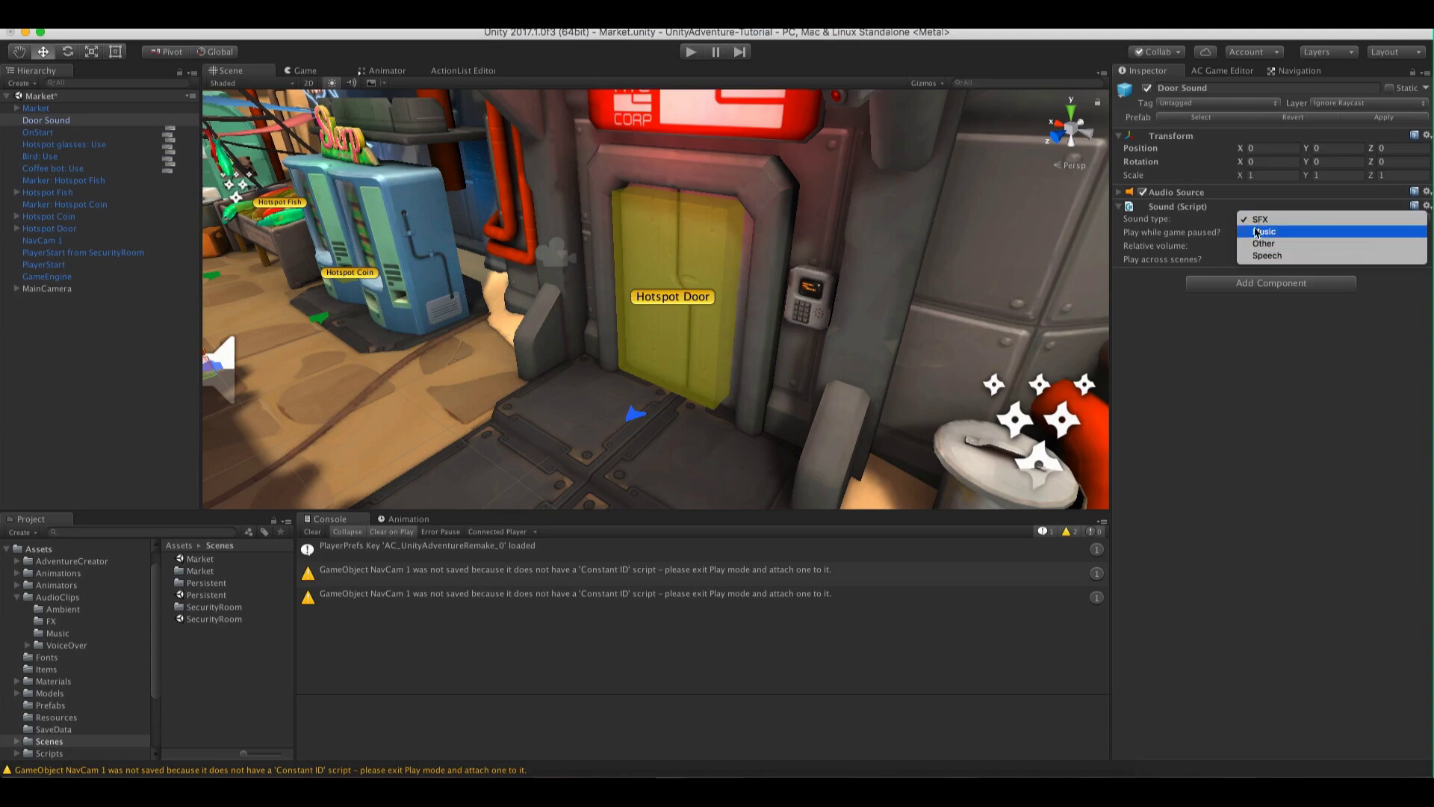
{"action": "left_click", "coordinate": [1192, 230]}
{"action": "left_click", "coordinate": [1176, 192]}
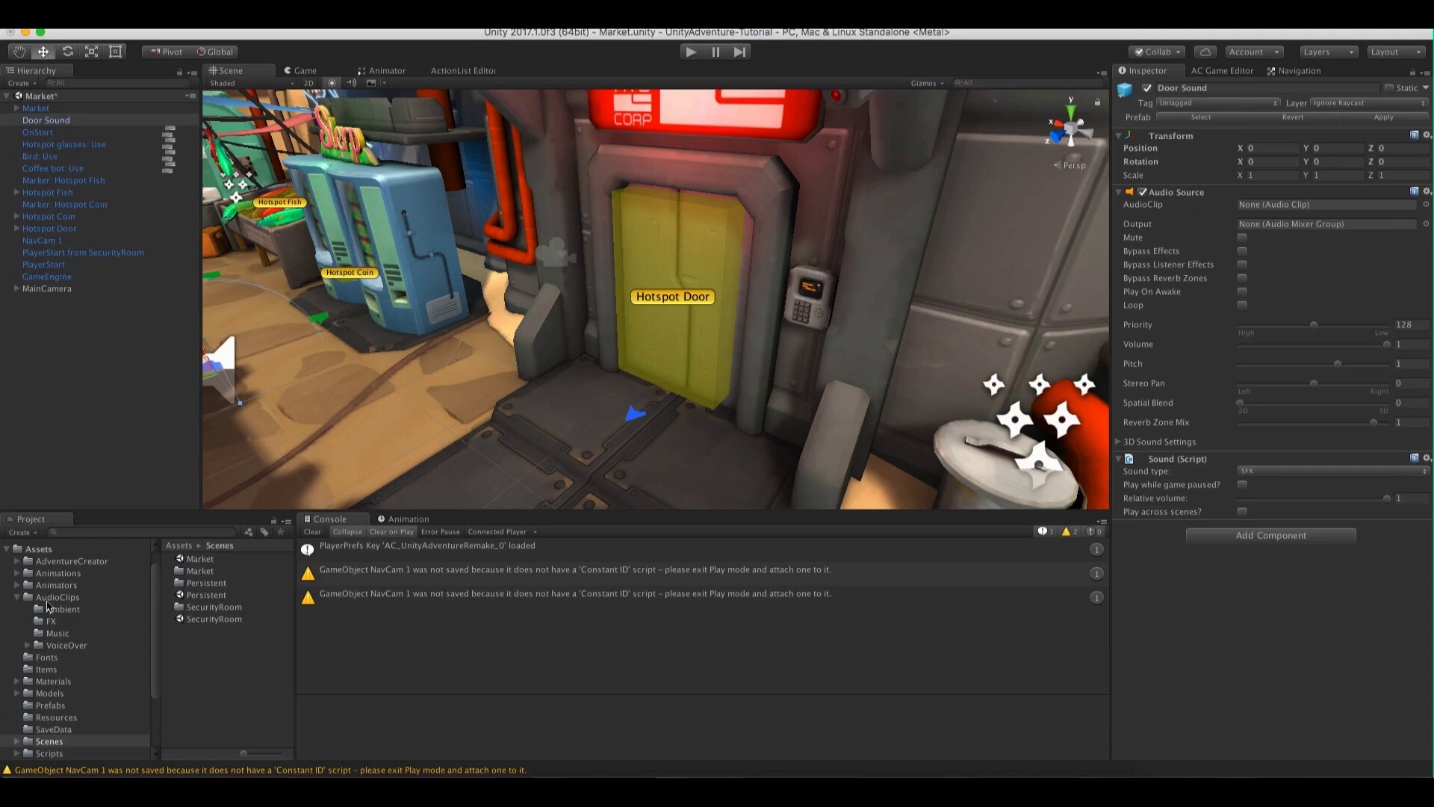
{"action": "left_click", "coordinate": [43, 597]}
{"action": "left_click", "coordinate": [49, 620]}
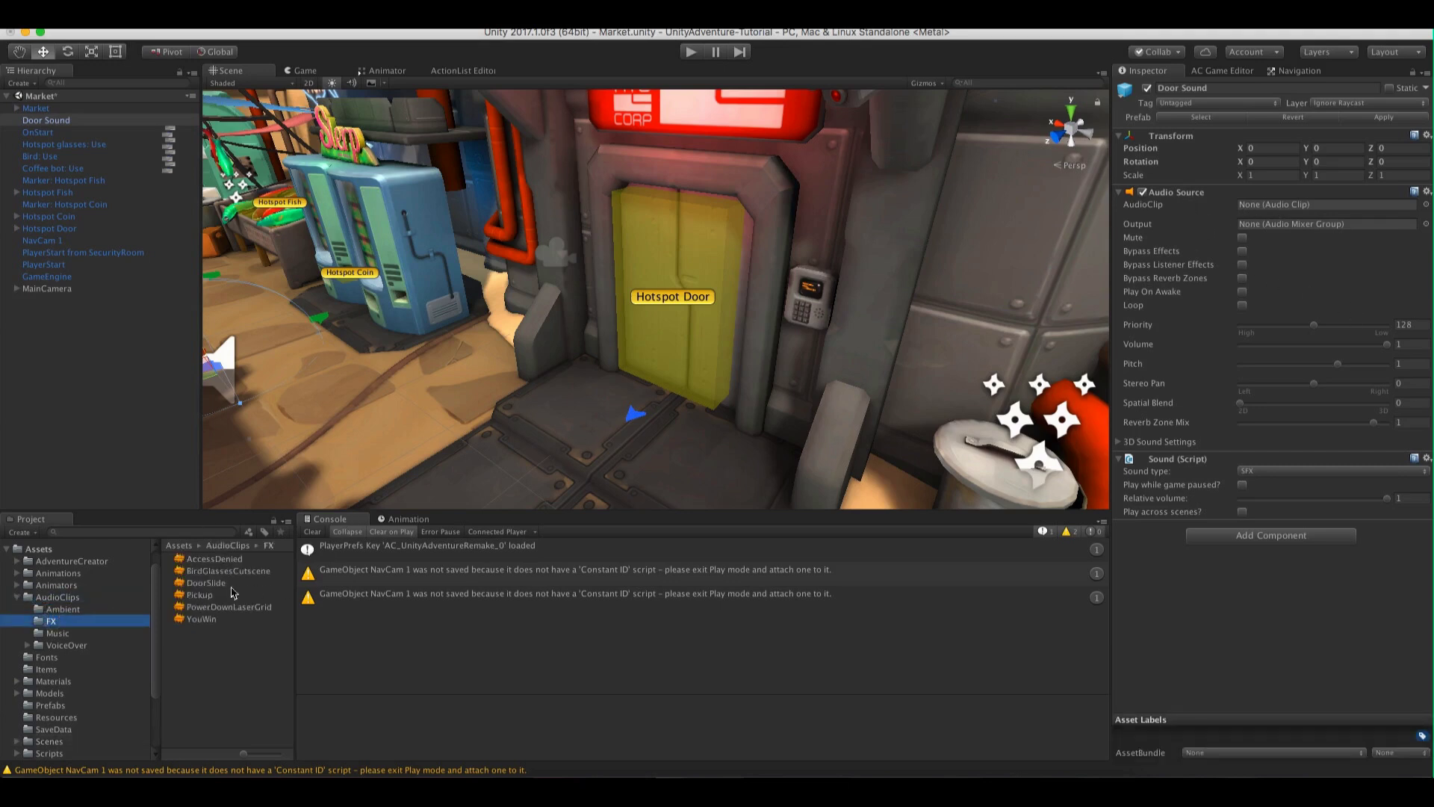
{"action": "left_click_drag", "start_coordinate": [205, 584], "coordinate": [1244, 206]}
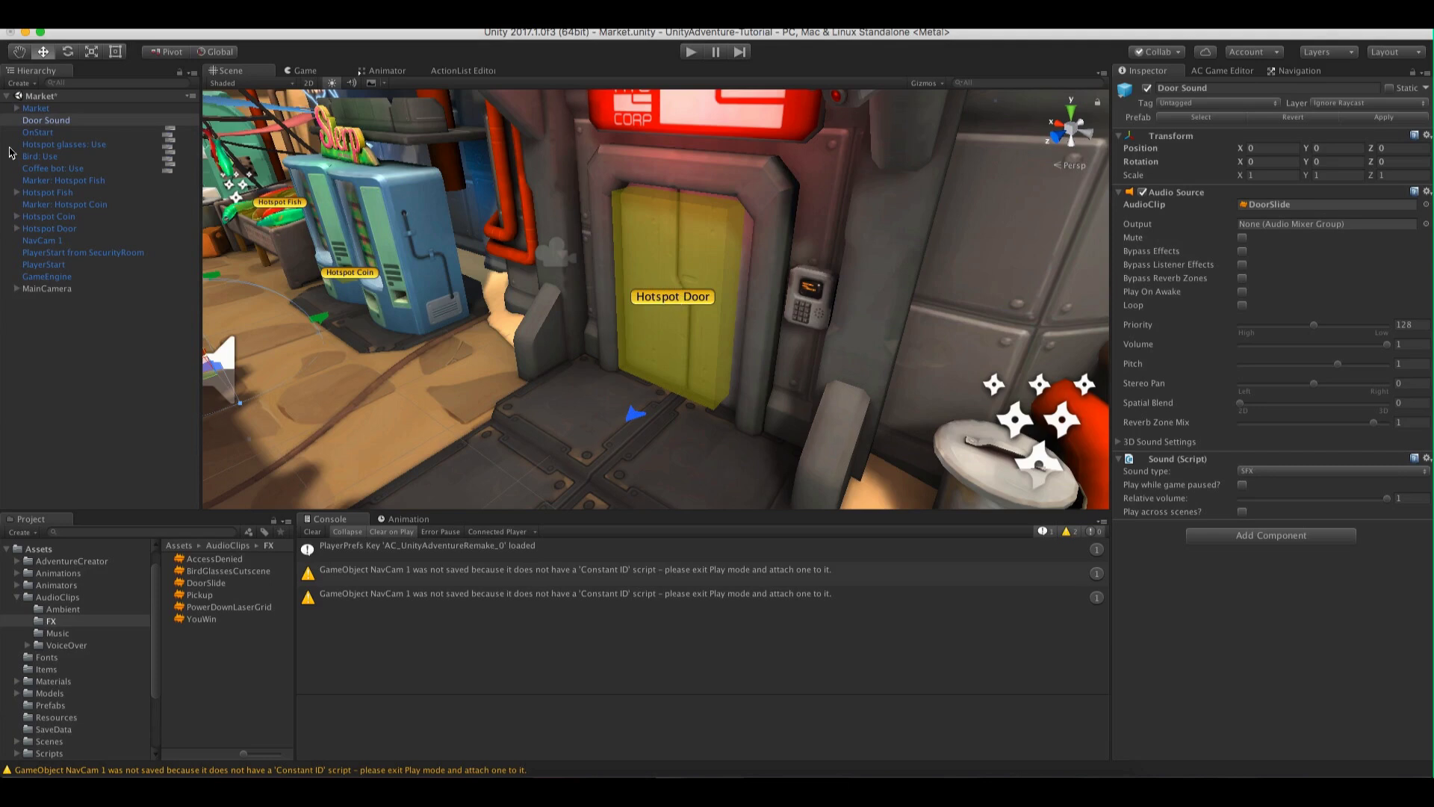
Open the Hotspot Door's Door: Use interaction in the ActionList Editor
{"action": "left_click", "coordinate": [661, 309]}
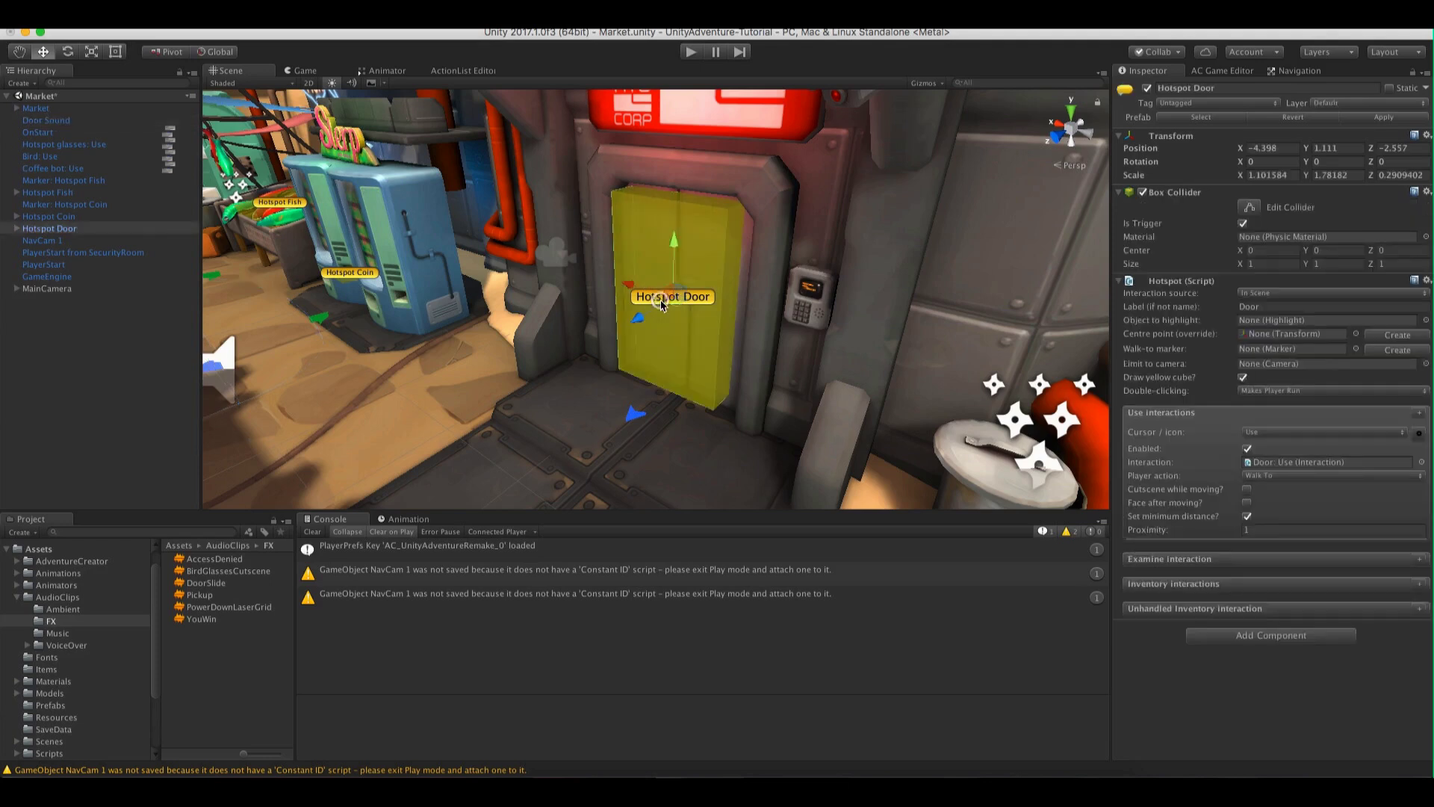
{"action": "left_click", "coordinate": [17, 228]}
{"action": "left_click", "coordinate": [51, 240]}
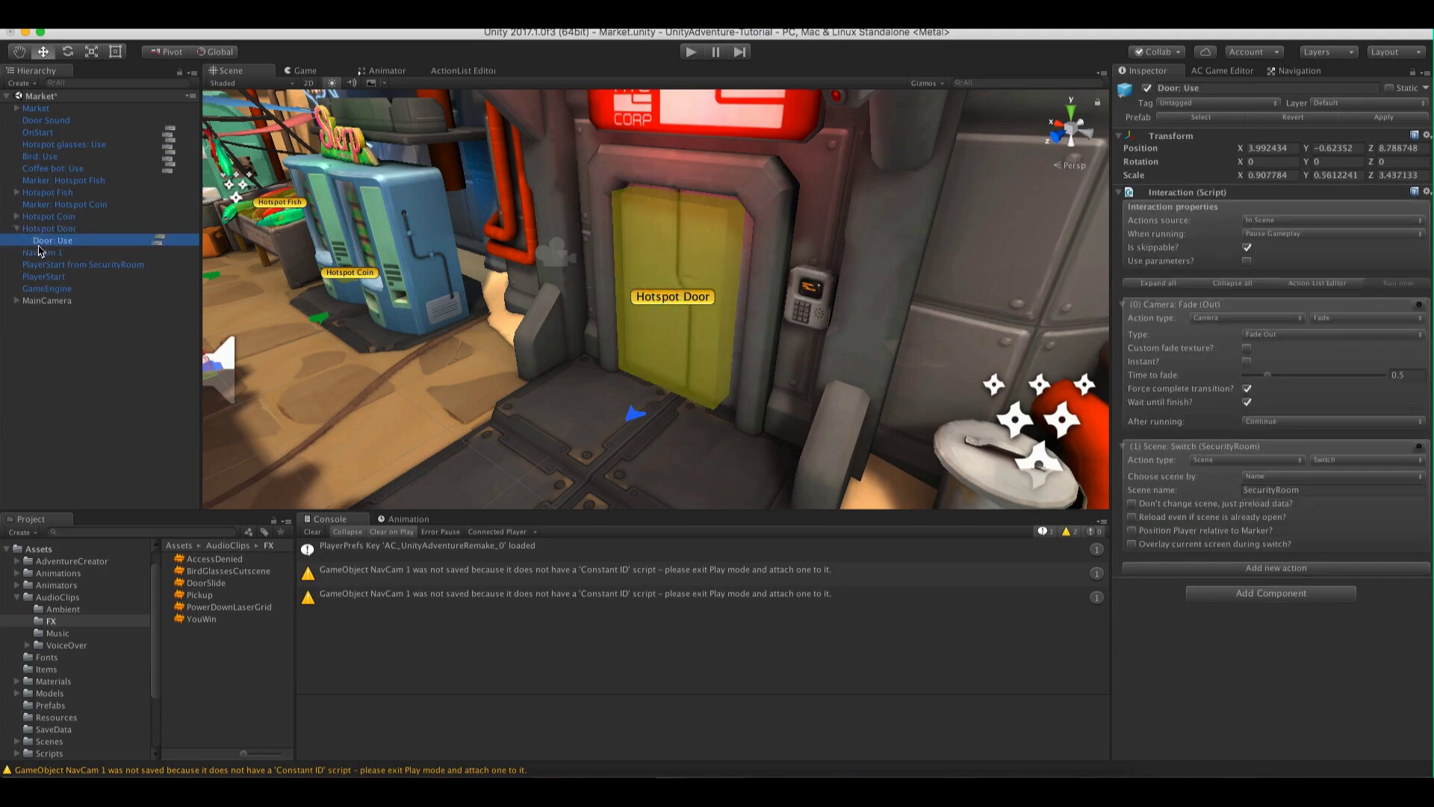
{"action": "left_click", "coordinate": [158, 240]}
Insert a new action in Door: Use, move it to the front of the list, and spread out the Fade and Switch nodes
{"action": "right_click", "coordinate": [543, 203]}
{"action": "left_click", "coordinate": [571, 208]}
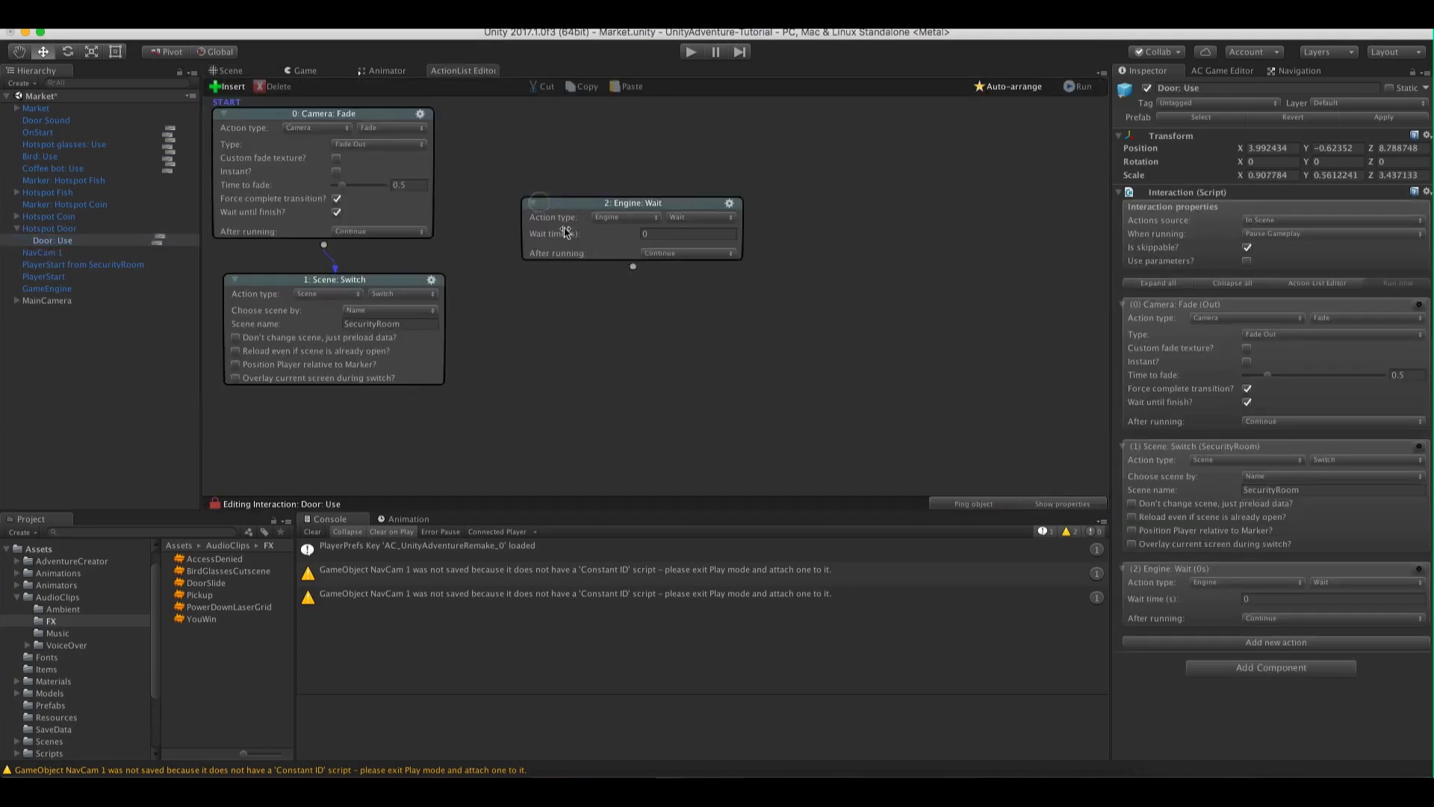
{"action": "left_click_drag", "start_coordinate": [565, 232], "coordinate": [534, 195]}
{"action": "left_click", "coordinate": [698, 165]}
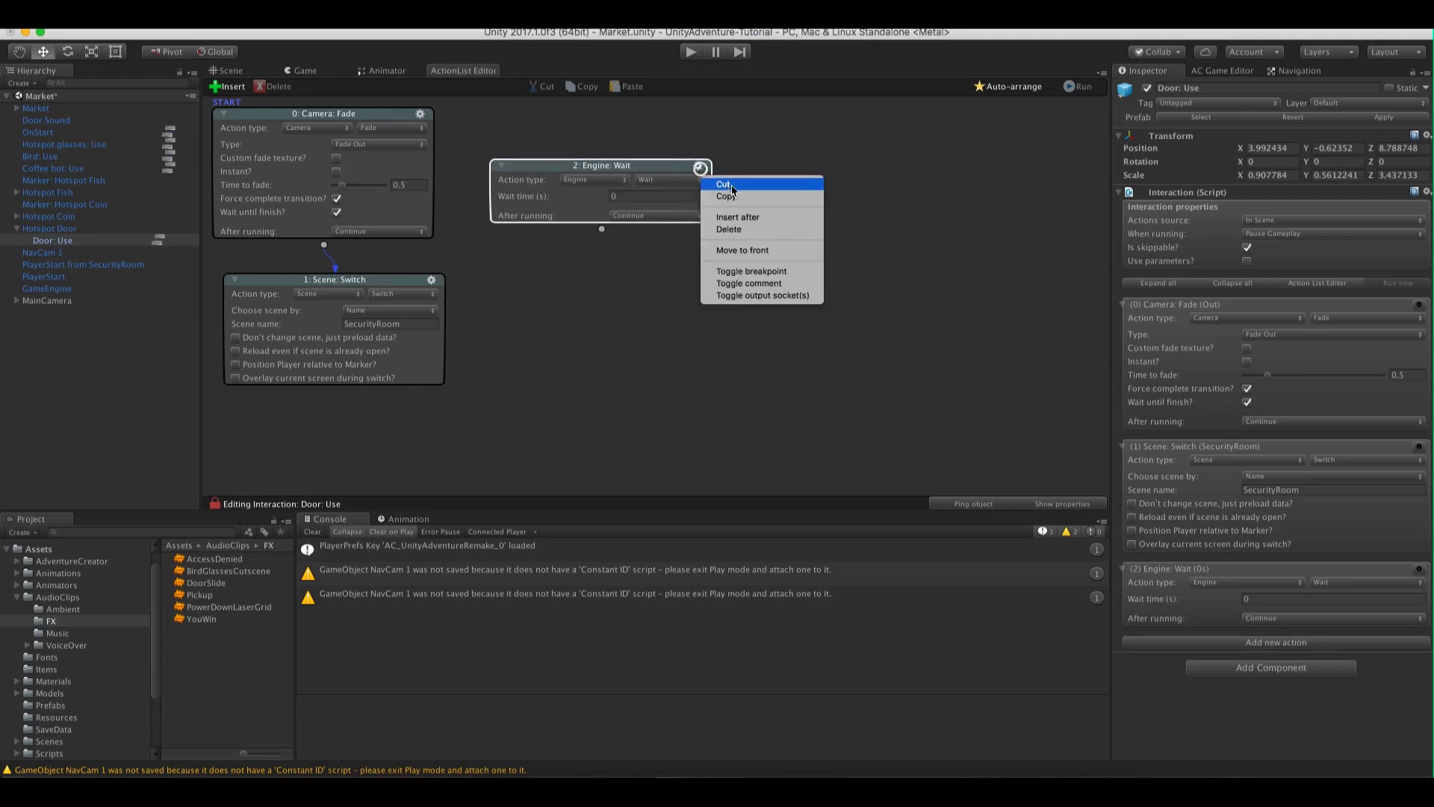
{"action": "left_click", "coordinate": [744, 251]}
{"action": "left_click_drag", "start_coordinate": [381, 278], "coordinate": [590, 324]}
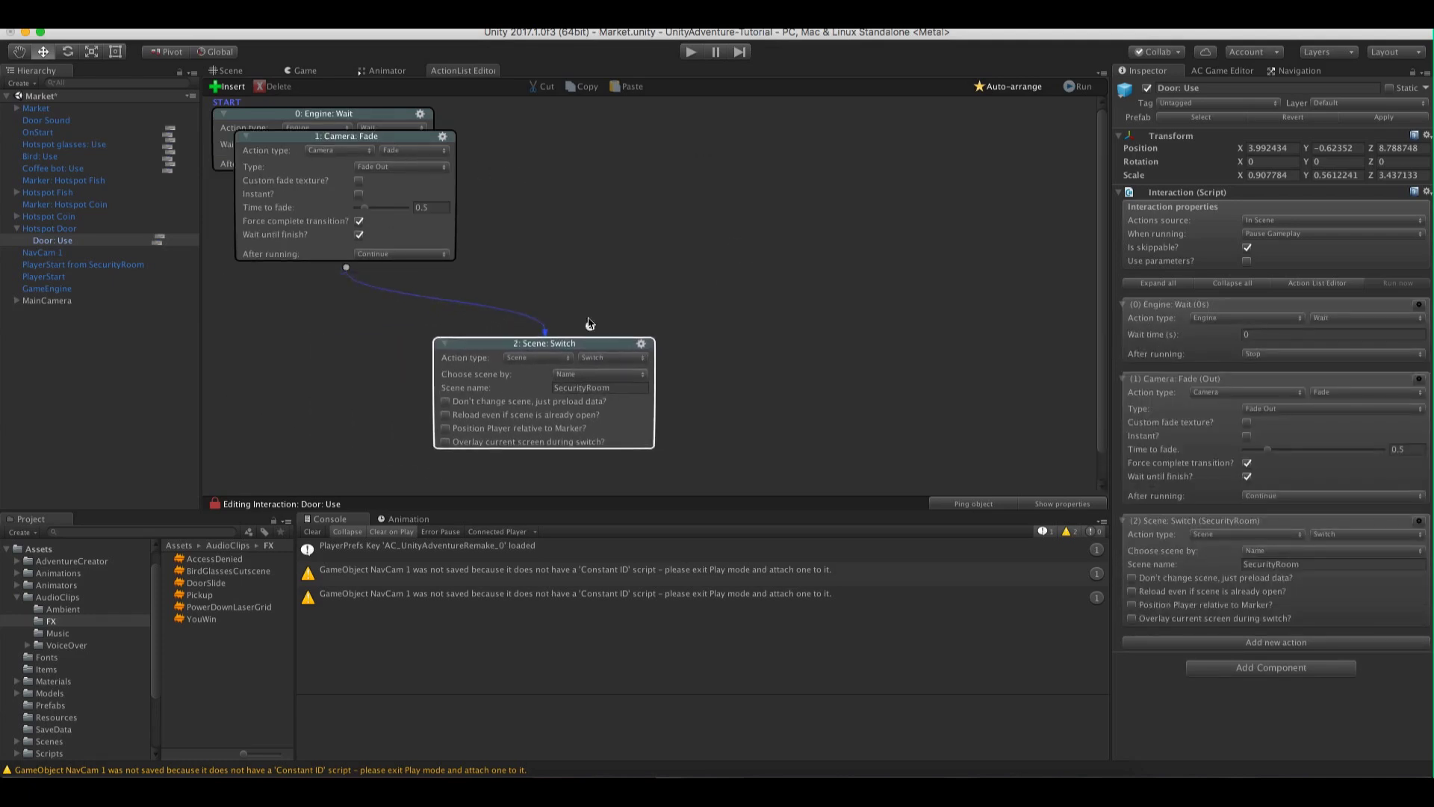
{"action": "left_click_drag", "start_coordinate": [396, 154], "coordinate": [362, 251]}
Change the first action to Sound: Play, link it to the Camera: Fade action, and tidy the nodes
{"action": "left_click", "coordinate": [317, 128]}
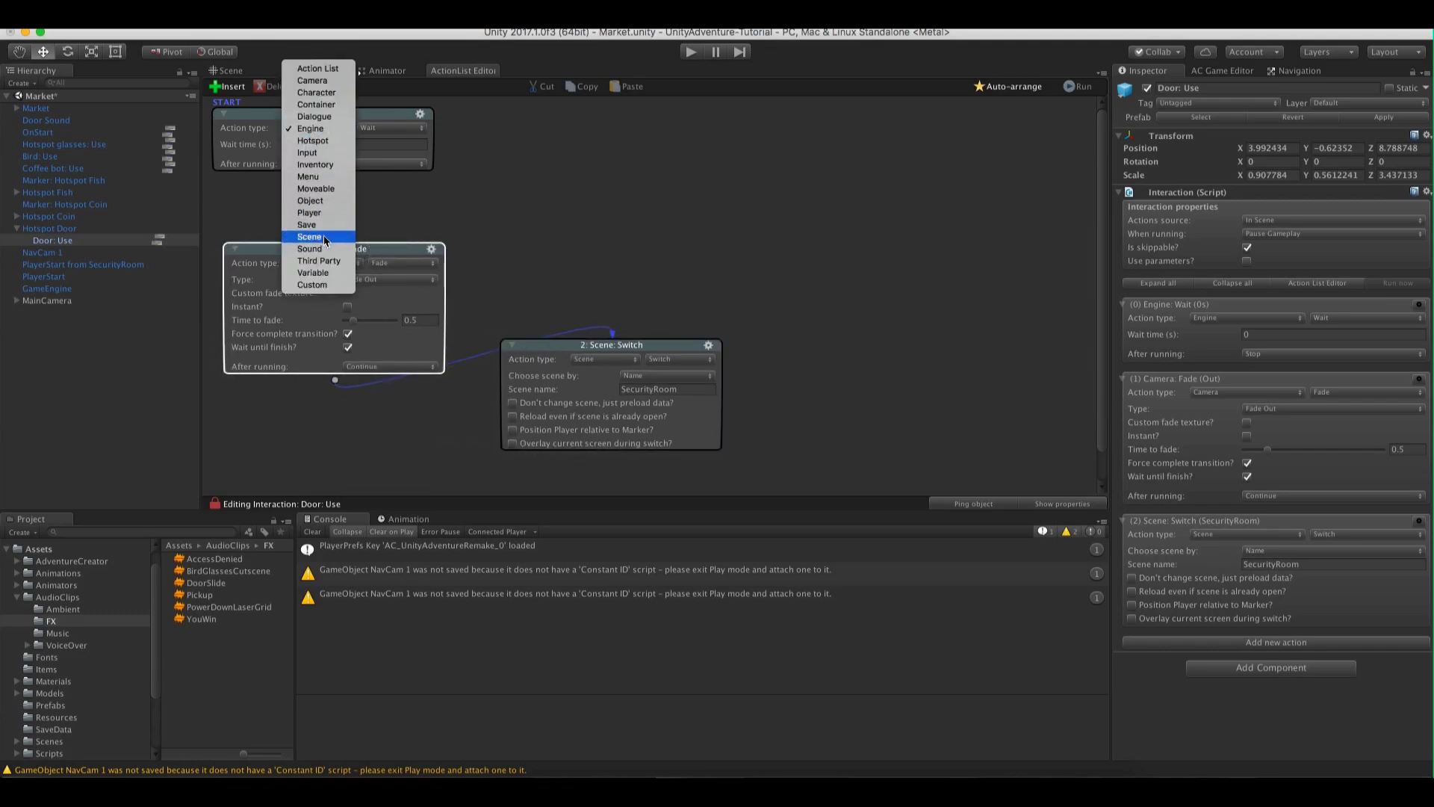
{"action": "left_click", "coordinate": [321, 249]}
{"action": "left_click", "coordinate": [359, 129]}
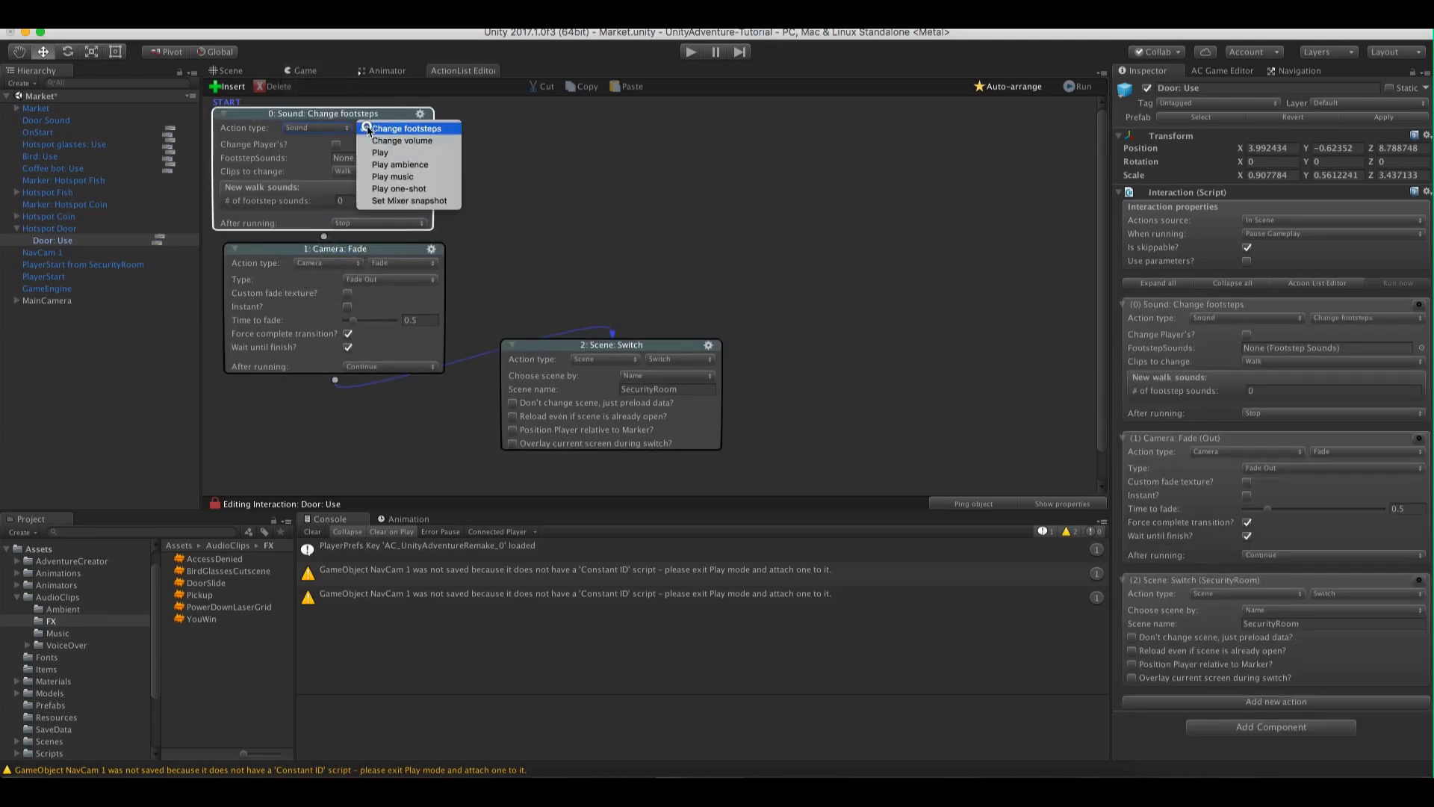
{"action": "left_click", "coordinate": [385, 155]}
{"action": "left_click_drag", "start_coordinate": [375, 250], "coordinate": [347, 289]}
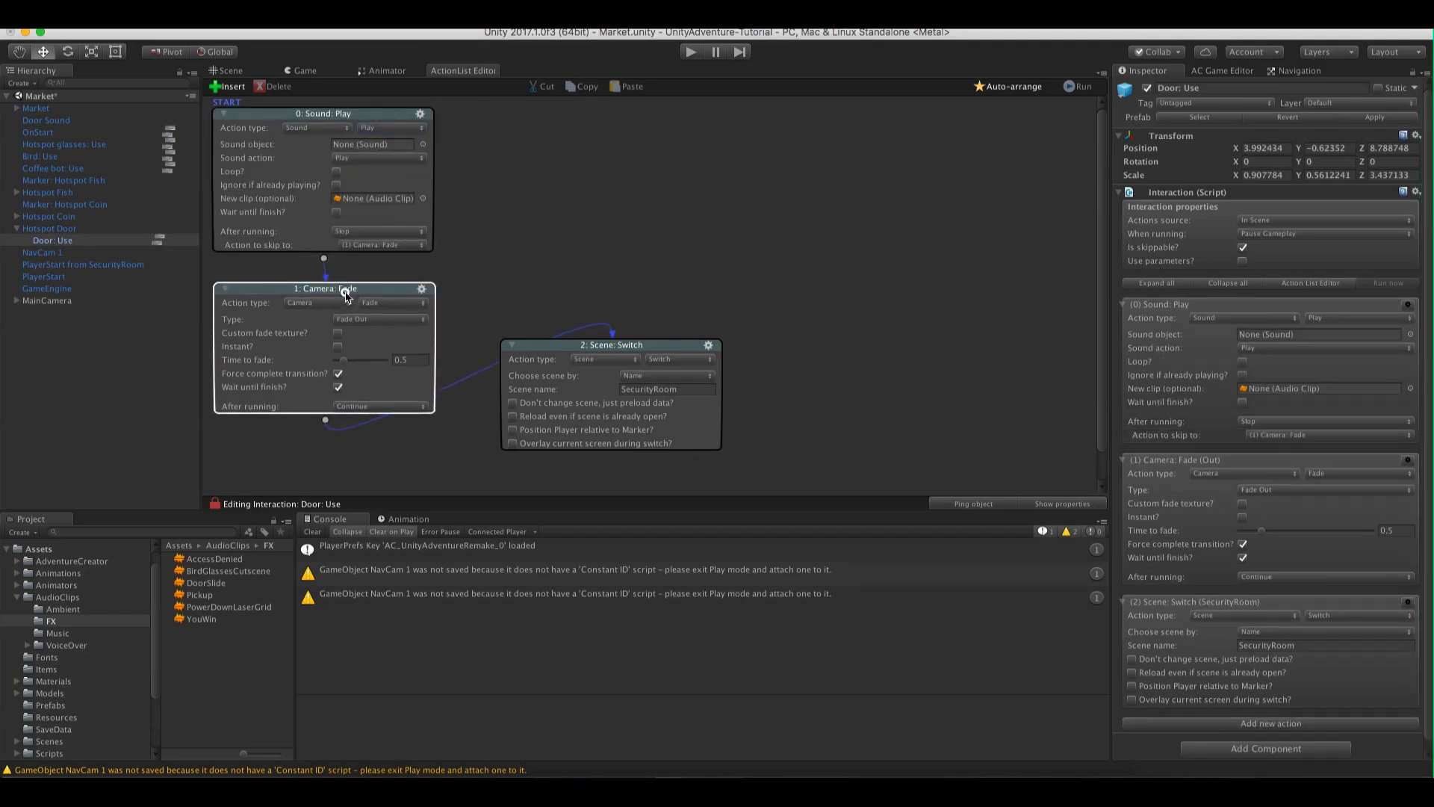
{"action": "left_click_drag", "start_coordinate": [546, 345], "coordinate": [523, 336]}
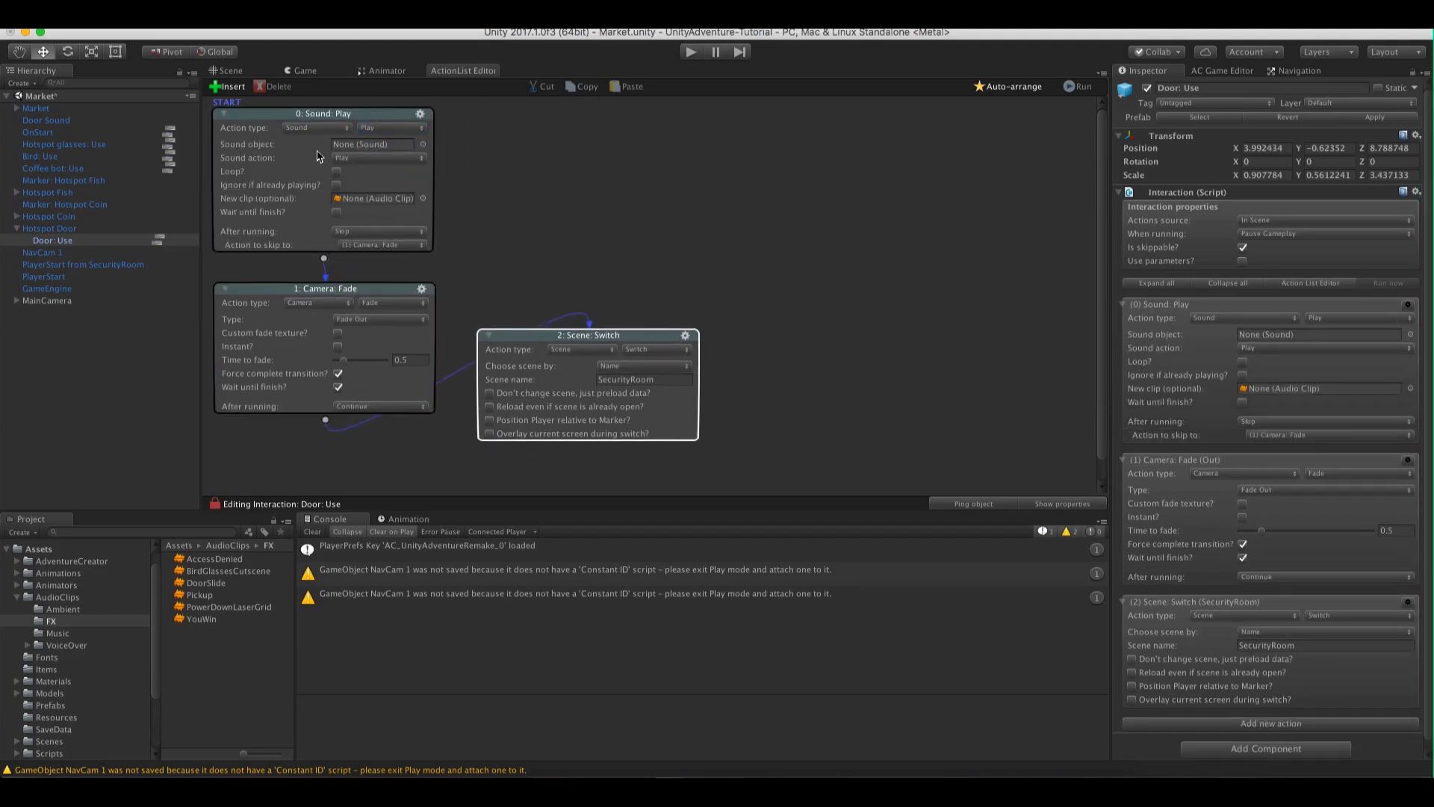
Set the Sound: Play action's sound object to Door Sound
{"action": "left_click", "coordinate": [423, 144]}
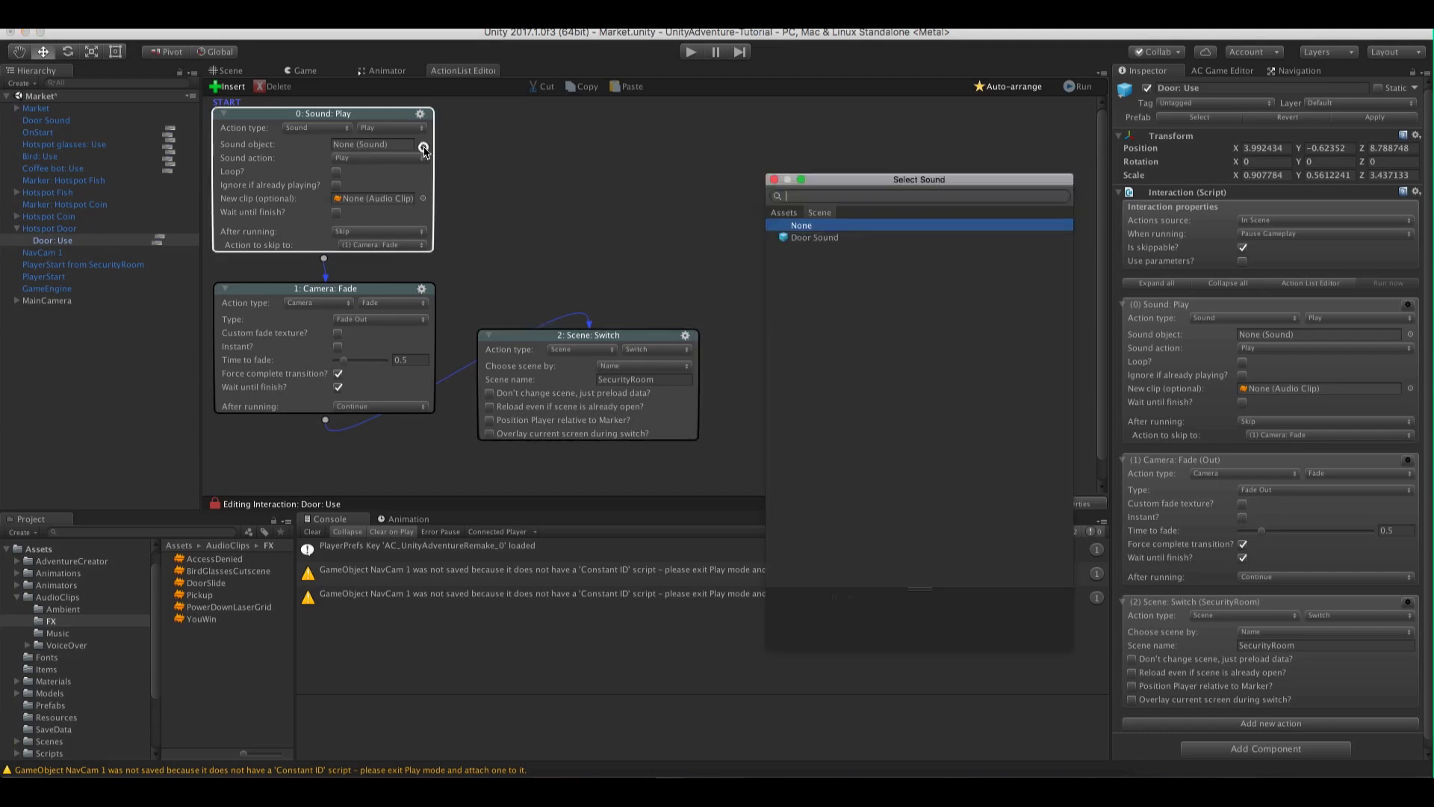
{"action": "left_click", "coordinate": [794, 237]}
{"action": "left_click", "coordinate": [770, 180]}
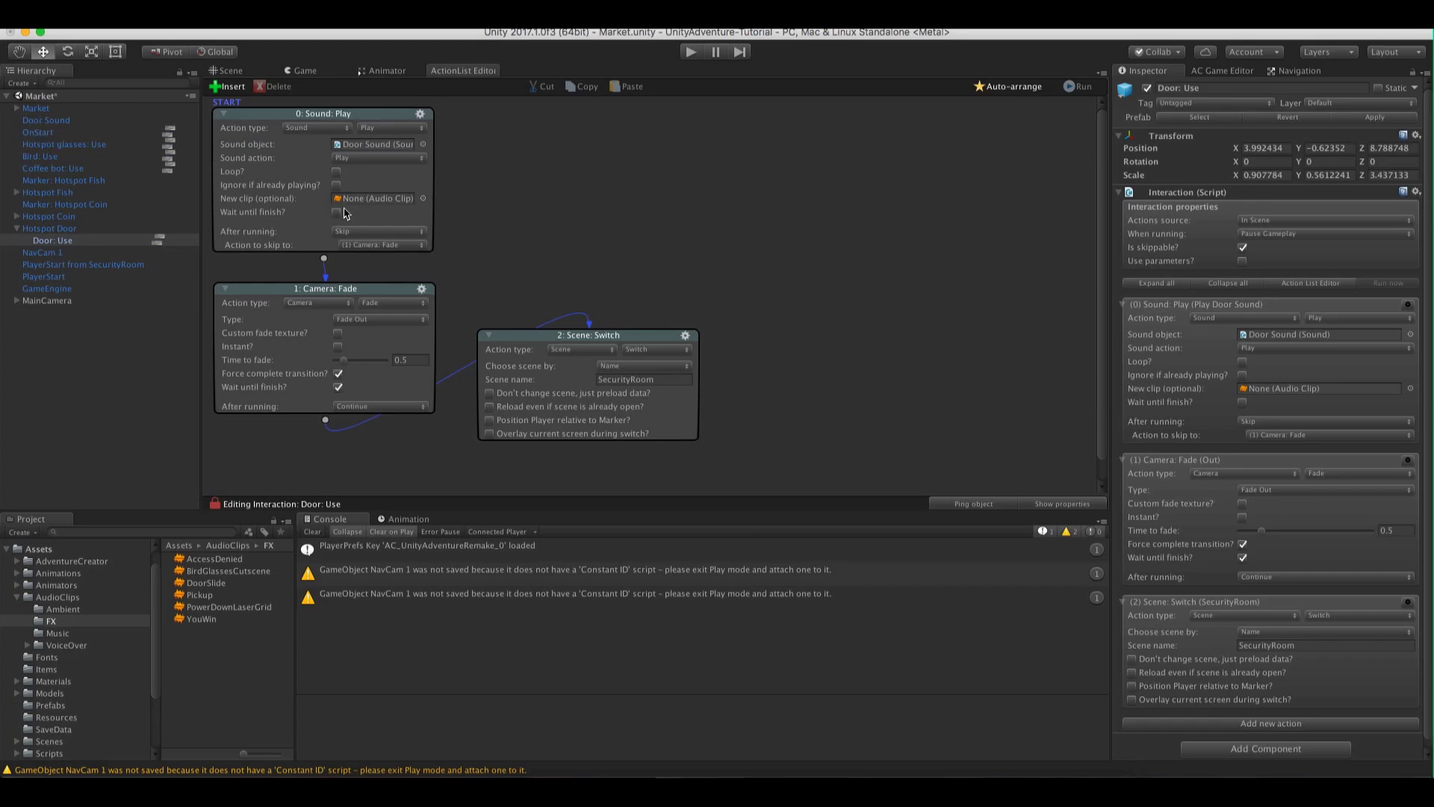
Play-test the Market scene by using the door to enter the SecurityRoom, and stop the game
{"action": "left_click", "coordinate": [691, 51]}
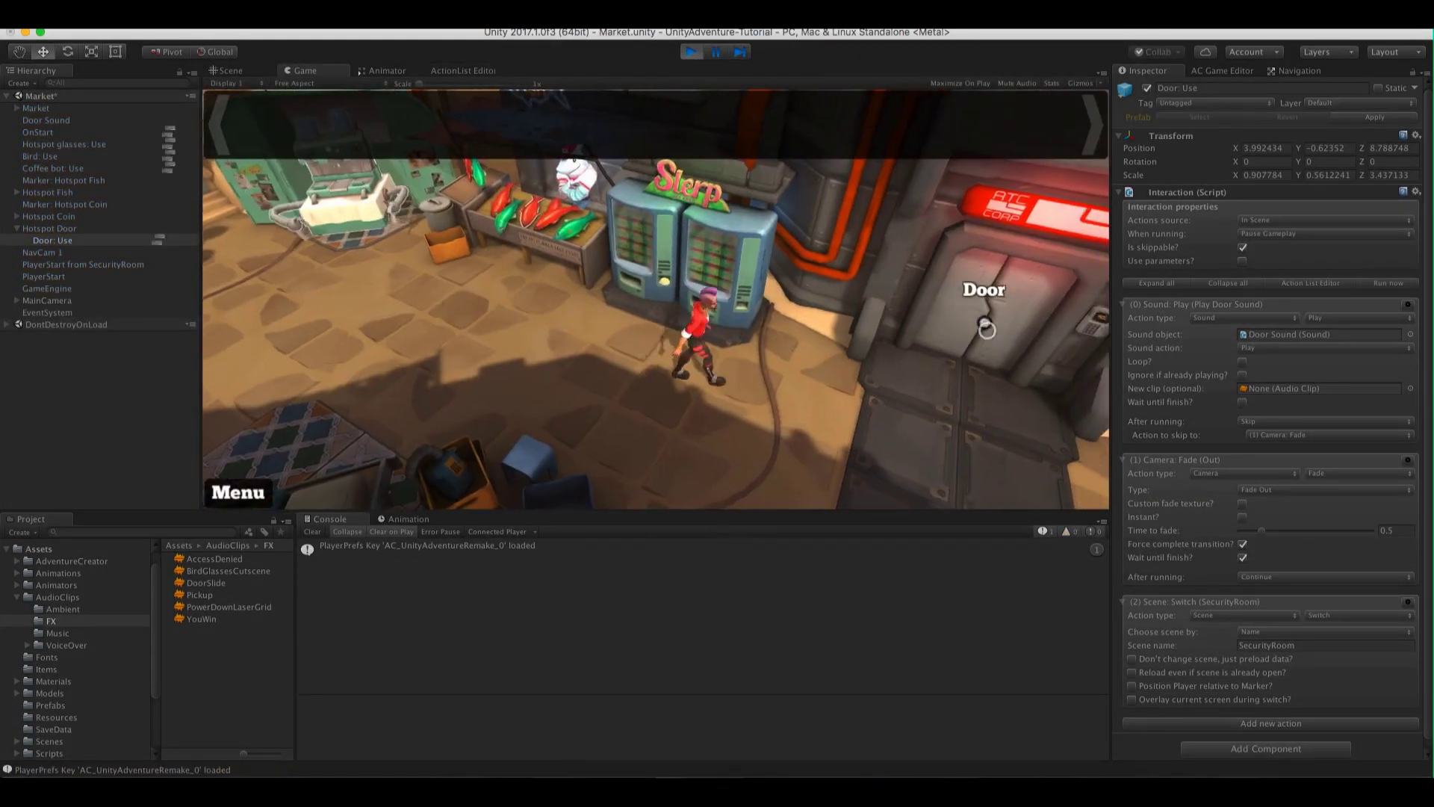
{"action": "left_click", "coordinate": [987, 330]}
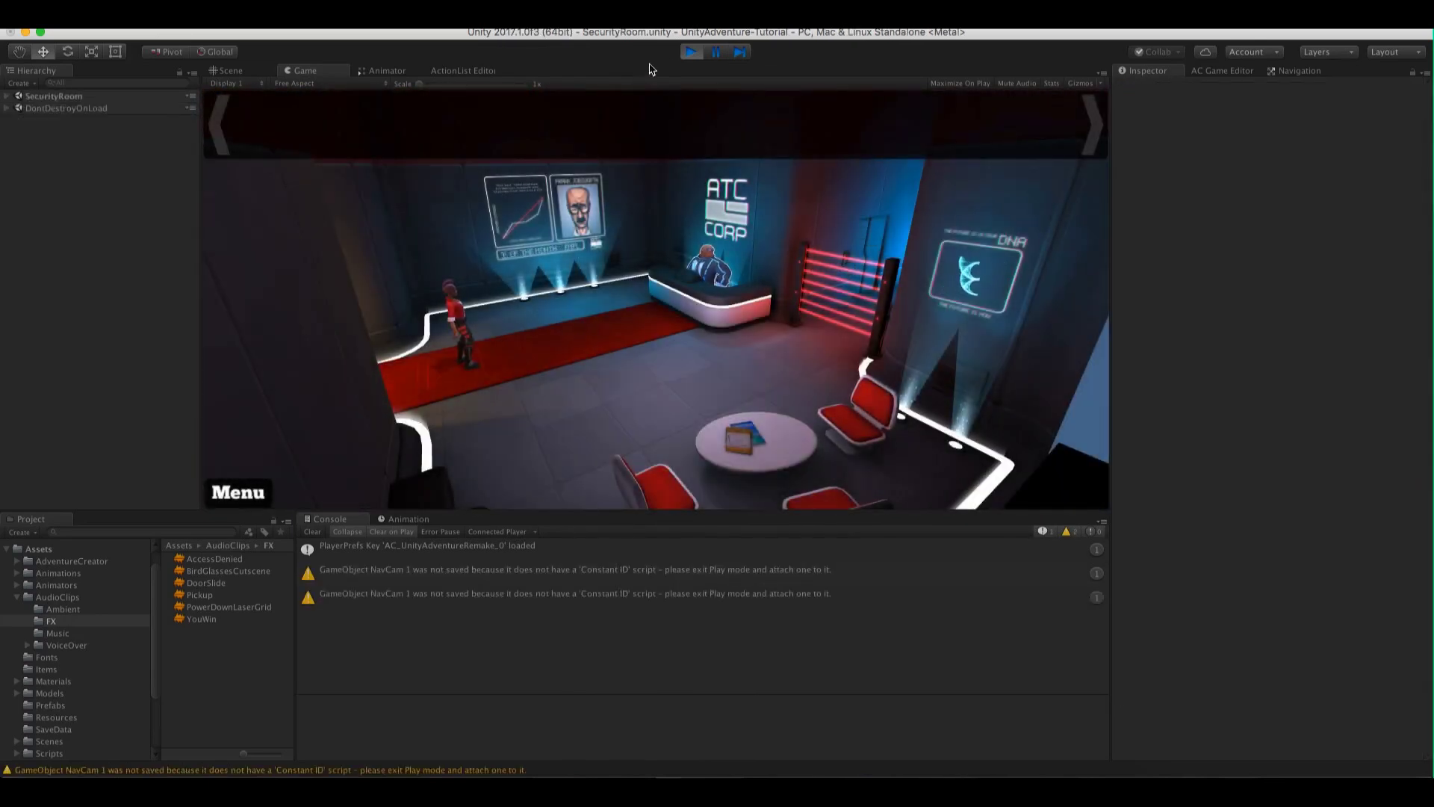
{"action": "left_click", "coordinate": [691, 52]}
In Door: Use, move the Scene: Switch node aside and link Camera: Fade to a new Engine: Wait action
{"action": "left_click", "coordinate": [433, 70]}
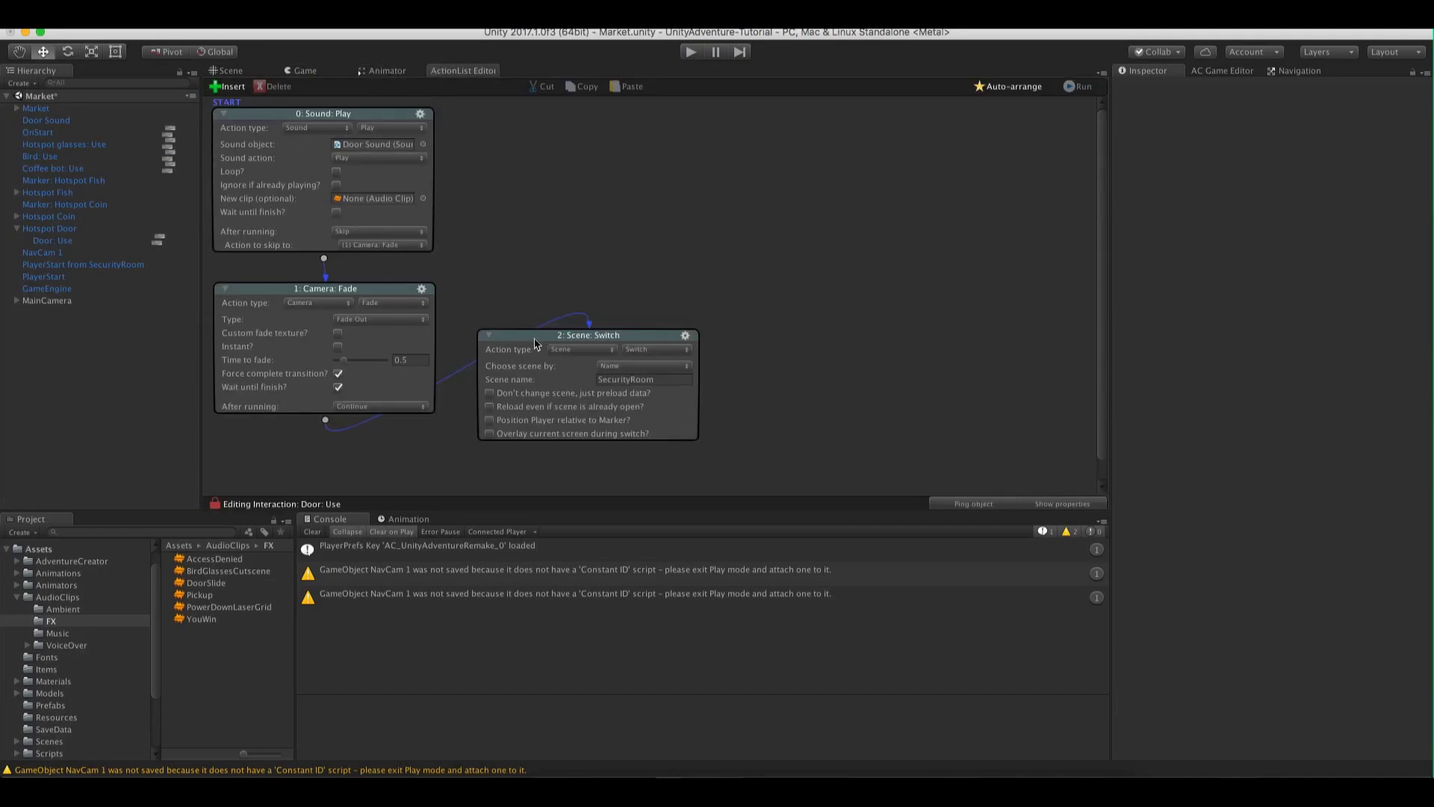
{"action": "left_click_drag", "start_coordinate": [526, 337], "coordinate": [541, 341]}
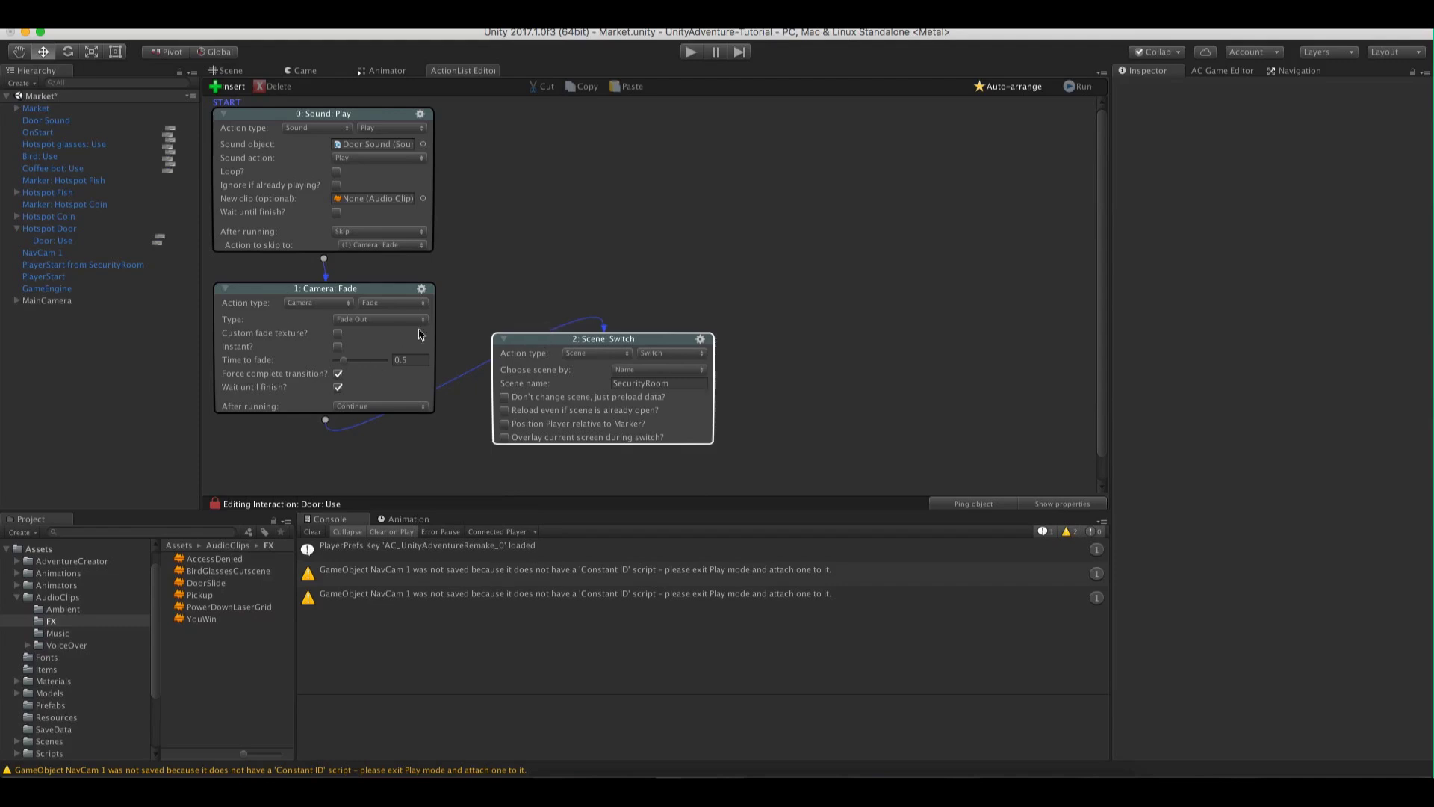
{"action": "left_click_drag", "start_coordinate": [541, 340], "coordinate": [595, 360]}
{"action": "left_click_drag", "start_coordinate": [358, 288], "coordinate": [359, 277]}
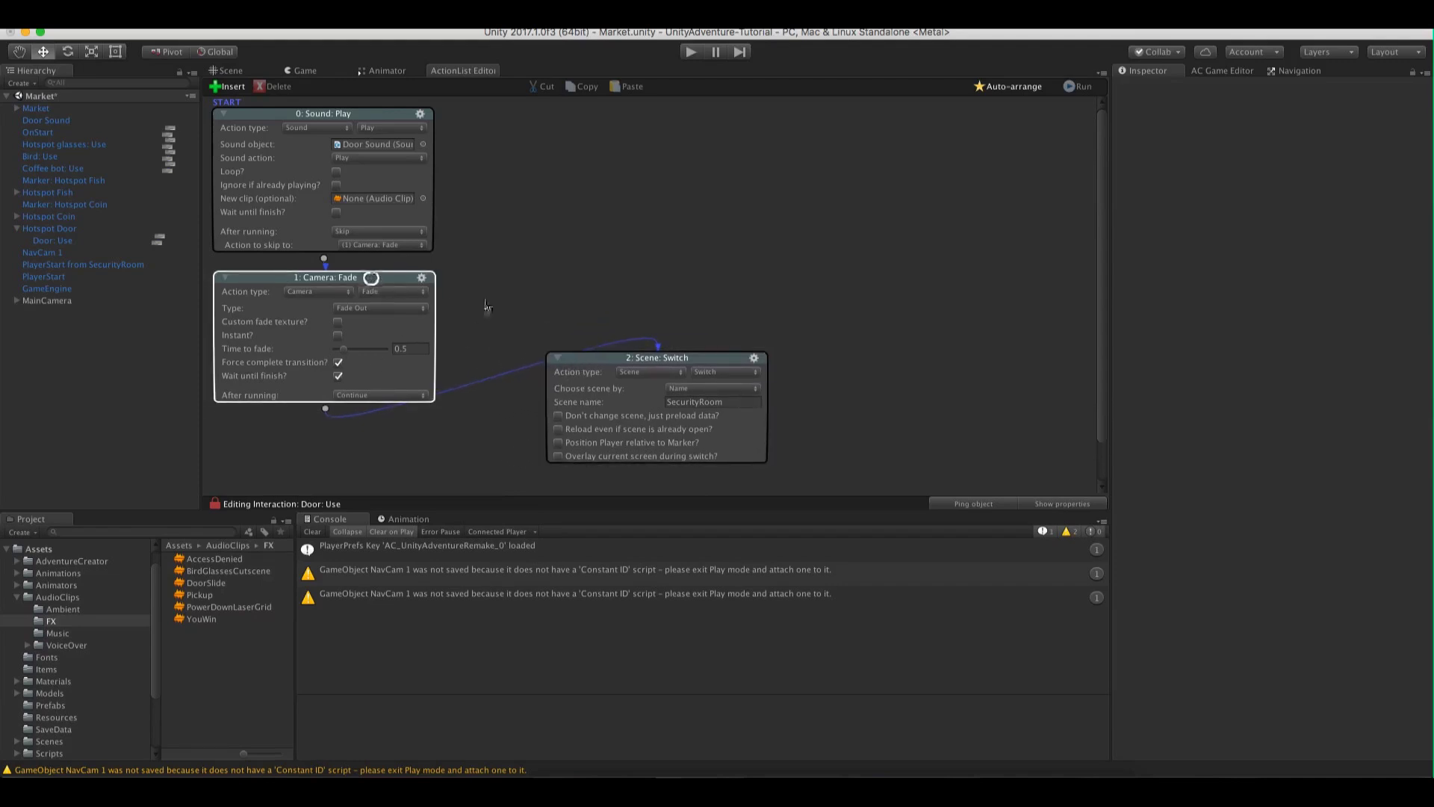
{"action": "left_click_drag", "start_coordinate": [559, 374], "coordinate": [685, 341]}
{"action": "left_click_drag", "start_coordinate": [325, 409], "coordinate": [543, 321]}
{"action": "left_click", "coordinate": [327, 440]}
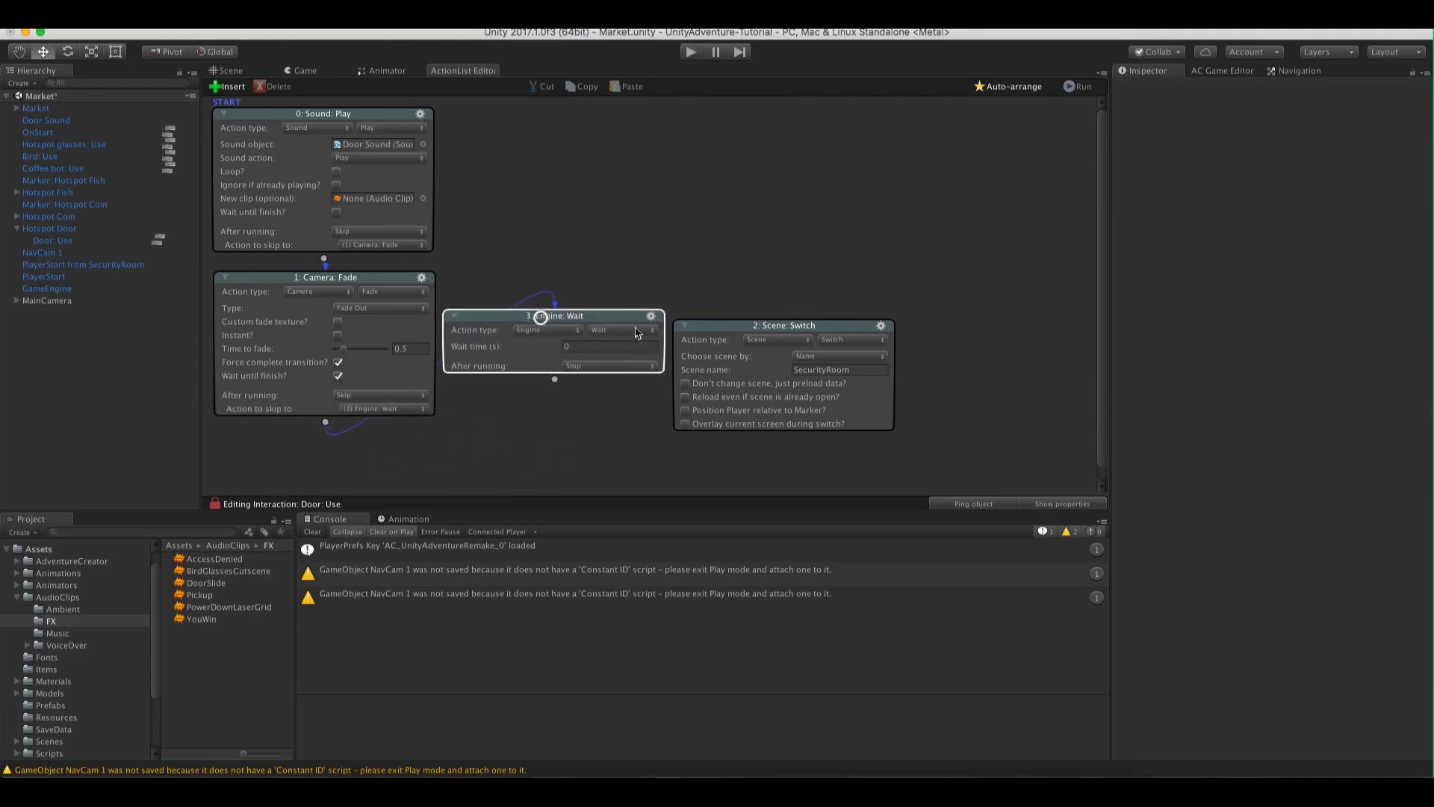
Set the Engine: Wait action's wait time to 0.25 and link it to the Scene: Switch action
{"action": "left_click_drag", "start_coordinate": [698, 338], "coordinate": [736, 339]}
{"action": "left_click", "coordinate": [614, 323]}
{"action": "left_click_drag", "start_coordinate": [615, 325], "coordinate": [636, 317]}
{"action": "left_click", "coordinate": [613, 339]}
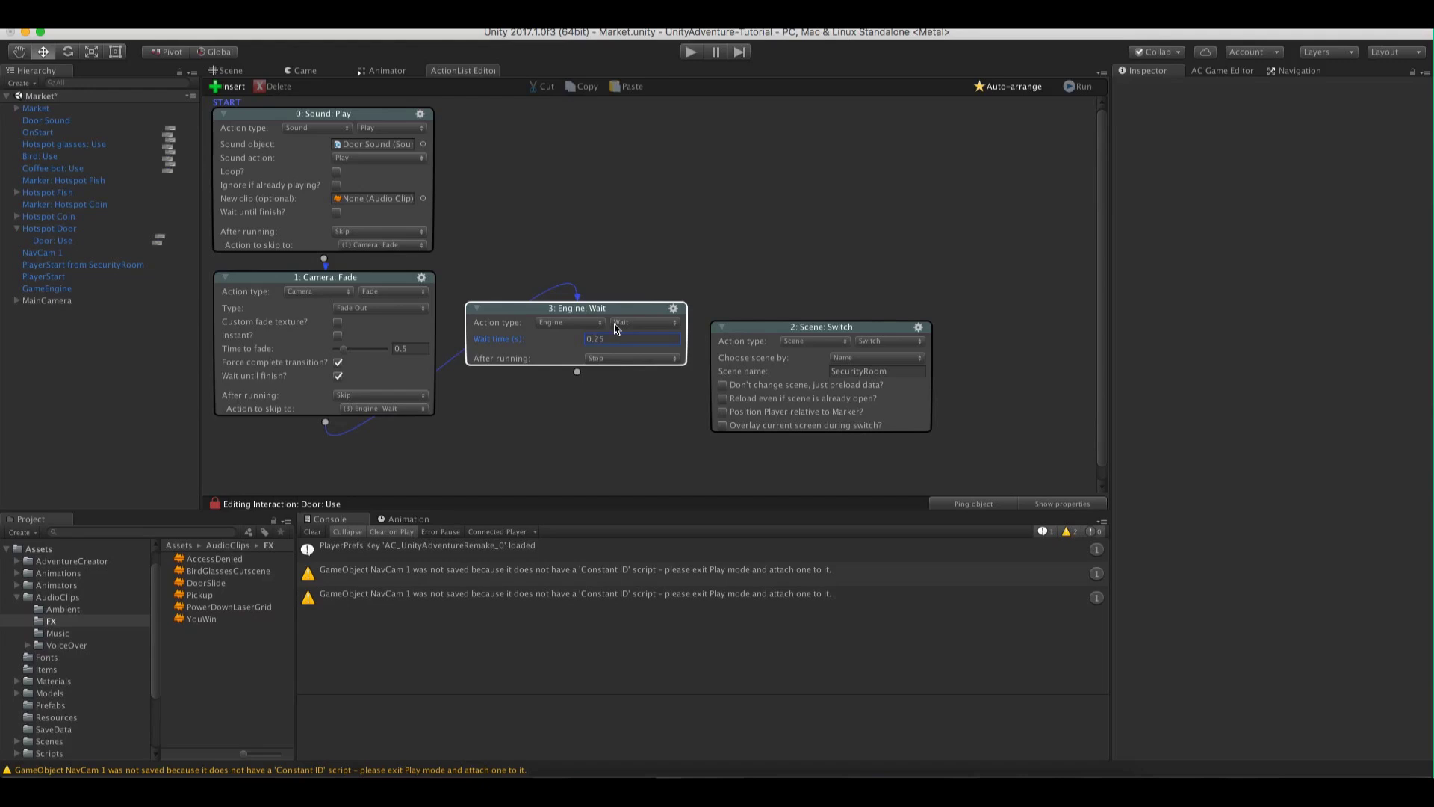
{"action": "left_click_drag", "start_coordinate": [580, 373], "coordinate": [816, 368]}
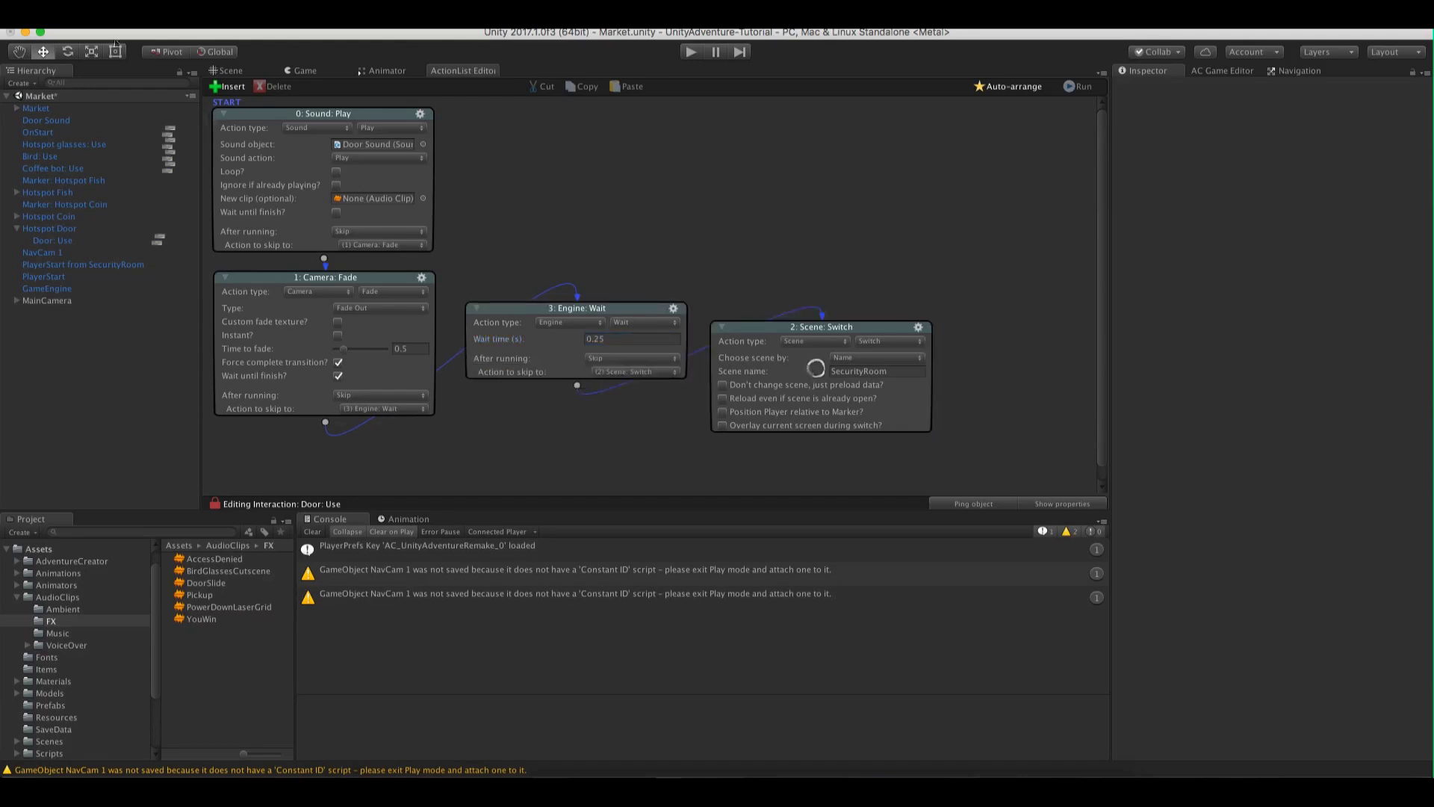
Save the Market scene and open the SecurityRoom scene from the Scenes folder
{"action": "left_click", "coordinate": [96, 13]}
{"action": "left_click", "coordinate": [104, 72]}
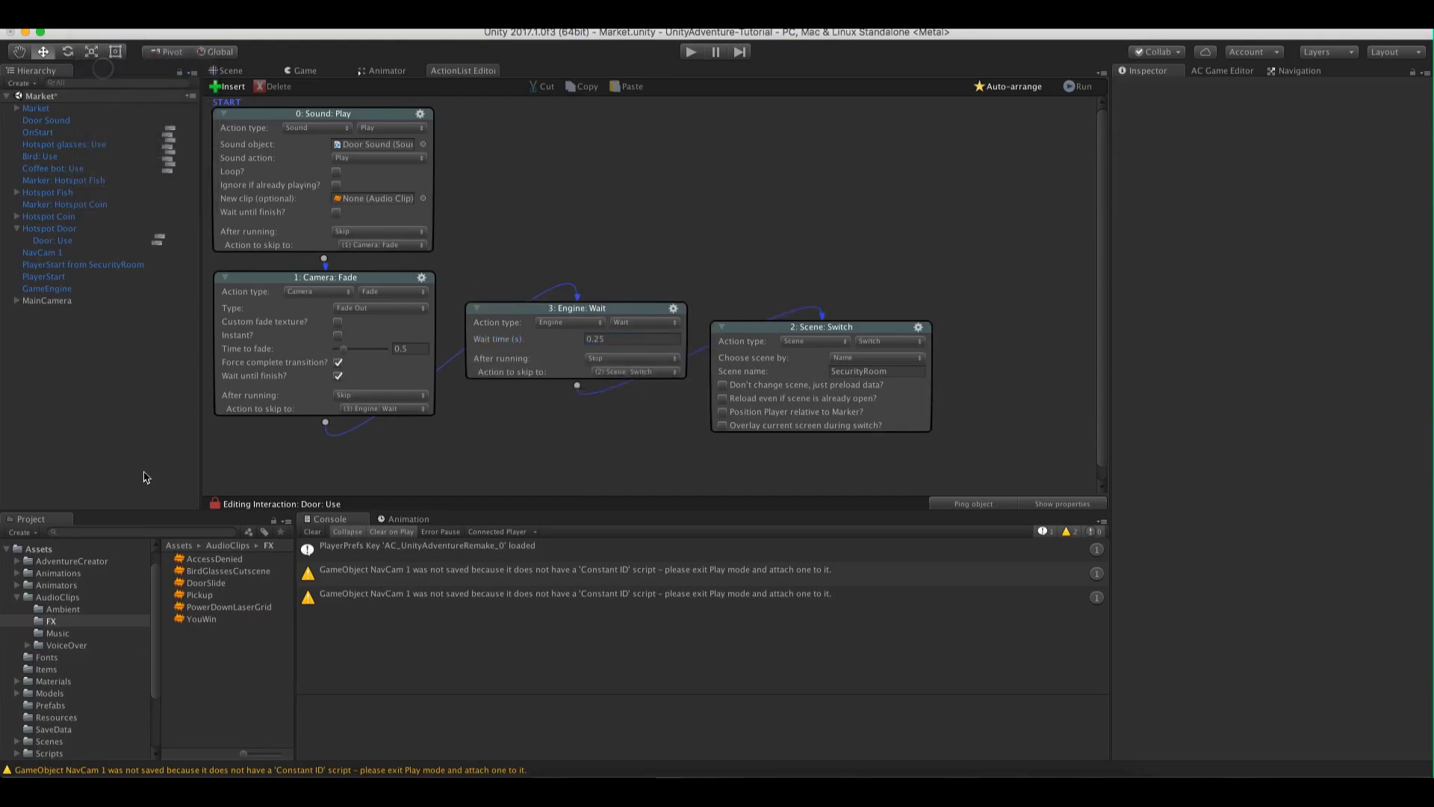
{"action": "left_click", "coordinate": [60, 741]}
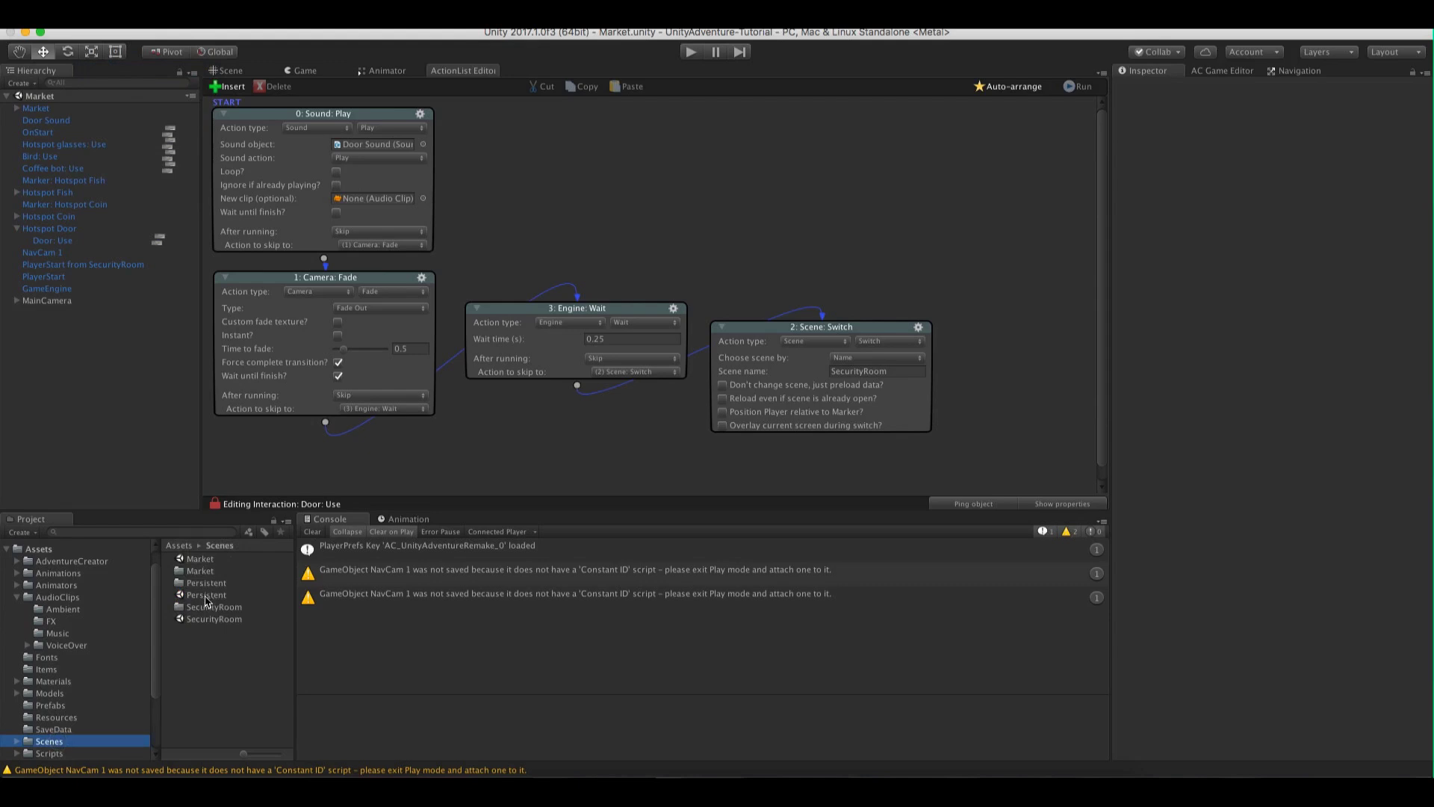
{"action": "double_click", "coordinate": [203, 619]}
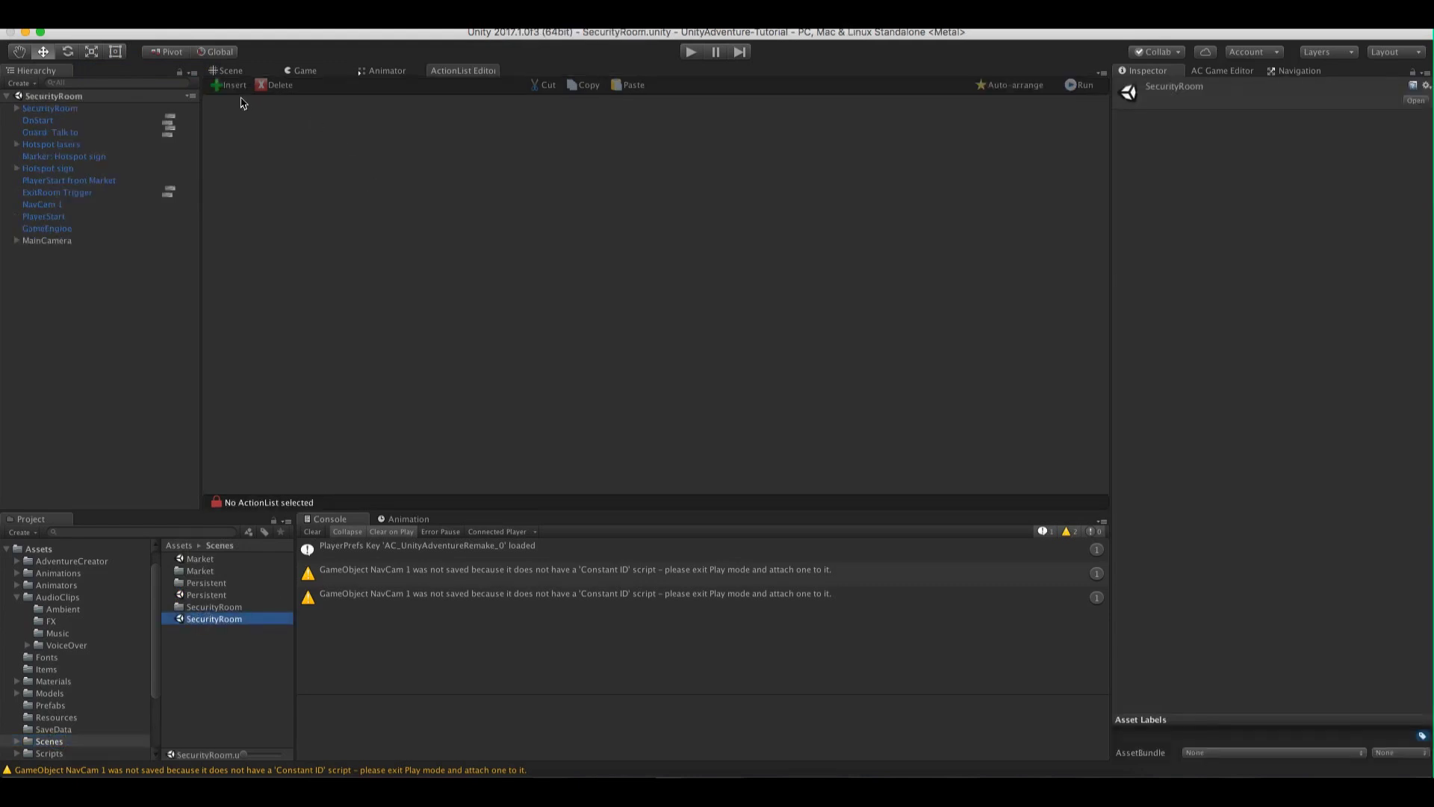
Add a Sound object to the SecurityRoom scene and rename it Door sound
{"action": "left_click", "coordinate": [226, 71]}
{"action": "left_click", "coordinate": [1210, 71]}
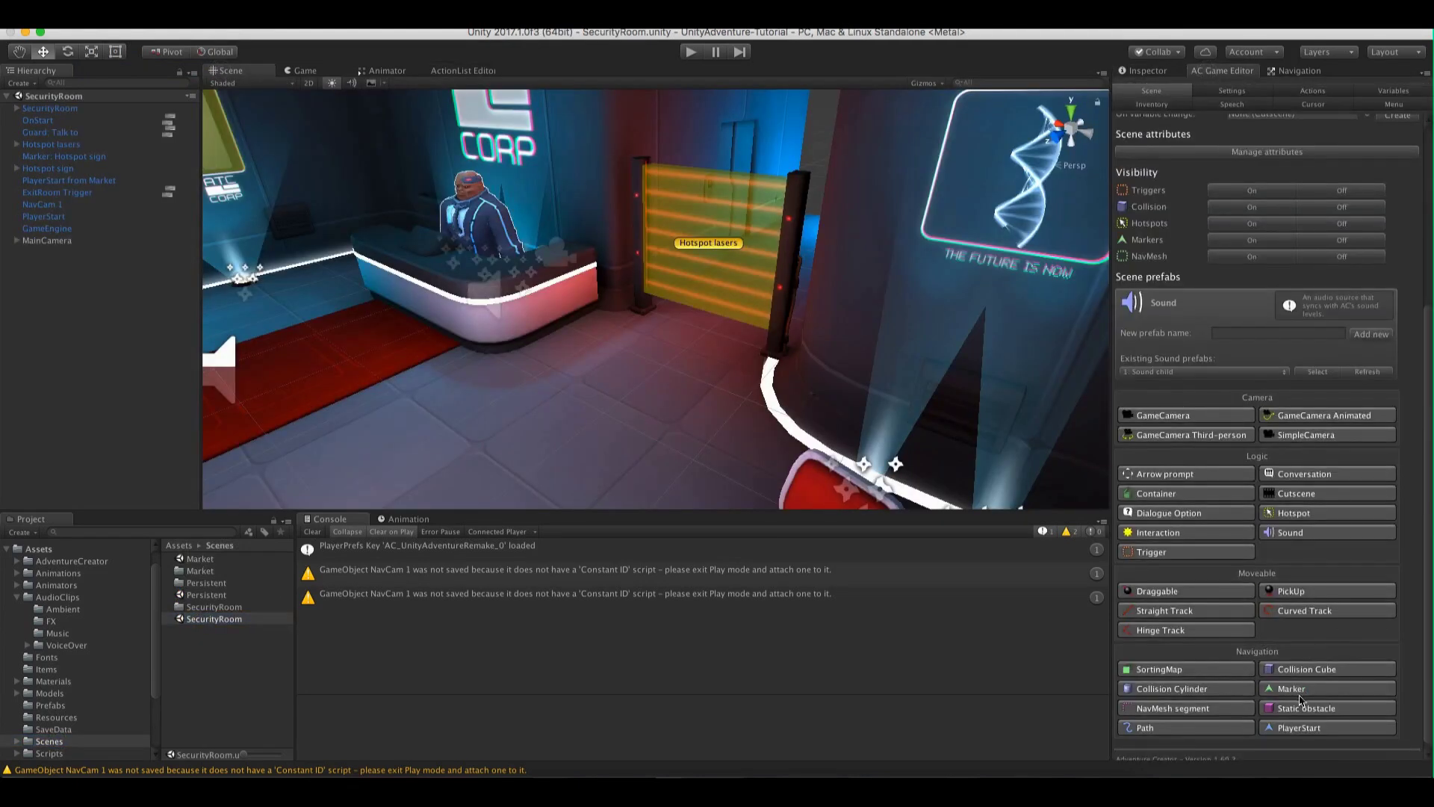
{"action": "left_click", "coordinate": [1289, 532]}
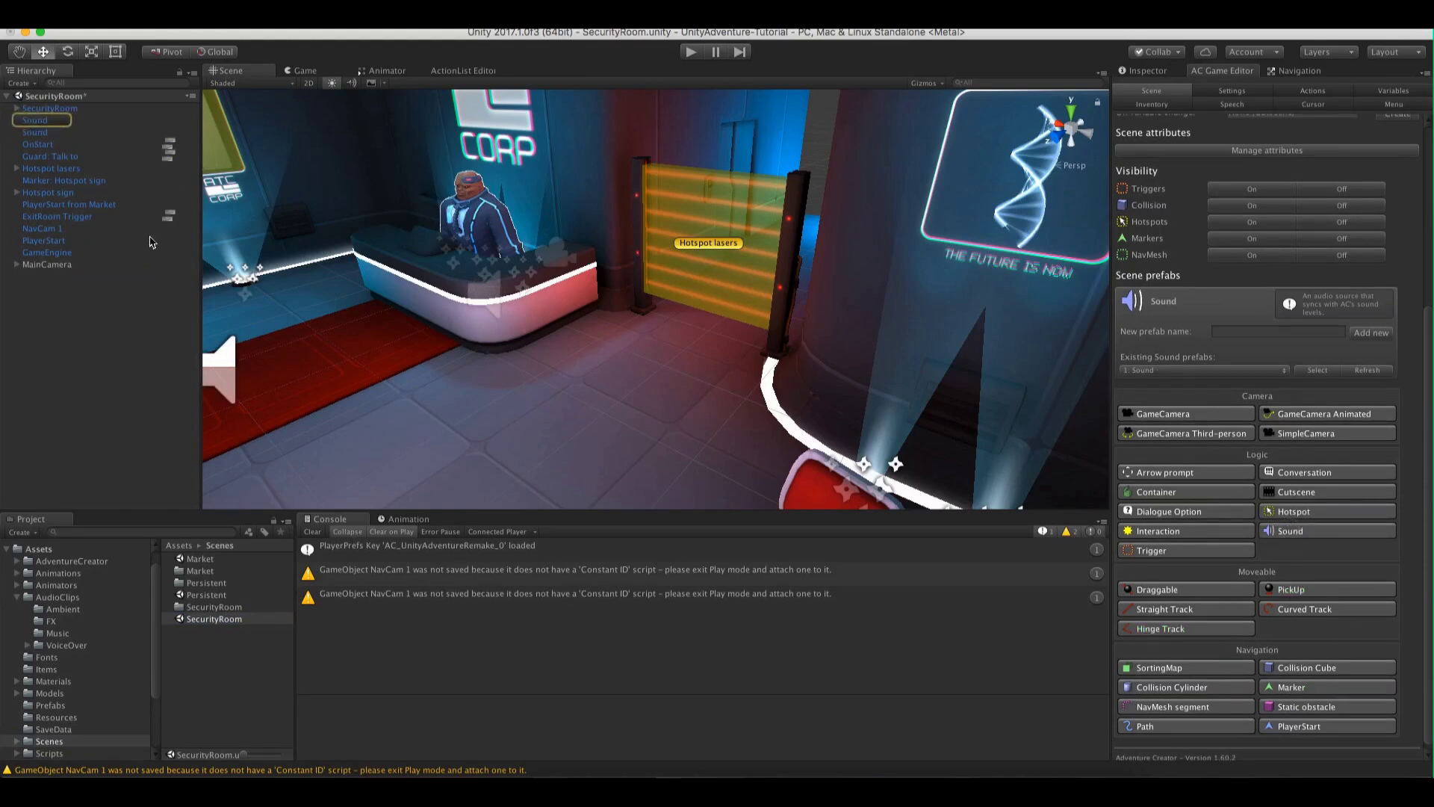
{"action": "left_click", "coordinate": [179, 34]}
{"action": "left_click", "coordinate": [43, 120]}
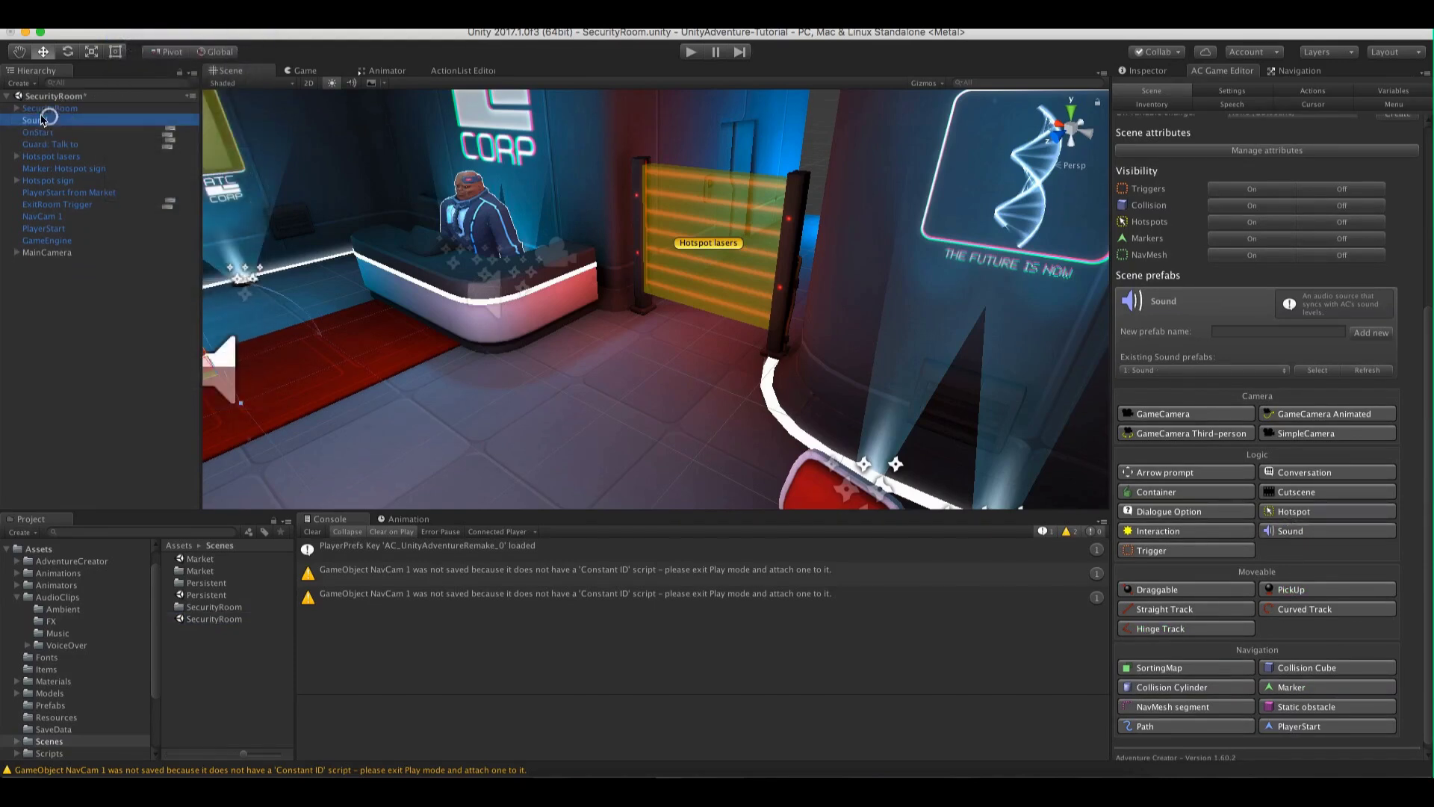
{"action": "key", "text": "Return"}
{"action": "type", "text": "DoorSound"}
{"action": "key", "text": "Return"}
Assign the DoorSlide audio clip to the Door sound object's Audio Source
{"action": "left_click", "coordinate": [1138, 70]}
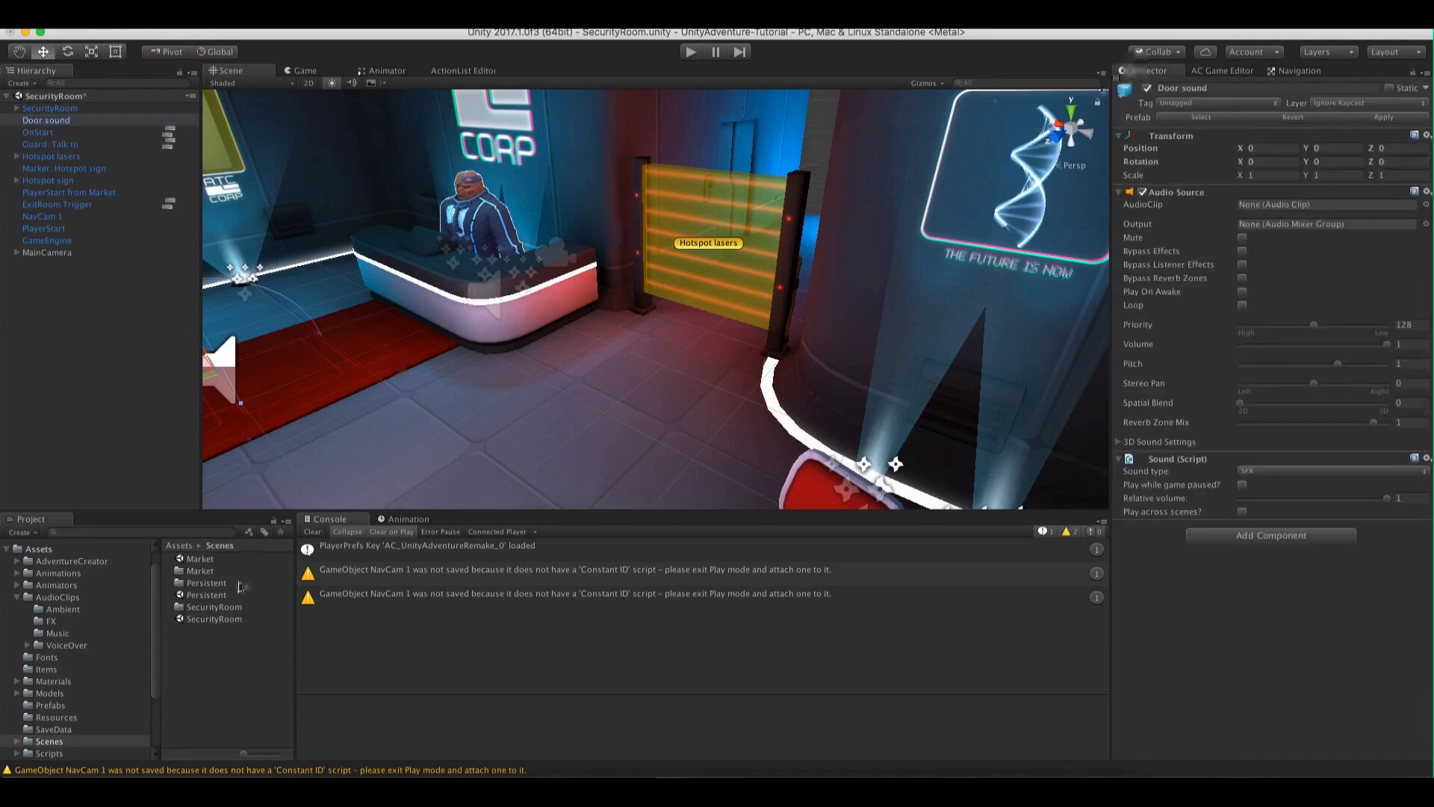
{"action": "left_click", "coordinate": [1425, 205]}
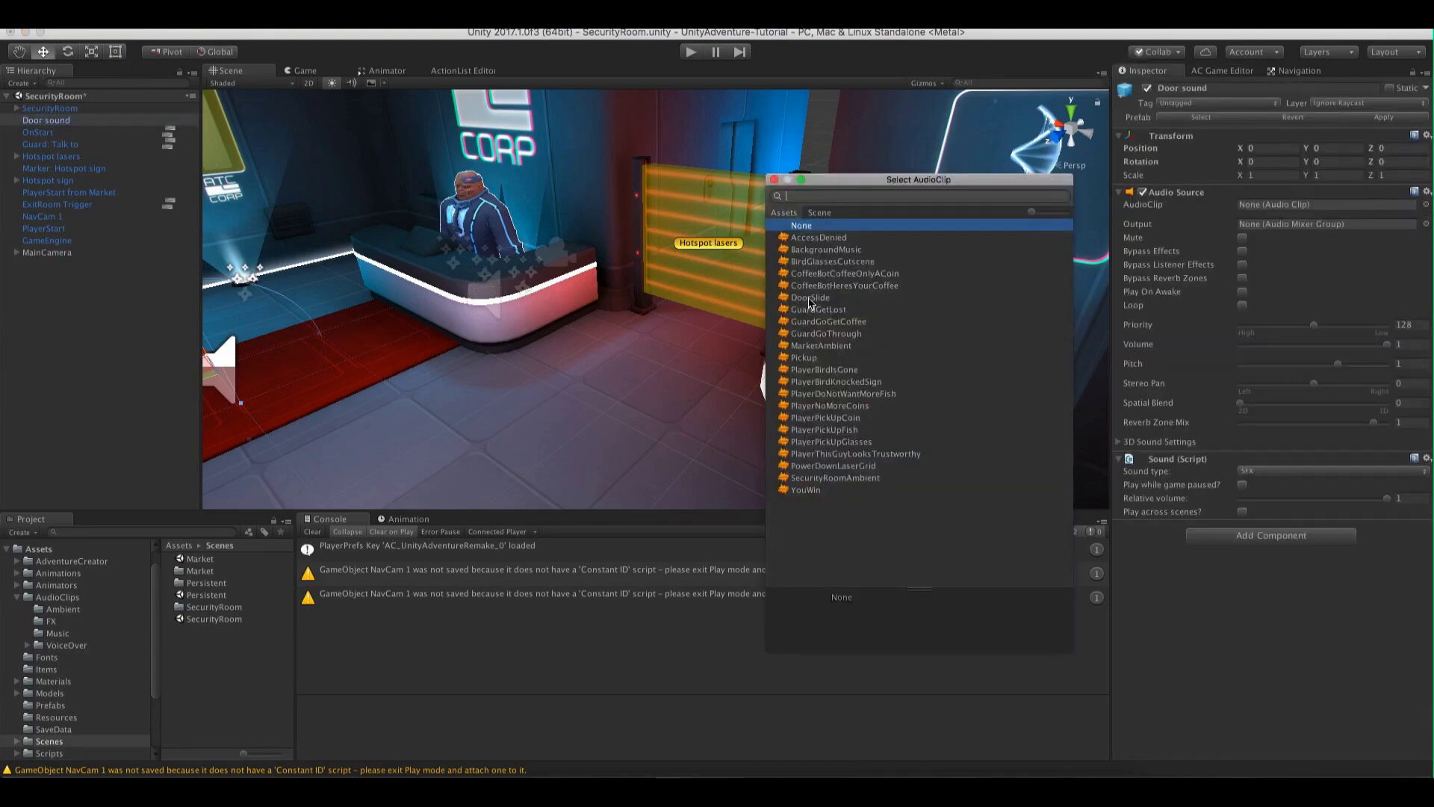
{"action": "double_click", "coordinate": [810, 298]}
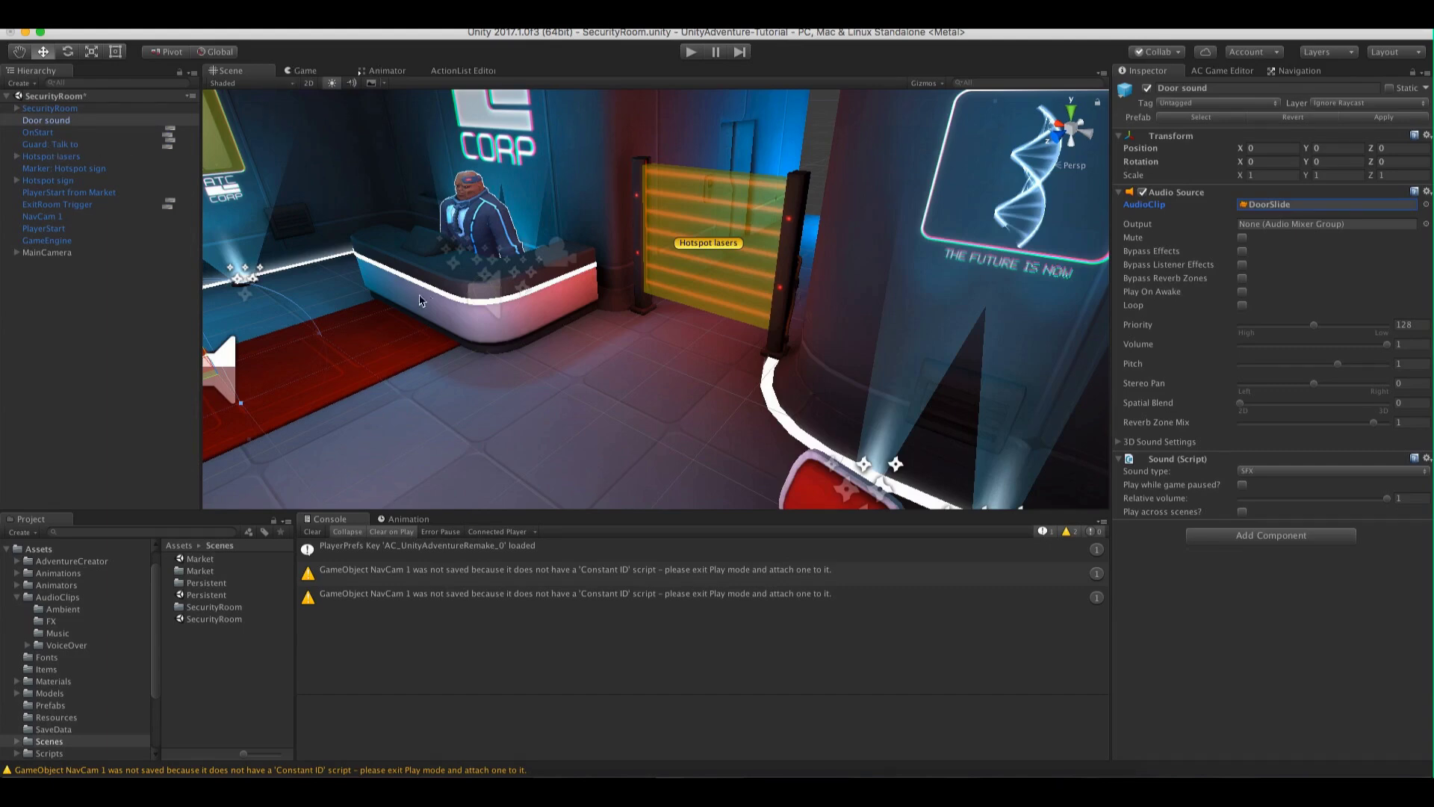
Open the ExitRoom Trigger's actions in the ActionList Editor and spread out the Camera: Fade and Scene: Switch nodes
{"action": "right_click_drag", "start_coordinate": [419, 301], "coordinate": [629, 226]}
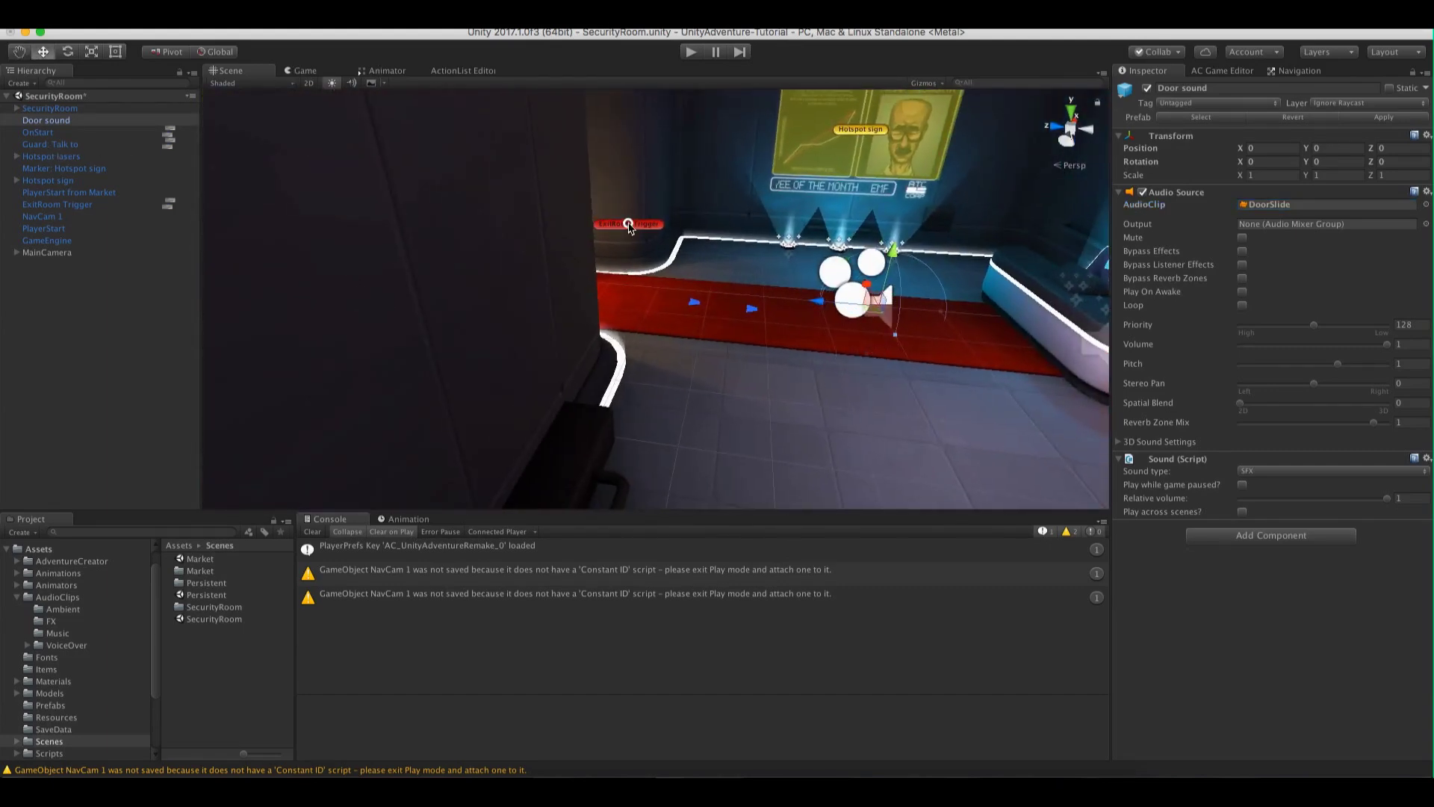
{"action": "left_click", "coordinate": [628, 225]}
{"action": "left_click", "coordinate": [1300, 432]}
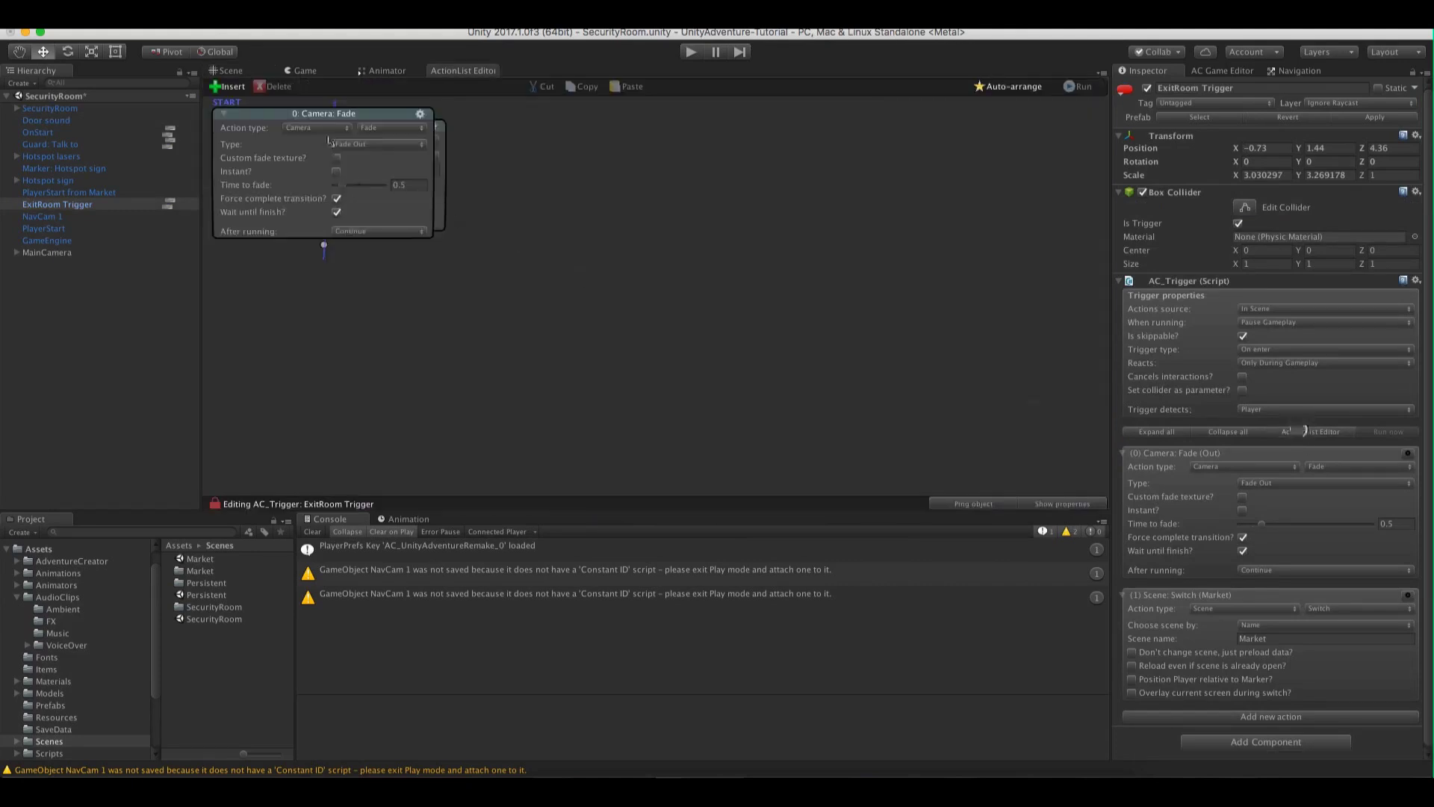
{"action": "left_click", "coordinate": [1012, 87]}
{"action": "left_click", "coordinate": [991, 92]}
{"action": "left_click_drag", "start_coordinate": [362, 261], "coordinate": [522, 309]}
{"action": "left_click_drag", "start_coordinate": [431, 312], "coordinate": [425, 323]}
{"action": "left_click", "coordinate": [361, 114]}
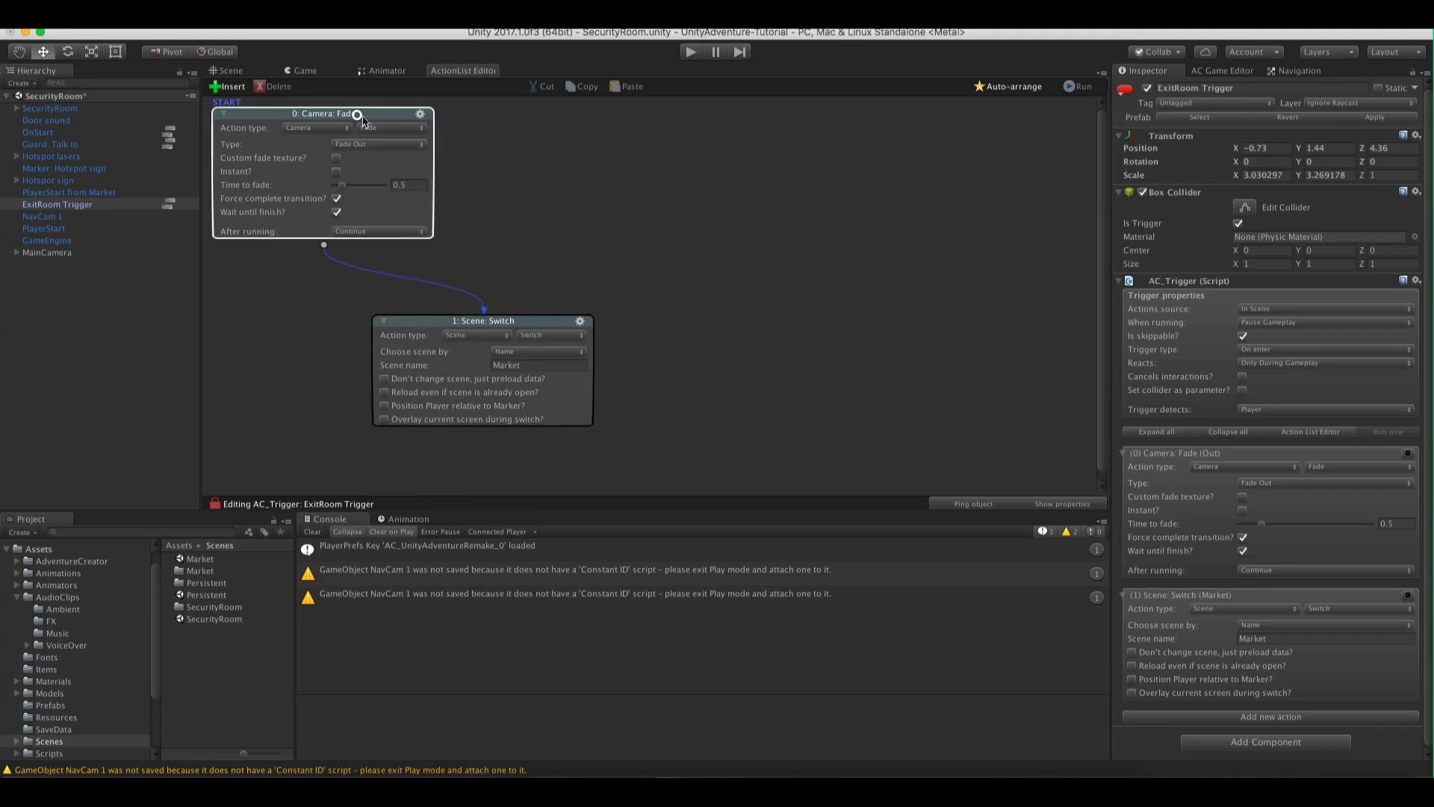
Insert a new action in the ExitRoom Trigger, move it to the front of the list, and auto-arrange the nodes
{"action": "right_click", "coordinate": [585, 144]}
{"action": "left_click", "coordinate": [628, 152]}
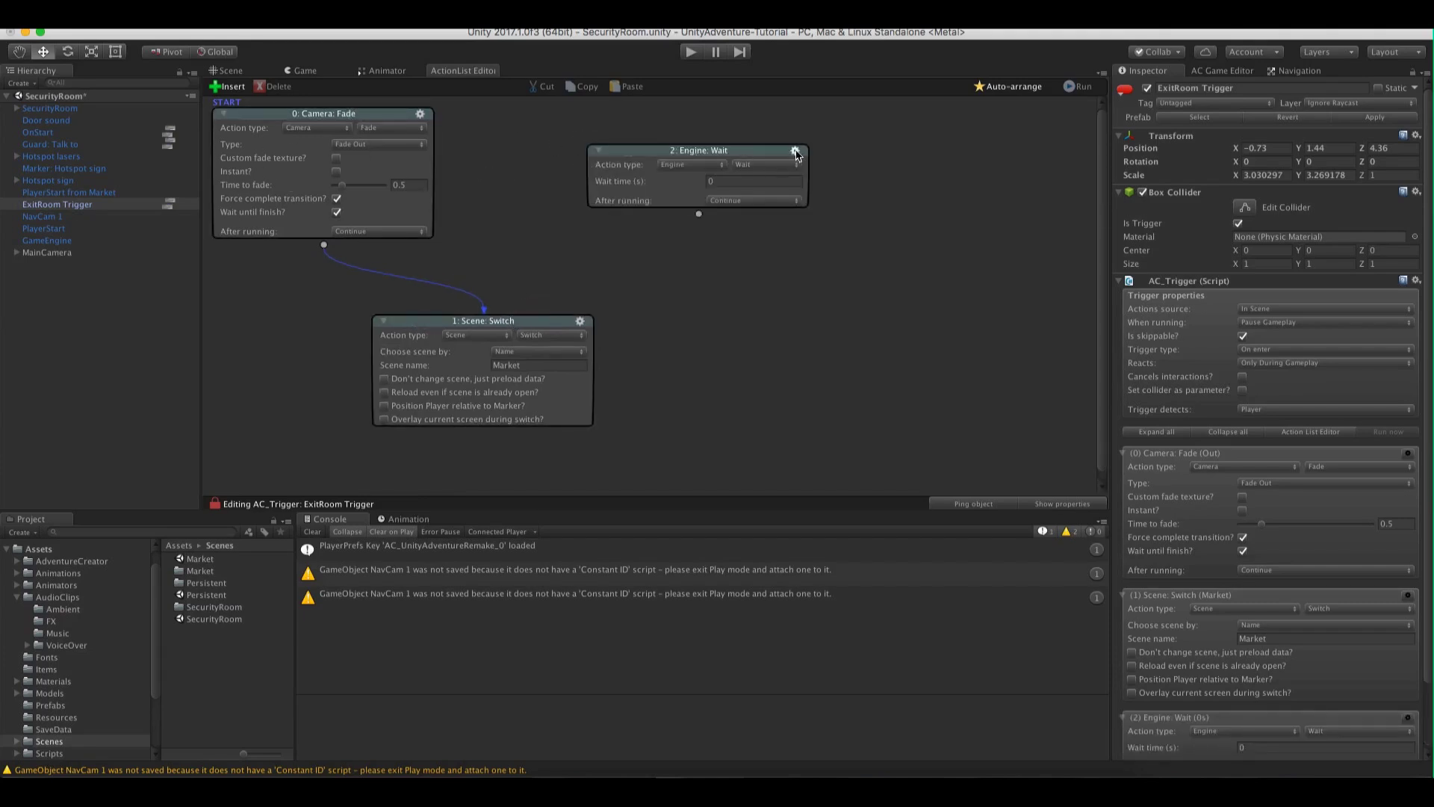
{"action": "left_click", "coordinate": [796, 151]}
{"action": "left_click", "coordinate": [836, 231]}
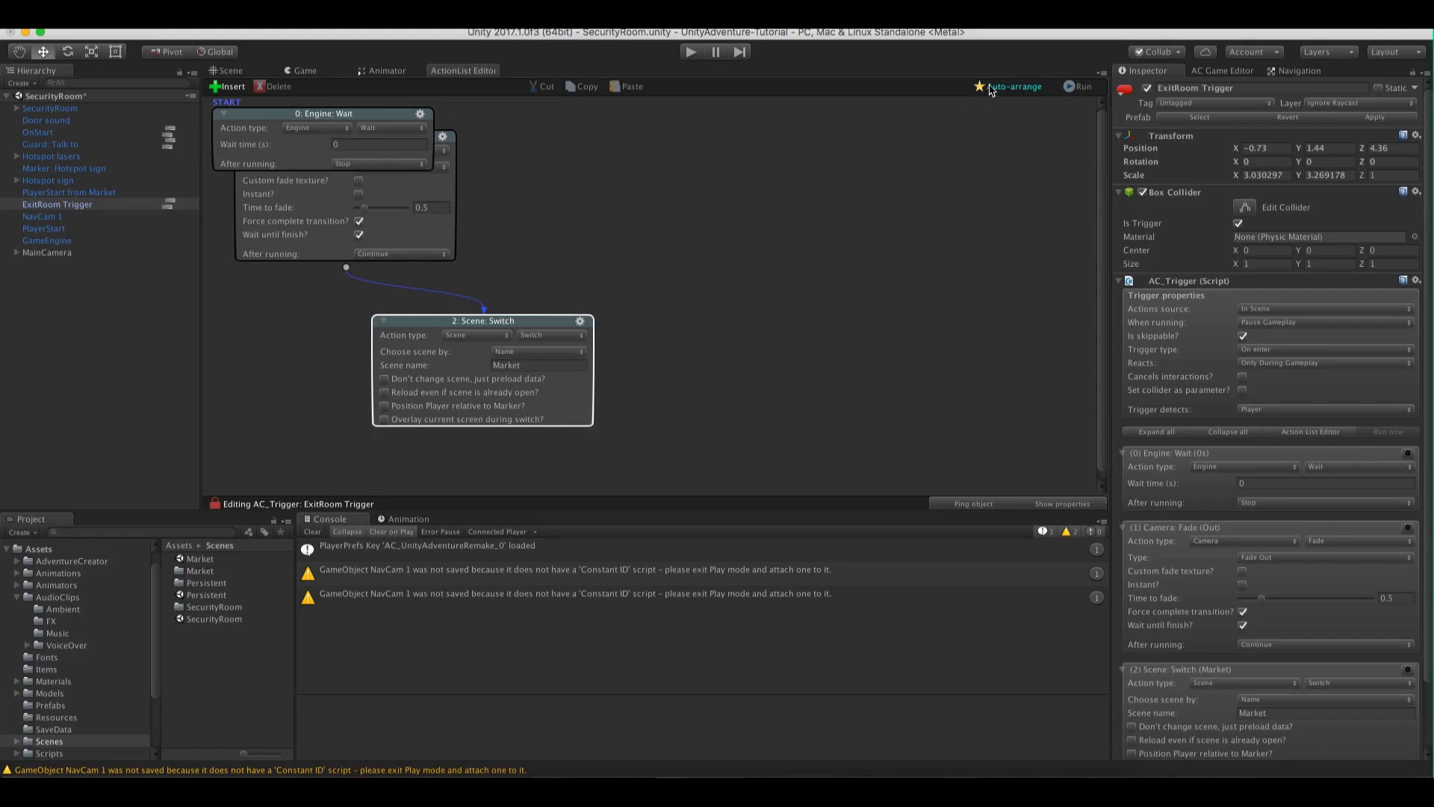
{"action": "left_click", "coordinate": [990, 86]}
Change the ExitRoom Trigger's first action to Sound: Play with Door sound as its sound object
{"action": "left_click", "coordinate": [315, 128]}
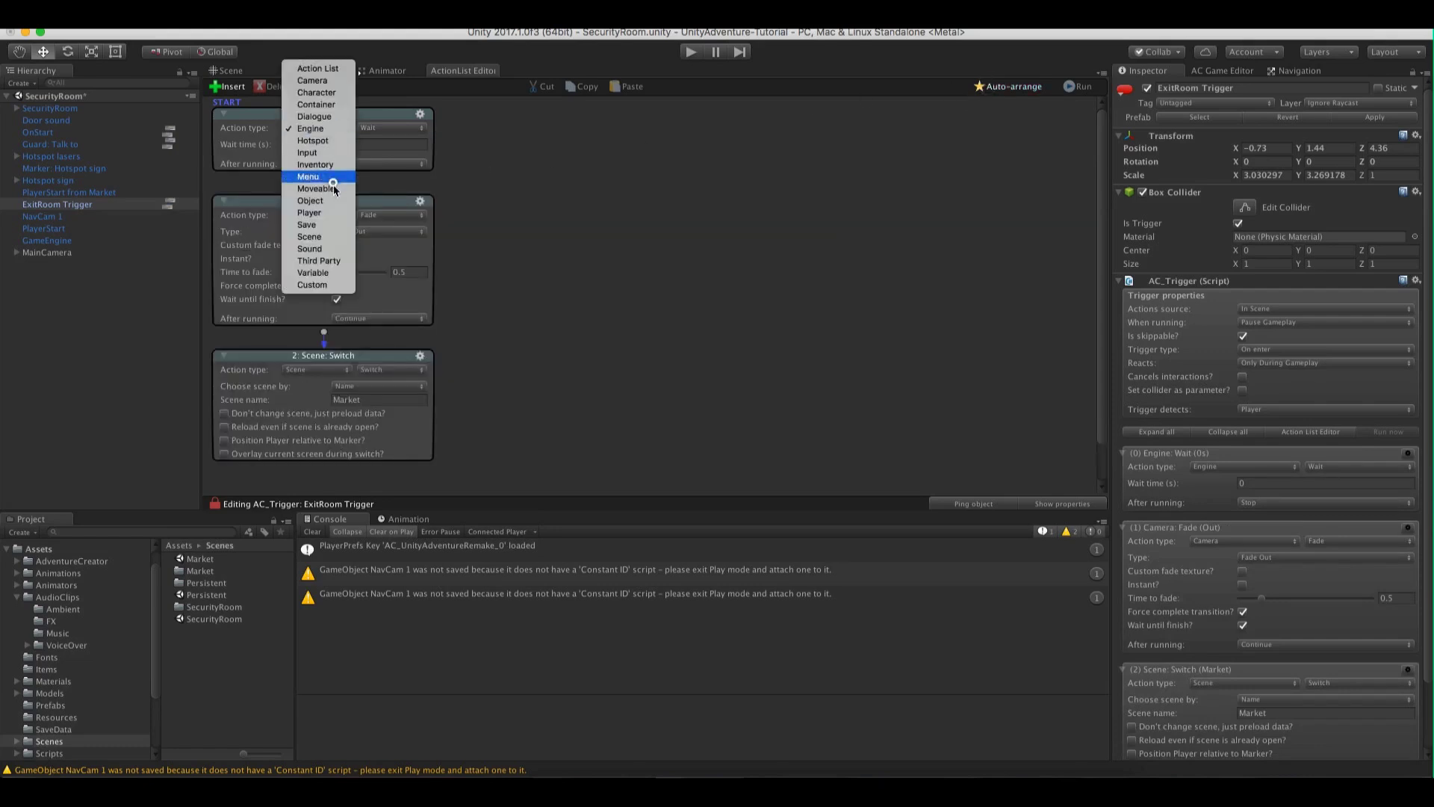
{"action": "left_click", "coordinate": [328, 246]}
{"action": "left_click", "coordinate": [391, 128]}
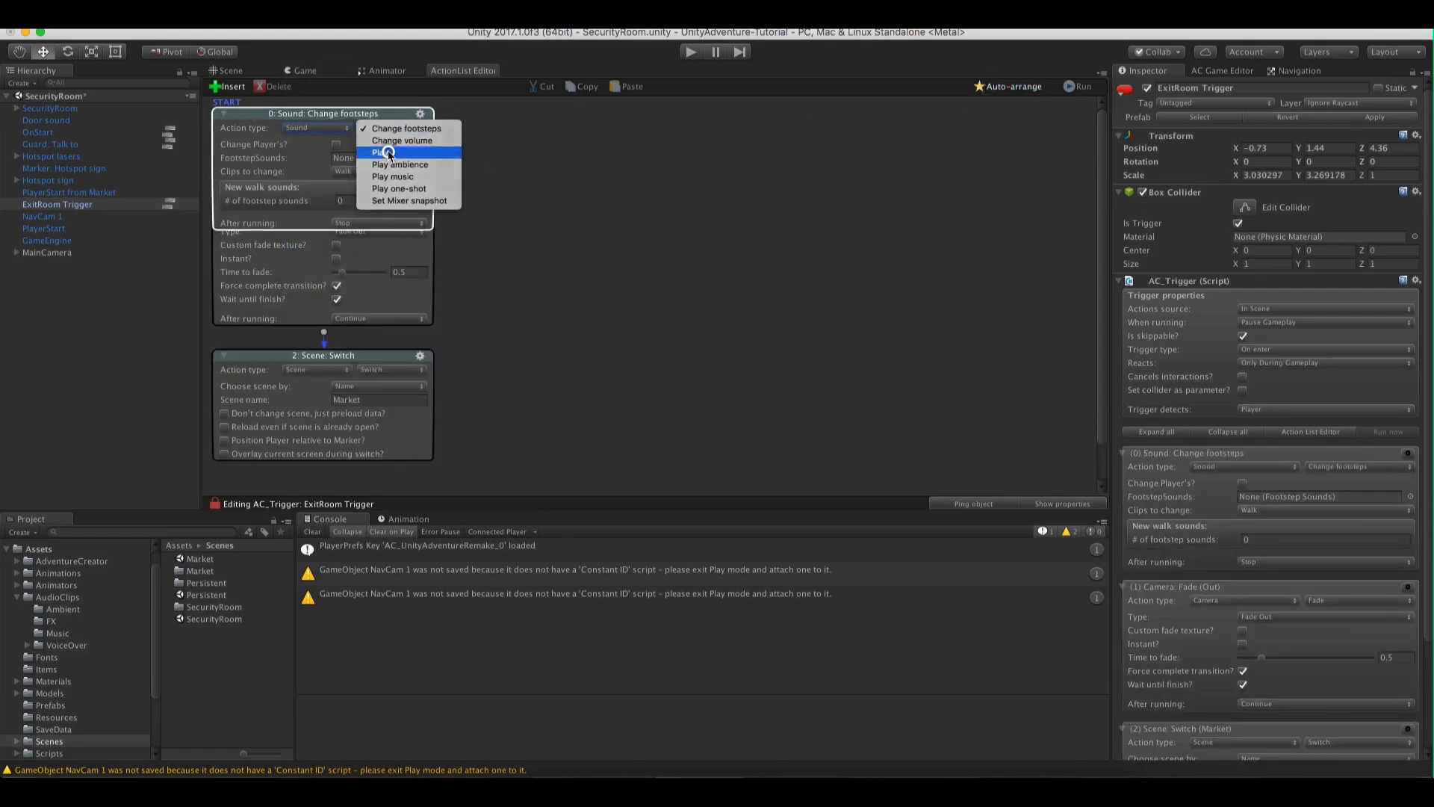
{"action": "left_click", "coordinate": [388, 153]}
{"action": "left_click_drag", "start_coordinate": [46, 120], "coordinate": [358, 145]}
Link Sound: Play to the repositioned Camera: Fade action and add an Engine: Wait action after the fade
{"action": "left_click", "coordinate": [522, 279]}
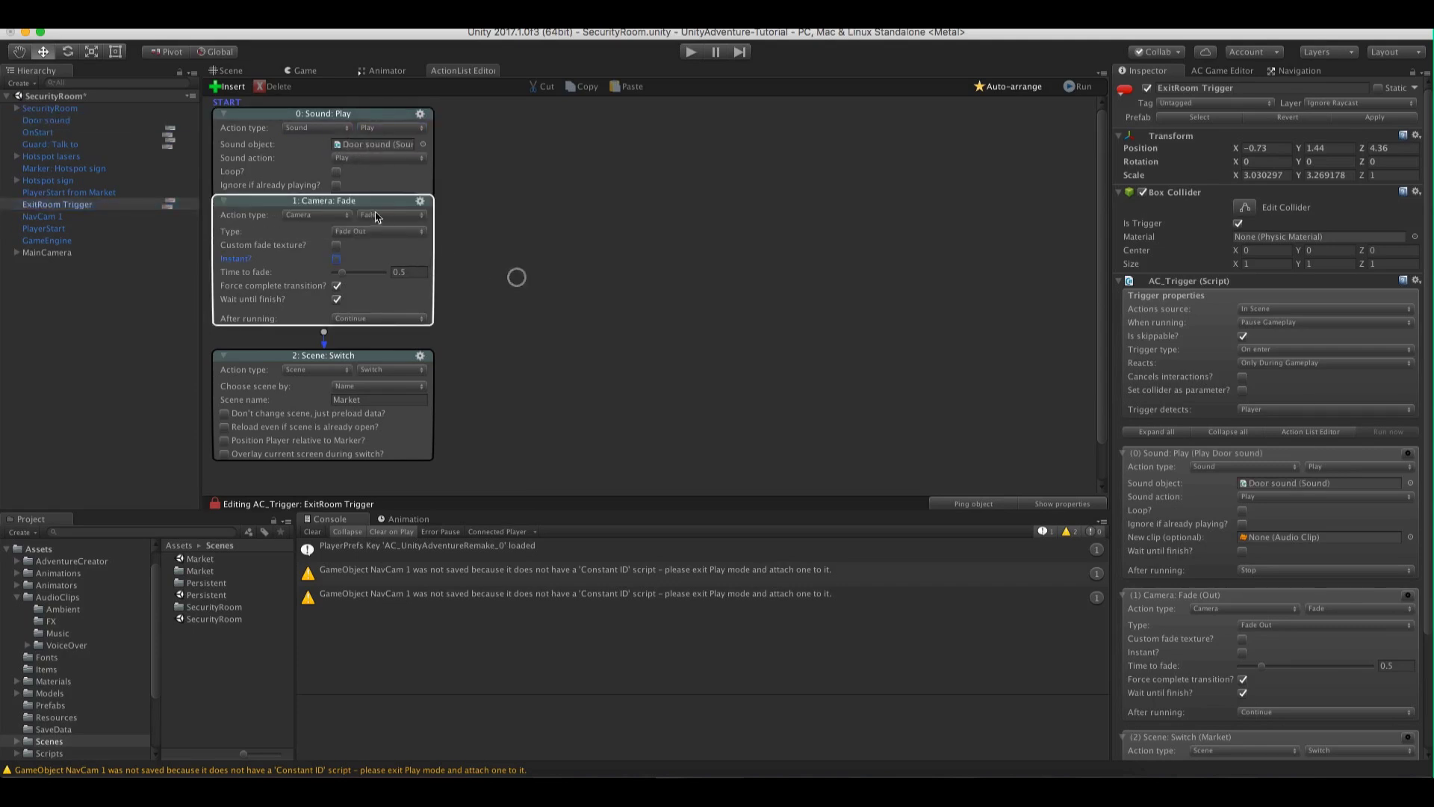
{"action": "left_click_drag", "start_coordinate": [384, 201], "coordinate": [659, 237]}
{"action": "left_click_drag", "start_coordinate": [324, 244], "coordinate": [563, 202]}
{"action": "left_click_drag", "start_coordinate": [593, 330], "coordinate": [596, 345]}
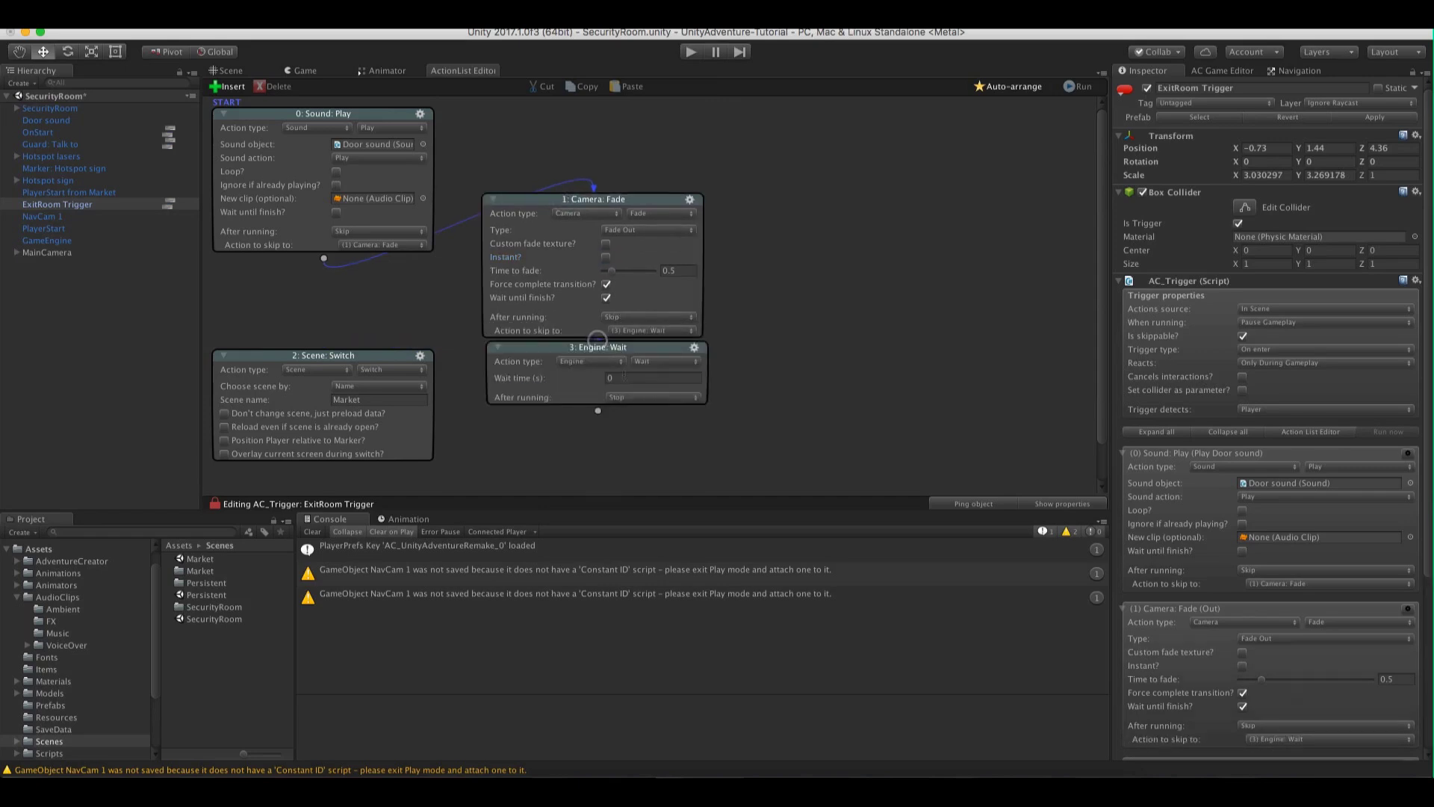
Set the ExitRoom Trigger's Engine: Wait time to 0.25 and link it to the Scene: Switch action
{"action": "left_click", "coordinate": [623, 375]}
{"action": "type", "text": "0.25"}
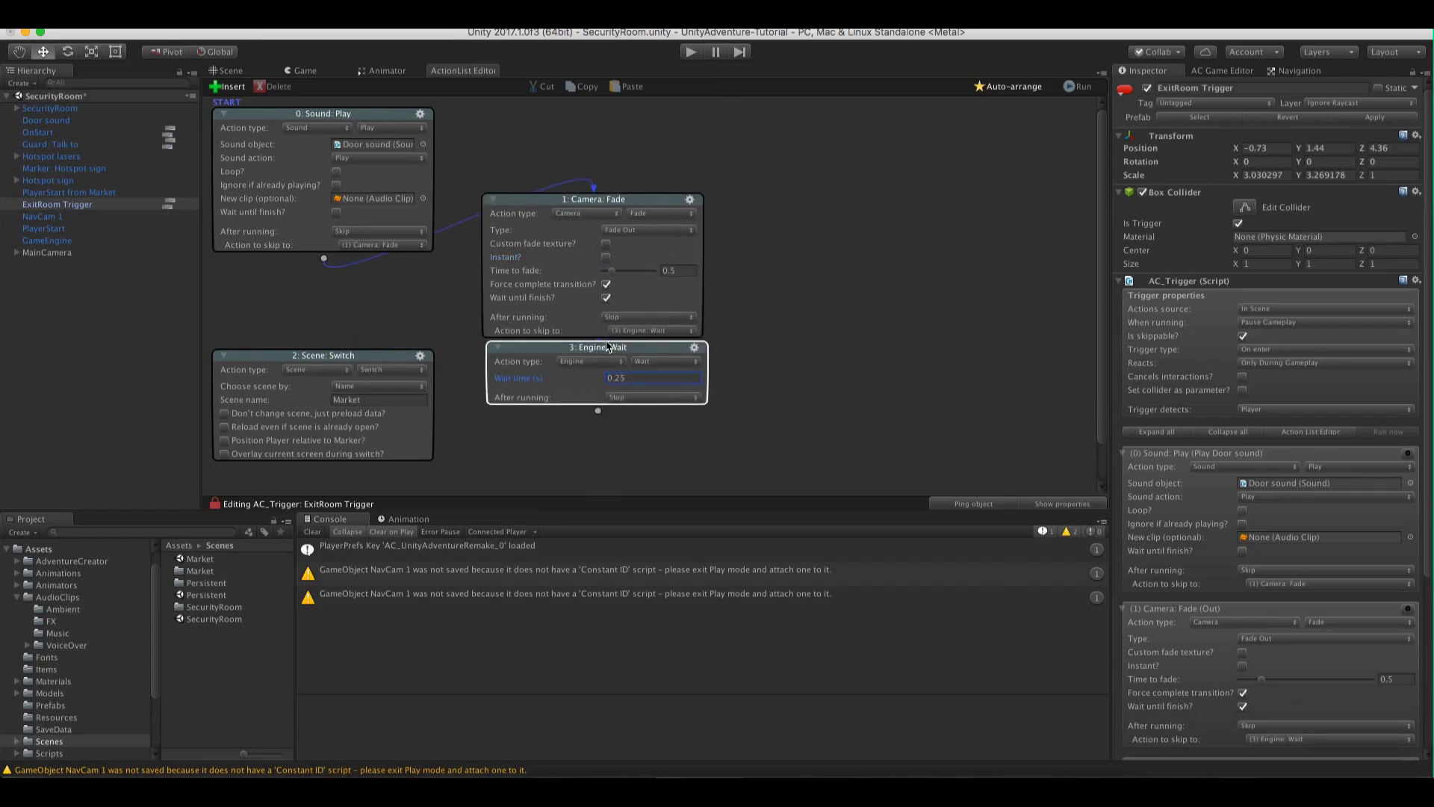
{"action": "left_click_drag", "start_coordinate": [604, 351], "coordinate": [602, 371]}
{"action": "left_click_drag", "start_coordinate": [597, 432], "coordinate": [342, 417]}
Play-test walking out of the SecurityRoom and back in through the Market door, and stop the game
{"action": "left_click", "coordinate": [688, 54]}
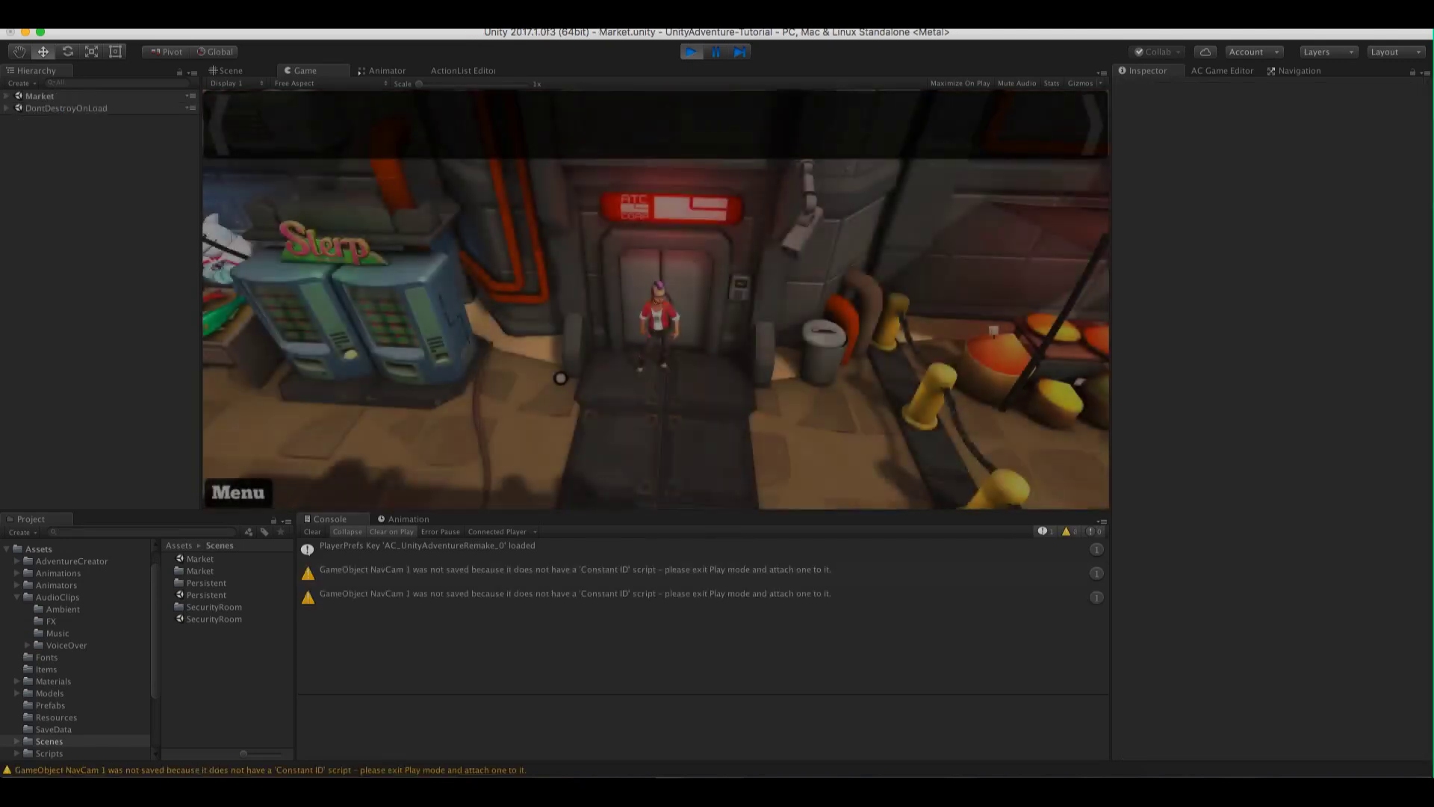
{"action": "left_click", "coordinate": [713, 304]}
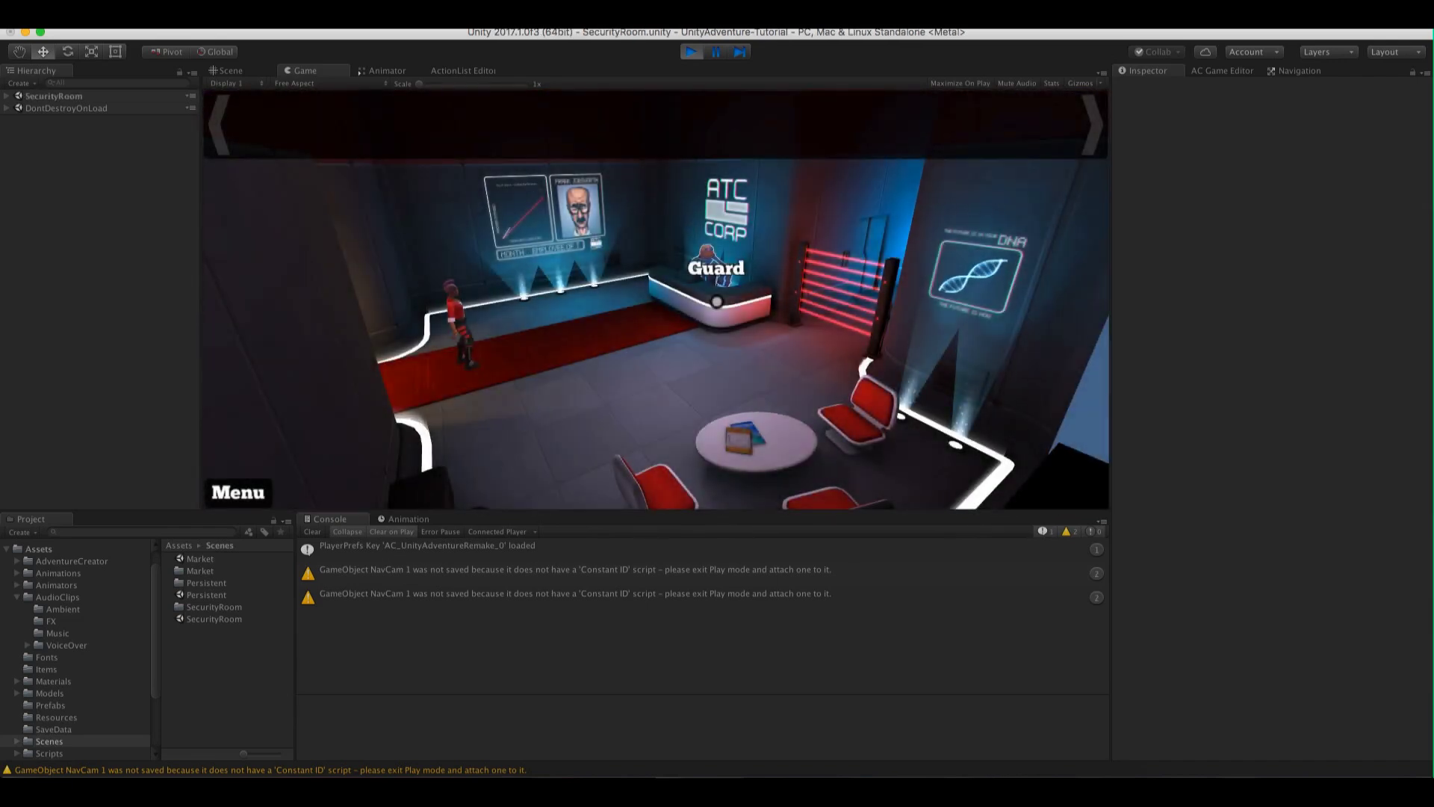
{"action": "left_click", "coordinate": [690, 51]}
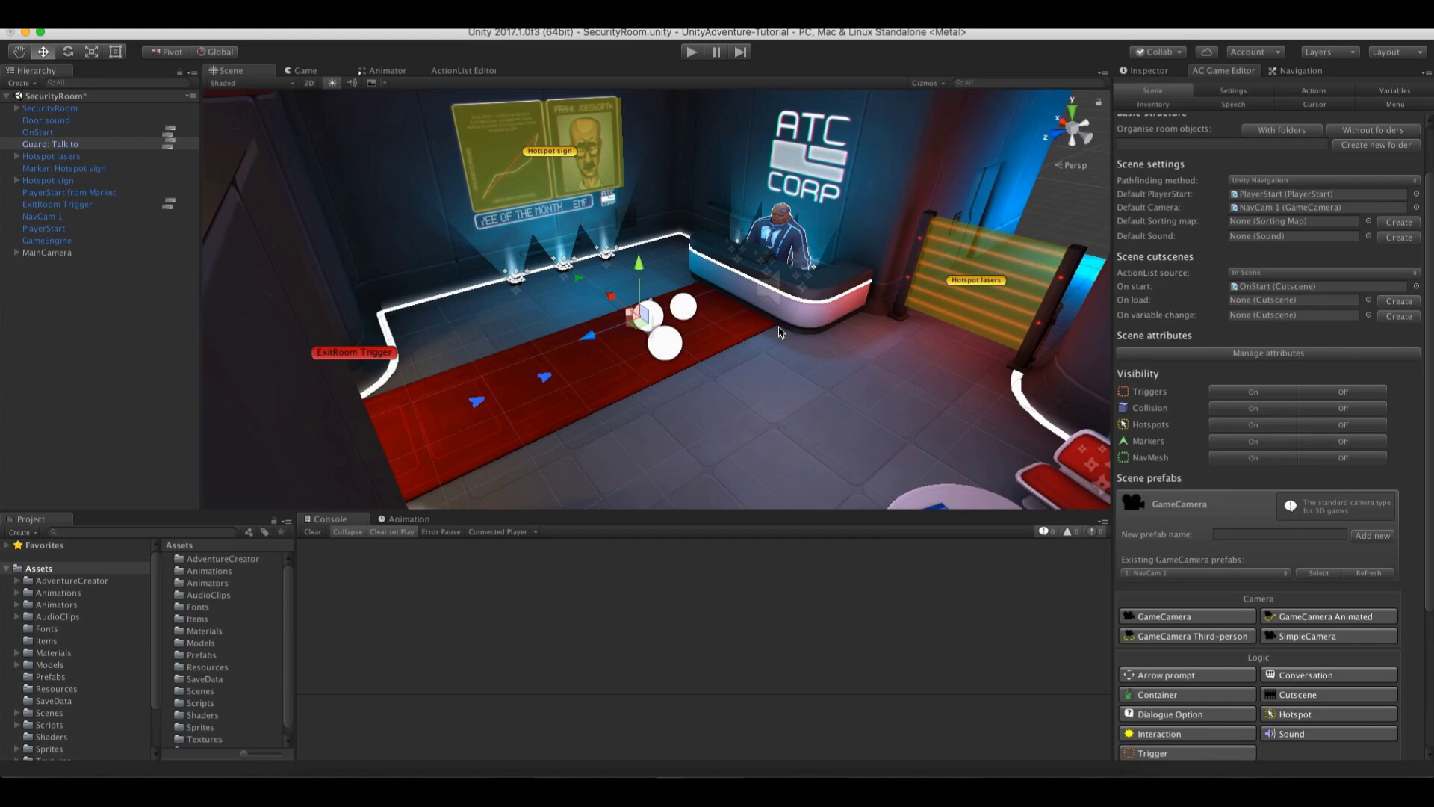
Open the Guard: Talk to interaction in the ActionList Editor and examine its Dialogue: Play speech actions
{"action": "left_click", "coordinate": [170, 396]}
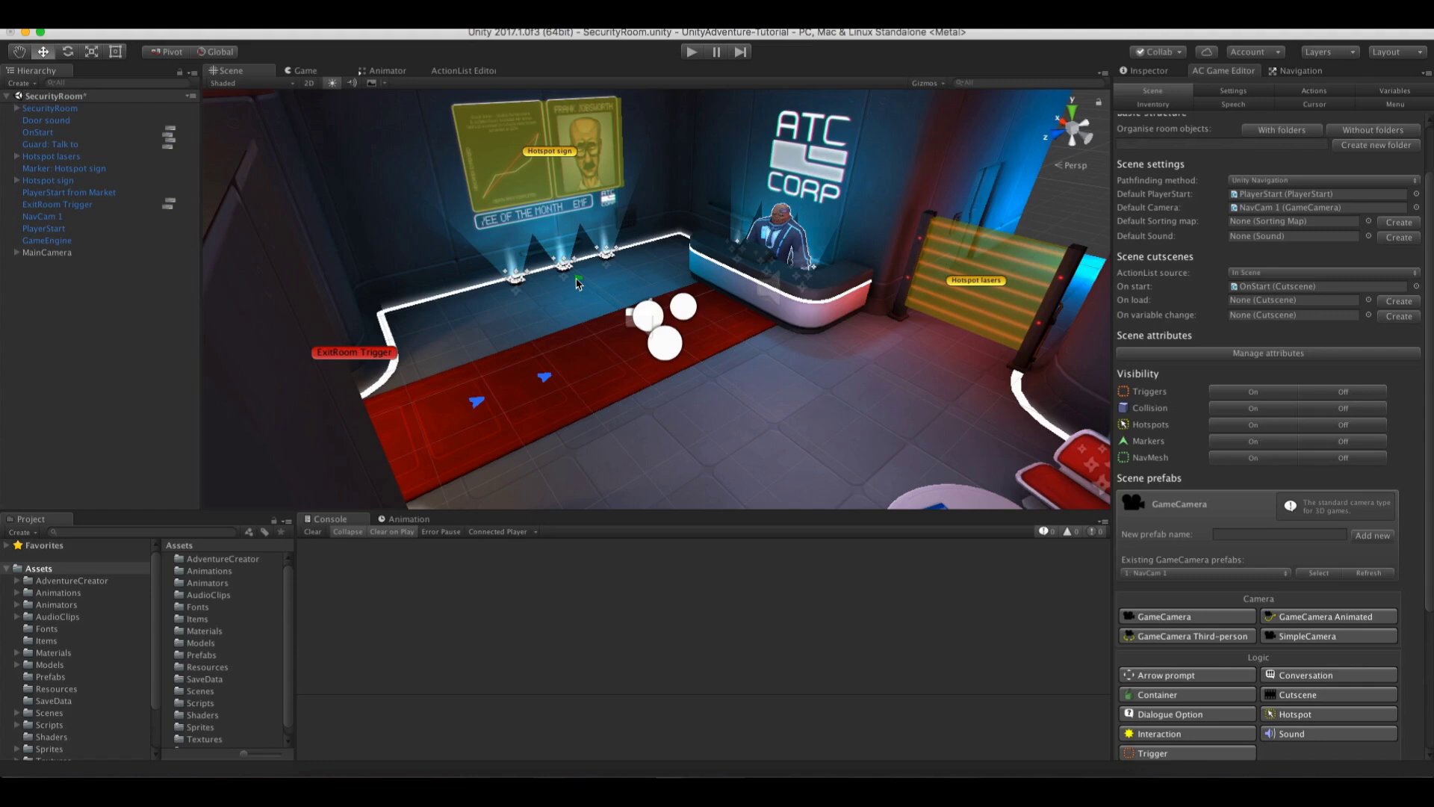
{"action": "left_click", "coordinate": [52, 144]}
{"action": "left_click", "coordinate": [169, 138]}
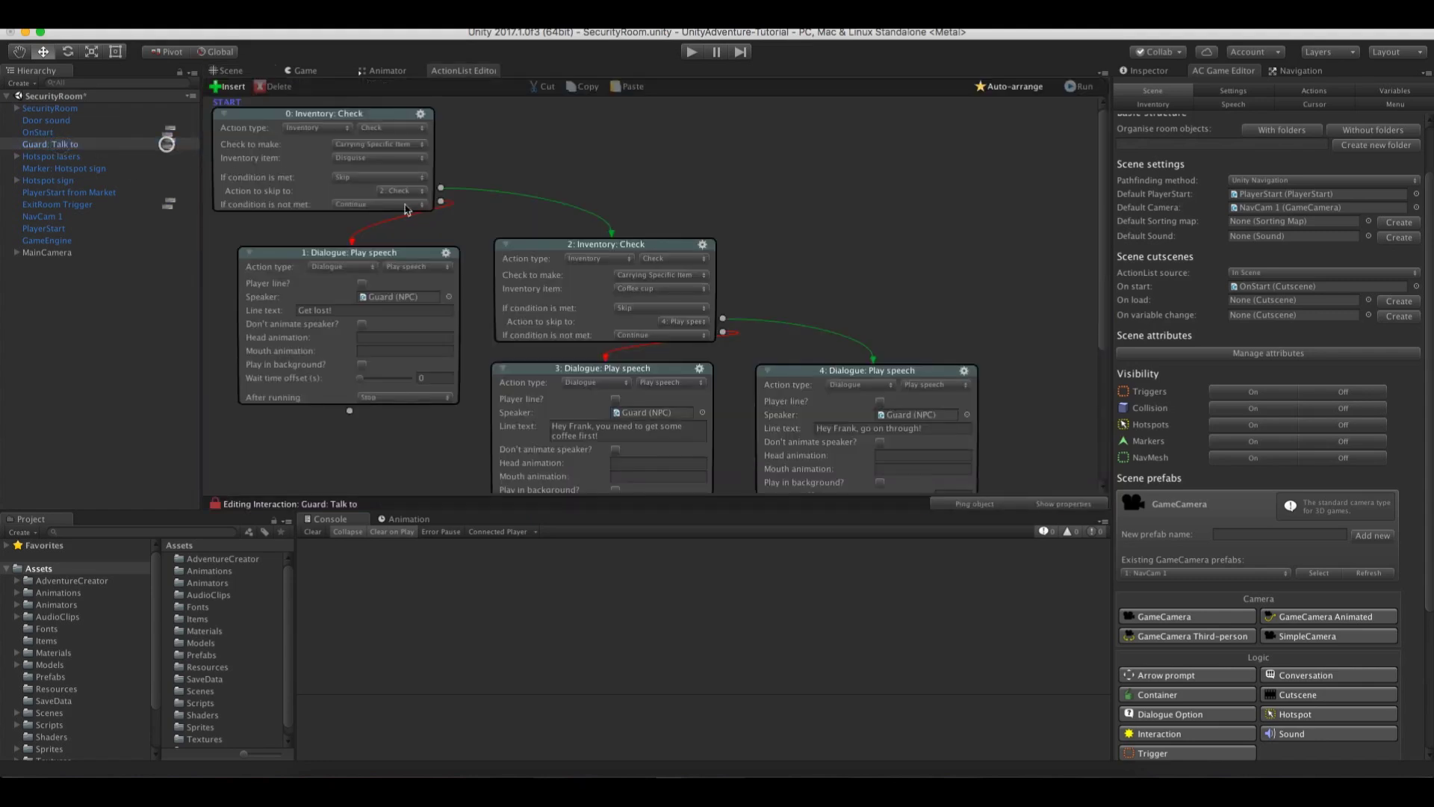
{"action": "left_click", "coordinate": [538, 262]}
{"action": "middle_click_drag", "start_coordinate": [538, 261], "coordinate": [538, 214]}
{"action": "left_click", "coordinate": [403, 199]}
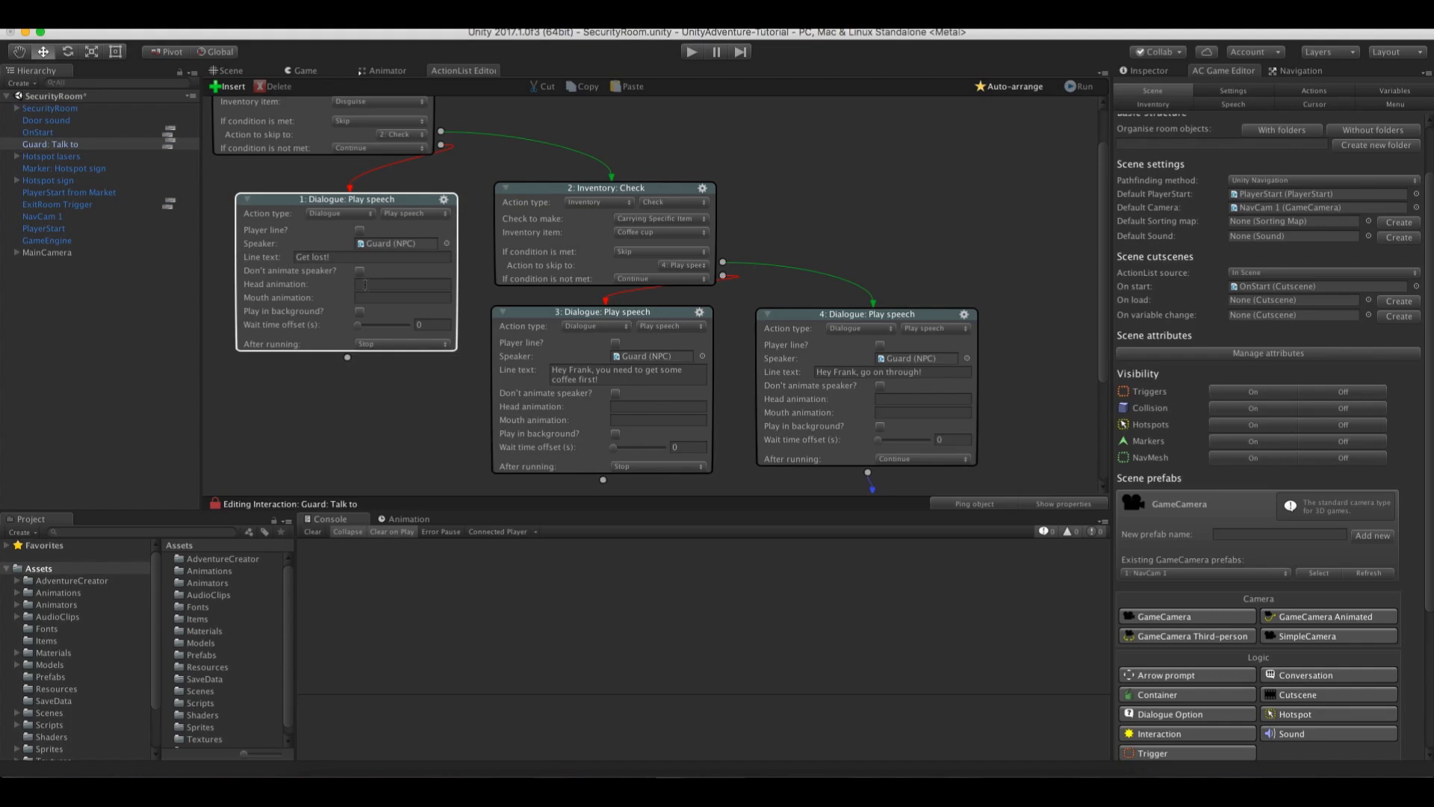
Gather all game text from the Speech settings, saving the modified SecurityRoom scene
{"action": "left_click", "coordinate": [1225, 104]}
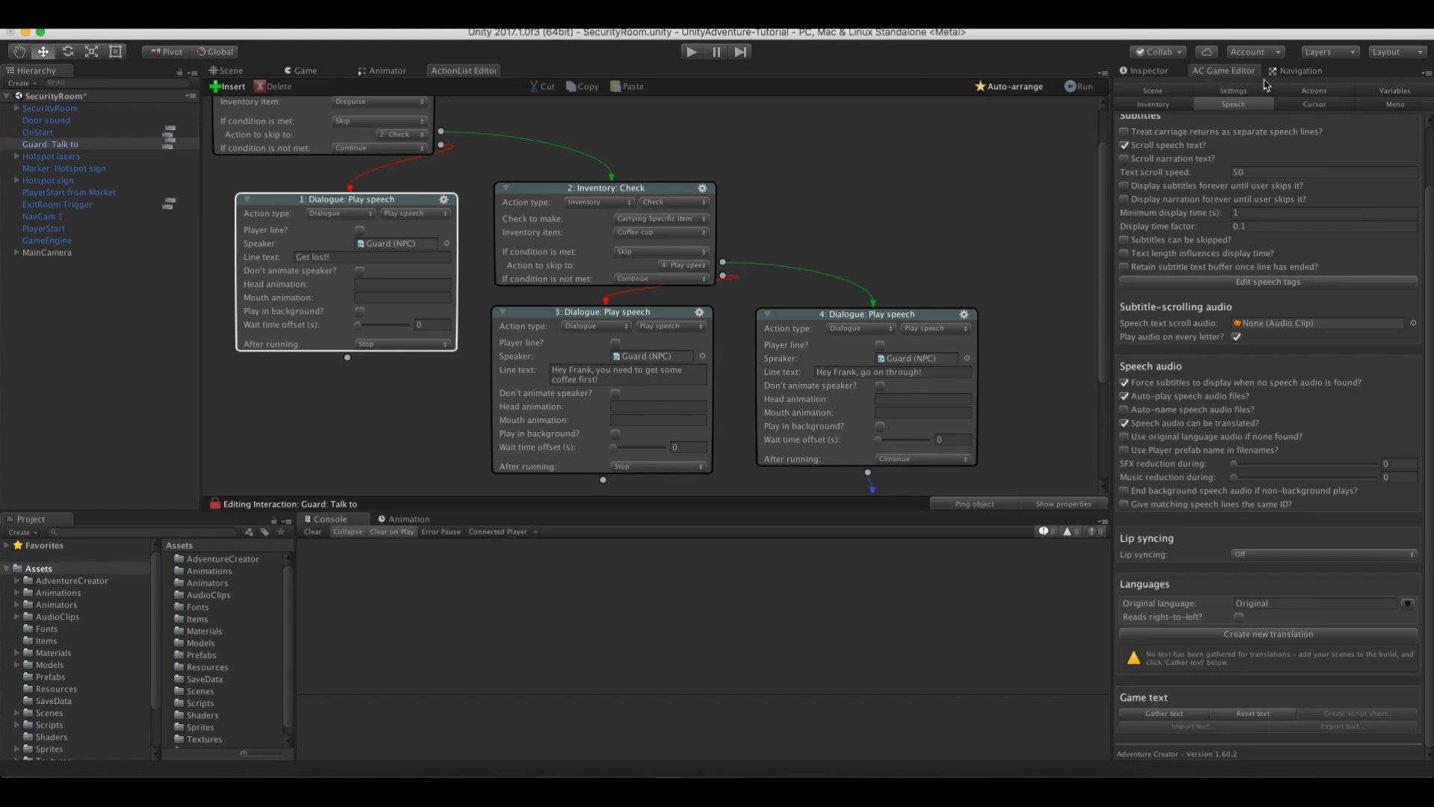
{"action": "left_click", "coordinate": [1195, 714]}
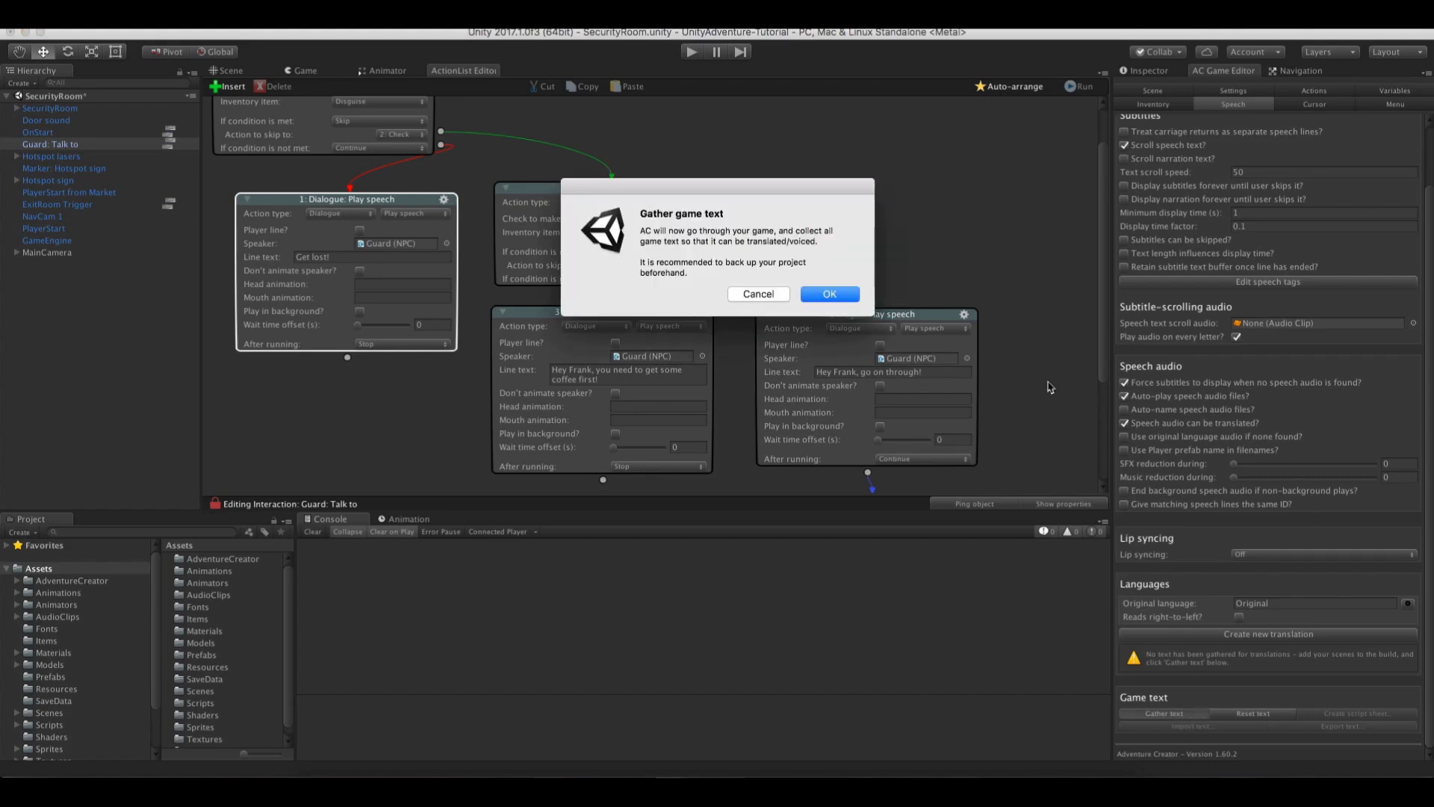
{"action": "left_click", "coordinate": [826, 291]}
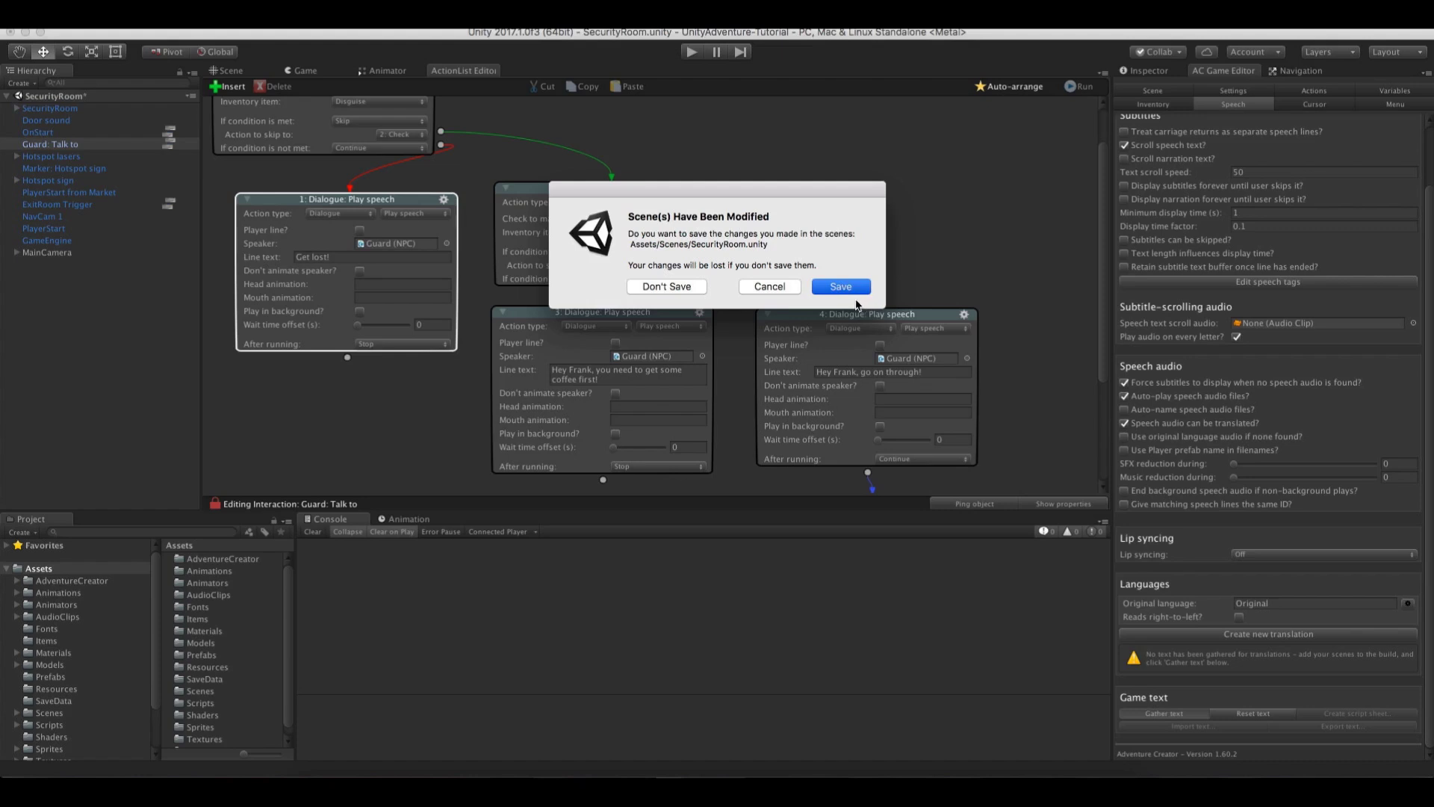
{"action": "key", "text": "Return"}
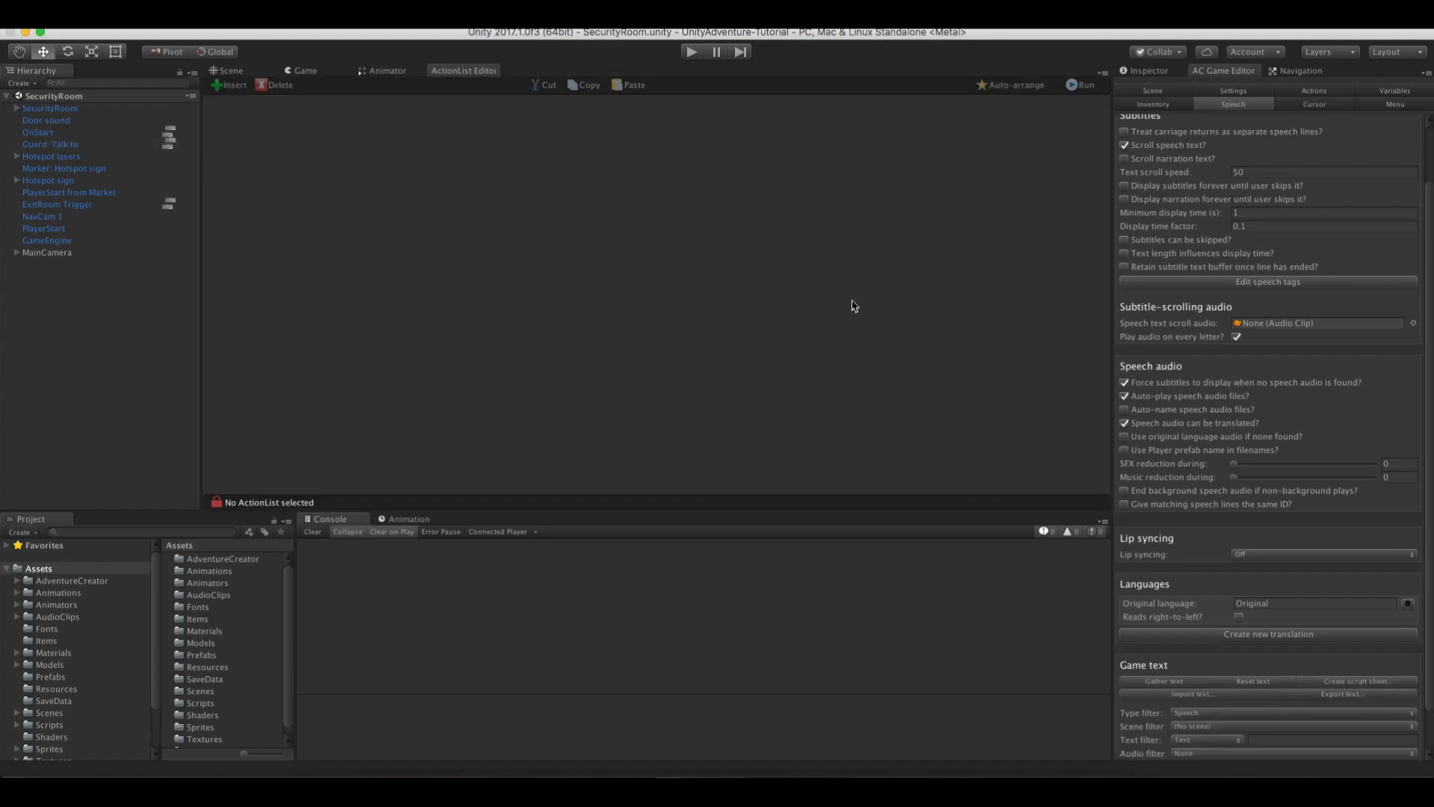
Set the game text's scene filter to (Any or no scene) and expand speech line 140, 'Get lost!'
{"action": "left_click_drag", "start_coordinate": [1429, 407], "coordinate": [1426, 448]}
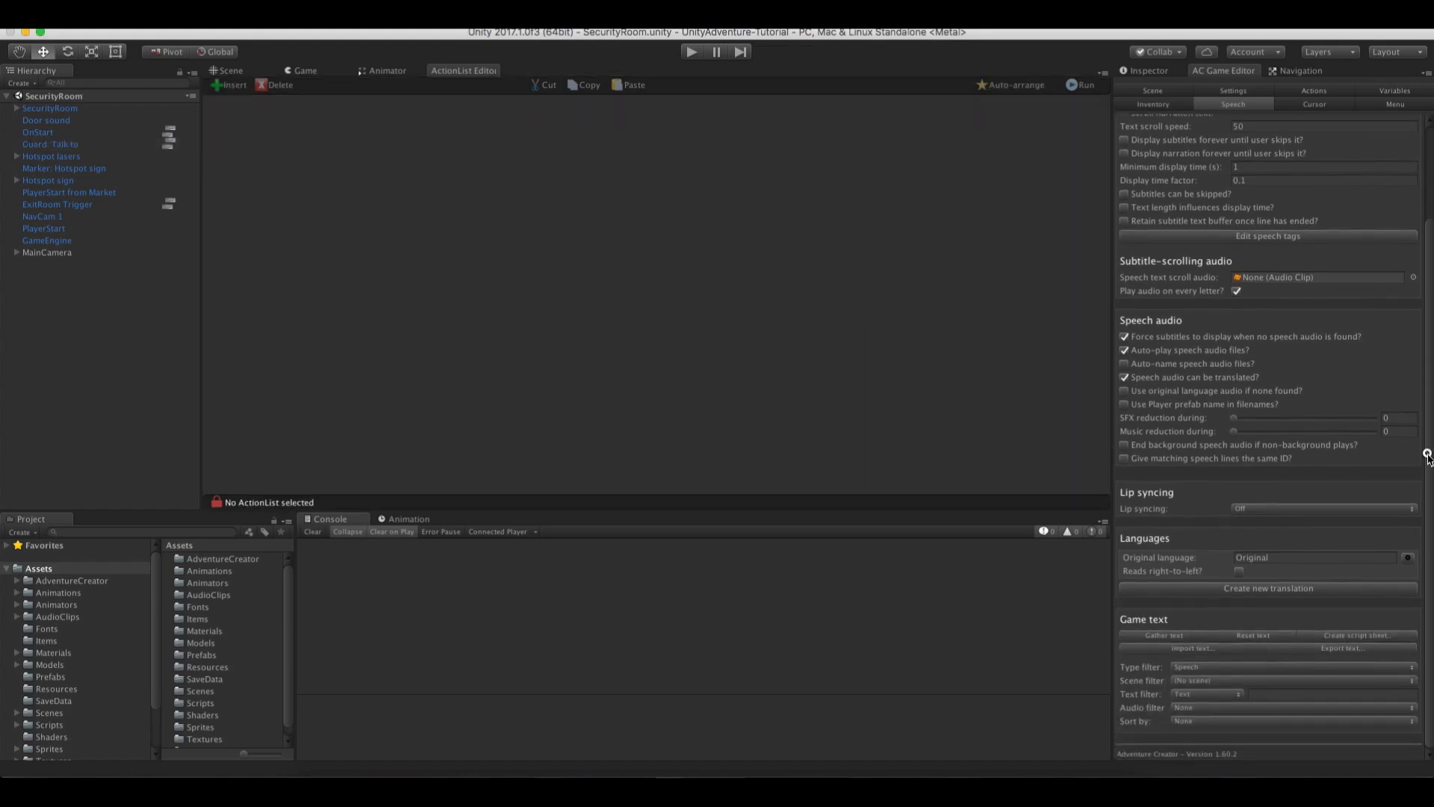
{"action": "left_click", "coordinate": [230, 70]}
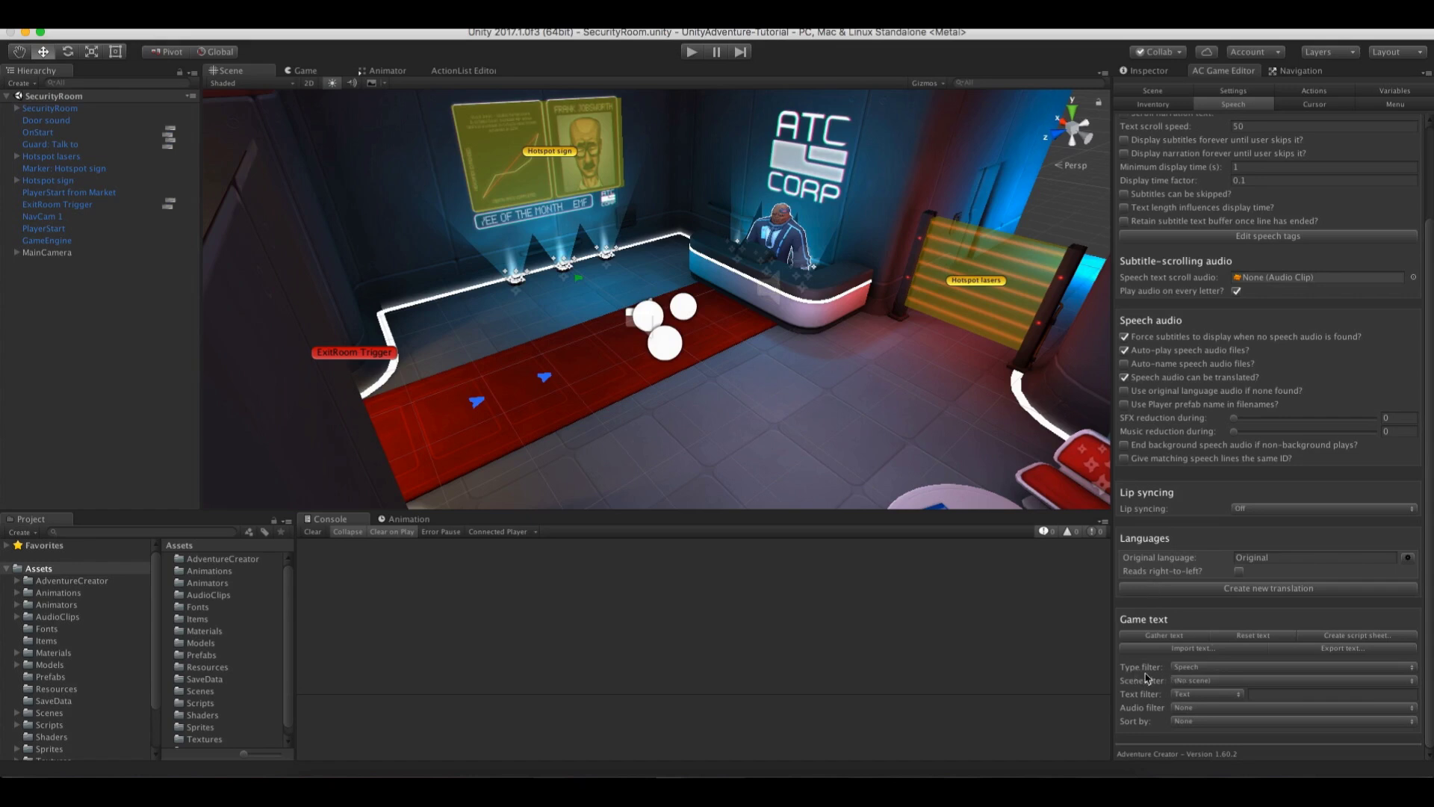
{"action": "left_click", "coordinate": [1193, 681]}
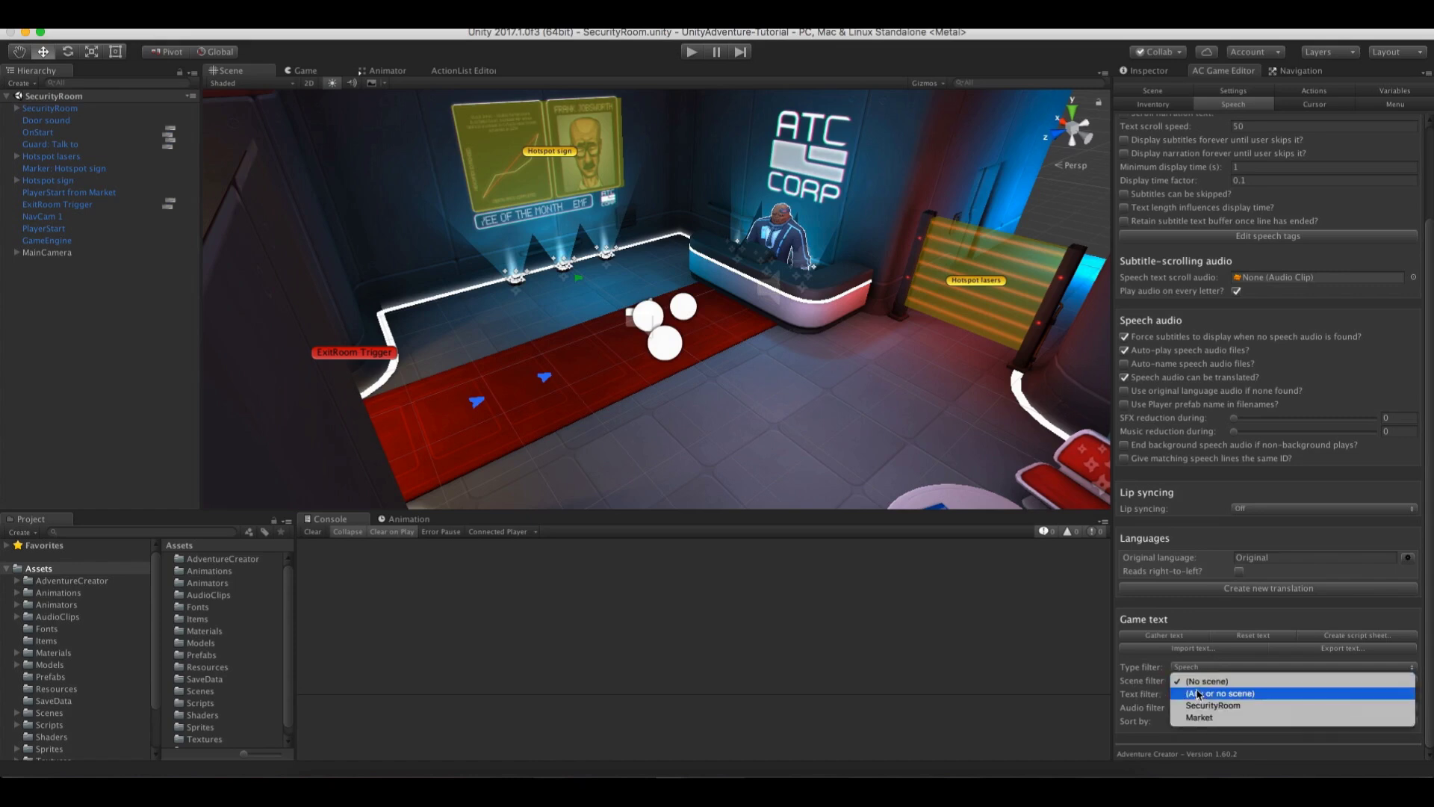
{"action": "left_click", "coordinate": [1197, 695]}
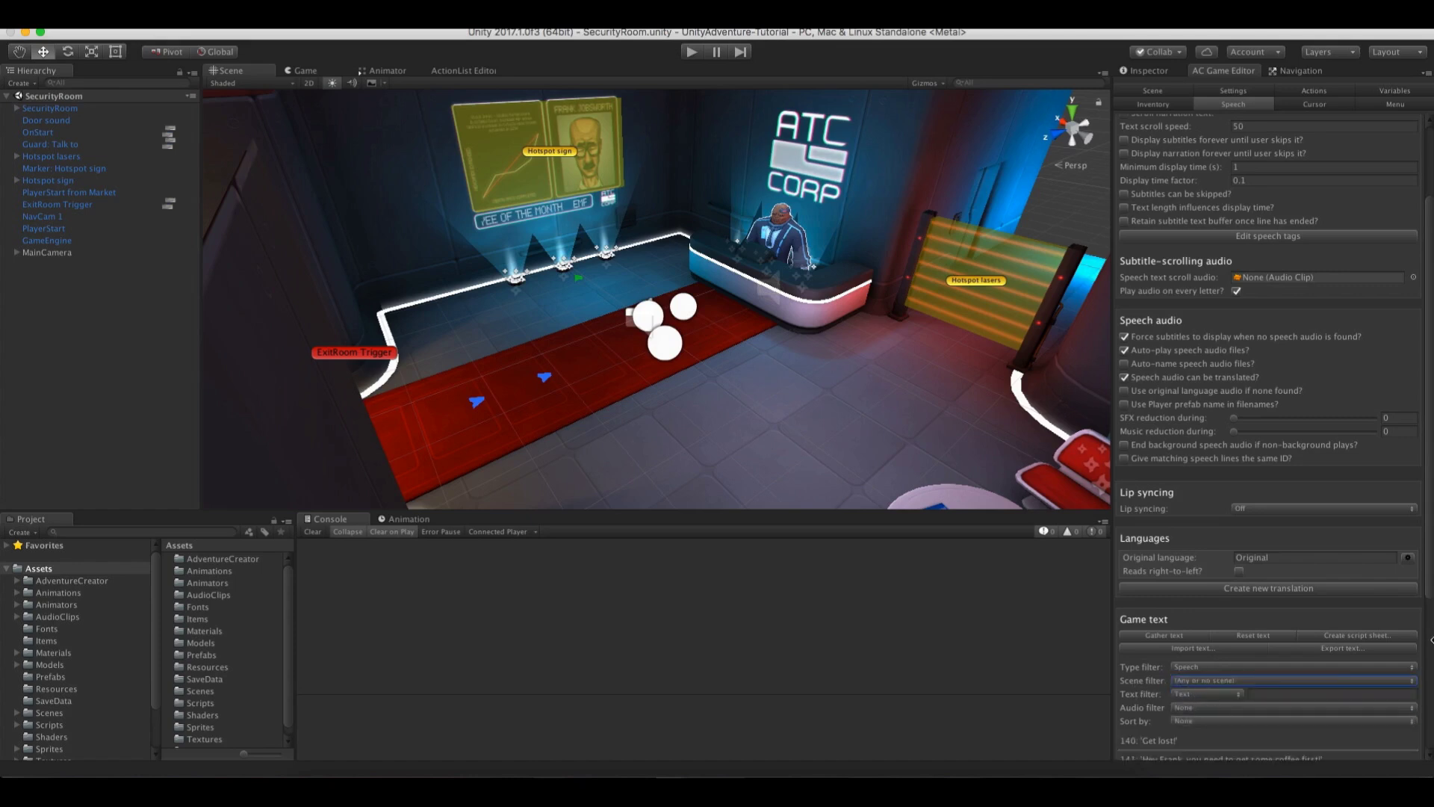
{"action": "left_click_drag", "start_coordinate": [1426, 590], "coordinate": [1426, 746]}
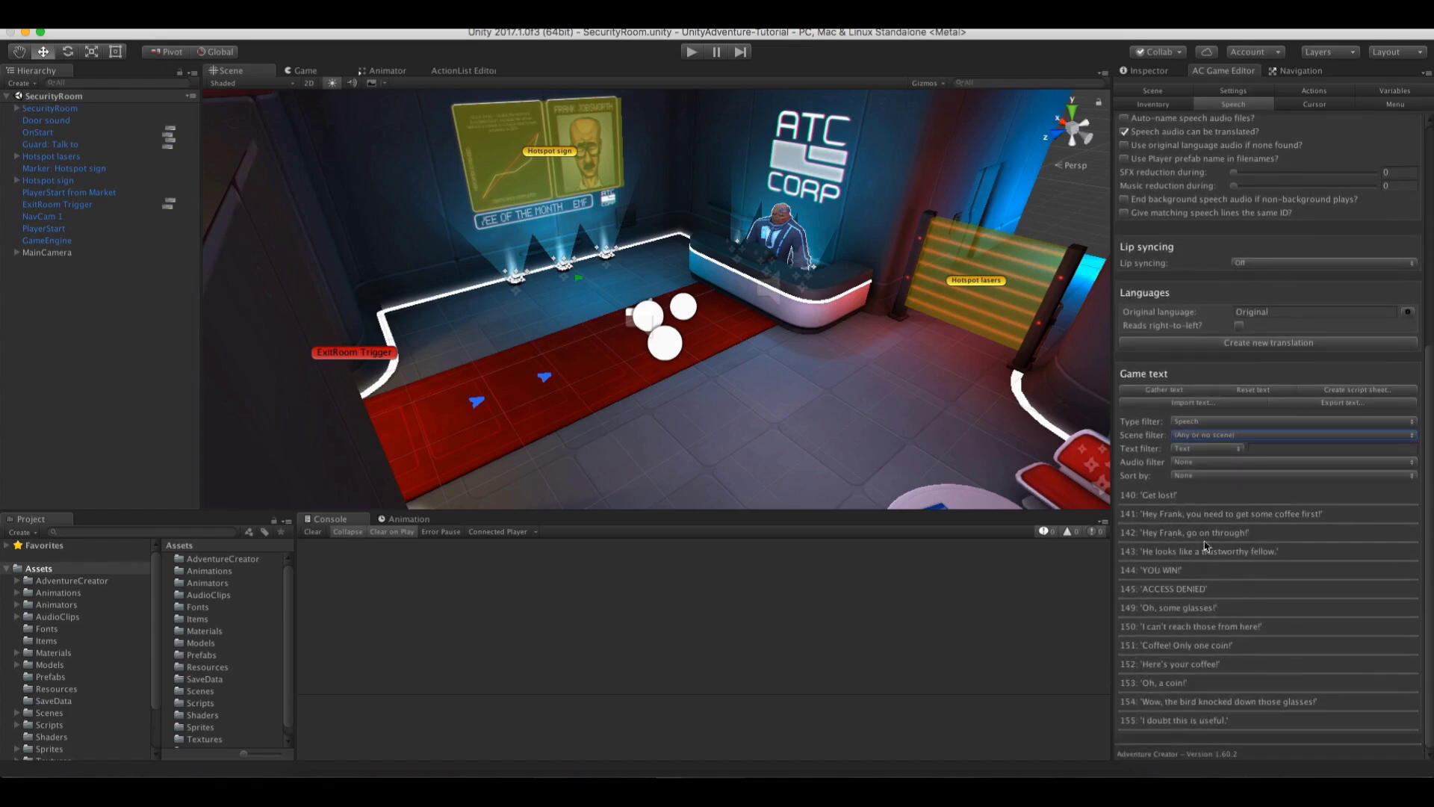
{"action": "left_click", "coordinate": [1180, 496]}
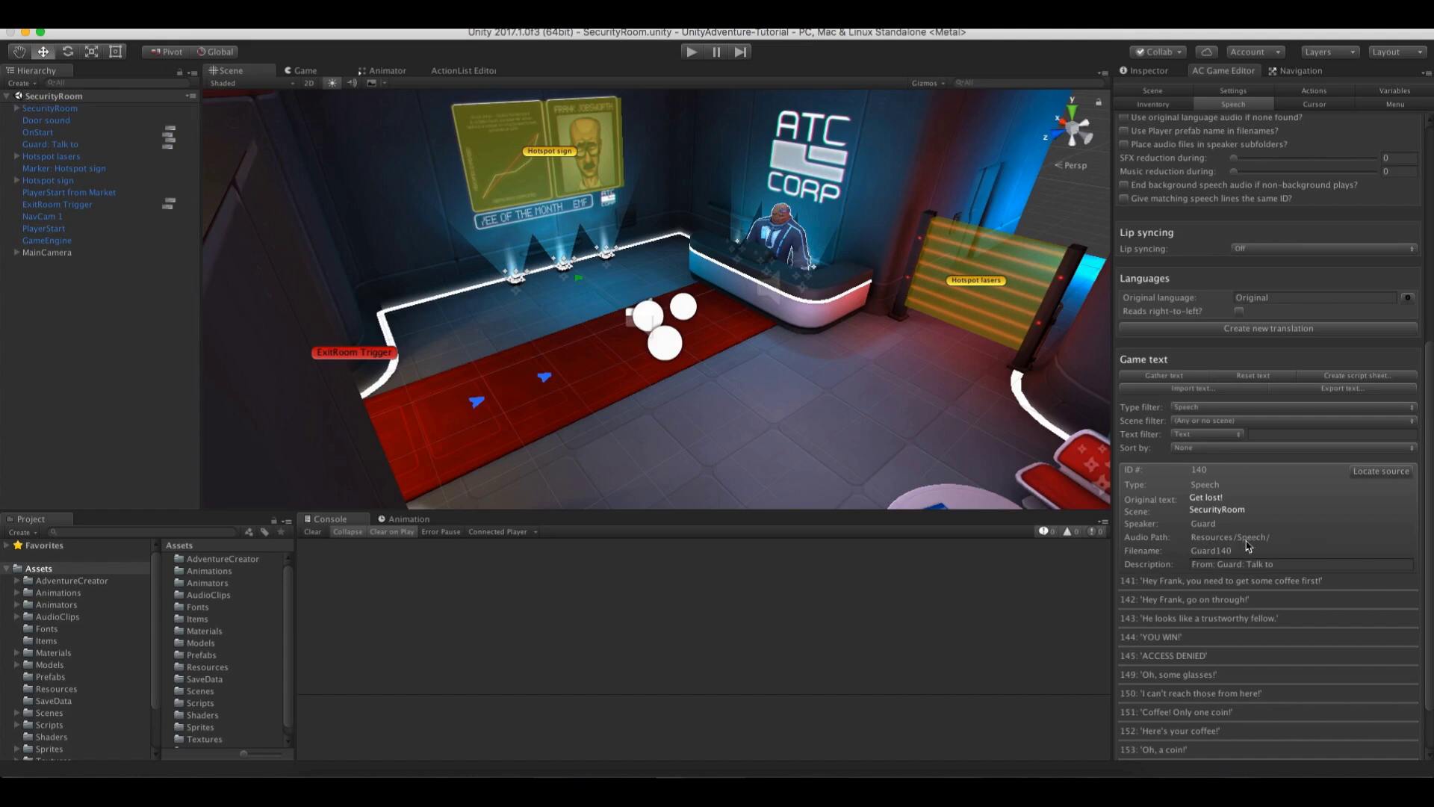
Examine the CoffeeBot and Guard voice clips in AudioClips/VoiceOver, widening the file list to read their names
{"action": "left_click", "coordinate": [16, 616]}
{"action": "left_click", "coordinate": [39, 667]}
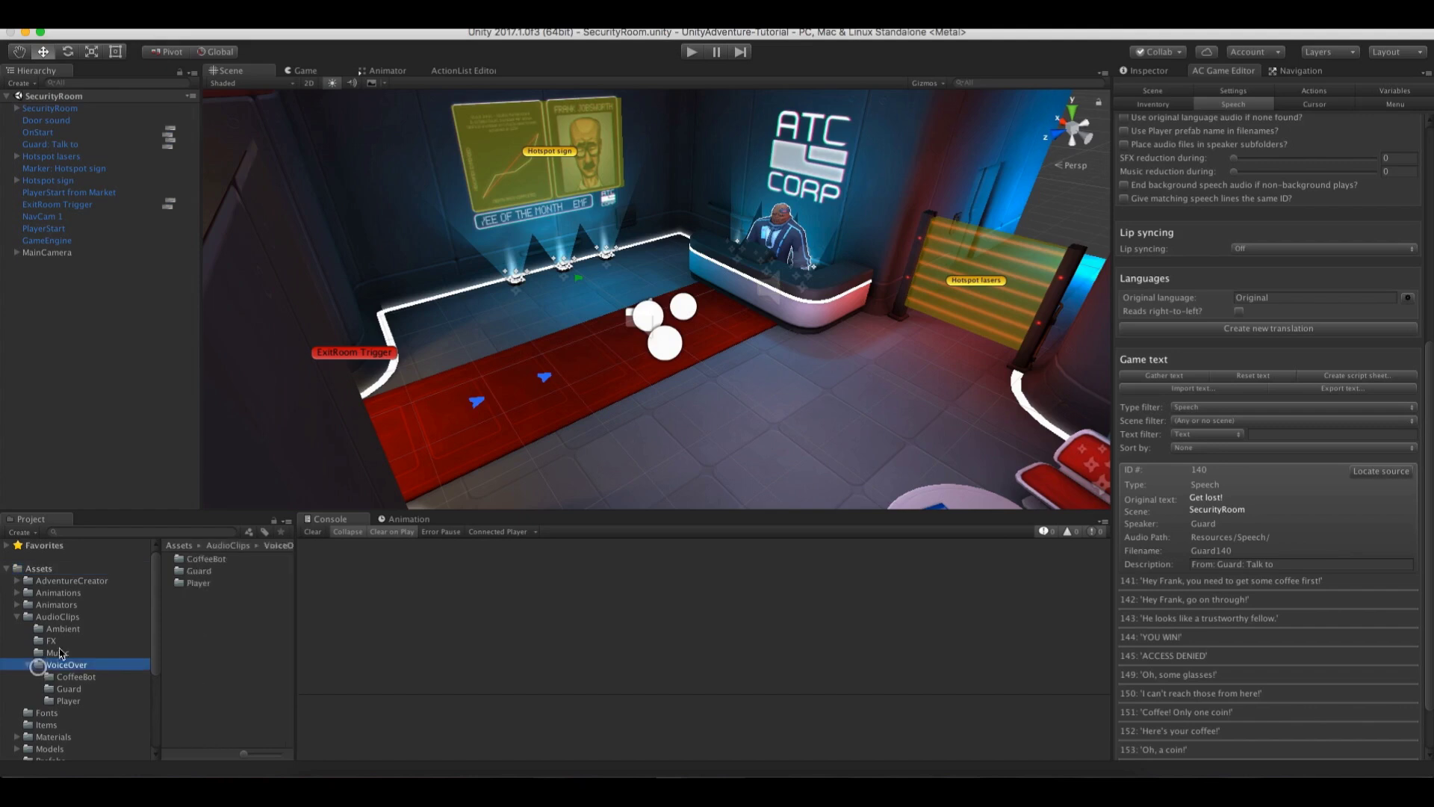
{"action": "left_click", "coordinate": [62, 676]}
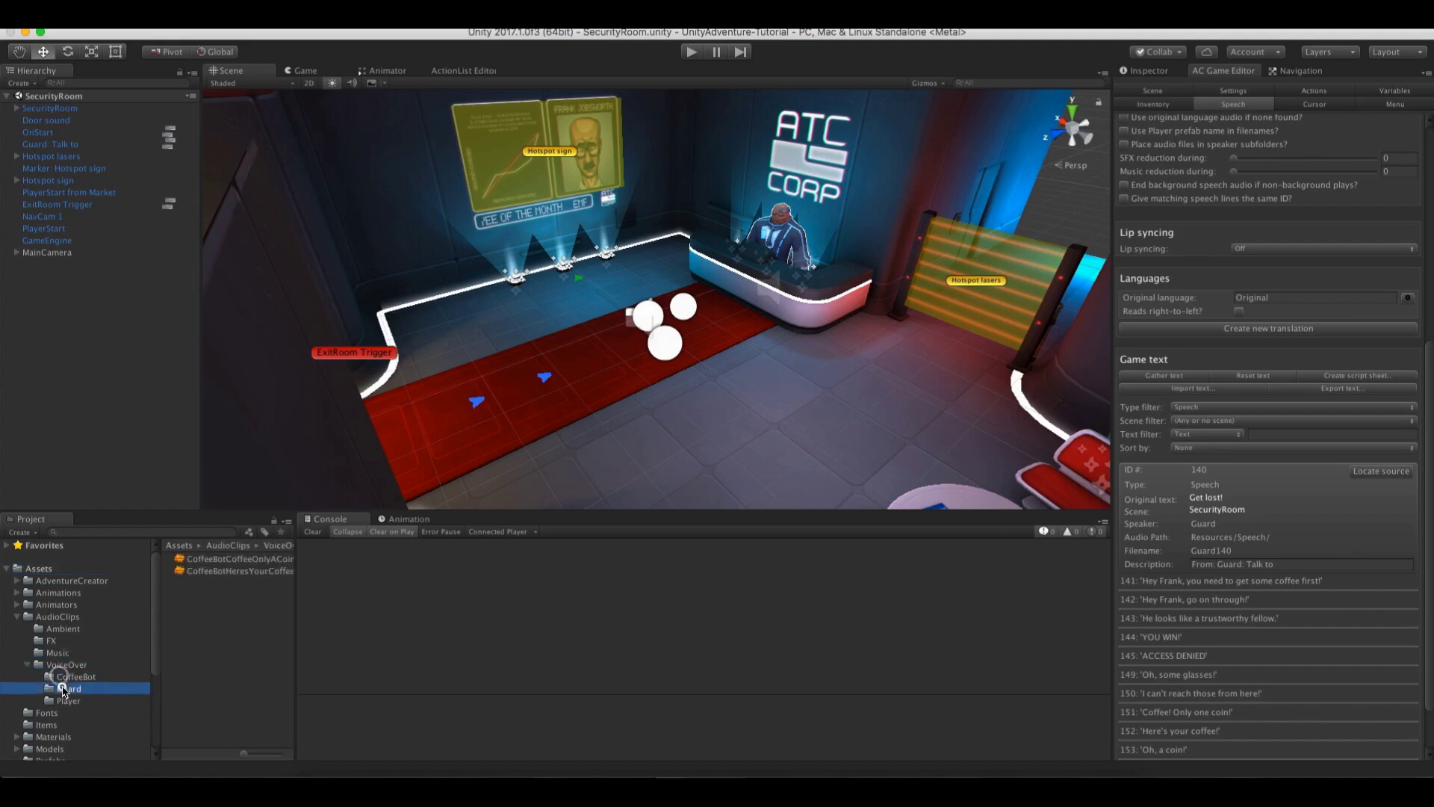
{"action": "left_click", "coordinate": [65, 688]}
{"action": "left_click", "coordinate": [67, 678]}
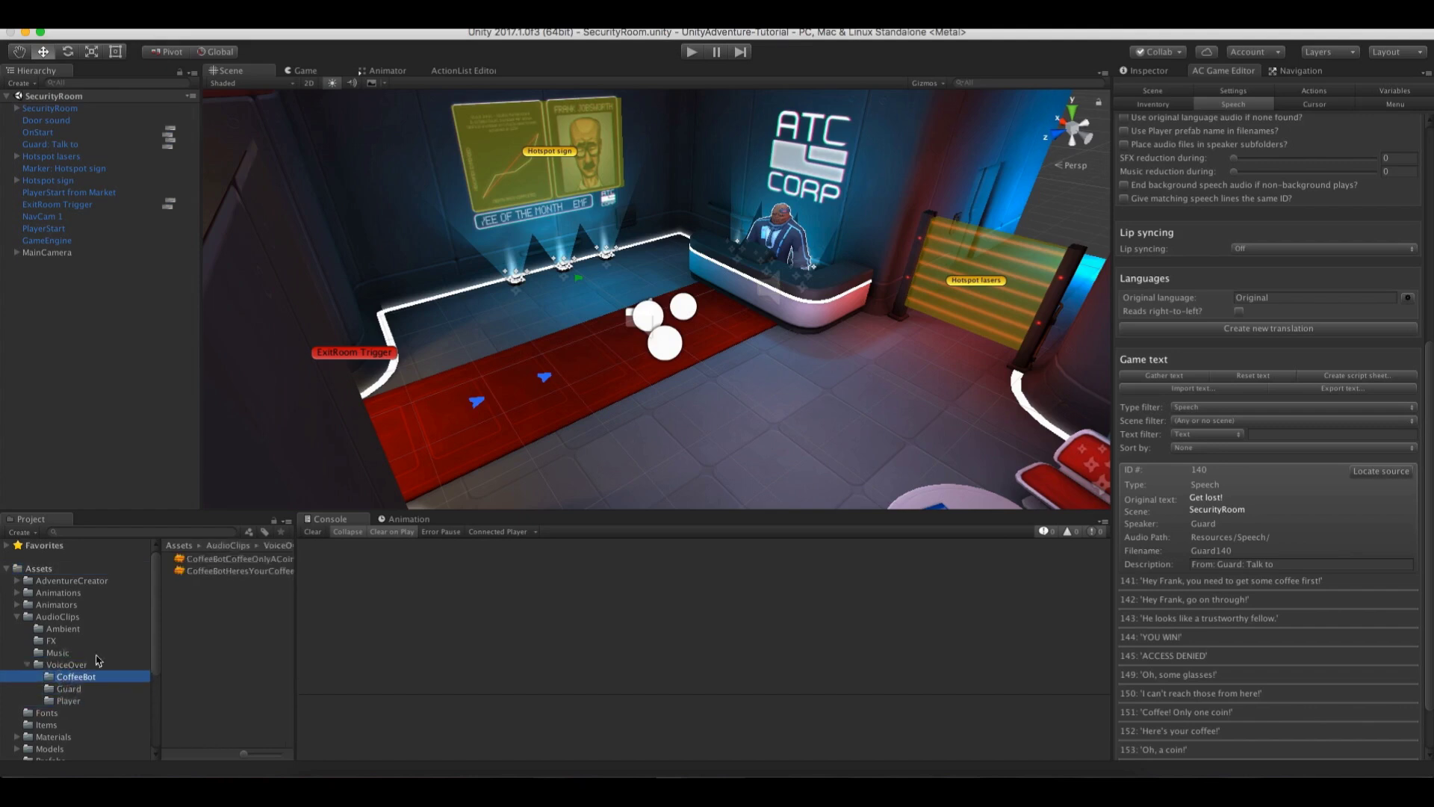
{"action": "left_click_drag", "start_coordinate": [295, 598], "coordinate": [321, 598]}
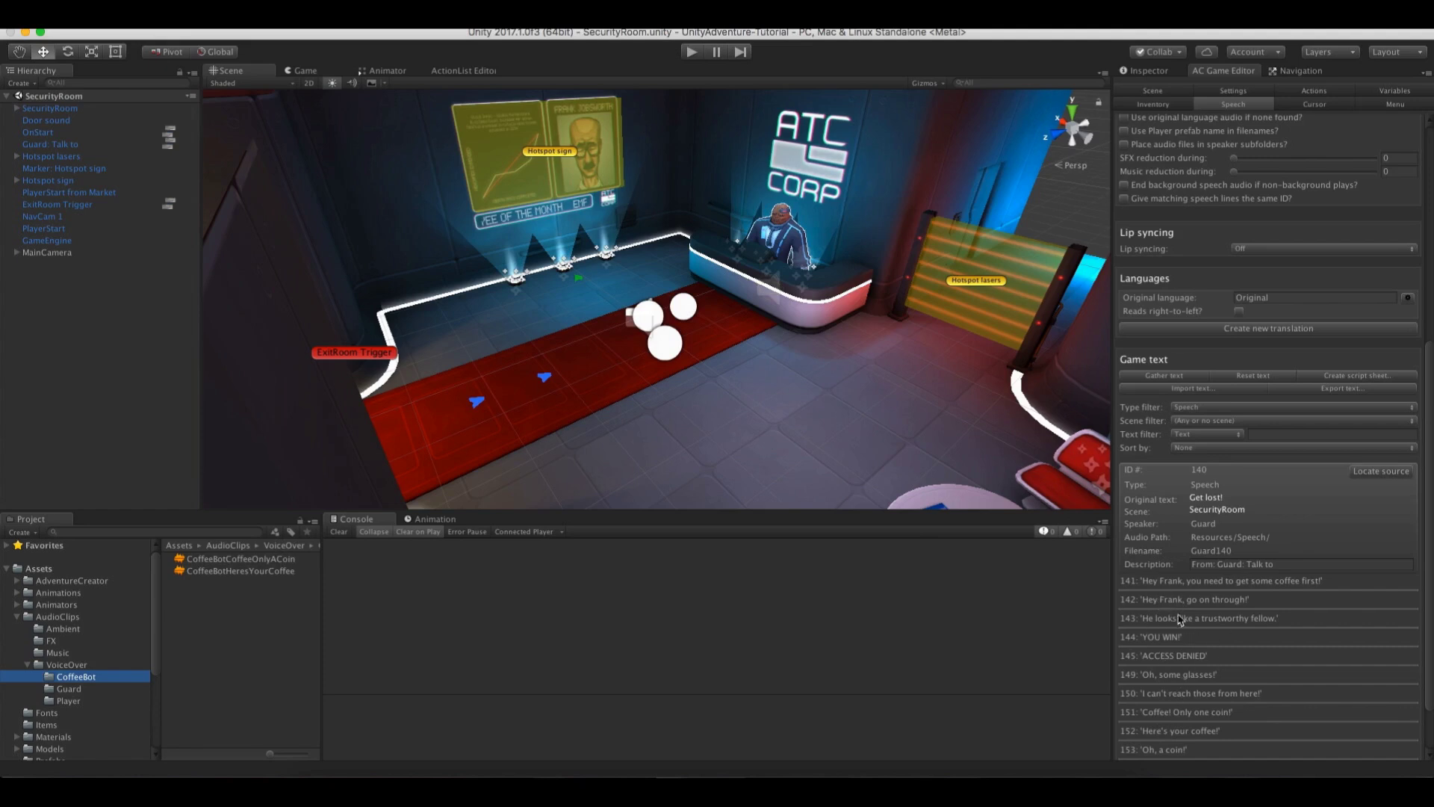
Turn off auto-naming of speech audio files so each line accepts its own audio clip
{"action": "scroll", "coordinate": [1270, 336], "scroll_direction": "up", "scroll_amount": 3}
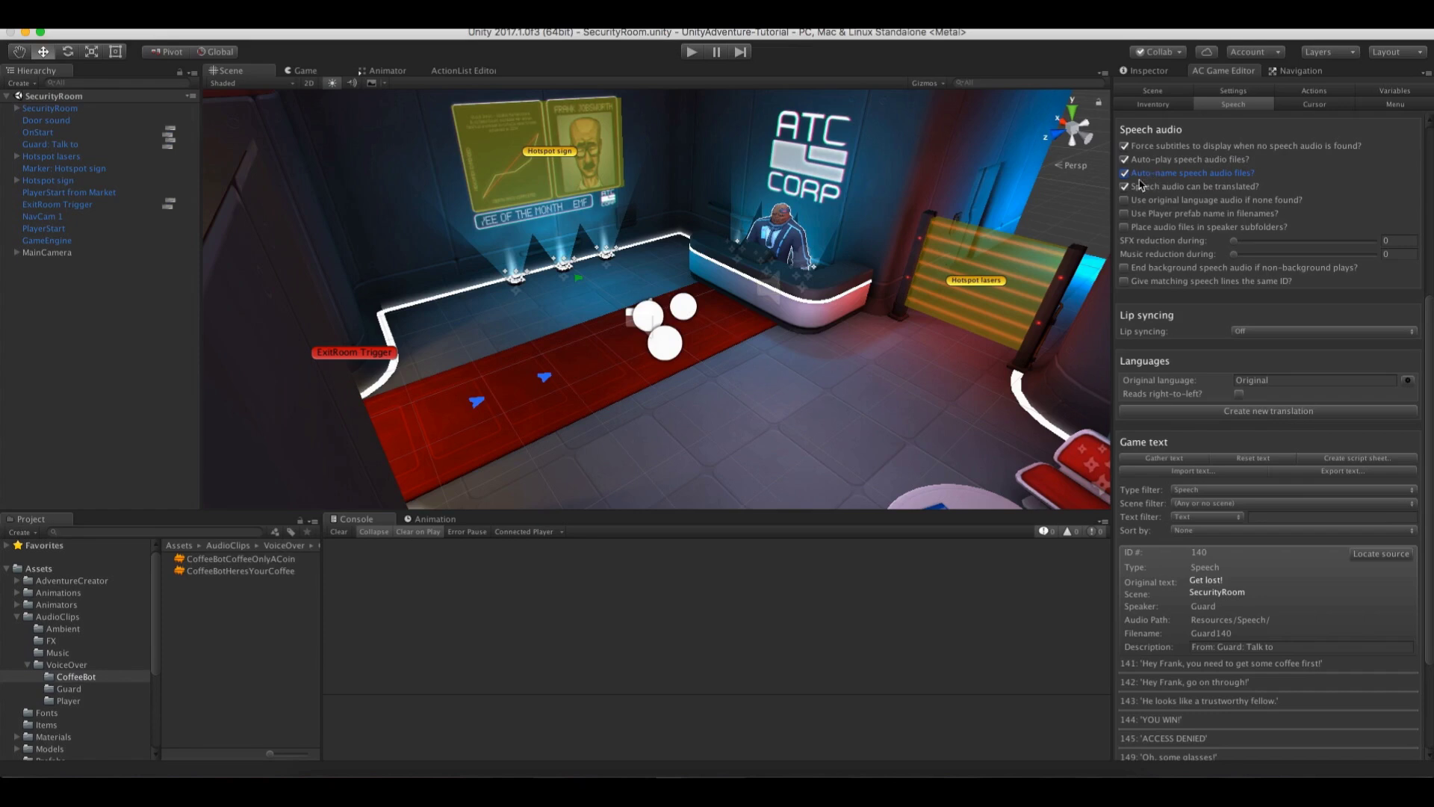
{"action": "left_click", "coordinate": [1194, 180]}
{"action": "scroll", "coordinate": [1242, 494], "scroll_direction": "down", "scroll_amount": 4}
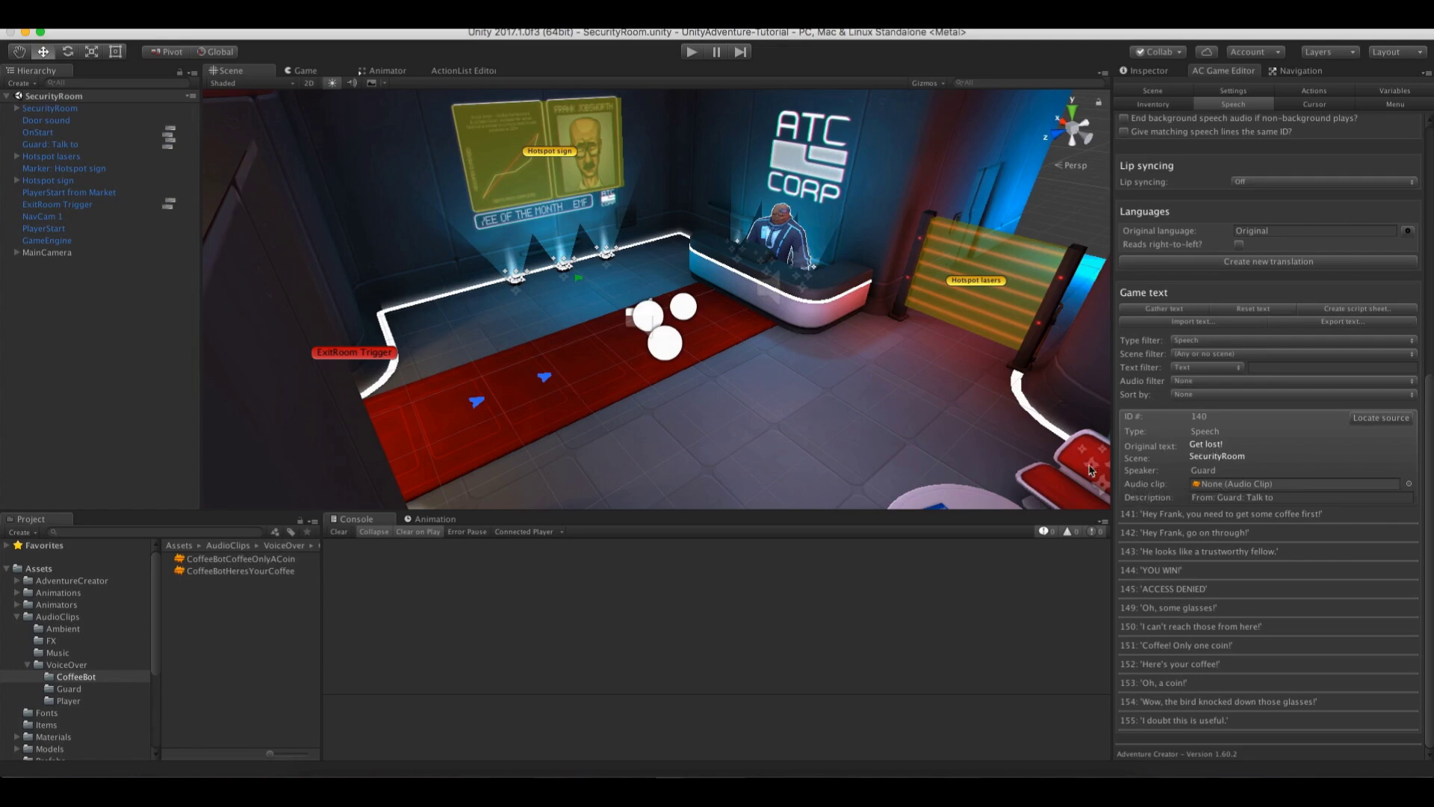
Assign the GuardGetLost, GuardGoGetCoffee and GuardGoThrough clips to speech lines 140, 141 and 142 respectively
{"action": "left_click", "coordinate": [66, 691]}
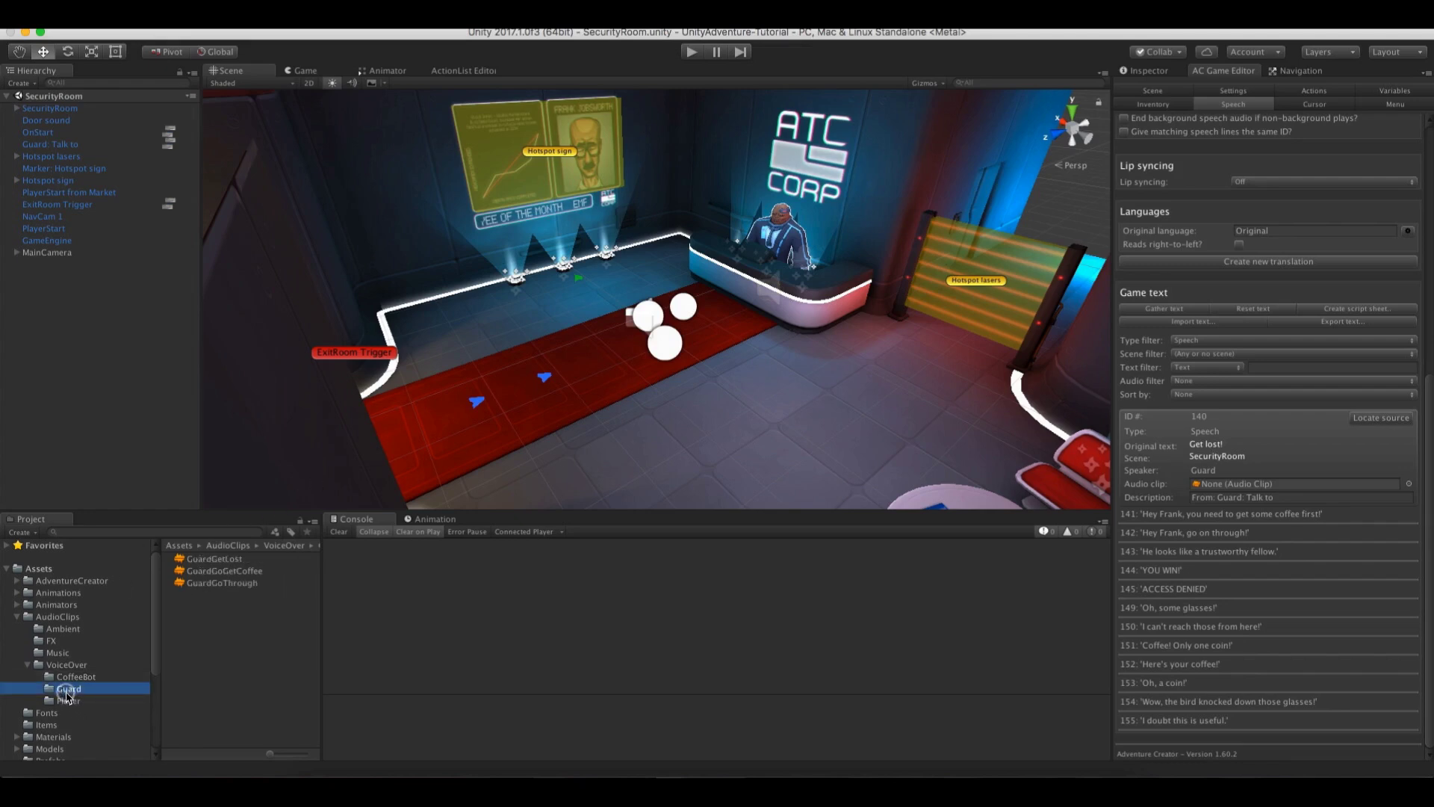
{"action": "left_click_drag", "start_coordinate": [215, 558], "coordinate": [1229, 484]}
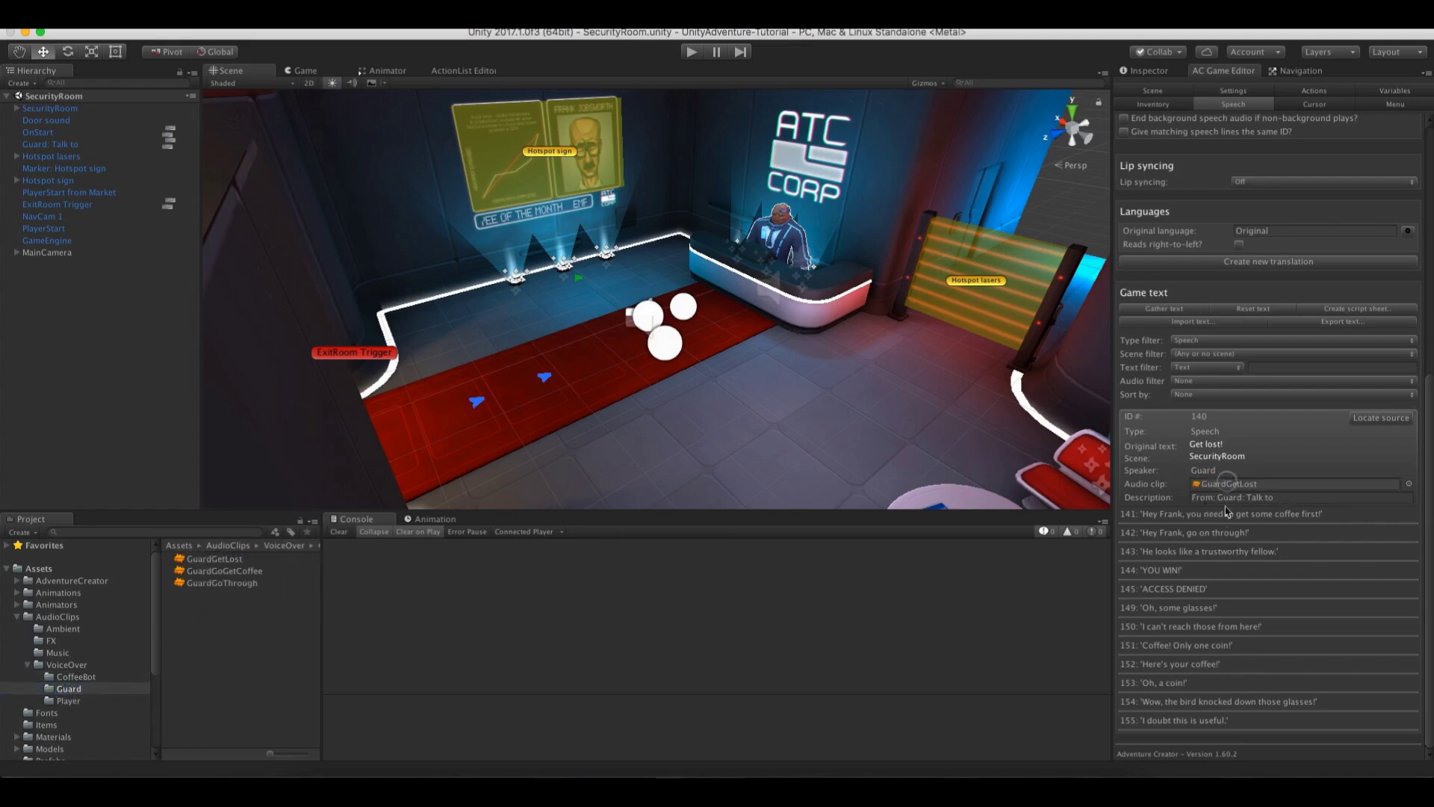
{"action": "left_click", "coordinate": [1229, 513]}
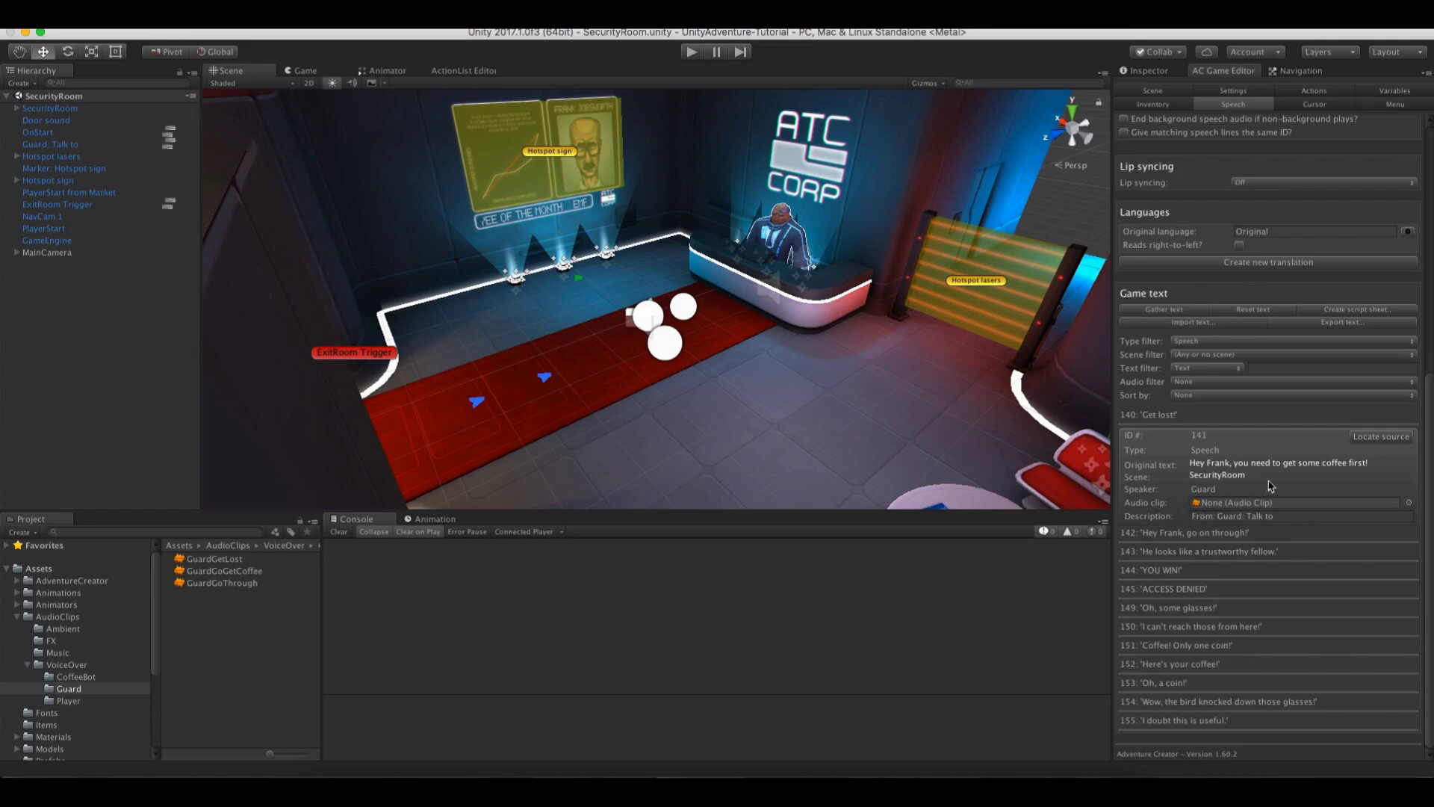
{"action": "left_click_drag", "start_coordinate": [203, 570], "coordinate": [1240, 501]}
{"action": "left_click", "coordinate": [1206, 533]}
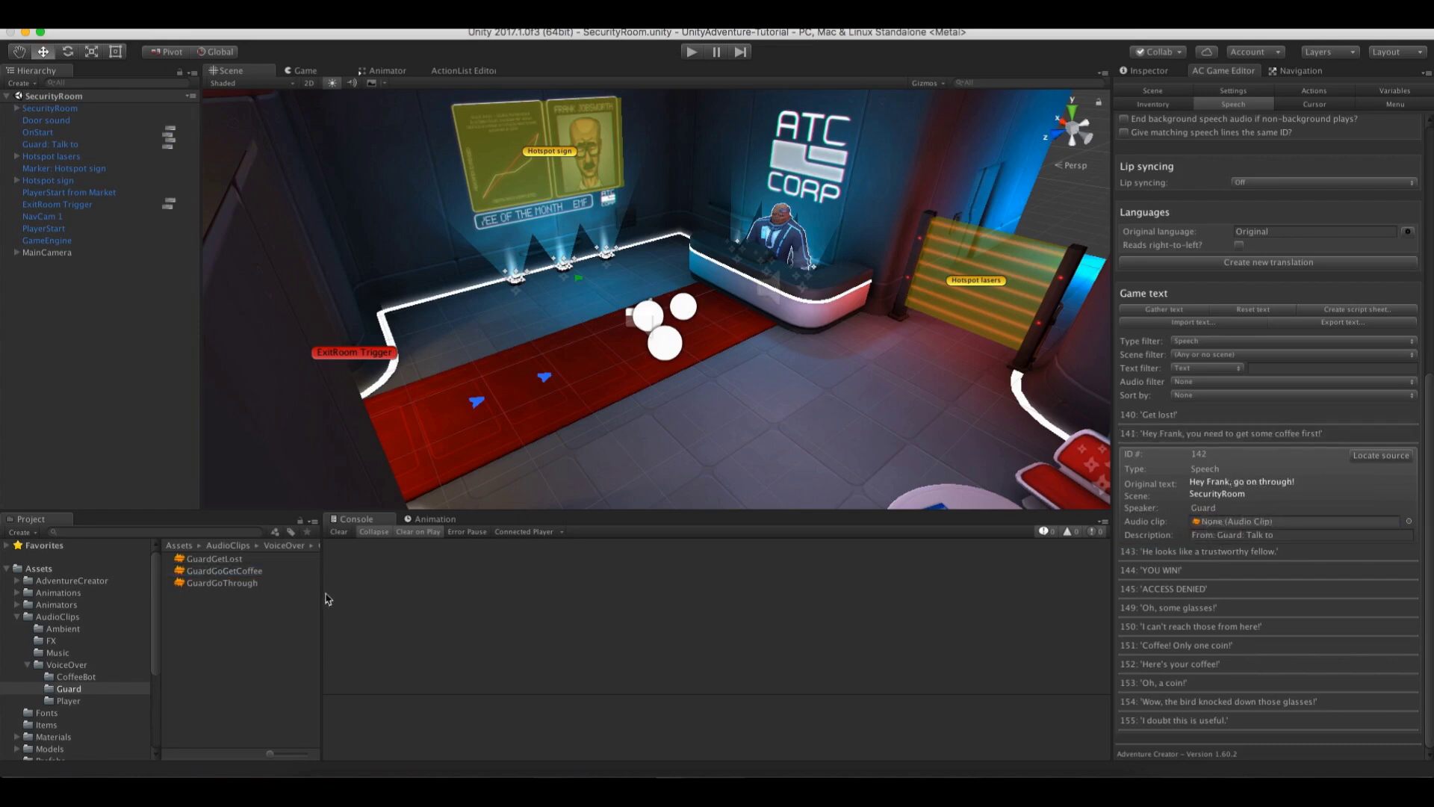
{"action": "left_click", "coordinate": [251, 584]}
{"action": "left_click_drag", "start_coordinate": [251, 588], "coordinate": [1296, 521]}
Assign the PlayerThisGuyLooksTrustworthy clip to speech line 143, 'He looks like a trustworthy fellow.'
{"action": "left_click", "coordinate": [1244, 560]}
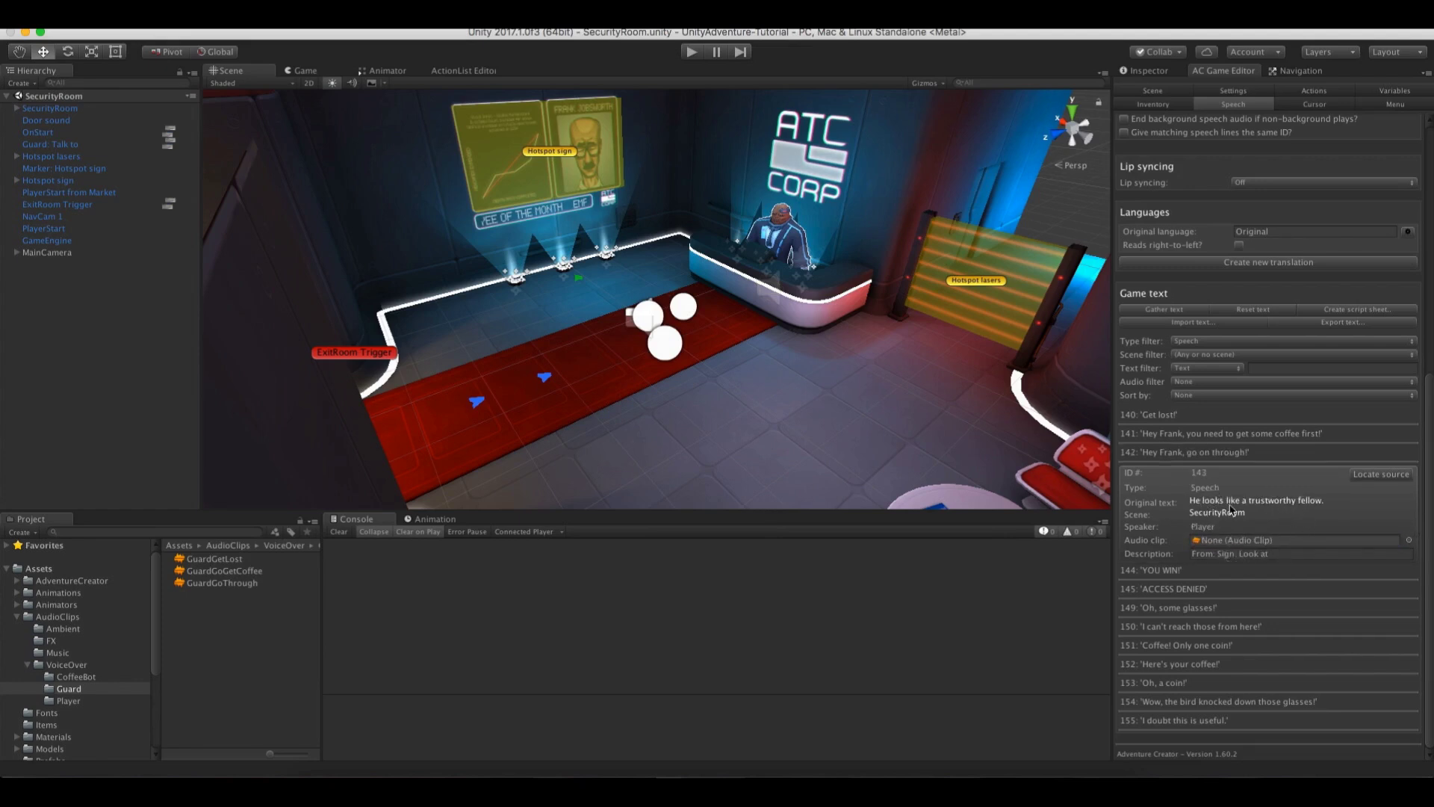
{"action": "left_click", "coordinate": [67, 701]}
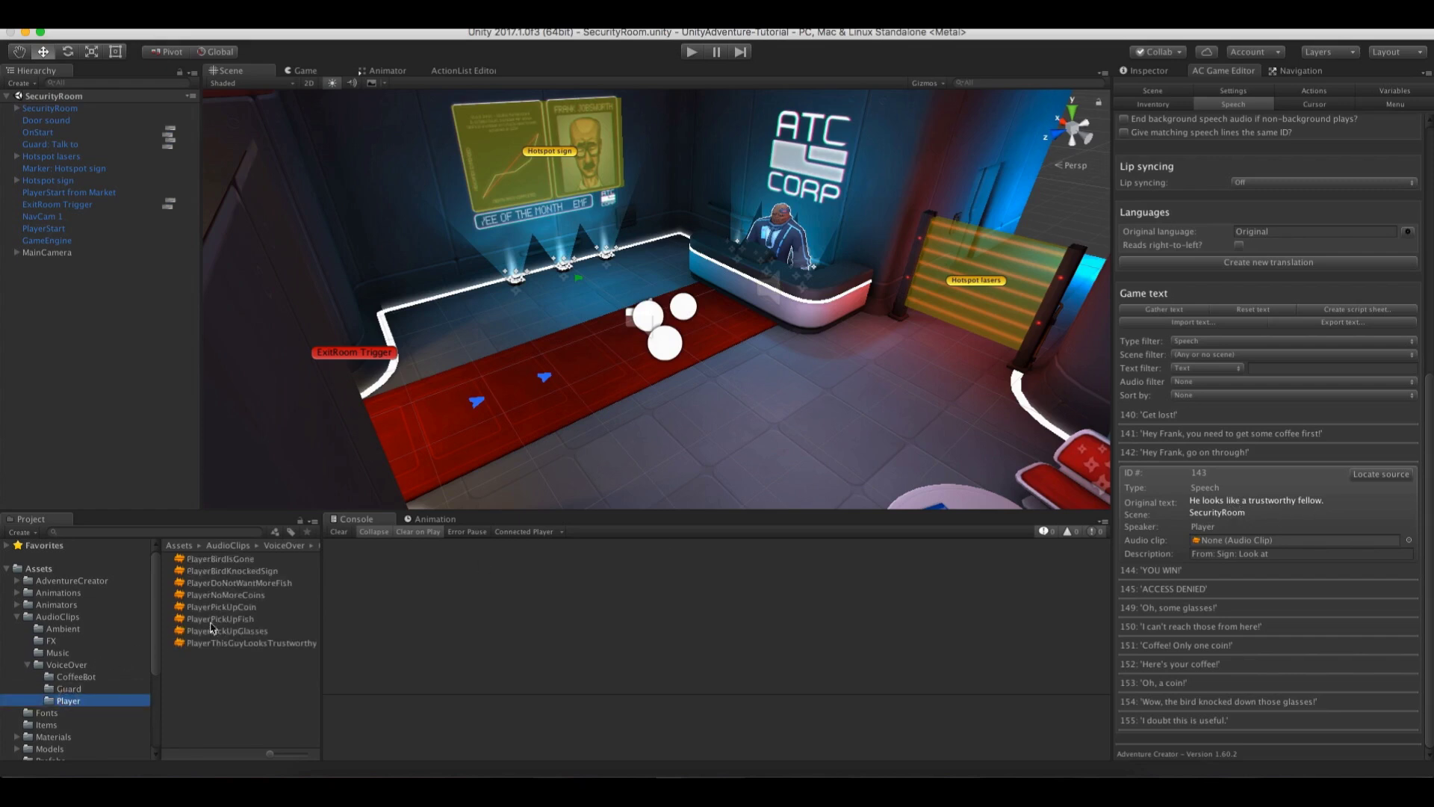
{"action": "left_click_drag", "start_coordinate": [206, 643], "coordinate": [1278, 536]}
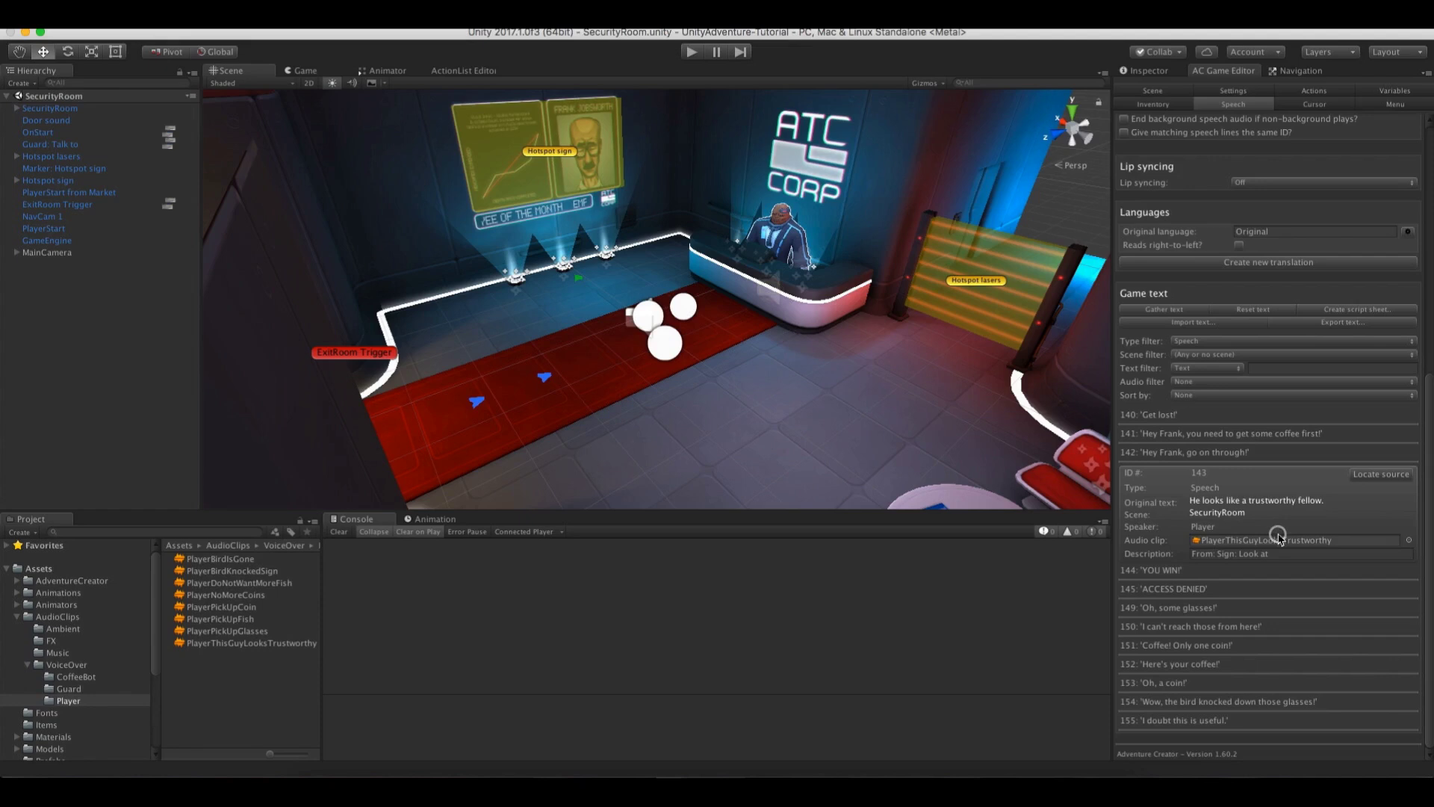
Assign the YouWin clip from the FX folder to narrator line 144 and AccessDenied to line 145
{"action": "left_click", "coordinate": [1172, 570]}
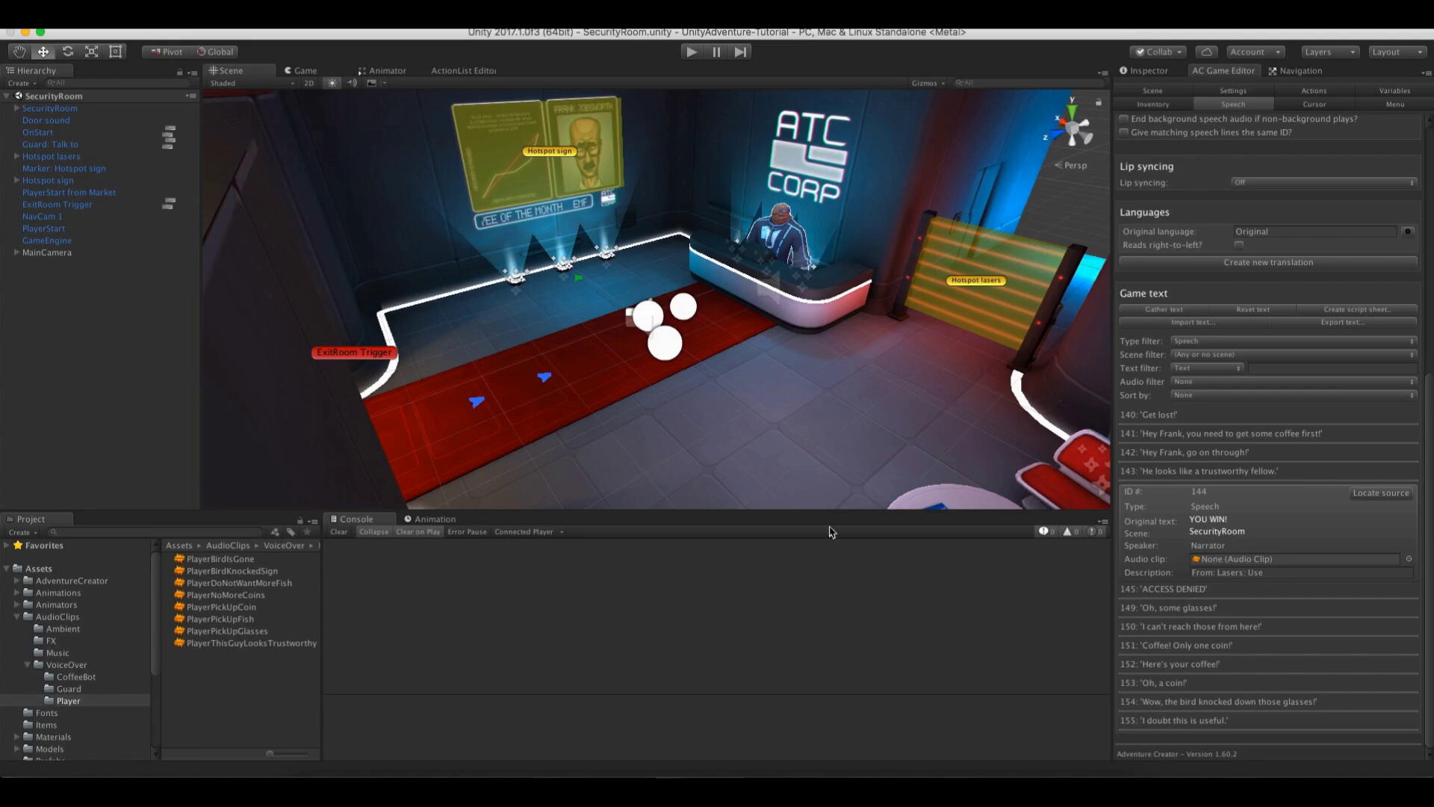
{"action": "left_click", "coordinate": [53, 640]}
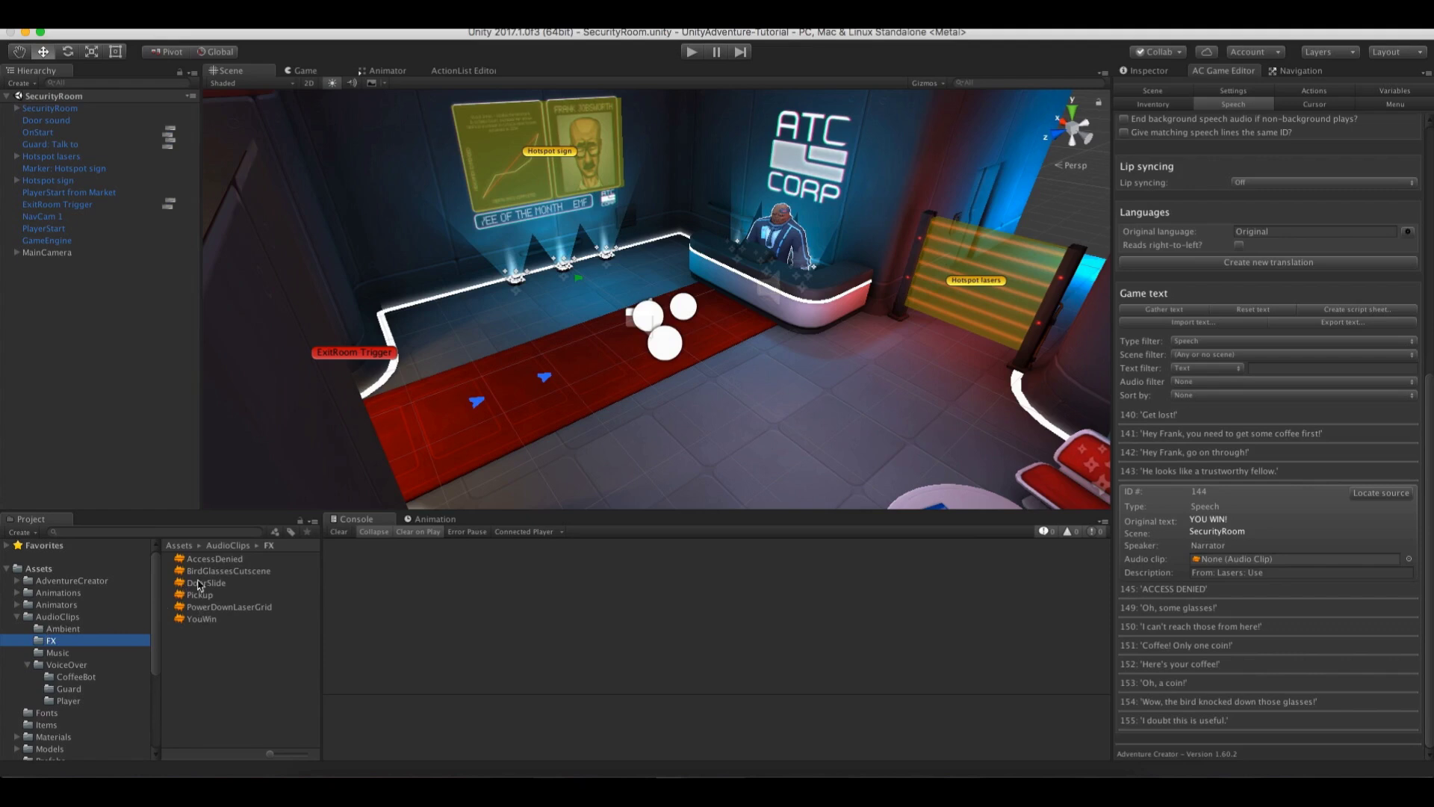
{"action": "left_click_drag", "start_coordinate": [193, 611], "coordinate": [1232, 559]}
{"action": "left_click", "coordinate": [1179, 590]}
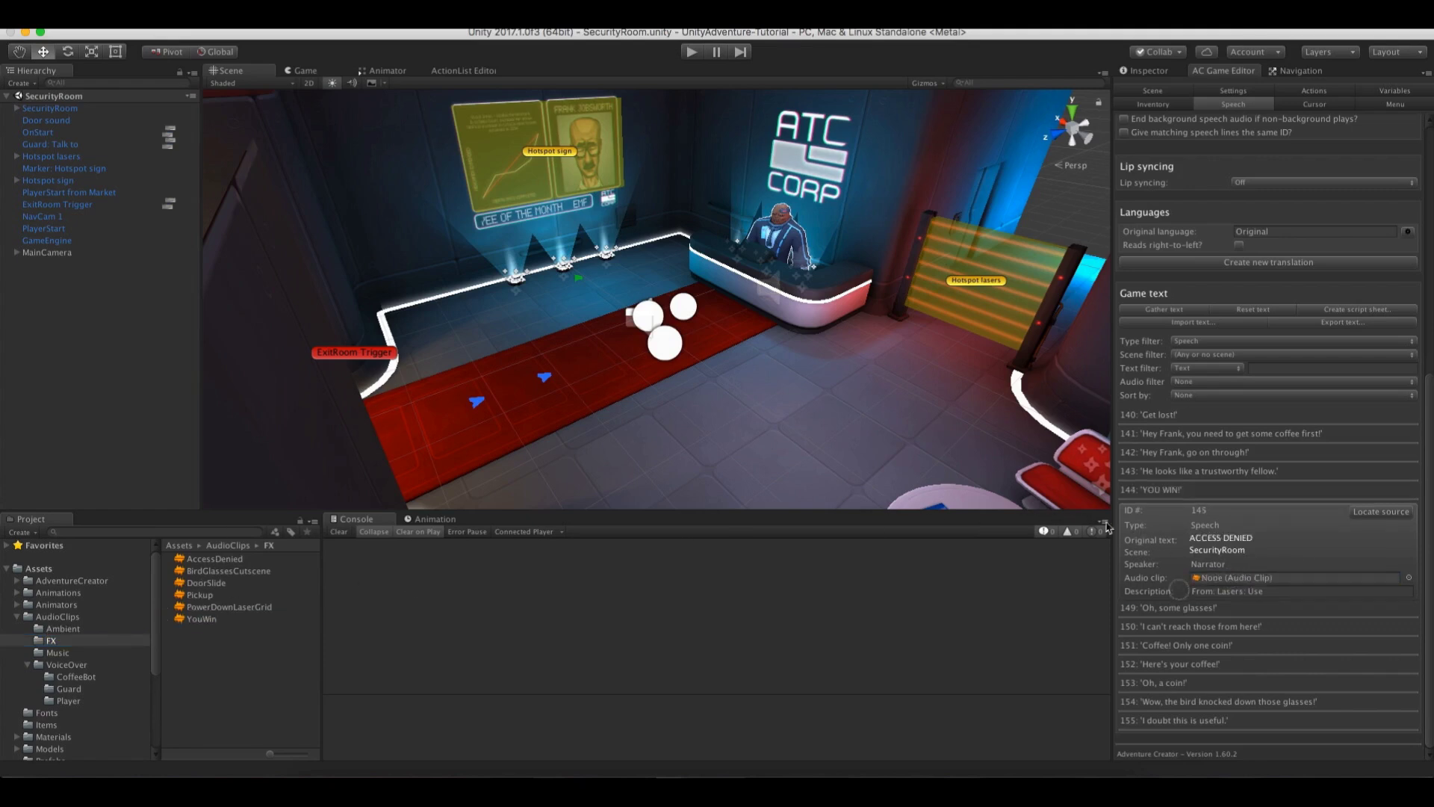
{"action": "left_click_drag", "start_coordinate": [200, 565], "coordinate": [1292, 578]}
Assign the PlayerPickUpGlasses voice clip to speech line 149, 'Oh, some glasses!'
{"action": "left_click", "coordinate": [1183, 607]}
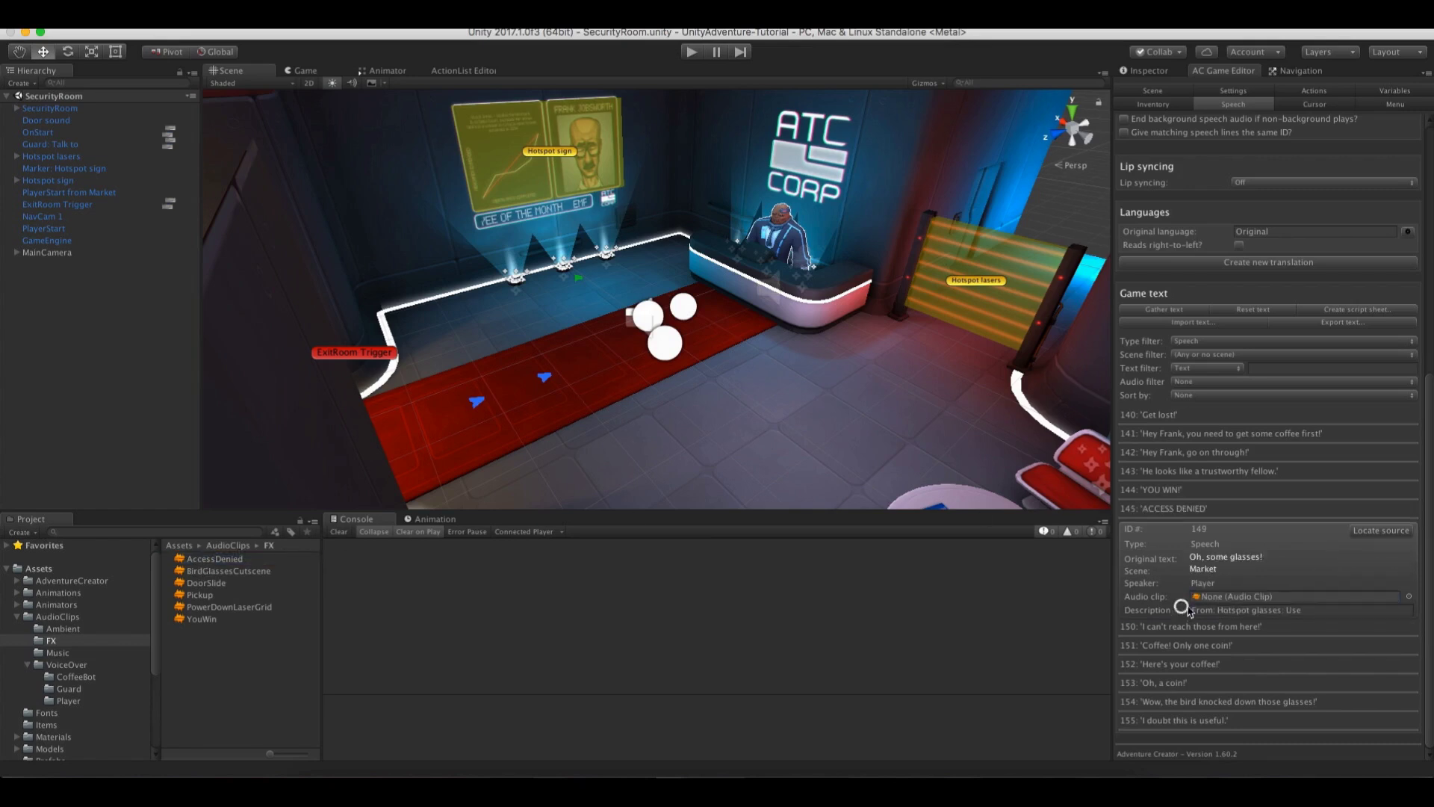
{"action": "left_click", "coordinate": [60, 700]}
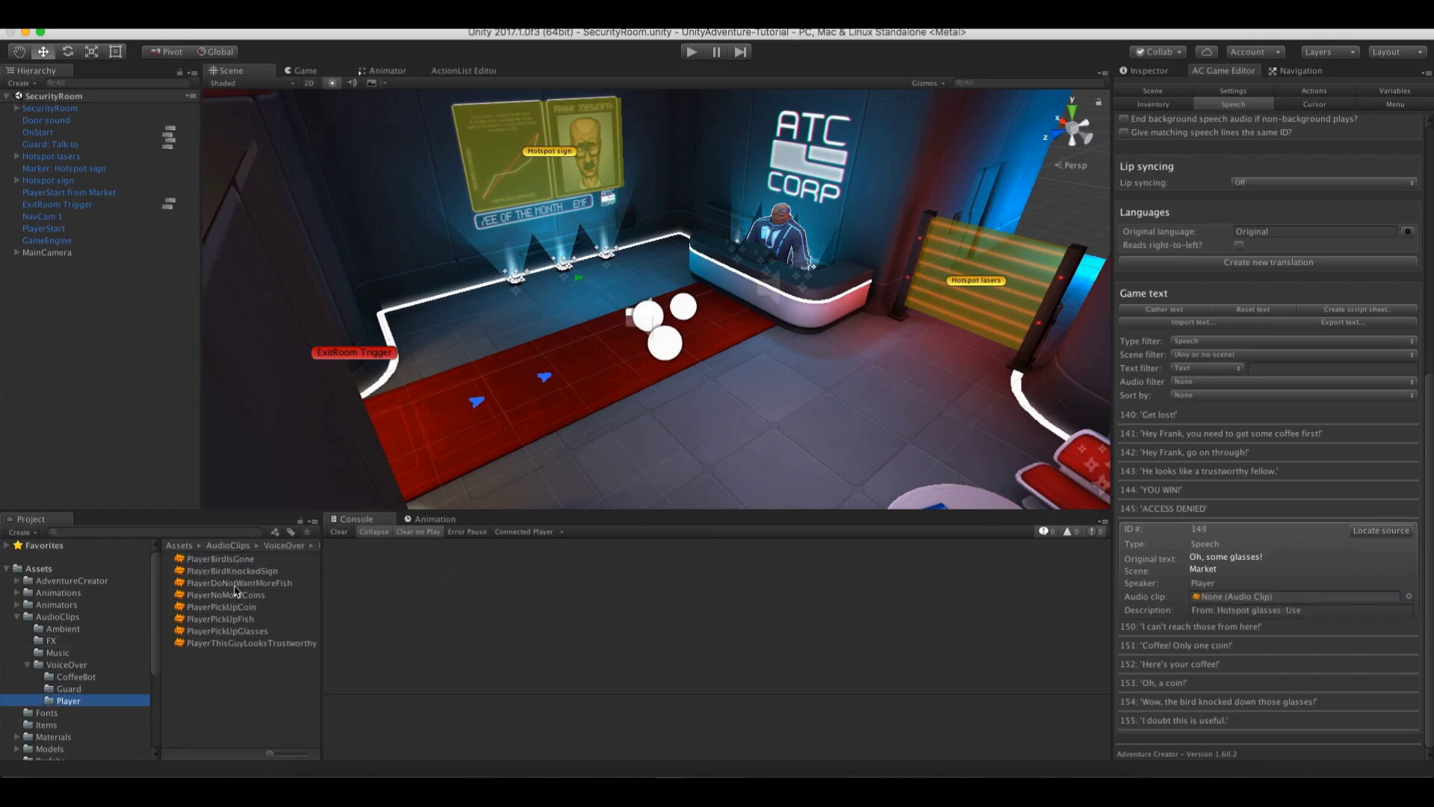
{"action": "left_click_drag", "start_coordinate": [234, 630], "coordinate": [1274, 595]}
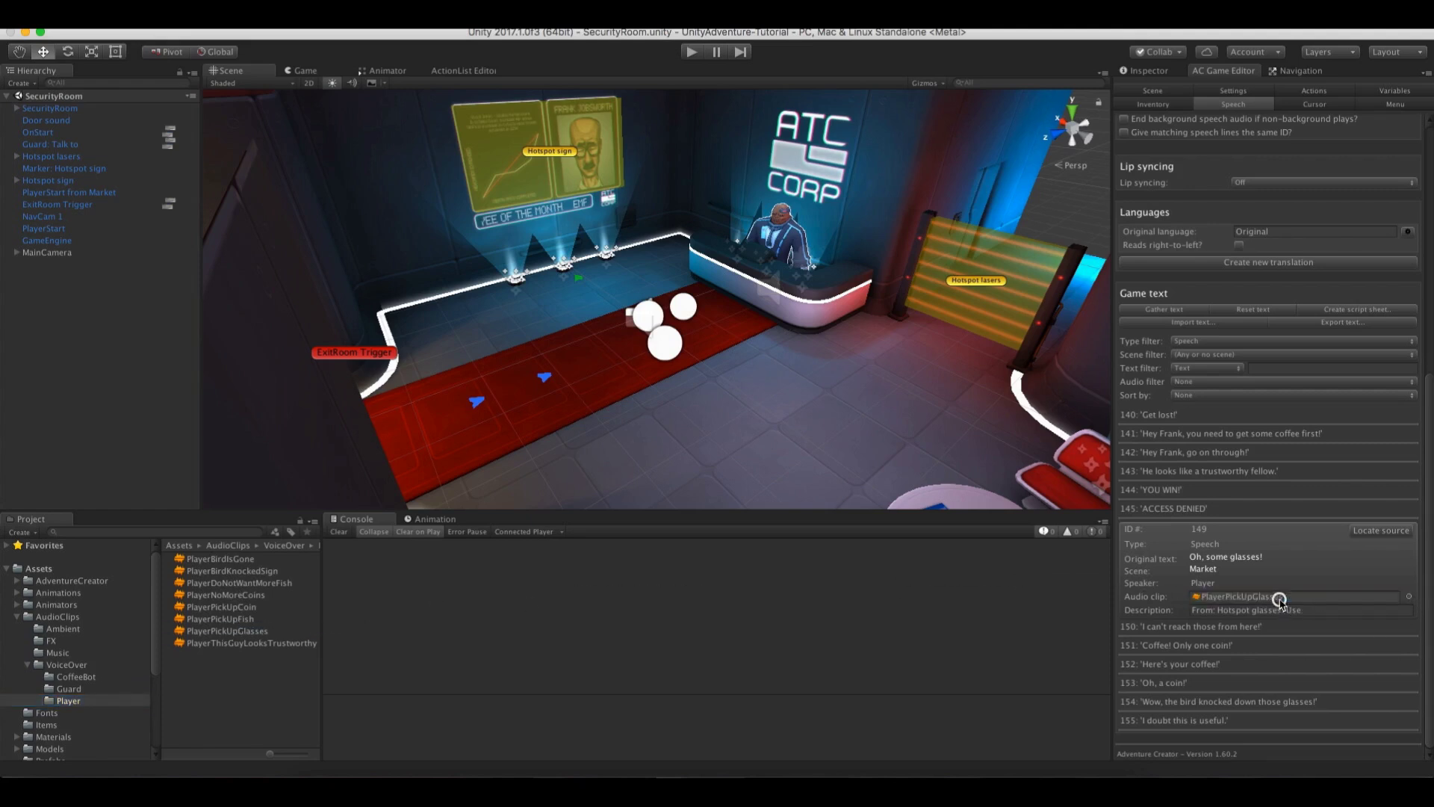
Skip line 150 and assign CoffeeBotCoffeeOnlyACoin to speech line 151 and CoffeeBotHeresYourCoffee to line 152
{"action": "left_click", "coordinate": [1231, 630]}
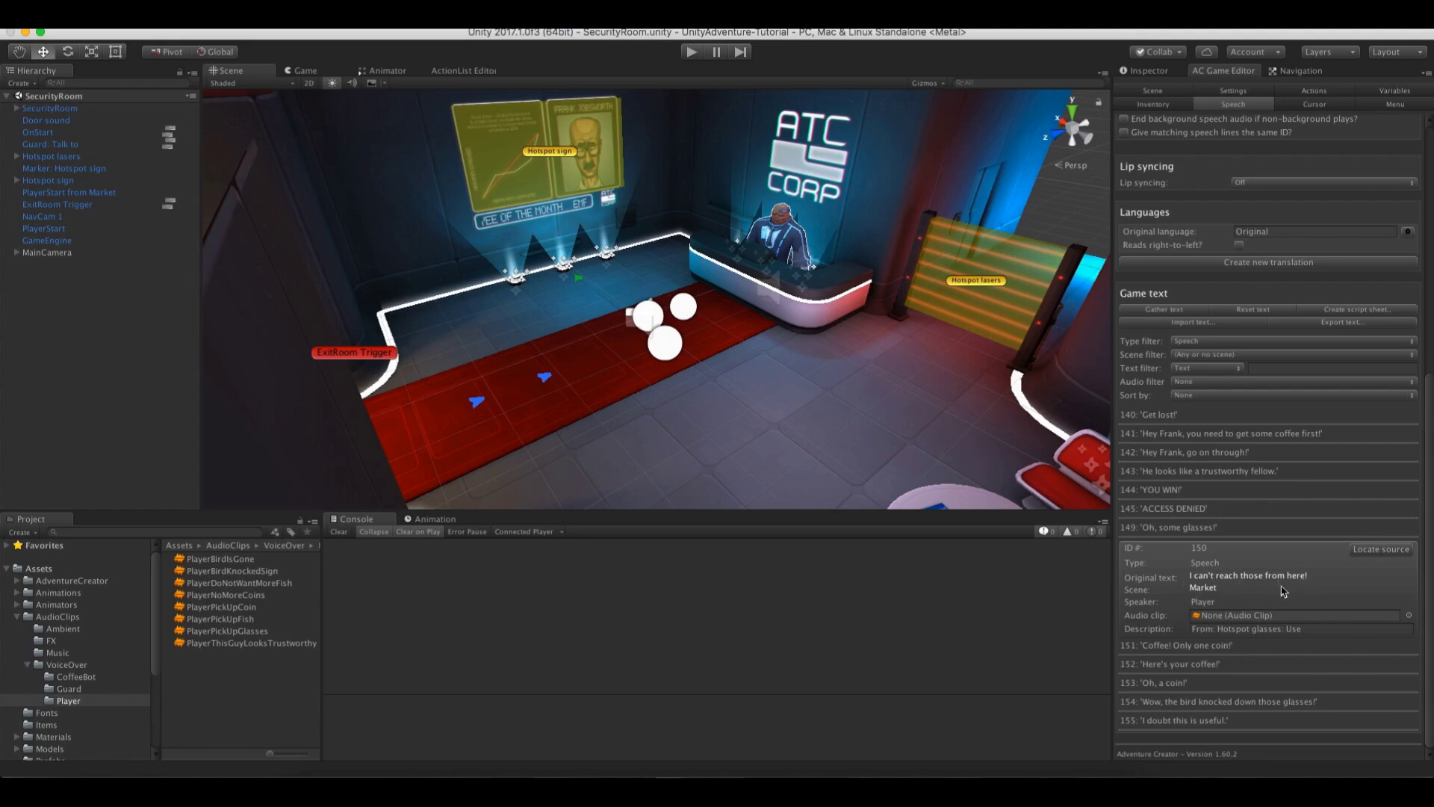
{"action": "left_click", "coordinate": [1201, 647]}
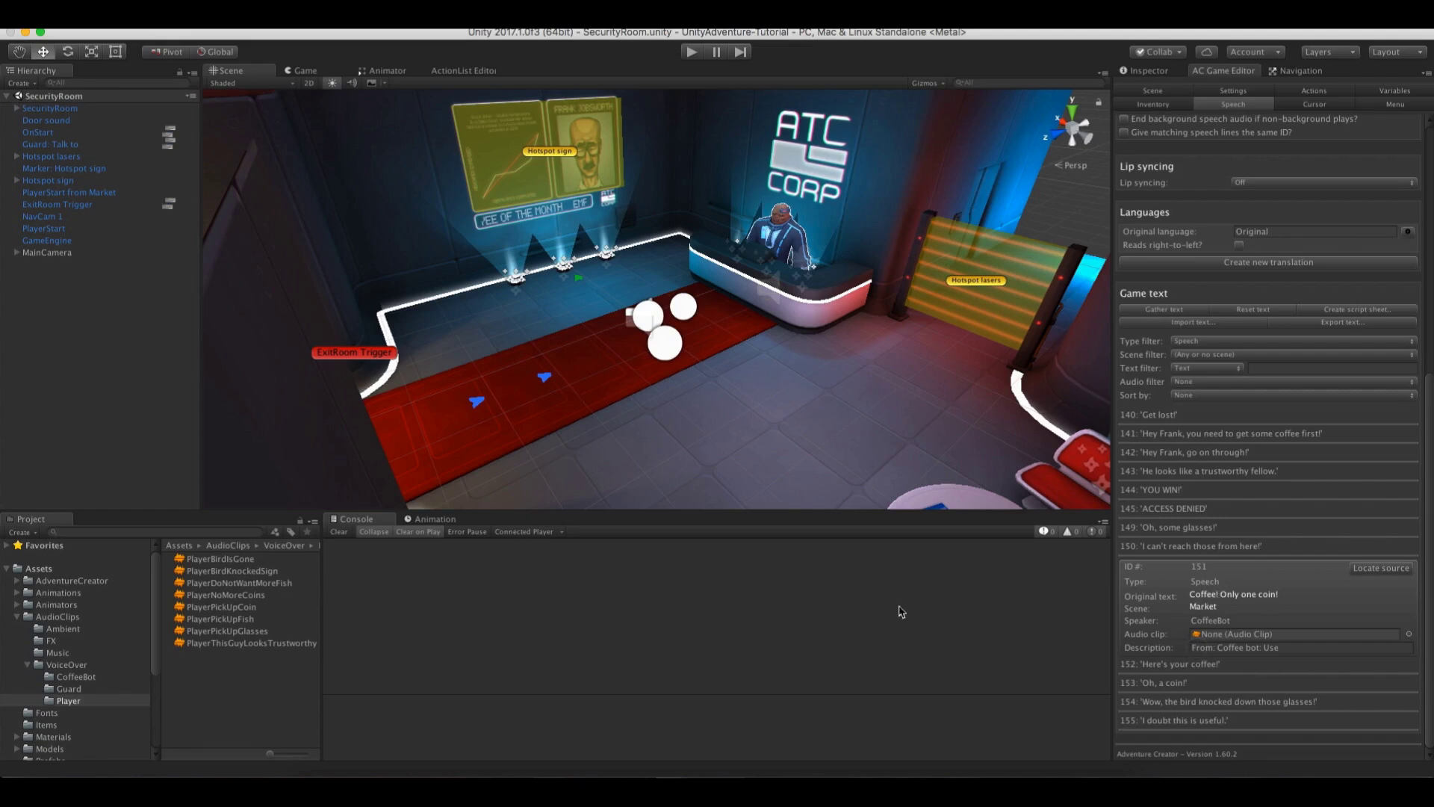
{"action": "left_click", "coordinate": [77, 677]}
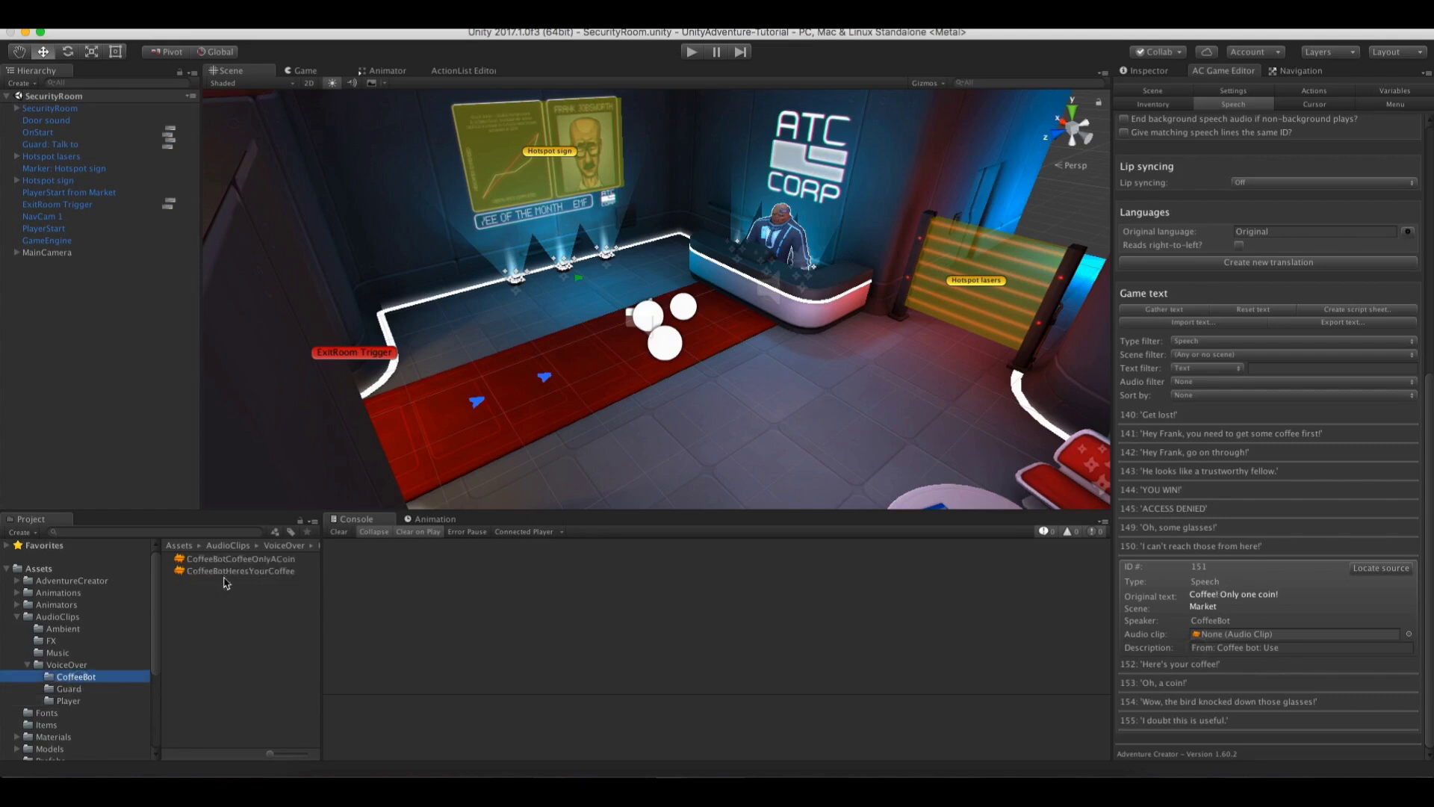
{"action": "left_click_drag", "start_coordinate": [238, 560], "coordinate": [1225, 633]}
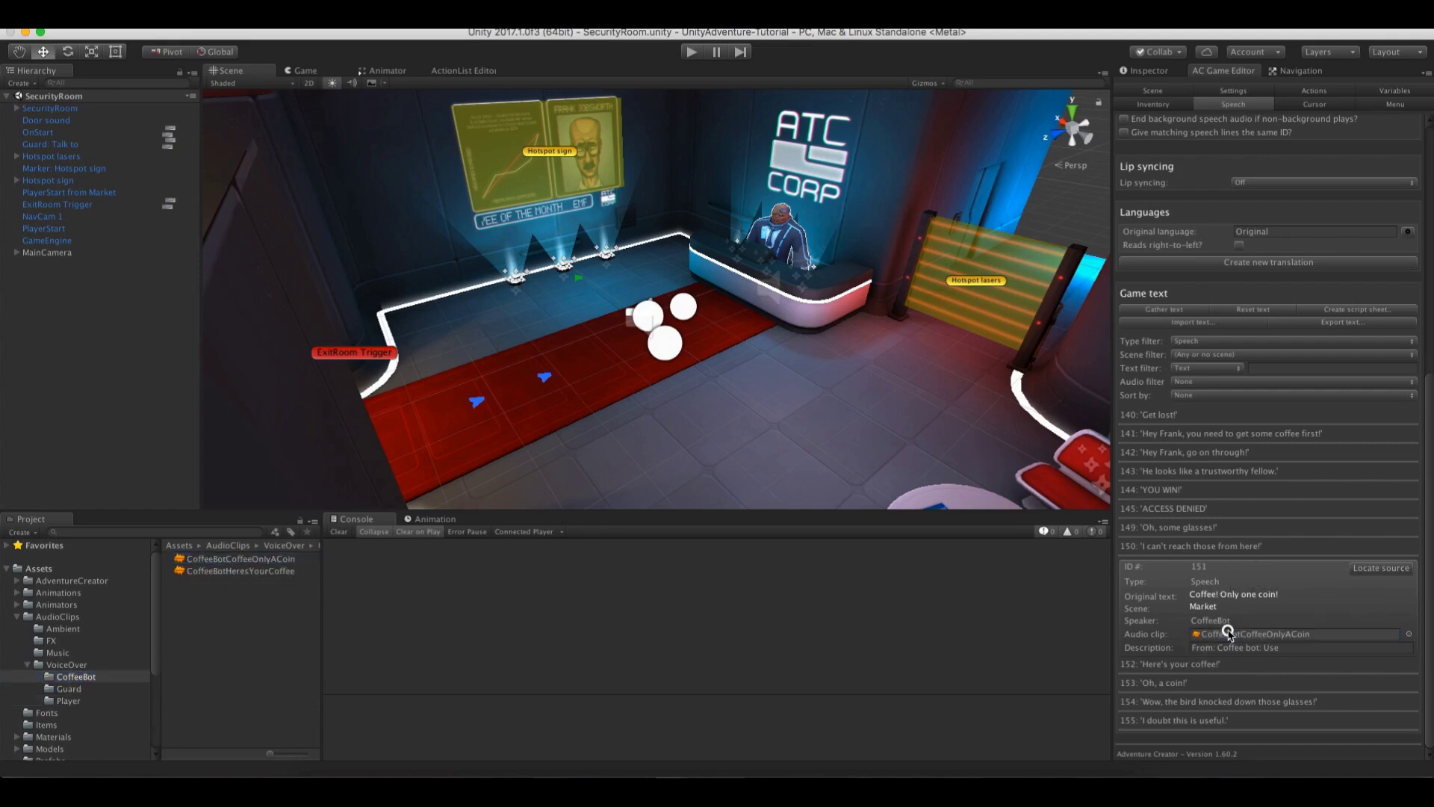
{"action": "left_click", "coordinate": [1196, 664]}
{"action": "left_click_drag", "start_coordinate": [224, 570], "coordinate": [1210, 652]}
Assign the PlayerPickUpCoin clip from the Player voice-over folder to speech line 153, 'Oh, a coin!'
{"action": "left_click", "coordinate": [1163, 681]}
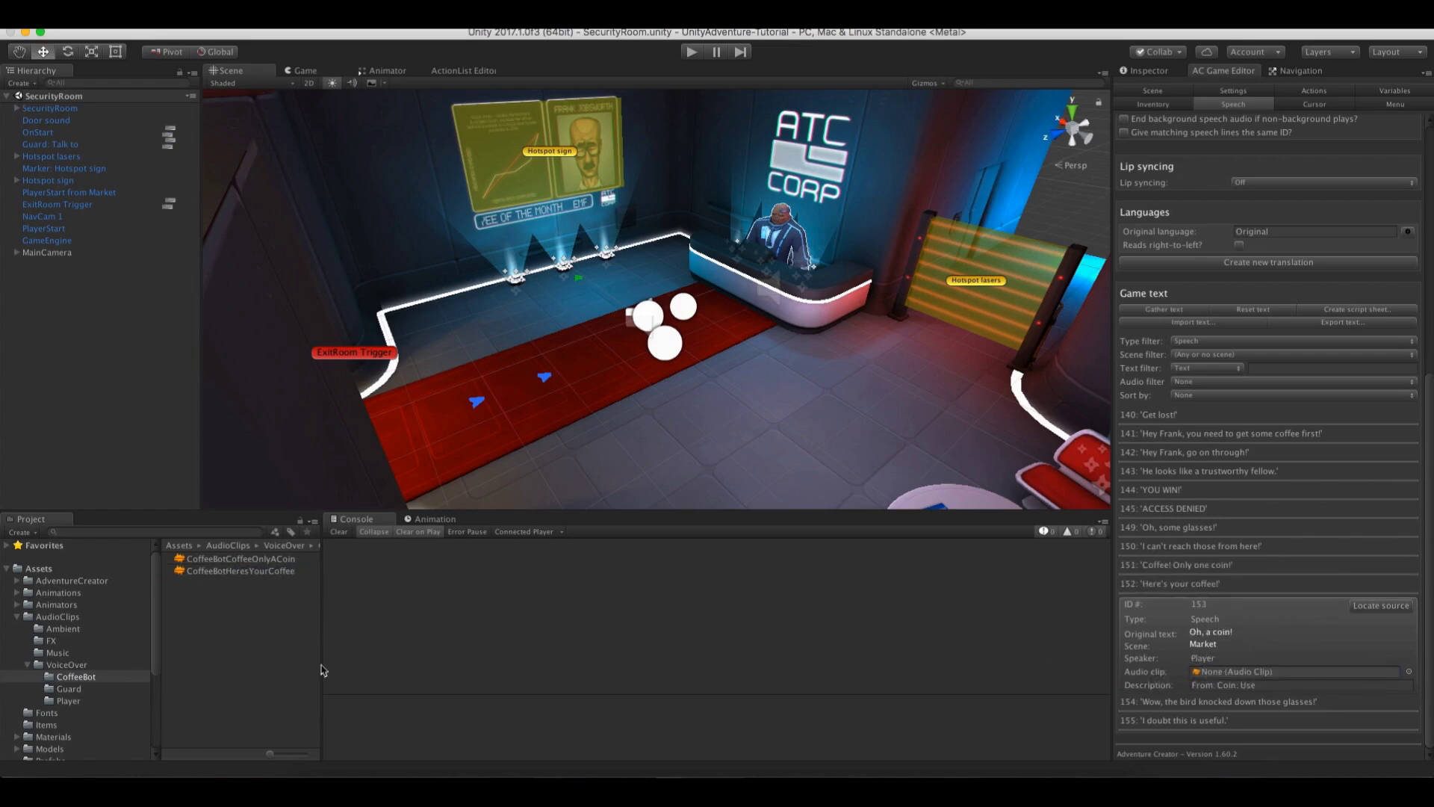
{"action": "left_click", "coordinate": [66, 700]}
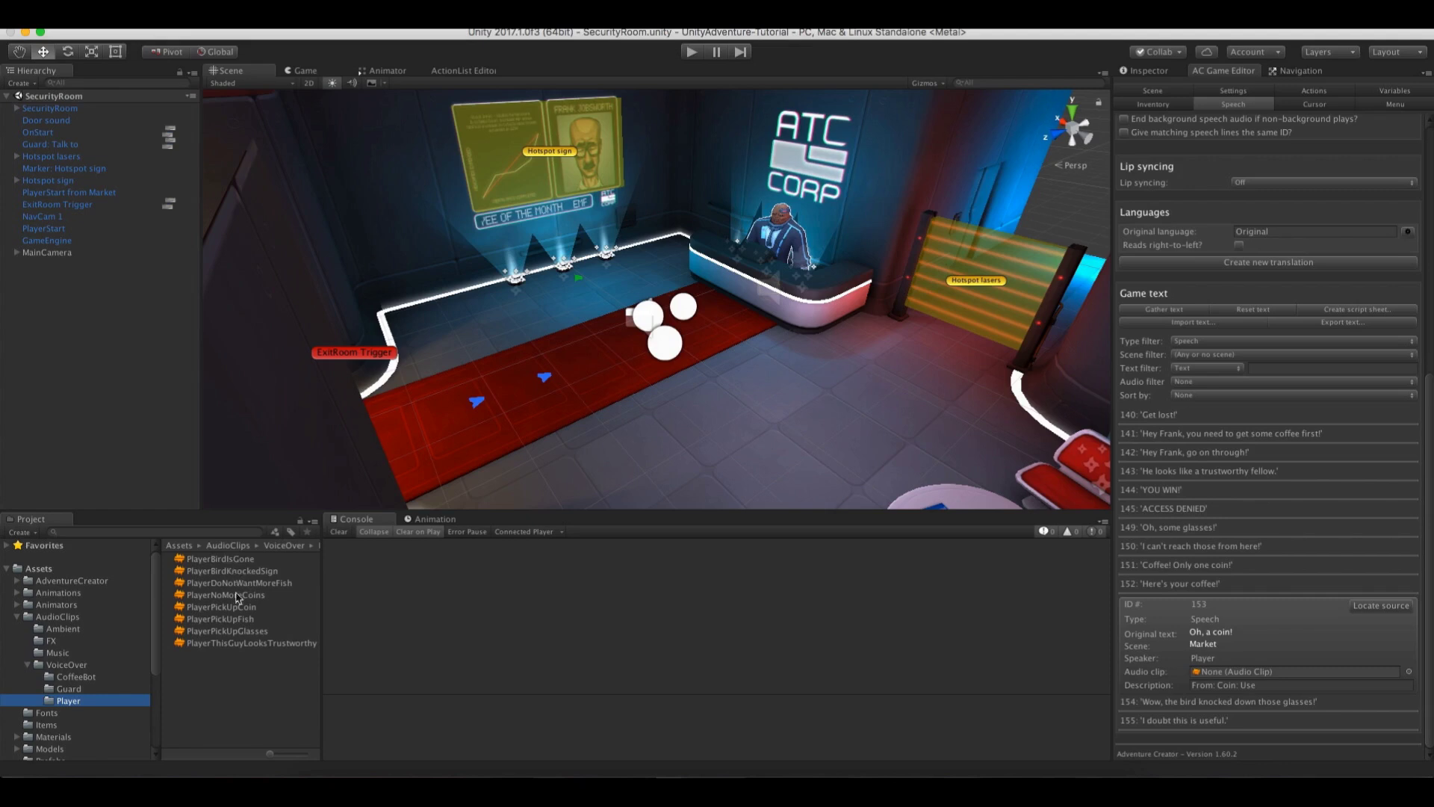
{"action": "left_click_drag", "start_coordinate": [241, 609], "coordinate": [1208, 668]}
Assign the PlayerBirdKnockedSign clip to speech line 154 and PlayerPickUpFish to speech line 155
{"action": "left_click", "coordinate": [1214, 702]}
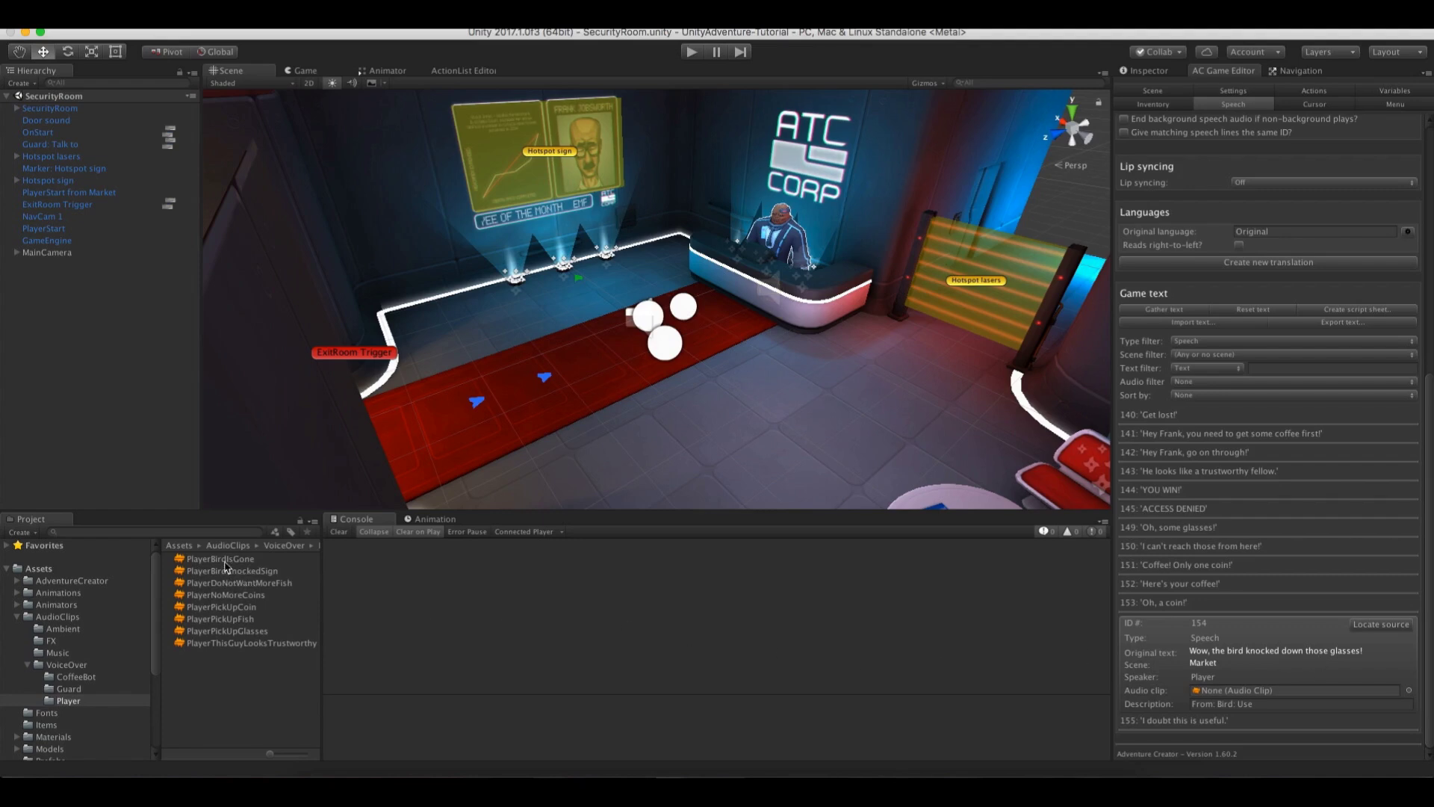
{"action": "left_click_drag", "start_coordinate": [225, 569], "coordinate": [1236, 687]}
{"action": "left_click", "coordinate": [1182, 721]}
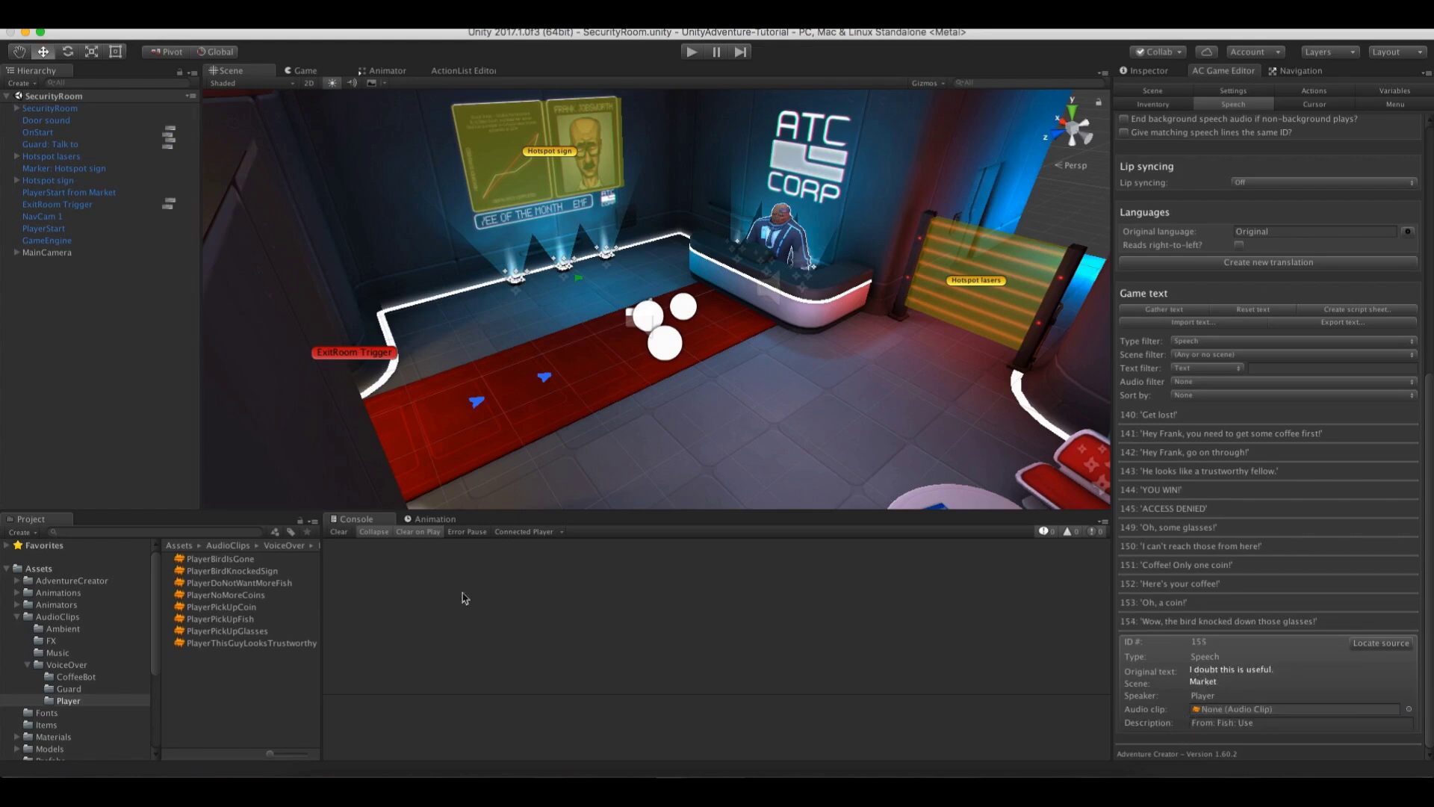
{"action": "left_click_drag", "start_coordinate": [244, 623], "coordinate": [1232, 709]}
Run the SecurityRoom scene briefly, stop it and return to the list of speech lines
{"action": "left_click", "coordinate": [689, 57]}
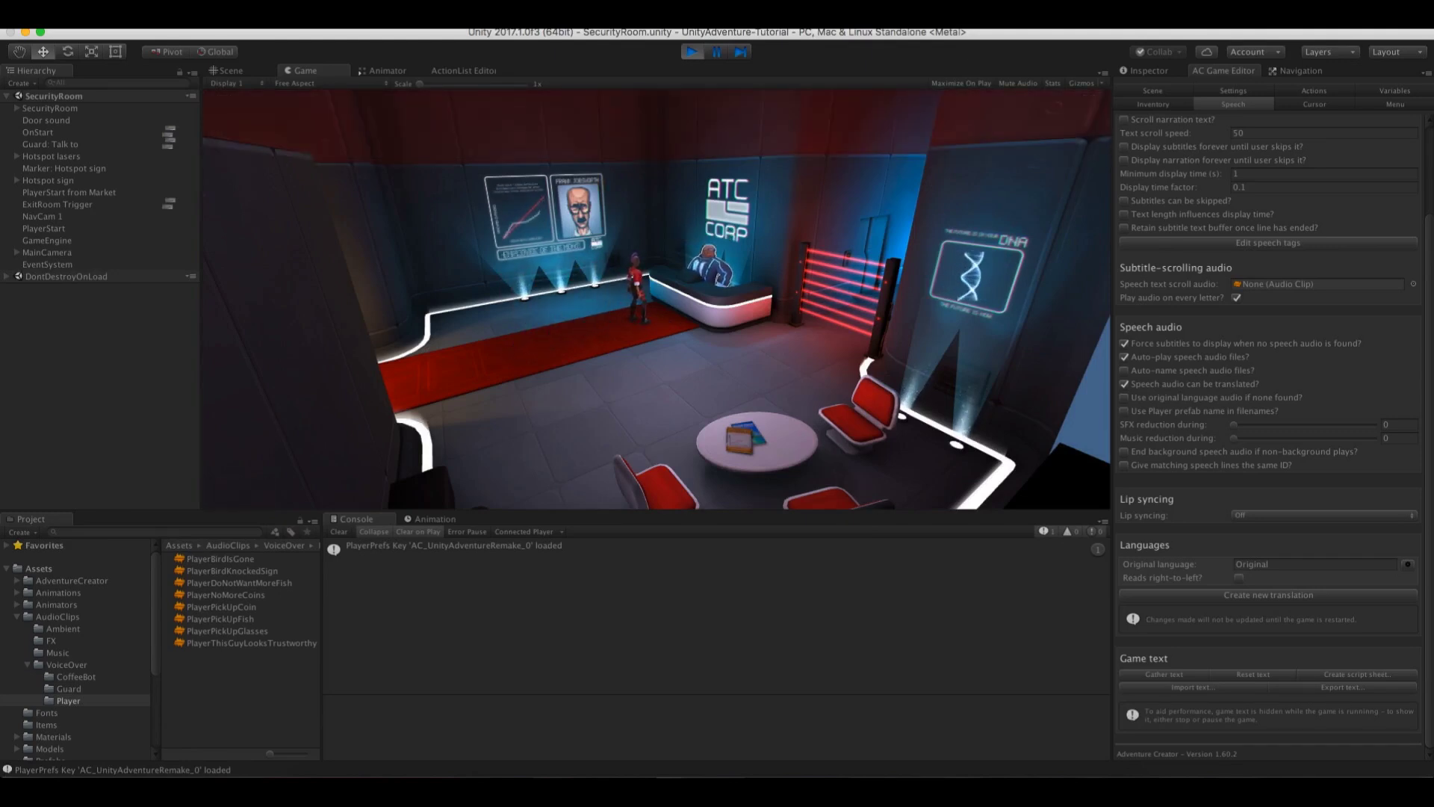
{"action": "key", "text": "super+p"}
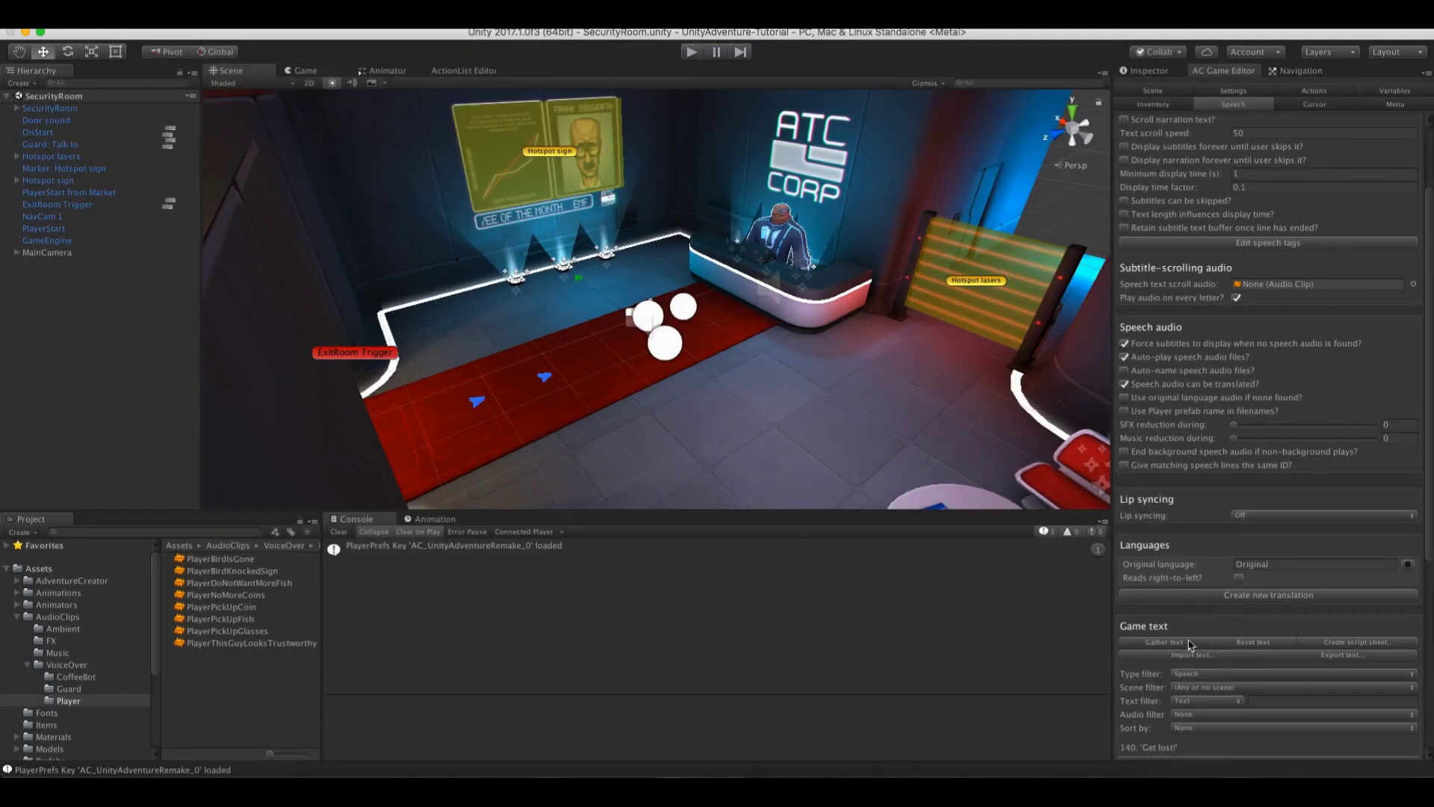
{"action": "scroll", "coordinate": [1190, 700], "scroll_direction": "down", "scroll_amount": 5}
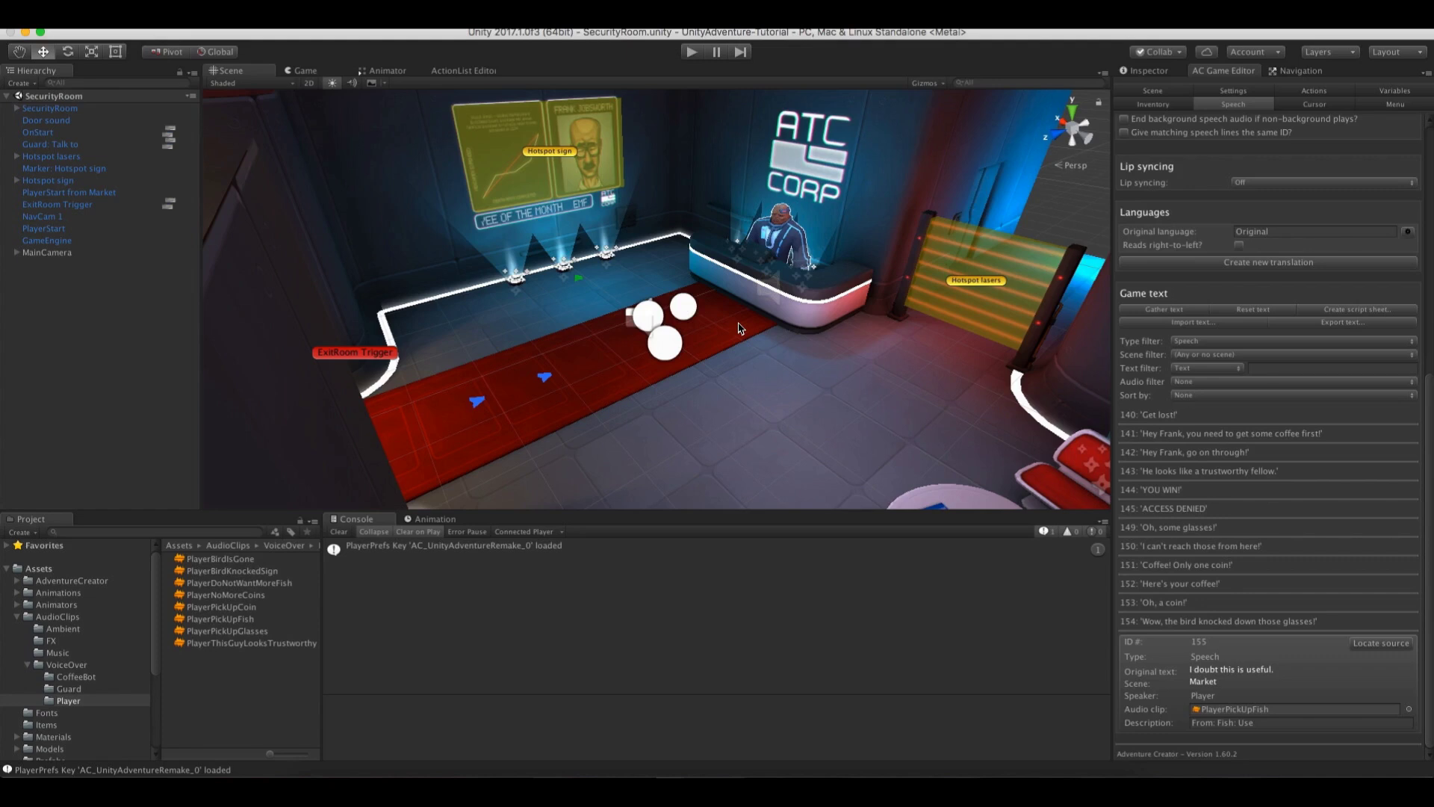
Turn on Show subtitles in the Options data section of the game settings
{"action": "left_click", "coordinate": [1233, 92]}
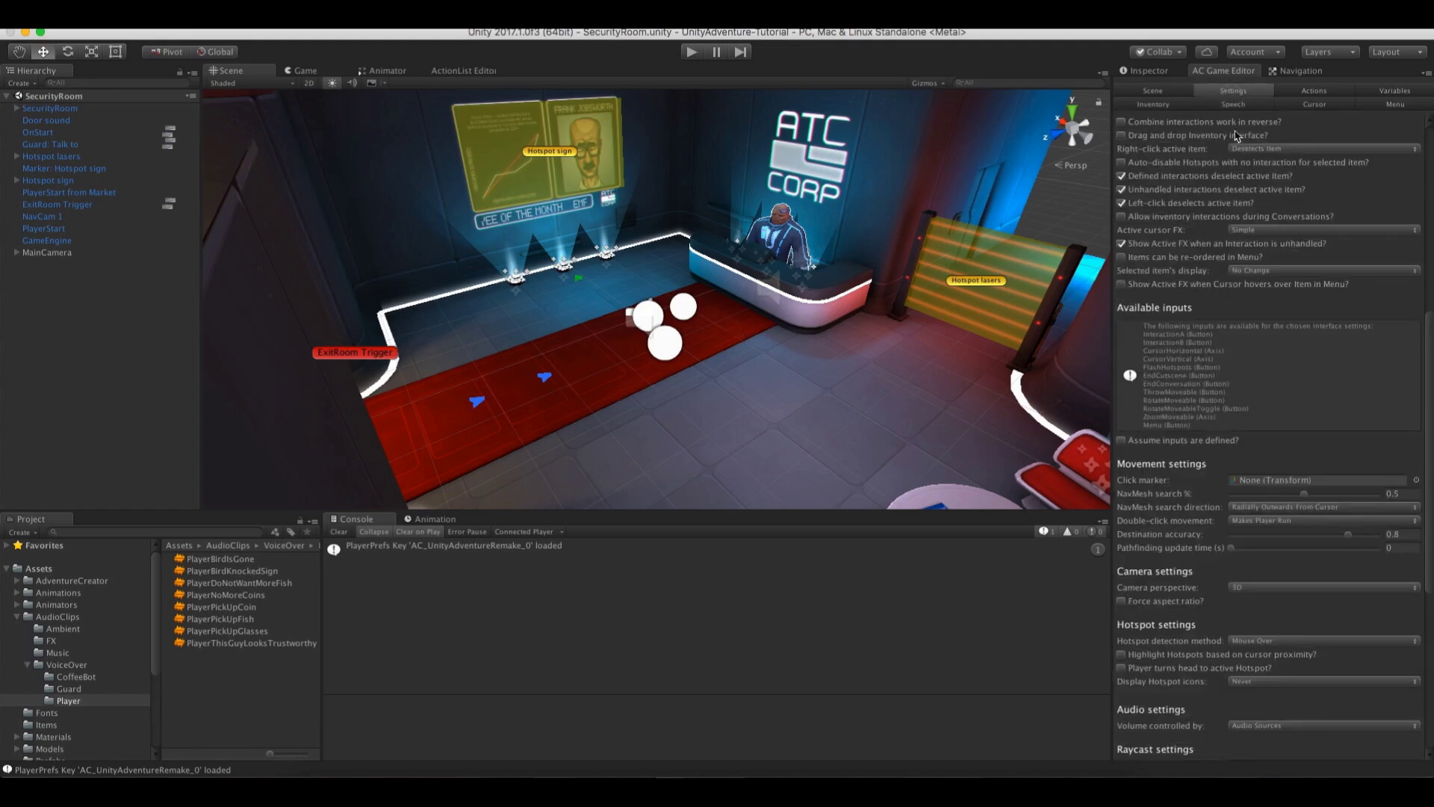
{"action": "left_click_drag", "start_coordinate": [1425, 442], "coordinate": [1425, 627]}
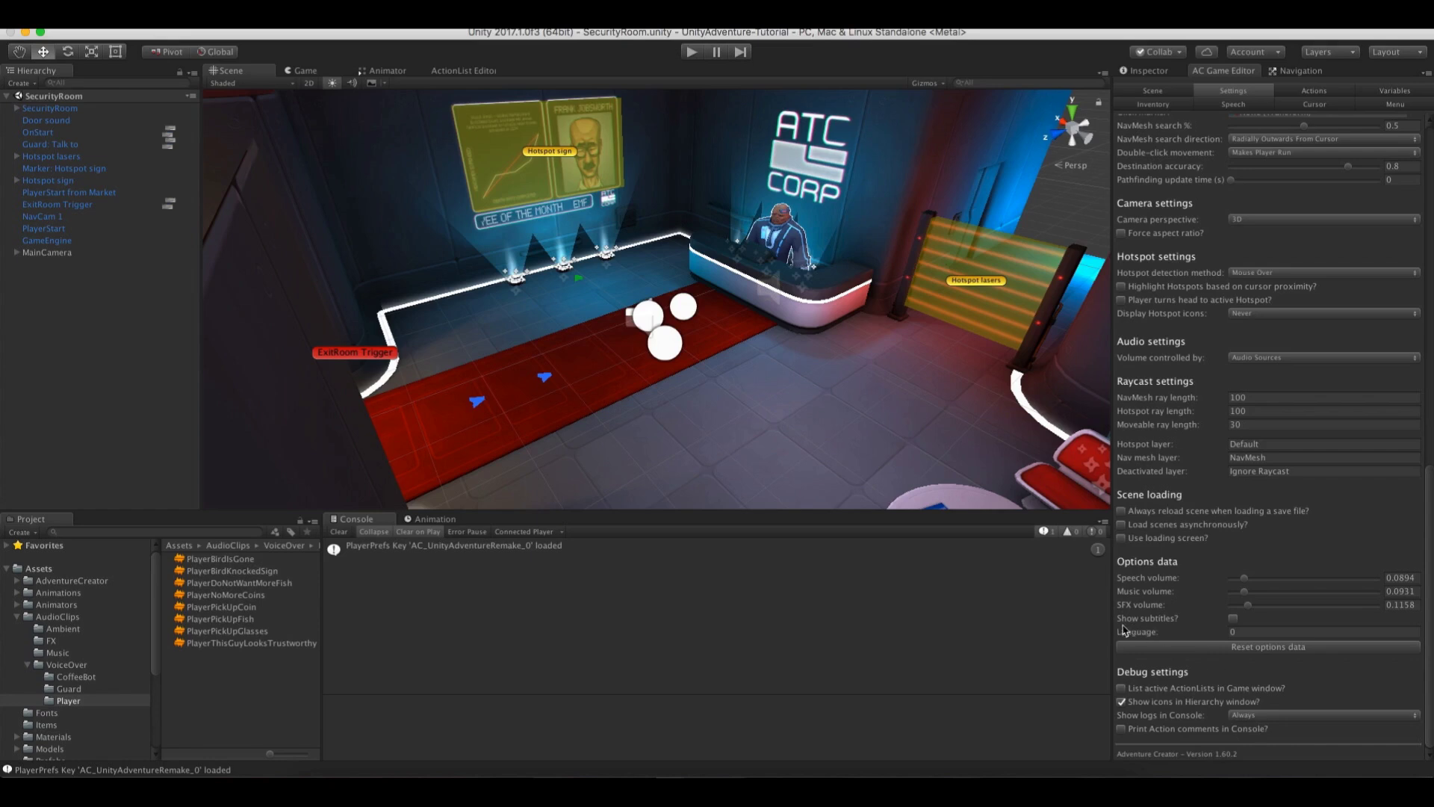
{"action": "left_click", "coordinate": [1232, 618]}
Turn on the Ignore 'Subtitles' option setting in the Subtitles menu's properties
{"action": "left_click", "coordinate": [1379, 106]}
{"action": "left_click_drag", "start_coordinate": [1430, 342], "coordinate": [1429, 262]}
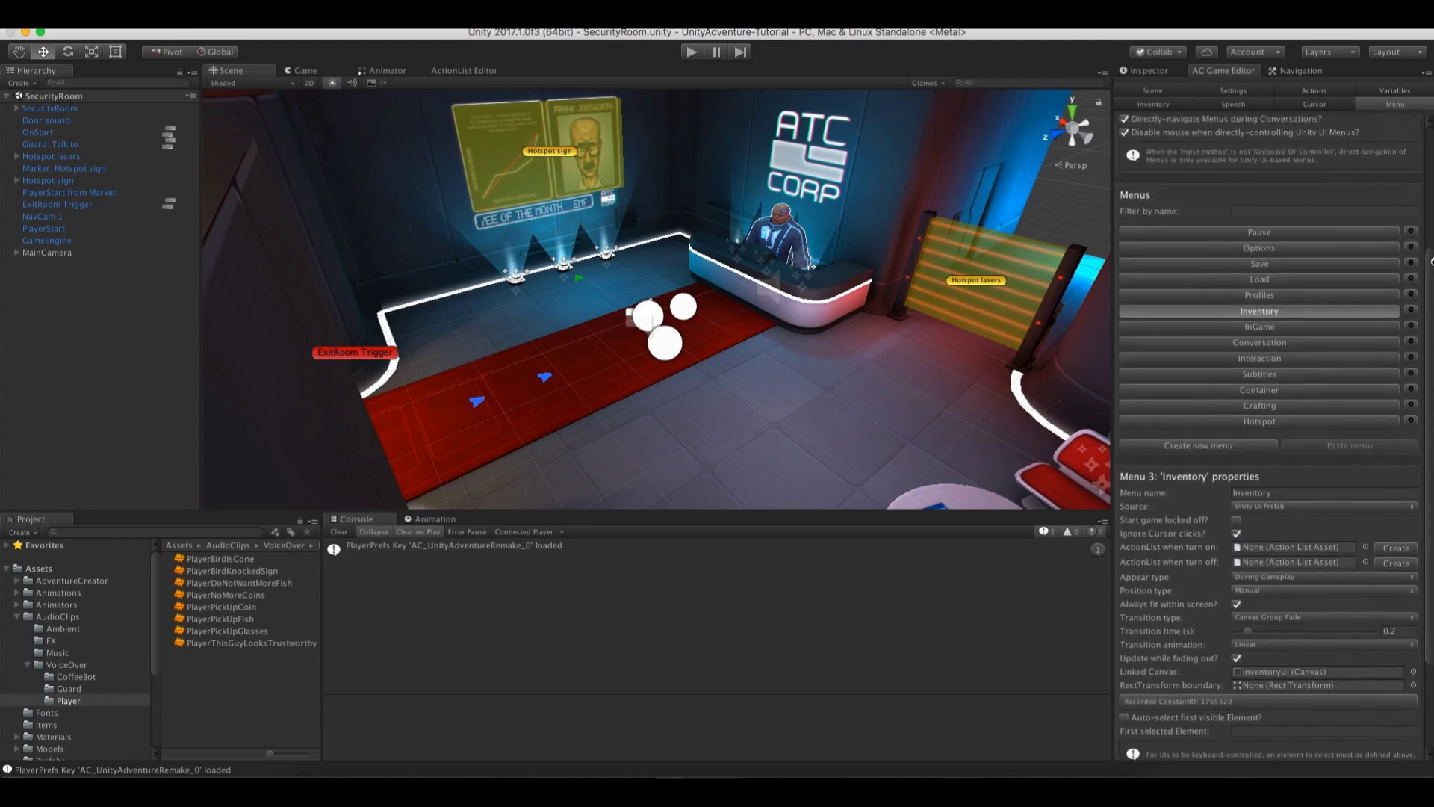
{"action": "left_click", "coordinate": [1284, 379]}
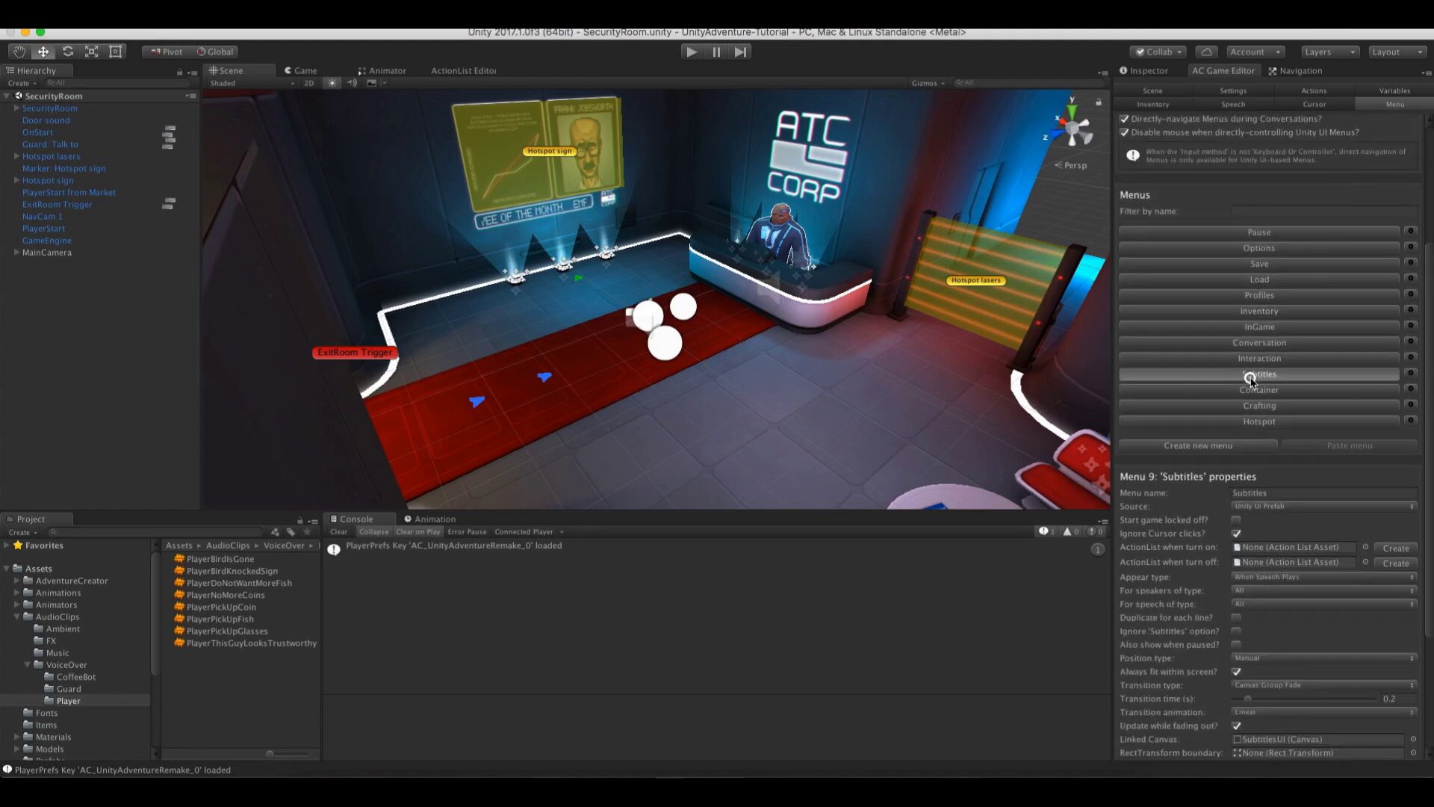
{"action": "left_click_drag", "start_coordinate": [1430, 433], "coordinate": [1430, 470]}
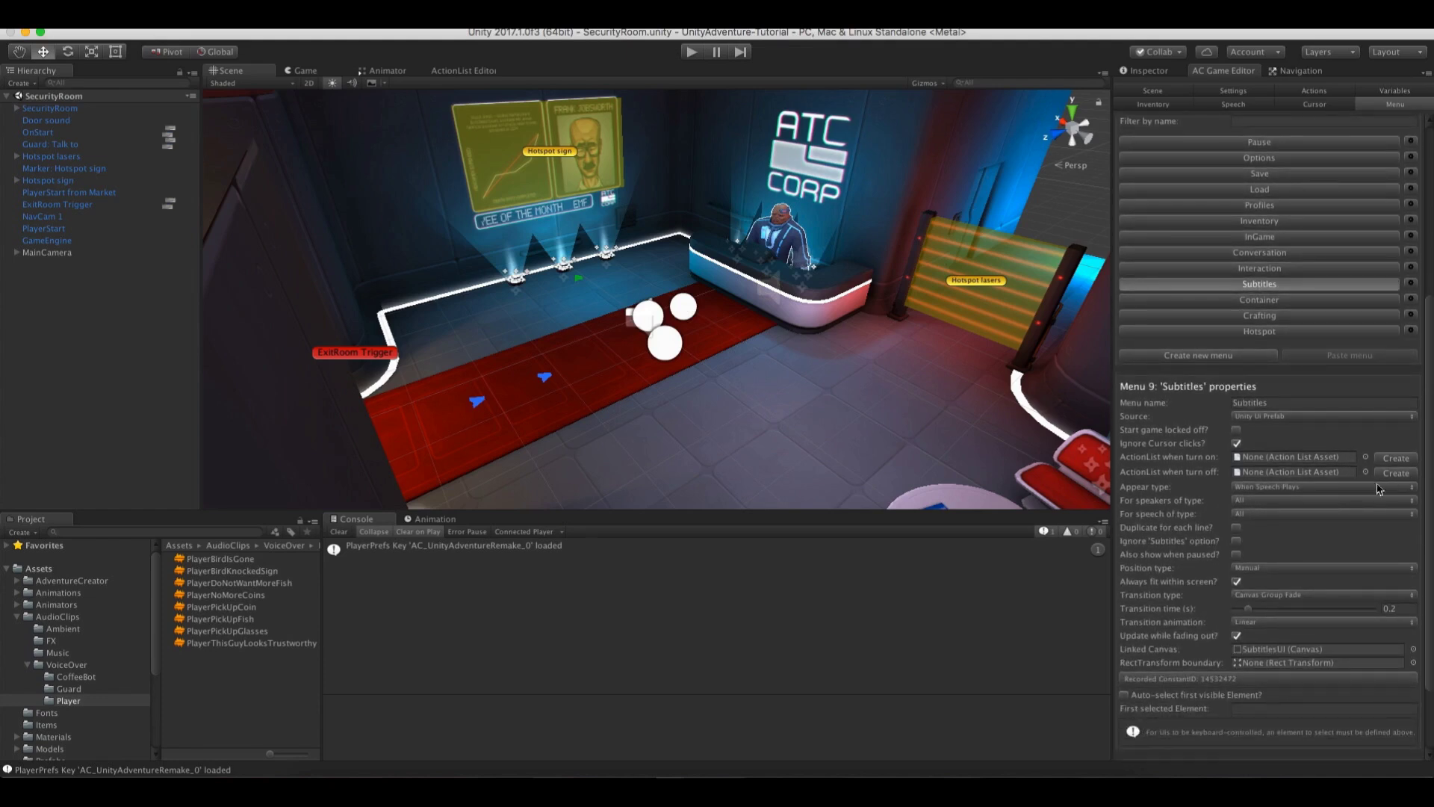
{"action": "left_click", "coordinate": [1236, 541]}
{"action": "left_click_drag", "start_coordinate": [1430, 581], "coordinate": [1429, 397]}
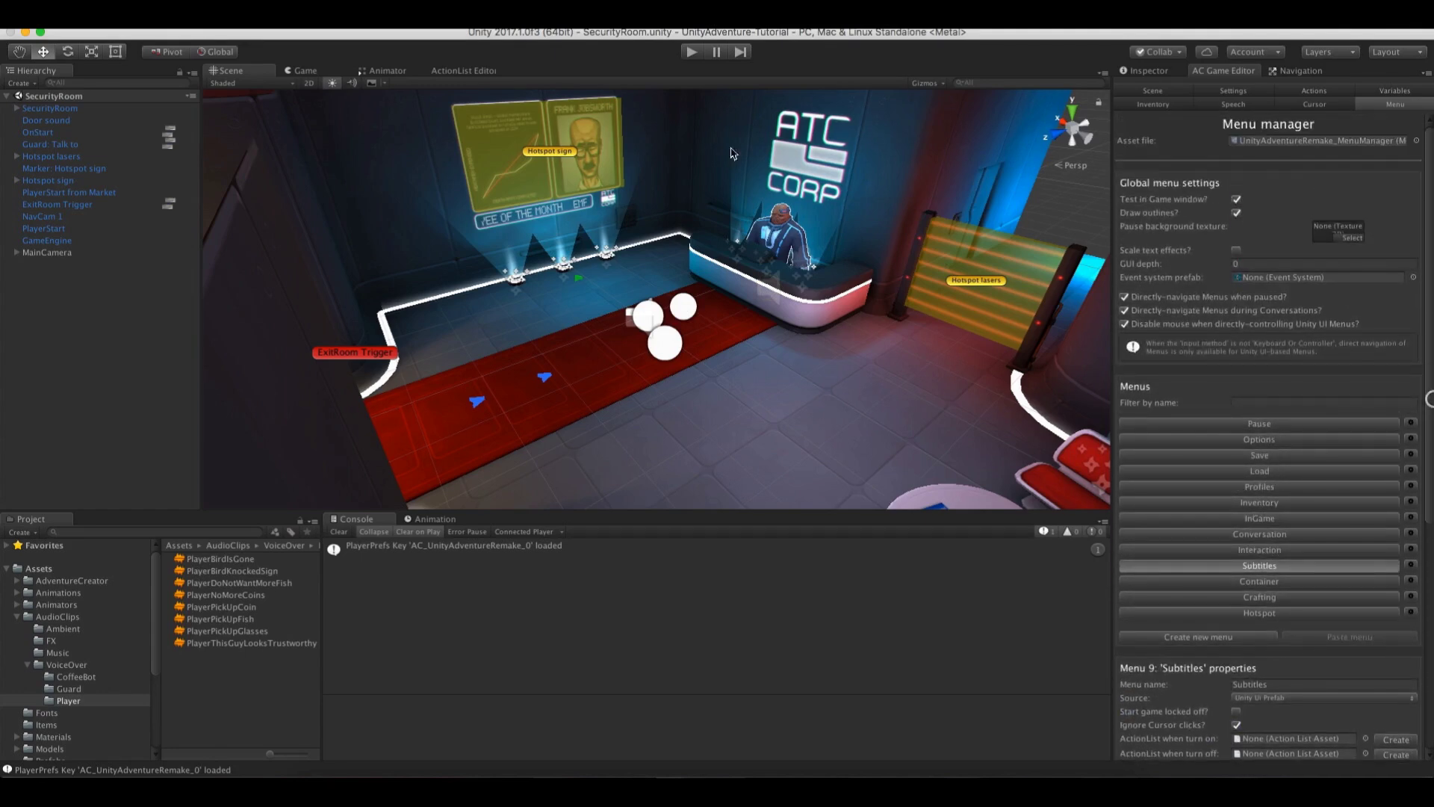
Playtest the SecurityRoom scene by talking to the guard, walking the player, and opening and resuming from the pause menu
{"action": "left_click", "coordinate": [692, 52]}
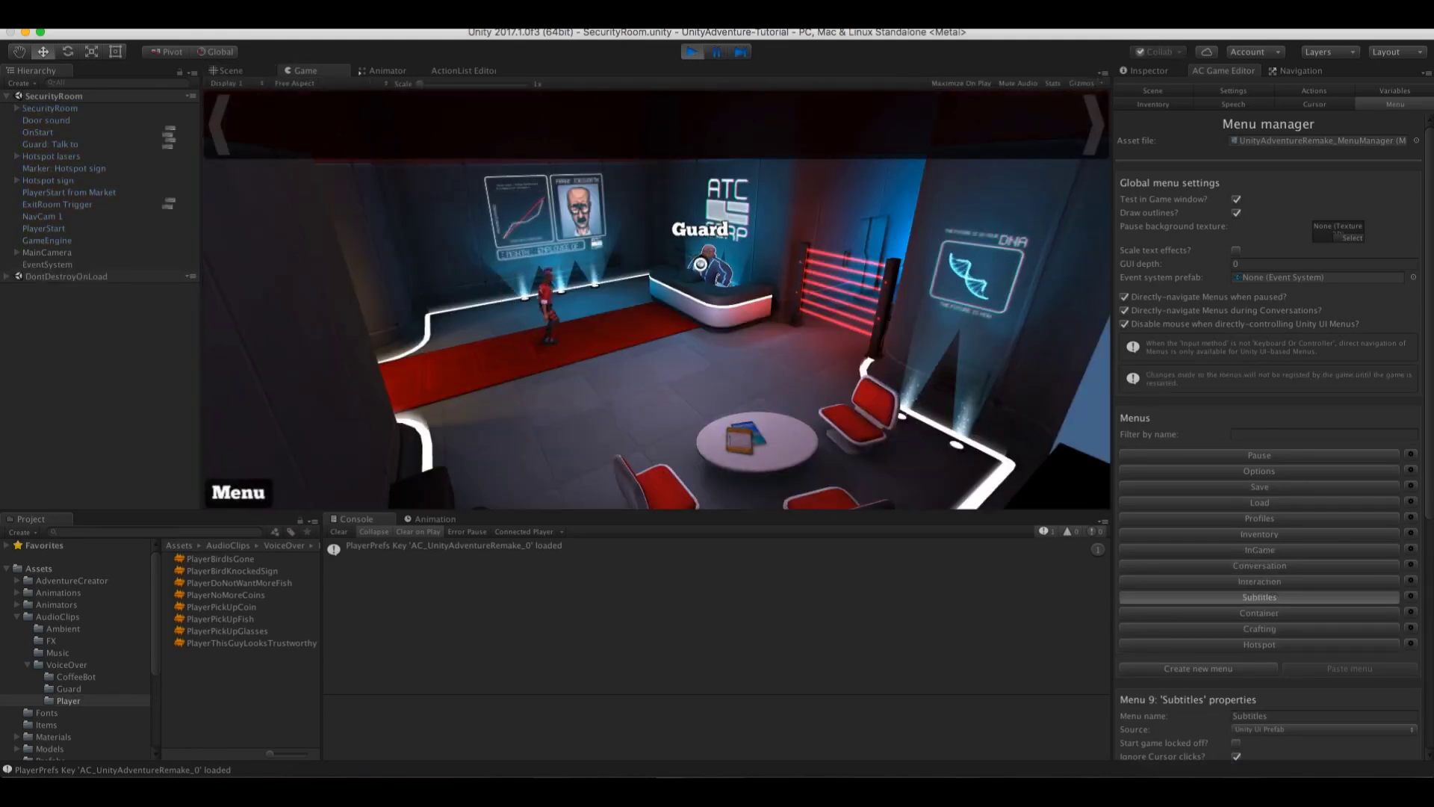
{"action": "left_click", "coordinate": [700, 264]}
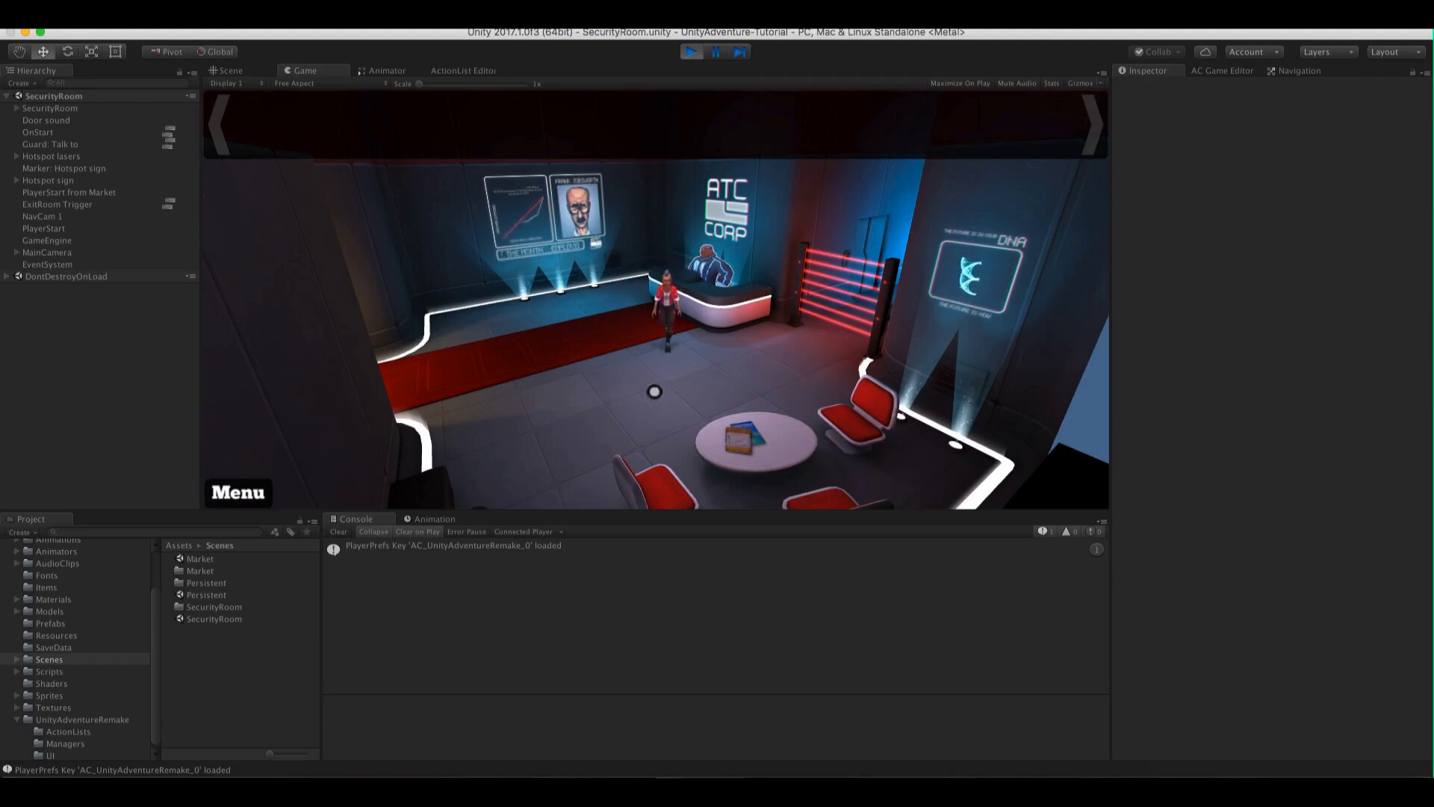
{"action": "left_click", "coordinate": [575, 393]}
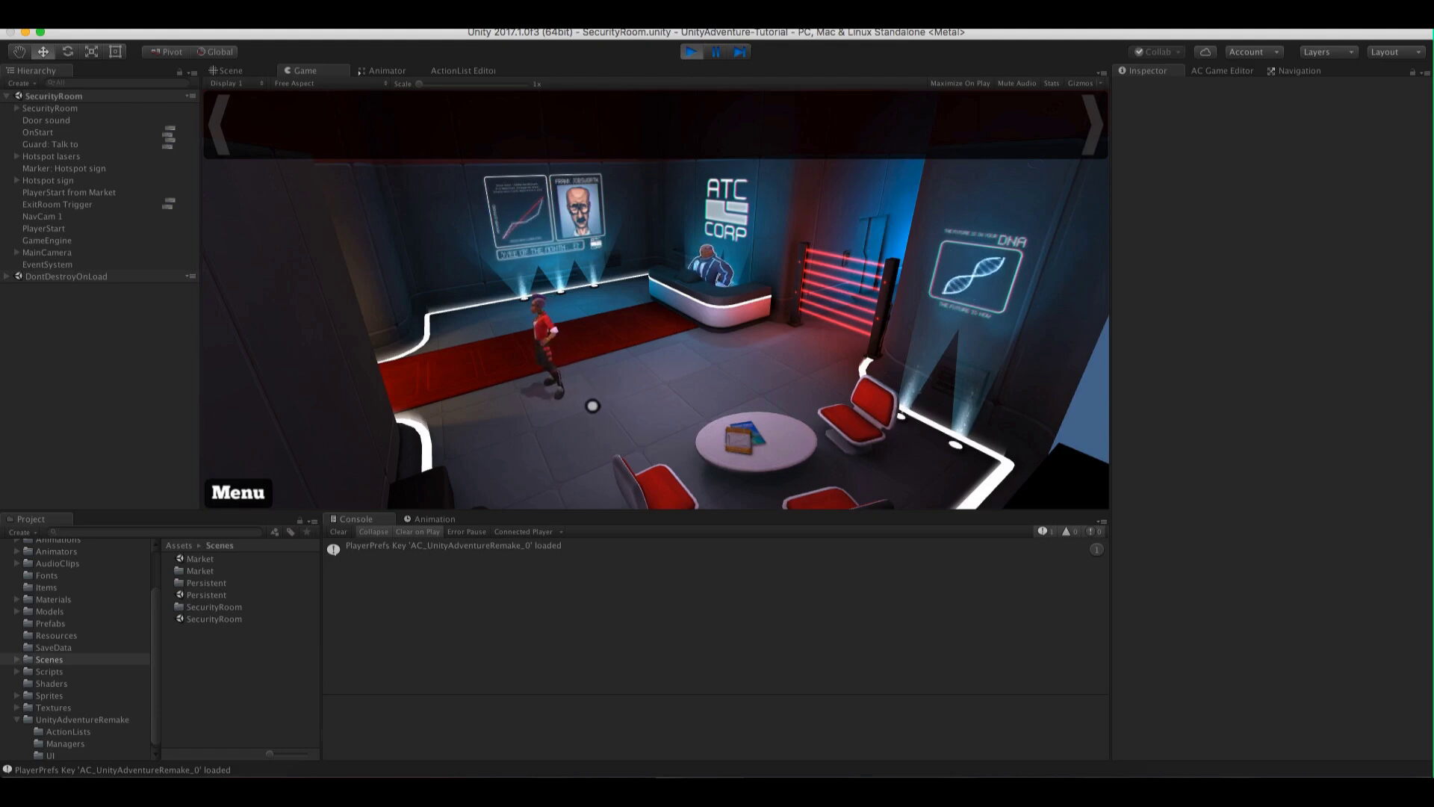
{"action": "left_click", "coordinate": [236, 494]}
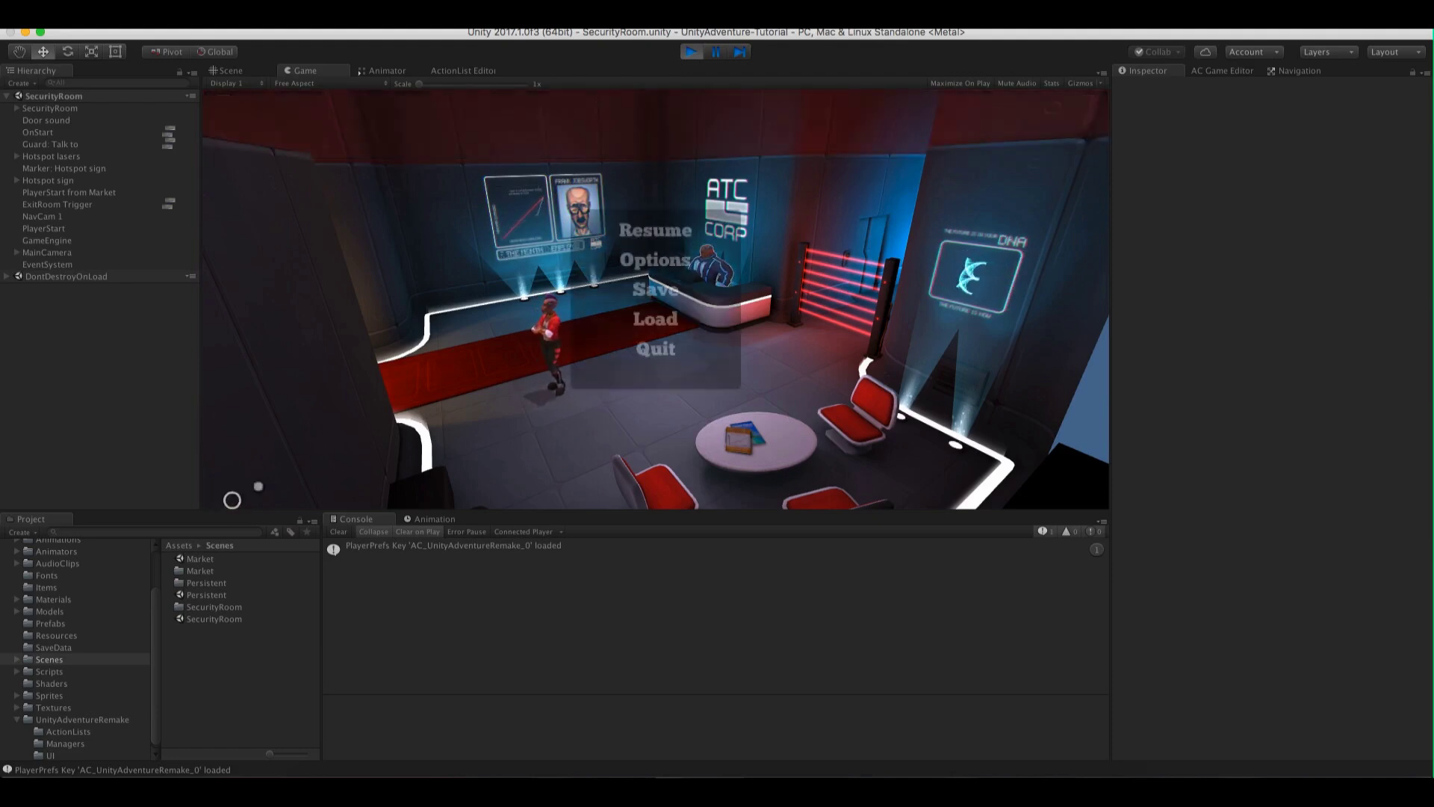
{"action": "left_click", "coordinate": [706, 231]}
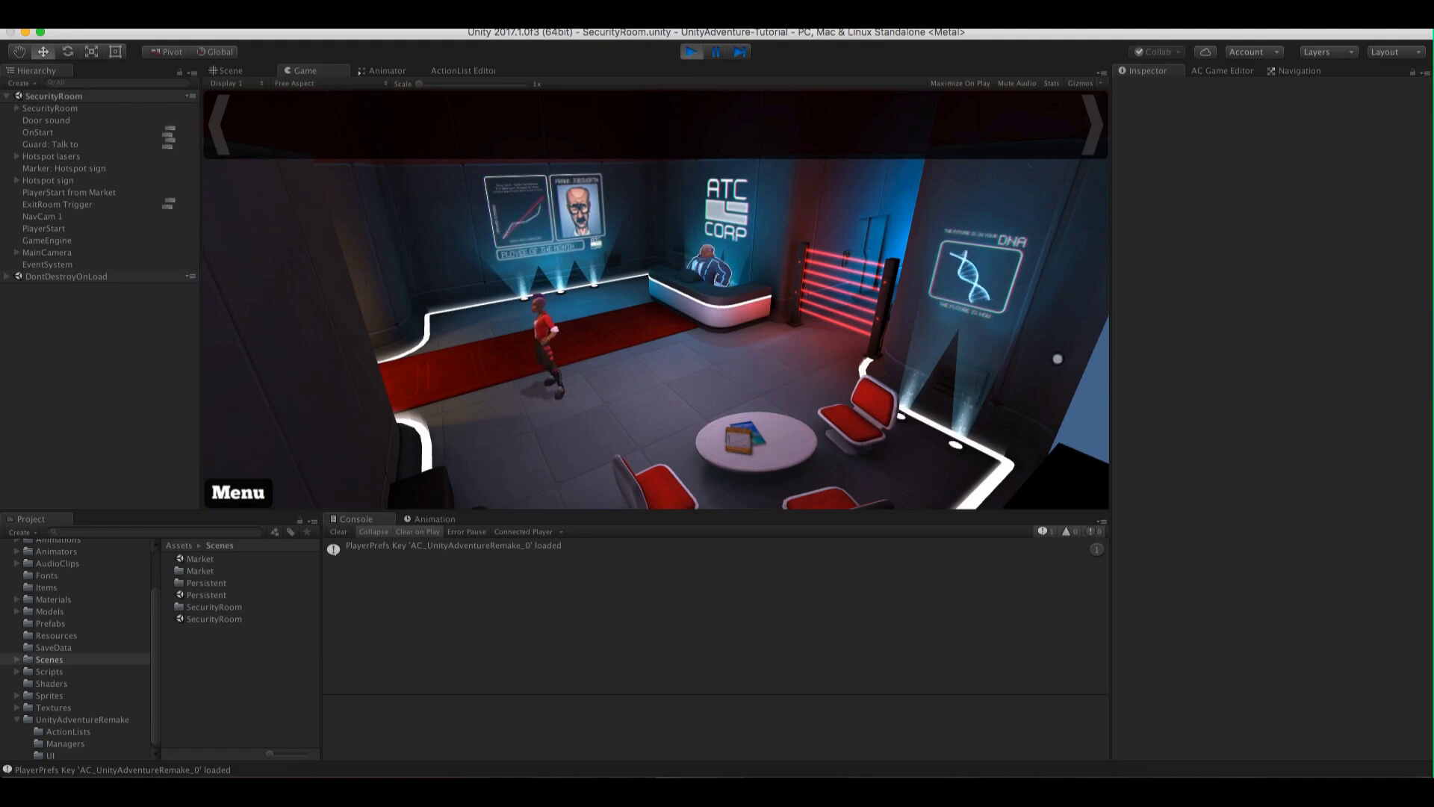
{"action": "left_click", "coordinate": [717, 269]}
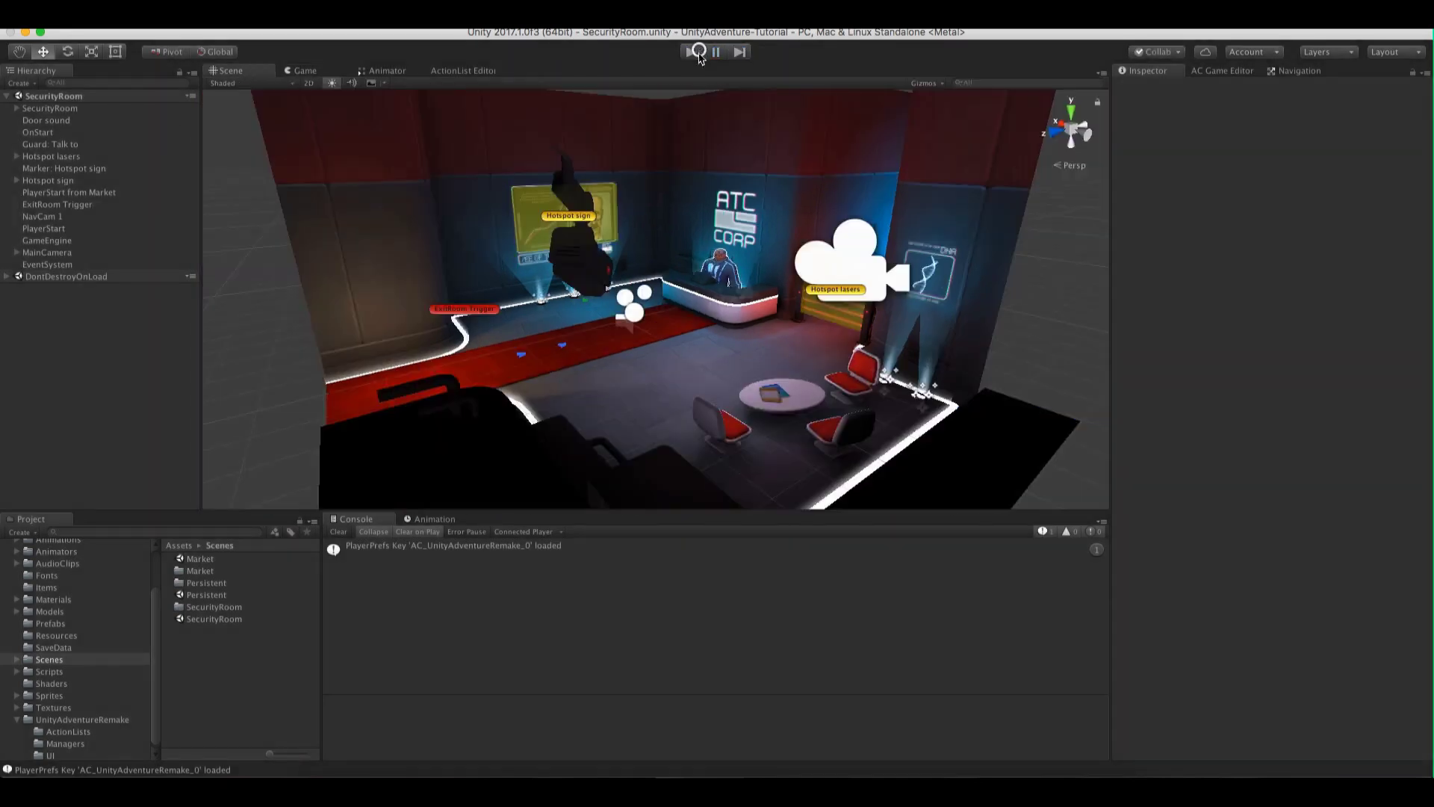
{"action": "left_click", "coordinate": [691, 51]}
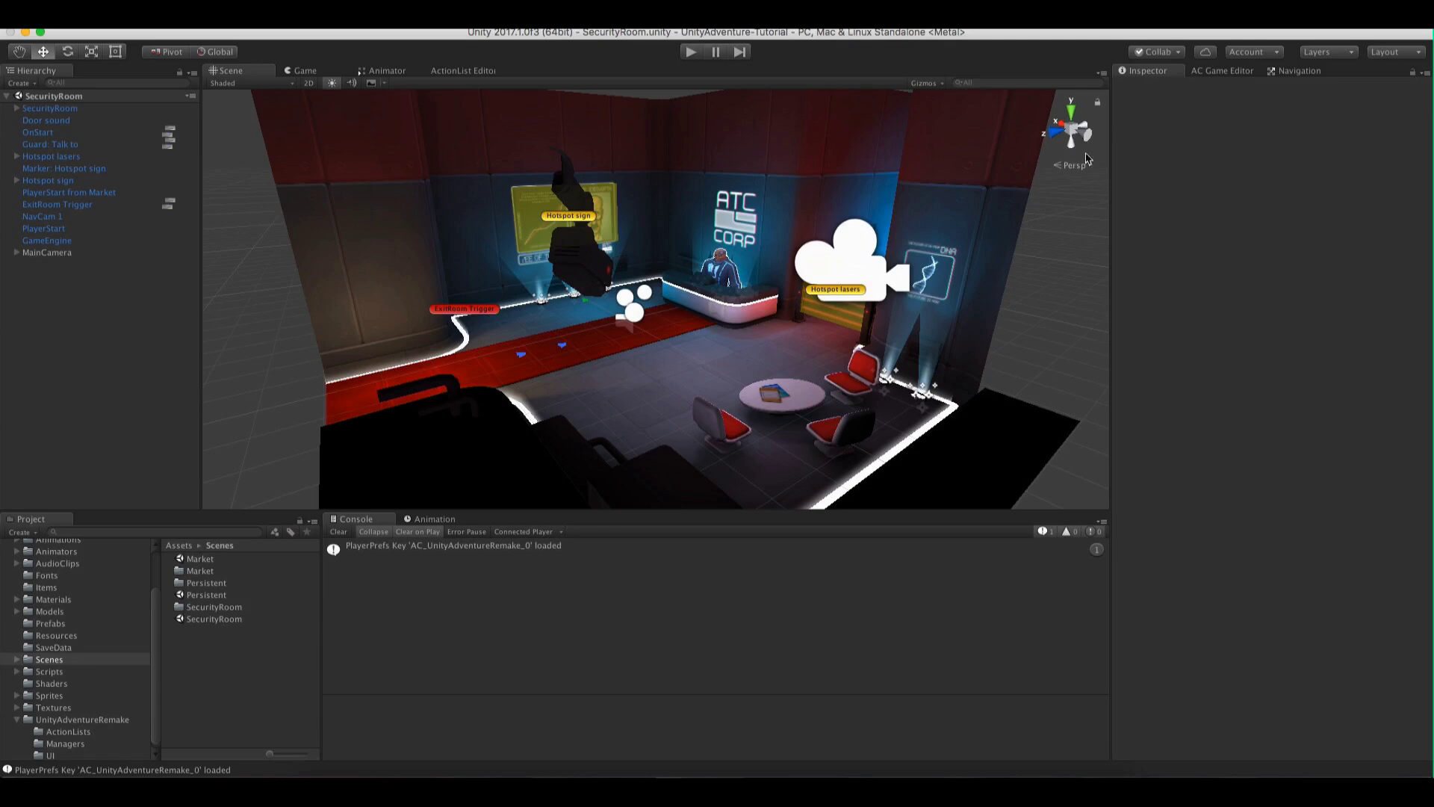
Enable Start game locked off for the InGame menu in the Menu manager
{"action": "left_click", "coordinate": [1222, 70]}
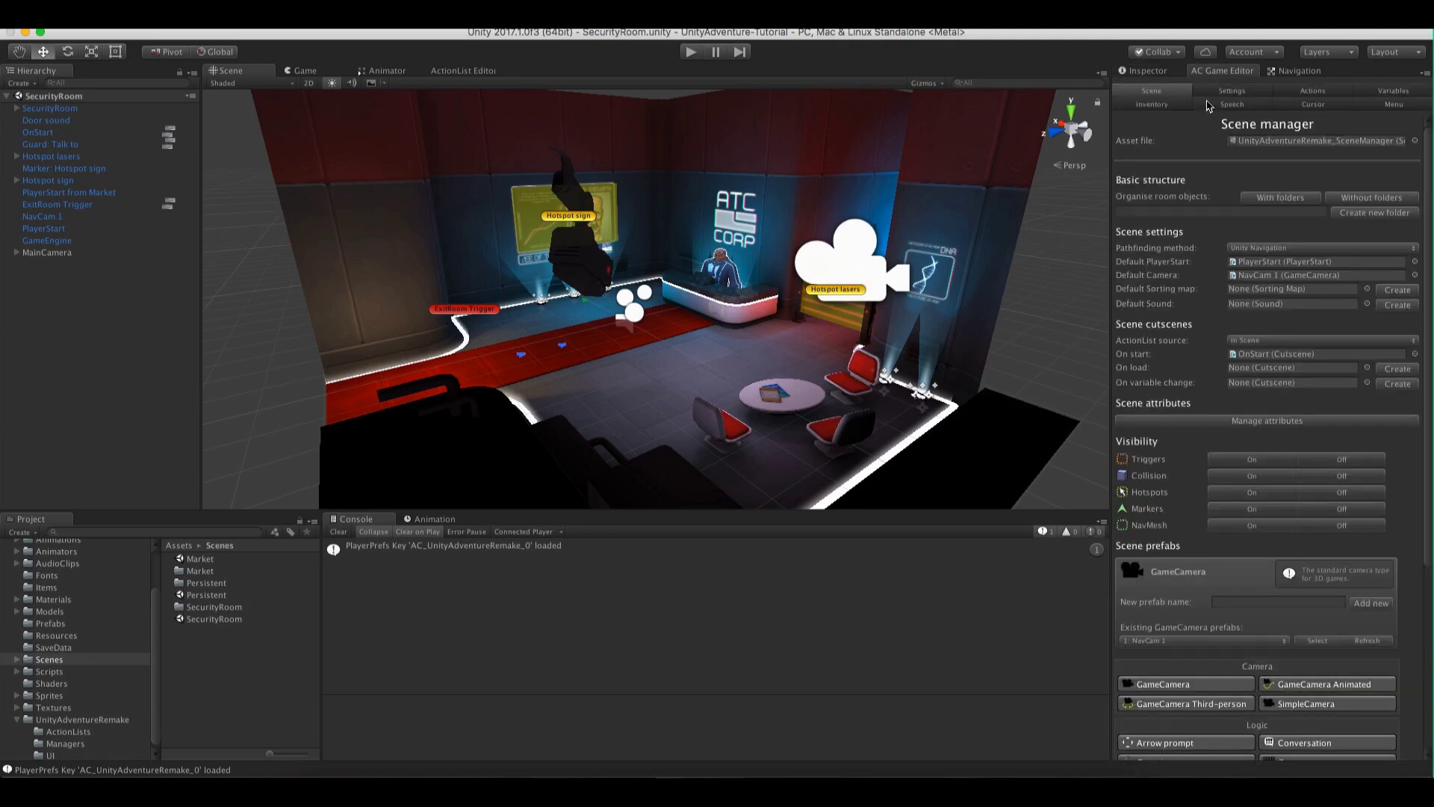
{"action": "left_click", "coordinate": [1393, 104]}
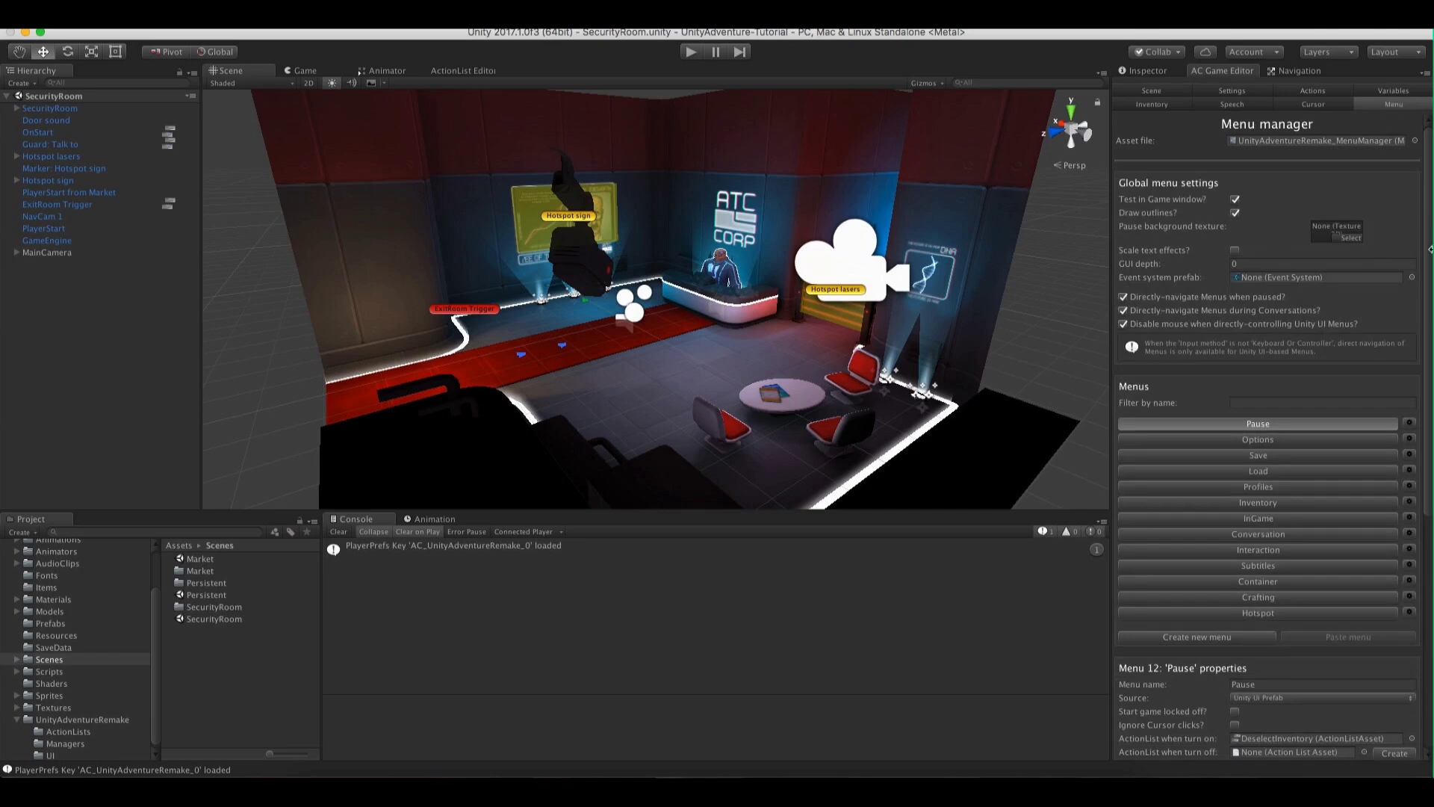
{"action": "scroll", "coordinate": [1401, 314], "scroll_direction": "down", "scroll_amount": 5}
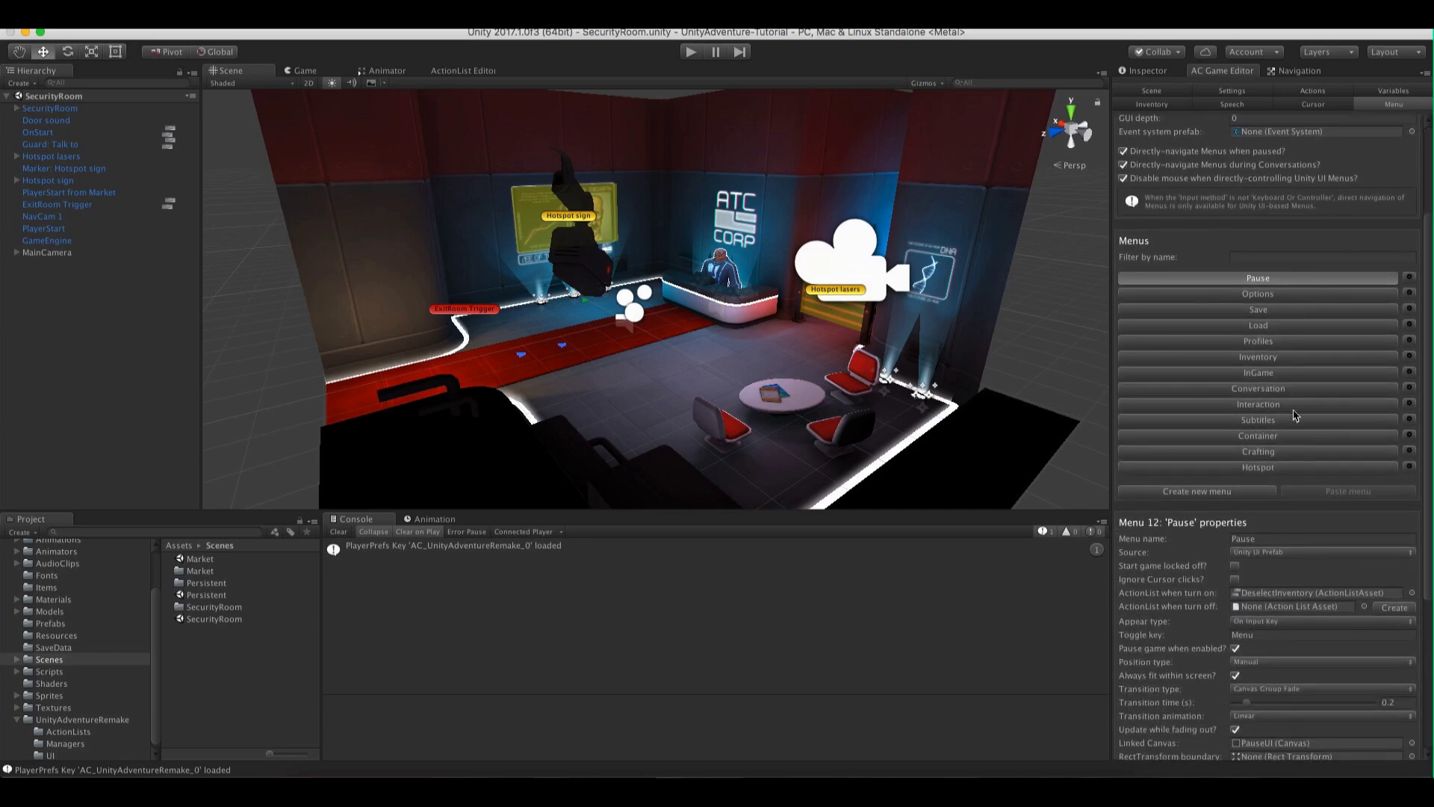
{"action": "left_click", "coordinate": [1290, 377]}
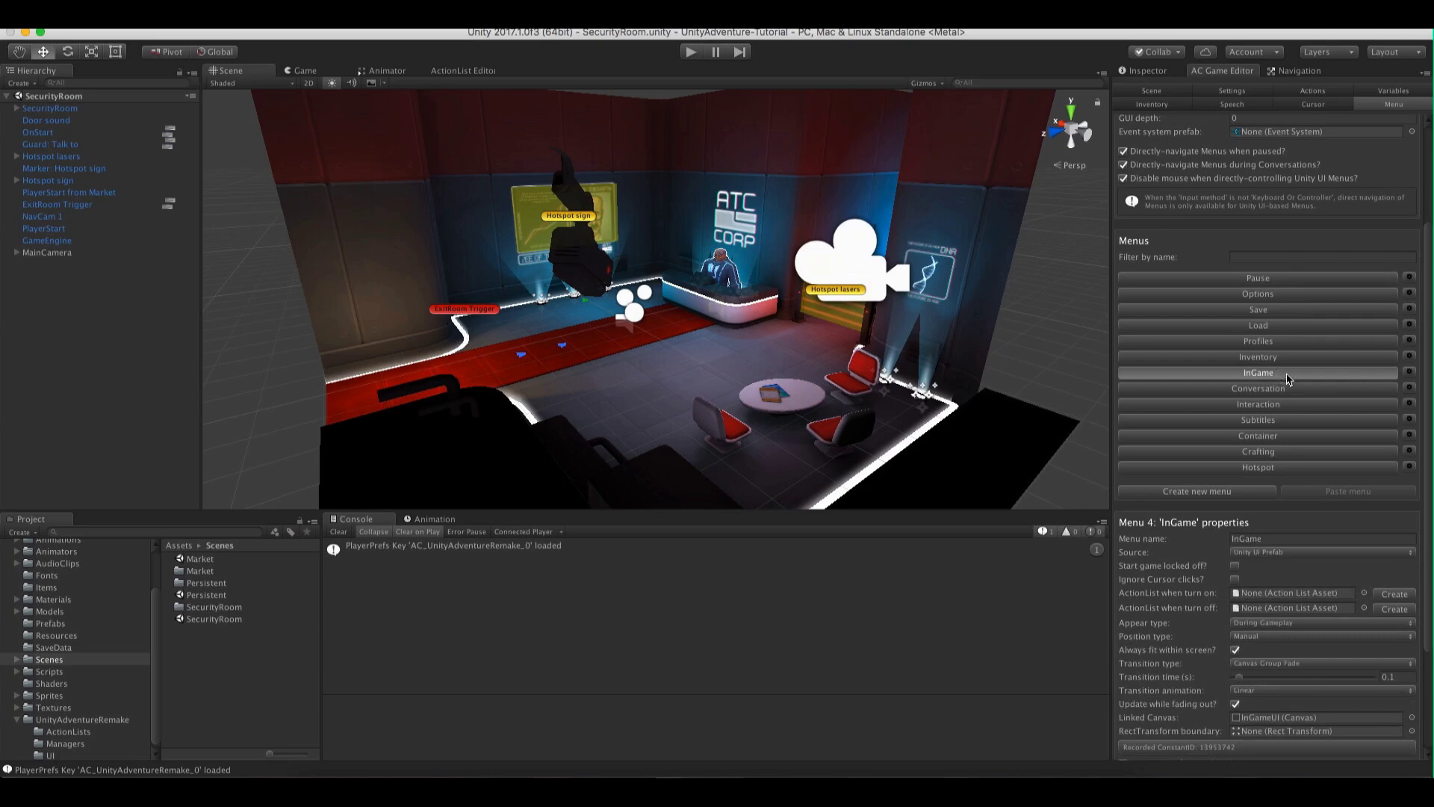
{"action": "left_click_drag", "start_coordinate": [1425, 383], "coordinate": [1425, 416]}
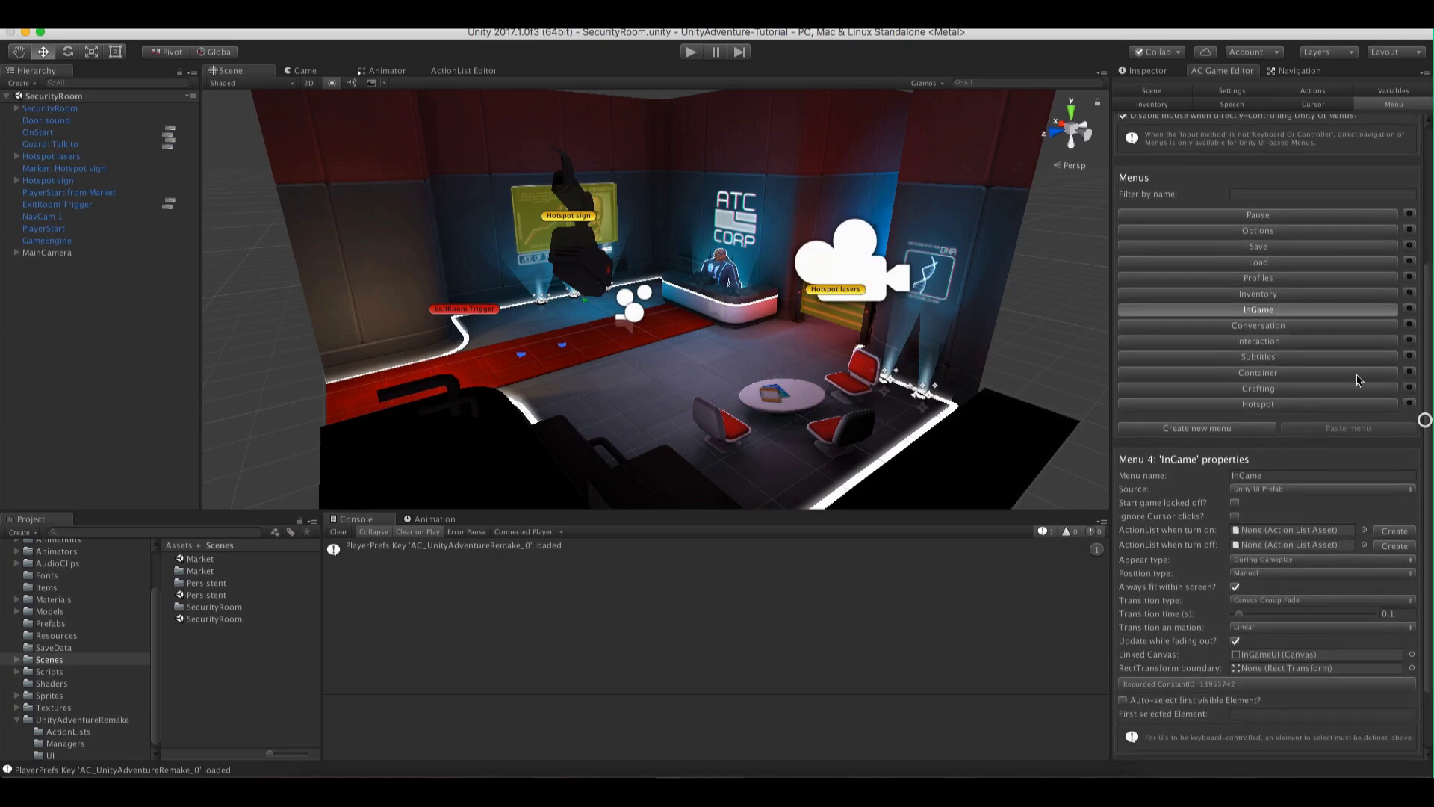
{"action": "left_click", "coordinate": [1234, 504]}
{"action": "left_click", "coordinate": [1409, 309]}
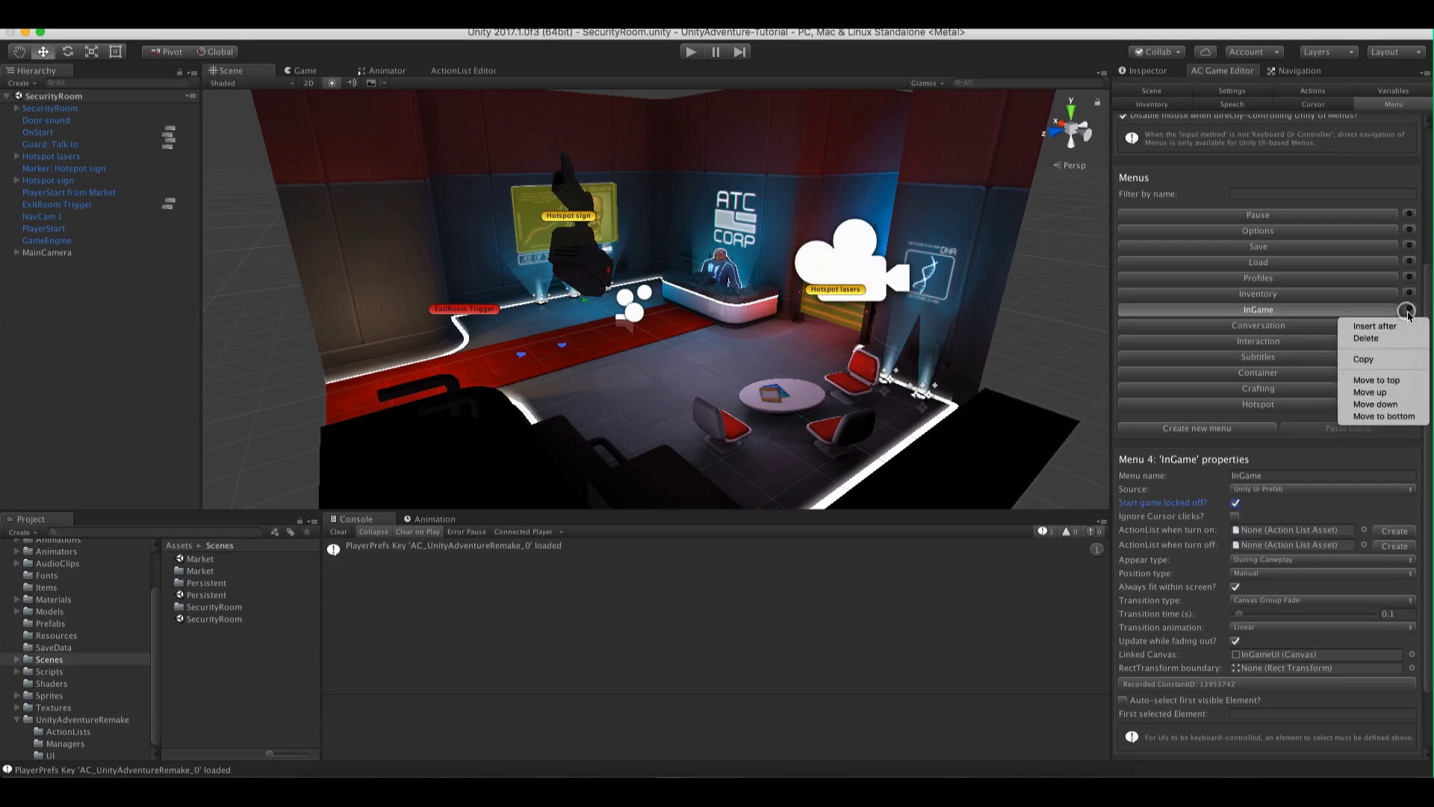
{"action": "left_click", "coordinate": [1356, 309]}
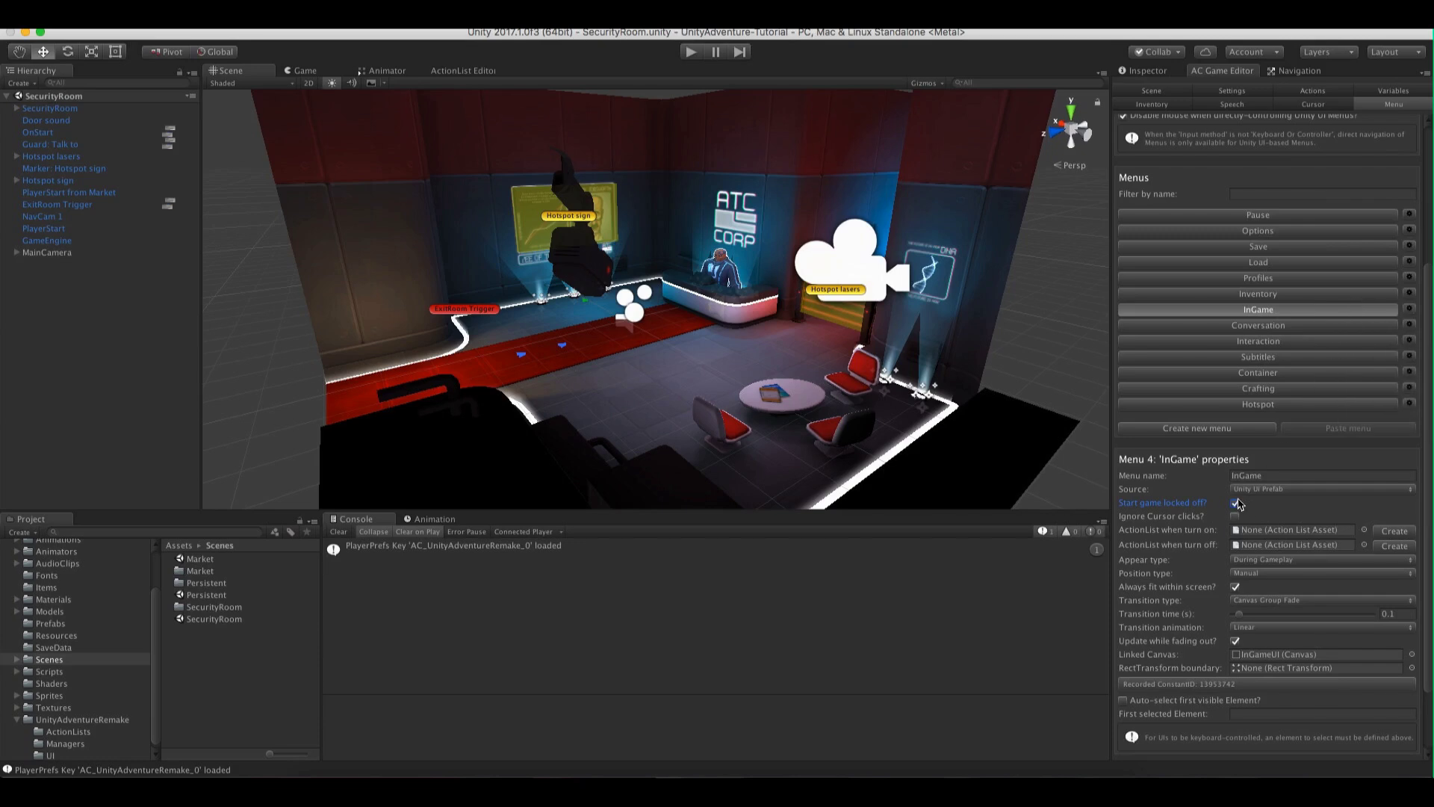
Open the Hotspot menu and its HotspotLabel element to examine their properties
{"action": "left_click", "coordinate": [1283, 407]}
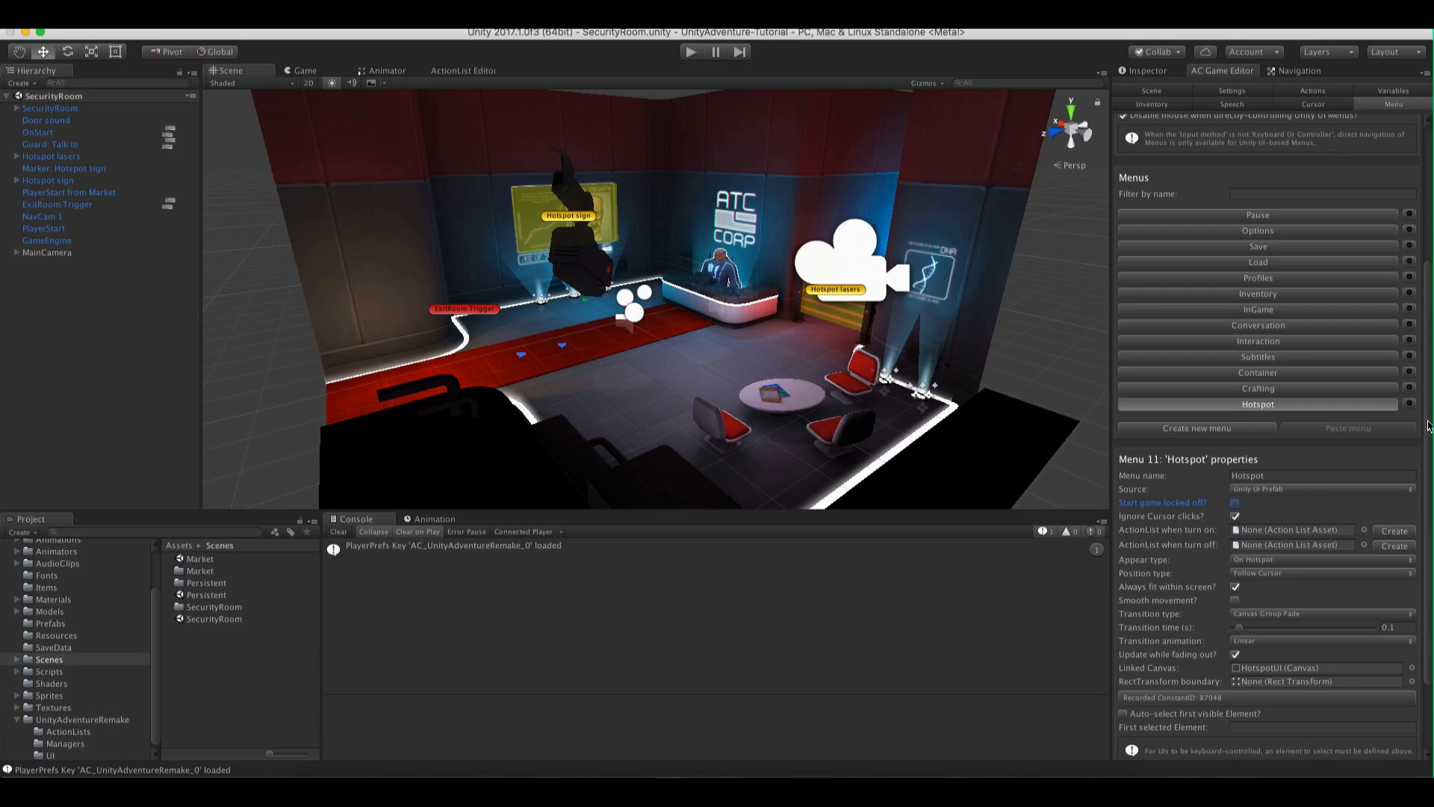
{"action": "scroll", "coordinate": [1359, 493], "scroll_direction": "down", "scroll_amount": 3}
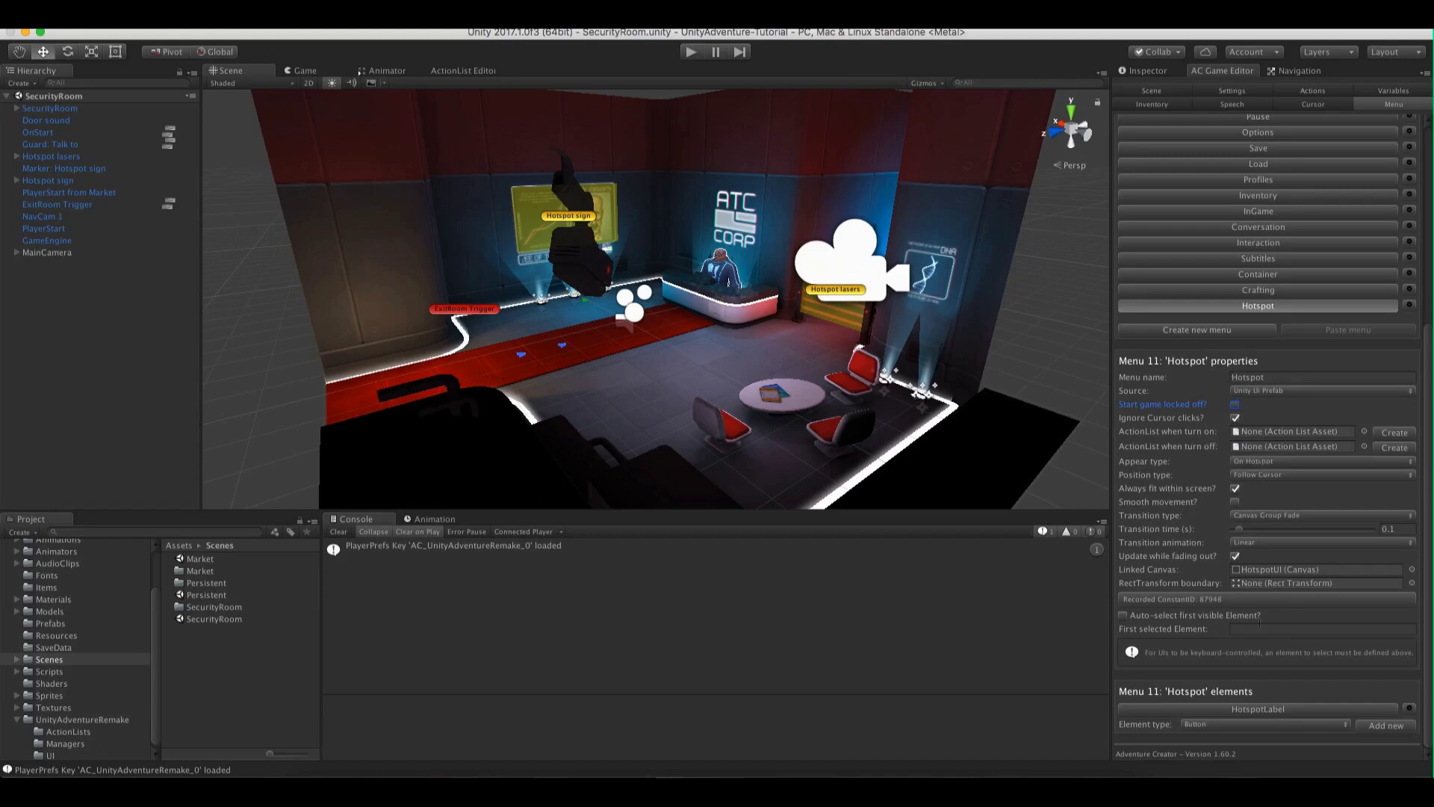
{"action": "left_click", "coordinate": [1279, 709]}
{"action": "scroll", "coordinate": [1344, 657], "scroll_direction": "down", "scroll_amount": 3}
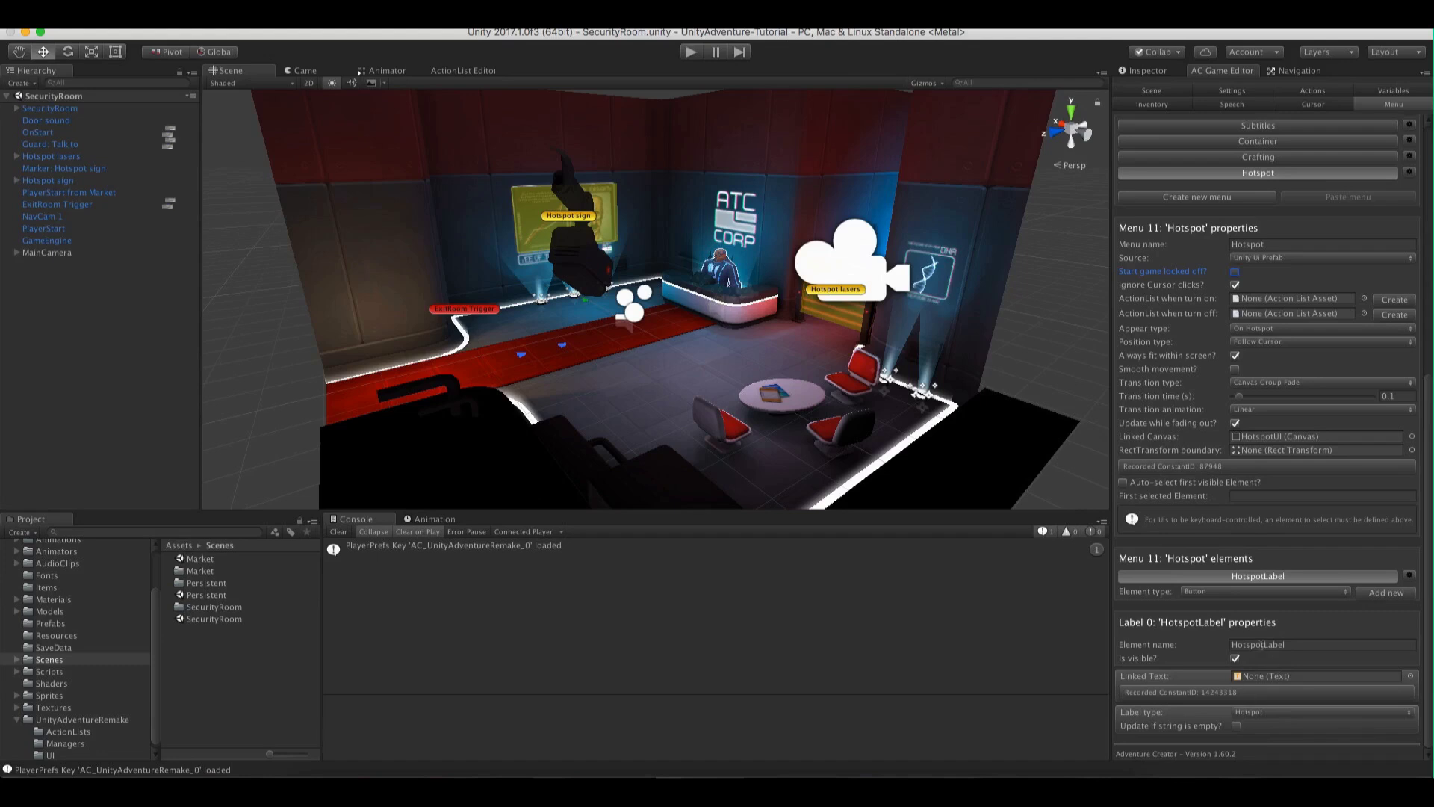
{"action": "left_click_drag", "start_coordinate": [1429, 629], "coordinate": [1427, 584]}
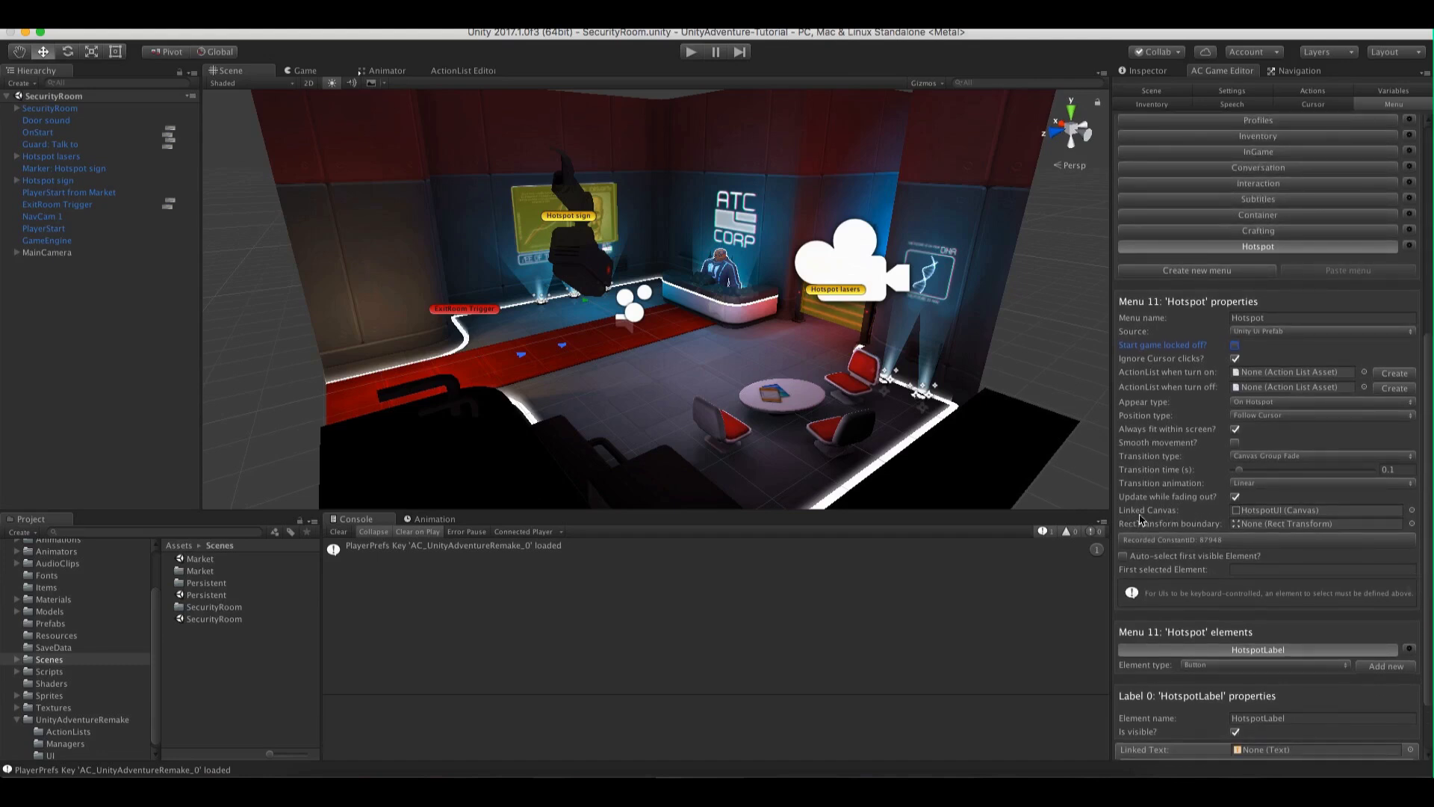
Locate the Hotspot menu's linked canvas prefab, HotspotUI, and add it to the SecurityRoom scene hierarchy
{"action": "left_click", "coordinate": [1274, 513]}
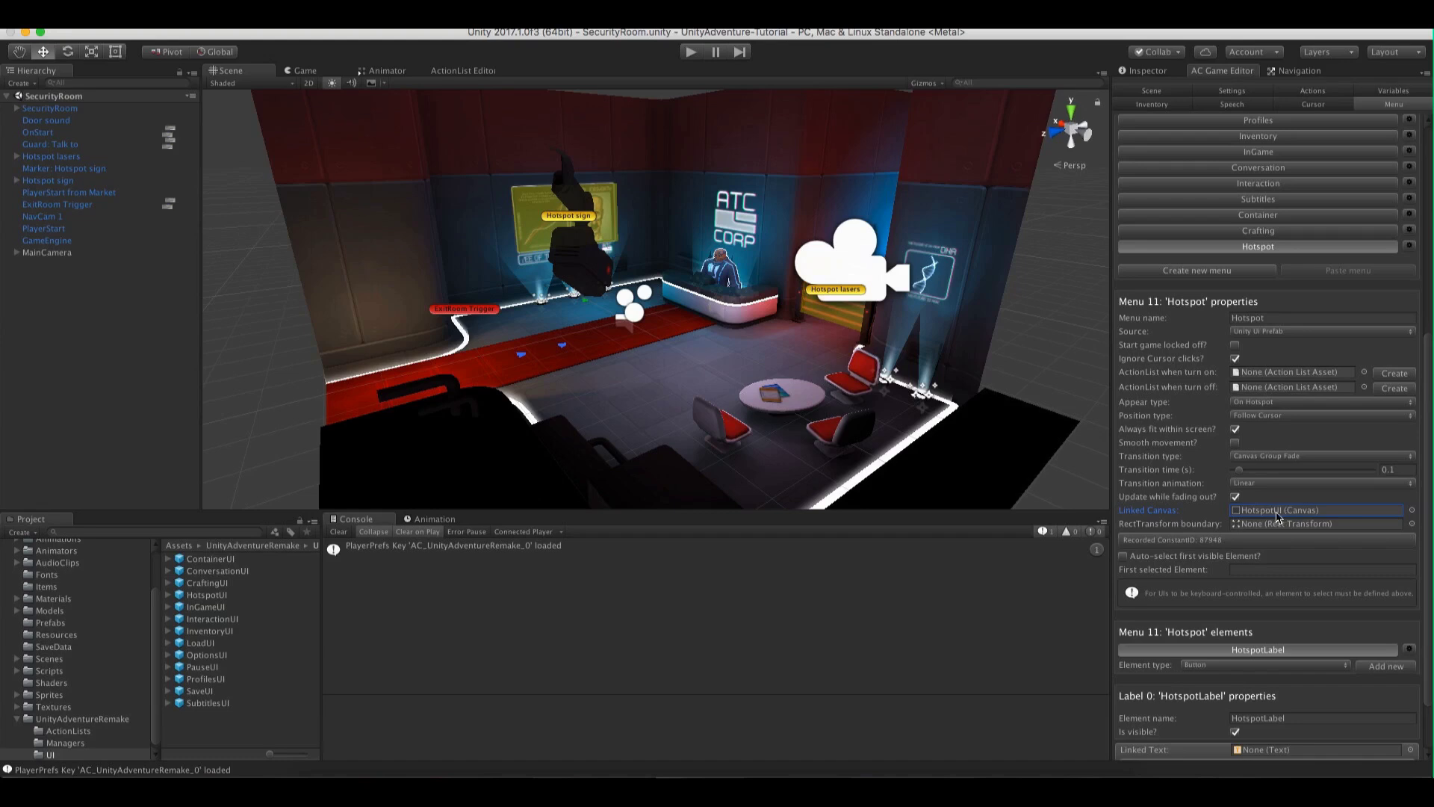
{"action": "scroll", "coordinate": [1269, 567], "scroll_direction": "down", "scroll_amount": 3}
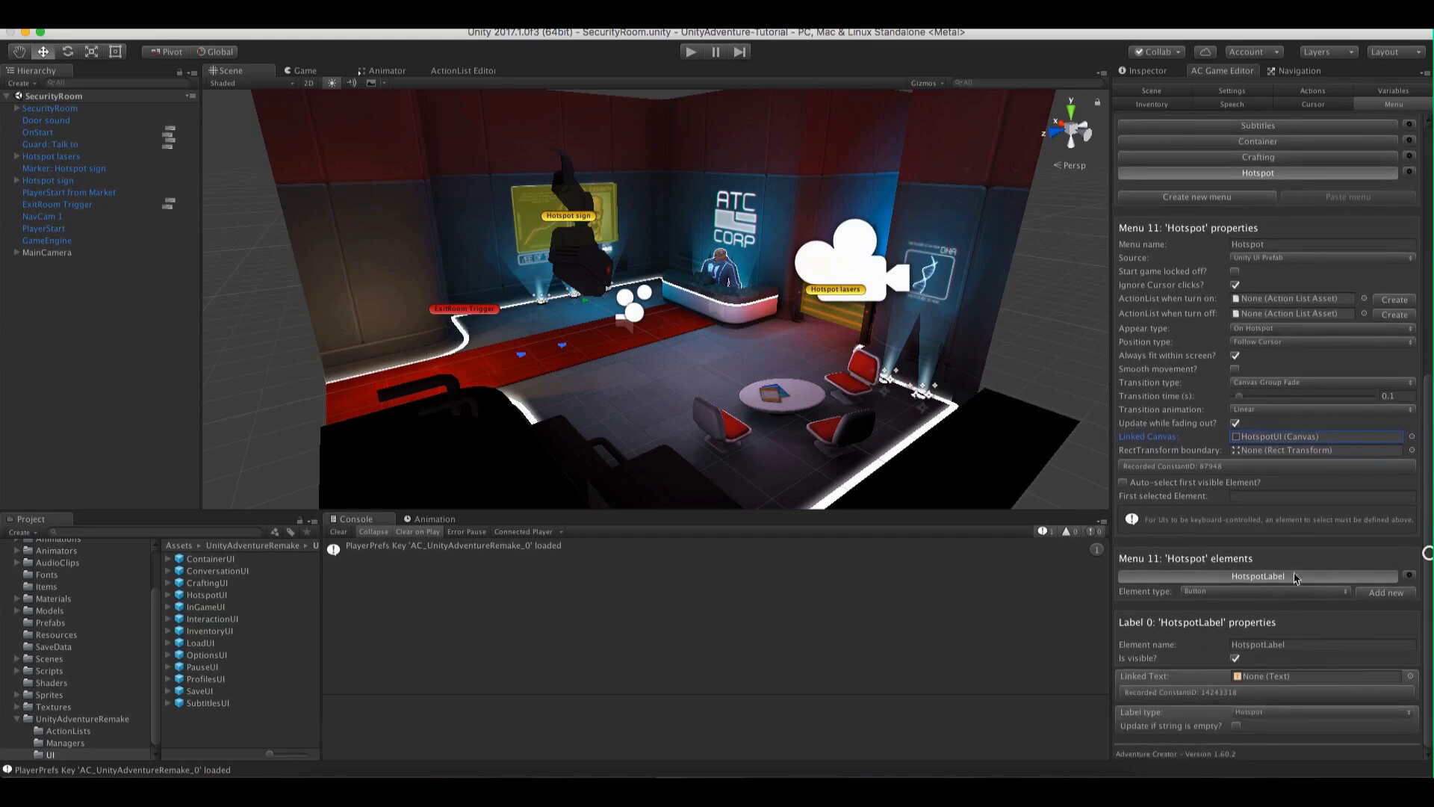
{"action": "scroll", "coordinate": [1419, 515], "scroll_direction": "up", "scroll_amount": 3}
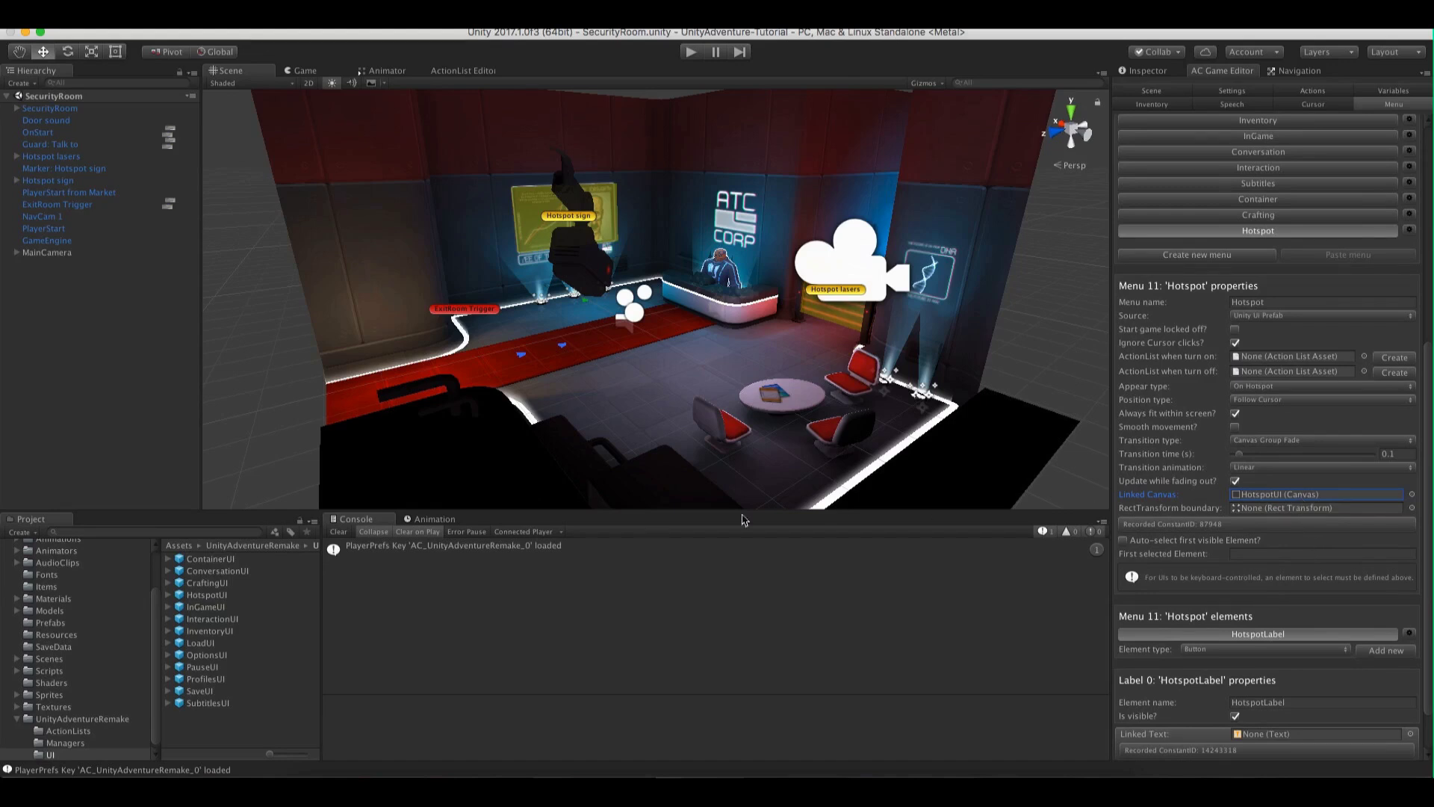
{"action": "left_click_drag", "start_coordinate": [207, 594], "coordinate": [114, 425]}
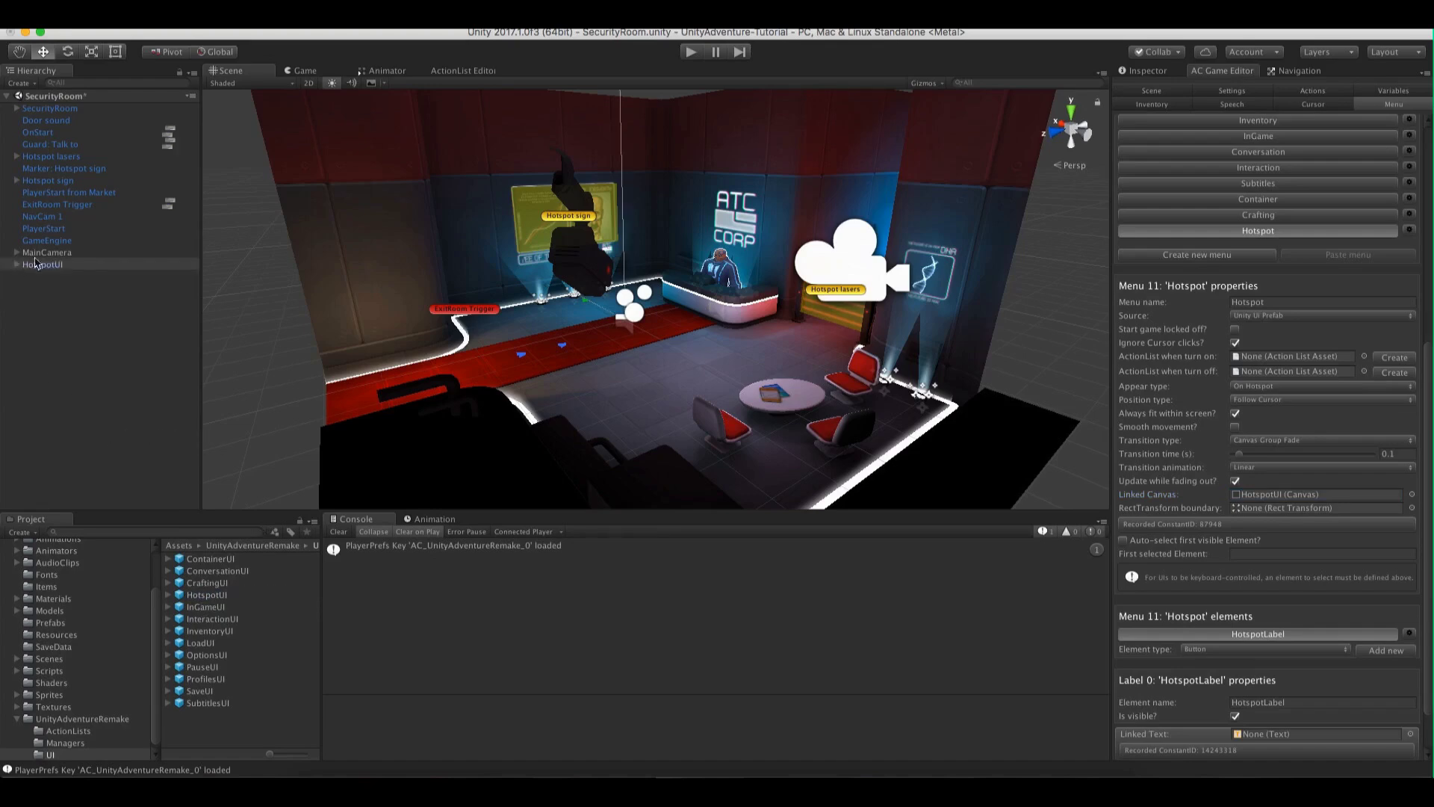
Switch the Scene view to 2D and frame the HotspotUI canvas up close
{"action": "left_click", "coordinate": [308, 82]}
{"action": "double_click", "coordinate": [33, 268]}
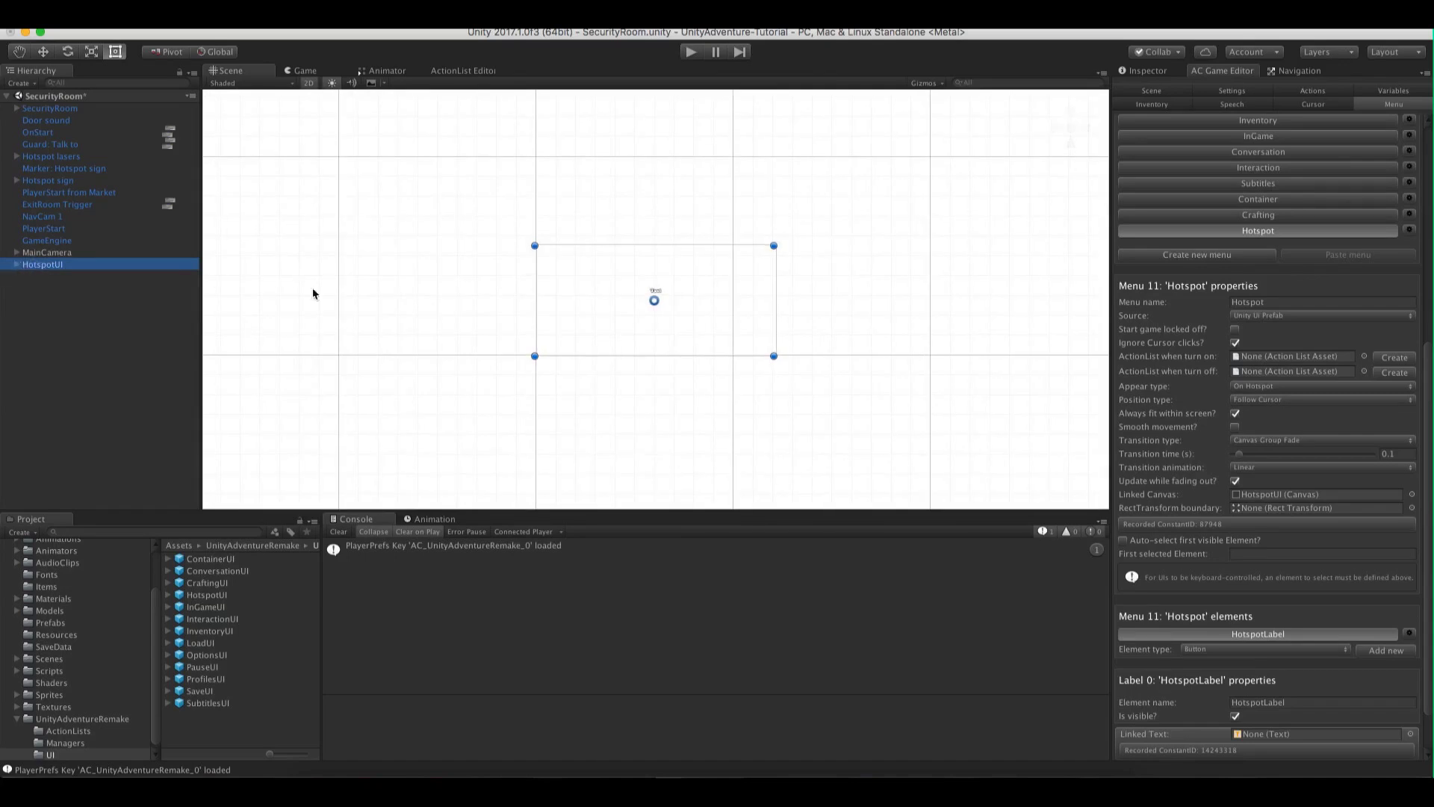
{"action": "scroll", "coordinate": [644, 362], "scroll_direction": "up", "scroll_amount": 10}
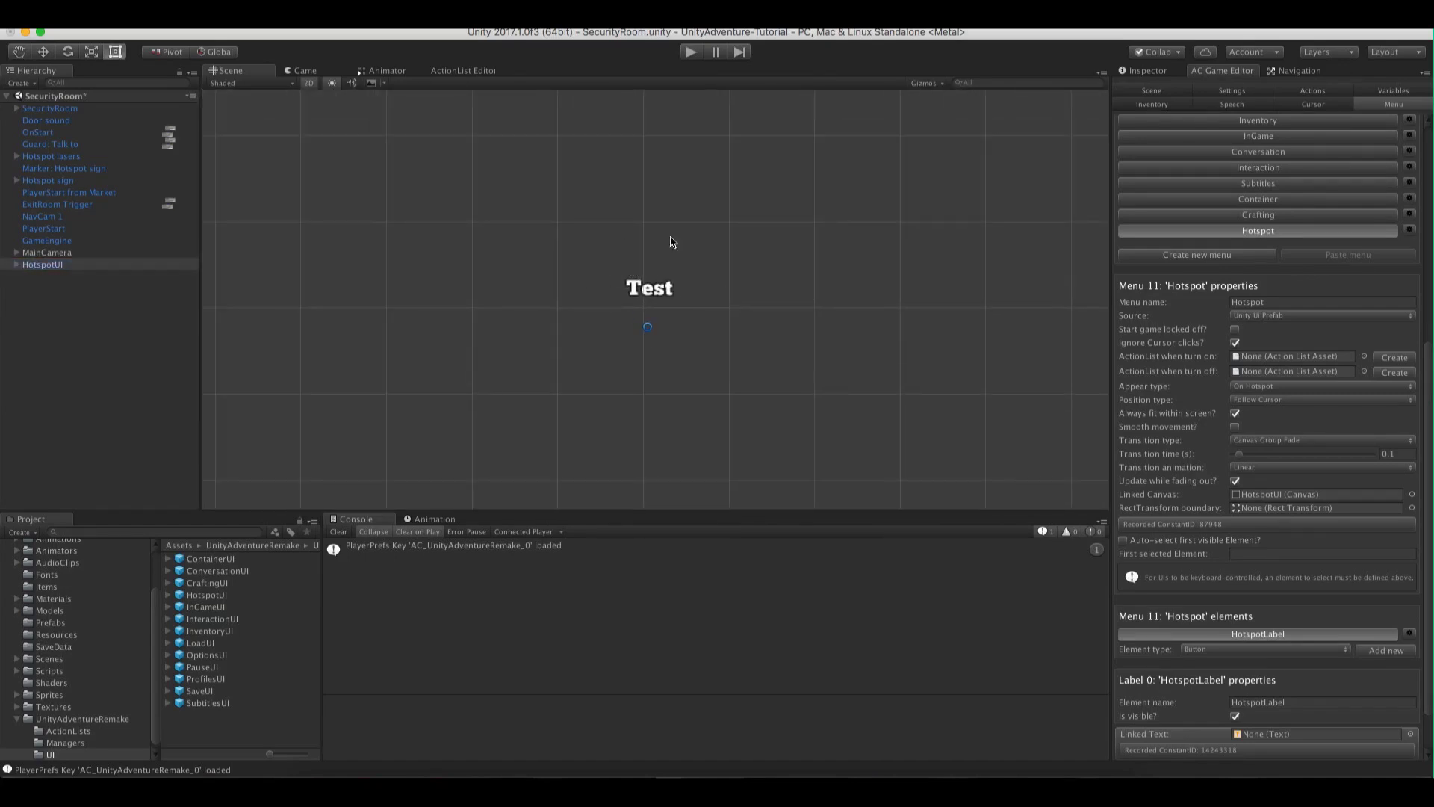
Set the font of the txtHotspot text, inside HotspotUI's RectTransformBoundary, to Geo-Regular
{"action": "left_click", "coordinate": [17, 265]}
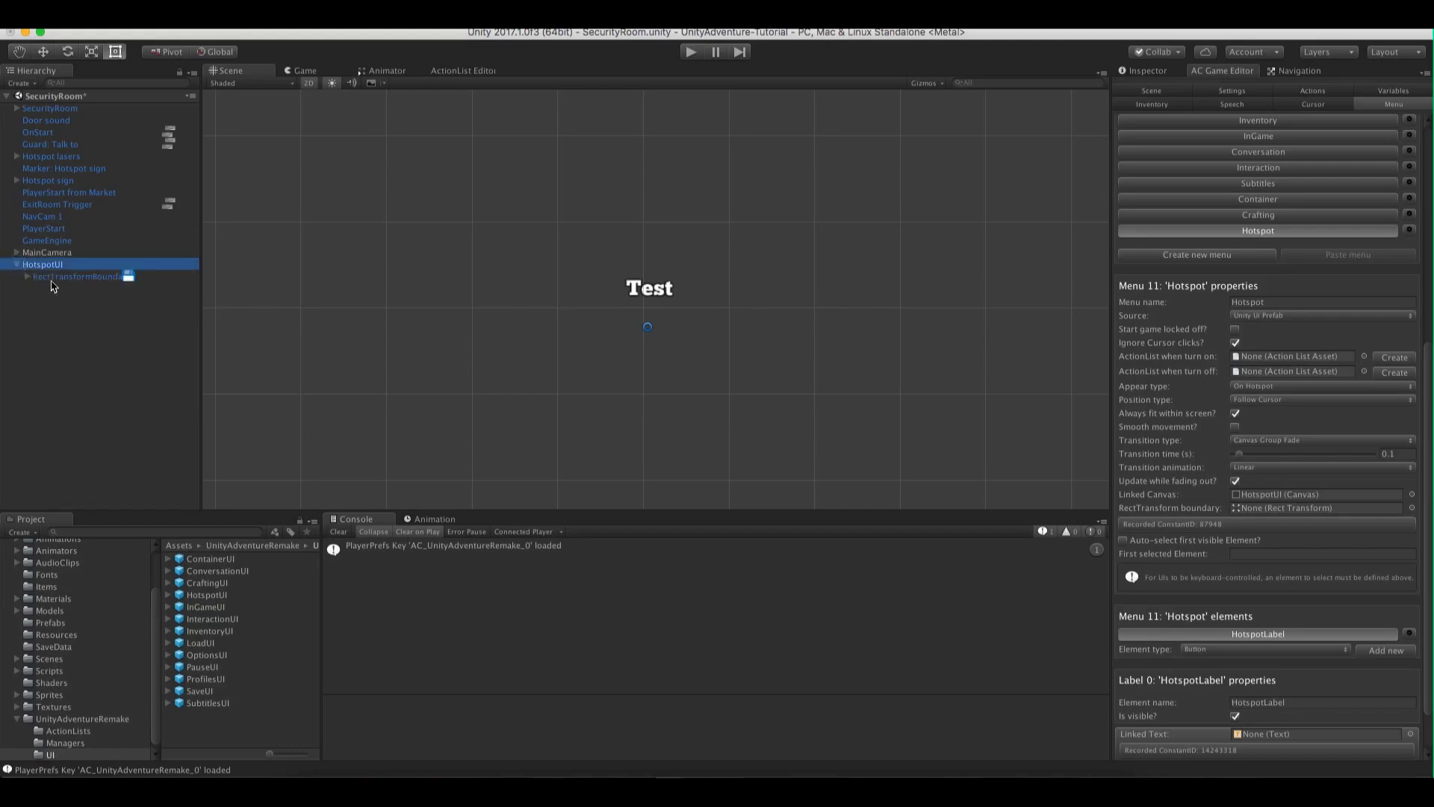
{"action": "left_click", "coordinate": [52, 277]}
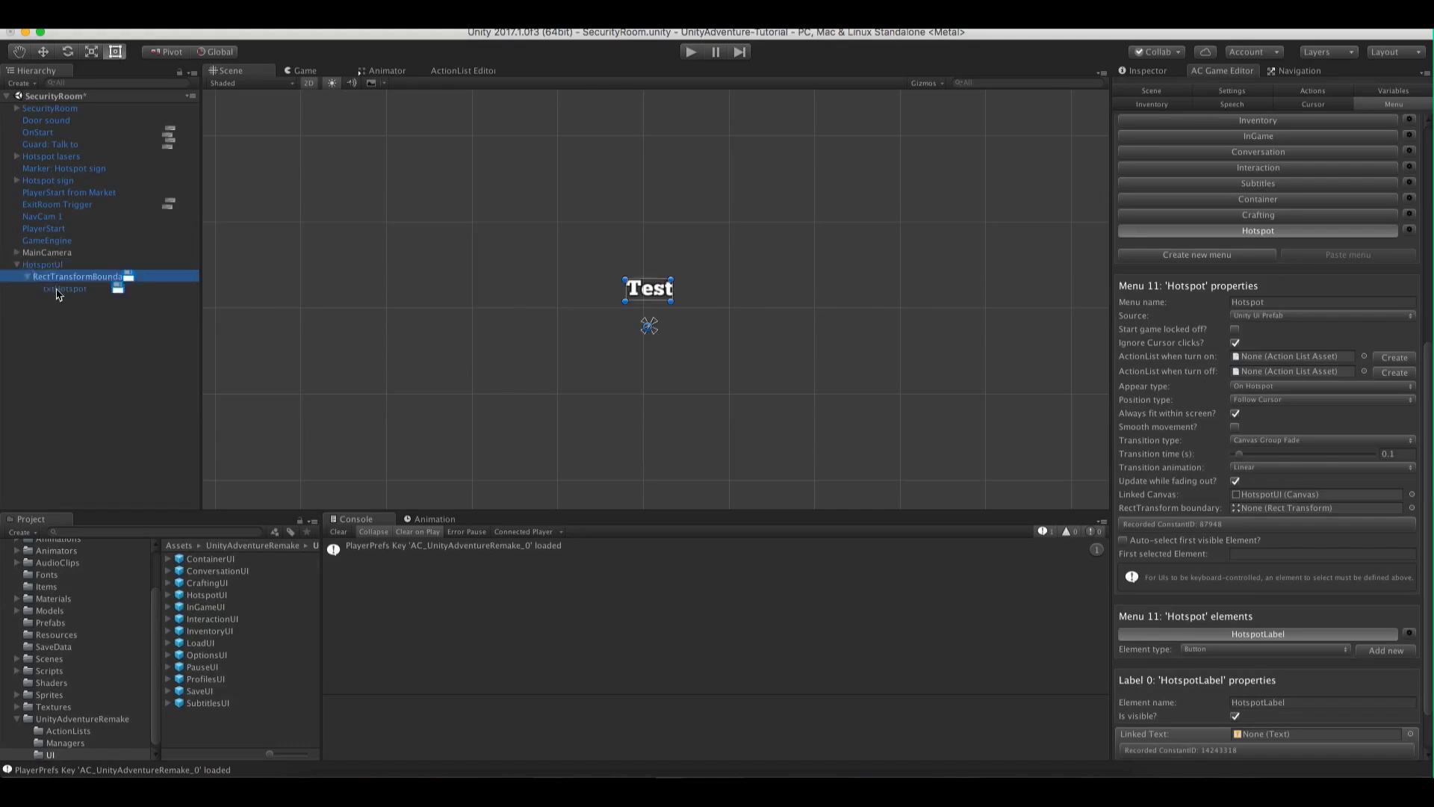
{"action": "left_click", "coordinate": [27, 277]}
{"action": "left_click", "coordinate": [52, 289]}
{"action": "left_click", "coordinate": [1153, 71]}
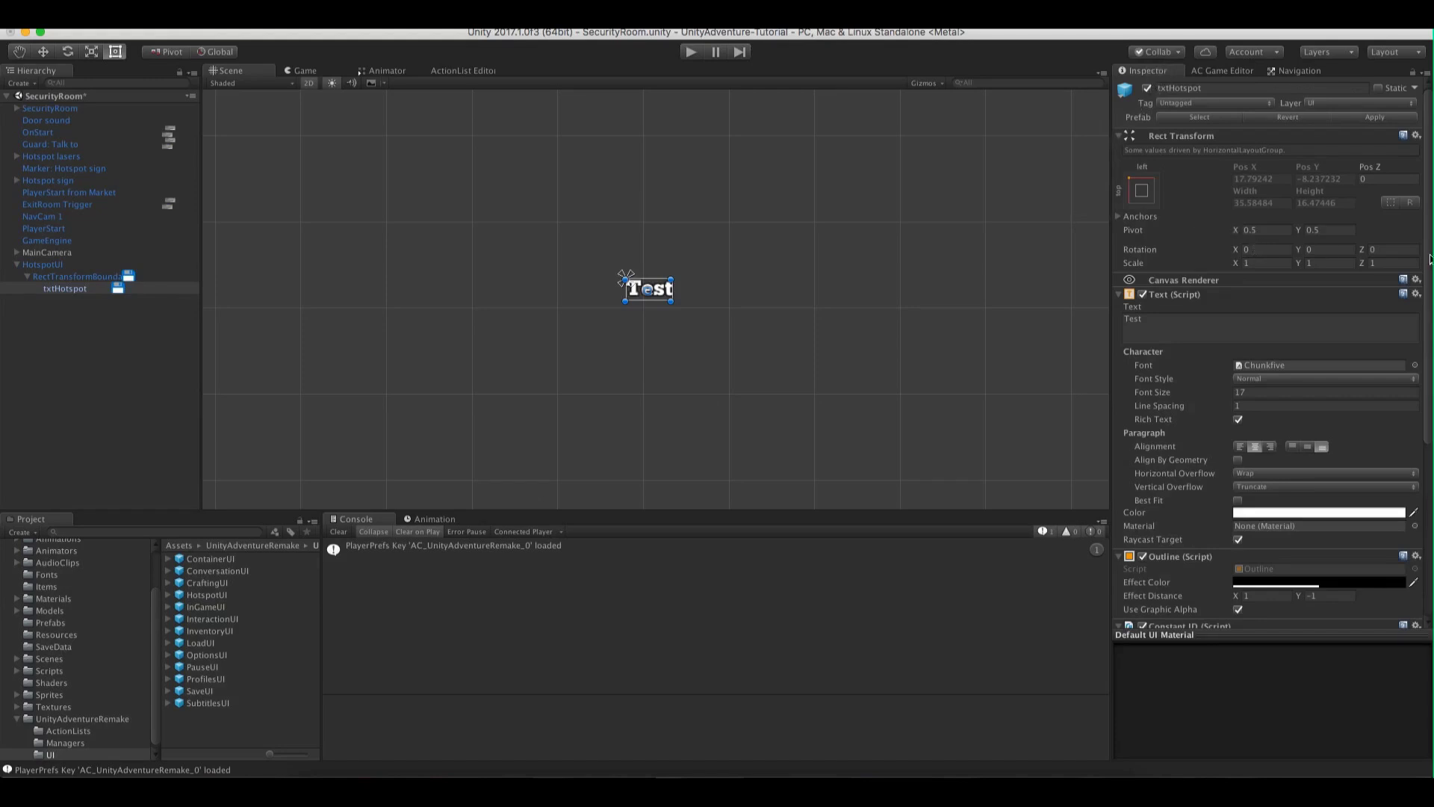
{"action": "left_click_drag", "start_coordinate": [1430, 258], "coordinate": [1429, 293]}
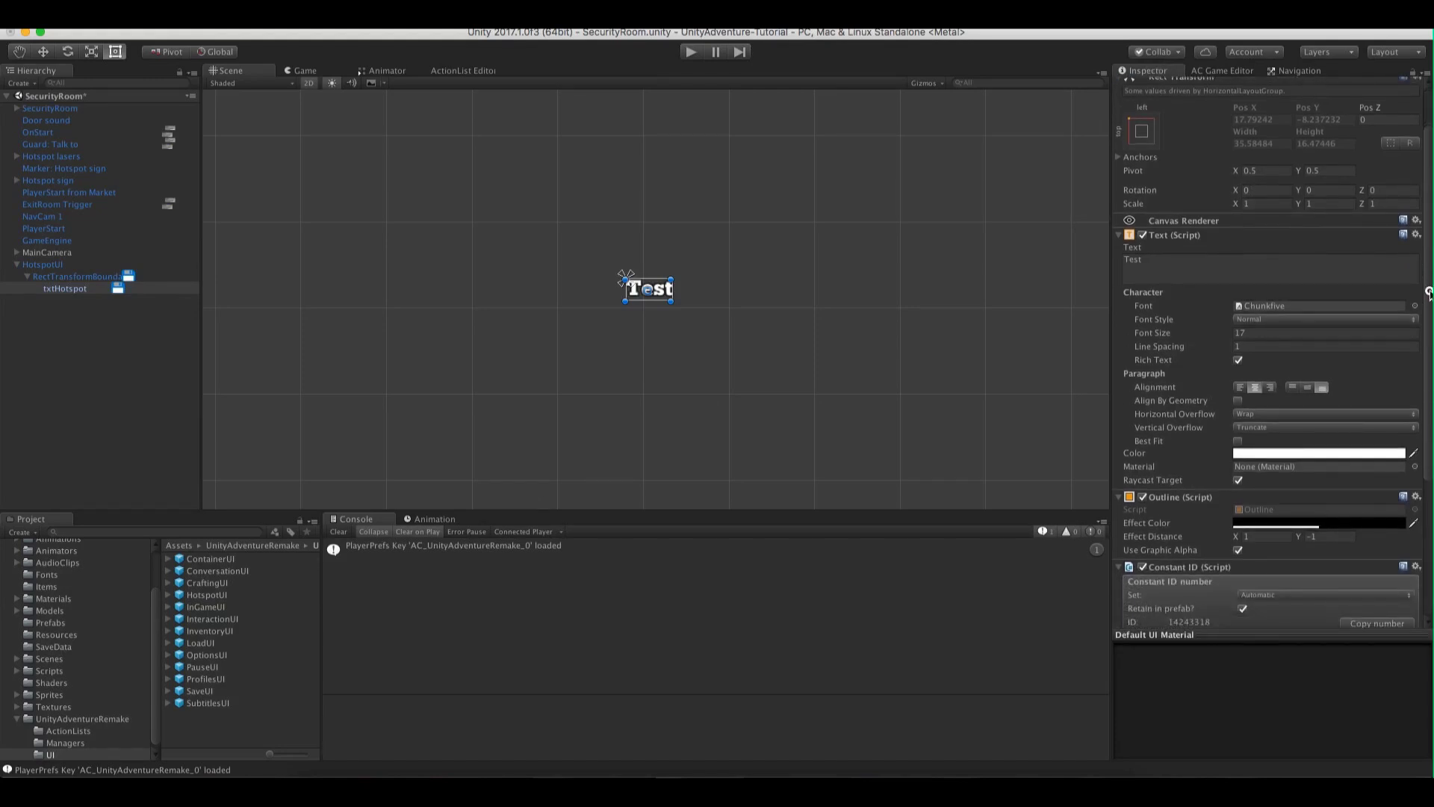
{"action": "left_click", "coordinate": [1416, 310]}
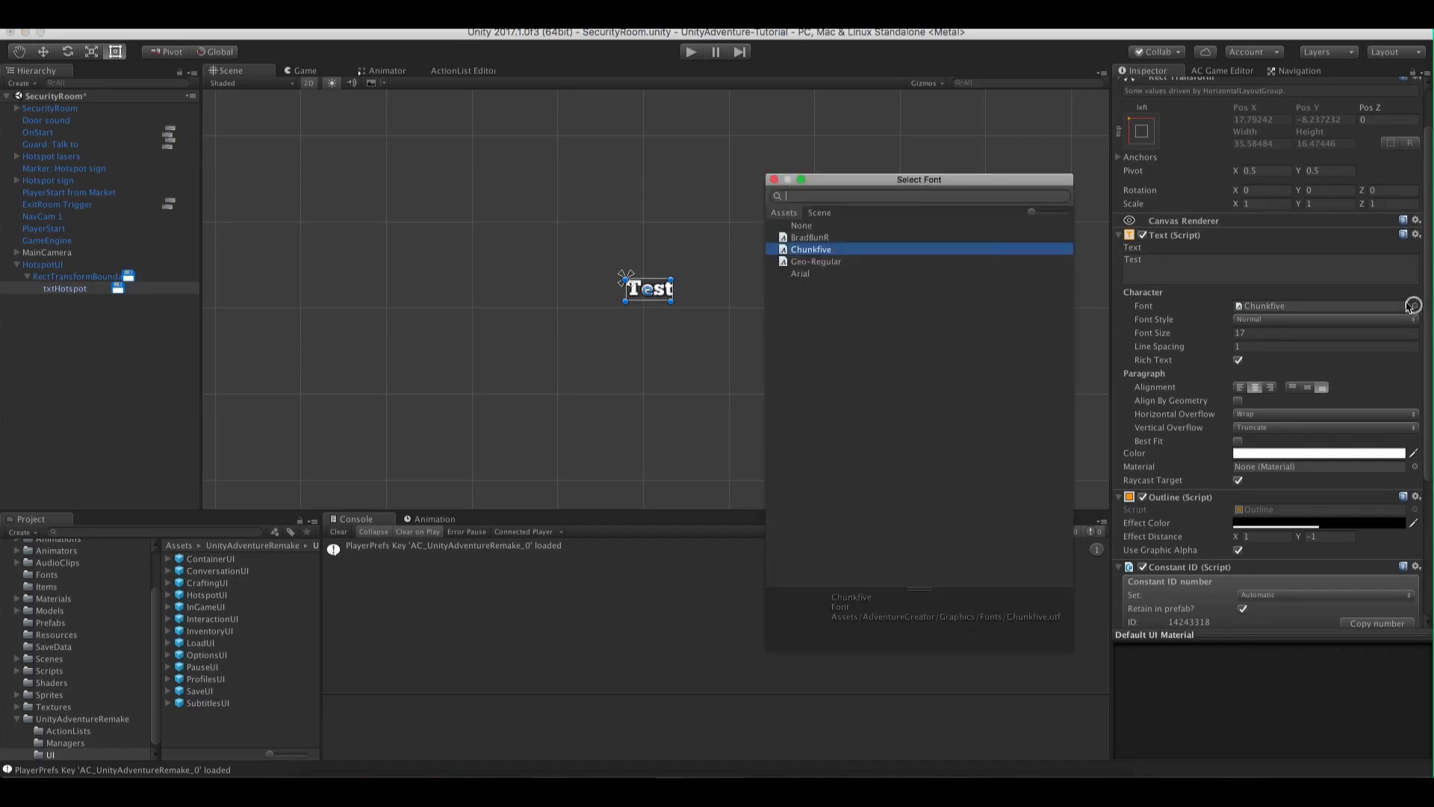
{"action": "left_click_drag", "start_coordinate": [905, 192], "coordinate": [1025, 197]}
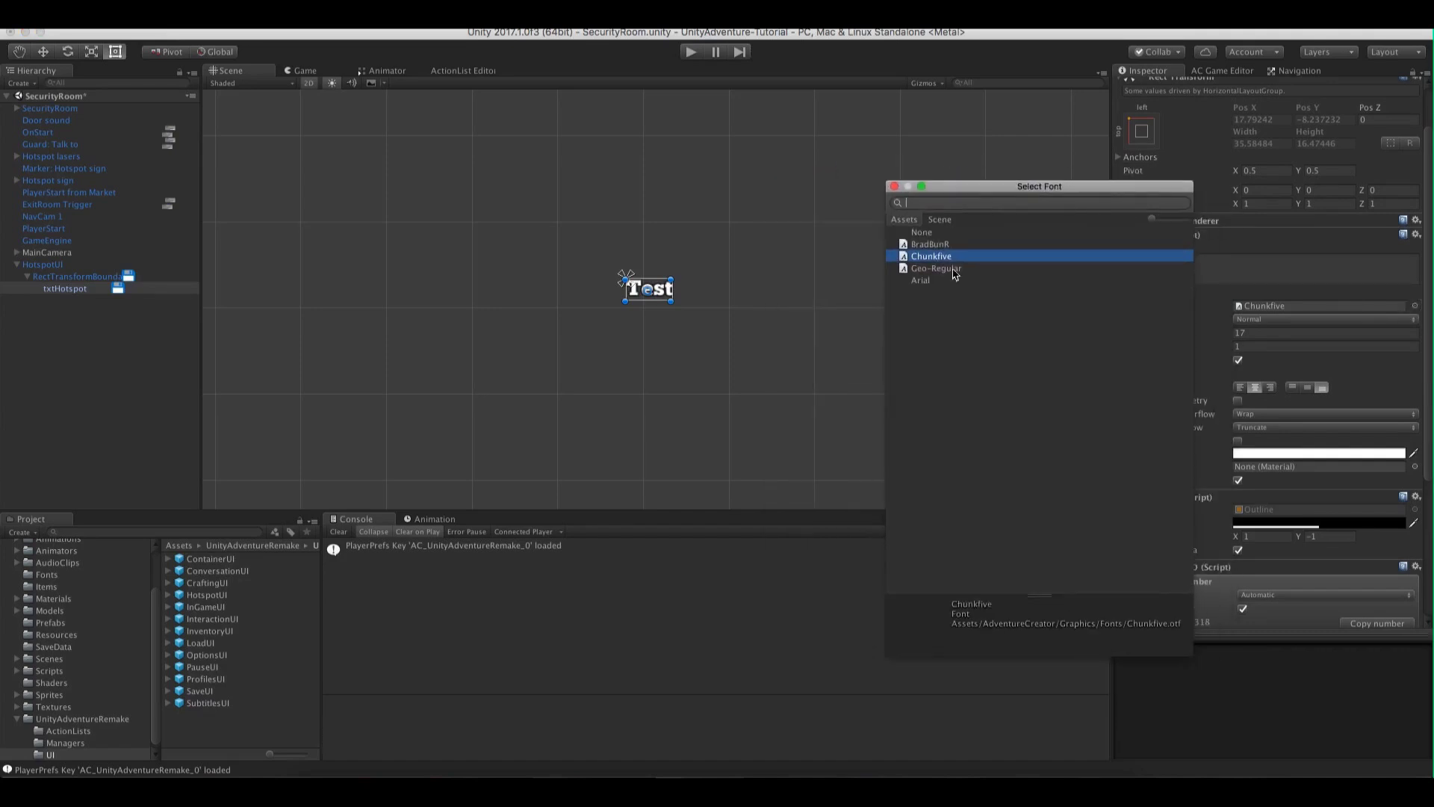
{"action": "left_click", "coordinate": [944, 270]}
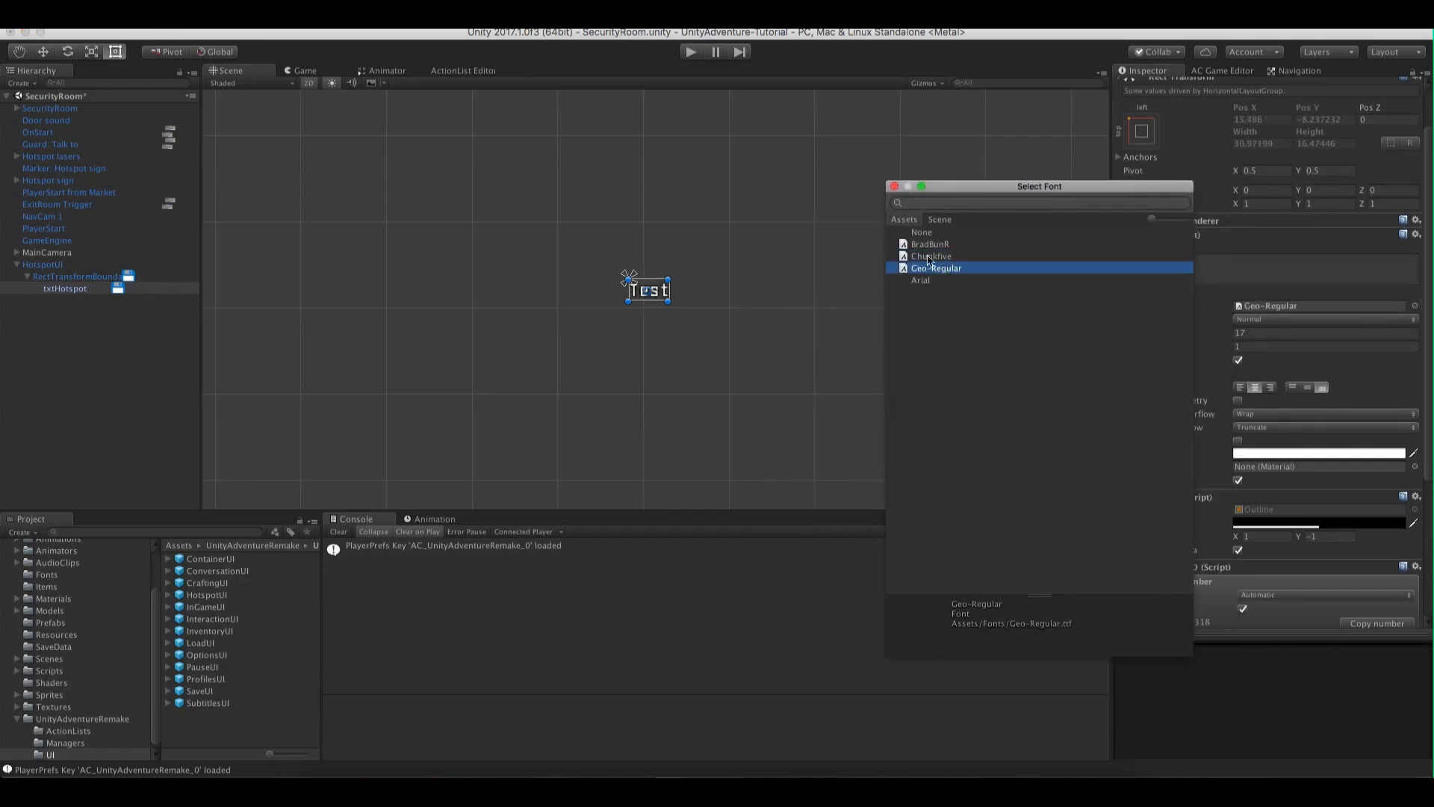
{"action": "left_click", "coordinate": [893, 186]}
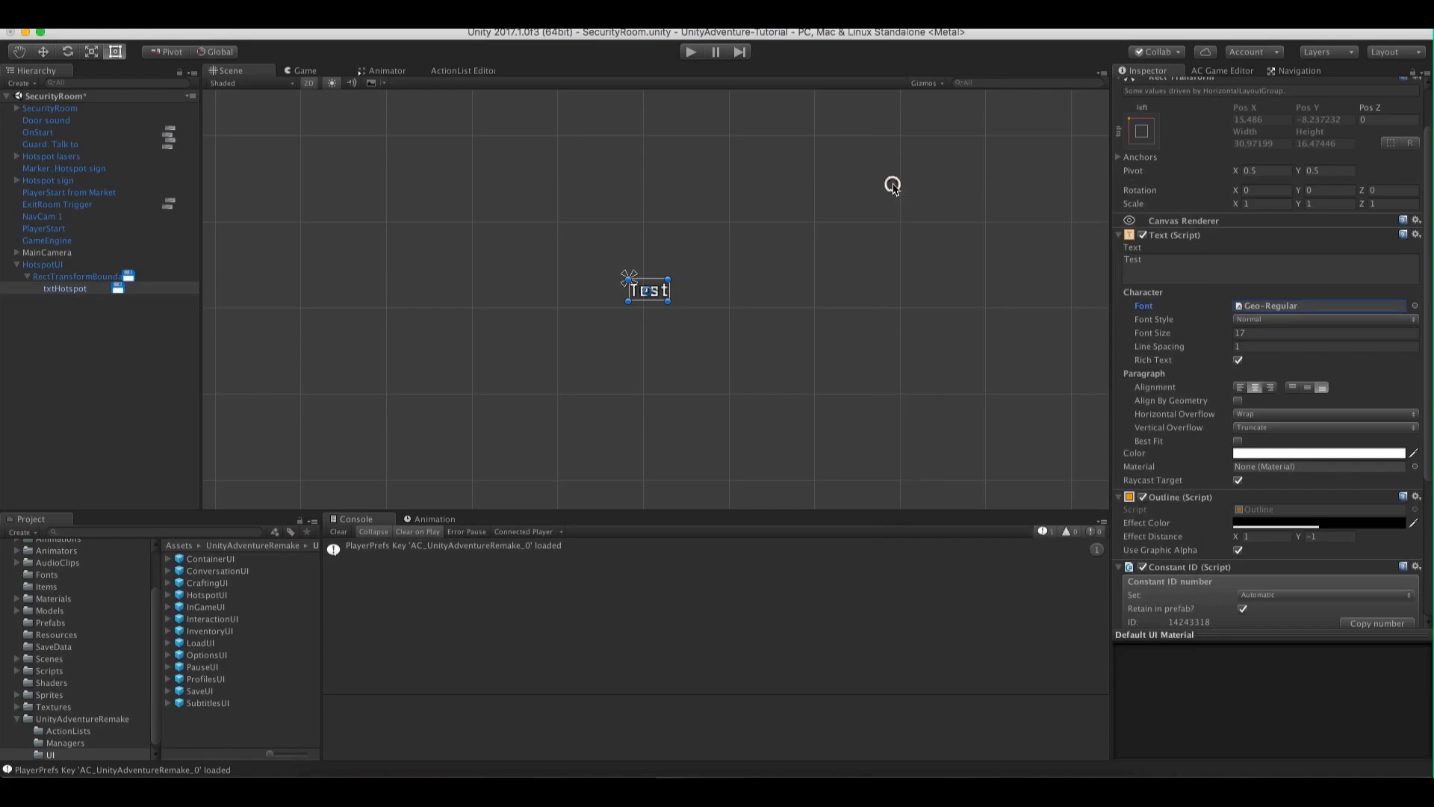
Increase the txtHotspot font size to 26 and check the label against the room in the Game view
{"action": "left_click", "coordinate": [299, 70]}
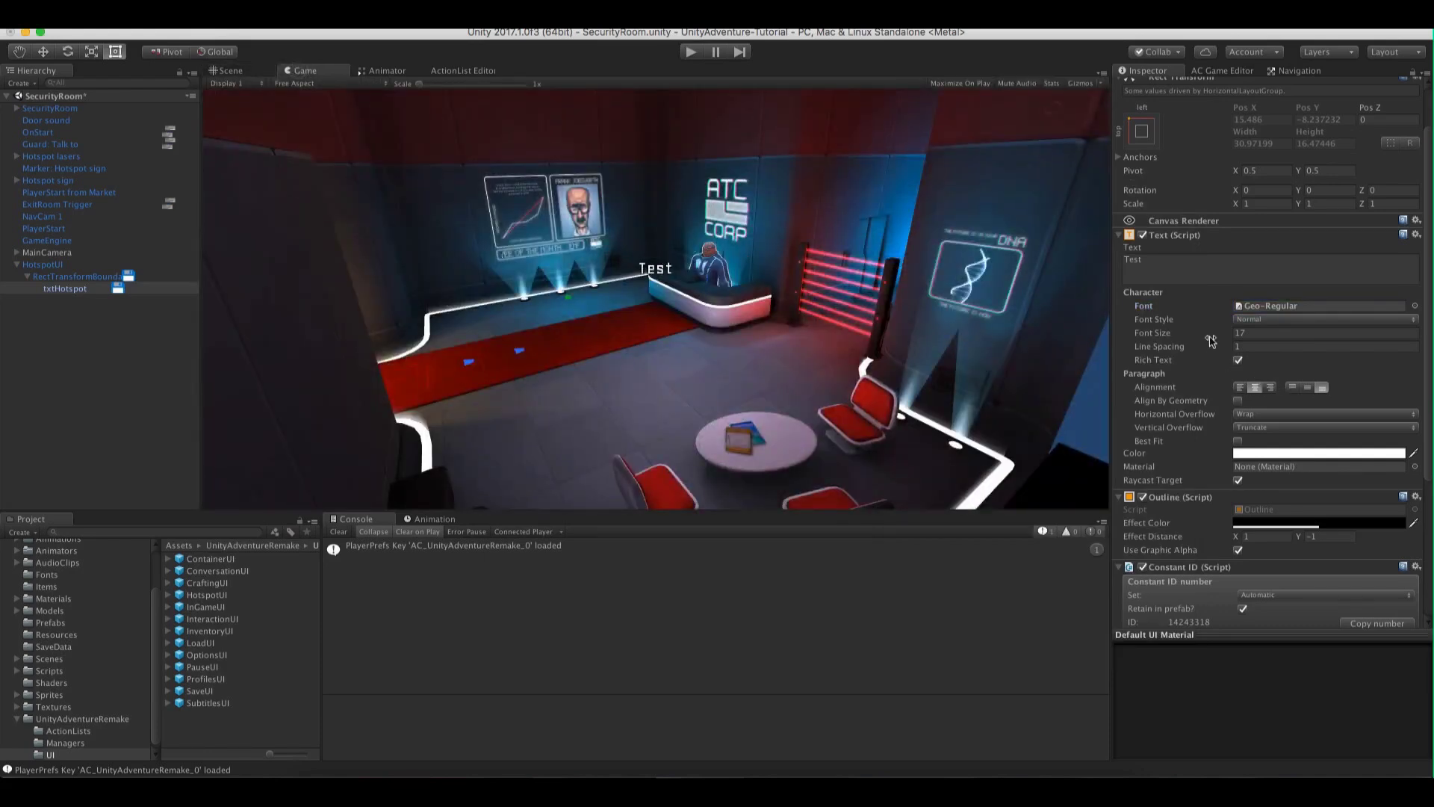
{"action": "left_click_drag", "start_coordinate": [1214, 338], "coordinate": [1222, 337]}
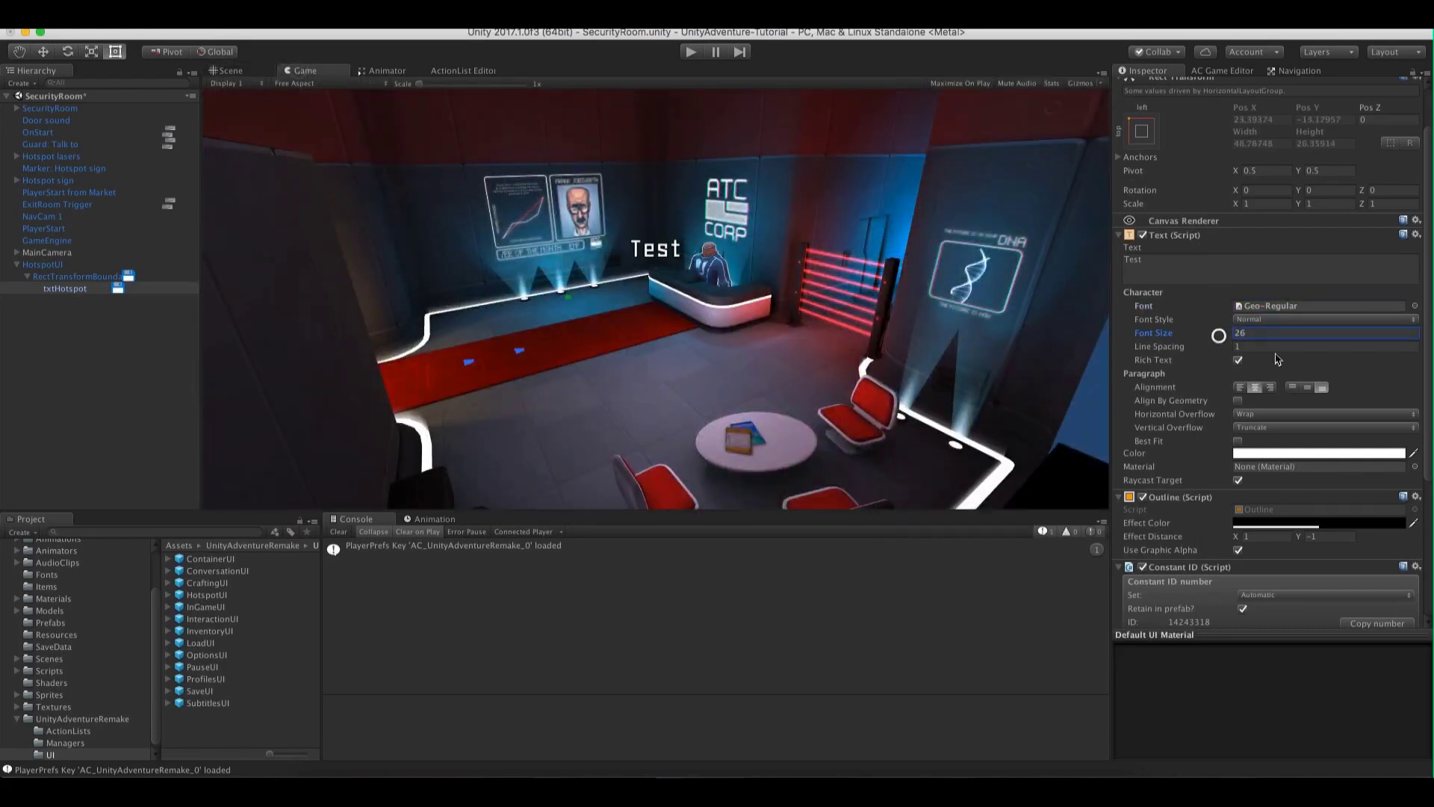
{"action": "left_click", "coordinate": [228, 70]}
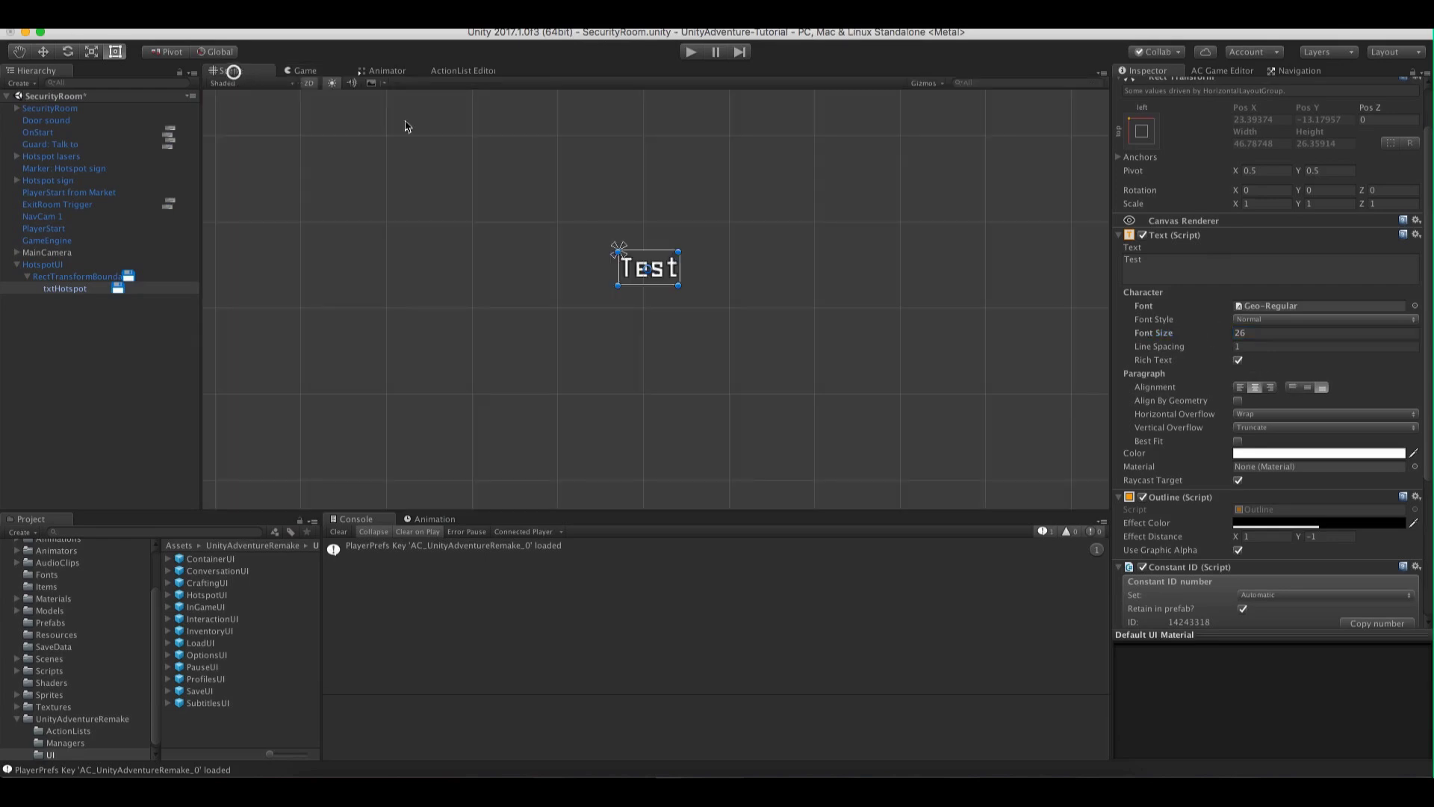
{"action": "left_click", "coordinate": [318, 70]}
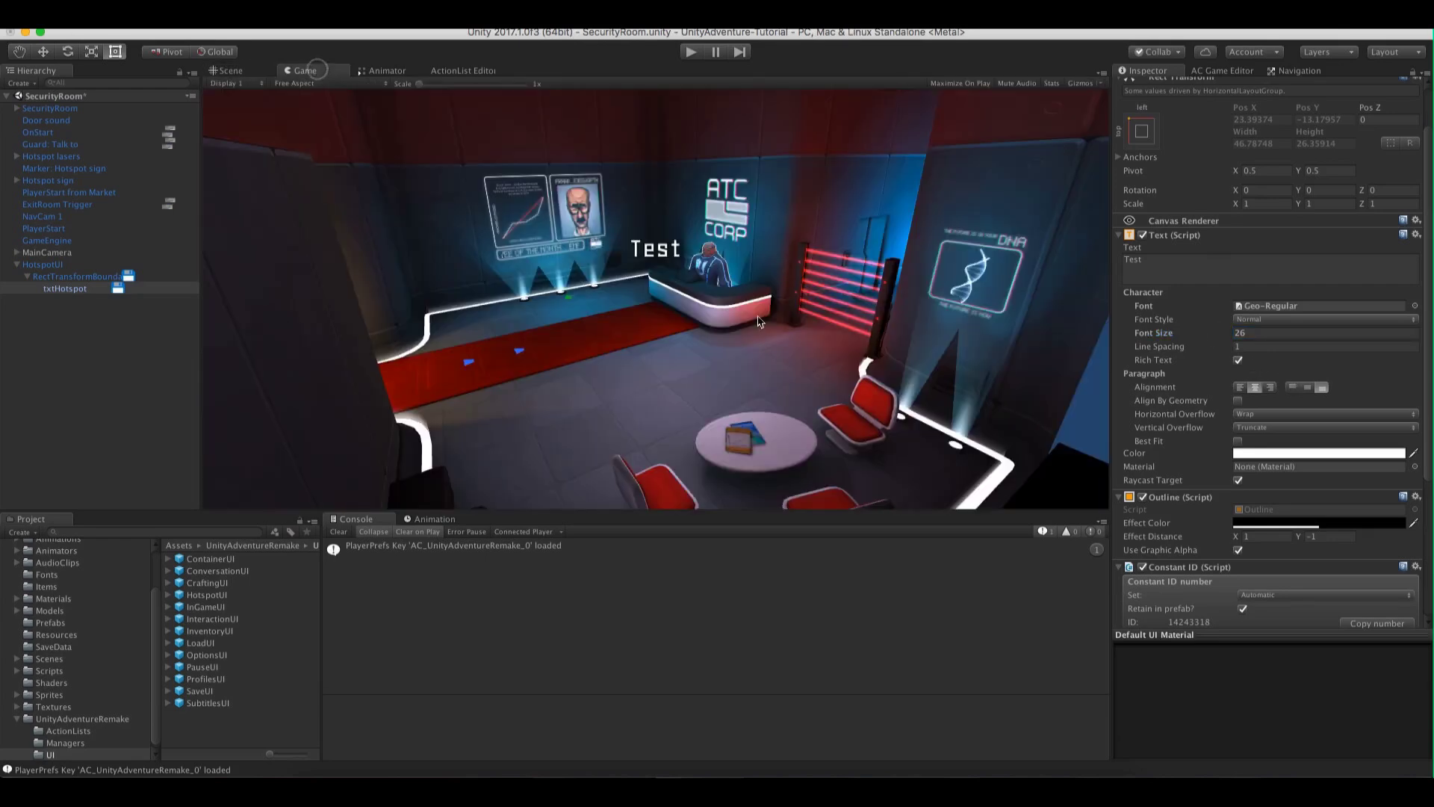
{"action": "scroll", "coordinate": [1281, 425], "scroll_direction": "down", "scroll_amount": 5}
{"action": "scroll", "coordinate": [1288, 460], "scroll_direction": "up", "scroll_amount": 5}
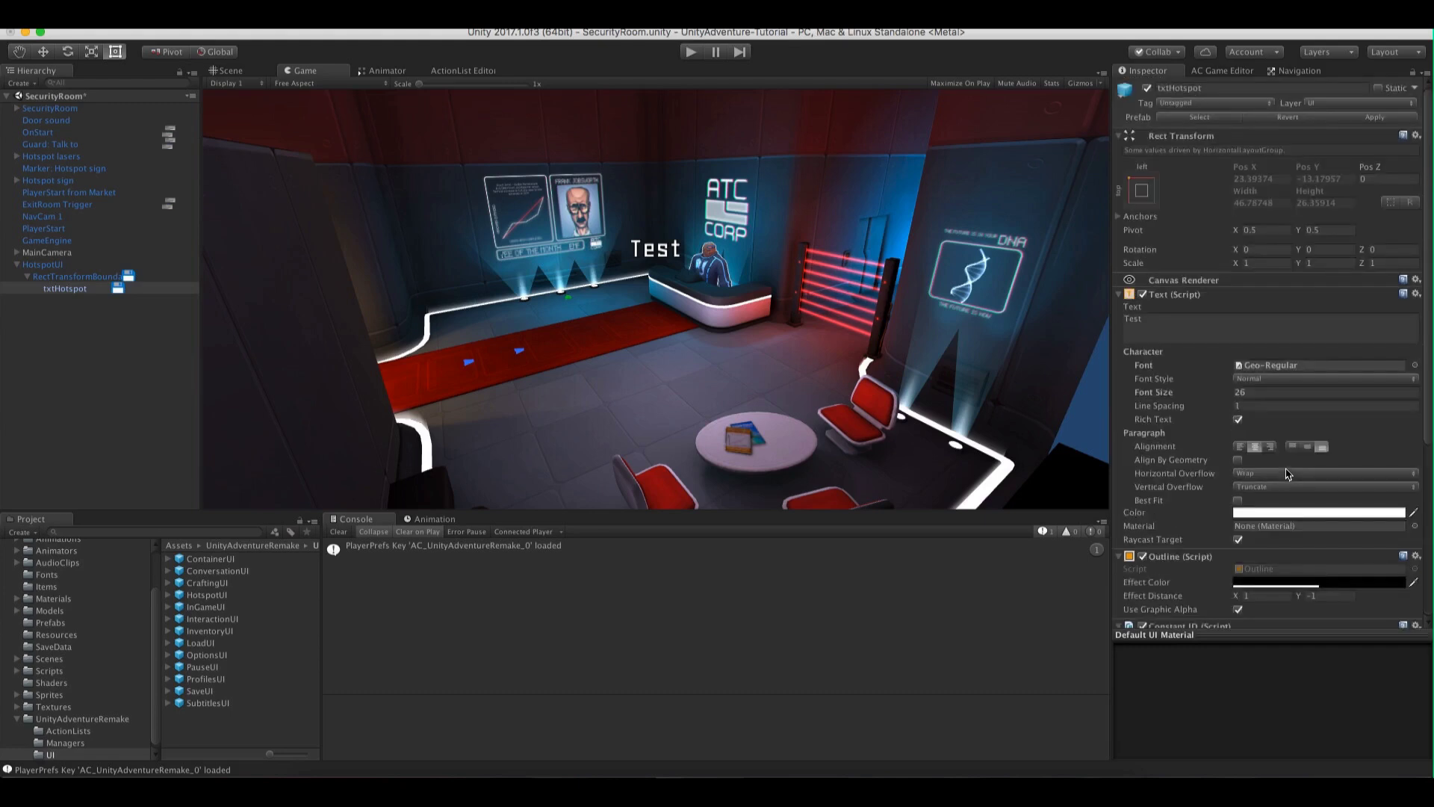
Apply the txtHotspot text changes to the HotspotUI prefab and delete the HotspotUI instance from the SecurityRoom scene
{"action": "left_click", "coordinate": [1367, 119]}
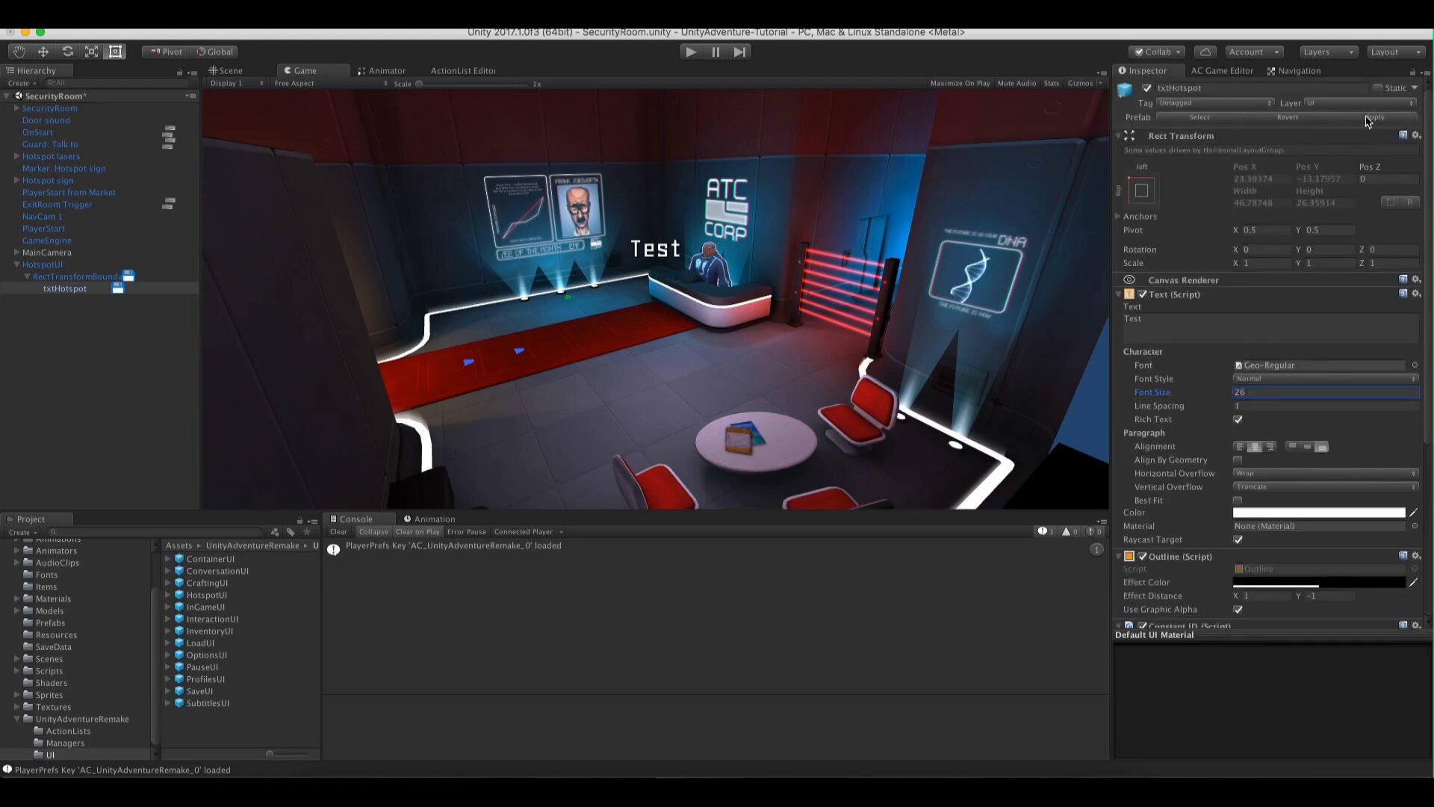
{"action": "left_click", "coordinate": [39, 264]}
{"action": "right_click", "coordinate": [39, 264]}
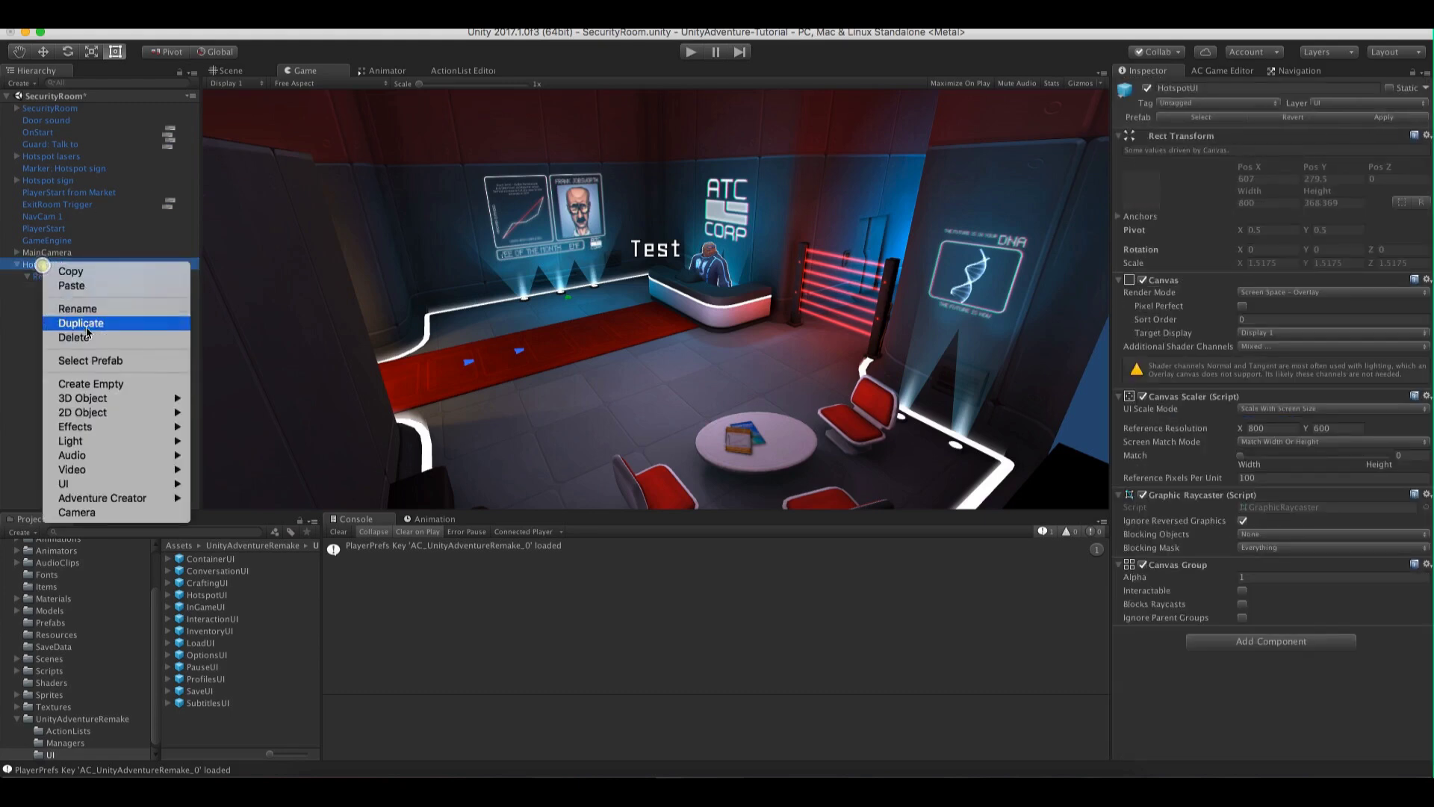
{"action": "left_click", "coordinate": [90, 340]}
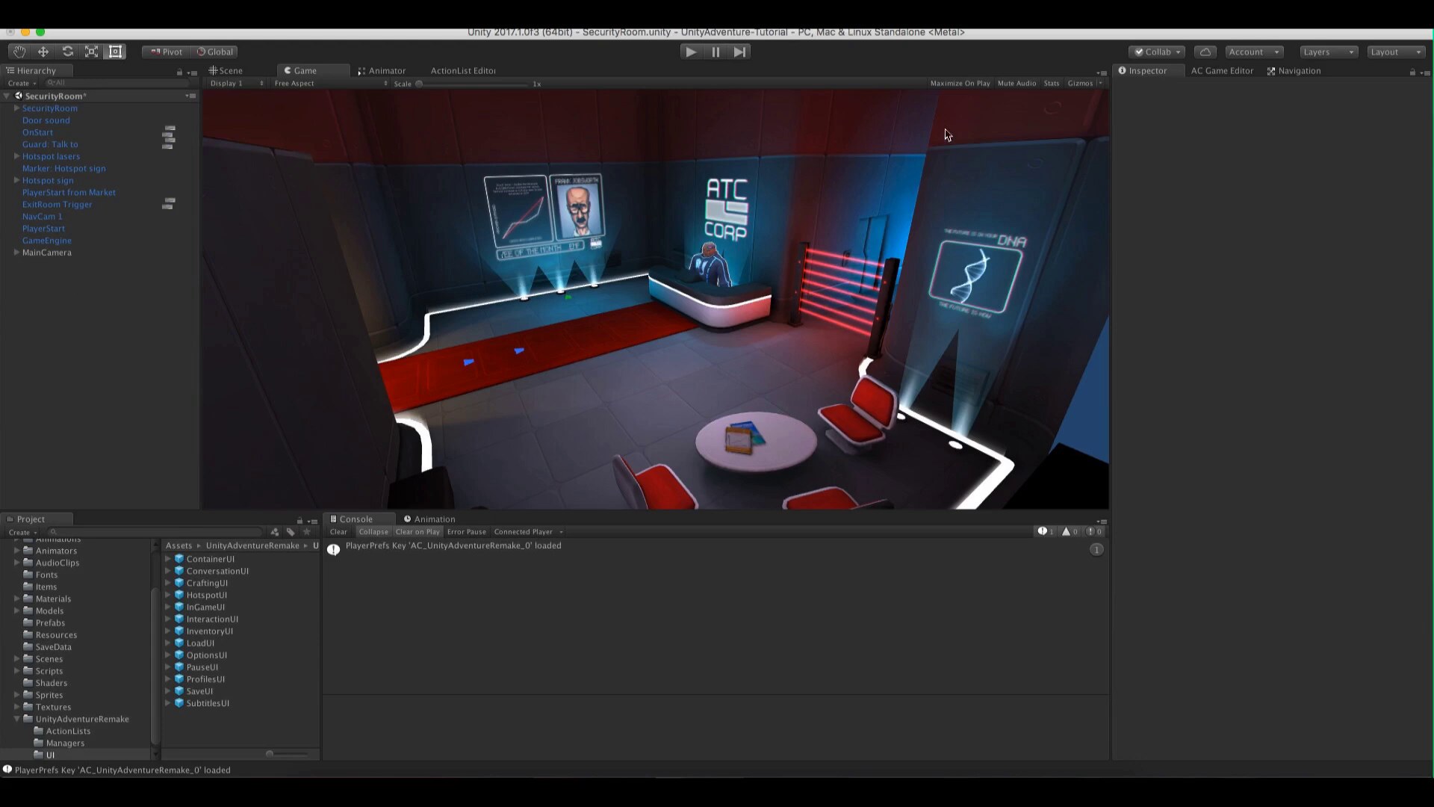
Playtest the SecurityRoom scene briefly, stop it, and add the HotspotUI prefab back to the scene hierarchy
{"action": "left_click", "coordinate": [691, 51]}
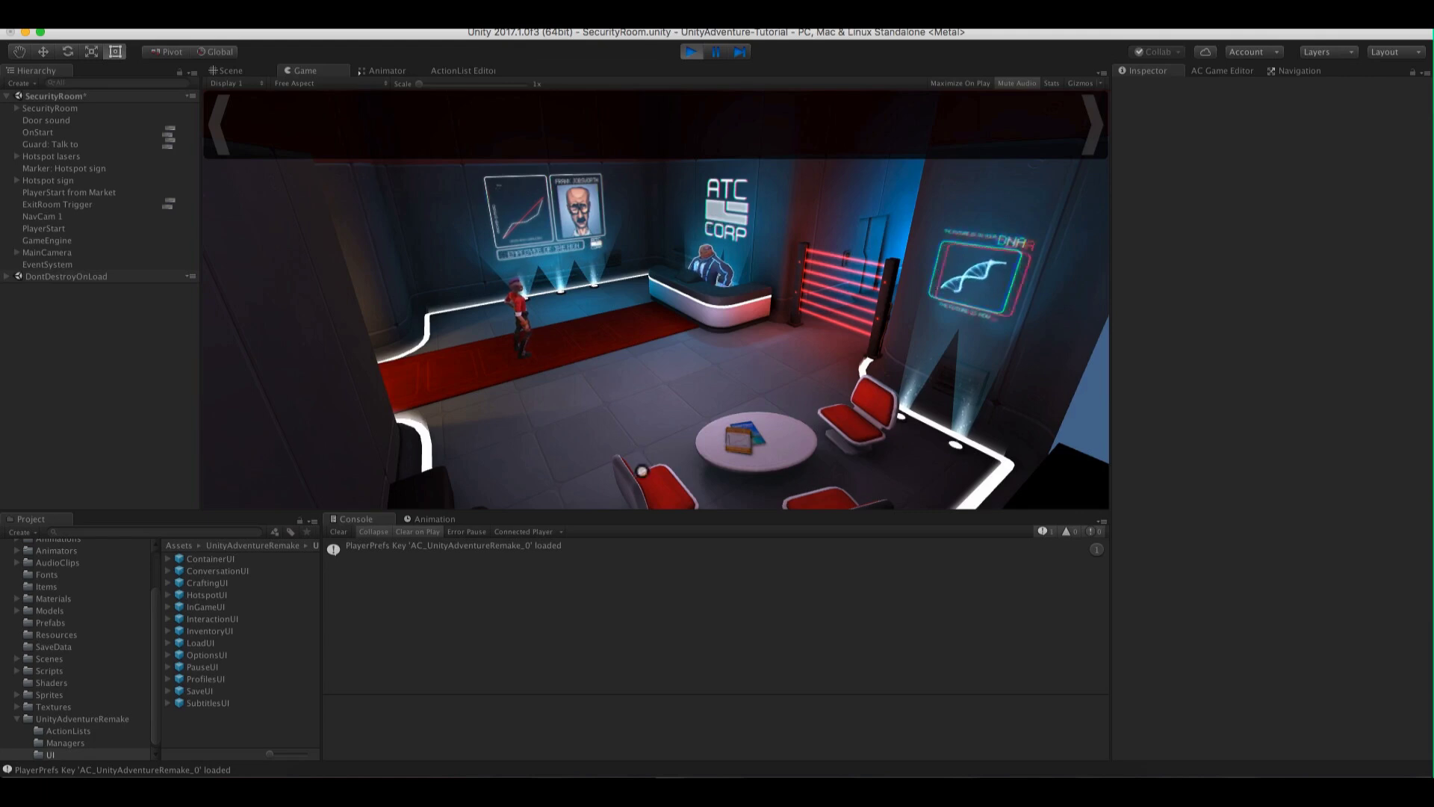
{"action": "key", "text": "super+p"}
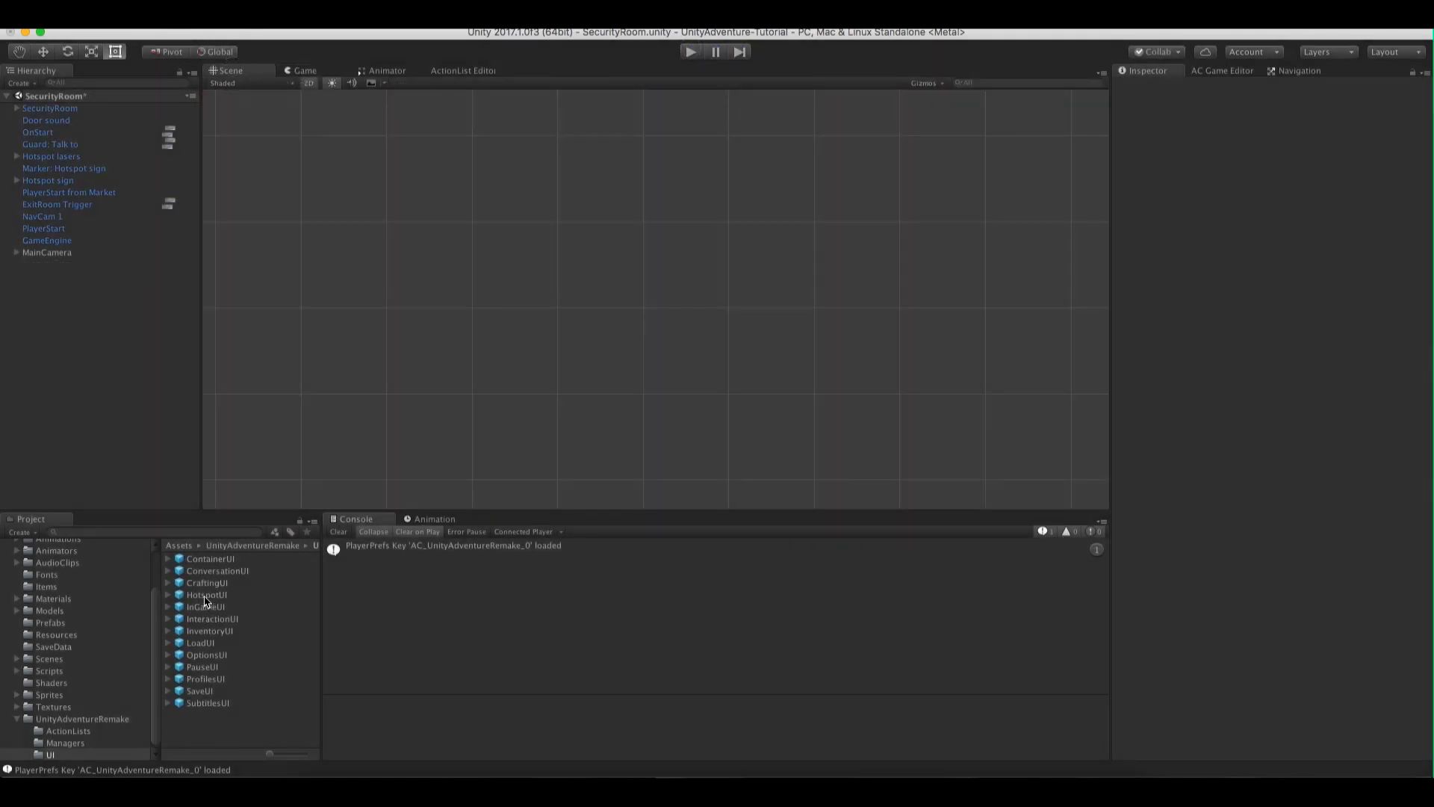
{"action": "left_click_drag", "start_coordinate": [206, 600], "coordinate": [135, 445]}
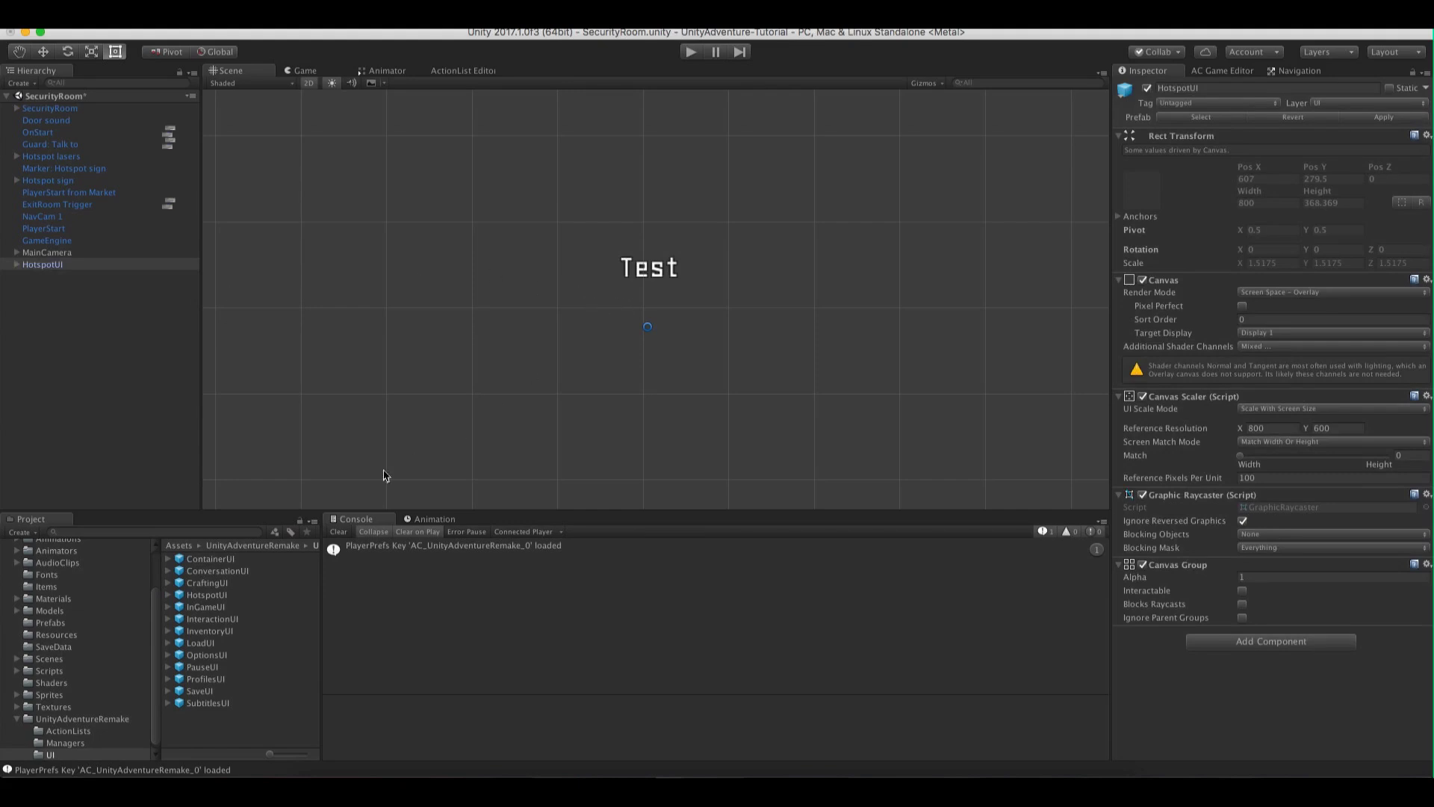
Set the Hotspot menu's Position type to Manual in the Menu manager
{"action": "left_click", "coordinate": [1222, 70]}
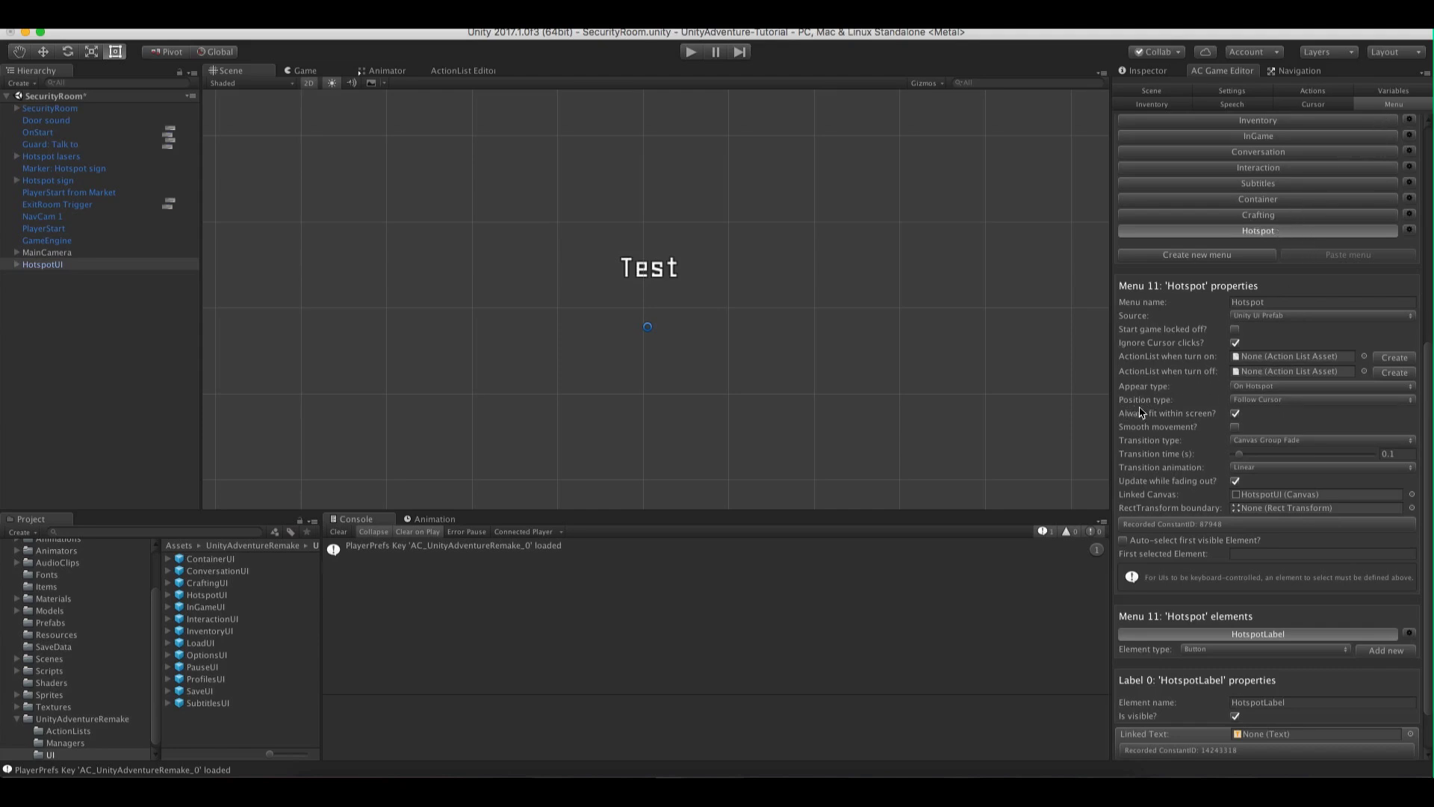
{"action": "left_click", "coordinate": [1287, 406]}
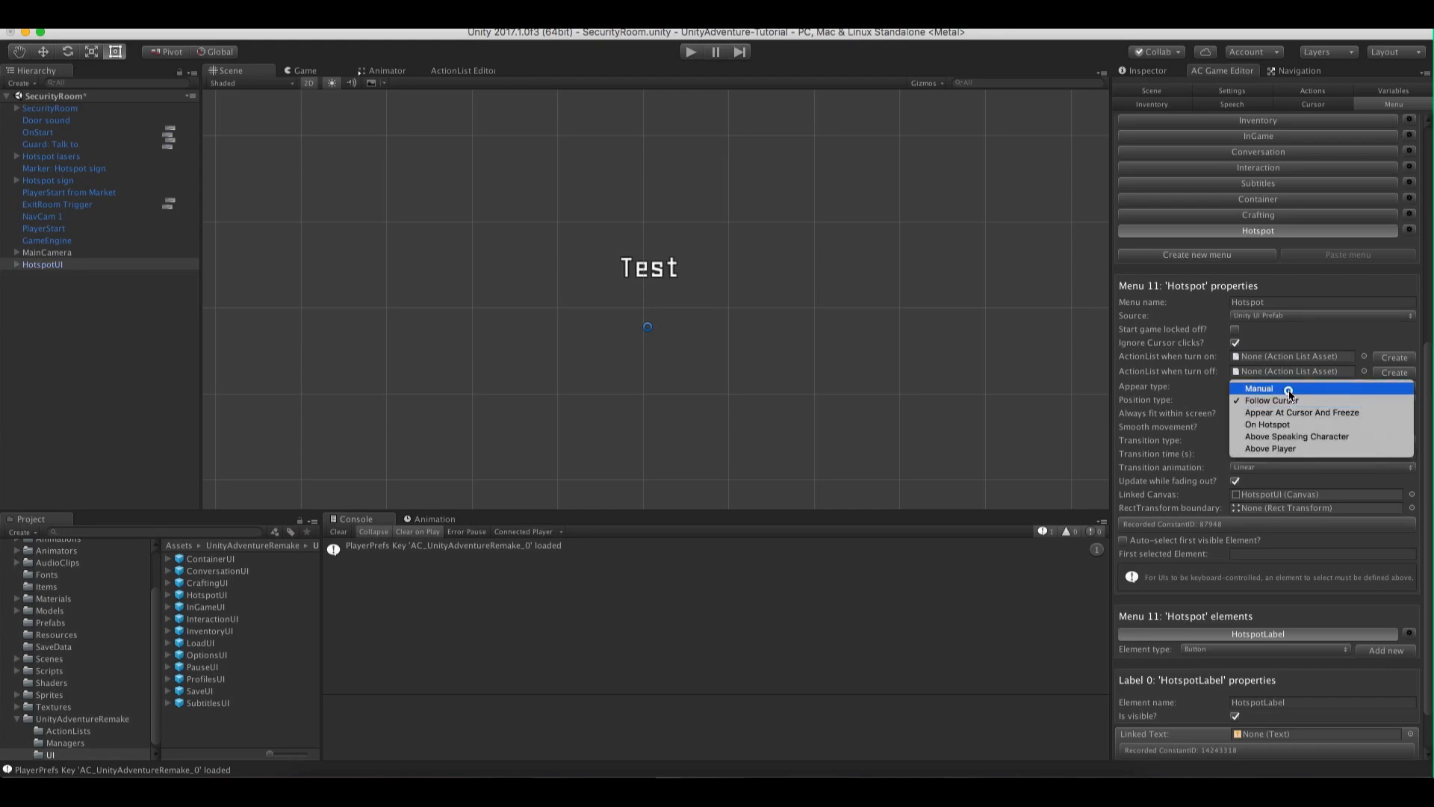
{"action": "left_click", "coordinate": [1287, 389]}
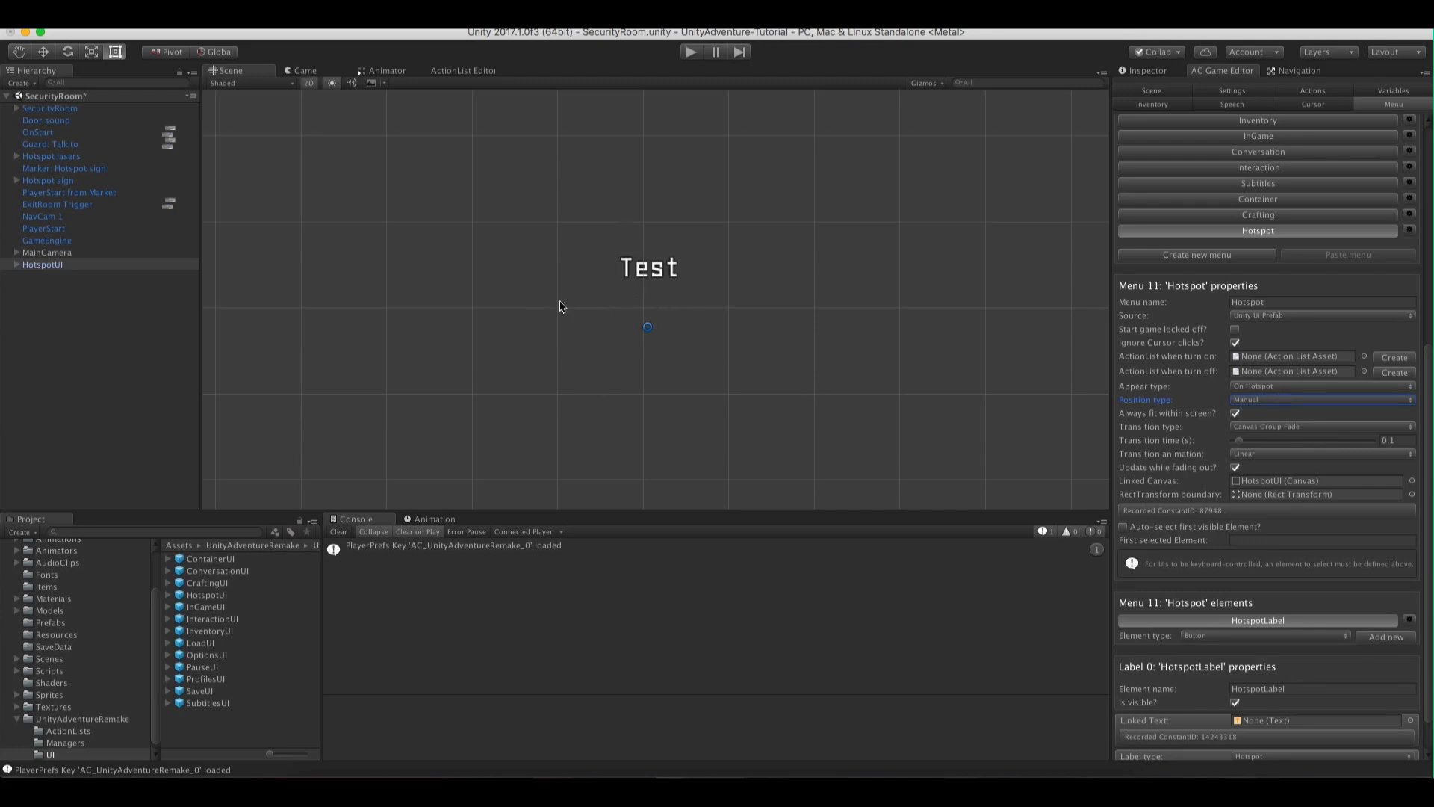
Move HotspotUI's RectTransformBoundary down to the canvas's lower edge, at a Pos Y of about -180.7, and check it in the Game view
{"action": "scroll", "coordinate": [669, 299], "scroll_direction": "down", "scroll_amount": 5}
{"action": "scroll", "coordinate": [669, 299], "scroll_direction": "up", "scroll_amount": 5}
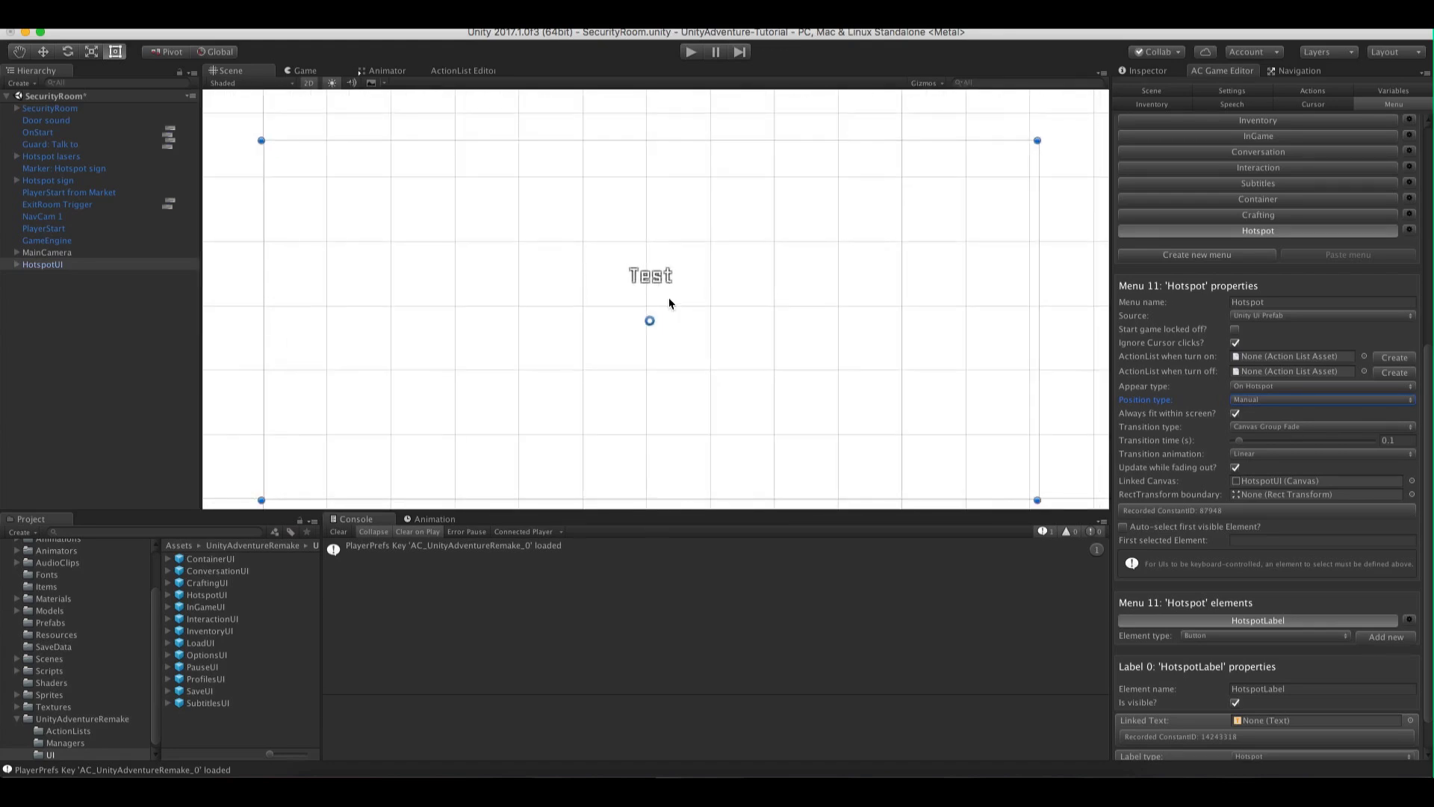
{"action": "middle_click_drag", "start_coordinate": [669, 299], "coordinate": [675, 276]}
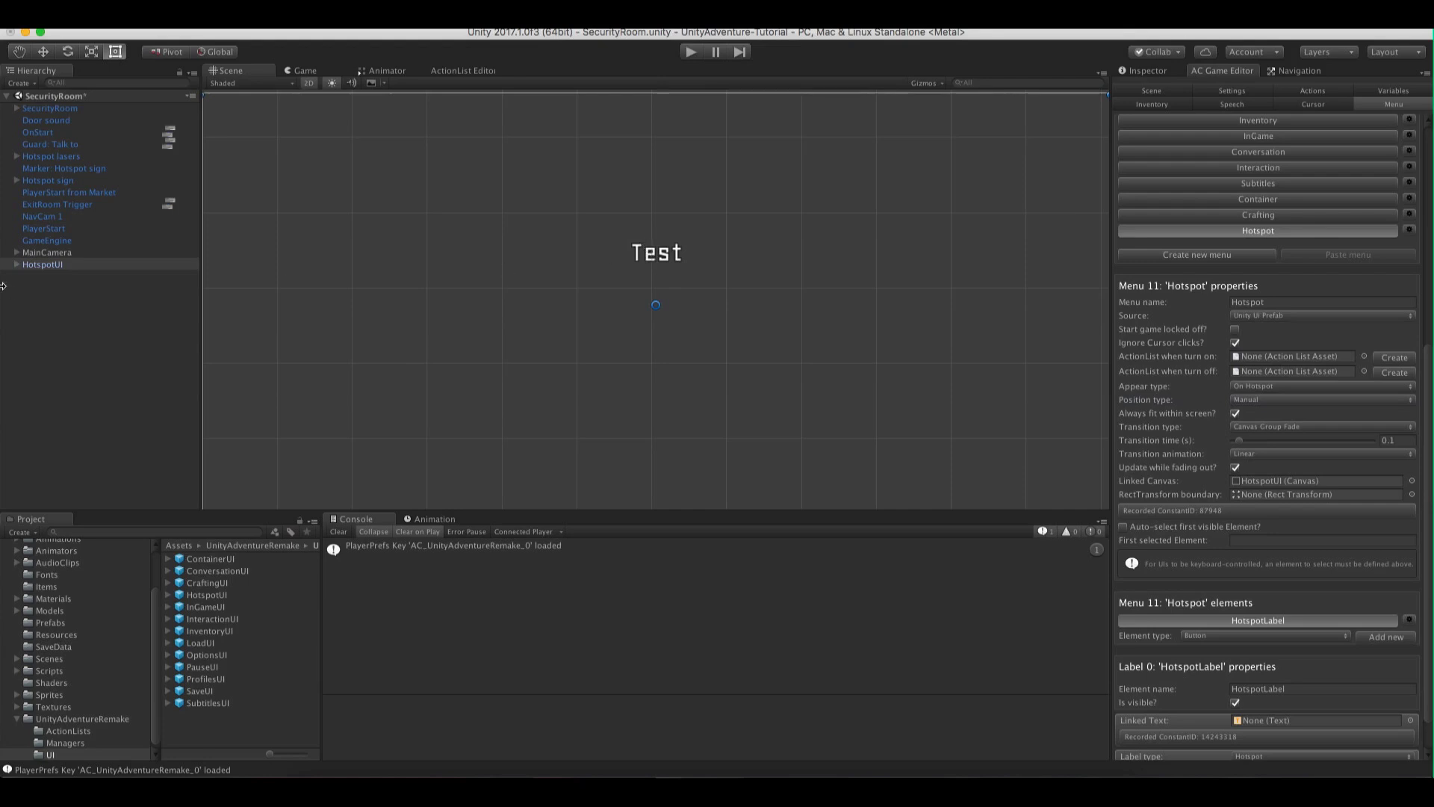
{"action": "left_click", "coordinate": [17, 264]}
{"action": "left_click", "coordinate": [44, 276]}
{"action": "key", "text": "w"}
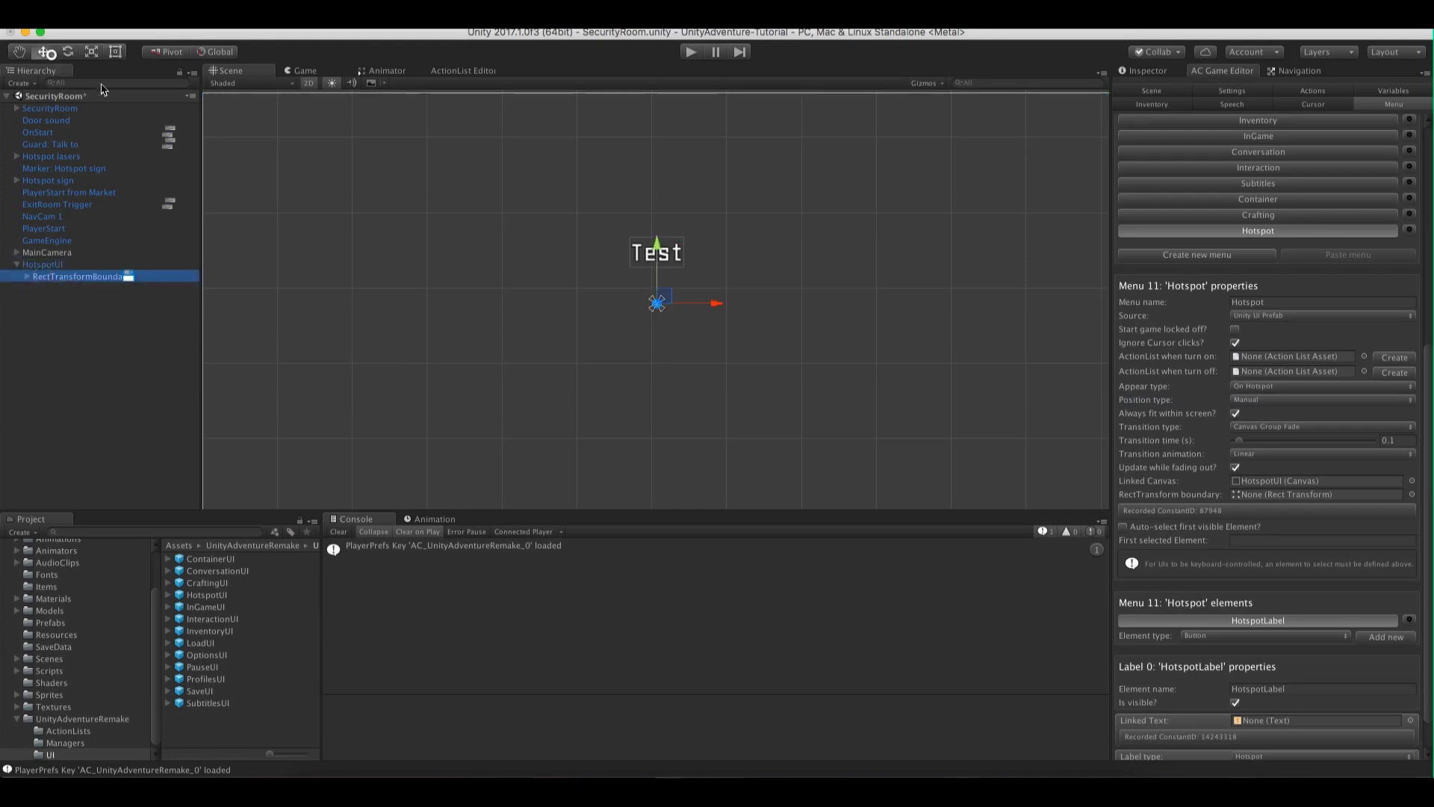
{"action": "left_click_drag", "start_coordinate": [659, 240], "coordinate": [655, 439]}
{"action": "left_click", "coordinate": [286, 71]}
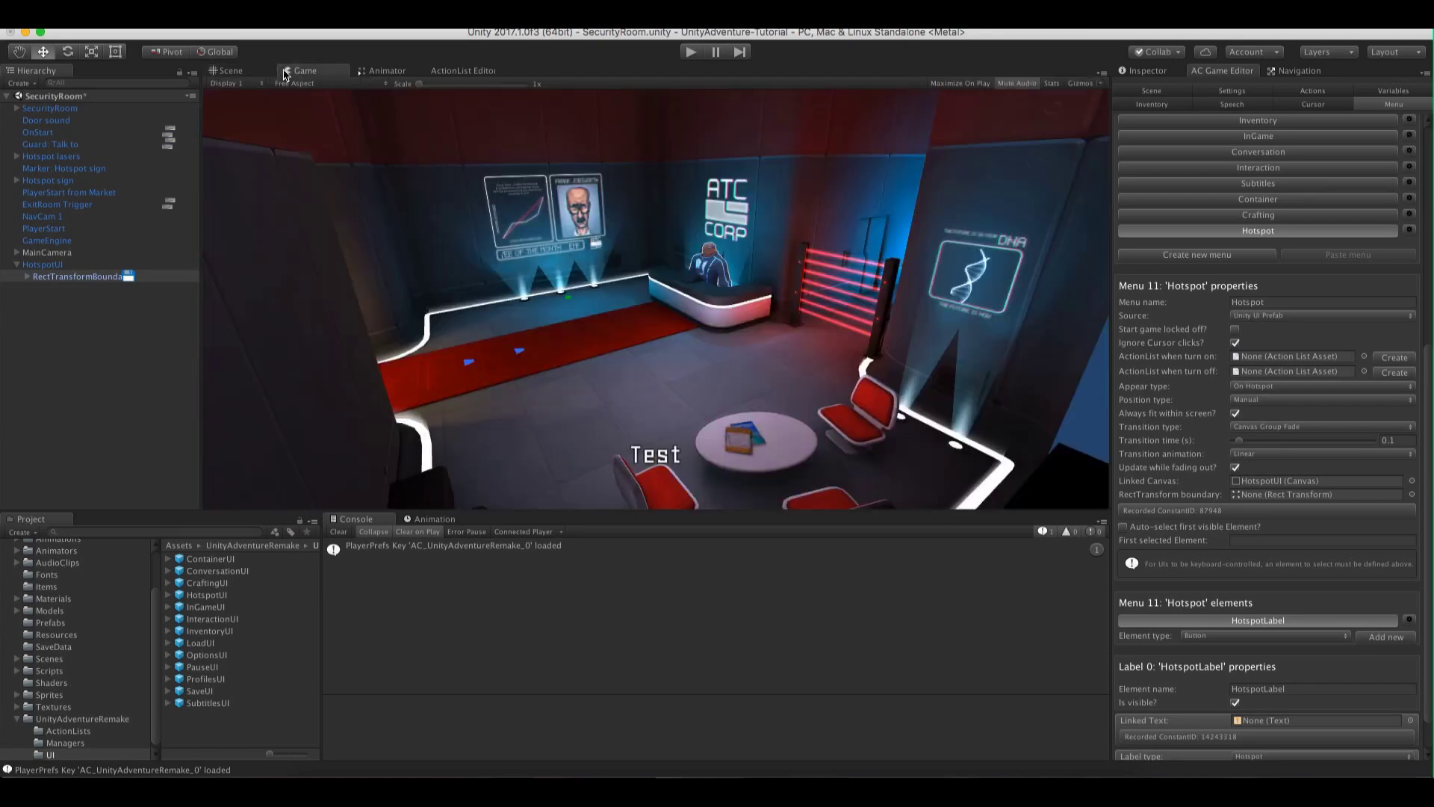
{"action": "left_click", "coordinate": [240, 71]}
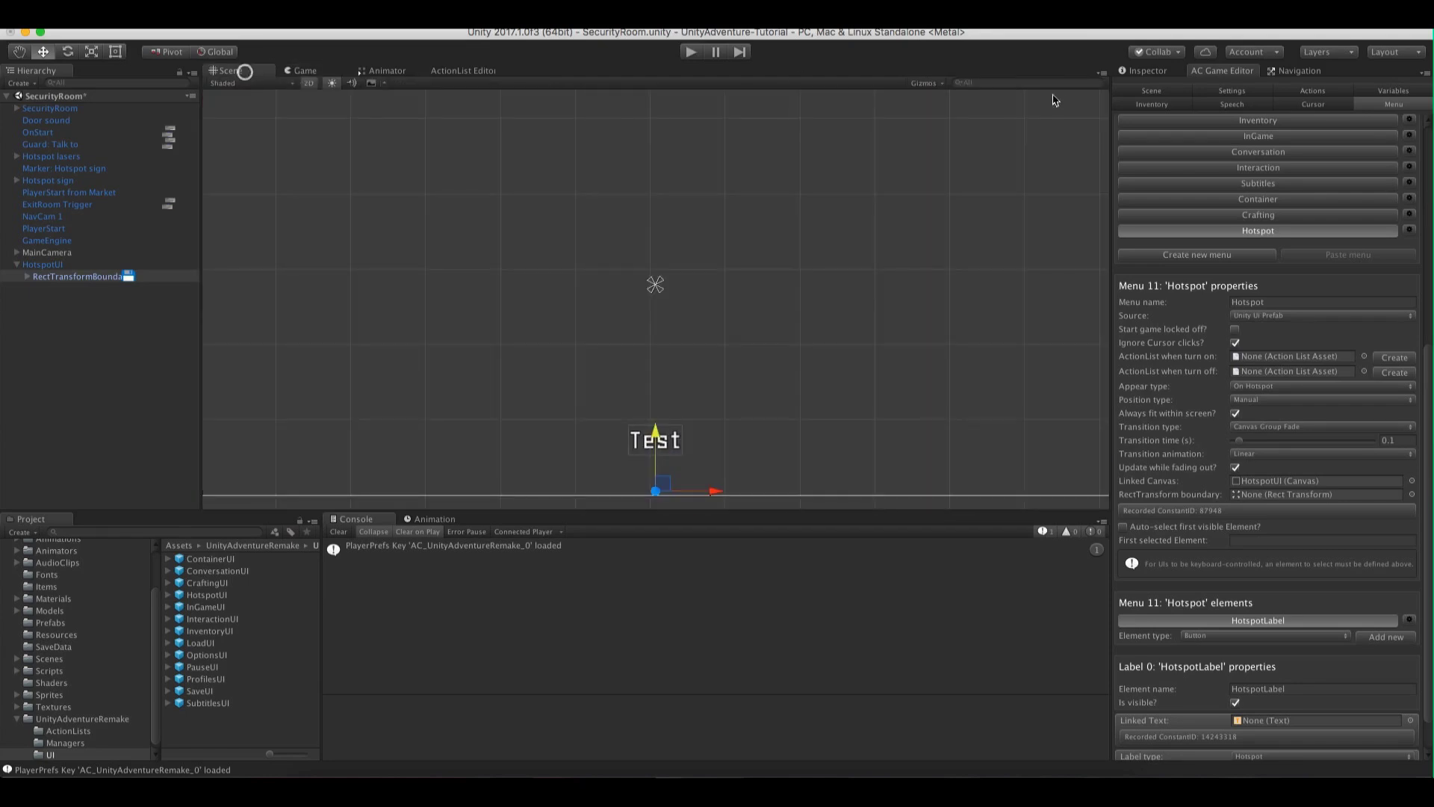
Apply the repositioned RectTransformBoundary to the HotspotUI prefab and delete HotspotUI from the scene
{"action": "left_click", "coordinate": [1163, 69]}
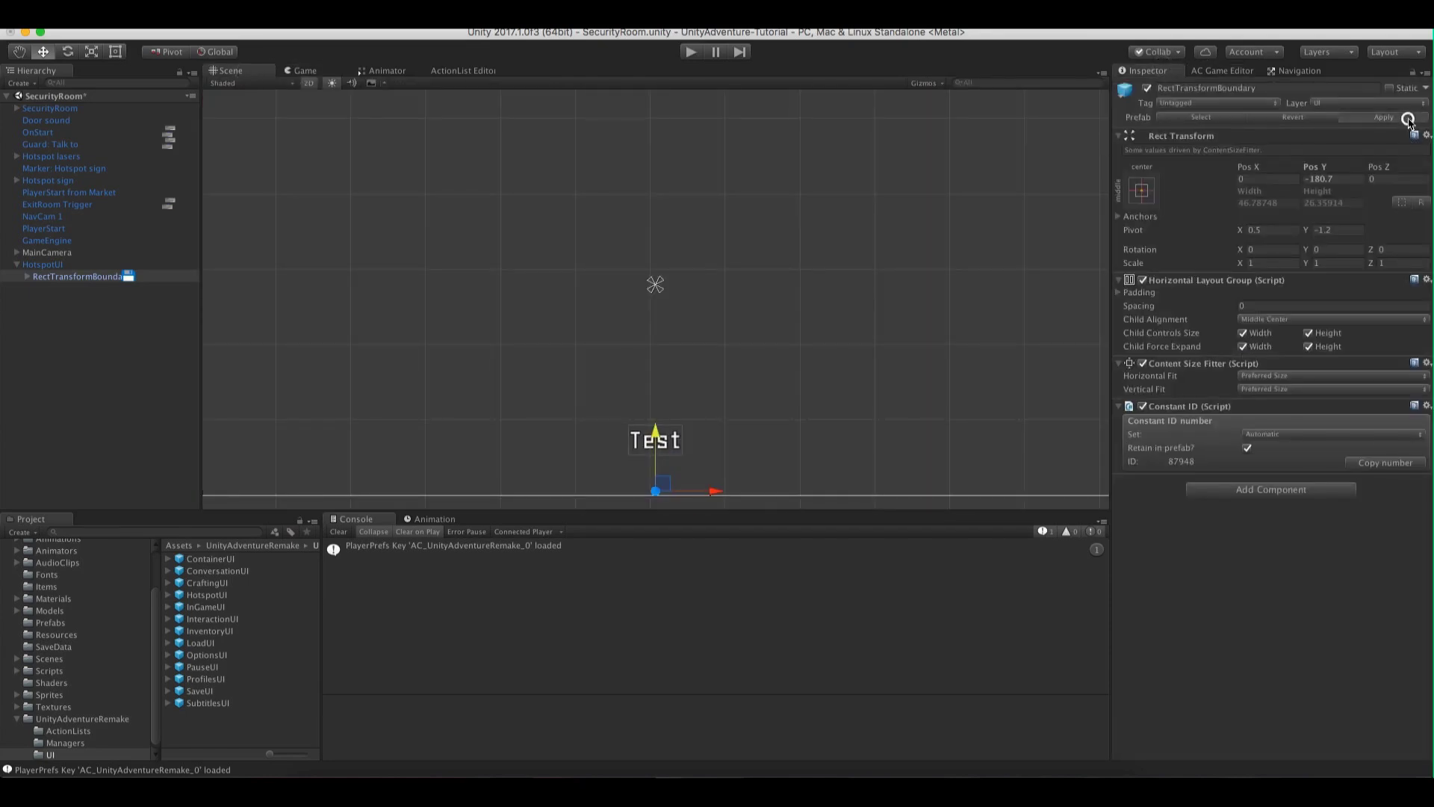
{"action": "right_click", "coordinate": [59, 266]}
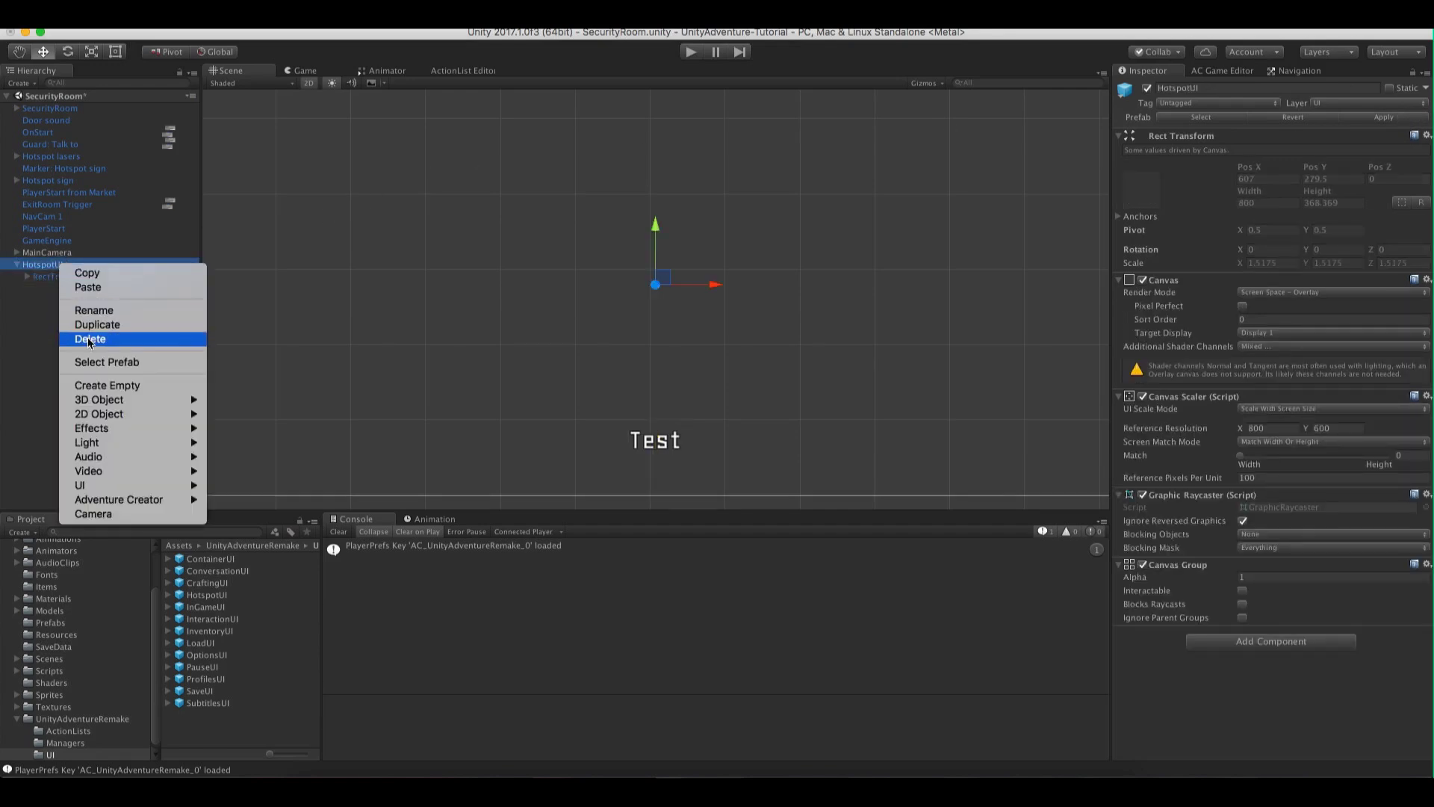
{"action": "left_click", "coordinate": [88, 339]}
Playtest the SecurityRoom scene to check the hotspot label and talk to the guard, and stop the game
{"action": "left_click", "coordinate": [691, 52]}
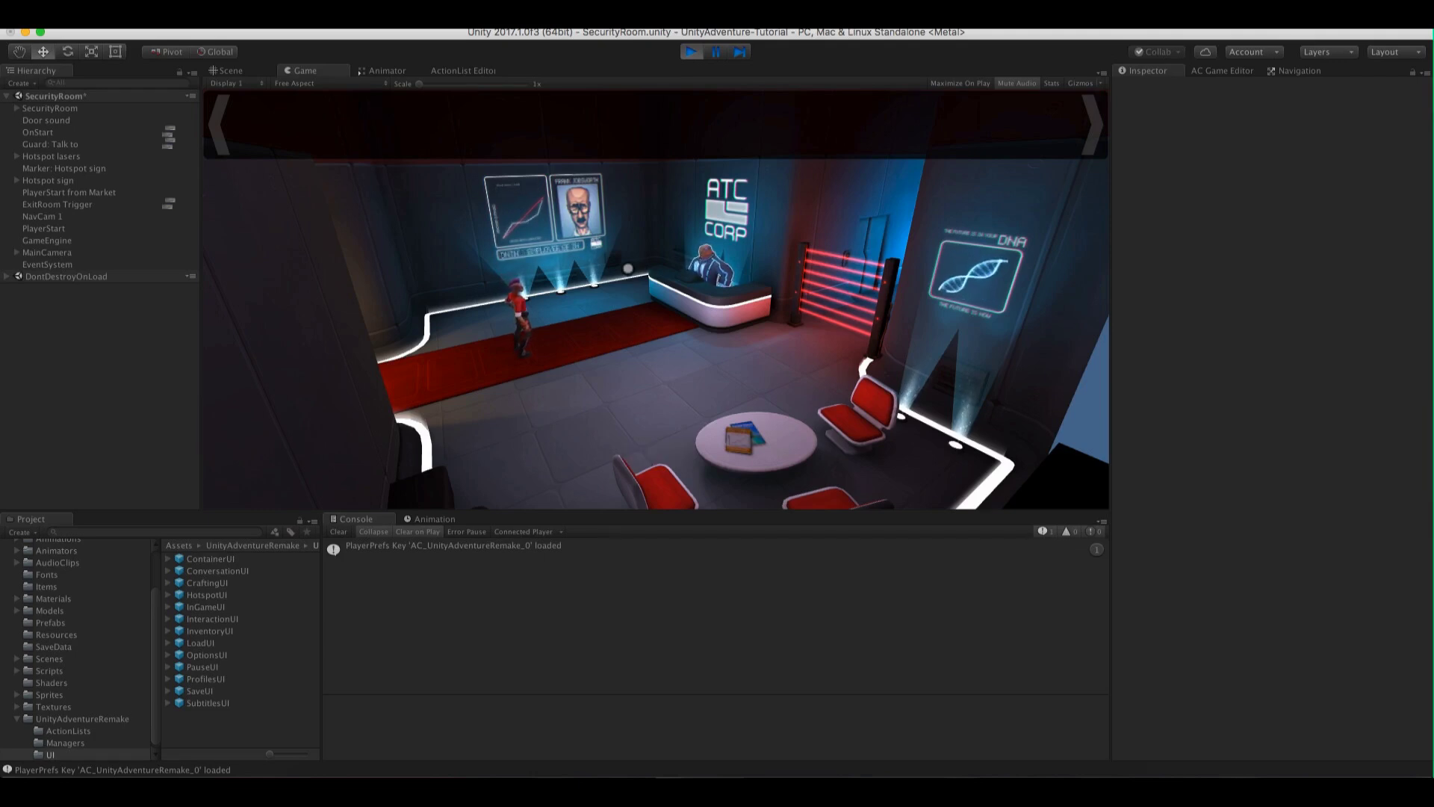
{"action": "left_click", "coordinate": [702, 264]}
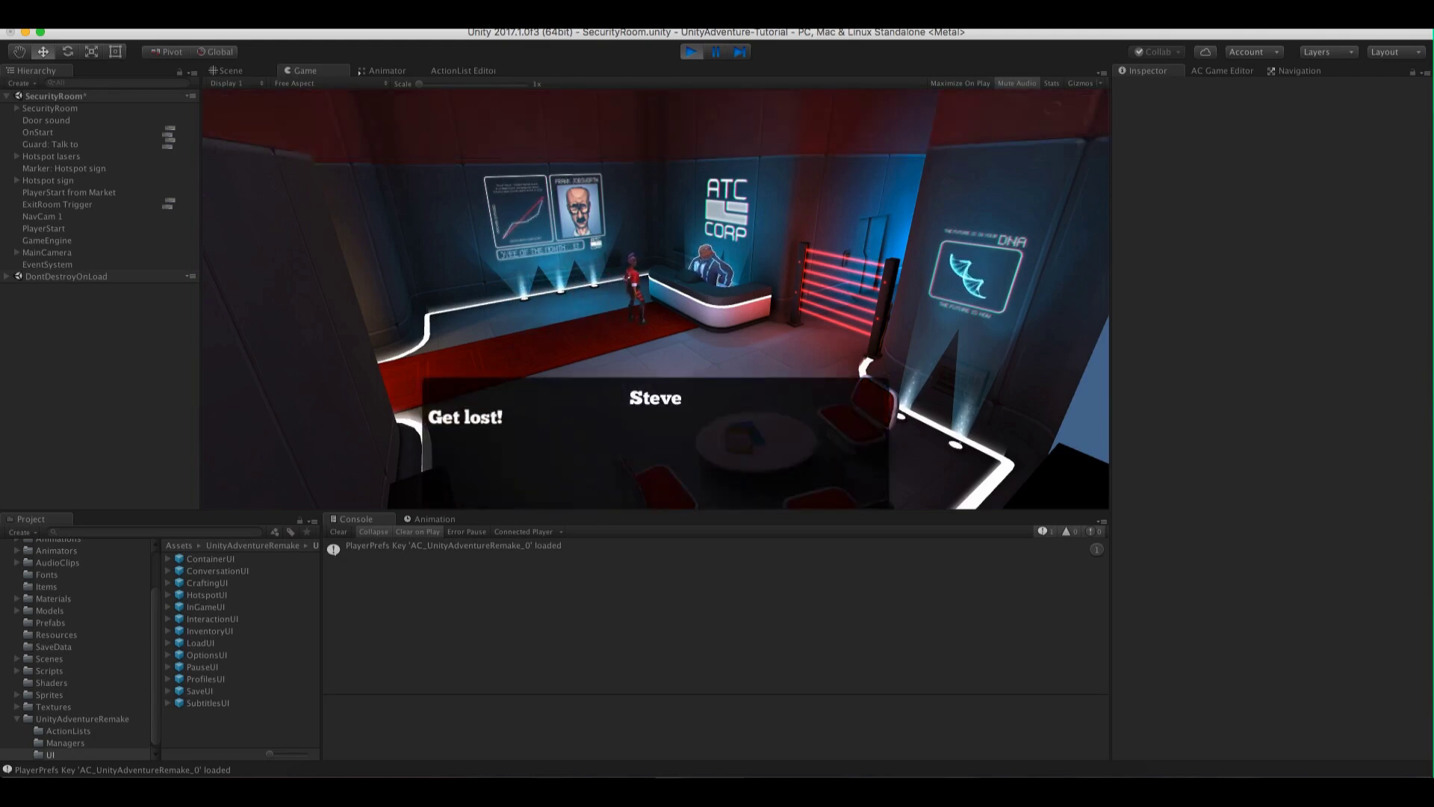
{"action": "key", "text": "super+p"}
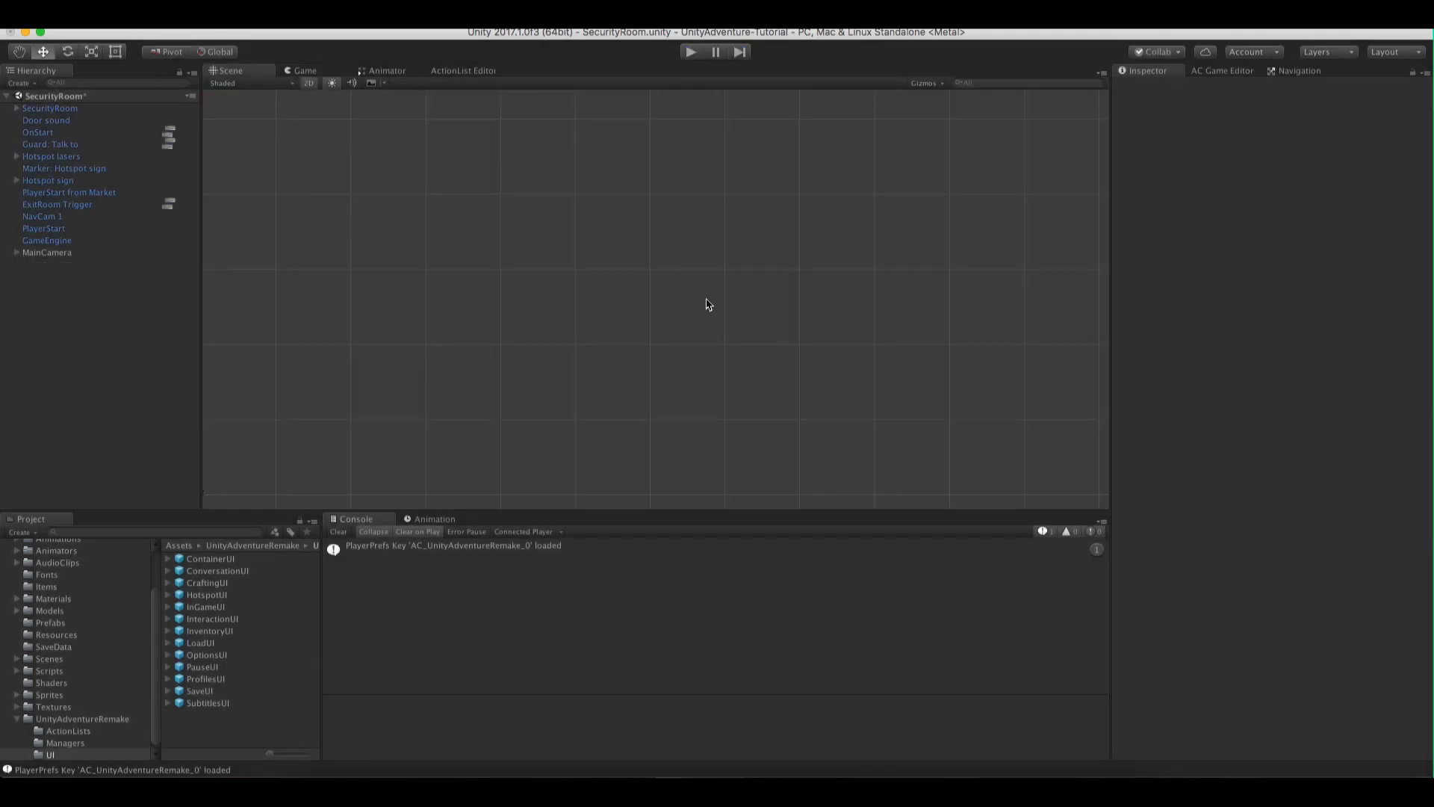
Add the MessageCanvas prefab to the SecurityRoom scene, remove its Text Manager script and review the MessageText settings
{"action": "left_click", "coordinate": [39, 624]}
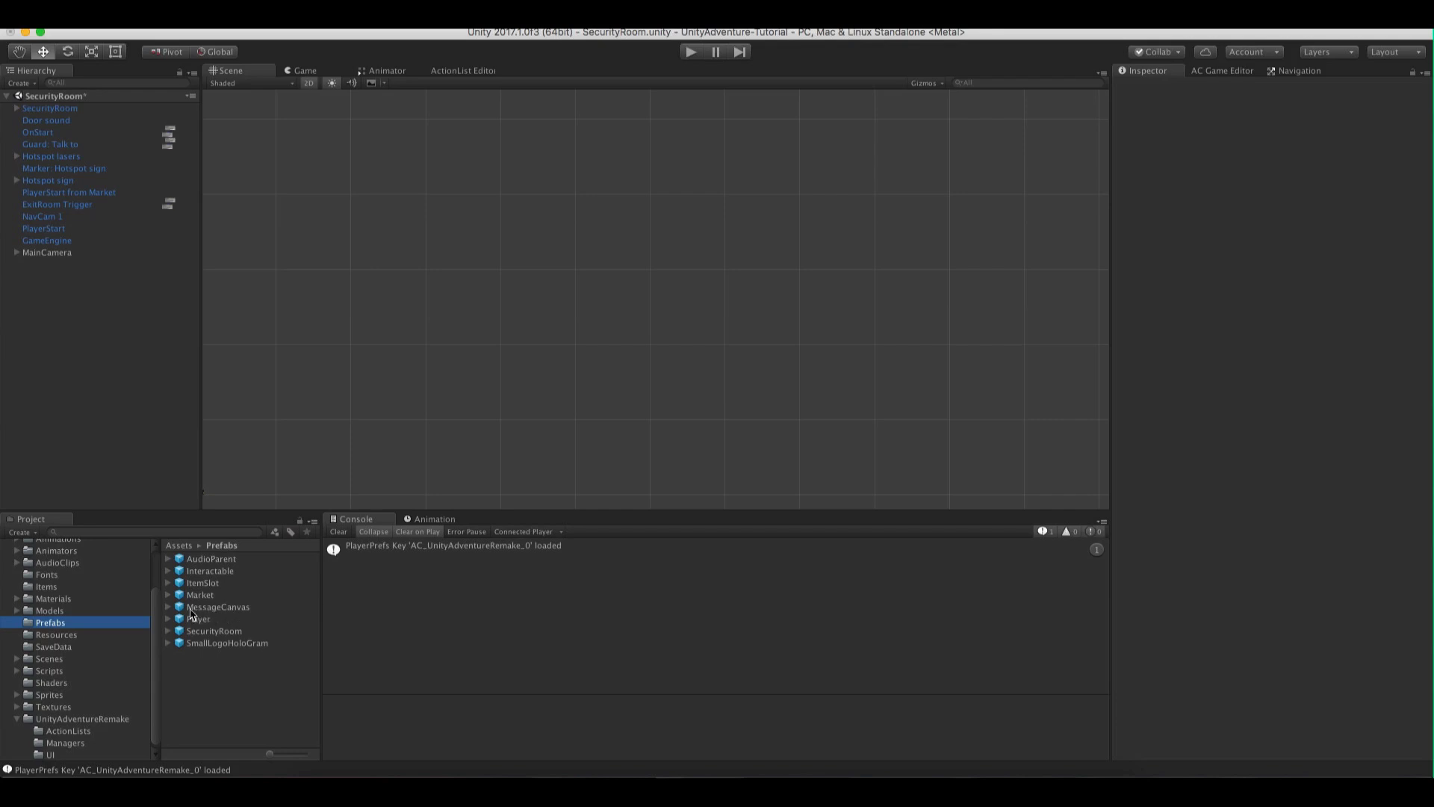
{"action": "left_click_drag", "start_coordinate": [198, 614], "coordinate": [106, 426]}
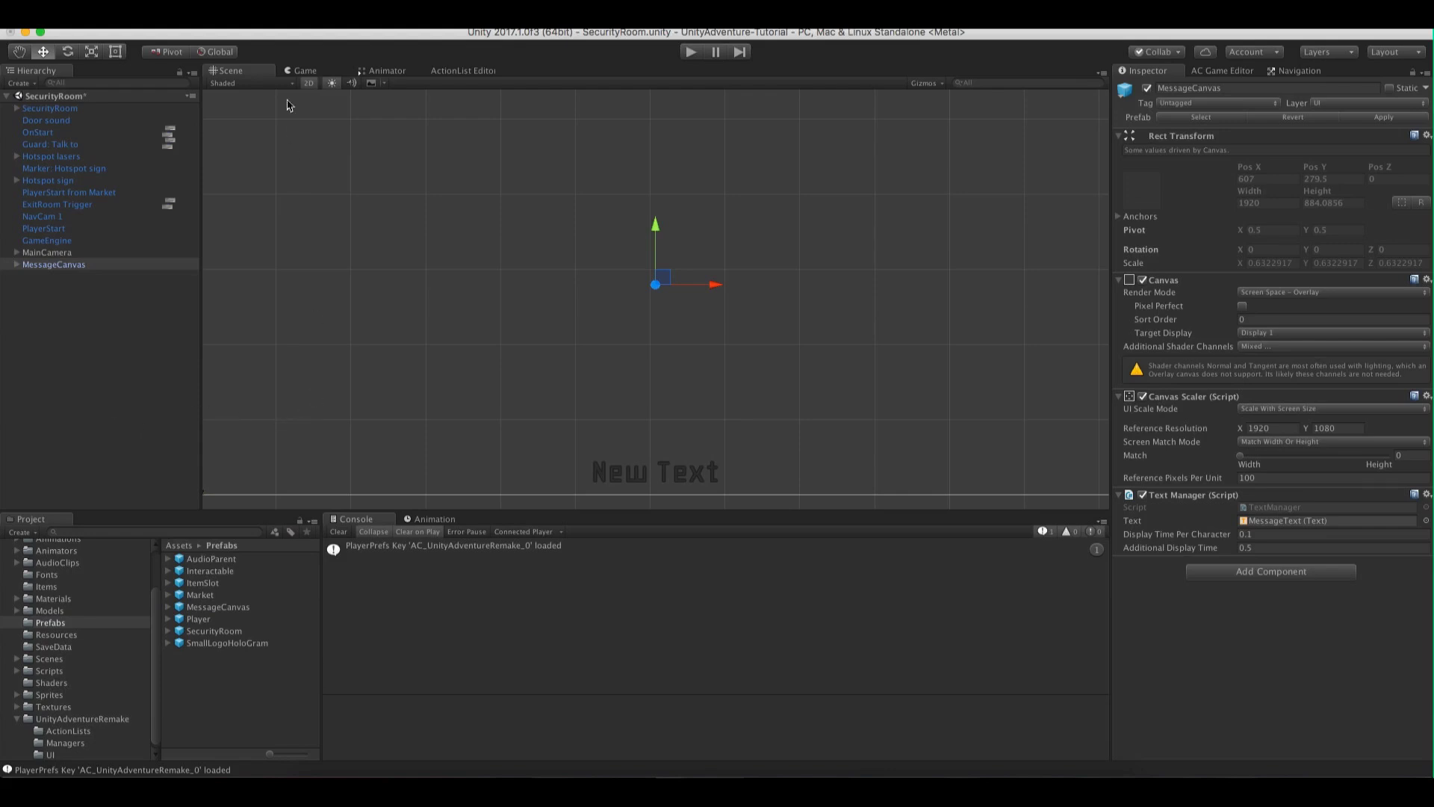
{"action": "left_click", "coordinate": [294, 71]}
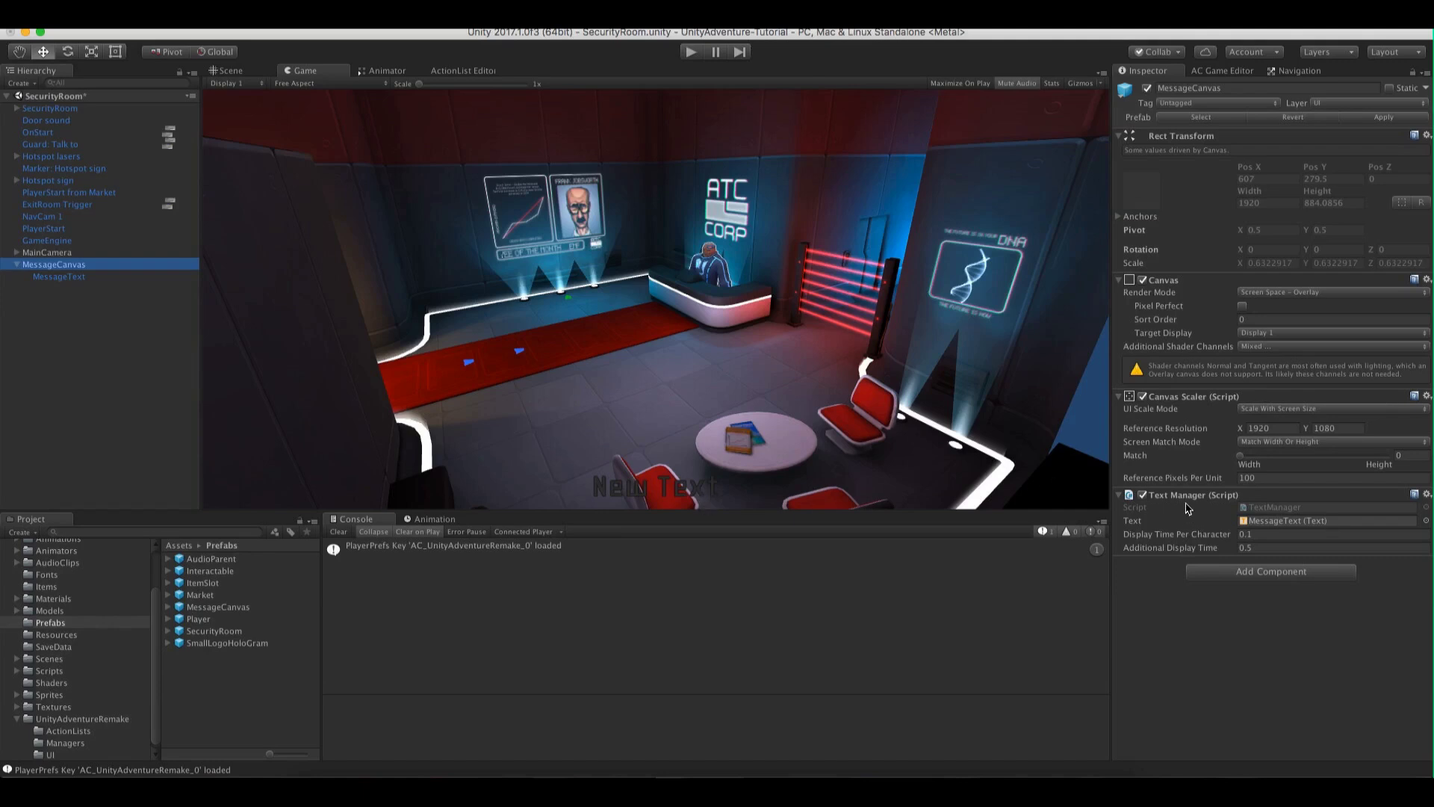
{"action": "left_click", "coordinate": [1426, 495]}
{"action": "left_click", "coordinate": [1404, 543]}
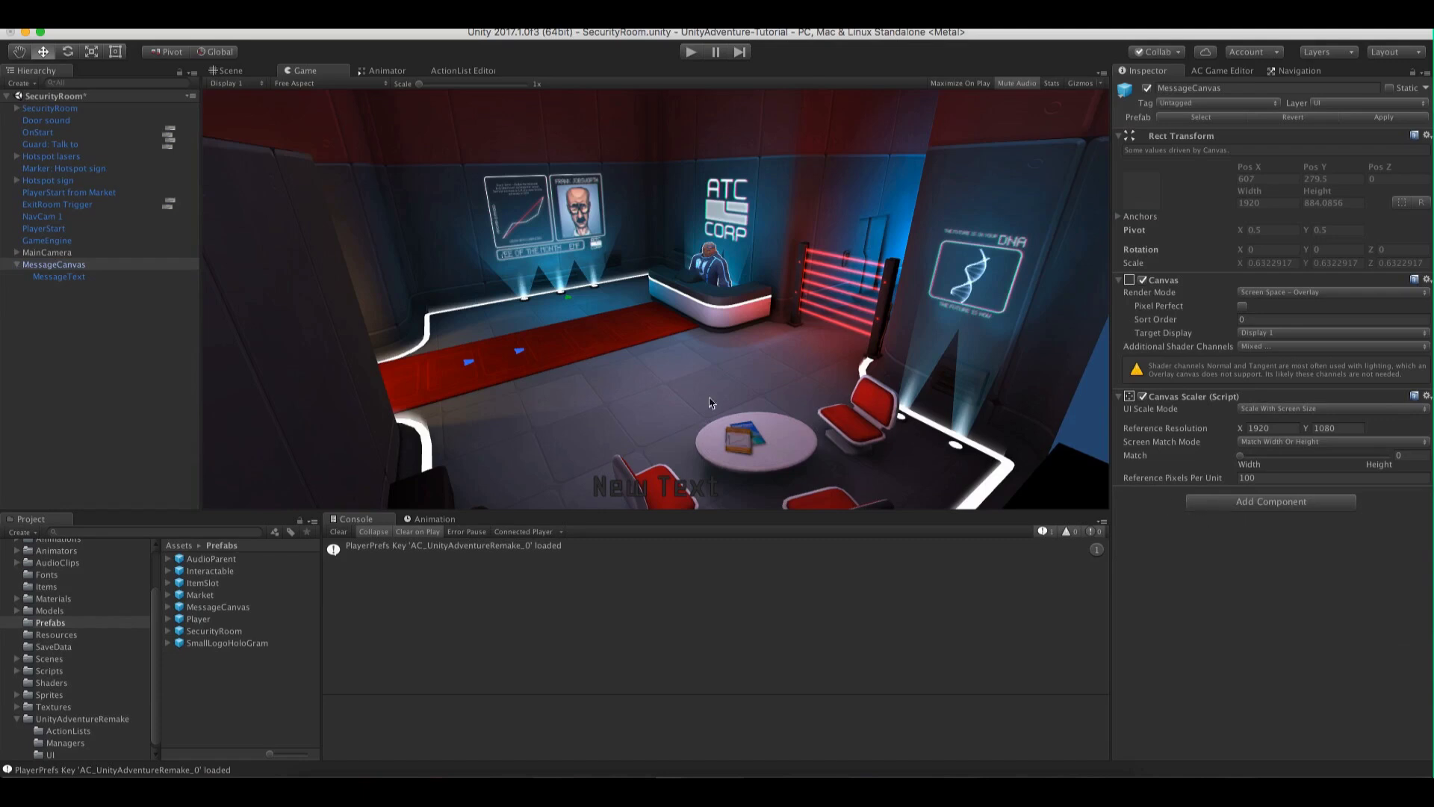
{"action": "left_click", "coordinate": [78, 276]}
{"action": "scroll", "coordinate": [1257, 499], "scroll_direction": "down", "scroll_amount": 2}
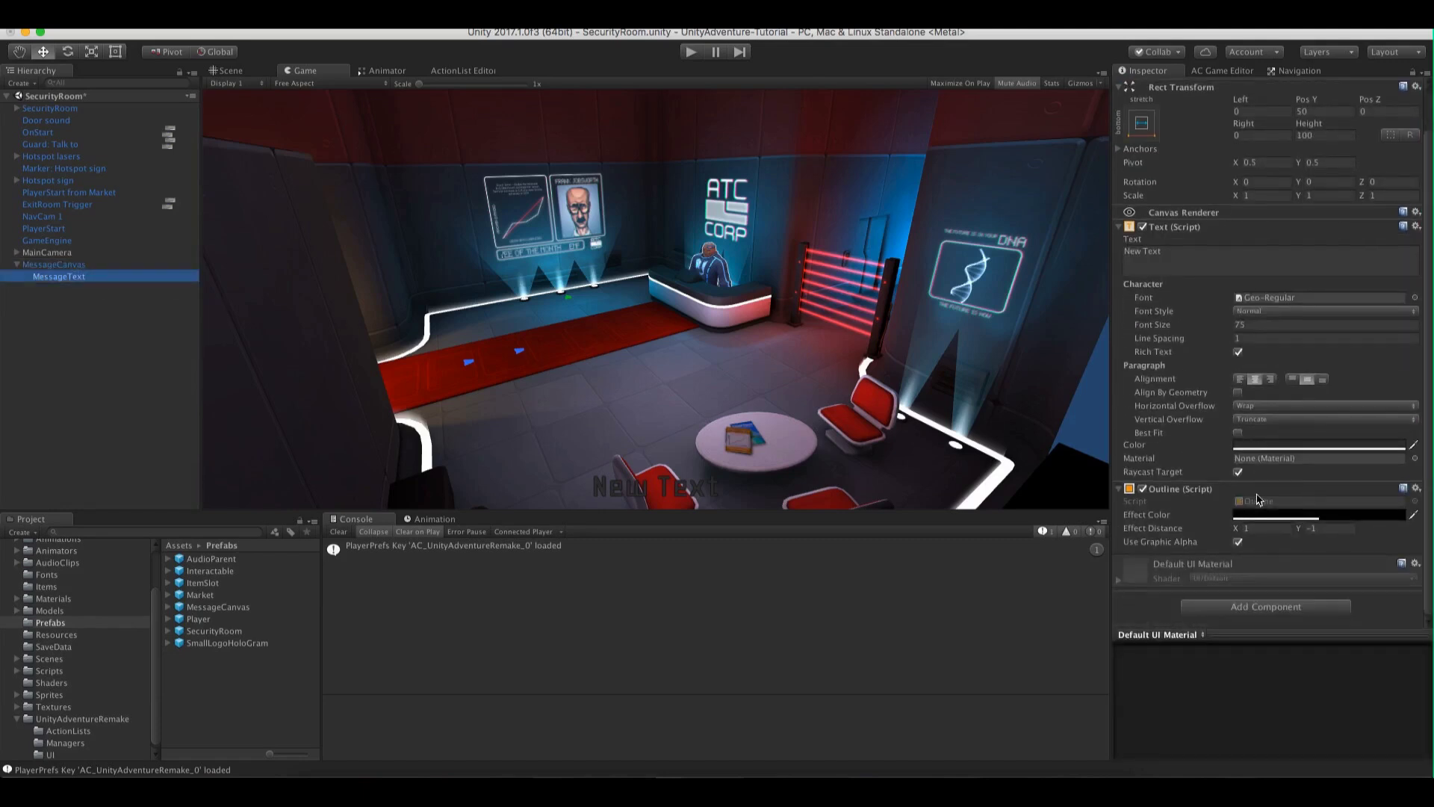
{"action": "scroll", "coordinate": [1257, 498], "scroll_direction": "up", "scroll_amount": 2}
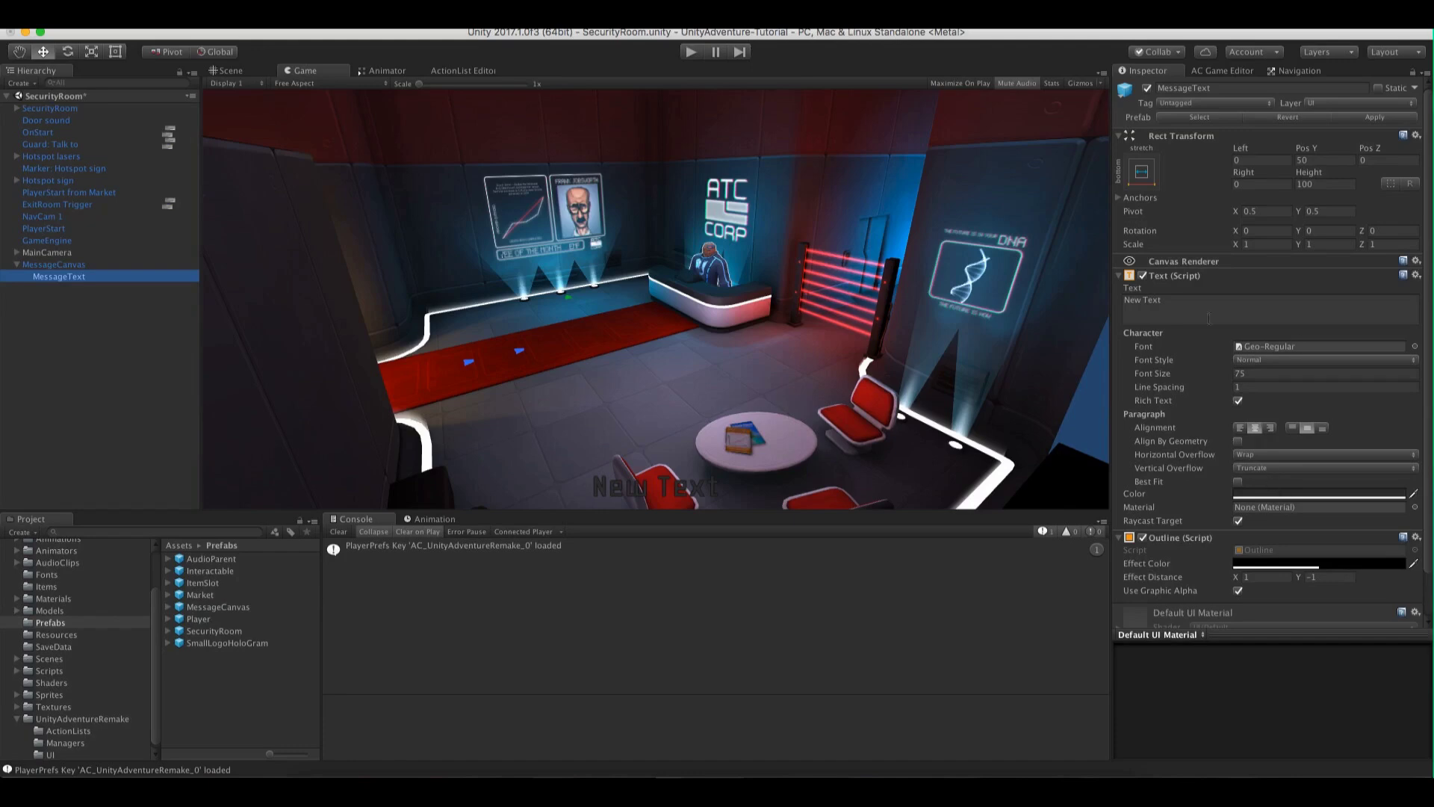
{"action": "left_click", "coordinate": [54, 264]}
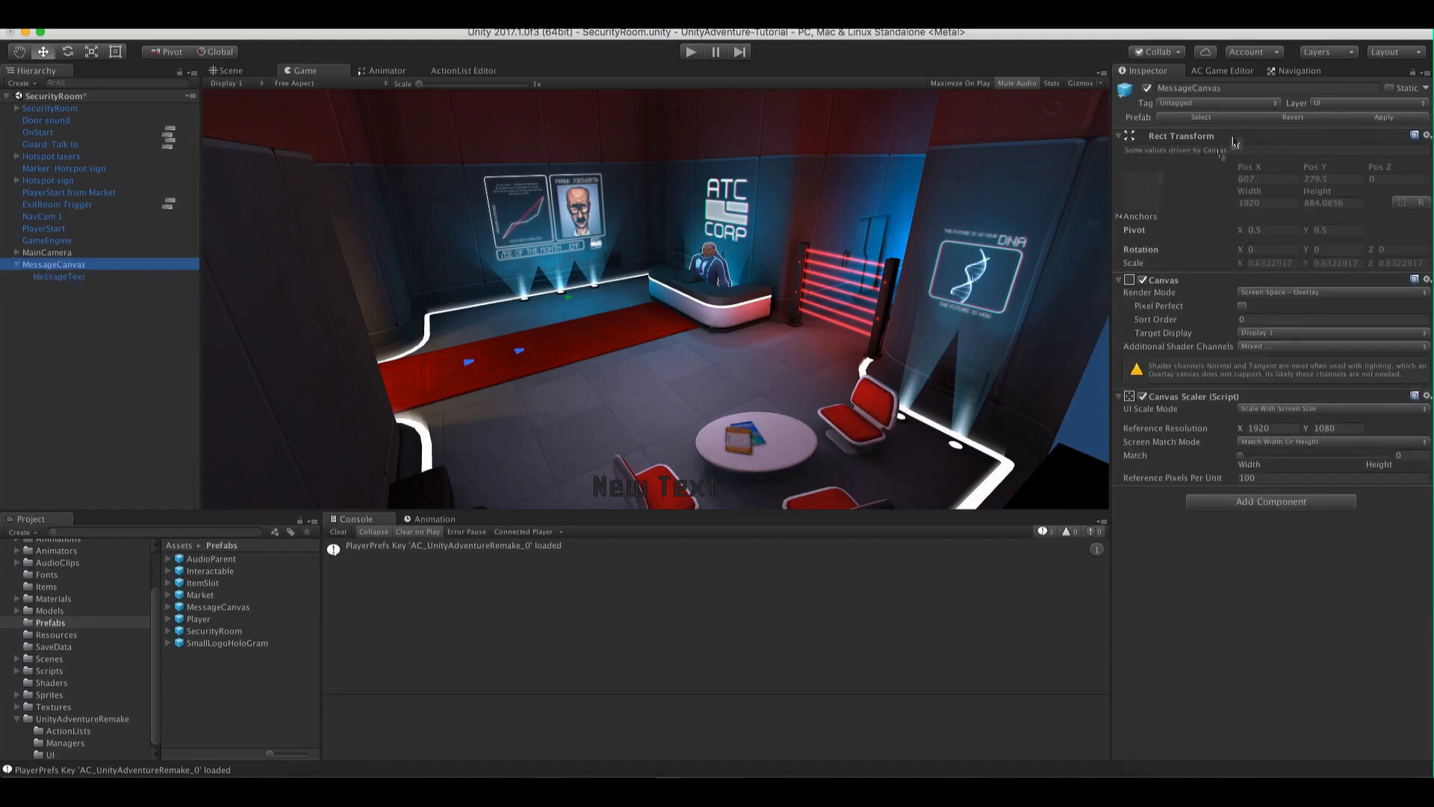
Delete the existing Subtitles menu from the Menu manager
{"action": "left_click", "coordinate": [1222, 71]}
{"action": "scroll", "coordinate": [1292, 448], "scroll_direction": "up", "scroll_amount": 4}
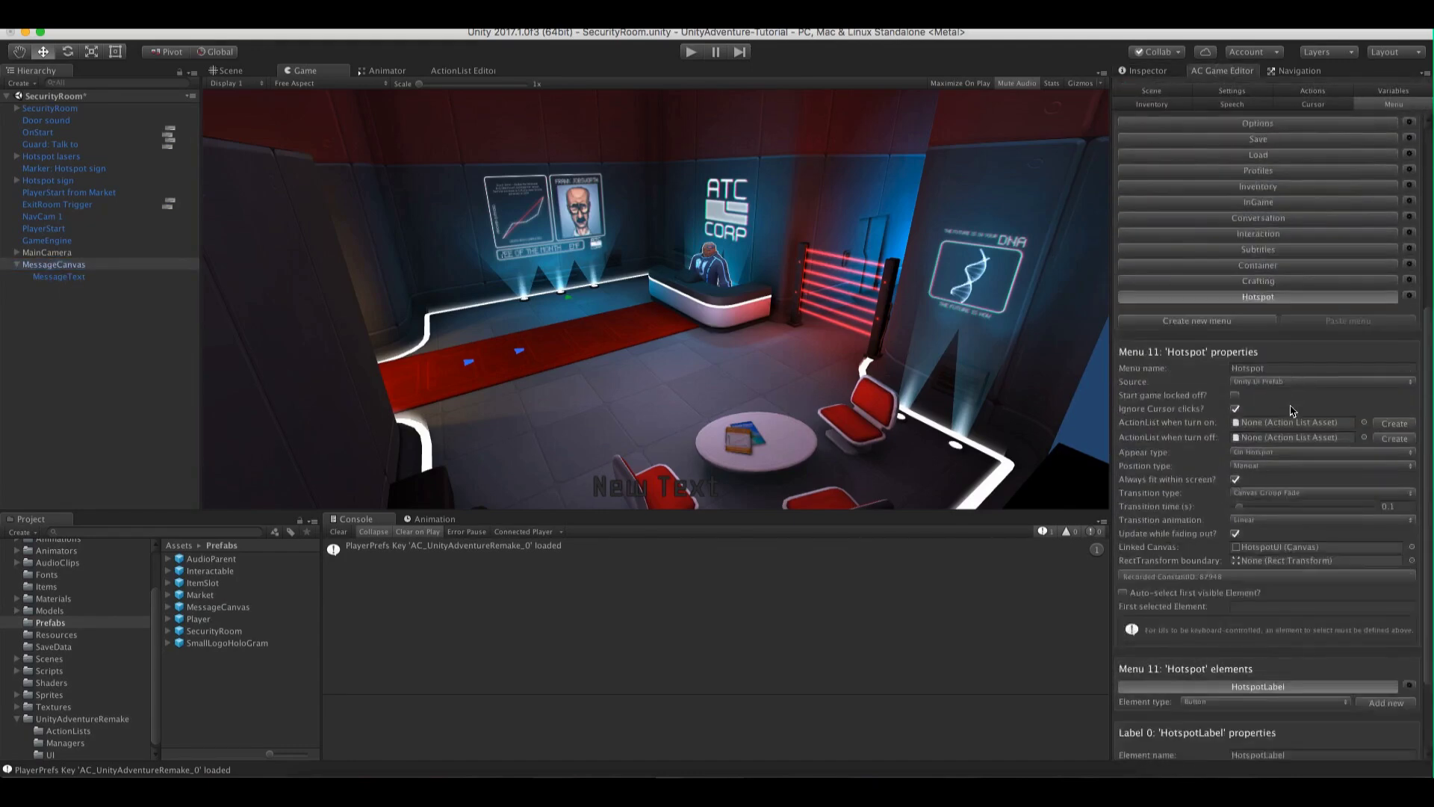
{"action": "left_click", "coordinate": [1275, 328]}
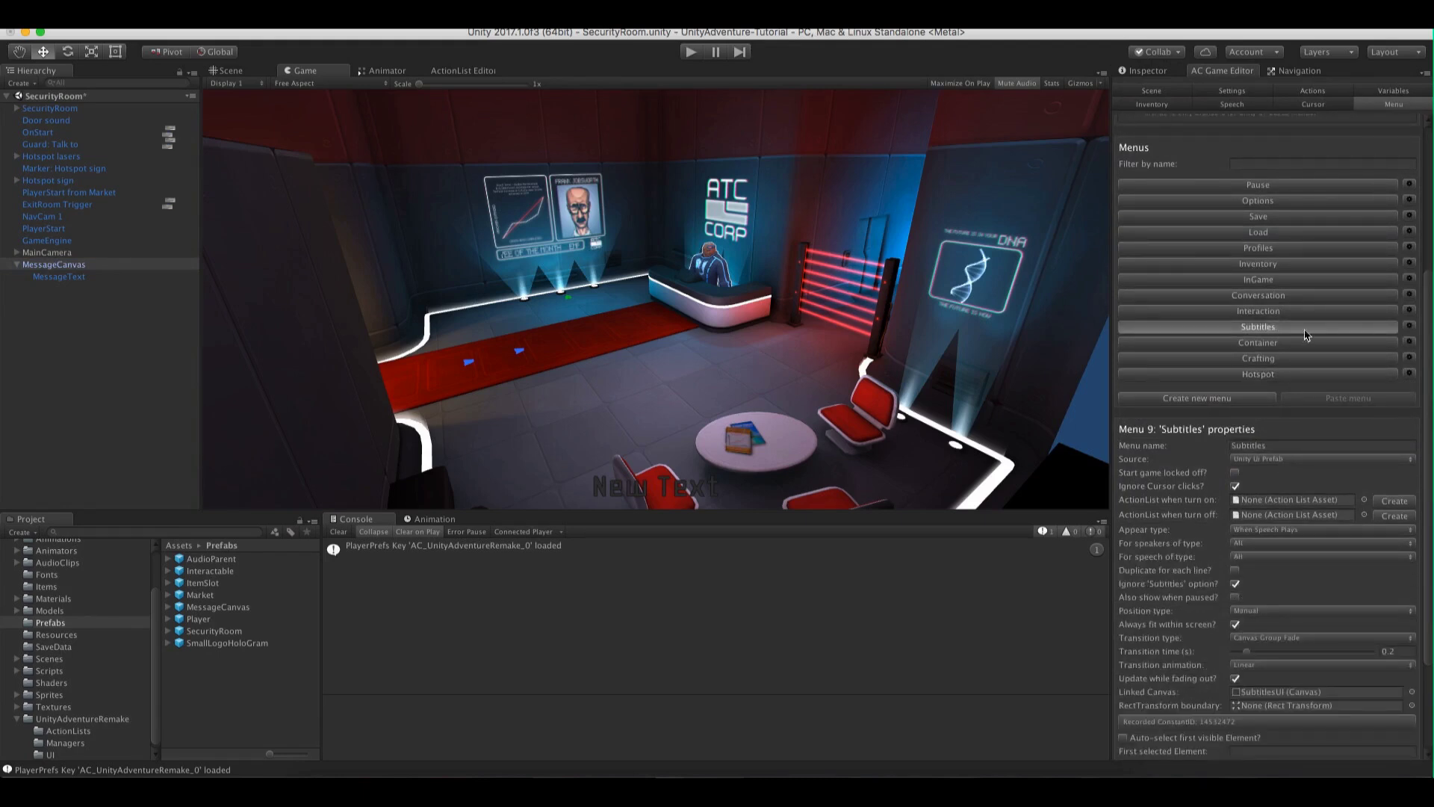
{"action": "left_click", "coordinate": [1409, 327]}
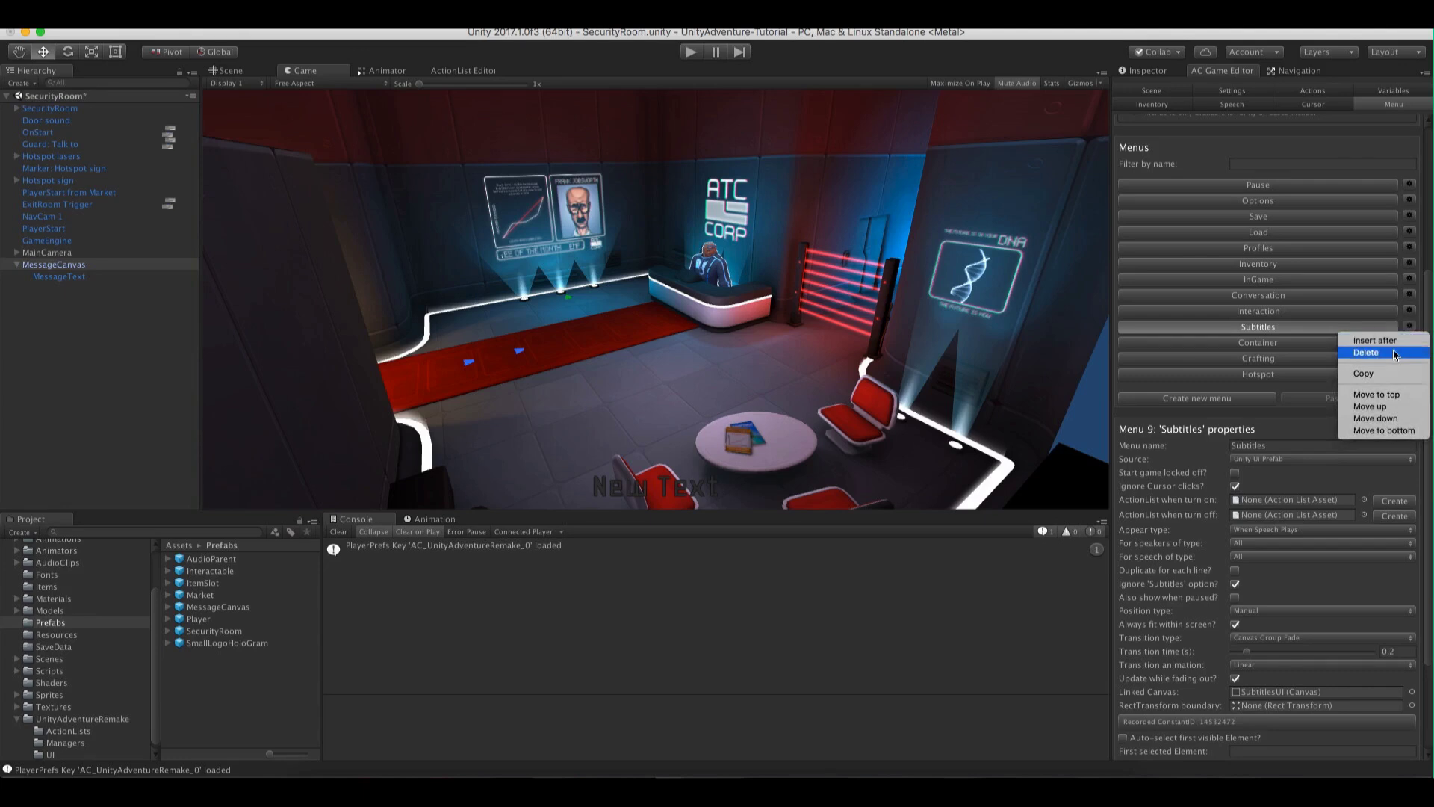
{"action": "left_click", "coordinate": [1394, 352]}
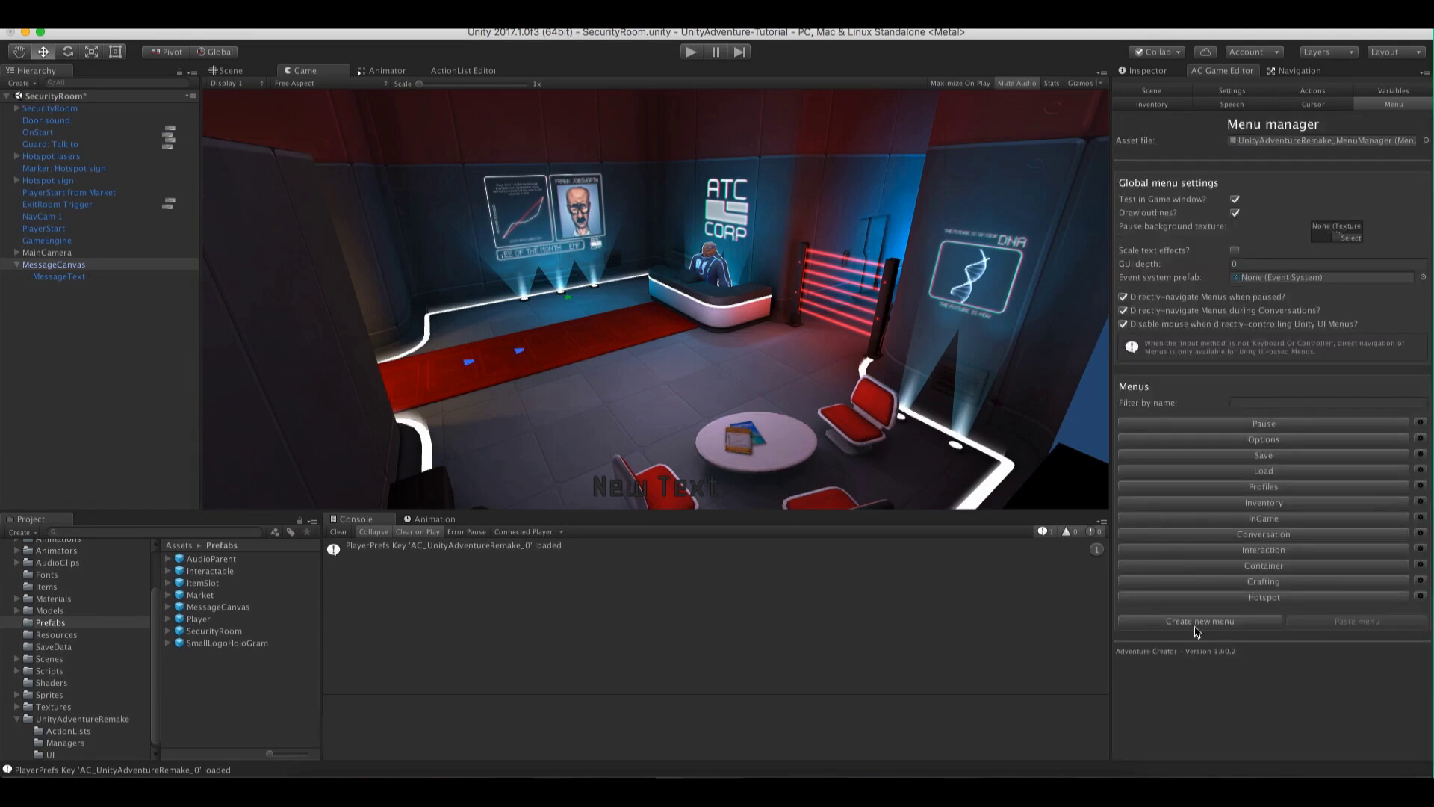
Create a new menu named Subtitles and set its Source to Unity UI Prefab
{"action": "left_click", "coordinate": [1257, 624]}
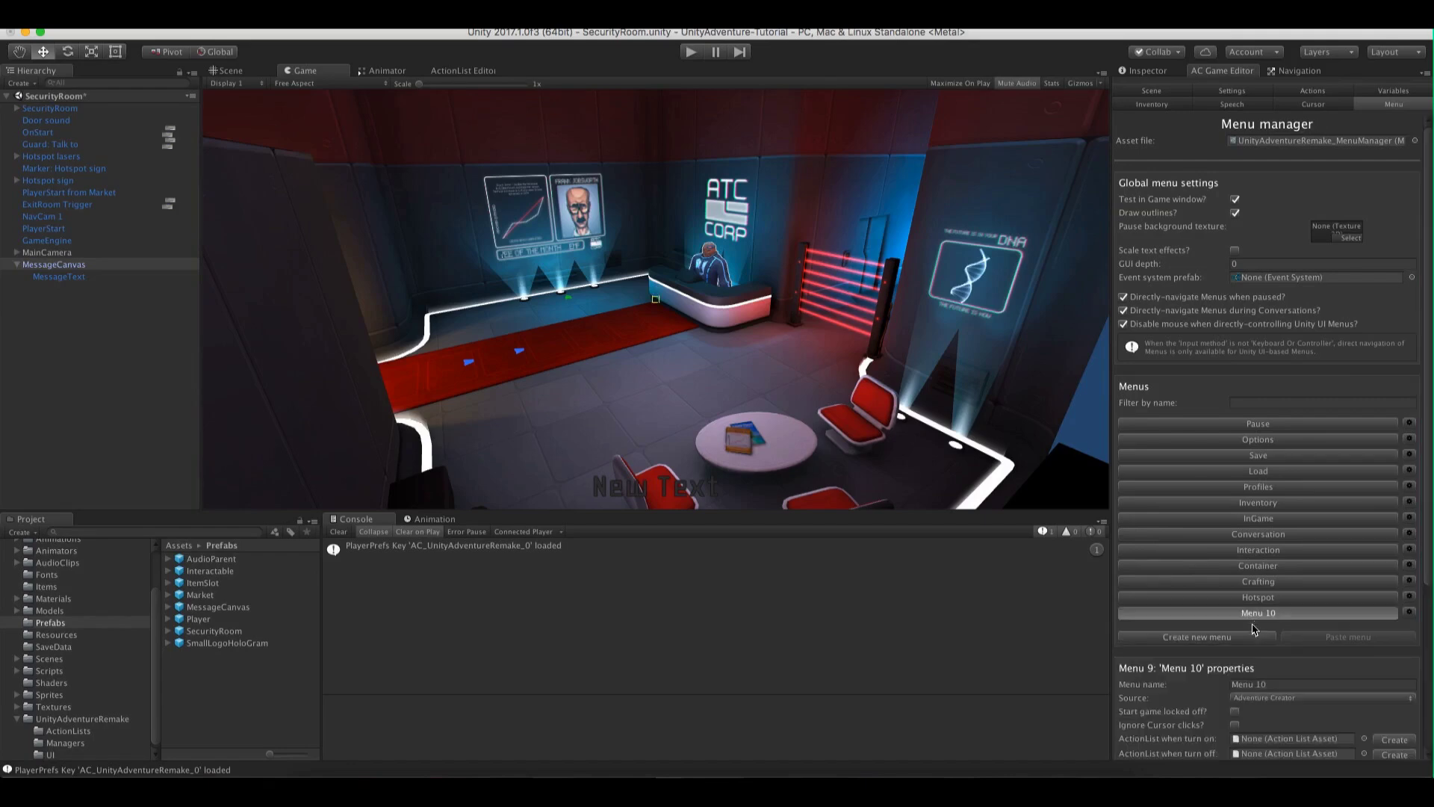
{"action": "scroll", "coordinate": [1249, 620], "scroll_direction": "down", "scroll_amount": 3}
{"action": "left_click", "coordinate": [1277, 519]}
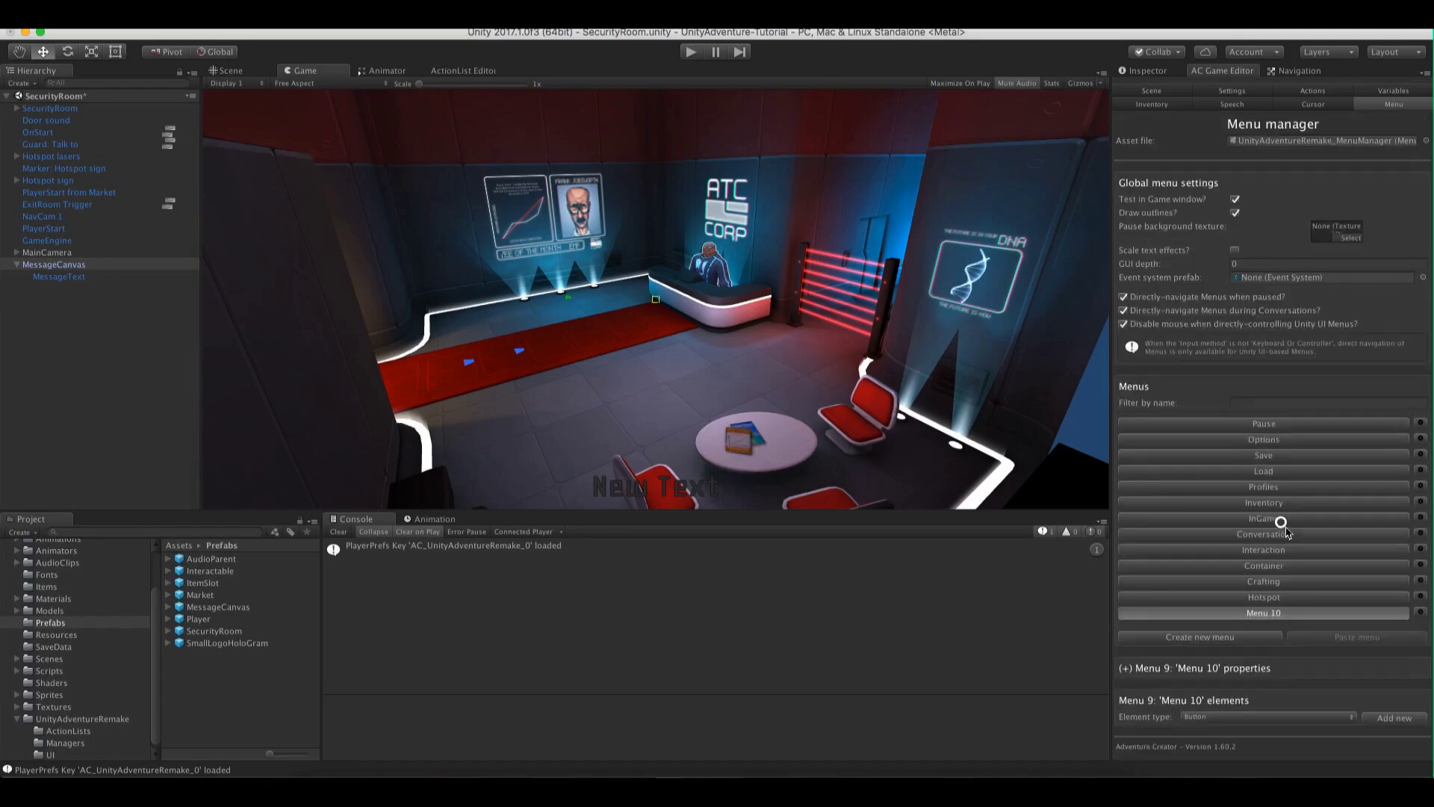
{"action": "left_click", "coordinate": [1245, 668]}
{"action": "scroll", "coordinate": [1248, 668], "scroll_direction": "down", "scroll_amount": 4}
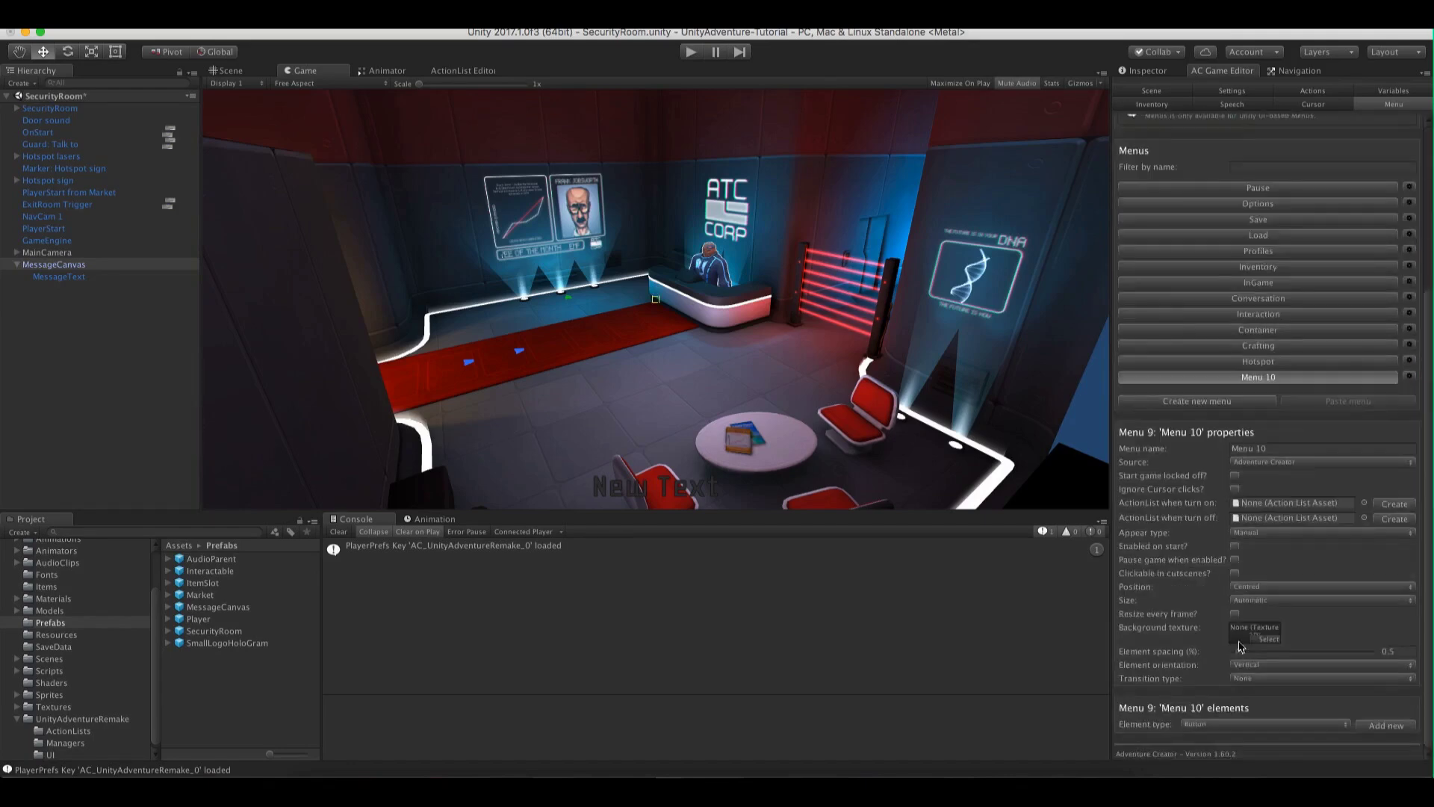
{"action": "left_click", "coordinate": [1264, 449]}
{"action": "type", "text": "S"}
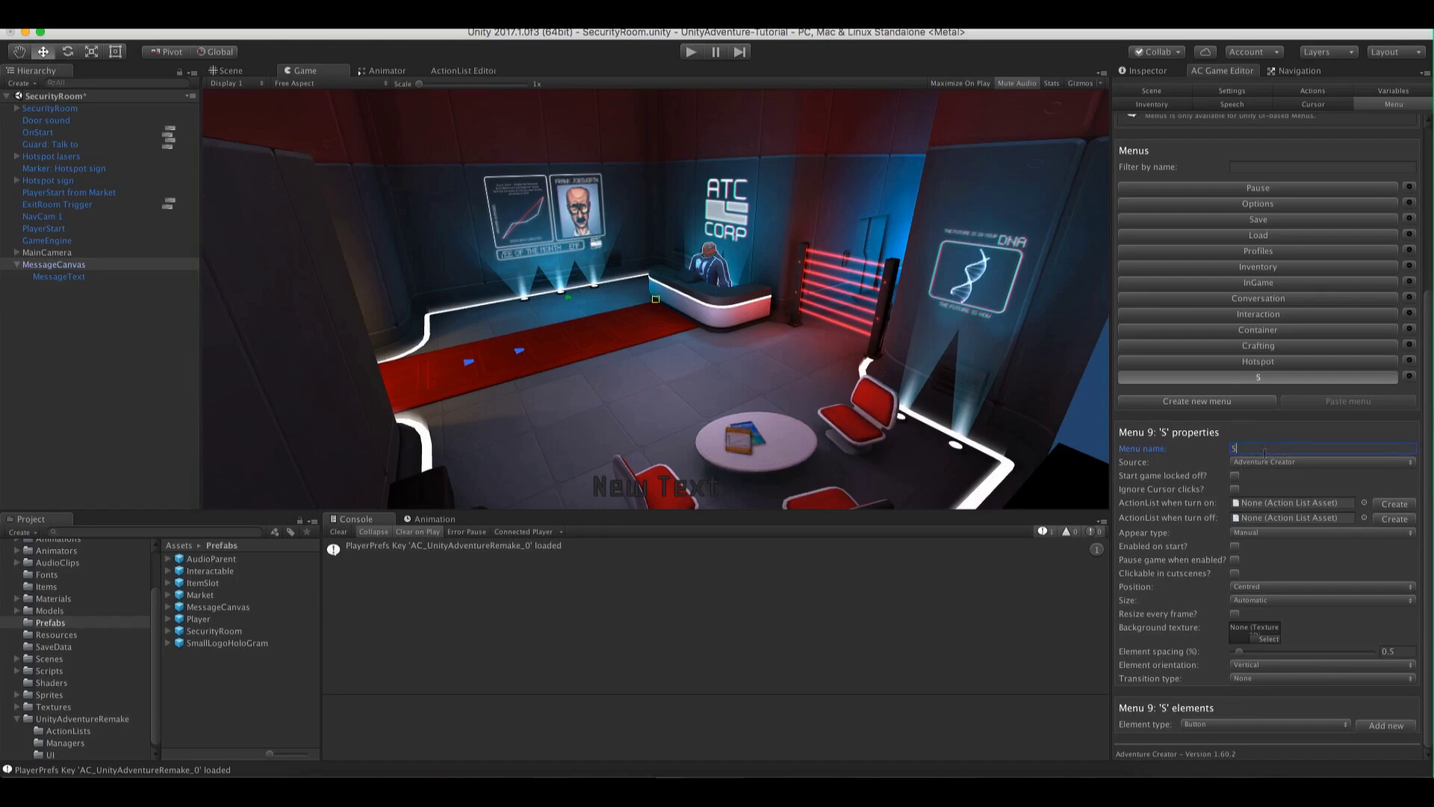
{"action": "type", "text": "ubtitles"}
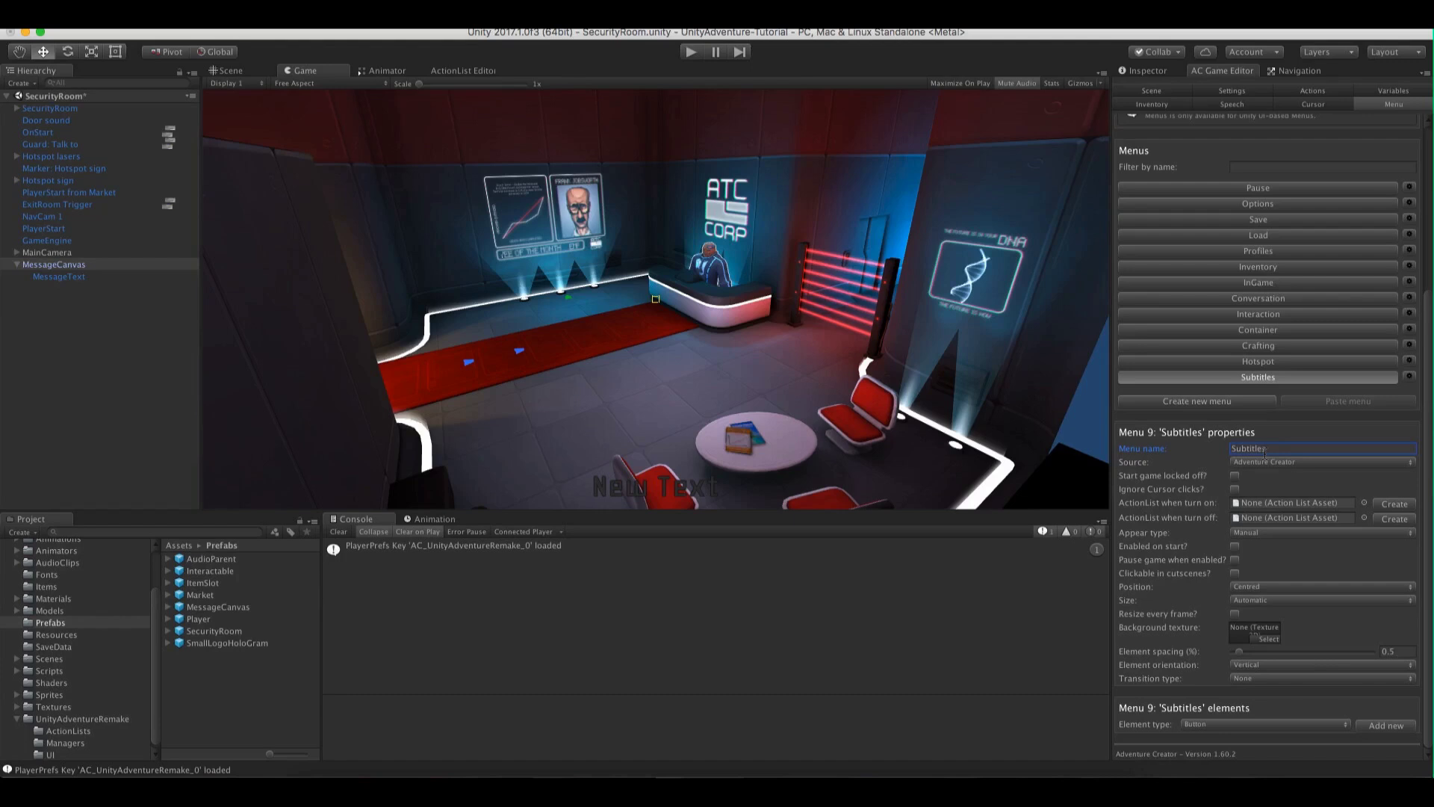
{"action": "left_click", "coordinate": [1254, 463]}
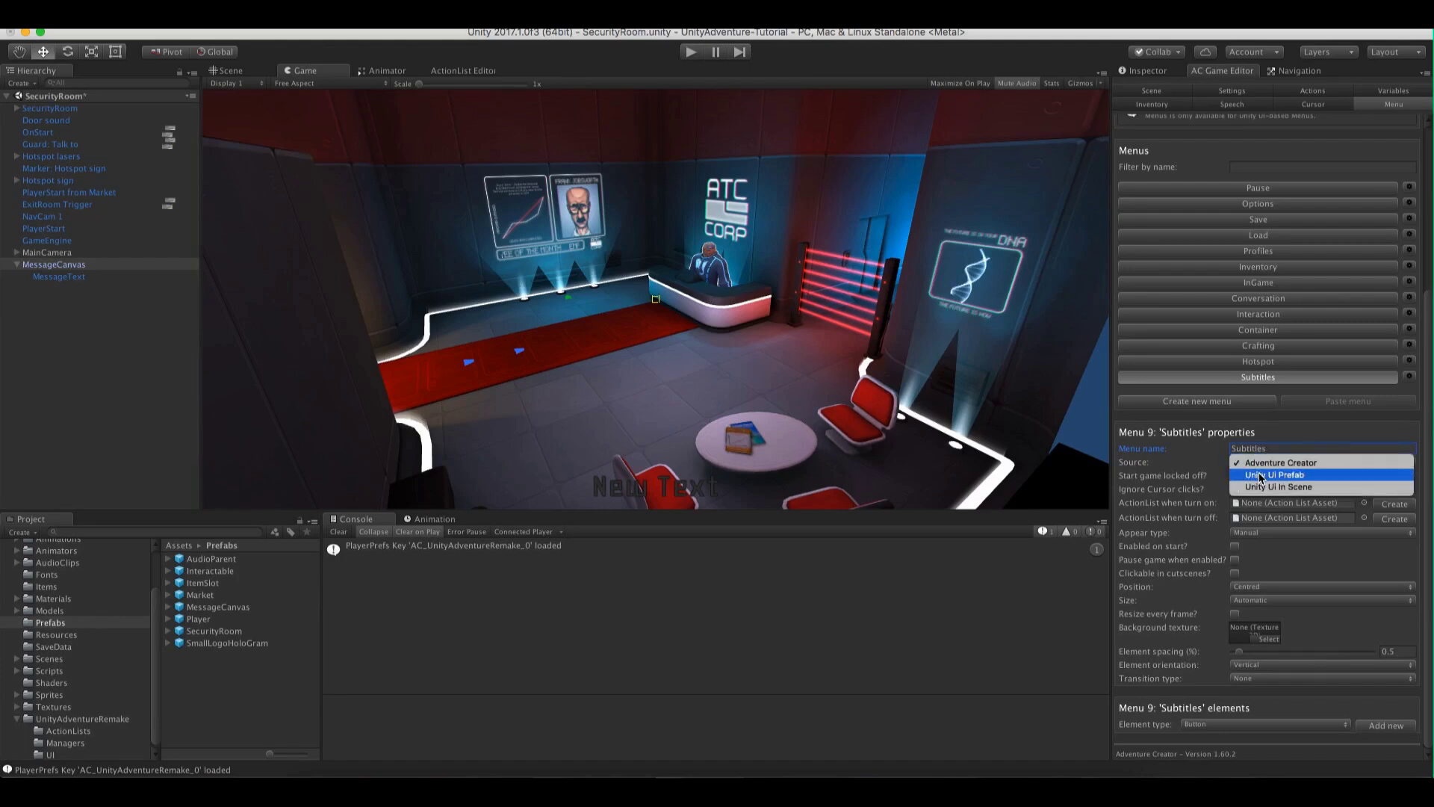
{"action": "left_click", "coordinate": [1260, 475]}
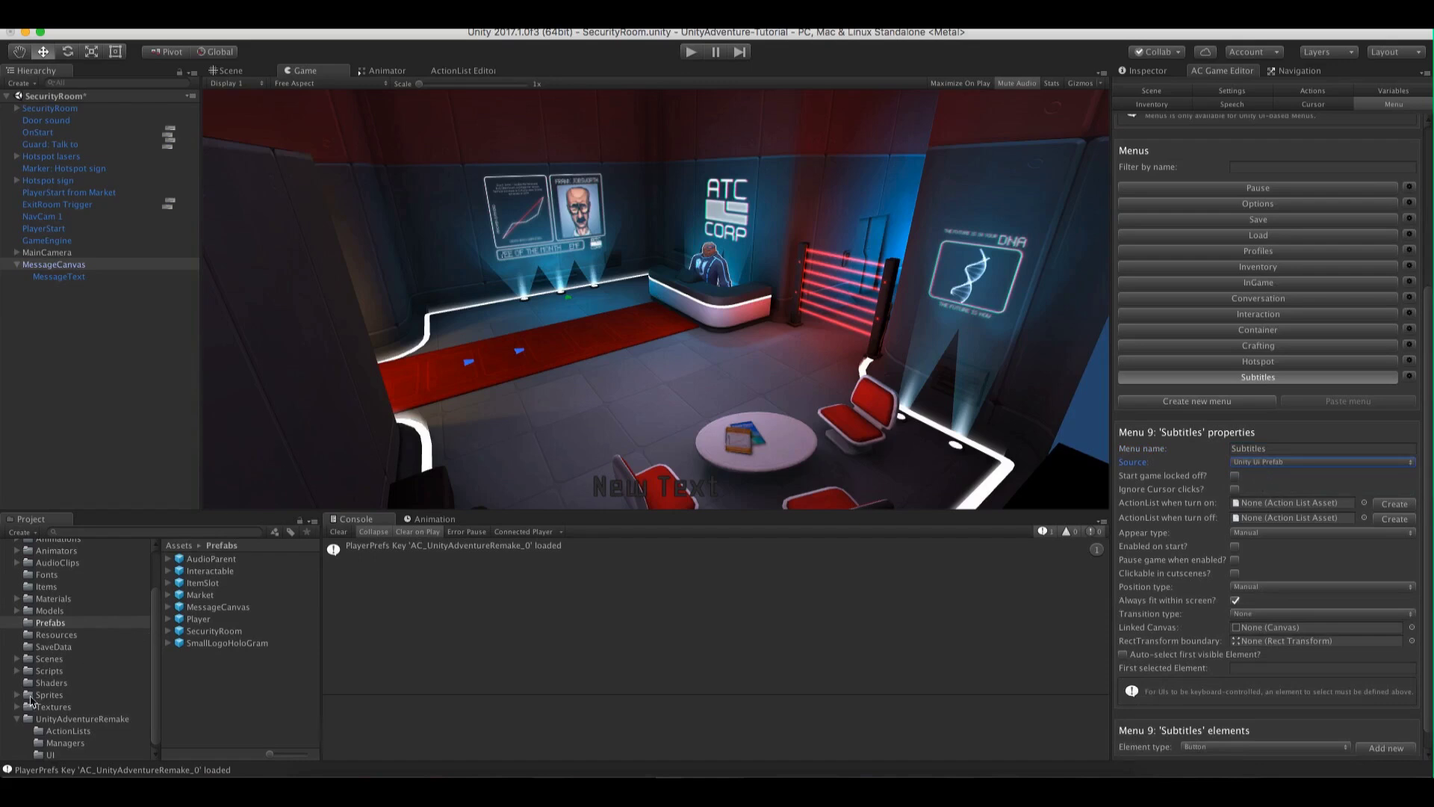
Rename MessageCanvas as SubtitlesNew and save it as a prefab in the UnityAdventureRemake UI folder
{"action": "left_click", "coordinate": [47, 754]}
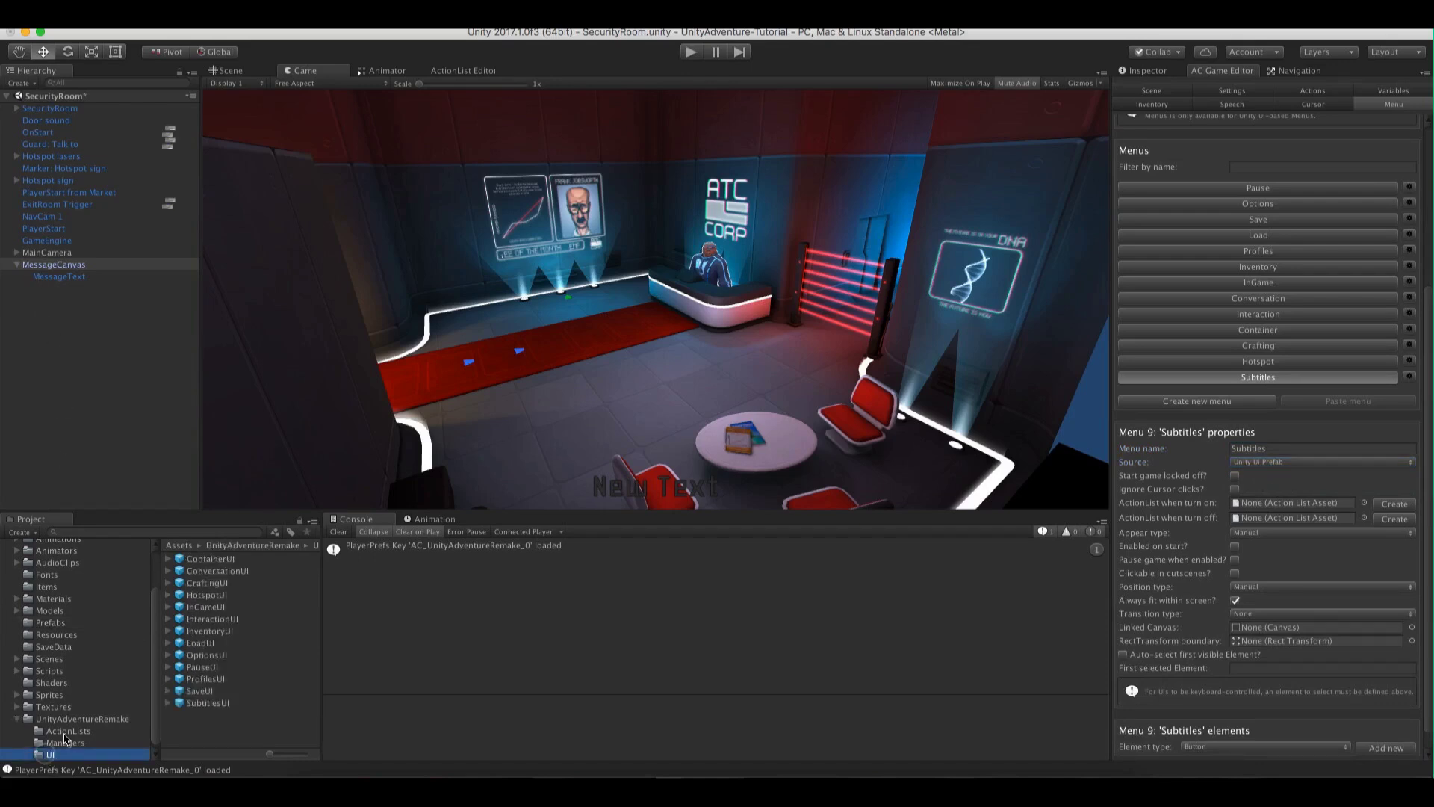
{"action": "left_click", "coordinate": [49, 266]}
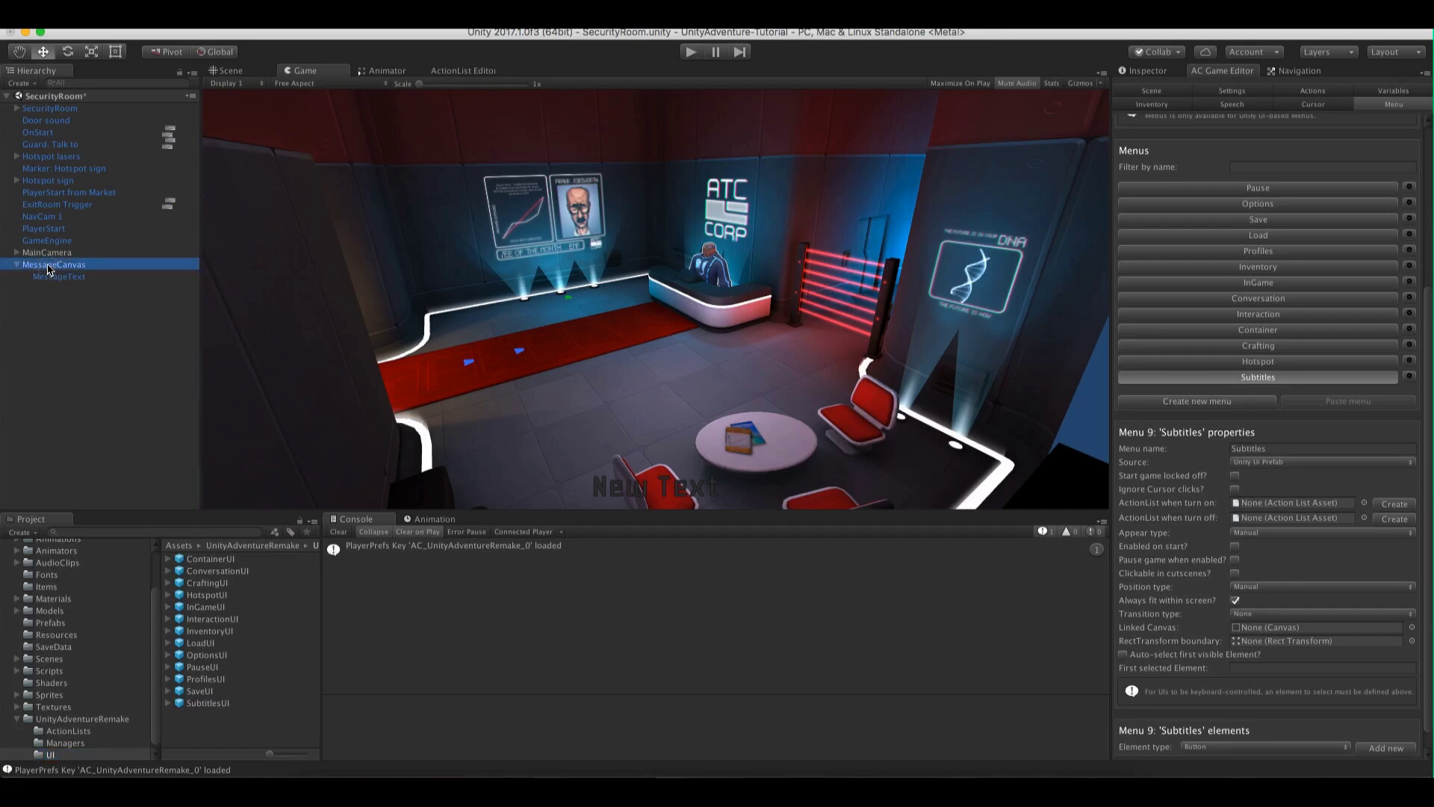
{"action": "left_click", "coordinate": [47, 266]}
{"action": "type", "text": "Subtitles"}
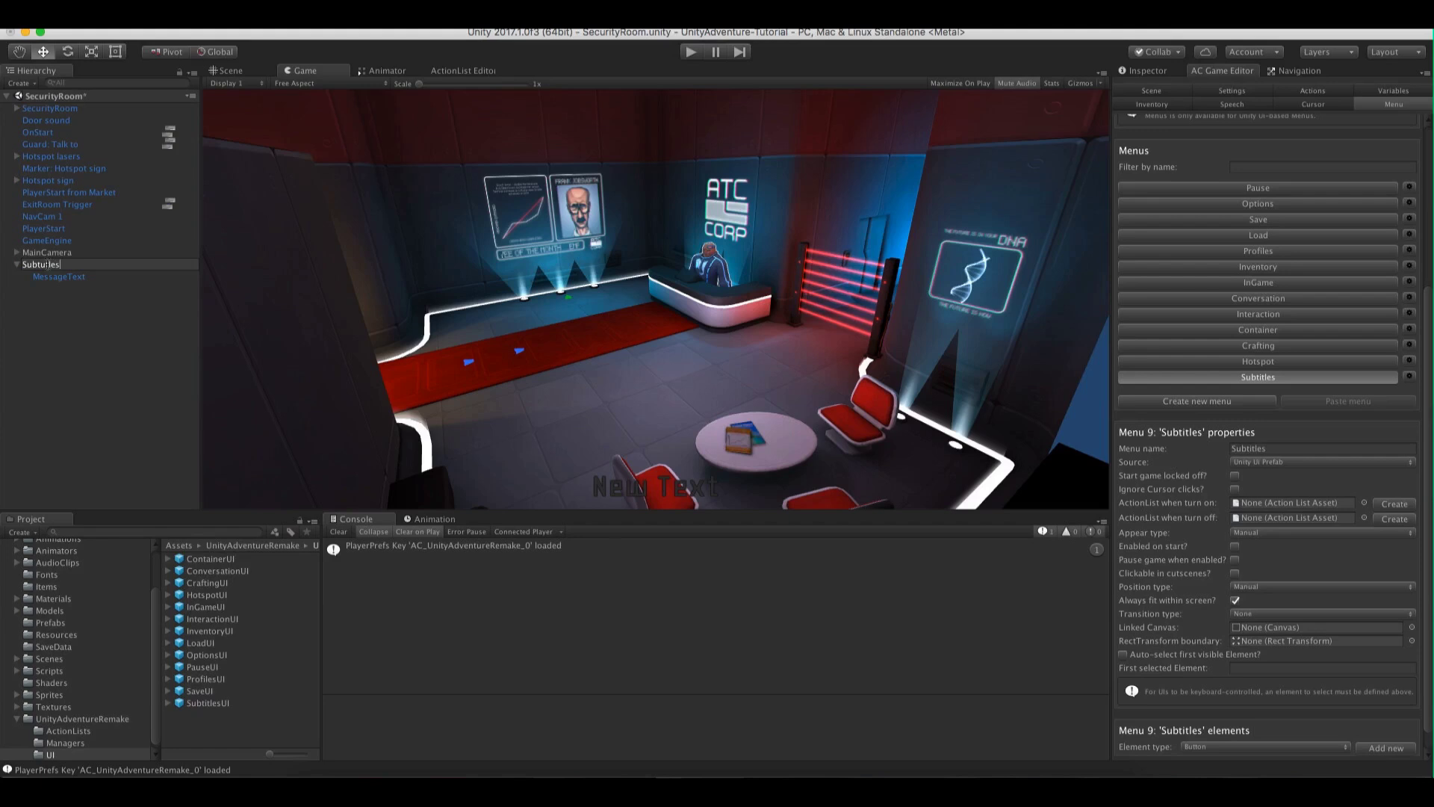
{"action": "type", "text": "New"}
{"action": "key", "text": "Return"}
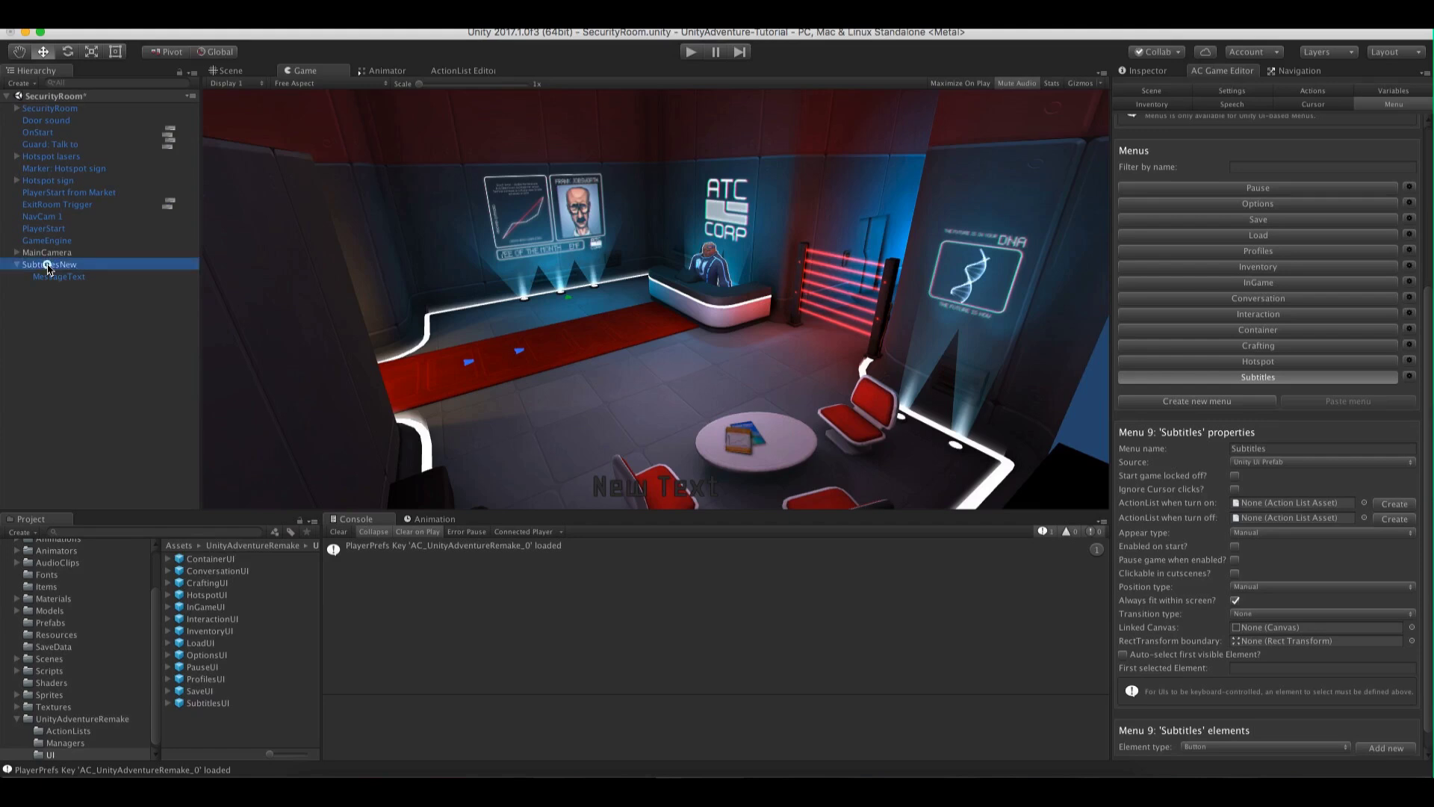
{"action": "left_click", "coordinate": [47, 266]}
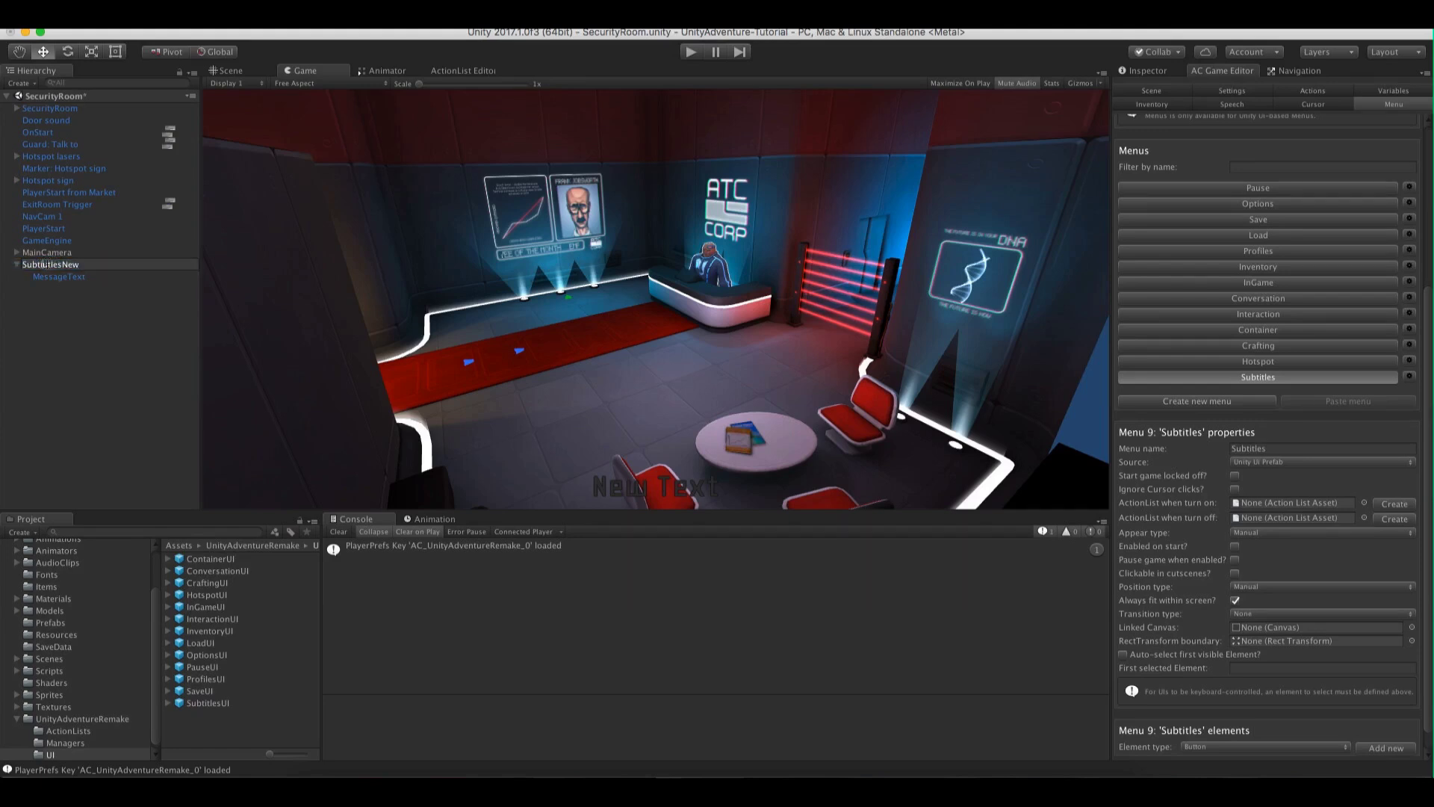
{"action": "key", "text": "Return"}
{"action": "left_click_drag", "start_coordinate": [47, 266], "coordinate": [208, 719]}
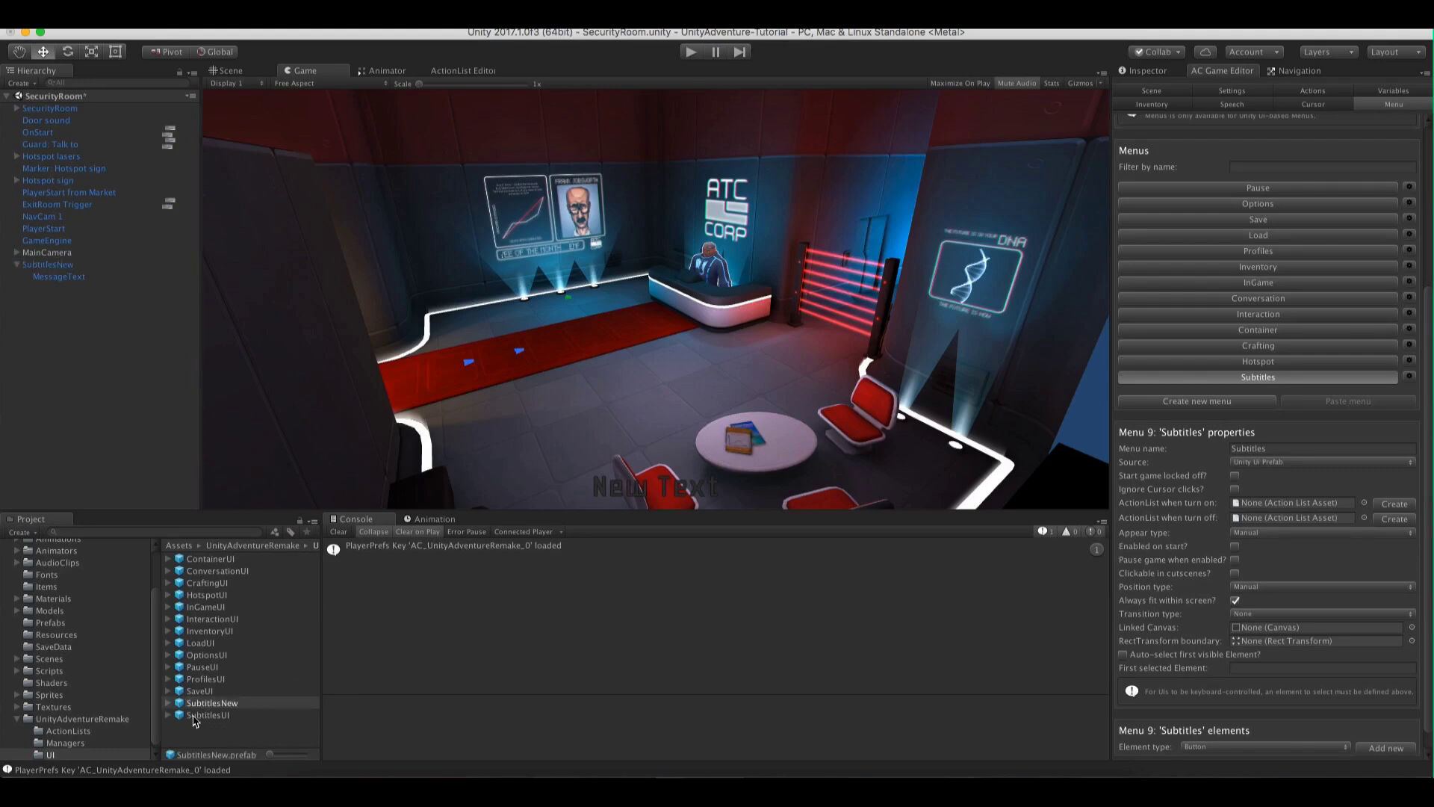
Configure the Subtitles menu with SubtitlesNew as linked canvas, Appear type When Speech Plays and the Ignore 'Subtitles' option enabled
{"action": "left_click", "coordinate": [196, 704]}
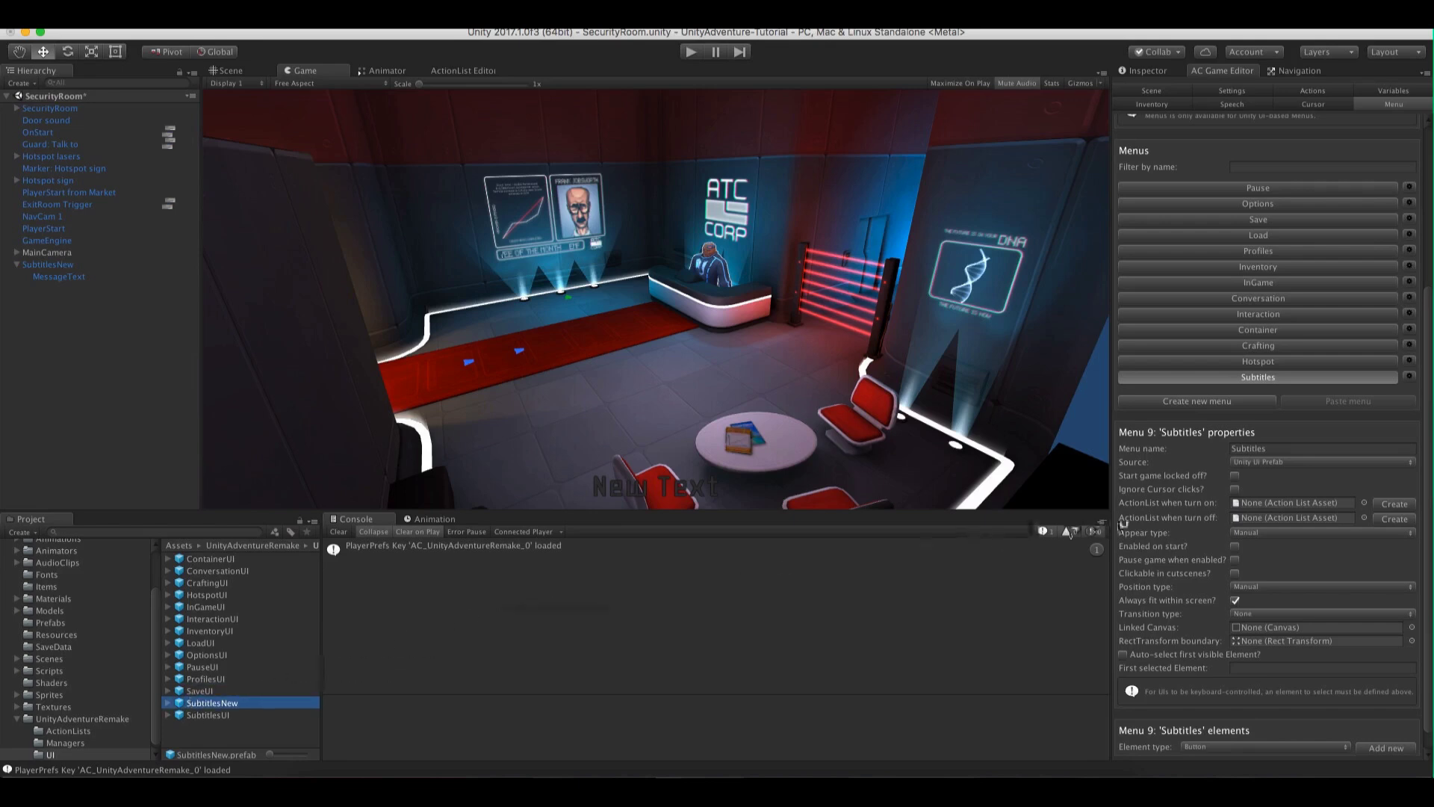
{"action": "left_click_drag", "start_coordinate": [1123, 523], "coordinate": [1270, 628]}
{"action": "left_click", "coordinate": [1262, 533]}
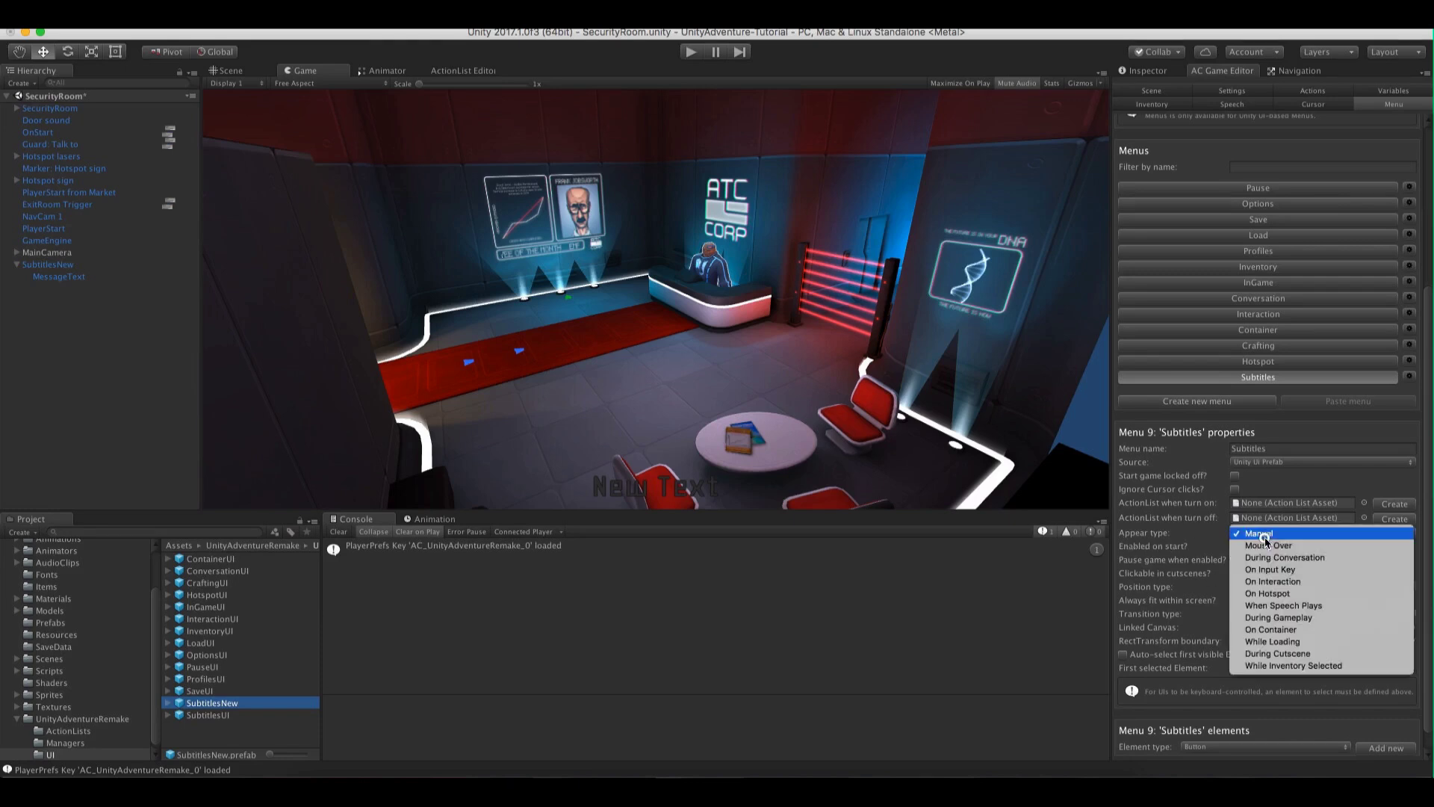
{"action": "left_click", "coordinate": [1294, 606]}
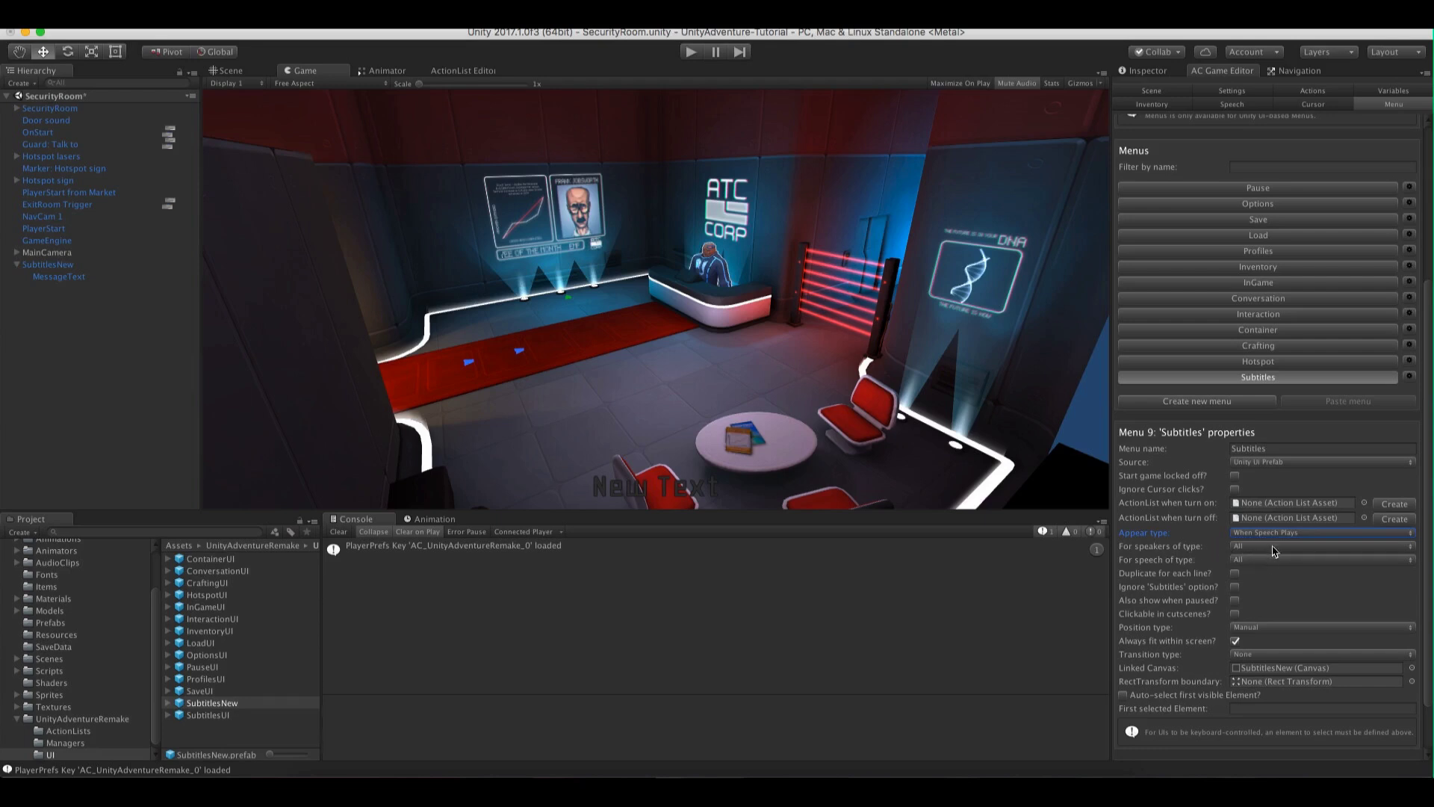
{"action": "left_click", "coordinate": [1235, 587]}
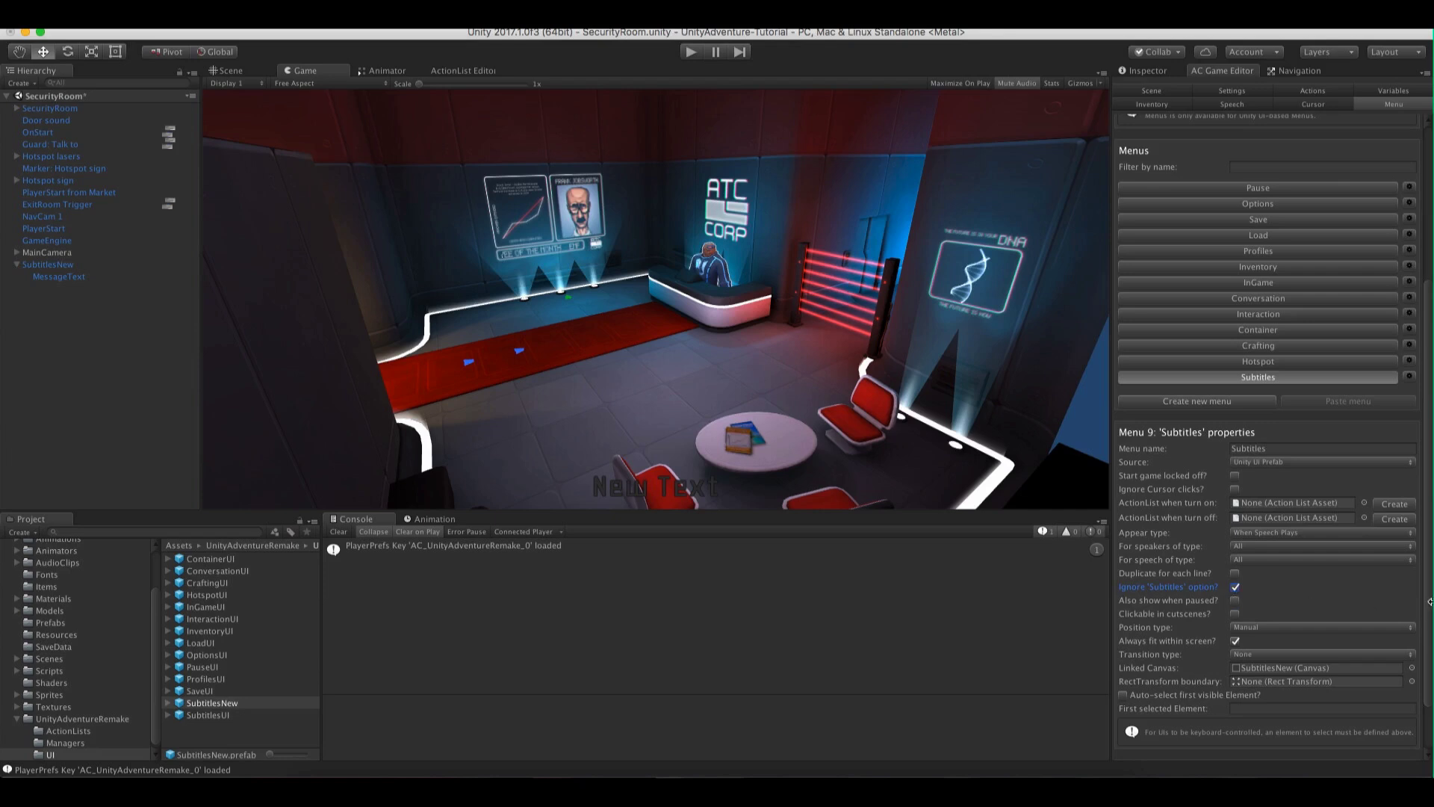
Add a Label element to the Subtitles menu and name it "Speech text label"
{"action": "left_click_drag", "start_coordinate": [1428, 598], "coordinate": [1428, 661]}
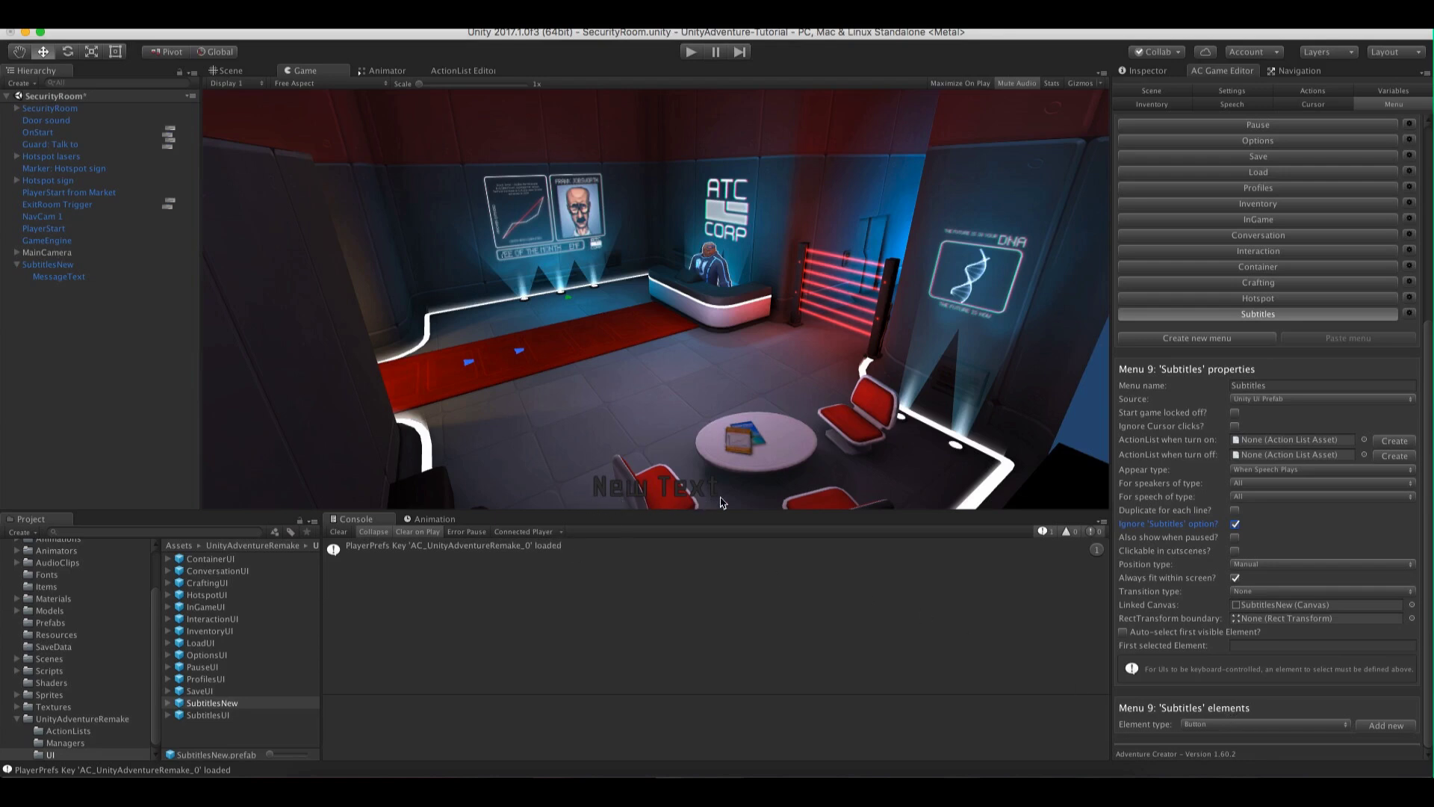
{"action": "left_click", "coordinate": [1201, 726]}
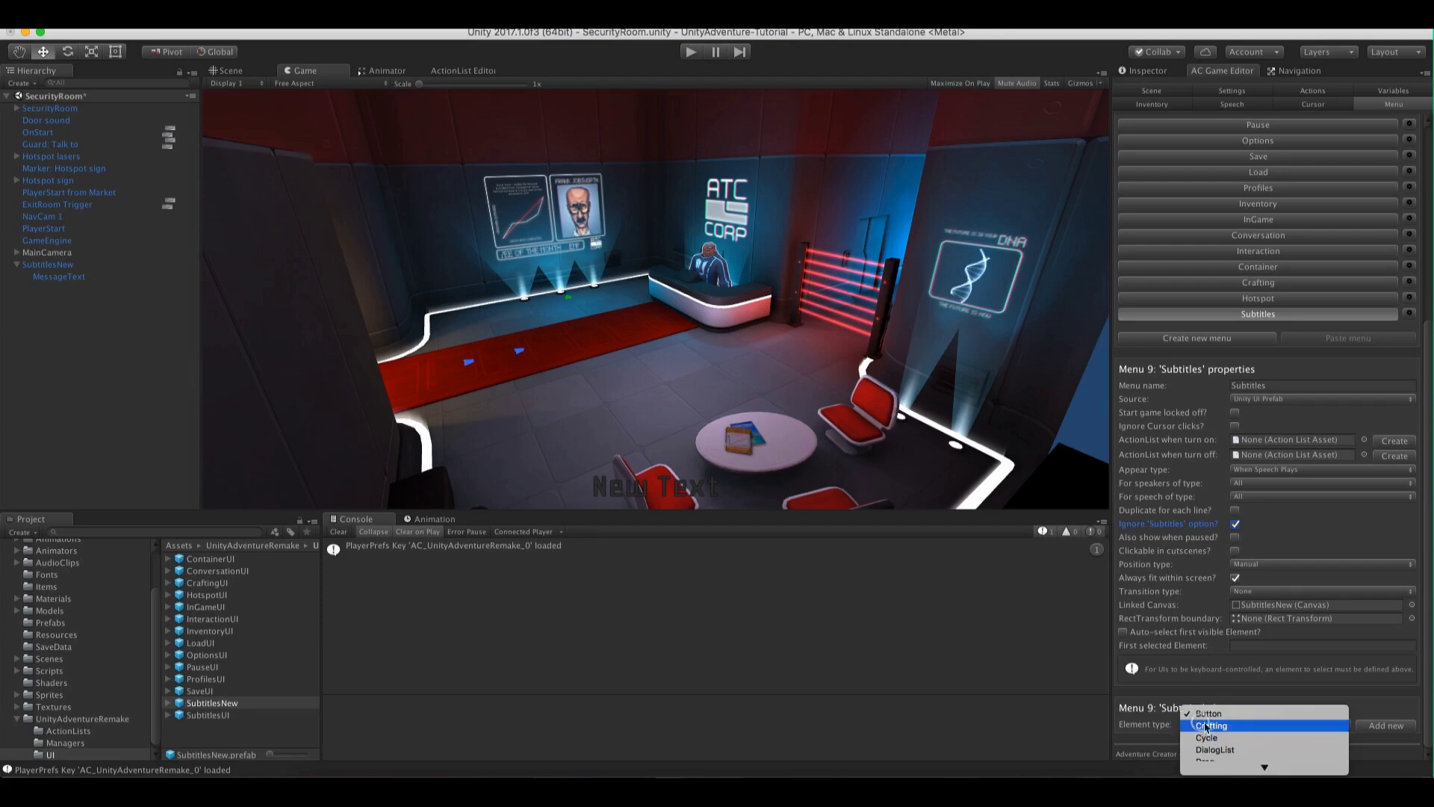
{"action": "left_click", "coordinate": [1215, 727]}
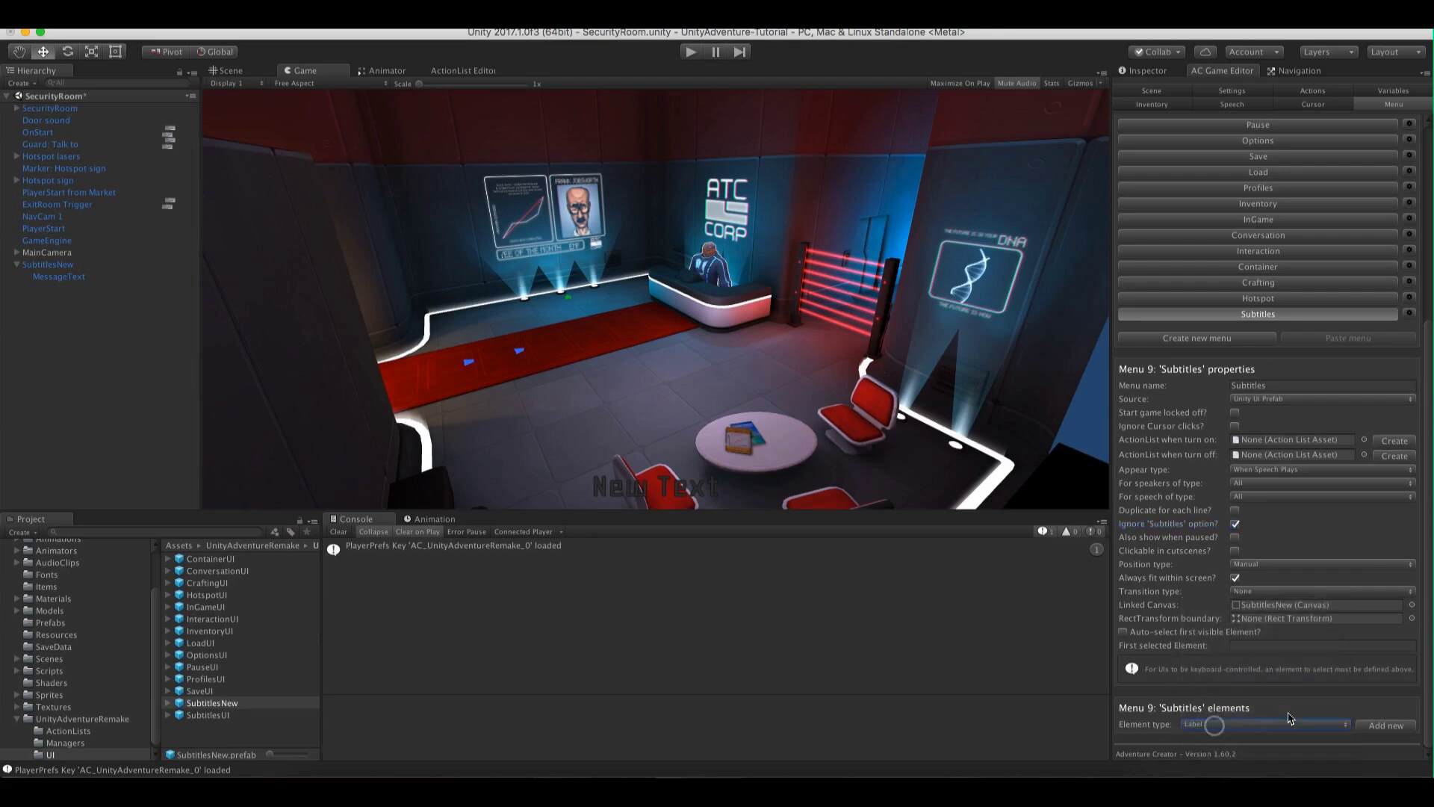
{"action": "left_click", "coordinate": [1364, 728]}
{"action": "scroll", "coordinate": [1427, 652], "scroll_direction": "down", "scroll_amount": 3}
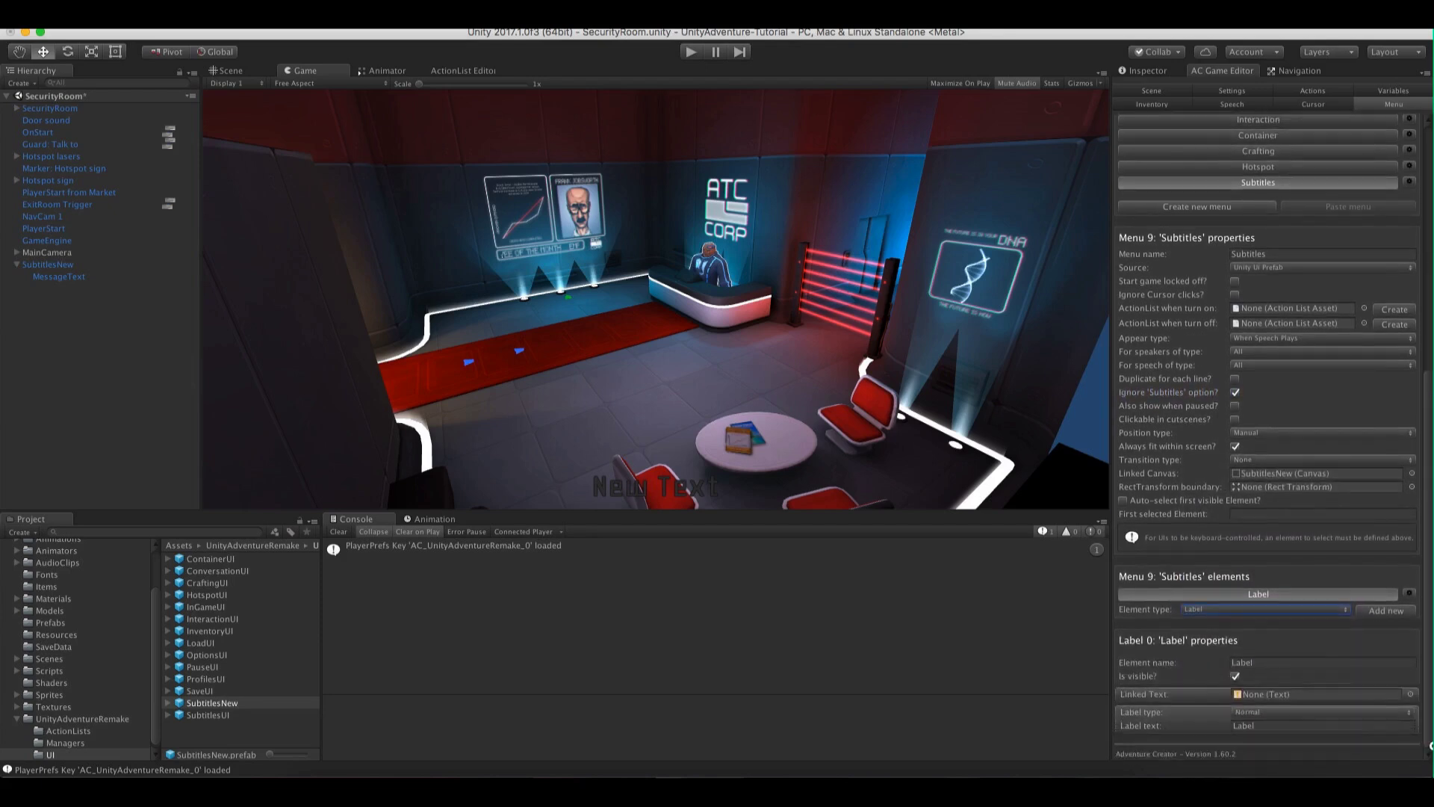
{"action": "left_click", "coordinate": [1275, 662]}
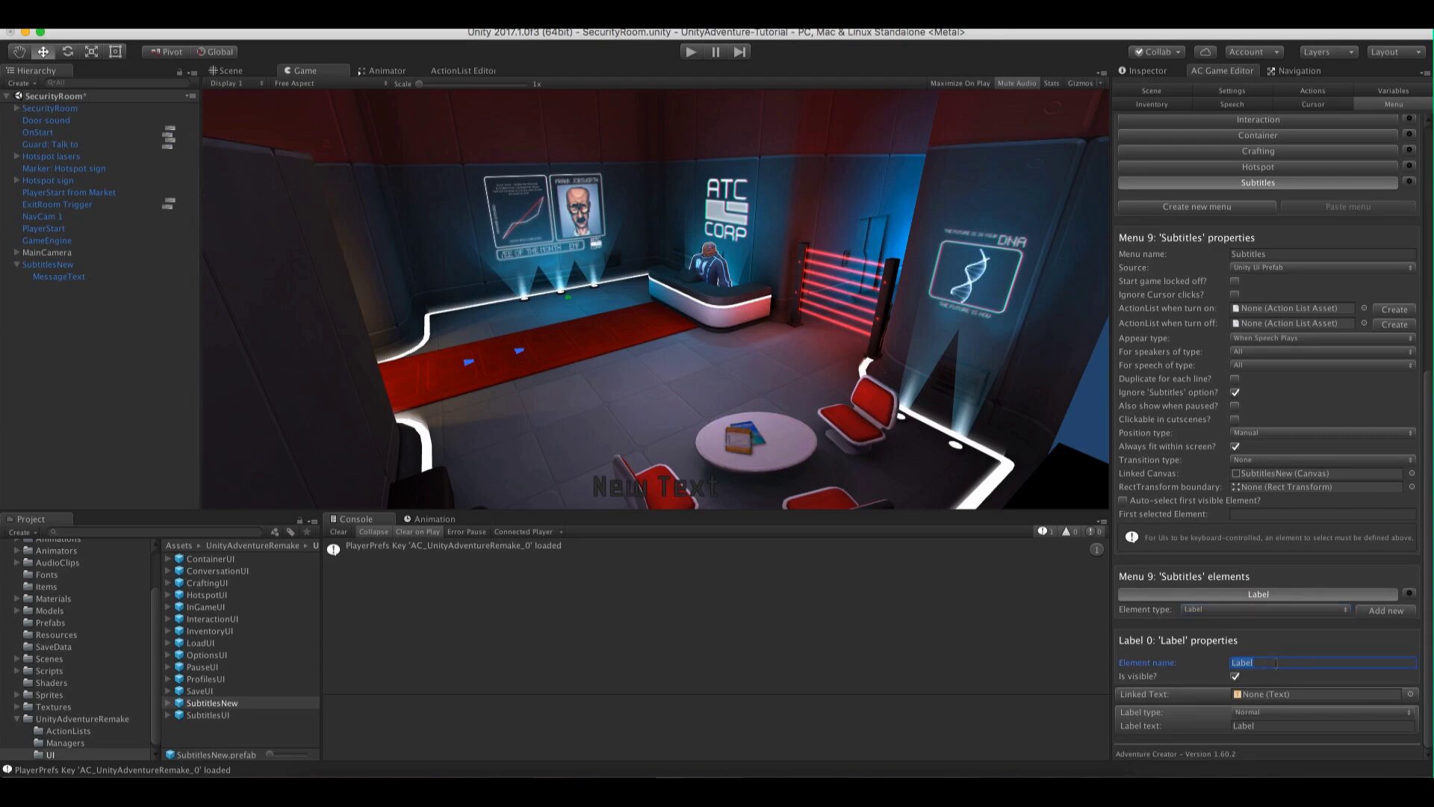
{"action": "type", "text": "Speech text label"}
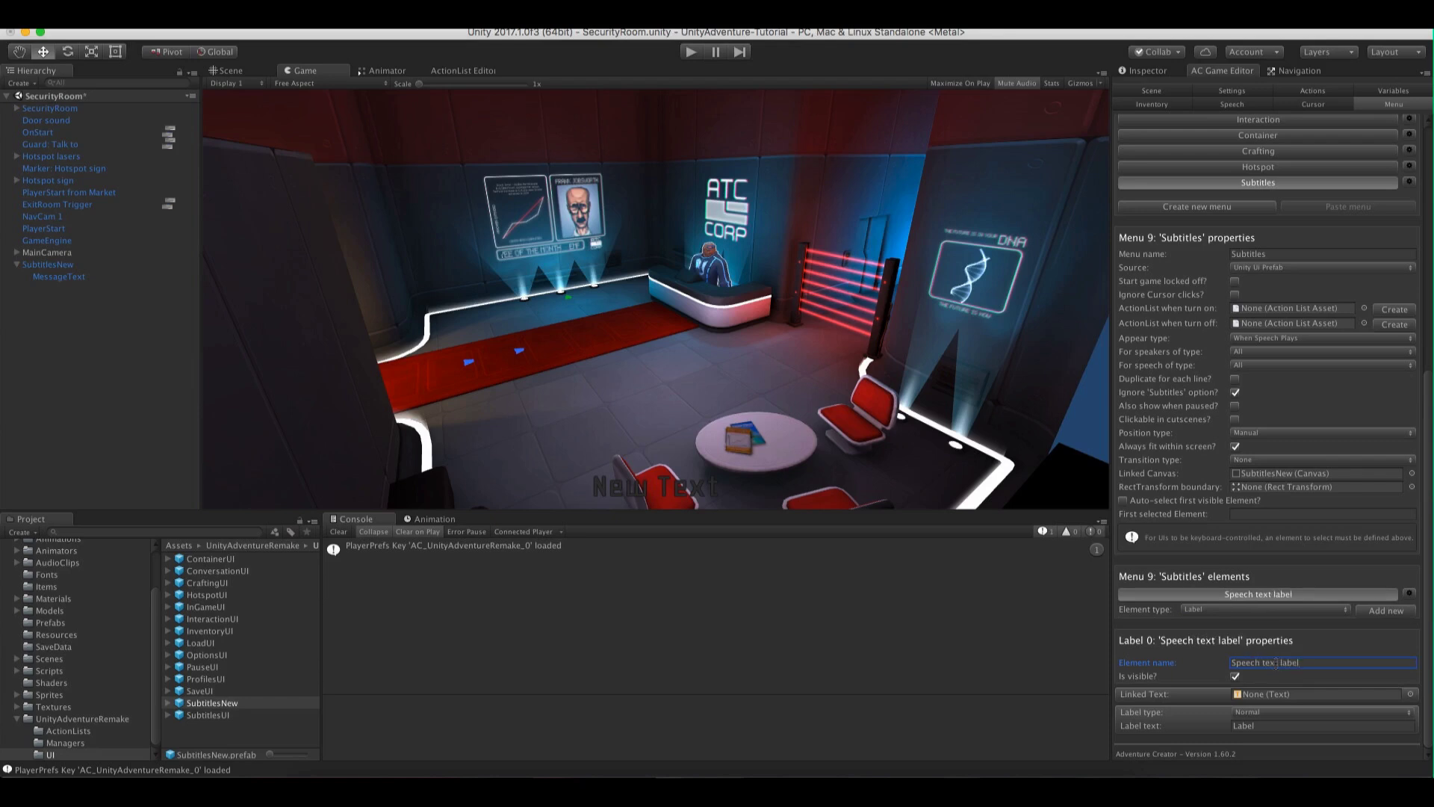
{"action": "left_click", "coordinate": [1252, 677]}
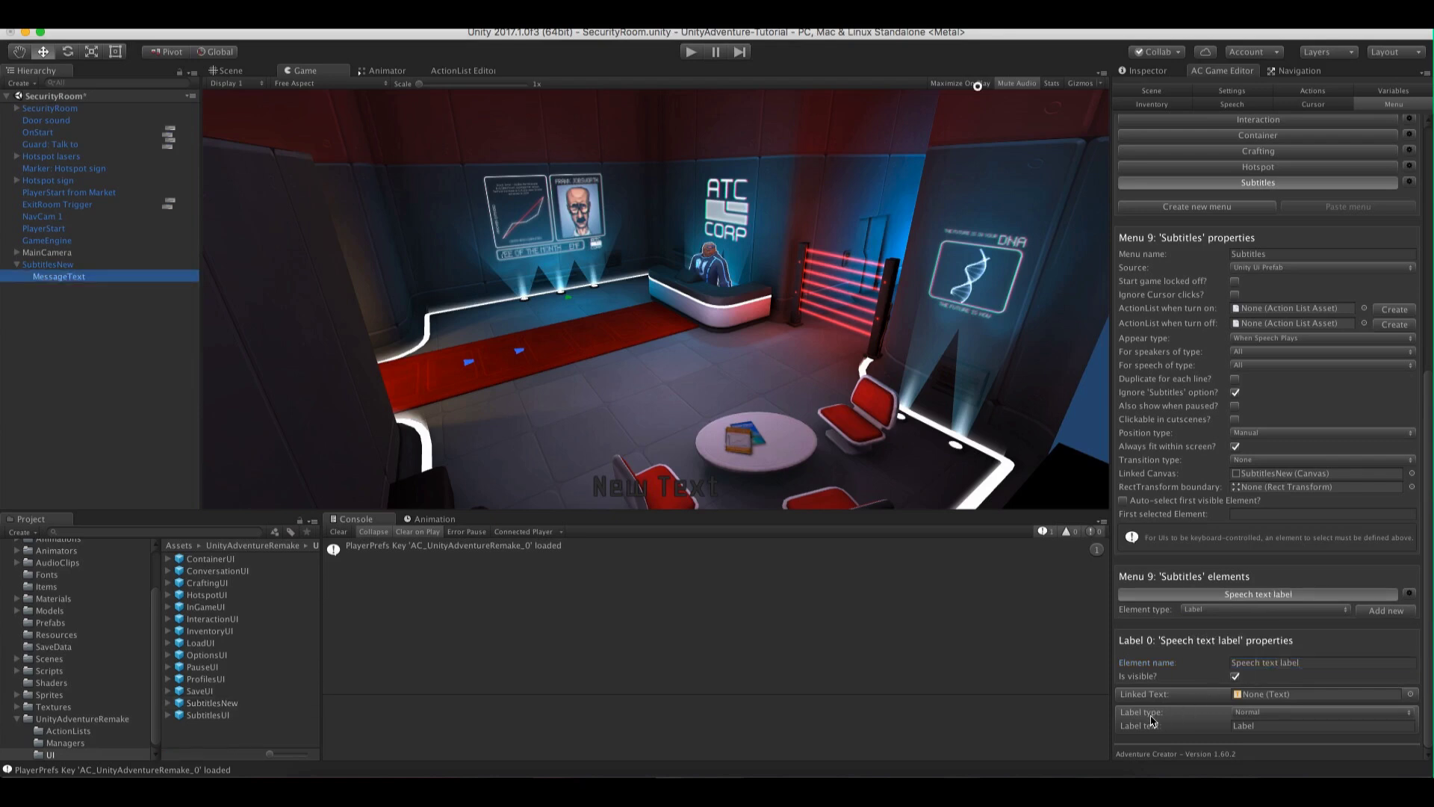
Set the label type of the Speech text label to Dialogue Line
{"action": "left_click", "coordinate": [1242, 716]}
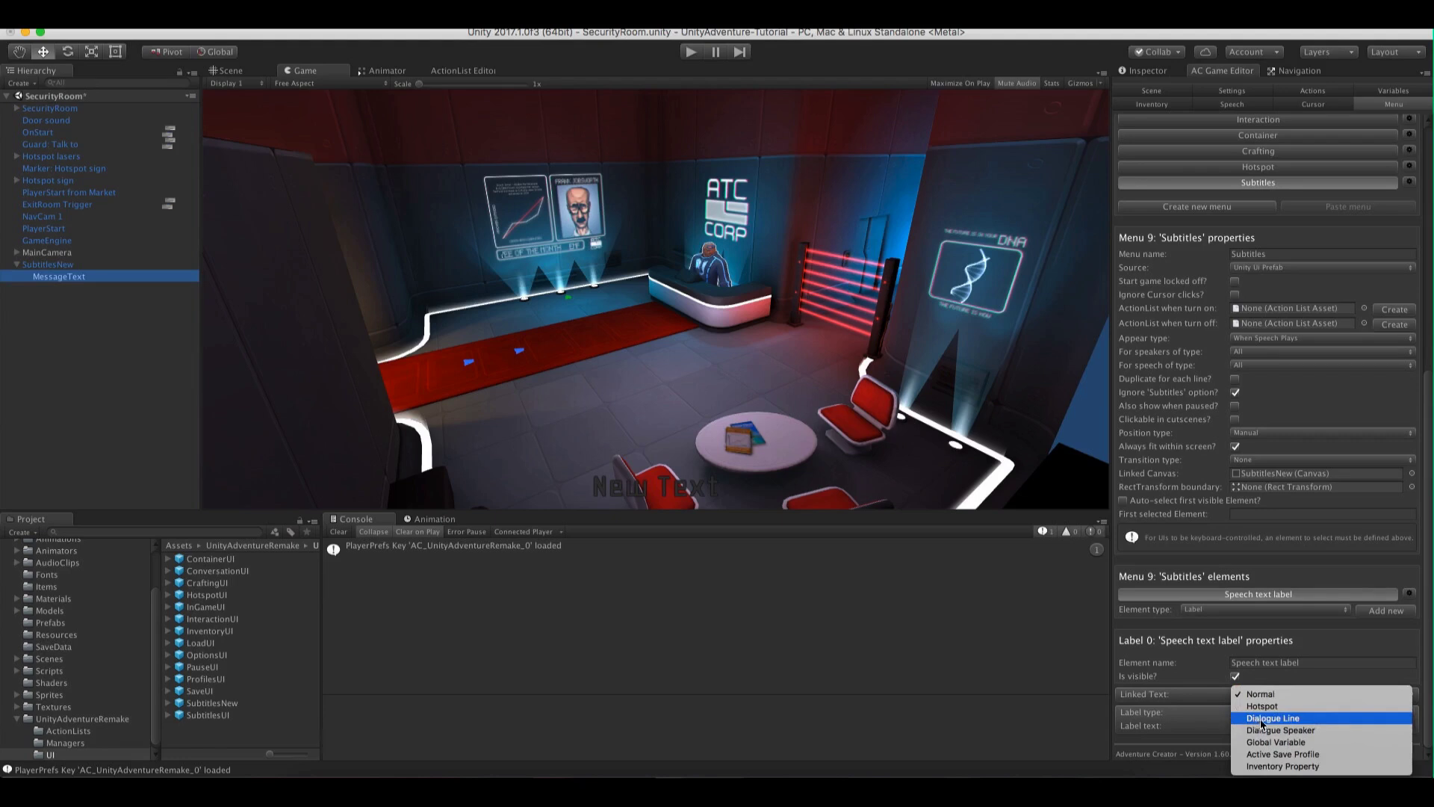
{"action": "left_click", "coordinate": [1294, 721]}
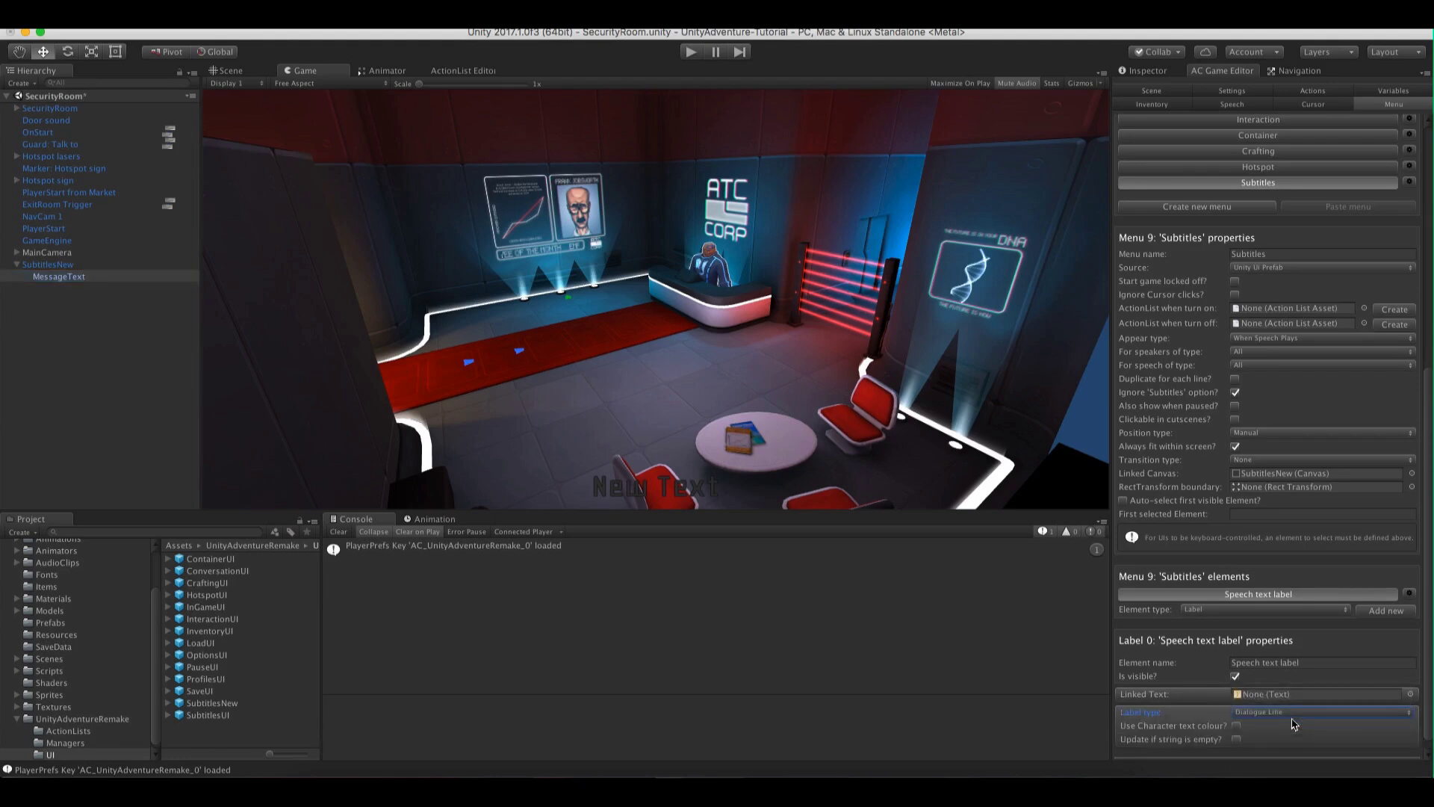
{"action": "scroll", "coordinate": [1285, 715], "scroll_direction": "down", "scroll_amount": 1}
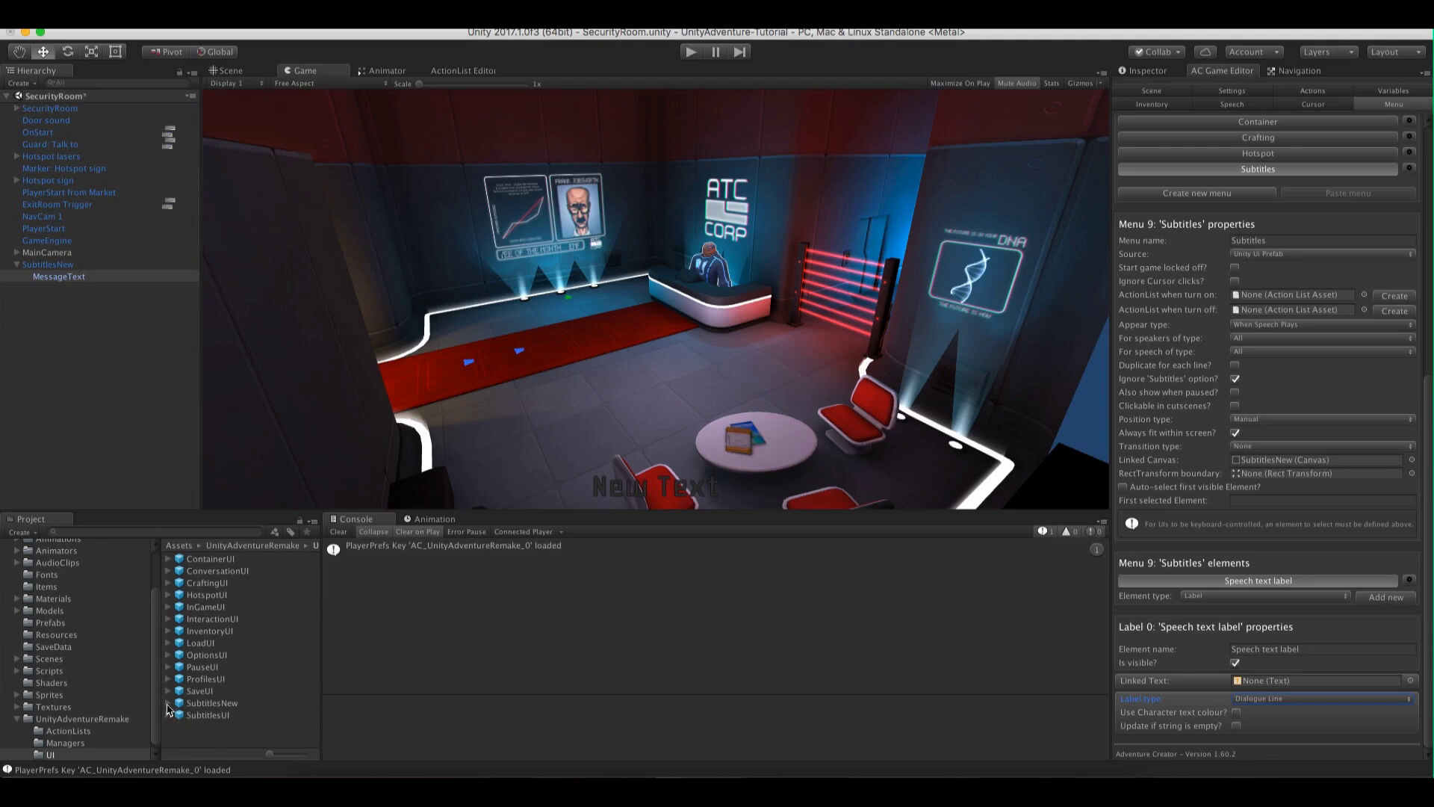
Link SubtitlesNew's MessageText object to the Speech text label as its linked text
{"action": "left_click", "coordinate": [168, 704]}
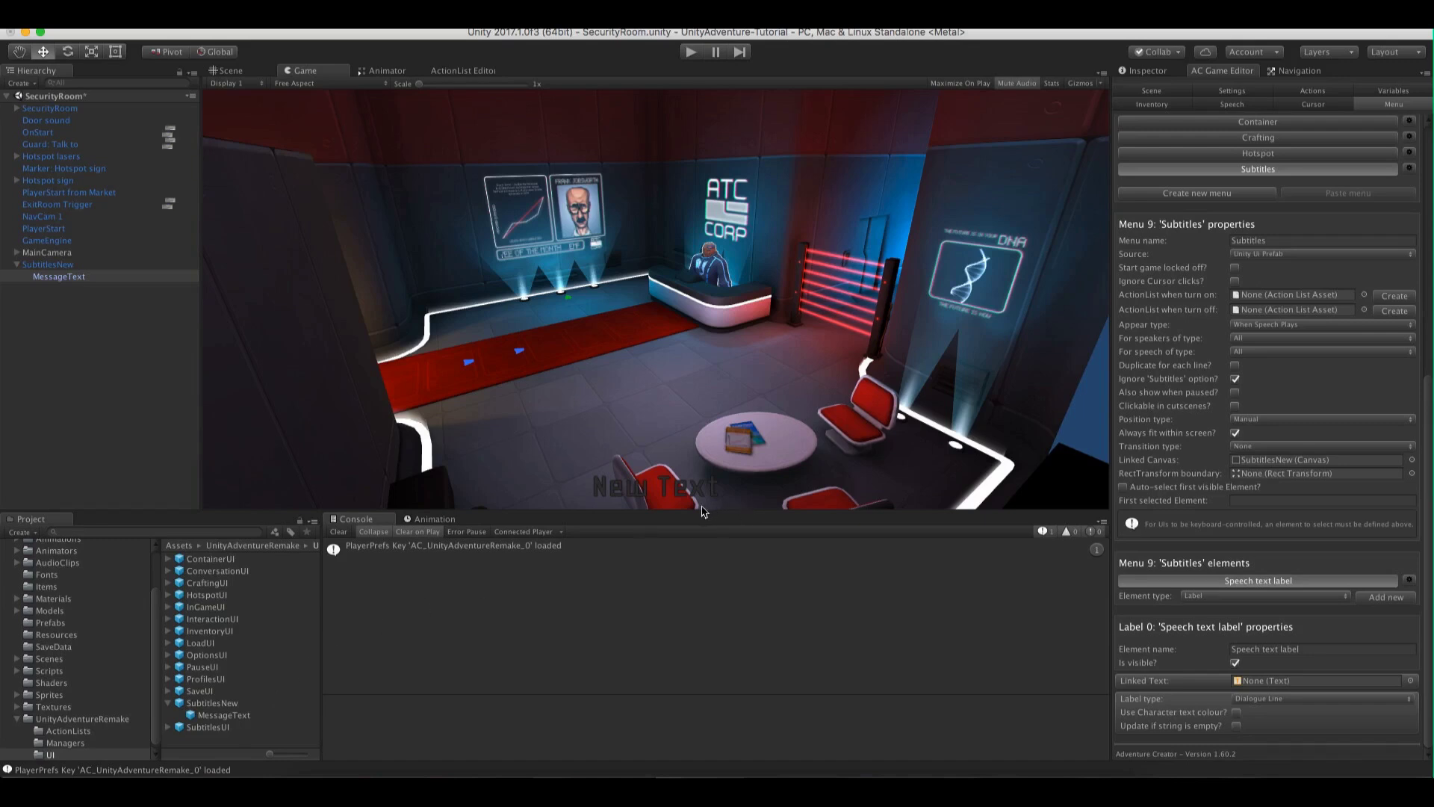
{"action": "left_click", "coordinate": [63, 276]}
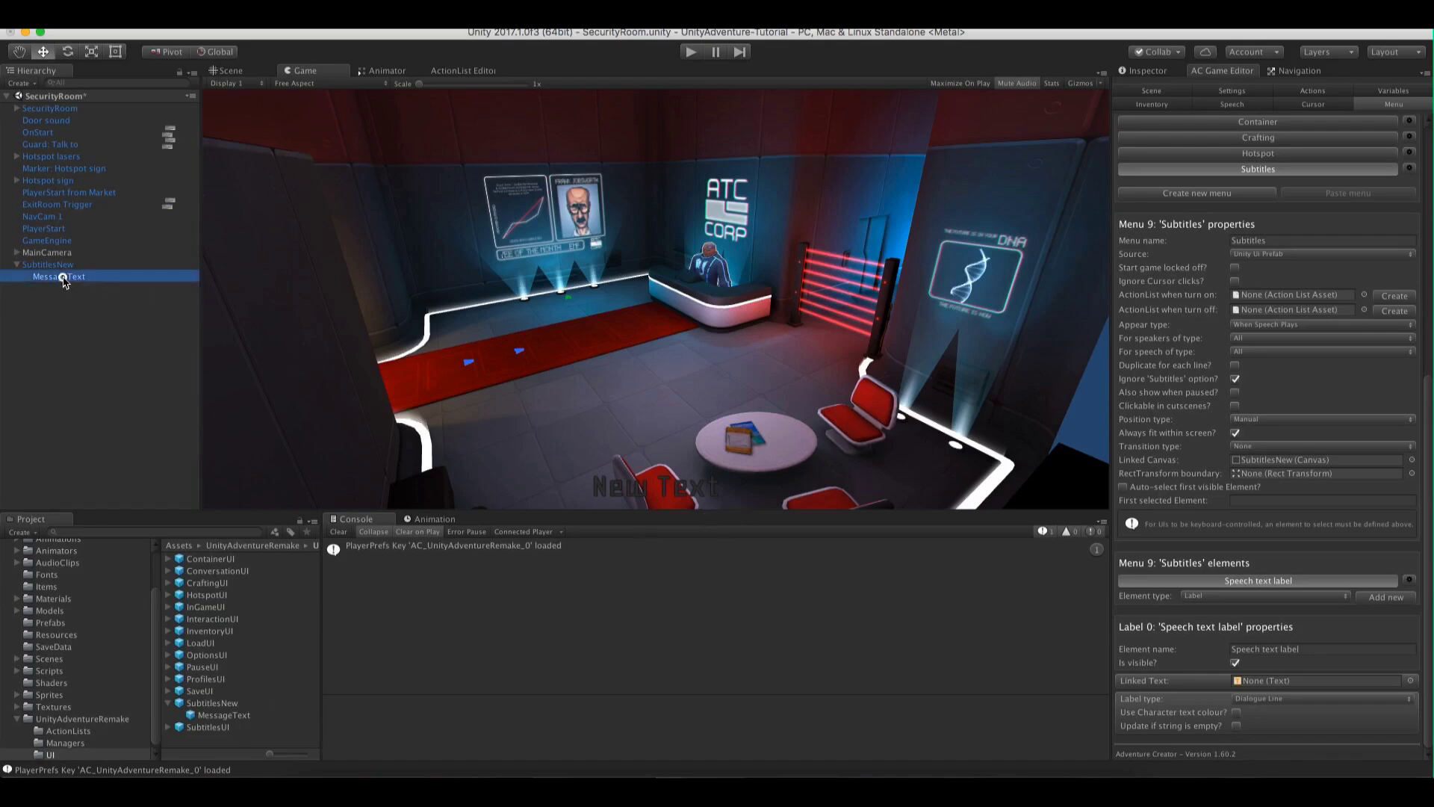
{"action": "left_click_drag", "start_coordinate": [64, 277], "coordinate": [245, 272]}
{"action": "left_click_drag", "start_coordinate": [1076, 456], "coordinate": [1284, 686]}
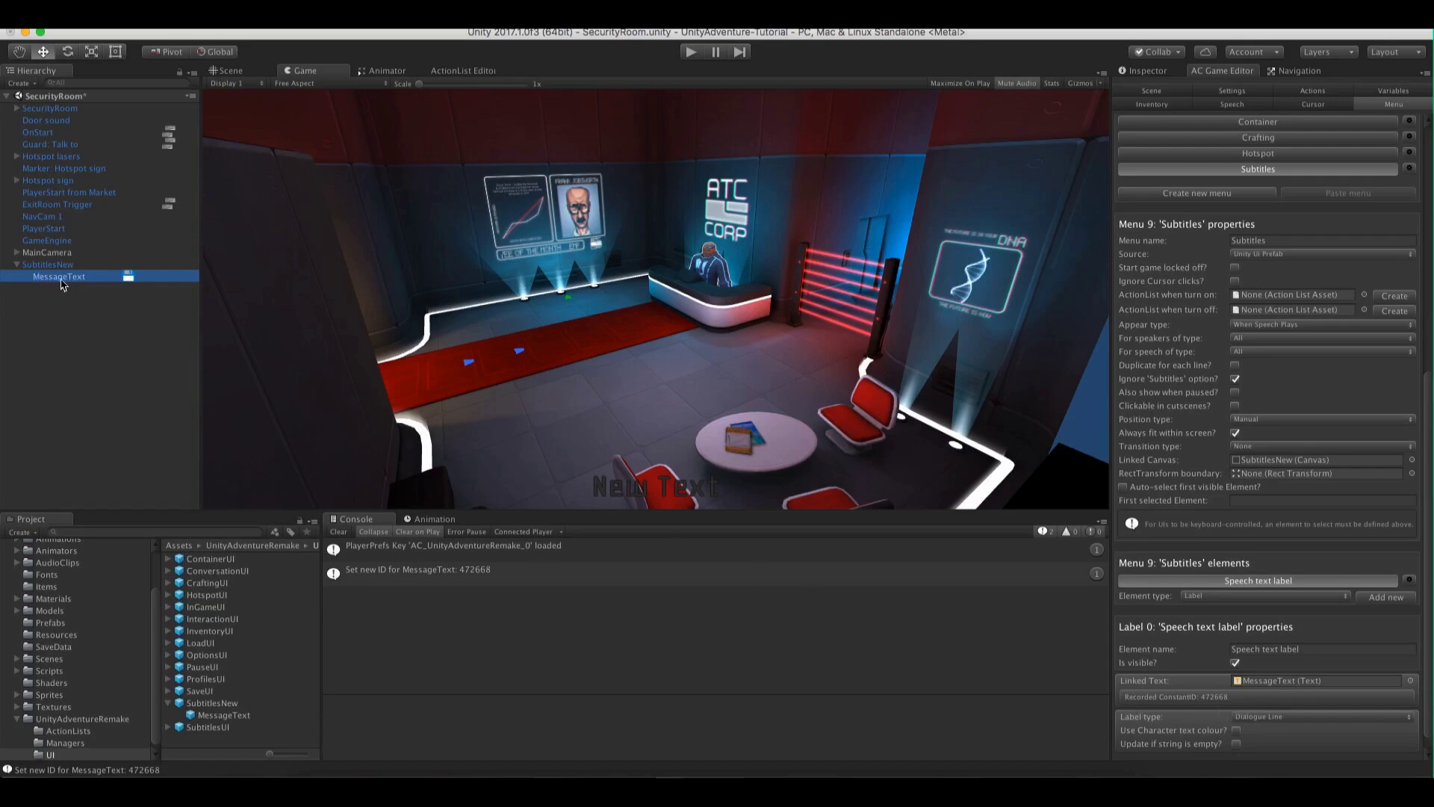
Apply MessageText's changes to the SubtitlesNew prefab and delete SubtitlesNew from the scene
{"action": "left_click", "coordinate": [1127, 71]}
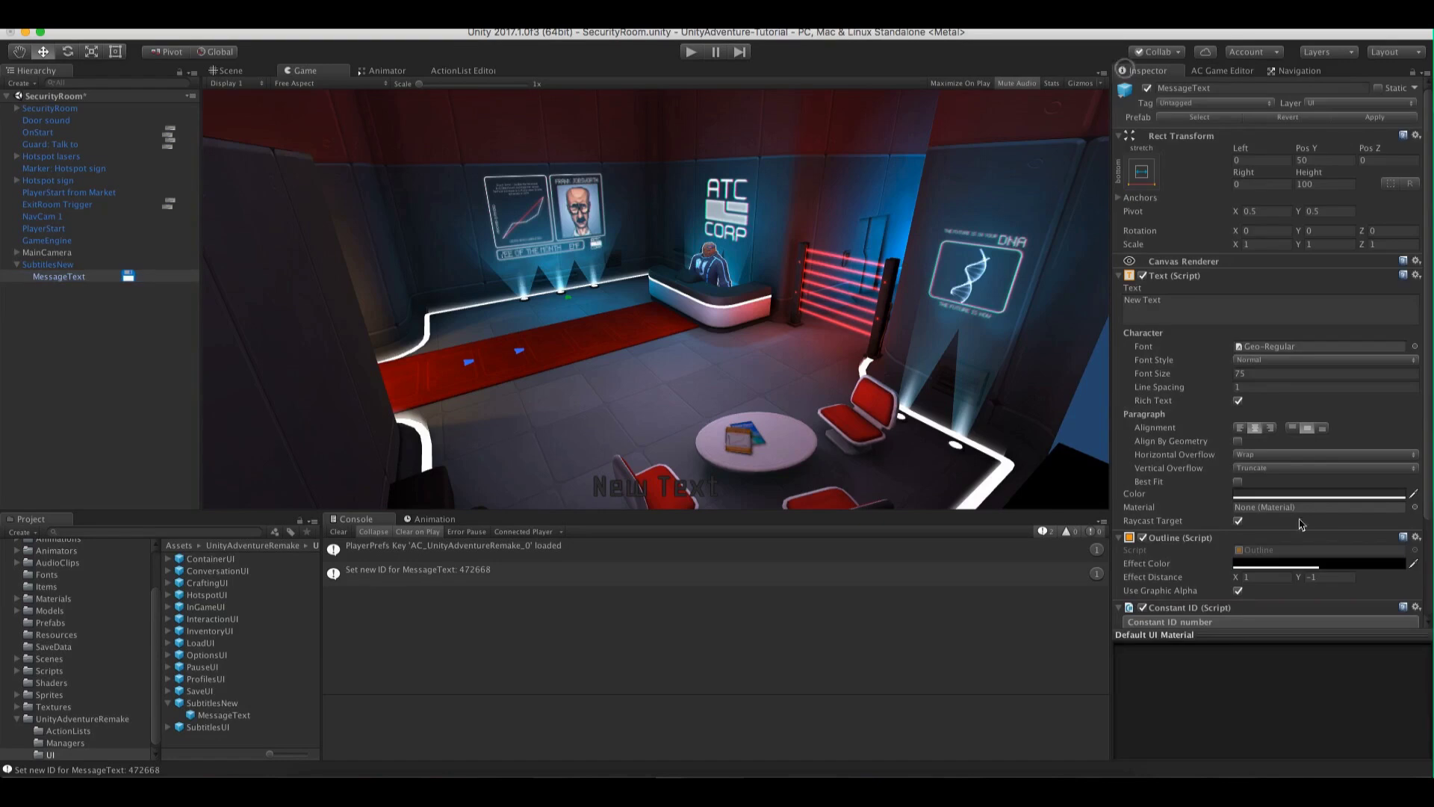
{"action": "scroll", "coordinate": [1315, 531], "scroll_direction": "down", "scroll_amount": 4}
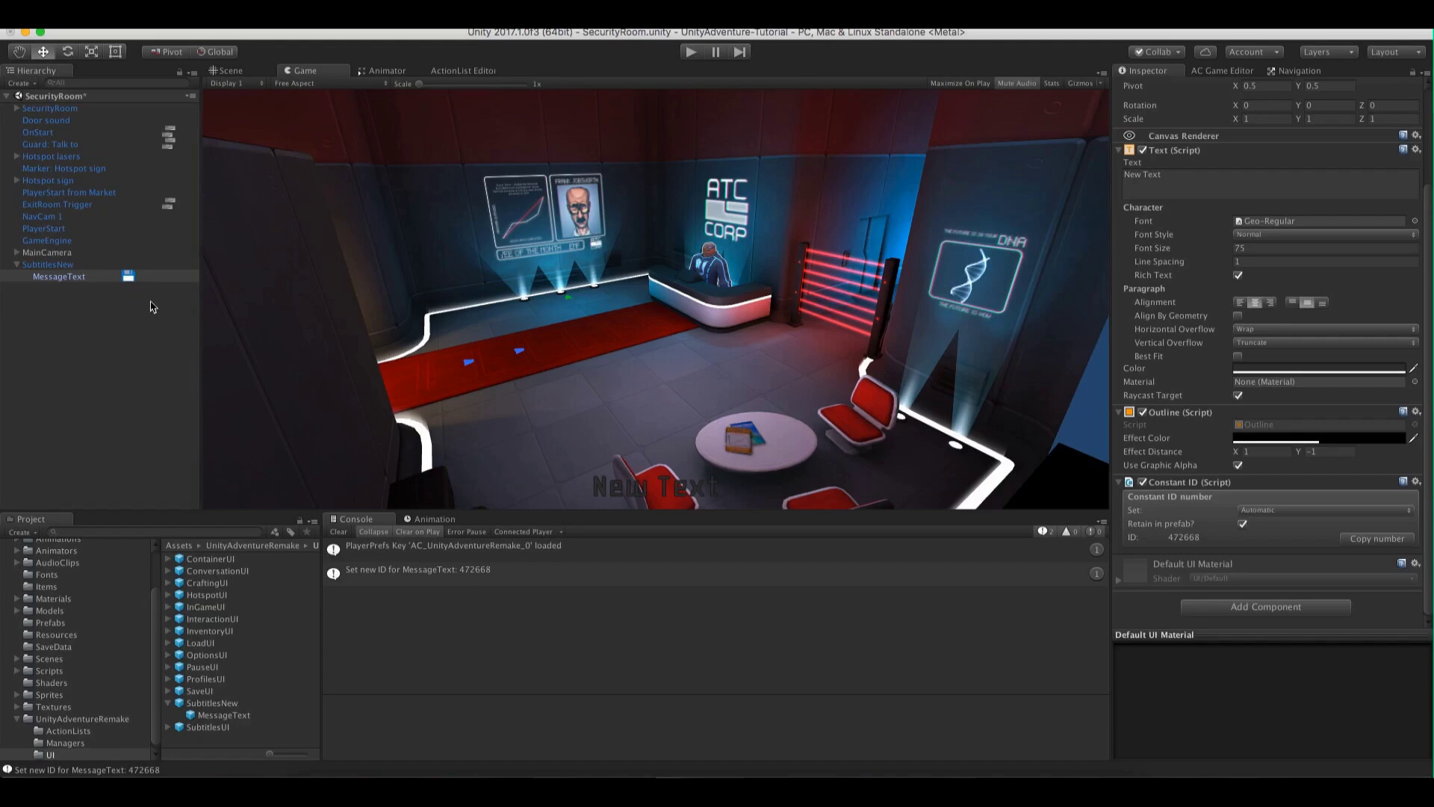
{"action": "scroll", "coordinate": [1298, 418], "scroll_direction": "up", "scroll_amount": 4}
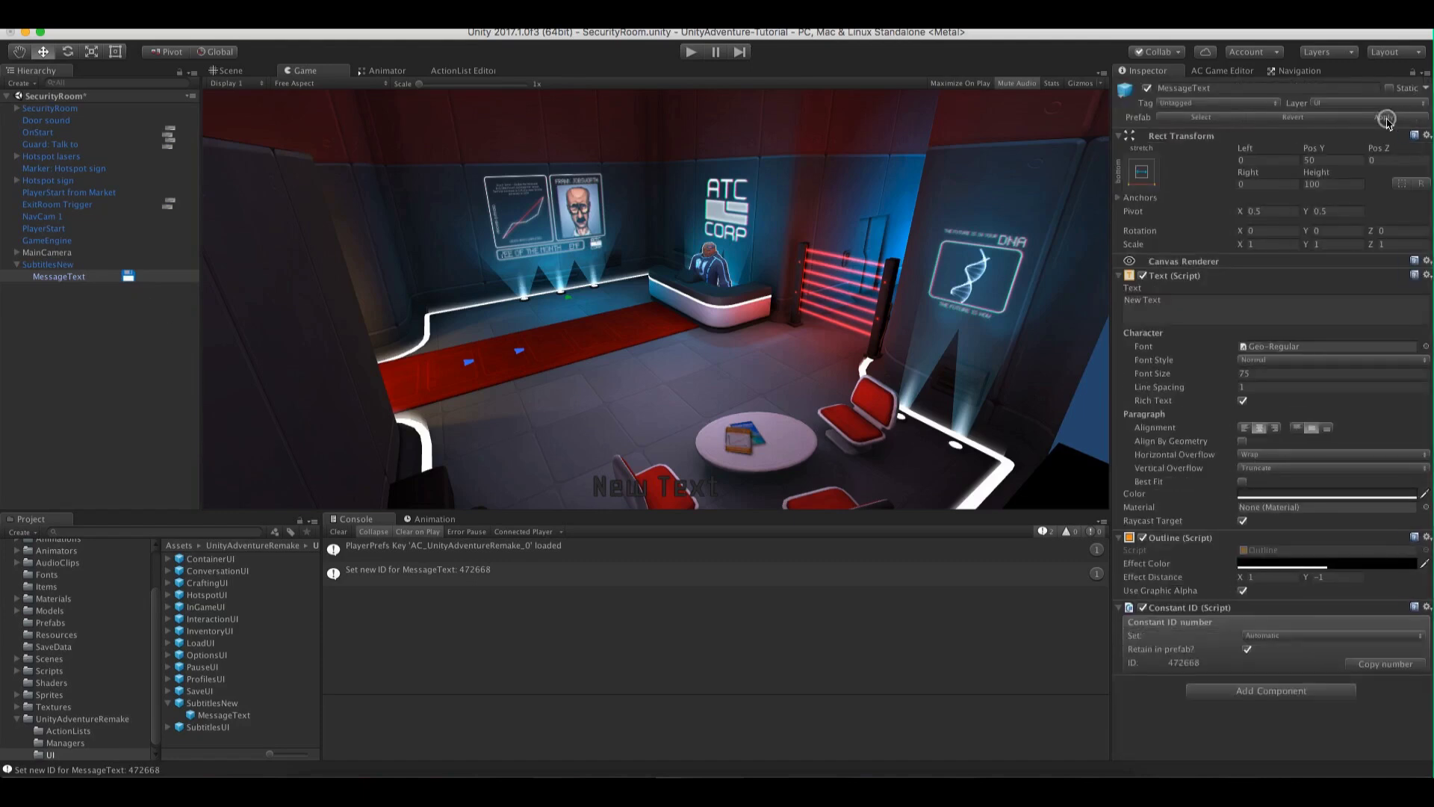
{"action": "scroll", "coordinate": [1367, 212], "scroll_direction": "down", "scroll_amount": 4}
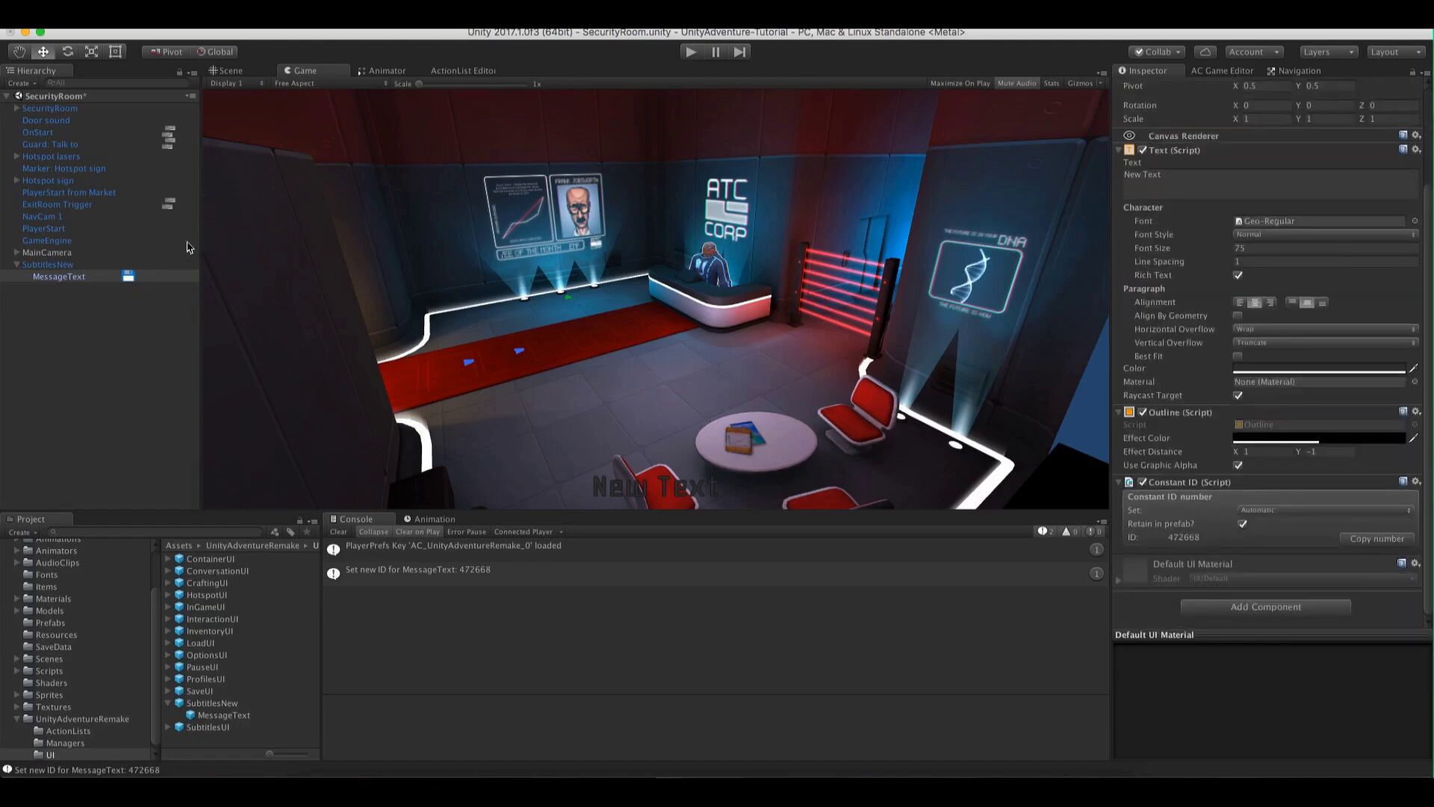
{"action": "right_click", "coordinate": [67, 264]}
{"action": "left_click", "coordinate": [102, 337]}
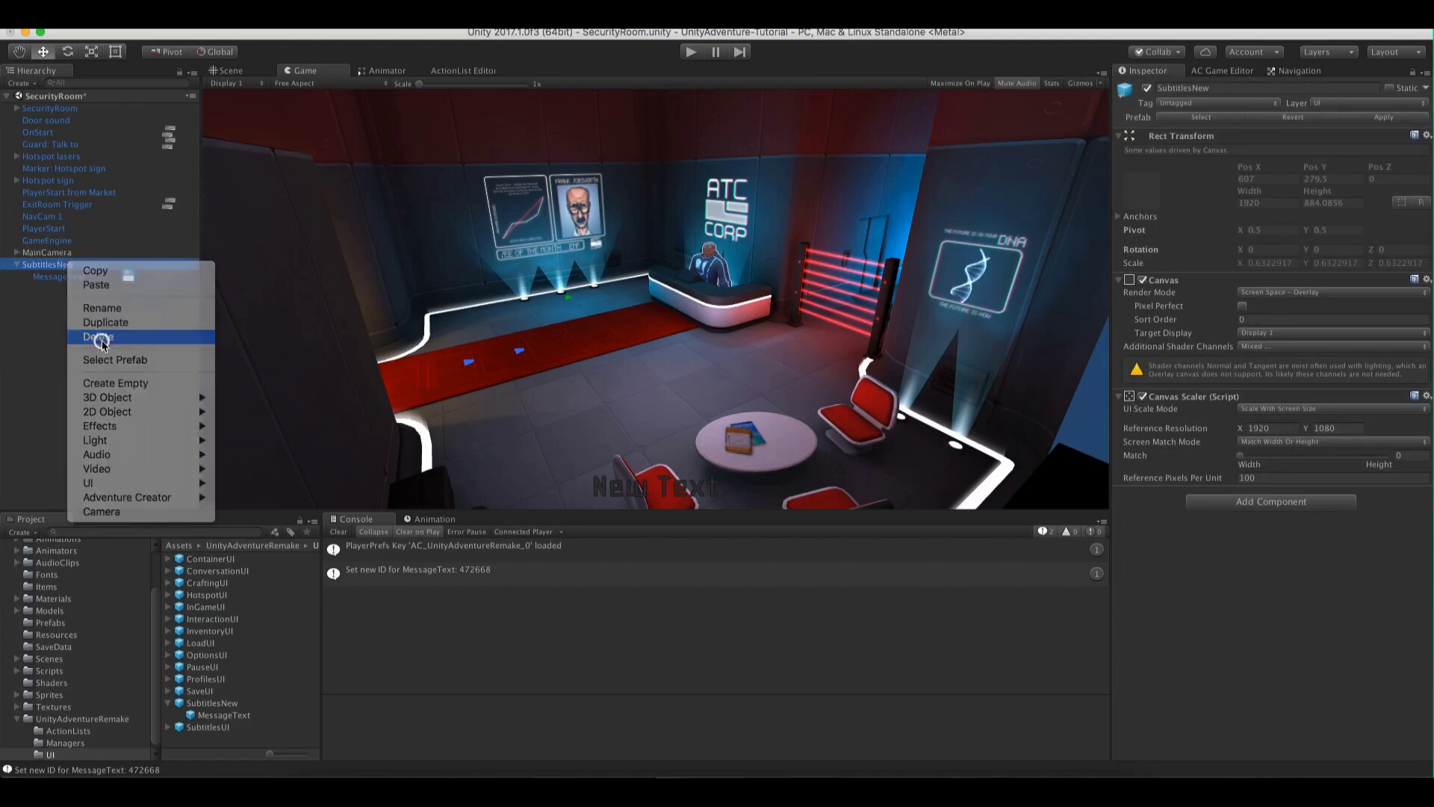
Playtest the SecurityRoom scene and turn off the 'Scroll speech text?' option in the speech settings
{"action": "left_click", "coordinate": [688, 52]}
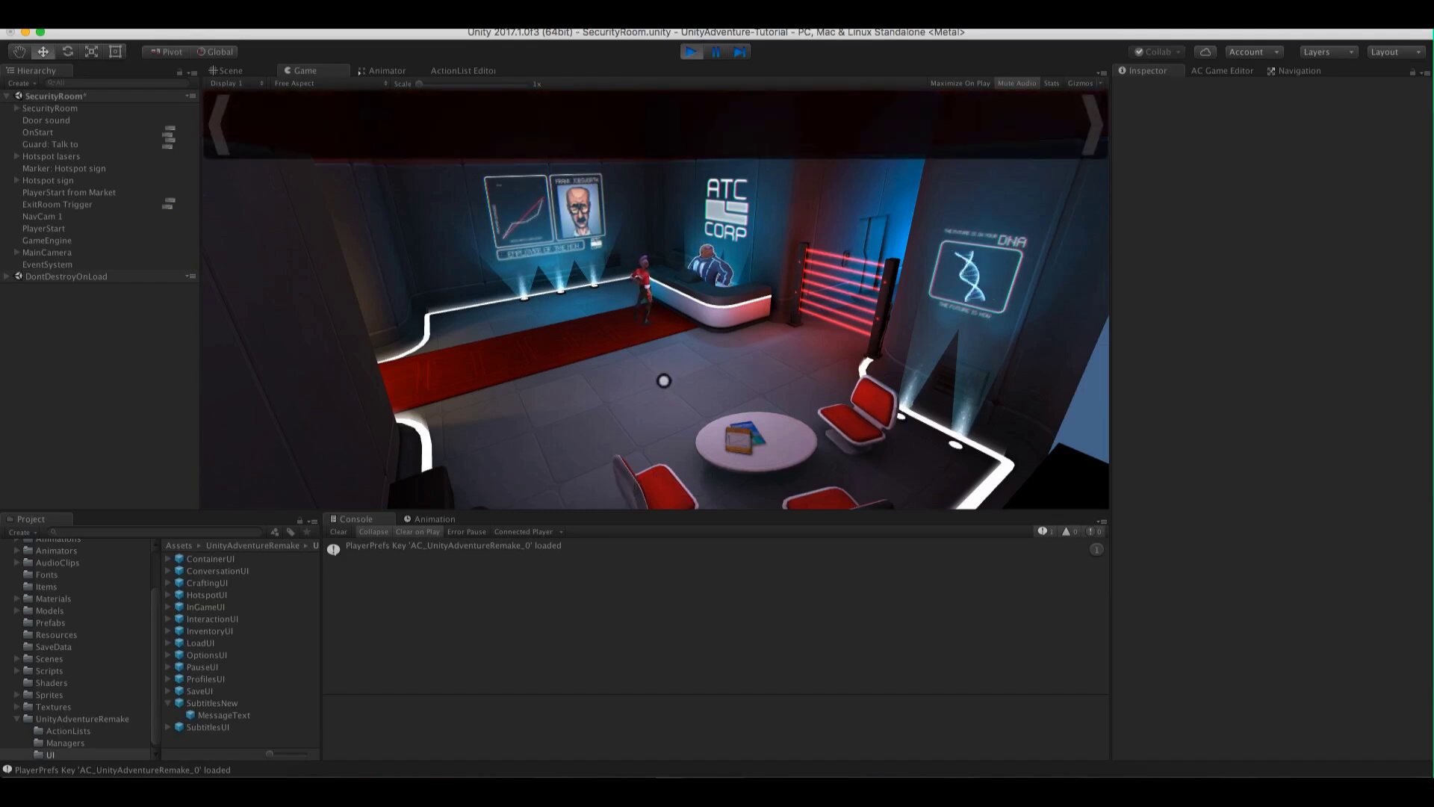
{"action": "left_click", "coordinate": [691, 53]}
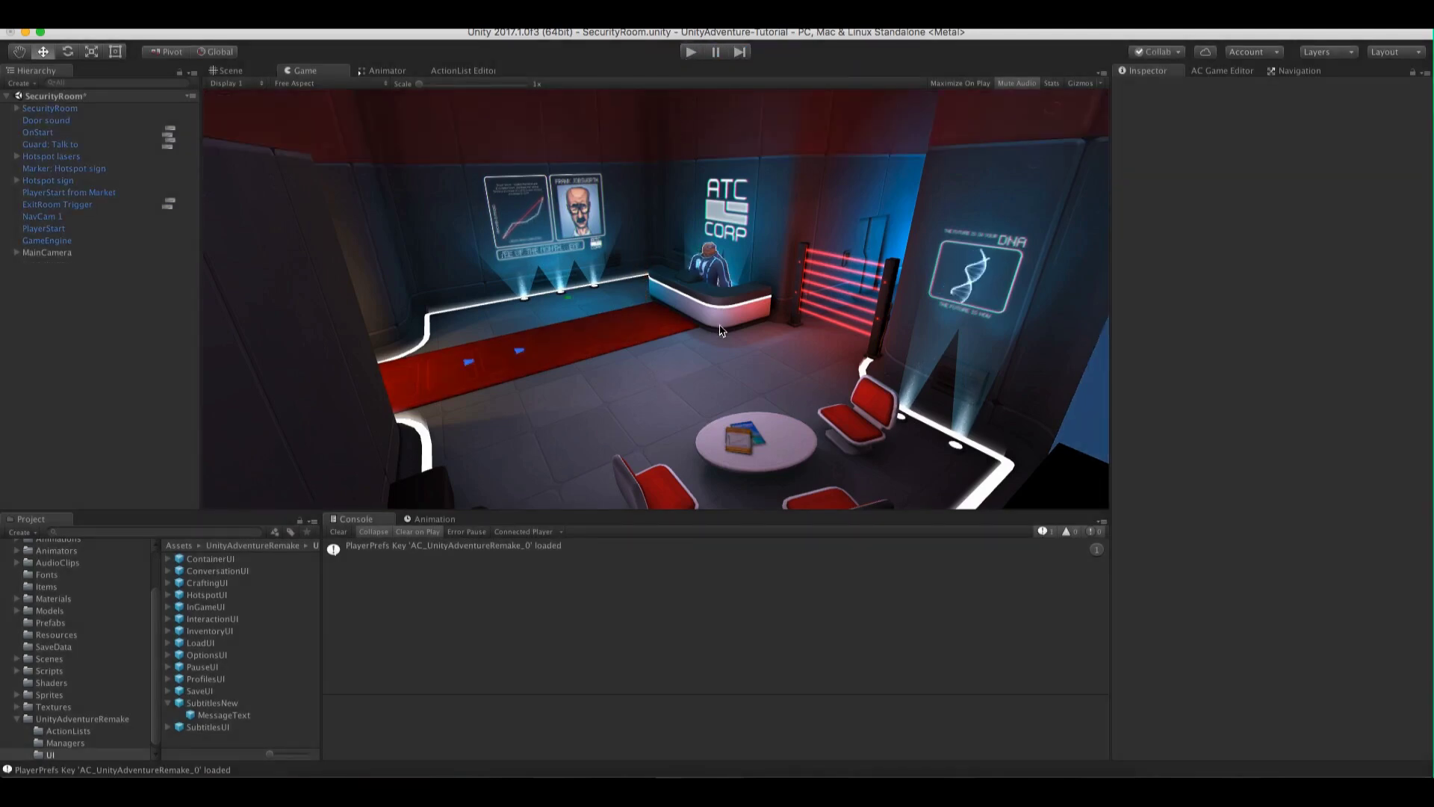
{"action": "left_click", "coordinate": [1211, 74]}
{"action": "left_click", "coordinate": [1230, 105]}
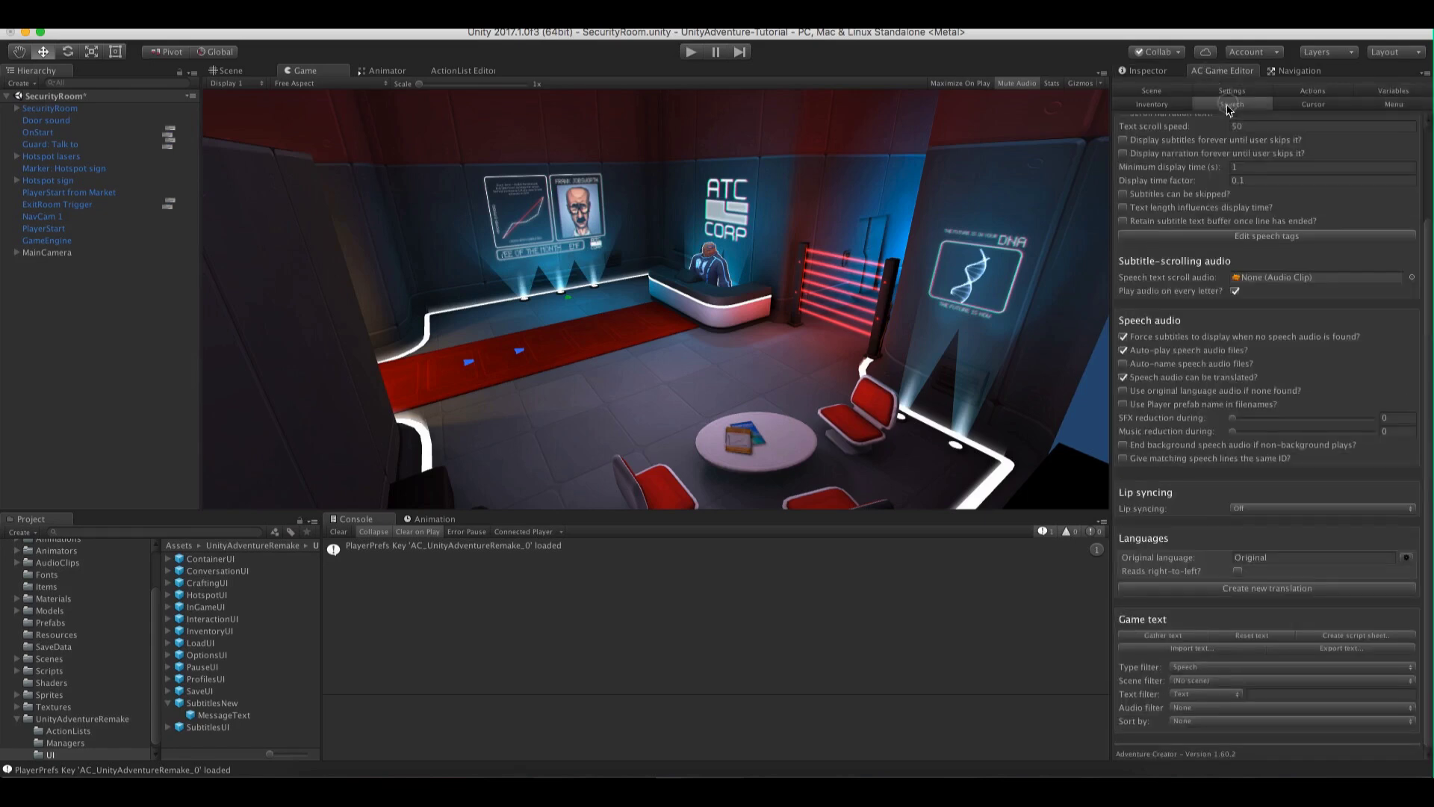
{"action": "left_click_drag", "start_coordinate": [1423, 315], "coordinate": [1427, 234]}
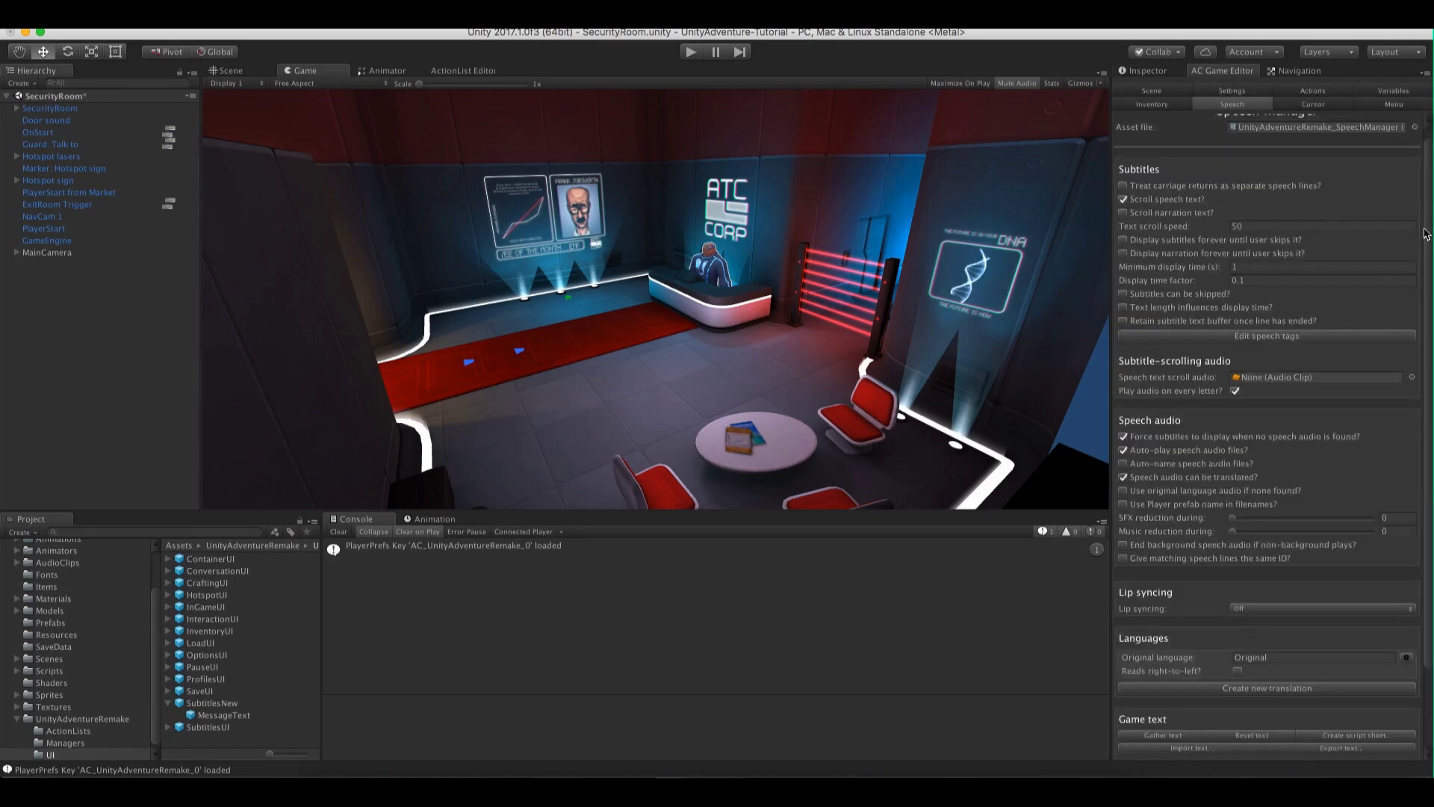
{"action": "left_click", "coordinate": [1123, 199]}
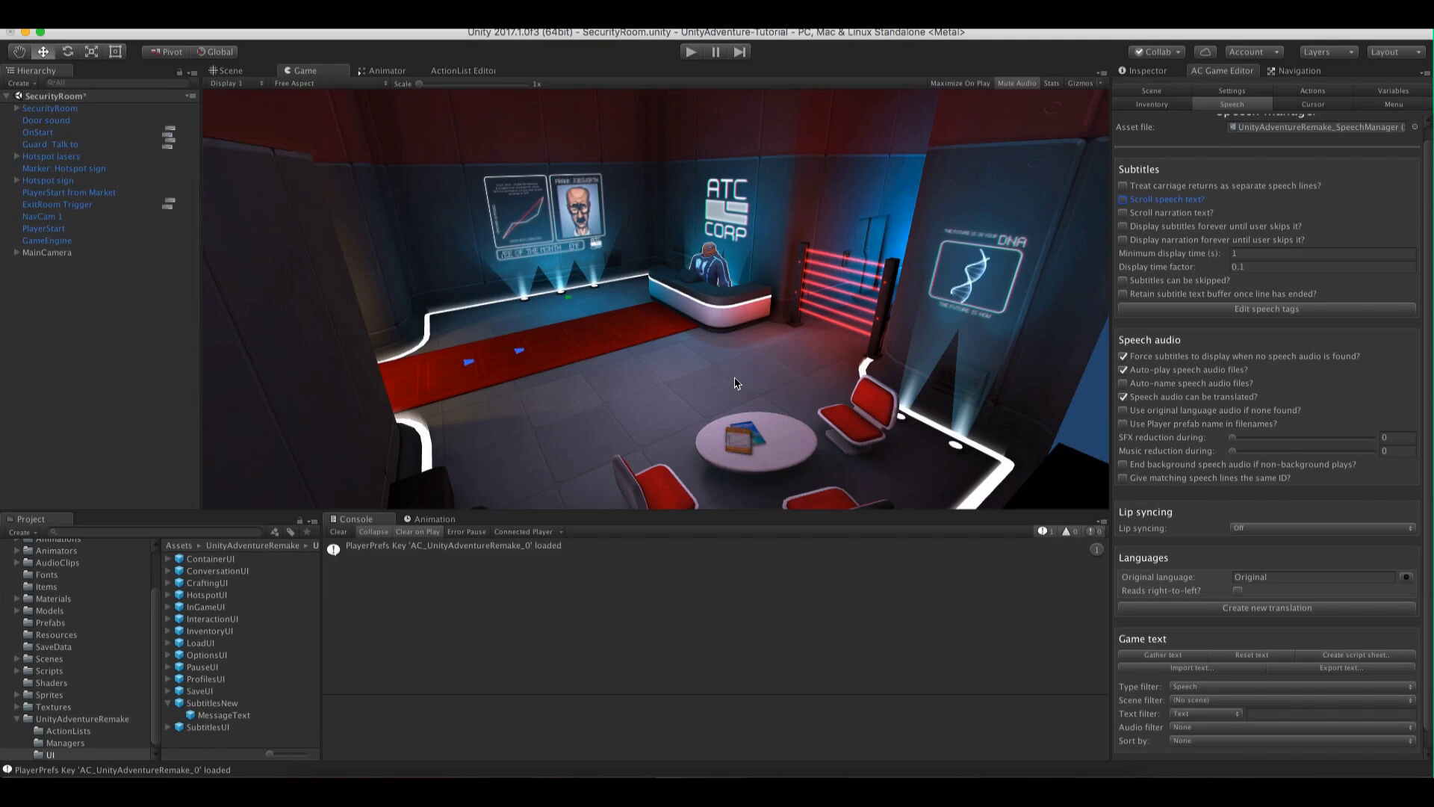
Enable 'Use Character text colour?' for the Subtitles menu's Speech text label
{"action": "left_click", "coordinate": [1373, 106]}
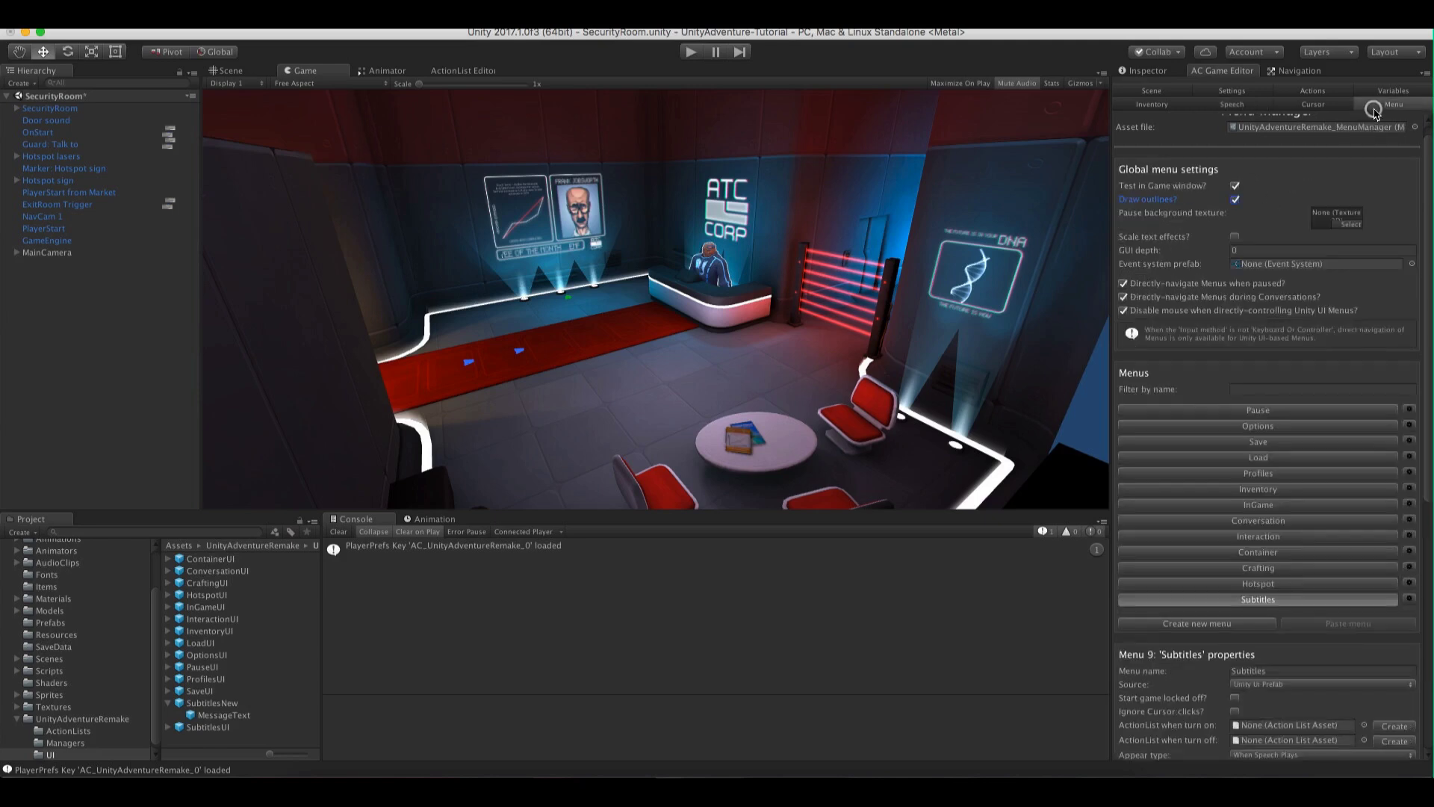
{"action": "left_click_drag", "start_coordinate": [1427, 154], "coordinate": [1429, 423]}
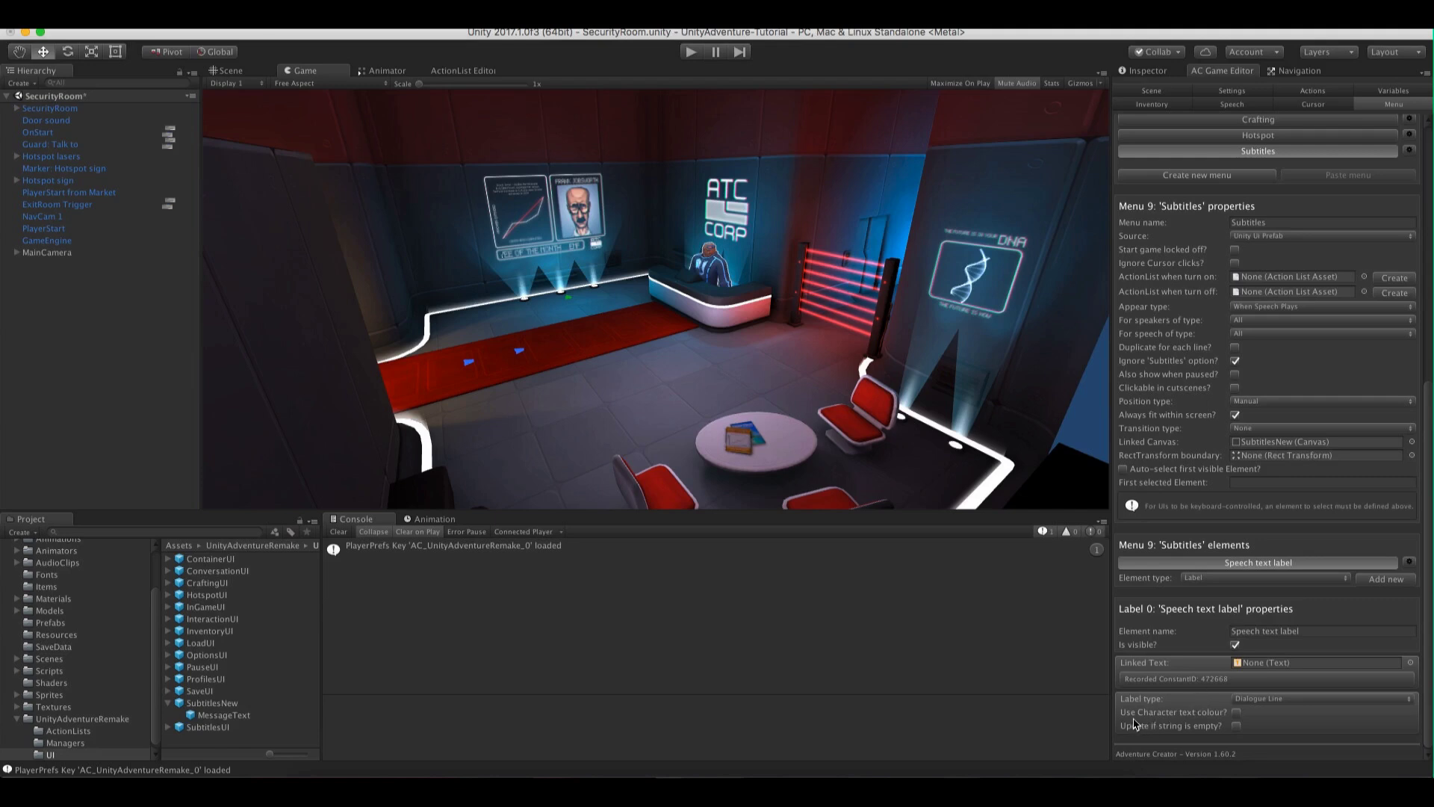
{"action": "left_click", "coordinate": [1236, 712]}
Set the Guard's speech text colour to bright red and playtest the subtitles in the scene
{"action": "left_click", "coordinate": [17, 109]}
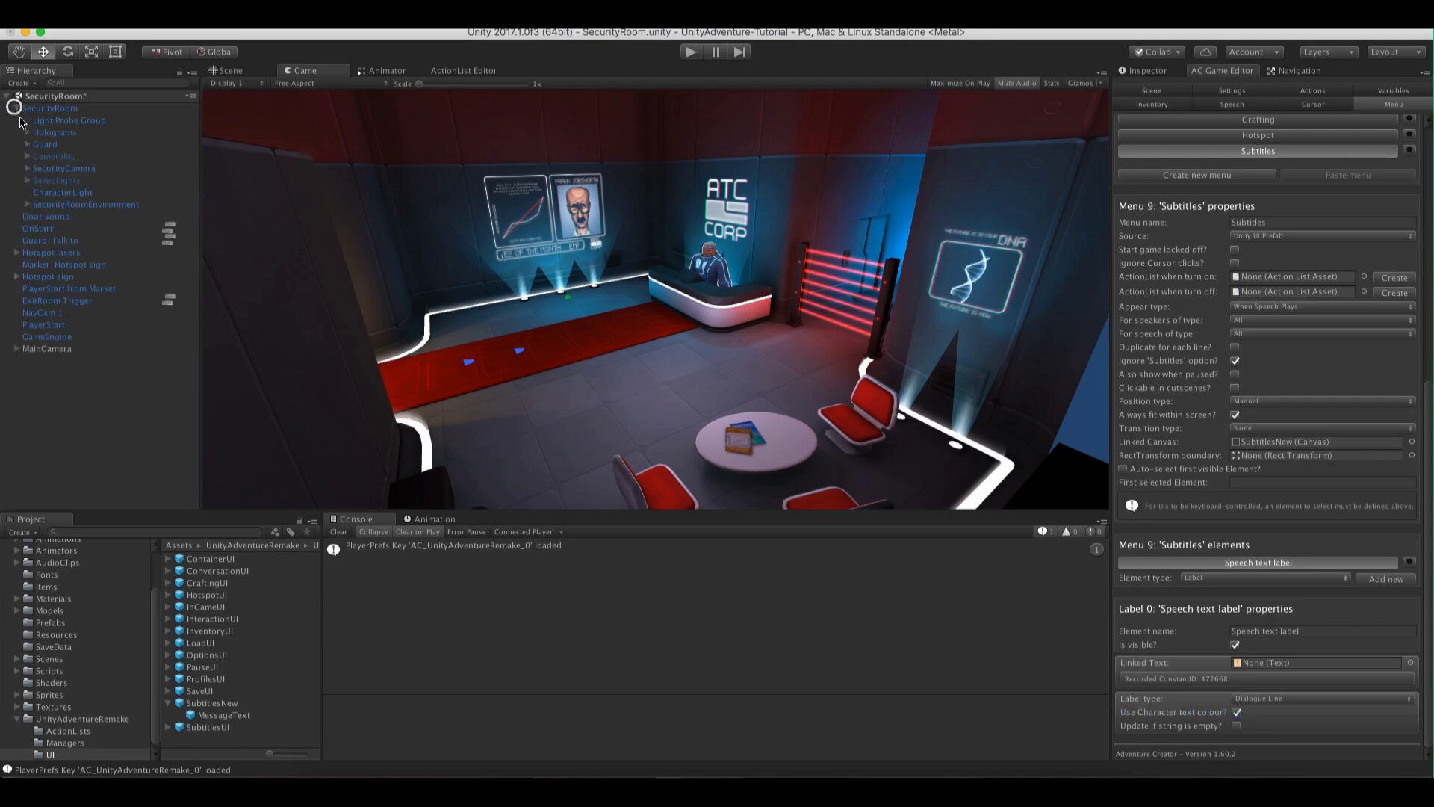
{"action": "left_click", "coordinate": [45, 144]}
{"action": "left_click", "coordinate": [1146, 71]}
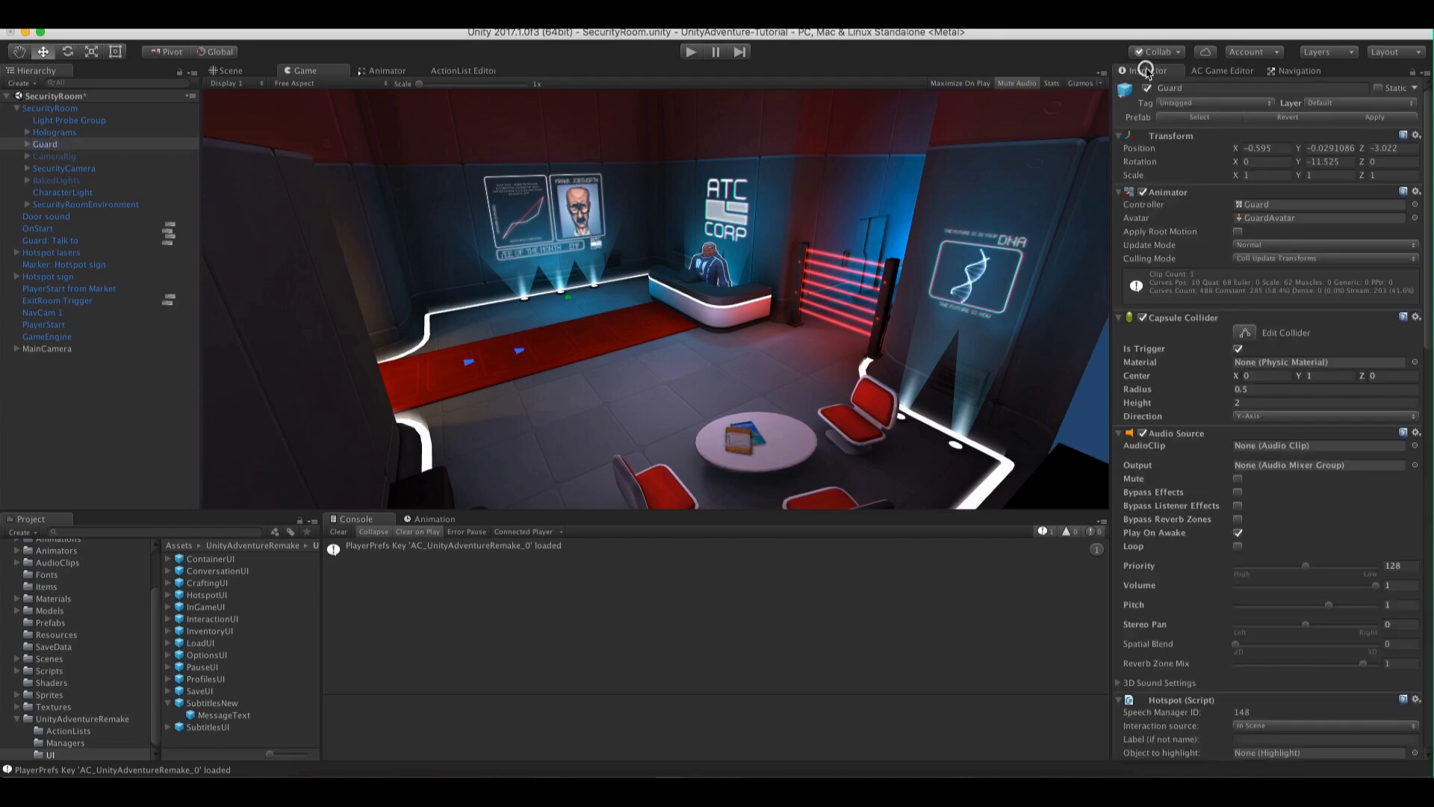
{"action": "left_click_drag", "start_coordinate": [1431, 199], "coordinate": [1428, 587]}
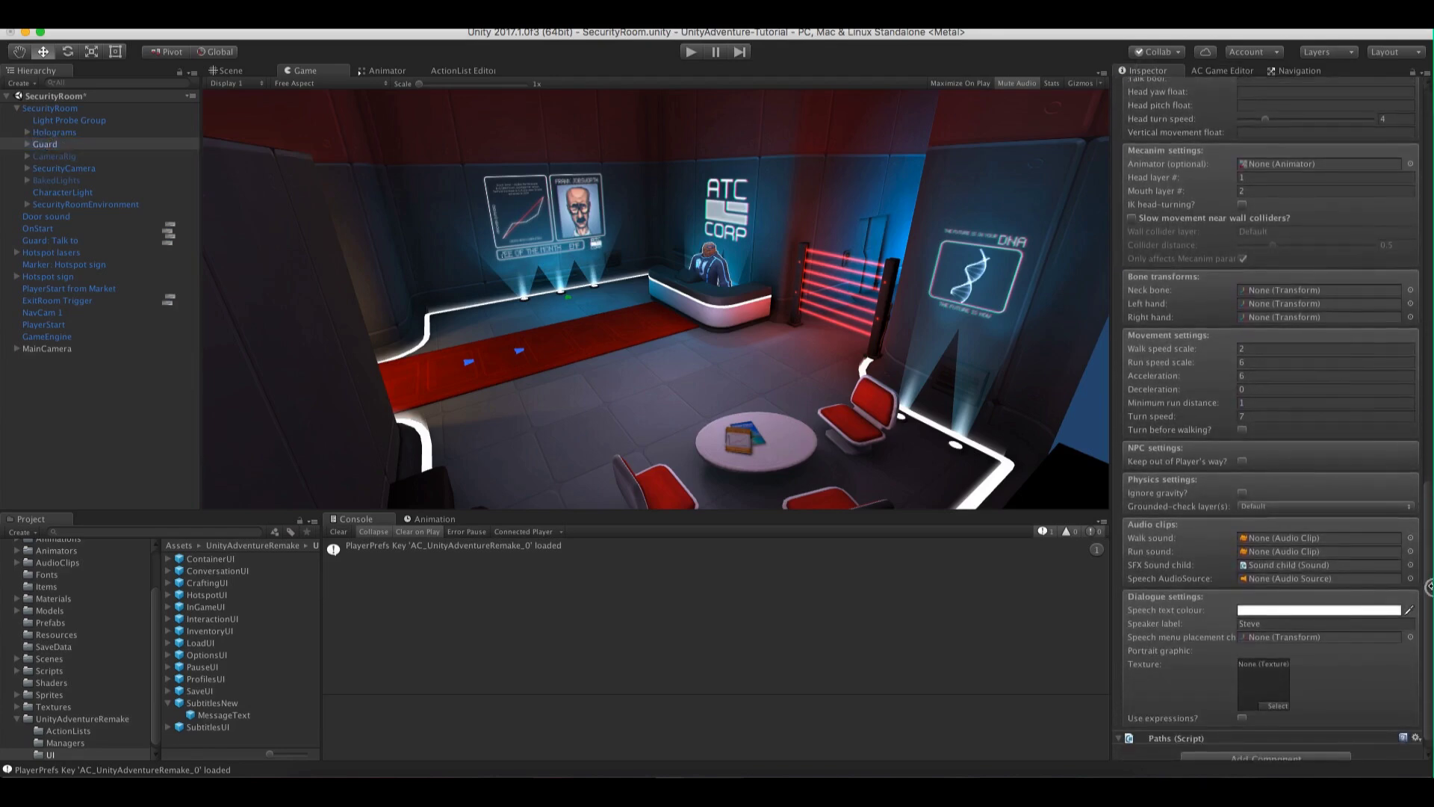
{"action": "left_click", "coordinate": [1263, 610]}
{"action": "left_click_drag", "start_coordinate": [100, 120], "coordinate": [129, 89]}
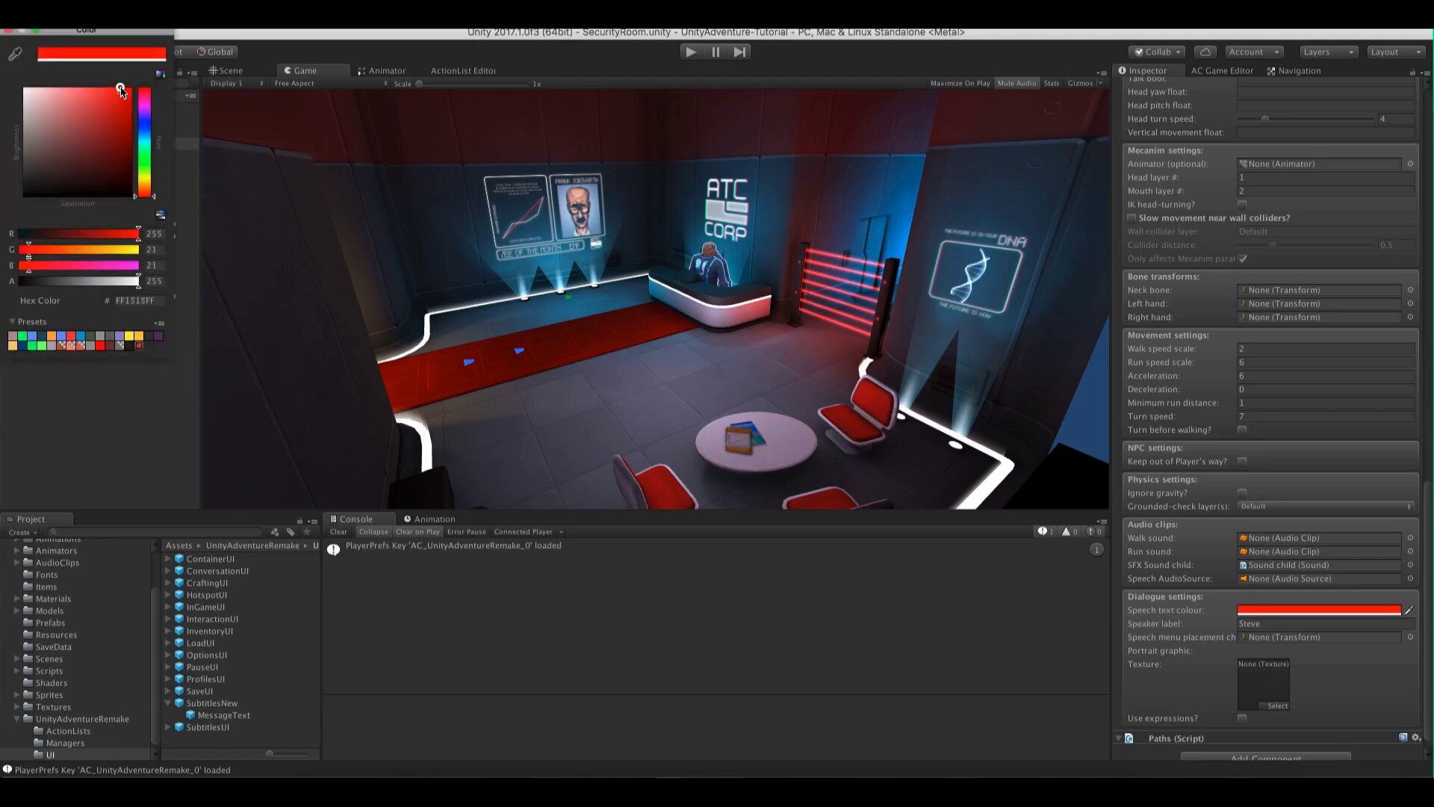
{"action": "left_click", "coordinate": [8, 31]}
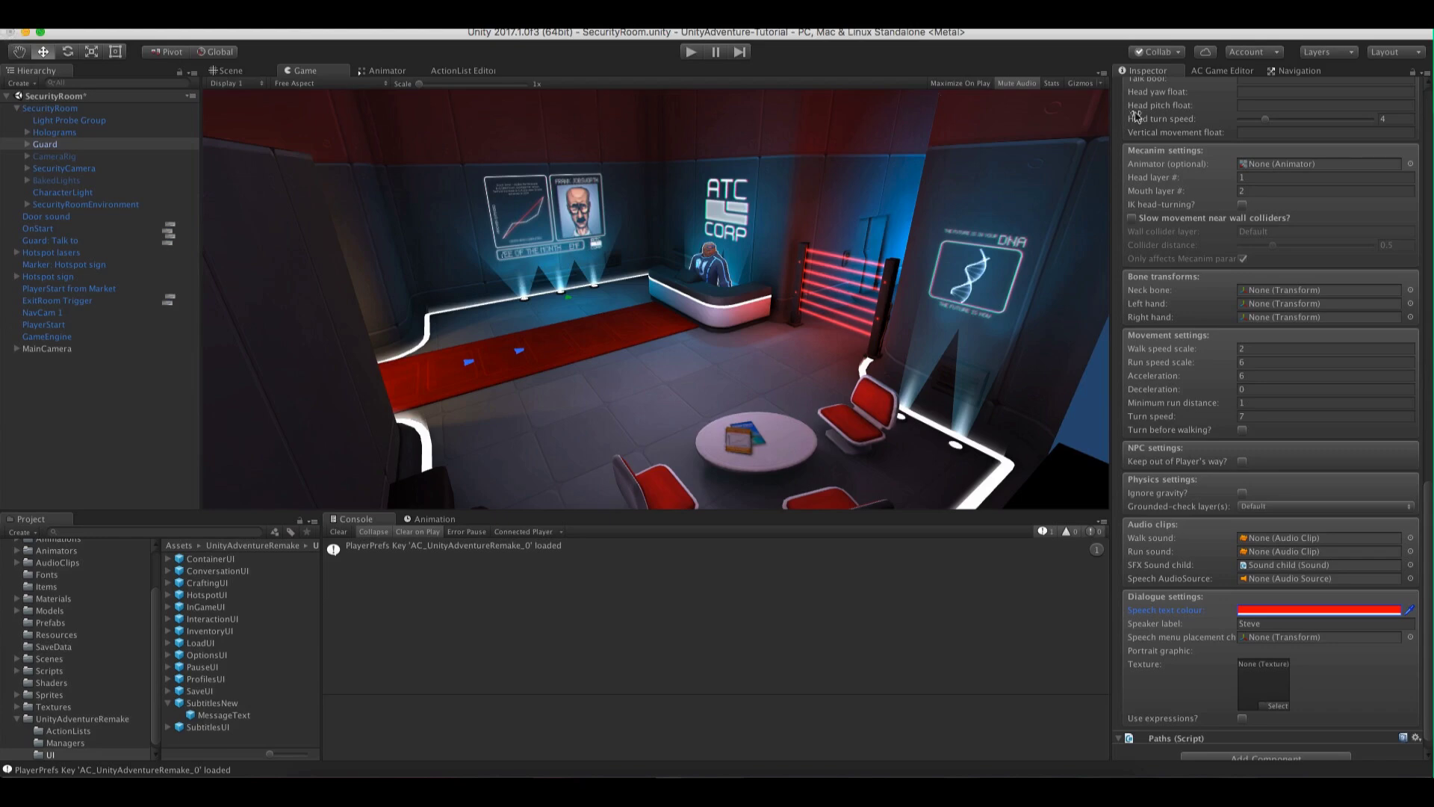
{"action": "left_click", "coordinate": [699, 56]}
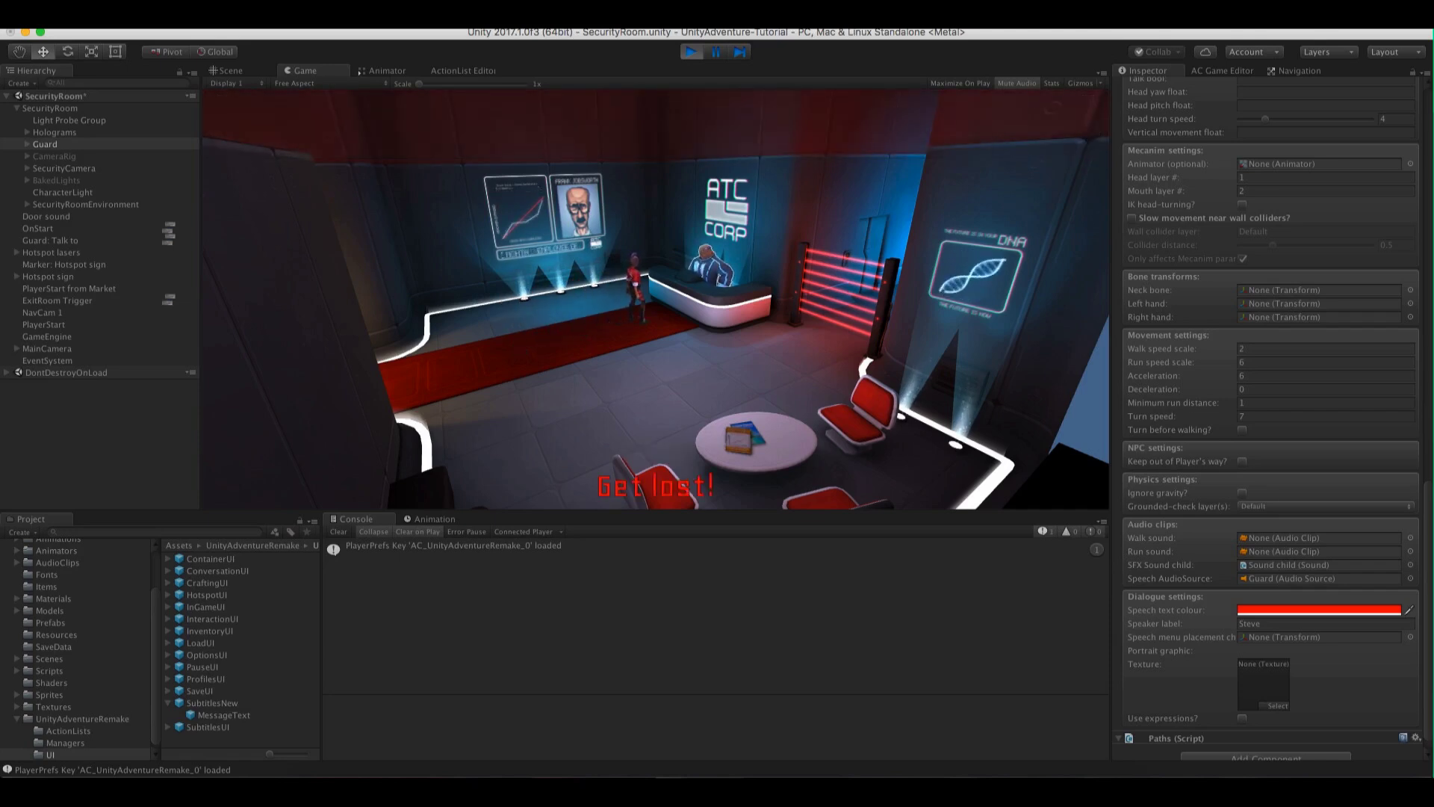
{"action": "left_click", "coordinate": [690, 51]}
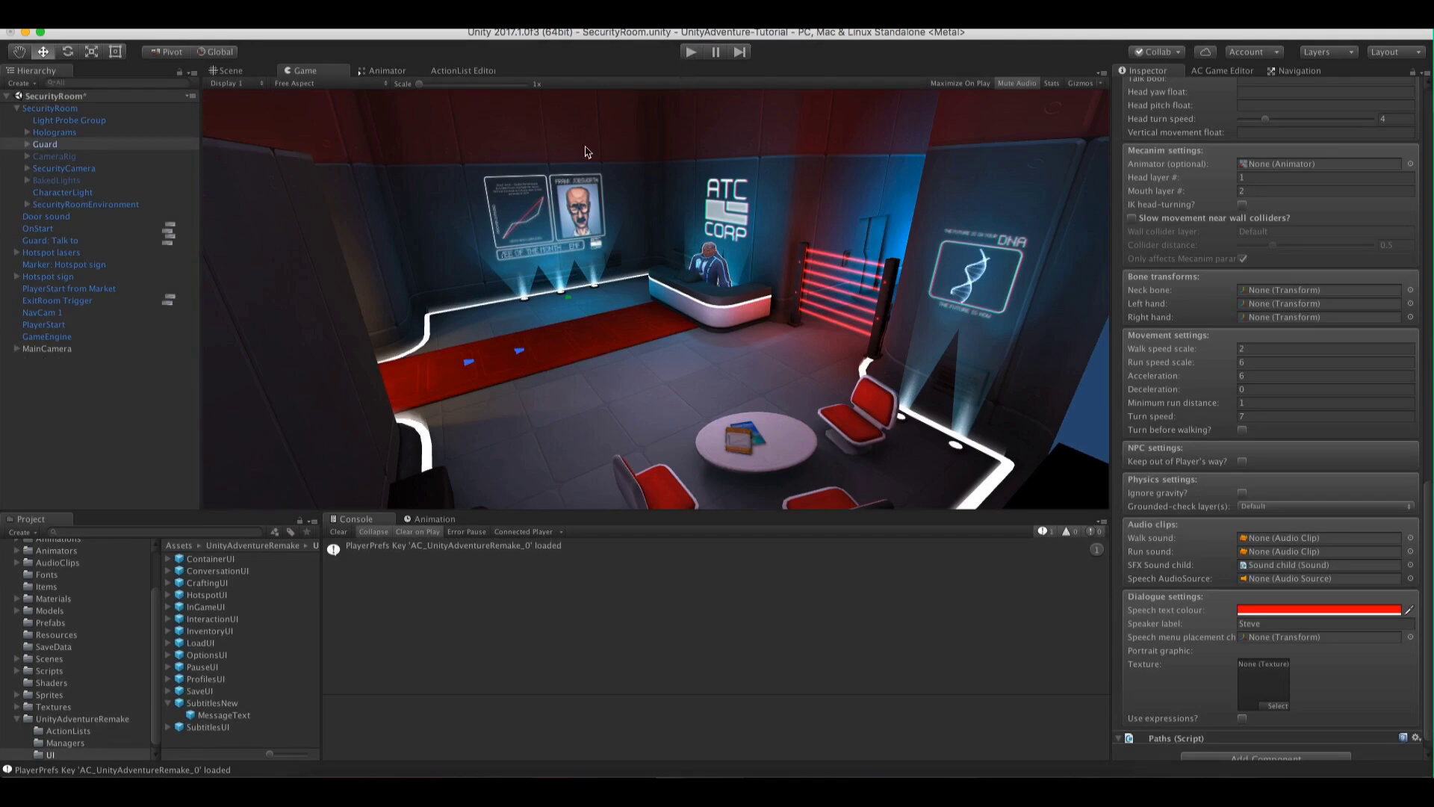
Save the SecurityRoom scene and open the Persistent scene from the Scenes folder
{"action": "left_click", "coordinate": [86, 15]}
{"action": "left_click", "coordinate": [95, 68]}
{"action": "left_click", "coordinate": [39, 660]}
{"action": "double_click", "coordinate": [209, 595]}
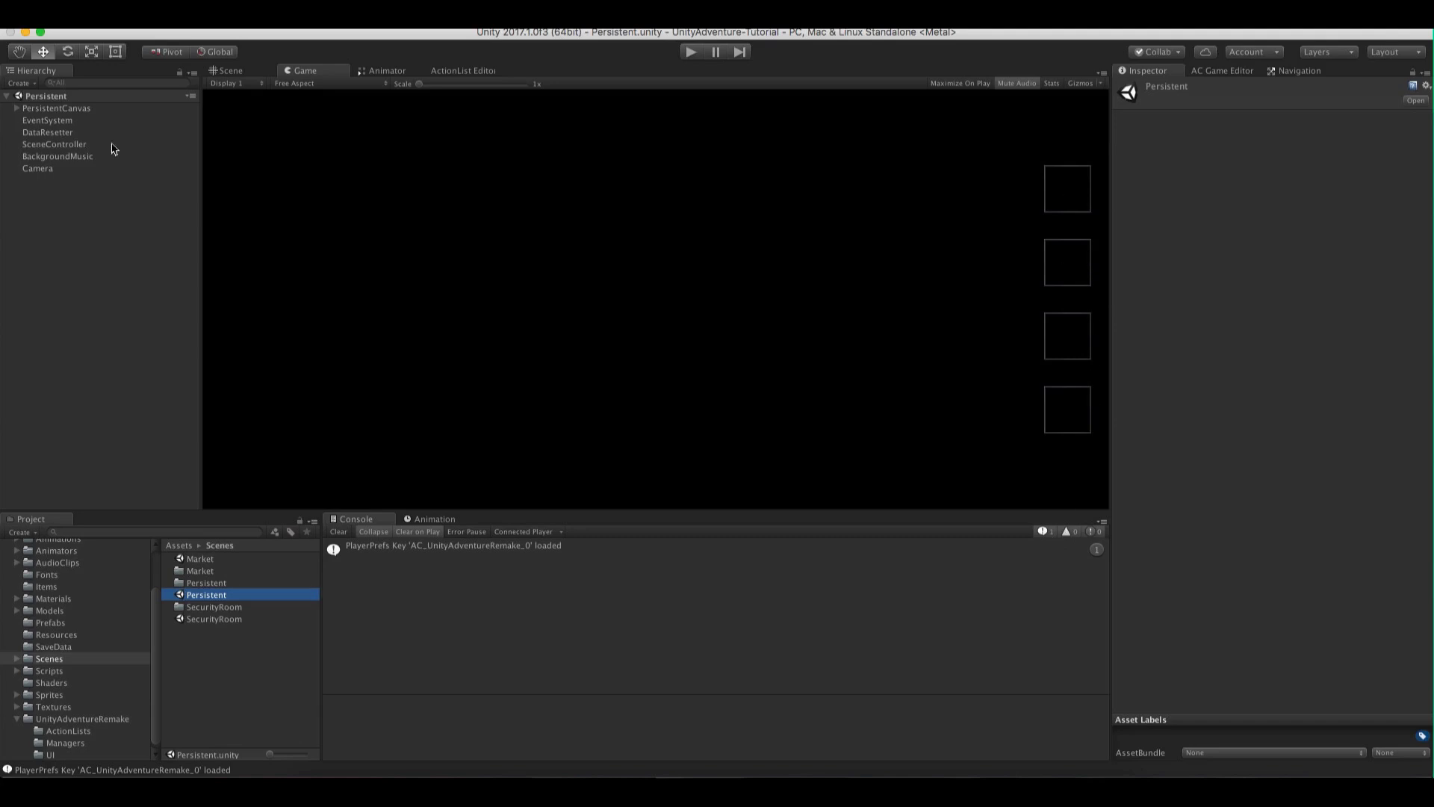
Show PersistentCanvas with its children in the Scene view and rename it InventoryUINew
{"action": "left_click", "coordinate": [56, 108]}
{"action": "left_click", "coordinate": [219, 70]}
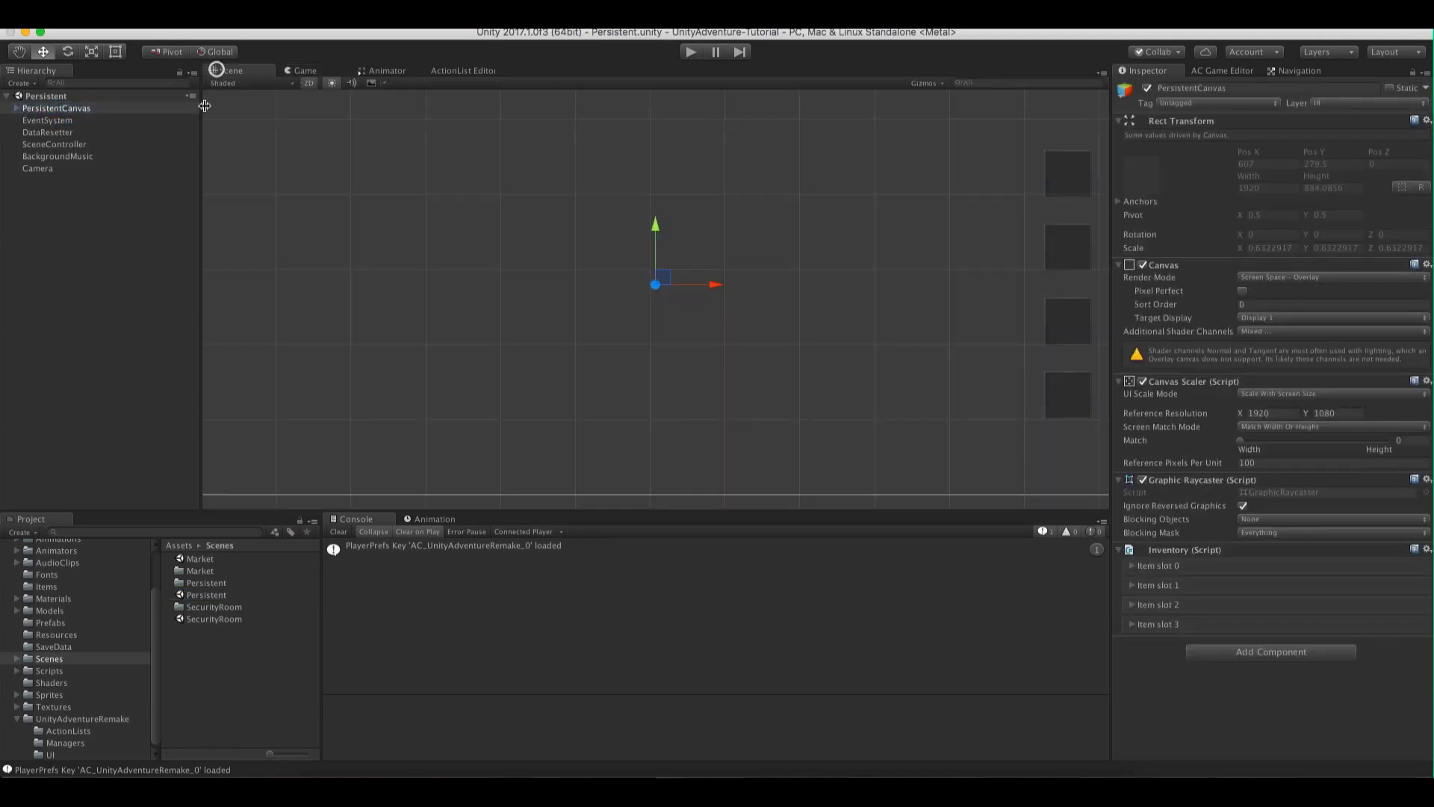
{"action": "left_click", "coordinate": [17, 108]}
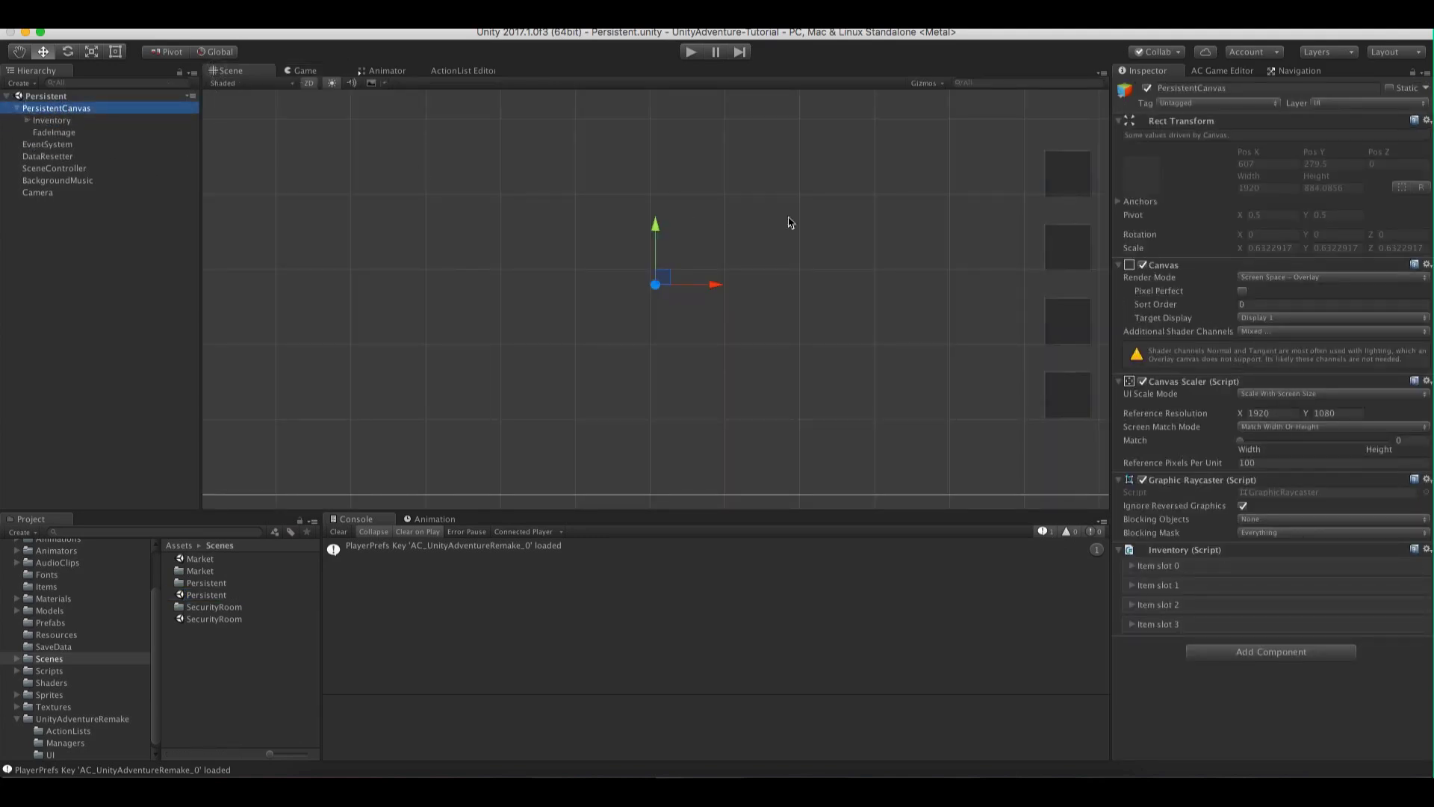
{"action": "scroll", "coordinate": [790, 223], "scroll_direction": "down", "scroll_amount": 2}
{"action": "middle_click_drag", "start_coordinate": [790, 223], "coordinate": [634, 231]}
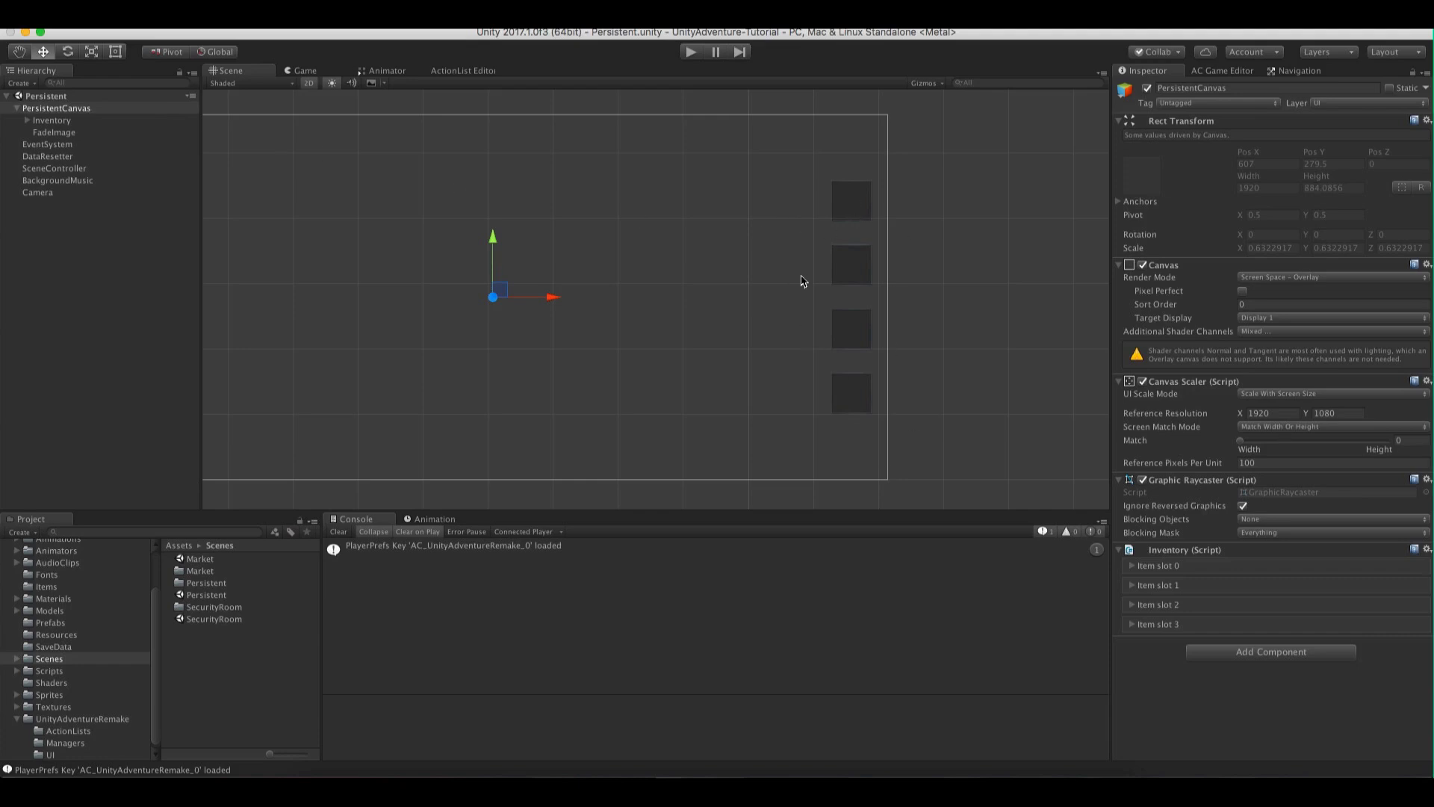
{"action": "left_click", "coordinate": [57, 109]}
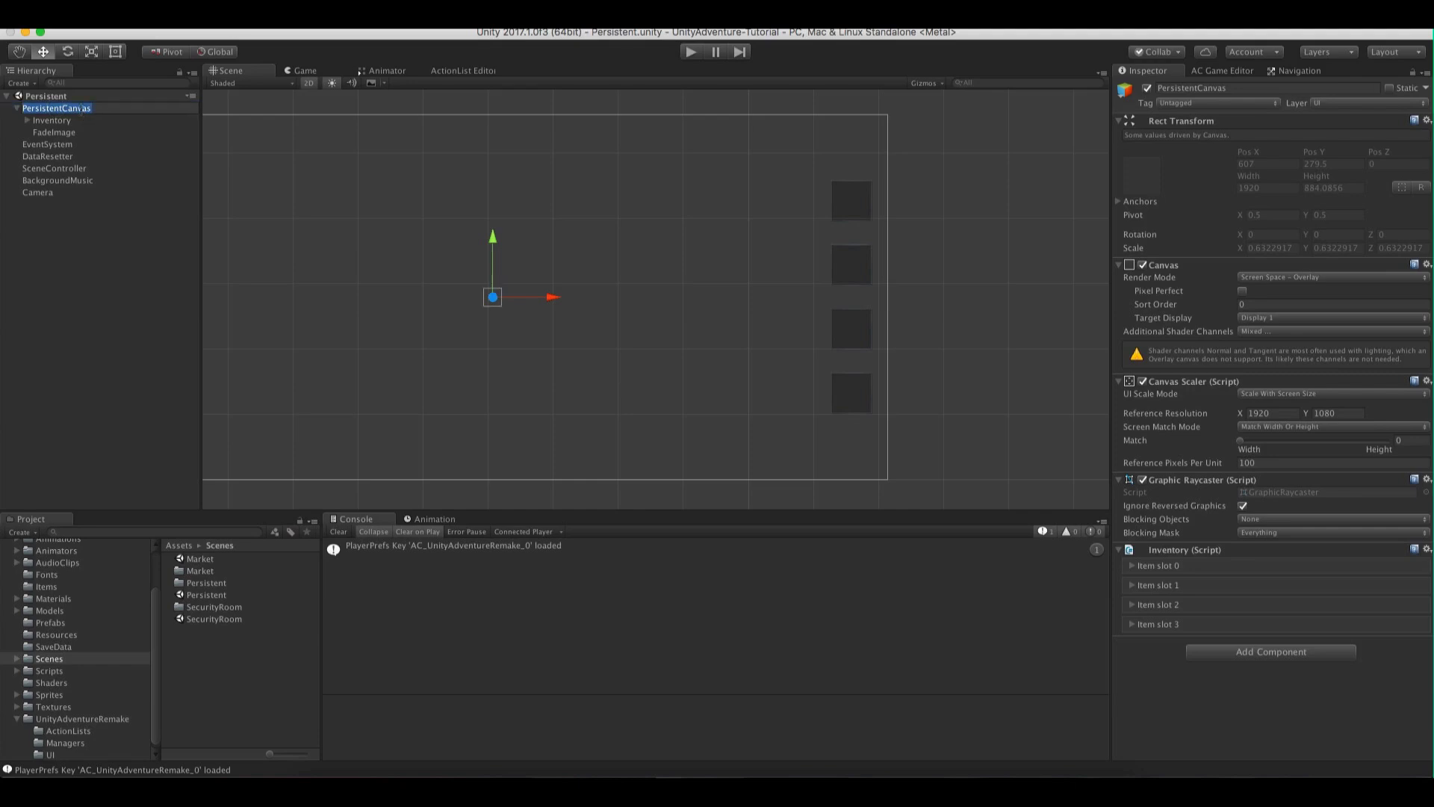
{"action": "key", "text": "BackSpace"}
{"action": "type", "text": "InventoryUINew"}
{"action": "key", "text": "Return"}
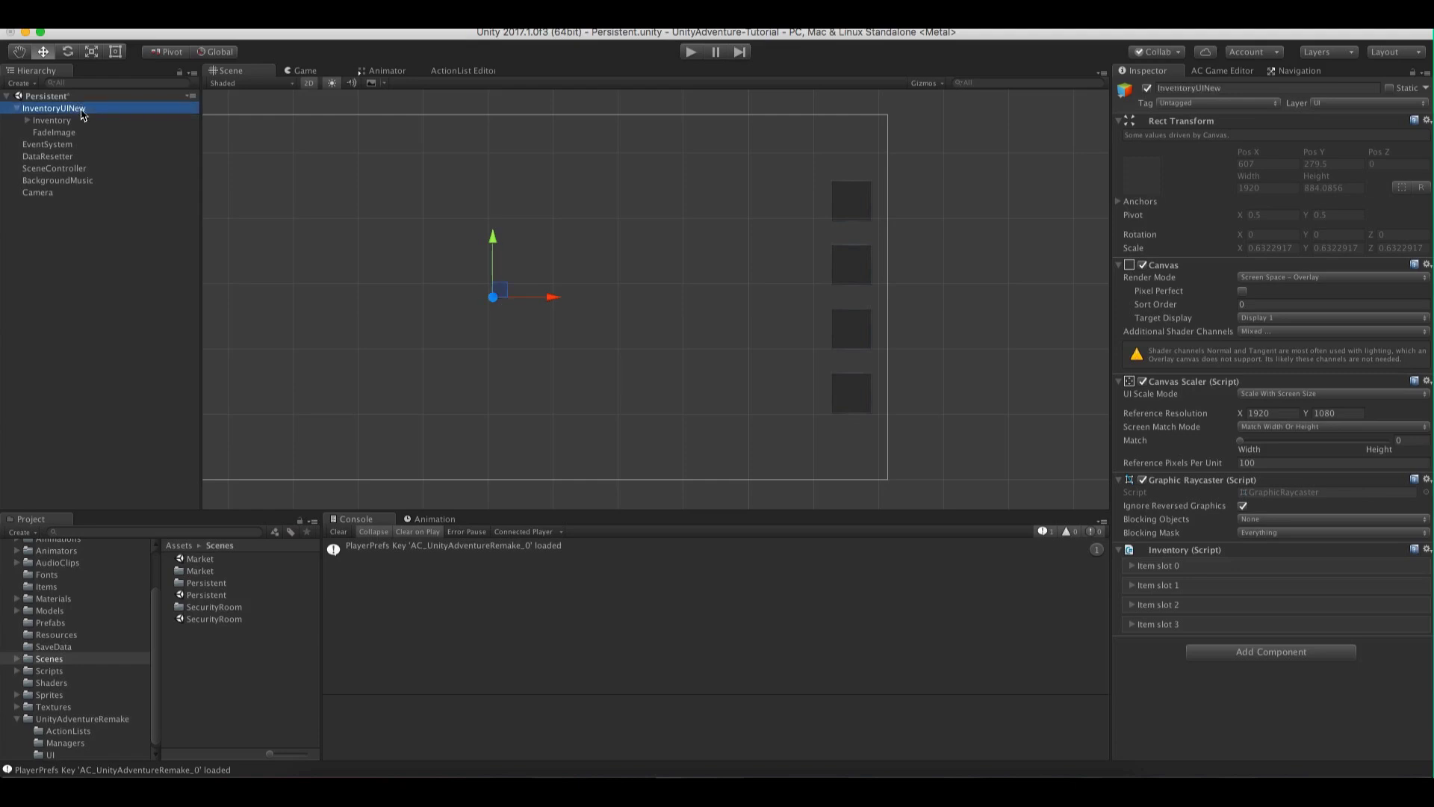
Delete the FadeImage object from InventoryUINew
{"action": "left_click", "coordinate": [62, 135]}
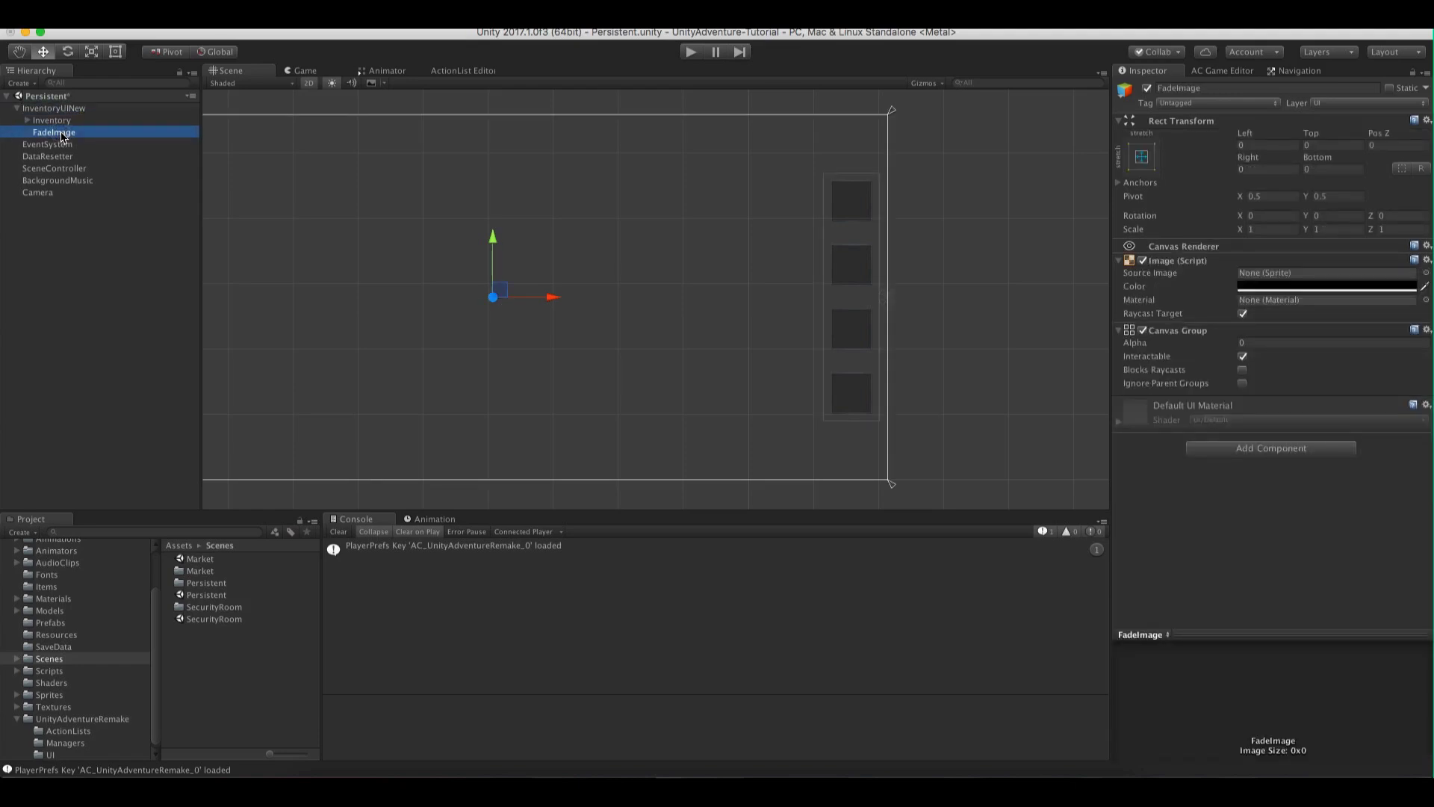
{"action": "right_click", "coordinate": [63, 134]}
{"action": "left_click", "coordinate": [84, 204]}
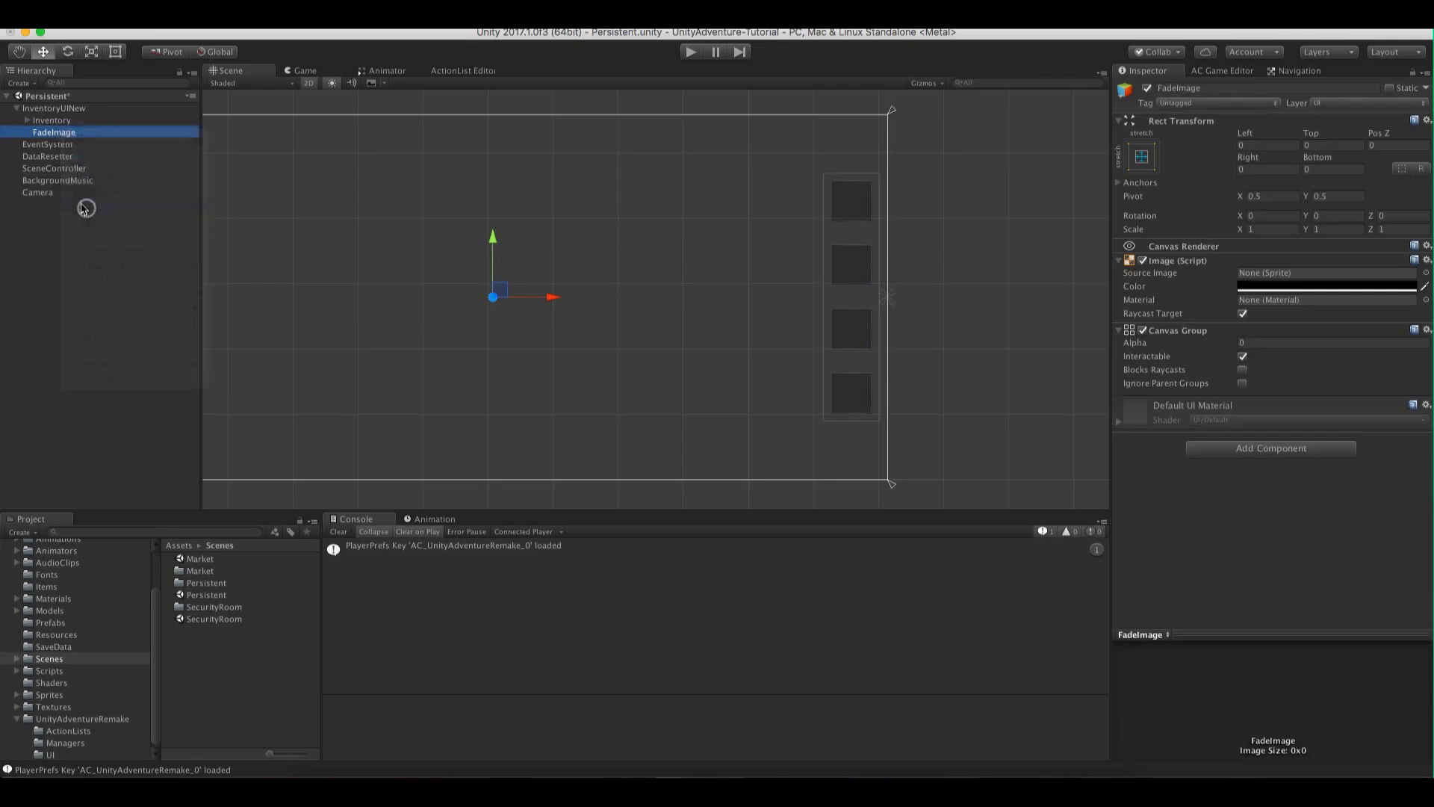
Enable the Image component on the ItemImage objects of all four slots under Inventory
{"action": "left_click", "coordinate": [58, 120]}
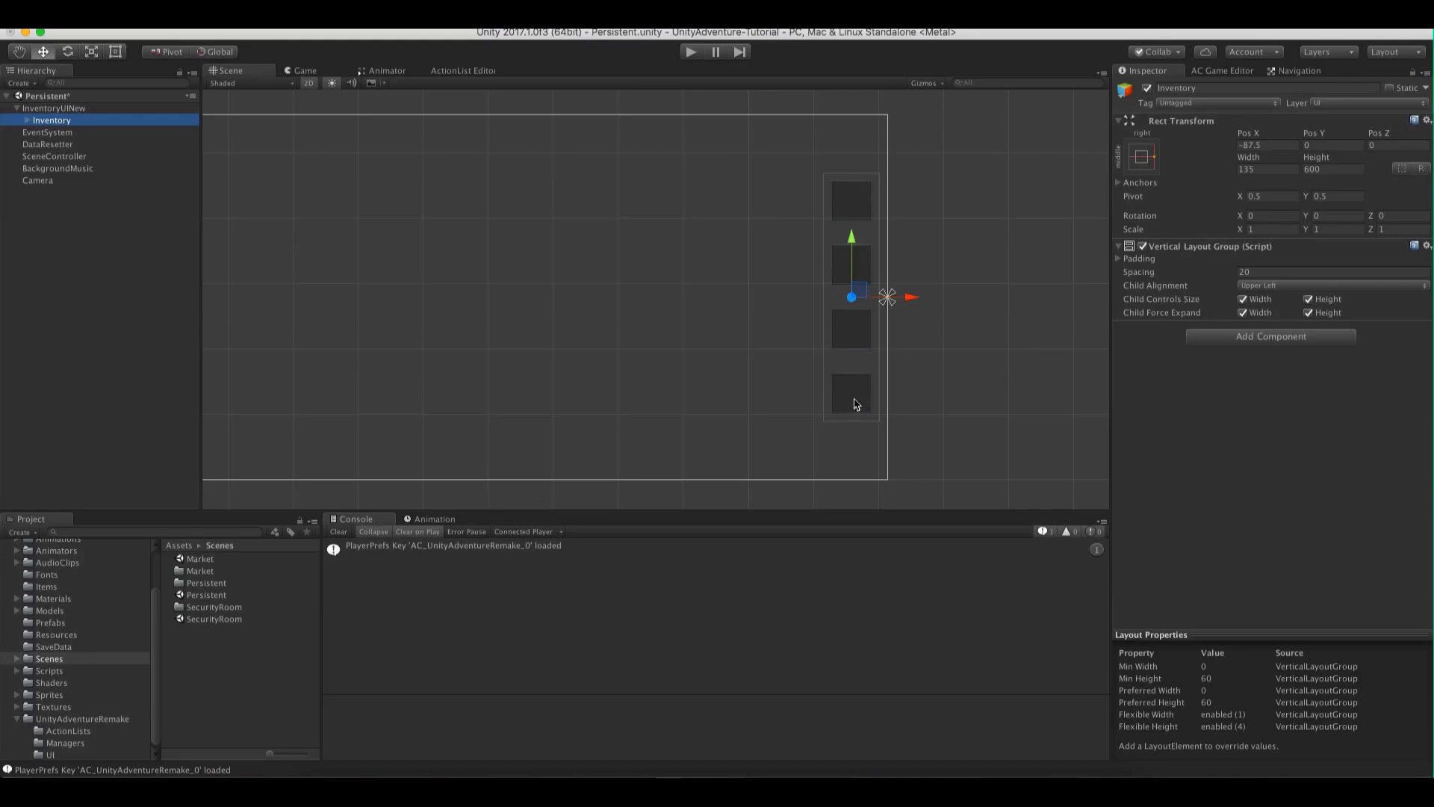
{"action": "left_click", "coordinate": [26, 120]}
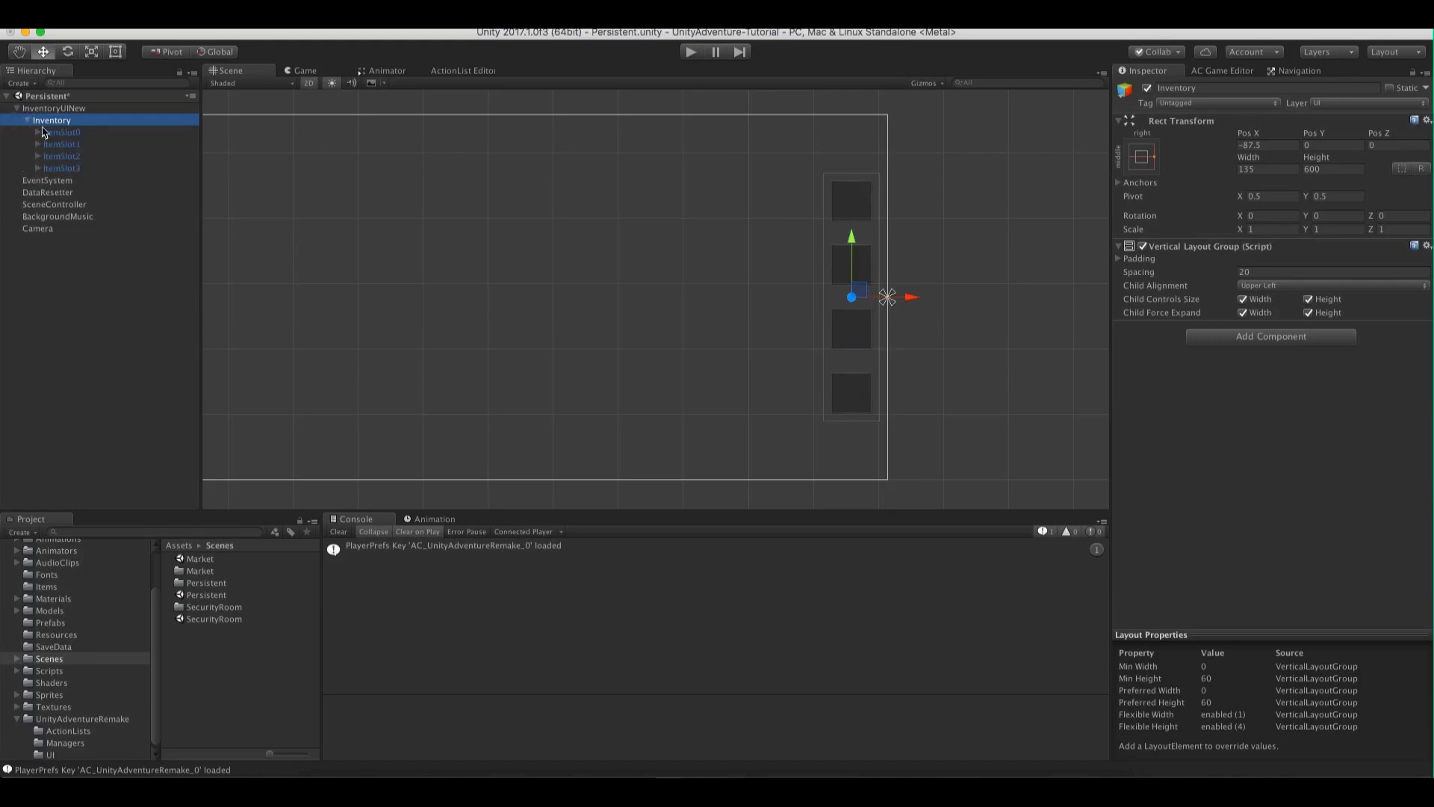
{"action": "left_click", "coordinate": [37, 168]}
{"action": "left_click", "coordinate": [37, 157]}
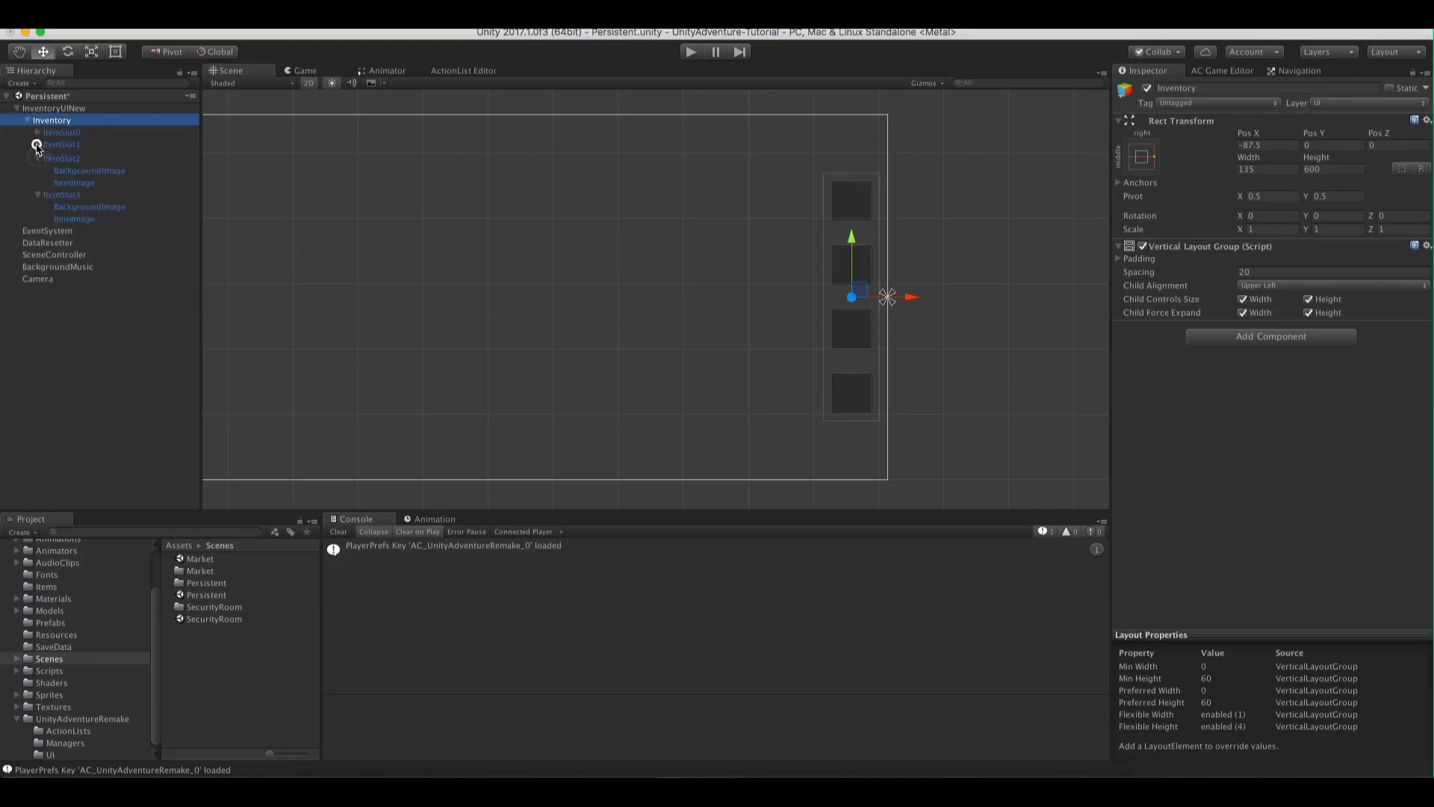
{"action": "left_click", "coordinate": [38, 144]}
{"action": "left_click", "coordinate": [37, 132]}
{"action": "left_click", "coordinate": [77, 144]}
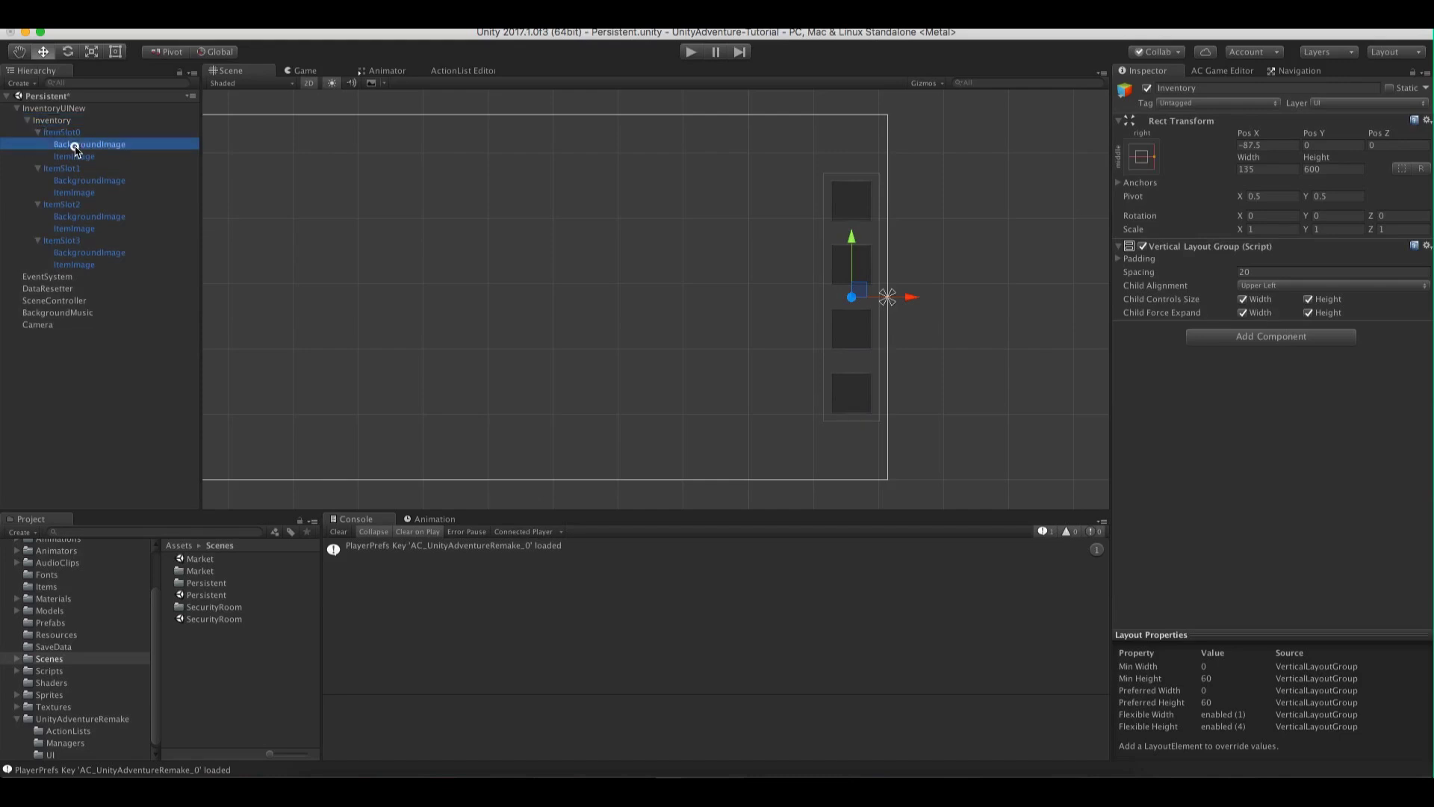
{"action": "left_click", "coordinate": [74, 157]}
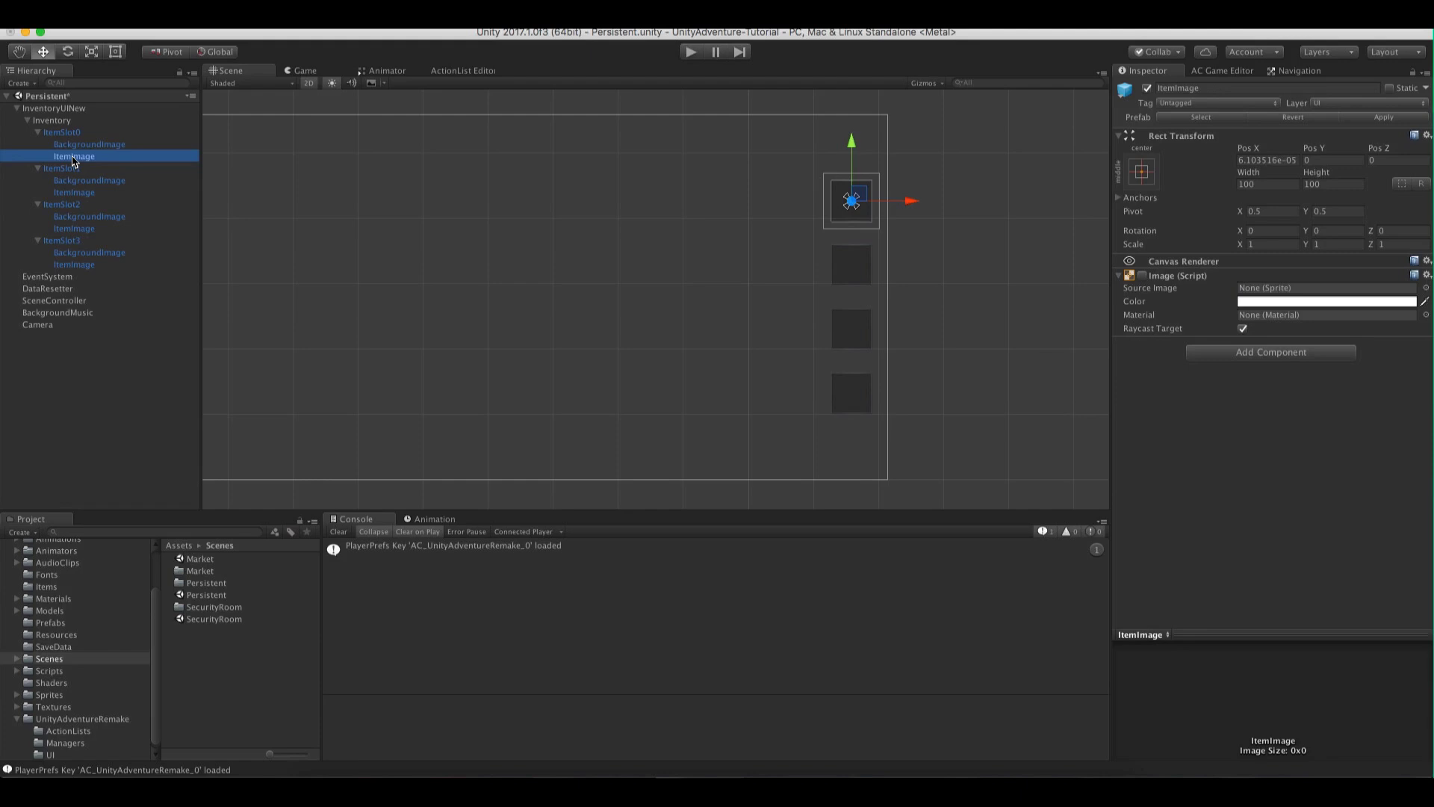
{"action": "left_click", "coordinate": [90, 192], "text": "super"}
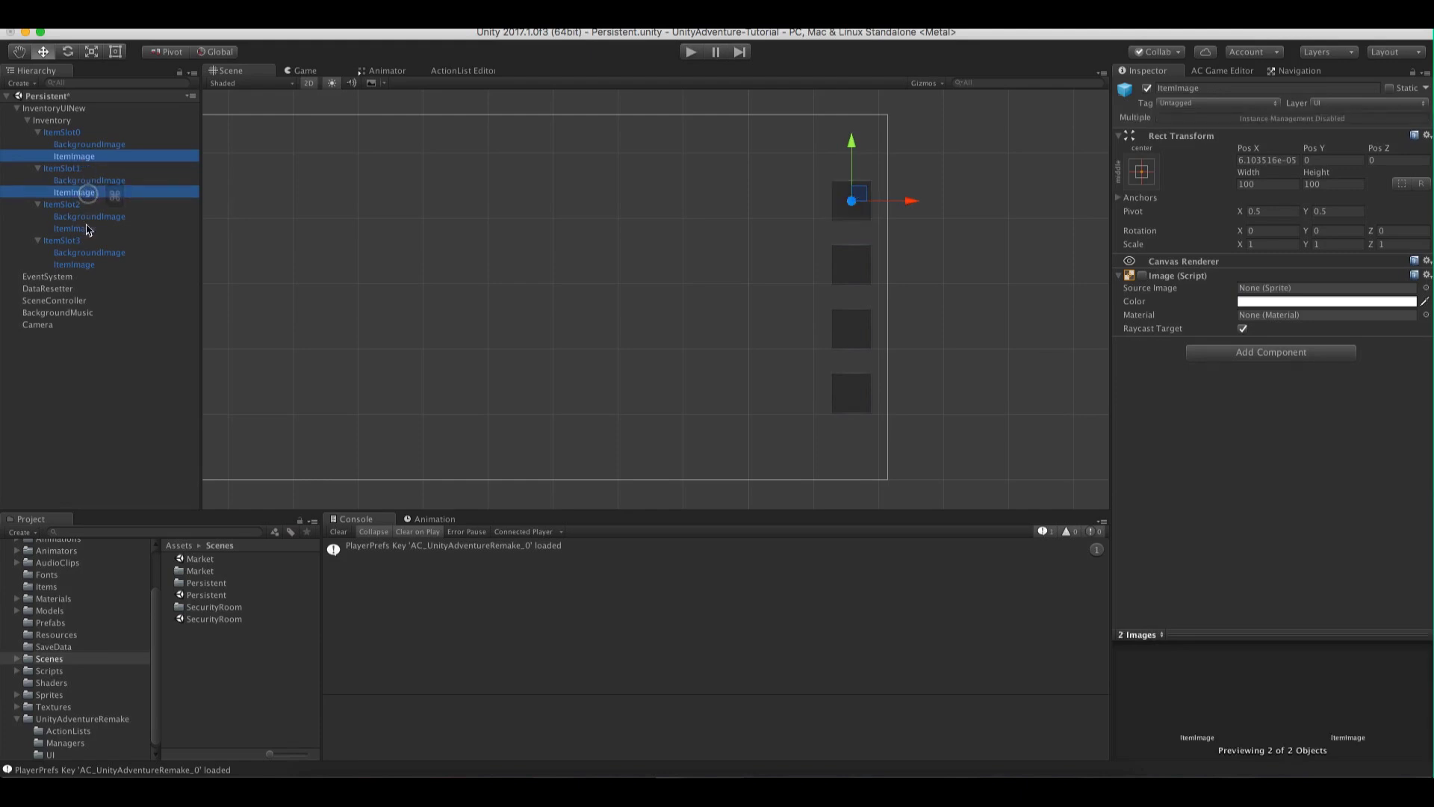
{"action": "left_click", "coordinate": [87, 229], "text": "super"}
{"action": "left_click", "coordinate": [89, 265], "text": "super"}
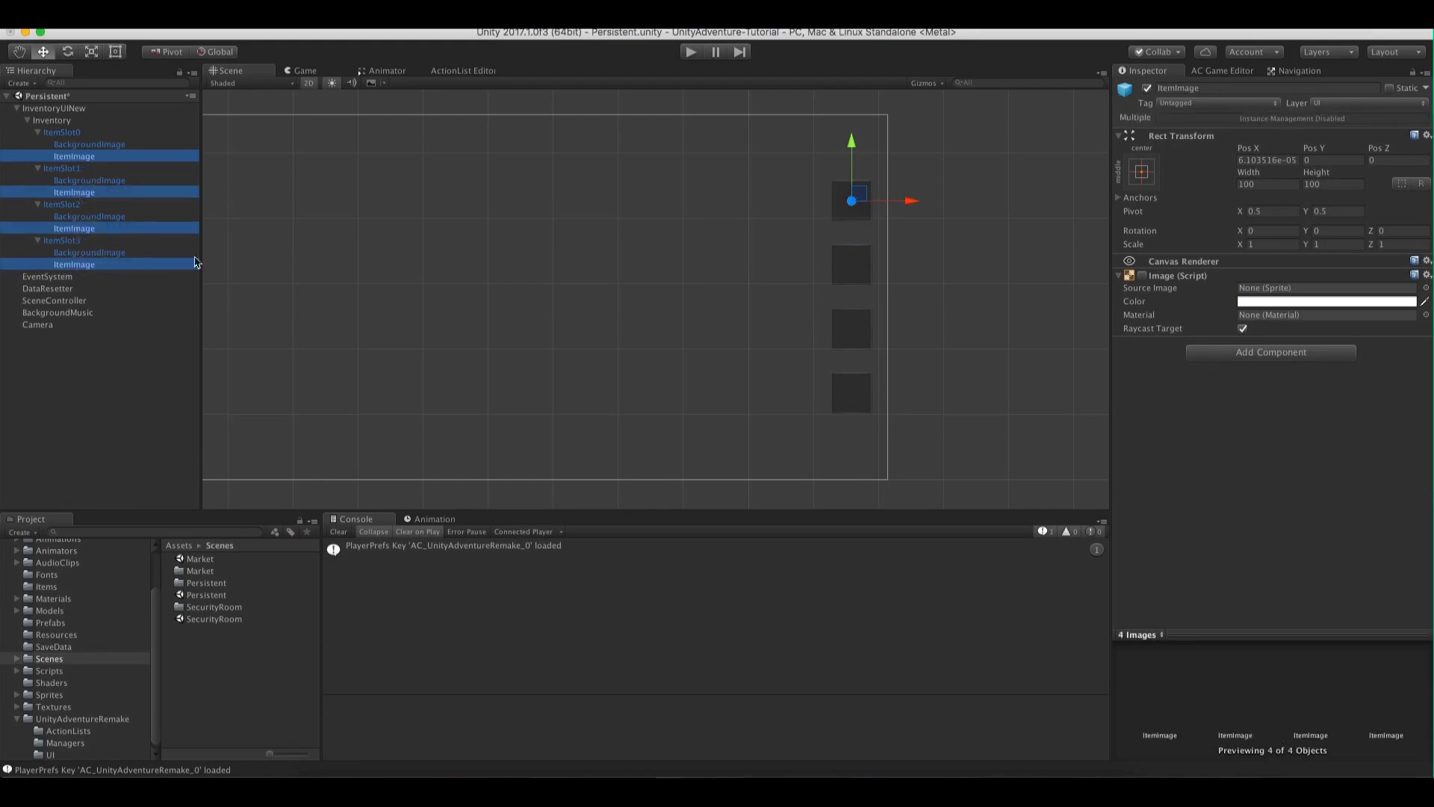
{"action": "left_click", "coordinate": [1143, 277]}
Add a Button component to the four selected ItemImage objects
{"action": "left_click", "coordinate": [1265, 398]}
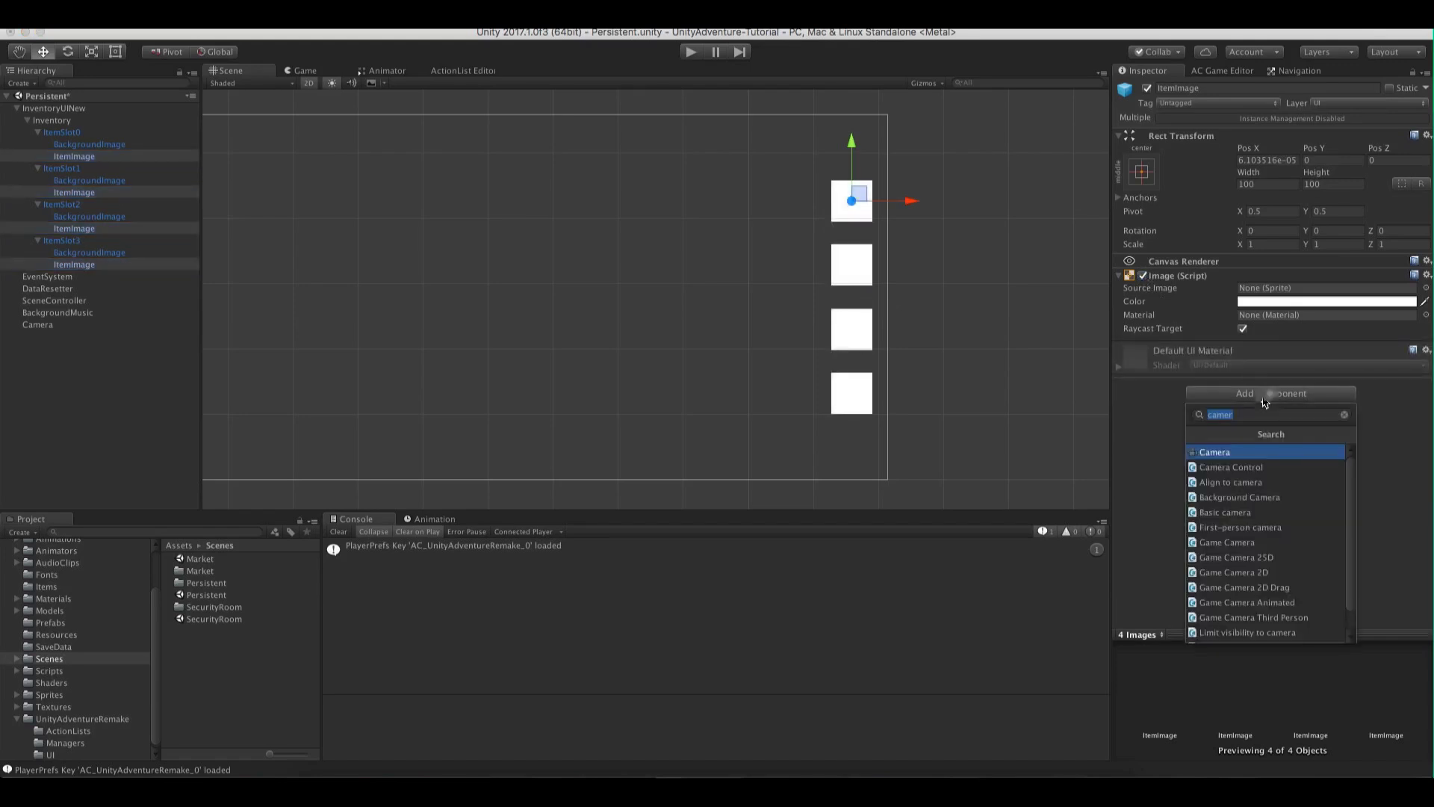
{"action": "type", "text": "button"}
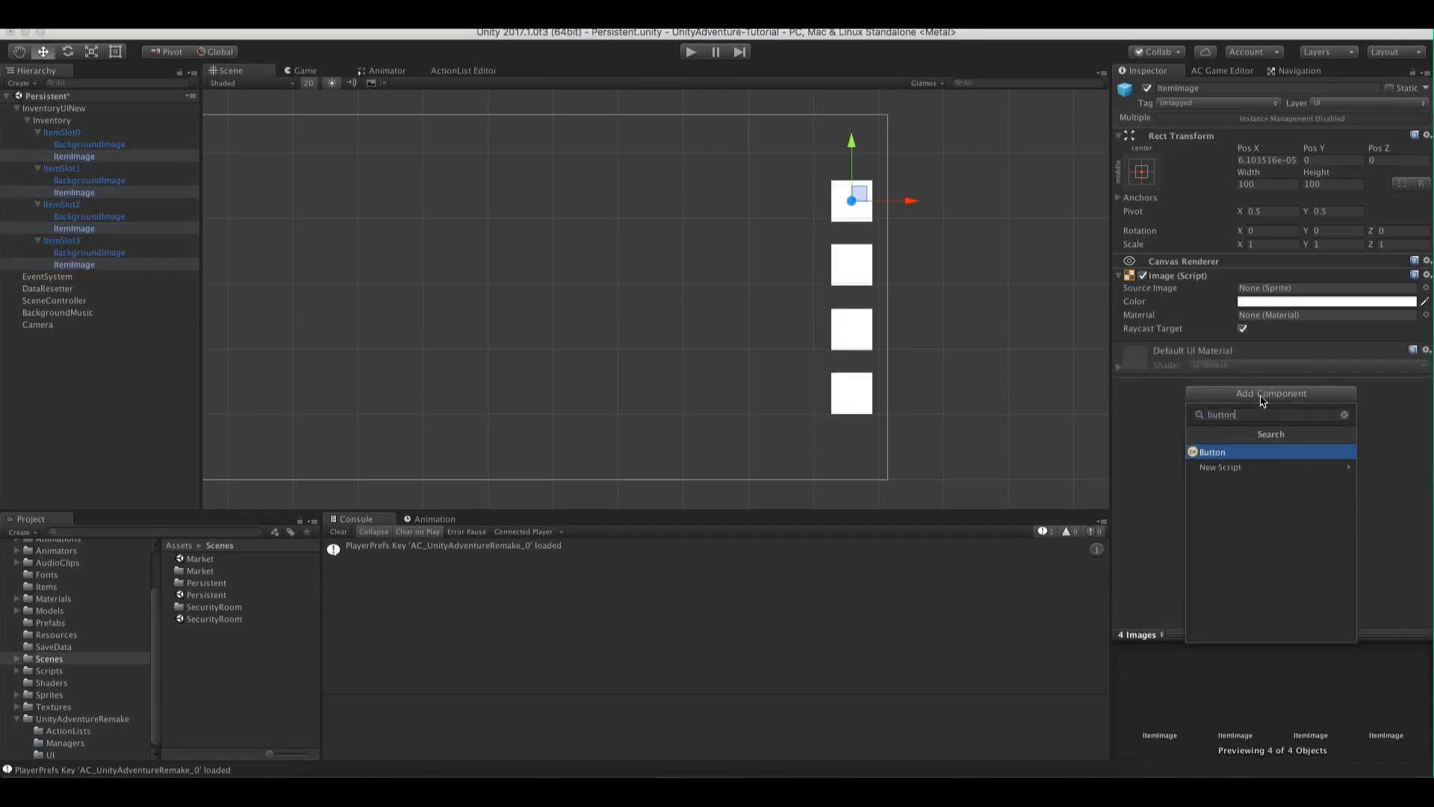
{"action": "key", "text": "Return"}
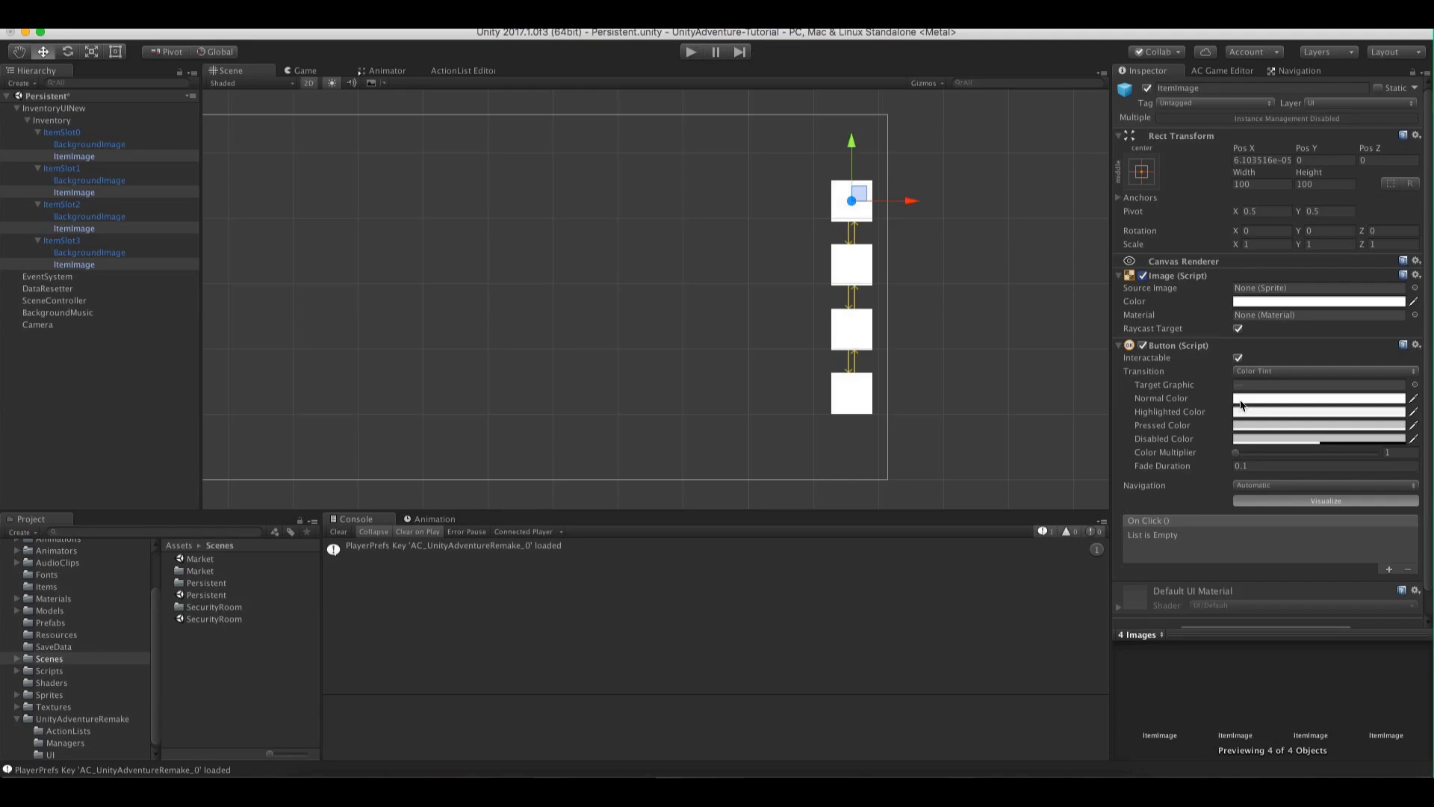
Save InventoryUINew as a prefab in the UnityAdventureRemake UI folder and link it as the Inventory menu's canvas
{"action": "left_click", "coordinate": [1224, 70]}
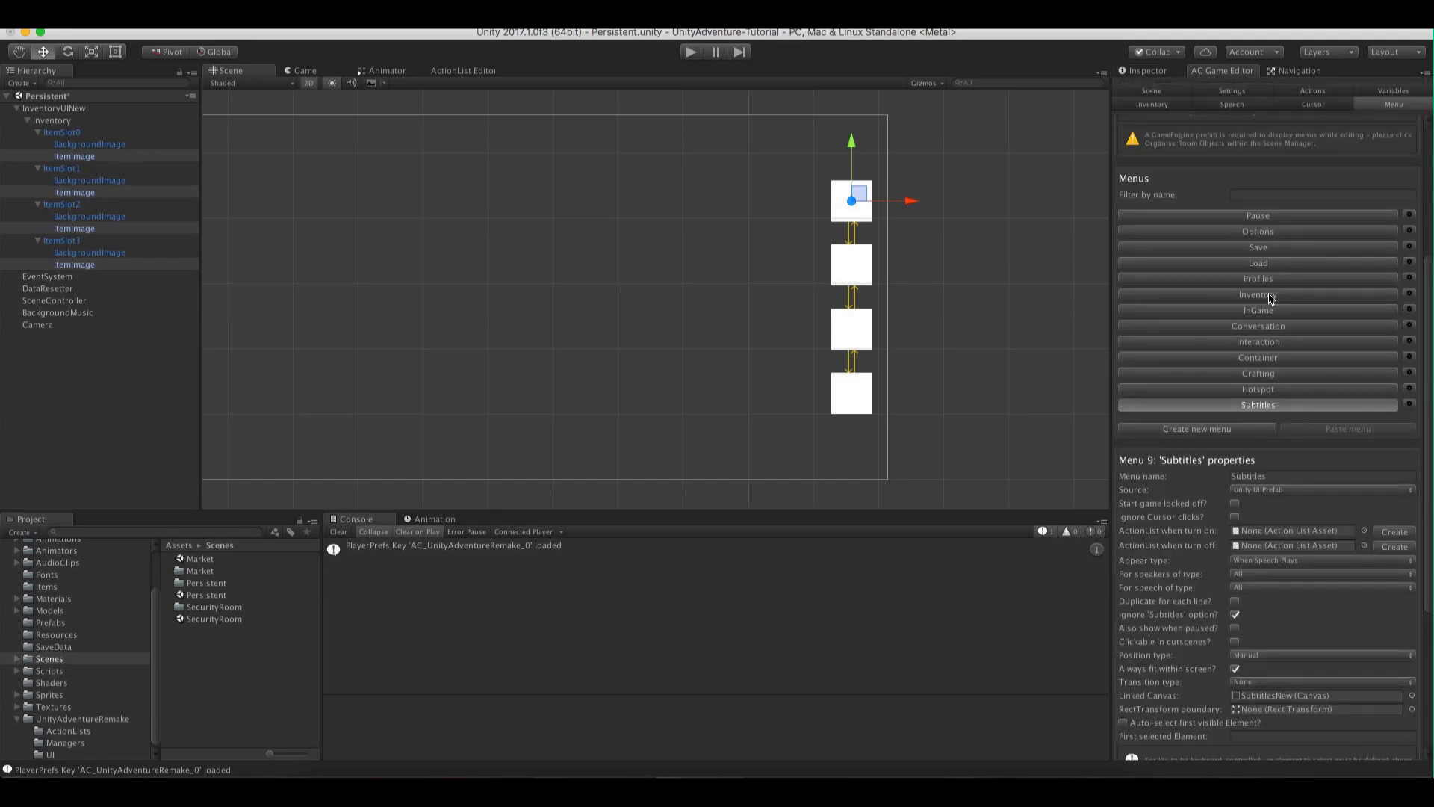
{"action": "left_click", "coordinate": [1287, 297]}
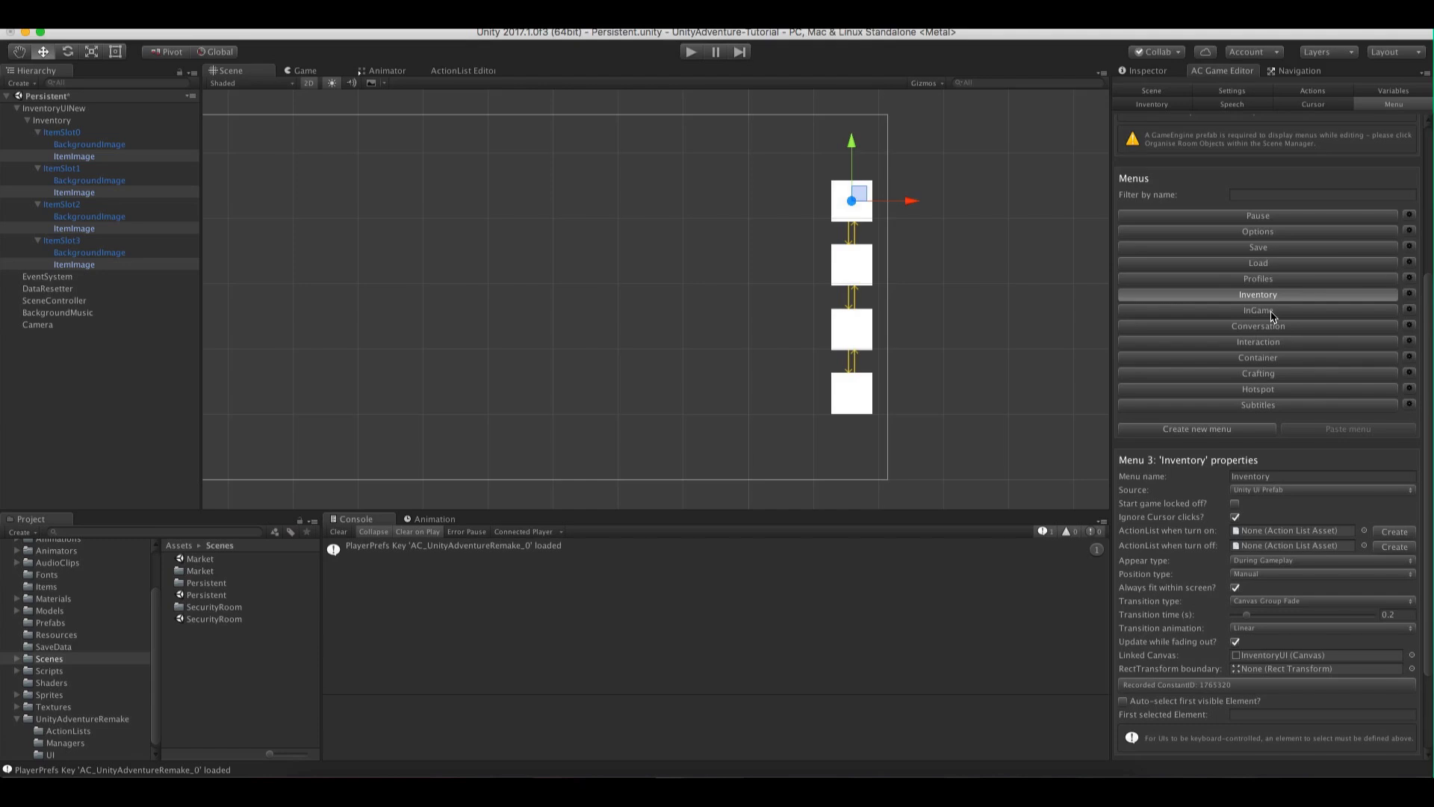
{"action": "left_click_drag", "start_coordinate": [1429, 340], "coordinate": [1428, 439]}
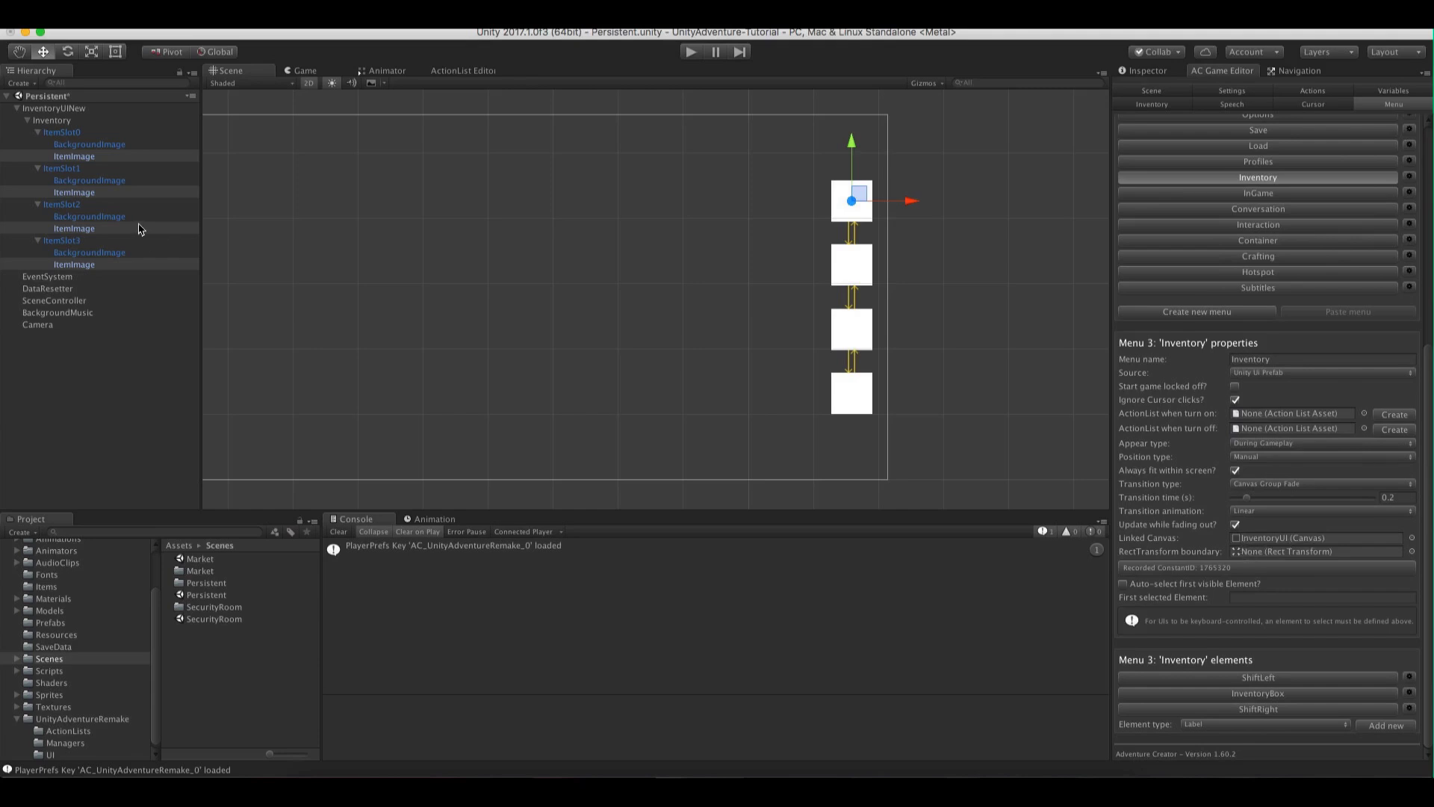
{"action": "left_click_drag", "start_coordinate": [65, 108], "coordinate": [54, 746]}
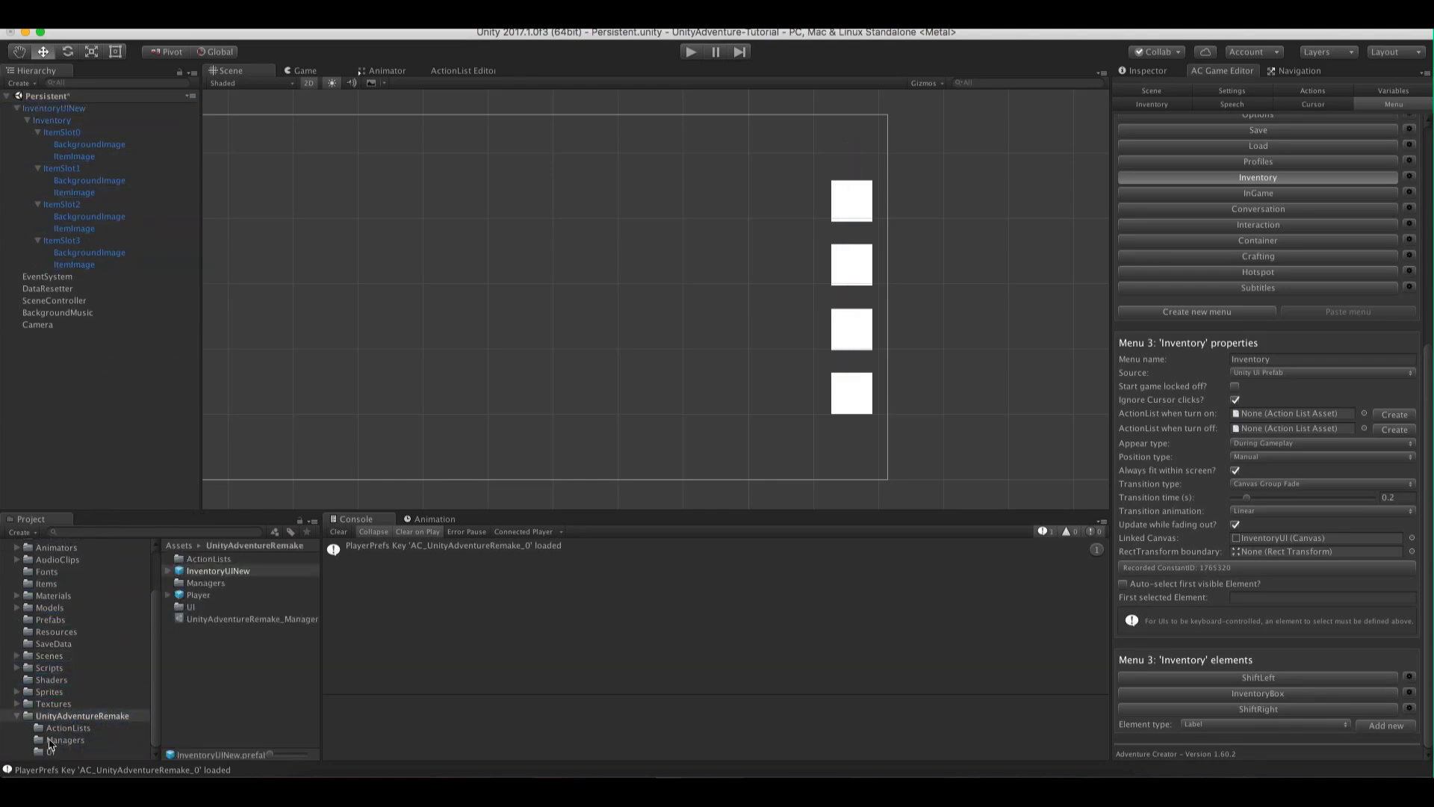
{"action": "left_click_drag", "start_coordinate": [196, 570], "coordinate": [1243, 538]}
{"action": "left_click", "coordinate": [50, 751]}
{"action": "left_click", "coordinate": [216, 644]}
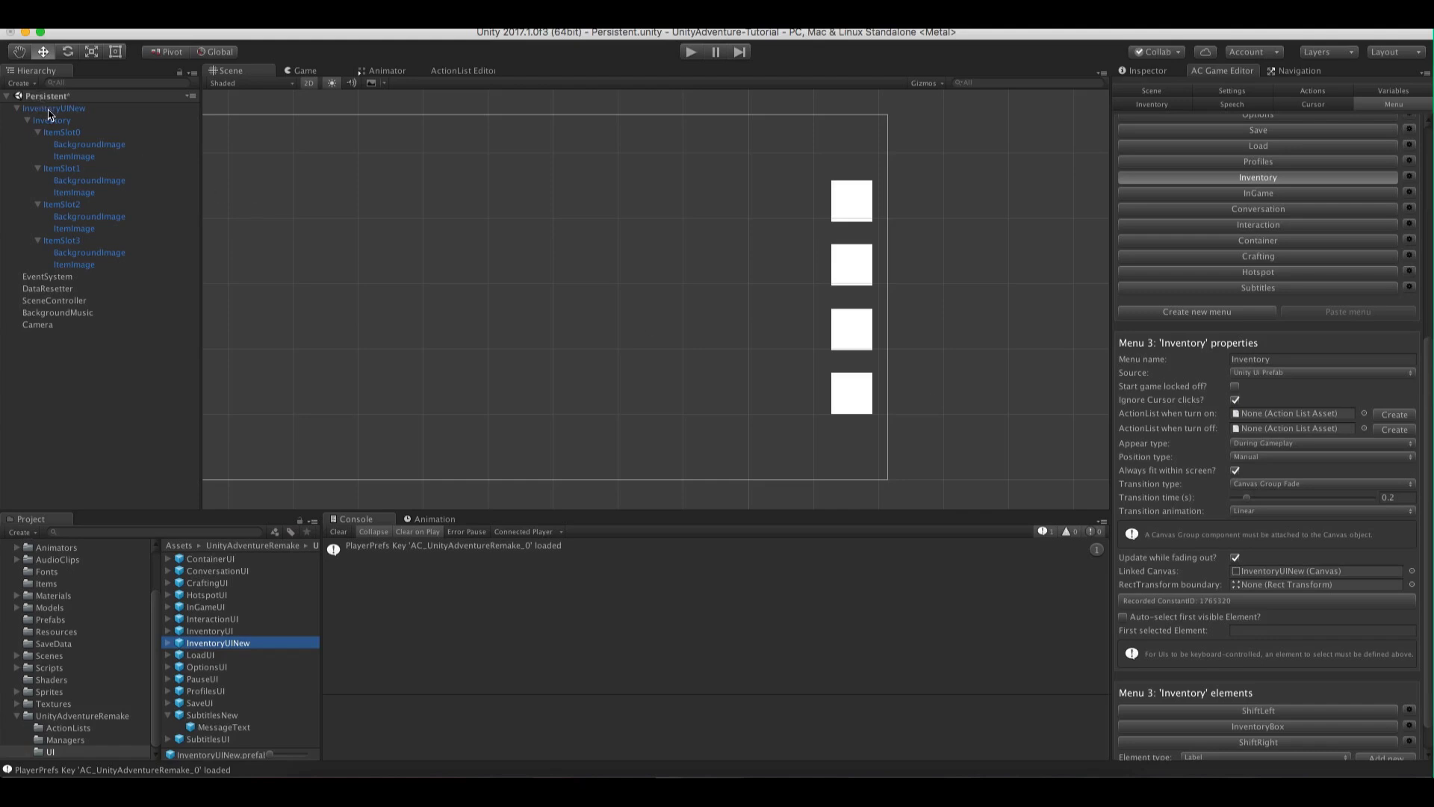
Set the Inventory menu's transition type to None and assign the Inventory object as its RectTransform boundary
{"action": "left_click", "coordinate": [1256, 484]}
{"action": "left_click", "coordinate": [1260, 469]}
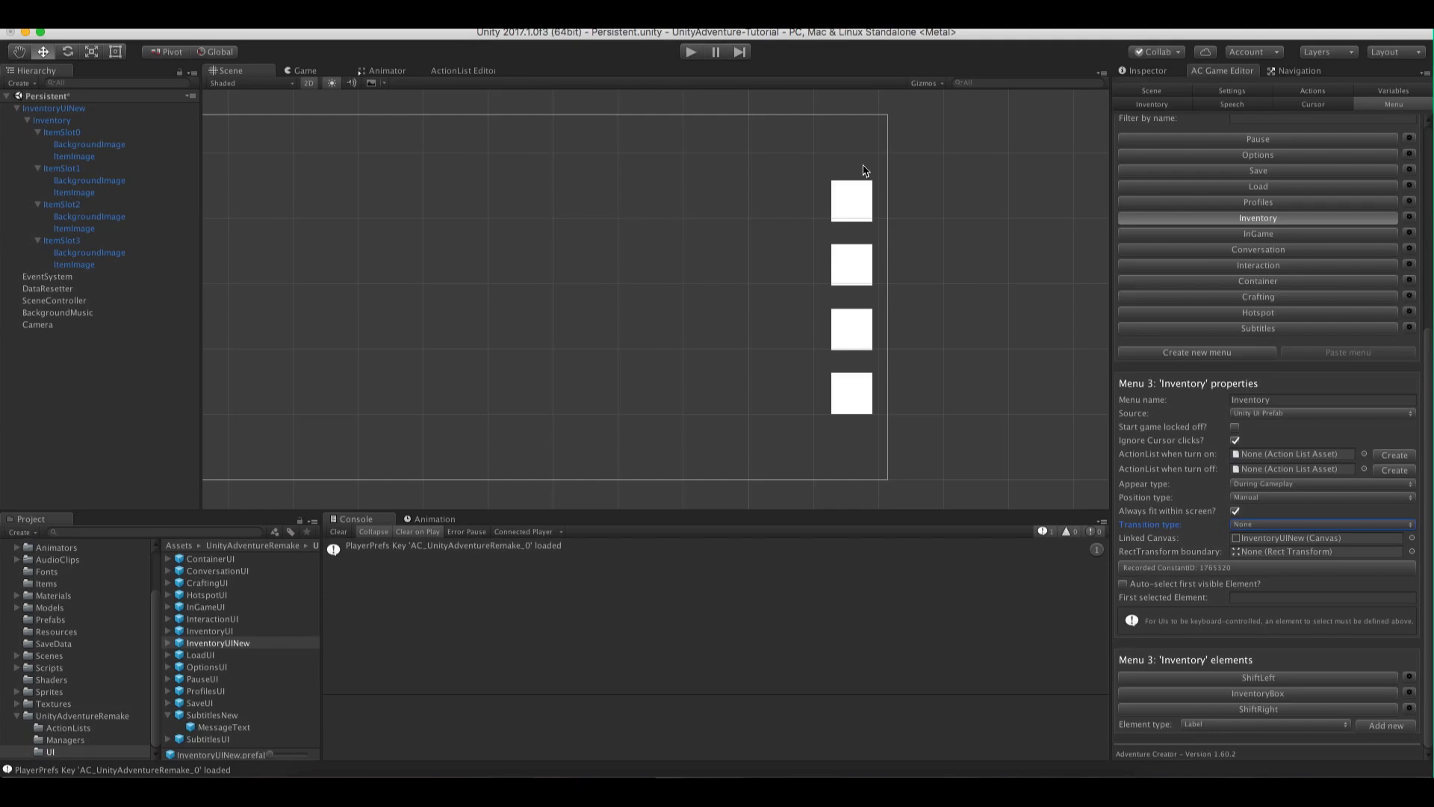
{"action": "left_click_drag", "start_coordinate": [58, 120], "coordinate": [1281, 557]}
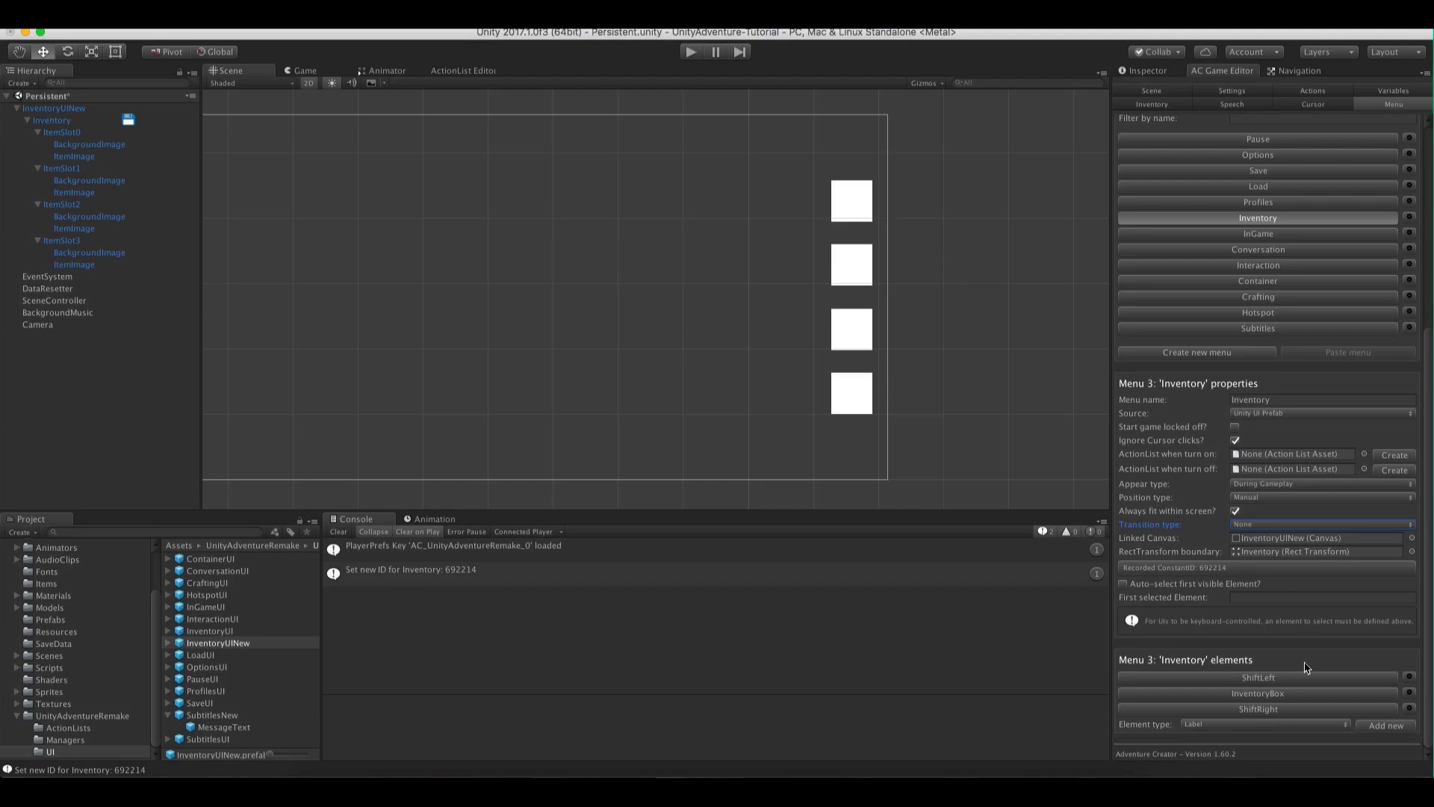
Delete the ShiftLeft and ShiftRight elements from the Inventory menu
{"action": "left_click", "coordinate": [1407, 682]}
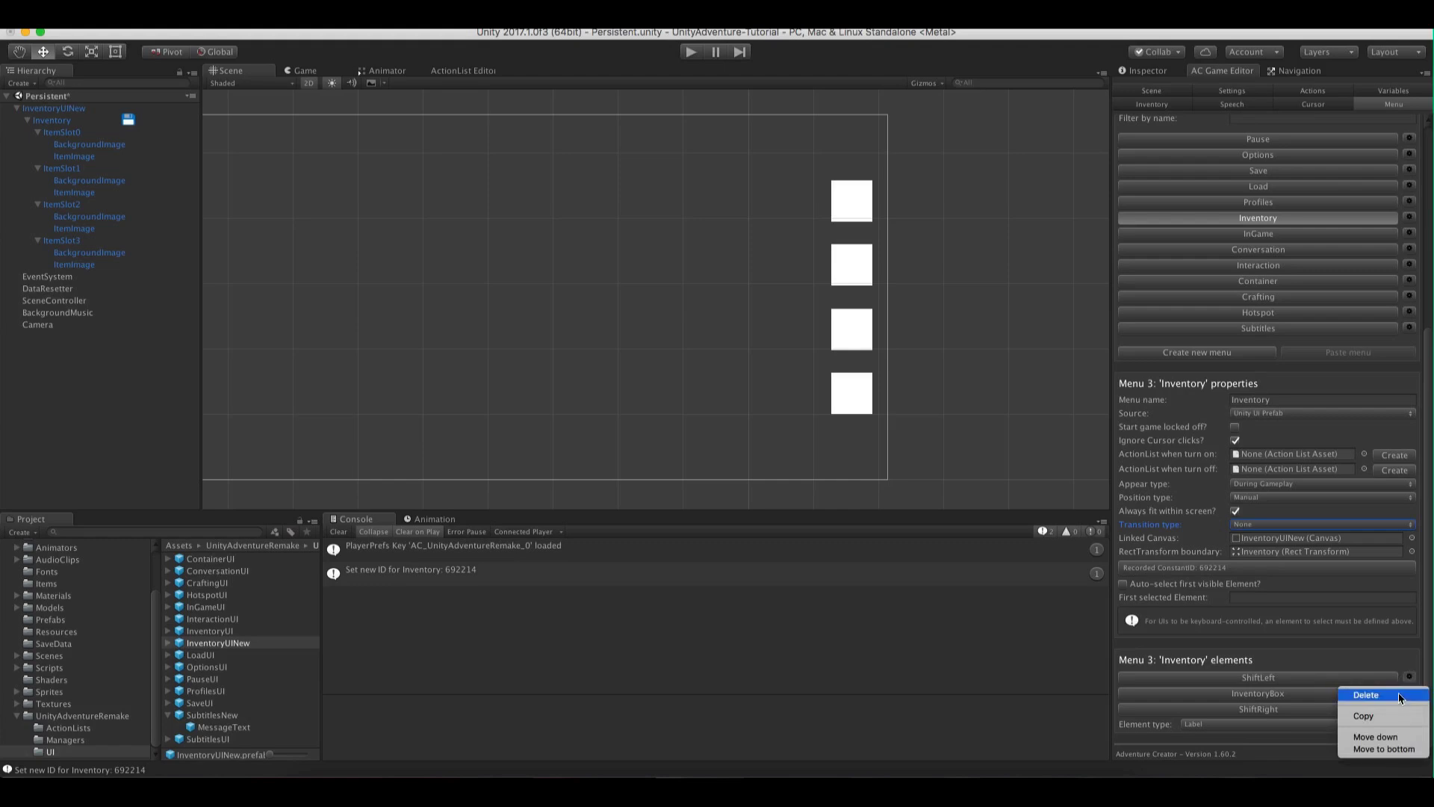
{"action": "left_click", "coordinate": [1386, 688]}
{"action": "left_click", "coordinate": [1409, 707]}
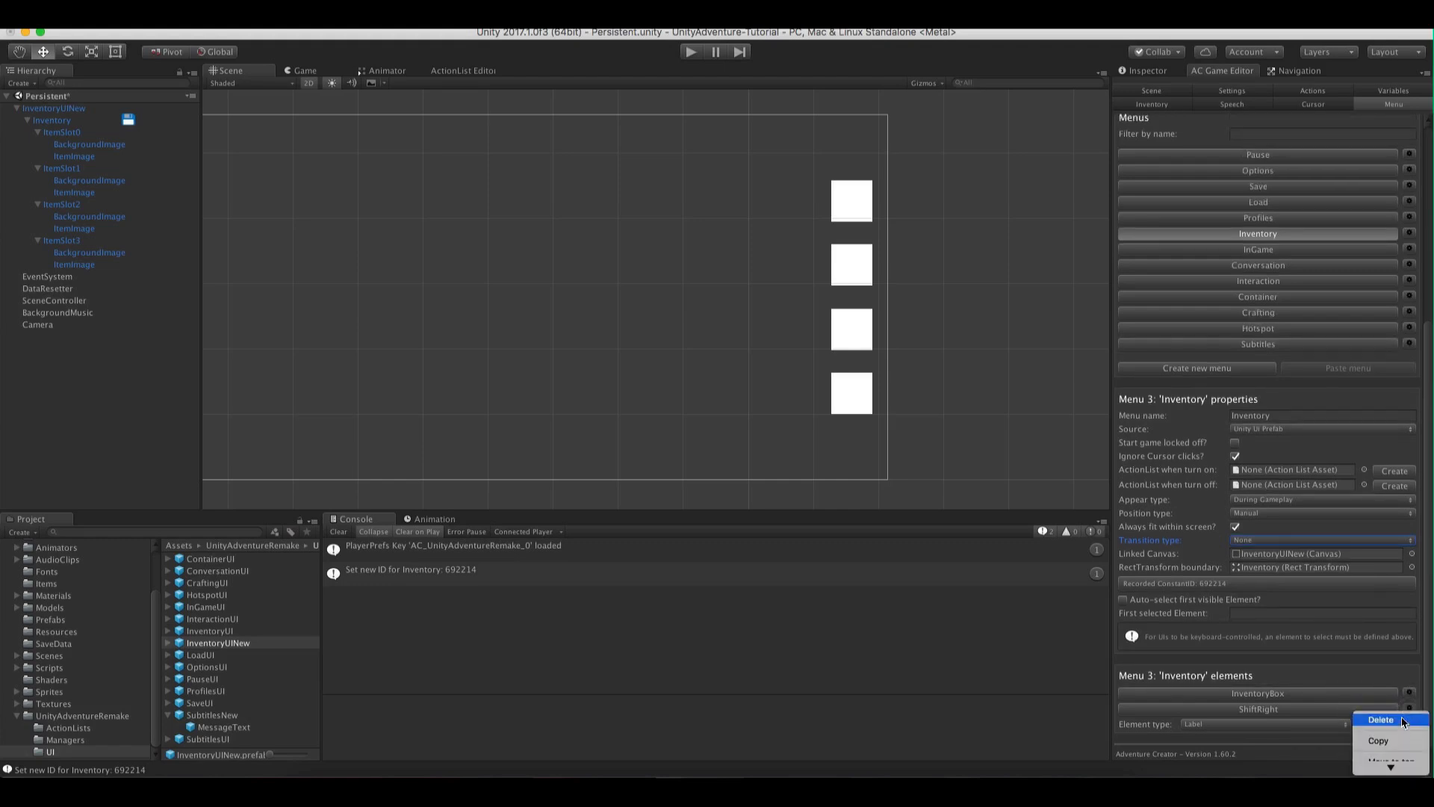
{"action": "left_click", "coordinate": [1399, 723]}
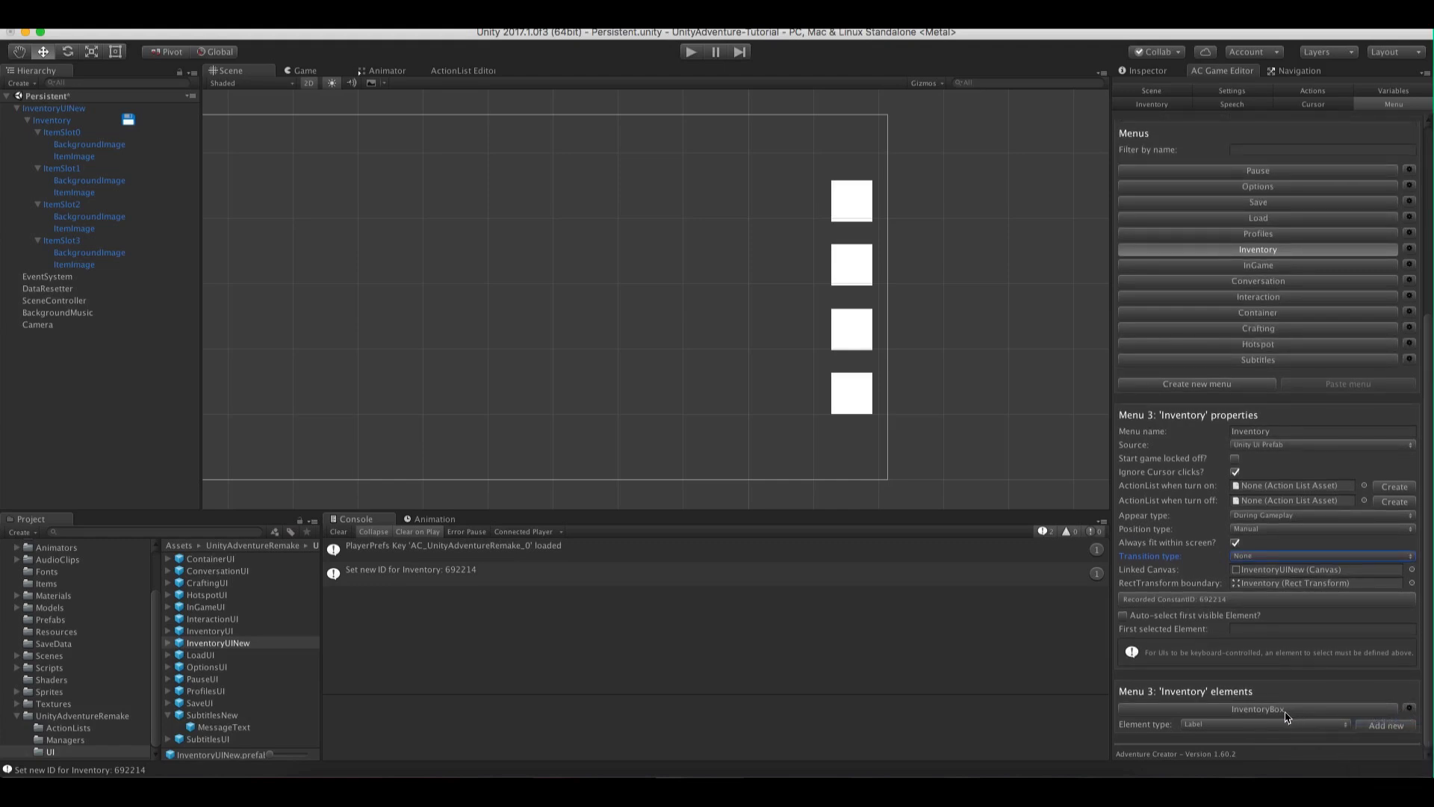
Set the InventoryBox element's maximum number of slots to 4
{"action": "left_click", "coordinate": [1286, 715]}
{"action": "scroll", "coordinate": [1428, 523], "scroll_direction": "down", "scroll_amount": 2}
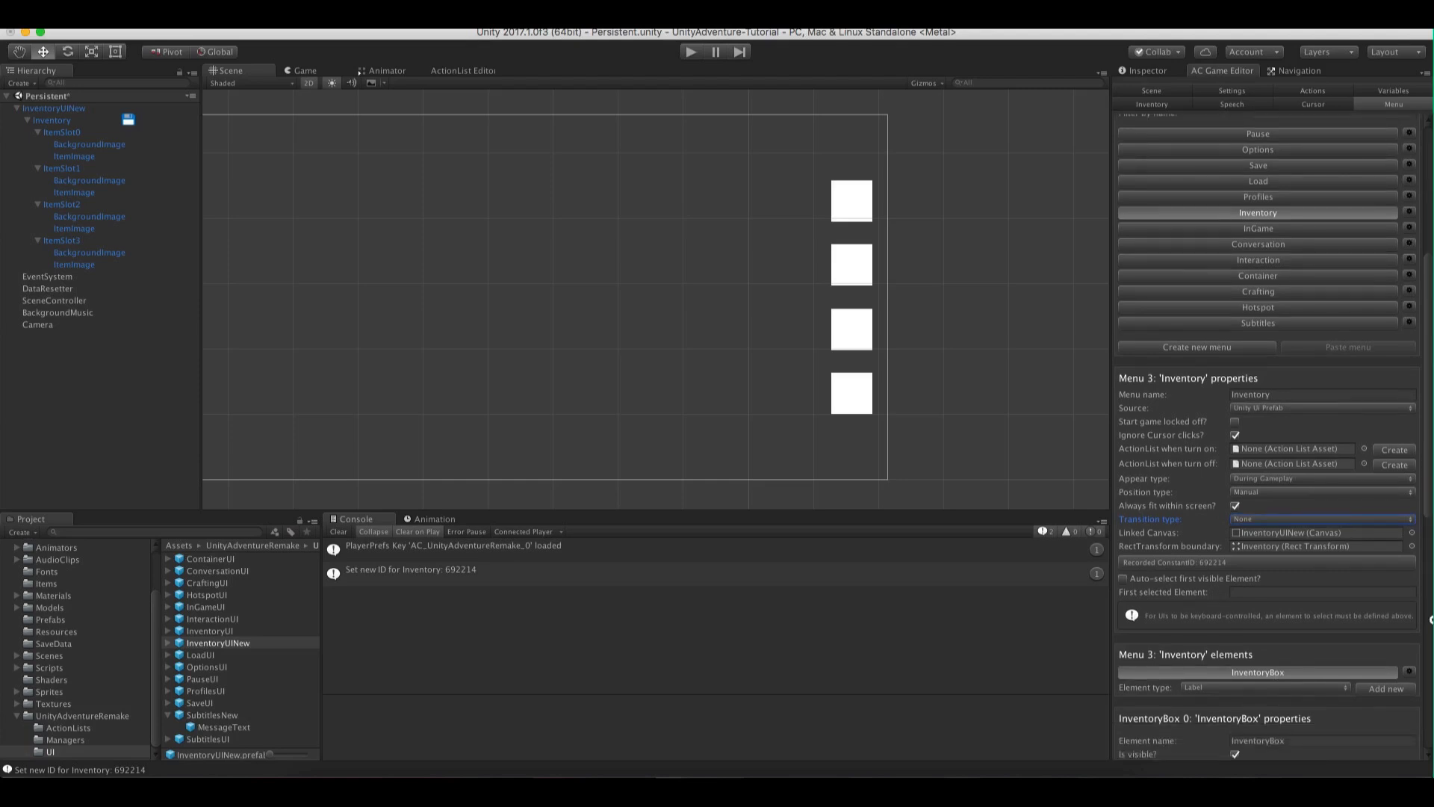
{"action": "scroll", "coordinate": [1430, 618], "scroll_direction": "down", "scroll_amount": 10}
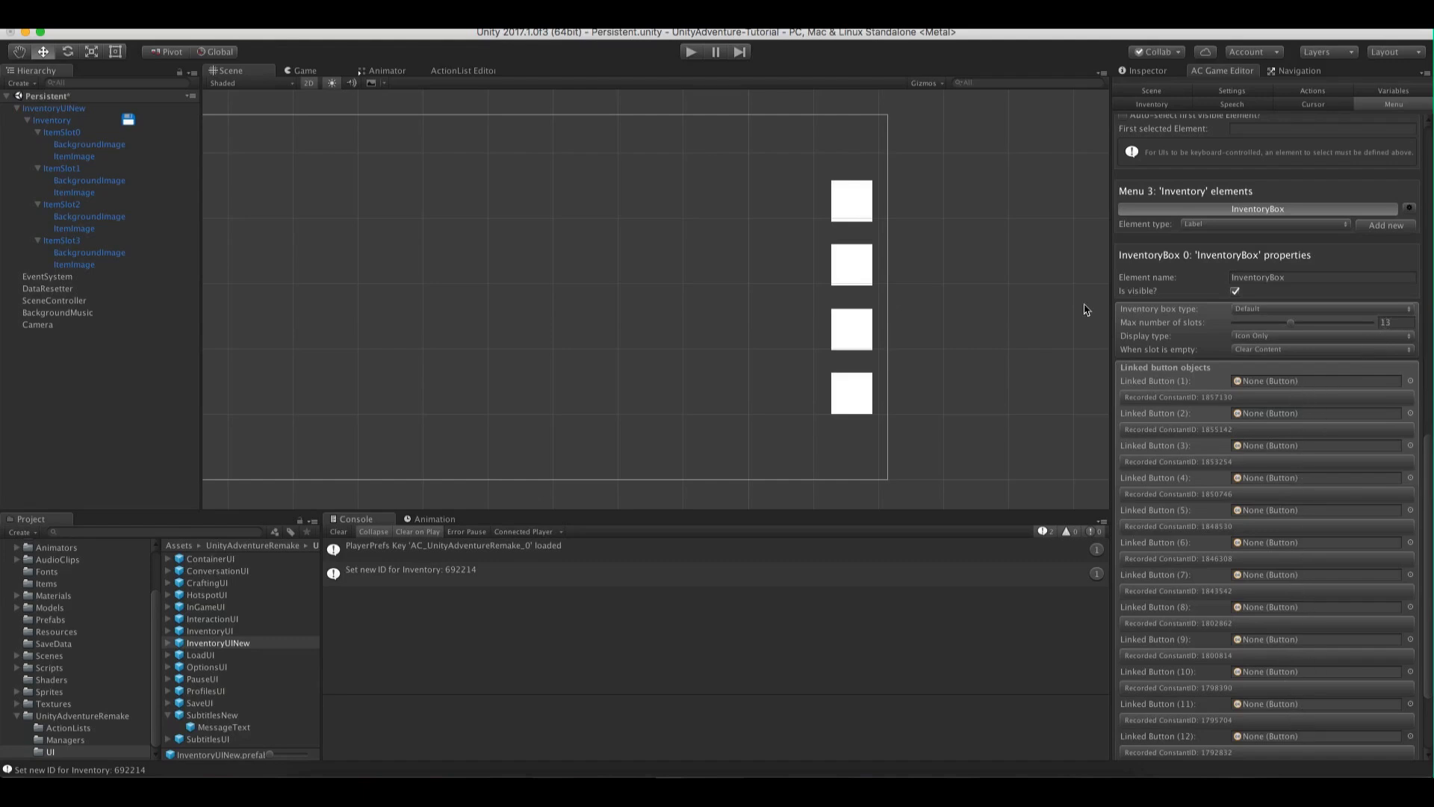
{"action": "left_click", "coordinate": [1408, 318]}
{"action": "type", "text": "4"}
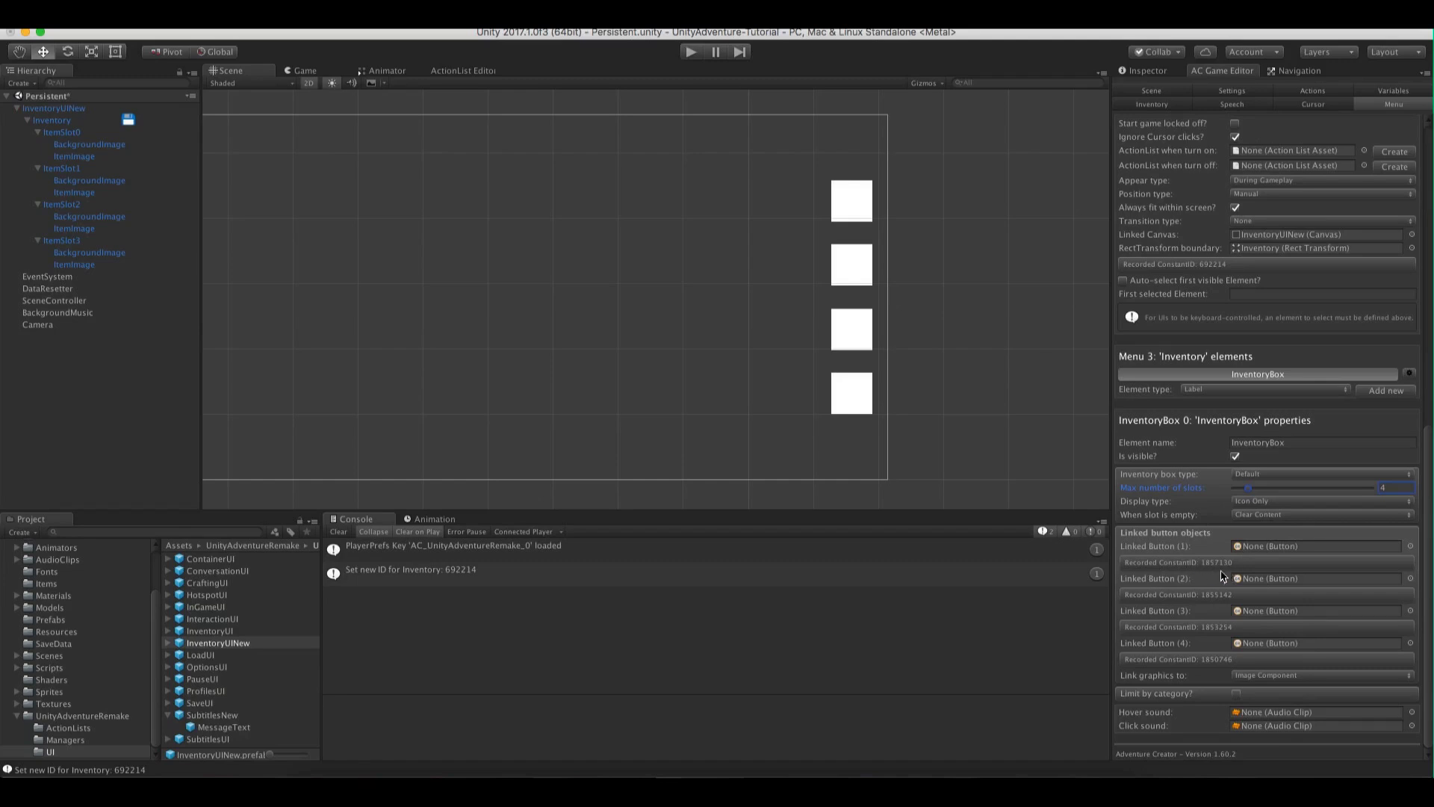
Link the ItemImage buttons of ItemSlot0 to ItemSlot3 to the InventoryBox's four button slots in order
{"action": "left_click_drag", "start_coordinate": [67, 159], "coordinate": [1259, 550]}
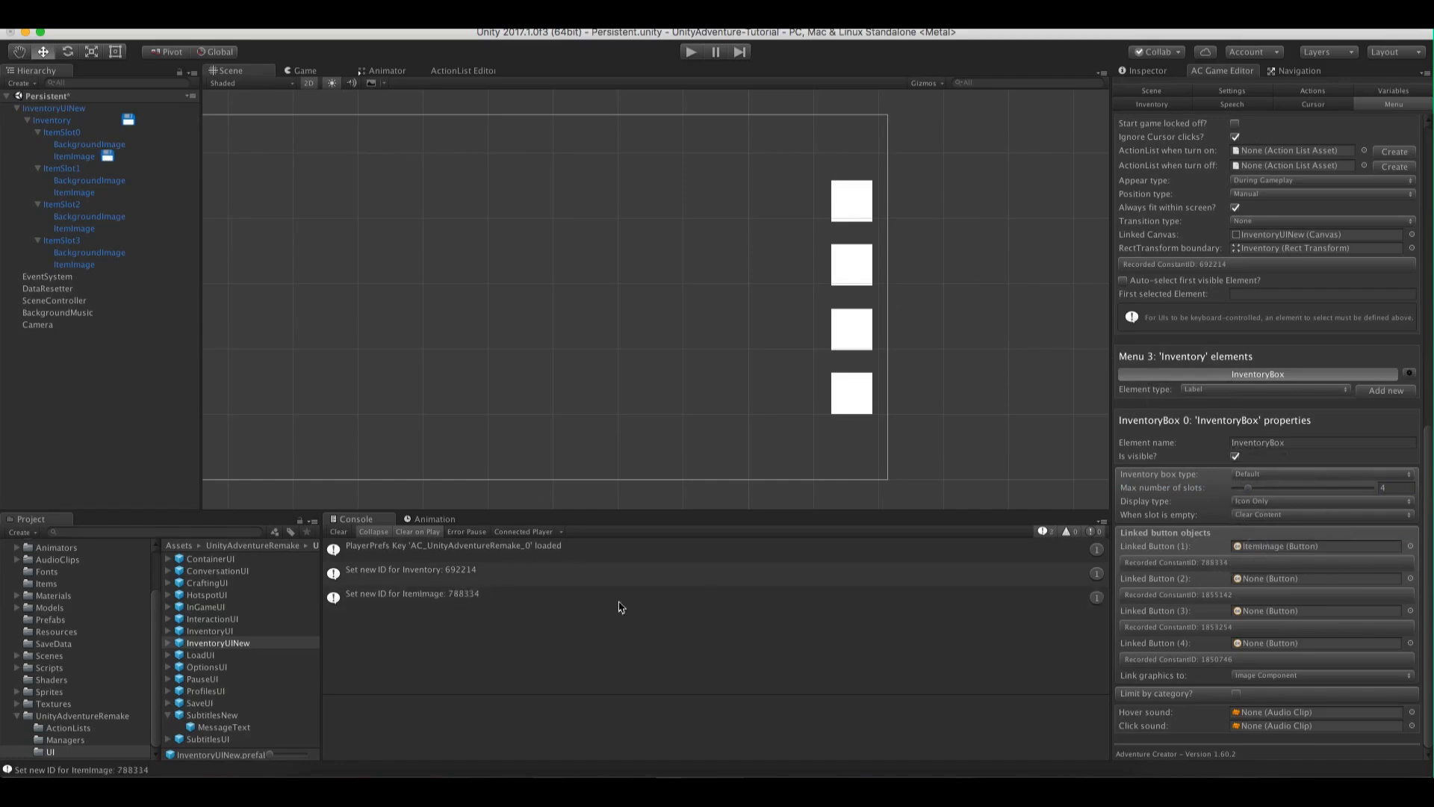
{"action": "left_click_drag", "start_coordinate": [74, 192], "coordinate": [1318, 587]}
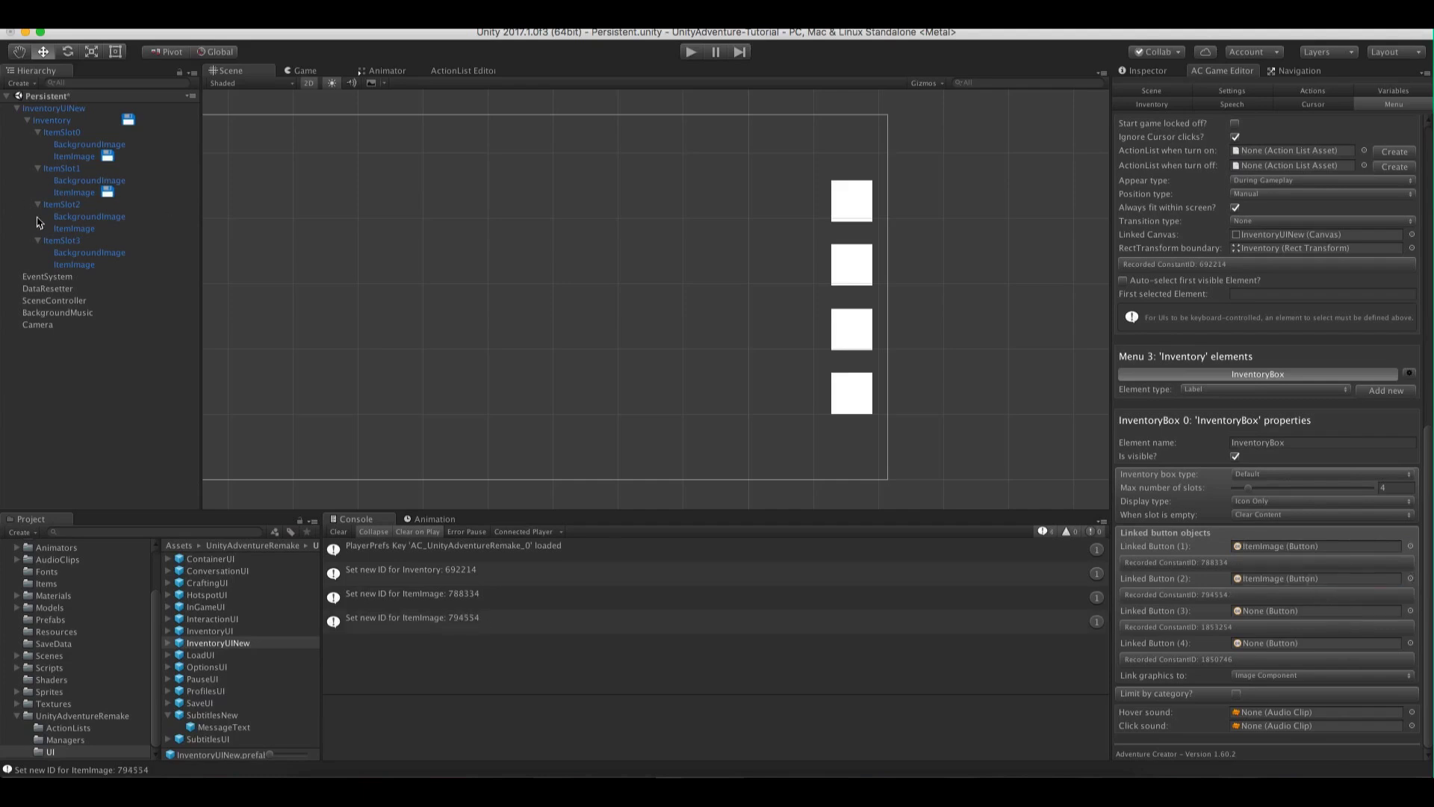
{"action": "left_click_drag", "start_coordinate": [74, 228], "coordinate": [1289, 616]}
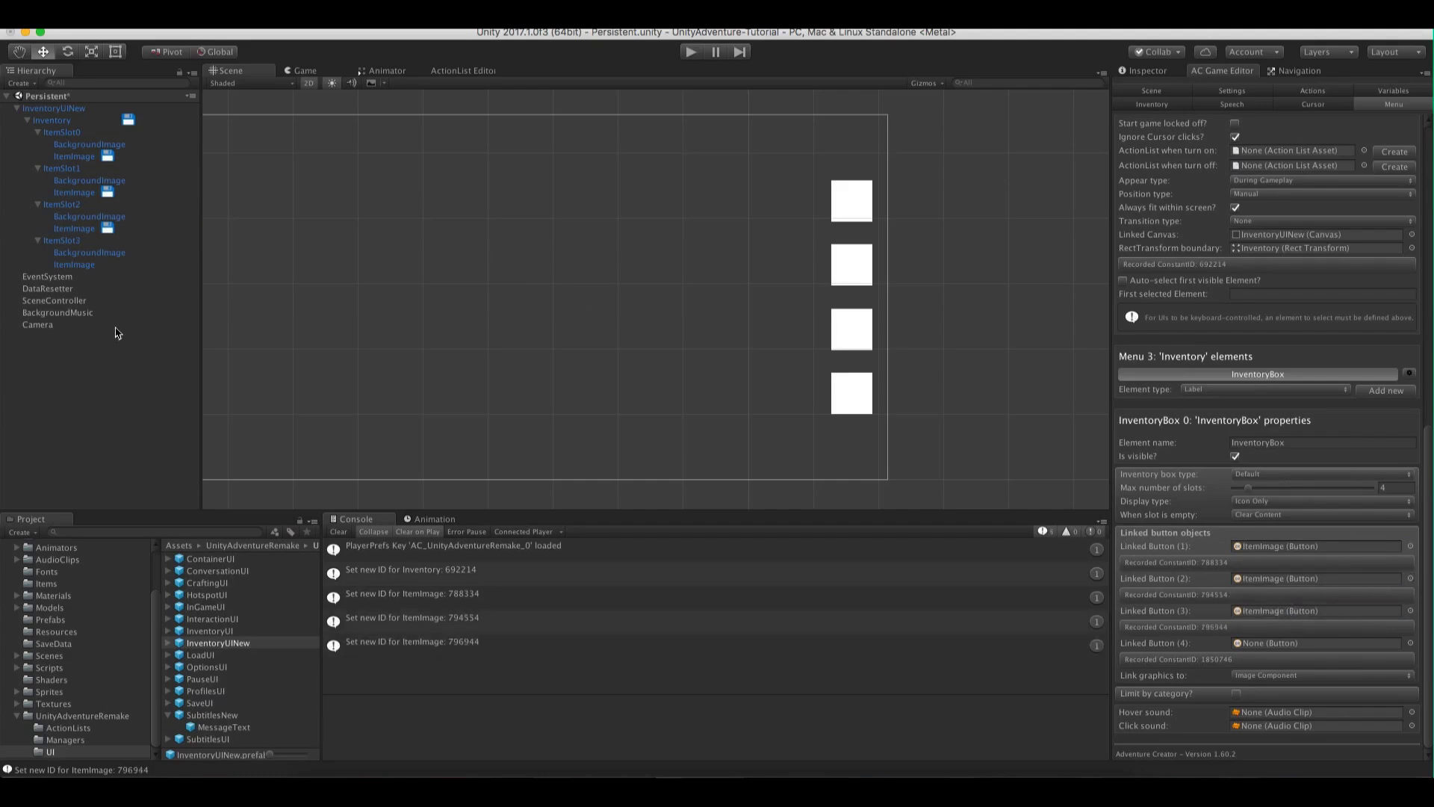
{"action": "left_click_drag", "start_coordinate": [66, 269], "coordinate": [1313, 648]}
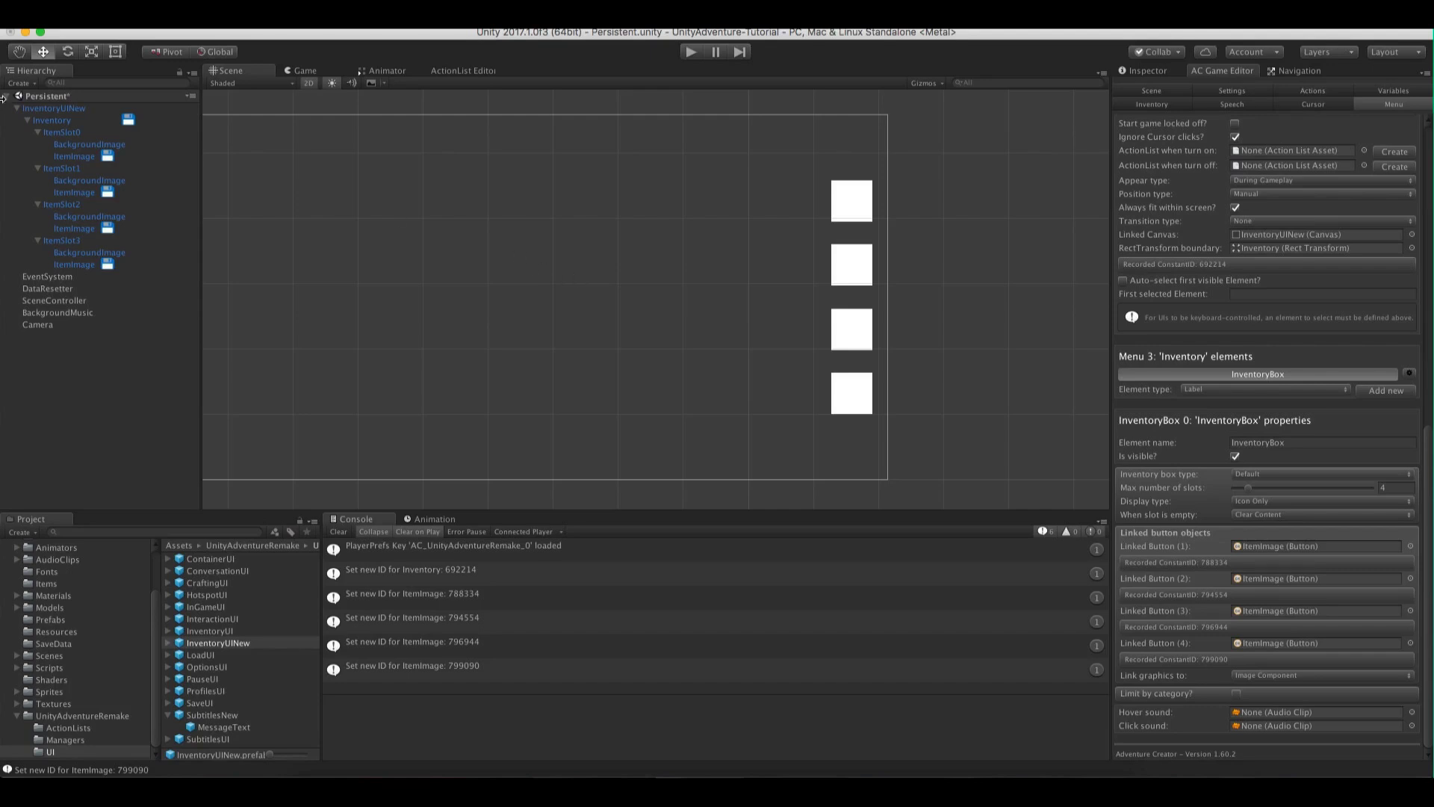
Show InventoryUINew's component properties and open the Market scene from the Scenes folder
{"action": "left_click", "coordinate": [46, 109]}
{"action": "left_click", "coordinate": [1142, 70]}
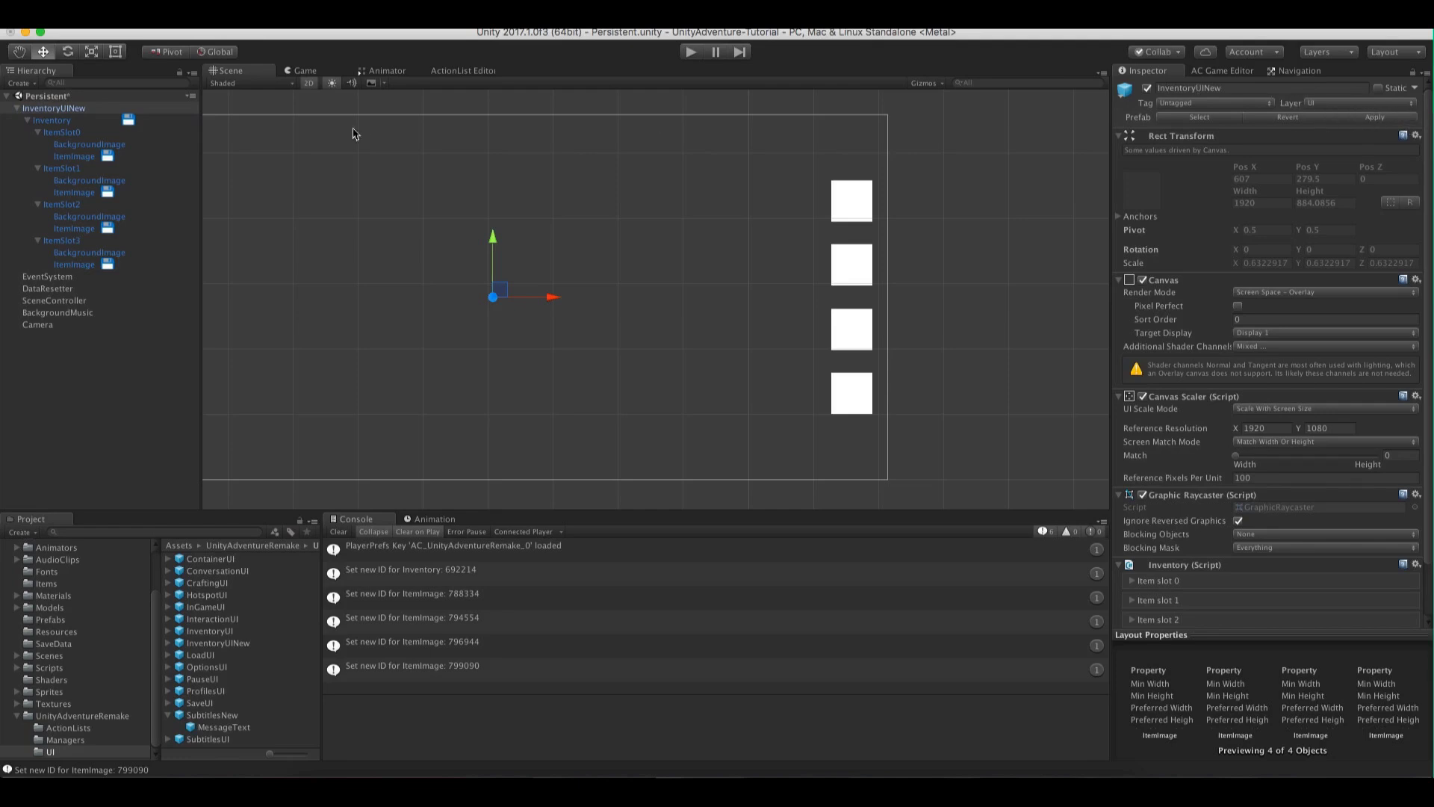
{"action": "left_click", "coordinate": [52, 655]}
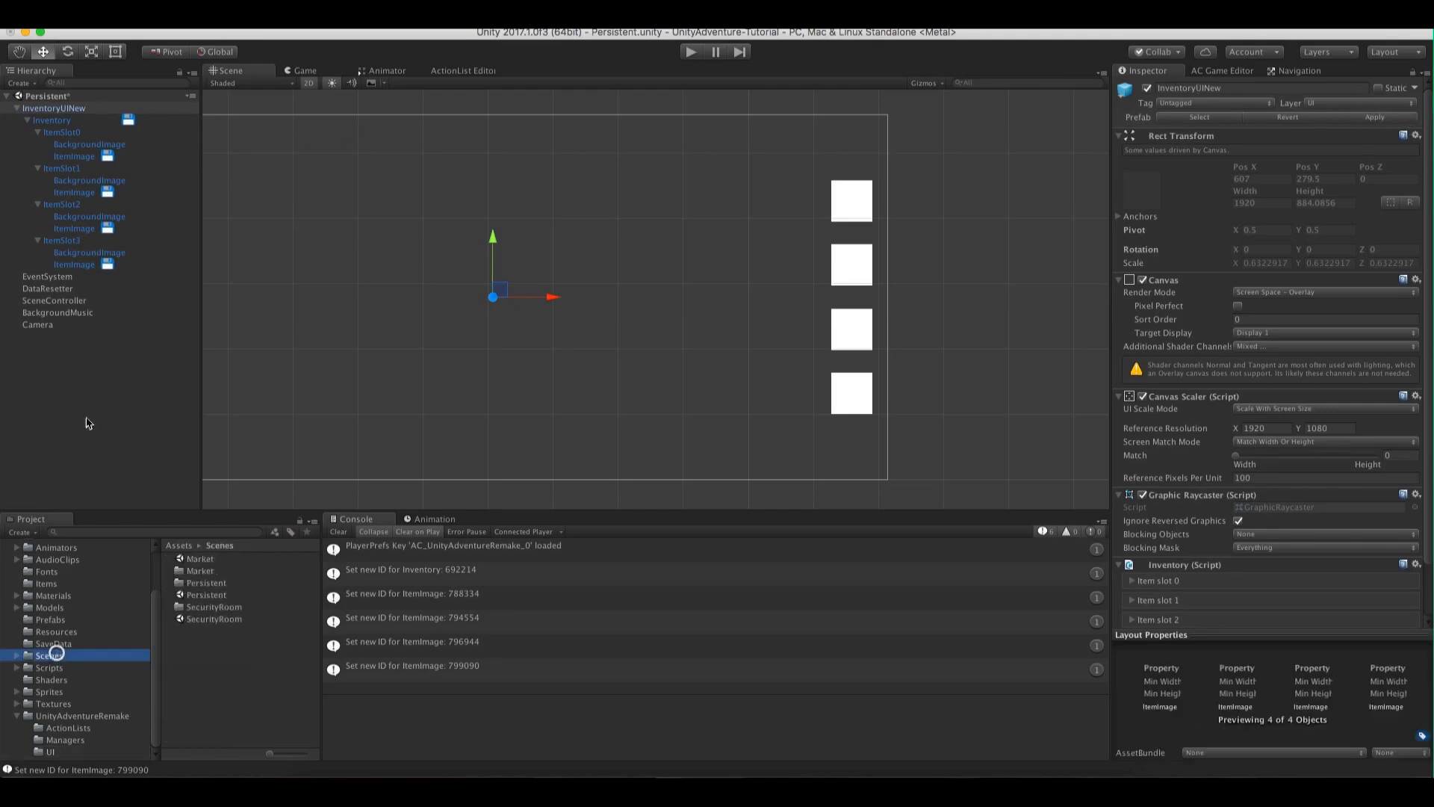
{"action": "double_click", "coordinate": [199, 559]}
{"action": "left_click", "coordinate": [663, 283]}
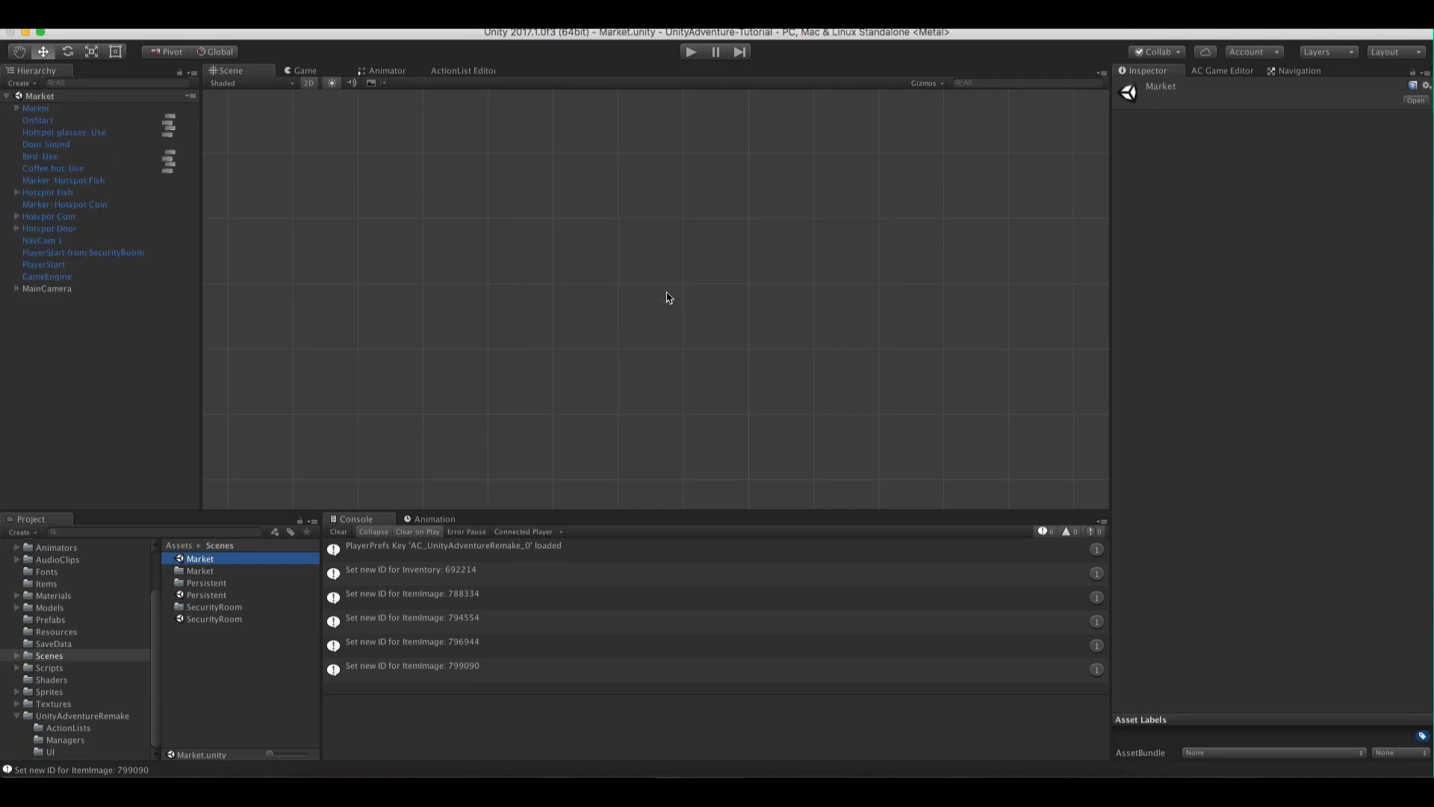
Playtest the Market scene by picking up a fish from the stall to check the new inventory
{"action": "double_click", "coordinate": [47, 288]}
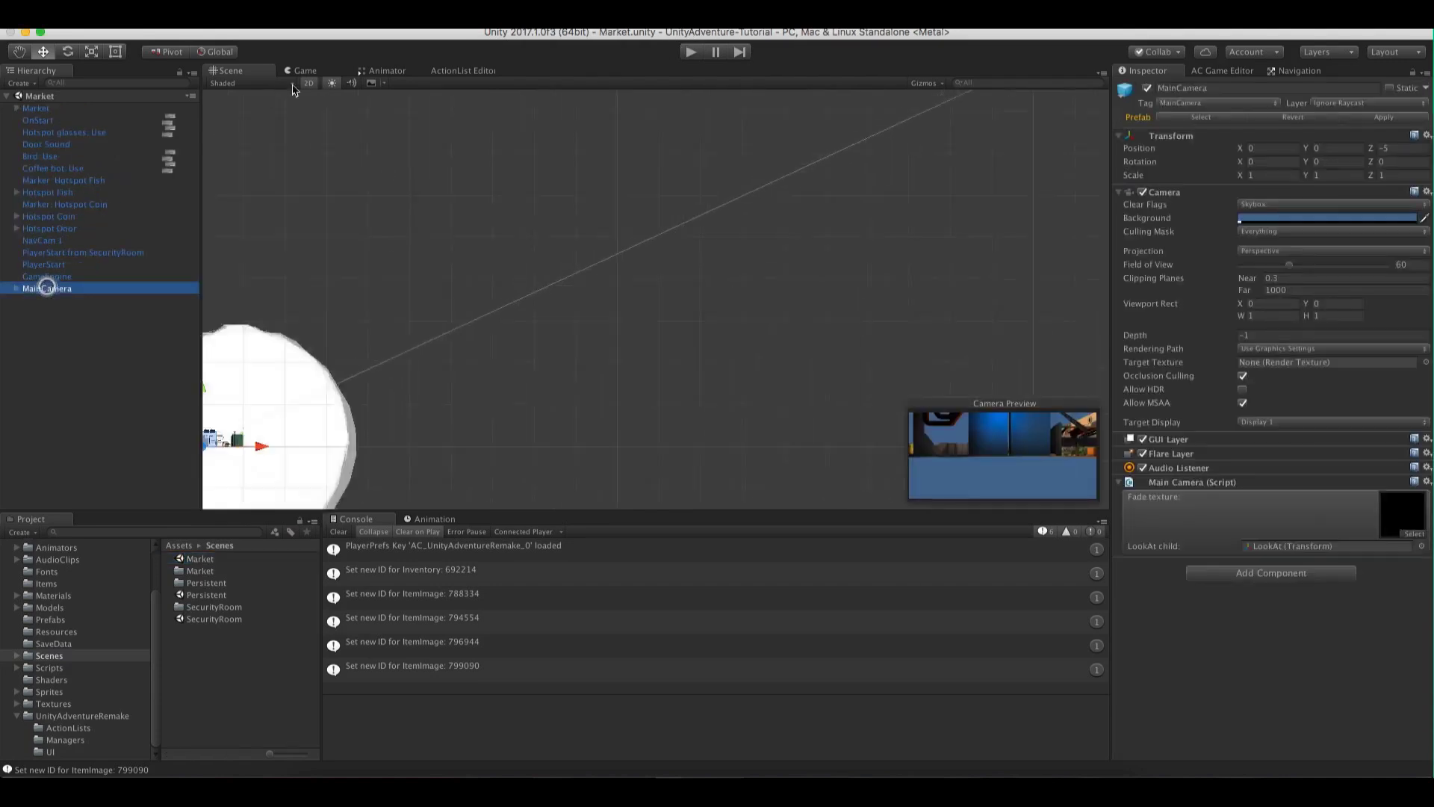
{"action": "left_click", "coordinate": [691, 51]}
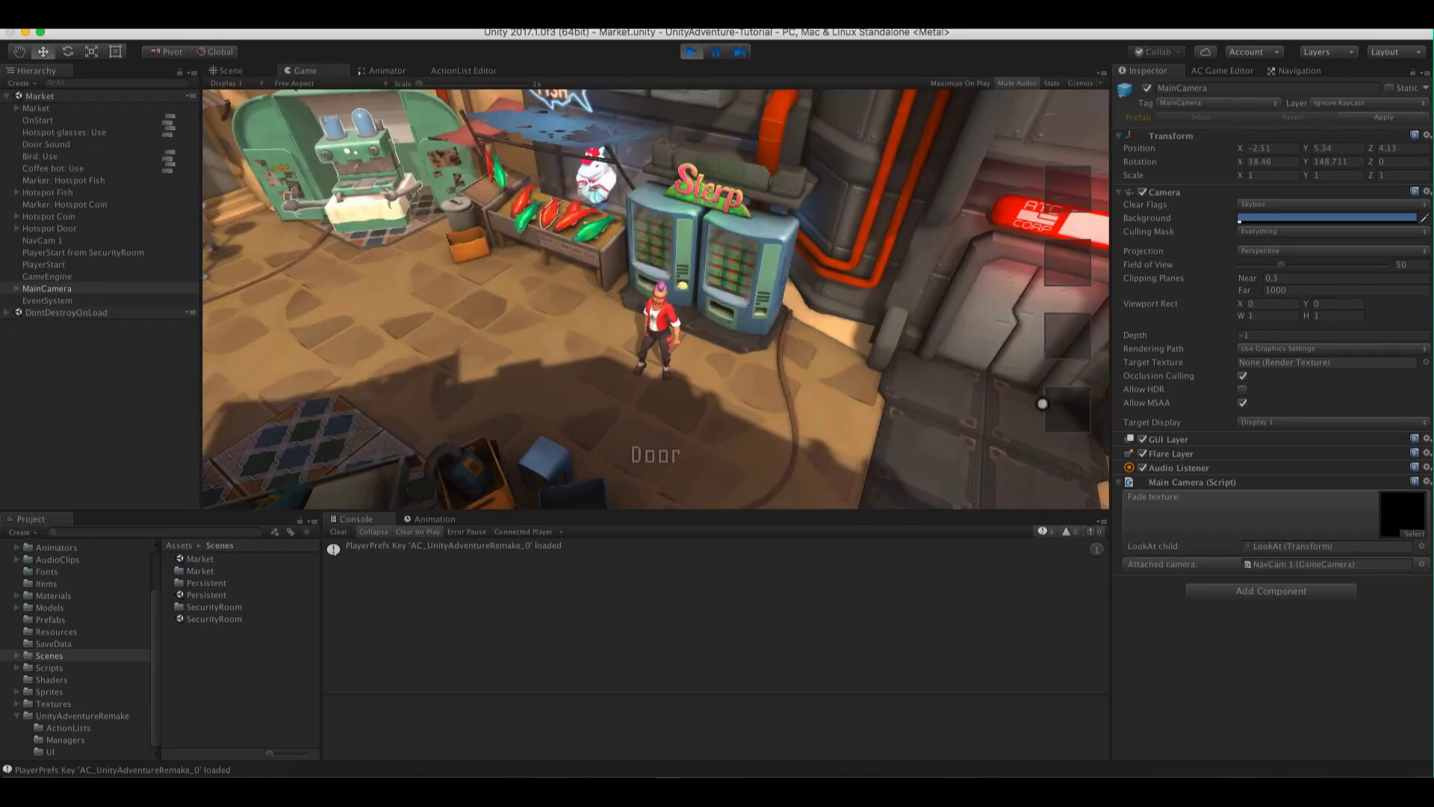
{"action": "left_click", "coordinate": [531, 320]}
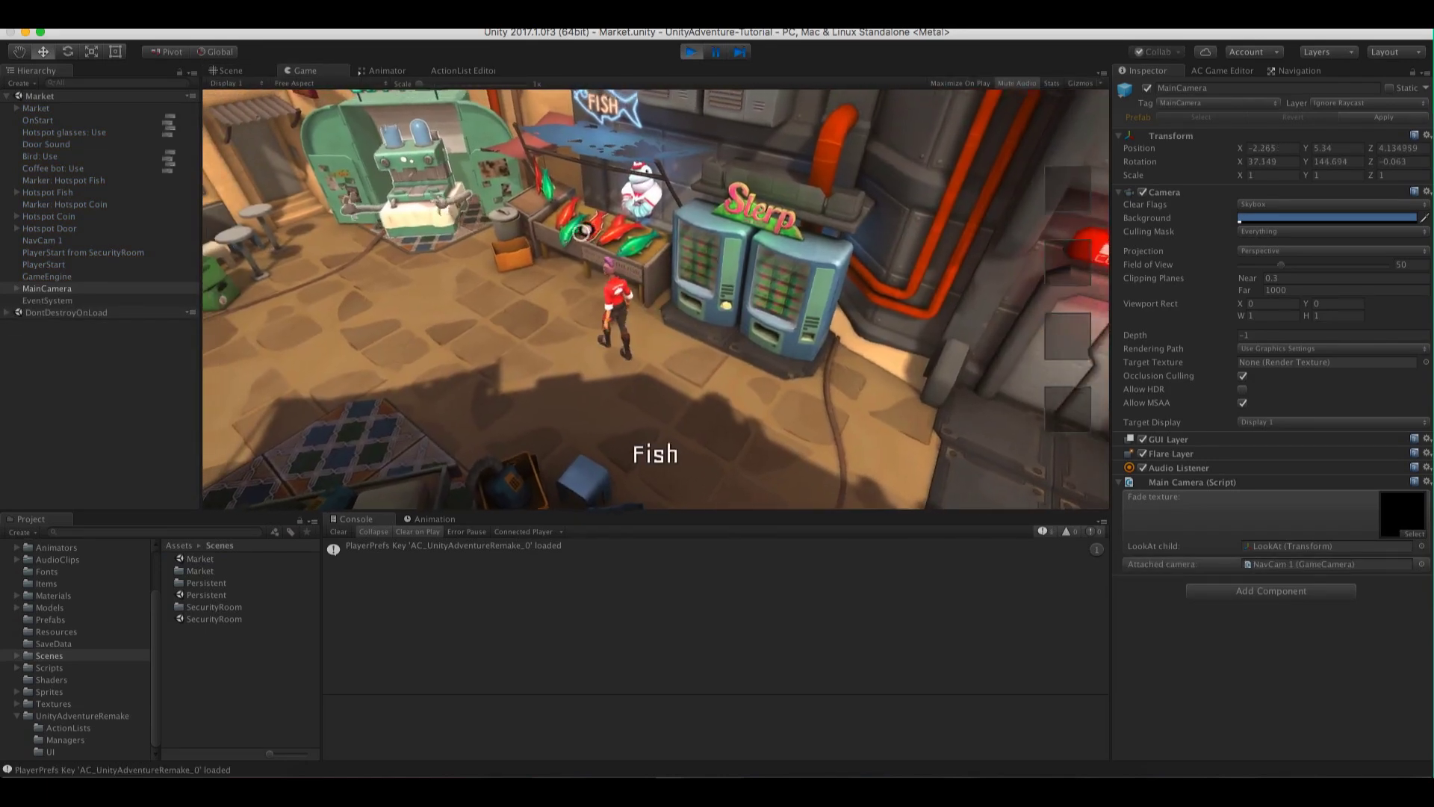
{"action": "left_click", "coordinate": [582, 232]}
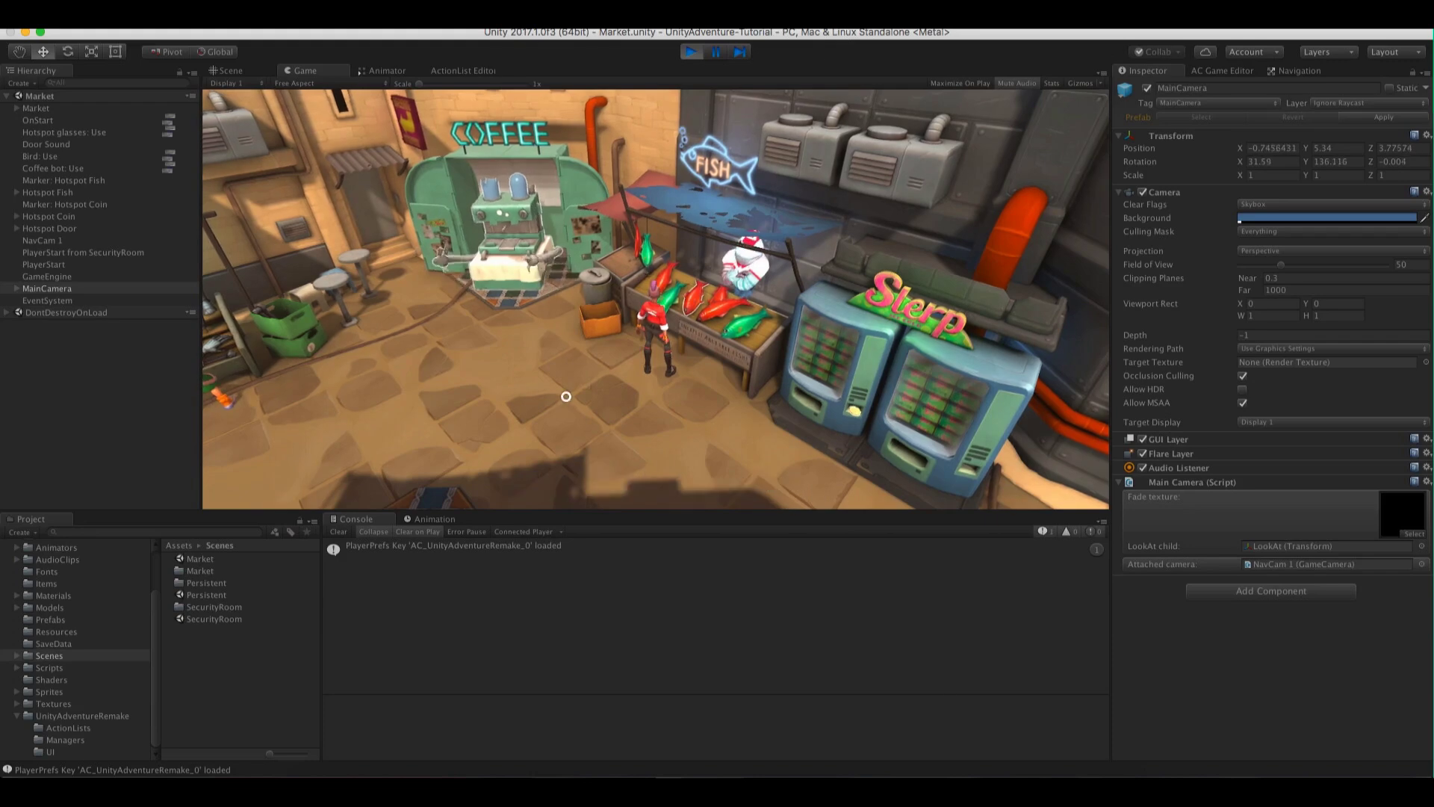
{"action": "left_click", "coordinate": [473, 425]}
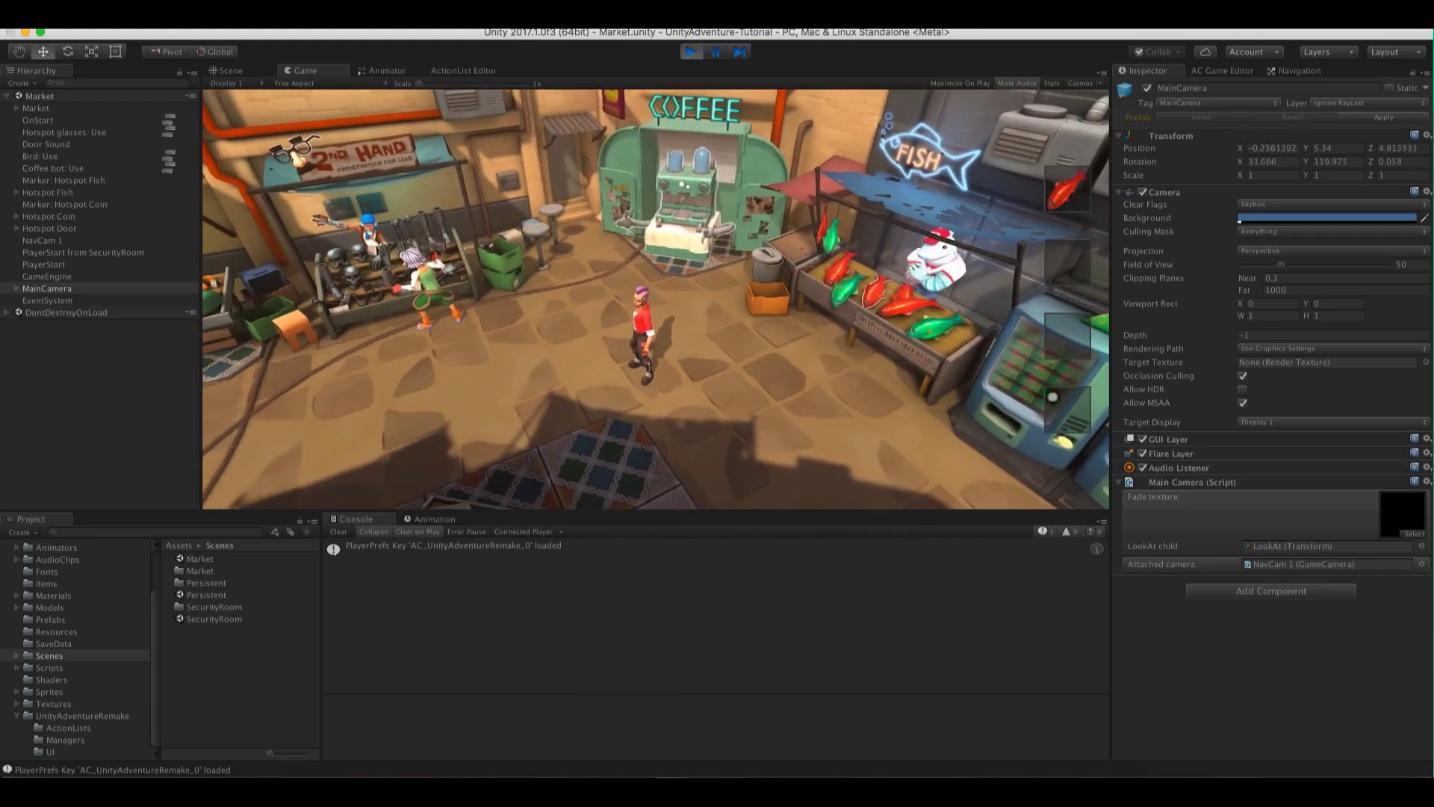
End the Market playtest and set the Inventory menu's Appear type to Except When Paused
{"action": "left_click", "coordinate": [738, 399]}
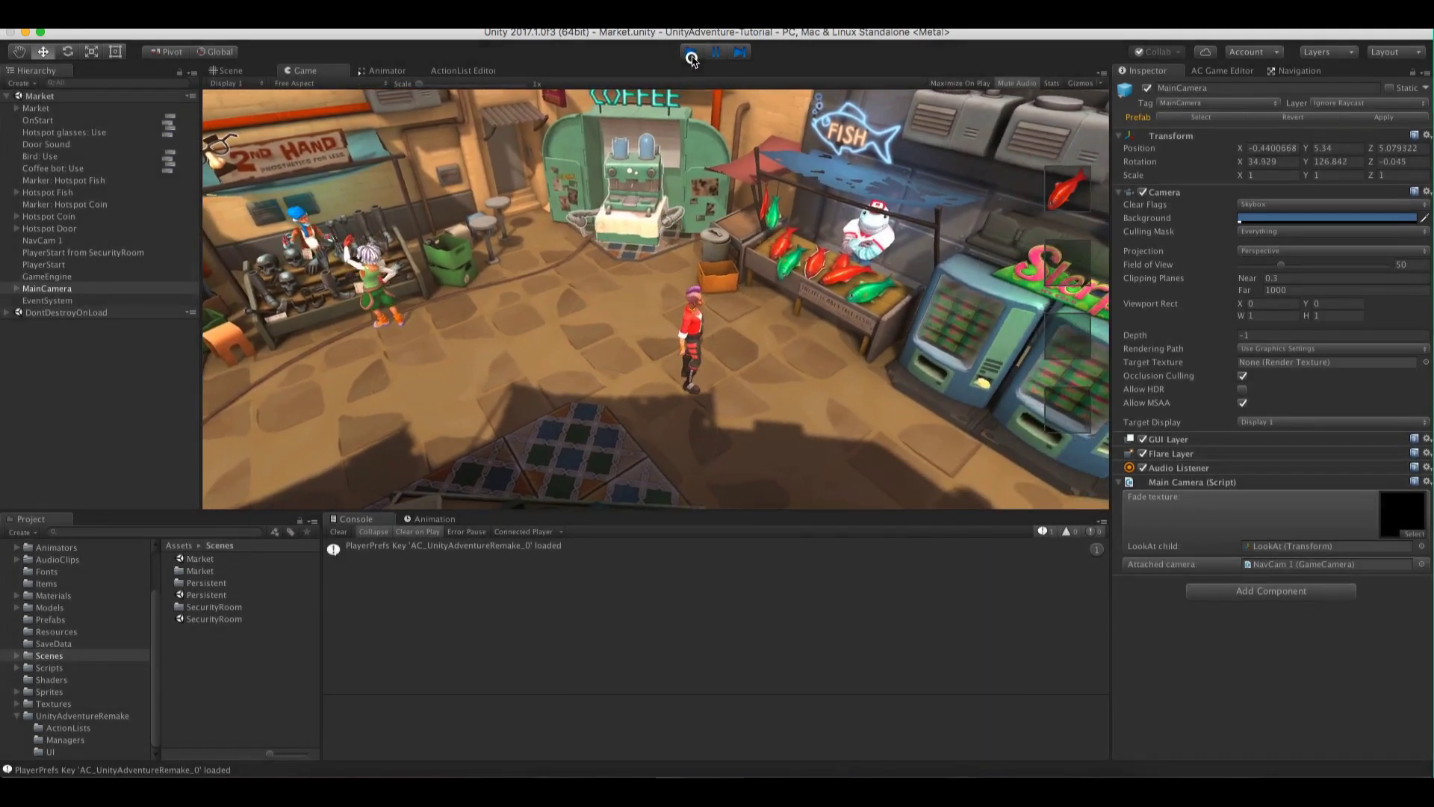
{"action": "left_click", "coordinate": [691, 56]}
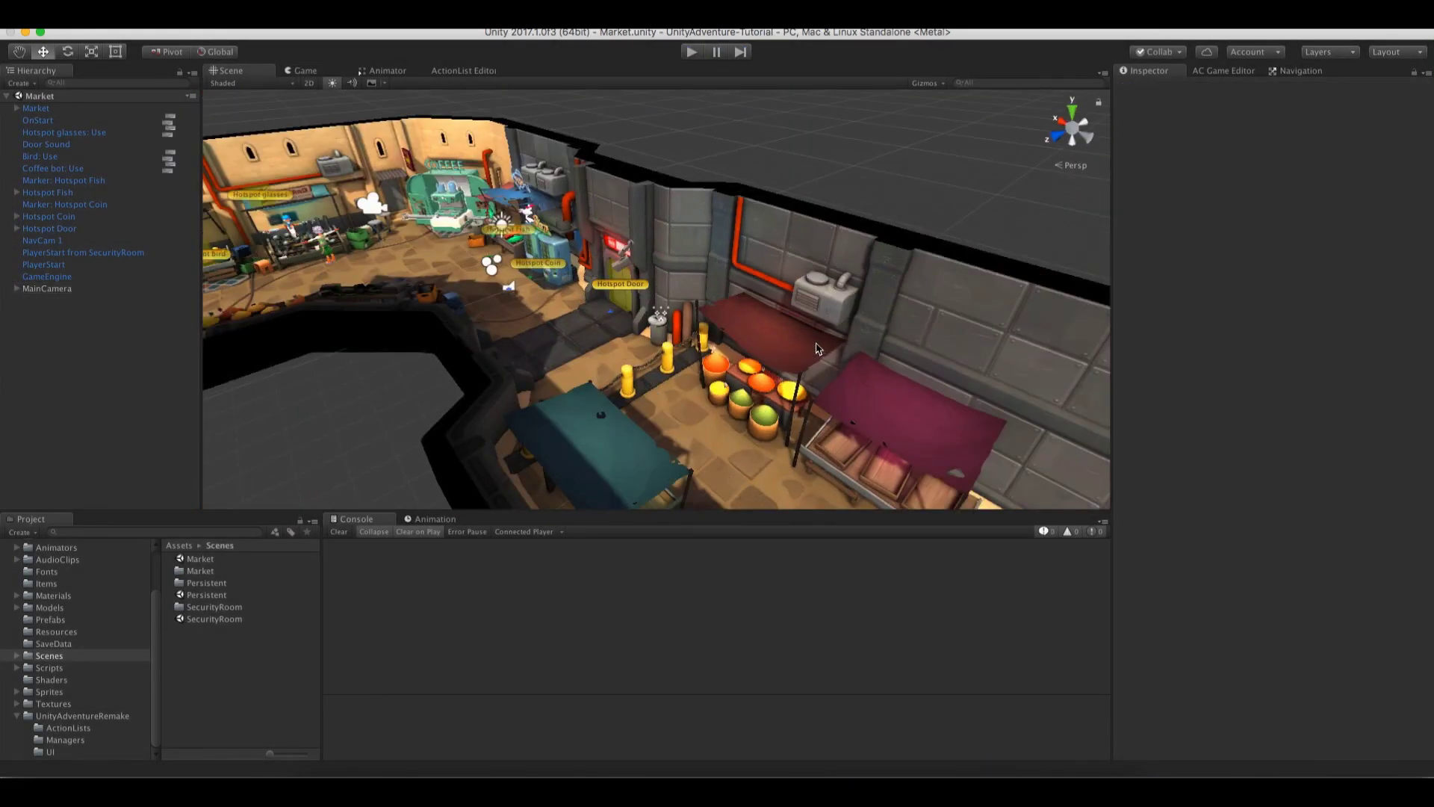
{"action": "left_click", "coordinate": [1234, 71]}
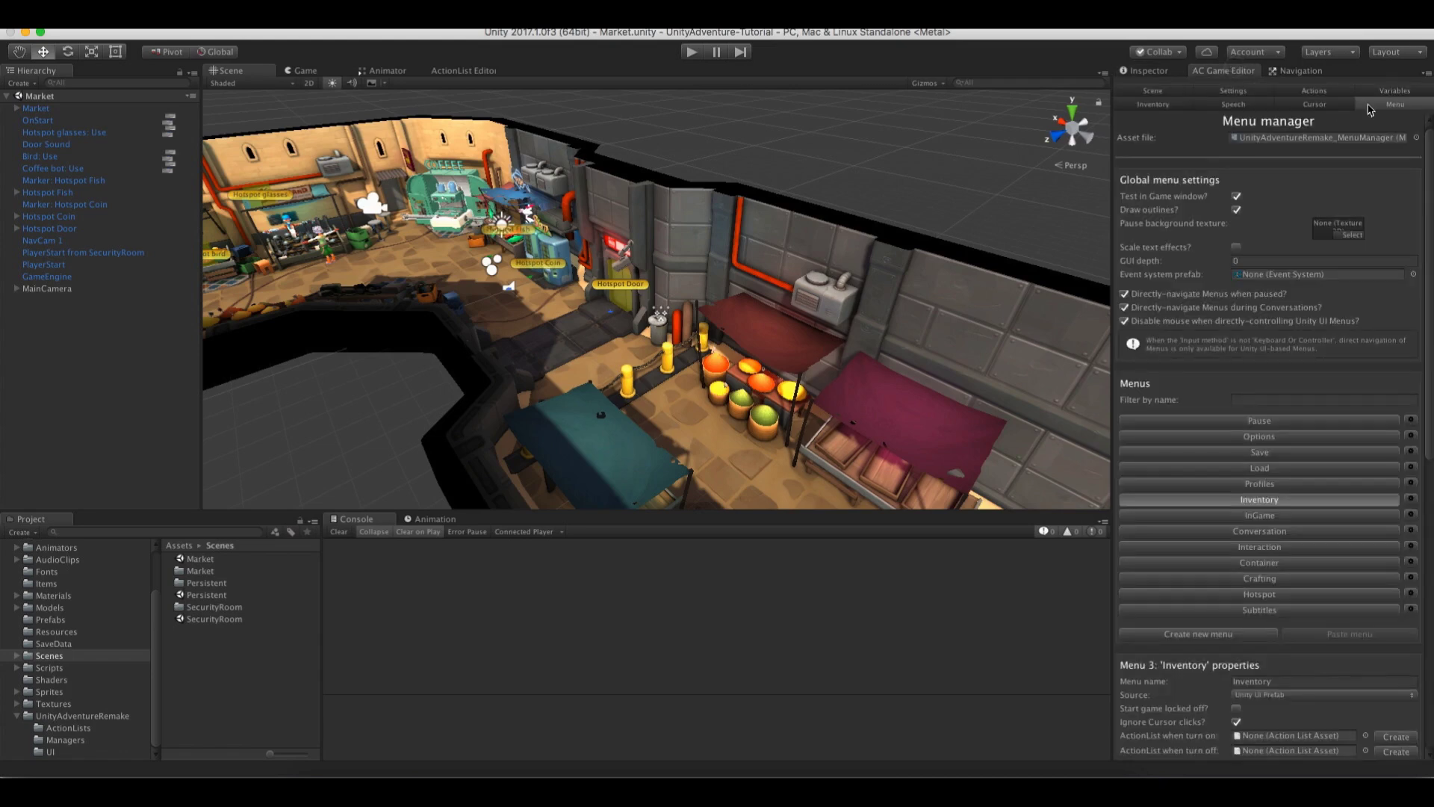
{"action": "scroll", "coordinate": [1262, 299], "scroll_direction": "down", "scroll_amount": 5}
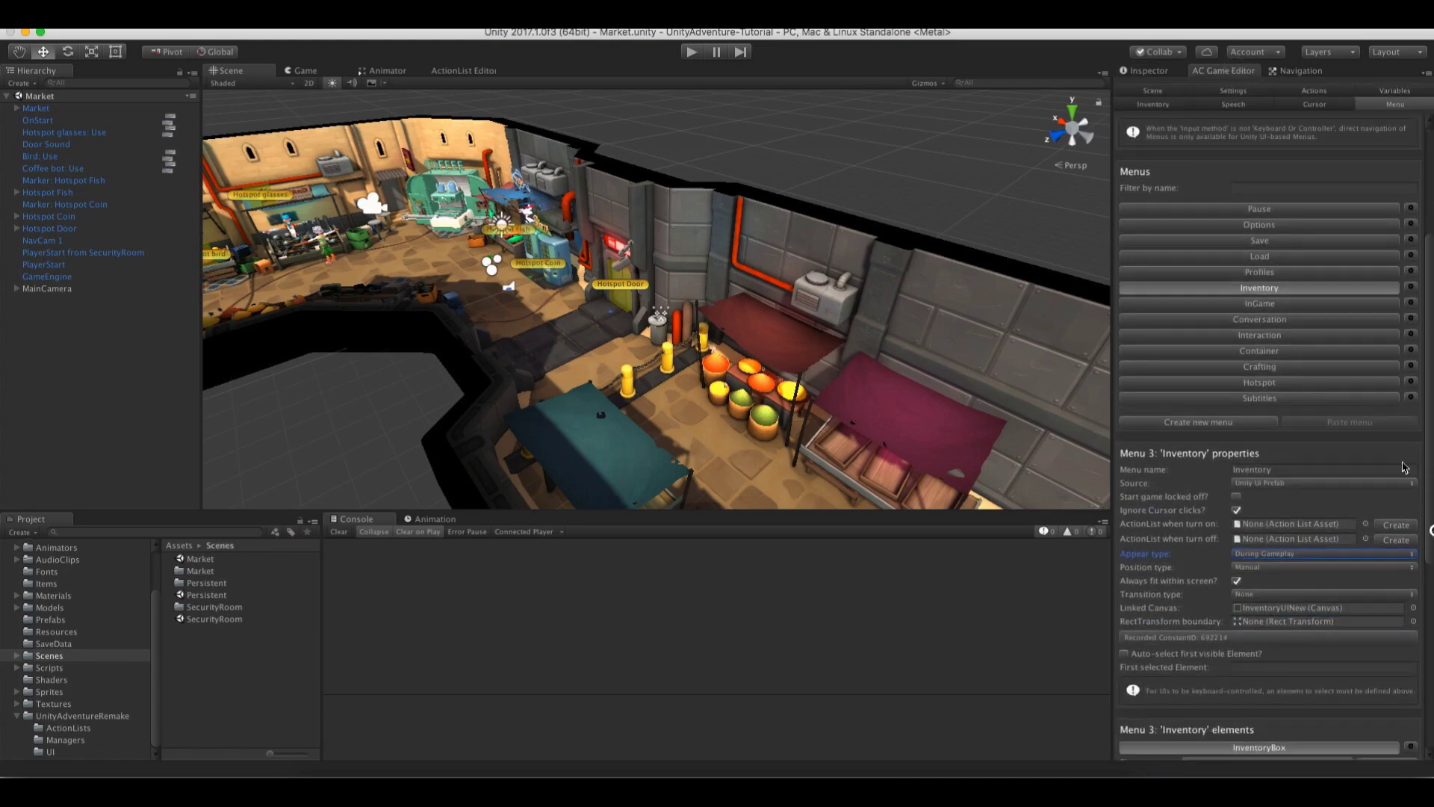
{"action": "left_click_drag", "start_coordinate": [1423, 442], "coordinate": [1423, 461]}
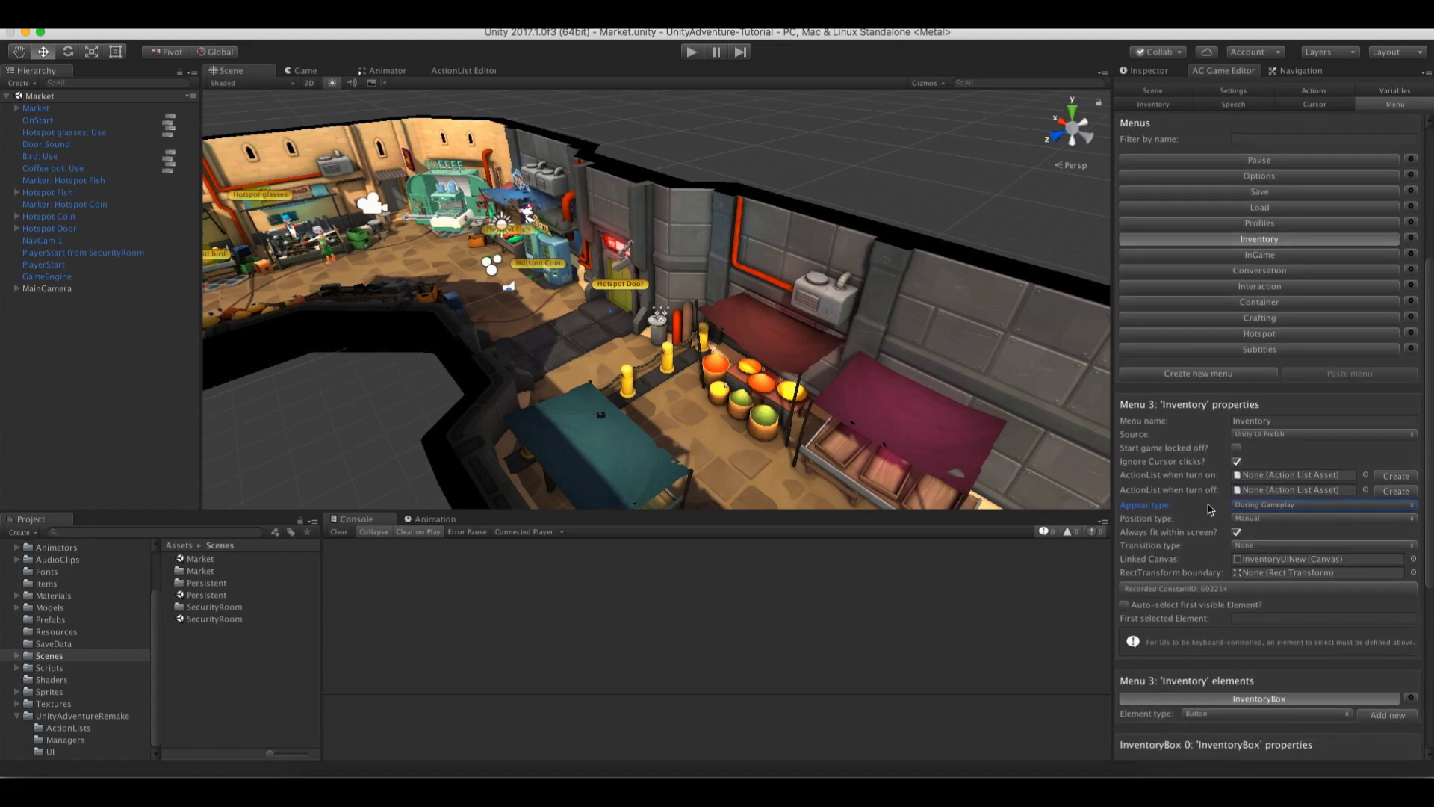
{"action": "left_click", "coordinate": [1329, 512]}
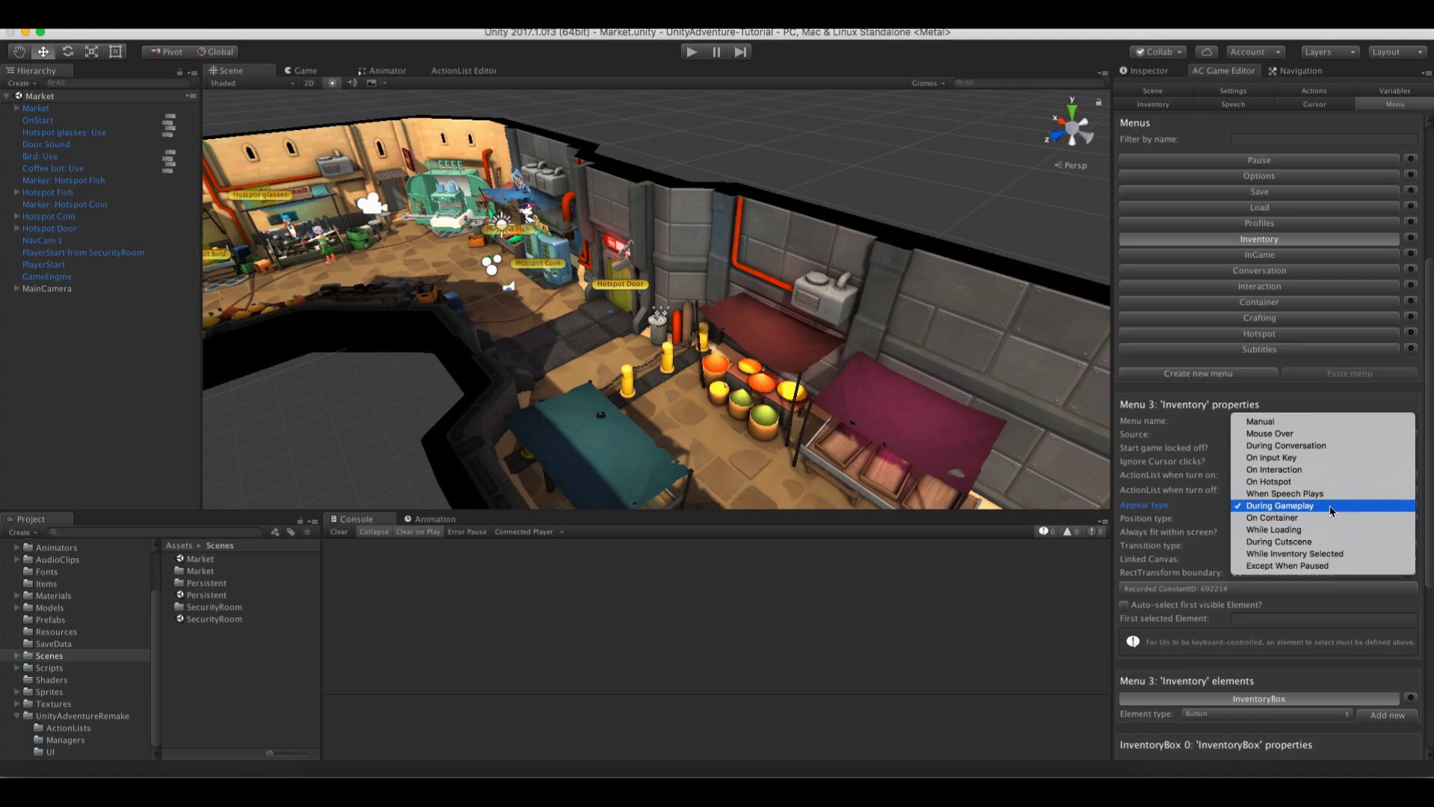
{"action": "left_click", "coordinate": [1348, 565]}
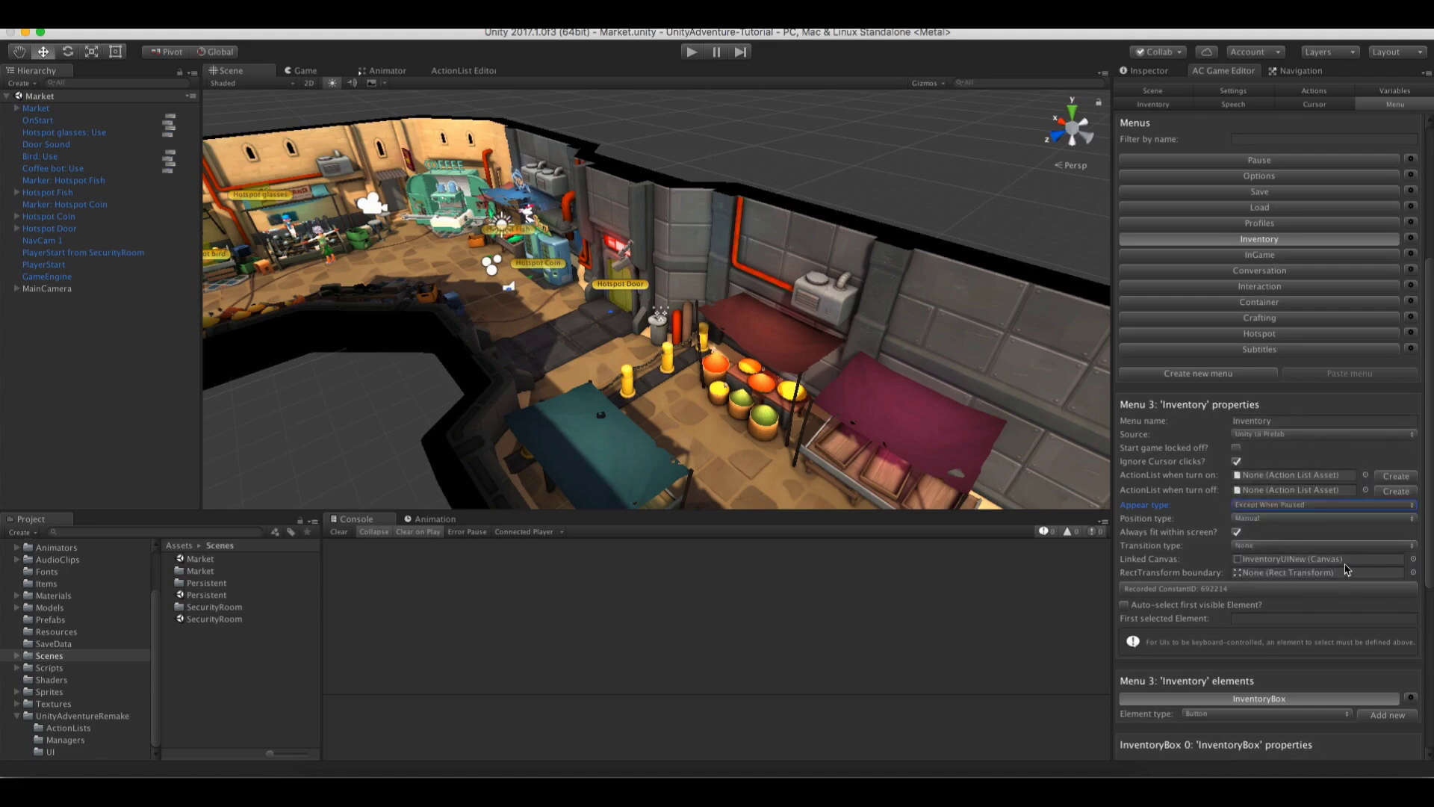
Playtest the Market scene by picking up a fish, open the pause menu to check the inventory display, and quit the game
{"action": "left_click", "coordinate": [330, 70]}
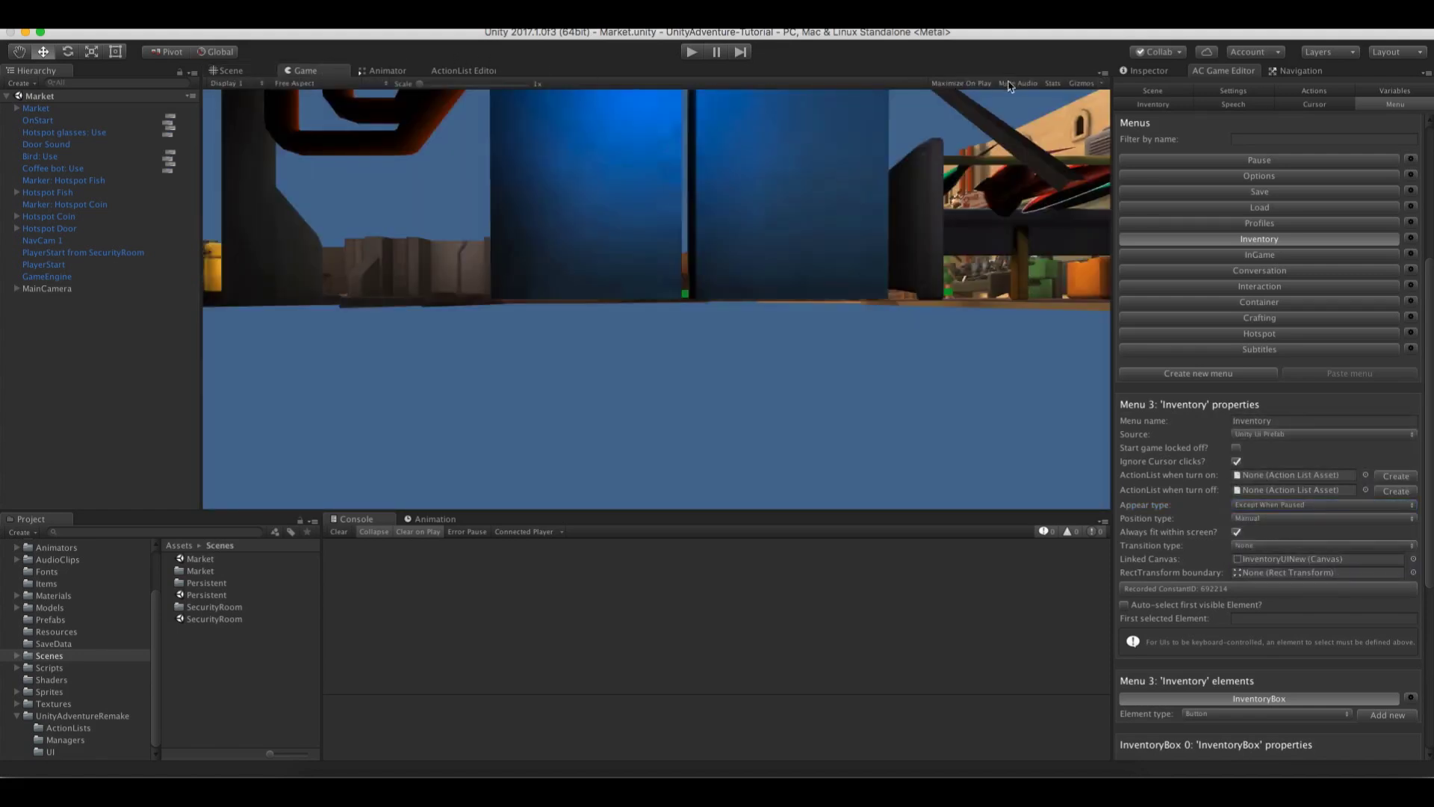
{"action": "left_click", "coordinate": [692, 52]}
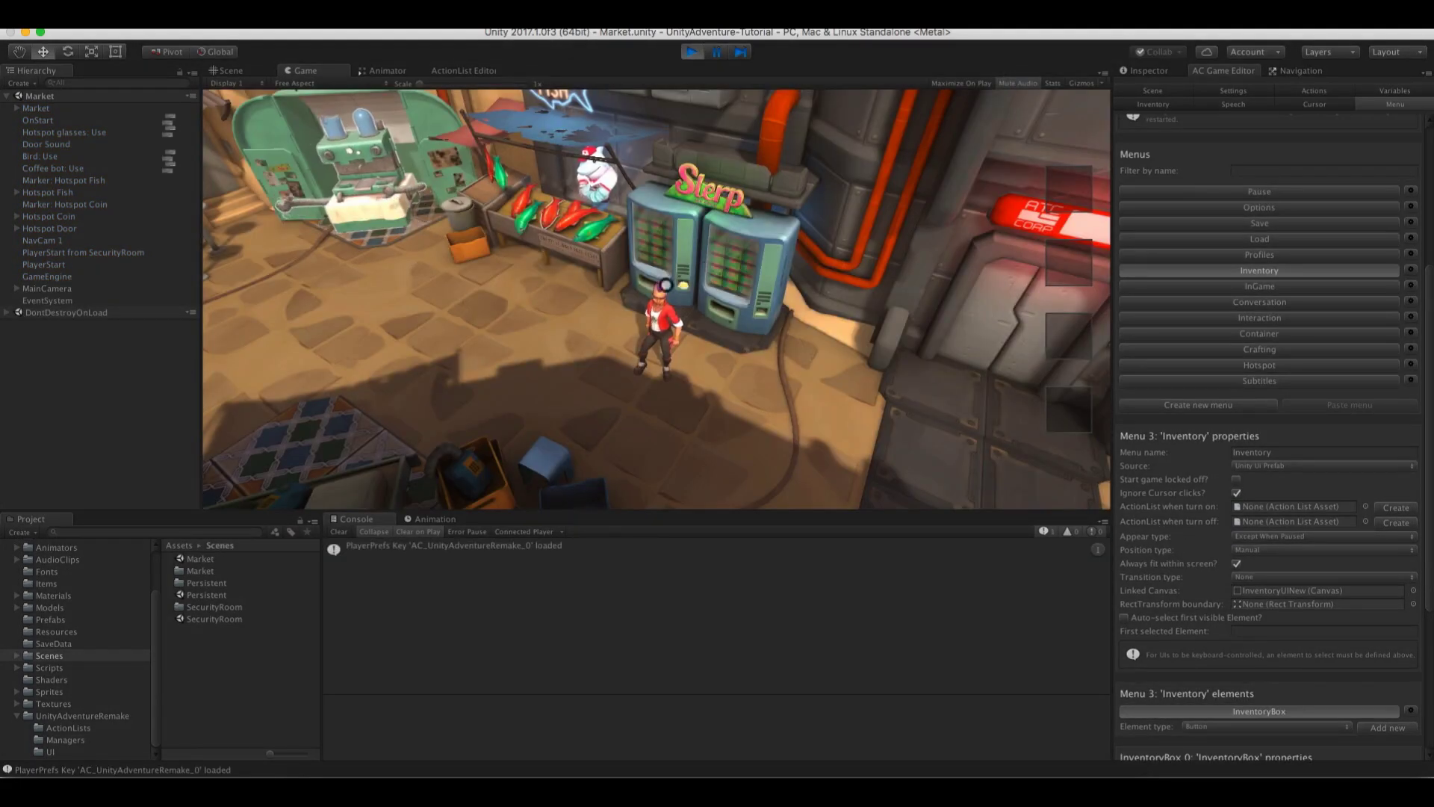
{"action": "left_click", "coordinate": [573, 309]}
{"action": "left_click", "coordinate": [588, 243]}
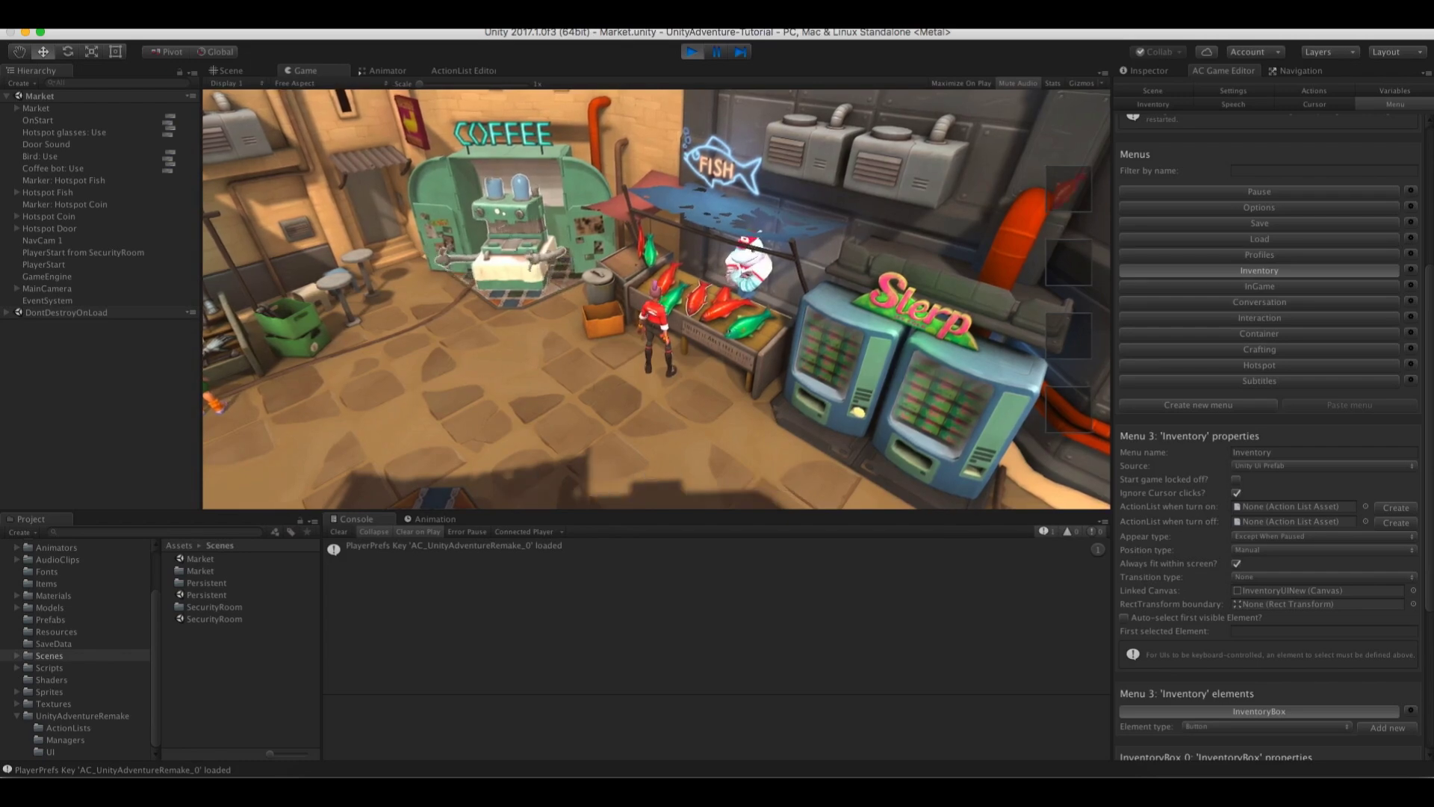
{"action": "key", "text": "Escape"}
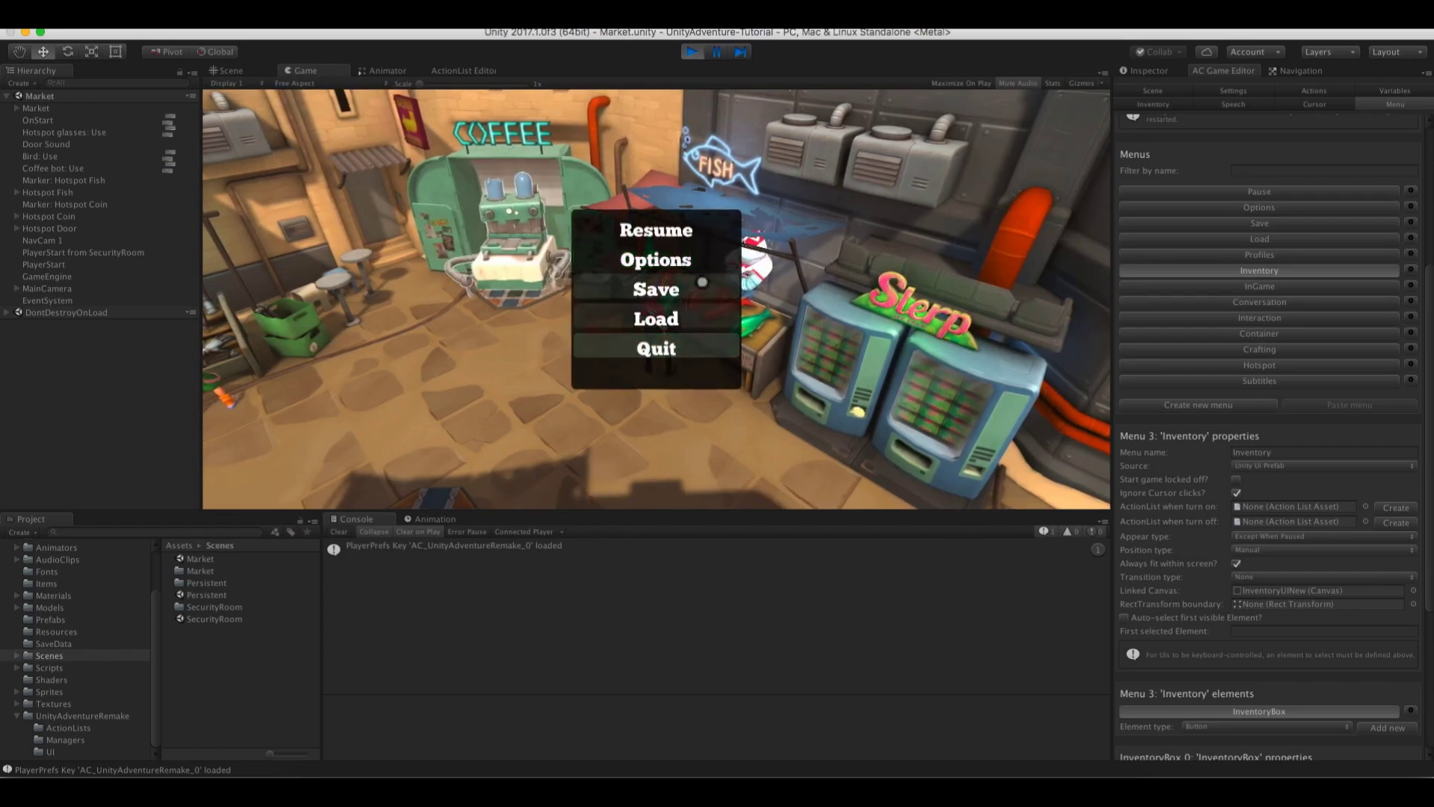
{"action": "left_click", "coordinate": [656, 348]}
{"action": "left_click", "coordinate": [1244, 588]}
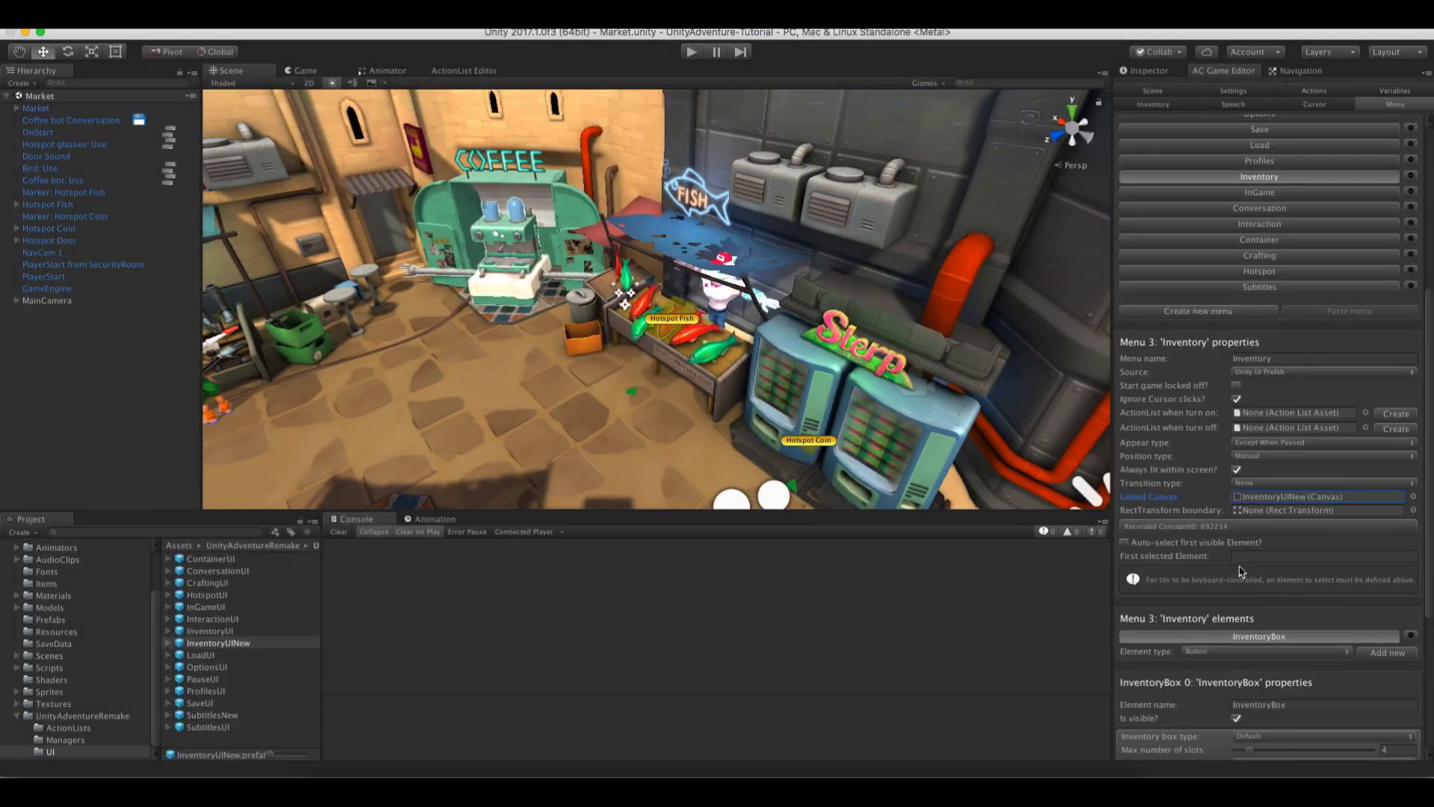
Add a Canvas Group component to the InventoryUINew prefab and turn off its Interactable option, matching the InventoryUI prefab
{"action": "left_click", "coordinate": [1269, 499]}
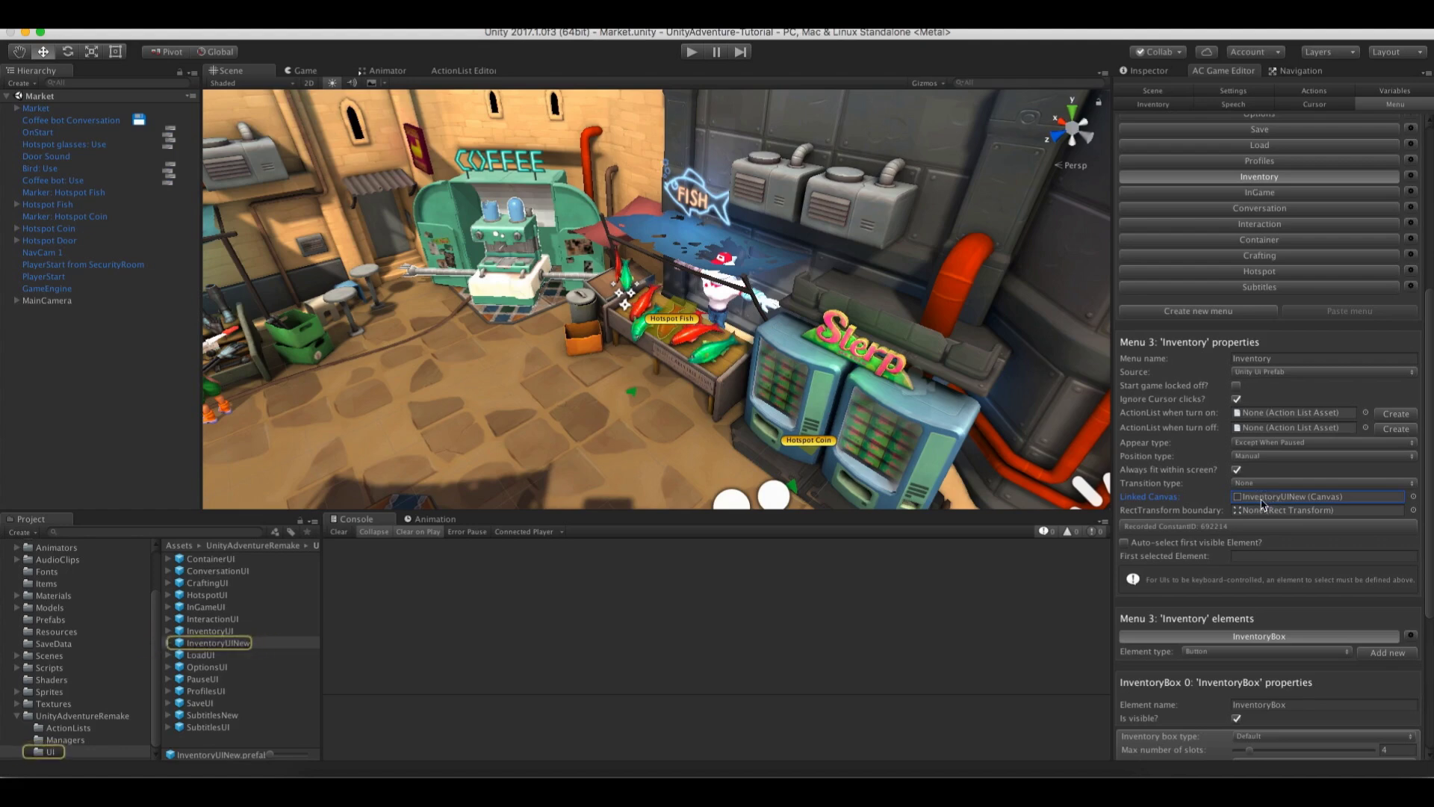
{"action": "left_click", "coordinate": [205, 644]}
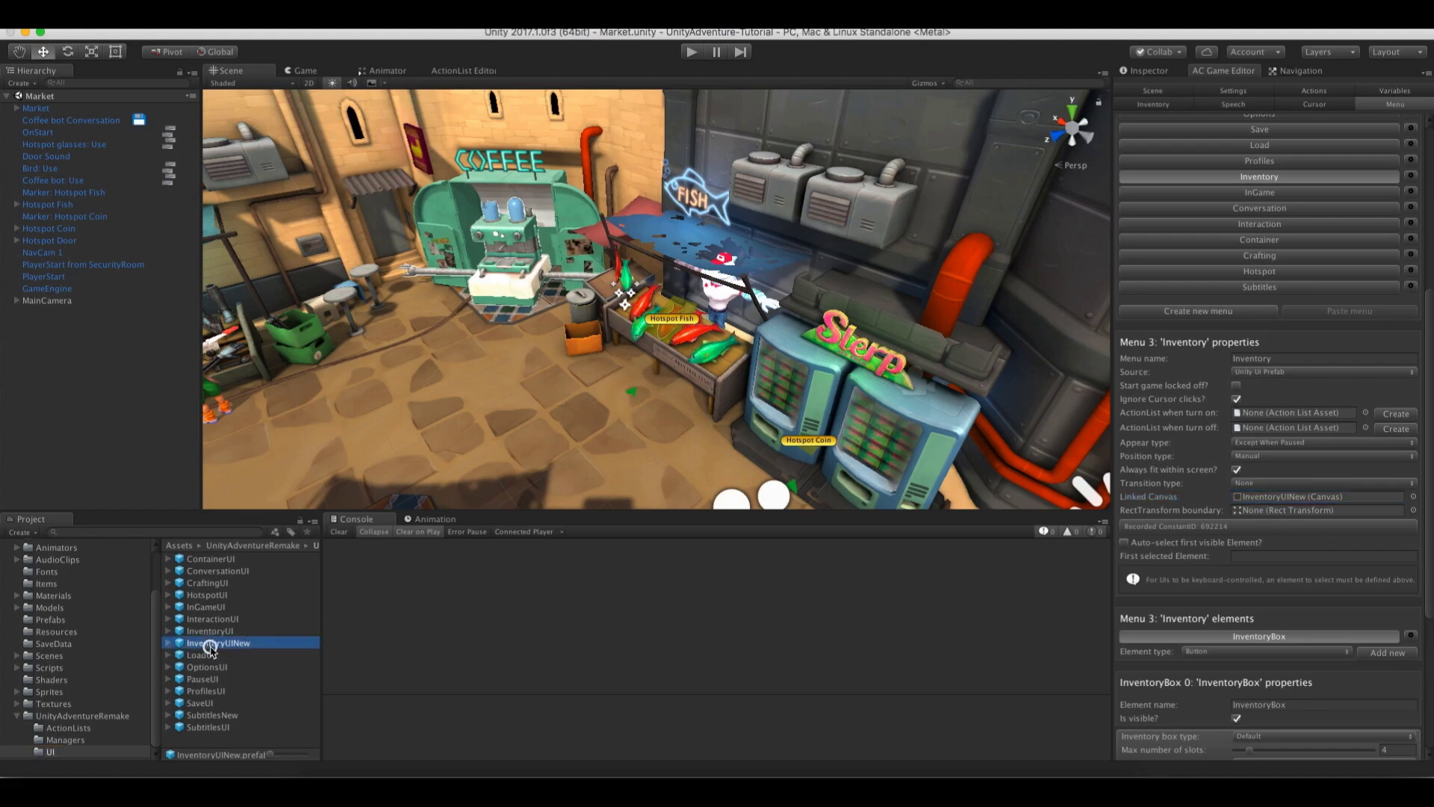
{"action": "left_click", "coordinate": [1147, 70]}
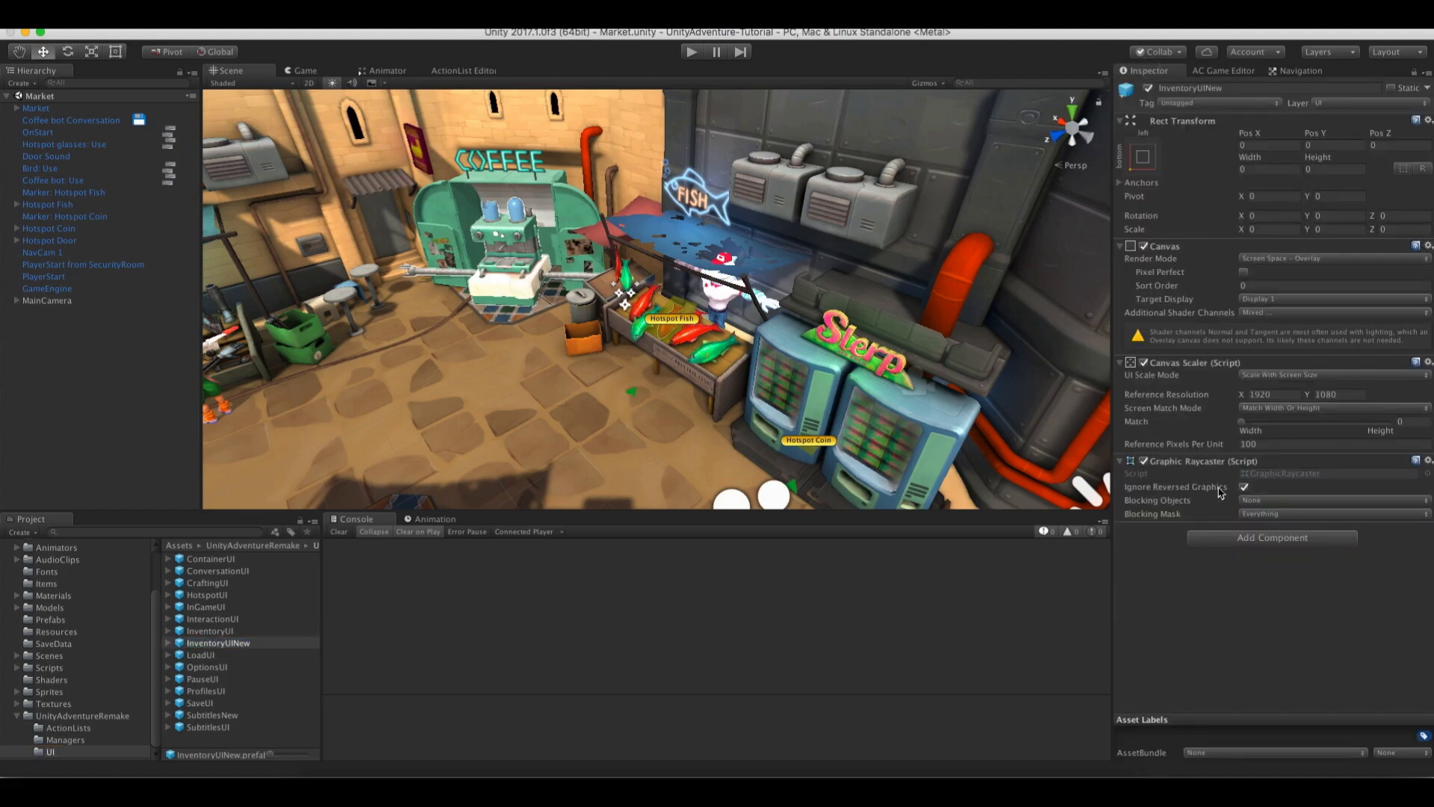
{"action": "left_click", "coordinate": [215, 631]}
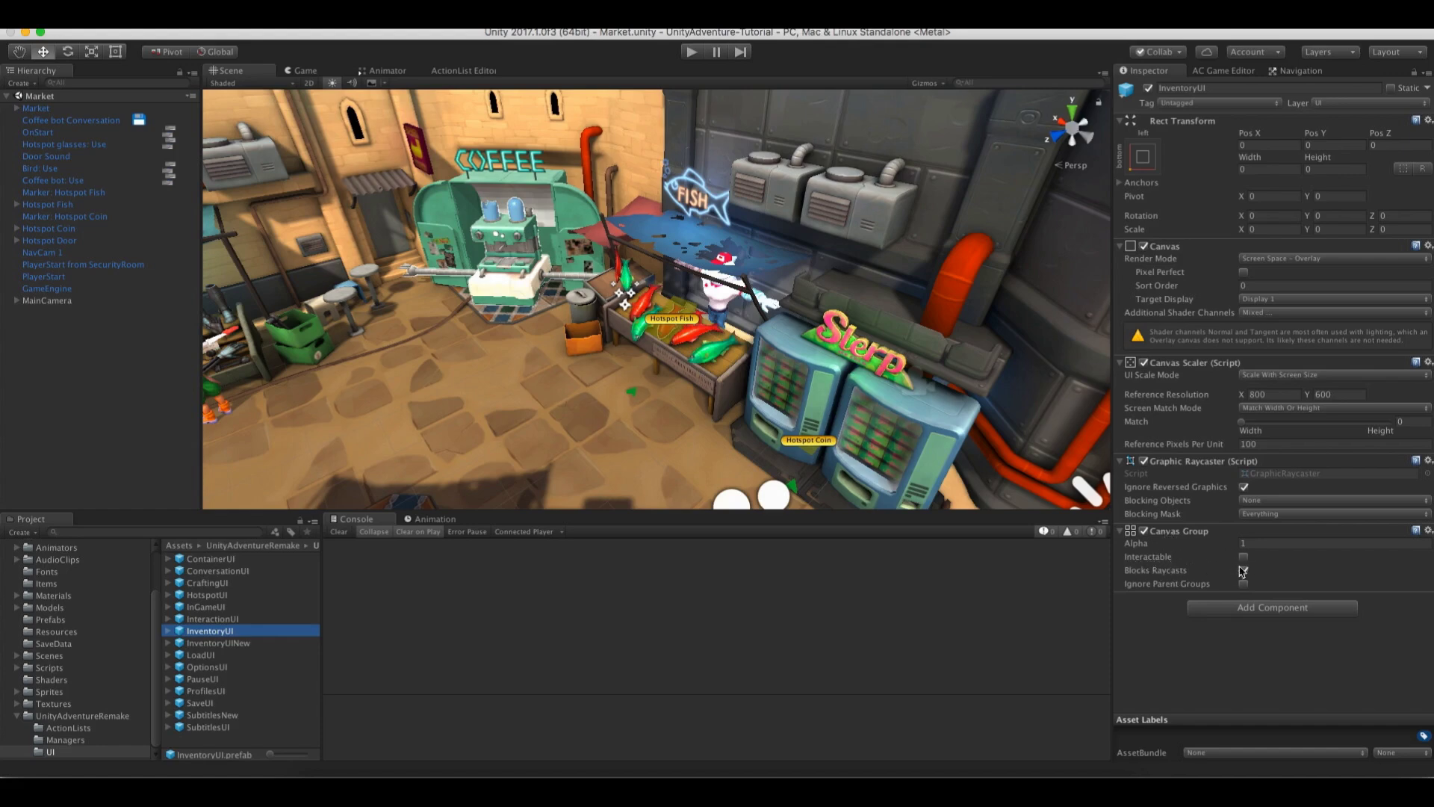
{"action": "left_click", "coordinate": [246, 642]}
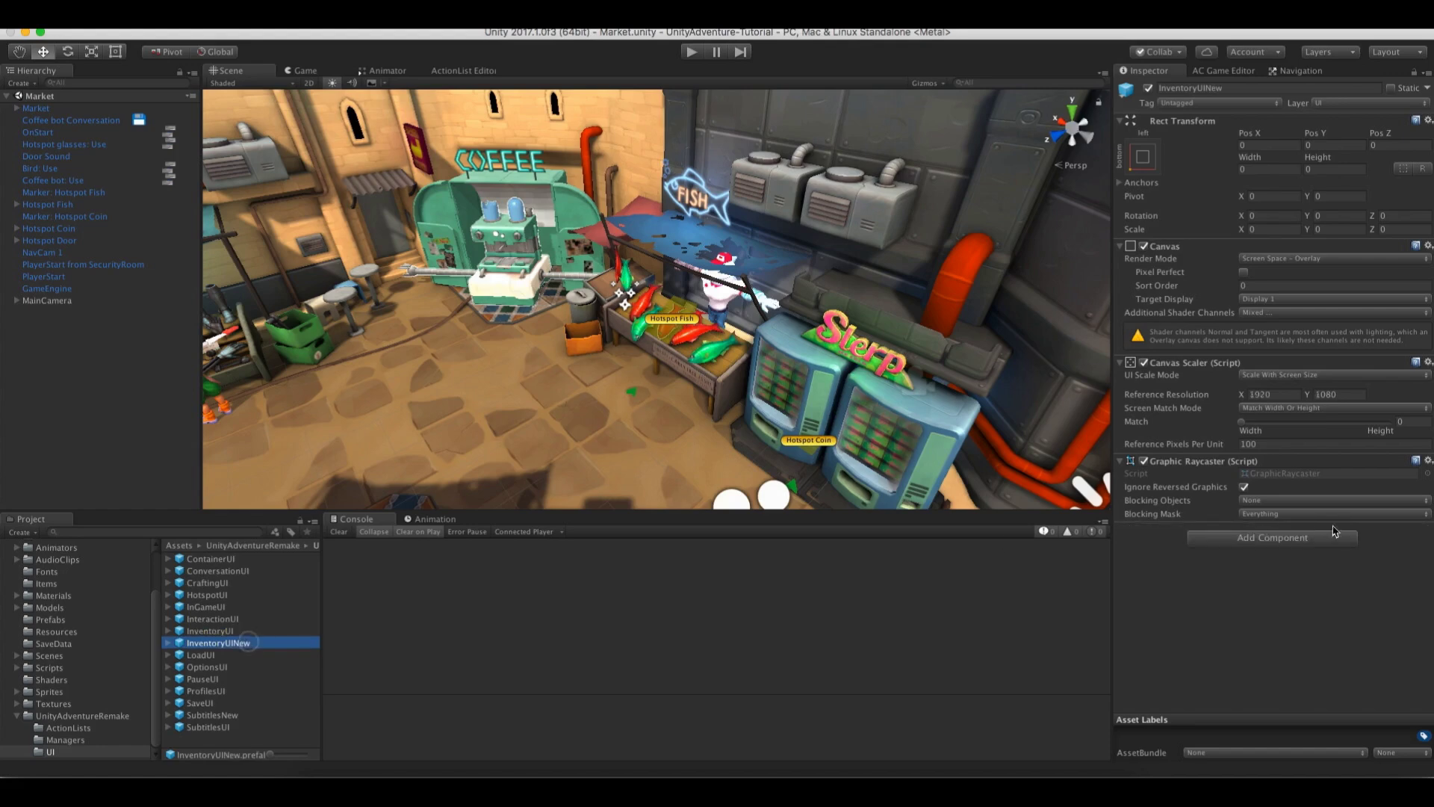
{"action": "left_click", "coordinate": [1303, 548]}
{"action": "type", "text": "canva"}
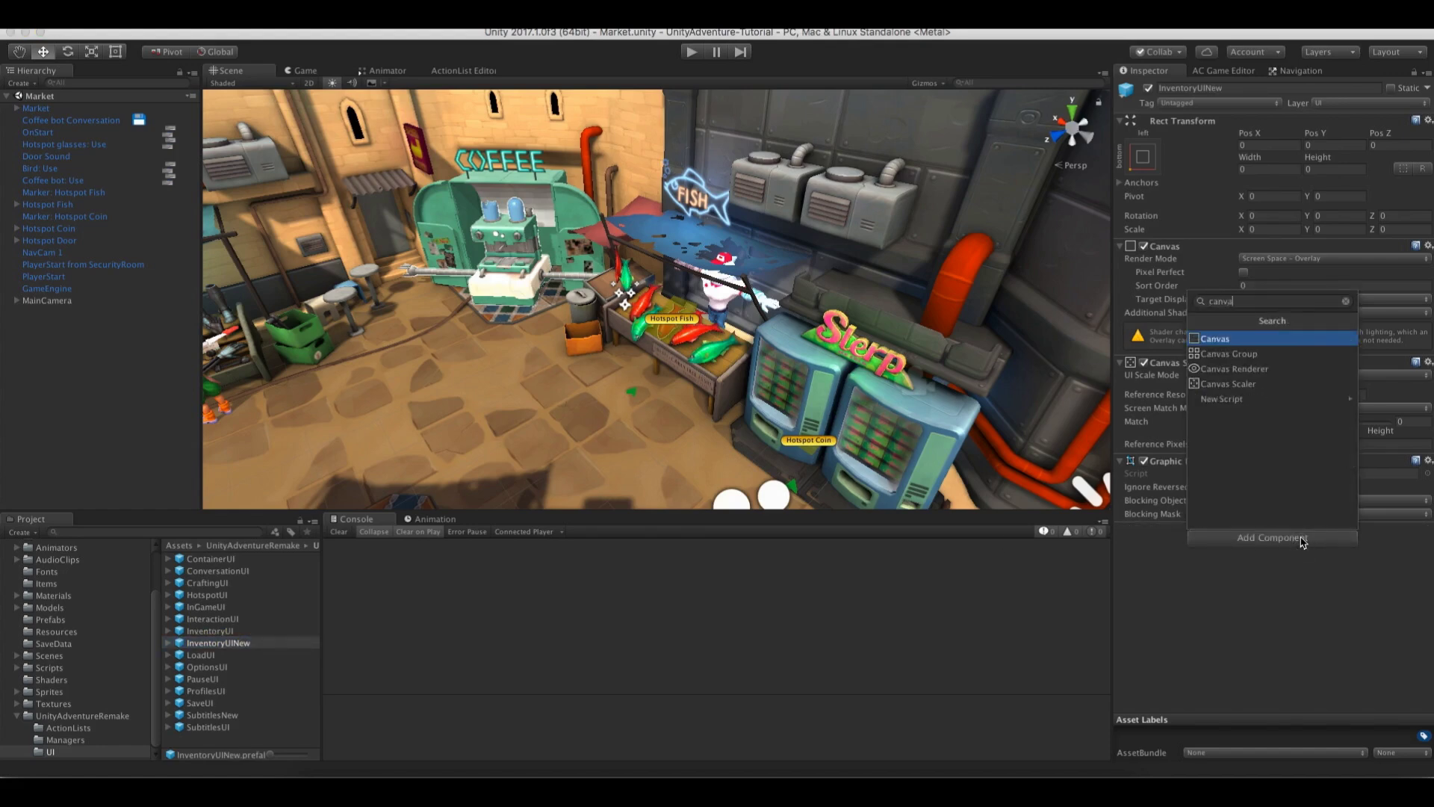
{"action": "key", "text": "Down"}
{"action": "key", "text": "Return"}
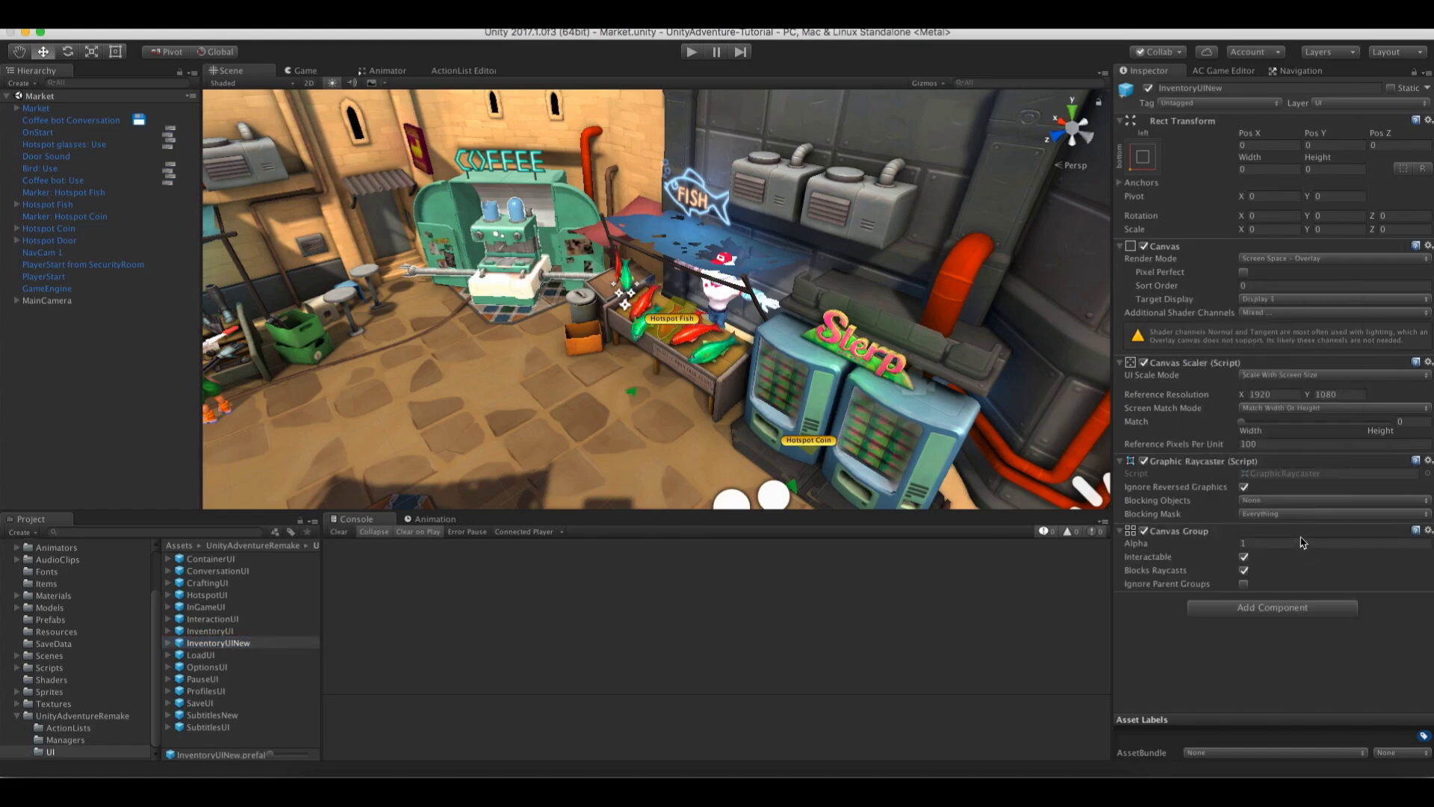
{"action": "left_click", "coordinate": [1244, 559]}
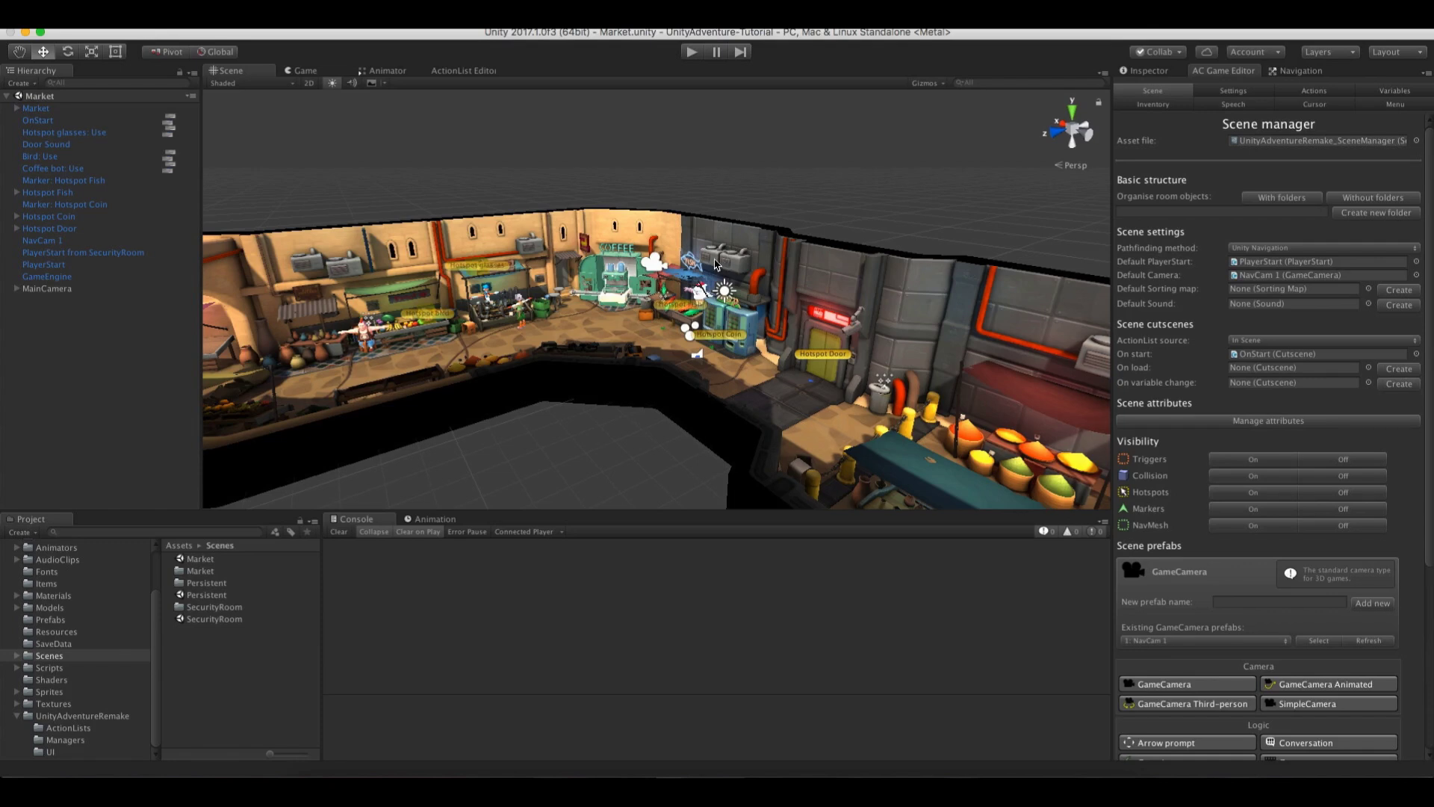
Add a Conversation prefab to the Market scene and rename it "Coffee bot Conversation"
{"action": "left_click_drag", "start_coordinate": [715, 264], "coordinate": [672, 287], "text": "alt"}
{"action": "scroll", "coordinate": [672, 288], "scroll_direction": "up", "scroll_amount": 5}
{"action": "scroll", "coordinate": [672, 287], "scroll_direction": "up", "scroll_amount": 3}
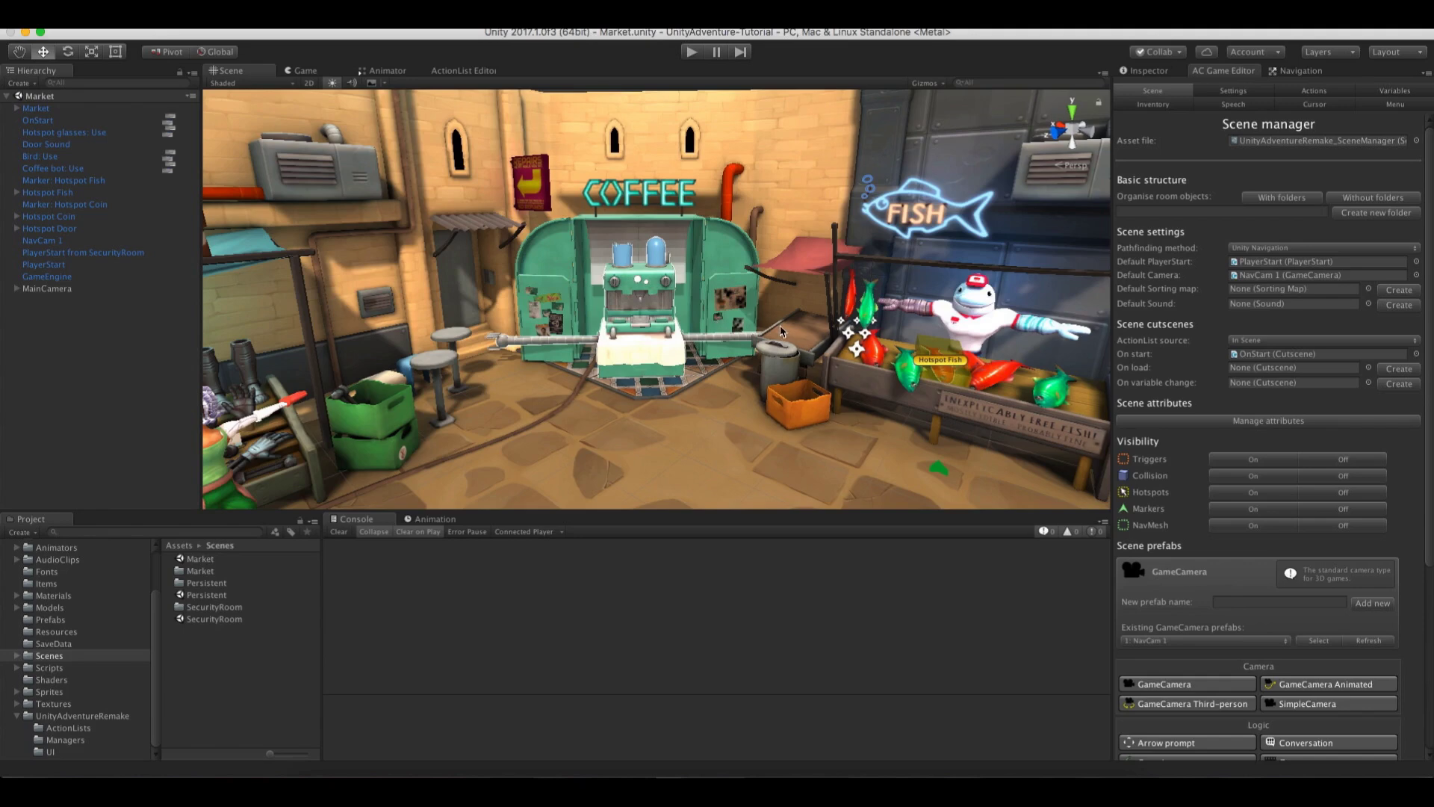
{"action": "left_click_drag", "start_coordinate": [1429, 351], "coordinate": [1431, 549]}
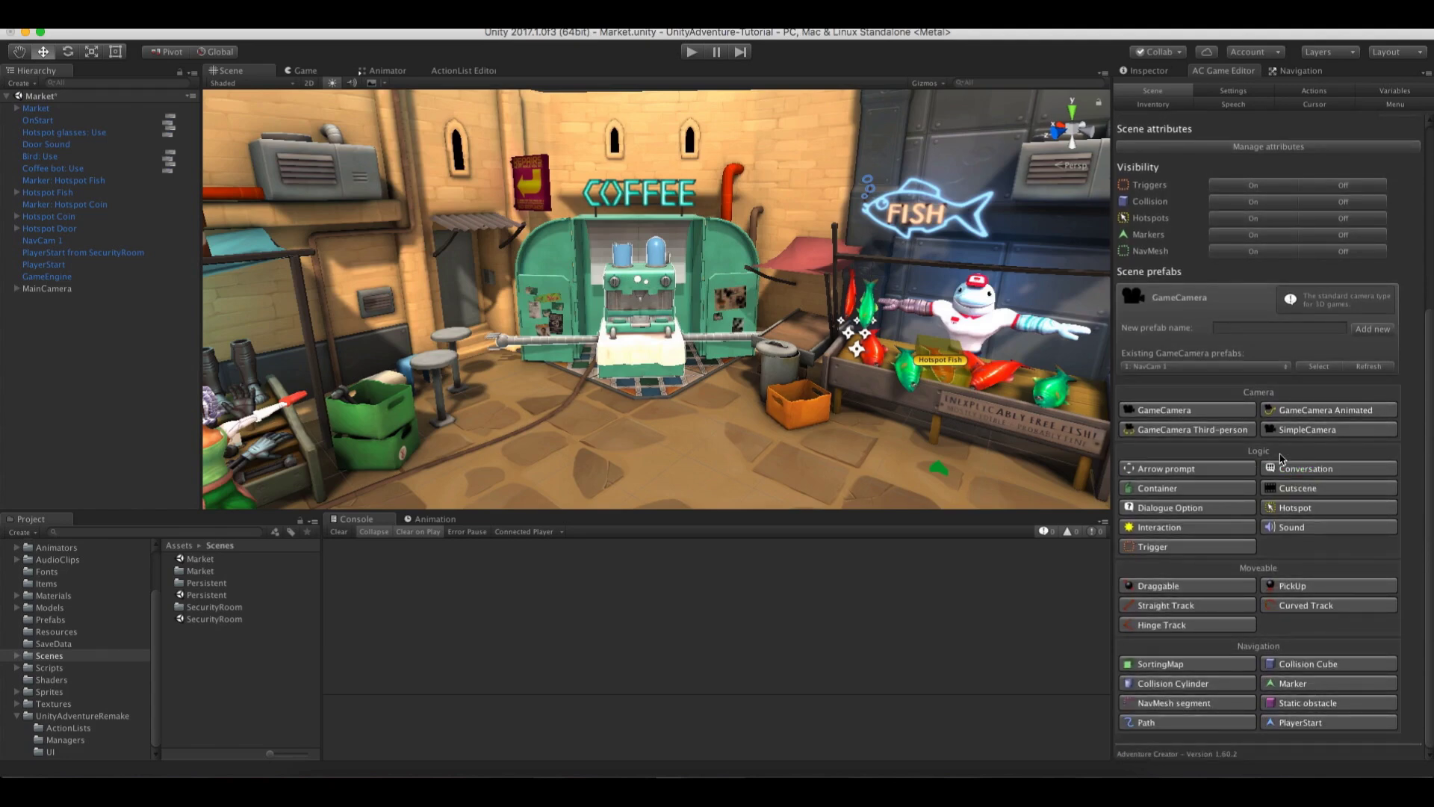
{"action": "left_click", "coordinate": [1328, 470]}
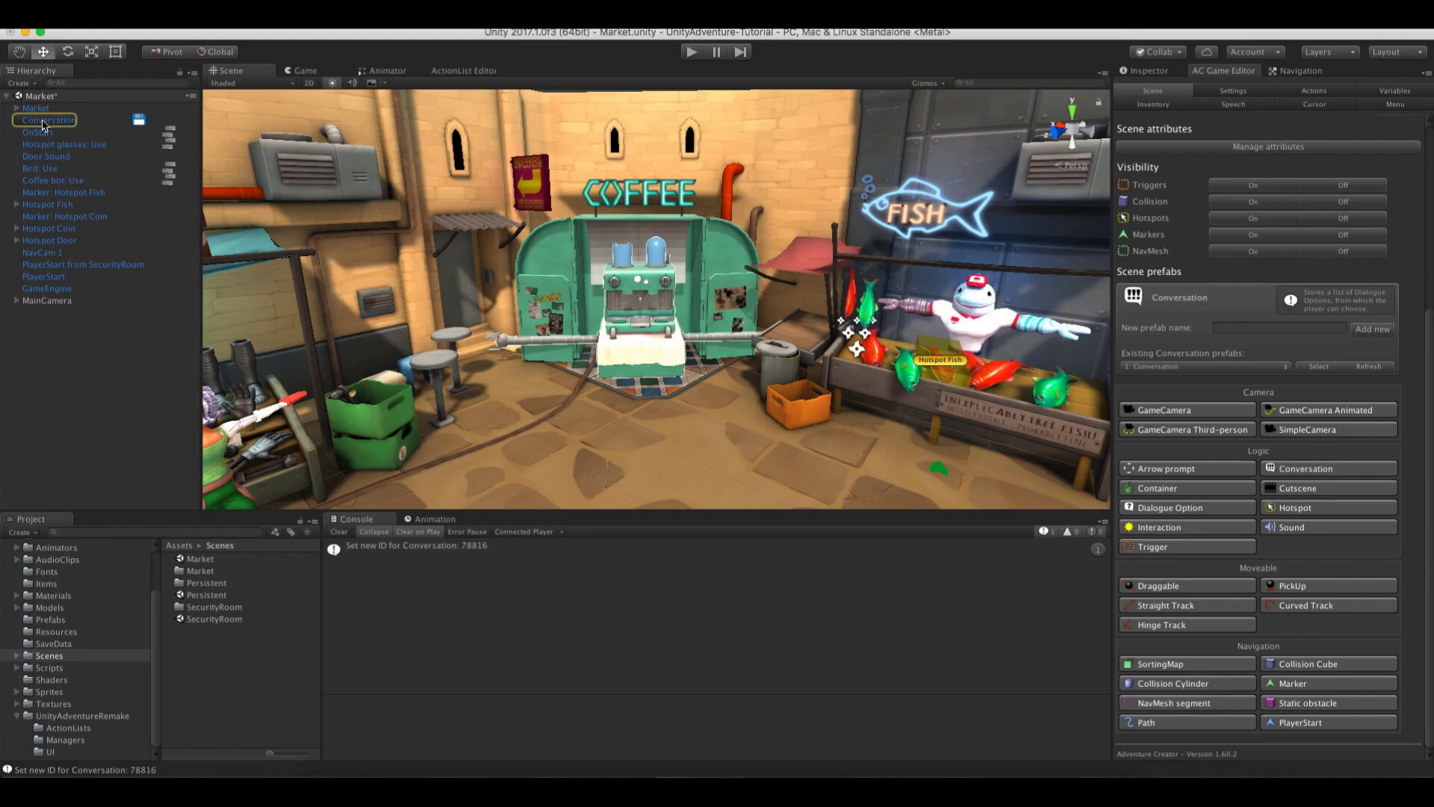
{"action": "left_click", "coordinate": [46, 120]}
{"action": "type", "text": "Coff"}
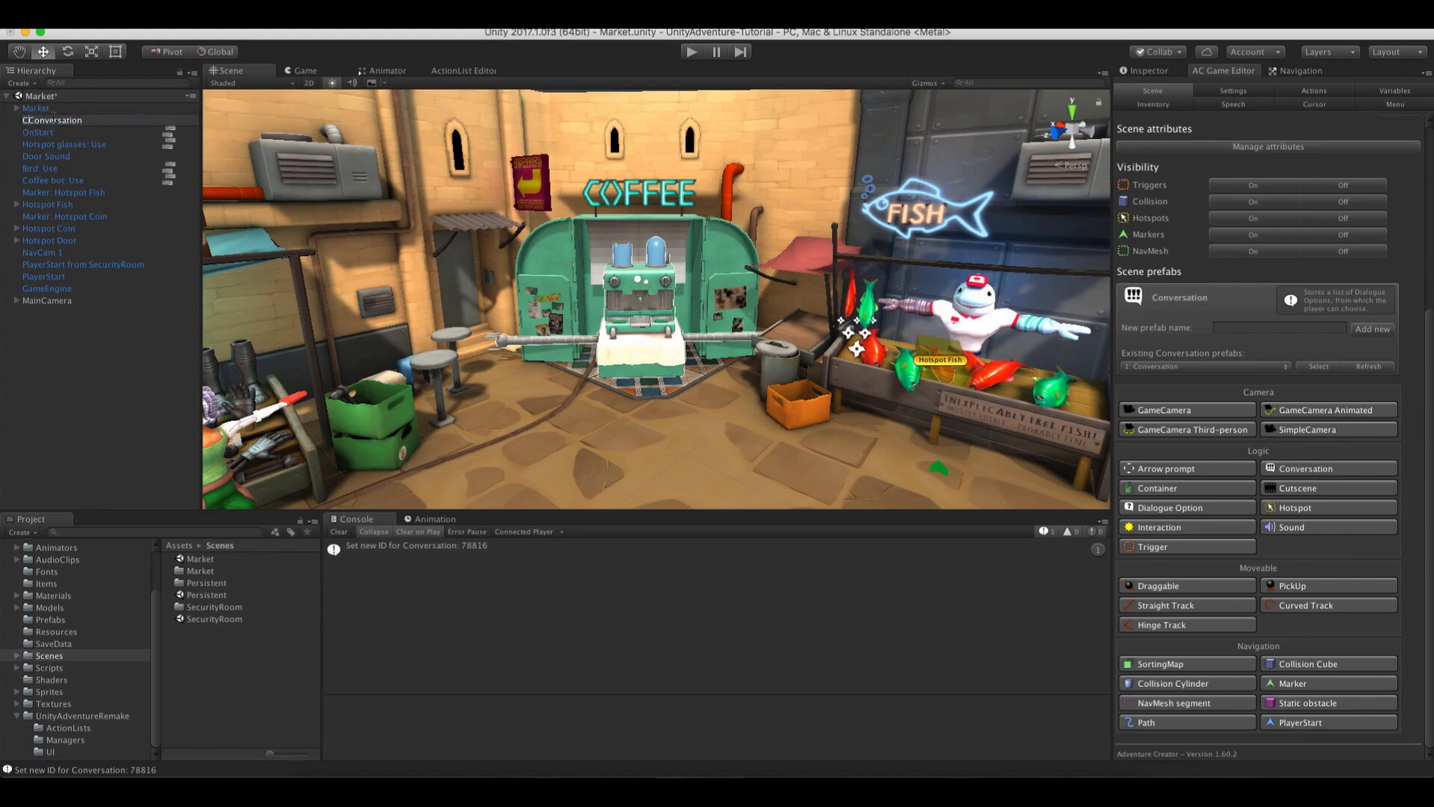
{"action": "type", "text": "ee bot"}
{"action": "key", "text": "Return"}
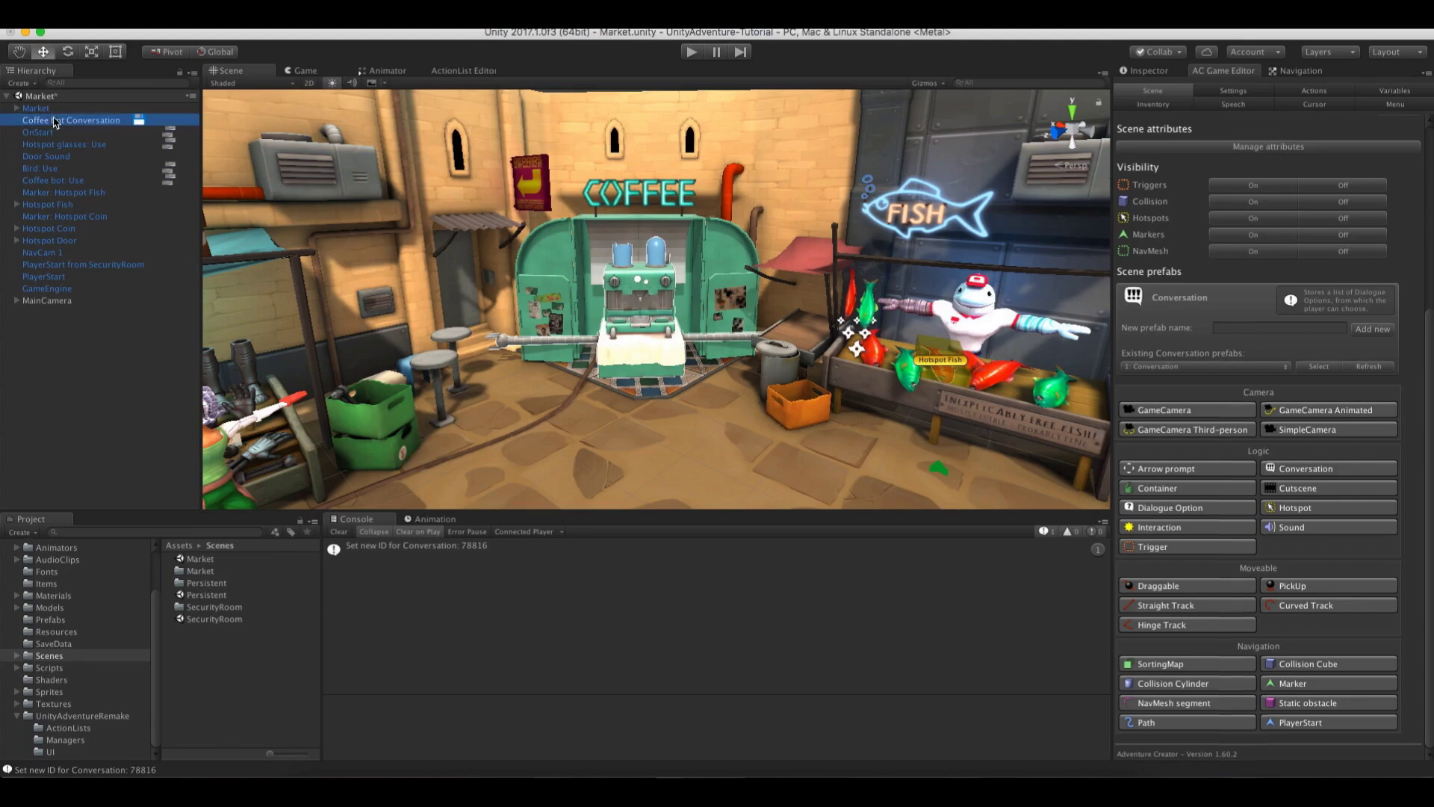
Add two dialogue options to the Coffee bot Conversation, labelled "Can I get a coffee?" and "Goodbye."
{"action": "left_click", "coordinate": [1131, 71]}
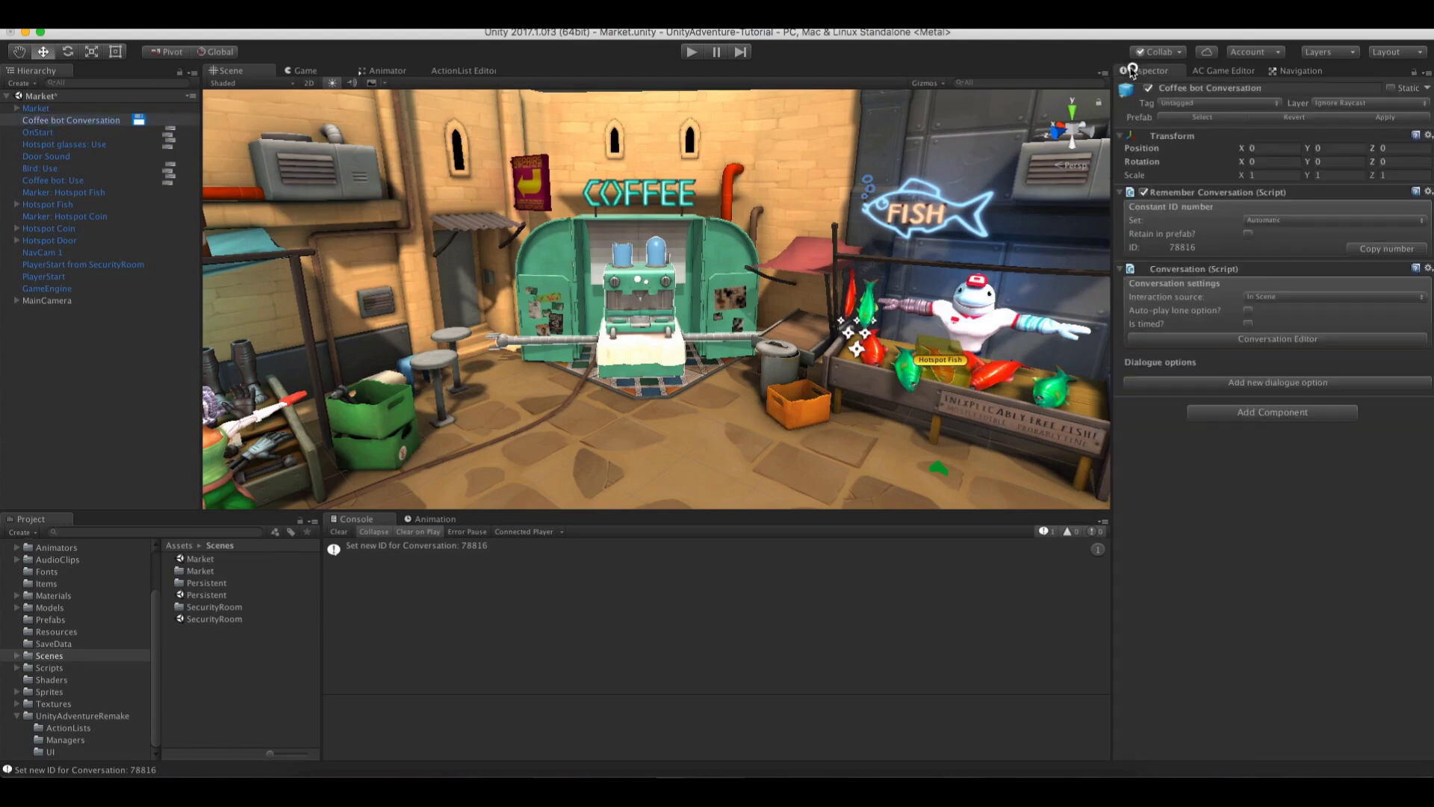
{"action": "left_click", "coordinate": [1256, 383]}
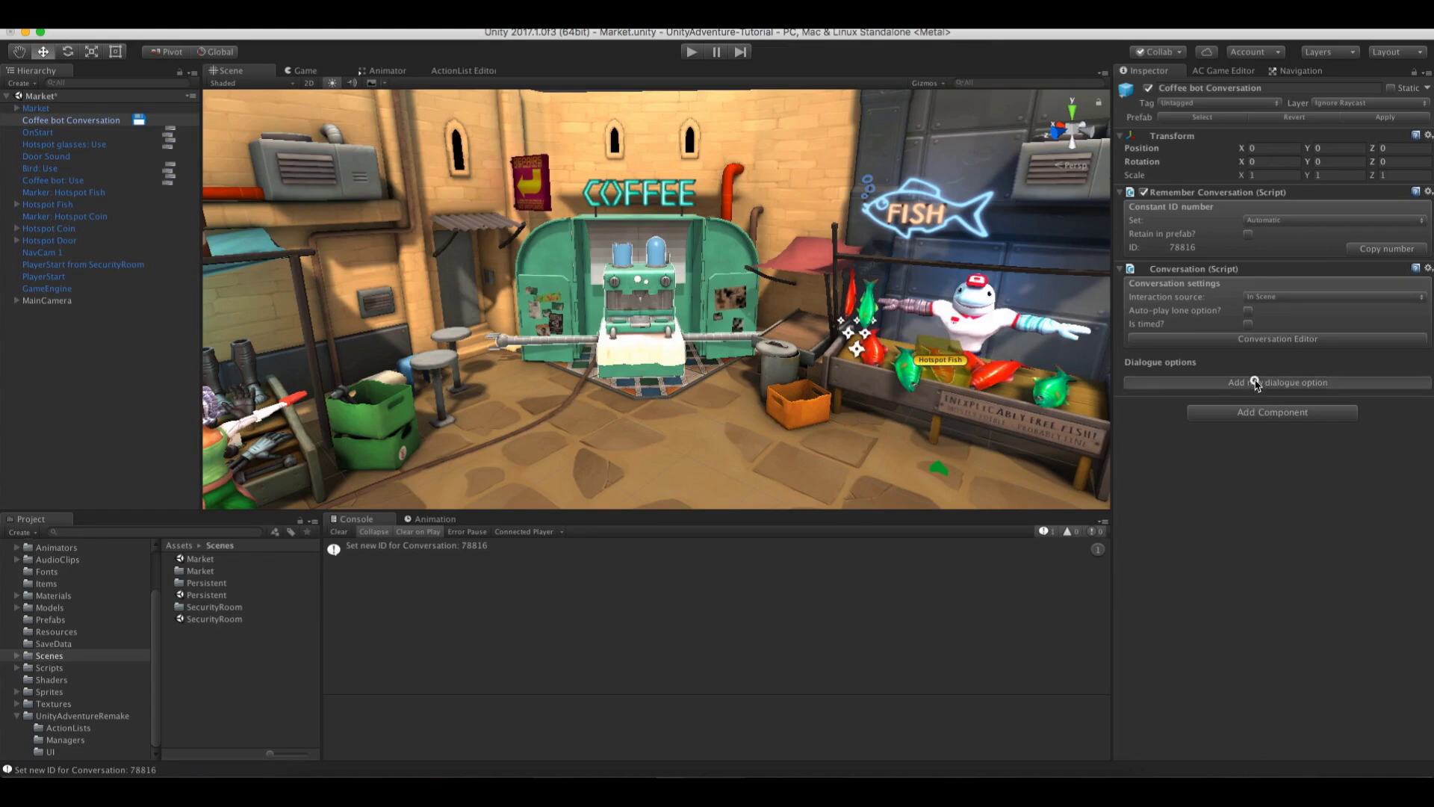
{"action": "left_click", "coordinate": [1265, 396]}
{"action": "left_click", "coordinate": [1267, 379]}
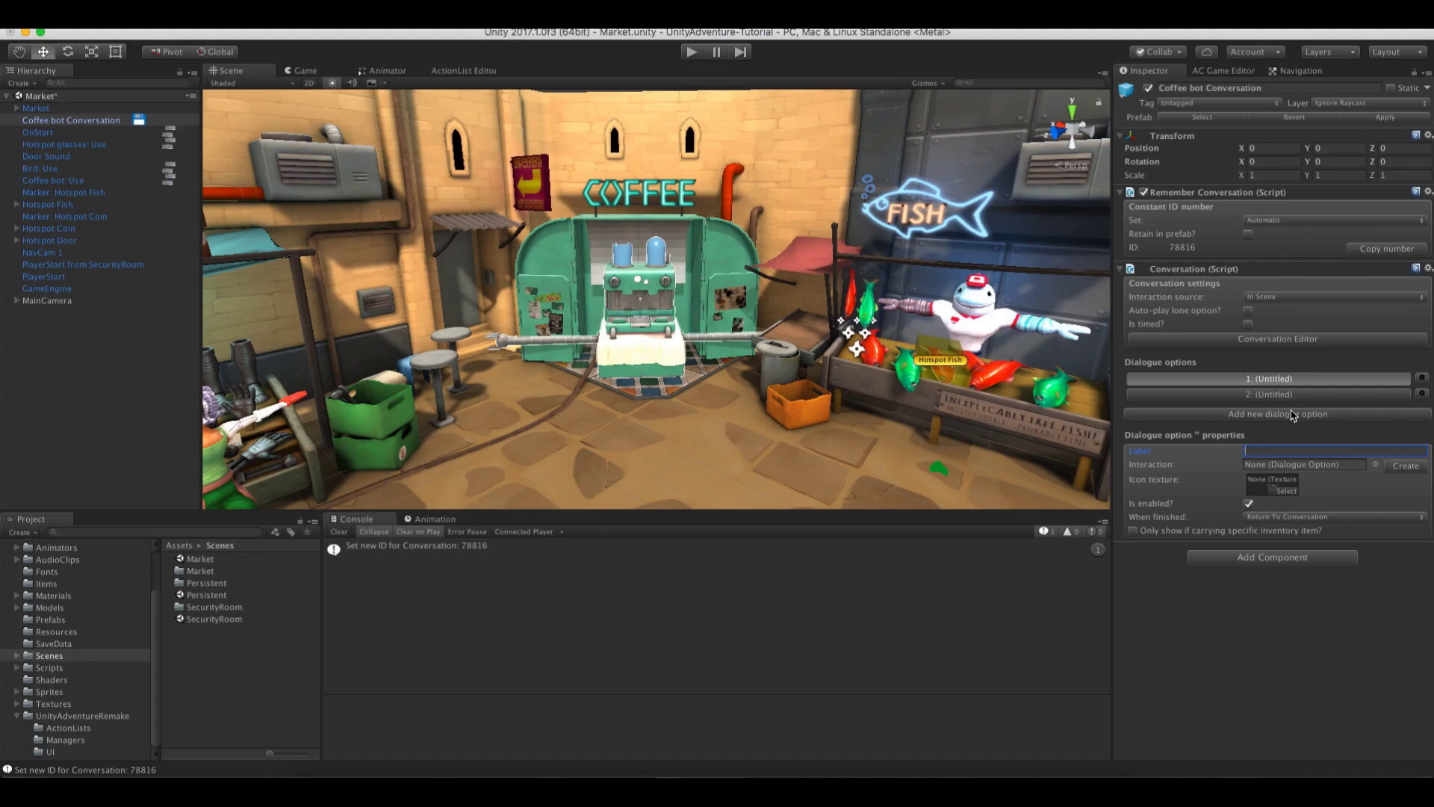
{"action": "type", "text": "Can I get a coffee?"}
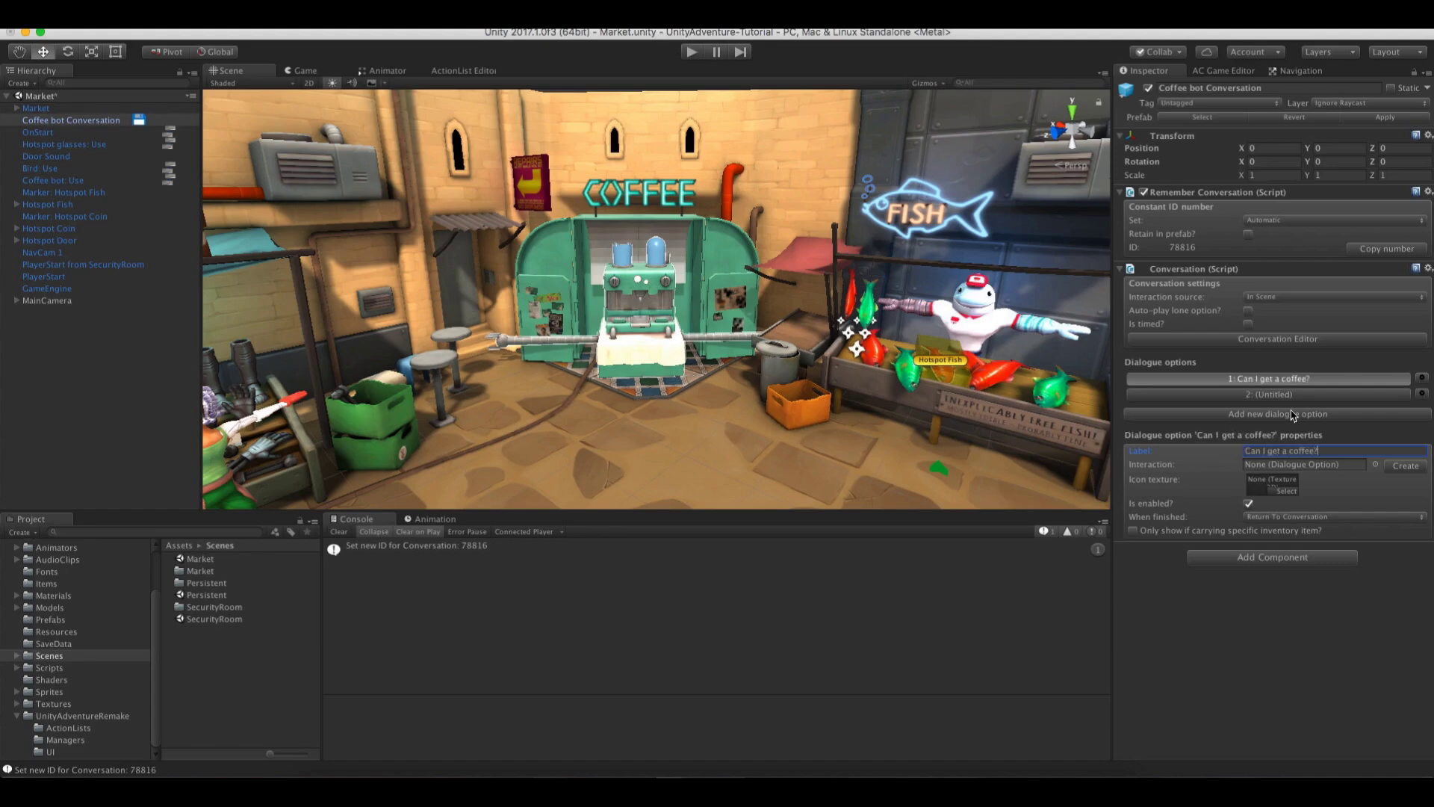
{"action": "left_click", "coordinate": [1314, 395]}
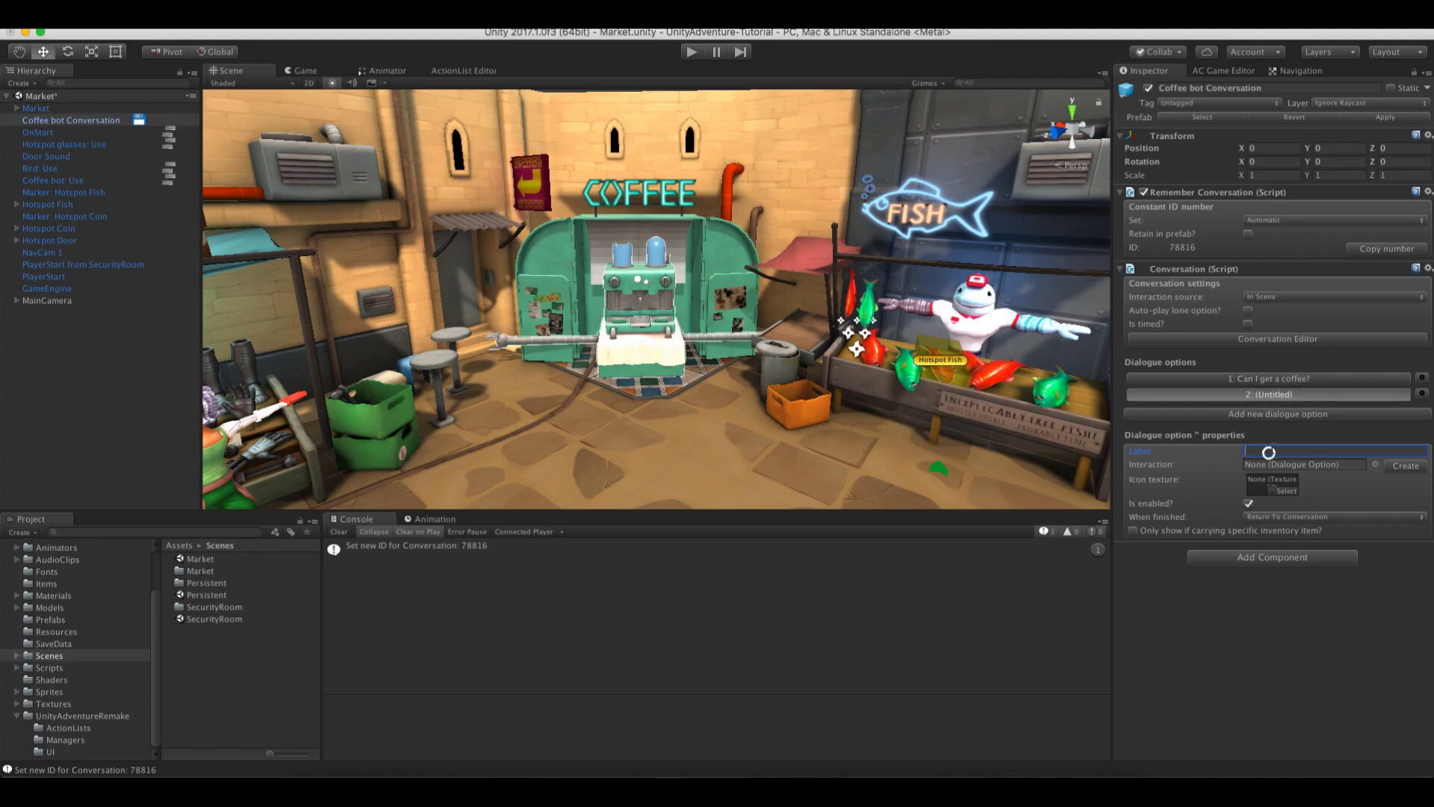
{"action": "type", "text": "Goodbye."}
{"action": "left_click", "coordinate": [1277, 590]}
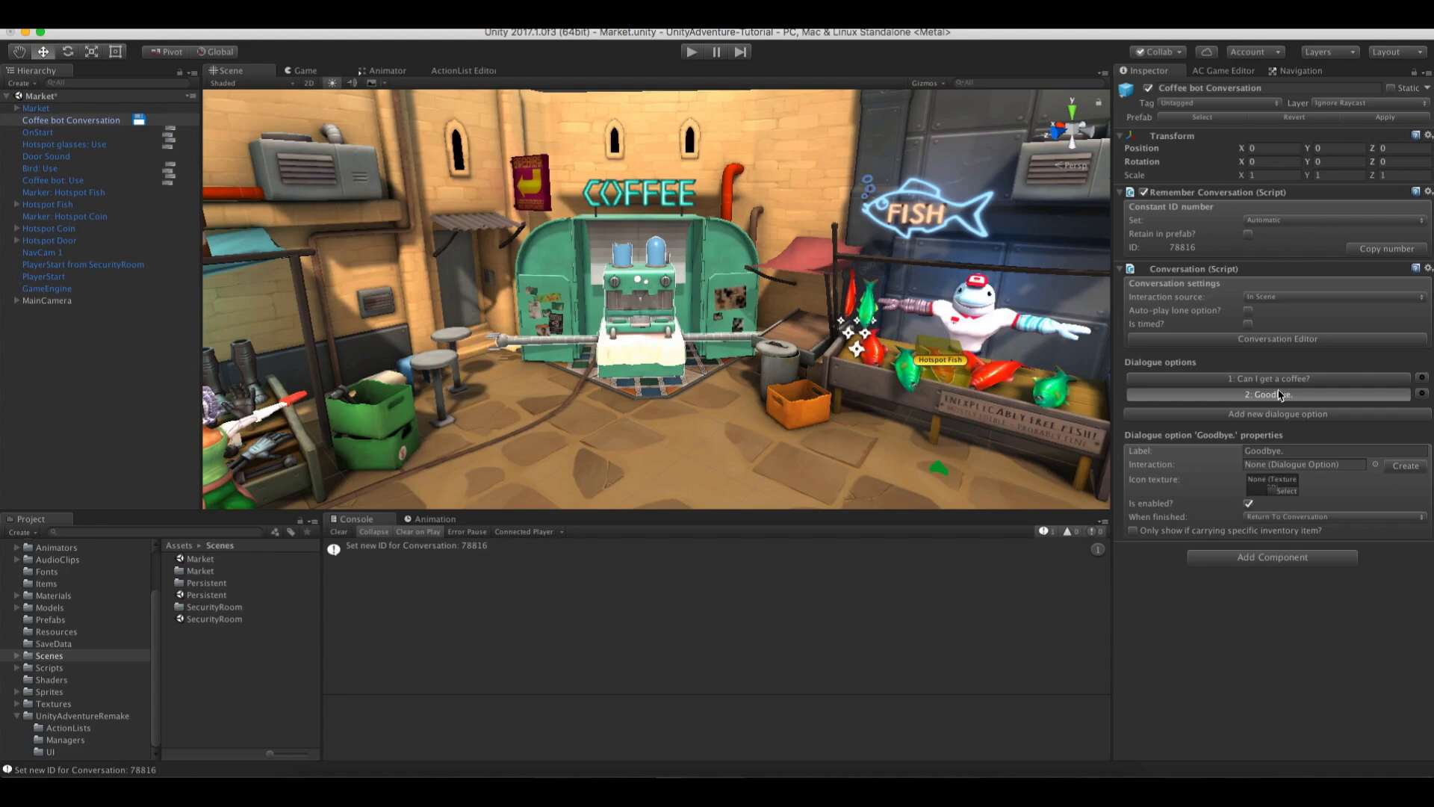
Add a Dialogue: Start conversation action to the "Coffee bot: Use" interaction's action list
{"action": "left_click", "coordinate": [56, 180]}
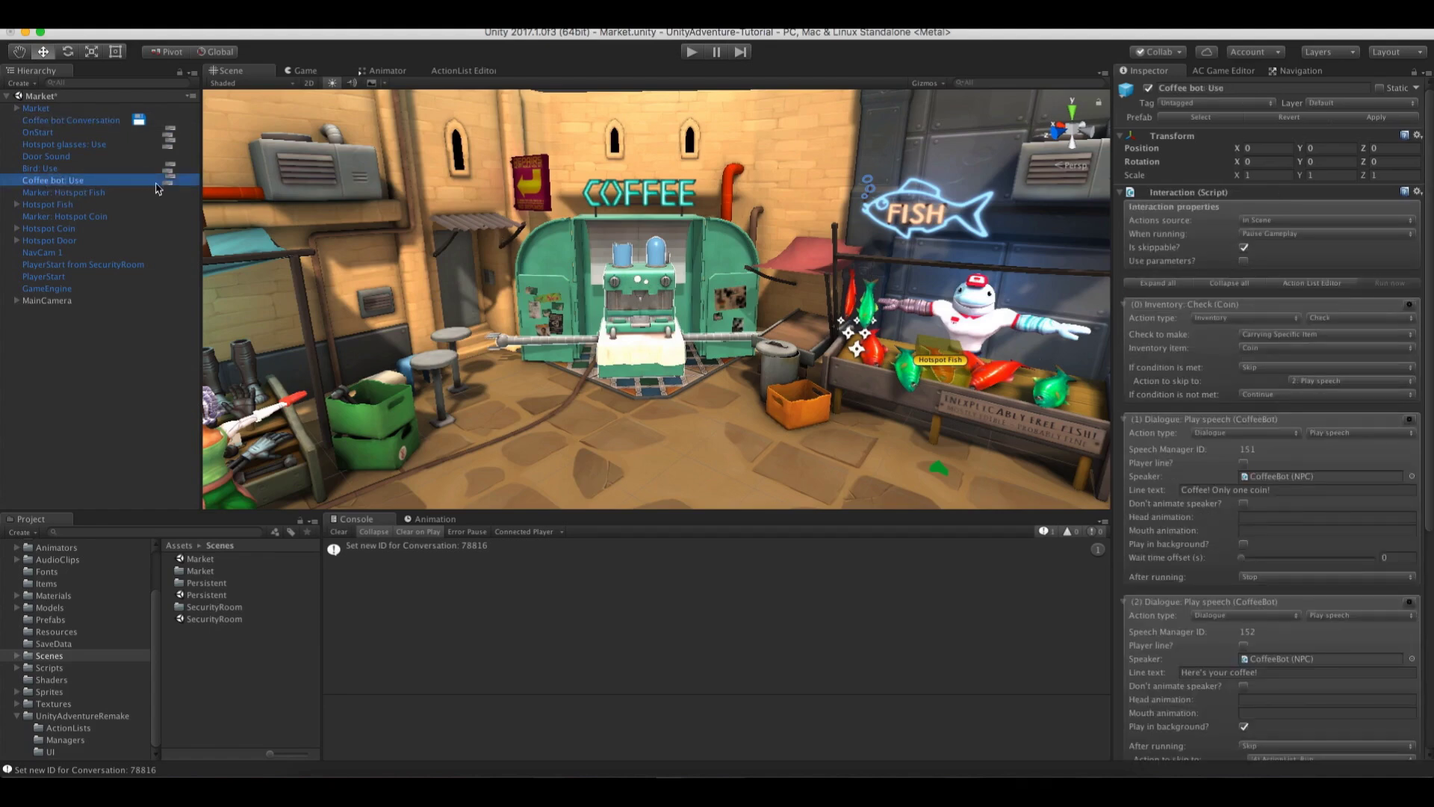
{"action": "left_click", "coordinate": [170, 184]}
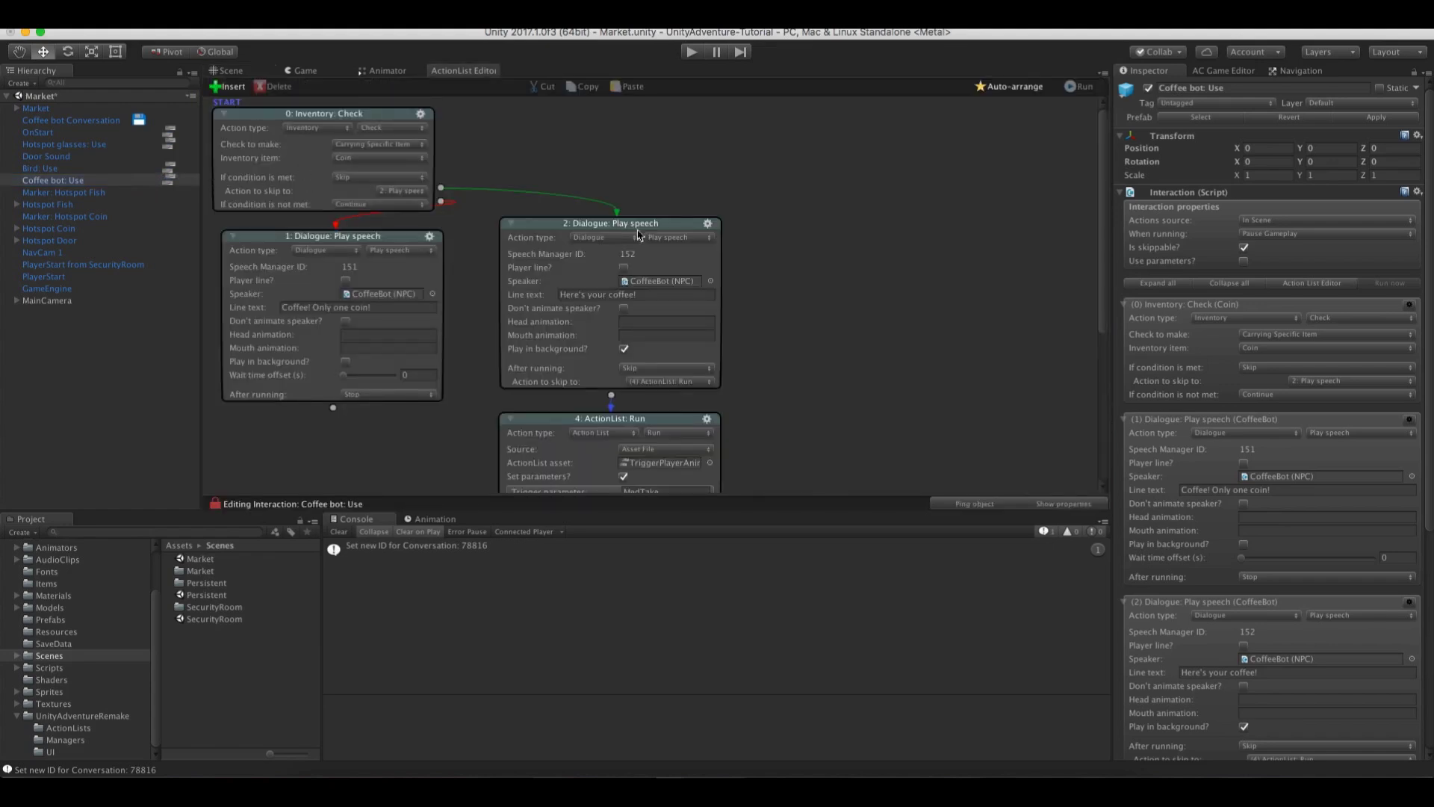
{"action": "right_click", "coordinate": [798, 198]}
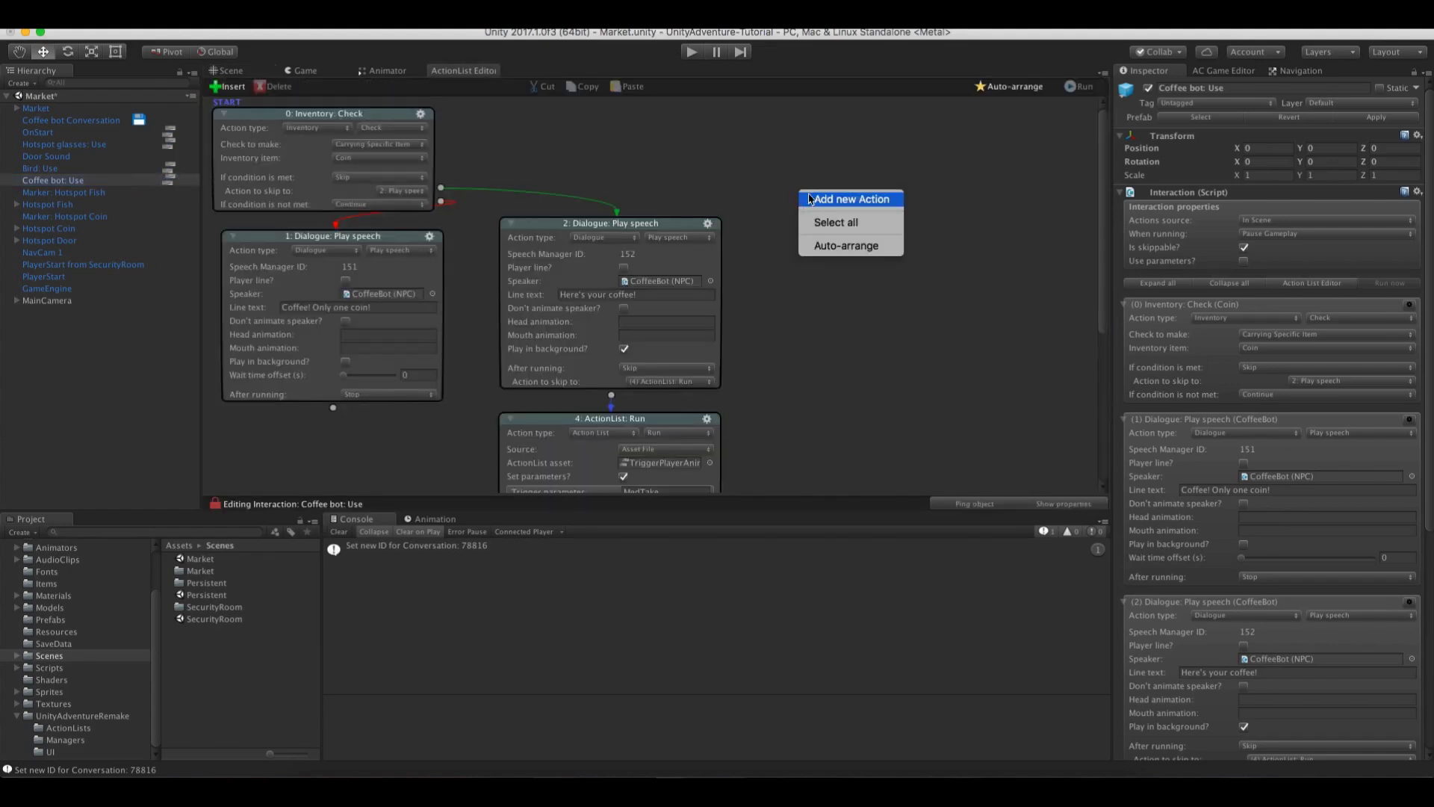
{"action": "left_click", "coordinate": [814, 198]}
{"action": "left_click", "coordinate": [847, 217]}
{"action": "left_click", "coordinate": [843, 205]}
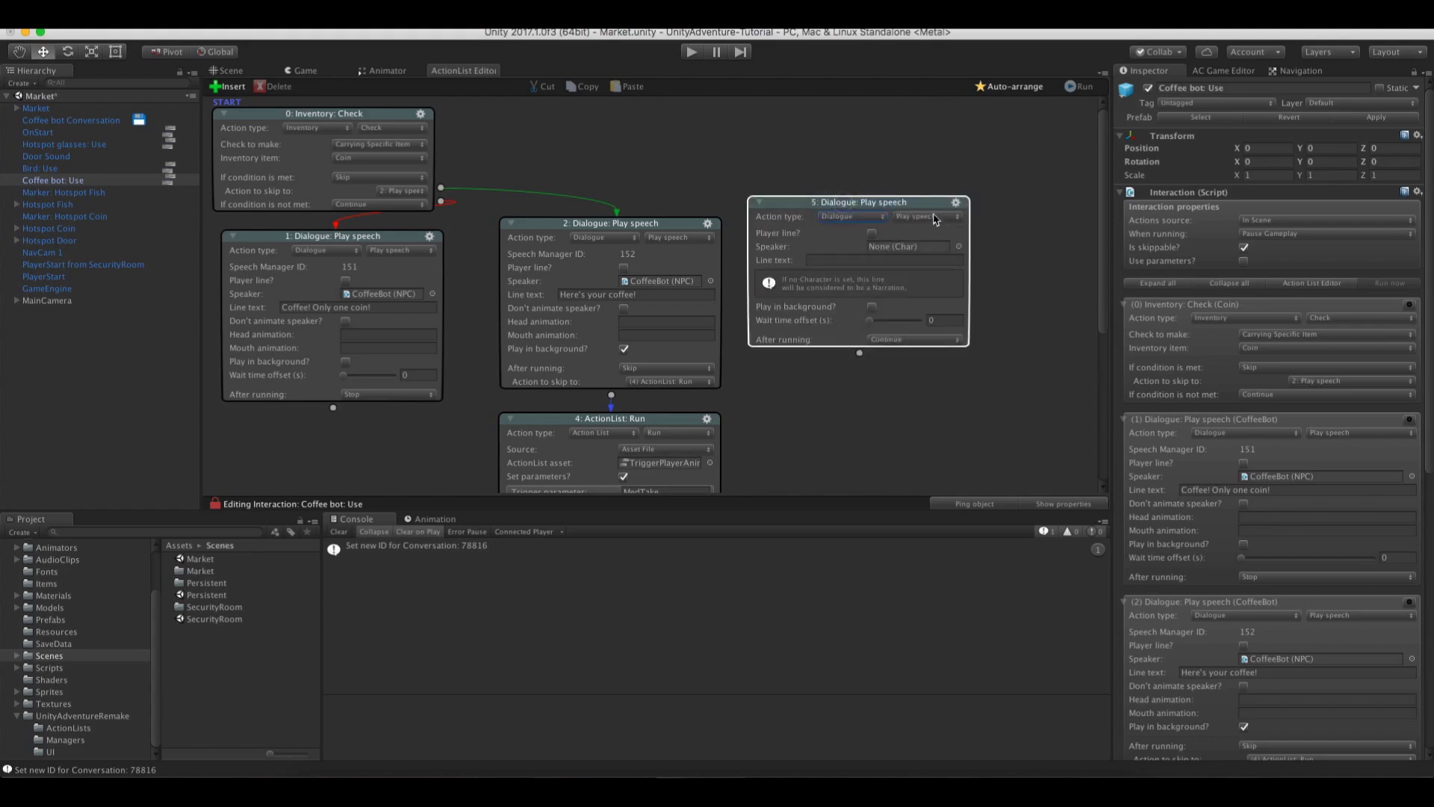
{"action": "left_click", "coordinate": [934, 216]}
{"action": "left_click", "coordinate": [943, 242]}
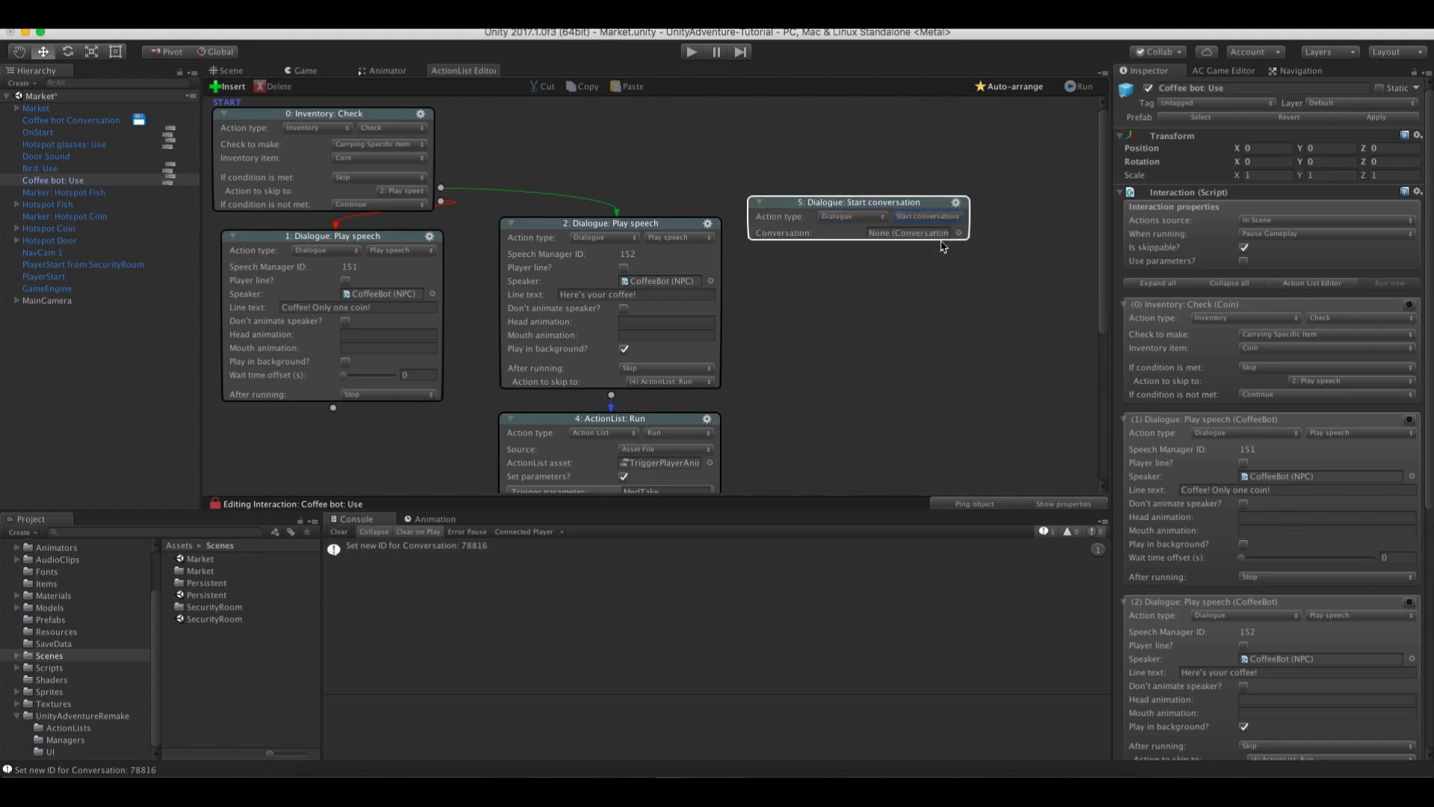
Move the Start conversation action to the start of the action list and auto-arrange the nodes
{"action": "left_click", "coordinate": [956, 203]}
{"action": "left_click", "coordinate": [976, 283]}
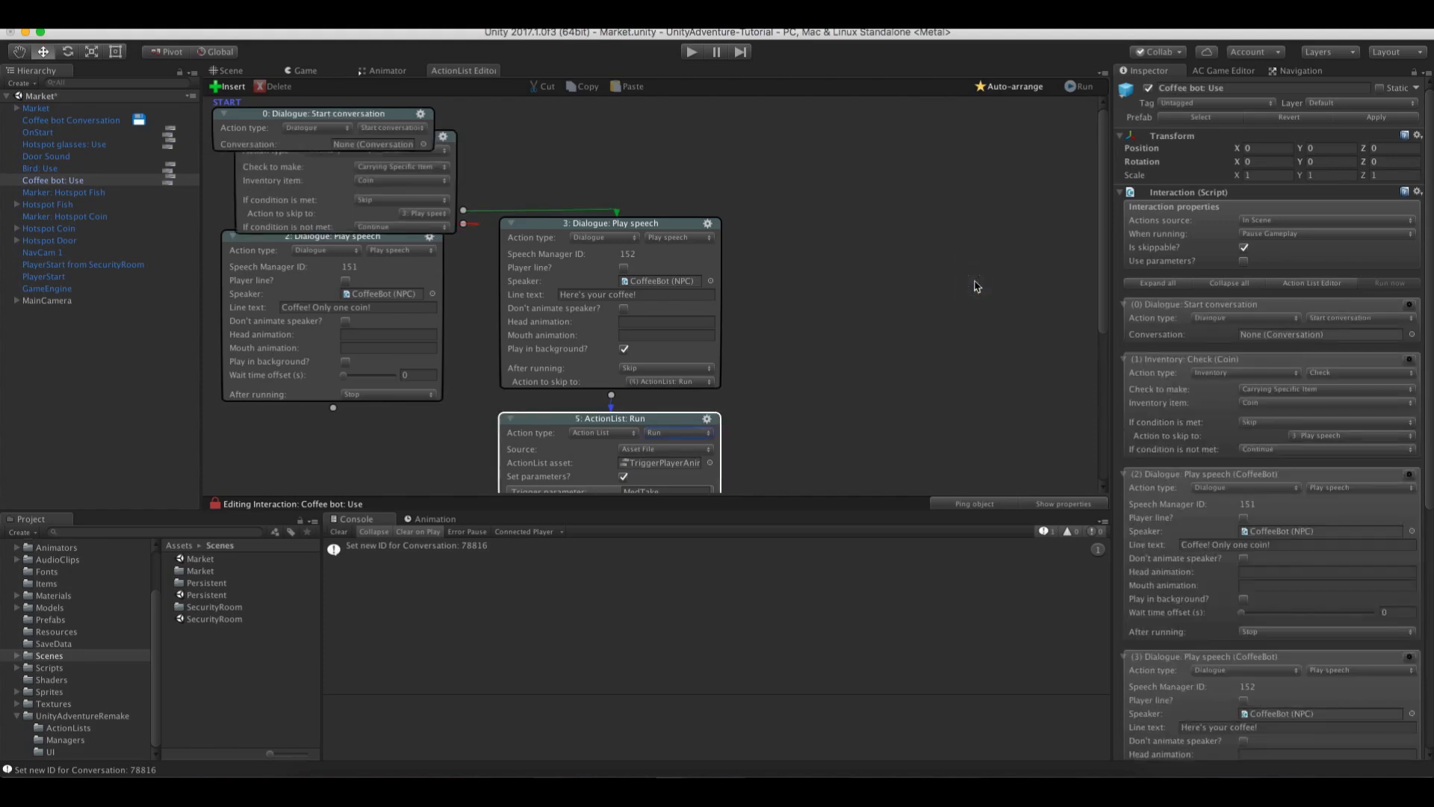
{"action": "left_click", "coordinate": [1025, 89]}
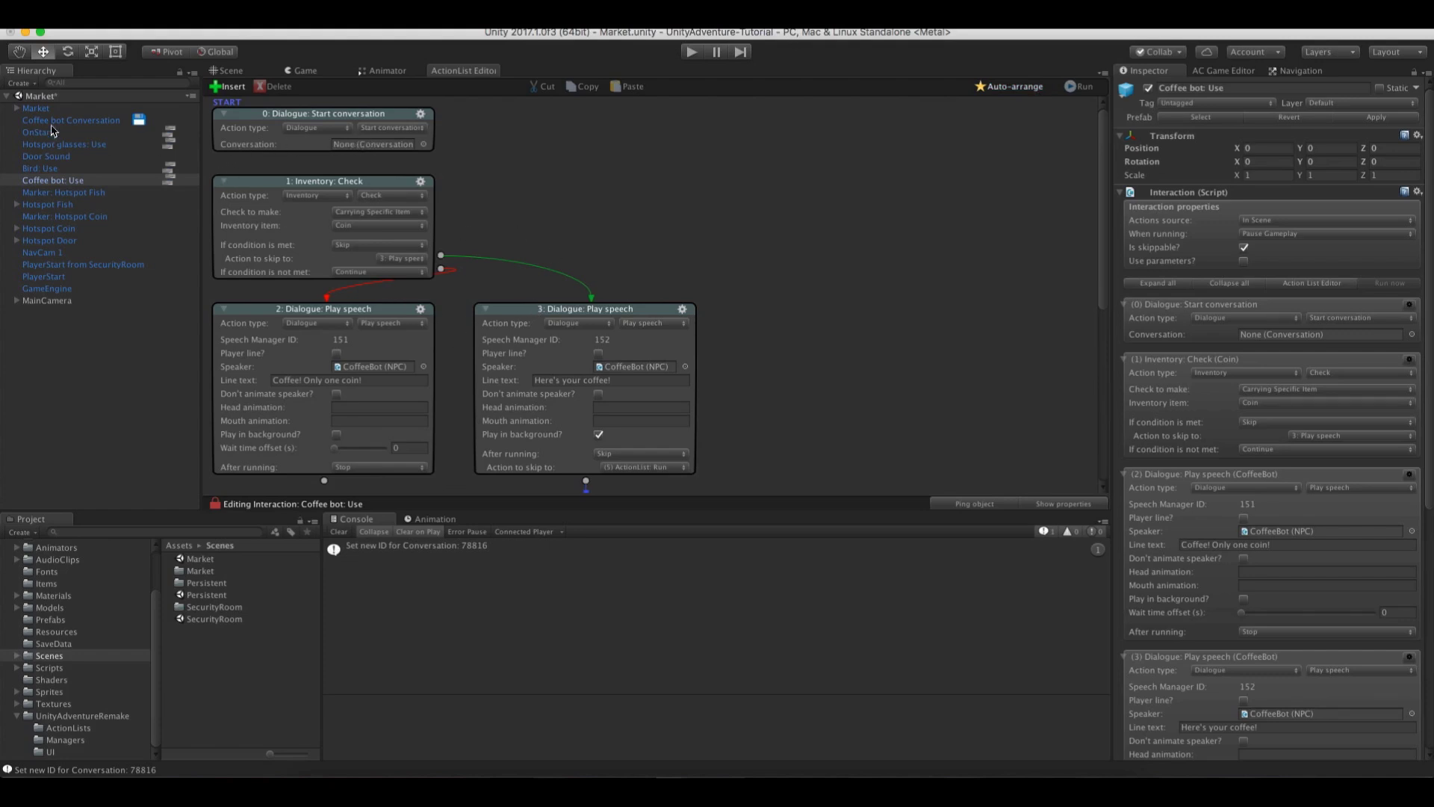
Assign Coffee bot Conversation to the Start conversation action, enable Override options, and auto-arrange the nodes
{"action": "left_click_drag", "start_coordinate": [54, 121], "coordinate": [373, 142]}
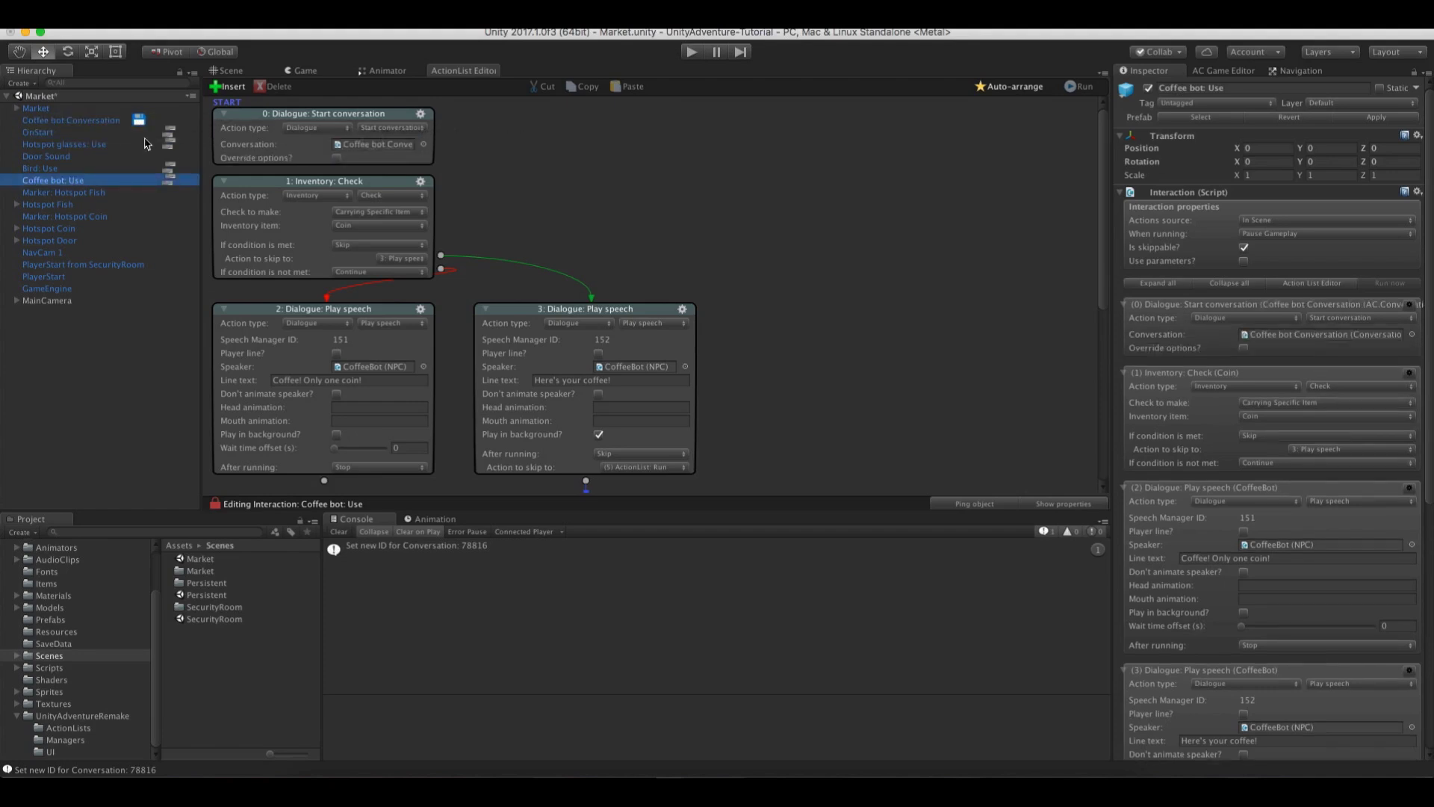
{"action": "left_click", "coordinate": [337, 158]}
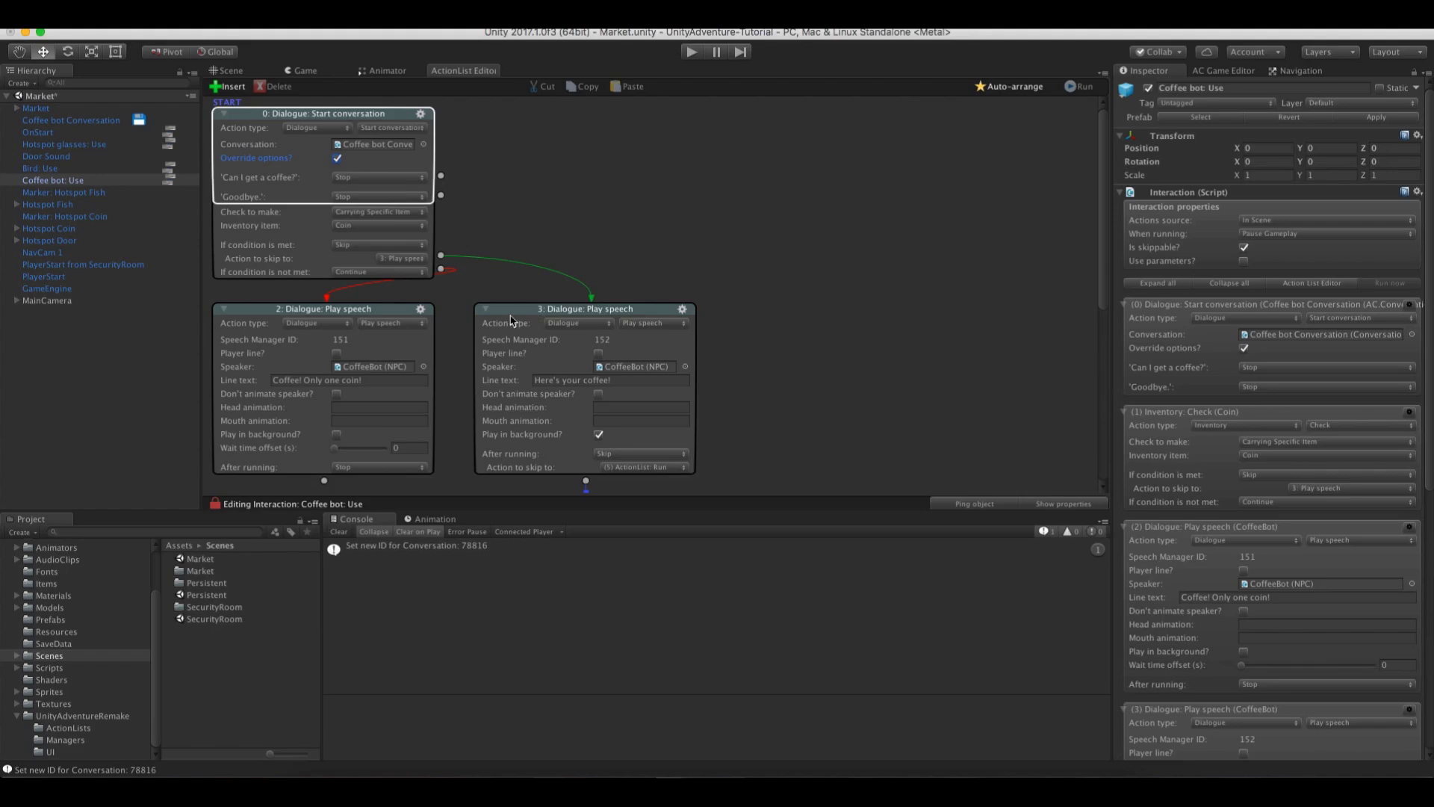
{"action": "left_click", "coordinate": [995, 87]}
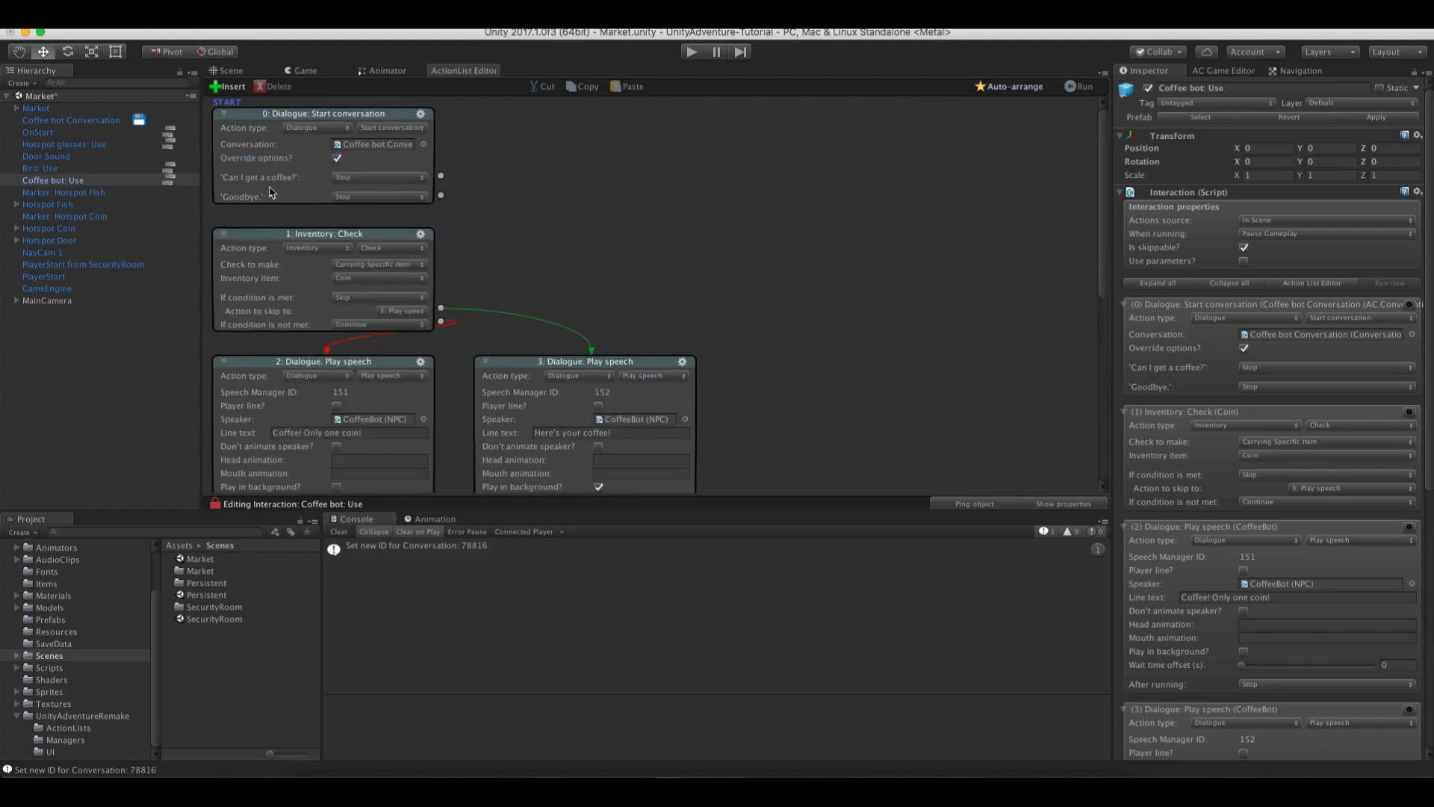
Connect the "Can I get a coffee?" option of the Start conversation action to the Inventory: Check action
{"action": "left_click", "coordinate": [481, 362]}
{"action": "scroll", "coordinate": [482, 362], "scroll_direction": "down", "scroll_amount": 3}
{"action": "scroll", "coordinate": [418, 329], "scroll_direction": "up", "scroll_amount": 3}
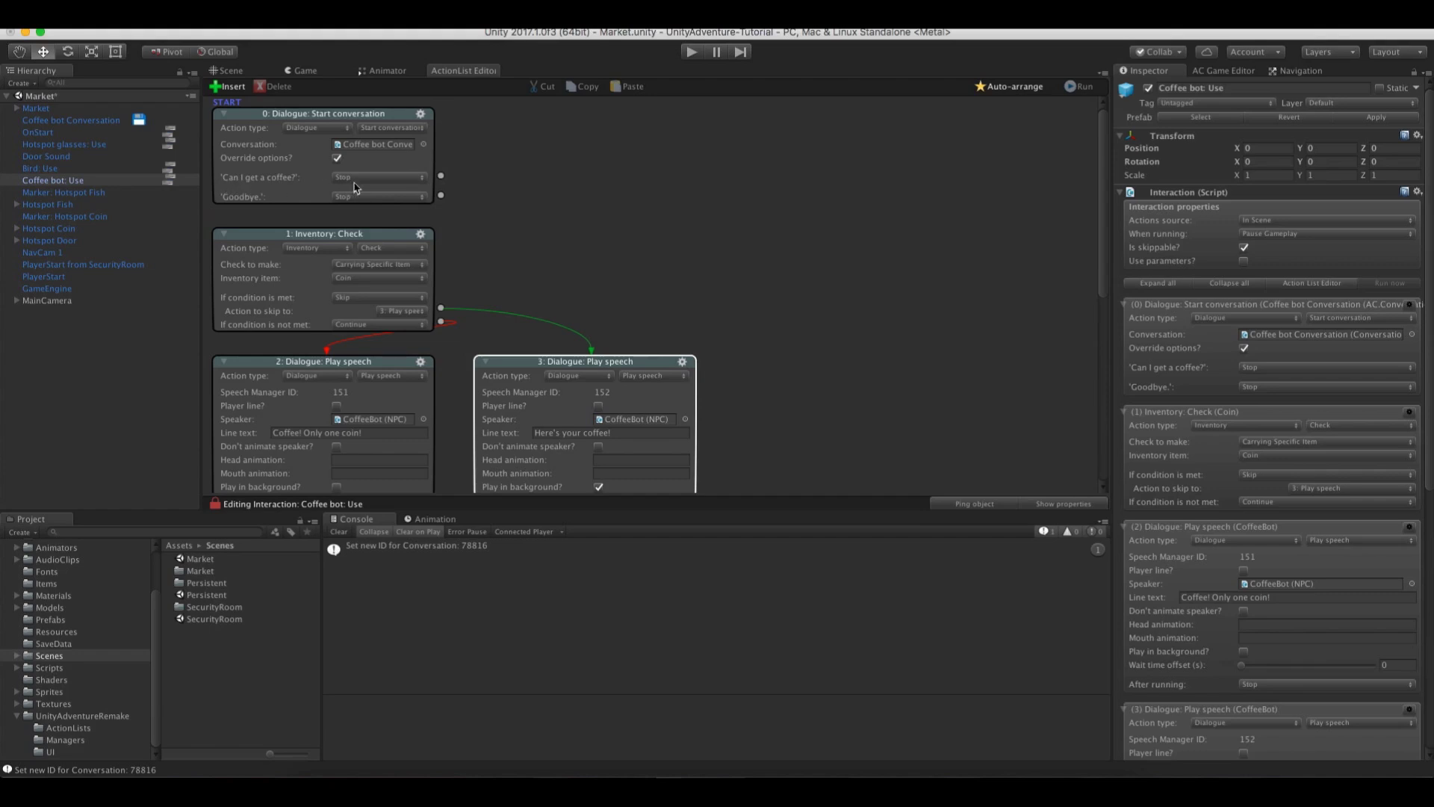
{"action": "left_click_drag", "start_coordinate": [440, 176], "coordinate": [335, 239]}
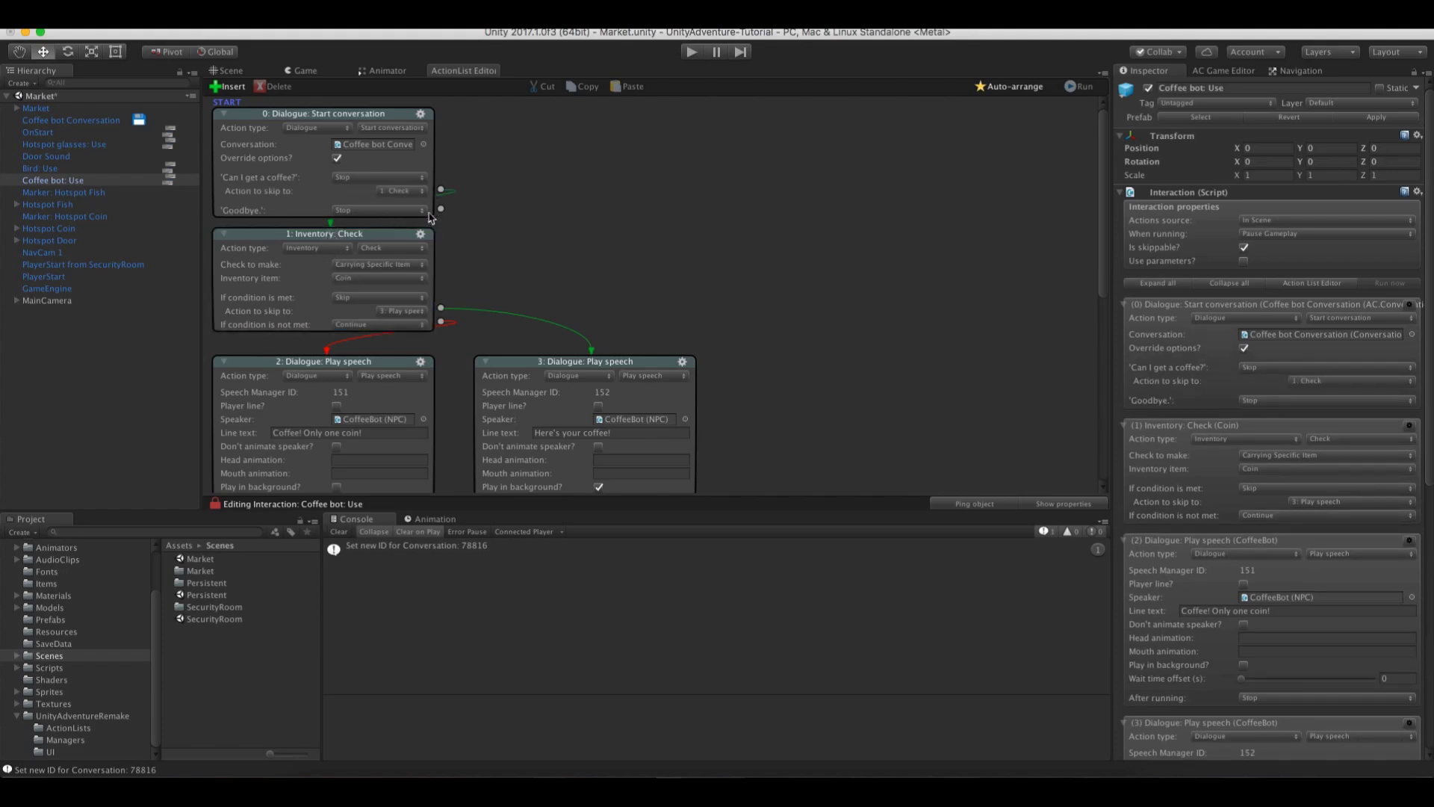
Connect the "Goodbye." option to a new Dialogue: Play speech action, set as a player line with the text "Goodbye."
{"action": "left_click_drag", "start_coordinate": [441, 210], "coordinate": [579, 216]}
{"action": "left_click", "coordinate": [562, 228]}
{"action": "left_click", "coordinate": [577, 240]}
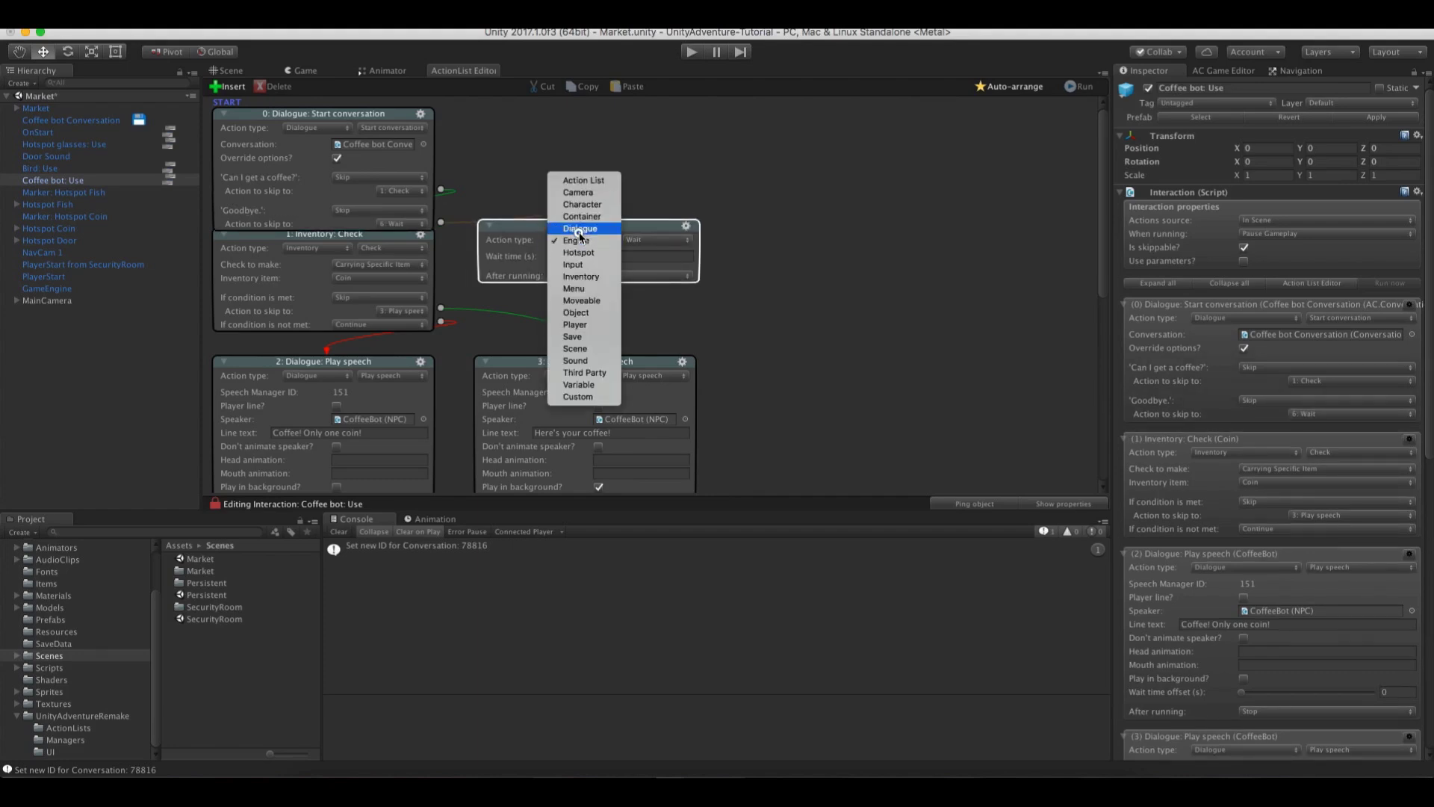
{"action": "left_click", "coordinate": [580, 229]}
{"action": "left_click_drag", "start_coordinate": [609, 225], "coordinate": [631, 145]}
{"action": "left_click", "coordinate": [626, 176]}
{"action": "left_click", "coordinate": [599, 188]}
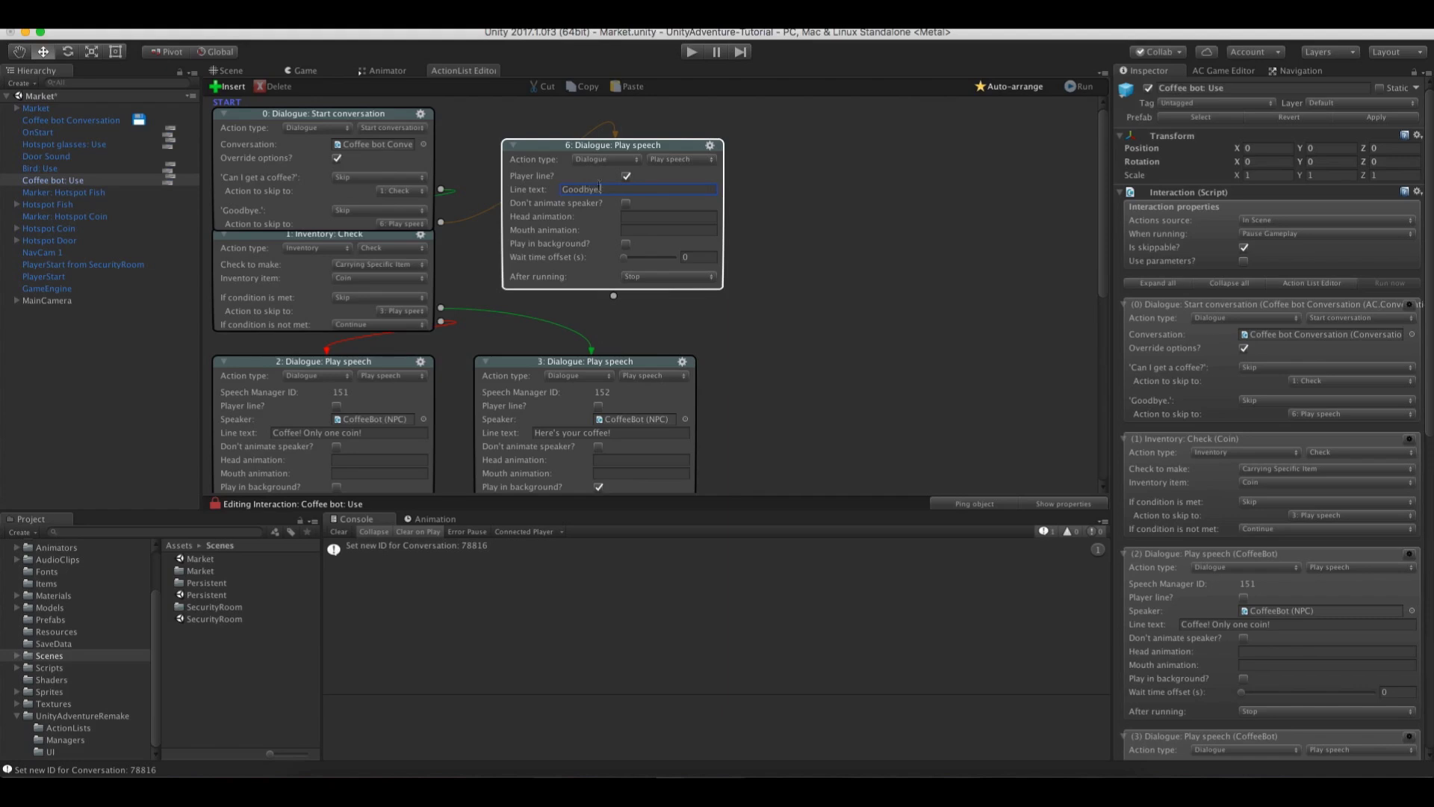
Auto-arrange the nodes and move the "Here's your coffee!" speech action below the "Goodbye." speech action
{"action": "left_click", "coordinate": [1024, 85]}
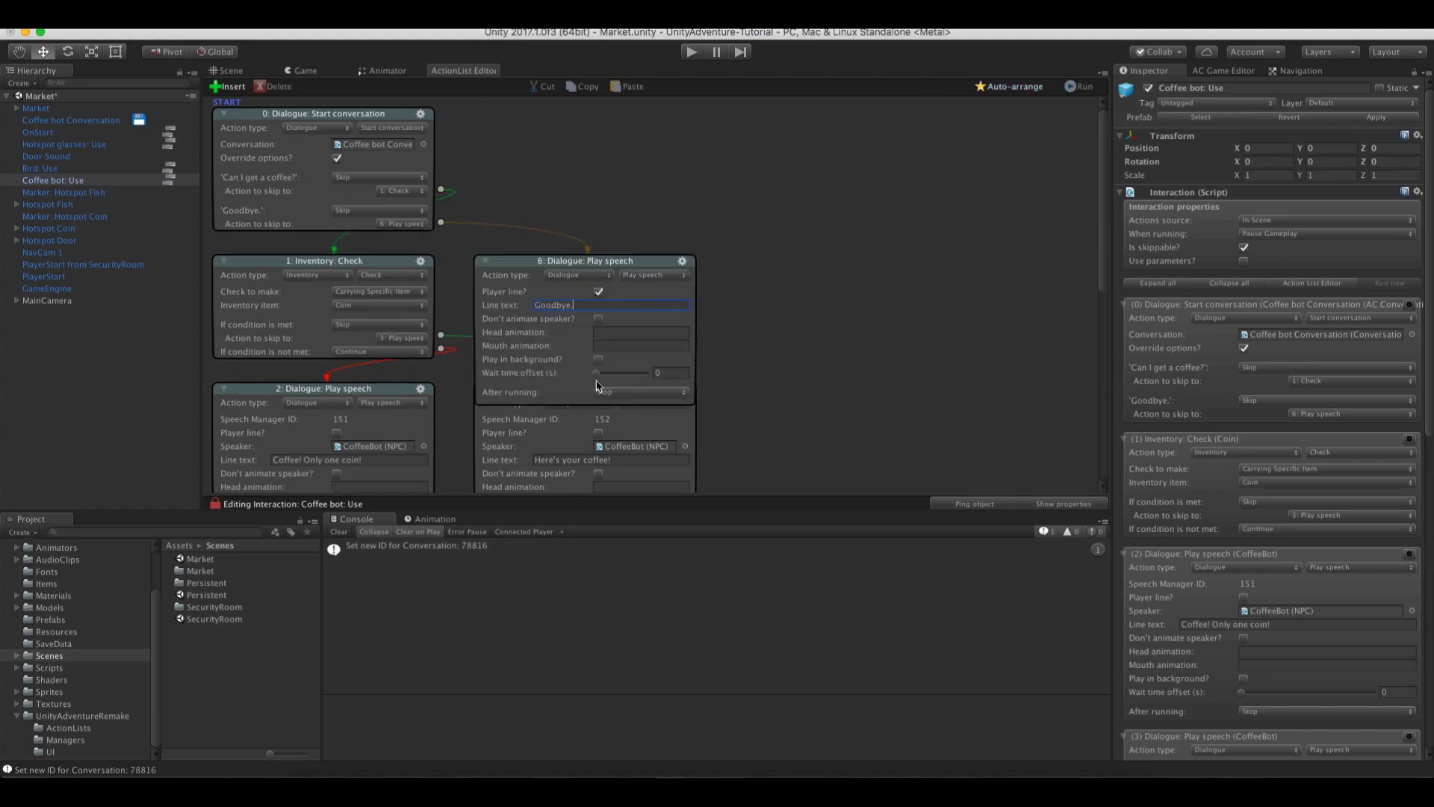
{"action": "left_click_drag", "start_coordinate": [507, 423], "coordinate": [511, 466]}
{"action": "left_click", "coordinate": [724, 216]}
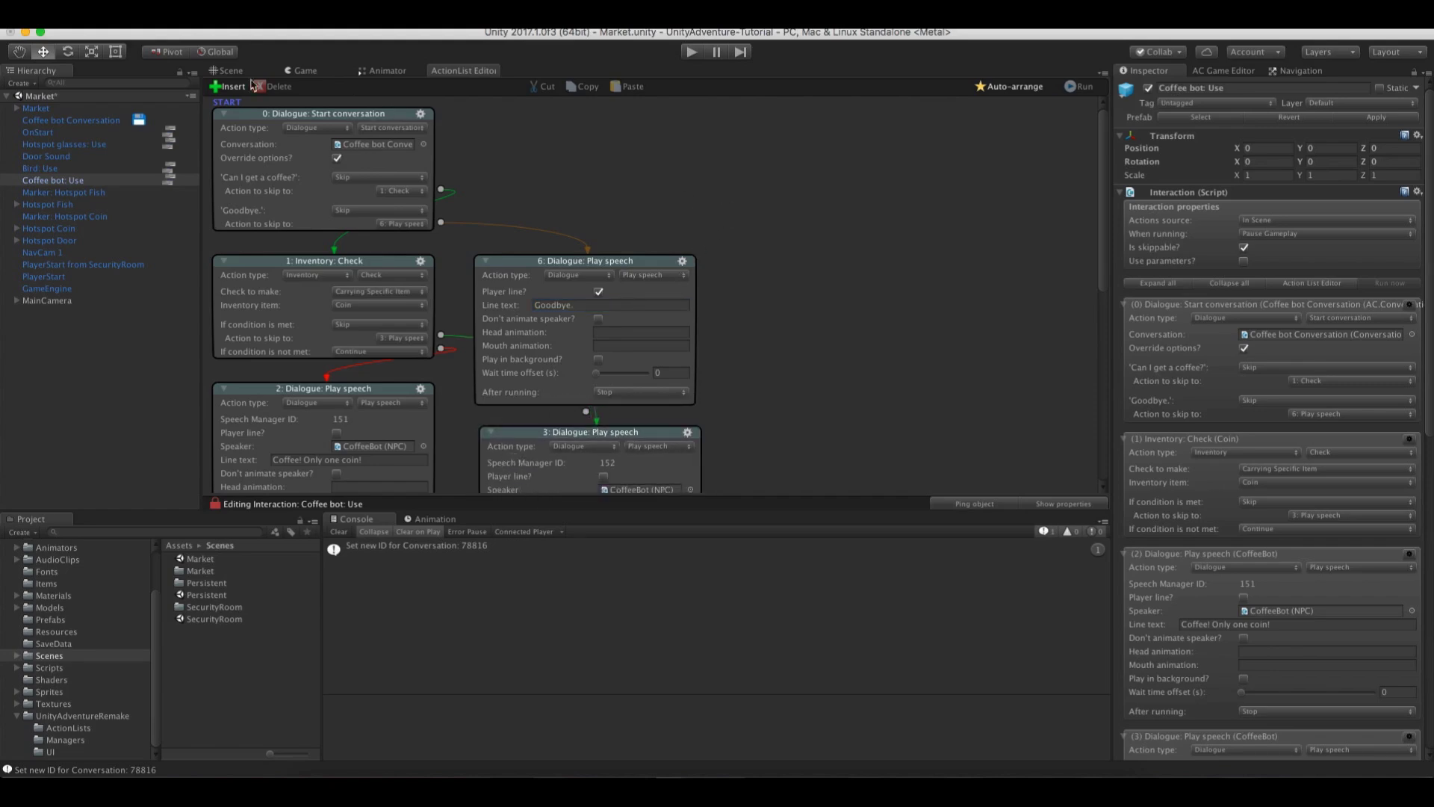
Play-test the coffee bot conversation, choosing "Goodbye." and "Can I get a coffee?" in turn, and stop the game
{"action": "left_click", "coordinate": [228, 71]}
{"action": "left_click", "coordinate": [692, 52]}
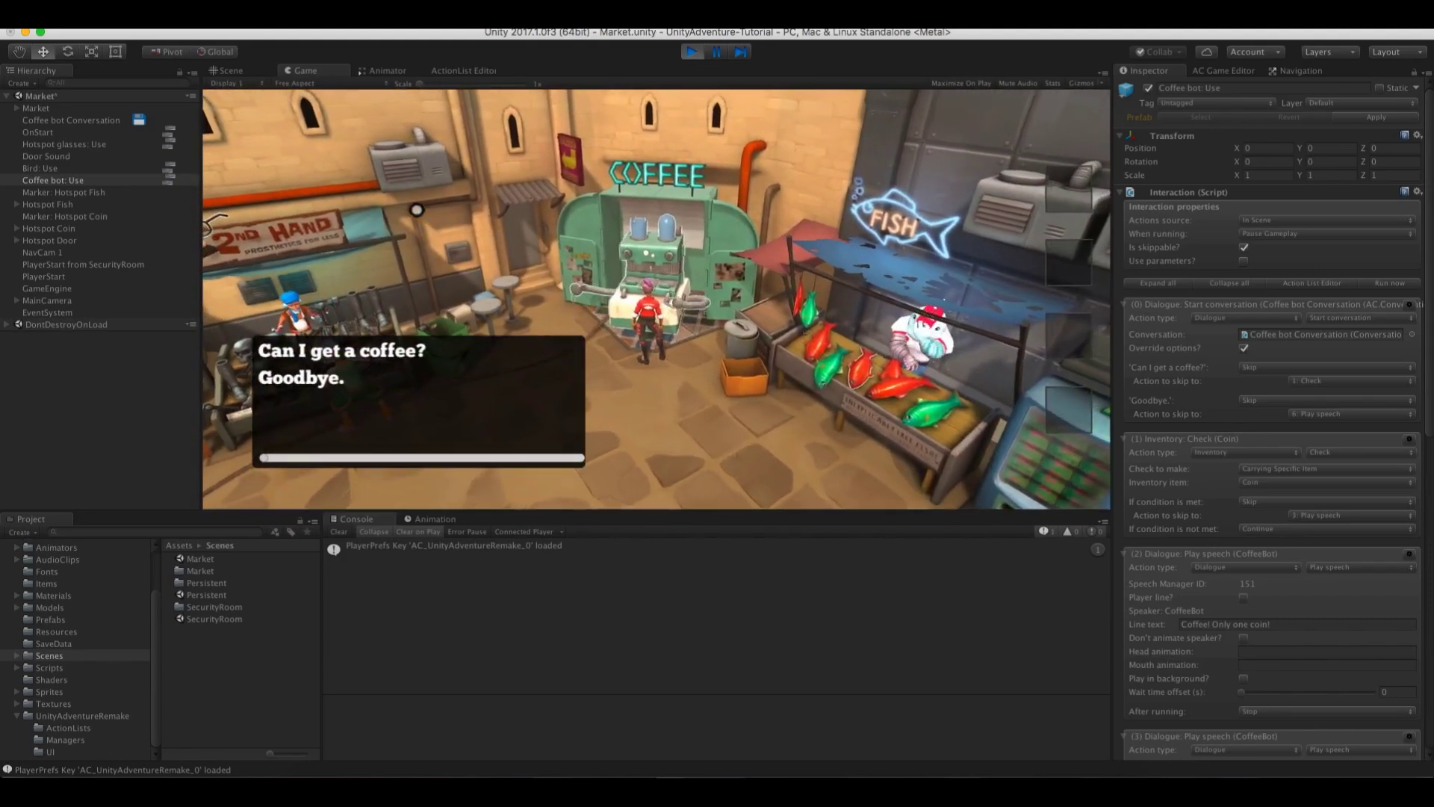
{"action": "left_click", "coordinate": [401, 376]}
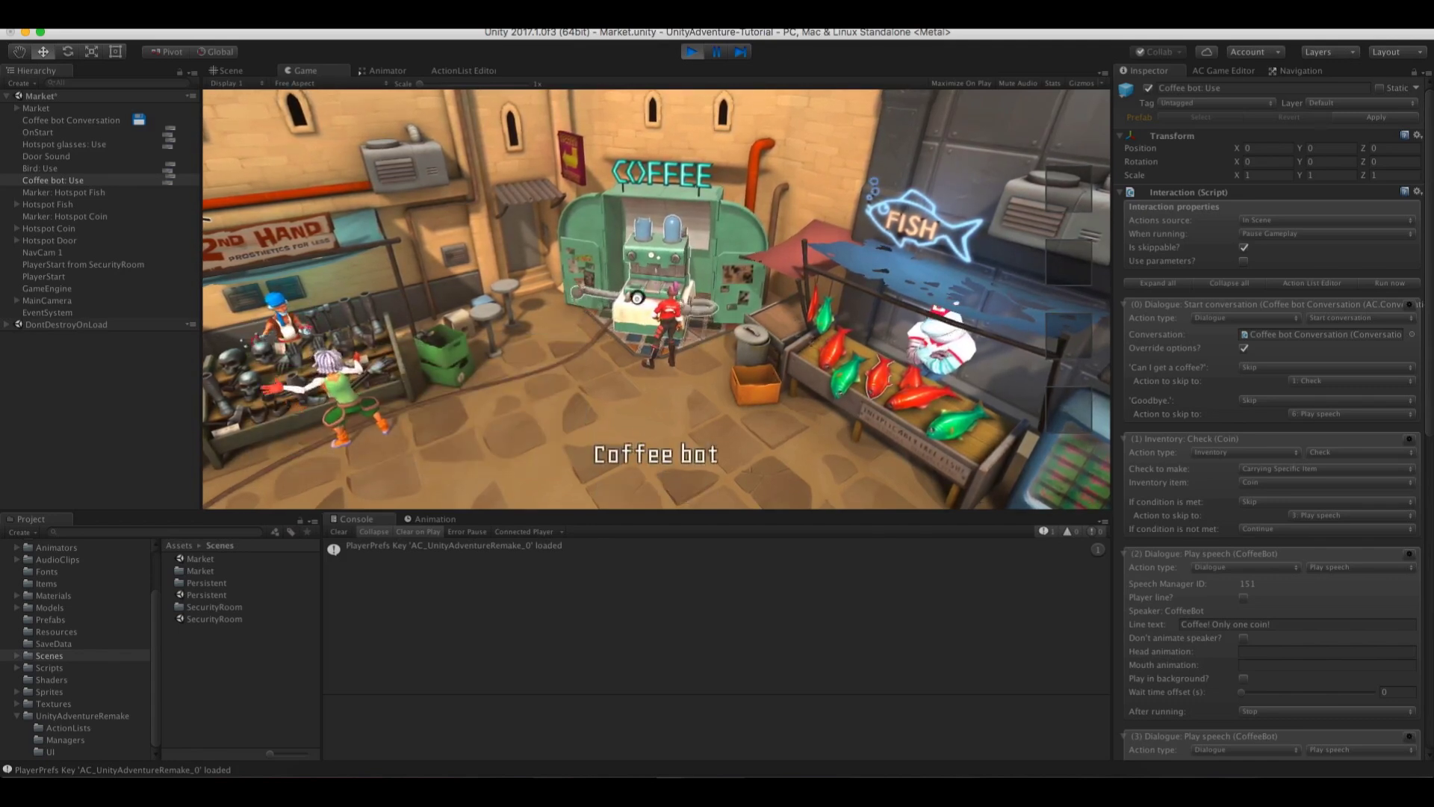
{"action": "left_click", "coordinate": [567, 321]}
{"action": "left_click", "coordinate": [399, 350]}
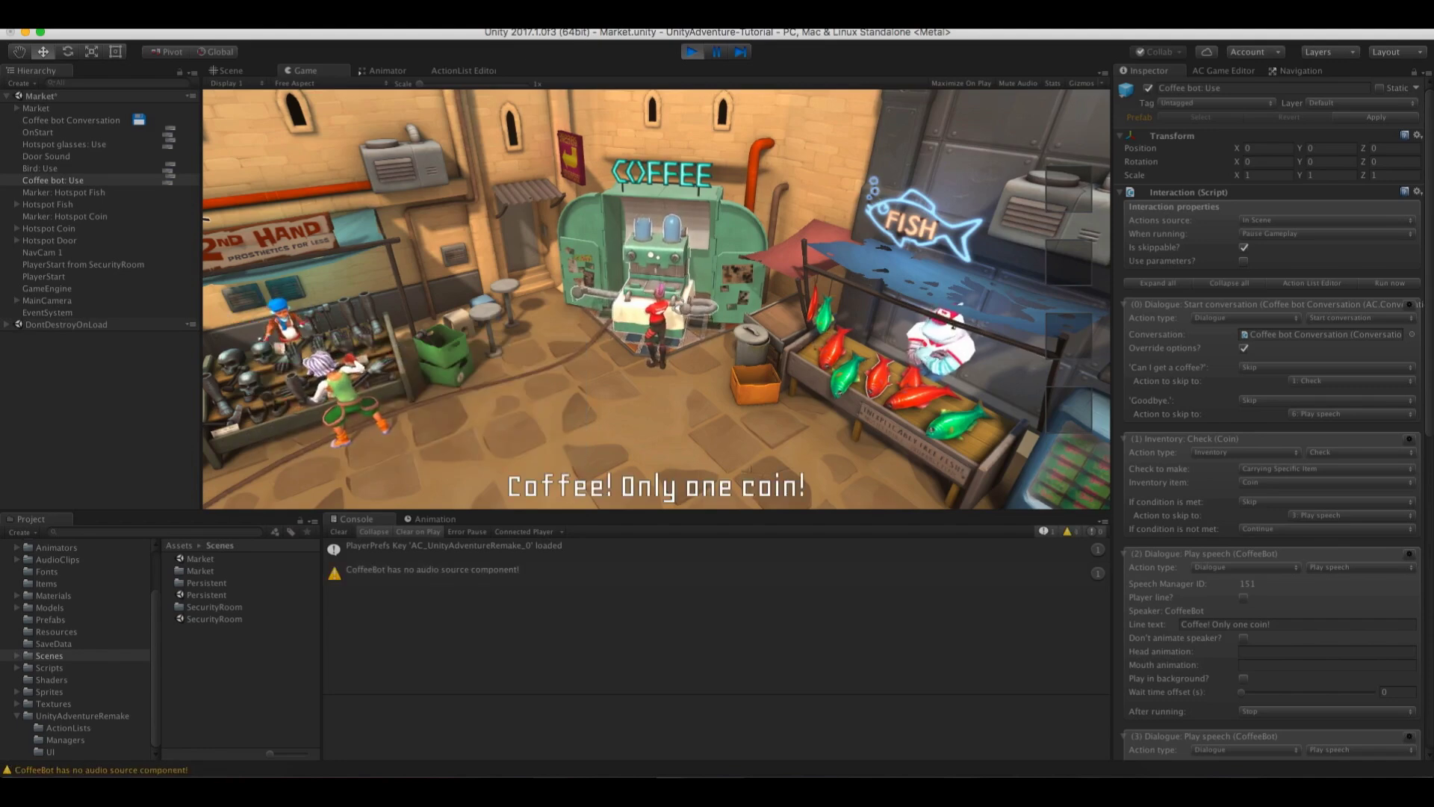
{"action": "left_click", "coordinate": [613, 437]}
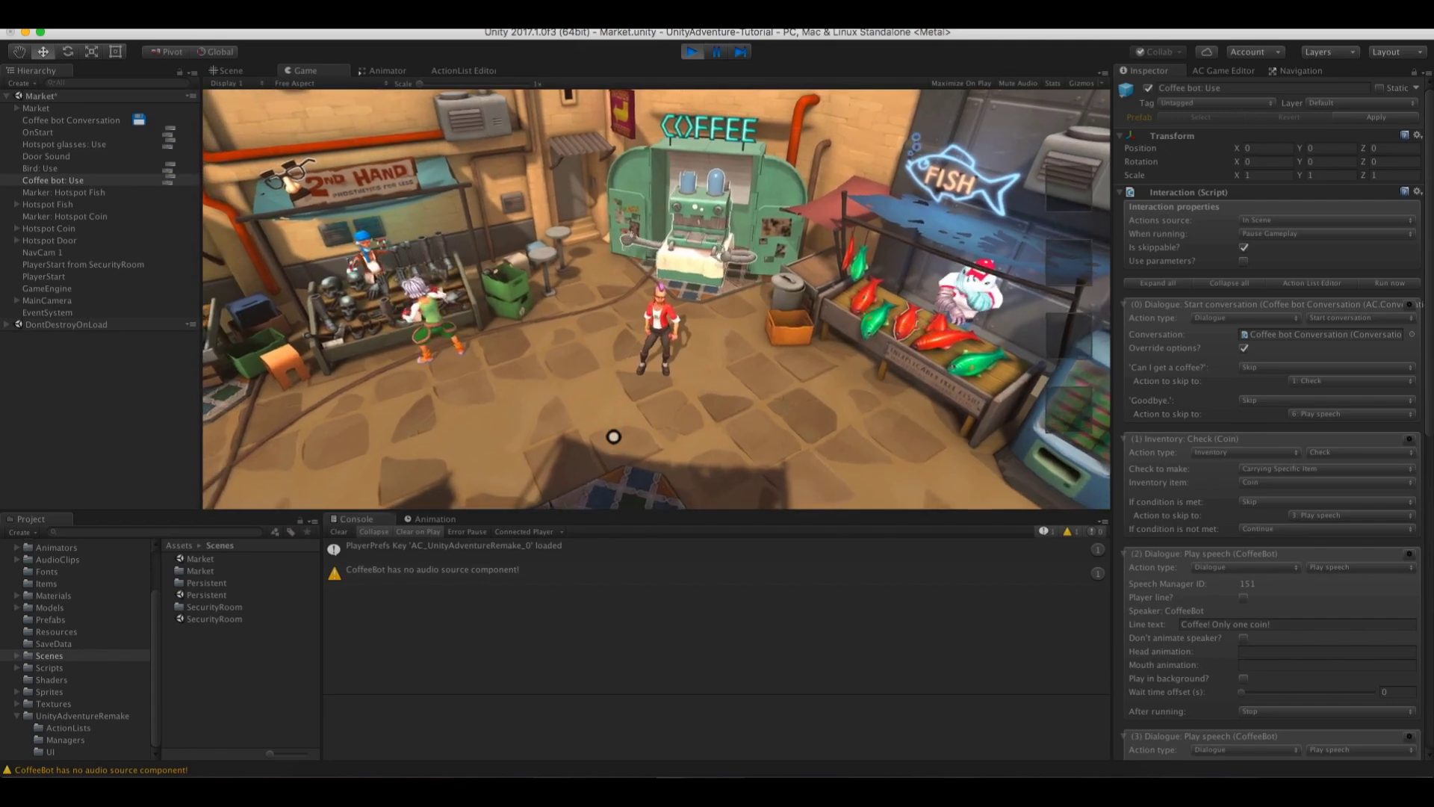
{"action": "left_click", "coordinate": [690, 51]}
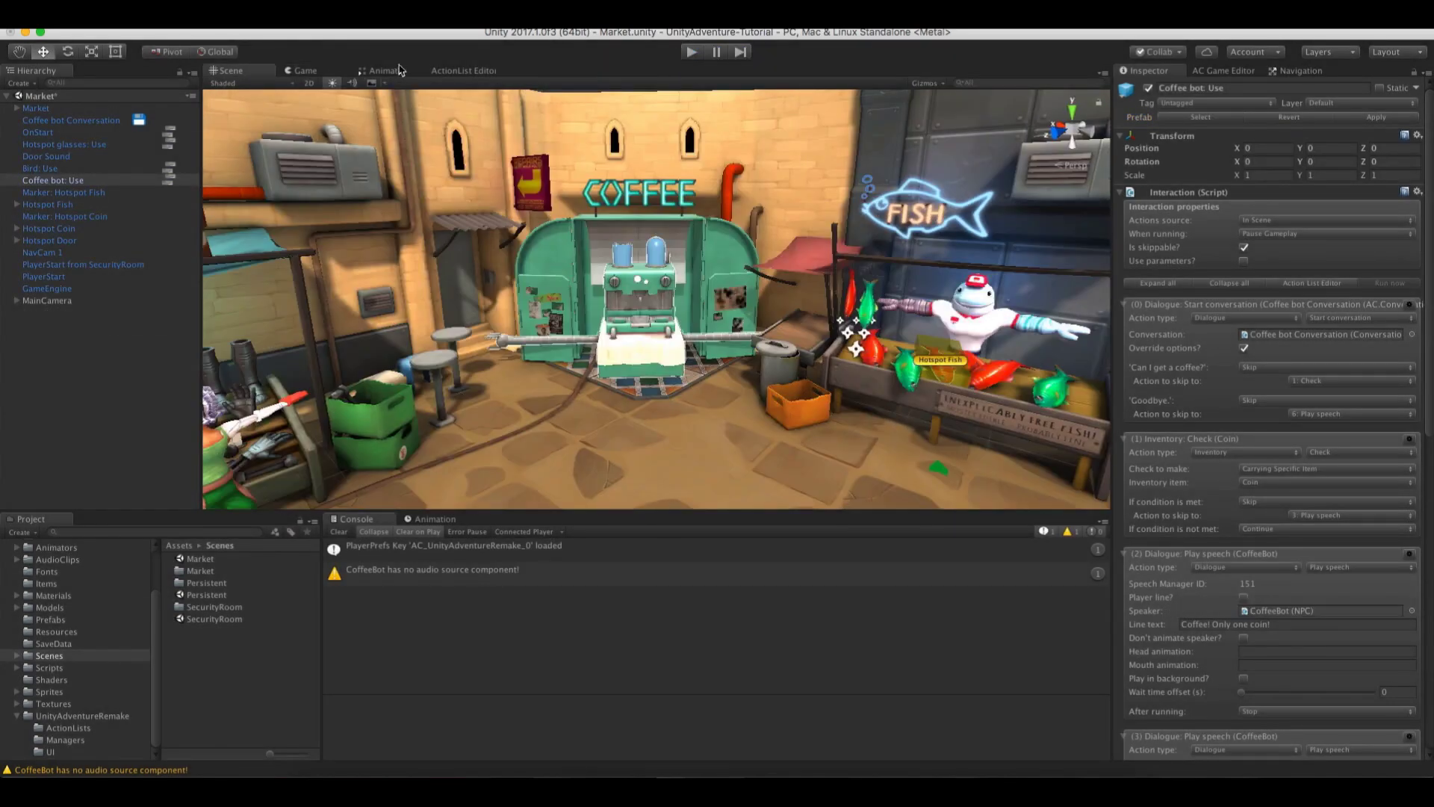
Add a Dialogue: Play speech player line "Can I get a coffee?" and link it between the matching conversation option and Inventory: Check
{"action": "left_click", "coordinate": [461, 71]}
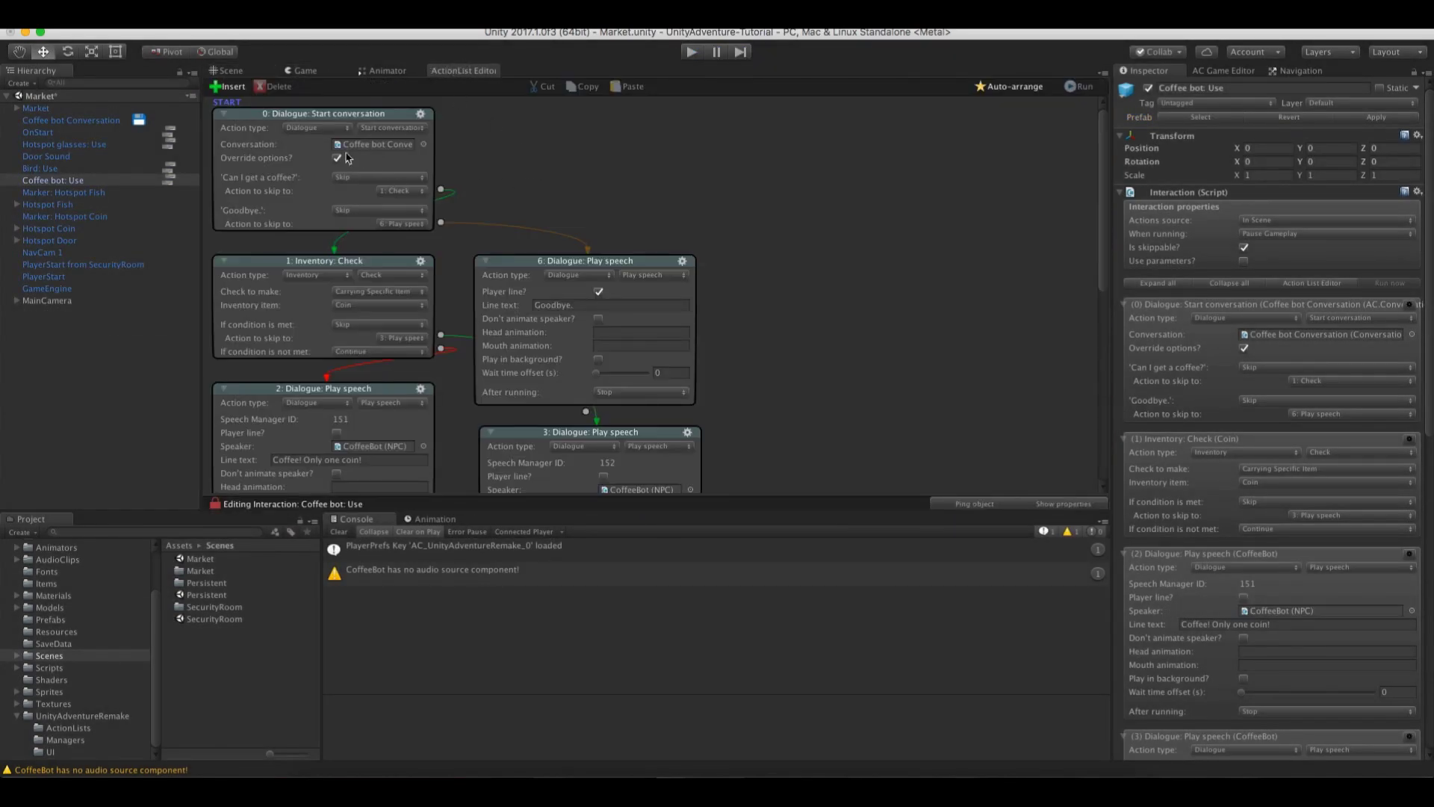
{"action": "right_click", "coordinate": [544, 142]}
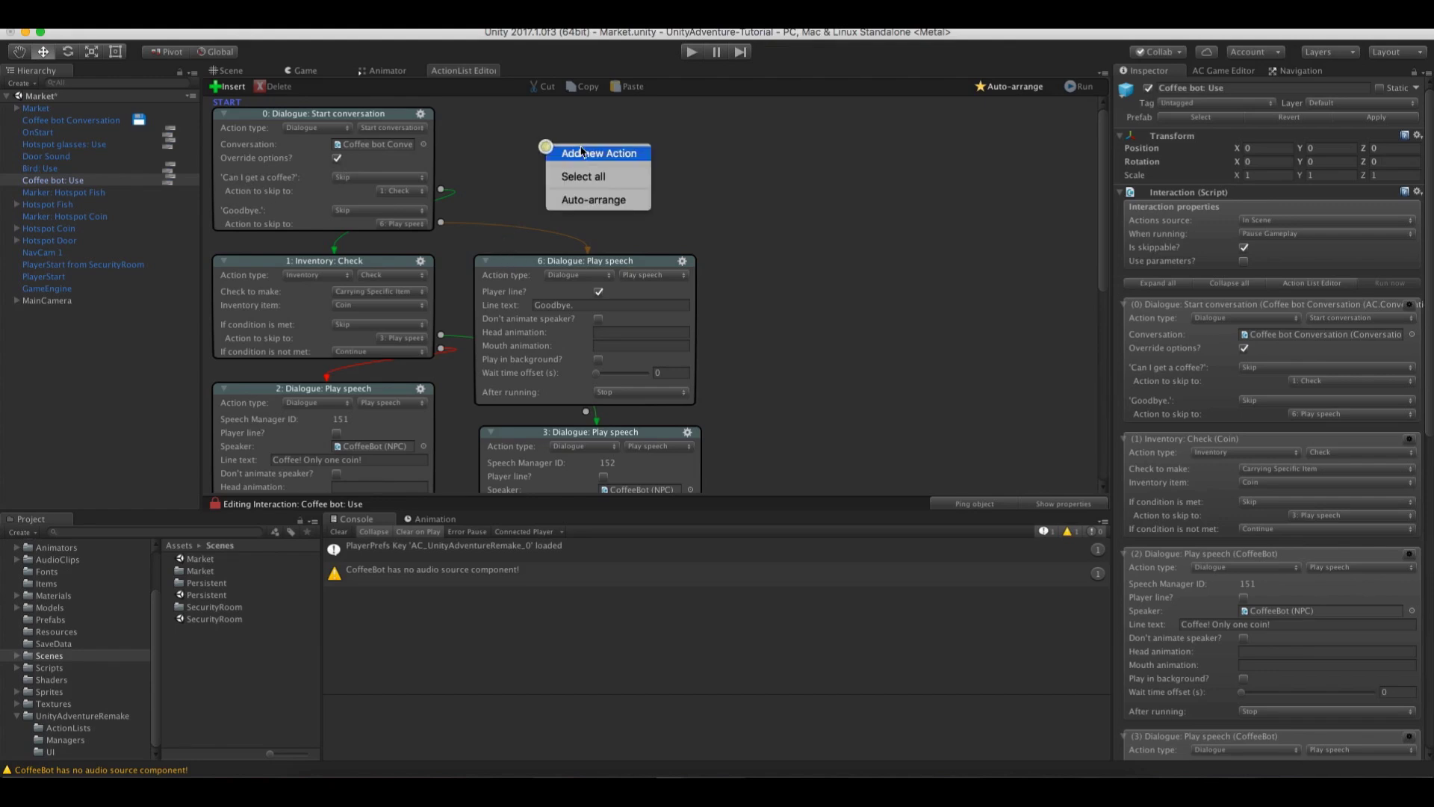
{"action": "left_click", "coordinate": [590, 150]}
{"action": "left_click_drag", "start_coordinate": [639, 164], "coordinate": [827, 149]}
{"action": "left_click", "coordinate": [827, 147]}
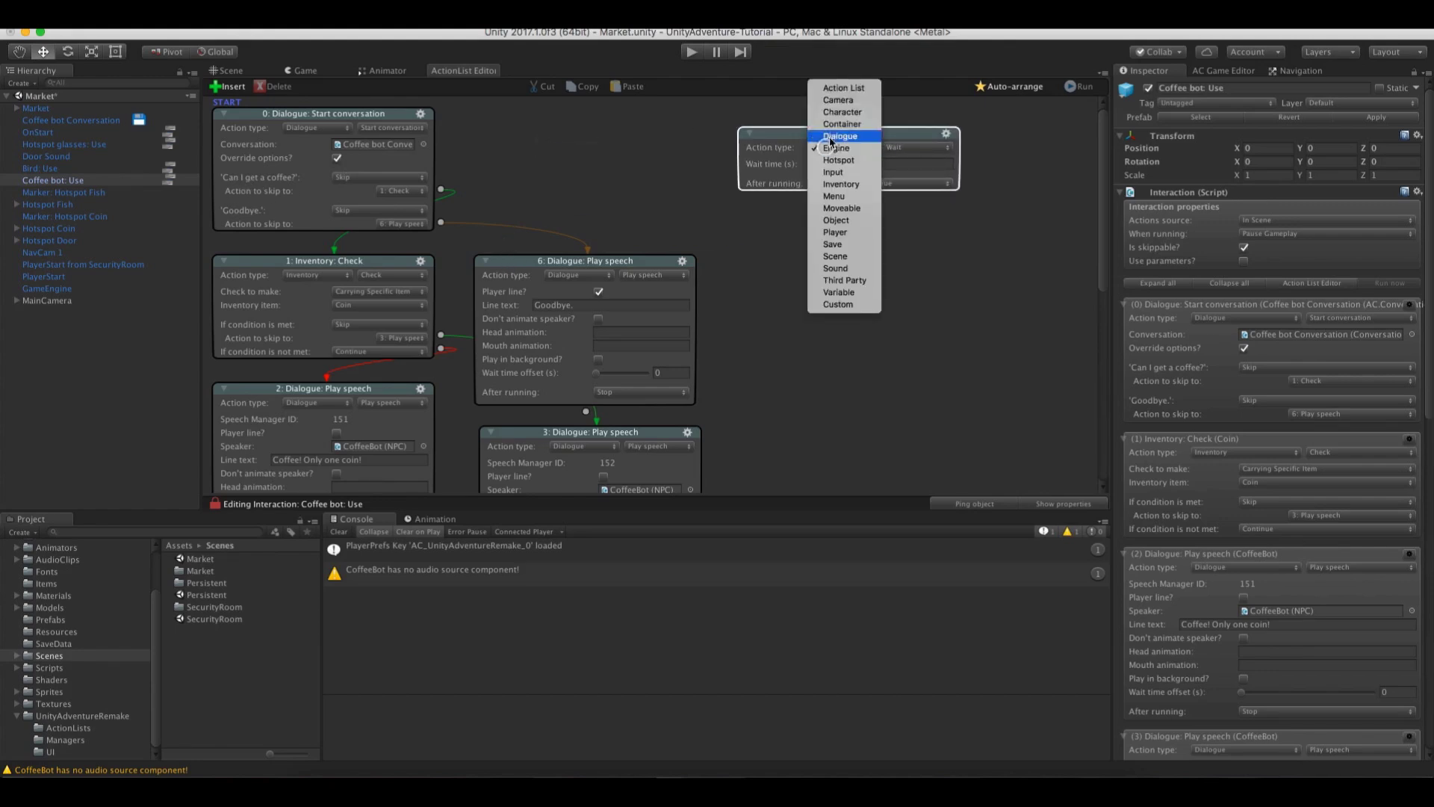
{"action": "left_click", "coordinate": [827, 135]}
{"action": "left_click", "coordinate": [862, 164]}
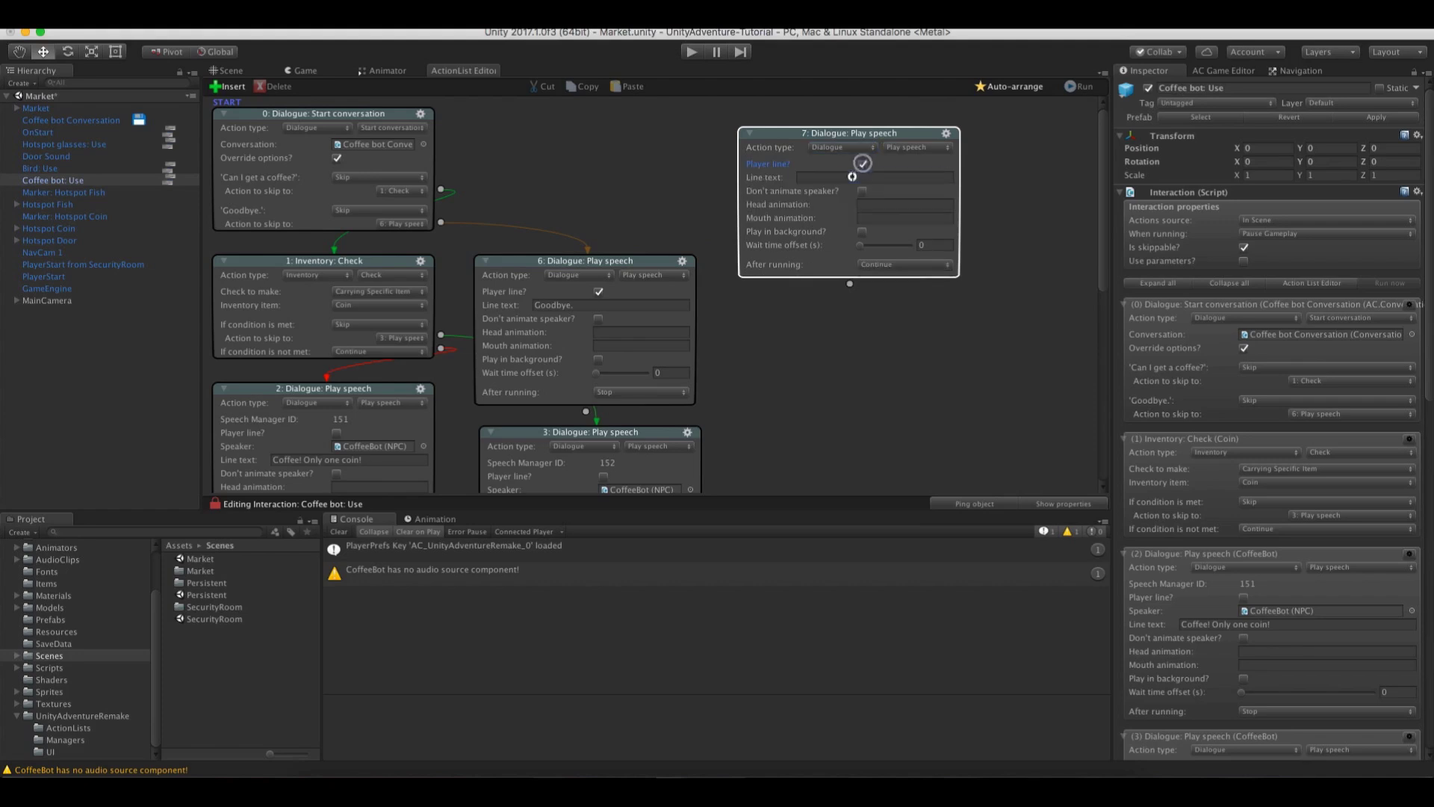
{"action": "left_click", "coordinate": [850, 176]}
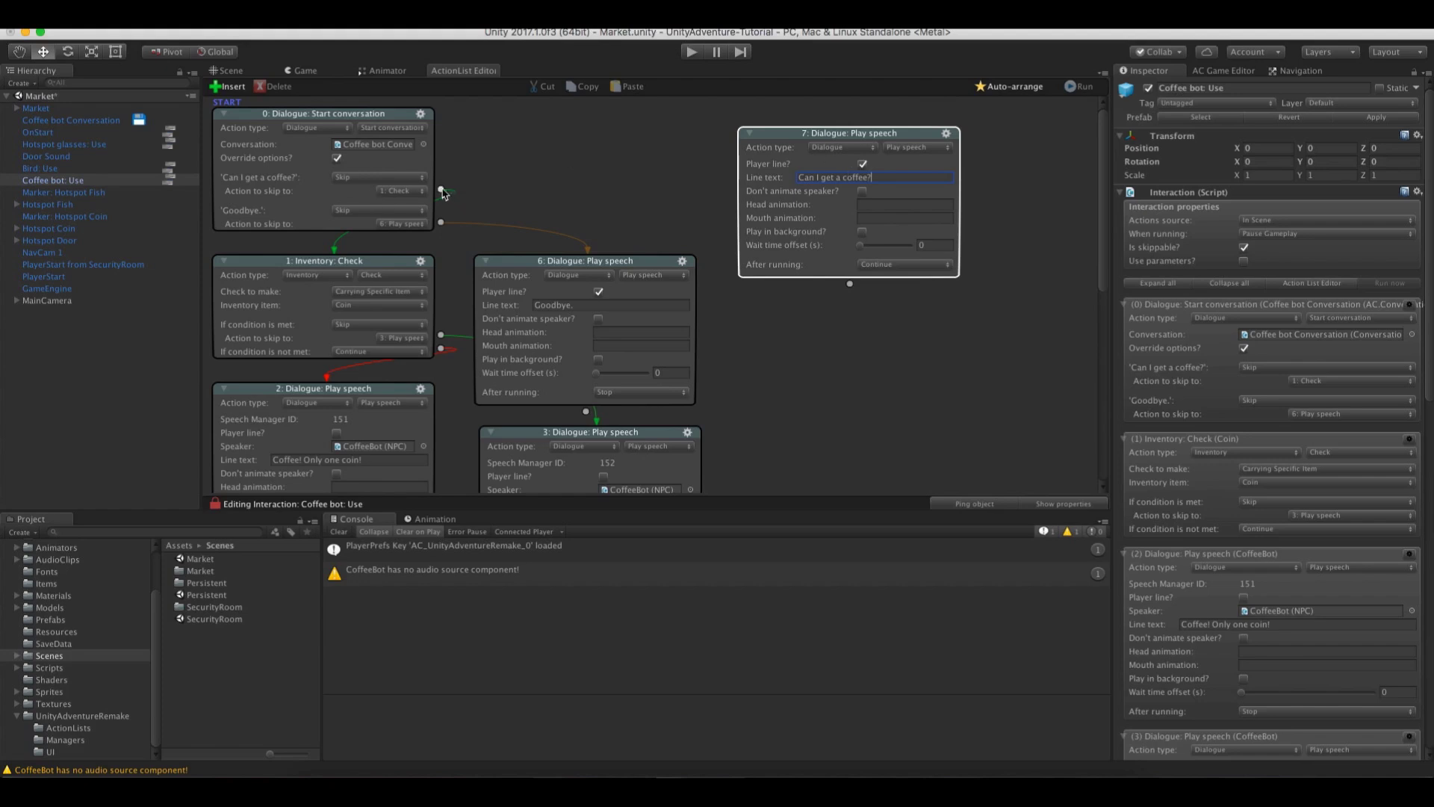
{"action": "left_click_drag", "start_coordinate": [441, 190], "coordinate": [788, 163]}
{"action": "left_click_drag", "start_coordinate": [850, 284], "coordinate": [385, 268]}
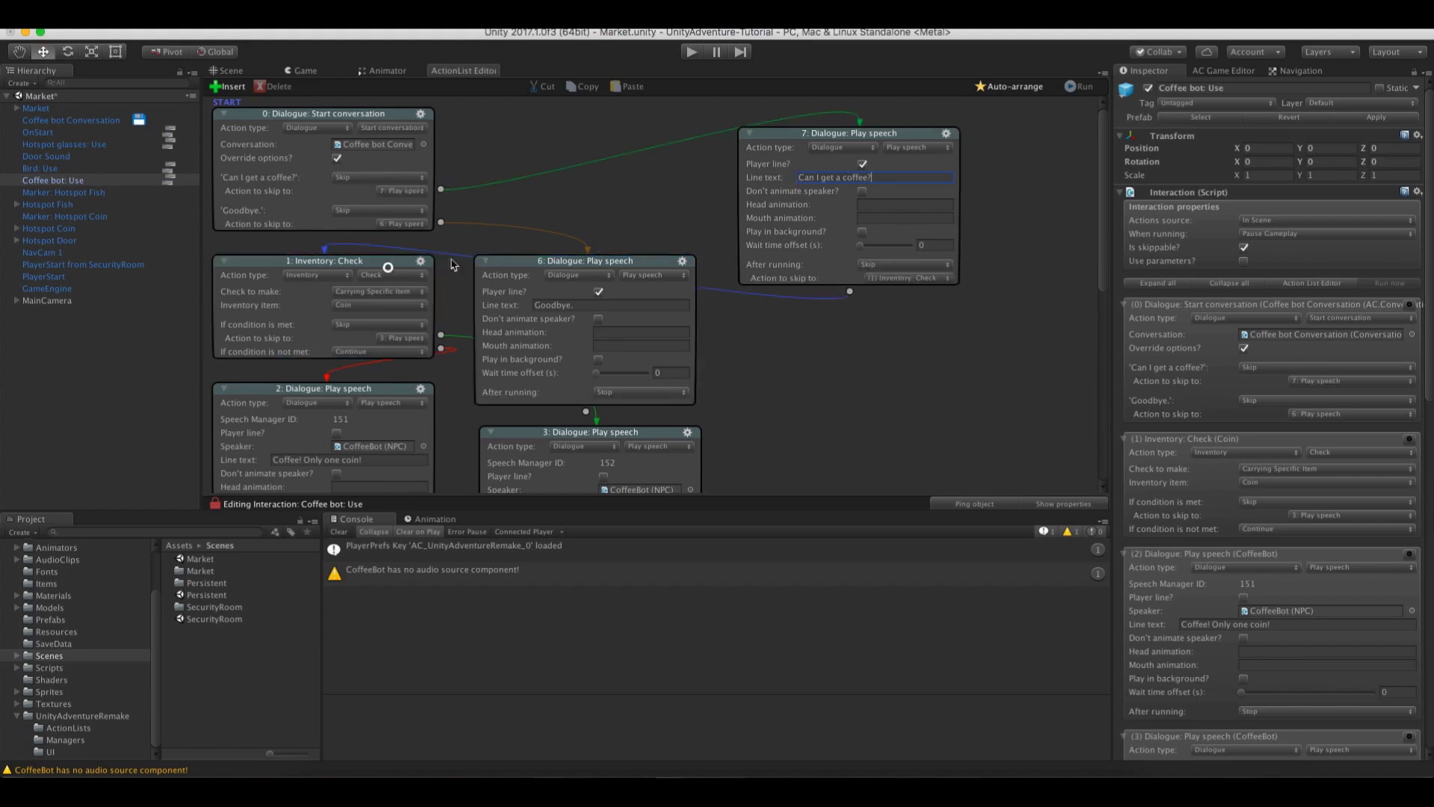
Run the game again, ask the coffee bot "Can I get a coffee?", and return to the Scene view
{"action": "left_click", "coordinate": [689, 53]}
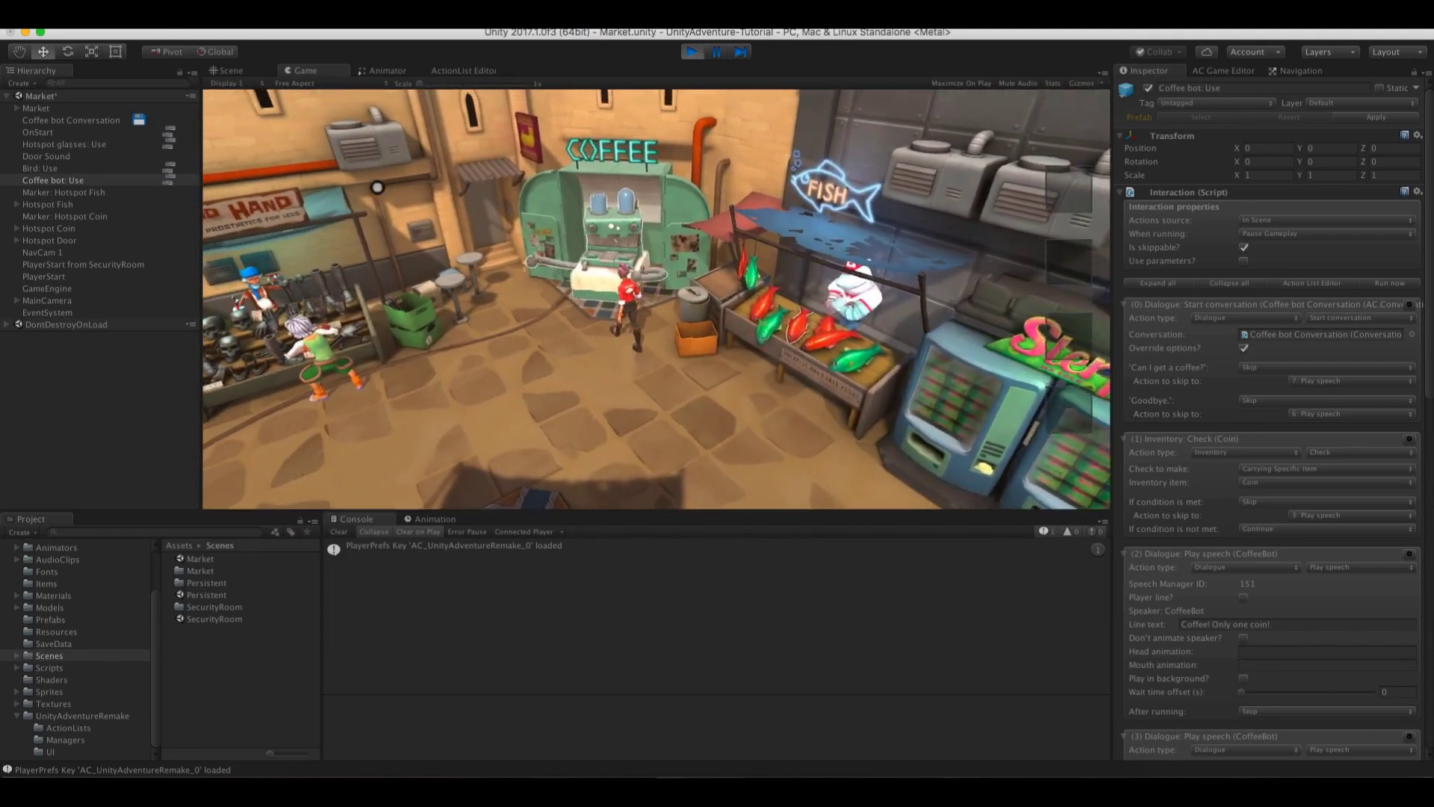
{"action": "left_click", "coordinate": [342, 350]}
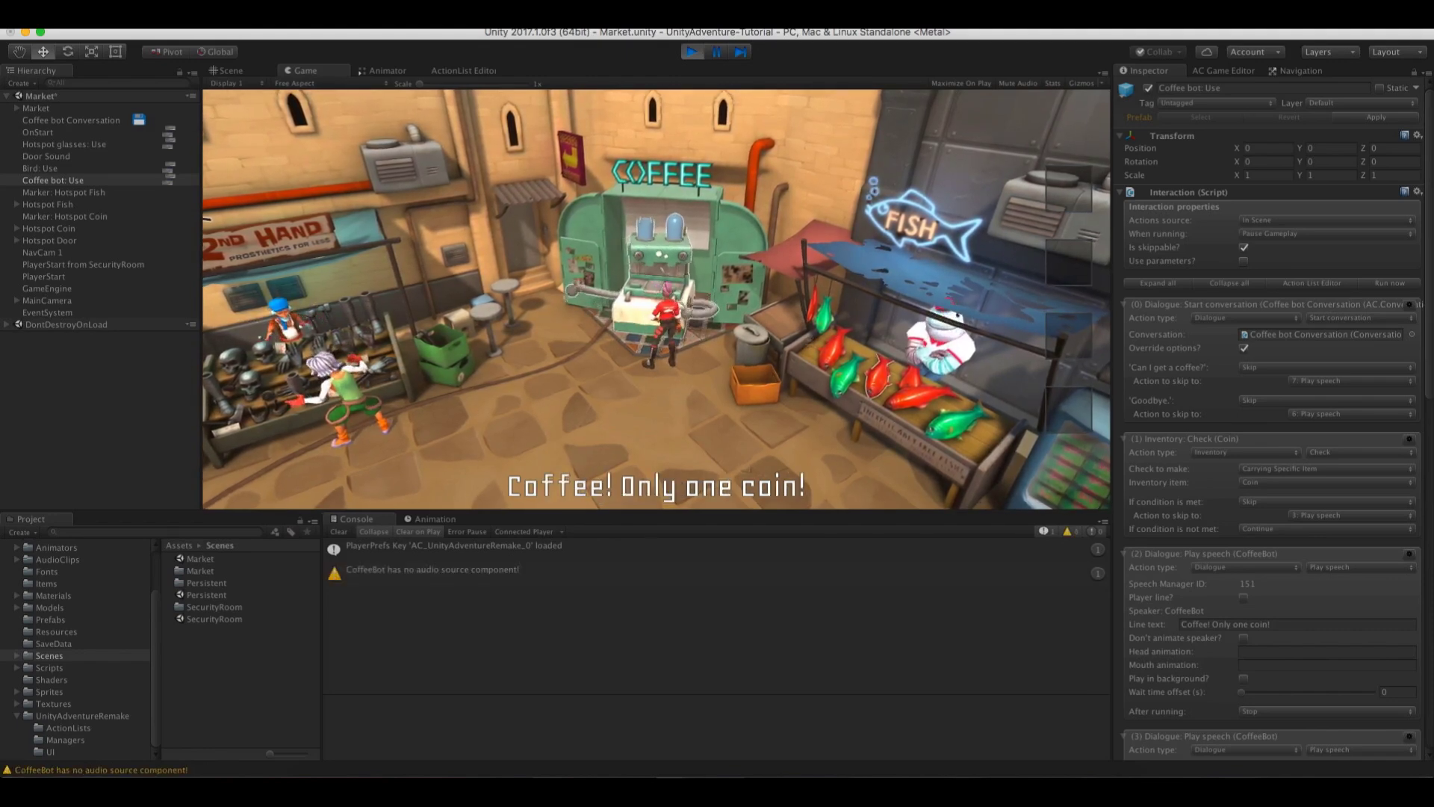
{"action": "left_click", "coordinate": [692, 53]}
{"action": "left_click", "coordinate": [228, 70]}
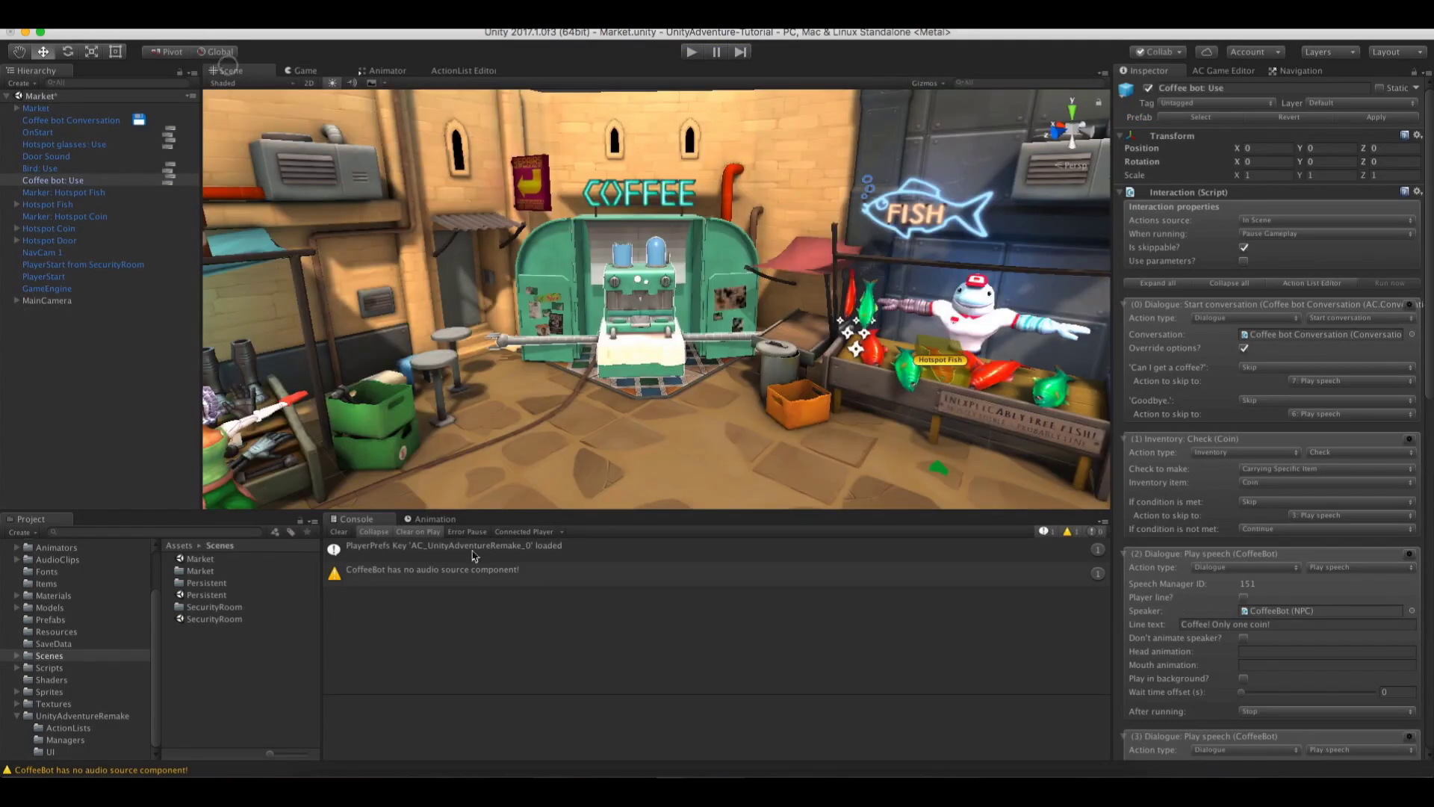
Add an Audio Source component to the CoffeeBot object inside the Market group
{"action": "left_click", "coordinate": [382, 577]}
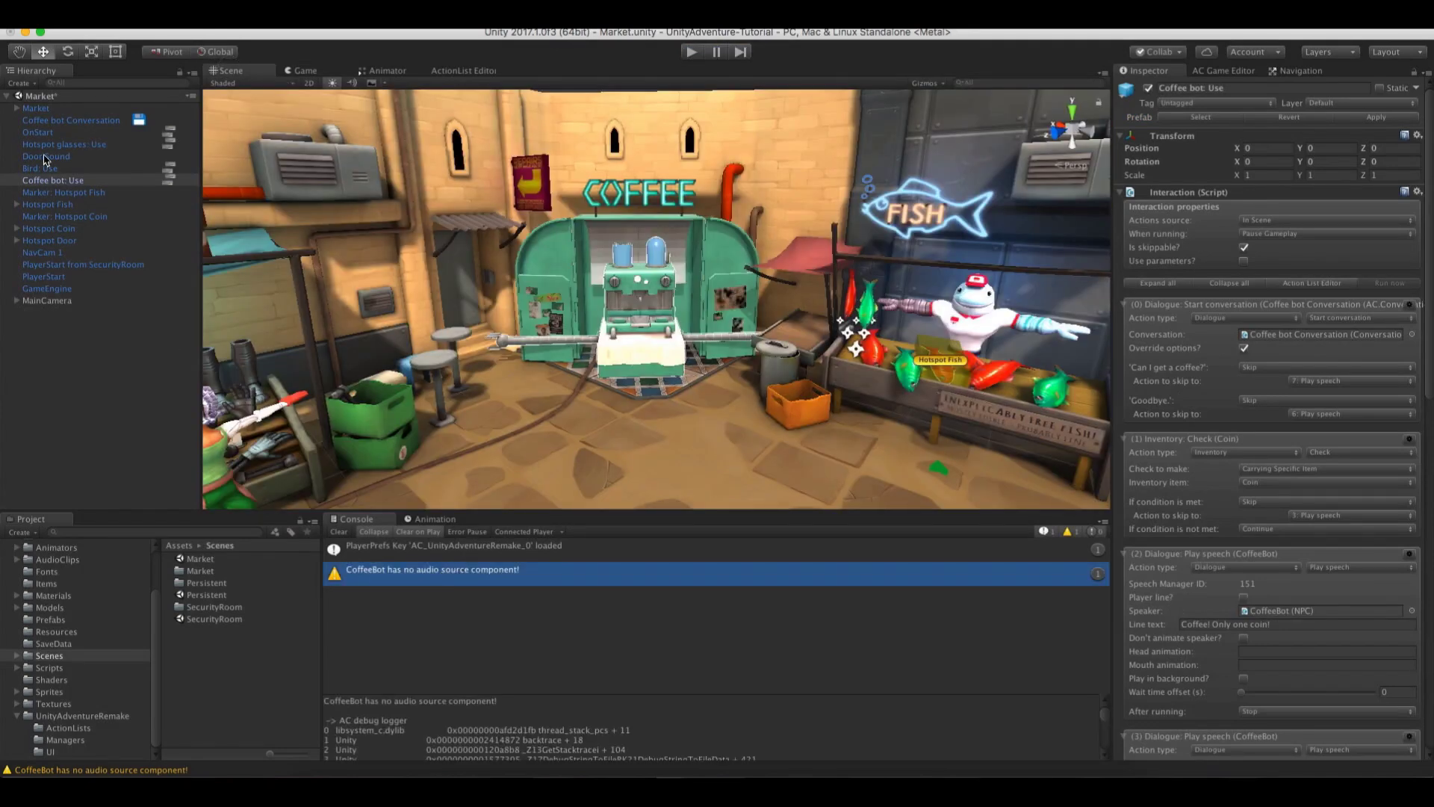
{"action": "left_click", "coordinate": [18, 109]}
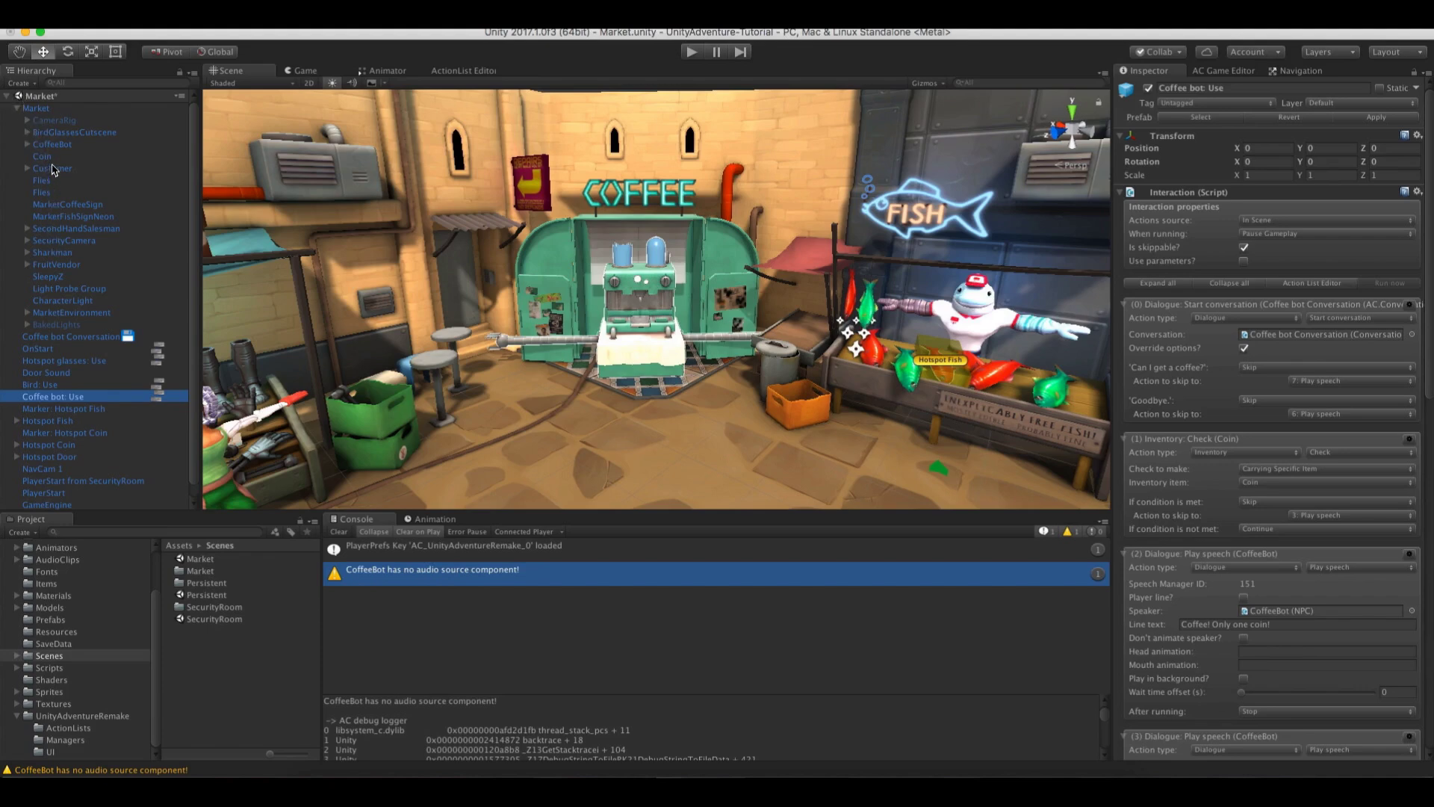
{"action": "left_click", "coordinate": [51, 144]}
{"action": "scroll", "coordinate": [1210, 373], "scroll_direction": "down", "scroll_amount": 15}
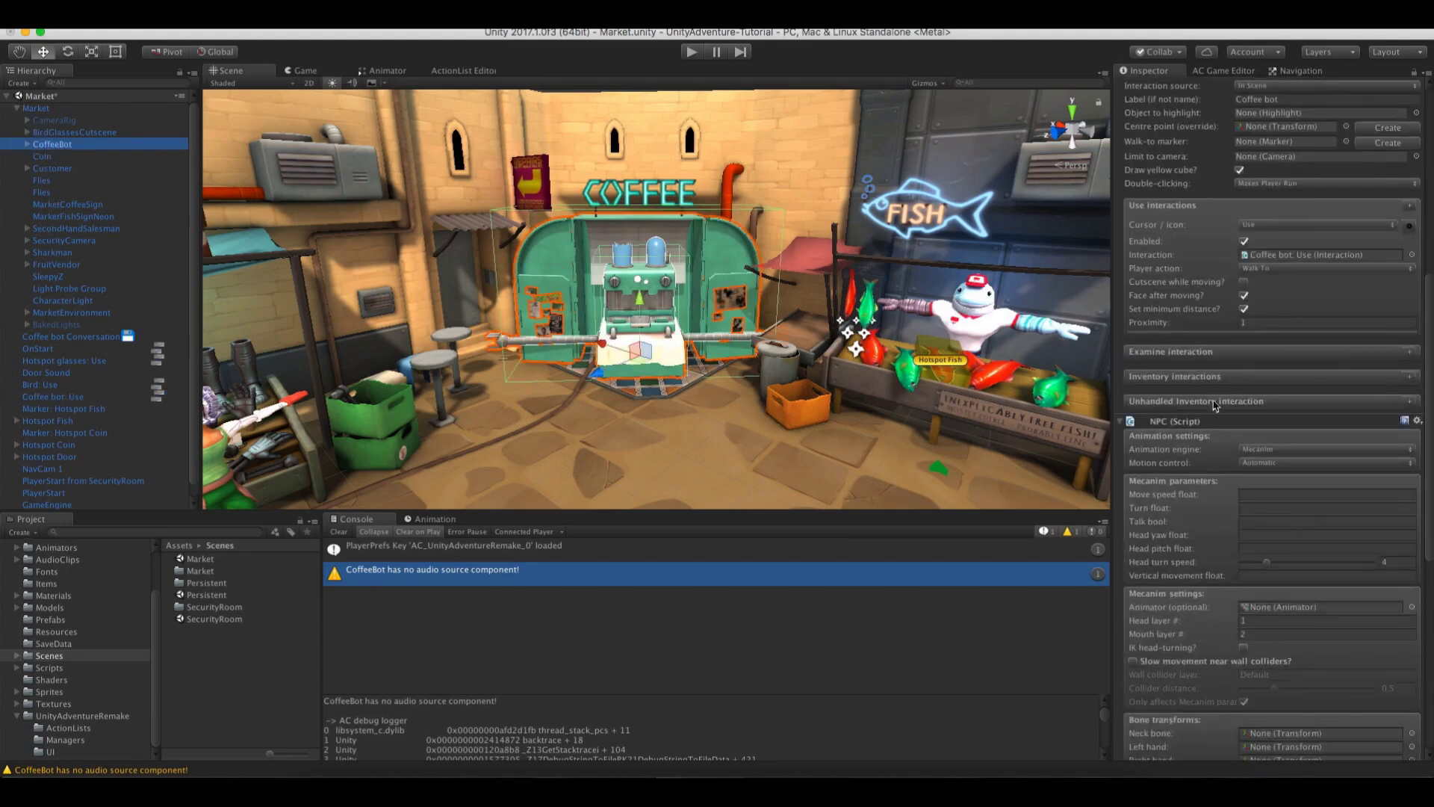
{"action": "left_click", "coordinate": [1255, 738]}
{"action": "type", "text": "aud"}
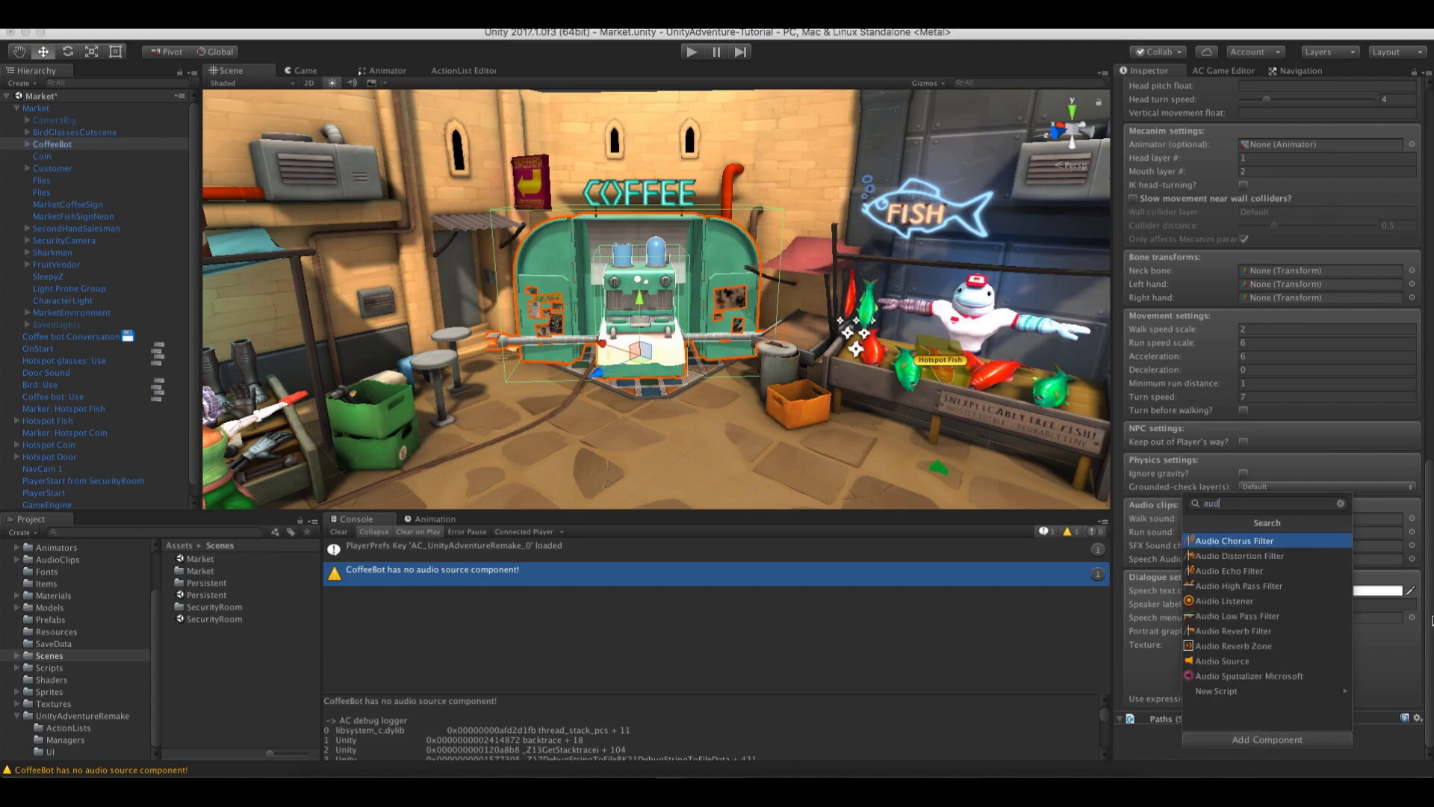
{"action": "key", "text": "Down"}
{"action": "key", "text": "Down"}
{"action": "key", "text": "Down"}
{"action": "key", "text": "Down"}
{"action": "key", "text": "Down"}
{"action": "key", "text": "Down"}
{"action": "key", "text": "Down"}
{"action": "key", "text": "Down"}
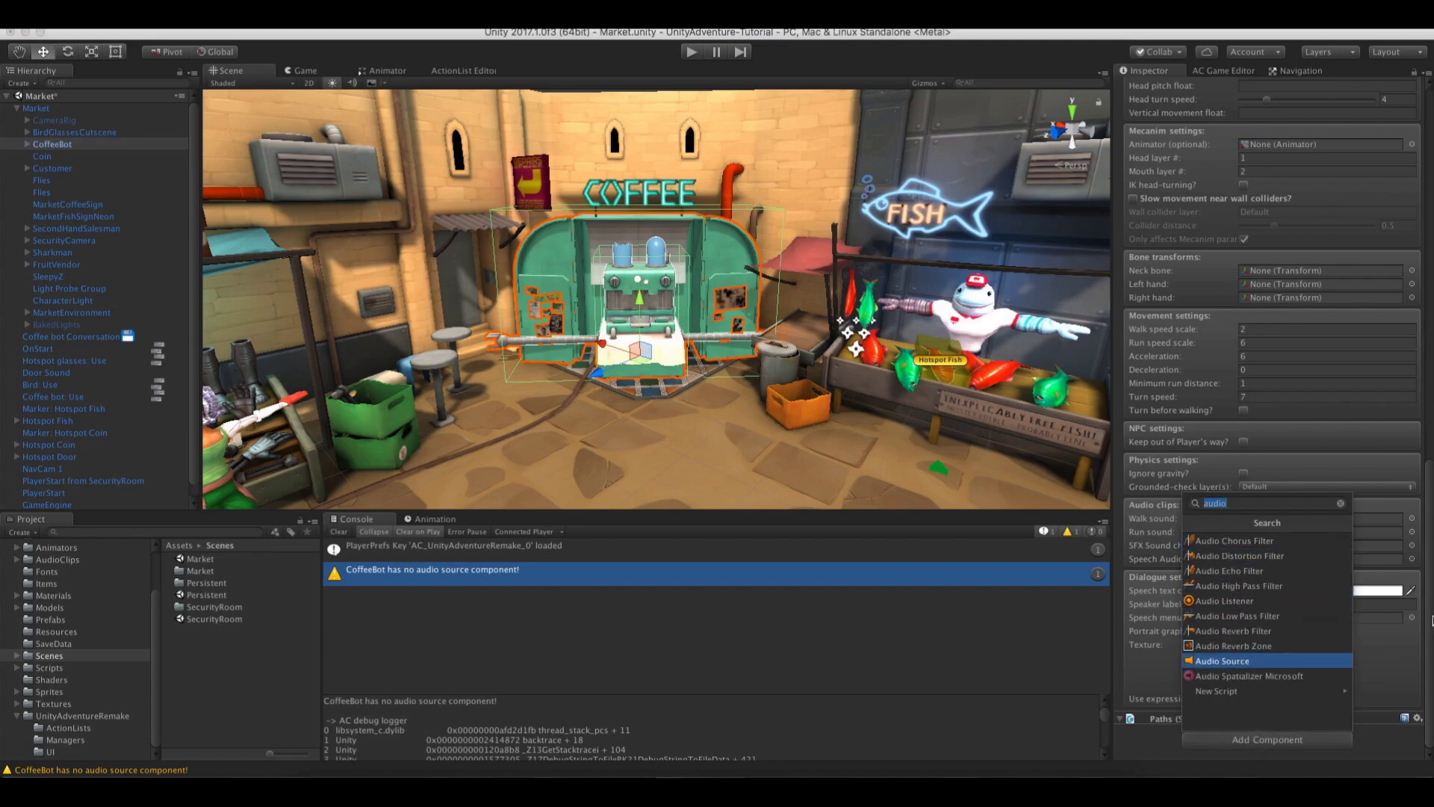
{"action": "key", "text": "Return"}
{"action": "scroll", "coordinate": [1355, 496], "scroll_direction": "up", "scroll_amount": 15}
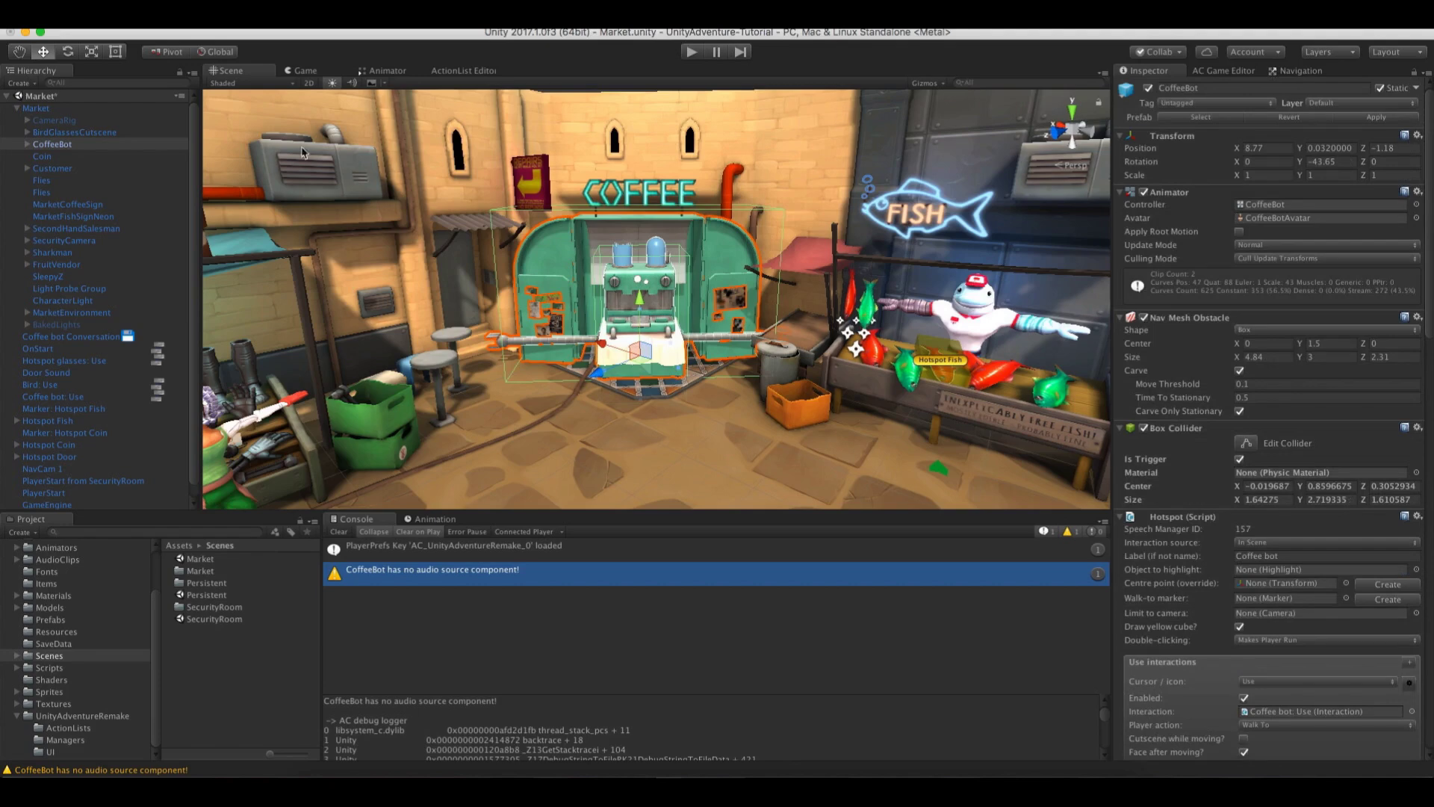
{"action": "left_click", "coordinate": [16, 109]}
Locate the Conversation menu's linked ConversationUI prefab, add it to the scene hierarchy, and preview it in the Game view
{"action": "left_click", "coordinate": [1221, 71]}
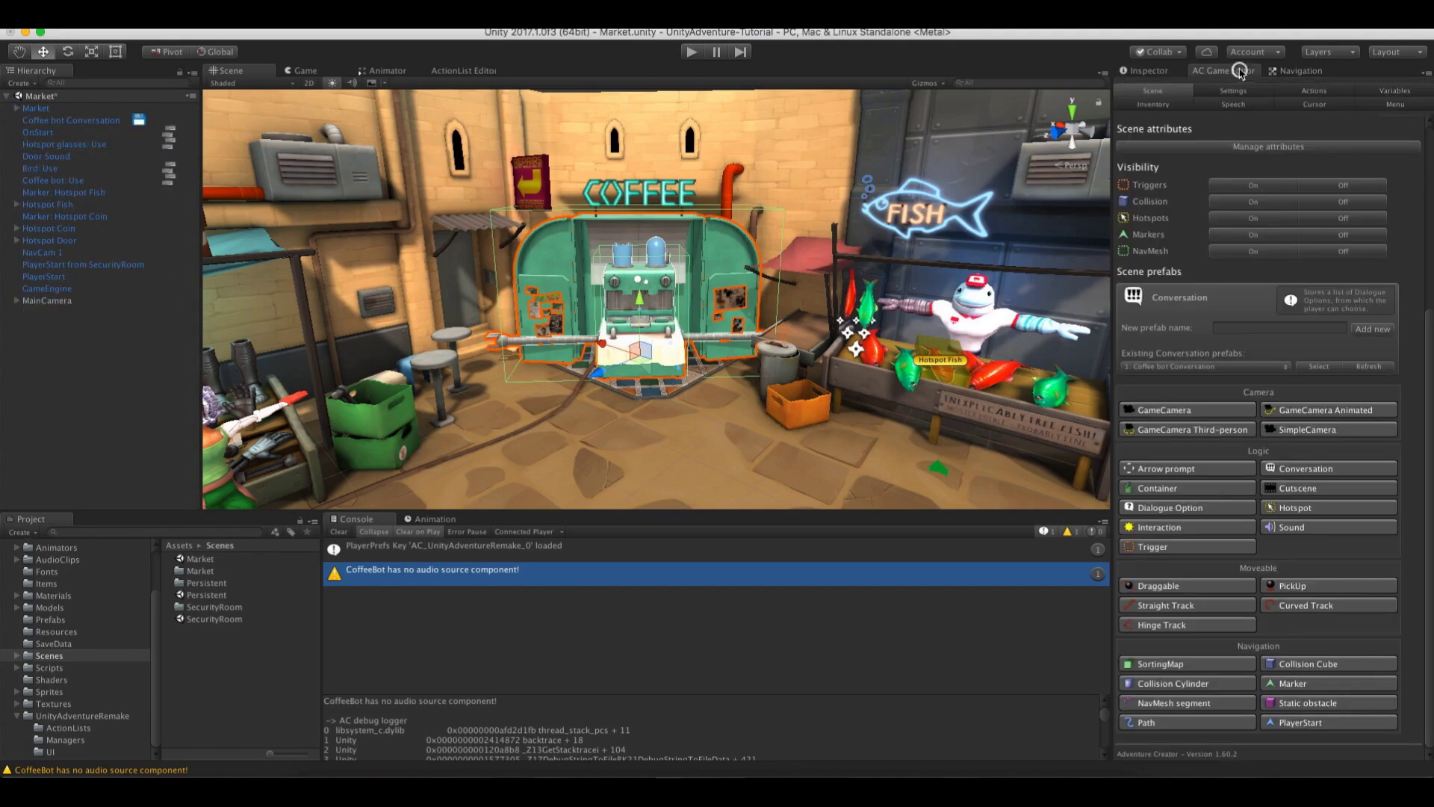
{"action": "left_click", "coordinate": [1373, 105]}
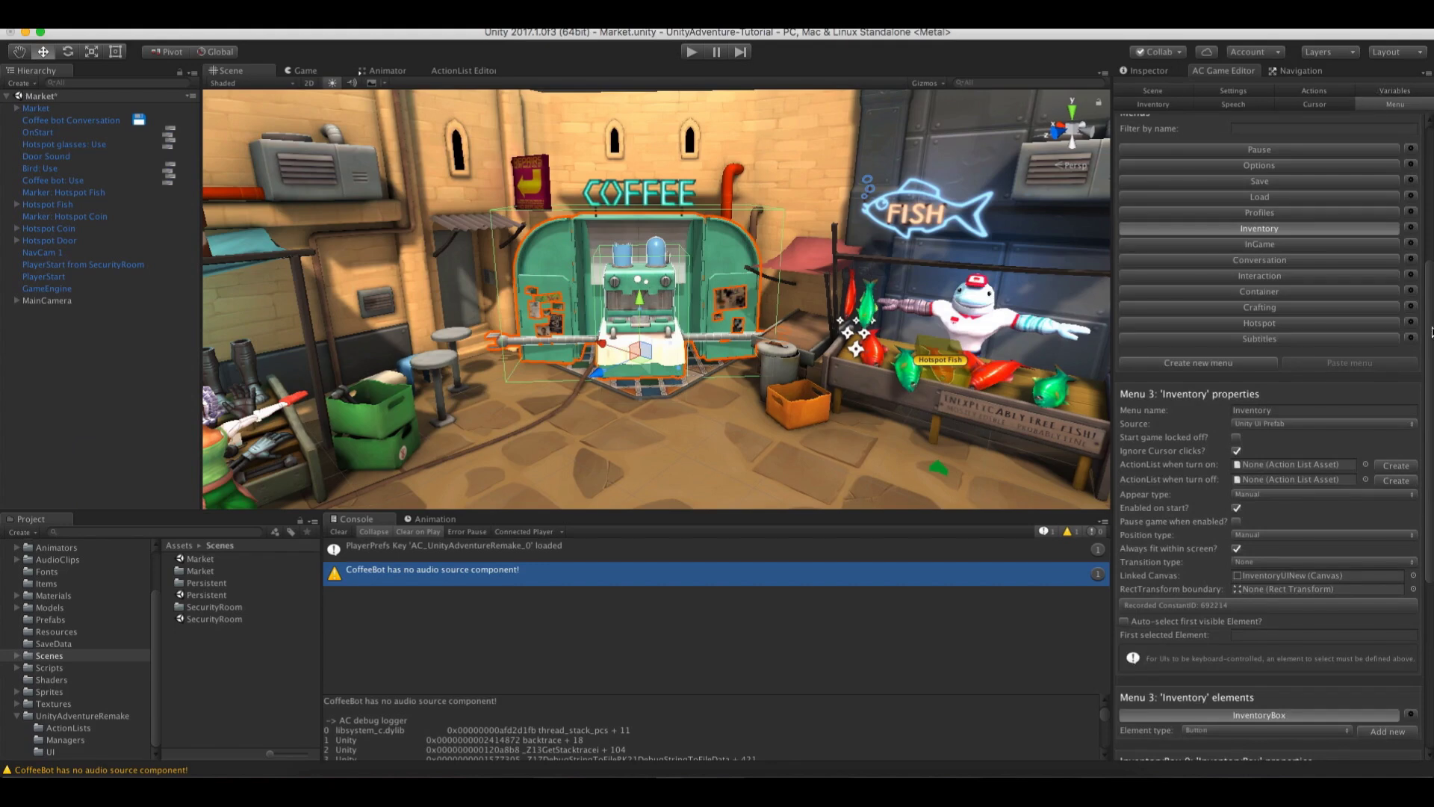
{"action": "left_click_drag", "start_coordinate": [1428, 328], "coordinate": [1426, 295]}
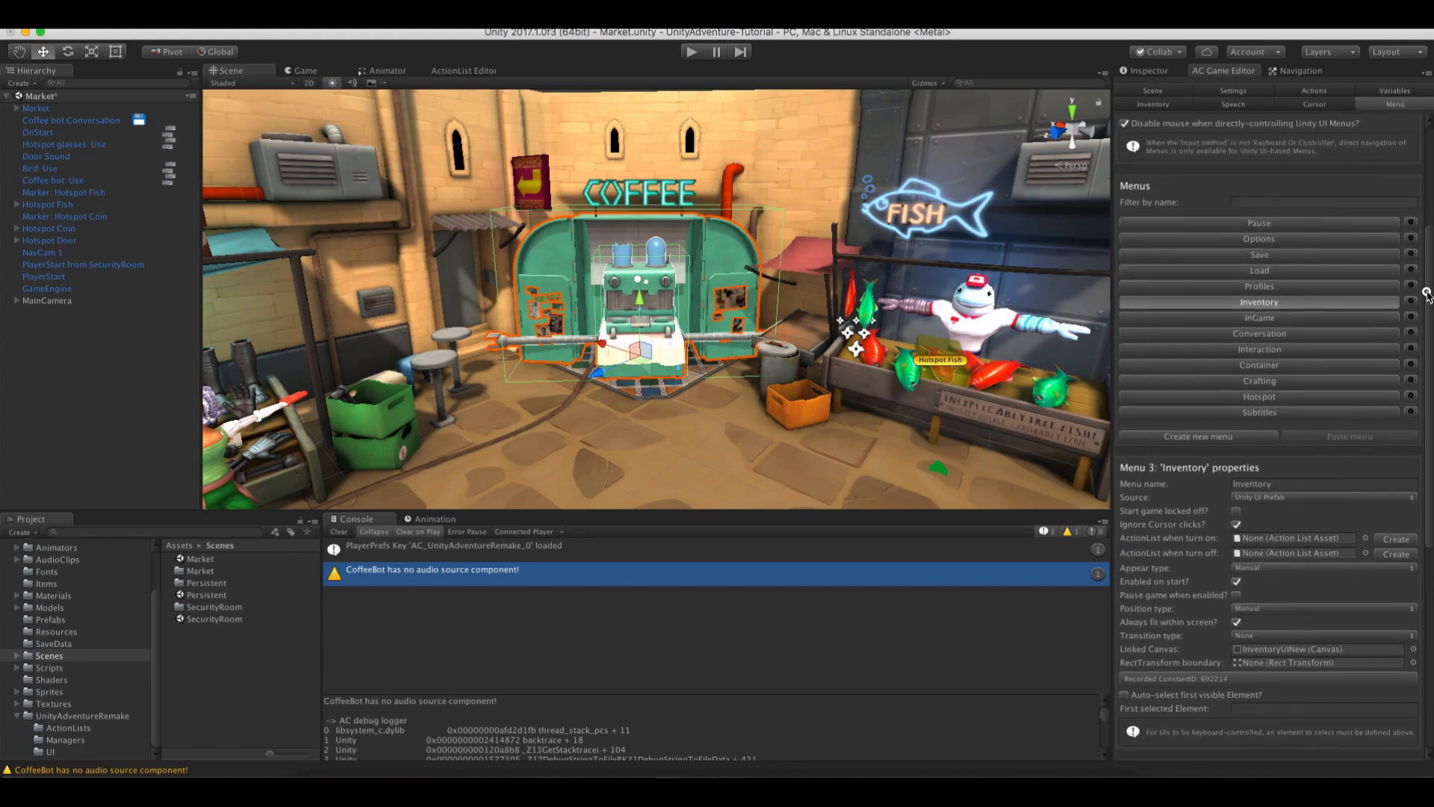
{"action": "left_click", "coordinate": [1291, 333]}
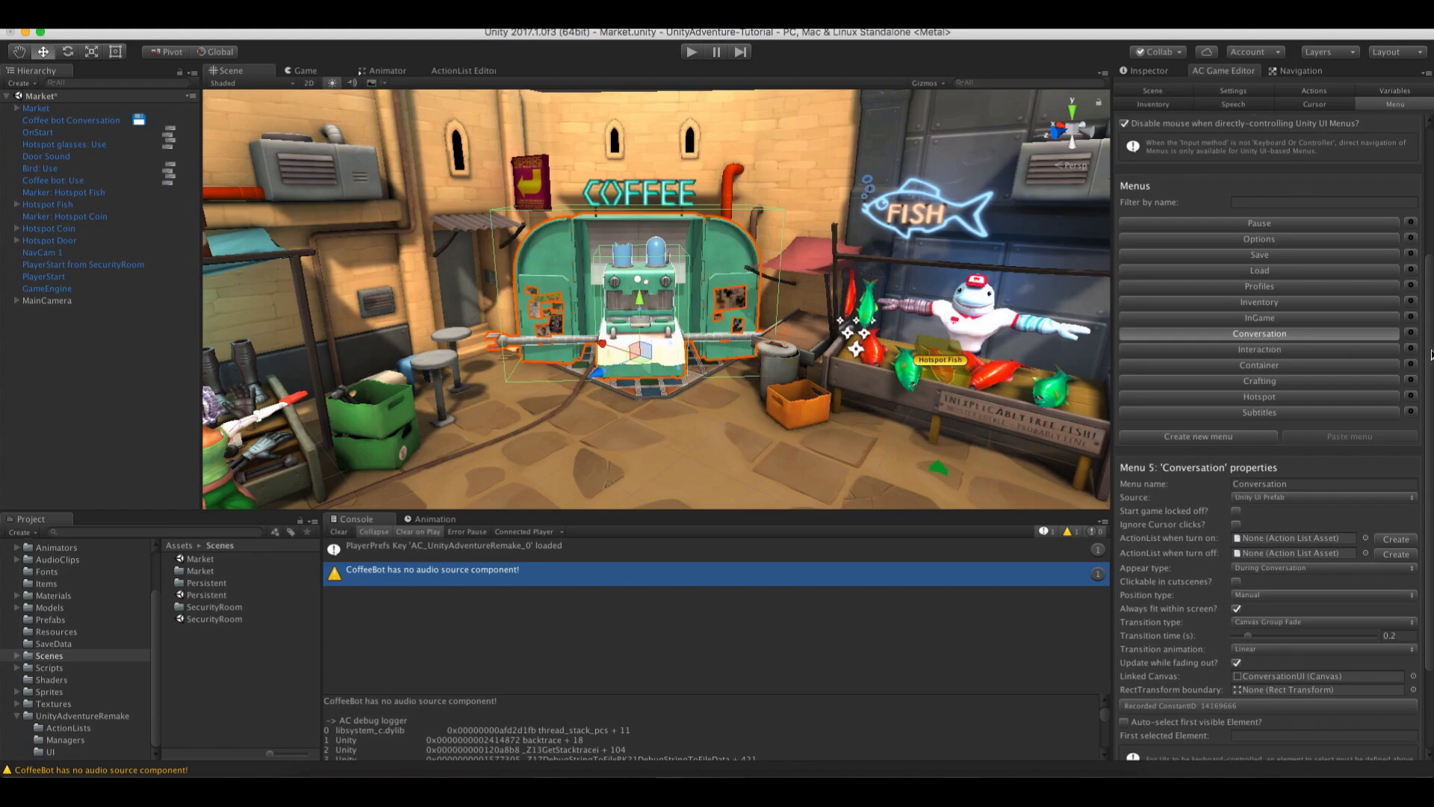
{"action": "left_click_drag", "start_coordinate": [1431, 355], "coordinate": [1430, 478]}
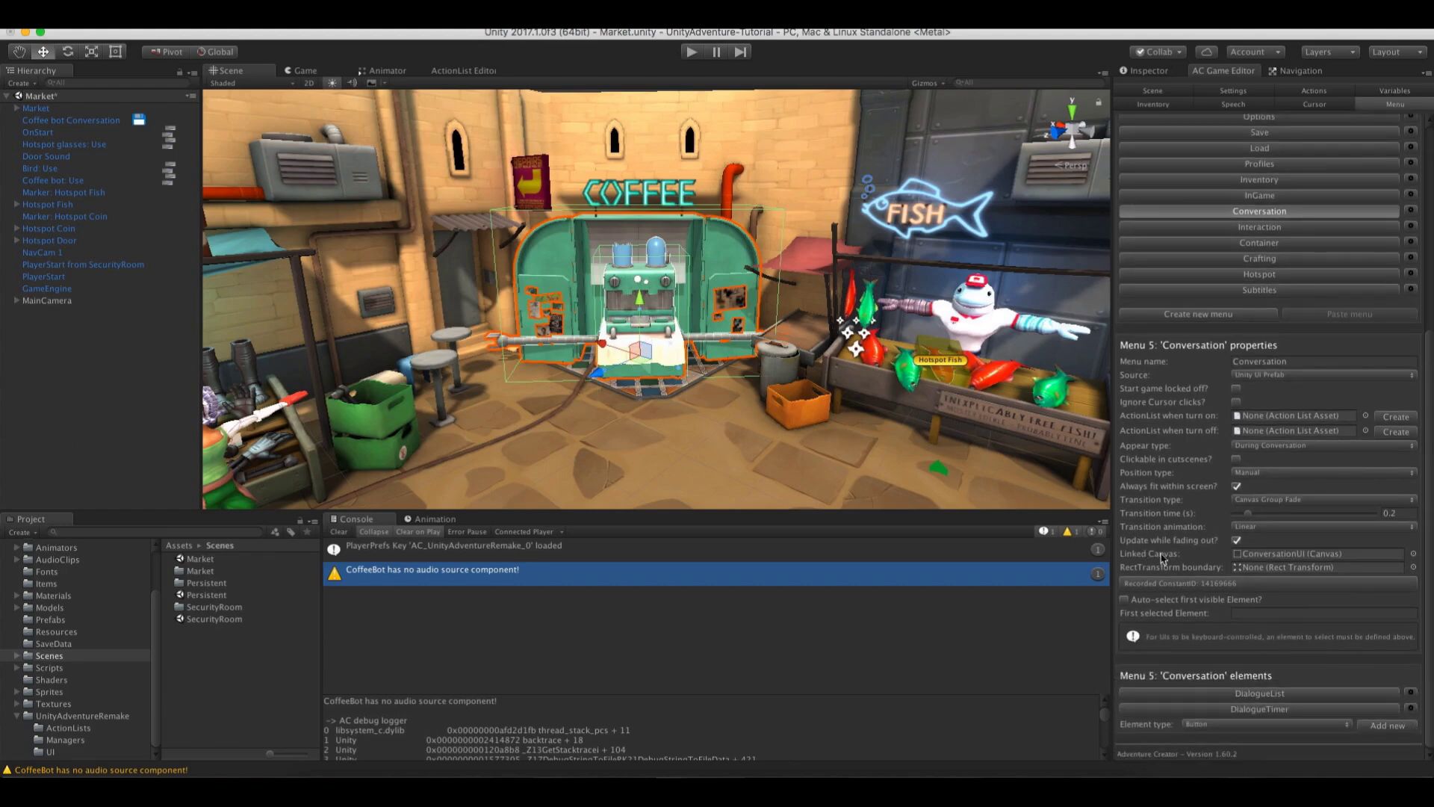
{"action": "left_click", "coordinate": [1294, 556]}
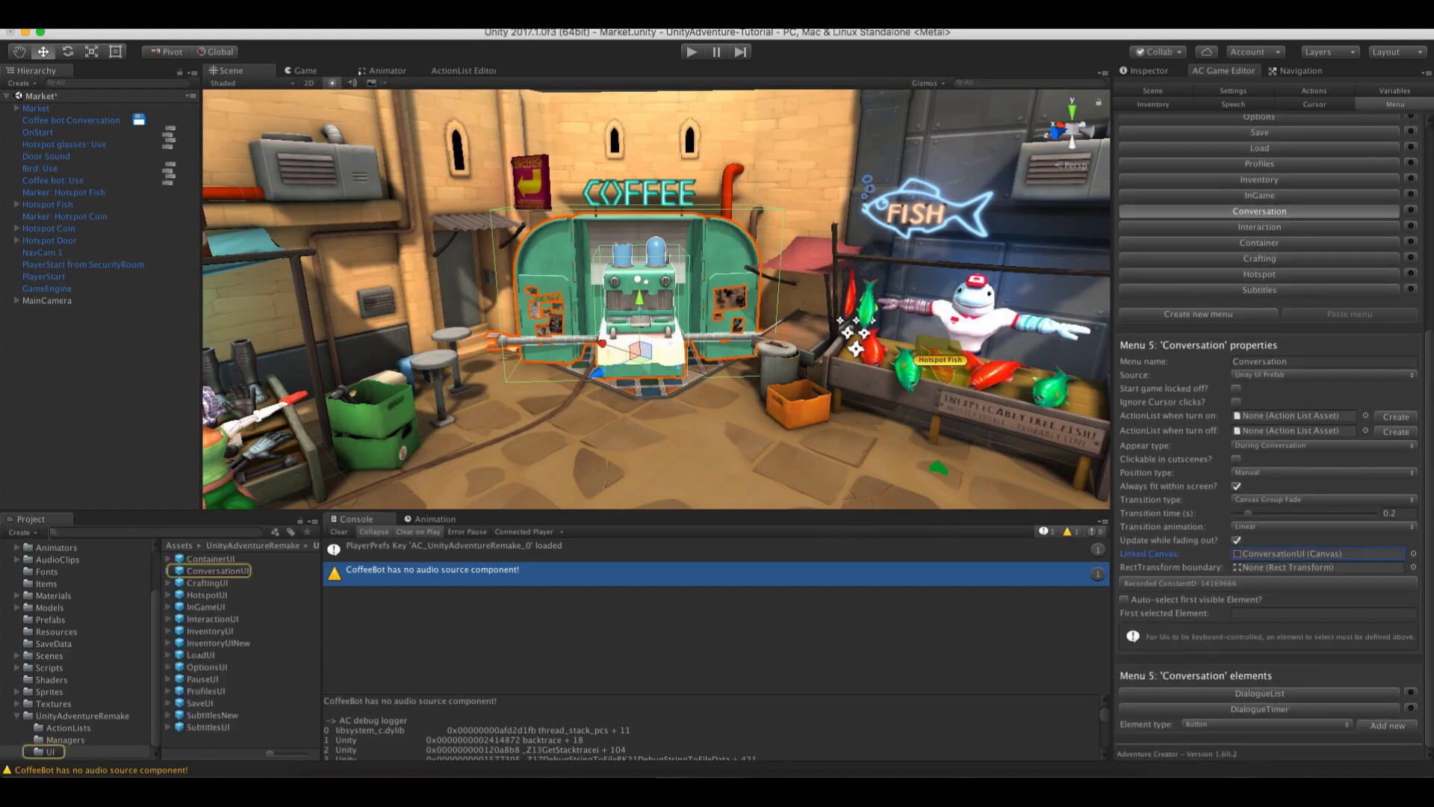
{"action": "left_click_drag", "start_coordinate": [198, 577], "coordinate": [105, 441]}
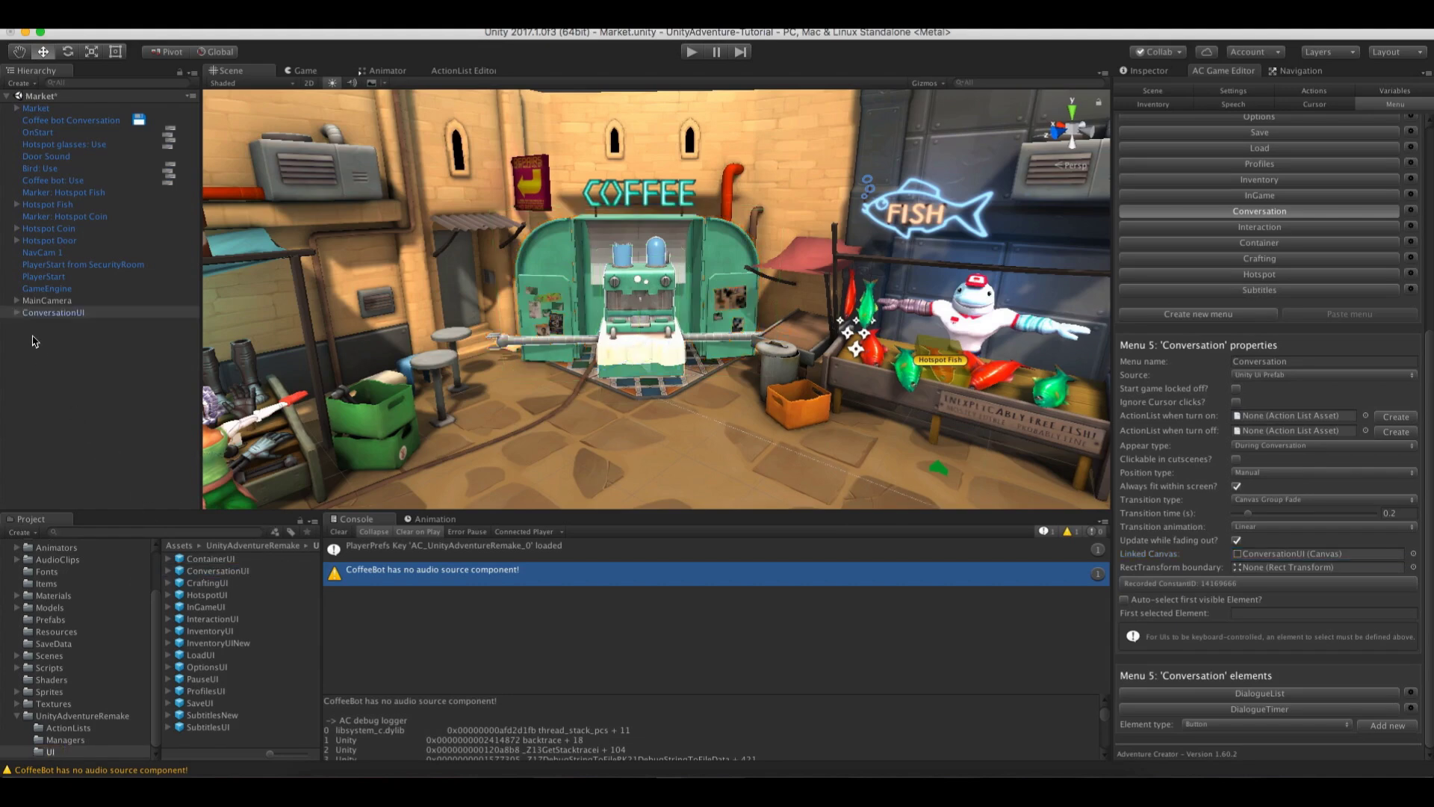
{"action": "left_click", "coordinate": [301, 70]}
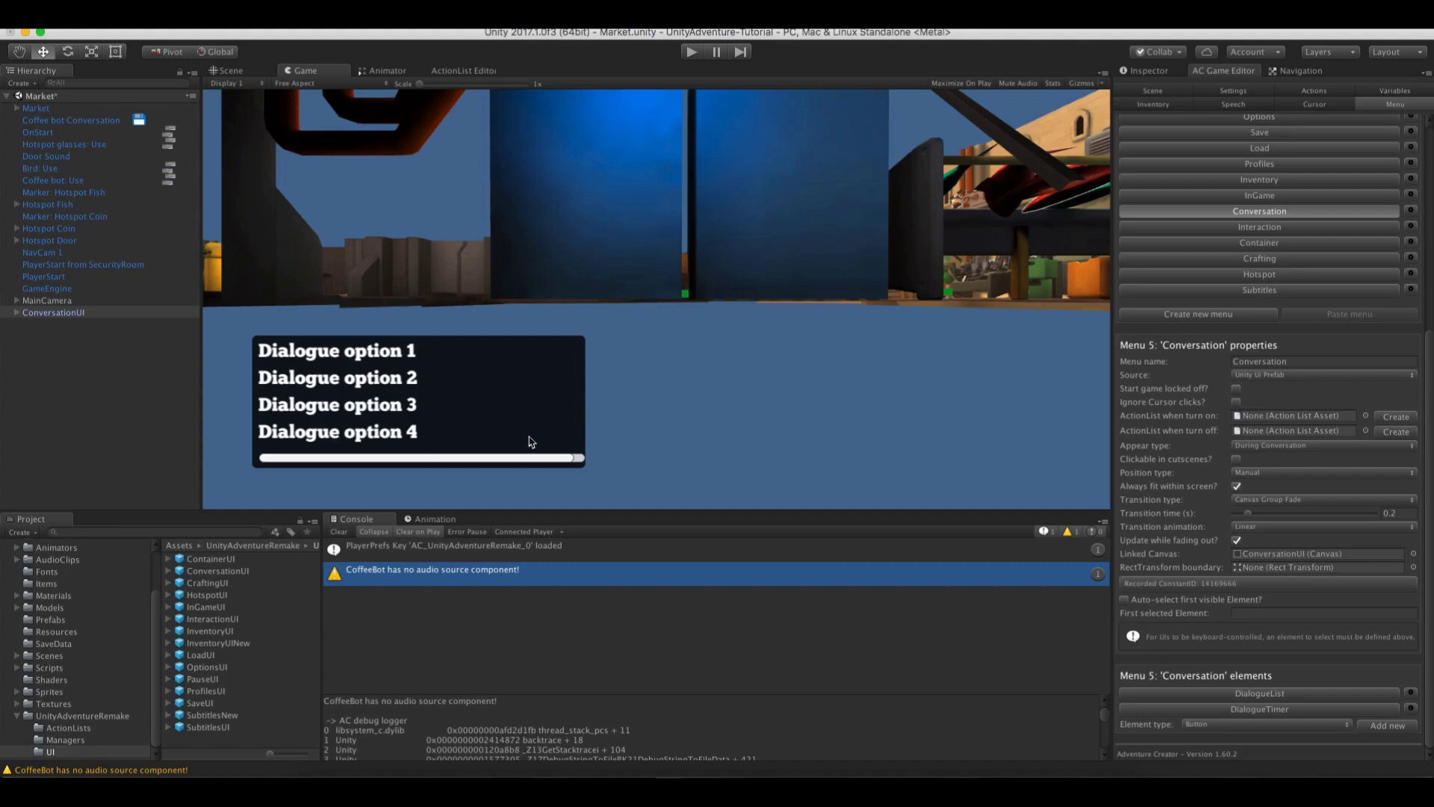
Delete the sldrTimer object from ConversationUI, accepting the break of the prefab instance
{"action": "left_click", "coordinate": [16, 313]}
{"action": "left_click", "coordinate": [47, 347]}
{"action": "right_click", "coordinate": [56, 350]}
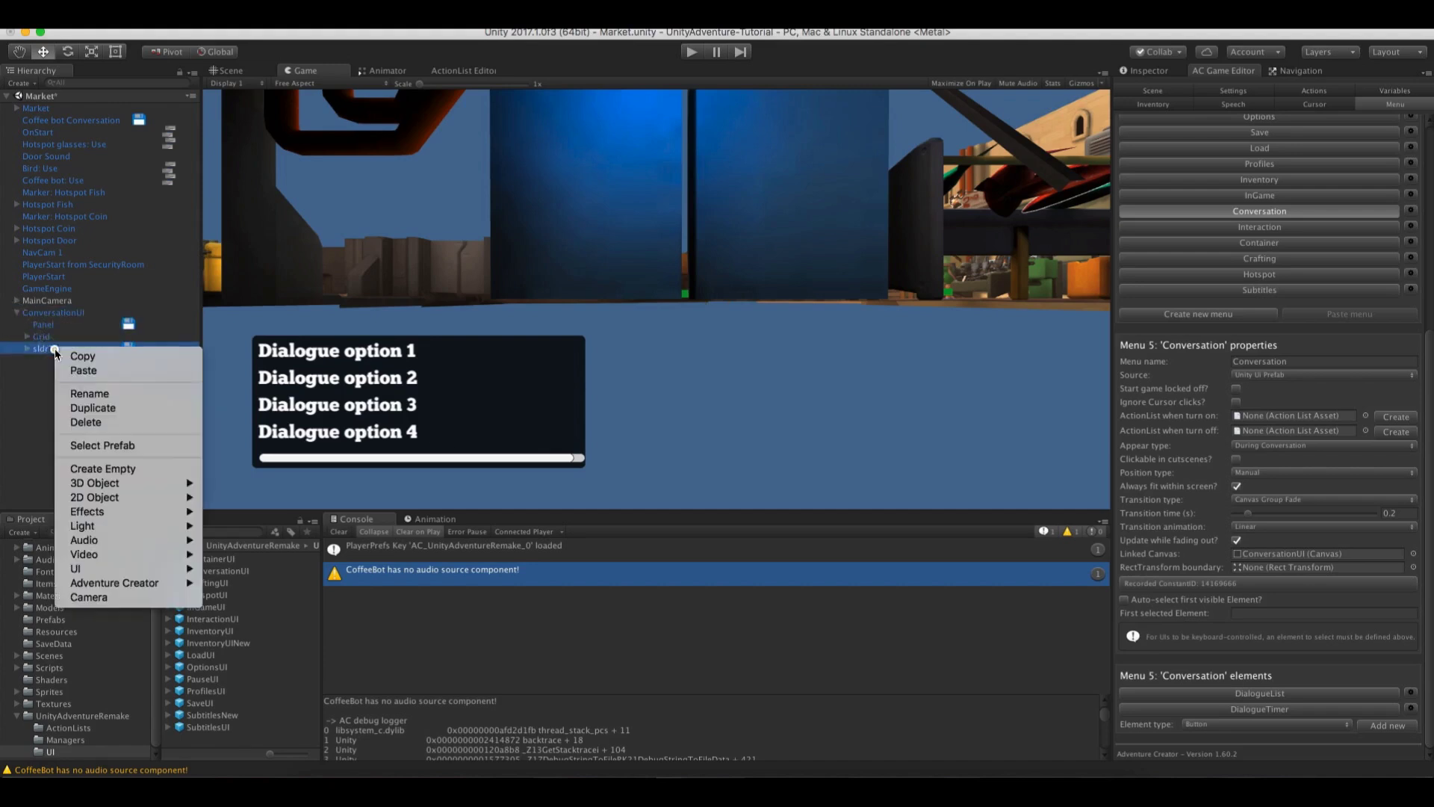
{"action": "left_click", "coordinate": [84, 422]}
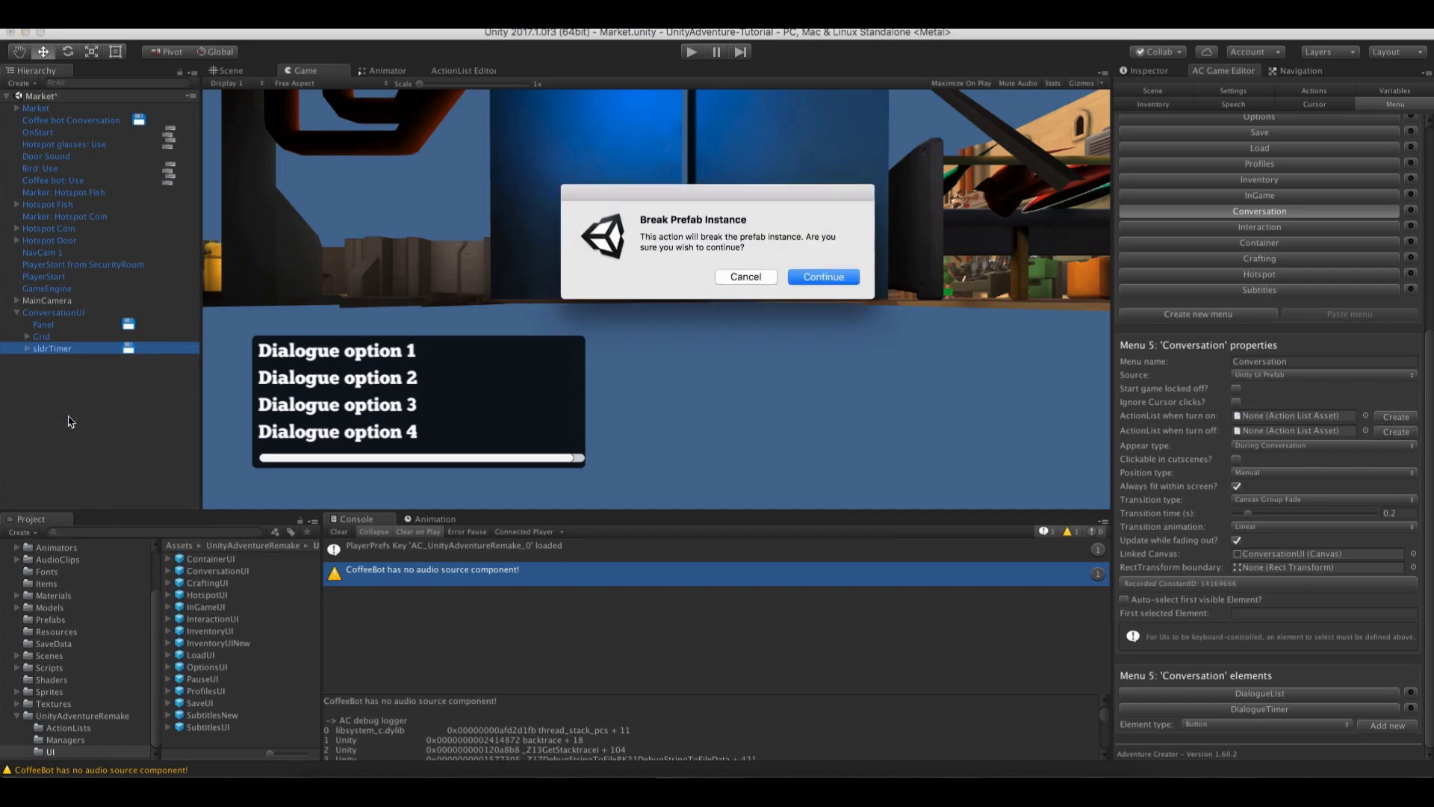
{"action": "left_click", "coordinate": [821, 277]}
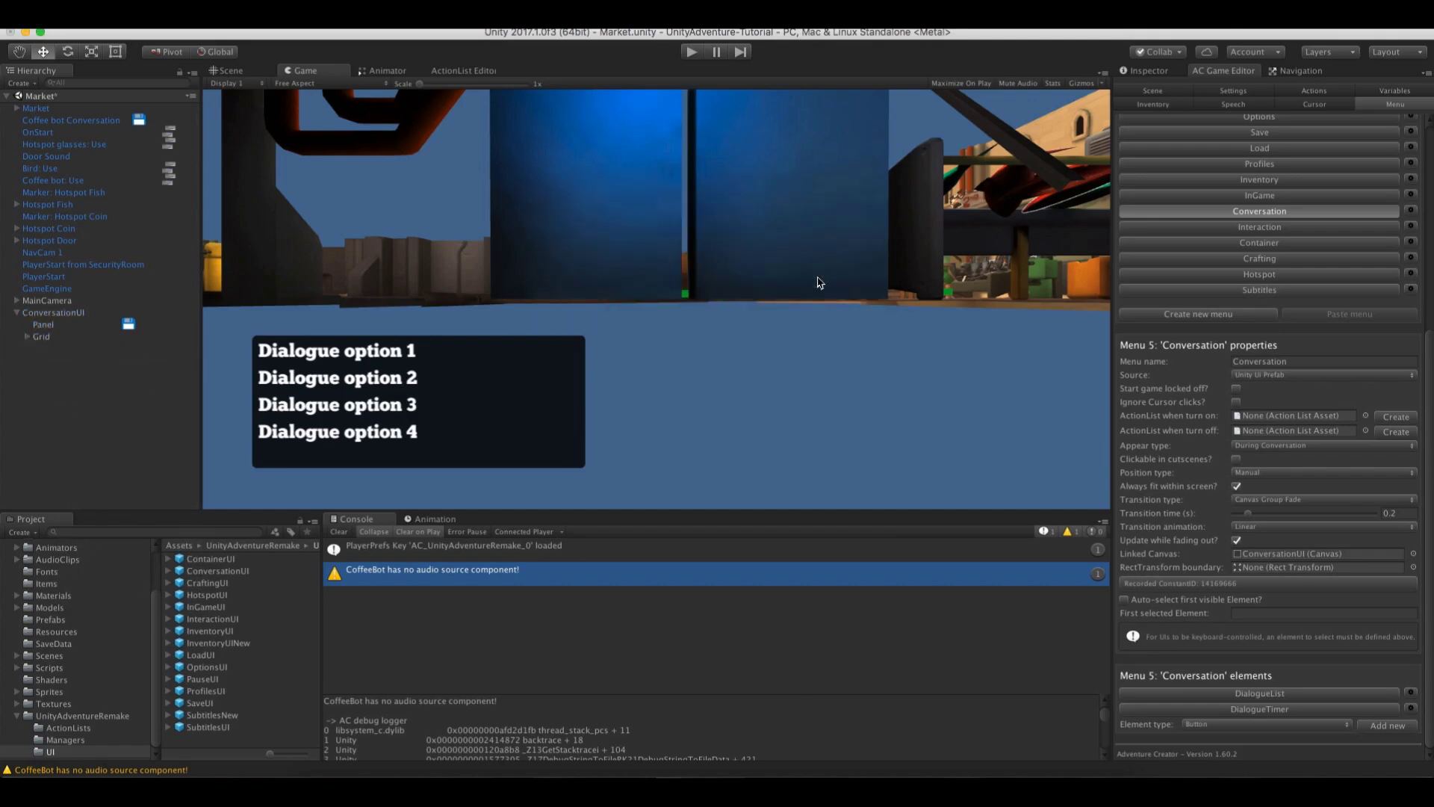
Set the font of txtOption1, txtOption2, txtOption3 and txtOption4 under ConversationUI's Grid to Geo-Regular with font size 23
{"action": "left_click", "coordinate": [28, 337]}
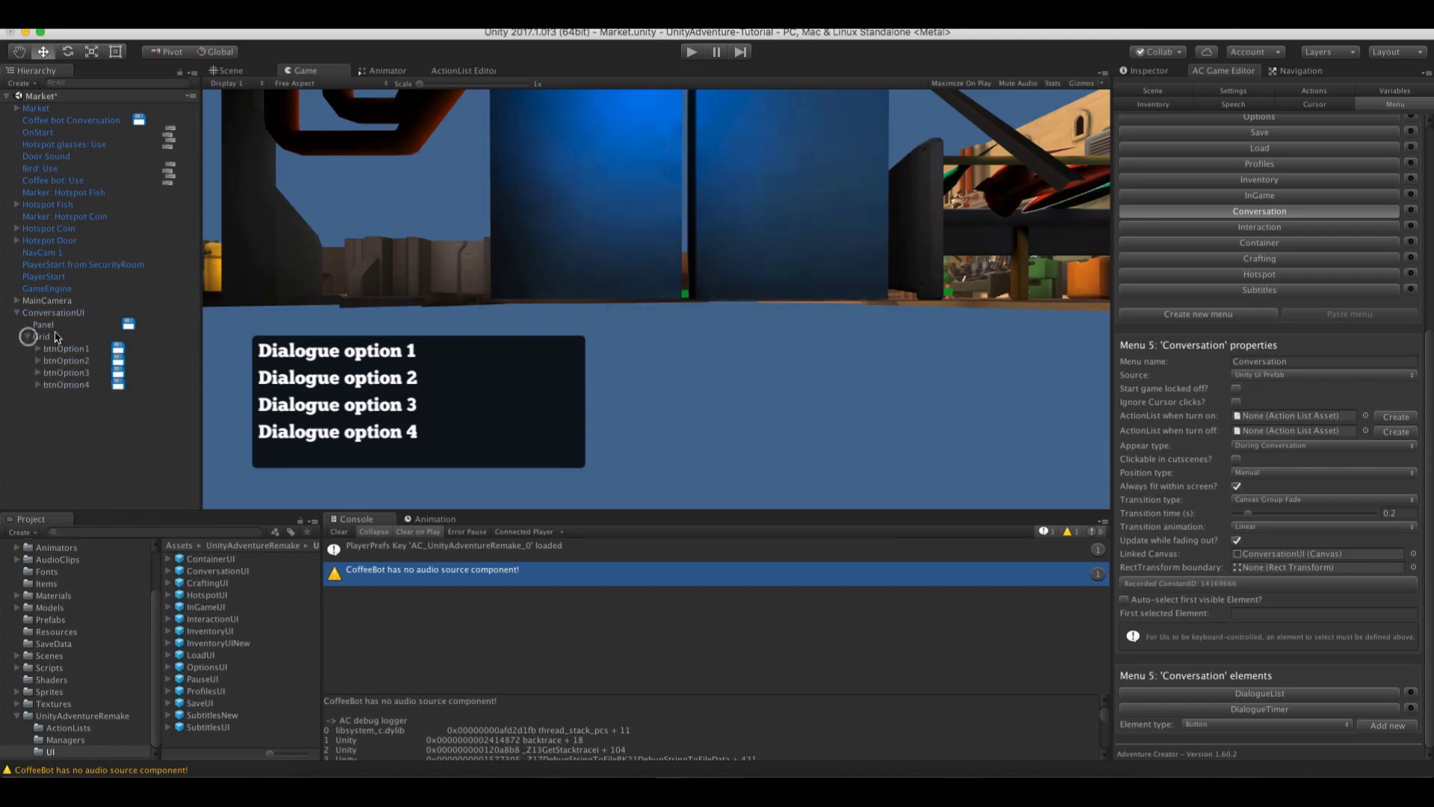
{"action": "left_click", "coordinate": [37, 349]}
{"action": "left_click", "coordinate": [38, 397]}
{"action": "left_click", "coordinate": [37, 385]}
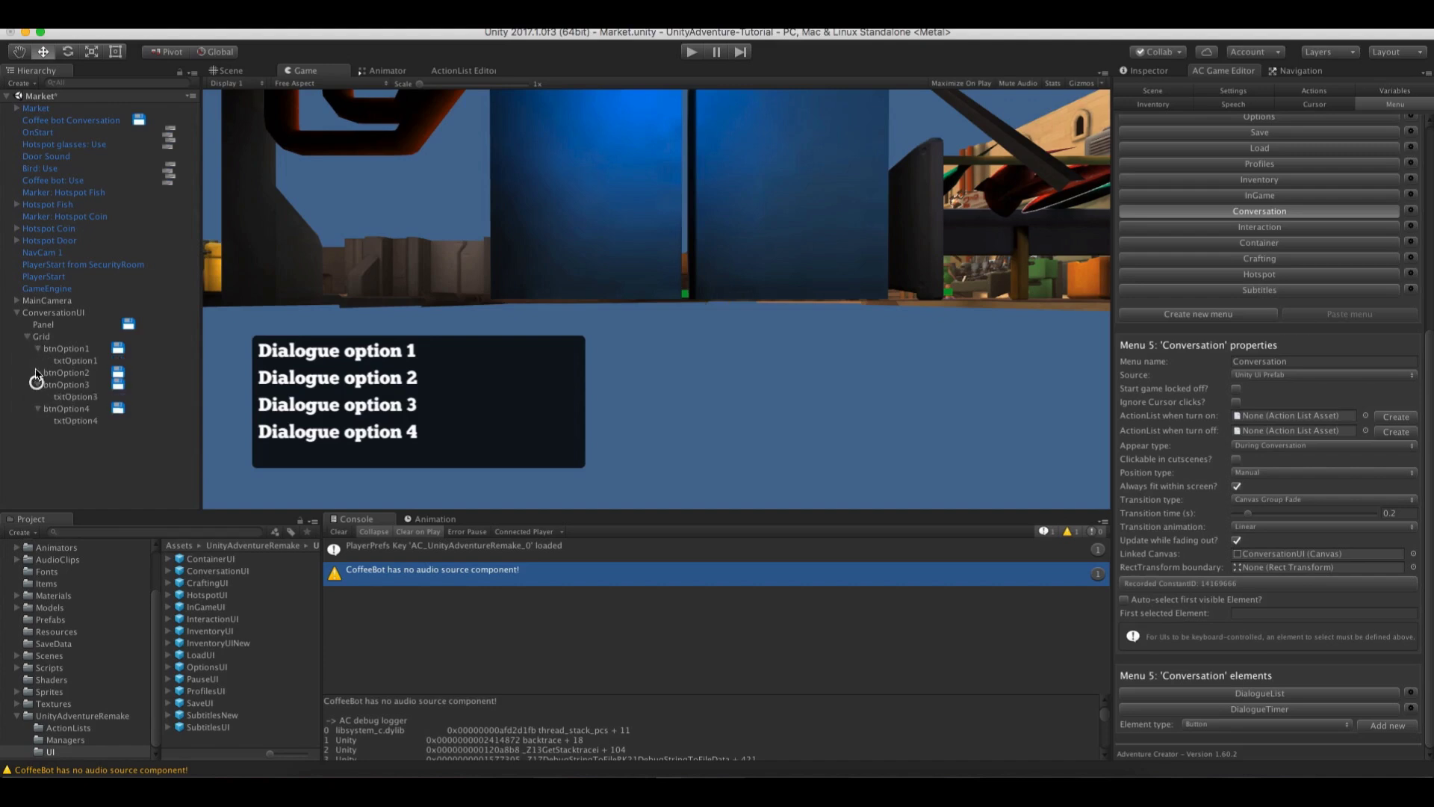
{"action": "left_click", "coordinate": [37, 372]}
{"action": "left_click", "coordinate": [75, 361]}
{"action": "left_click", "coordinate": [75, 385], "text": "super"}
{"action": "left_click", "coordinate": [75, 409], "text": "super"}
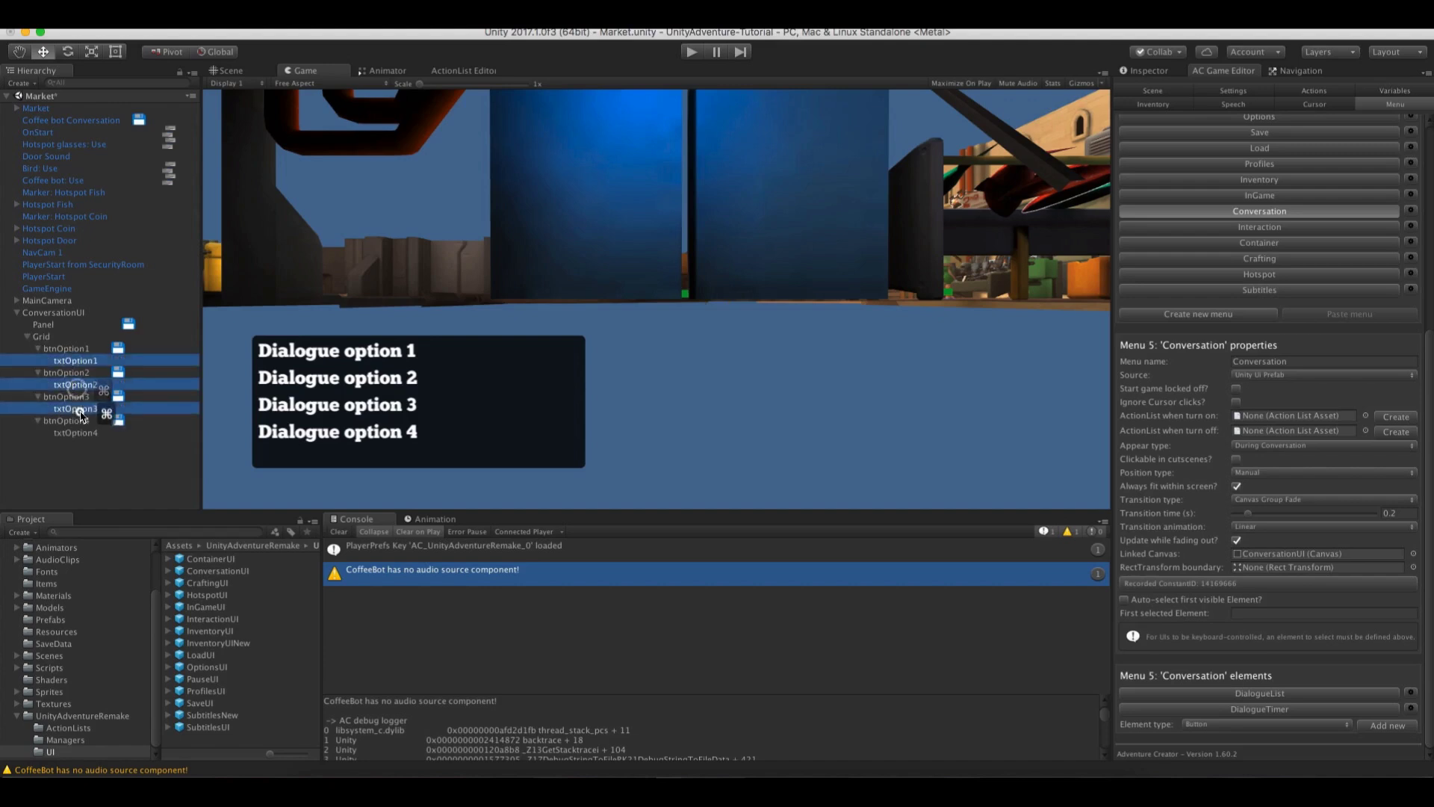
{"action": "left_click", "coordinate": [74, 433], "text": "super"}
{"action": "left_click", "coordinate": [1142, 71]}
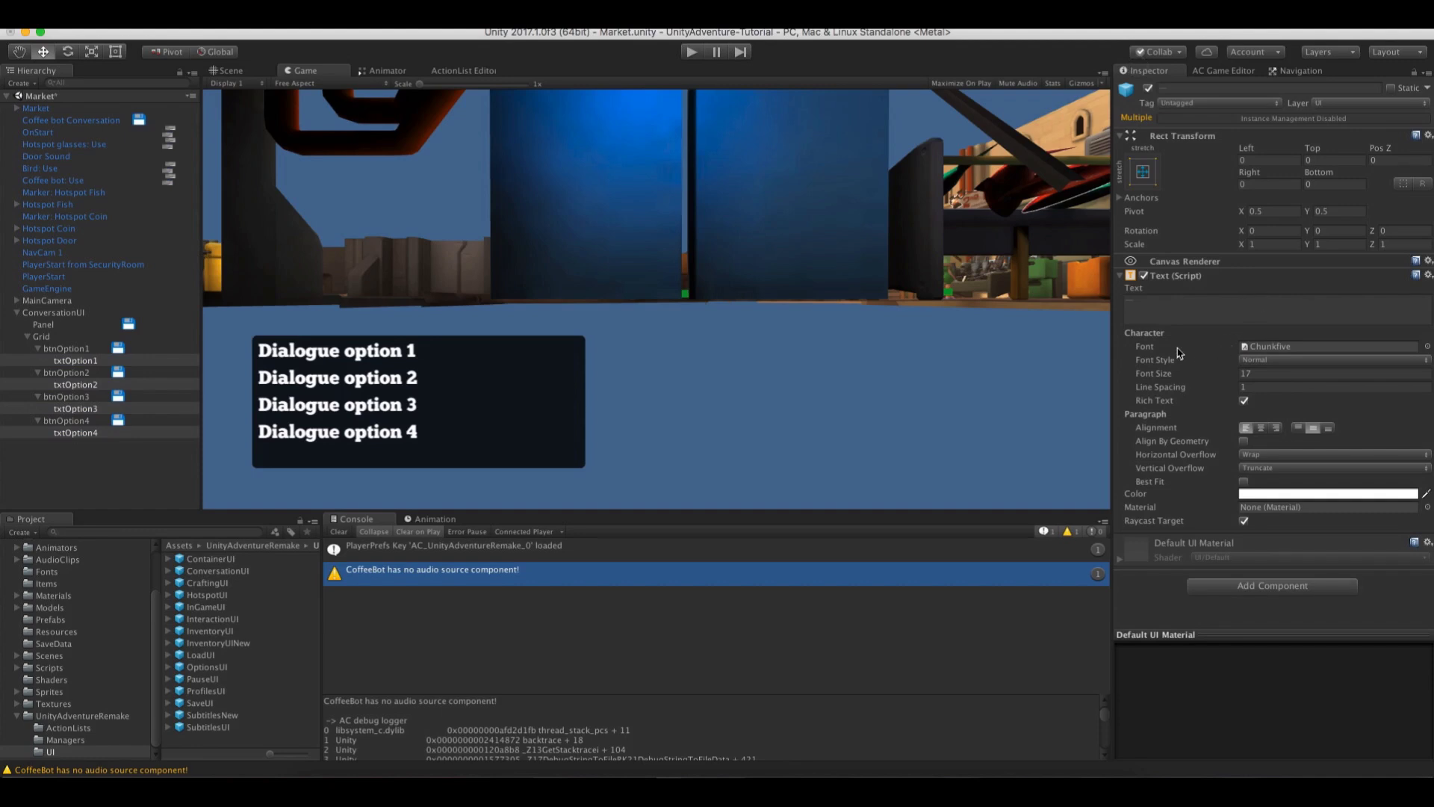
{"action": "left_click", "coordinate": [1427, 346]}
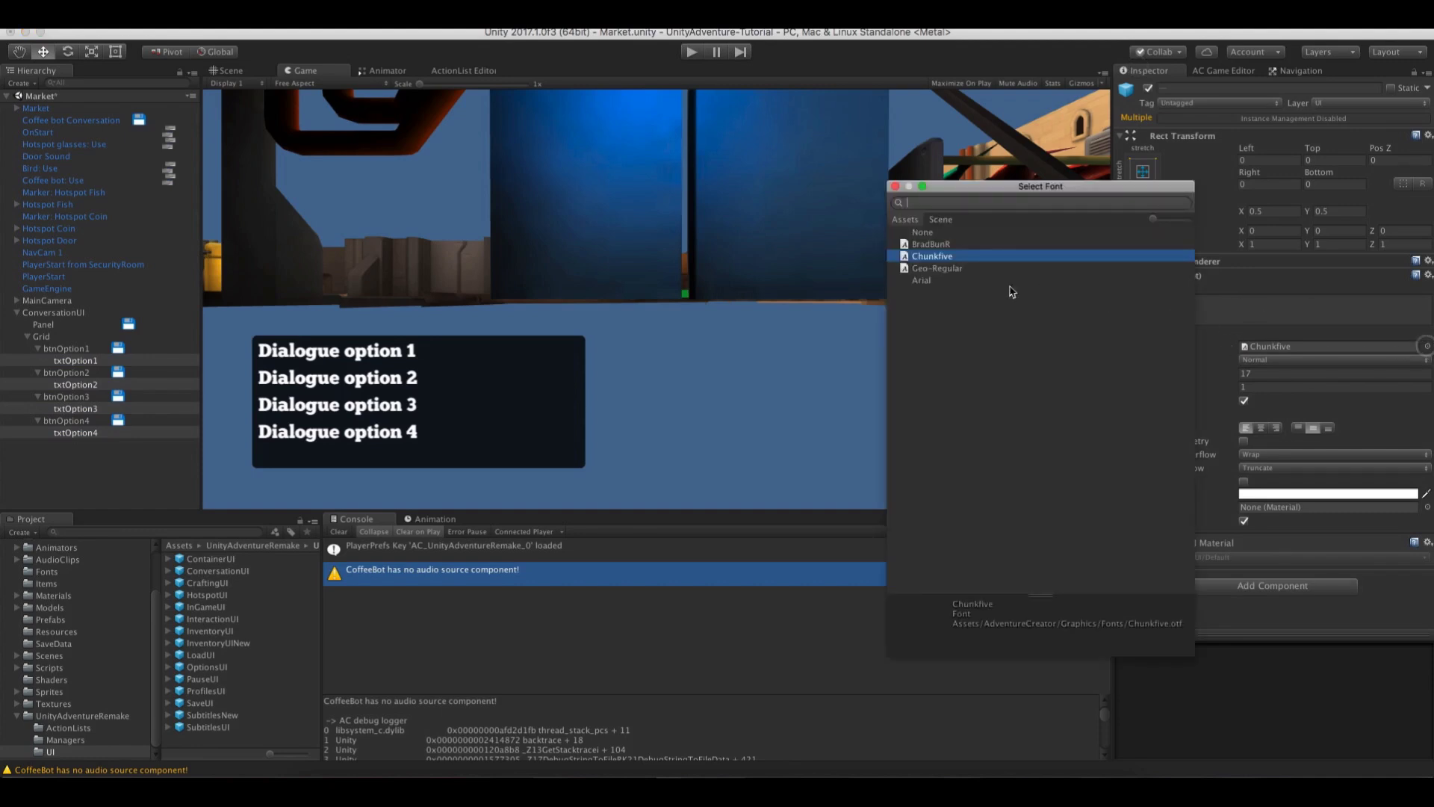
{"action": "left_click", "coordinate": [941, 269]}
{"action": "left_click", "coordinate": [895, 186]}
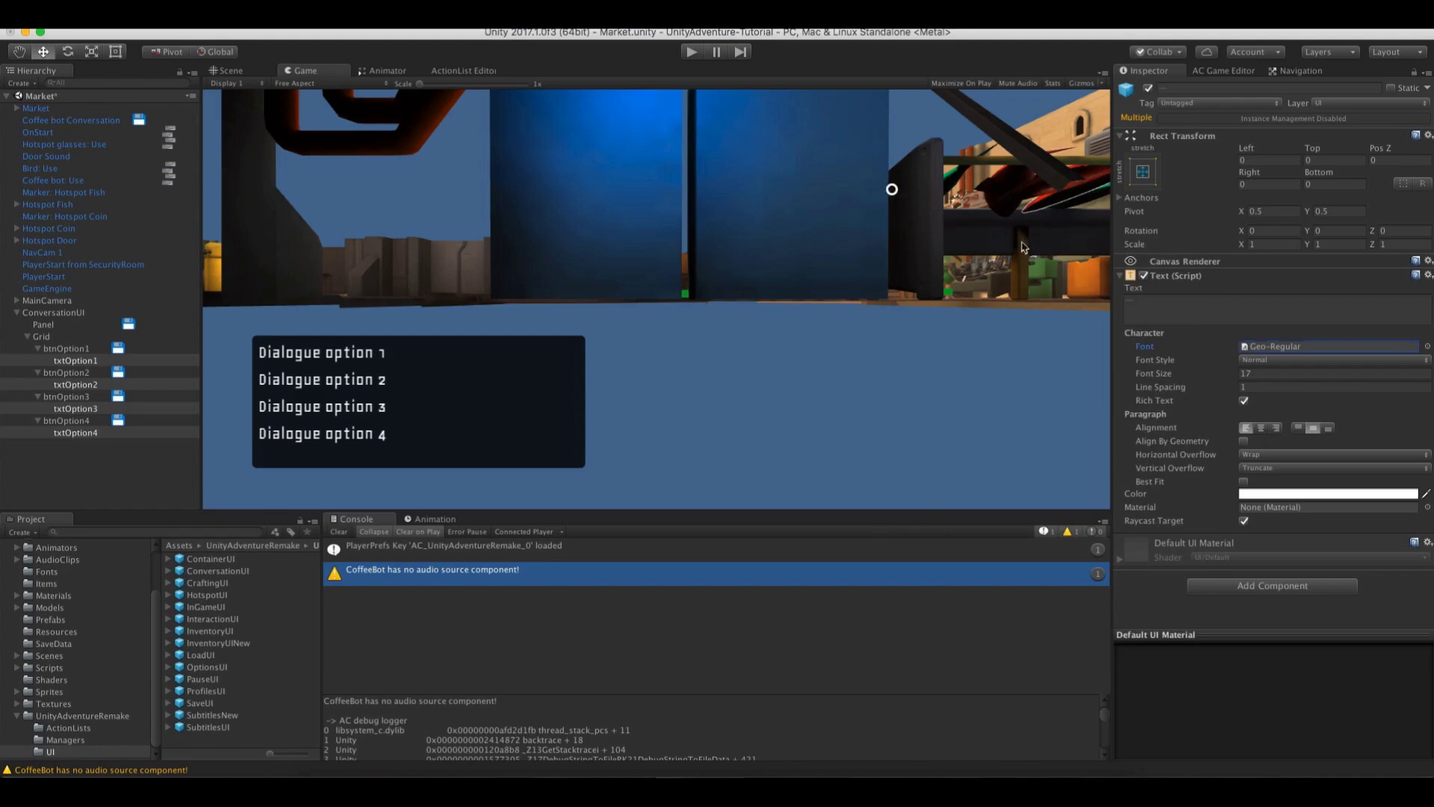
{"action": "left_click", "coordinate": [1206, 375]}
{"action": "left_click_drag", "start_coordinate": [1206, 375], "coordinate": [1210, 377]}
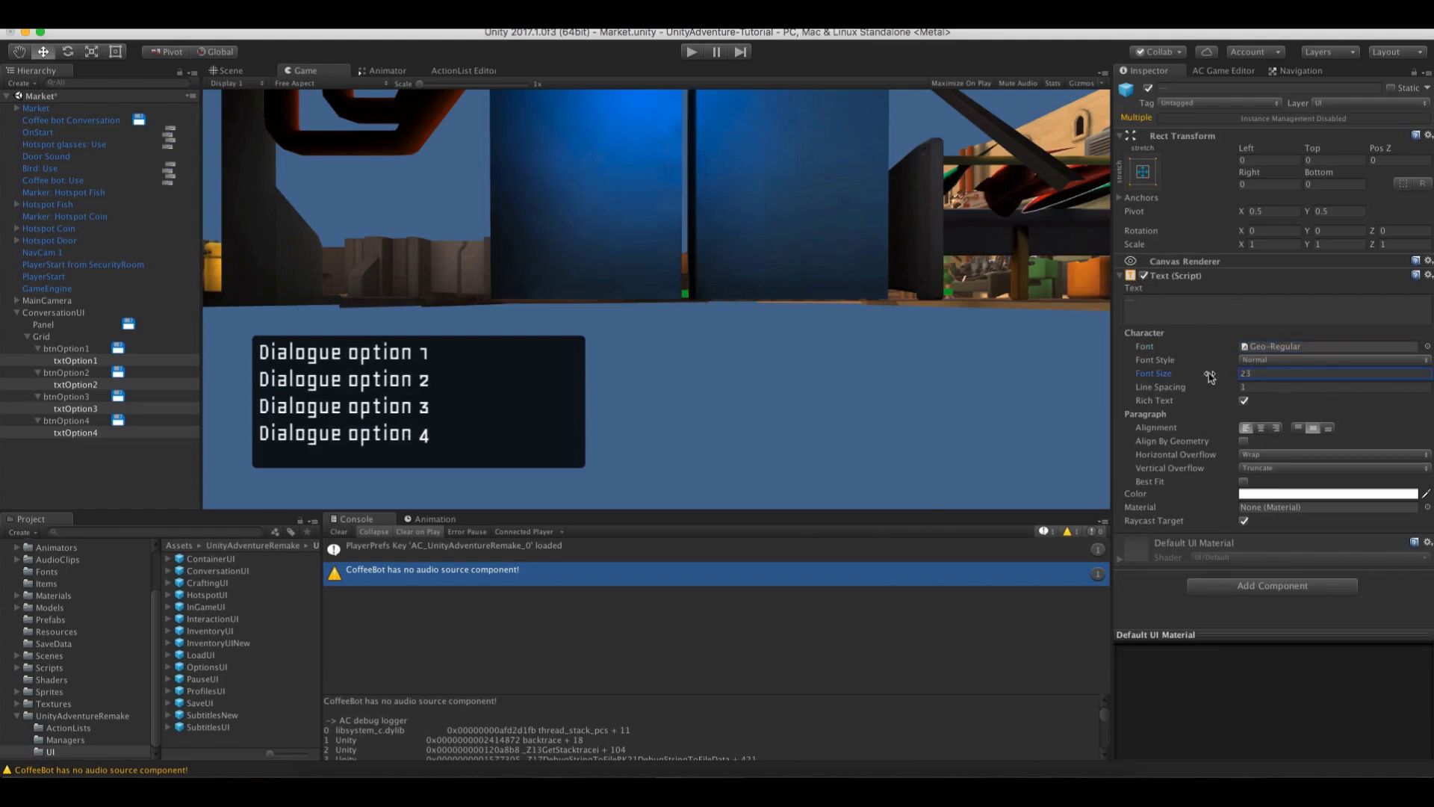
Disable the Image component on the Panel object of ConversationUI
{"action": "left_click", "coordinate": [42, 336]}
{"action": "left_click", "coordinate": [43, 324]}
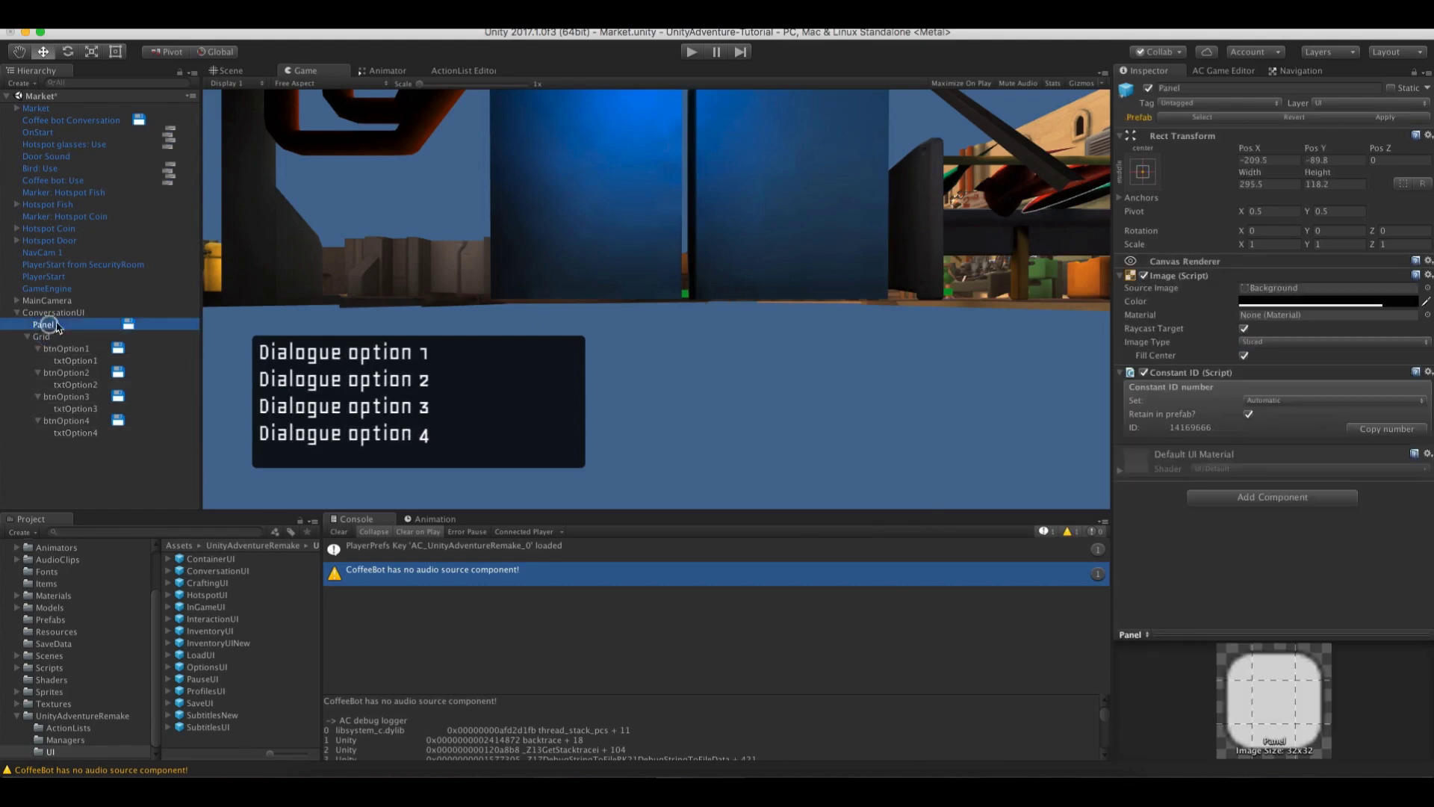
{"action": "left_click", "coordinate": [1143, 275]}
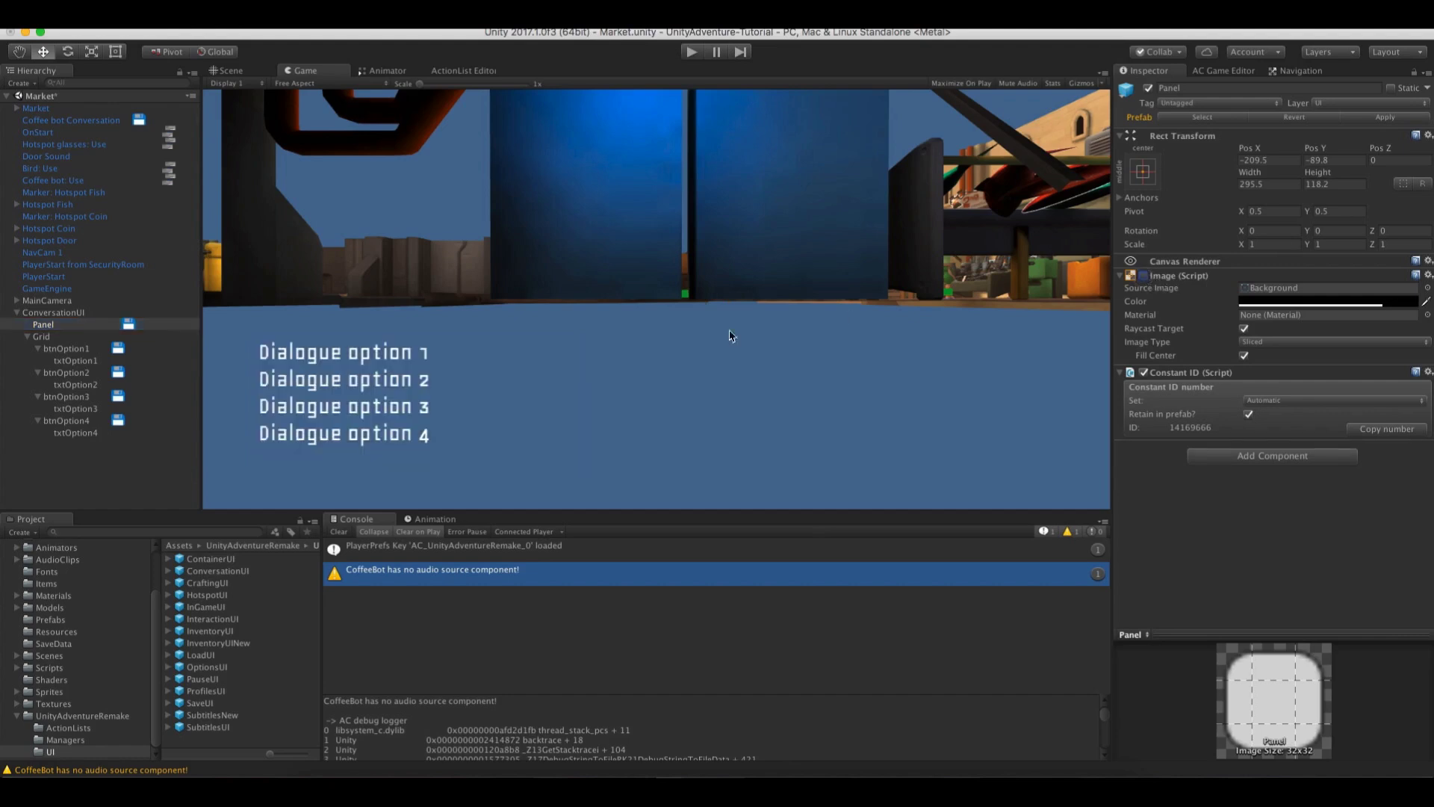
Add an Outline component to txtOption1, txtOption2, txtOption3 and txtOption4 together
{"action": "left_click", "coordinate": [84, 361]}
{"action": "left_click", "coordinate": [76, 385], "text": "super"}
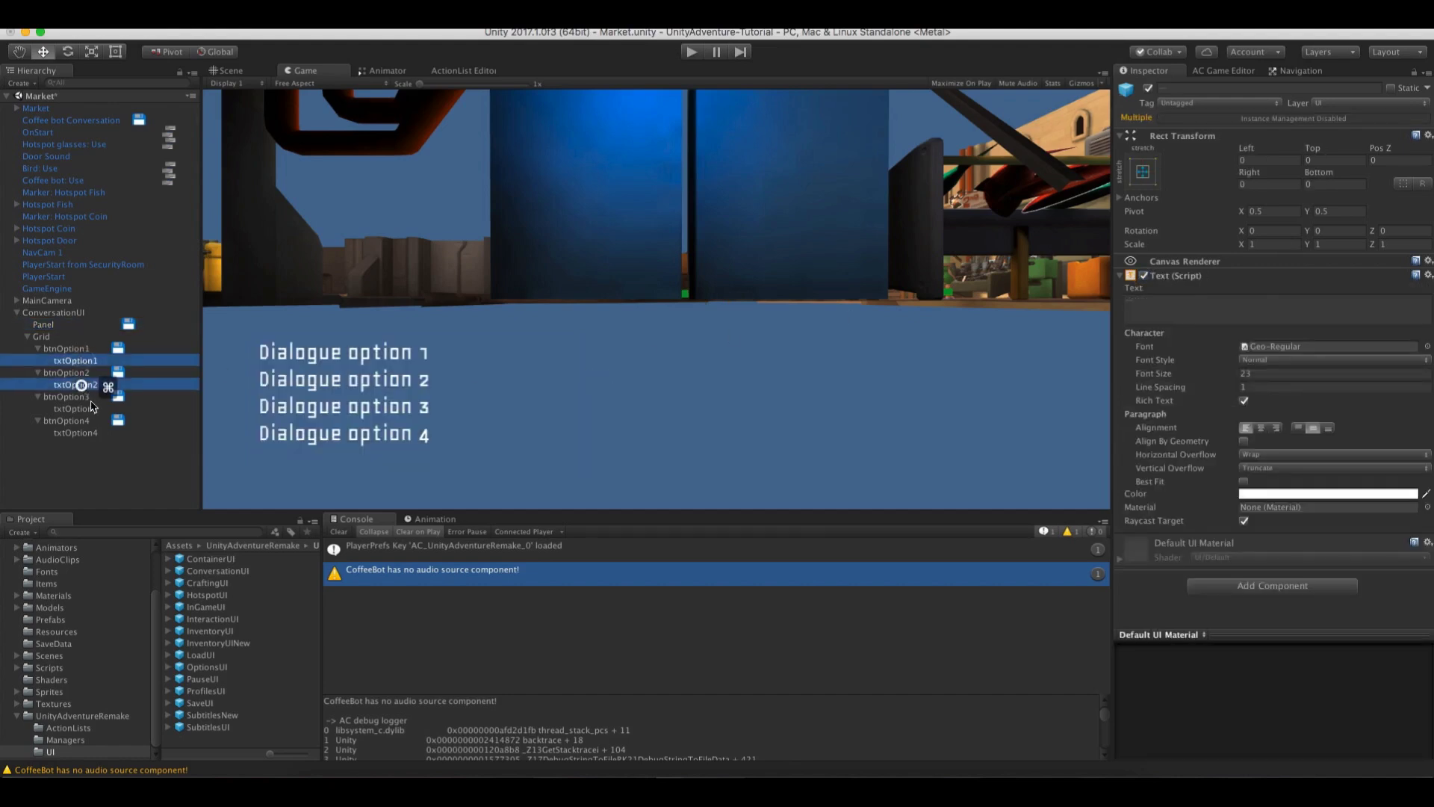
{"action": "left_click", "coordinate": [75, 409], "text": "super"}
{"action": "left_click", "coordinate": [89, 432], "text": "super"}
{"action": "left_click", "coordinate": [1249, 587]}
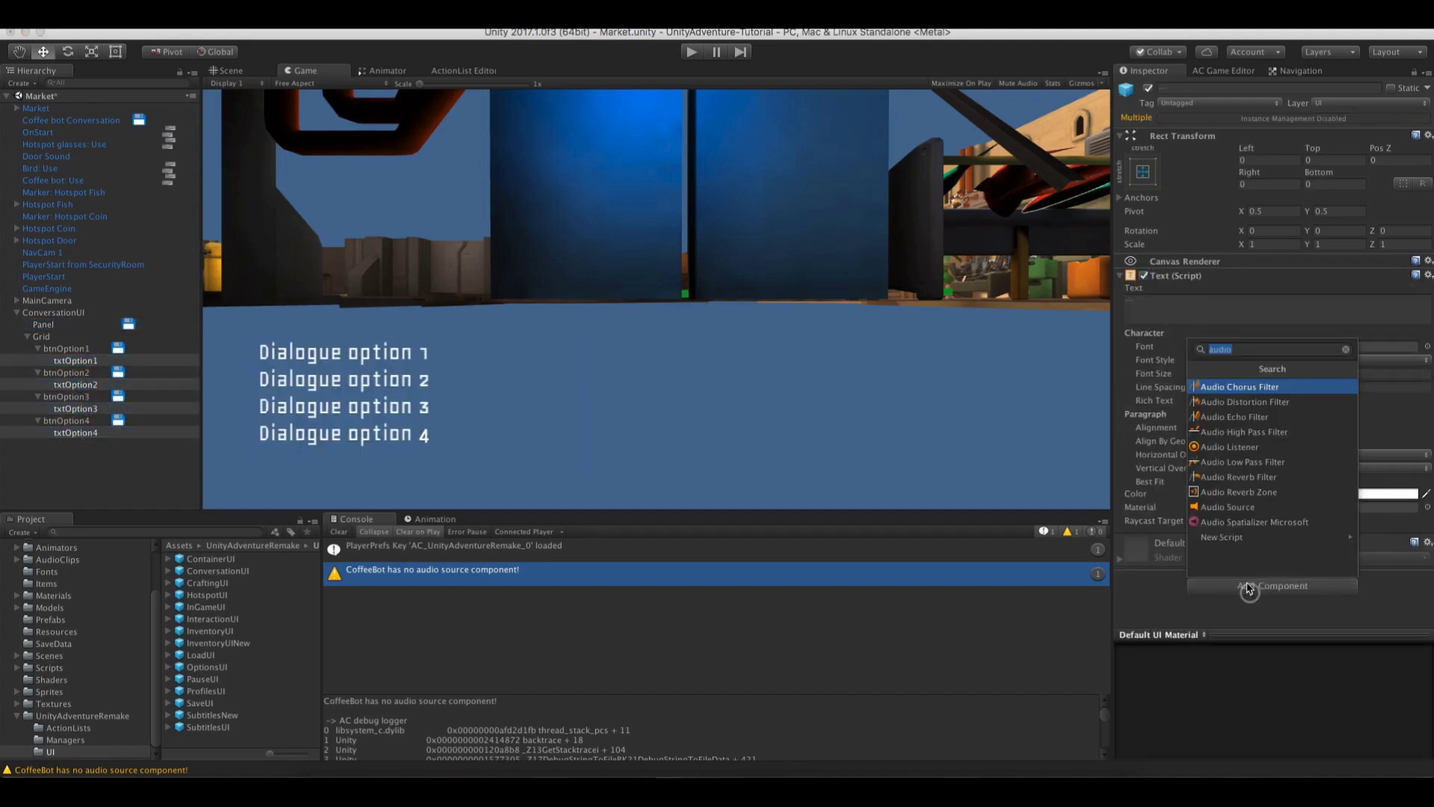
{"action": "type", "text": "outline"}
{"action": "key", "text": "Return"}
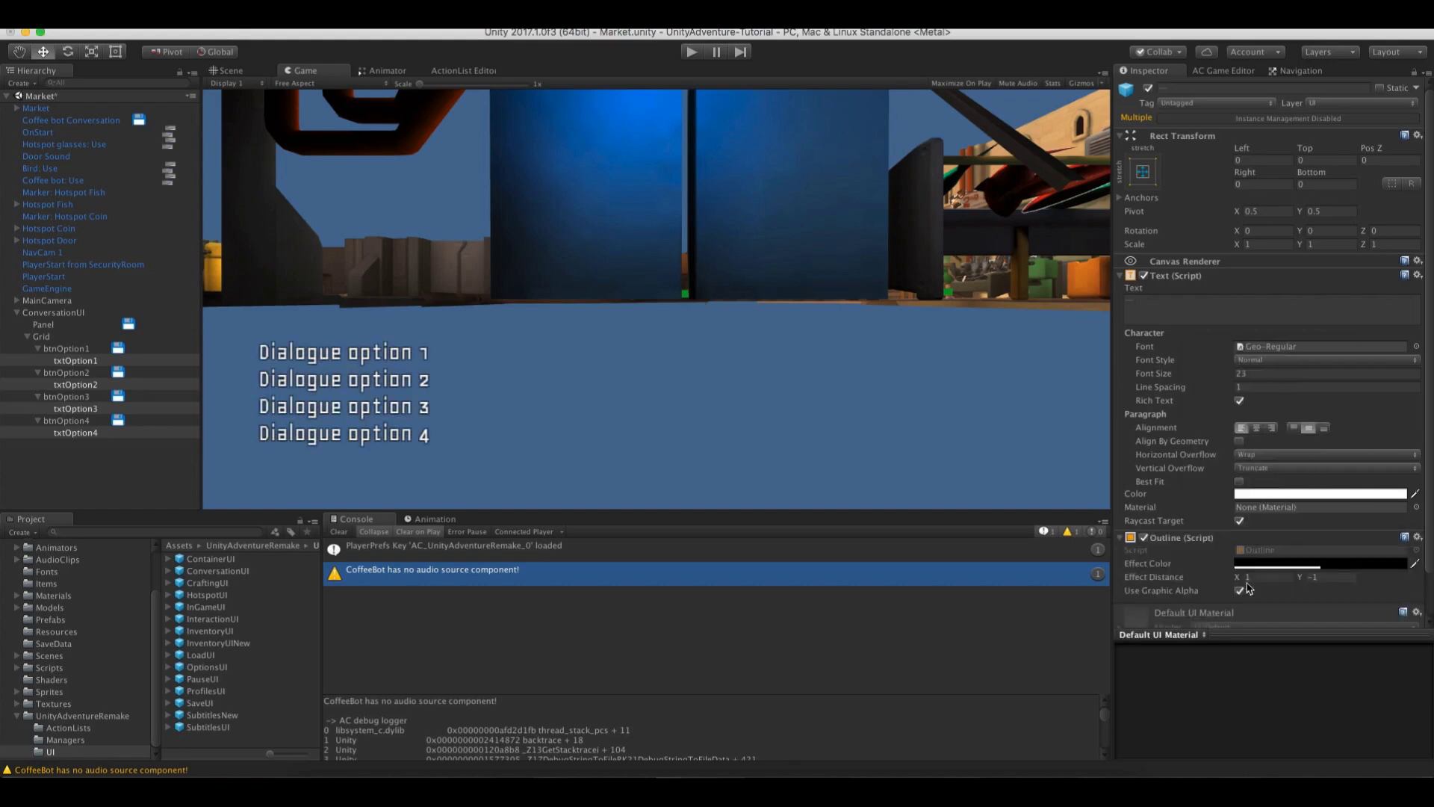
Apply the changes to the ConversationUI prefab and delete its instance from the scene hierarchy
{"action": "left_click", "coordinate": [75, 314]}
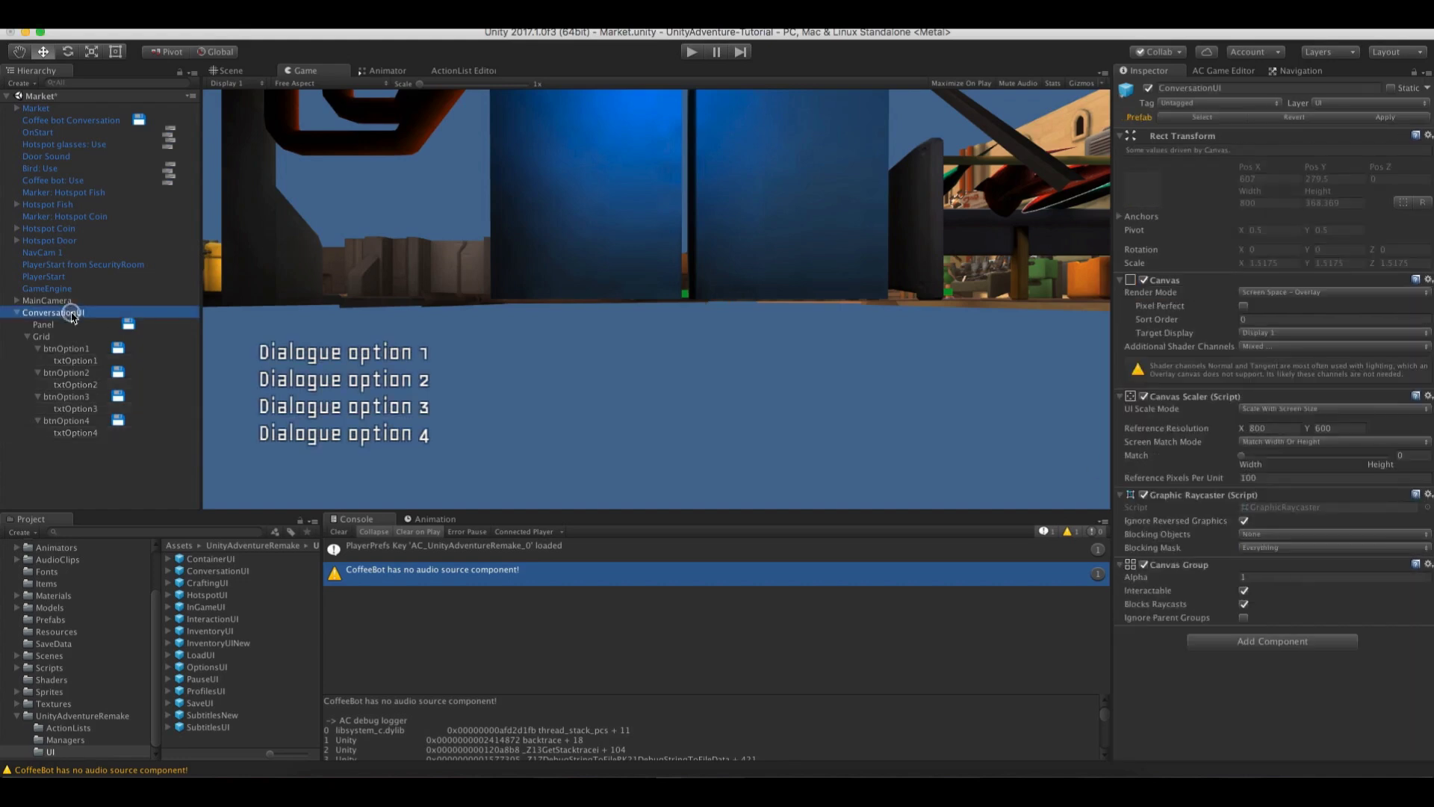
{"action": "left_click", "coordinate": [1369, 121]}
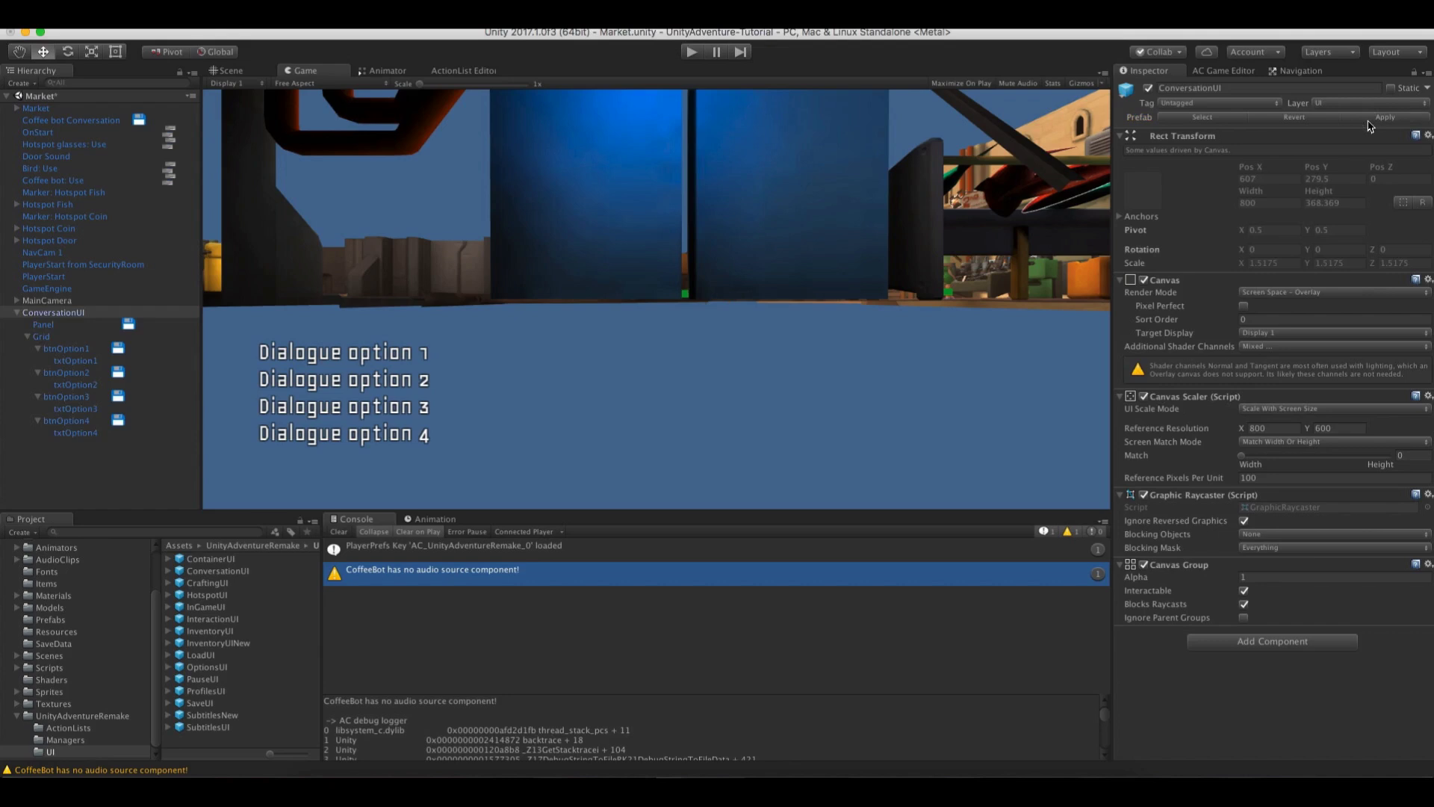
{"action": "right_click", "coordinate": [67, 312]}
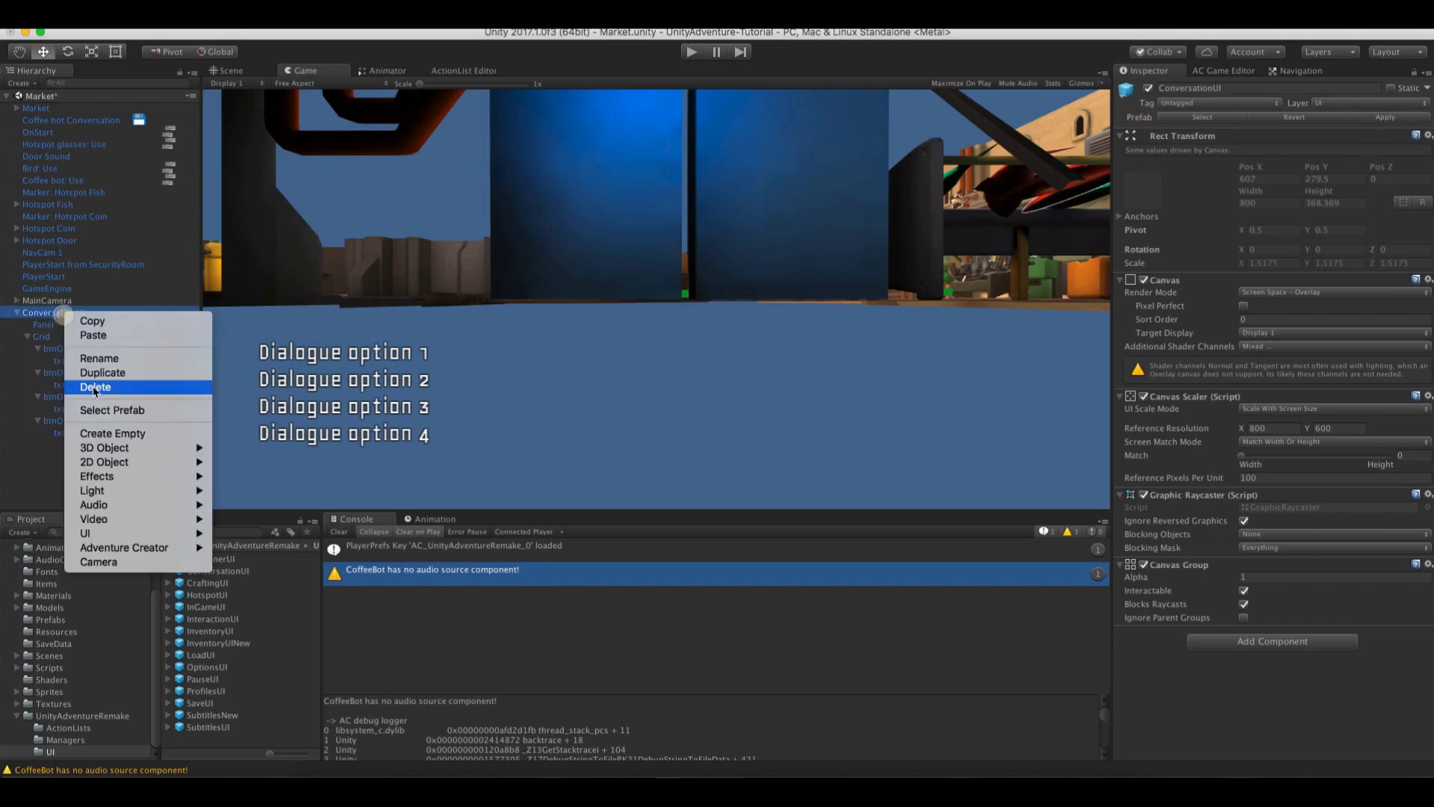
{"action": "left_click", "coordinate": [82, 387]}
Delete the DialogueTimer element from the Conversation menu in the AC Game Editor
{"action": "left_click", "coordinate": [1229, 74]}
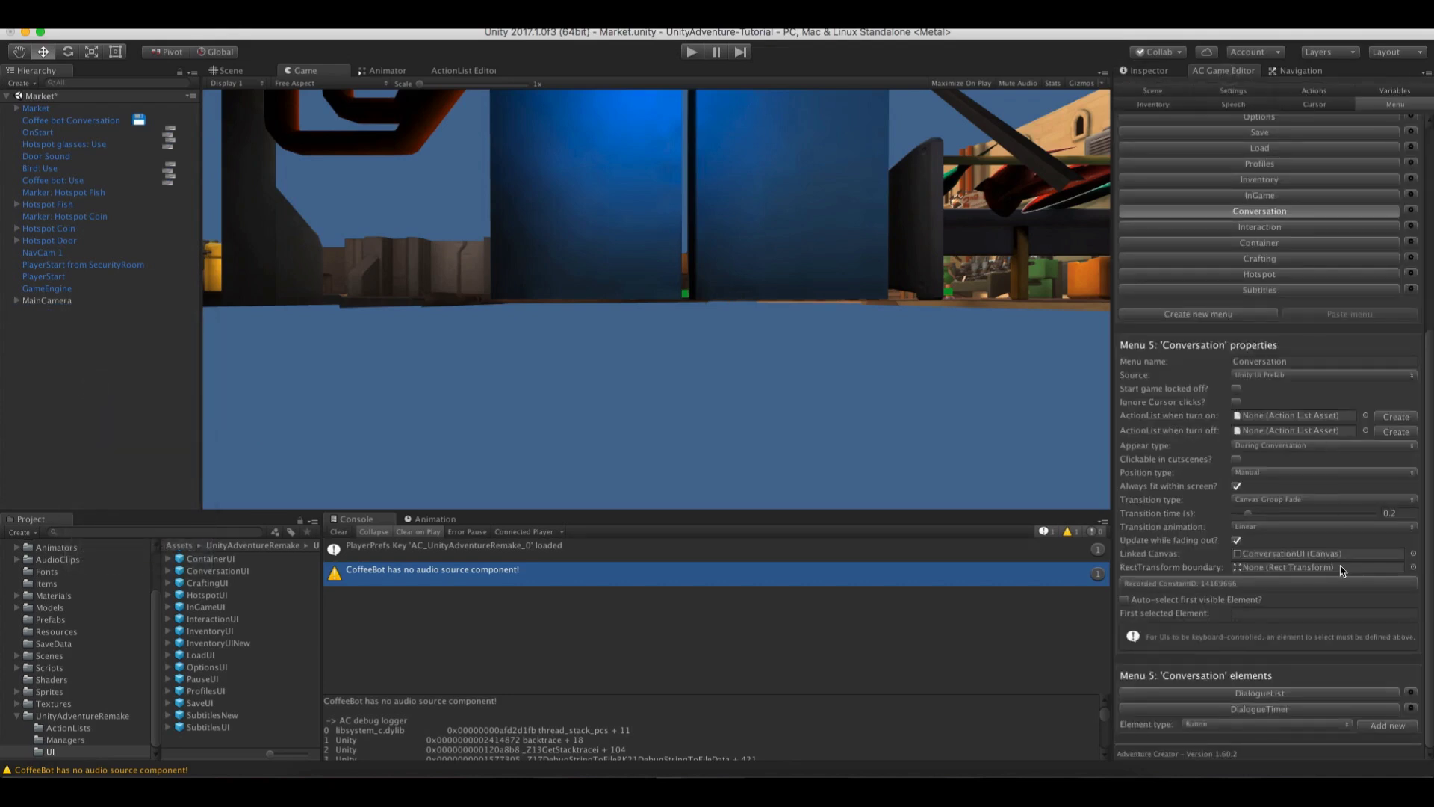
{"action": "left_click", "coordinate": [1259, 710]}
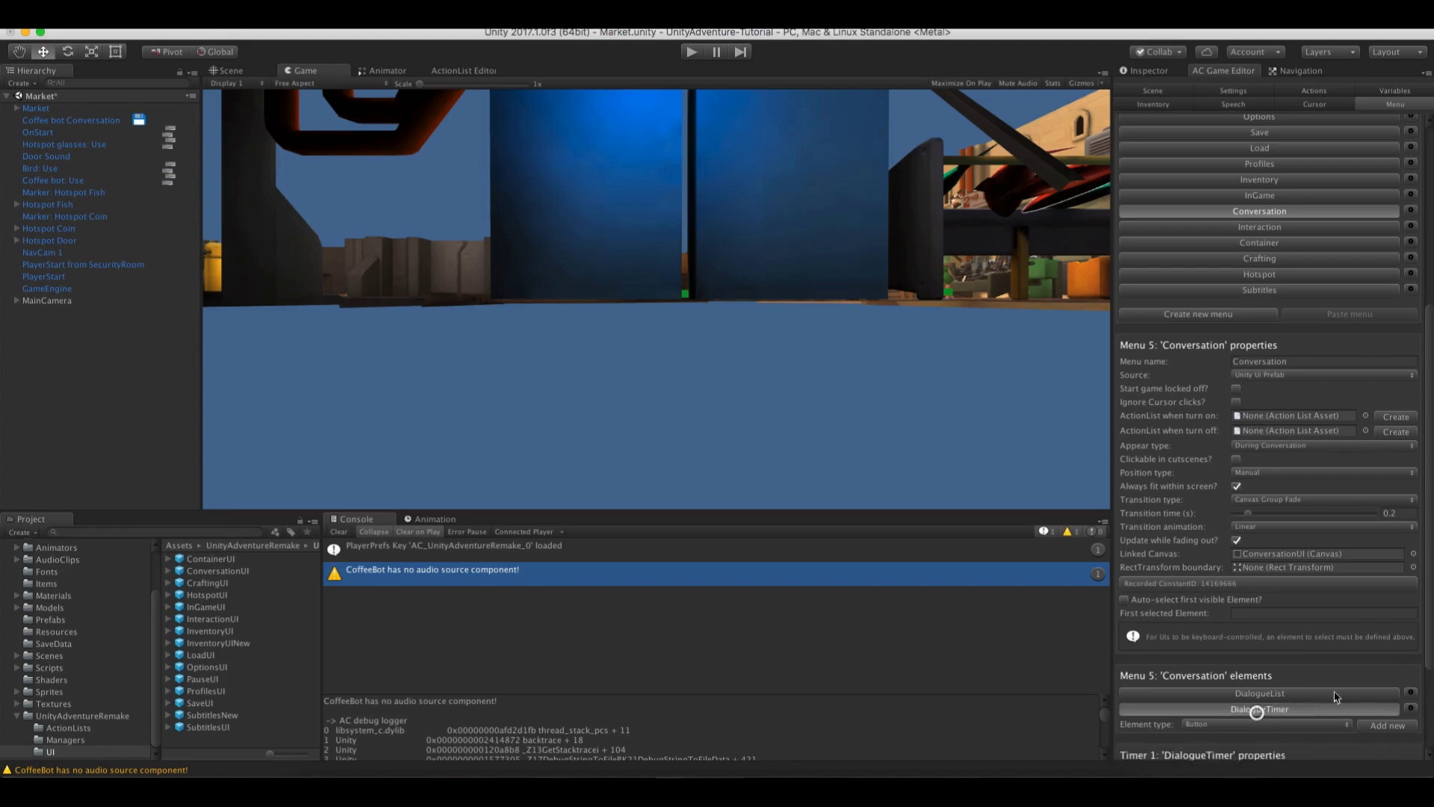
{"action": "scroll", "coordinate": [1170, 562], "scroll_direction": "down", "scroll_amount": 5}
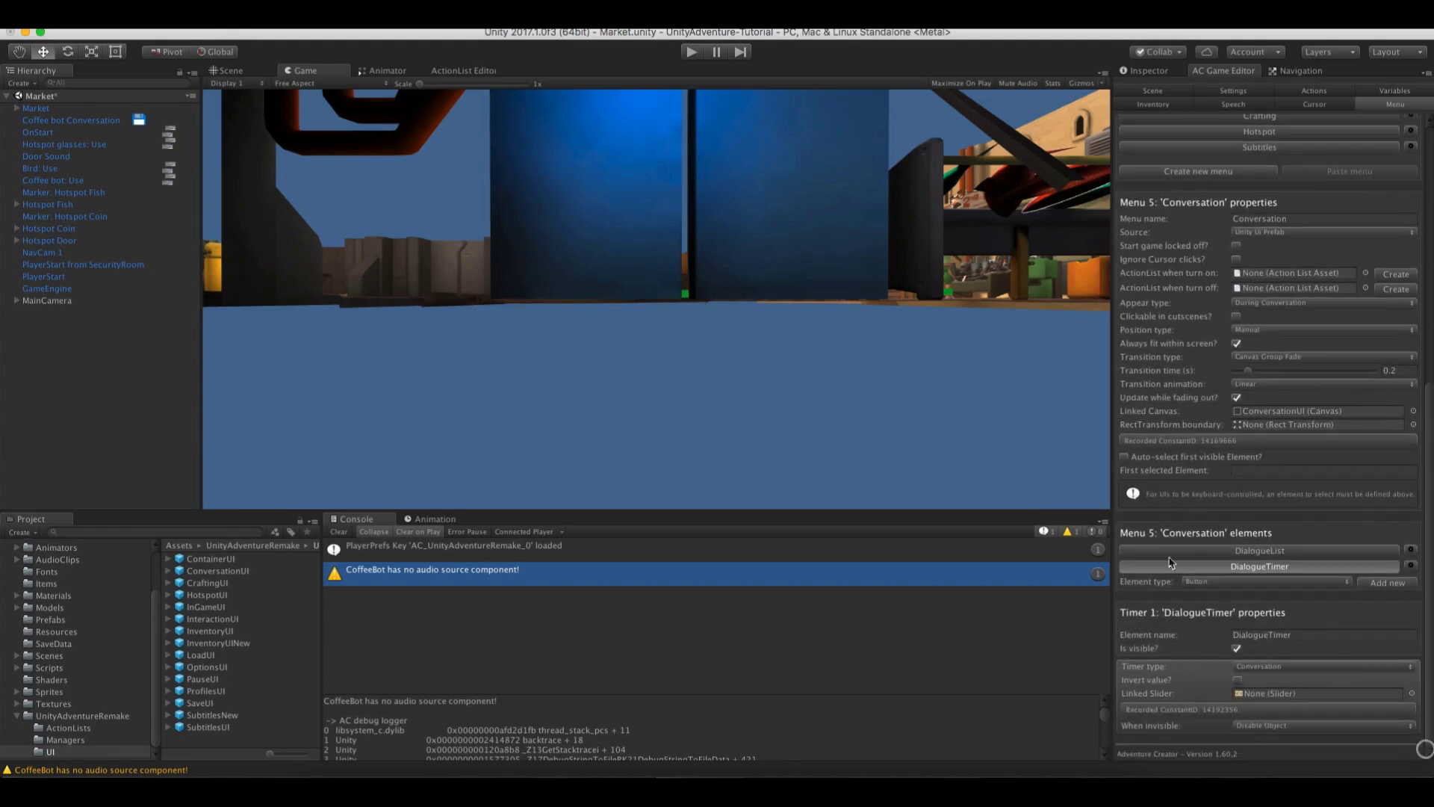
{"action": "left_click", "coordinate": [1410, 565]}
{"action": "left_click", "coordinate": [1402, 582]}
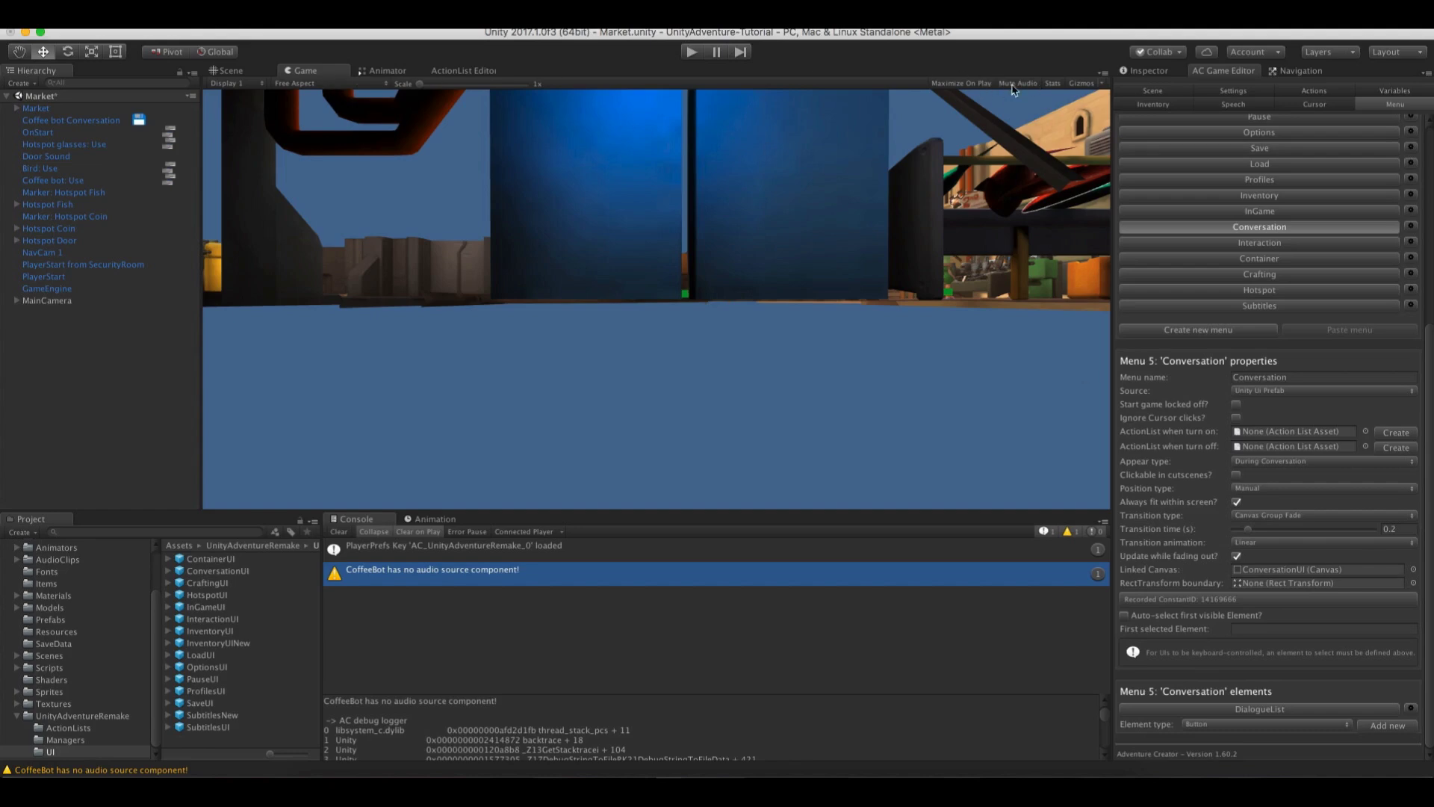
Run the game and try the restyled conversation options with the coffee bot
{"action": "left_click", "coordinate": [691, 54]}
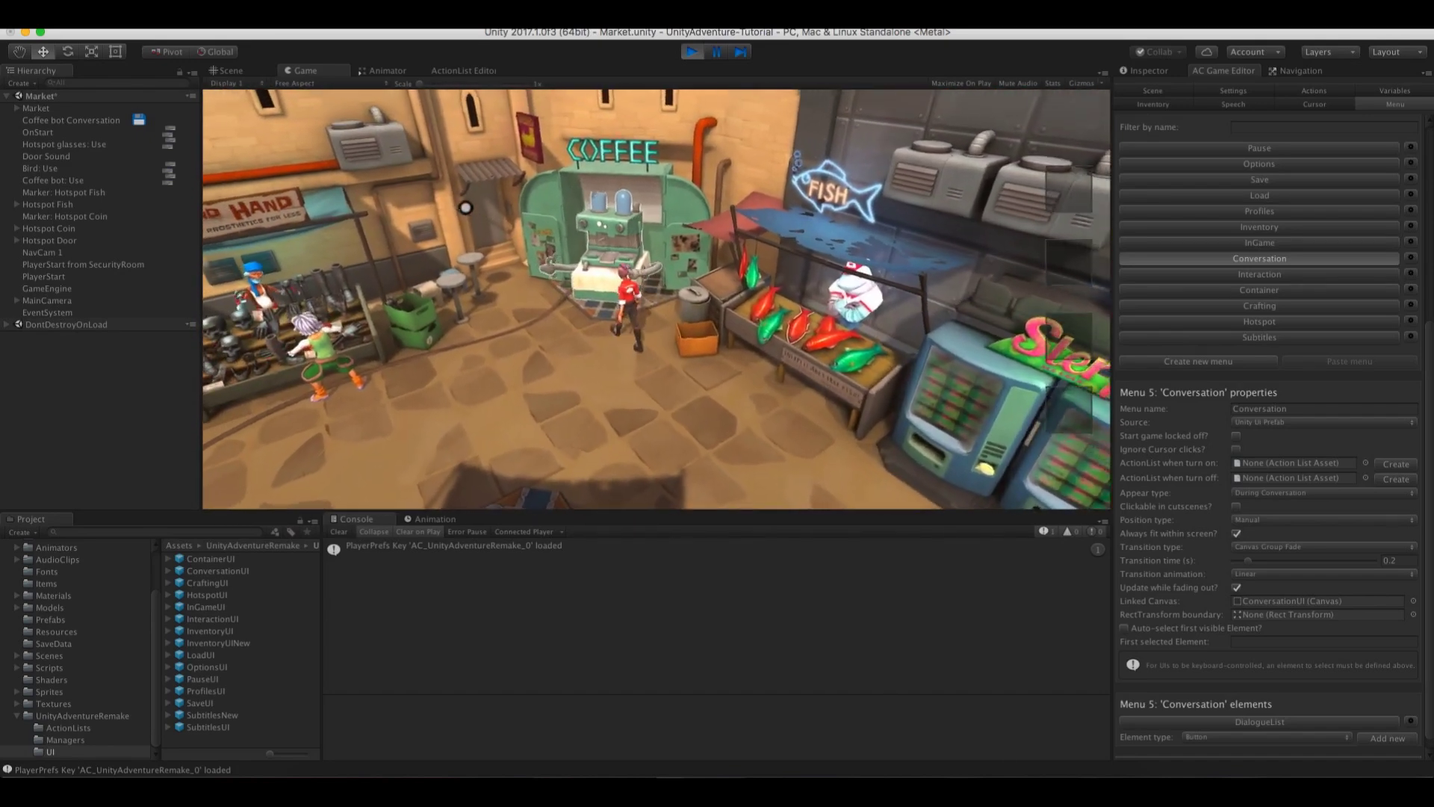
{"action": "left_click", "coordinate": [358, 352]}
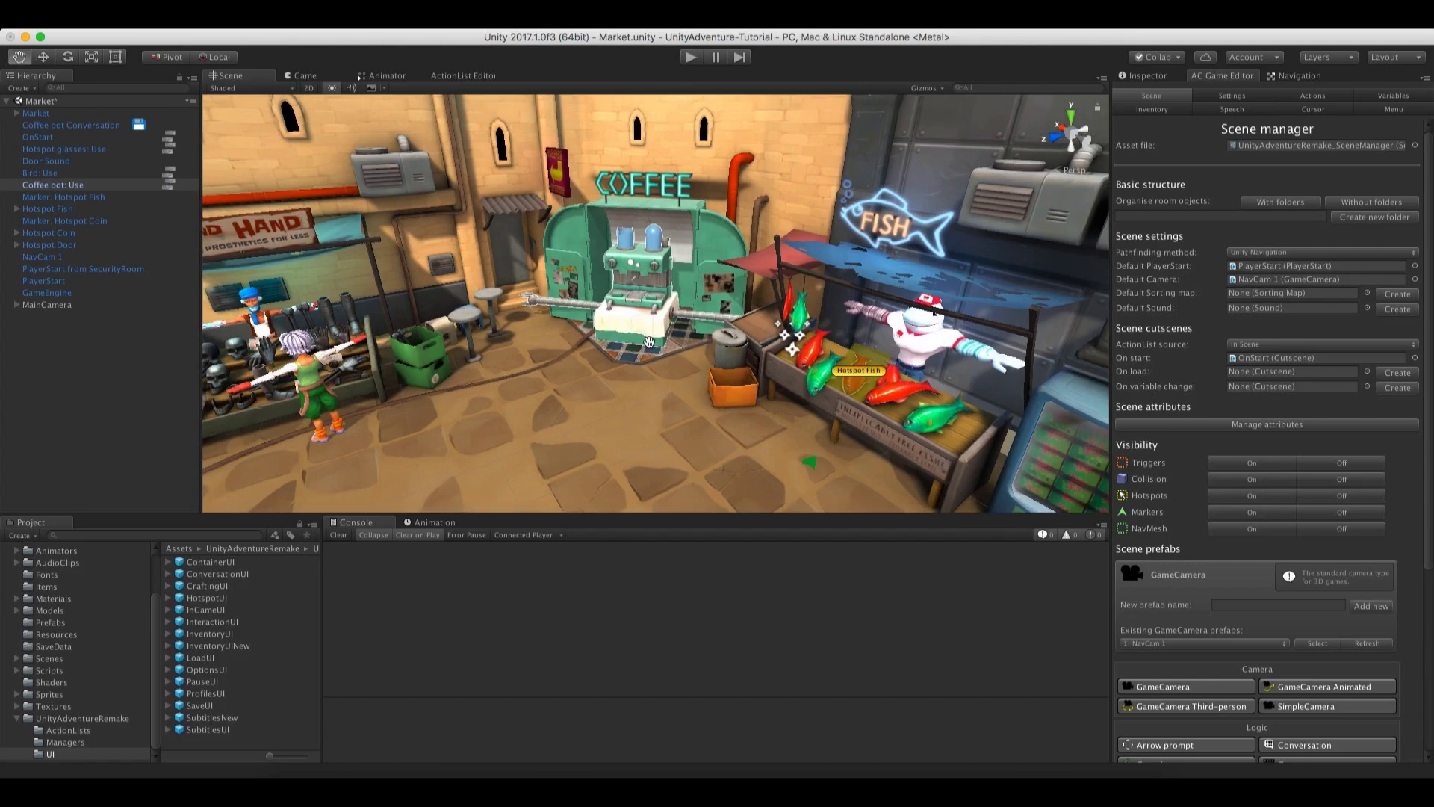
Open the Coffee bot: Use interaction's ActionList, then collapse action 7 Play speech and place it beside the Start conversation action
{"action": "scroll", "coordinate": [642, 340], "scroll_direction": "up", "scroll_amount": 3}
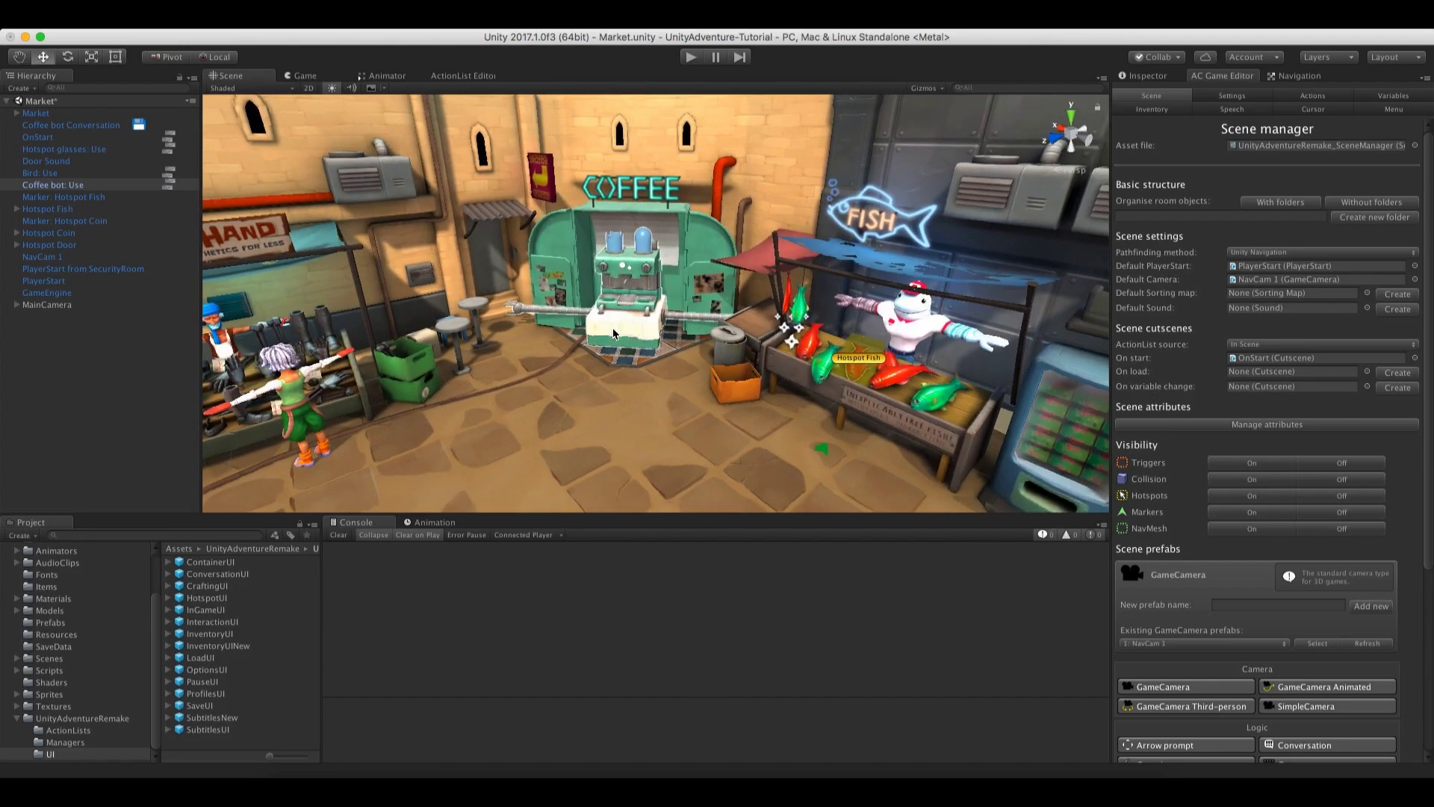
{"action": "scroll", "coordinate": [613, 333], "scroll_direction": "up", "scroll_amount": 2}
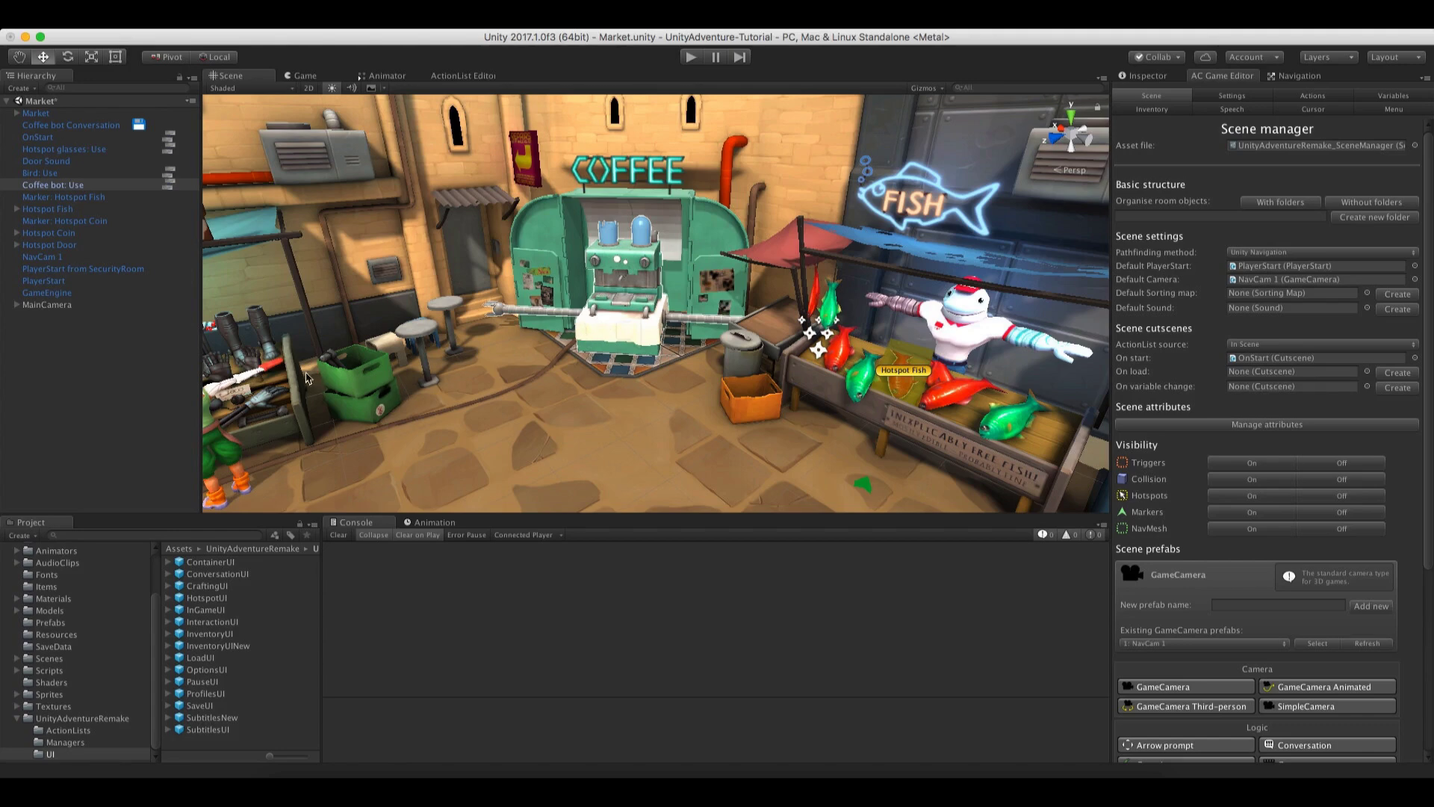
{"action": "left_click", "coordinate": [93, 185]}
{"action": "left_click", "coordinate": [168, 184]}
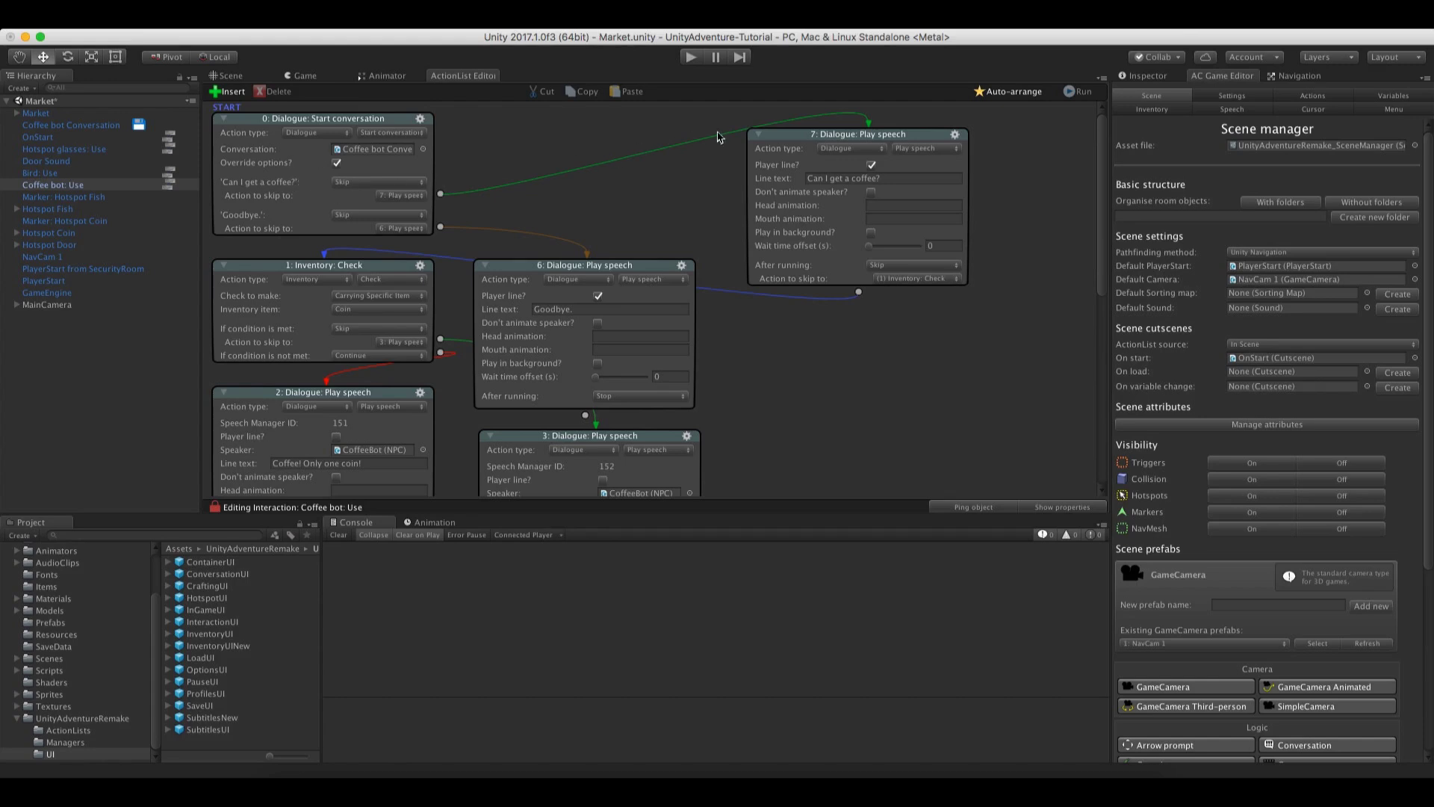
{"action": "left_click", "coordinate": [758, 135]}
{"action": "left_click_drag", "start_coordinate": [775, 134], "coordinate": [543, 196]}
Review how the Coffee bot: Use branches end, from the "Coffee! Only one coin!" speech to the Inventory: Add or remove action
{"action": "scroll", "coordinate": [544, 200], "scroll_direction": "down", "scroll_amount": 3}
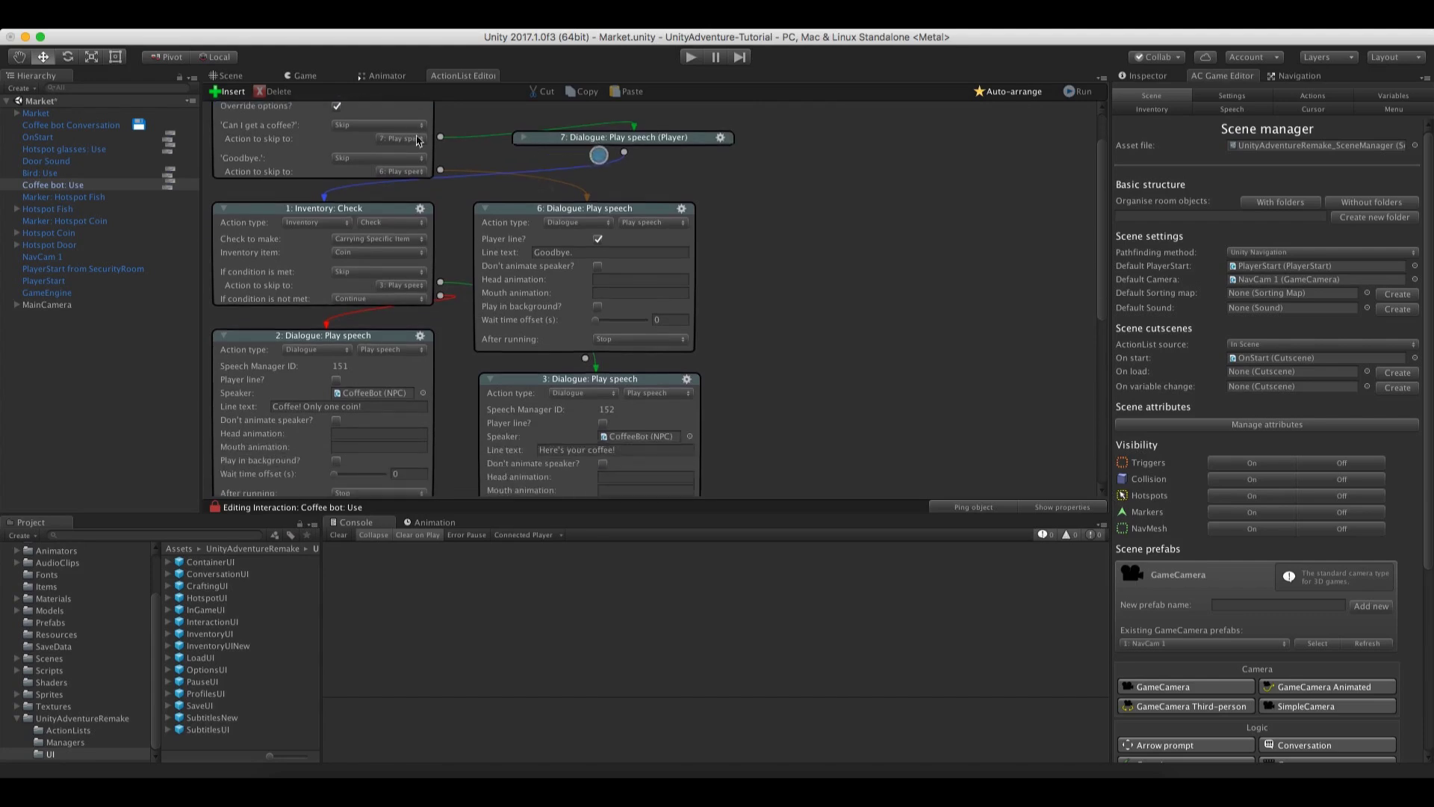
{"action": "scroll", "coordinate": [404, 343], "scroll_direction": "down", "scroll_amount": 3}
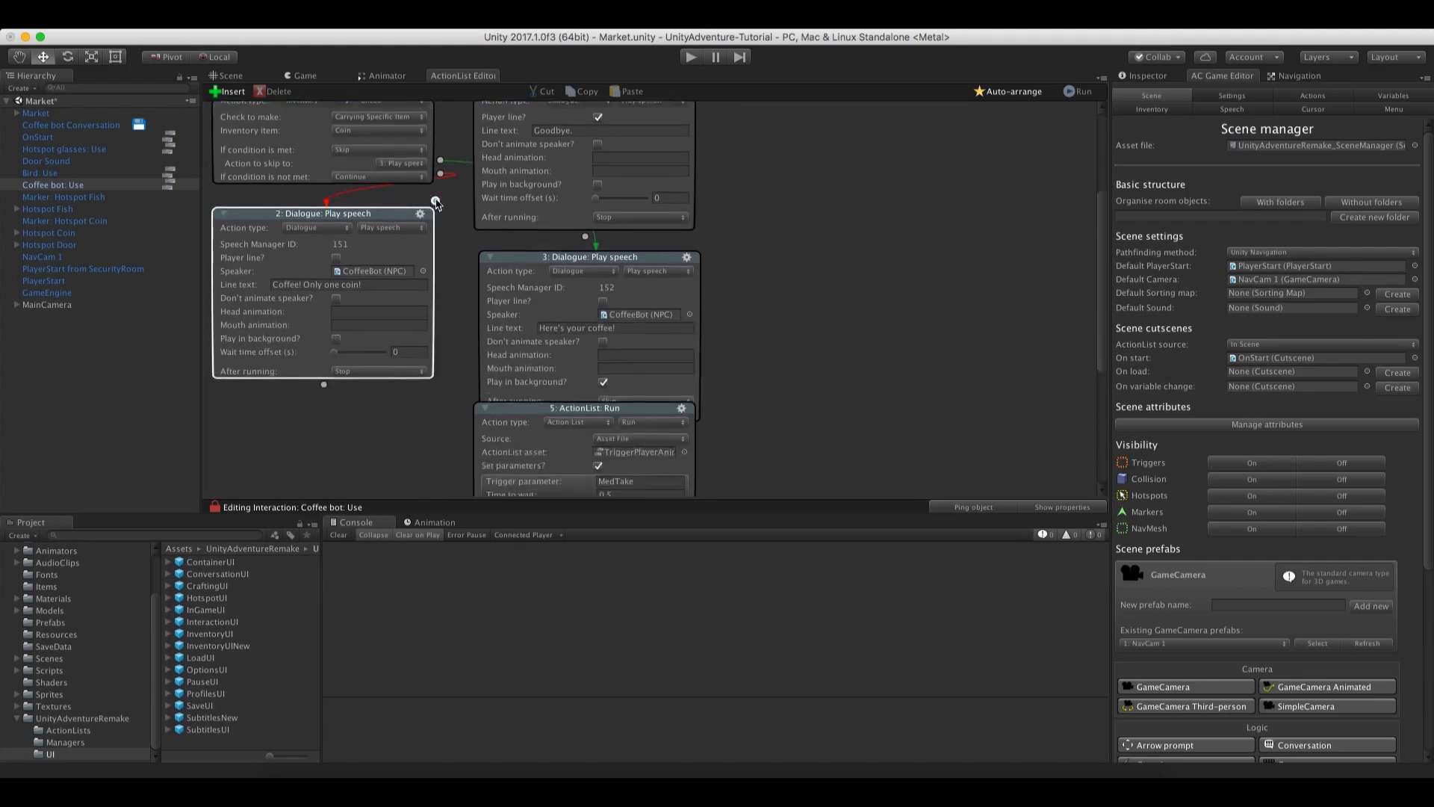
{"action": "scroll", "coordinate": [433, 239], "scroll_direction": "up", "scroll_amount": 2}
{"action": "left_click_drag", "start_coordinate": [383, 272], "coordinate": [389, 283]}
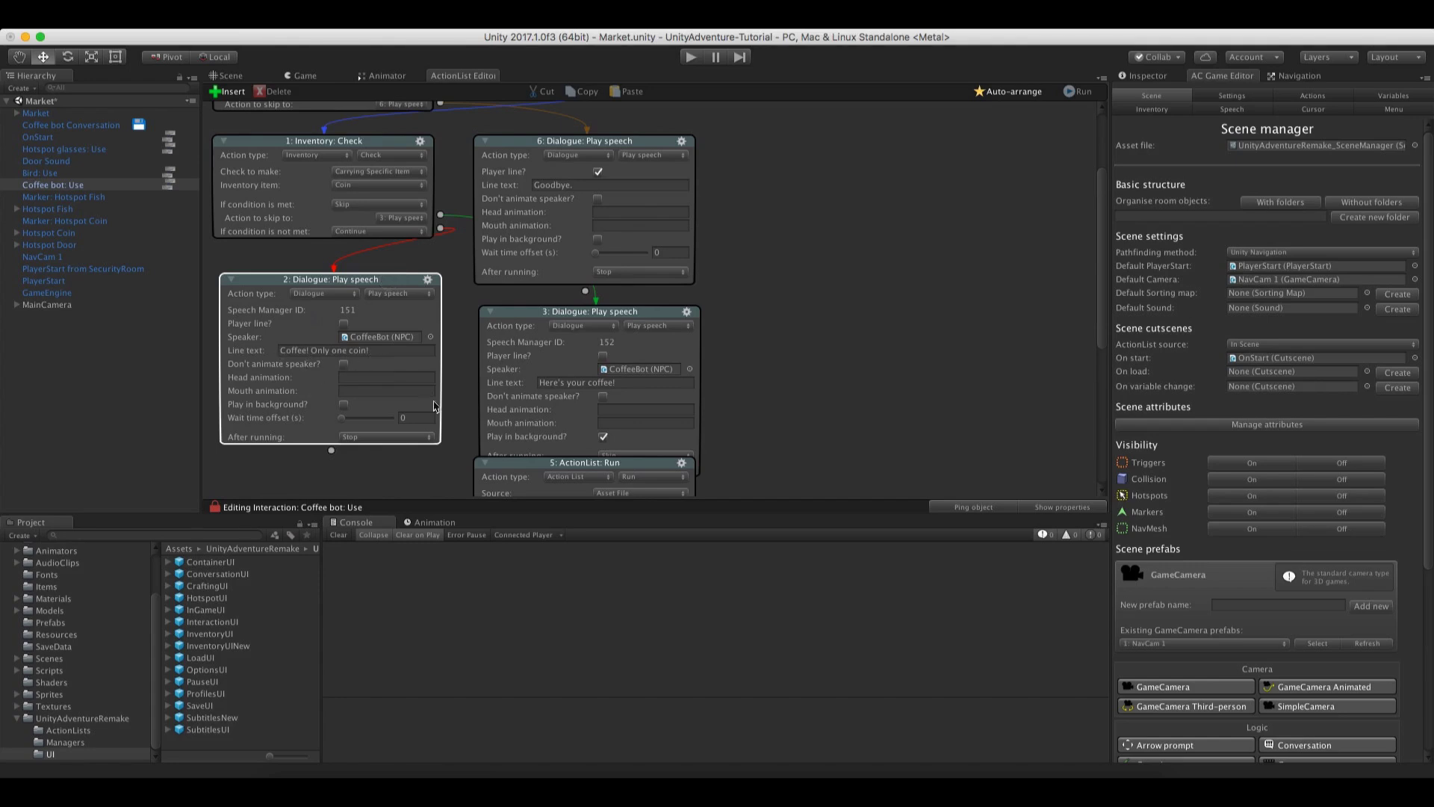
{"action": "scroll", "coordinate": [441, 336], "scroll_direction": "down", "scroll_amount": 8}
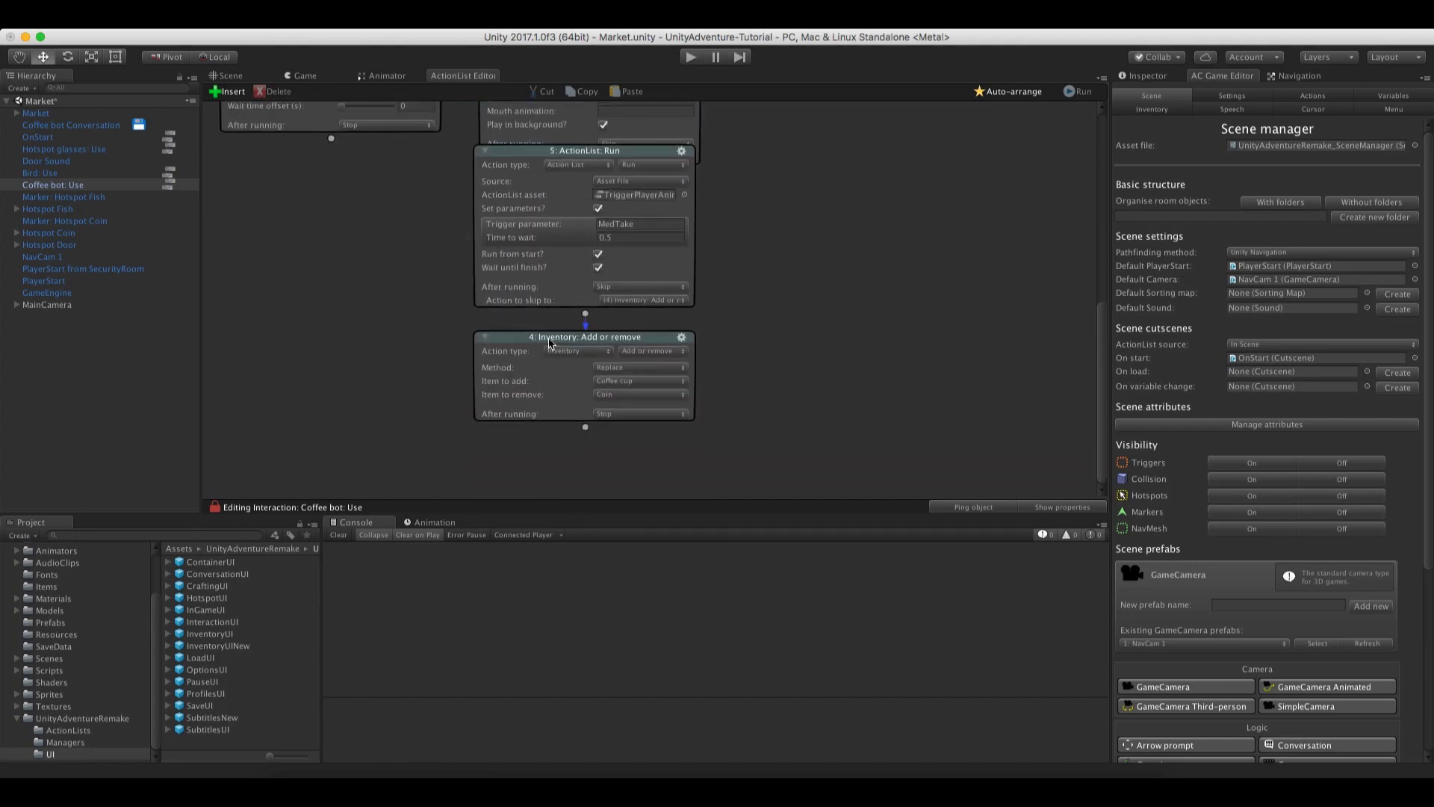
{"action": "left_click_drag", "start_coordinate": [549, 342], "coordinate": [545, 353]}
{"action": "scroll", "coordinate": [407, 390], "scroll_direction": "up", "scroll_amount": 1}
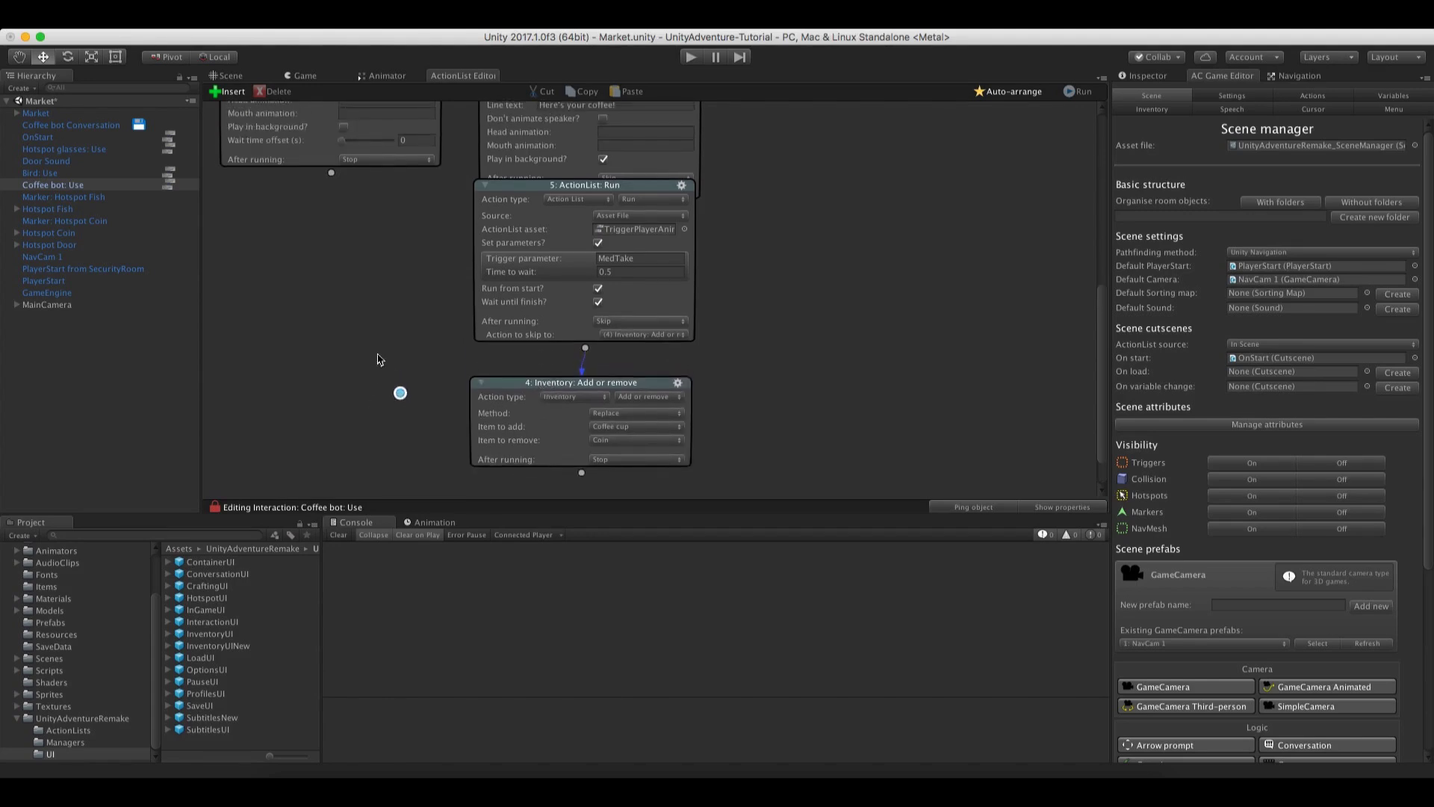
{"action": "scroll", "coordinate": [370, 284], "scroll_direction": "up", "scroll_amount": 9}
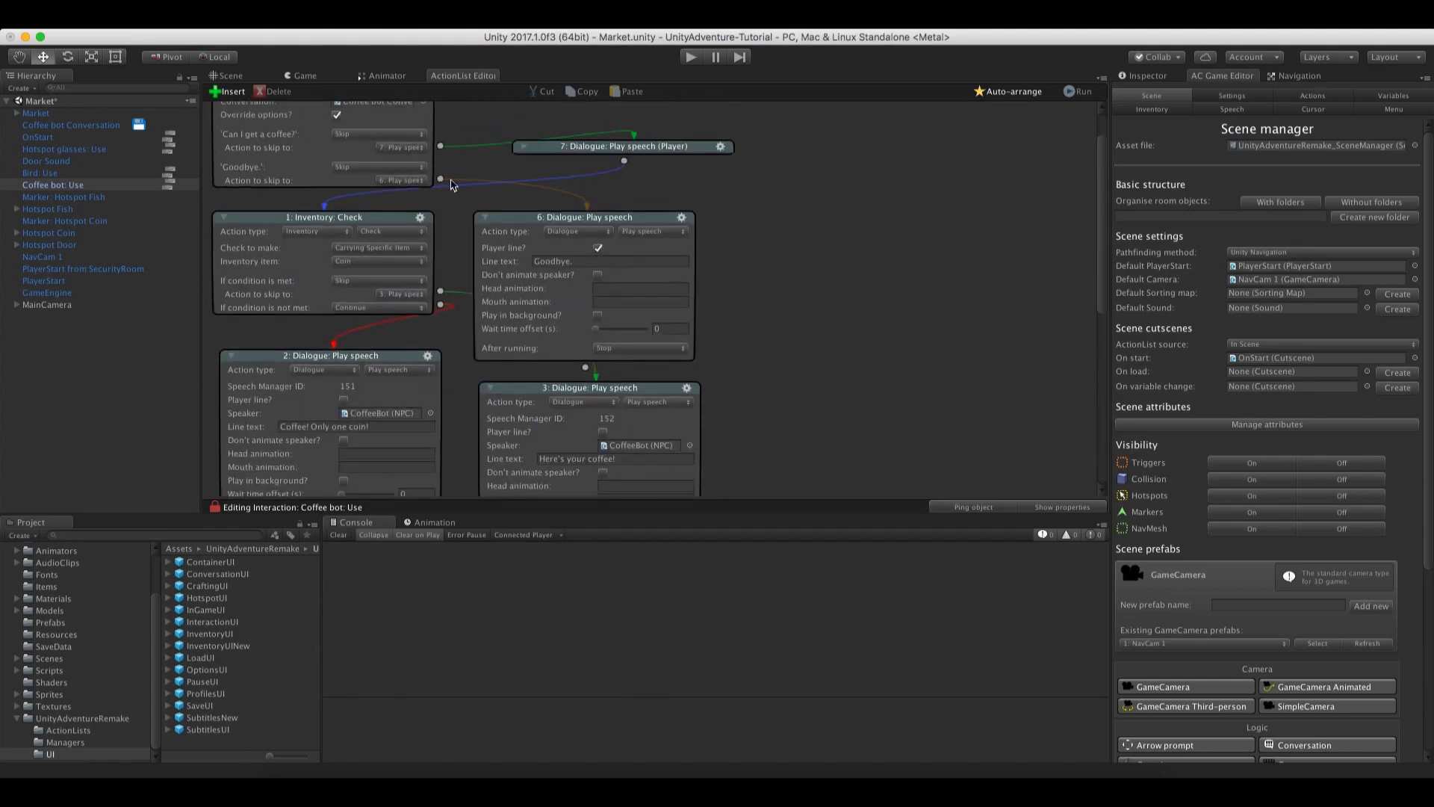
{"action": "scroll", "coordinate": [451, 184], "scroll_direction": "up", "scroll_amount": 1}
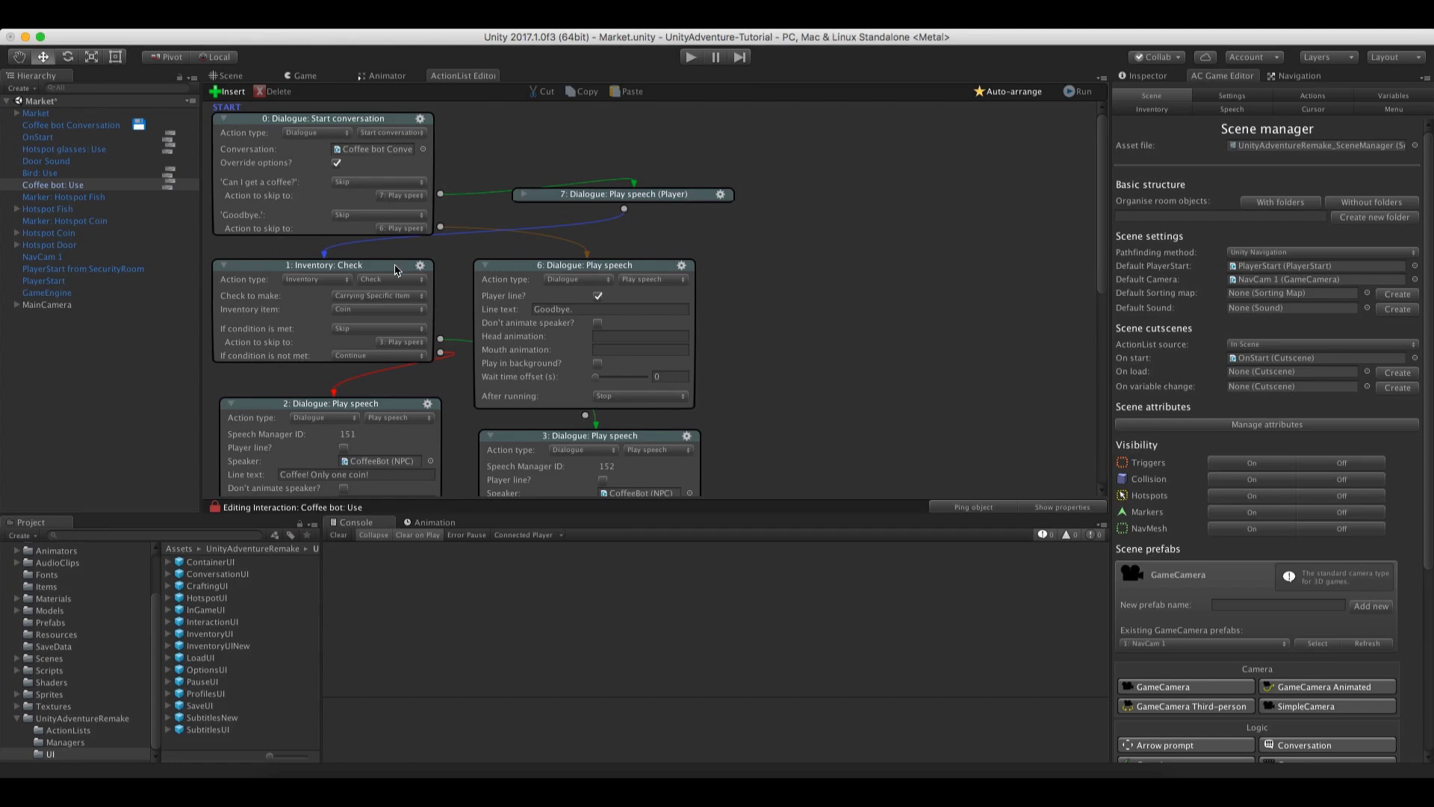
{"action": "scroll", "coordinate": [453, 301], "scroll_direction": "down", "scroll_amount": 2}
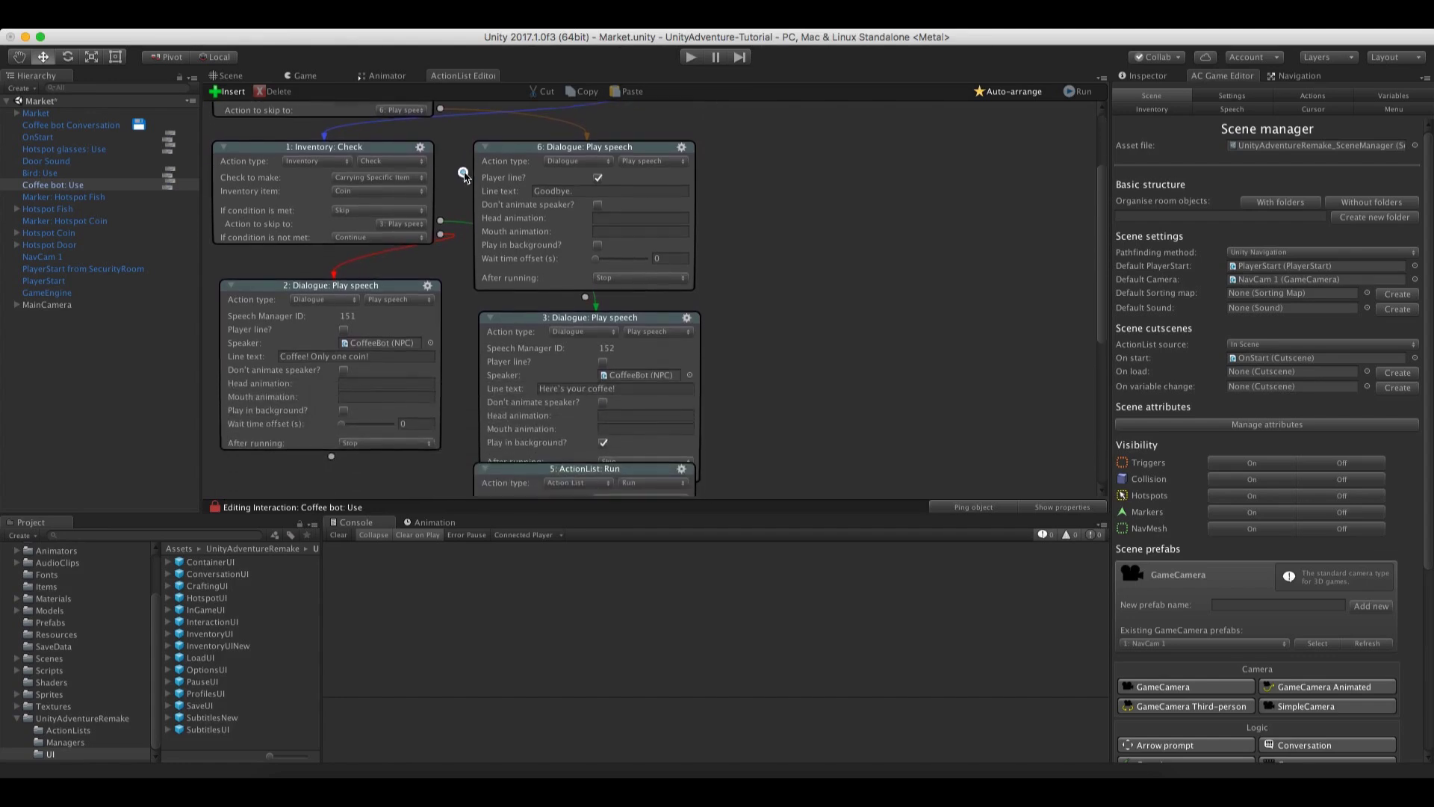
{"action": "scroll", "coordinate": [453, 300], "scroll_direction": "up", "scroll_amount": 1}
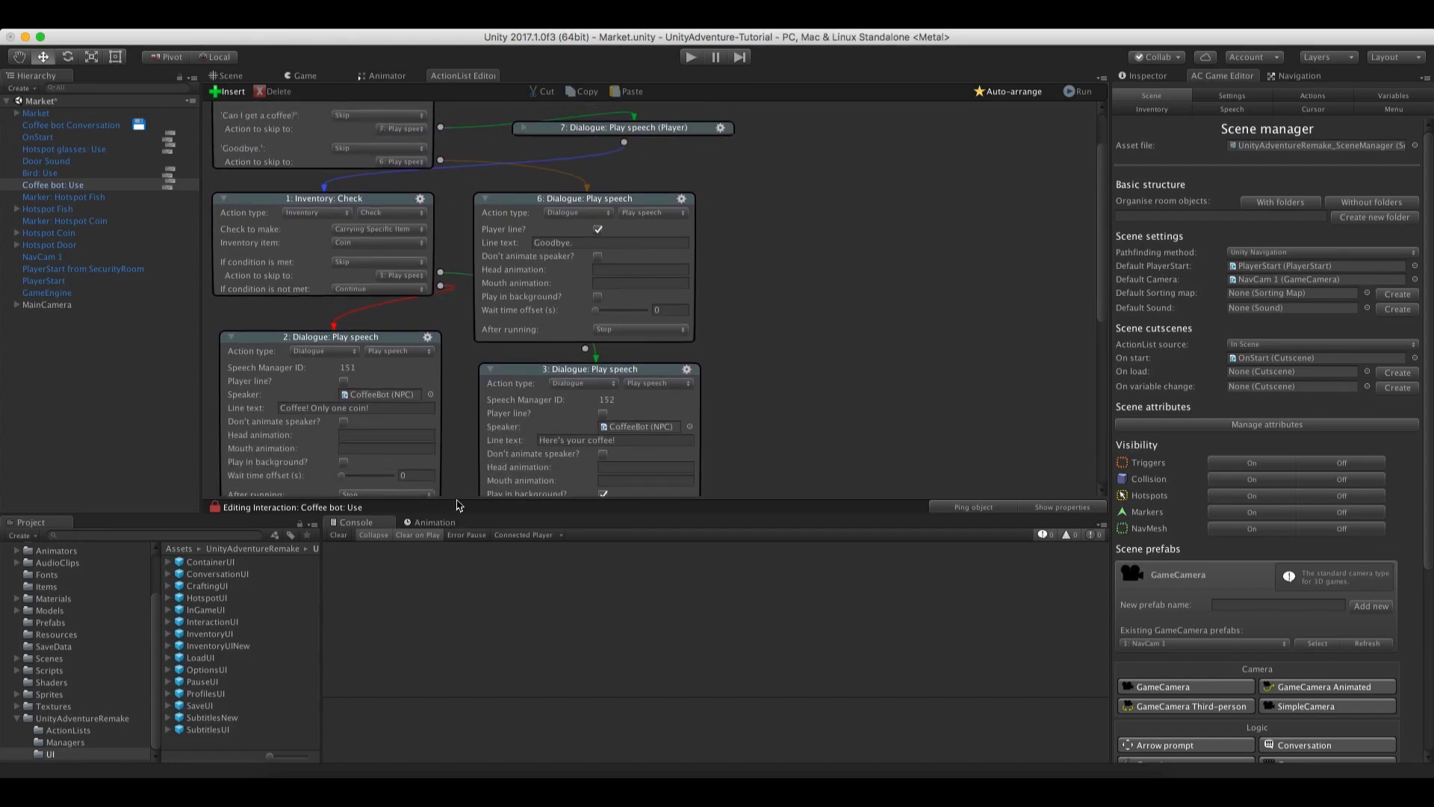
Make the "Coffee! Only one coin!" speech skip to 0: Dialogue: Start conversation after running, and realign it below the Inventory: Check action
{"action": "scroll", "coordinate": [457, 343], "scroll_direction": "up", "scroll_amount": 2}
{"action": "left_click_drag", "start_coordinate": [407, 369], "coordinate": [469, 287]}
{"action": "scroll", "coordinate": [243, 404], "scroll_direction": "up", "scroll_amount": 1}
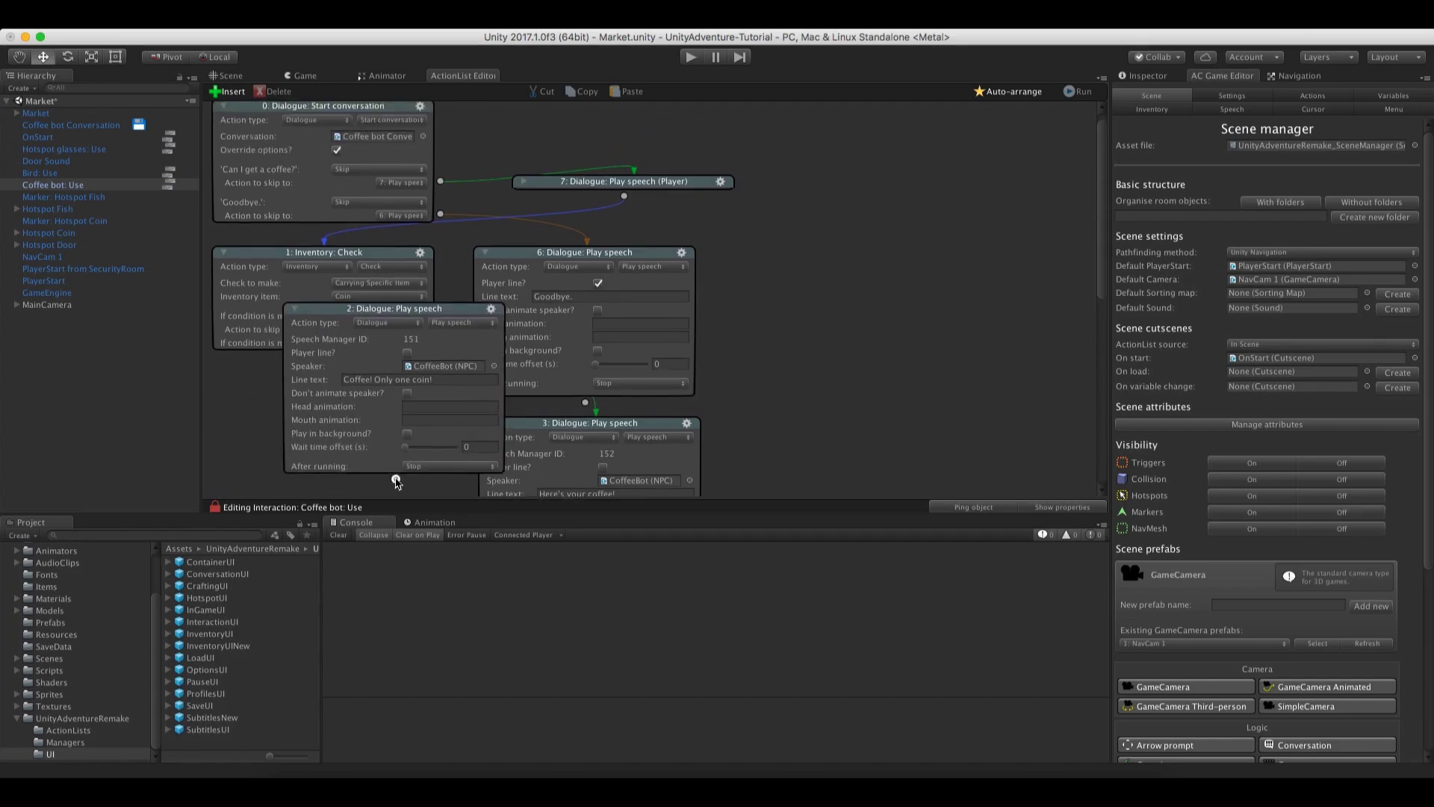
{"action": "left_click_drag", "start_coordinate": [323, 315], "coordinate": [251, 399]}
{"action": "scroll", "coordinate": [478, 290], "scroll_direction": "down", "scroll_amount": 4}
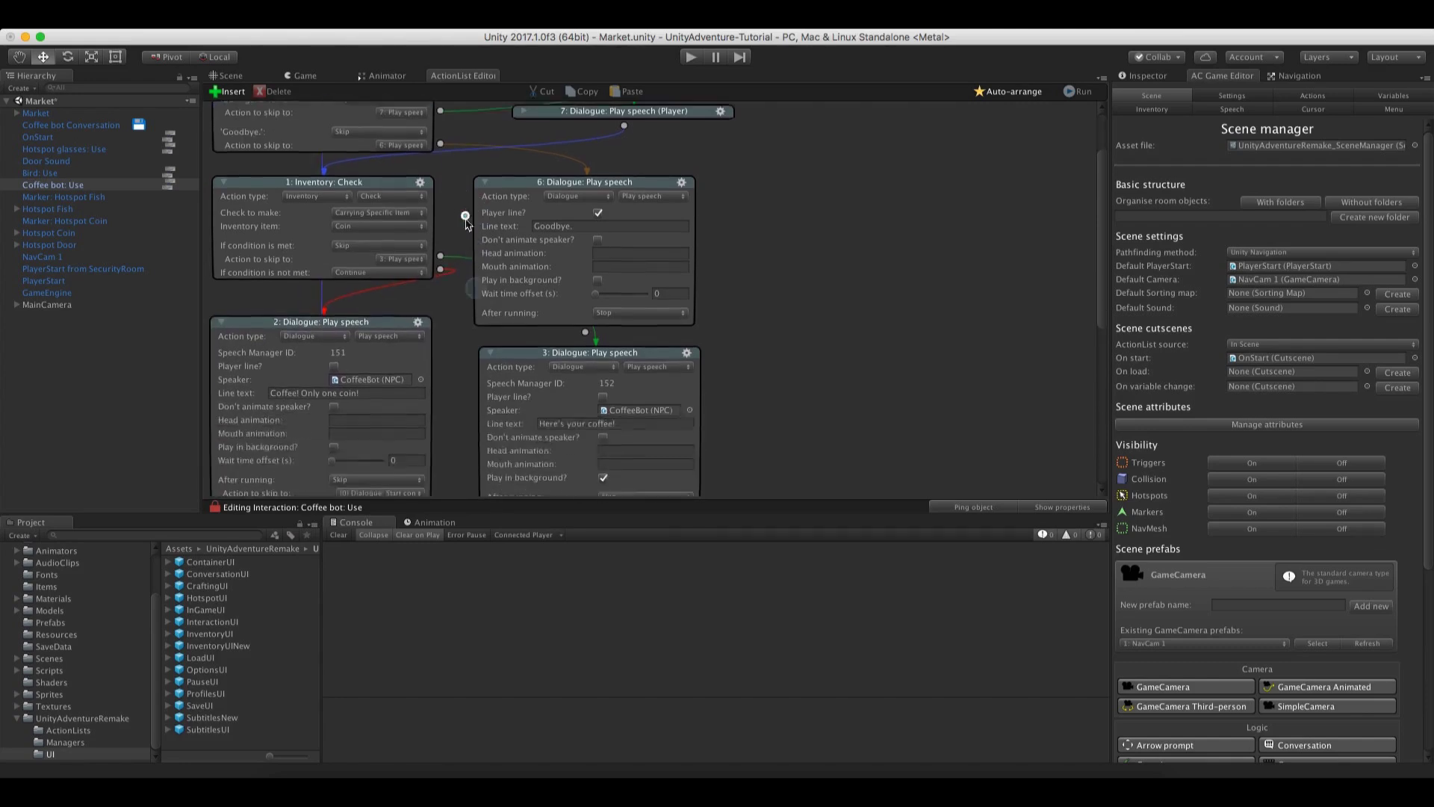
Make the 4: Inventory: Add or remove action skip to 0: Dialogue: Start conversation after running
{"action": "scroll", "coordinate": [466, 223], "scroll_direction": "down", "scroll_amount": 15}
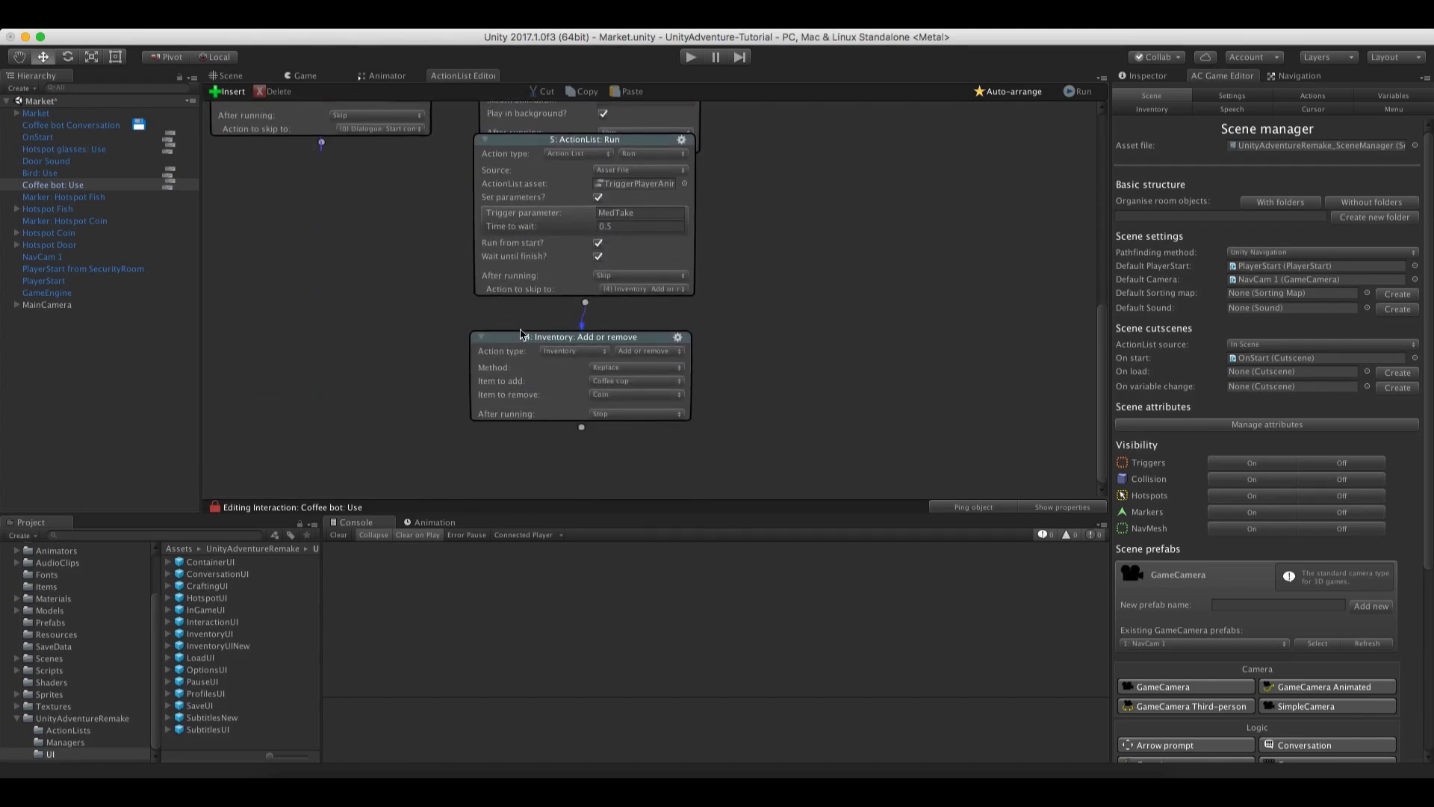
{"action": "left_click_drag", "start_coordinate": [520, 334], "coordinate": [519, 340]}
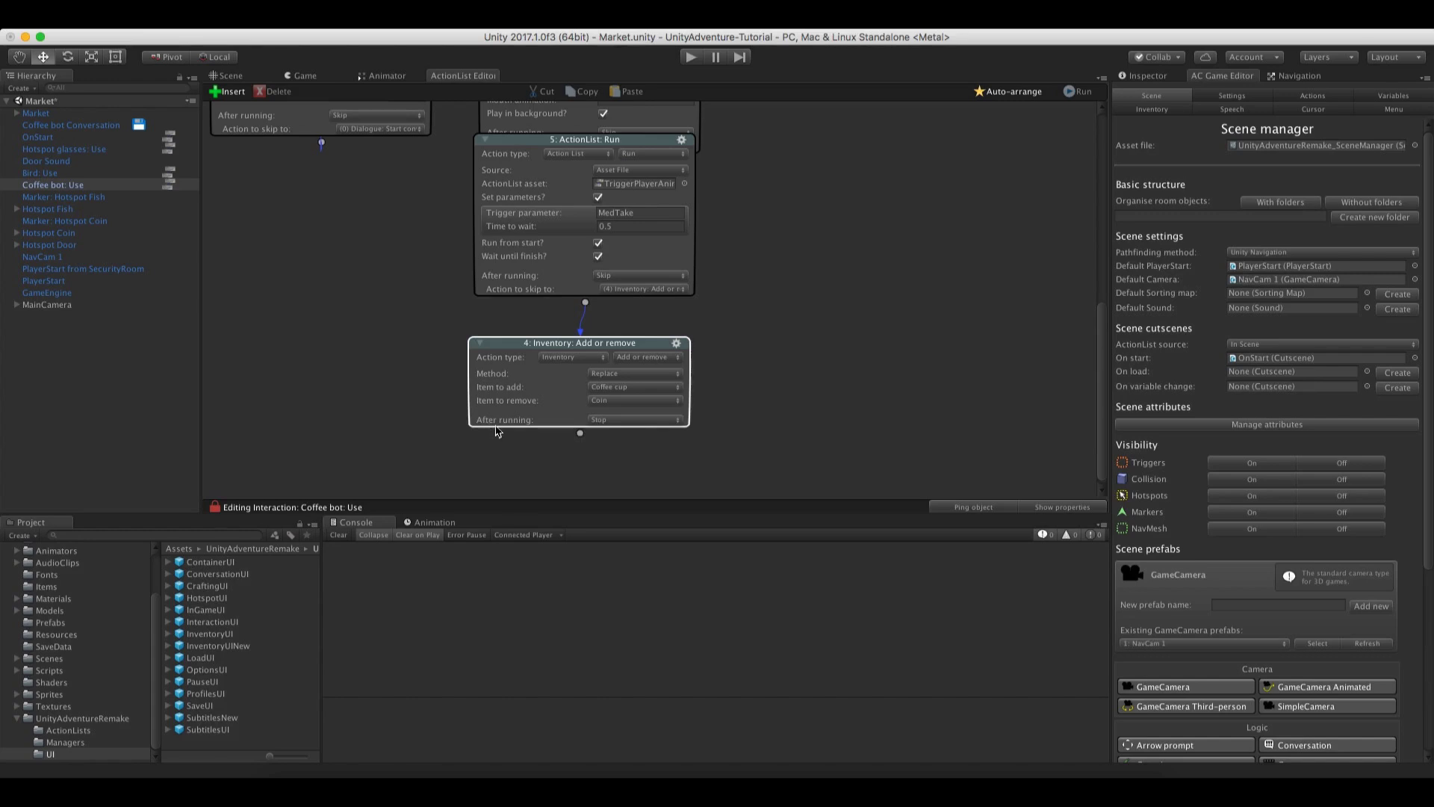
{"action": "left_click", "coordinate": [595, 420]}
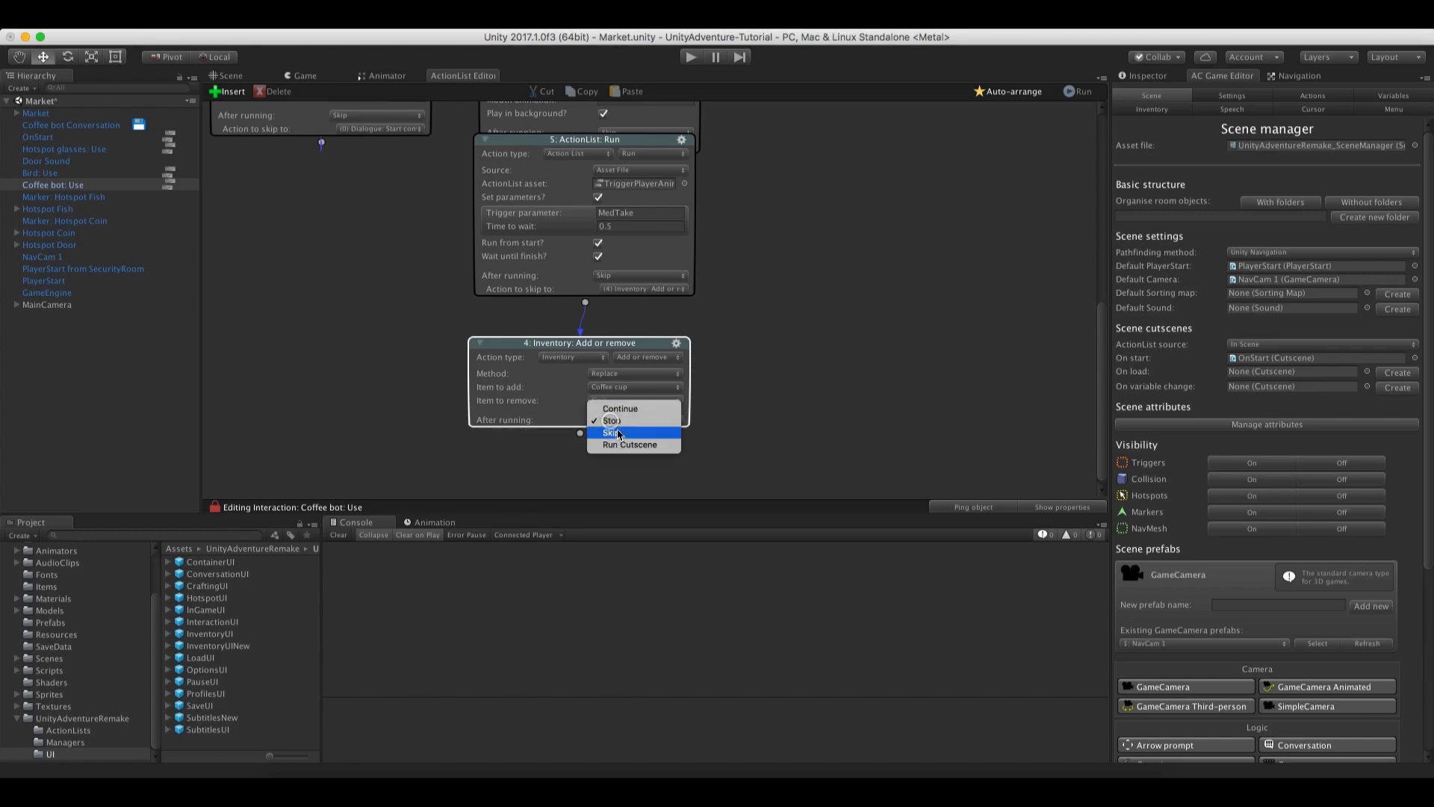
{"action": "left_click", "coordinate": [613, 431]}
{"action": "left_click", "coordinate": [620, 433]}
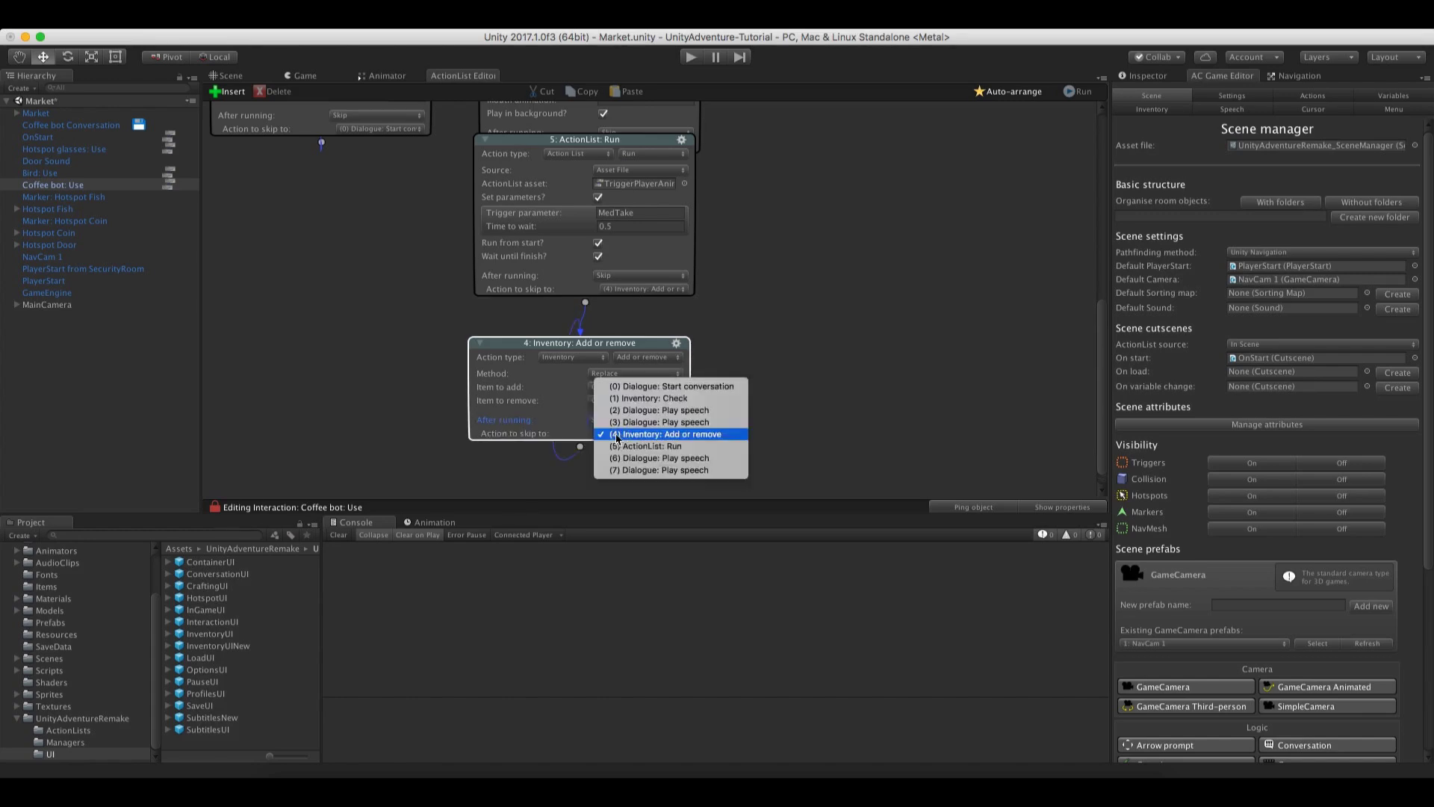
{"action": "left_click", "coordinate": [631, 386]}
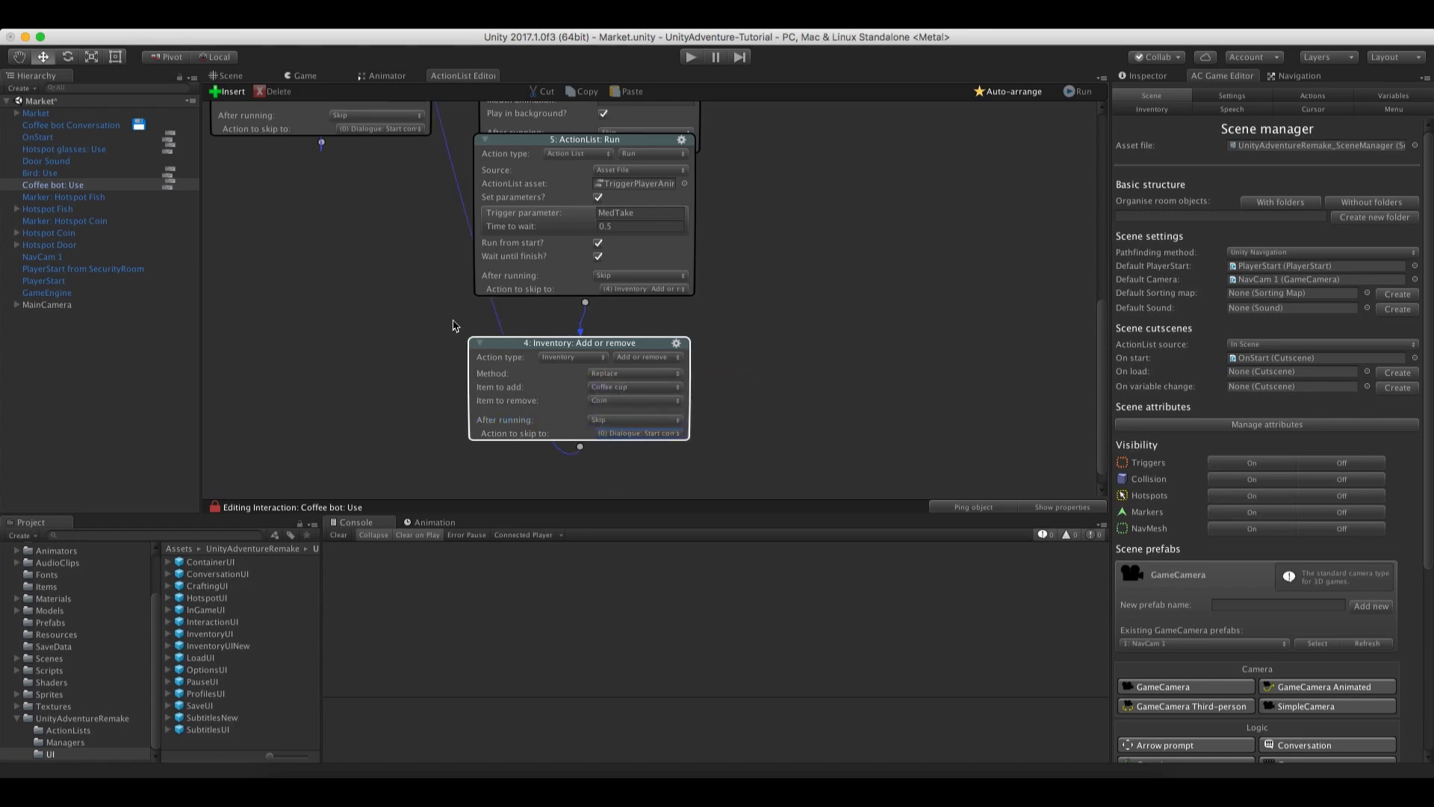
Hide the output sockets of the Inventory: Add or remove action and the "Coffee! Only one coin!" speech, then auto-arrange the ActionList
{"action": "scroll", "coordinate": [444, 328], "scroll_direction": "up", "scroll_amount": 2}
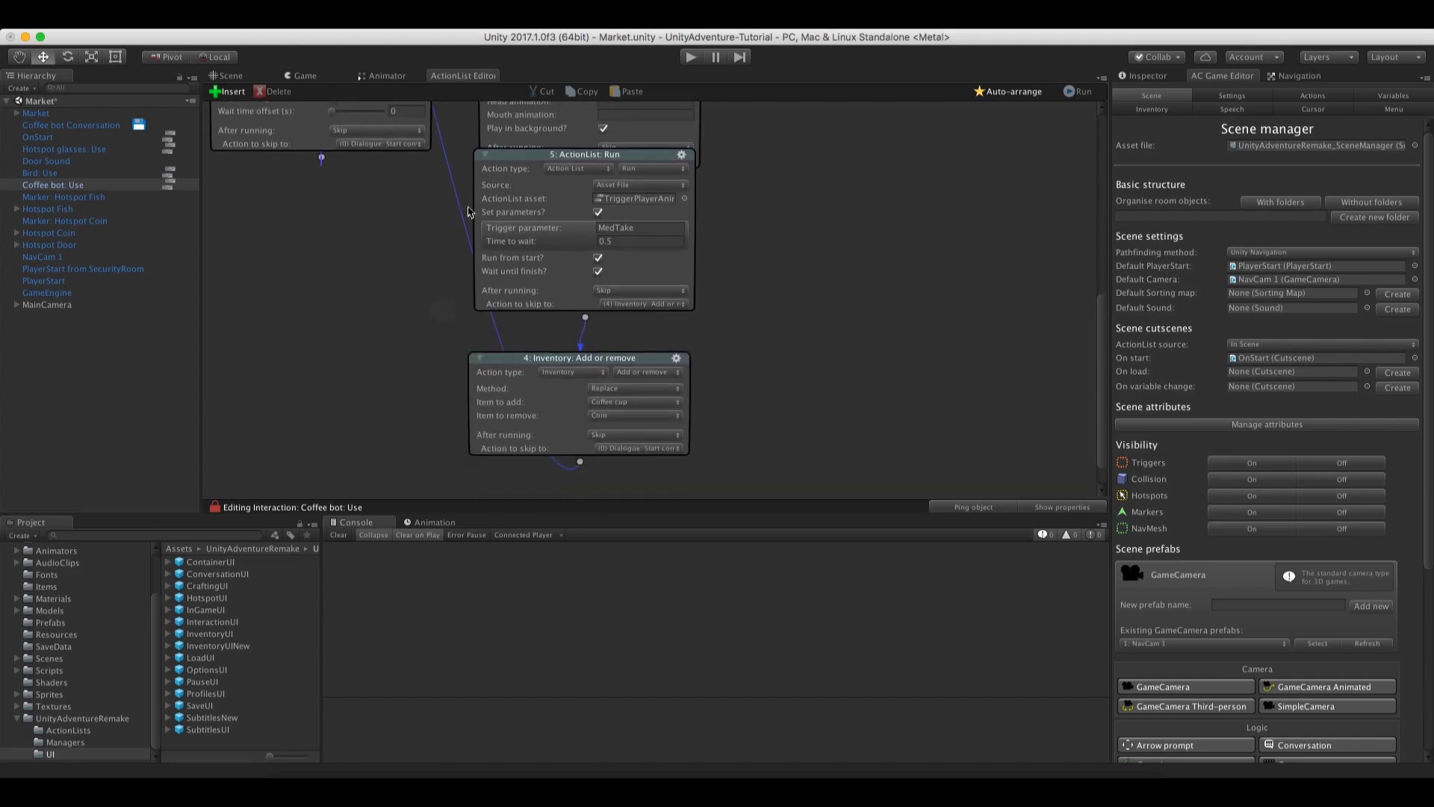
{"action": "scroll", "coordinate": [444, 190], "scroll_direction": "down", "scroll_amount": 2}
{"action": "left_click", "coordinate": [676, 338]}
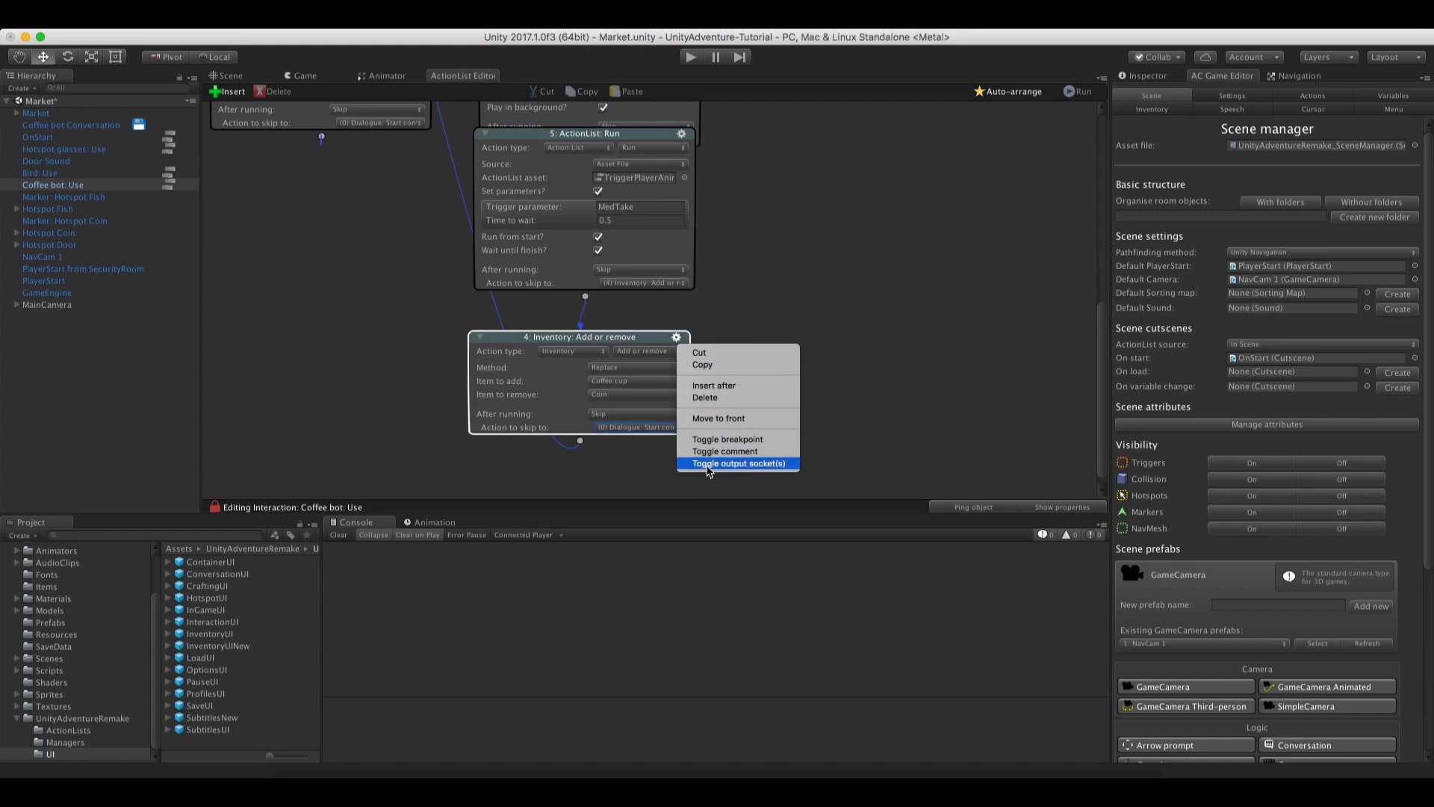
{"action": "left_click", "coordinate": [749, 463]}
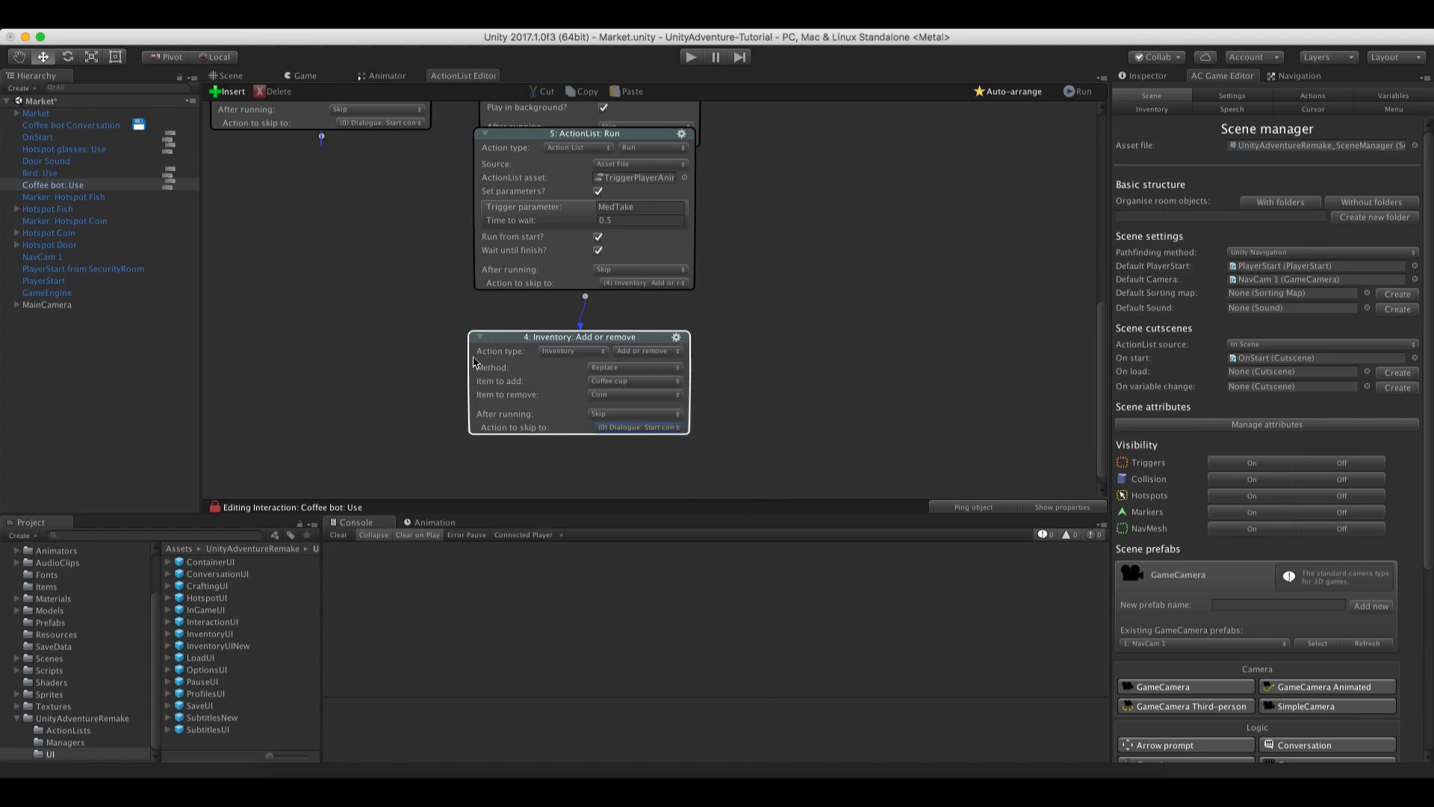
{"action": "scroll", "coordinate": [373, 224], "scroll_direction": "up", "scroll_amount": 8}
{"action": "left_click", "coordinate": [420, 216]}
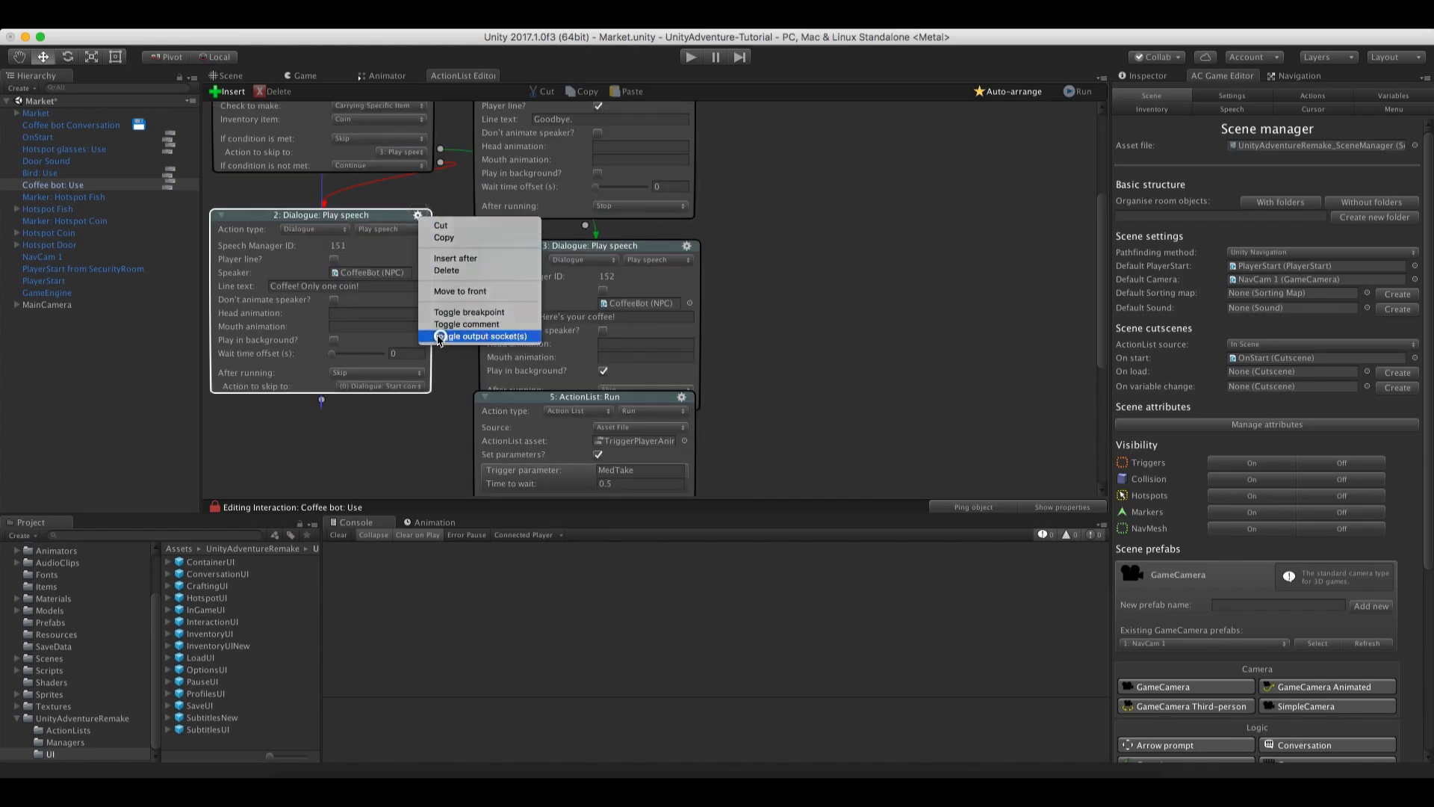
{"action": "left_click", "coordinate": [448, 335]}
{"action": "scroll", "coordinate": [441, 373], "scroll_direction": "up", "scroll_amount": 4}
{"action": "scroll", "coordinate": [336, 351], "scroll_direction": "down", "scroll_amount": 5}
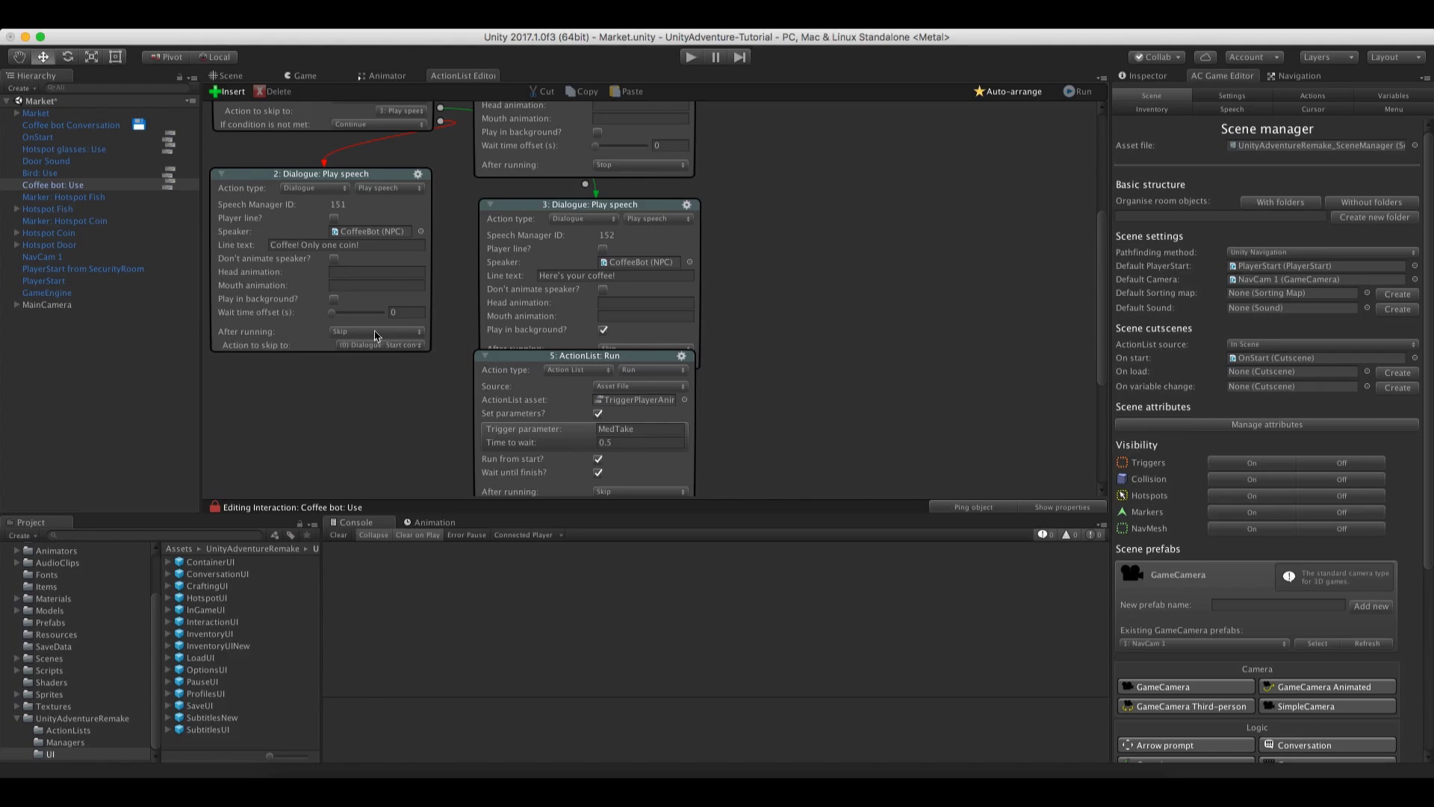
{"action": "left_click", "coordinate": [1004, 92]}
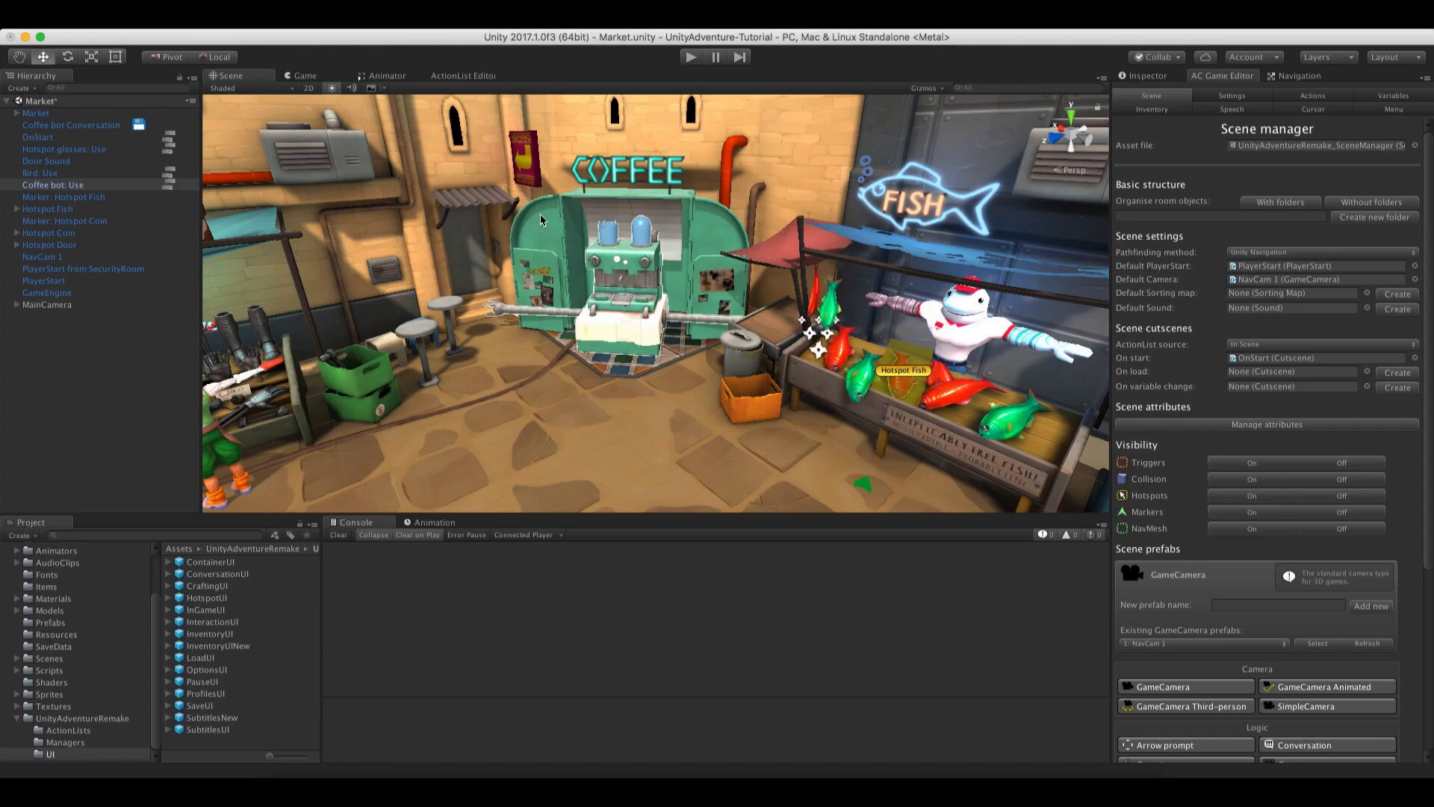
Add a SimpleCamera prefab to the Market scene from the Scene manager
{"action": "left_click_drag", "start_coordinate": [1430, 321], "coordinate": [1429, 497]}
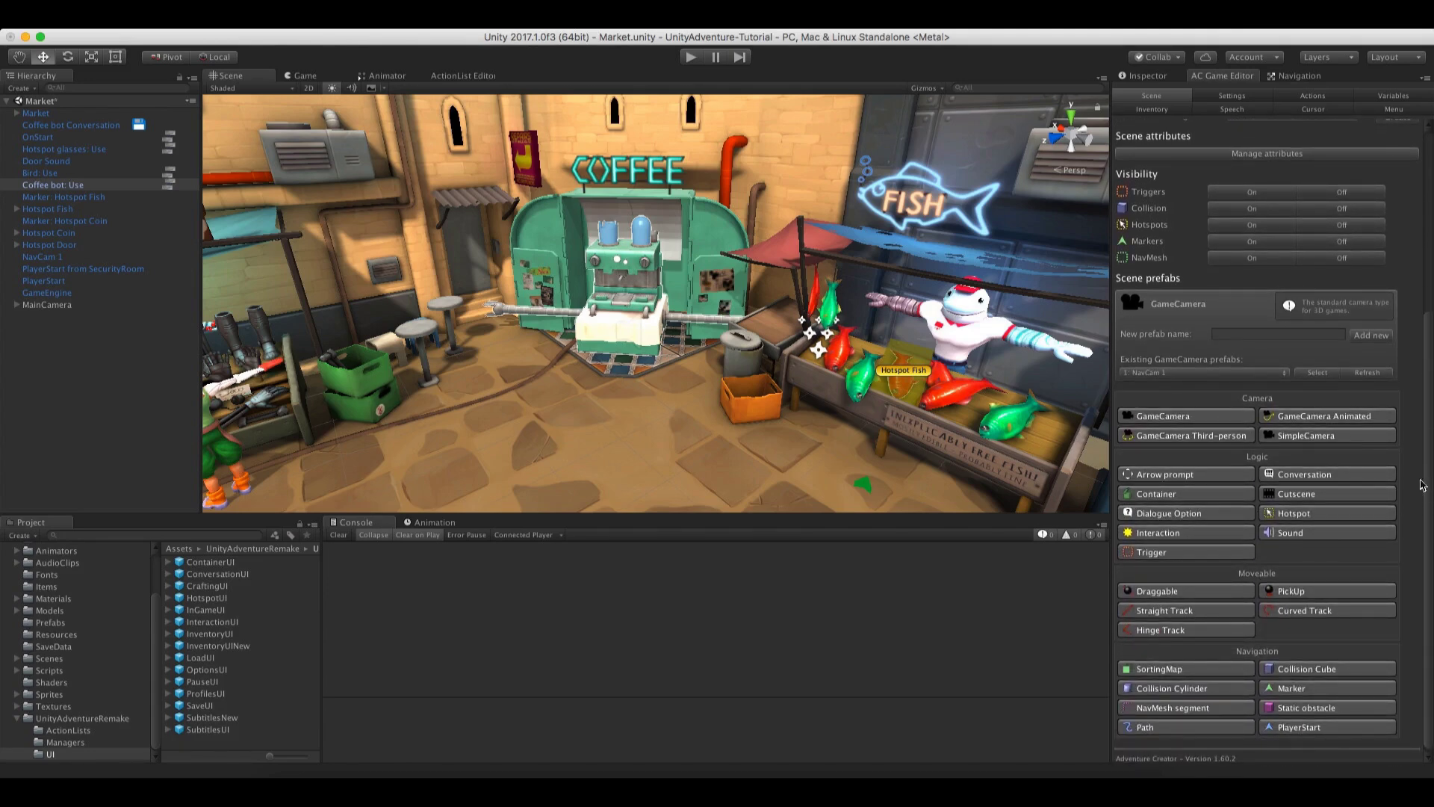
{"action": "left_click", "coordinate": [1178, 417]}
{"action": "left_click", "coordinate": [1242, 440]}
{"action": "left_click", "coordinate": [1328, 436]}
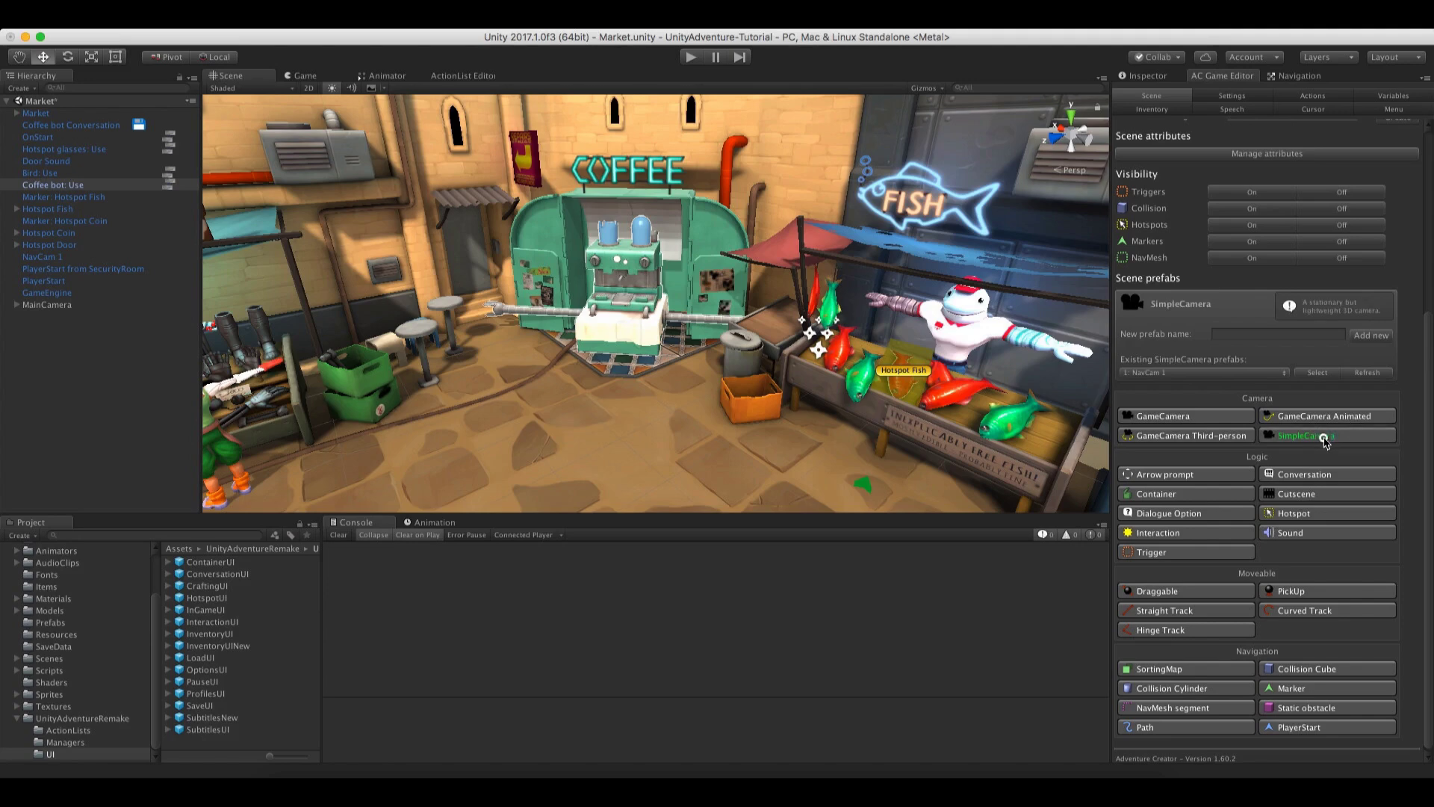
{"action": "left_click", "coordinate": [1324, 439]}
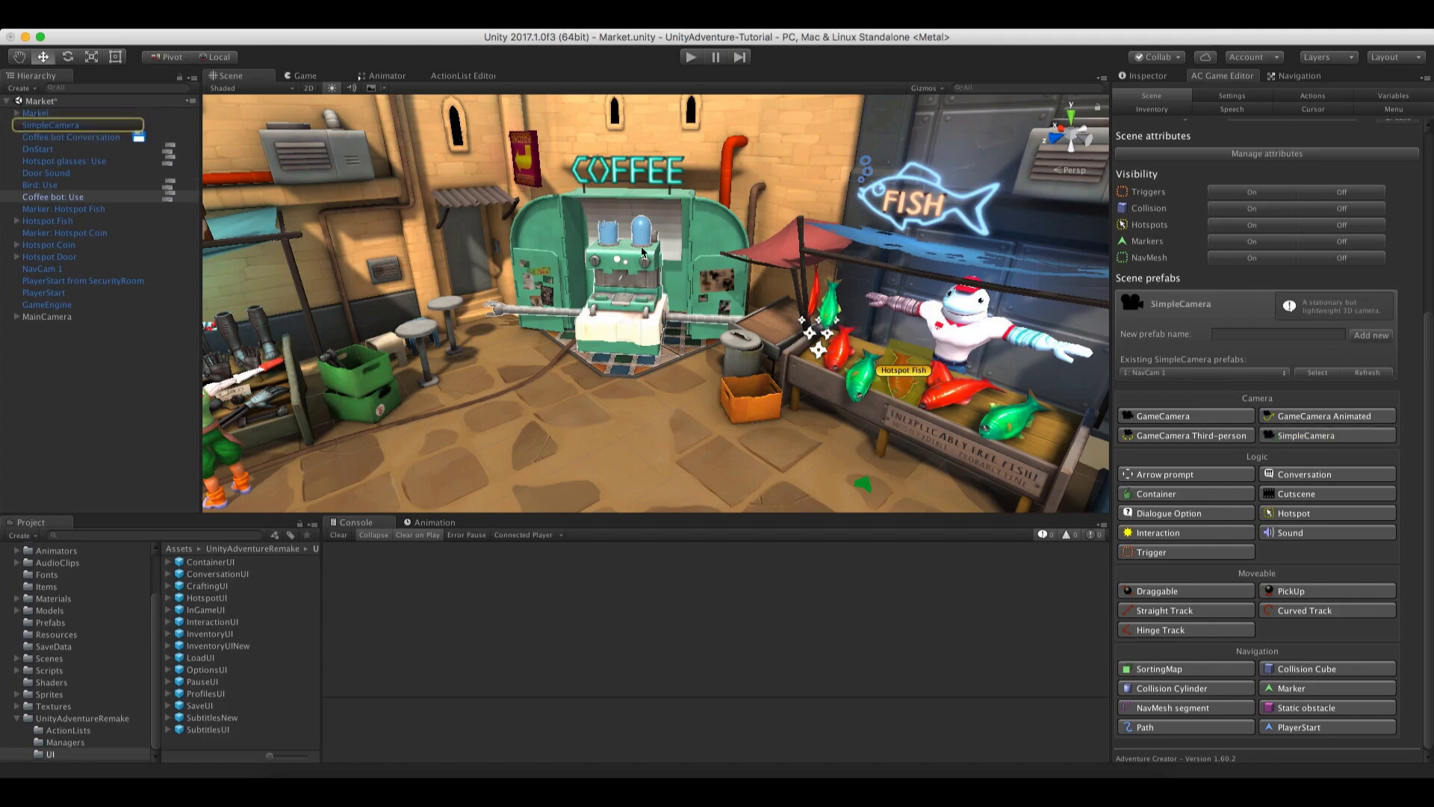
Place the SimpleCamera facing the coffee bot at about X 5.69, Y 1.26, Z 0.59, rotated about 110° around Y
{"action": "left_click", "coordinate": [60, 125]}
{"action": "left_click", "coordinate": [1135, 76]}
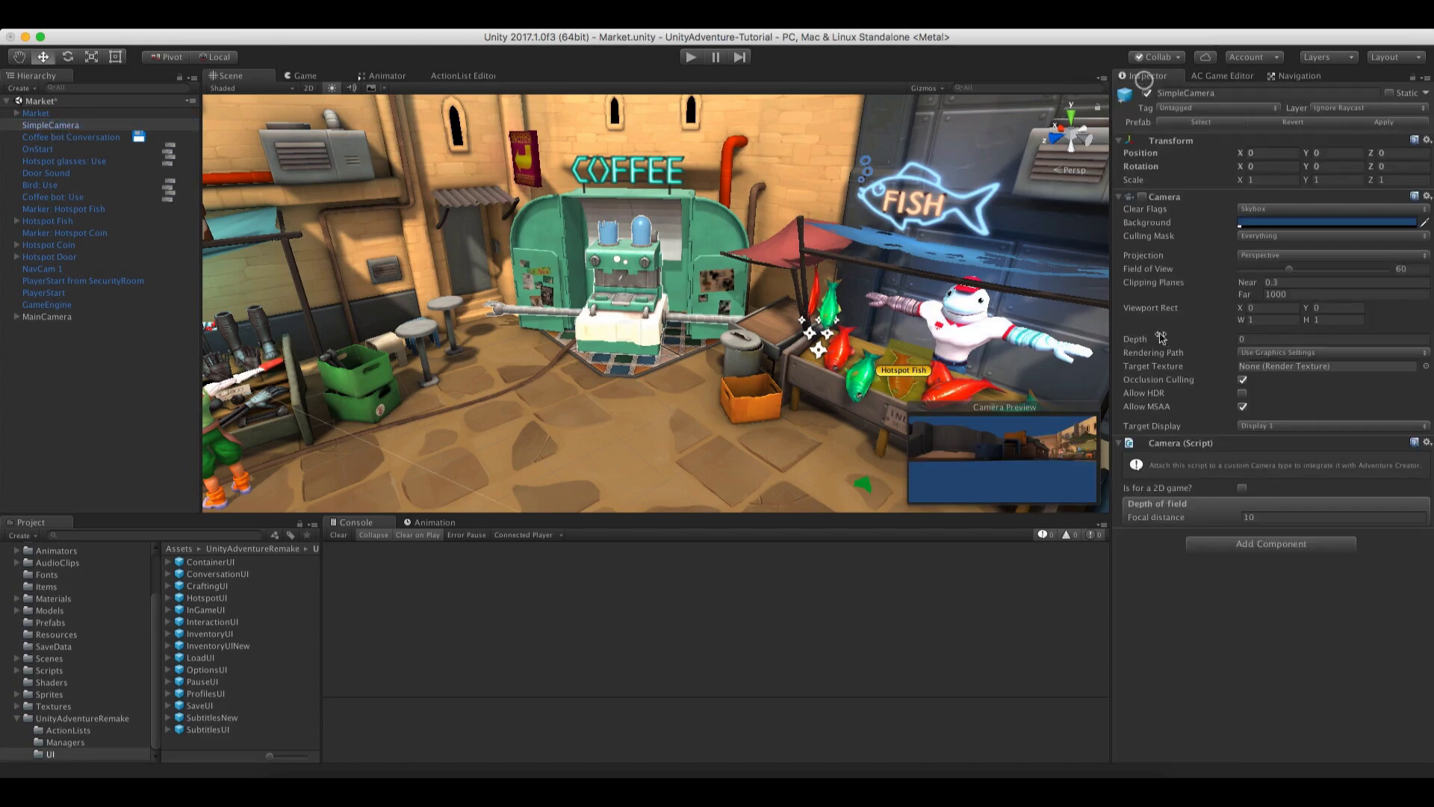
{"action": "scroll", "coordinate": [663, 334], "scroll_direction": "down", "scroll_amount": 5}
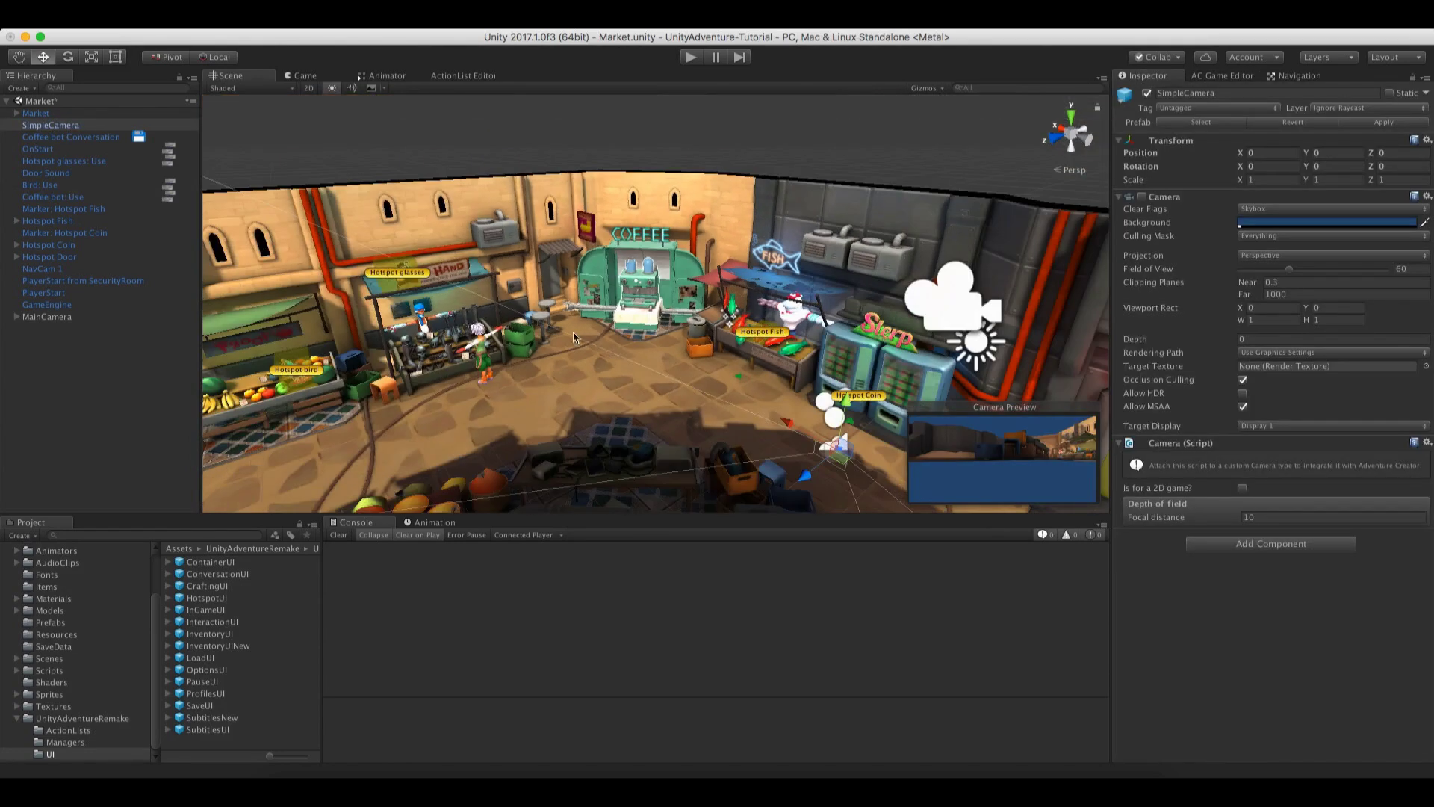
{"action": "scroll", "coordinate": [813, 435], "scroll_direction": "down", "scroll_amount": 2}
{"action": "left_click_drag", "start_coordinate": [813, 436], "coordinate": [446, 326]}
{"action": "key", "text": "f"}
{"action": "key", "text": "e"}
{"action": "left_click_drag", "start_coordinate": [664, 306], "coordinate": [630, 295], "text": "alt"}
{"action": "key", "text": "w"}
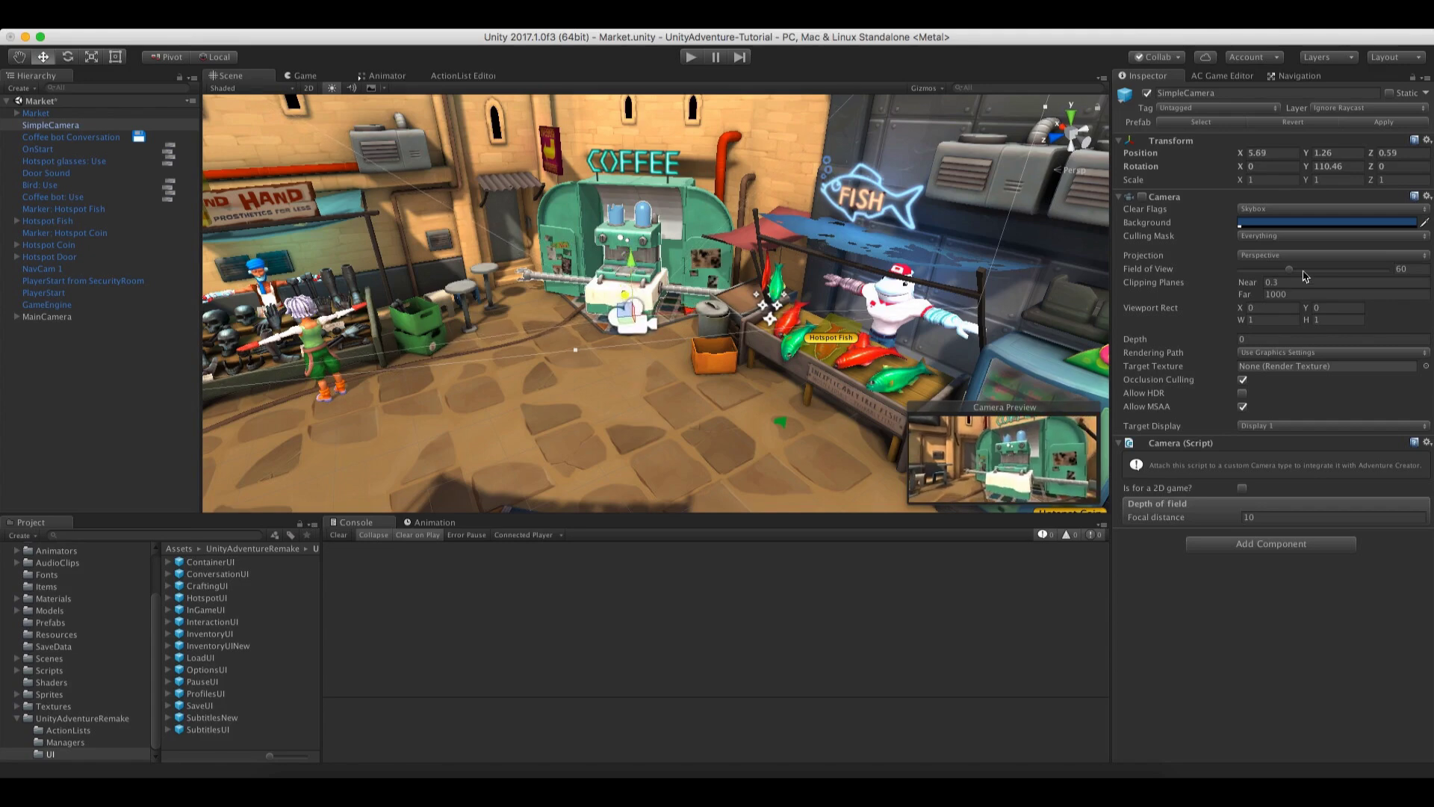
Set the SimpleCamera's field of view to 50 and rename it "Coffee bot camera"
{"action": "left_click_drag", "start_coordinate": [1289, 269], "coordinate": [1280, 270]}
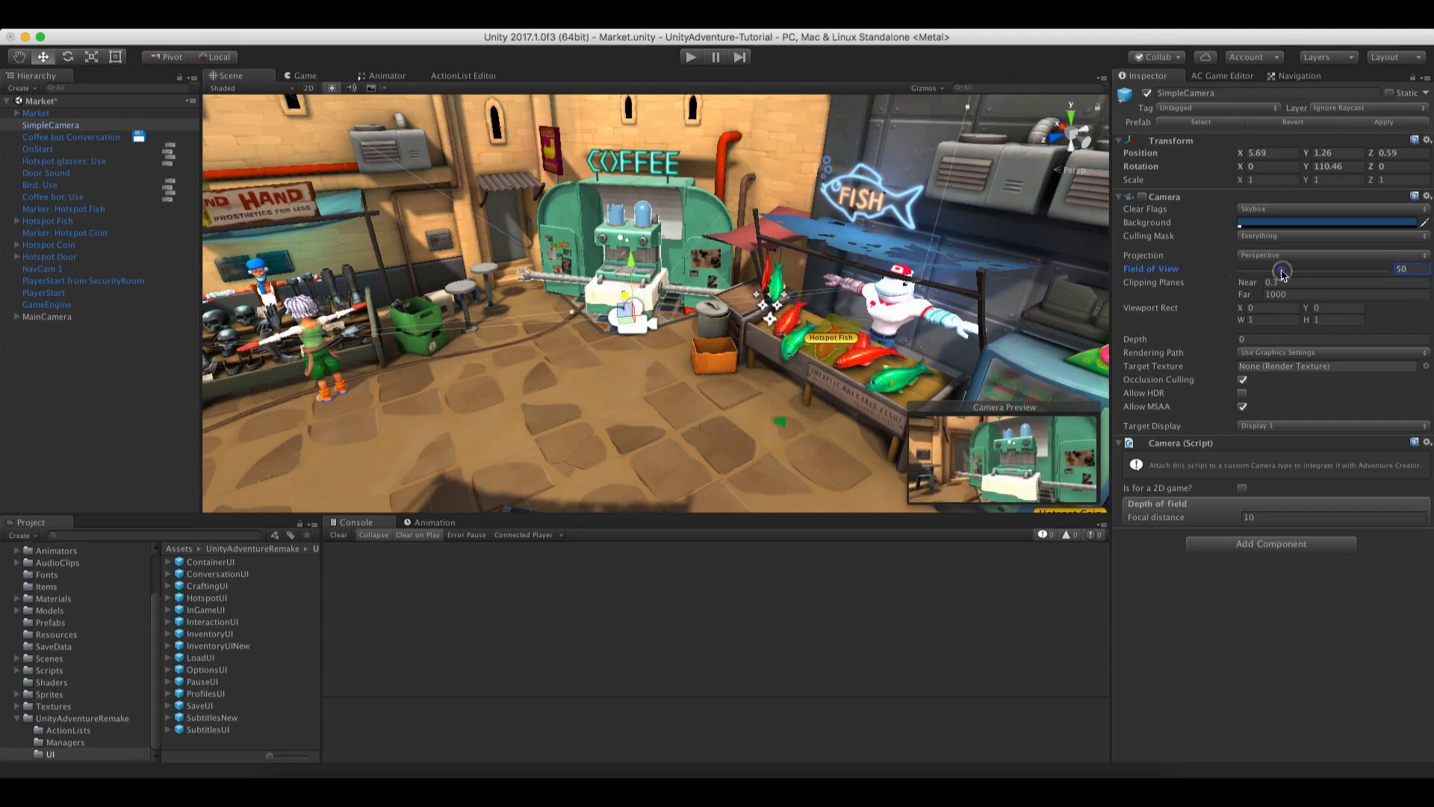
{"action": "left_click", "coordinate": [1173, 93]}
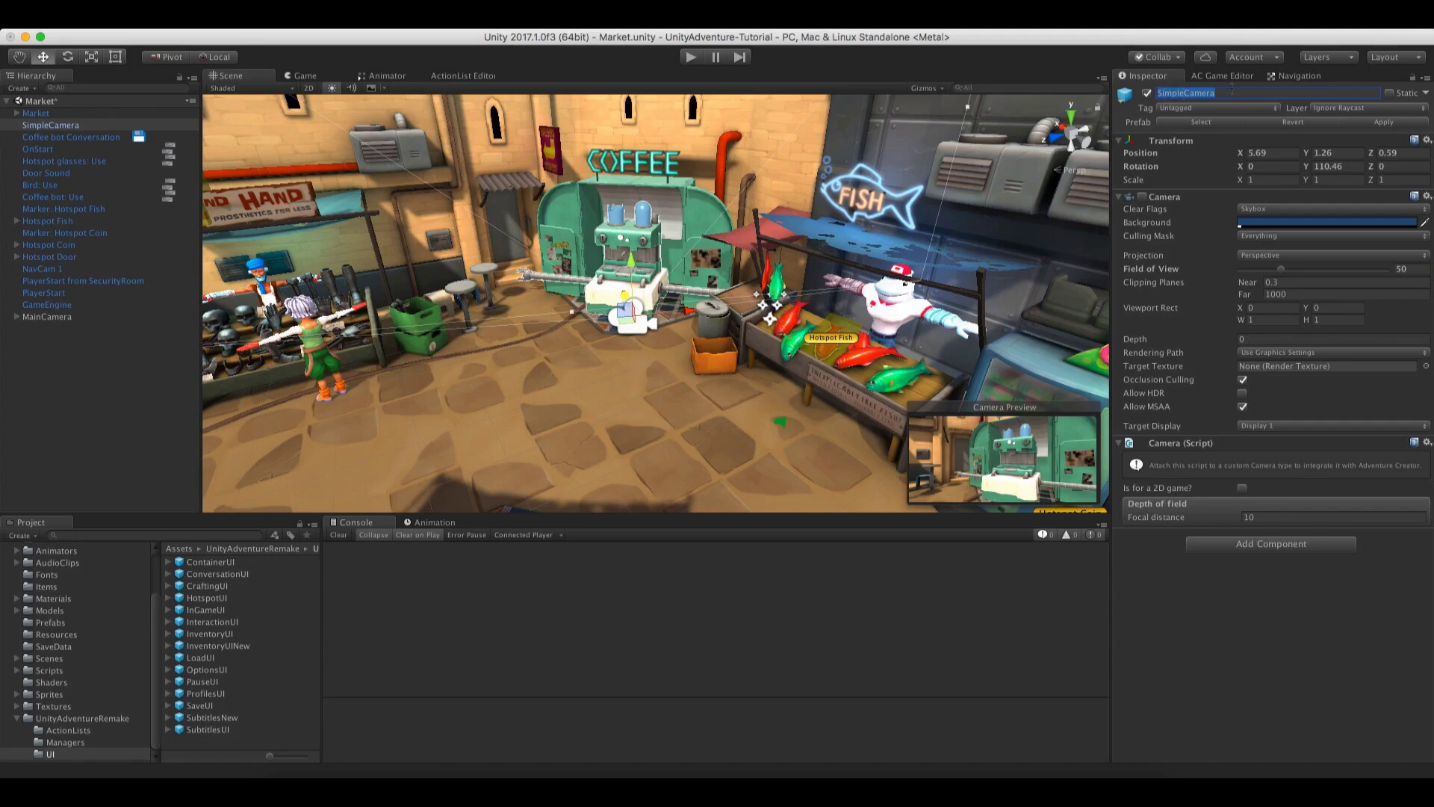
{"action": "type", "text": "Coffee bot camera"}
{"action": "key", "text": "Return"}
Add a Camera: Switch action to the Coffee bot: Use ActionList, in the empty area beside the Start conversation action
{"action": "left_click", "coordinate": [449, 77]}
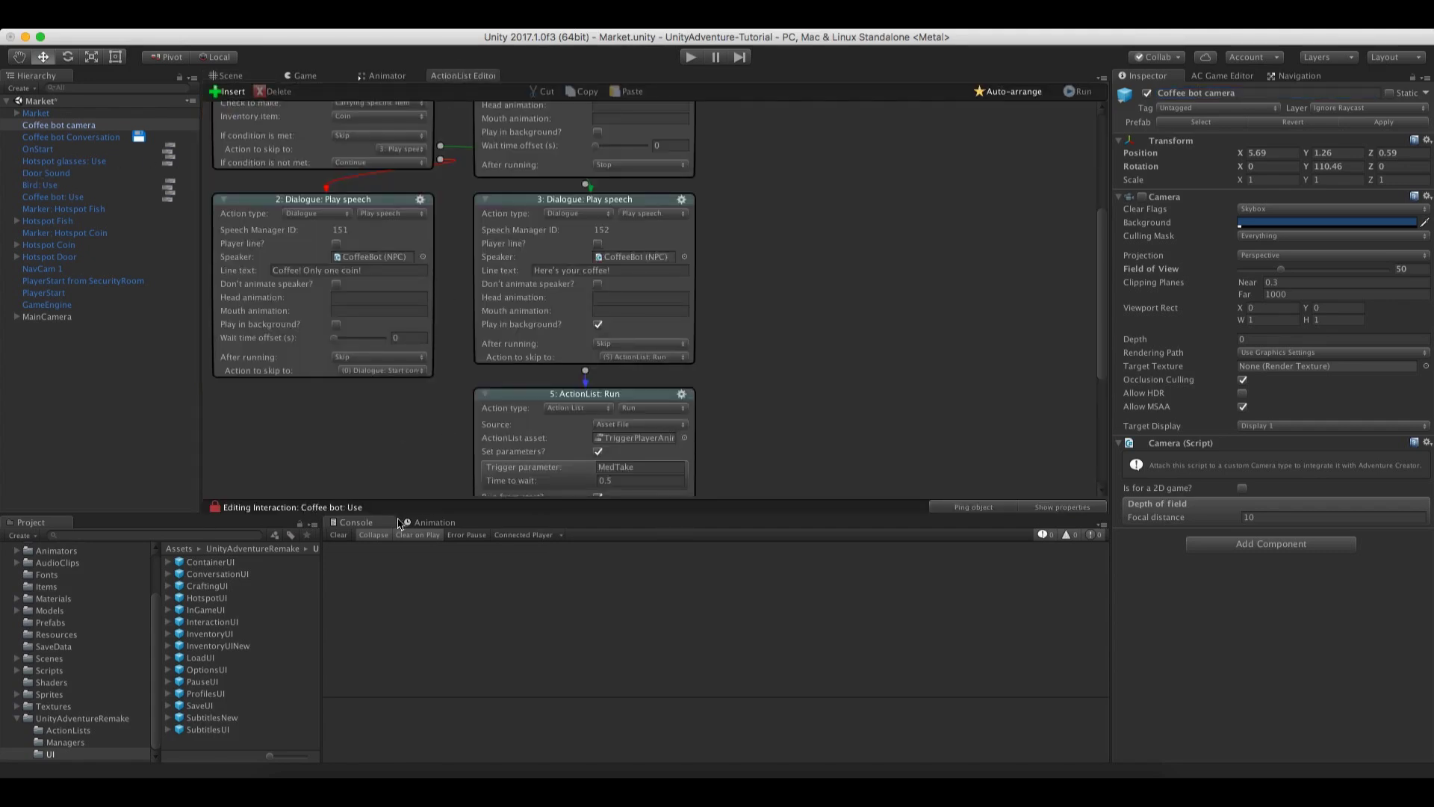
{"action": "left_click_drag", "start_coordinate": [1103, 276], "coordinate": [1124, 146]}
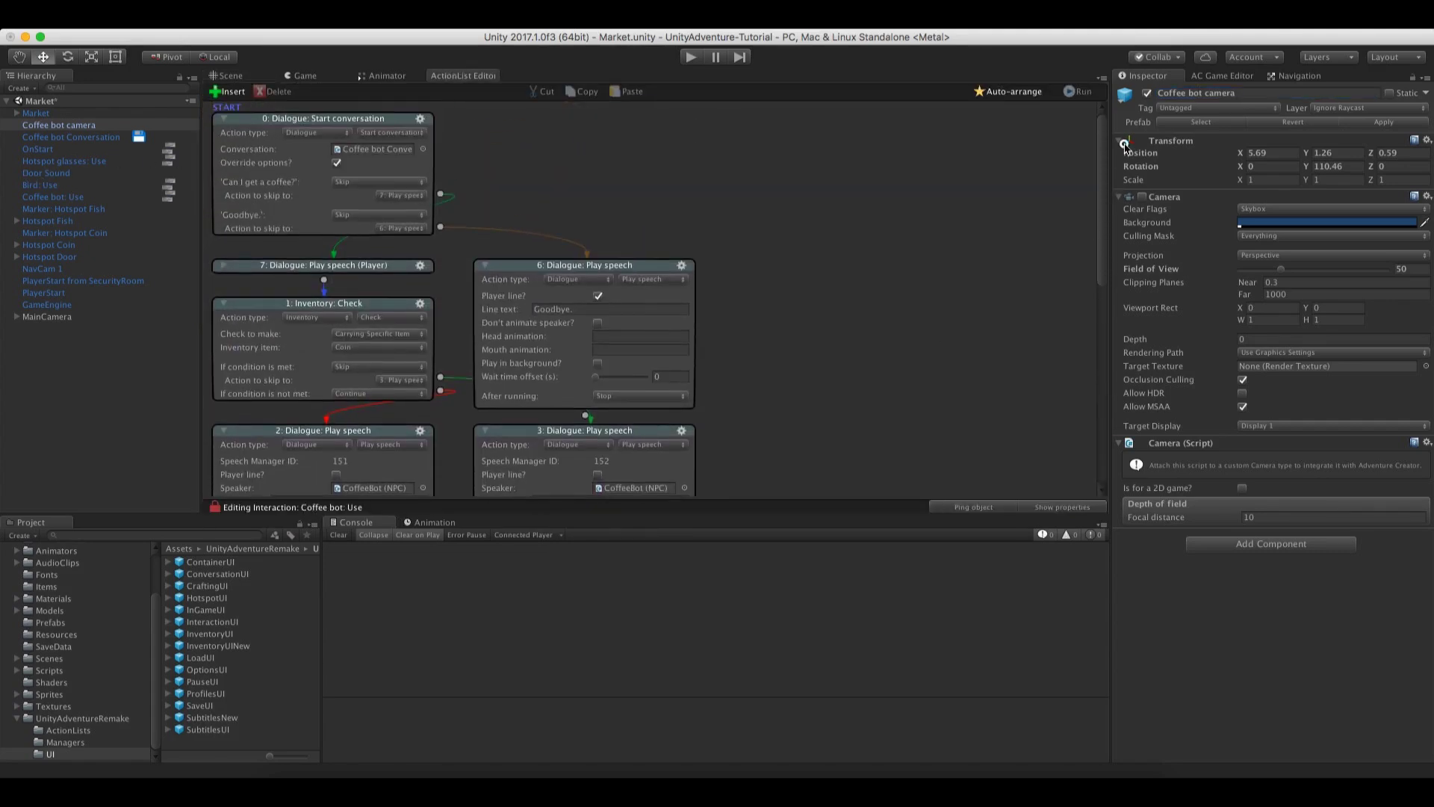
{"action": "right_click", "coordinate": [572, 135]}
{"action": "left_click", "coordinate": [642, 146]}
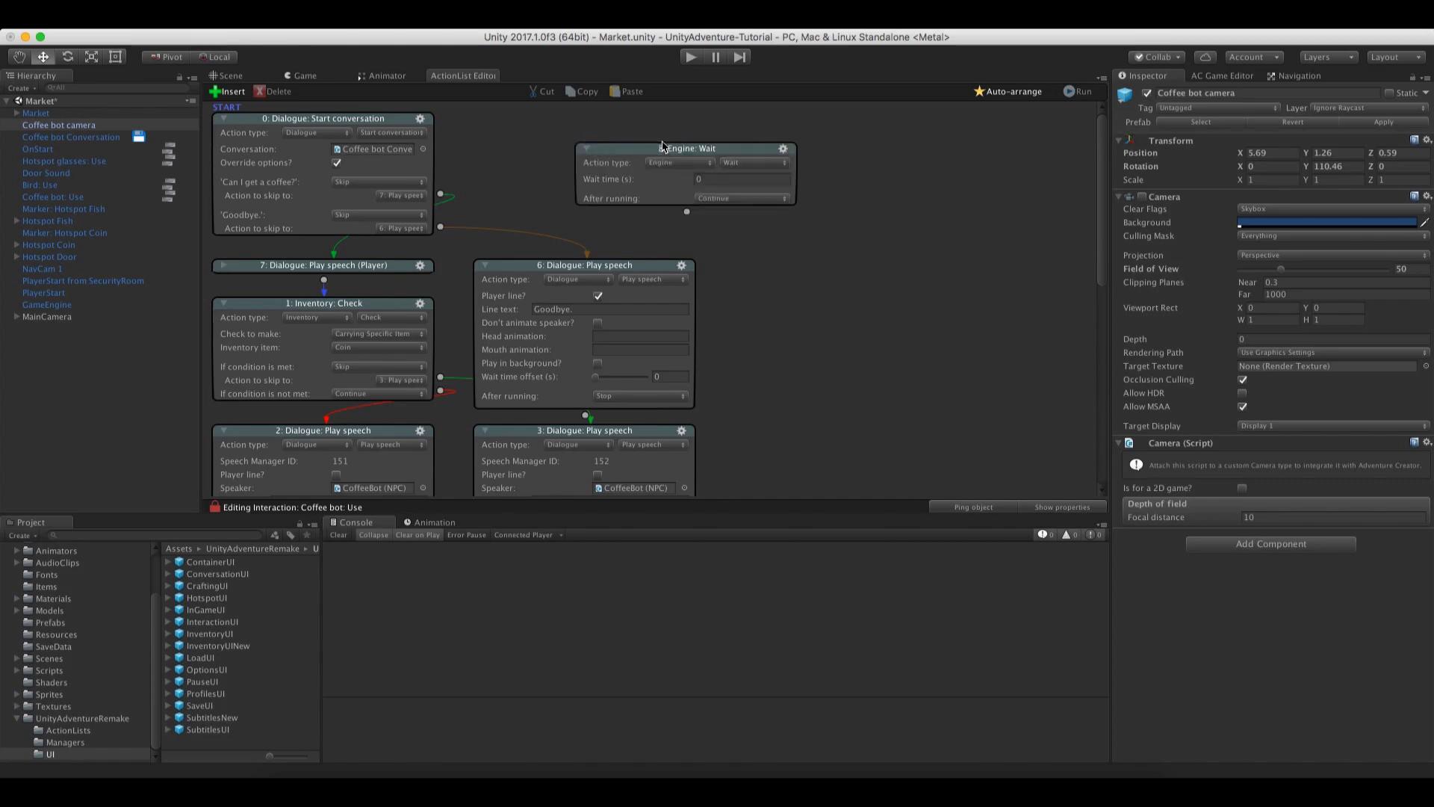
{"action": "left_click_drag", "start_coordinate": [662, 146], "coordinate": [756, 156]}
{"action": "left_click", "coordinate": [818, 163]}
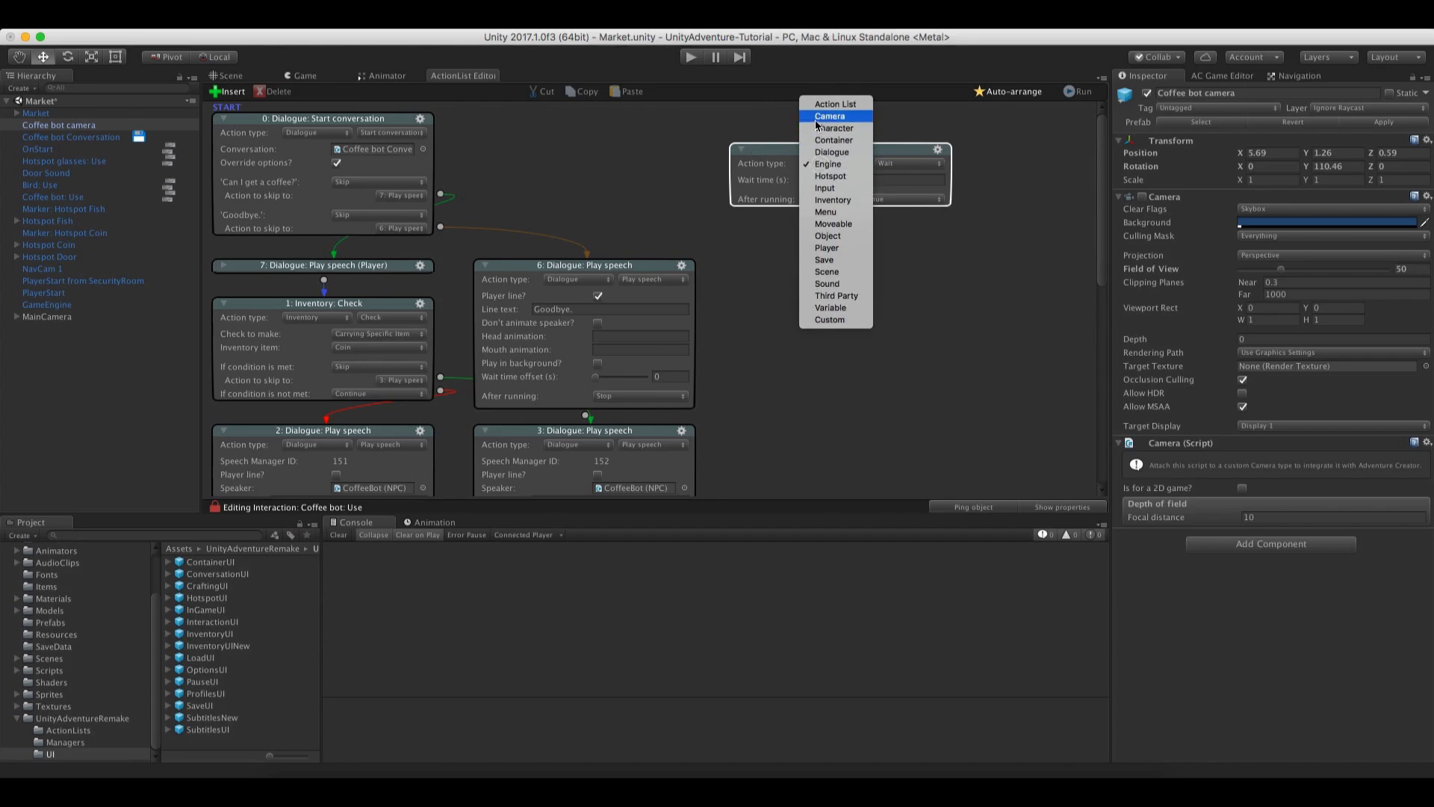
{"action": "left_click", "coordinate": [816, 118]}
{"action": "left_click", "coordinate": [902, 163]}
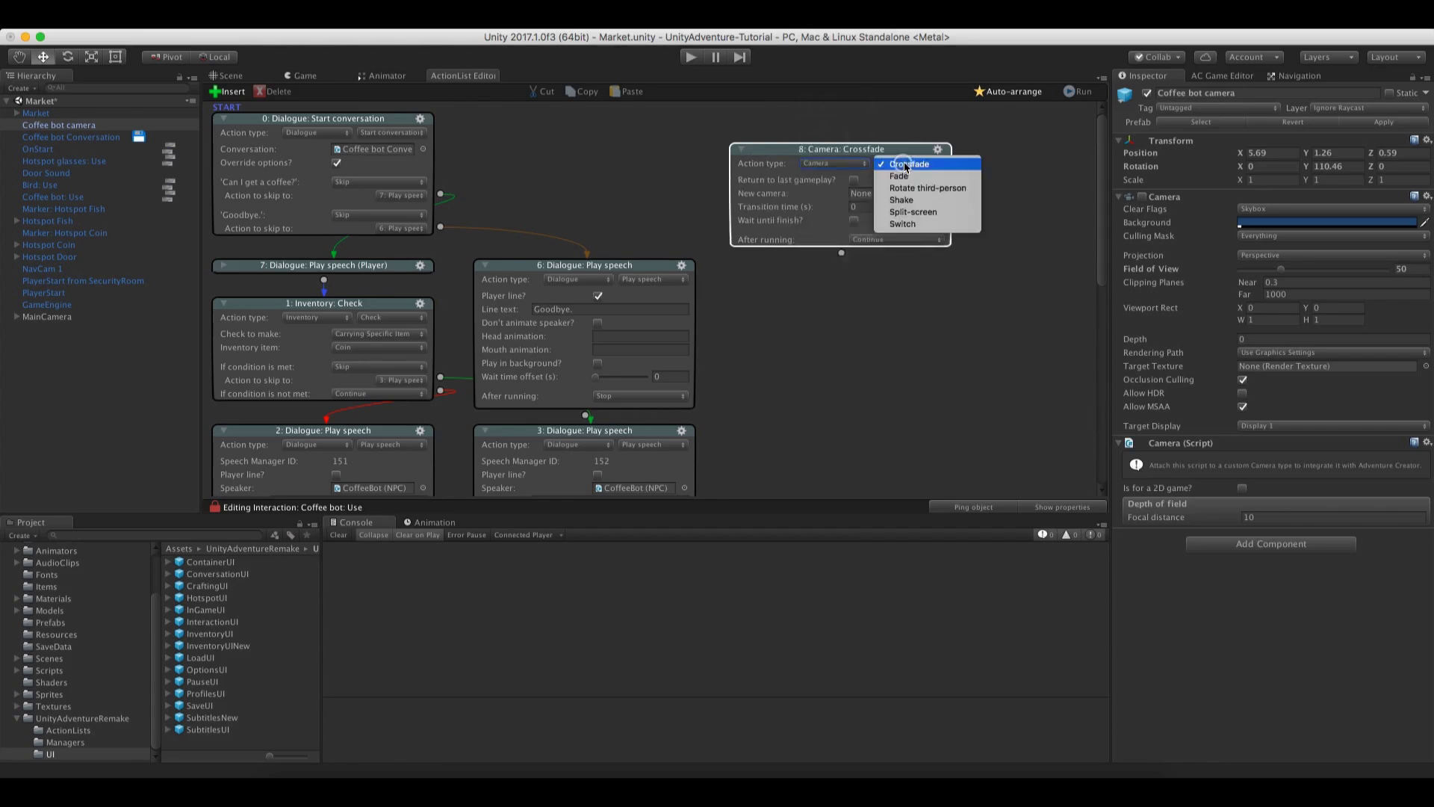
{"action": "left_click", "coordinate": [921, 226]}
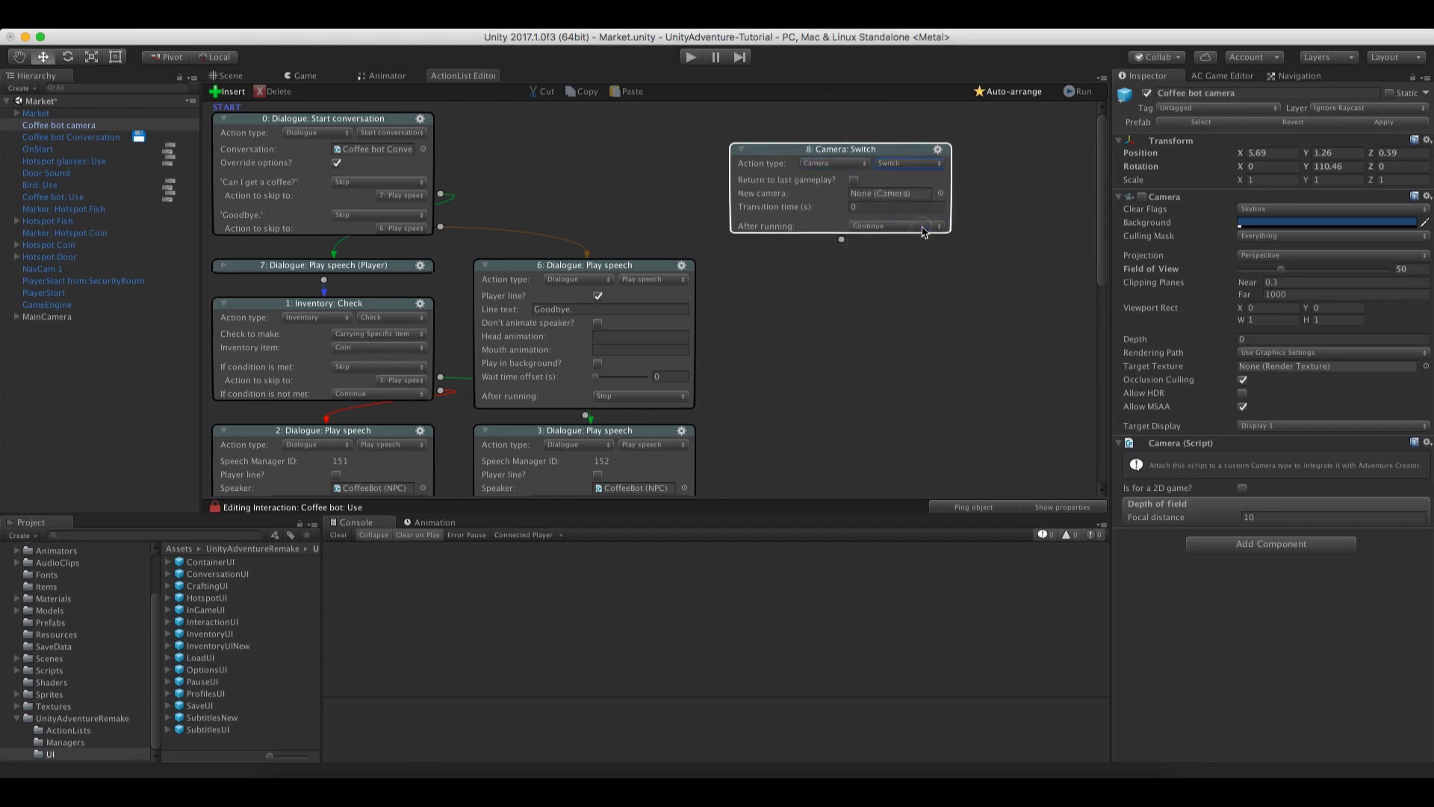
Move the Camera: Switch action to the front of the ActionList and auto-arrange the actions
{"action": "left_click", "coordinate": [938, 149]}
{"action": "left_click", "coordinate": [993, 230]}
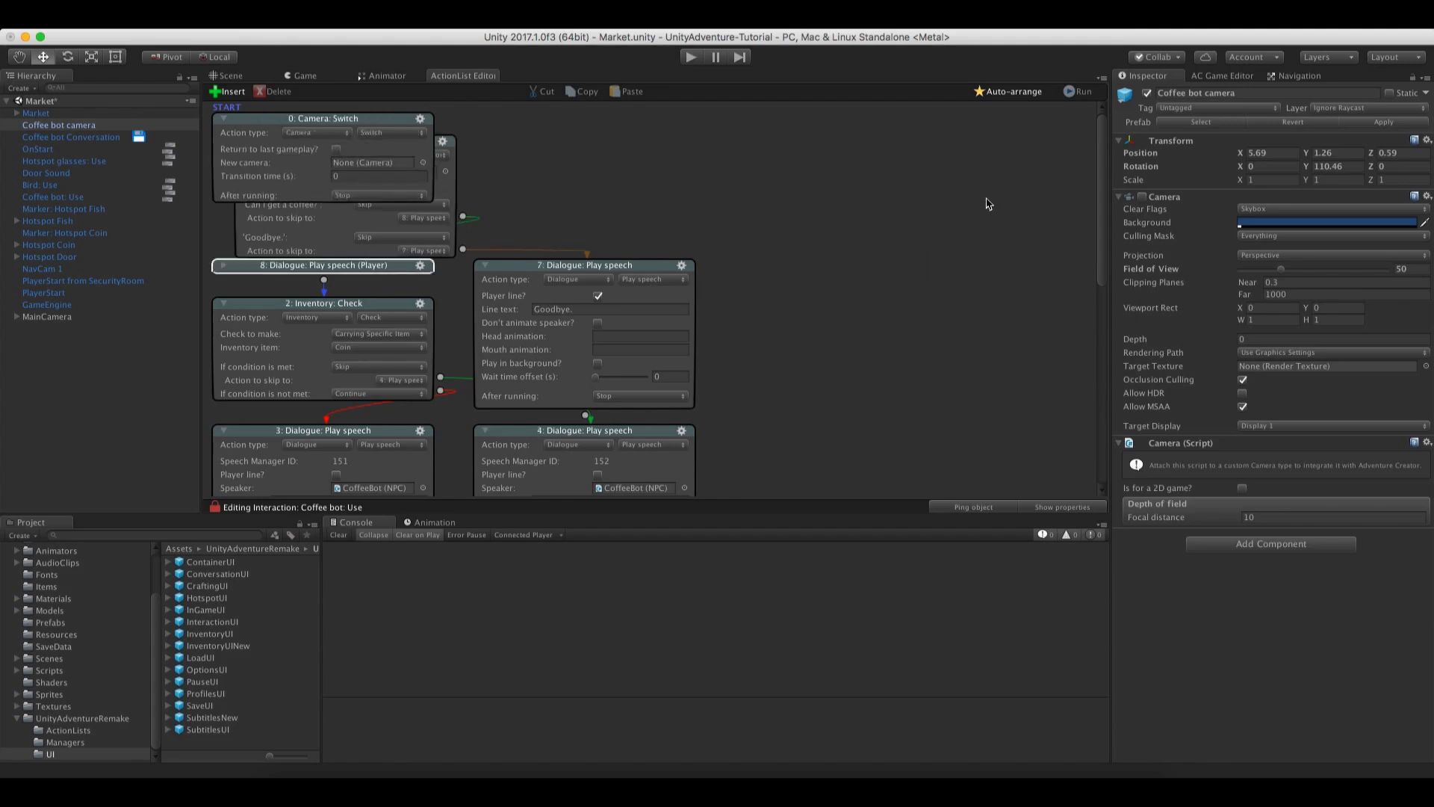
{"action": "left_click", "coordinate": [997, 94]}
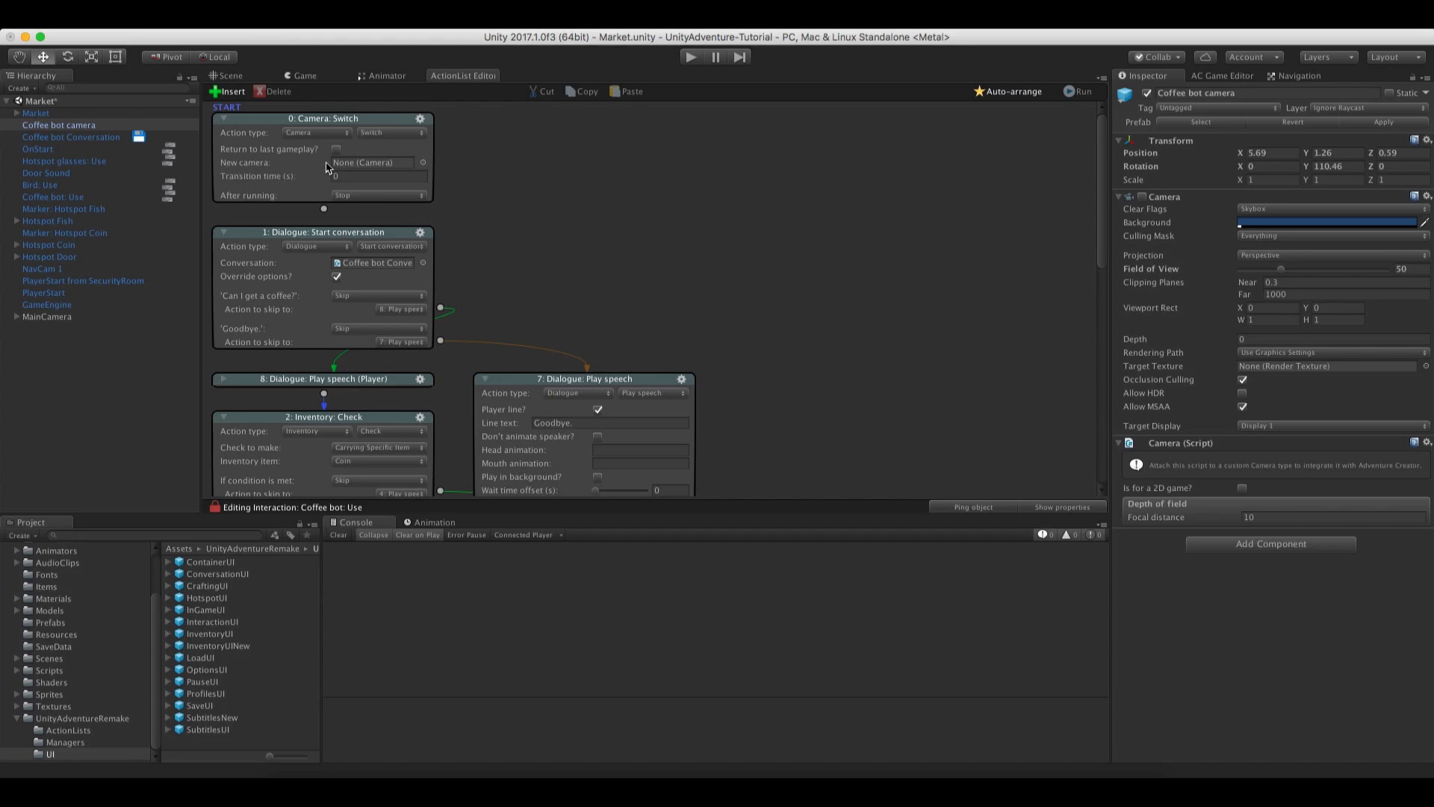
Assign Coffee bot camera to the Camera: Switch action with a 2-second transition, and shift the Start conversation action down clear of it
{"action": "left_click_drag", "start_coordinate": [75, 125], "coordinate": [359, 165]}
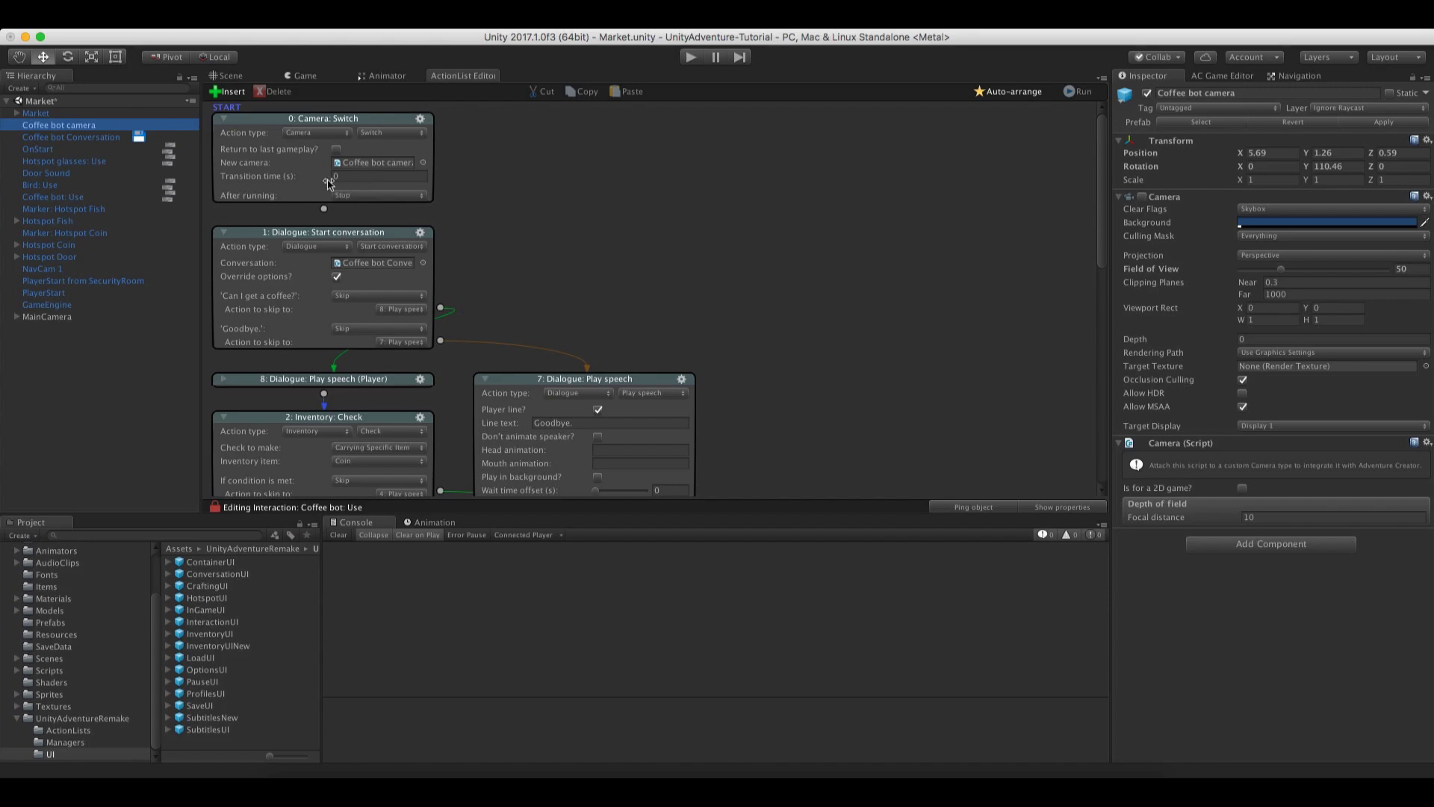
{"action": "left_click", "coordinate": [346, 176]}
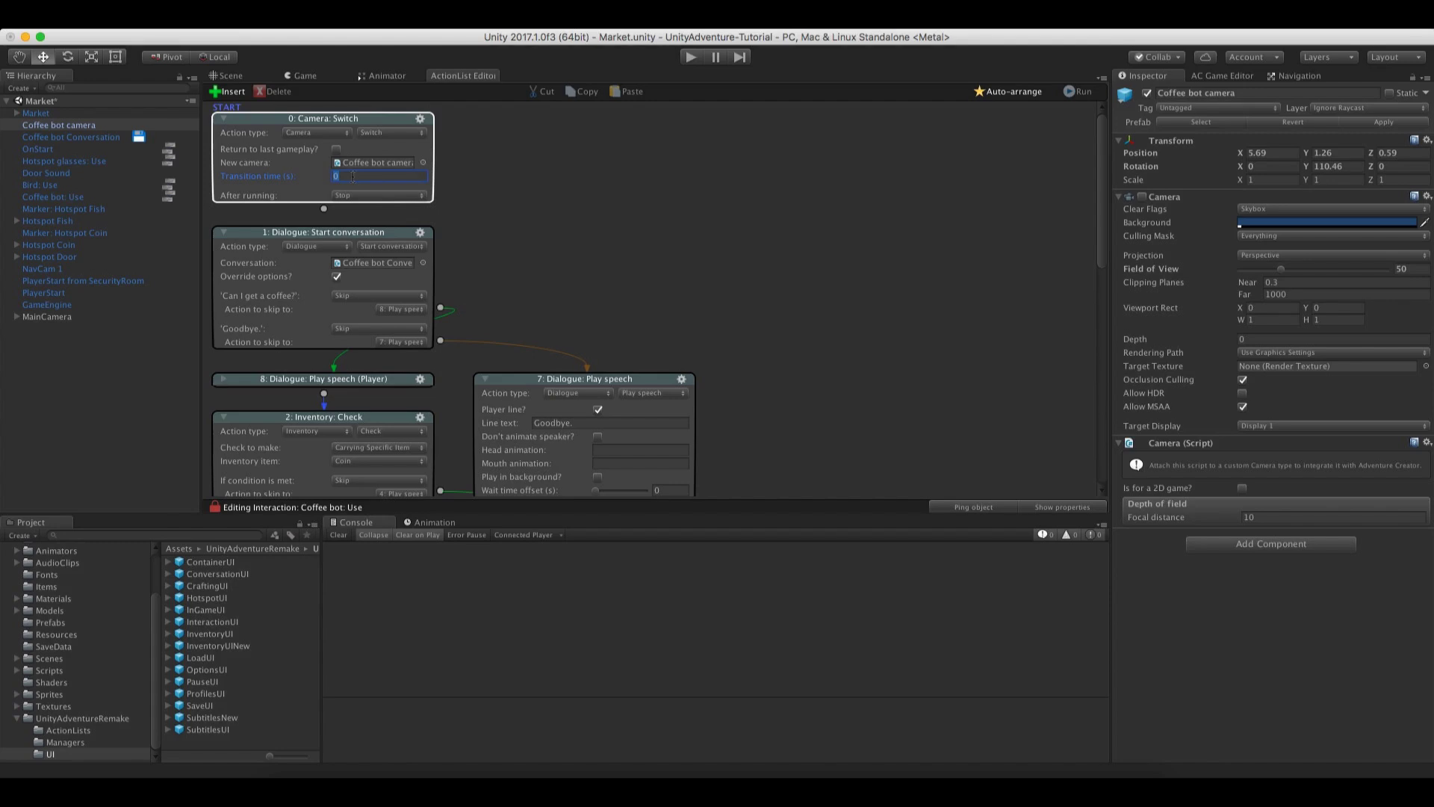
{"action": "type", "text": "2"}
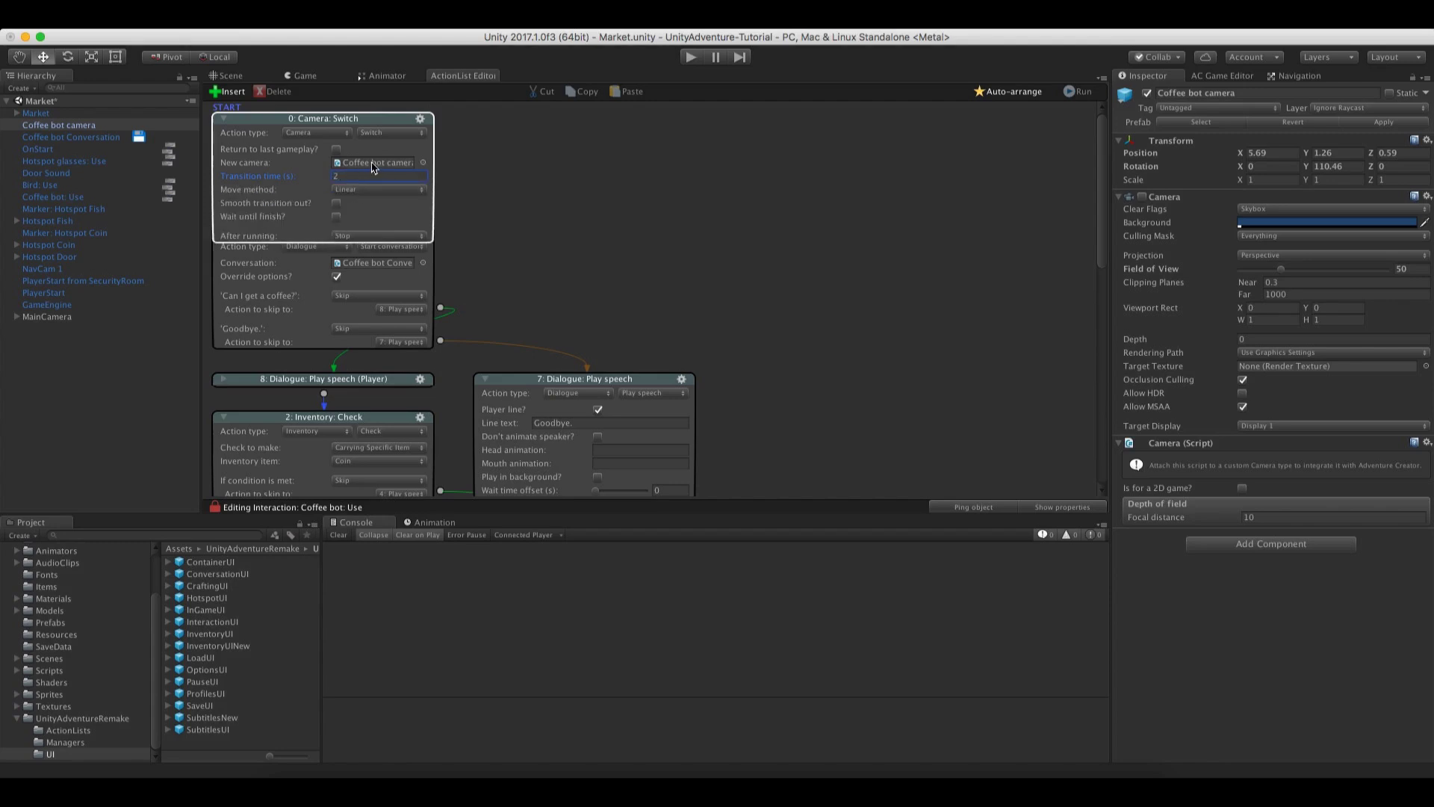
{"action": "left_click", "coordinate": [286, 255]}
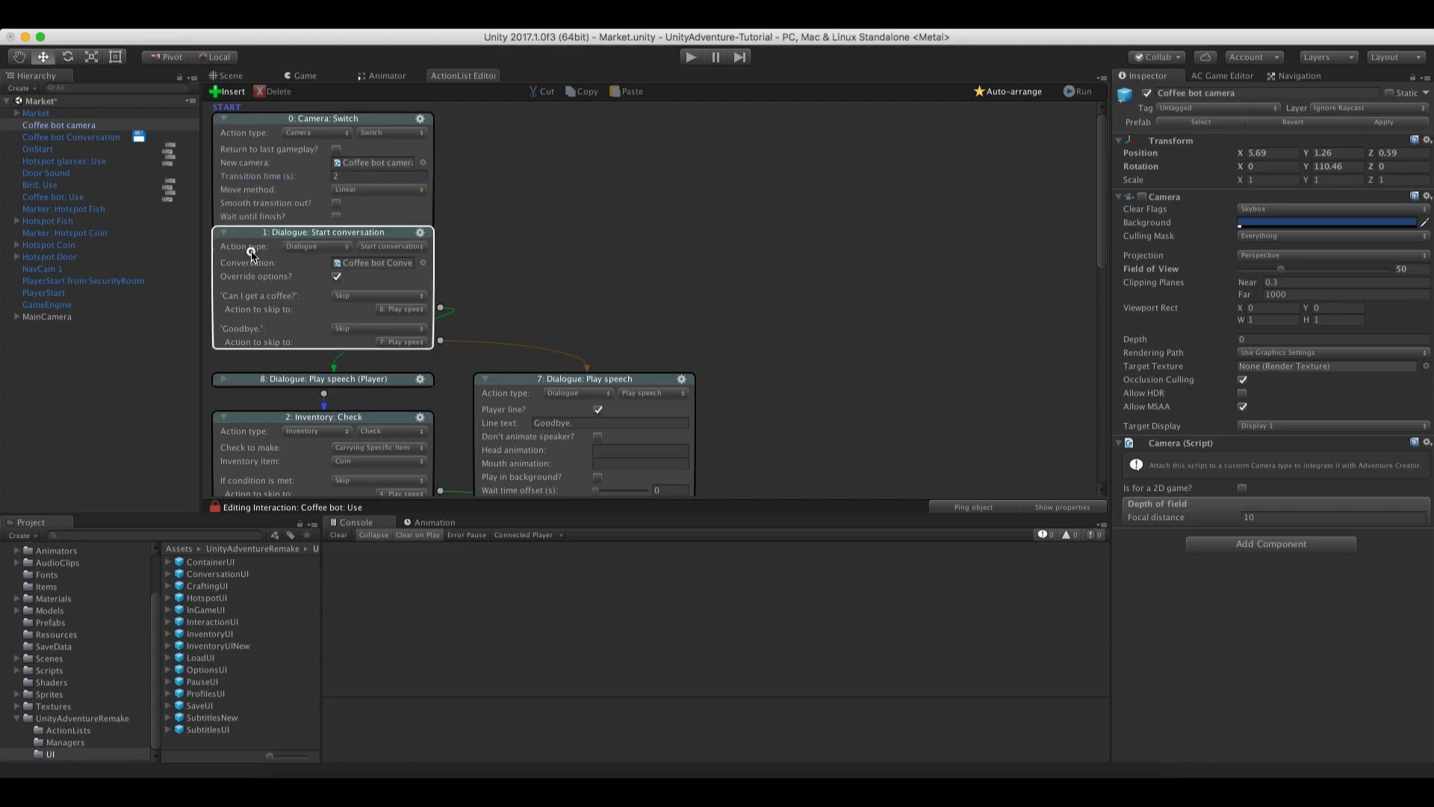
{"action": "left_click_drag", "start_coordinate": [251, 247], "coordinate": [254, 266]}
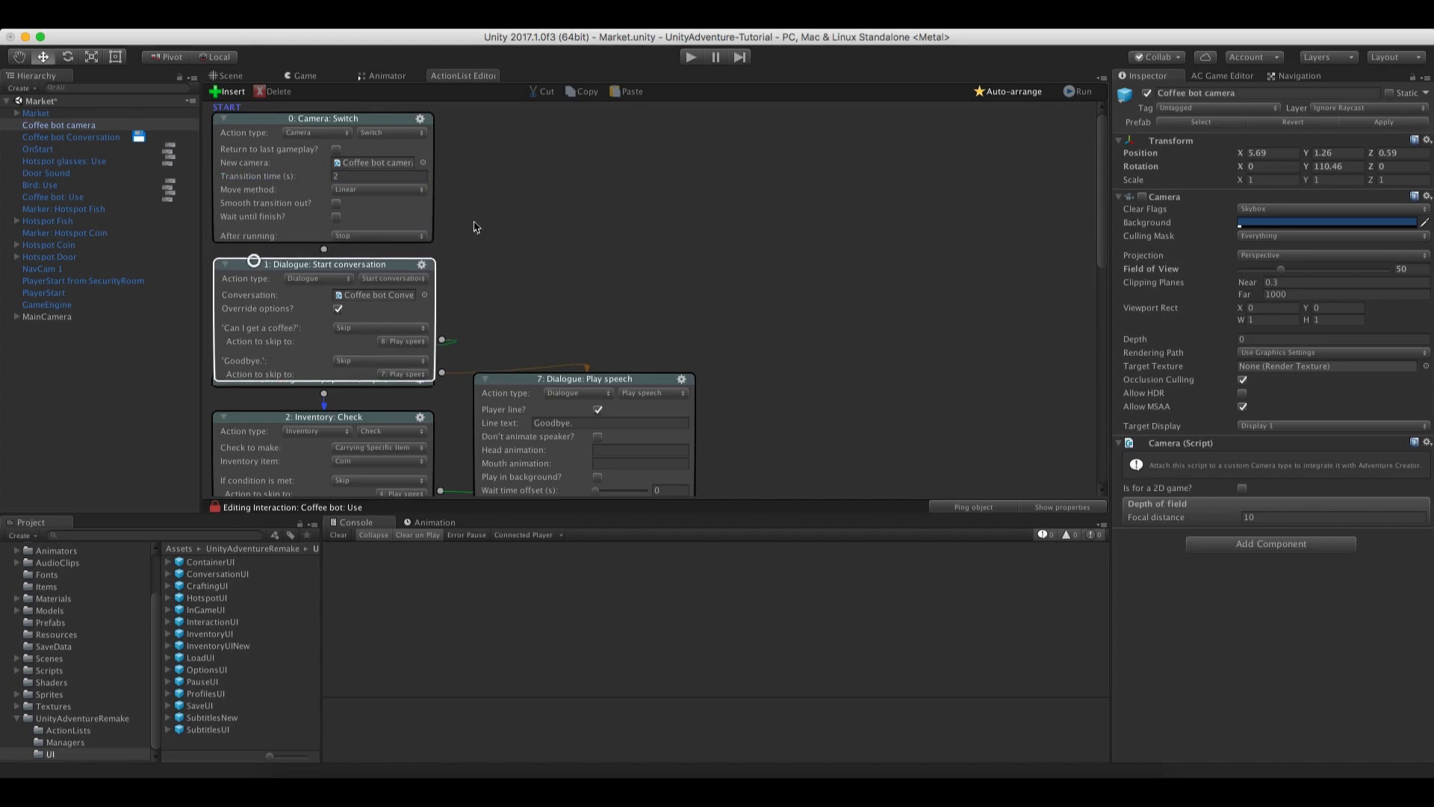
Set the move method of the opening Camera: Switch action to Smooth
{"action": "left_click", "coordinate": [360, 192]}
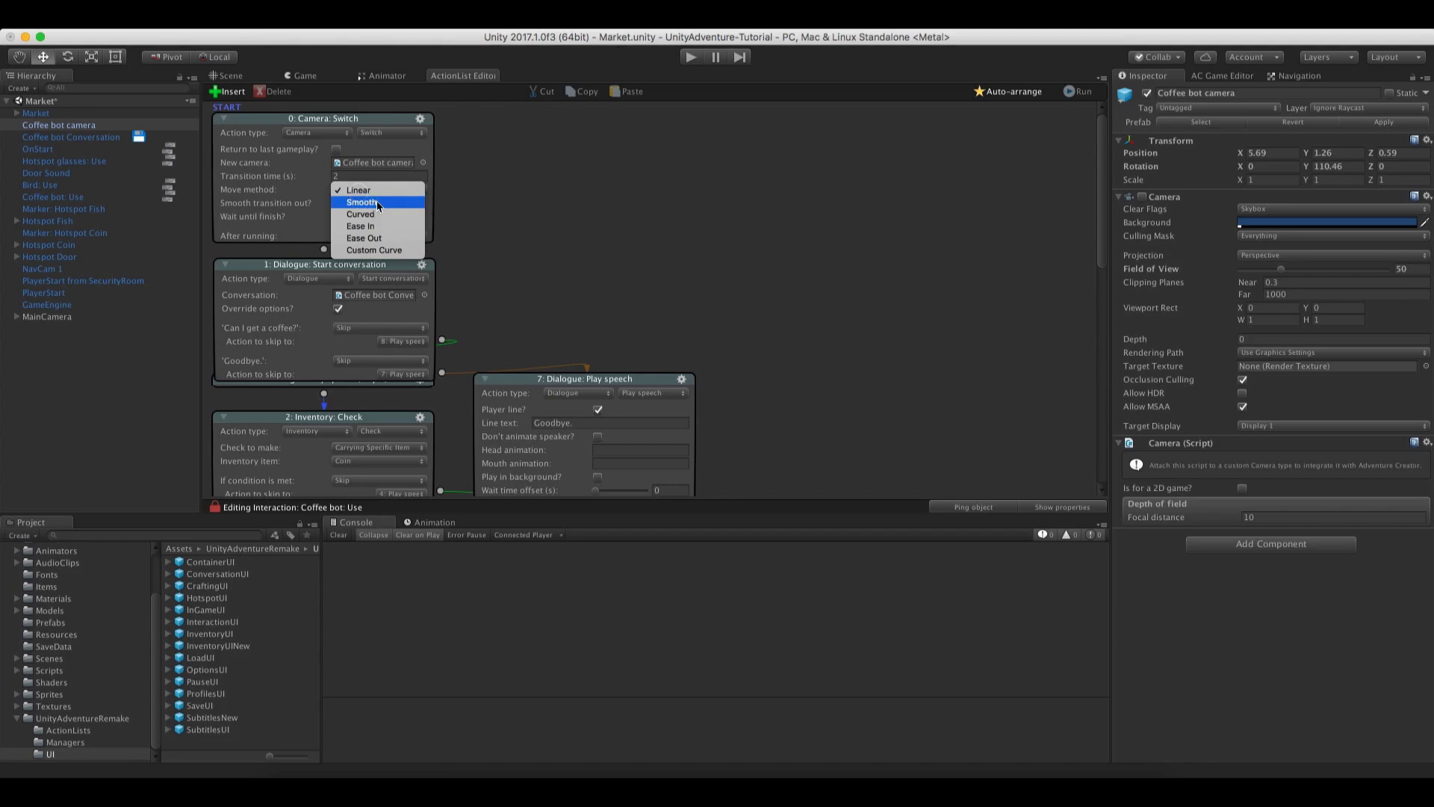
{"action": "left_click", "coordinate": [380, 203]}
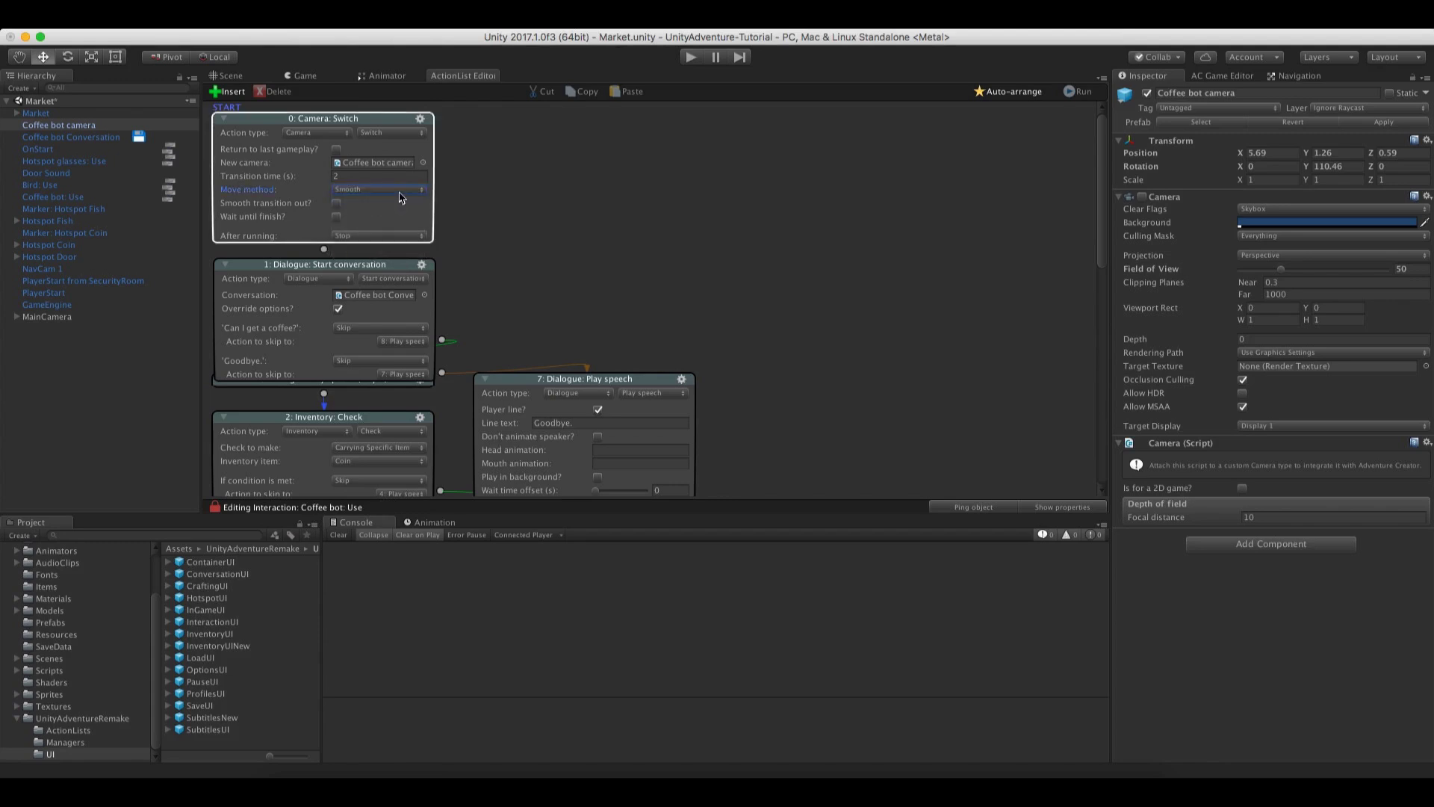
{"action": "left_click", "coordinate": [383, 192]}
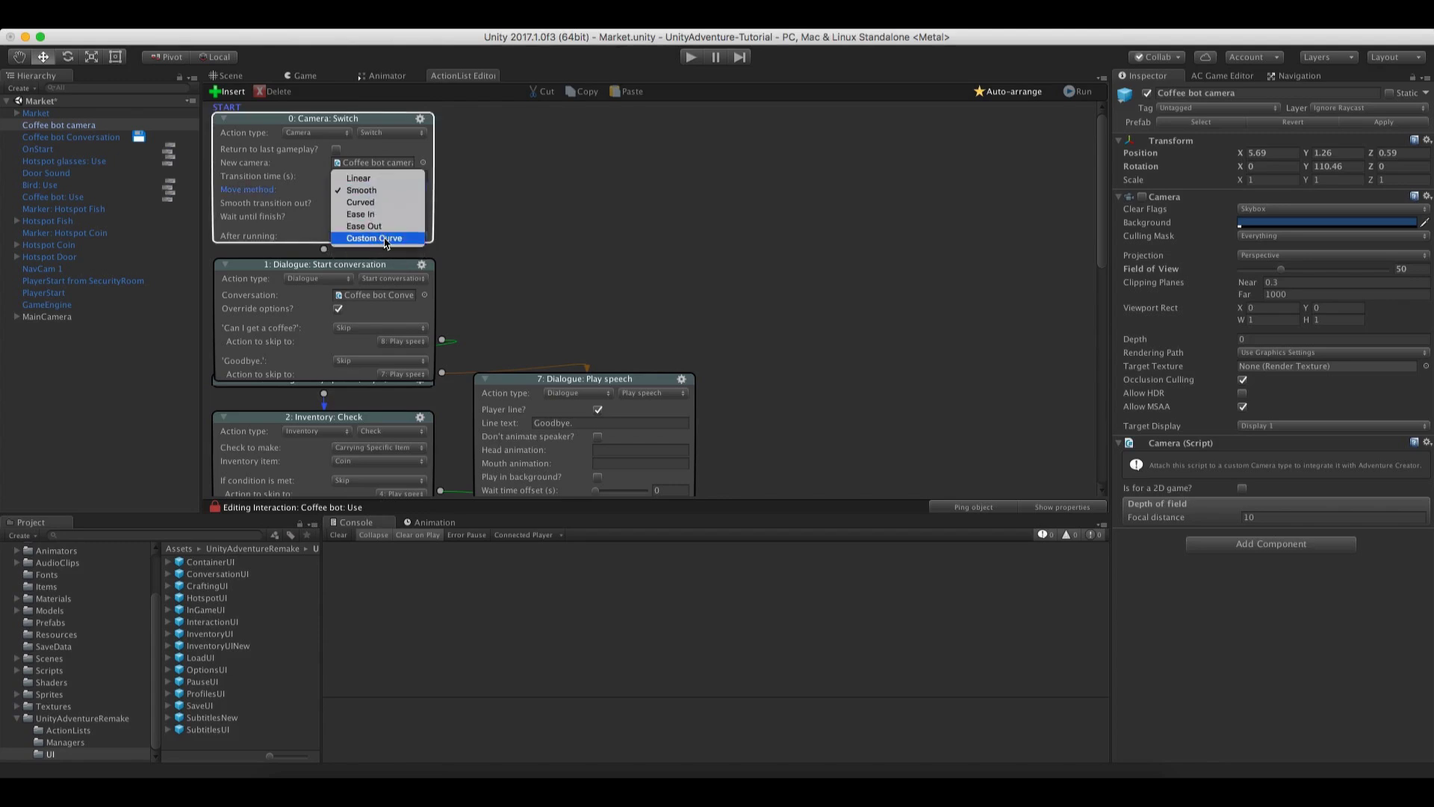
{"action": "left_click", "coordinate": [468, 197]}
{"action": "left_click", "coordinate": [518, 212]}
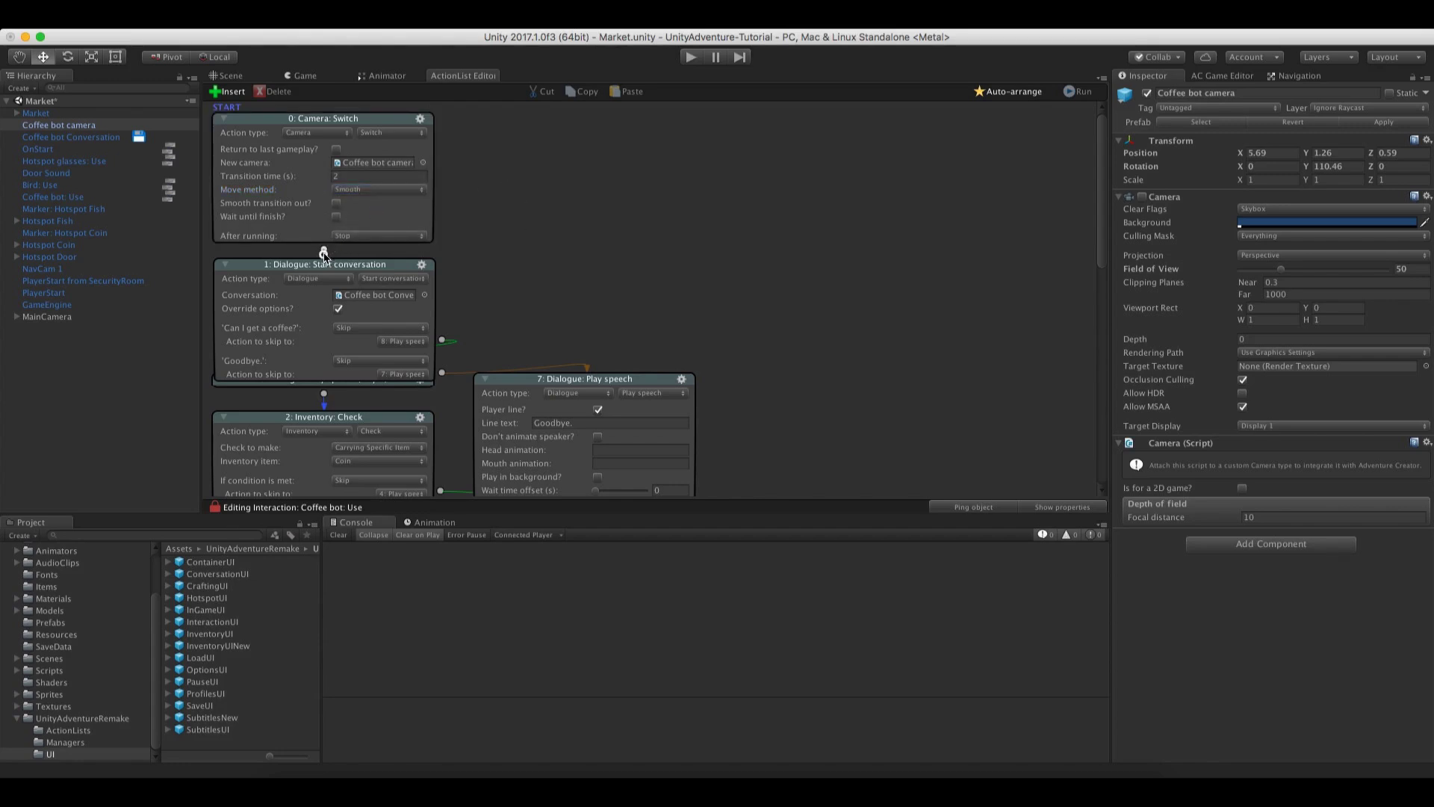
Connect the Camera: Switch action's output to the Start conversation action and auto-arrange the ActionList
{"action": "left_click_drag", "start_coordinate": [323, 252], "coordinate": [324, 267]}
{"action": "left_click", "coordinate": [997, 92]}
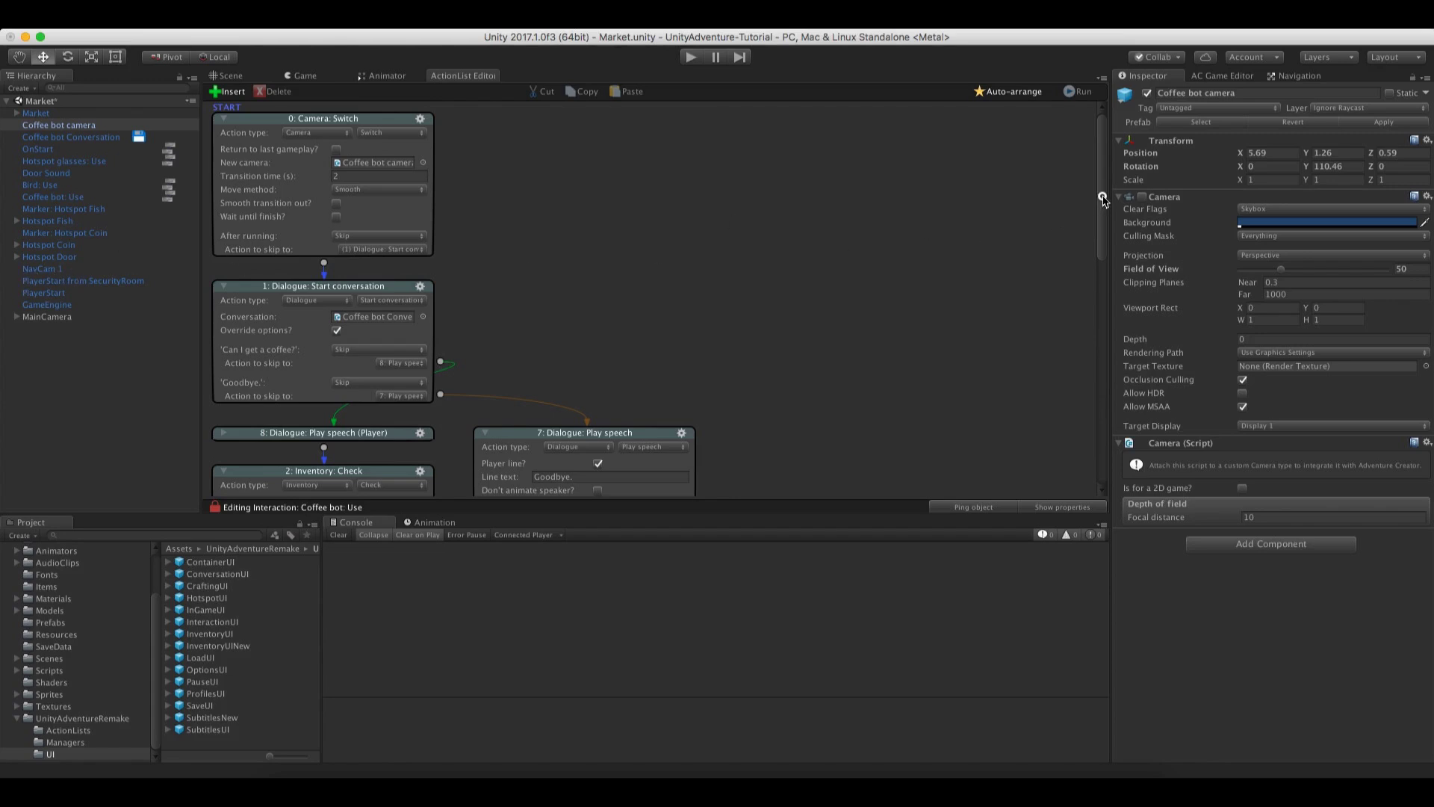
Chain a new Camera: Switch action after the "Goodbye." Play speech action and enable Return to last gameplay on it
{"action": "left_click_drag", "start_coordinate": [1102, 198], "coordinate": [1097, 255]}
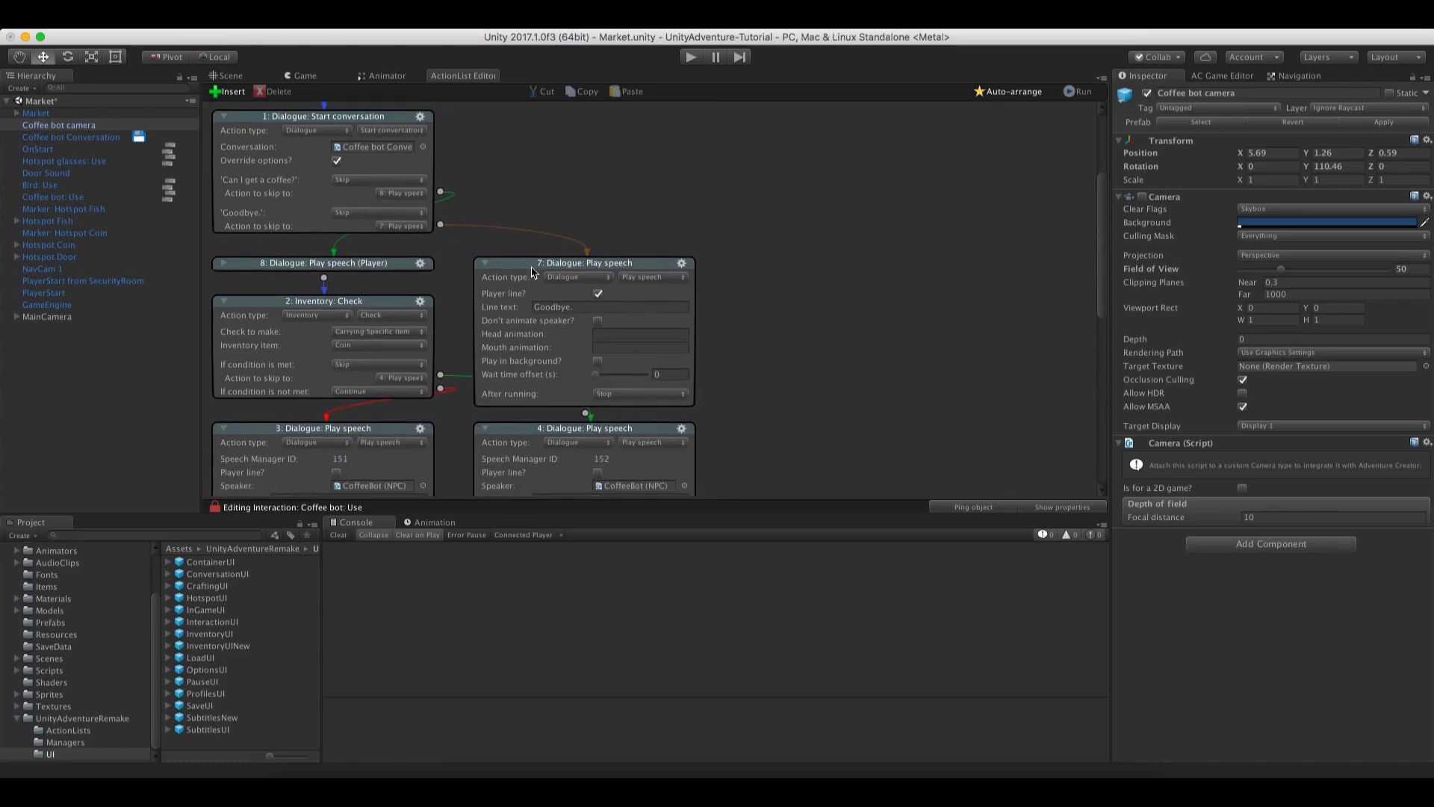
{"action": "left_click_drag", "start_coordinate": [533, 273], "coordinate": [719, 142]}
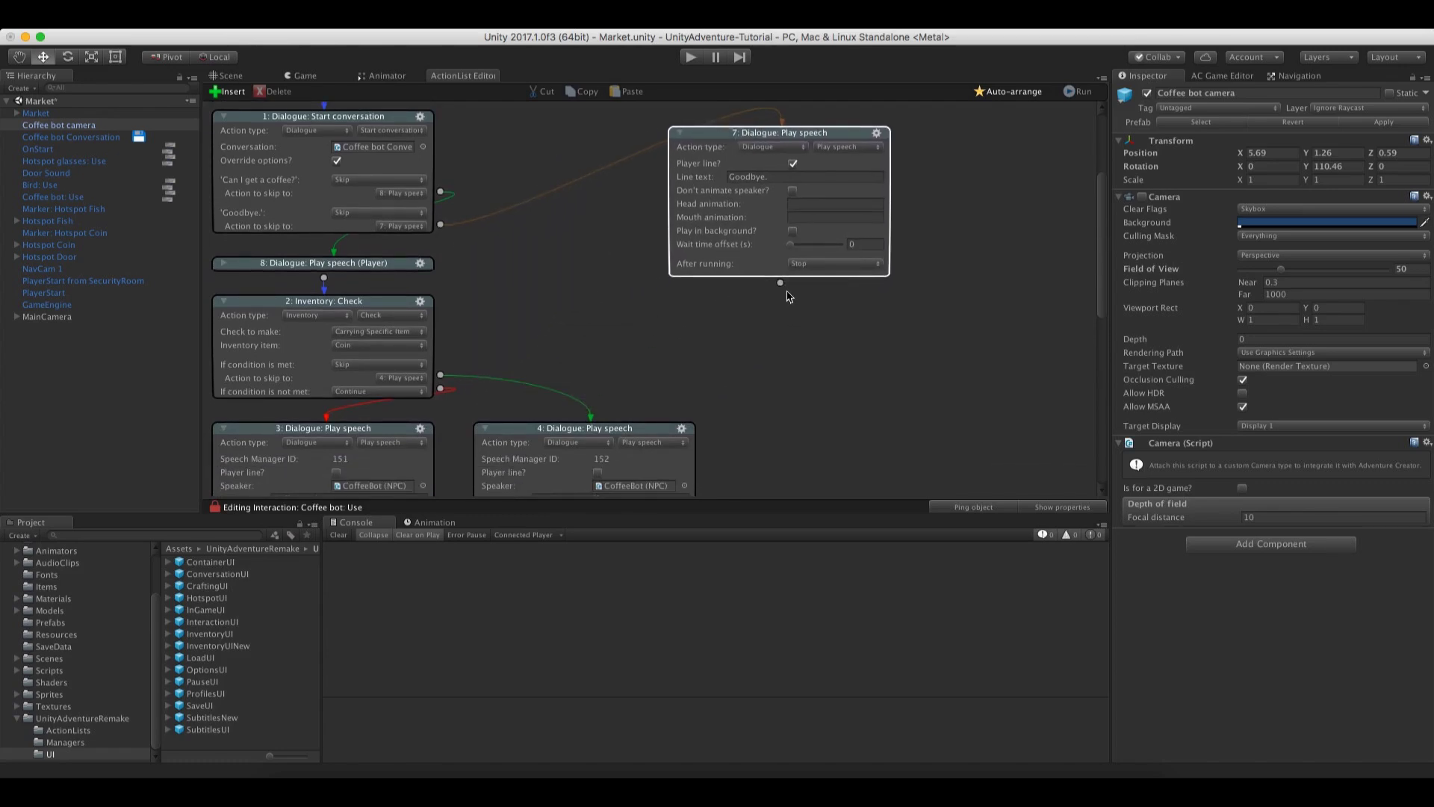
{"action": "left_click", "coordinate": [780, 283]}
{"action": "left_click", "coordinate": [782, 326]}
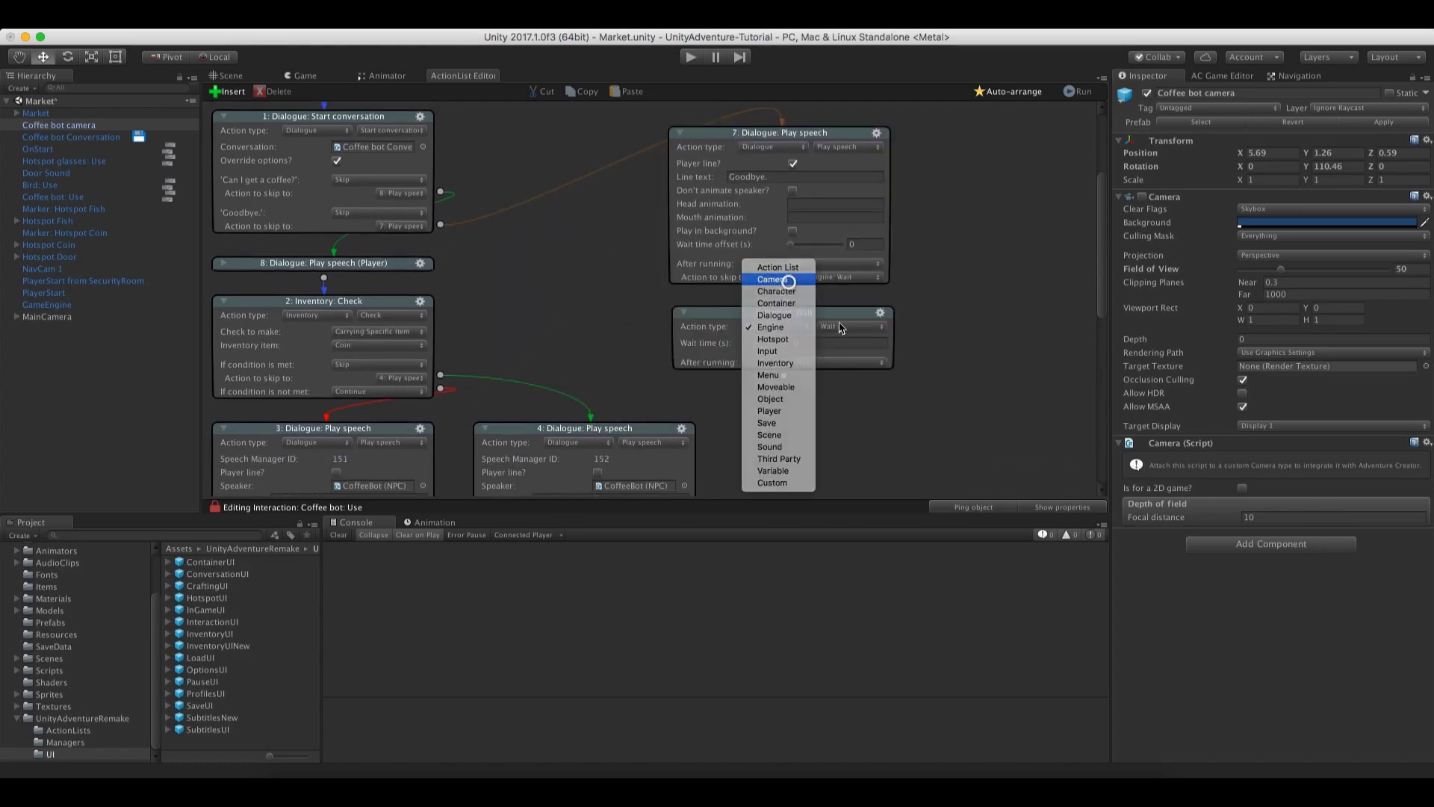
{"action": "left_click", "coordinate": [772, 280]}
{"action": "left_click", "coordinate": [851, 326]}
{"action": "left_click", "coordinate": [845, 385]}
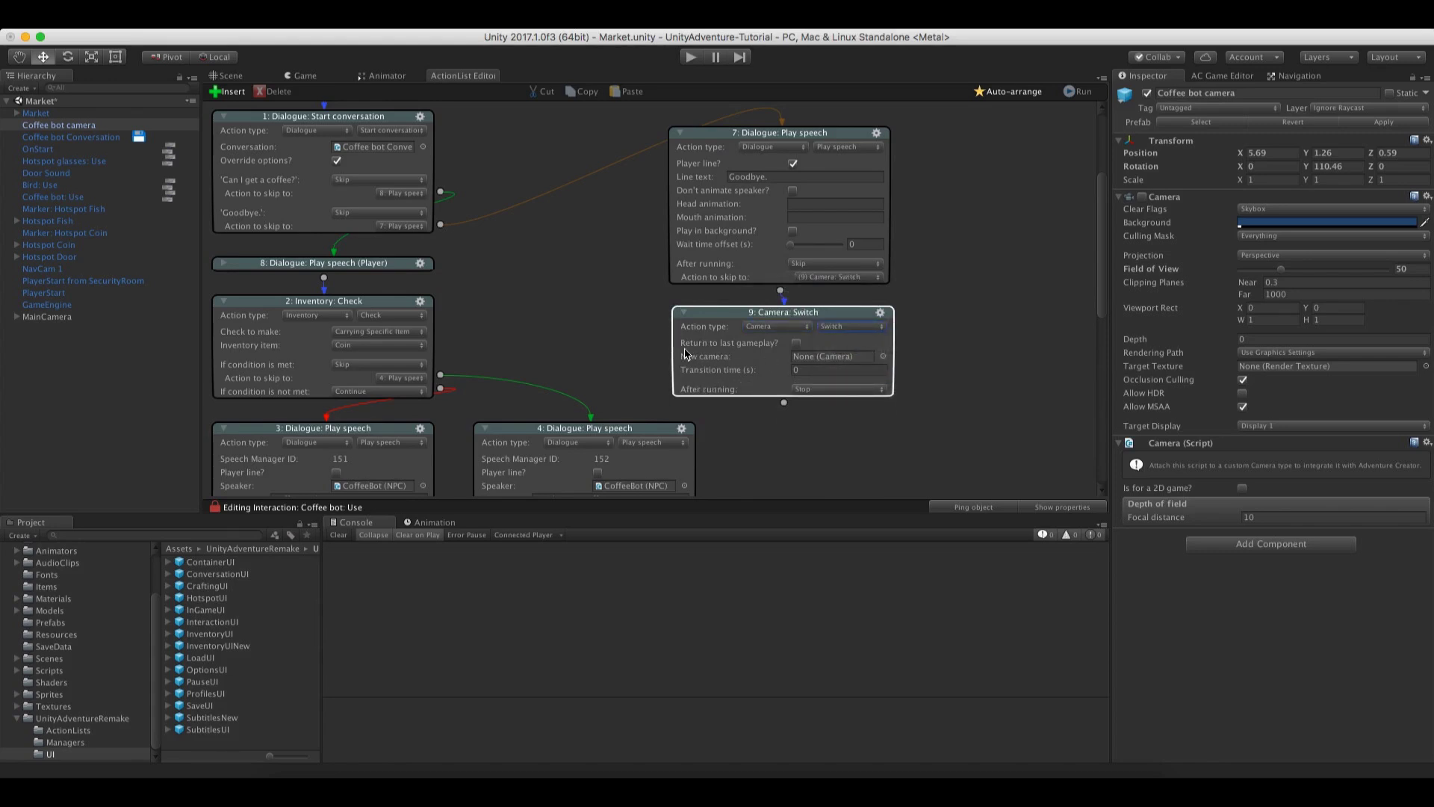
{"action": "left_click", "coordinate": [796, 343]}
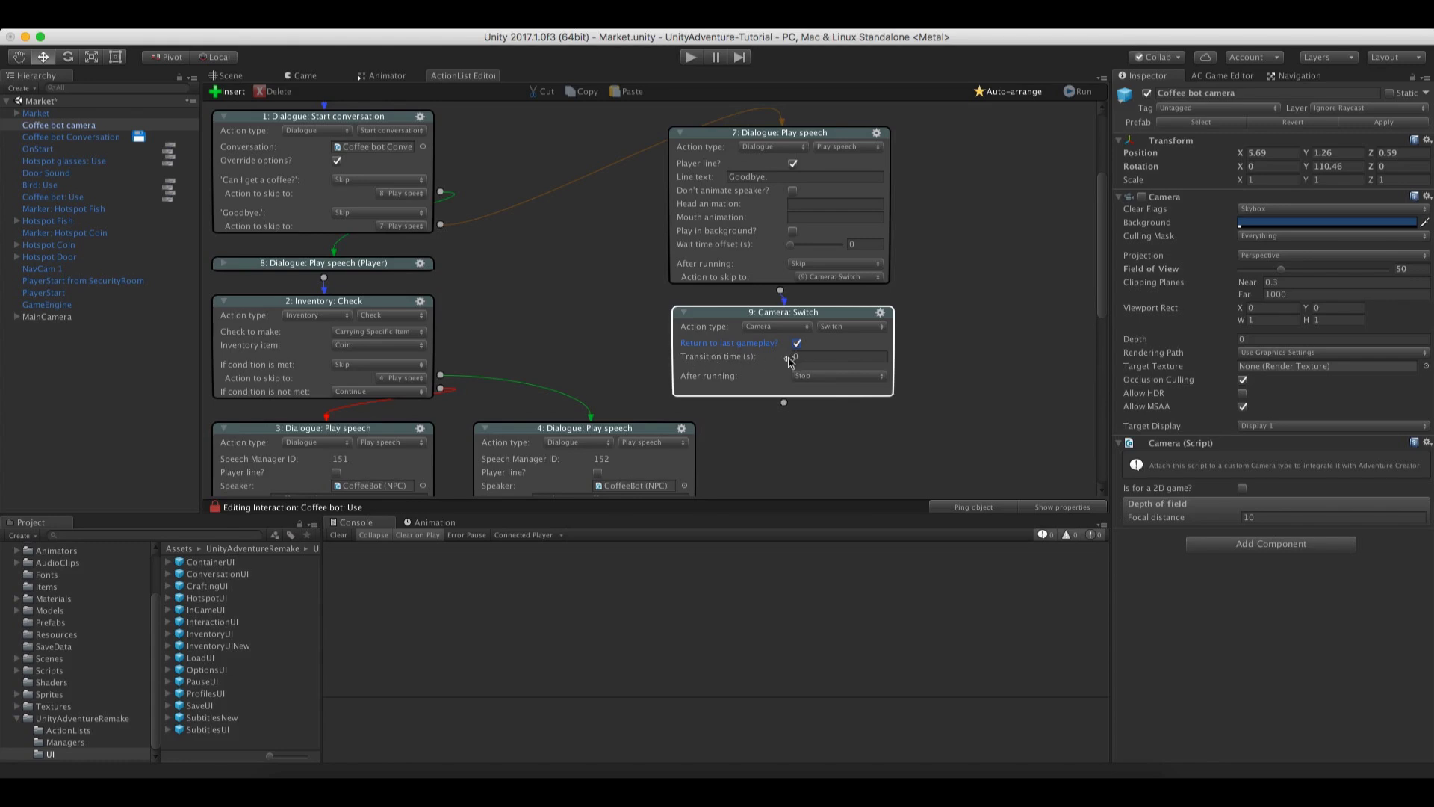
Play-test the coffee bot conversation in the Game view, choosing "Can I get a coffee?" followed by "Goodbye."
{"action": "left_click", "coordinate": [296, 75]}
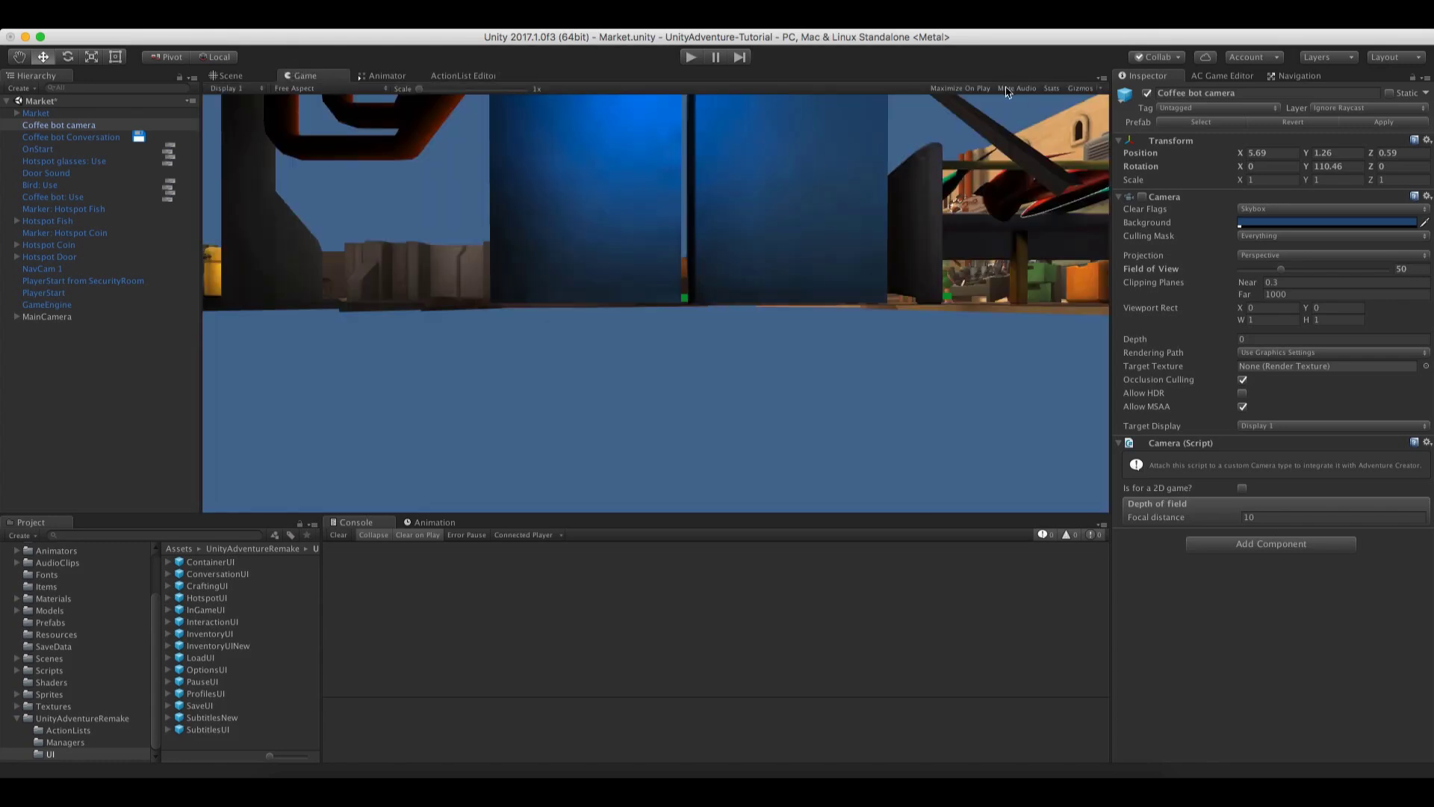
{"action": "key", "text": "super+p"}
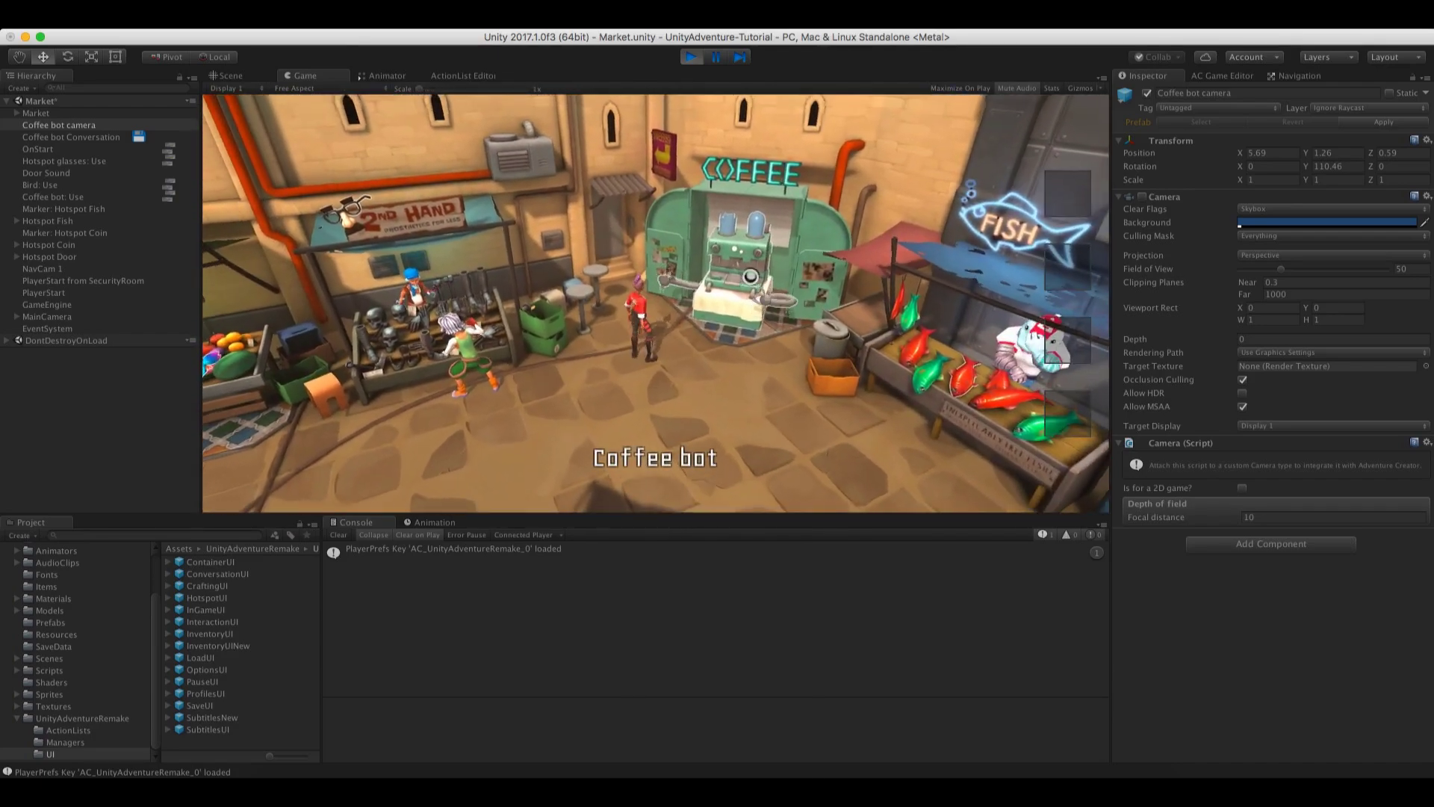
{"action": "left_click", "coordinate": [750, 277]}
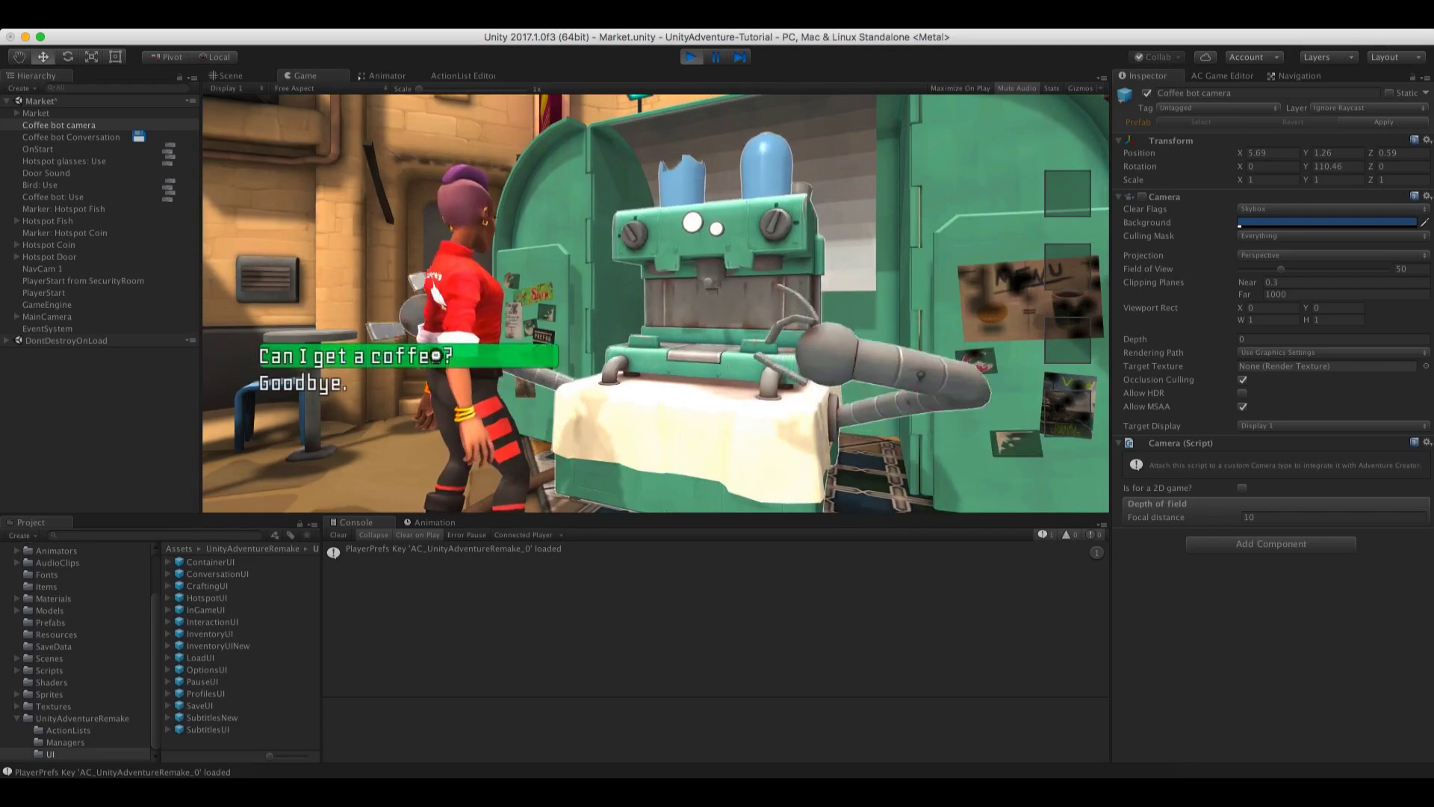
{"action": "left_click", "coordinate": [325, 356]}
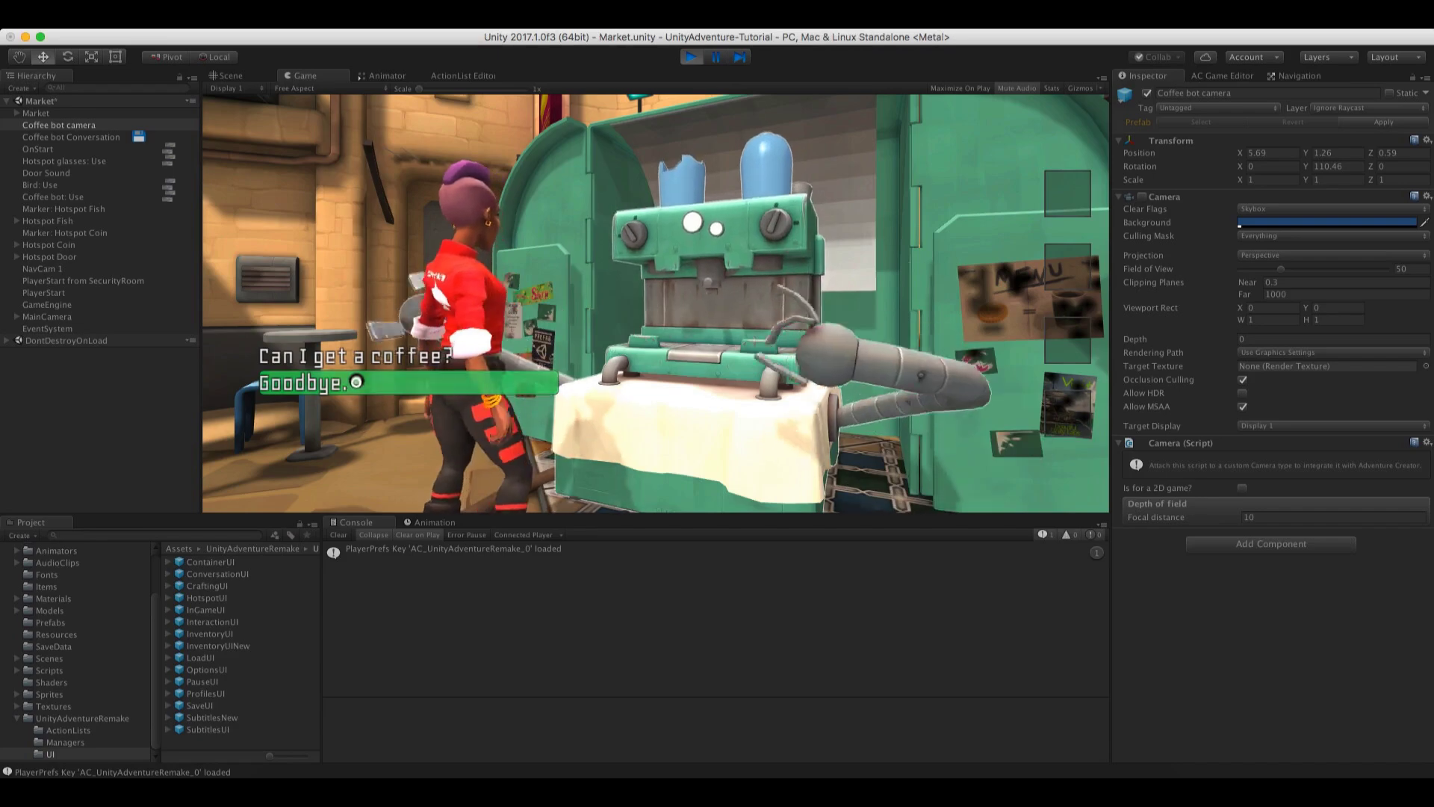
{"action": "left_click", "coordinate": [357, 382]}
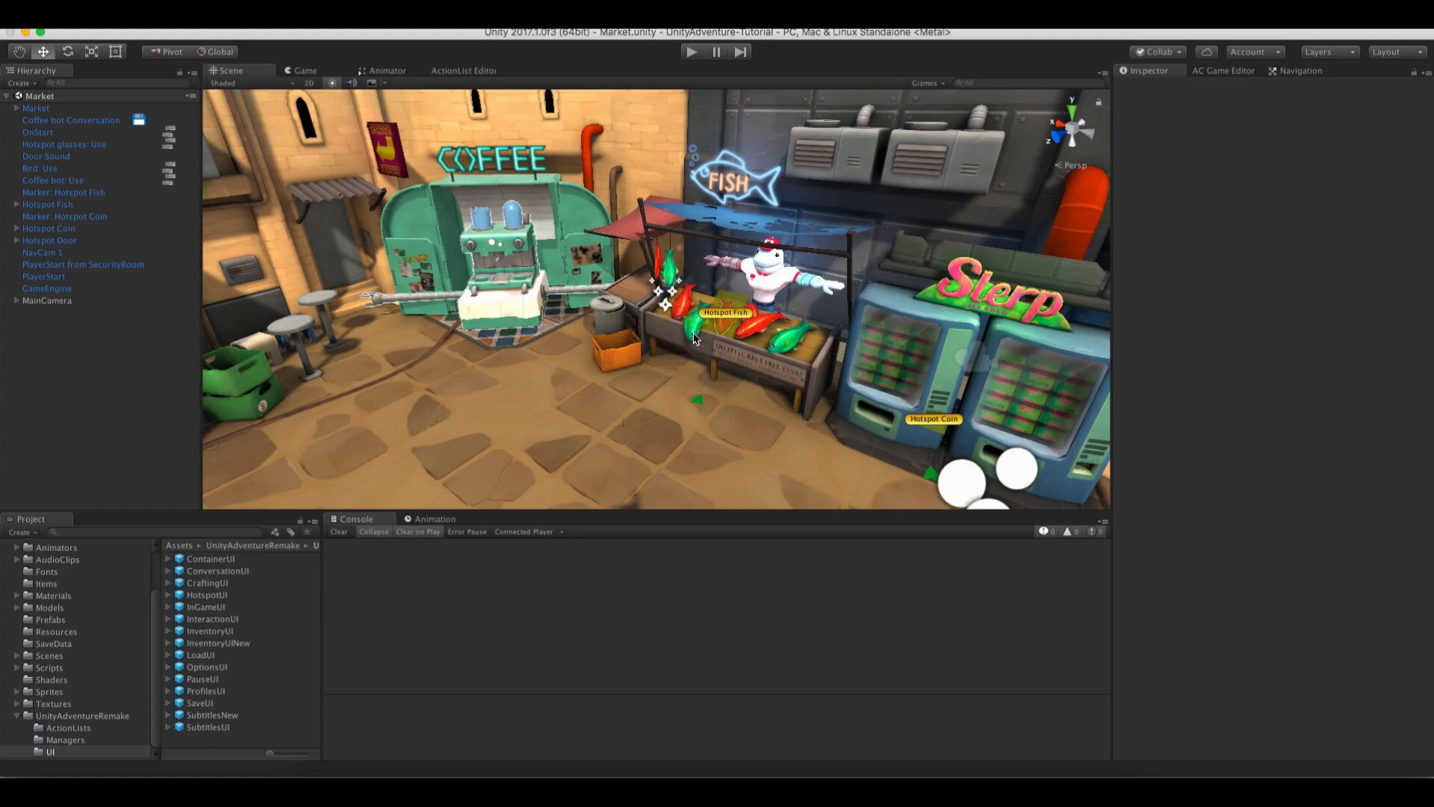
Run the Market scene and save the game over Save 1 with the coin still uncollected
{"action": "mouse_move", "coordinate": [693, 338]}
{"action": "left_mouse_down", "text": "alt"}
{"action": "mouse_move", "coordinate": [586, 307]}
{"action": "mouse_move", "coordinate": [713, 340]}
{"action": "left_mouse_up", "text": "alt"}
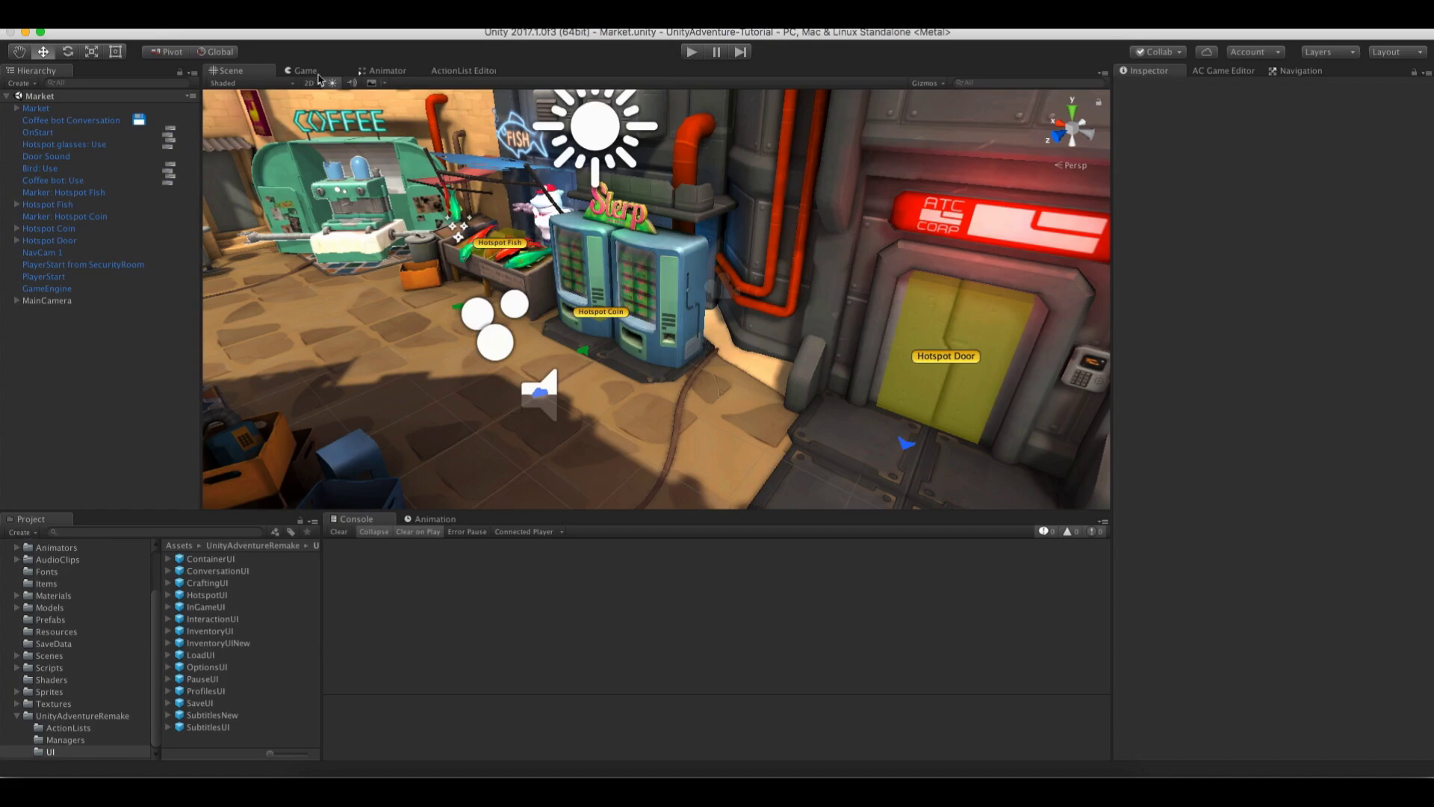
{"action": "left_click", "coordinate": [318, 74]}
{"action": "left_click", "coordinate": [692, 51]}
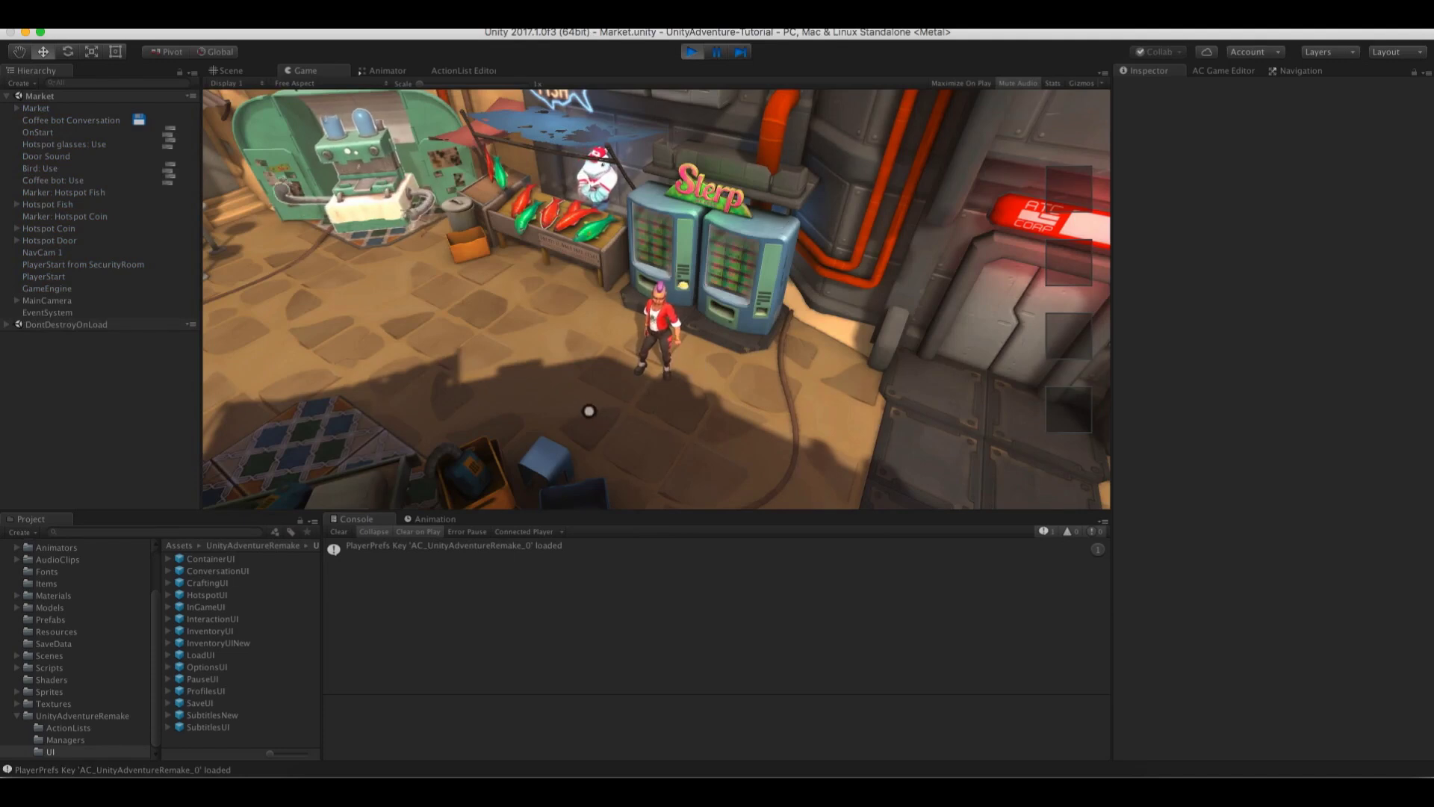
{"action": "key", "text": "Escape"}
{"action": "left_click", "coordinate": [657, 293]}
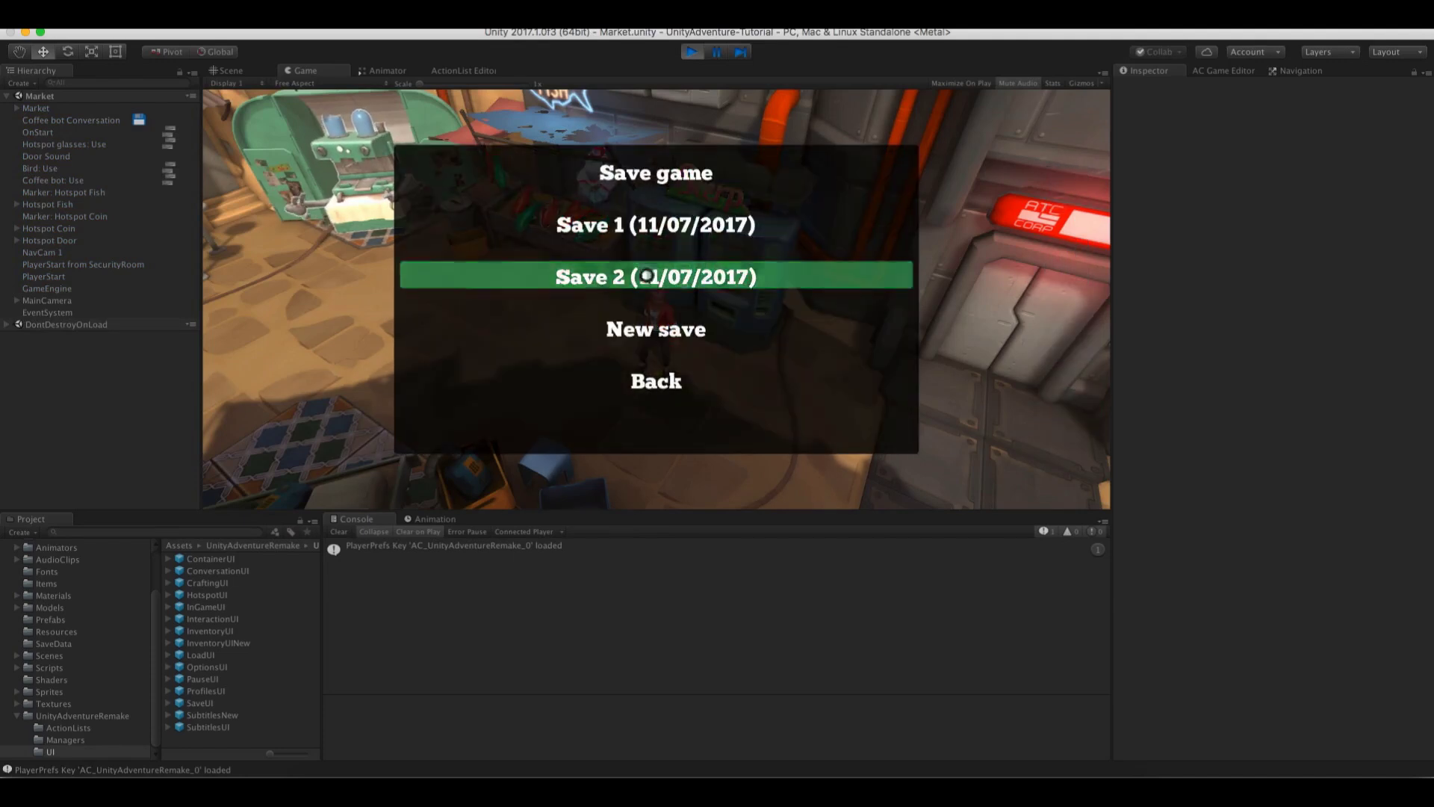
{"action": "left_click", "coordinate": [667, 223]}
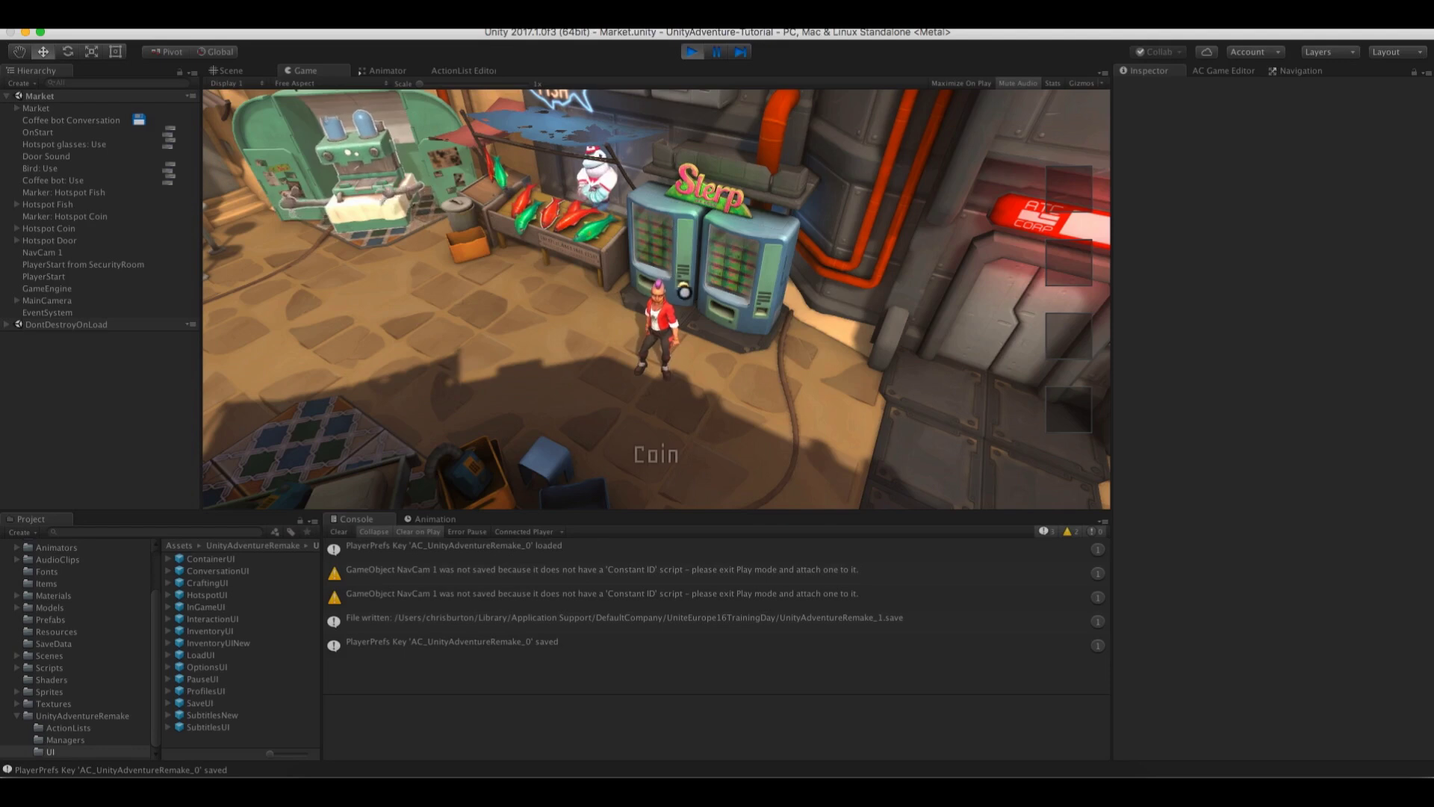
Pick up the coin at the vending machines, walk toward the ATC Corp door and save the game over Save 2
{"action": "left_click", "coordinate": [657, 442]}
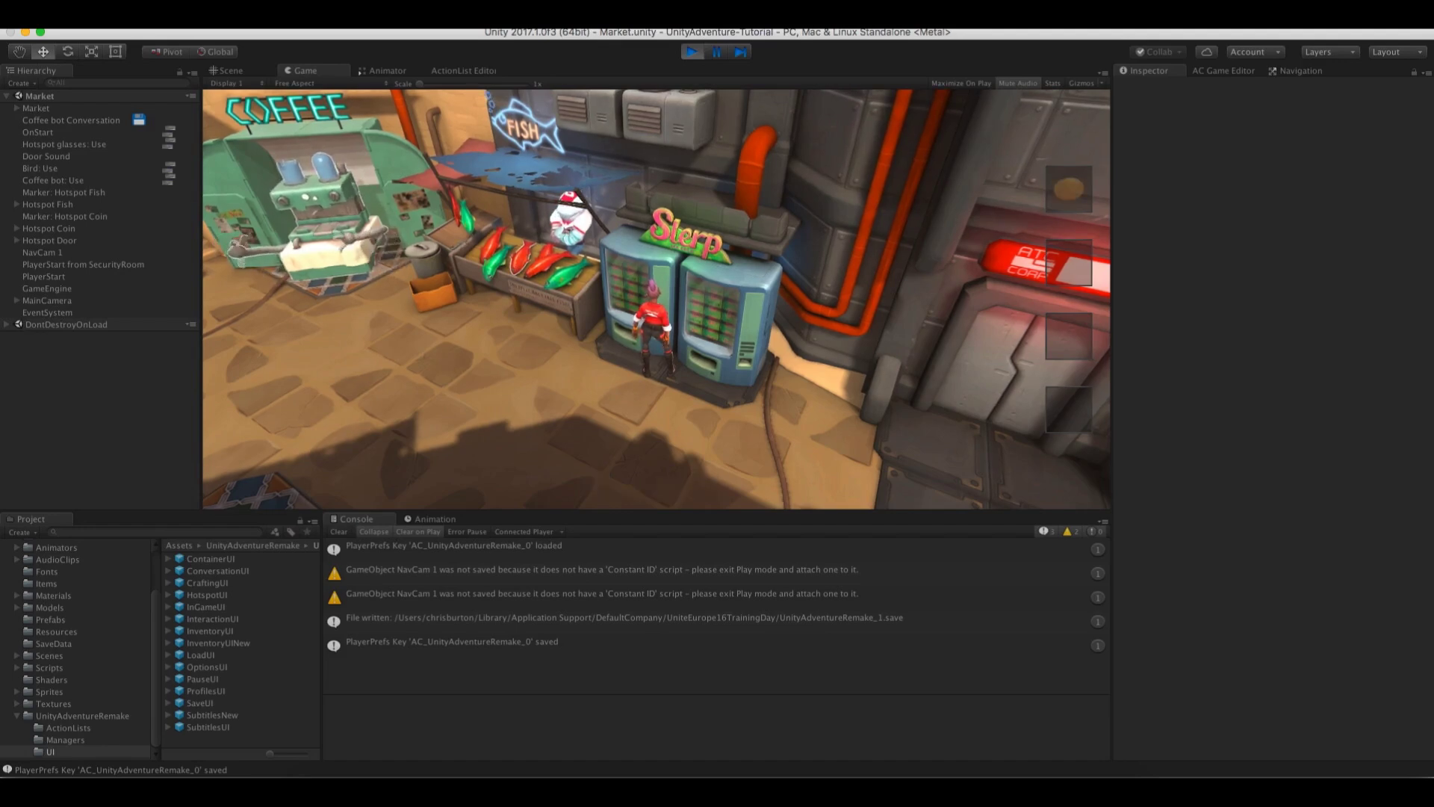
{"action": "left_click", "coordinate": [859, 456]}
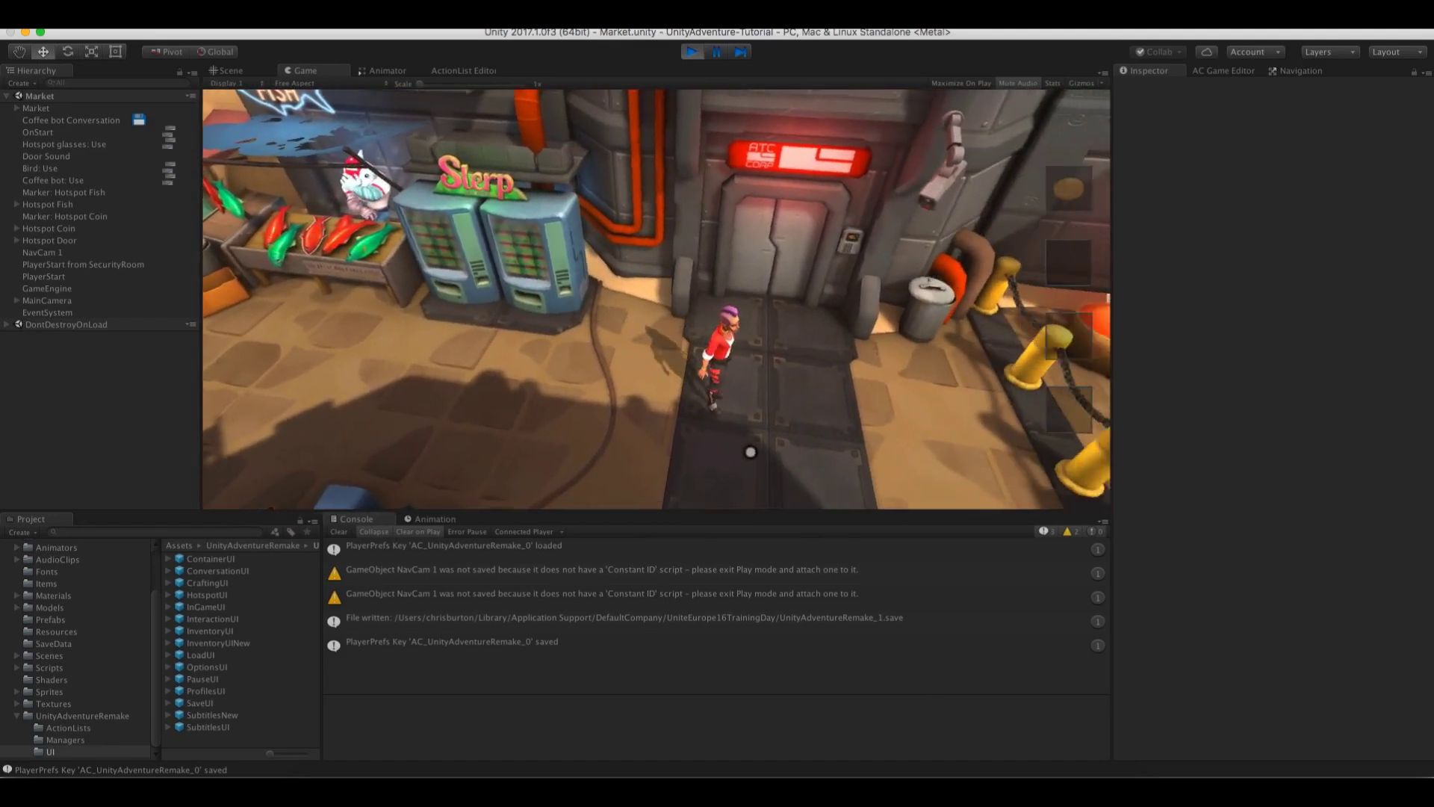
{"action": "key", "text": "Escape"}
{"action": "left_click", "coordinate": [657, 285]}
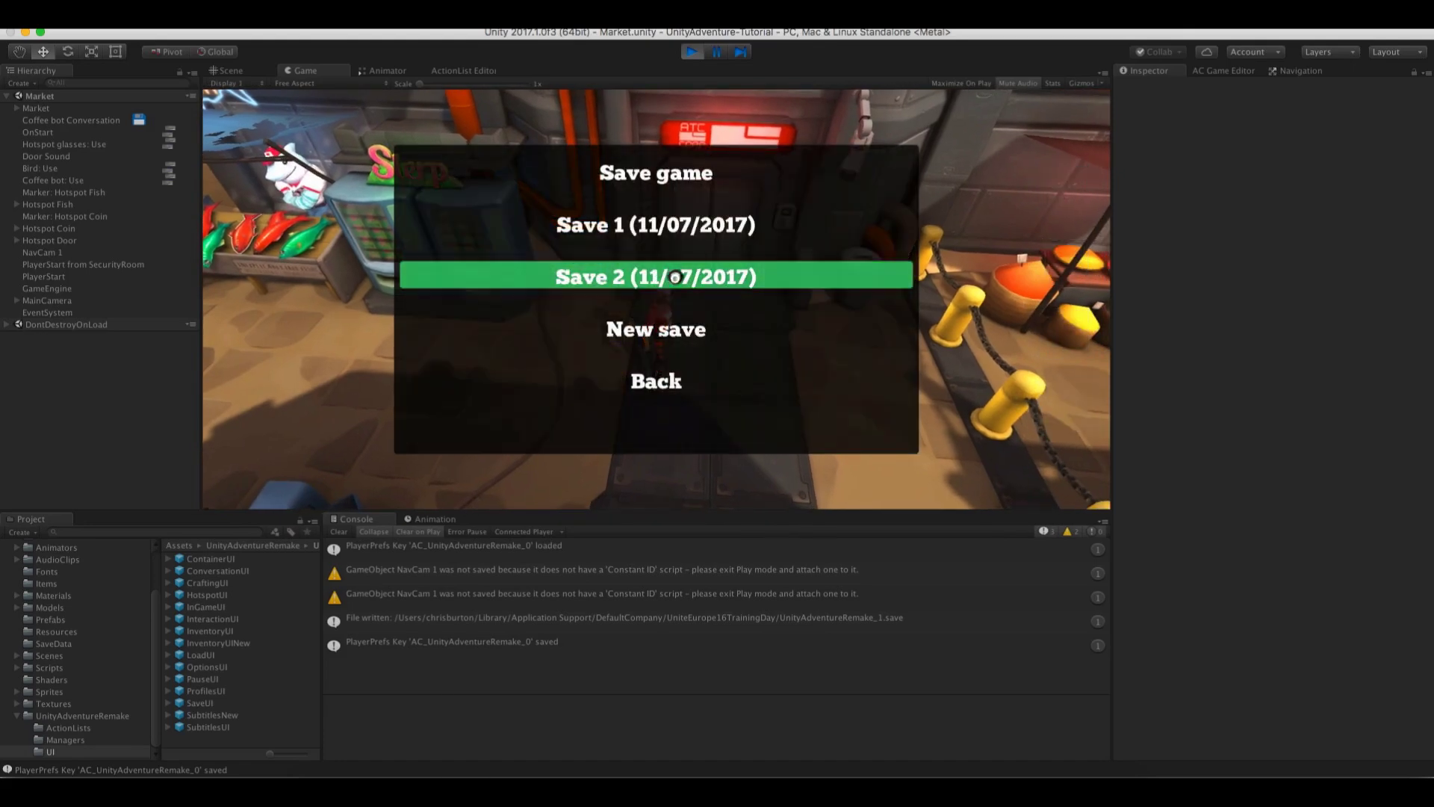
{"action": "left_click", "coordinate": [662, 283]}
Load Save 1 to test whether the coin hotspot's state is restored, and exit Play mode
{"action": "key", "text": "Escape"}
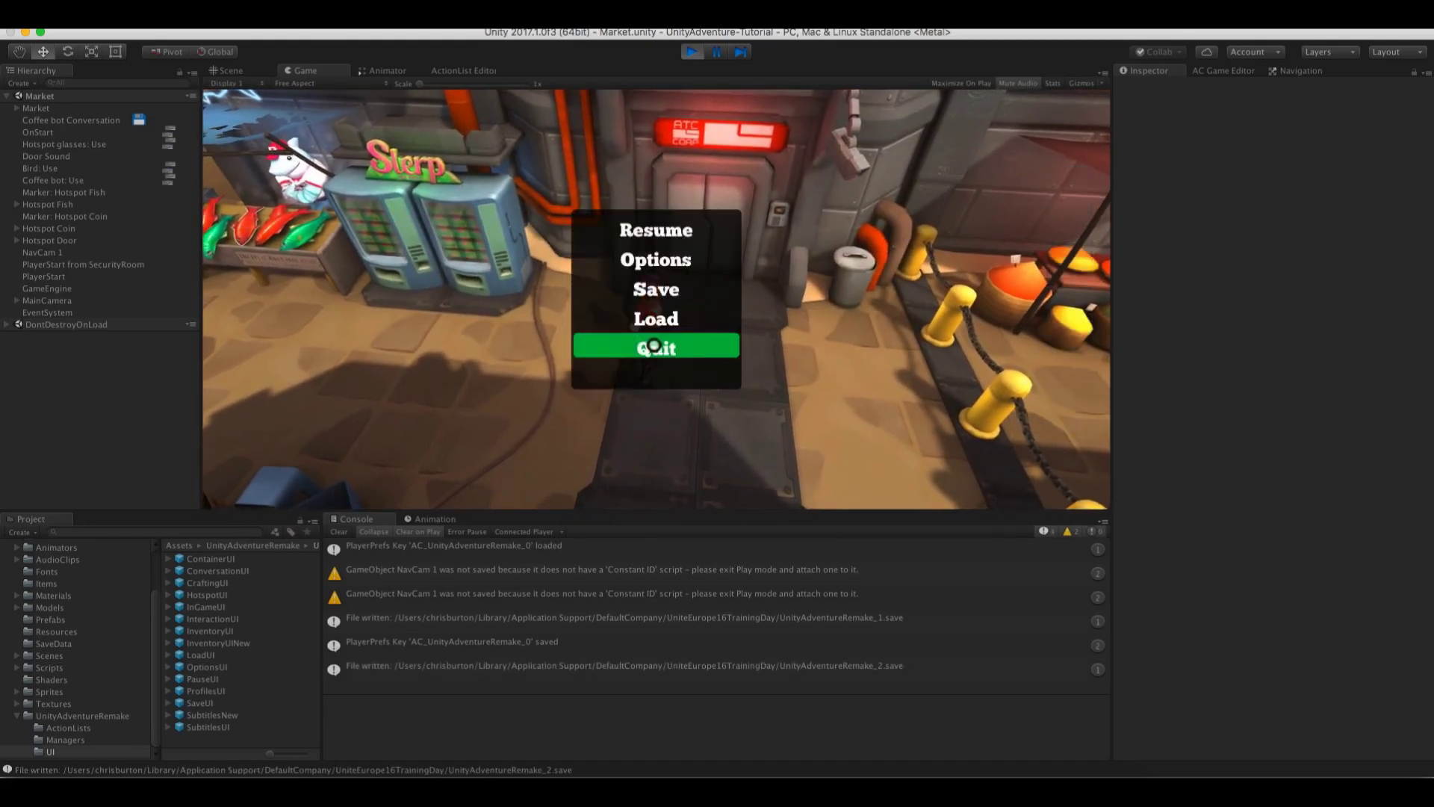
{"action": "left_click", "coordinate": [654, 318]}
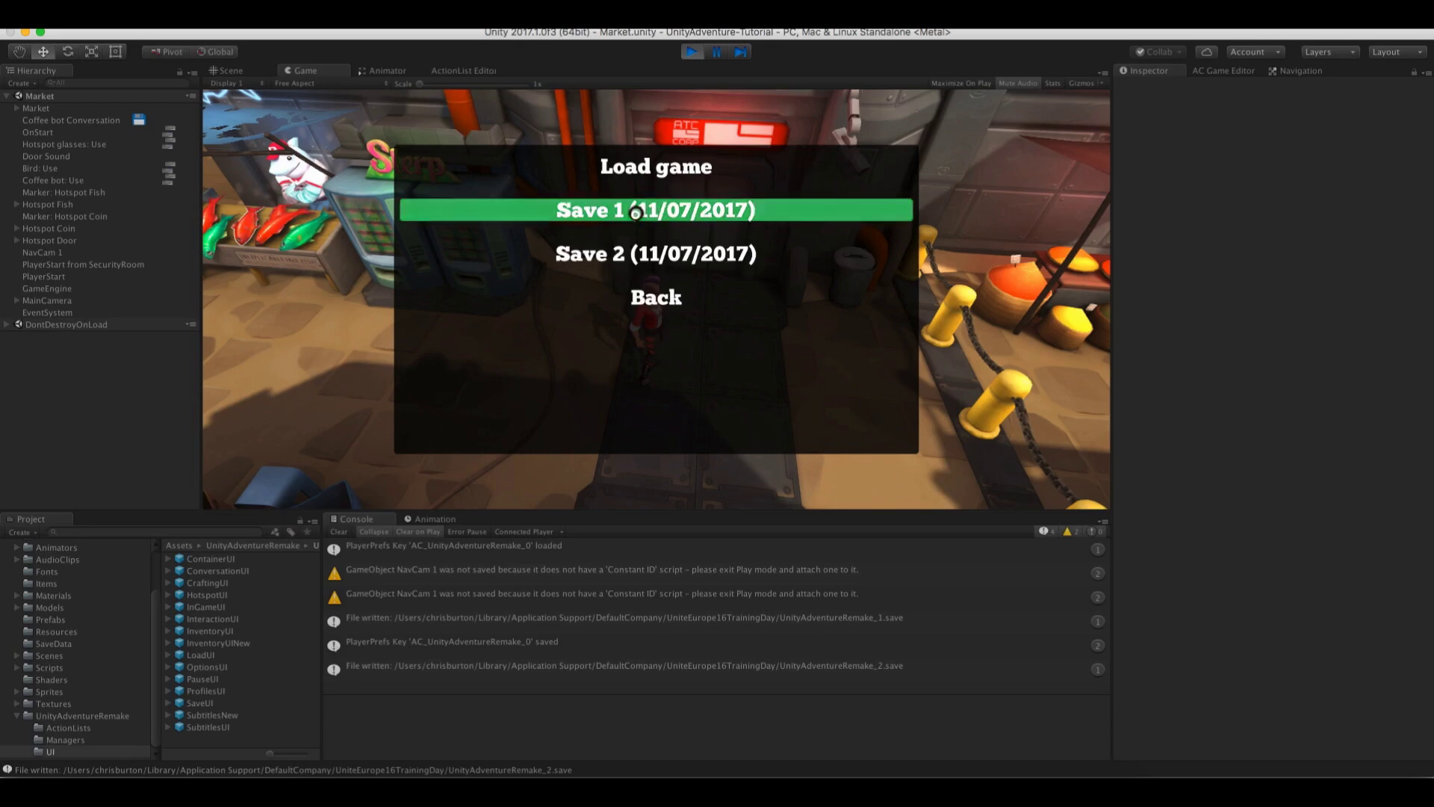
{"action": "left_click", "coordinate": [652, 210]}
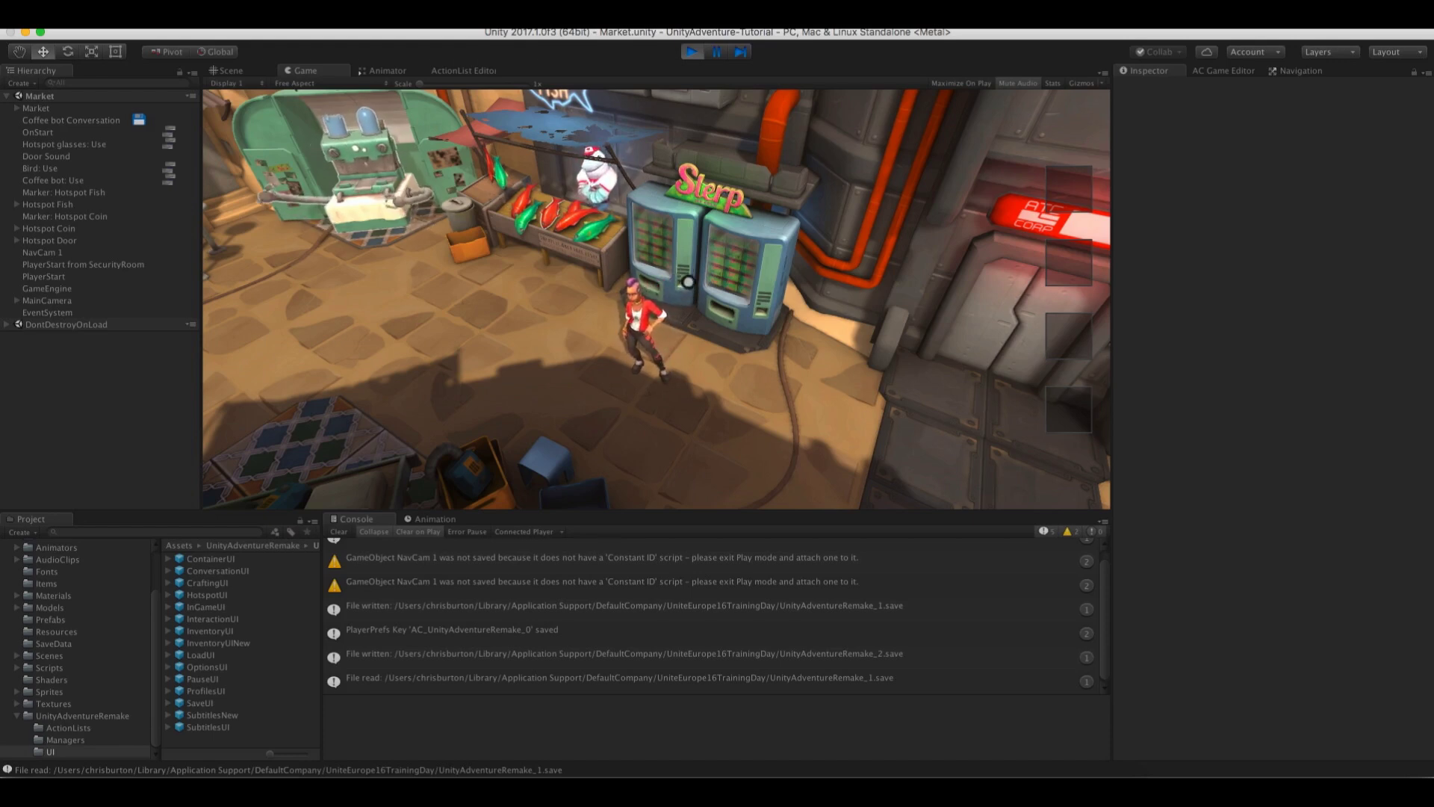
{"action": "left_click", "coordinate": [694, 53]}
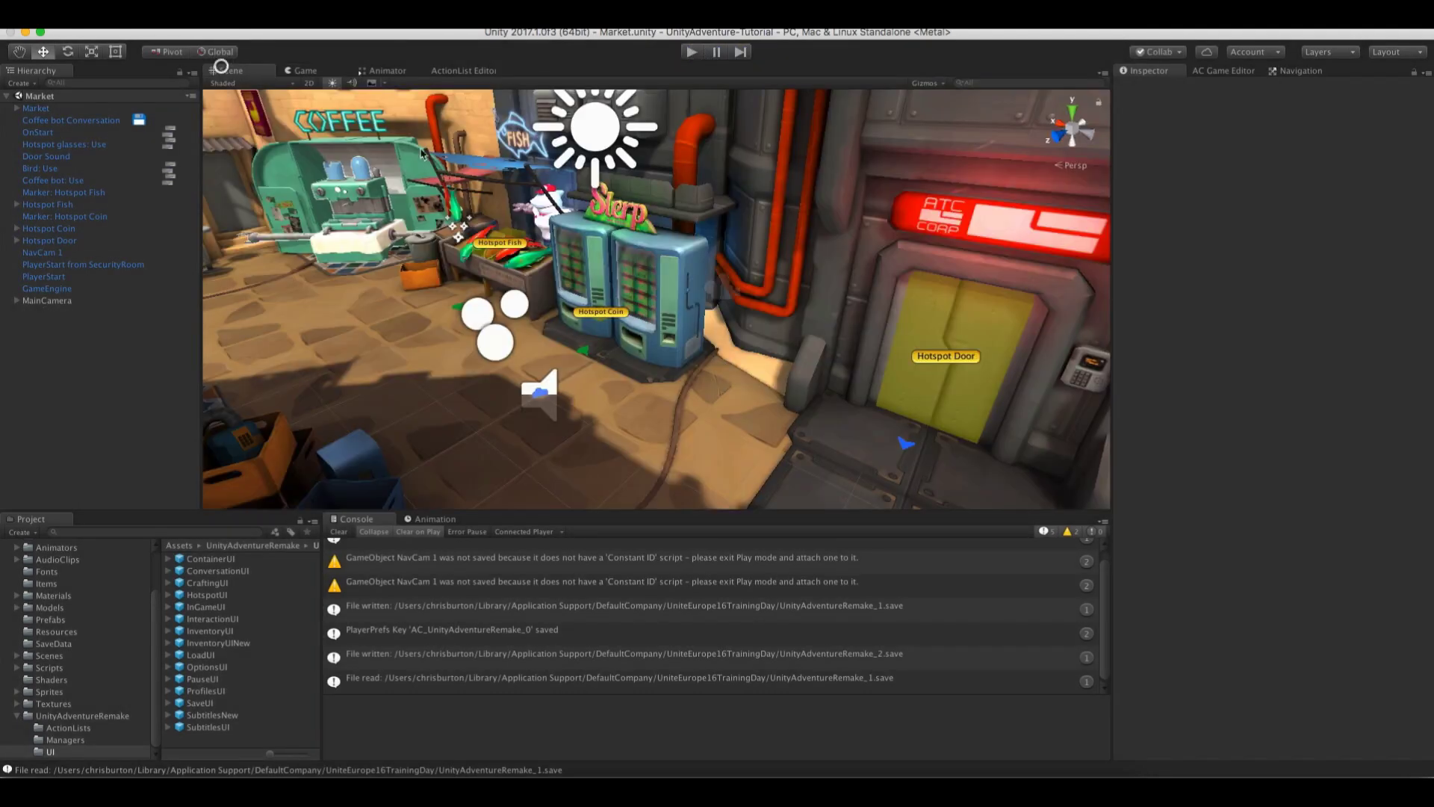
Add Adventure Creator's Remember Hotspot save component to Hotspot Coin at the vending machine
{"action": "left_click_drag", "start_coordinate": [422, 153], "coordinate": [654, 373], "text": "alt"}
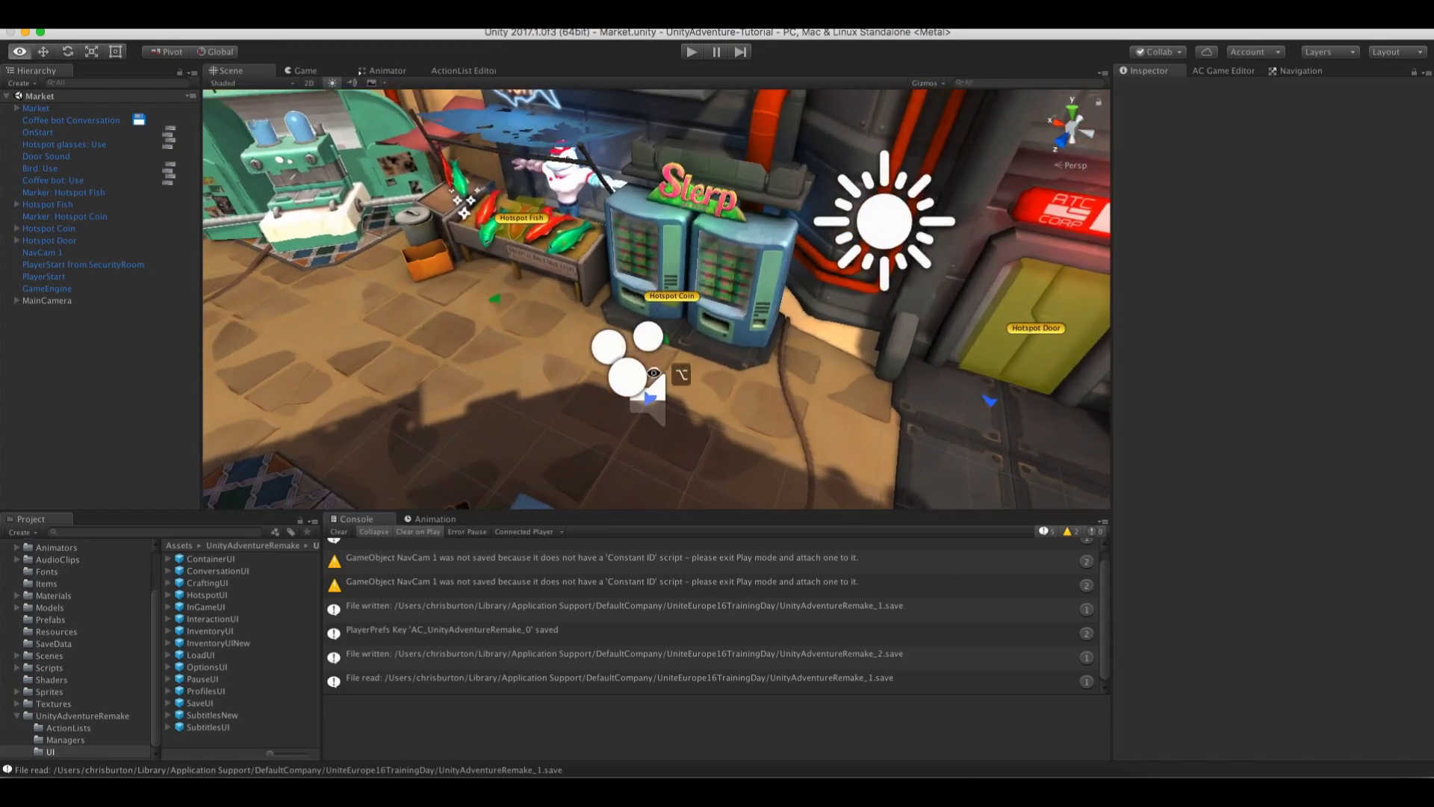
{"action": "scroll", "coordinate": [655, 365], "scroll_direction": "up", "scroll_amount": 5}
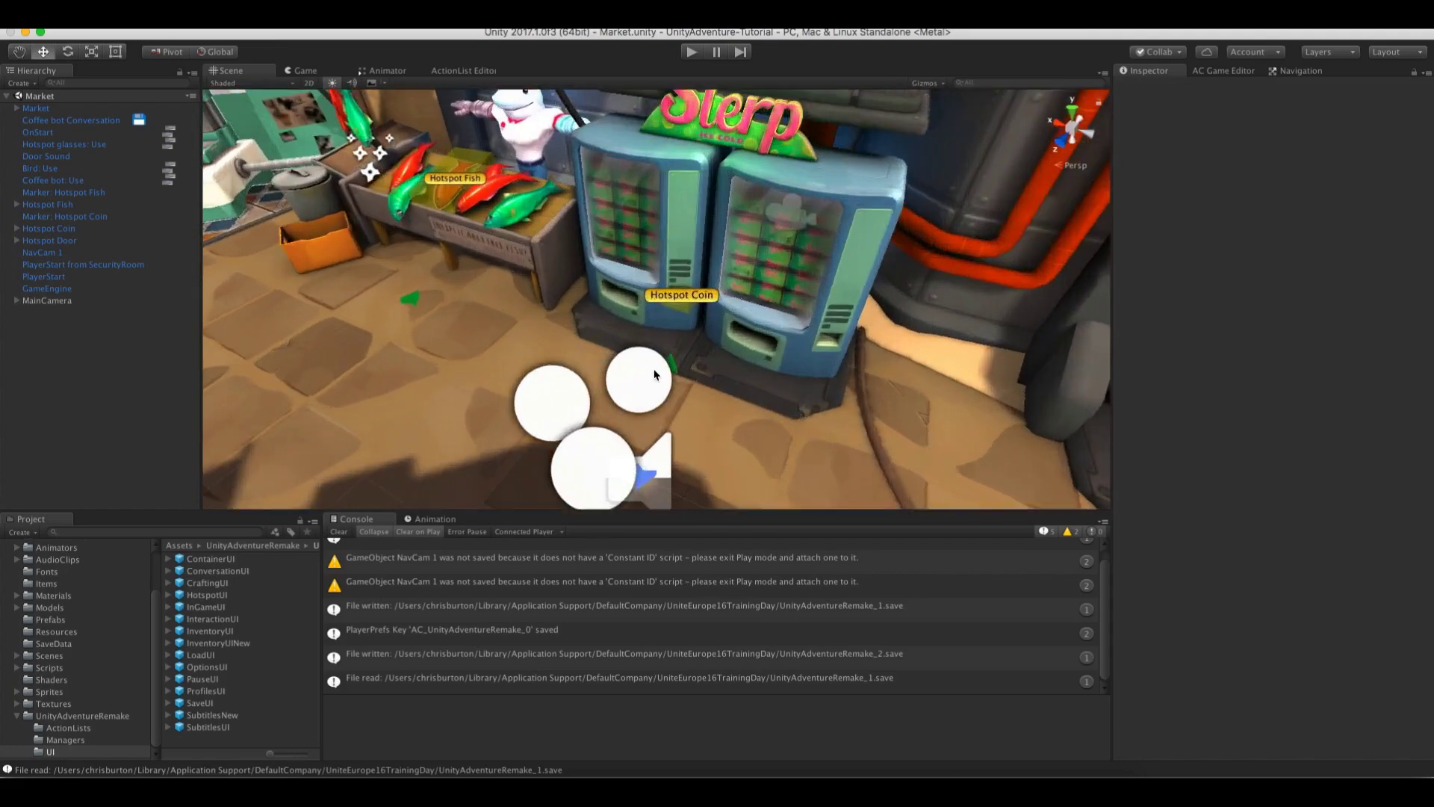
{"action": "left_click", "coordinate": [685, 297]}
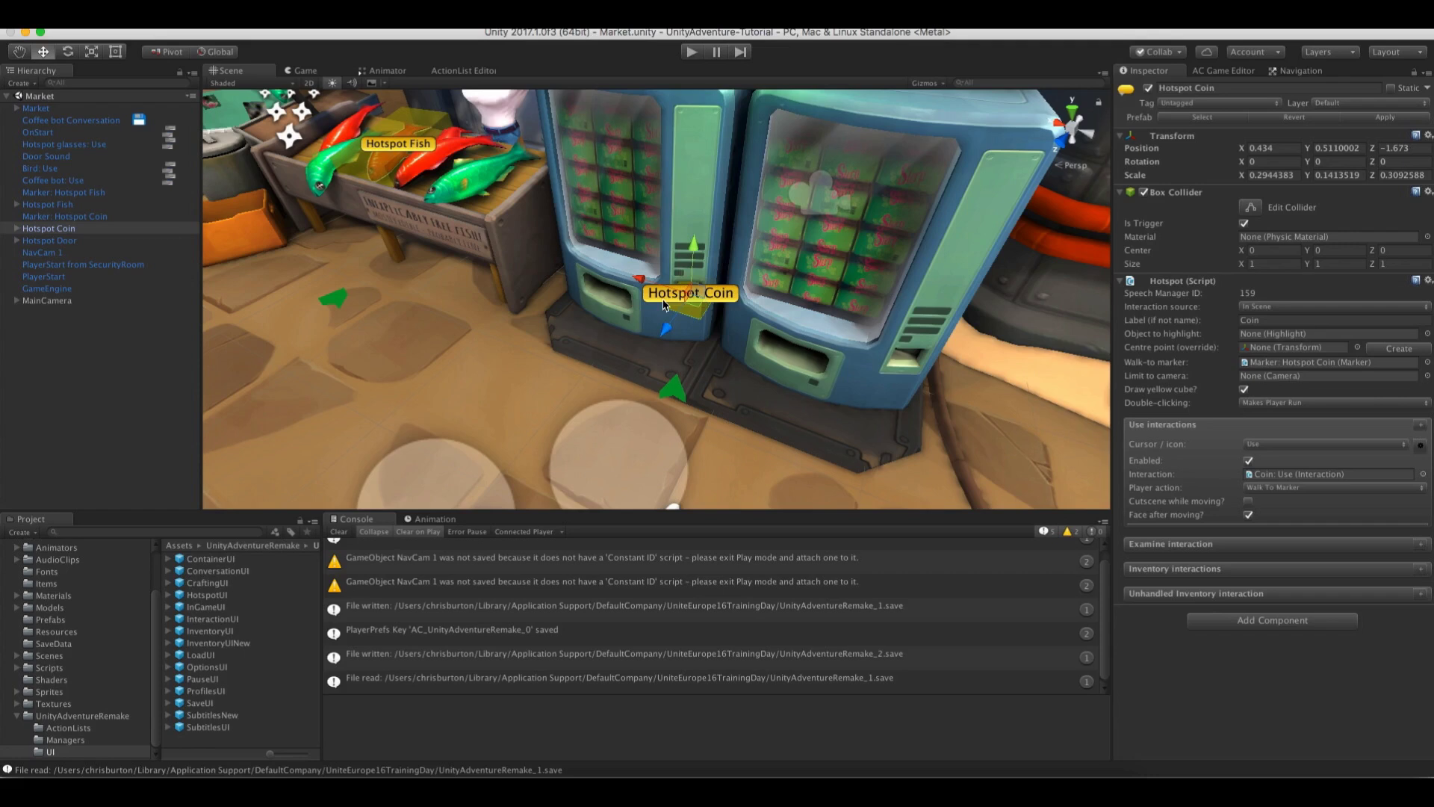
{"action": "left_click", "coordinate": [1258, 620]}
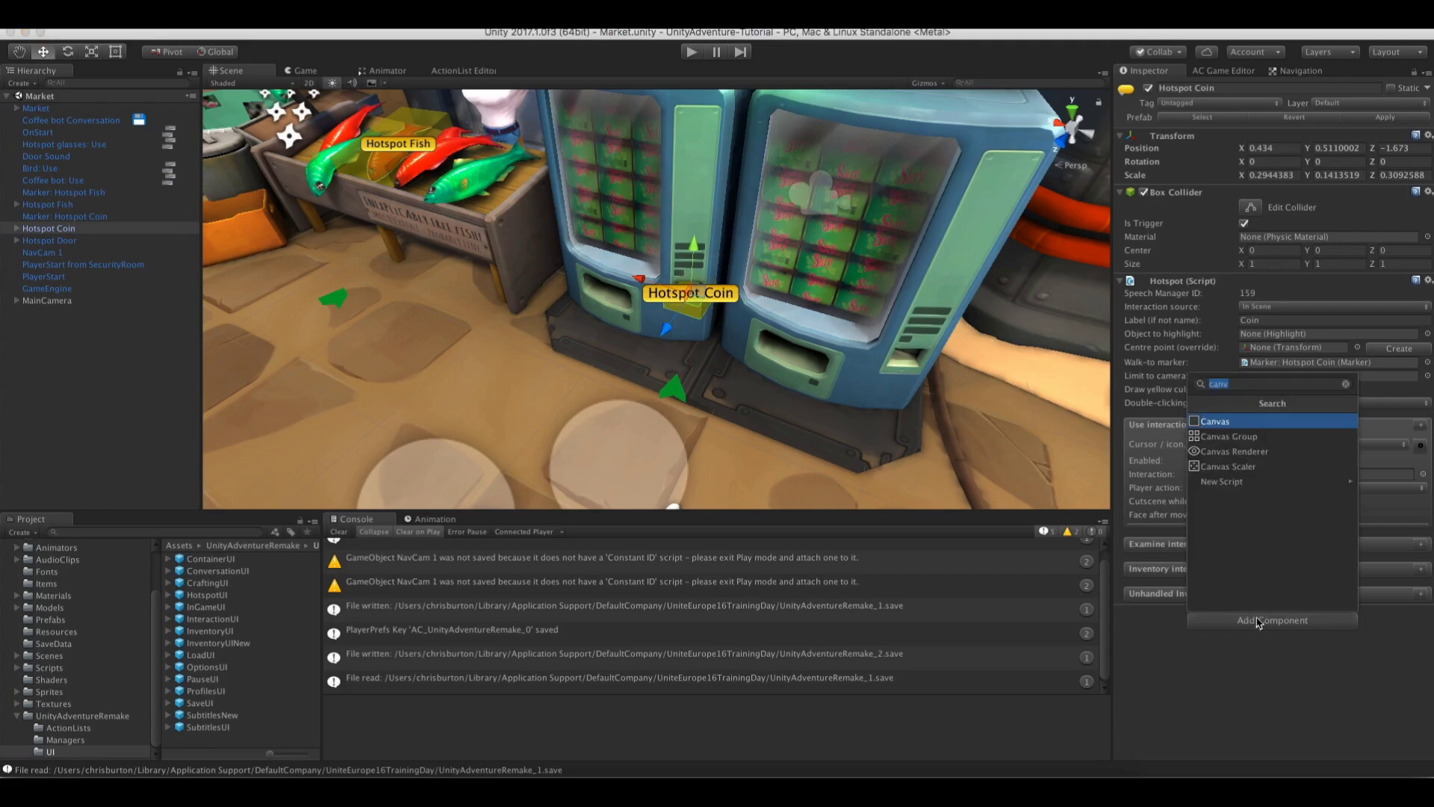
{"action": "left_click", "coordinate": [1346, 385]}
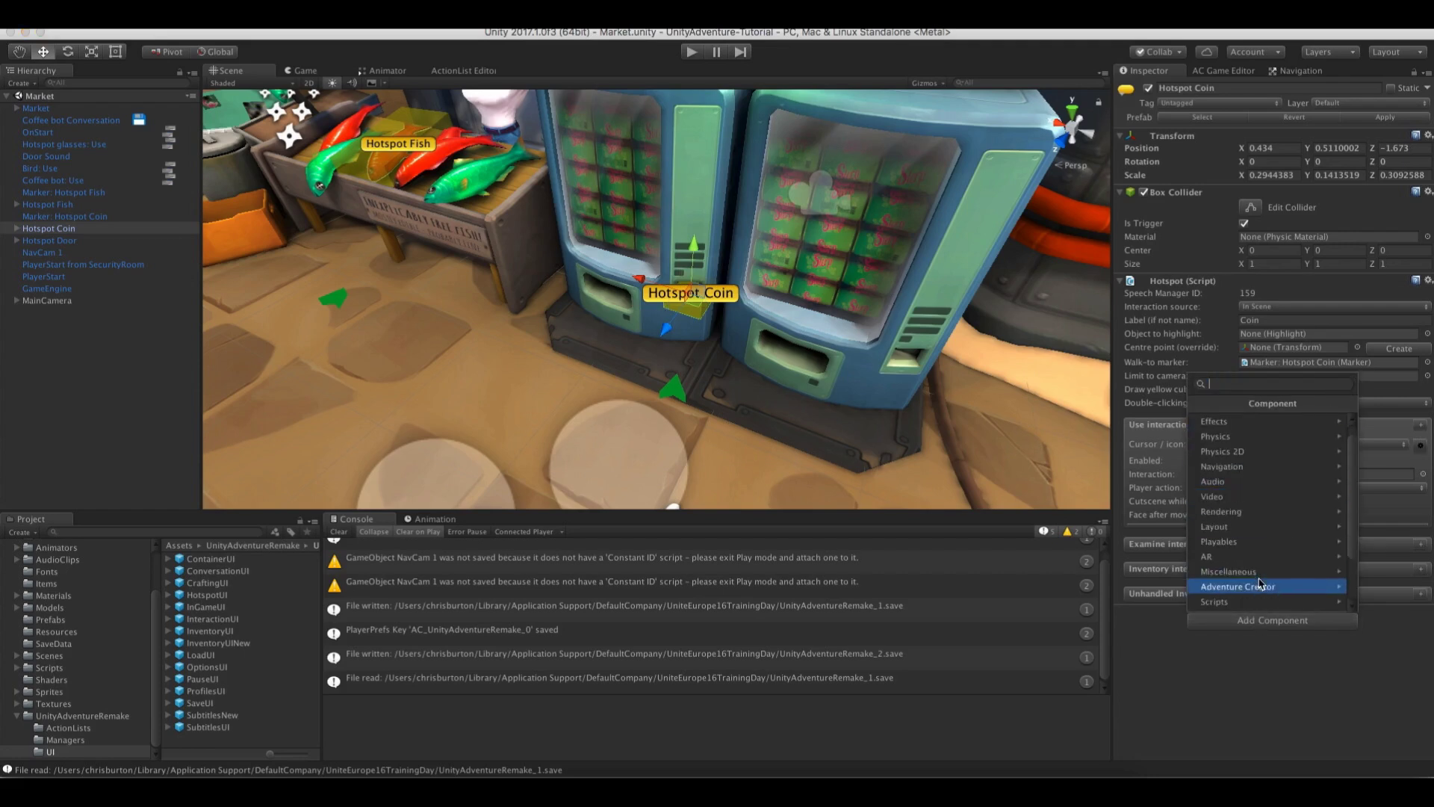
{"action": "left_click", "coordinate": [1258, 585]}
{"action": "left_click", "coordinate": [1241, 452]}
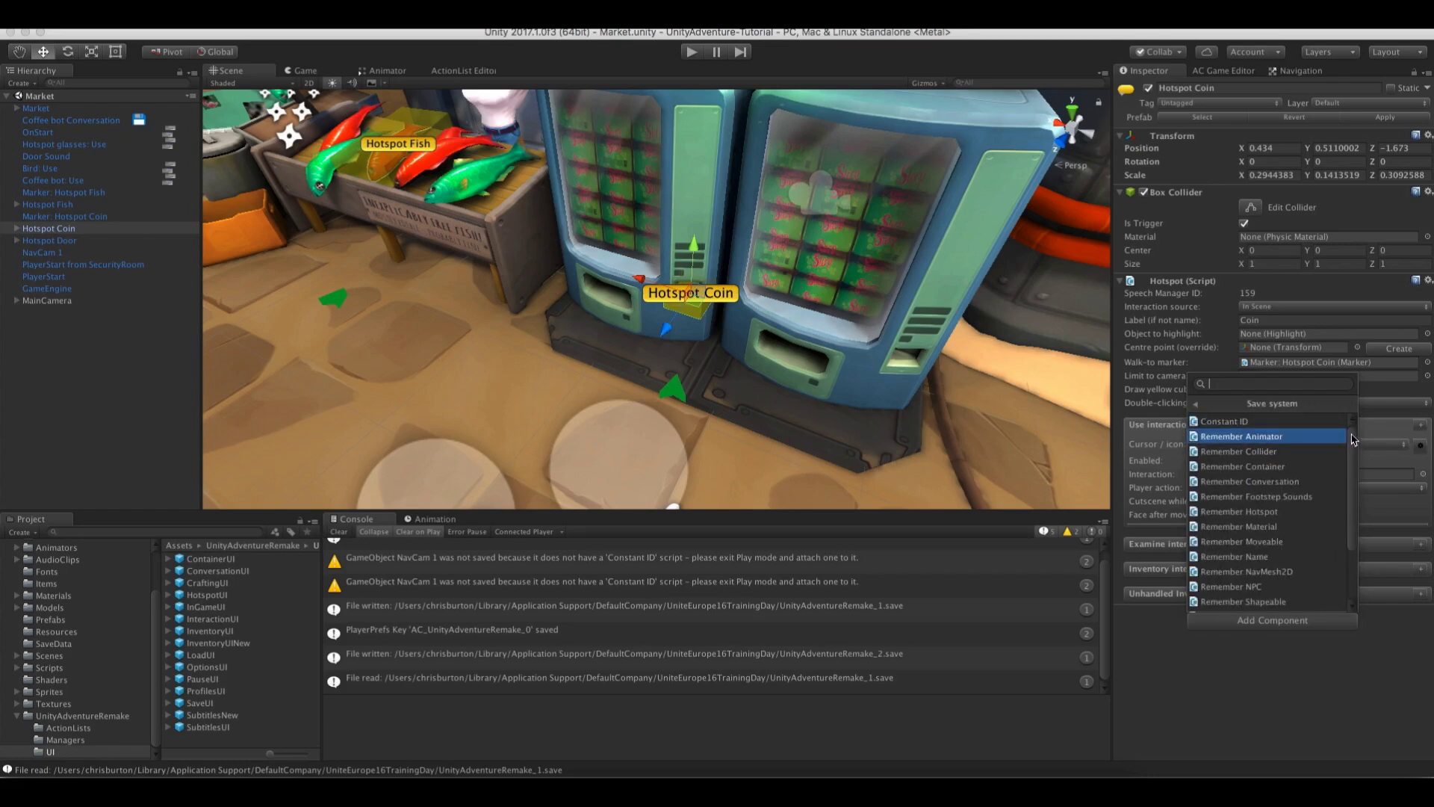
{"action": "mouse_move", "coordinate": [1353, 440]}
{"action": "left_mouse_down"}
{"action": "mouse_move", "coordinate": [1346, 502]}
{"action": "mouse_move", "coordinate": [1349, 424]}
{"action": "left_mouse_up"}
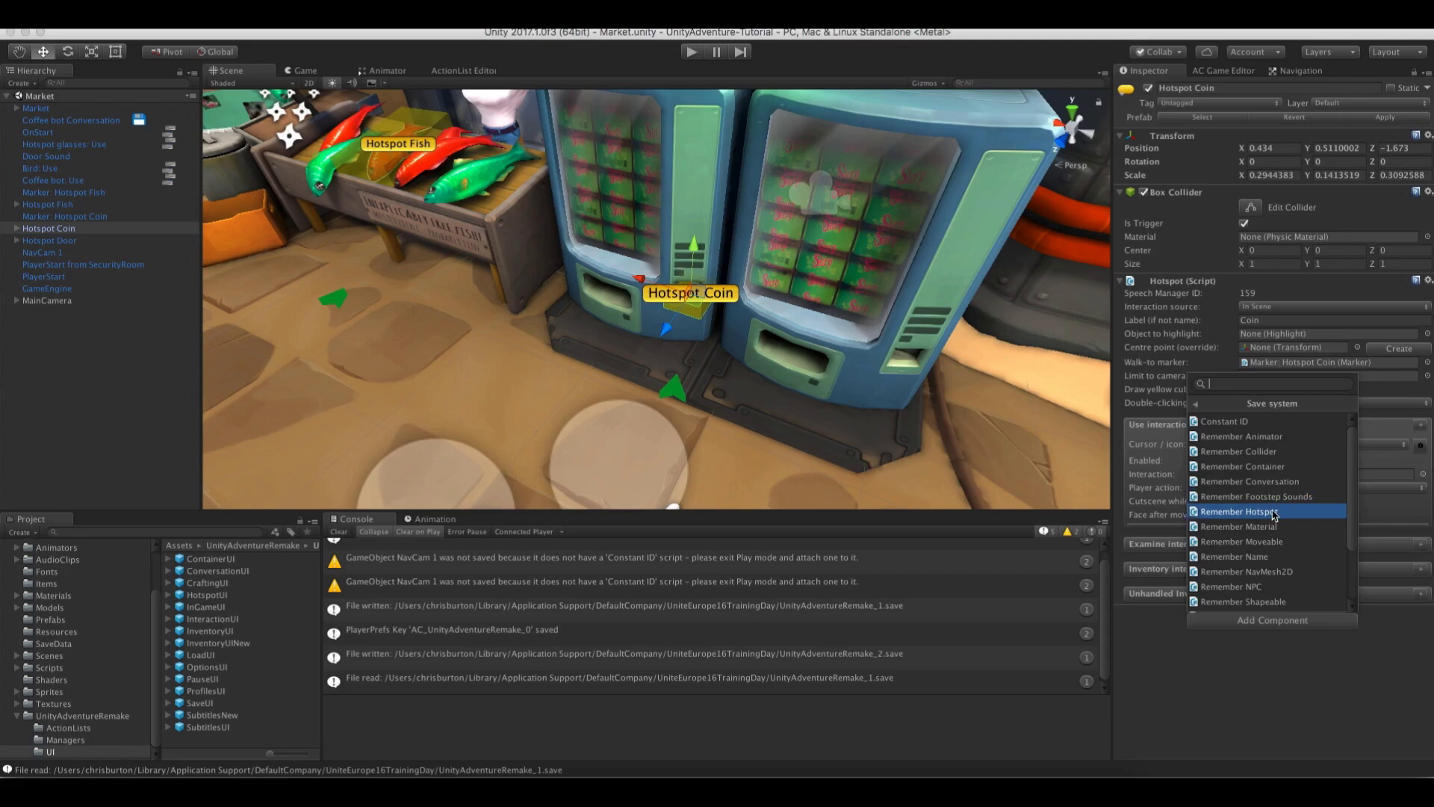
{"action": "left_click", "coordinate": [1222, 515]}
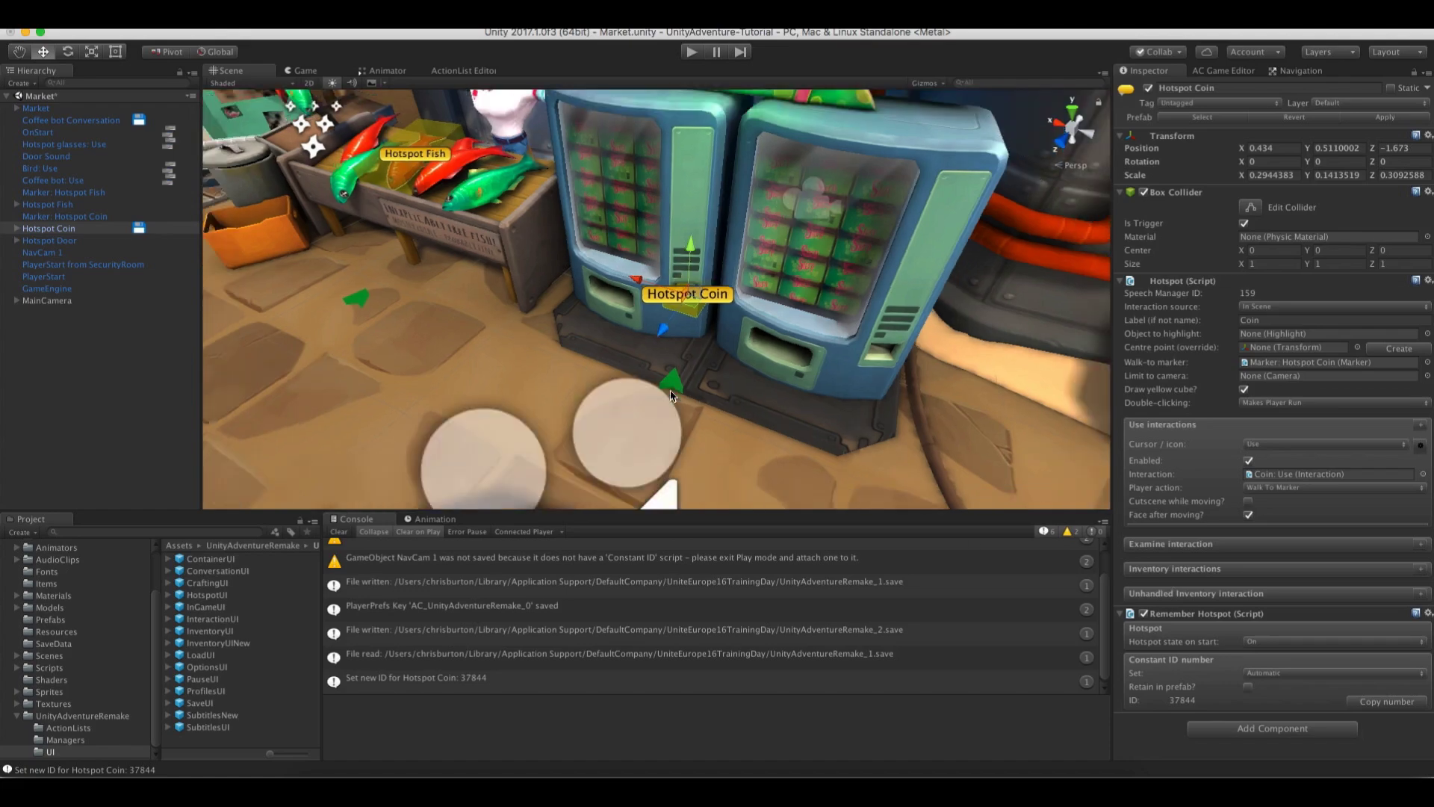
Auto-add Adventure Creator's save components to the game's GameObjects from the Settings manager and accept the backup warning
{"action": "middle_click_drag", "start_coordinate": [668, 400], "coordinate": [826, 388]}
{"action": "left_click_drag", "start_coordinate": [827, 390], "coordinate": [708, 307], "text": "alt"}
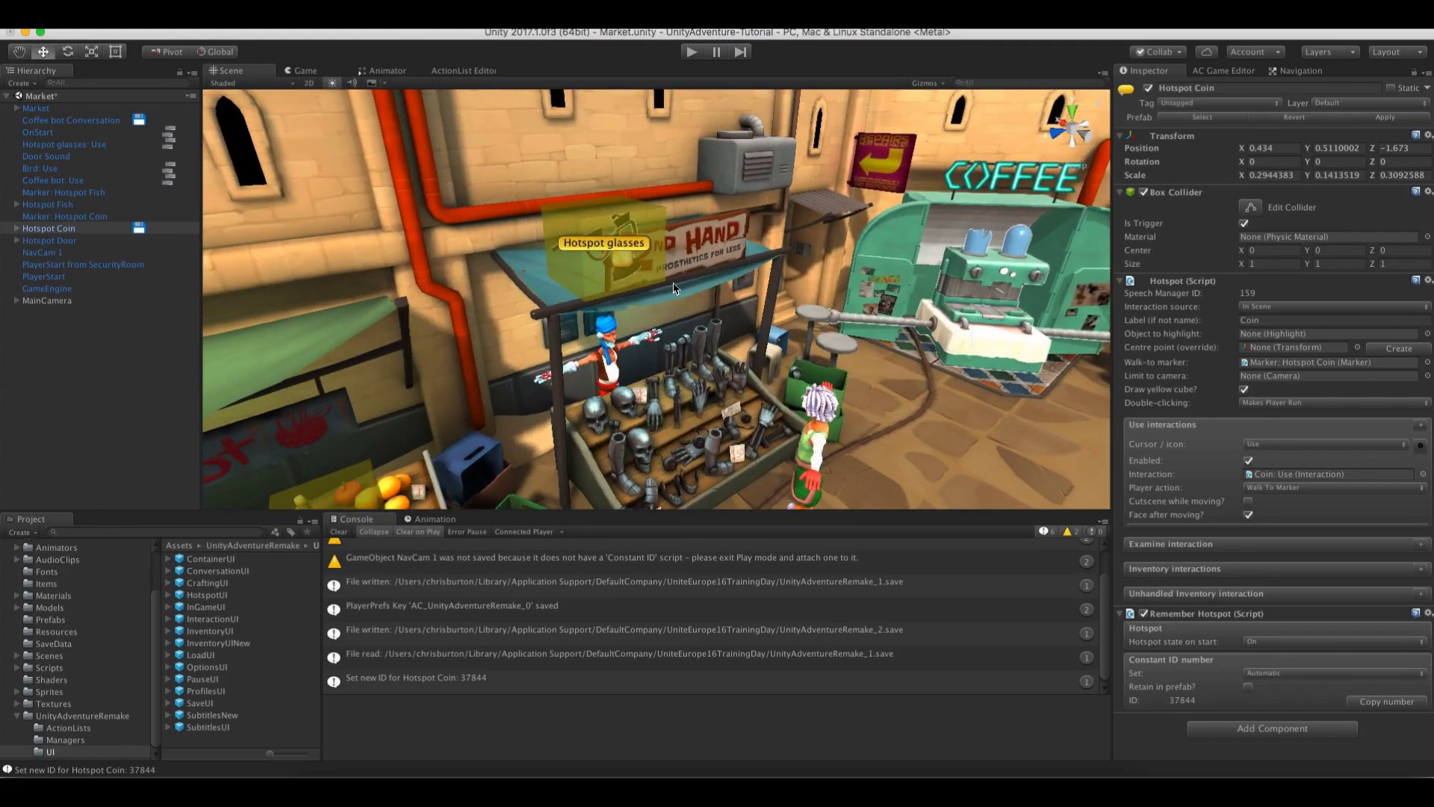
{"action": "left_click_drag", "start_coordinate": [792, 336], "coordinate": [489, 310], "text": "alt"}
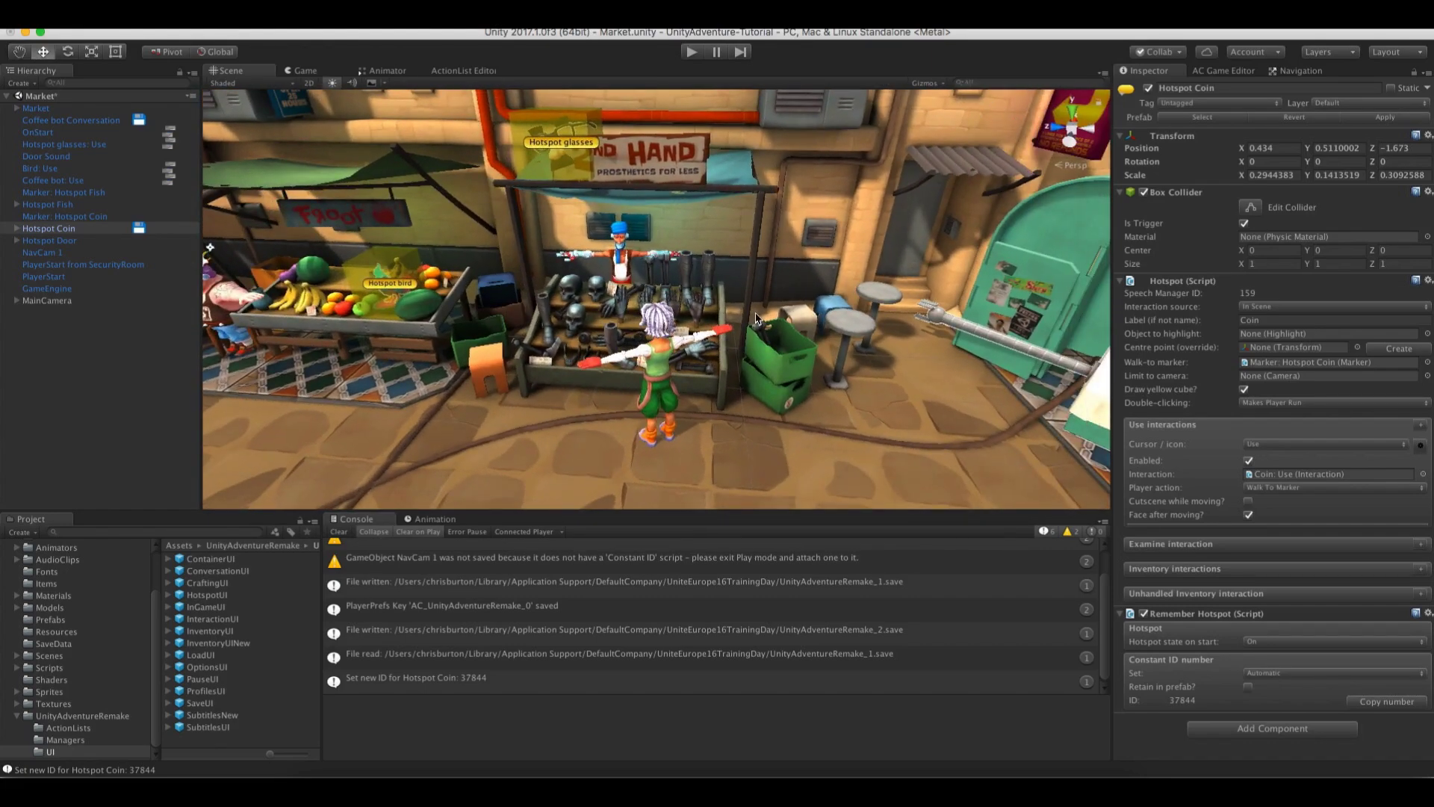
{"action": "left_click", "coordinate": [1211, 71]}
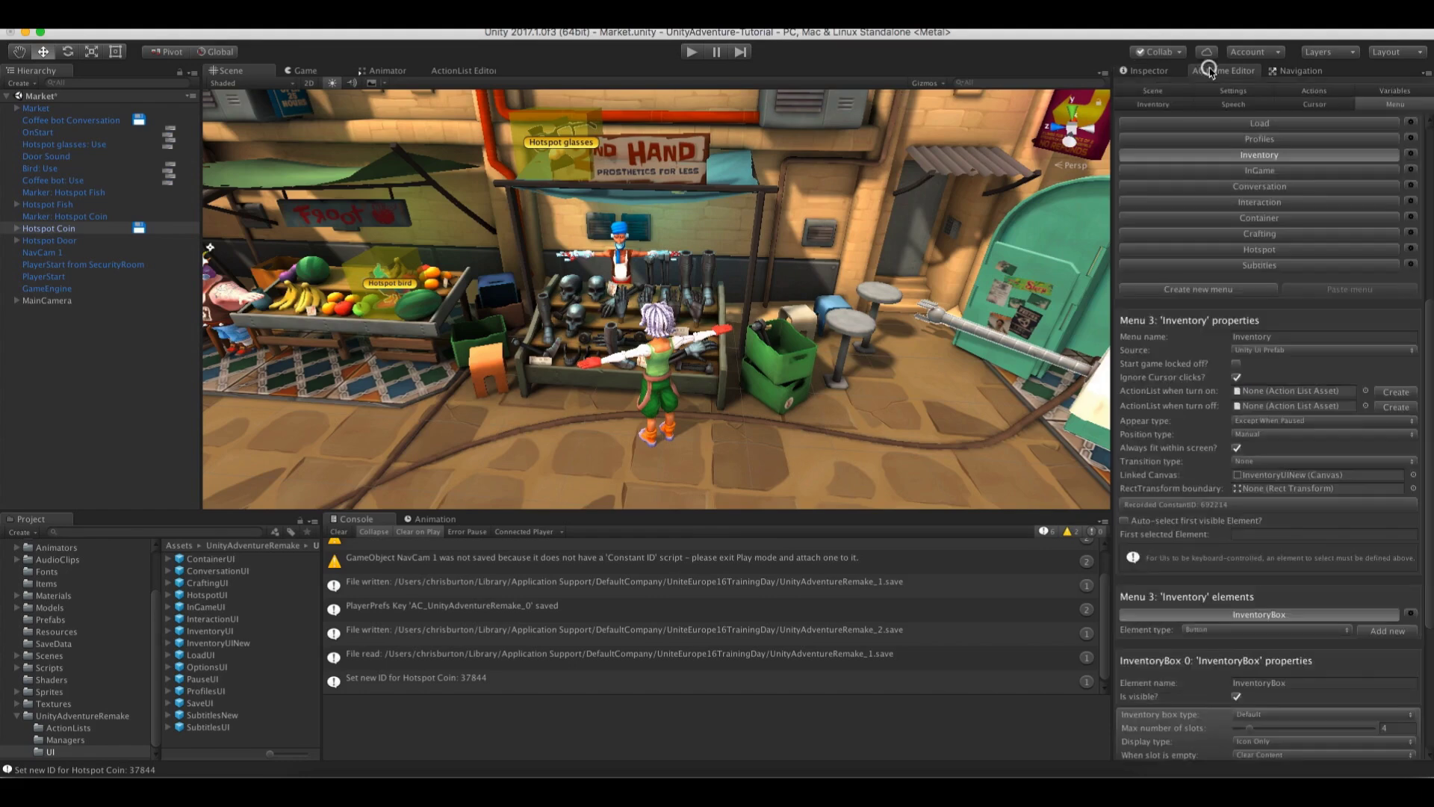
{"action": "left_click", "coordinate": [1232, 90]}
{"action": "scroll", "coordinate": [1231, 352], "scroll_direction": "up", "scroll_amount": 5}
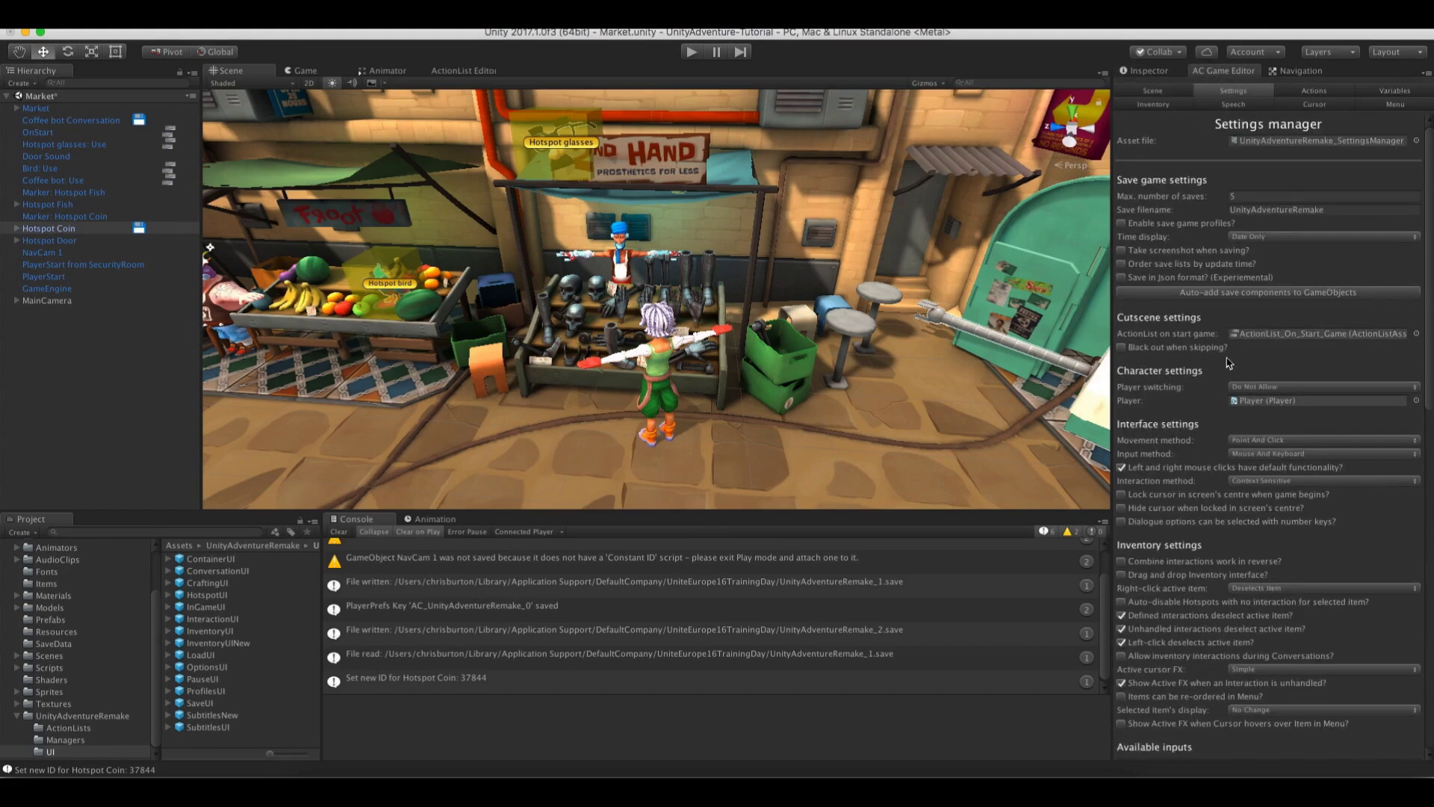
{"action": "left_click", "coordinate": [1274, 294]}
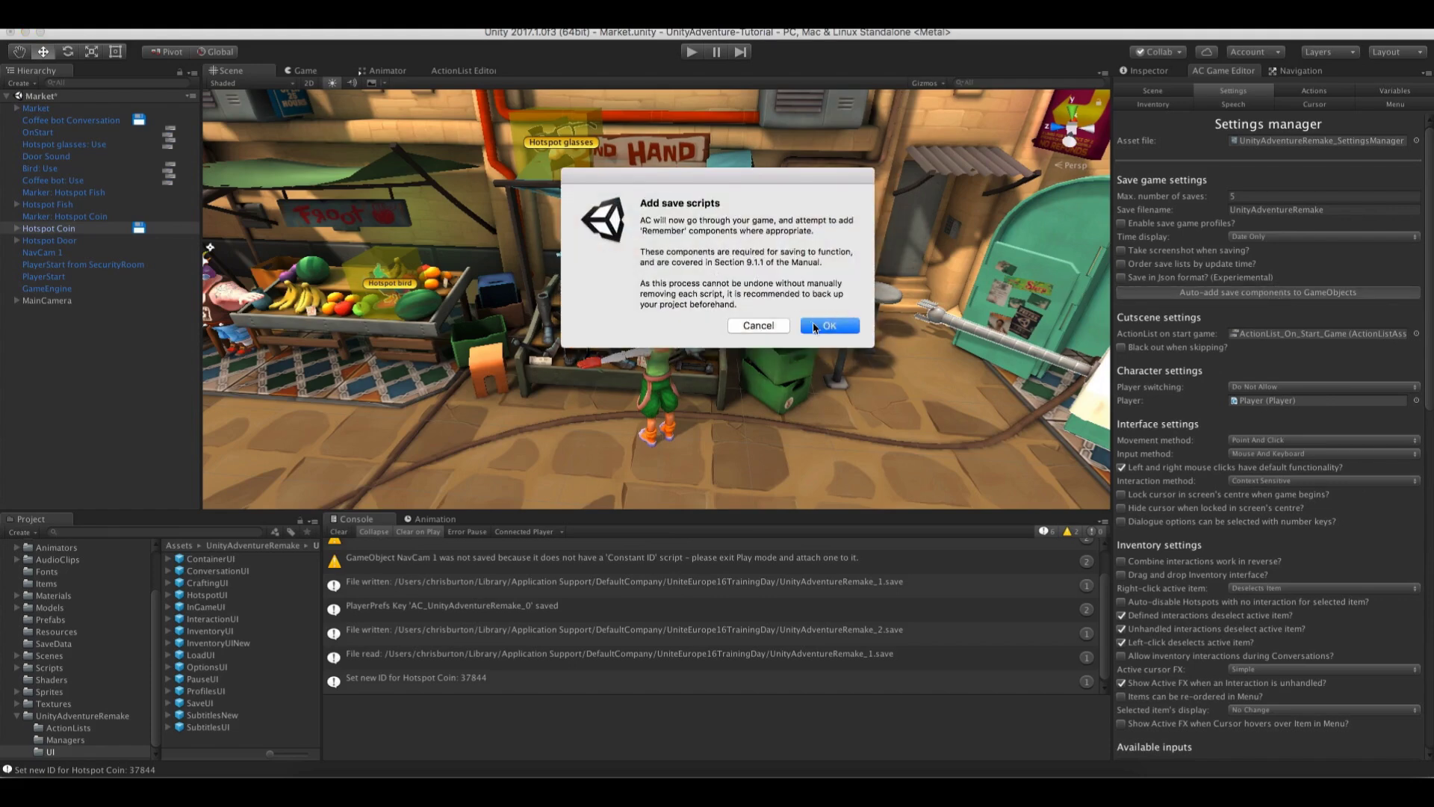
{"action": "left_click", "coordinate": [814, 328]}
{"action": "left_click", "coordinate": [827, 294]}
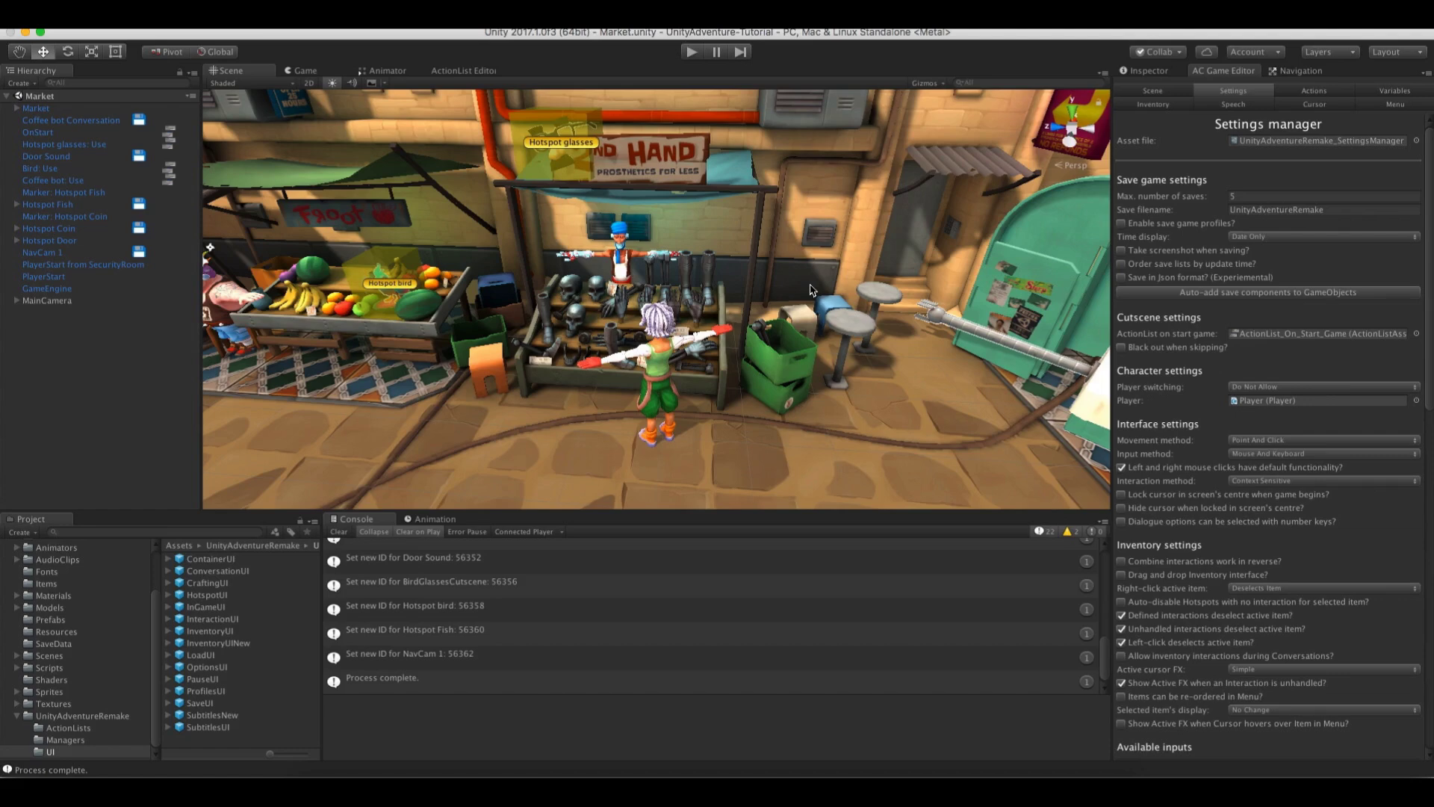
Examine the Remember components on Hotspot glasses and its parent Glasses object at the prosthetics stall
{"action": "left_click_drag", "start_coordinate": [812, 289], "coordinate": [513, 188], "text": "alt"}
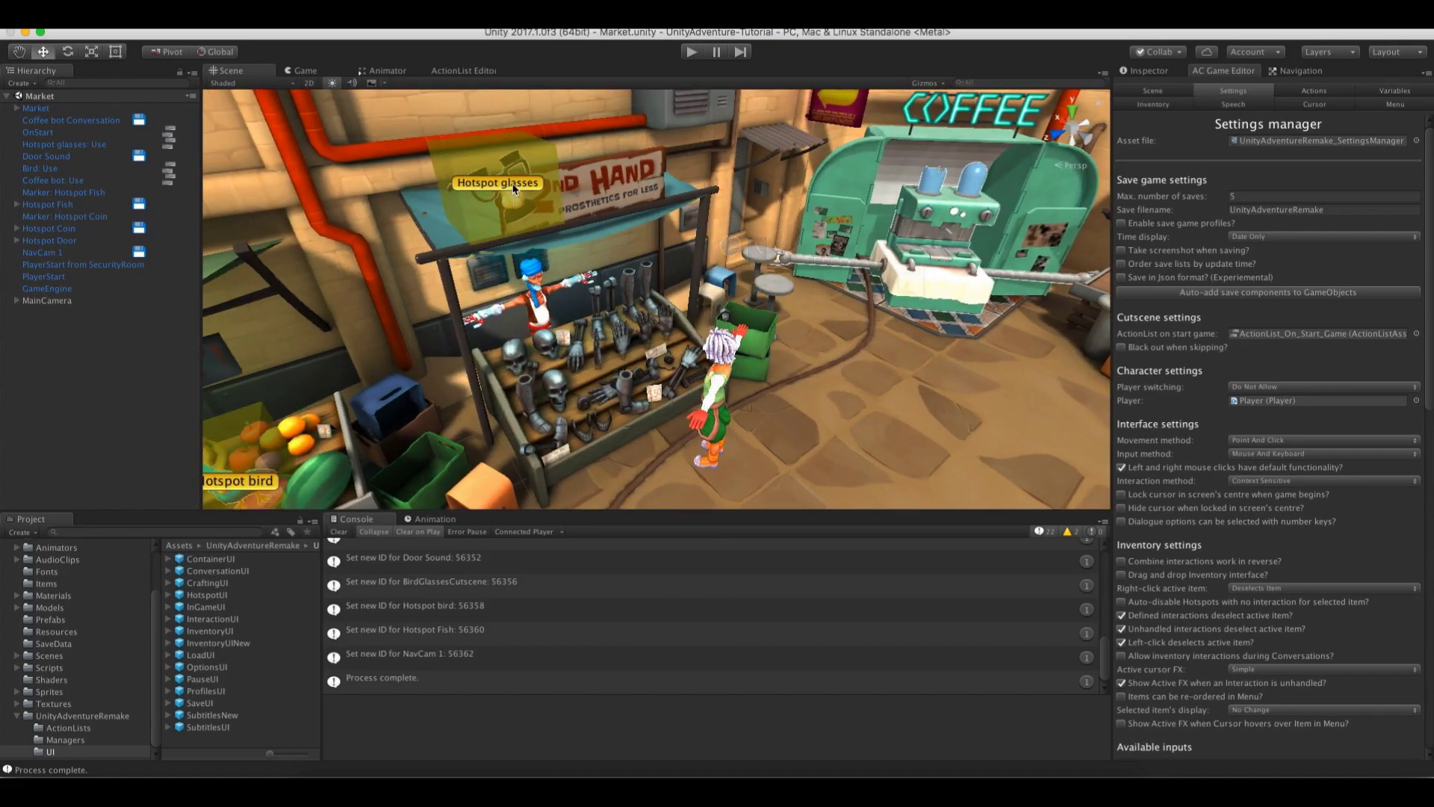
{"action": "left_click", "coordinate": [513, 188]}
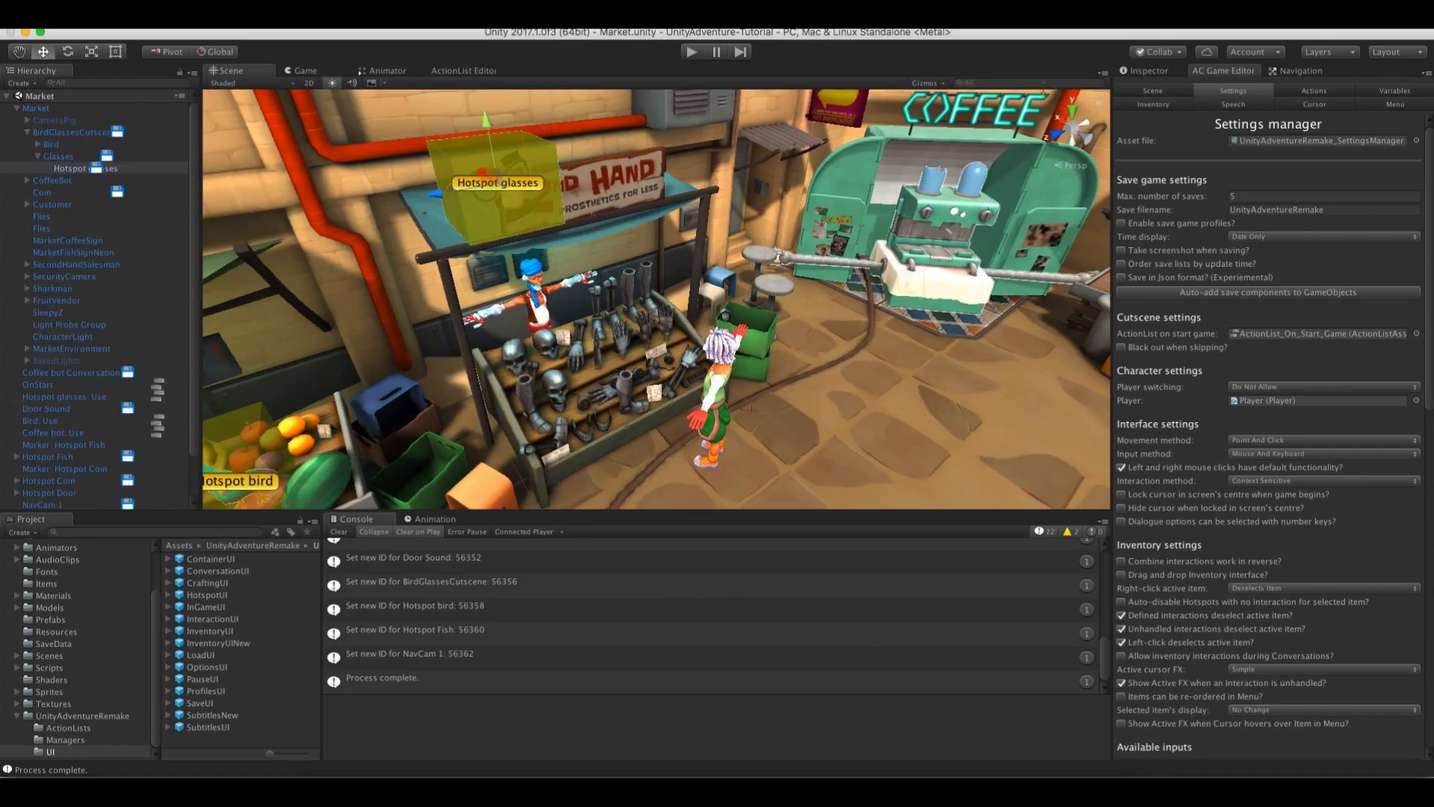
{"action": "left_click", "coordinate": [1148, 70]}
{"action": "scroll", "coordinate": [1165, 568], "scroll_direction": "down", "scroll_amount": 1}
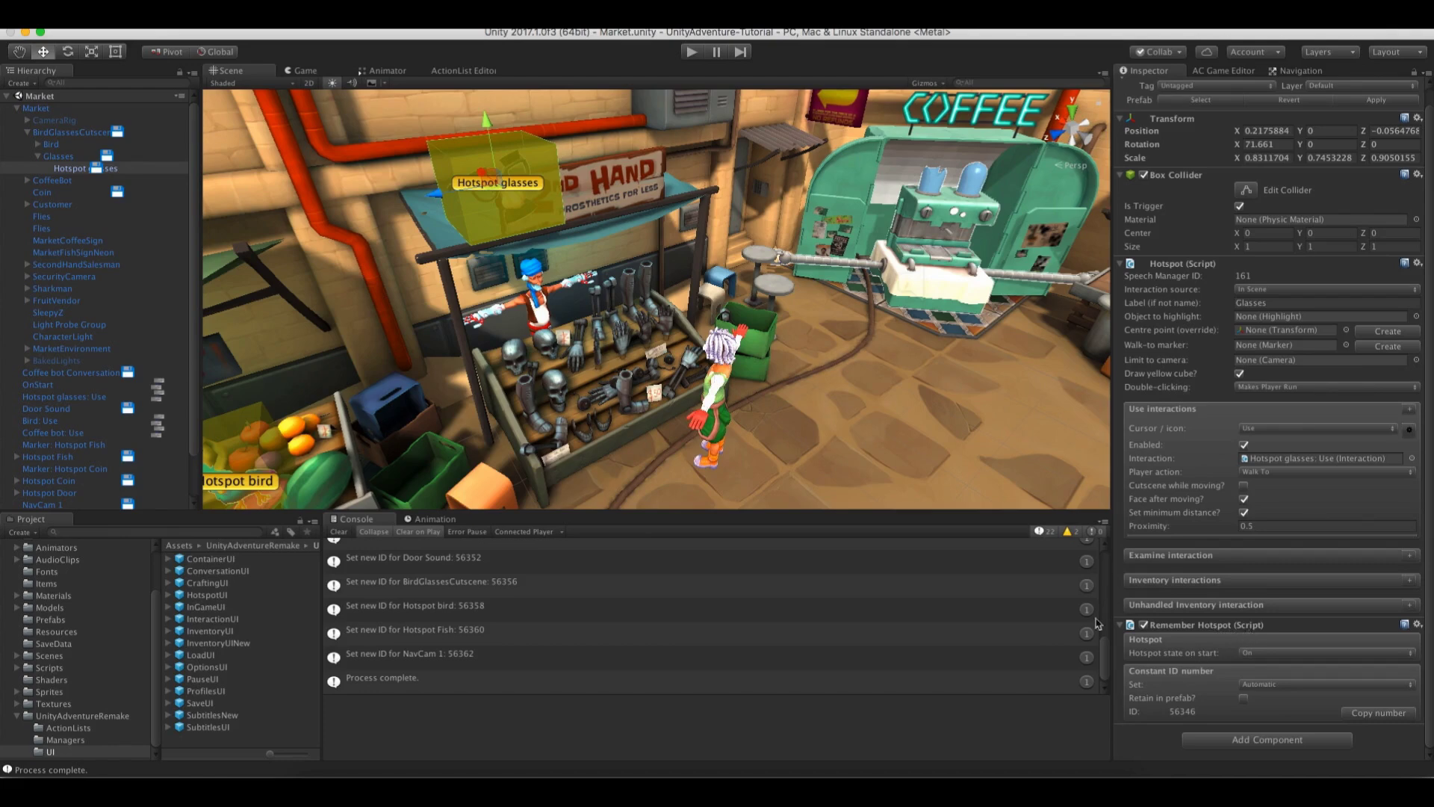
{"action": "left_click", "coordinate": [57, 157]}
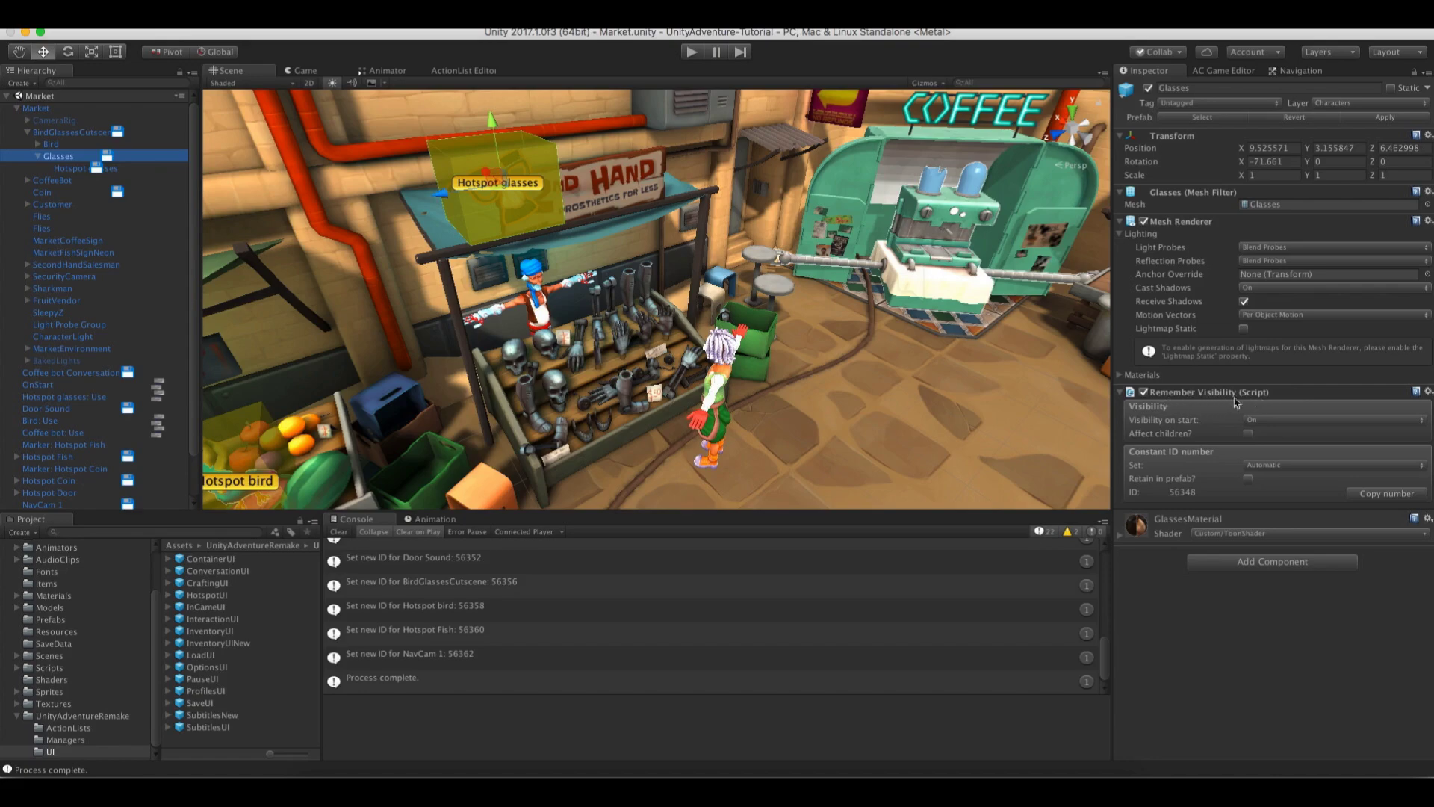
{"action": "left_click_drag", "start_coordinate": [1008, 358], "coordinate": [730, 336], "text": "alt"}
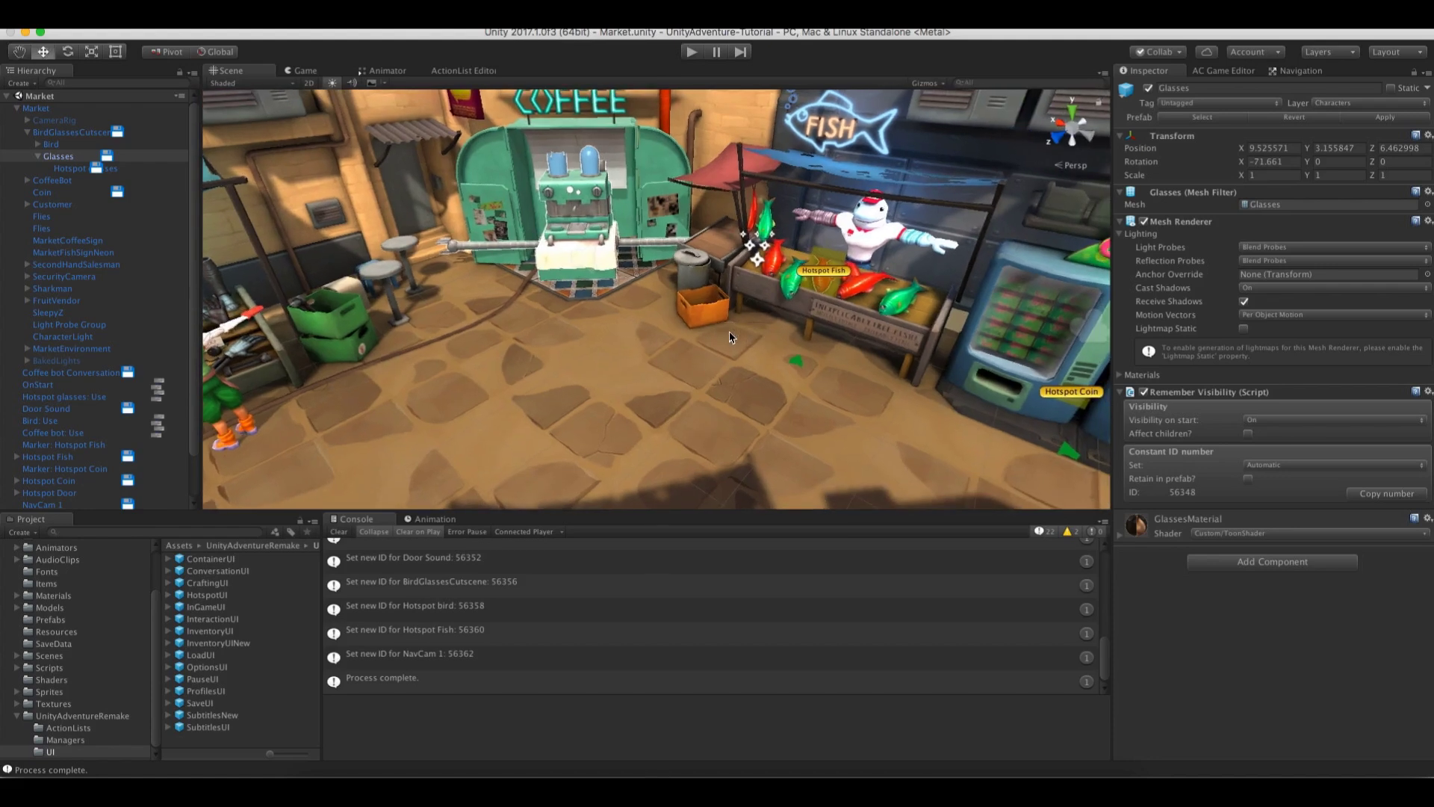
{"action": "left_click", "coordinate": [16, 109]}
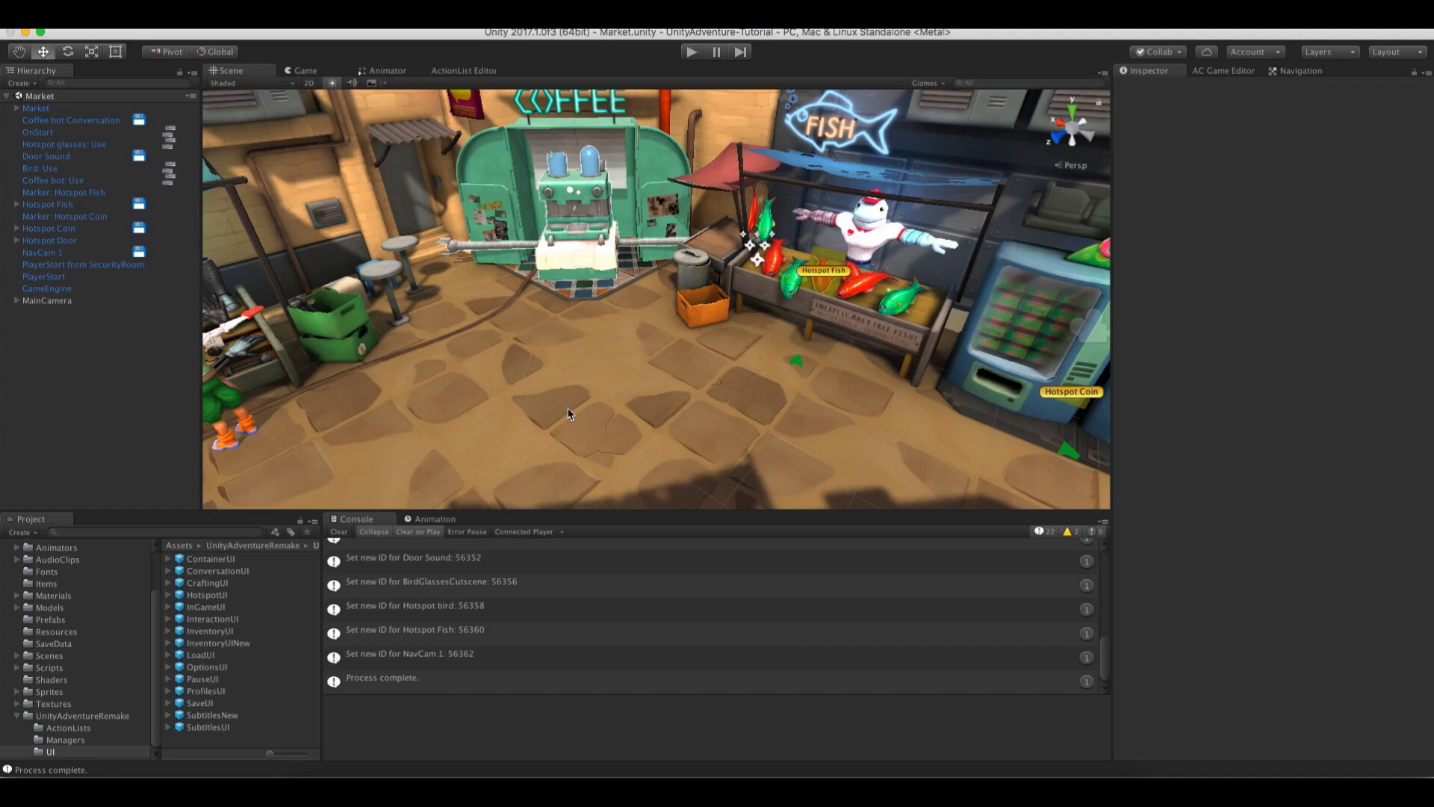
Place the Player prefab from the UnityAdventureRemake folder in the Market scene and inspect the Disguise object under its Head bone
{"action": "left_click", "coordinate": [1214, 71]}
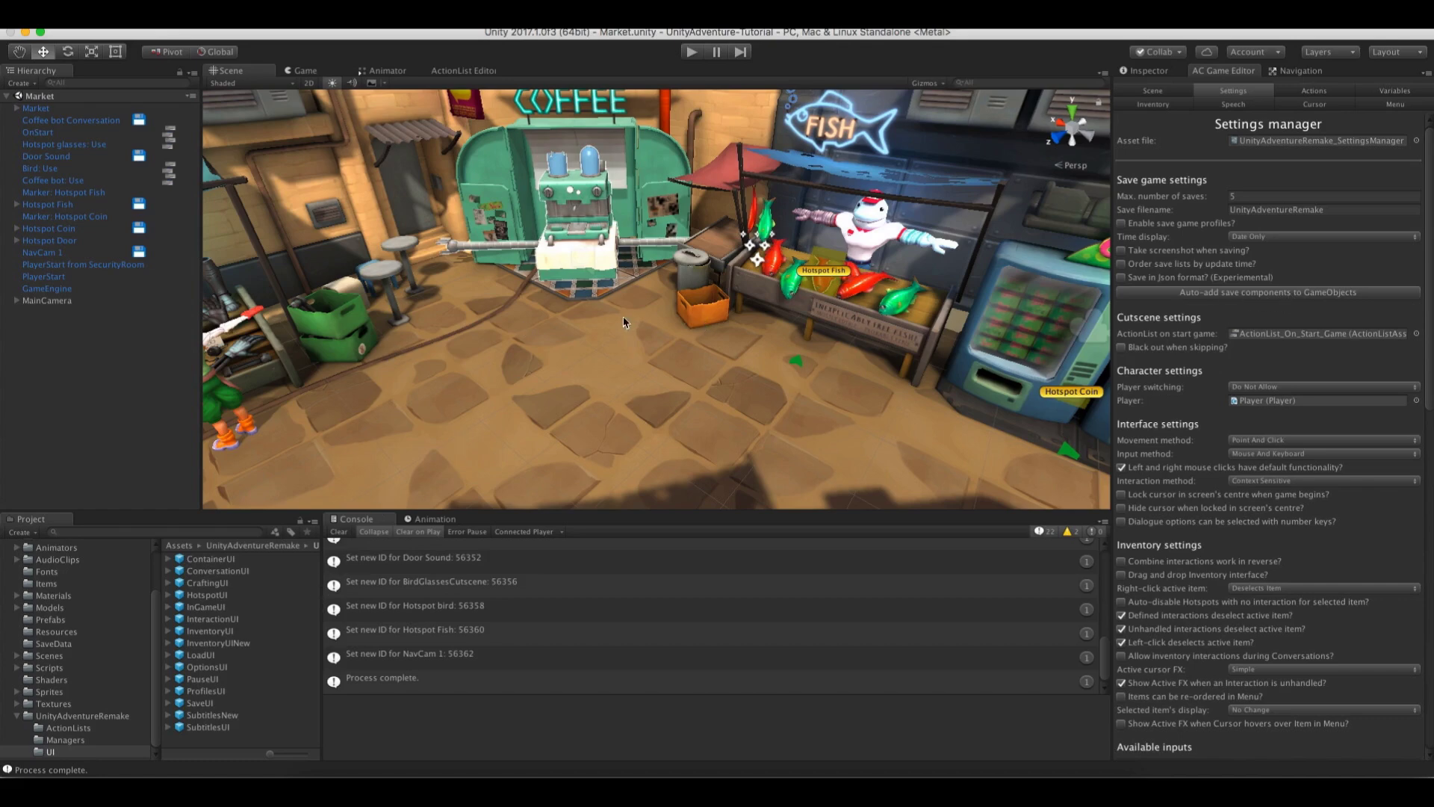
{"action": "left_click", "coordinate": [47, 717]}
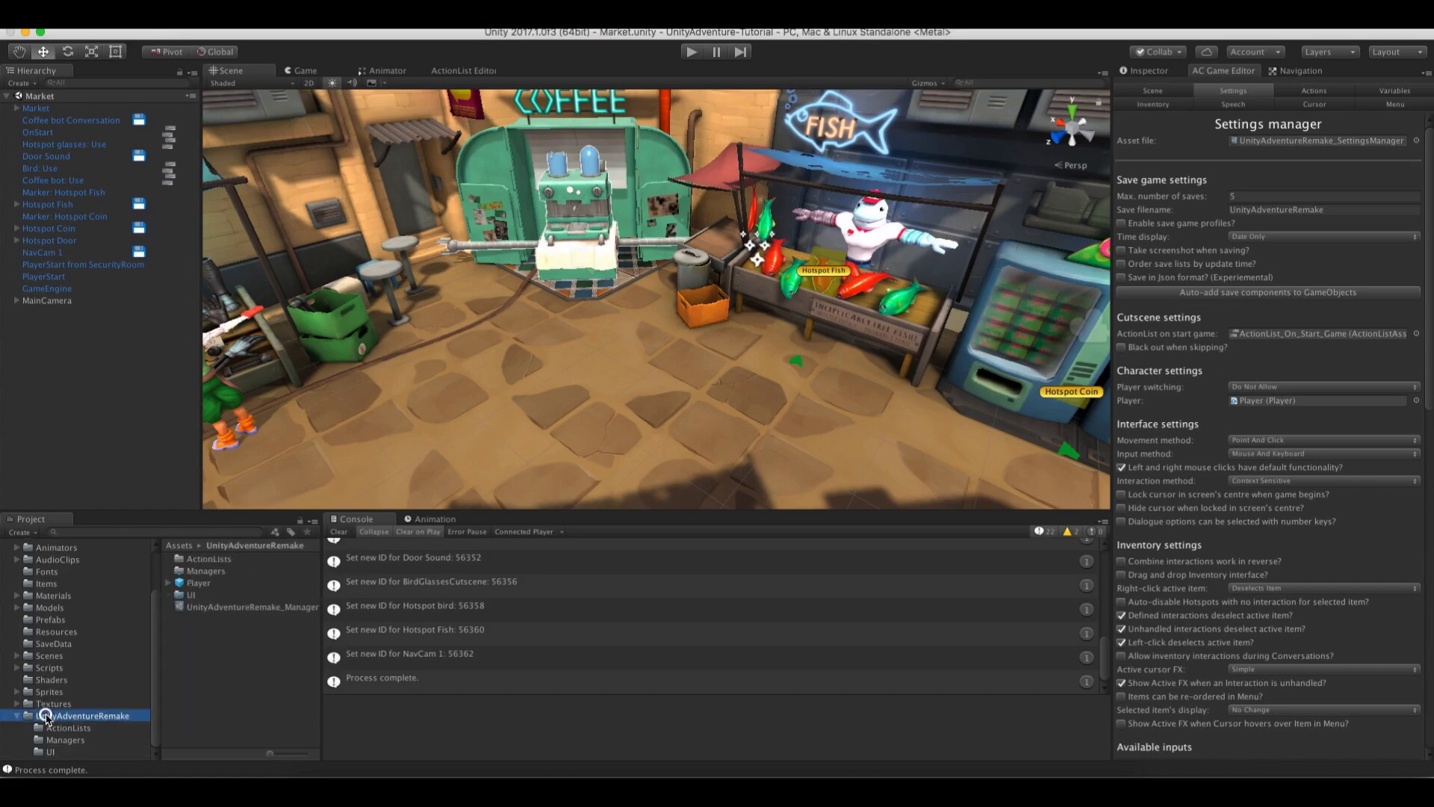
{"action": "left_click_drag", "start_coordinate": [197, 583], "coordinate": [102, 429]}
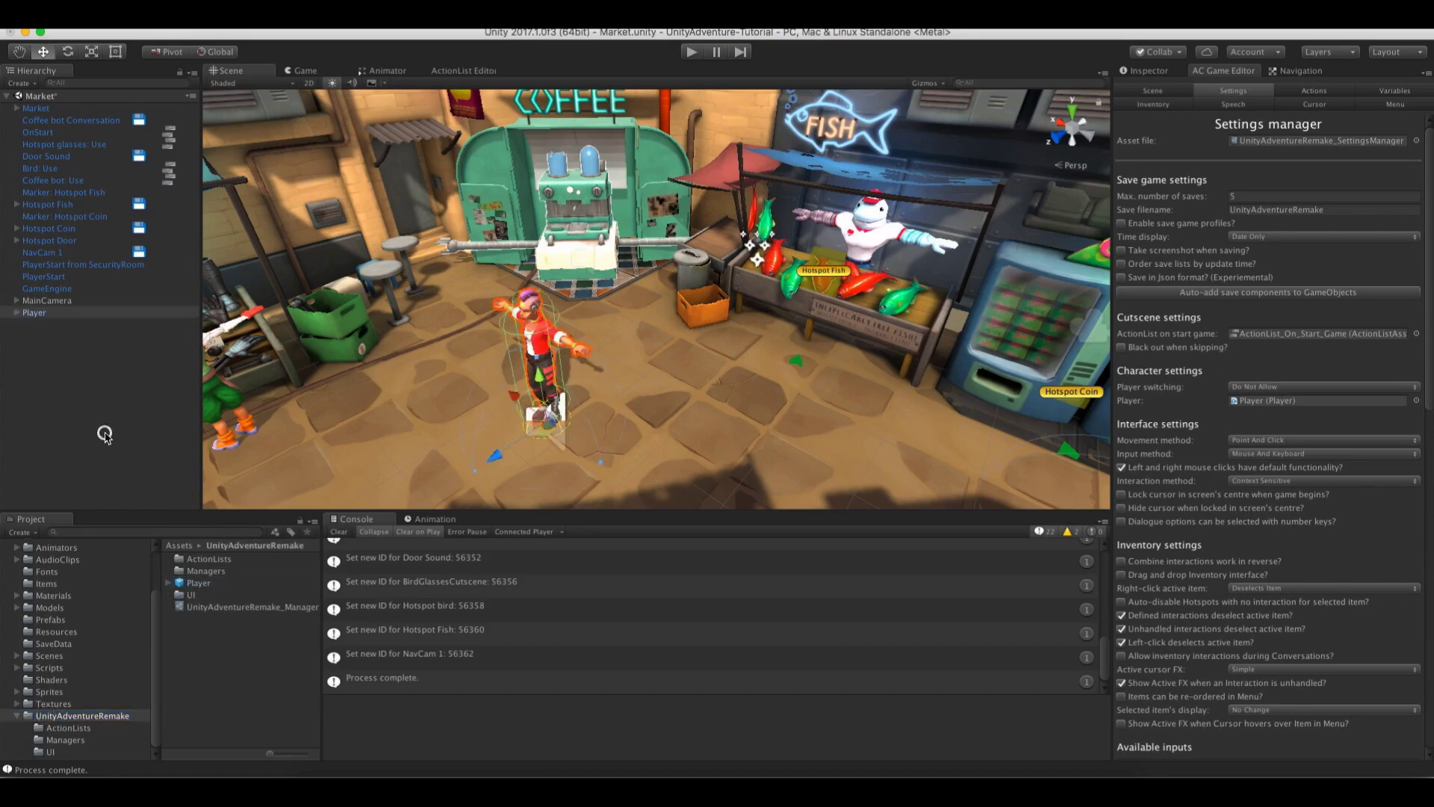
{"action": "left_click", "coordinate": [16, 312]}
{"action": "left_click", "coordinate": [27, 348]}
{"action": "left_click", "coordinate": [35, 360]}
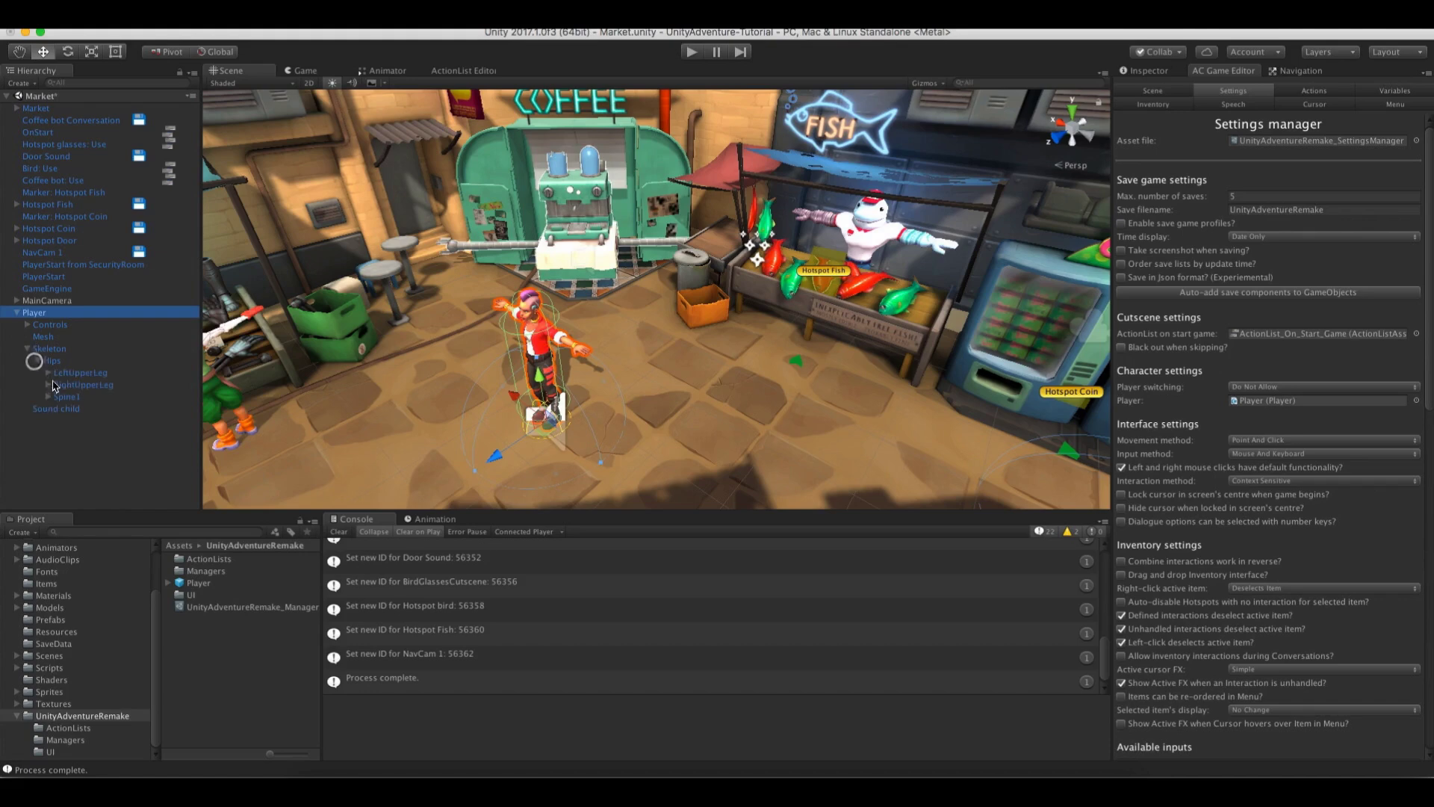
{"action": "left_click", "coordinate": [48, 397]}
{"action": "left_click", "coordinate": [58, 409]}
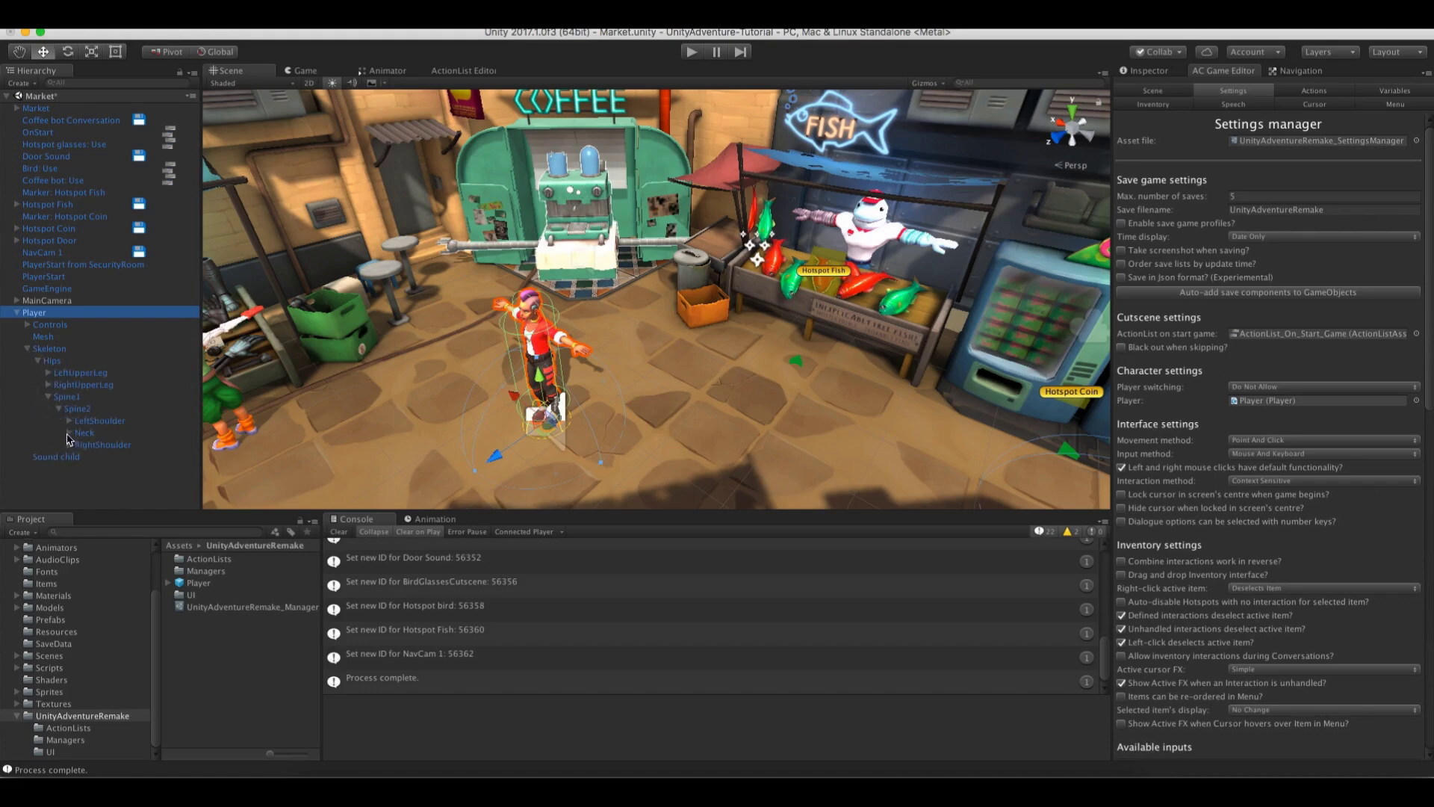
{"action": "left_click", "coordinate": [69, 433]}
{"action": "left_click", "coordinate": [79, 444]}
{"action": "scroll", "coordinate": [194, 437], "scroll_direction": "down", "scroll_amount": 1}
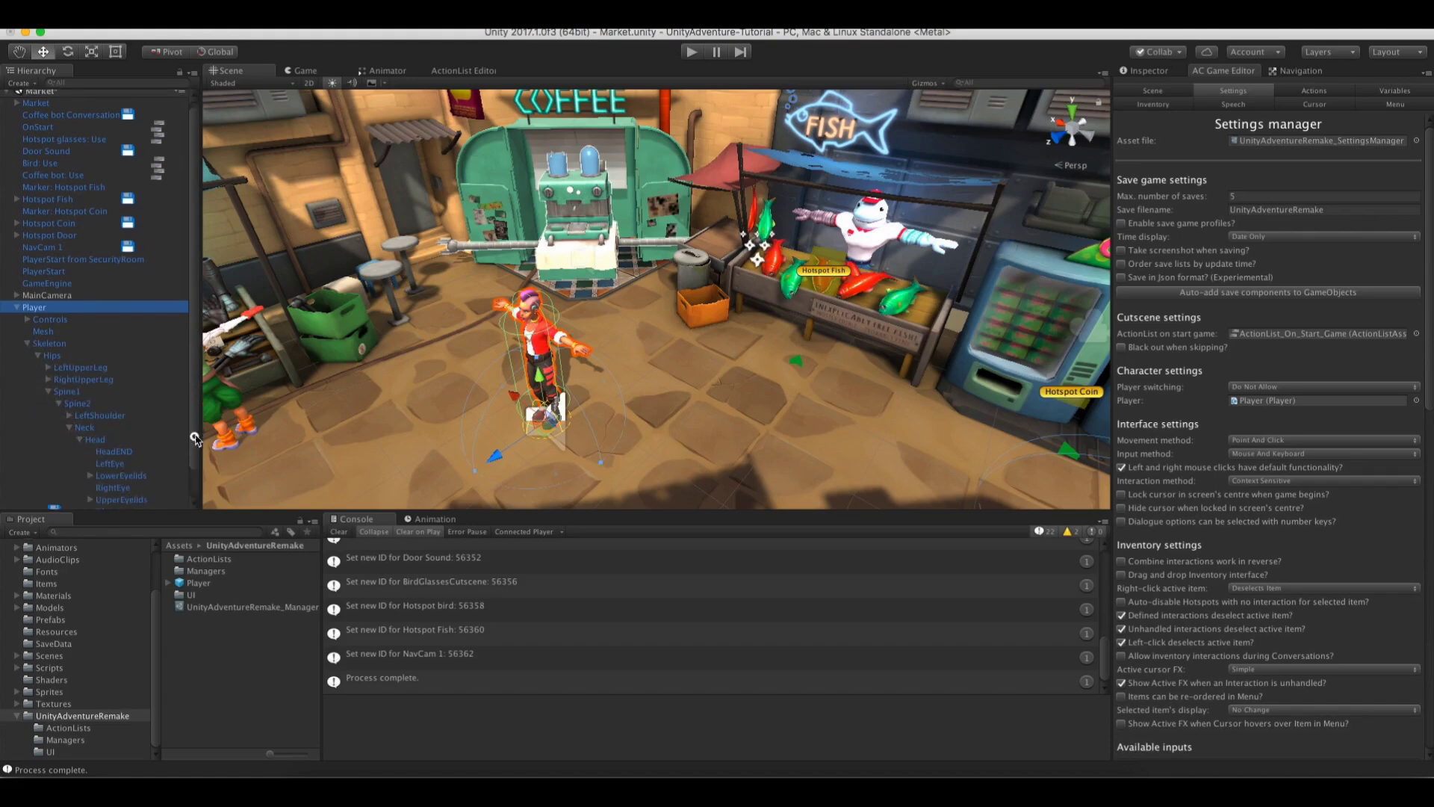
{"action": "scroll", "coordinate": [194, 437], "scroll_direction": "down", "scroll_amount": 2}
{"action": "left_click", "coordinate": [123, 479]}
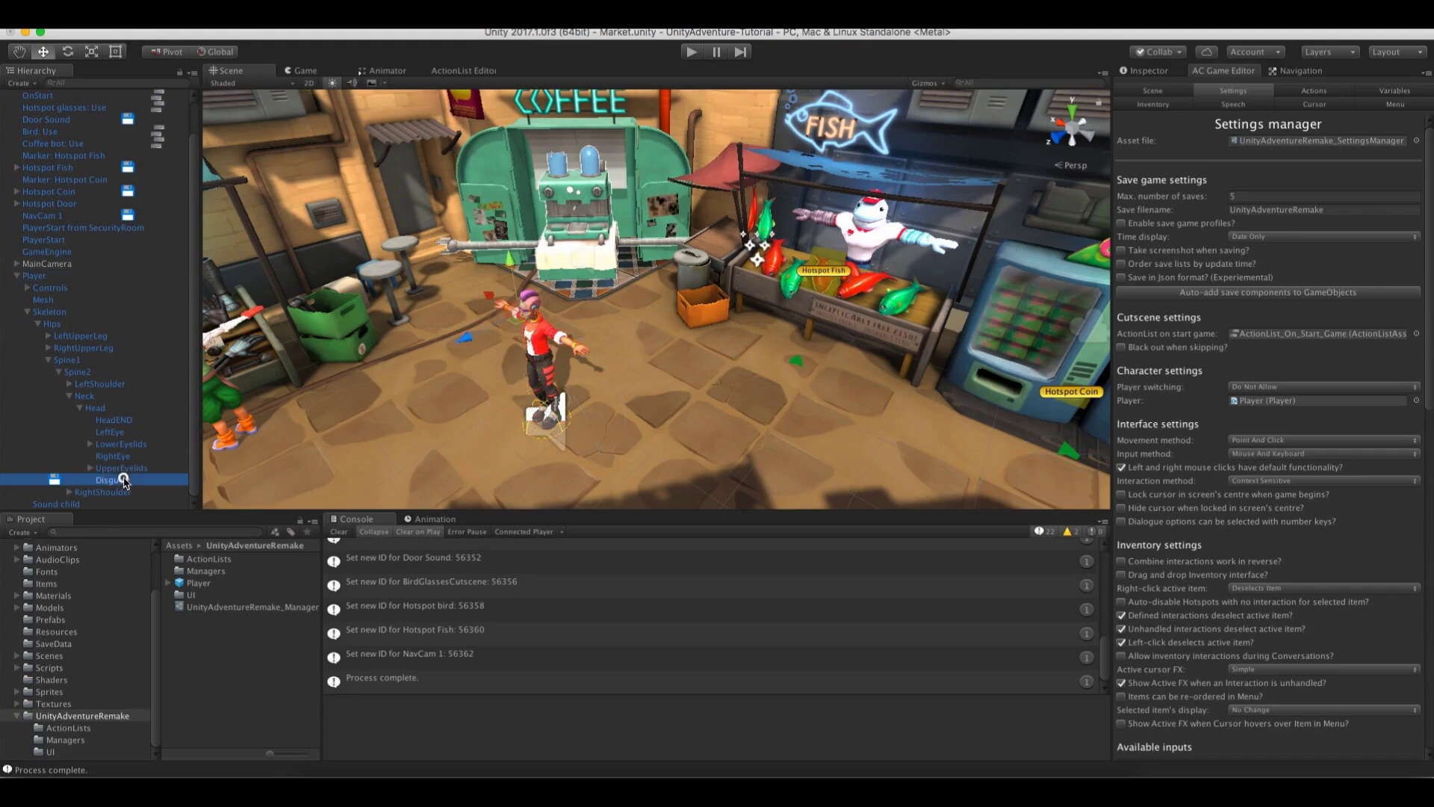
{"action": "left_click", "coordinate": [1129, 71]}
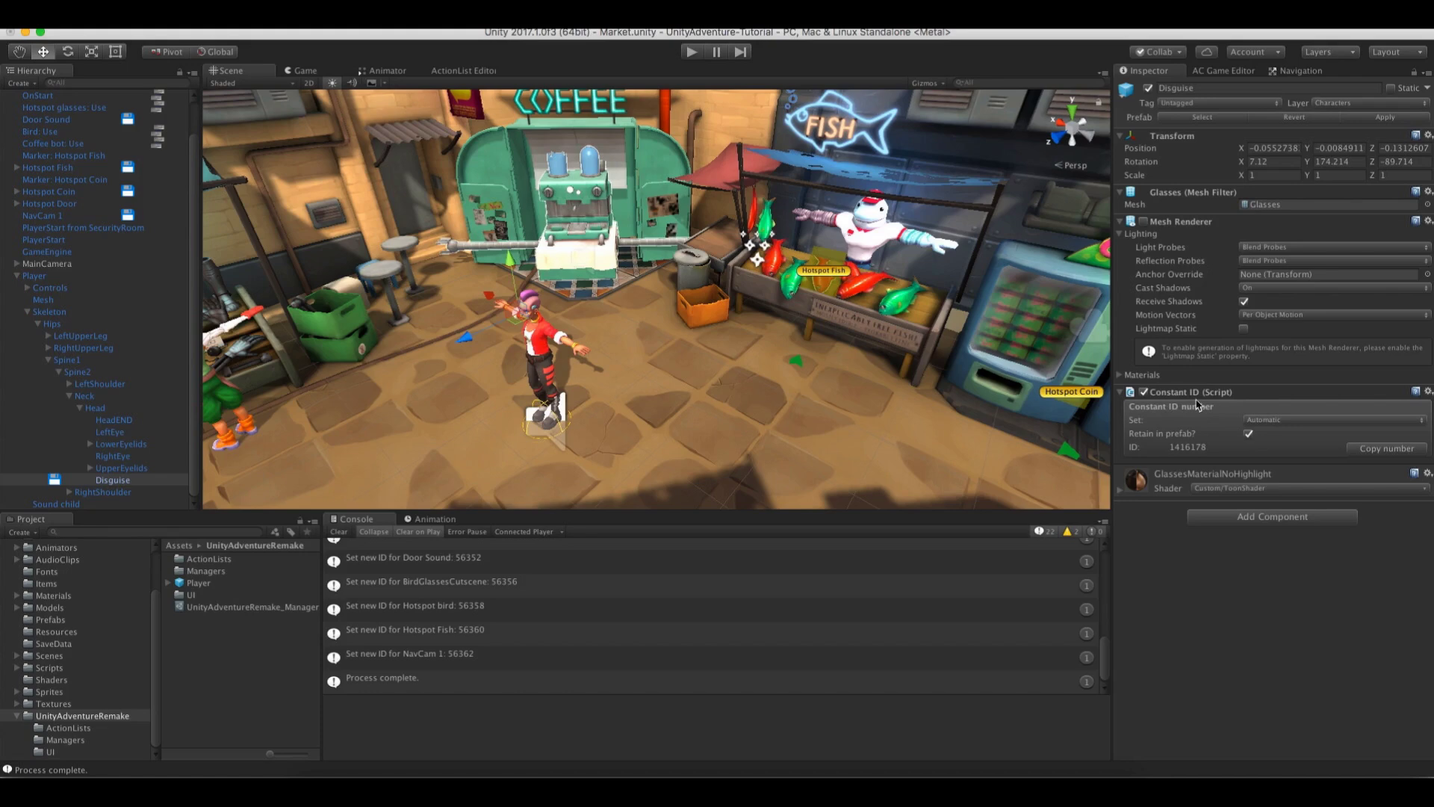
Add Adventure Creator's Remember Visibility save component to the Player's Disguise object
{"action": "left_click", "coordinate": [1267, 515]}
{"action": "scroll", "coordinate": [1262, 657], "scroll_direction": "down", "scroll_amount": 3}
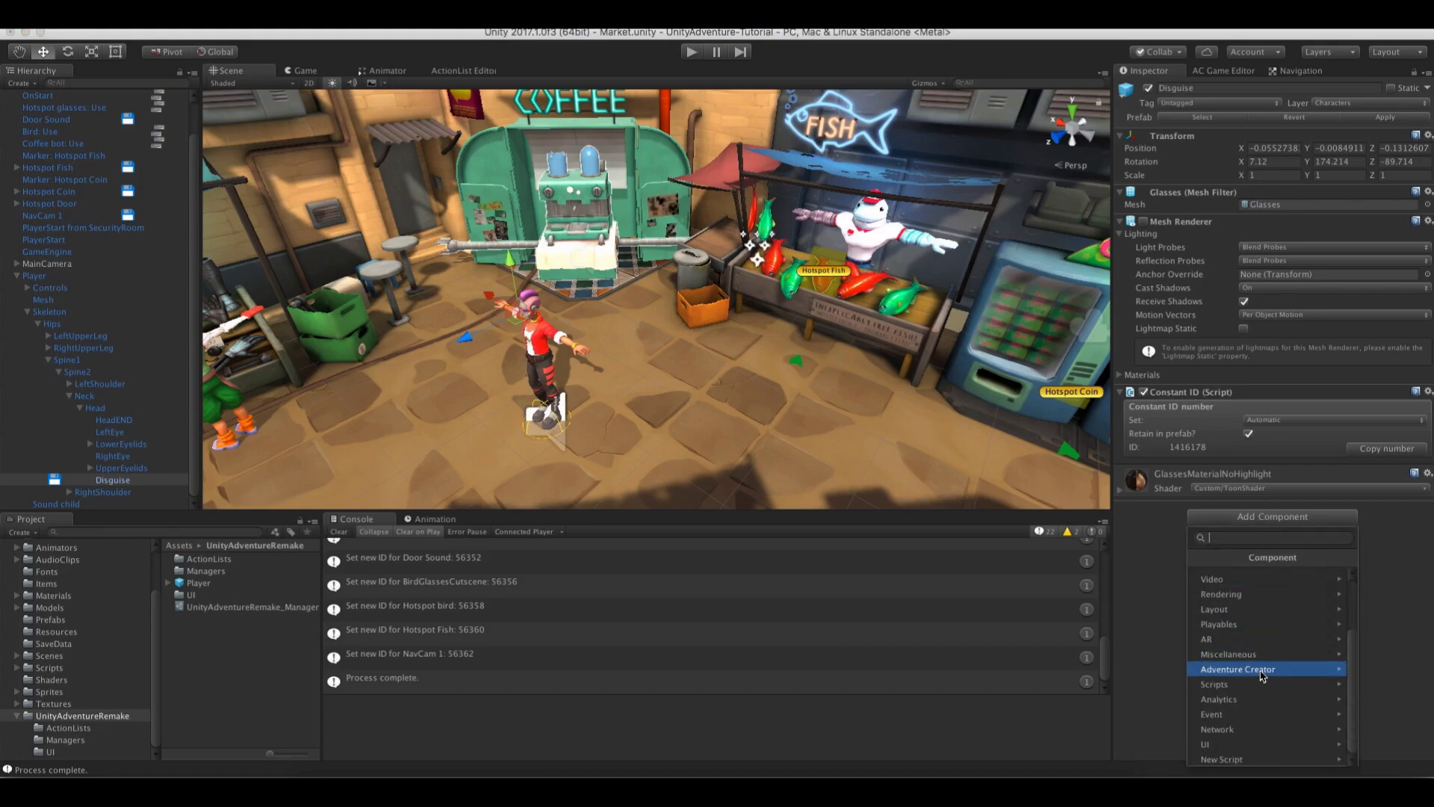
{"action": "left_click", "coordinate": [1262, 676]}
{"action": "left_click", "coordinate": [1255, 609]}
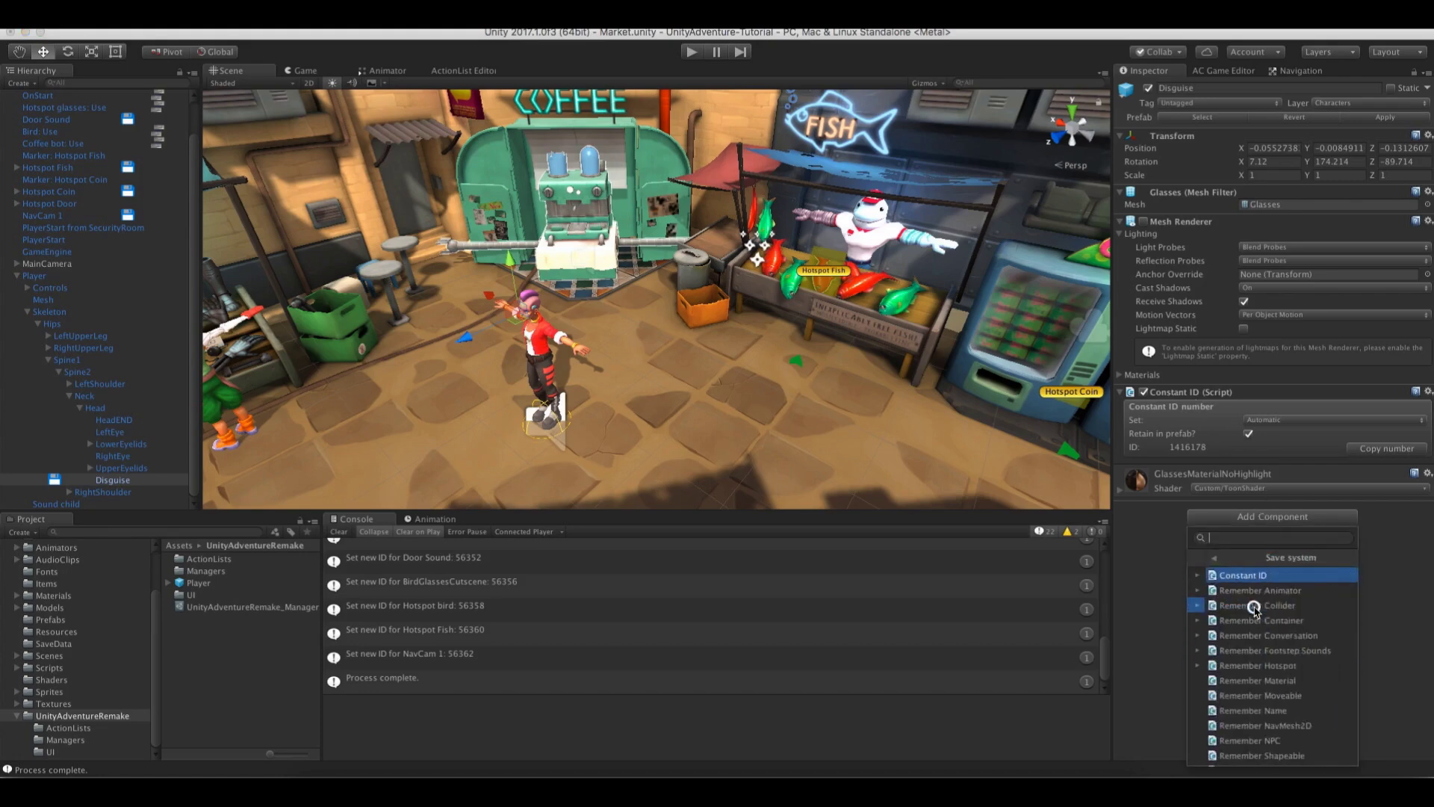
{"action": "scroll", "coordinate": [1262, 702], "scroll_direction": "down", "scroll_amount": 3}
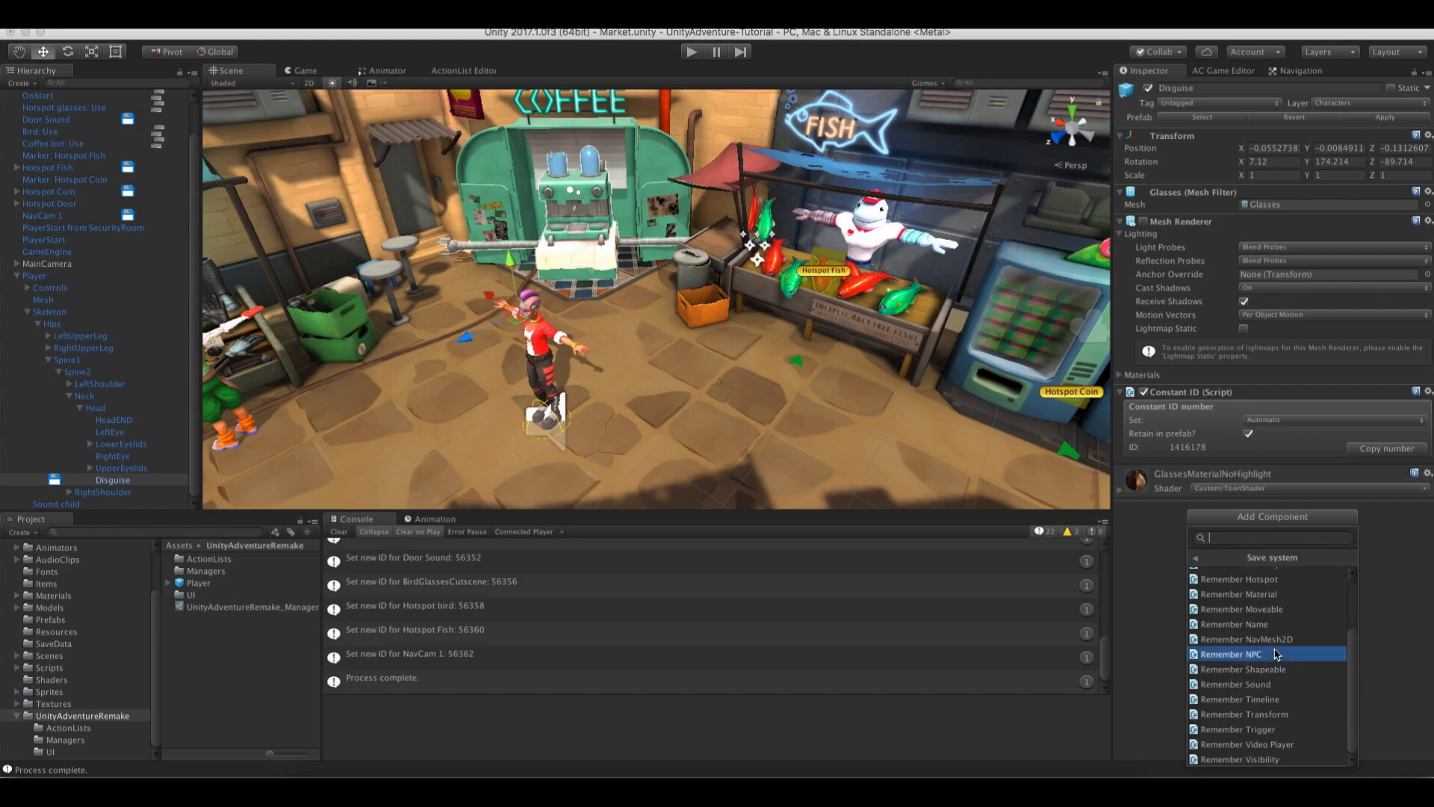
{"action": "left_click", "coordinate": [1262, 759]}
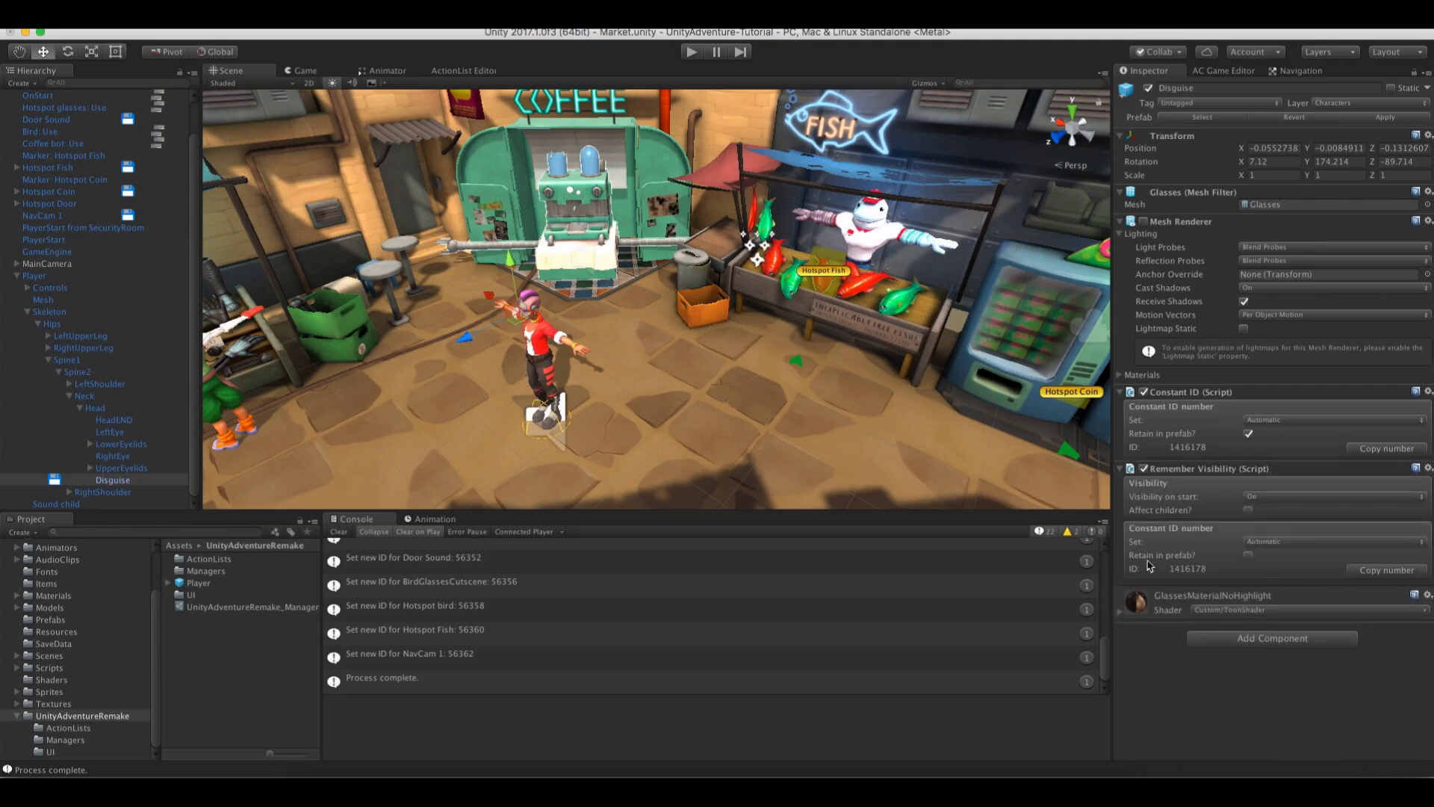
Set Disguise's Remember Visibility to retain its ID in the prefab and start with visibility Off, and delete the Player from the scene
{"action": "left_click", "coordinate": [1248, 556]}
{"action": "left_click", "coordinate": [1270, 496]}
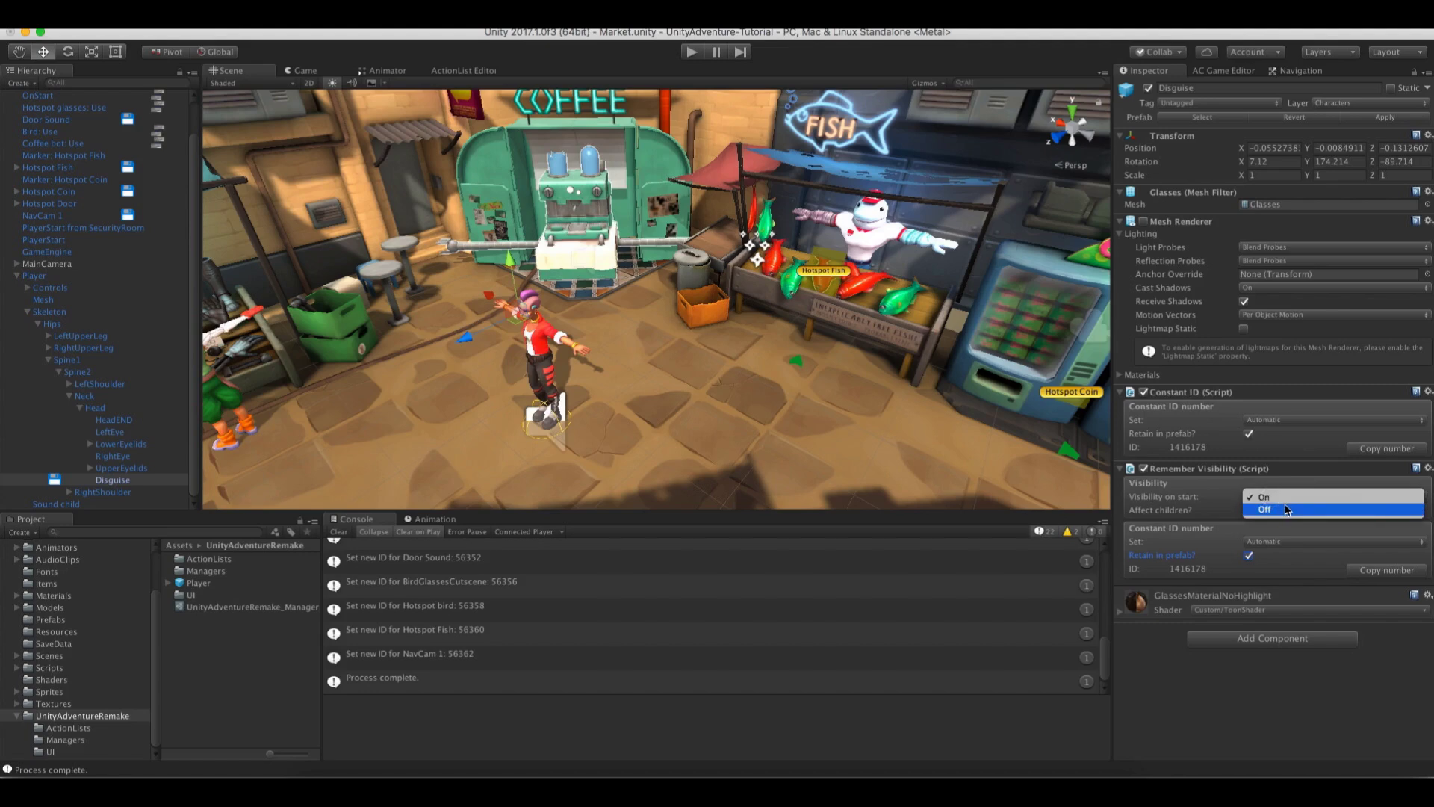
{"action": "left_click", "coordinate": [1285, 511]}
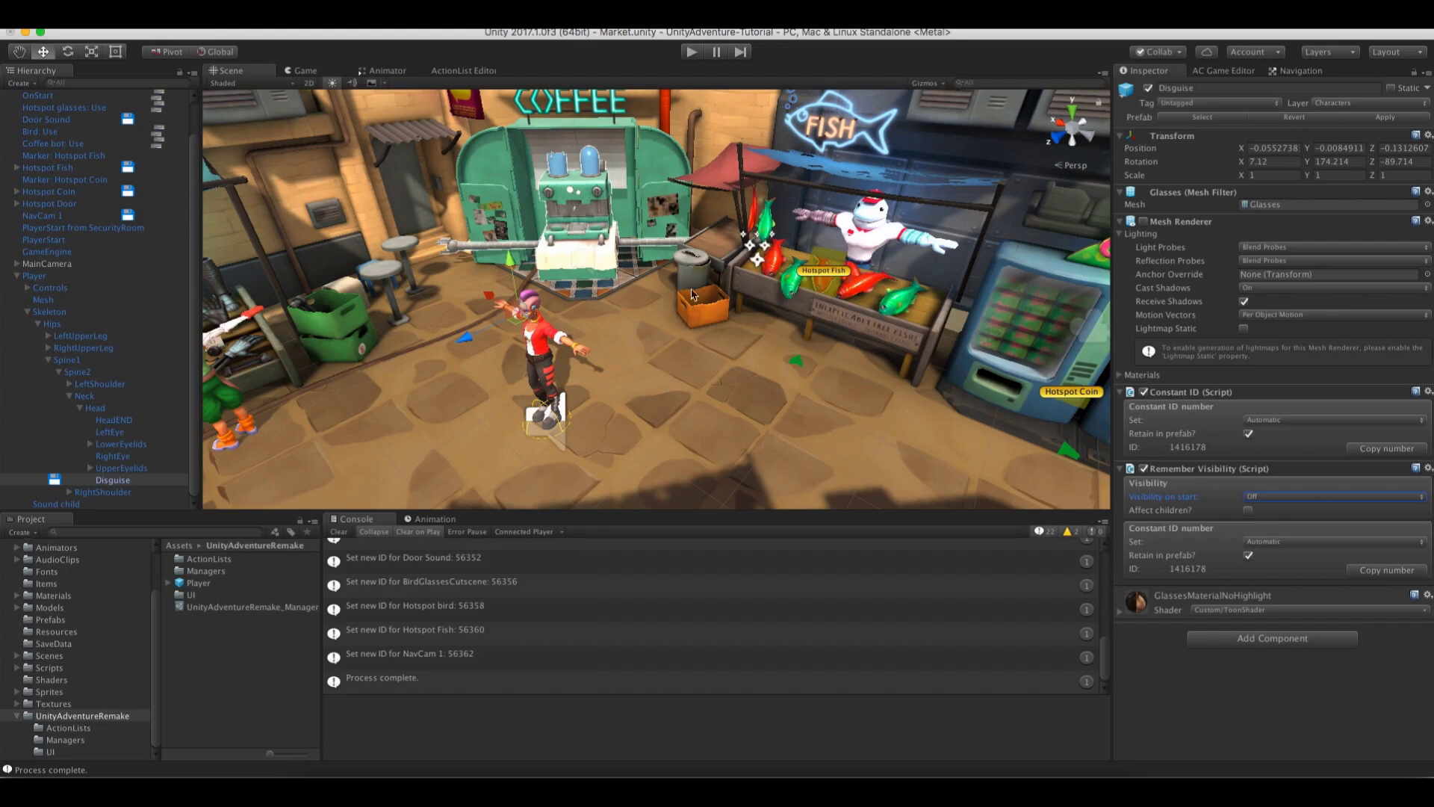
{"action": "right_click", "coordinate": [35, 275]}
{"action": "left_click", "coordinate": [67, 352]}
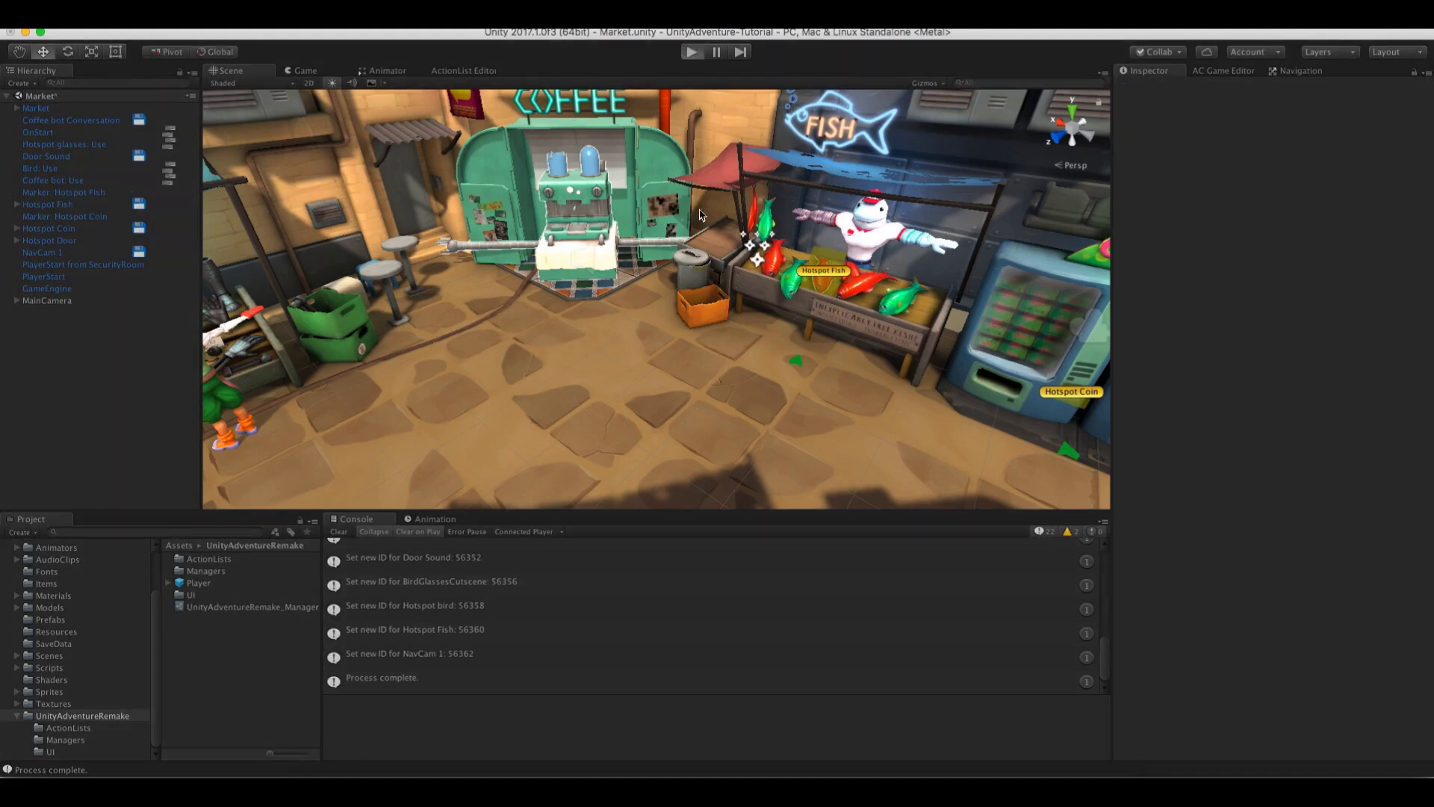
Run the Market scene and save the game over Save 1 before collecting the coin
{"action": "key", "text": "super+p"}
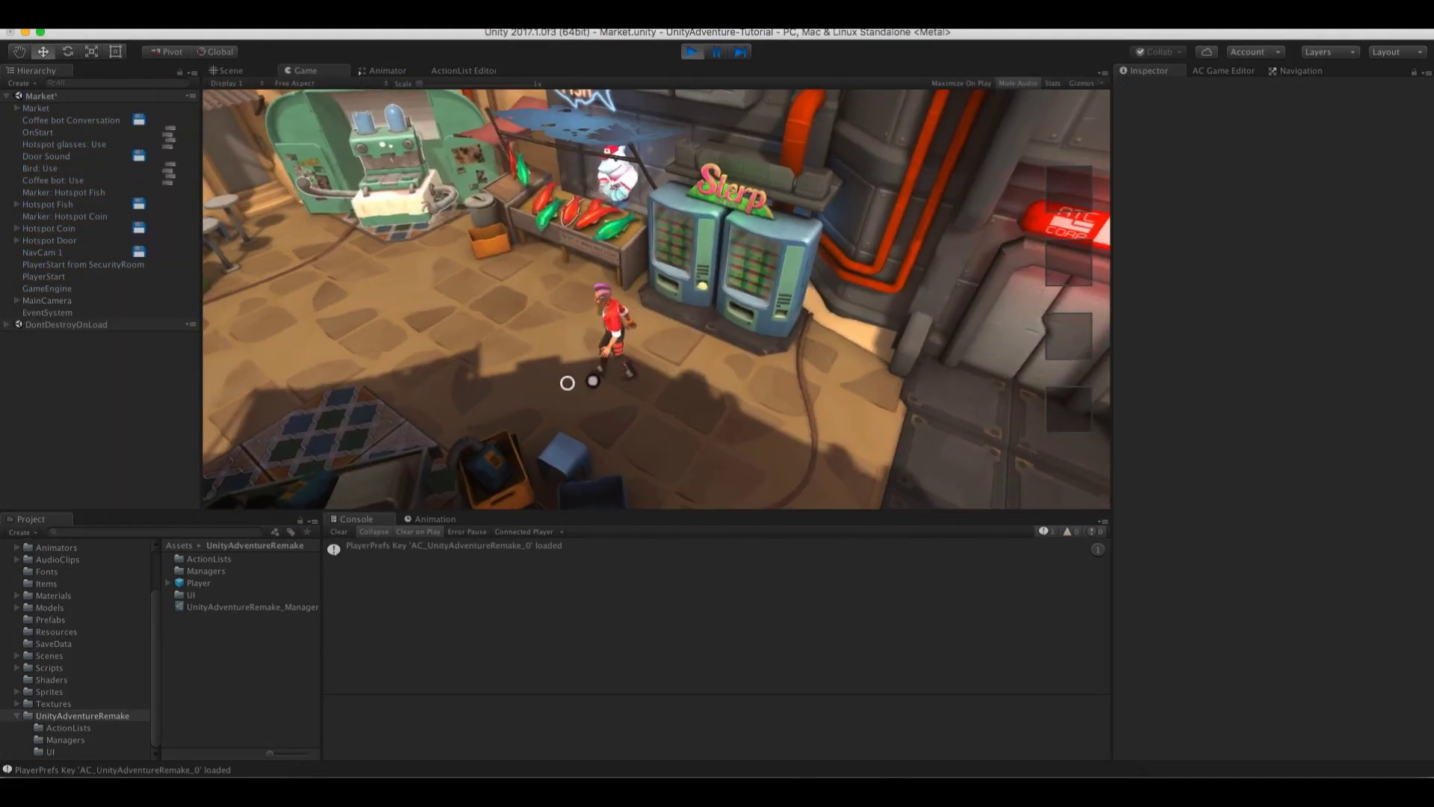
{"action": "key", "text": "Escape"}
{"action": "left_click", "coordinate": [670, 283]}
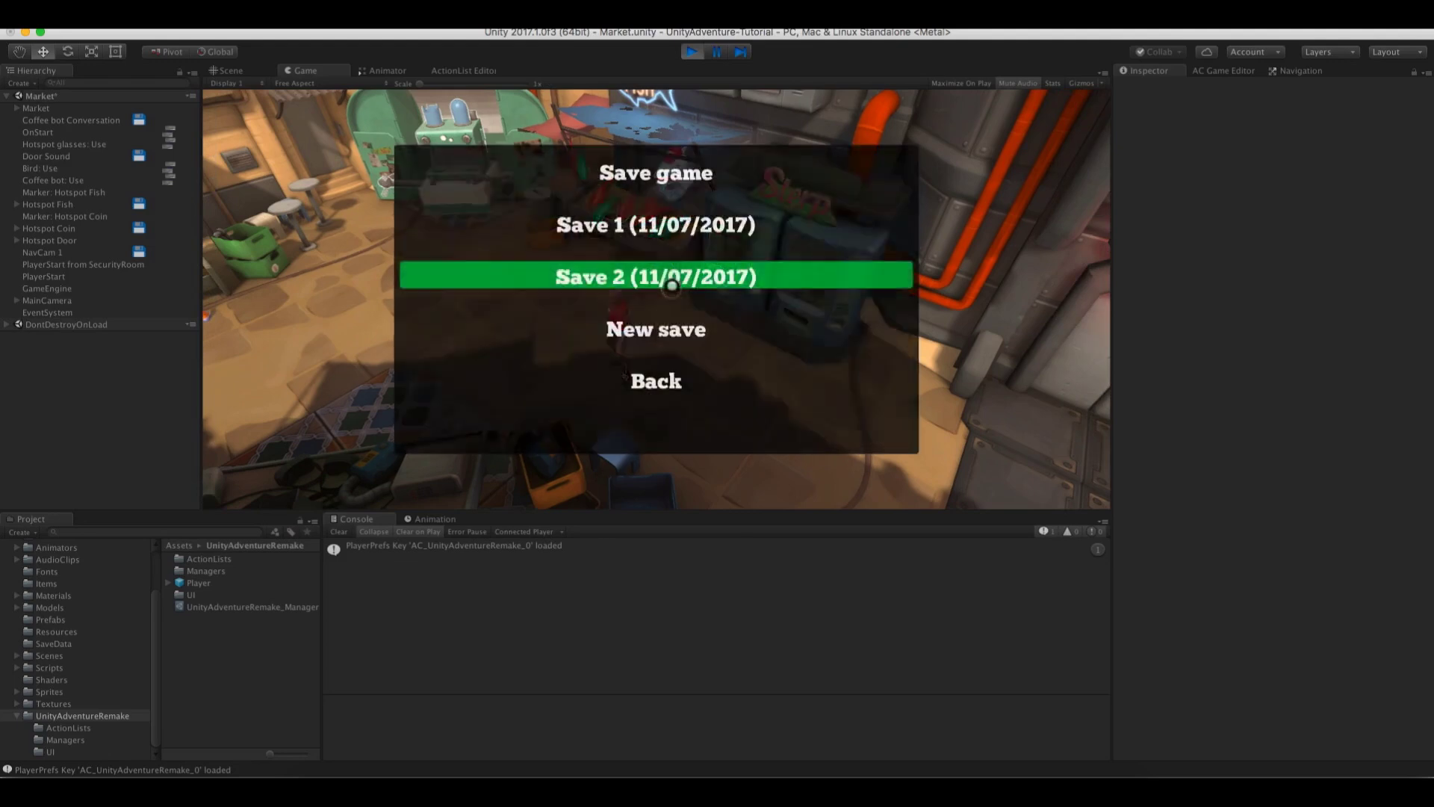
{"action": "left_click", "coordinate": [669, 229]}
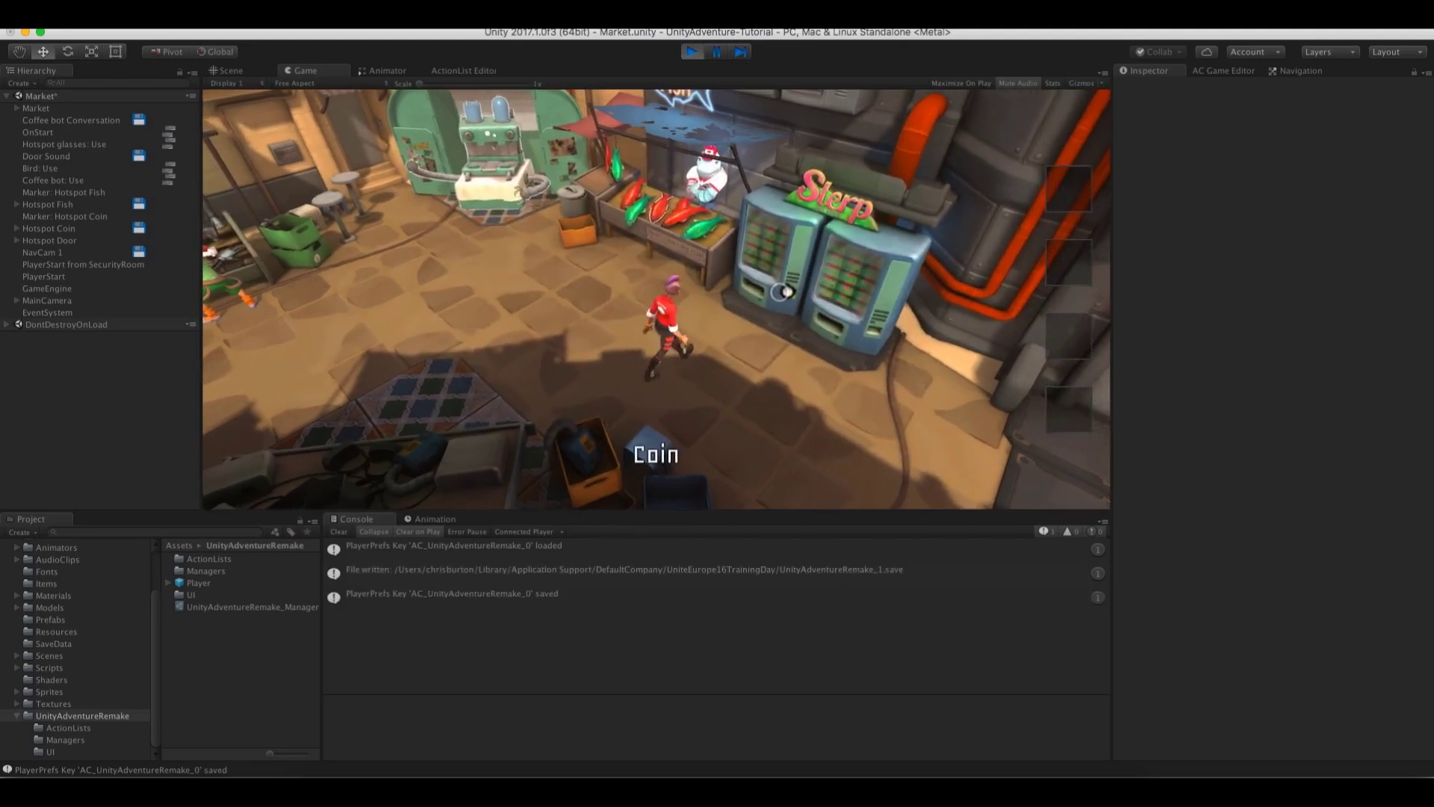
Collect the coin at the vending machines and load Save 1 to test whether the coin hotspot's state is restored
{"action": "left_click", "coordinate": [777, 297]}
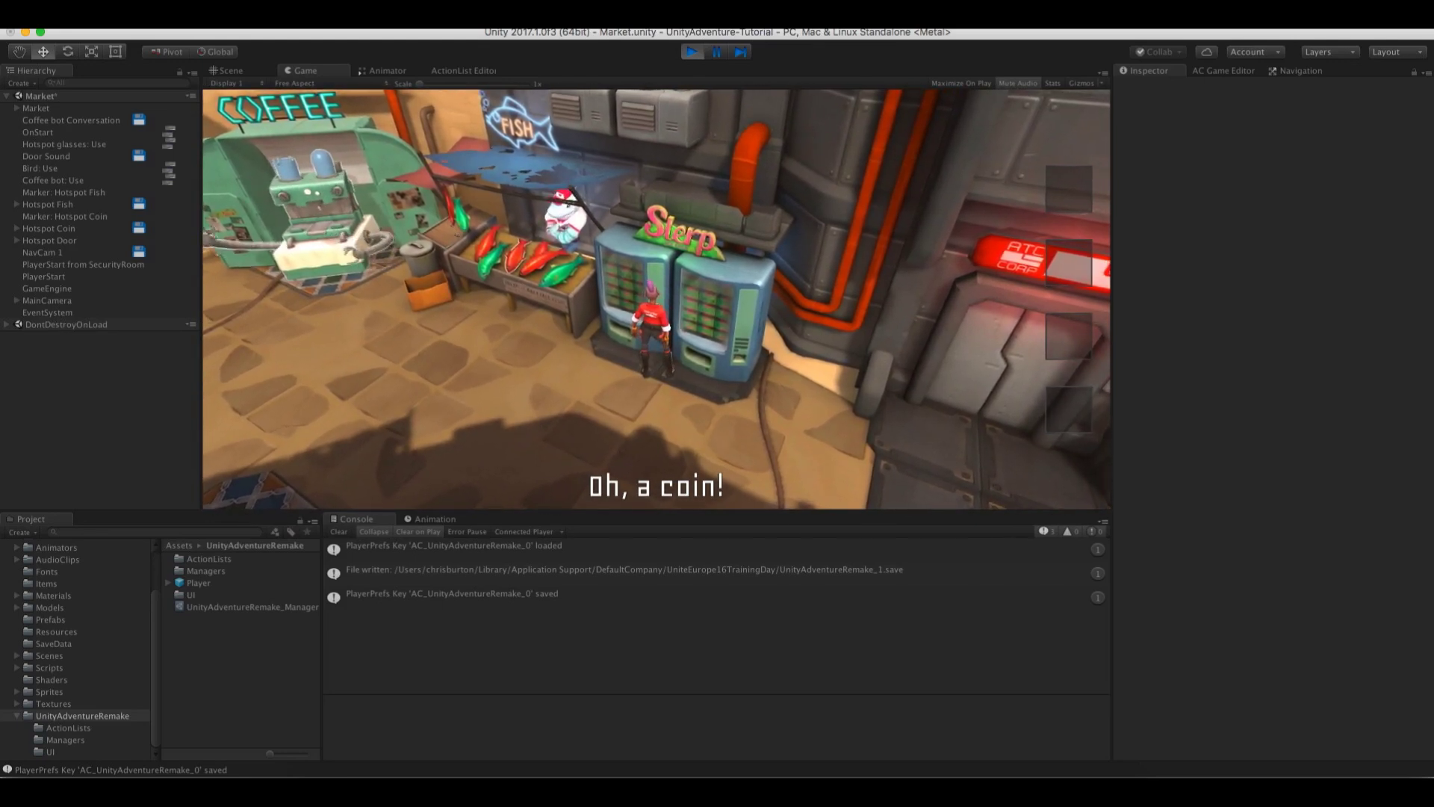
{"action": "left_click", "coordinate": [784, 456]}
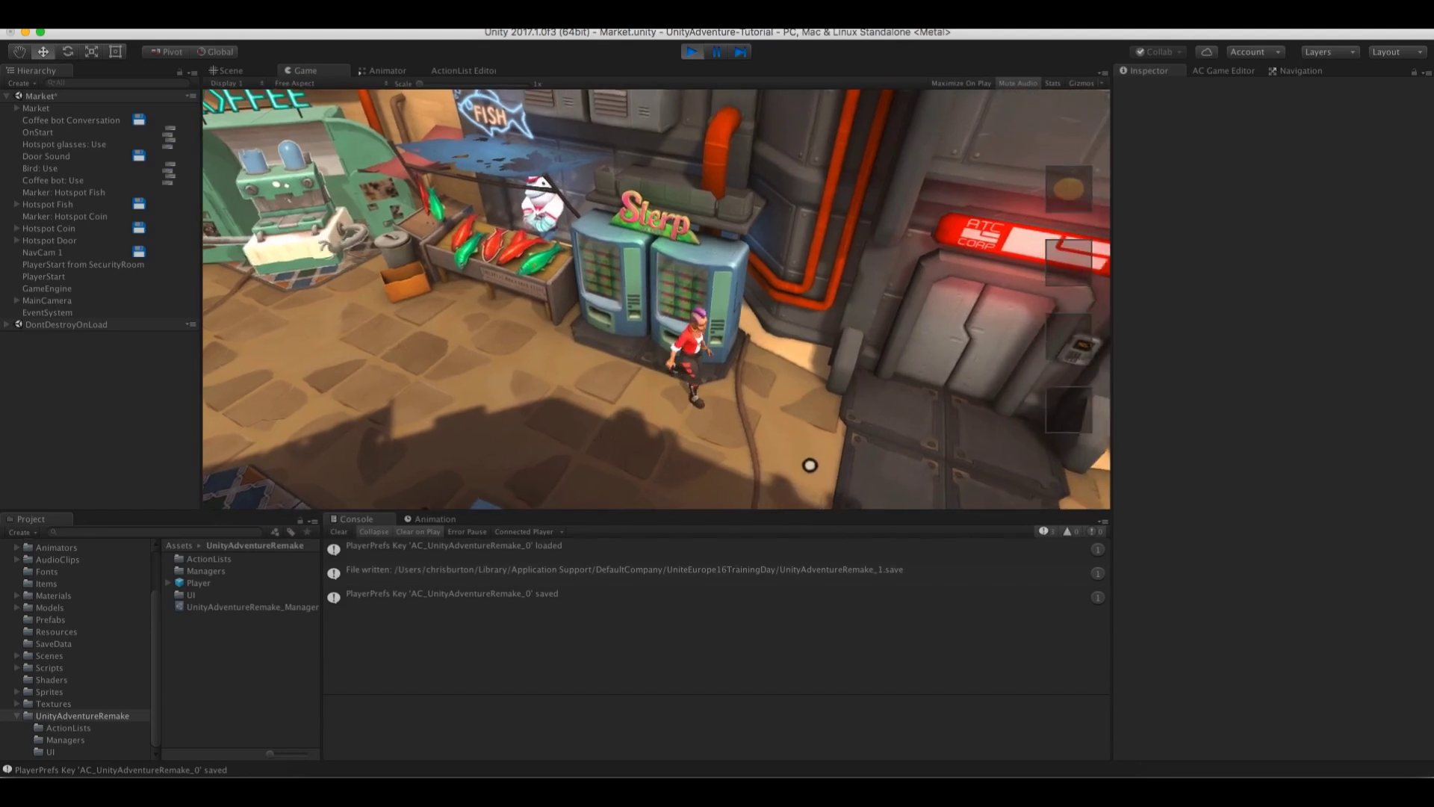
{"action": "key", "text": "Escape"}
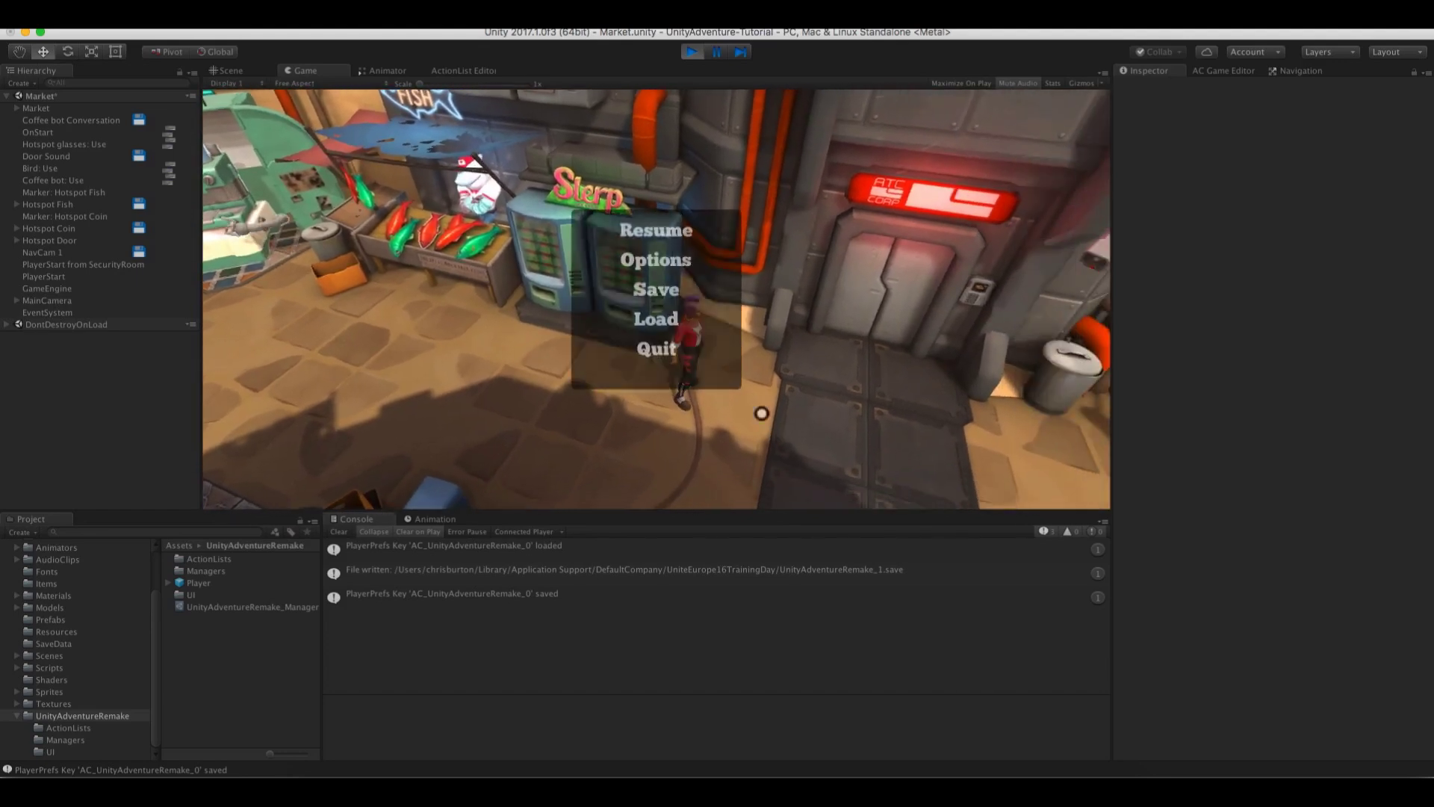
{"action": "left_click", "coordinate": [664, 320]}
{"action": "left_click", "coordinate": [655, 210]}
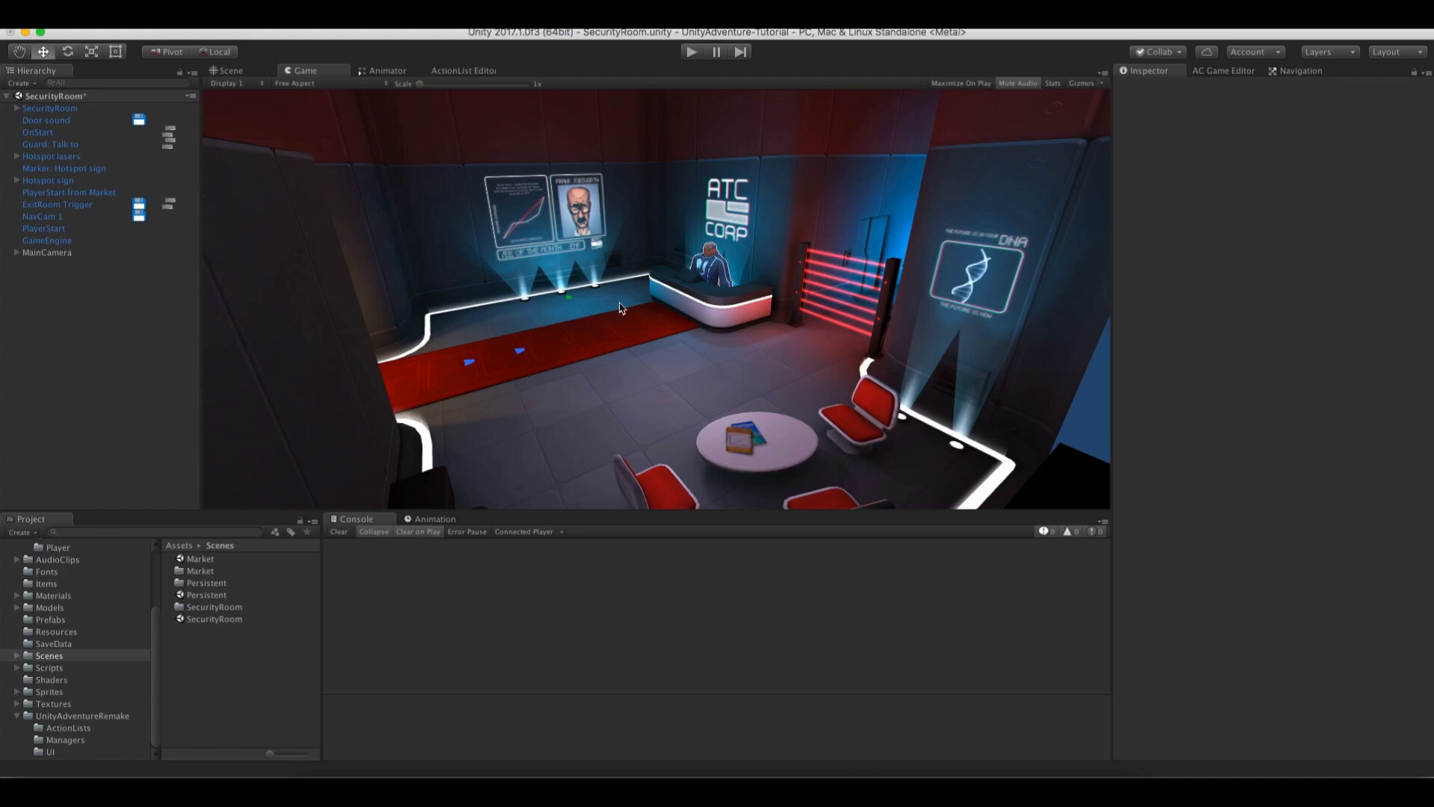
Review Adventure Creator's available inputs in its settings and the OnStart cutscene's When running and Is skippable options
{"action": "left_click", "coordinate": [1224, 70]}
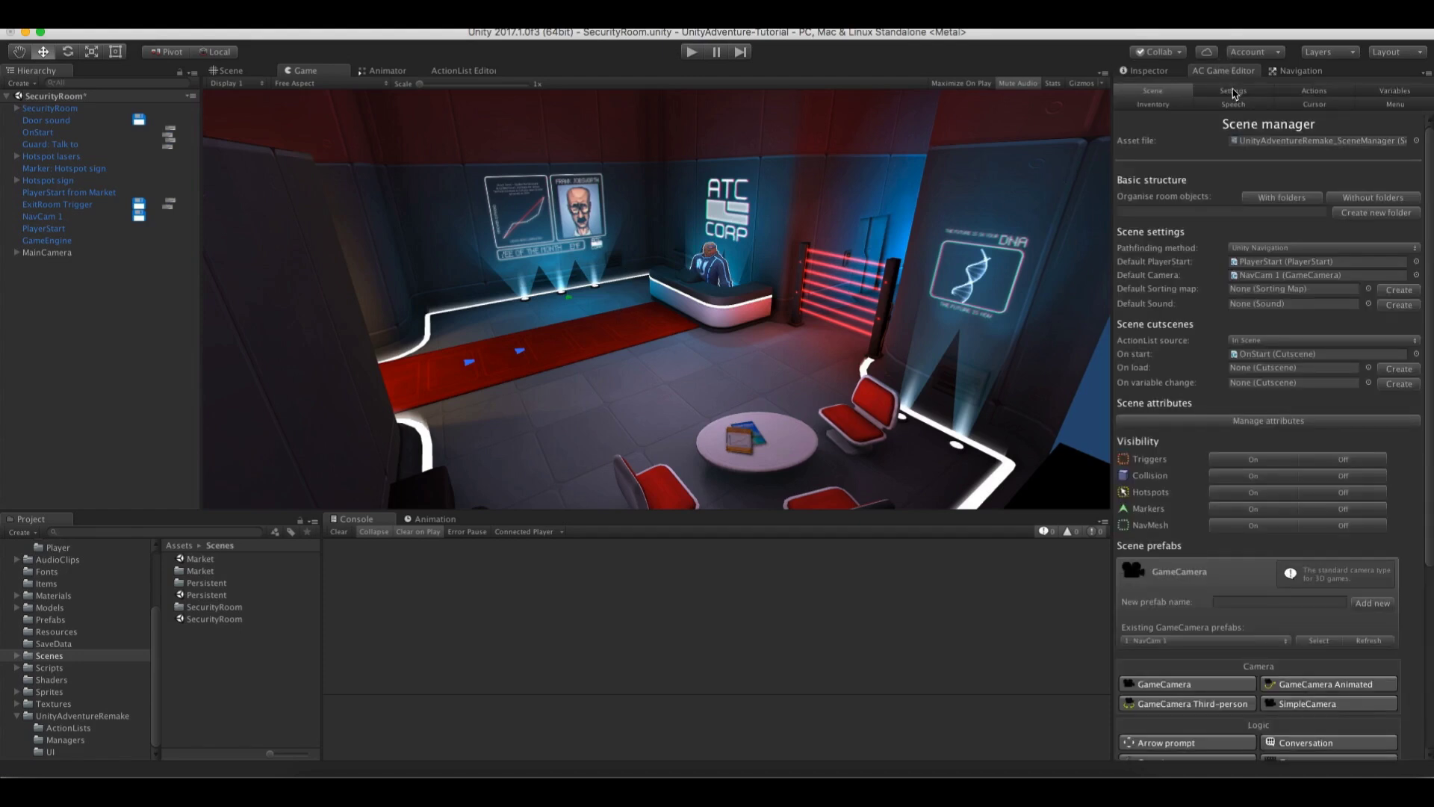
{"action": "left_click", "coordinate": [1233, 91]}
{"action": "left_click_drag", "start_coordinate": [1431, 208], "coordinate": [1429, 377]}
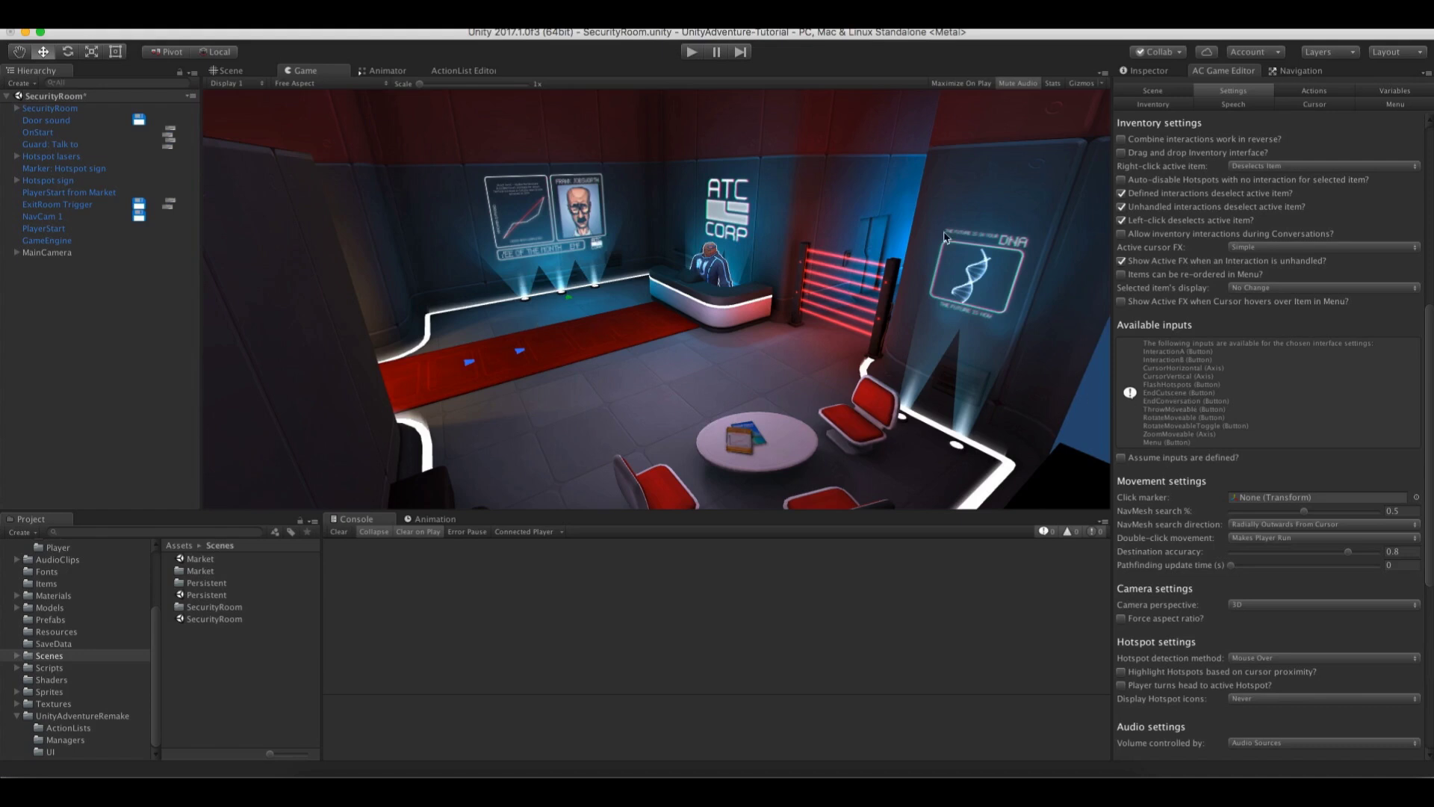
{"action": "left_click", "coordinate": [1136, 91]}
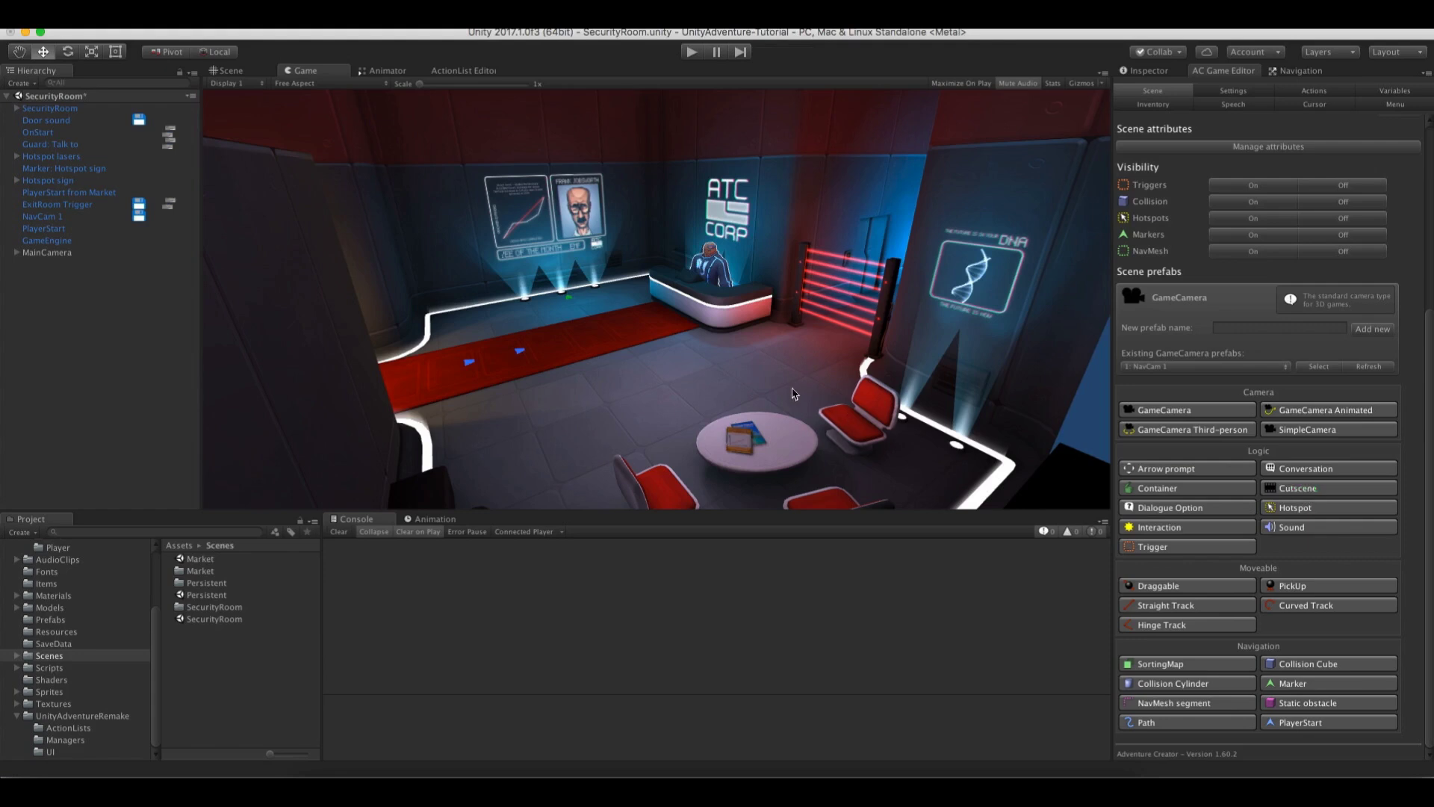
{"action": "left_click", "coordinate": [58, 133]}
{"action": "left_click", "coordinate": [1160, 72]}
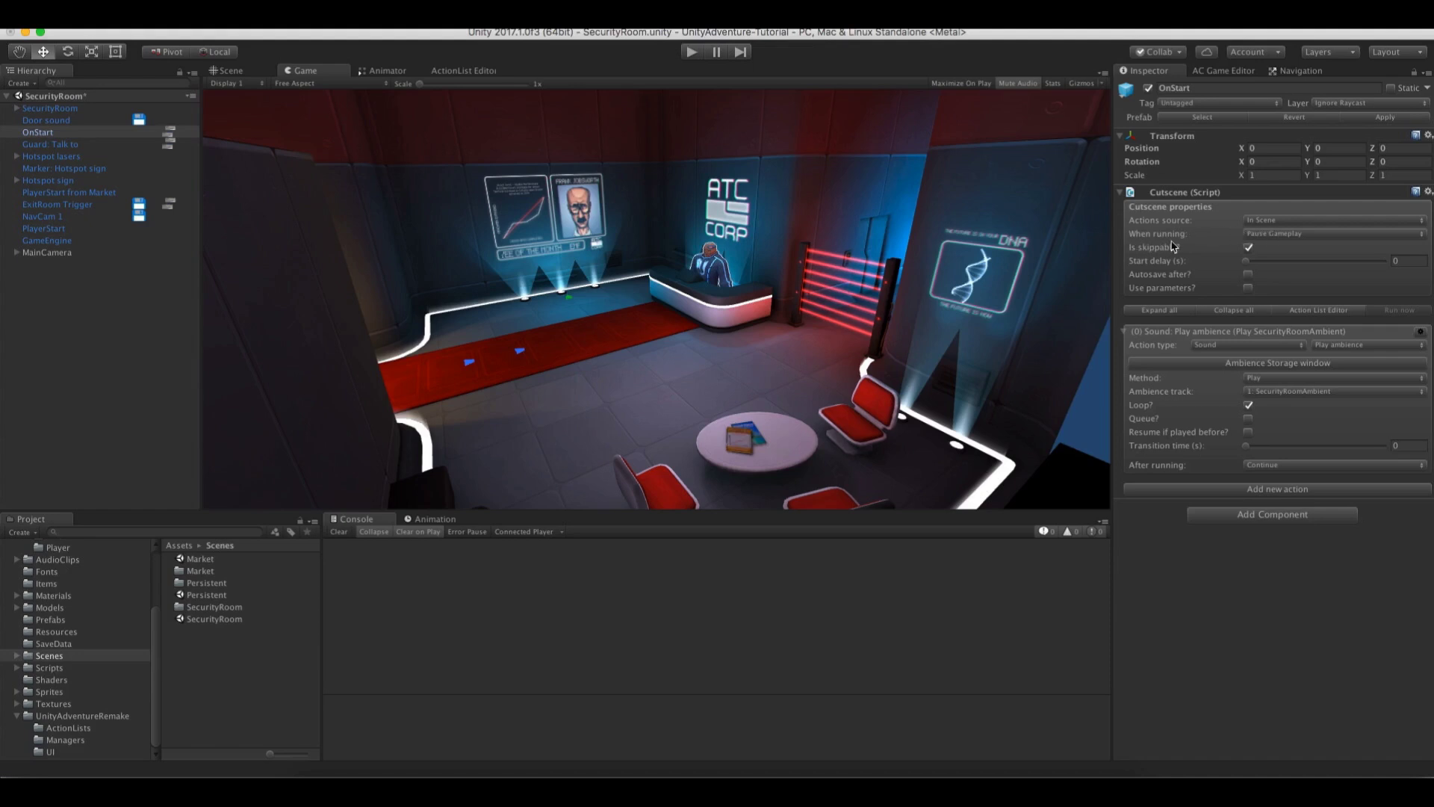
{"action": "left_click", "coordinate": [1318, 235]}
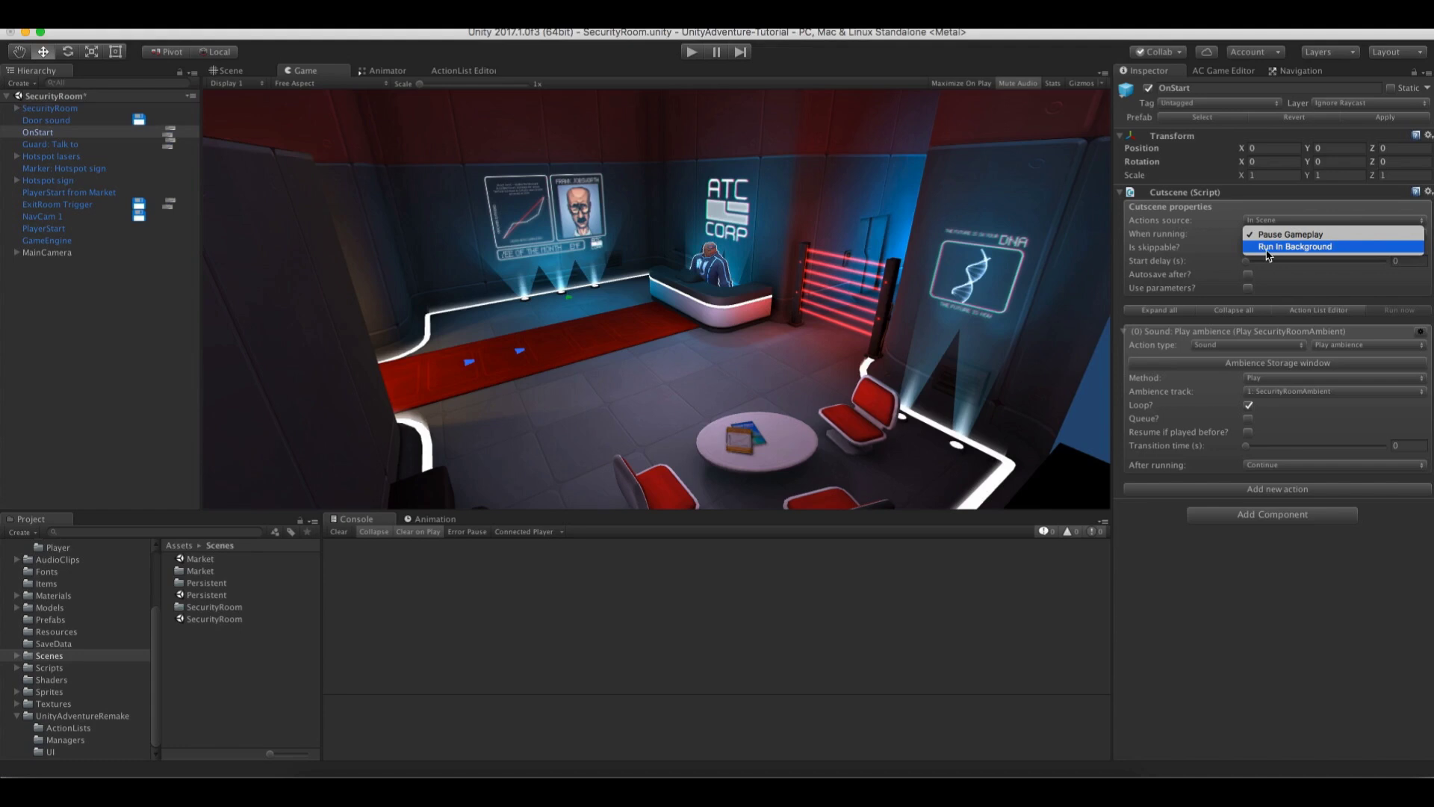
{"action": "left_click", "coordinate": [1226, 557]}
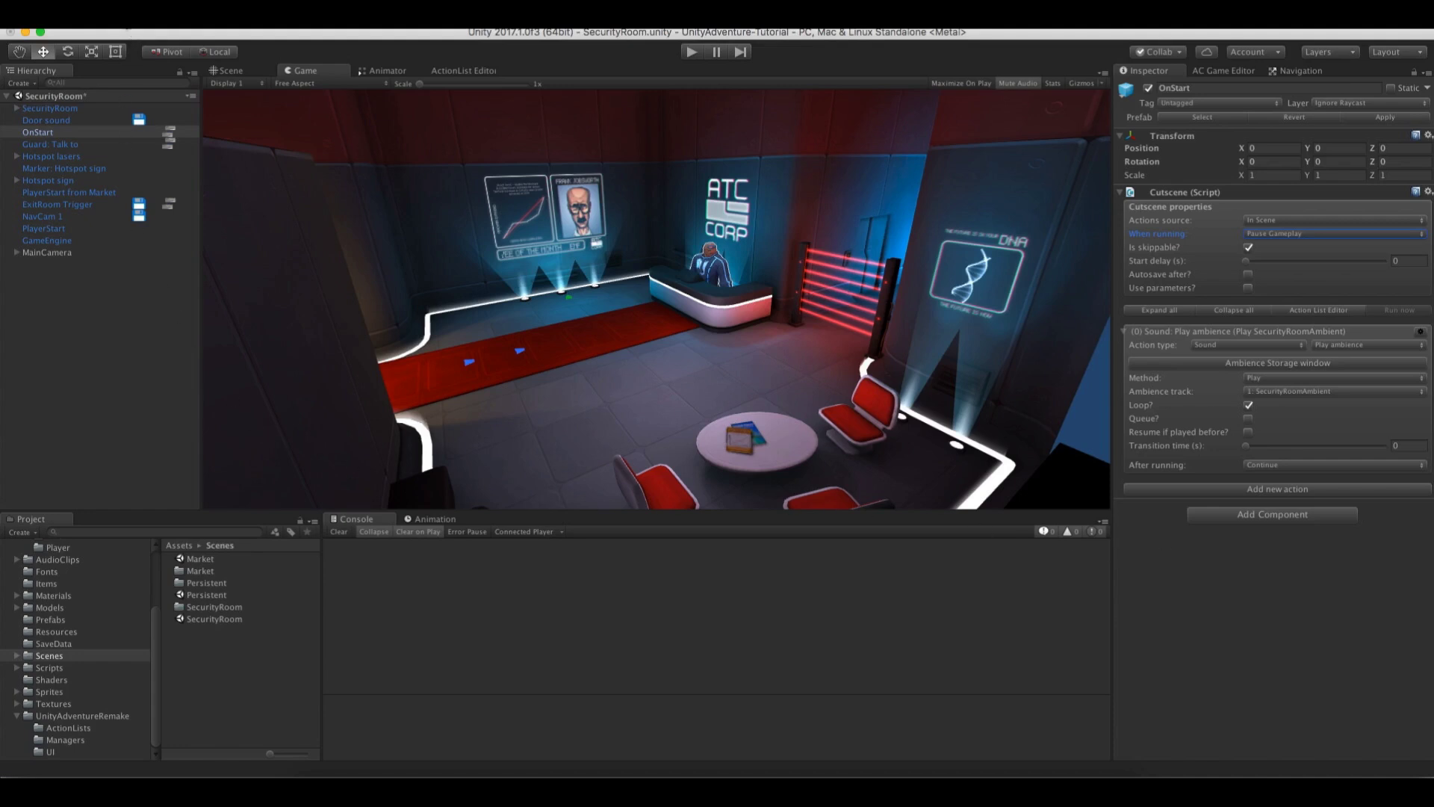
Increase the number of axes in the project's Input settings to 20
{"action": "left_click", "coordinate": [123, 15]}
{"action": "mouse_move", "coordinate": [148, 347]}
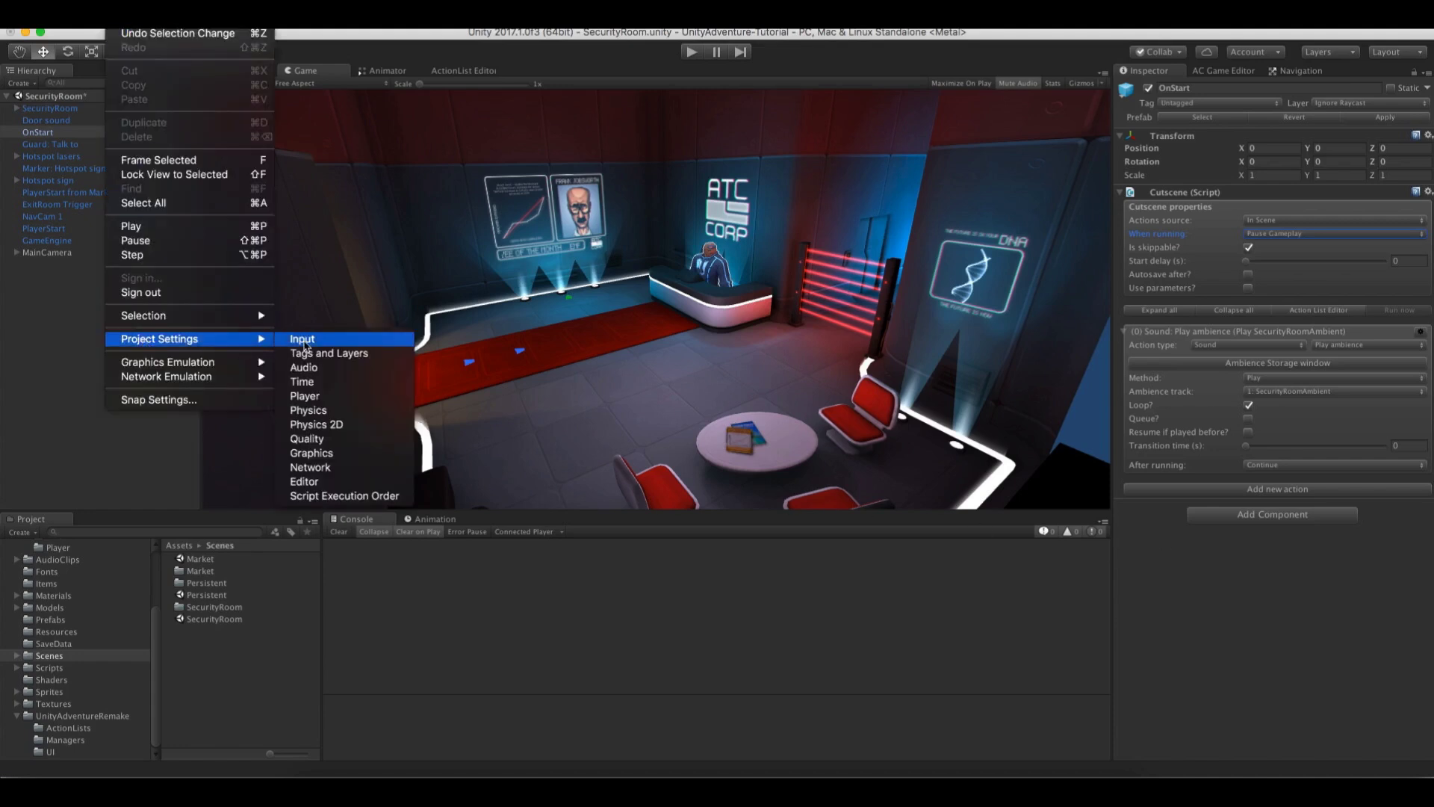
{"action": "left_click", "coordinate": [303, 340]}
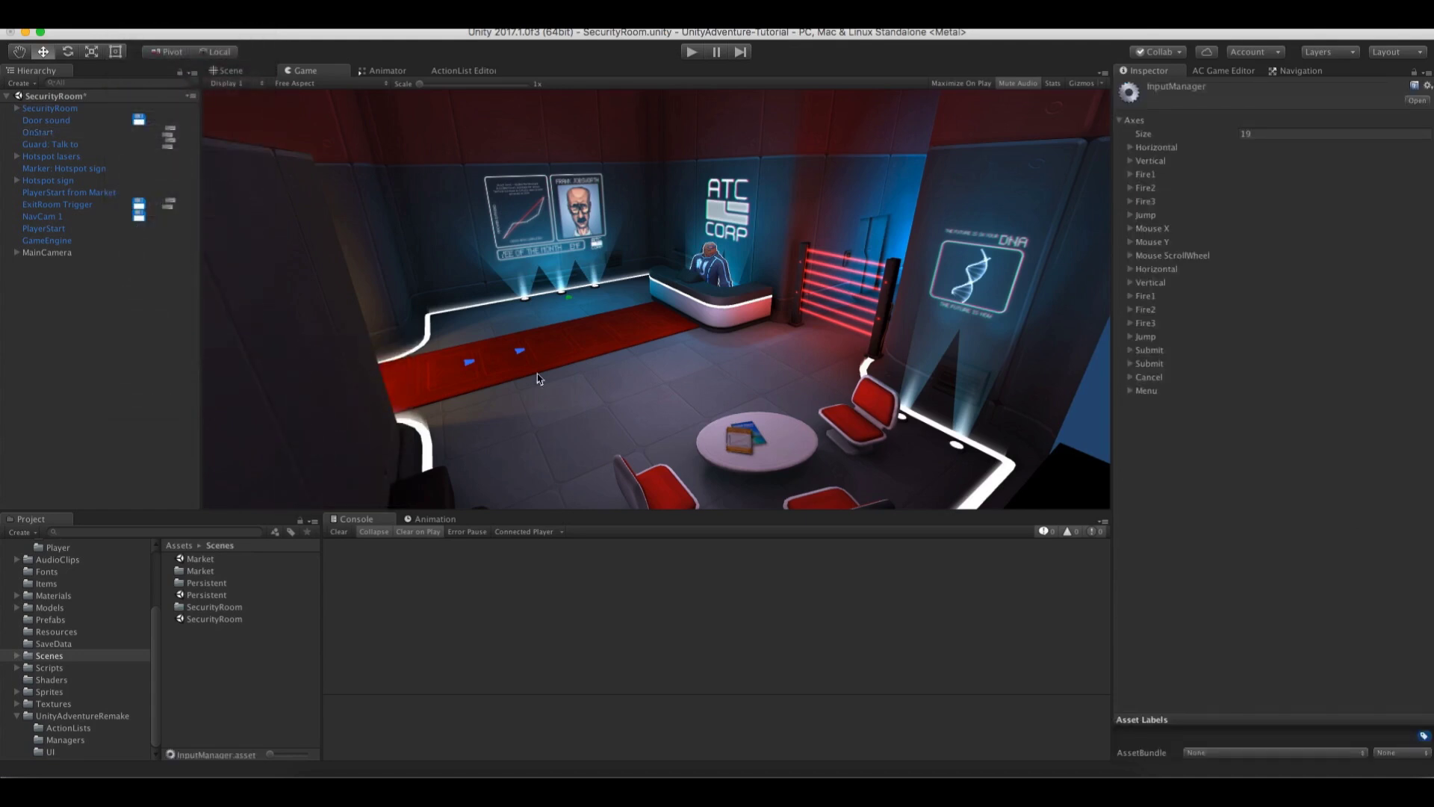
{"action": "left_click", "coordinate": [1262, 133]}
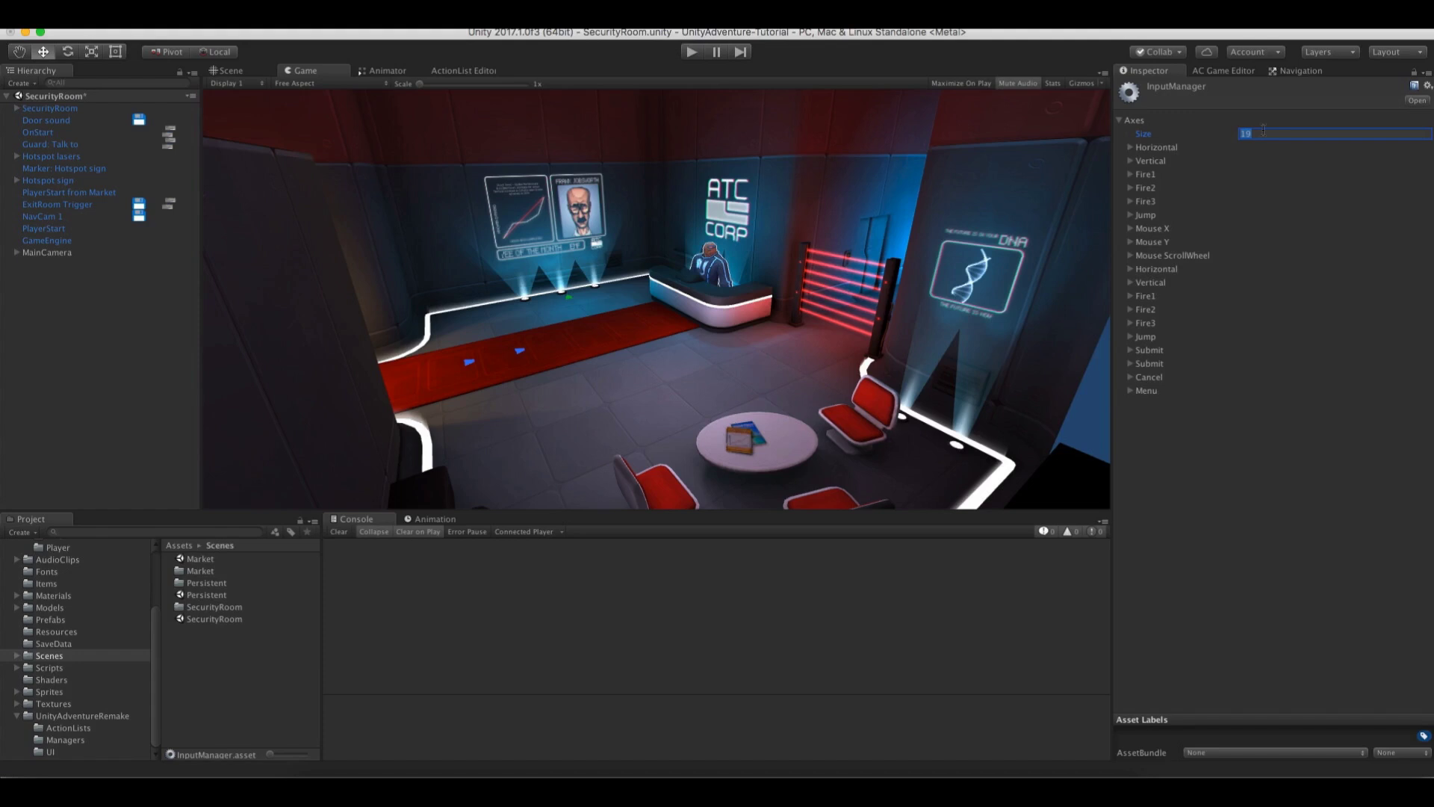
{"action": "type", "text": "20"}
{"action": "key", "text": "Return"}
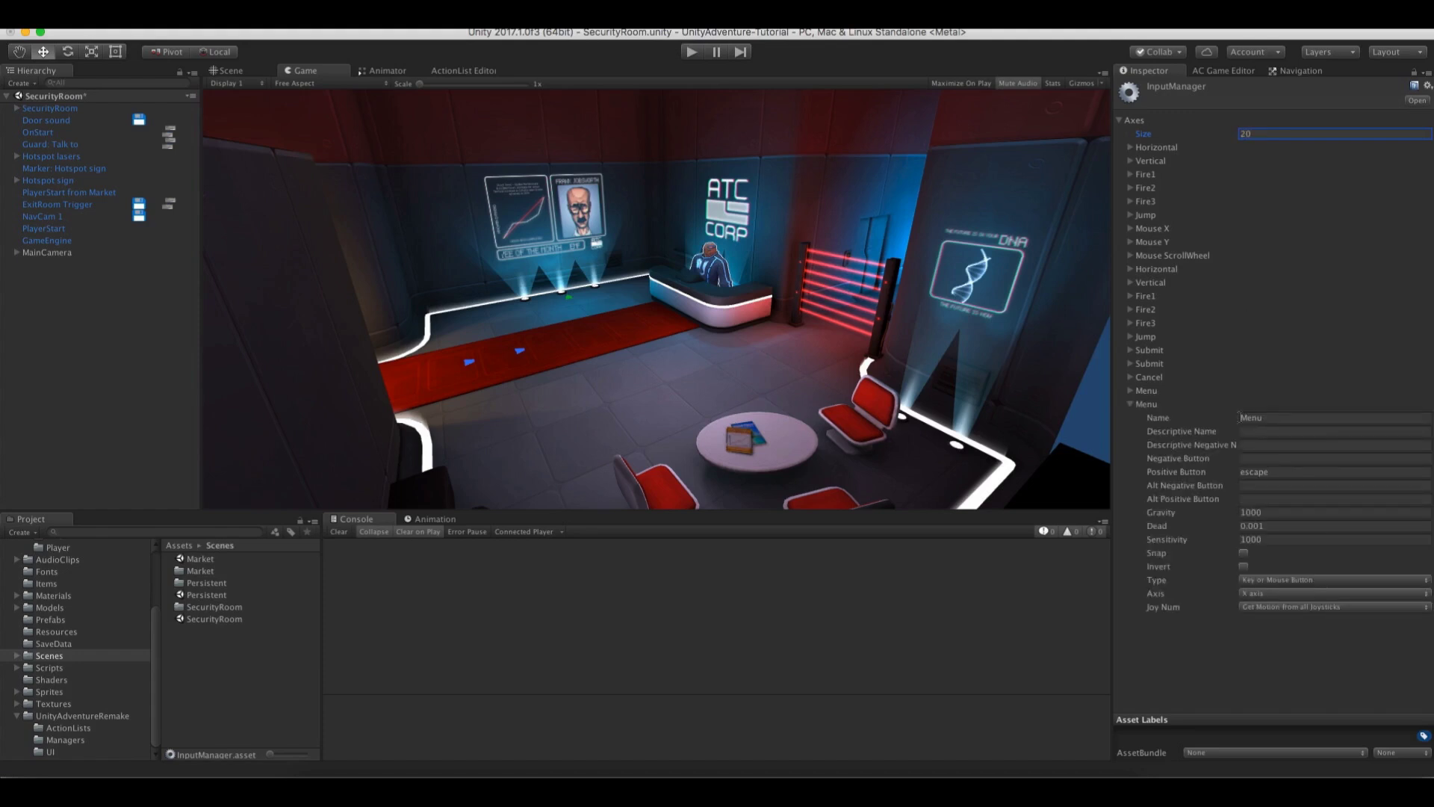
Name the new input axis EndCutscene and set its positive button to space
{"action": "left_click", "coordinate": [1269, 418]}
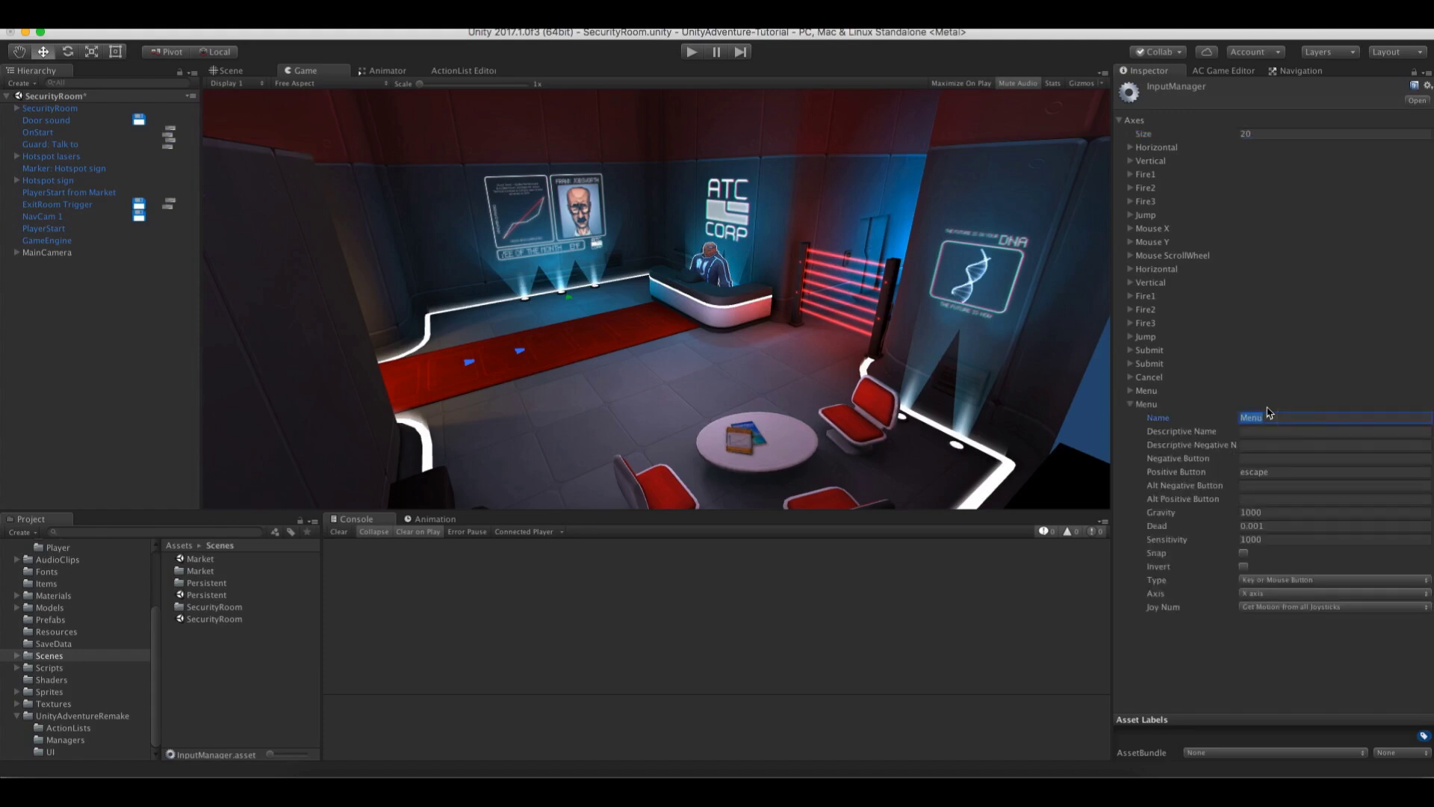
{"action": "type", "text": "EndCutscene"}
{"action": "left_click", "coordinate": [1130, 391]}
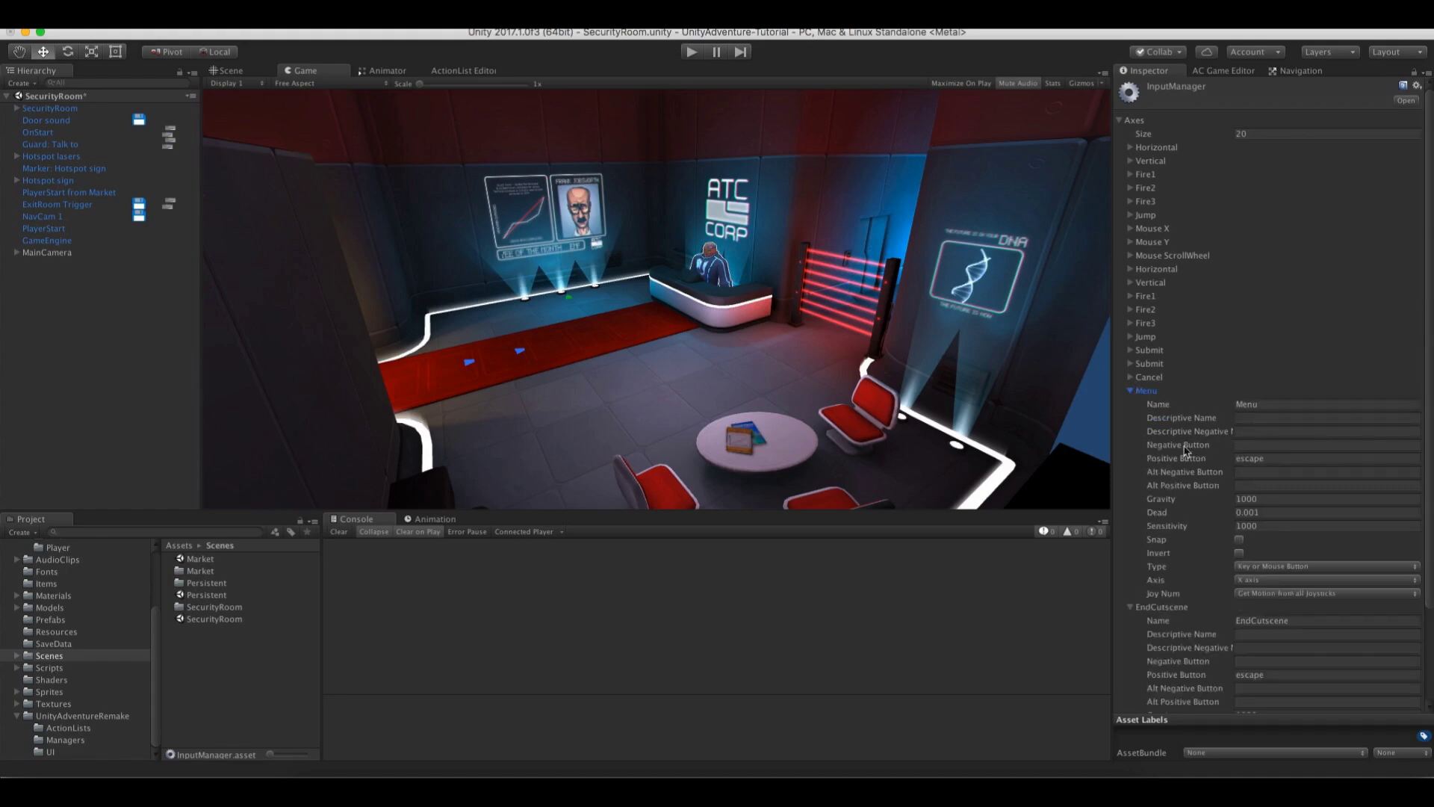
{"action": "left_click", "coordinate": [1130, 391]}
{"action": "left_click", "coordinate": [1262, 474]}
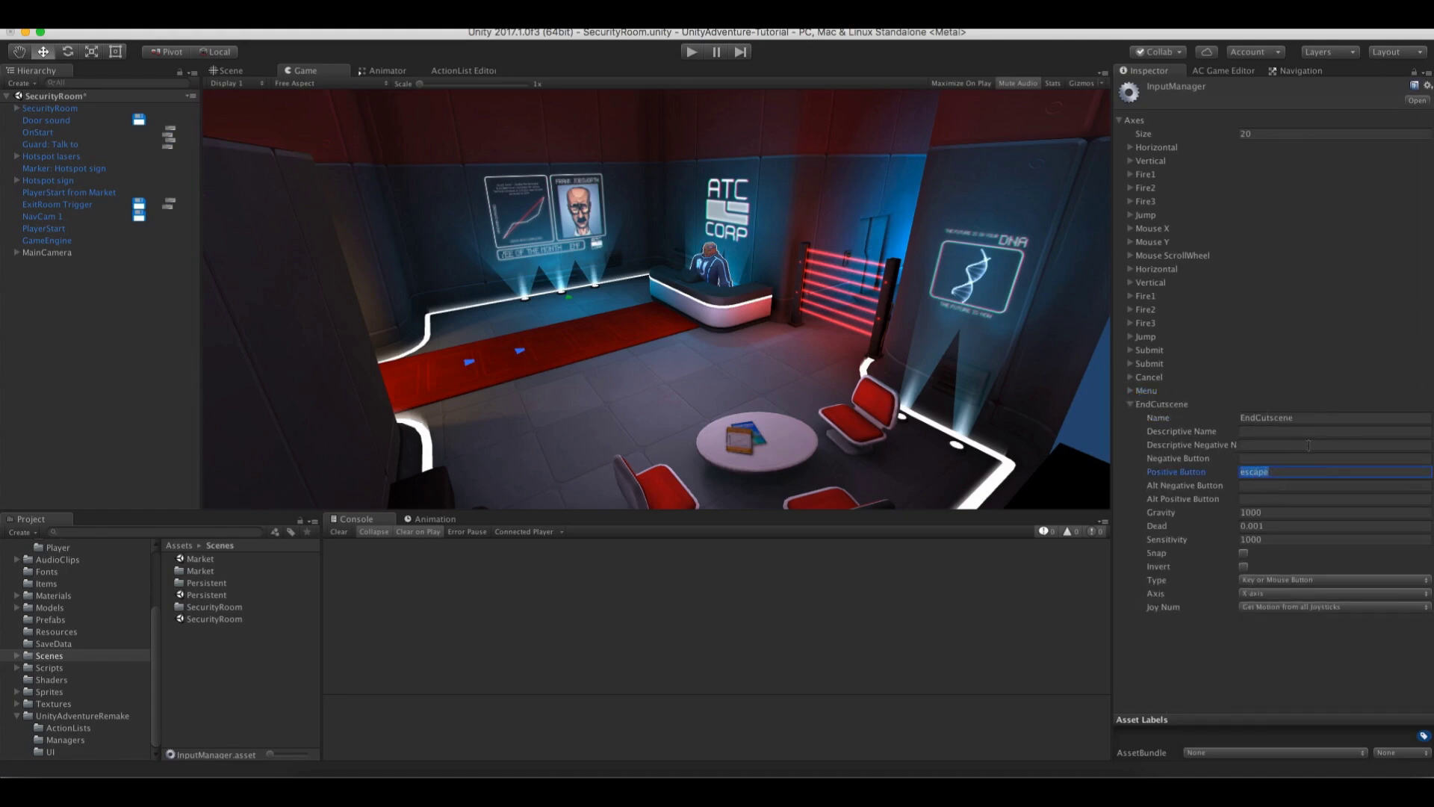
{"action": "type", "text": "space"}
Run the SecurityRoom scene and use the wall sign to test skipping its cutscene, and stop the game
{"action": "left_click", "coordinate": [691, 52]}
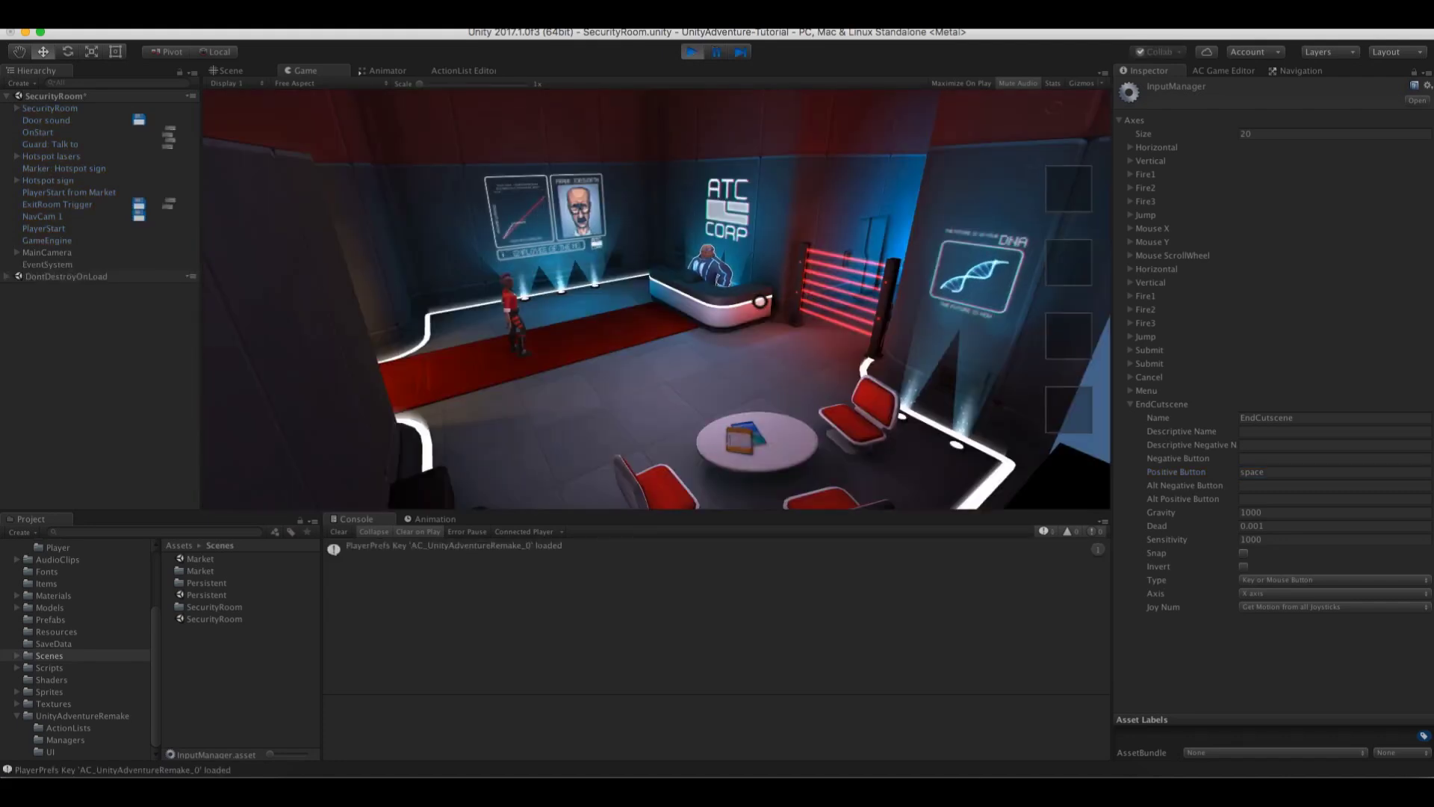
{"action": "left_click", "coordinate": [557, 228]}
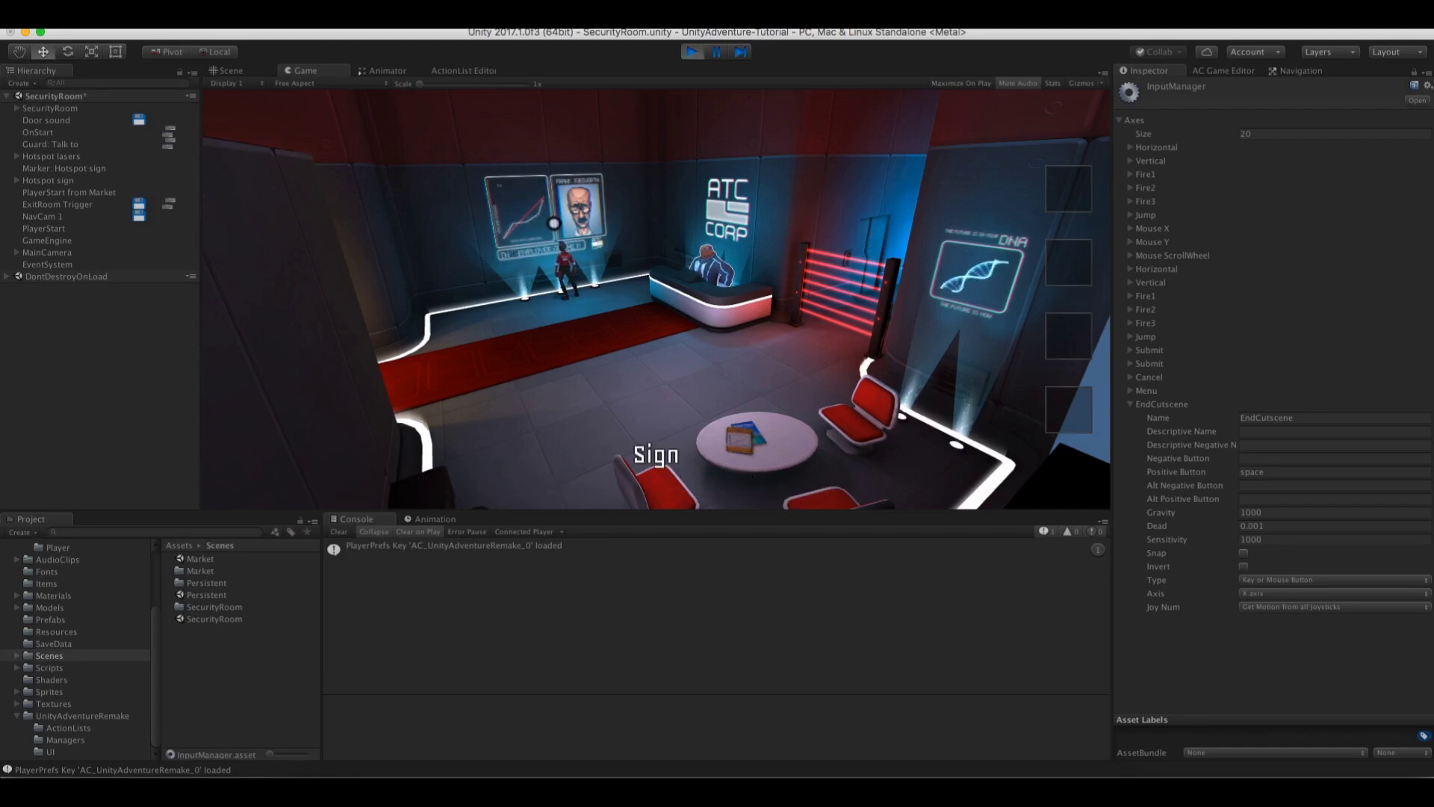
{"action": "left_click", "coordinate": [617, 359]}
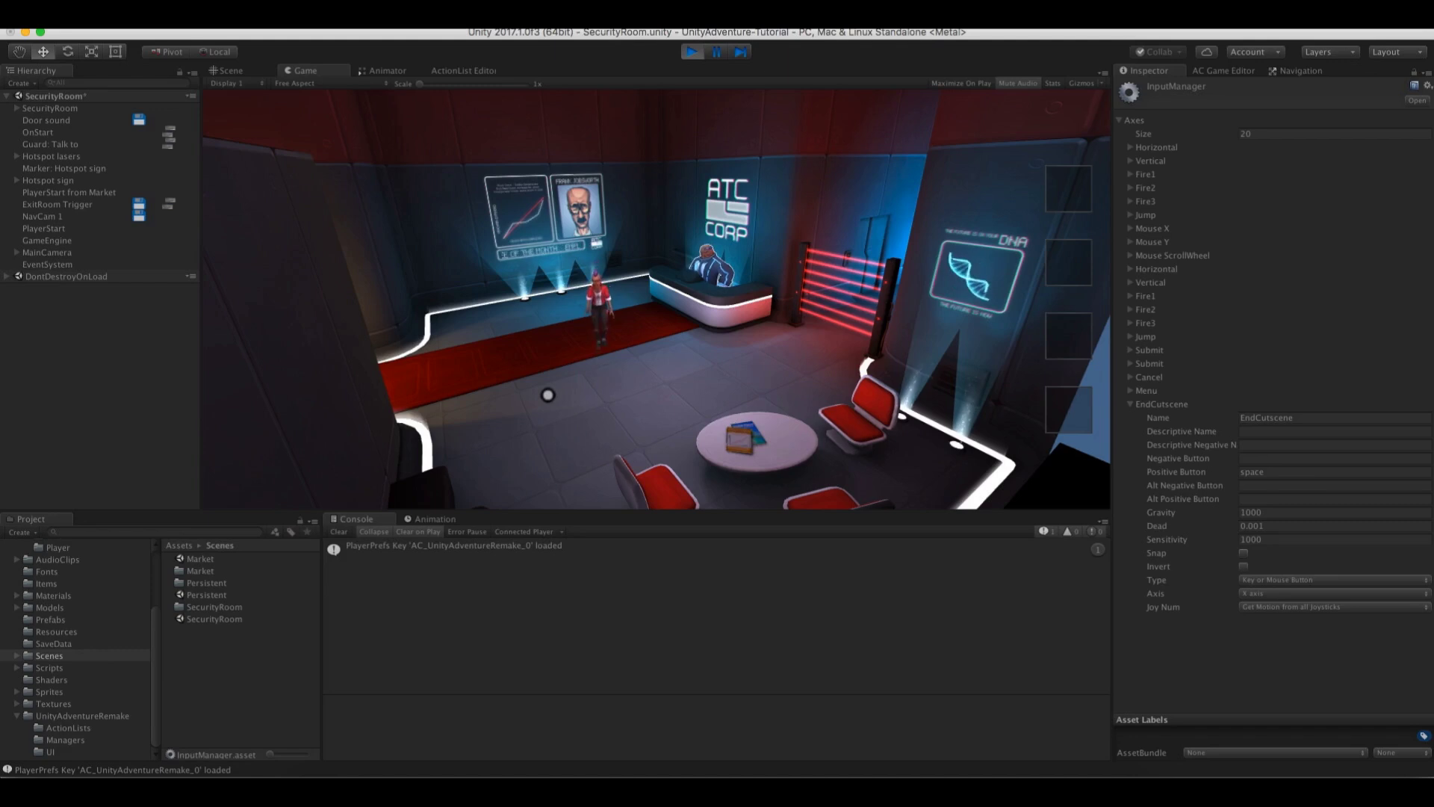
{"action": "left_click", "coordinate": [692, 51]}
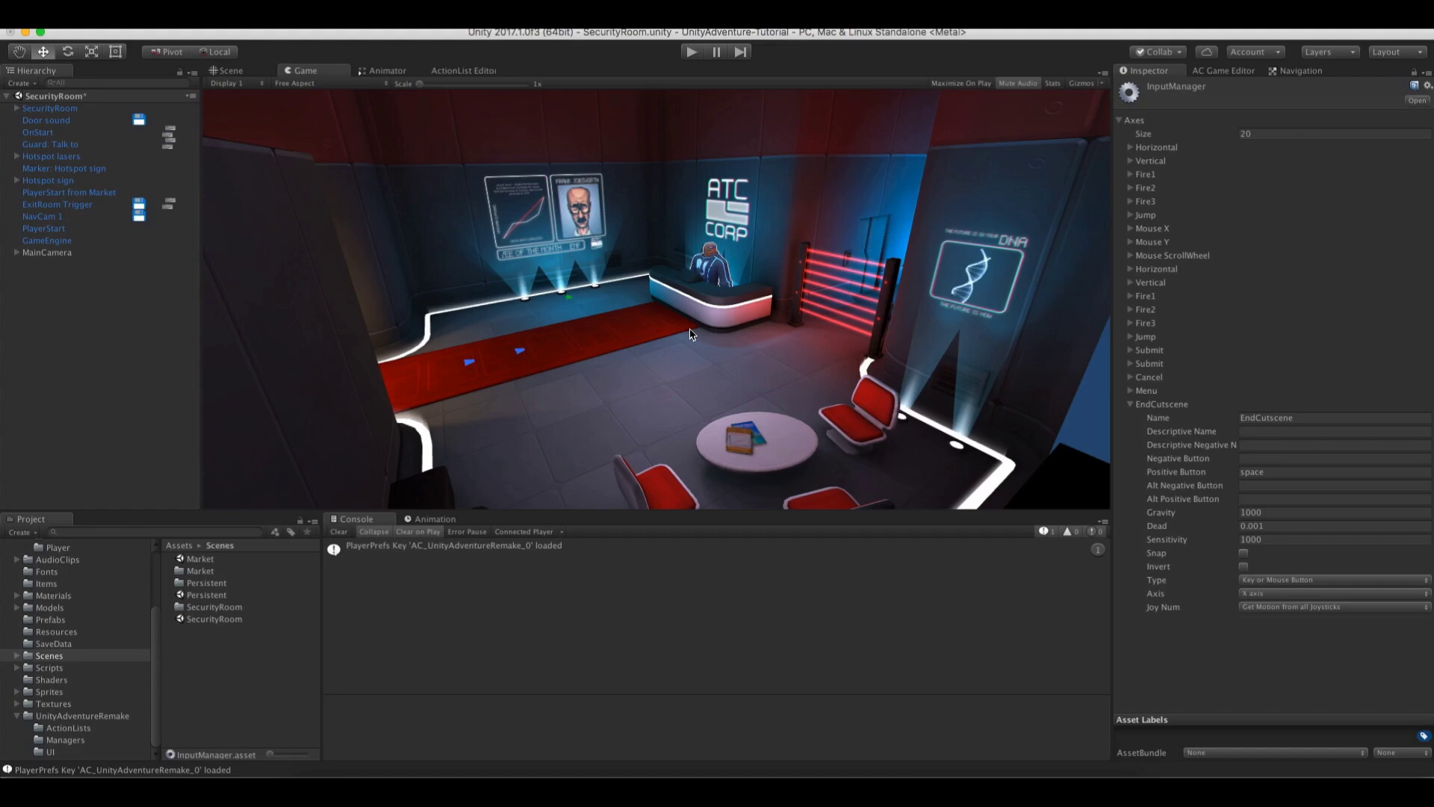
Open the Market scene without saving the changes to SecurityRoom
{"action": "double_click", "coordinate": [182, 561]}
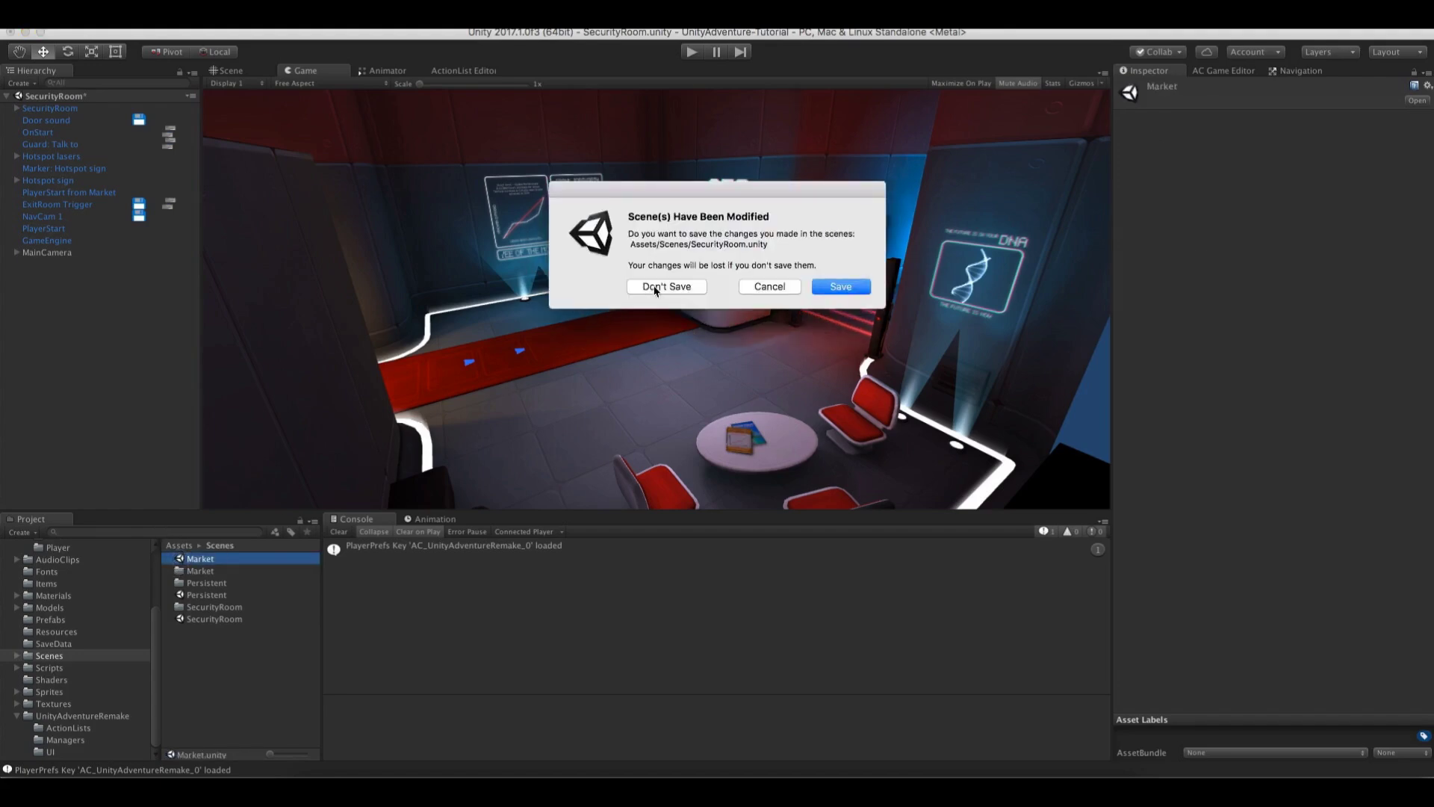
{"action": "left_click", "coordinate": [655, 286]}
{"action": "left_click_drag", "start_coordinate": [655, 290], "coordinate": [675, 258], "text": "alt"}
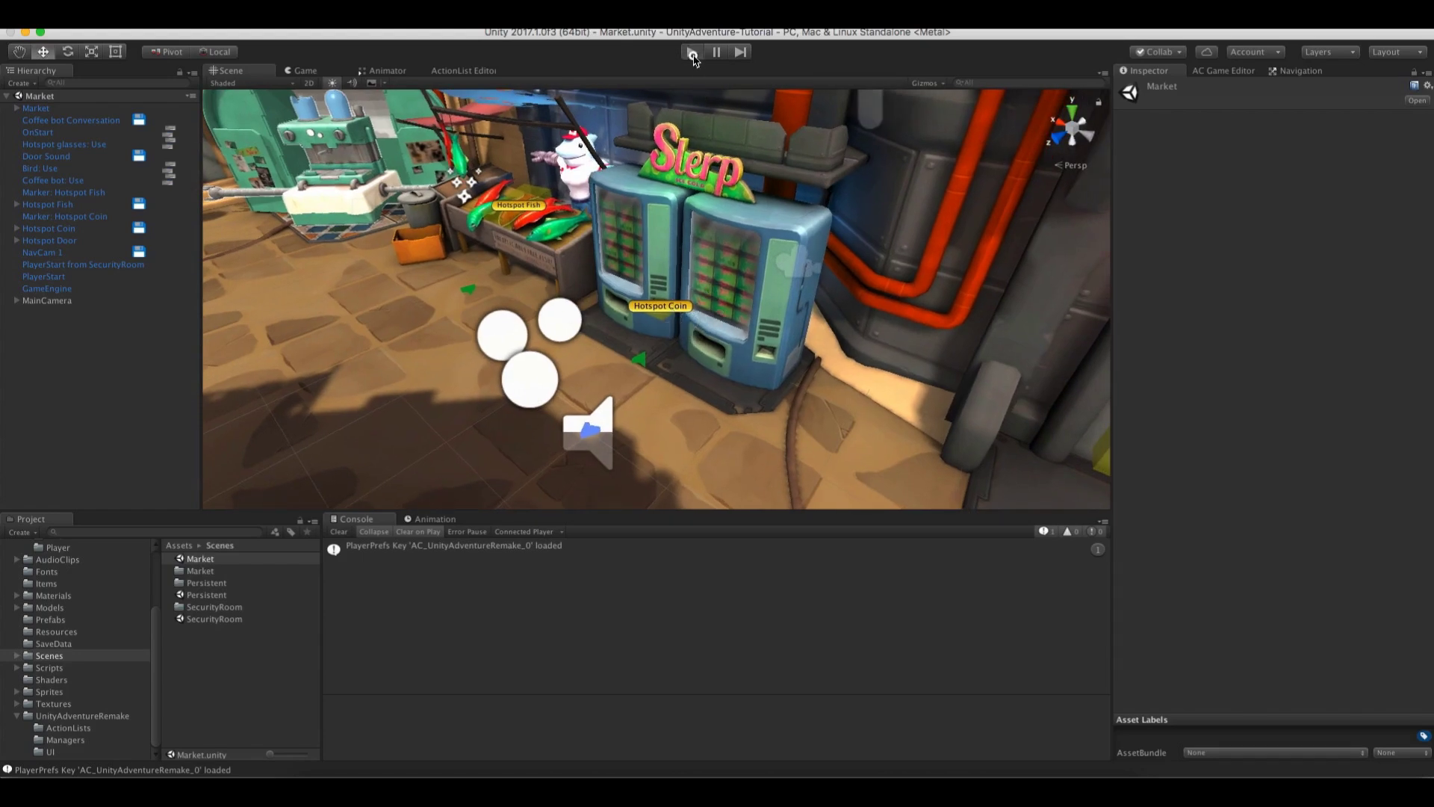
Run the Market scene twice, testing how cutscene skipping affects the coin pickup at the vending machines
{"action": "left_click", "coordinate": [692, 52]}
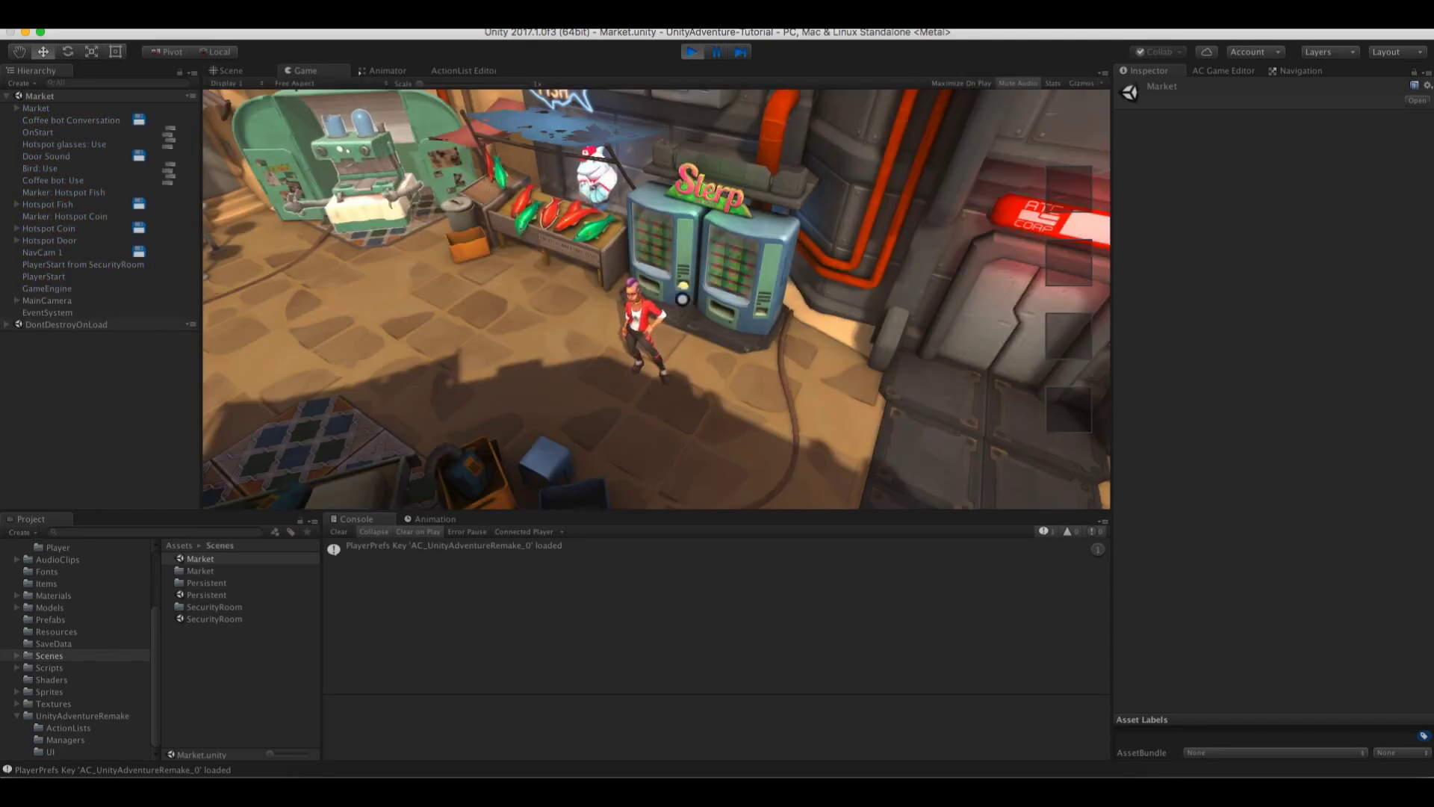
{"action": "left_click", "coordinate": [656, 452]}
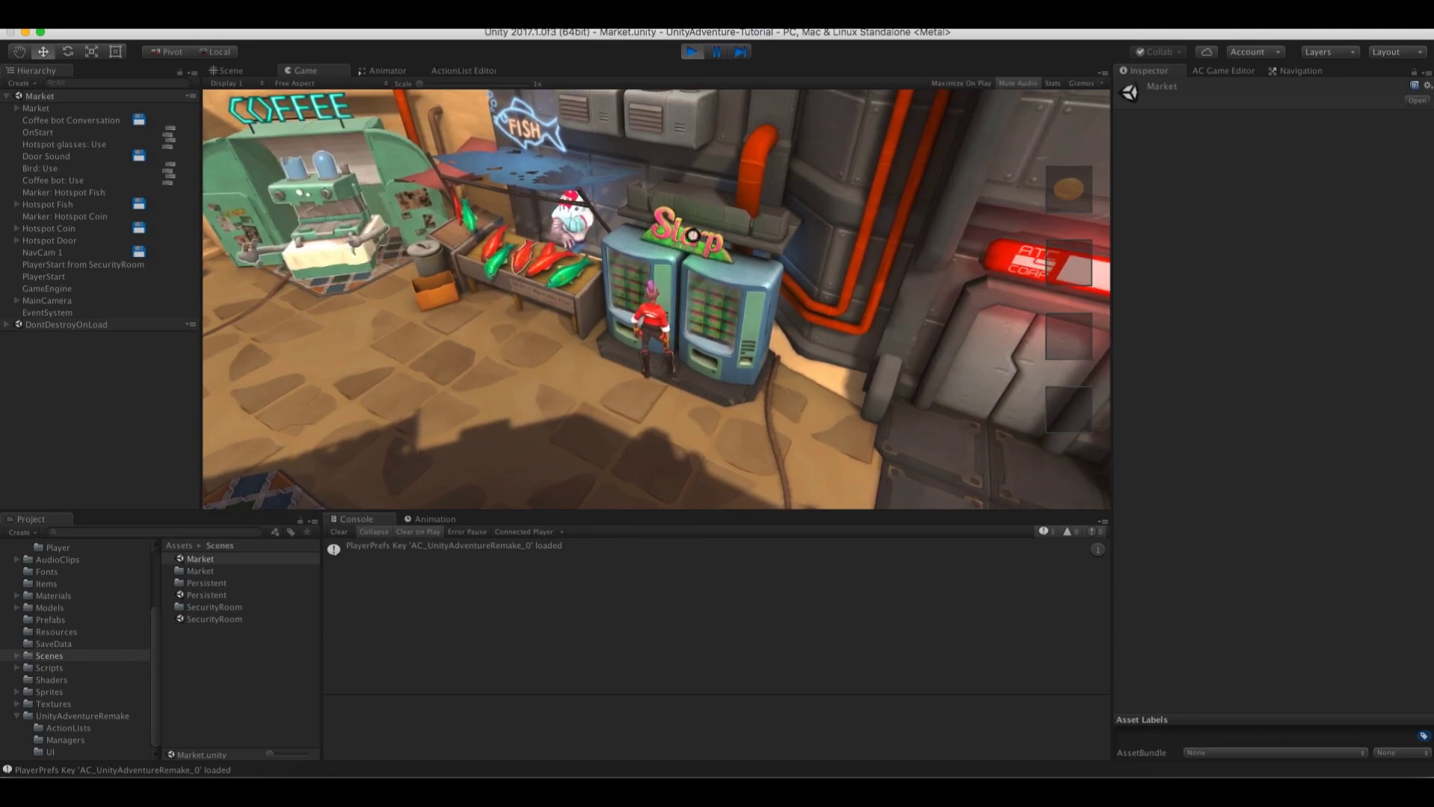
{"action": "left_click", "coordinate": [693, 52]}
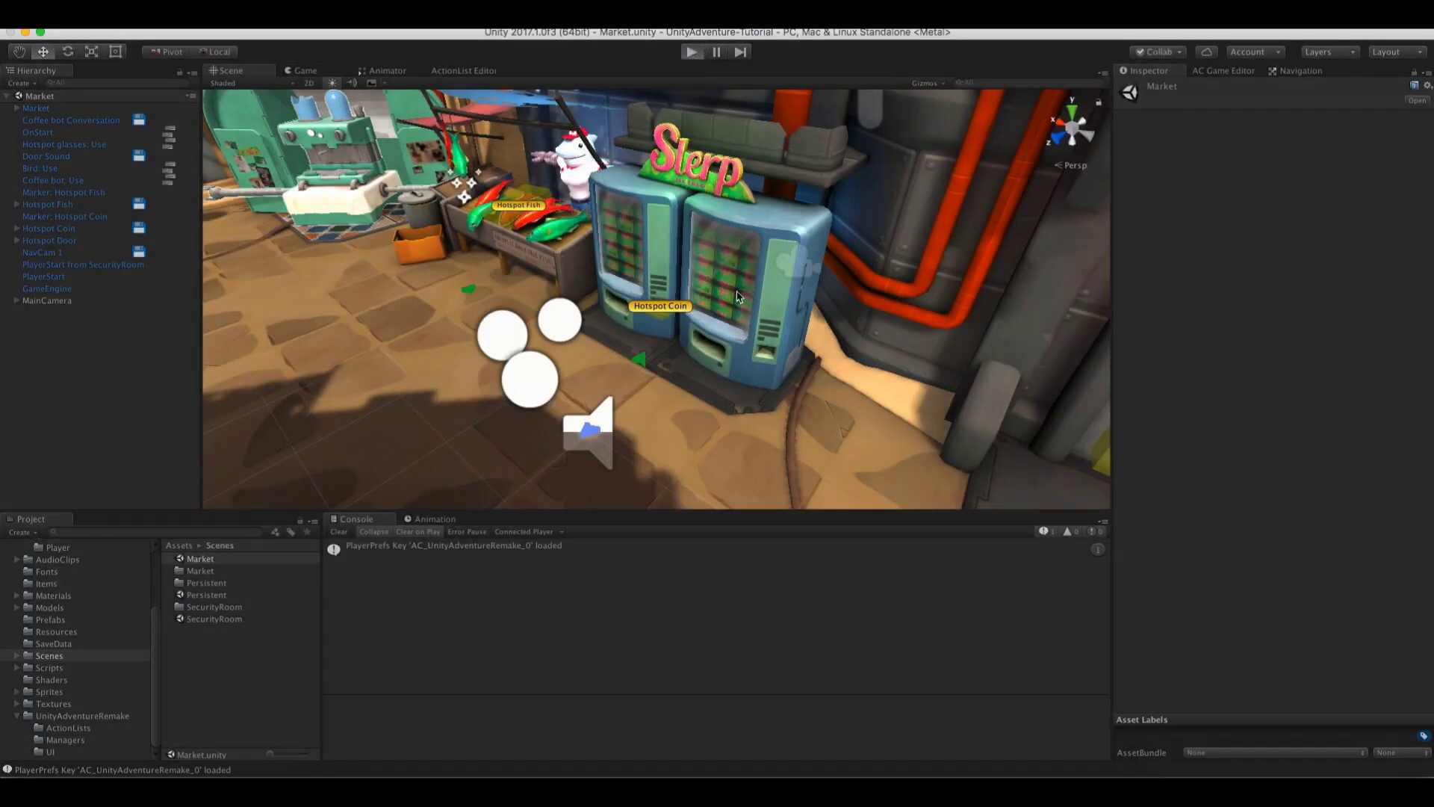
{"action": "key", "text": "super+p"}
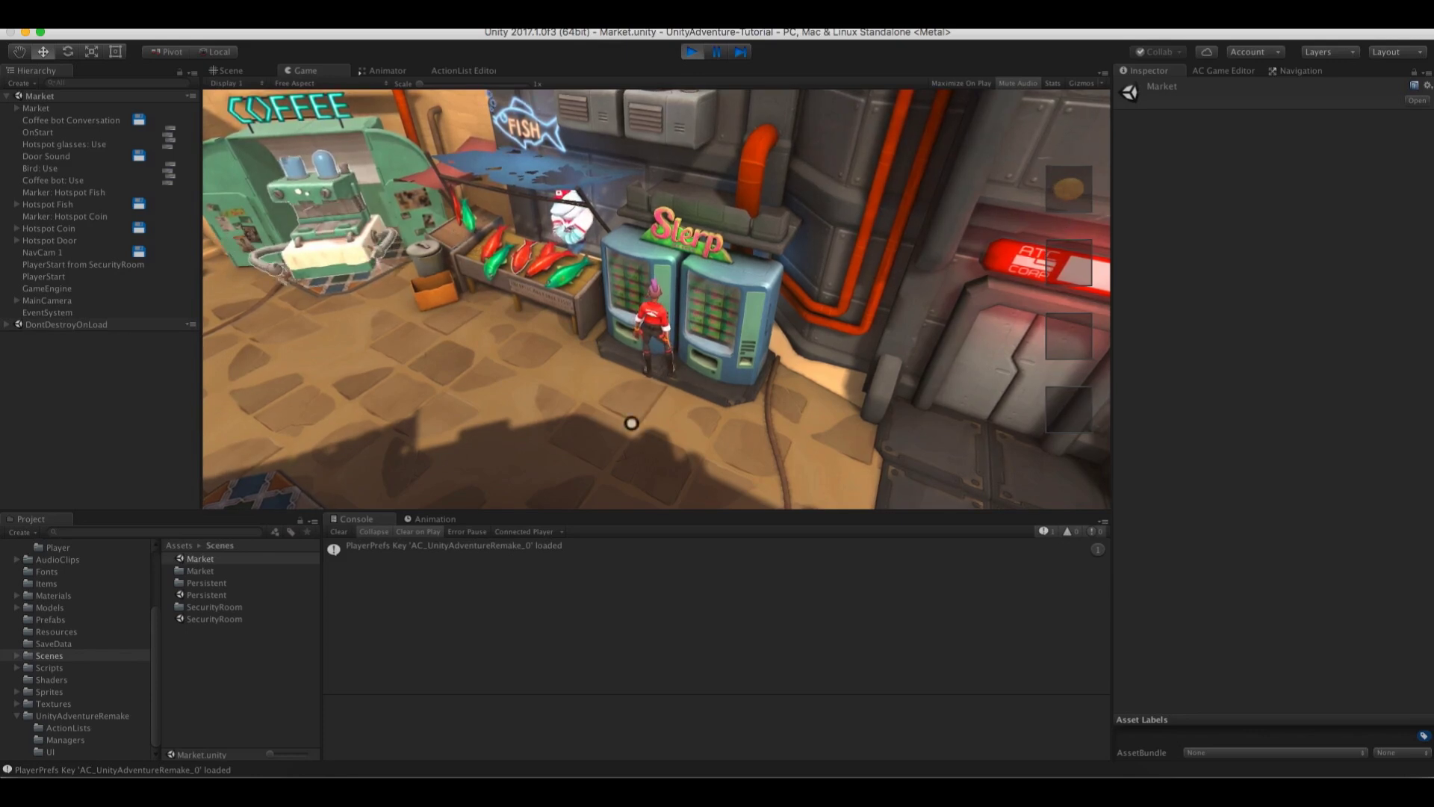
{"action": "left_click", "coordinate": [619, 394]}
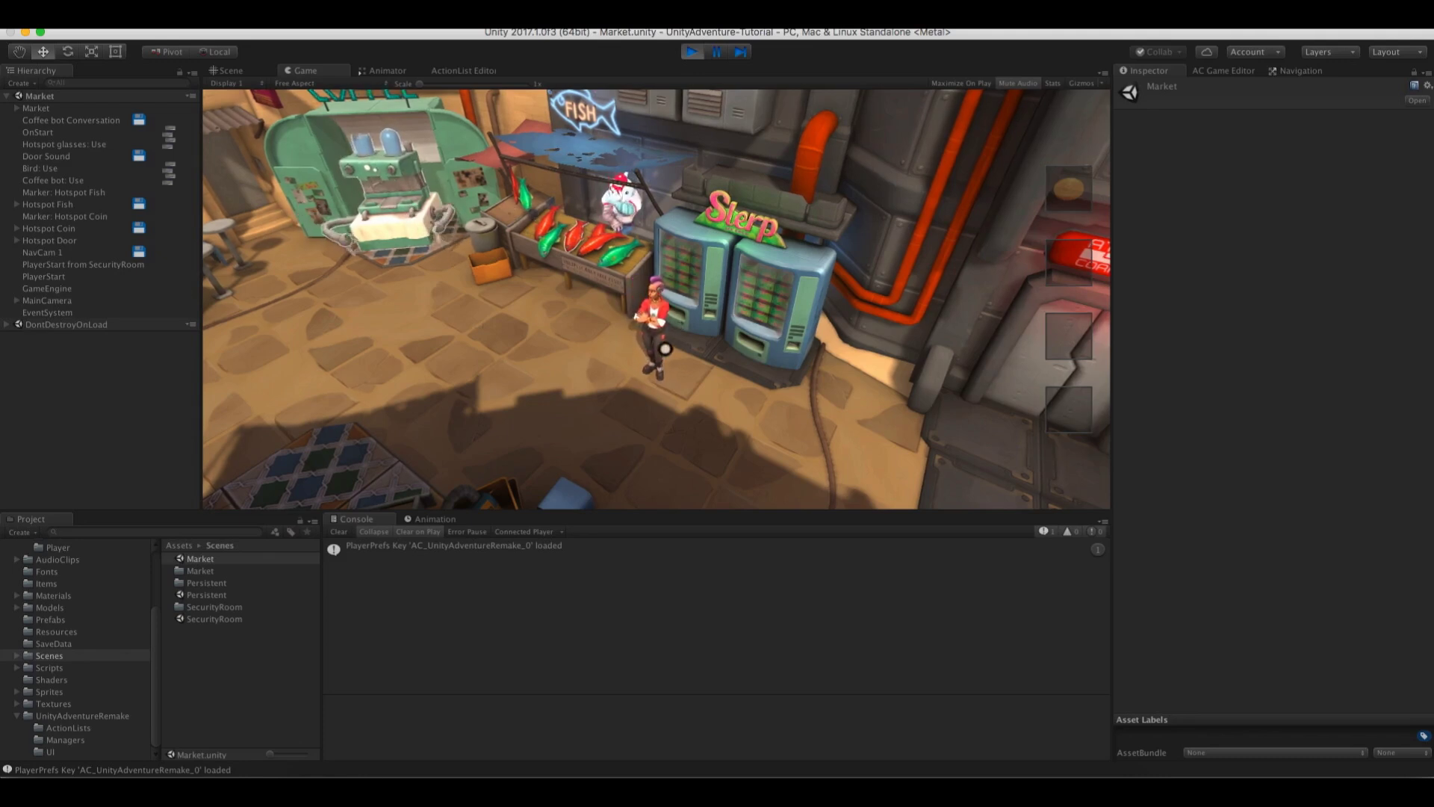
{"action": "key", "text": "super+p"}
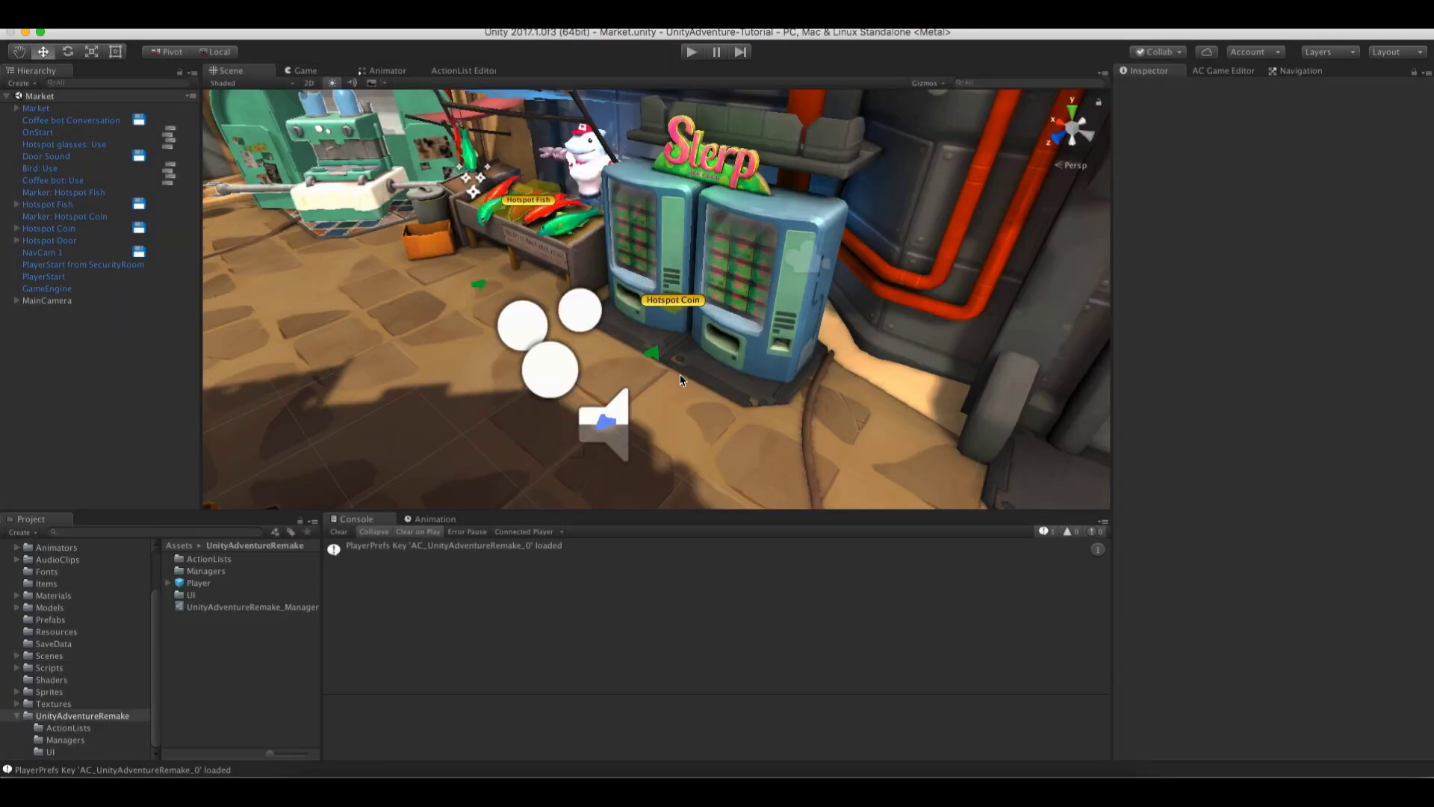
Open Hotspot Coin's Coin: Use interaction in the ActionList Editor
{"action": "left_click", "coordinate": [658, 306]}
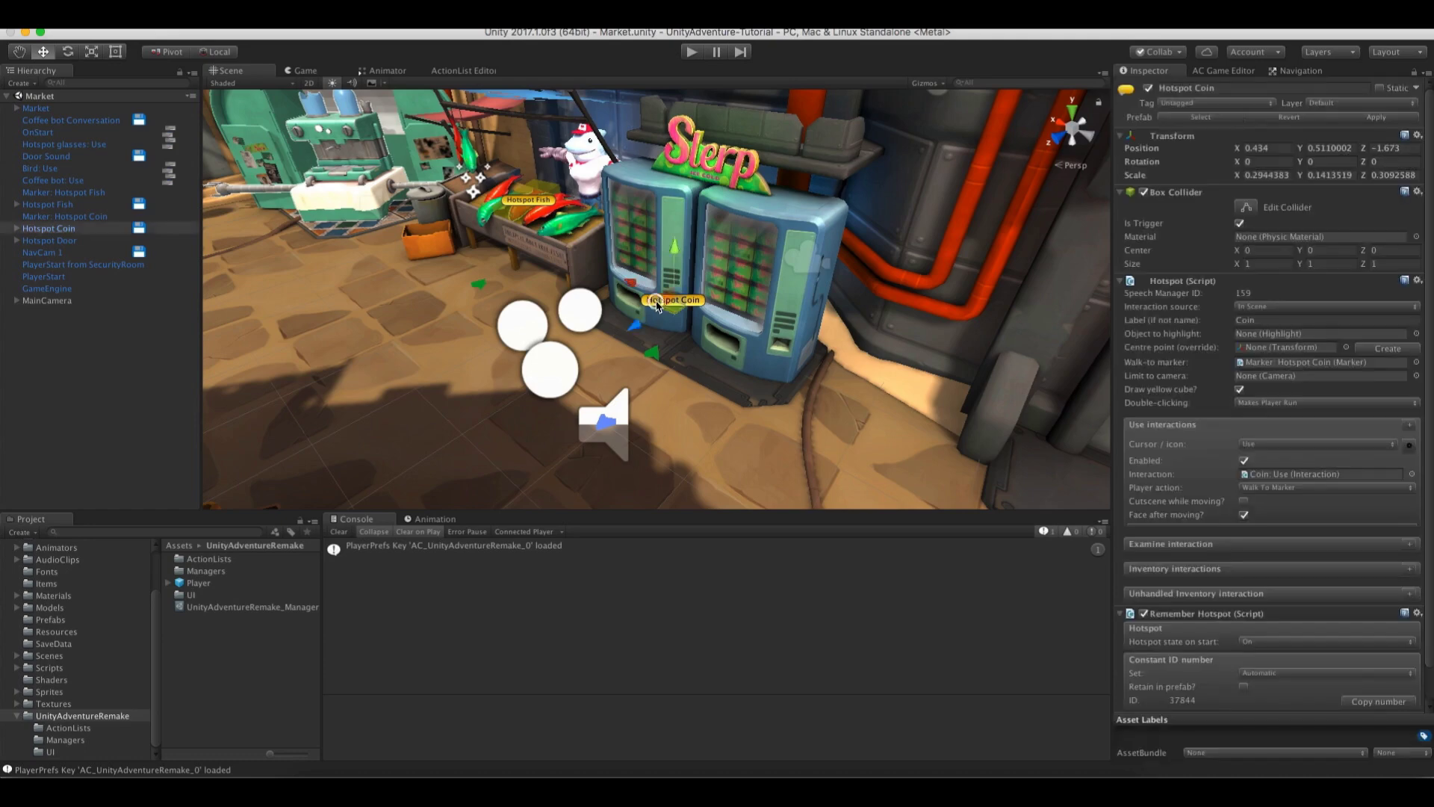
{"action": "left_click", "coordinate": [17, 229]}
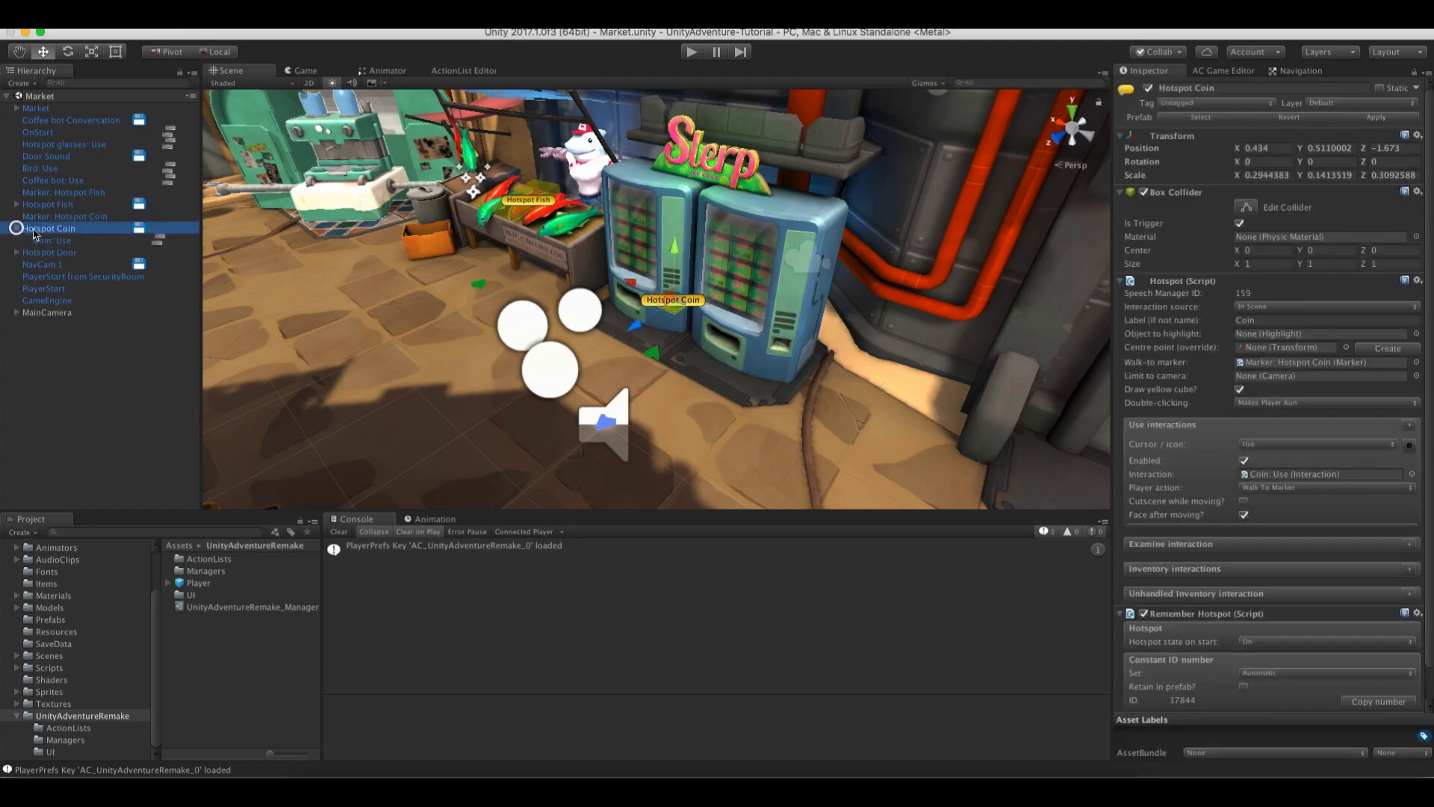
{"action": "left_click", "coordinate": [62, 241]}
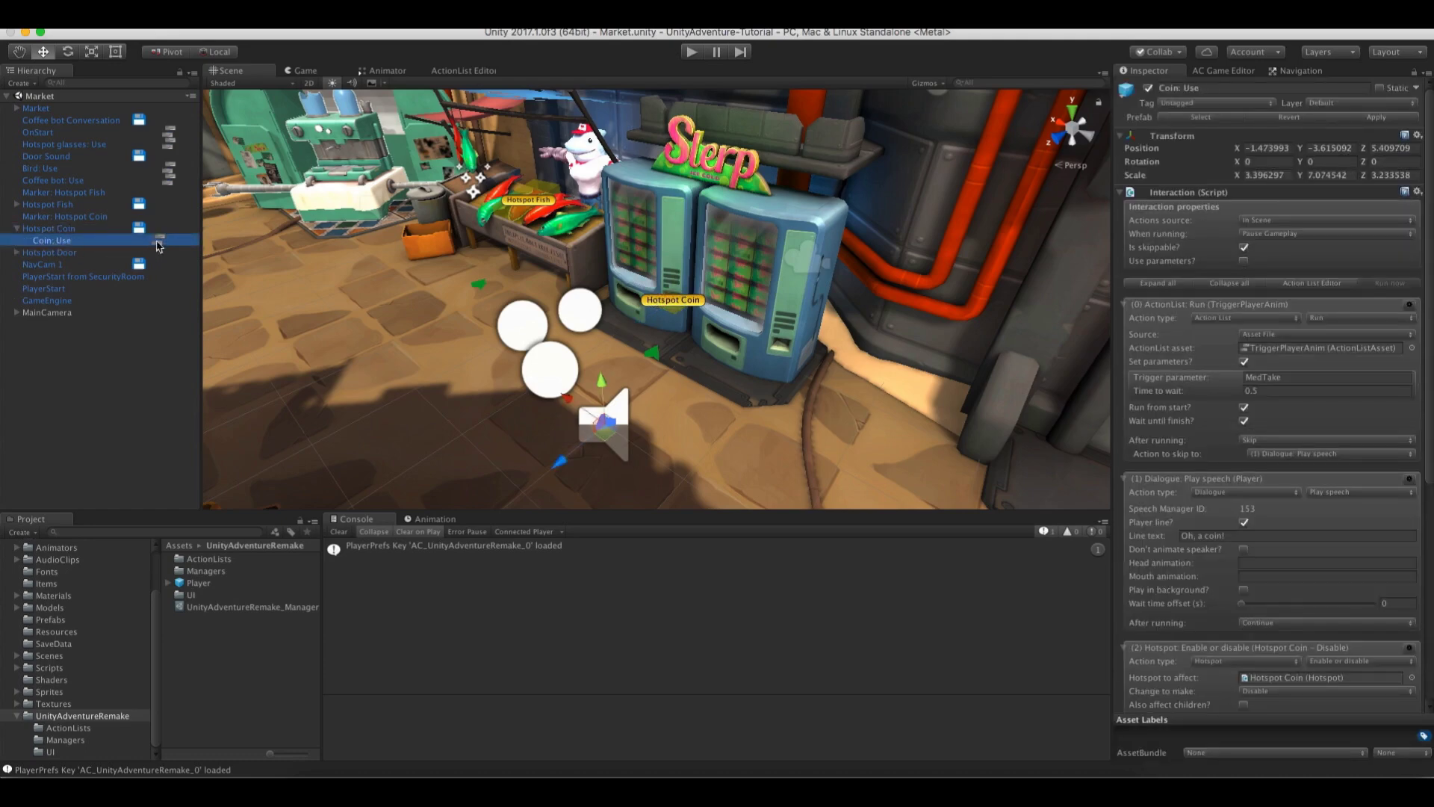
{"action": "left_click", "coordinate": [463, 70]}
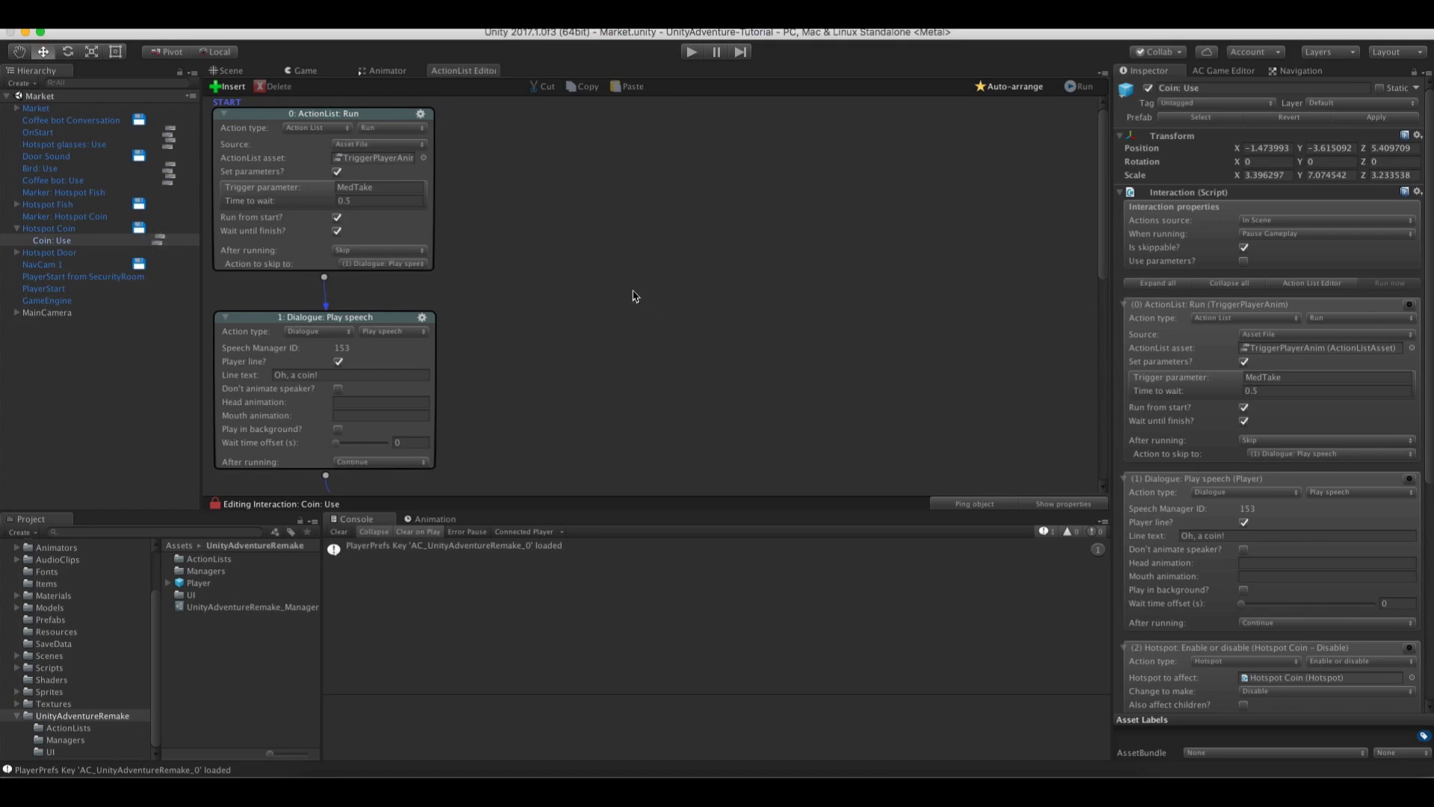
Enable Ignore when skipping for the Character: Animate action in the TriggerPlayerAnim ActionList asset
{"action": "left_click", "coordinate": [367, 158]}
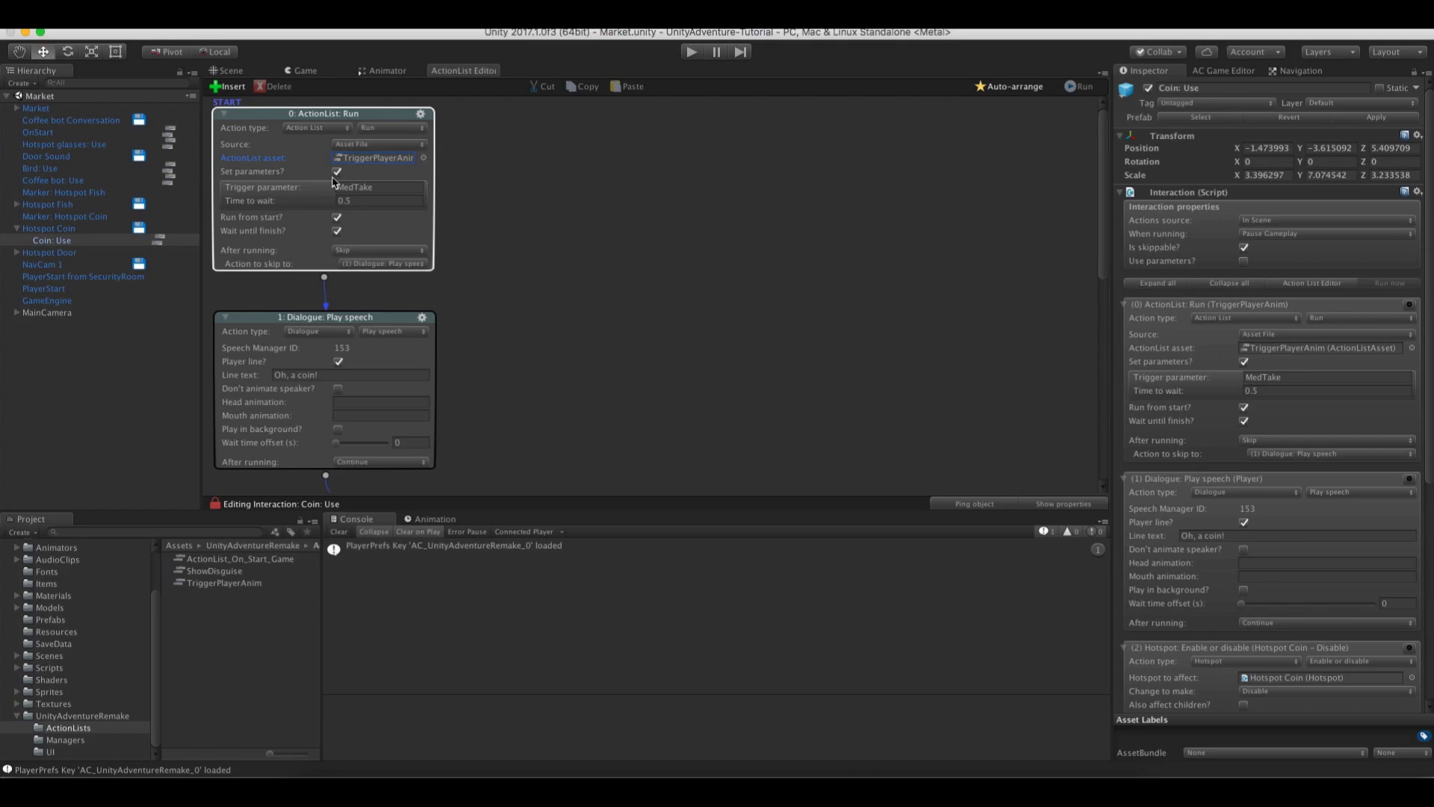
{"action": "left_click", "coordinate": [236, 581]}
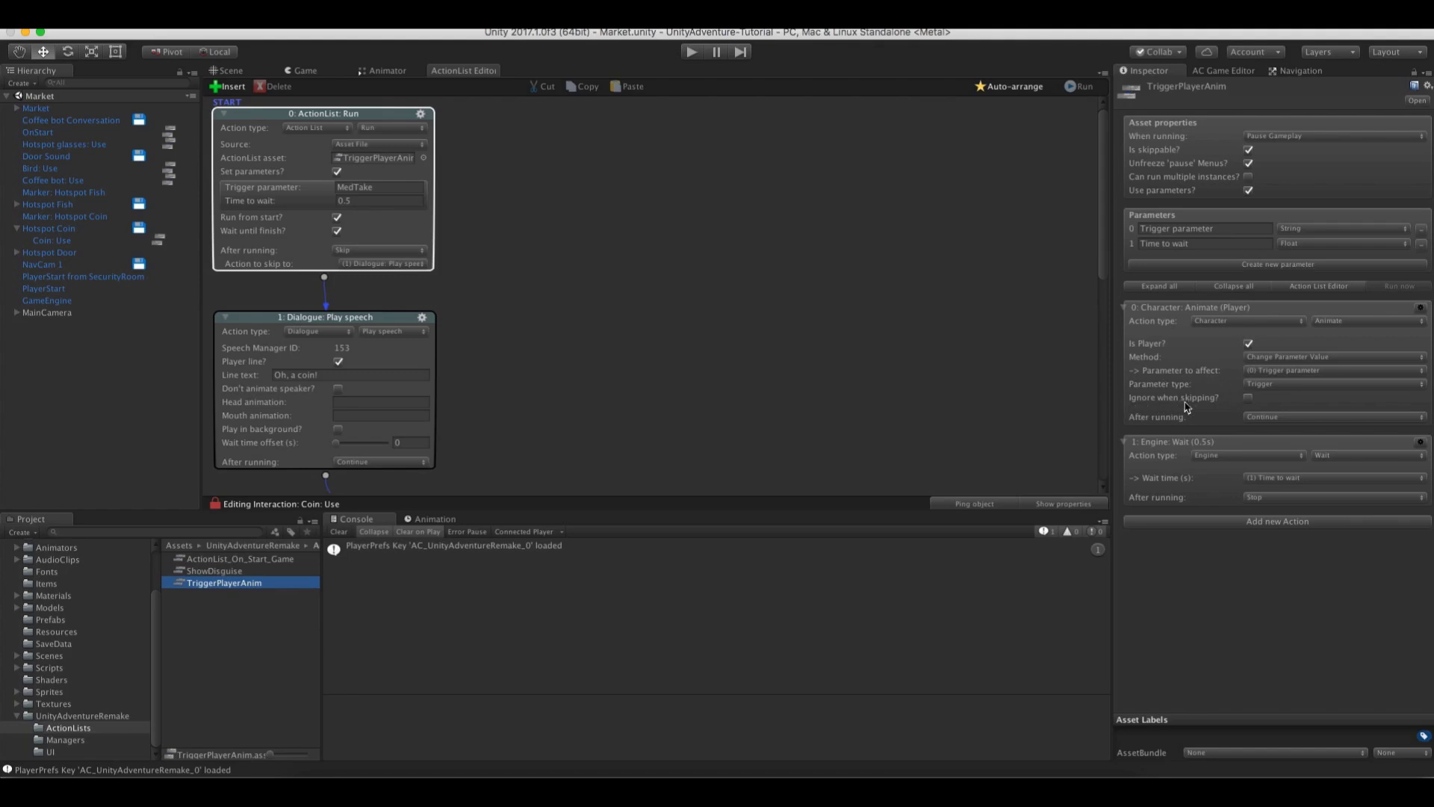
{"action": "left_click", "coordinate": [1247, 398]}
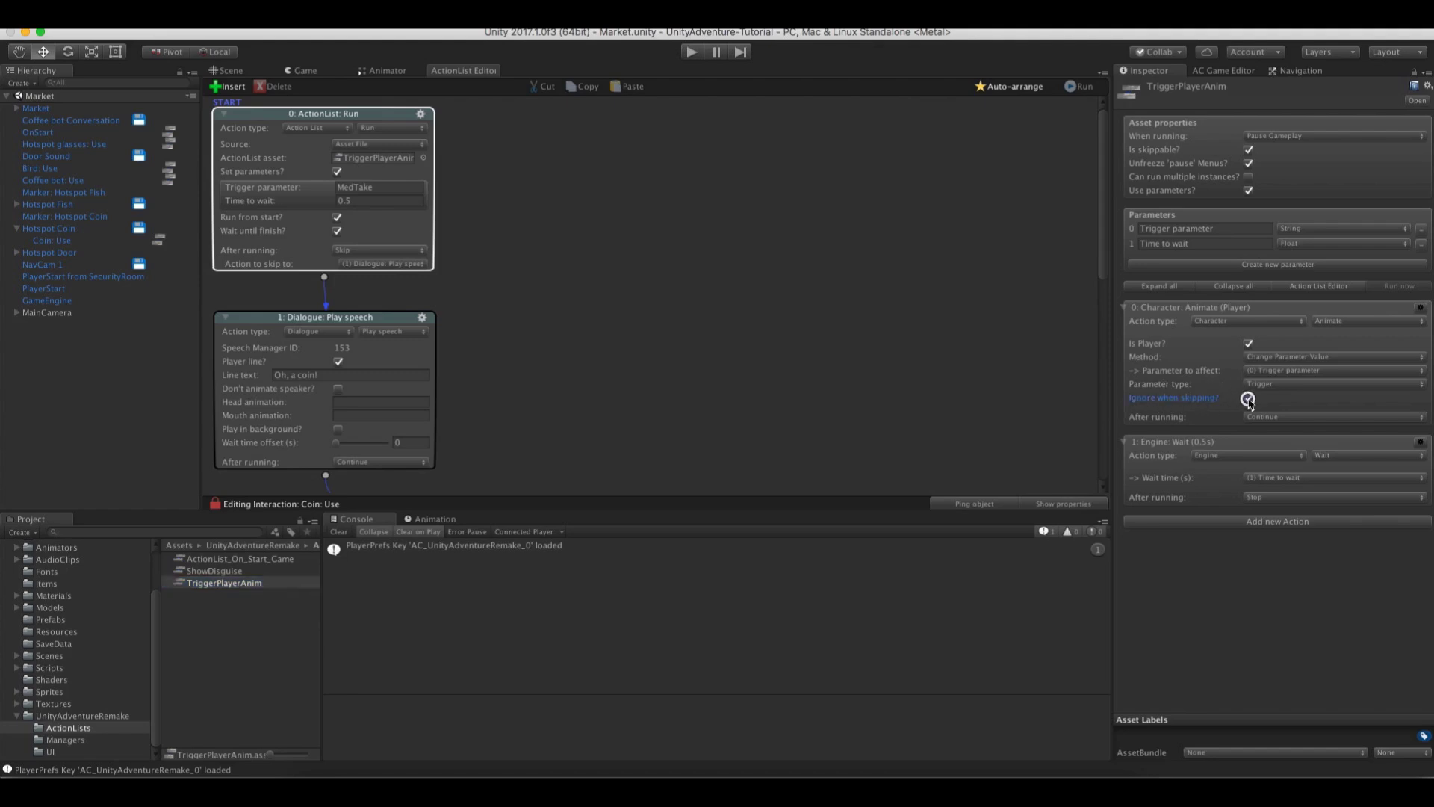
{"action": "left_click", "coordinate": [1217, 544]}
Add a new action to the Coin: Use interaction and set it to ActionList: Check running
{"action": "right_click", "coordinate": [558, 274]}
{"action": "left_click", "coordinate": [576, 279]}
{"action": "left_click", "coordinate": [643, 245]}
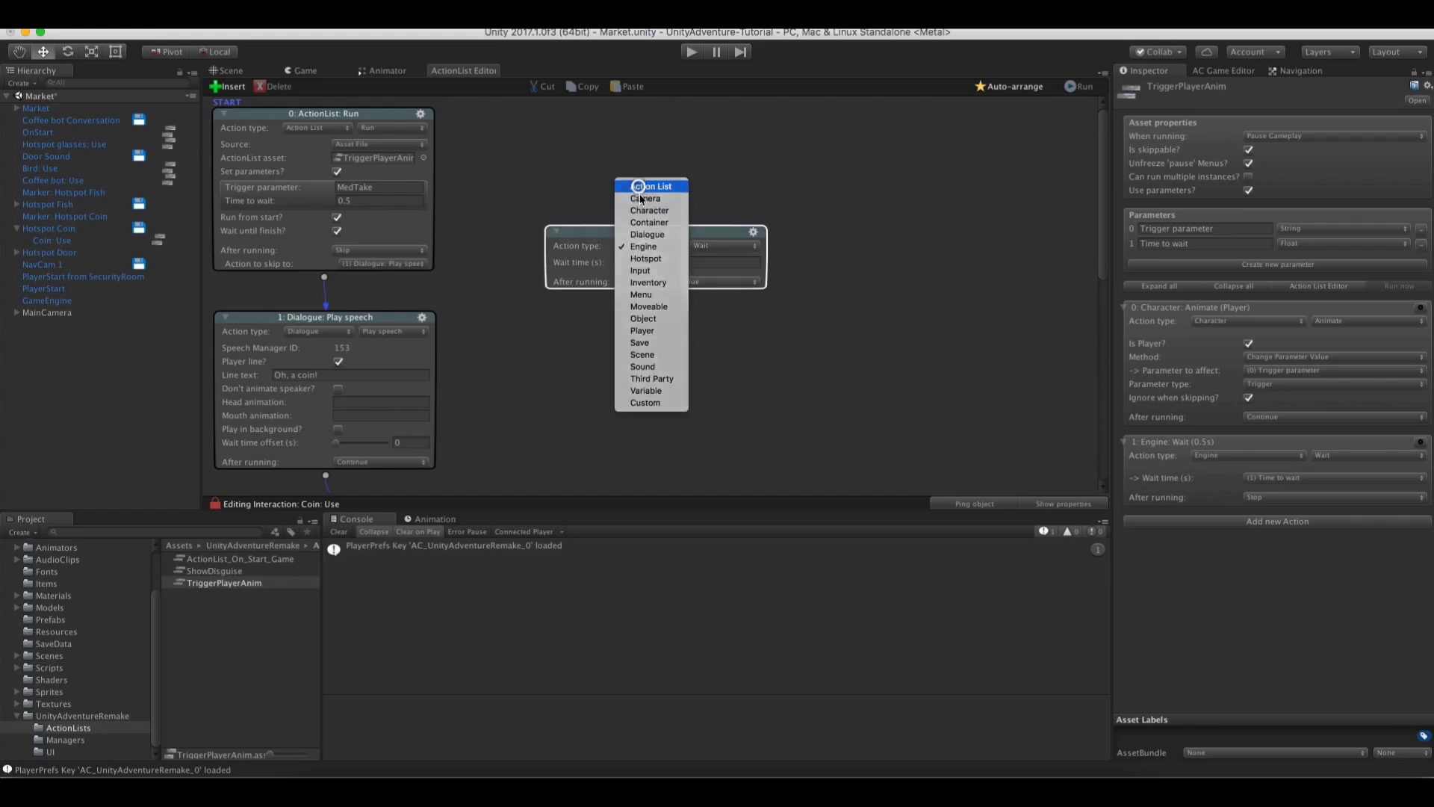
{"action": "left_click", "coordinate": [644, 186]}
{"action": "left_click", "coordinate": [707, 247]}
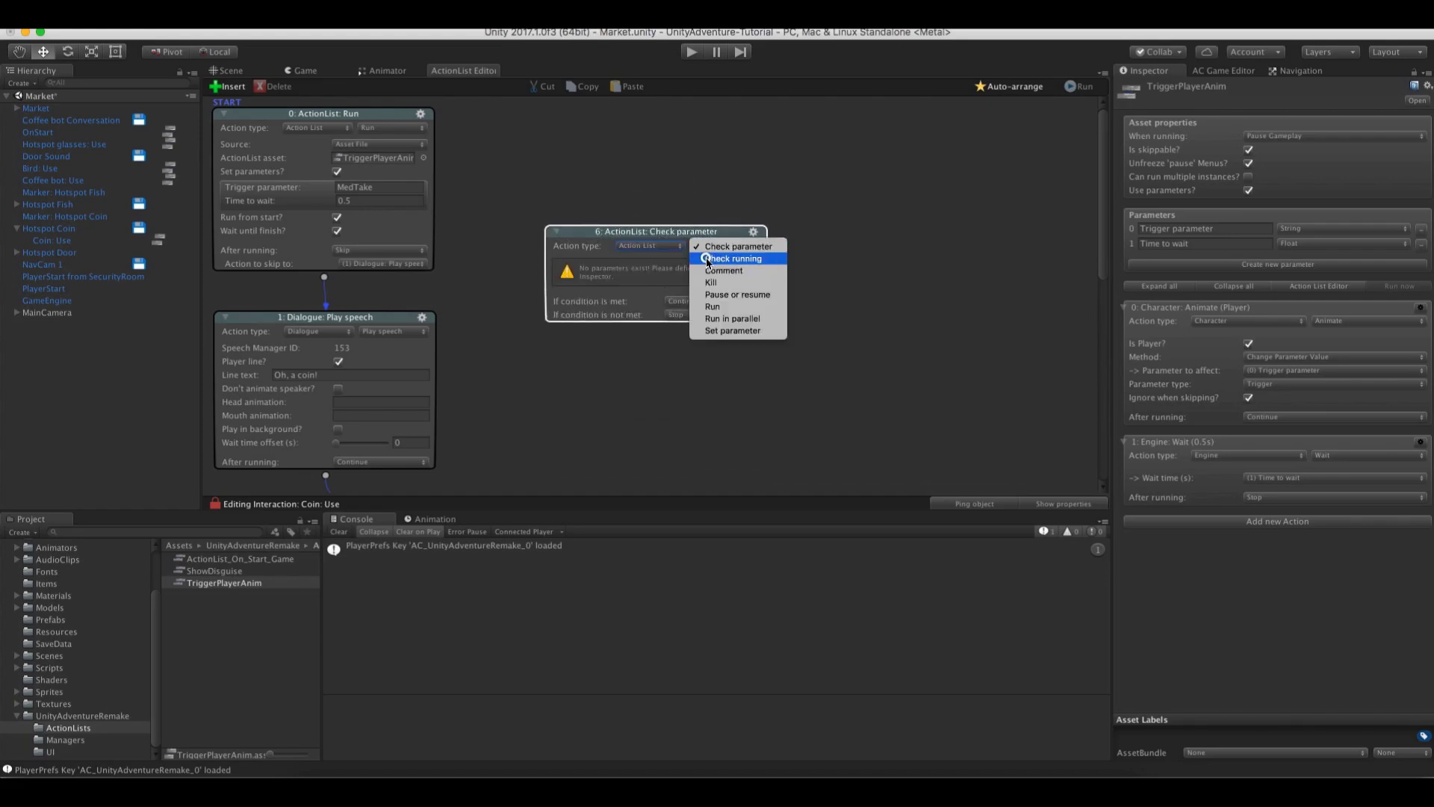
{"action": "left_click", "coordinate": [709, 259]}
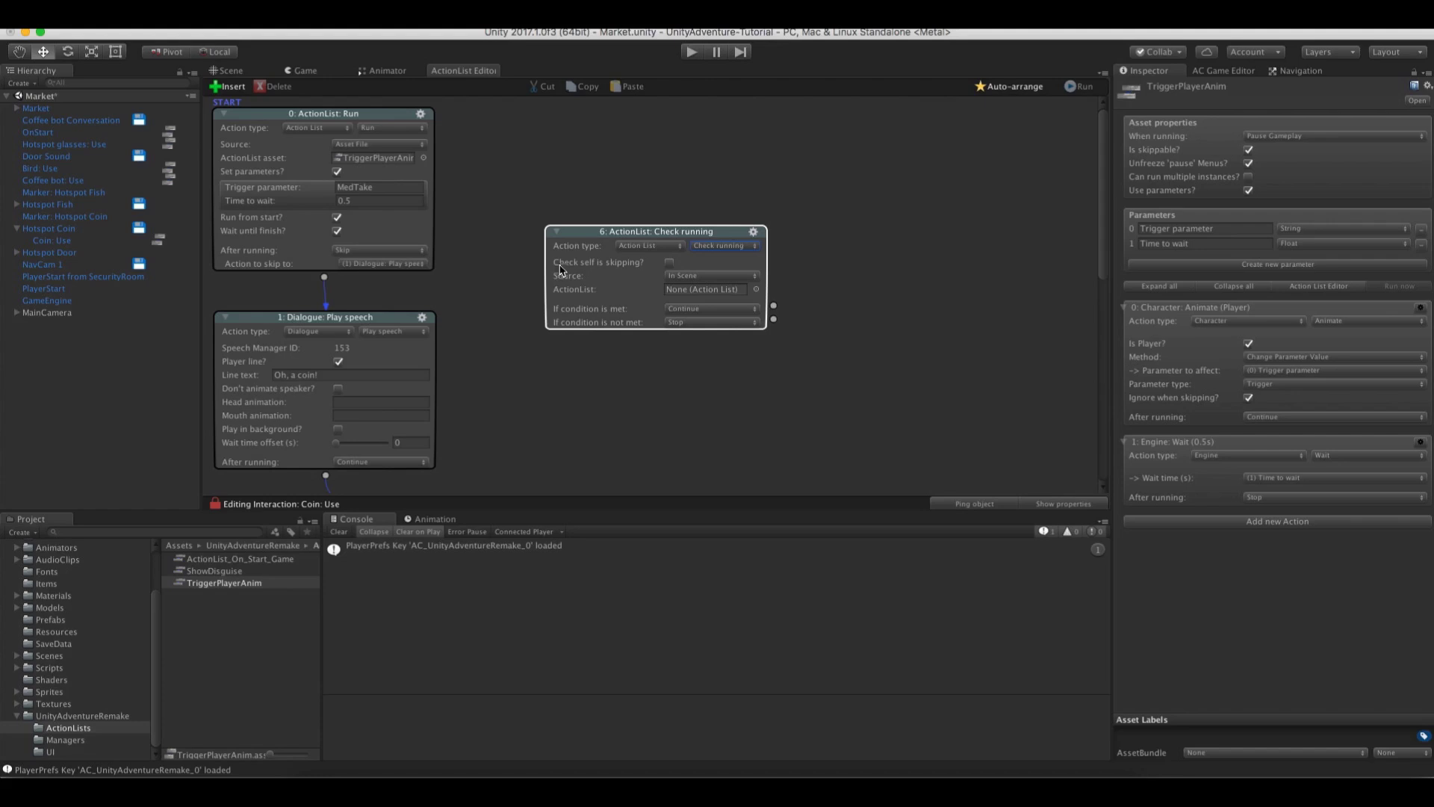
Try Check self is skipping on the ActionList: Check running action, and delete that action from Coin: Use
{"action": "left_click", "coordinate": [668, 262]}
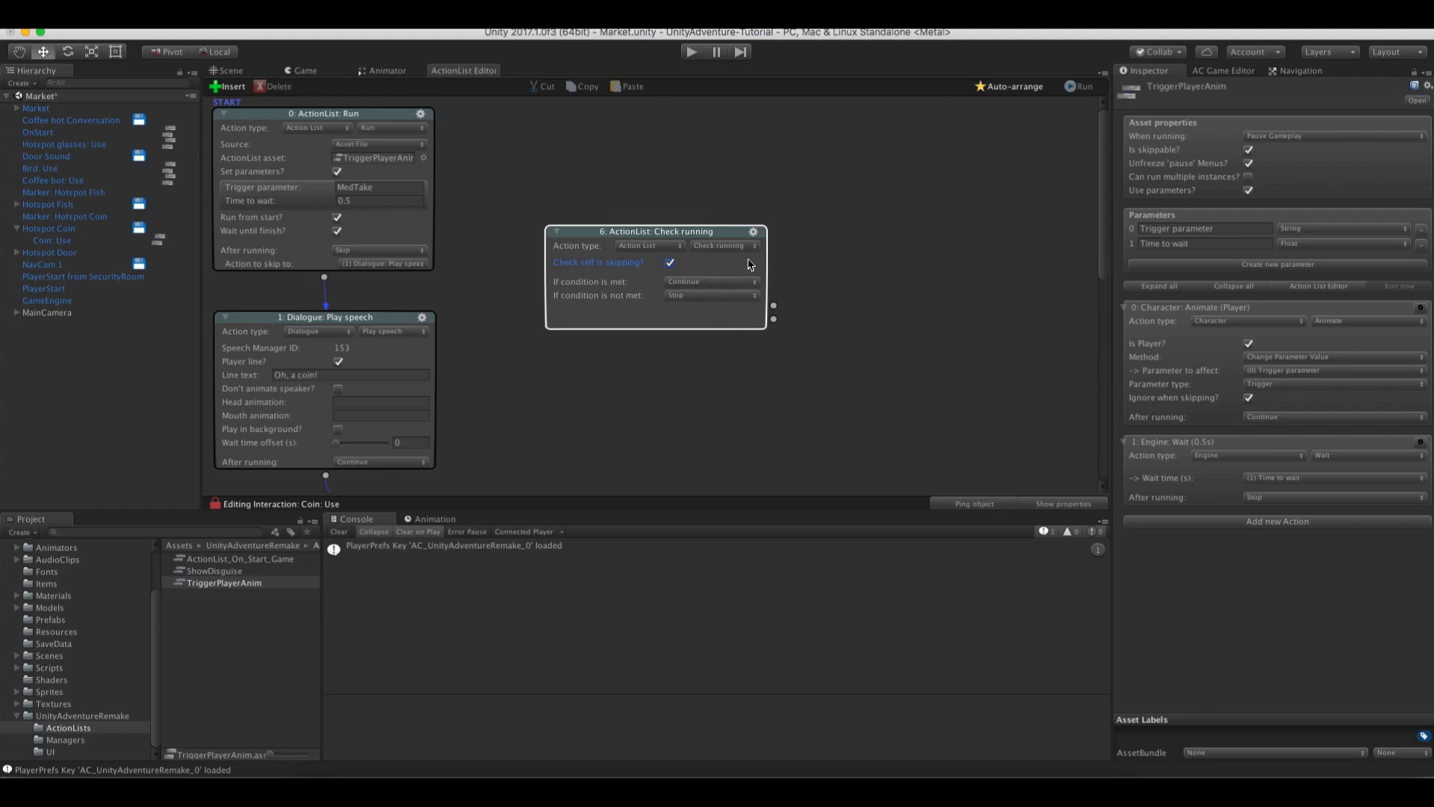
{"action": "left_click", "coordinate": [753, 231]}
{"action": "left_click", "coordinate": [774, 297]}
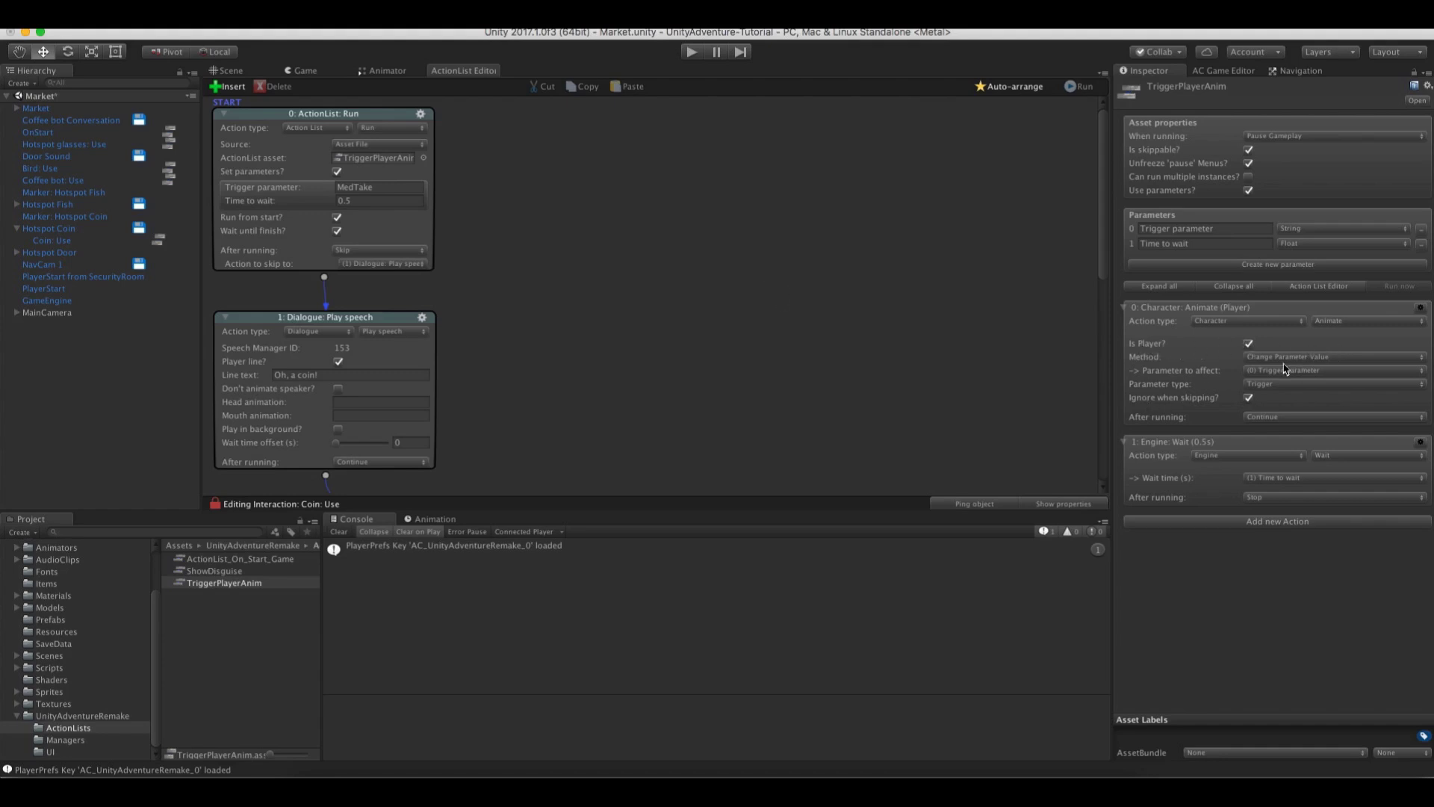
Run the Market scene and use the coin hotspot at the vending machines to test the pickup
{"action": "left_click", "coordinate": [692, 52]}
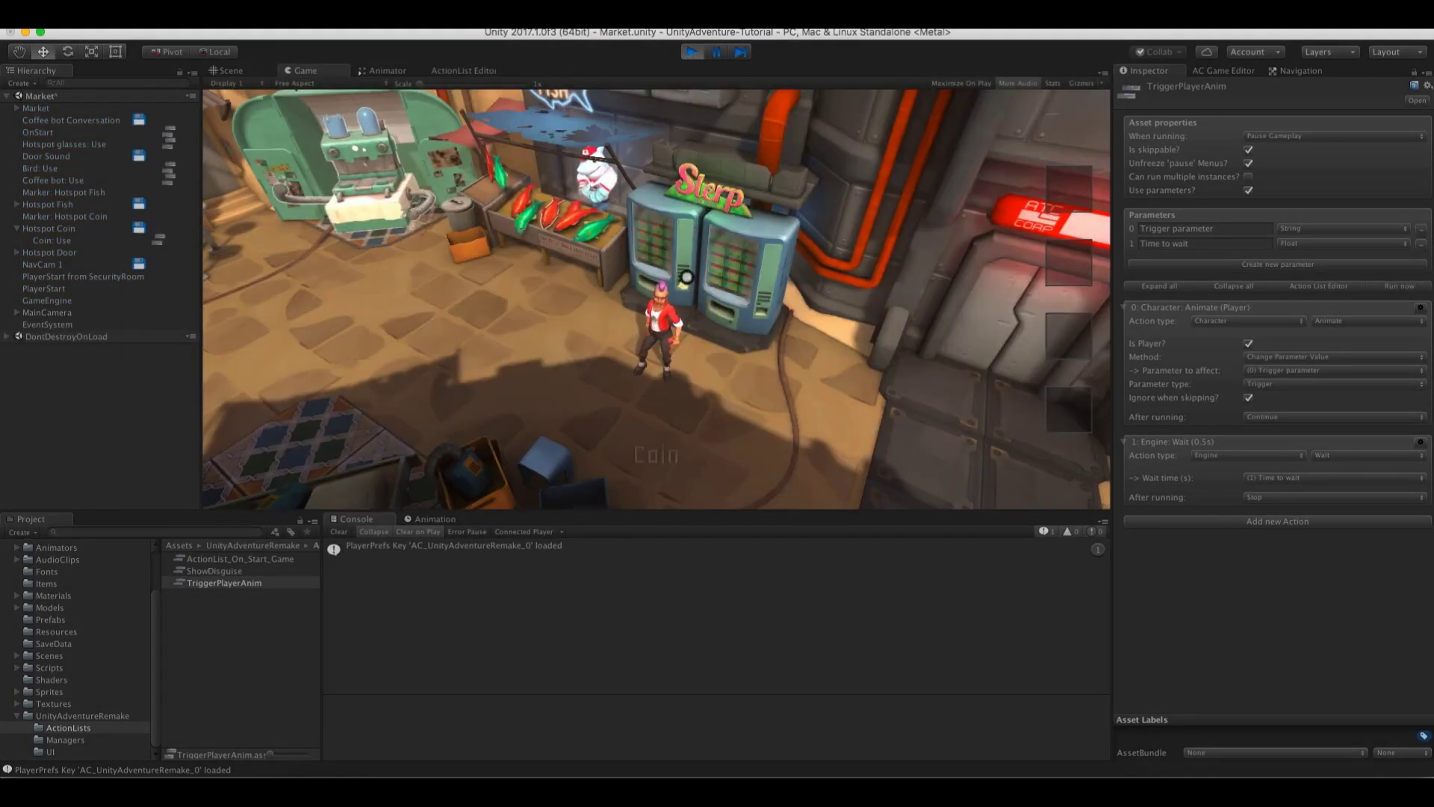
{"action": "left_click", "coordinate": [684, 282]}
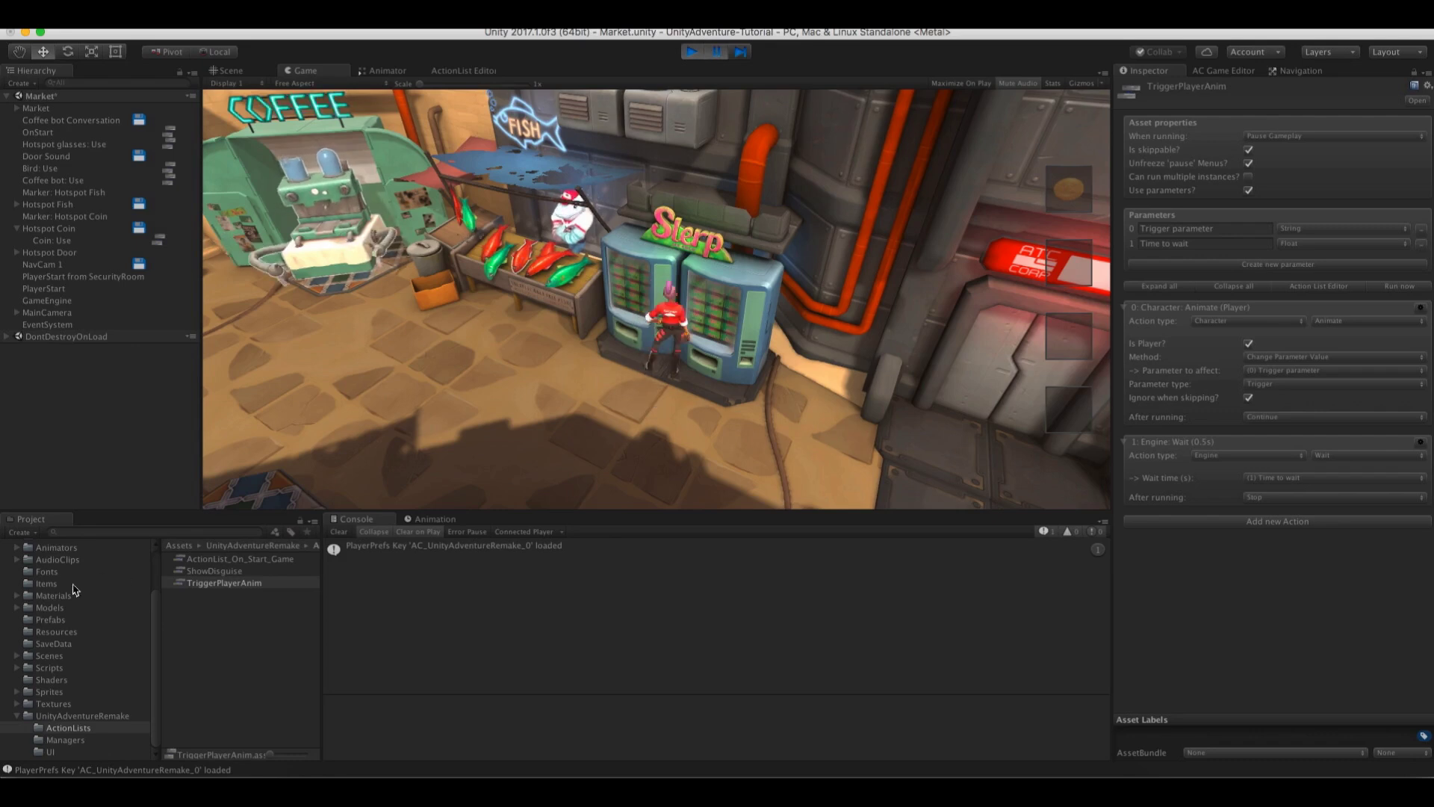
Open the ClickToMove animator controller from the Animators/Player folder
{"action": "scroll", "coordinate": [56, 594], "scroll_direction": "up", "scroll_amount": 1}
{"action": "left_click", "coordinate": [52, 549]}
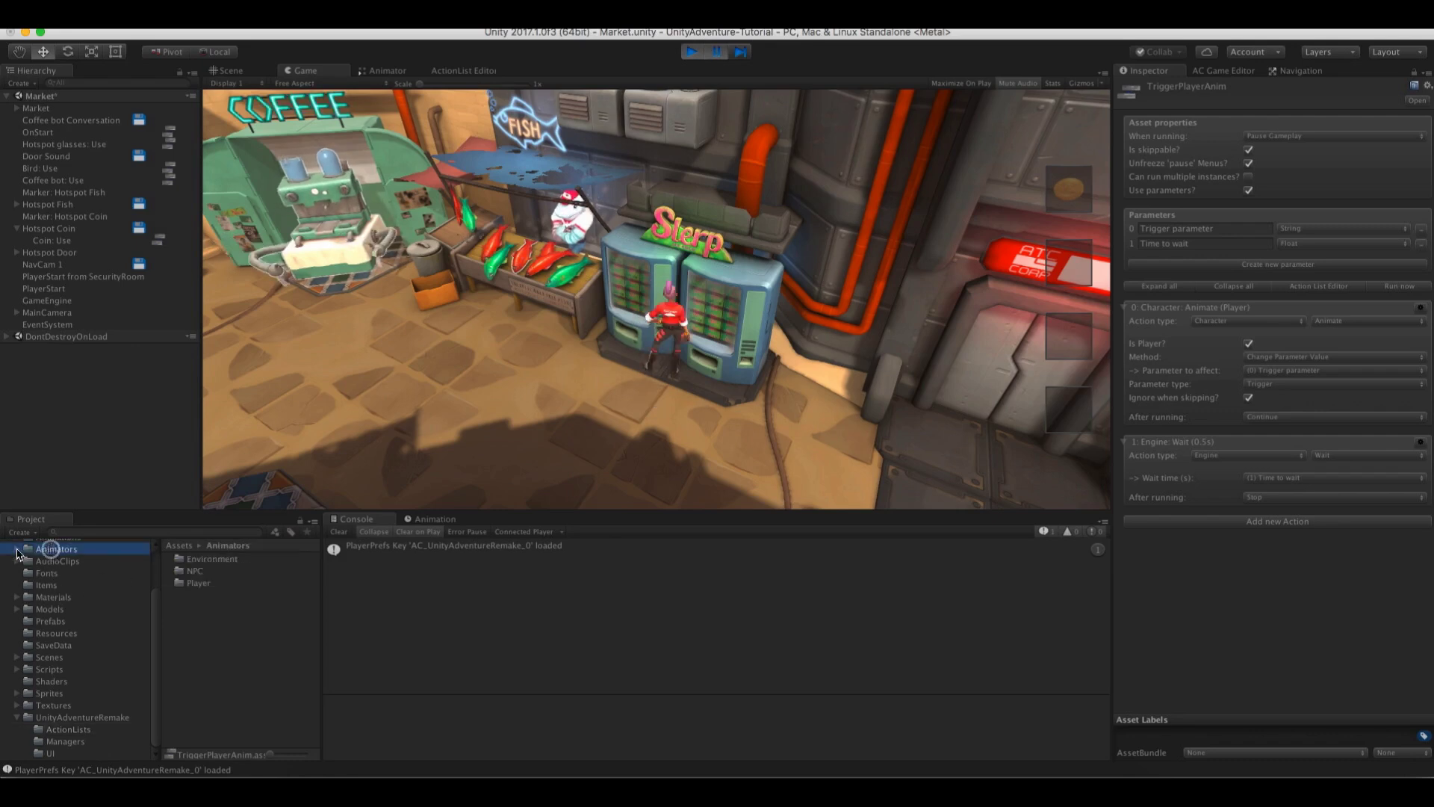
{"action": "left_click", "coordinate": [17, 549]}
{"action": "left_click", "coordinate": [45, 585]}
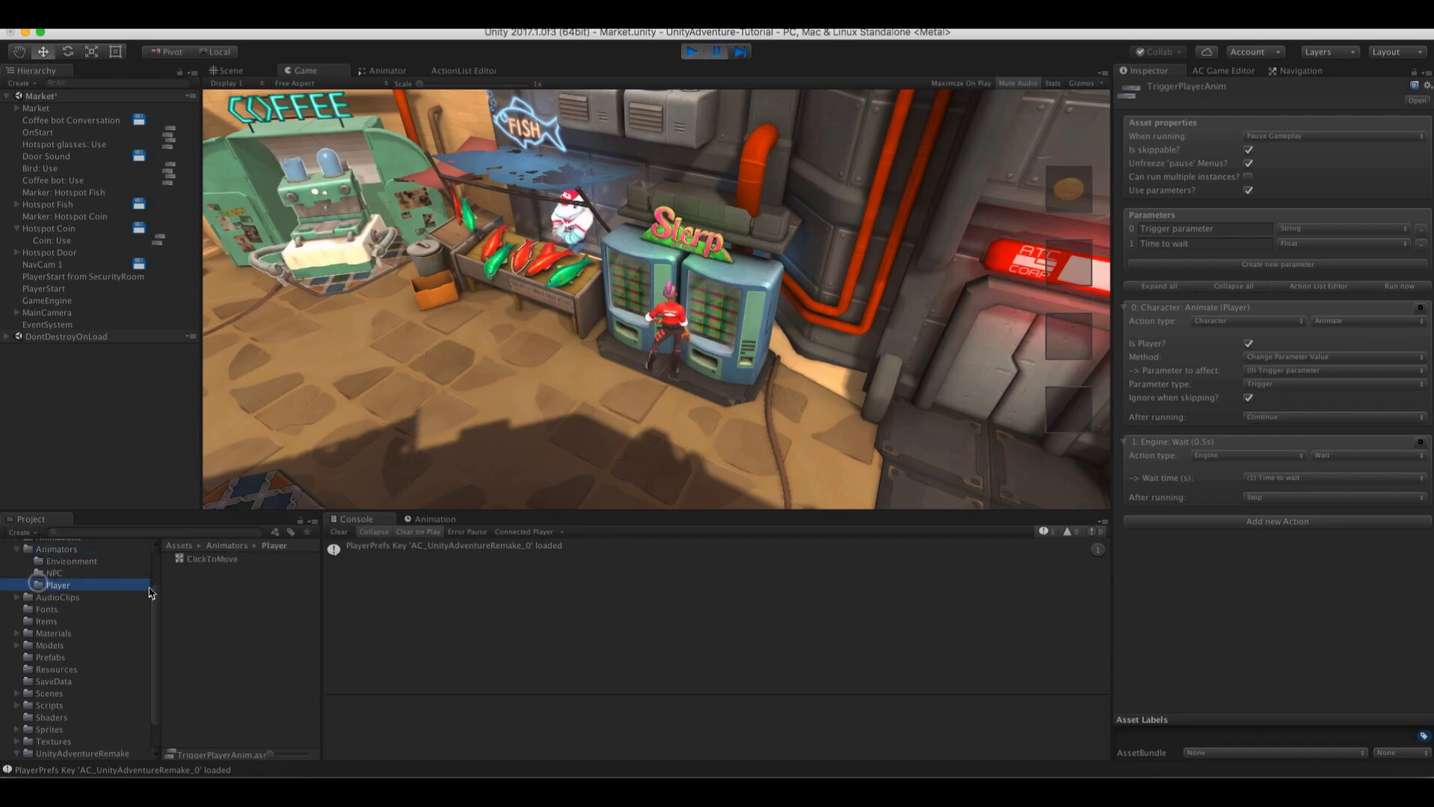
{"action": "double_click", "coordinate": [206, 561]}
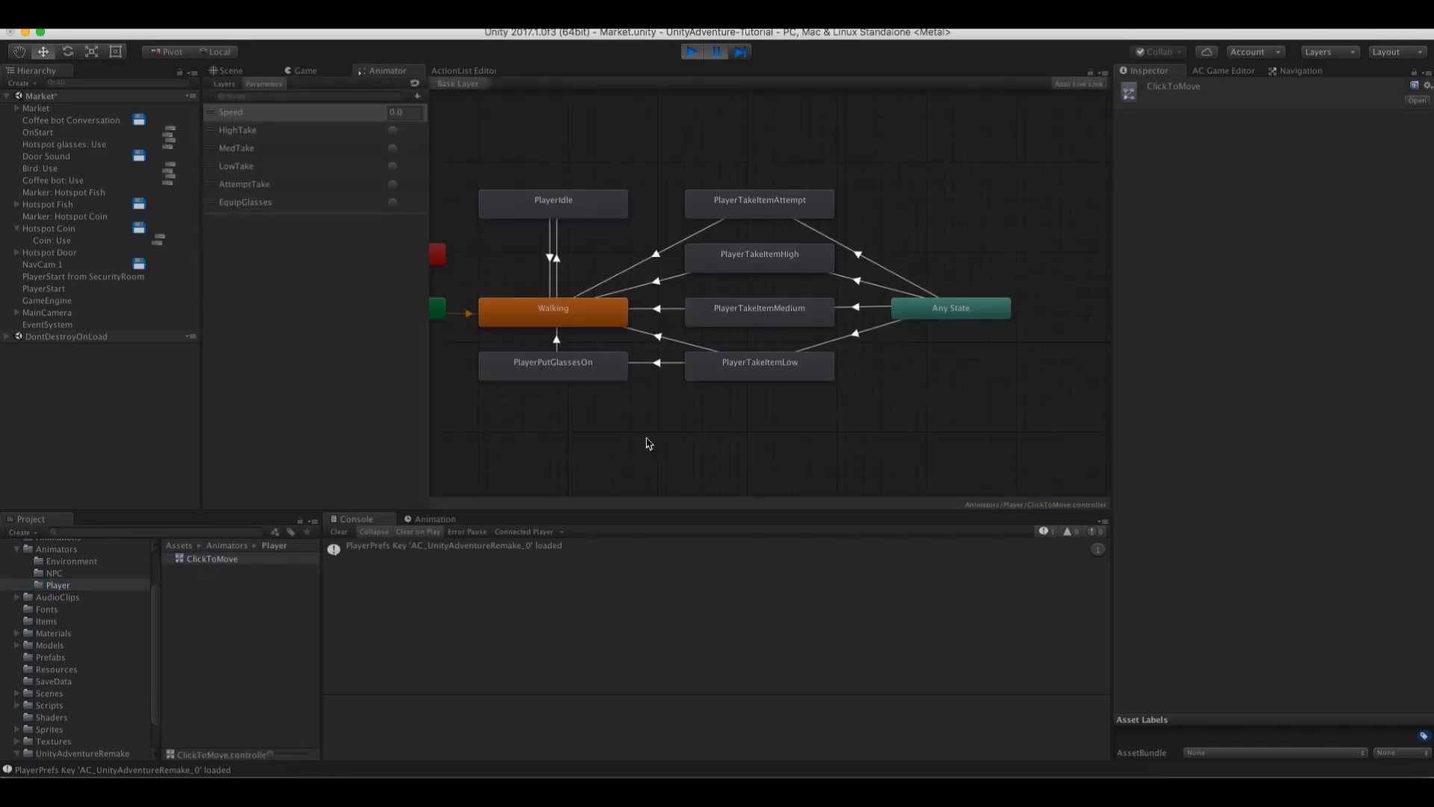
{"action": "middle_click_drag", "start_coordinate": [645, 440], "coordinate": [683, 441]}
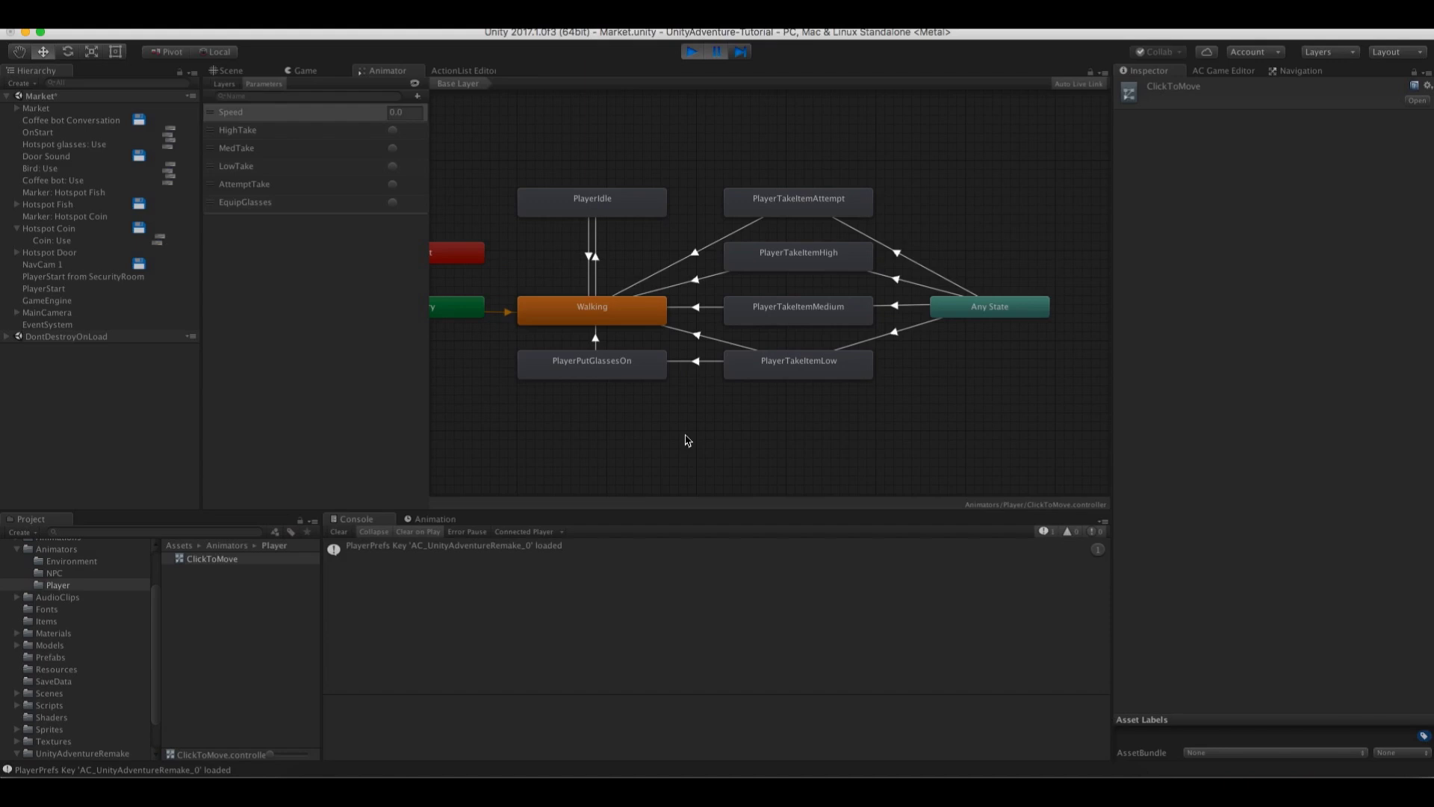
Examine the four Any State transitions and the PlayerIdle state in the ClickToMove controller, and stop the running scene
{"action": "left_click", "coordinate": [897, 253]}
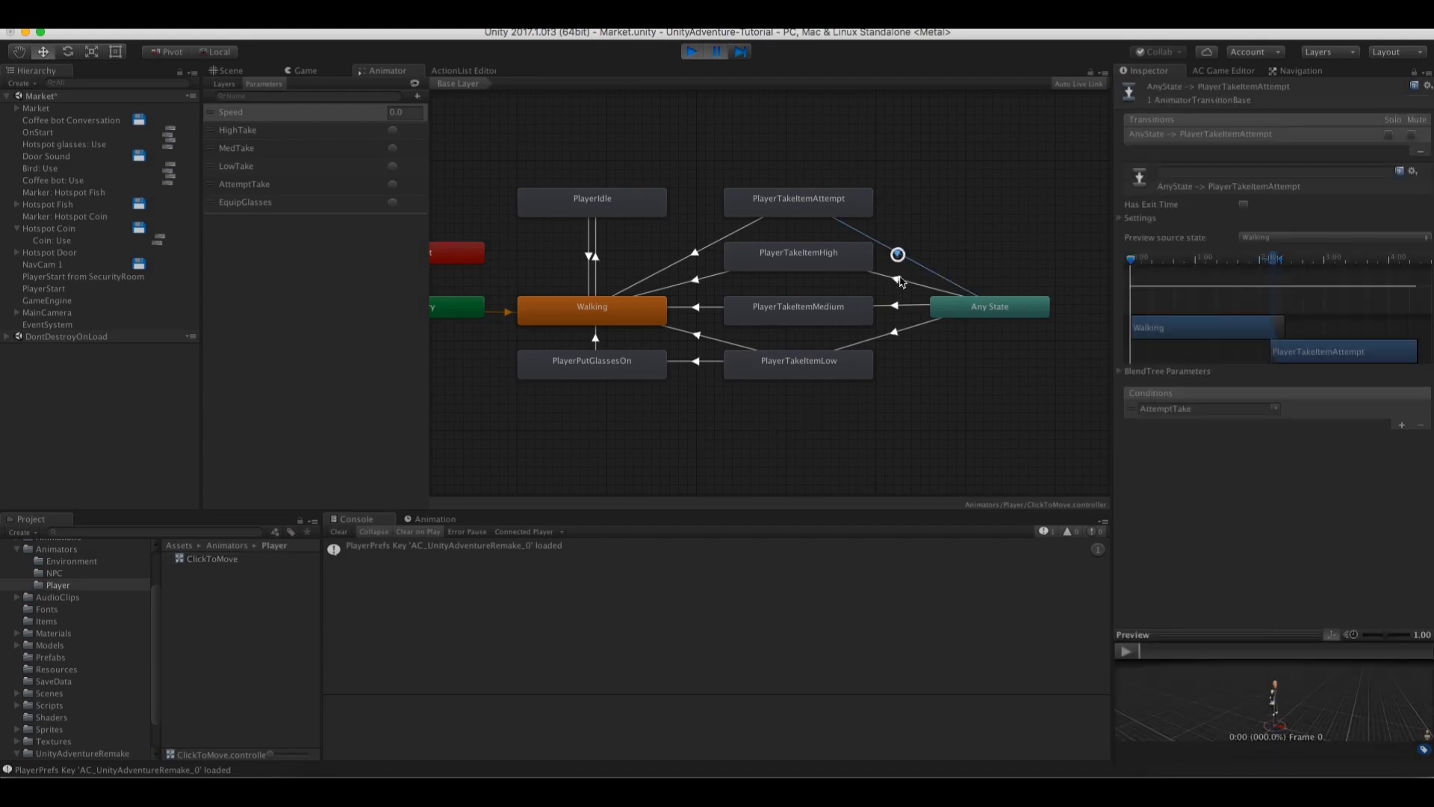
{"action": "left_click", "coordinate": [896, 280]}
{"action": "left_click", "coordinate": [895, 306]}
{"action": "left_click", "coordinate": [897, 338]}
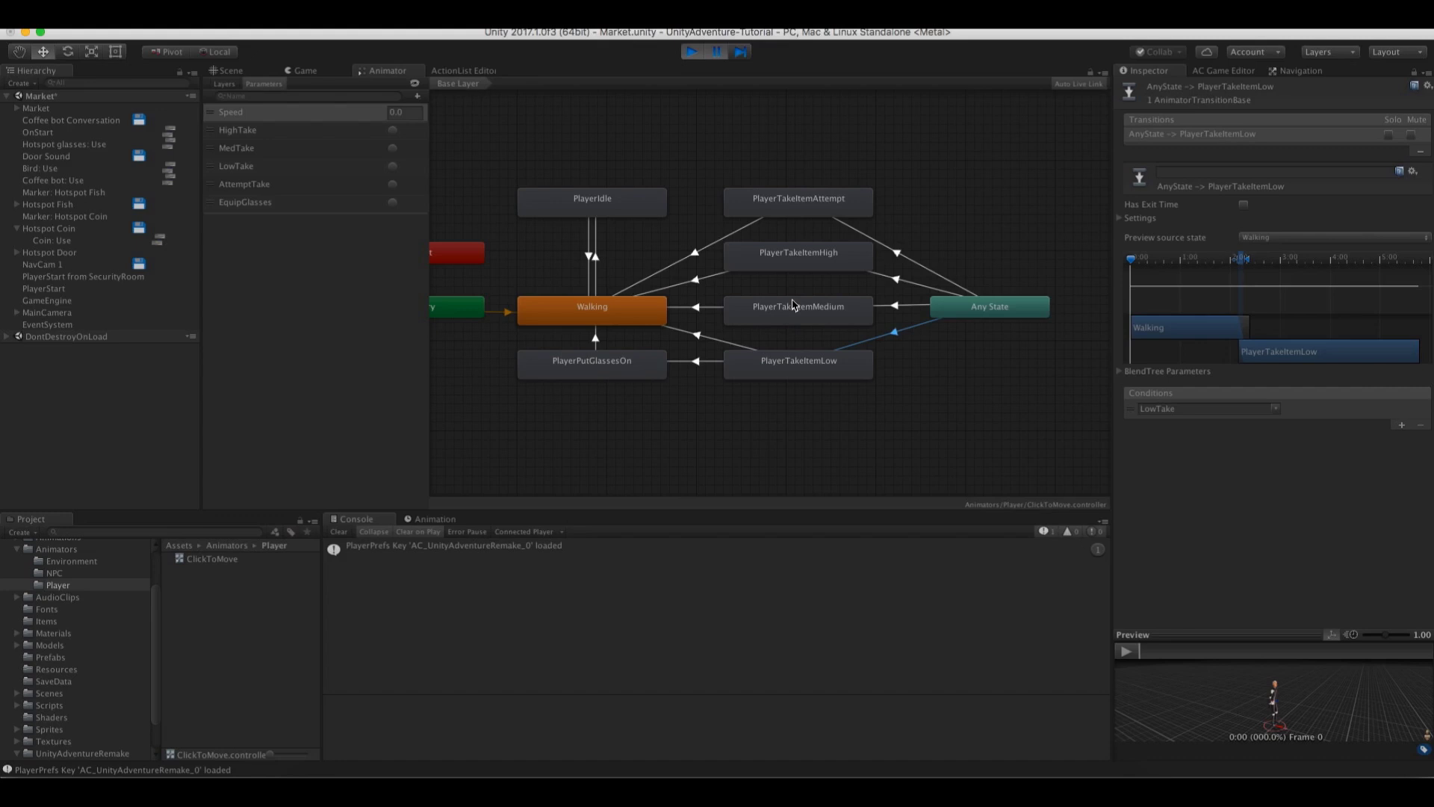
{"action": "left_click", "coordinate": [580, 208]}
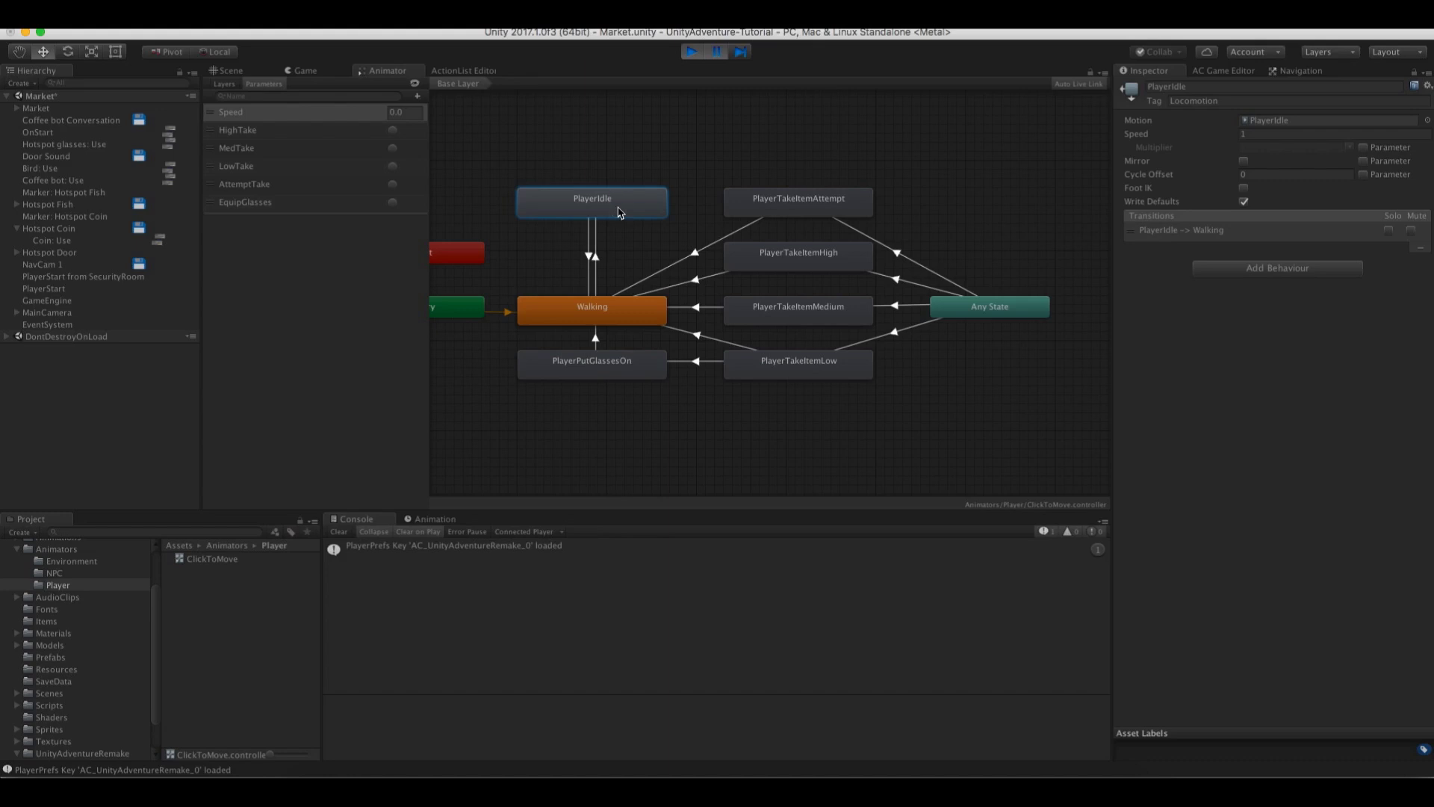
{"action": "key", "text": "super+p"}
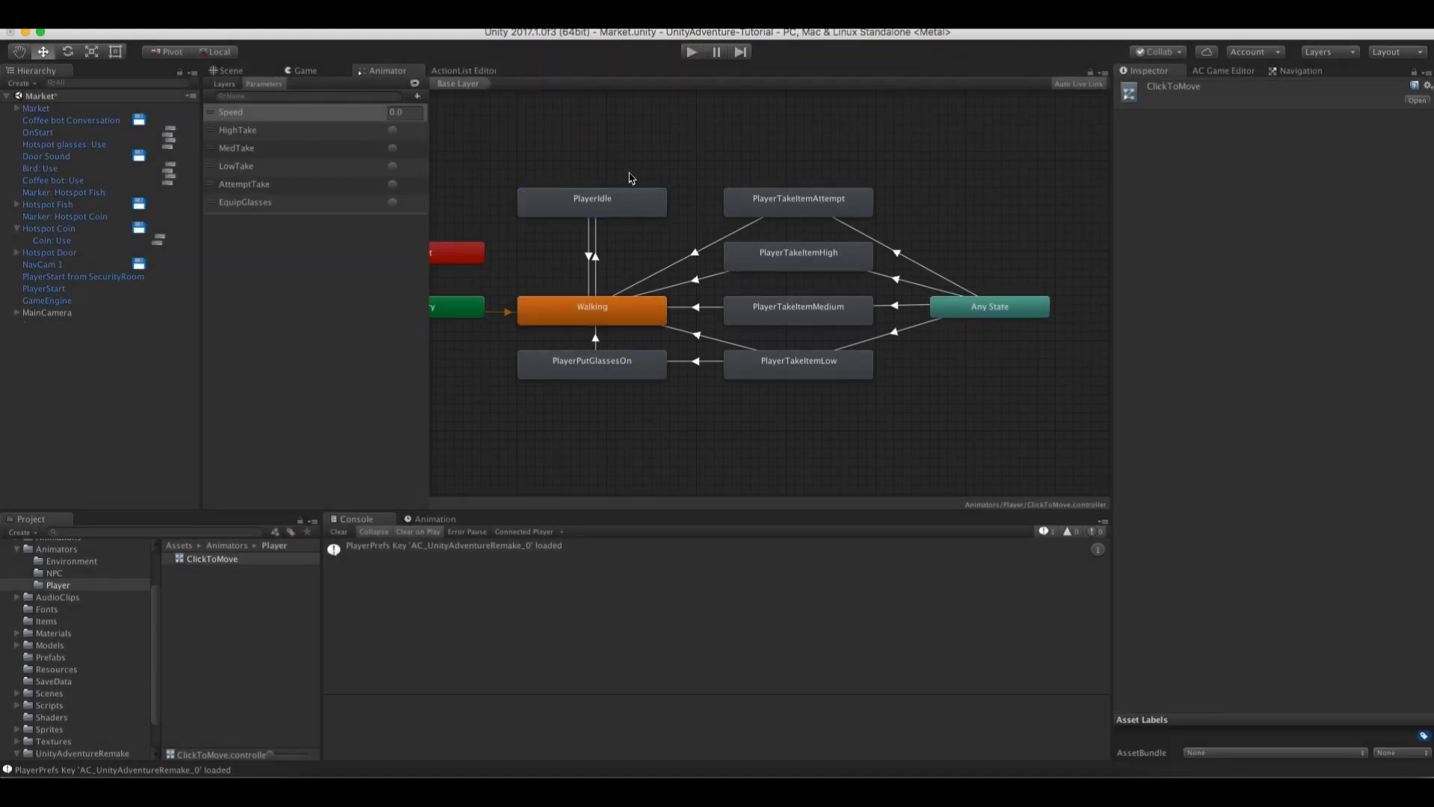
{"action": "left_click", "coordinate": [556, 210]}
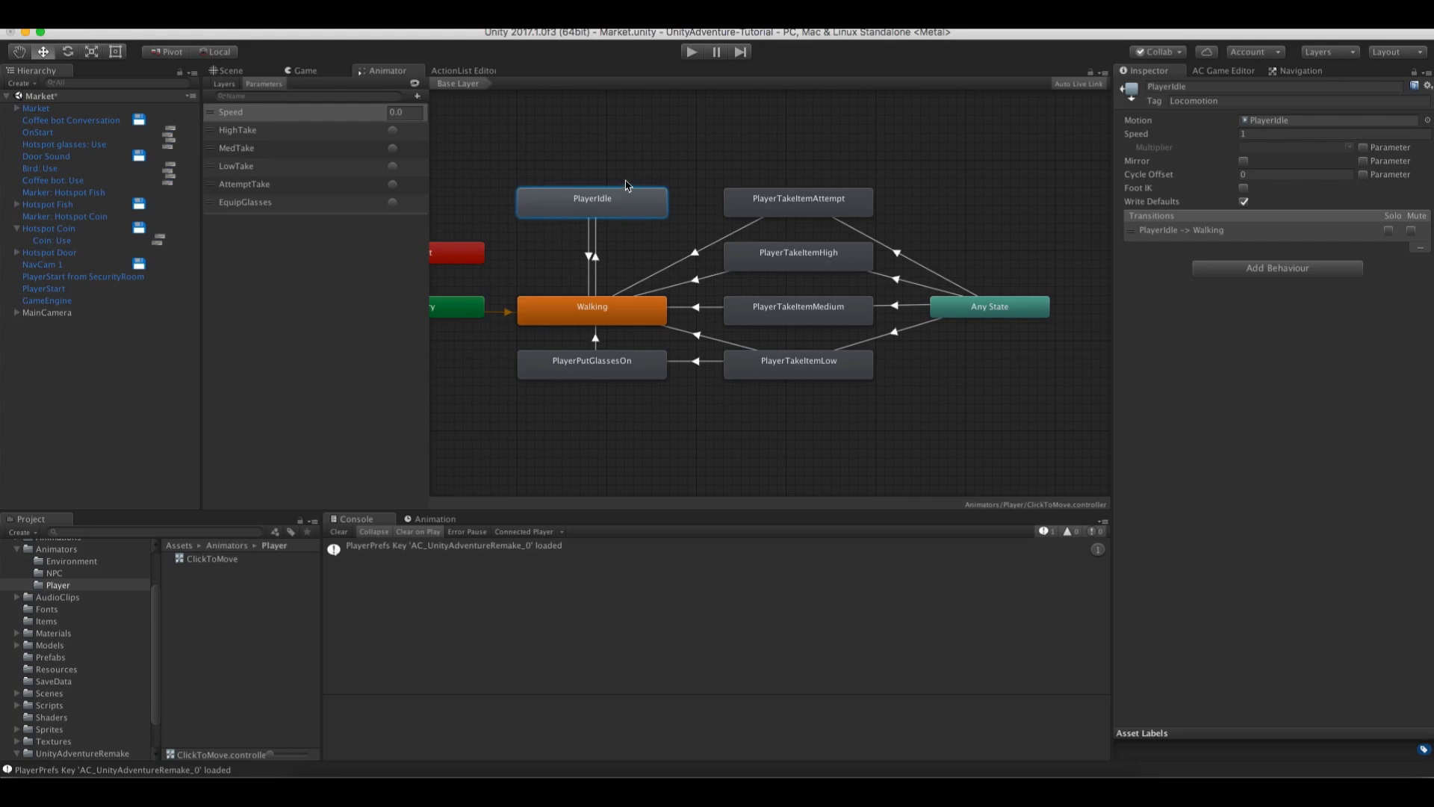
{"action": "left_click", "coordinate": [535, 249]}
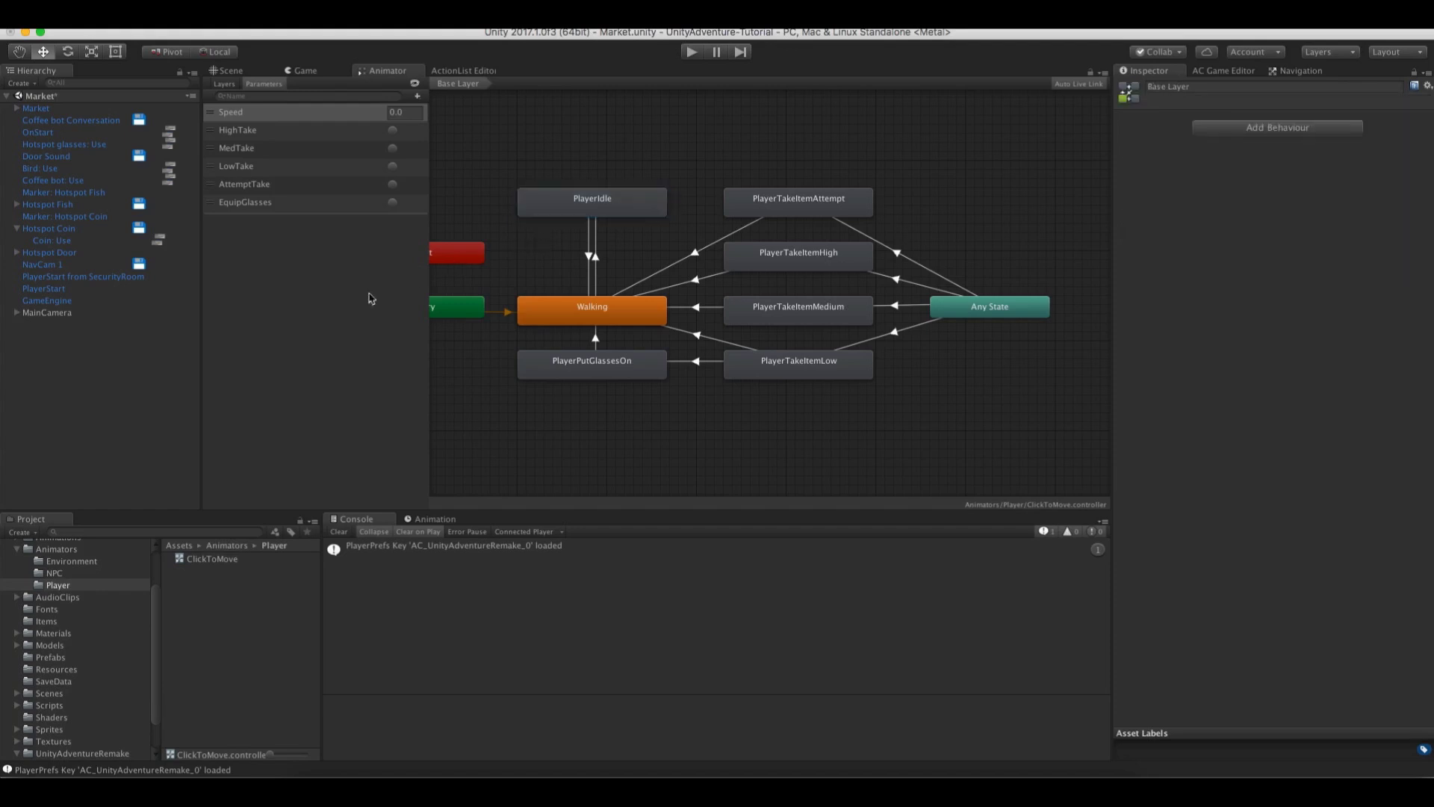
Create an Adventure Creator ActionList asset named ResetPlayerAnim in the UnityAdventureRemake/ActionLists folder
{"action": "left_click", "coordinate": [241, 71]}
{"action": "scroll", "coordinate": [82, 657], "scroll_direction": "down", "scroll_amount": 3}
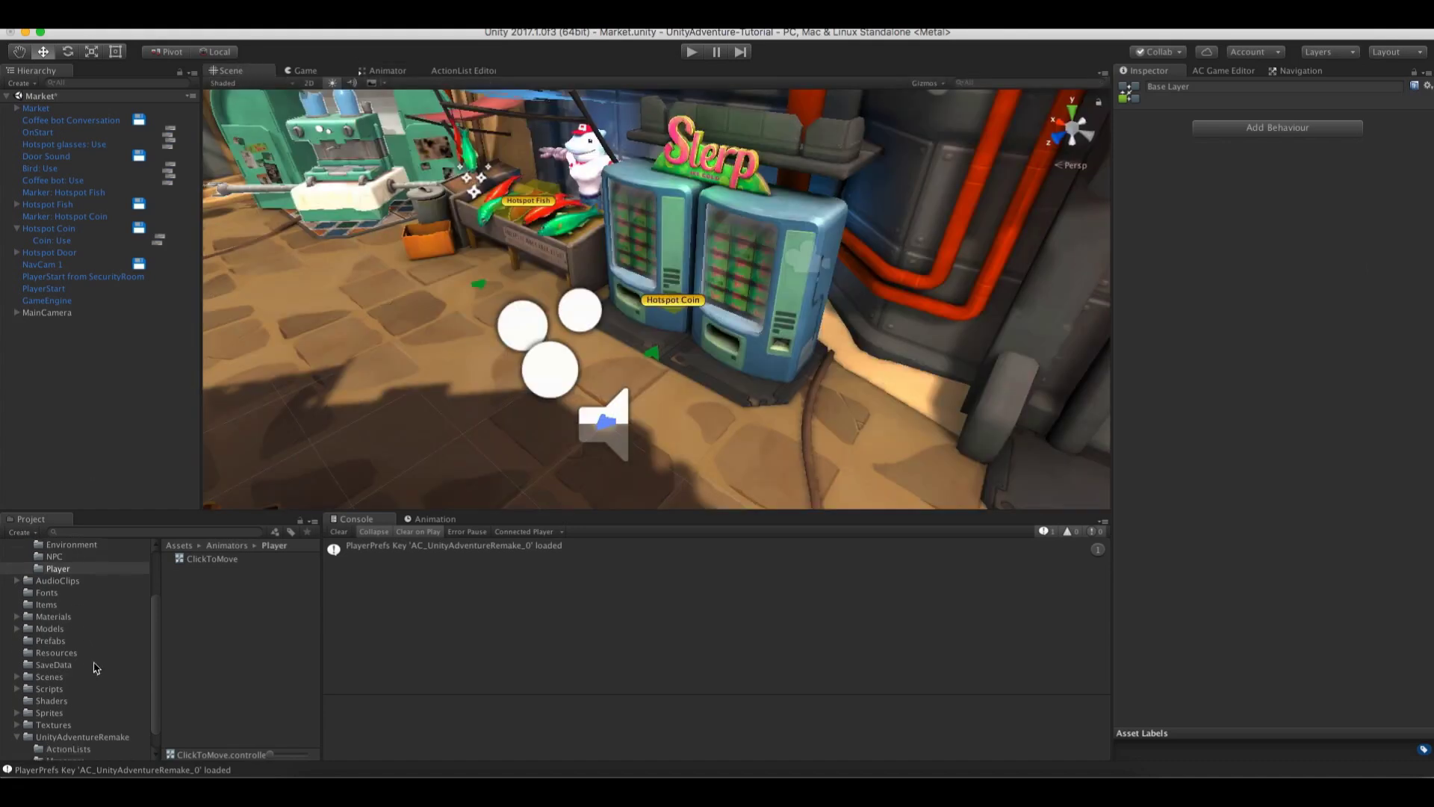
{"action": "left_click", "coordinate": [53, 717]}
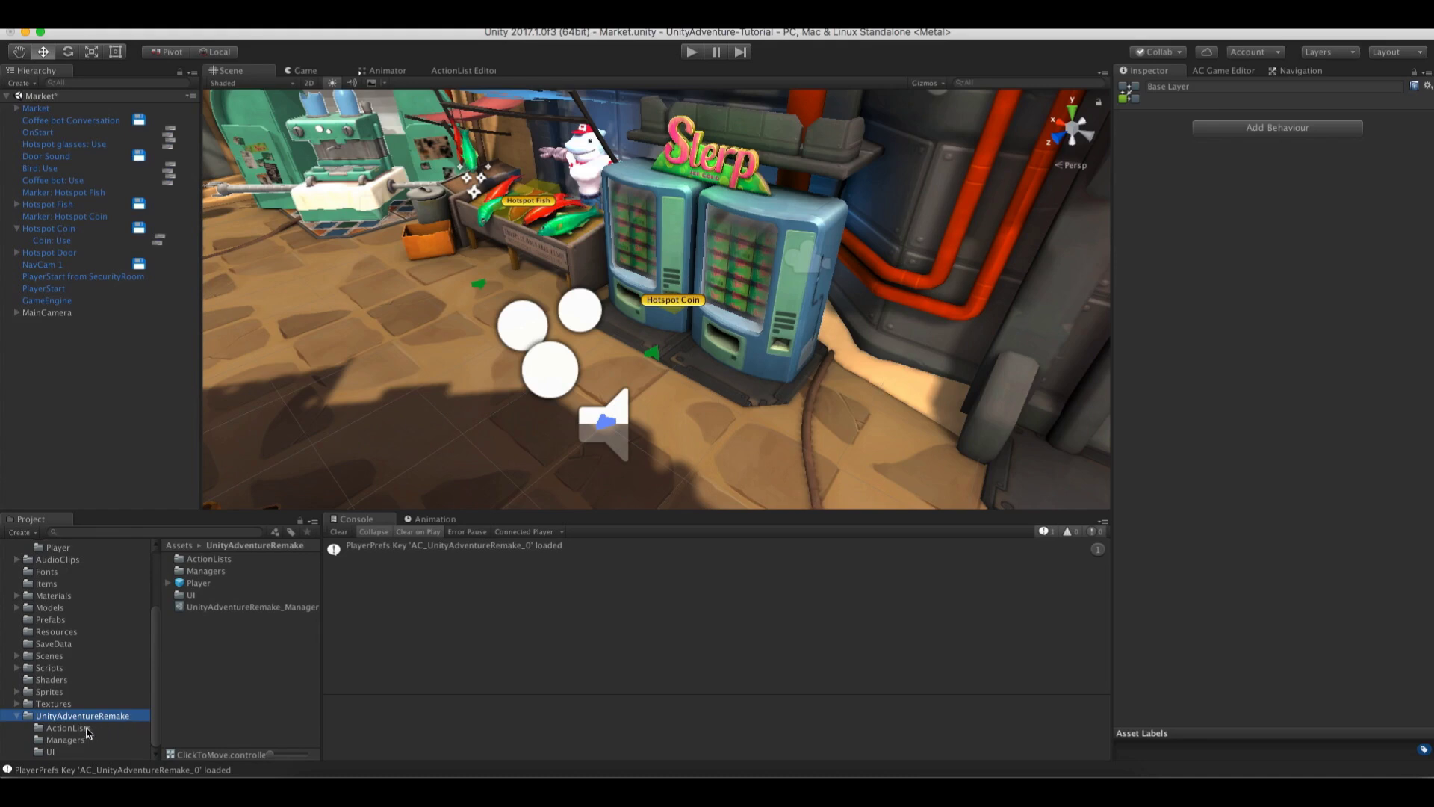
{"action": "left_click", "coordinate": [71, 728]}
{"action": "right_click", "coordinate": [173, 626]}
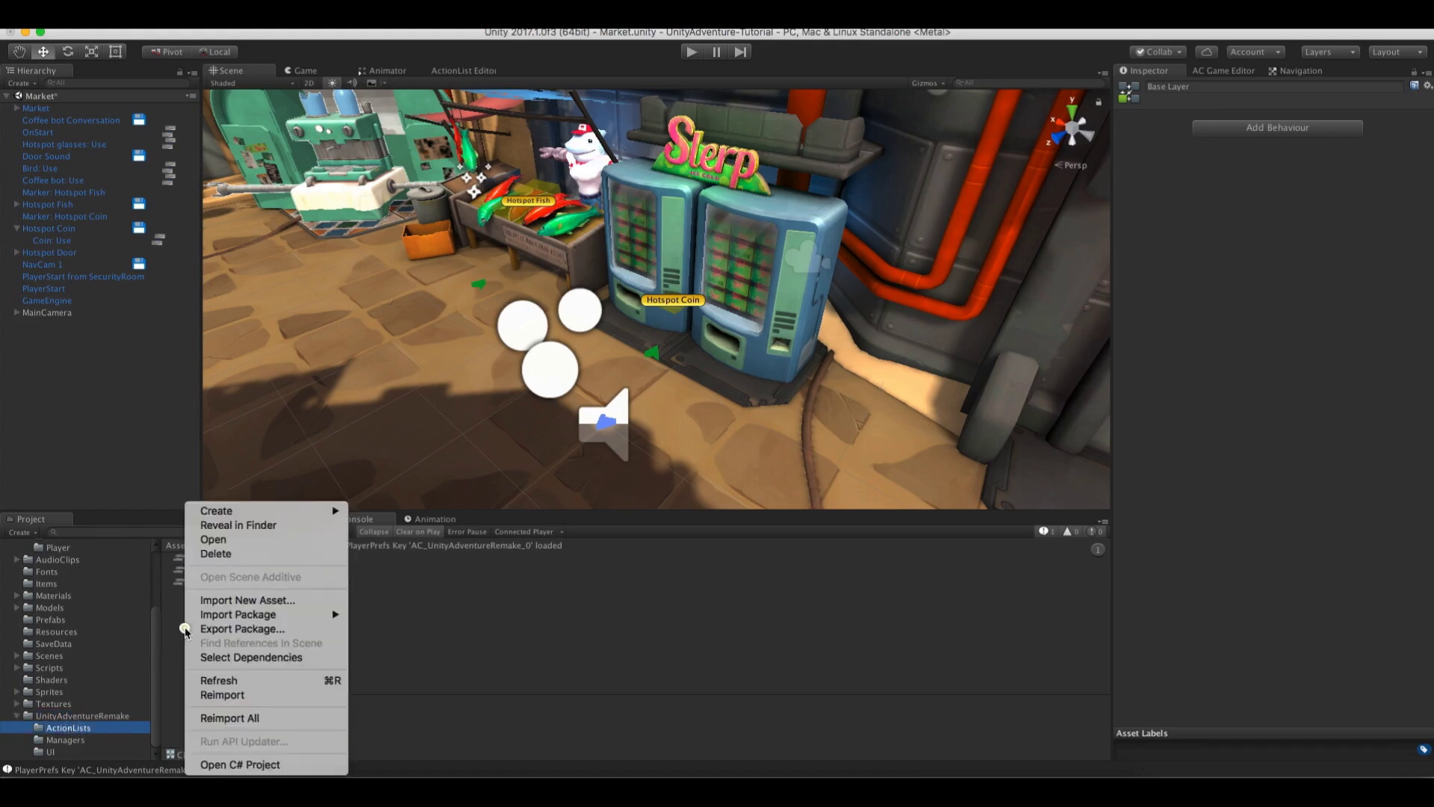
{"action": "mouse_move", "coordinate": [232, 510]}
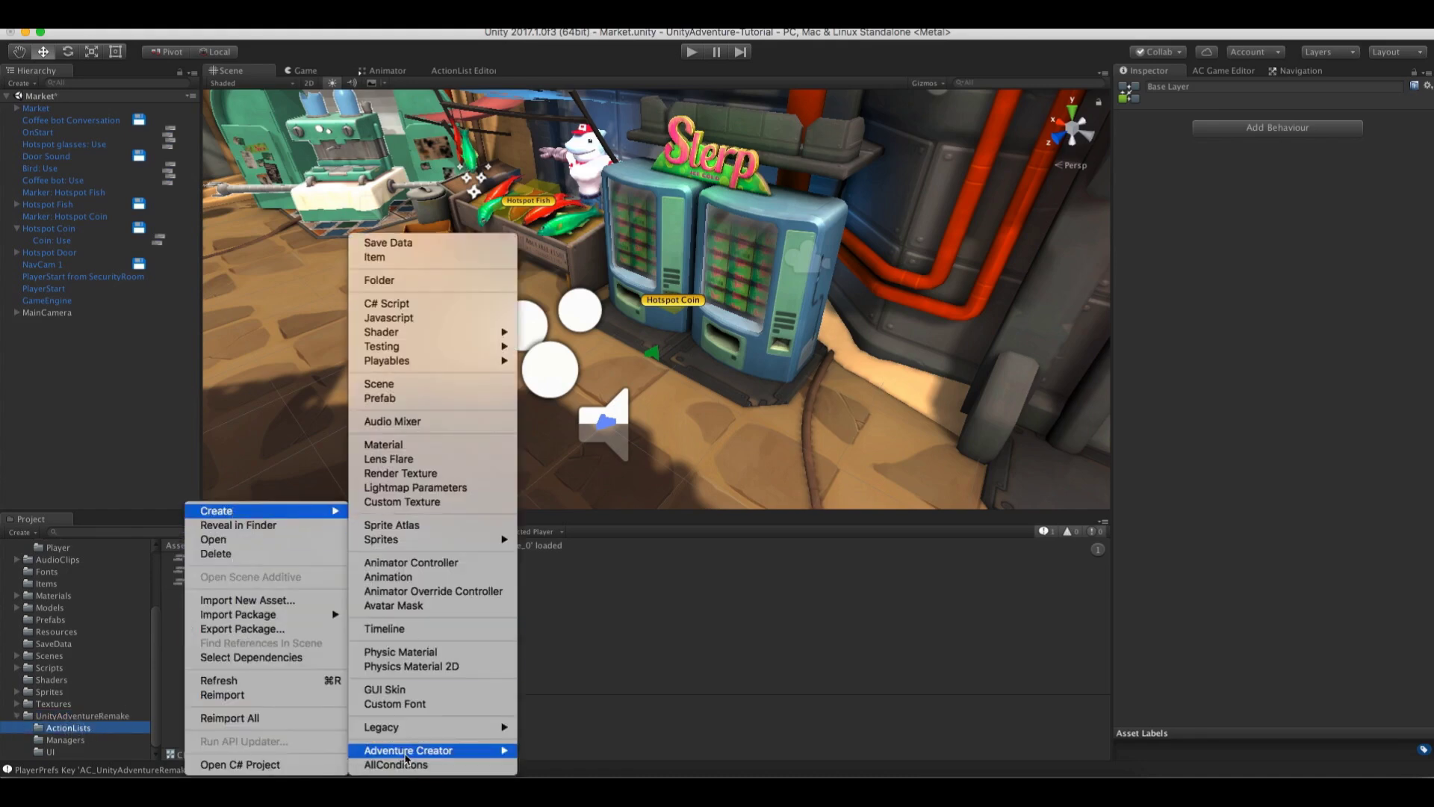
{"action": "mouse_move", "coordinate": [478, 750]}
{"action": "left_click", "coordinate": [555, 750]}
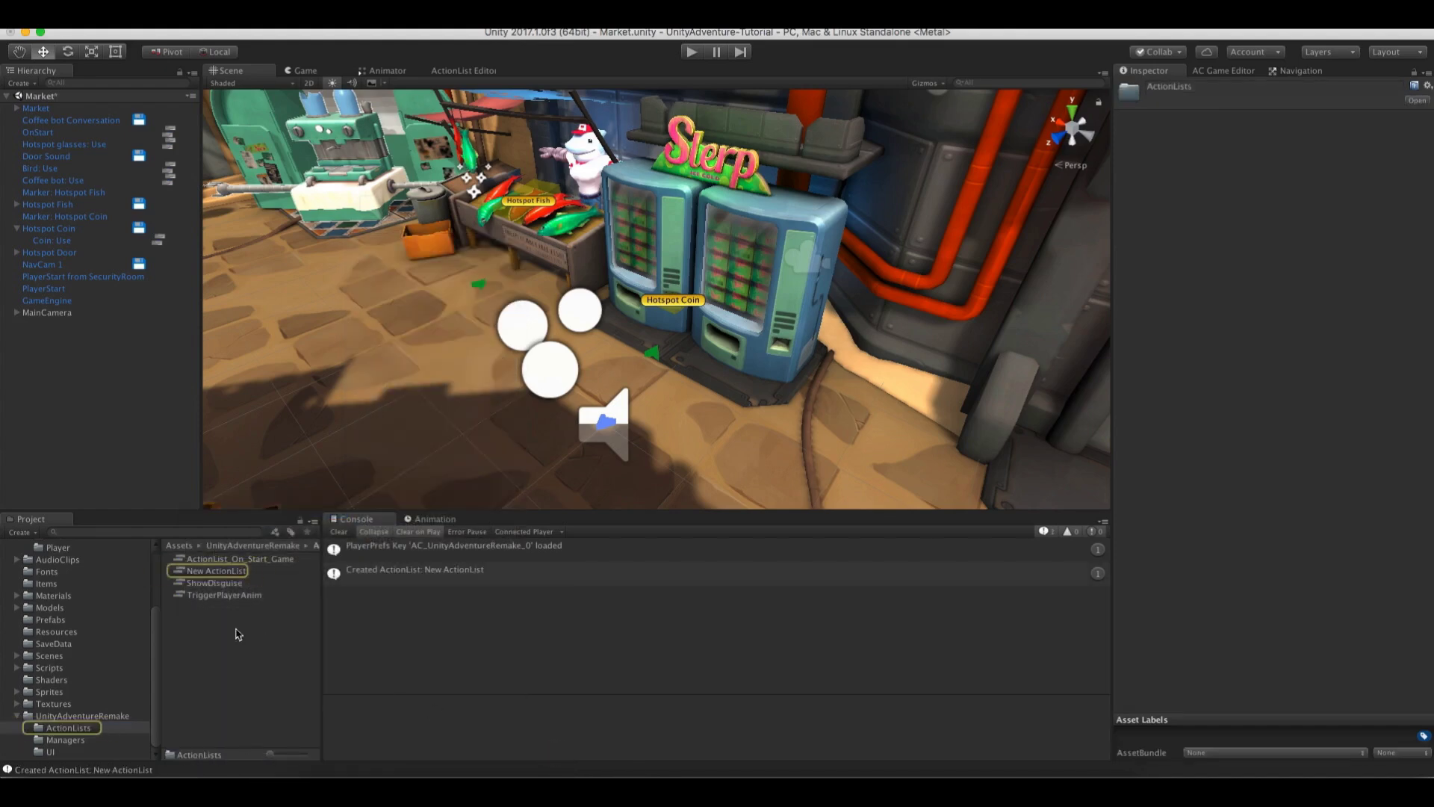
{"action": "type", "text": "ResetPlayerAnim"}
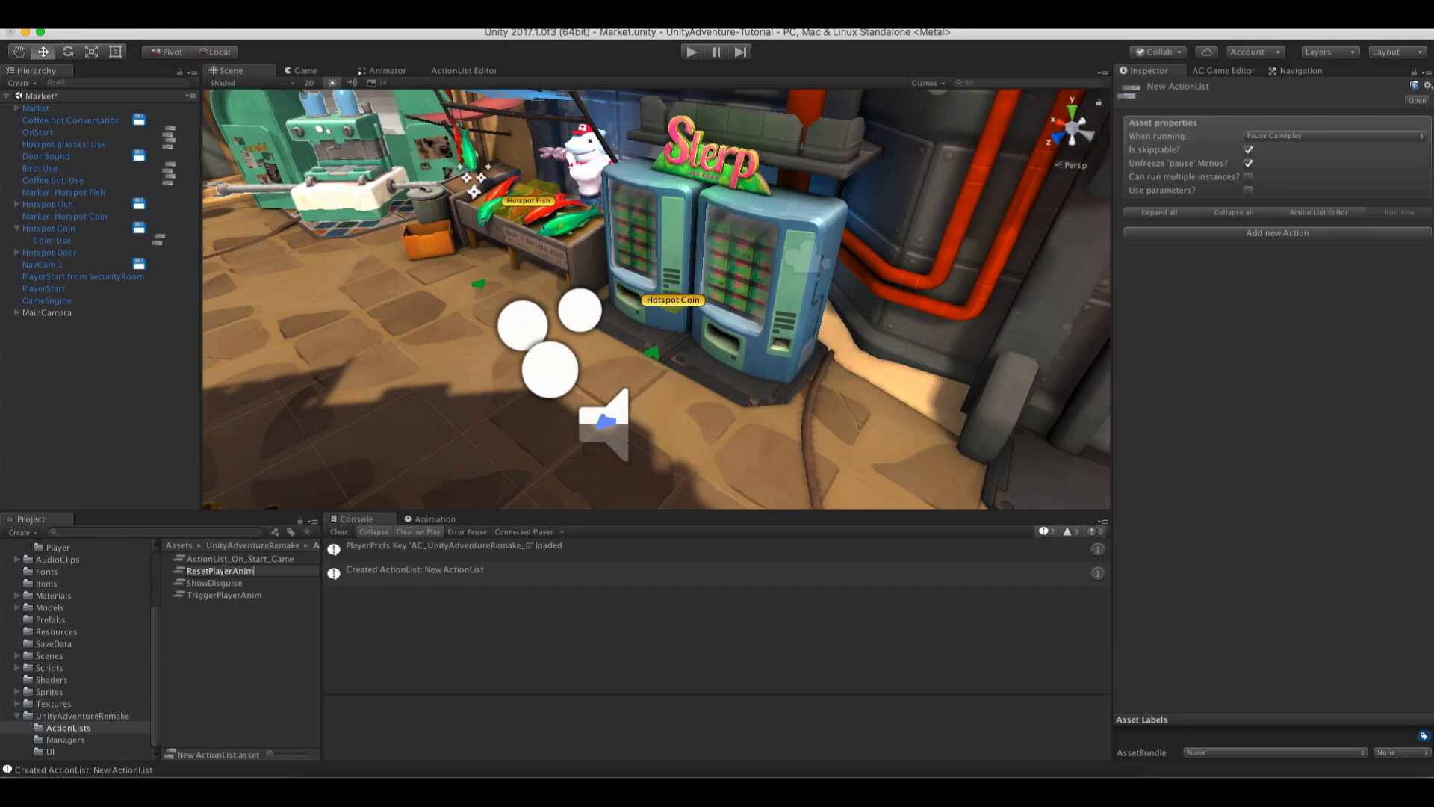
{"action": "key", "text": "Return"}
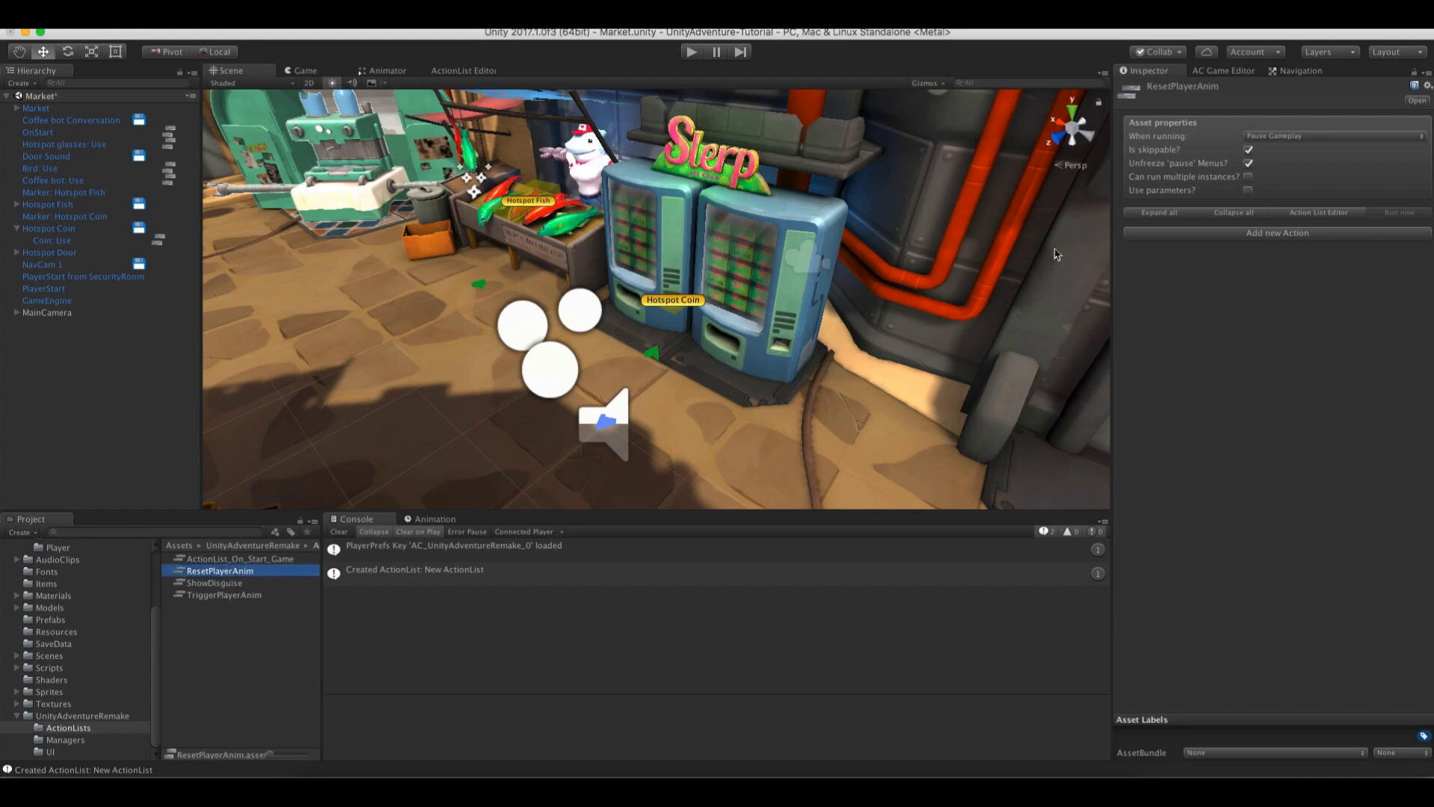
Add a Character: Animate action to ResetPlayerAnim with Is Player enabled and the method set to Play Custom
{"action": "left_click", "coordinate": [1236, 234]}
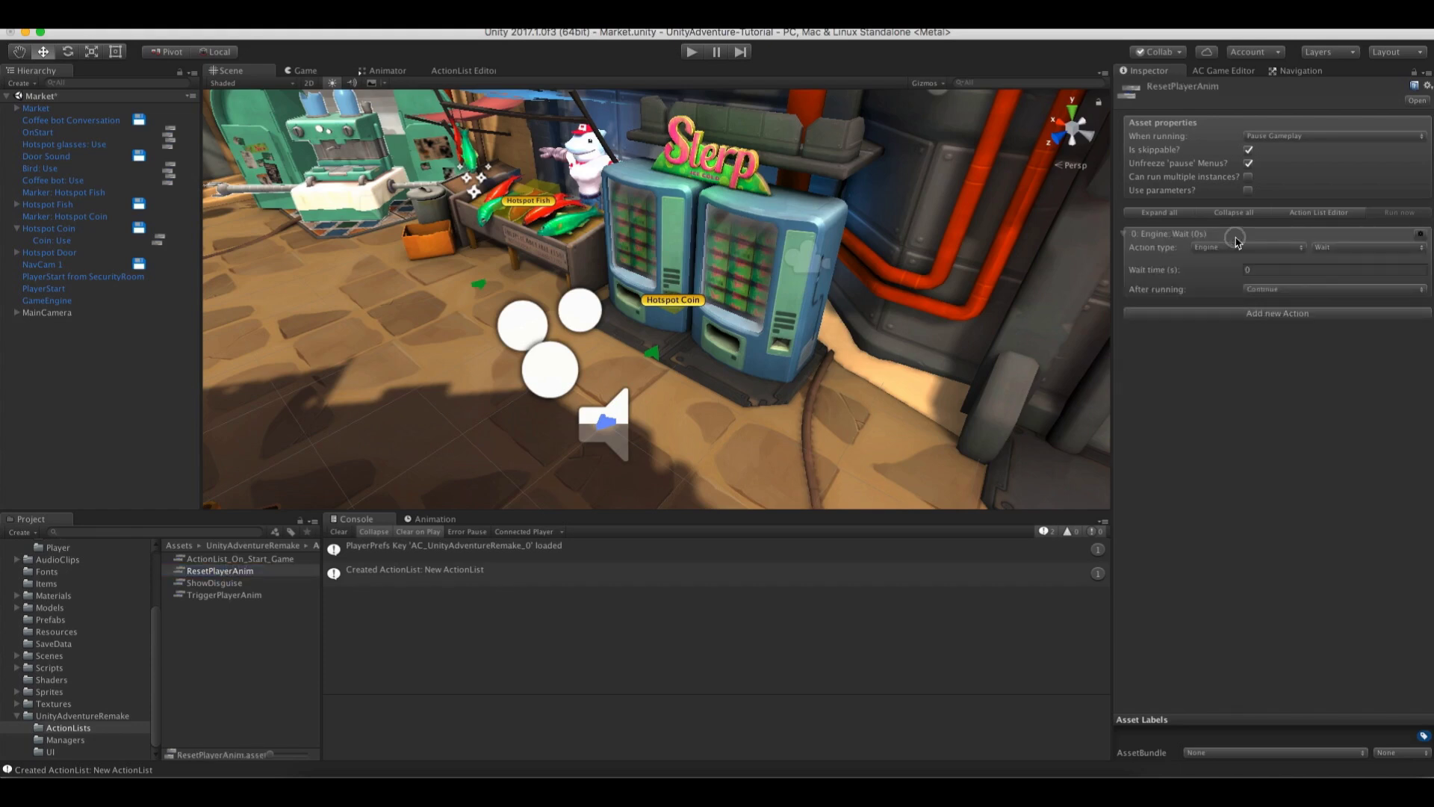
{"action": "left_click", "coordinate": [1234, 247]}
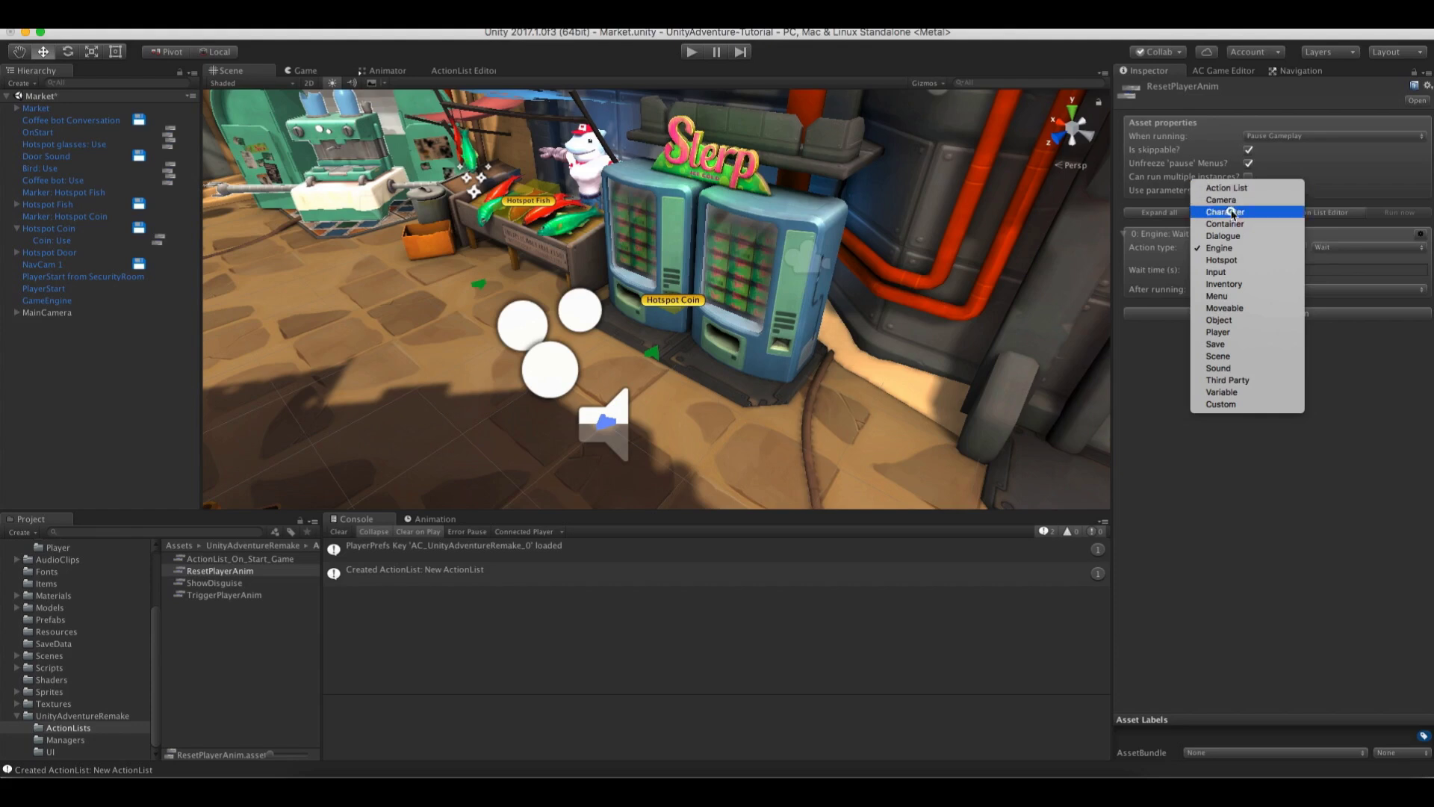
{"action": "left_click", "coordinate": [1226, 212]}
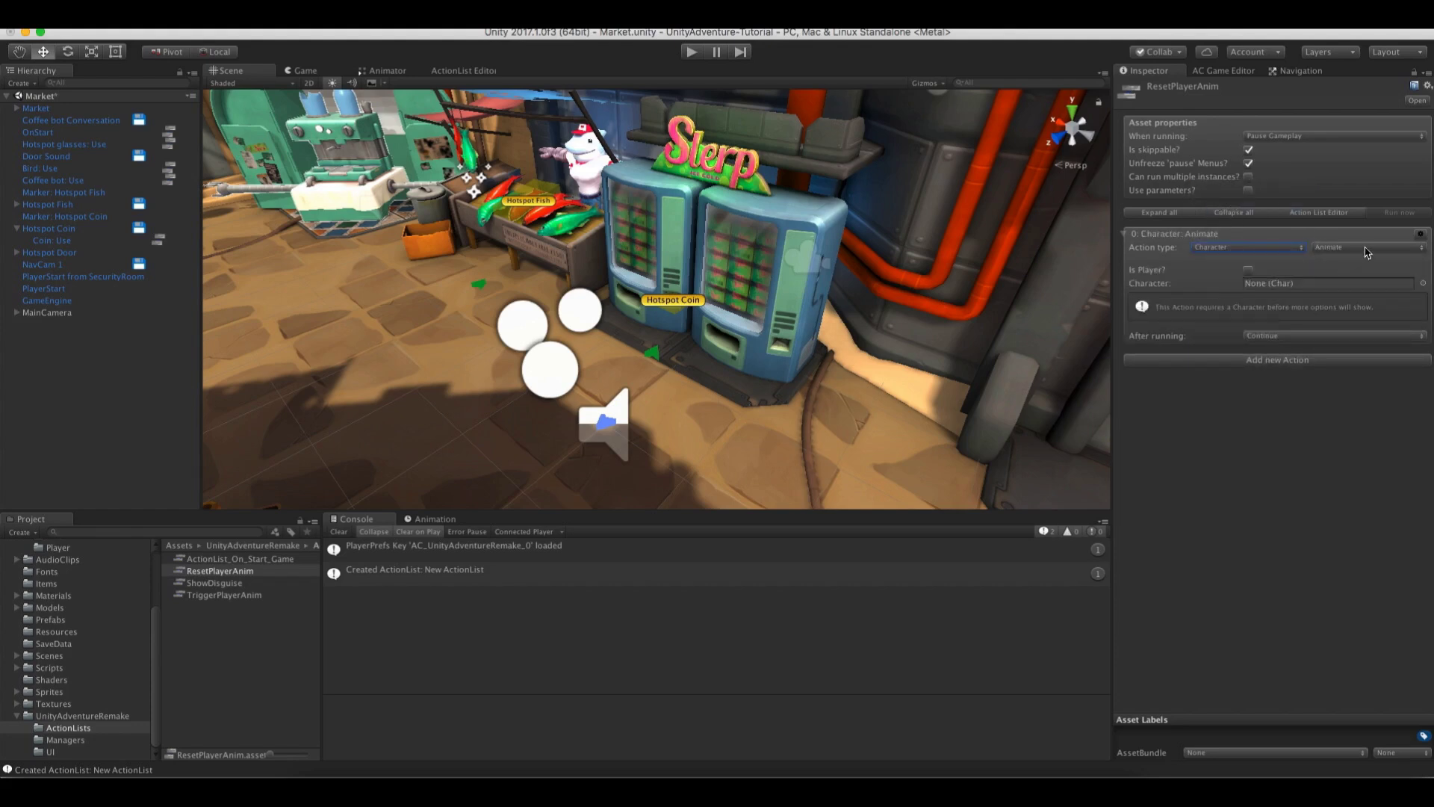
{"action": "left_click", "coordinate": [1249, 270]}
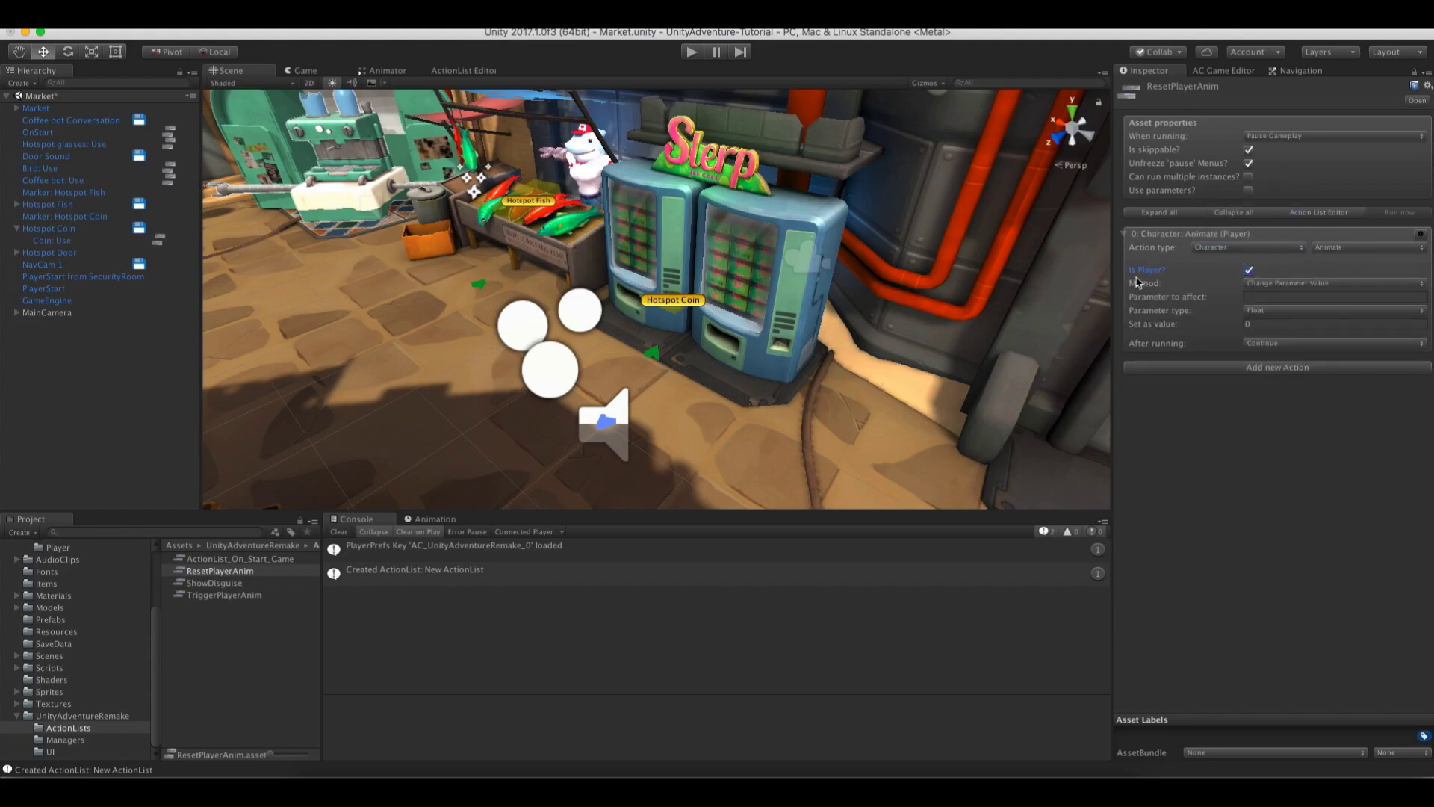
{"action": "left_click", "coordinate": [1274, 284]}
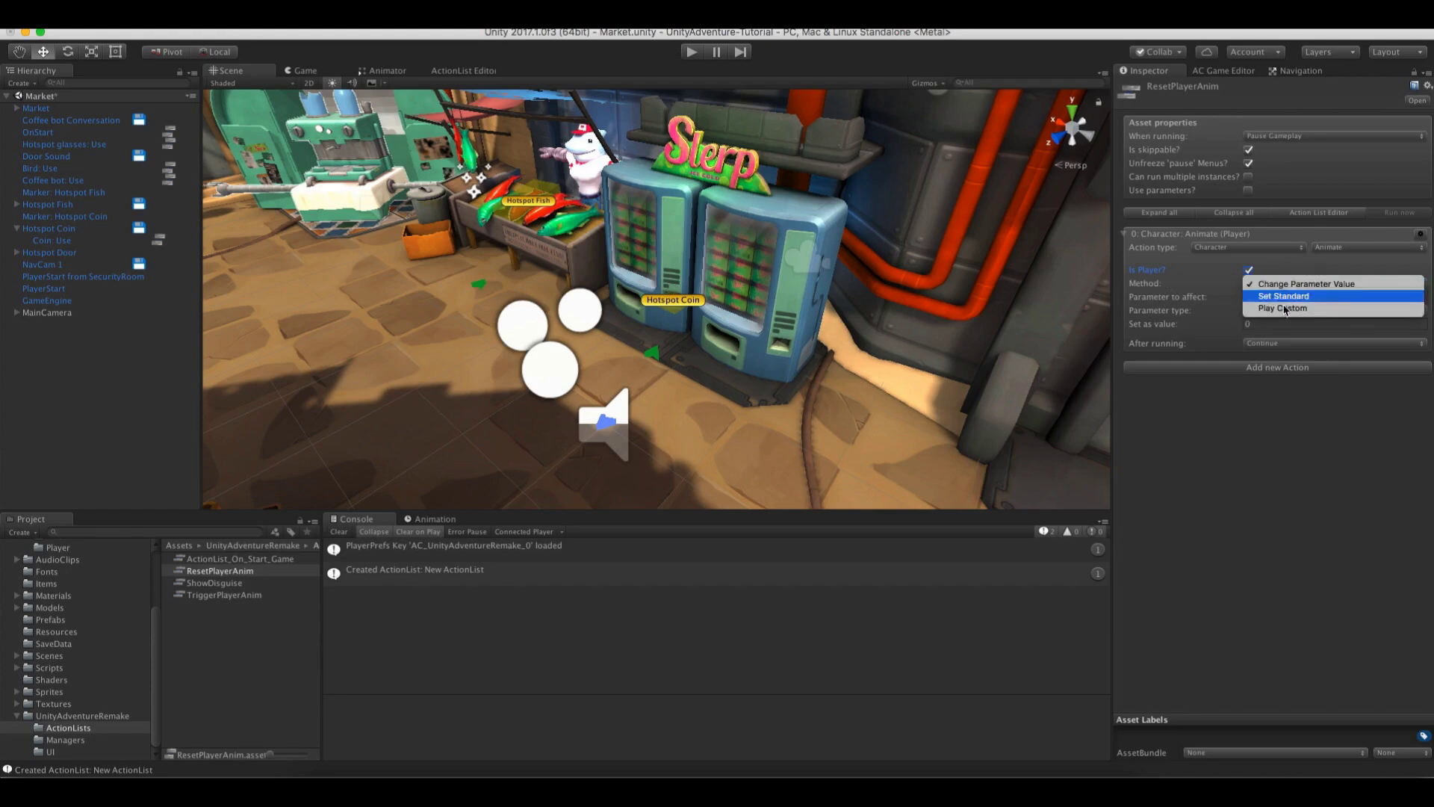
{"action": "left_click", "coordinate": [1309, 308]}
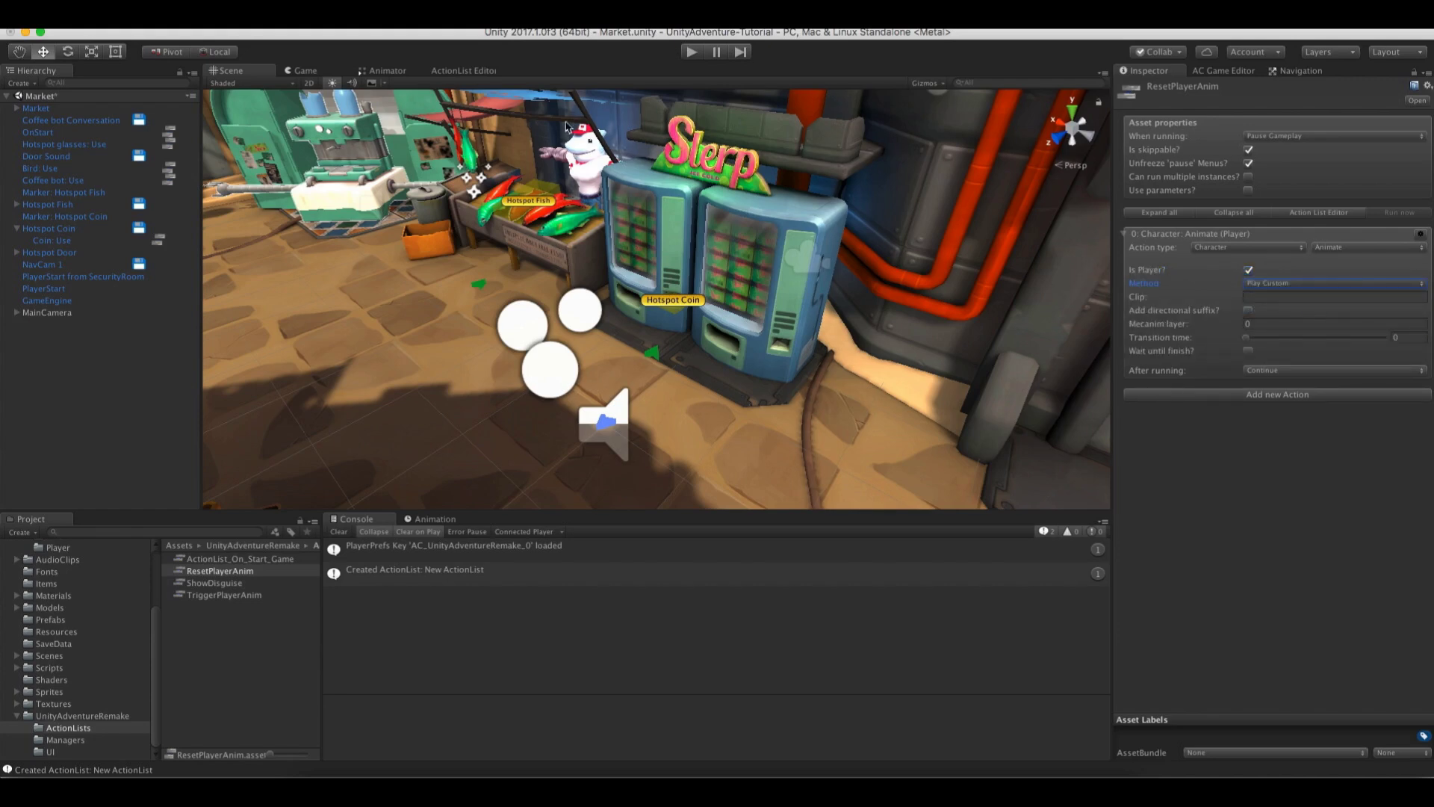
Check the idle state's name in the Animator and set the ResetPlayerAnim action's clip to PlayerIdle
{"action": "left_click", "coordinate": [384, 70]}
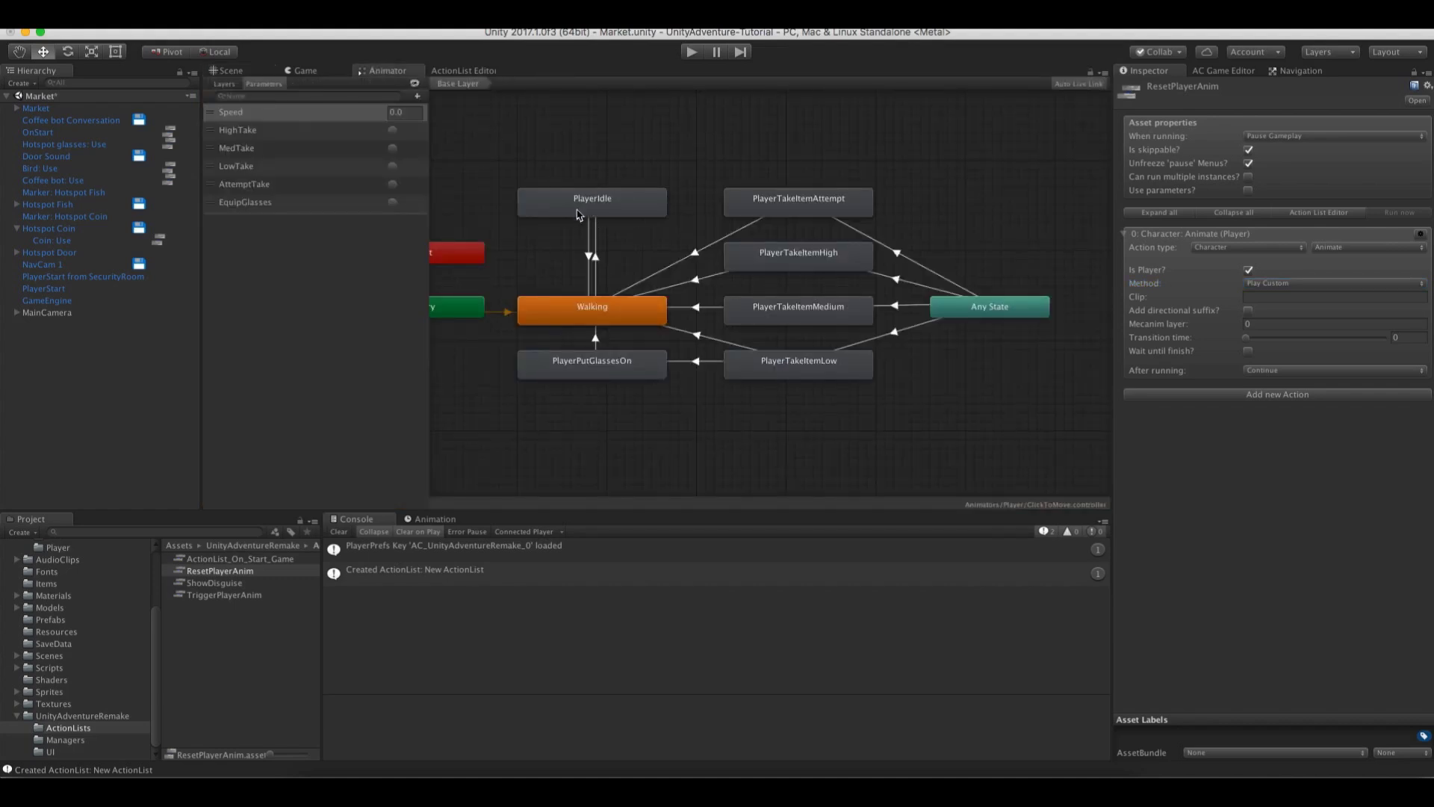
{"action": "left_click", "coordinate": [580, 213]}
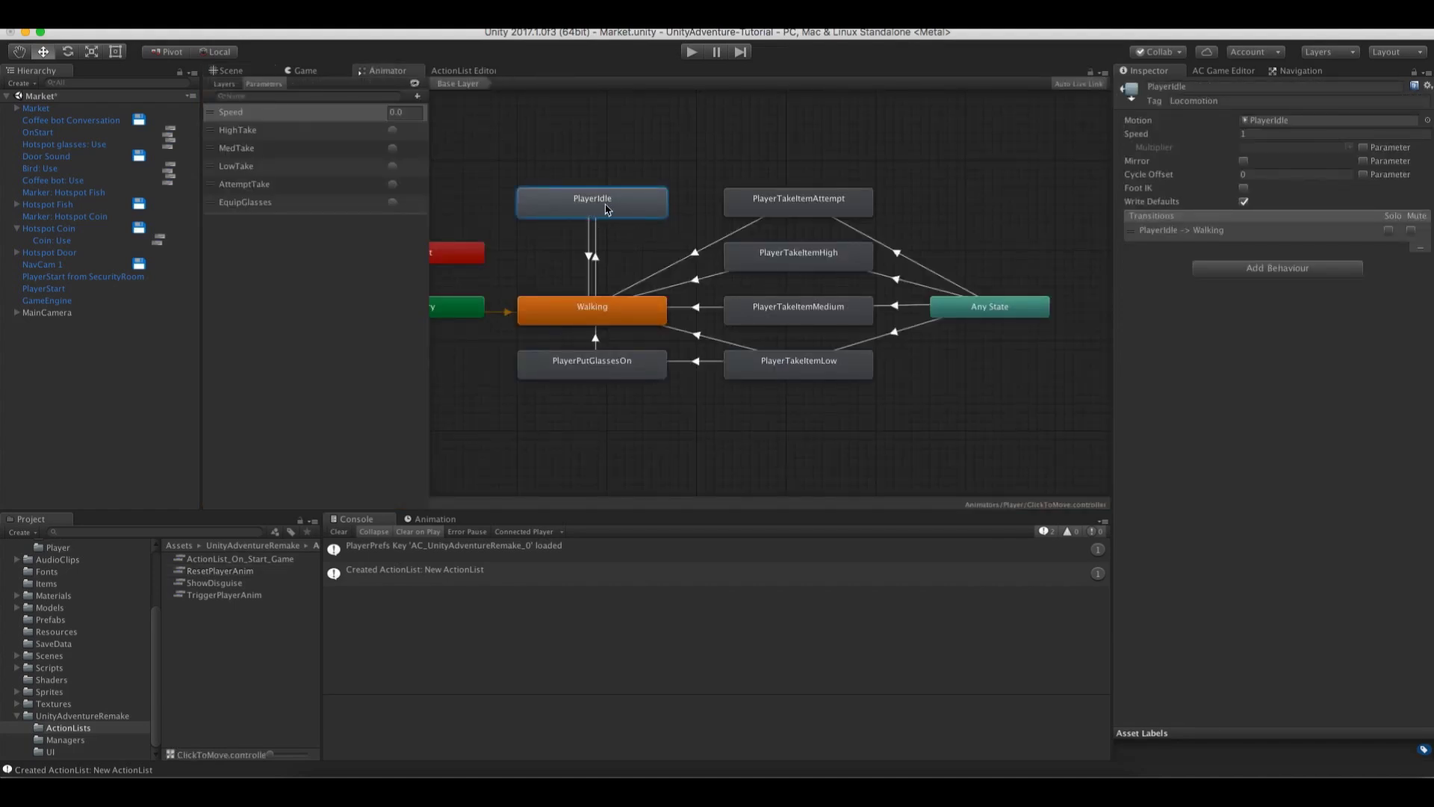
{"action": "left_click", "coordinate": [220, 570]}
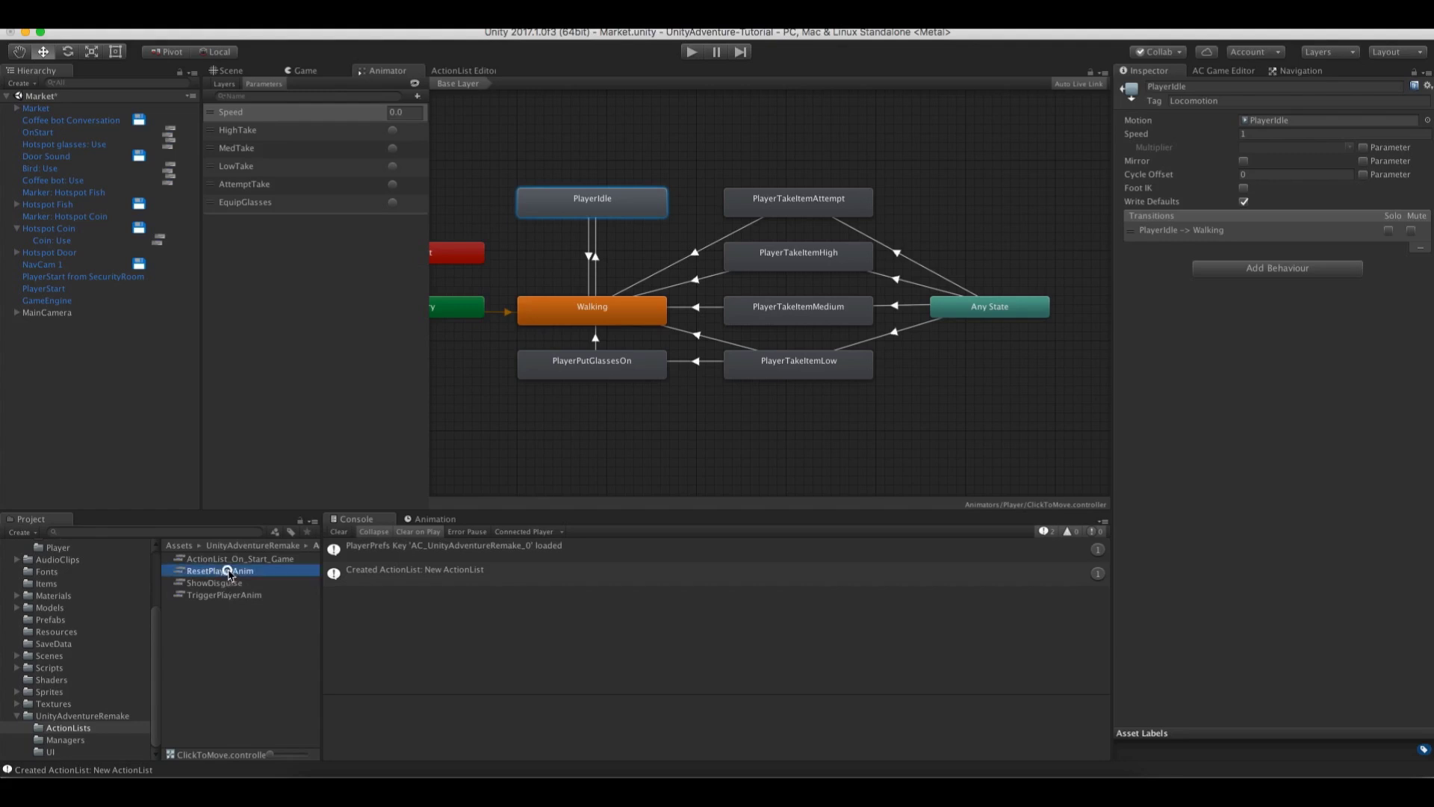
{"action": "left_click", "coordinate": [1263, 296]}
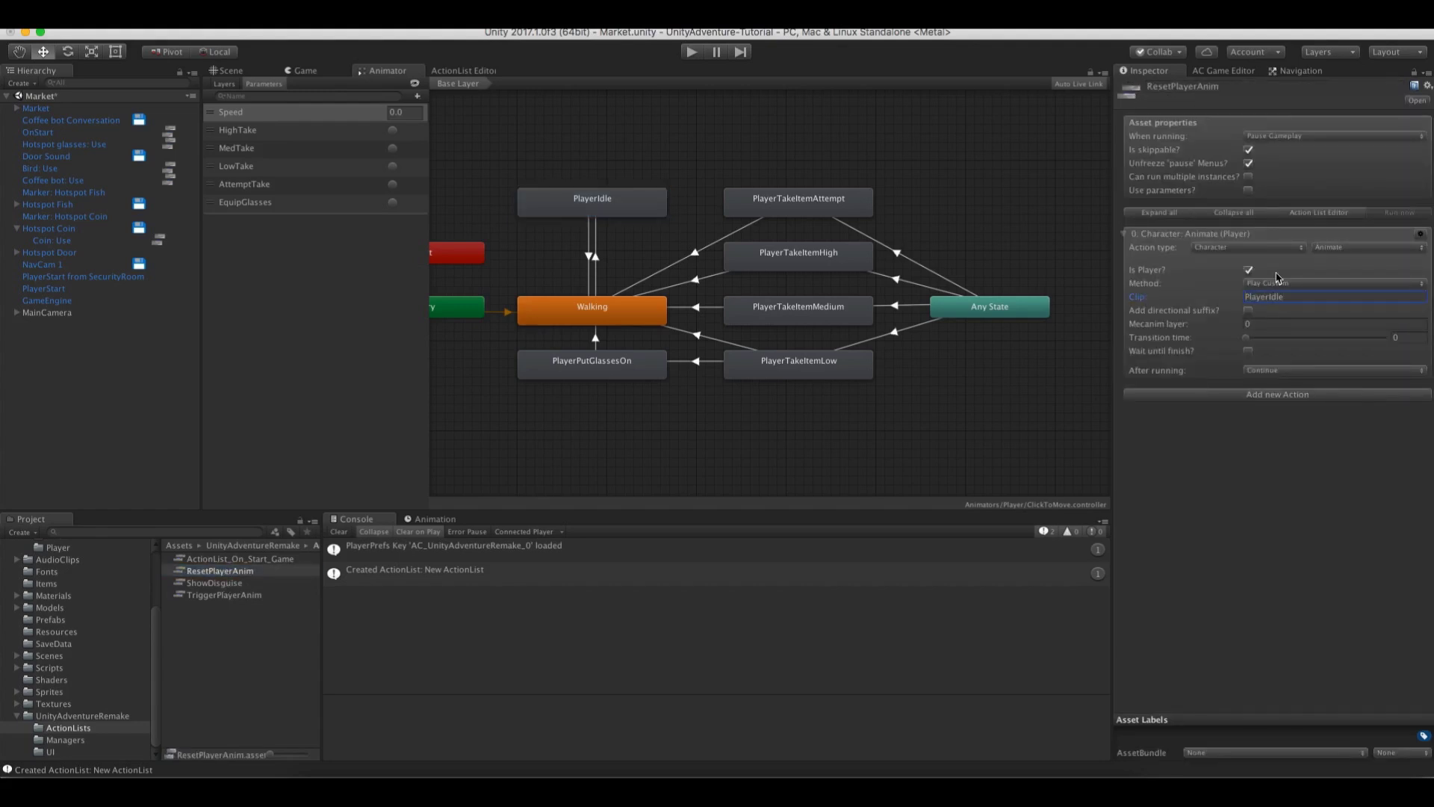
Append an ActionList: Run action after the final 0.5-second Wait in the Coin: Use interaction
{"action": "left_click", "coordinate": [482, 71]}
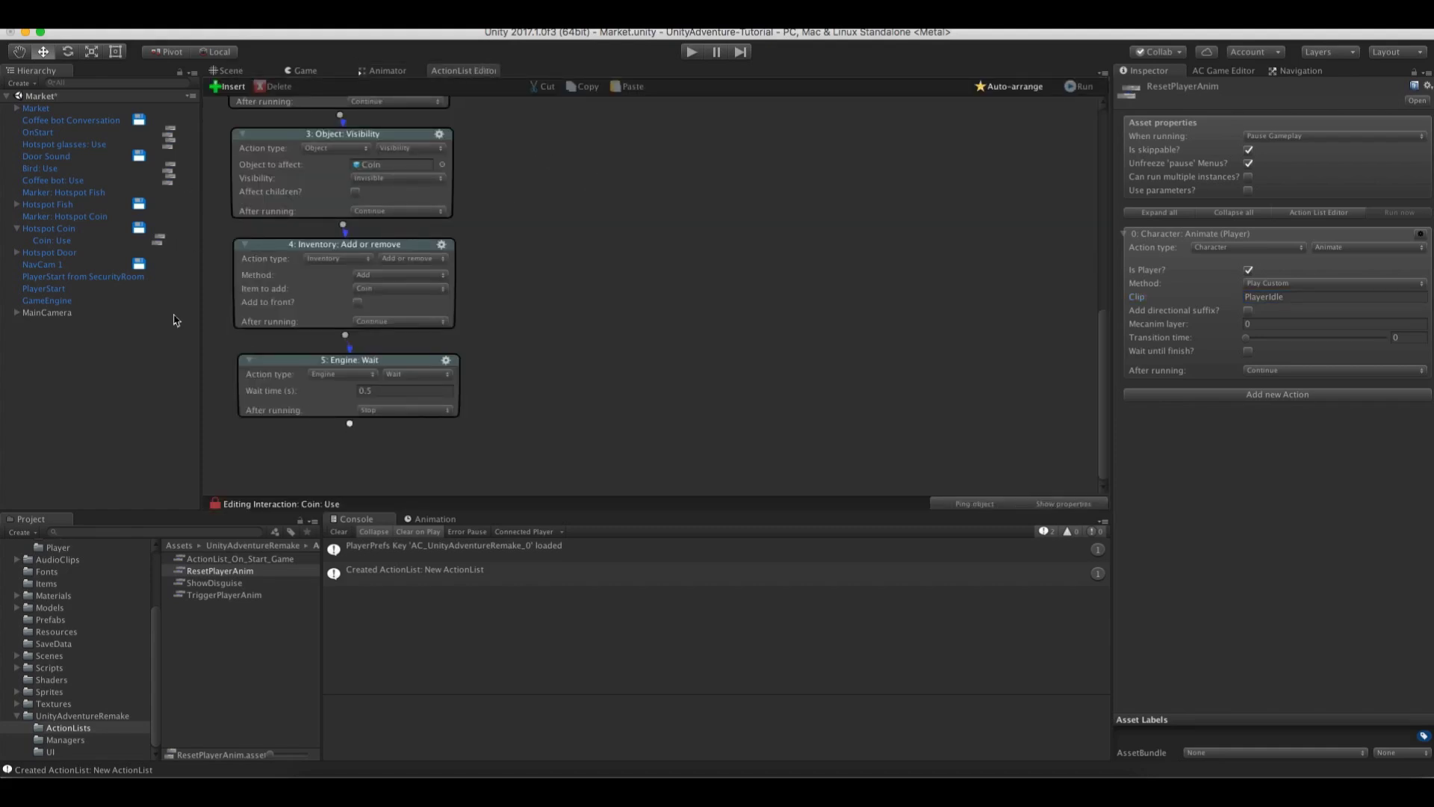
{"action": "left_click", "coordinate": [43, 242]}
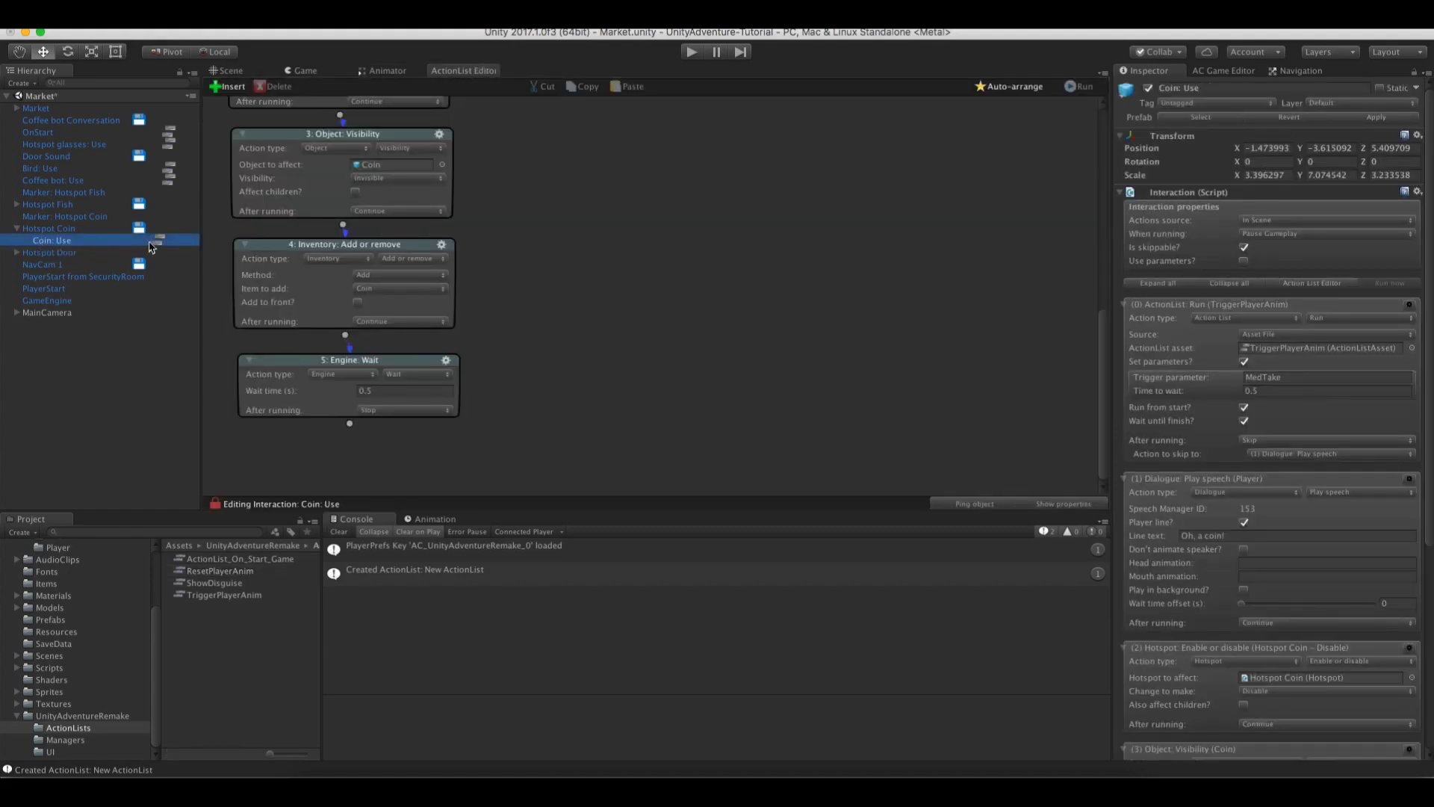
{"action": "left_click", "coordinate": [349, 424]}
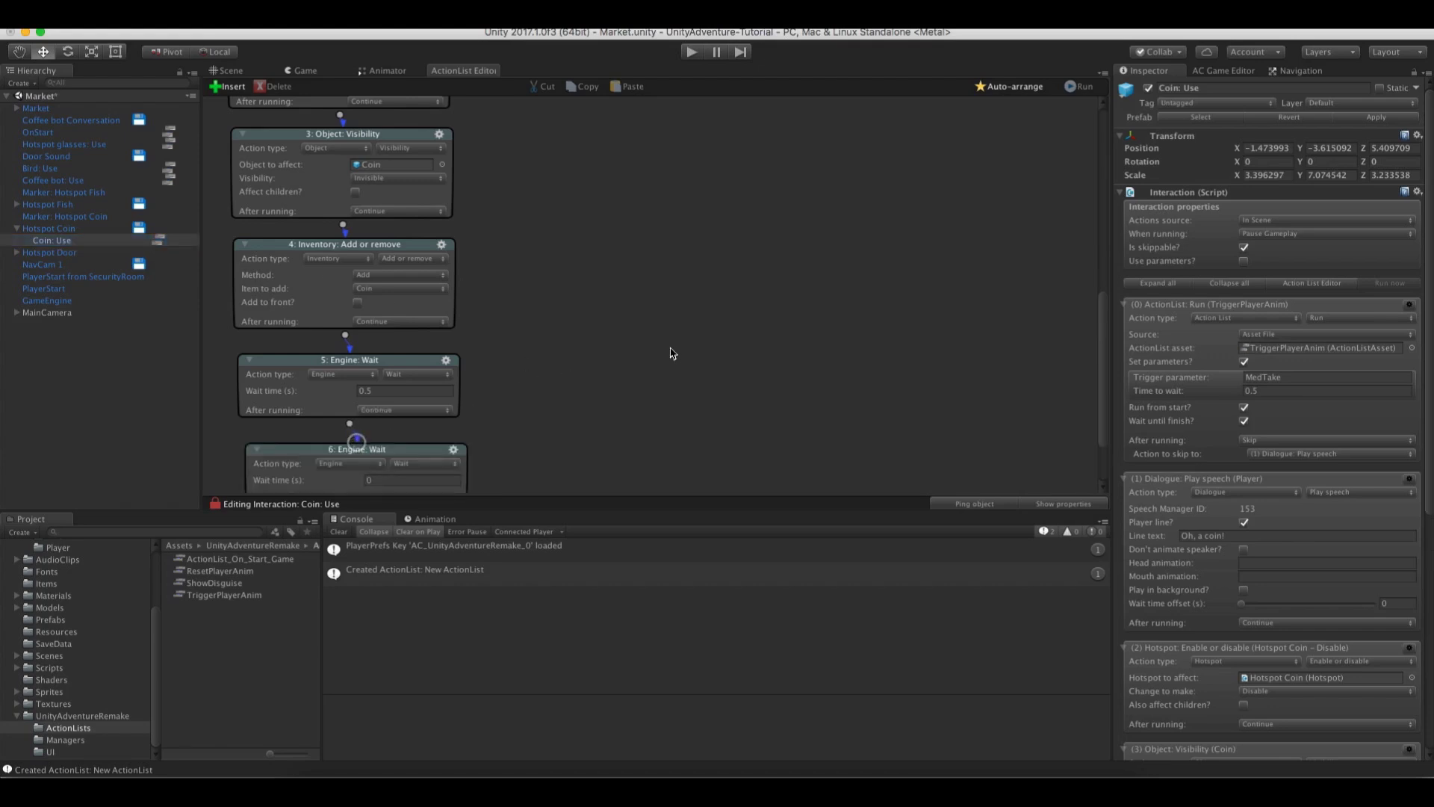
{"action": "scroll", "coordinate": [672, 352], "scroll_direction": "down", "scroll_amount": 3}
{"action": "left_click", "coordinate": [366, 374]}
{"action": "left_click", "coordinate": [351, 314]}
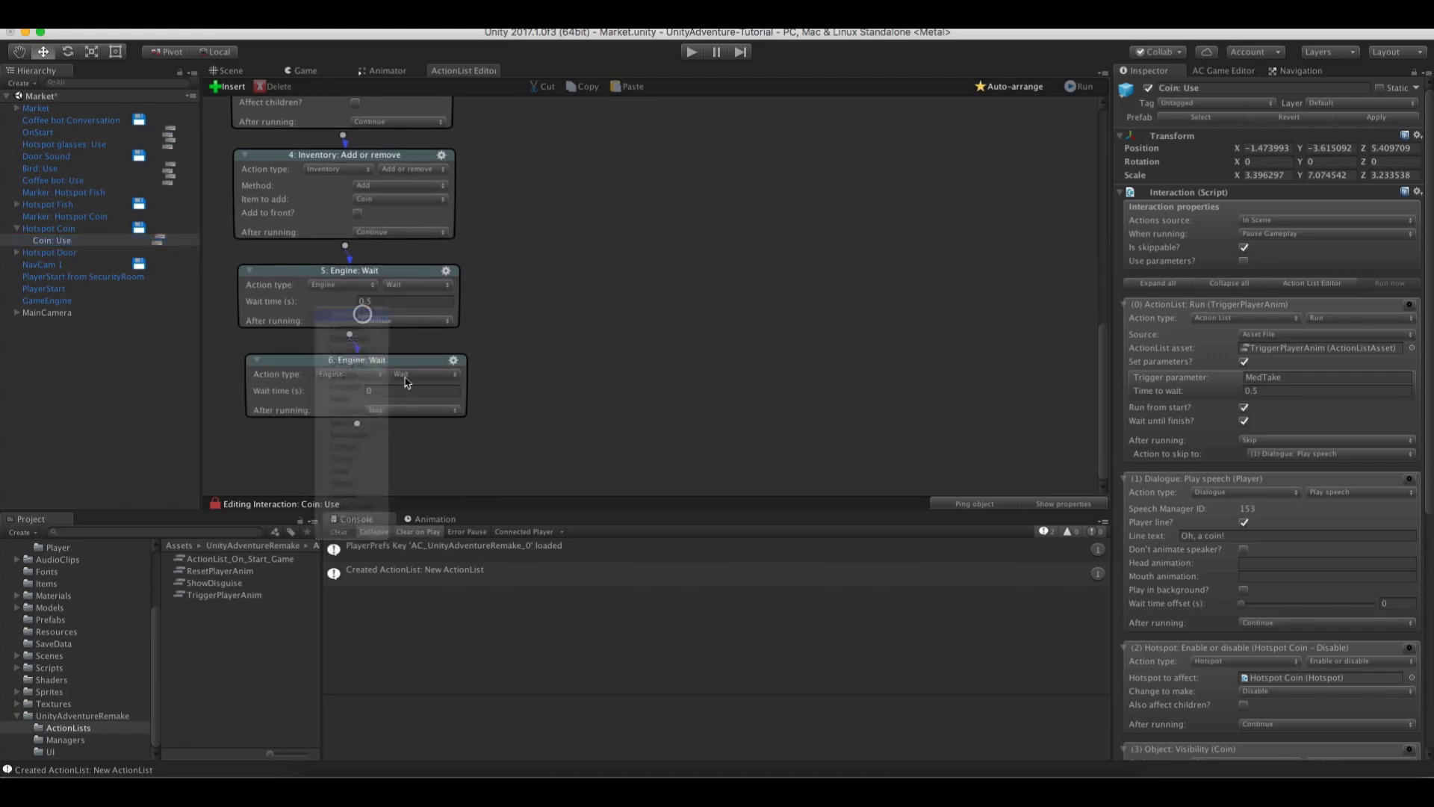
{"action": "left_click", "coordinate": [420, 394]}
{"action": "left_click", "coordinate": [422, 454]}
{"action": "scroll", "coordinate": [552, 329], "scroll_direction": "down", "scroll_amount": 3}
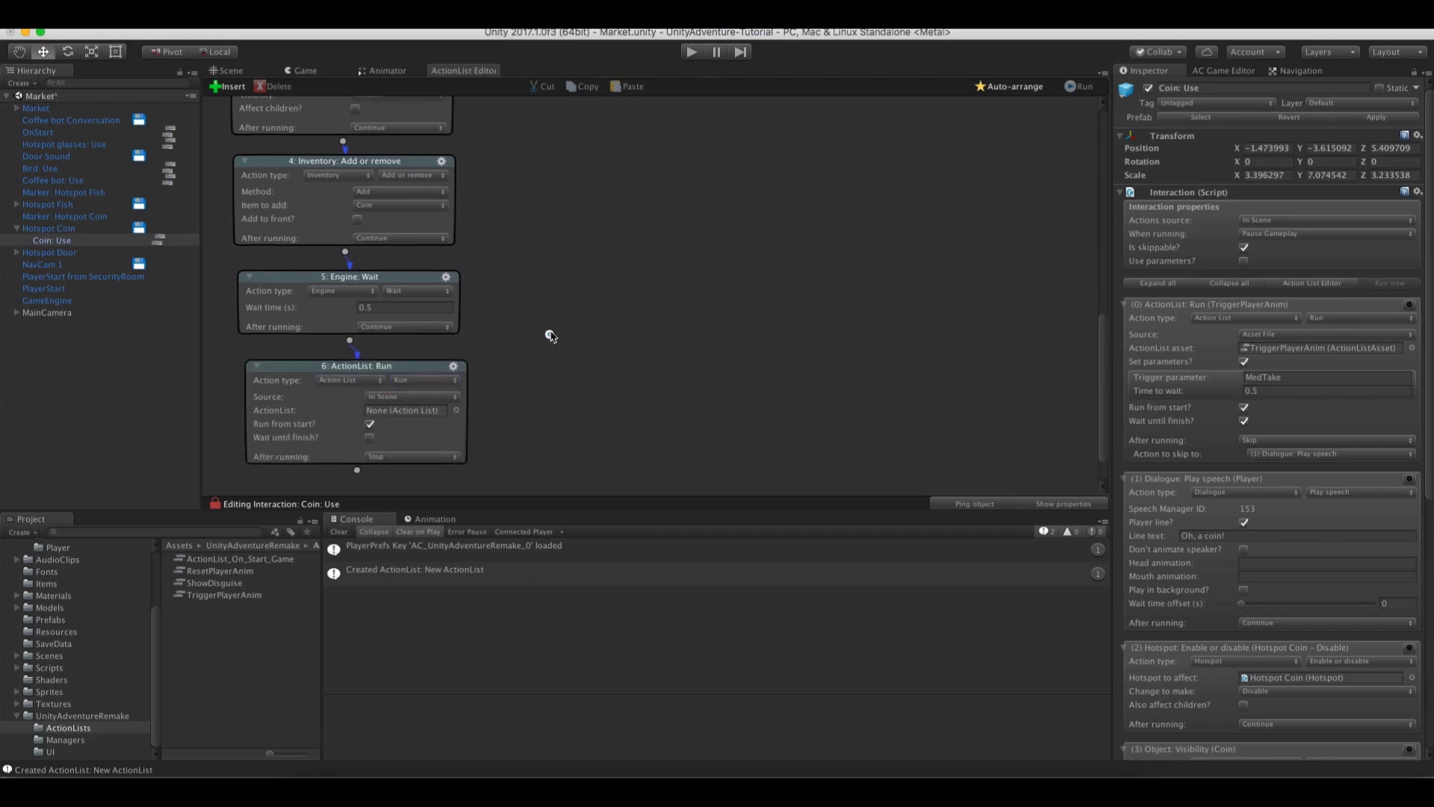
Set the Coin: Use Run action's source to Asset File with ResetPlayerAnim as the asset, and test the coin pickup in play mode
{"action": "left_click", "coordinate": [371, 350]}
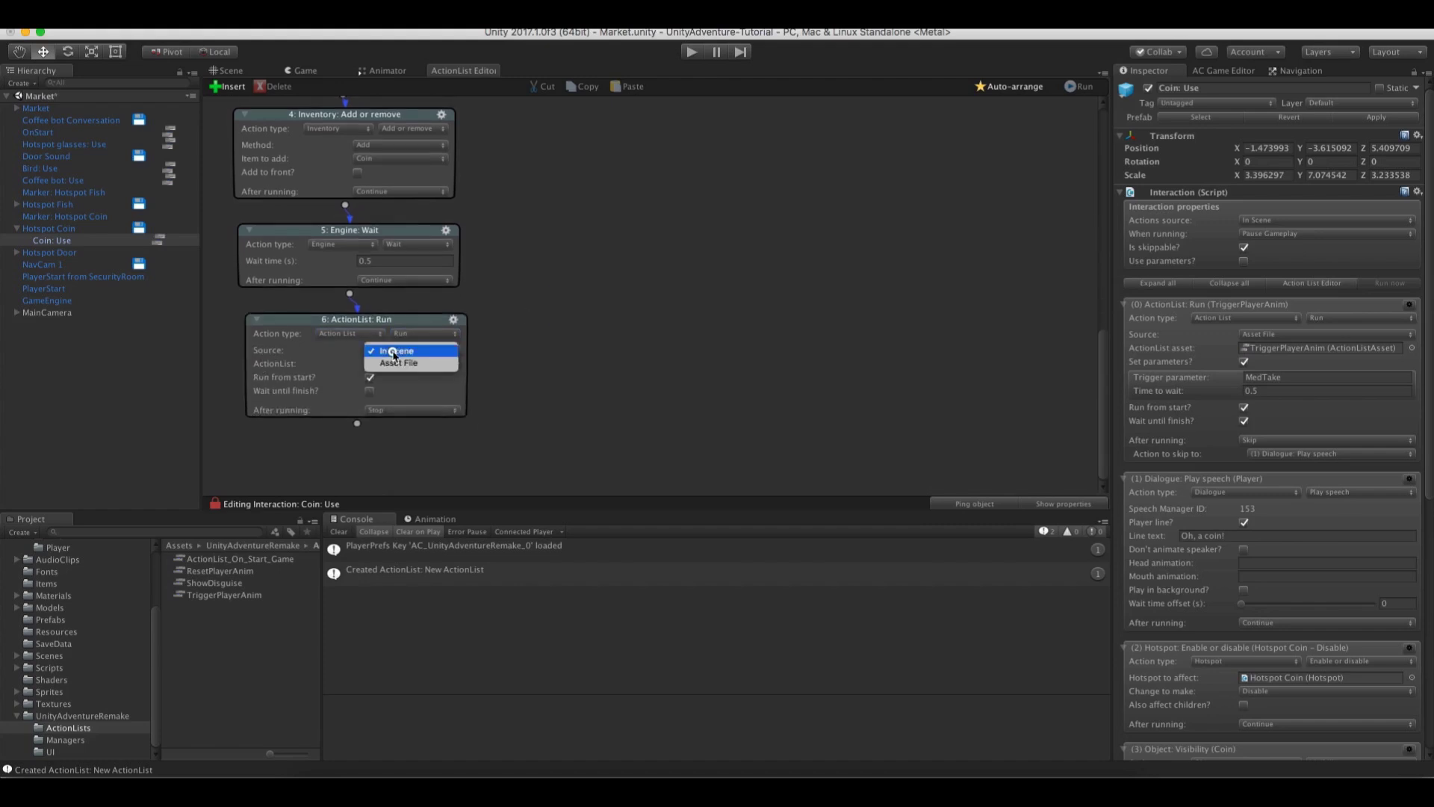
{"action": "left_click", "coordinate": [395, 364]}
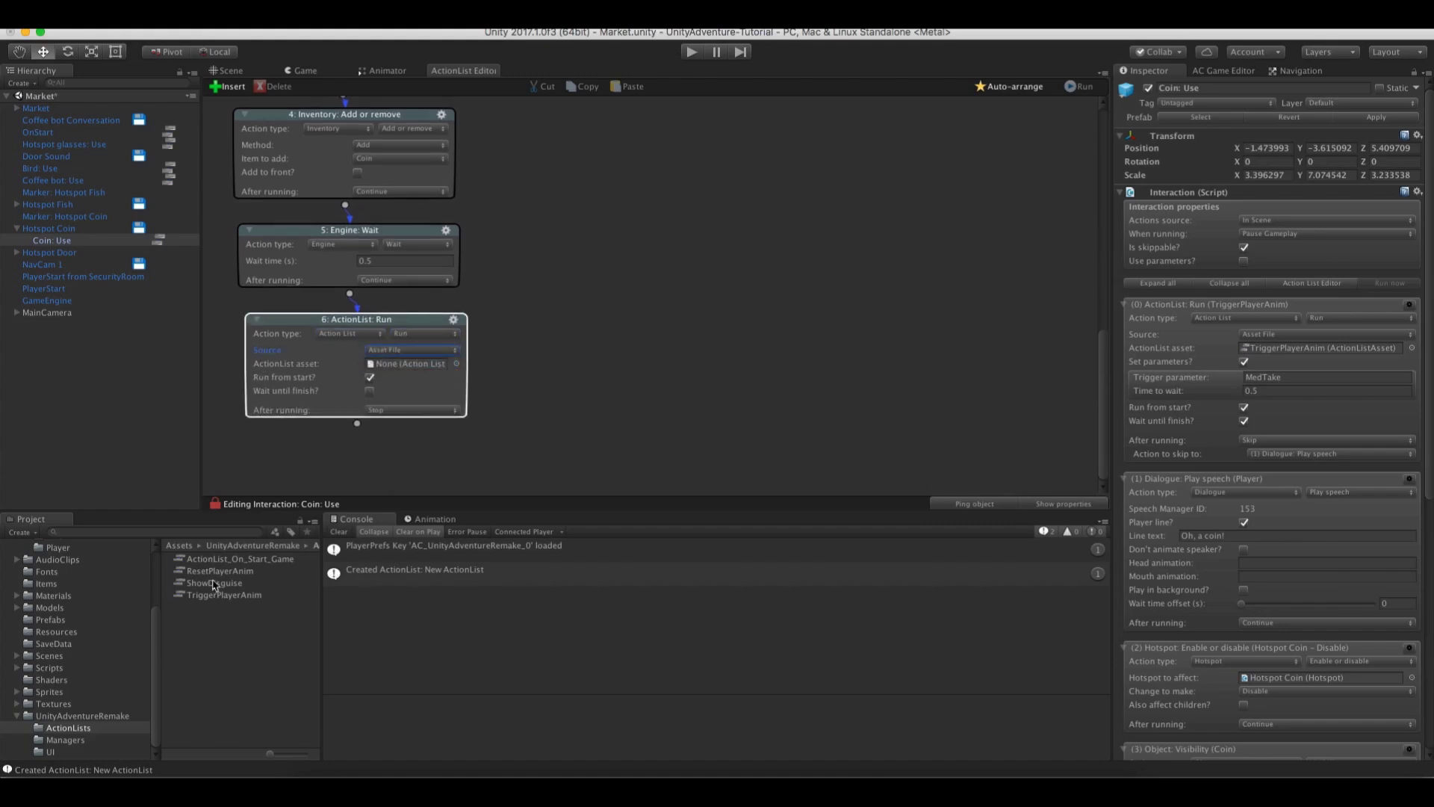
{"action": "left_click_drag", "start_coordinate": [215, 571], "coordinate": [404, 364]}
{"action": "left_click", "coordinate": [691, 52]}
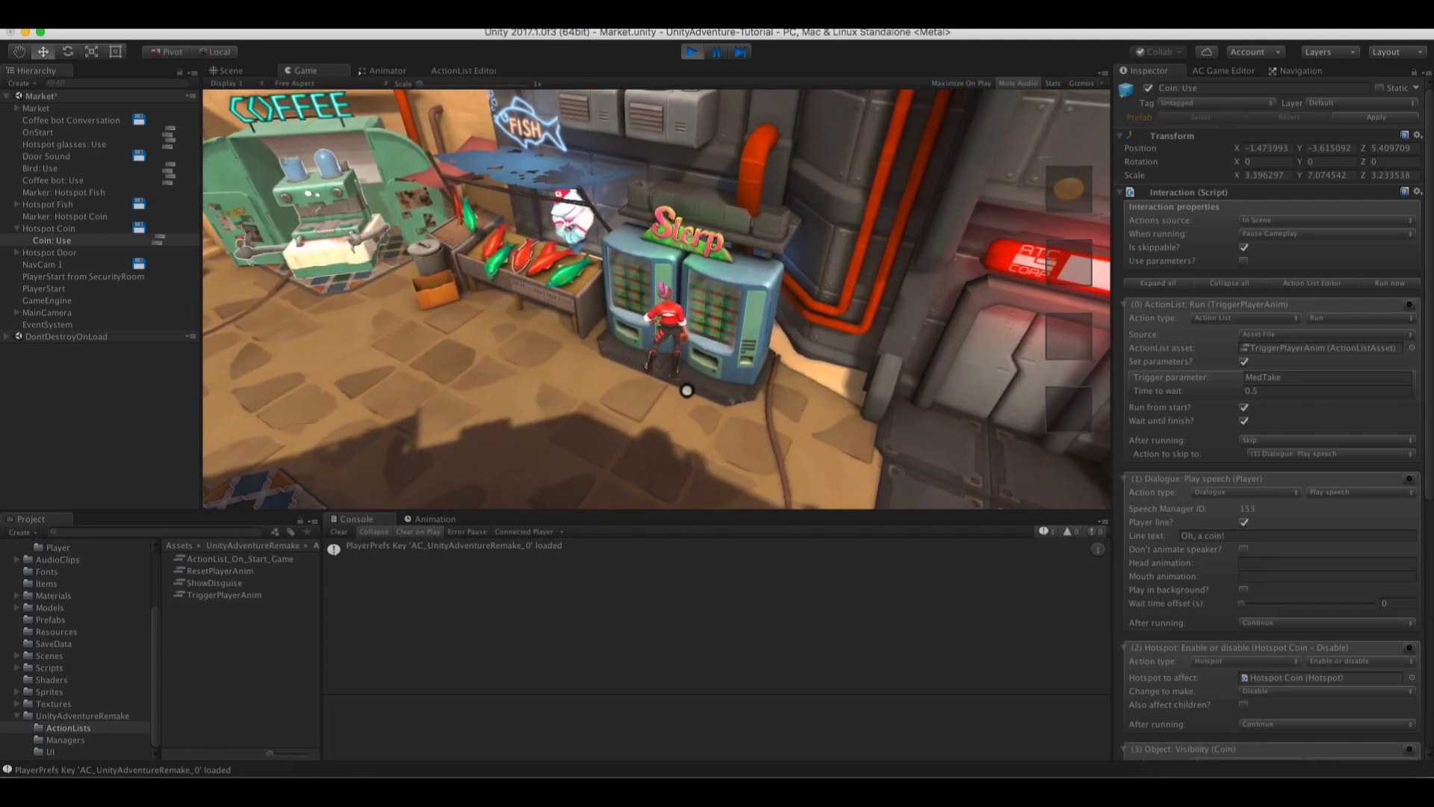
{"action": "key", "text": "super+p"}
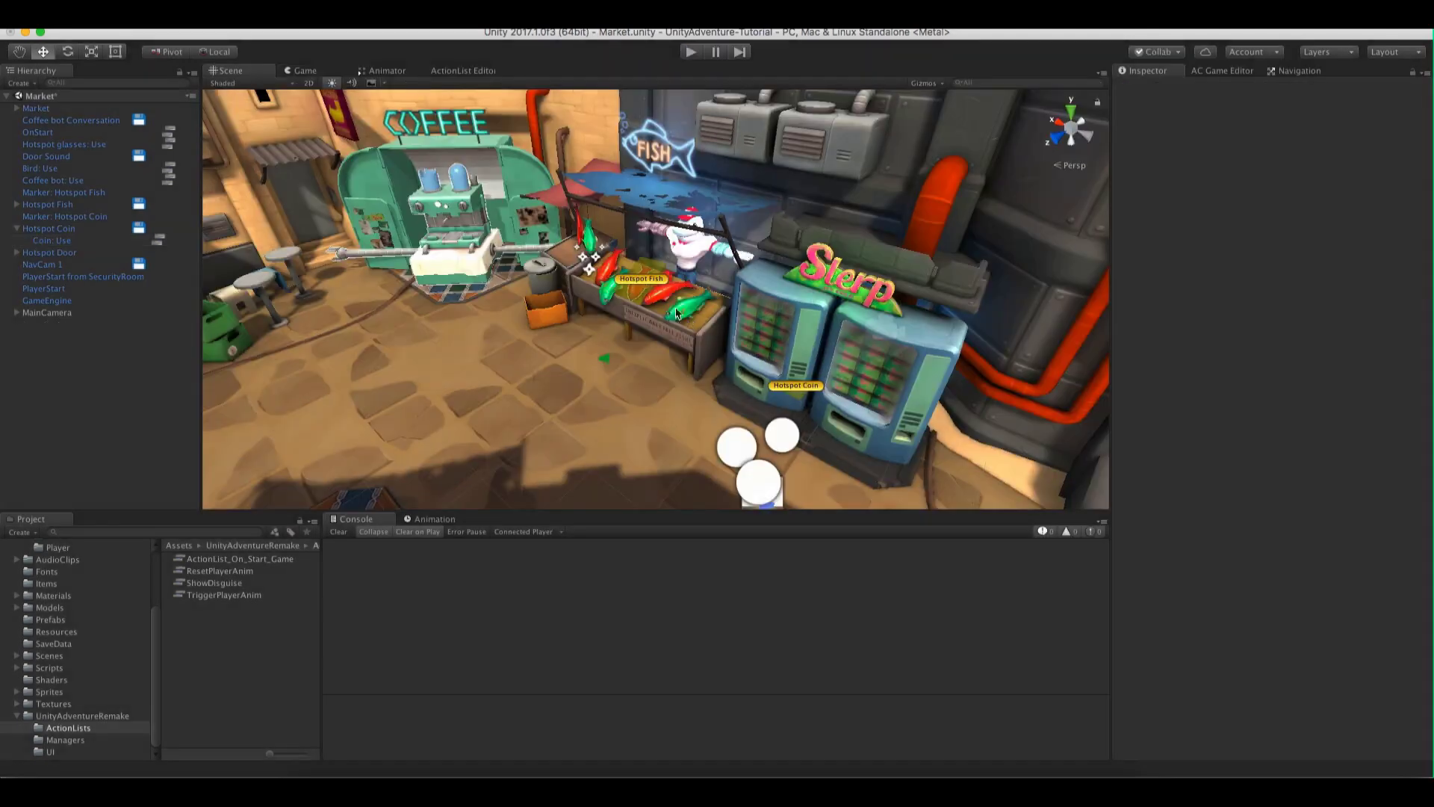
Append an ActionList: Run action after the final Wait in the Fish: Use interaction of Hotspot Fish
{"action": "left_click", "coordinate": [644, 283]}
{"action": "left_click", "coordinate": [16, 205]}
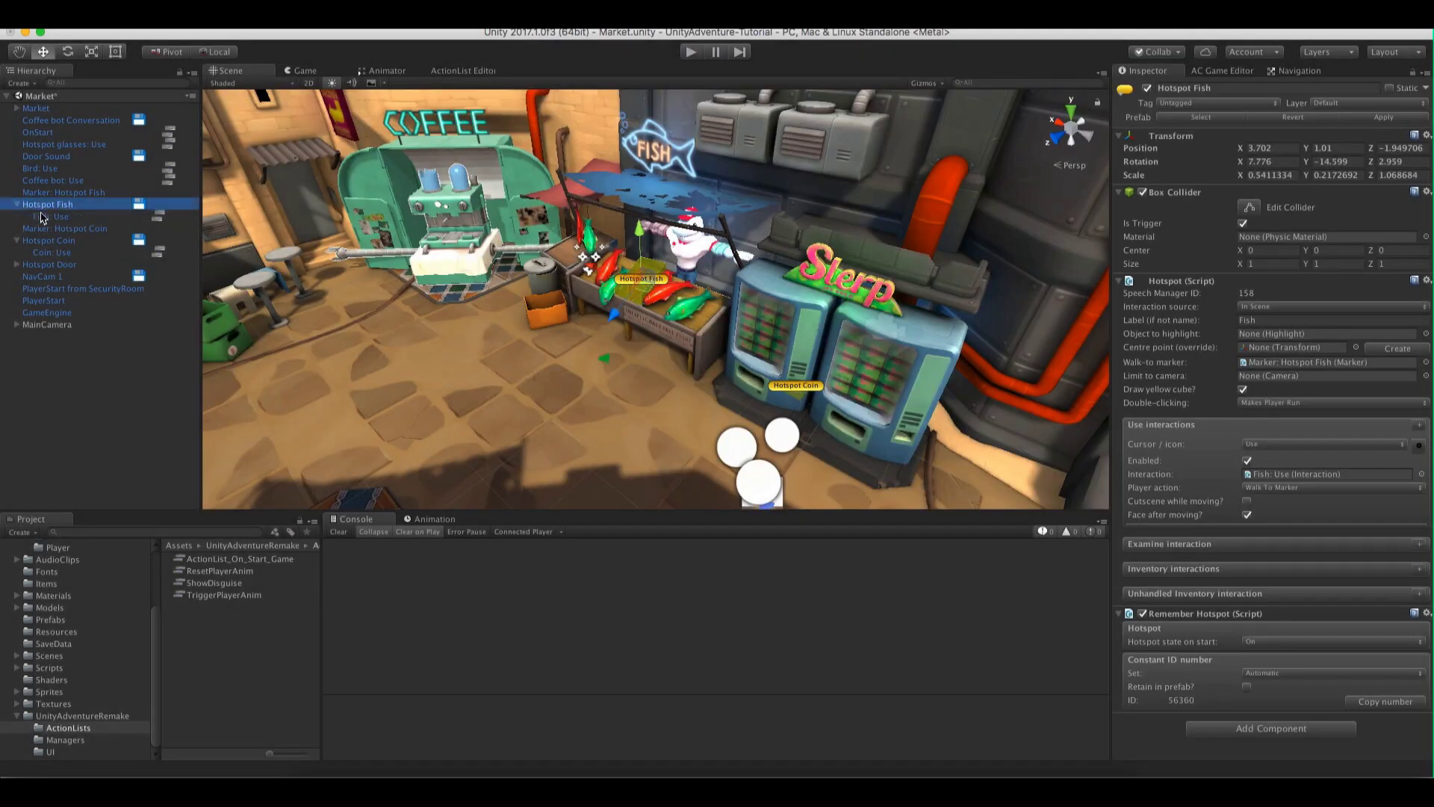
{"action": "left_click", "coordinate": [45, 216]}
{"action": "left_click", "coordinate": [154, 219]}
{"action": "scroll", "coordinate": [911, 269], "scroll_direction": "down", "scroll_amount": 5}
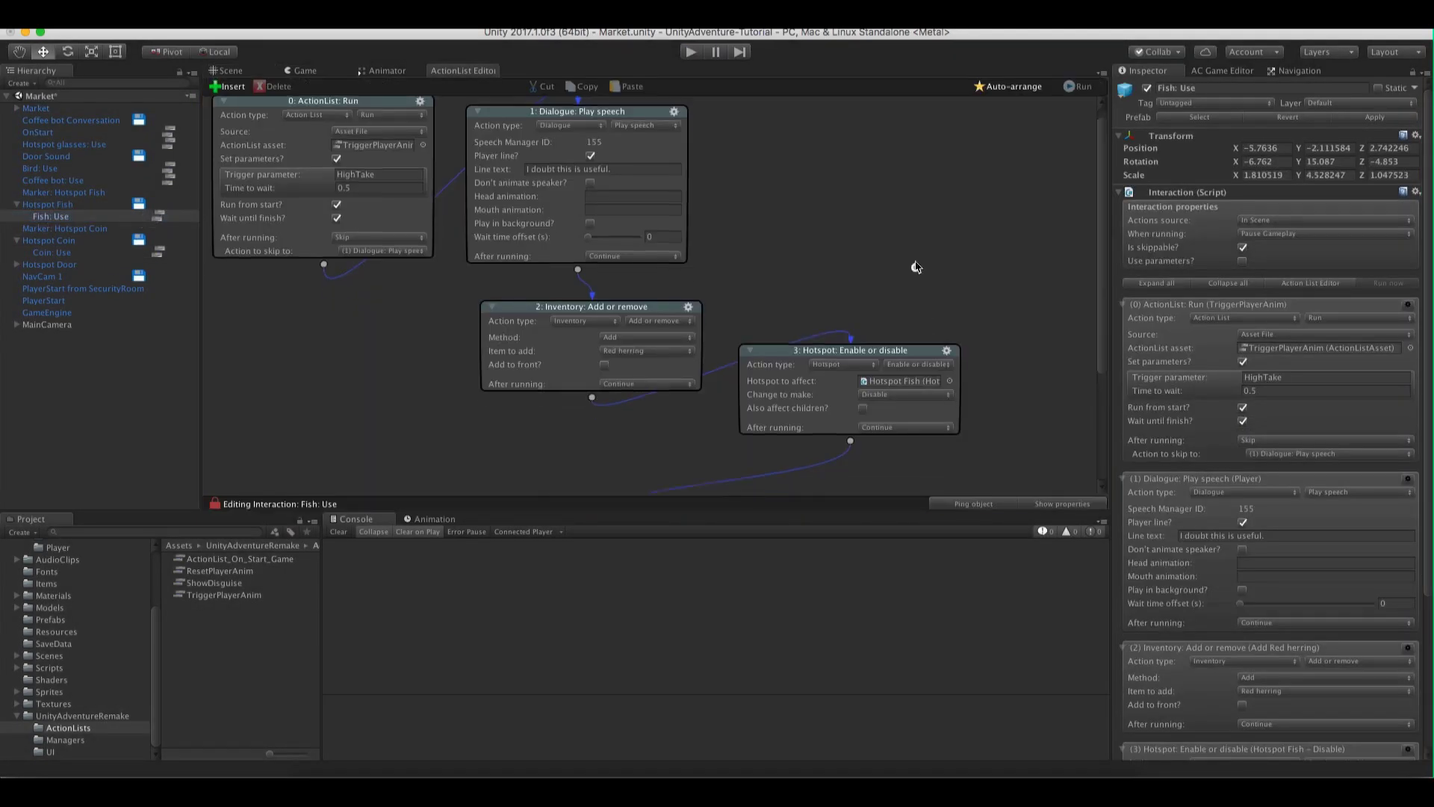
{"action": "left_click", "coordinate": [596, 426]}
{"action": "scroll", "coordinate": [627, 373], "scroll_direction": "down", "scroll_amount": 3}
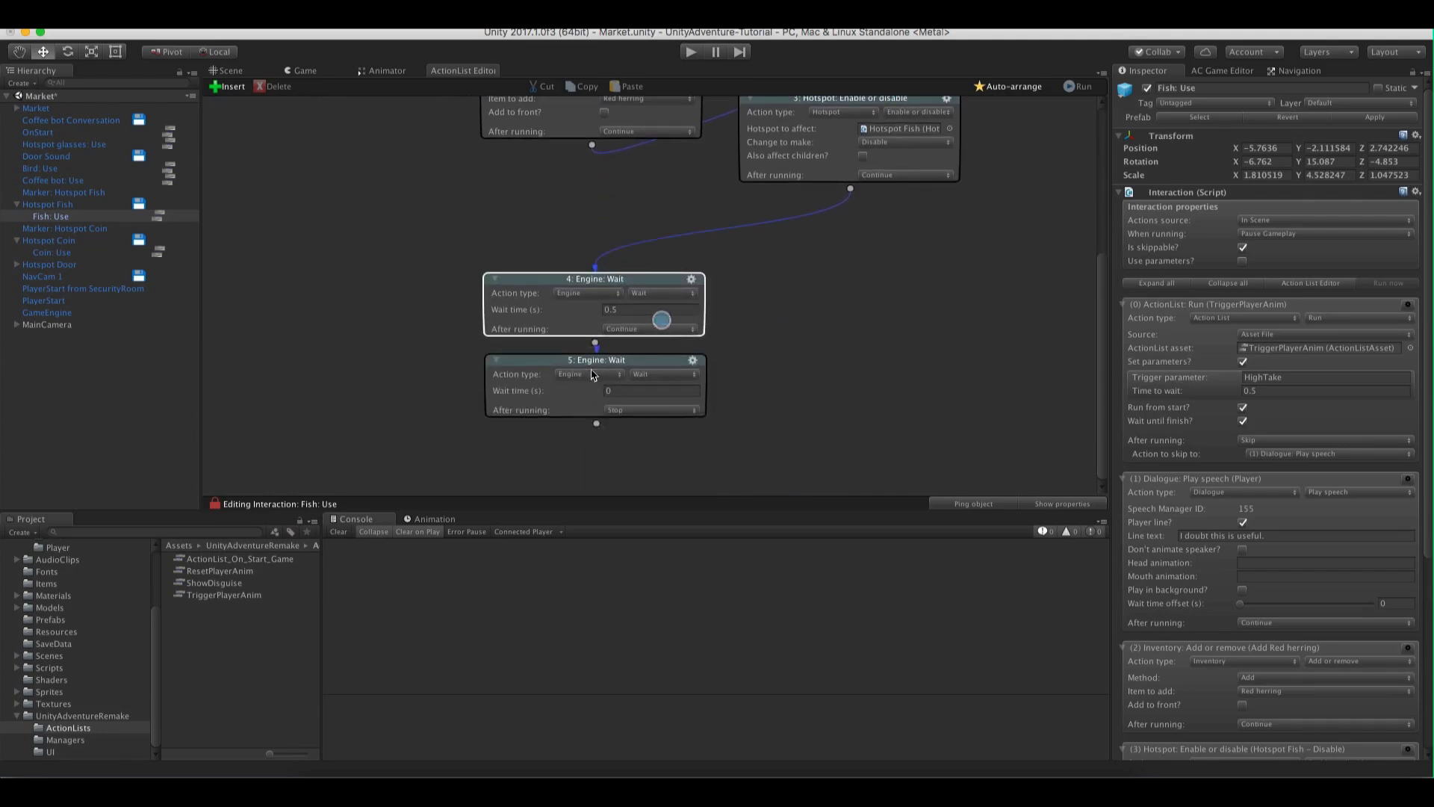
{"action": "left_click", "coordinate": [590, 373]}
{"action": "left_click", "coordinate": [597, 319]}
{"action": "left_click", "coordinate": [651, 392]}
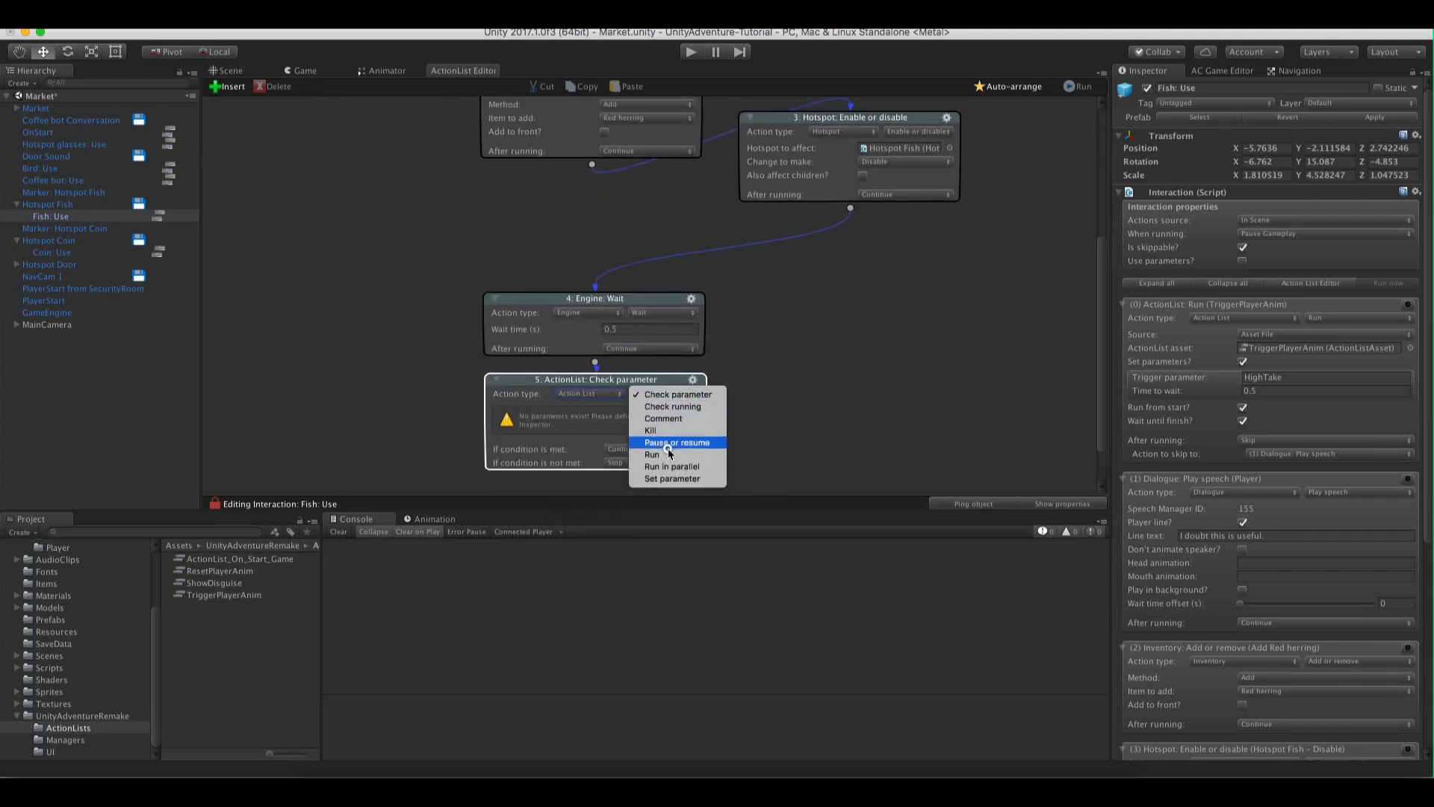
{"action": "left_click", "coordinate": [667, 454]}
Set the Fish: Use Run action's source to Asset File and assign ResetPlayerAnim as its ActionList asset
{"action": "left_click", "coordinate": [622, 411]}
{"action": "left_click", "coordinate": [631, 423]}
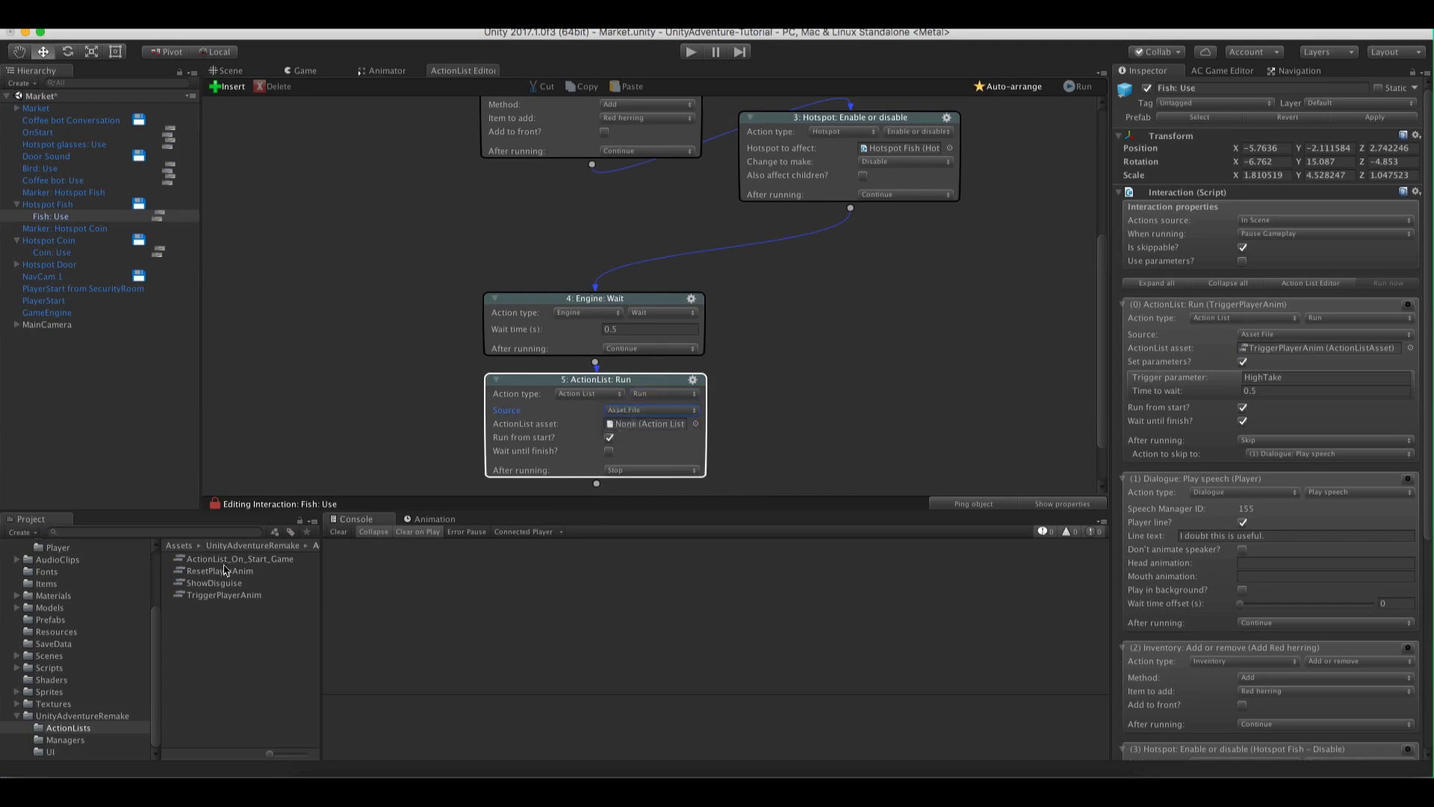
{"action": "scroll", "coordinate": [635, 423], "scroll_direction": "down", "scroll_amount": 2}
{"action": "left_click_drag", "start_coordinate": [635, 423], "coordinate": [648, 389]}
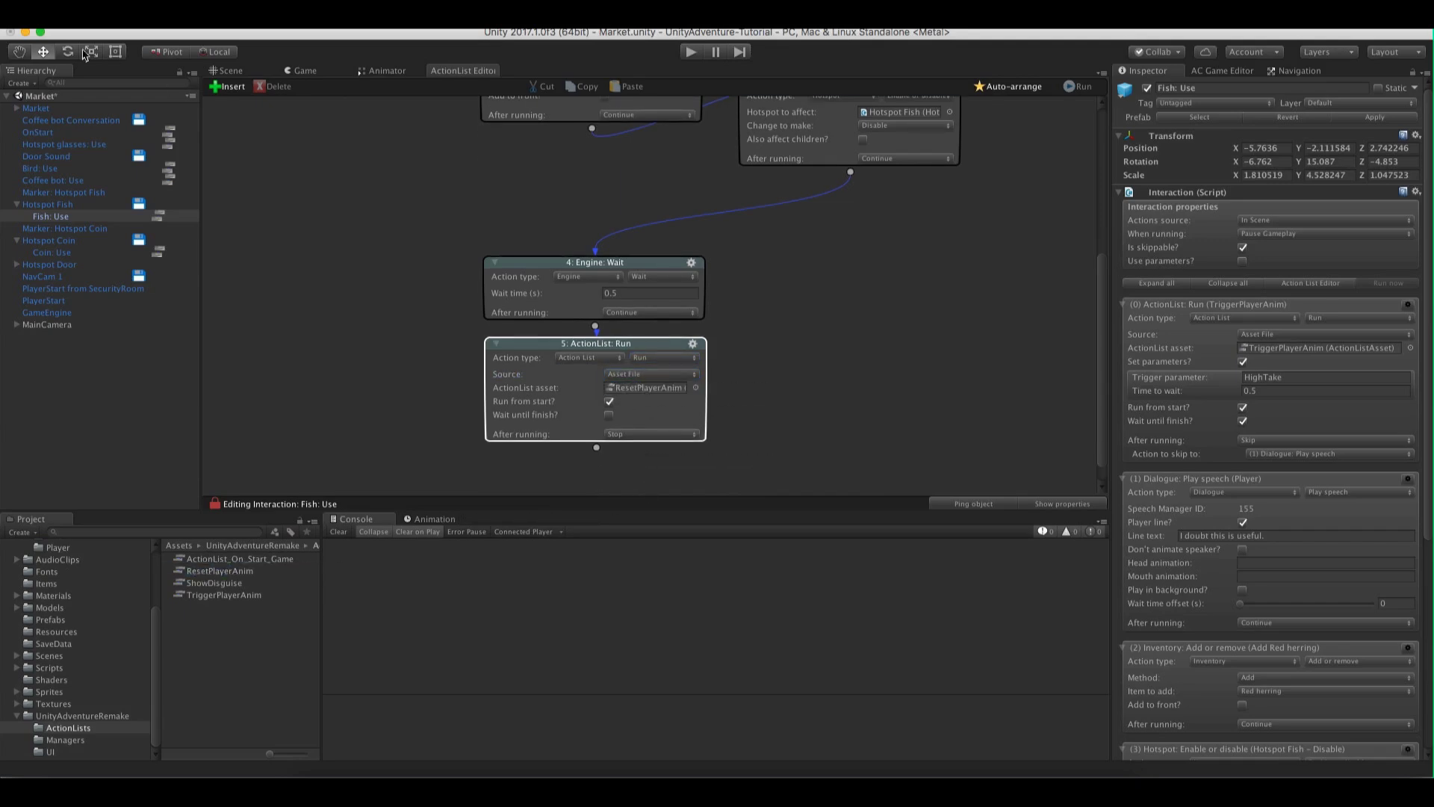
Append an ActionList: Run action after the Inventory action that replaces the coin with the coffee cup in Coffee bot: Use
{"action": "left_click", "coordinate": [226, 71]}
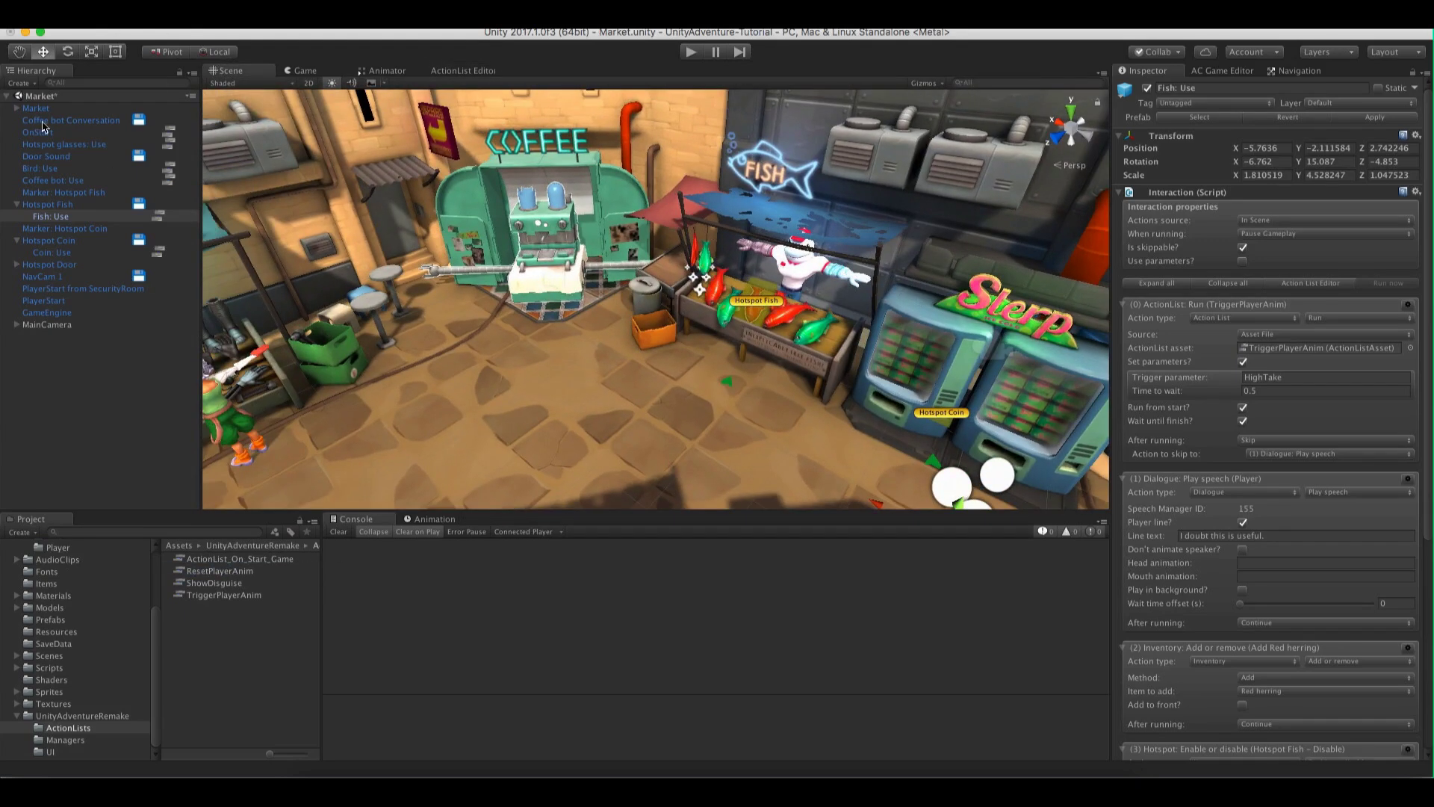
{"action": "double_click", "coordinate": [44, 181]}
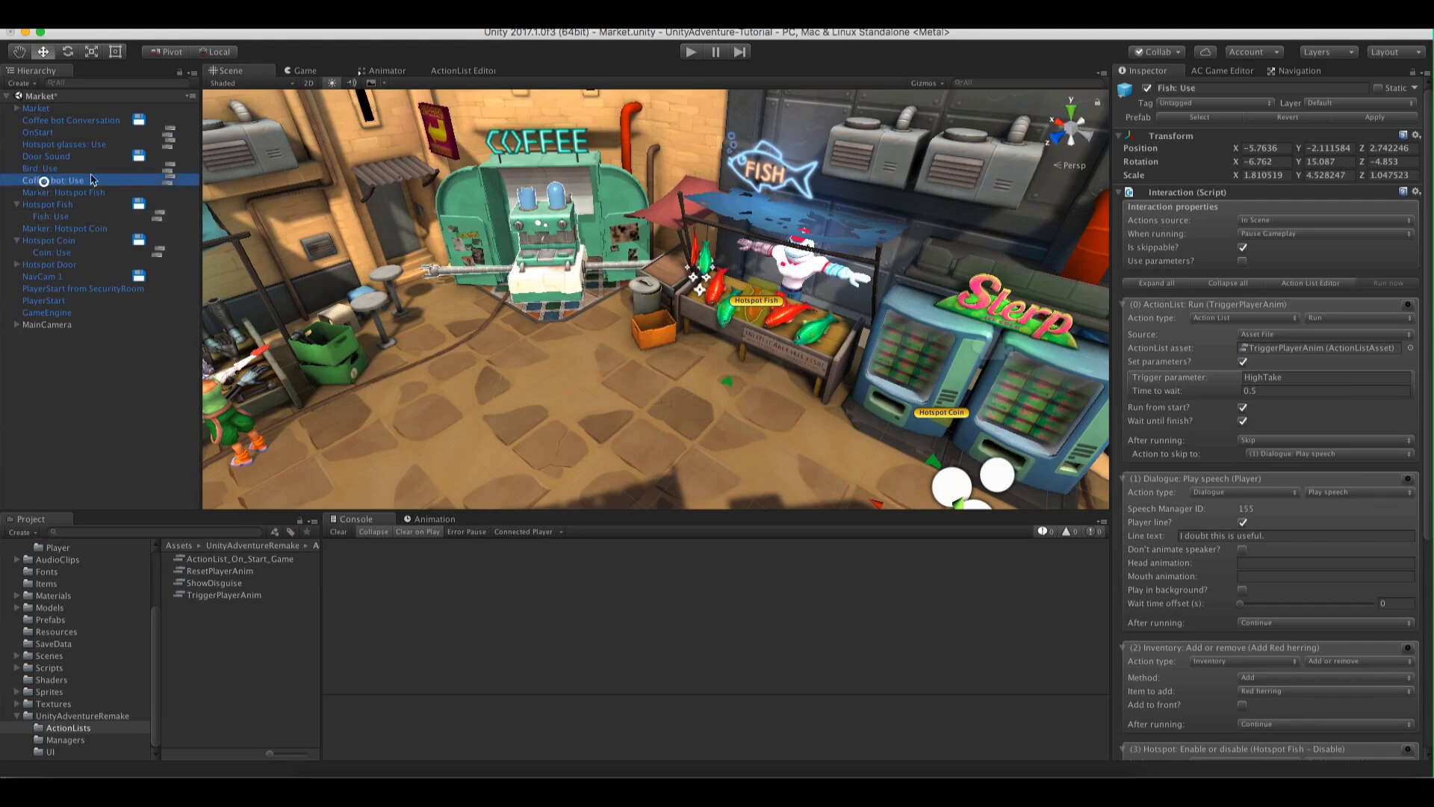
{"action": "scroll", "coordinate": [842, 364], "scroll_direction": "down", "scroll_amount": 5}
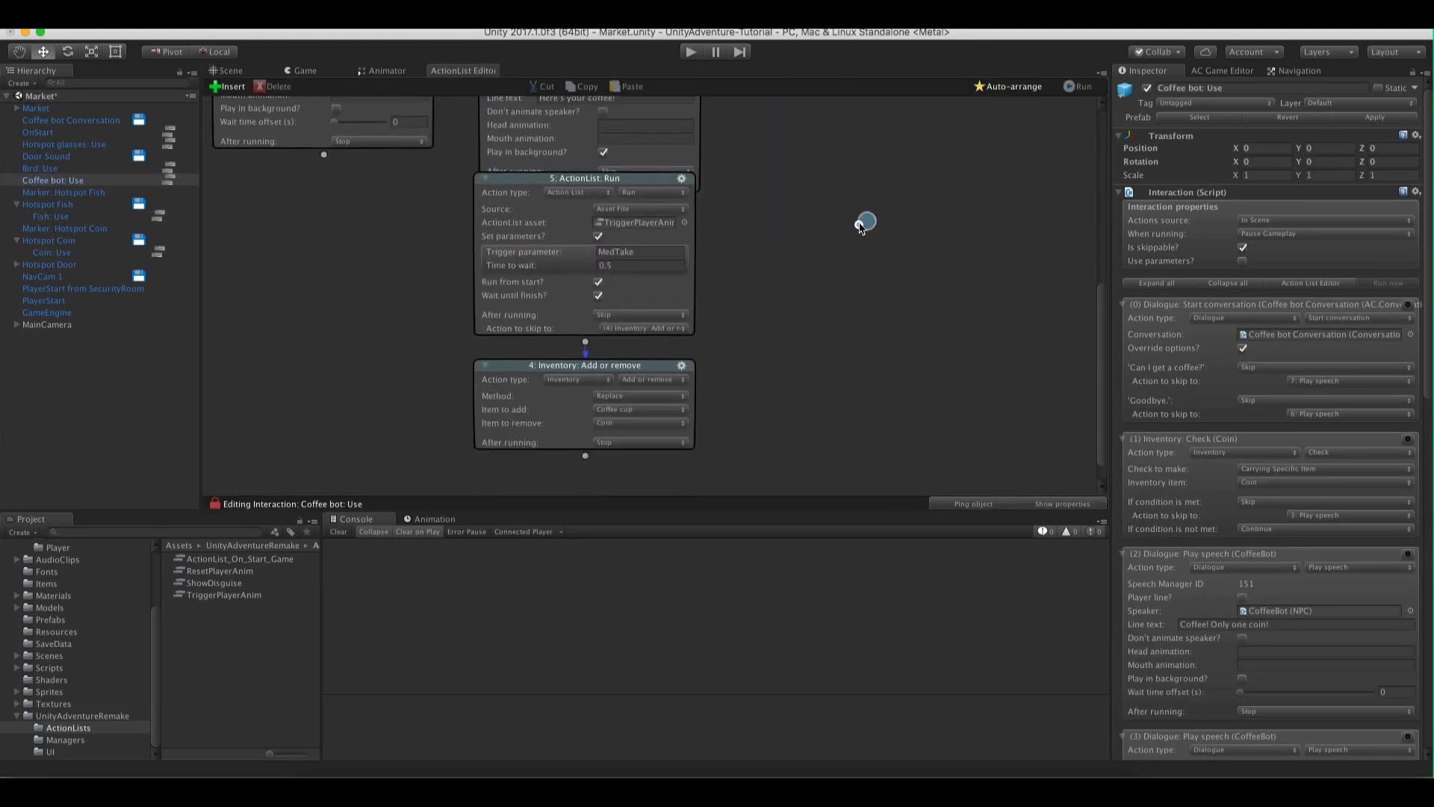
{"action": "left_click", "coordinate": [587, 428]}
{"action": "scroll", "coordinate": [790, 294], "scroll_direction": "down", "scroll_amount": 2}
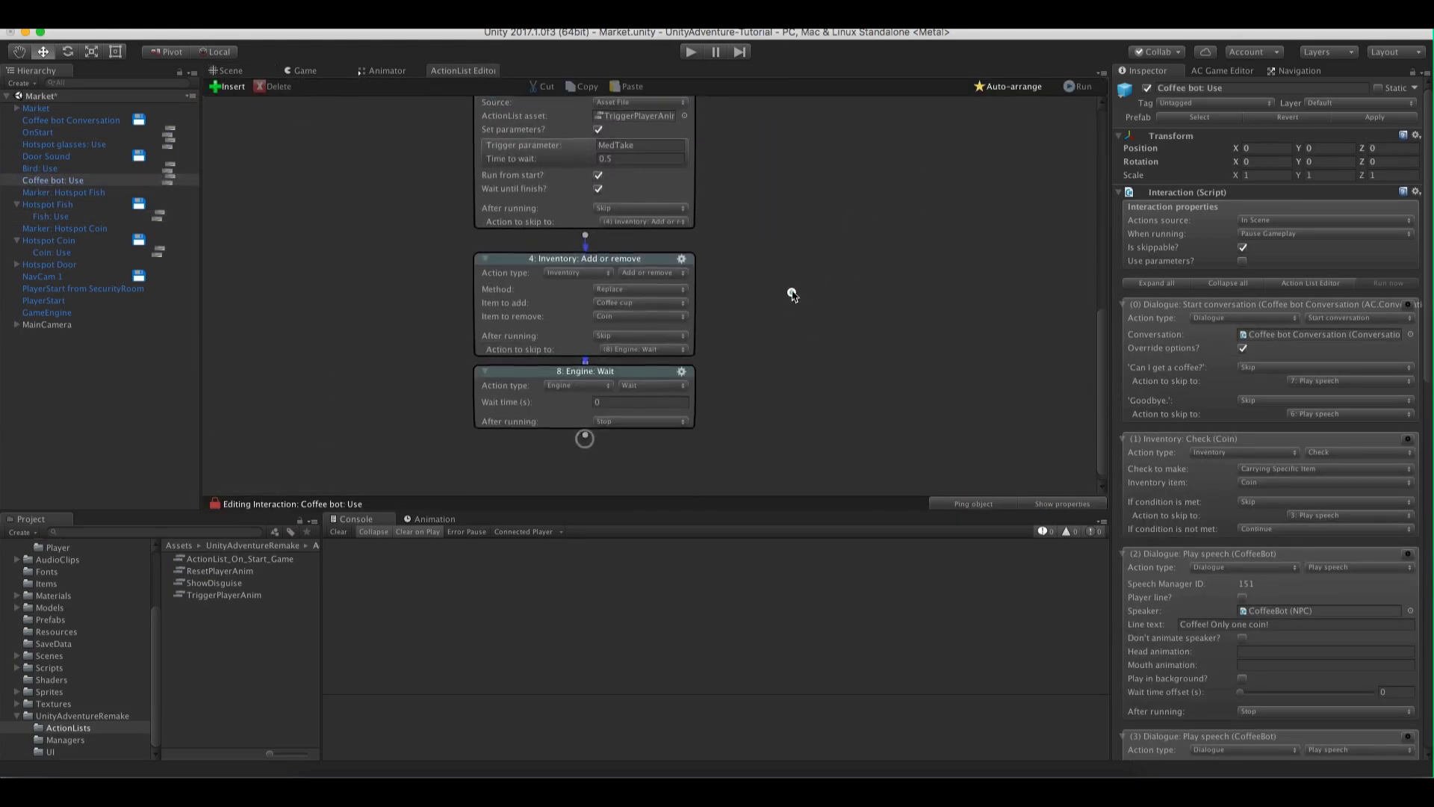
{"action": "left_click", "coordinate": [577, 375]}
{"action": "left_click", "coordinate": [581, 313]}
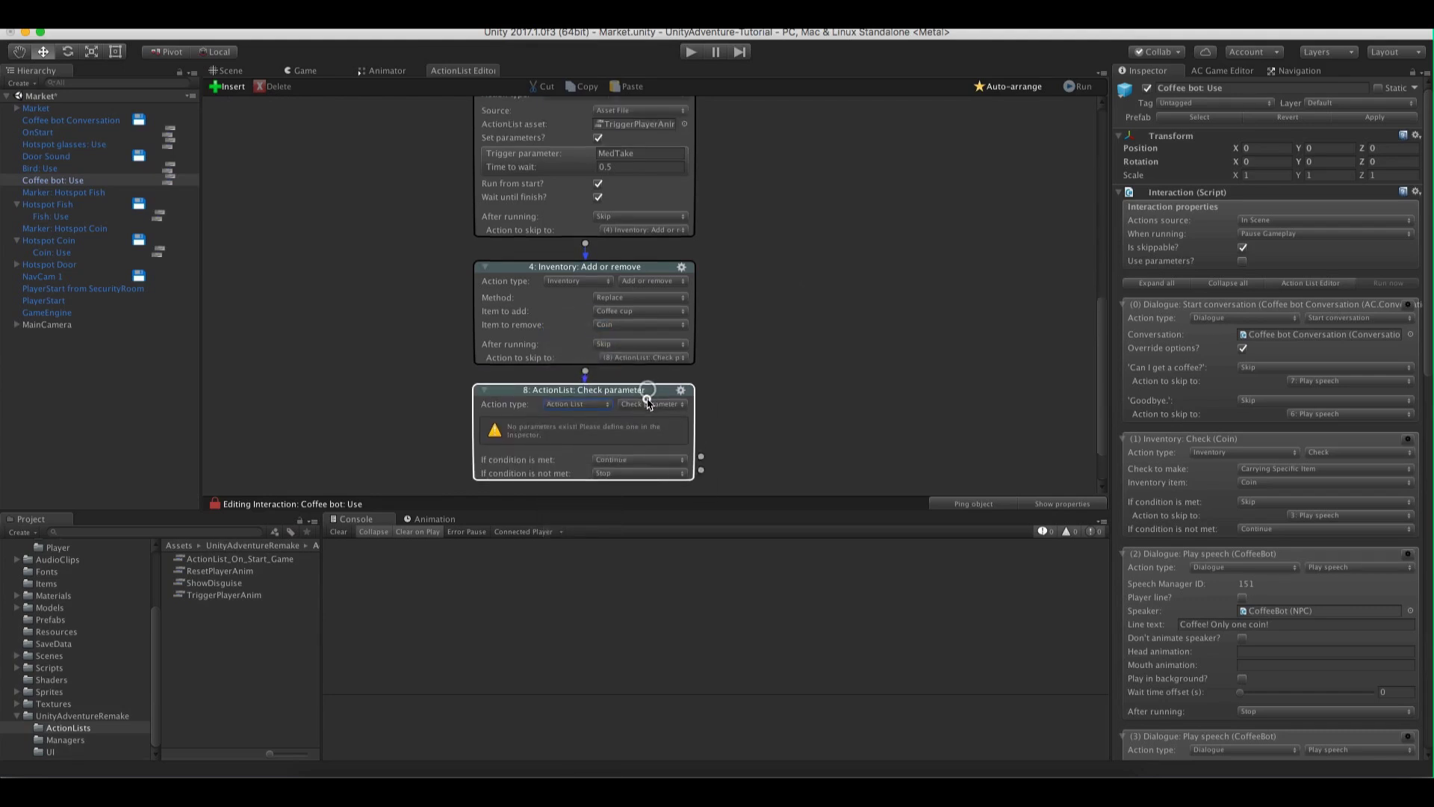
{"action": "left_click", "coordinate": [652, 394]}
{"action": "left_click", "coordinate": [648, 451]}
Set the Coffee bot: Use Run action's source to Asset File and assign ResetPlayerAnim as its ActionList asset
{"action": "scroll", "coordinate": [642, 386], "scroll_direction": "down", "scroll_amount": 2}
{"action": "left_click", "coordinate": [641, 374]}
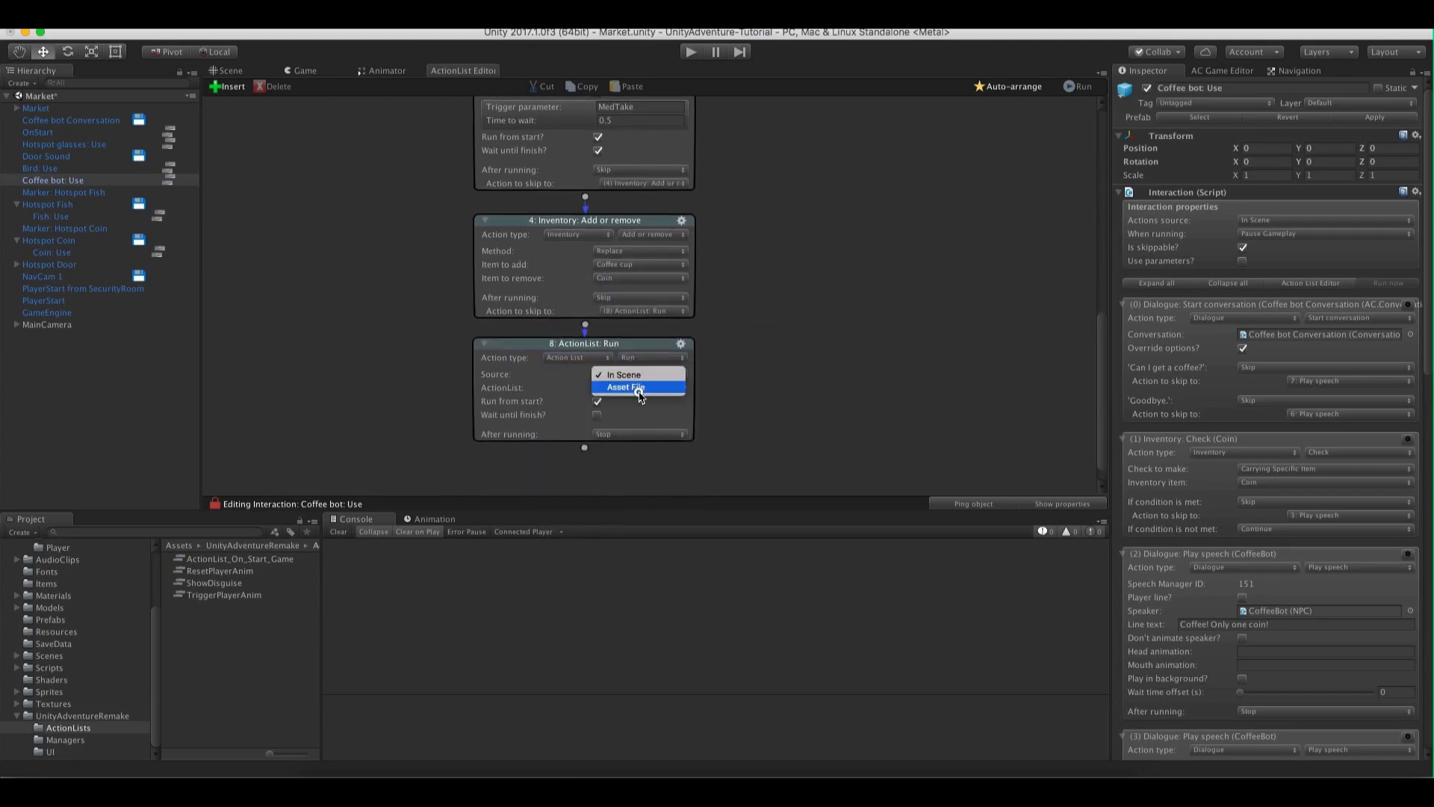
{"action": "left_click", "coordinate": [640, 387]}
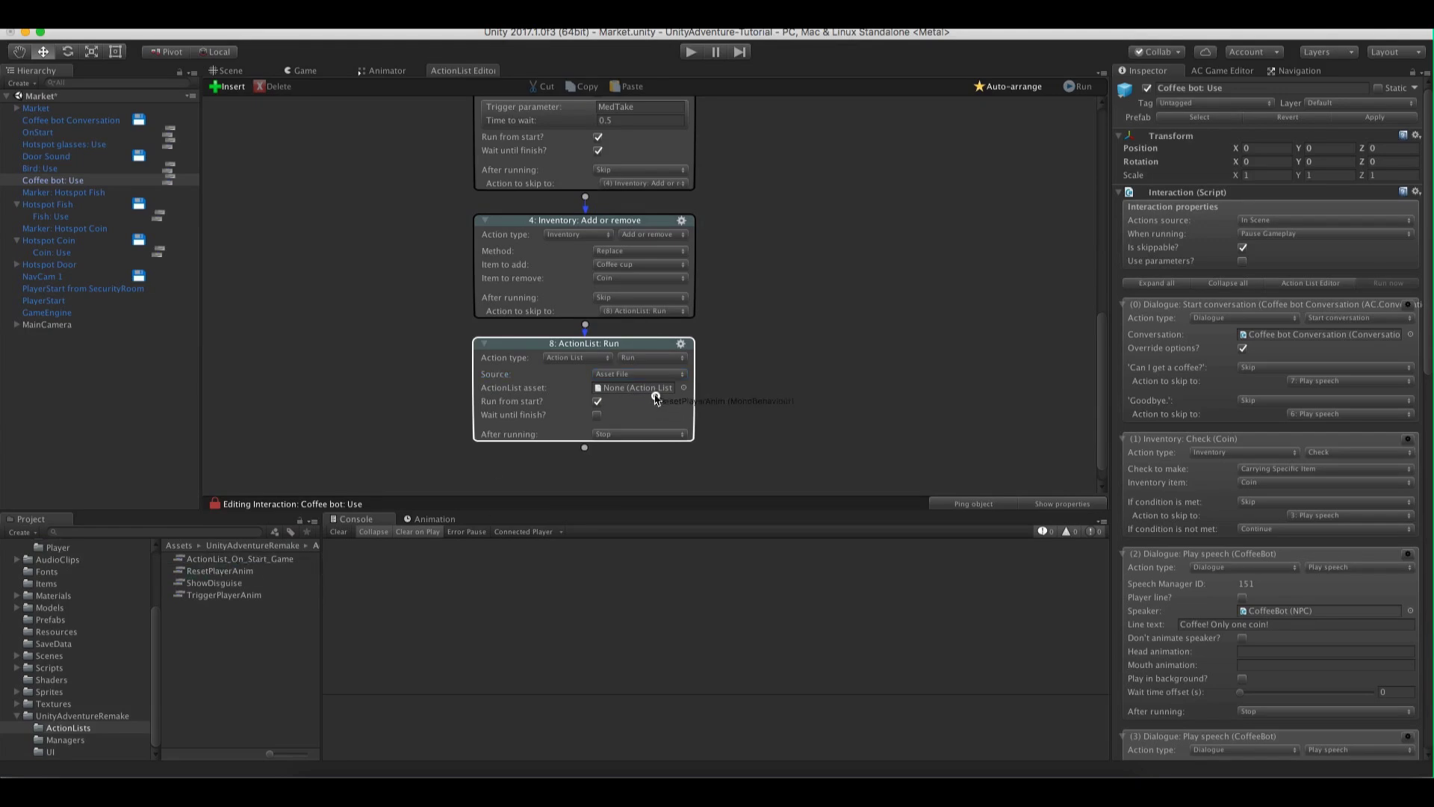
Find which interaction Hotspot bird at the fruit stall uses and open Bird: Use in the ActionList Editor
{"action": "left_click", "coordinate": [231, 71]}
{"action": "left_click_drag", "start_coordinate": [732, 201], "coordinate": [647, 315], "text": "alt"}
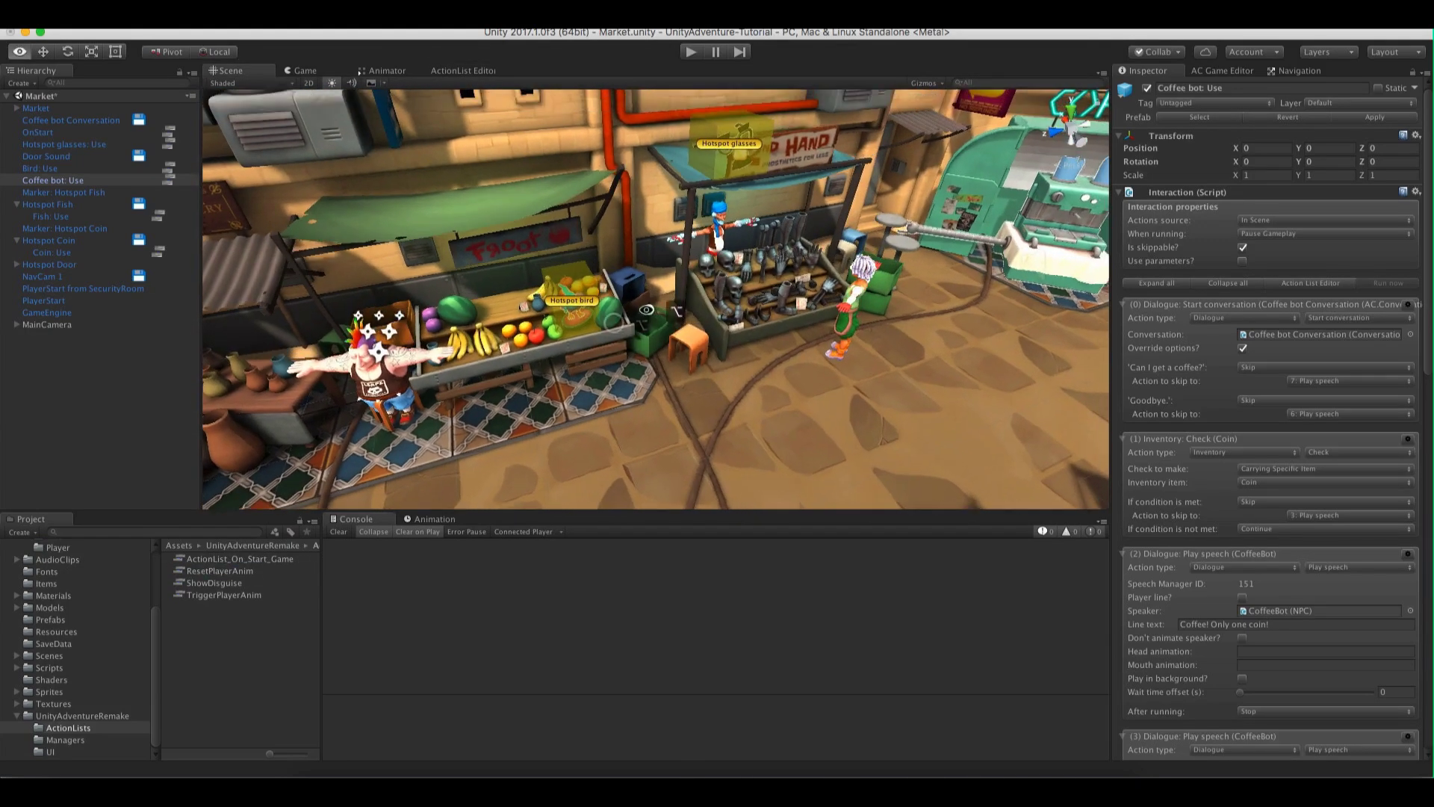
{"action": "left_click", "coordinate": [572, 306]}
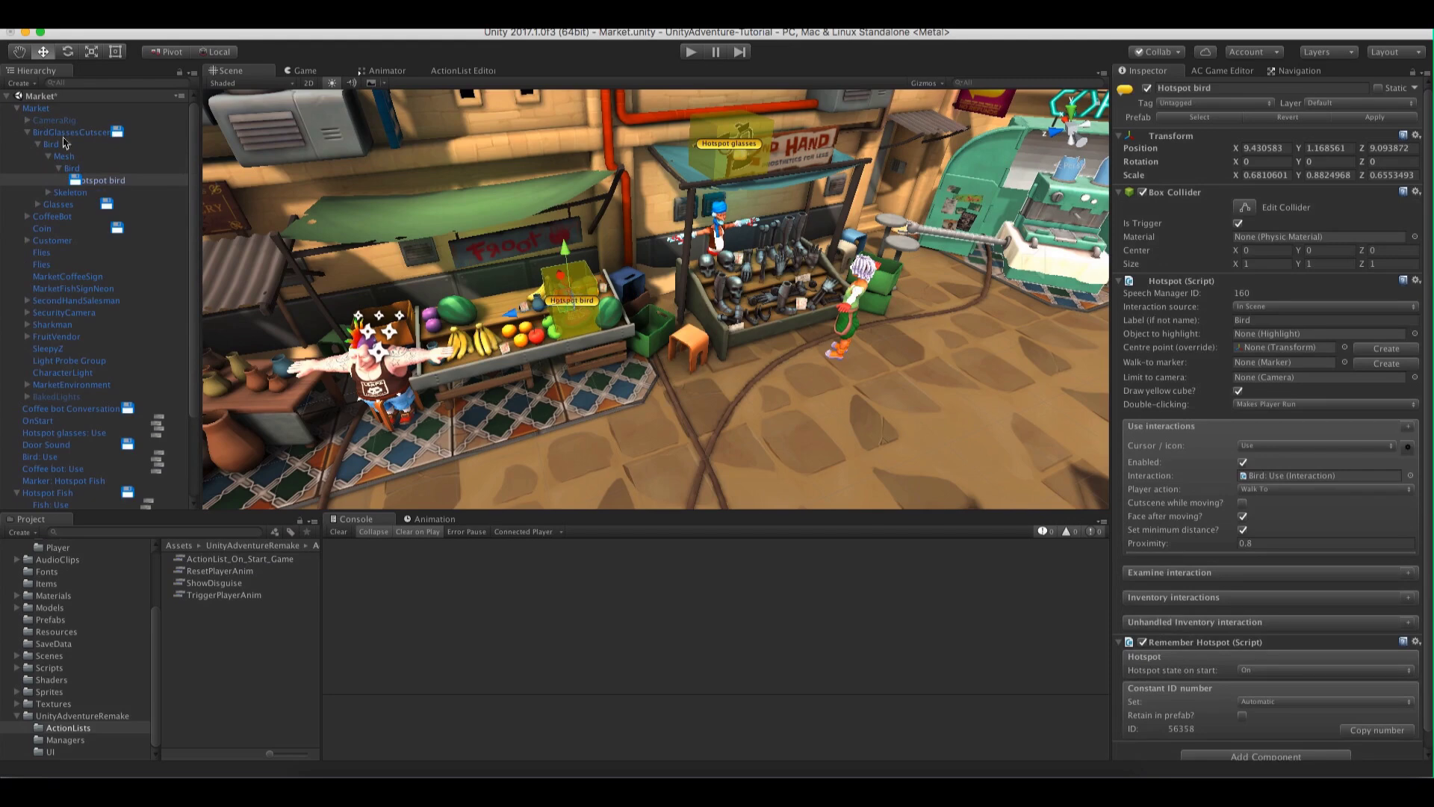
{"action": "scroll", "coordinate": [1277, 594], "scroll_direction": "down", "scroll_amount": 1}
{"action": "left_click", "coordinate": [1281, 458]}
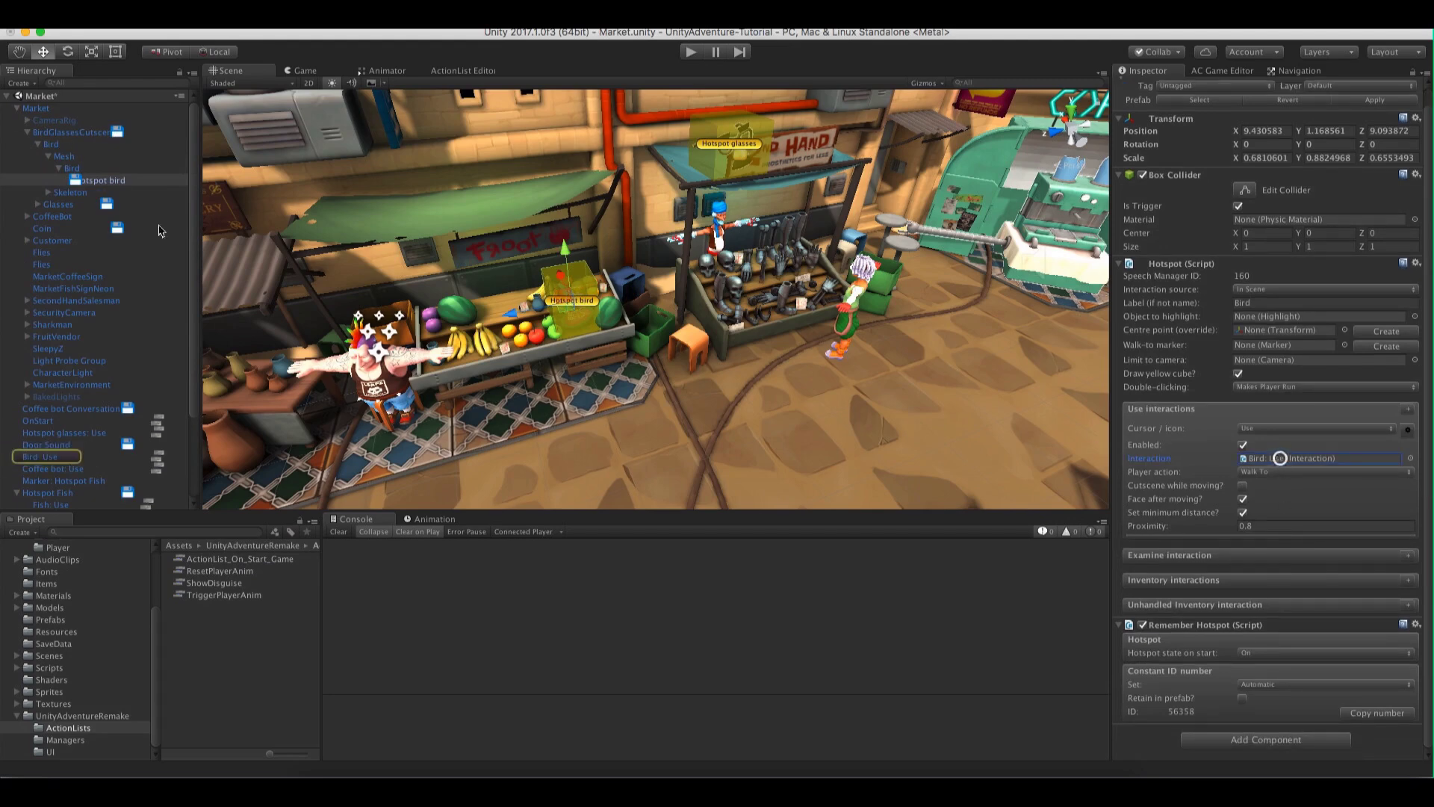
{"action": "left_click", "coordinate": [17, 109]}
{"action": "left_click", "coordinate": [17, 108]}
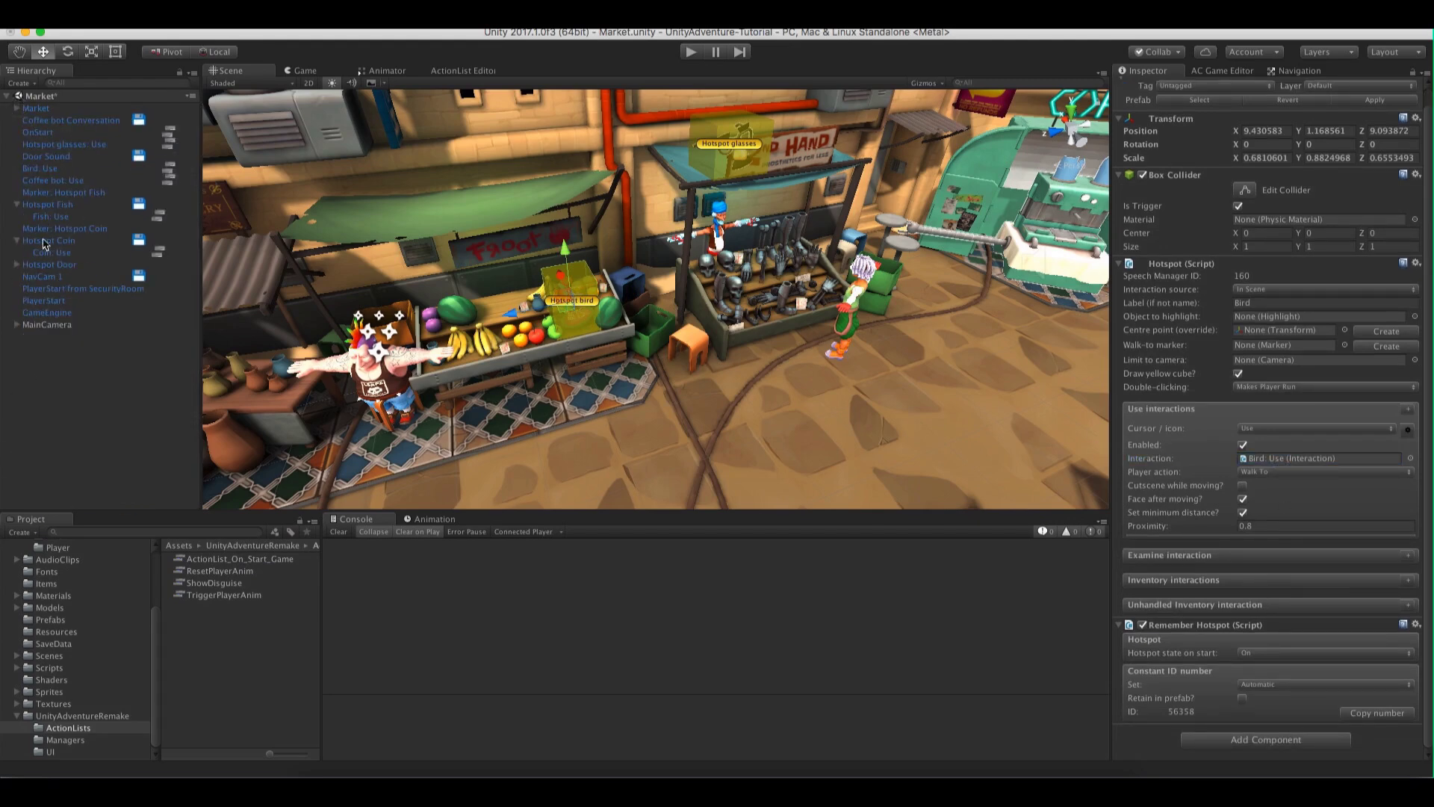
{"action": "left_click", "coordinate": [40, 168]}
{"action": "left_click", "coordinate": [170, 171]}
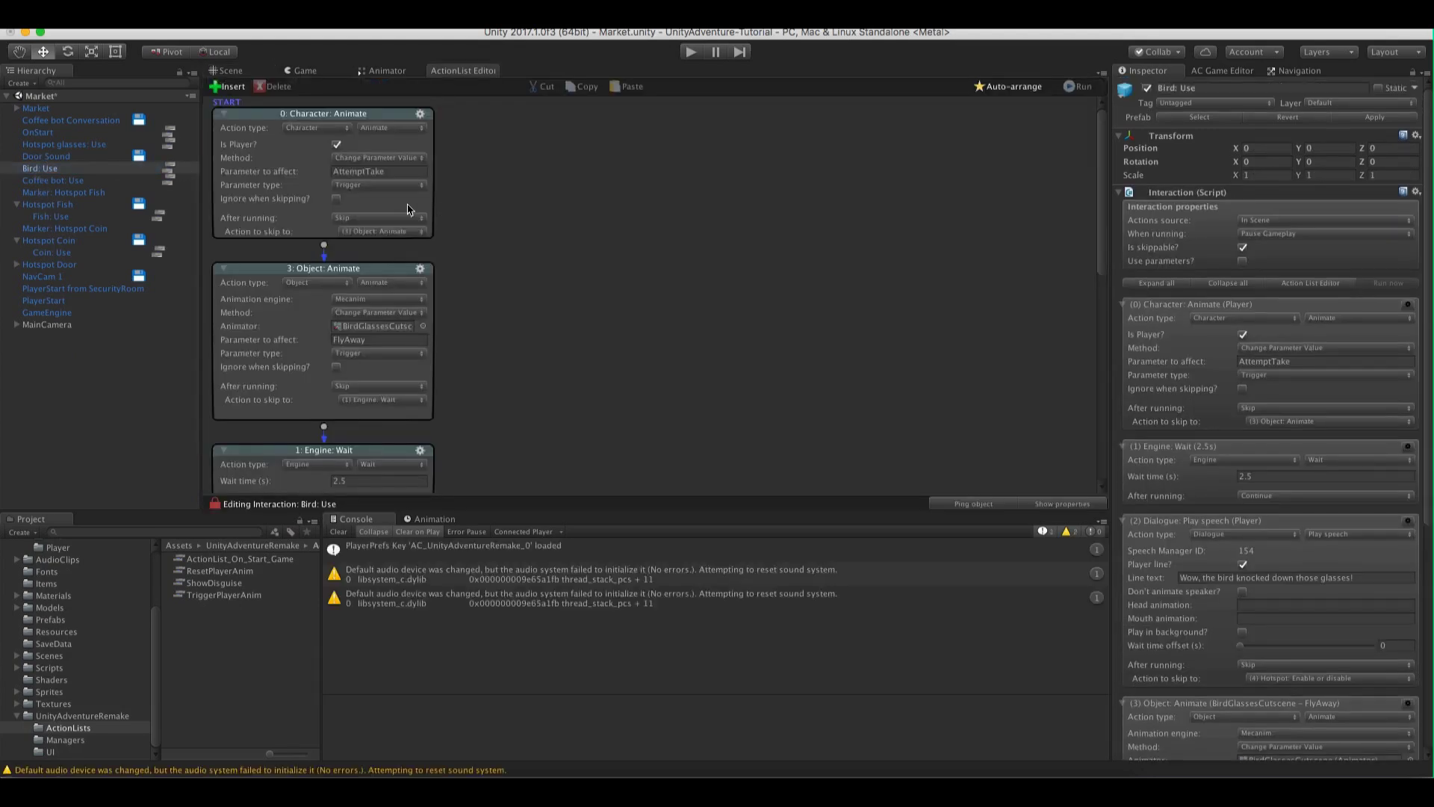
Enable Ignore when skipping on the AttemptTake Character: Animate and FlyAway Object: Animate actions of Bird: Use
{"action": "left_click", "coordinate": [336, 199]}
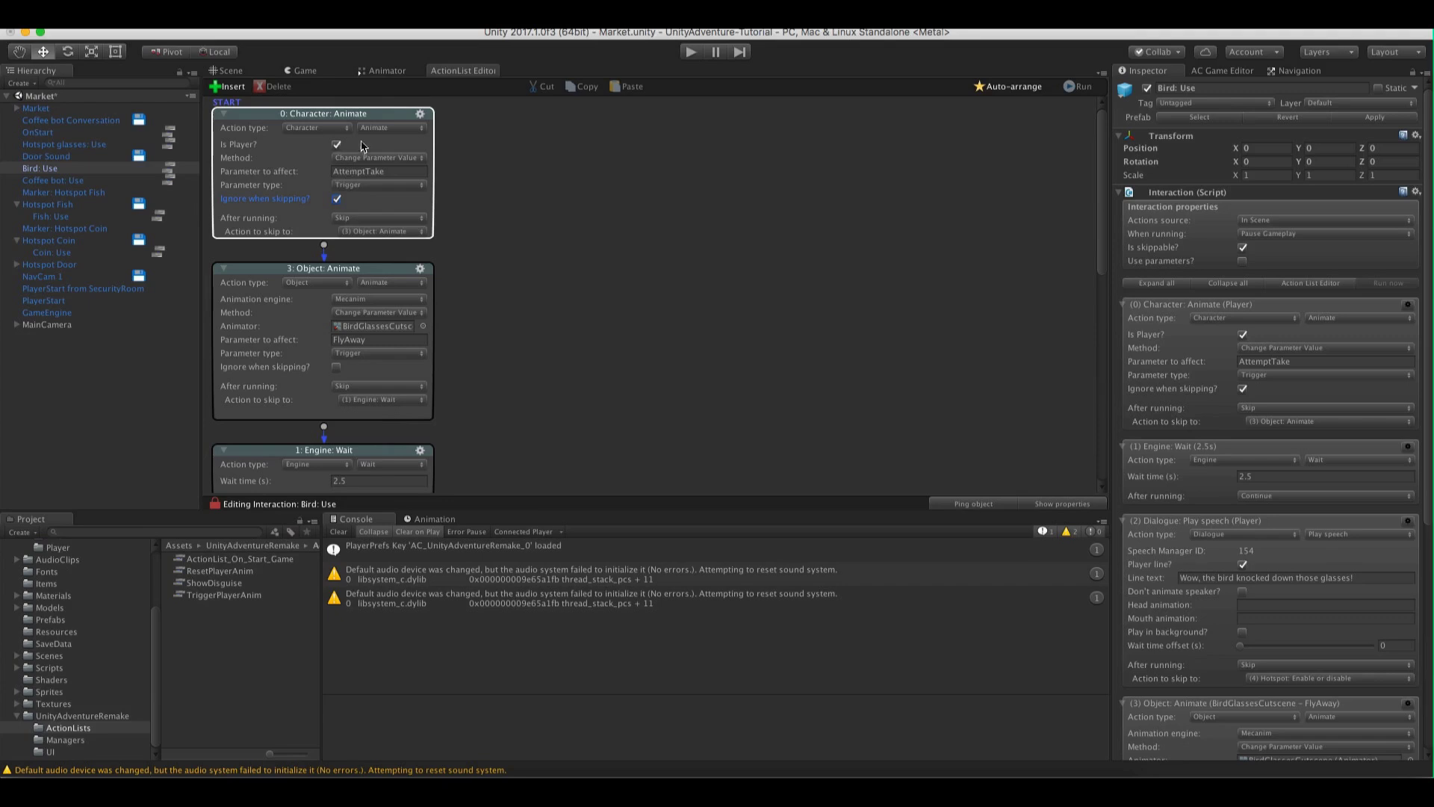
{"action": "scroll", "coordinate": [549, 265], "scroll_direction": "down", "scroll_amount": 2}
{"action": "left_click", "coordinate": [334, 298]}
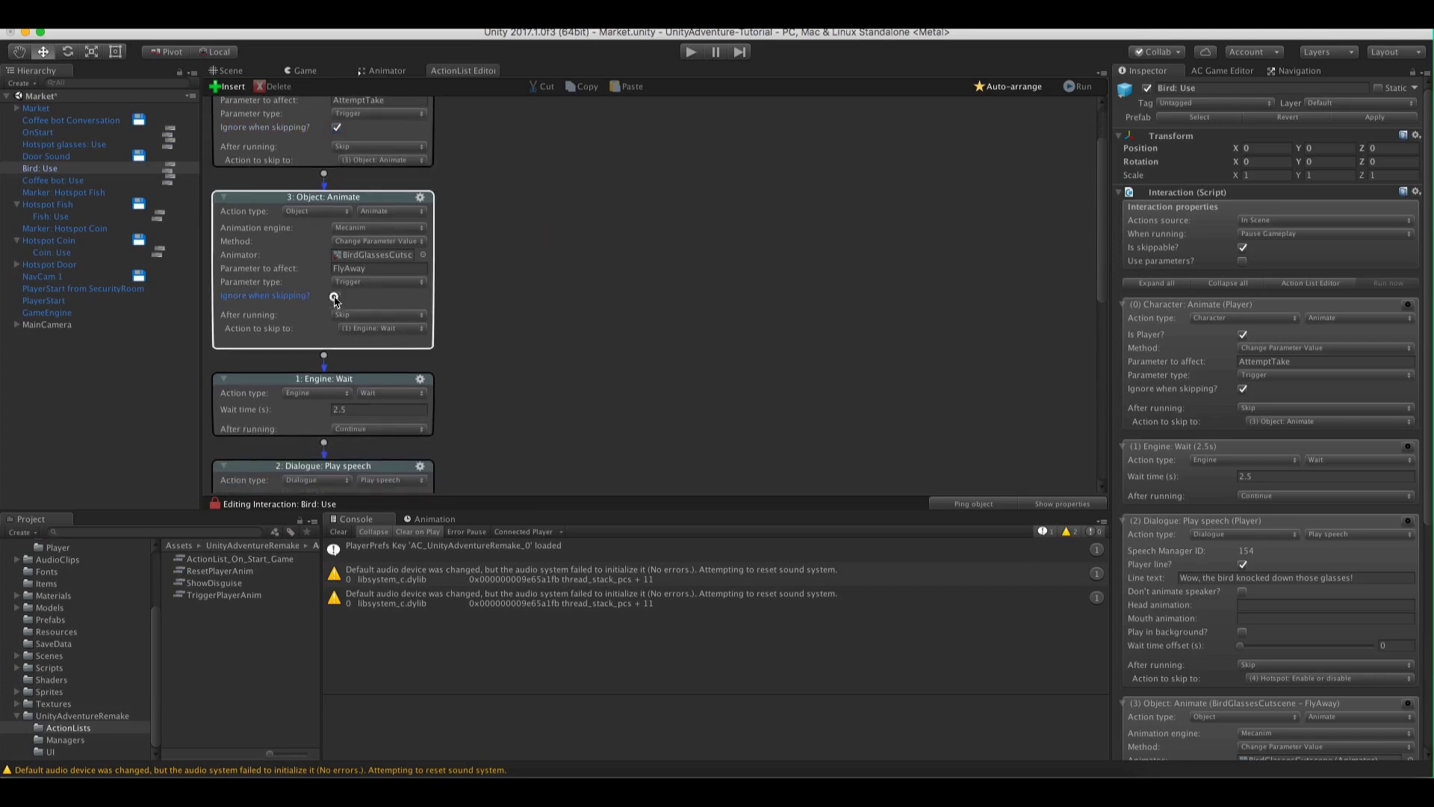
Append an ActionList: Run action after the Variable: Set action at the end of Bird: Use
{"action": "left_click_drag", "start_coordinate": [1102, 199], "coordinate": [1088, 377]}
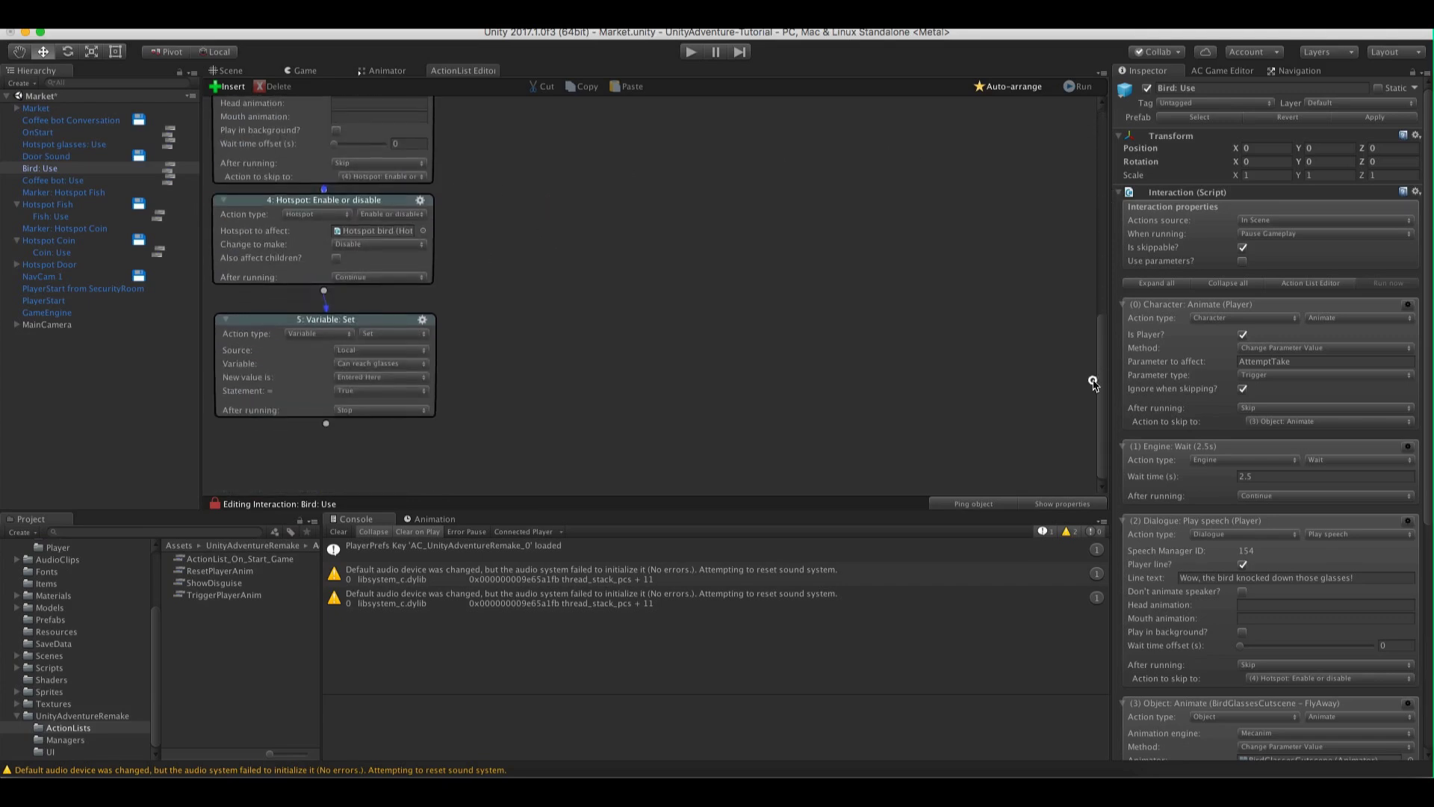
{"action": "scroll", "coordinate": [552, 403], "scroll_direction": "down", "scroll_amount": 2}
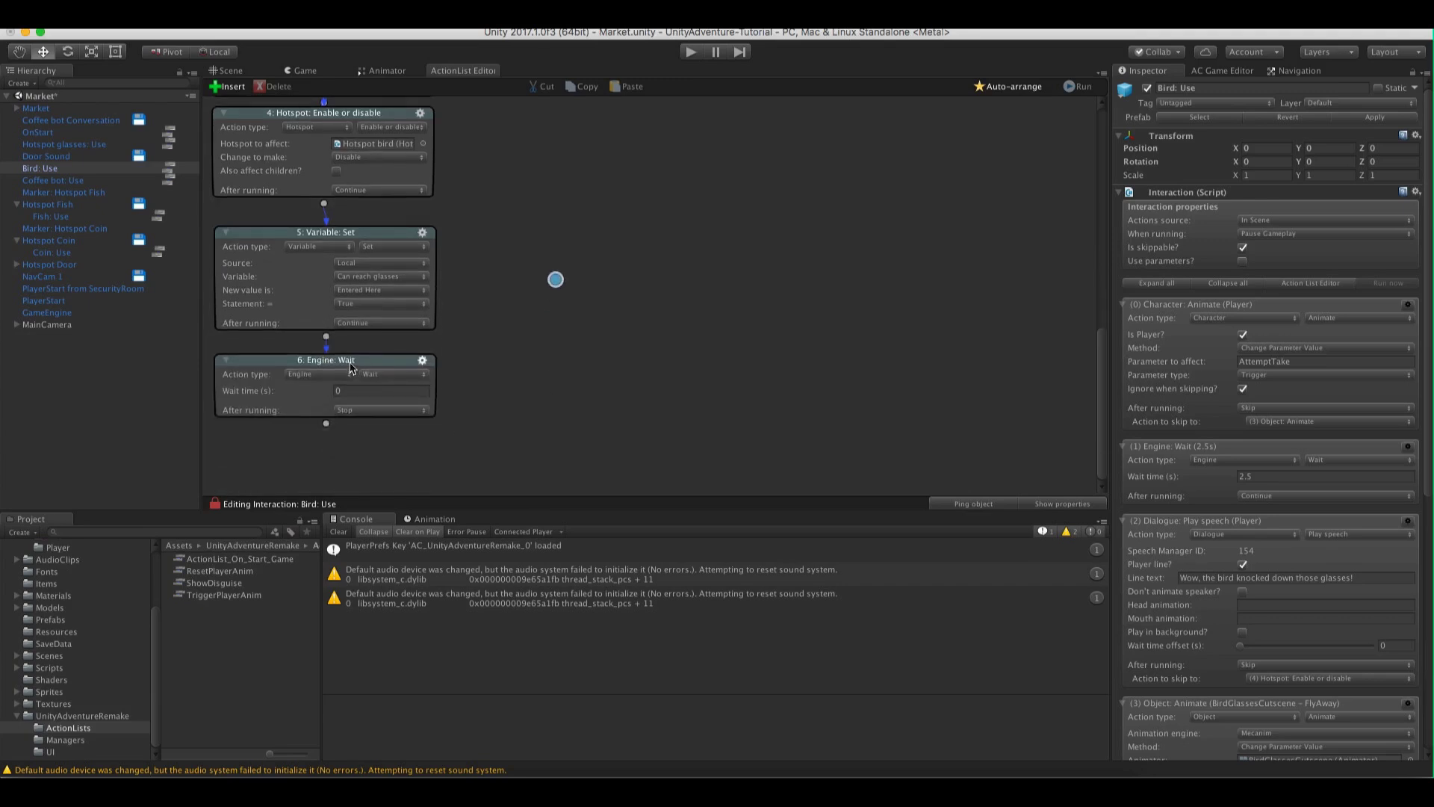
{"action": "left_click", "coordinate": [318, 394]}
{"action": "left_click", "coordinate": [320, 312]}
{"action": "left_click", "coordinate": [389, 396]}
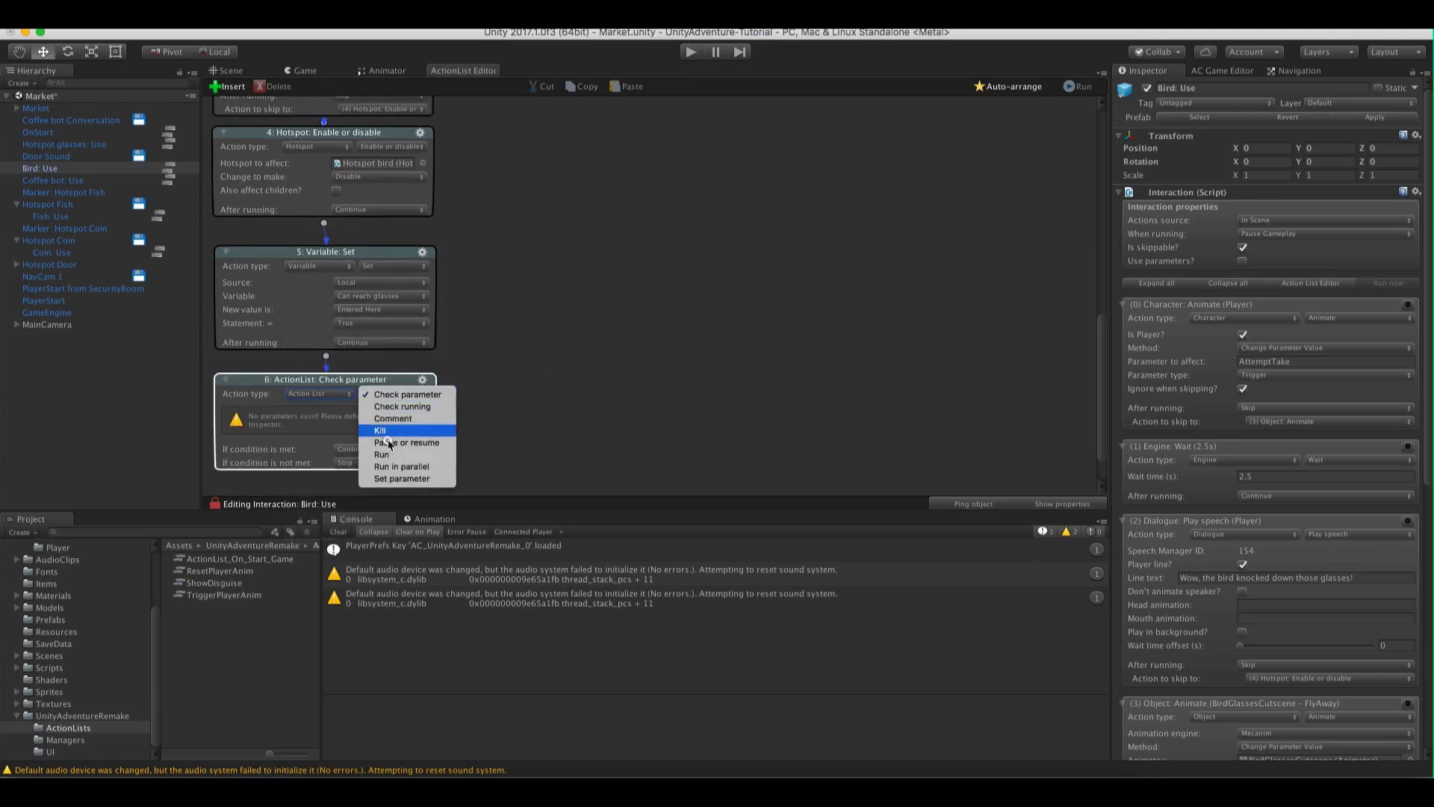
{"action": "left_click", "coordinate": [395, 450]}
Set the Bird: Use Run action's source to Asset File with ResetPlayerAnim as the asset, and test the bird interaction in play mode
{"action": "left_click", "coordinate": [366, 350]}
{"action": "left_click", "coordinate": [364, 364]}
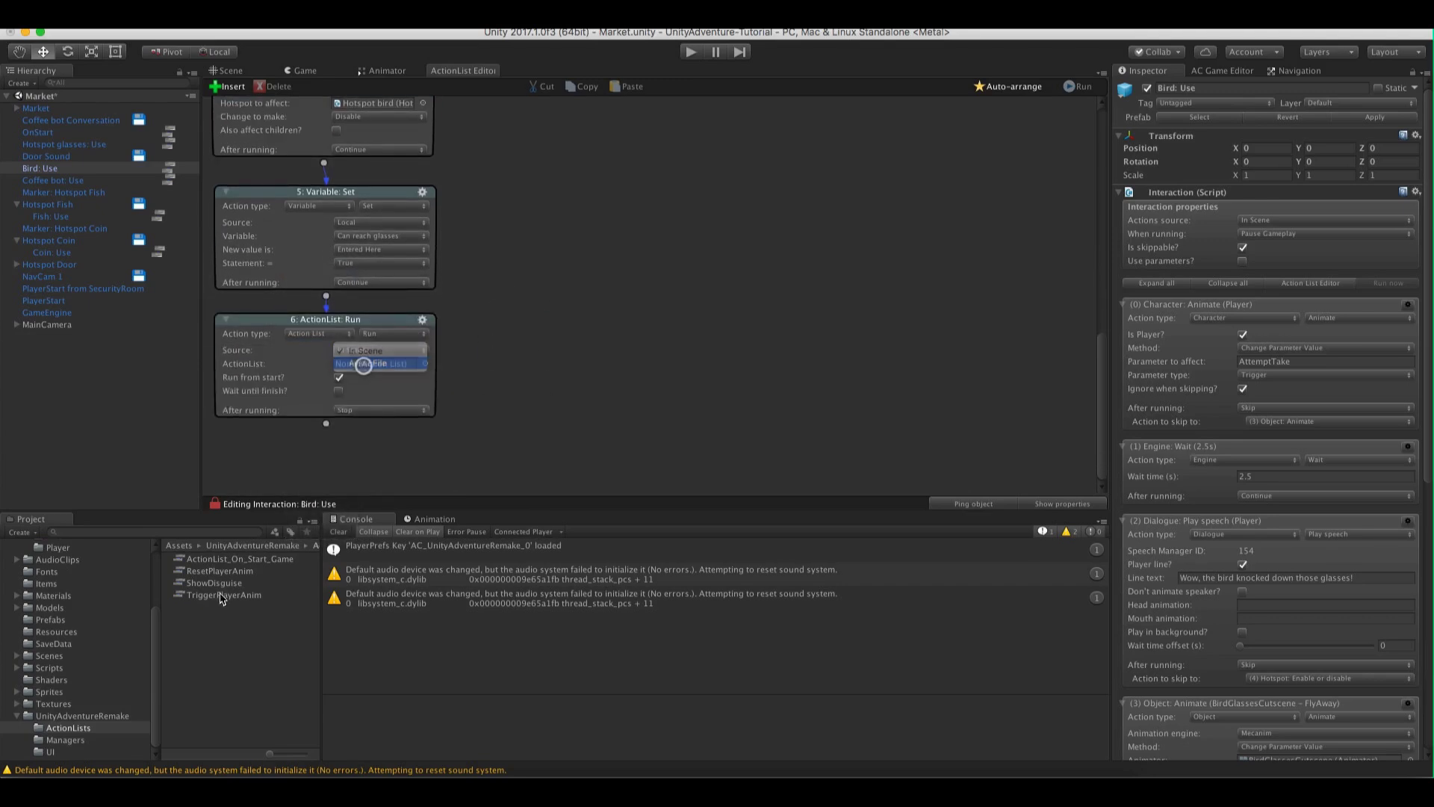
{"action": "left_click_drag", "start_coordinate": [220, 571], "coordinate": [374, 366]}
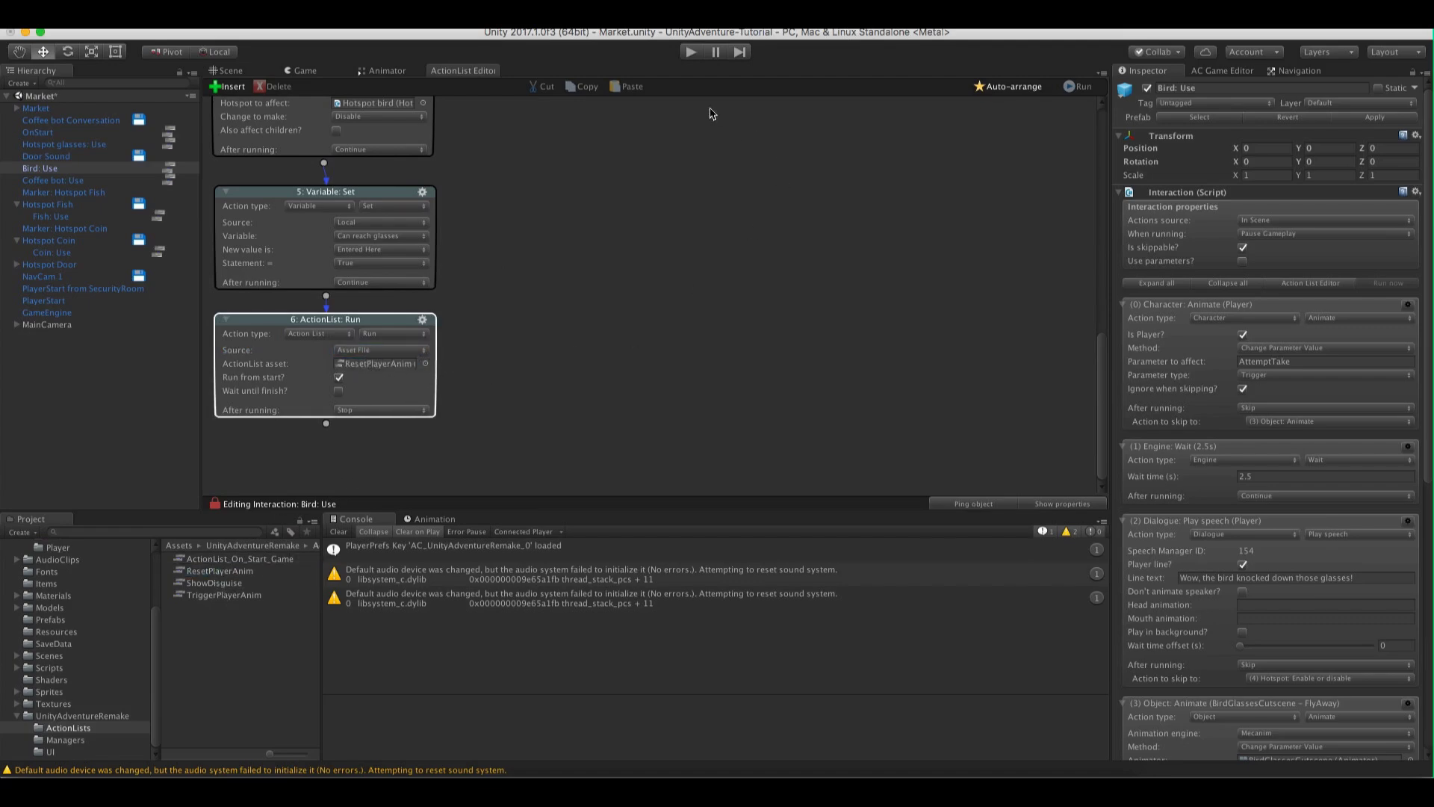
{"action": "left_click", "coordinate": [691, 52]}
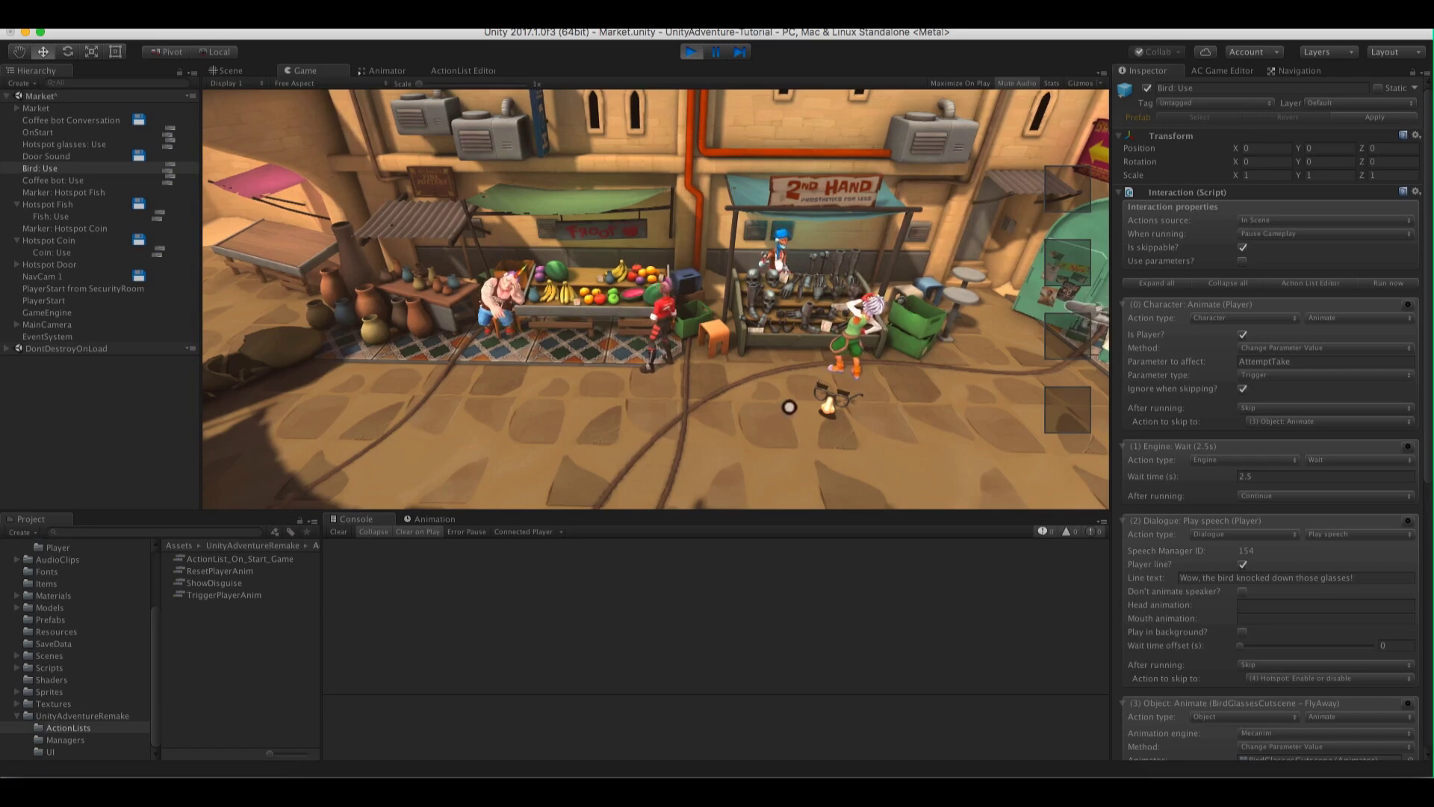
Check the knocked-down glasses in play mode, end the test and open the Animator controller of BirdGlassesCutscene
{"action": "left_click", "coordinate": [815, 396]}
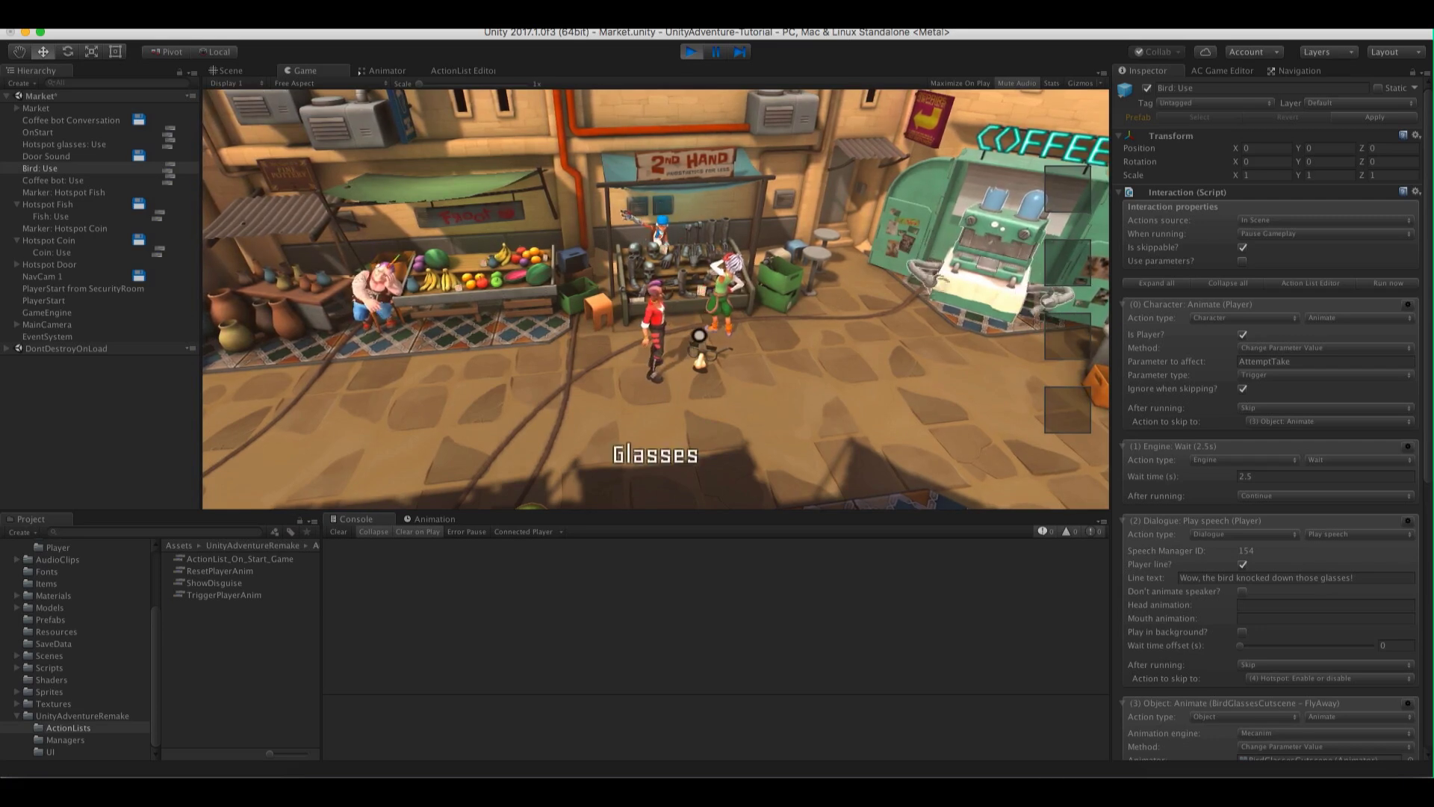
{"action": "left_click", "coordinate": [684, 54]}
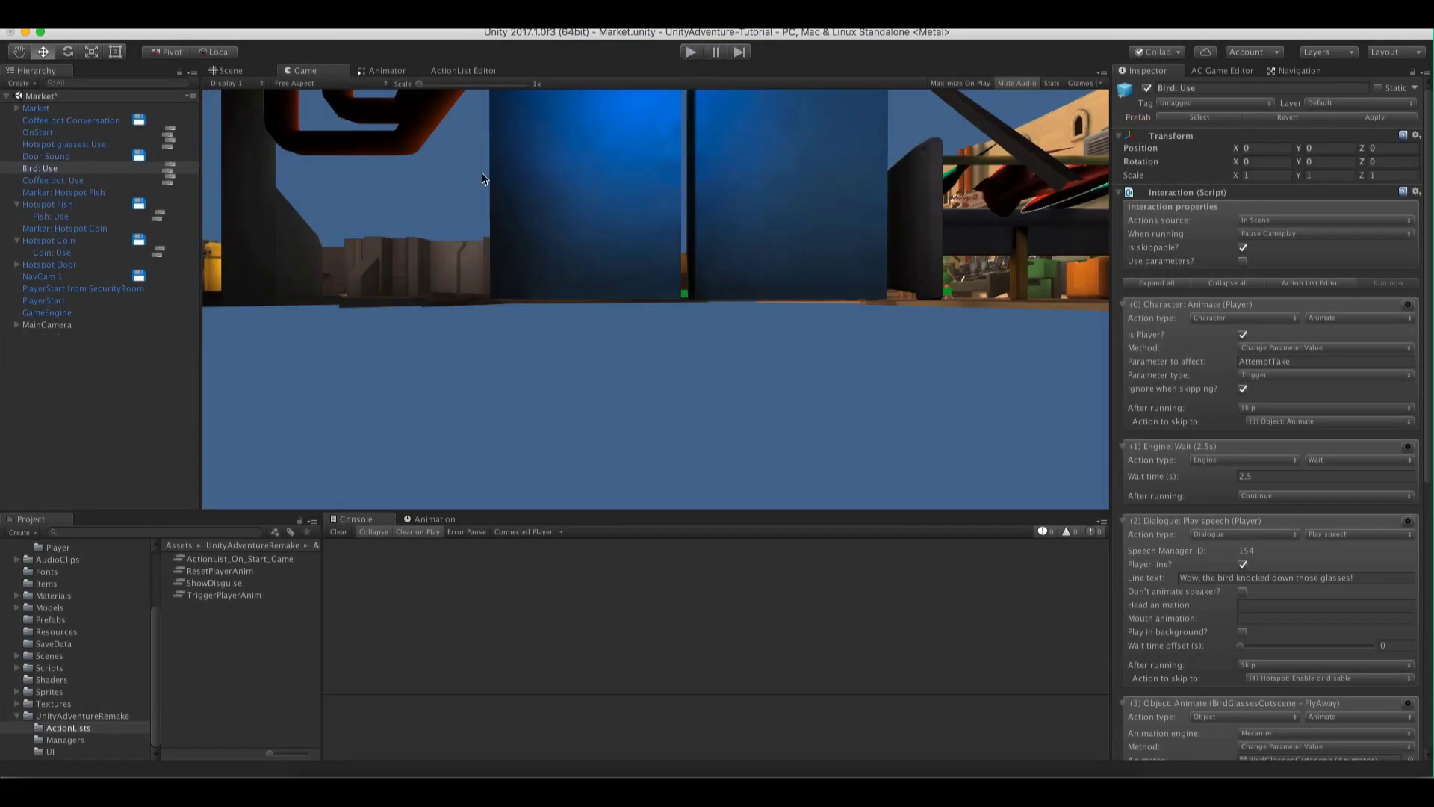
{"action": "left_click", "coordinate": [16, 108]}
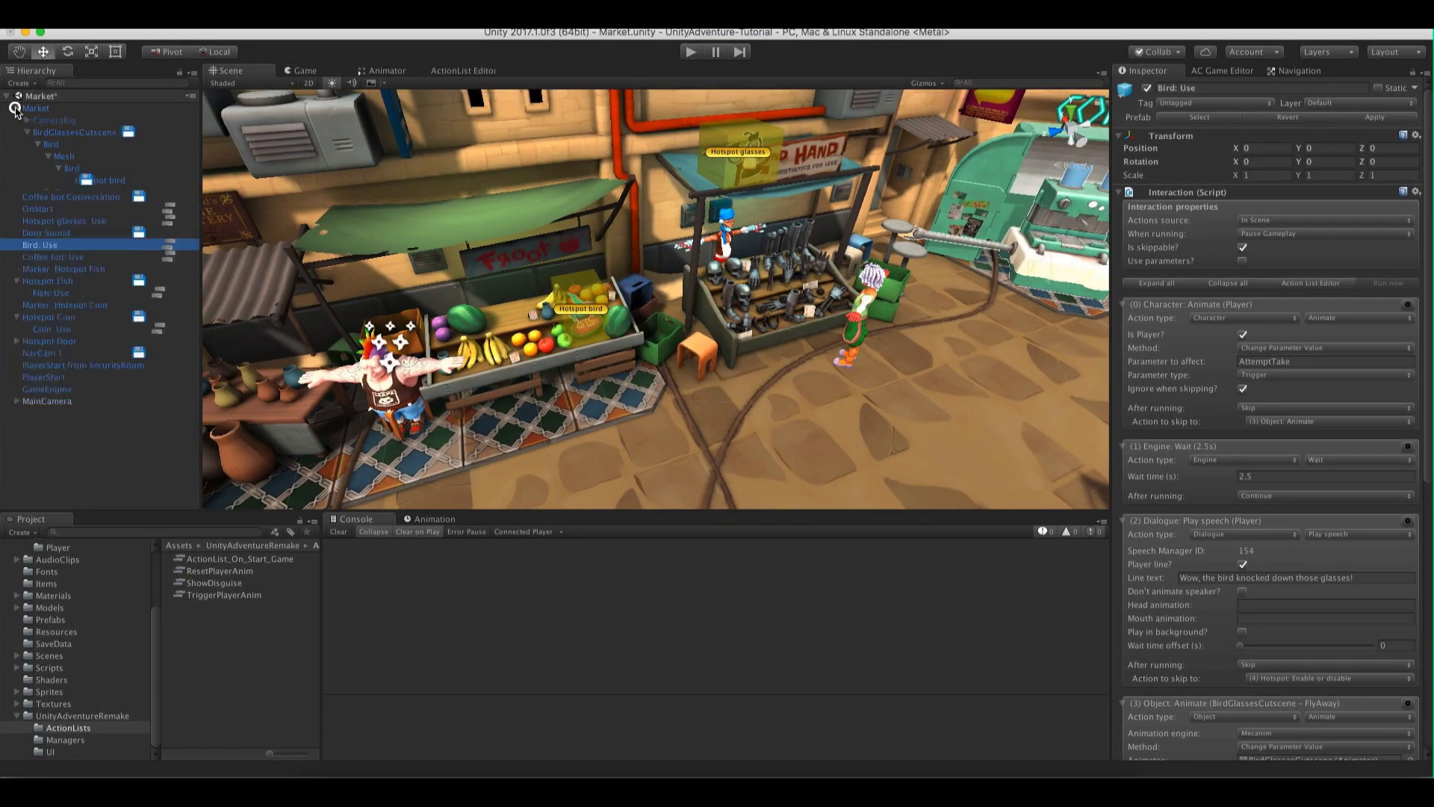
{"action": "left_click", "coordinate": [50, 132]}
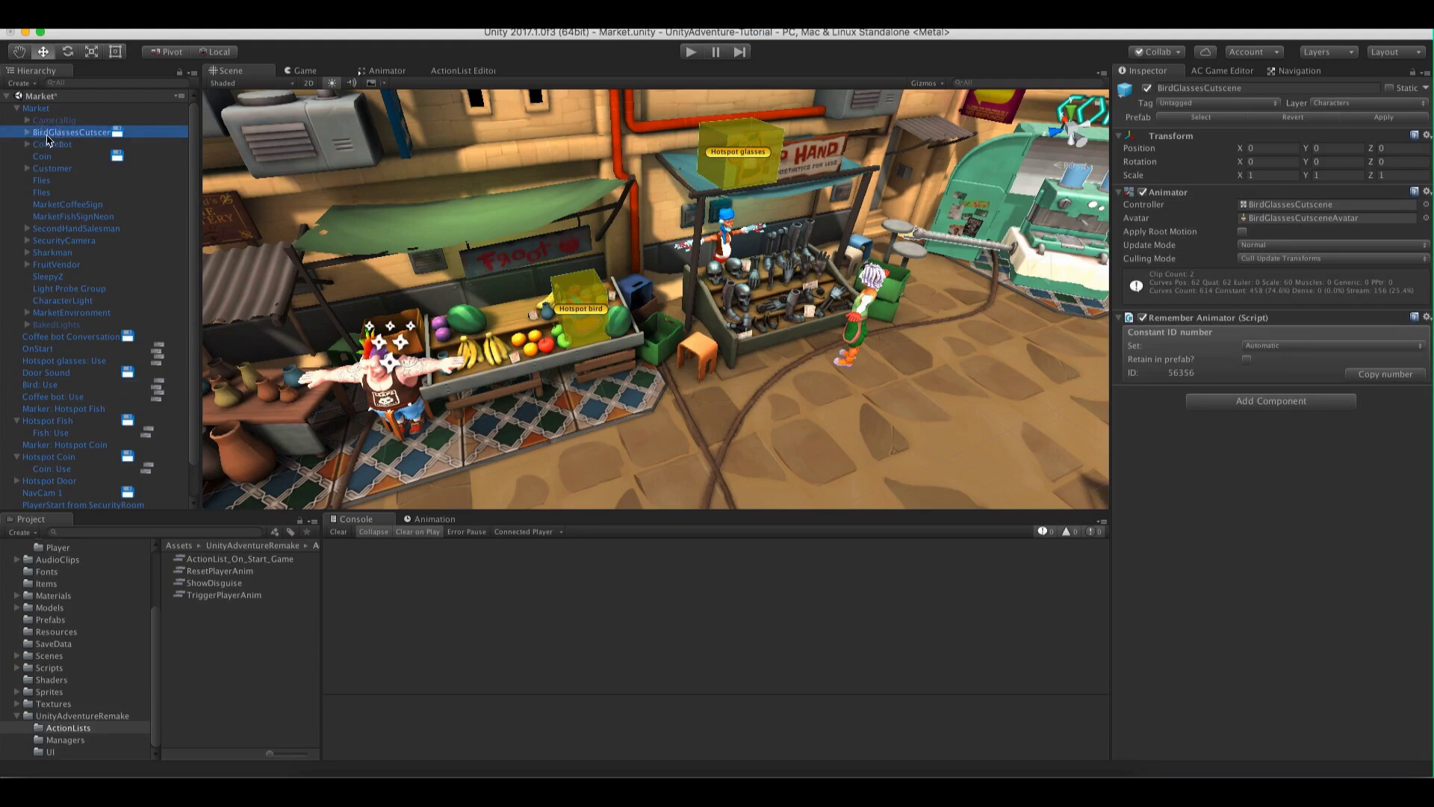
{"action": "double_click", "coordinate": [1260, 205]}
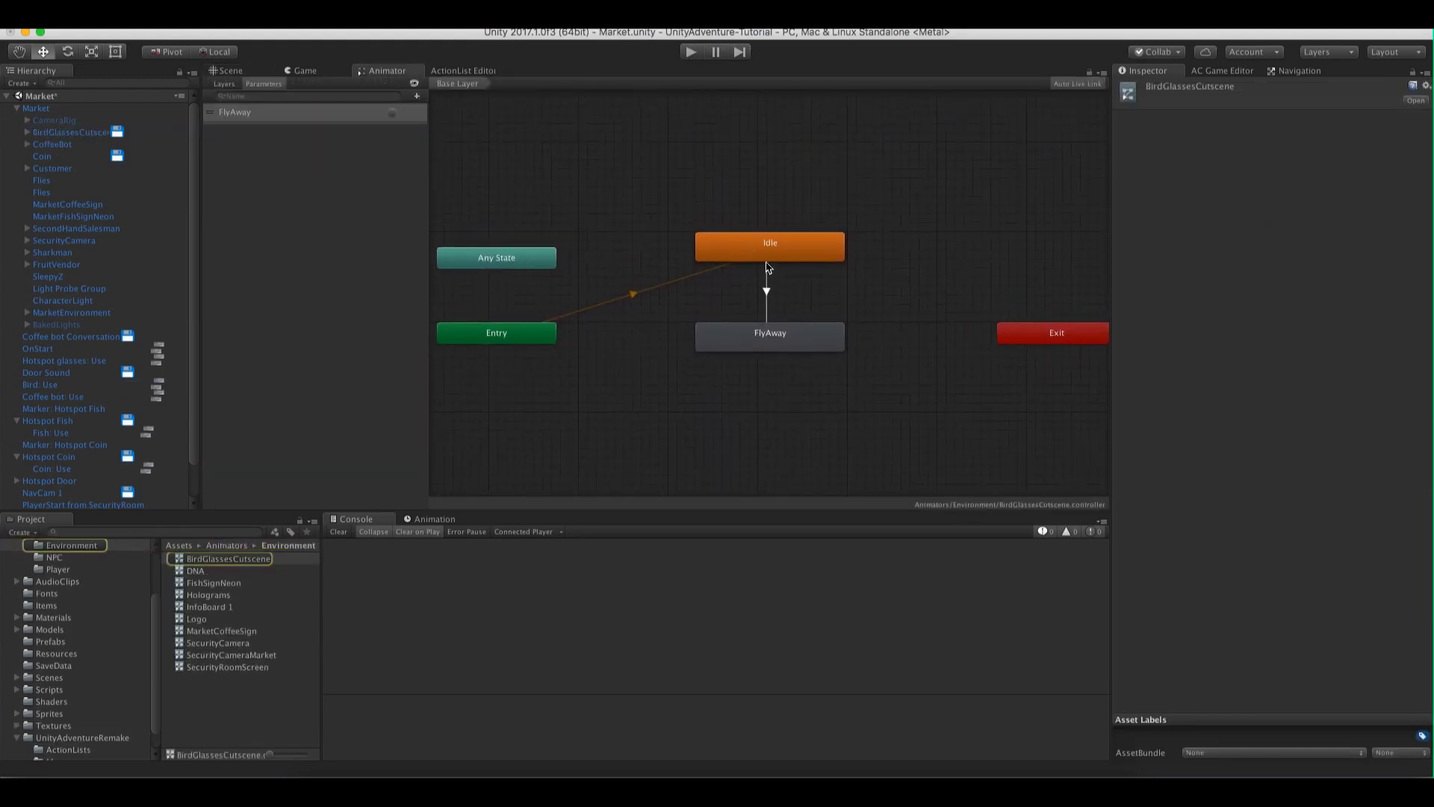
Trace the FlyAway state's motion clip to its BirdGlassesCutscene model and show that clip in the animation import settings
{"action": "left_click", "coordinate": [773, 253]}
{"action": "left_click", "coordinate": [776, 341]}
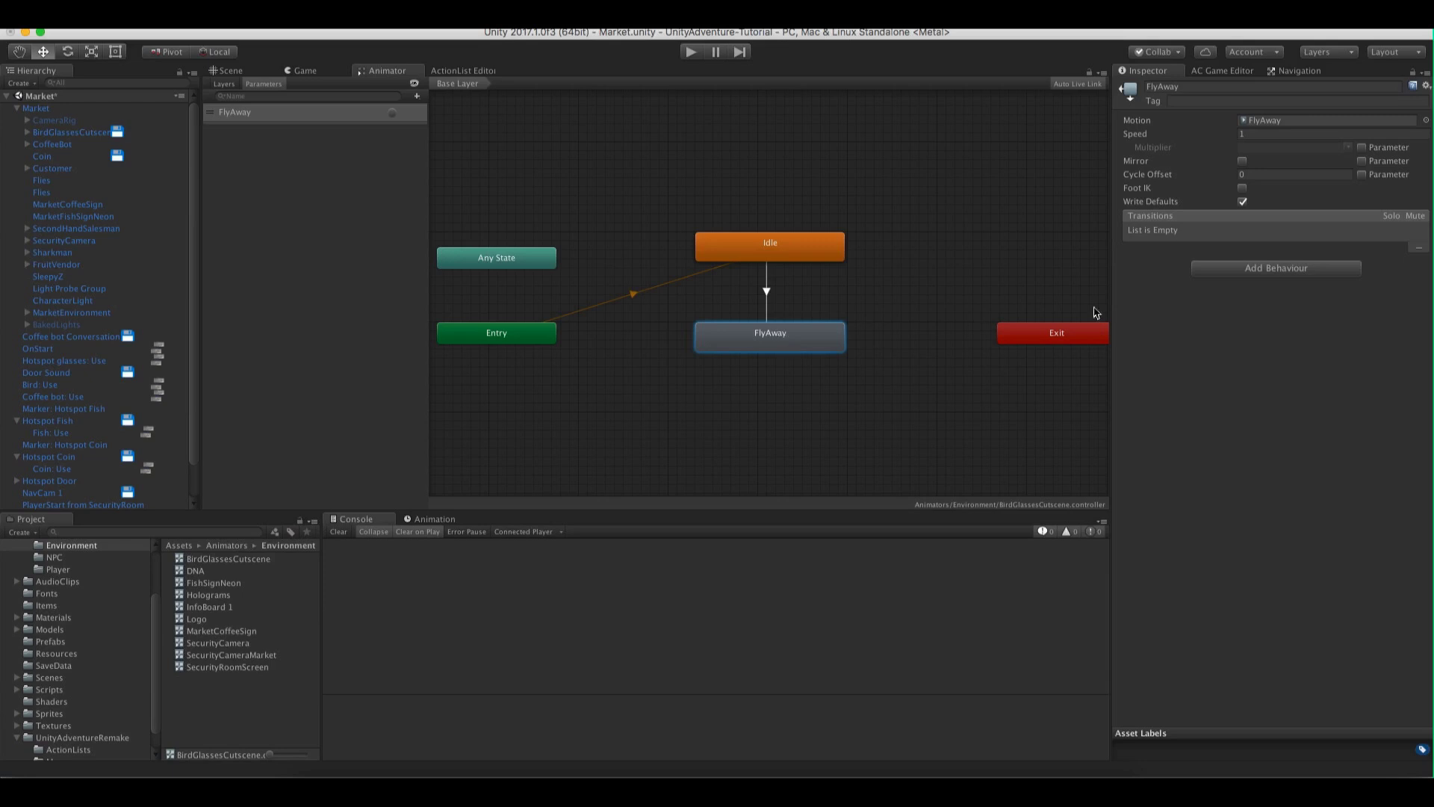
{"action": "left_click", "coordinate": [1280, 120]}
{"action": "left_click", "coordinate": [212, 633]}
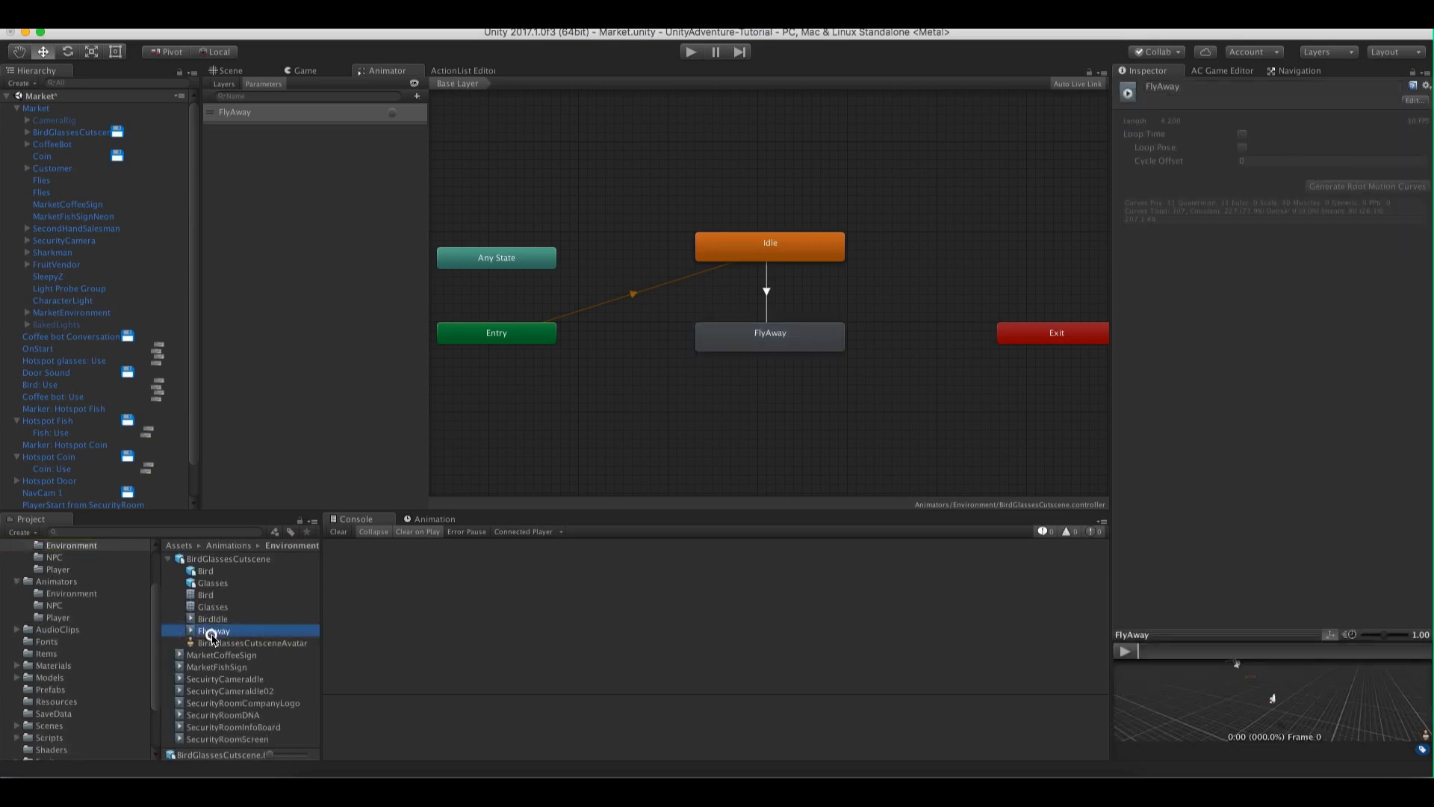
{"action": "left_click", "coordinate": [217, 560]}
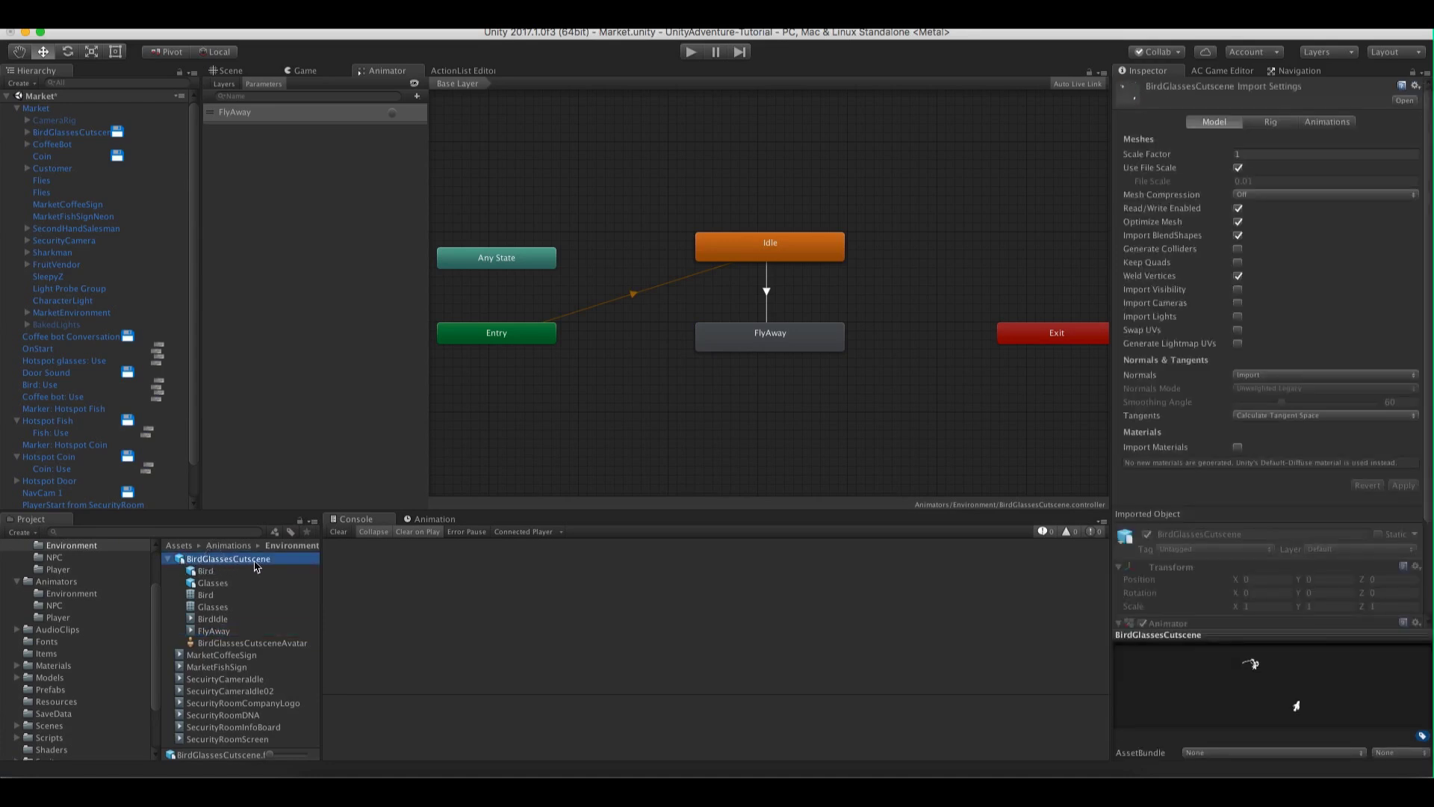
{"action": "left_click", "coordinate": [1323, 125]}
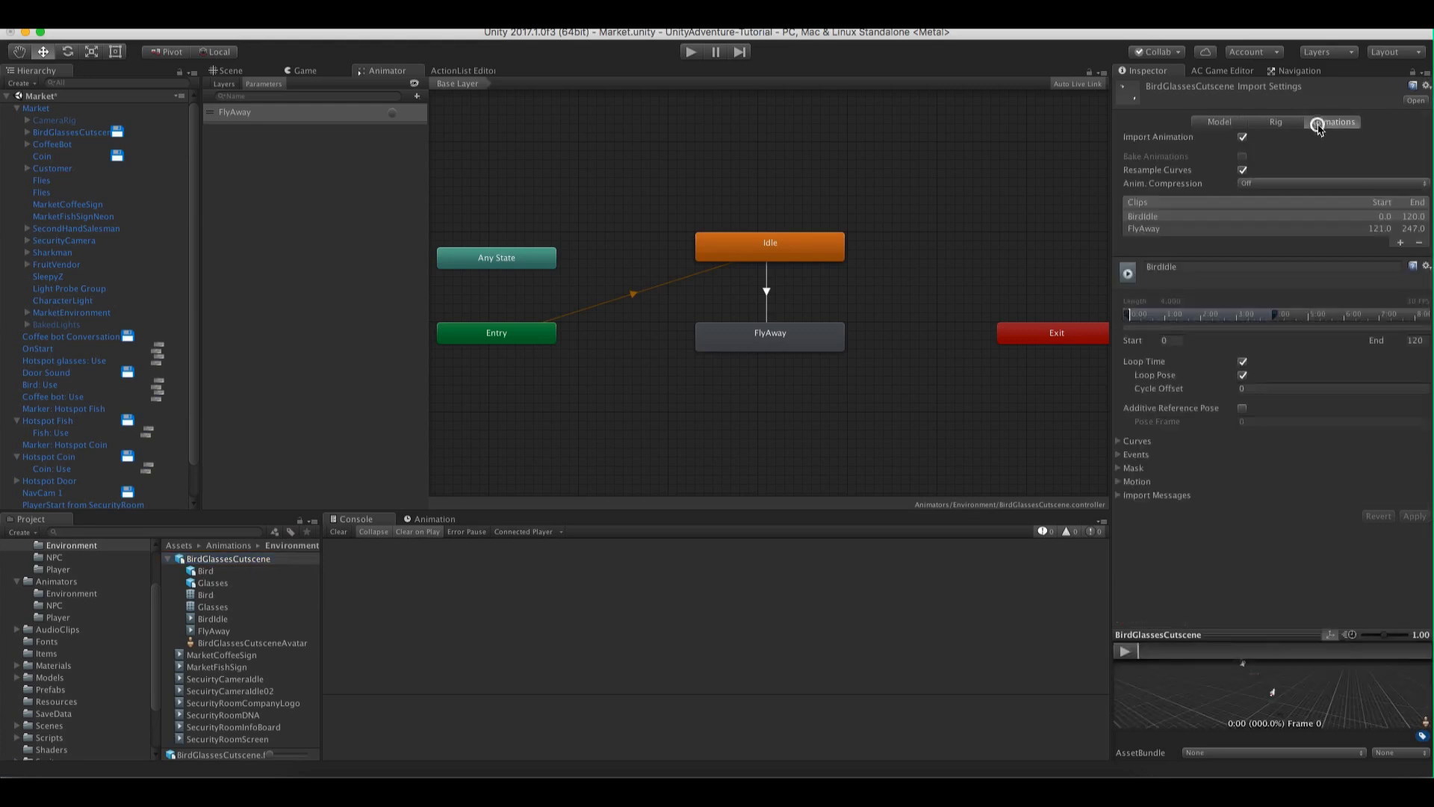
{"action": "left_click", "coordinate": [1163, 218]}
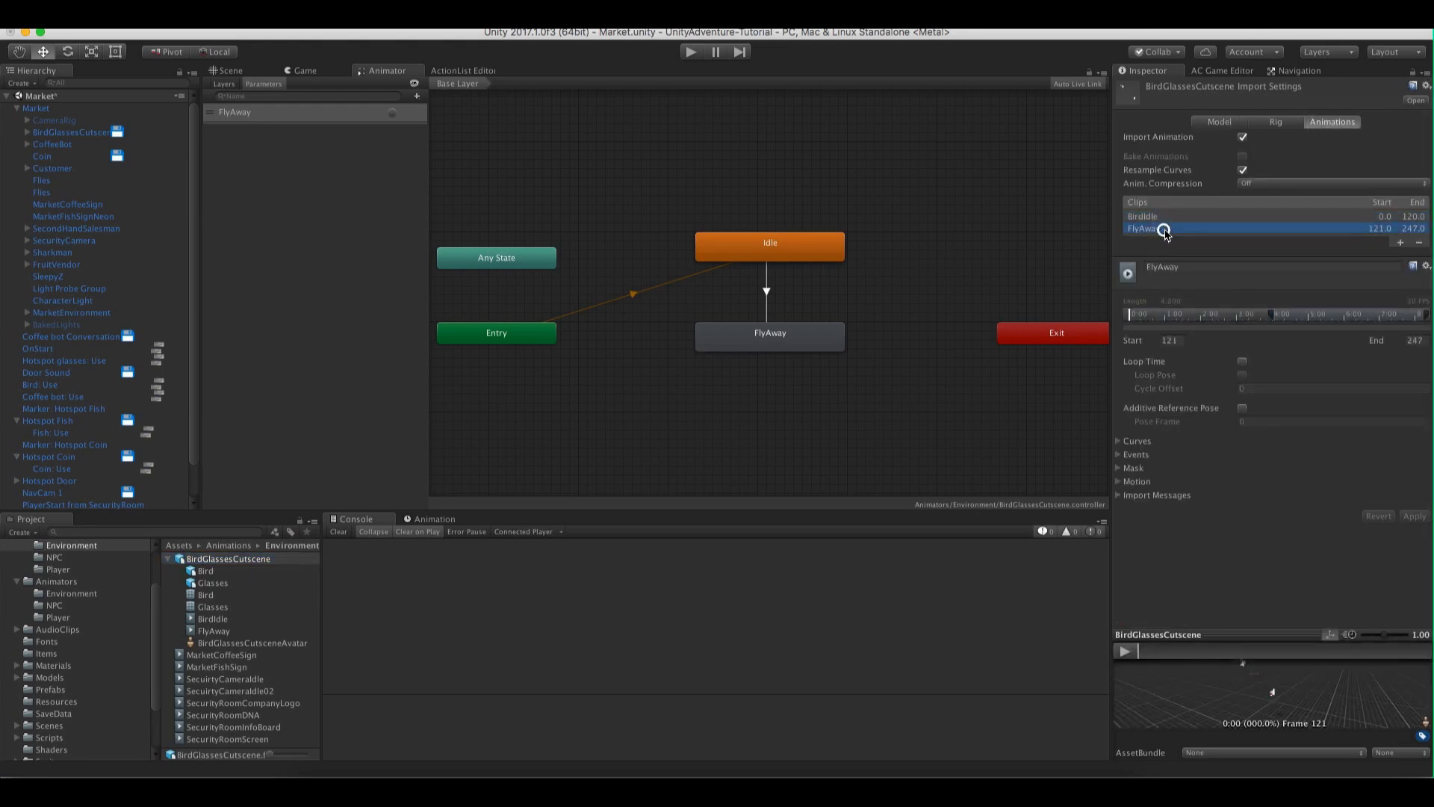
Add an animation clip named EndFlyAway to the BirdGlassesCutscene model, running from frame 246 to 247, and apply the import settings
{"action": "left_click", "coordinate": [1400, 242]}
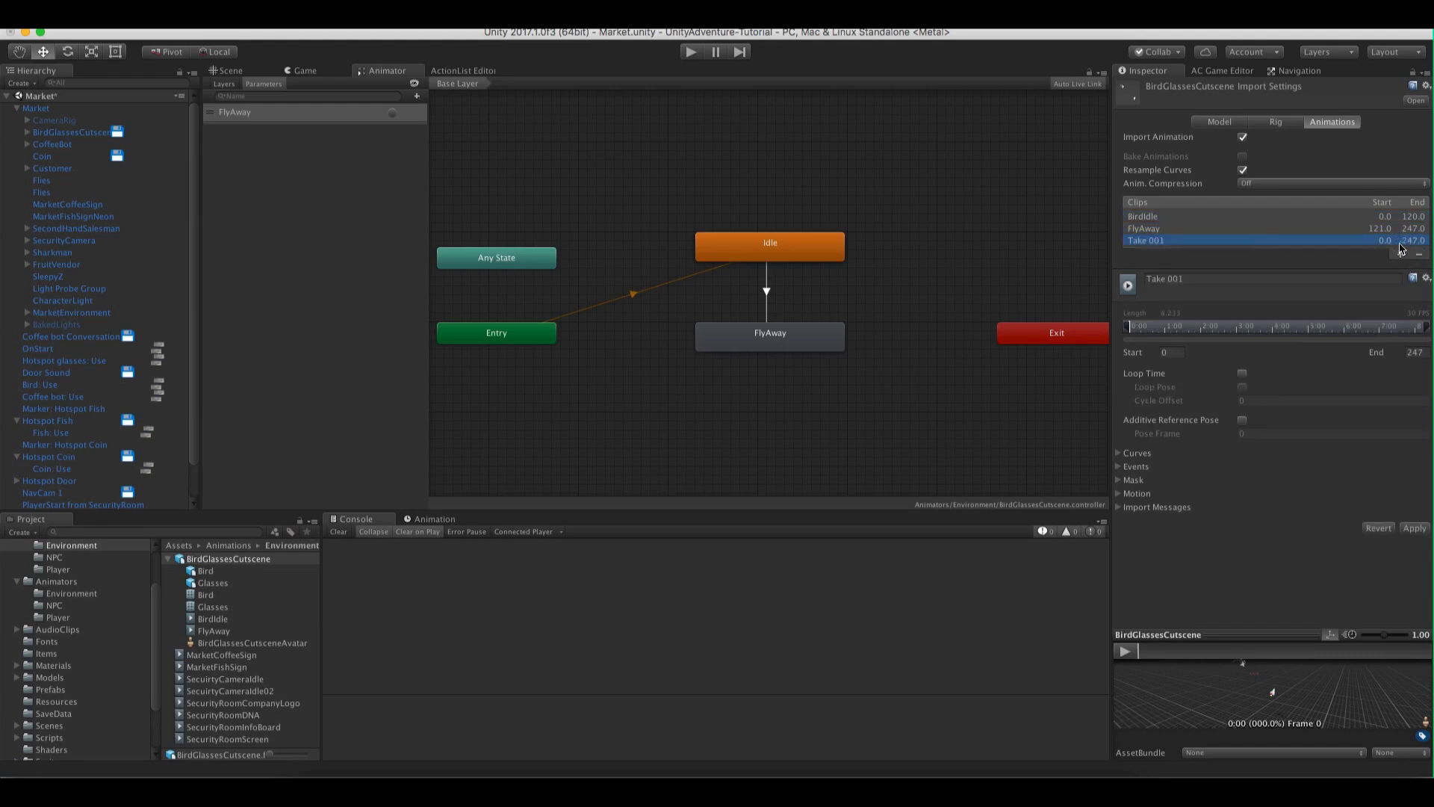
{"action": "left_click", "coordinate": [1167, 277]}
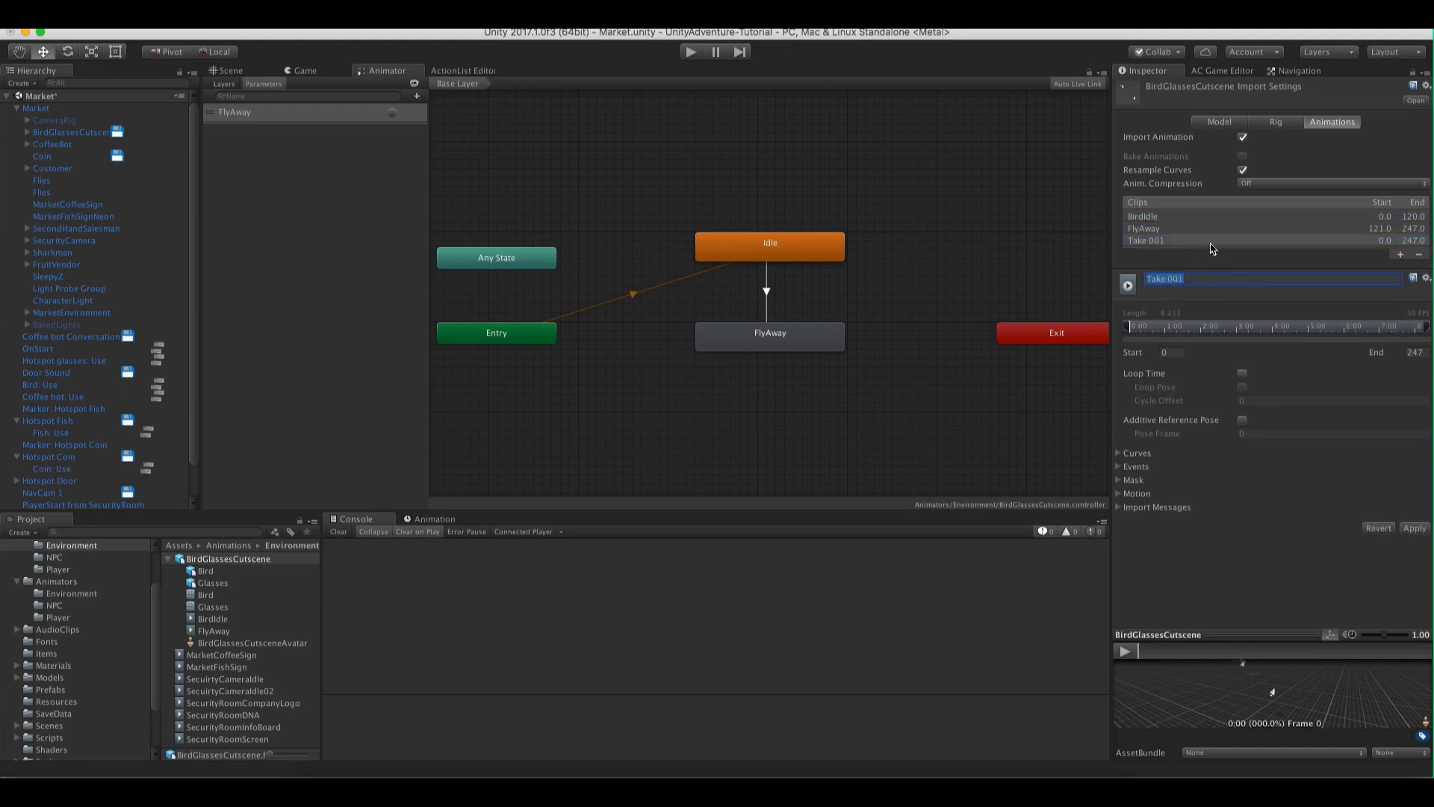
{"action": "type", "text": "EndFlyAway"}
{"action": "left_click_drag", "start_coordinate": [1128, 332], "coordinate": [1423, 333]}
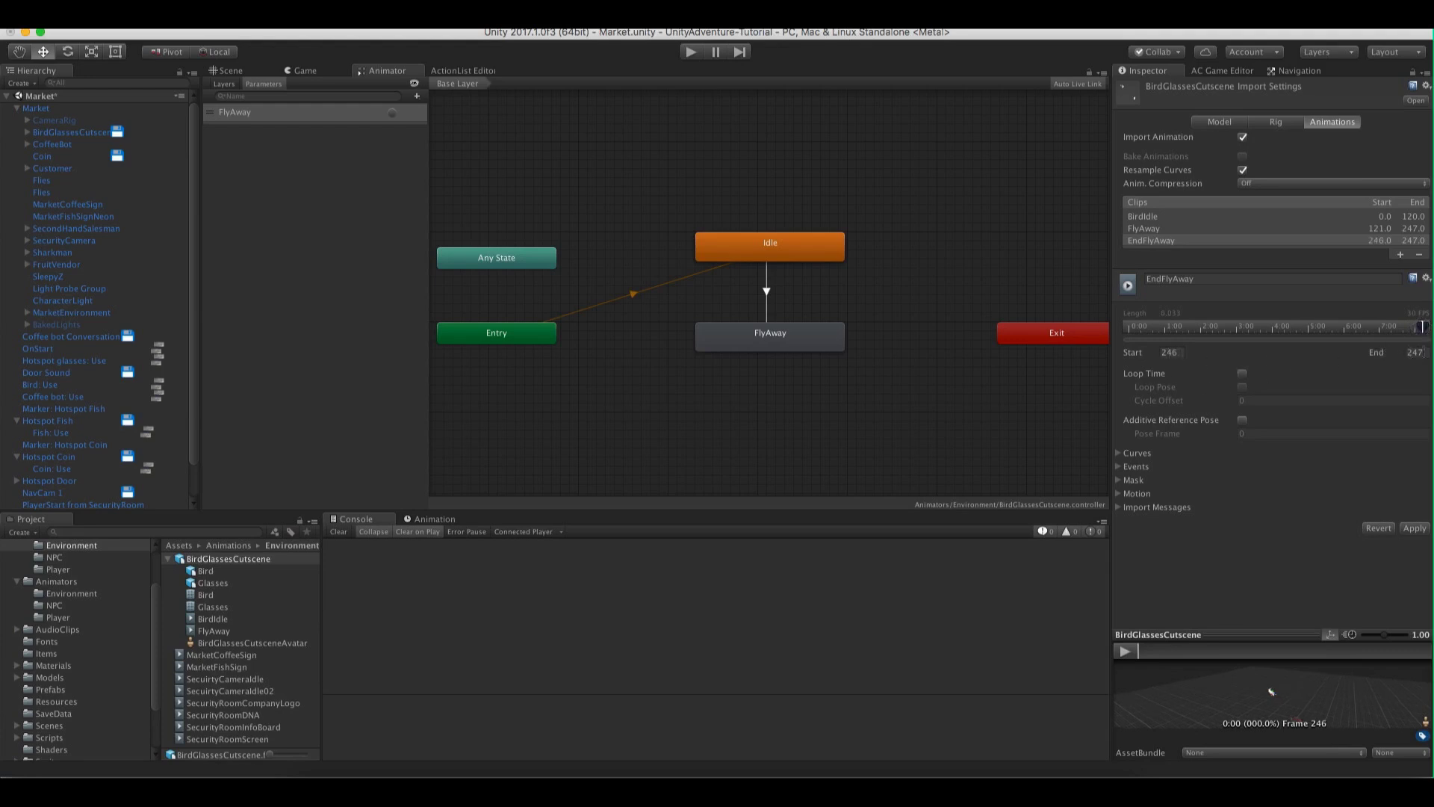
{"action": "left_click", "coordinate": [1414, 528]}
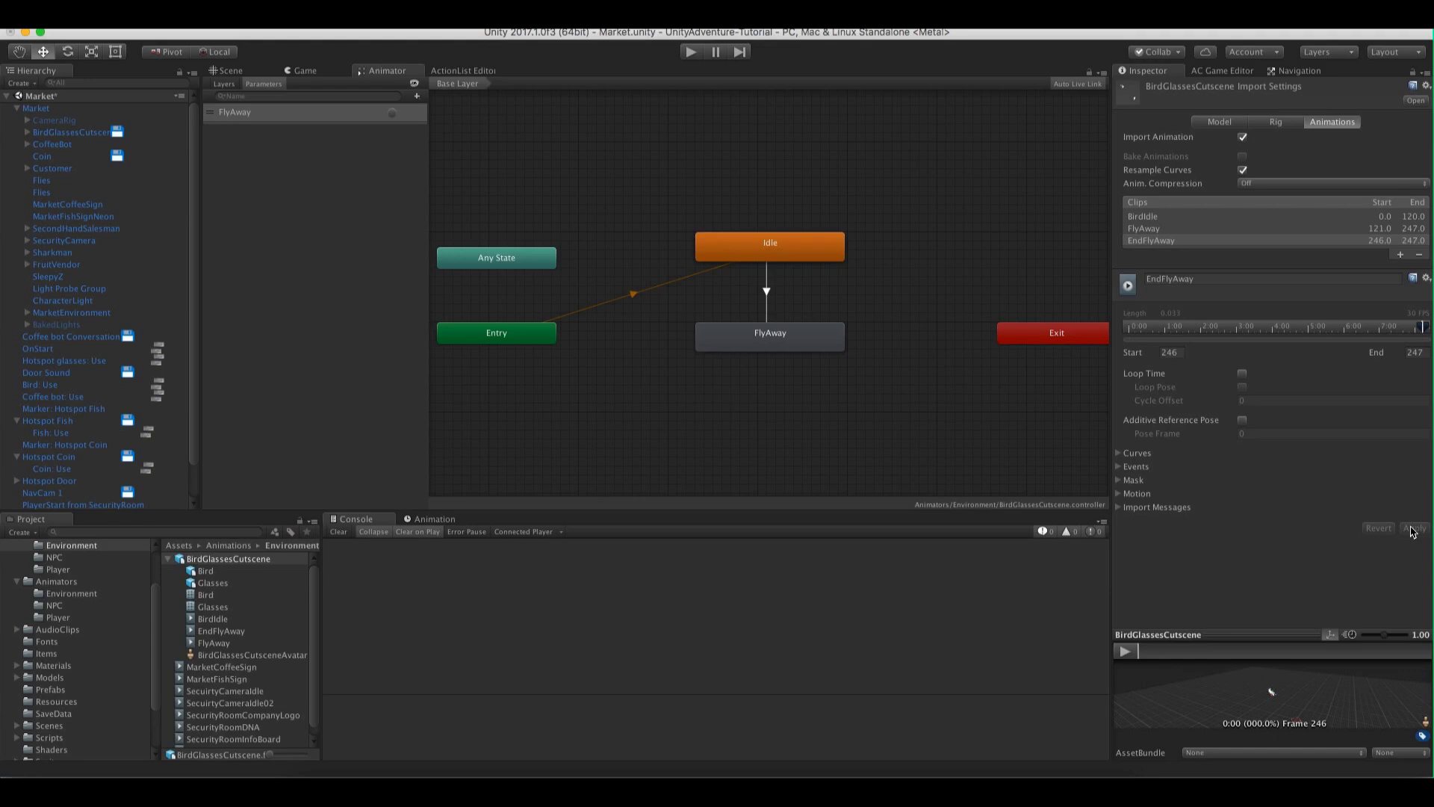
Add EndFlyAway as a state below FlyAway in the Animator and make a transition from FlyAway to EndFlyAway
{"action": "middle_click_drag", "start_coordinate": [835, 381], "coordinate": [819, 354]}
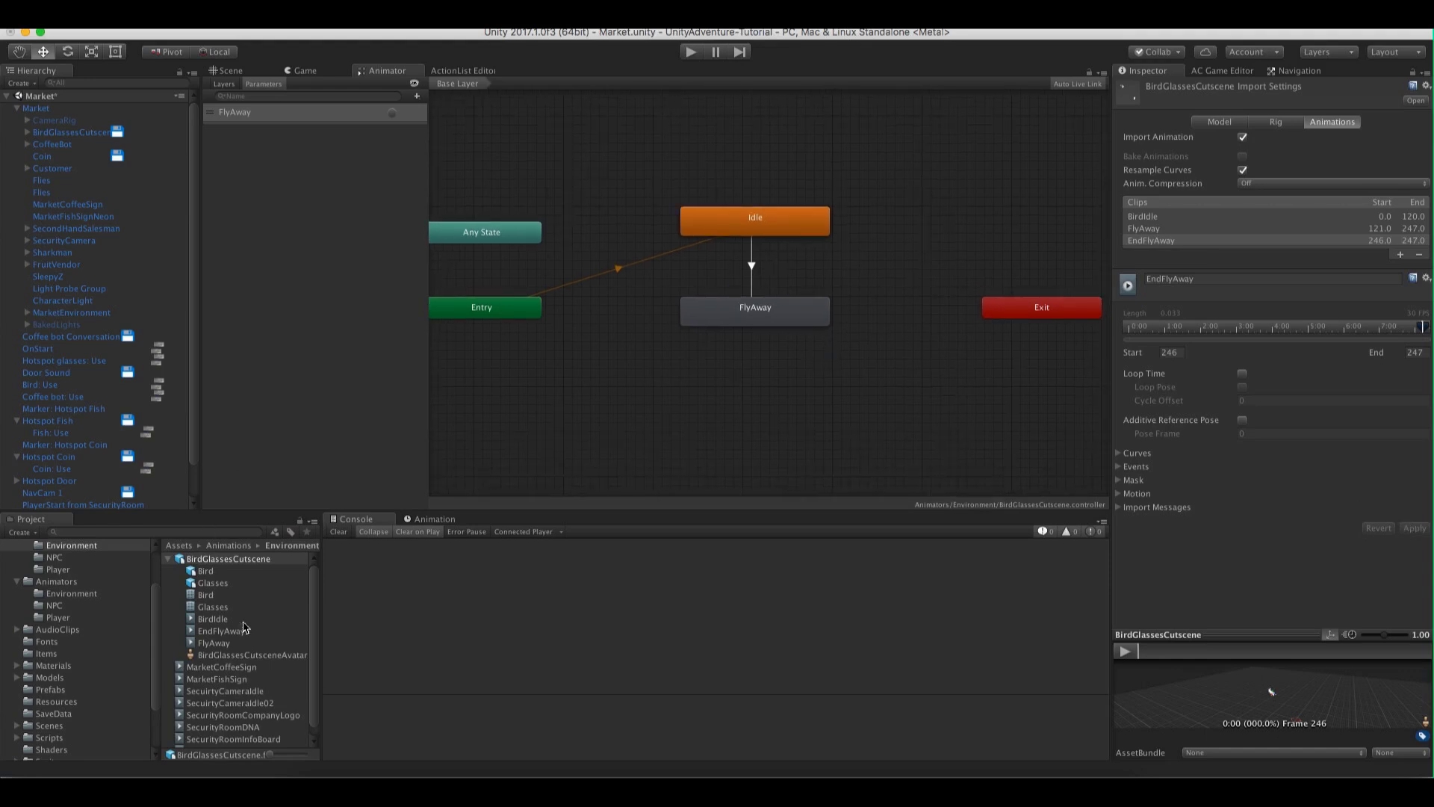
{"action": "left_click_drag", "start_coordinate": [219, 632], "coordinate": [732, 371]}
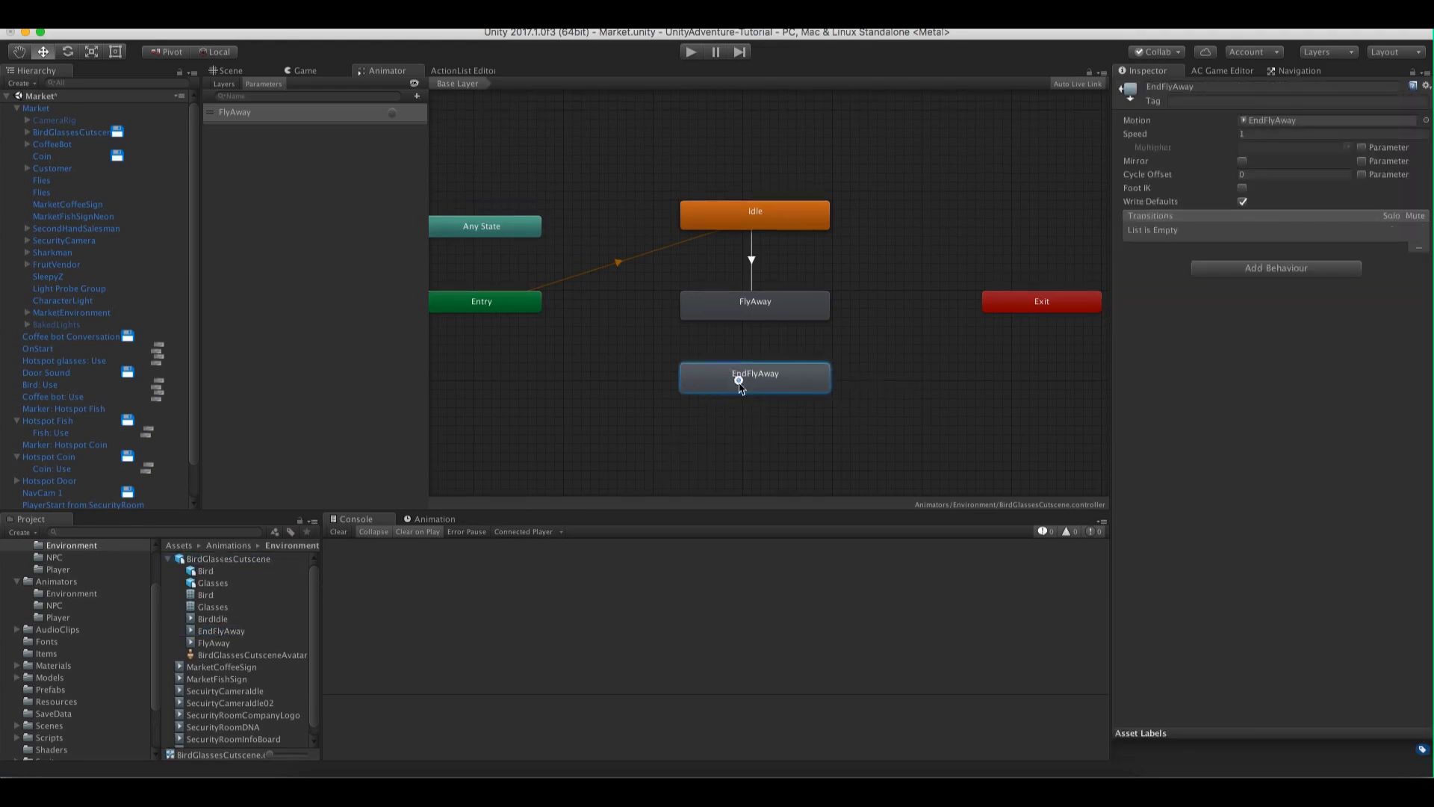
{"action": "right_click", "coordinate": [749, 325]}
{"action": "left_click", "coordinate": [763, 338]}
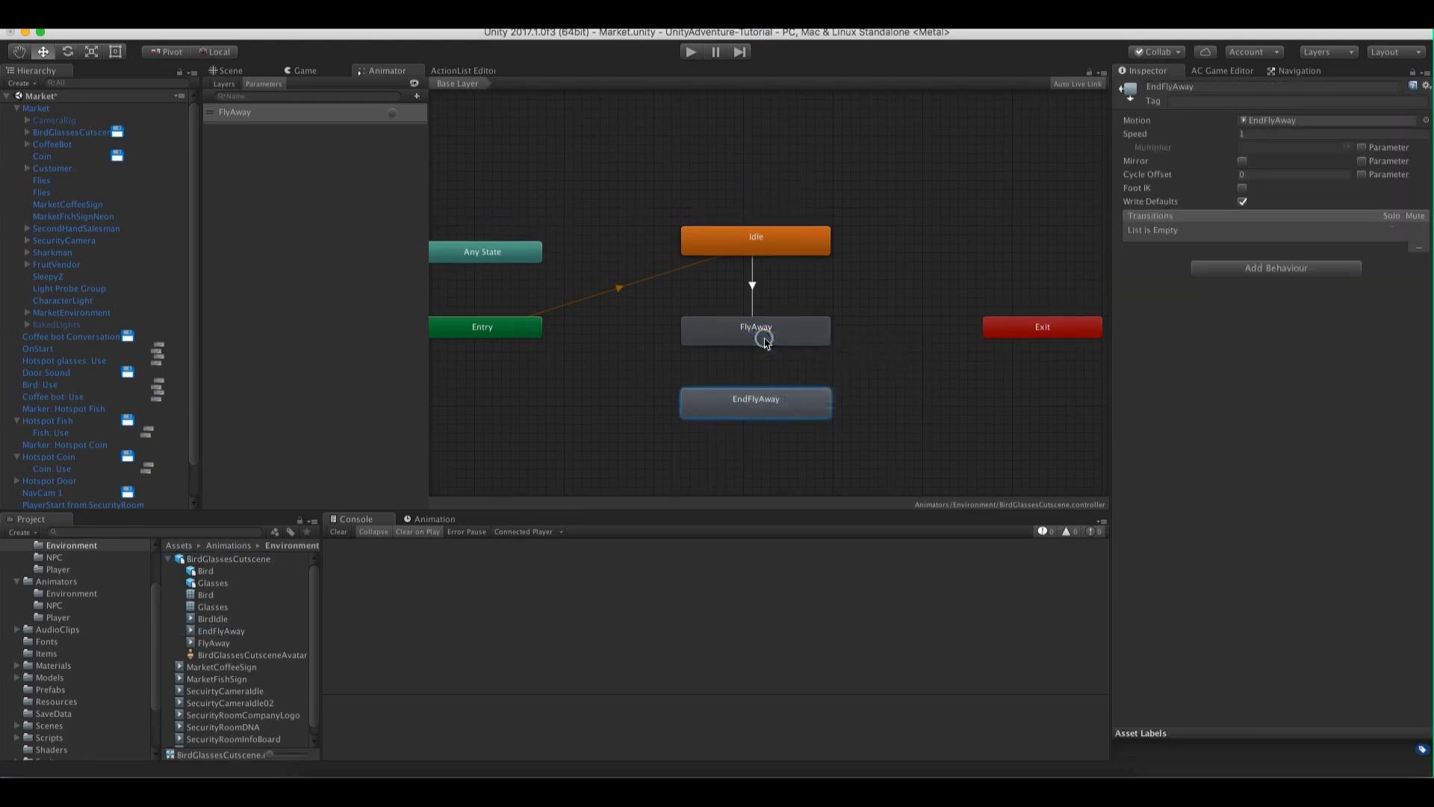
{"action": "left_click", "coordinate": [760, 402]}
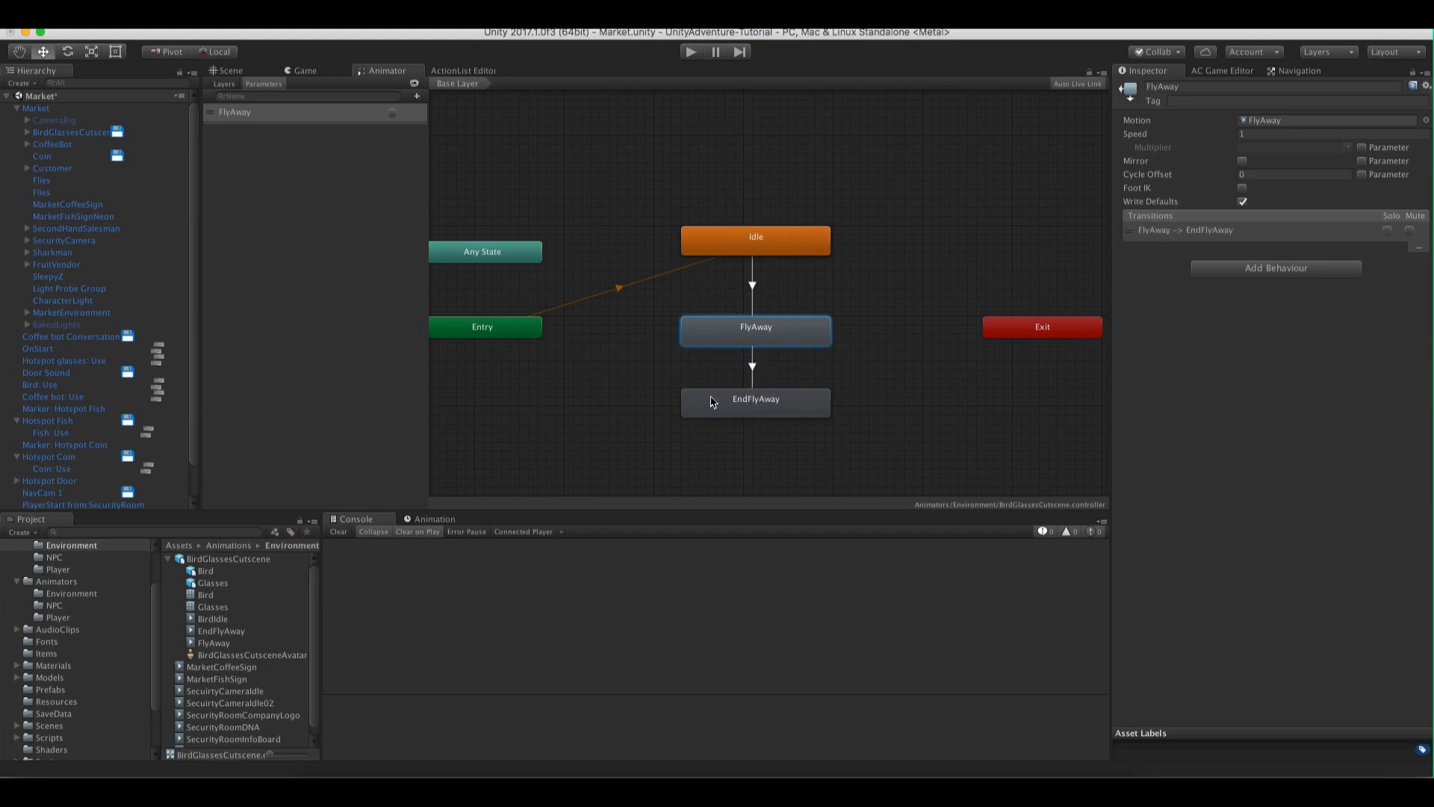
Set the FlyAway to EndFlyAway transition's exit time to 1 and its transition duration to 0
{"action": "left_click", "coordinate": [752, 370]}
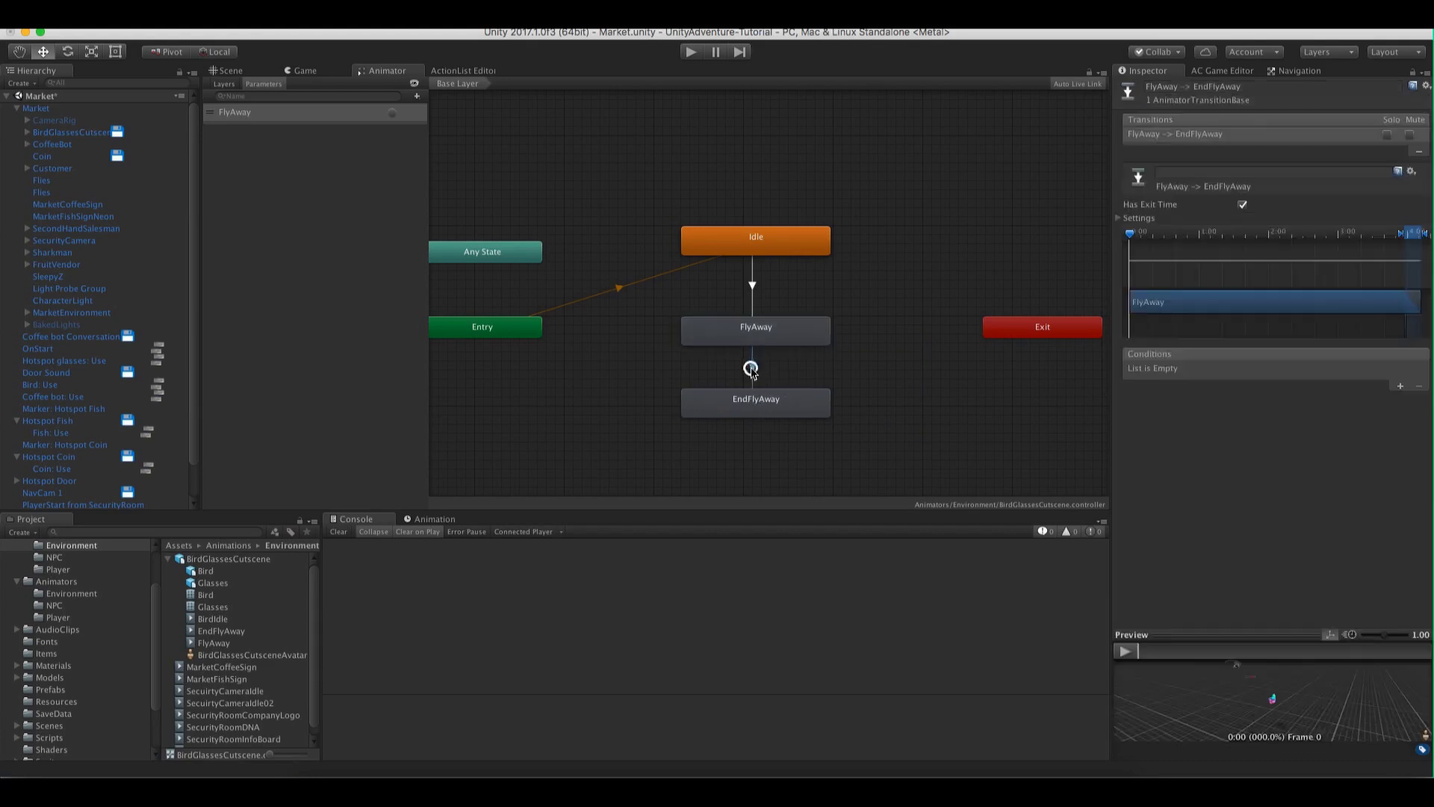
{"action": "left_click", "coordinate": [1120, 218]}
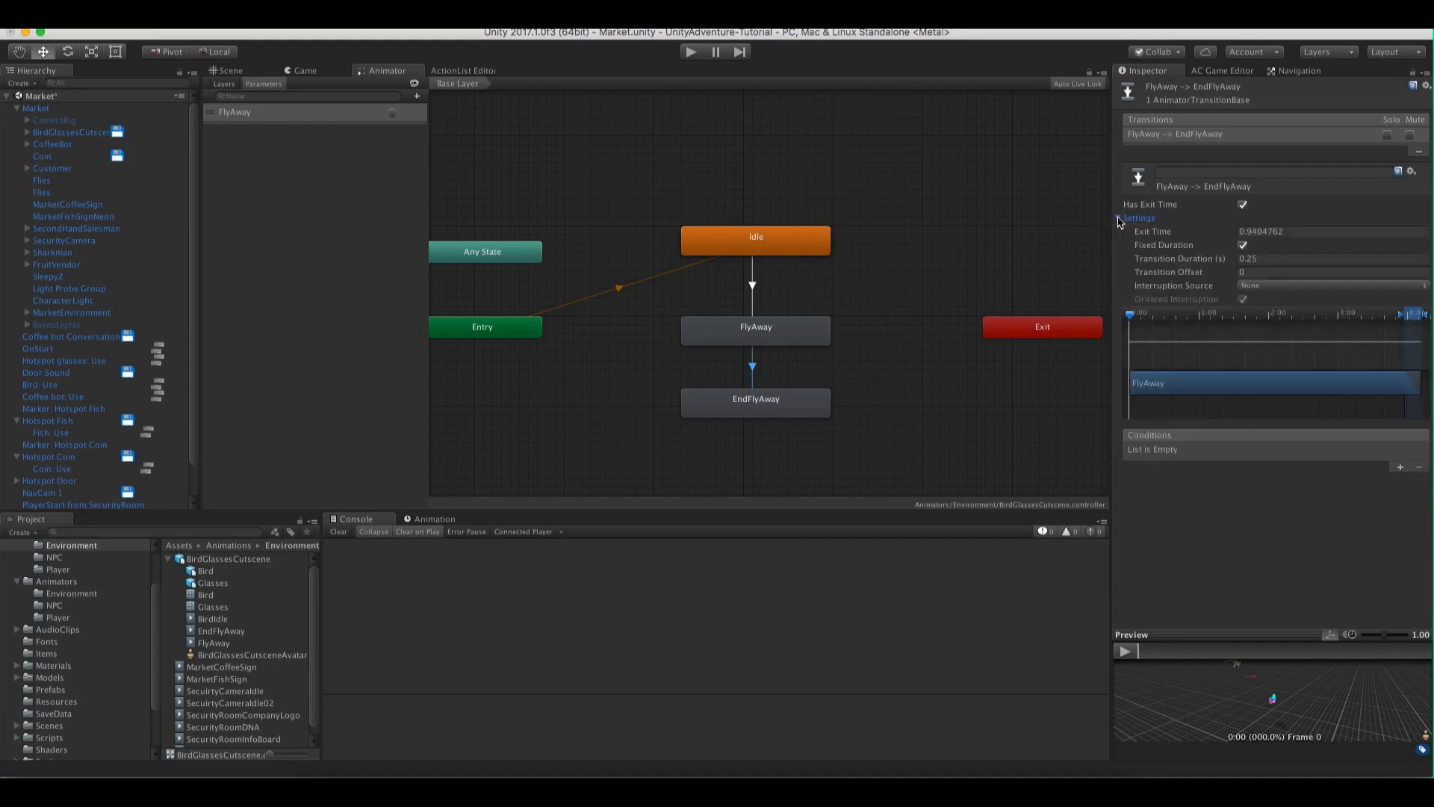
{"action": "left_click", "coordinate": [1258, 231]}
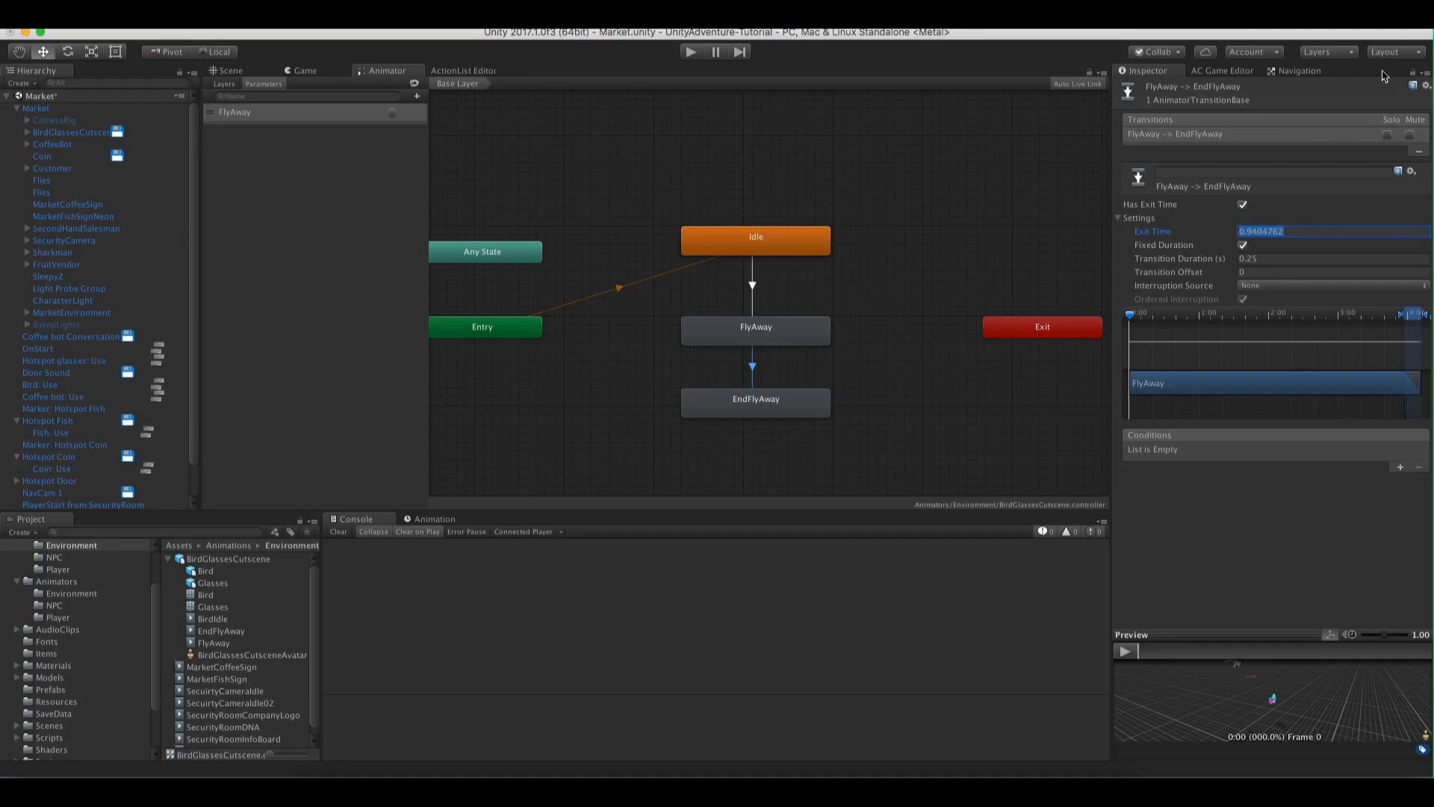
{"action": "type", "text": "1"}
{"action": "key", "text": "Tab"}
{"action": "type", "text": "0"}
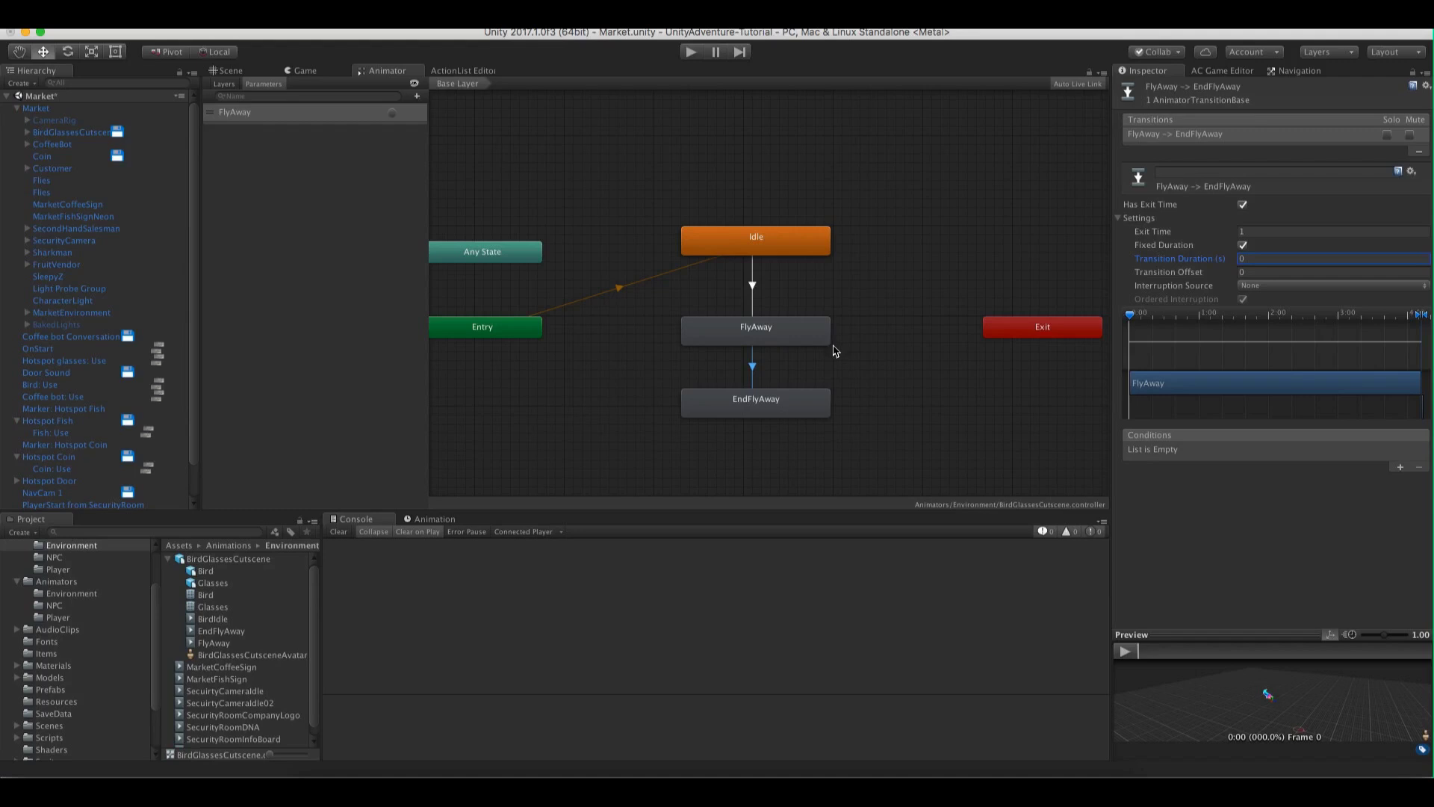
Append an Object: Animate action after the ActionList: Run action at the end of Bird: Use
{"action": "left_click", "coordinate": [463, 70]}
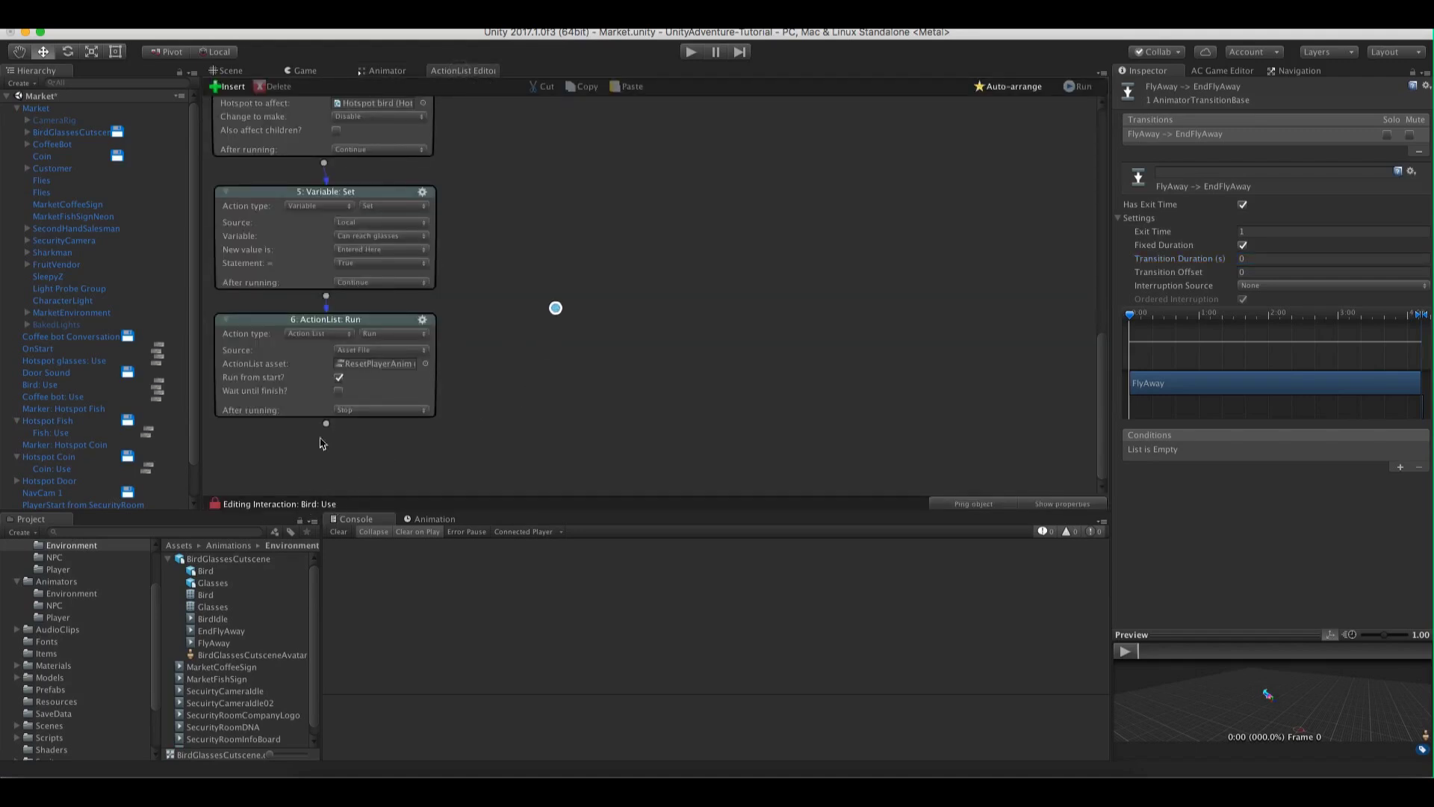
{"action": "left_click_drag", "start_coordinate": [326, 424], "coordinate": [333, 448]}
{"action": "scroll", "coordinate": [554, 273], "scroll_direction": "down", "scroll_amount": 3}
{"action": "left_click", "coordinate": [321, 374]}
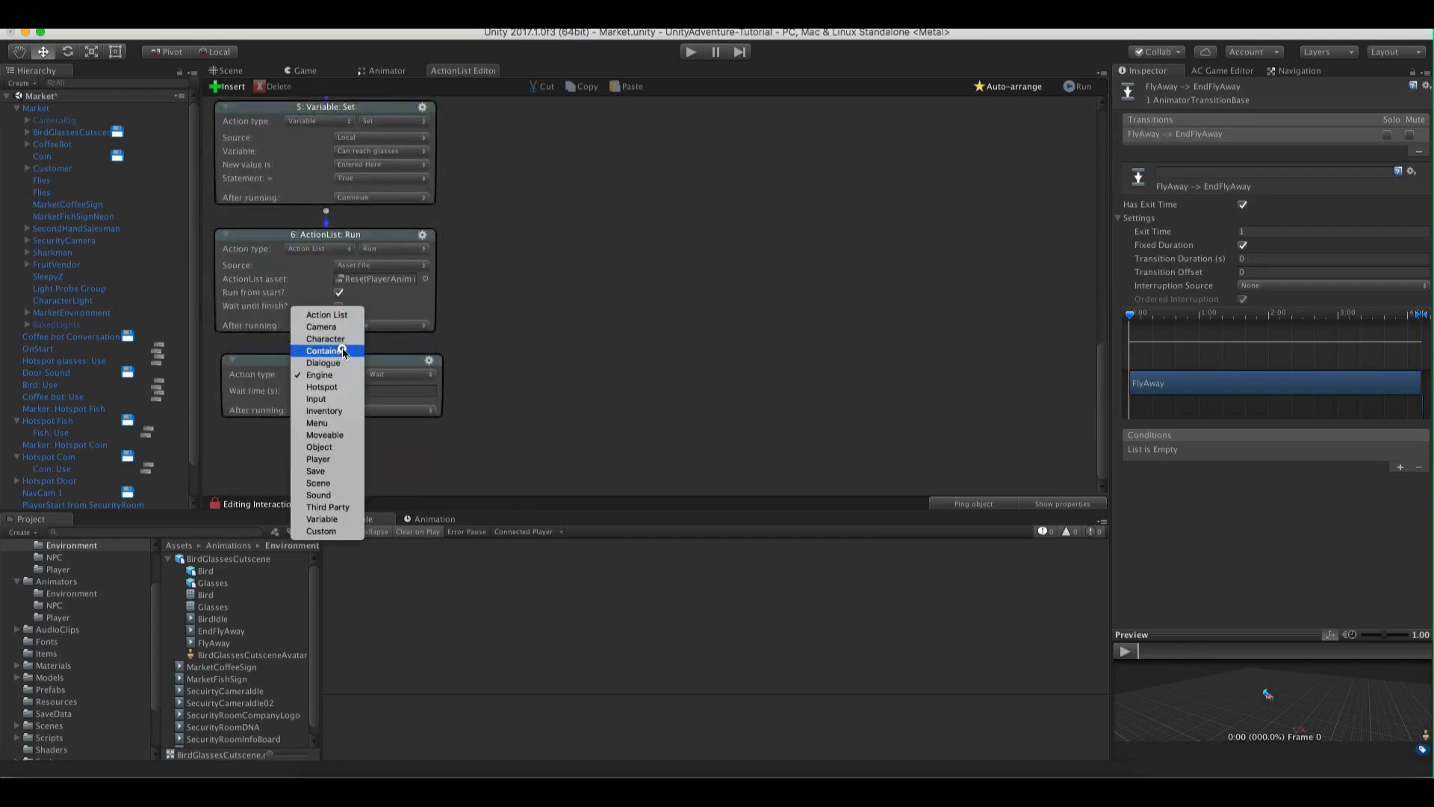
{"action": "left_click", "coordinate": [340, 338]}
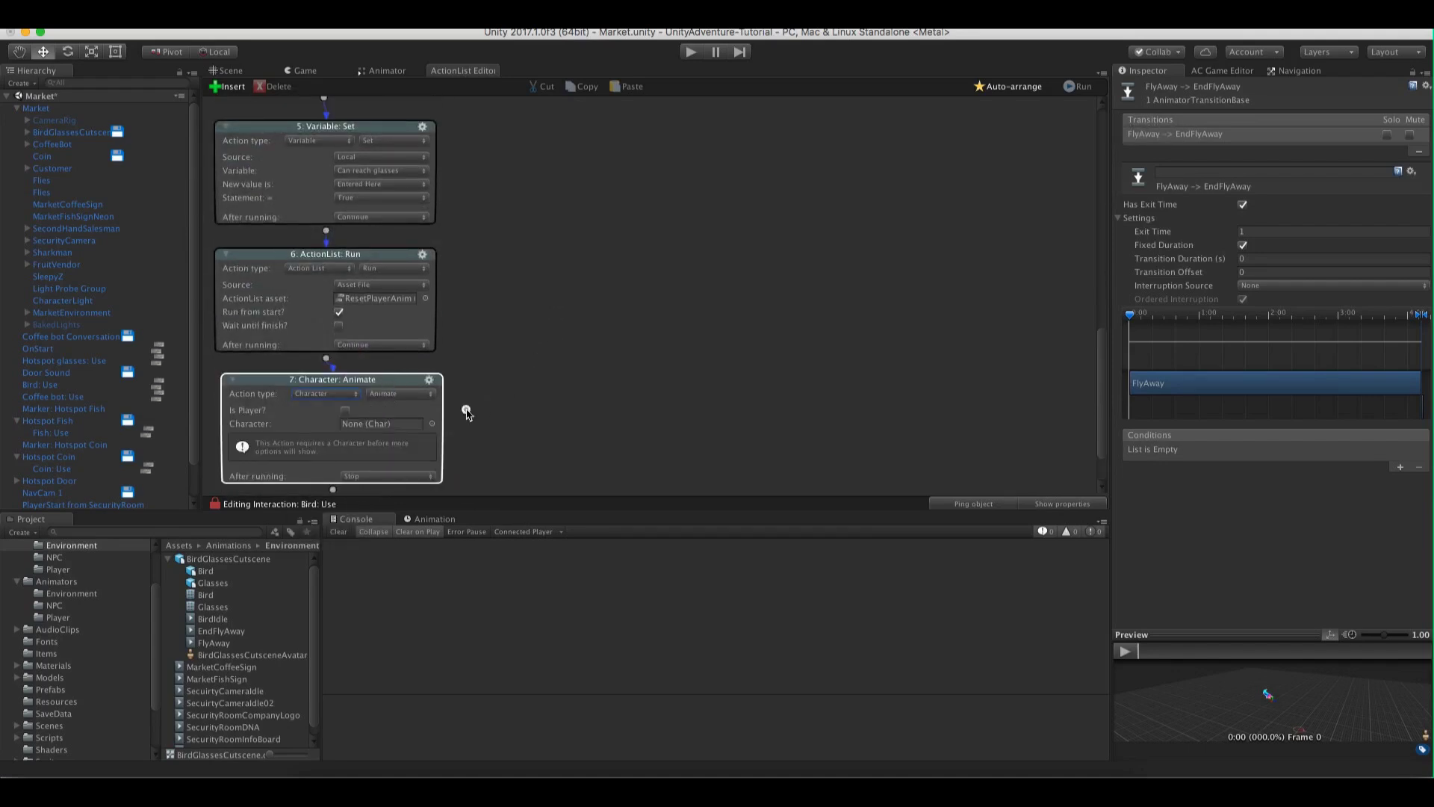
{"action": "scroll", "coordinate": [496, 352], "scroll_direction": "down", "scroll_amount": 2}
{"action": "left_click", "coordinate": [340, 338]}
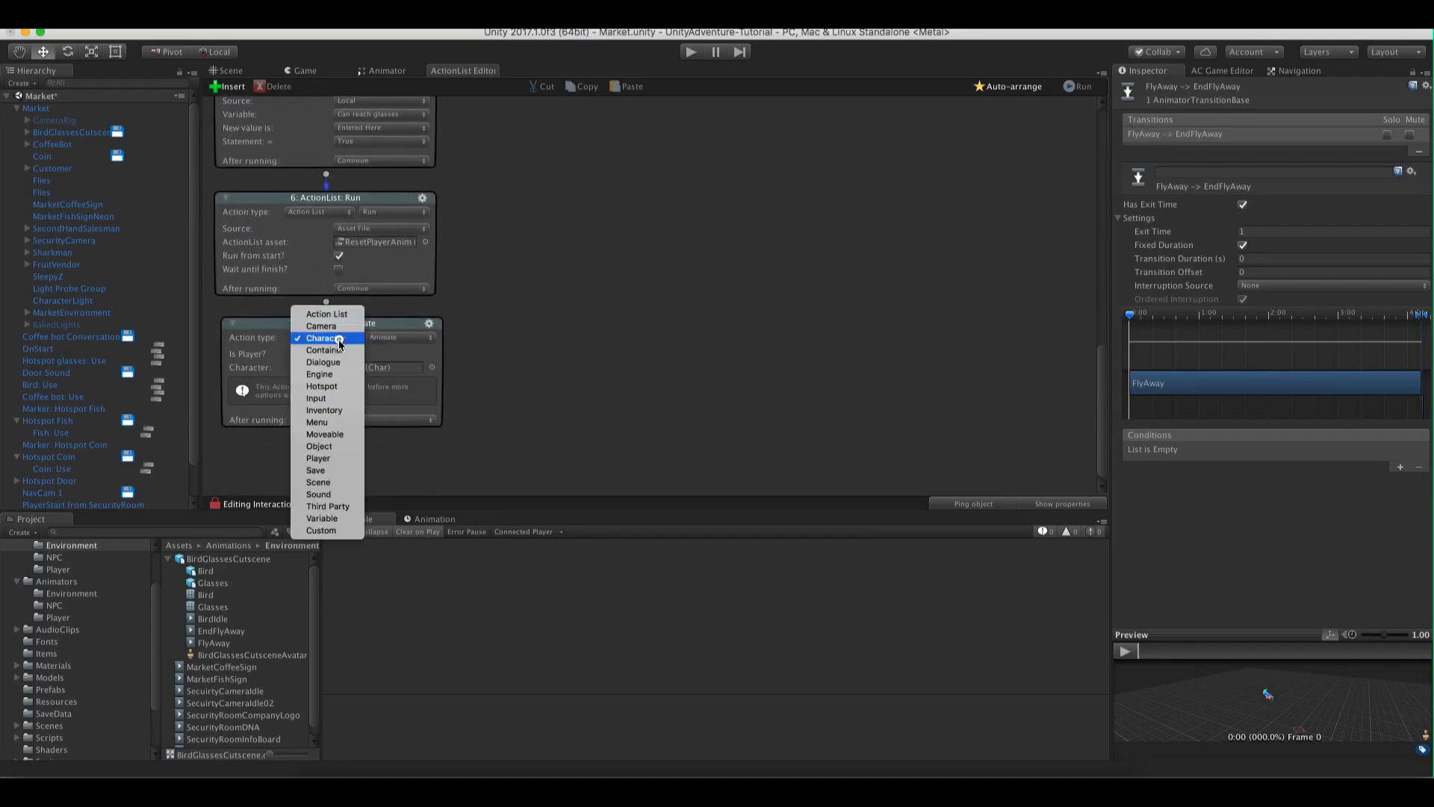
{"action": "left_click", "coordinate": [319, 446]}
{"action": "left_click", "coordinate": [394, 394]}
{"action": "left_click", "coordinate": [394, 410]}
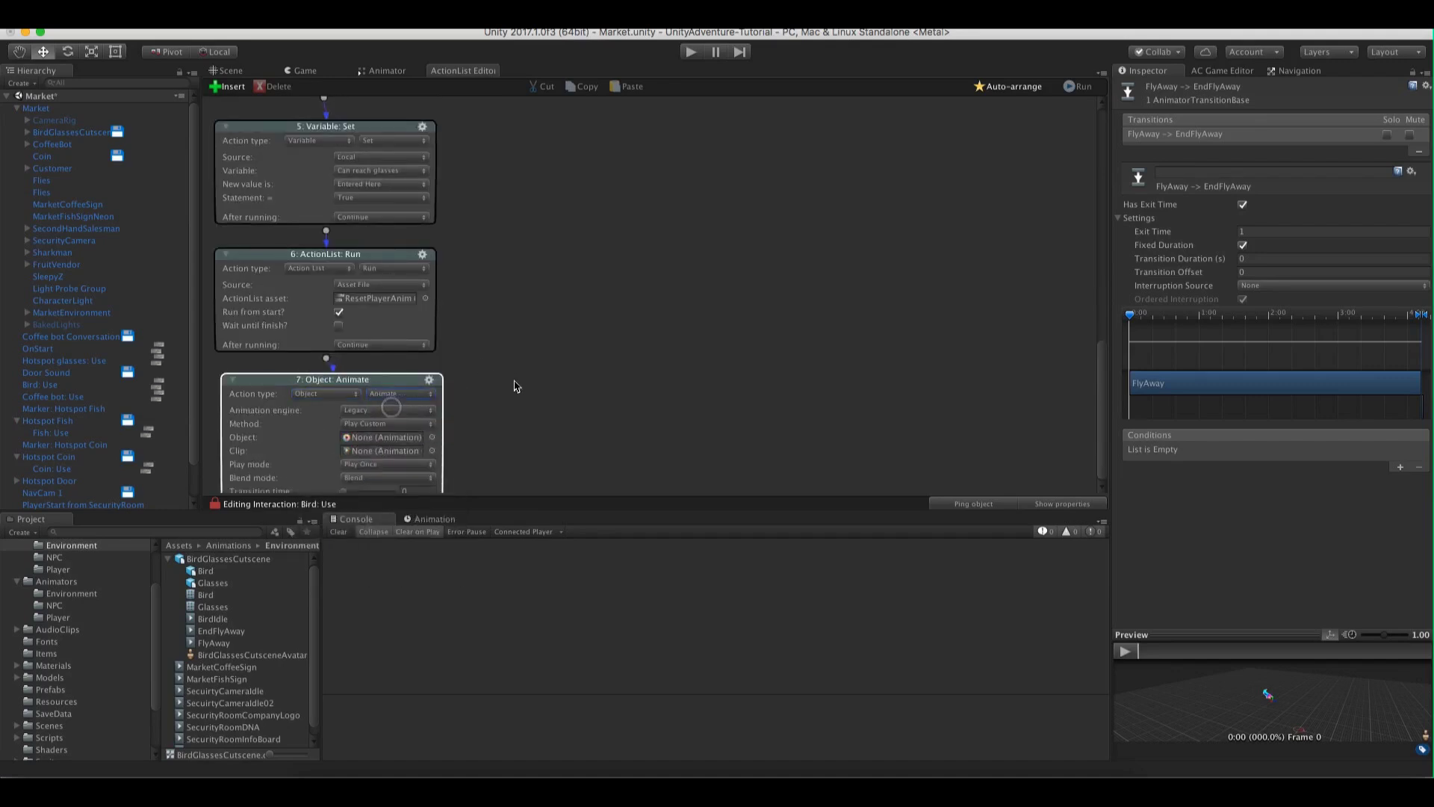
Configure the new Object: Animate action with the Mecanim engine, Play Custom method, BirdGlassesCutscene as animator and EndFlyAway as clip
{"action": "scroll", "coordinate": [517, 351], "scroll_direction": "down", "scroll_amount": 2}
{"action": "left_click", "coordinate": [388, 353]}
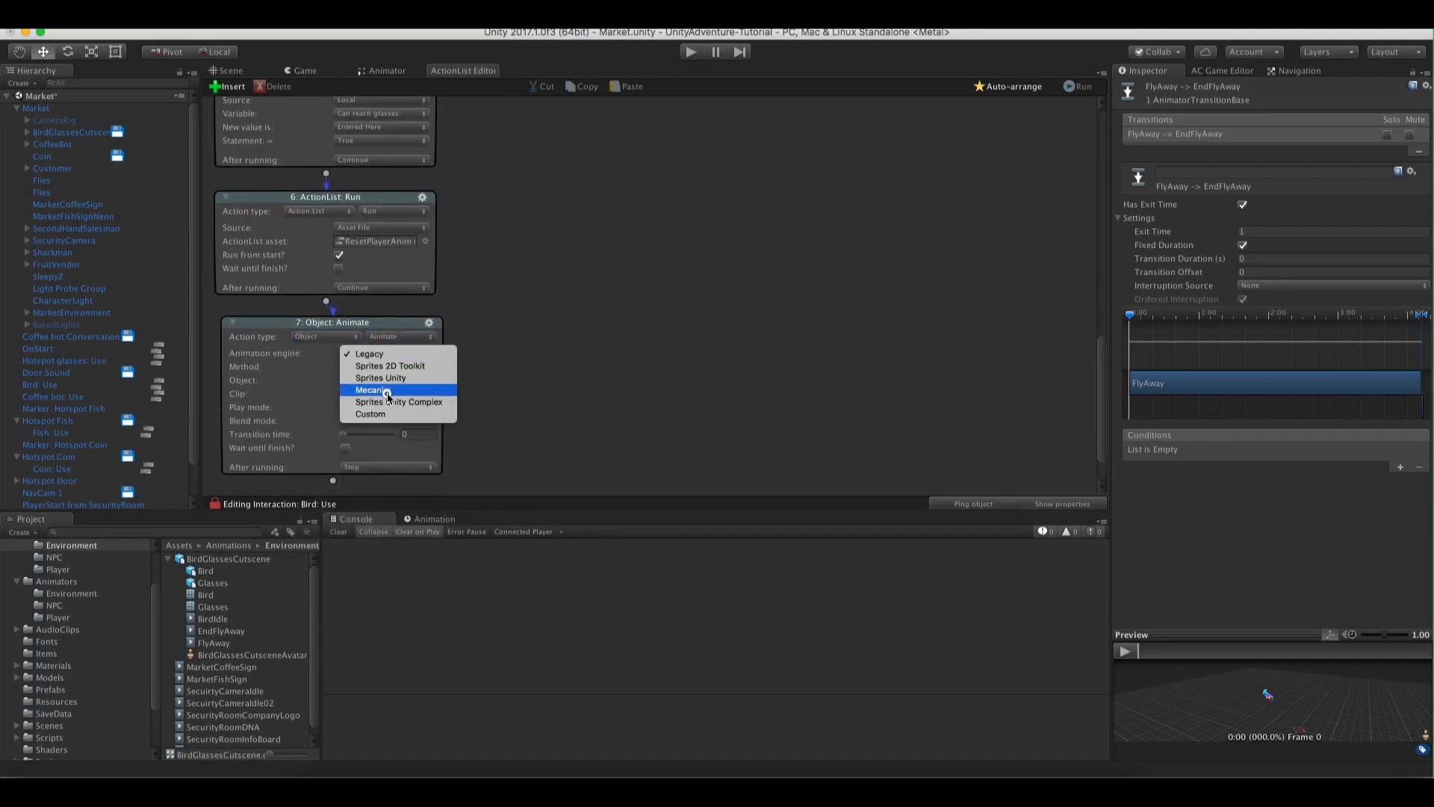
{"action": "left_click", "coordinate": [387, 391]}
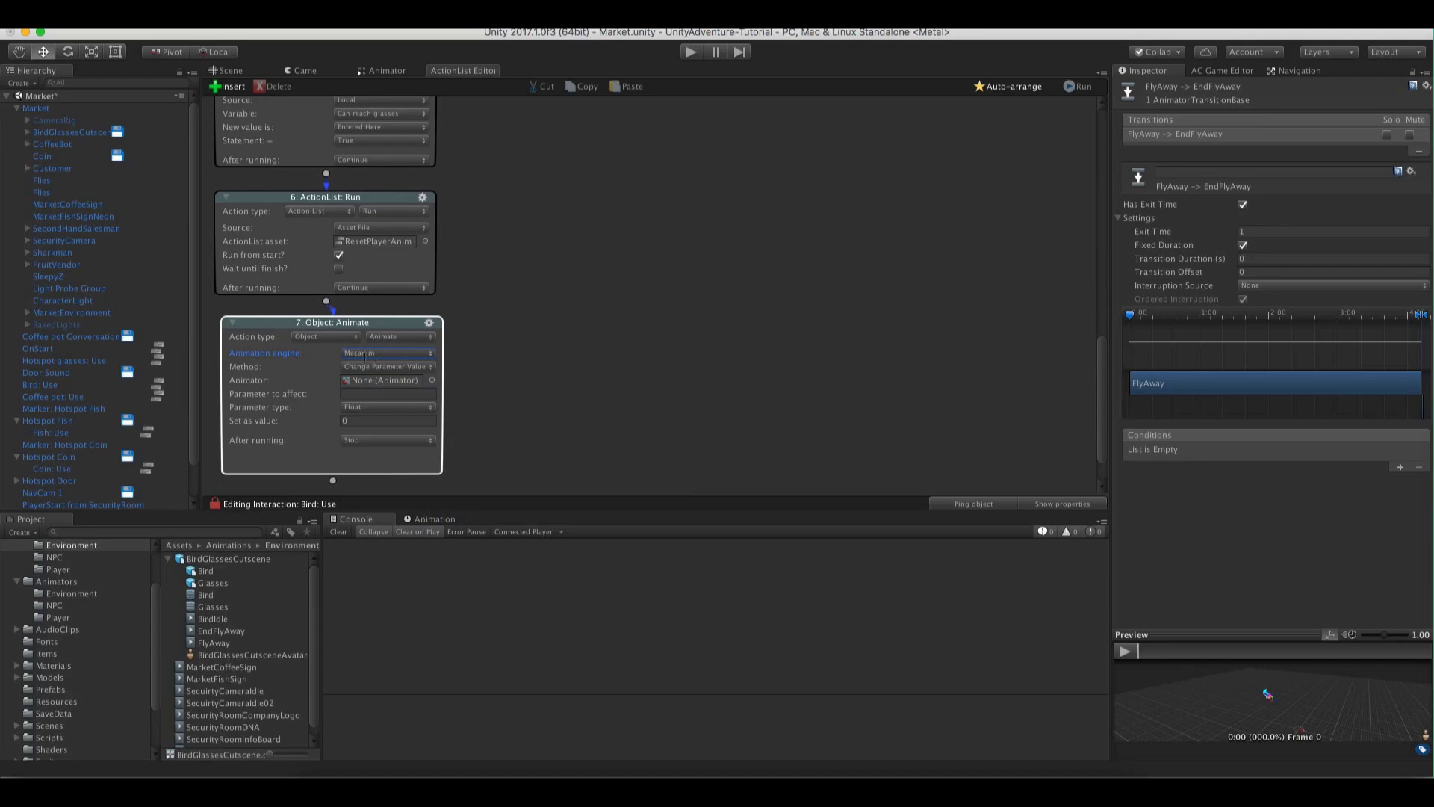
{"action": "scroll", "coordinate": [474, 344], "scroll_direction": "down", "scroll_amount": 1}
{"action": "left_click", "coordinate": [371, 352]}
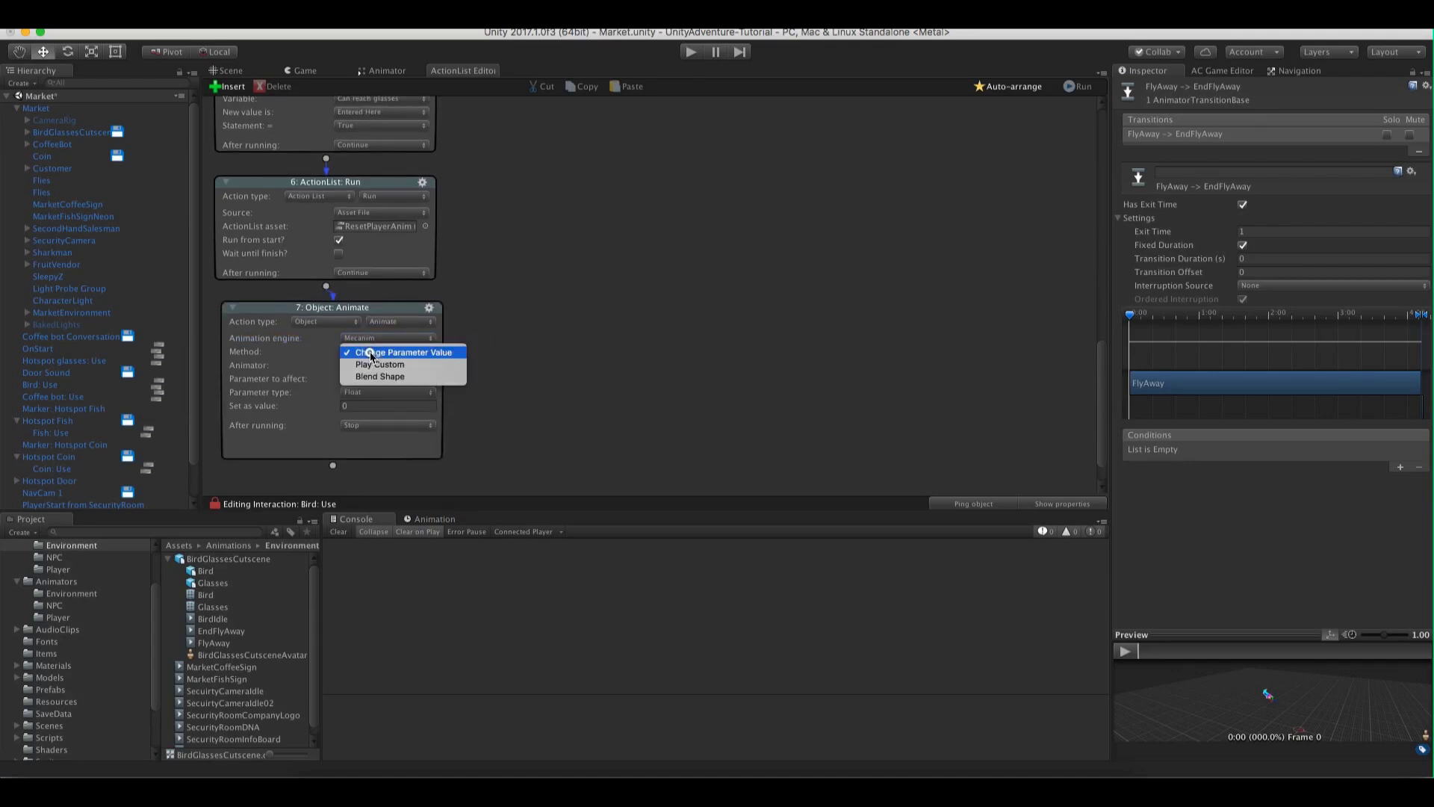
{"action": "left_click", "coordinate": [374, 365]}
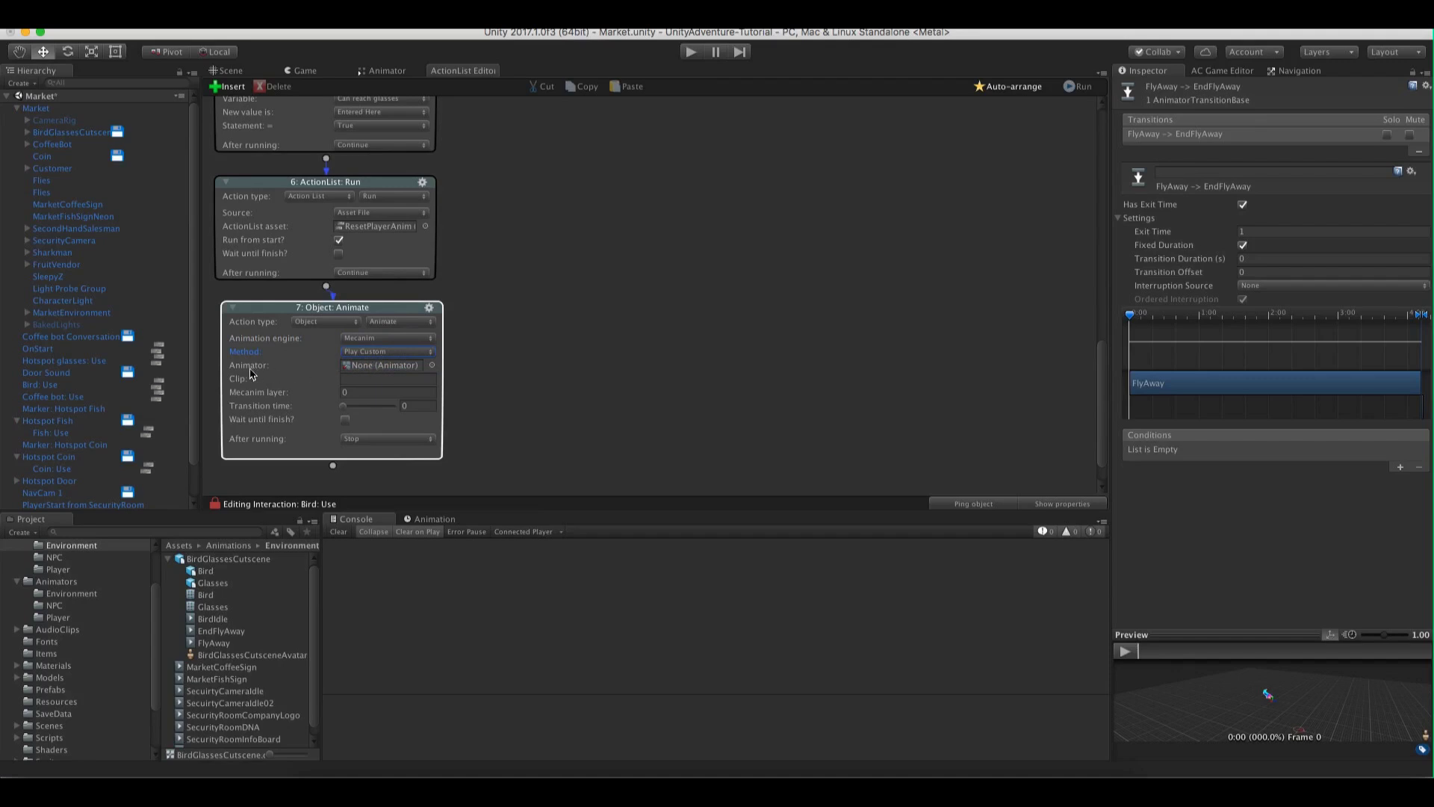
{"action": "left_click_drag", "start_coordinate": [68, 136], "coordinate": [371, 371]}
{"action": "left_click", "coordinate": [363, 378]}
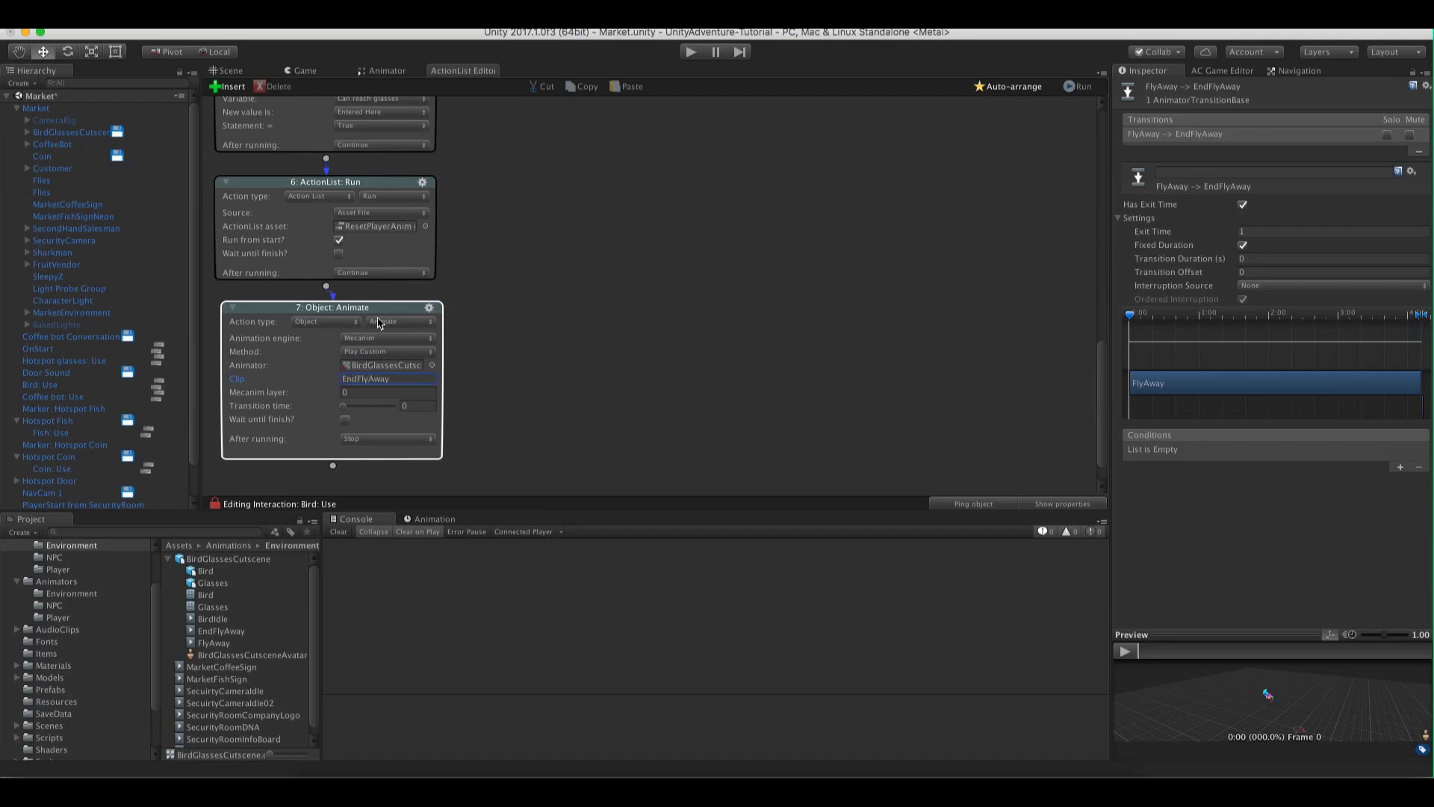
Run the Market scene in play mode and walk the player across the market to test the updated bird interaction
{"action": "left_click", "coordinate": [690, 51]}
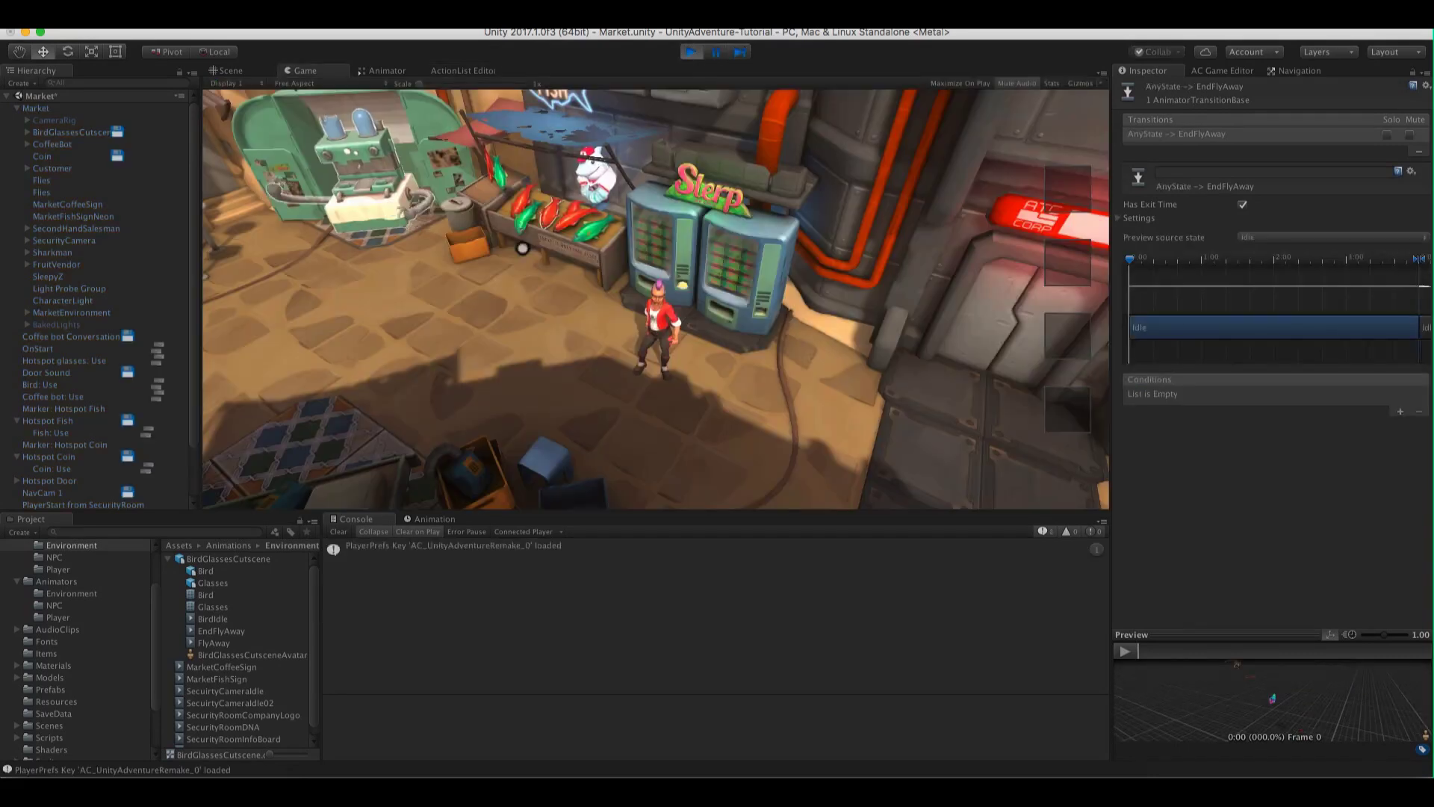
{"action": "left_click", "coordinate": [351, 326]}
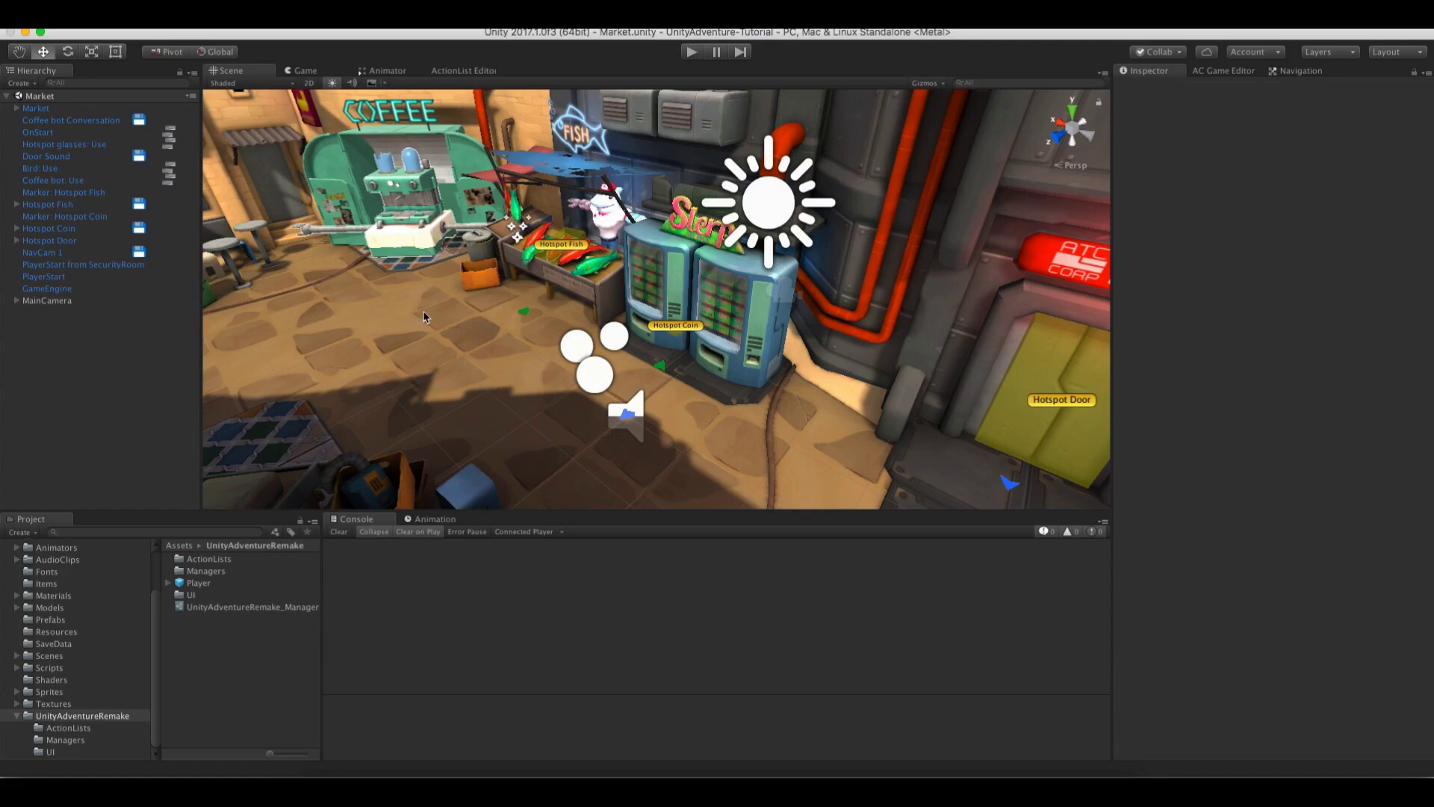
Assign the ClickMarker prefab from AdventureCreator's Prefabs/Navigation folder as the click marker in the movement settings
{"action": "left_click", "coordinate": [1224, 70]}
{"action": "left_click", "coordinate": [1233, 90]}
{"action": "left_click_drag", "start_coordinate": [1431, 265], "coordinate": [1428, 450]}
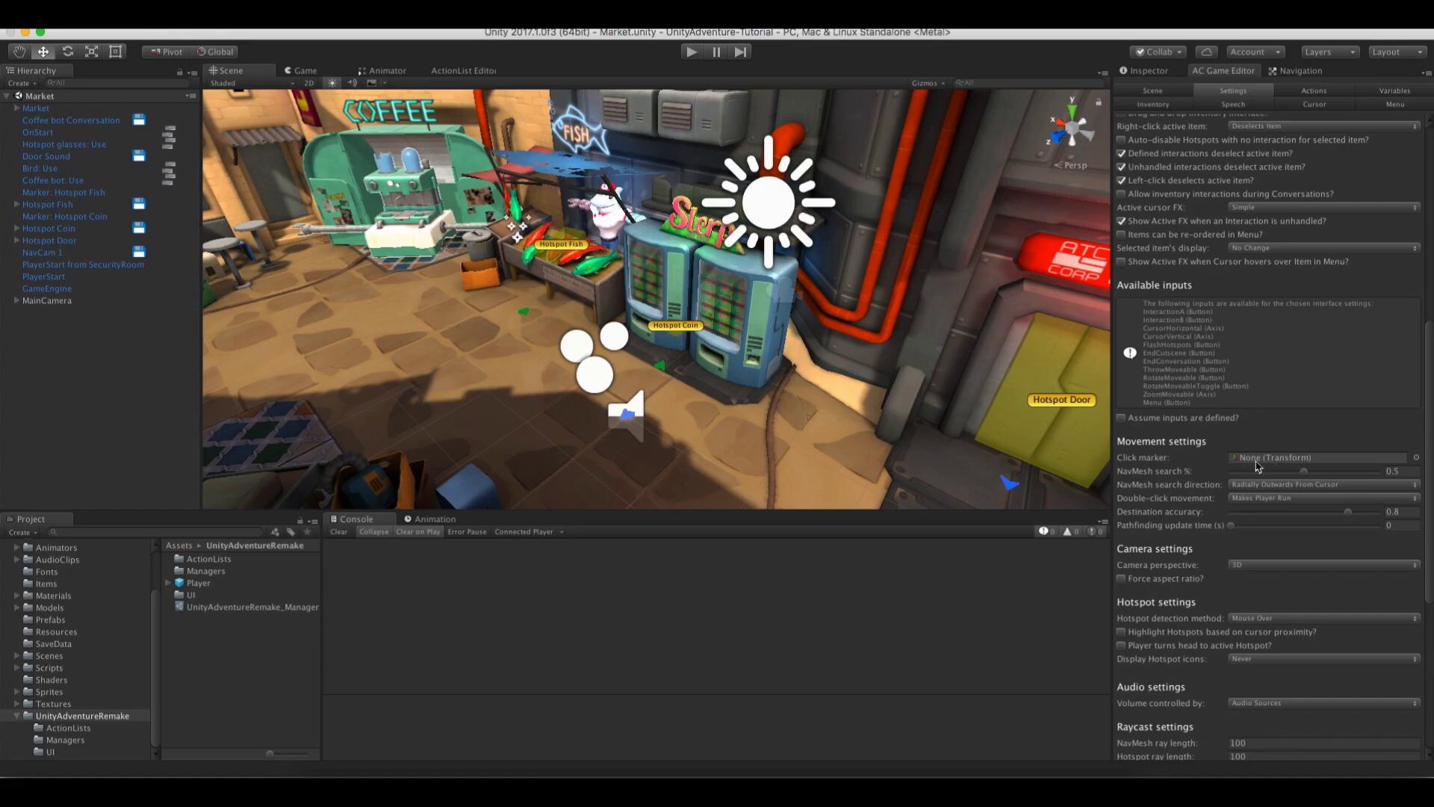
{"action": "left_click", "coordinate": [53, 620]}
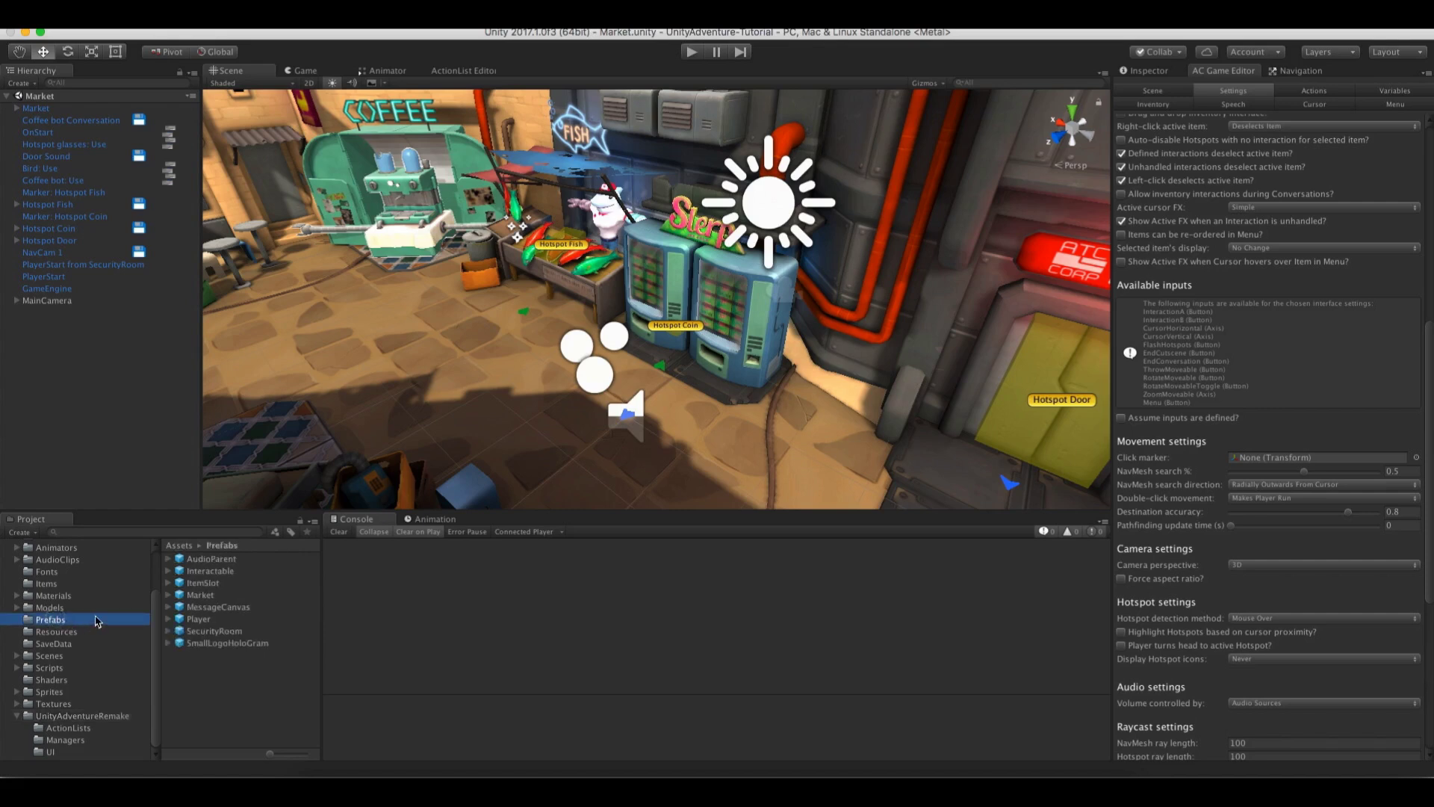
{"action": "scroll", "coordinate": [142, 613], "scroll_direction": "up", "scroll_amount": 3}
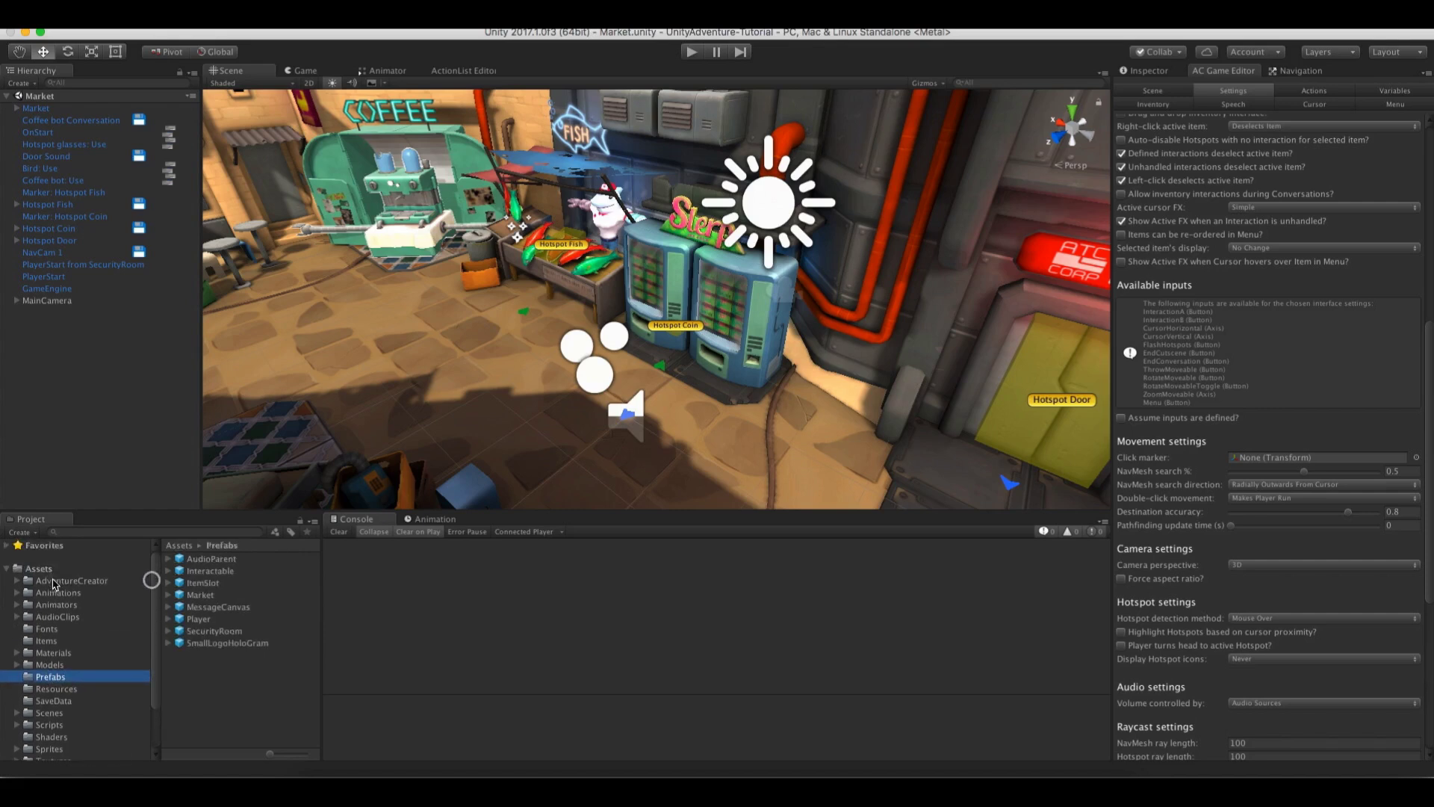
{"action": "left_click", "coordinate": [146, 580]}
{"action": "left_click", "coordinate": [17, 581]}
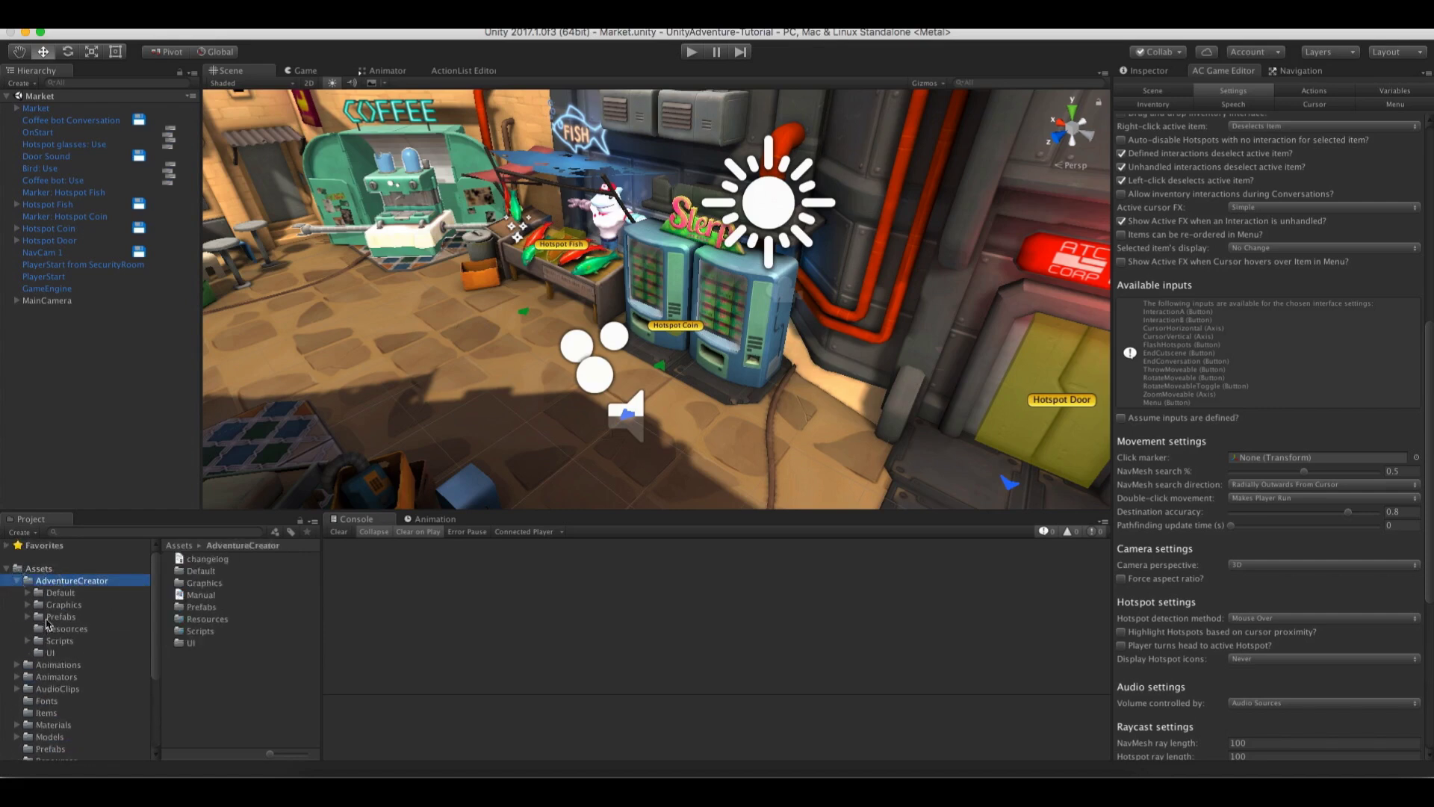
{"action": "left_click", "coordinate": [38, 616]}
{"action": "left_click", "coordinate": [28, 616]}
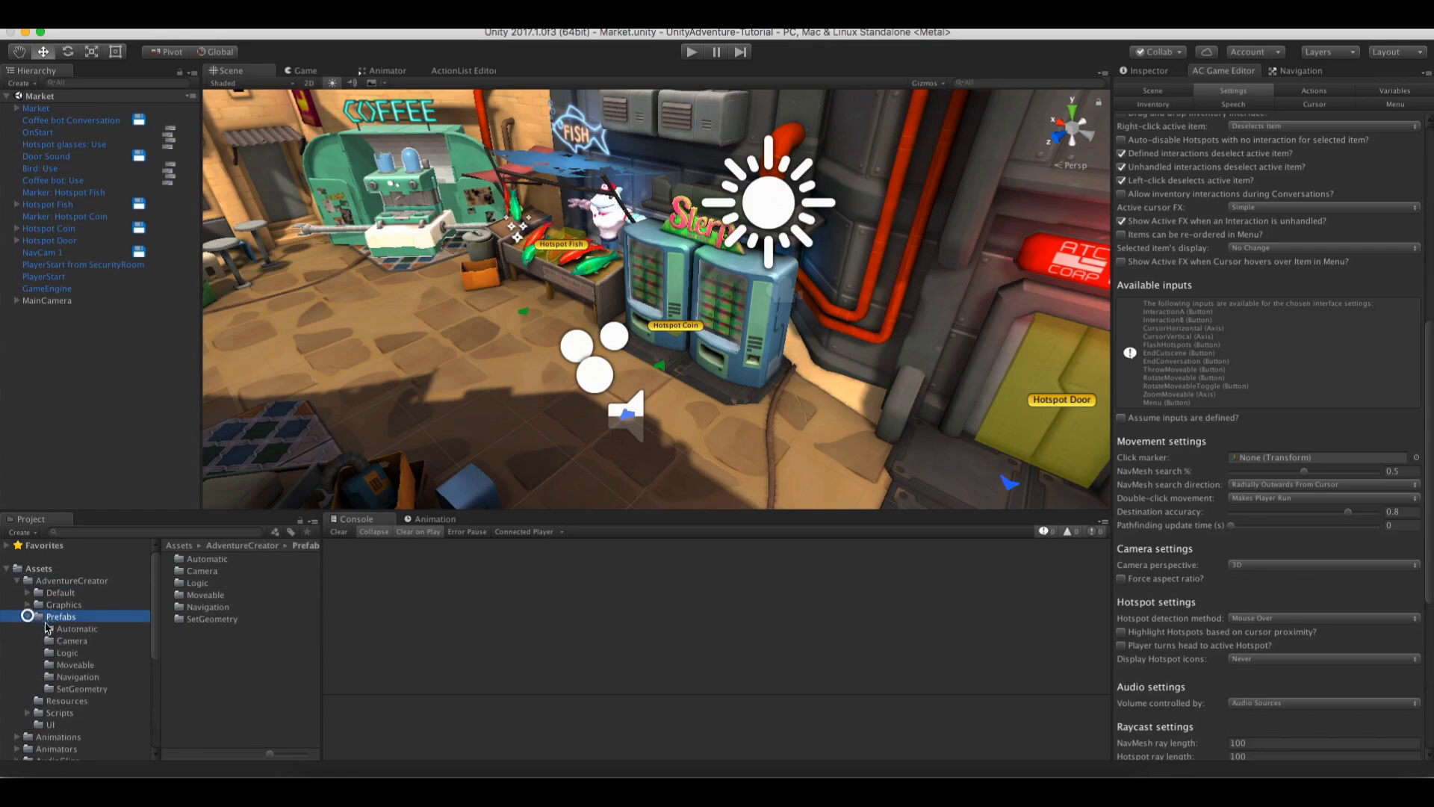
{"action": "left_click", "coordinate": [74, 676]}
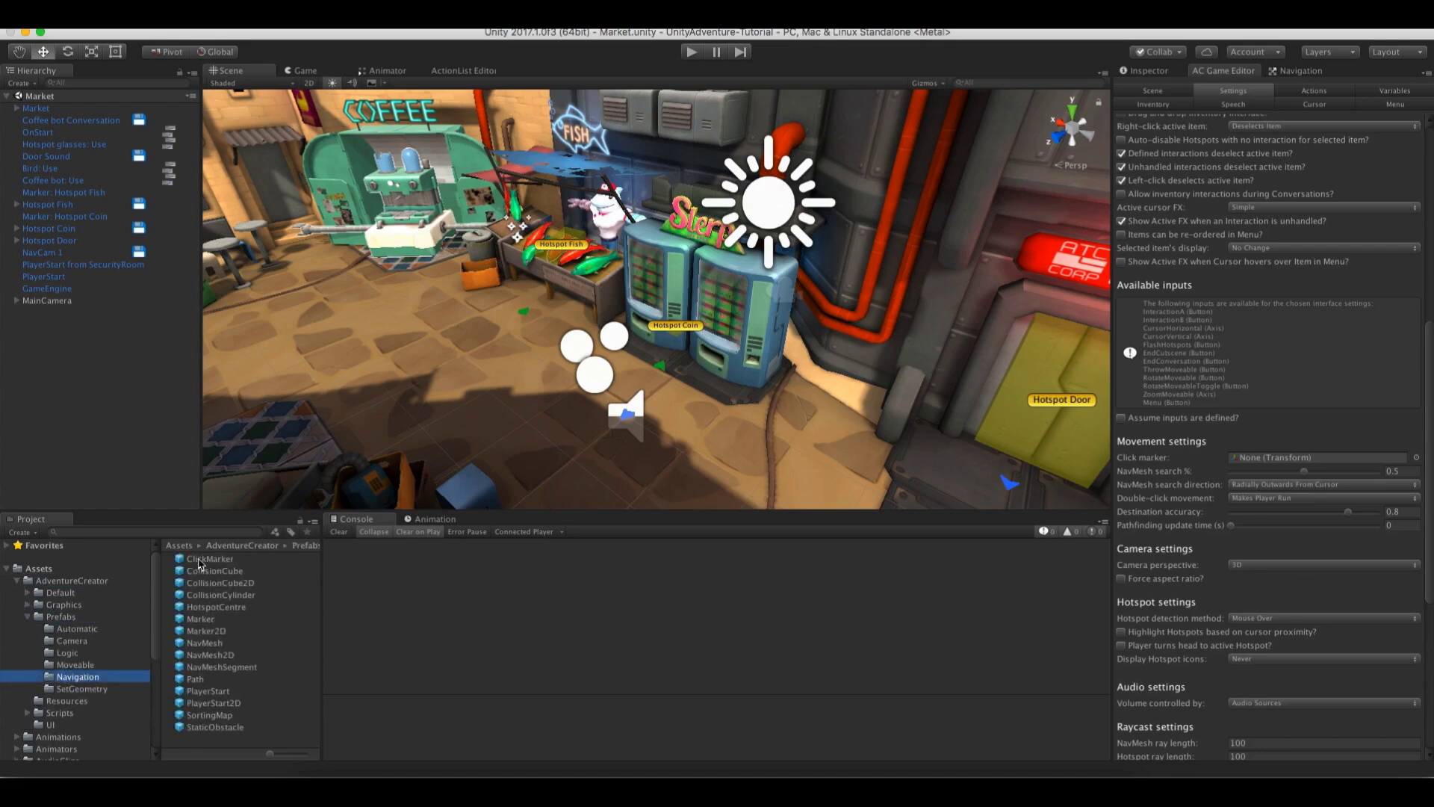
{"action": "mouse_move", "coordinate": [200, 564]}
{"action": "left_mouse_down"}
{"action": "mouse_move", "coordinate": [1297, 464]}
{"action": "mouse_move", "coordinate": [1282, 463]}
{"action": "left_mouse_up"}
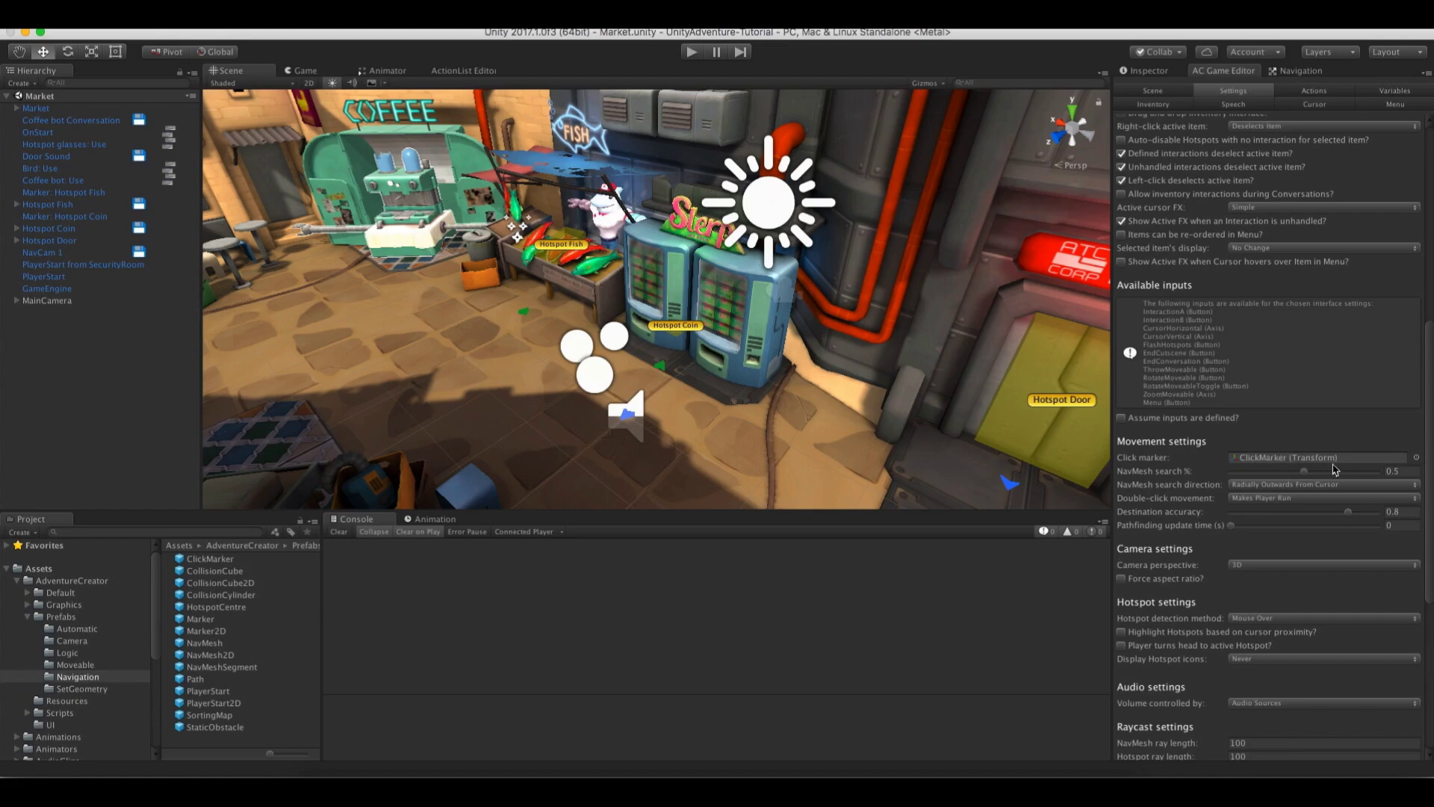
Run the Market scene and walk the player across the market to the vending machines to test the click marker
{"action": "left_click", "coordinate": [687, 52]}
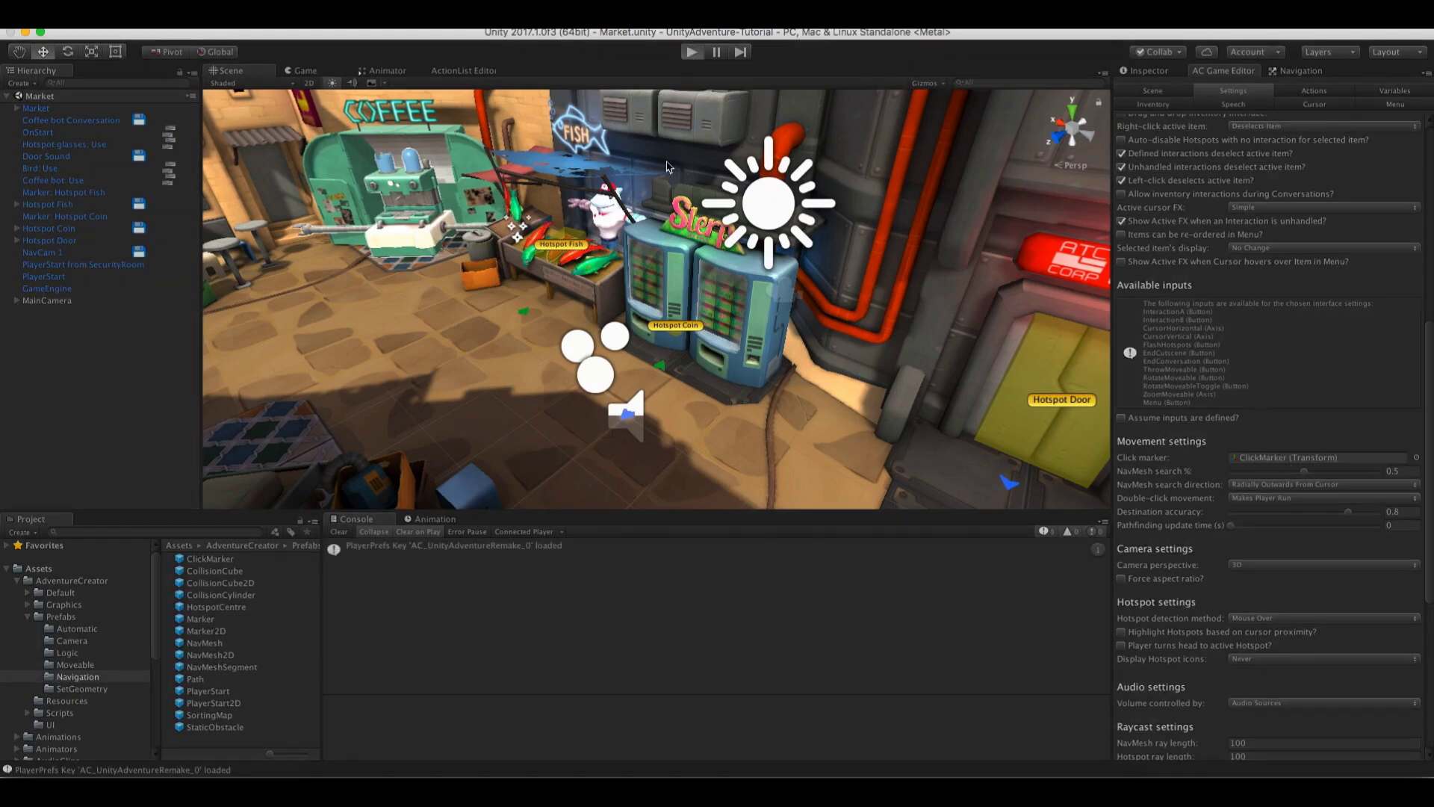
{"action": "left_click", "coordinate": [456, 328]}
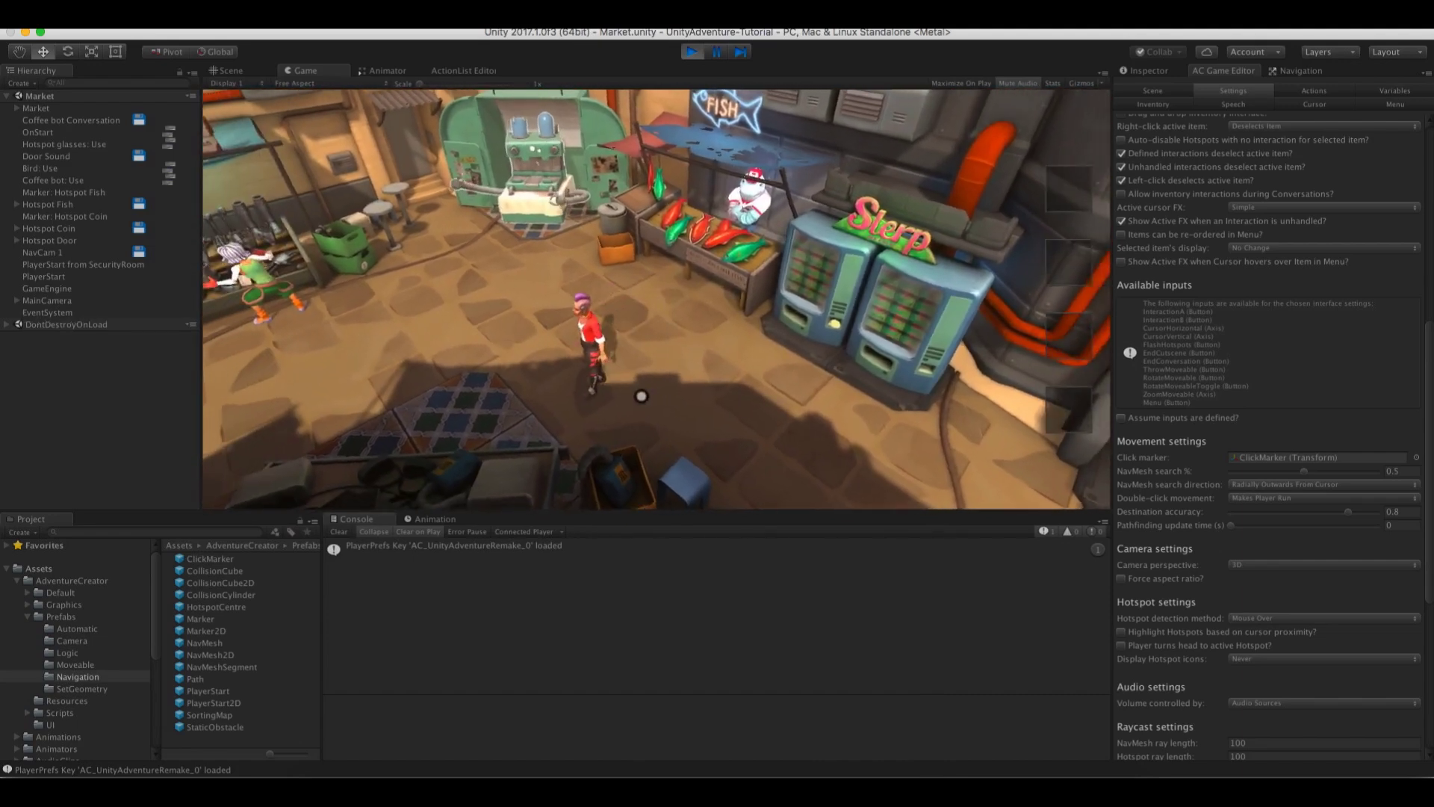
{"action": "left_click", "coordinate": [875, 428]}
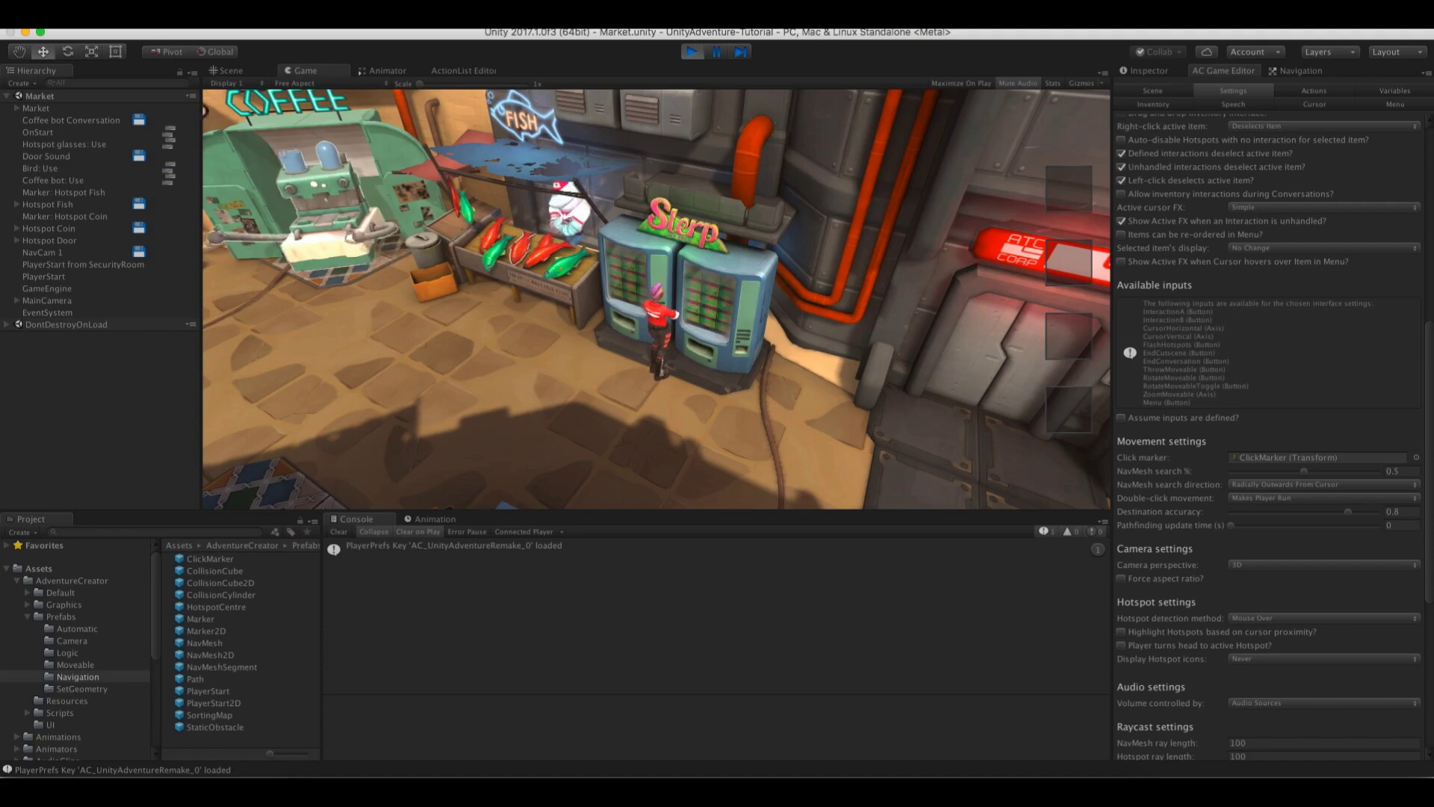
Inspect the running Player object's layer, Rigidbody and Capsule Collider under DontDestroyOnLoad, and stop play mode
{"action": "left_click", "coordinate": [8, 325]}
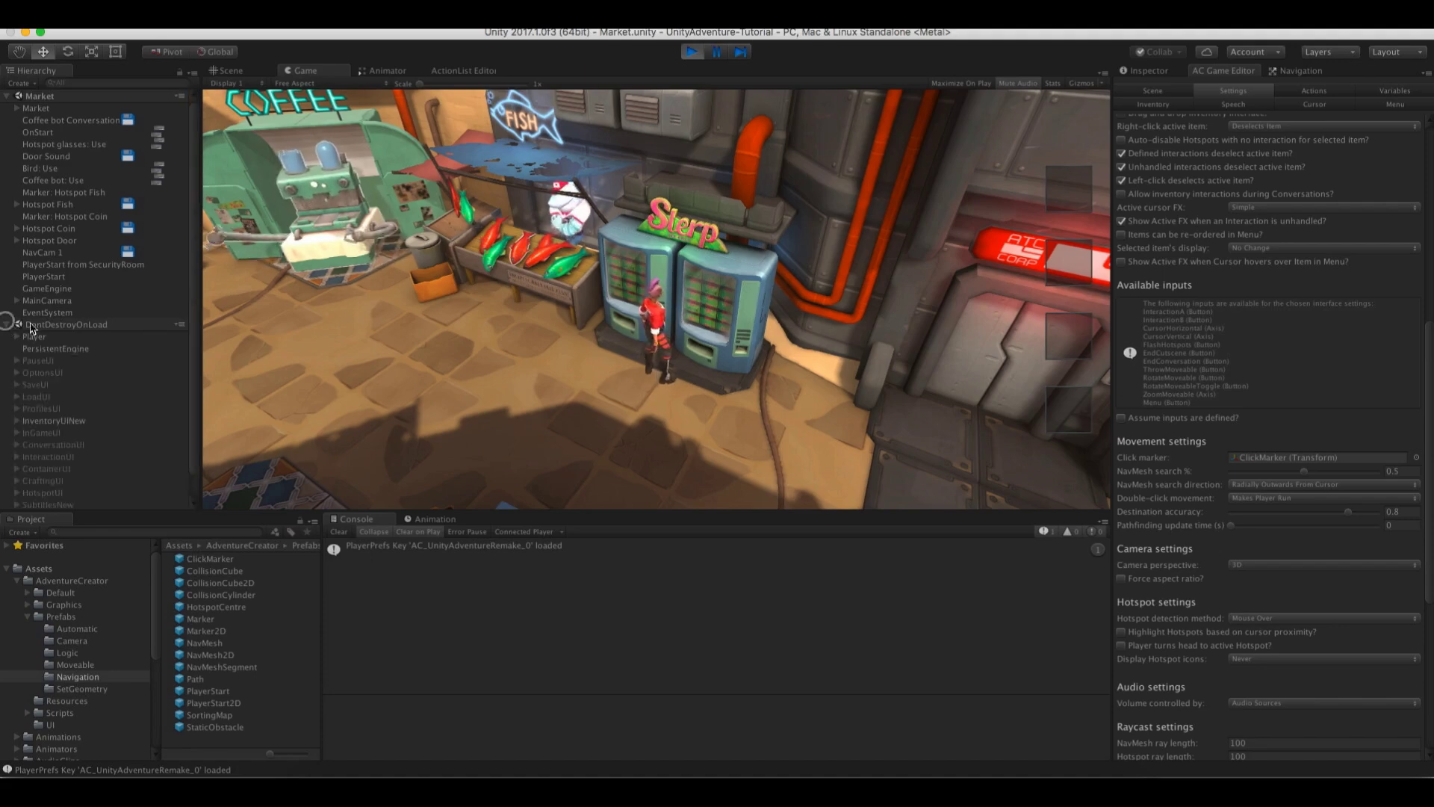
{"action": "left_click", "coordinate": [36, 337]}
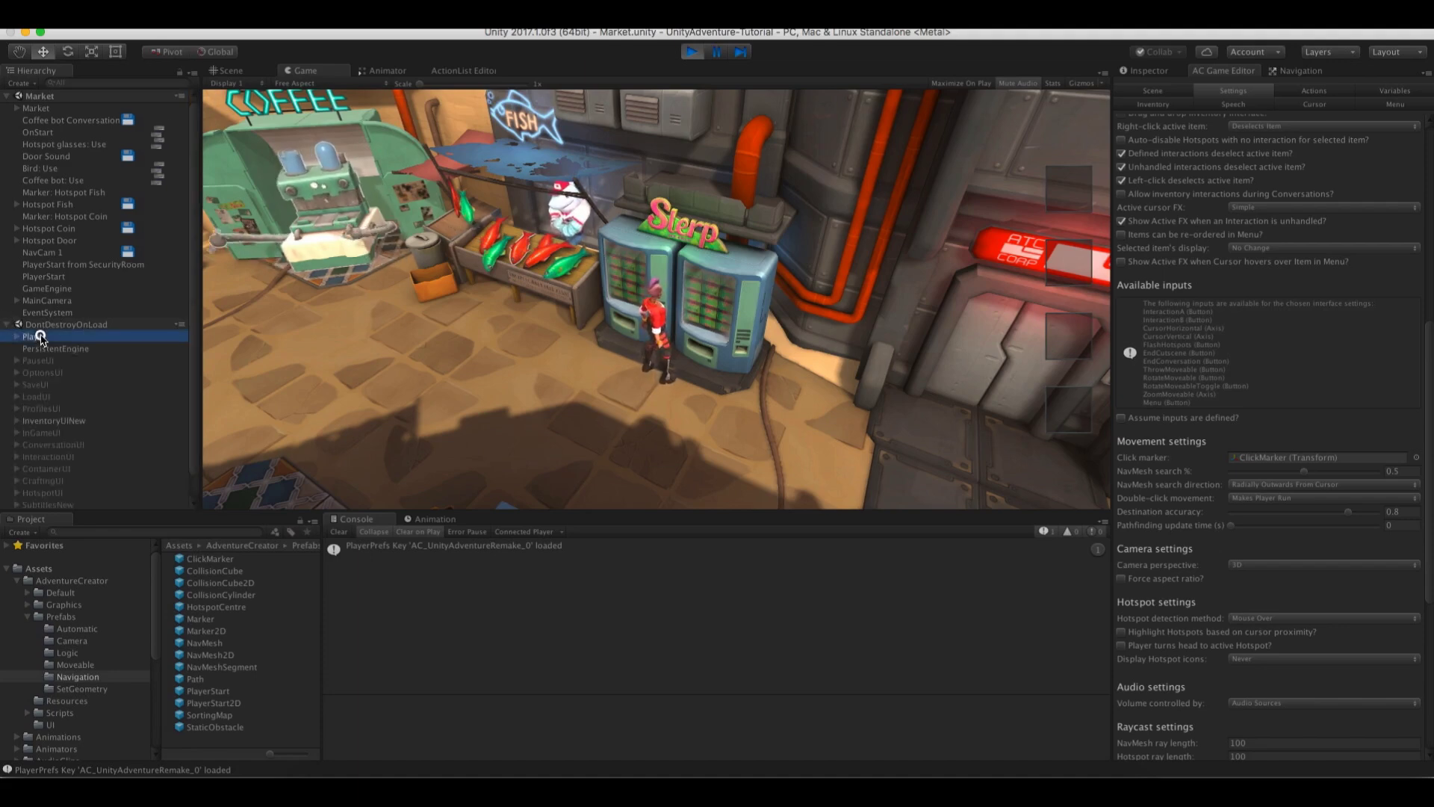
{"action": "left_click", "coordinate": [232, 70]}
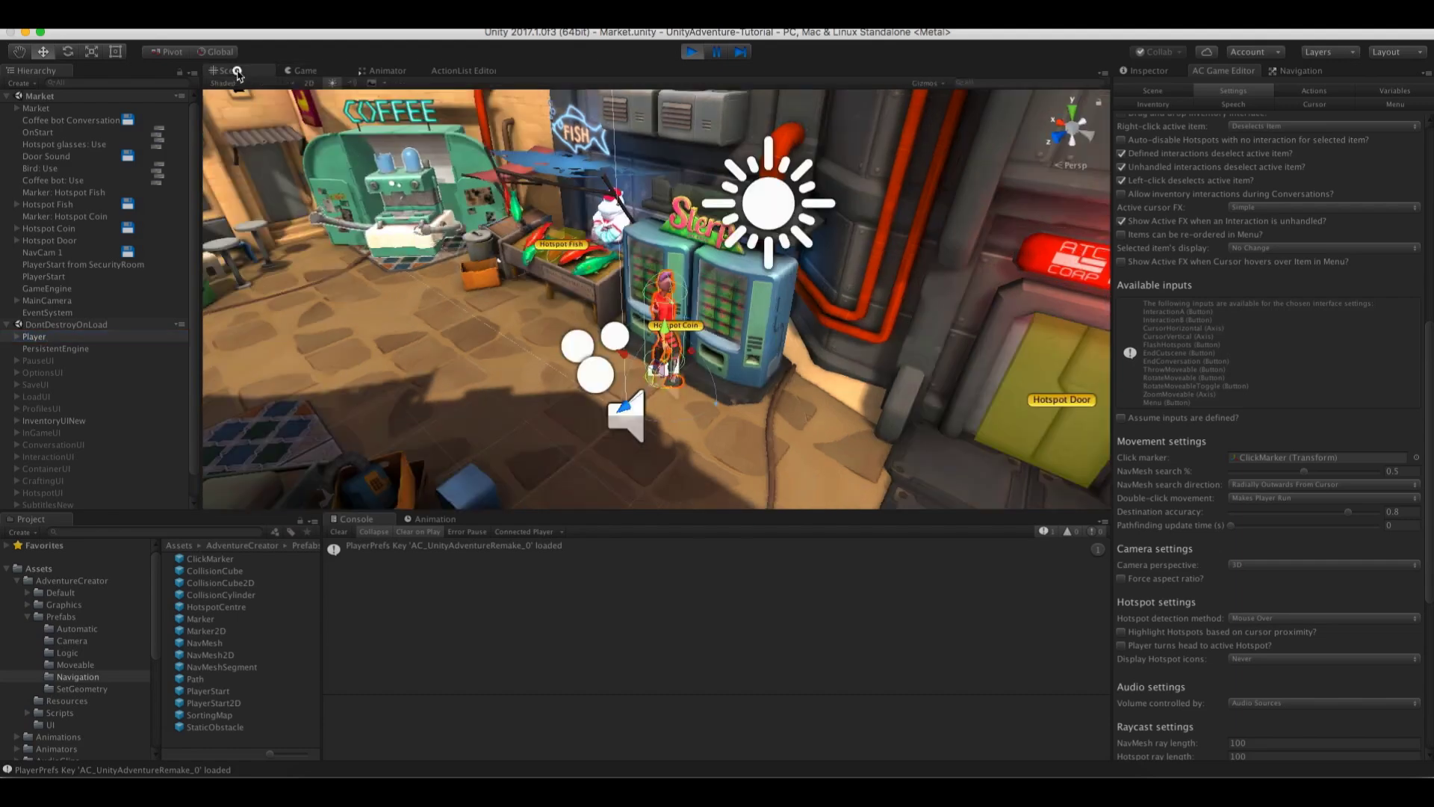
{"action": "left_click", "coordinate": [1143, 70]}
{"action": "scroll", "coordinate": [1336, 447], "scroll_direction": "down", "scroll_amount": 10}
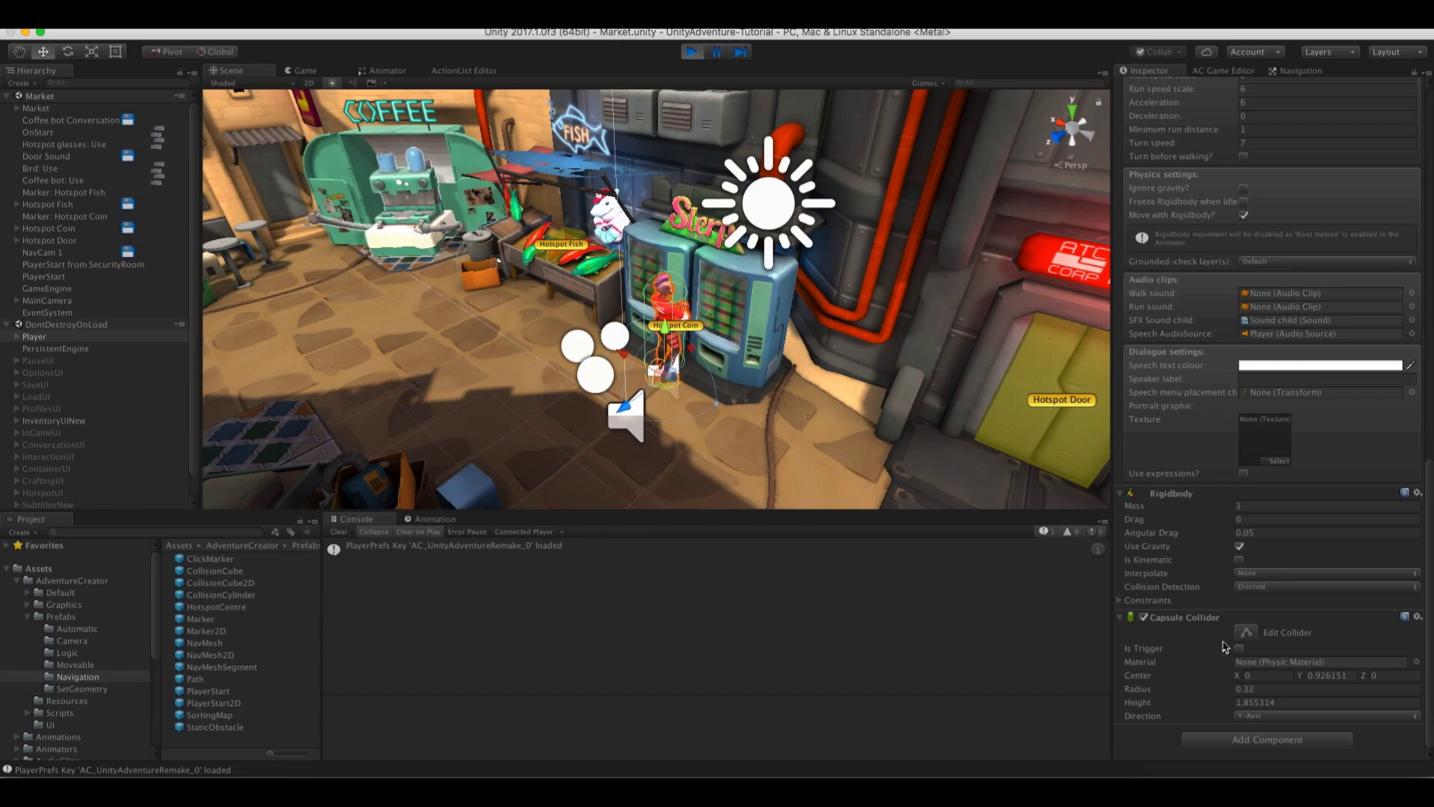
{"action": "scroll", "coordinate": [1157, 626], "scroll_direction": "up", "scroll_amount": 10}
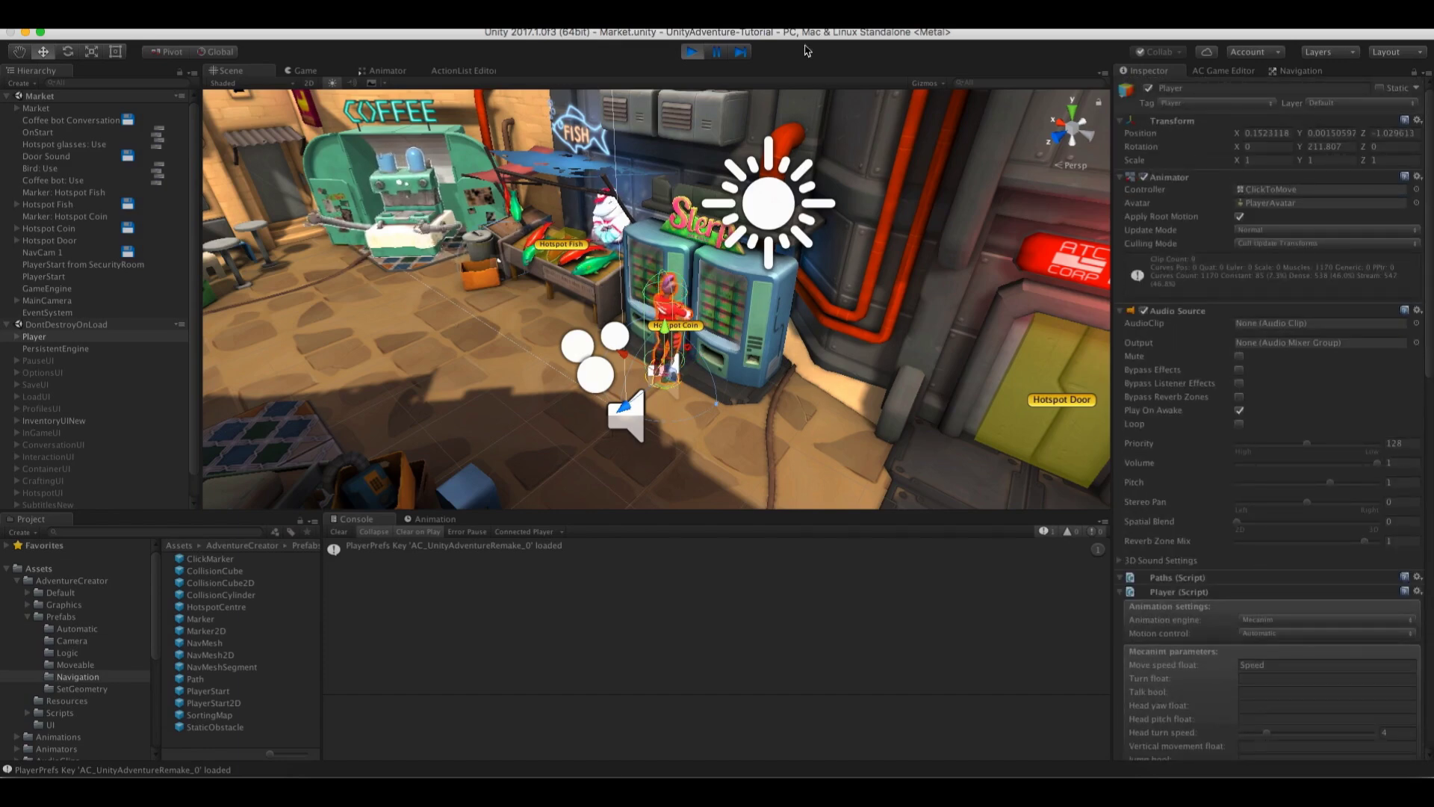
{"action": "left_click", "coordinate": [691, 51]}
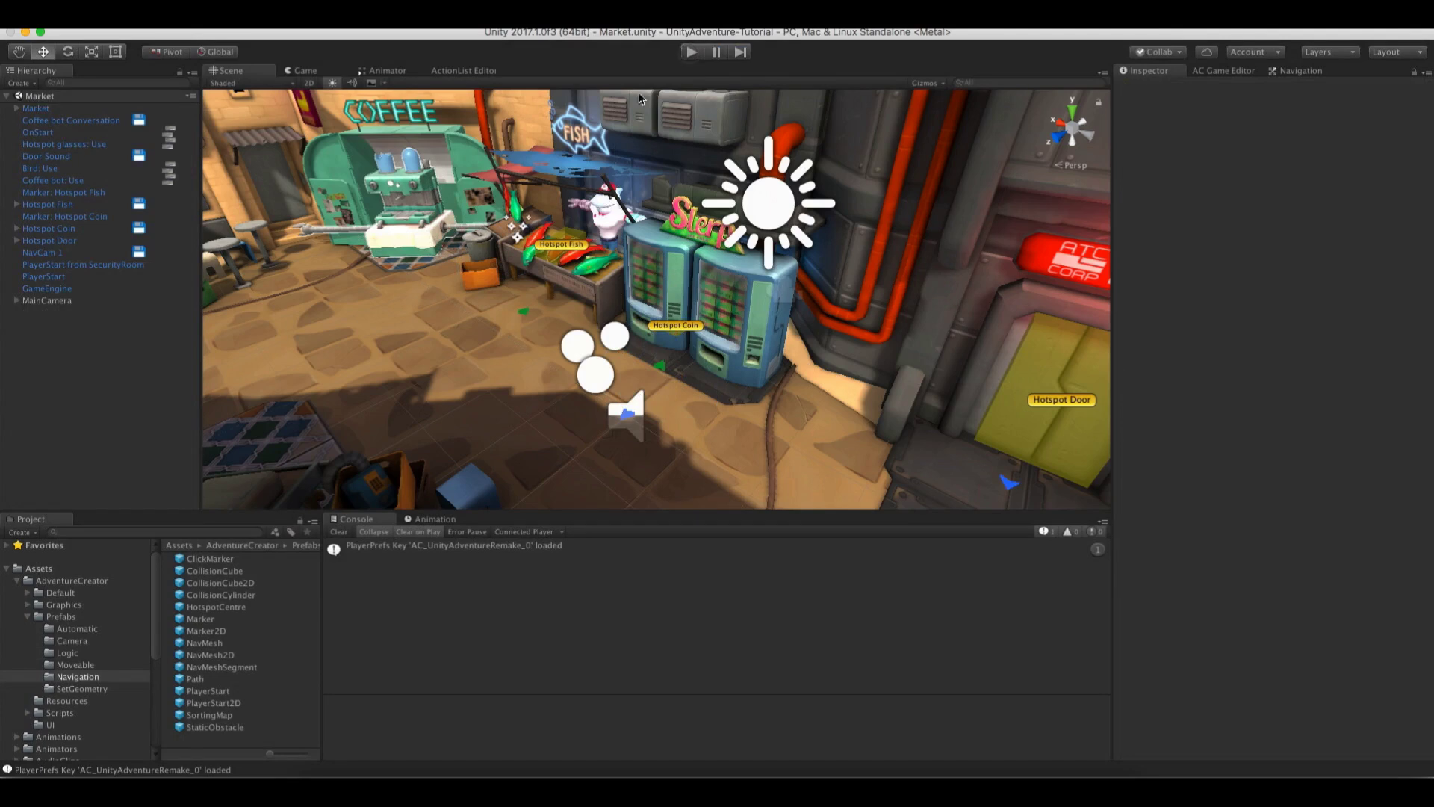
Set the UnityAdventureRemake Player prefab's layer to Ignore Raycast for this object only, and test it in play mode
{"action": "left_click", "coordinate": [17, 580]}
{"action": "scroll", "coordinate": [56, 709], "scroll_direction": "down", "scroll_amount": 2}
{"action": "left_click", "coordinate": [57, 715]}
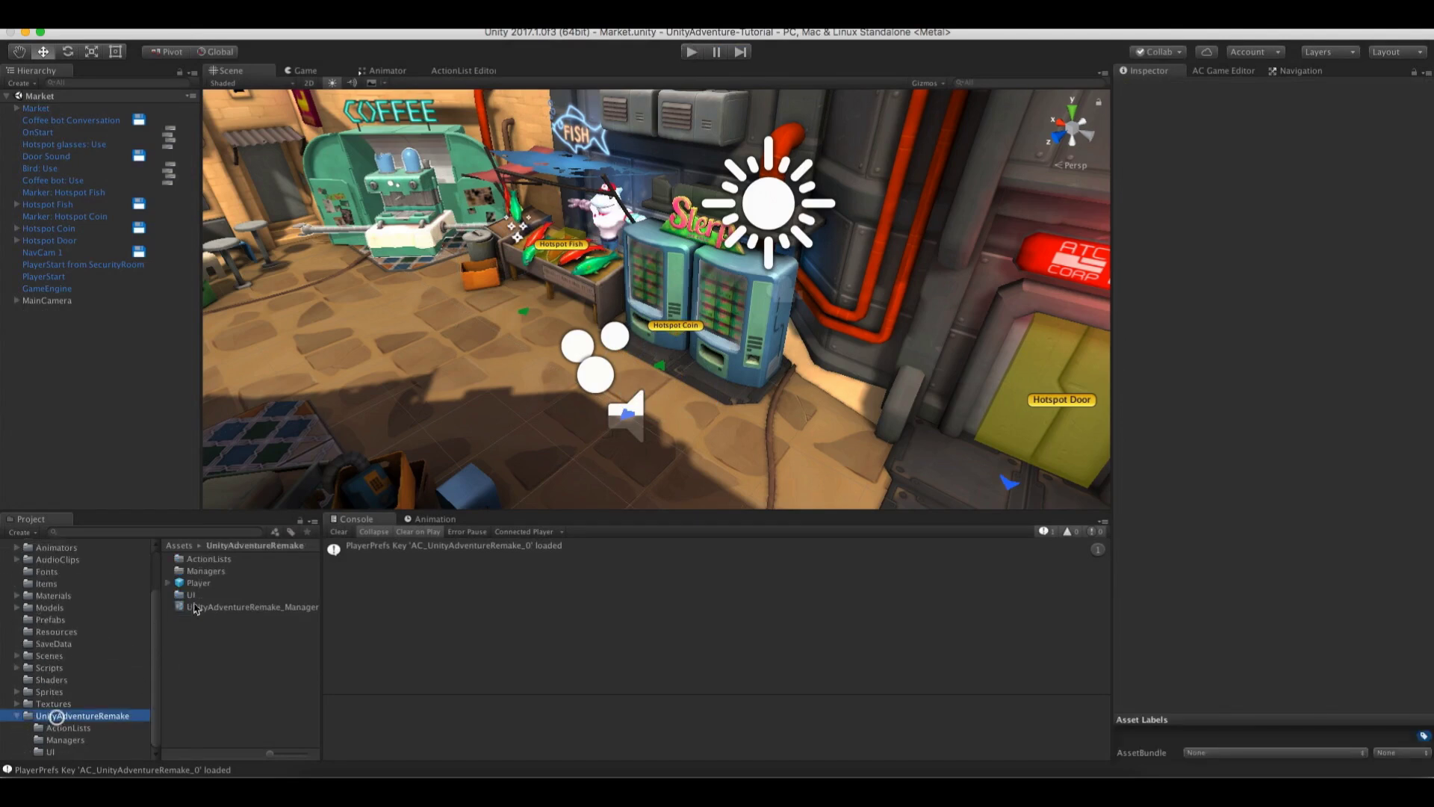
{"action": "left_click", "coordinate": [195, 583]}
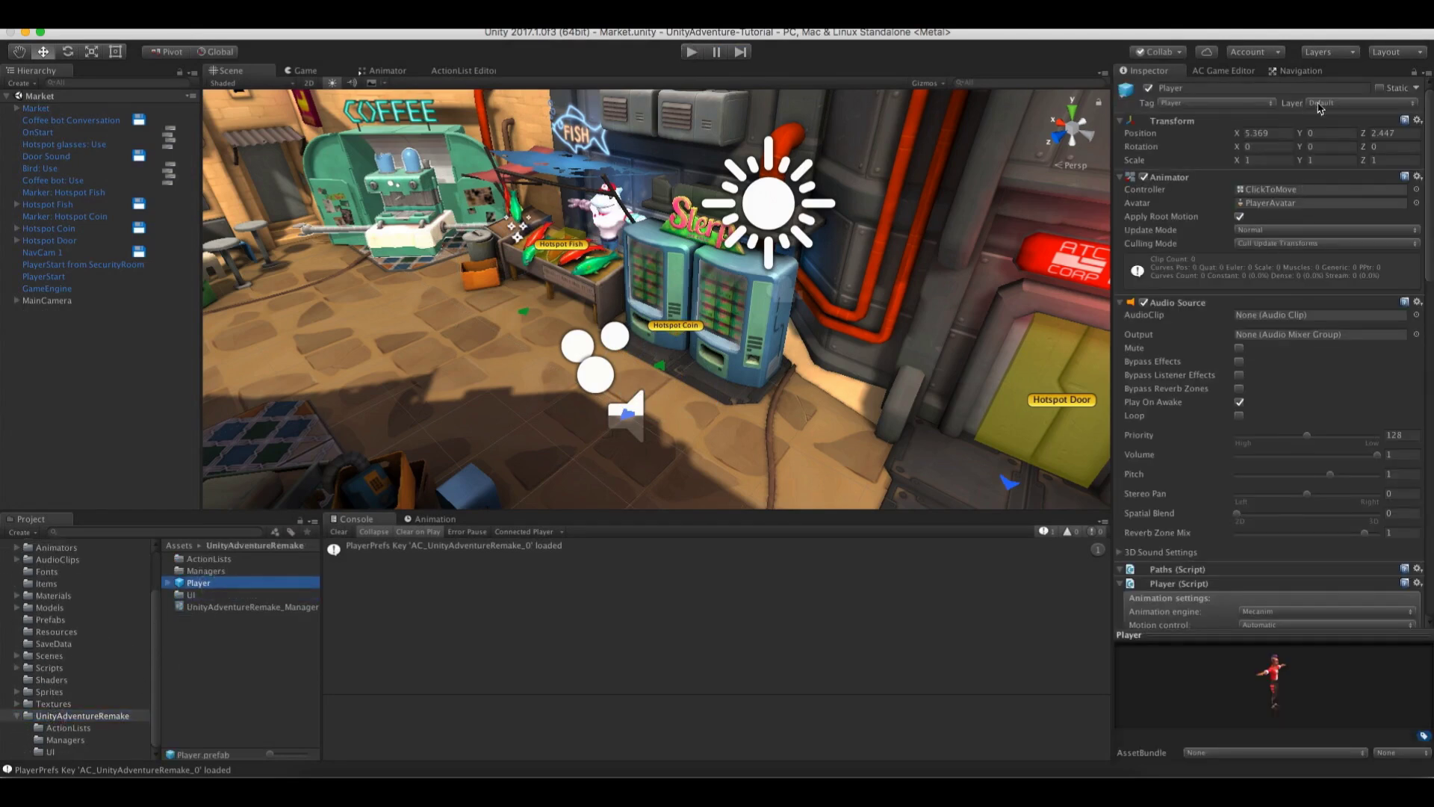
{"action": "left_click", "coordinate": [1319, 105]}
{"action": "left_click", "coordinate": [1335, 130]}
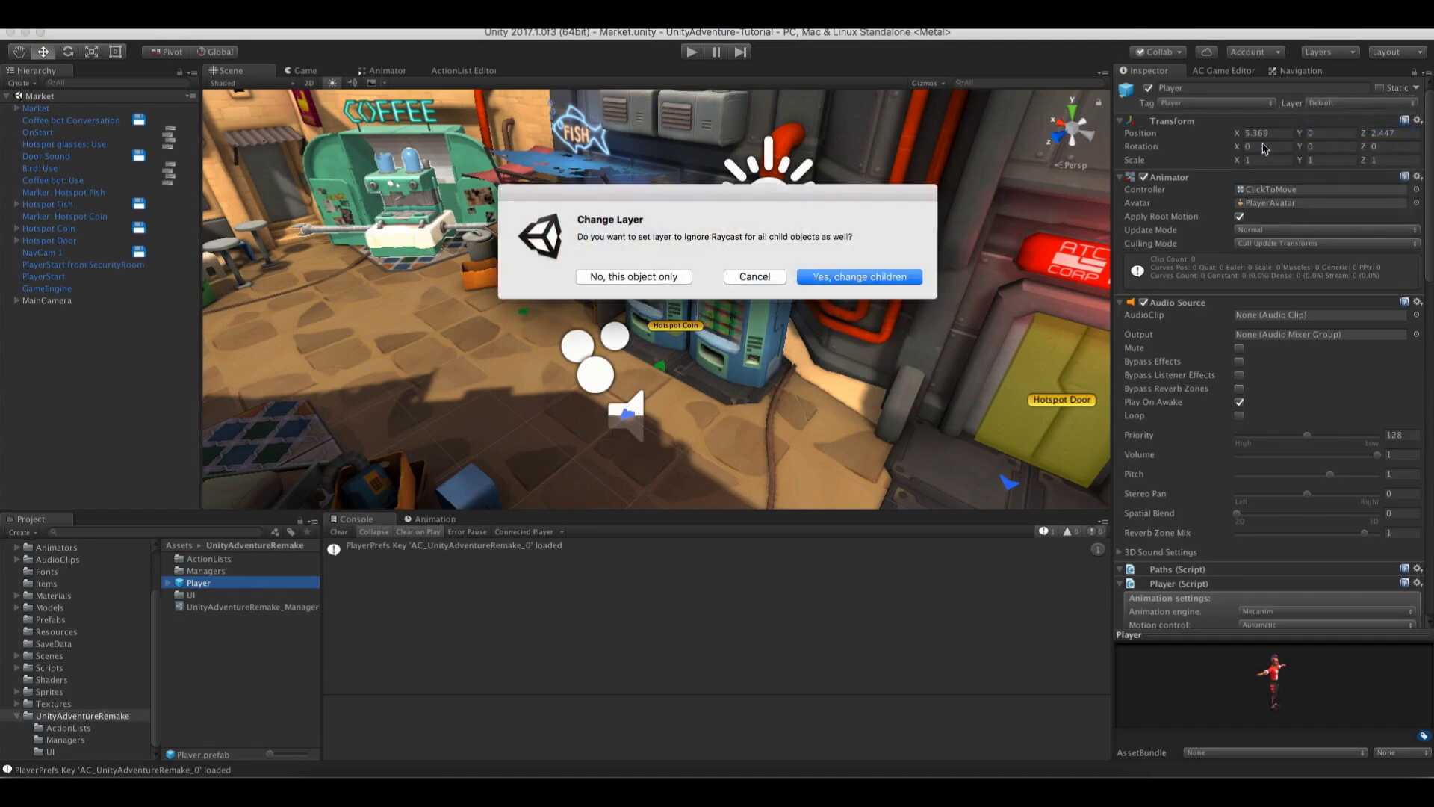
{"action": "left_click", "coordinate": [670, 275]}
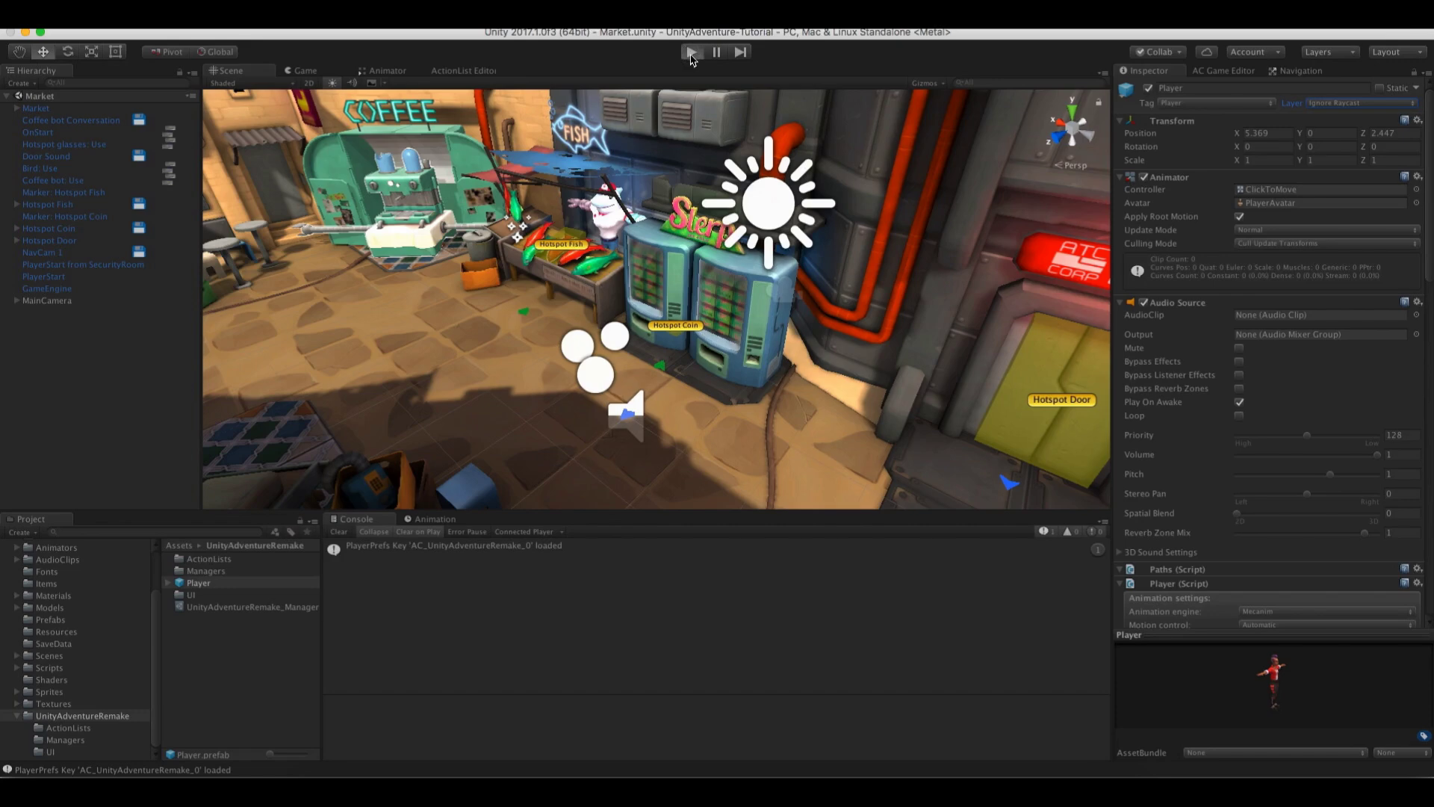
{"action": "left_click", "coordinate": [692, 53]}
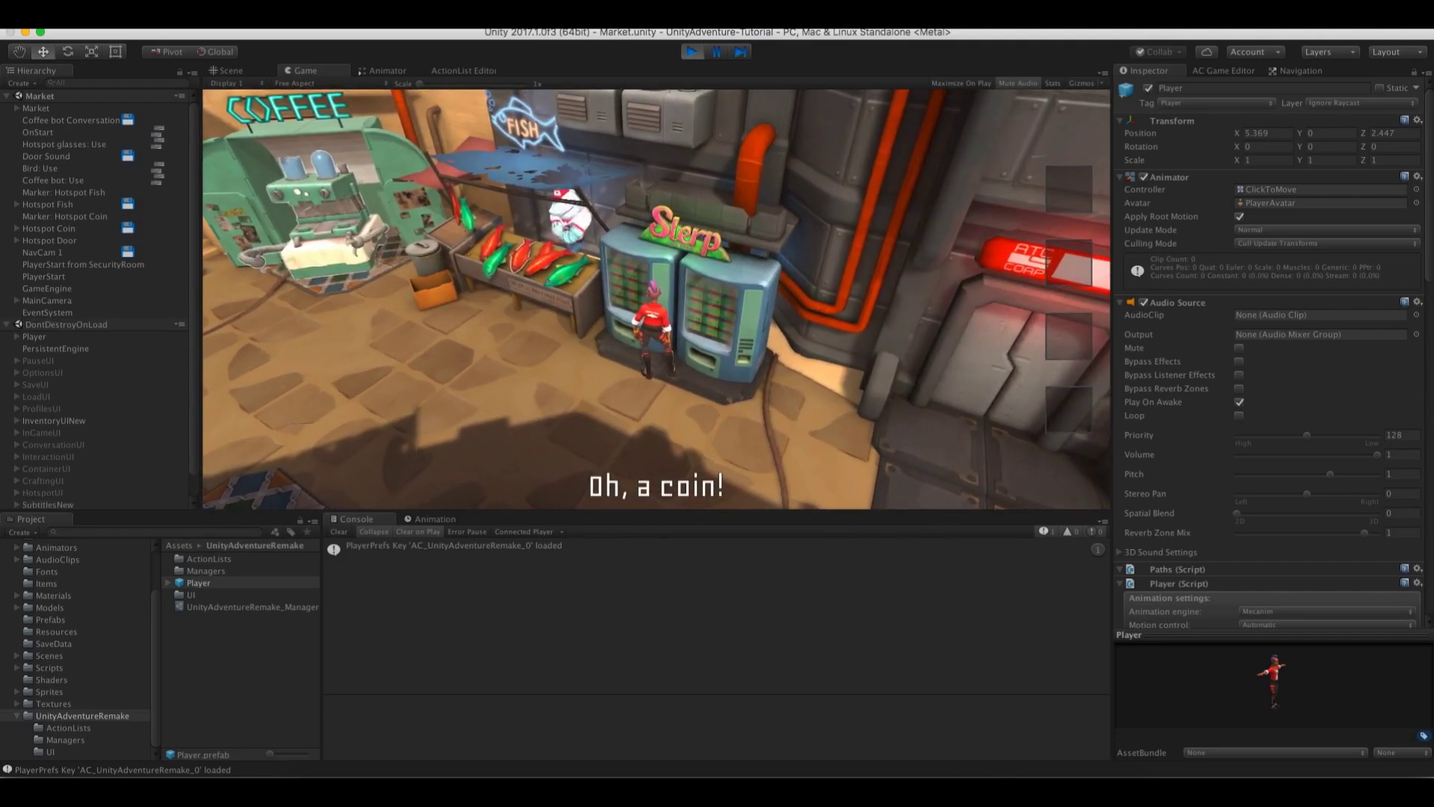
{"action": "key", "text": "super+p"}
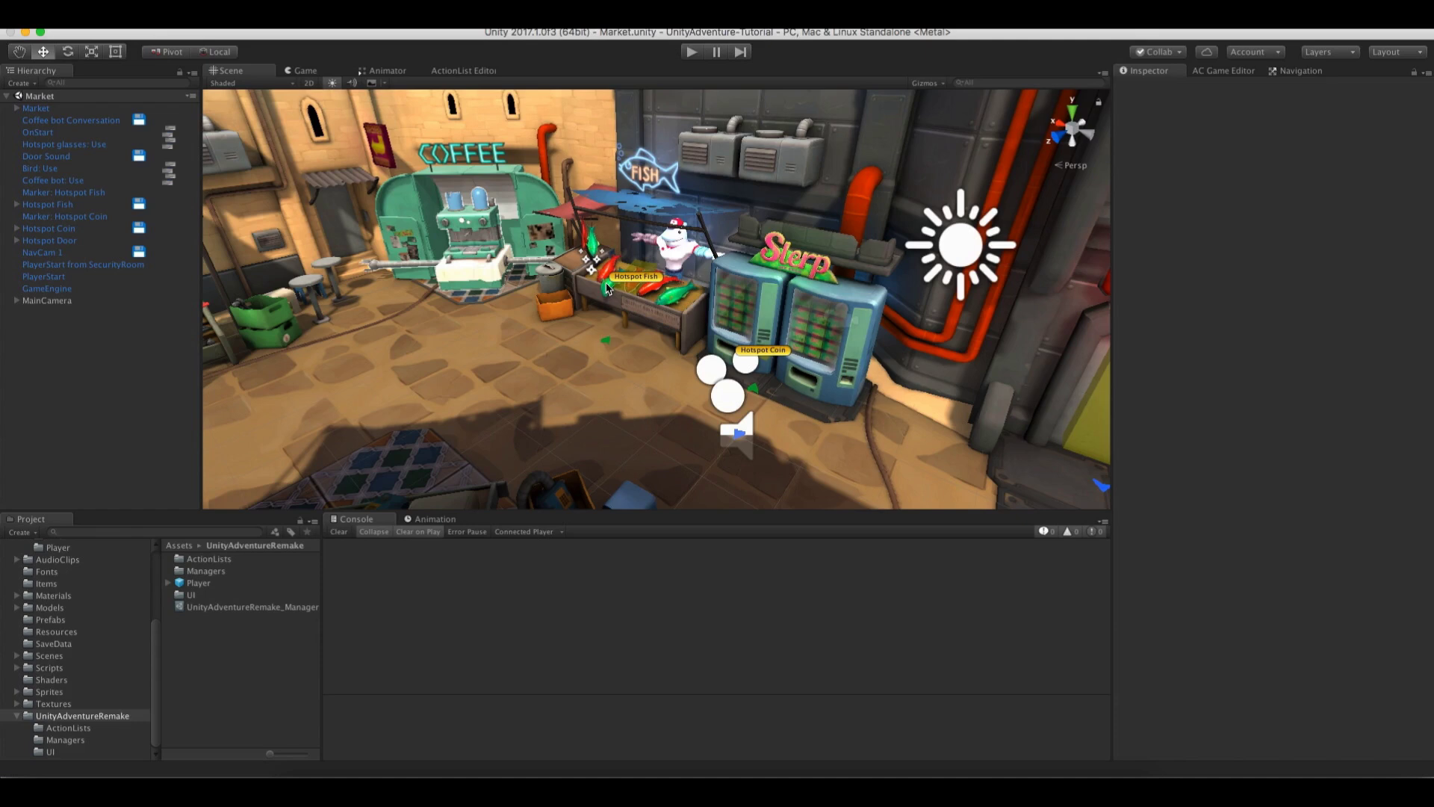
Examine the cursor icon options of Hotspot Fish's use interaction, keeping it on Use
{"action": "left_click", "coordinate": [633, 278]}
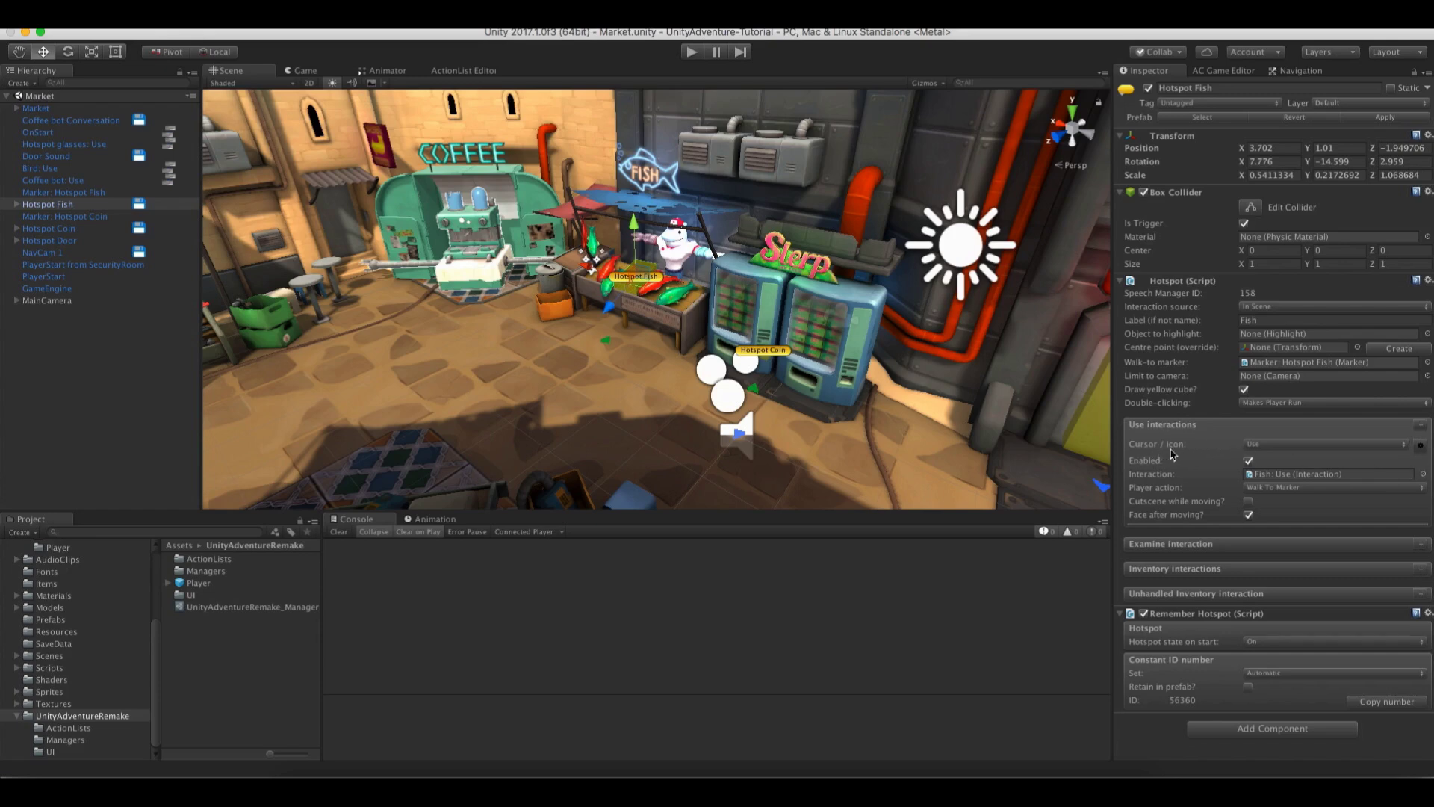
{"action": "left_click", "coordinate": [1289, 446]}
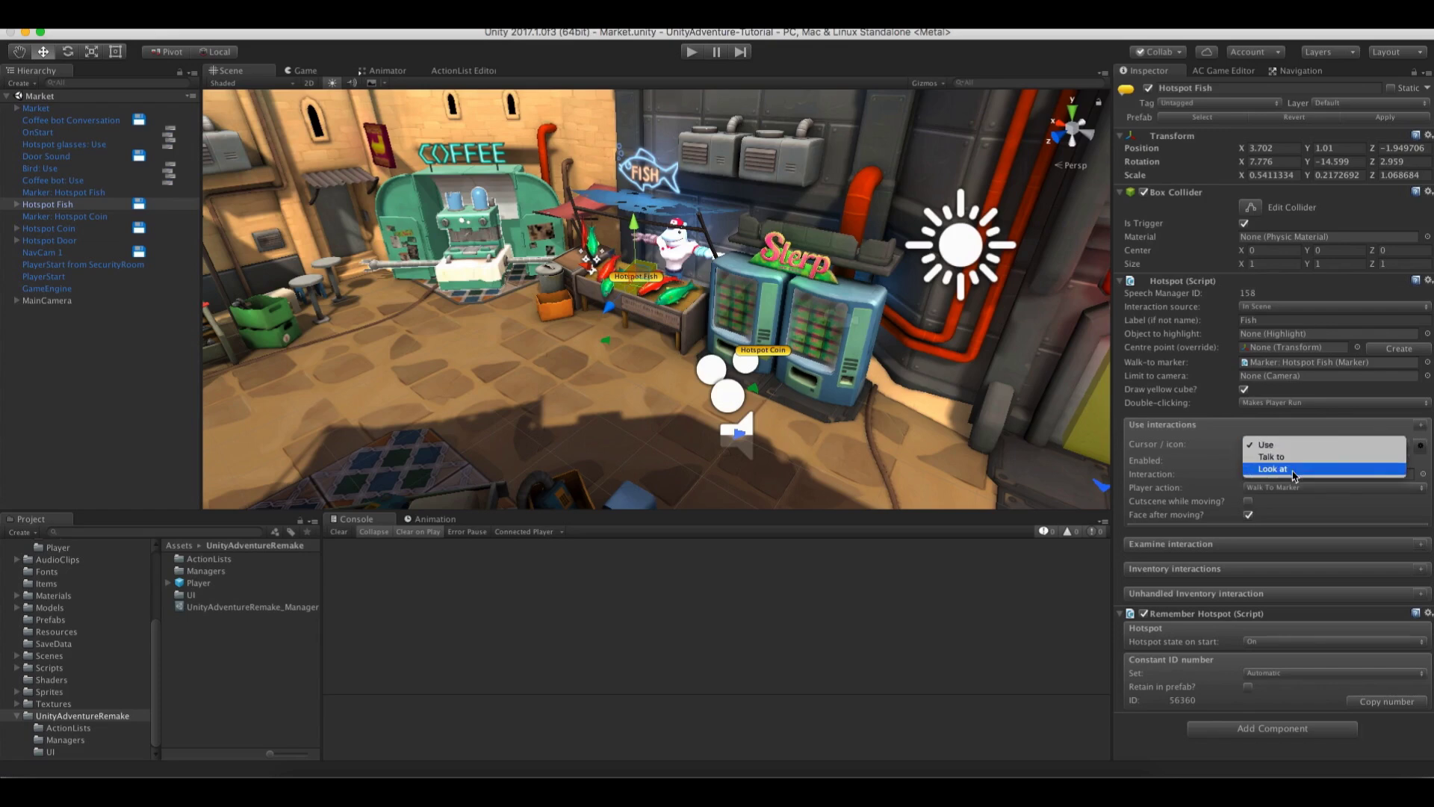
{"action": "left_click", "coordinate": [1200, 448]}
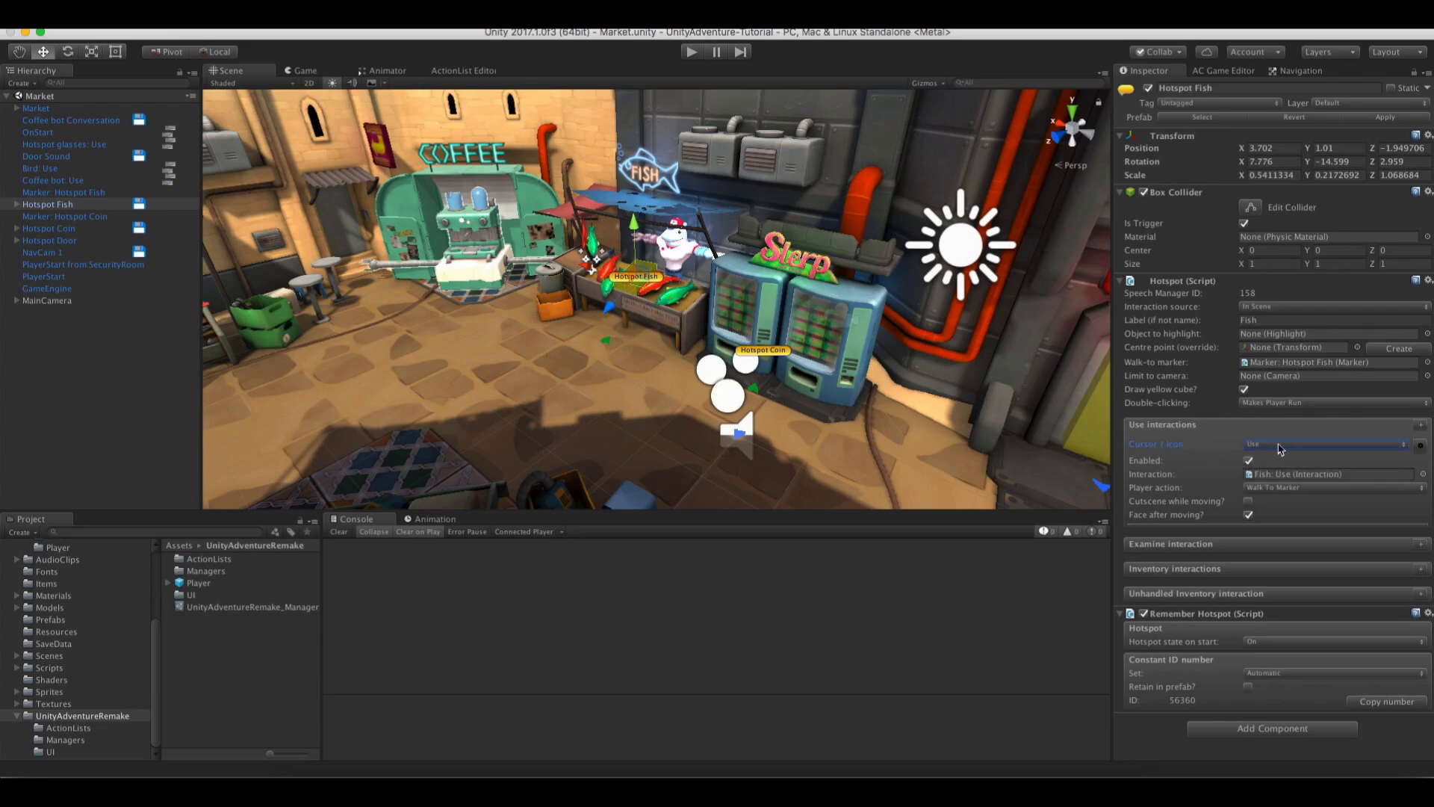
Enable changing the cursor based on the interaction in the Cursor manager's interaction icons settings
{"action": "left_click", "coordinate": [1211, 72]}
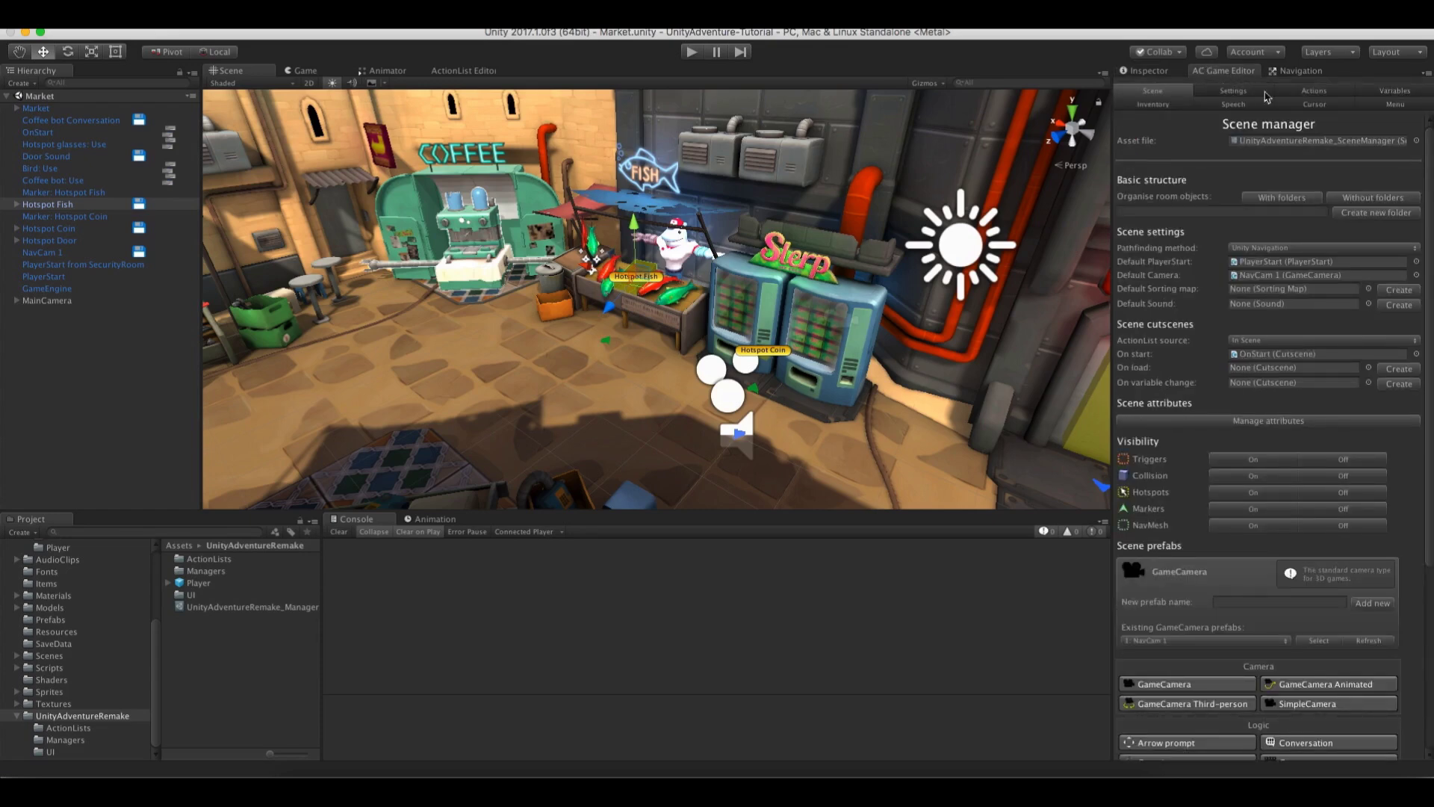
{"action": "left_click", "coordinate": [1340, 109]}
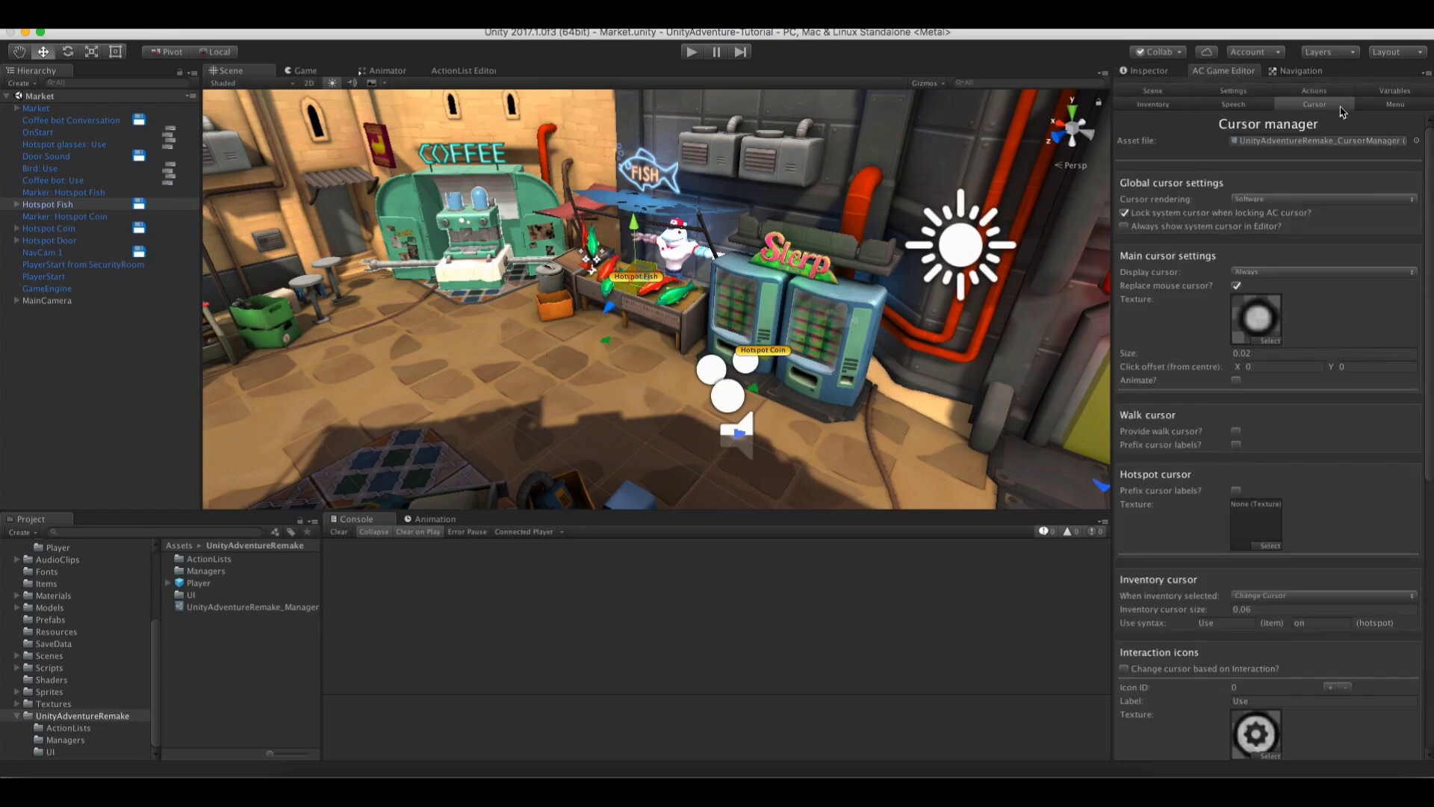
{"action": "scroll", "coordinate": [1428, 223], "scroll_direction": "down", "scroll_amount": 10}
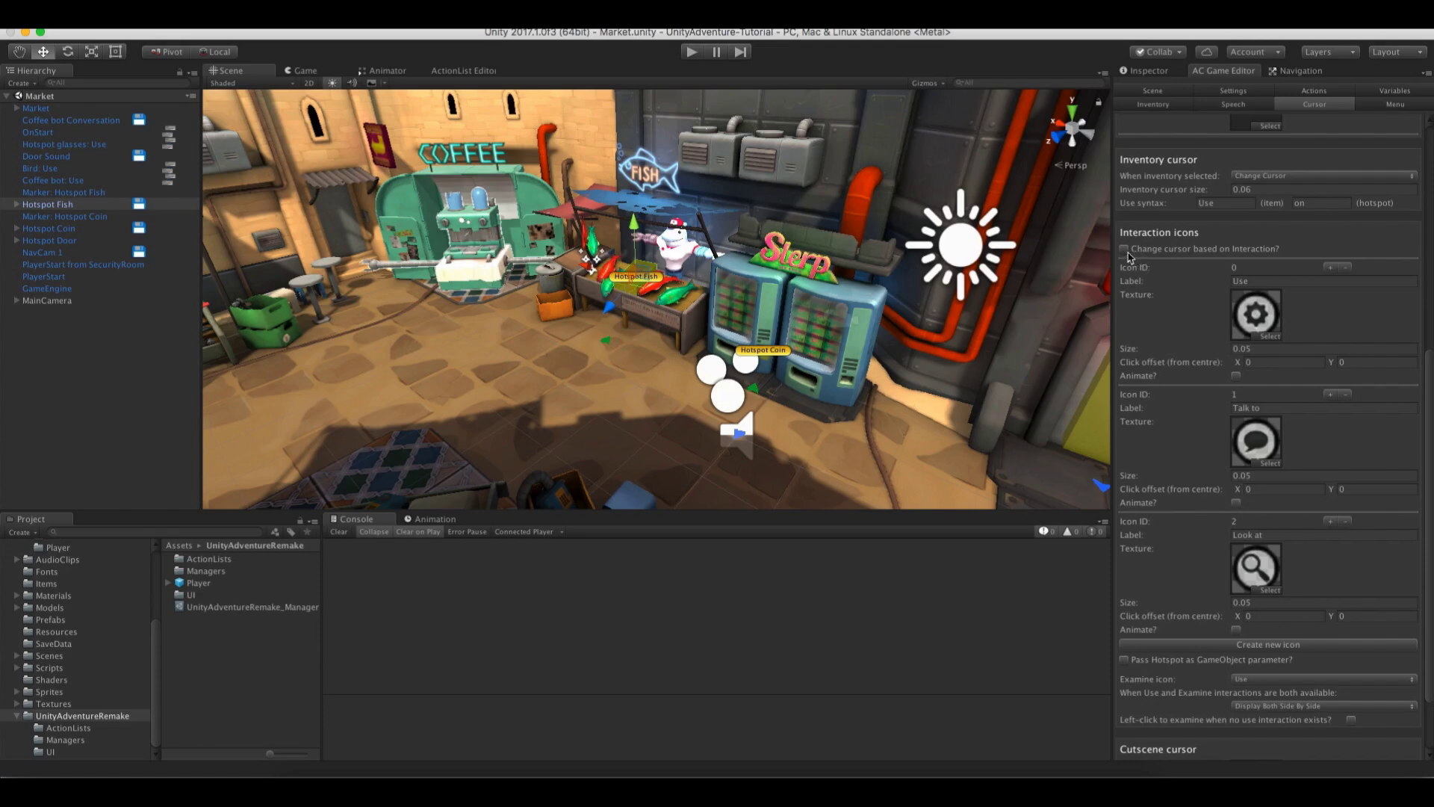
{"action": "left_click", "coordinate": [1124, 248]}
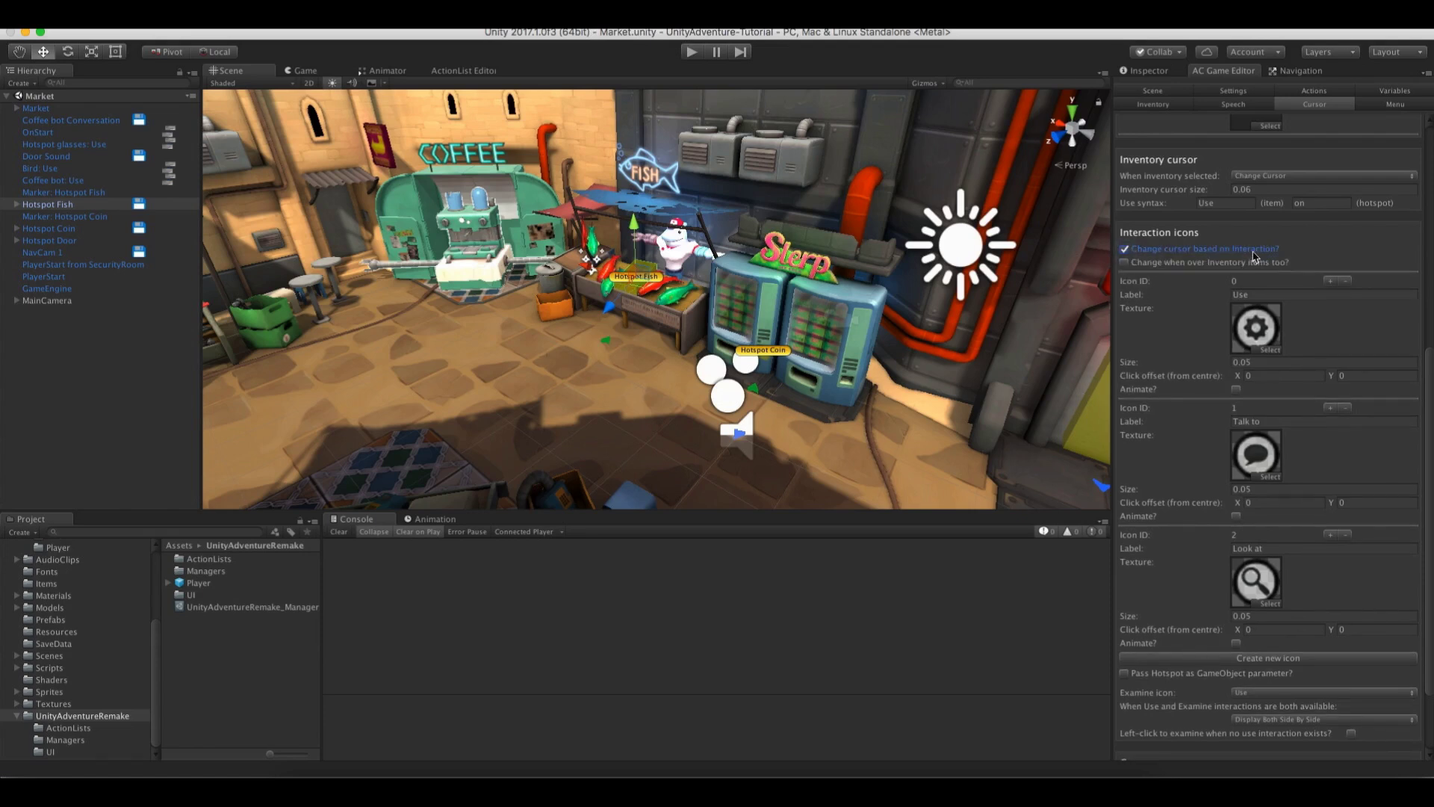
Set the cursor icon of CoffeeBot's use interaction to Talk to, and test it in play mode
{"action": "right_click_drag", "start_coordinate": [1045, 269], "coordinate": [650, 294]}
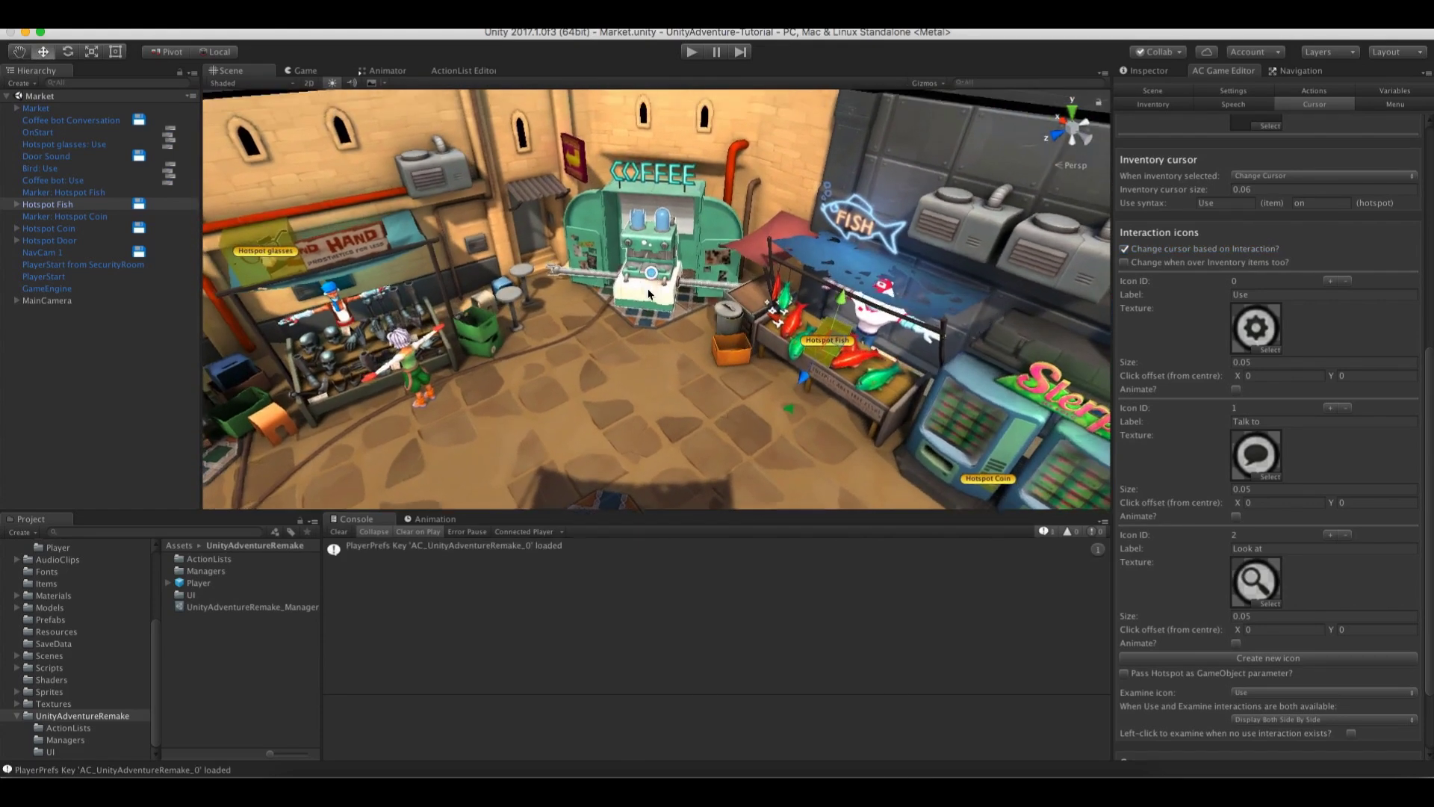
{"action": "scroll", "coordinate": [650, 294], "scroll_direction": "up", "scroll_amount": 5}
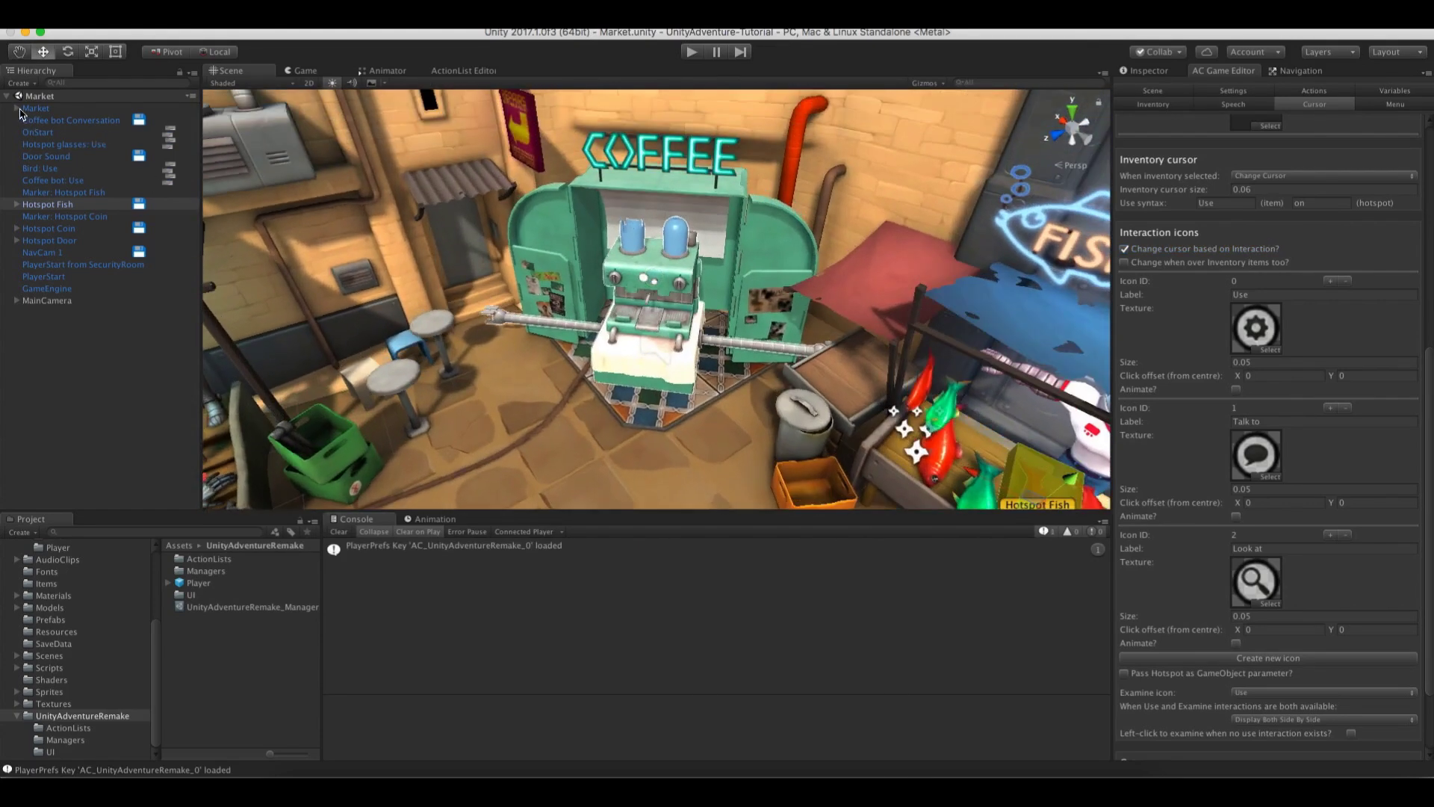
{"action": "left_click", "coordinate": [16, 109]}
{"action": "left_click", "coordinate": [51, 144]}
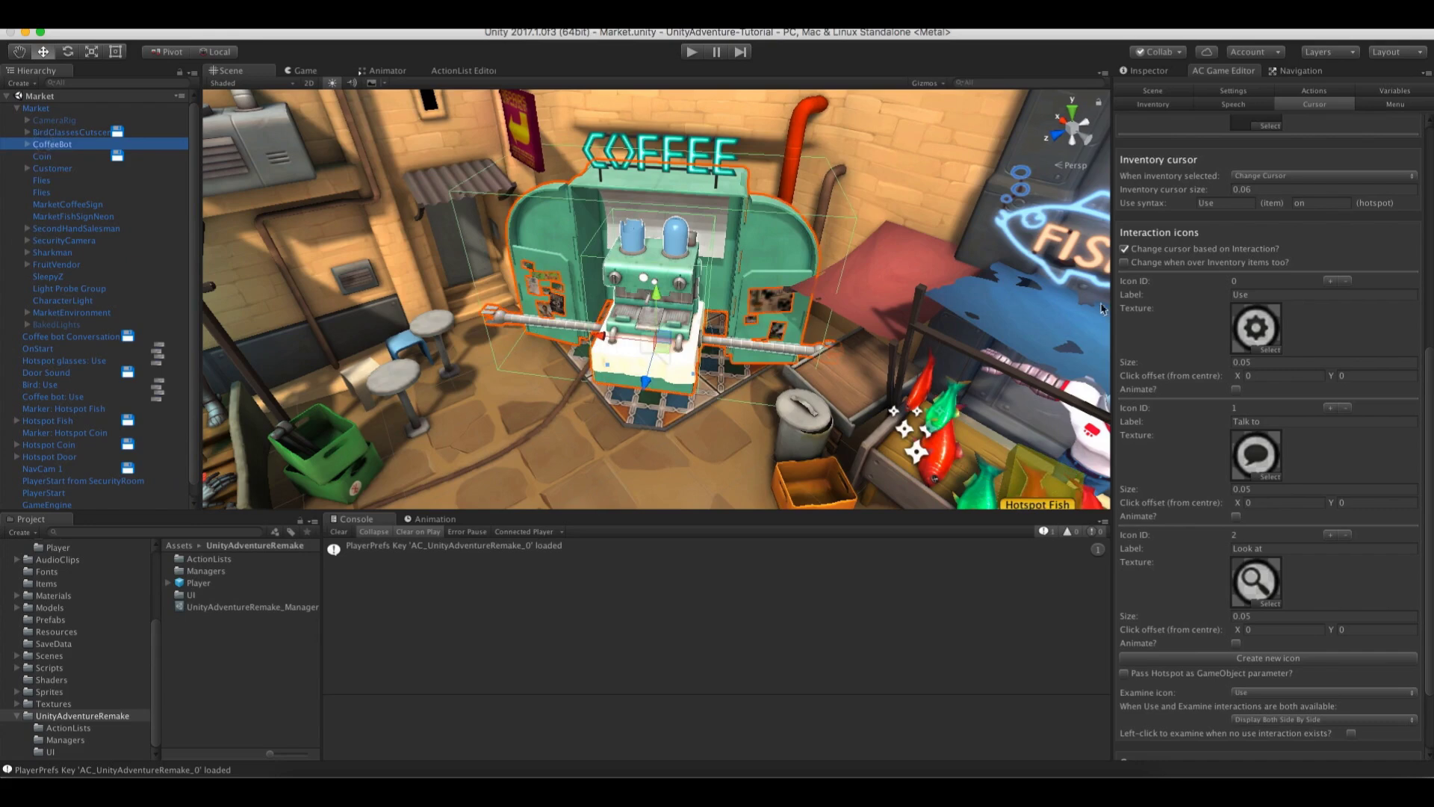
{"action": "left_click", "coordinate": [1151, 70]}
{"action": "scroll", "coordinate": [1204, 368], "scroll_direction": "down", "scroll_amount": 15}
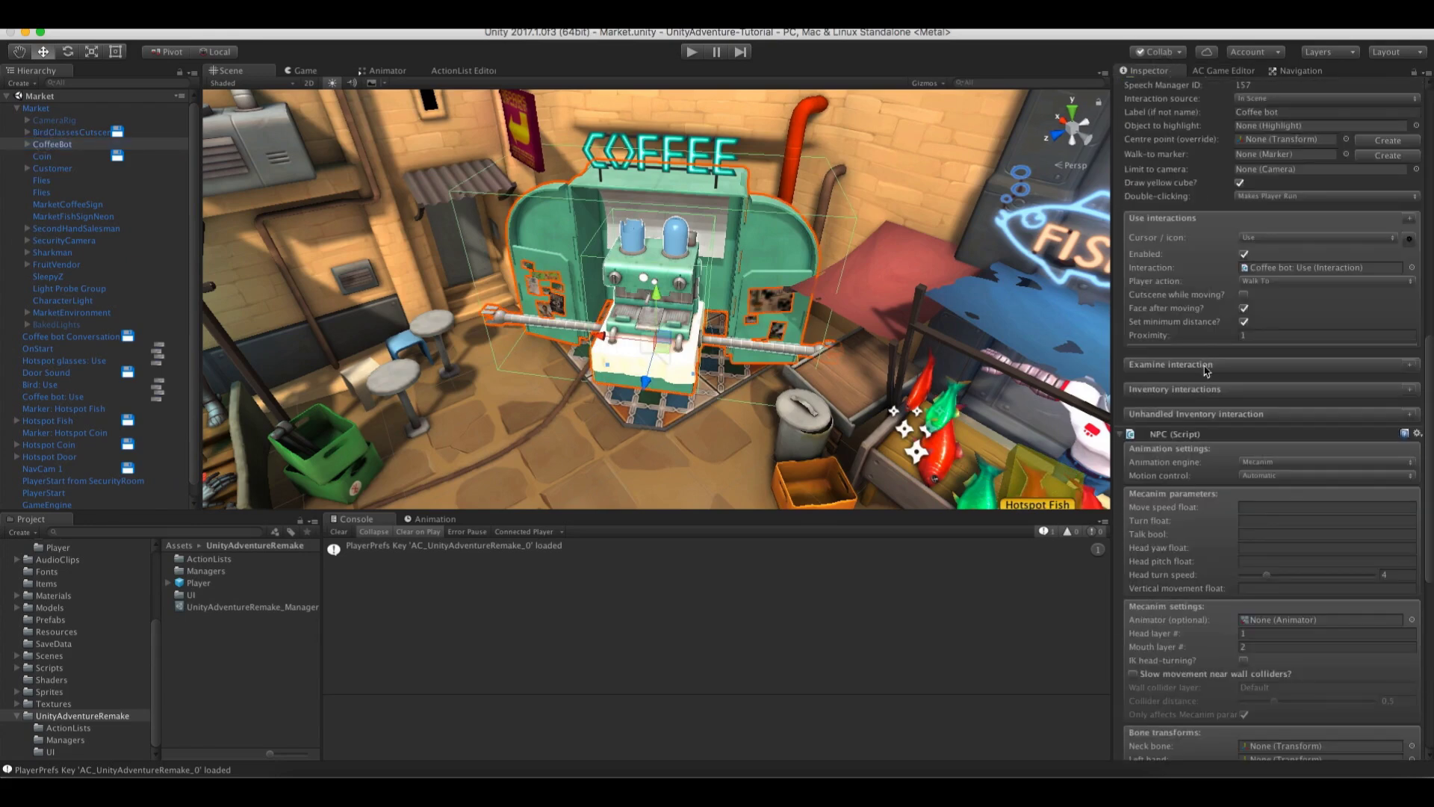
{"action": "scroll", "coordinate": [1203, 368], "scroll_direction": "up", "scroll_amount": 5}
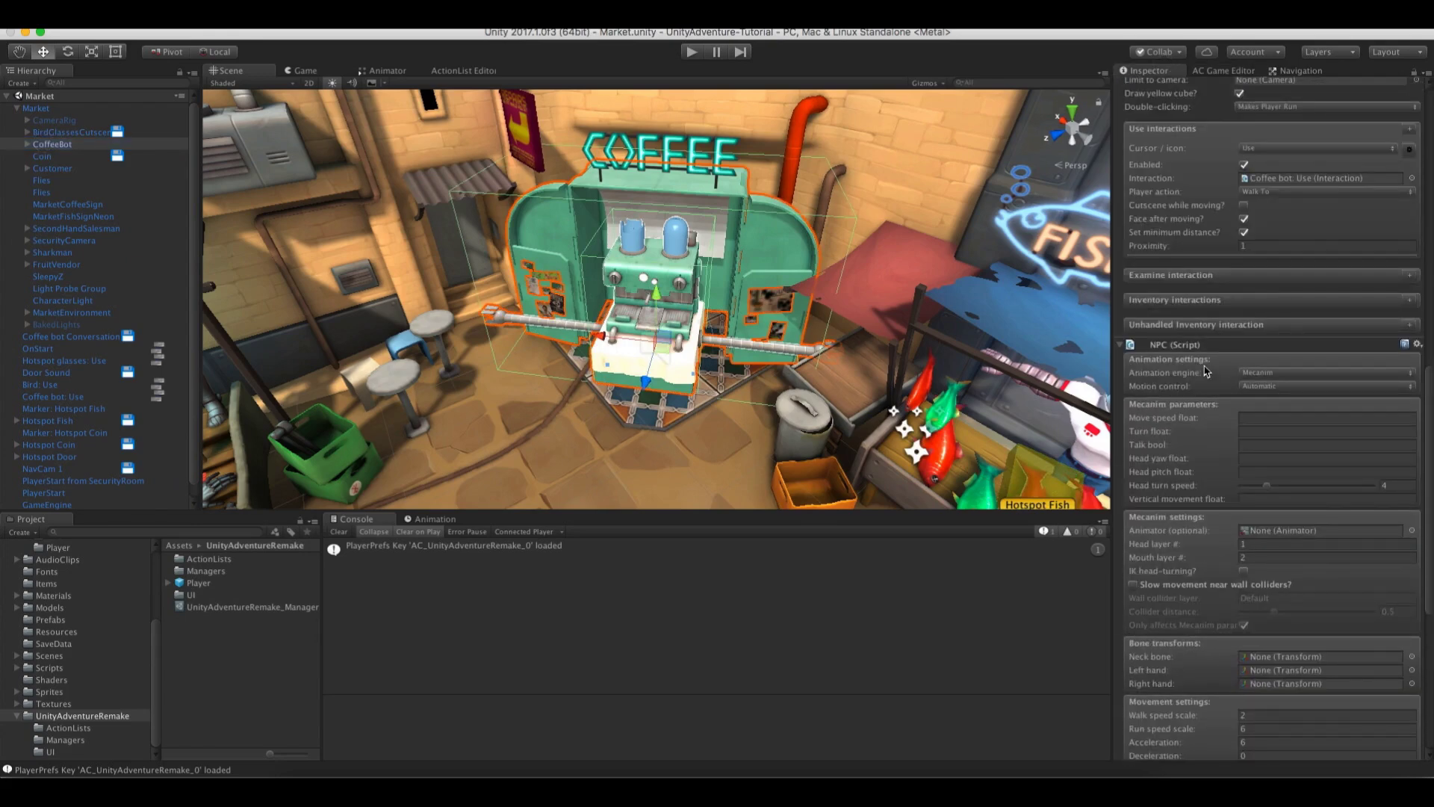
{"action": "scroll", "coordinate": [1204, 371], "scroll_direction": "up", "scroll_amount": 3}
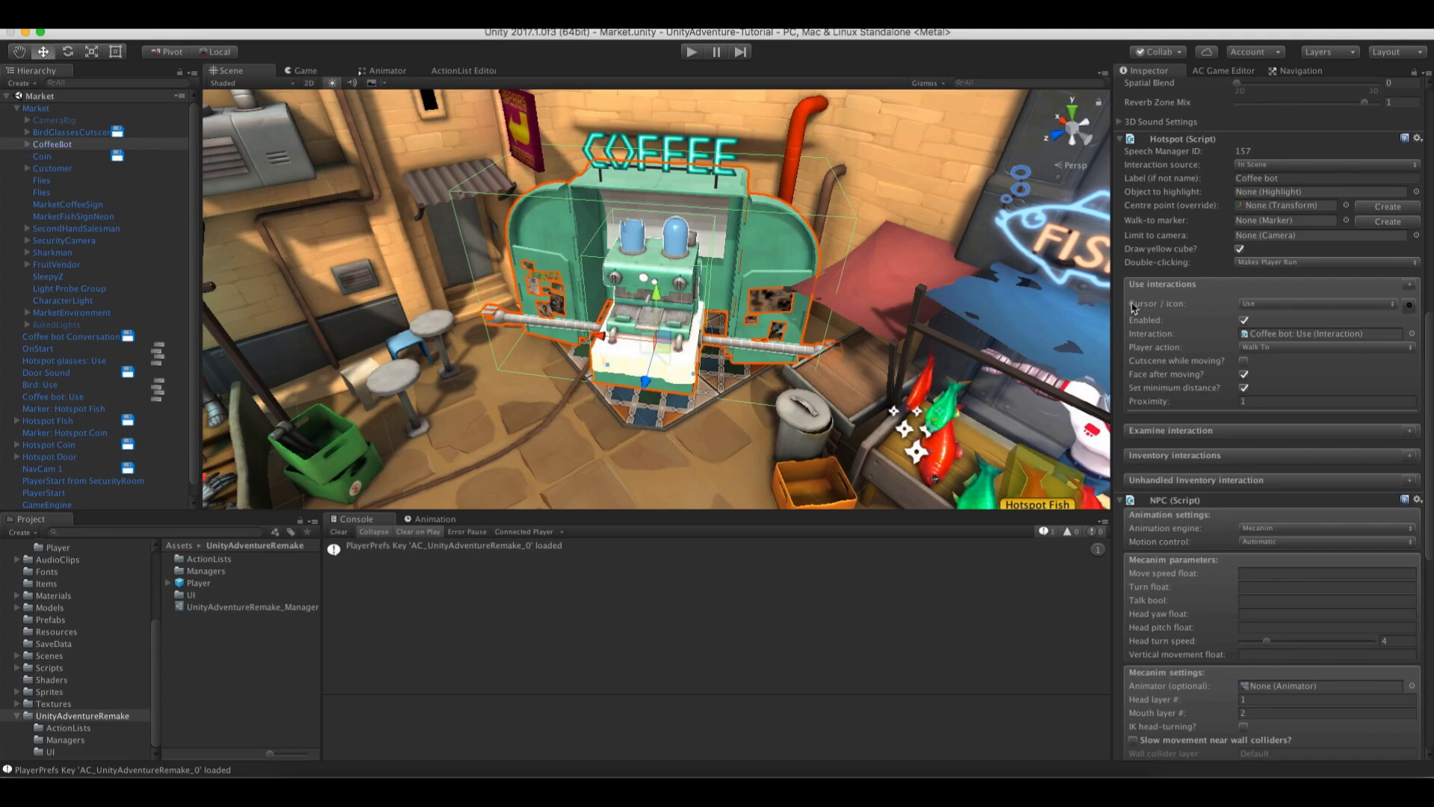
{"action": "left_click", "coordinate": [1284, 305]}
{"action": "left_click", "coordinate": [1284, 317]}
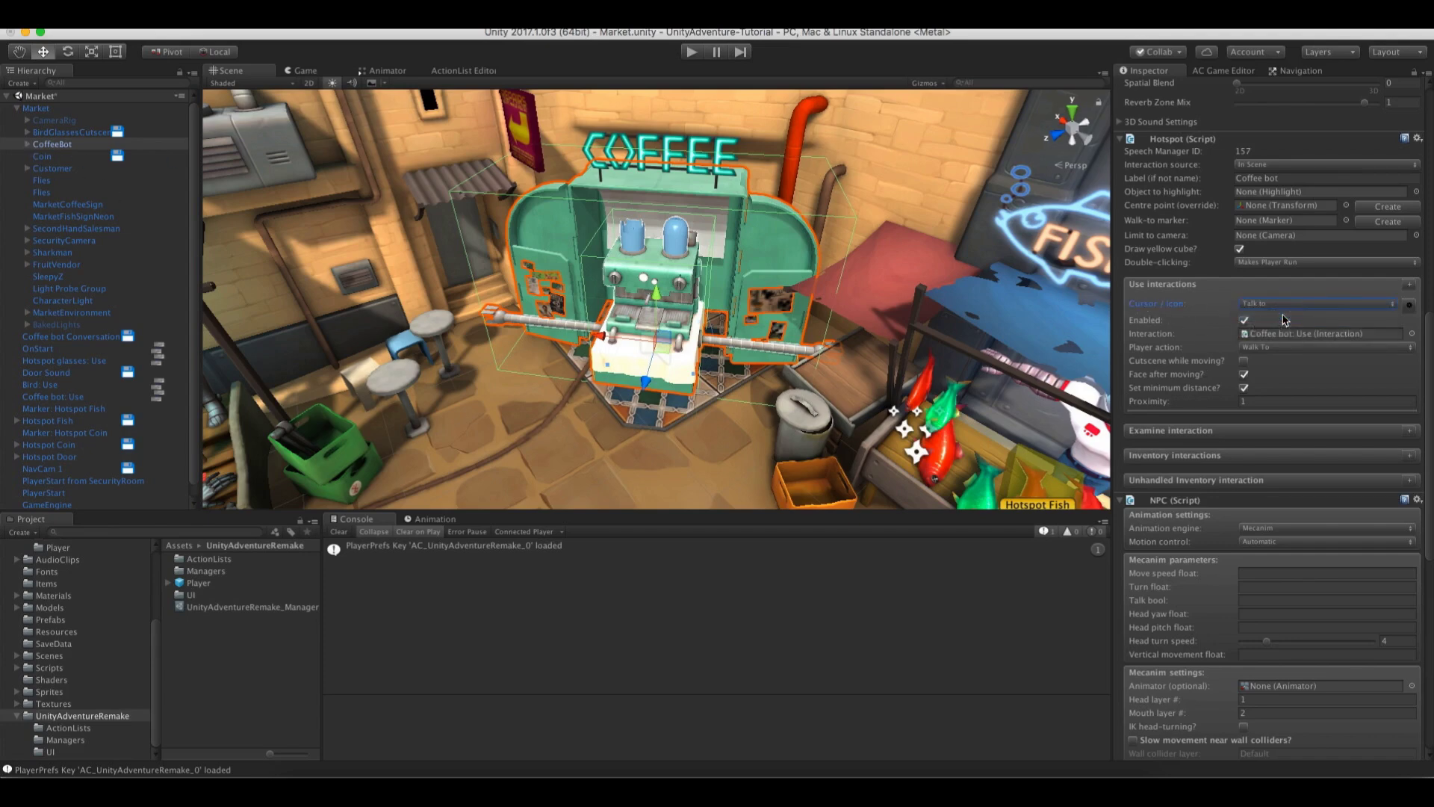
{"action": "left_click", "coordinate": [692, 51]}
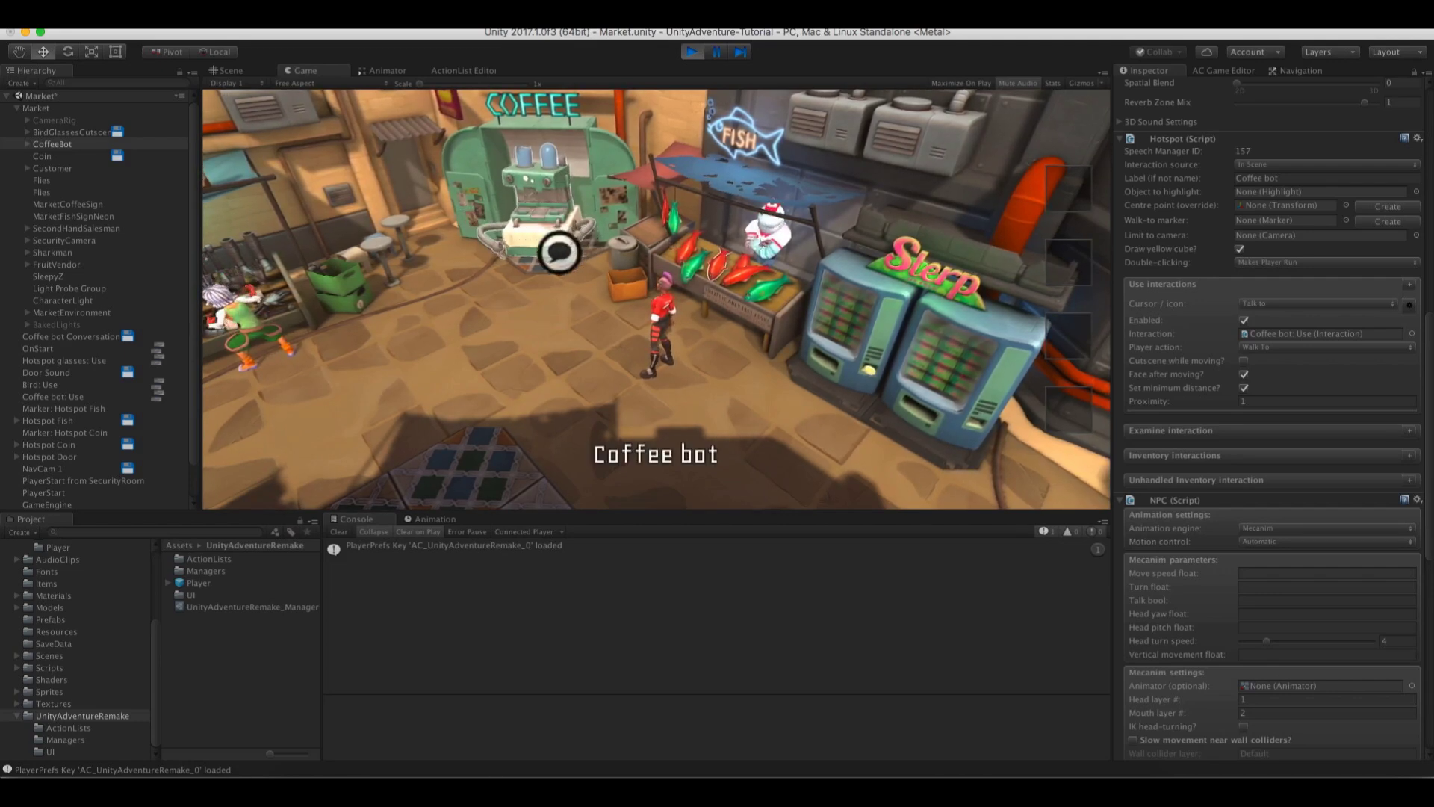
Set the size of the Use, Talk to and Look at interaction icons to 0.03 in the Cursor manager
{"action": "left_click", "coordinate": [1209, 71]}
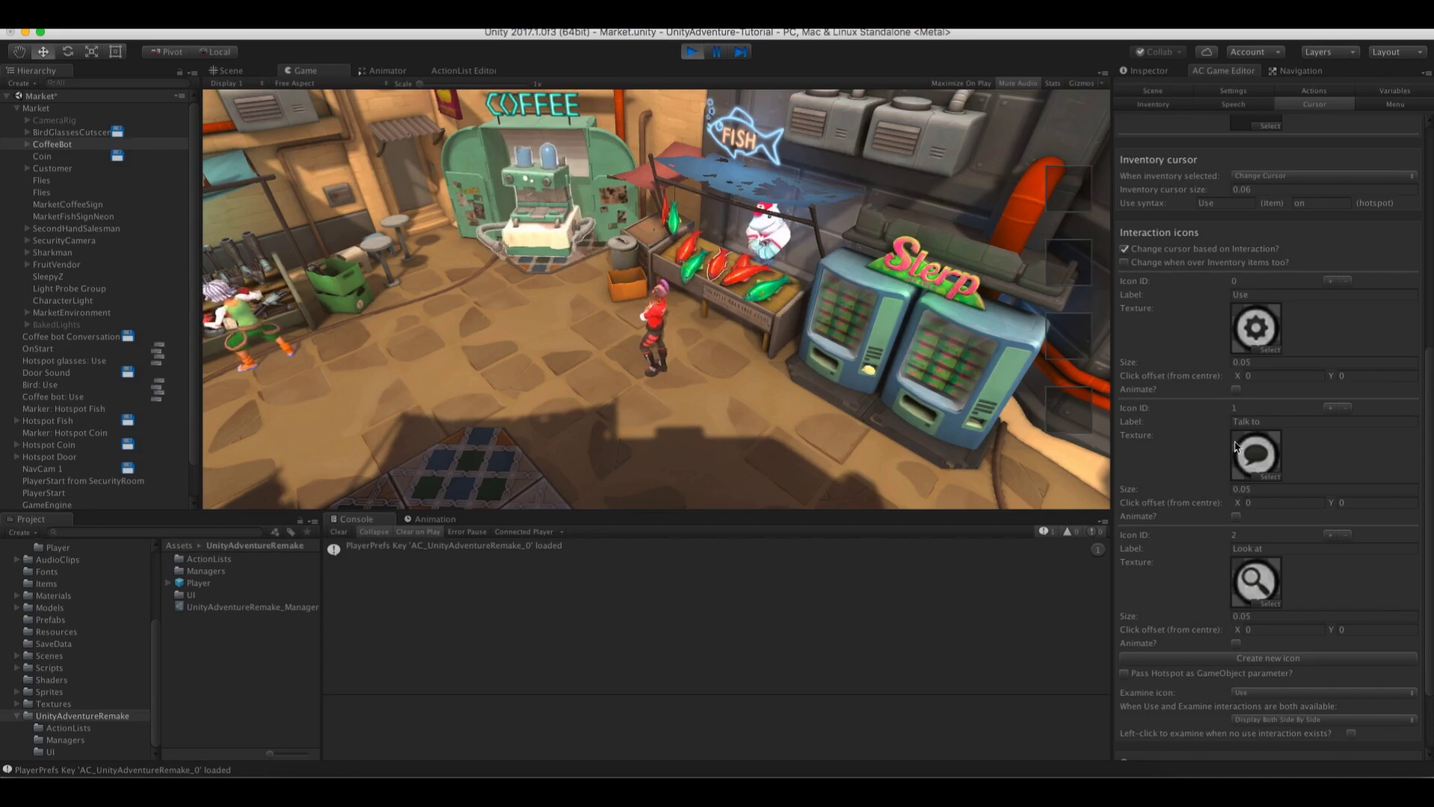
{"action": "left_click", "coordinate": [1244, 364]}
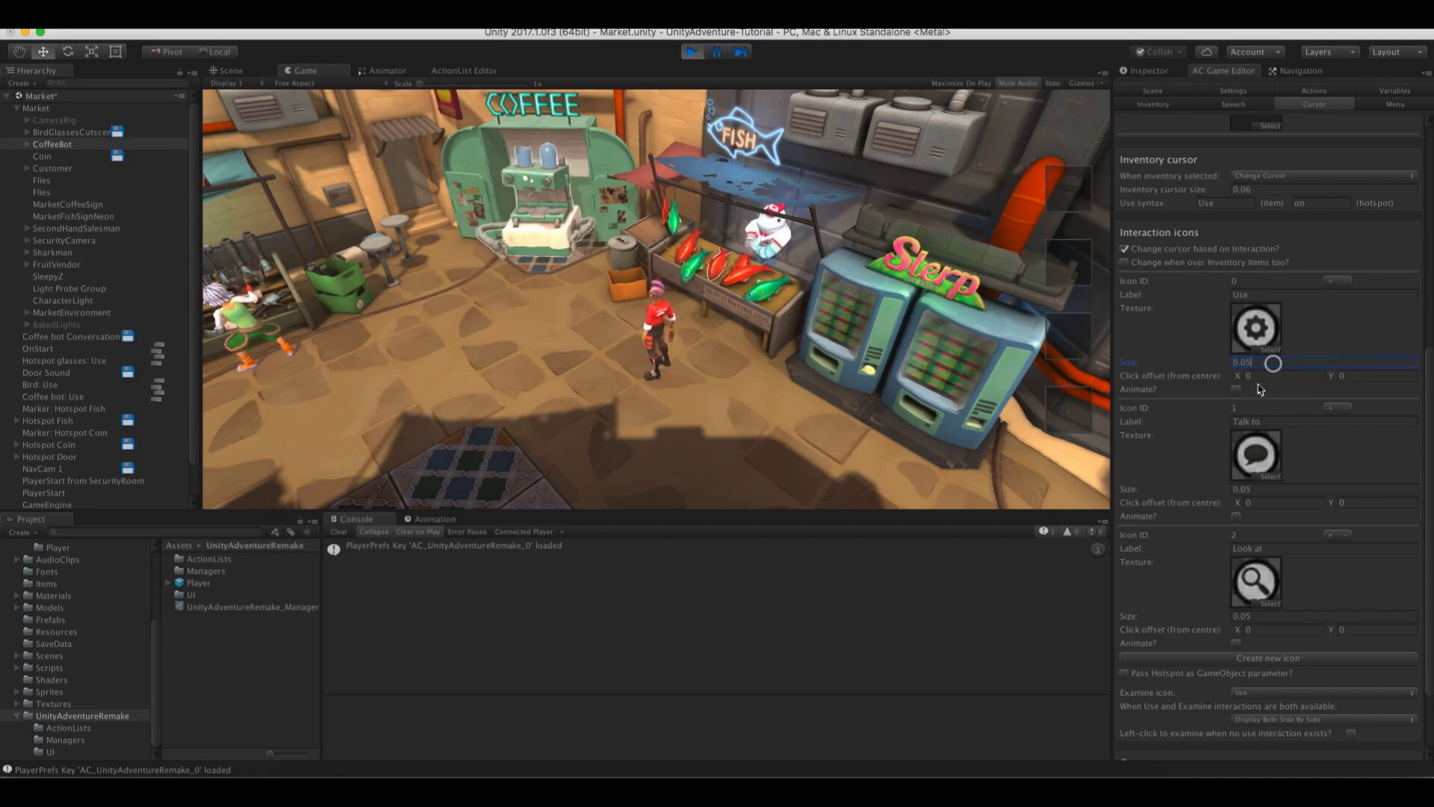
{"action": "type", "text": "0.05"}
{"action": "key", "text": "BackSpace"}
{"action": "type", "text": "3"}
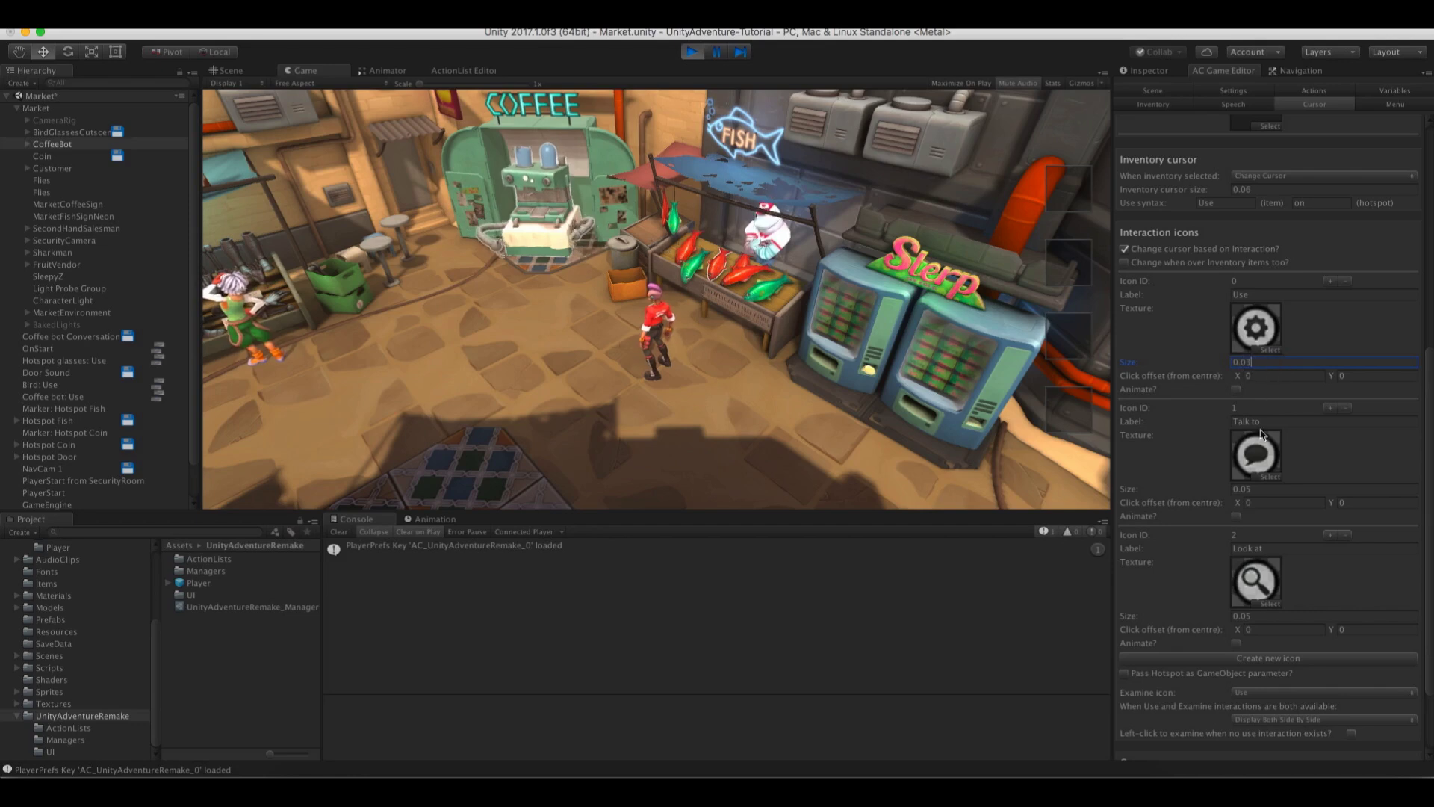
{"action": "left_click", "coordinate": [1254, 489]}
{"action": "type", "text": "0.03"}
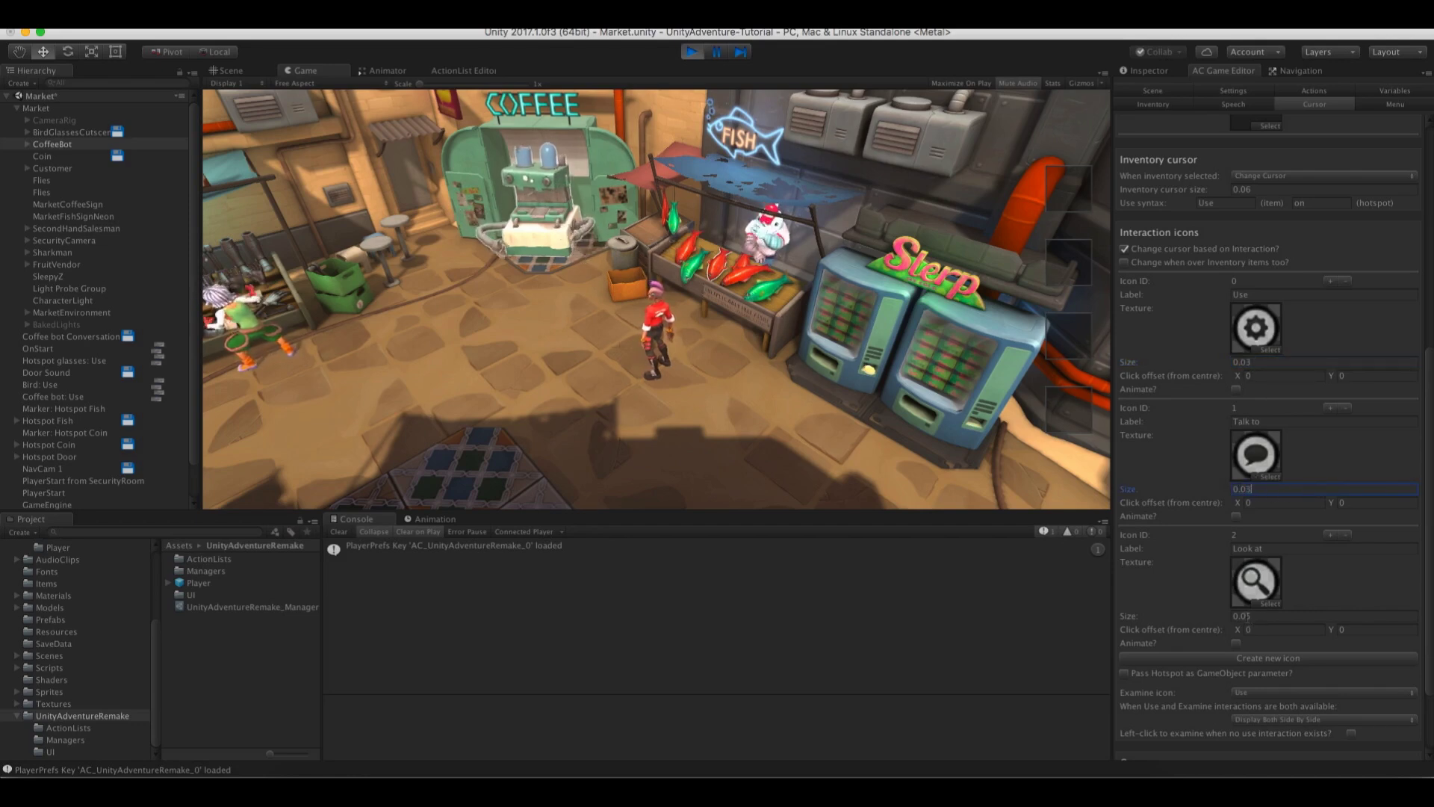
{"action": "left_click", "coordinate": [1267, 616]}
{"action": "type", "text": "0.03"}
{"action": "left_click", "coordinate": [614, 117]}
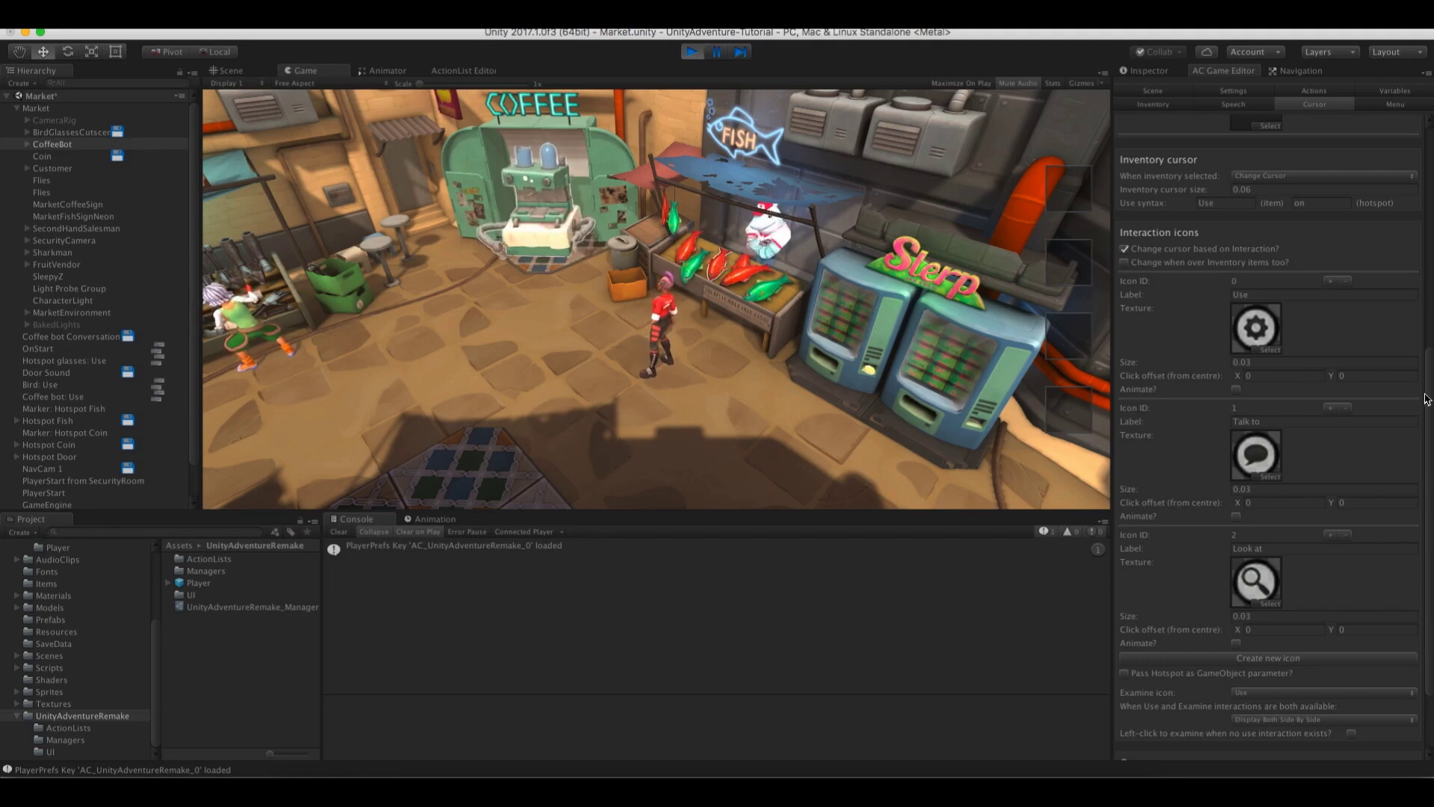
Enable prefixing cursor labels for the hotspot cursor, and walk the player around the market in the running game
{"action": "left_click_drag", "start_coordinate": [1428, 401], "coordinate": [1430, 259]}
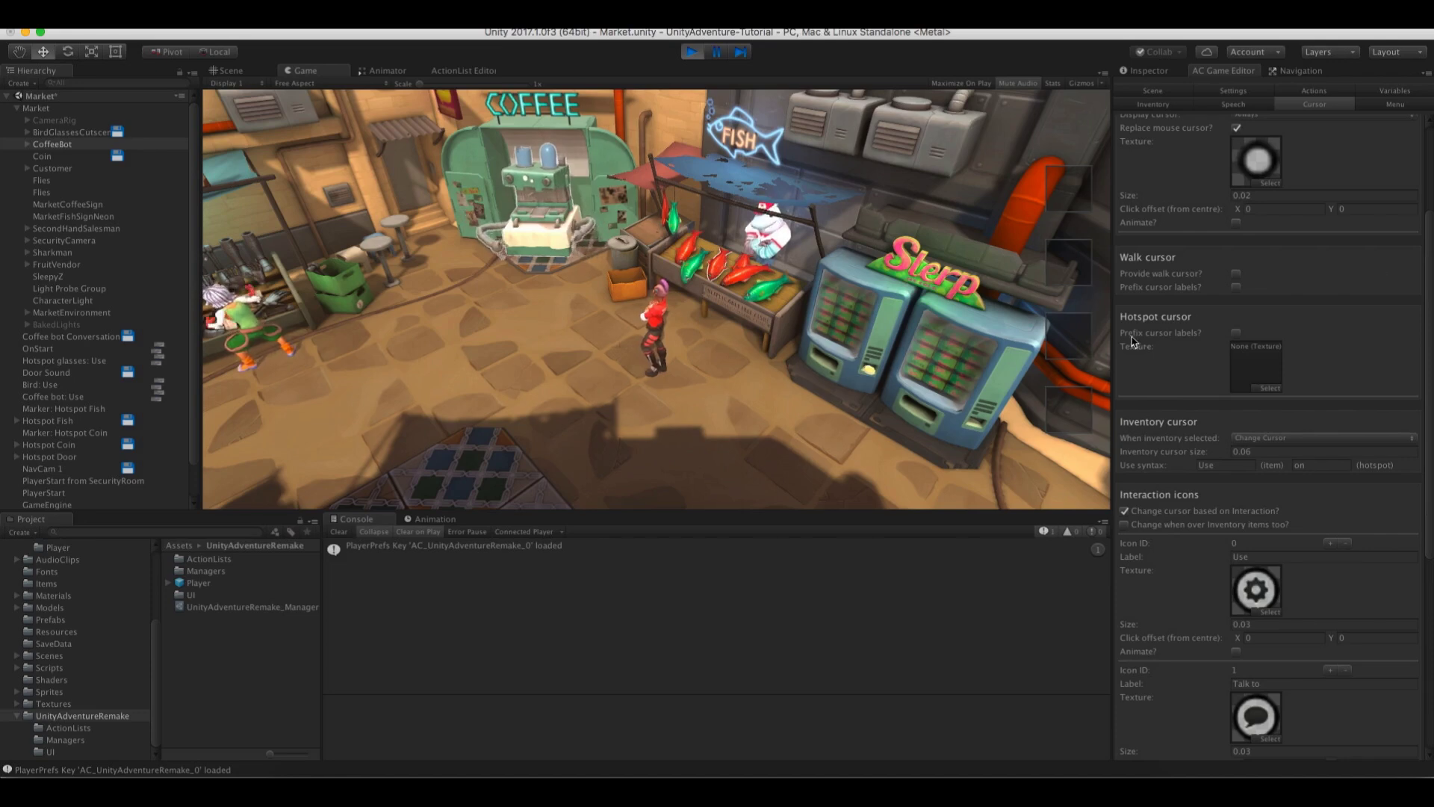
{"action": "left_click", "coordinate": [1236, 332]}
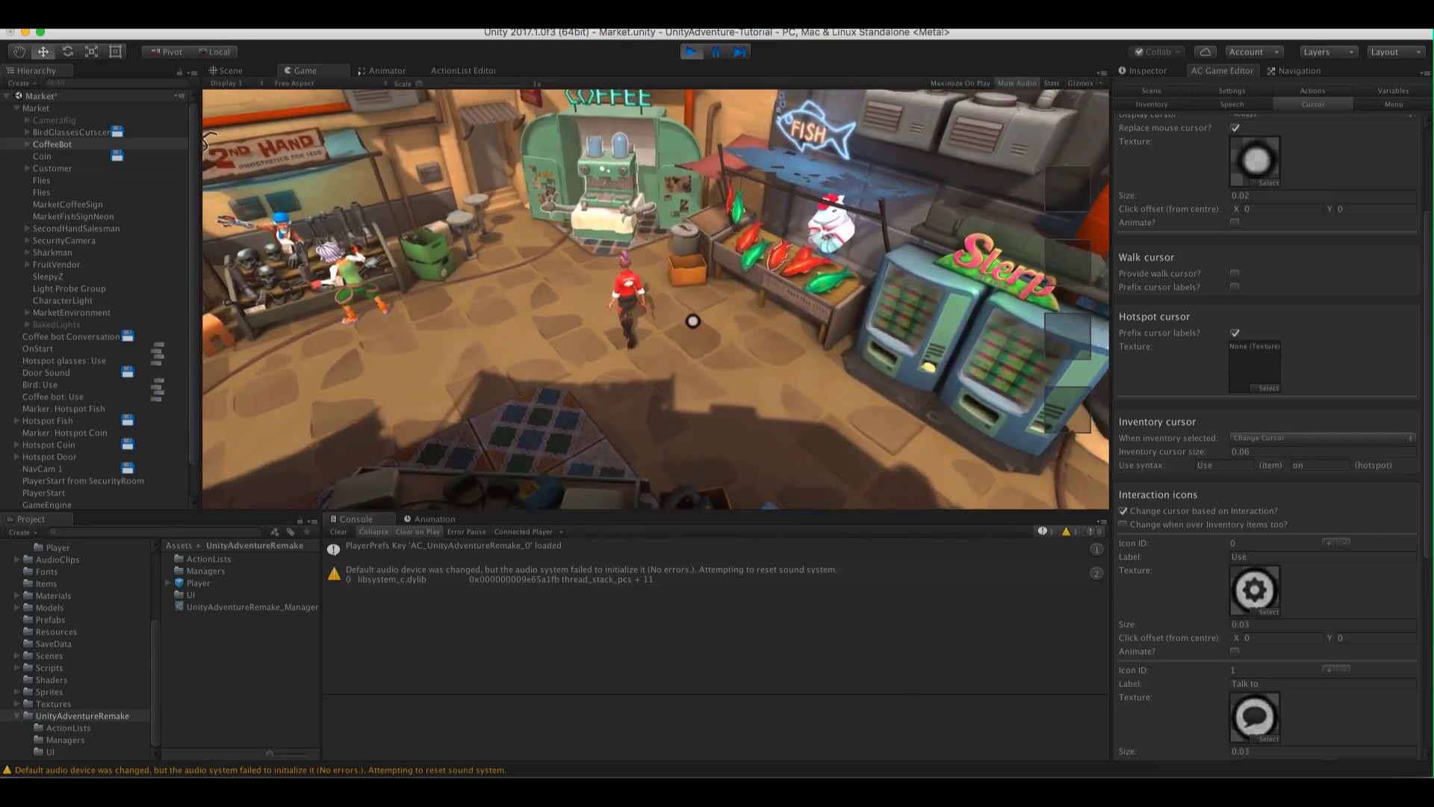
{"action": "left_click", "coordinate": [769, 368]}
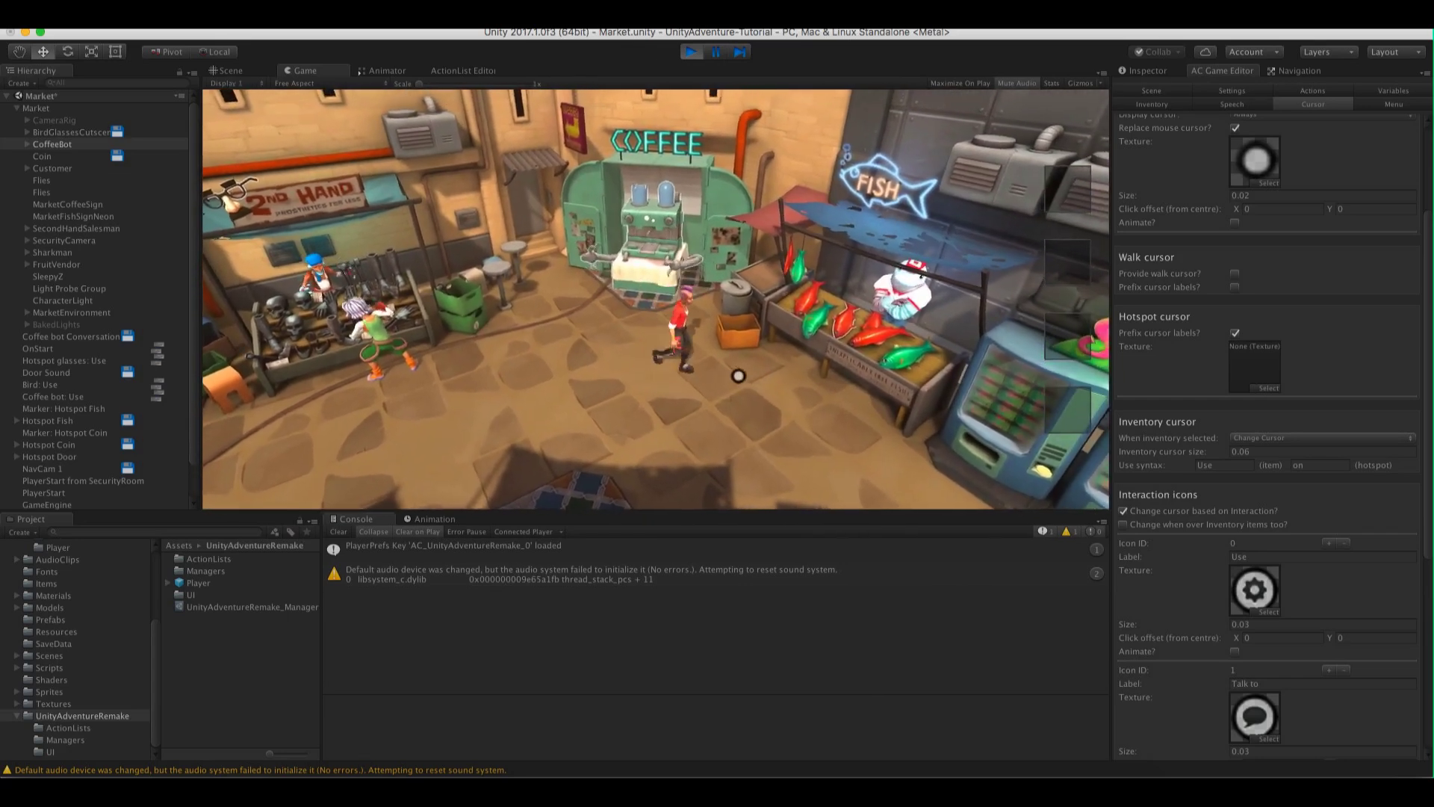
{"action": "left_click", "coordinate": [791, 315]}
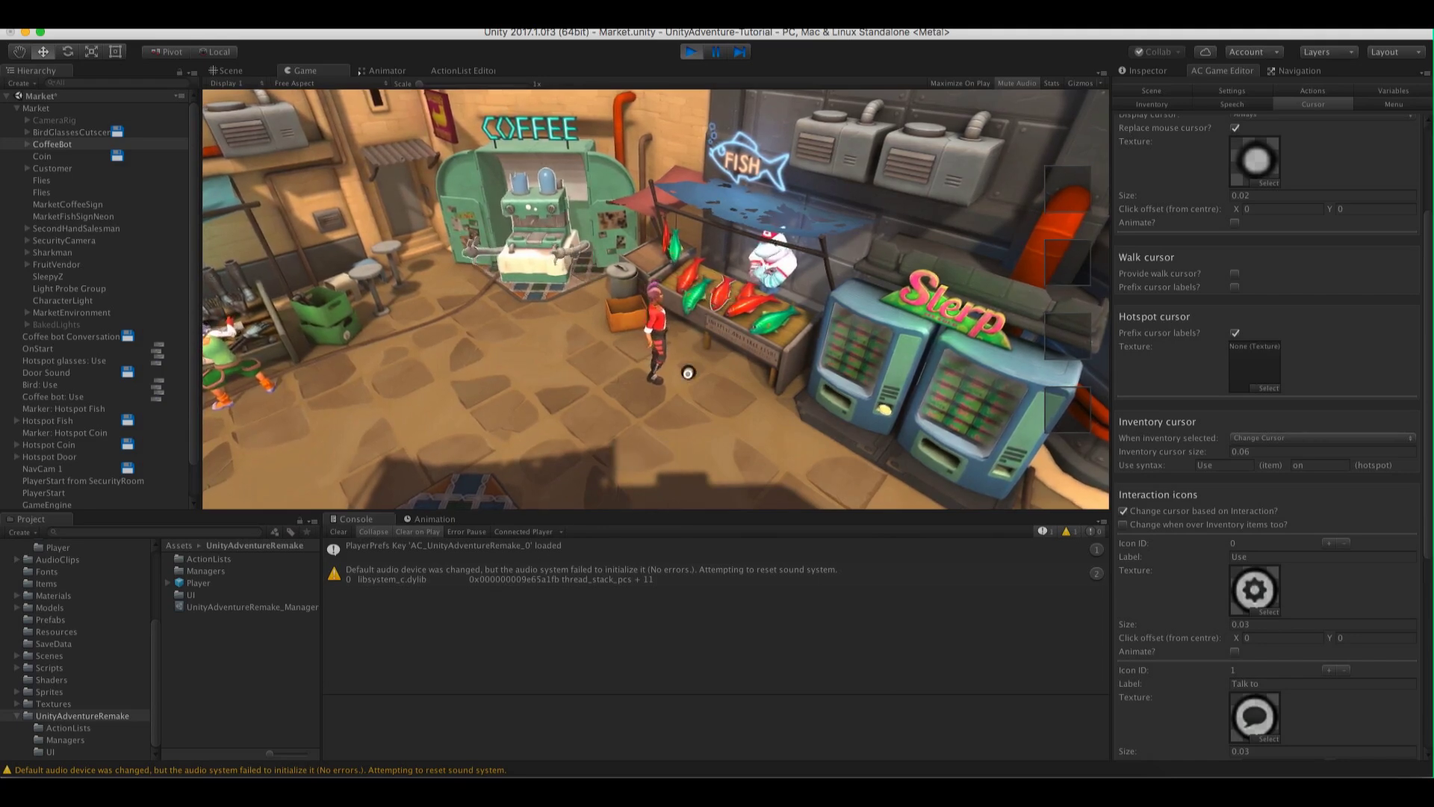
{"action": "left_click", "coordinate": [676, 419]}
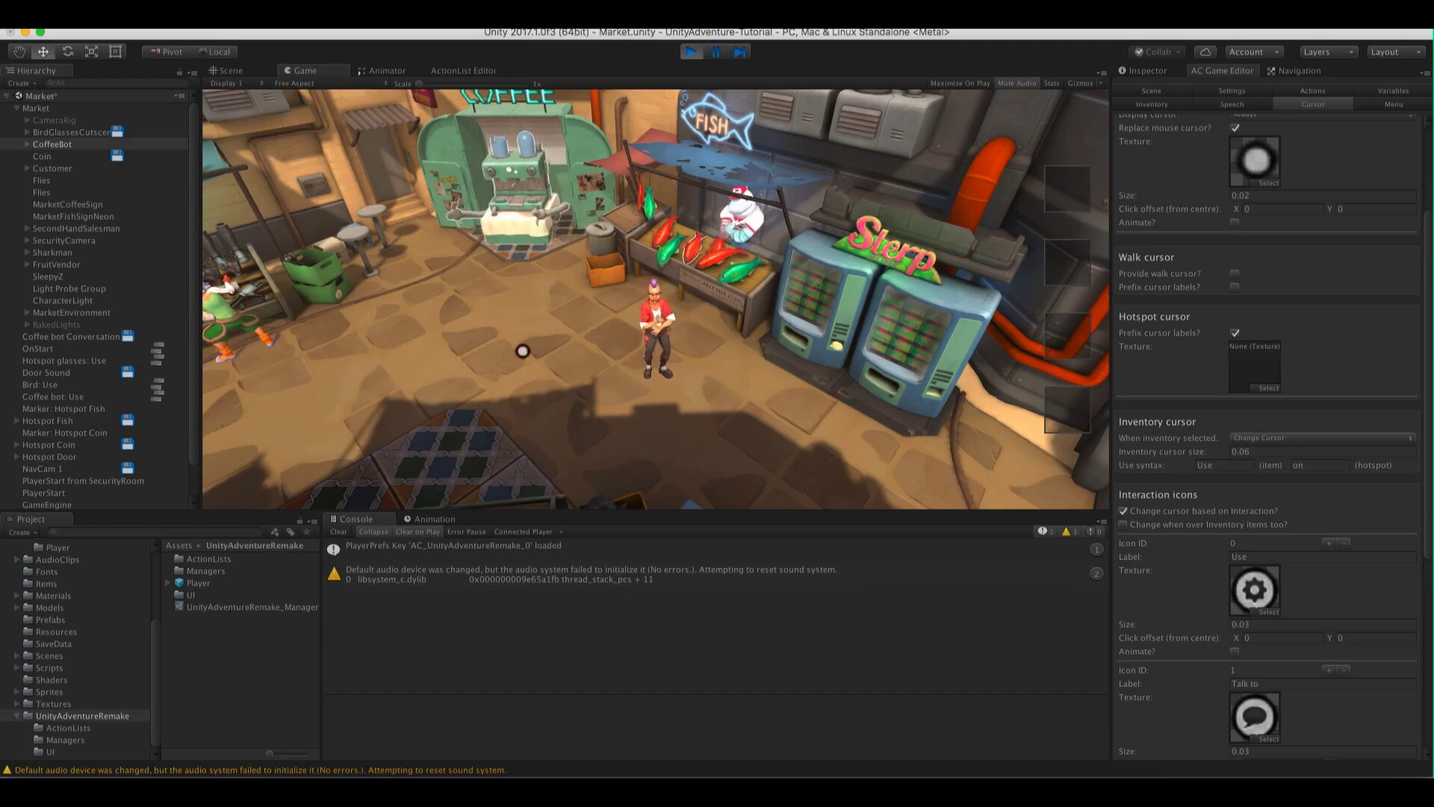
{"action": "left_click", "coordinate": [478, 340]}
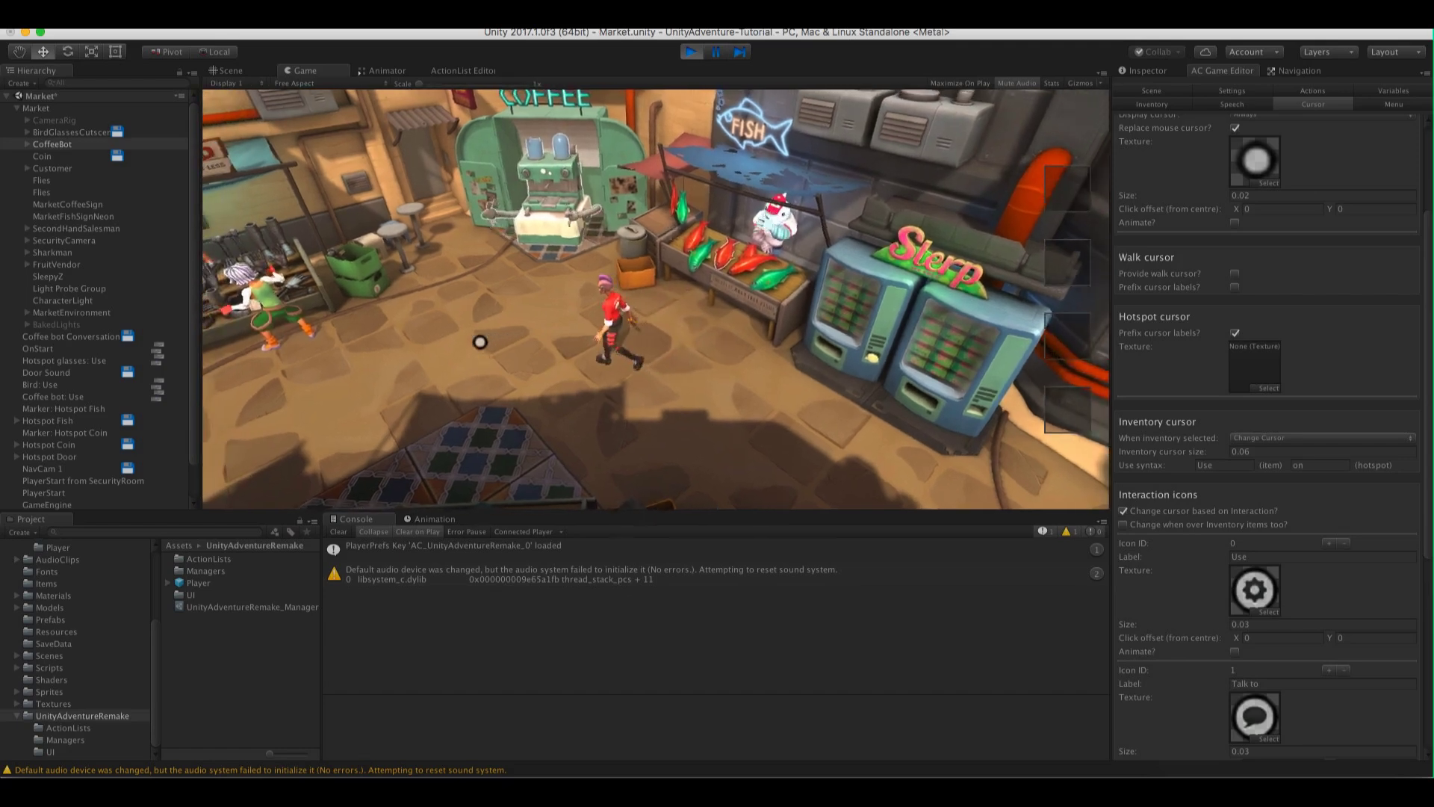
Open the Adventure Creator online tutorials
{"action": "left_click", "coordinate": [366, 17]}
{"action": "mouse_move", "coordinate": [372, 38]}
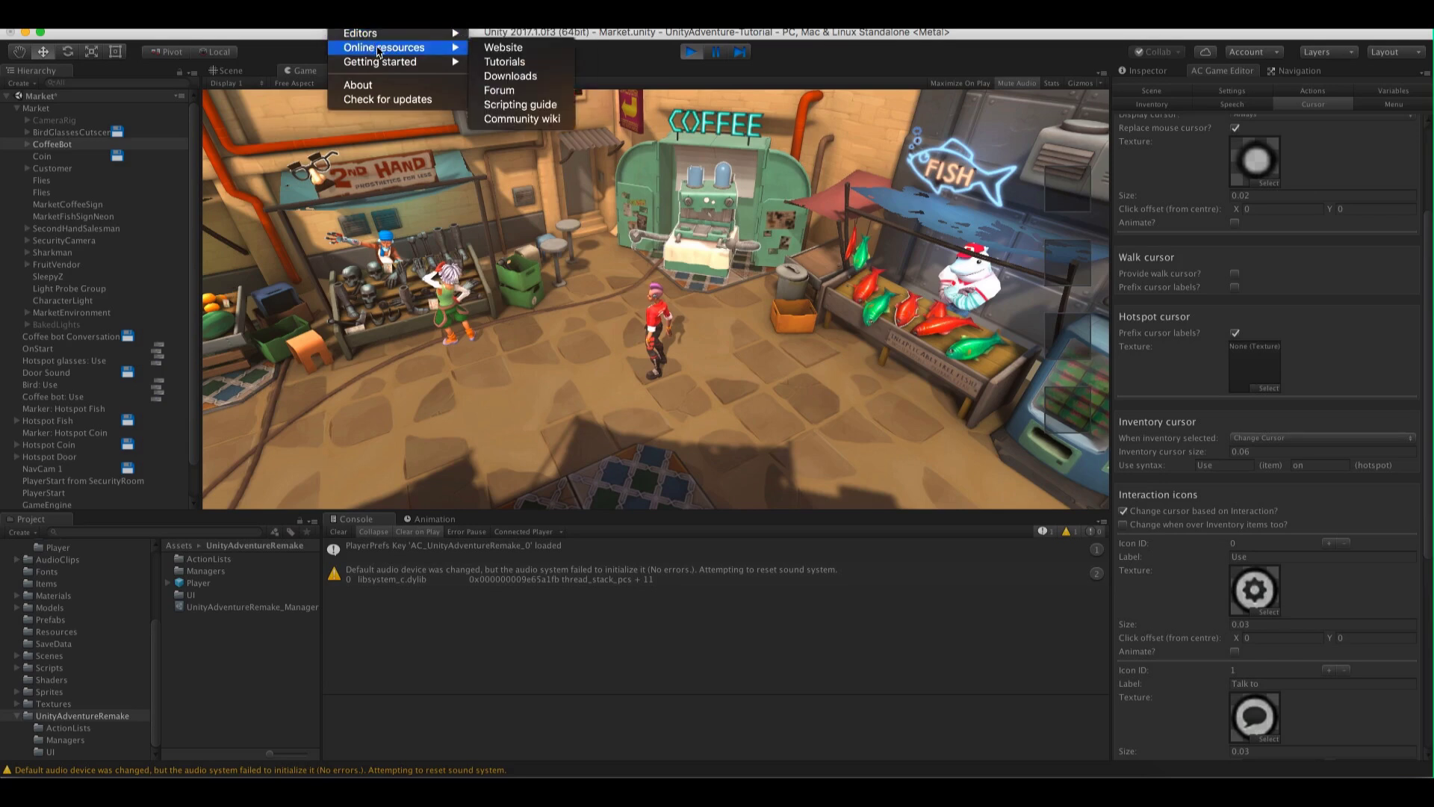
{"action": "left_click", "coordinate": [542, 63]}
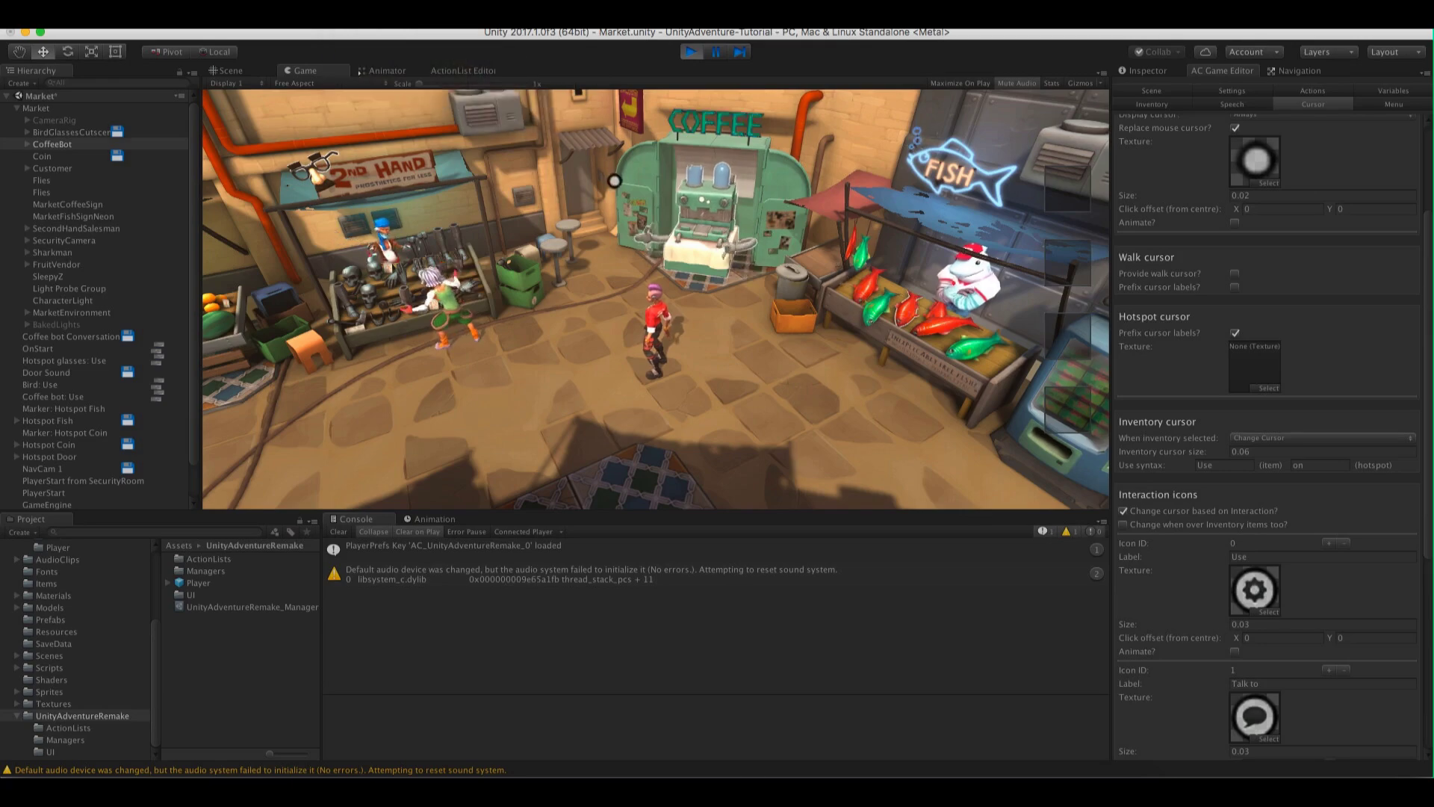